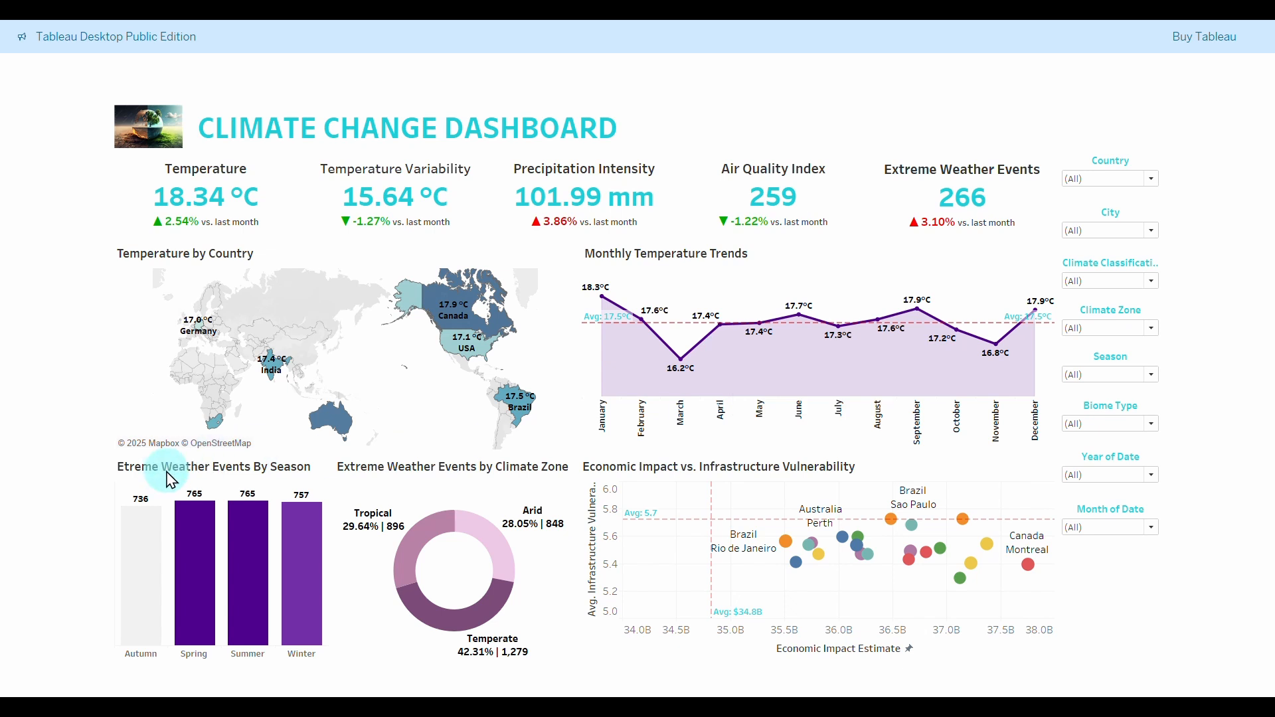
Filter the dashboard by the Melbourne, Rio de Janeiro, Mumbai and Sydney map points, then clear the selection.
mouse_move(786, 546)
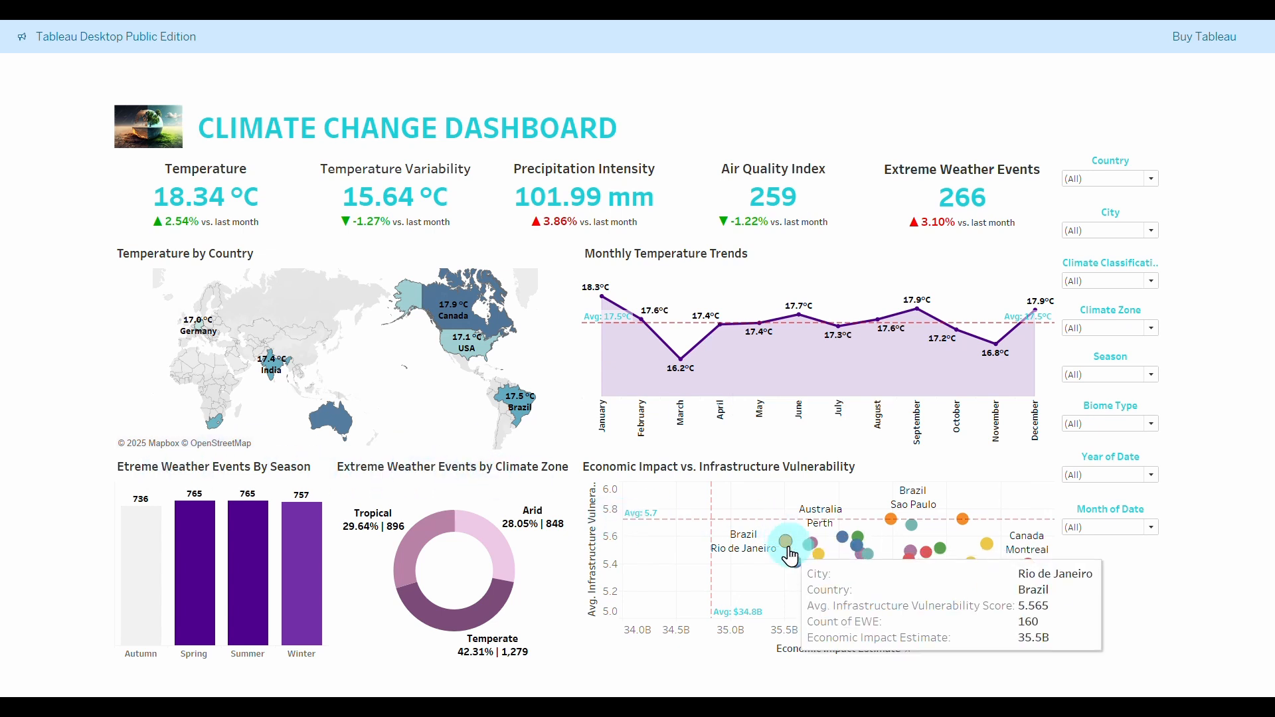
left_click(796, 567)
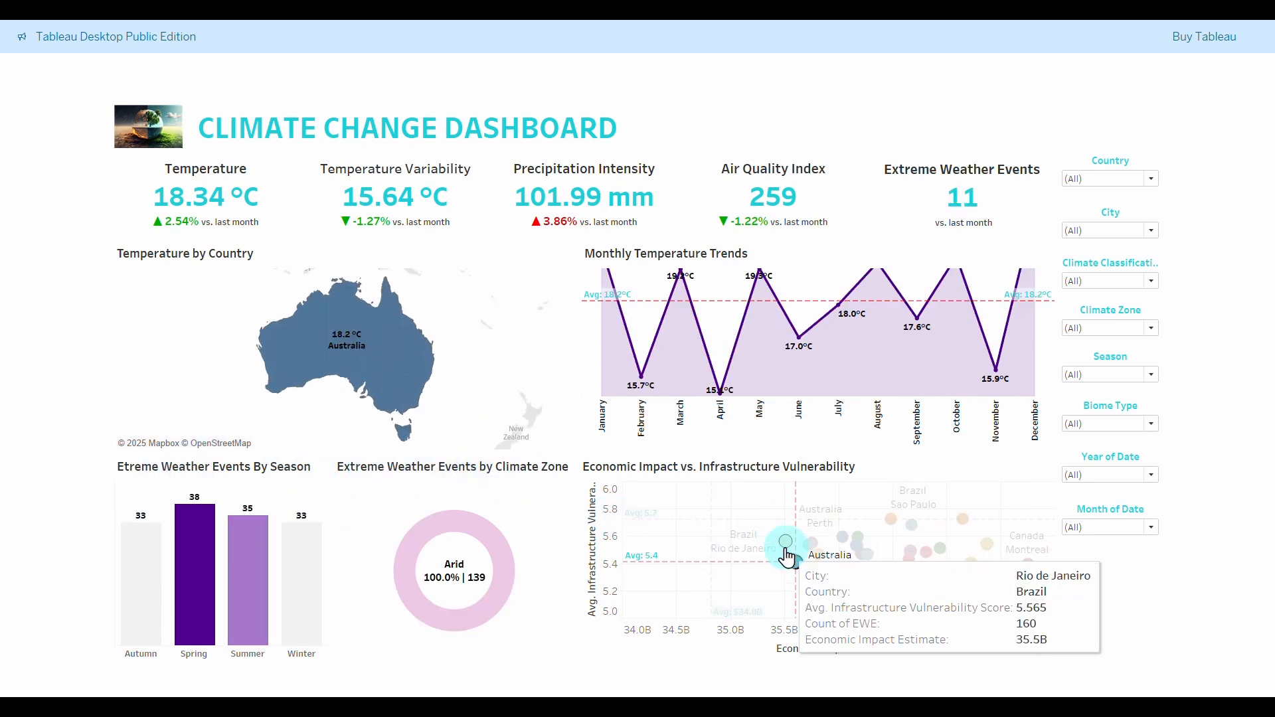
left_click(786, 542)
mouse_move(893, 525)
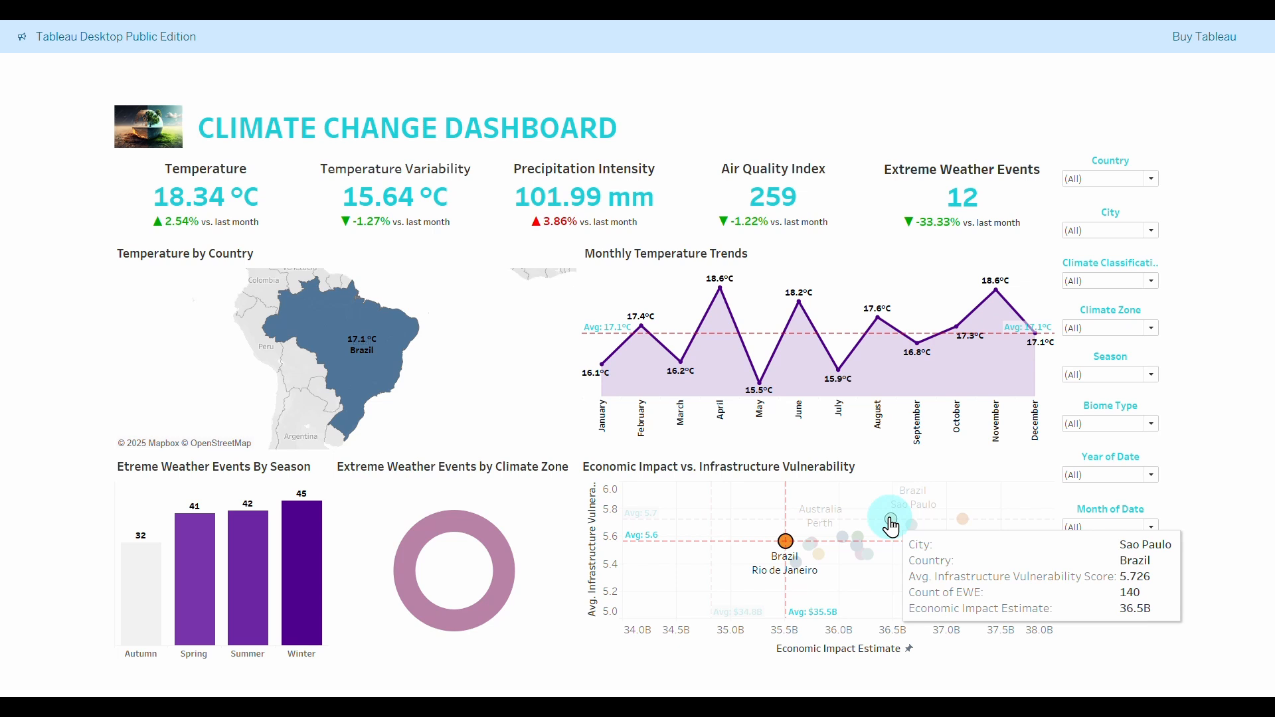
left_click(855, 550)
left_click(857, 549)
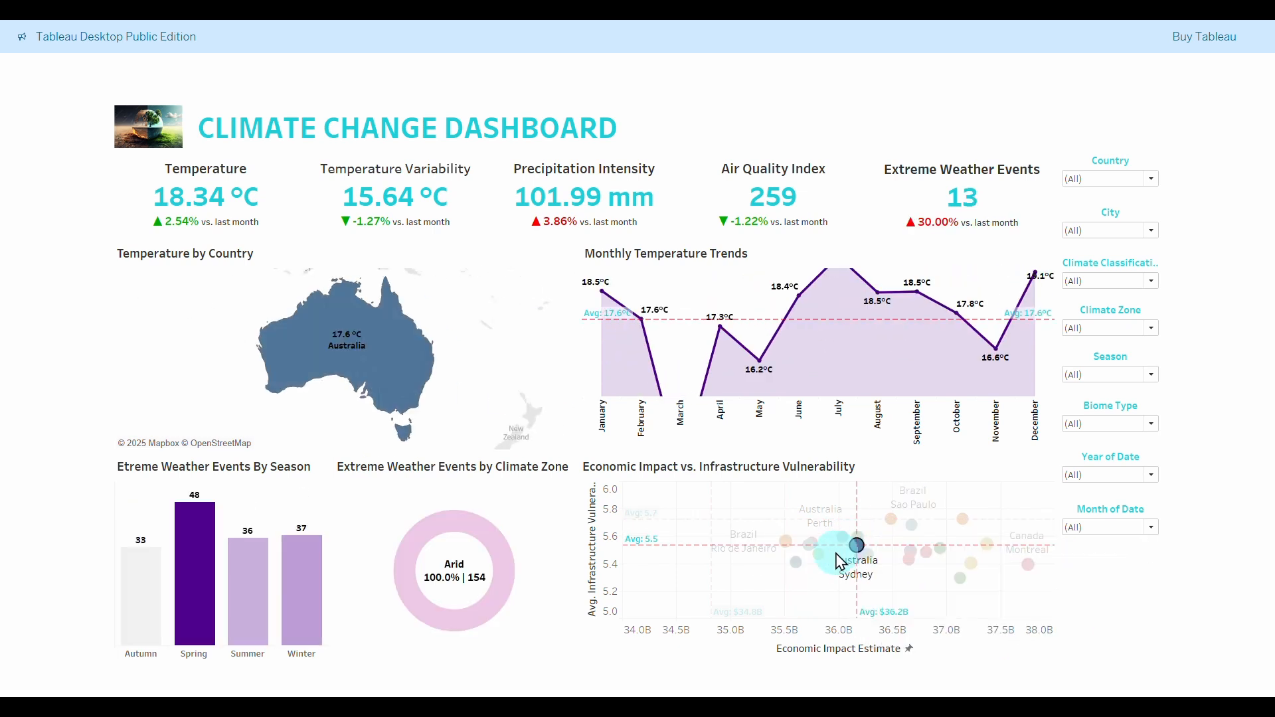
left_click(857, 548)
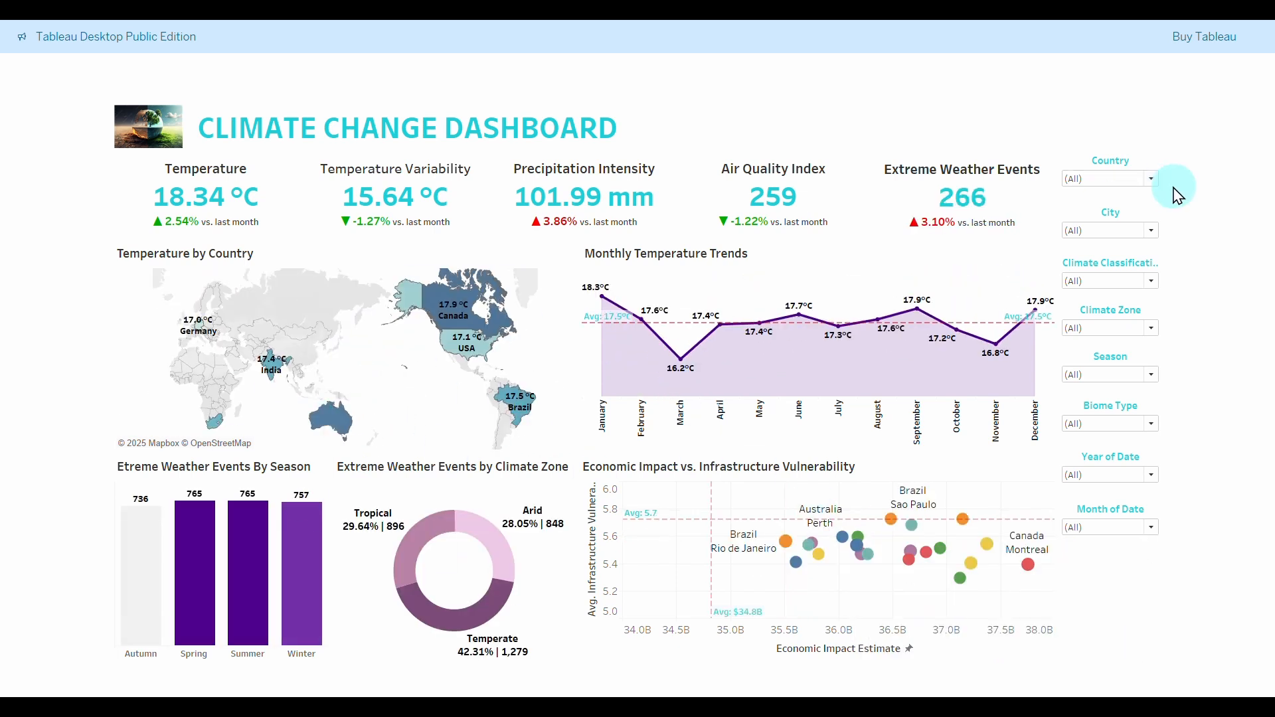
Exclude Brazil, Canada, Germany, India and South Africa from the Country filter, then restore all countries.
left_click(1152, 179)
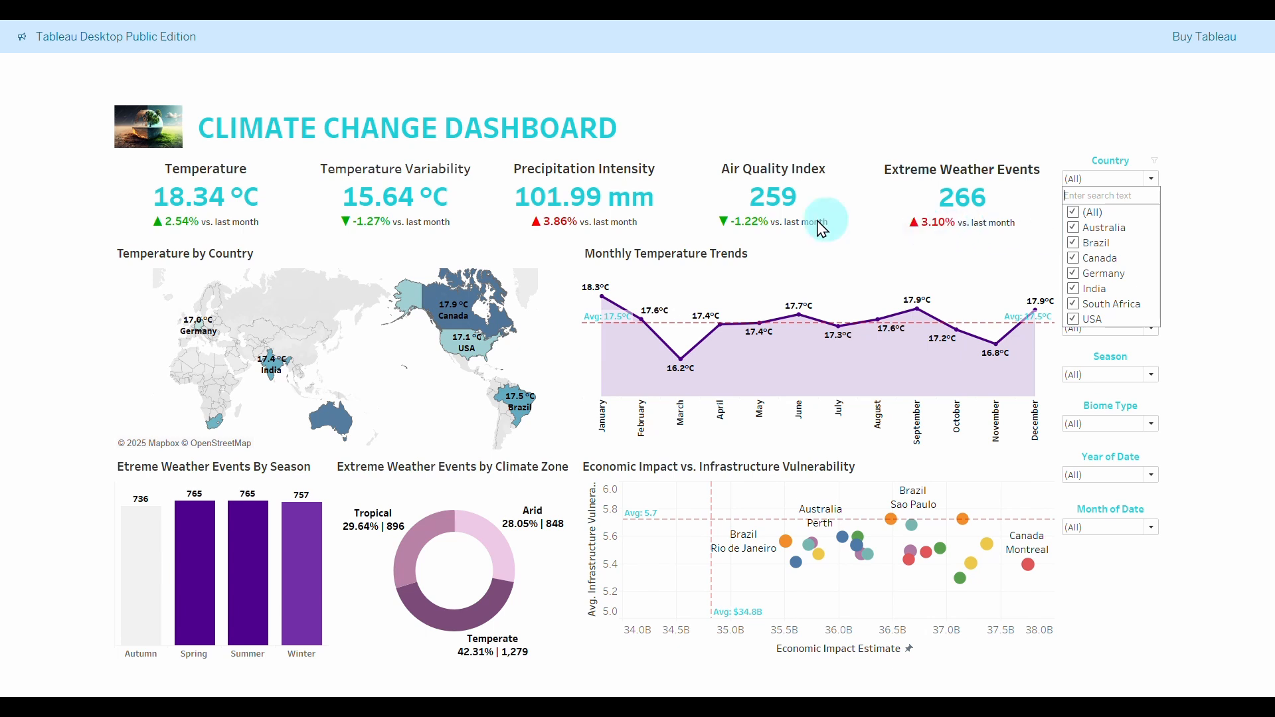
left_click(1092, 243)
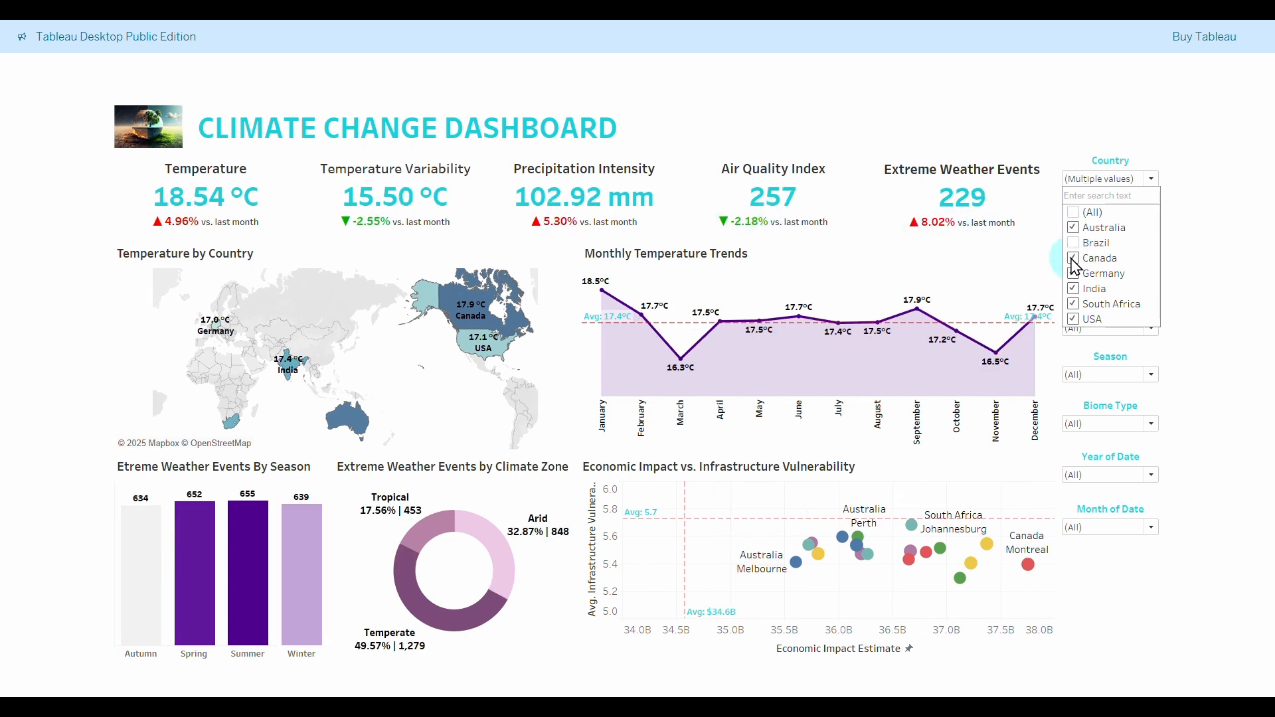
left_click(1090, 258)
left_click(1090, 273)
left_click(1074, 291)
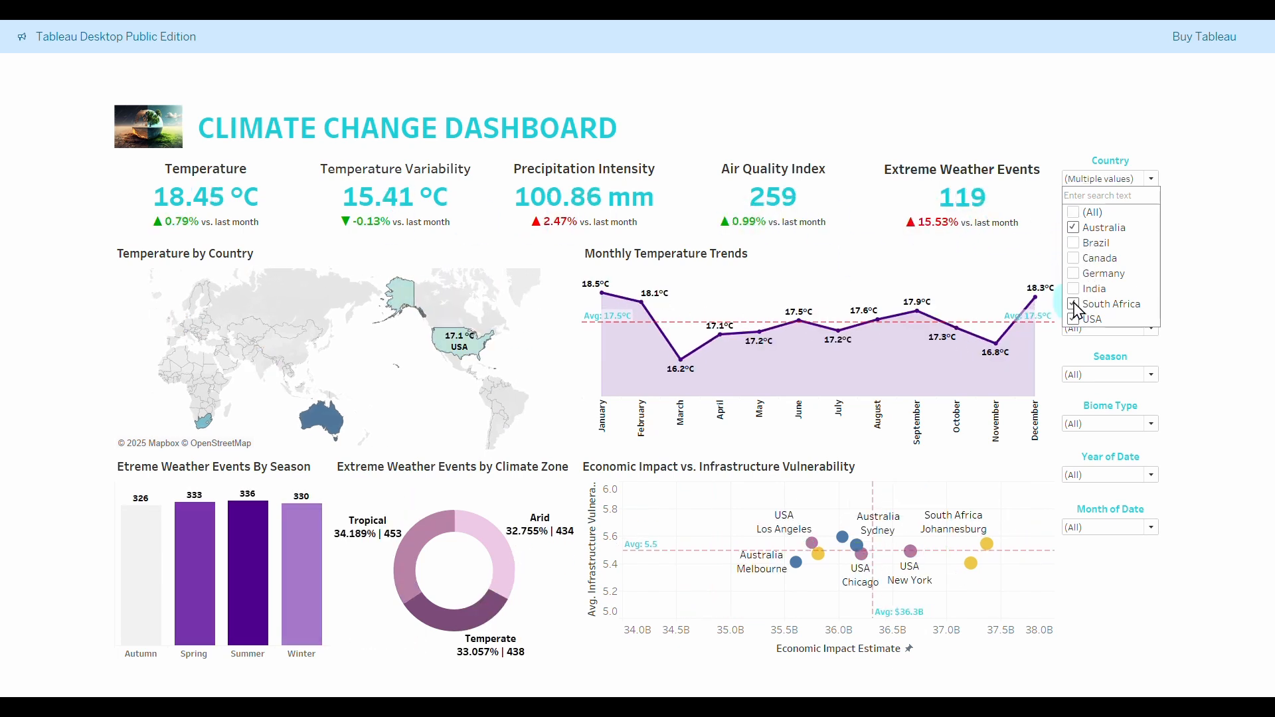
left_click(1075, 305)
left_click(1075, 213)
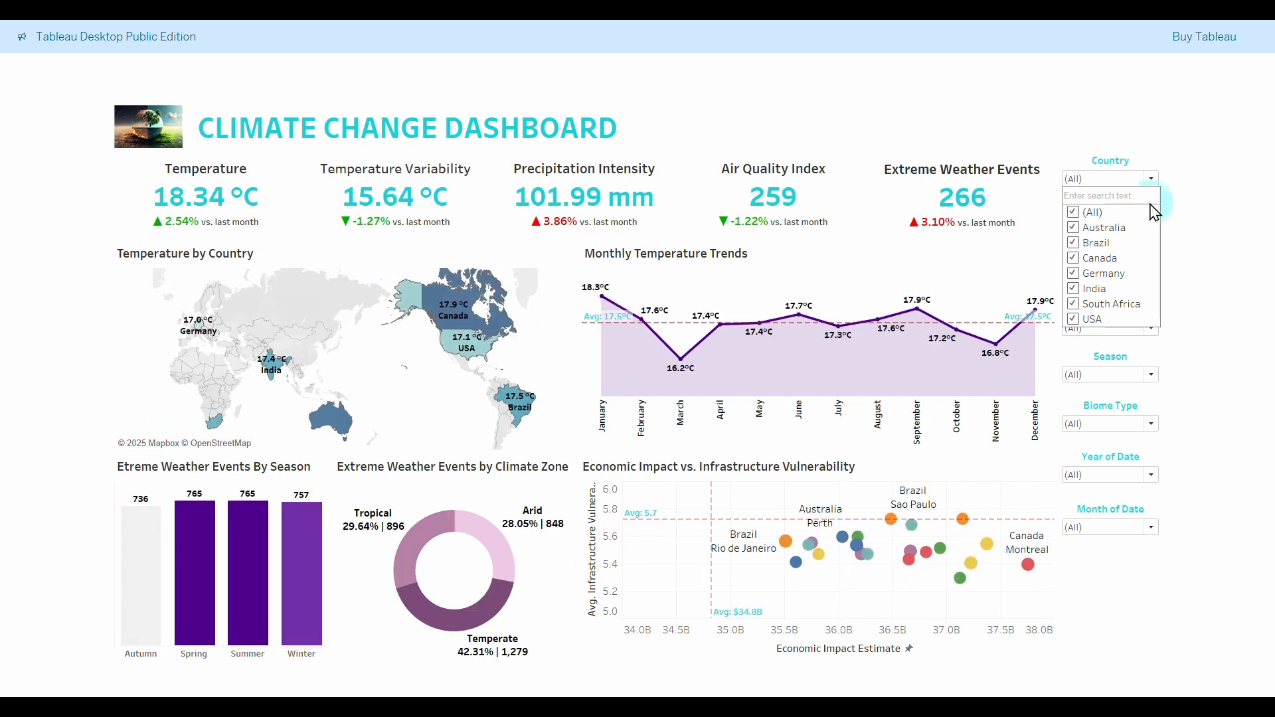
left_click(1152, 179)
Exclude Bangalore, Berlin, Cape Town and Chicago from the City filter, then restore all cities.
left_click(1152, 230)
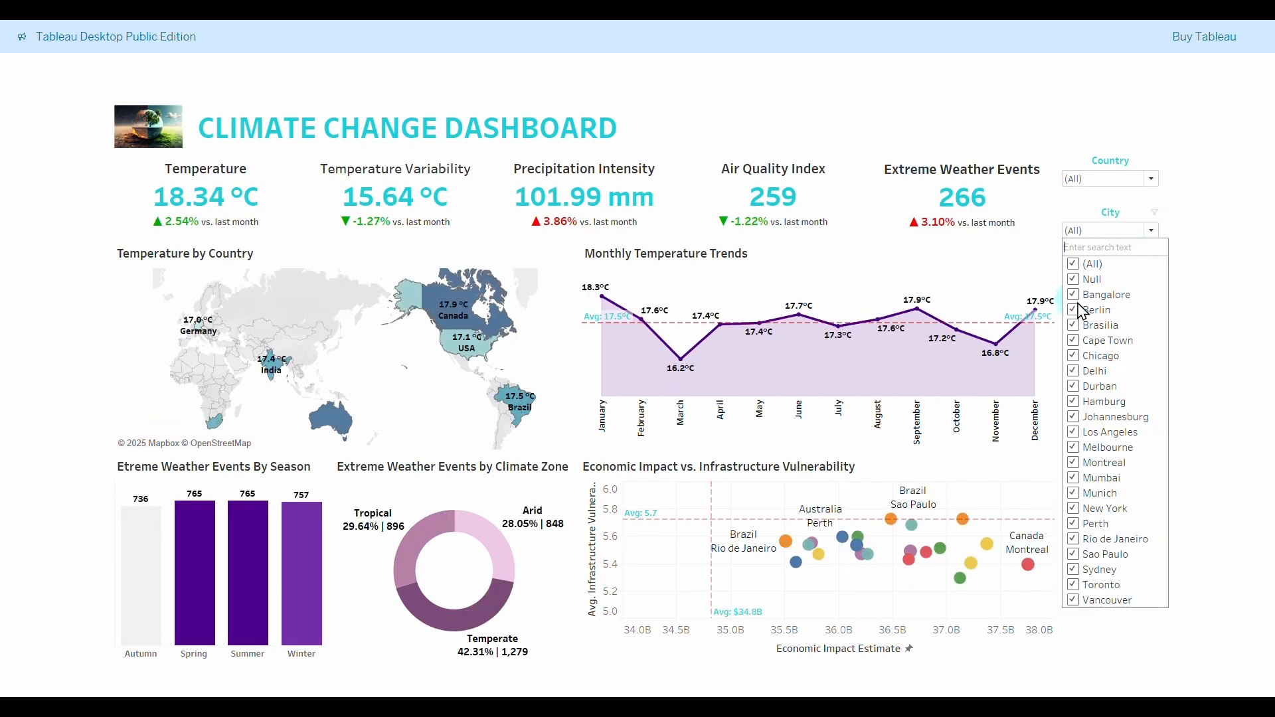
left_click(1074, 309)
left_click(1075, 294)
left_click(1074, 340)
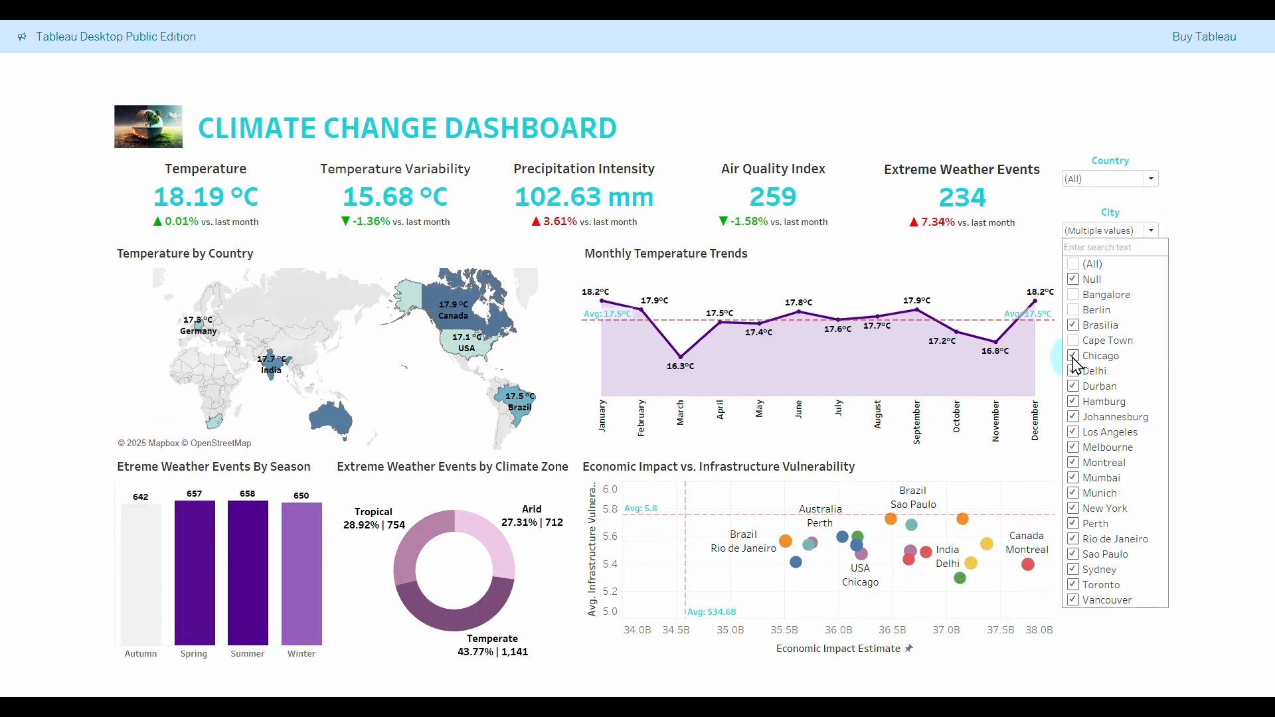
left_click(1075, 359)
left_click(1074, 264)
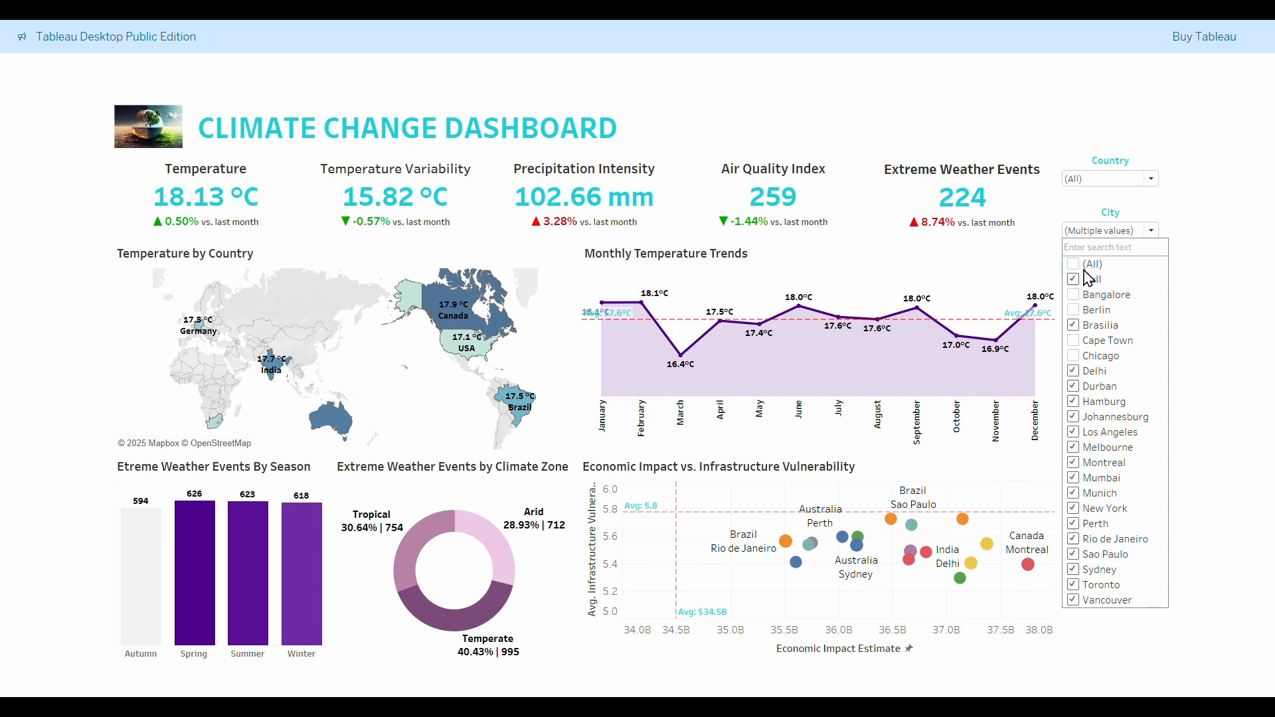
left_click(1155, 227)
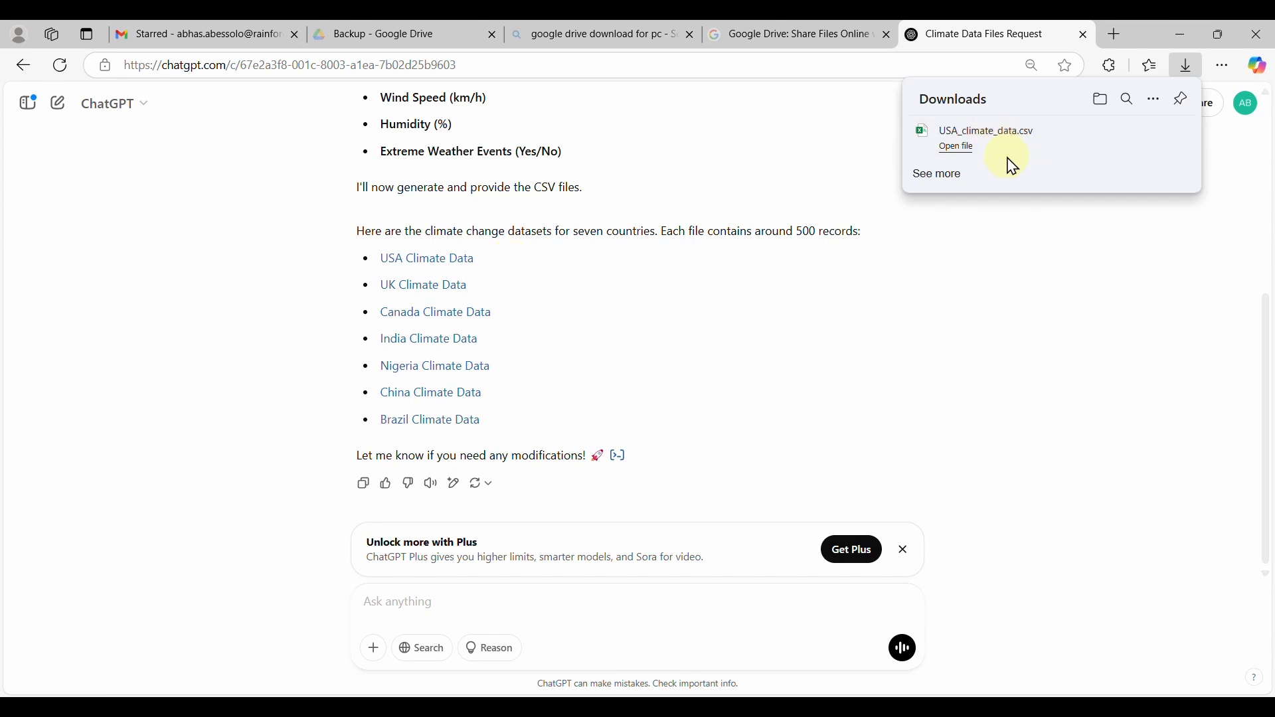
Open the USA climate data file, view the Climate Change Dataset slide, and accept the Tableau licence.
left_click(1013, 166)
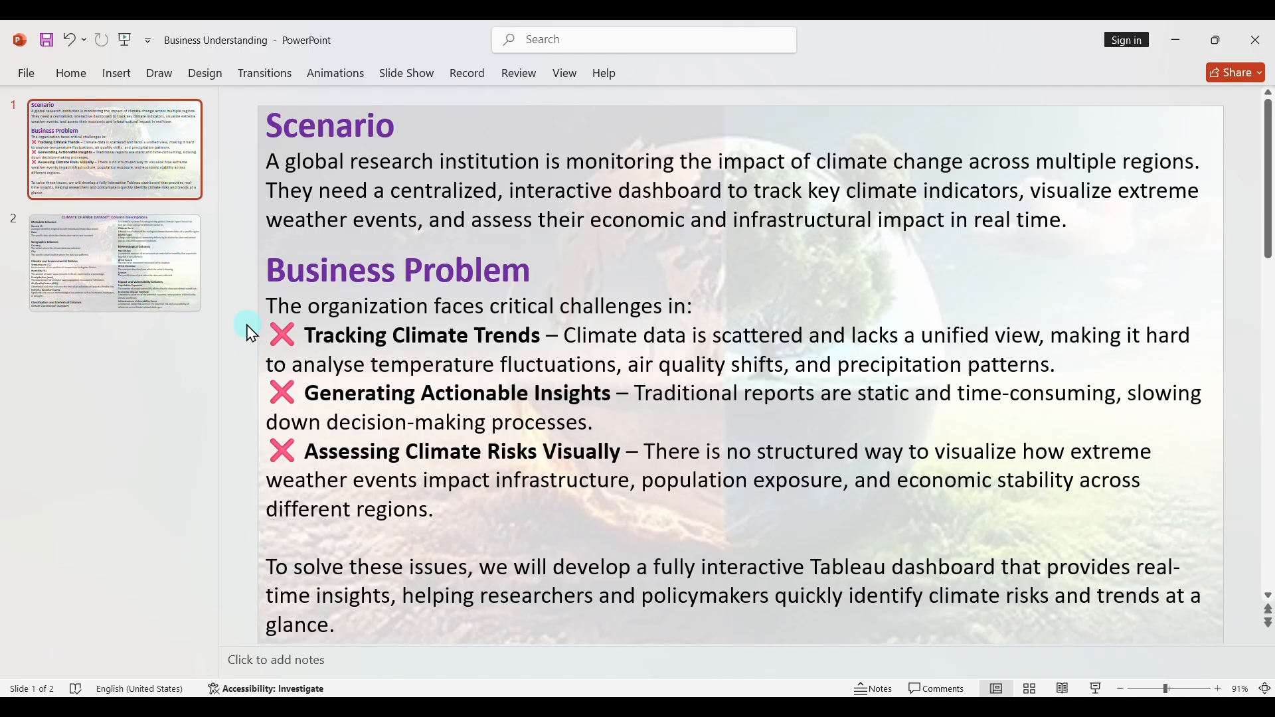
left_click(149, 273)
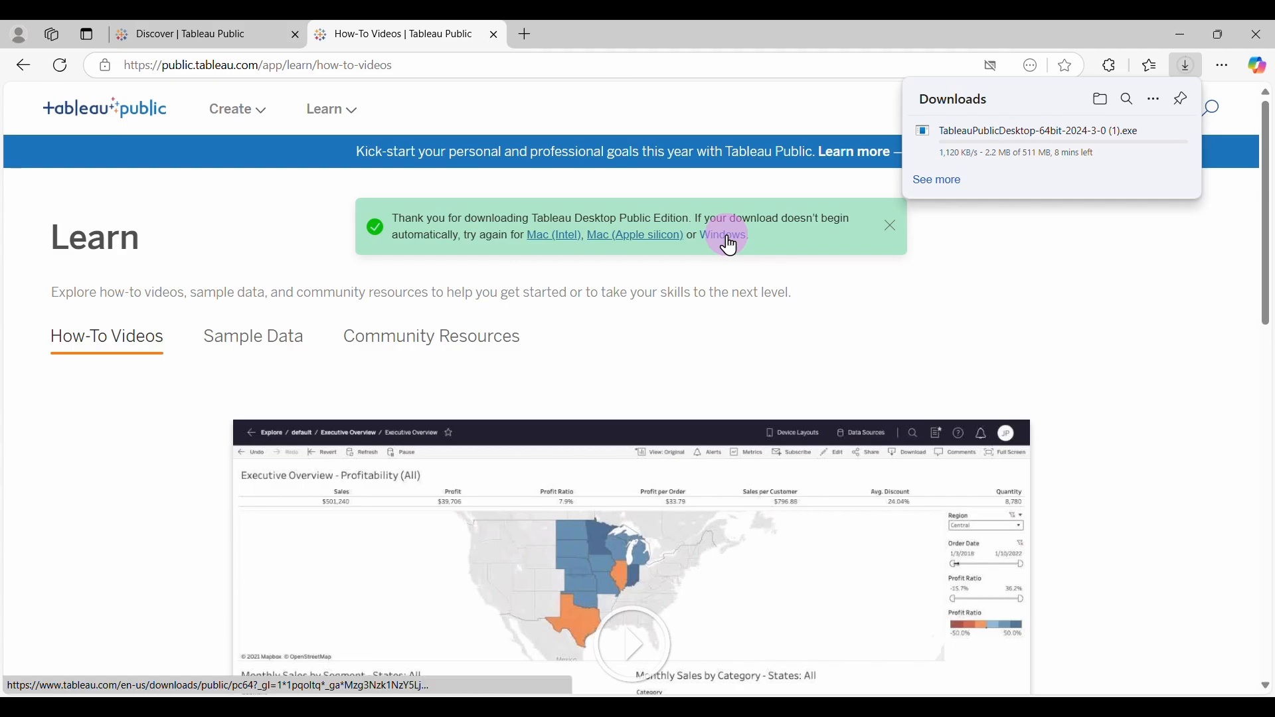
mouse_move(1024, 159)
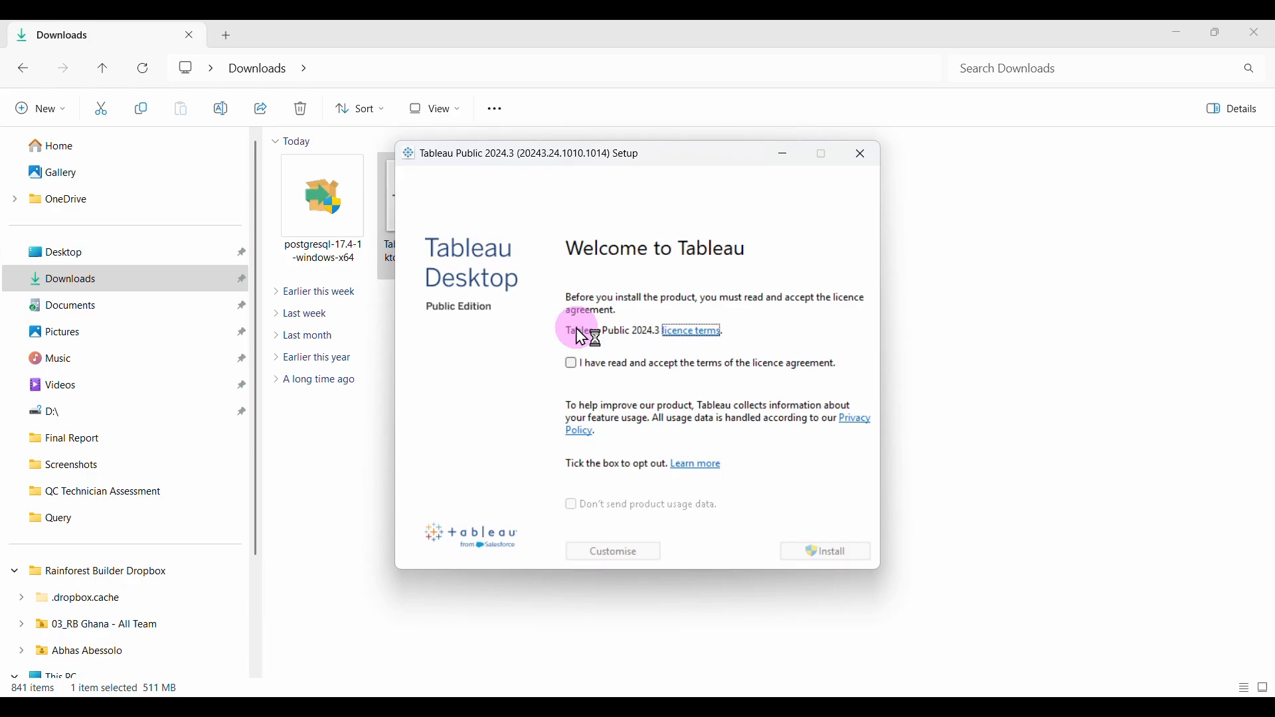
left_click(571, 364)
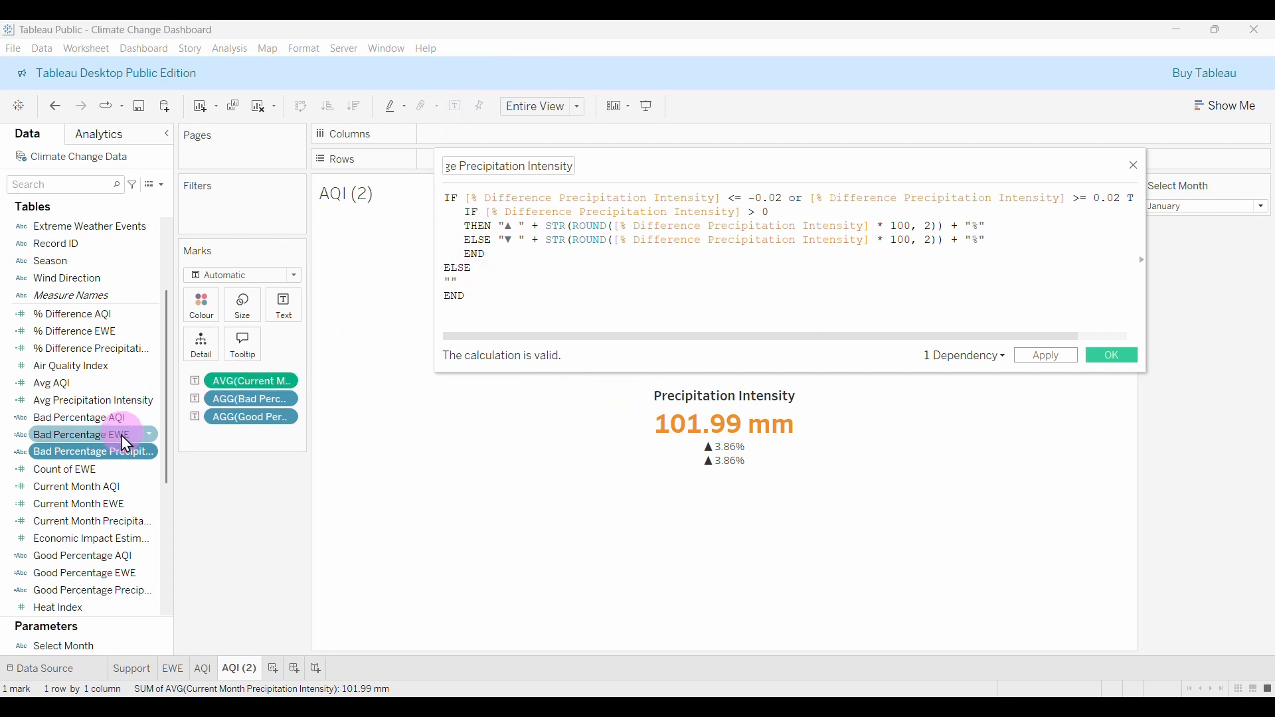
Scroll through the calculation PDF and save the workbook to Tableau Public with Ctrl+S.
scroll(98, 495, "down", 5)
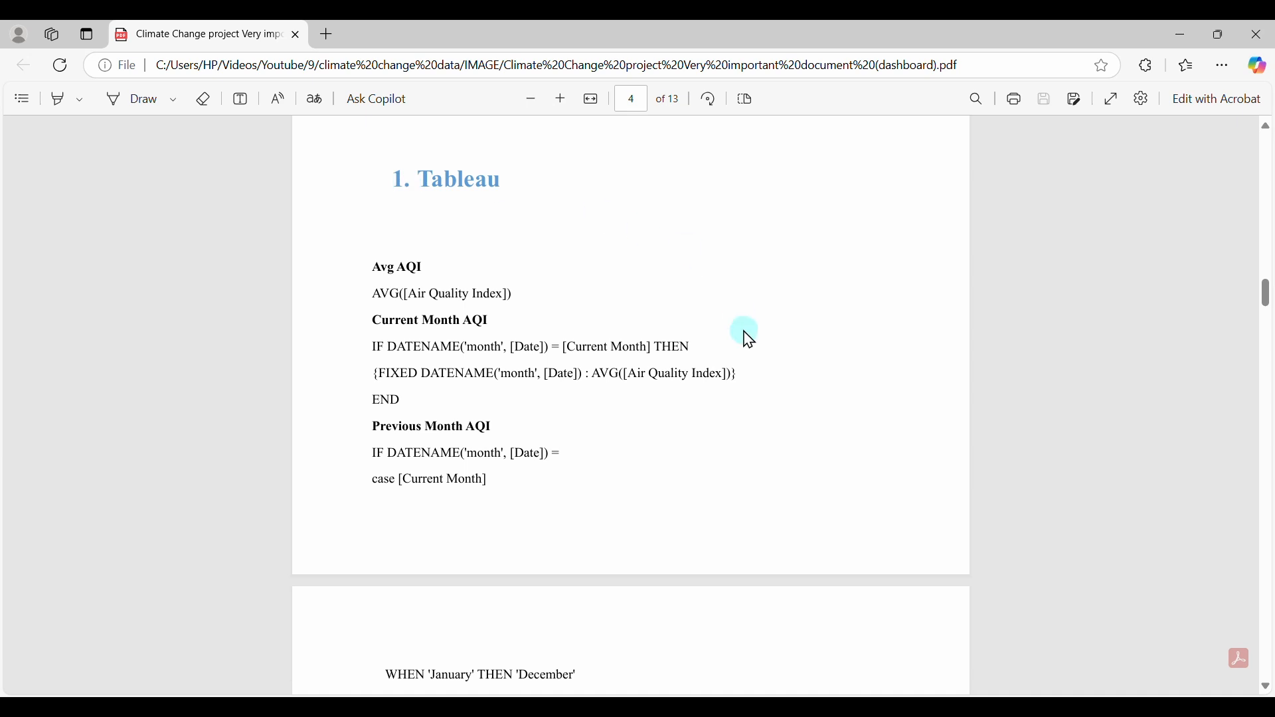
scroll(746, 337, "down", 2)
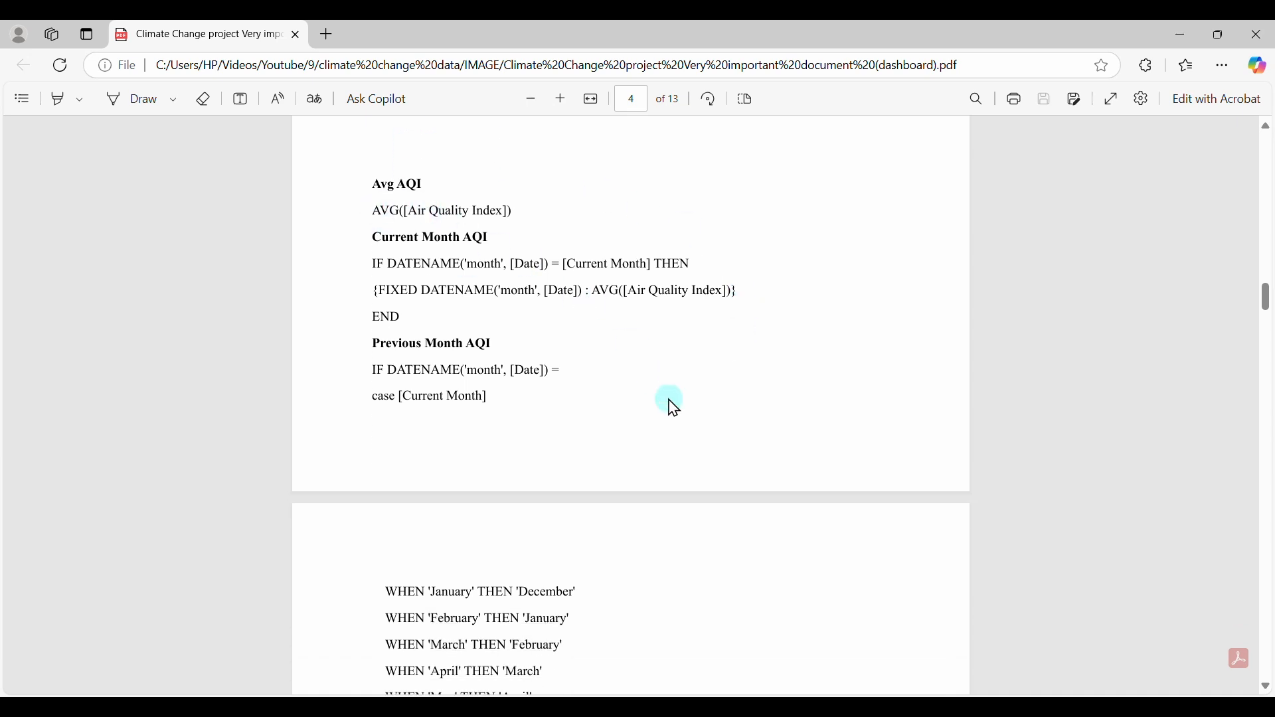
scroll(670, 405, "down", 2)
scroll(669, 404, "down", 6)
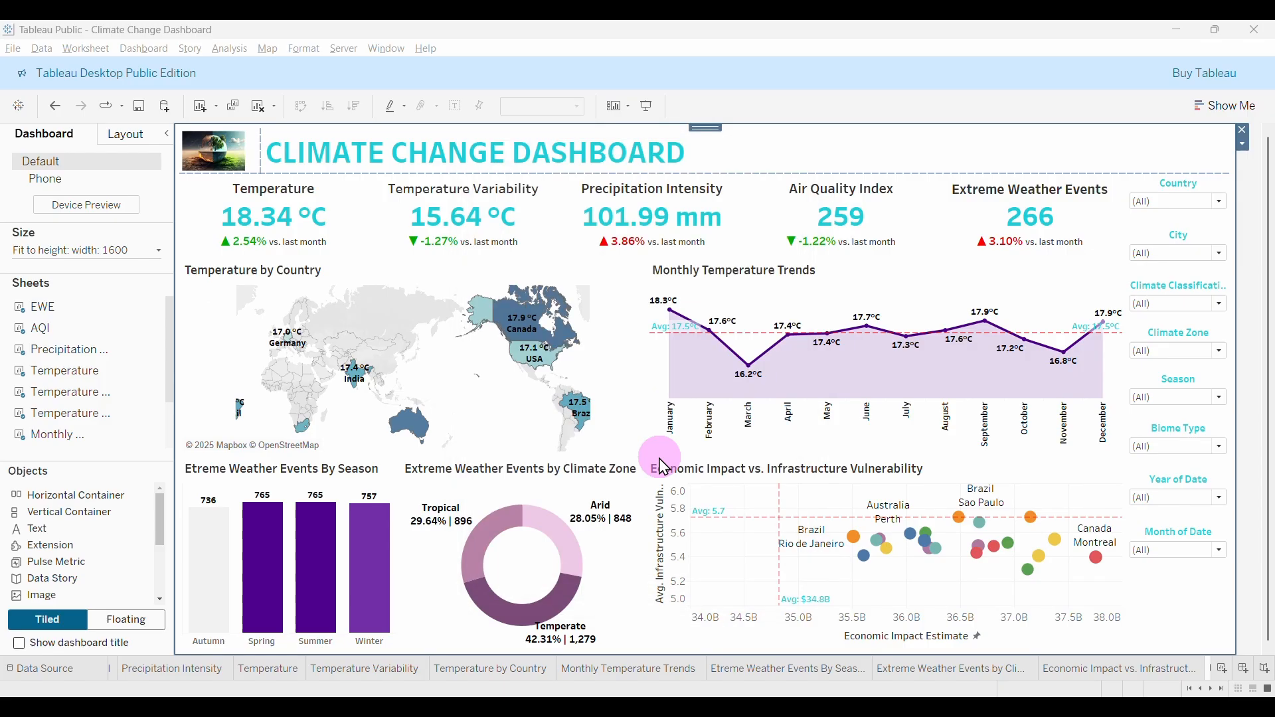
key("ctrl+s")
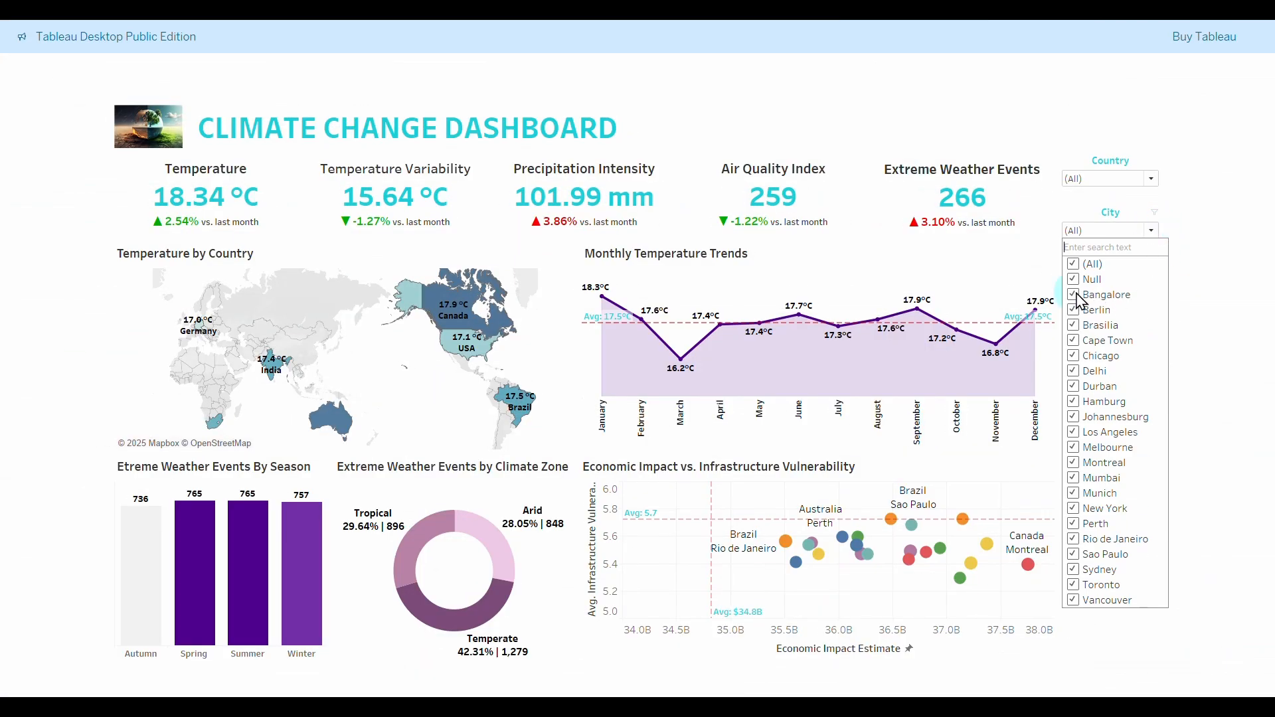
Exclude Bangalore, Cape Town and Chicago from the City filter, then reset it to (All).
left_click(1074, 295)
left_click(1074, 341)
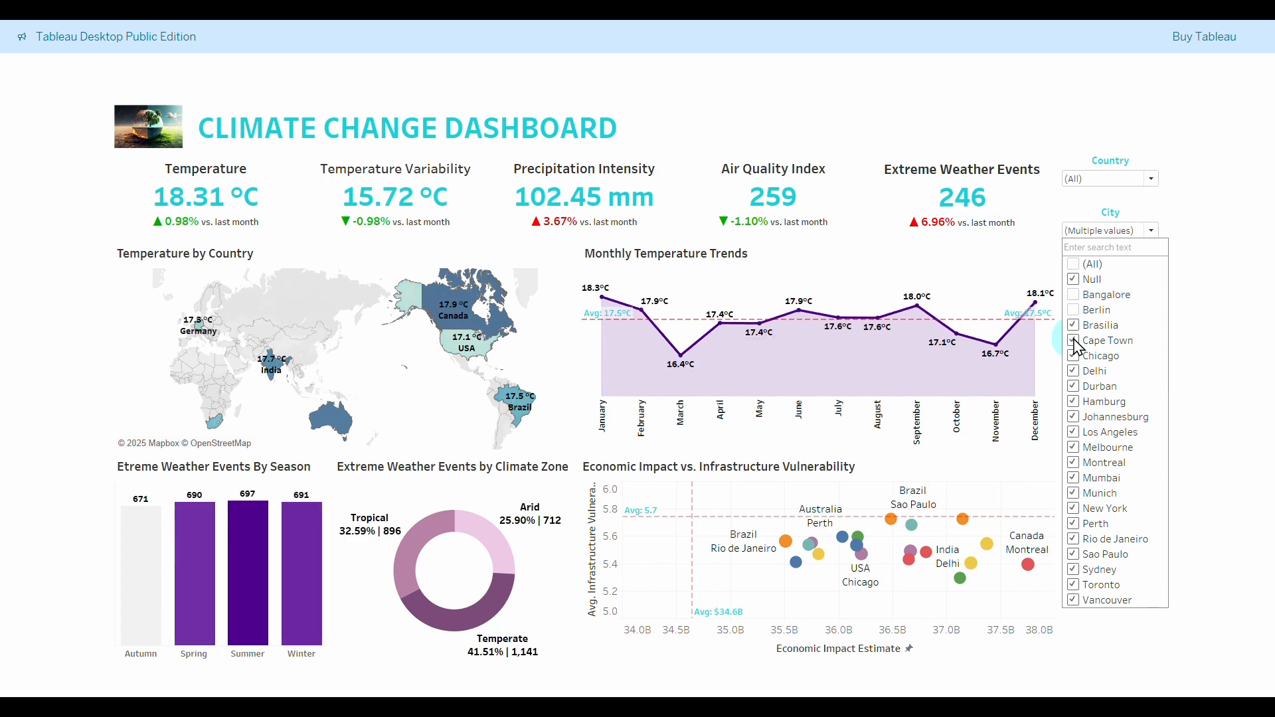
left_click(1074, 356)
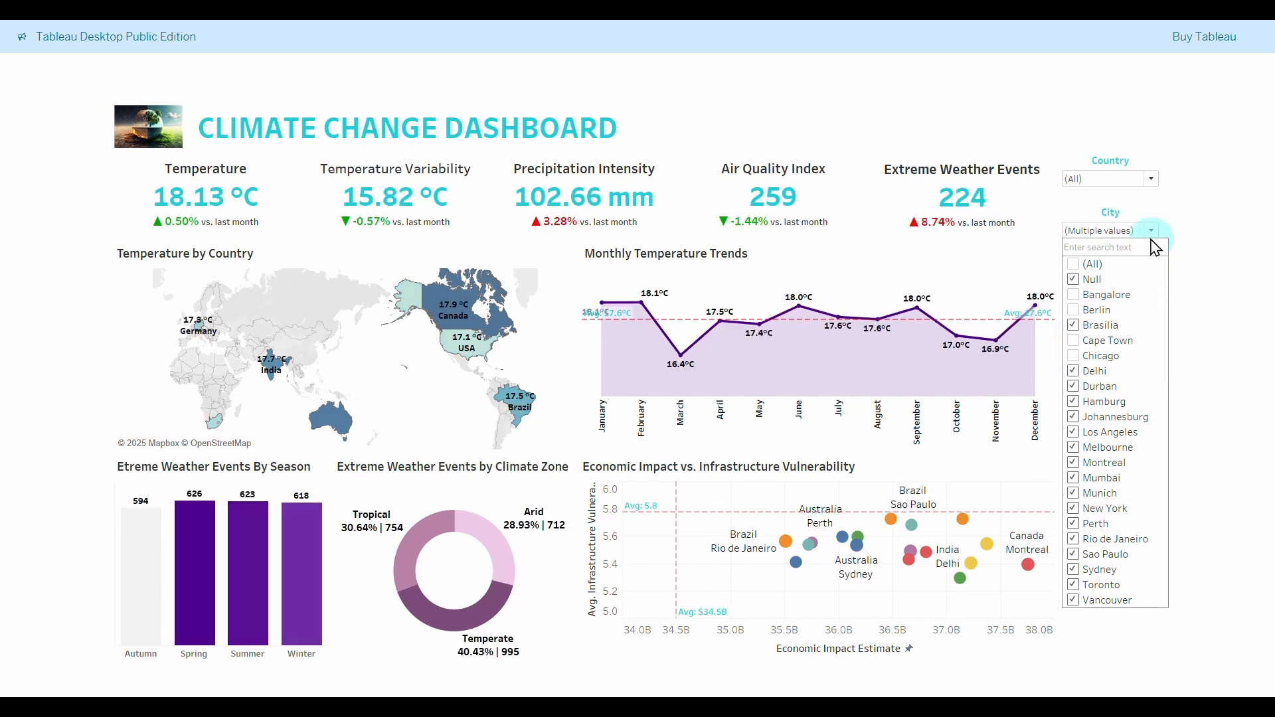
left_click(1074, 264)
left_click(1152, 230)
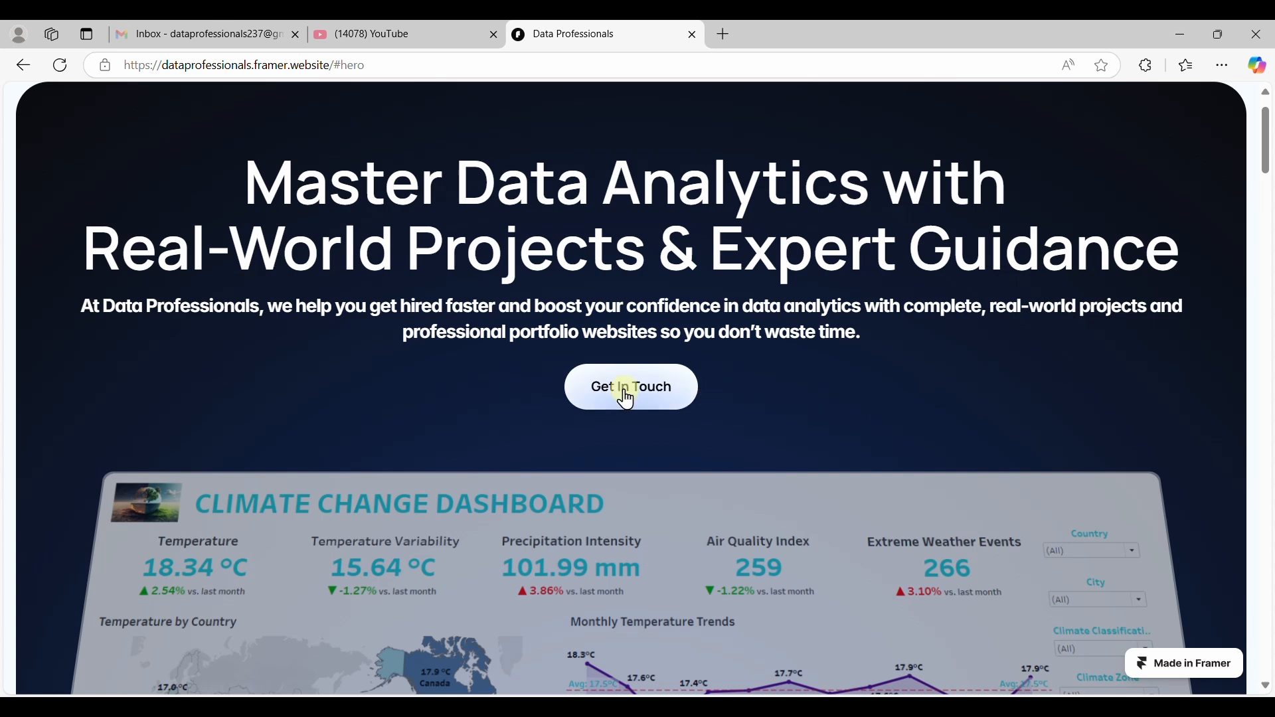
Scroll to the FAQ and expand the answers on target professionals and what makes projects different.
scroll(1063, 219, "up", 1)
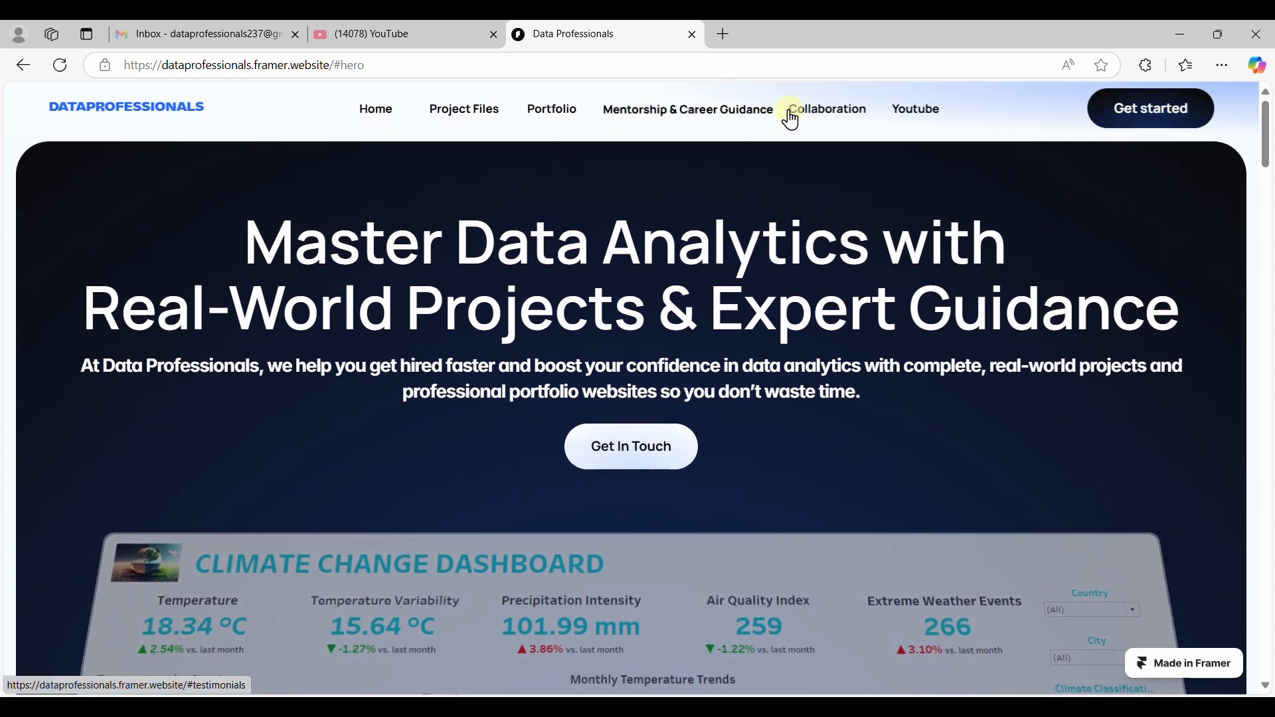
scroll(1122, 419, "down", 3)
scroll(1125, 420, "down", 10)
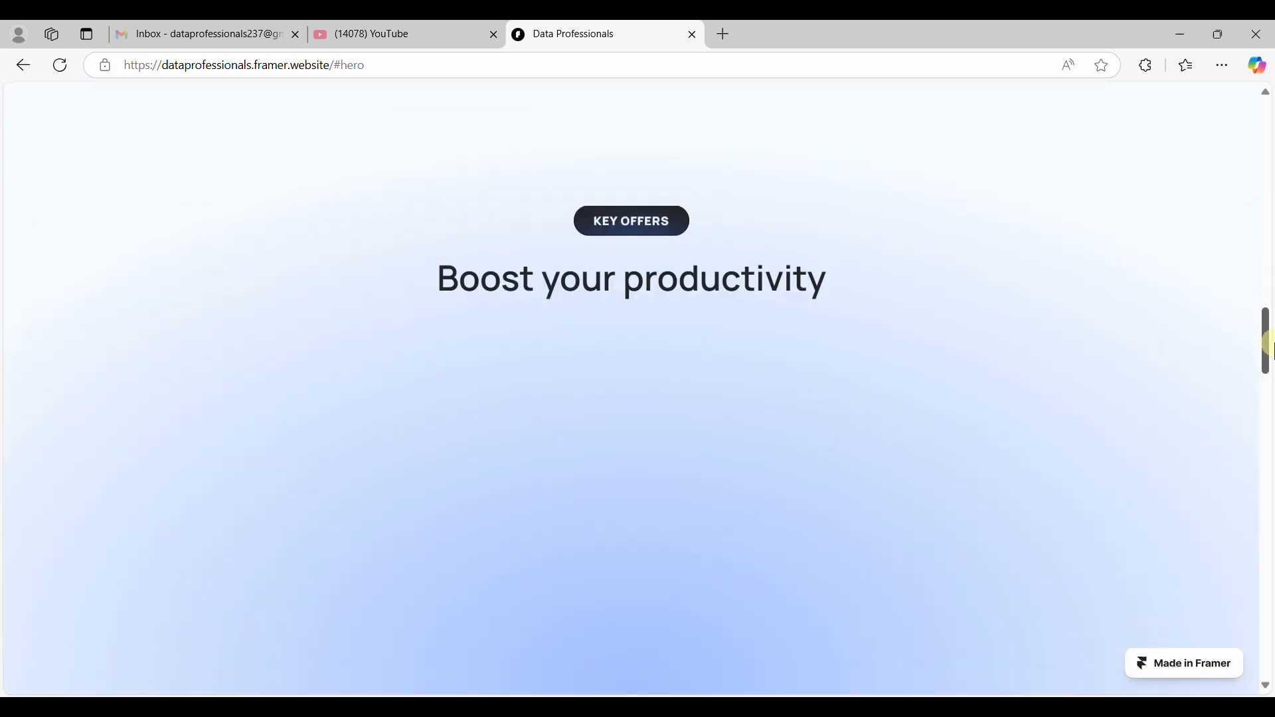
left_click_drag(1274, 343, 1273, 354)
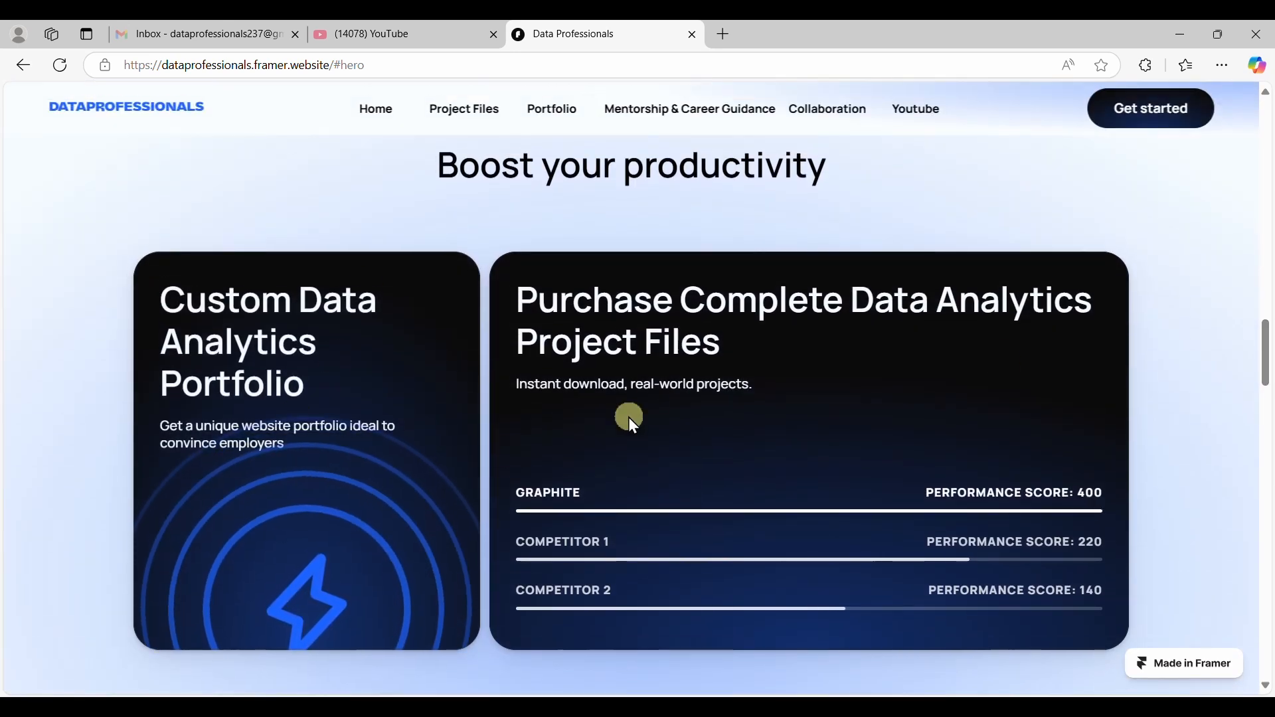
scroll(1075, 465, "down", 6)
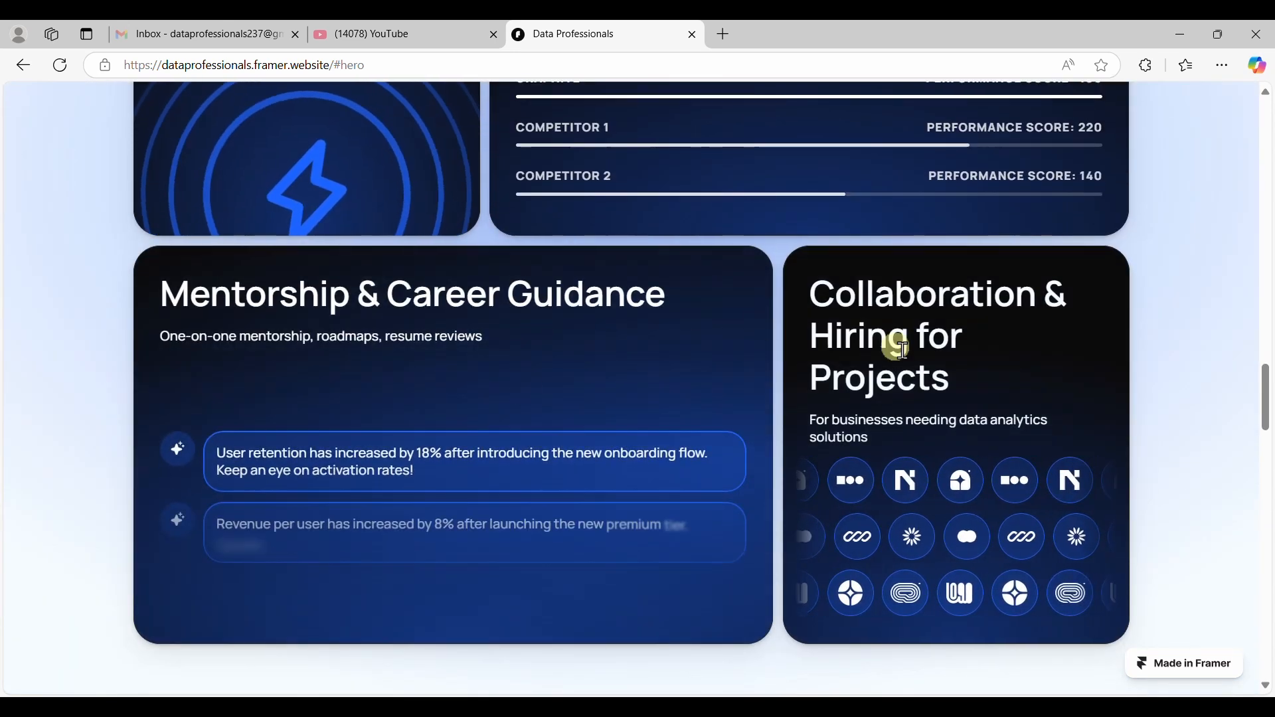
scroll(1217, 430, "down", 10)
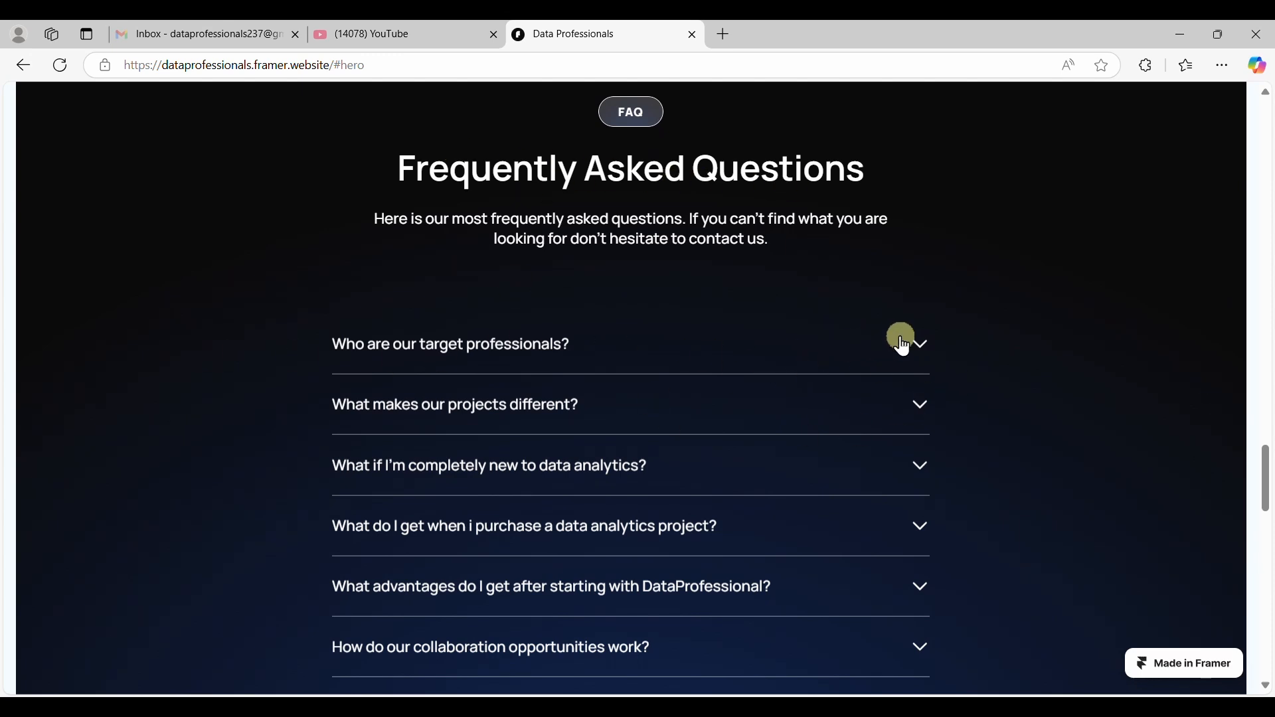
left_click(923, 344)
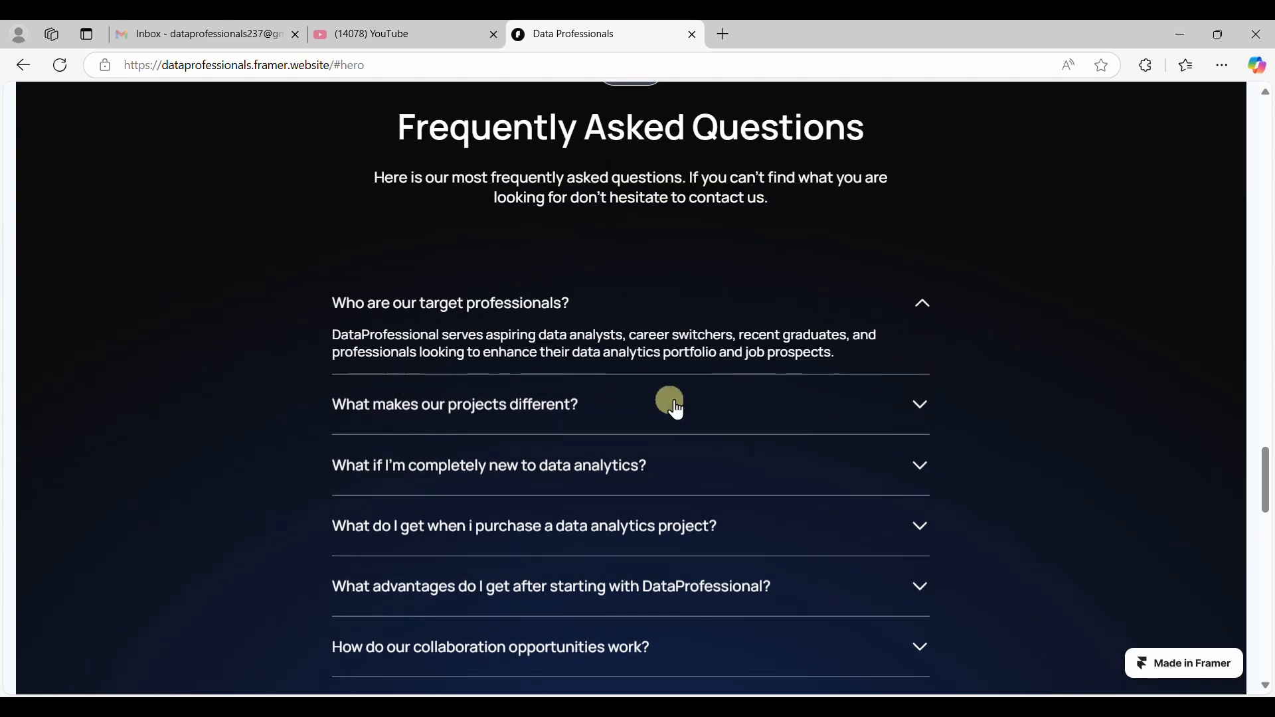
left_click(918, 412)
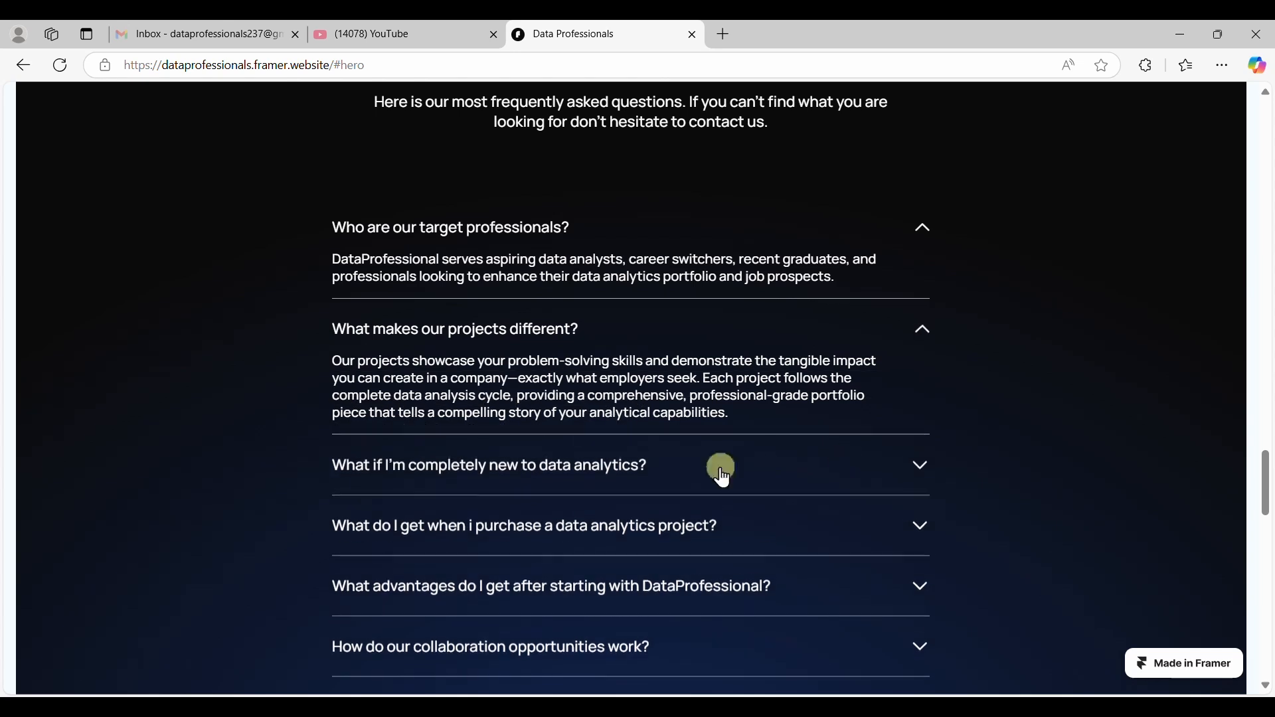
scroll(715, 454, "up", 3)
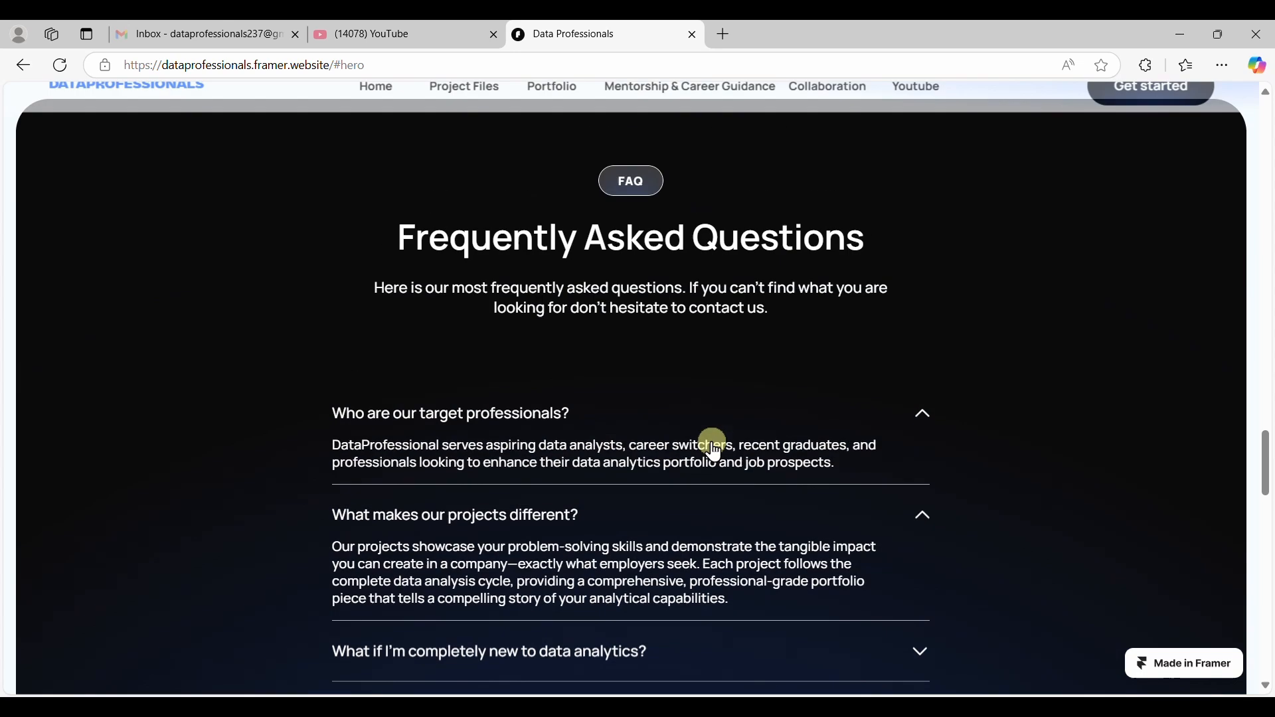
On the Contact Us page, enter test values in the name and email fields and try the WhatsApp and message fields.
left_click(1134, 117)
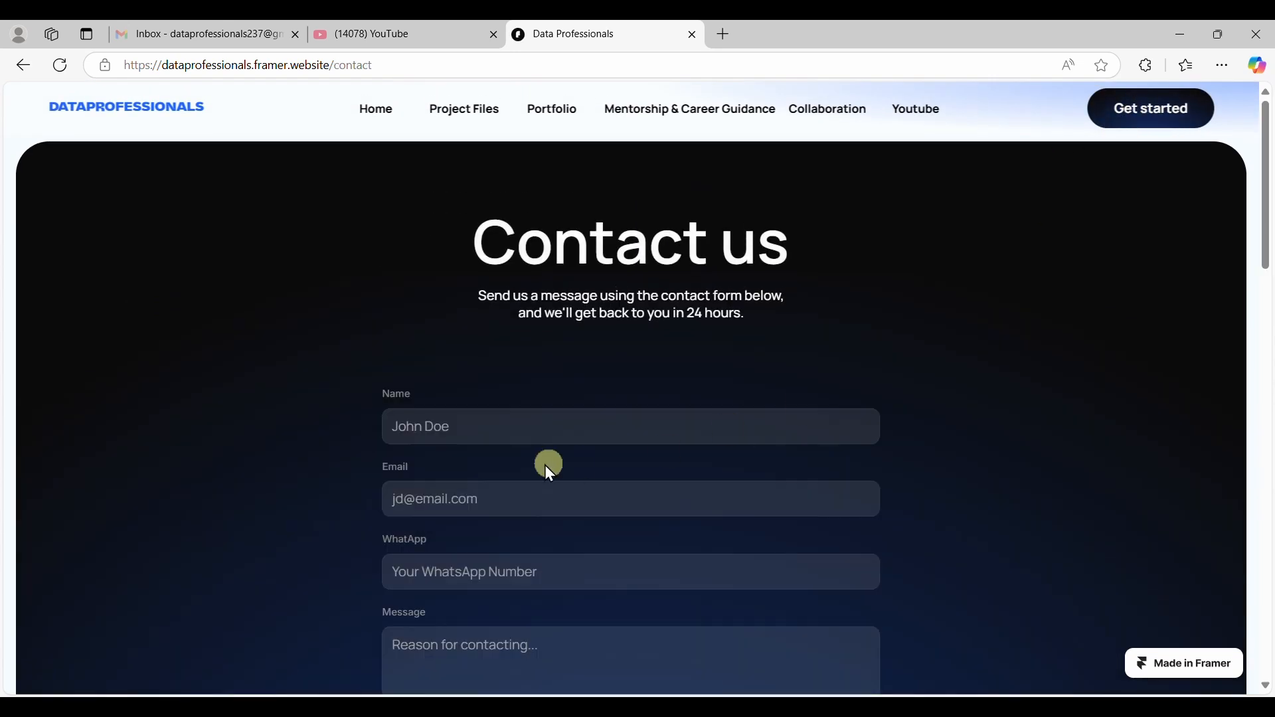
left_click(487, 425)
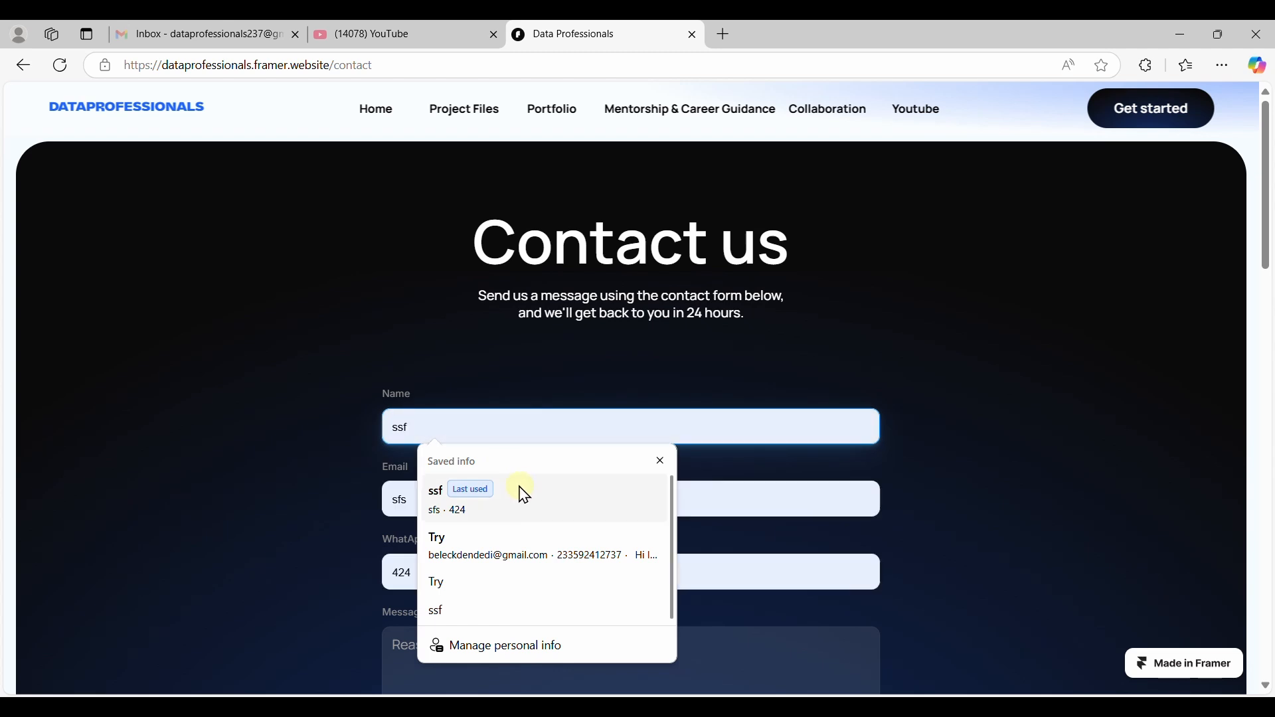
type("tg")
left_click(501, 511)
type("rtr")
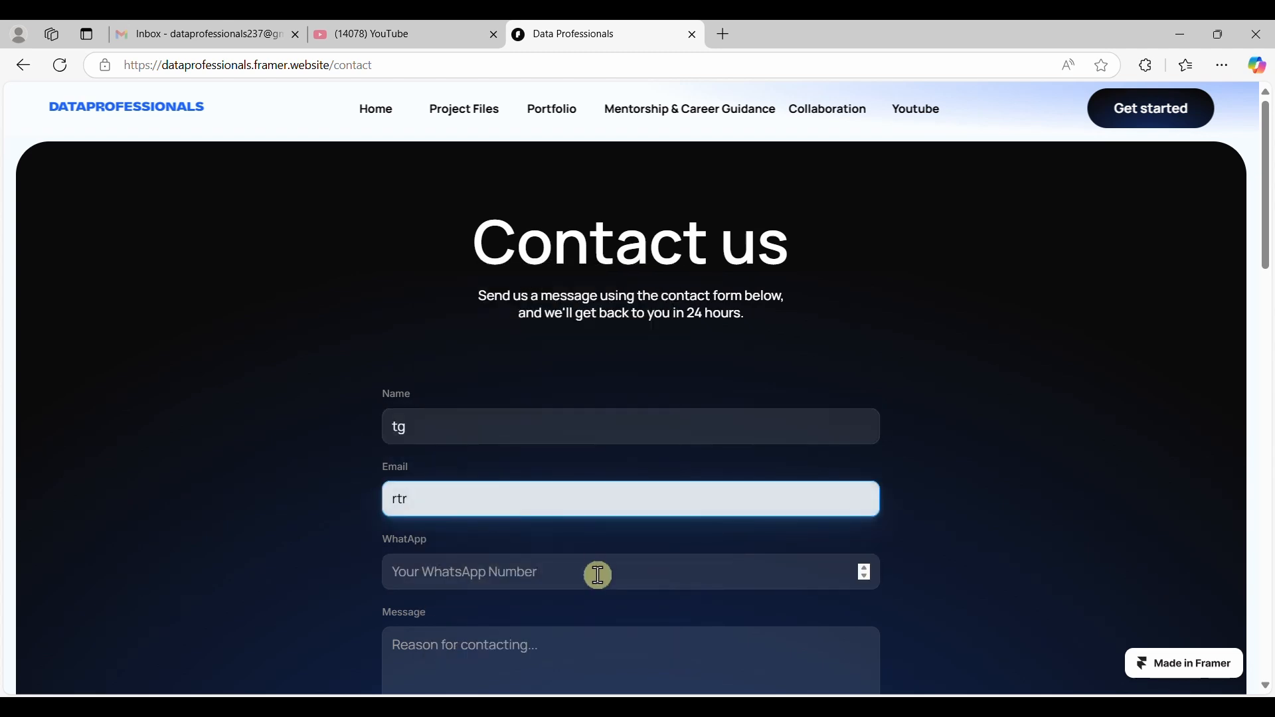
type("353")
left_click(633, 576)
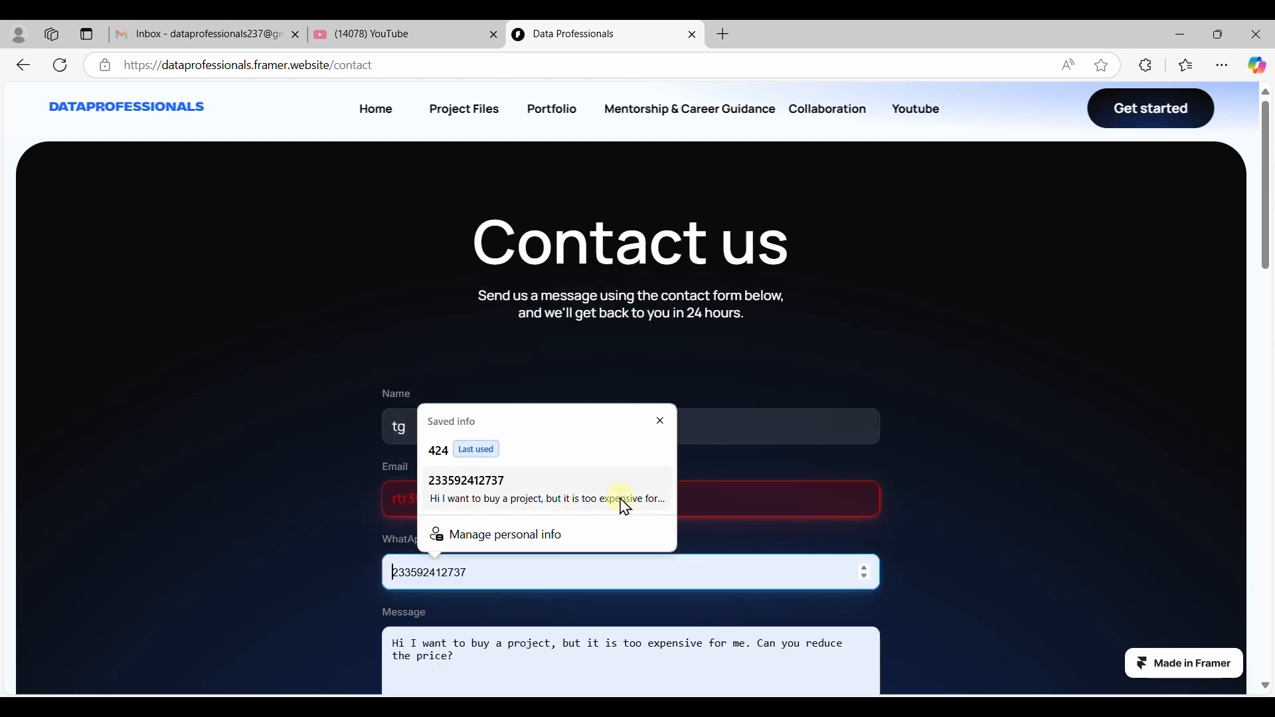
scroll(855, 504, "down", 20)
scroll(571, 373, "up", 9)
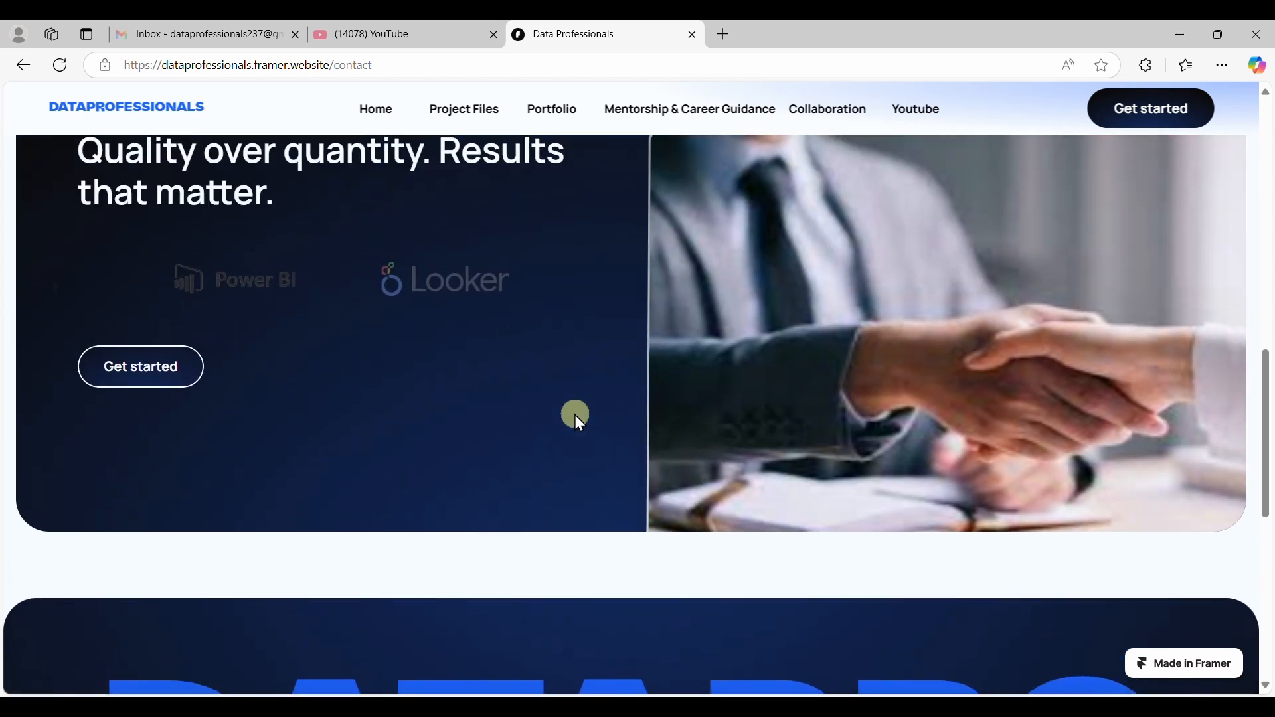
scroll(574, 418, "up", 10)
left_click(548, 541)
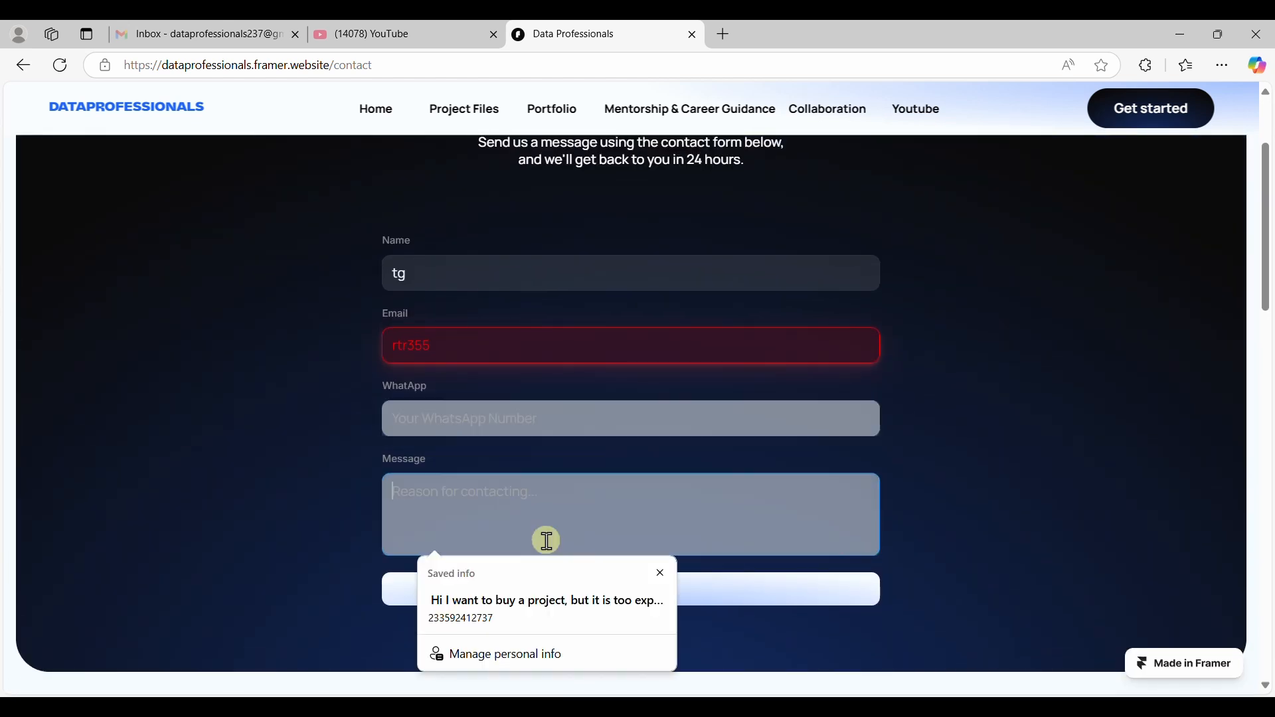
left_click(857, 632)
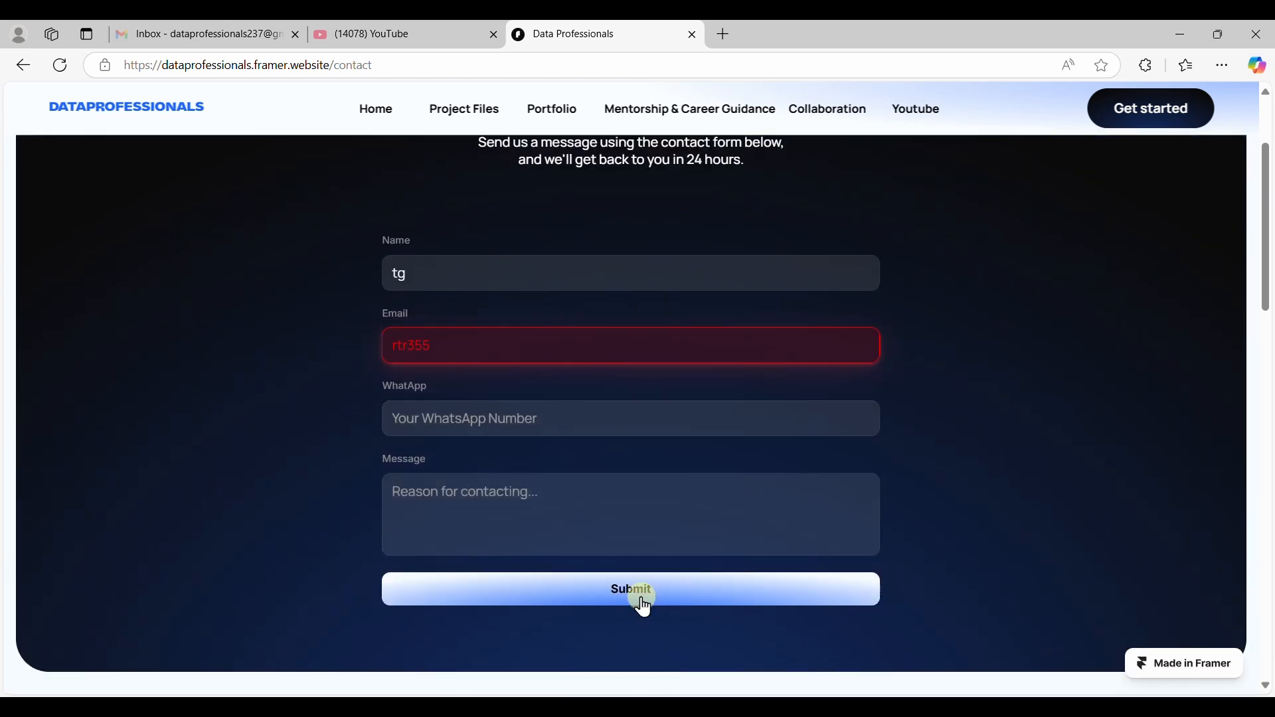
Browse the Youtube projects page, open the full YouTube channel in a new tab, then return Home.
left_click(924, 128)
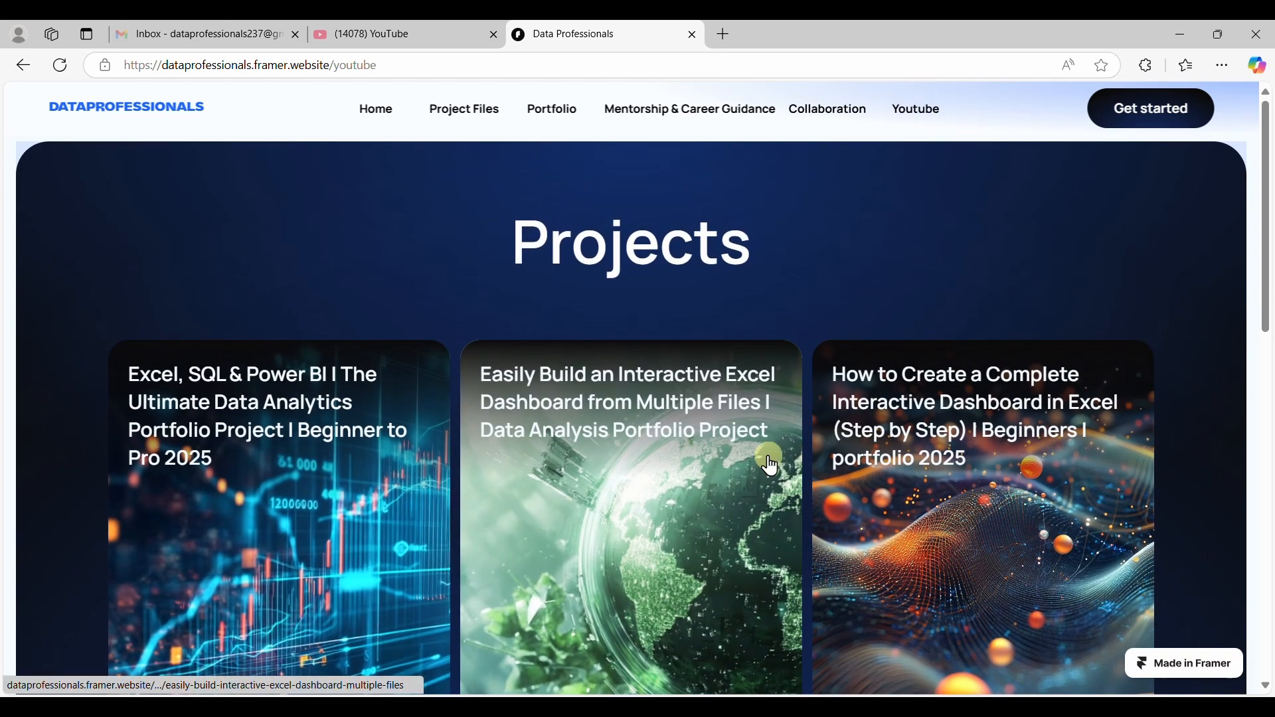
scroll(764, 452, "down", 3)
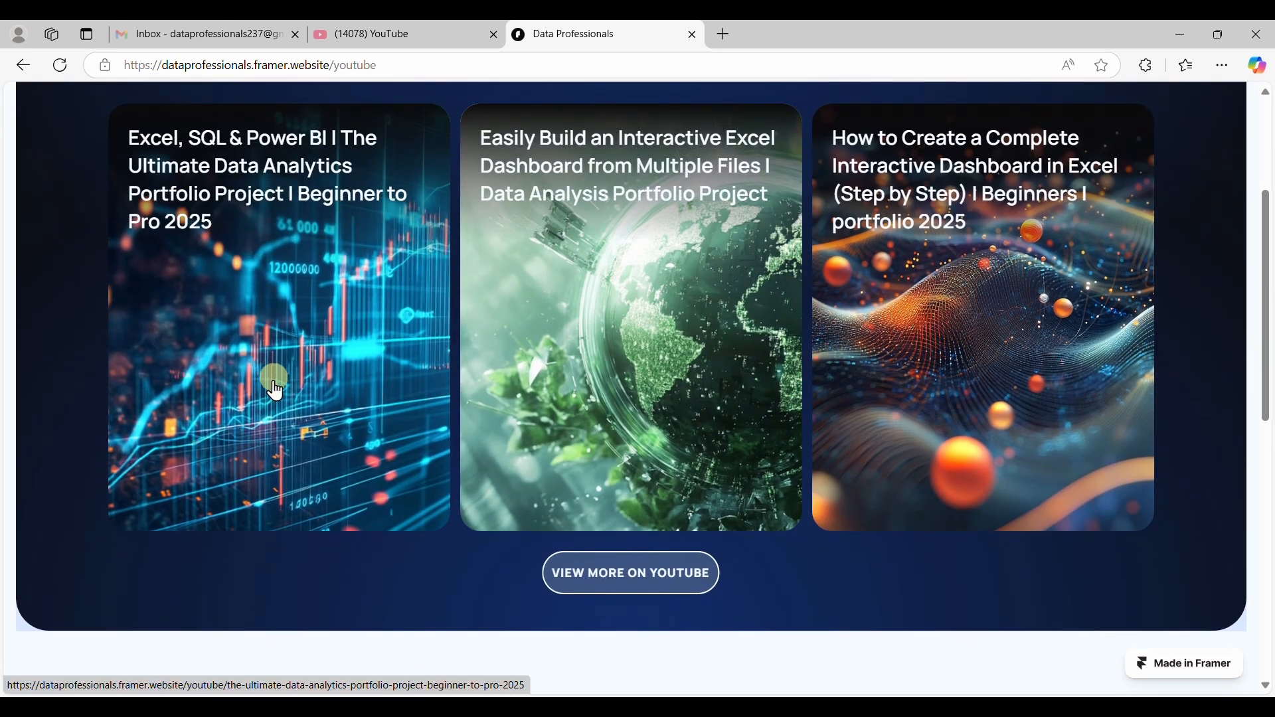
left_click(657, 583)
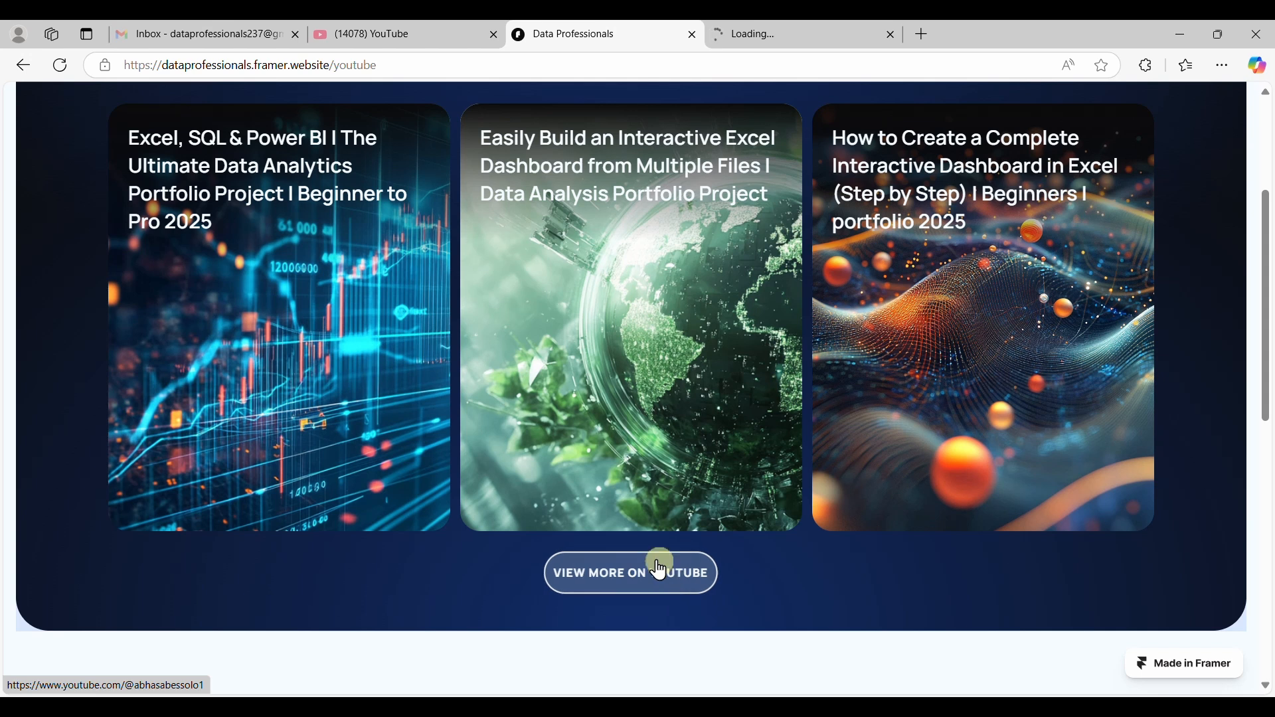
scroll(564, 399, "up", 3)
left_click(379, 119)
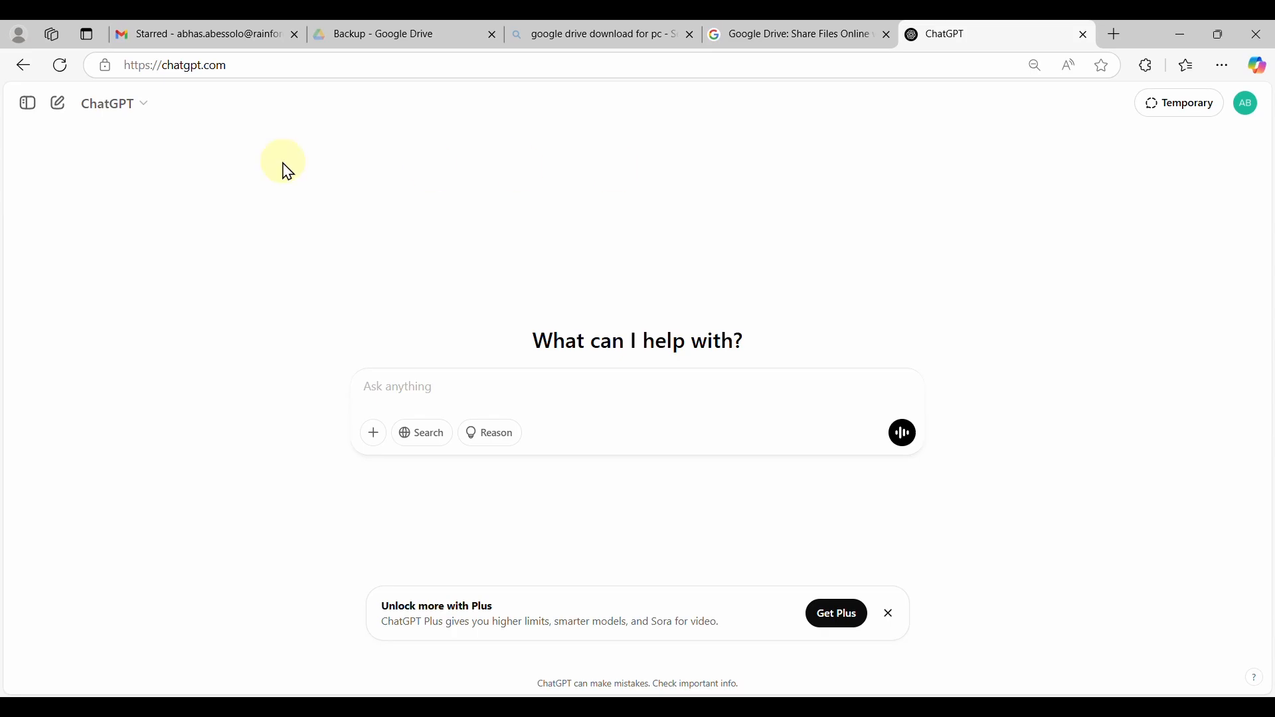
Send a prompt requesting 7 country climate CSV datasets, correcting 'datset' to 'dataset'.
type("I wa")
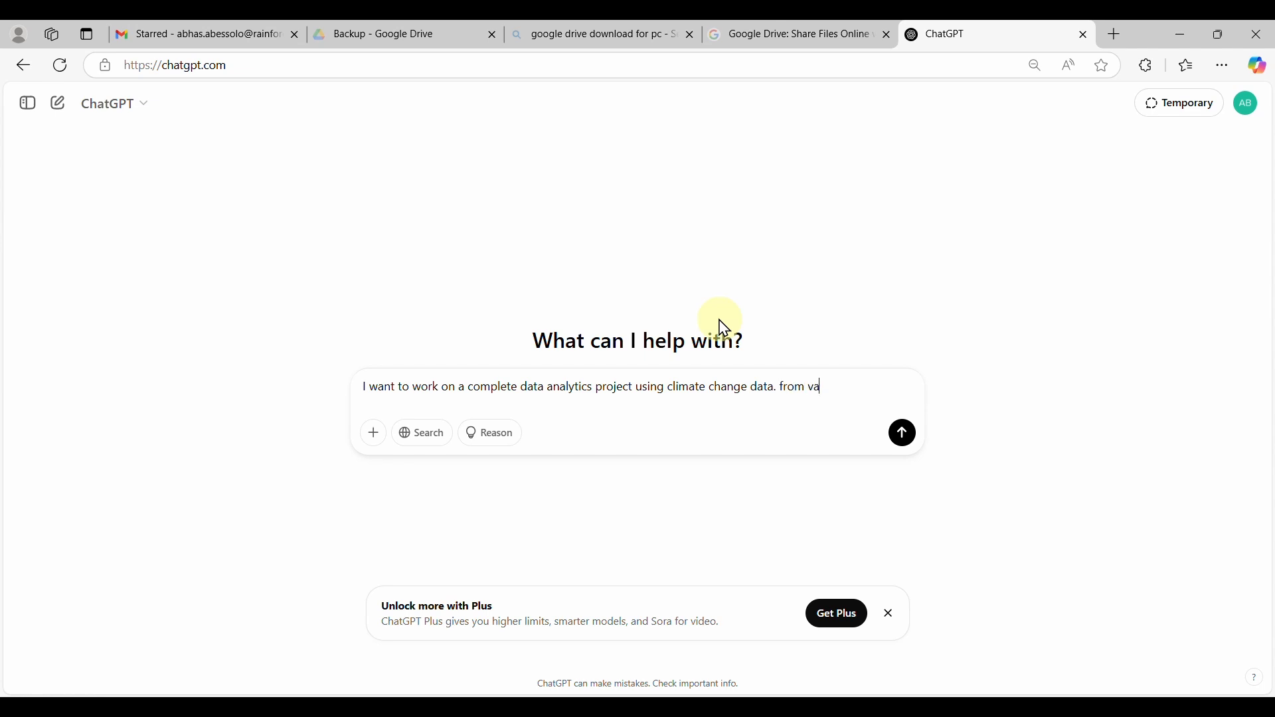
type("ntries (7). with kpi from weather record. each country datset should contain ab")
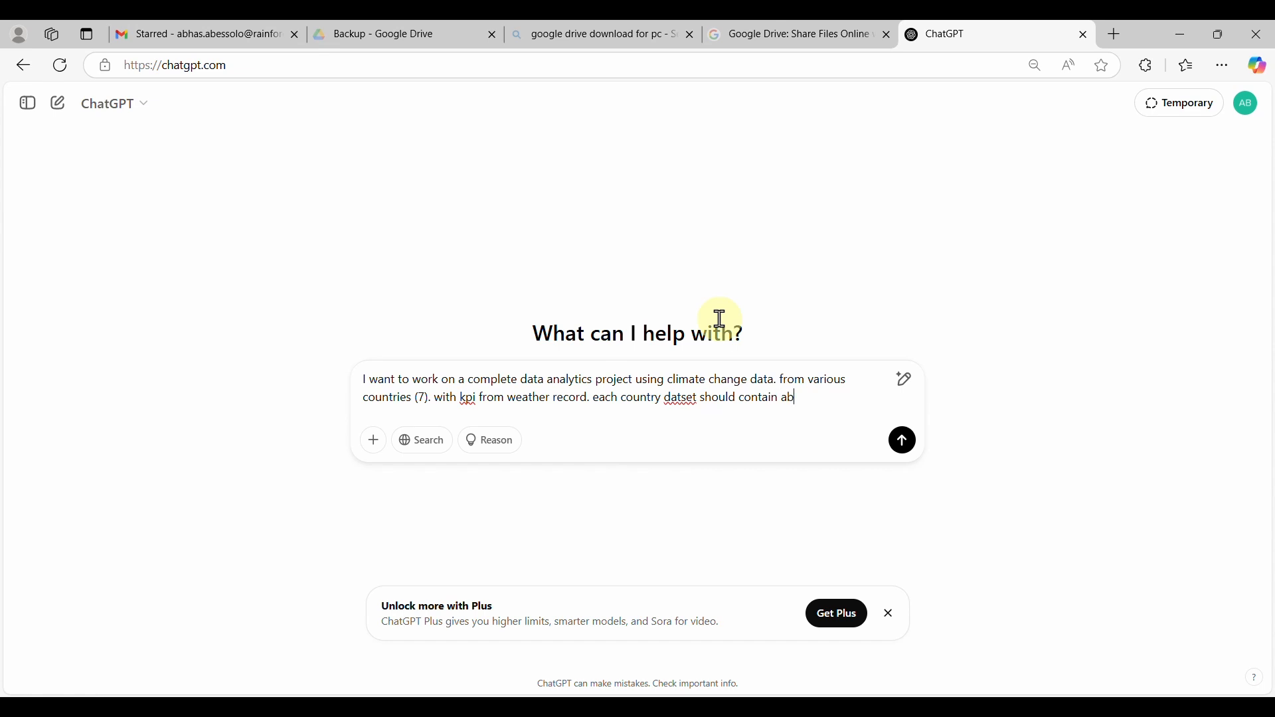
right_click(671, 399)
left_click(691, 459)
type("Please give me the csv")
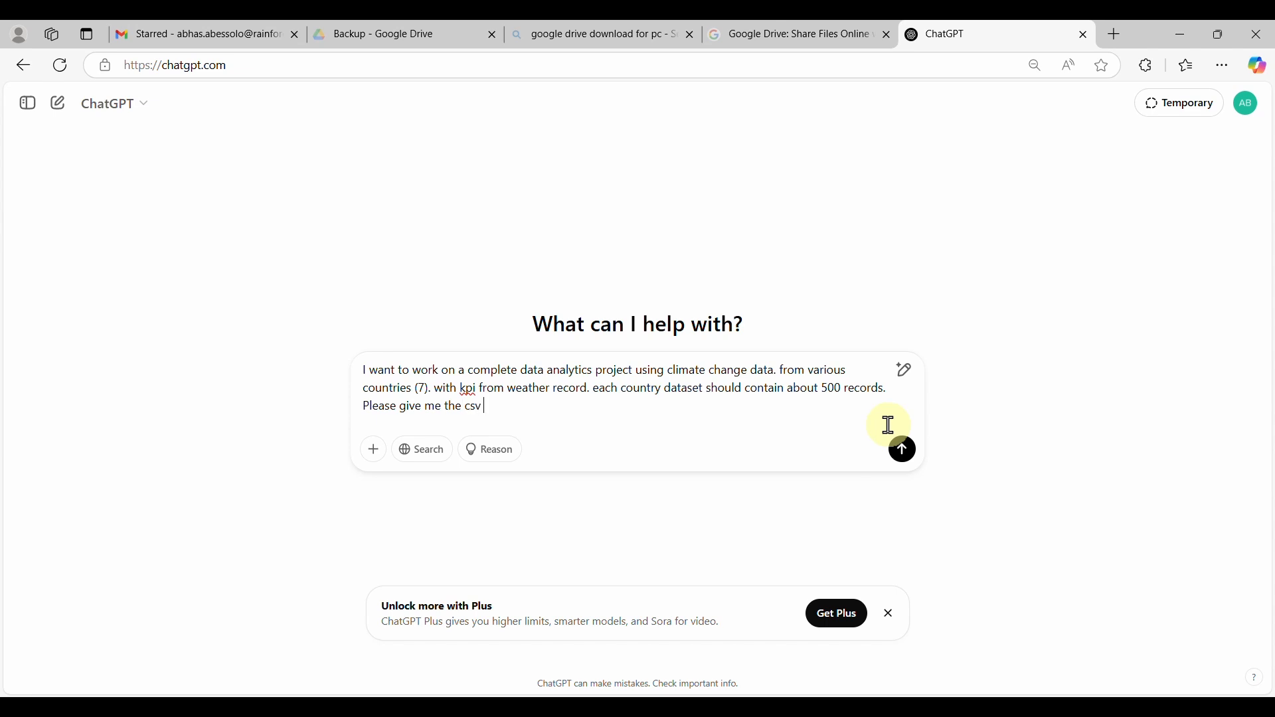
type(".")
left_click(462, 404)
type("7")
key("Return")
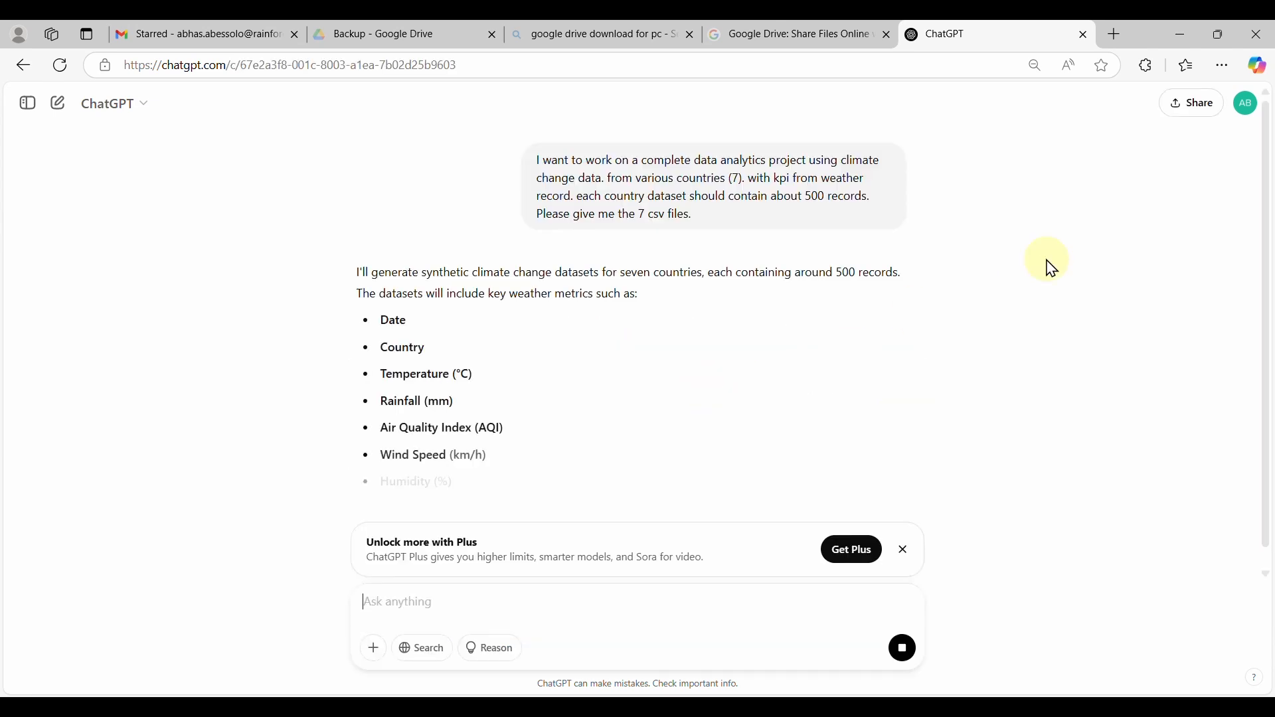
Scroll through the reply and download the USA Climate Data file.
scroll(957, 273, "down", 1)
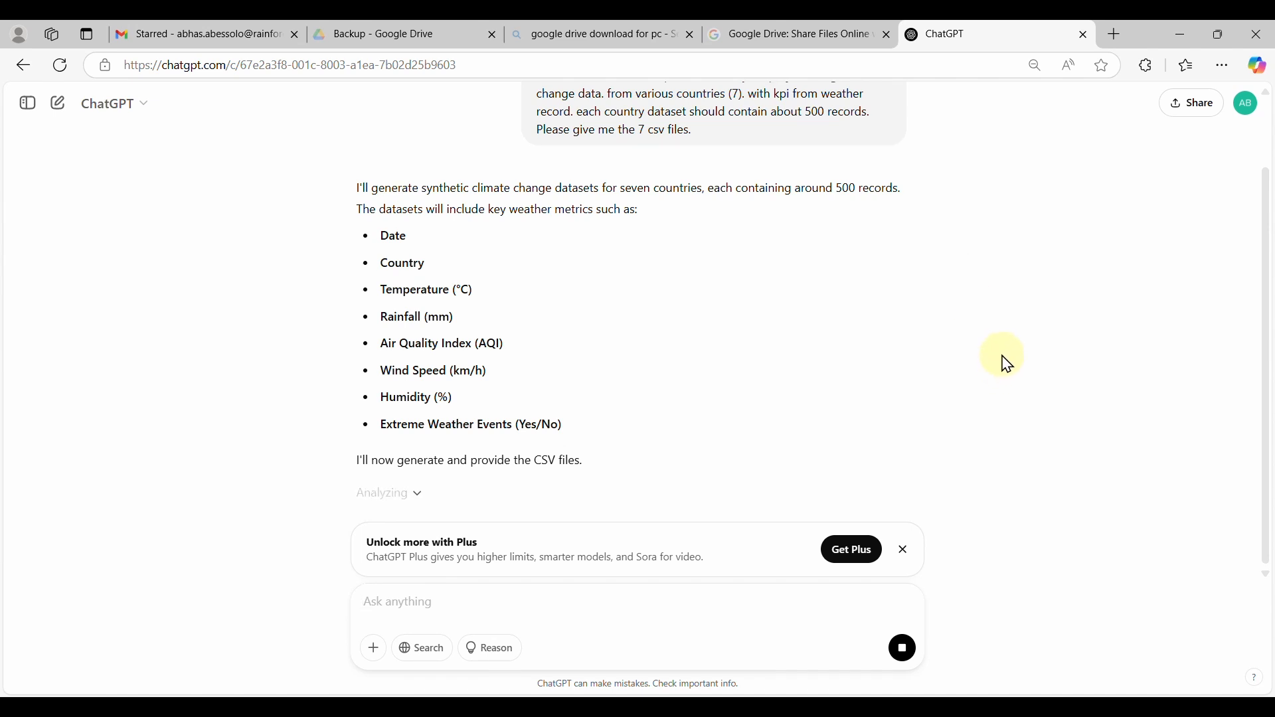
scroll(956, 385, "down", 3)
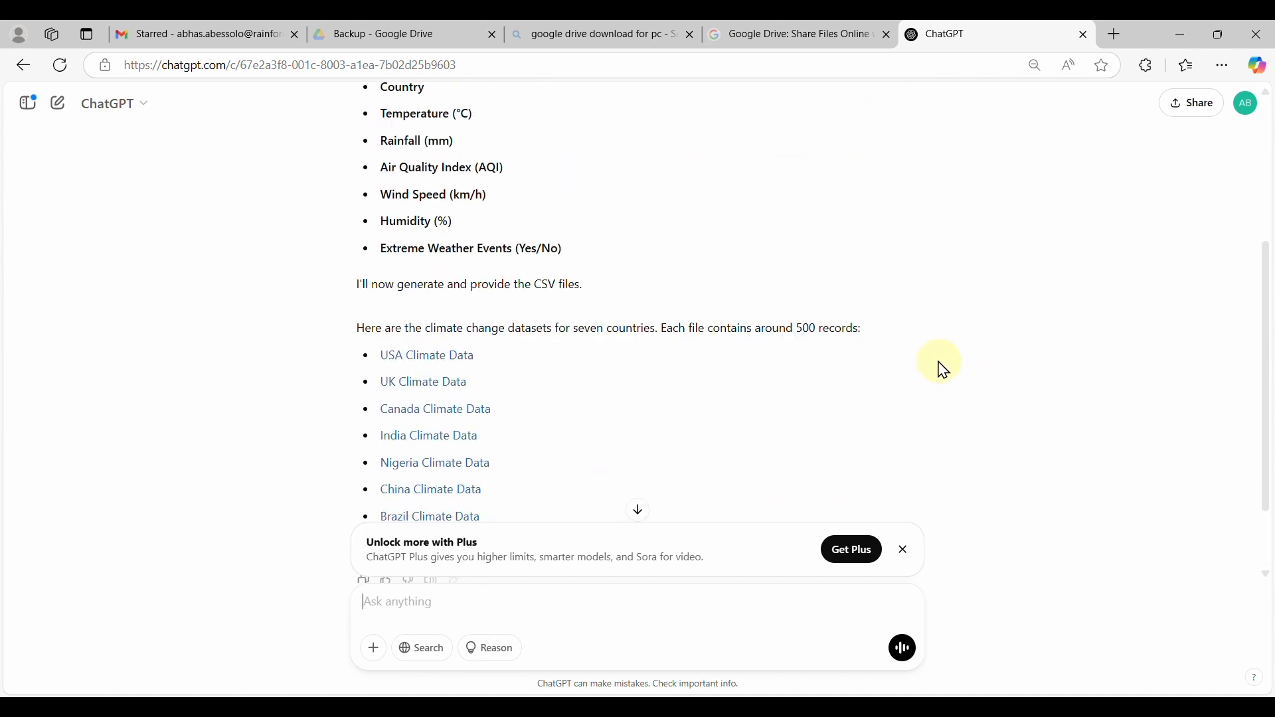
scroll(671, 427, "down", 1)
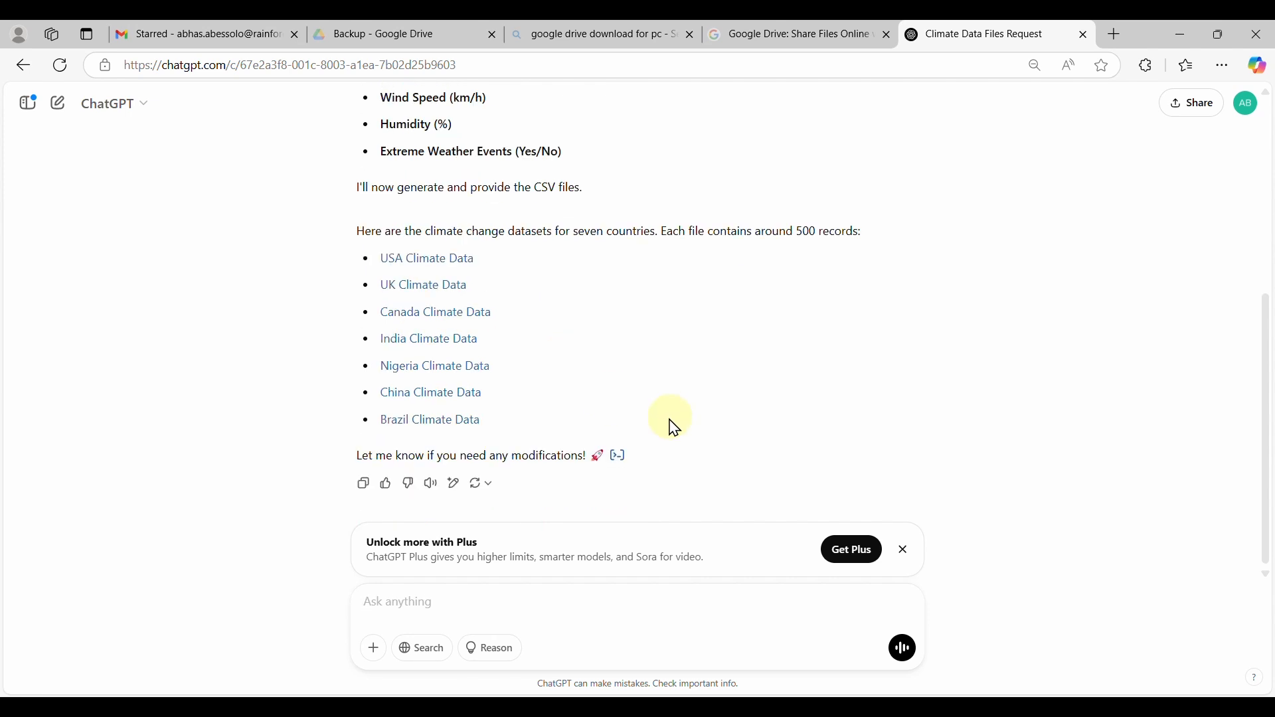
left_click(422, 260)
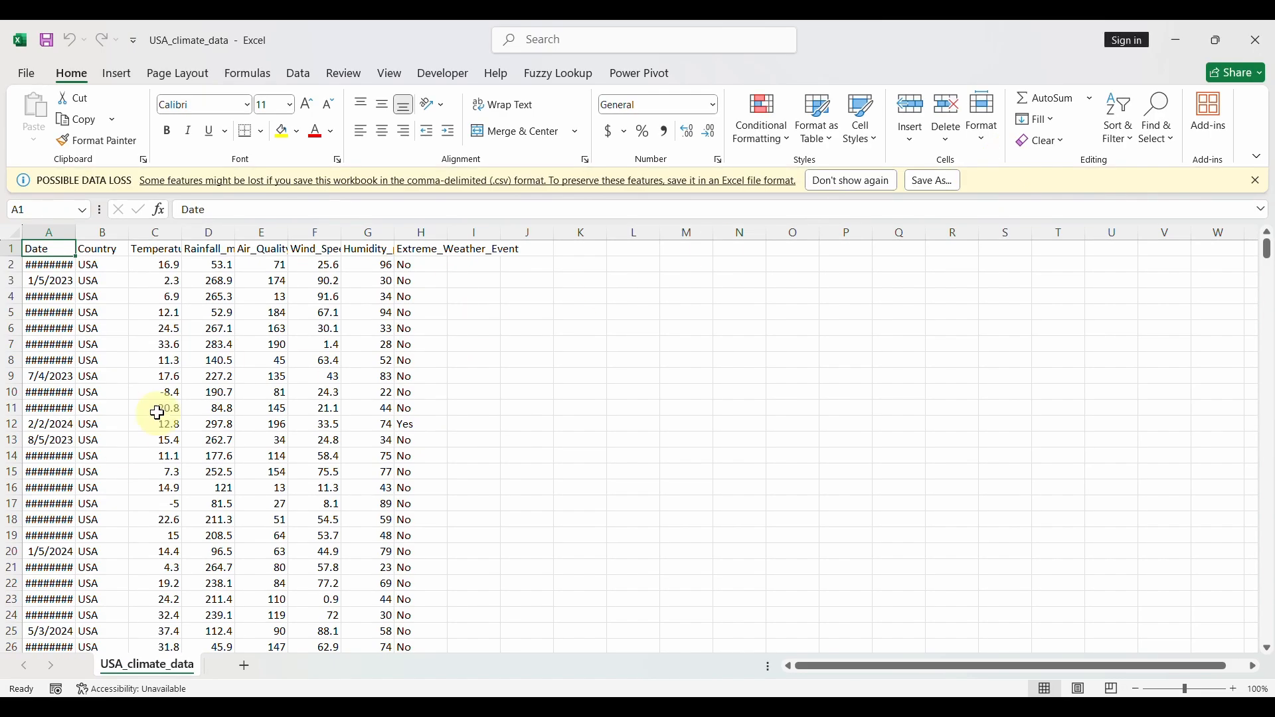
Convert A1:H501 into a table with headers and autofit the Date column to show full dates.
key("ctrl+shift+End")
left_click(118, 75)
left_click(159, 113)
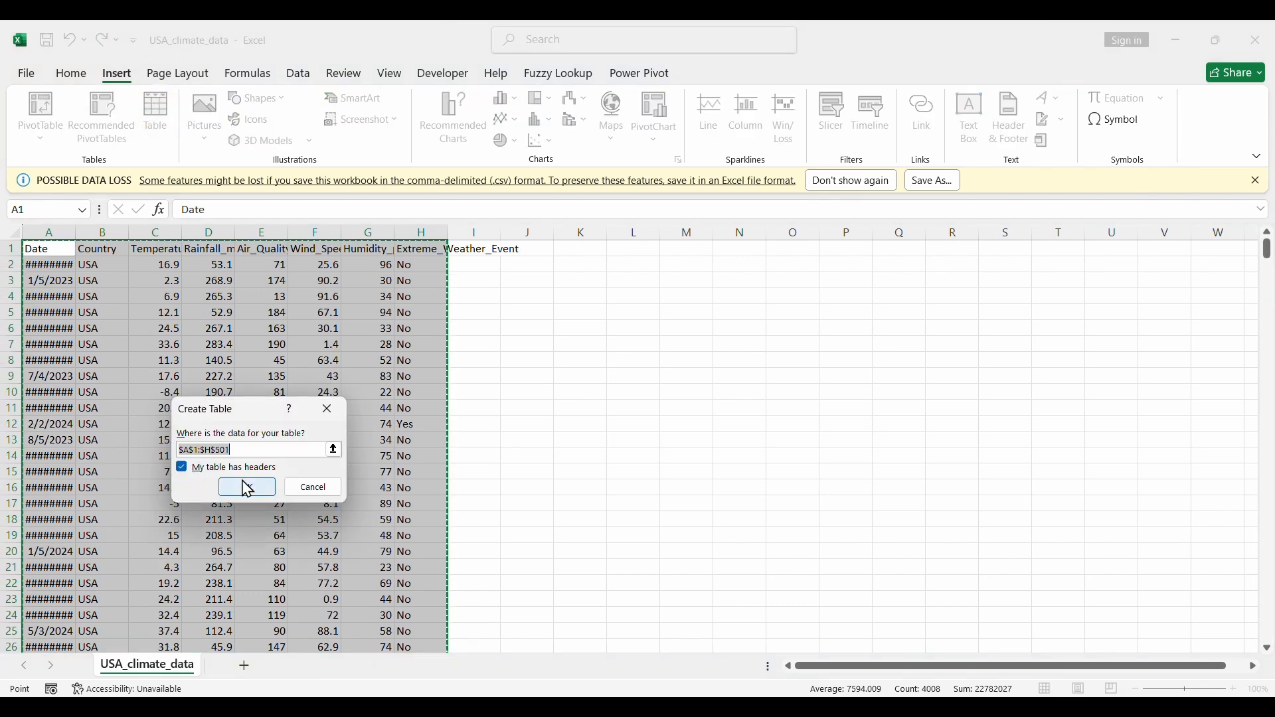
left_click(248, 484)
double_click(78, 231)
left_click(193, 312)
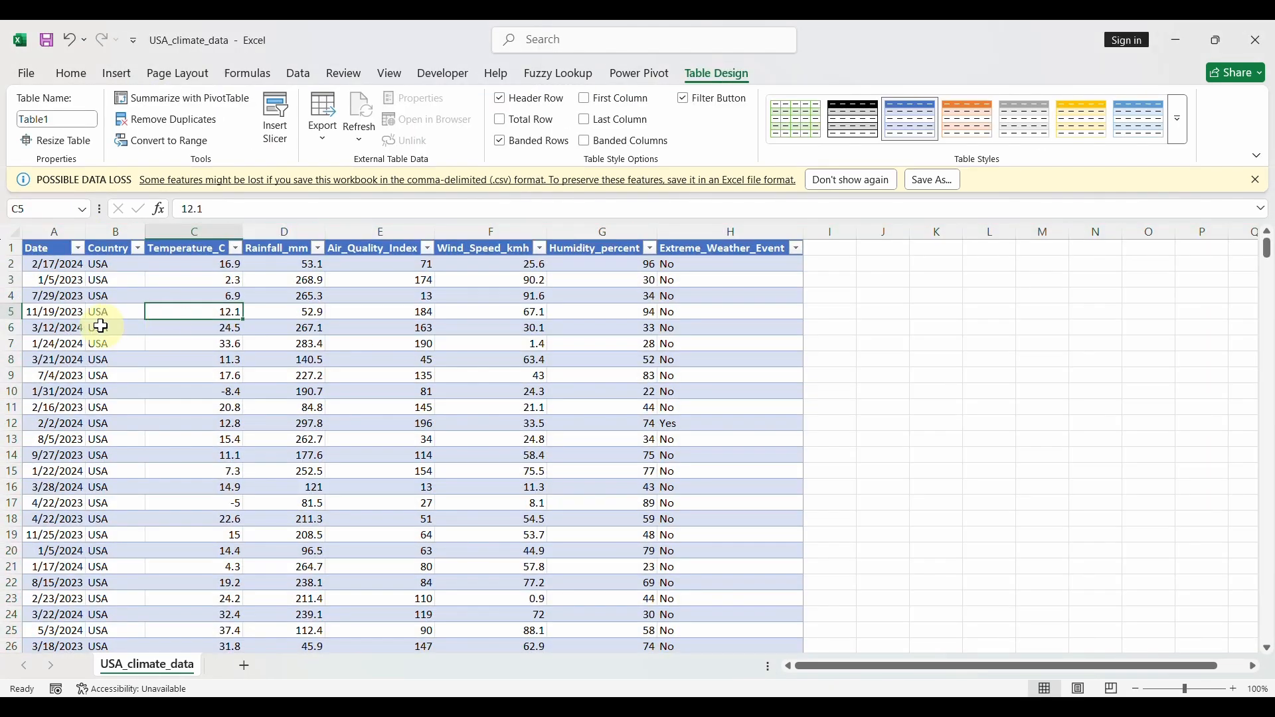
Inspect the Temperature_C, Rainfall_mm, Air_Quality_Index, Wind_Speed_kmh and Humidity_percent filter dropdowns.
left_click_drag(1268, 247, 1246, 229)
left_click(236, 249)
left_click(318, 249)
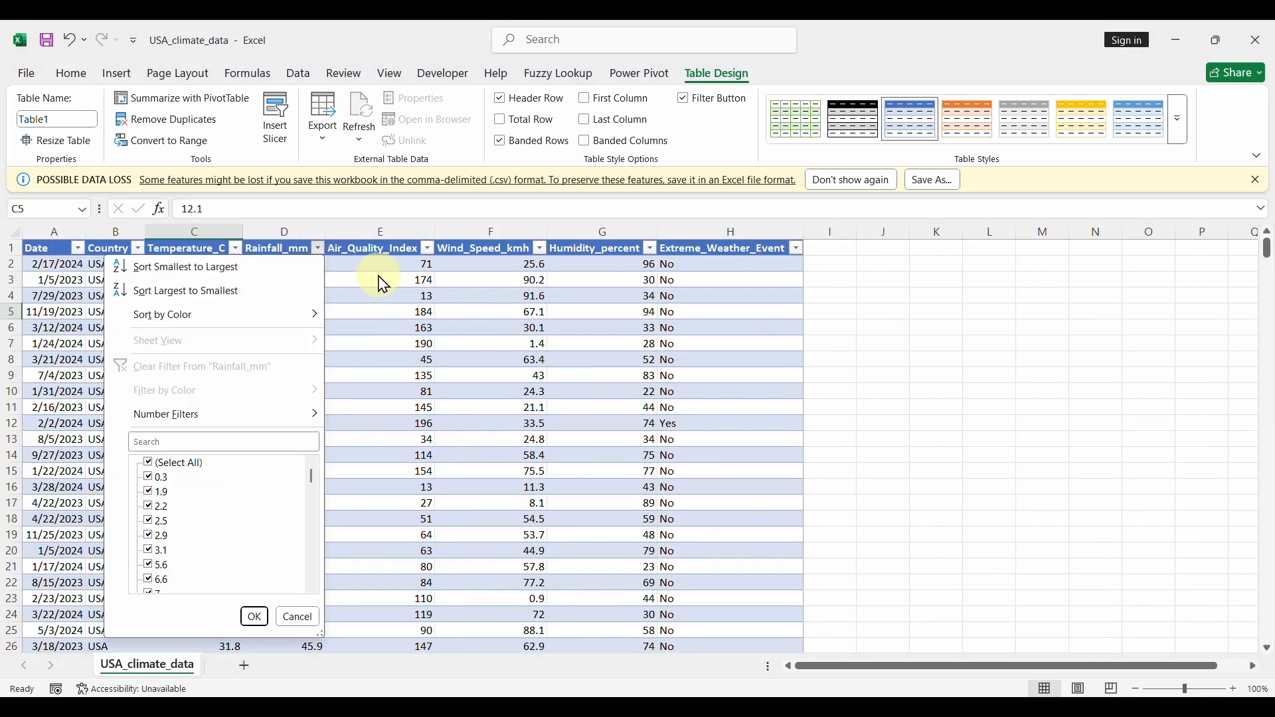
left_click(427, 249)
left_click(540, 249)
left_click(607, 274)
left_click(650, 258)
left_click(650, 251)
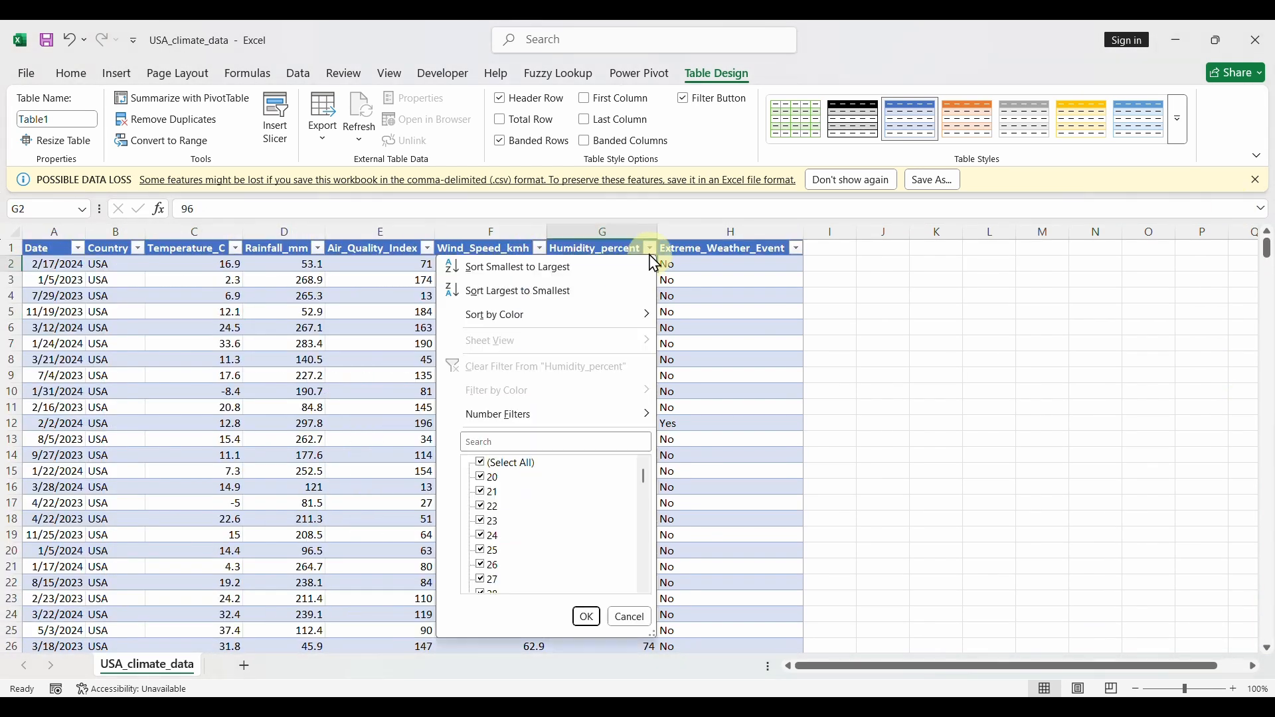
left_click(711, 323)
Switch back to ChatGPT and begin typing a follow-up asking to include cities.
left_click(644, 705)
left_click(599, 628)
type("Please include the cities (3 cities per country")
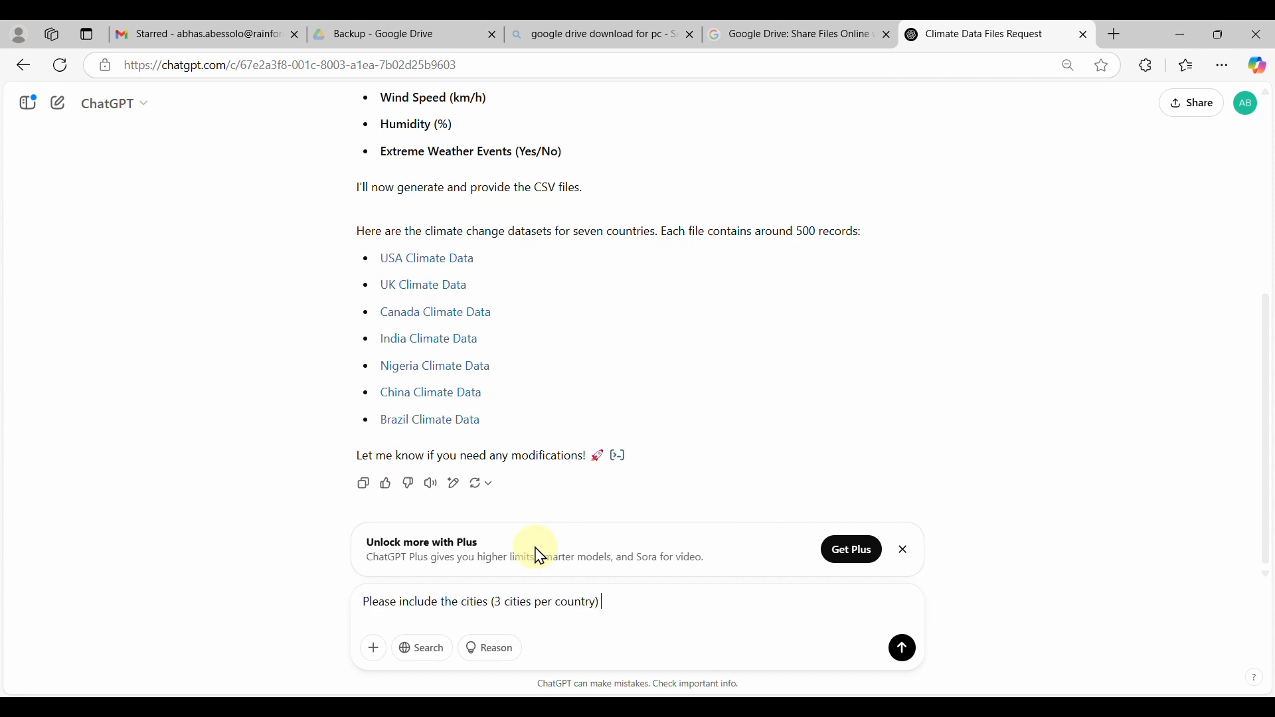
Finish the multi-line follow-up requesting 3 cities per country and send it.
key("shift+Return")
type("Al")
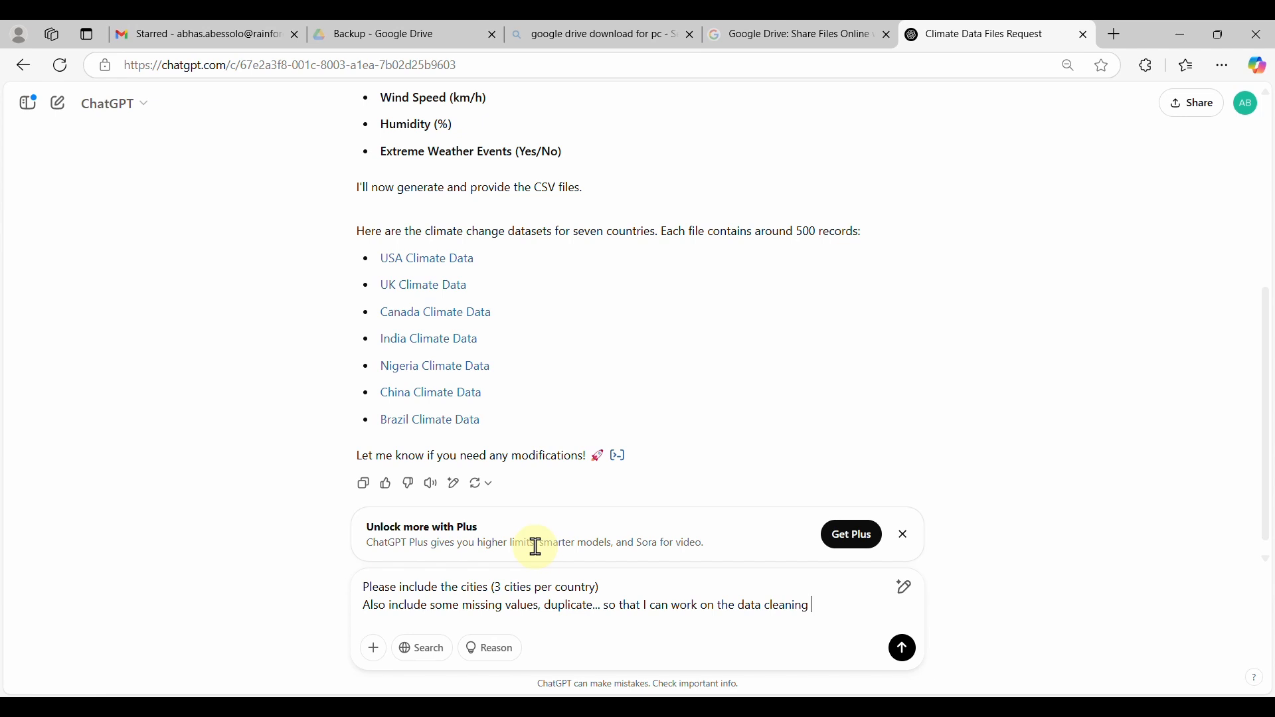
type("roject.")
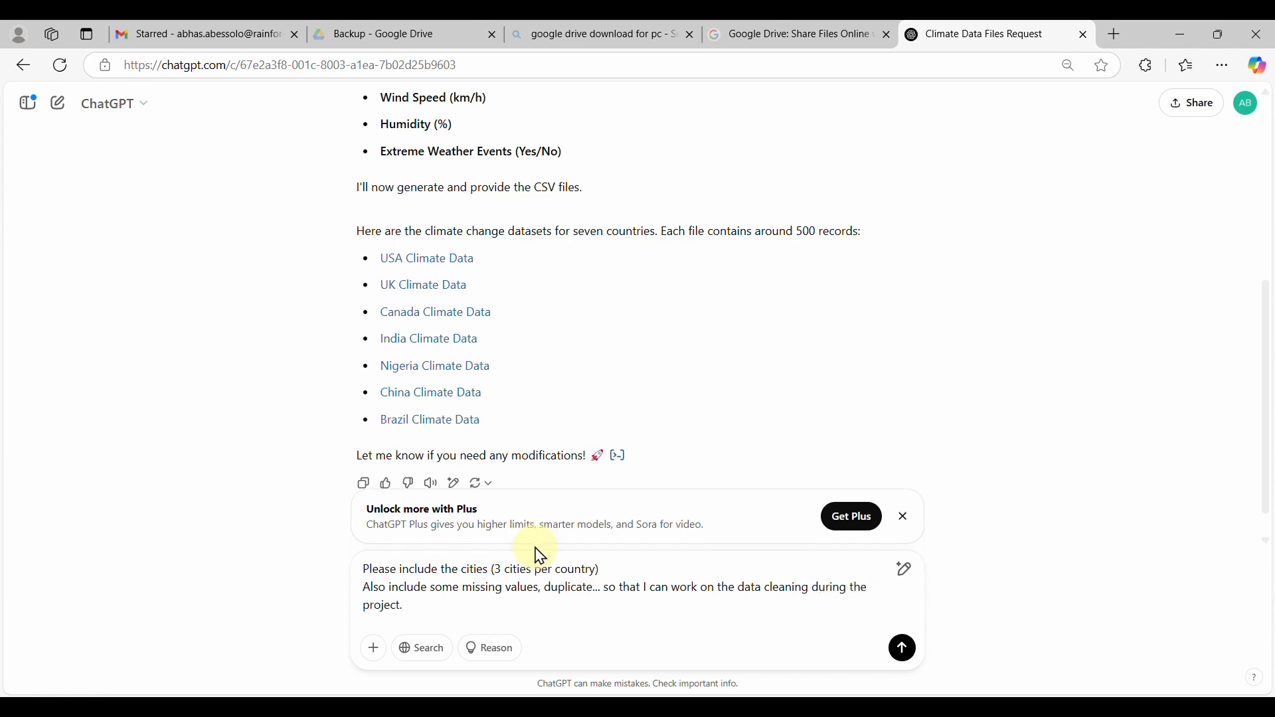
key("shift+Return")
type("P")
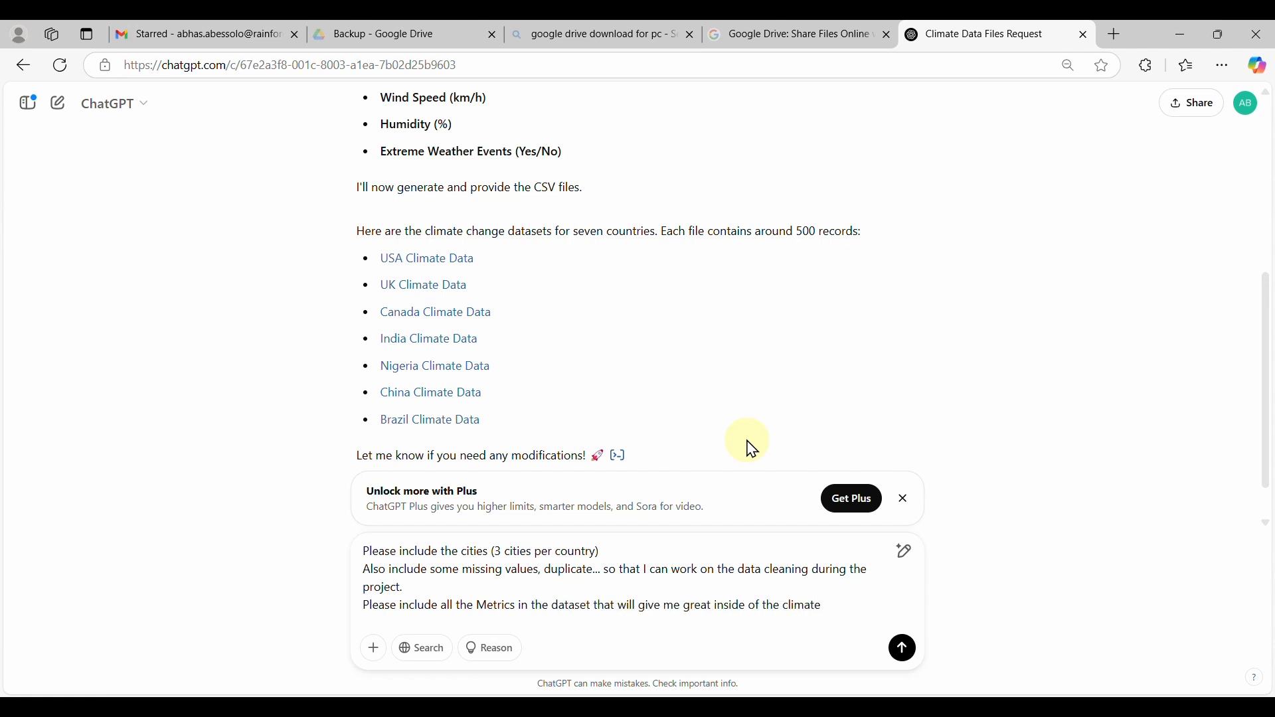
type(".")
left_click(903, 653)
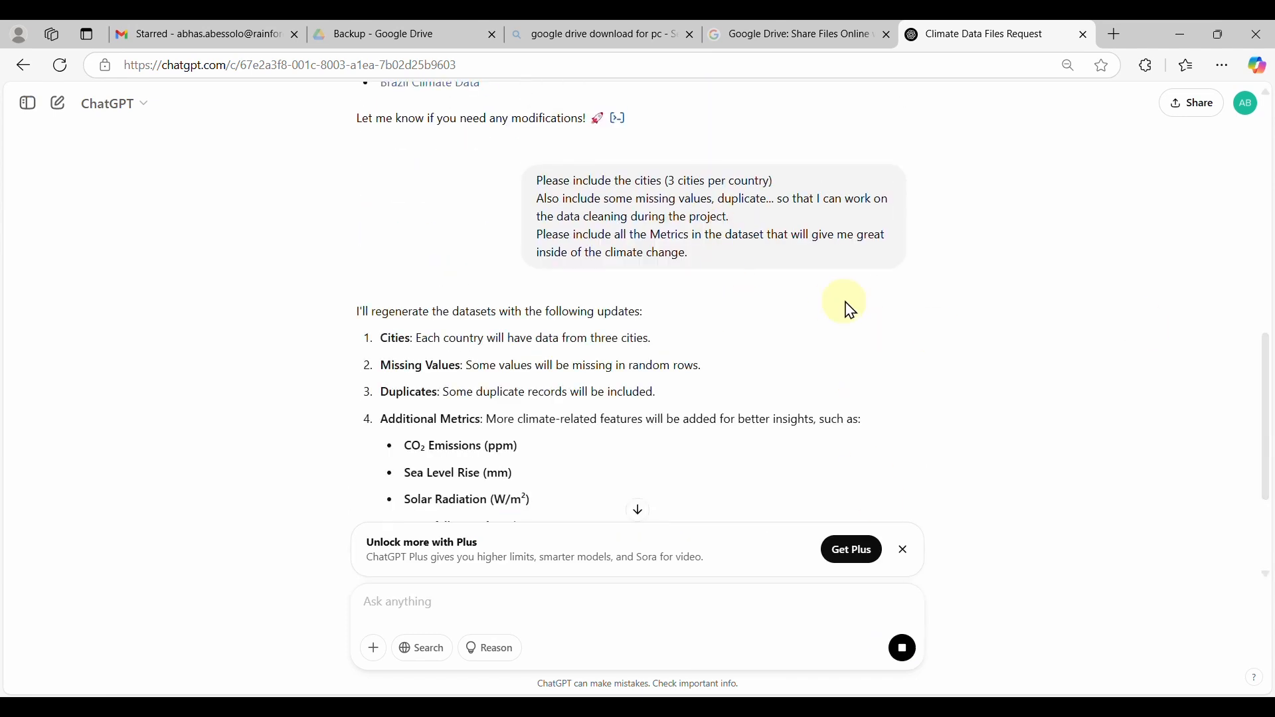
Close the old USA climate workbook in Excel without saving.
scroll(964, 341, "down", 1)
scroll(964, 350, "down", 2)
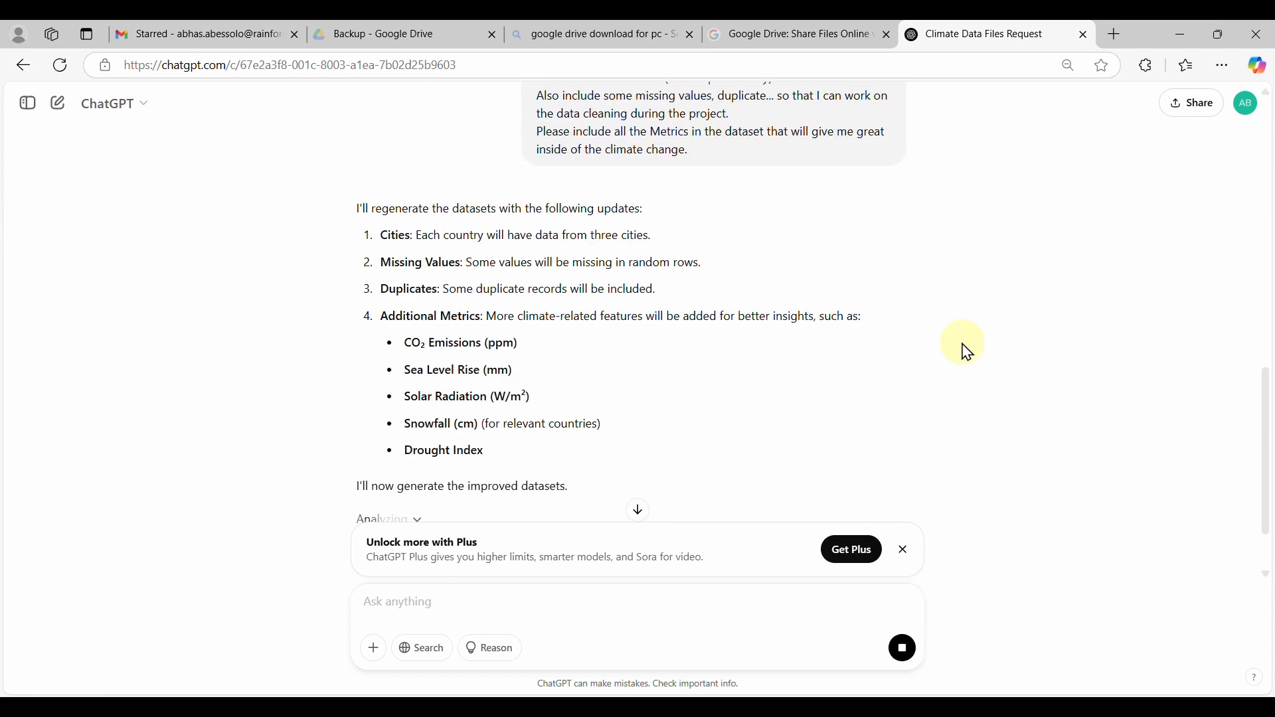
left_click(948, 704)
left_click(1262, 32)
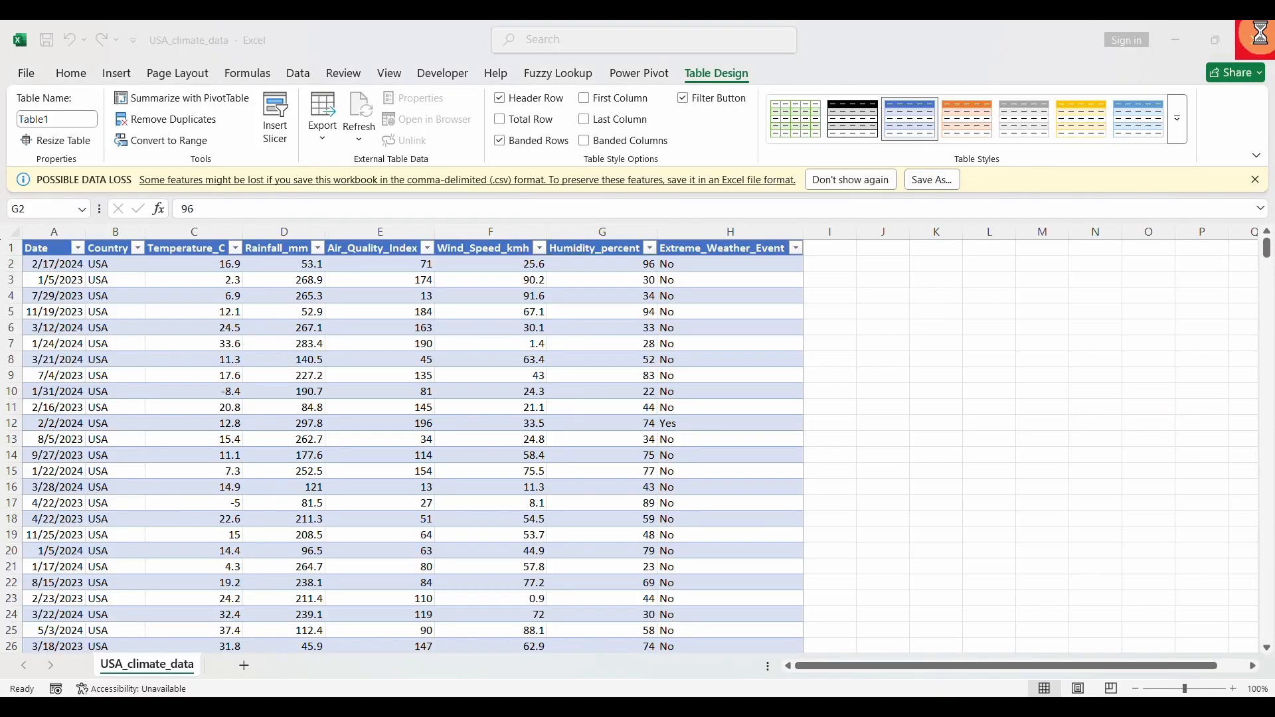
left_click(648, 385)
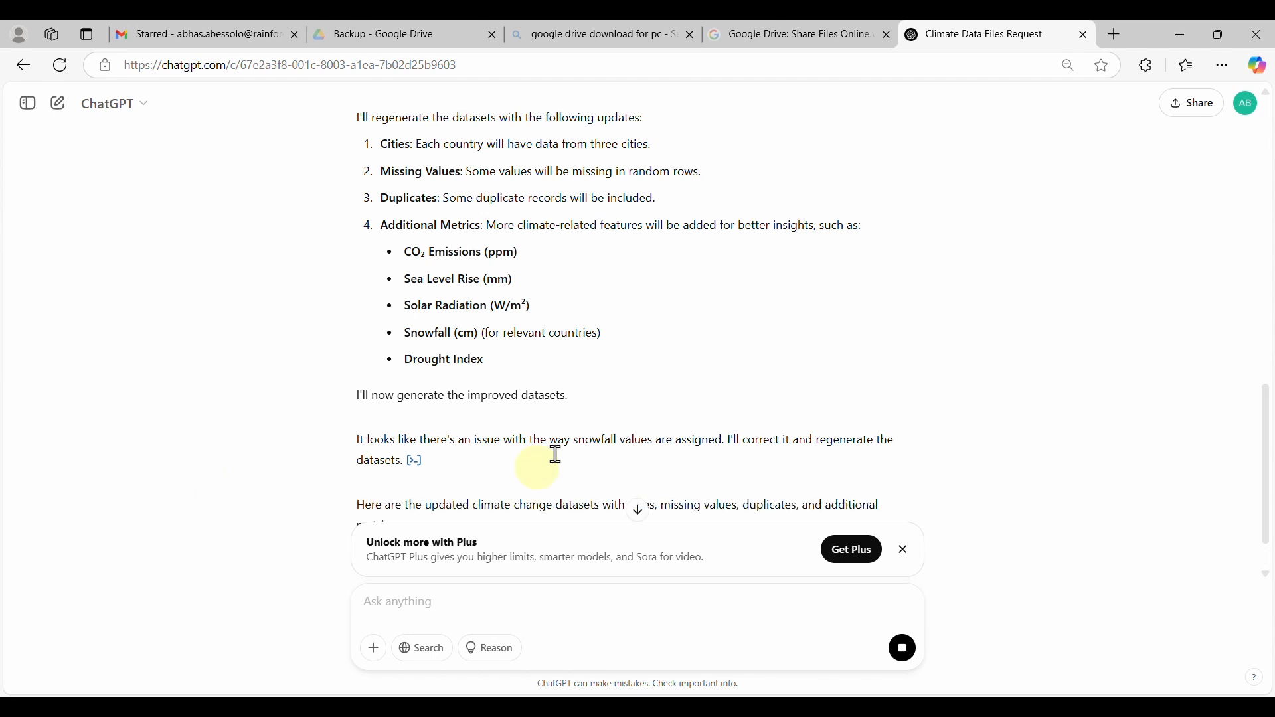
Download the updated USA climate data after retries and open USA_climate_data_fixed.csv.
left_click(430, 358)
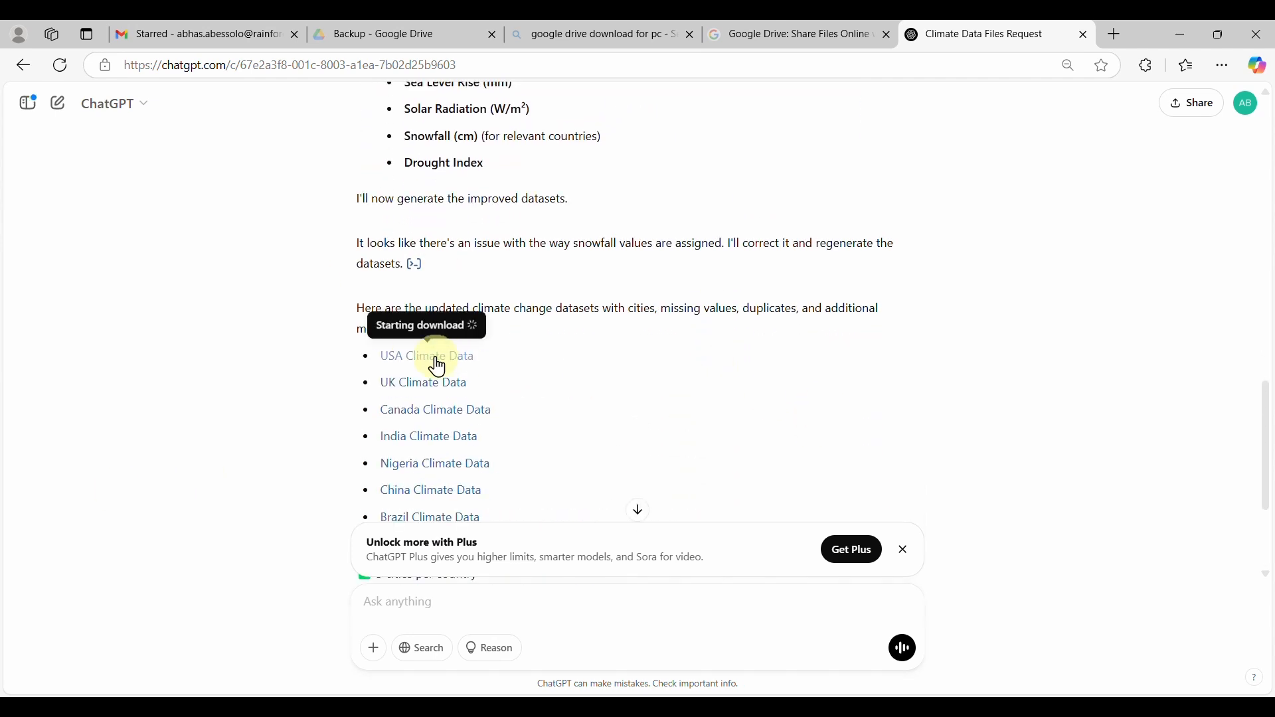
scroll(598, 445, "down", 3)
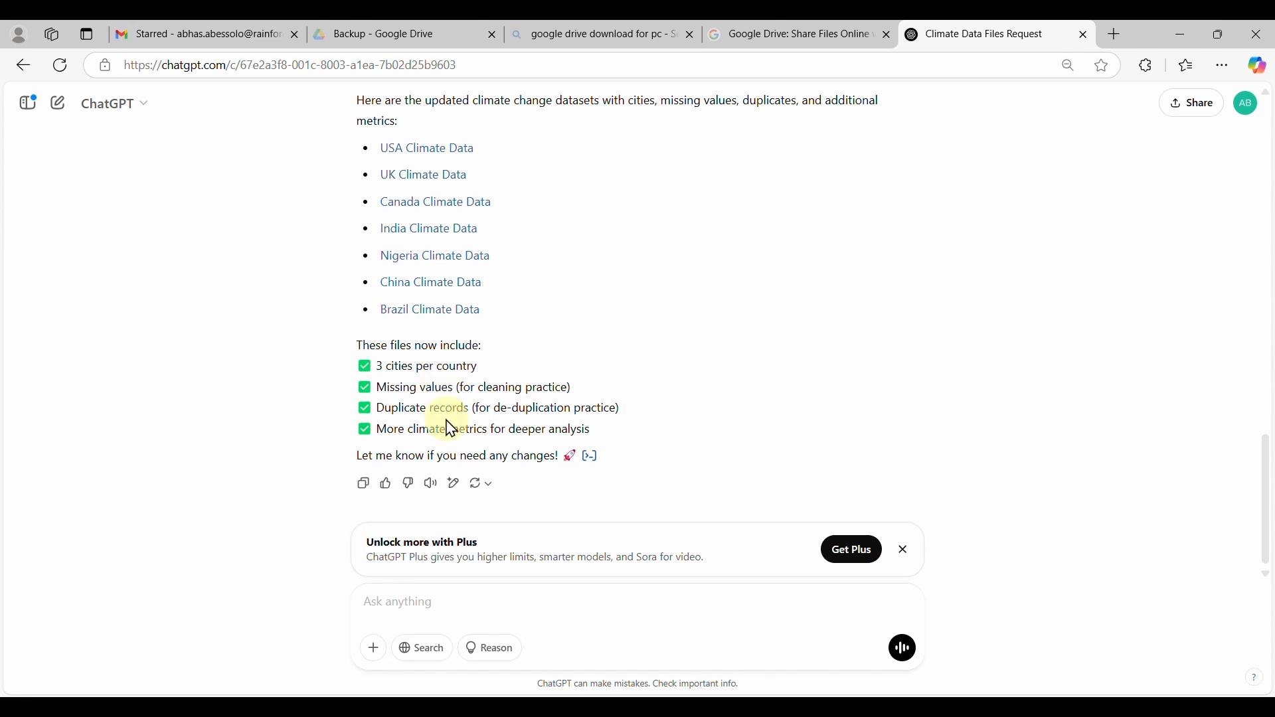
scroll(517, 403, "up", 2)
left_click(462, 321)
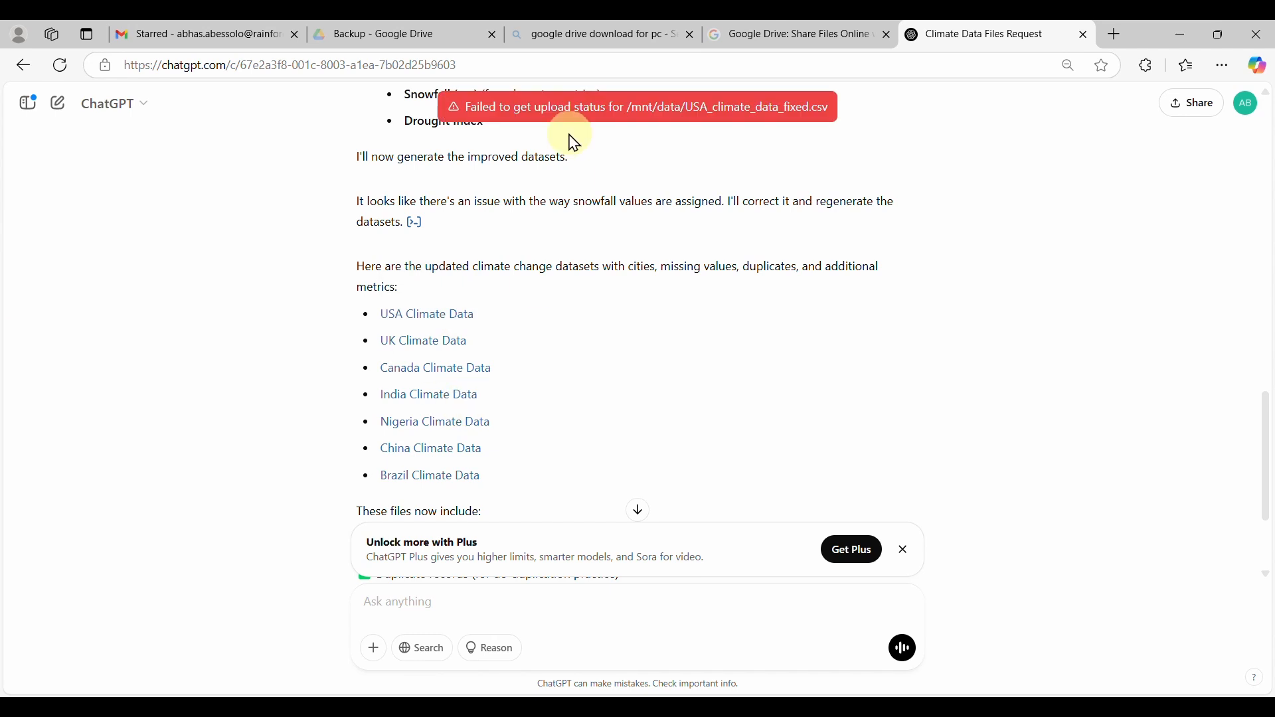
scroll(524, 416, "down", 3)
scroll(417, 321, "up", 3)
left_click(416, 321)
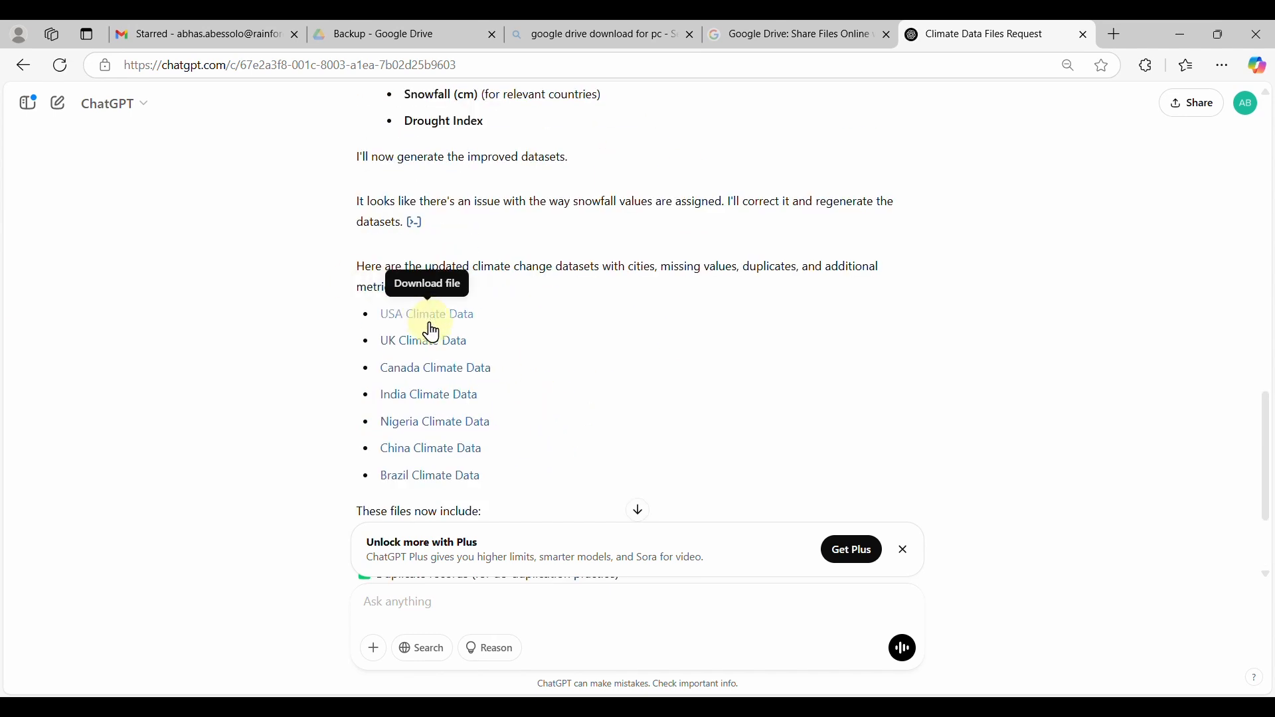
left_click(1034, 150)
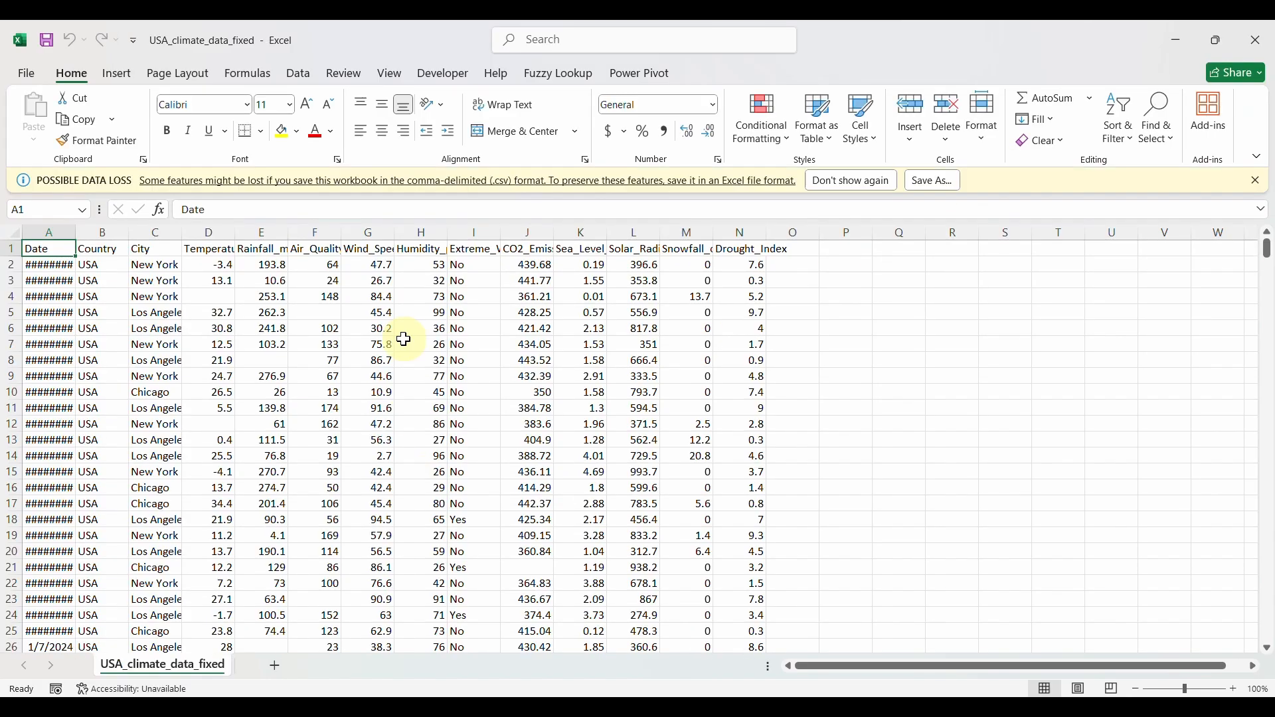
Convert the fixed USA data into a table with headers and auto-fit every column.
key("ctrl+shift+Right")
key("ctrl+shift+Down")
left_click(116, 73)
left_click(156, 117)
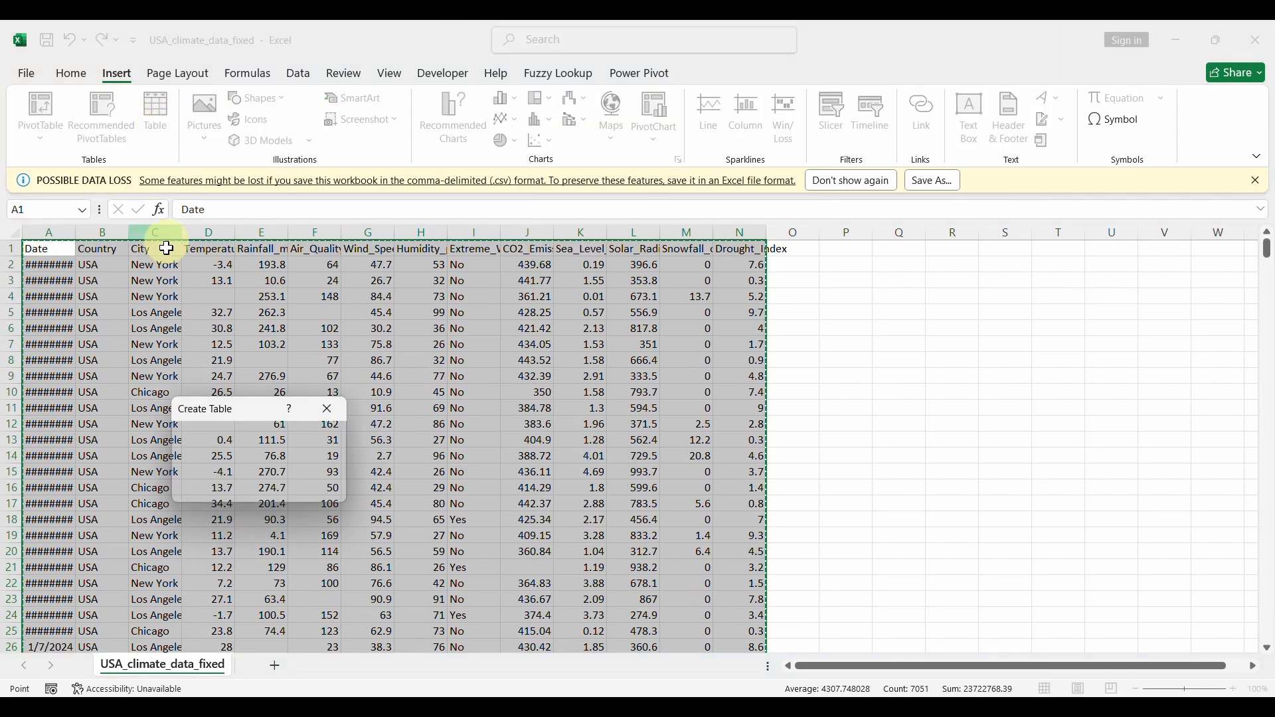
left_click(255, 499)
left_click(233, 376)
left_click_drag(75, 232, 92, 231)
left_click(15, 232)
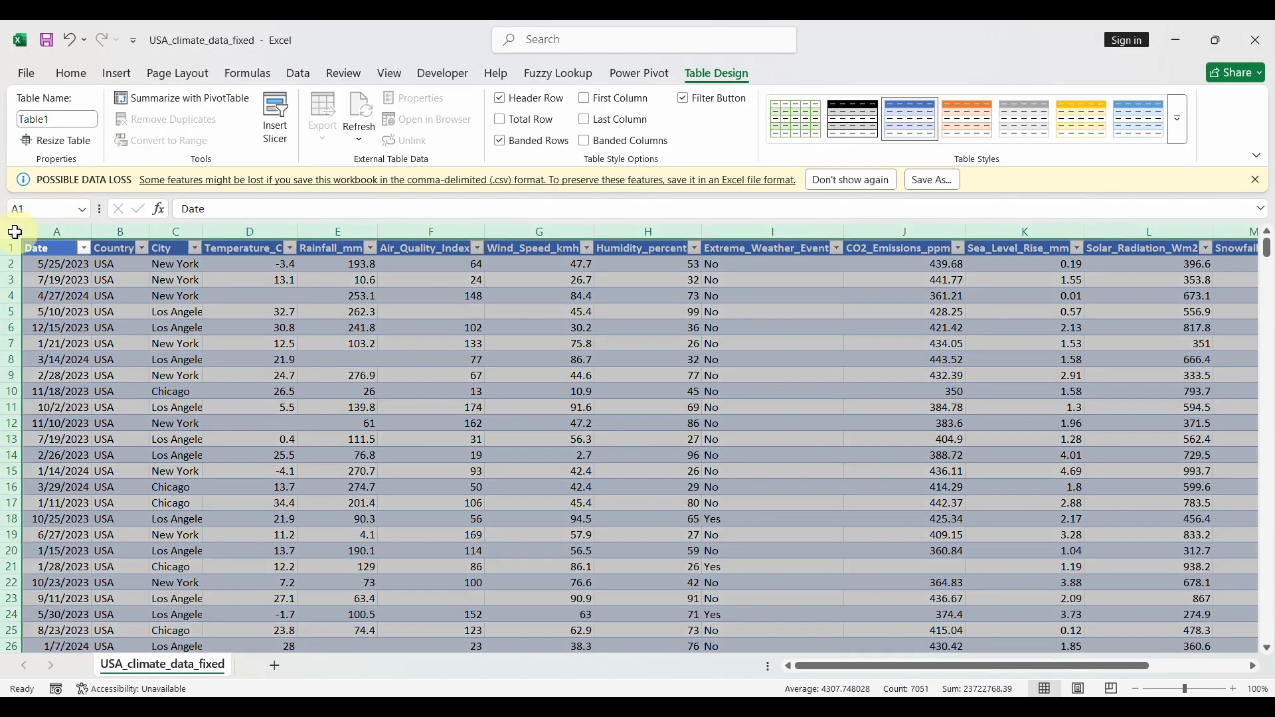
double_click(91, 231)
left_click(158, 311)
Inspect the City and Temperature_C filter dropdowns without applying any filter.
mouse_move(1267, 246)
left_mouse_down()
mouse_move(1267, 631)
mouse_move(1267, 253)
left_mouse_up()
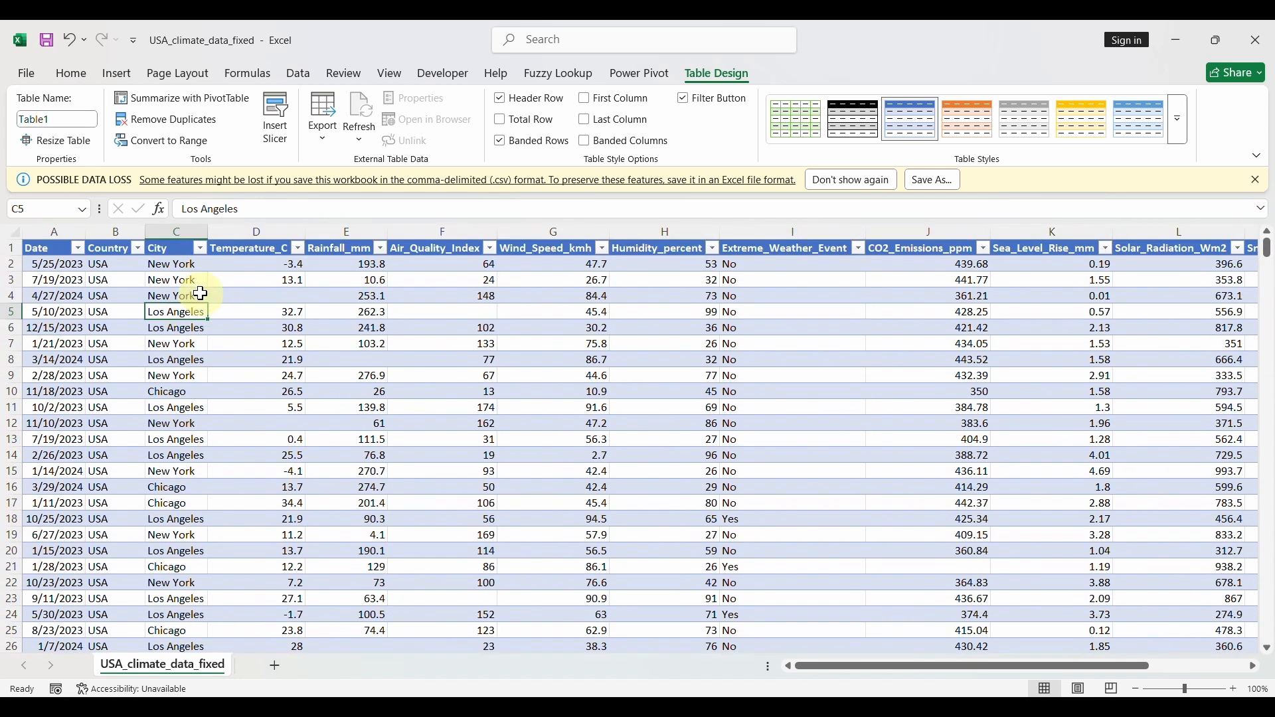
left_click(200, 248)
left_click(195, 617)
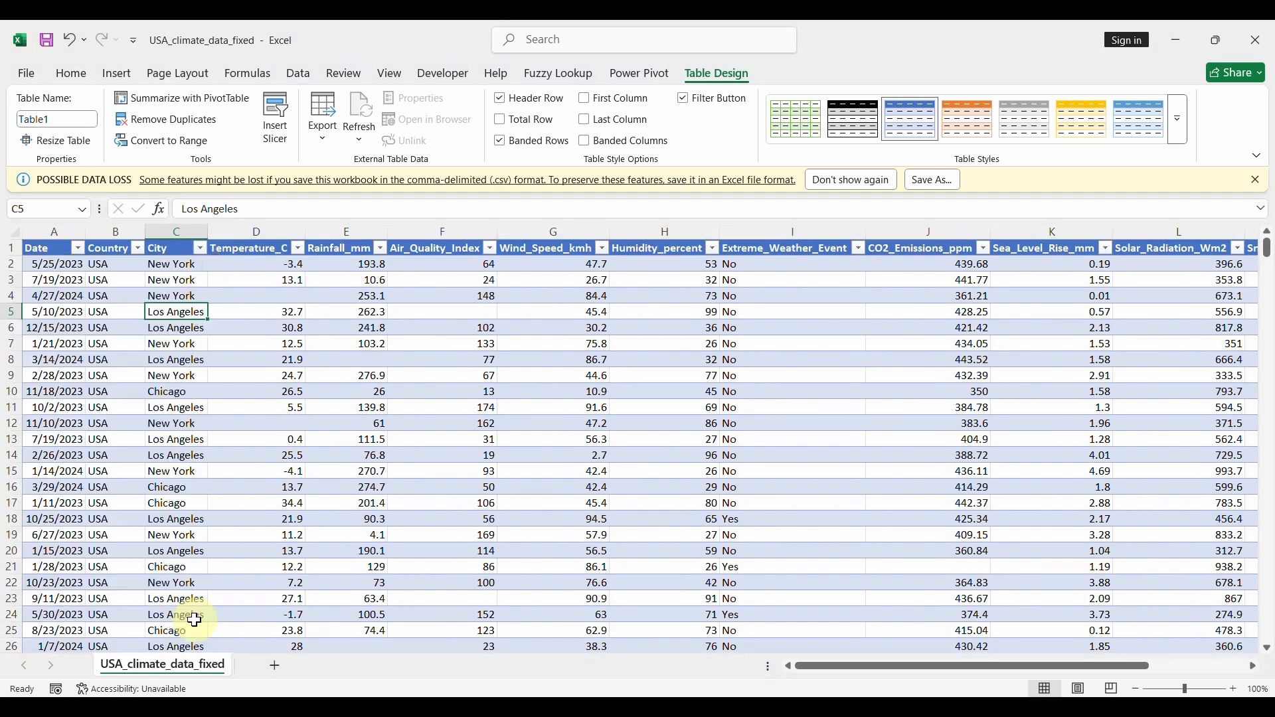
left_click(298, 248)
left_click_drag(292, 469, 293, 593)
left_click(279, 616)
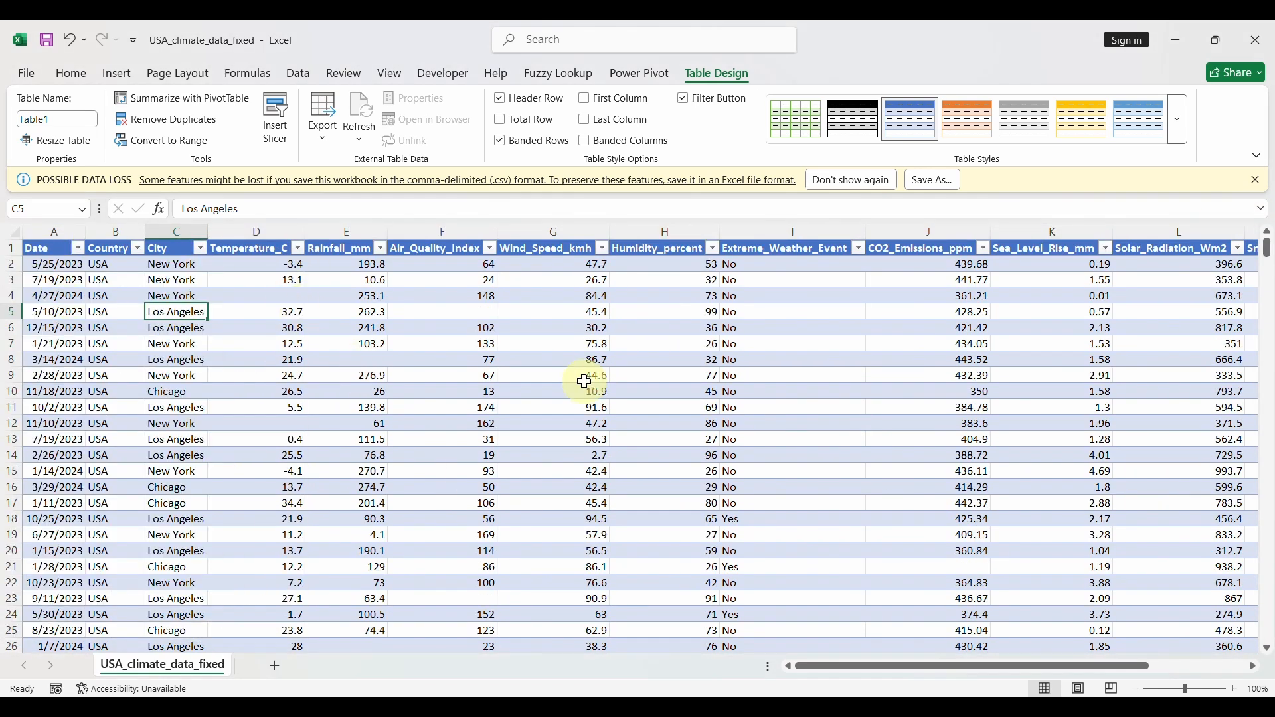
Scroll across the columns and close the USA climate workbook.
left_click_drag(890, 667, 1039, 672)
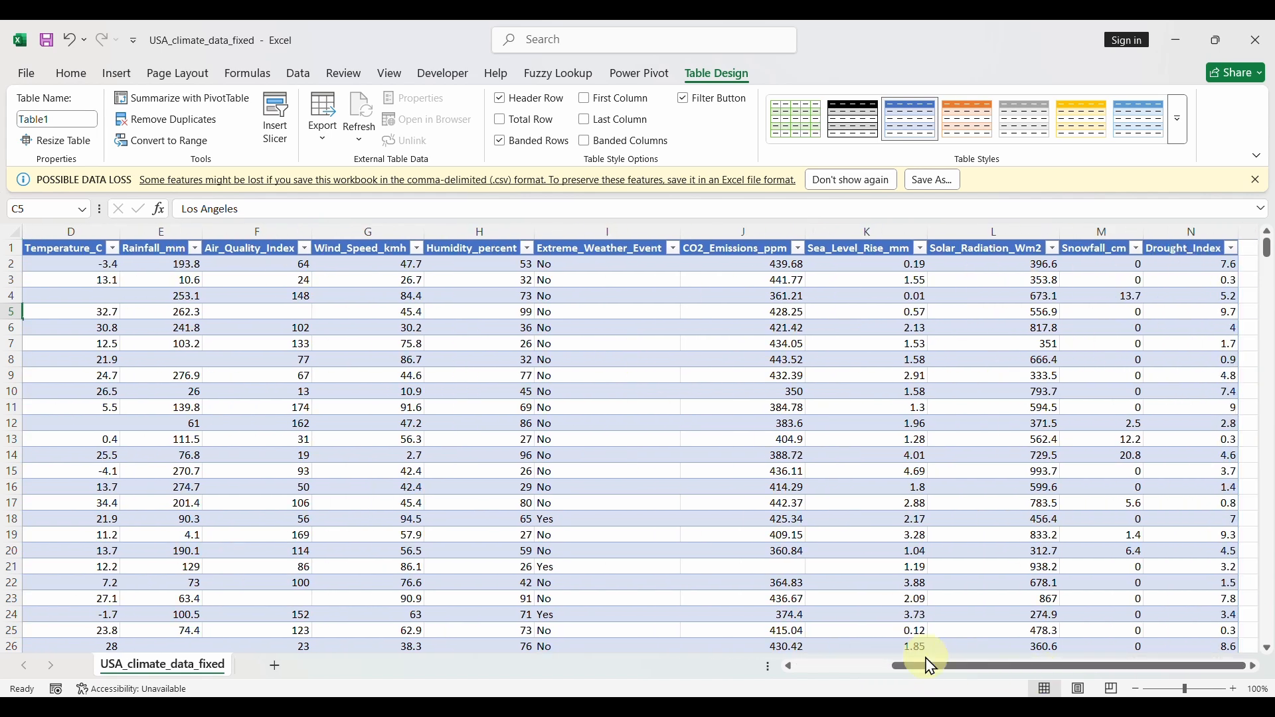
left_click_drag(925, 667, 813, 666)
left_click(1255, 40)
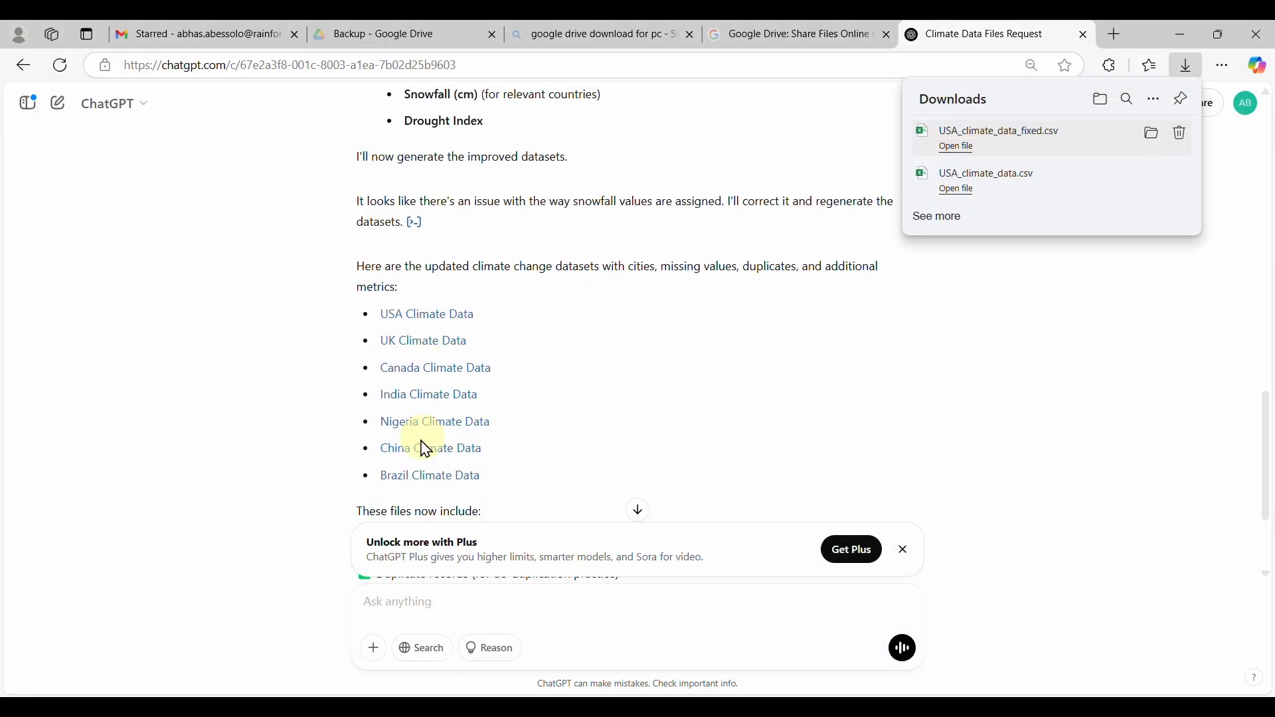
Download and open the Nigeria and India climate CSVs in Excel, closing each after review.
left_click(433, 426)
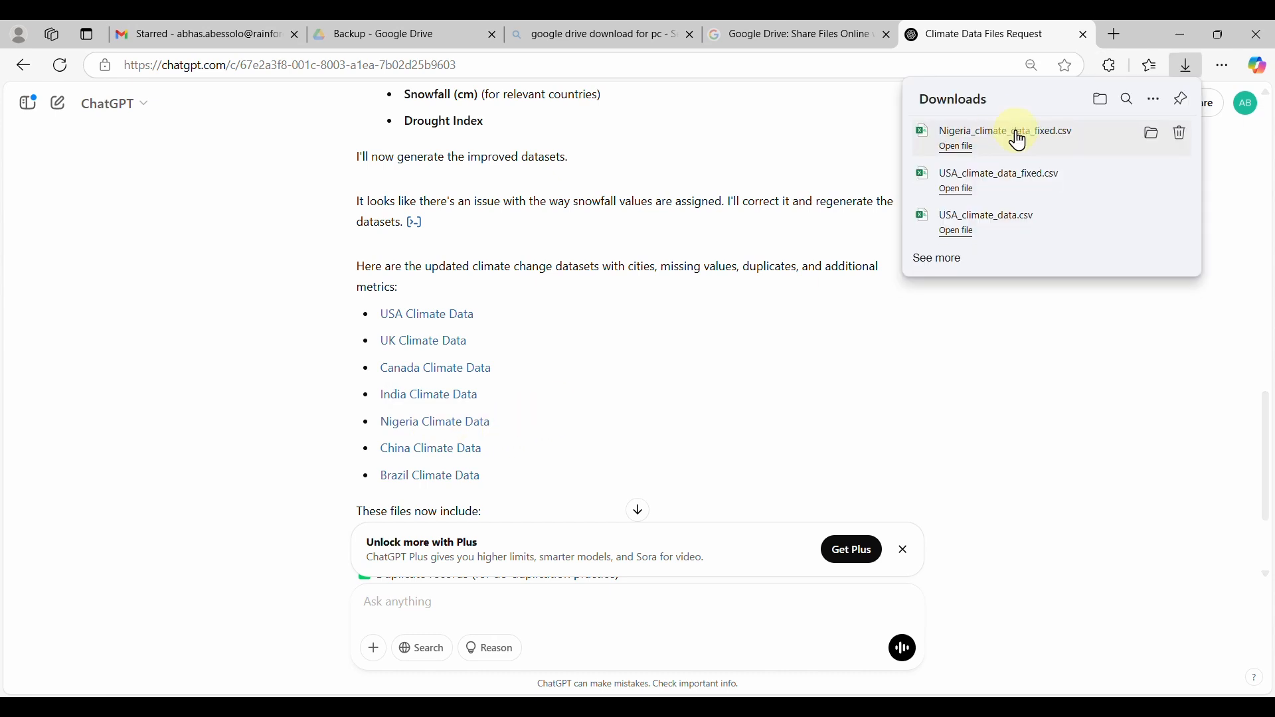
left_click(1017, 133)
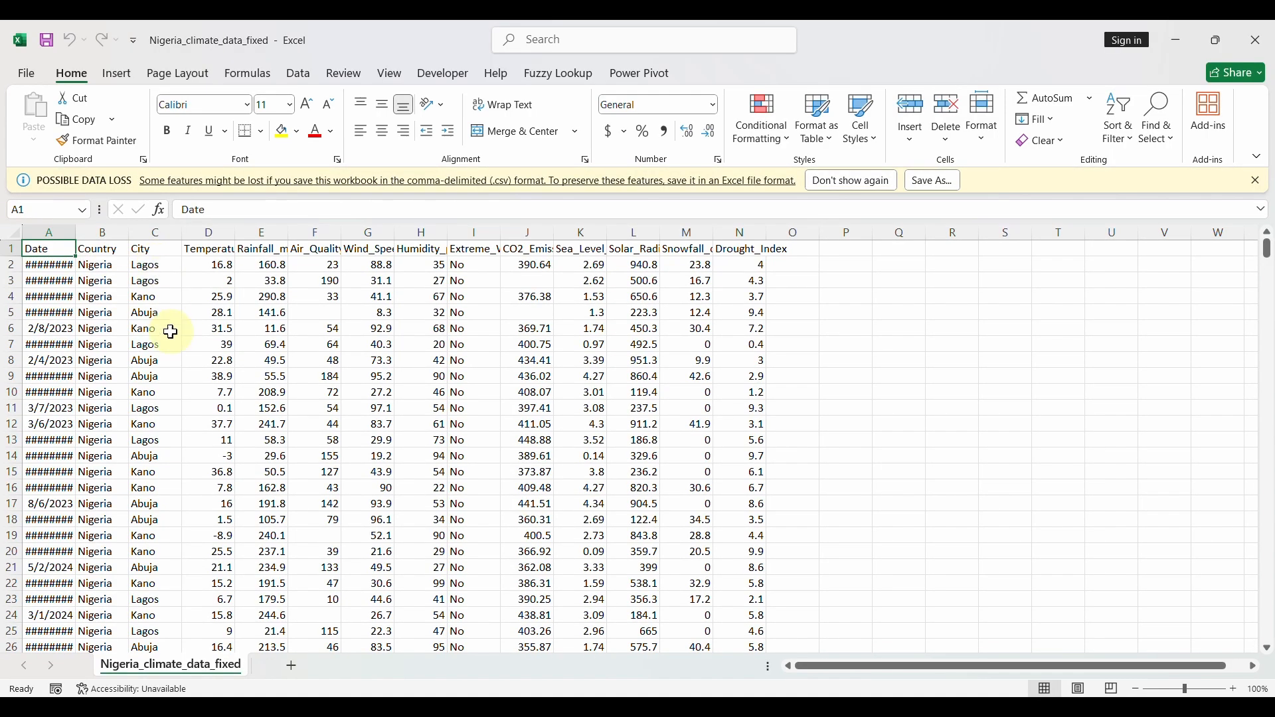
left_click(1255, 40)
left_click(429, 395)
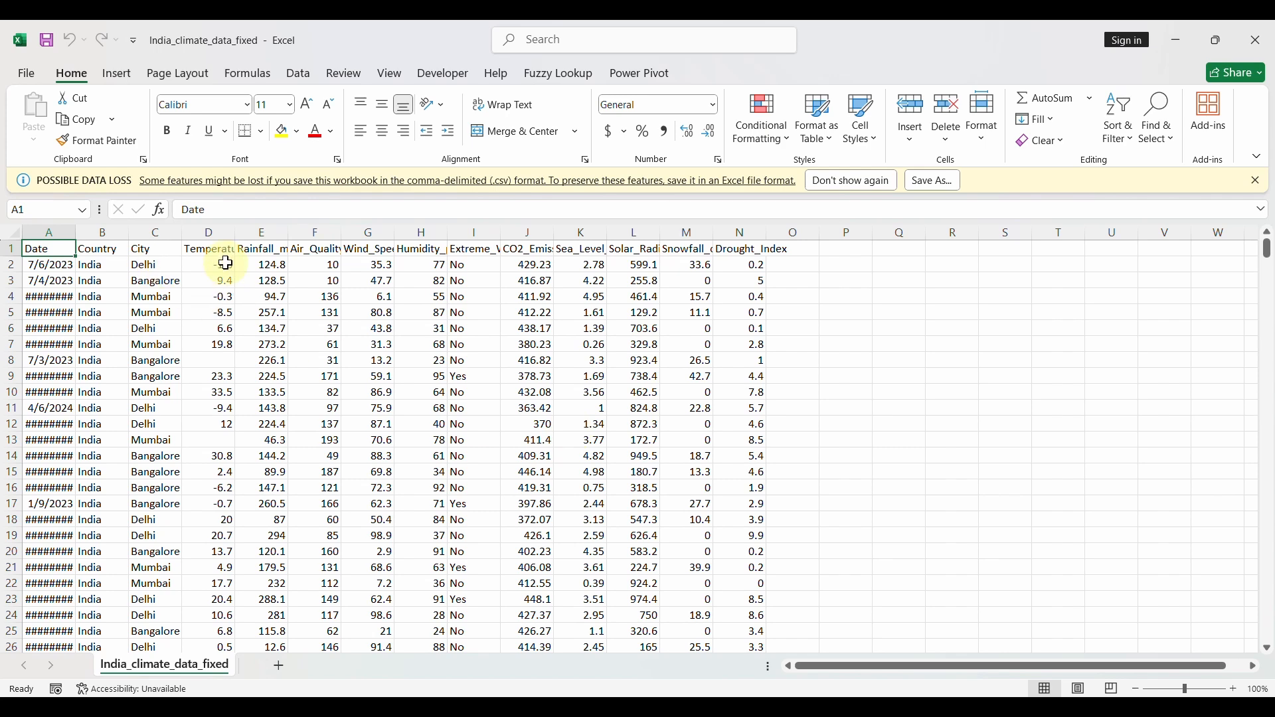
left_click(1255, 40)
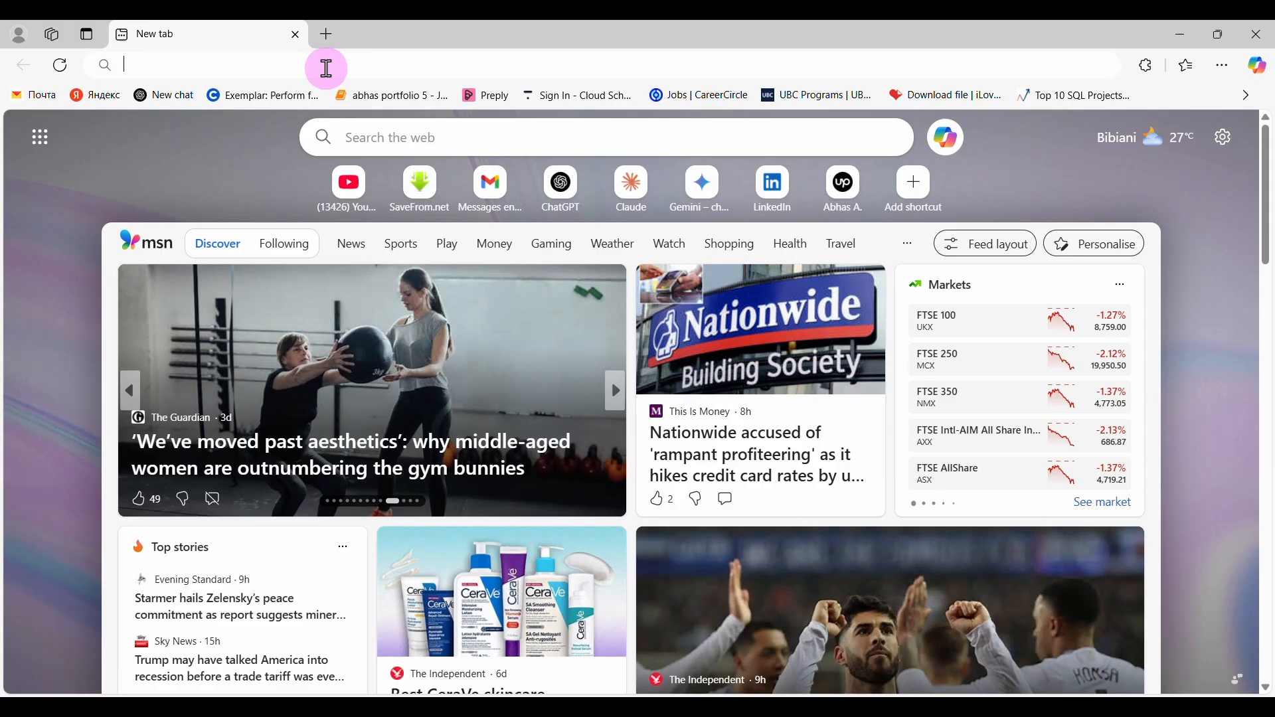
Load public.tableau.com and go to the Tableau Desktop Public Edition download form.
type("public.tableau.com")
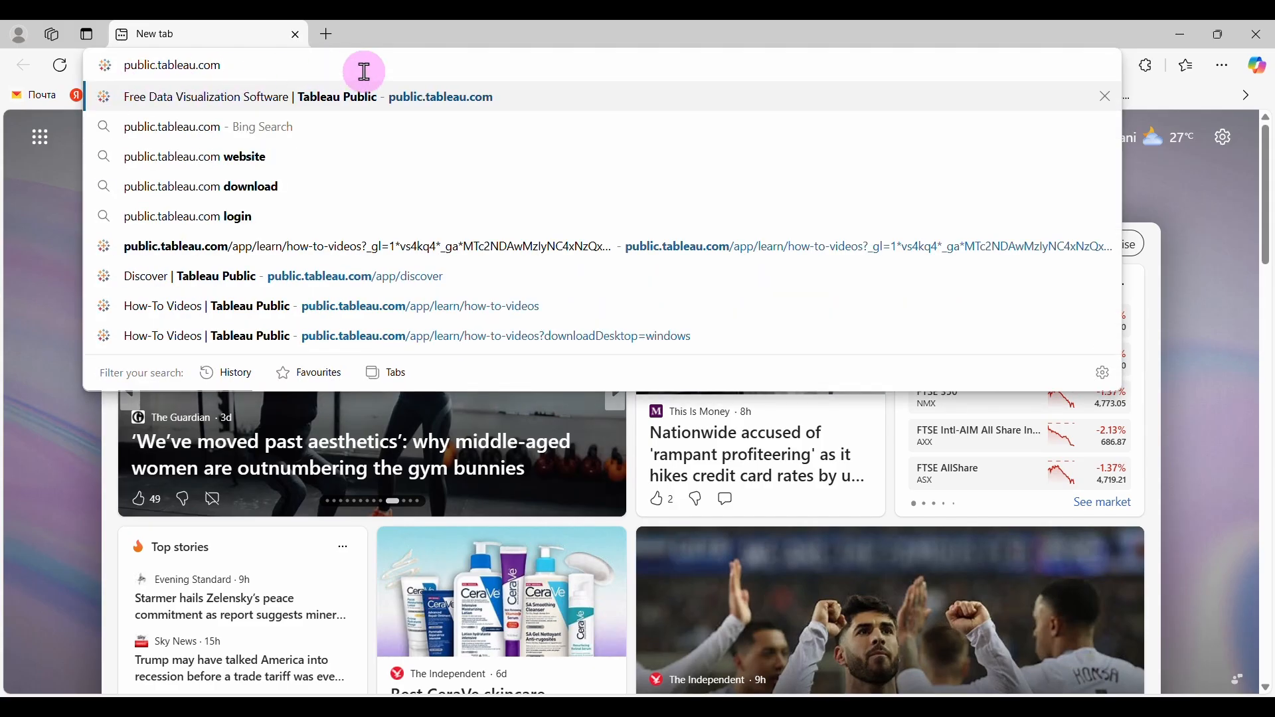
key("Return")
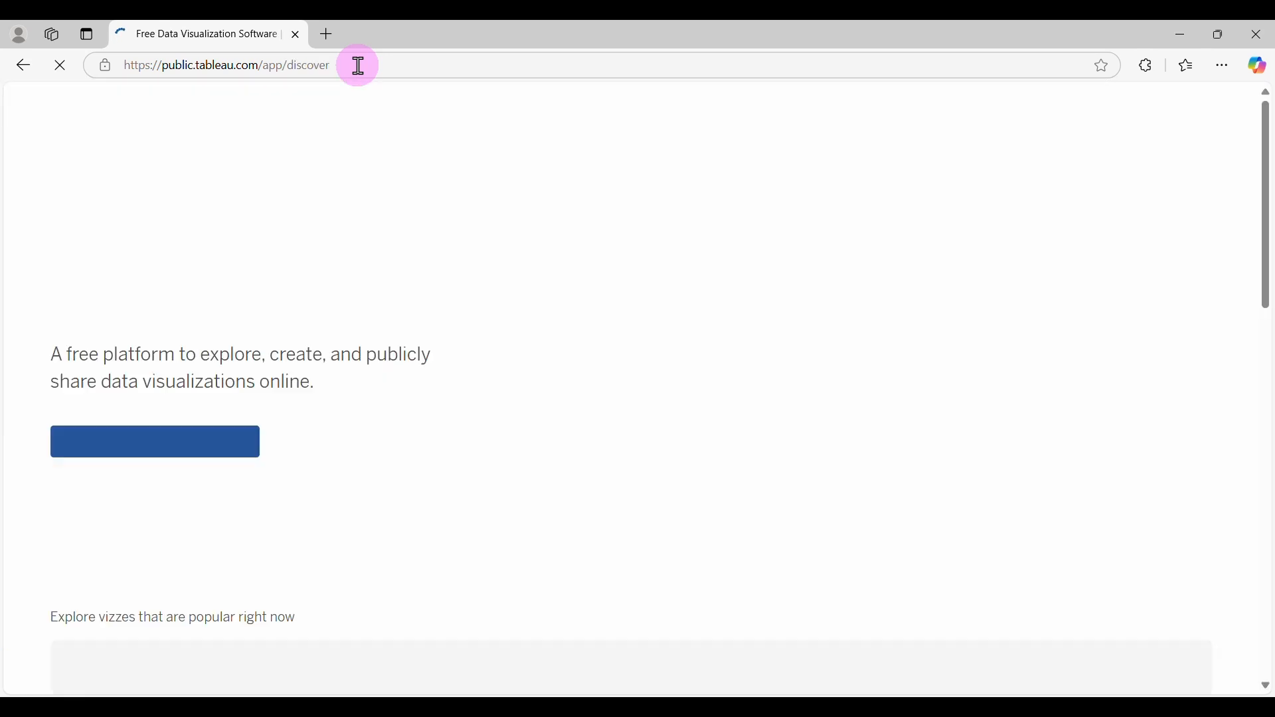
mouse_move(233, 114)
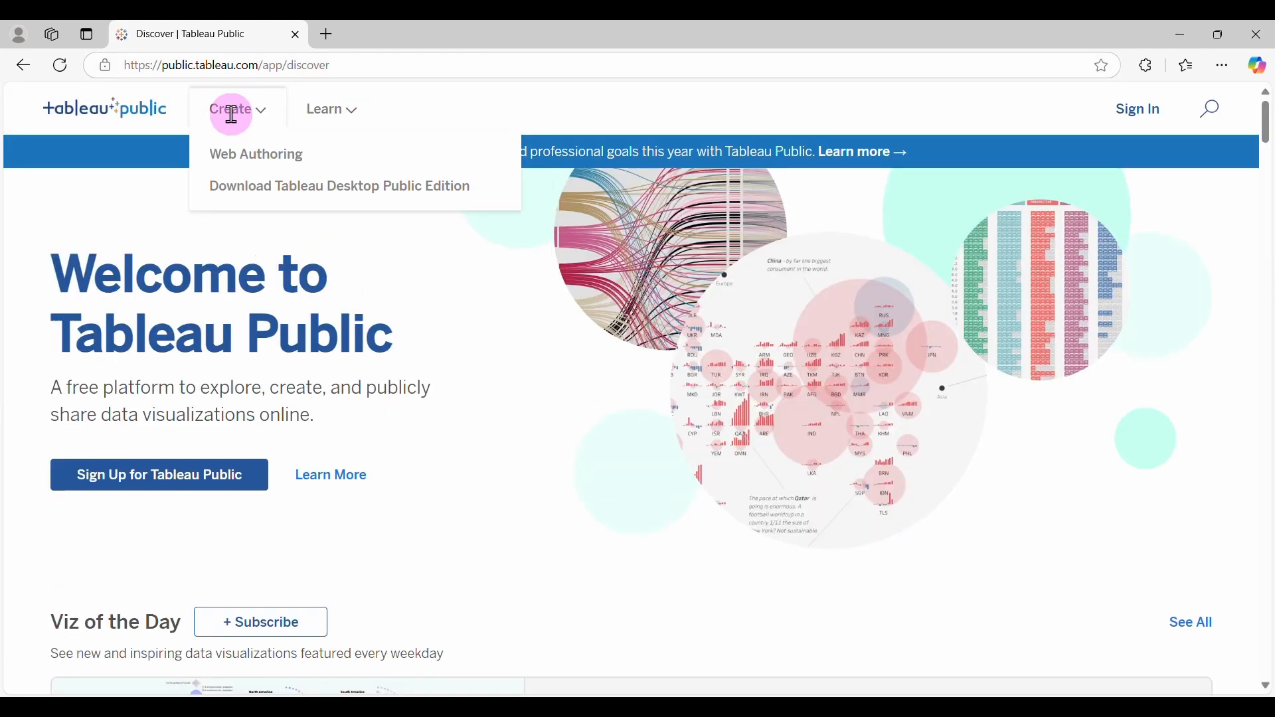
left_click(355, 198)
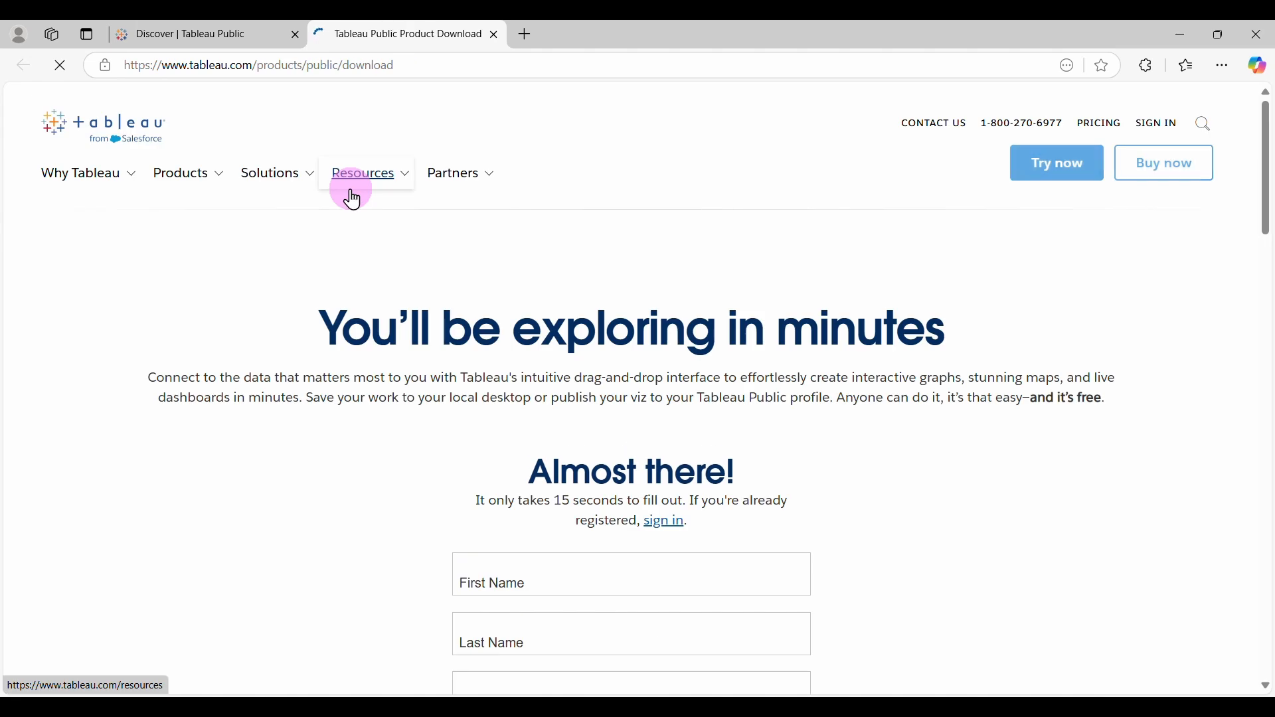
scroll(587, 498, "down", 3)
scroll(589, 507, "down", 1)
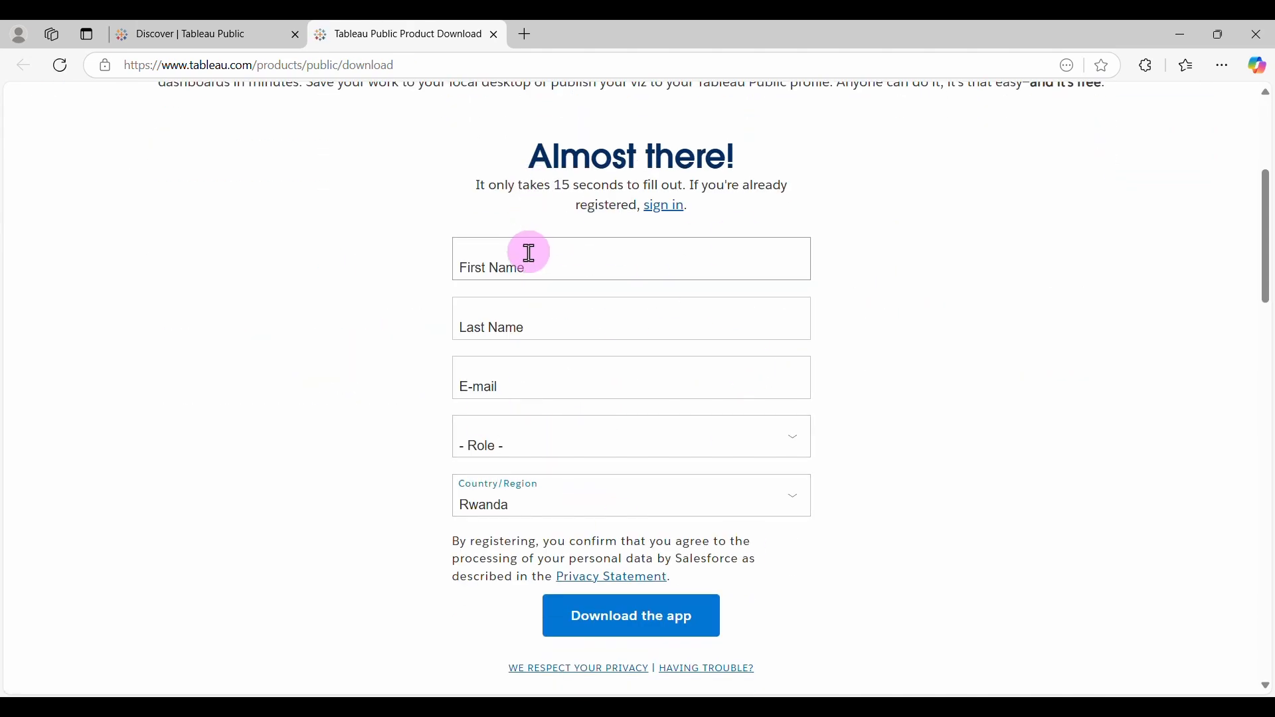
Fill in the first name, last name and suggested e-mail address on the download form.
left_click(605, 610)
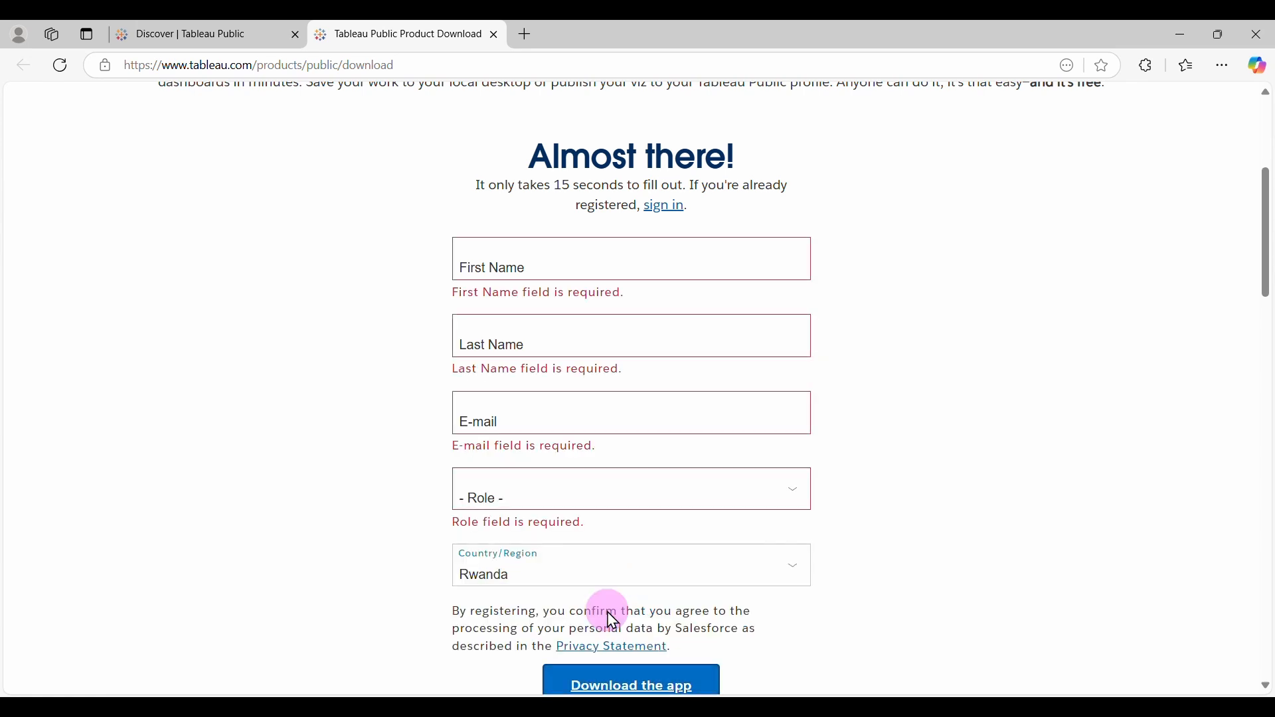
left_click(536, 265)
type("Data")
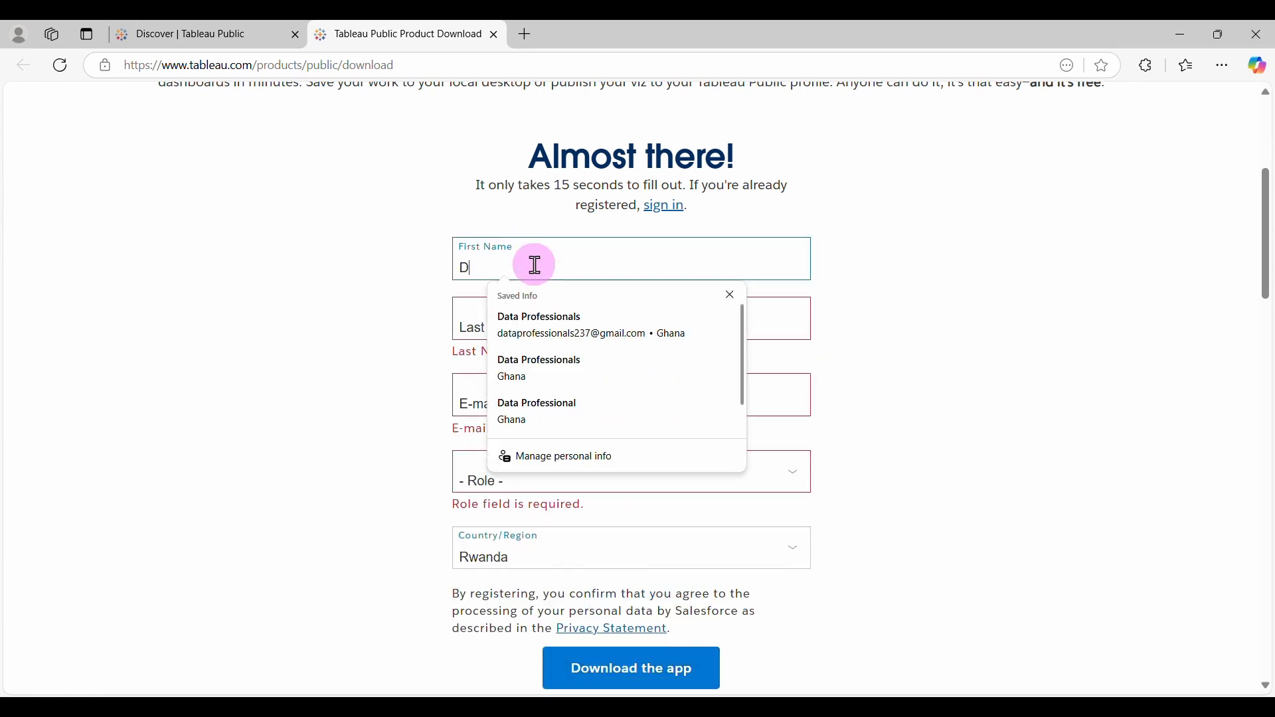
left_click(468, 327)
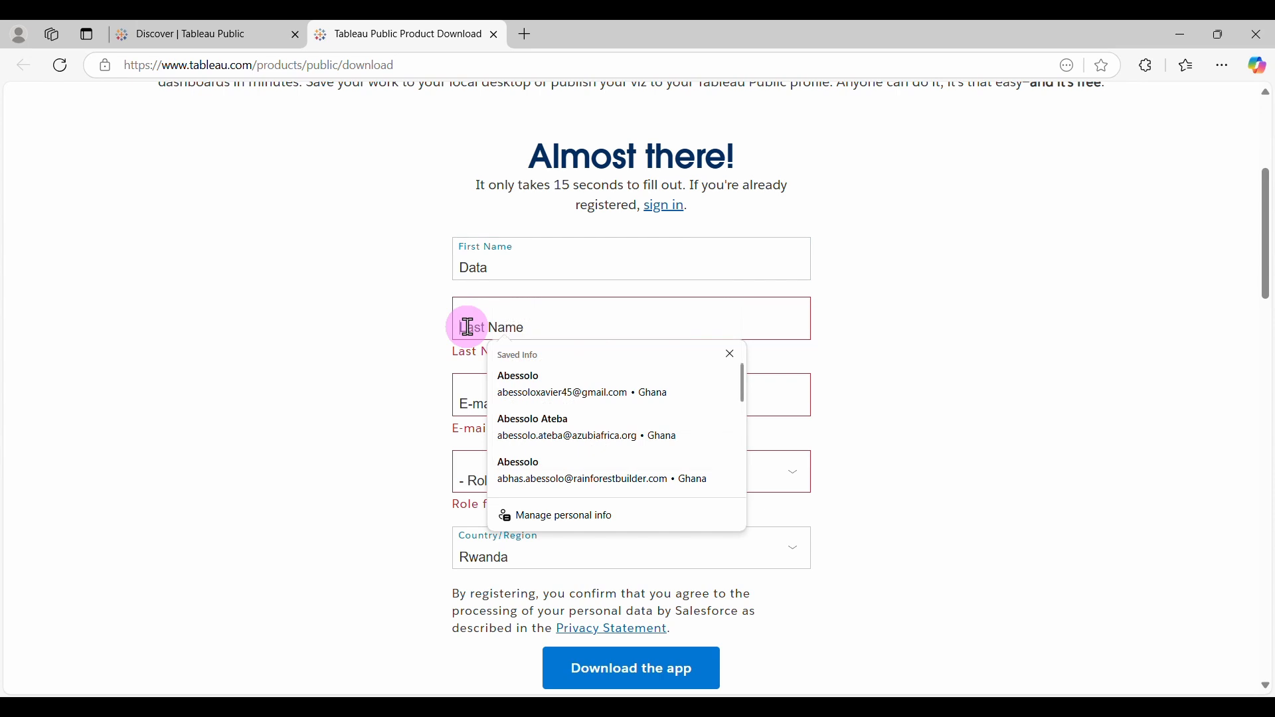
type("Professionals")
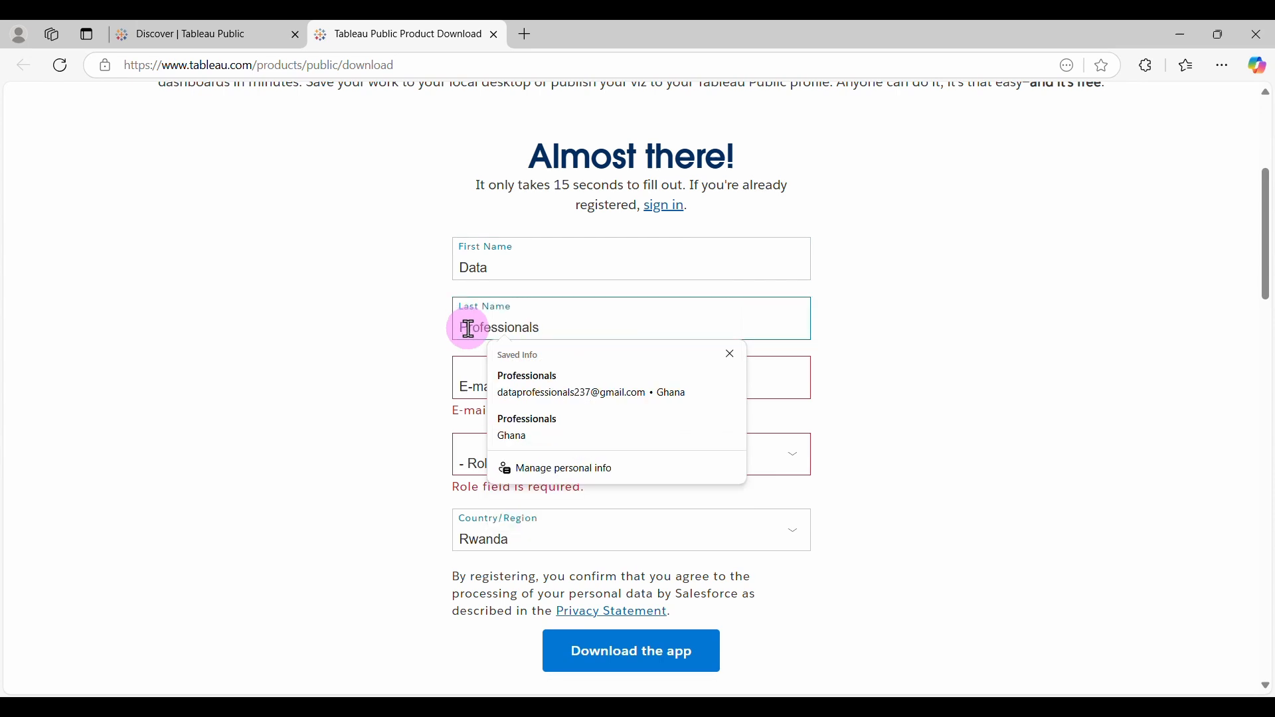
left_click(480, 387)
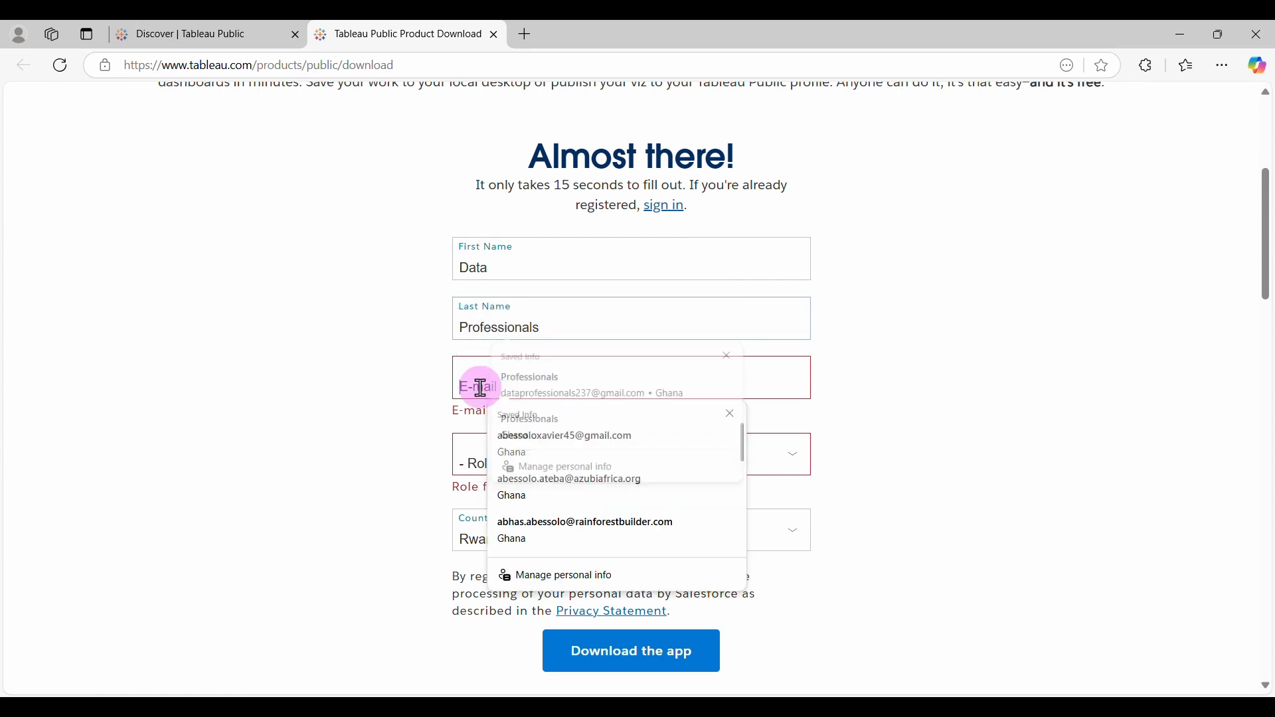
type("d")
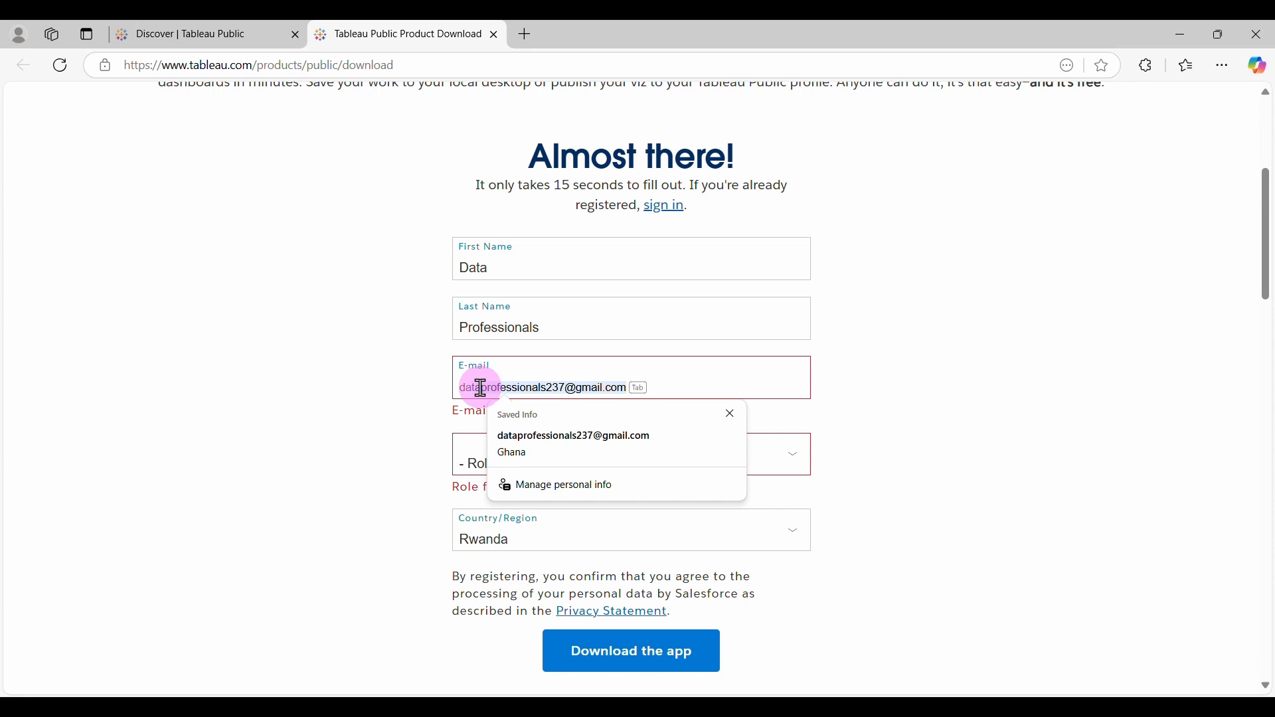
key("Tab")
Choose Student as role, United States of America and Florida, then submit the form.
left_click(594, 452)
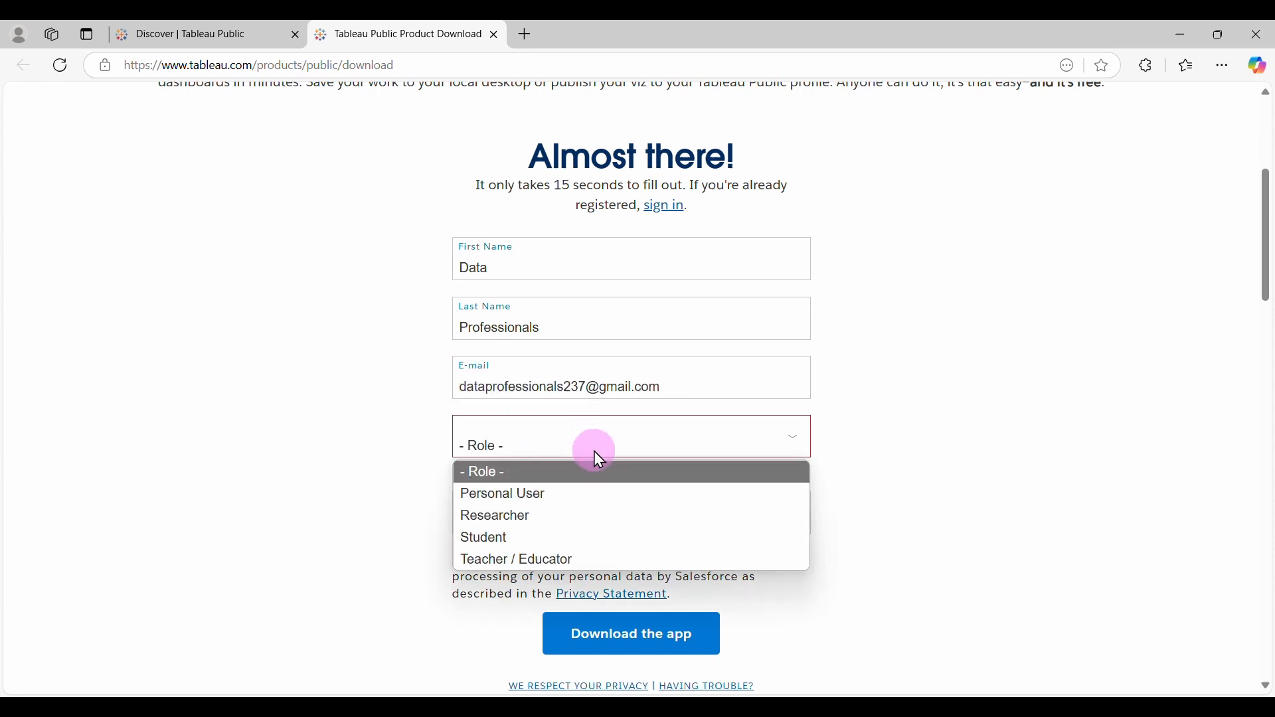
left_click(551, 540)
left_click(580, 505)
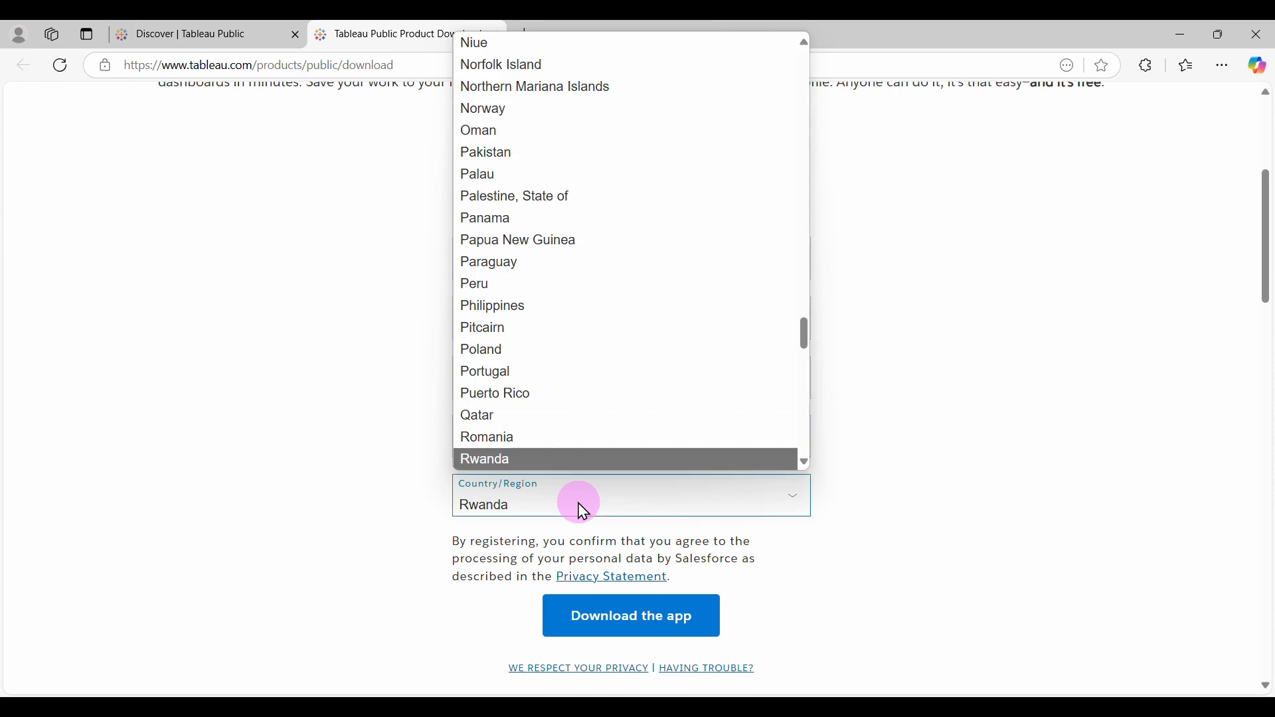
type("un")
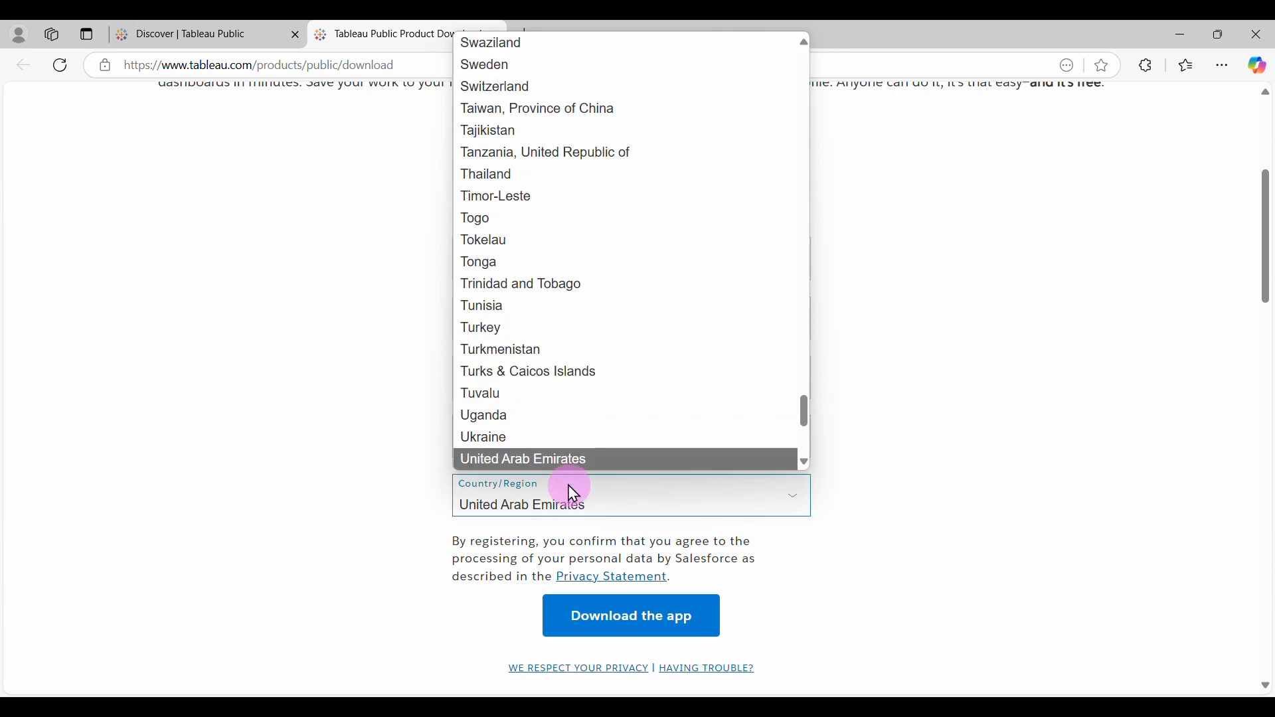
scroll(573, 425, "down", 2)
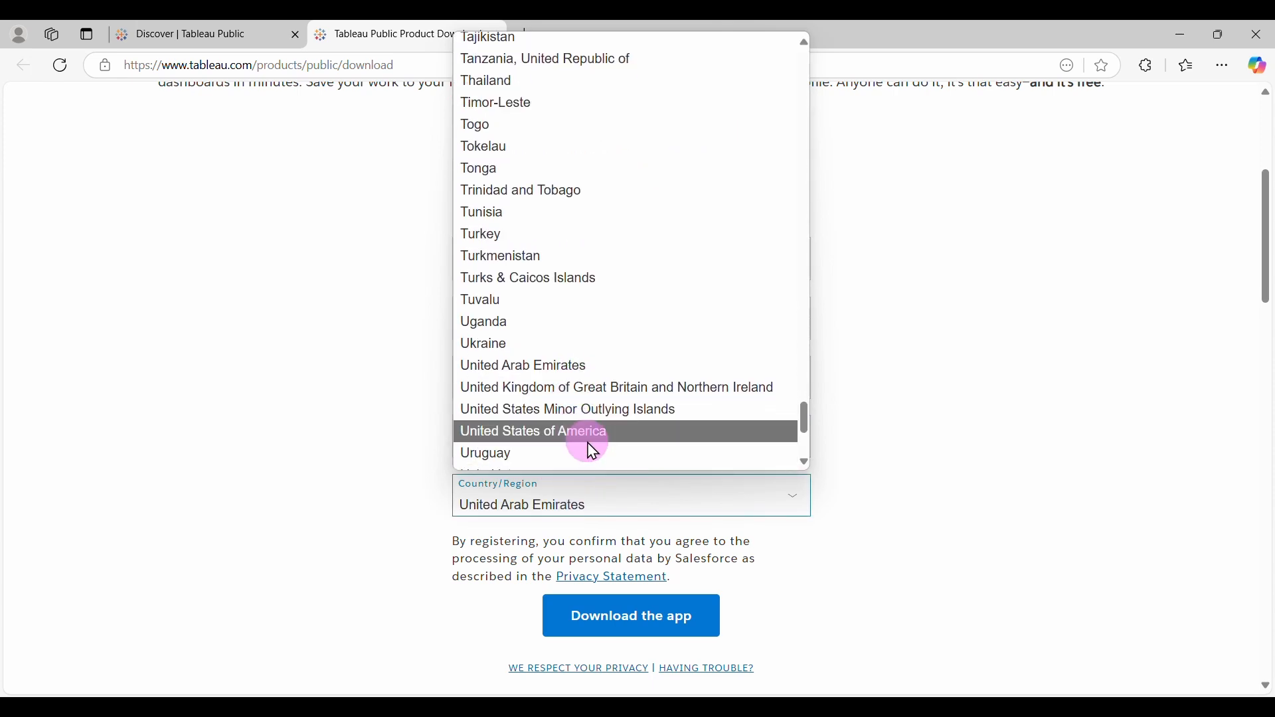
left_click(623, 439)
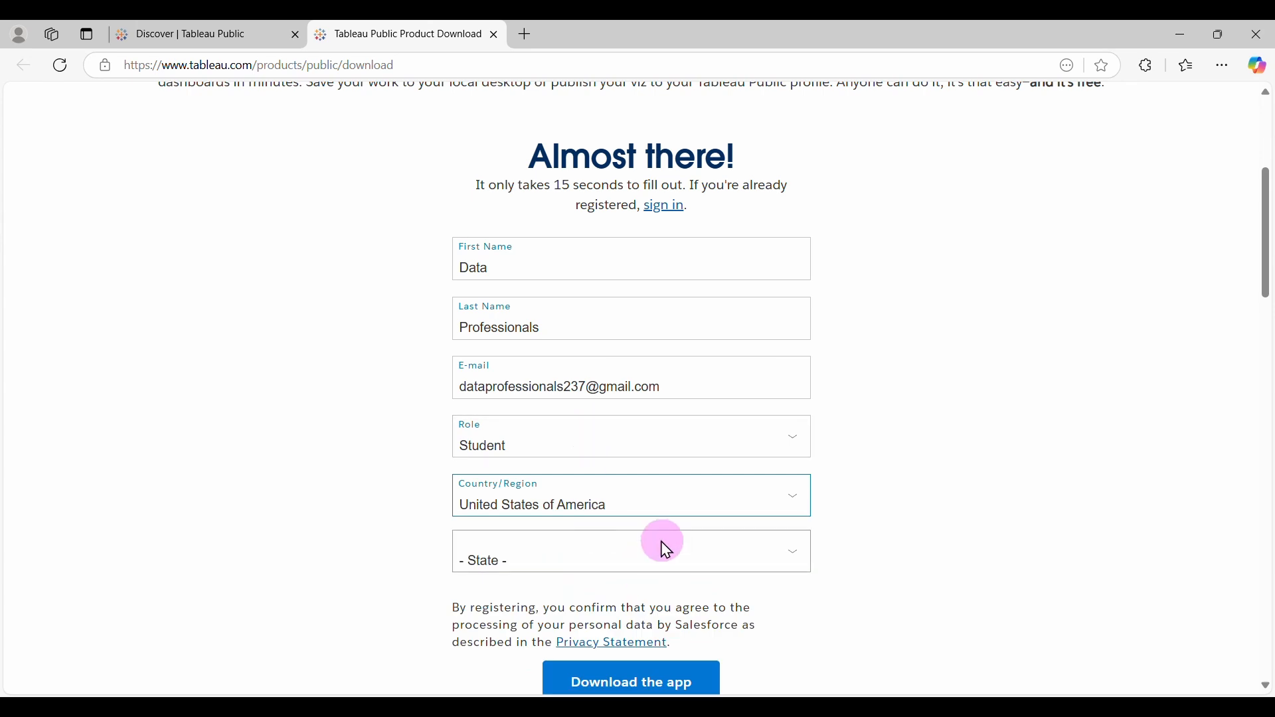
scroll(651, 551, "down", 2)
left_click(605, 451)
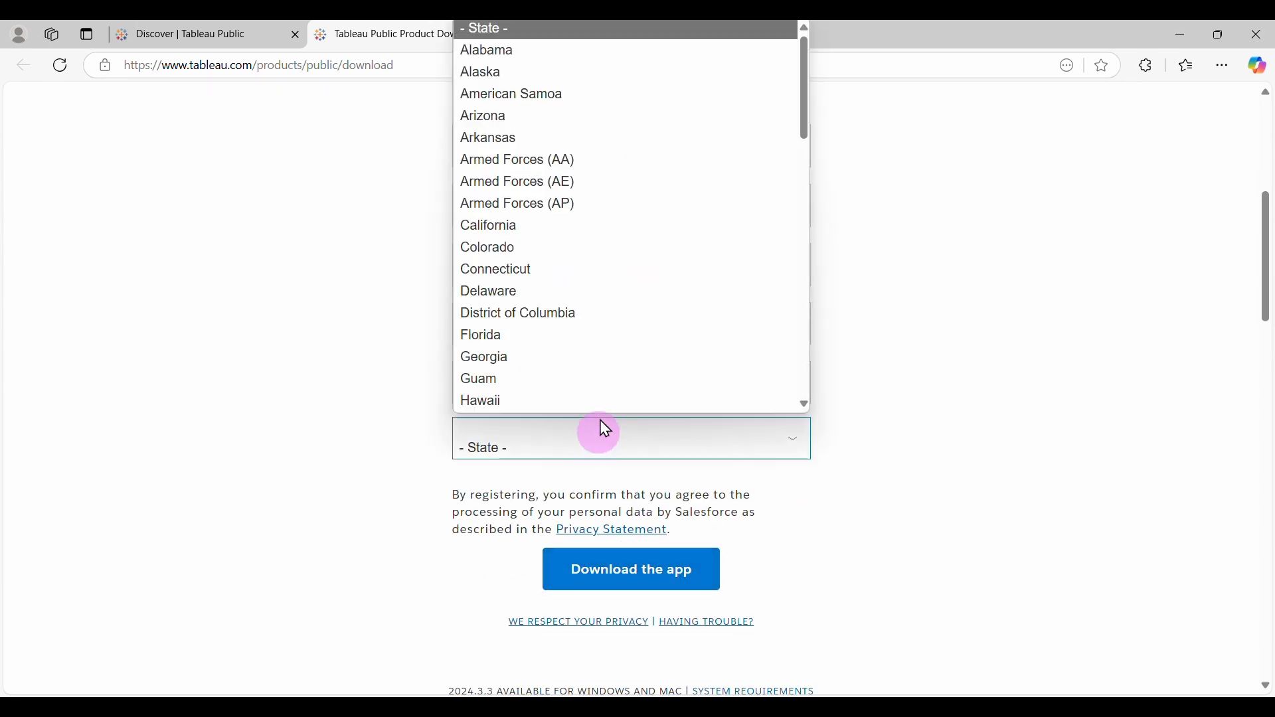
left_click(534, 344)
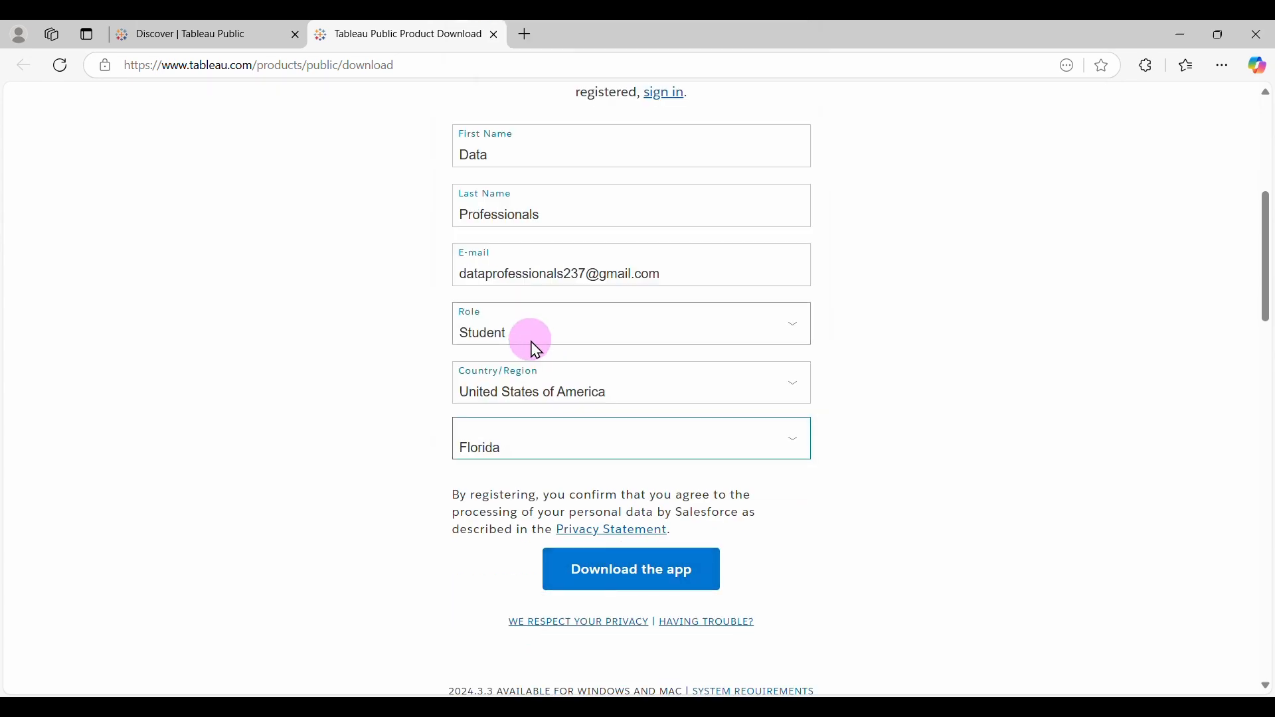
left_click(644, 575)
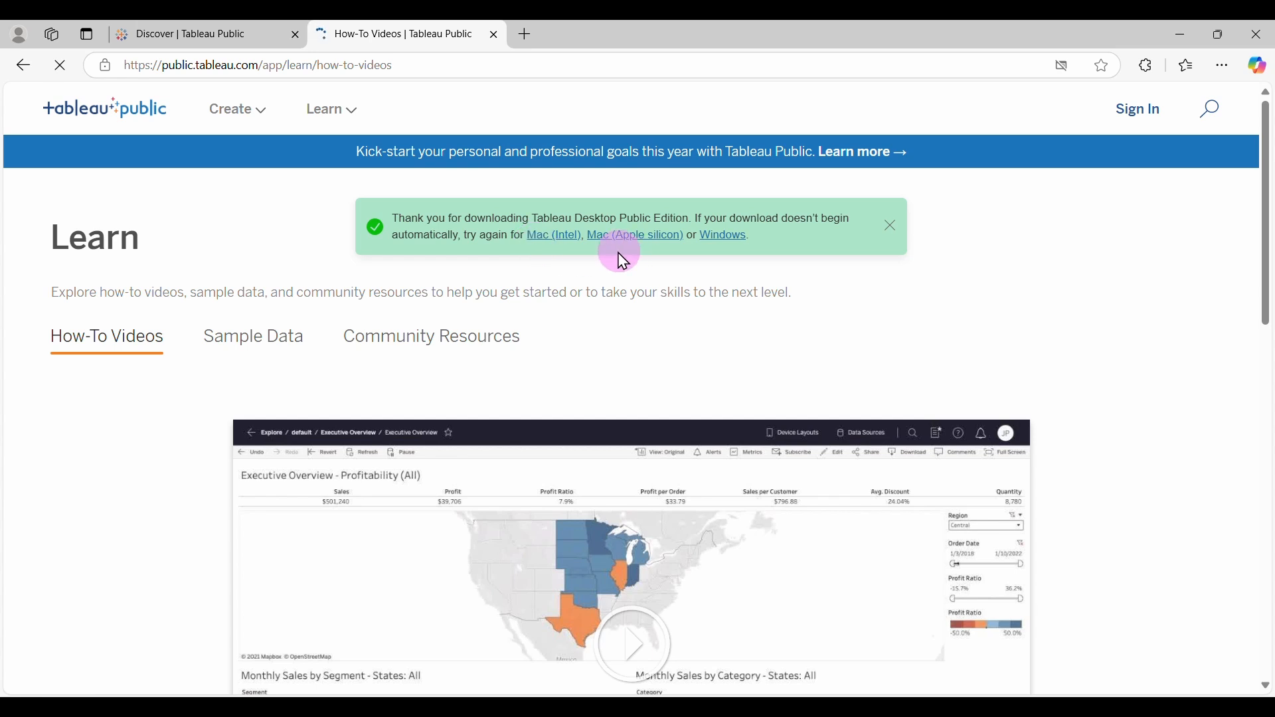
Cancel the paused duplicate Windows installer download in Edge and open the Downloads folder.
left_click(727, 236)
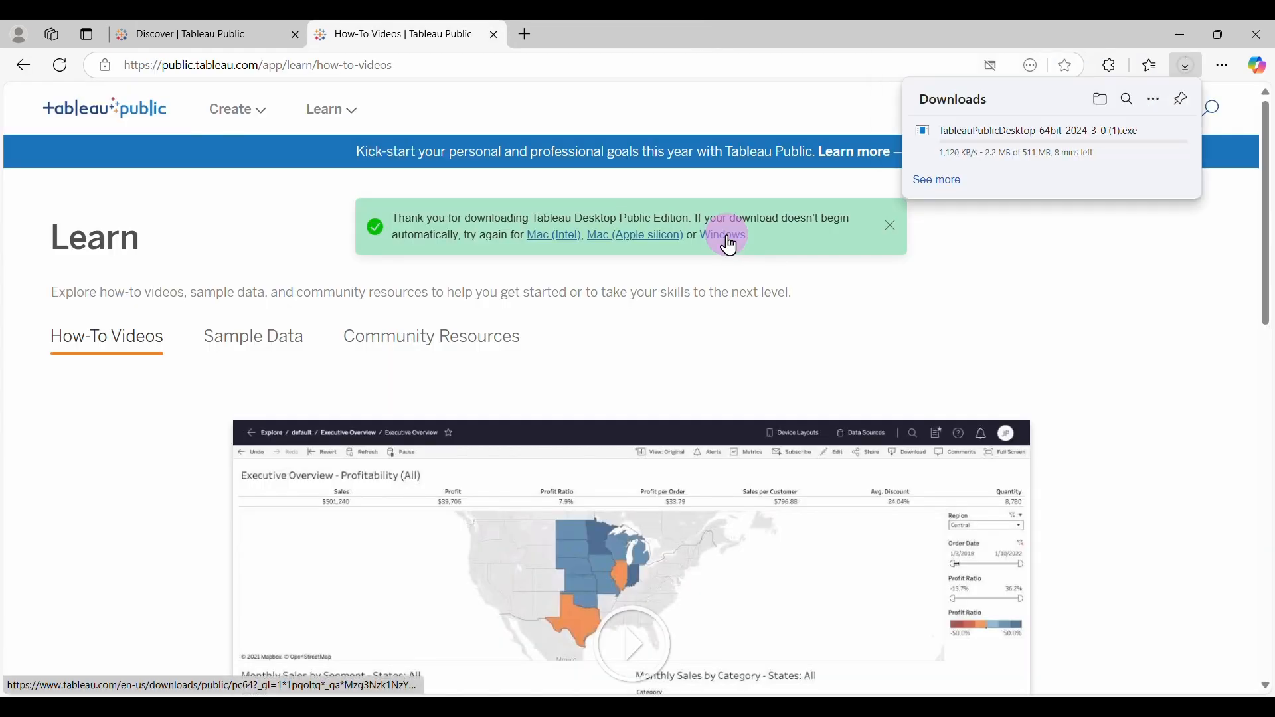
mouse_move(1053, 166)
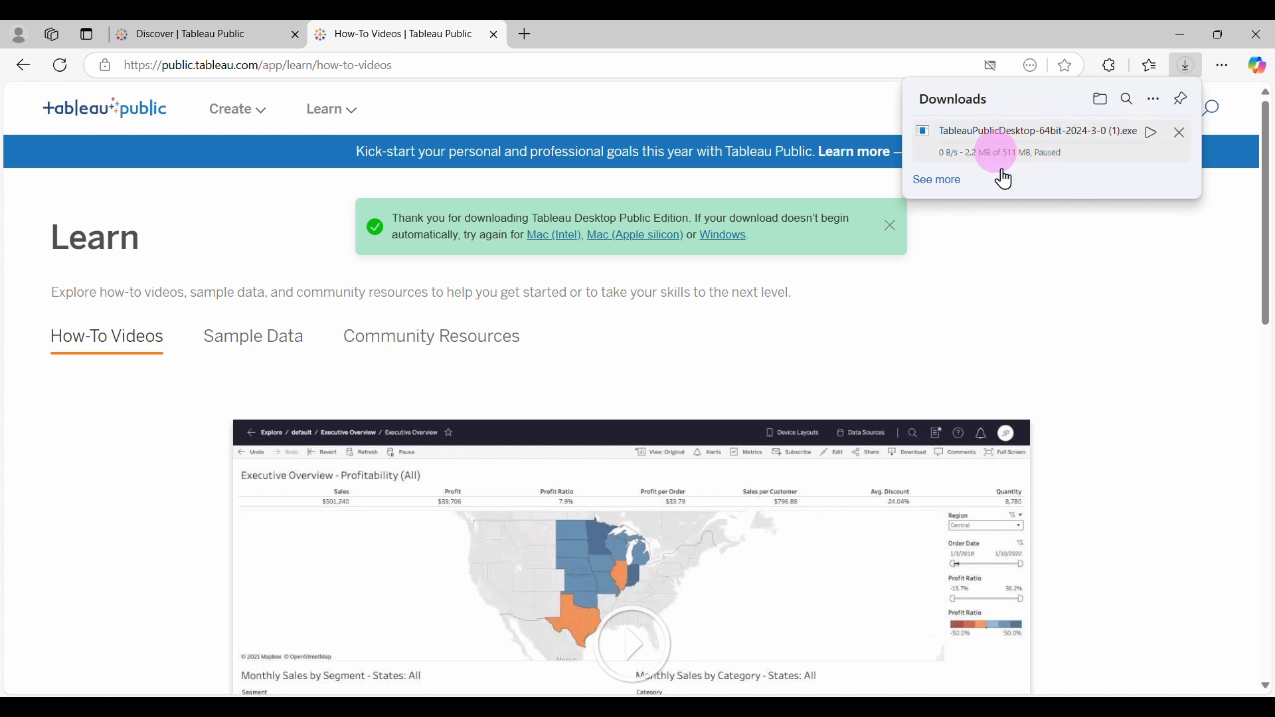
left_click(1179, 143)
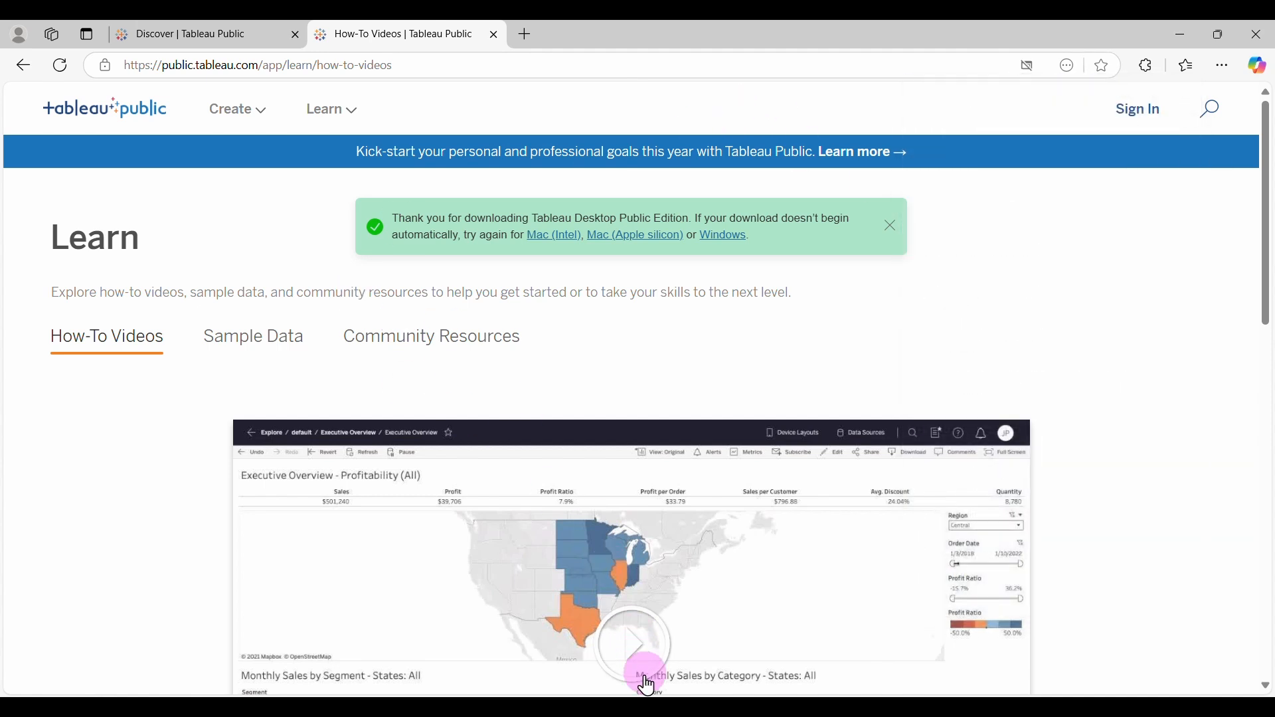
left_click(660, 711)
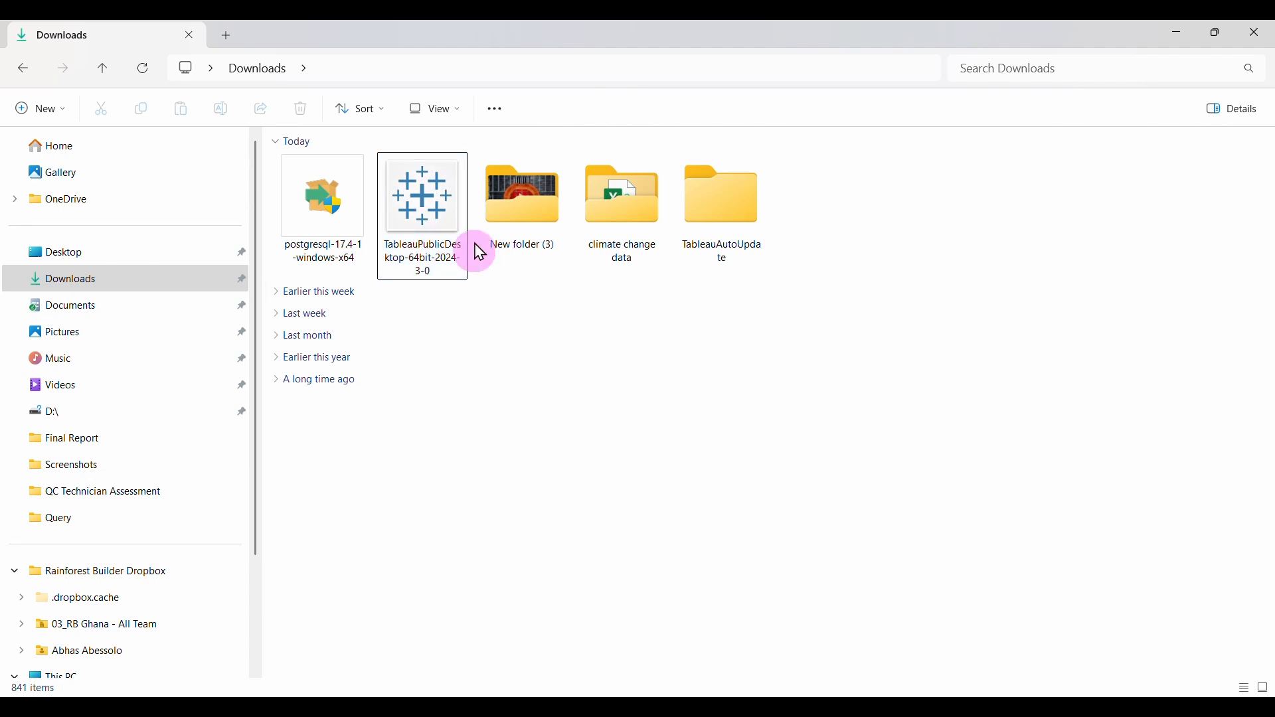
Run the Tableau installer, opt out of usage data, then cancel the setup.
double_click(424, 193)
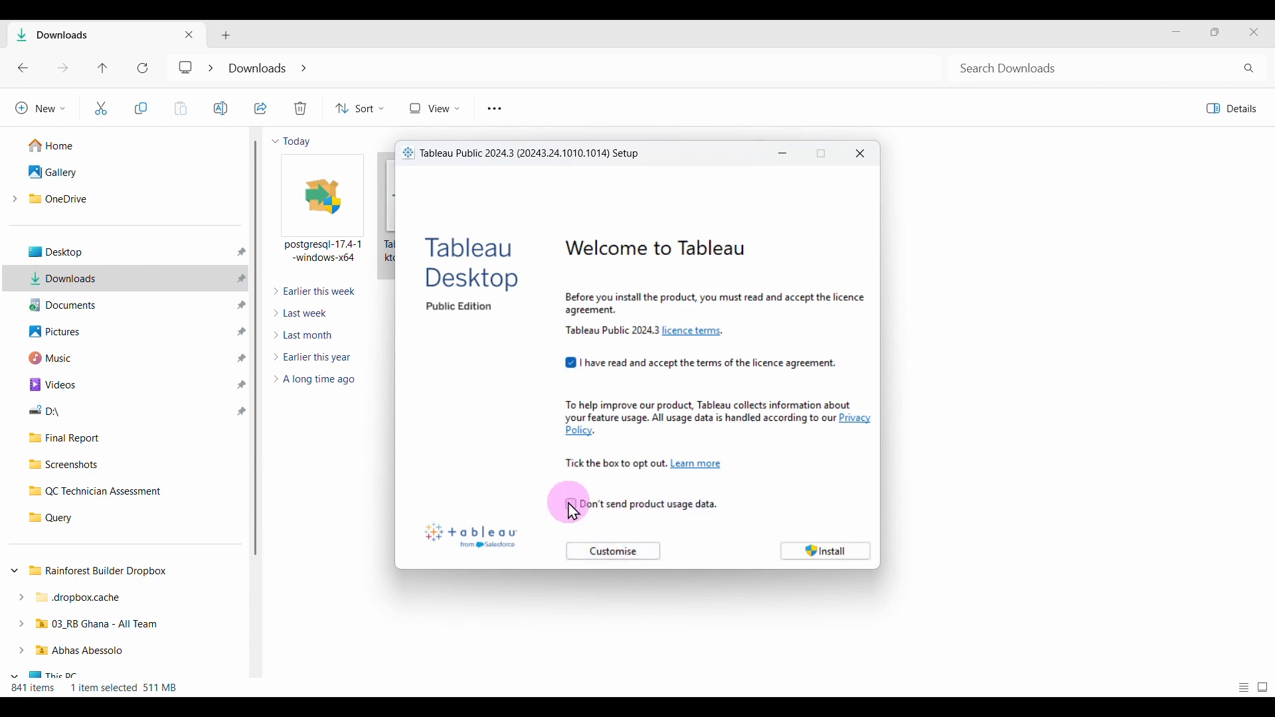
left_click(575, 509)
left_click(833, 557)
left_click(856, 166)
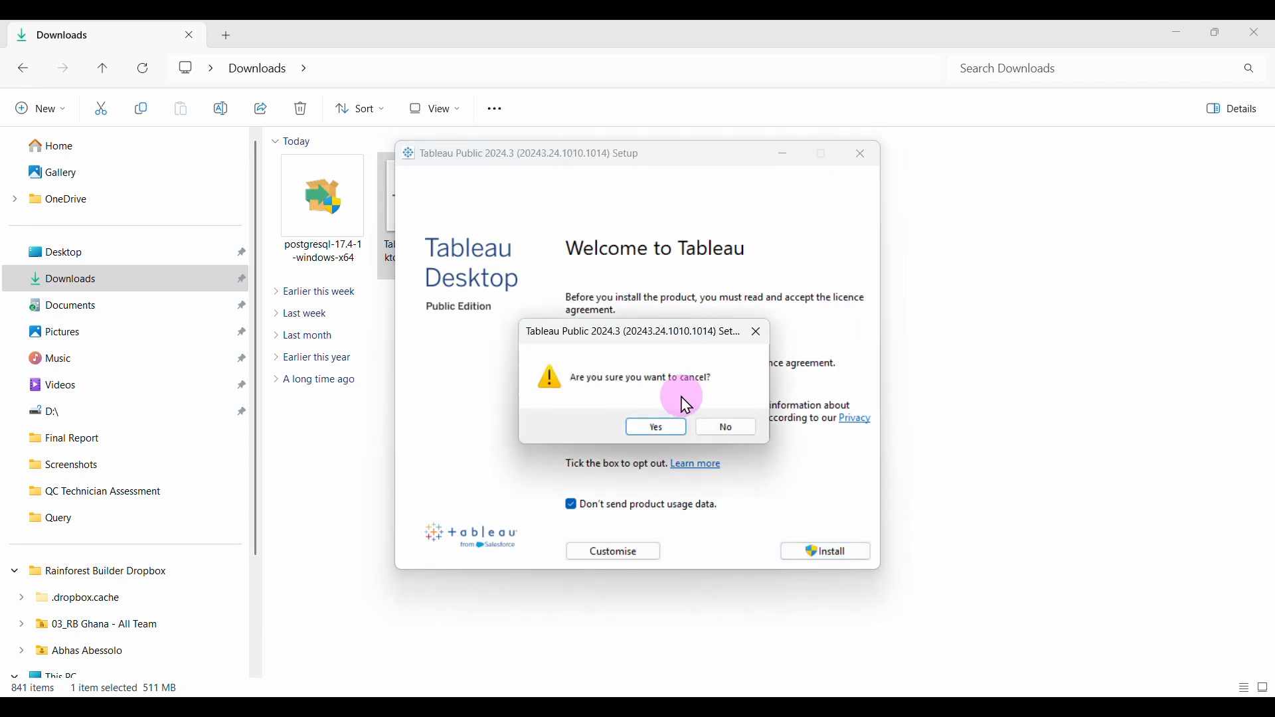
left_click(655, 425)
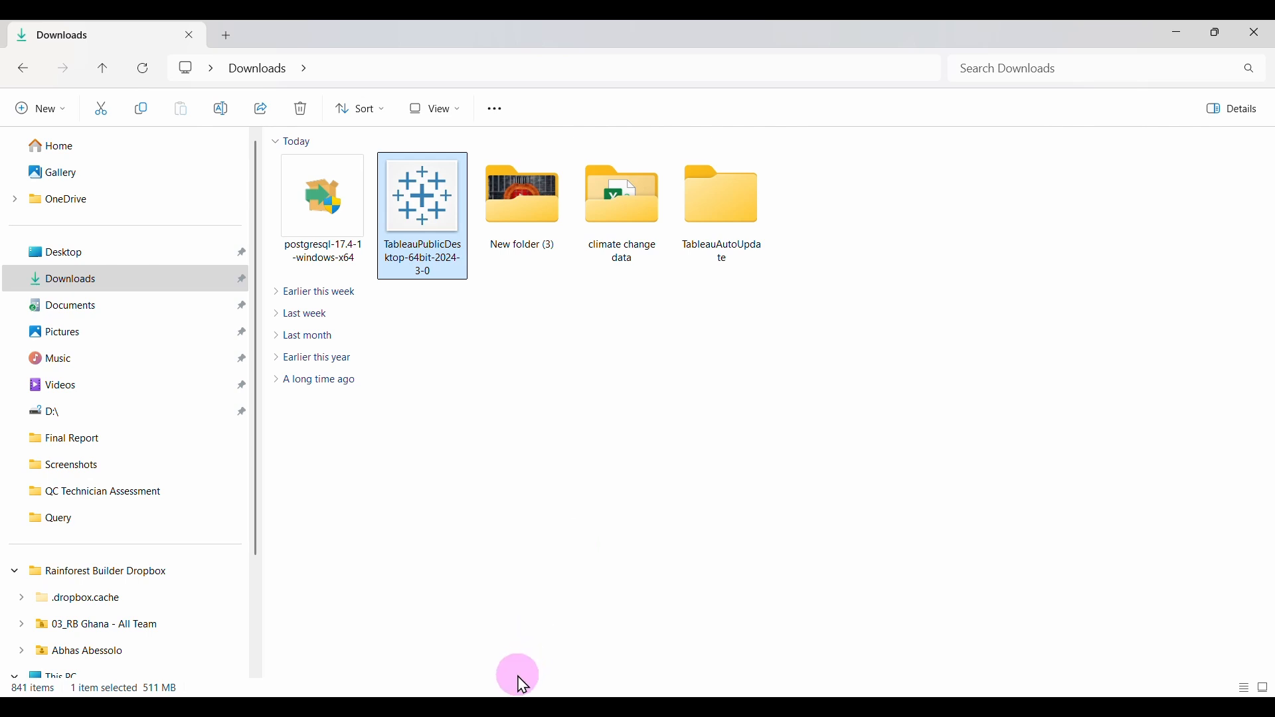
Launch Tableau Public 2024.3 from its desktop shortcut.
left_click(470, 708)
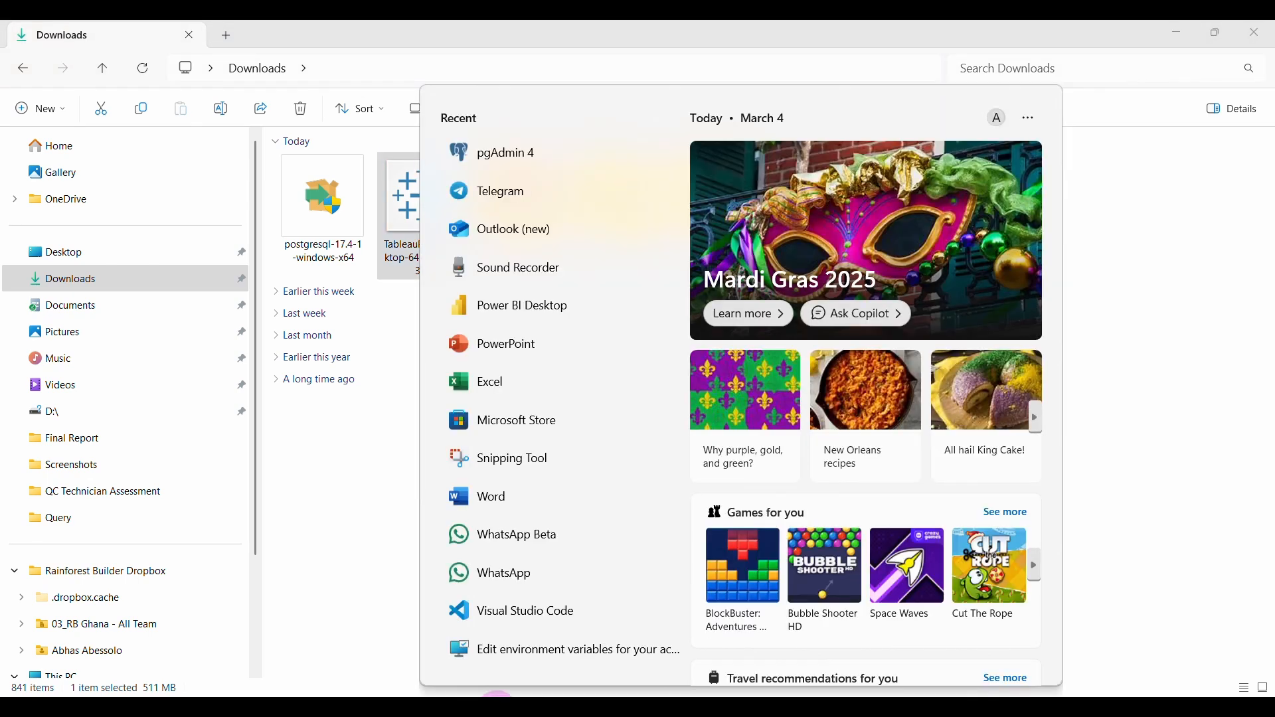
type("tab")
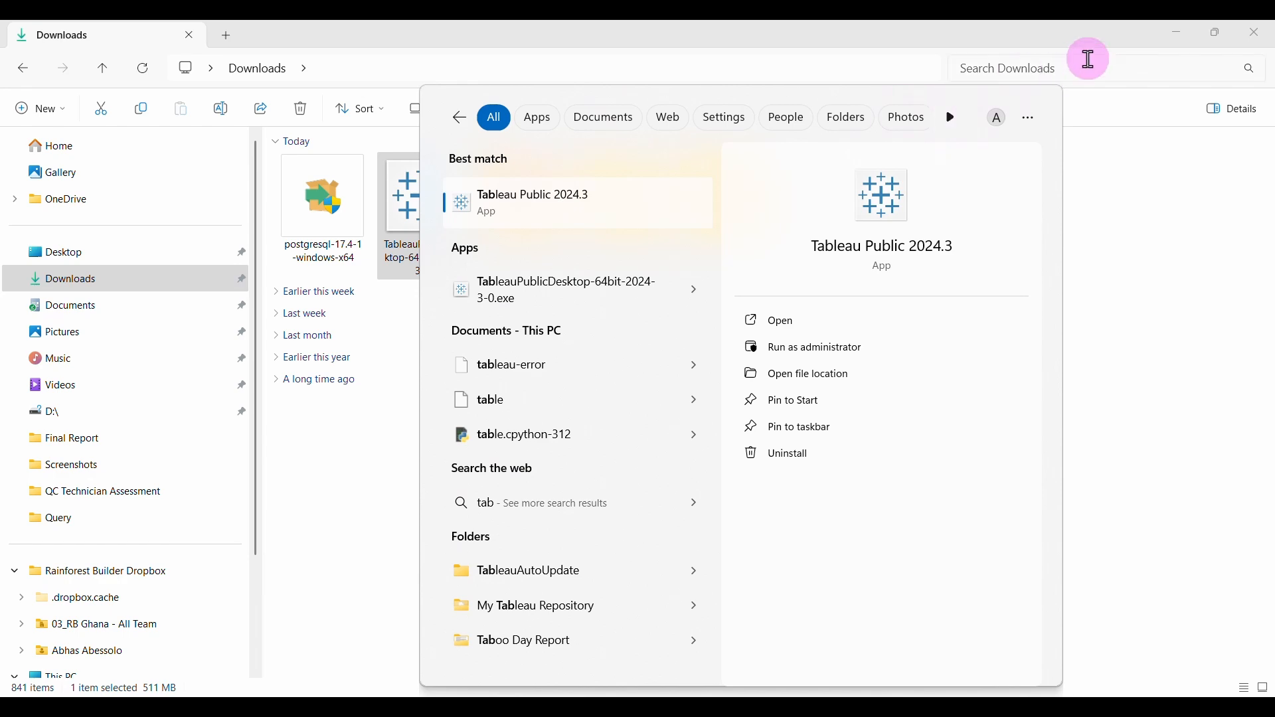
left_click(1183, 30)
left_click(1182, 30)
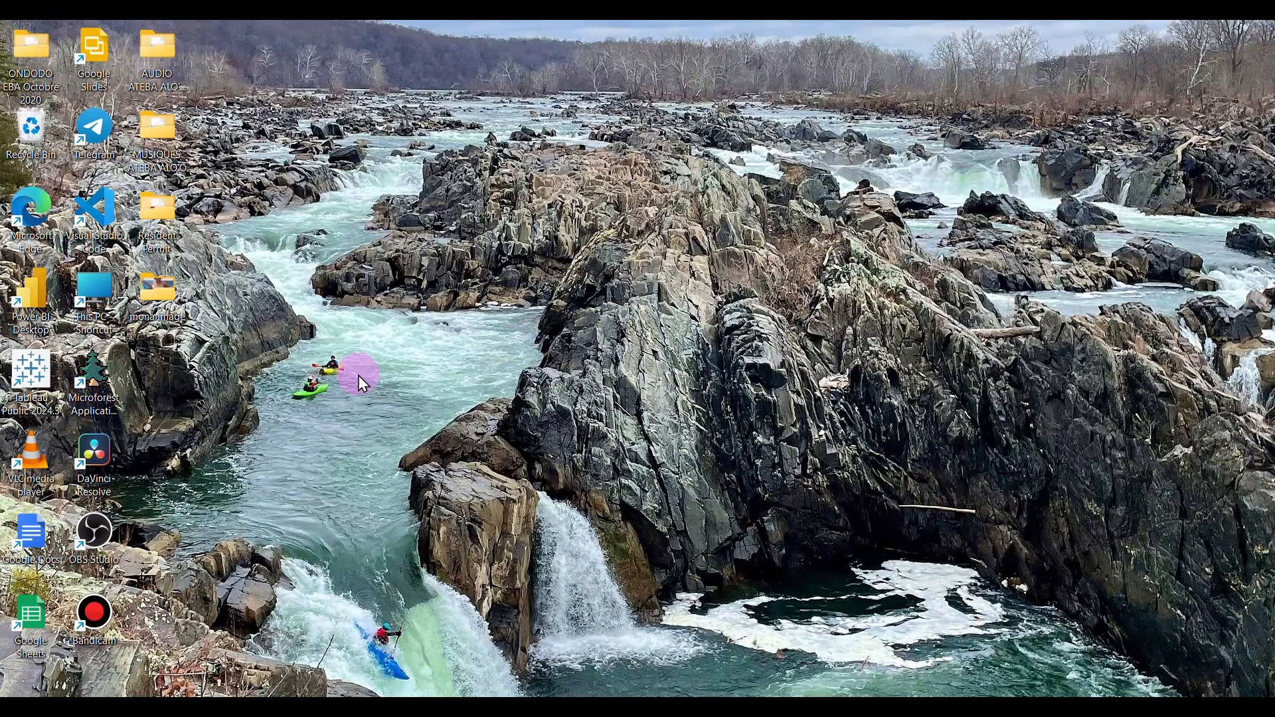
left_click(40, 382)
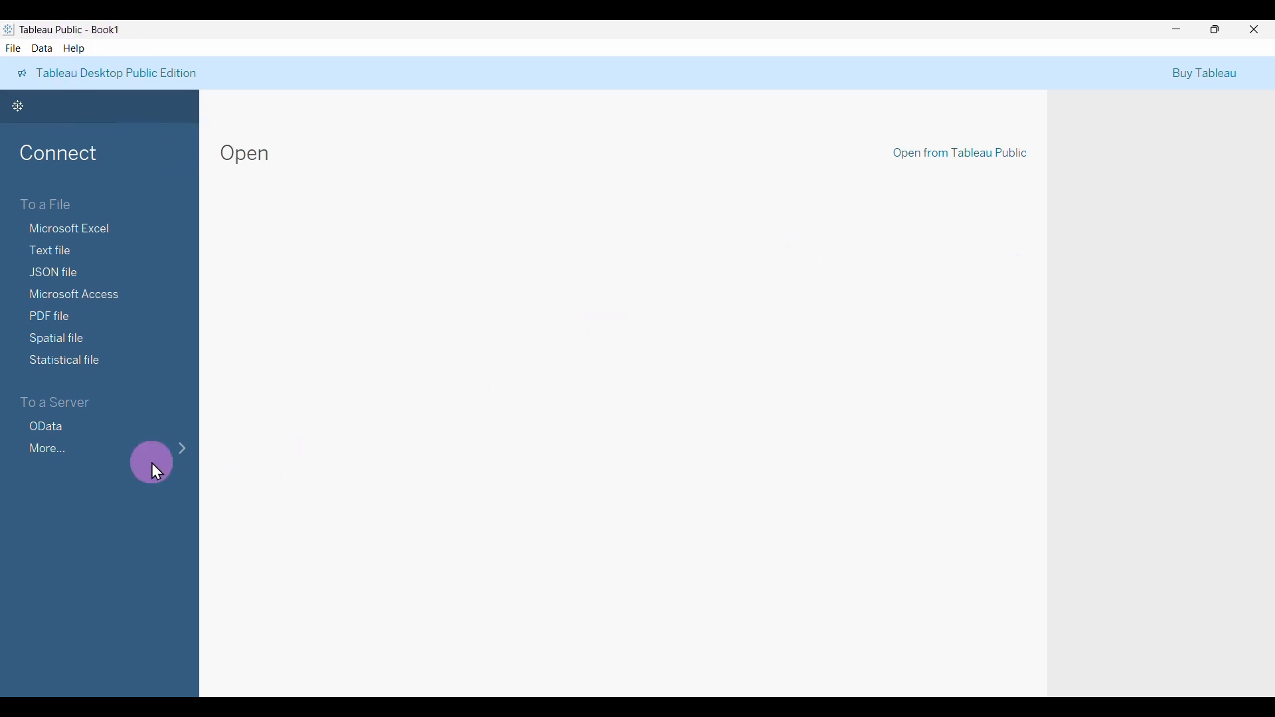
Connect to Climate Change Data.csv as a text file from the climate change data folder.
left_click(88, 454)
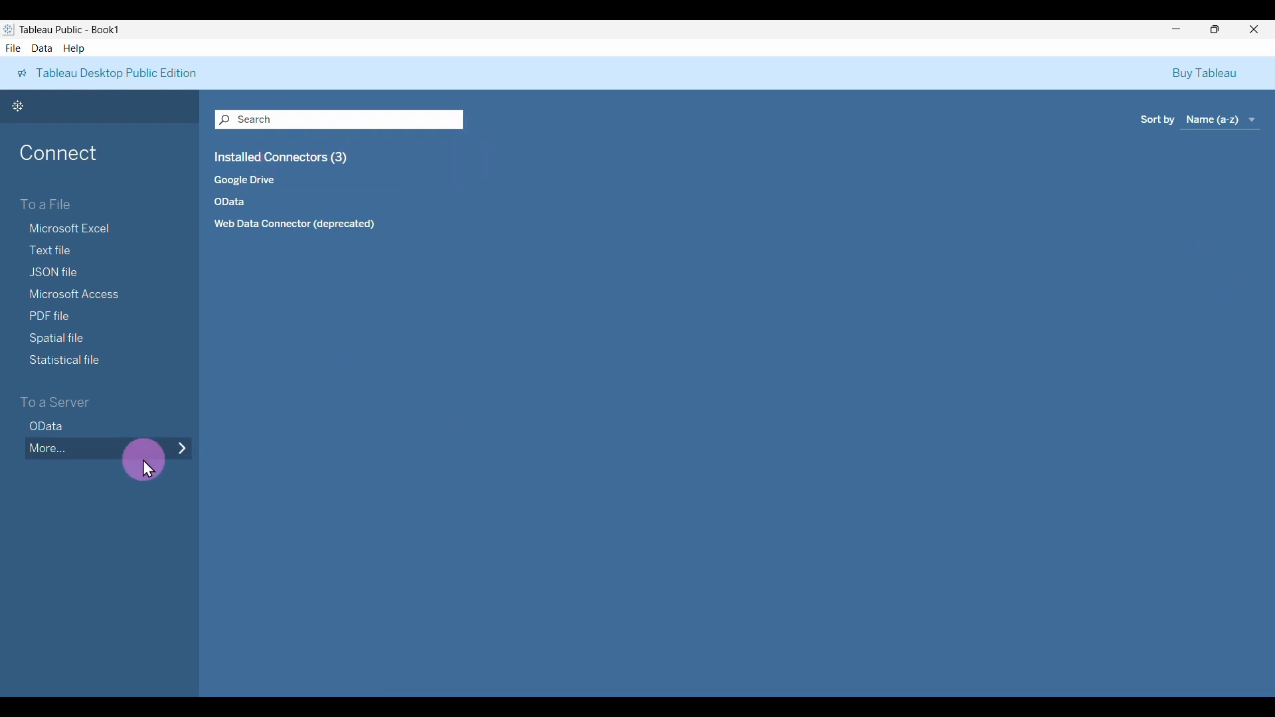
left_click(119, 229)
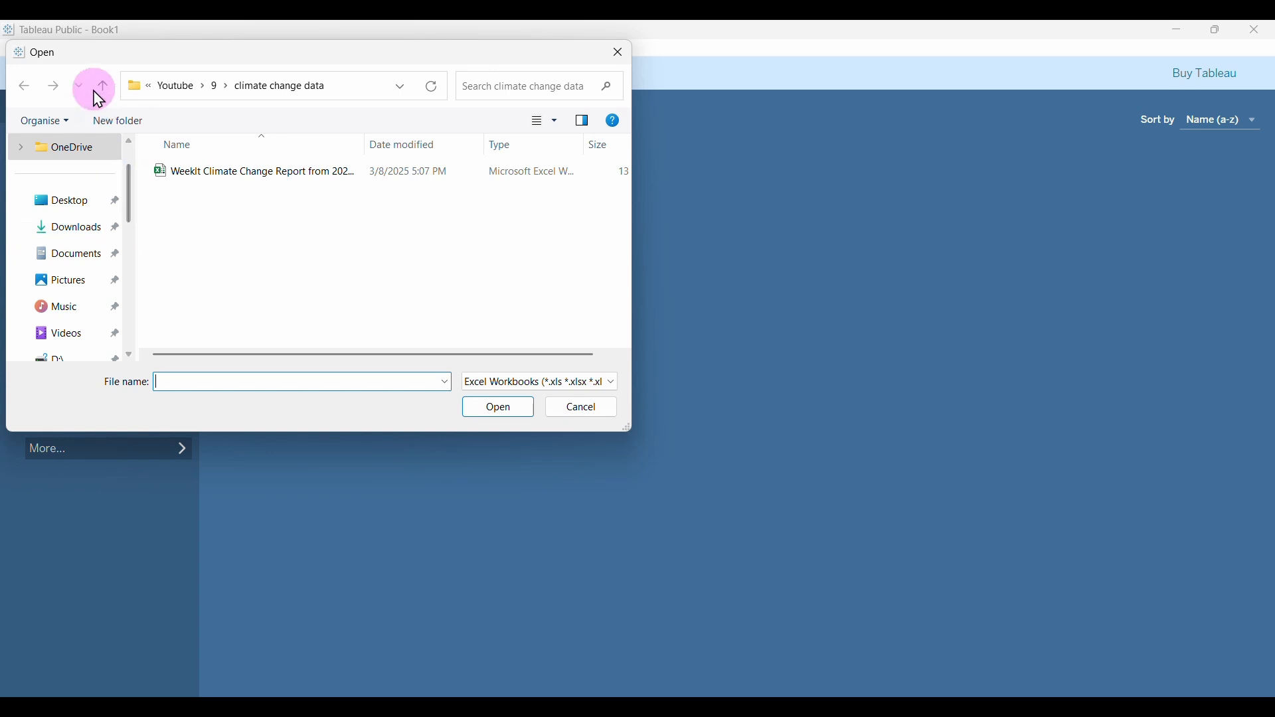
left_click(103, 97)
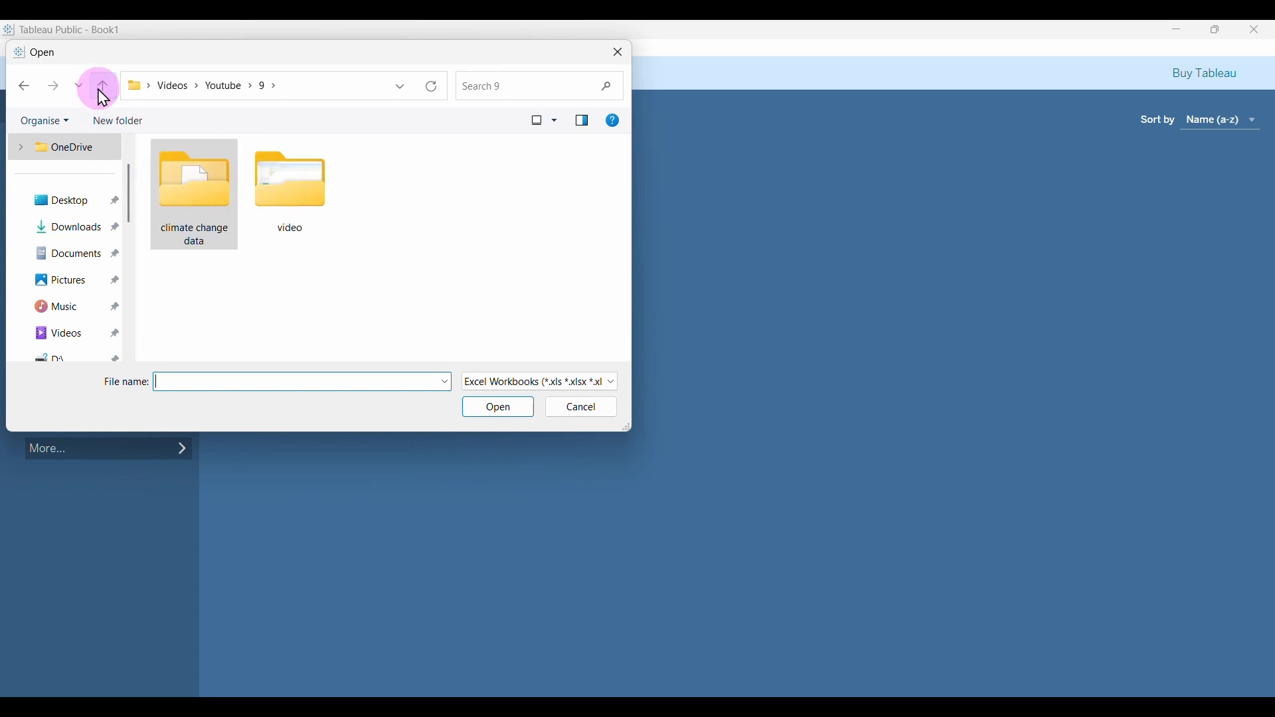
double_click(200, 193)
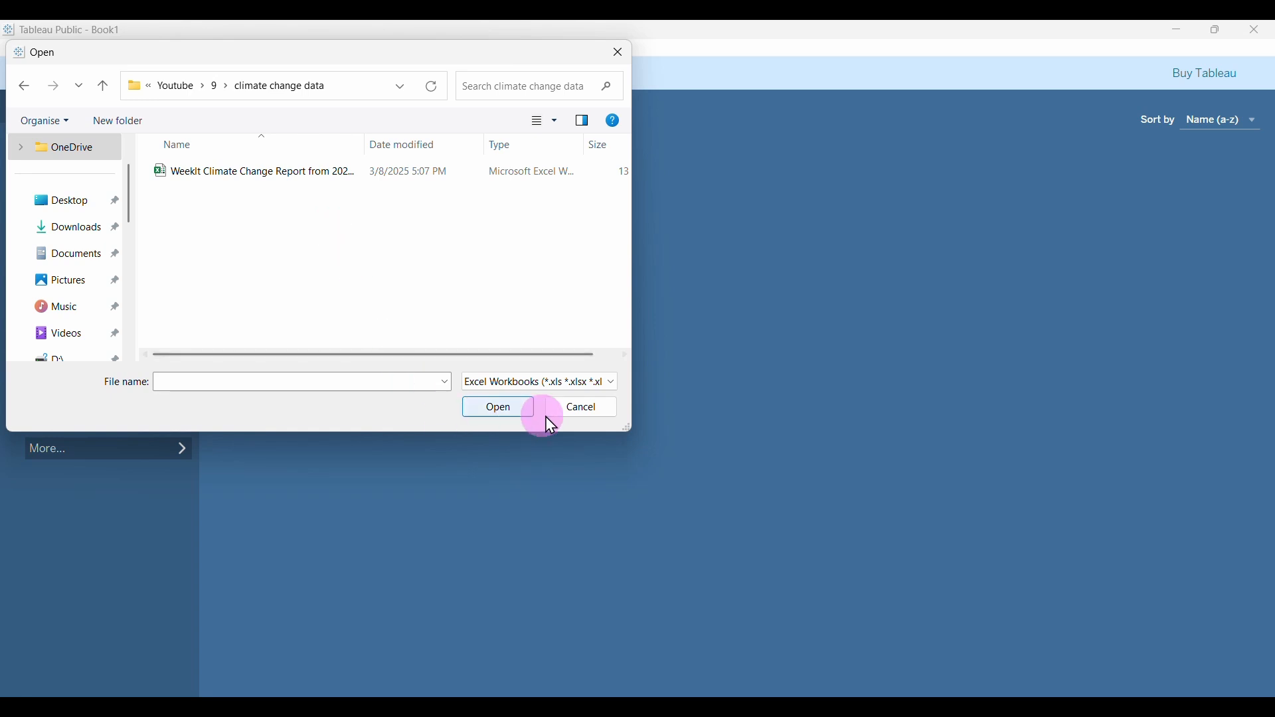
left_click(601, 412)
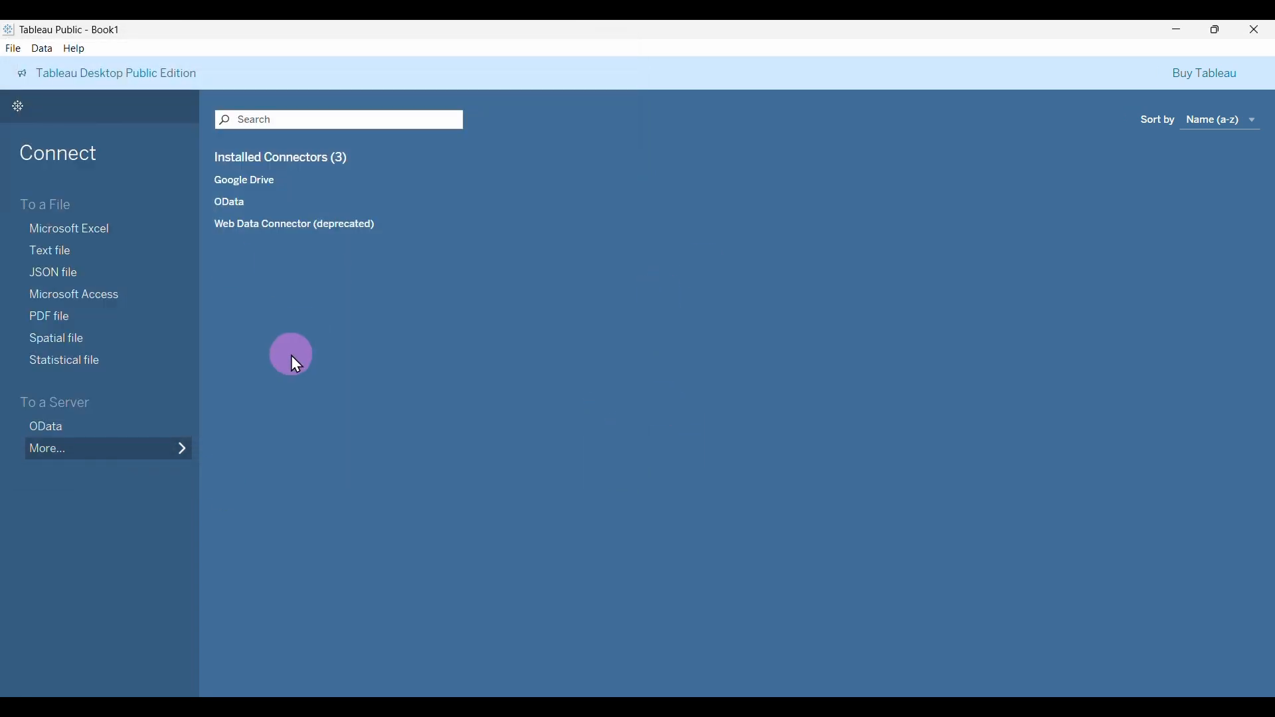
left_click(57, 258)
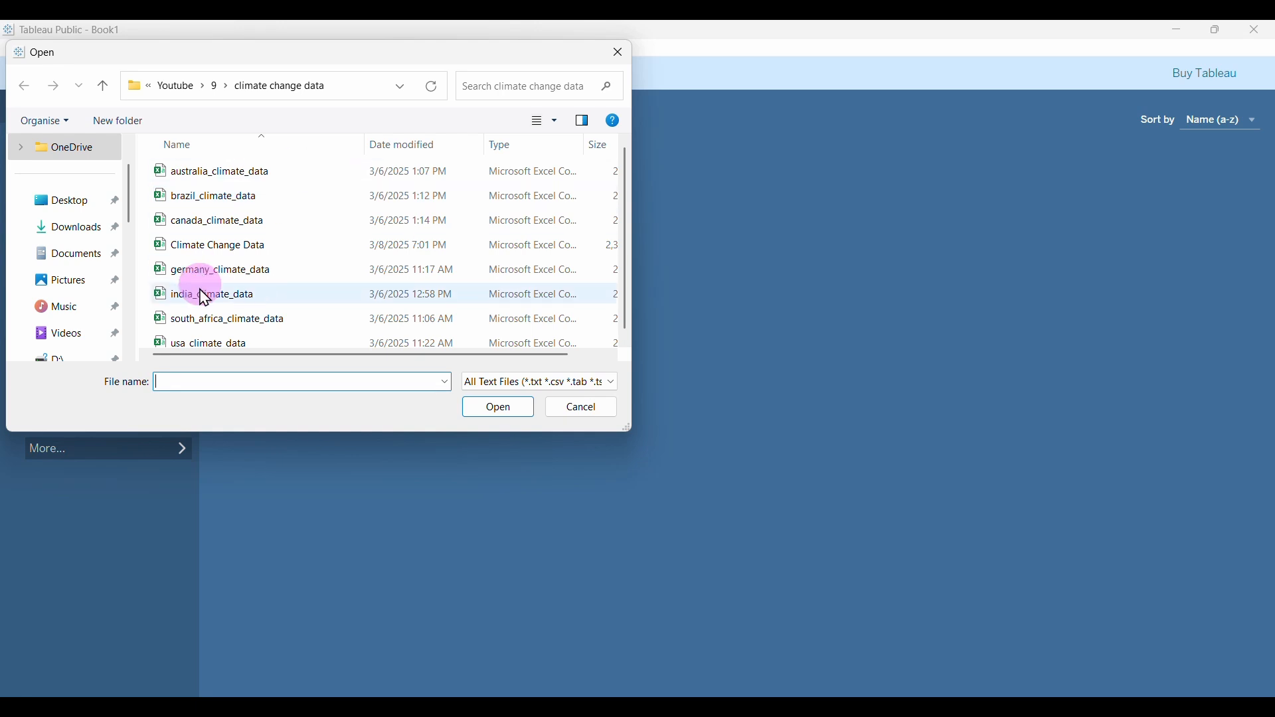
scroll(269, 246, "down", 1)
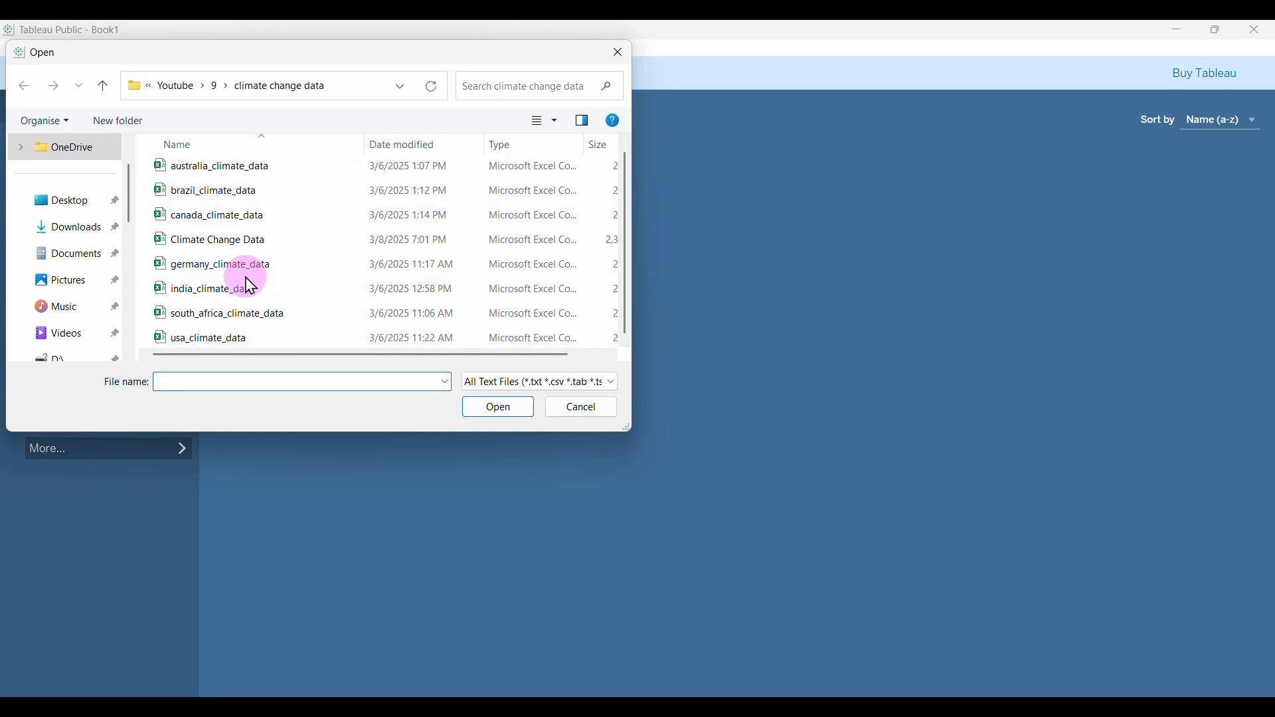
left_click(228, 254)
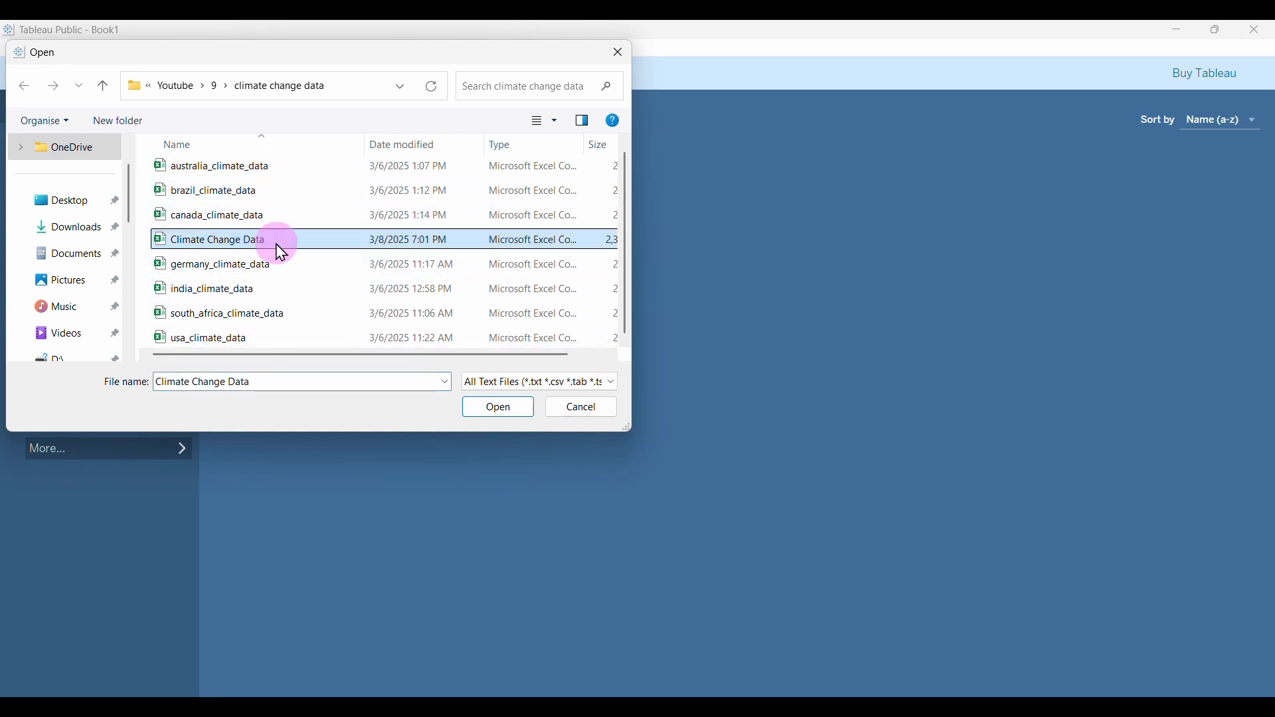
left_click(473, 407)
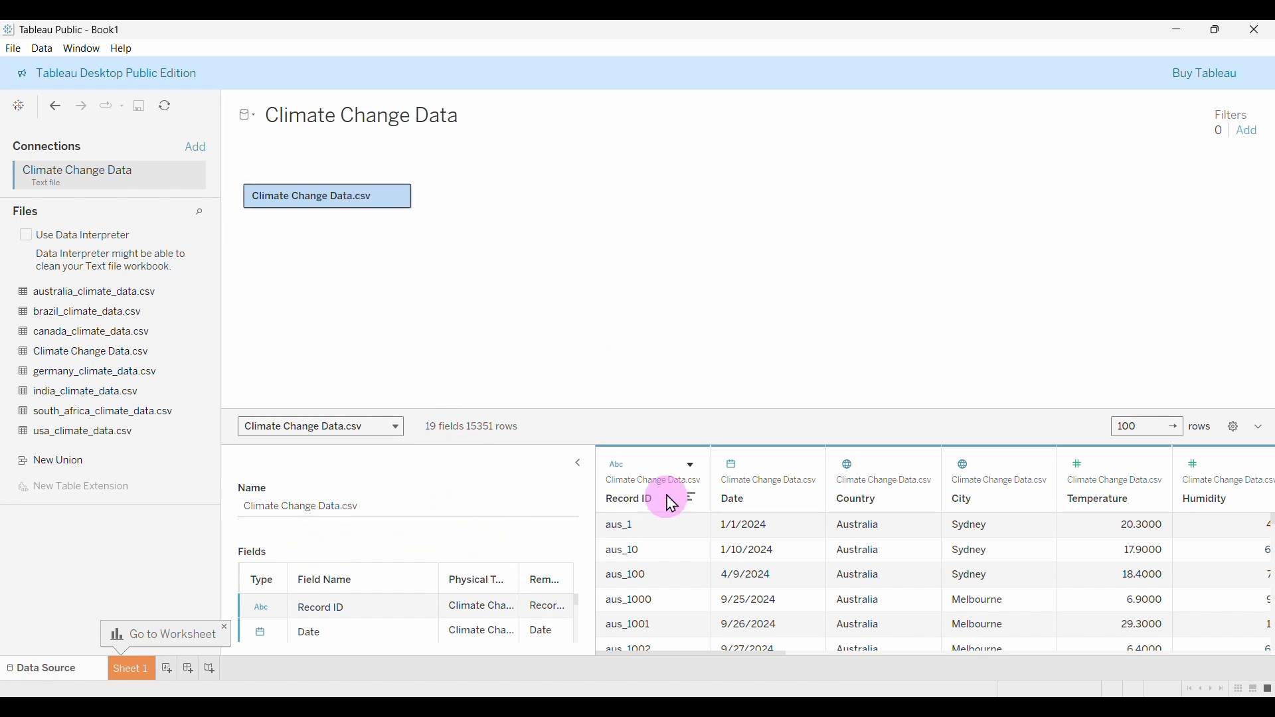
scroll(881, 559, "down", 5)
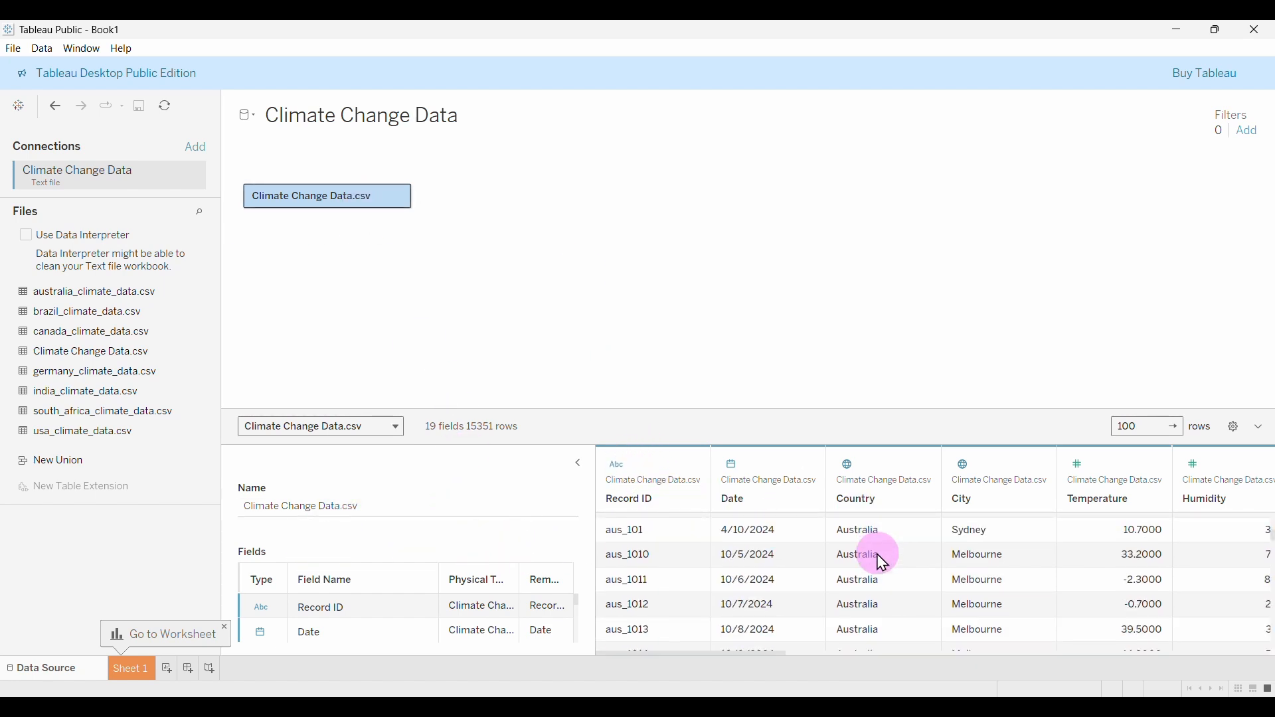
scroll(863, 584, "up", 5)
left_click_drag(763, 655, 683, 648)
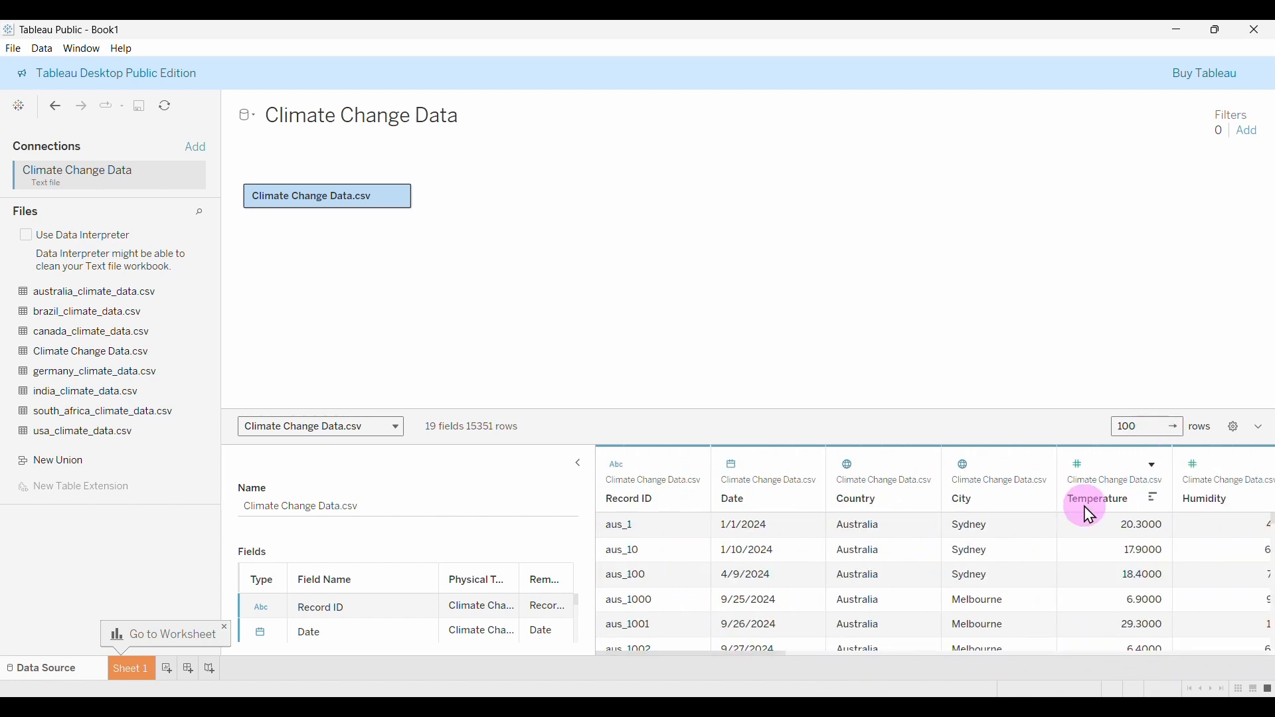
left_click(615, 467)
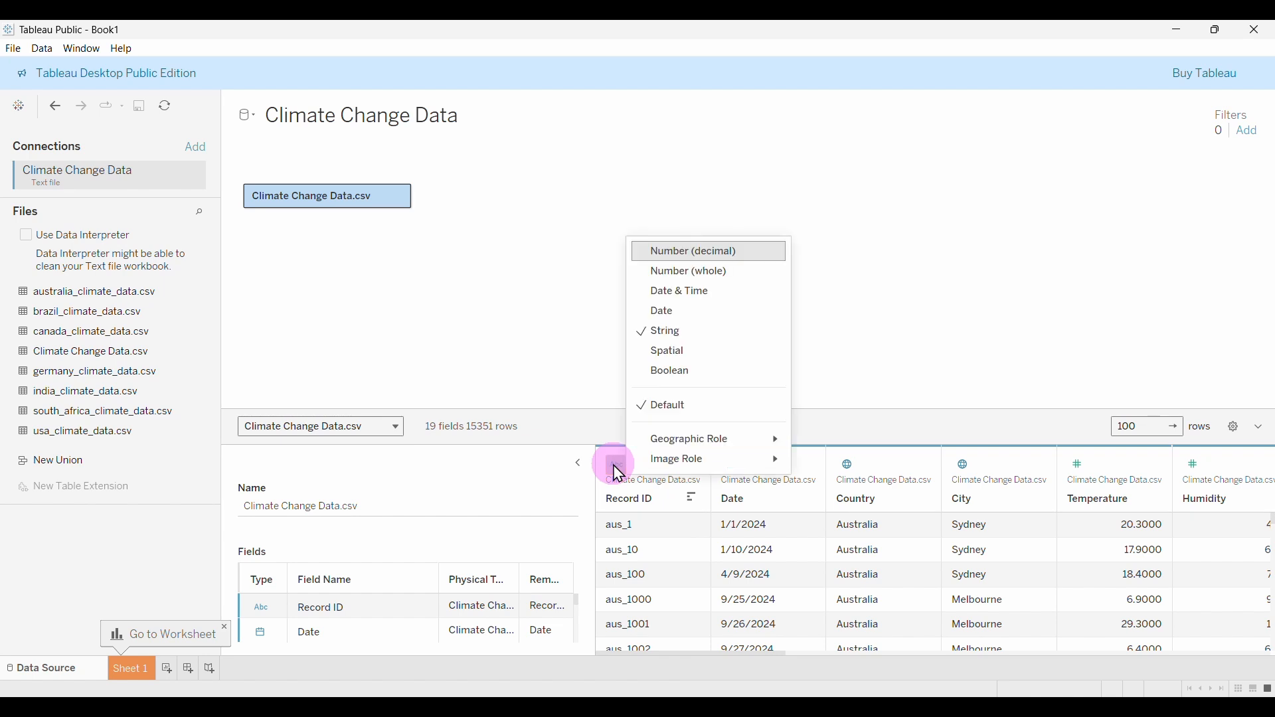
left_click(871, 429)
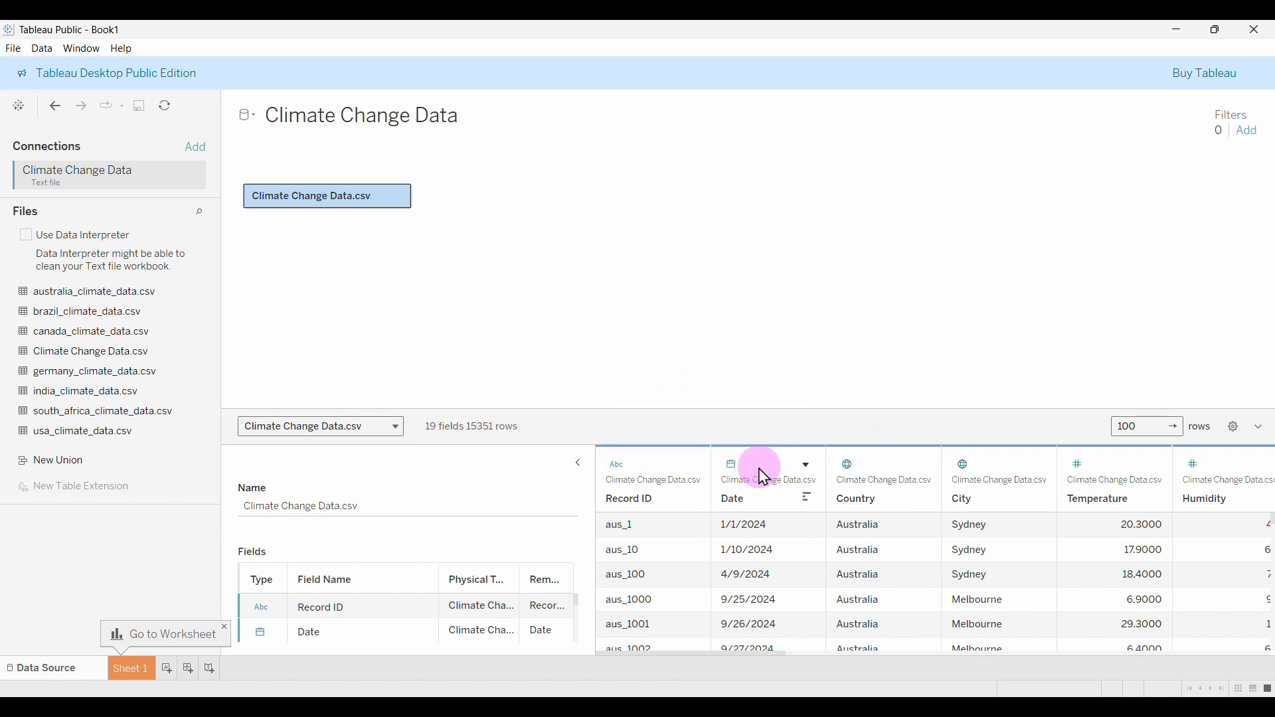
left_click(735, 468)
left_click(891, 429)
left_click(921, 473)
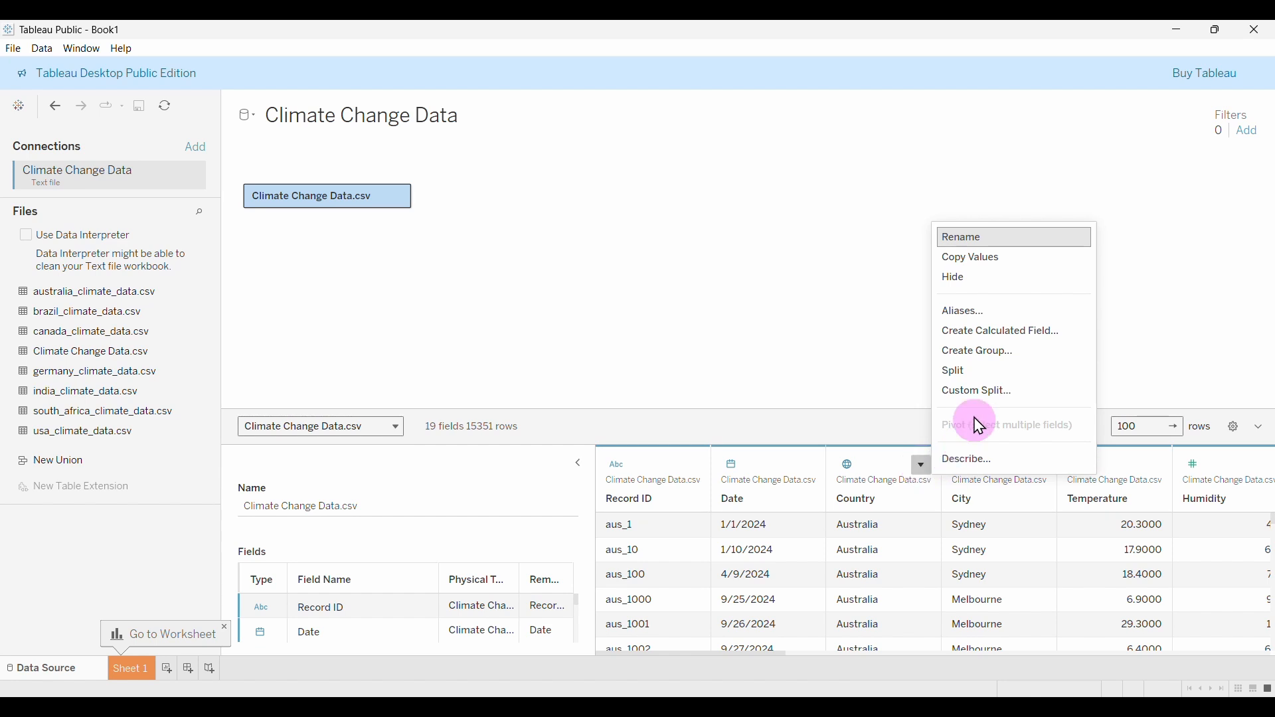
left_click(821, 432)
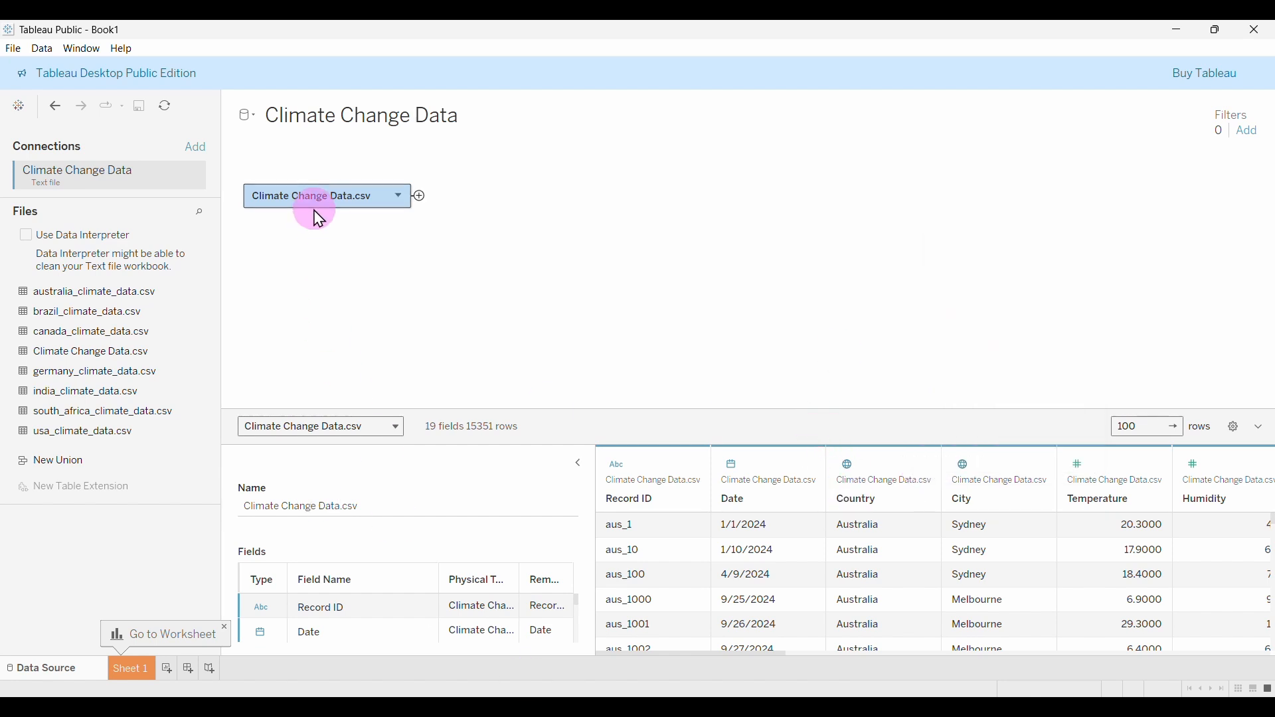
left_click_drag(94, 331, 45, 541)
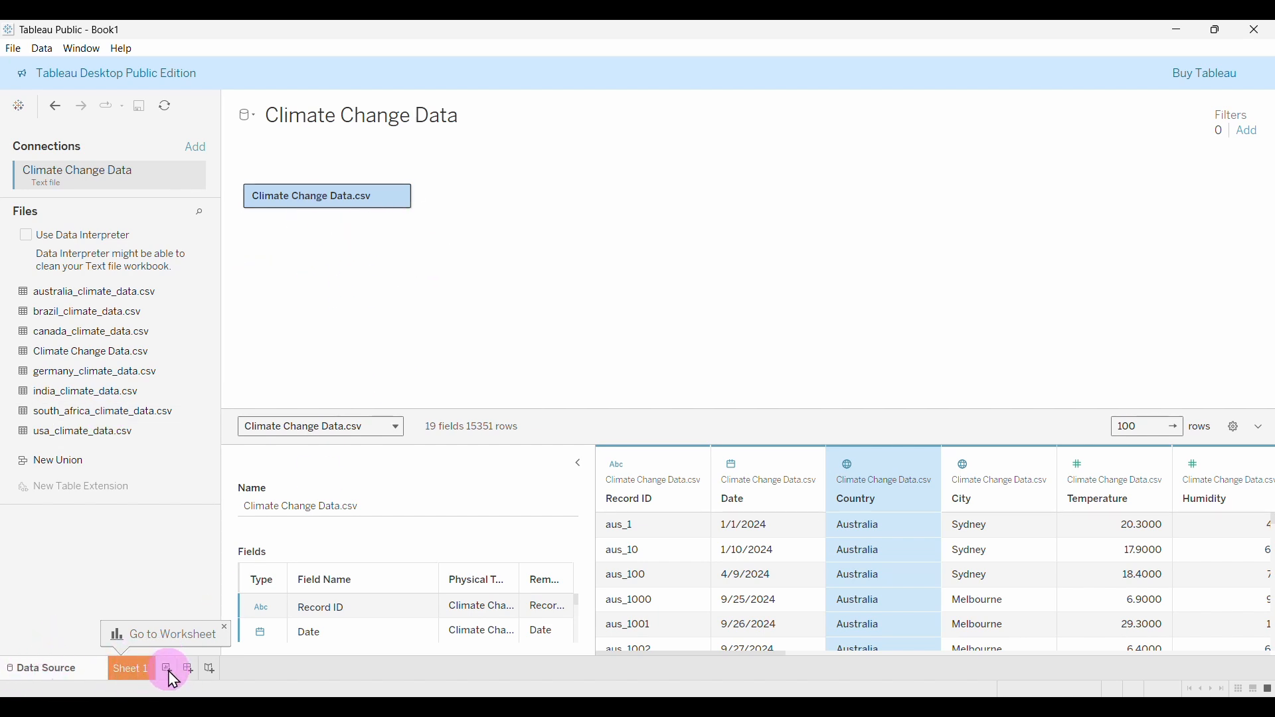
left_click(130, 670)
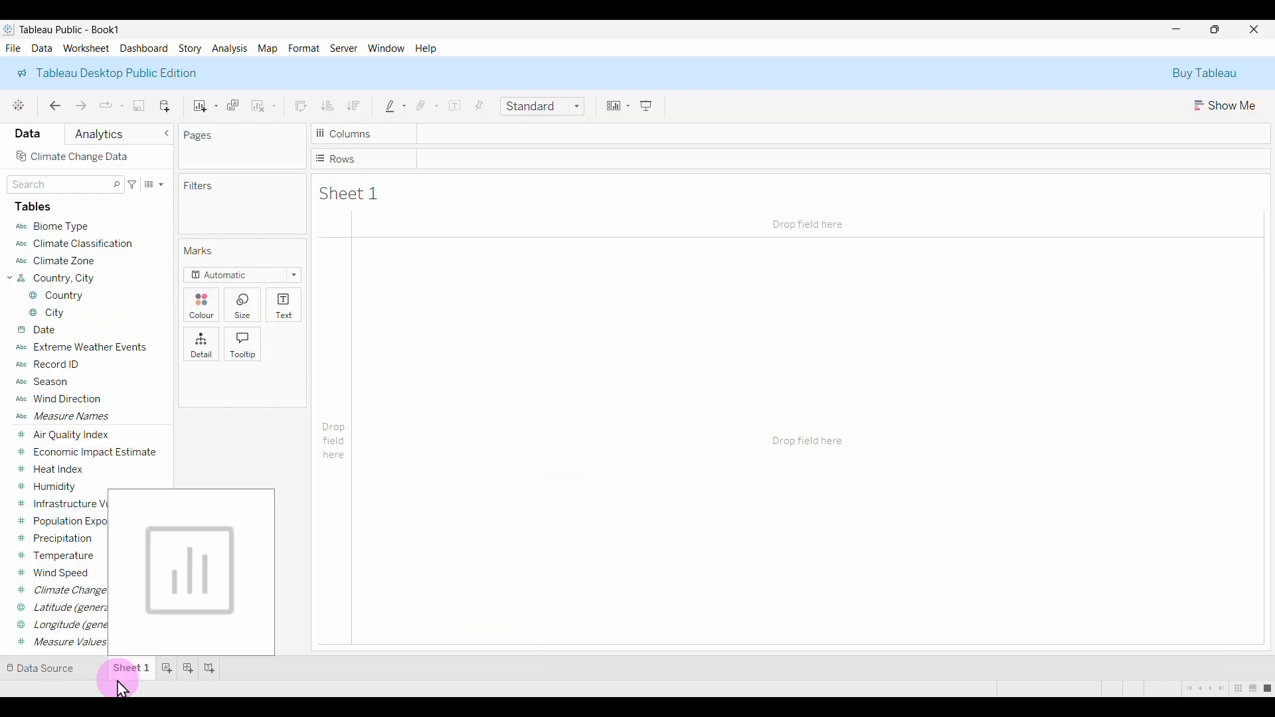
left_click(81, 367)
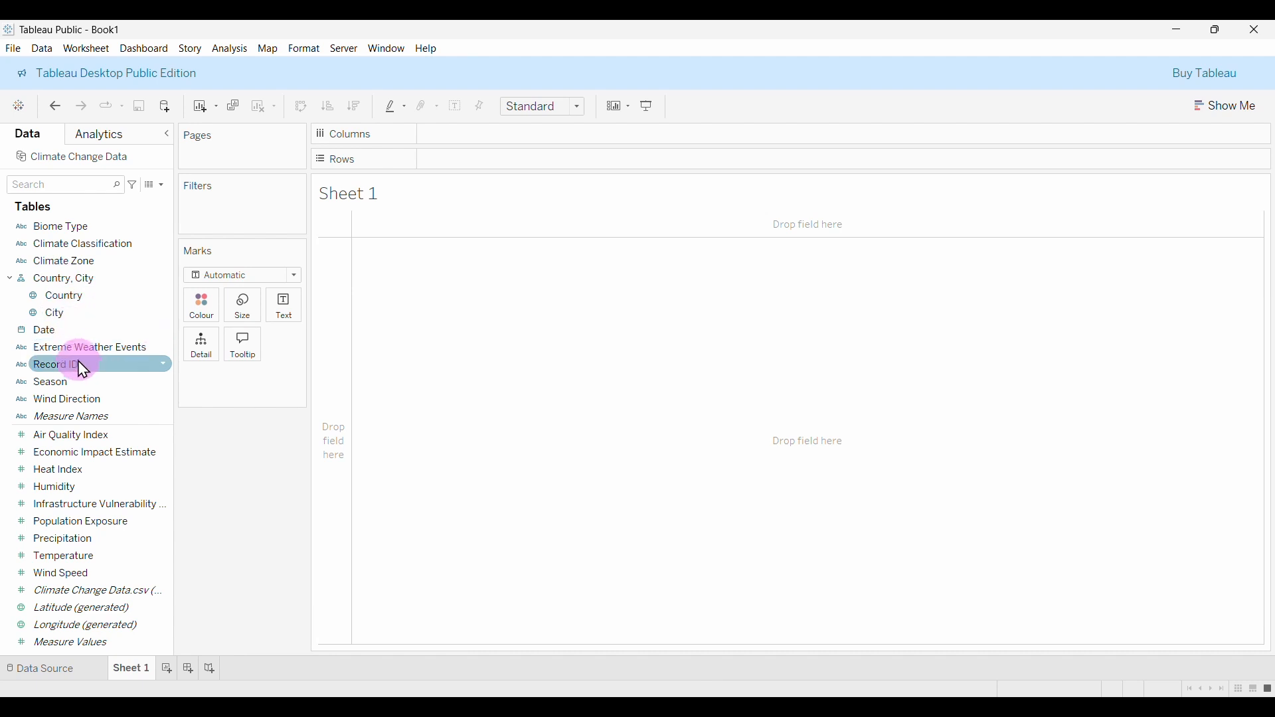
left_click(70, 316)
left_click(65, 216)
left_click(64, 277)
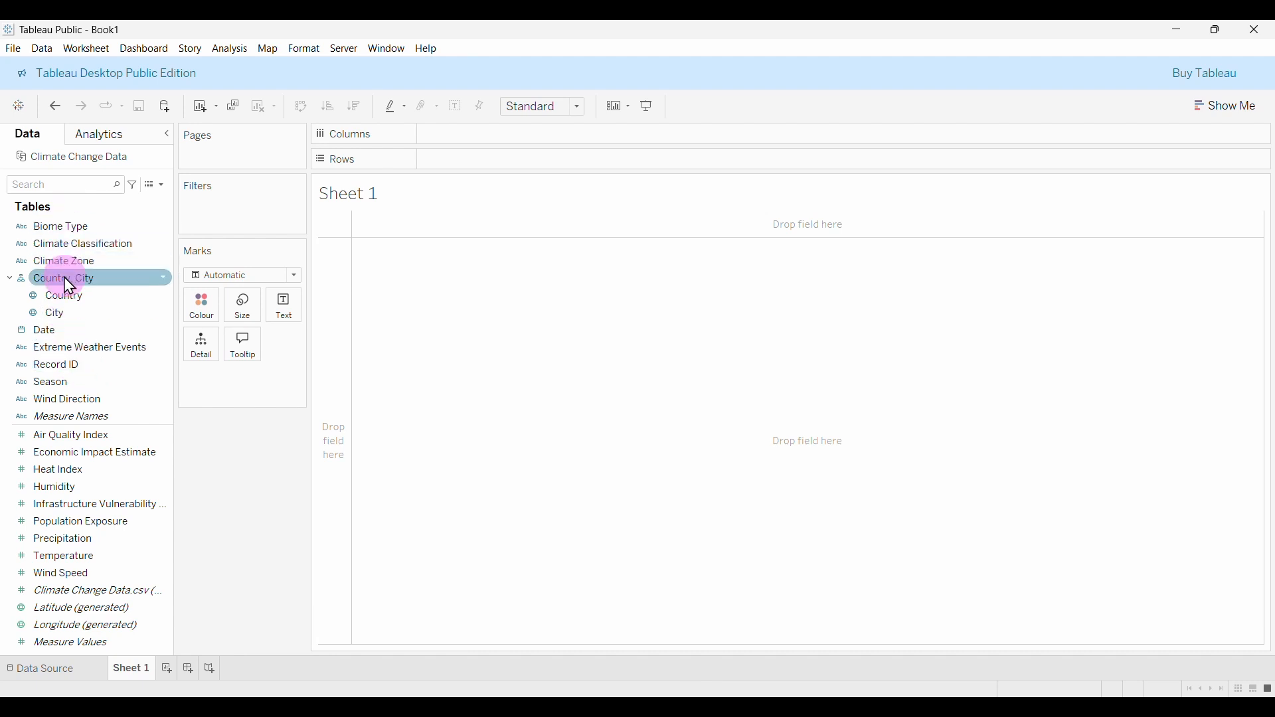
left_click(71, 401)
left_click(71, 471)
left_click(71, 504)
left_click(75, 538)
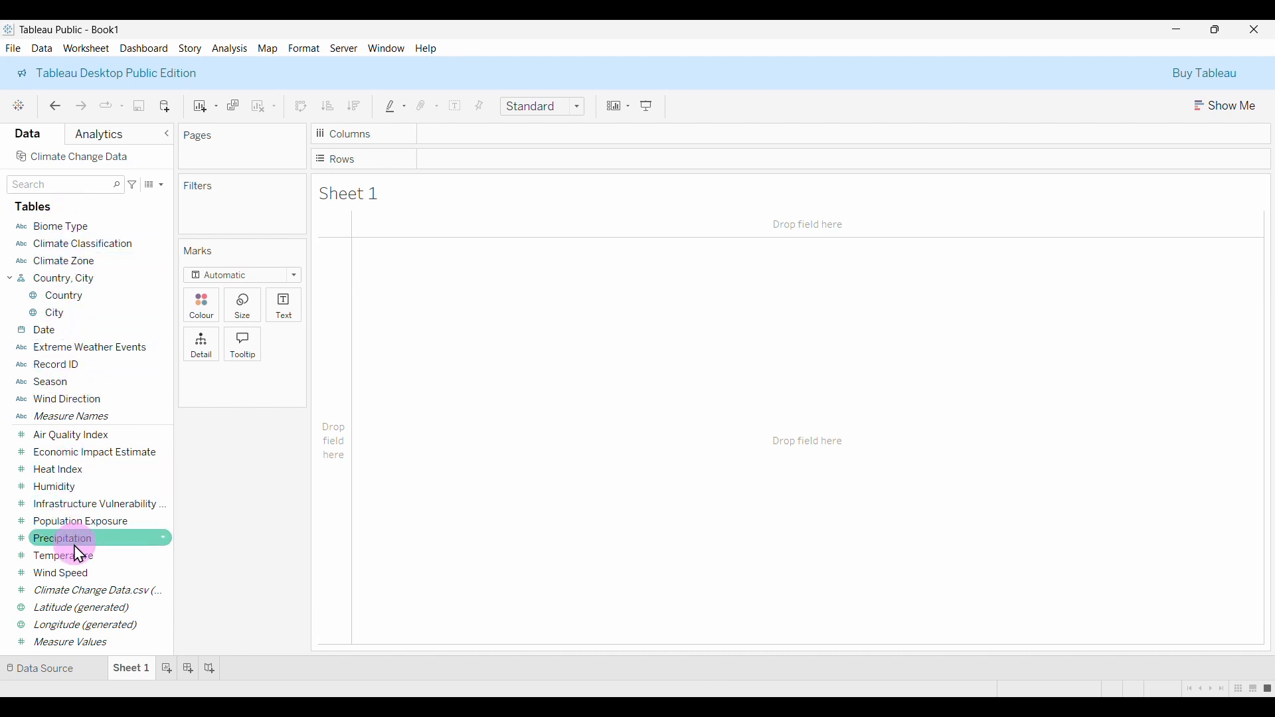
left_click(75, 643)
left_click(57, 572)
left_click(50, 491)
left_click(46, 436)
left_click(53, 573)
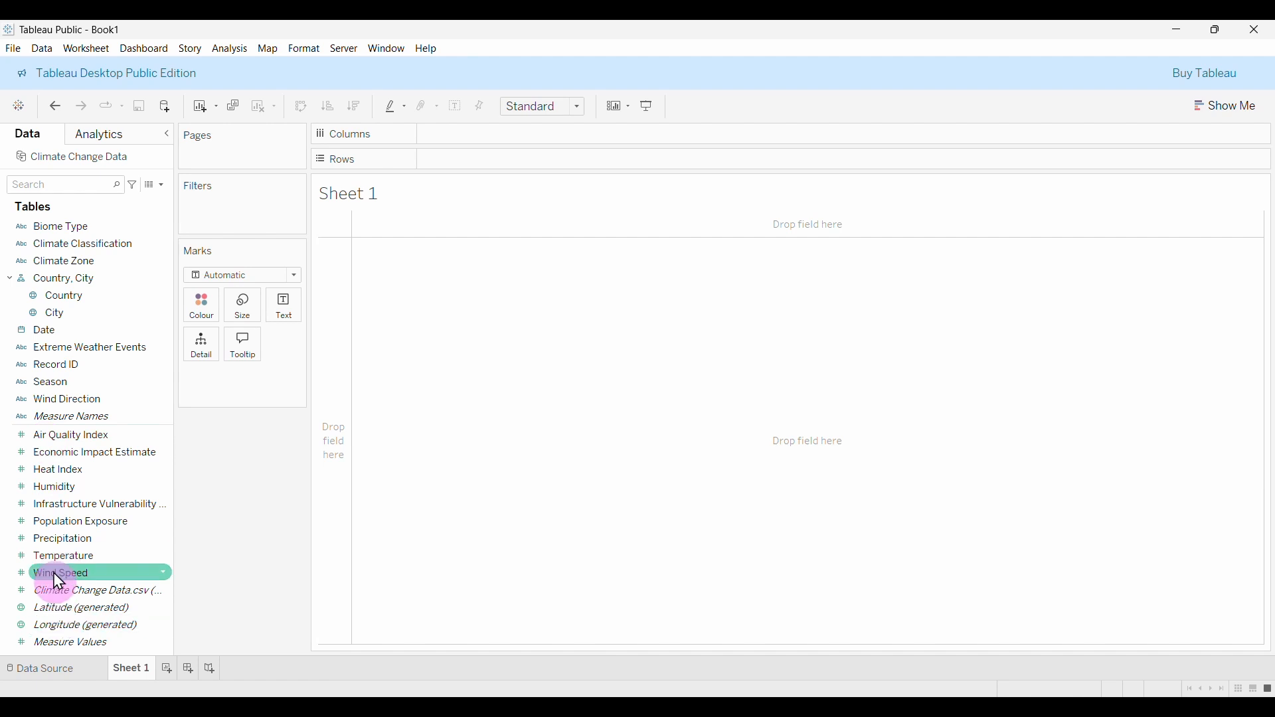
left_click(61, 313)
left_click(200, 206)
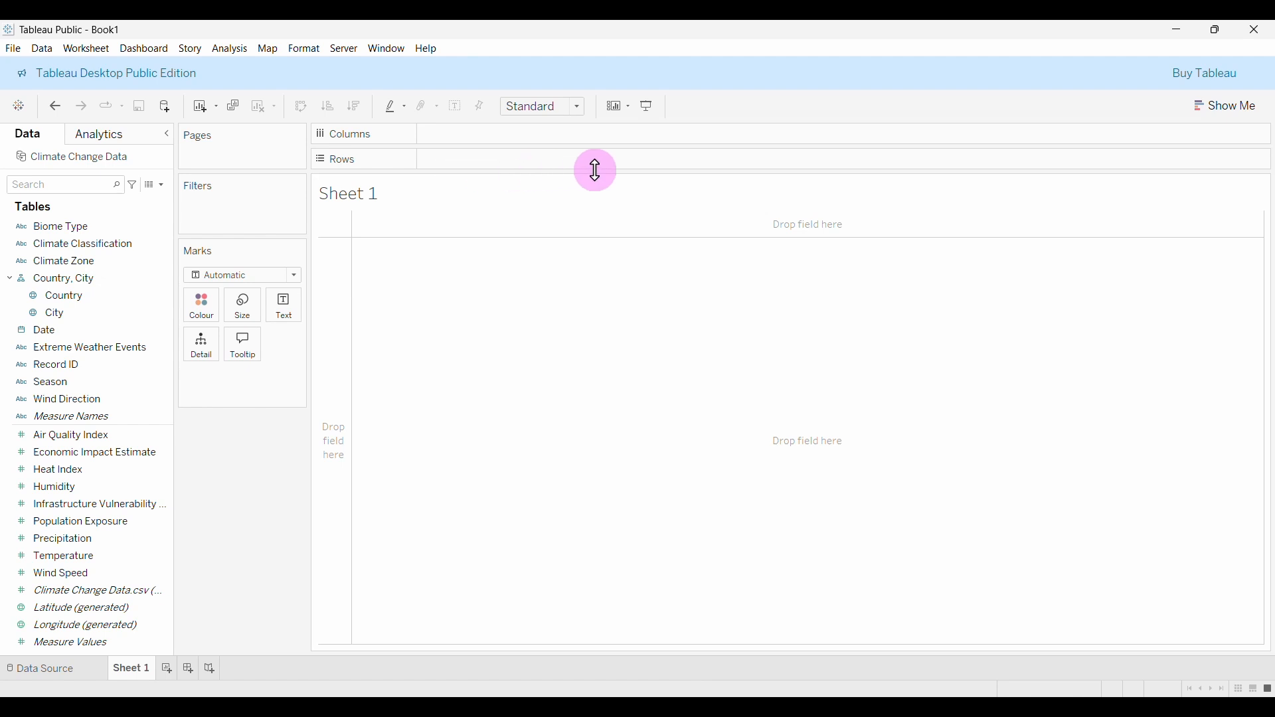
left_click(1221, 108)
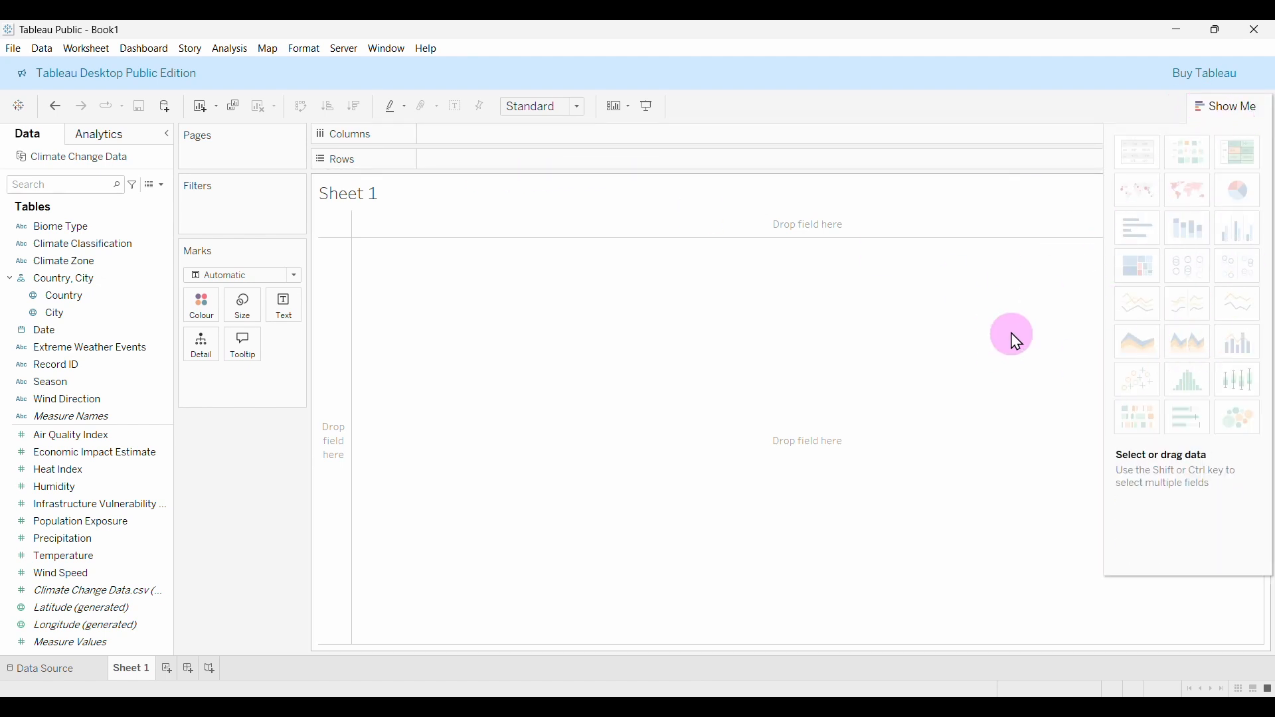
left_click(1234, 108)
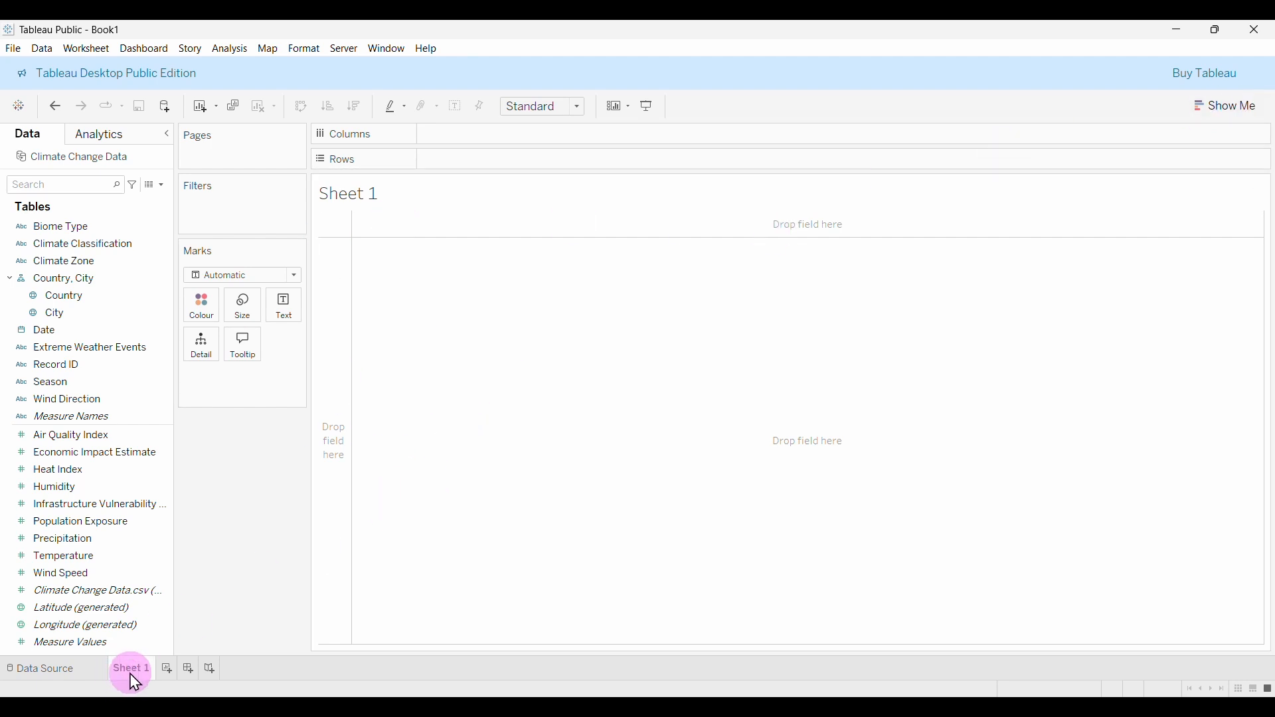
mouse_move(138, 684)
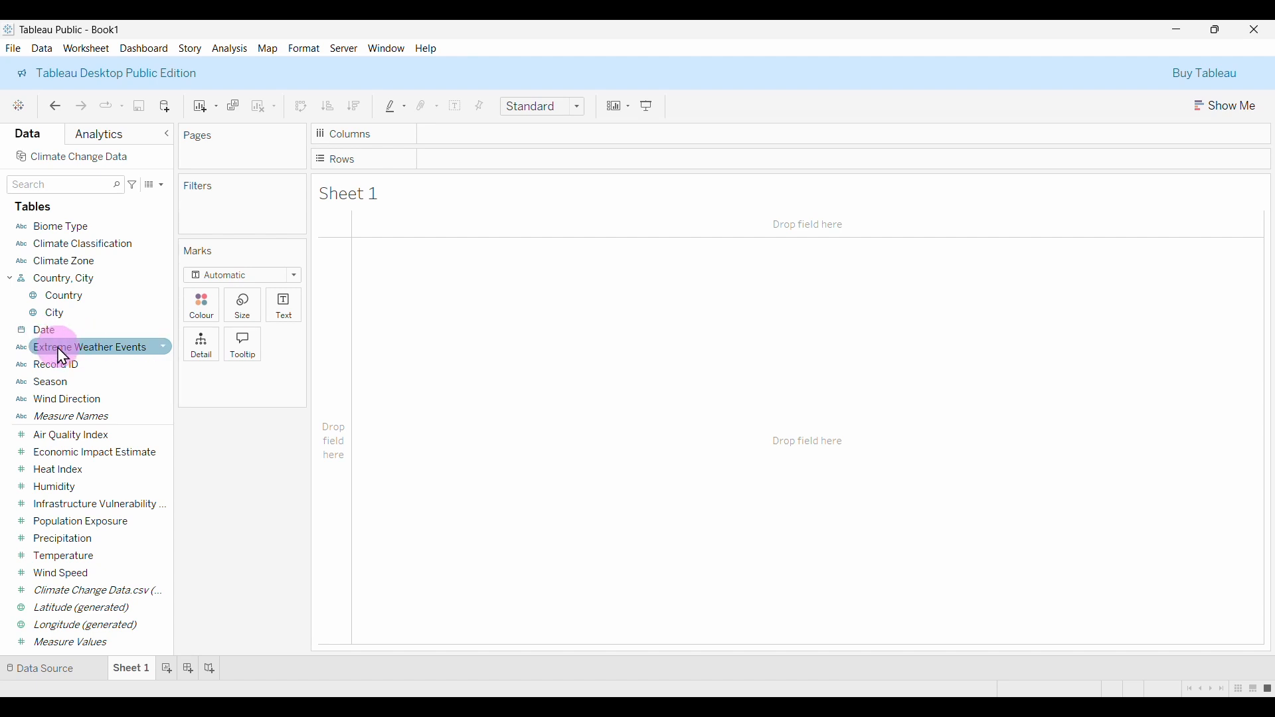
left_click_drag(86, 352, 117, 364)
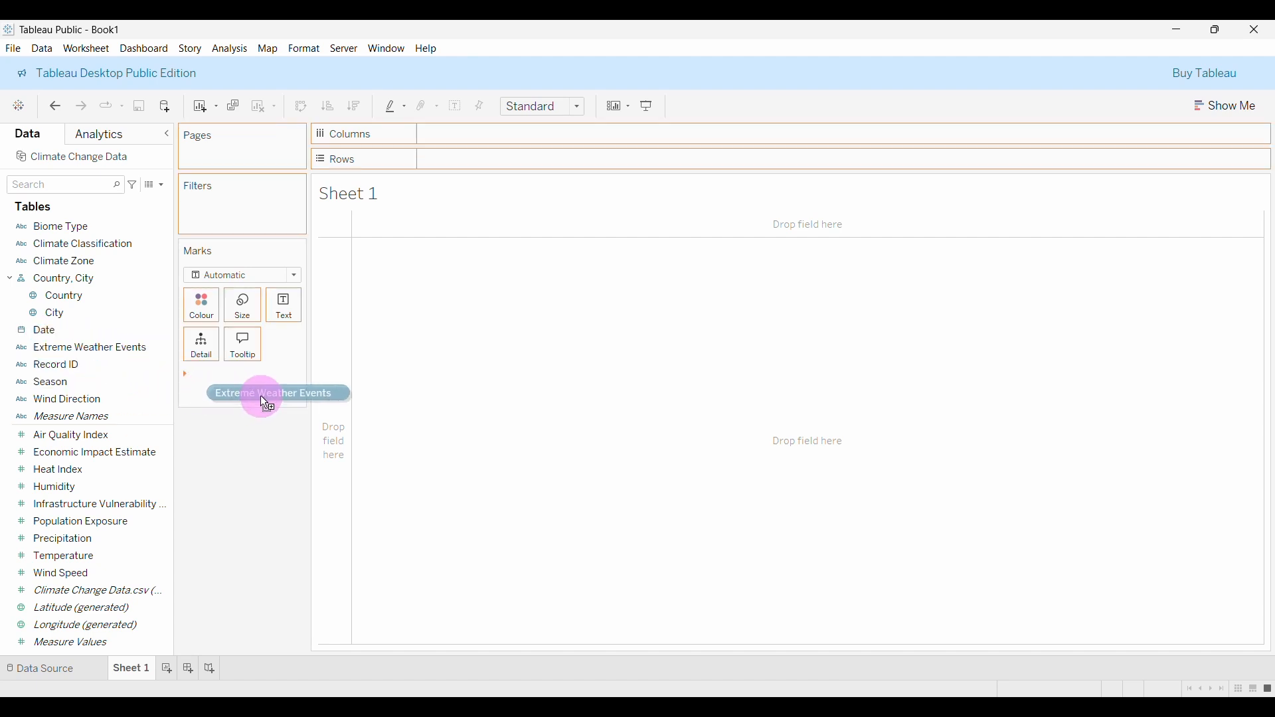
left_click_drag(289, 366, 285, 311)
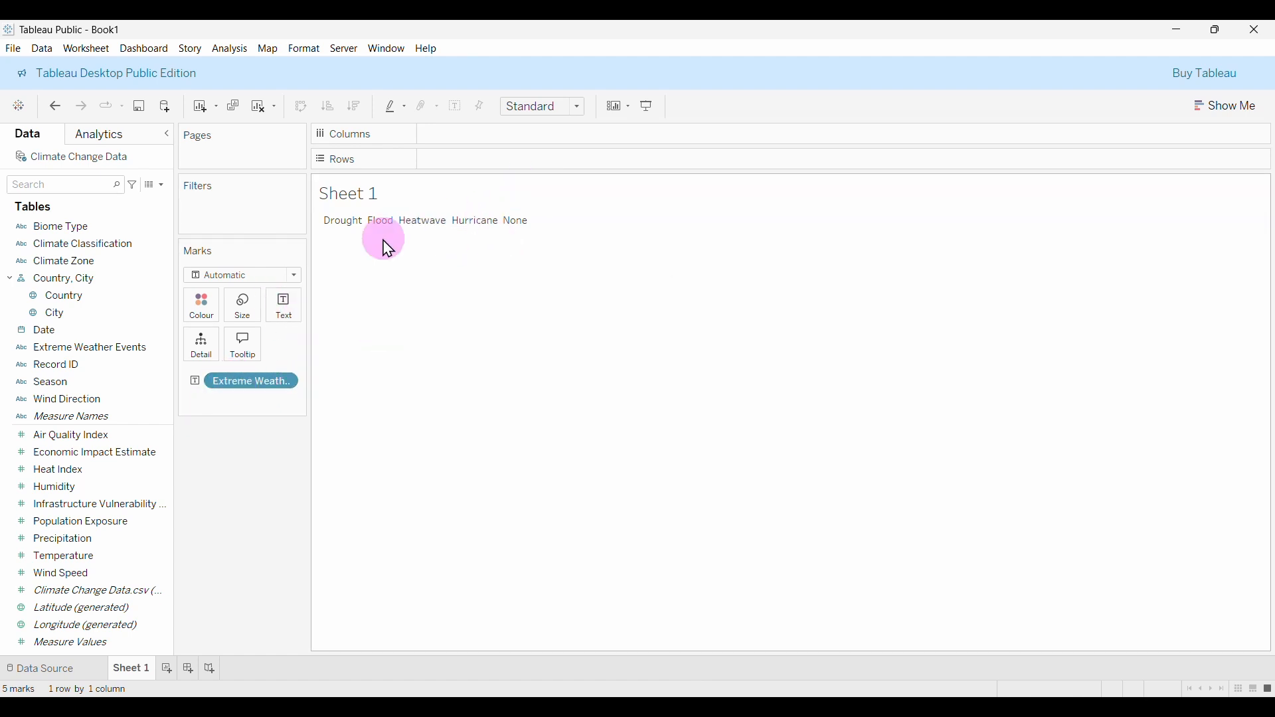
left_click_drag(245, 394, 246, 437)
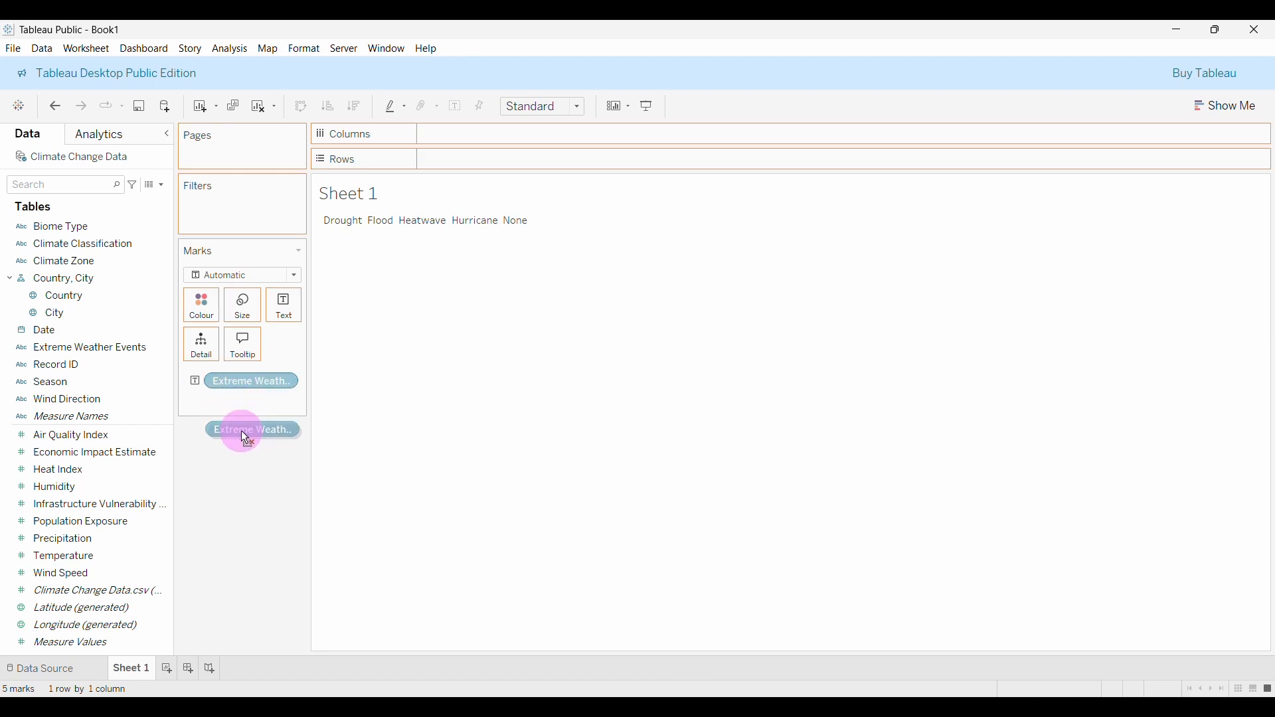
left_click_drag(239, 487, 241, 505)
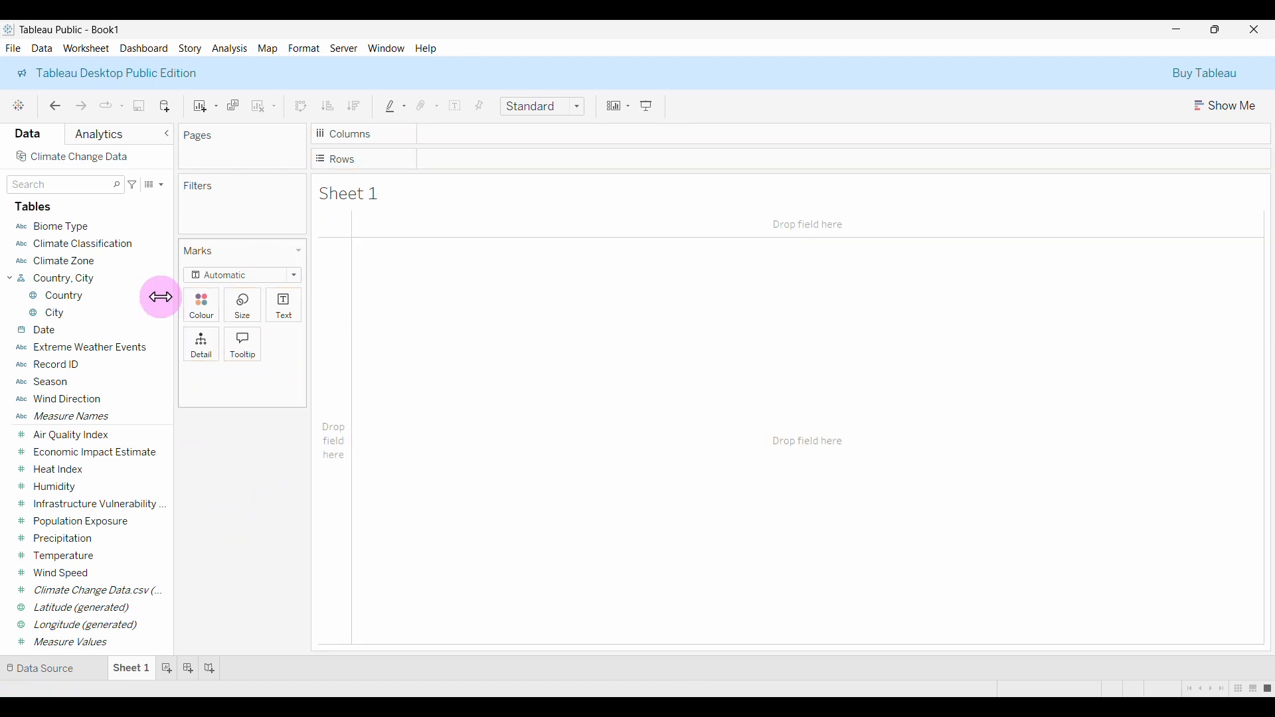
Create a calculated field named Count of EWE, starting IF [Extreme Weather Events] <> "None" THEN 1.
left_click(161, 185)
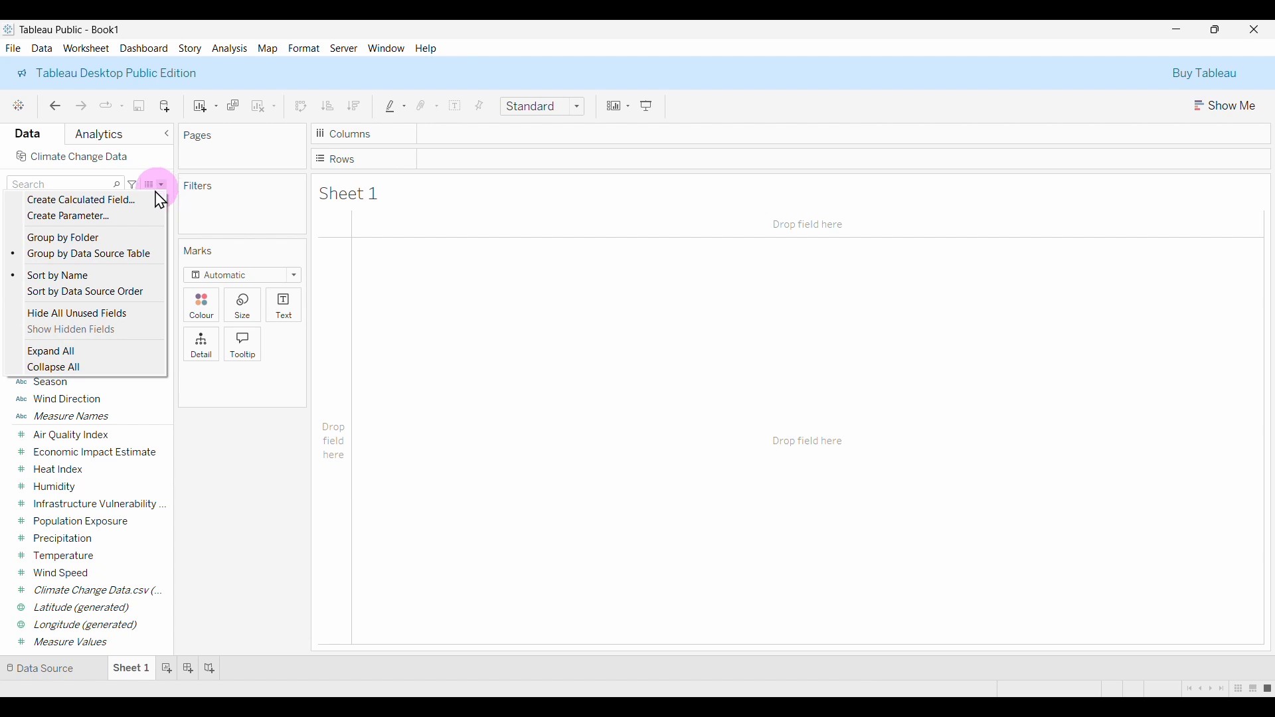
left_click(75, 201)
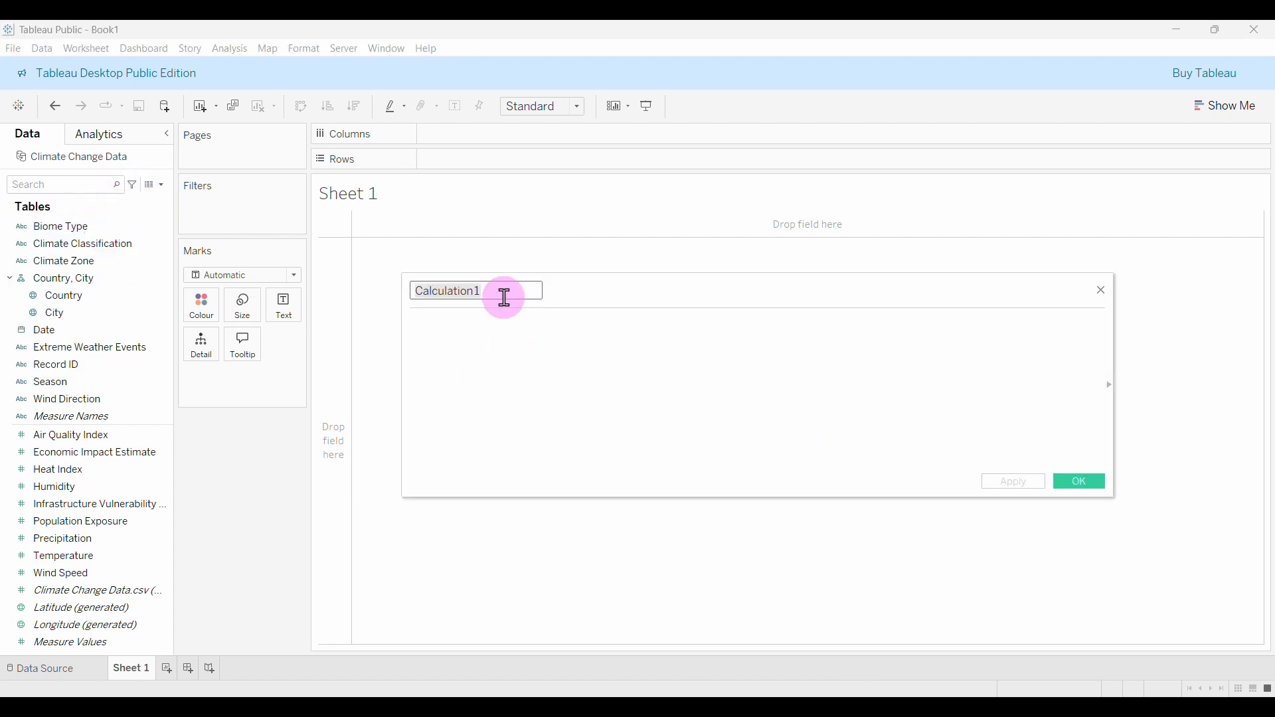
type("Count of EWE")
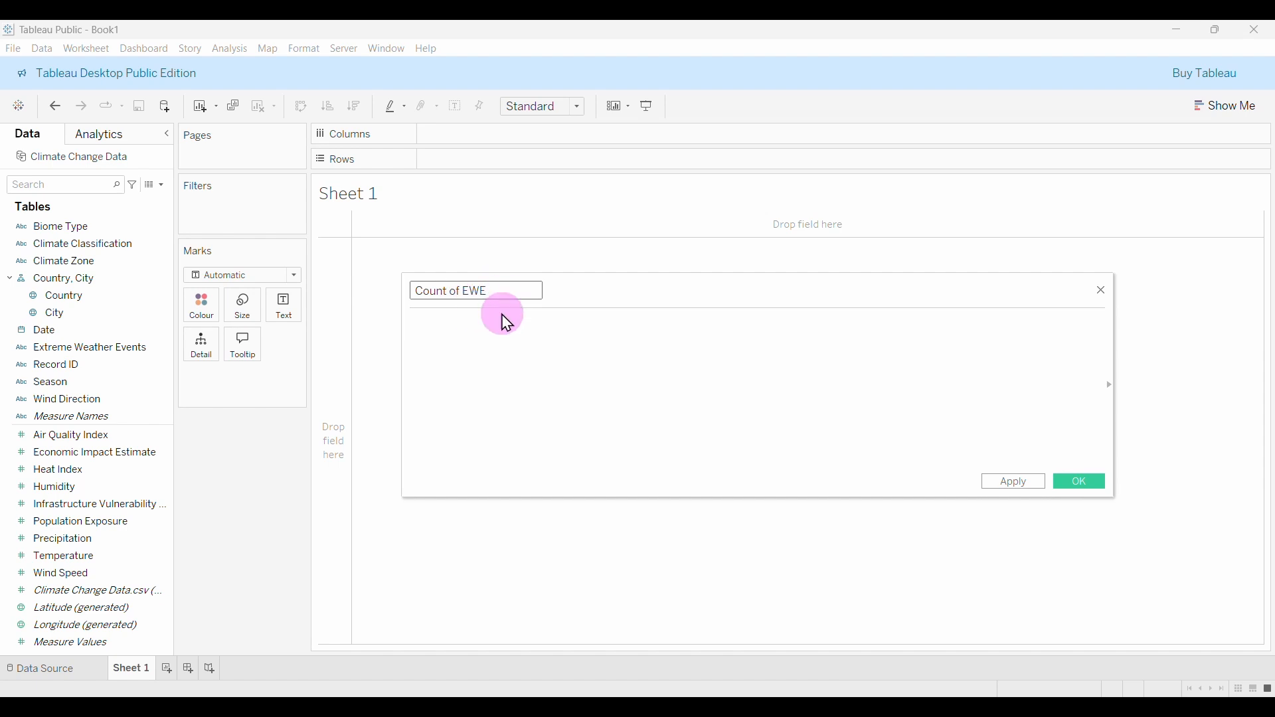
left_click(402, 361)
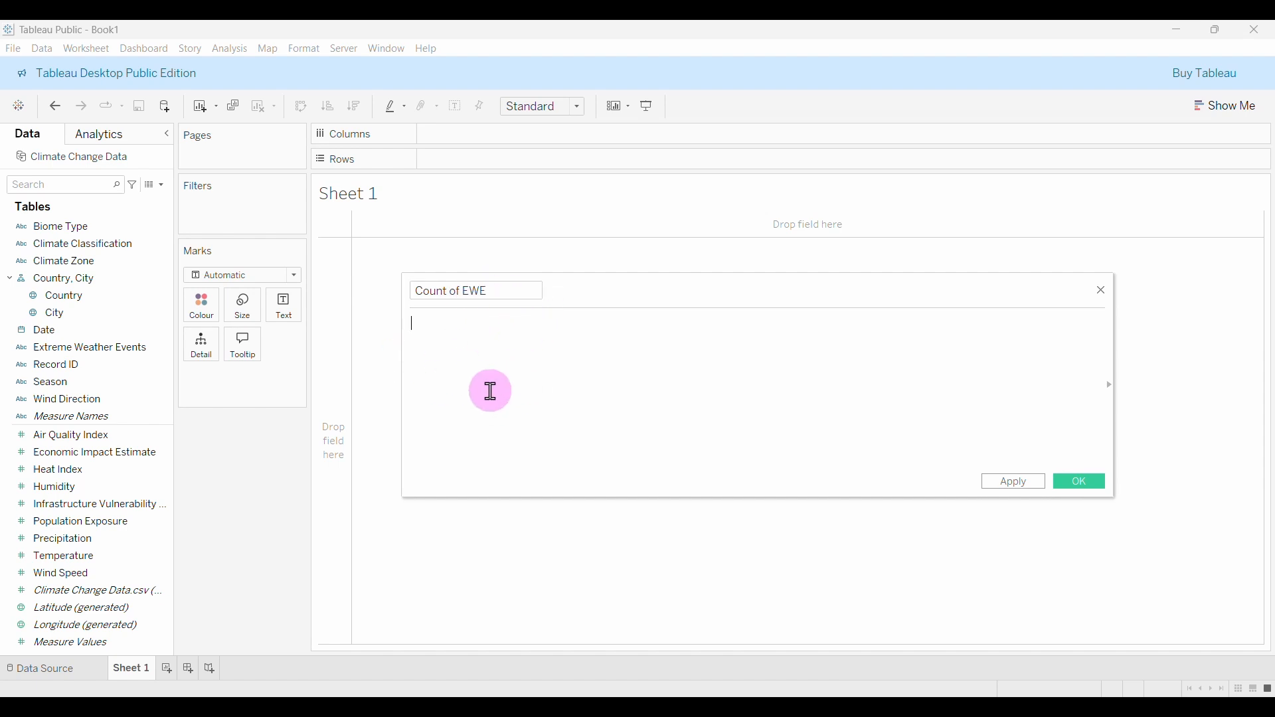
type("IF ")
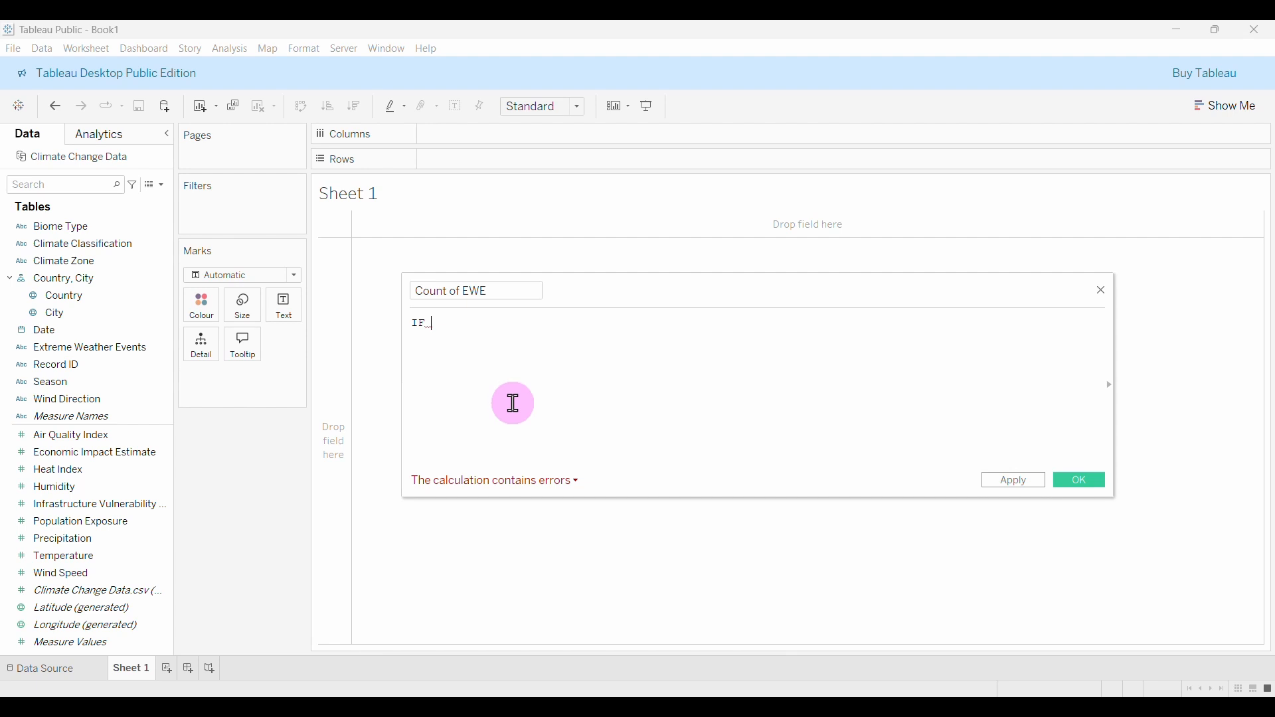
type("E")
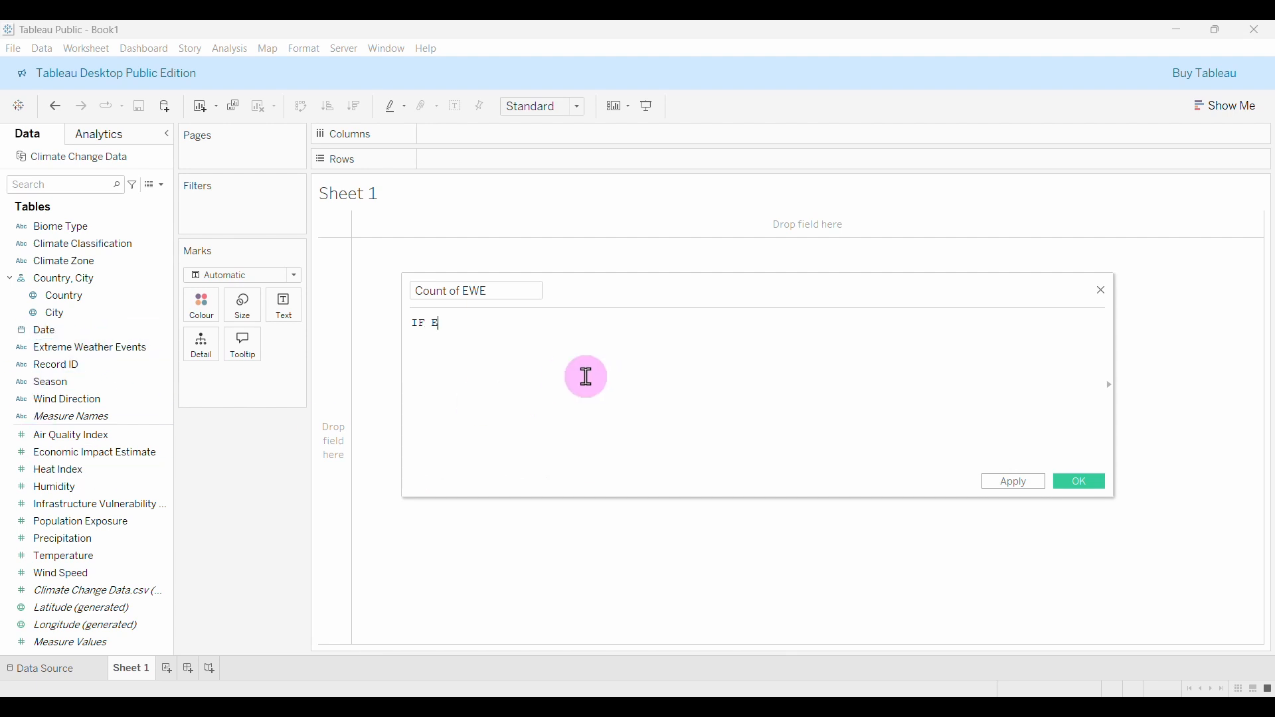
type("XTR")
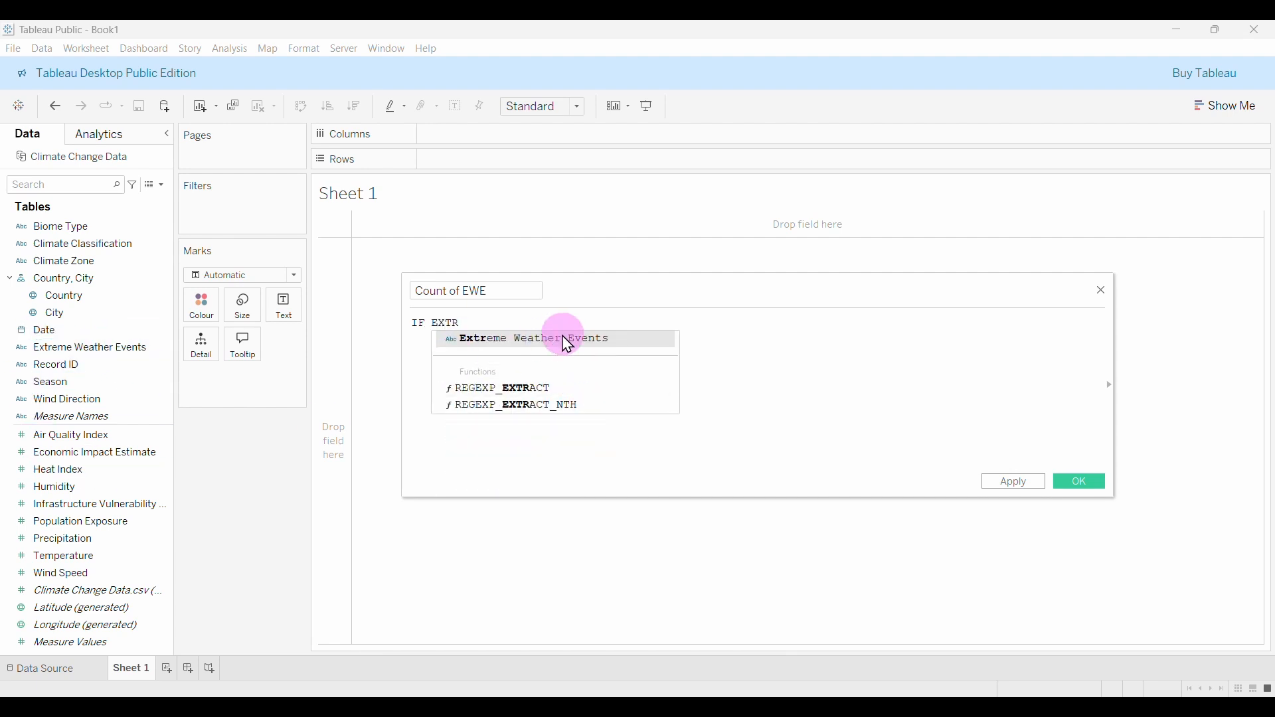
left_click(568, 340)
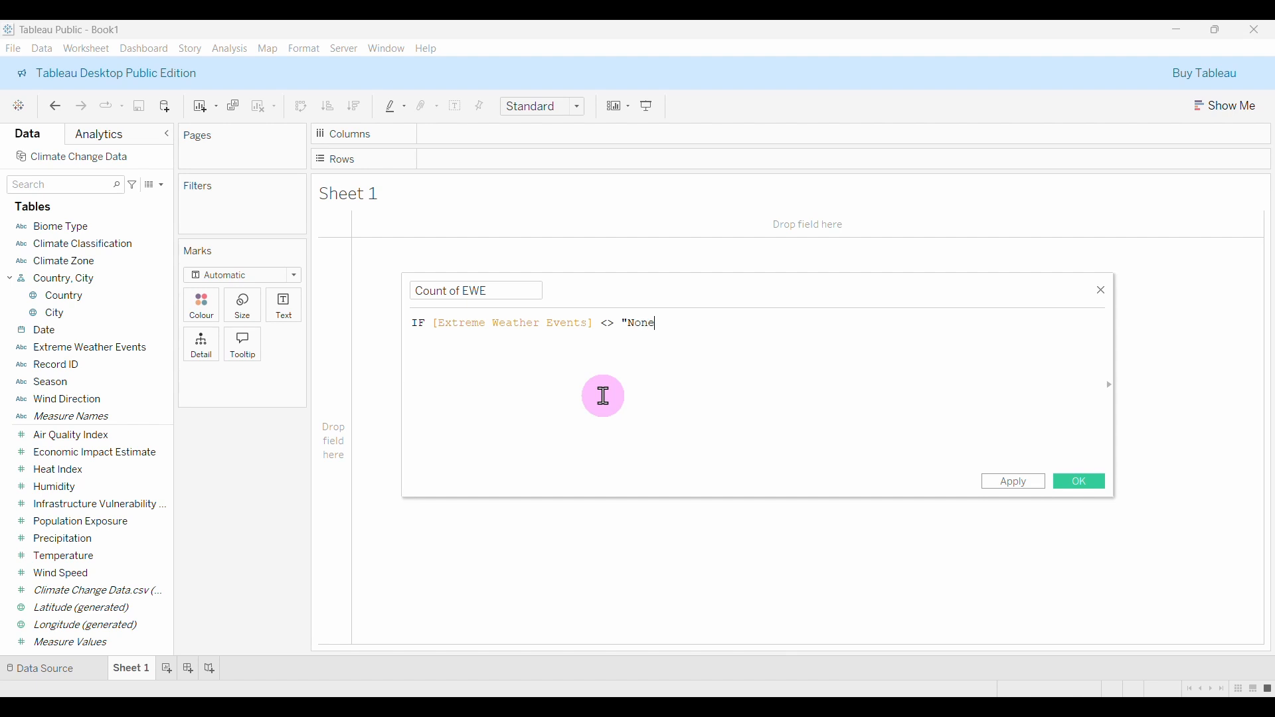
type("\"")
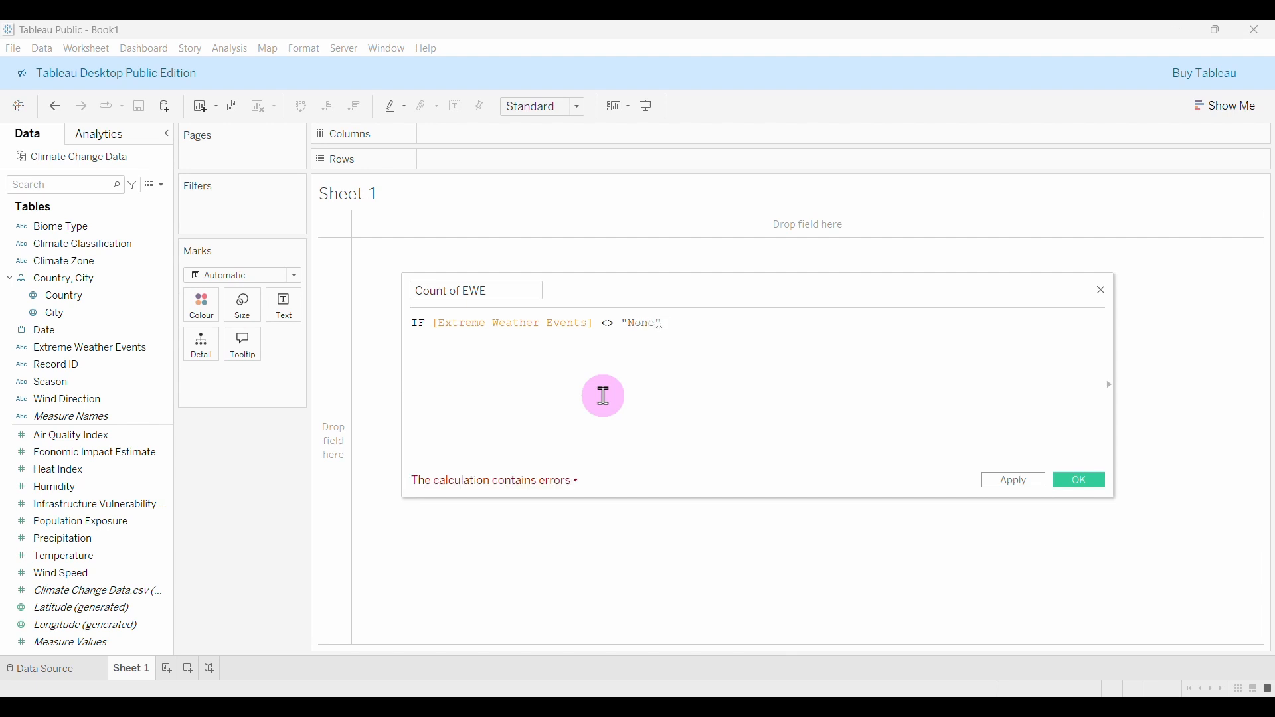
type(" THEN 1 EL")
Finish the formula with ELSE 0 and END on a new line, then save it.
left_click(802, 342)
type("END")
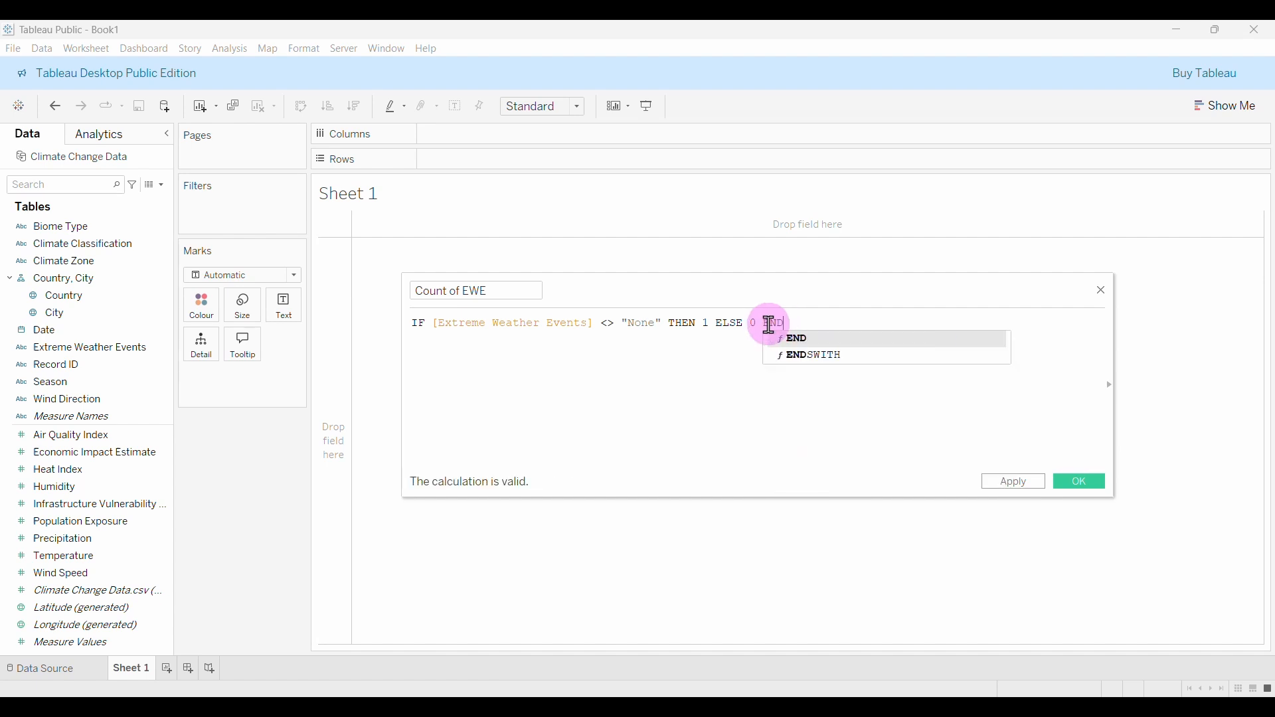
key("Return")
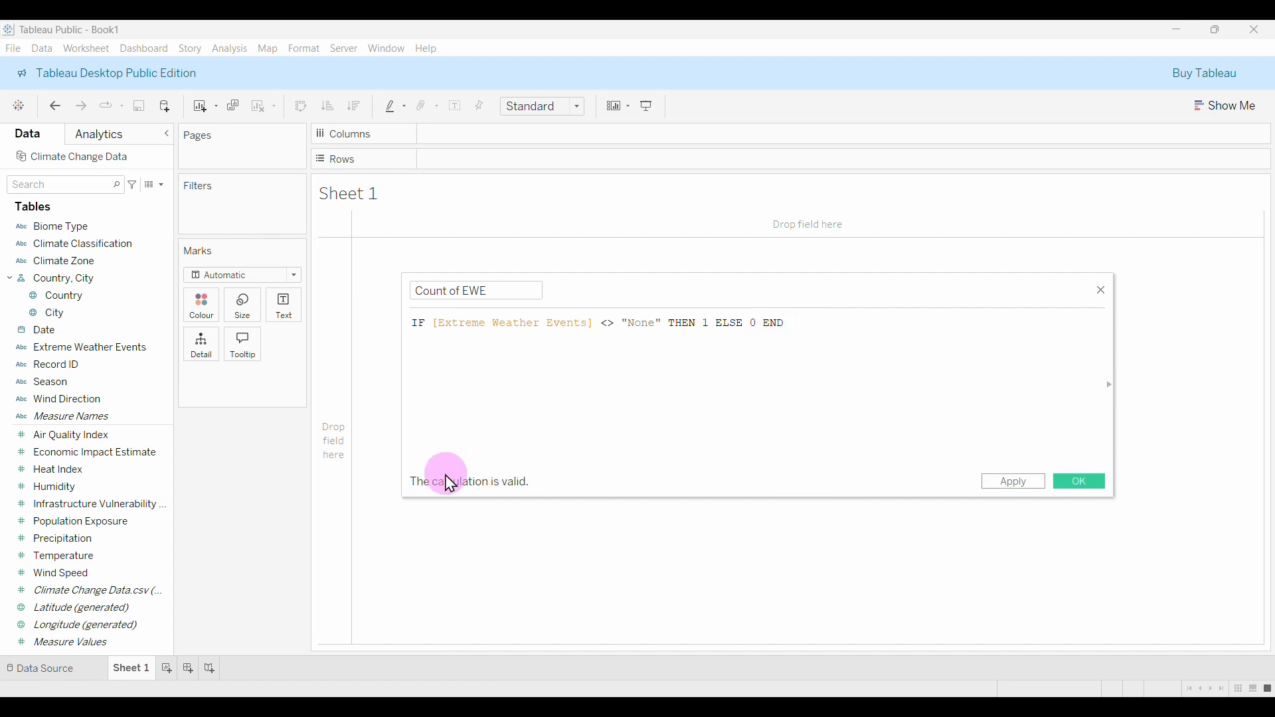
key("BackSpace")
key("BackSpace")
key("BackSpace")
key("BackSpace")
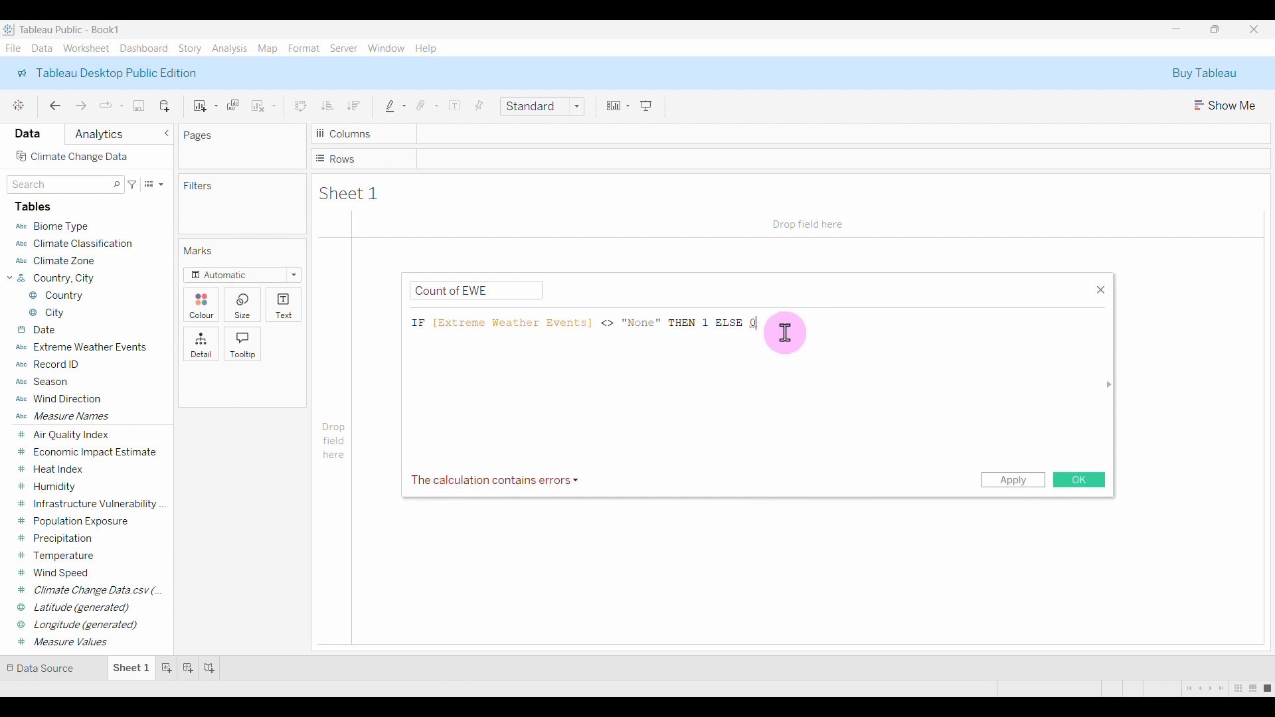
key("Return")
type("END")
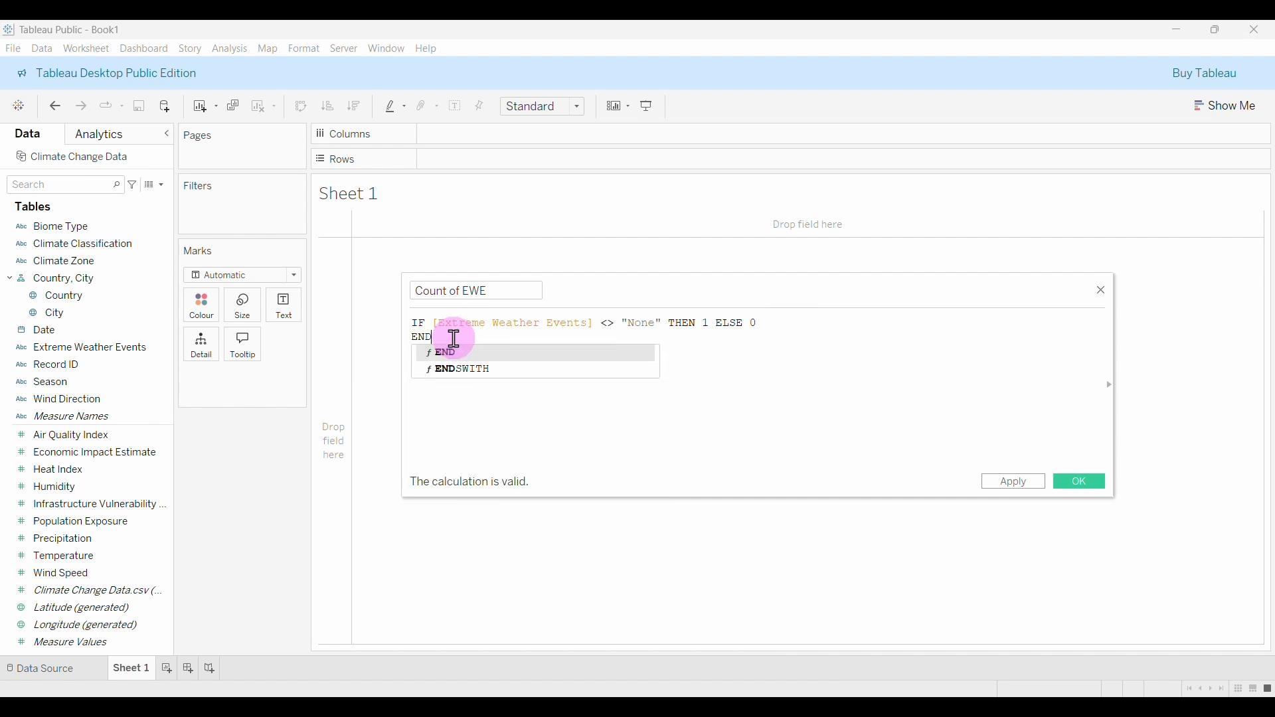
left_click(454, 339)
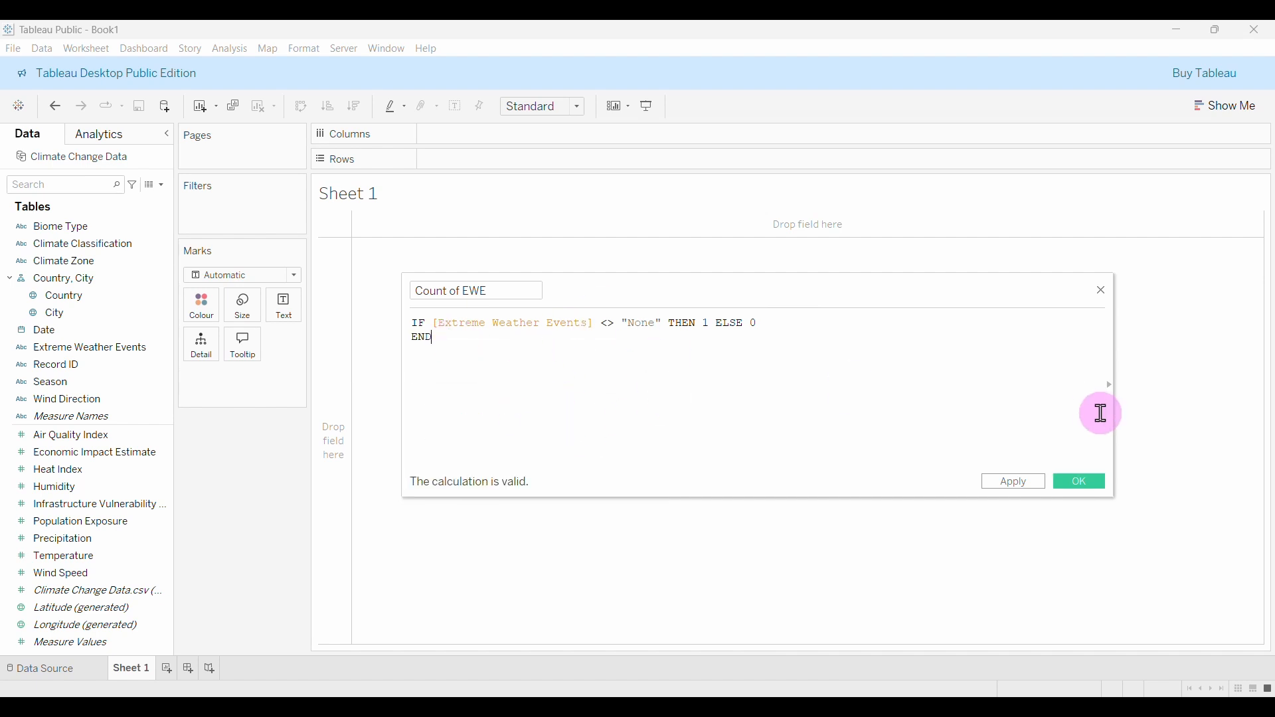
left_click(1083, 485)
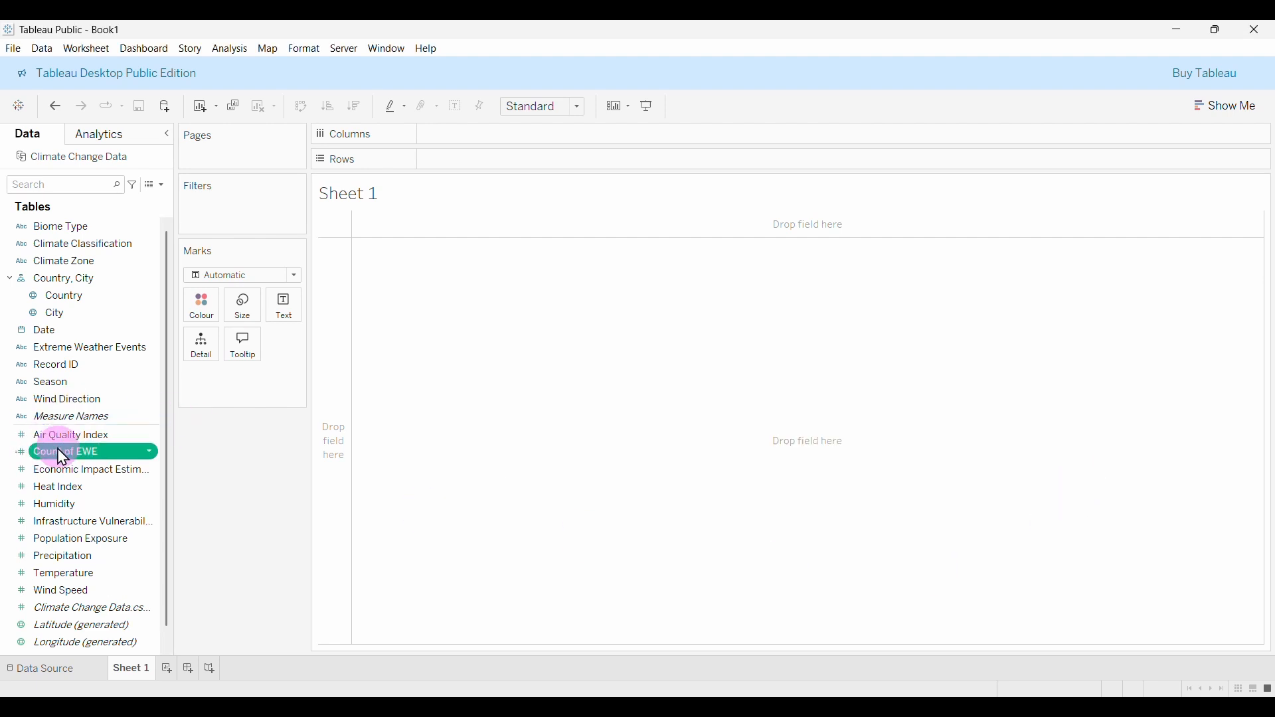
Put Count of EWE on the sheet and break it down by YEAR(Date).
left_click_drag(53, 455, 287, 327)
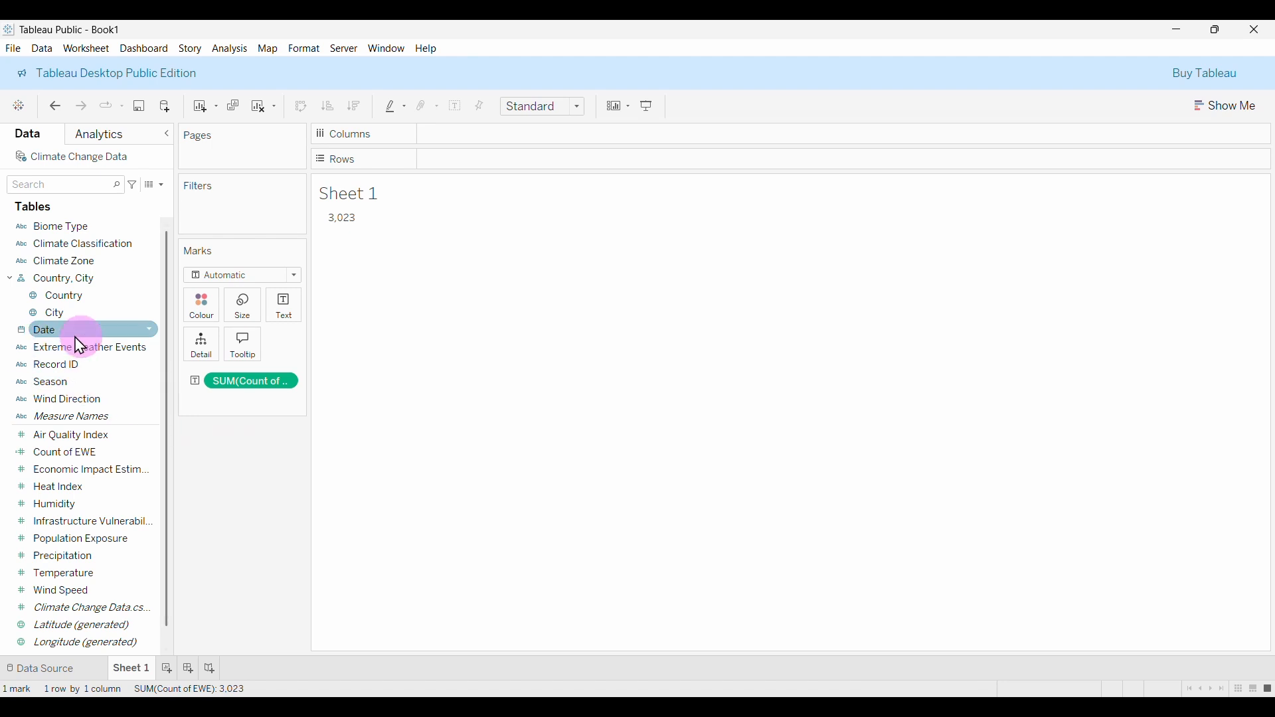
left_click_drag(58, 336, 470, 175)
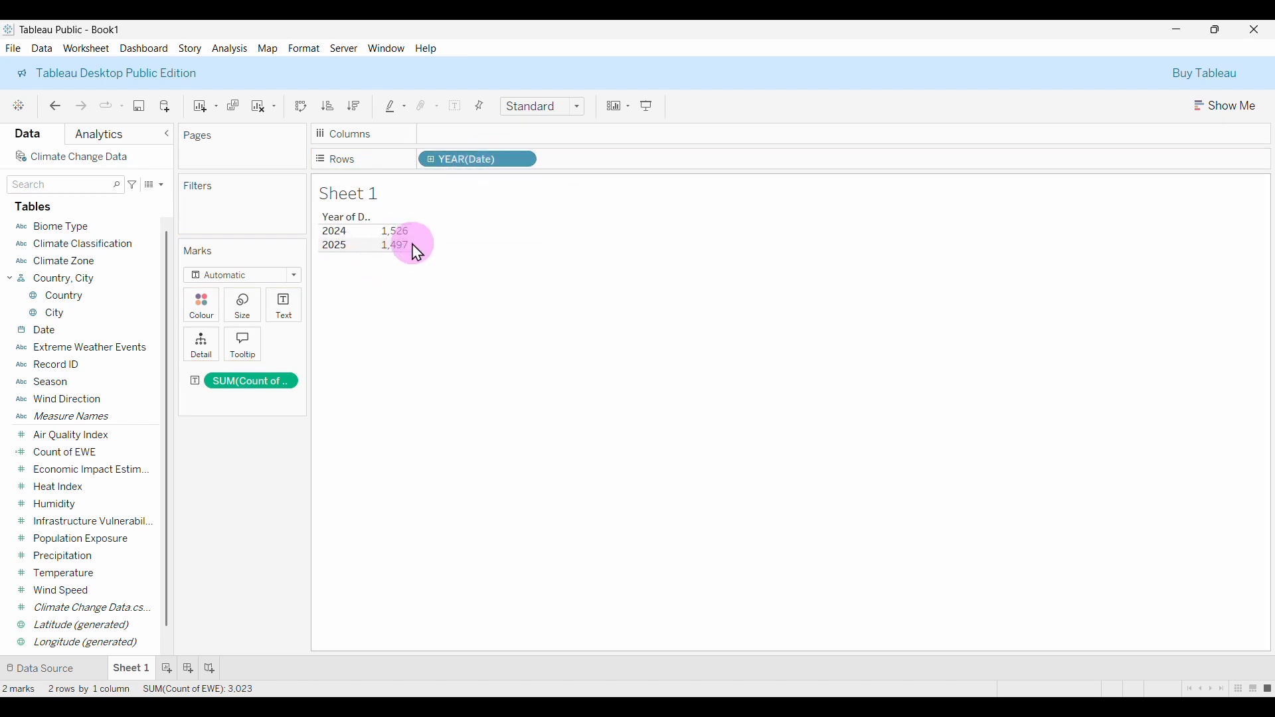
right_click(505, 162)
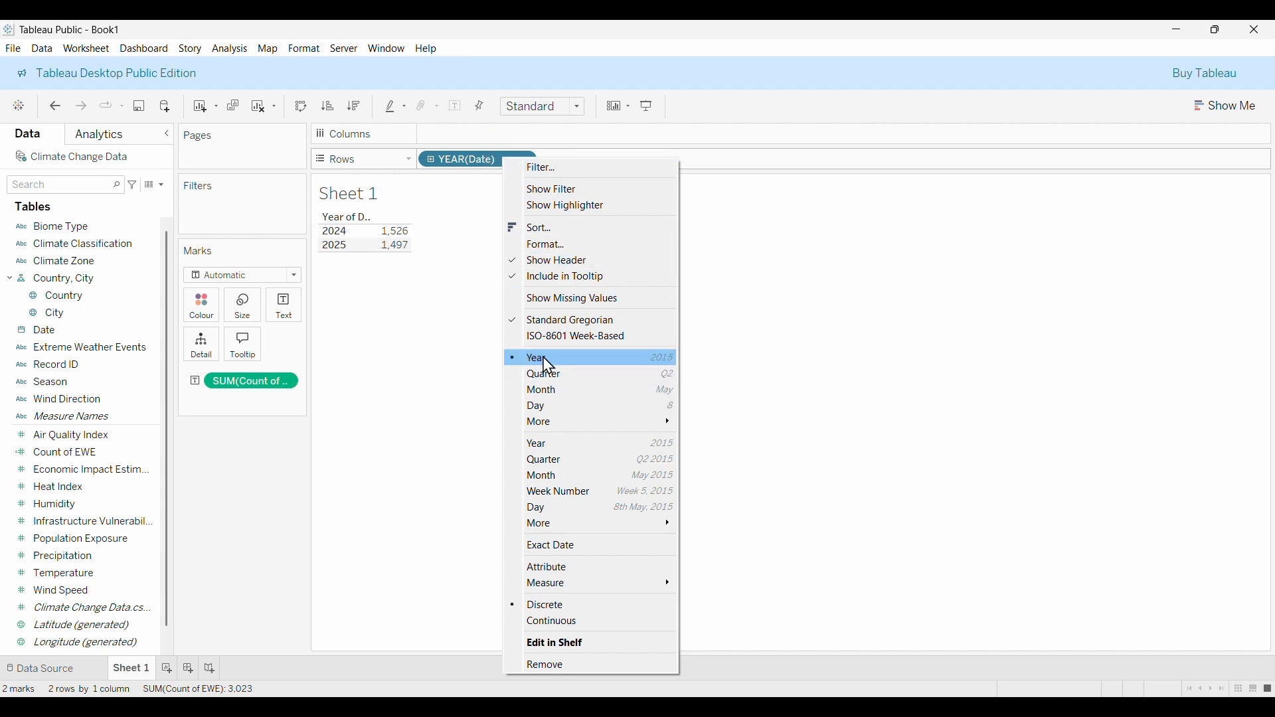
left_click(545, 392)
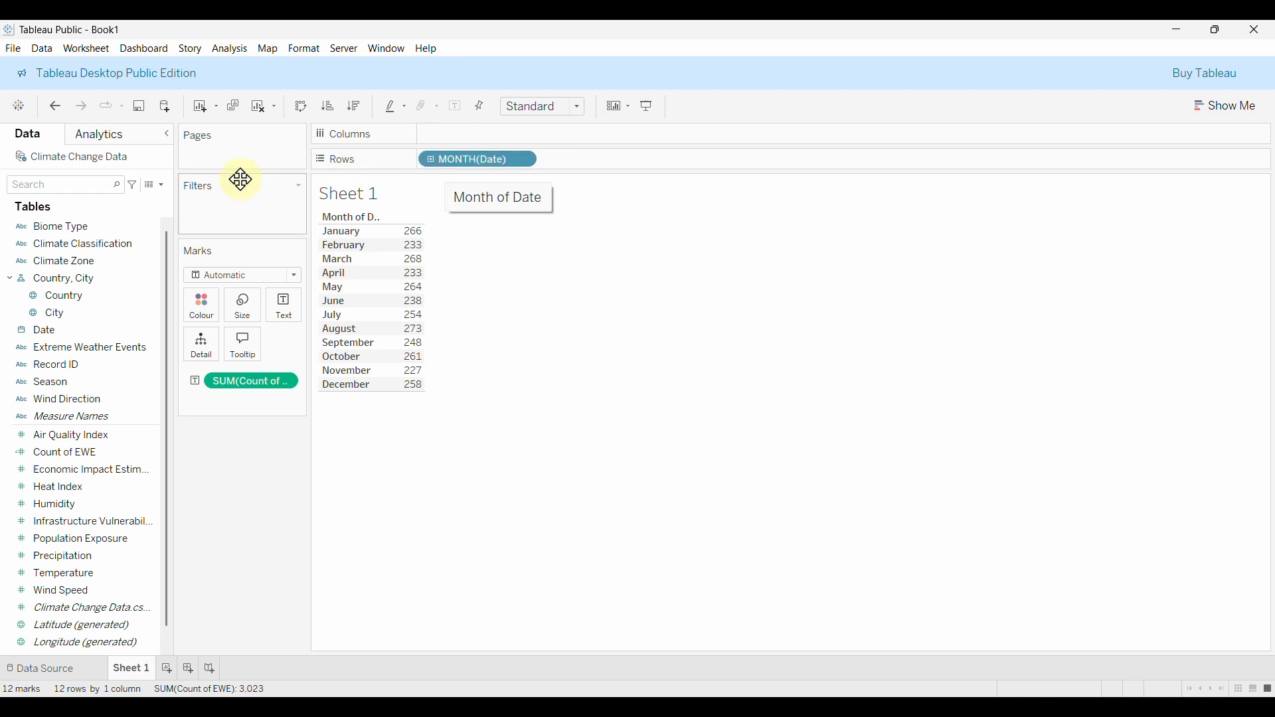
left_click(54, 112)
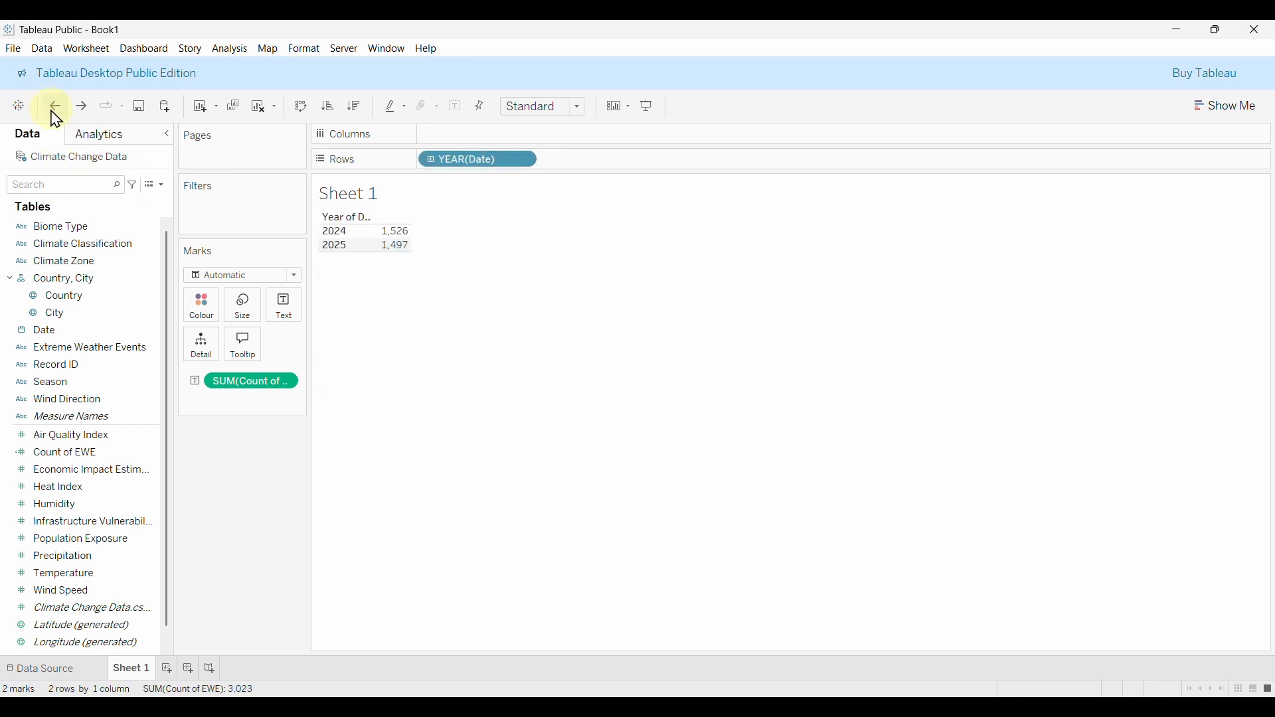
Drill Date down to months, then remove the quarter and year levels from Rows.
left_click(431, 159)
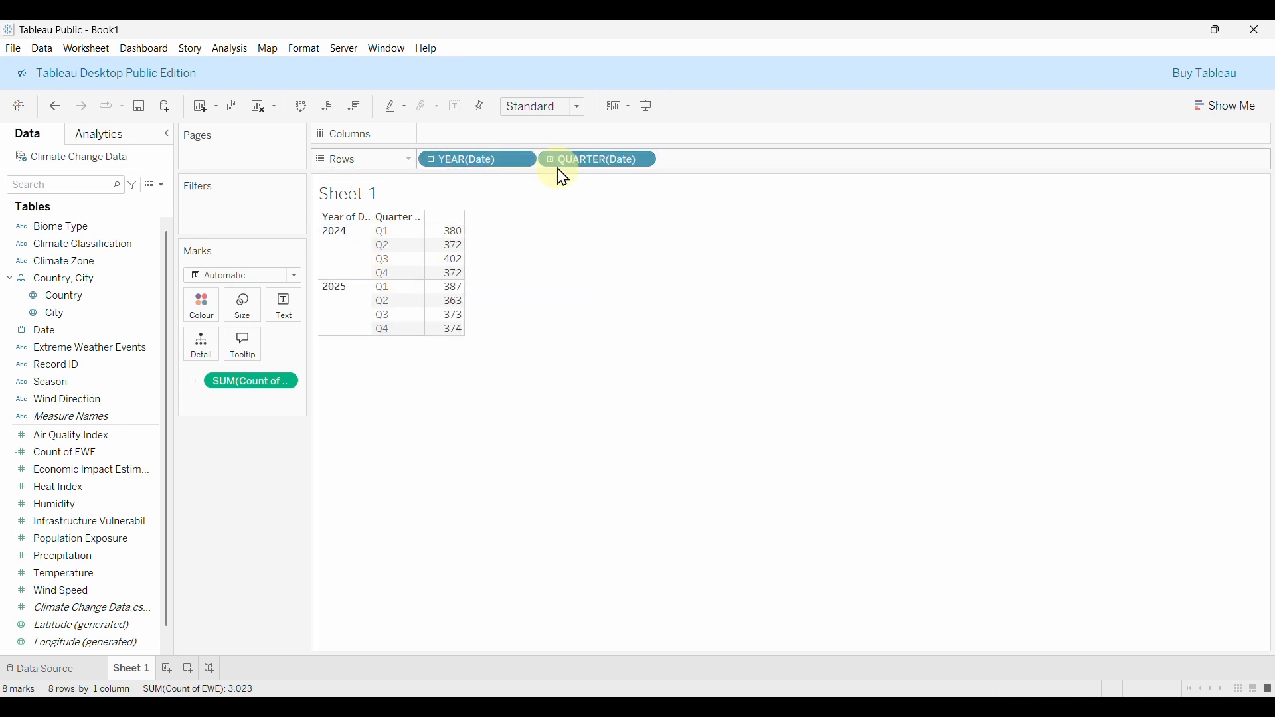
left_click(551, 161)
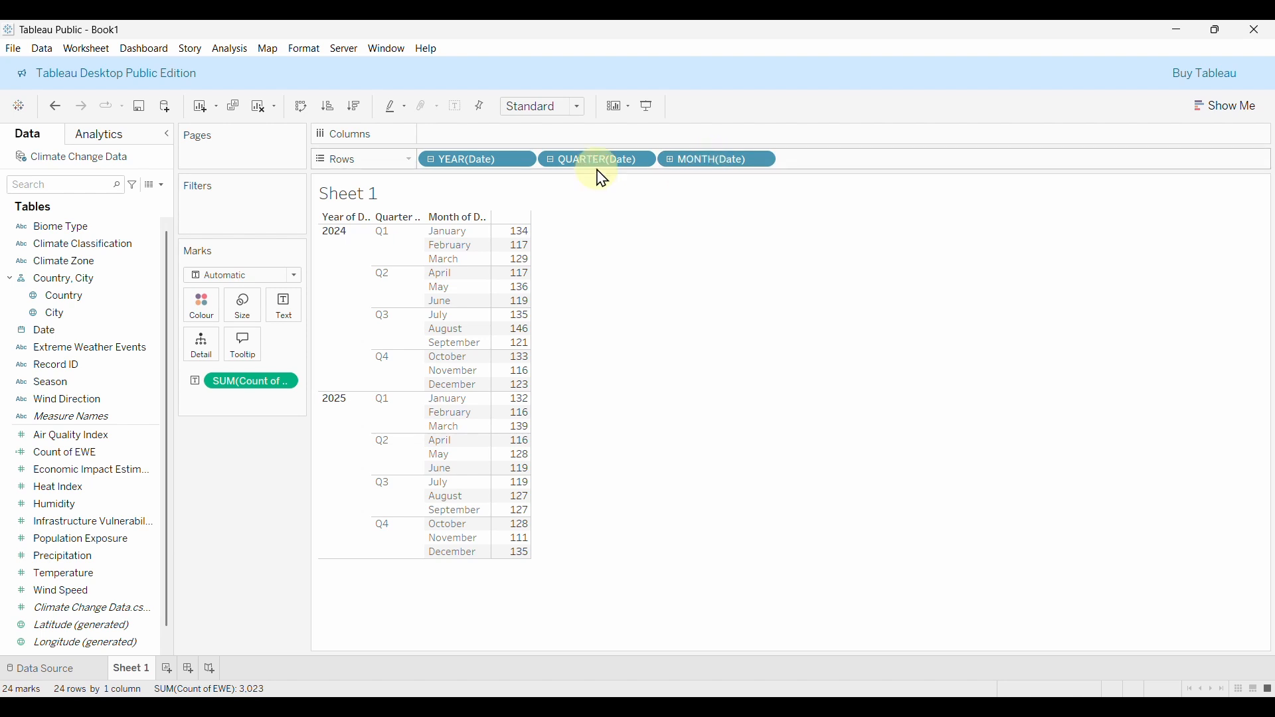
left_click_drag(594, 166, 245, 541)
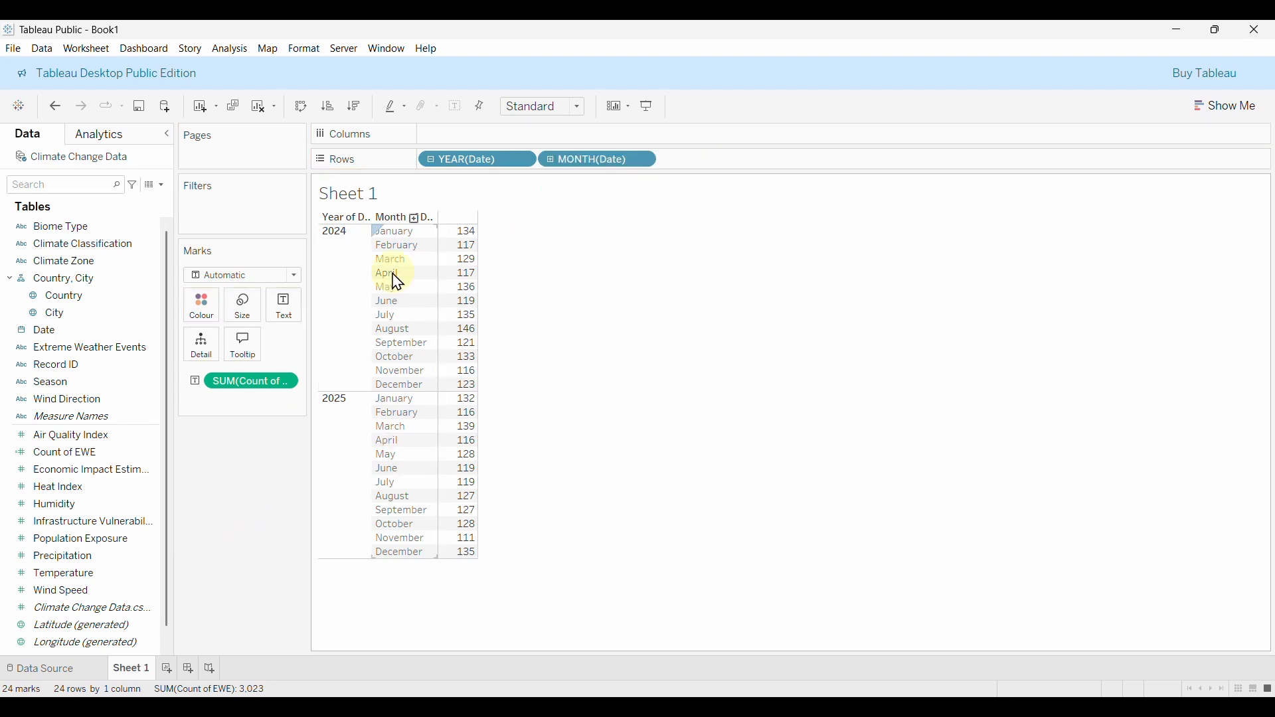
right_click(463, 170)
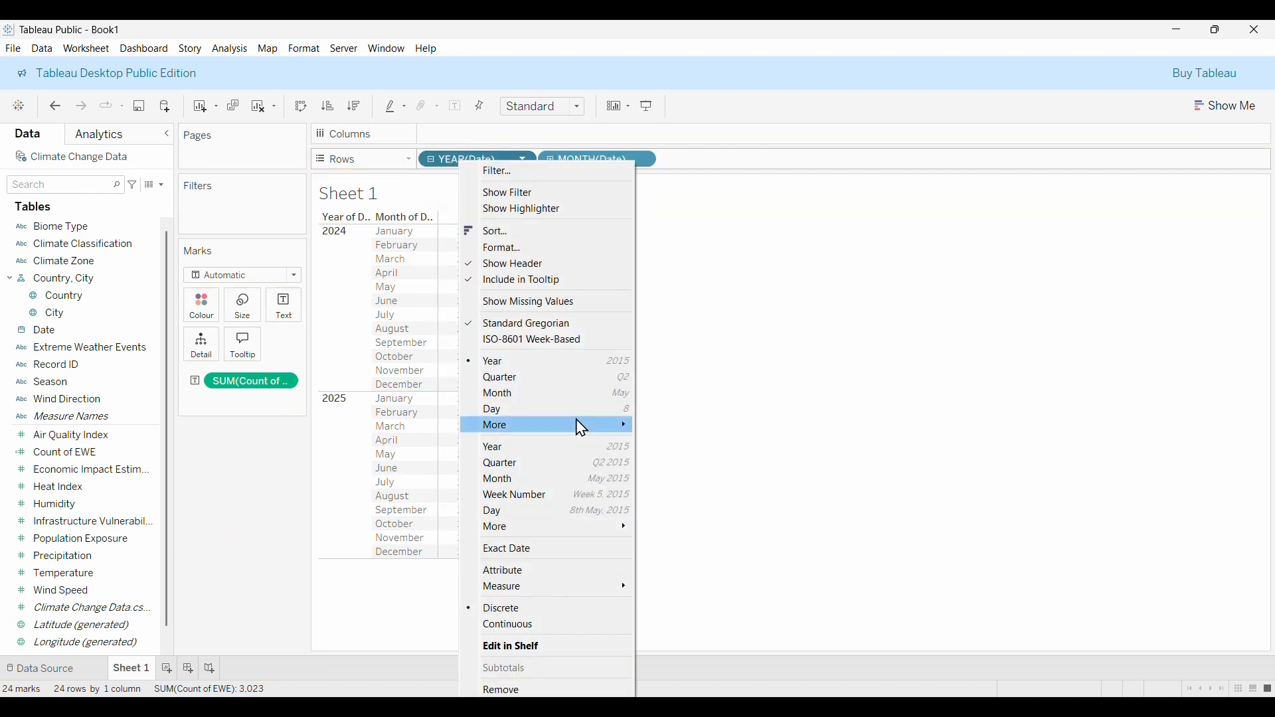
left_click(509, 692)
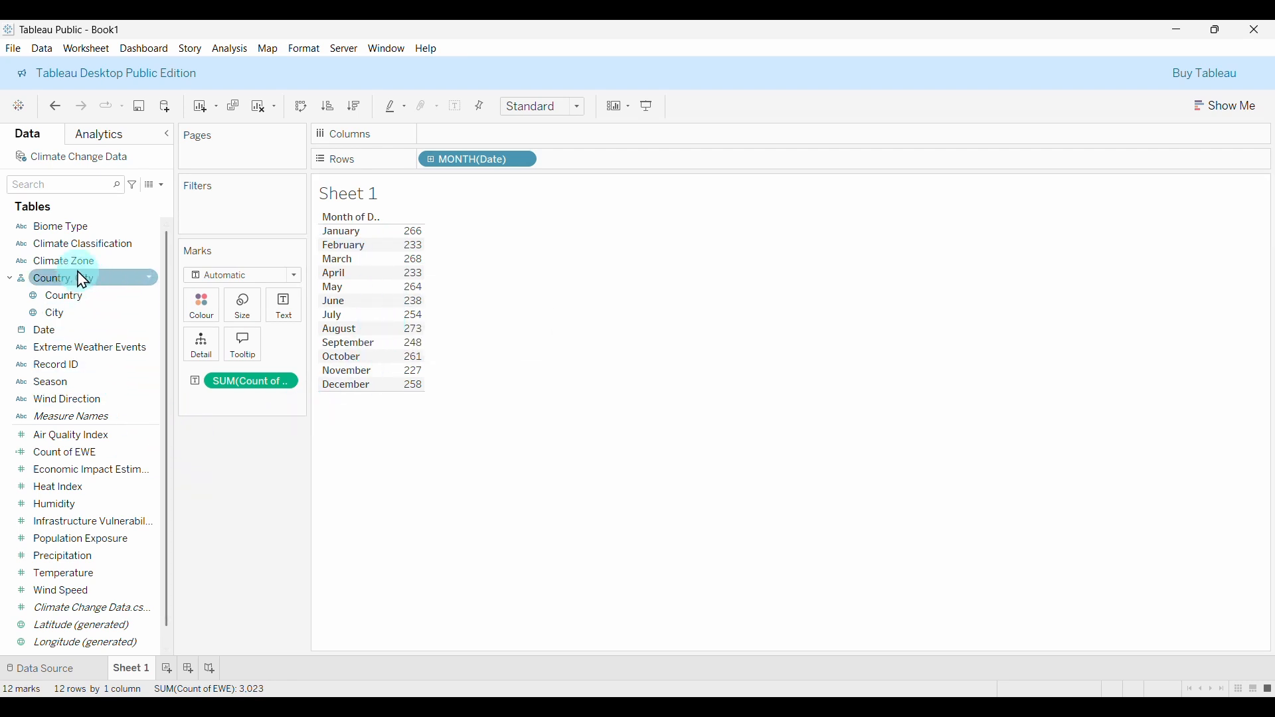
Create a calculated field named Current Month EWE, starting IF DATENAME('month'.
left_click(163, 189)
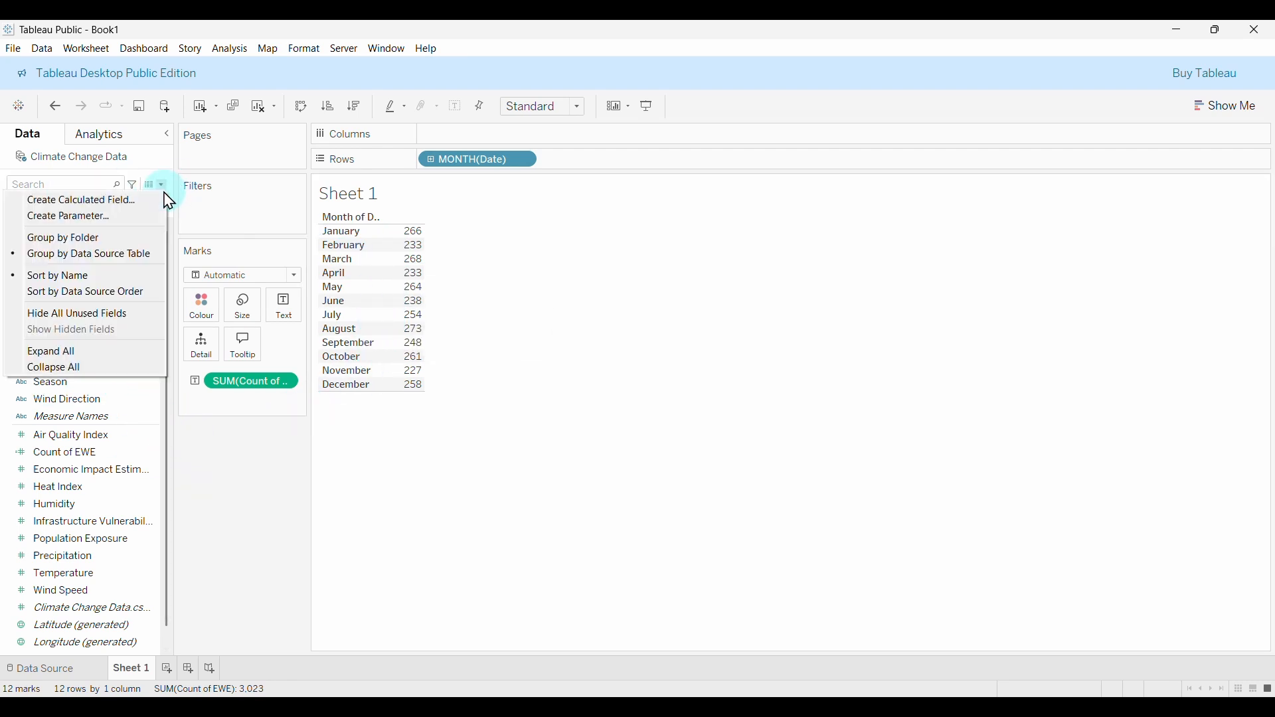
left_click(96, 207)
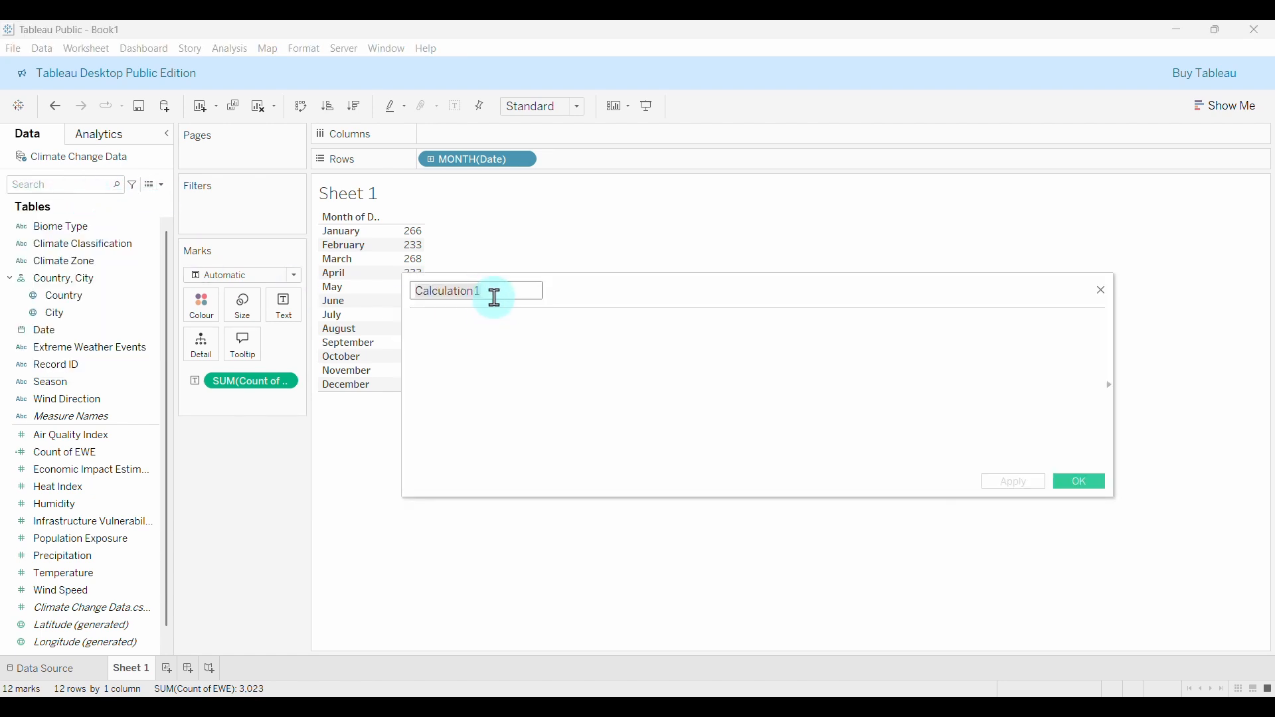
type("Current Month EWE")
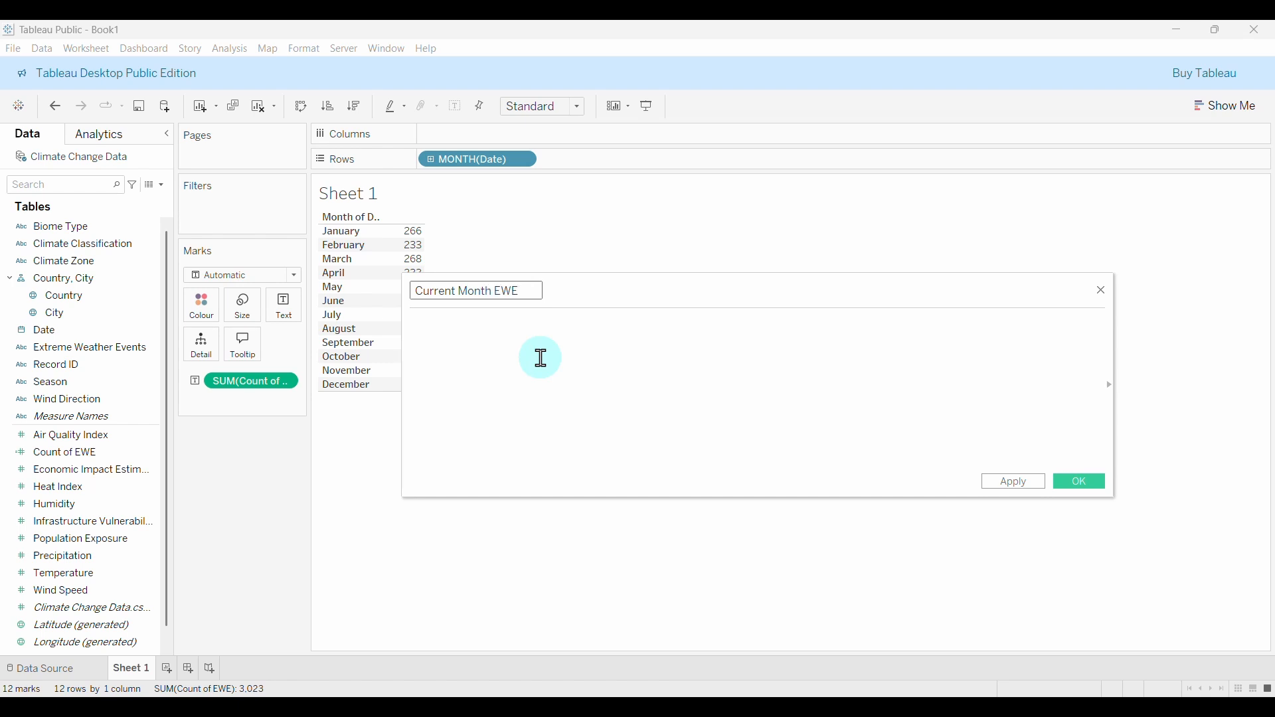
left_click(512, 330)
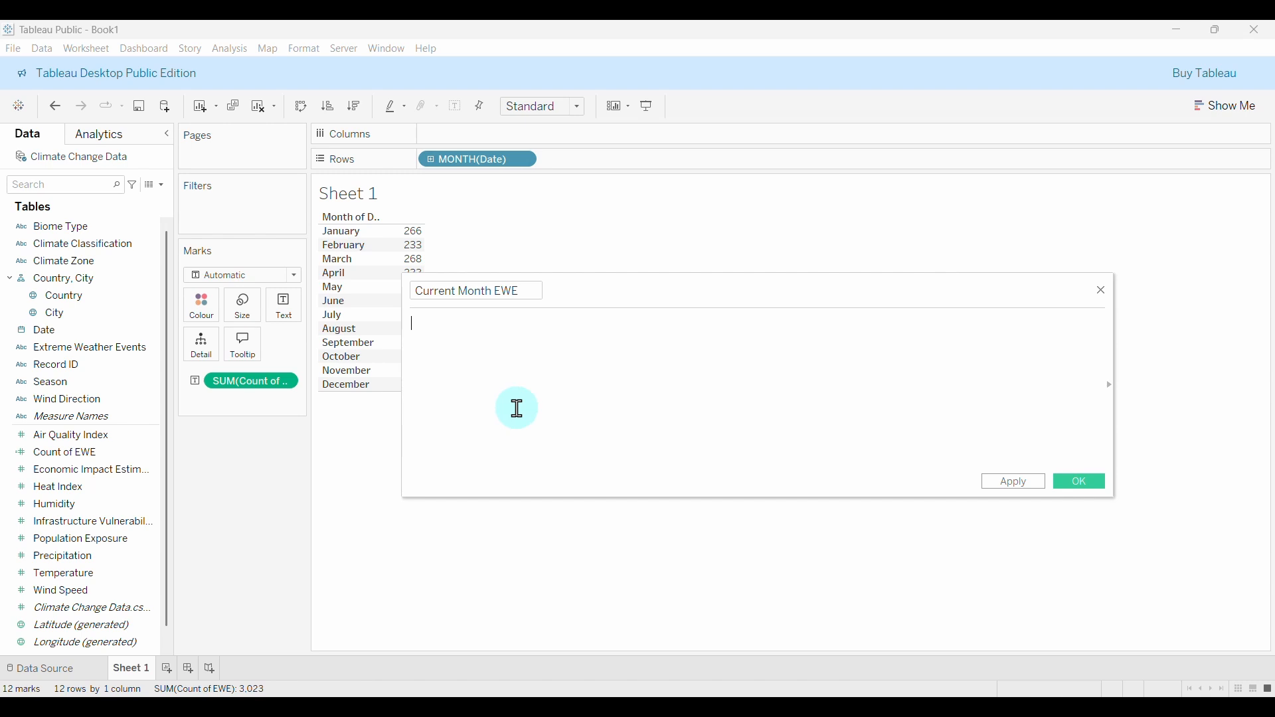
type("IF")
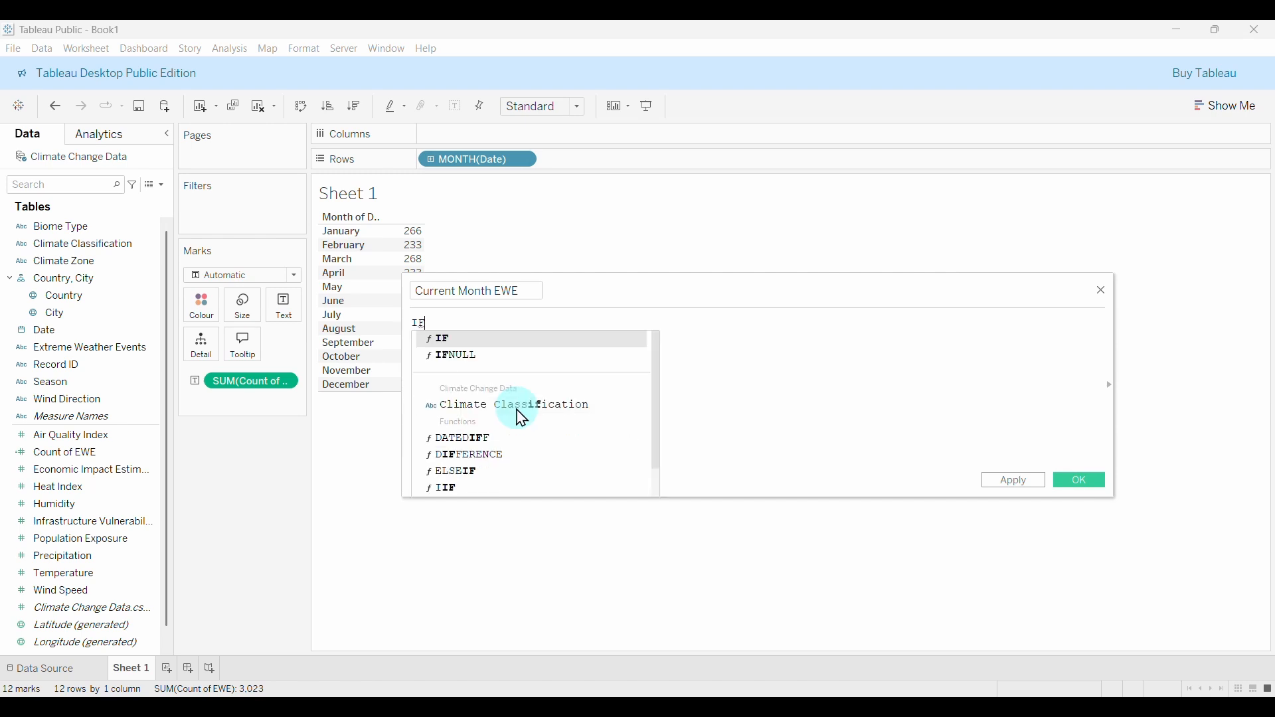
type(" DA")
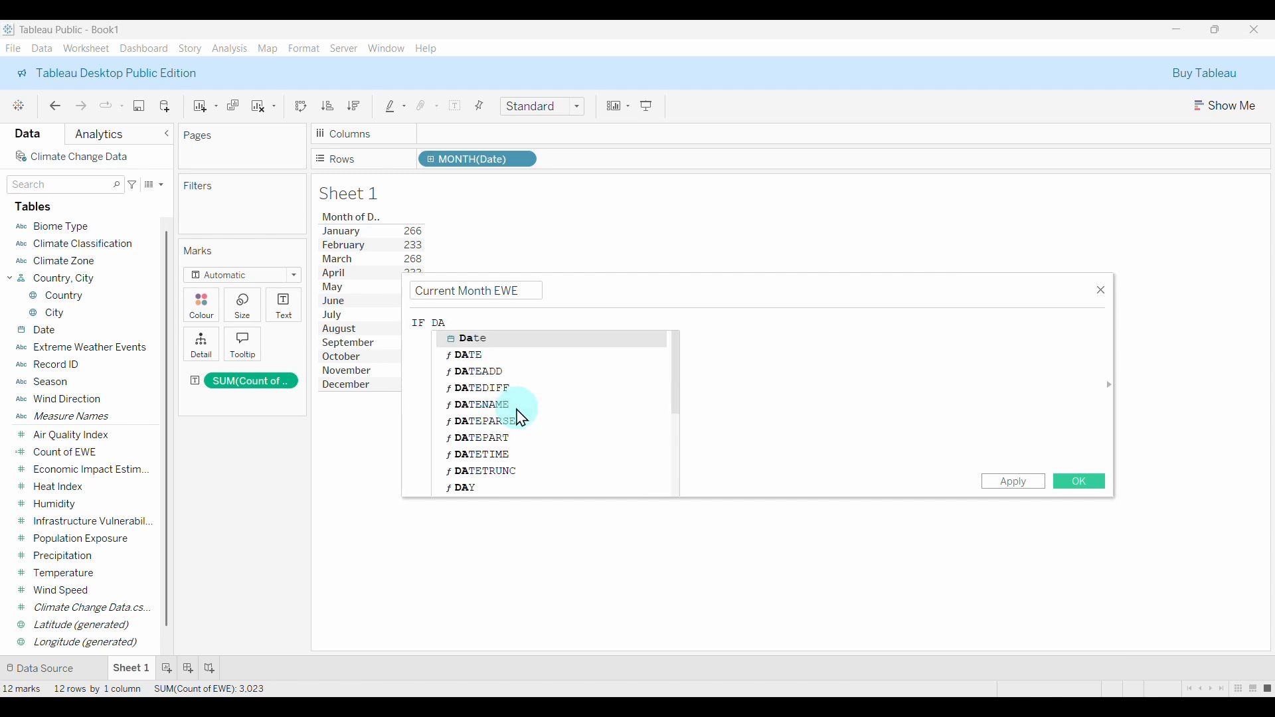
left_click(517, 409)
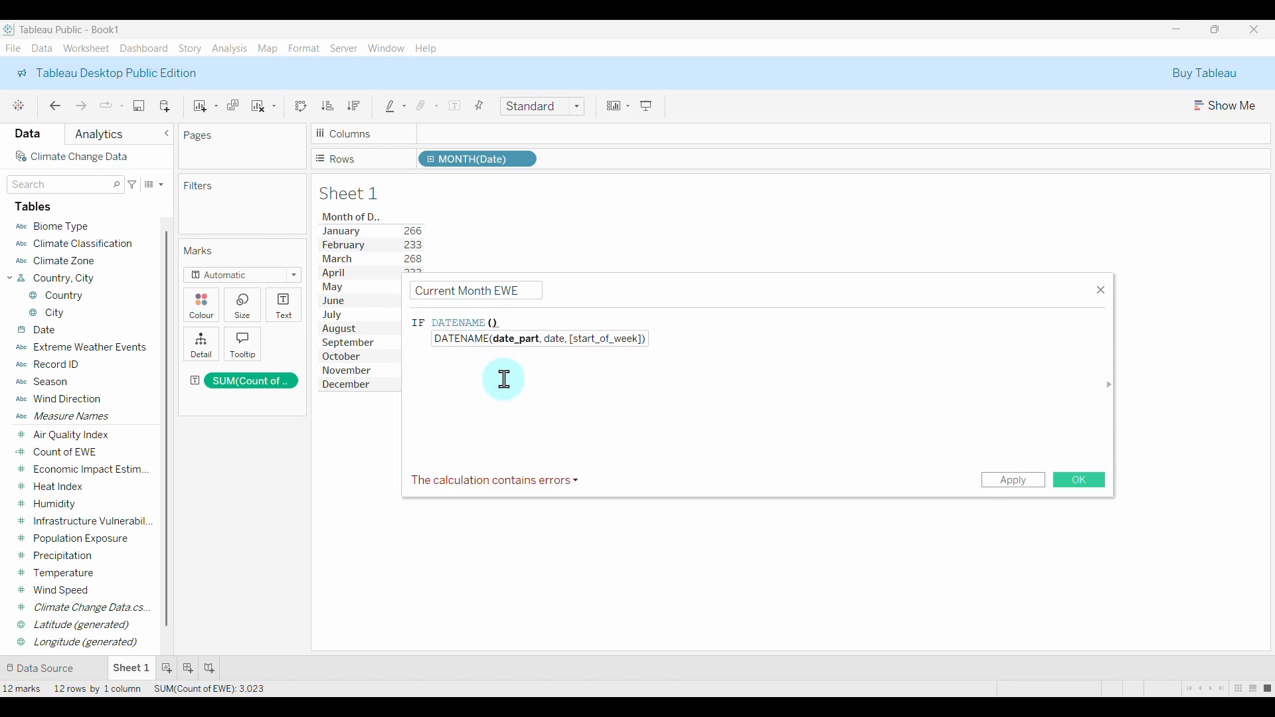
type("'")
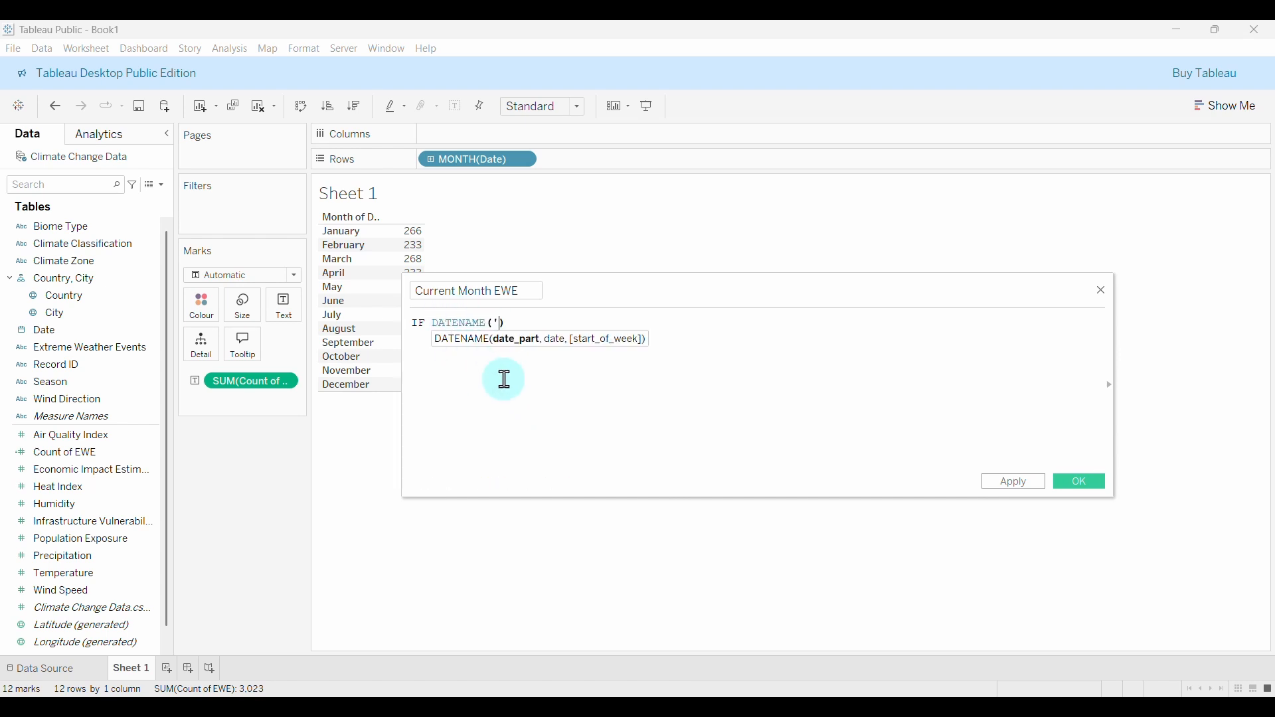
type("month'")
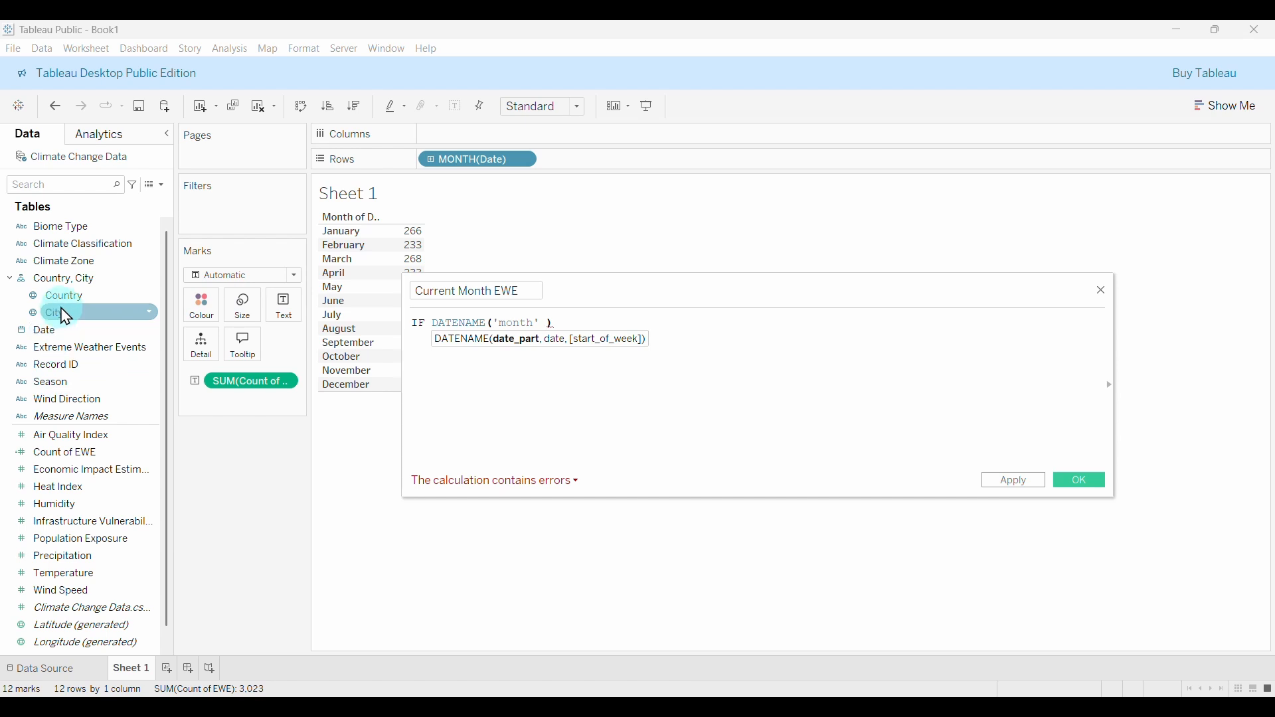
Add the [Date] argument and compare the result to "December".
scroll(50, 477, "down", 1)
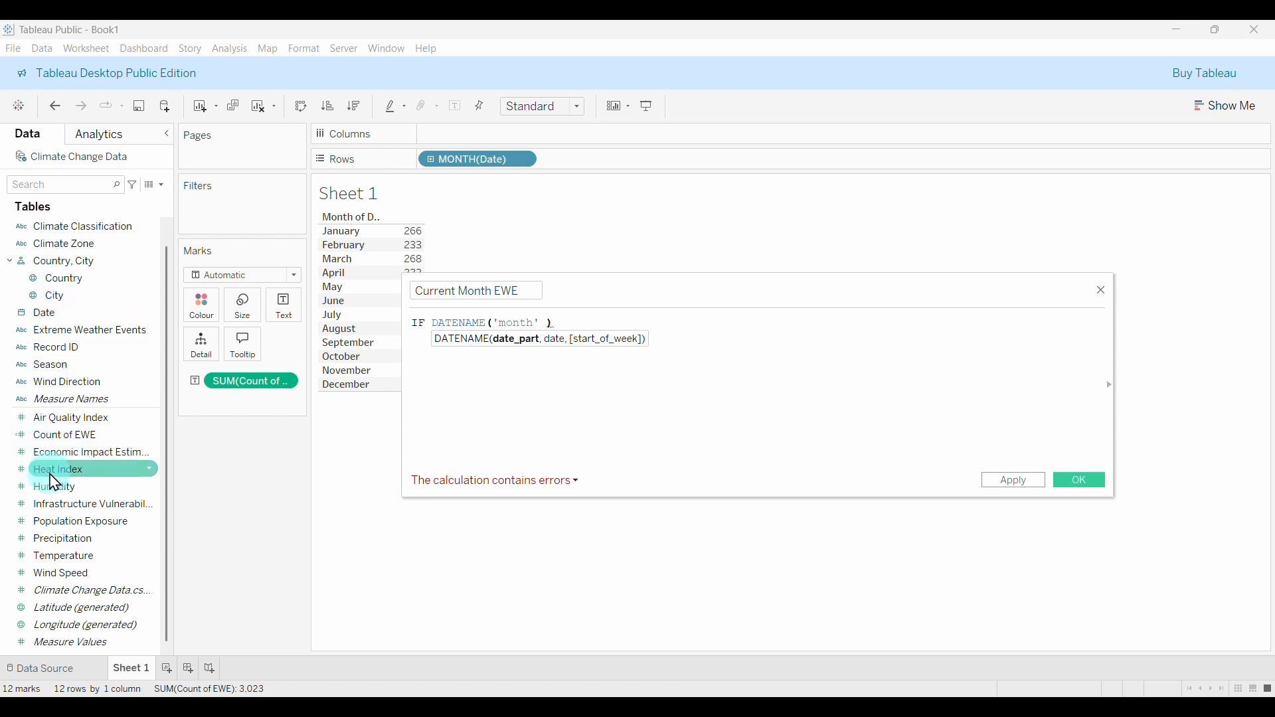
scroll(51, 477, "up", 1)
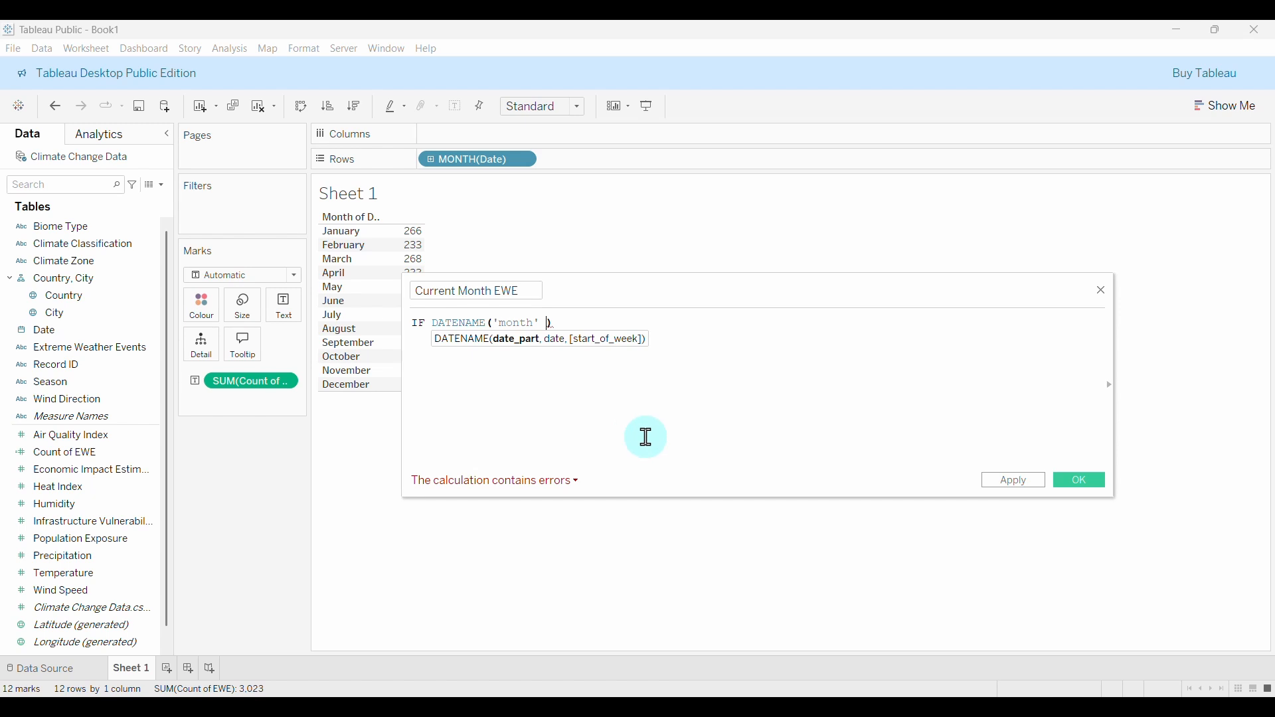
type("[Date]")
key("Return")
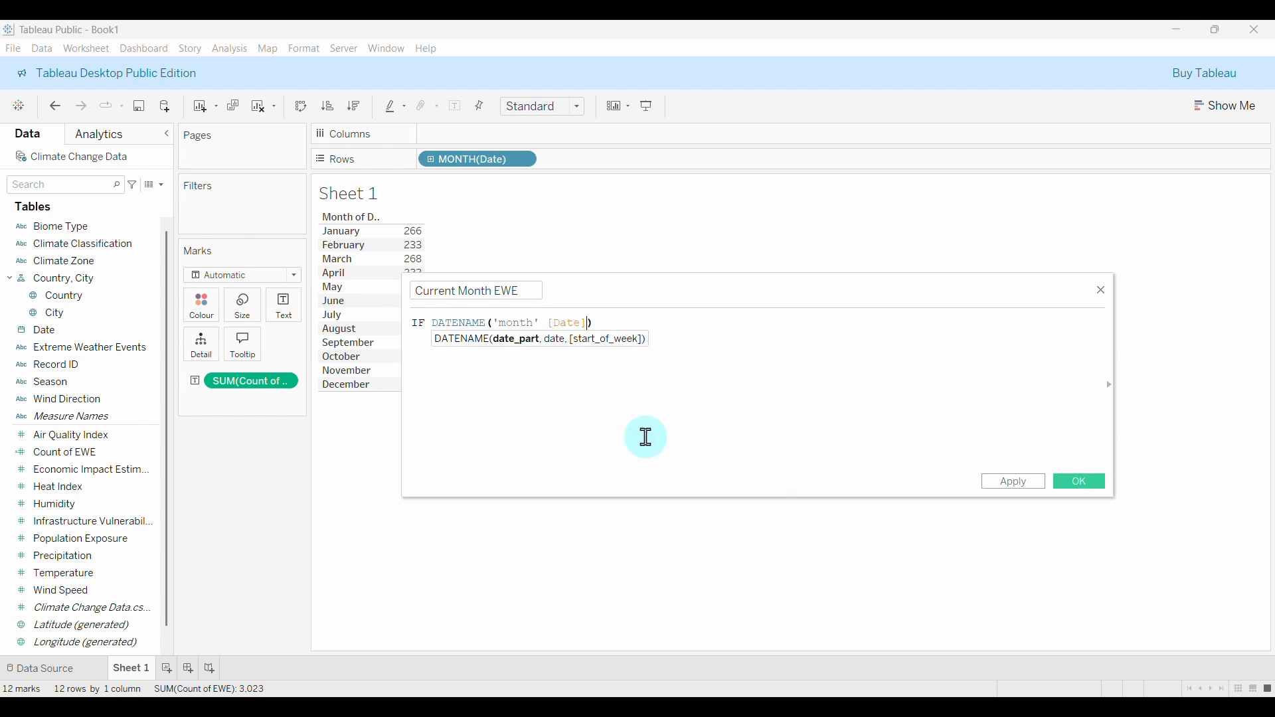
left_click(605, 322)
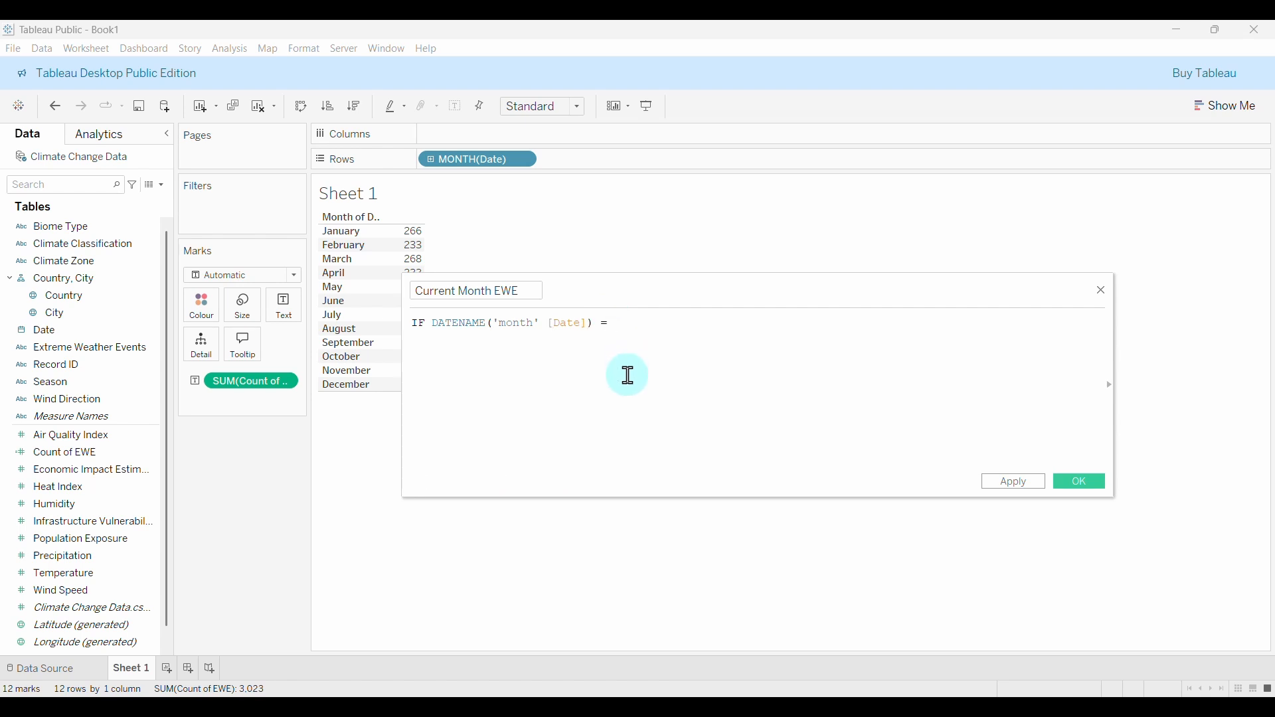
left_click_drag(630, 293, 673, 285)
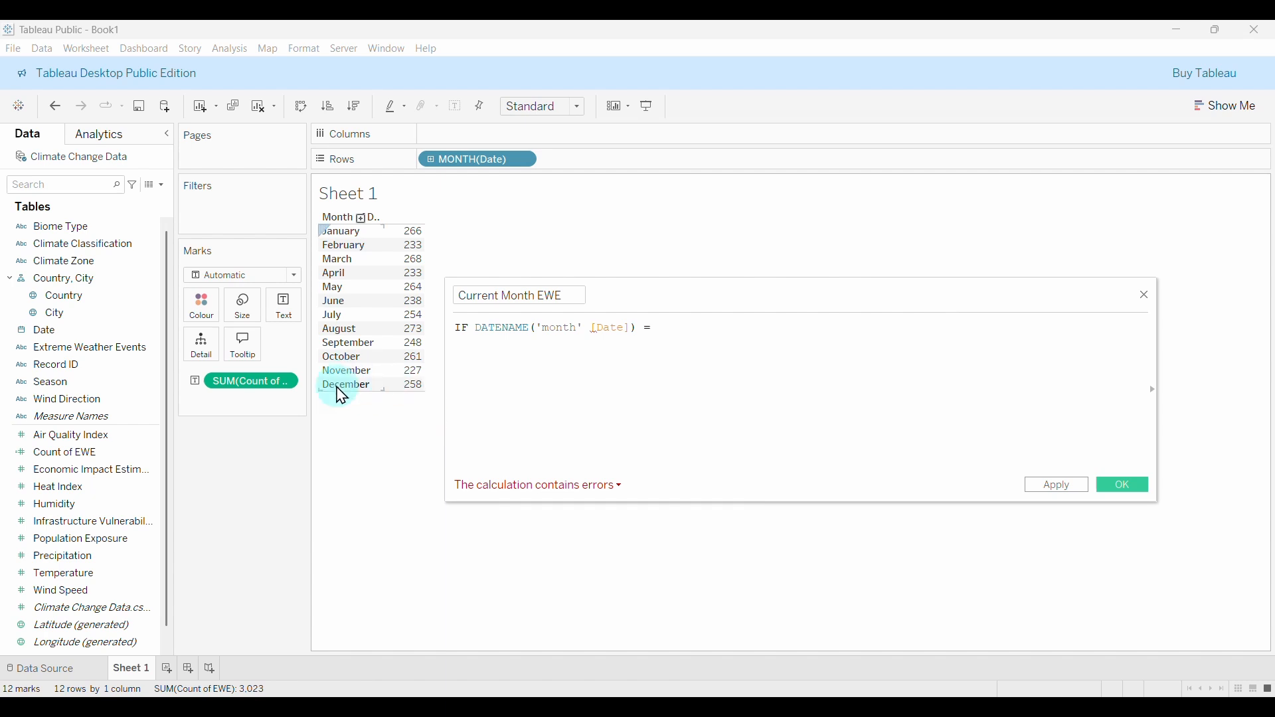
left_click(655, 371)
type("\"")
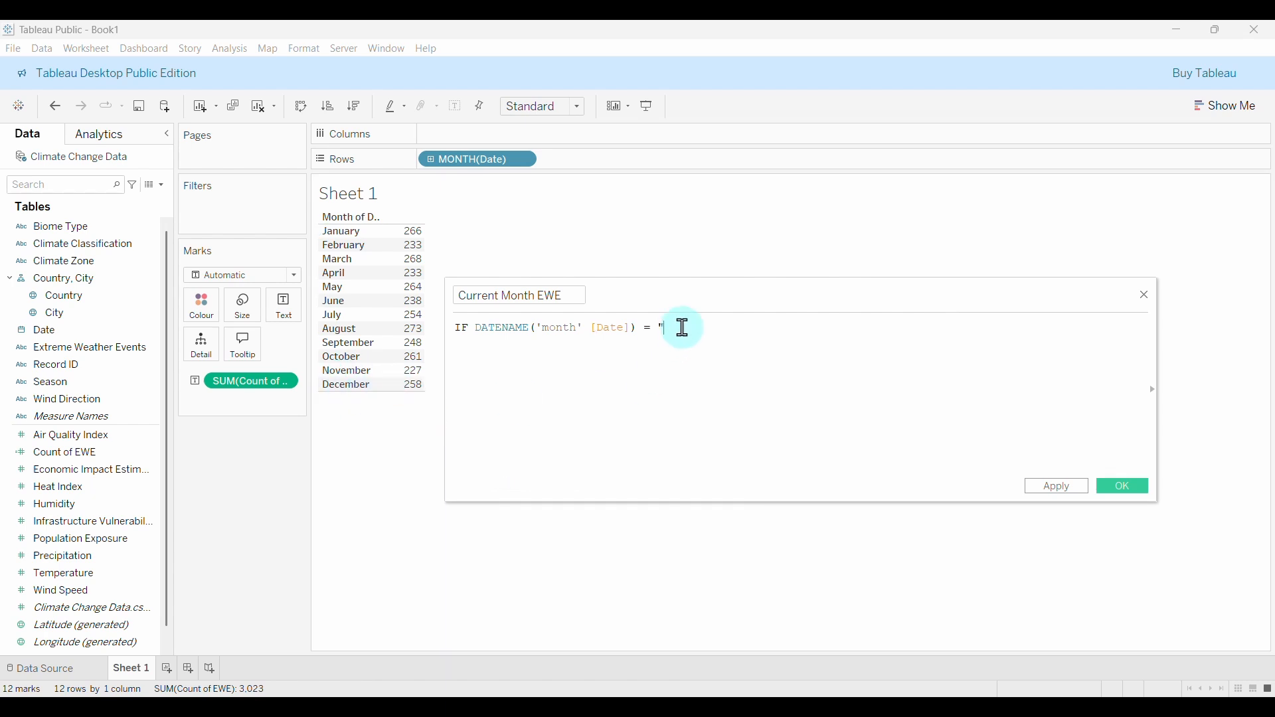
type("December")
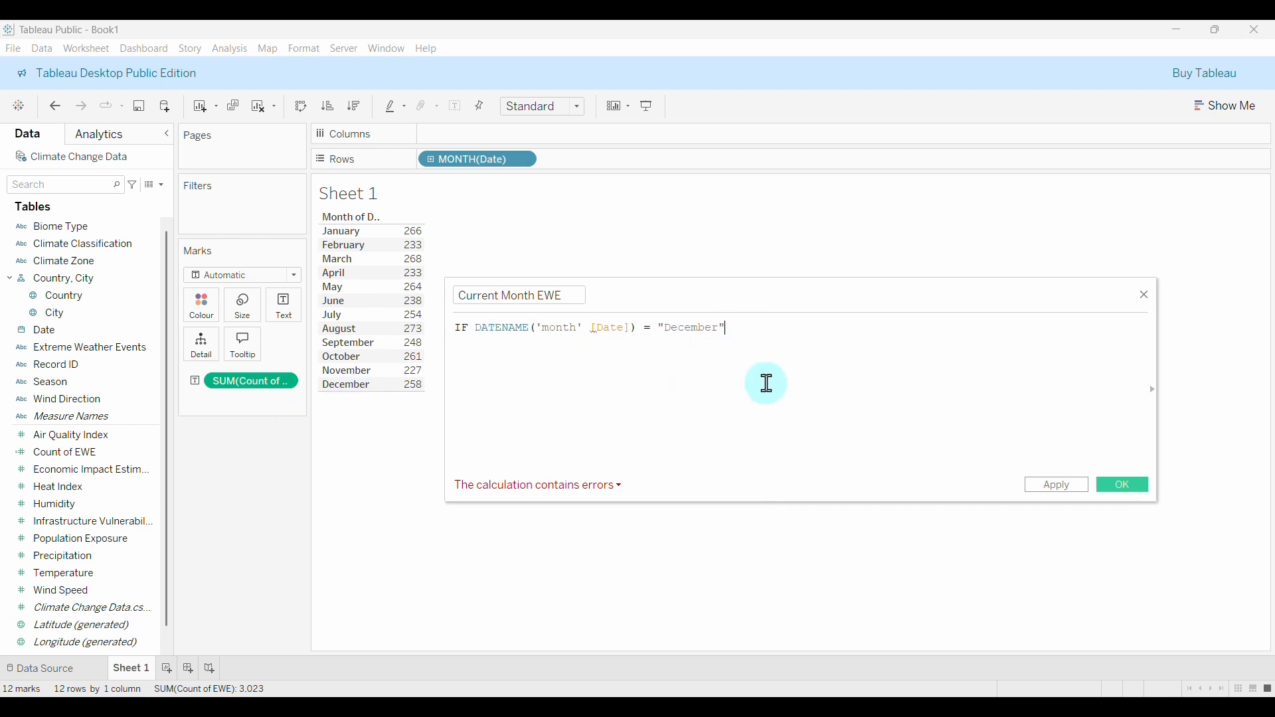
Complete the formula with THEN [Count of EWE] END on a second line.
type("the")
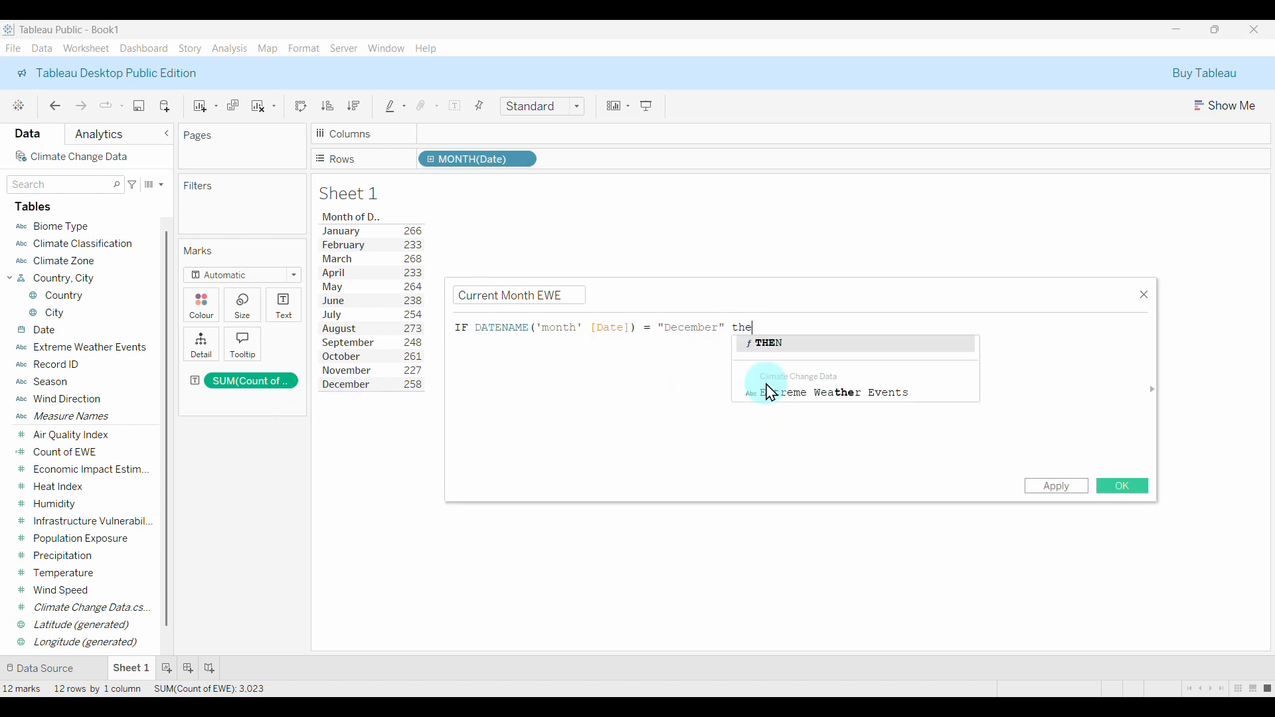
key("Return")
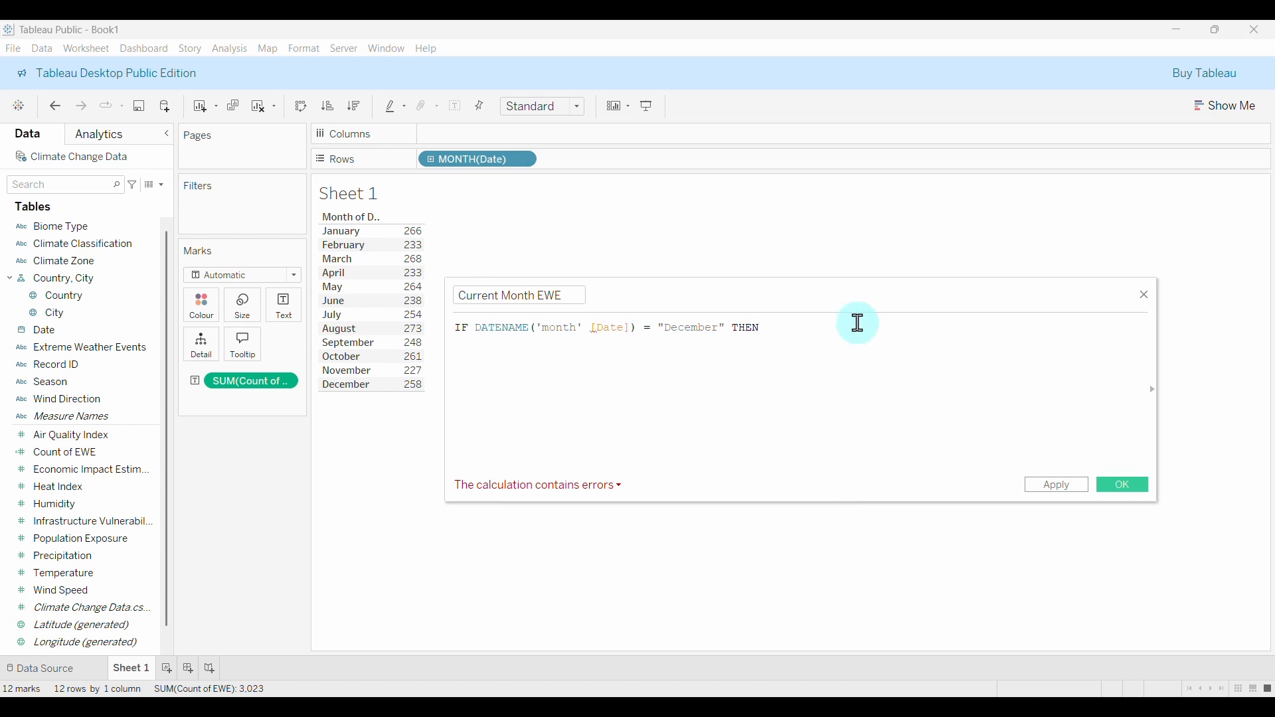
key("Return")
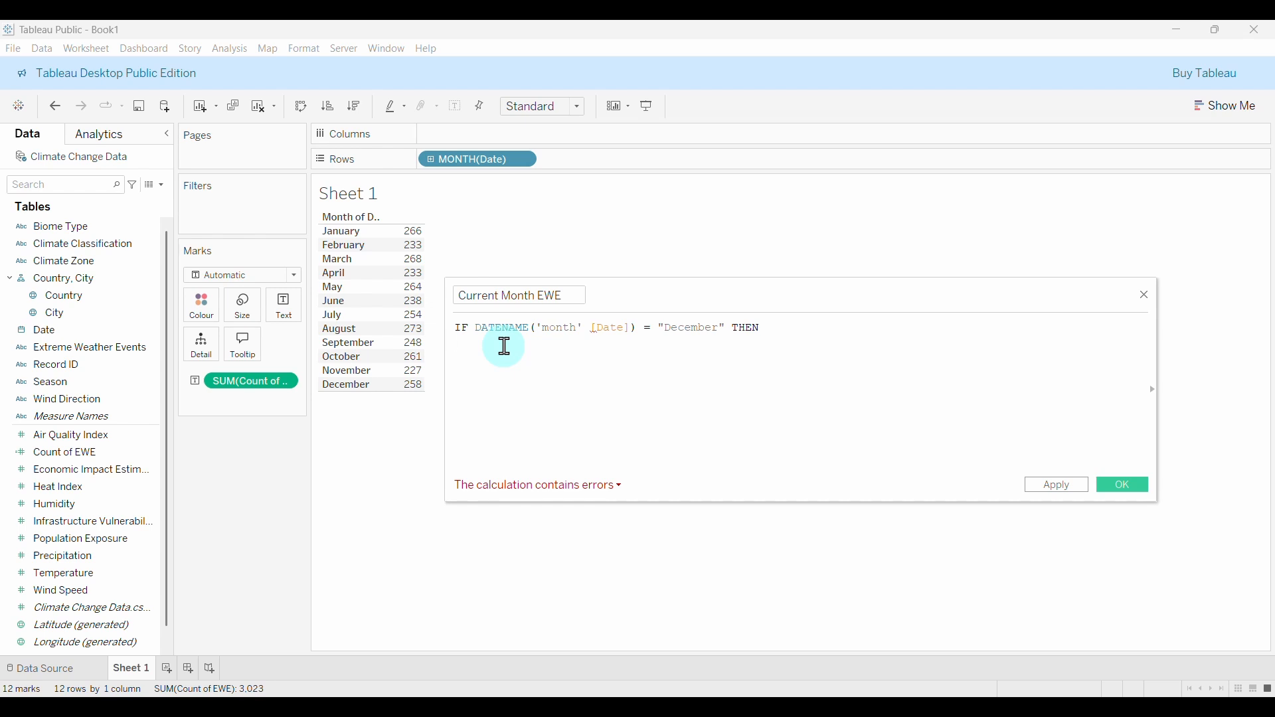
key("BackSpace")
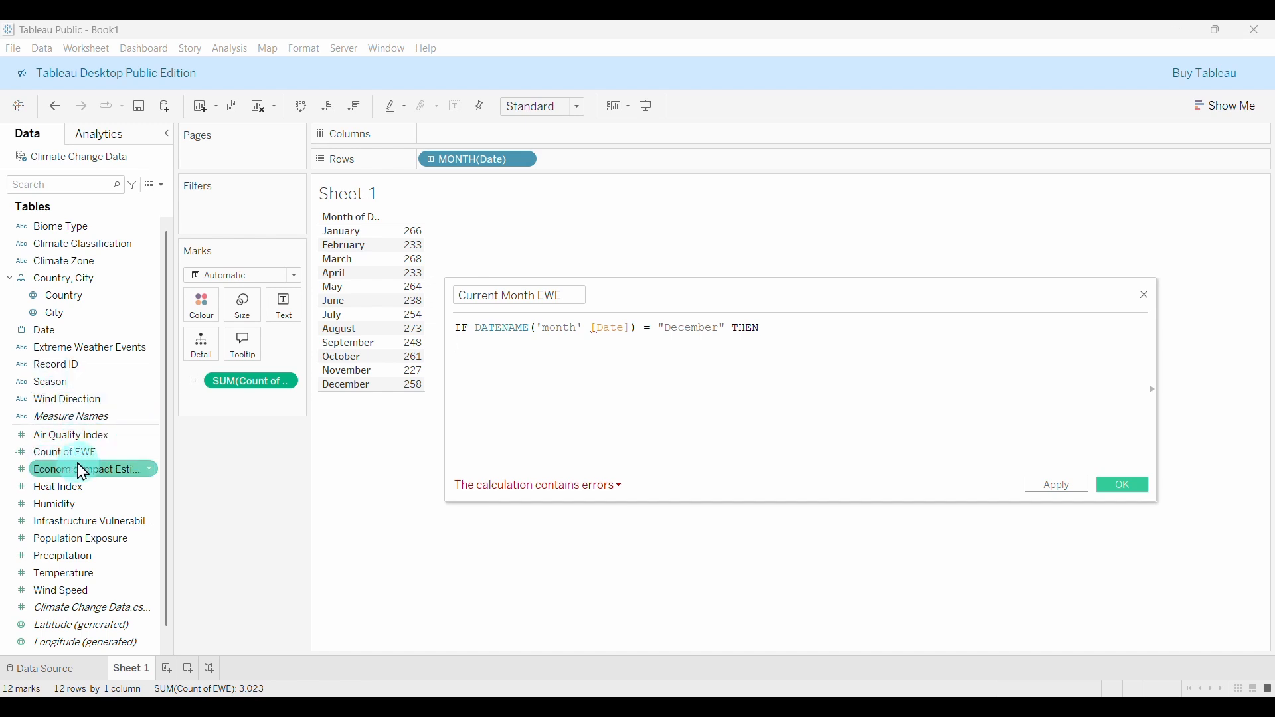
left_click(517, 350)
type("cou")
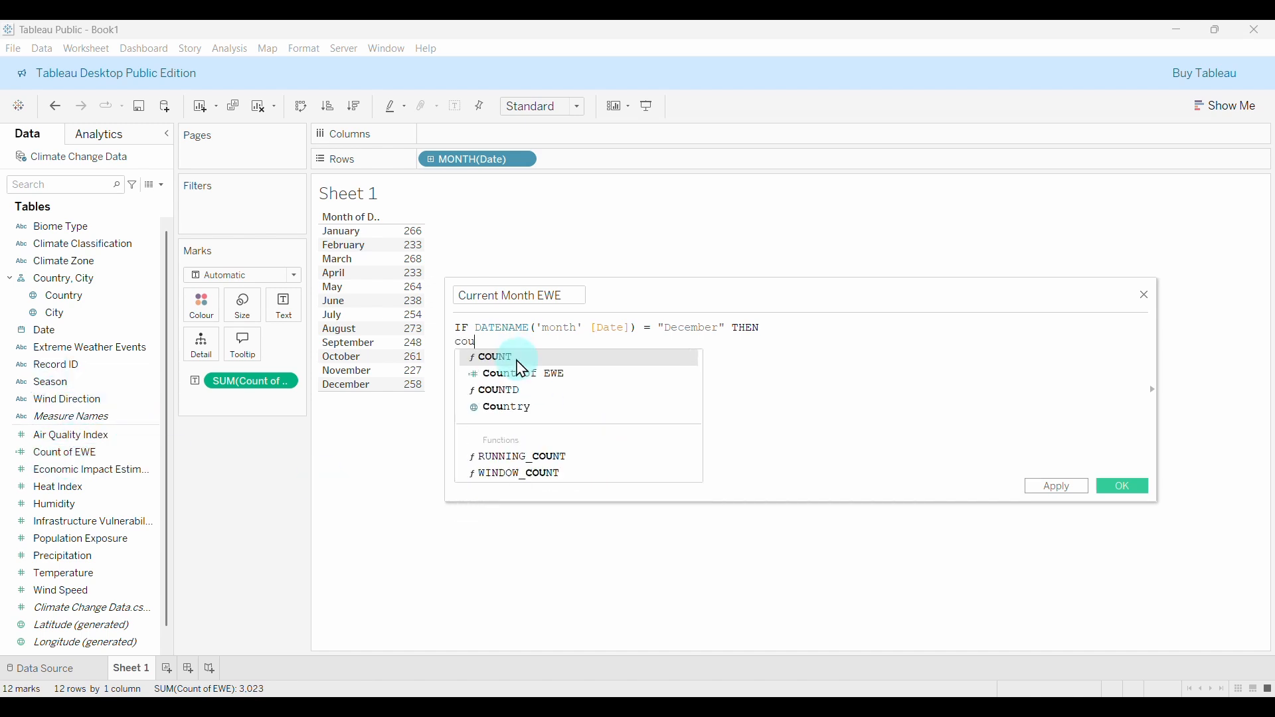
type("n")
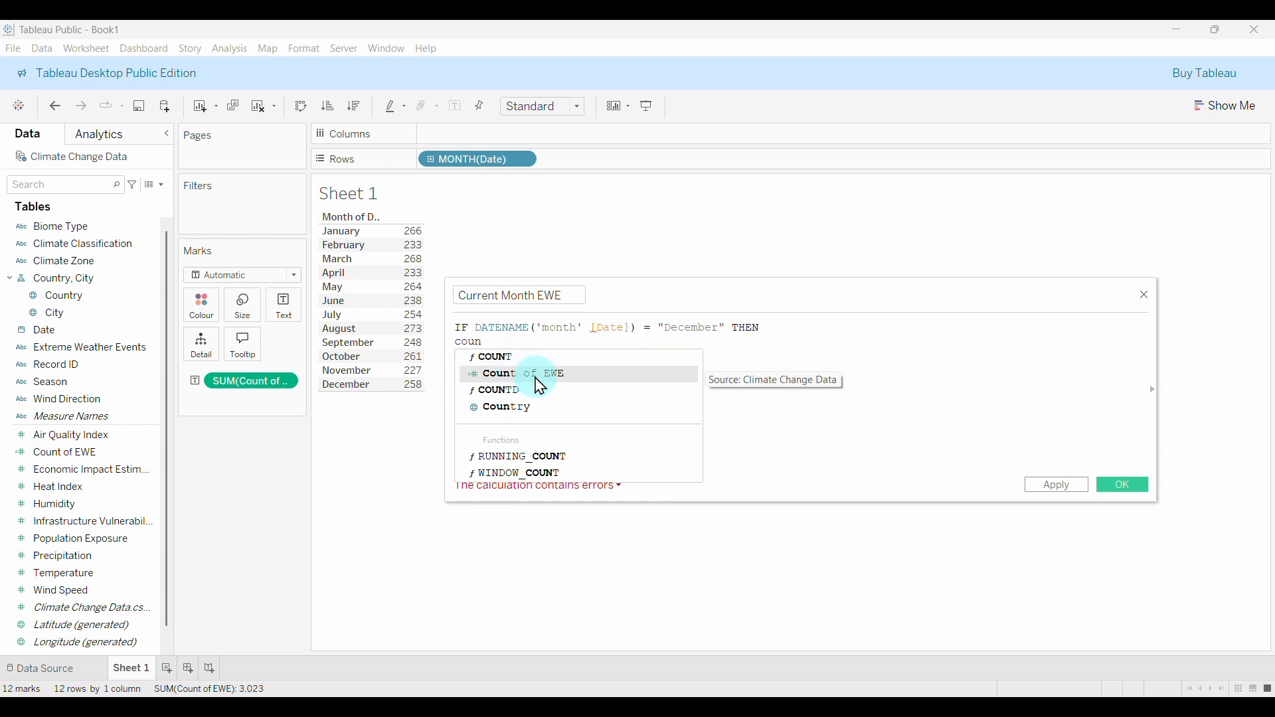
left_click(535, 376)
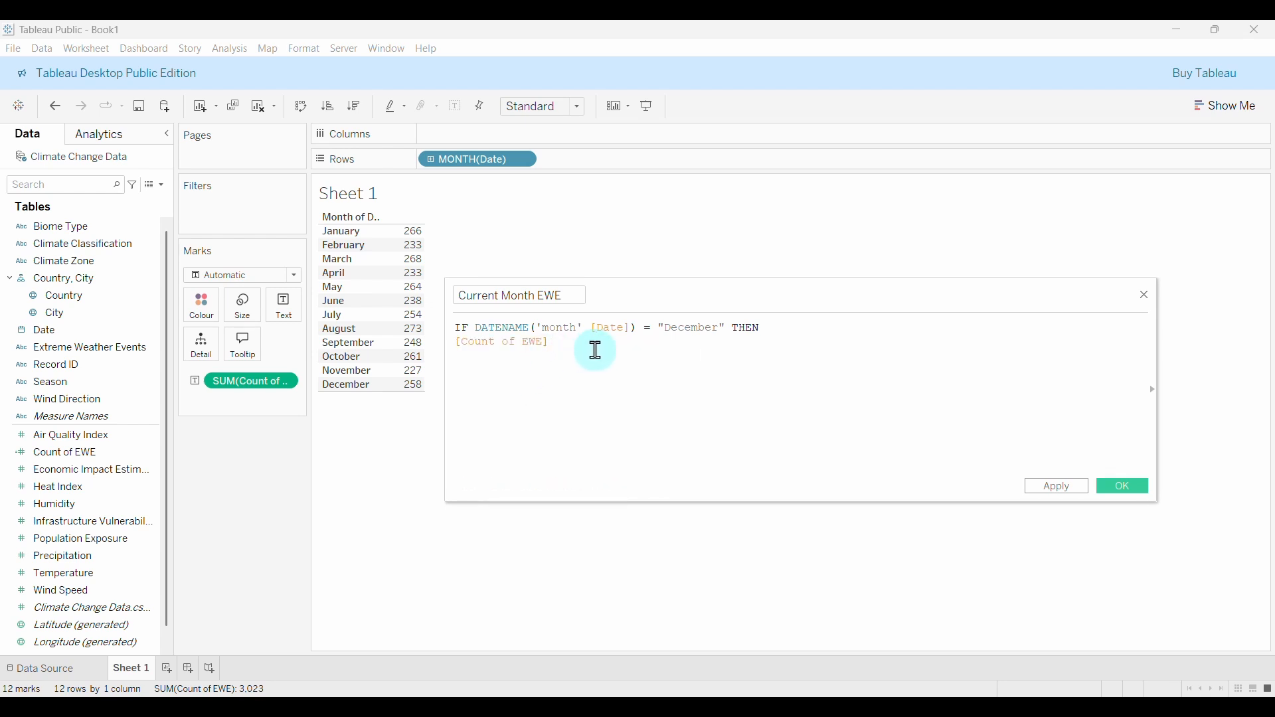
type("END")
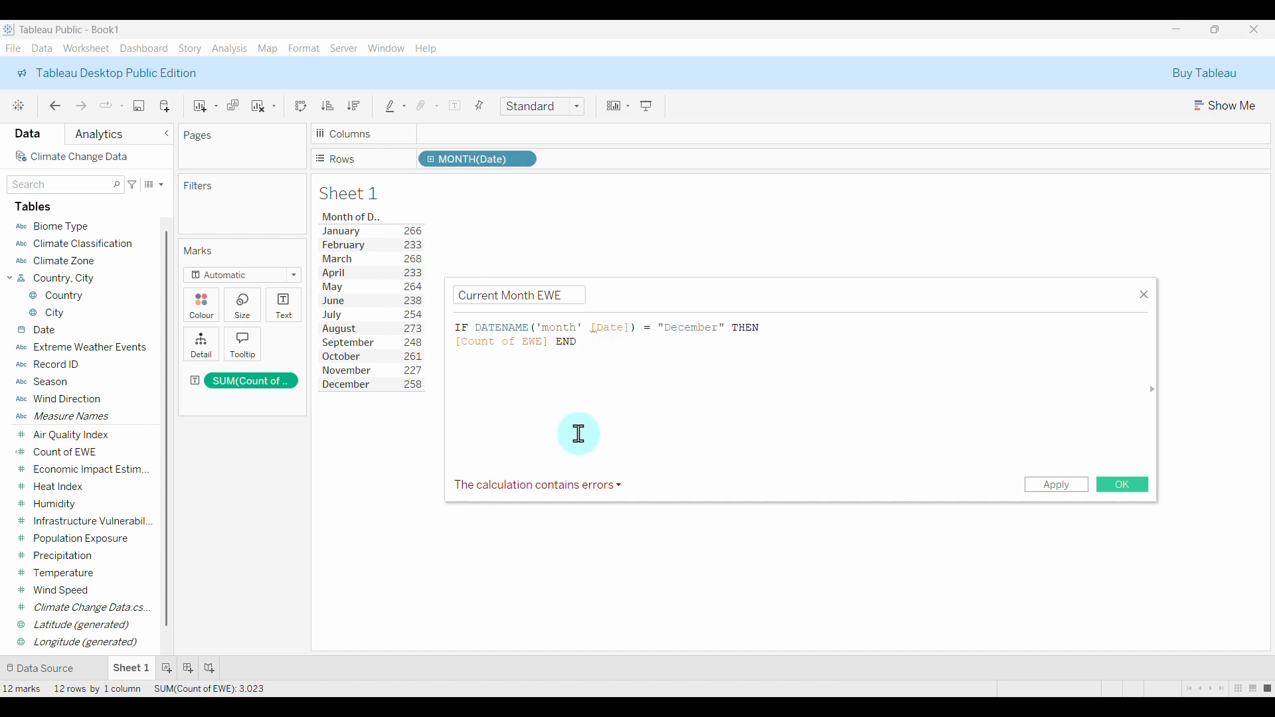
Fix the error by adding the missing comma after 'month', join the lines, and save.
left_click(584, 485)
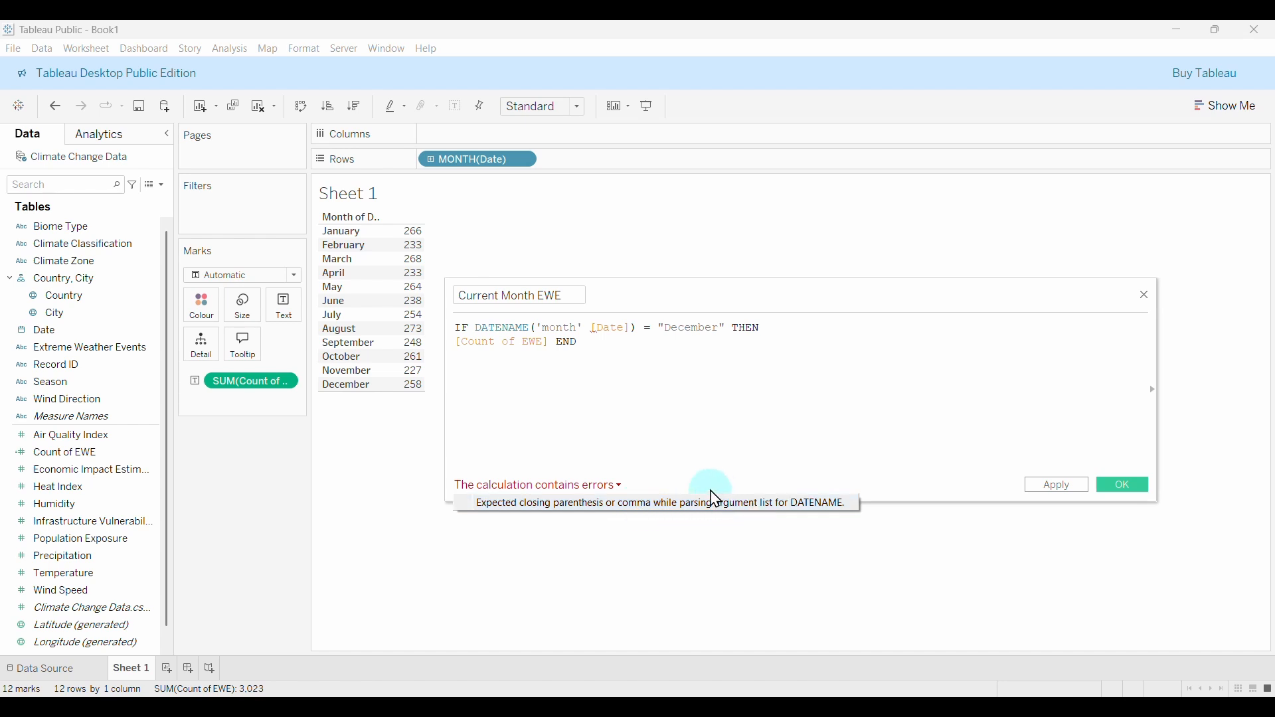
left_click(581, 334)
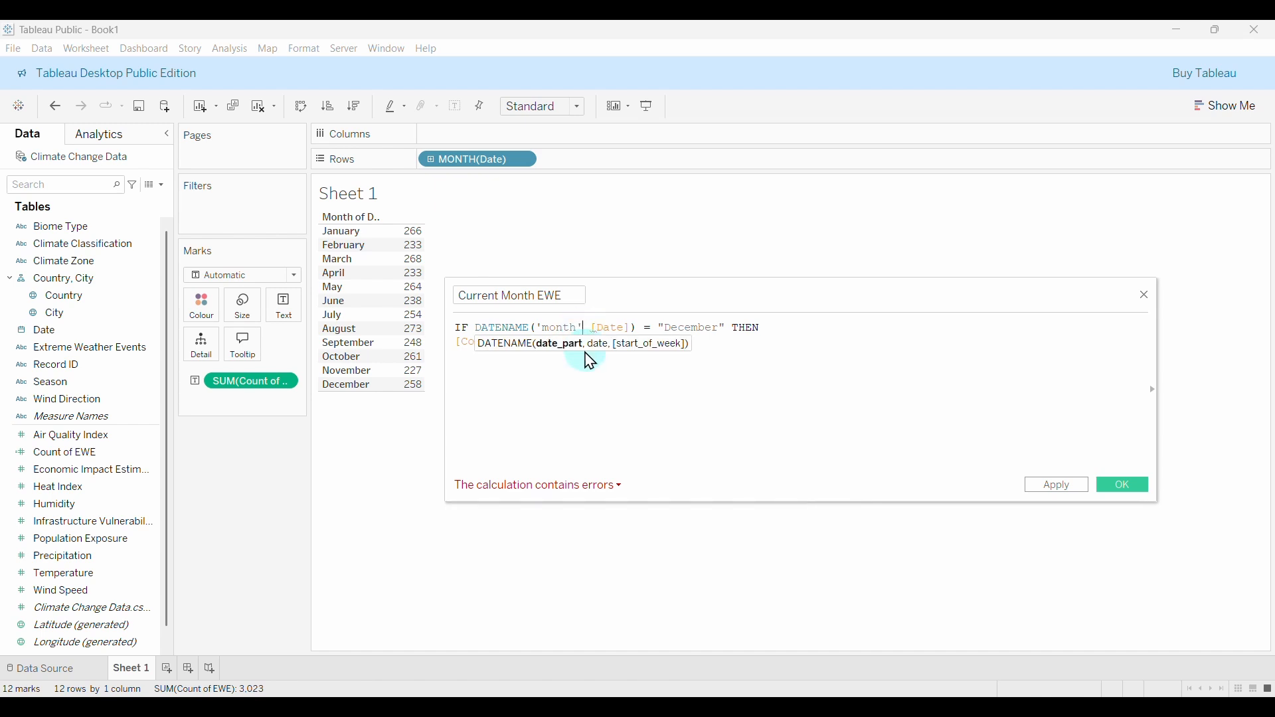
type(",")
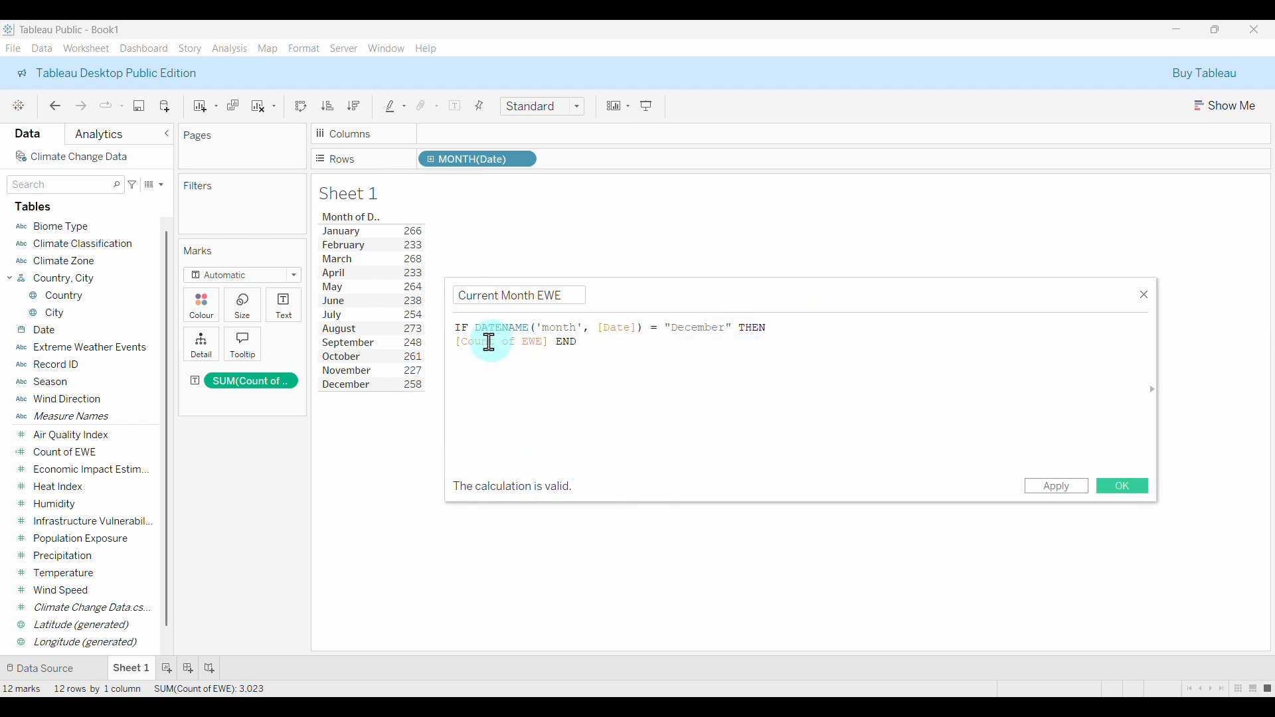
left_click(459, 341)
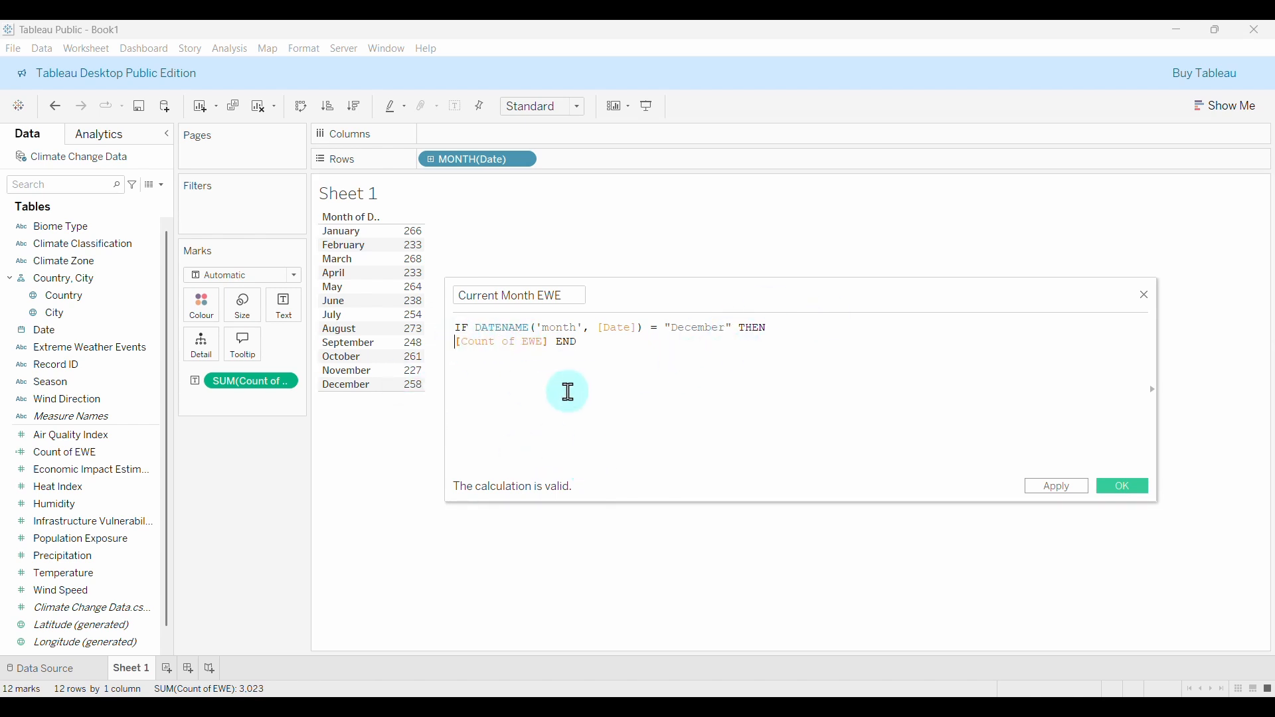
key("BackSpace")
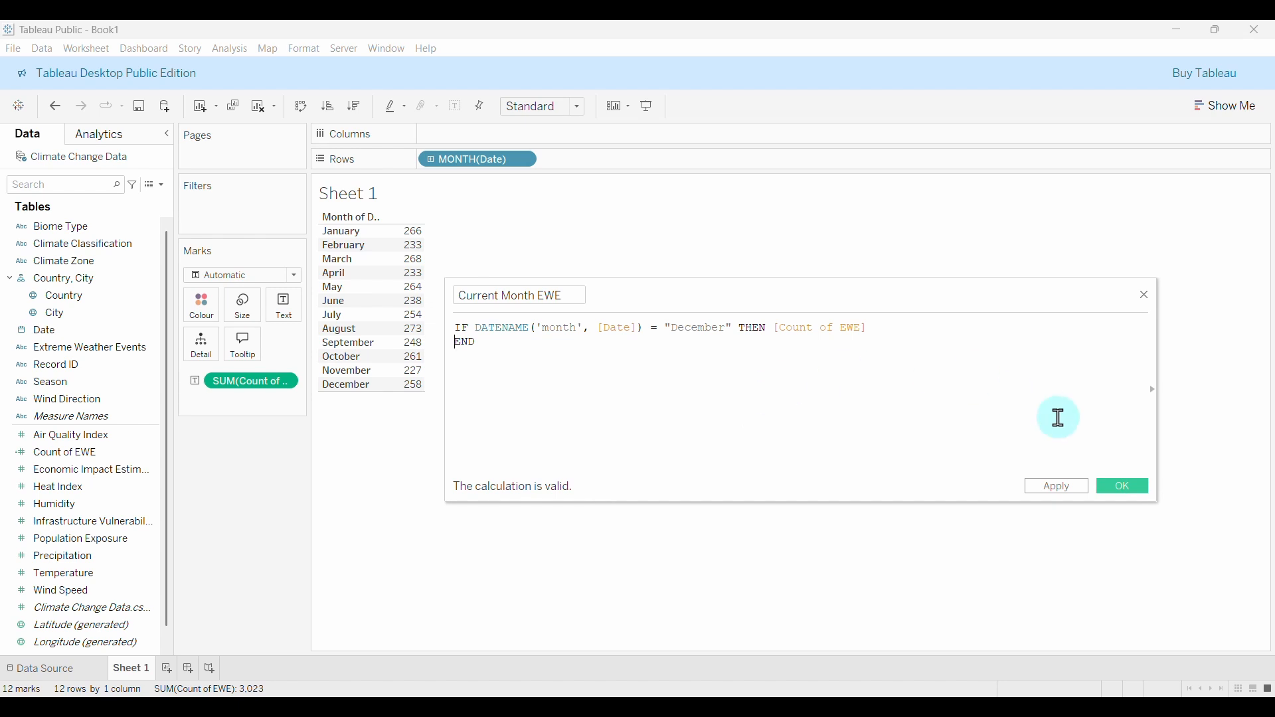
left_click(1124, 491)
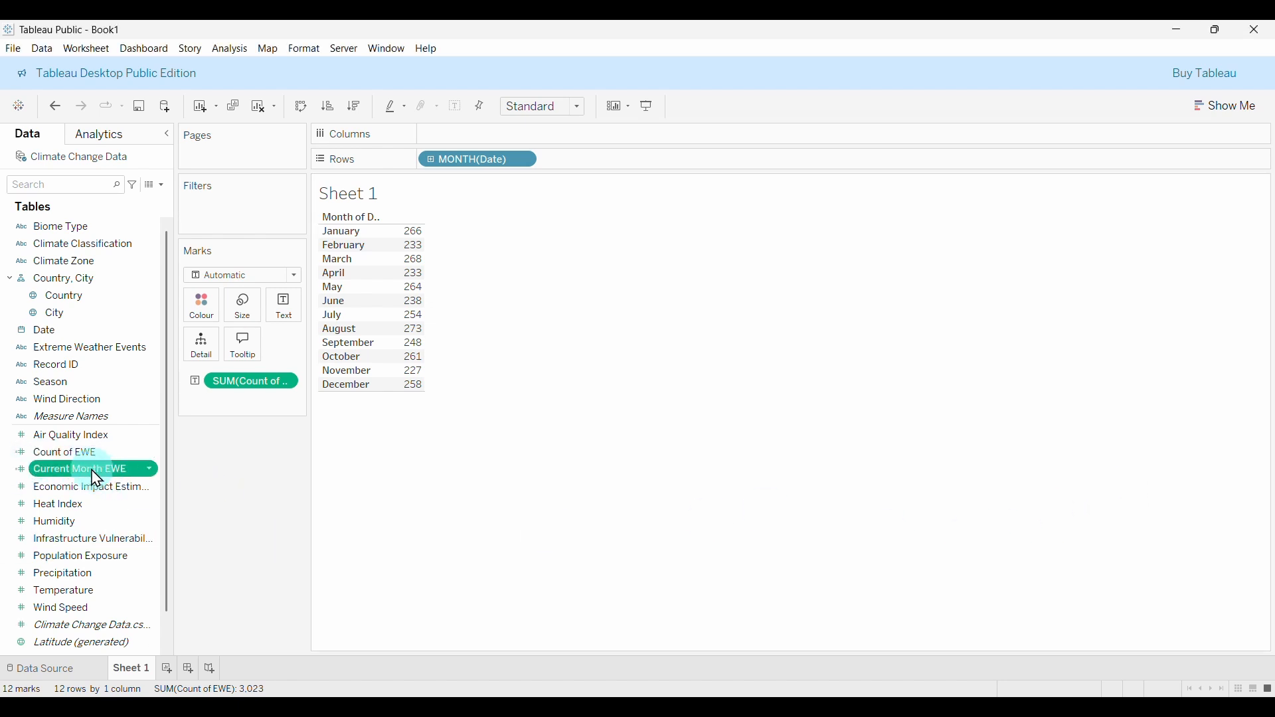
Drag Current Month EWE into the monthly table beside Count of EWE, showing 258.00 for December.
left_click_drag(96, 478, 346, 413)
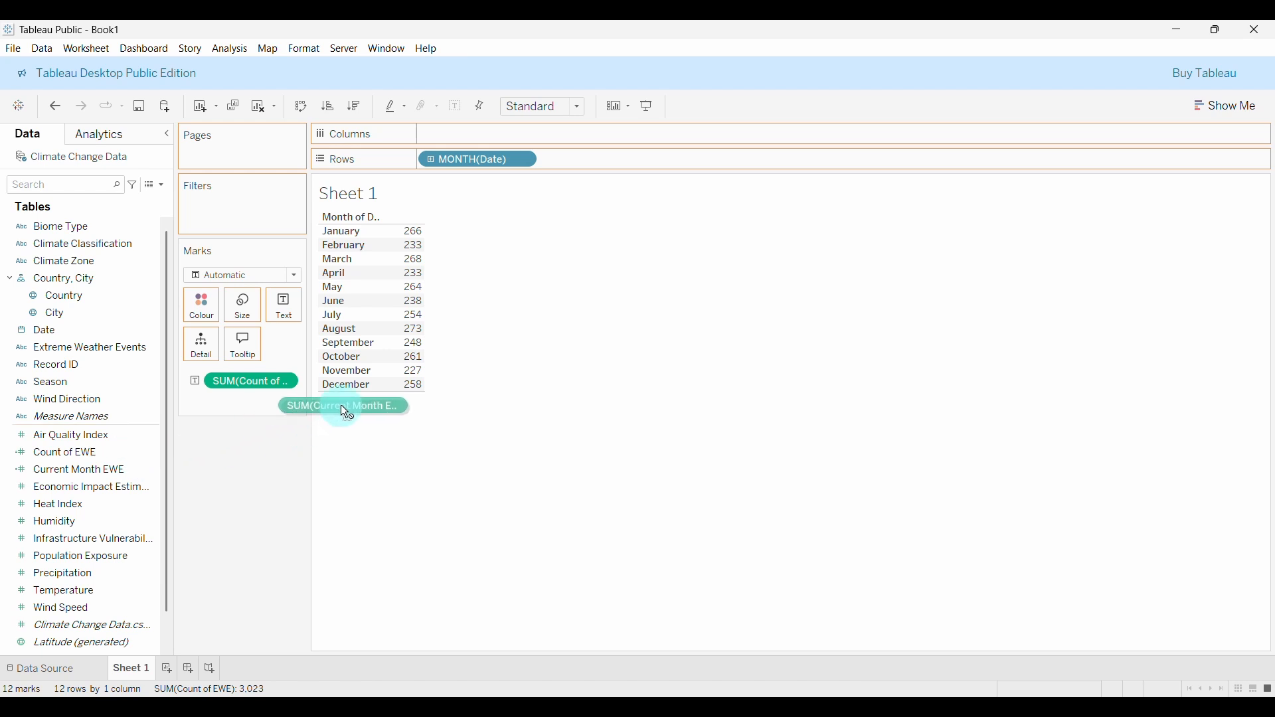
mouse_move(410, 332)
left_mouse_down()
mouse_move(416, 319)
mouse_move(409, 335)
left_mouse_up()
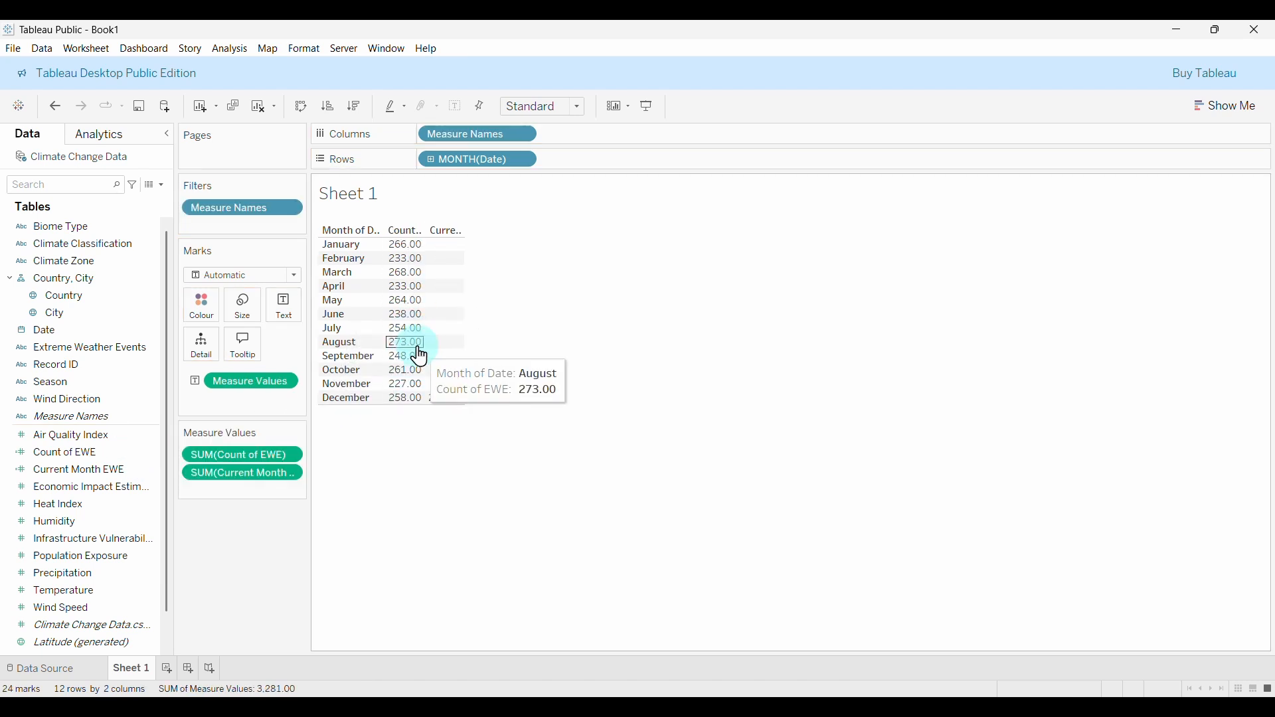
mouse_move(445, 409)
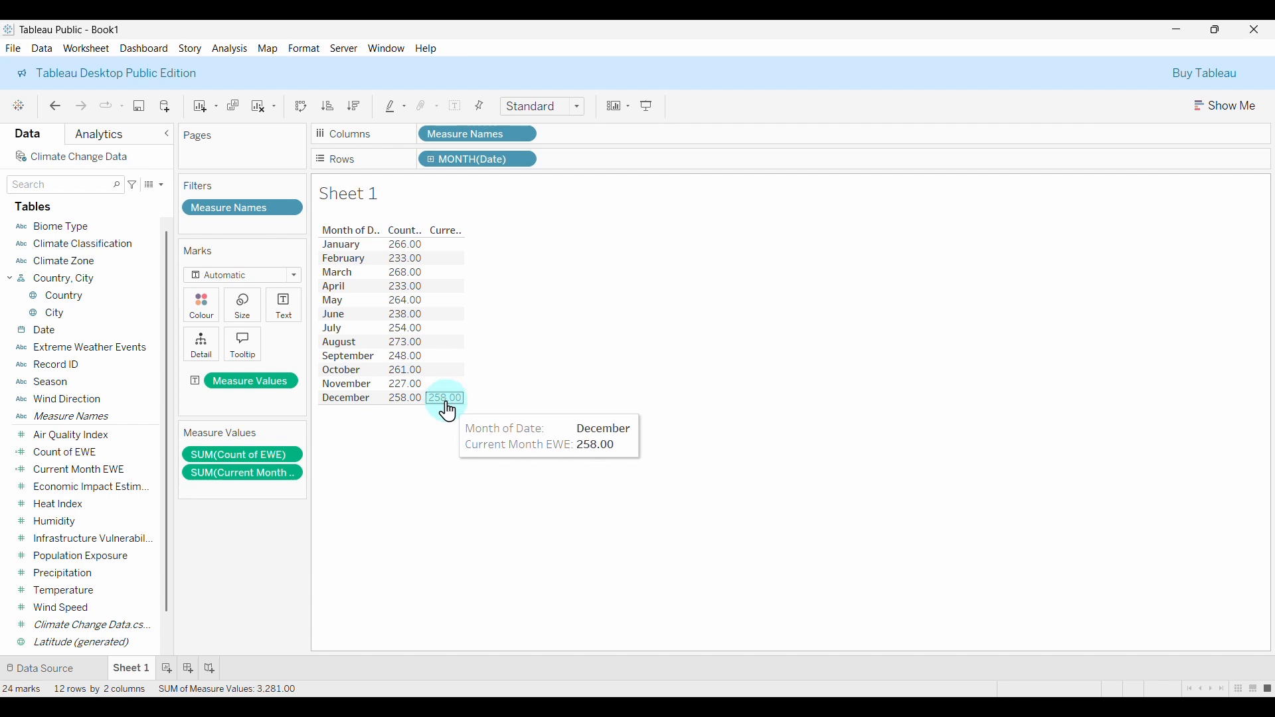
key("XF86AudioLowerVolume")
key("XF86AudioLowerVolume")
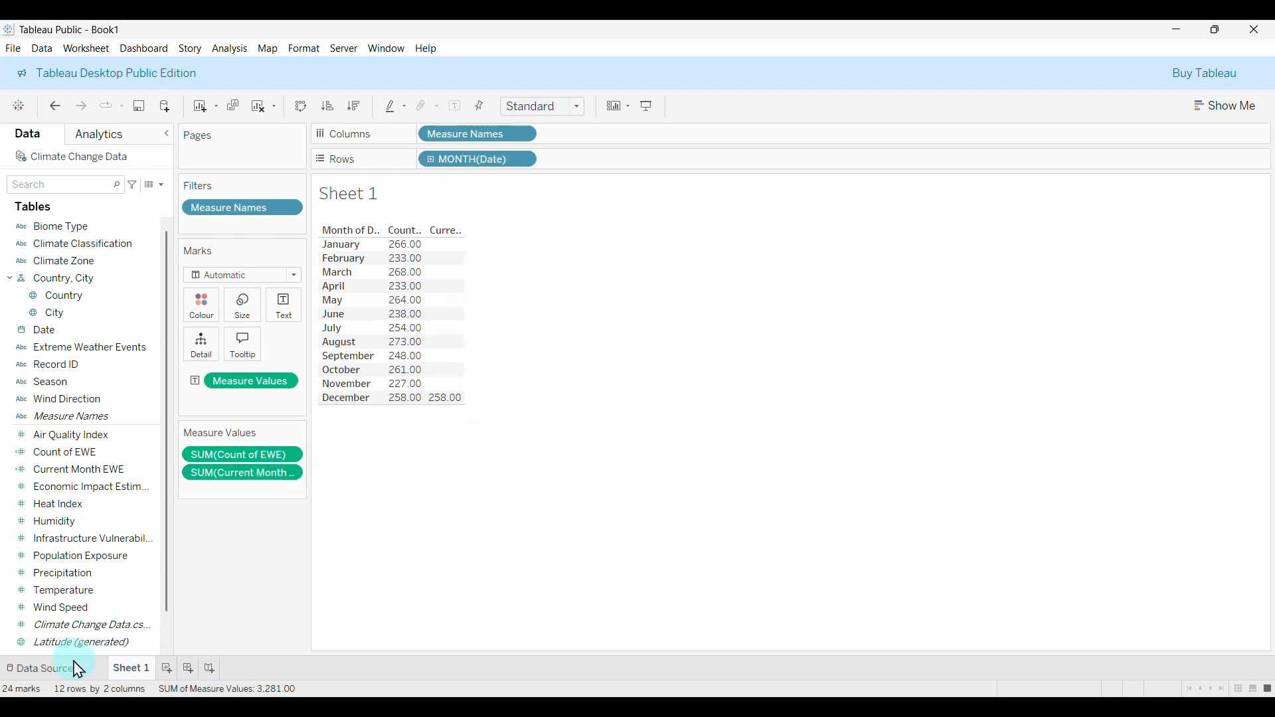
scroll(77, 631, "down", 1)
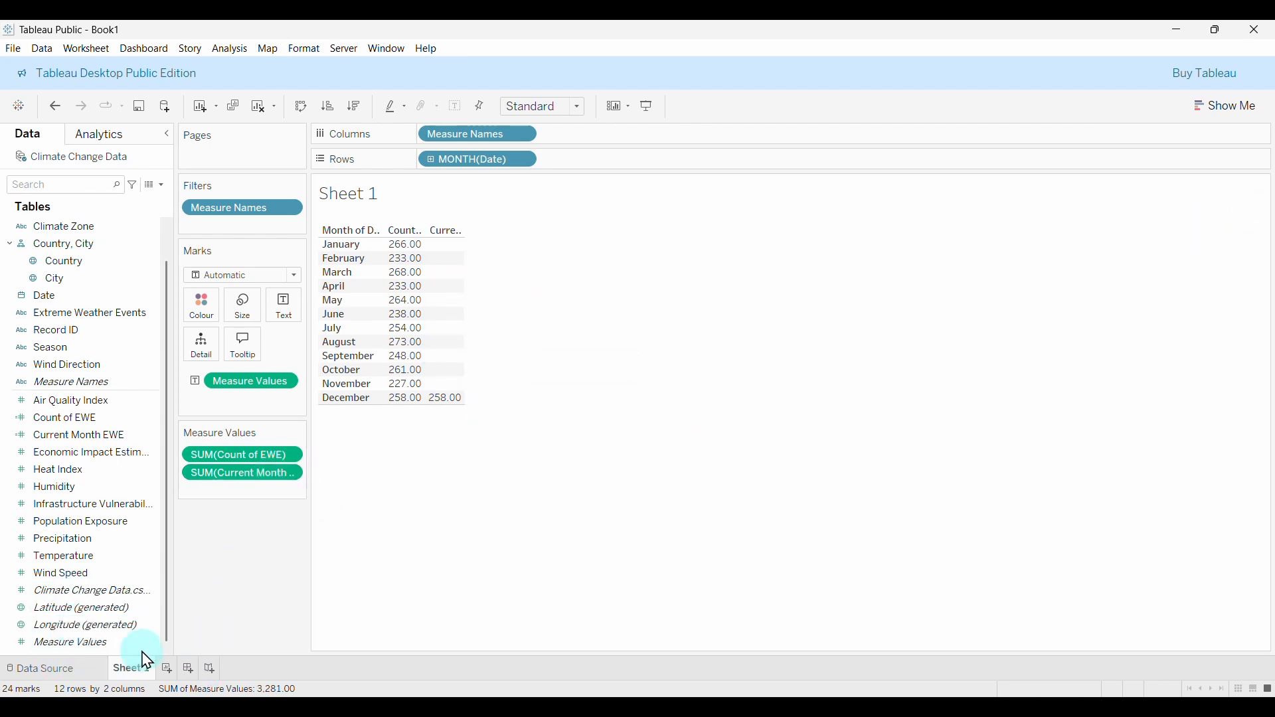
Create a parameter named Select Month, initially Integer, restricted to a list of values.
right_click(8, 661)
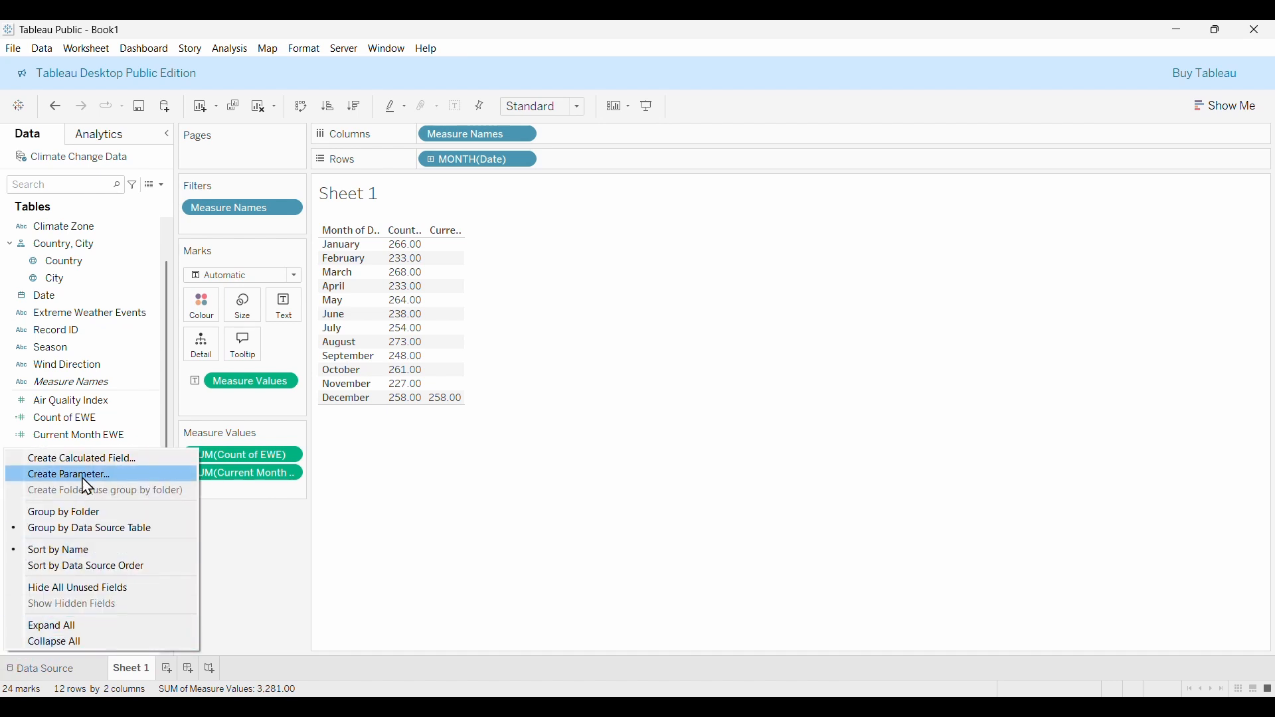
left_click(774, 521)
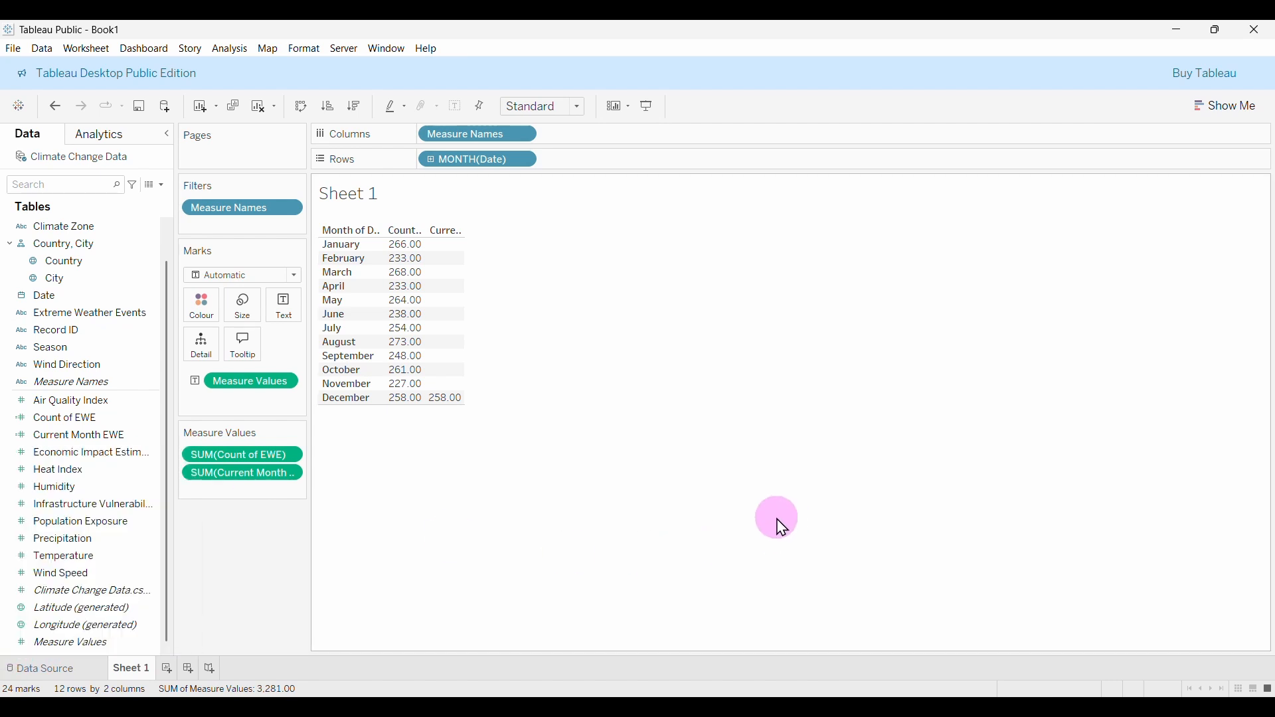
left_click(160, 186)
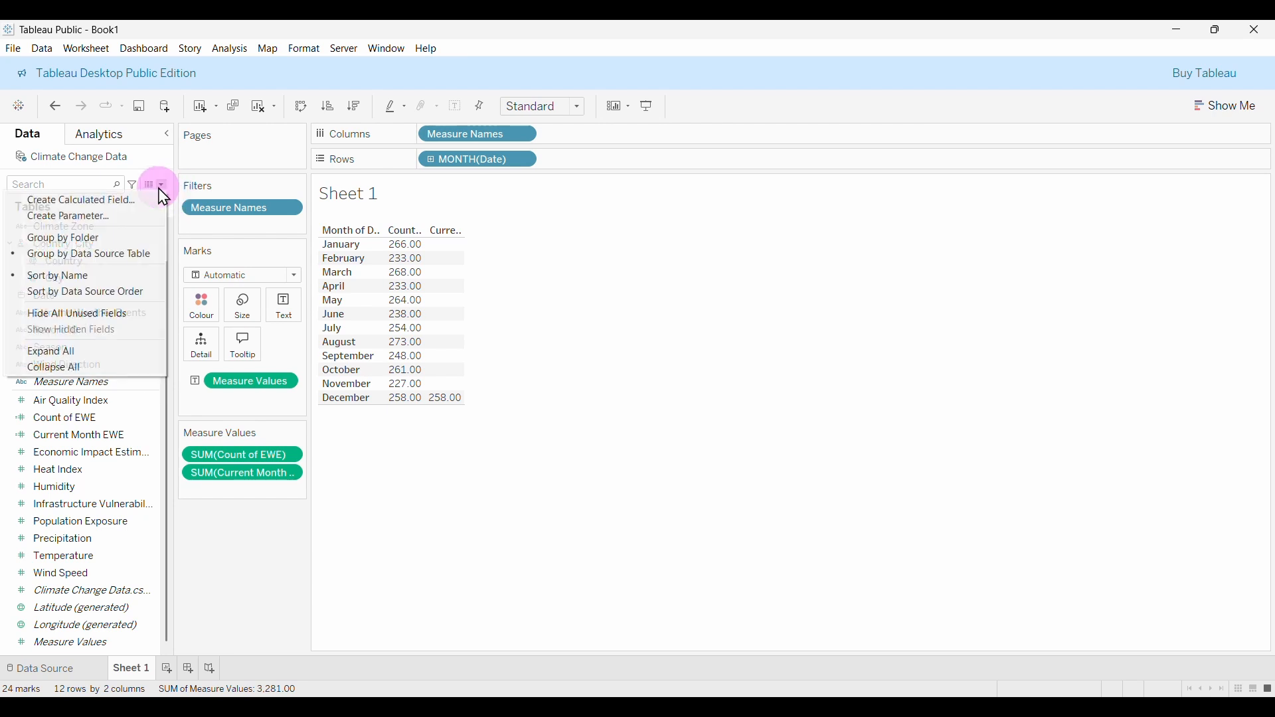
left_click(105, 219)
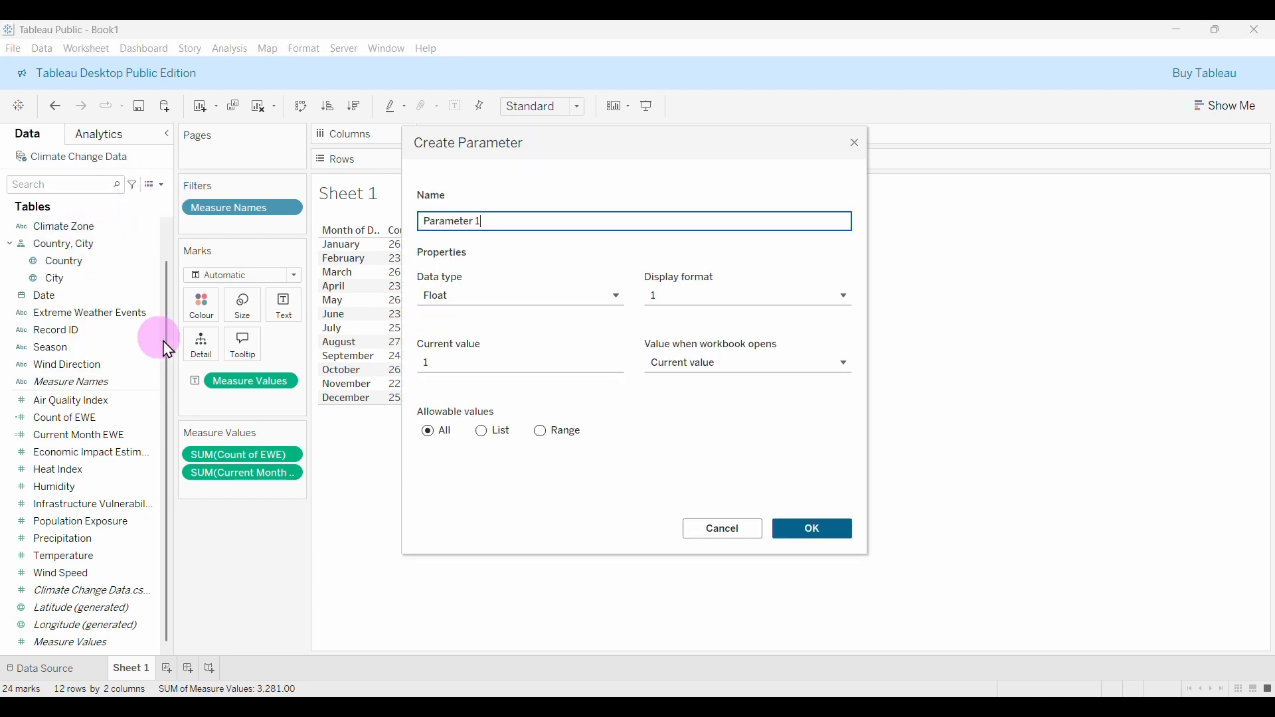
left_click_drag(490, 218, 425, 220)
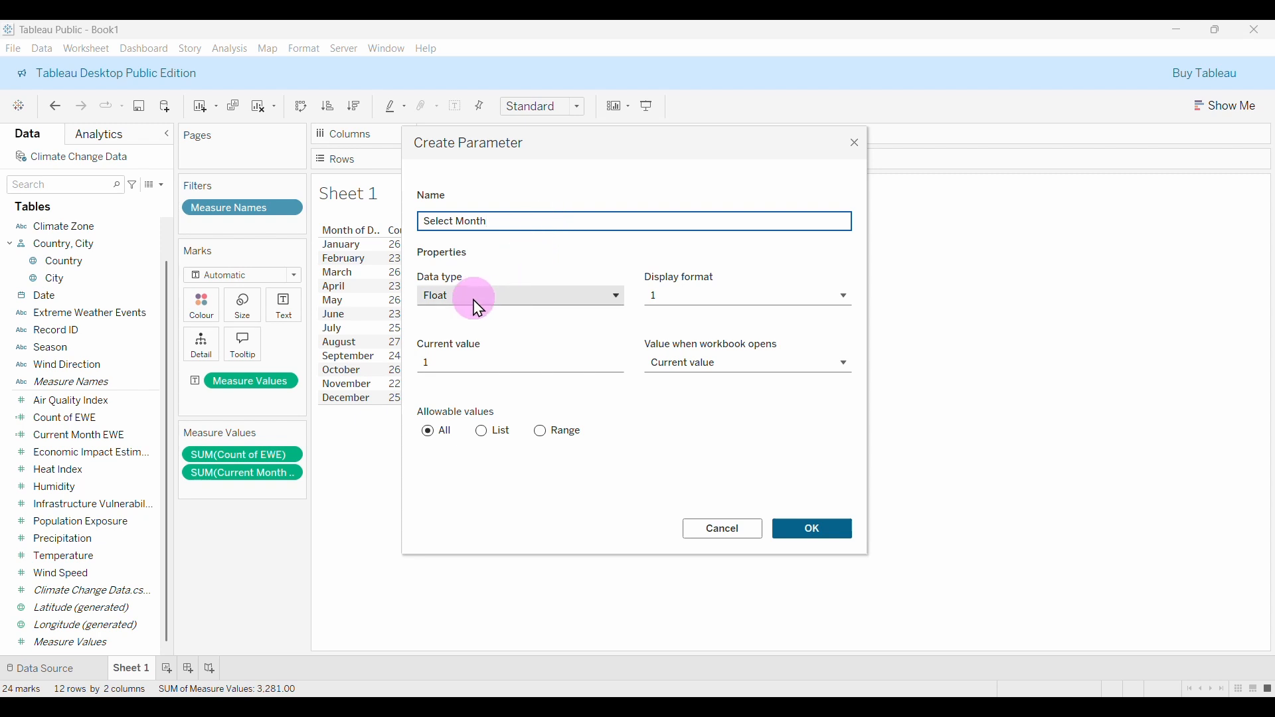
left_click(503, 306)
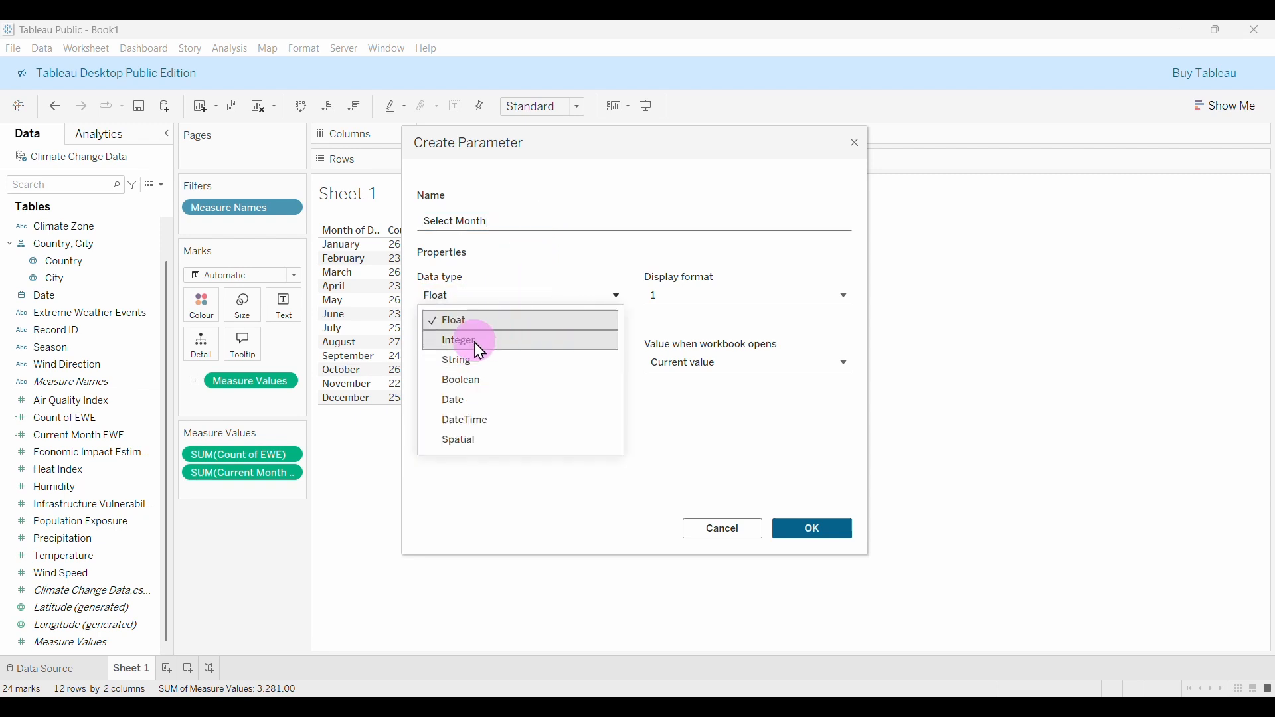
left_click(495, 340)
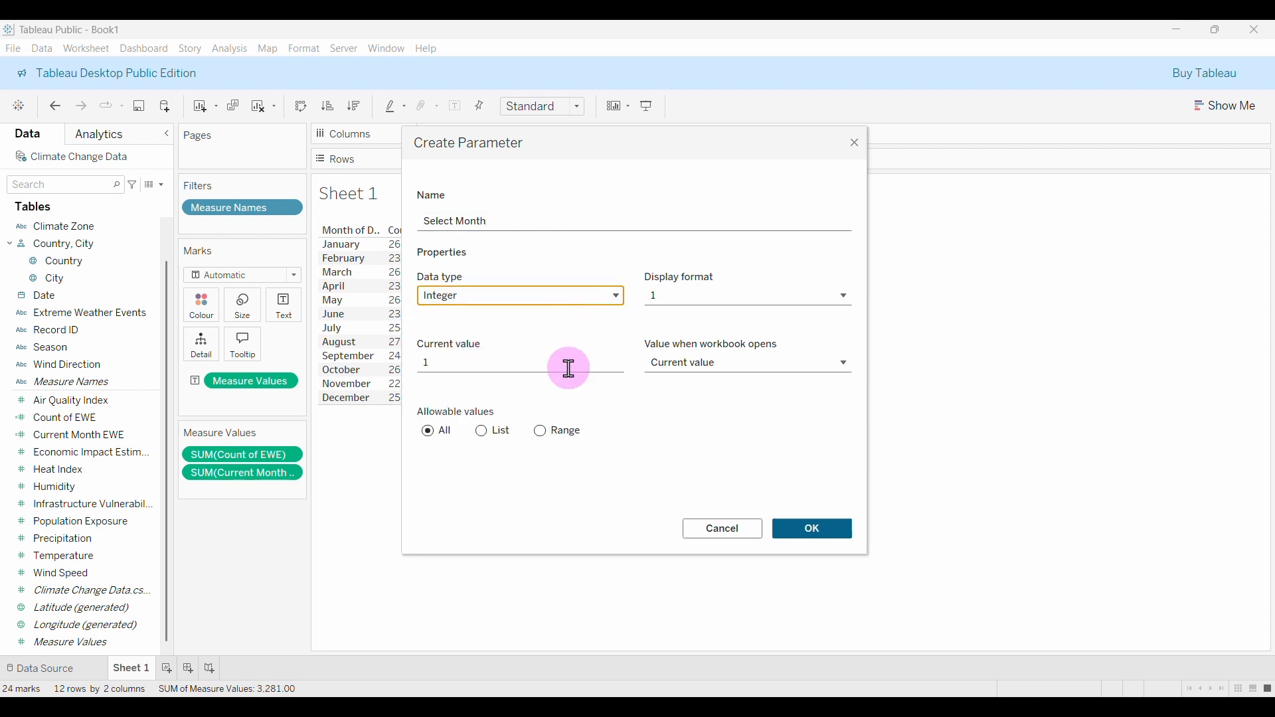
left_click(490, 432)
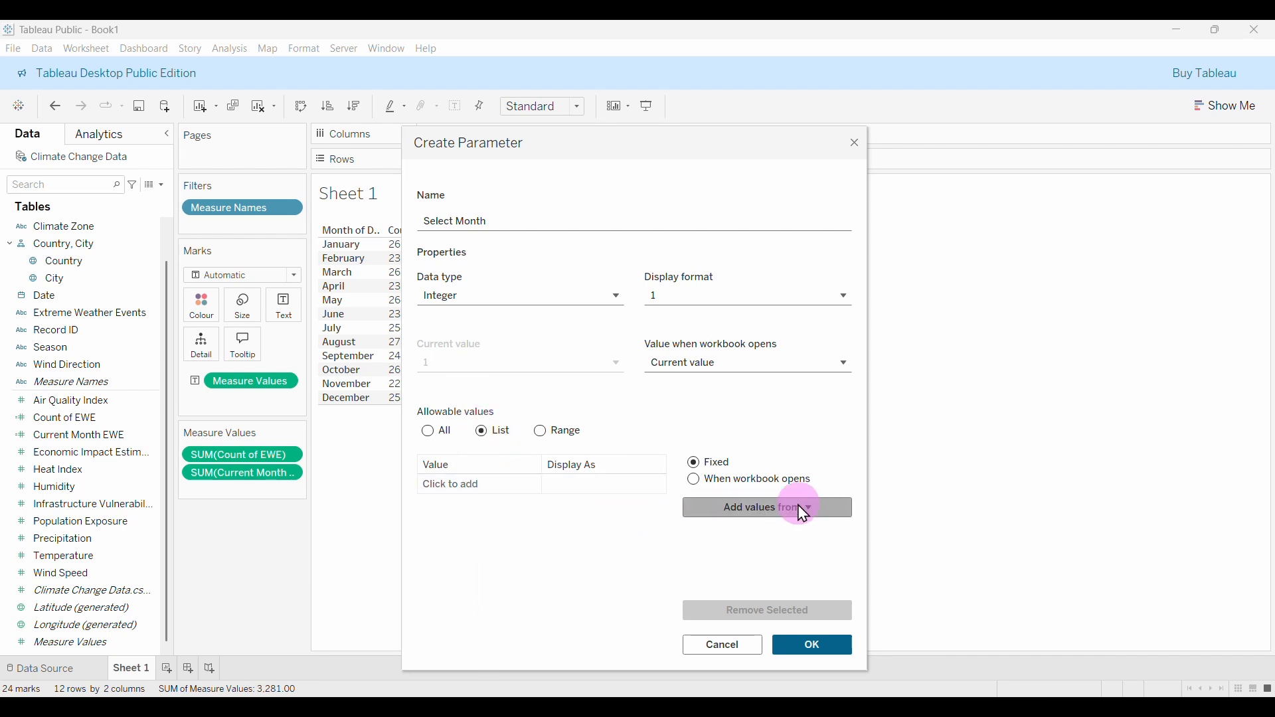
Try filling the list from a field, then change the data type to String.
left_click(823, 512)
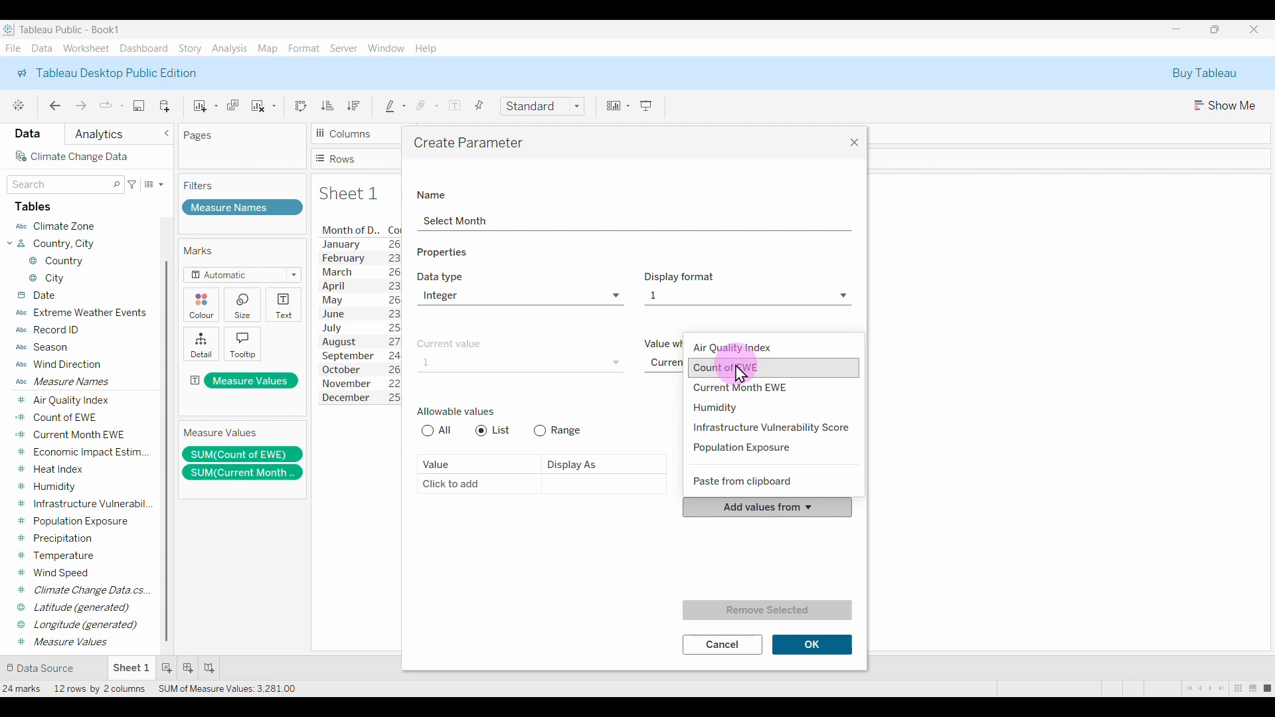
left_click(745, 406)
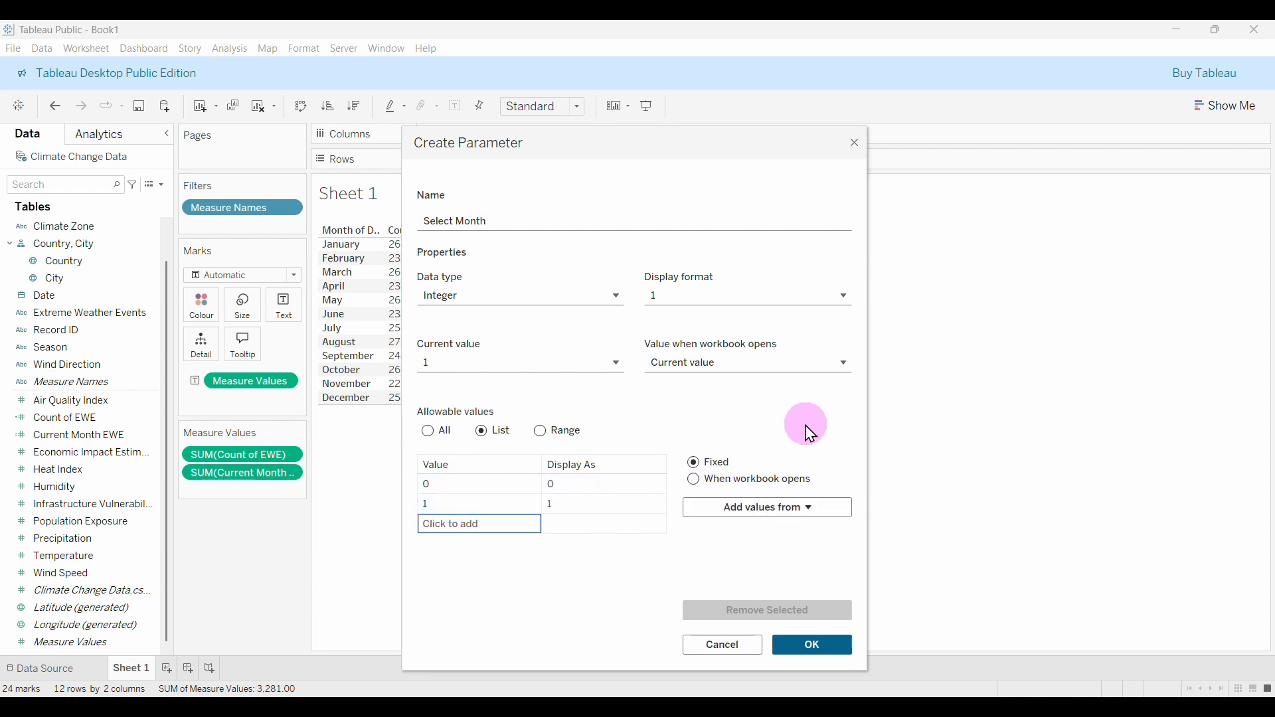
left_click(844, 370)
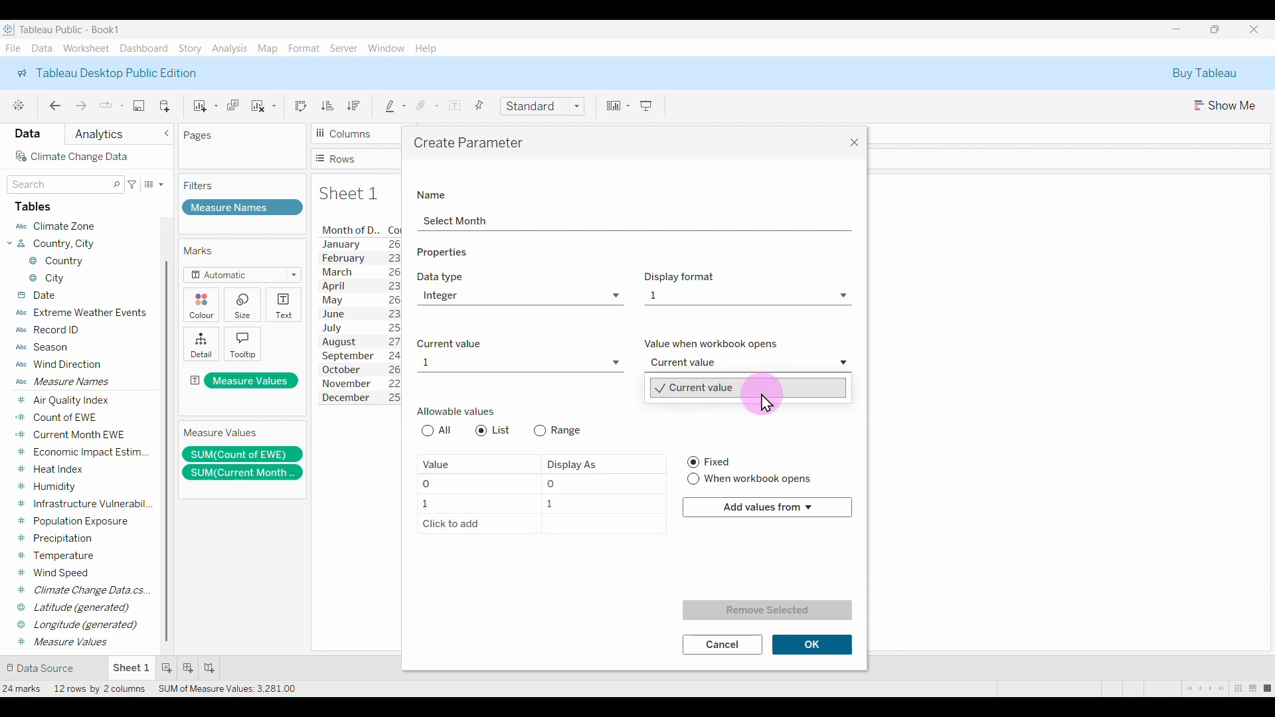
left_click(754, 389)
left_click(788, 512)
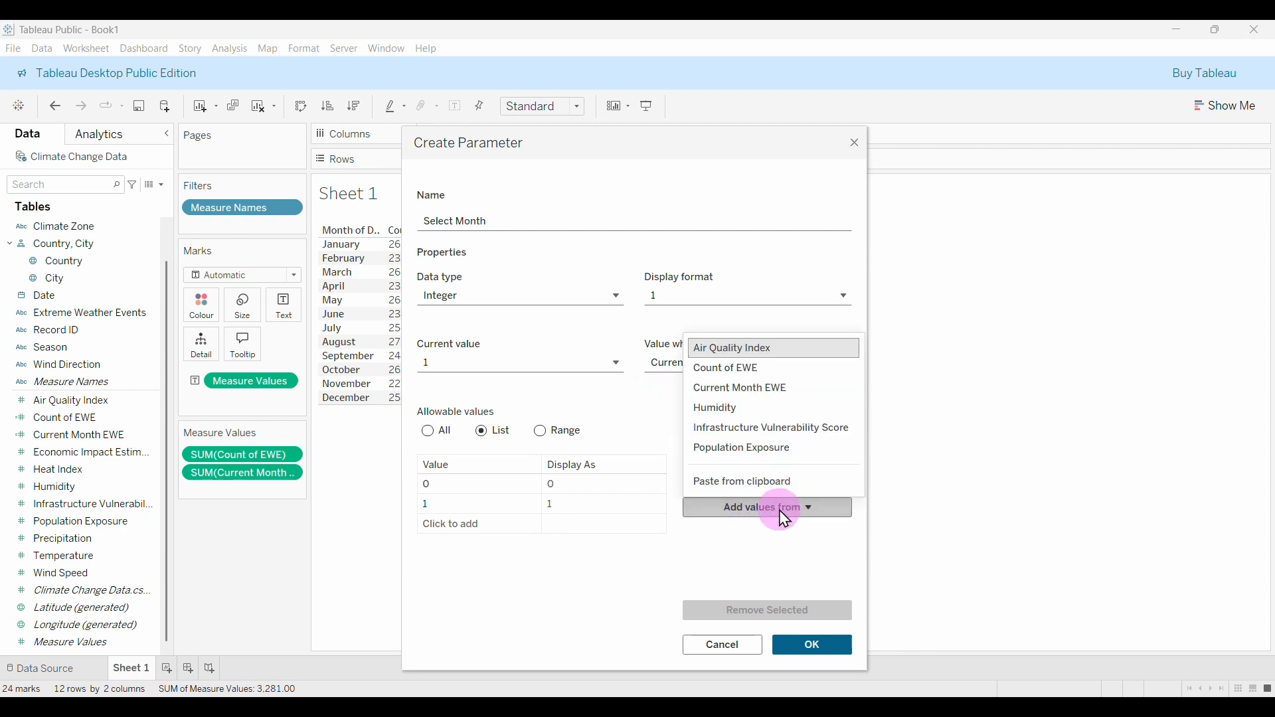
left_click(651, 583)
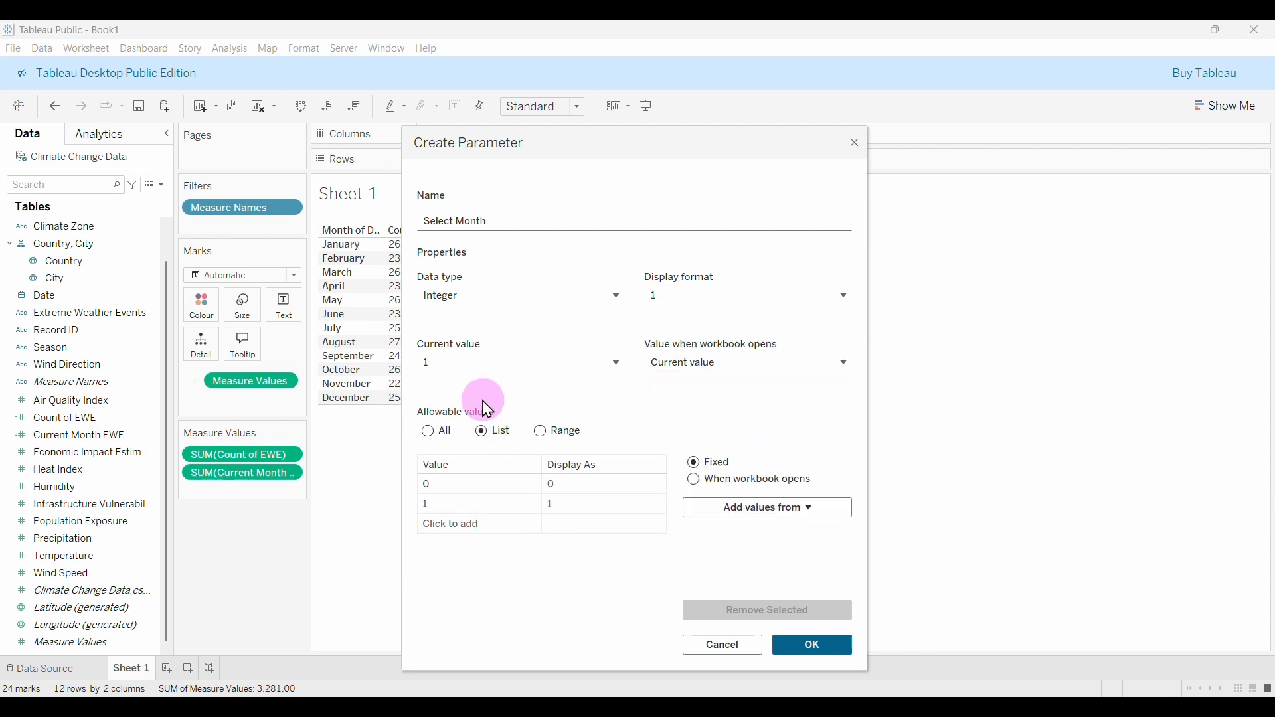
left_click(518, 300)
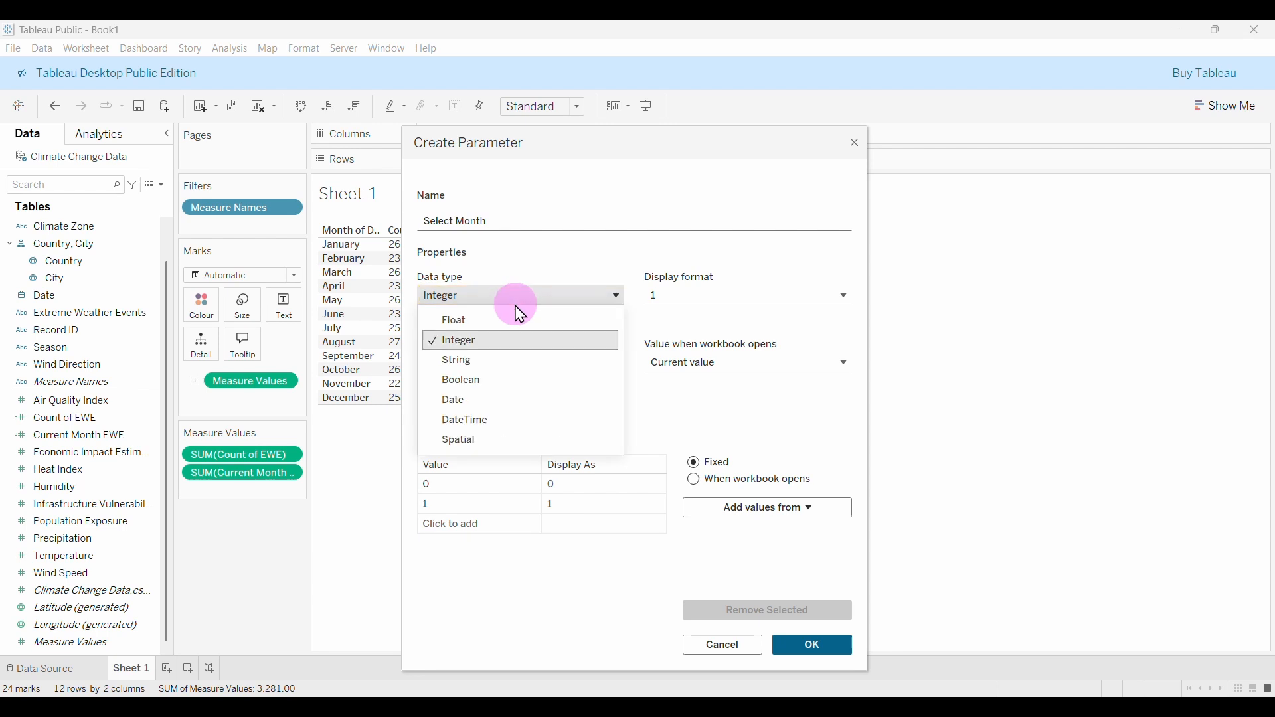
left_click(491, 362)
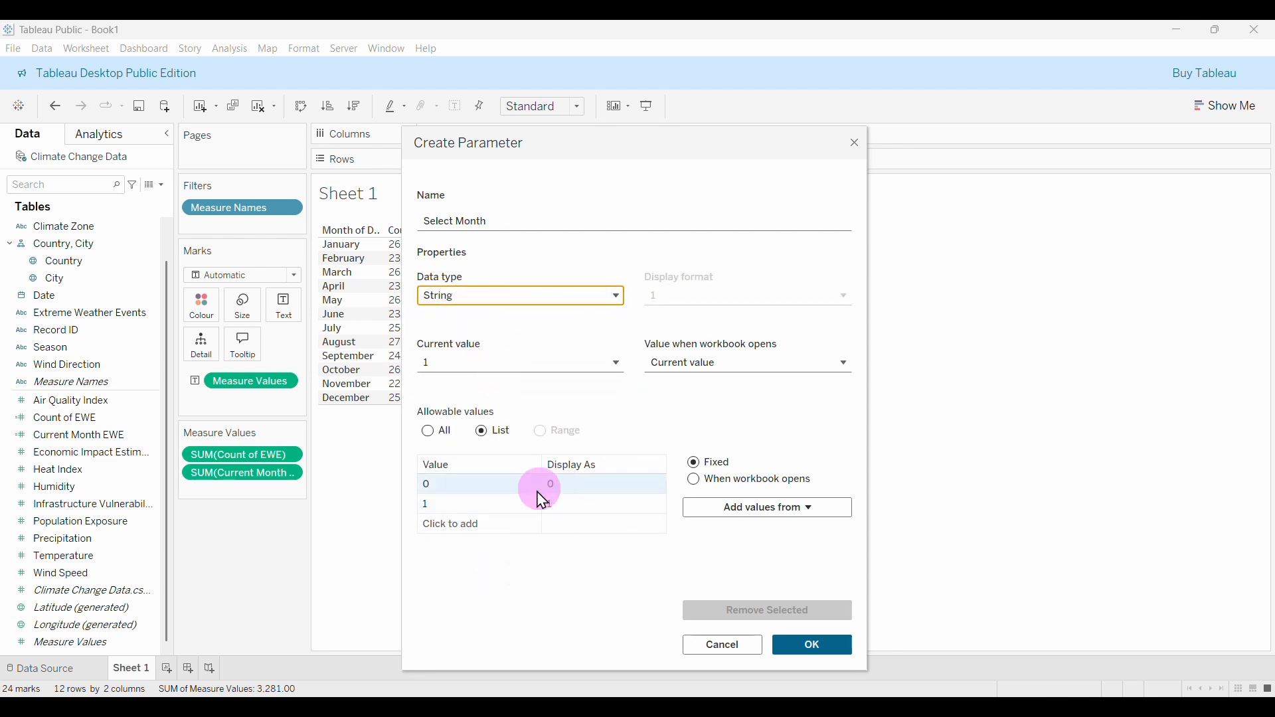
Change Select Month's list rows 0 and 1 to January and February, leaving February current.
left_click(742, 516)
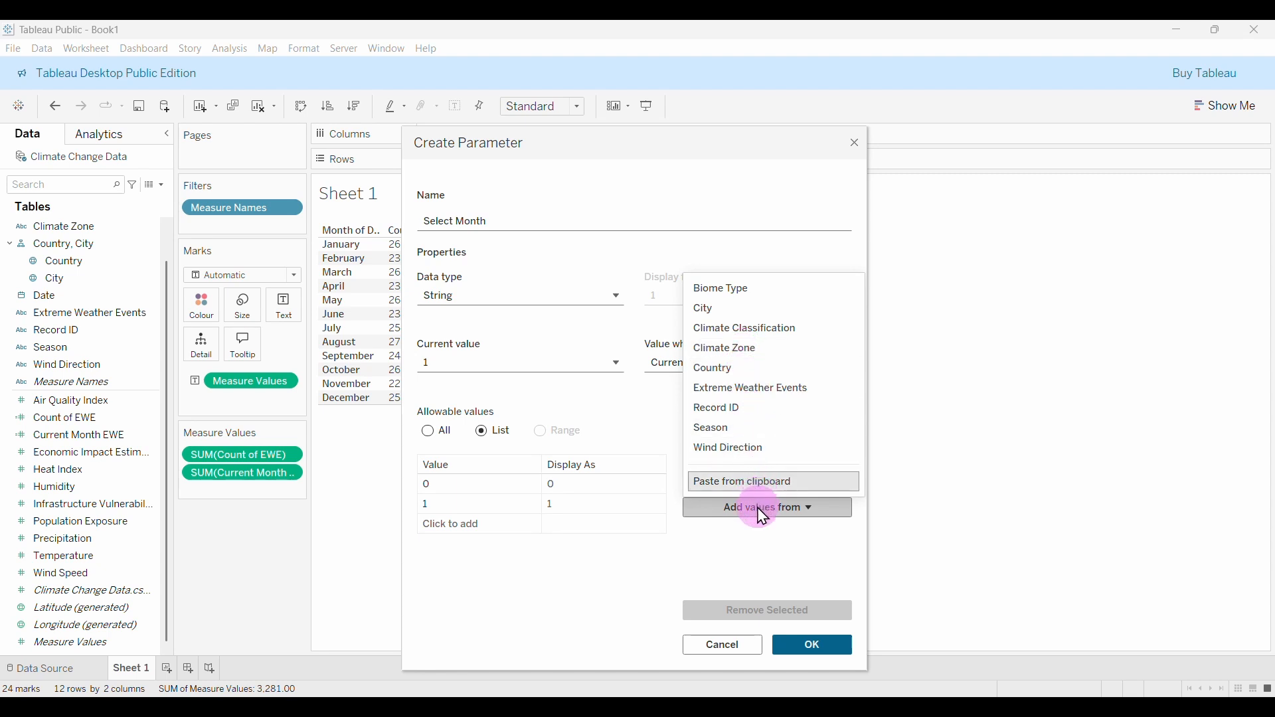
left_click(487, 490)
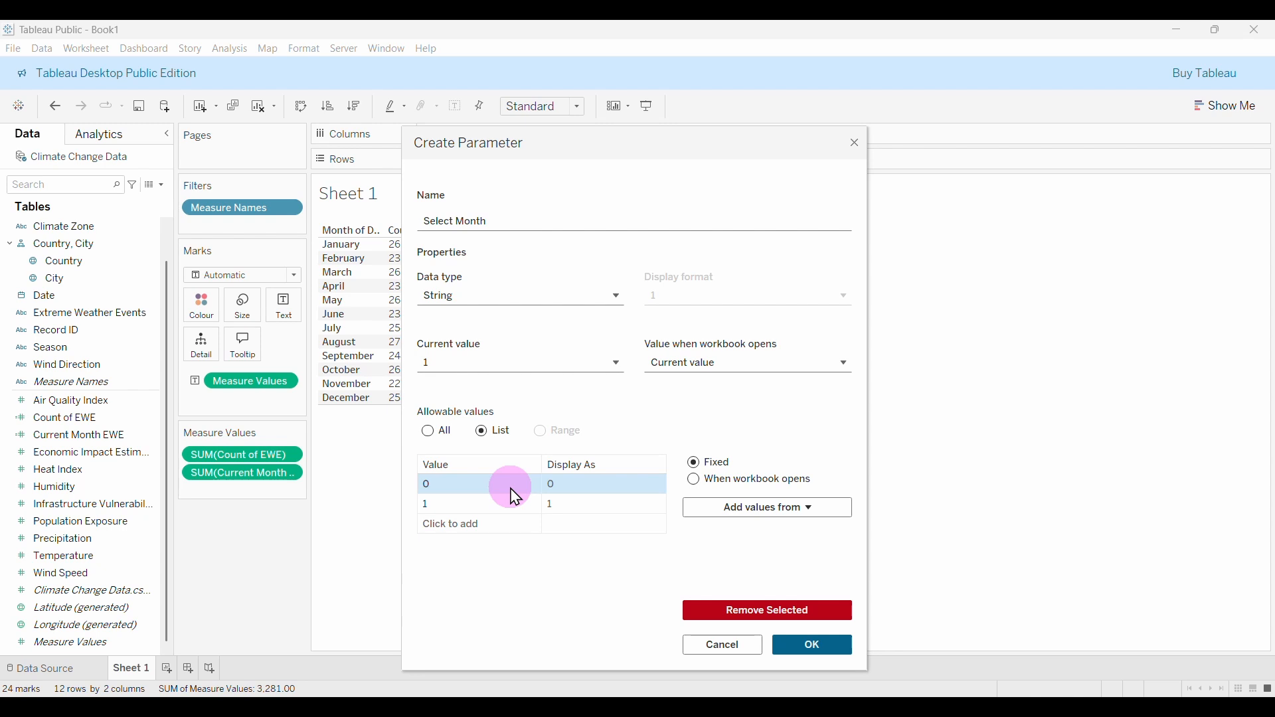
left_click(467, 487)
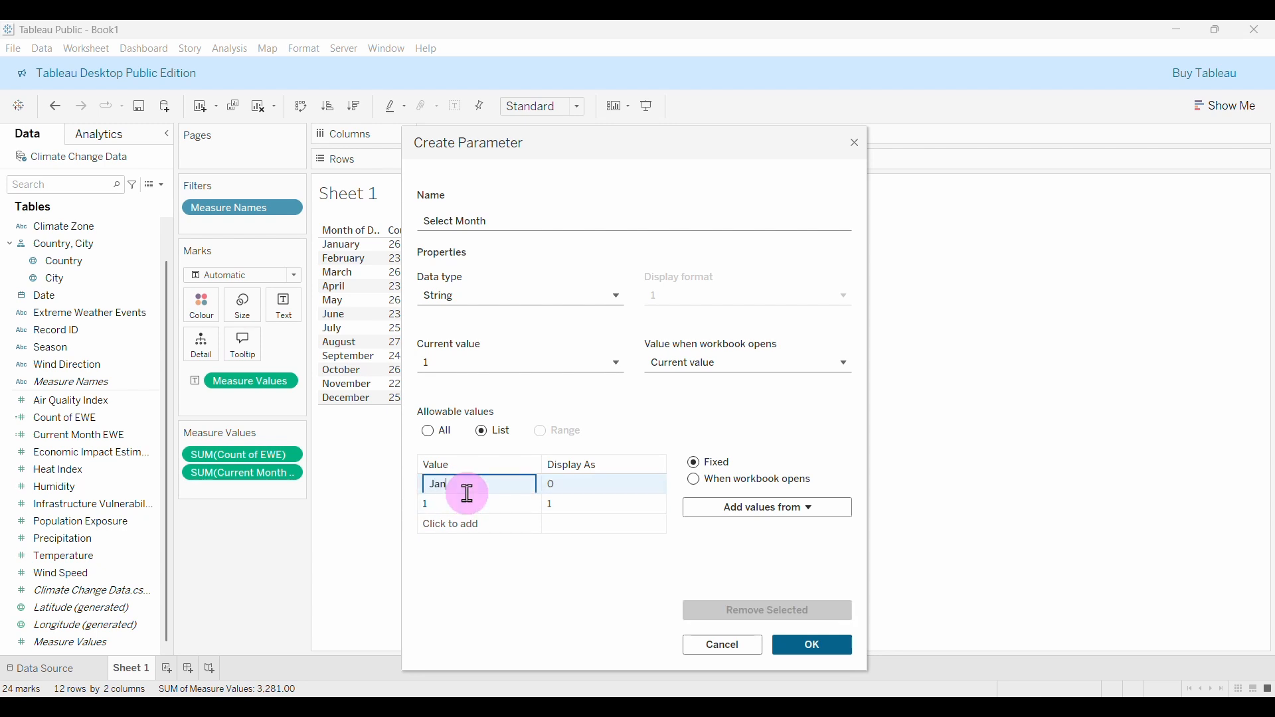
left_click(575, 489)
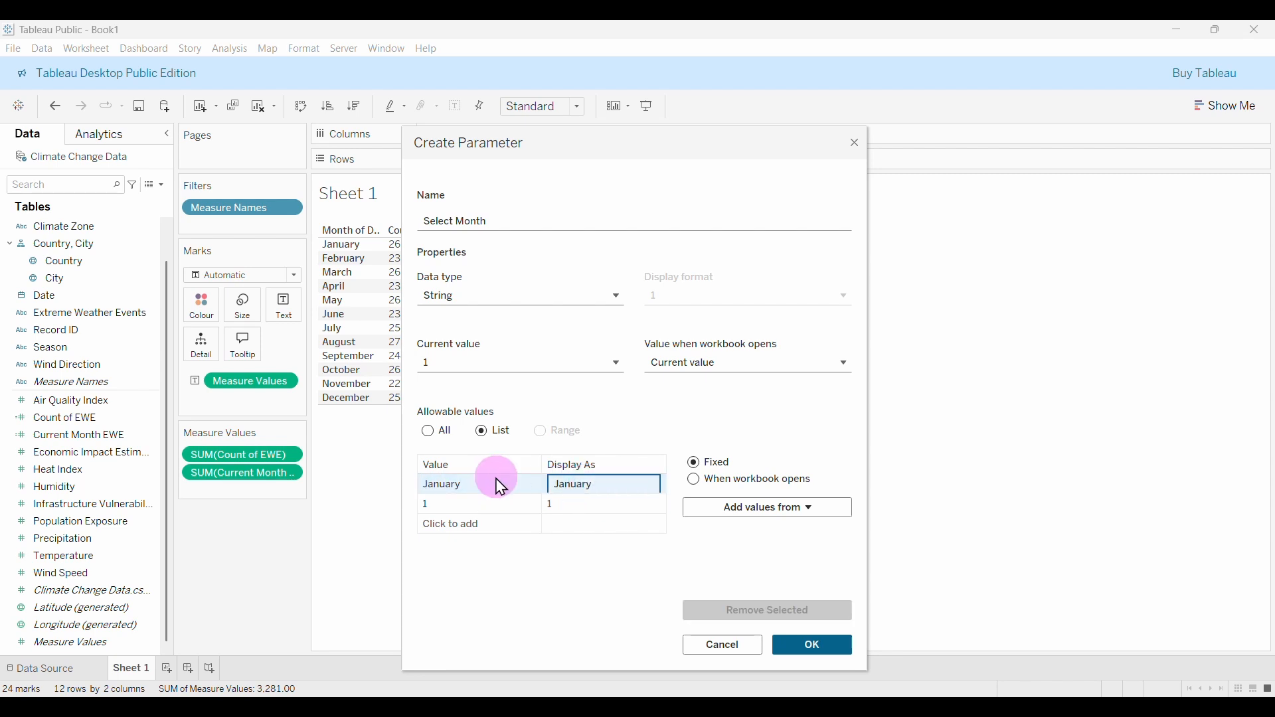
left_click(484, 504)
left_click(483, 503)
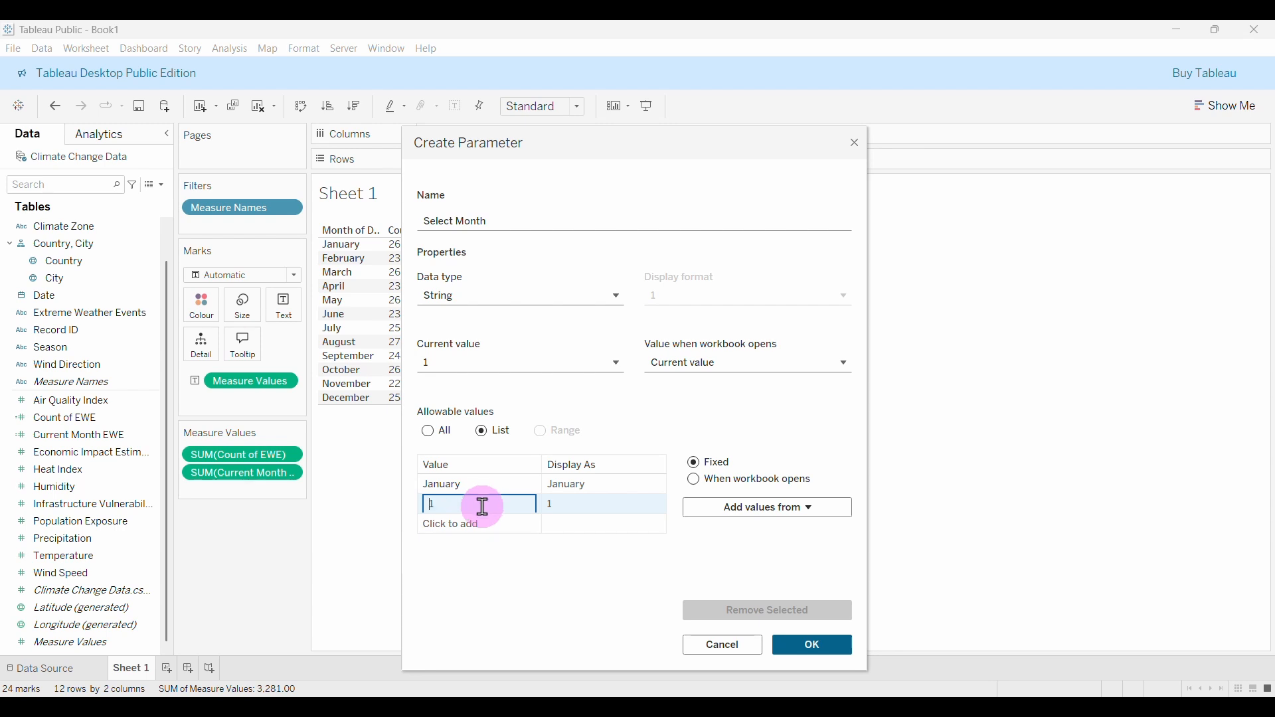
left_click(479, 582)
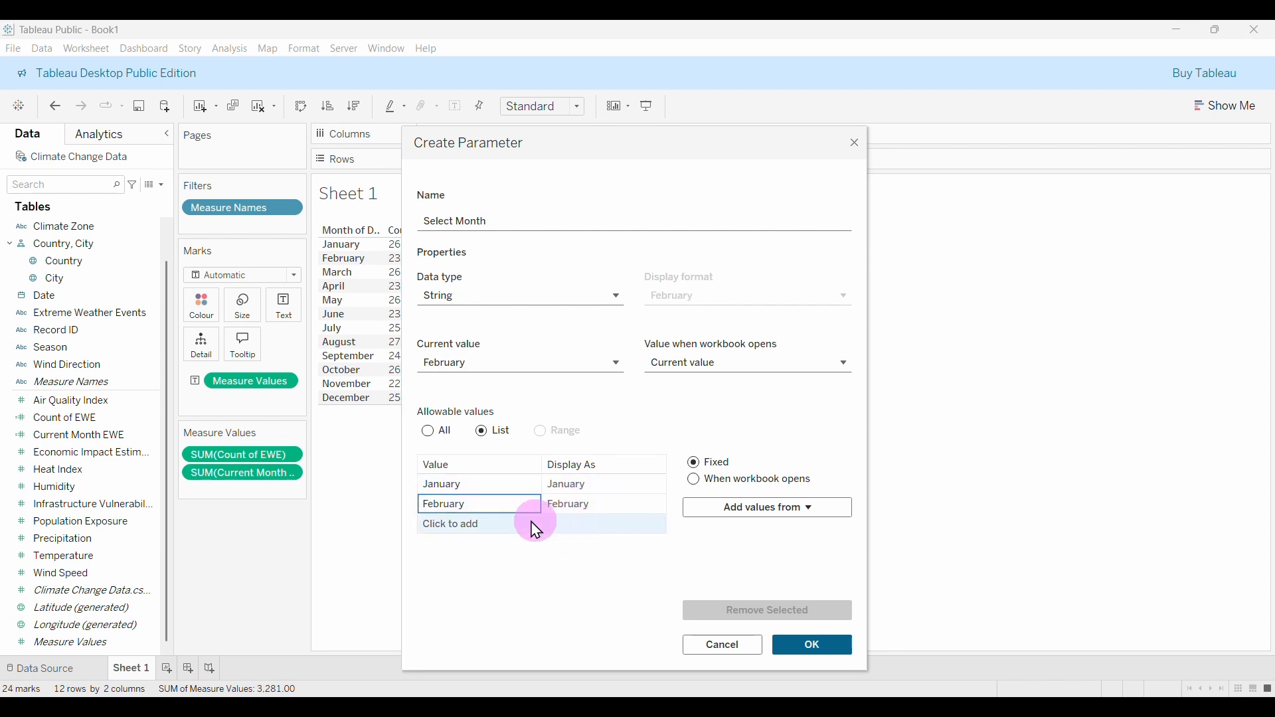
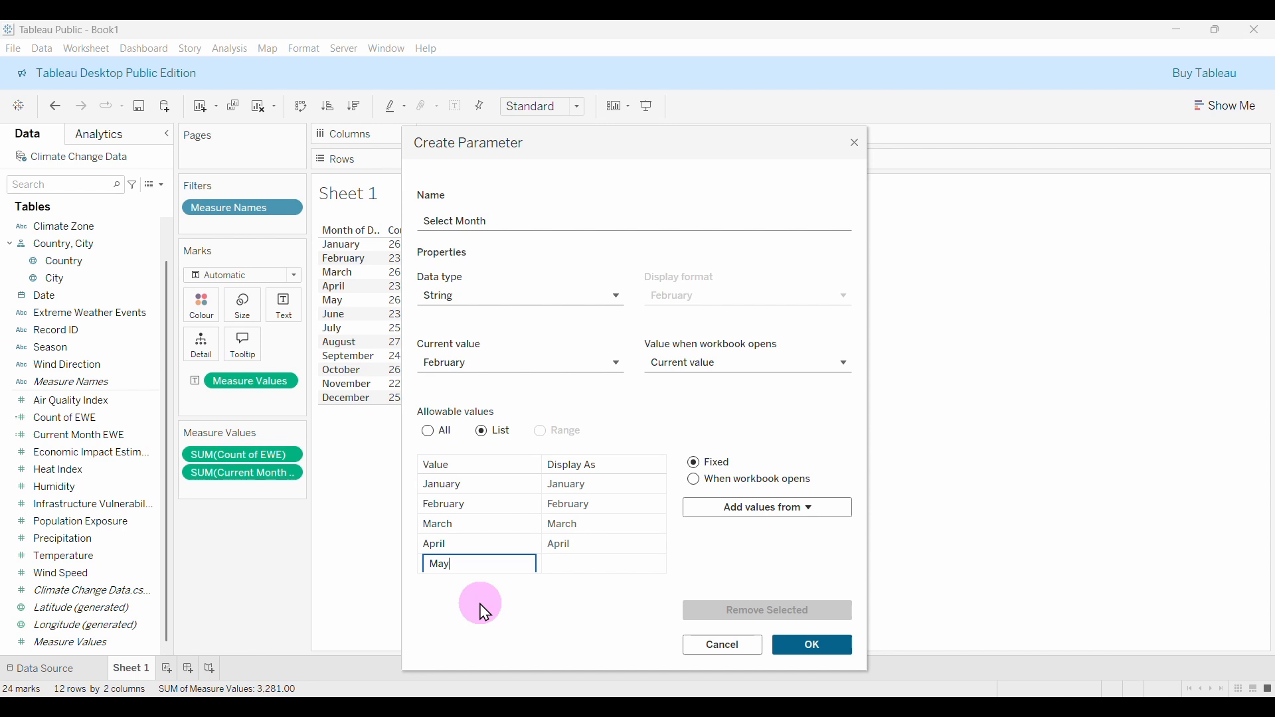
Add May through December as allowed values in the Select Month list.
left_click(484, 587)
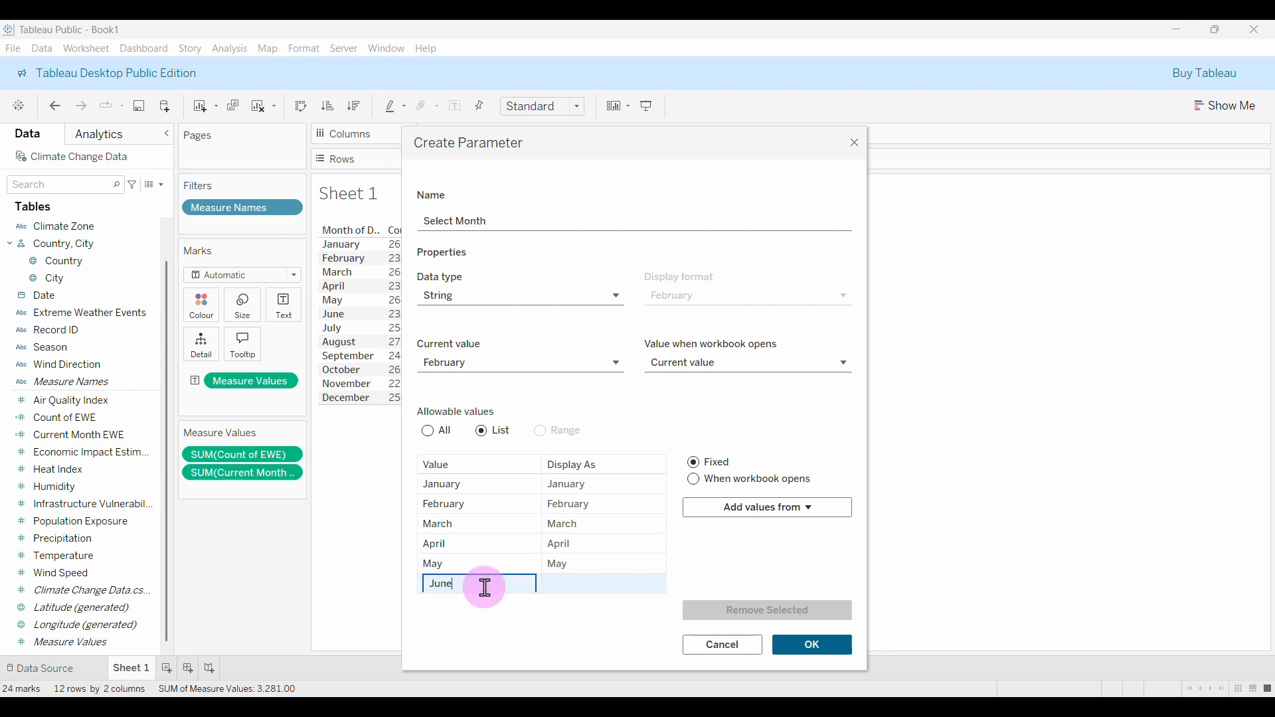
type("July")
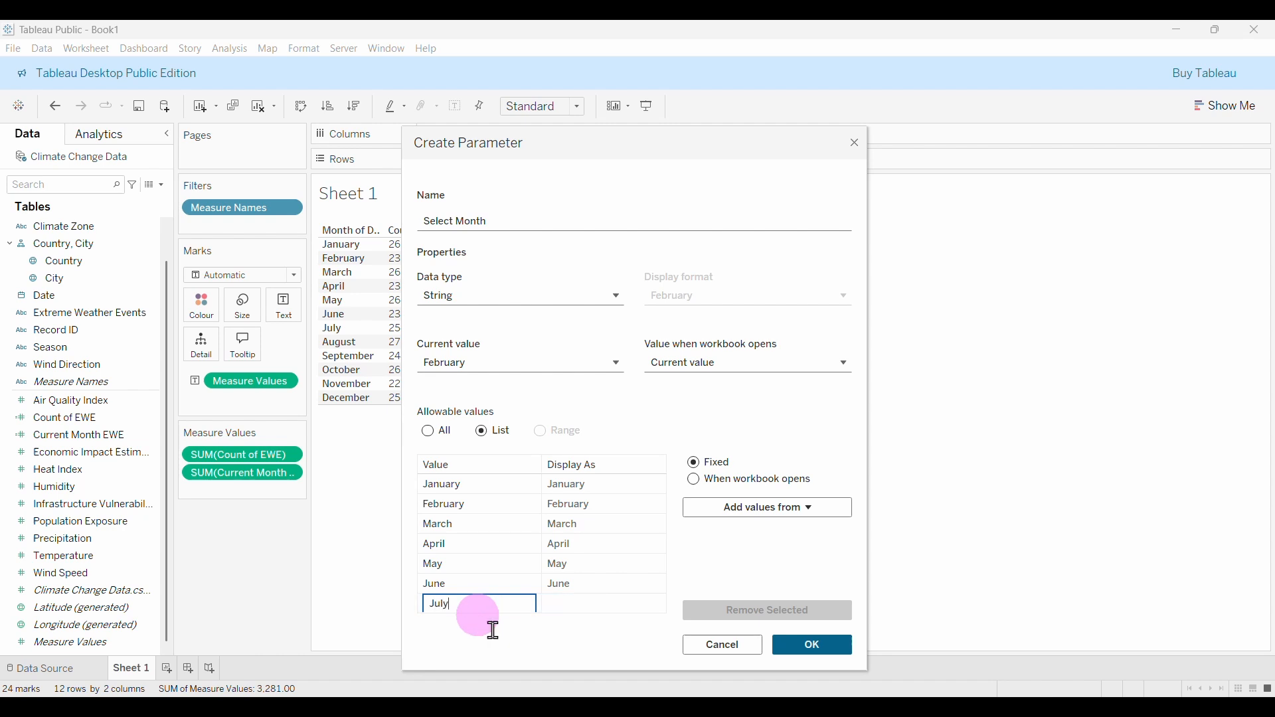
key("Return")
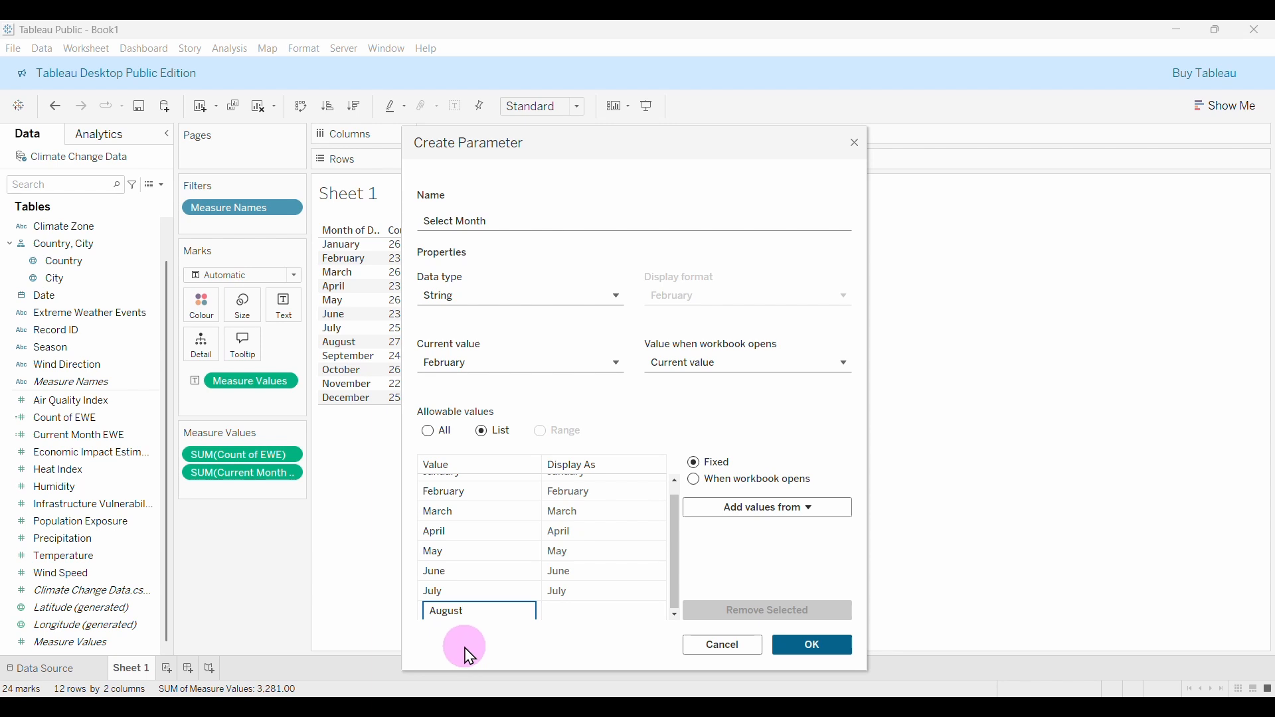
key("Return")
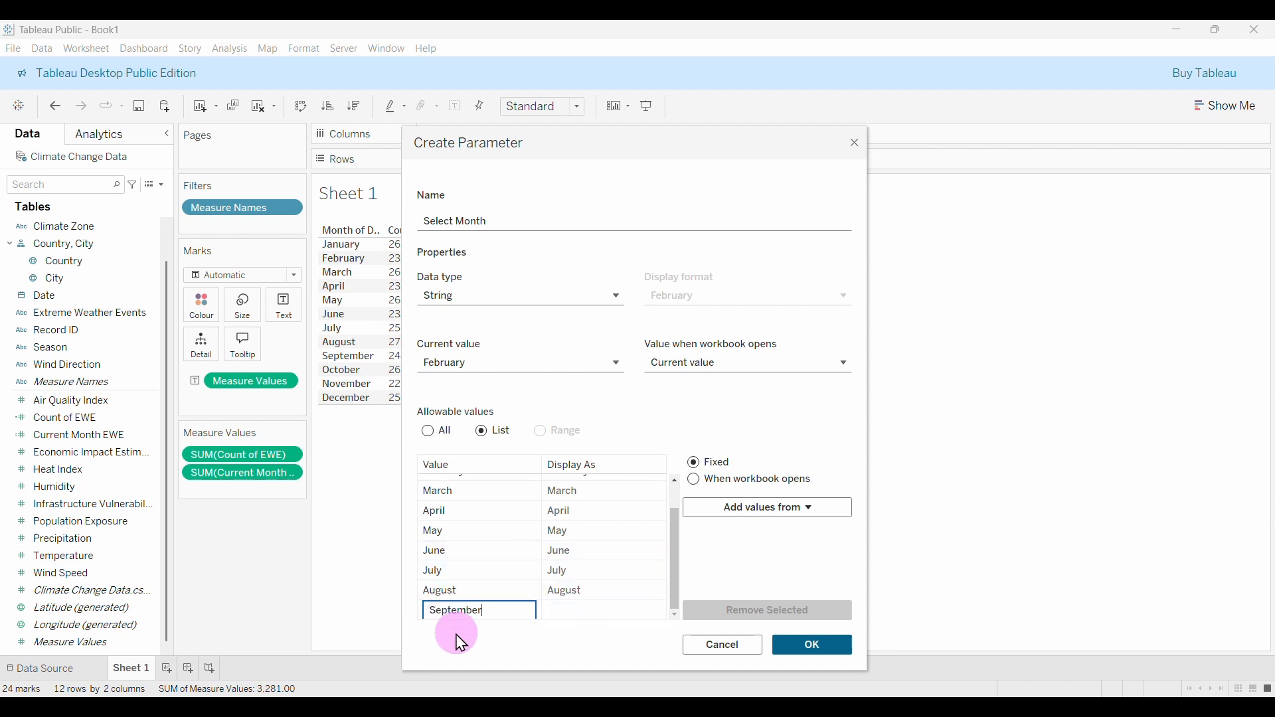
key("Return")
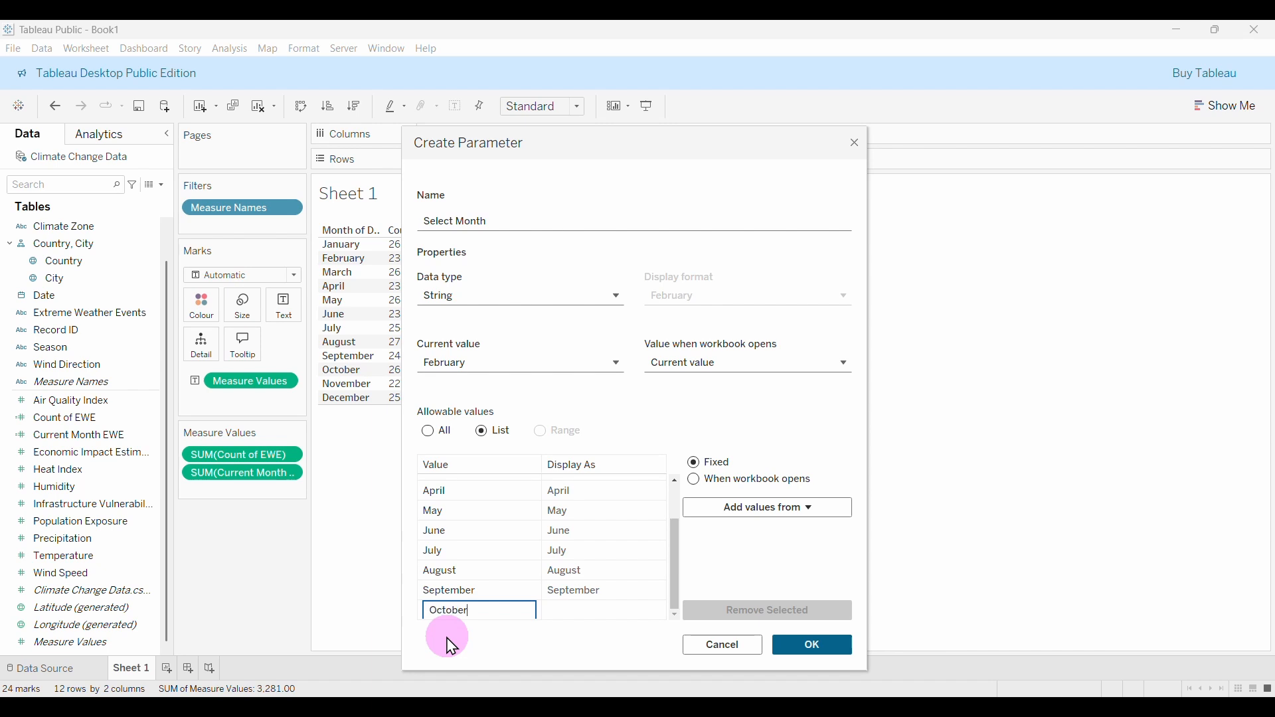
key("Return")
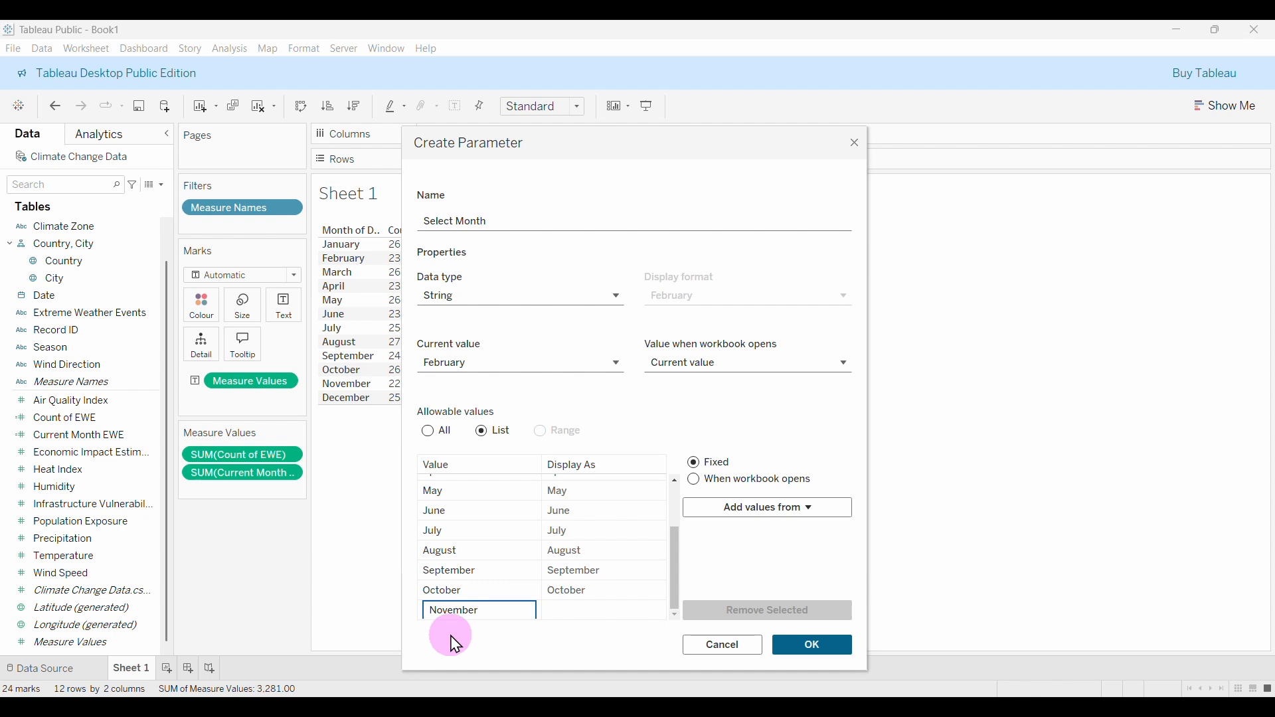
key("Return")
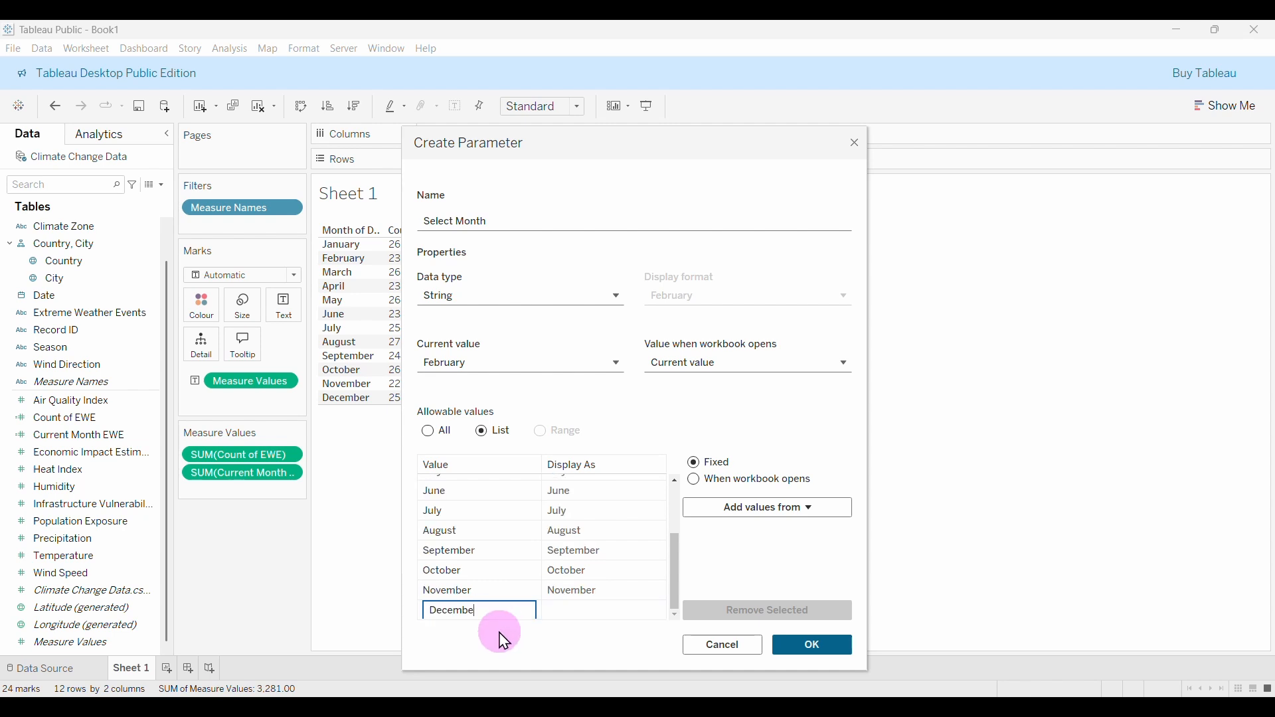
key("Return")
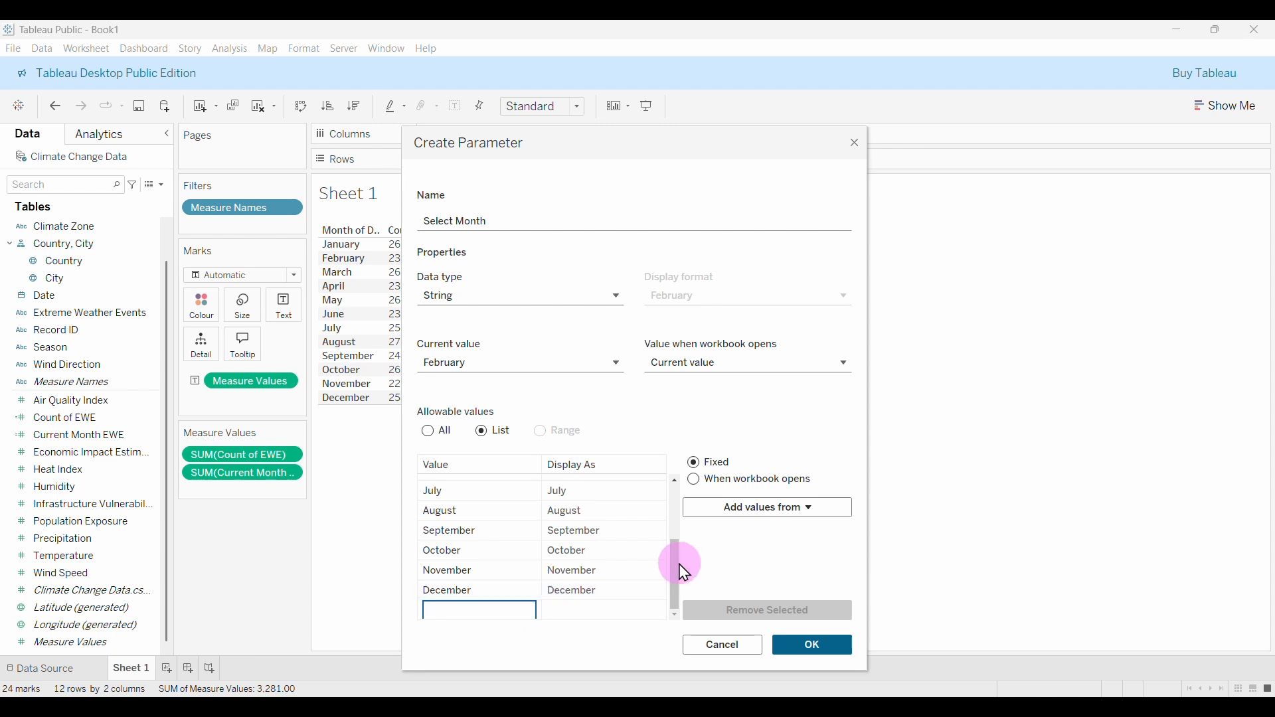
Scroll through the list to confirm January through December are all present.
left_click_drag(676, 570, 678, 470)
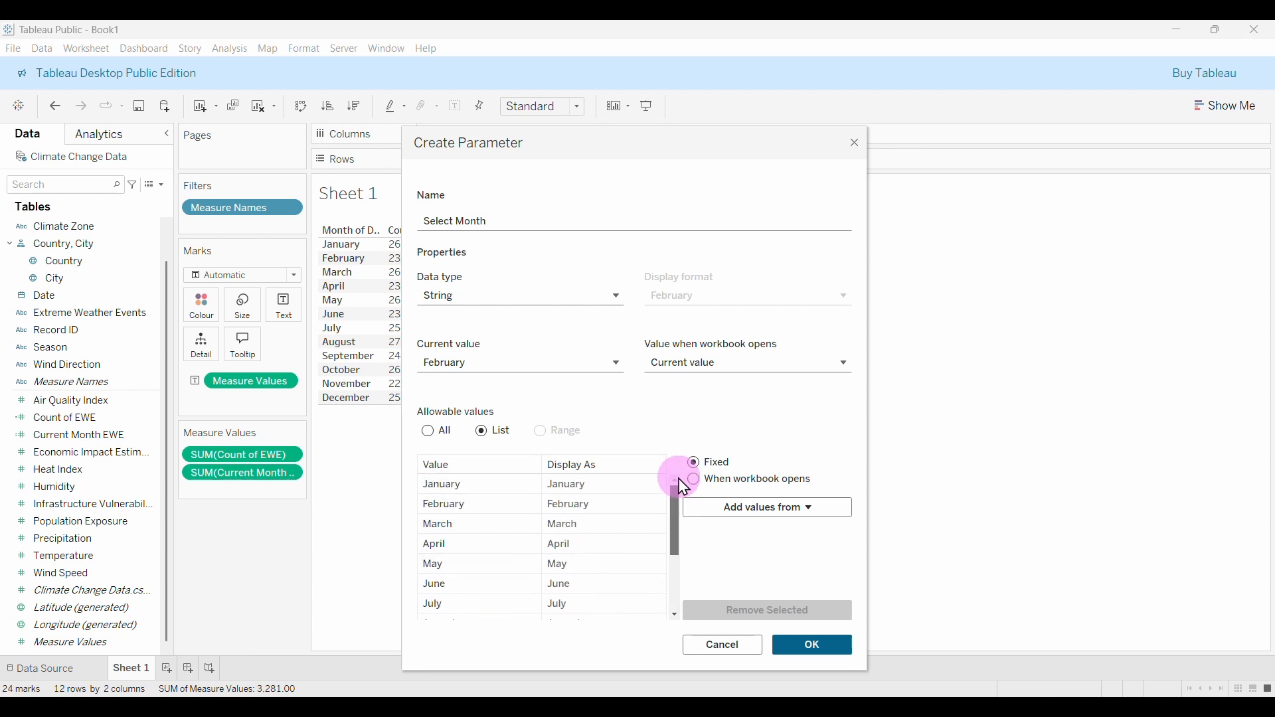
left_click(464, 505)
left_click_drag(462, 517, 520, 606)
left_click_drag(678, 536, 675, 615)
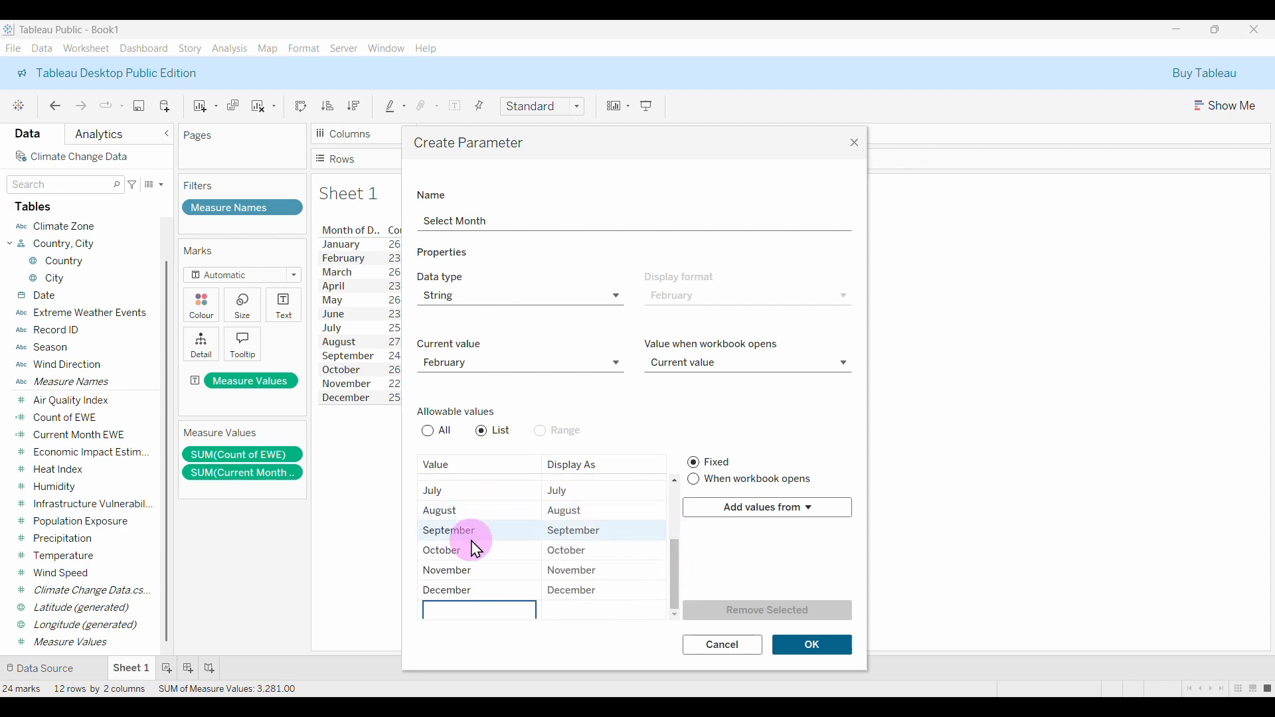
Set the current value to December and confirm the Select Month parameter with OK.
scroll(507, 558, "up", 3)
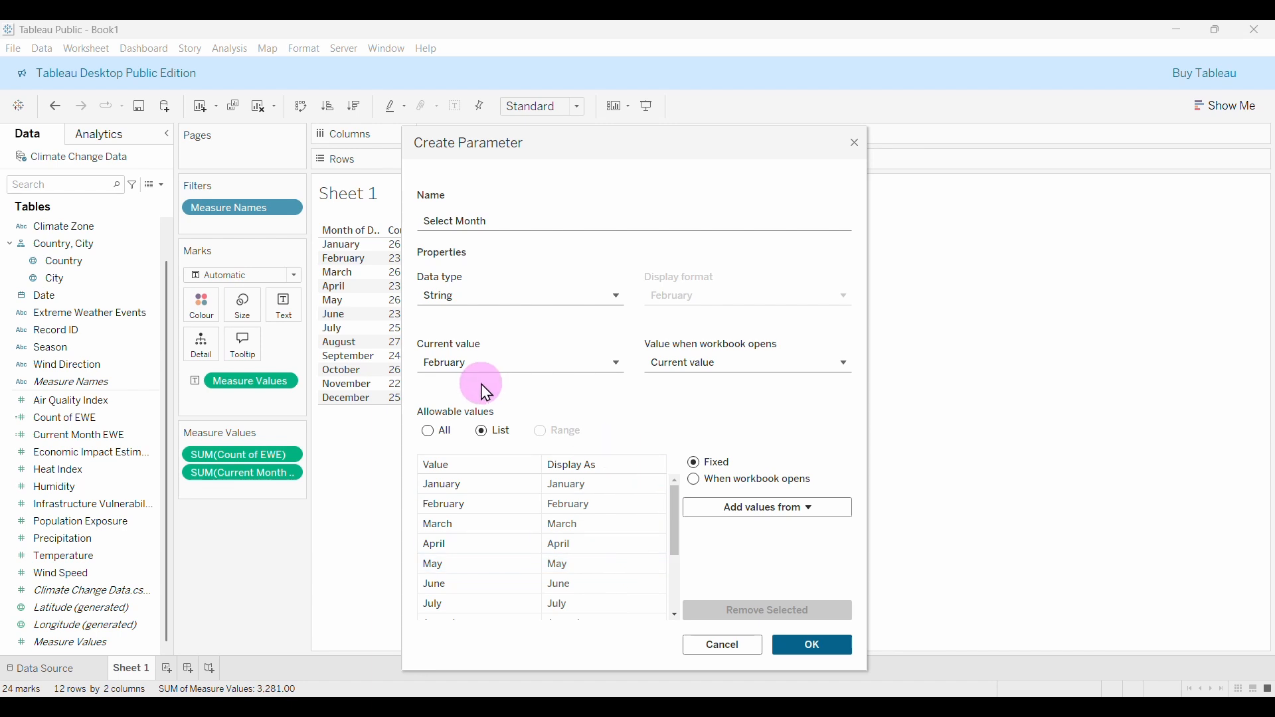
left_click(611, 364)
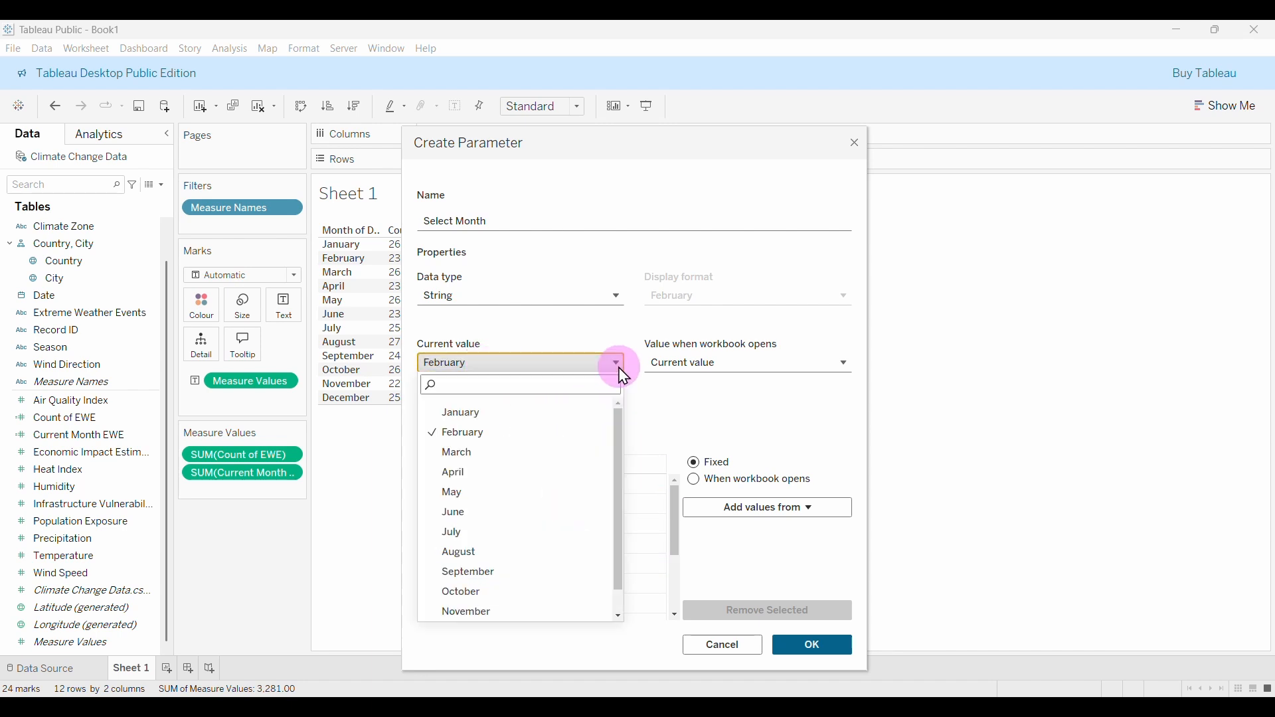
scroll(472, 618, "down", 1)
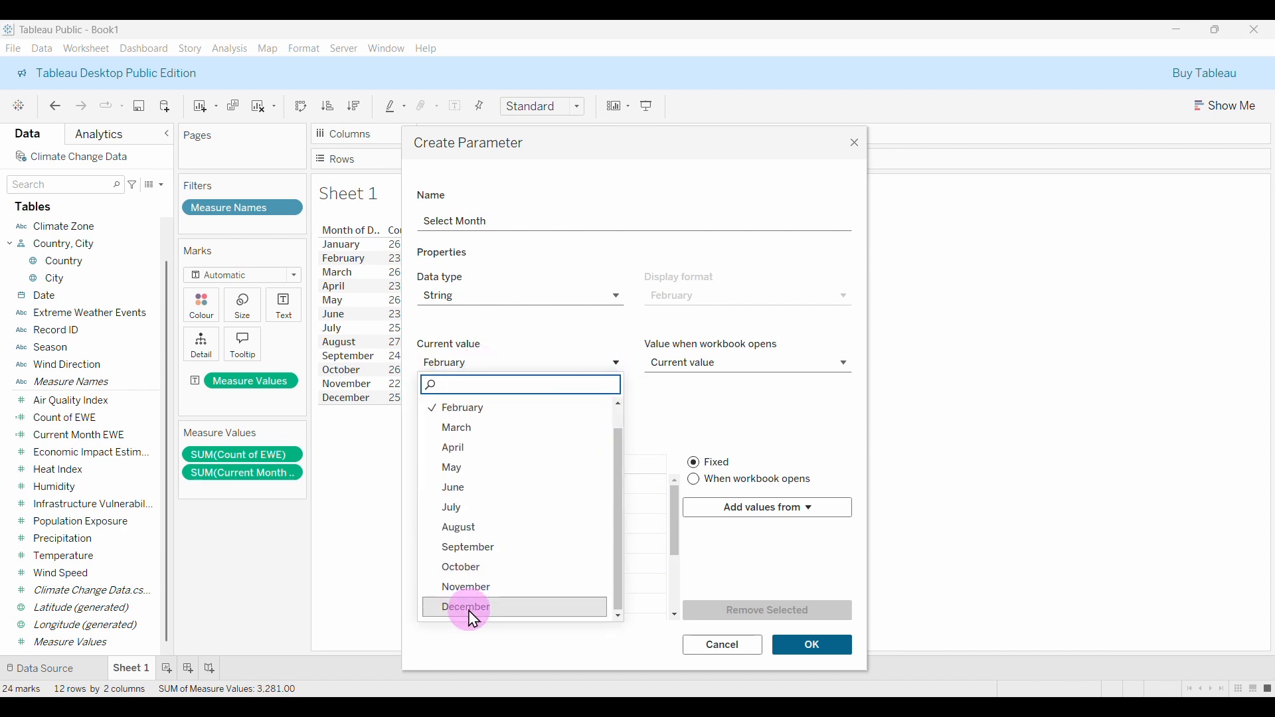
left_click(476, 612)
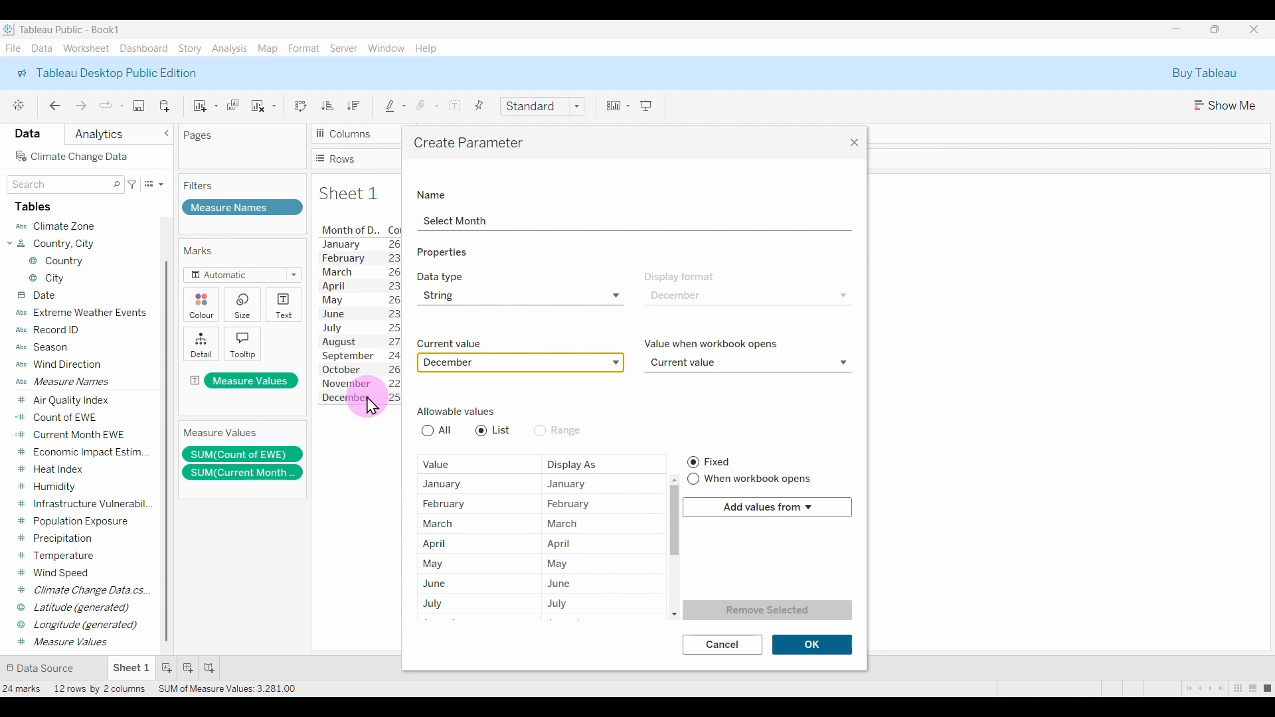
left_click_drag(597, 142, 691, 148)
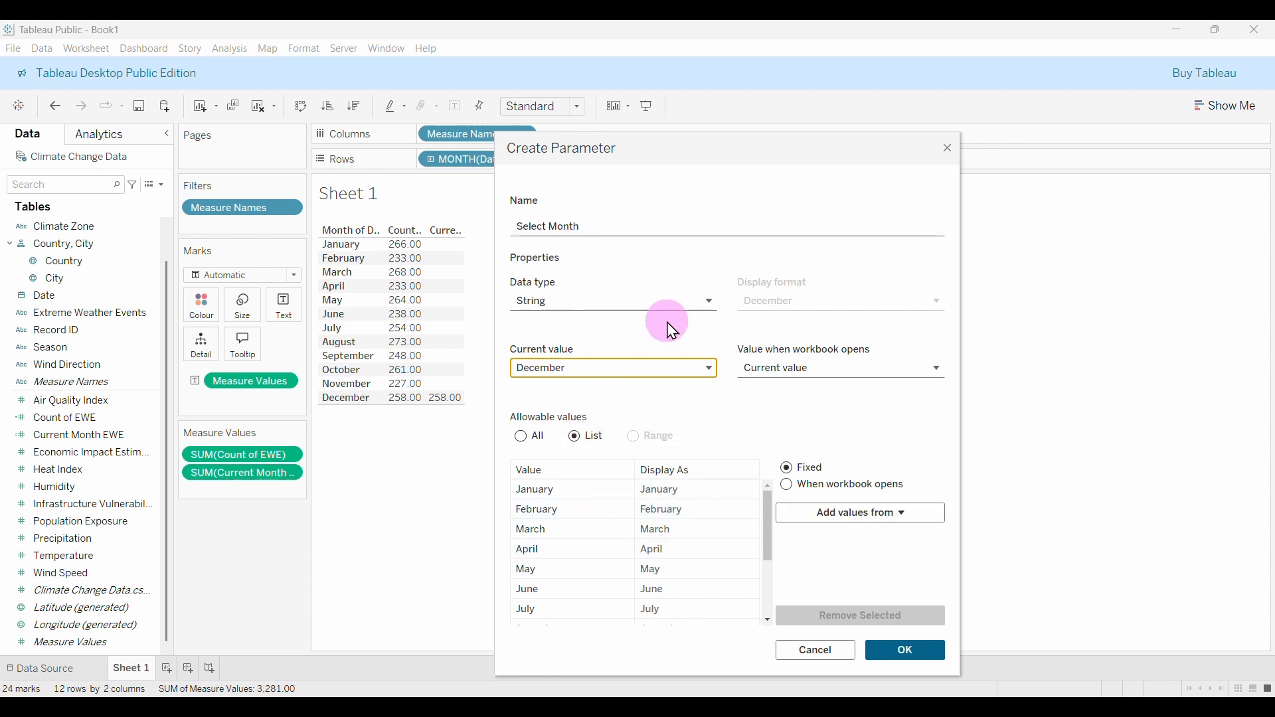
left_click(908, 652)
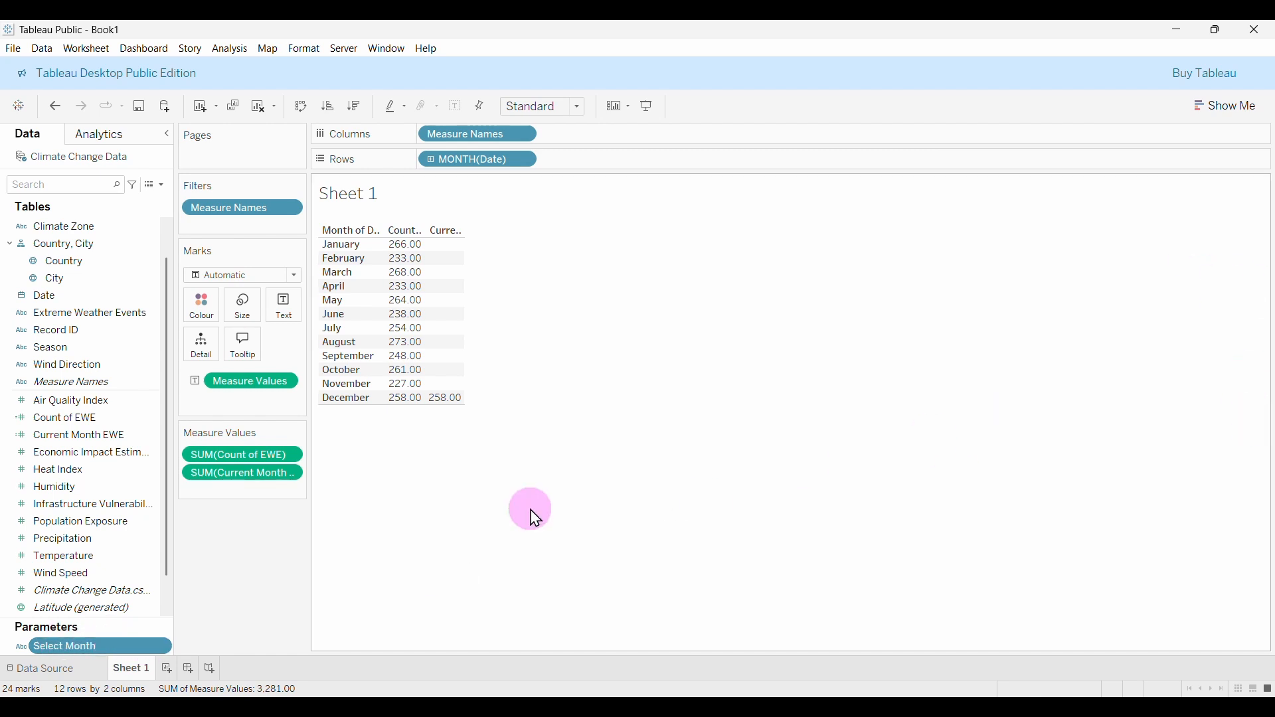
Show the Select Month control on Sheet 1 and switch it from July to October.
left_click(163, 650)
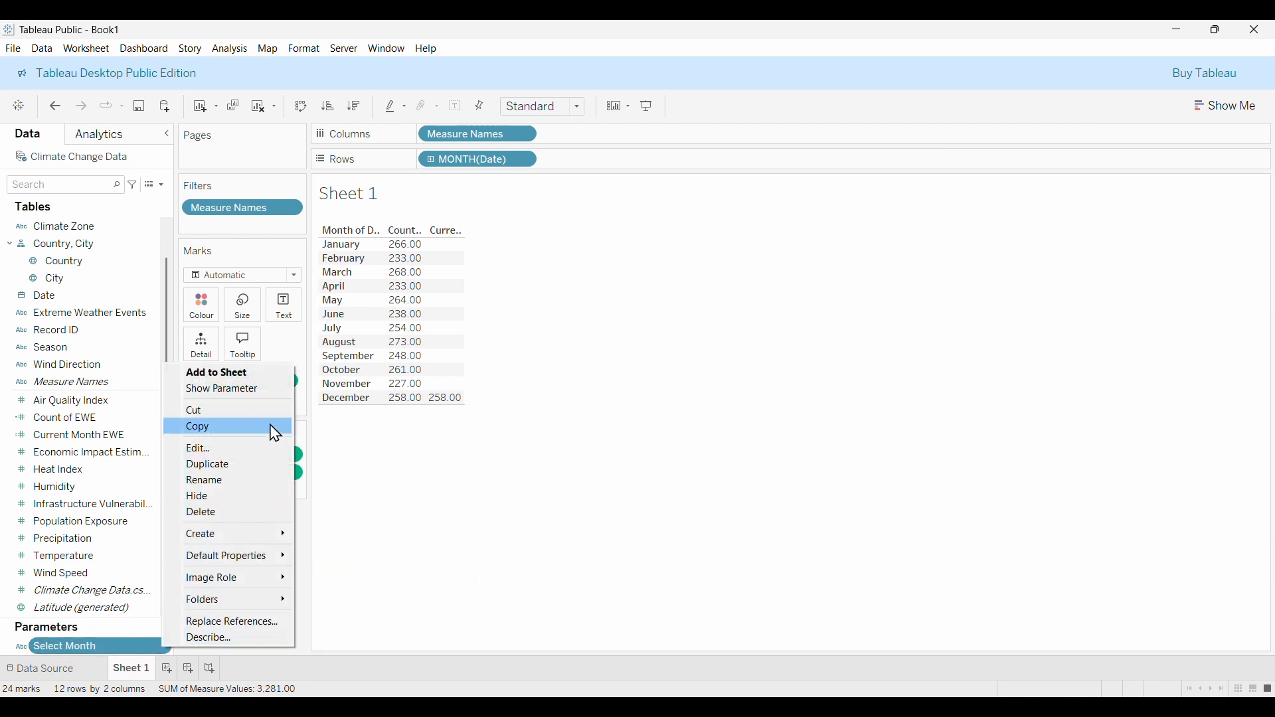
left_click(226, 392)
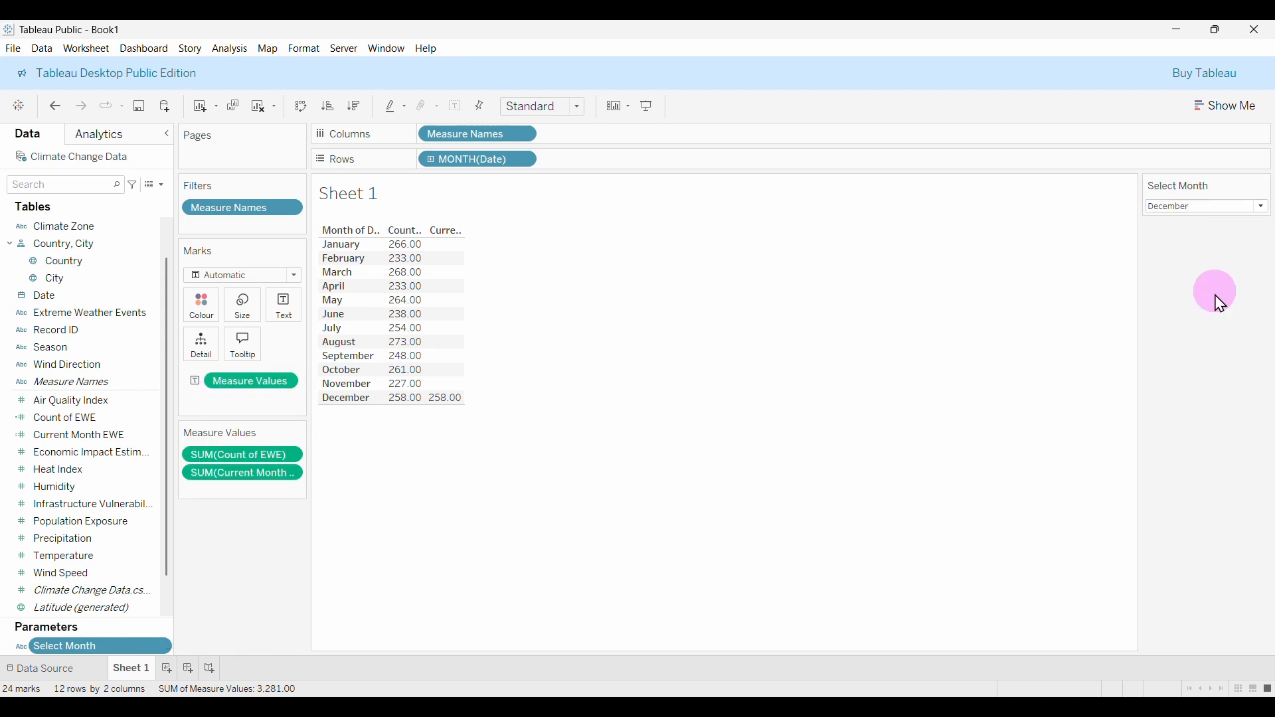
left_click(1261, 206)
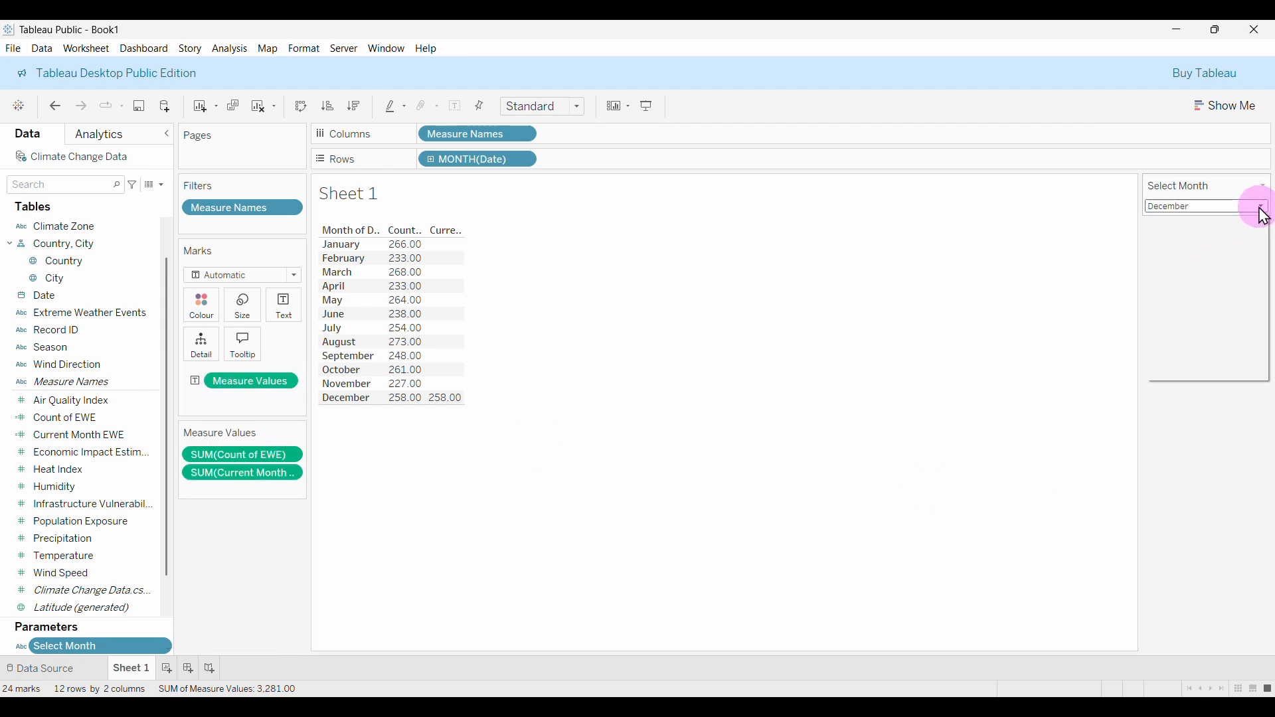
left_click(1170, 305)
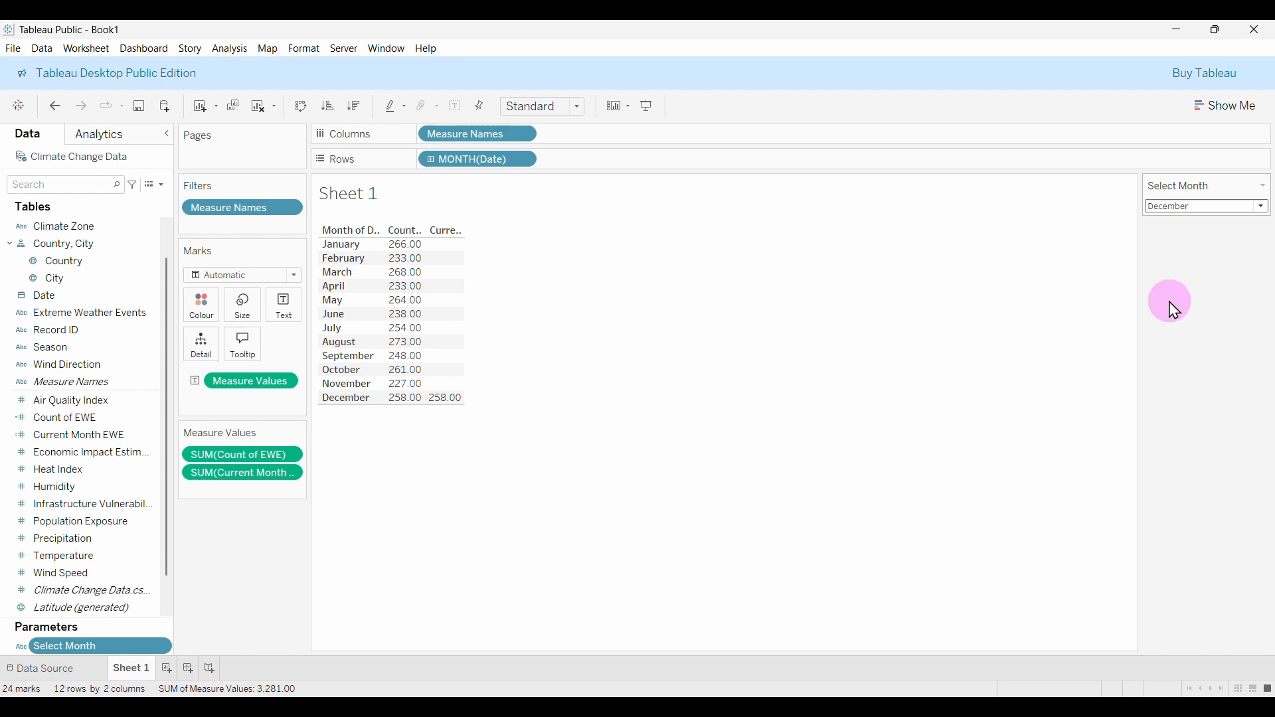
left_click(1168, 207)
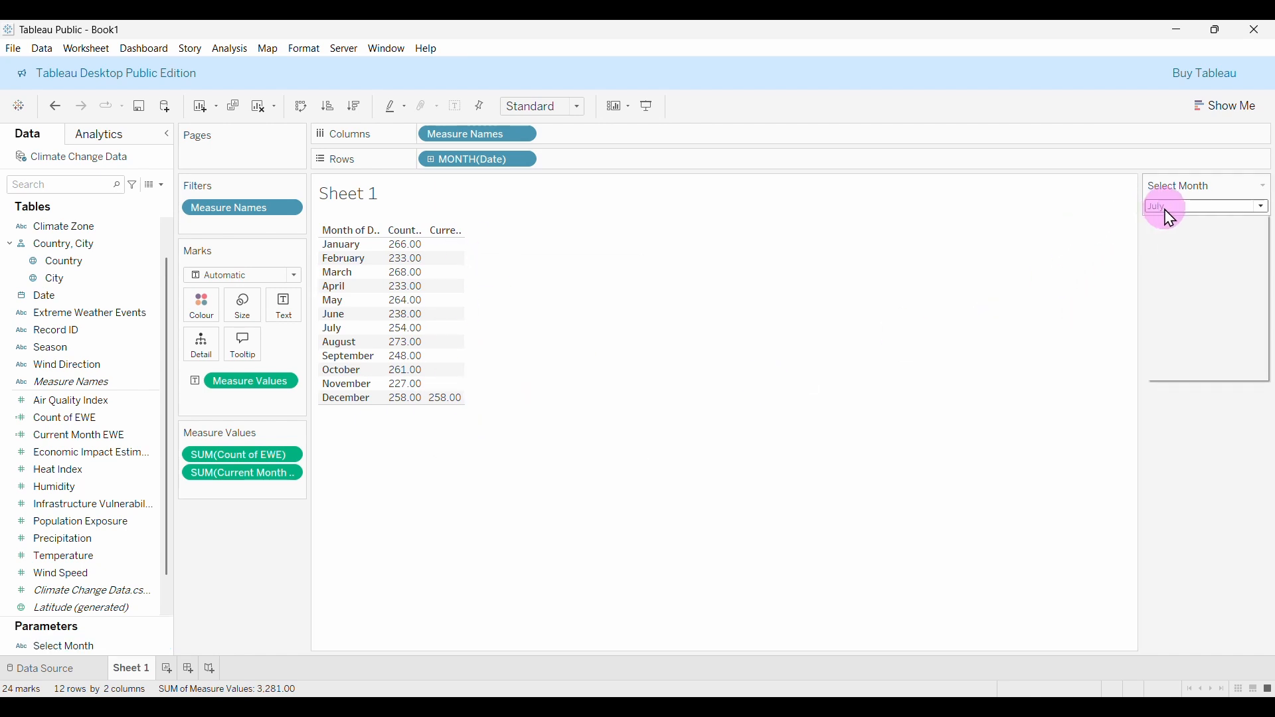
left_click(1170, 346)
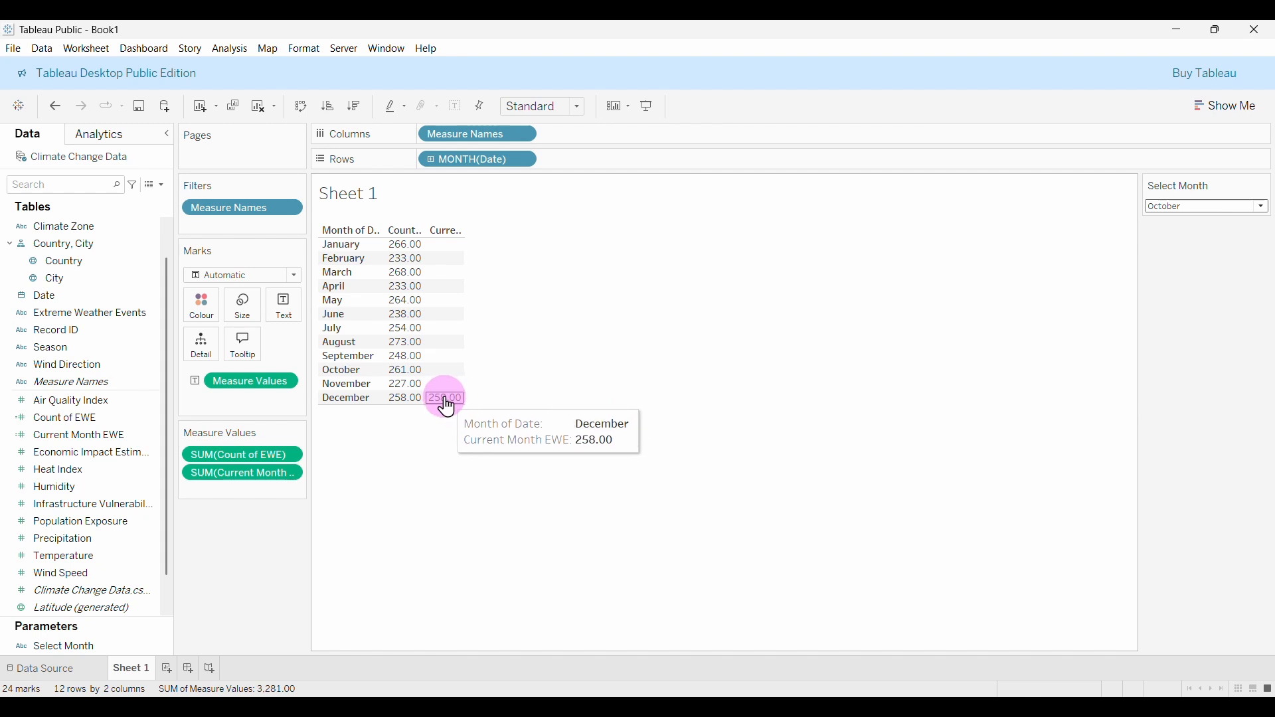
left_click(83, 437)
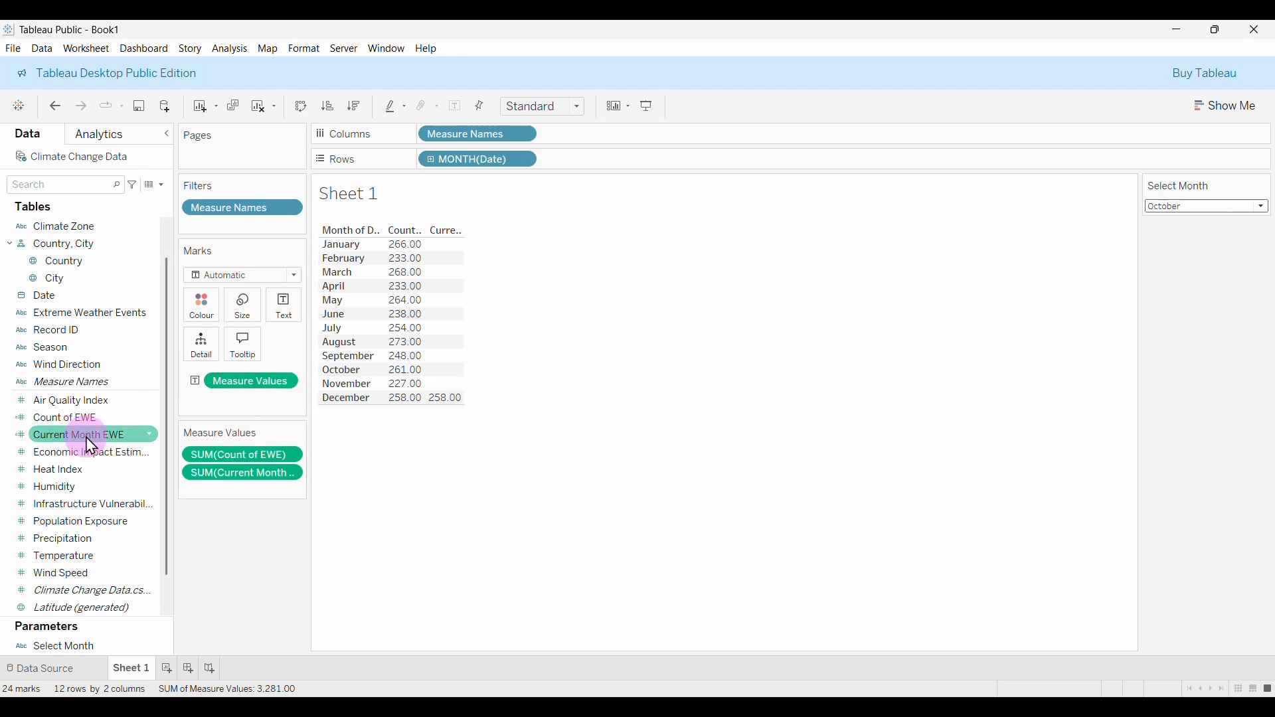
Edit Current Month EWE to replace the hard-coded 'December' with [Select Month].
right_click(90, 438)
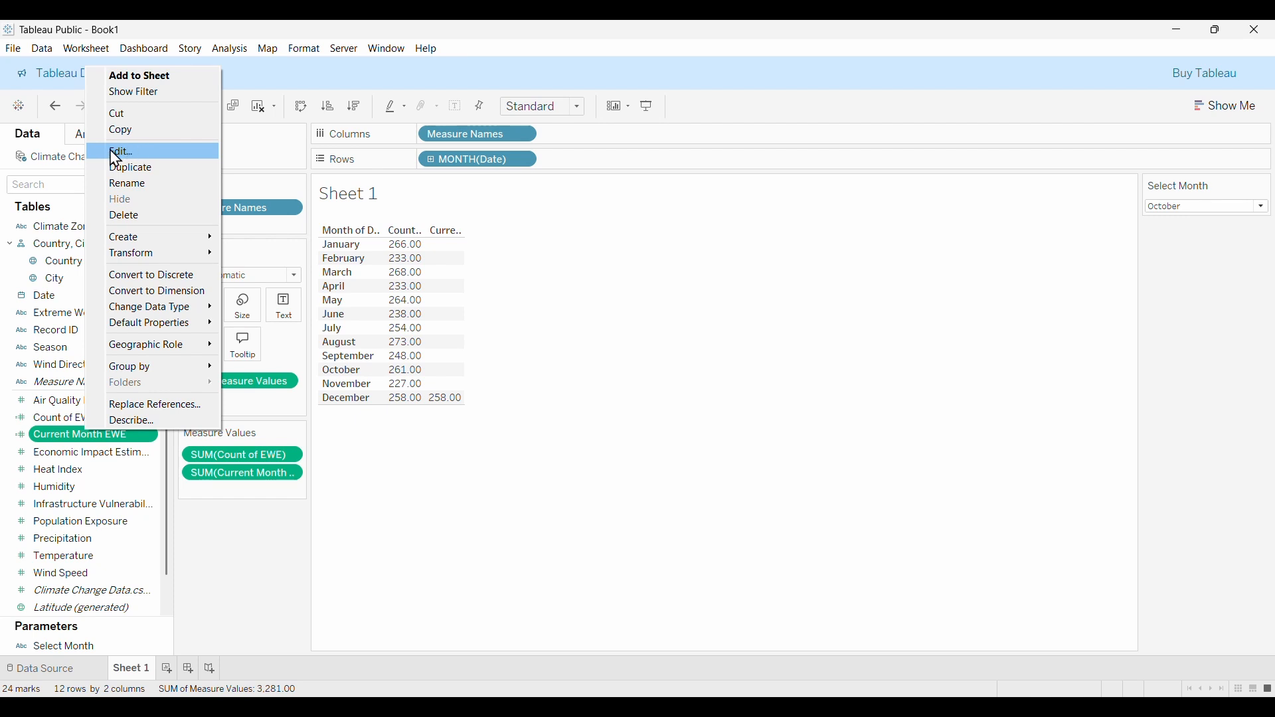
left_click(154, 159)
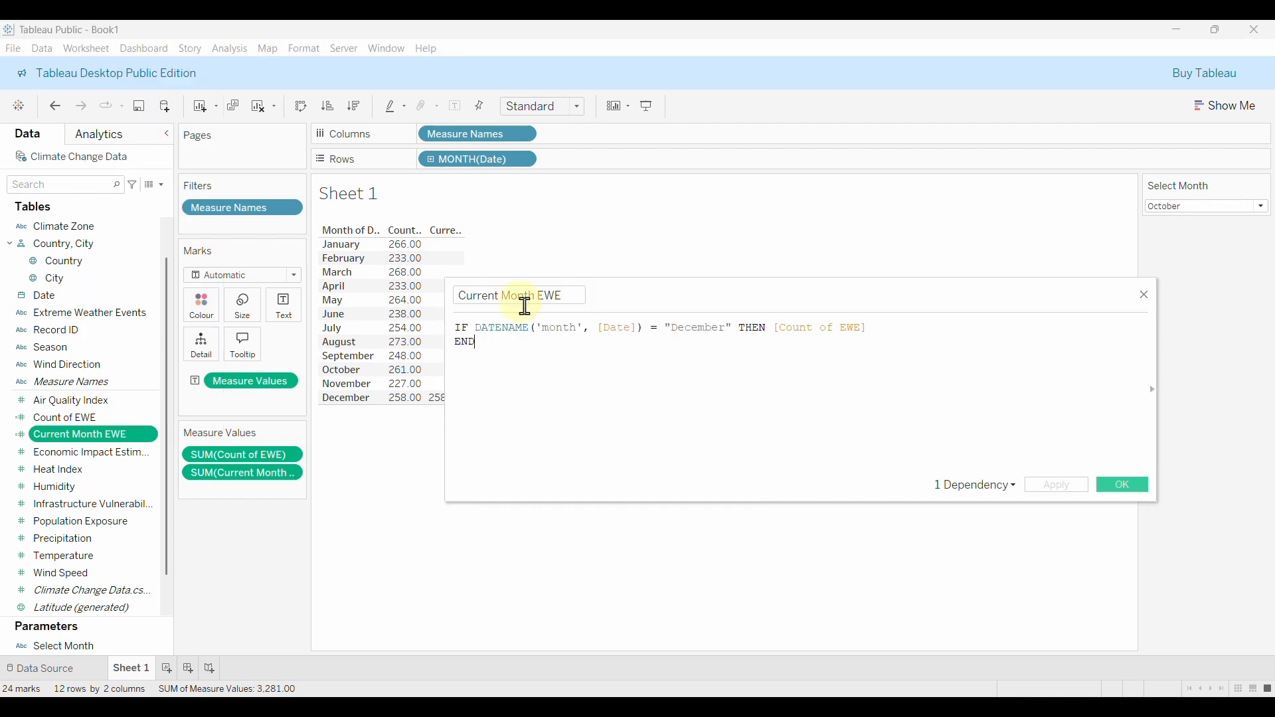
left_click(473, 347)
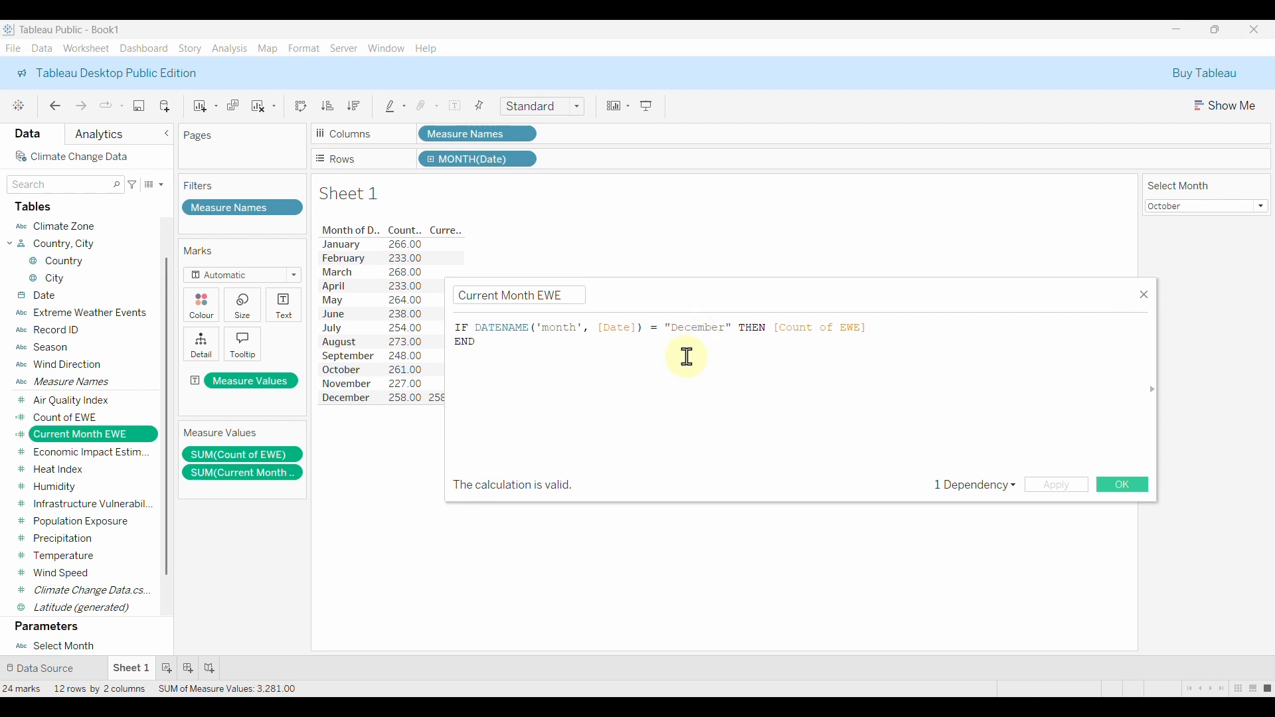
left_click(730, 328)
key("BackSpace")
key("BackSpace")
key("BackSpace")
key("BackSpace")
key("BackSpace")
key("BackSpace")
key("BackSpace")
key("BackSpace")
key("BackSpace")
key("BackSpace")
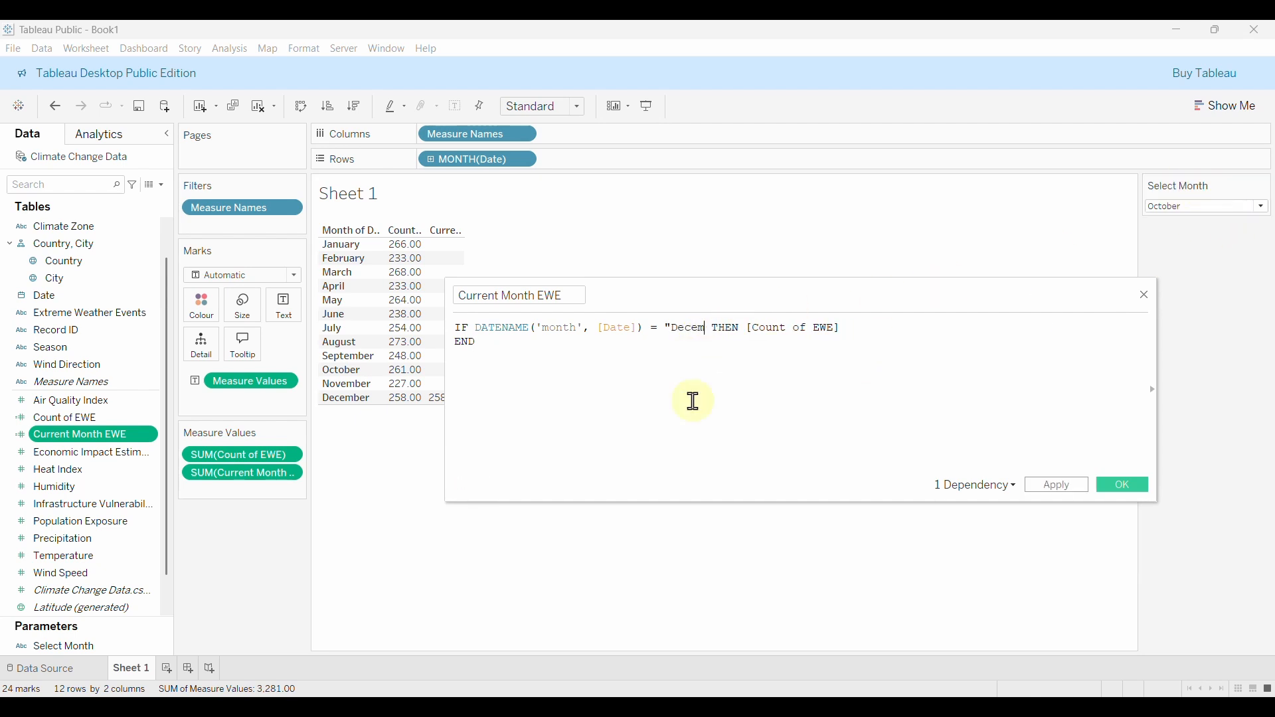
type("sele")
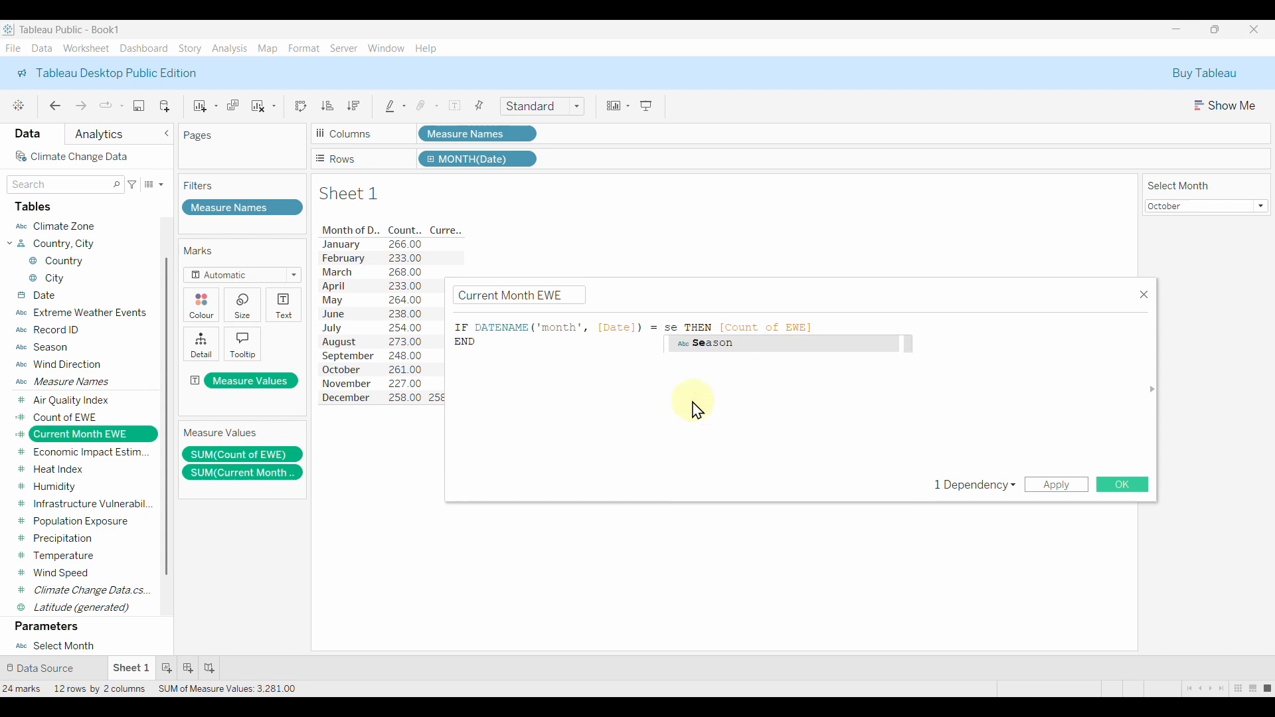
key("Return")
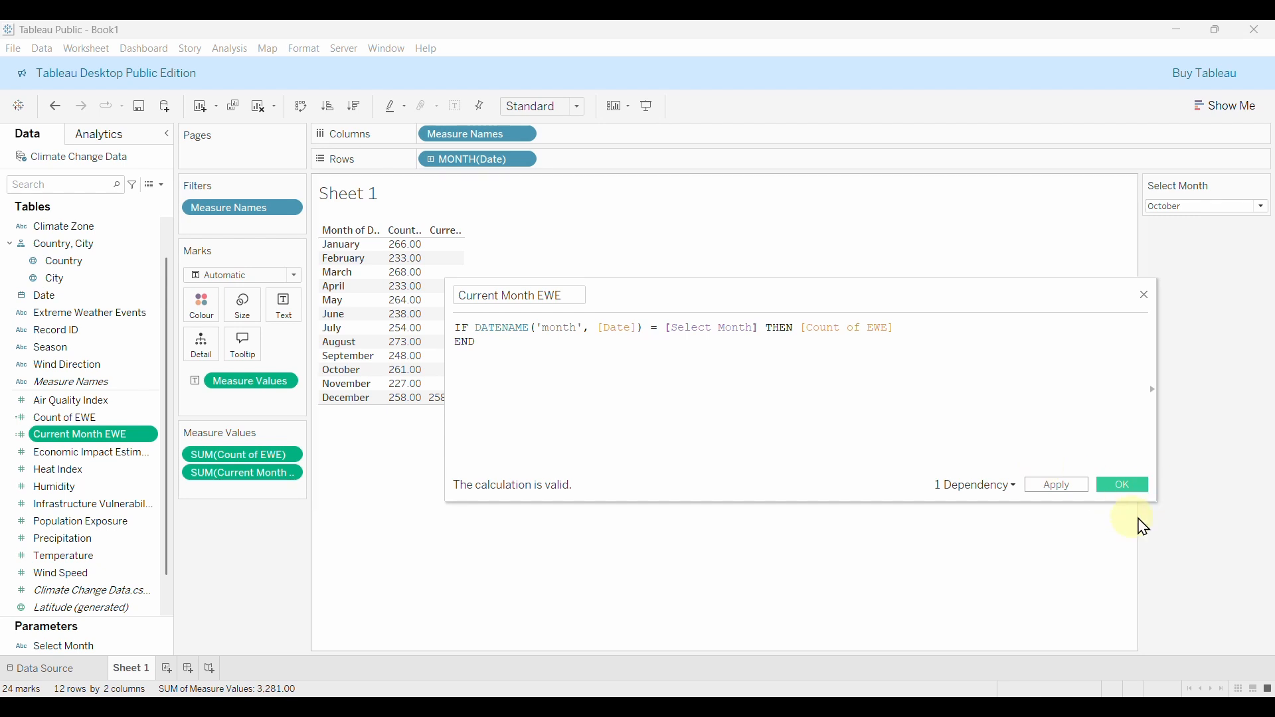
left_click(1133, 485)
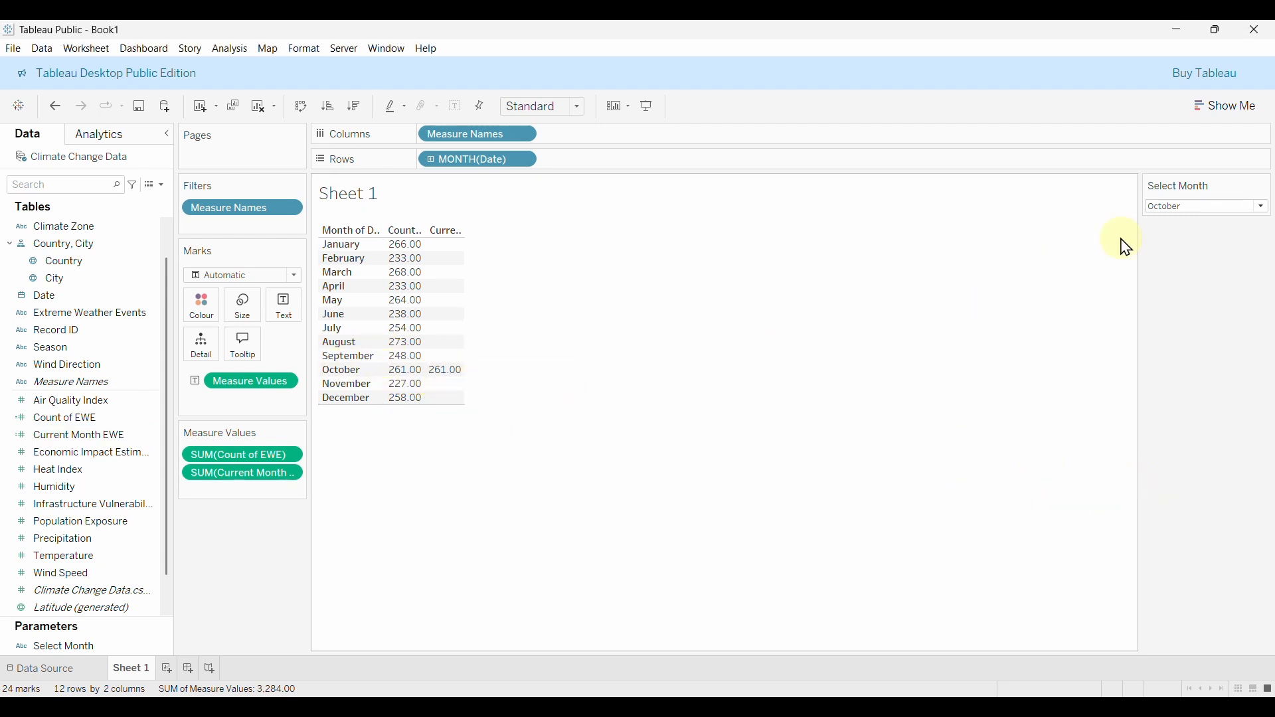
Set Select Month to April, then to January.
left_click(1224, 206)
left_click(1207, 263)
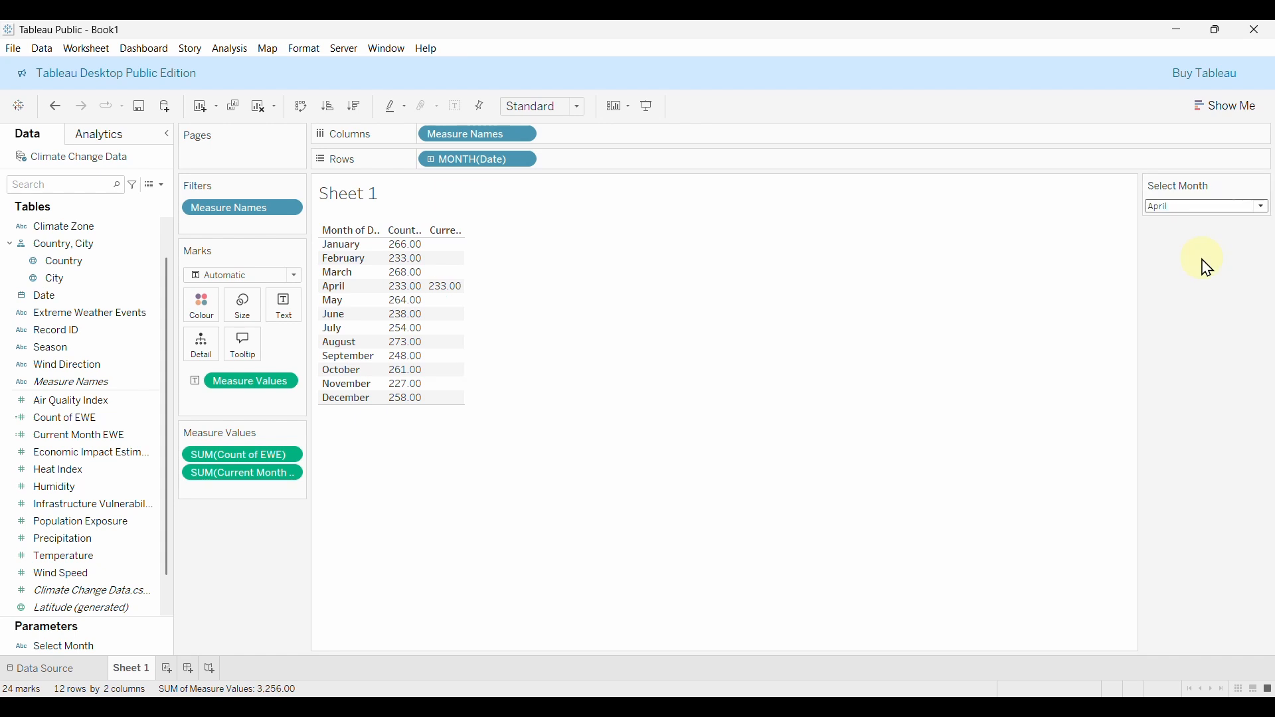
left_click(1164, 208)
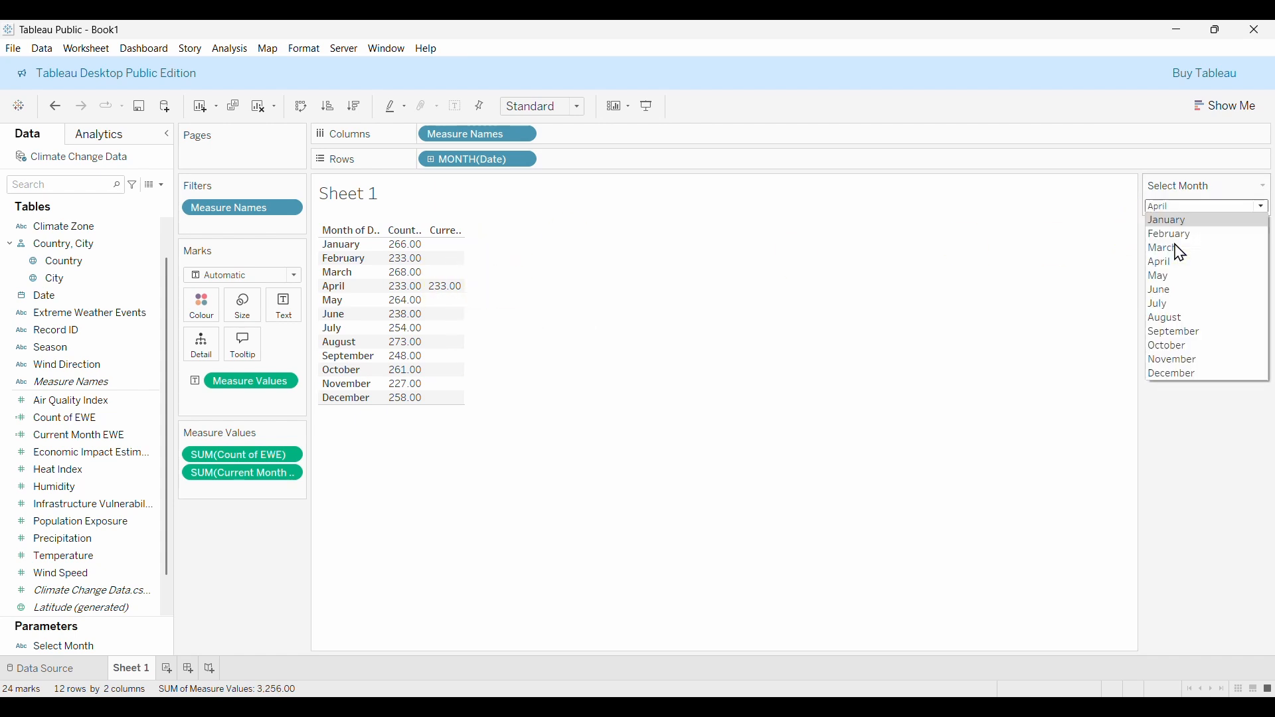
left_click(1170, 222)
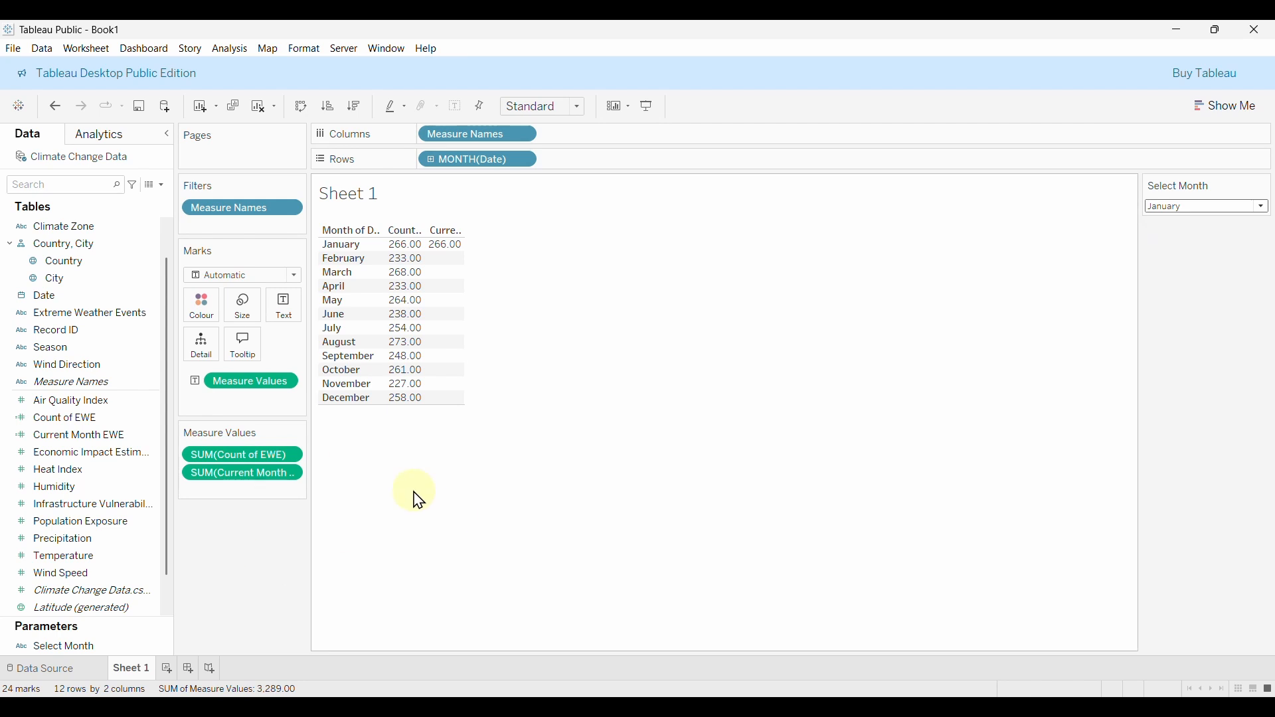
Widen the table columns so the headers show in full.
left_click(80, 492)
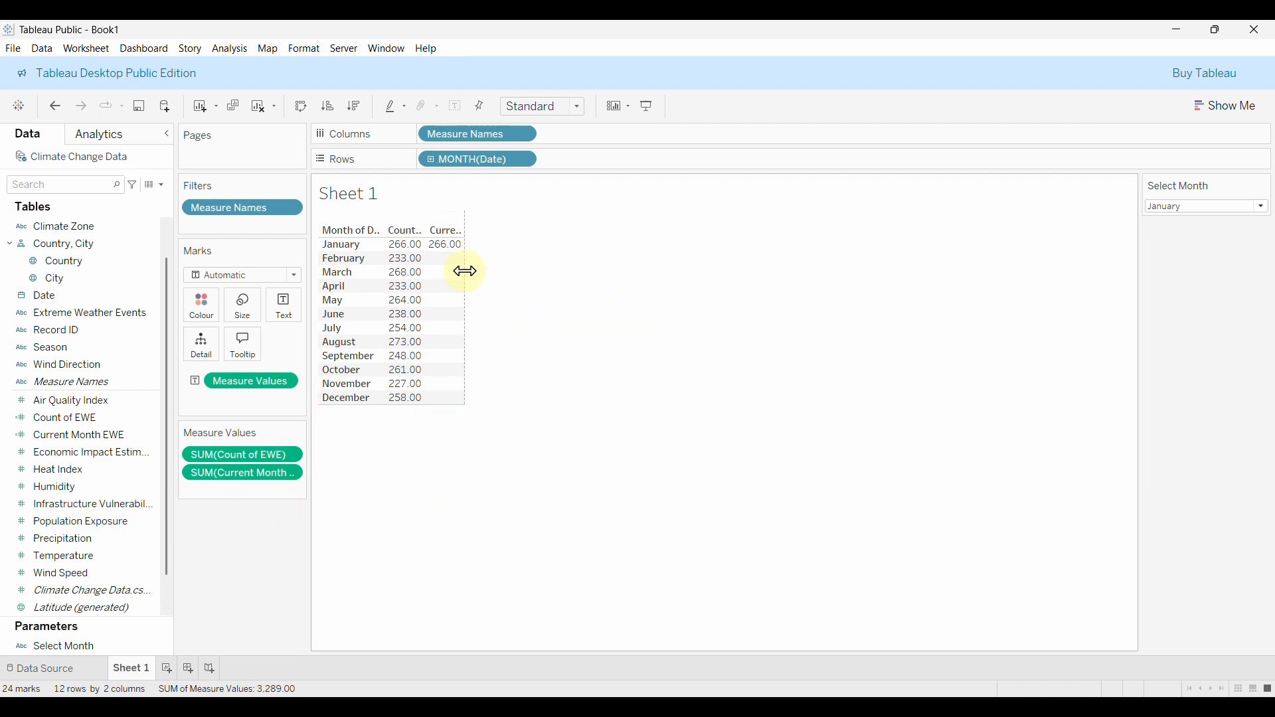
left_click_drag(468, 272, 490, 275)
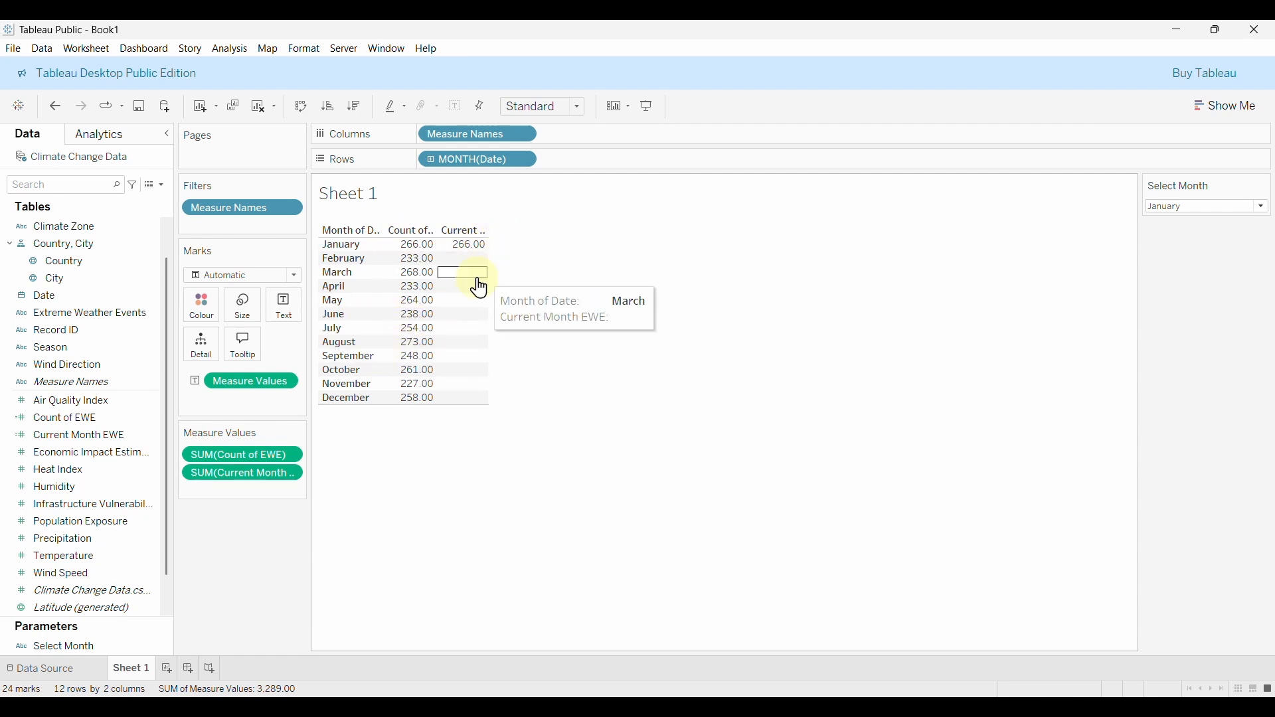
scroll(133, 315, "up", 2)
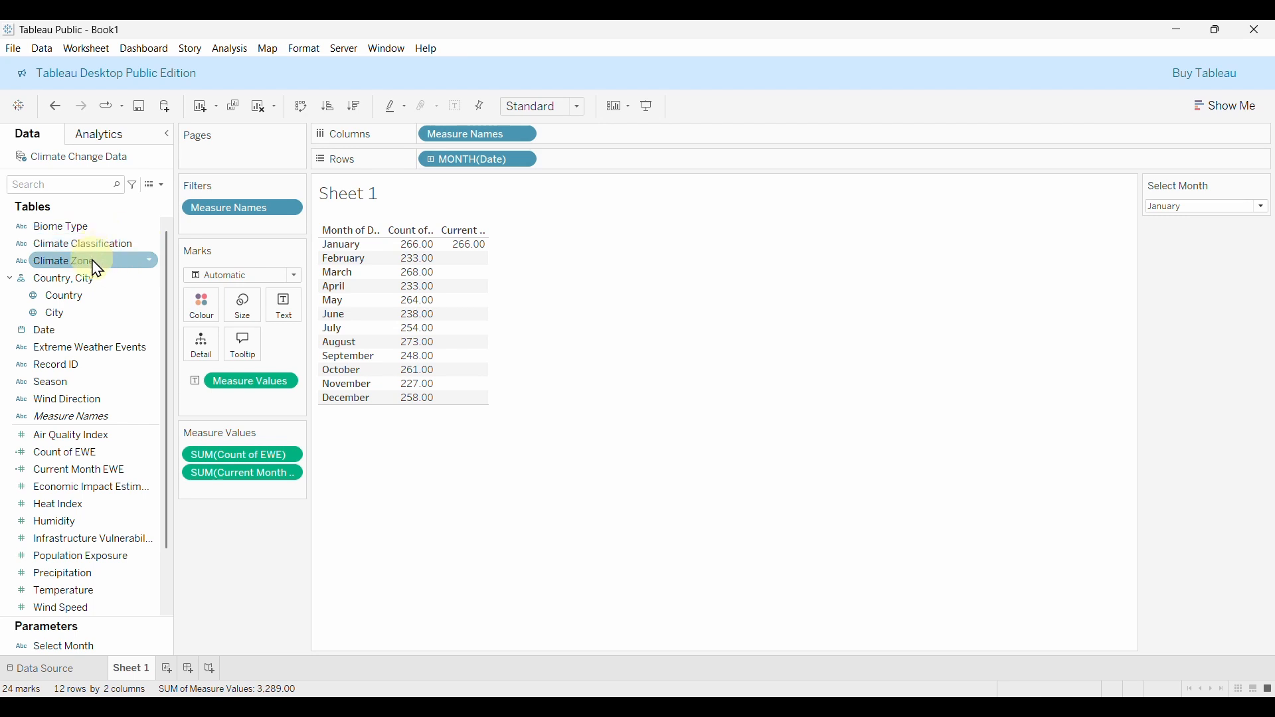
left_click(161, 185)
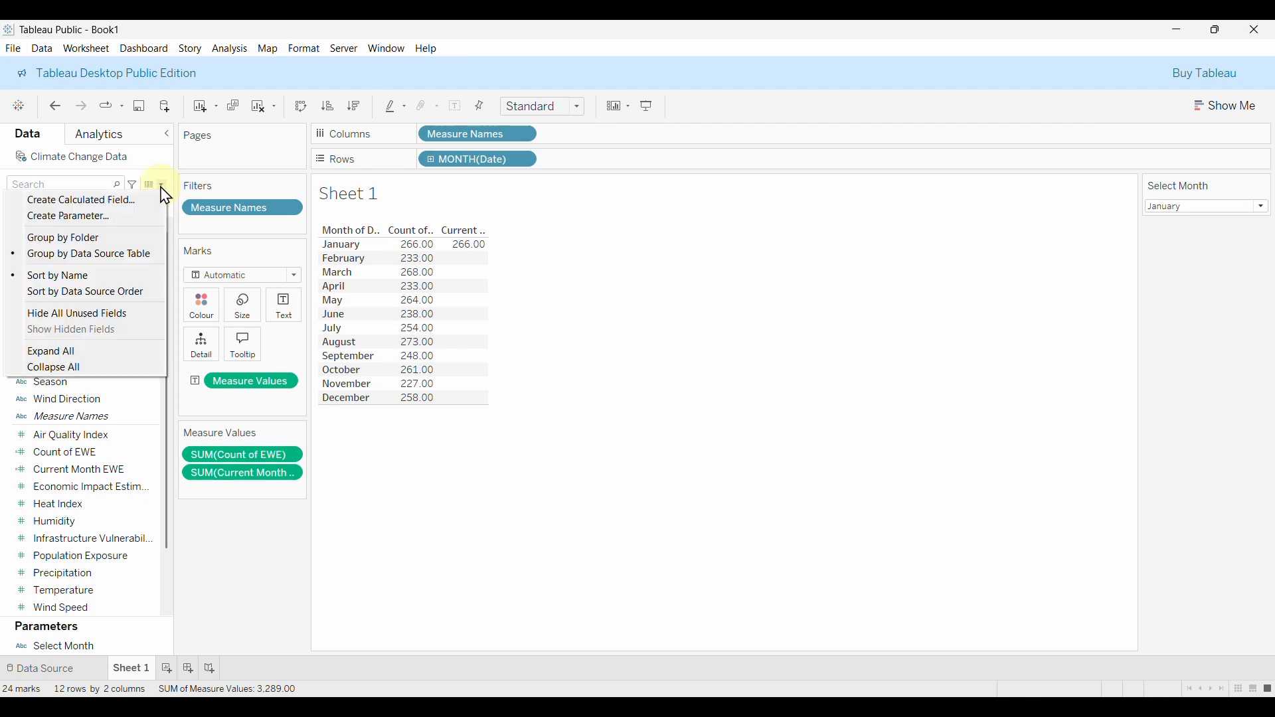
Create a calculated field Previous Month EWE starting with IF DATENAME('month', [Date]) =.
left_click(79, 202)
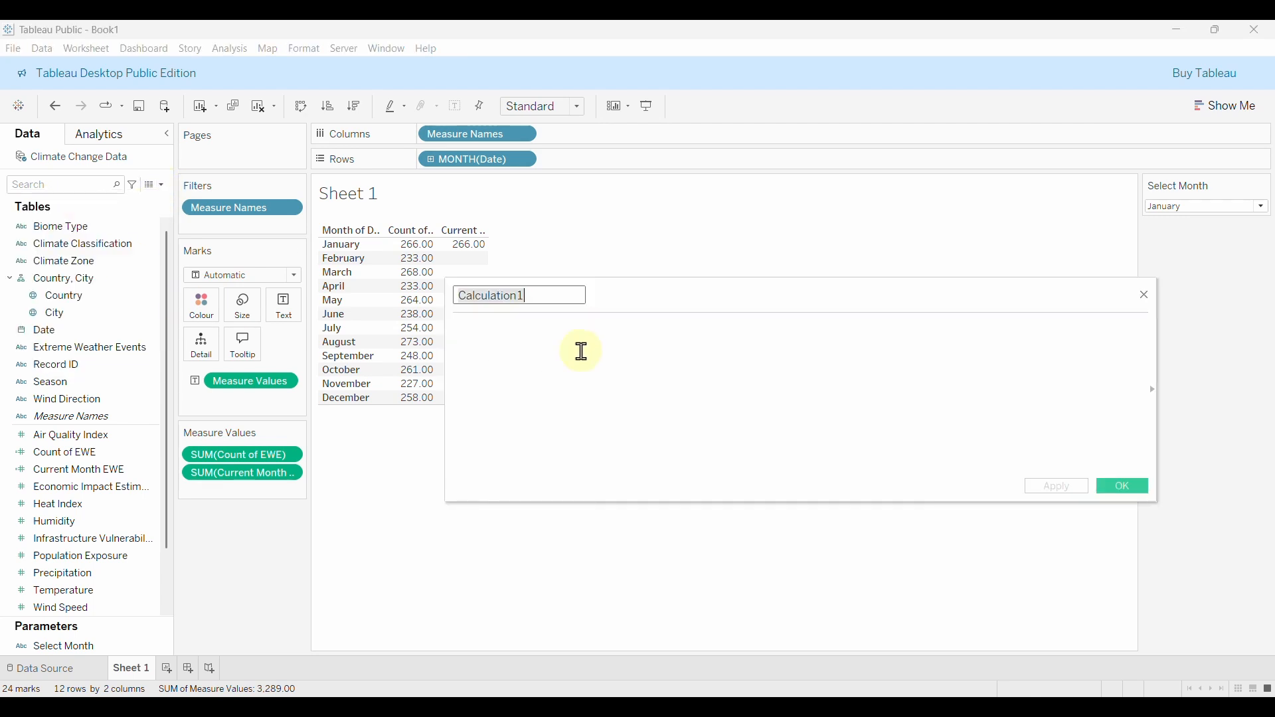
type("Previous Month EWE")
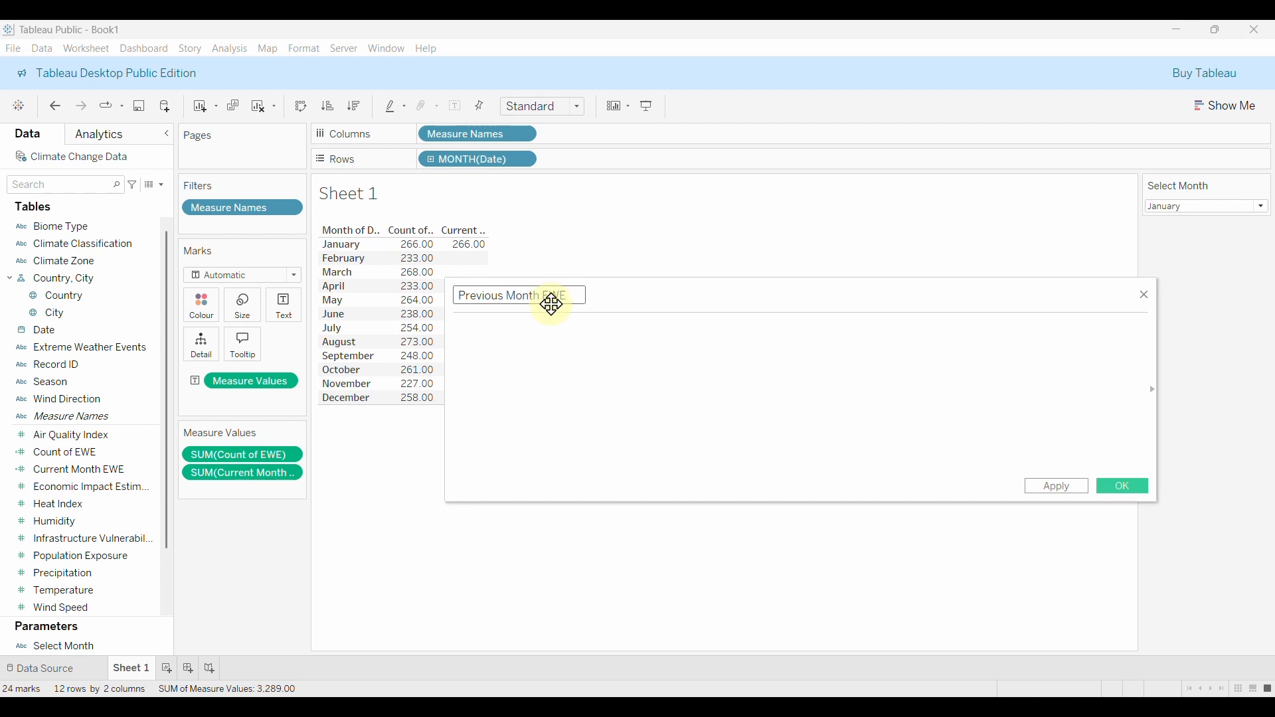
left_click(535, 351)
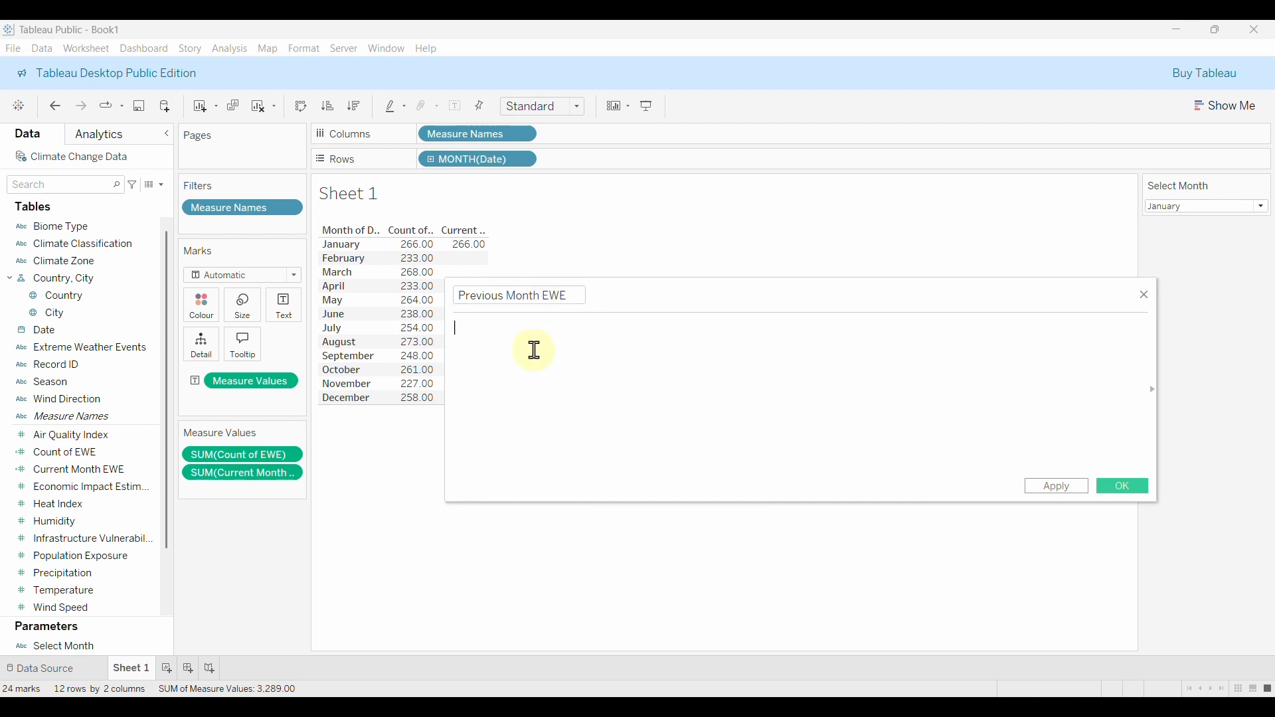
key("XF86AudioLowerVolume")
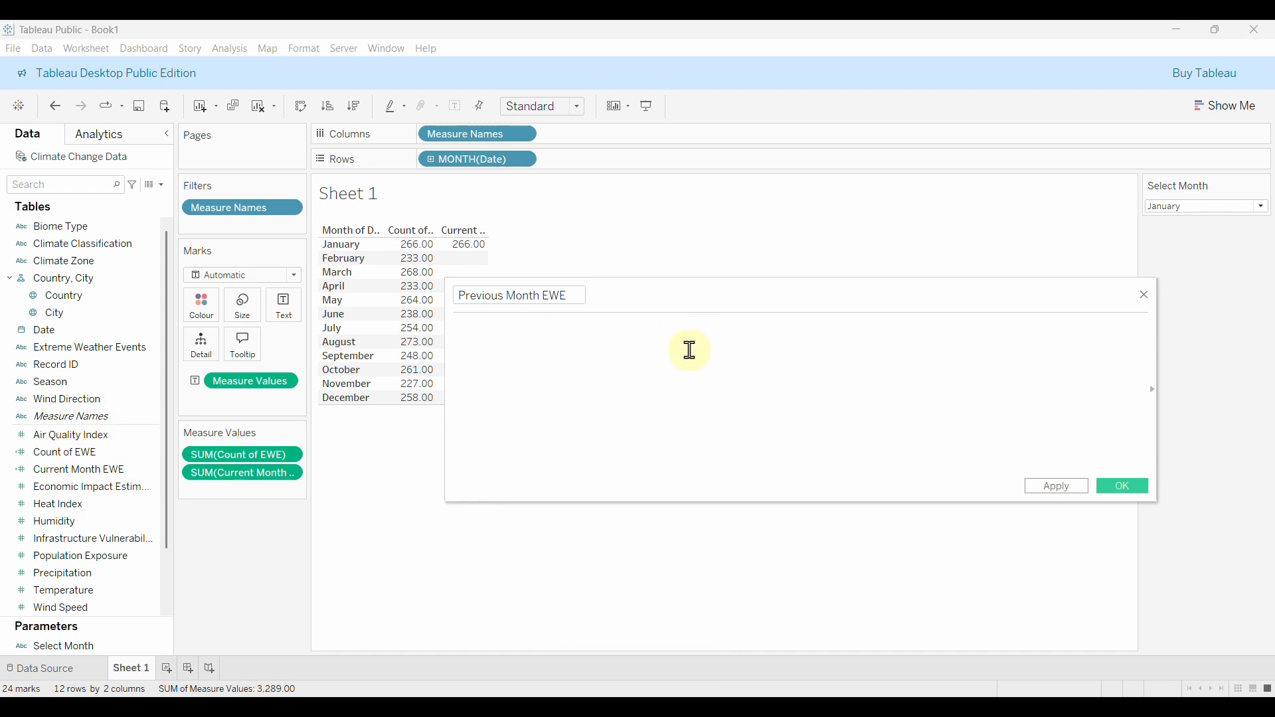
type("IF")
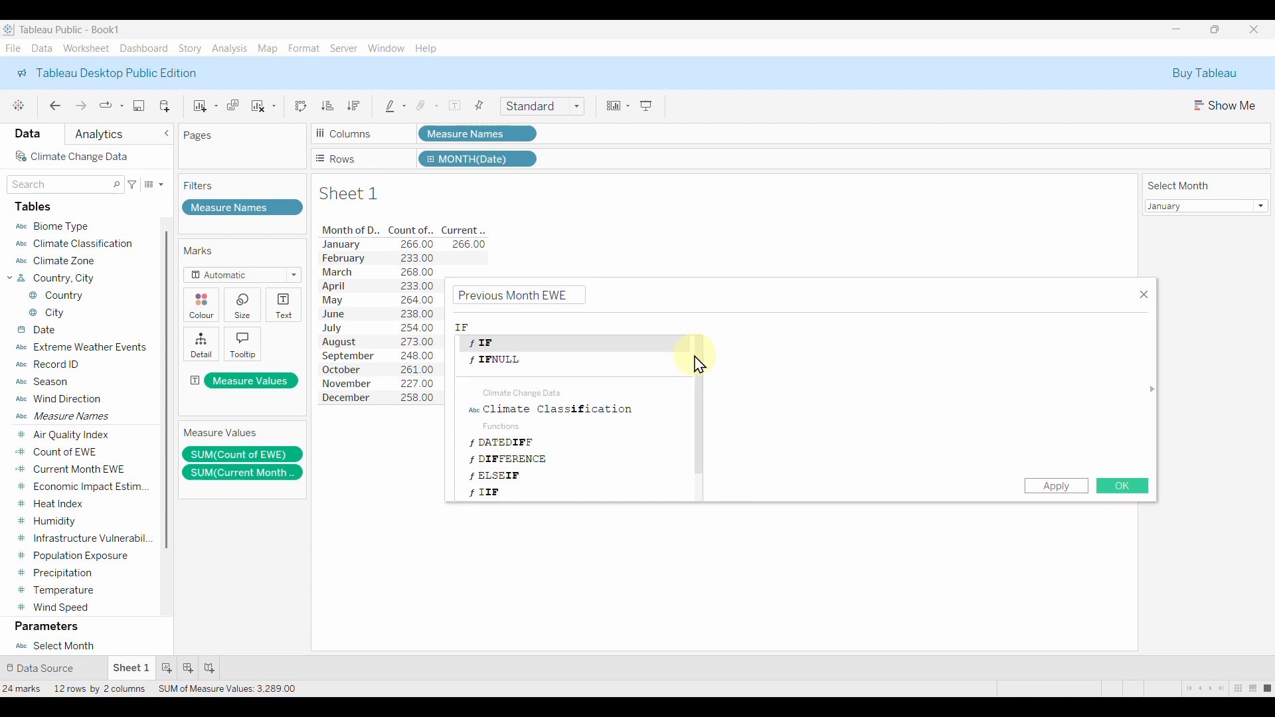
type(" DA")
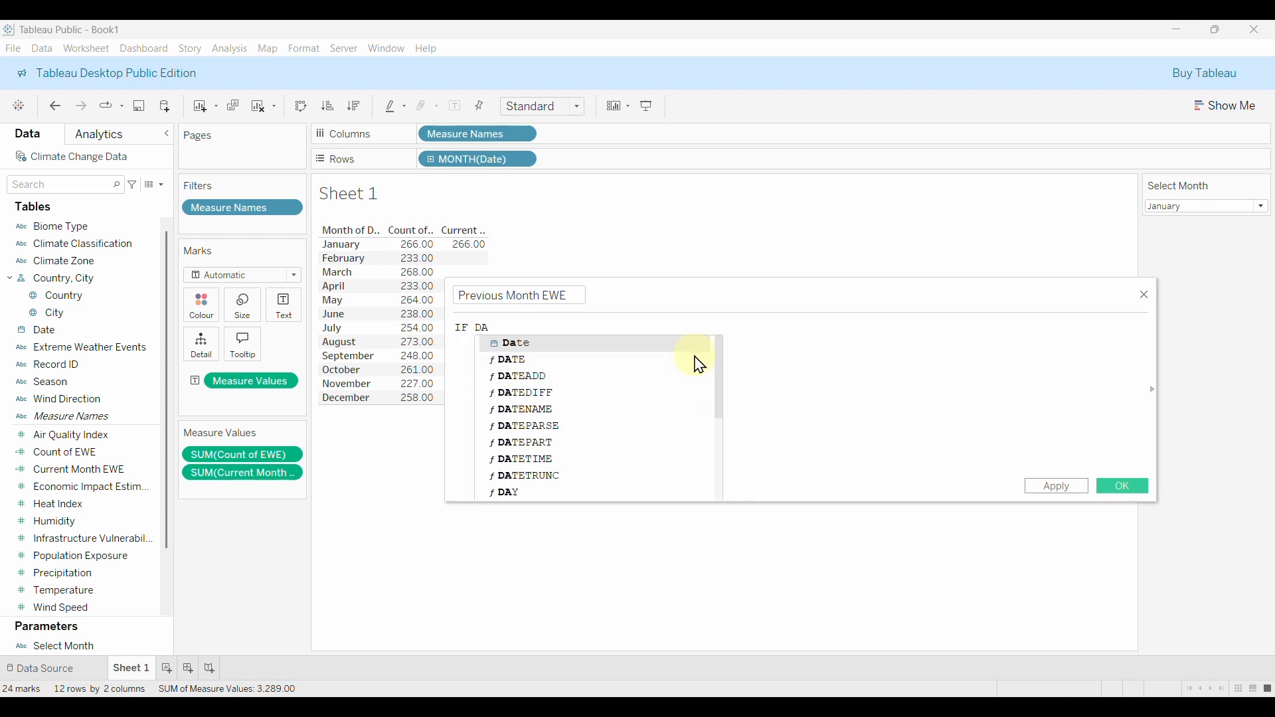
type("TENA")
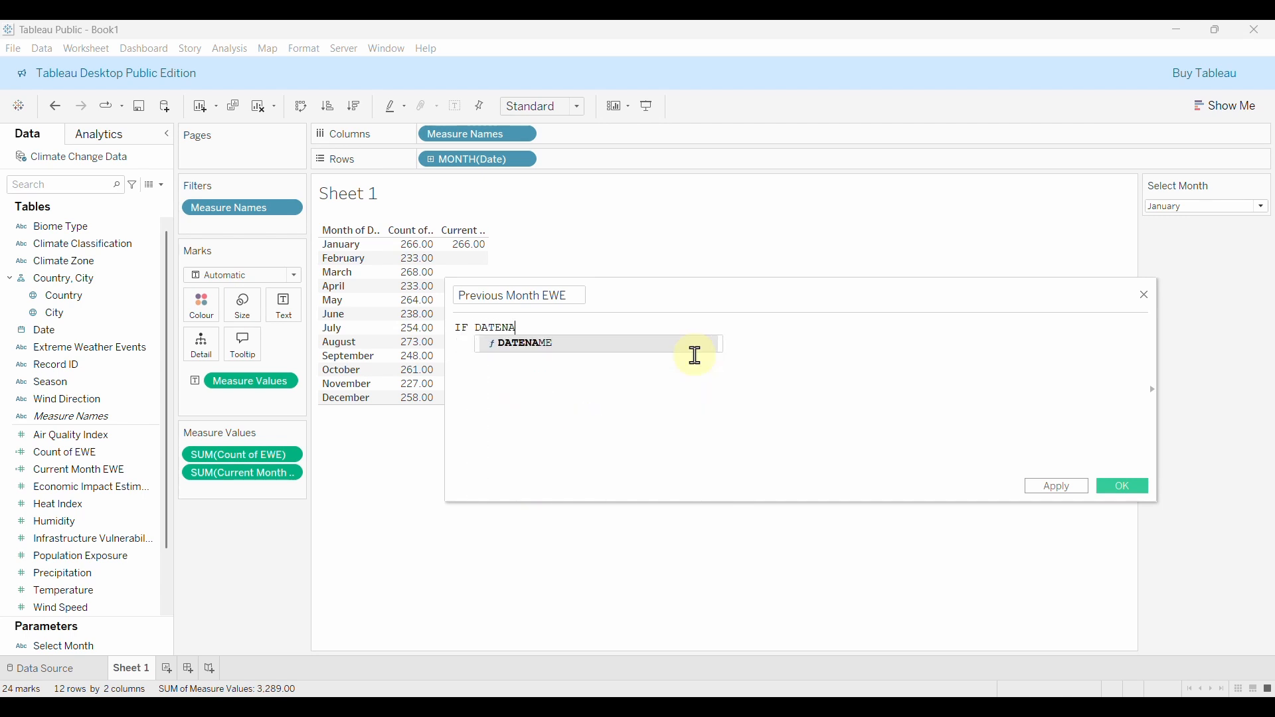
key("Return")
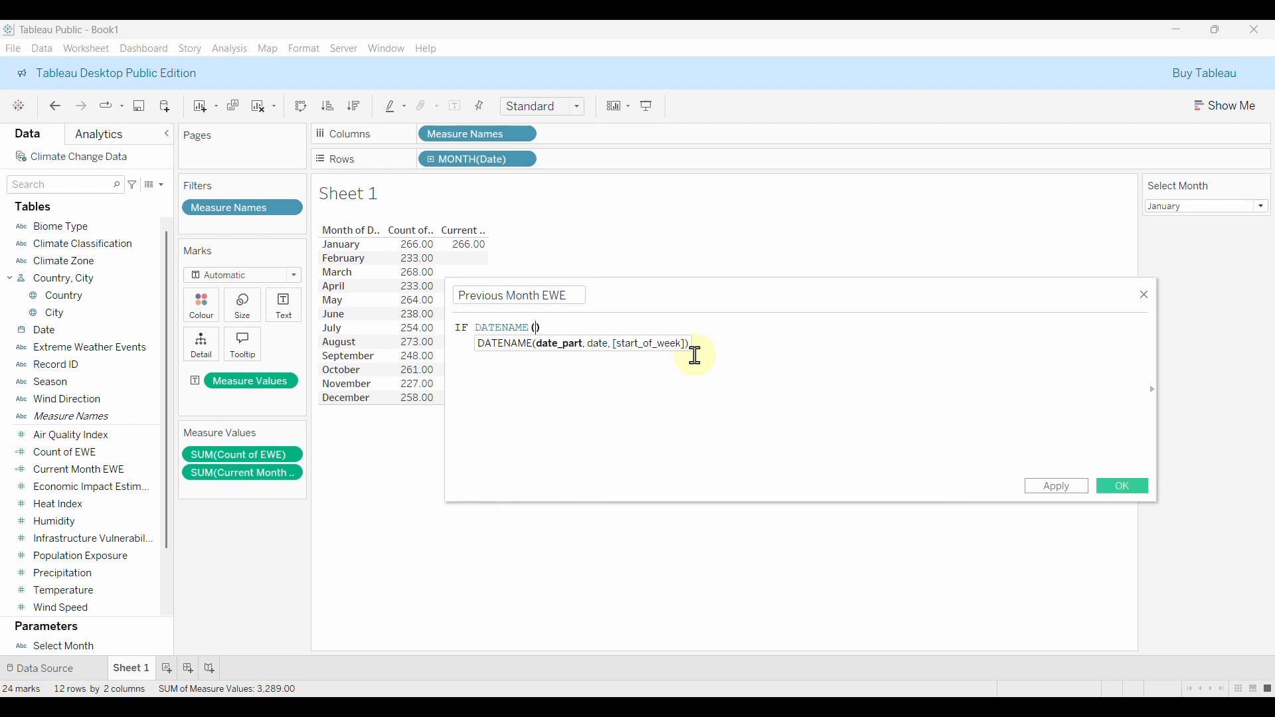
type(".")
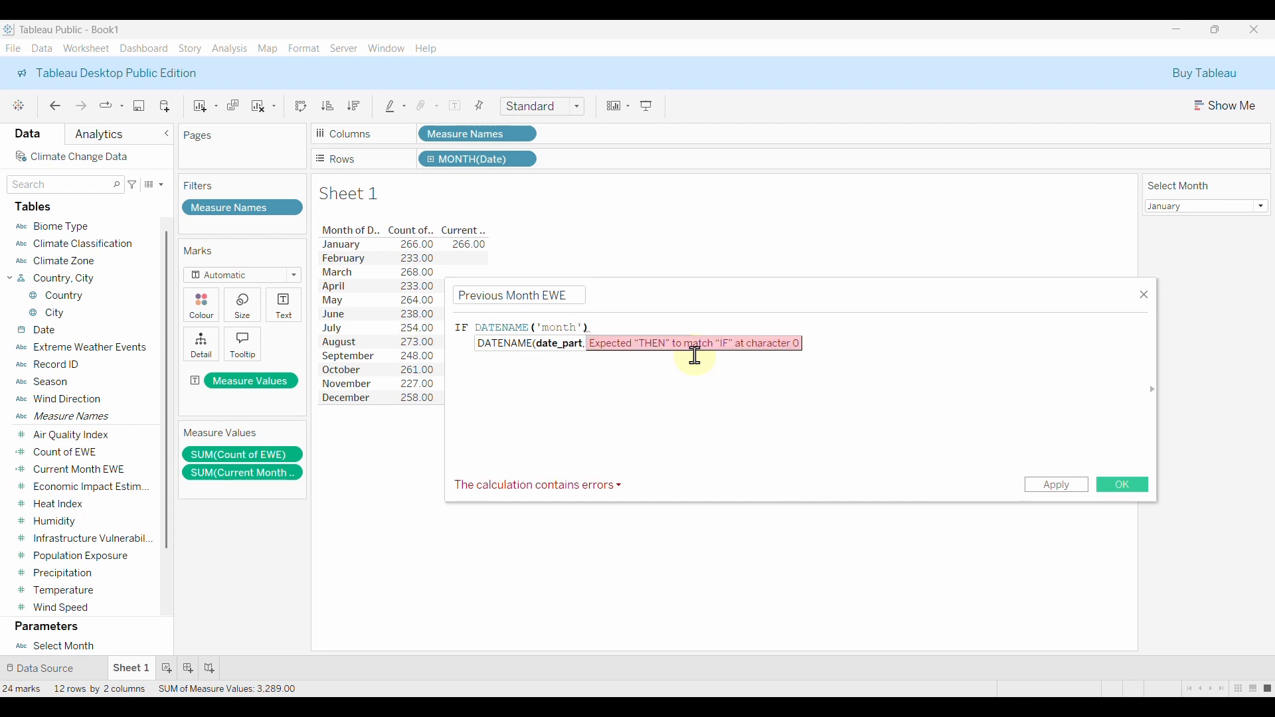
type(", ")
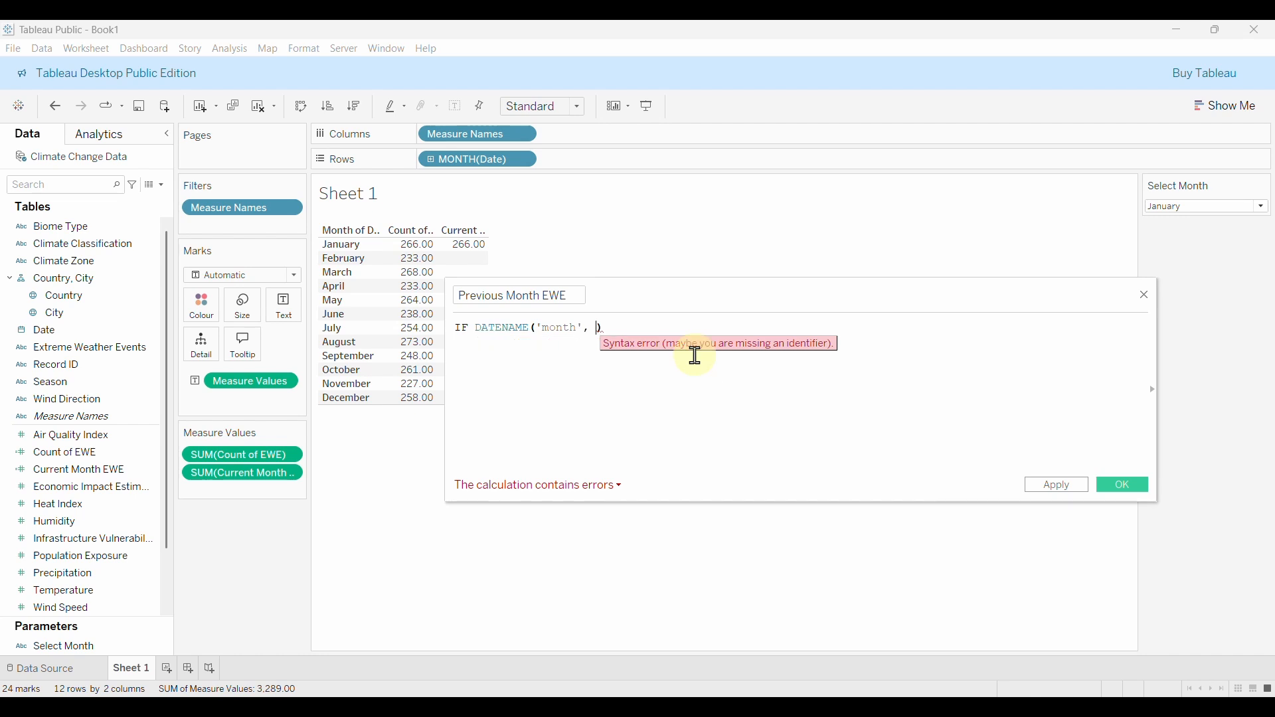
type("dat")
key("Return")
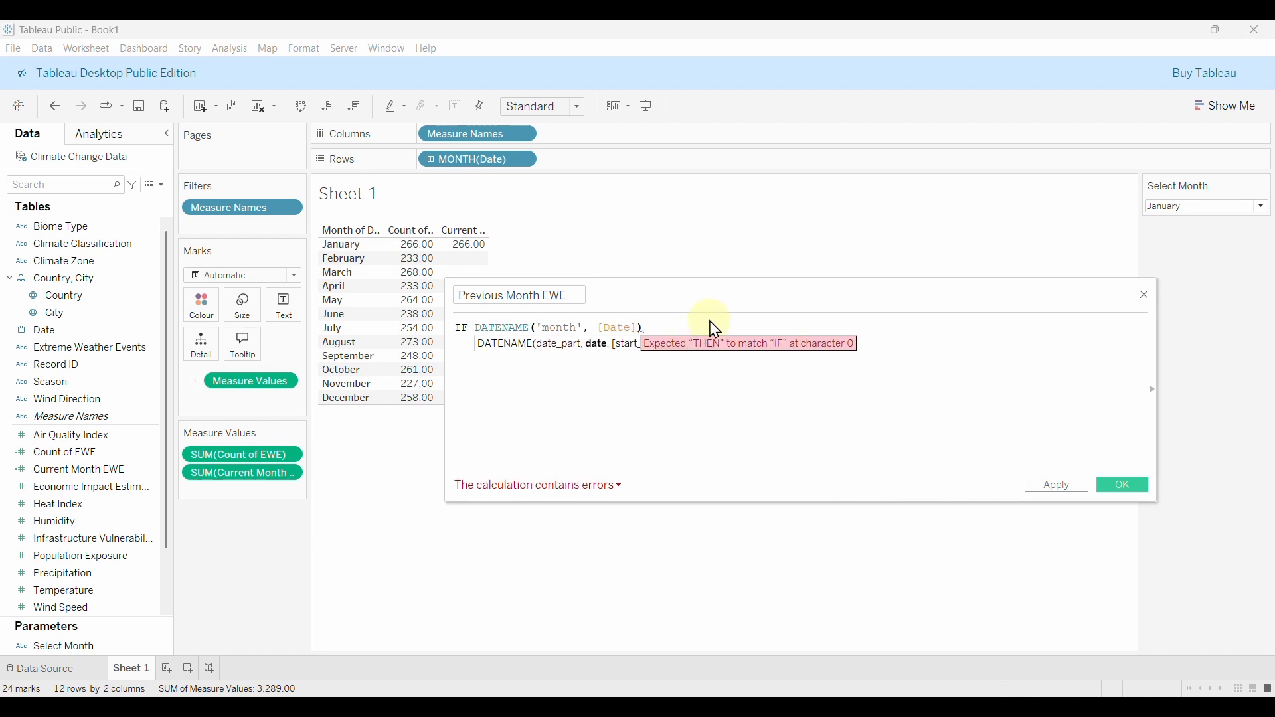
key("Right")
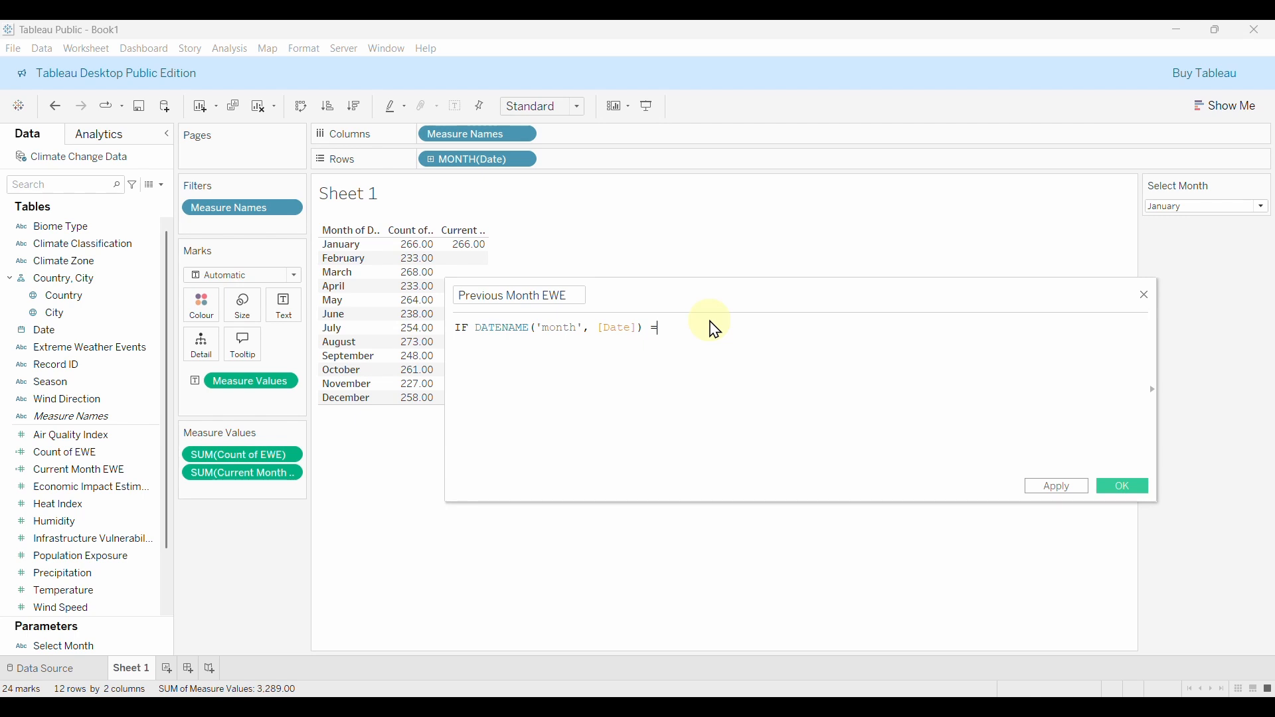
type("=")
key("Return")
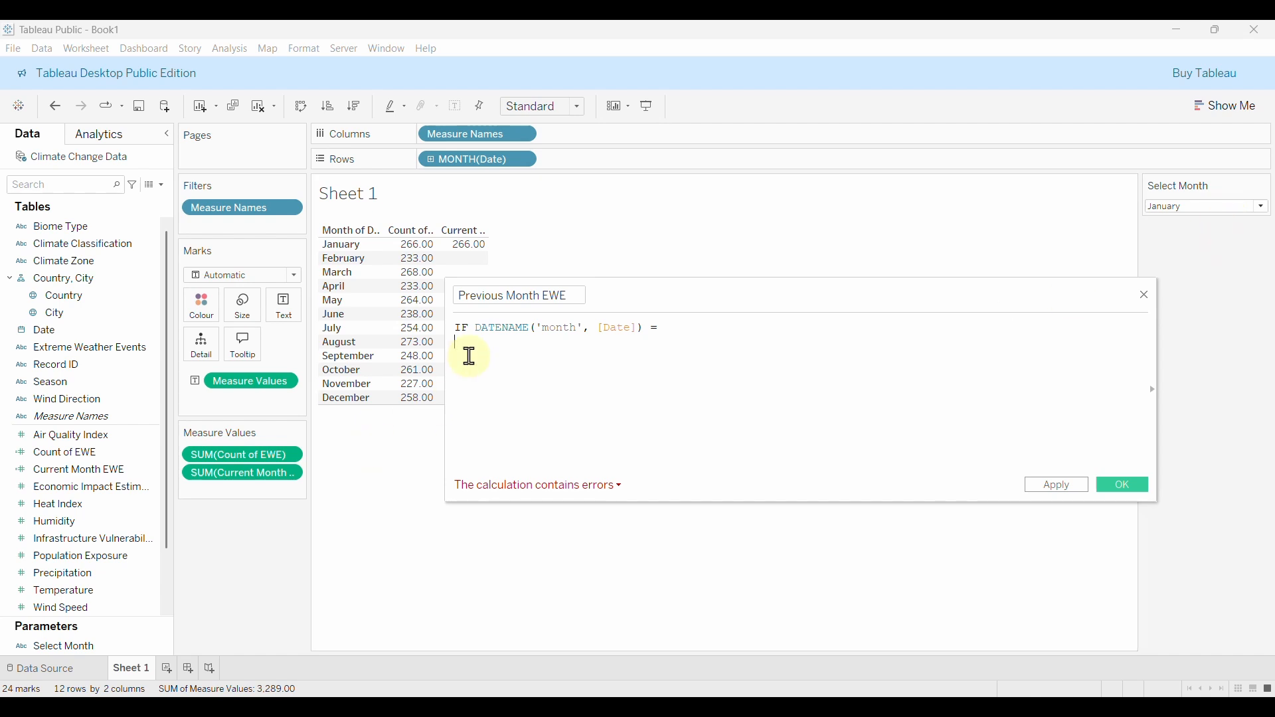
Add CASE [Select Month] WHEN 'January' THEN 'December' and begin the February case.
type("case")
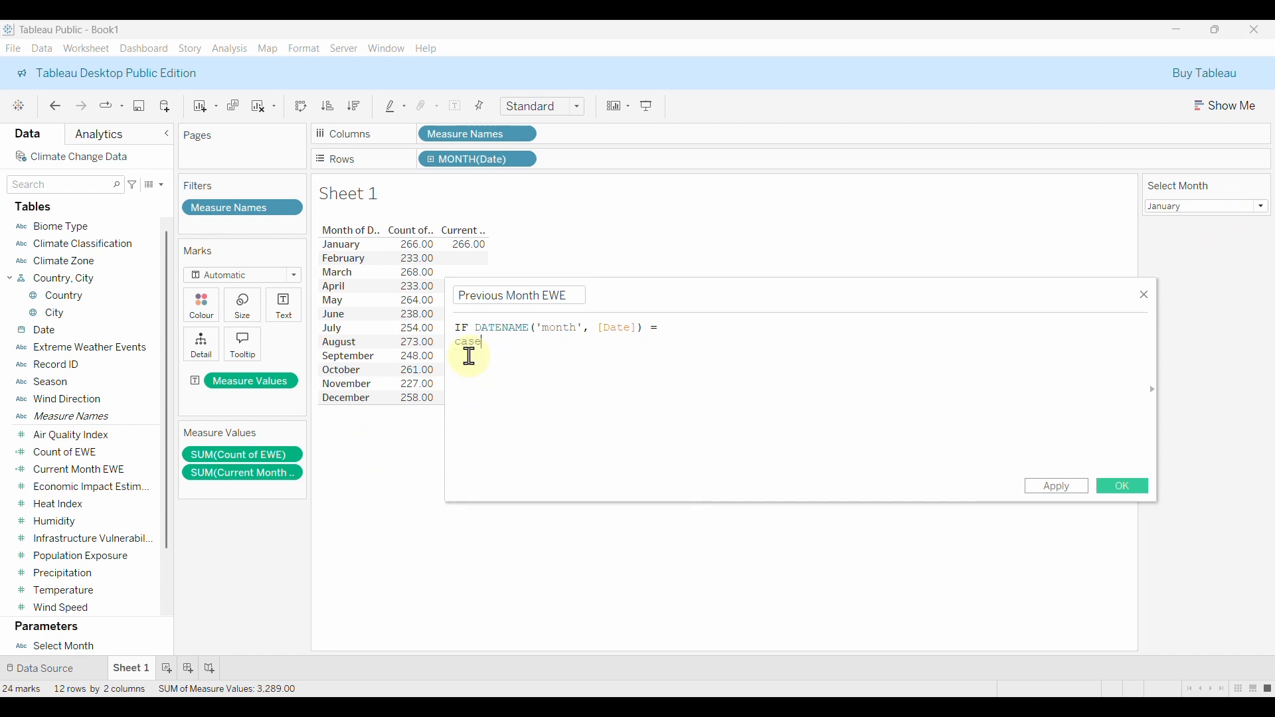
type(" sel")
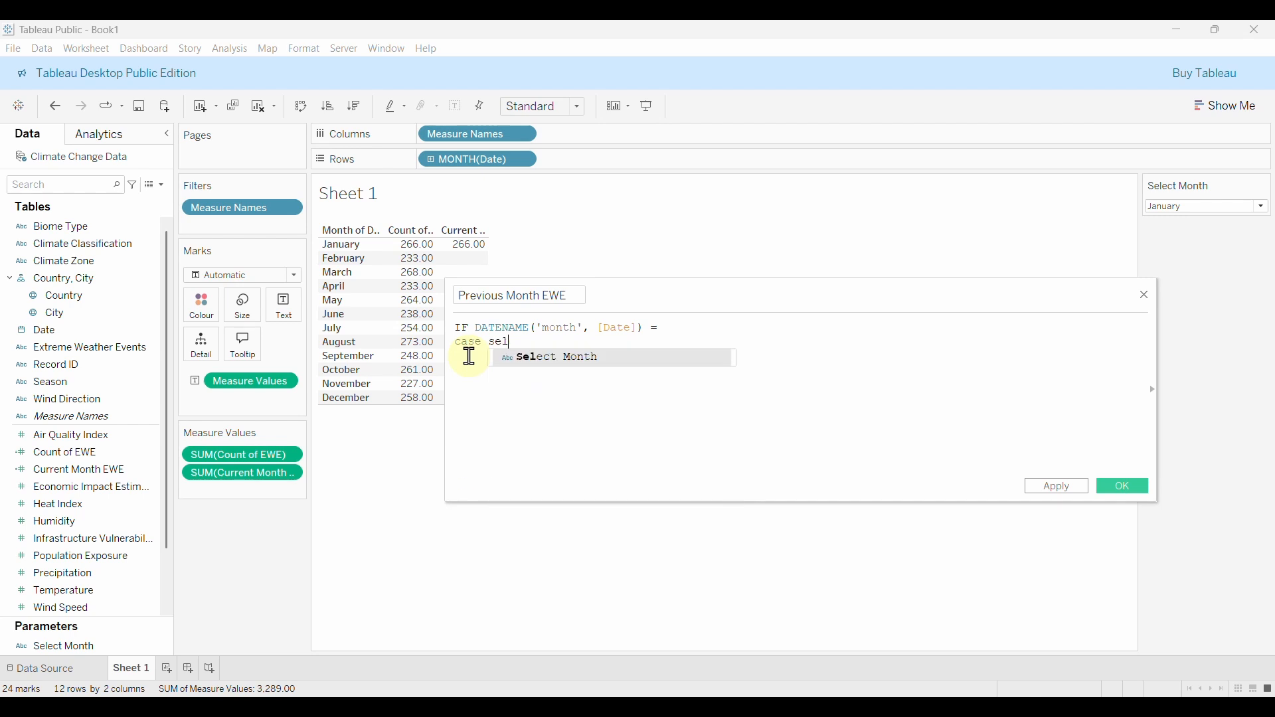
type("ec")
key("Return")
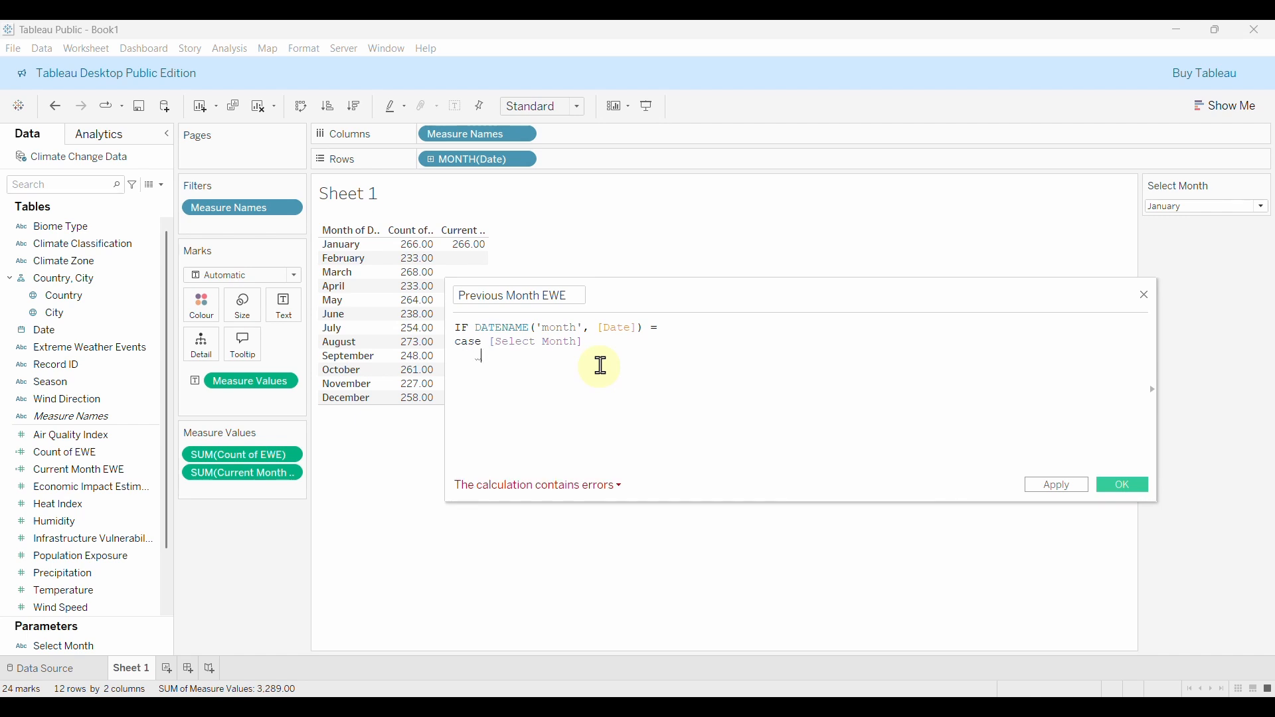
type("whe")
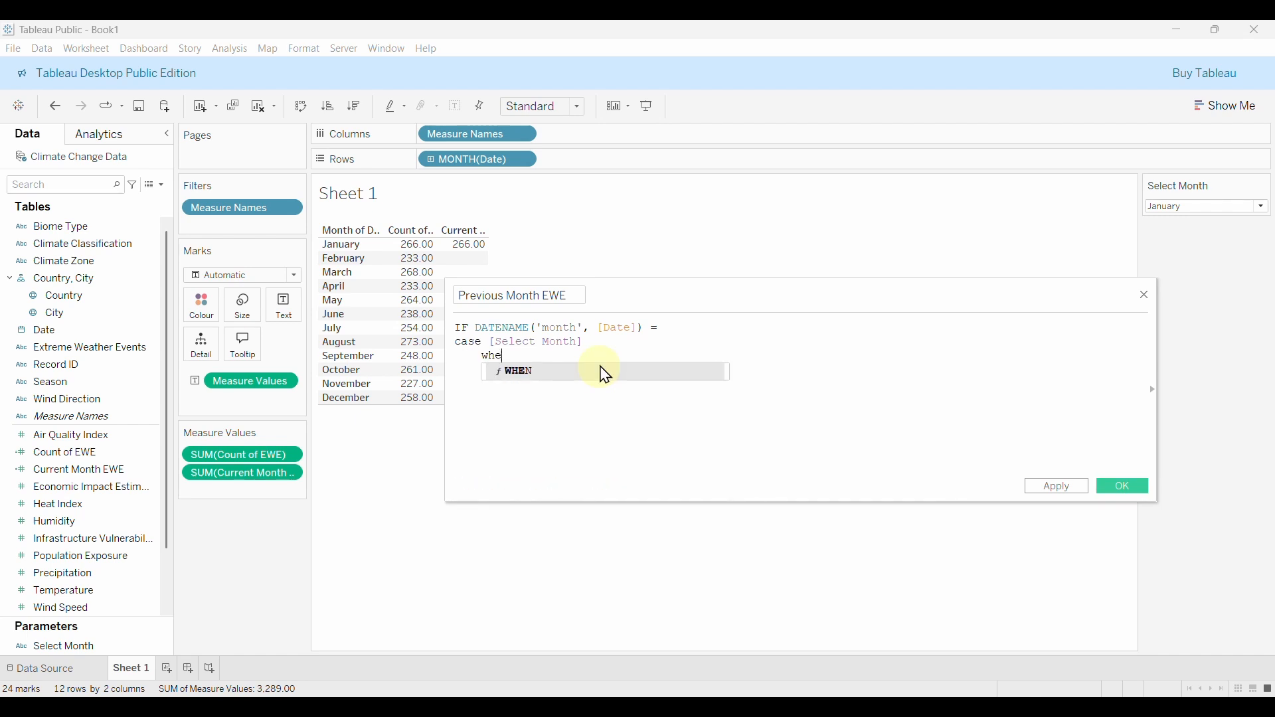
left_click(604, 370)
type("'")
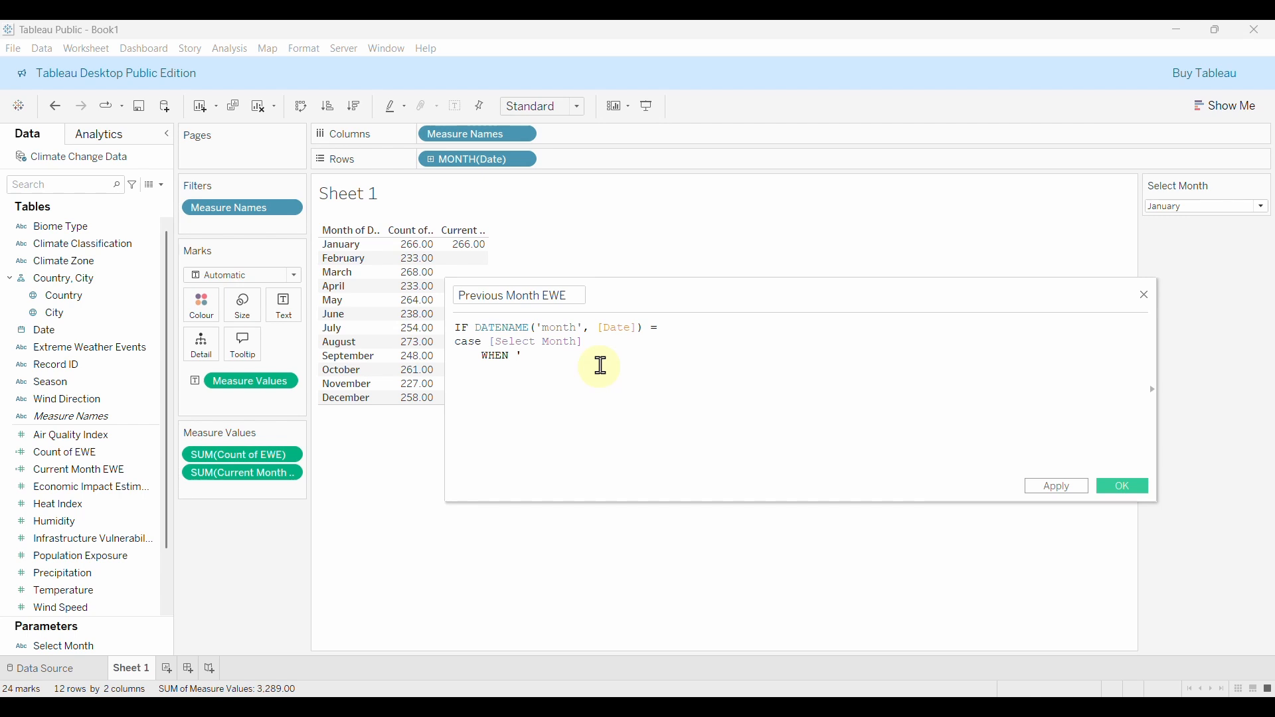
type("January'")
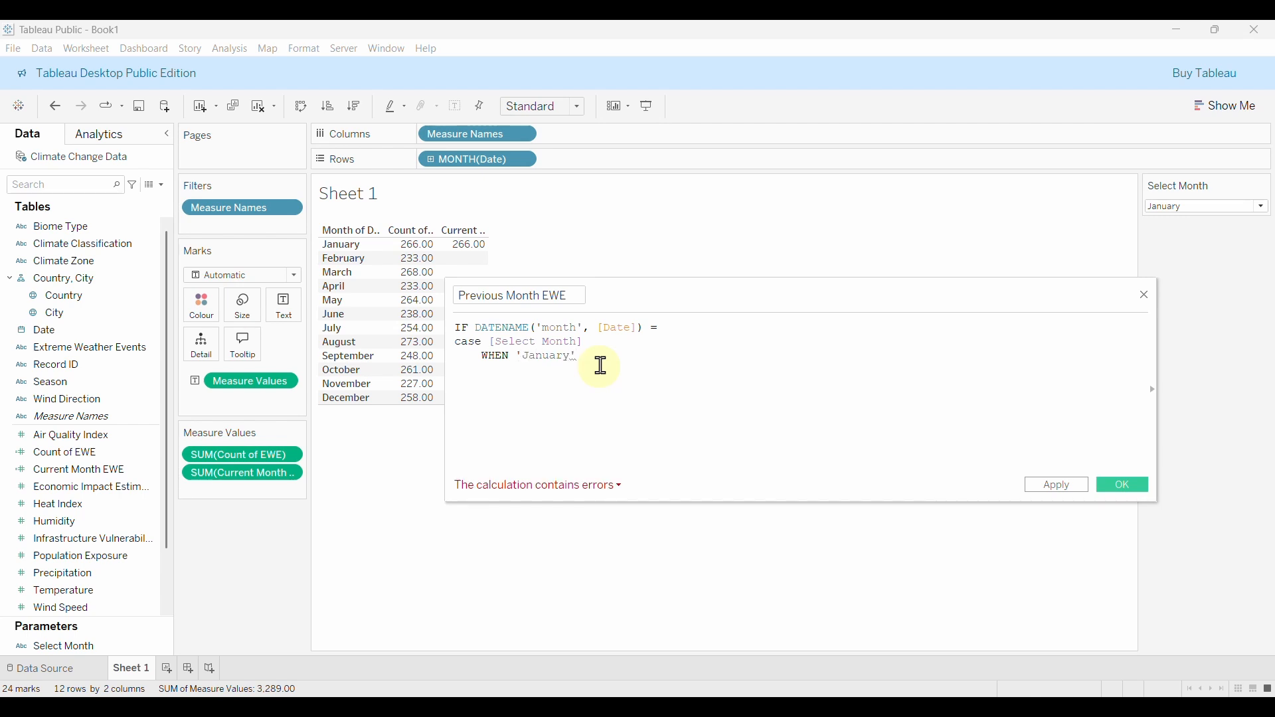
type(" Then")
key("BackSpace")
key("BackSpace")
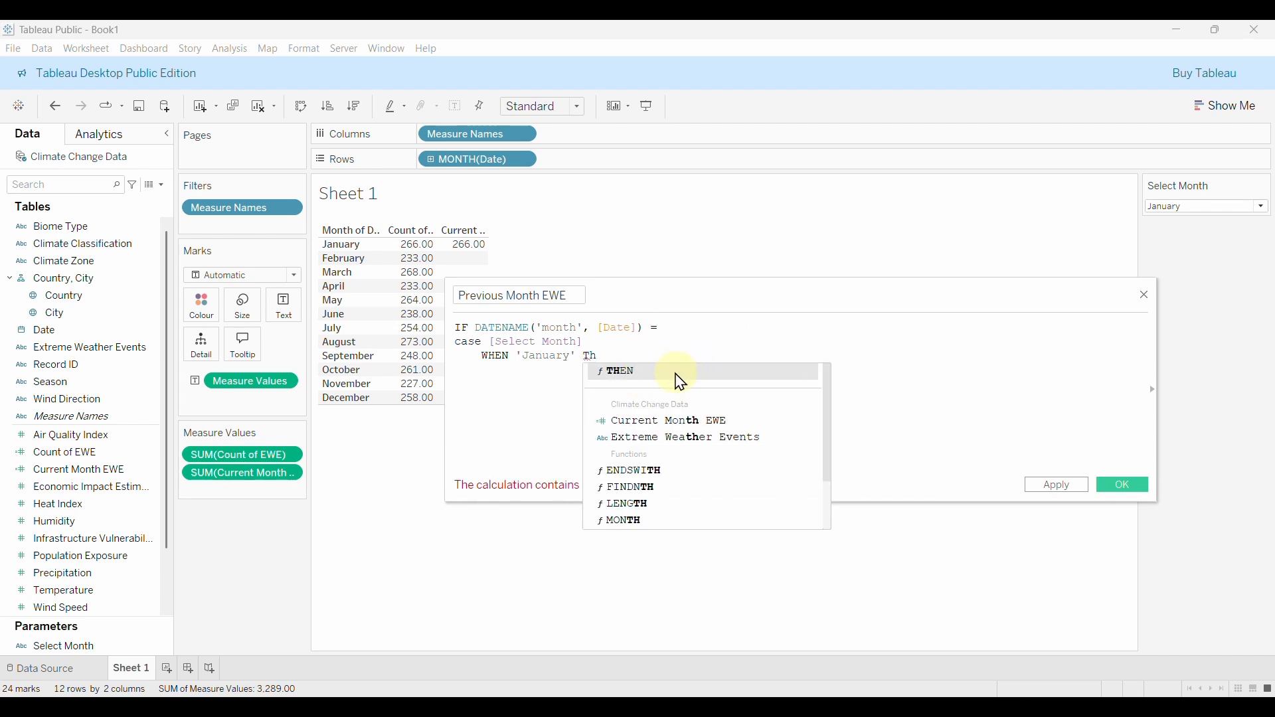
left_click(680, 377)
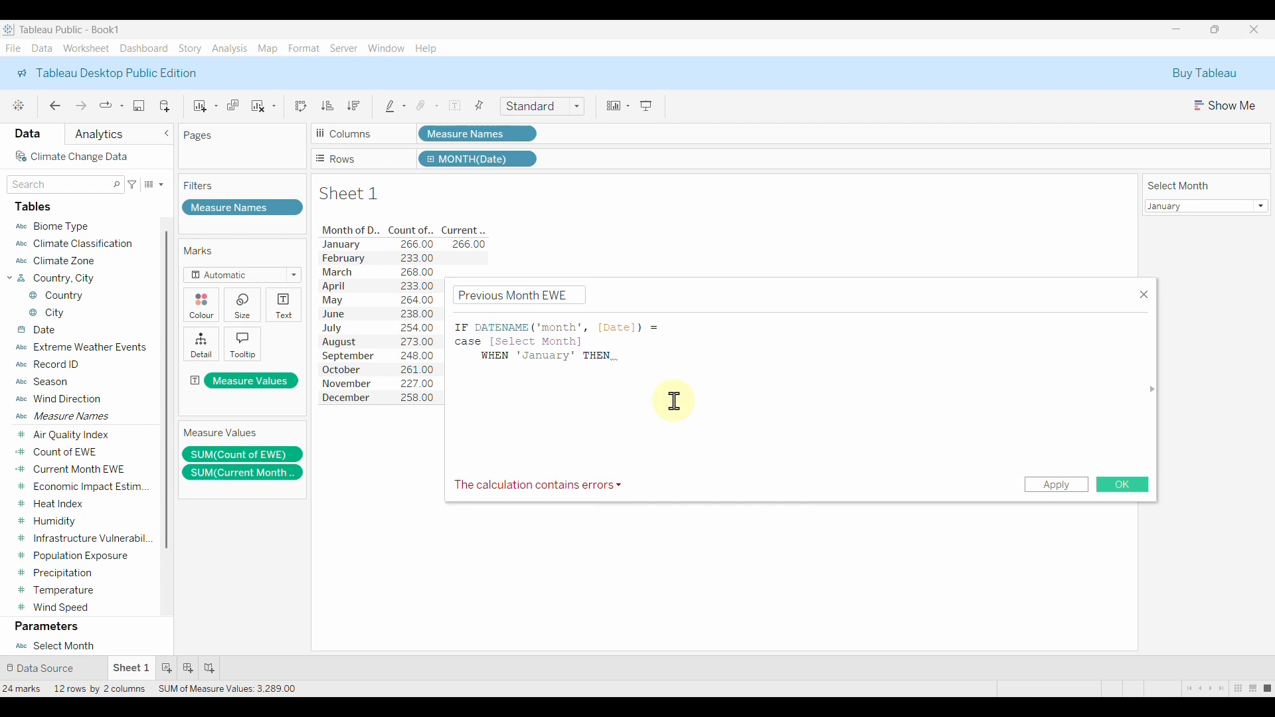
type("\"")
type("December'")
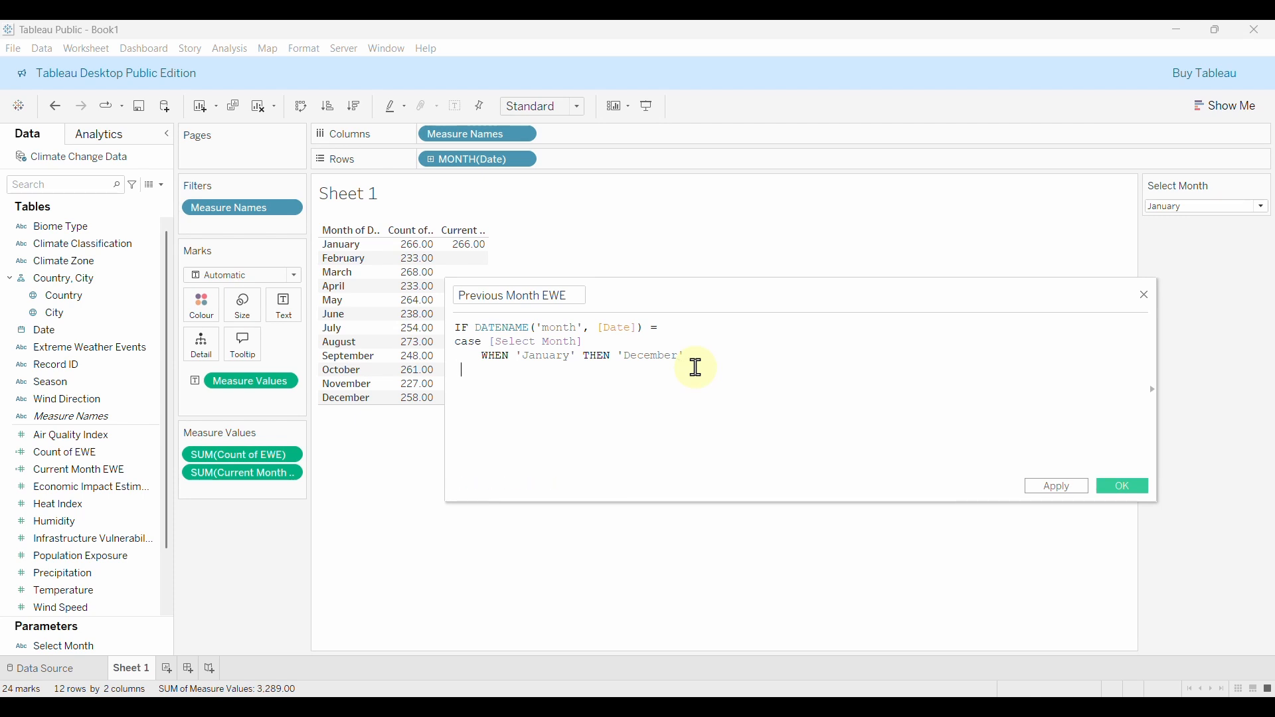
type("WHEN")
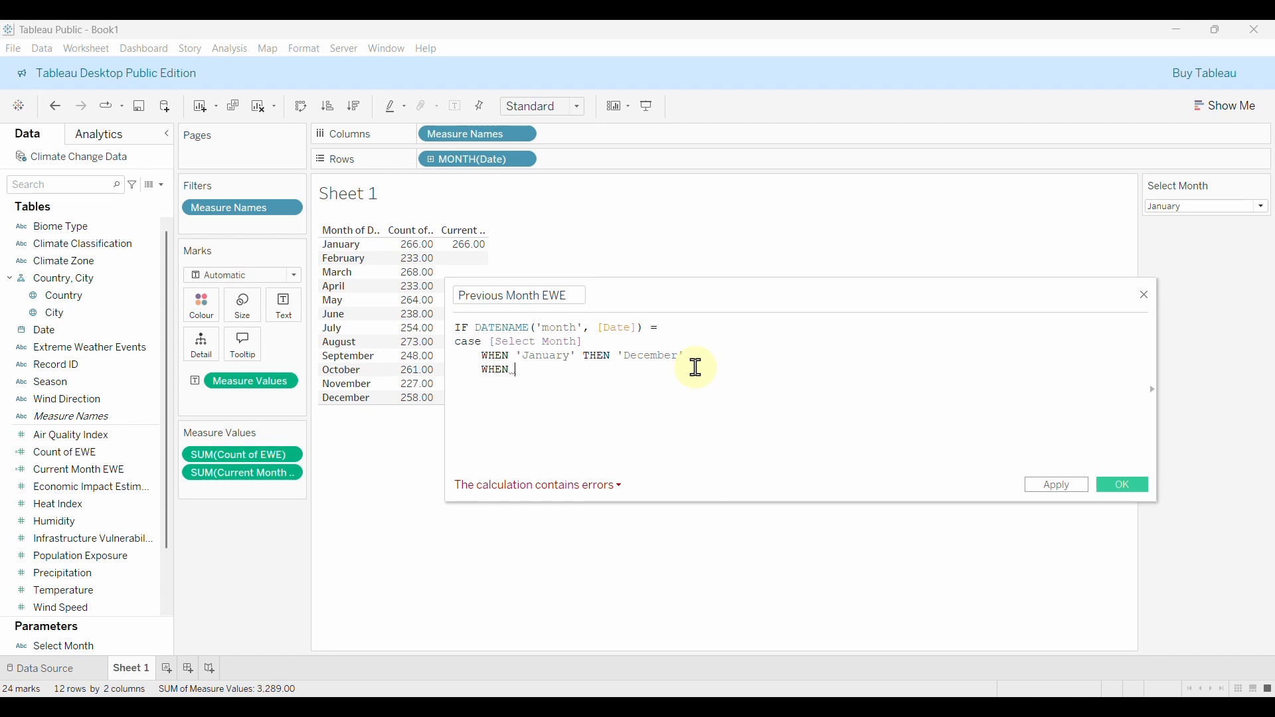
type(" ;")
type("F")
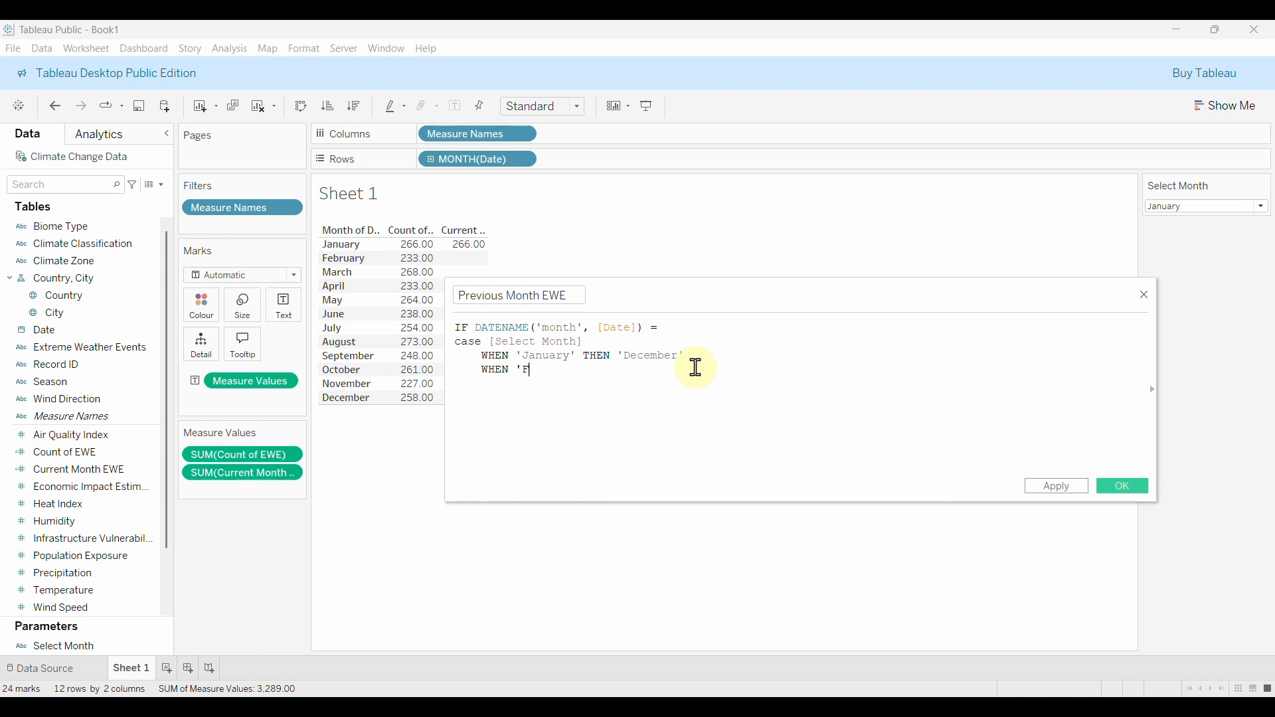
type("ebruary")
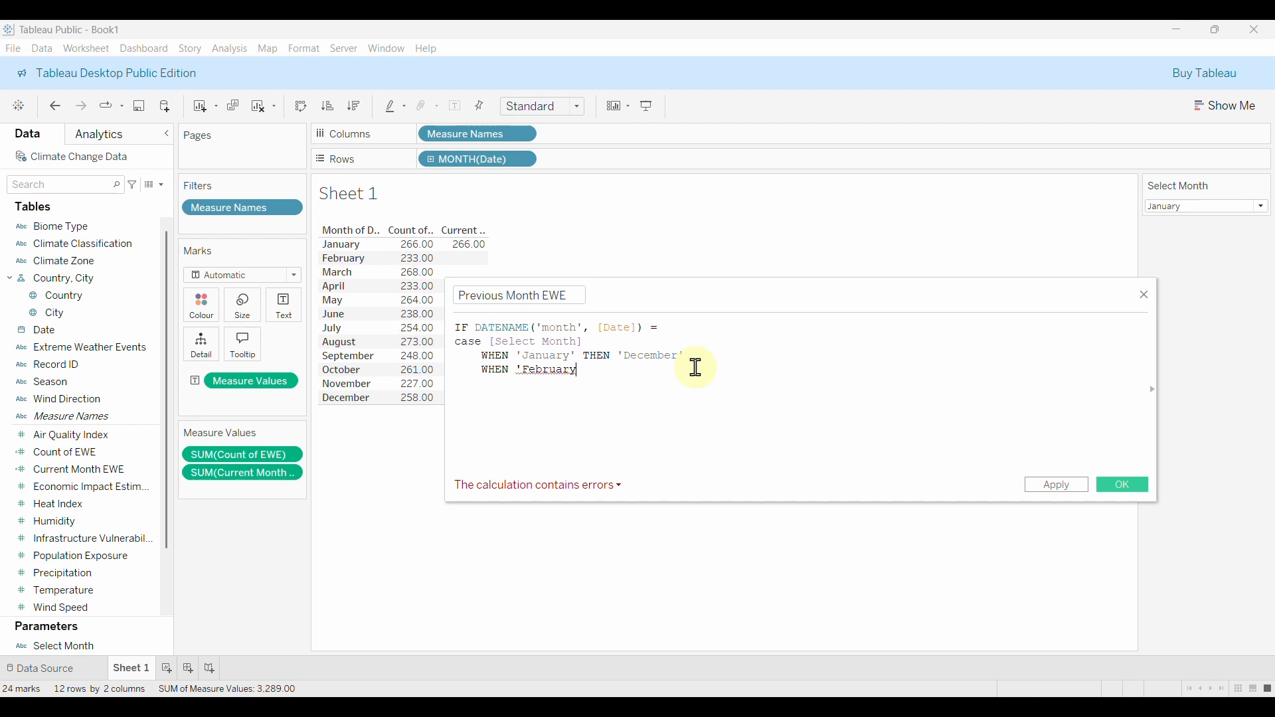
type("'")
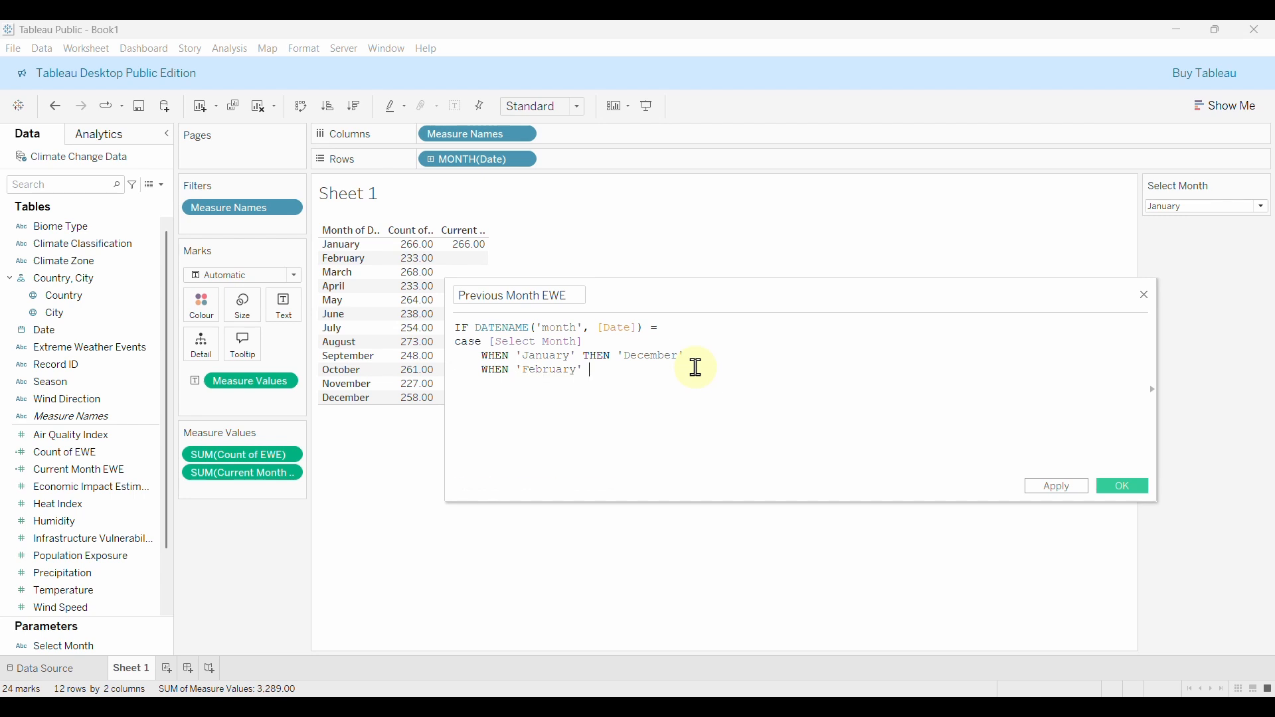
type(" TH")
Add cases mapping February→January, March→February, April→March and May→April.
key("Return")
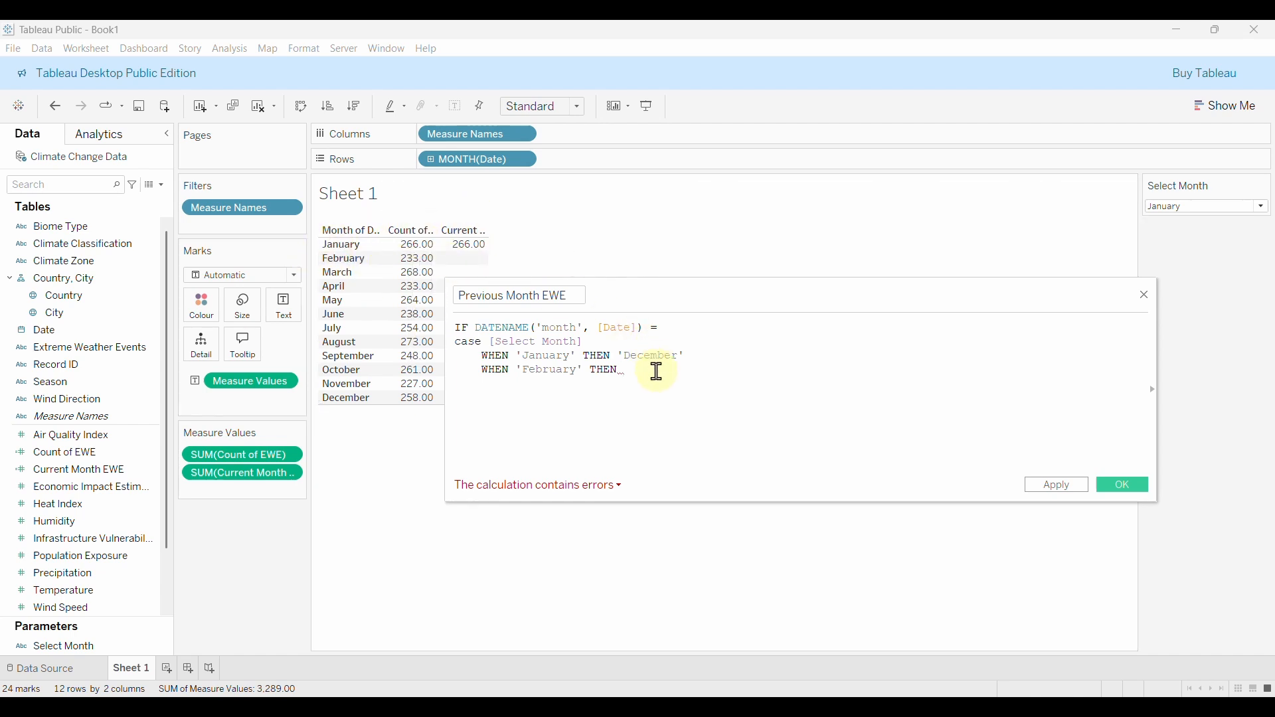
type("'")
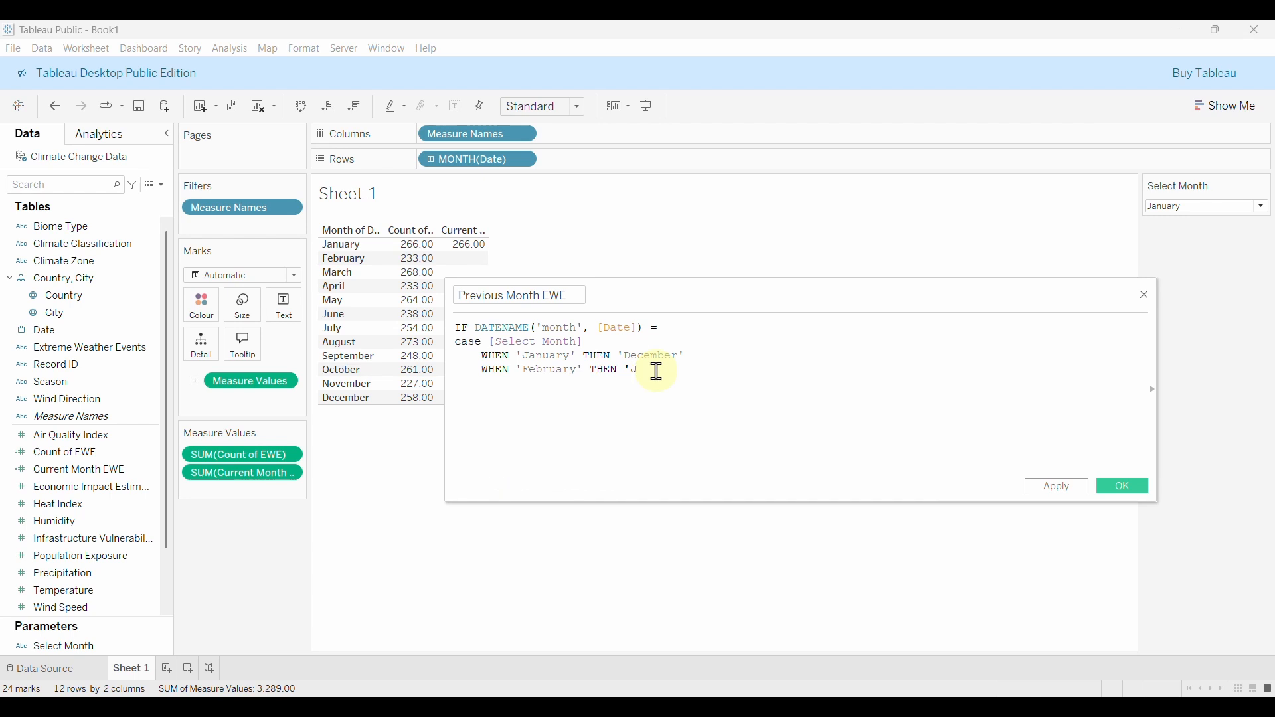
type("Janua")
type("ry")
type("'")
type("WHEN ")
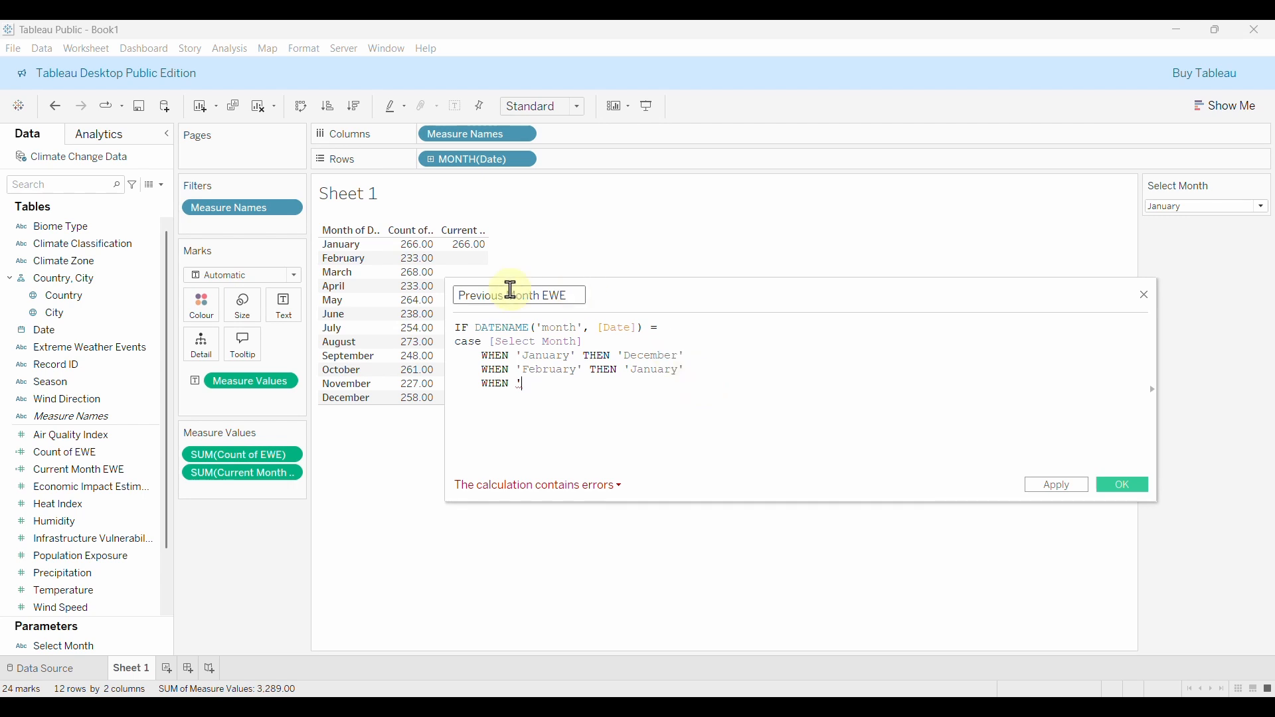
type("'Mar")
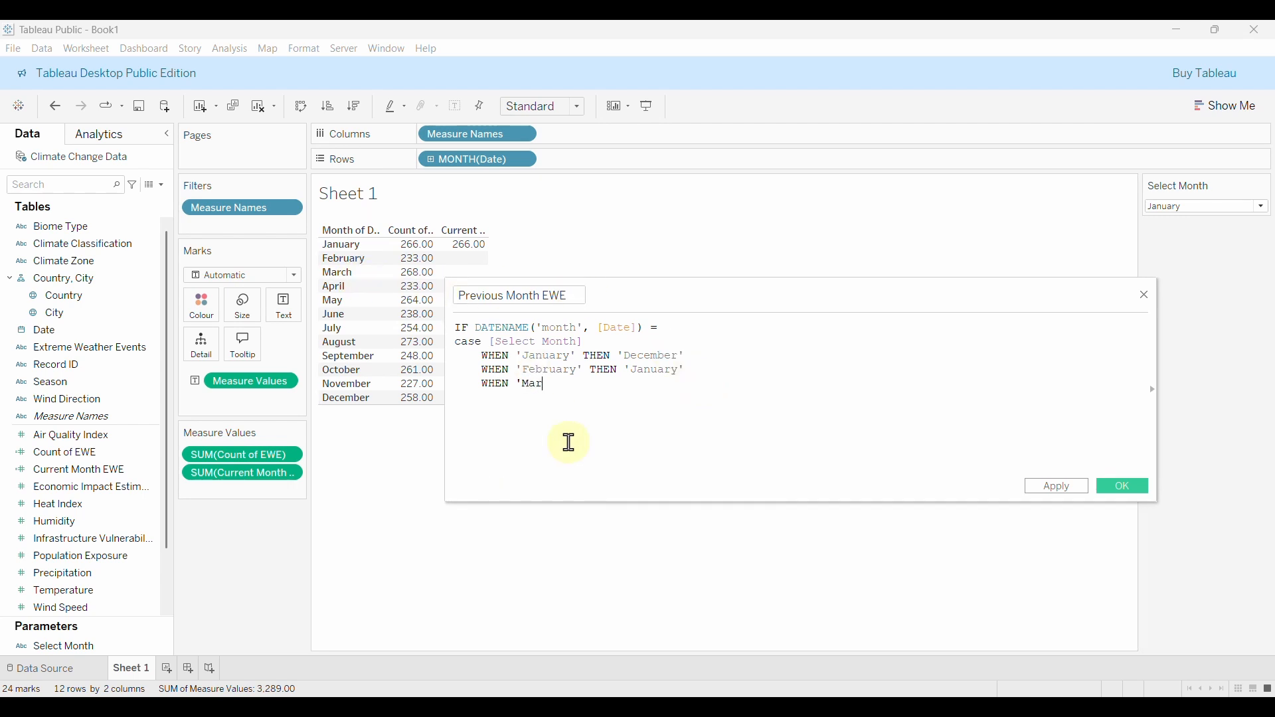
type("ch' THEN '")
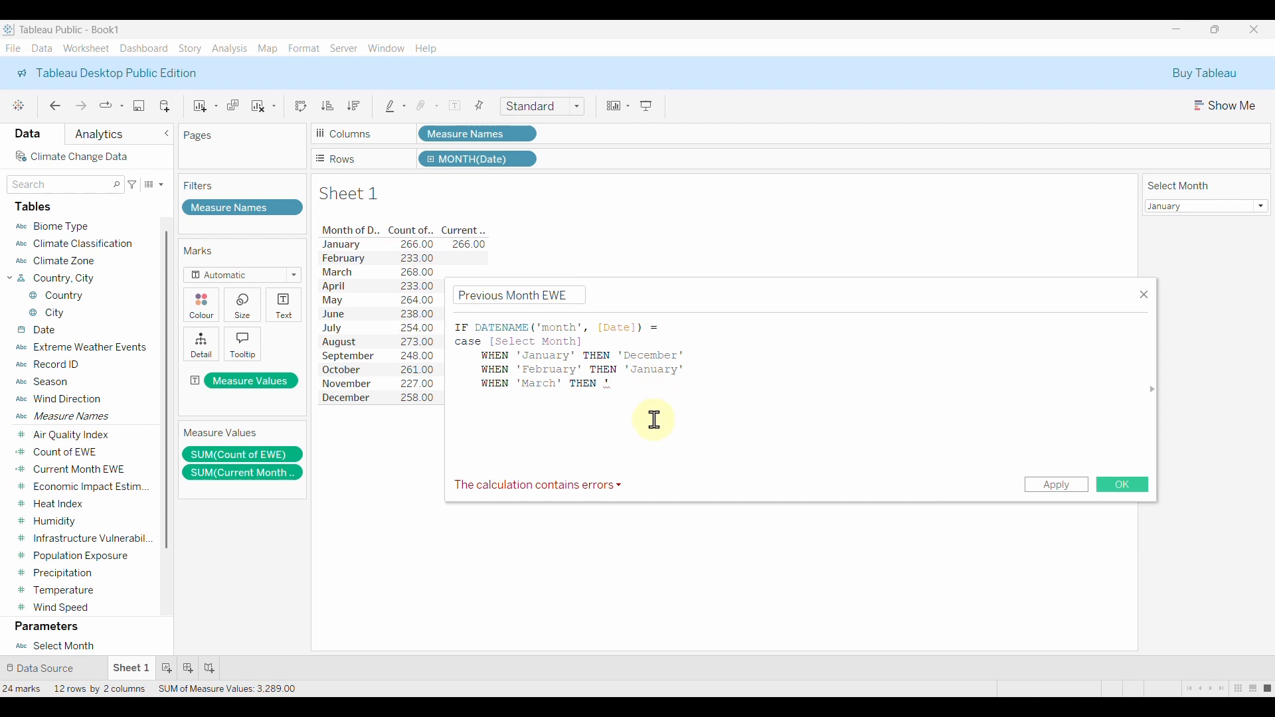
type("February")
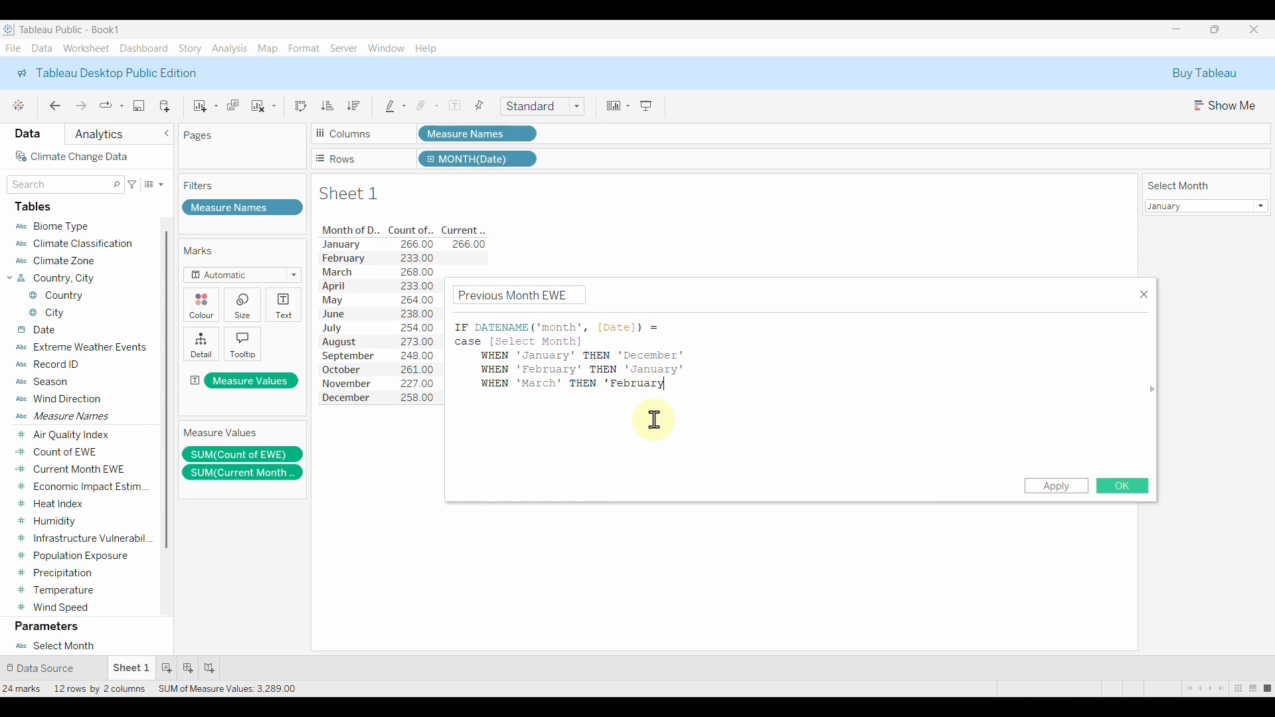
type("'")
key("Return")
type("W")
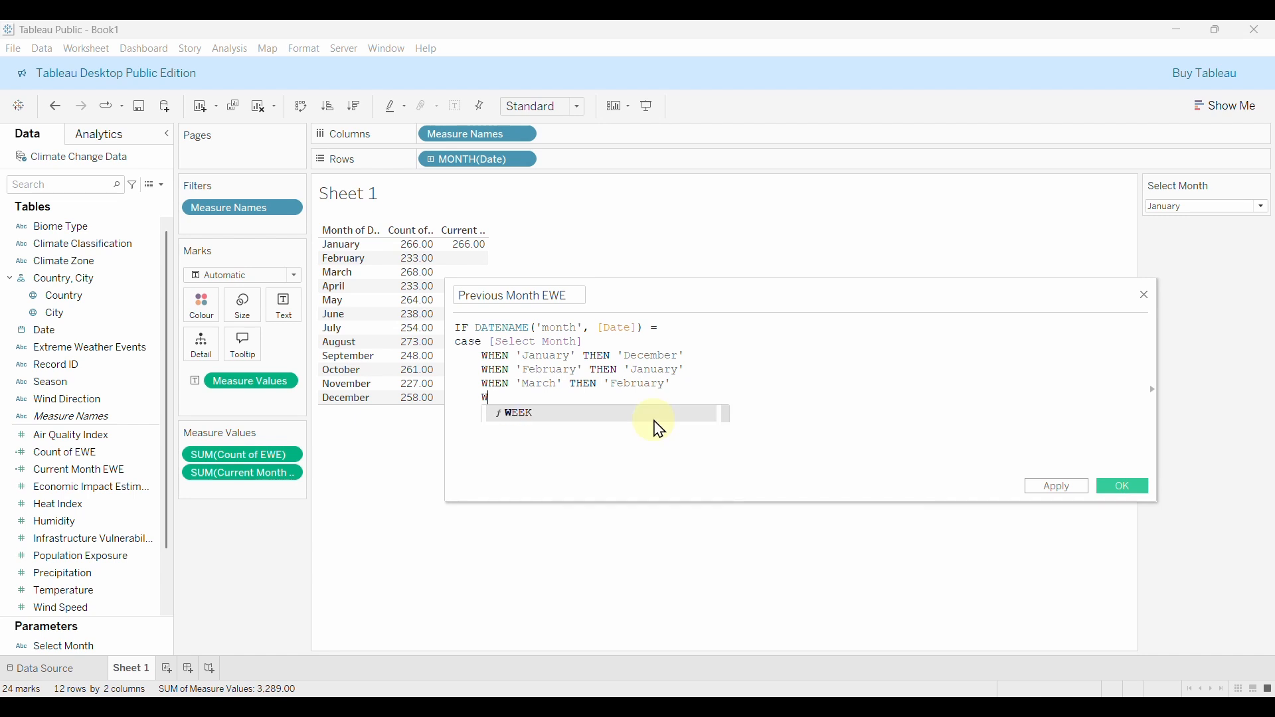
type("HEN '")
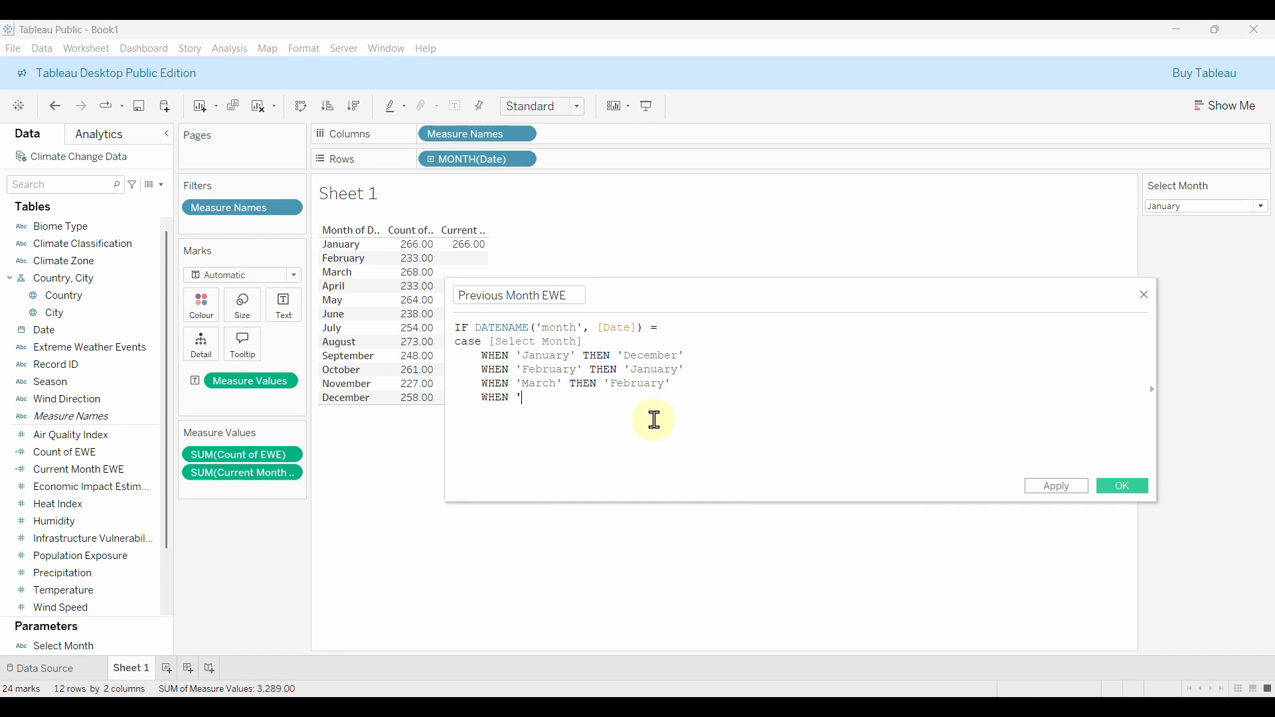
type("April' THEN 'March'")
key("Return")
type("WHEN 'May' THEN")
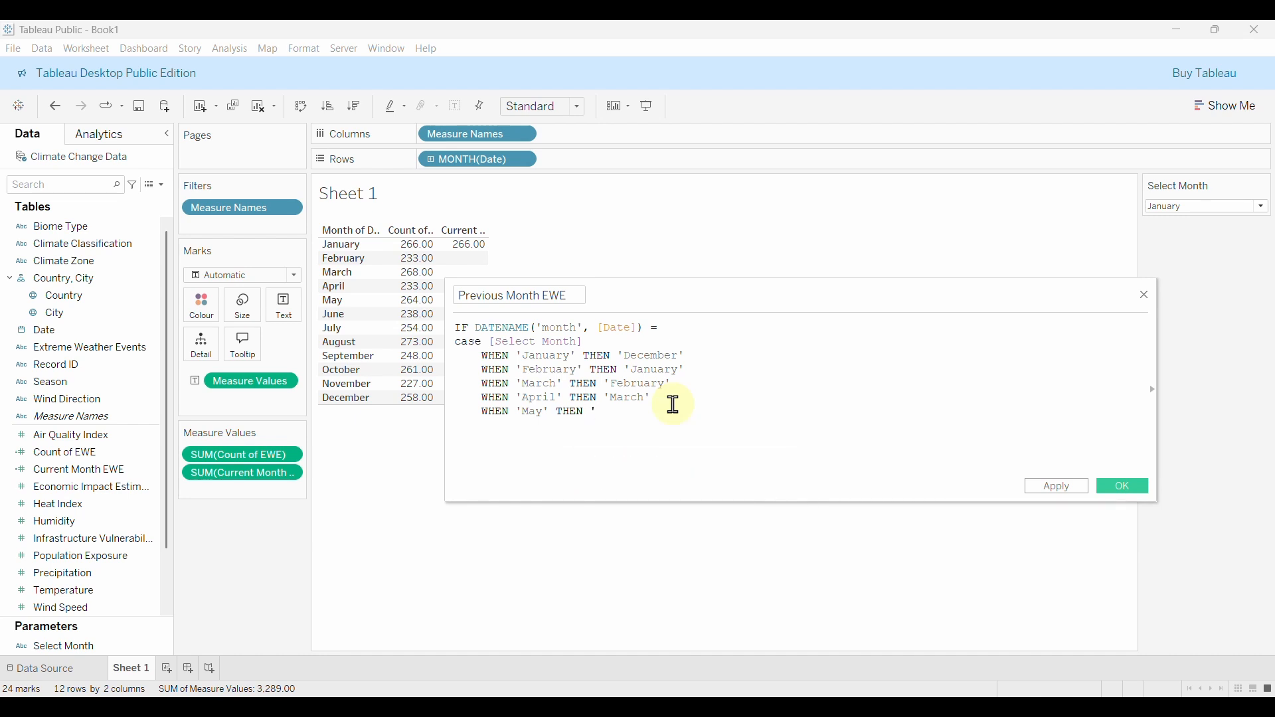
type(" 'April'")
Add cases mapping June→May, July→June, August→July and September→August.
key("Return")
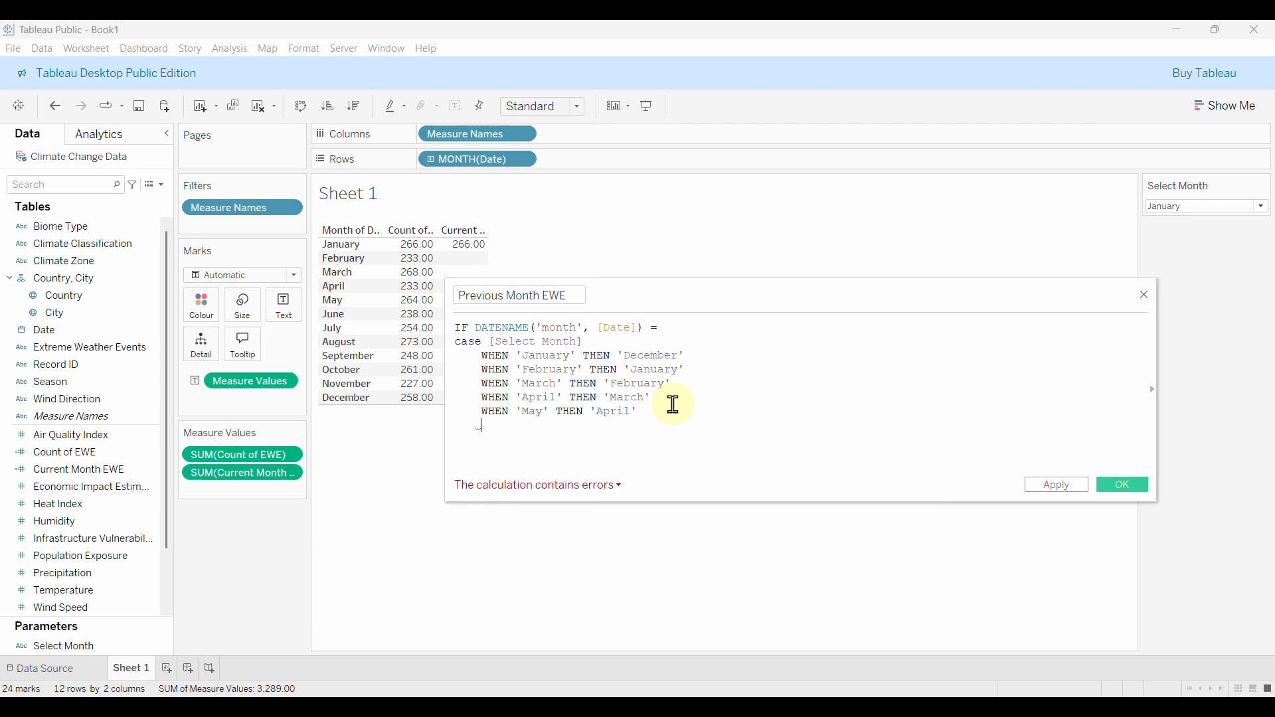
type("WHEN")
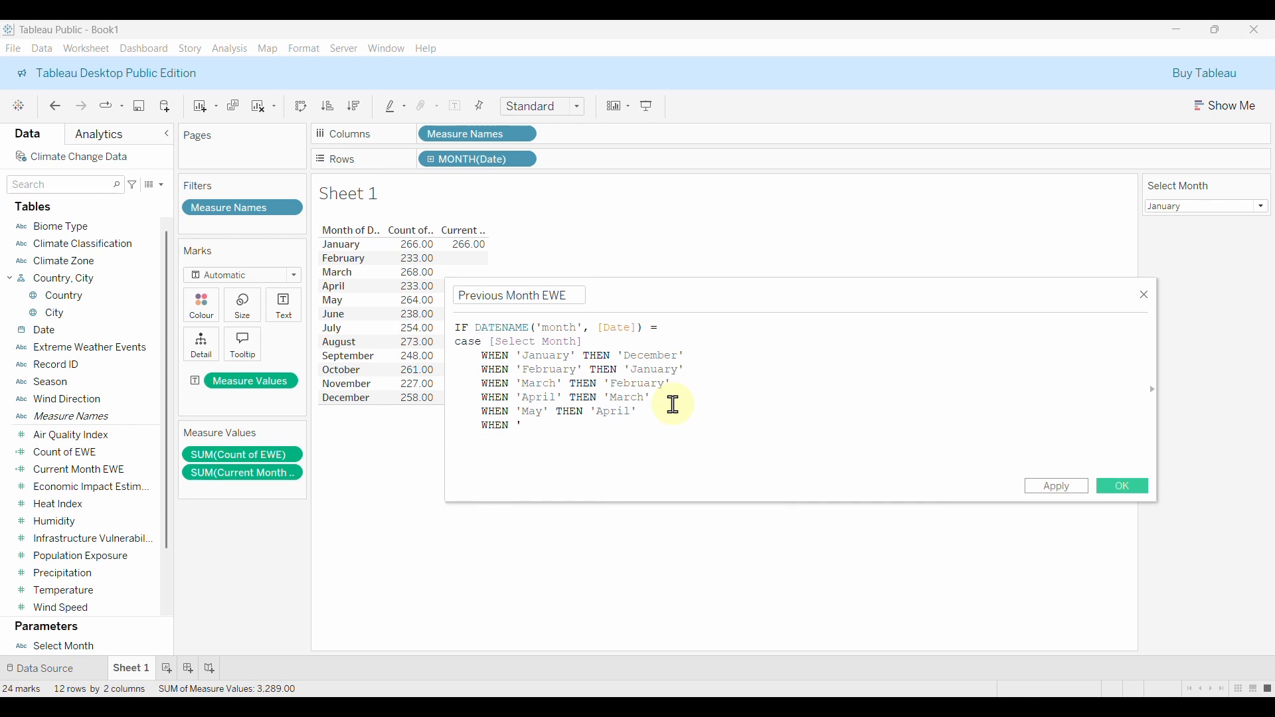
type(" 'June' THEN")
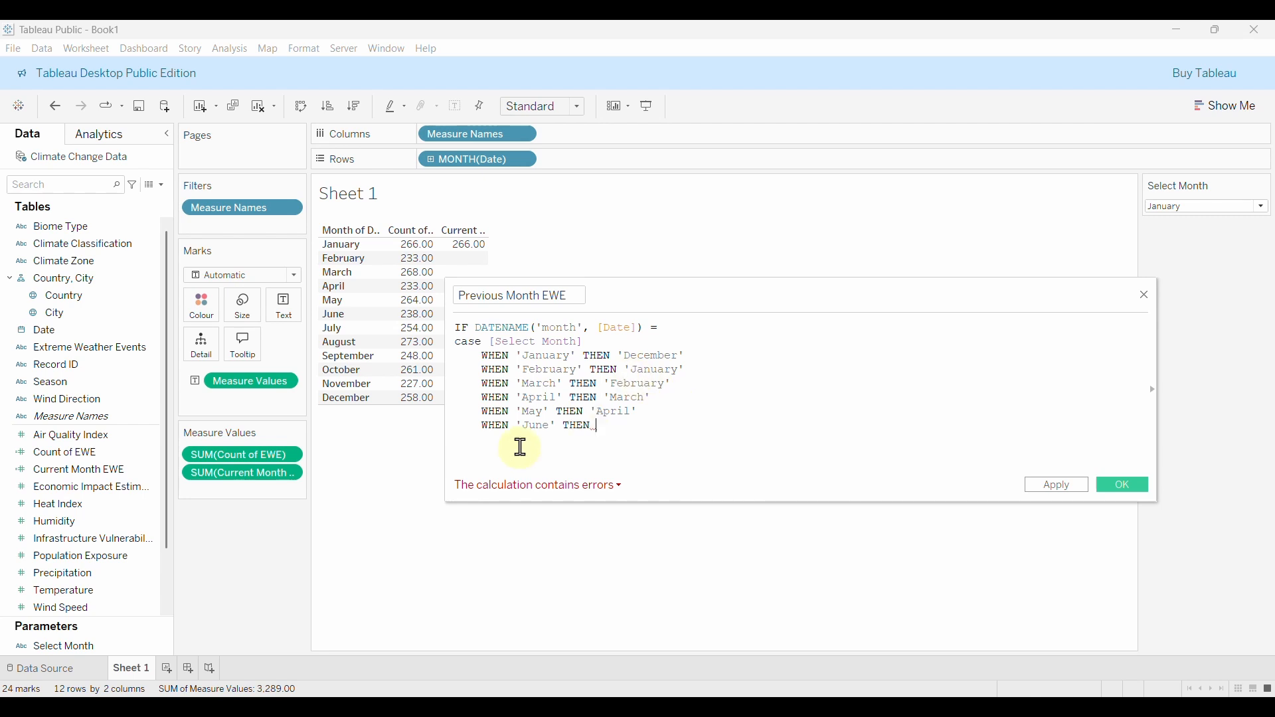
type(" '")
type("Ma")
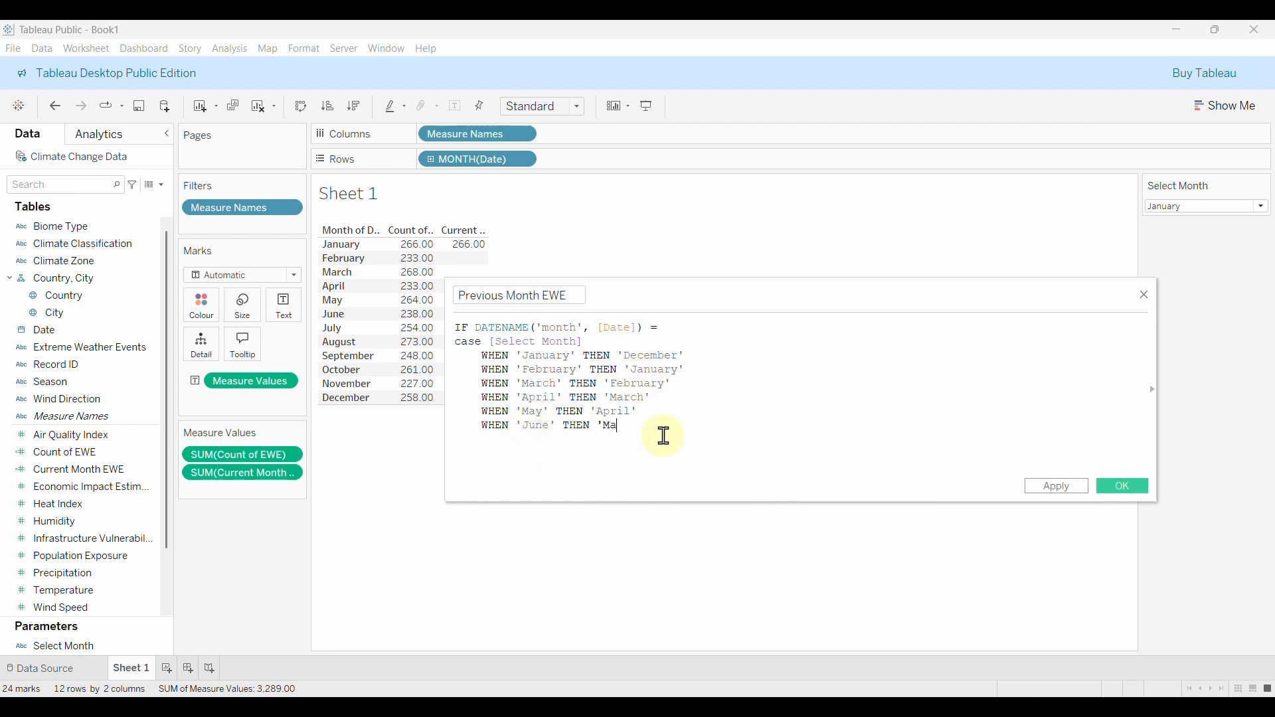
type("y'")
key("Return")
type("WHEN 'July")
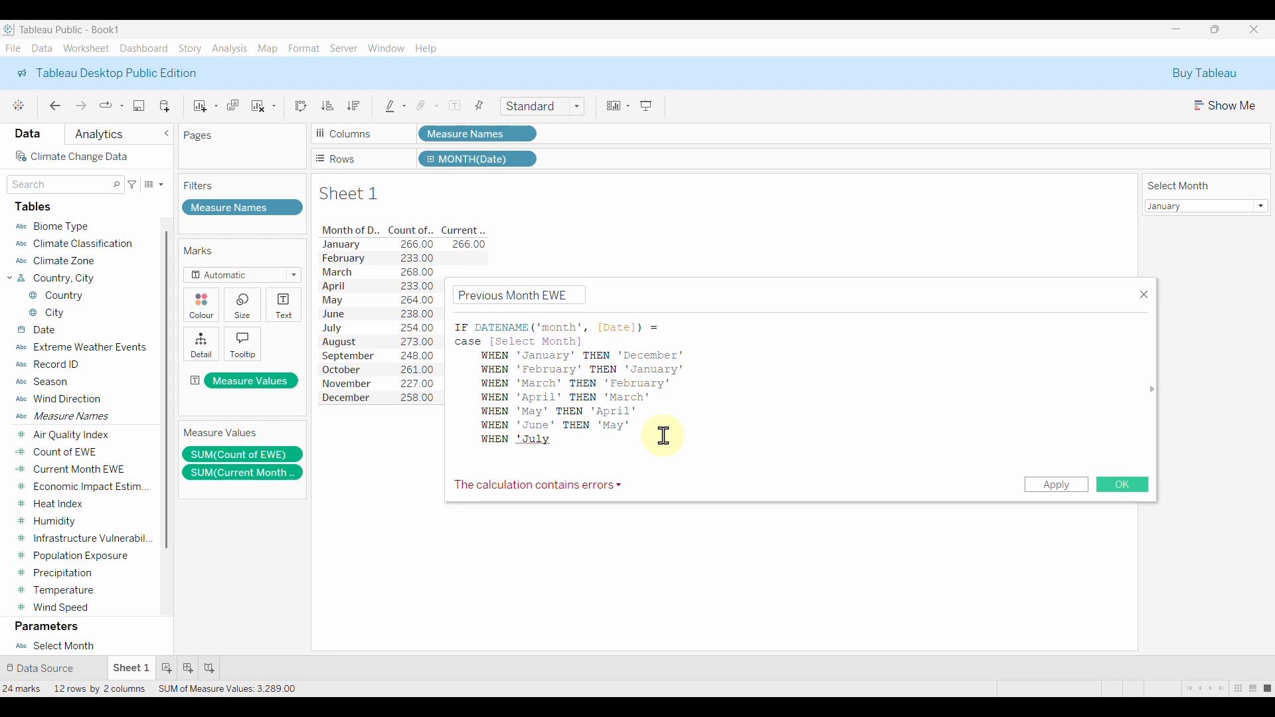
type("' THEN 'June'")
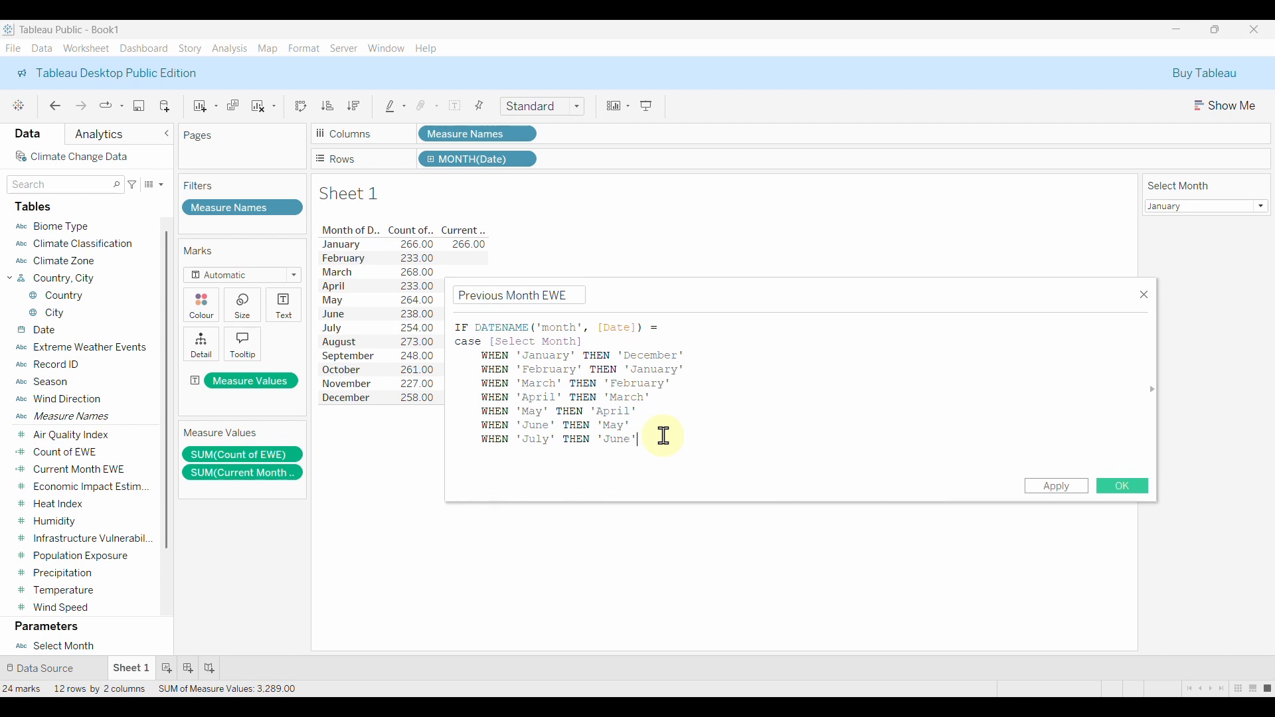
key("Return")
type("WHE")
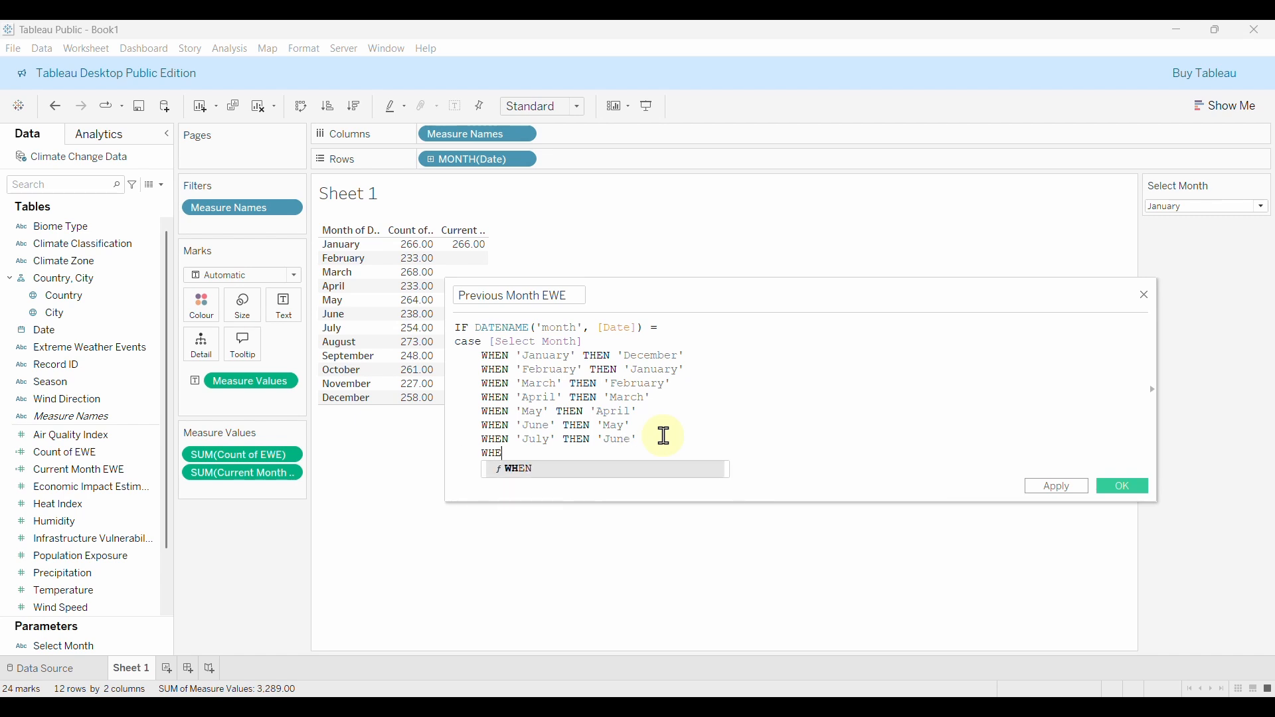
type("N '")
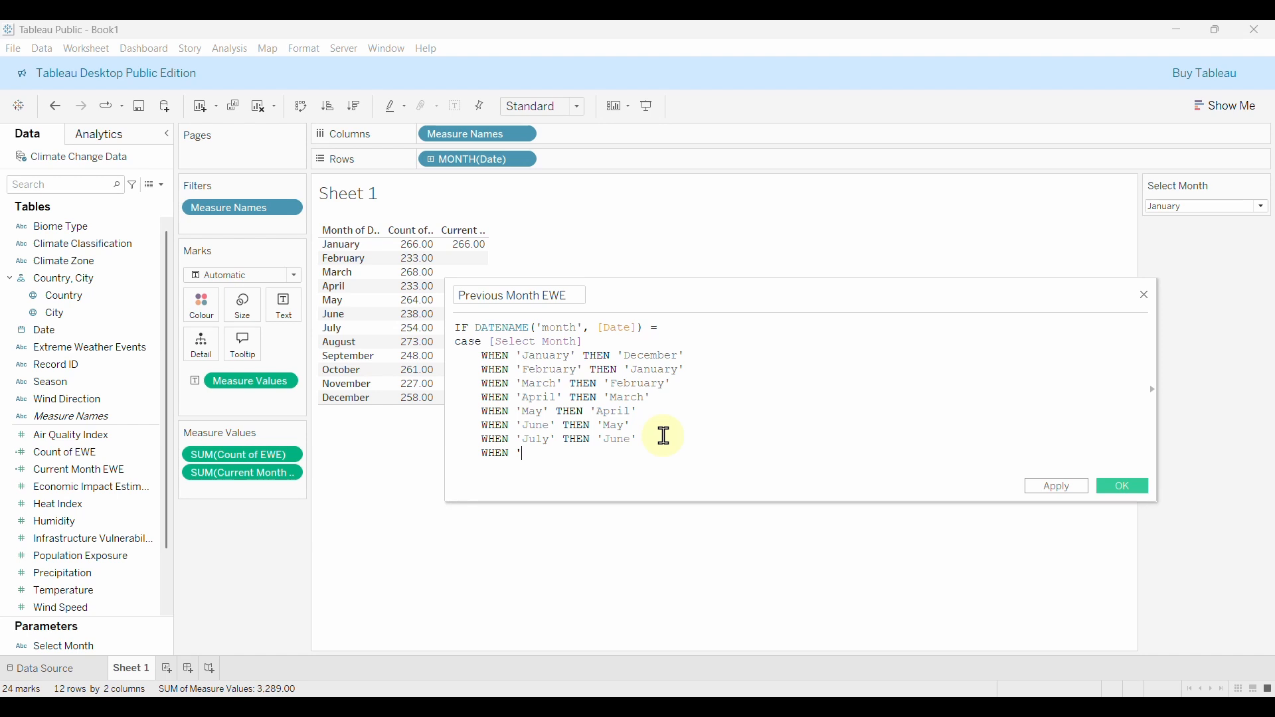
type("August' THEN 'July'")
key("Return")
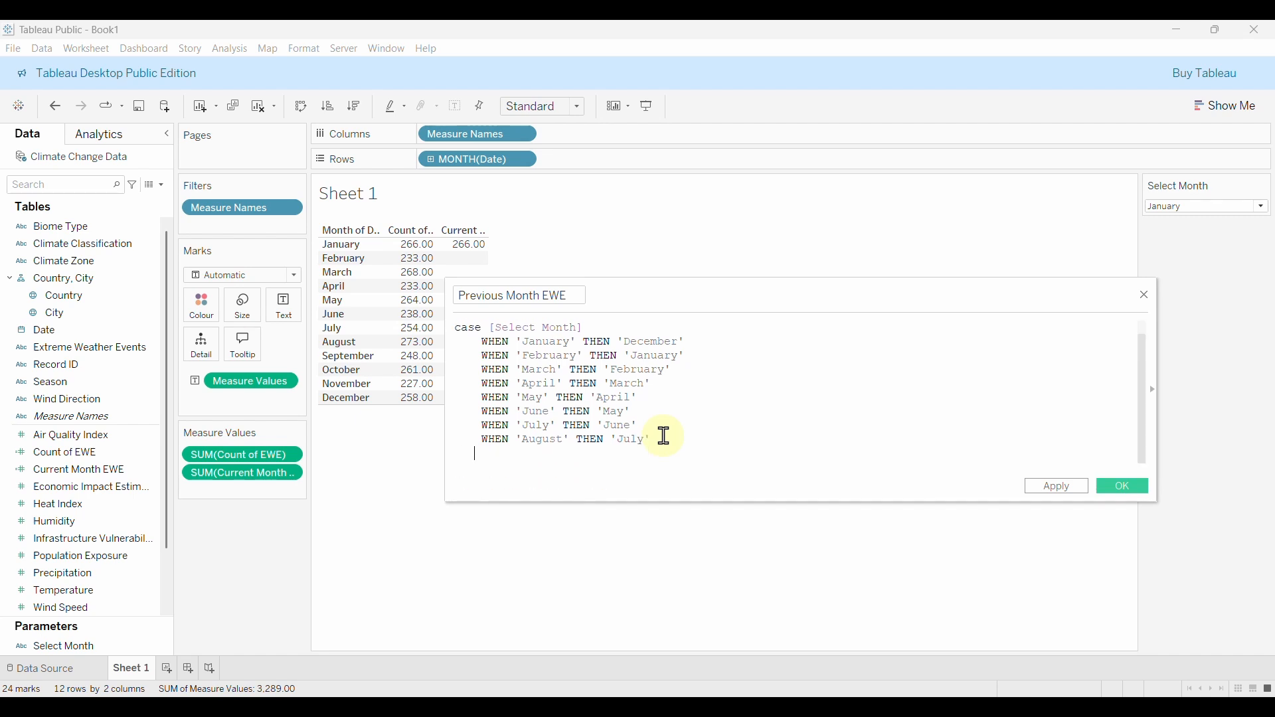
type("WH")
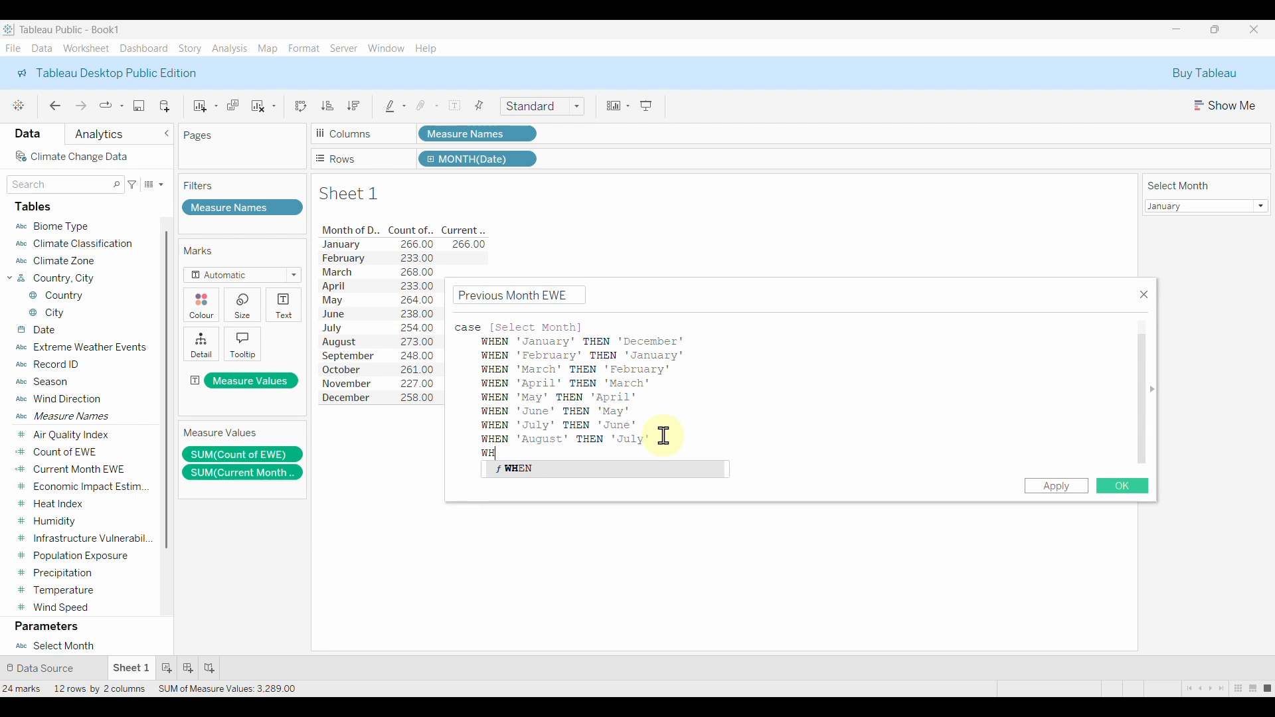
key("Return")
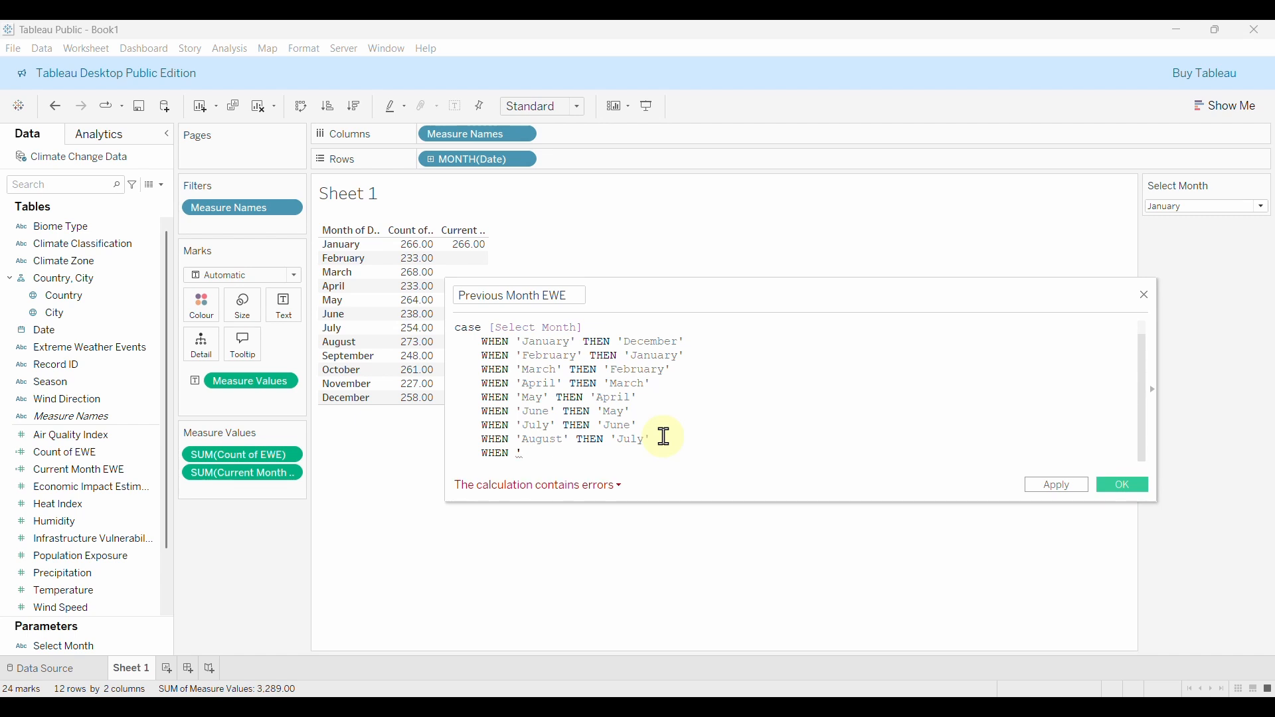
type("'September")
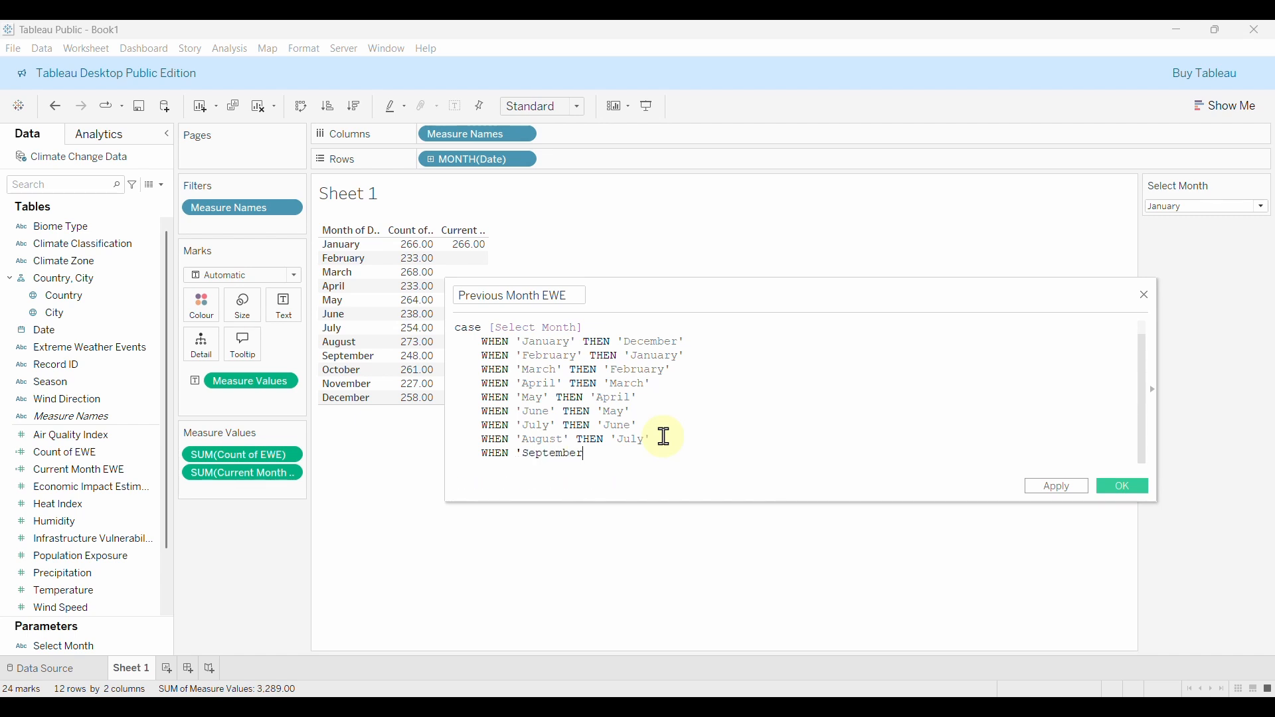
type("'")
type(" Then")
key("Return")
type("' THEN 'August'")
Add October→September, November→October and December→November cases, then close the CASE with END.
key("Return")
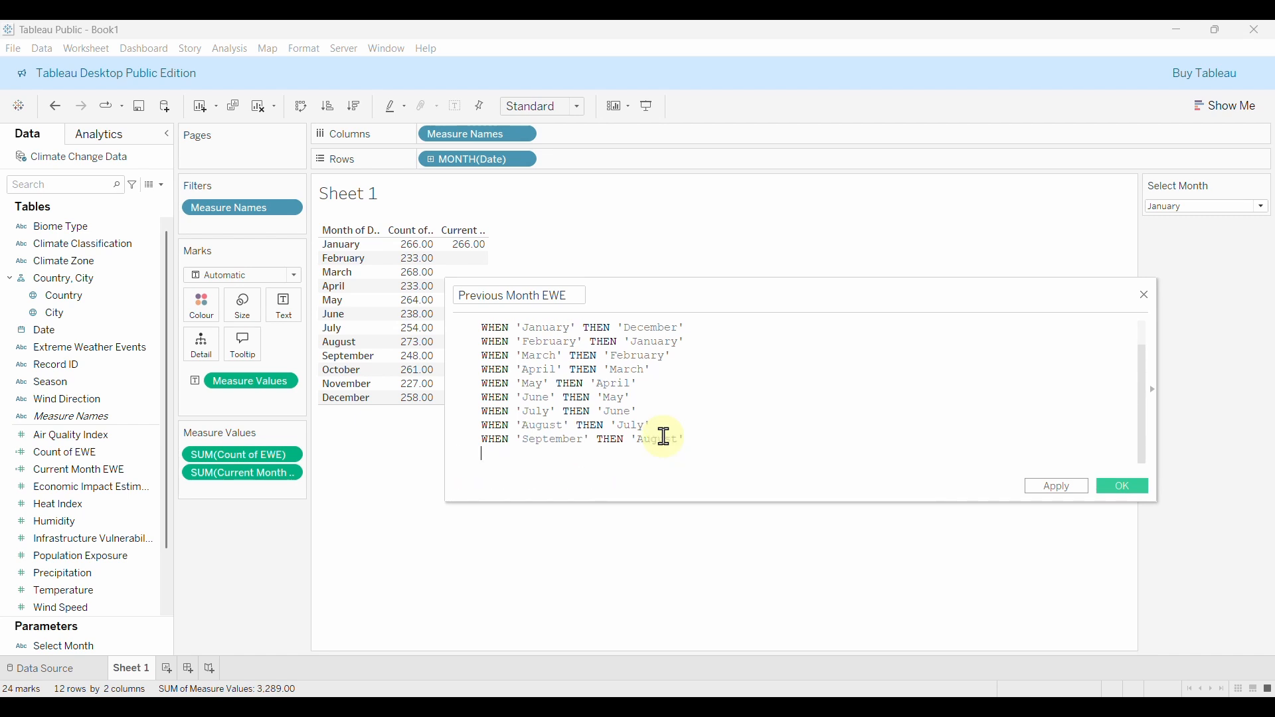
type("WHEN '")
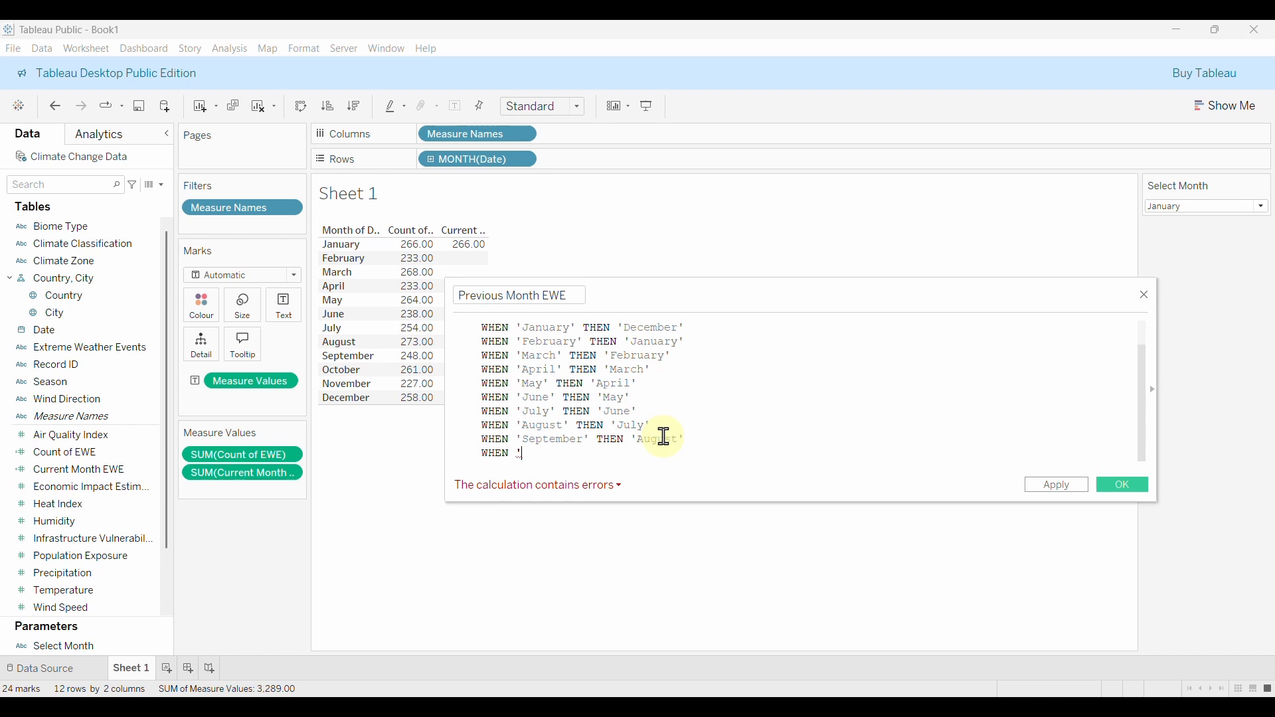
type("October")
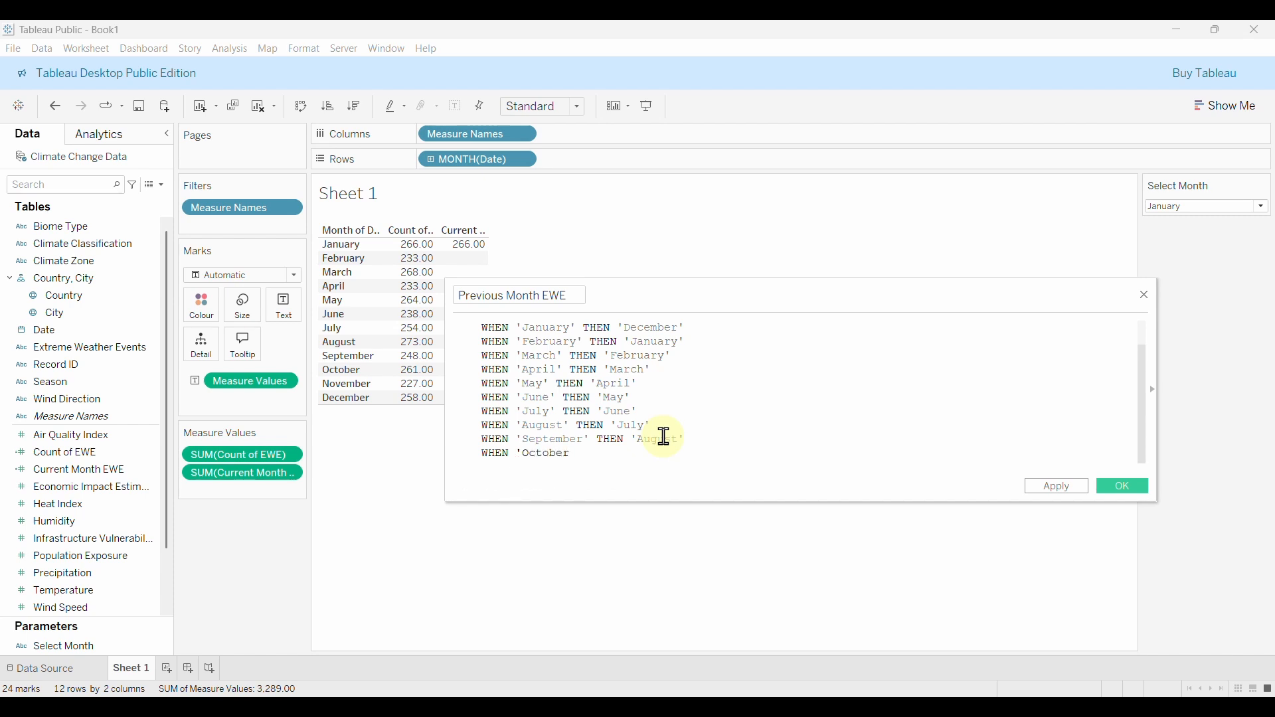
type("' THEN 'September'")
key("Return")
type("WHEN")
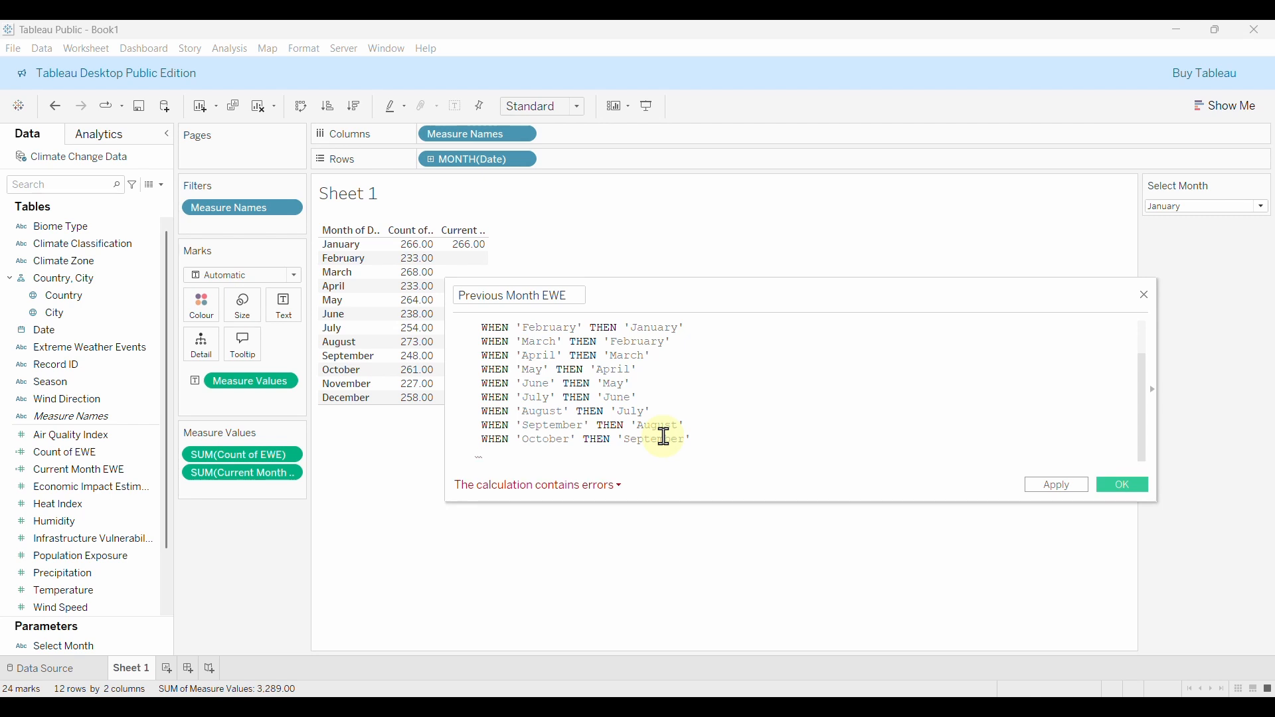
type(" 'Nove")
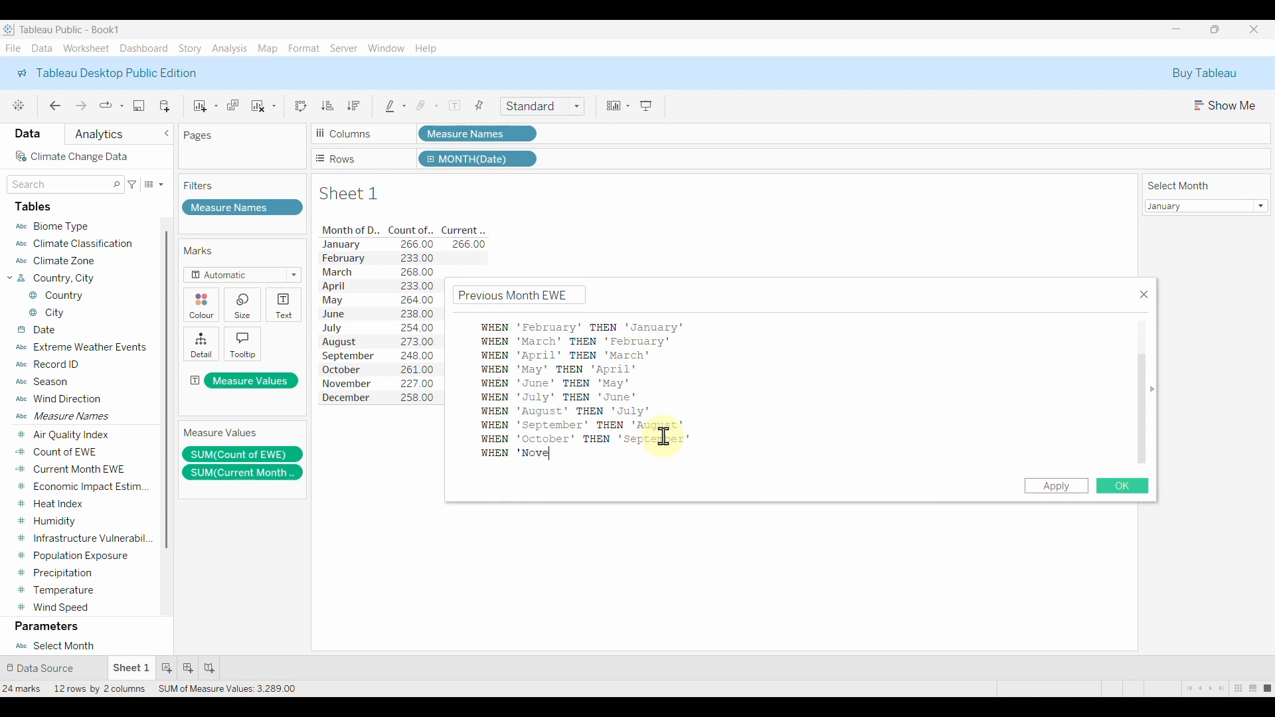
type("mber'")
type(" TH")
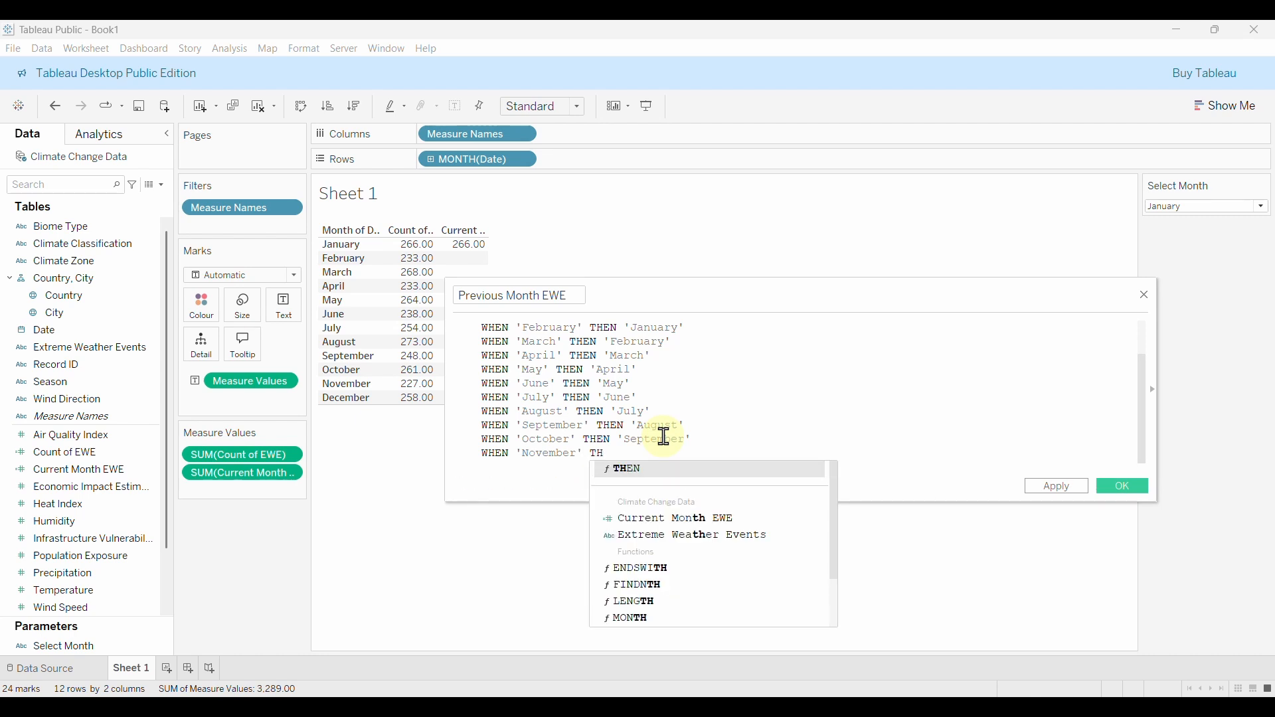
type("EN '")
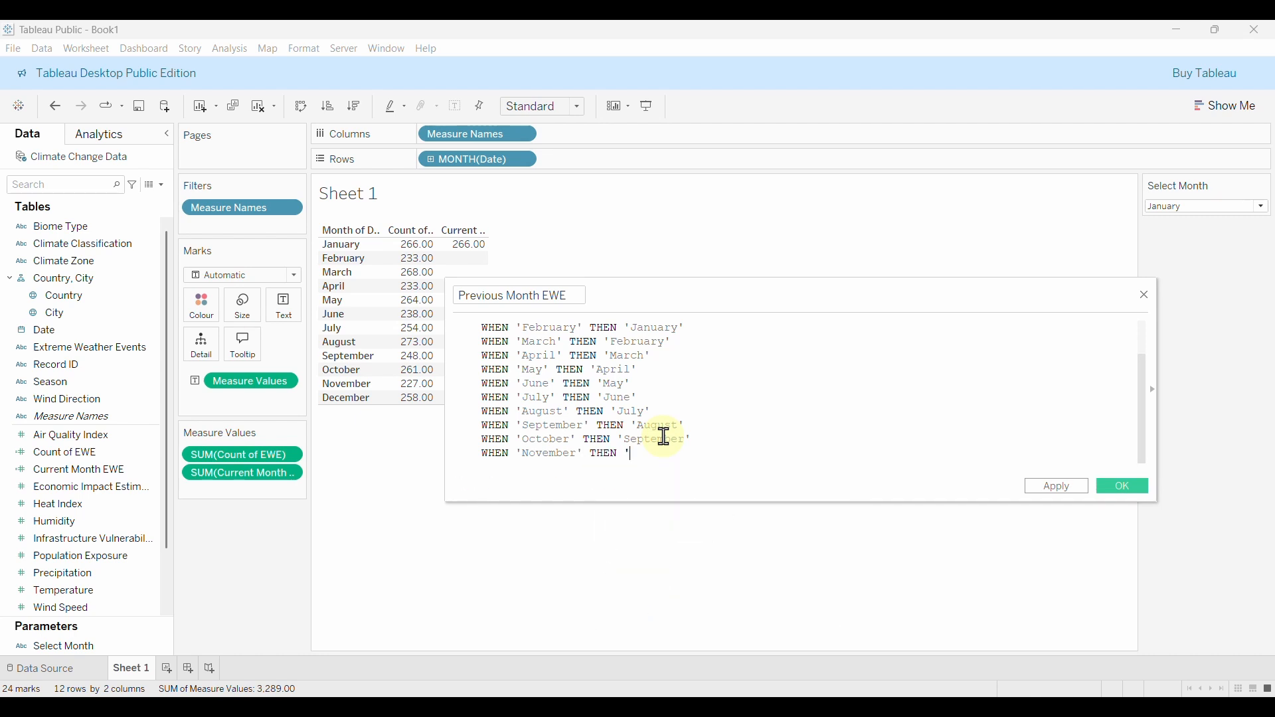
type("October'")
key("Return")
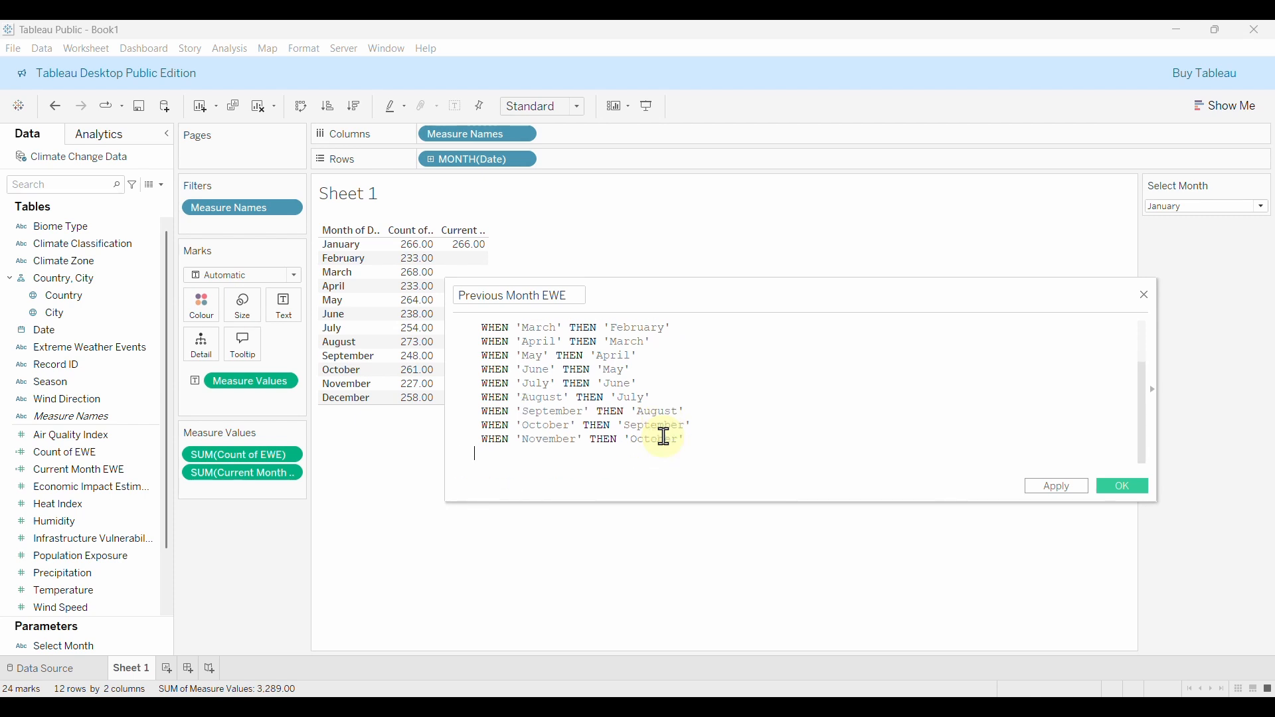
type("WHEN 'December' THEN")
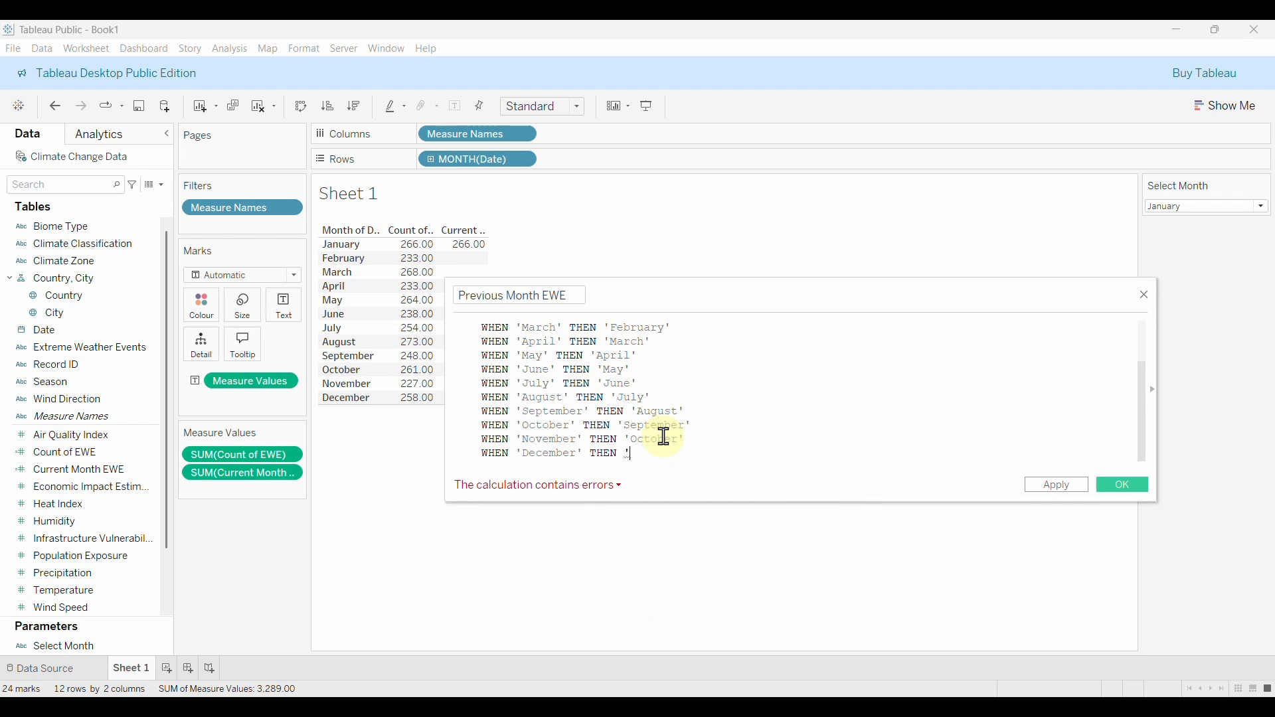
type("November")
key("Return")
type("EN")
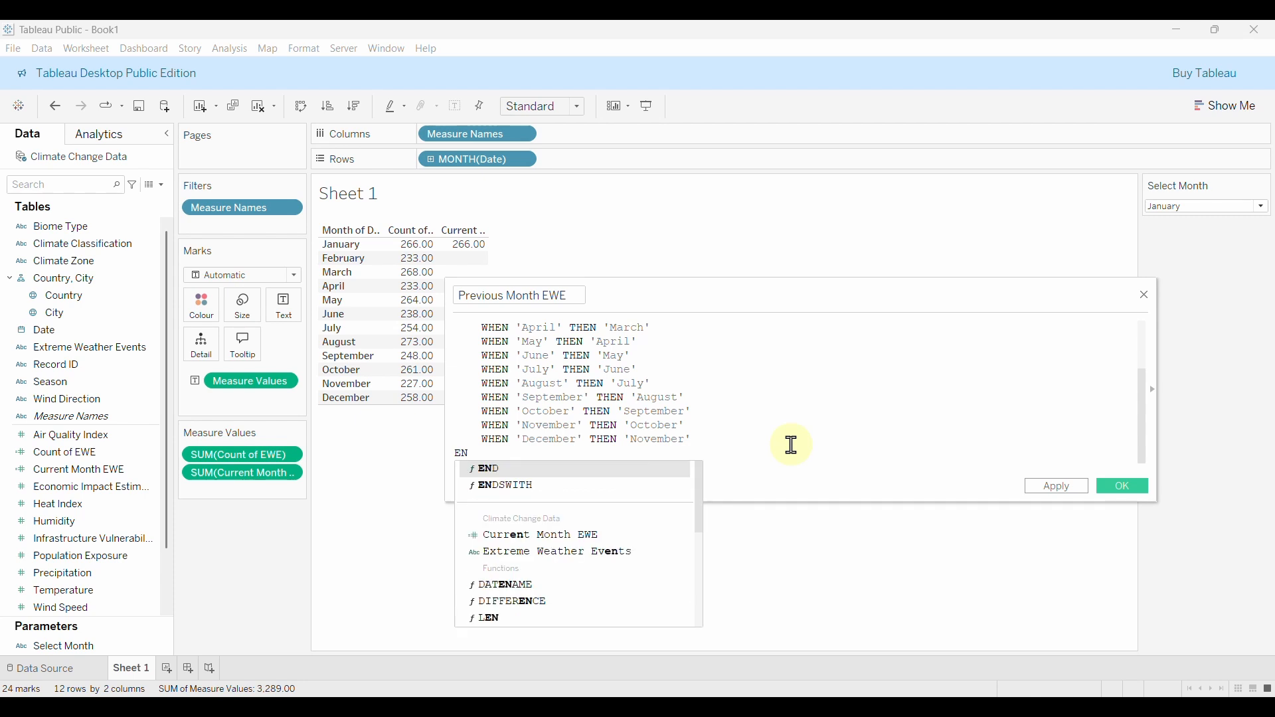
key("Return")
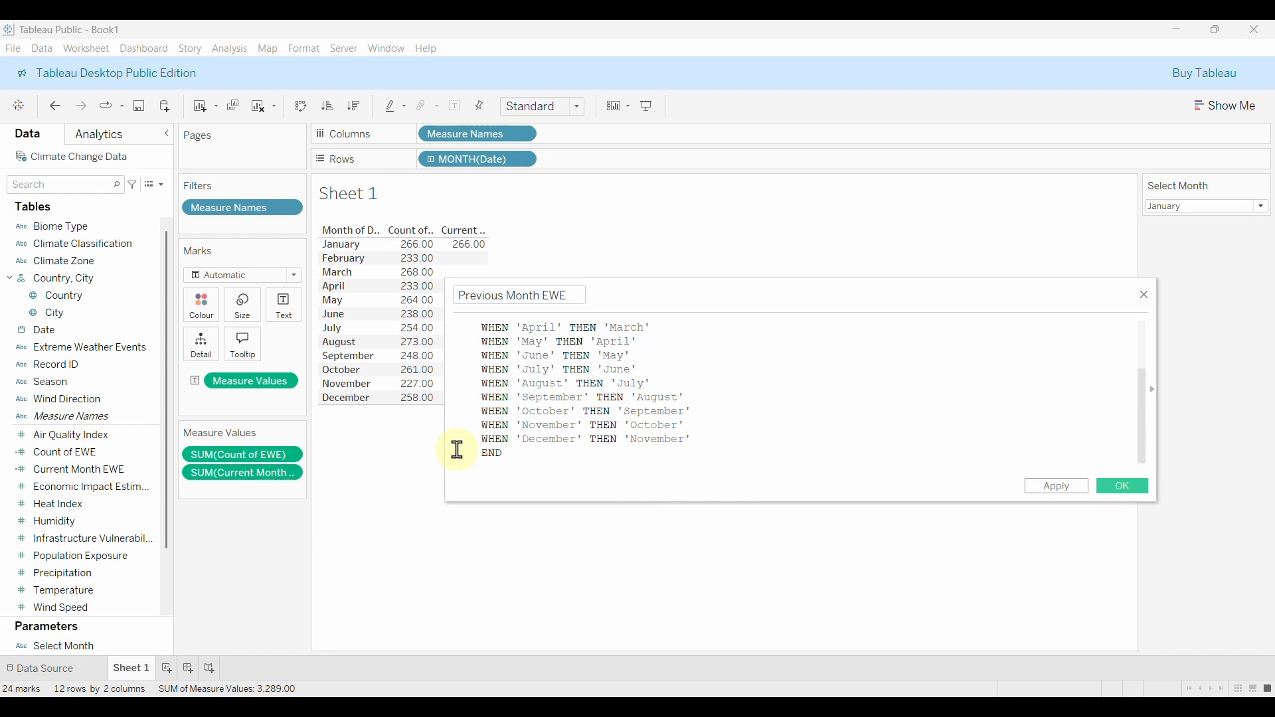
Finish the formula with THEN [Count of EWE] and a final END, checking it is valid.
scroll(489, 370, "up", 3)
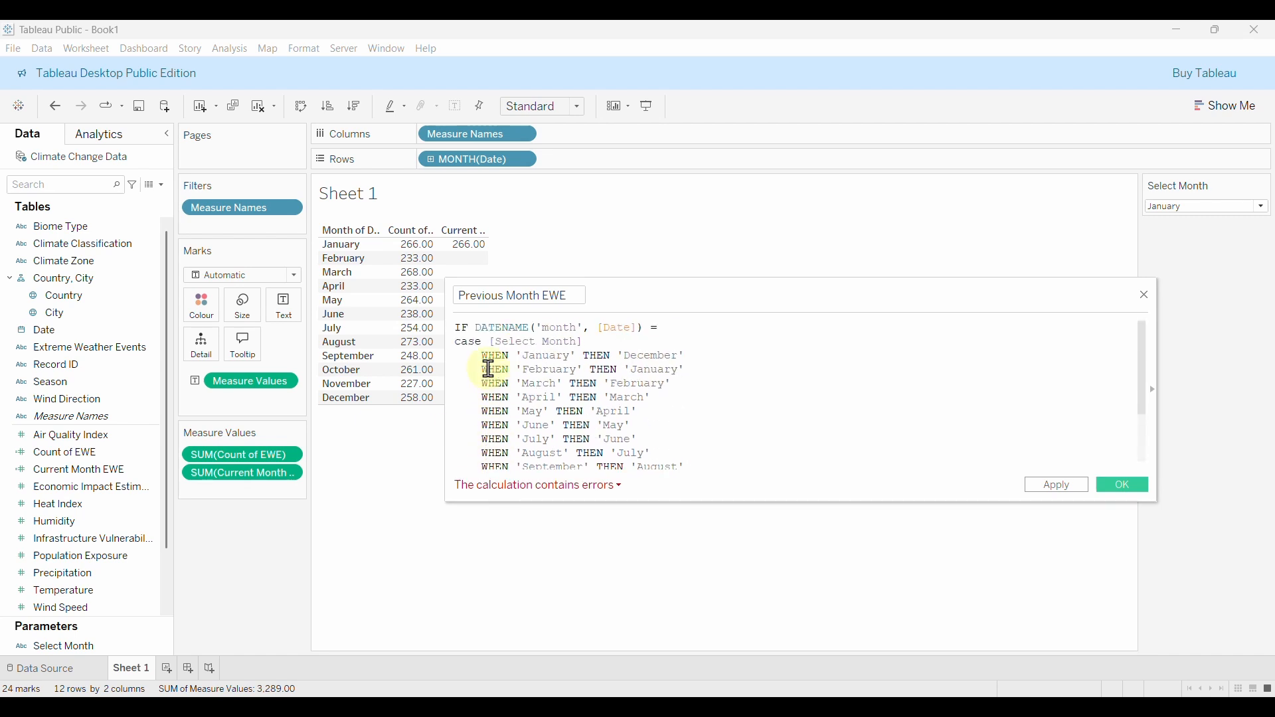
scroll(505, 372, "down", 3)
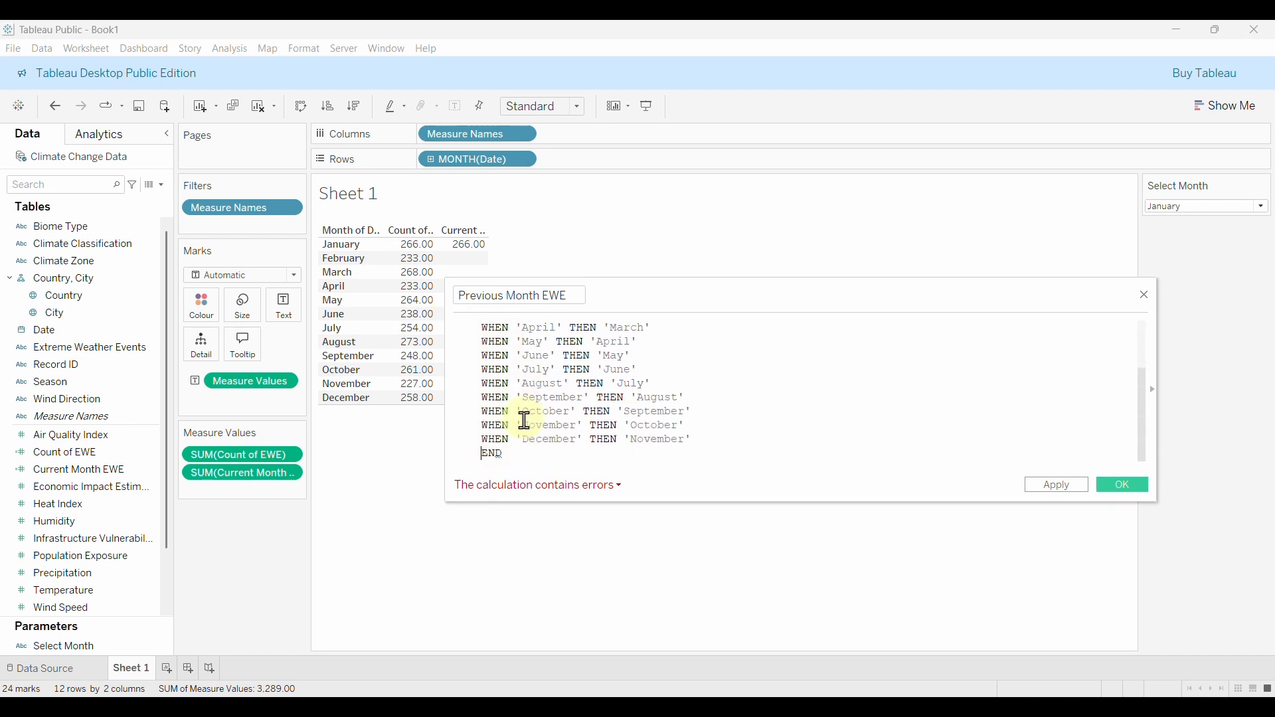
key("Return")
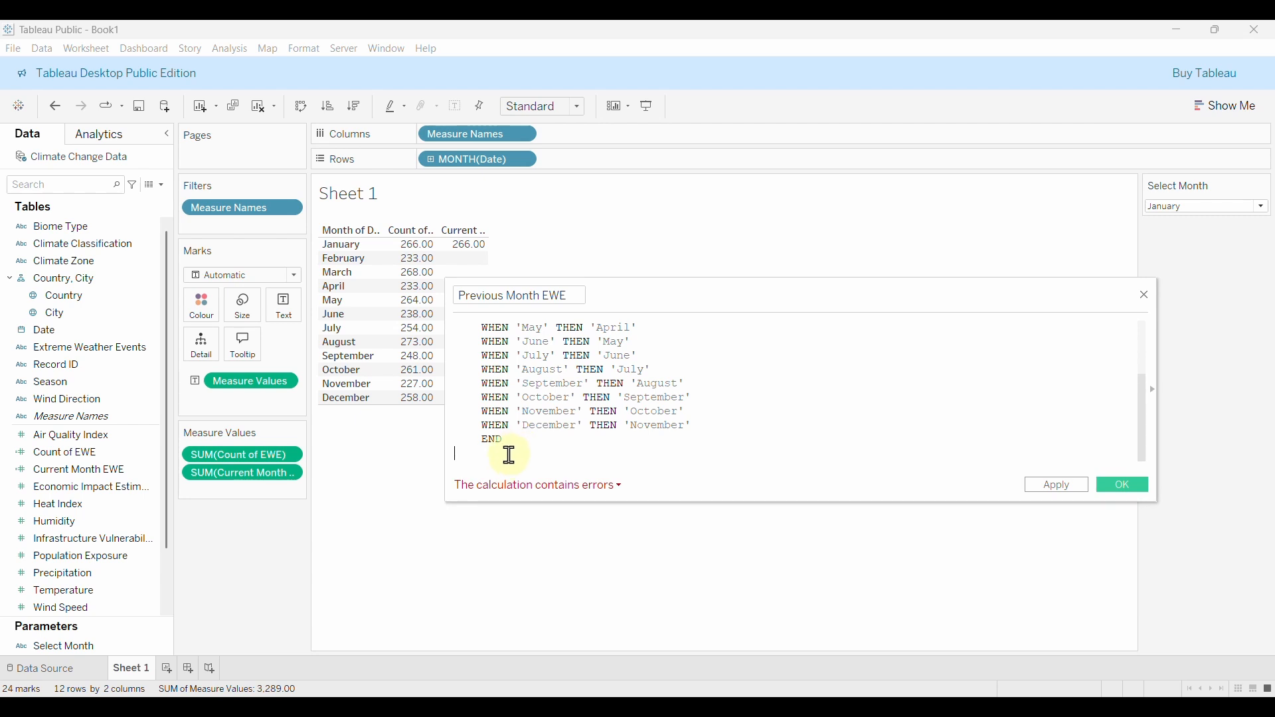
type("THEN")
type("COUN")
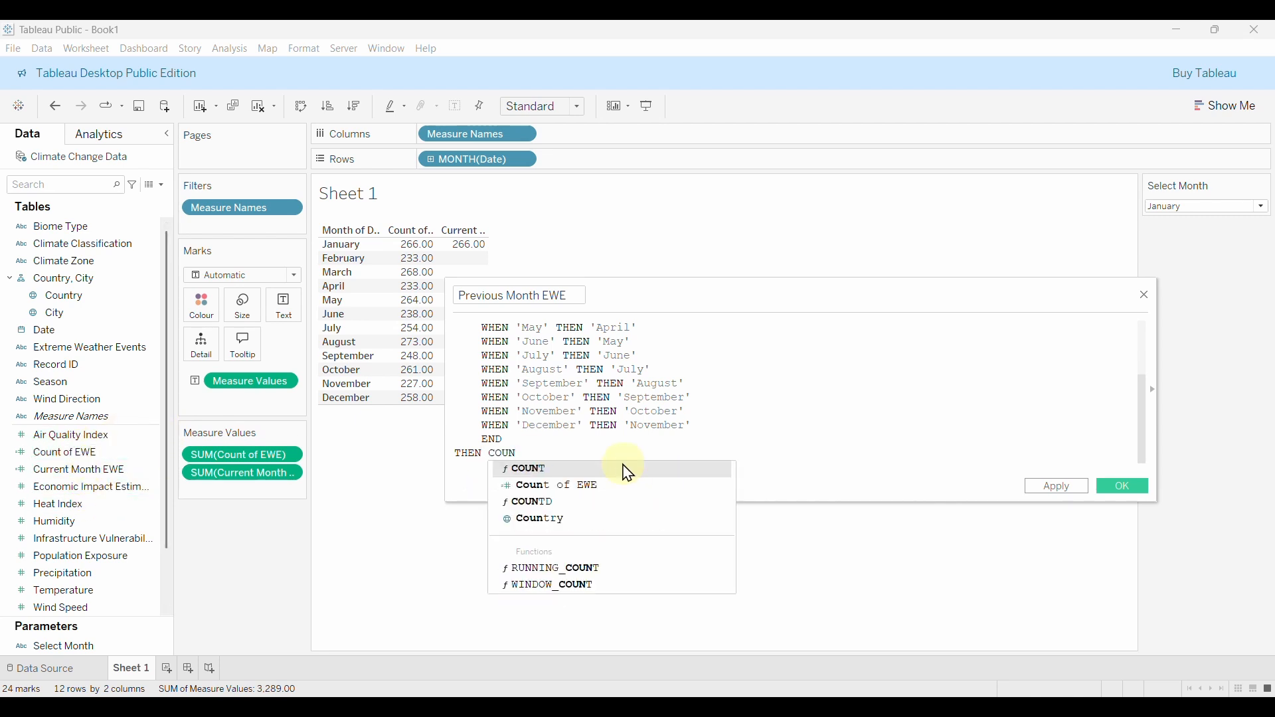
left_click(558, 487)
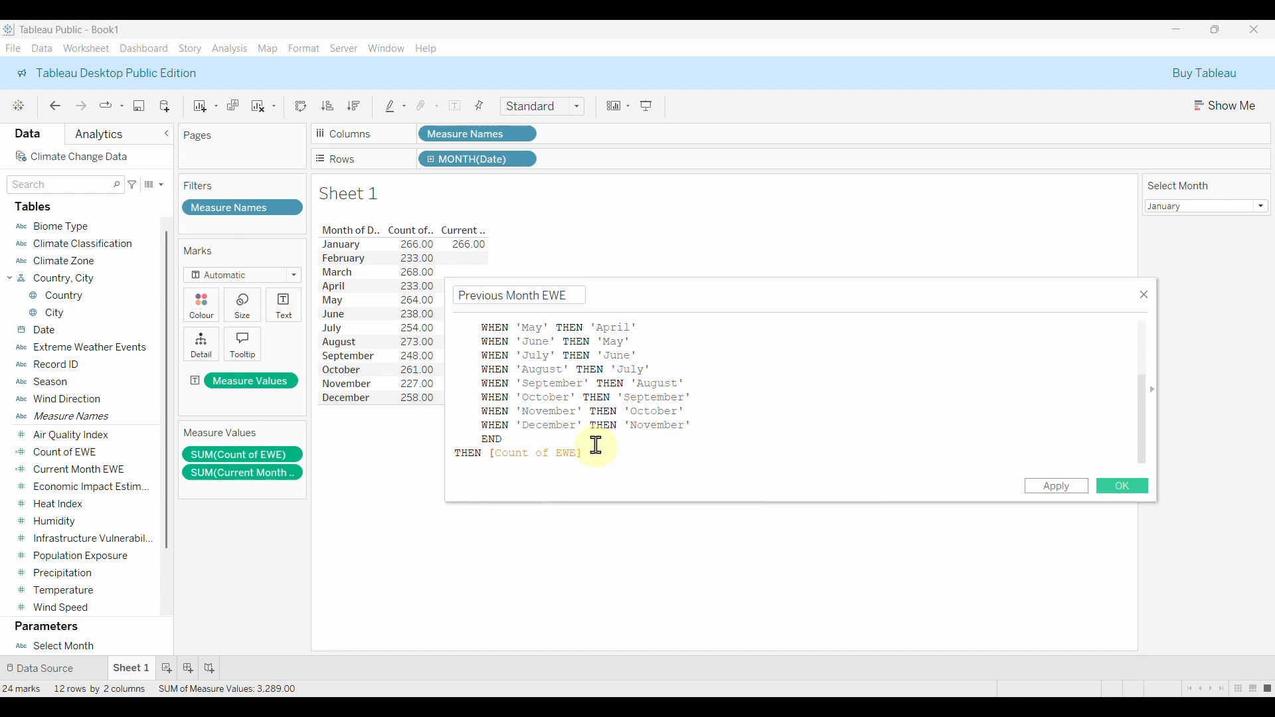
key("Return")
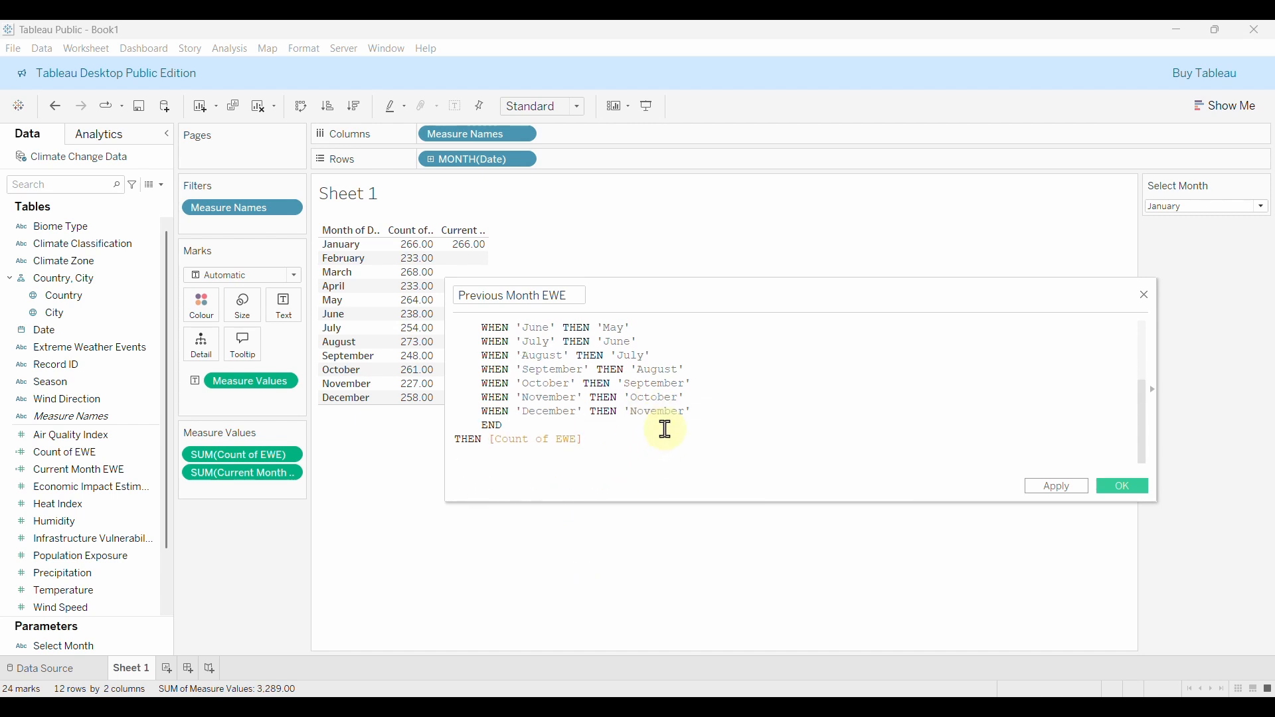
type("END")
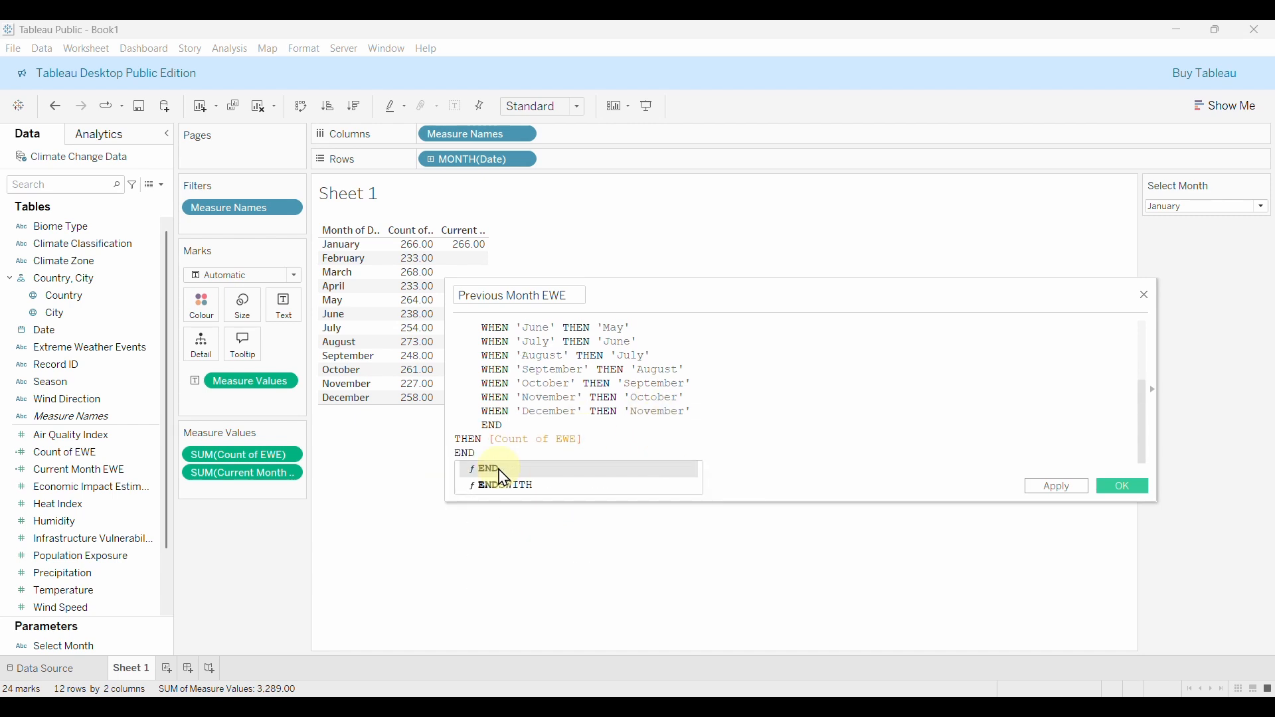
left_click(501, 471)
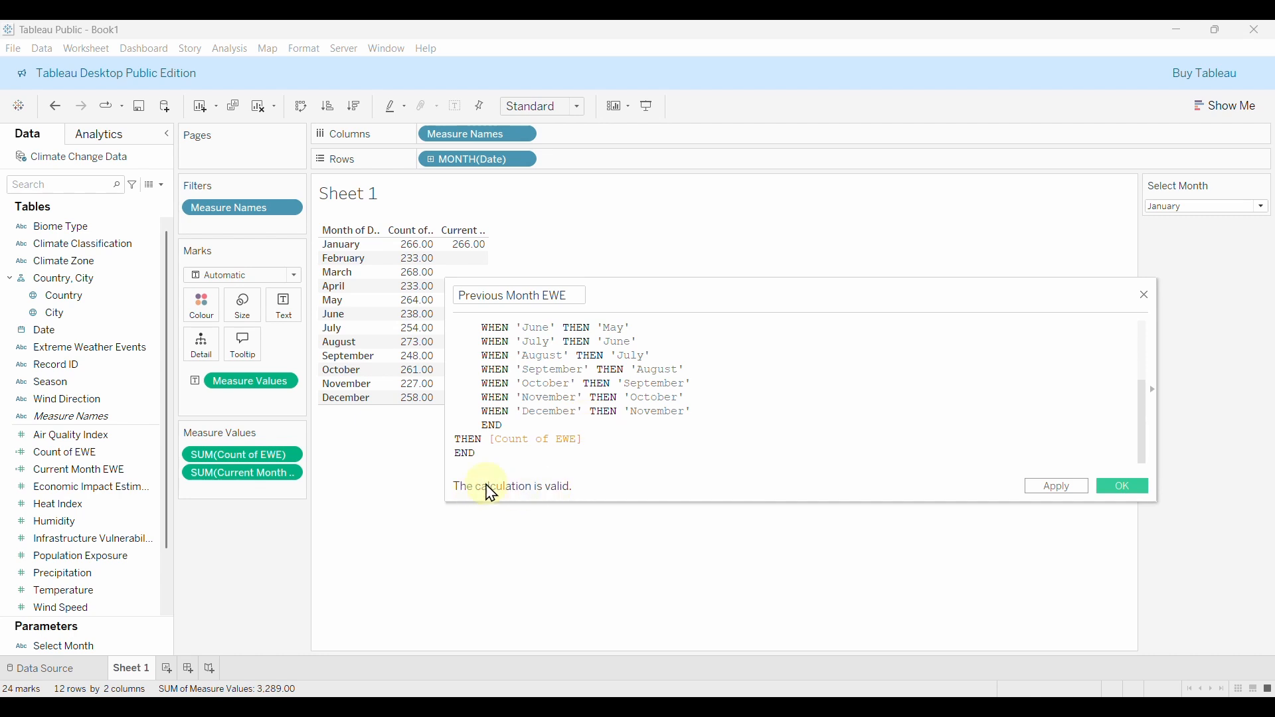
scroll(717, 415, "up", 5)
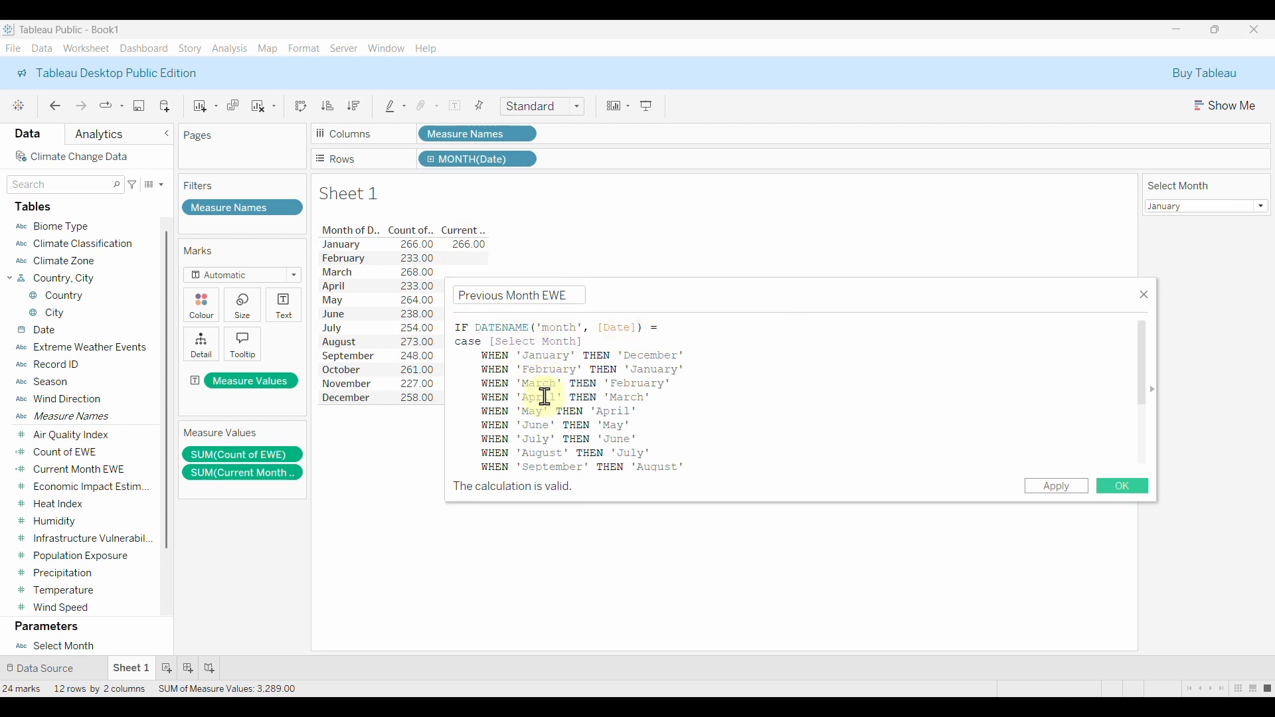
scroll(653, 429, "down", 1)
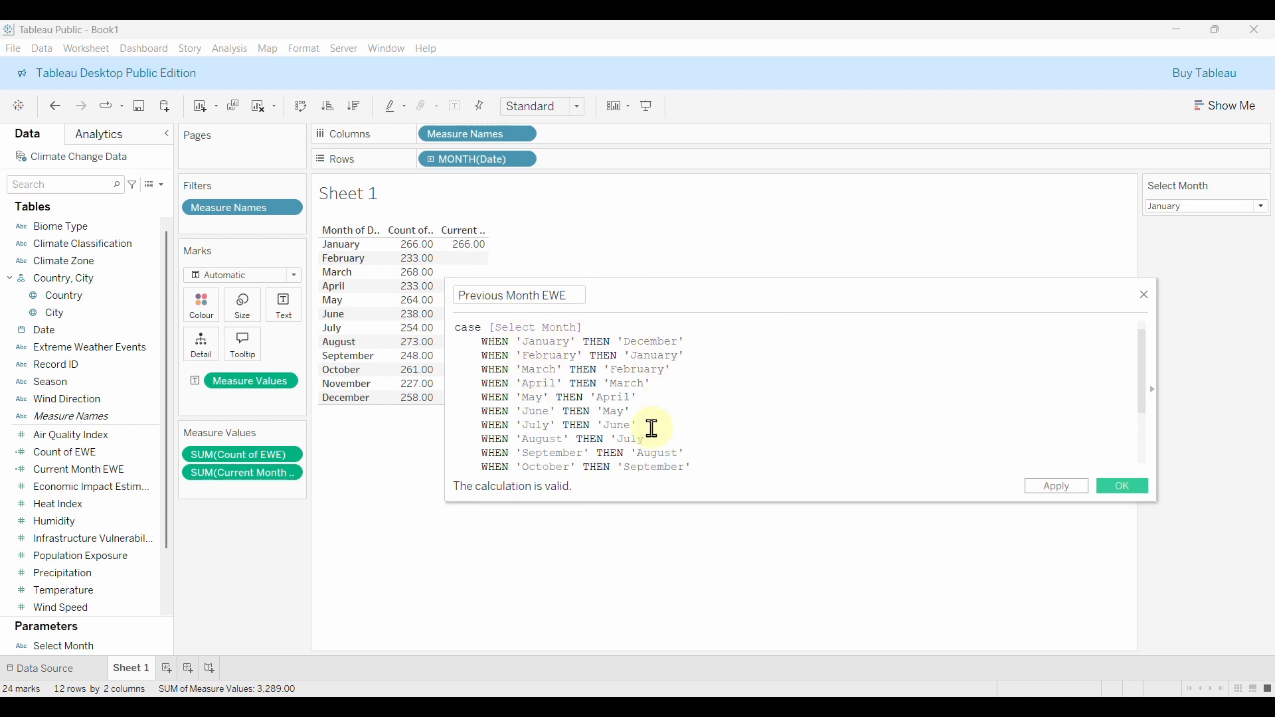
scroll(653, 429, "down", 2)
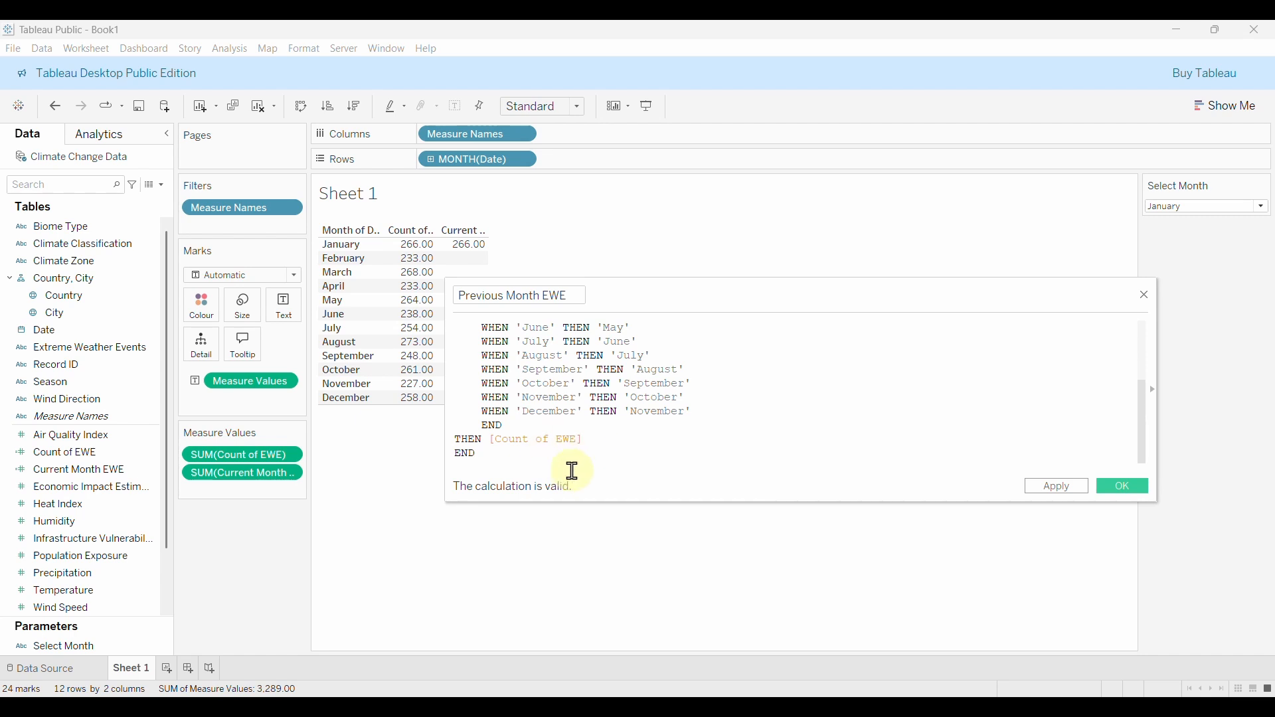
Save Previous Month EWE, add it to the table's Measure Values, and set Select Month to March.
left_click(1133, 487)
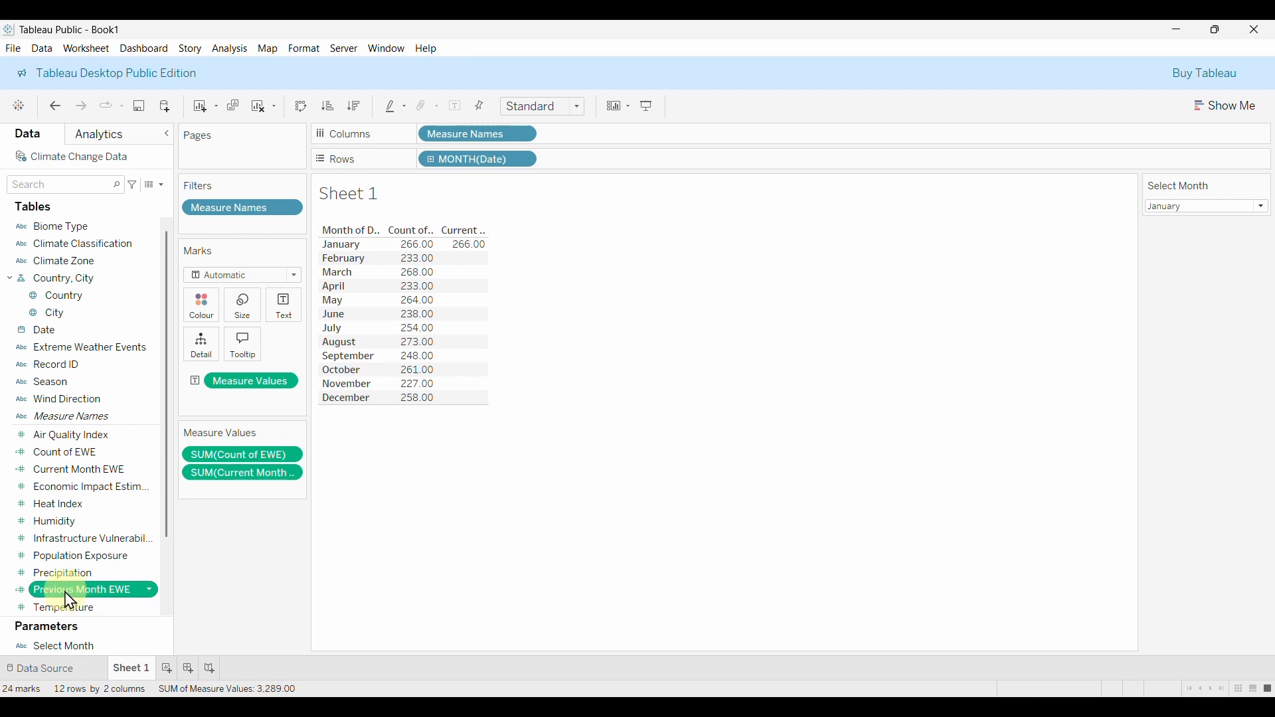
left_click_drag(71, 601, 234, 462)
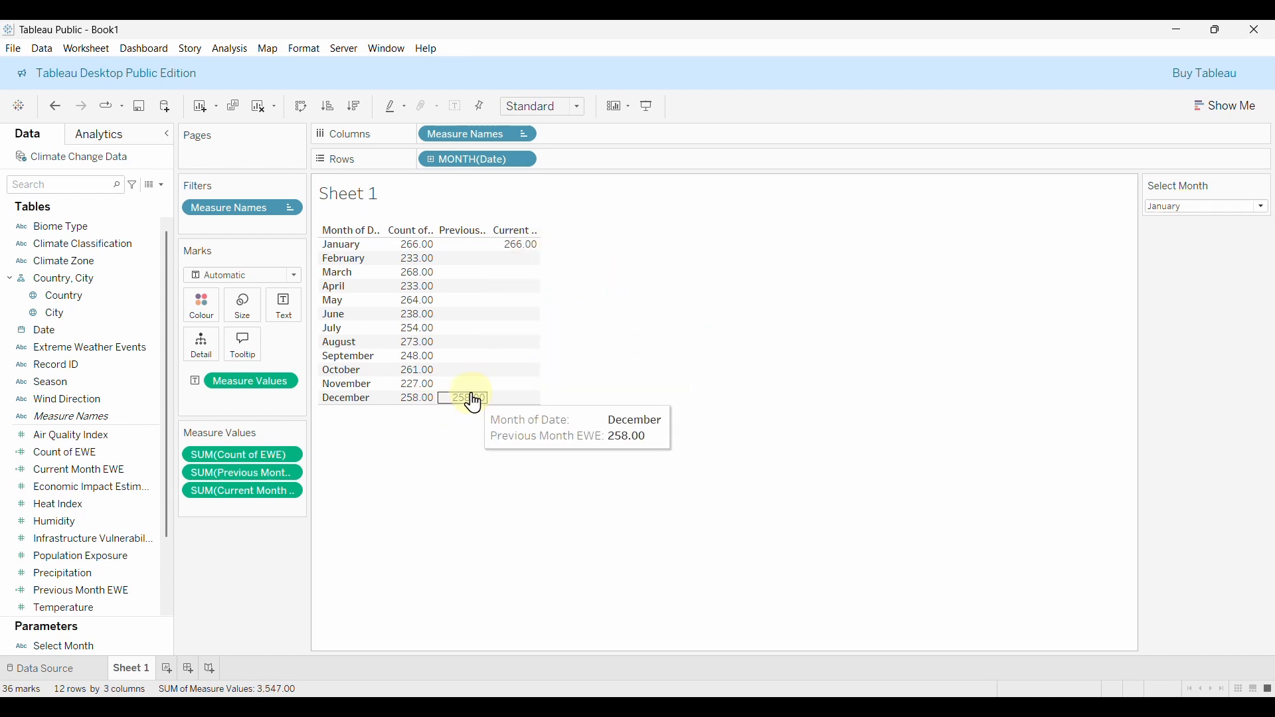
left_click(1227, 205)
left_click(1203, 247)
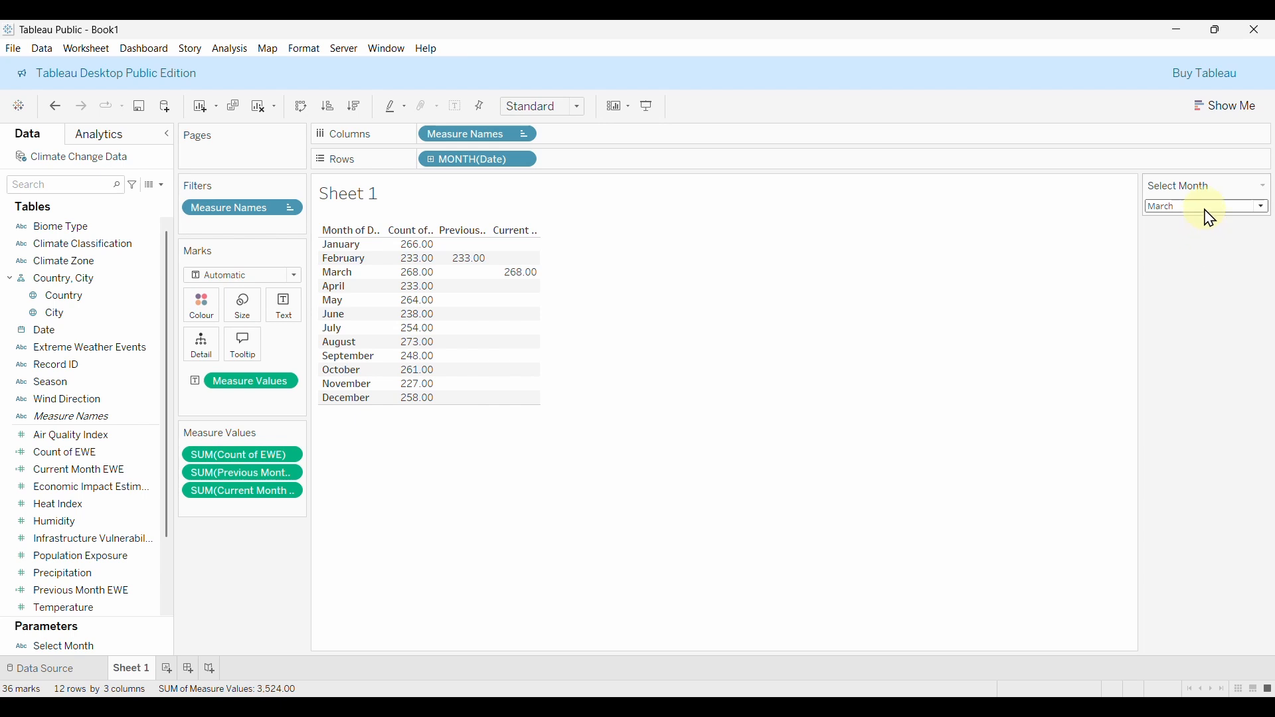
Switch Select Month through April, July, October, November and December, where November's 227 pairs with December's 258.
left_click(1205, 210)
left_click(1199, 262)
left_click(1205, 208)
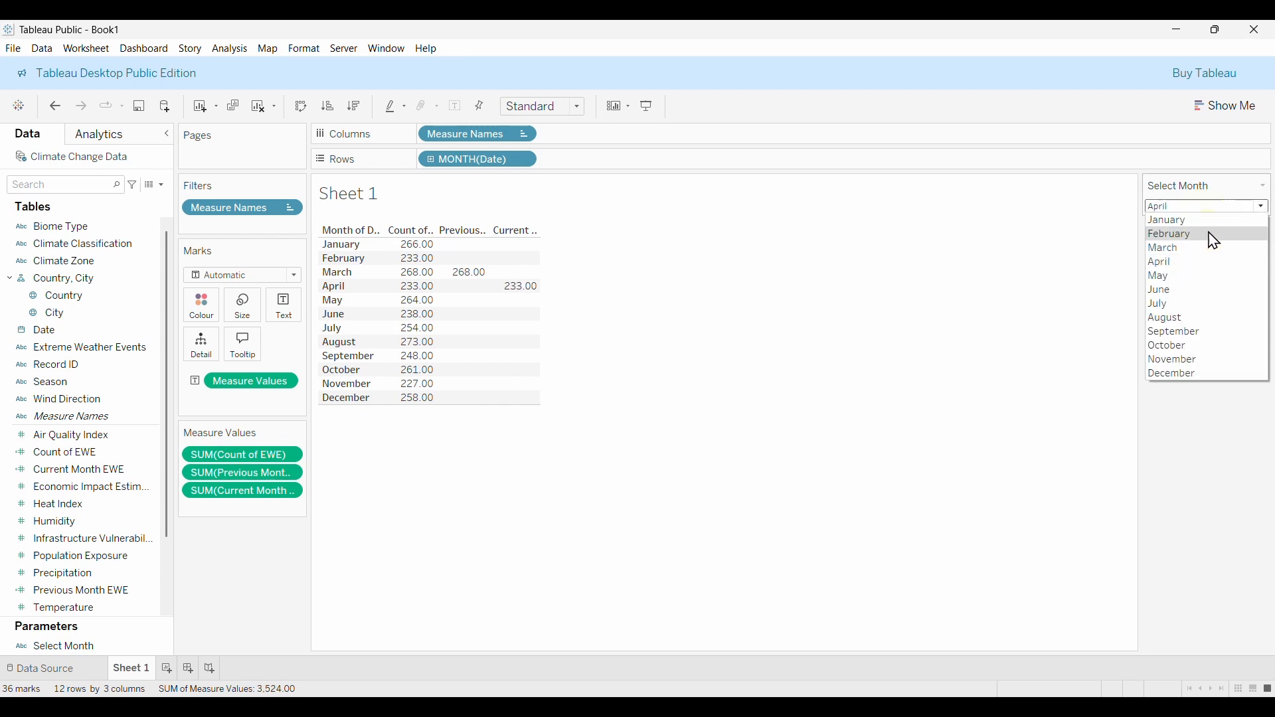
left_click(1197, 308)
left_click(1193, 206)
left_click(1196, 346)
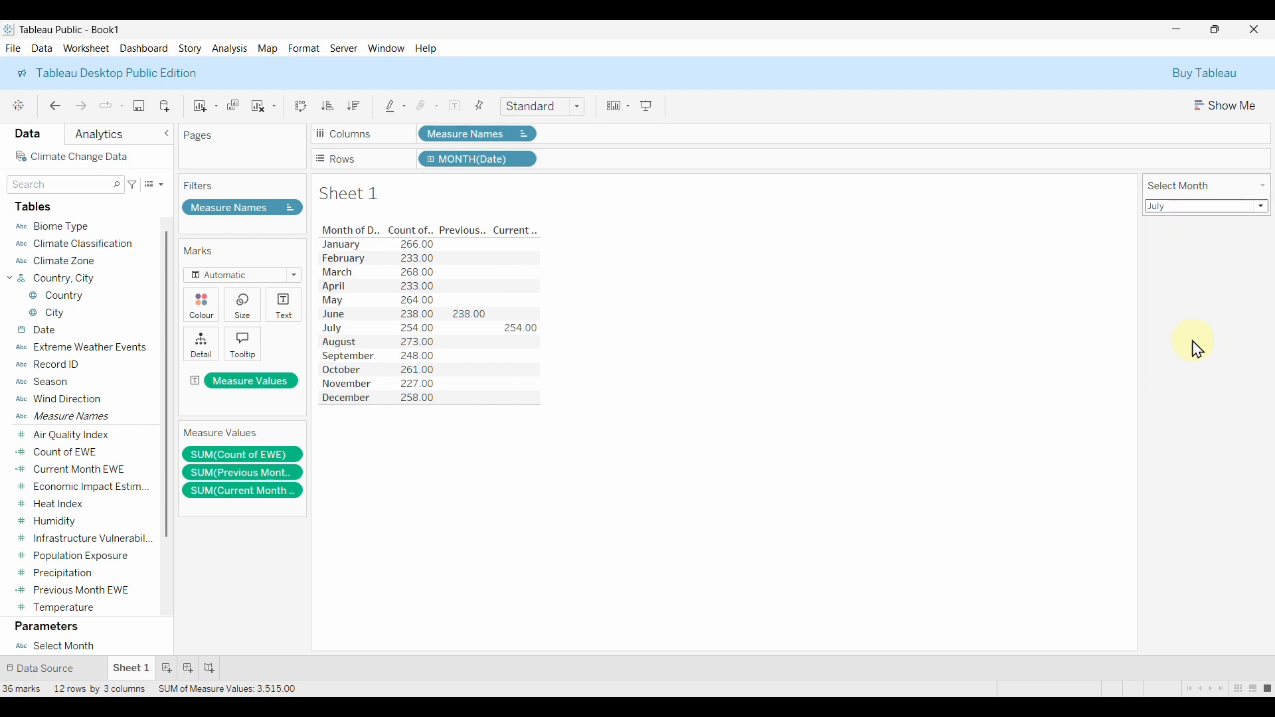
left_click(1187, 208)
left_click(1180, 362)
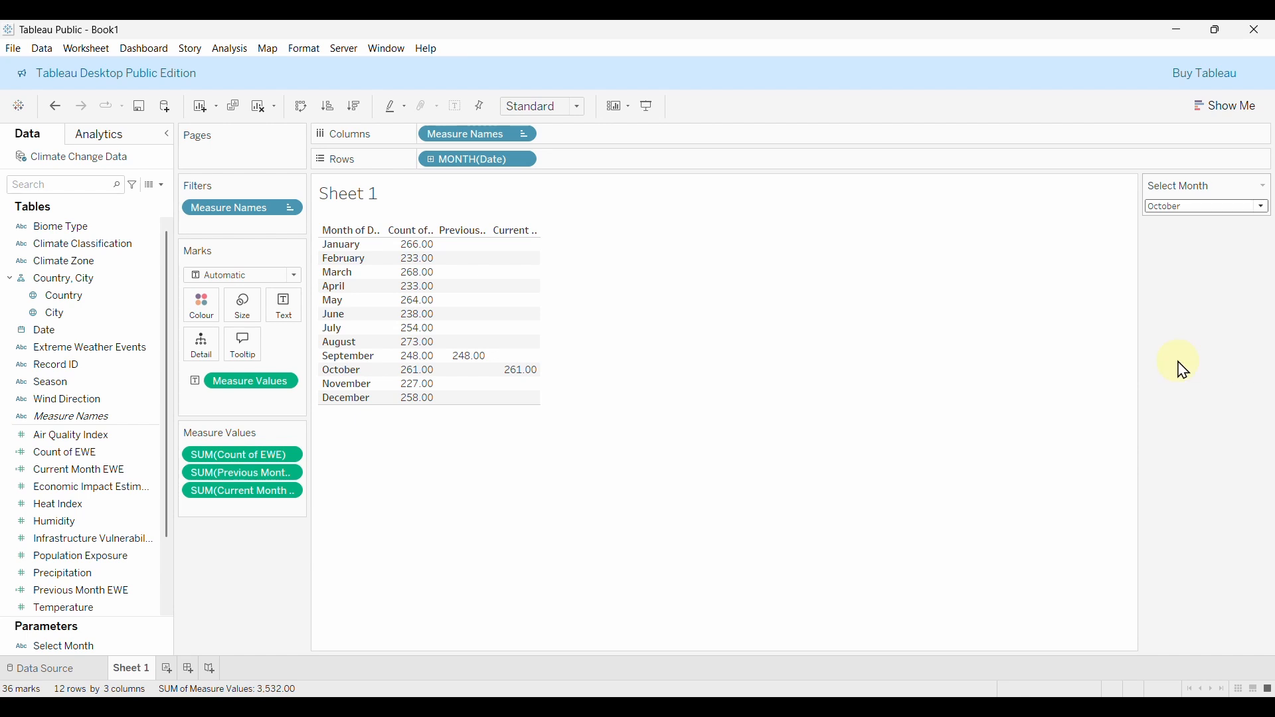
left_click(1189, 208)
left_click(1180, 376)
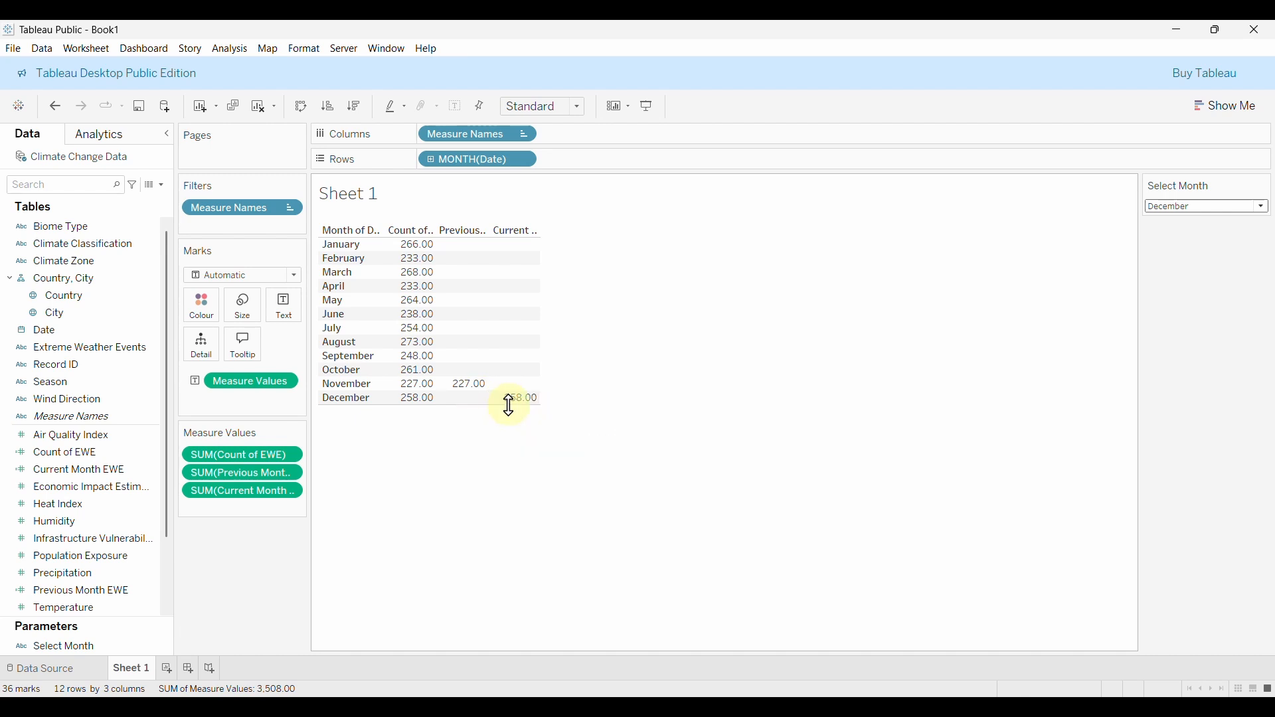
Create the % Difference EWE calculated field, starting its formula with (SUM([Current Month EWE]).
left_click(160, 185)
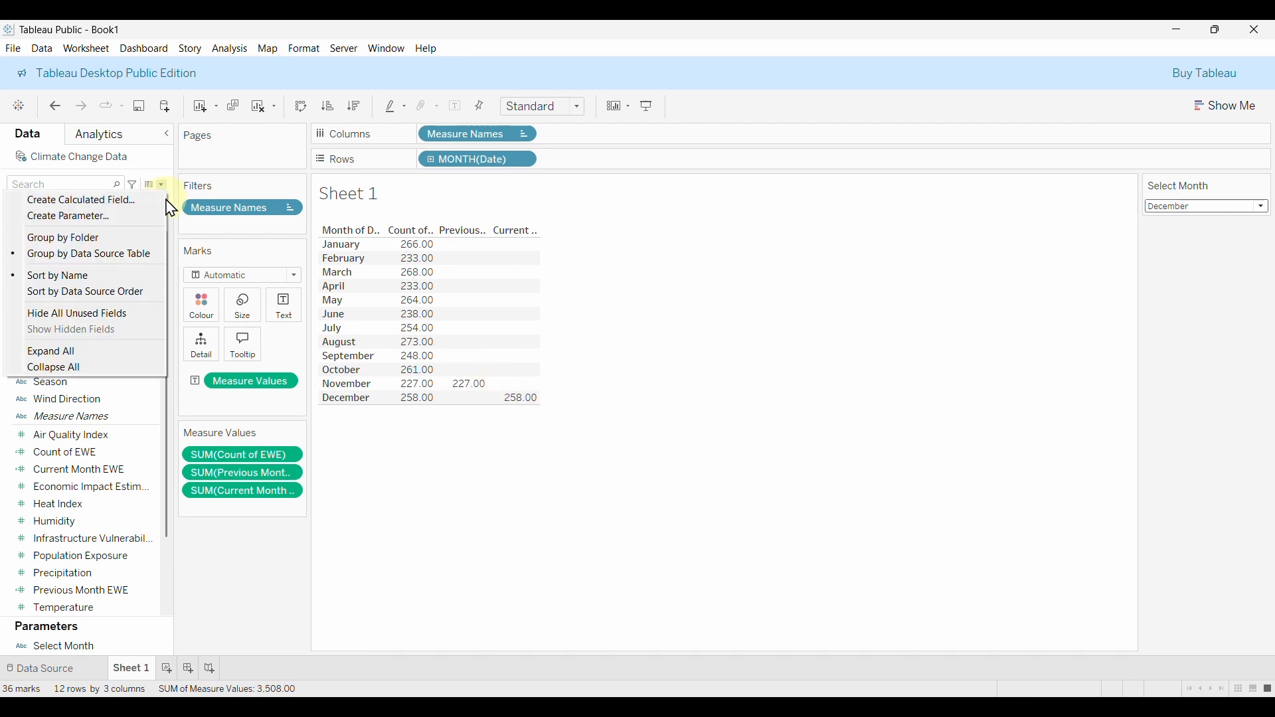
left_click(117, 206)
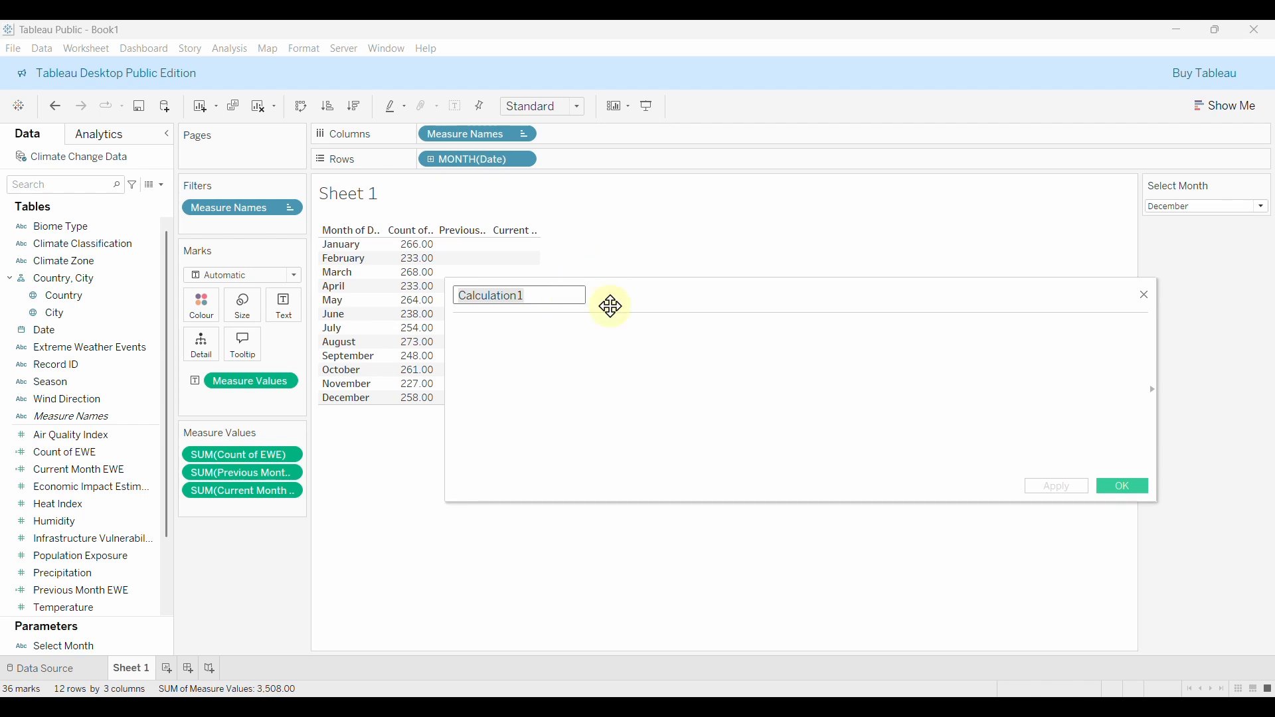
type("% Difference EWE")
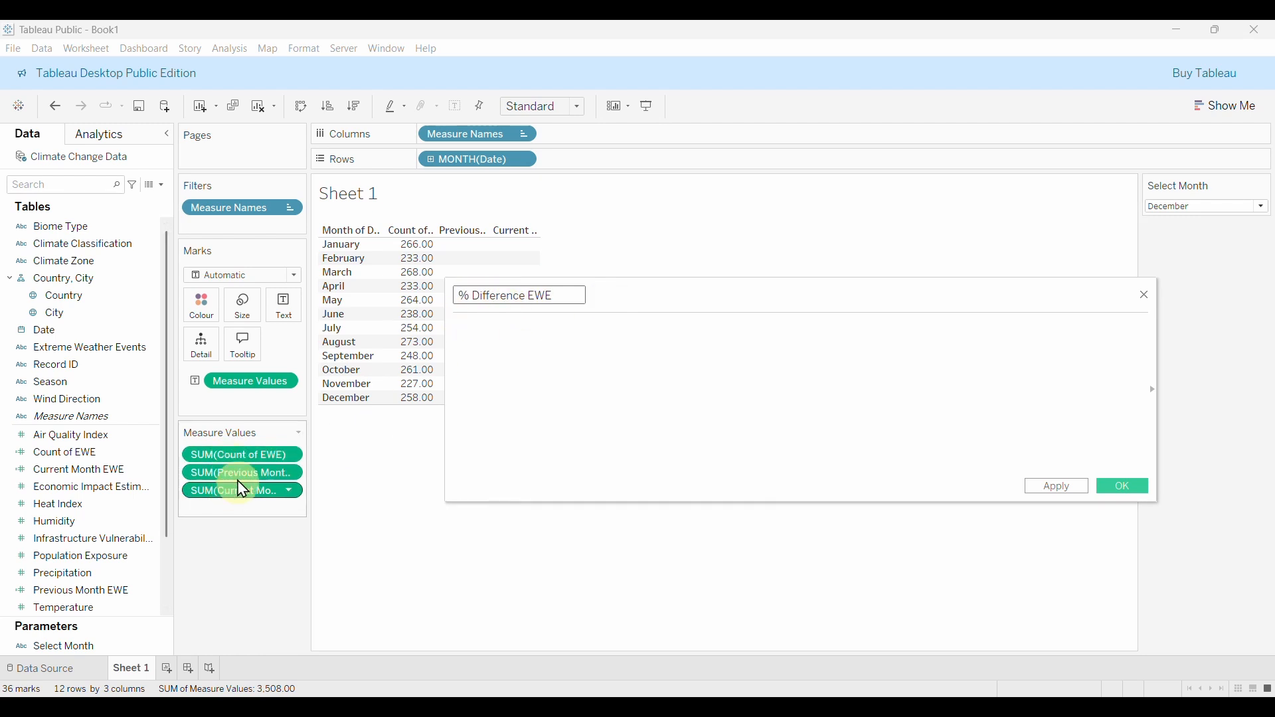
left_click(533, 344)
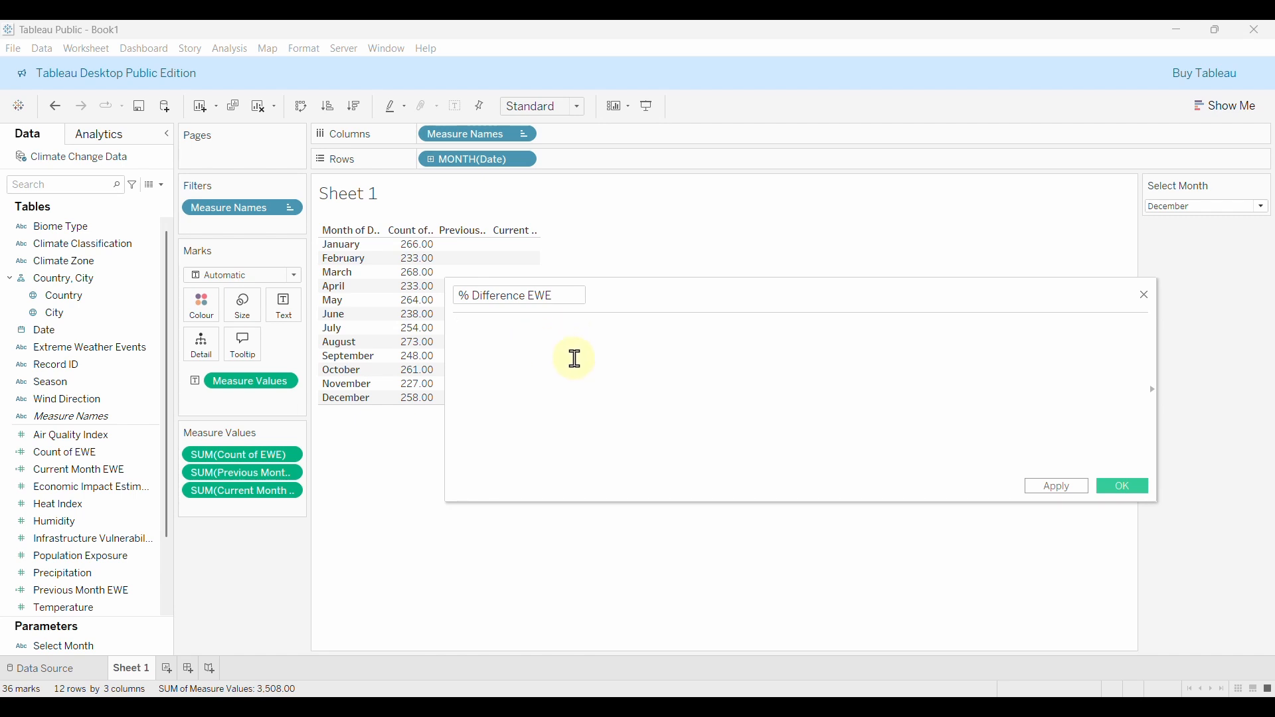
type("(SUM(")
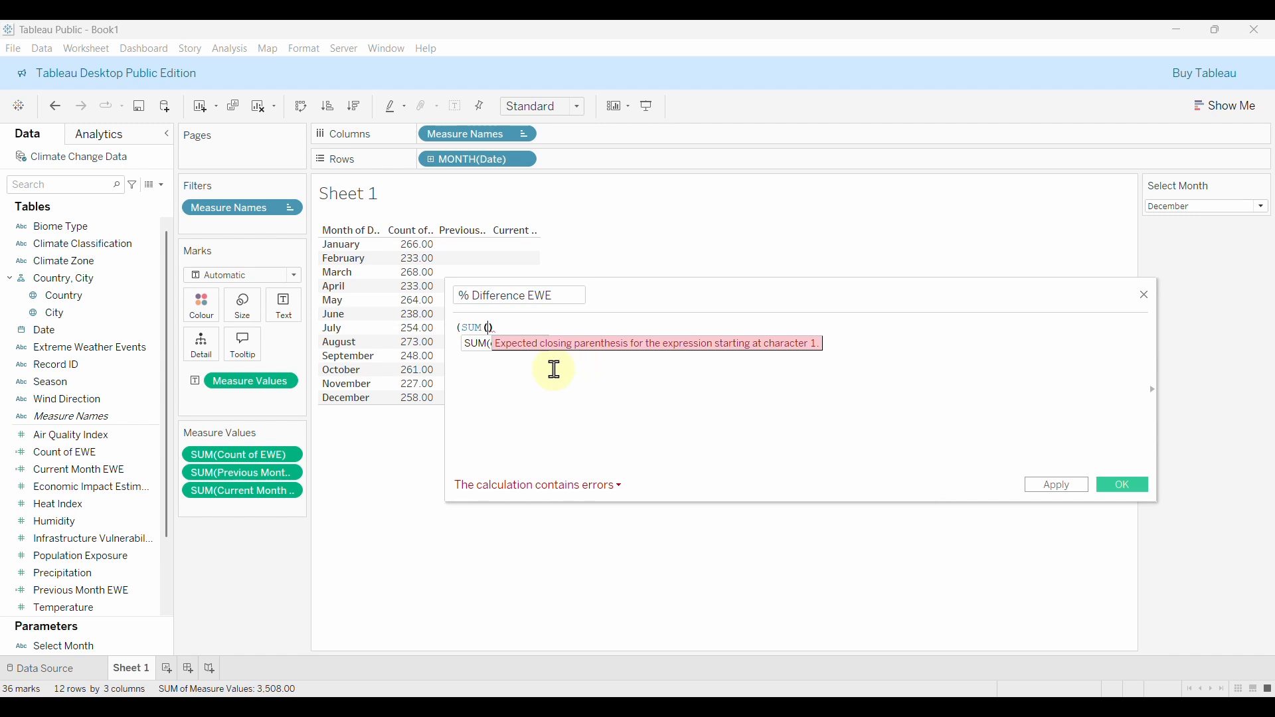
scroll(126, 561, "down", 3)
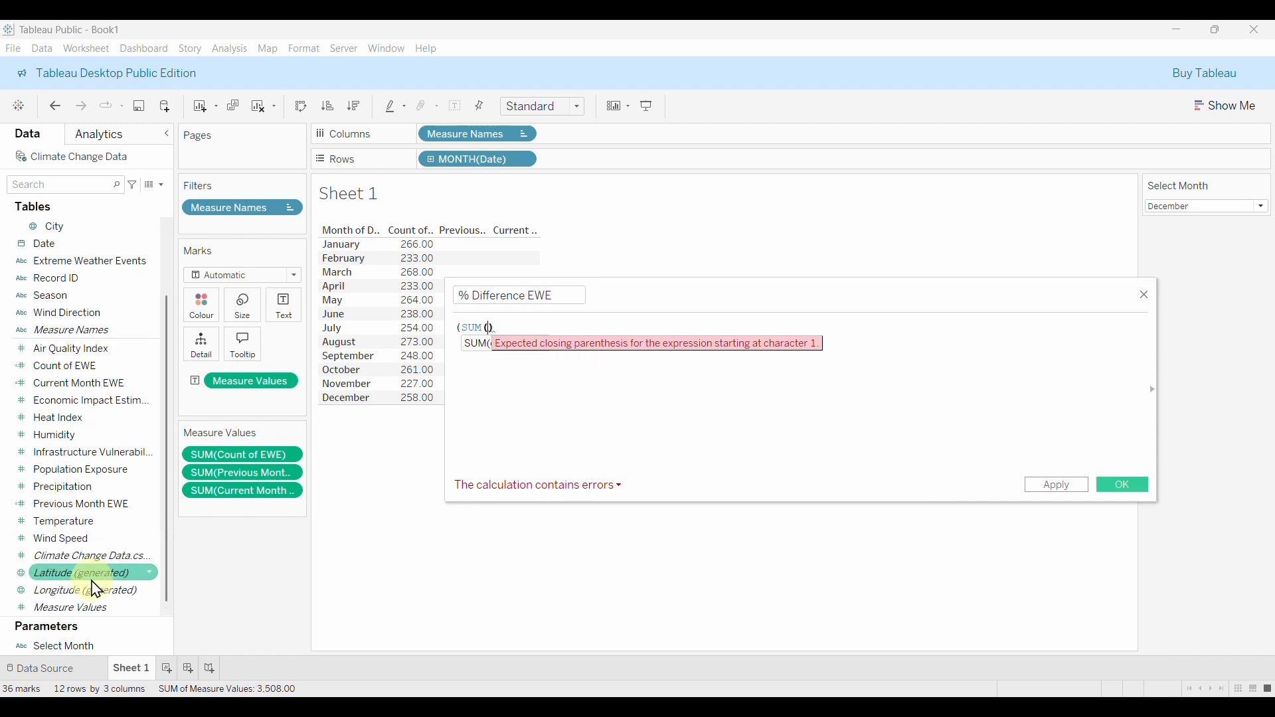
scroll(96, 585, "up", 3)
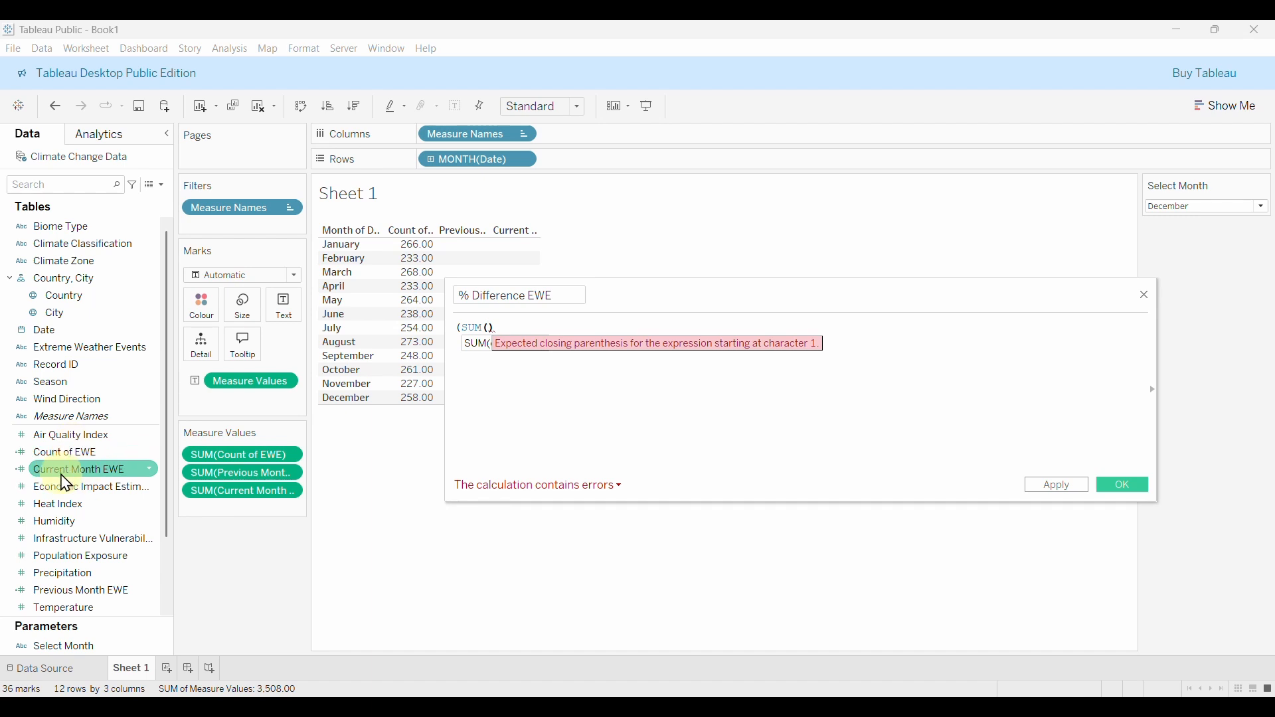
type("CUR")
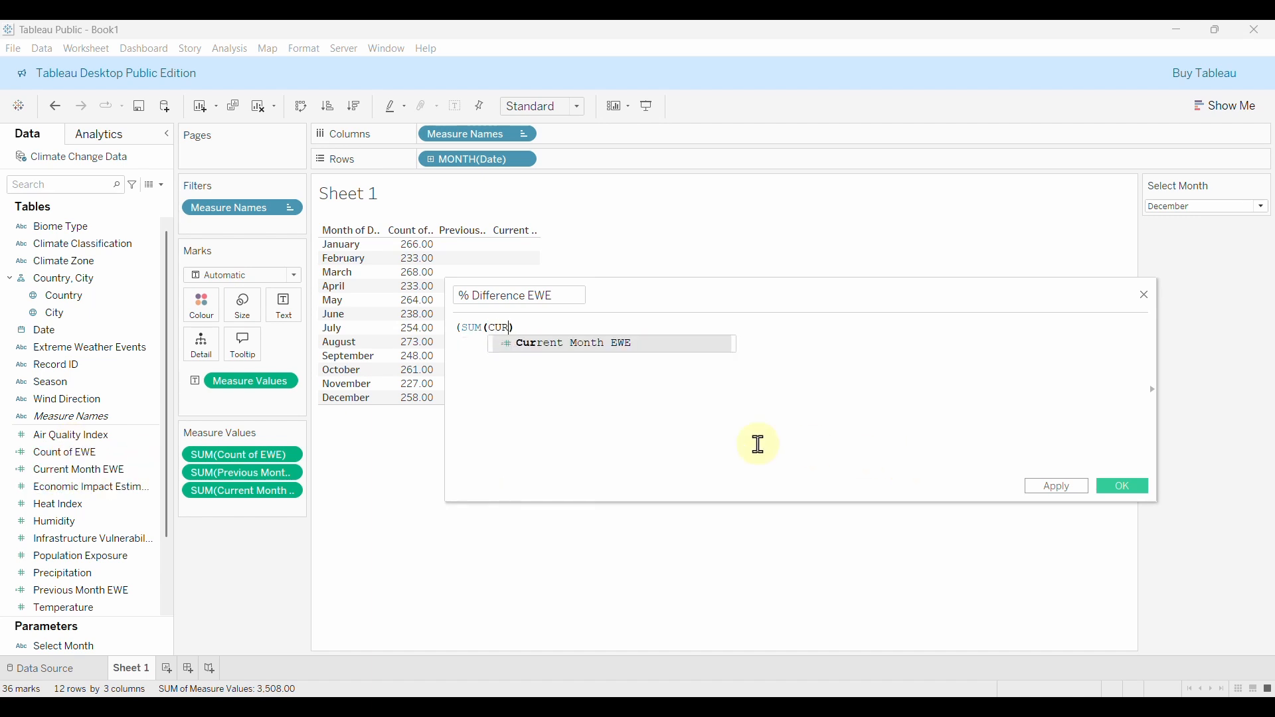
left_click(531, 346)
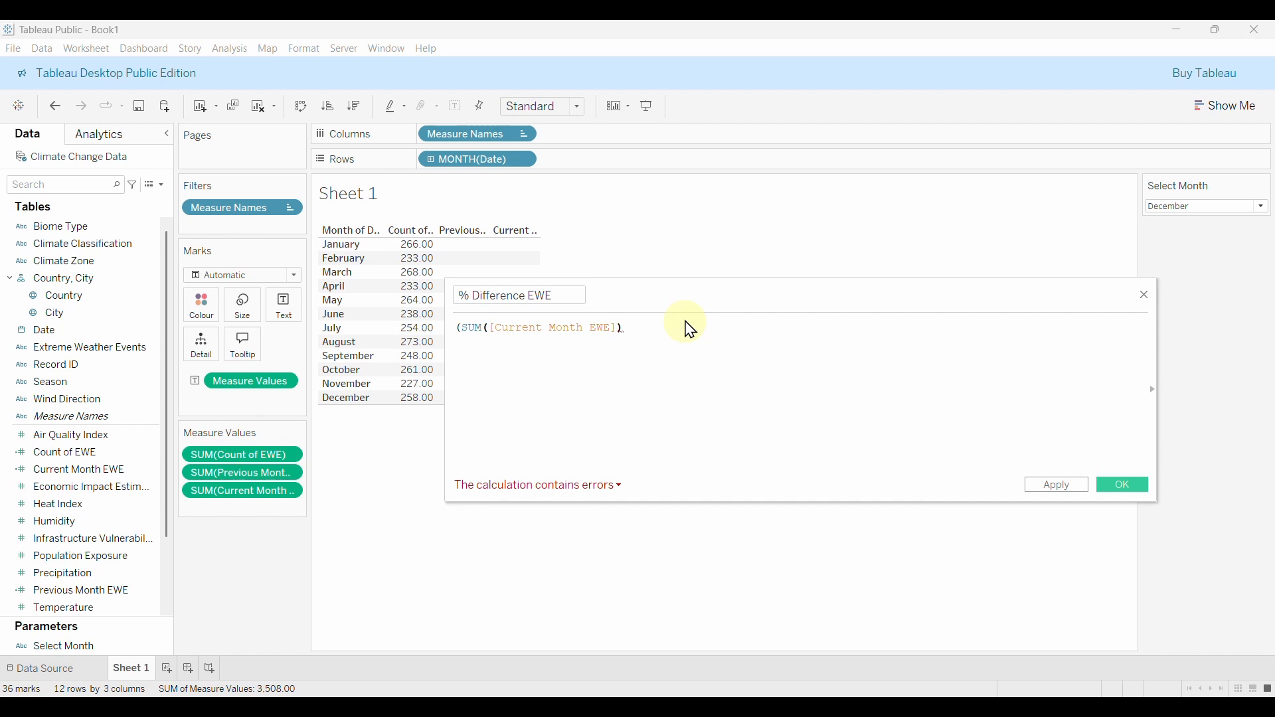
Finish the formula with - SUM([Previous Month EWE])) / SUM([Previous Month EWE]) and save it.
type("-")
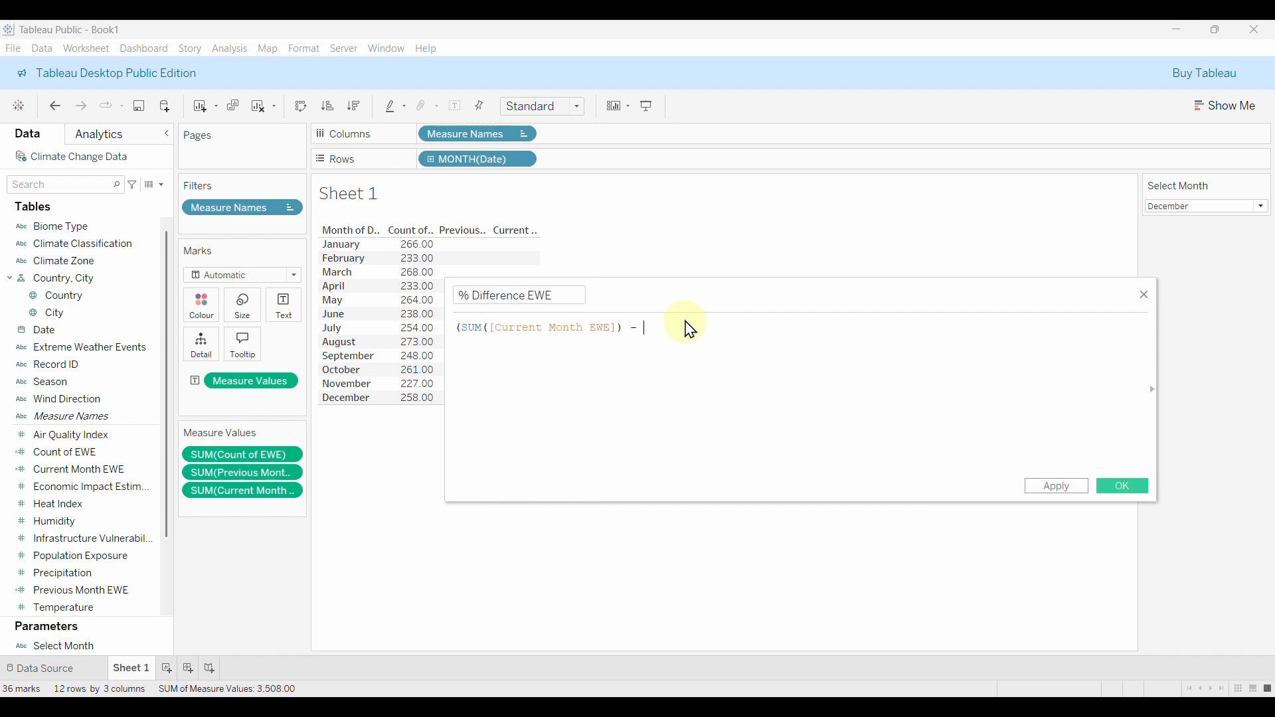
type(" SUM(")
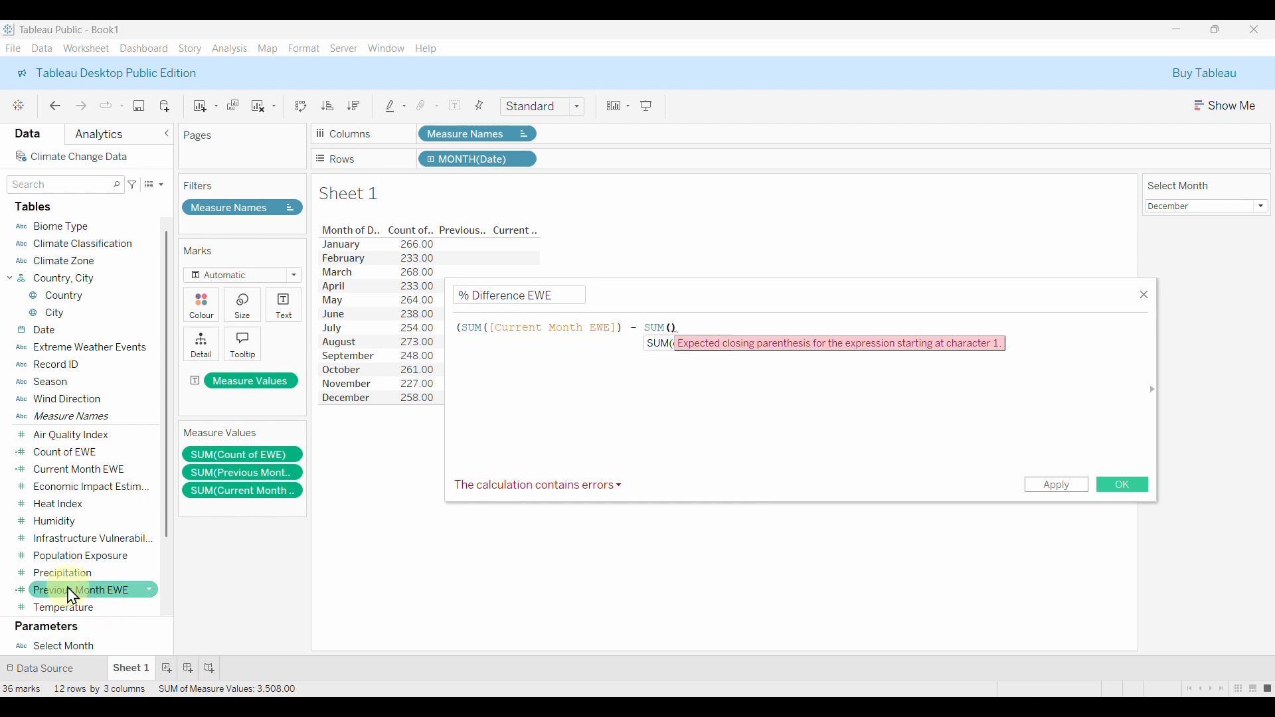
type("PRE")
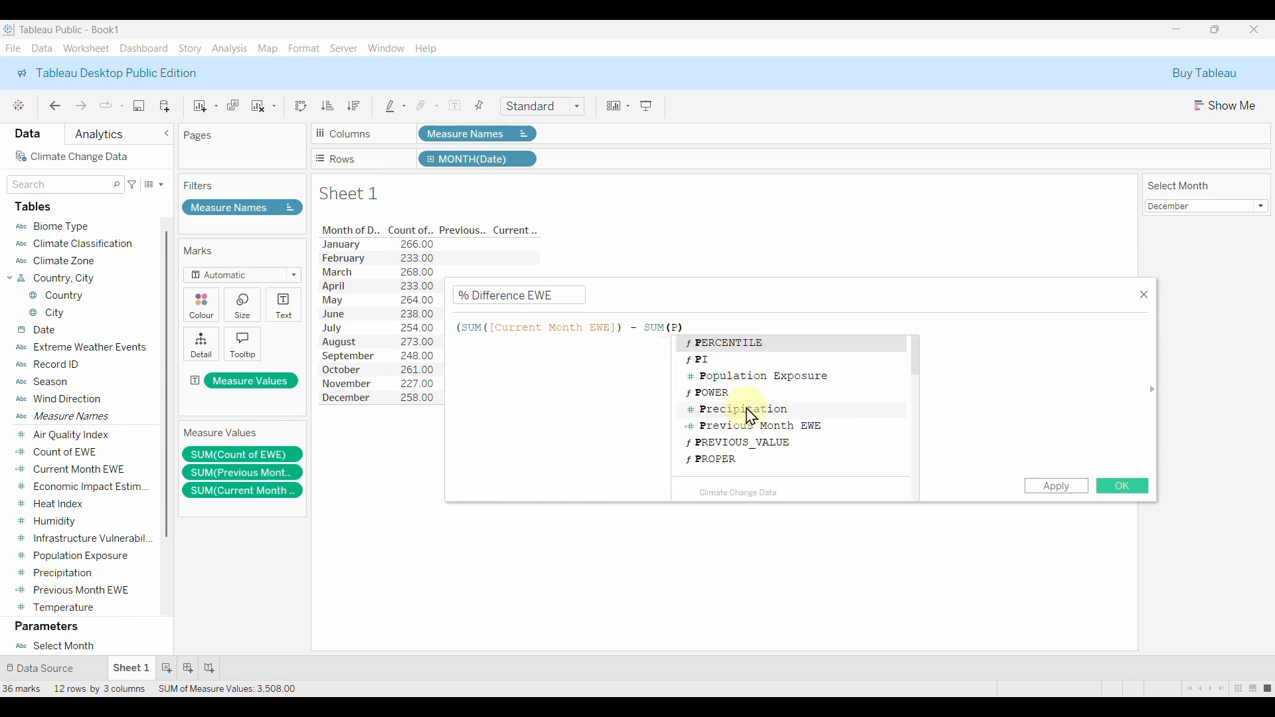
double_click(742, 360)
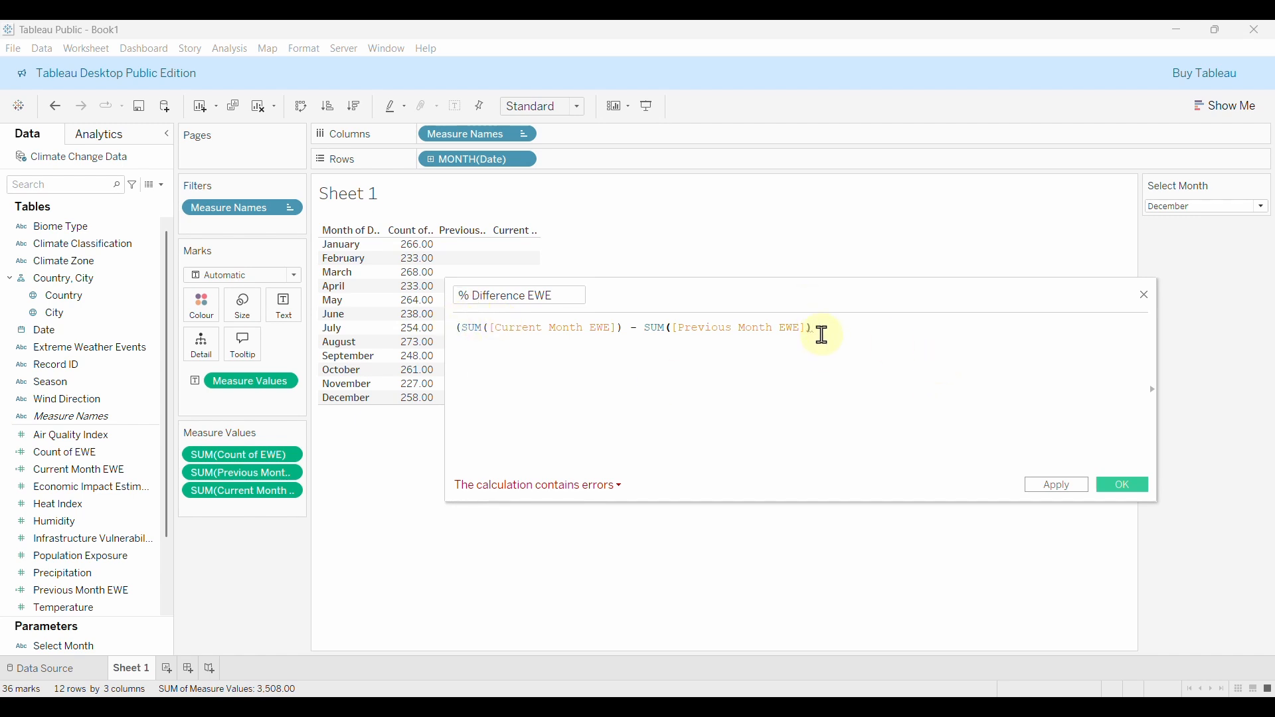
type(")")
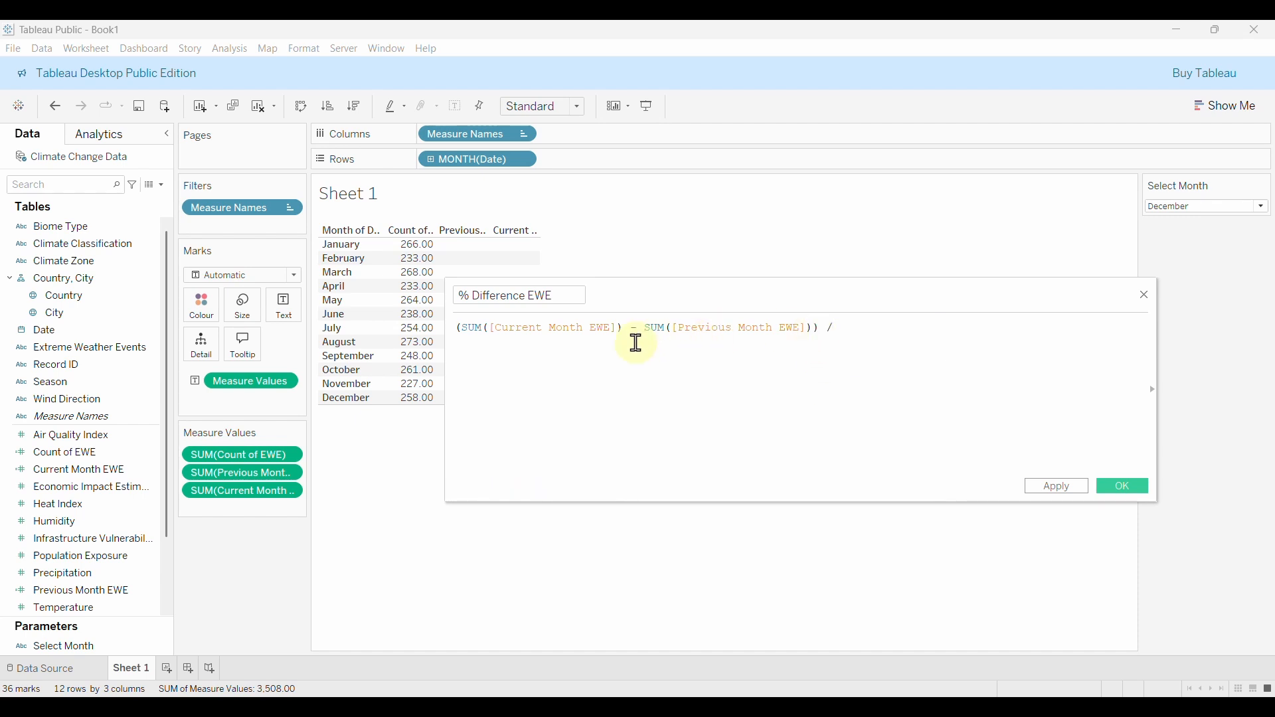
type(" /")
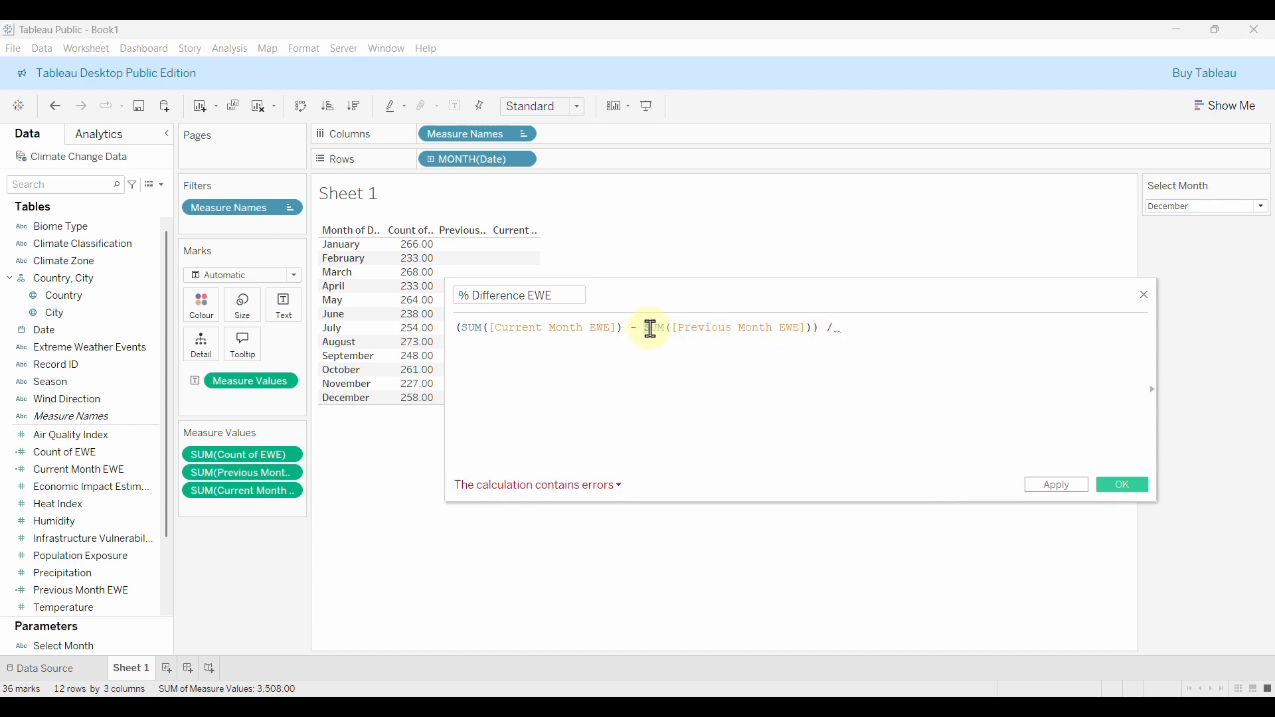
left_click_drag(650, 328, 813, 336)
key("ctrl+c")
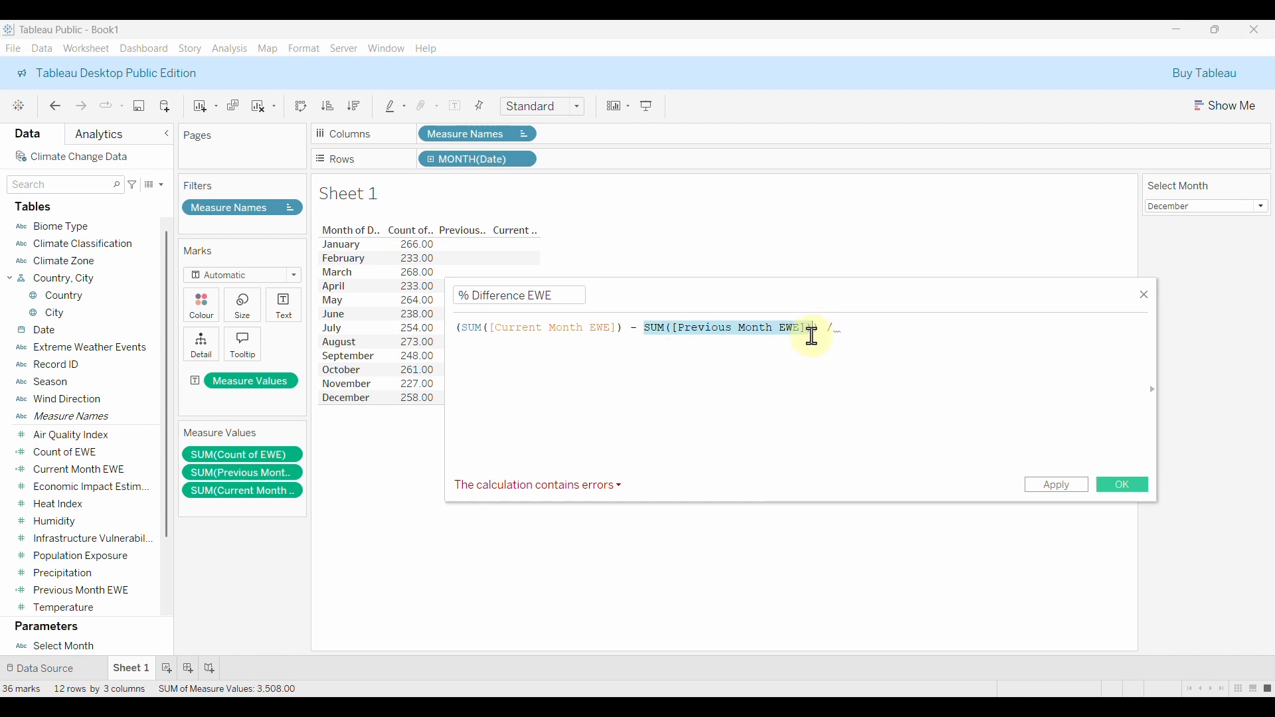
left_click(874, 329)
key("ctrl+v")
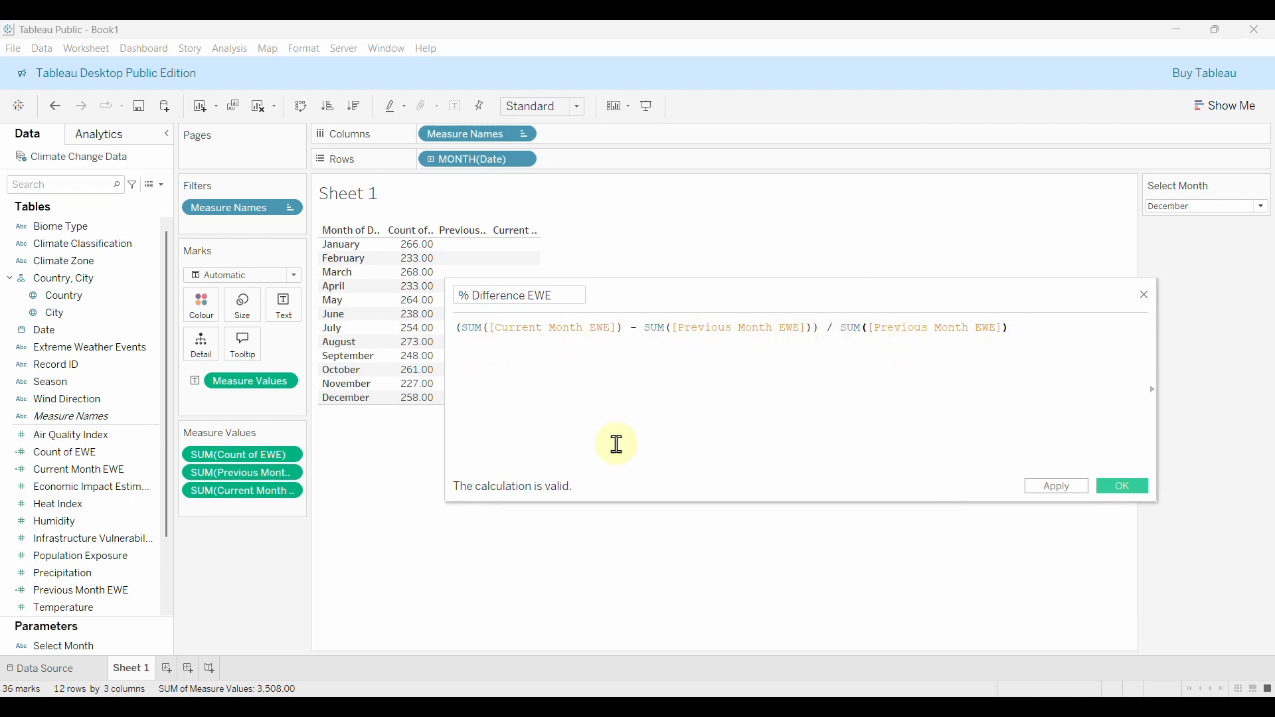
left_click(1121, 491)
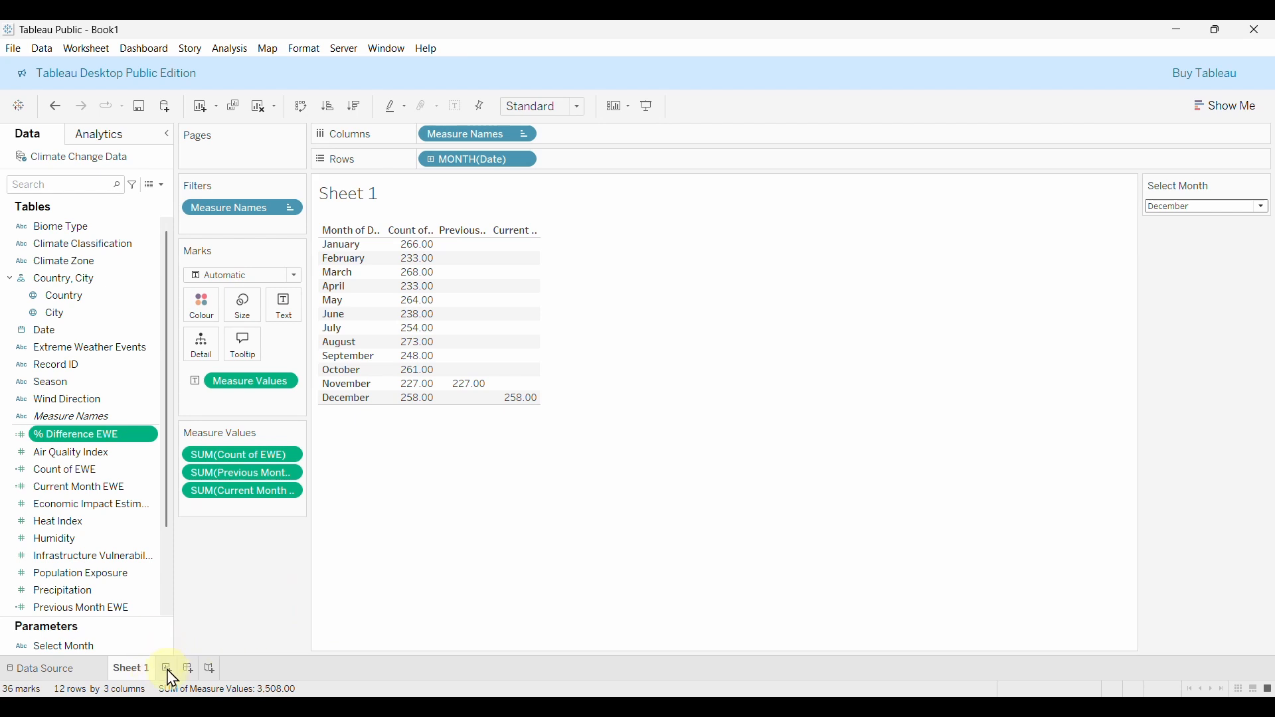
Add a new worksheet named EWE.
left_click(169, 672)
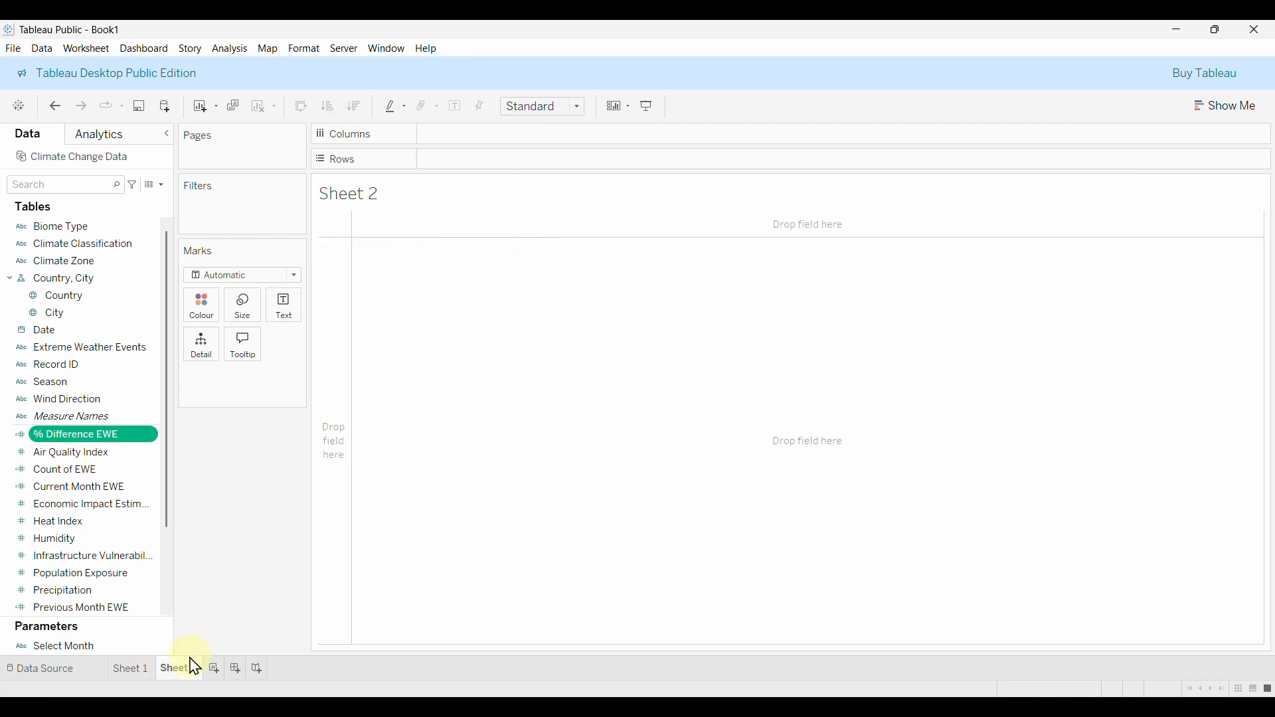
double_click(179, 674)
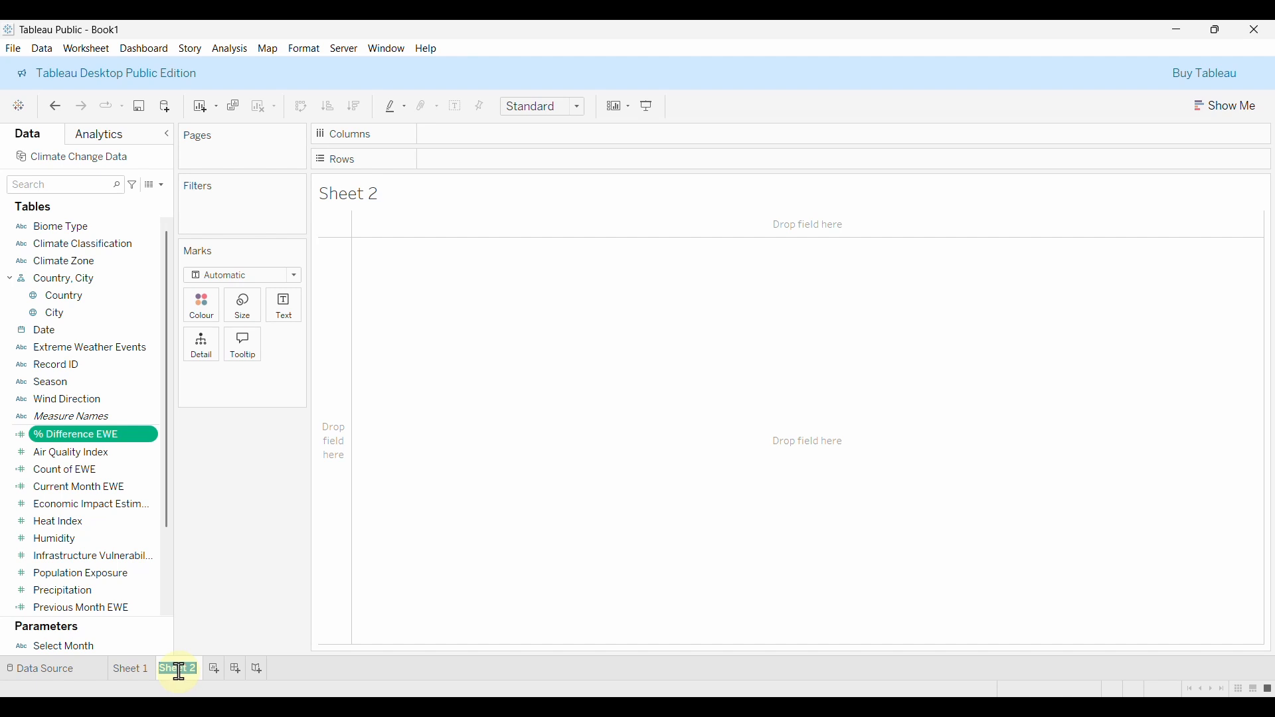
type("EWE")
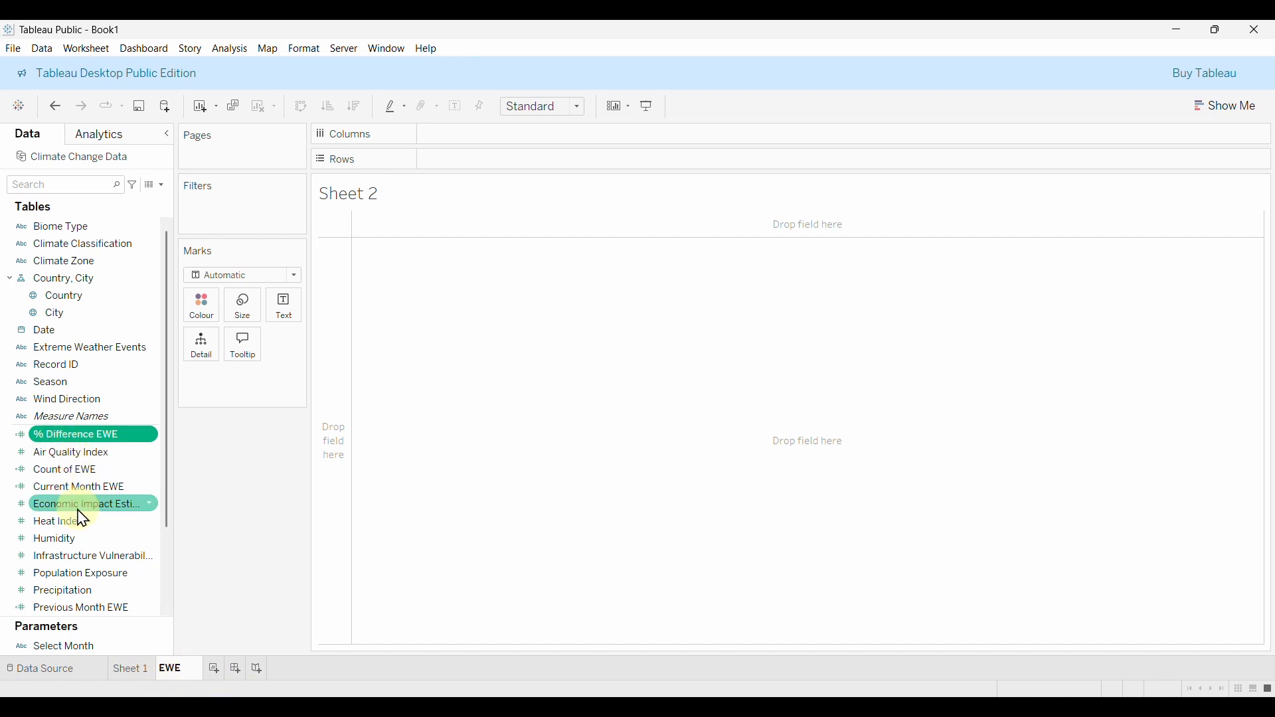
left_click(211, 635)
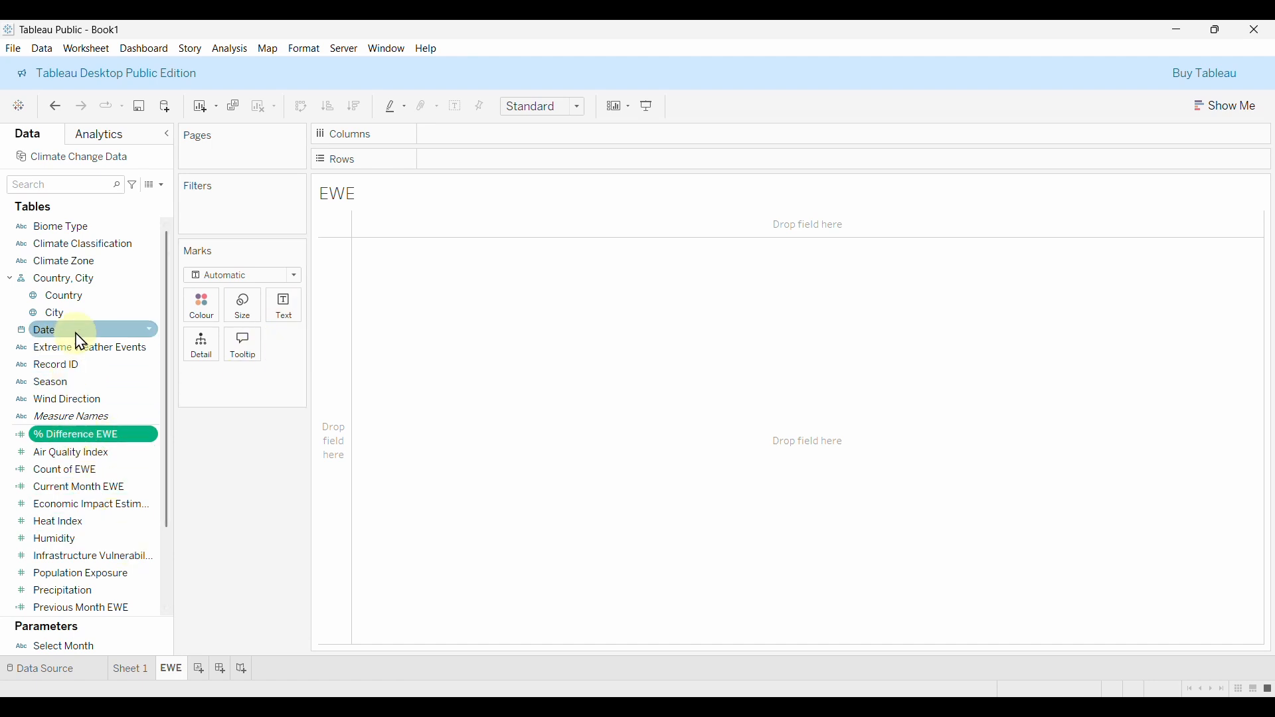
Put Current Month EWE (258) and % Difference EWE (0.1366) on the Text mark.
scroll(149, 486, "down", 1)
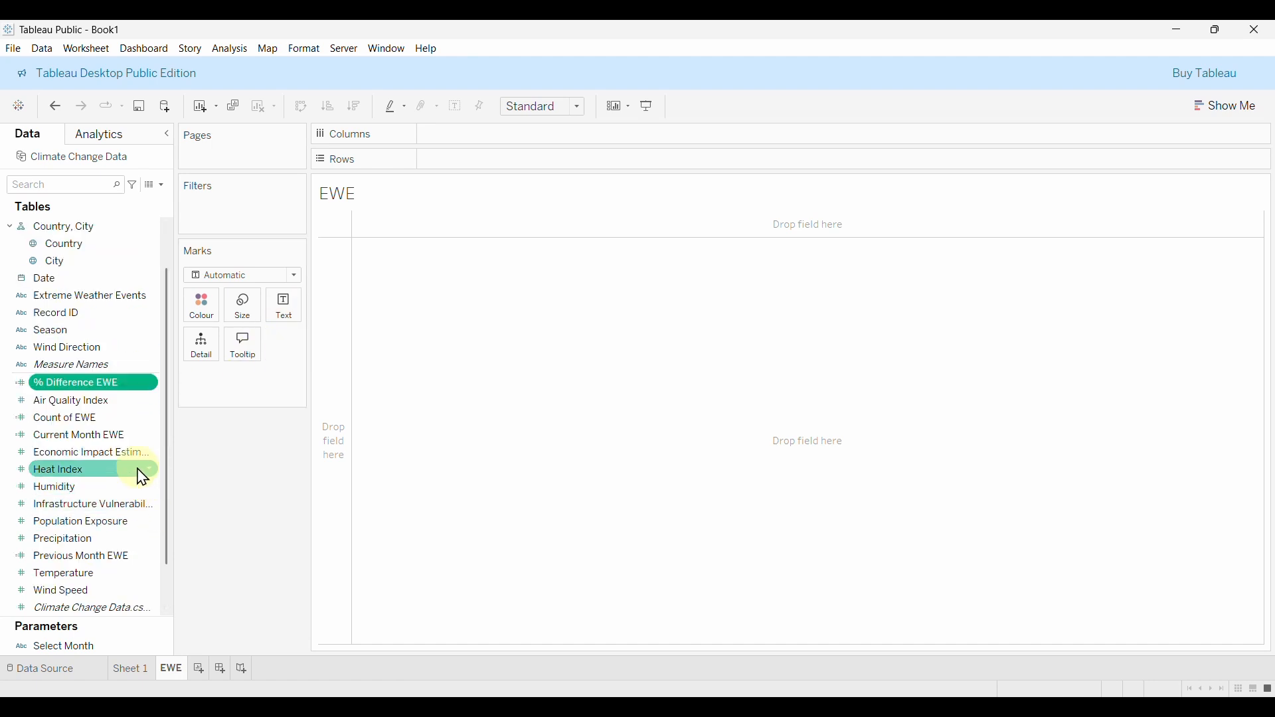
left_click_drag(62, 436, 293, 319)
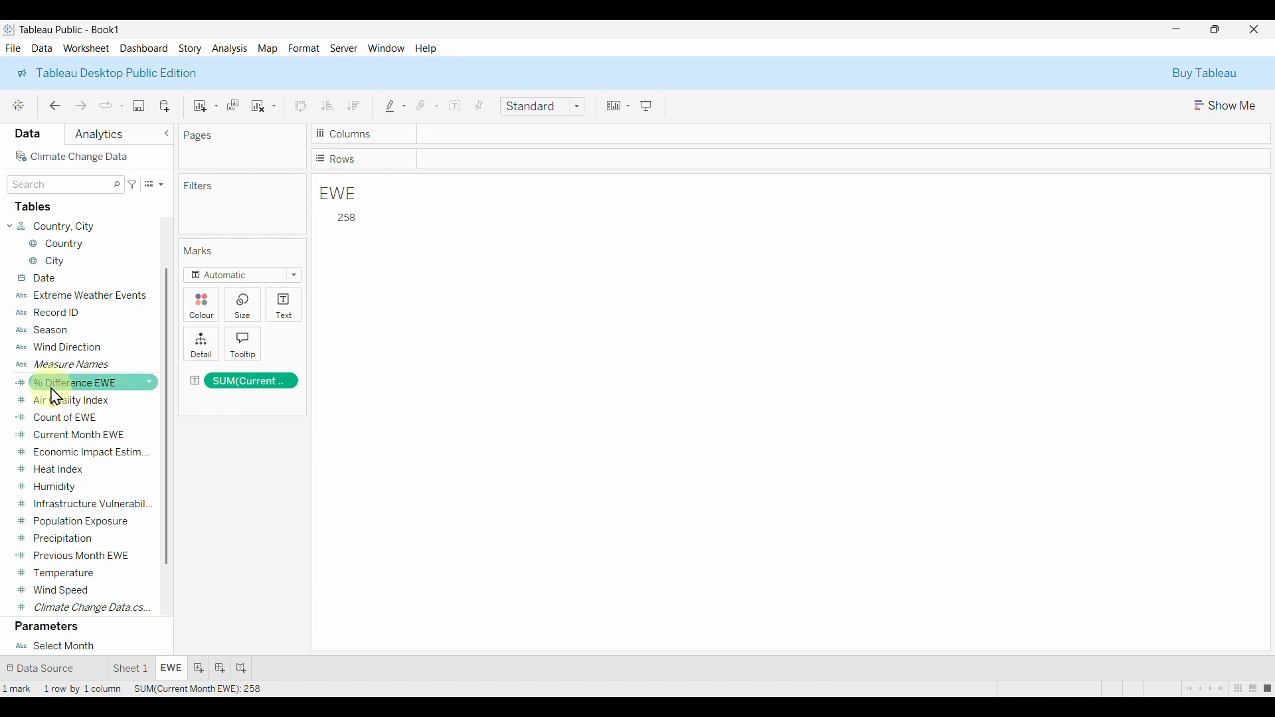
left_click_drag(56, 396, 297, 323)
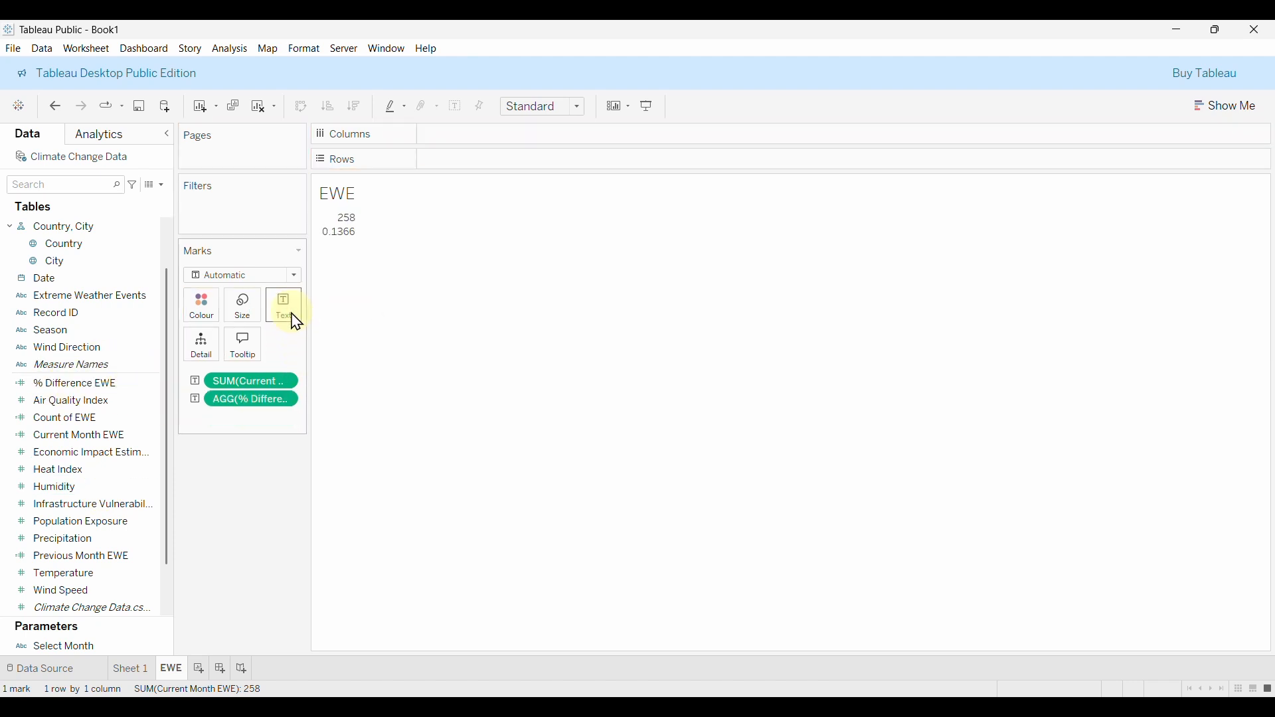
left_click(338, 202)
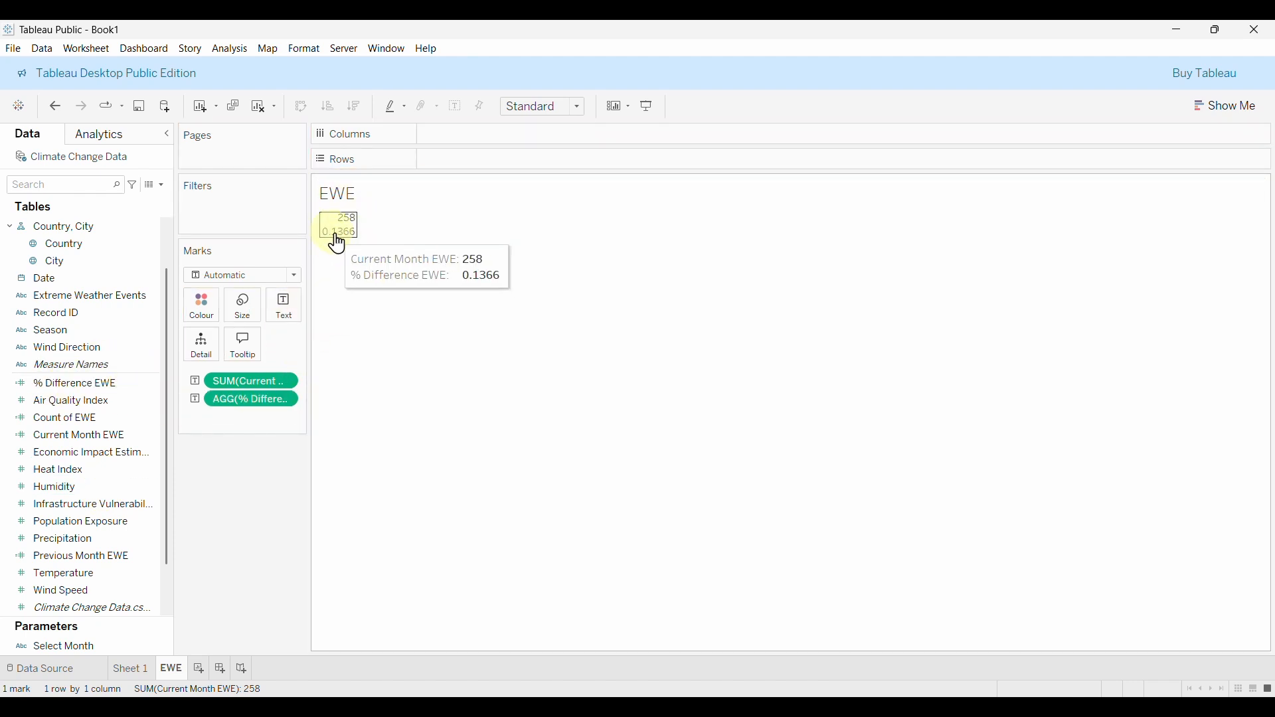
Centre the text label both horizontally and vertically.
left_click(284, 310)
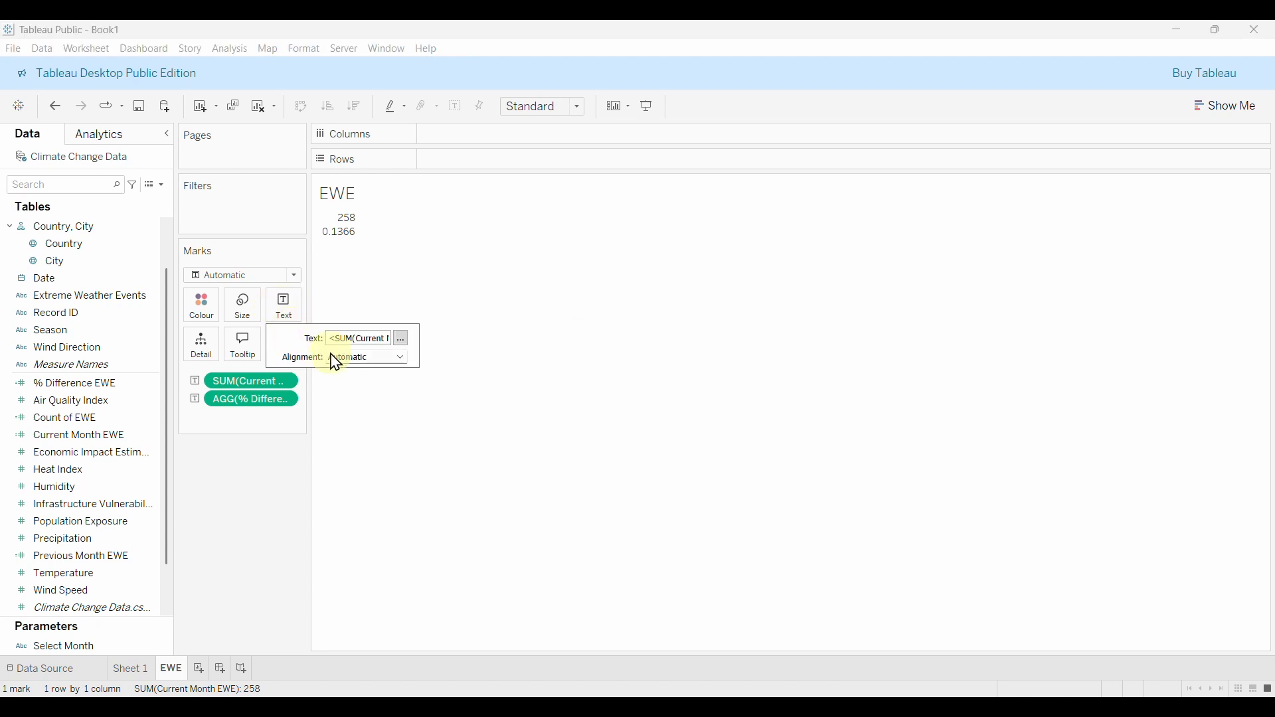
left_click(370, 360)
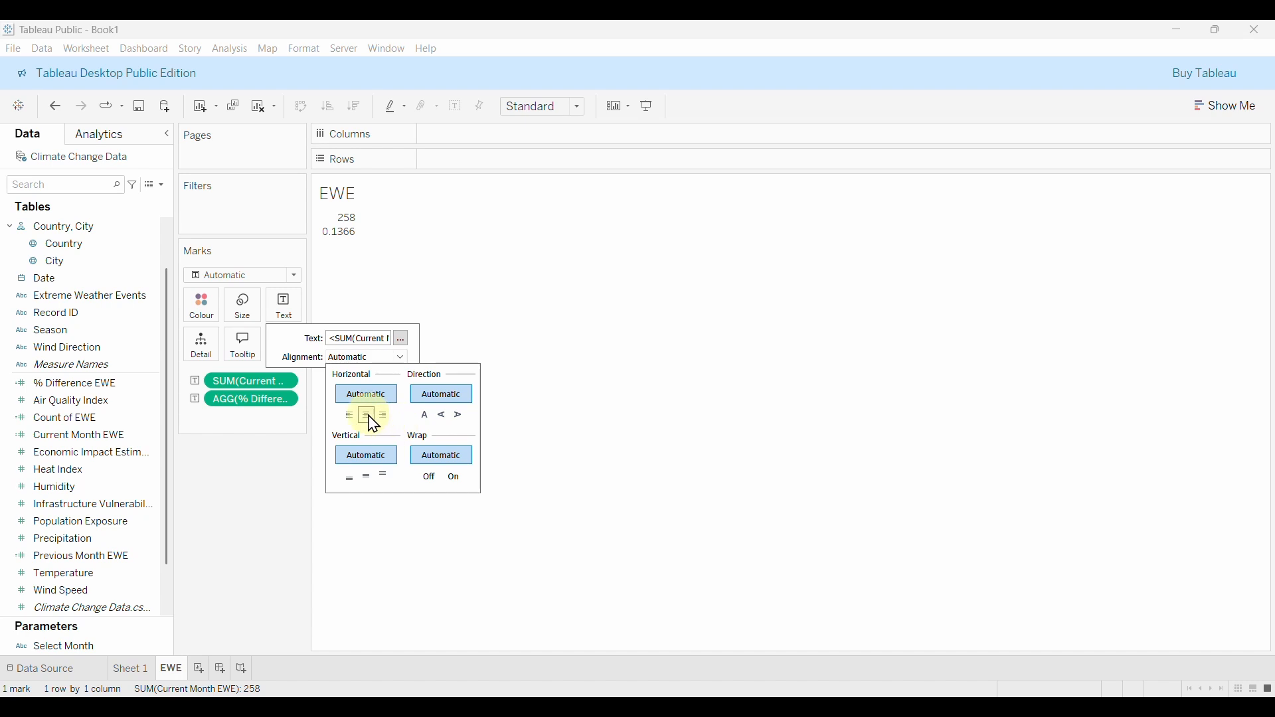
left_click(367, 416)
left_click(362, 359)
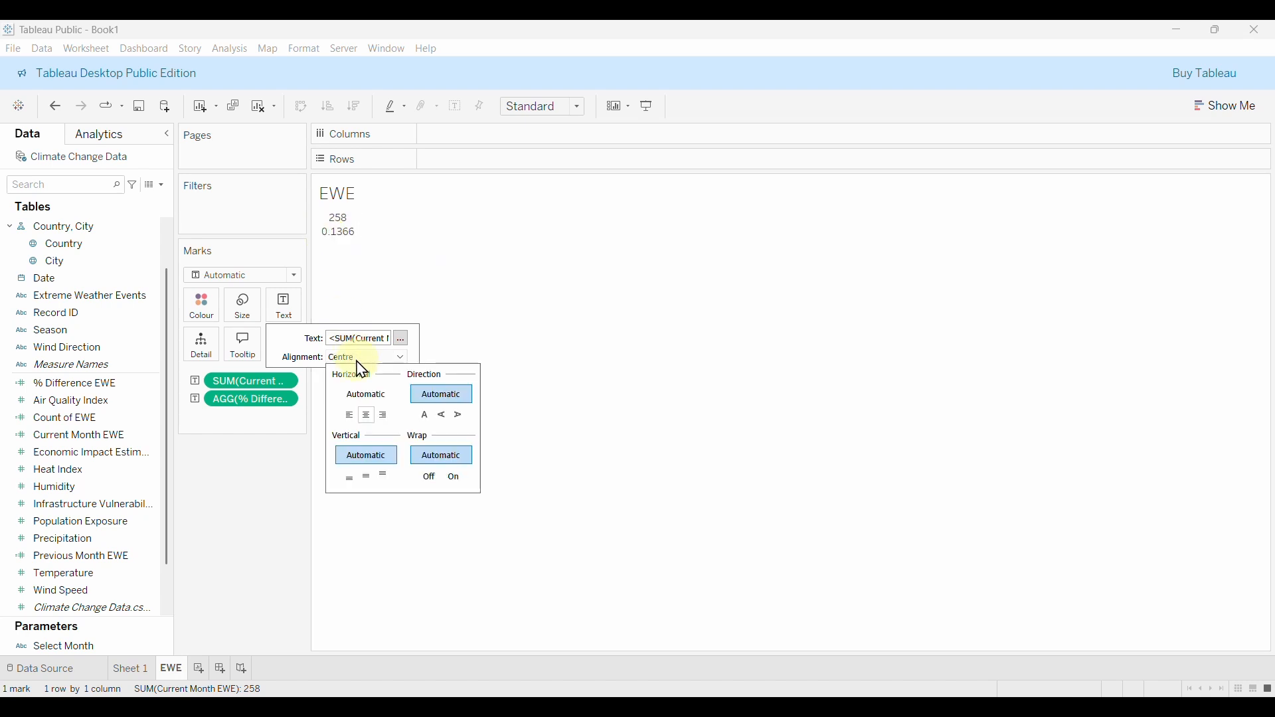
left_click(367, 478)
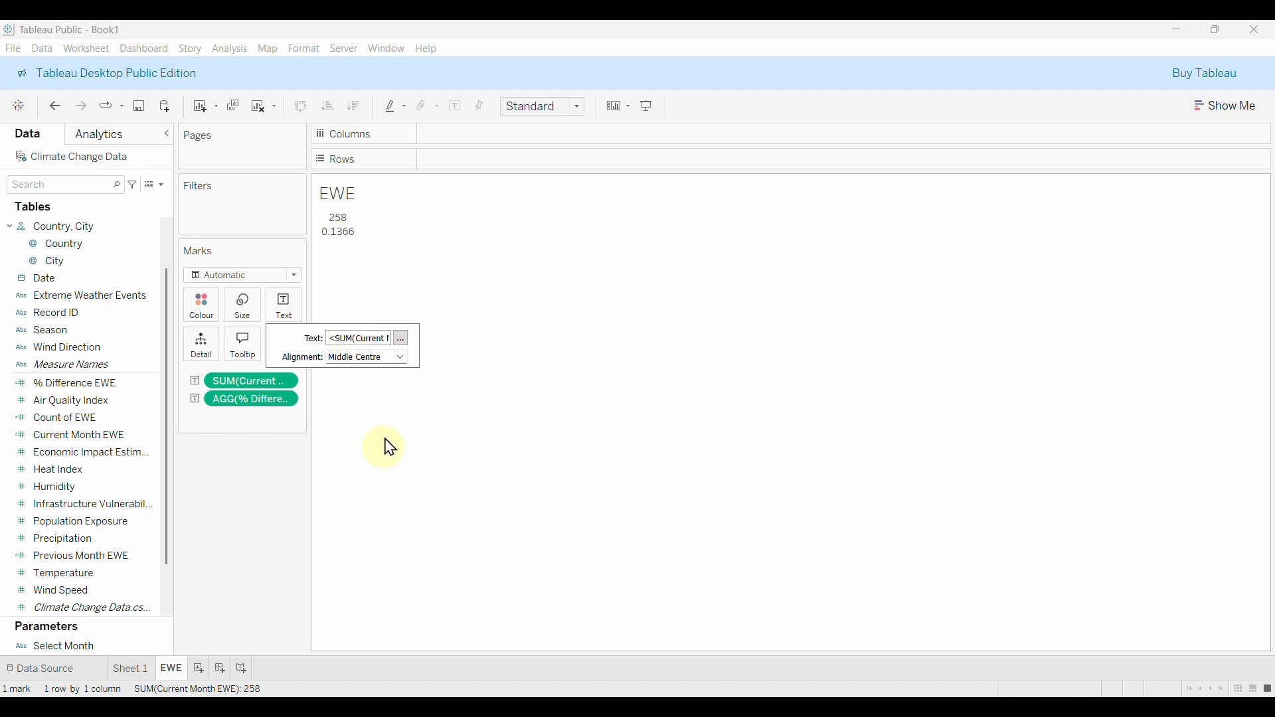
In Edit Label, make the Current Month EWE line Tableau Bold, 24 pt, orange, and apply.
left_click(402, 340)
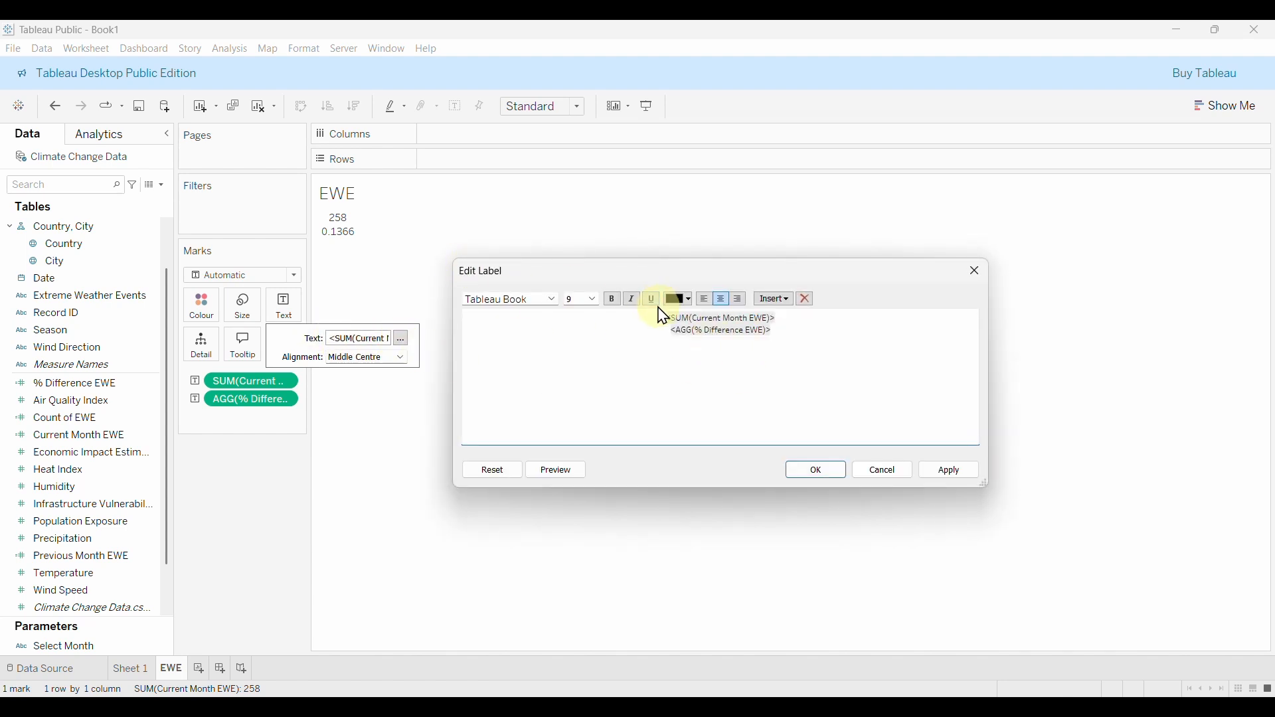
left_click_drag(671, 317, 795, 319)
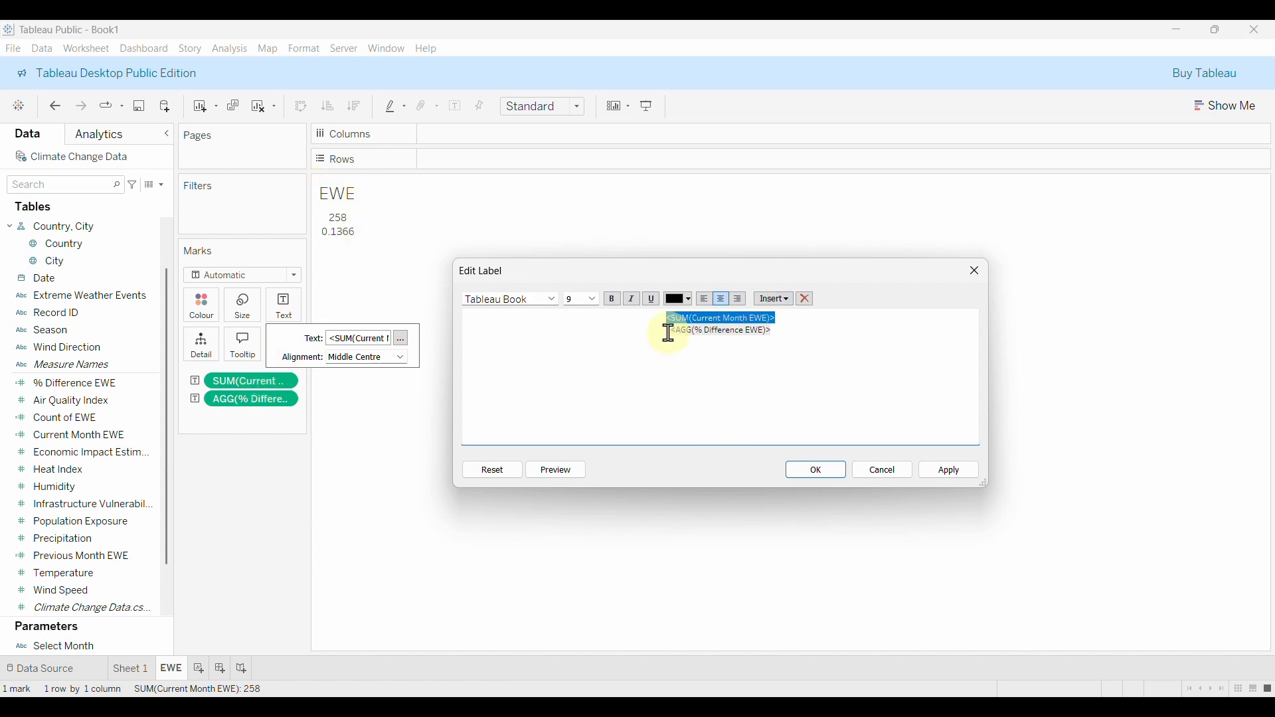
left_click_drag(670, 331, 770, 338)
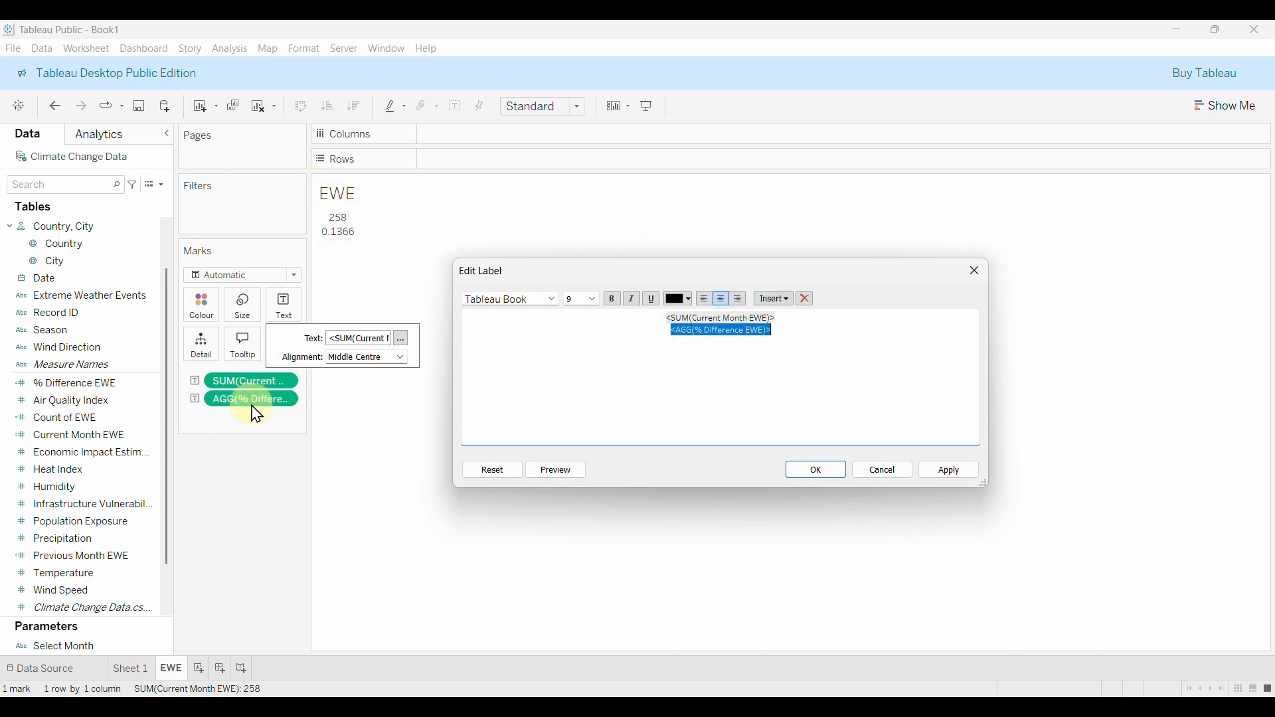
left_click(788, 336)
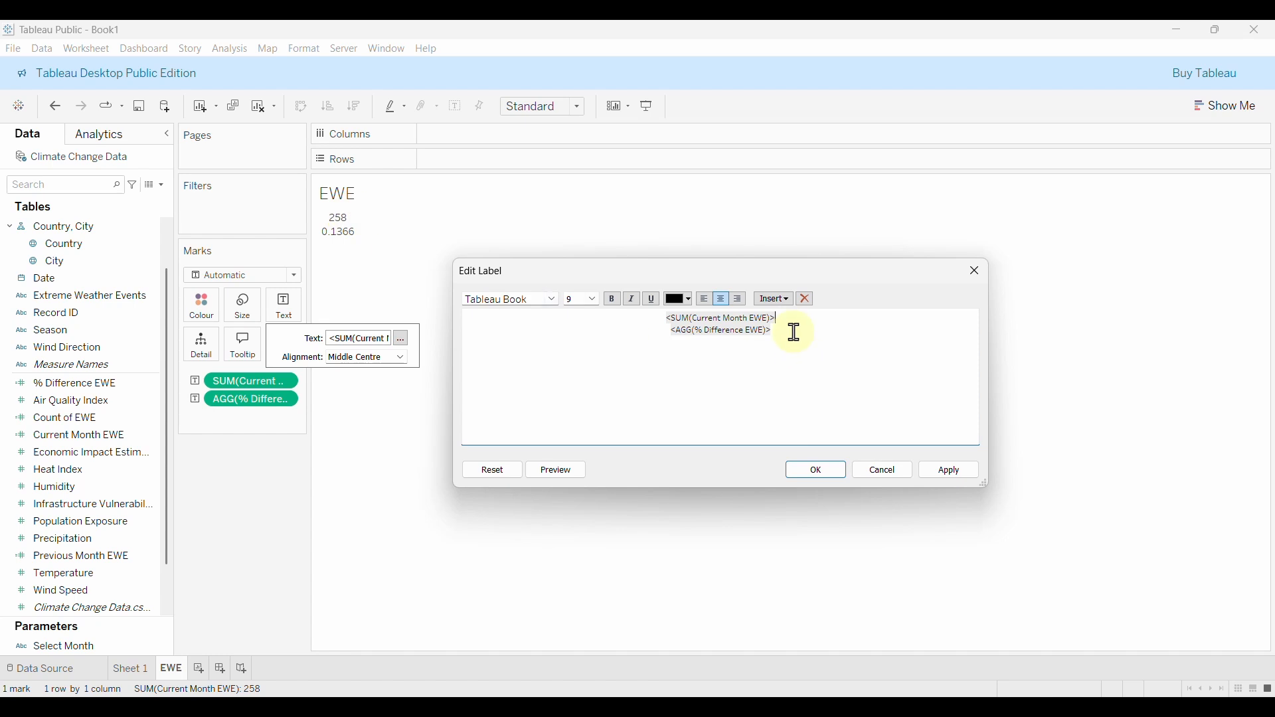
left_click_drag(792, 321, 658, 320)
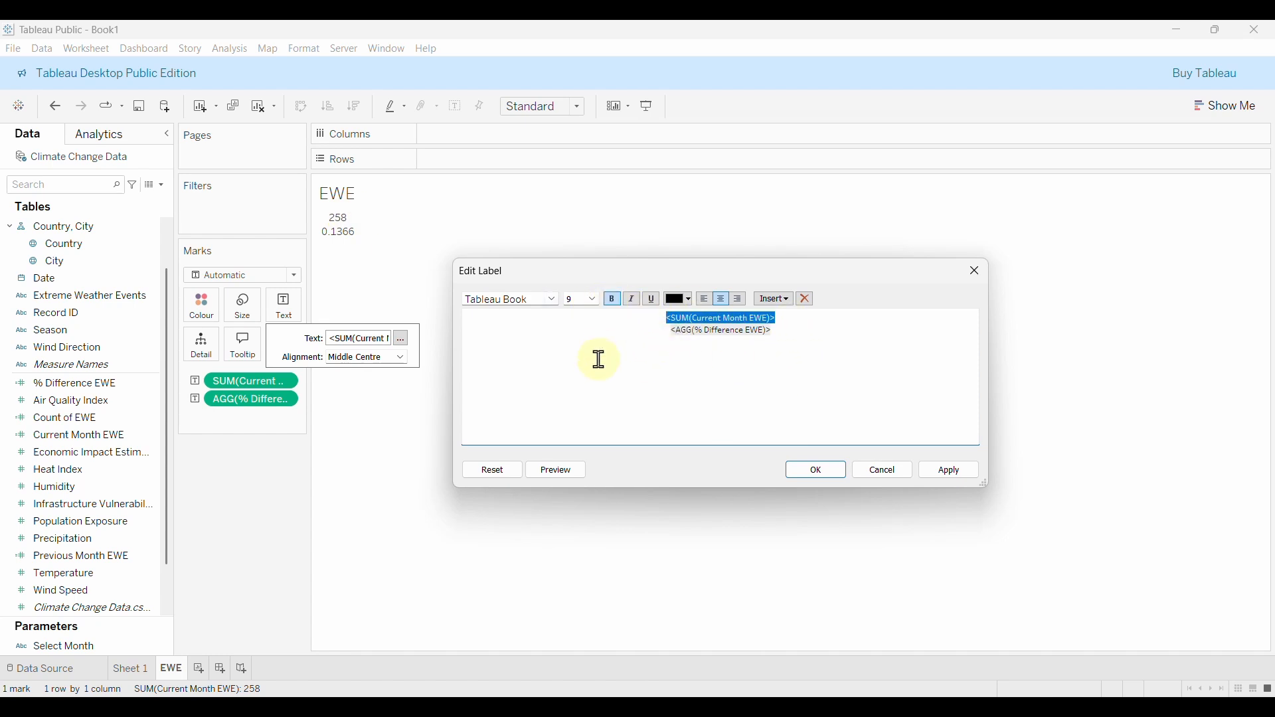
left_click(591, 299)
left_click(591, 438)
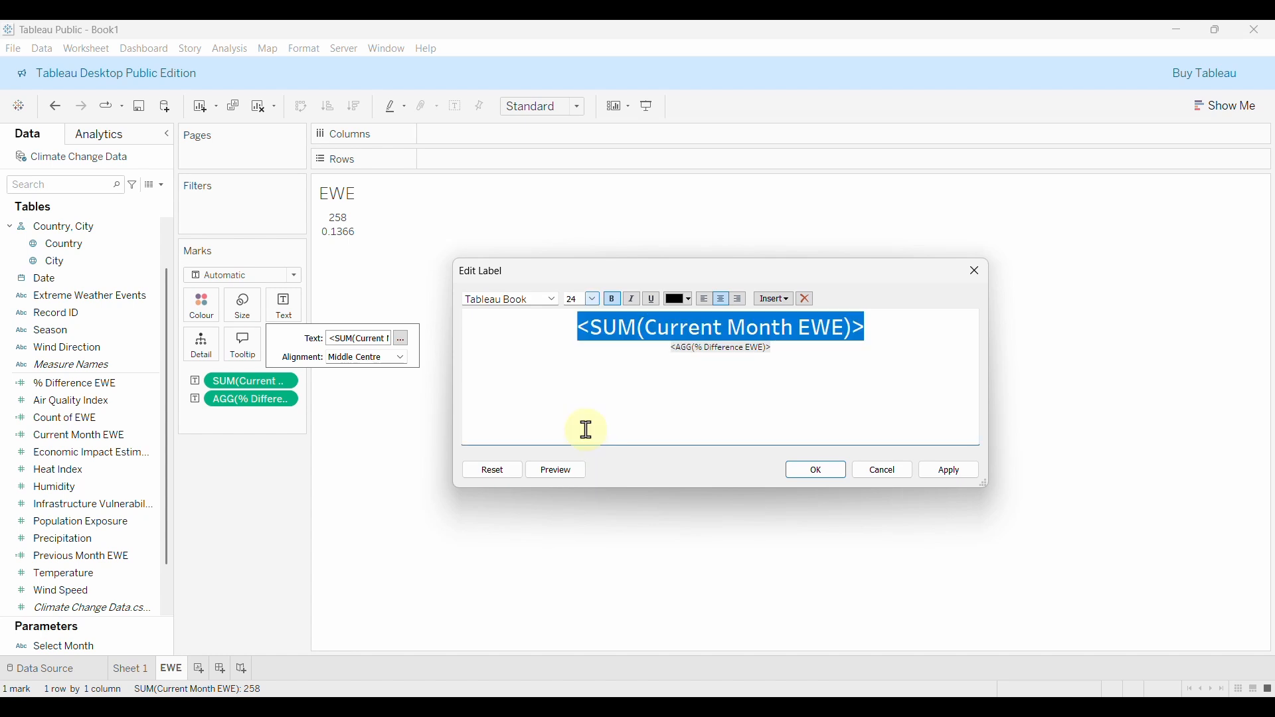
left_click(554, 300)
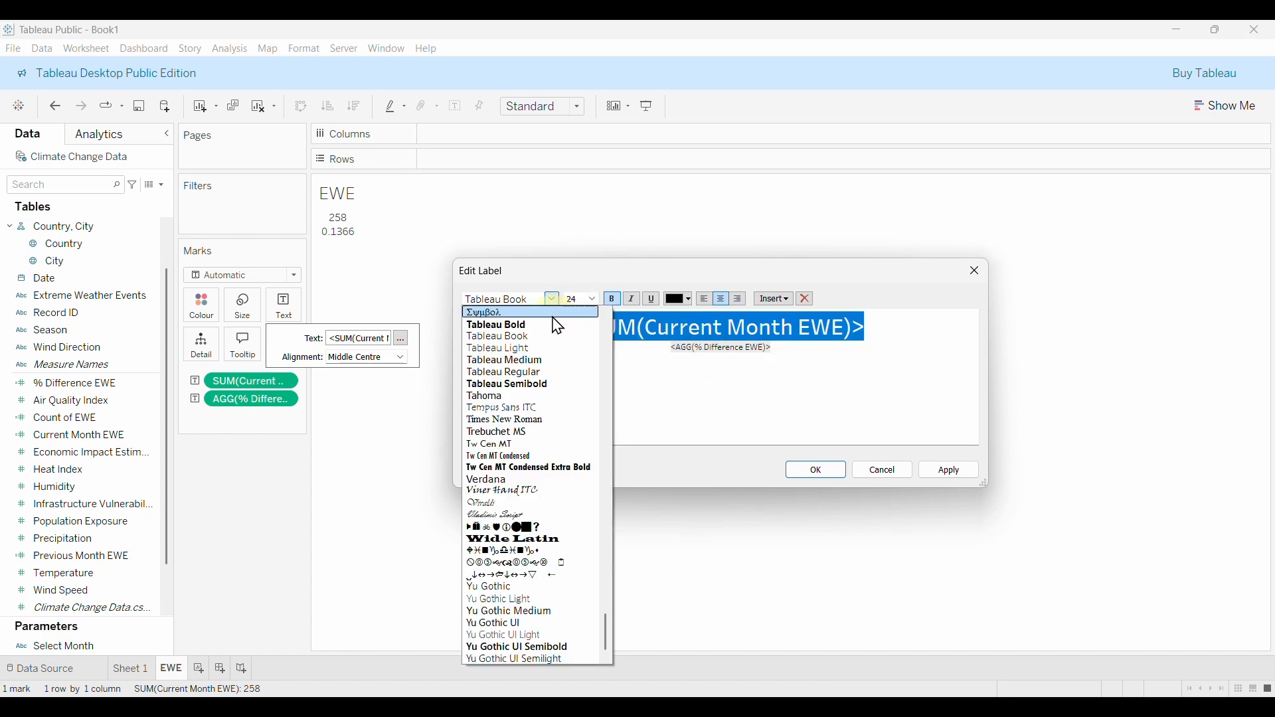
left_click(508, 329)
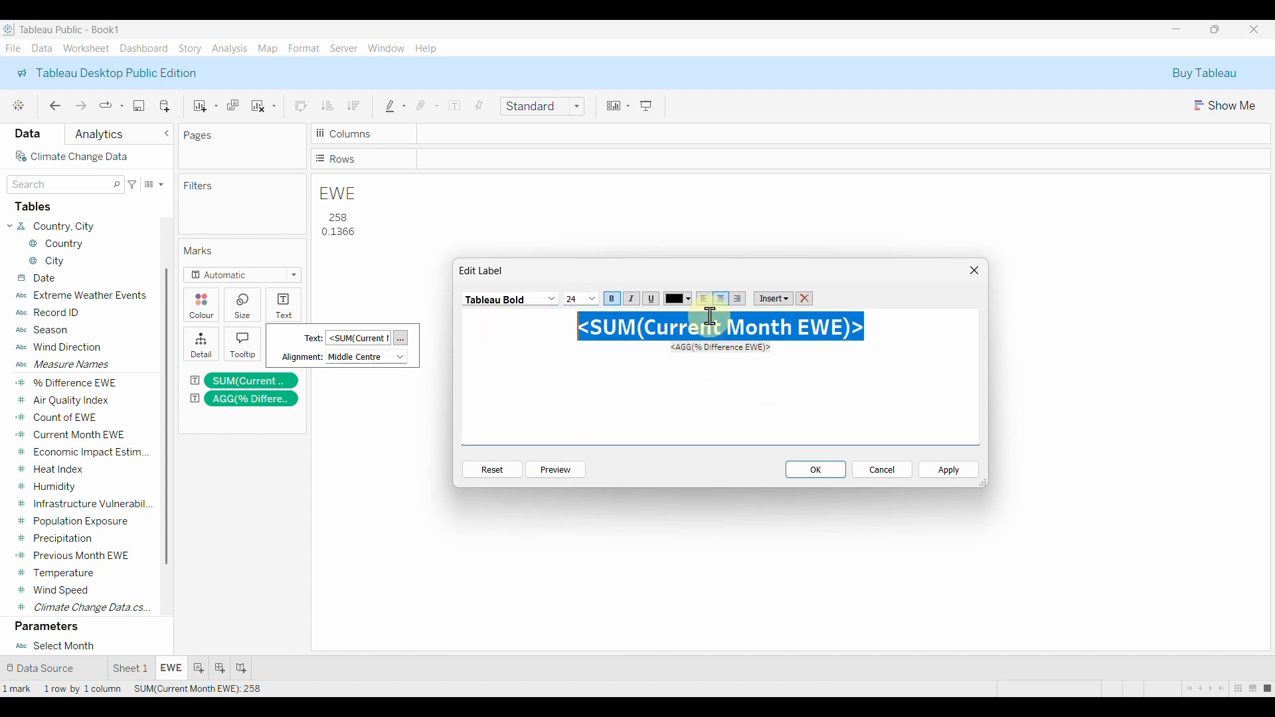
left_click(687, 302)
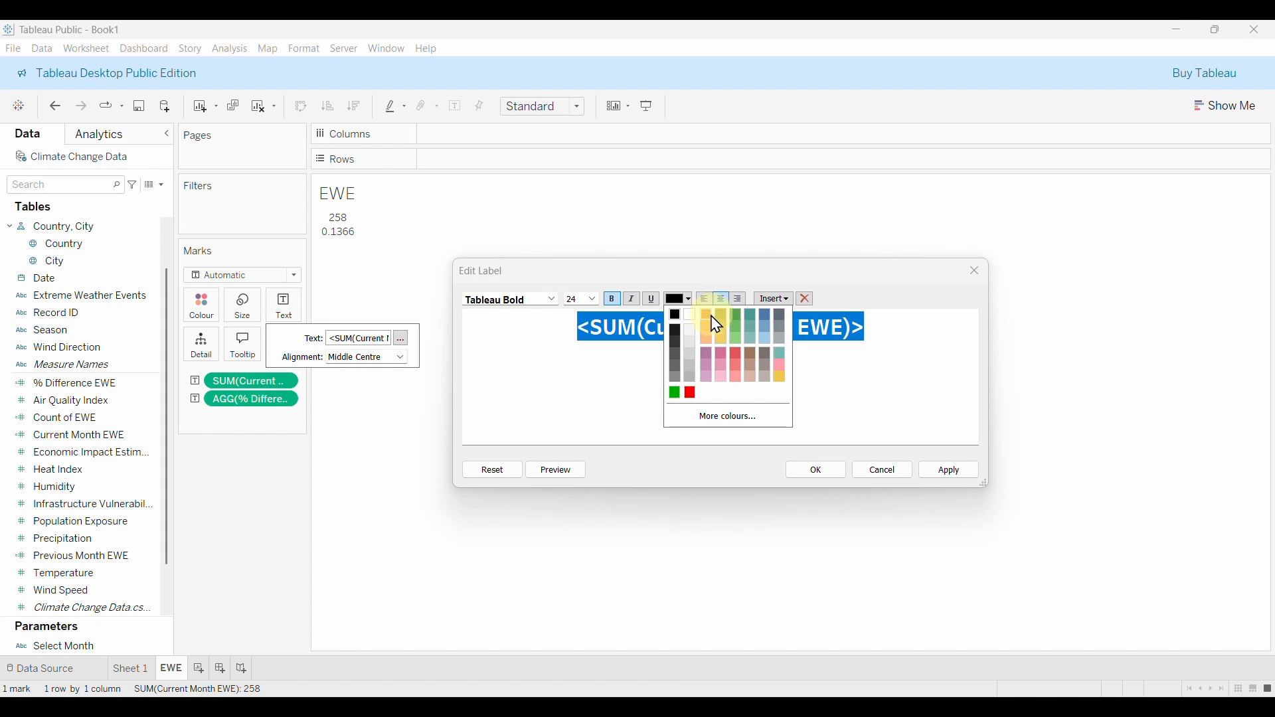
left_click(712, 321)
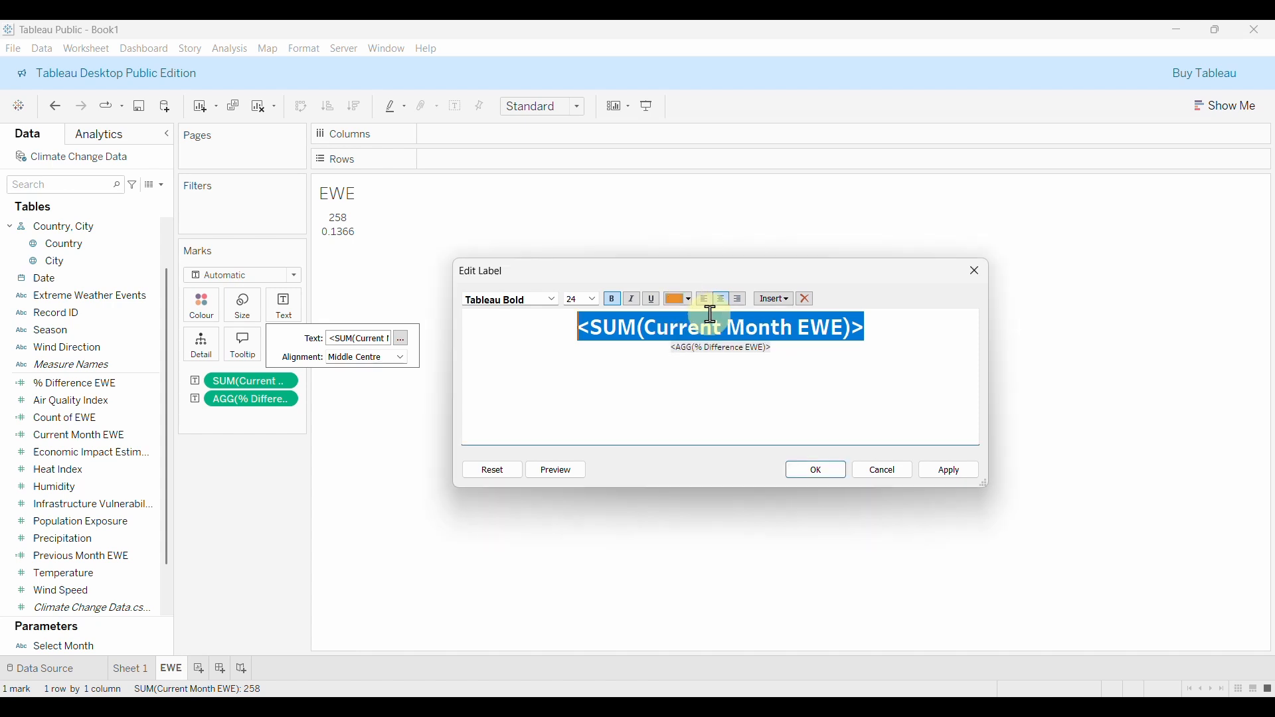
left_click(899, 339)
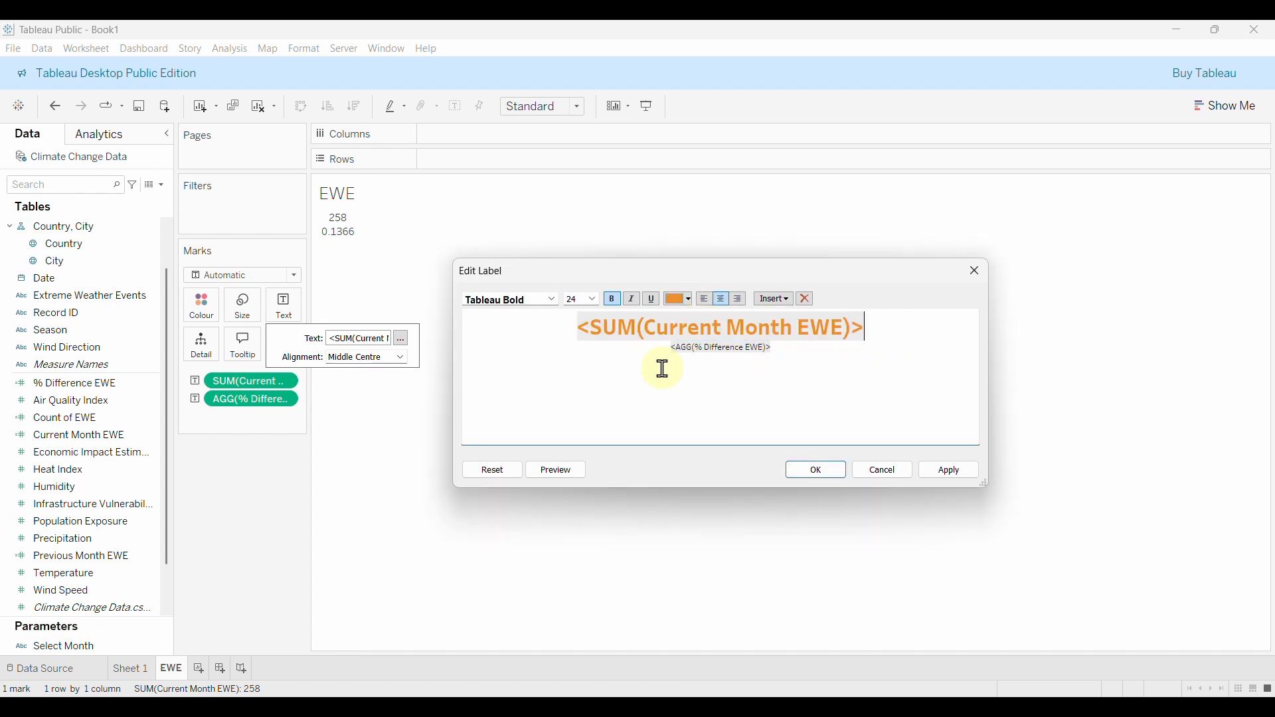
left_click(957, 473)
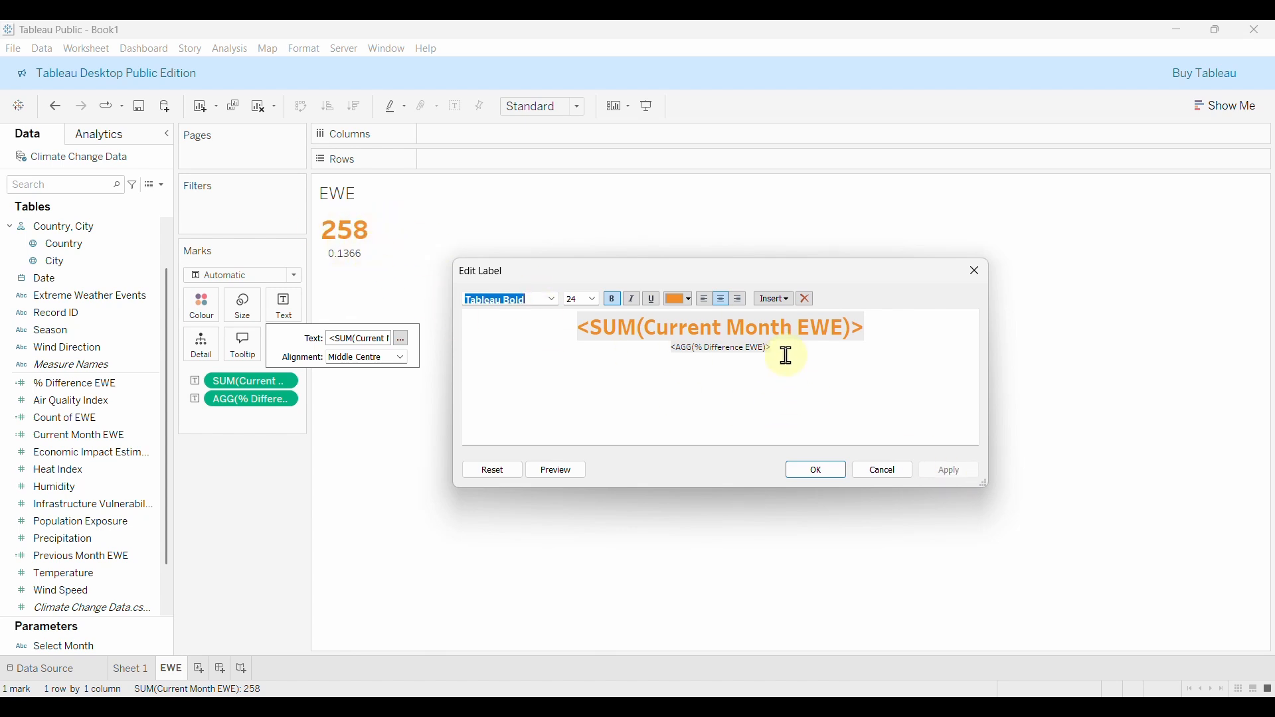
Format the % Difference EWE line as Tableau Semibold 10 pt and apply.
left_click_drag(789, 356, 671, 352)
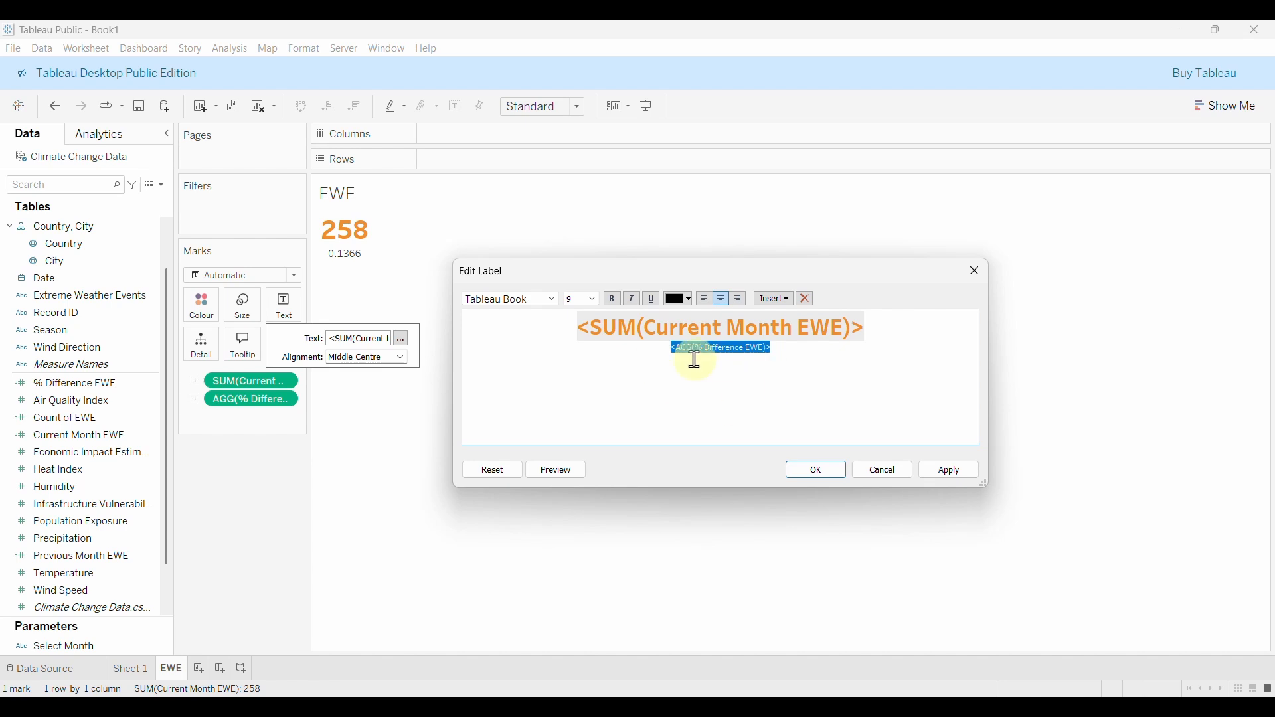
left_click(554, 302)
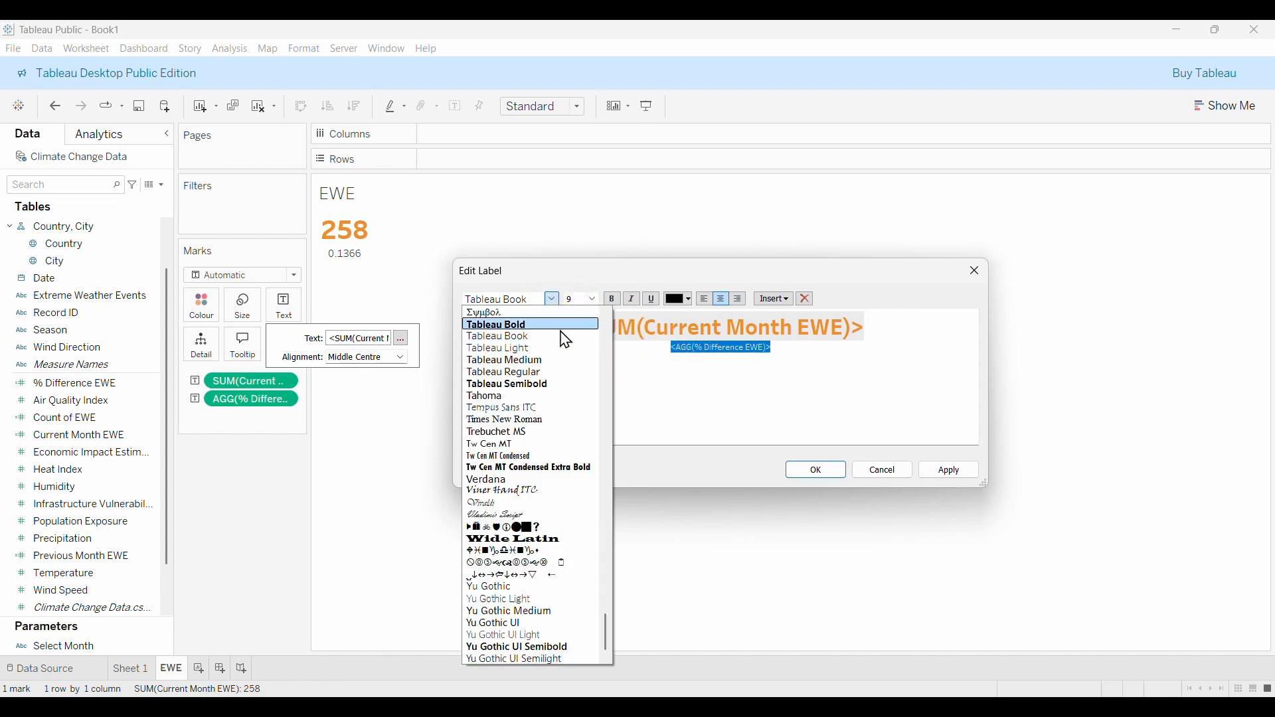
left_click(517, 385)
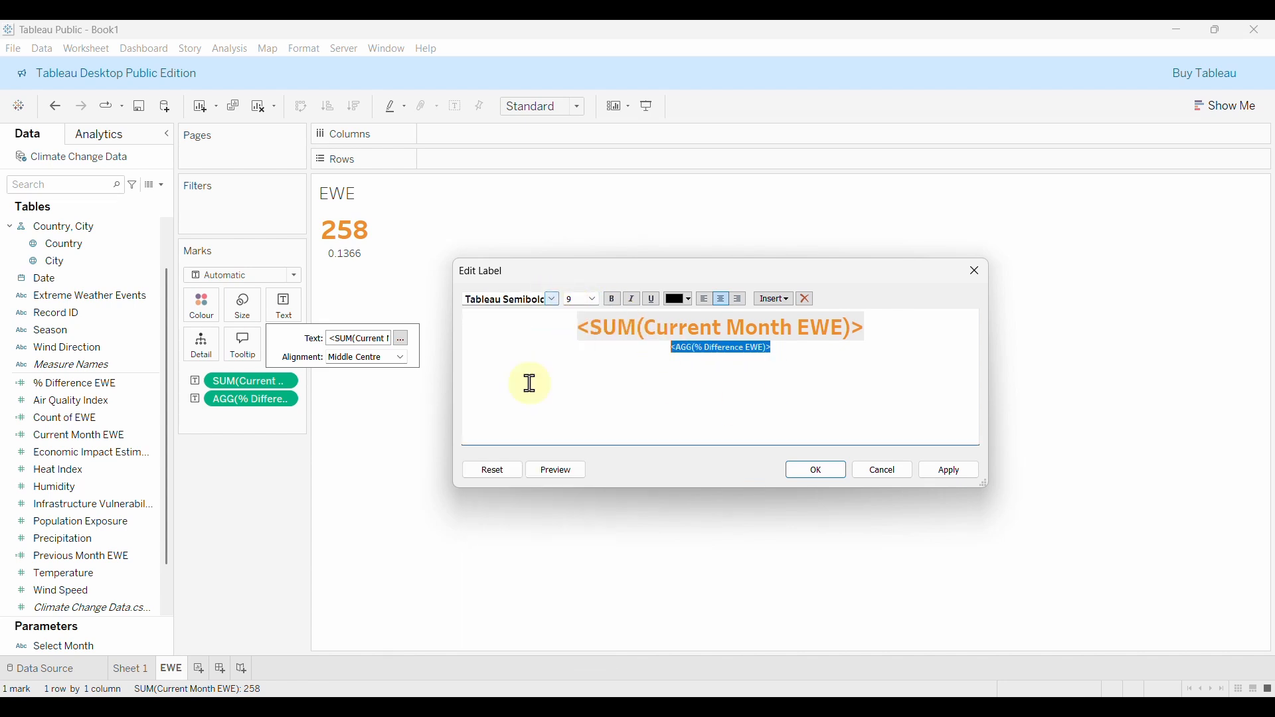
left_click(593, 300)
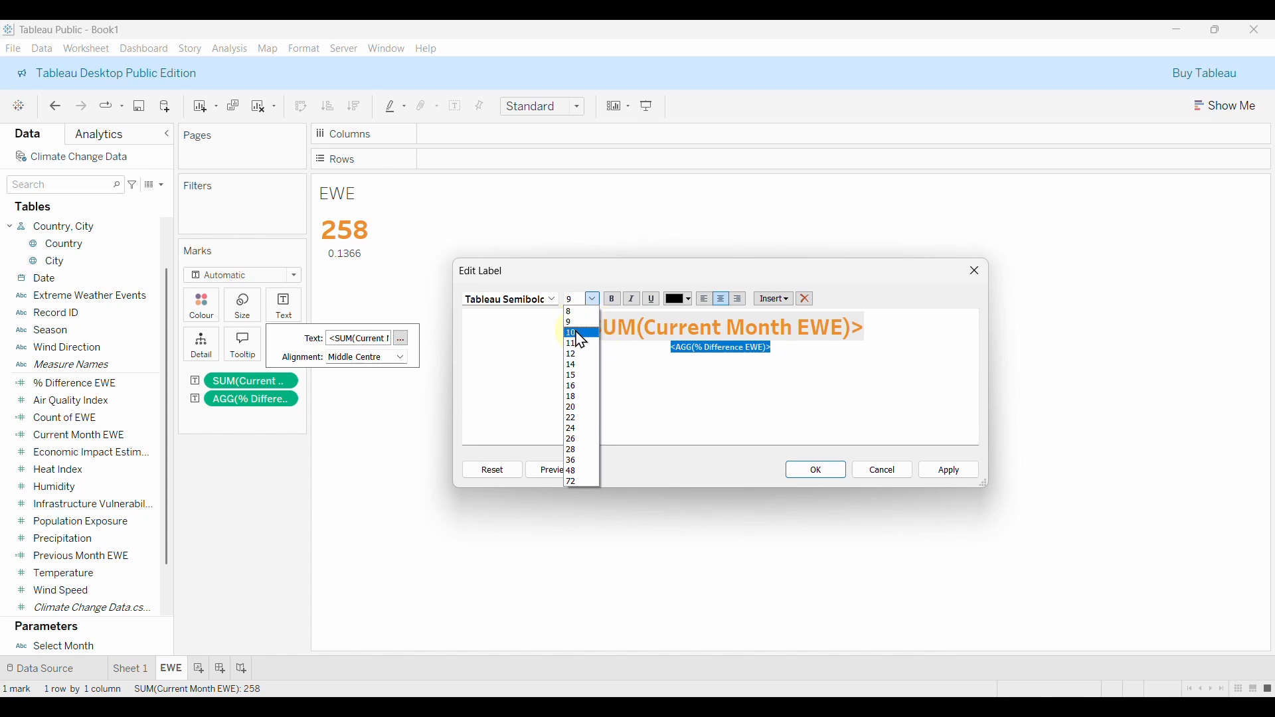
left_click(581, 334)
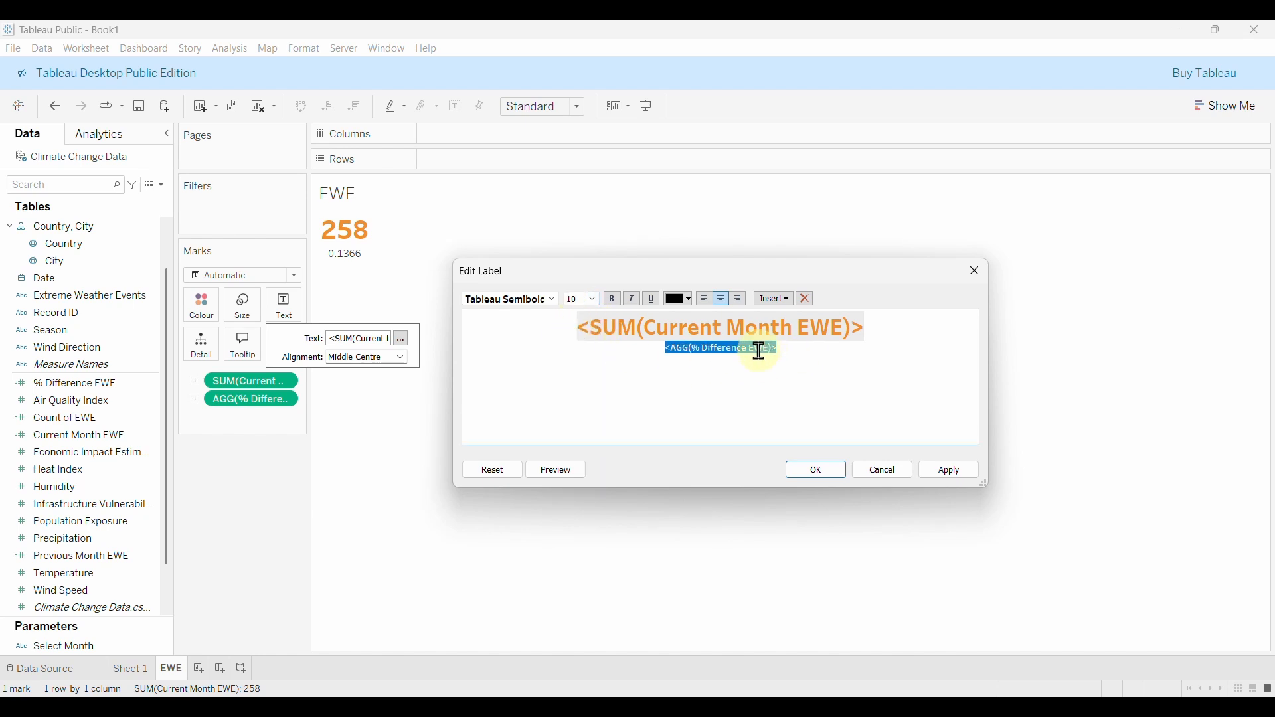
left_click(947, 468)
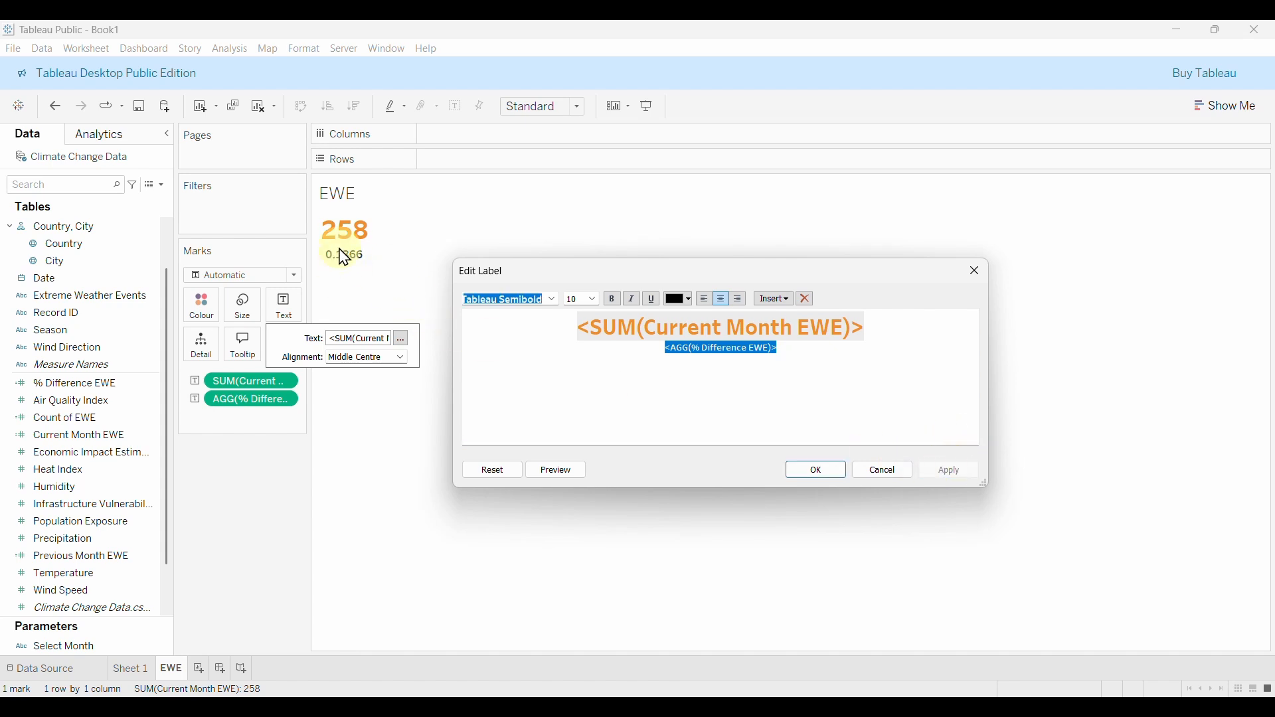
left_click(809, 352)
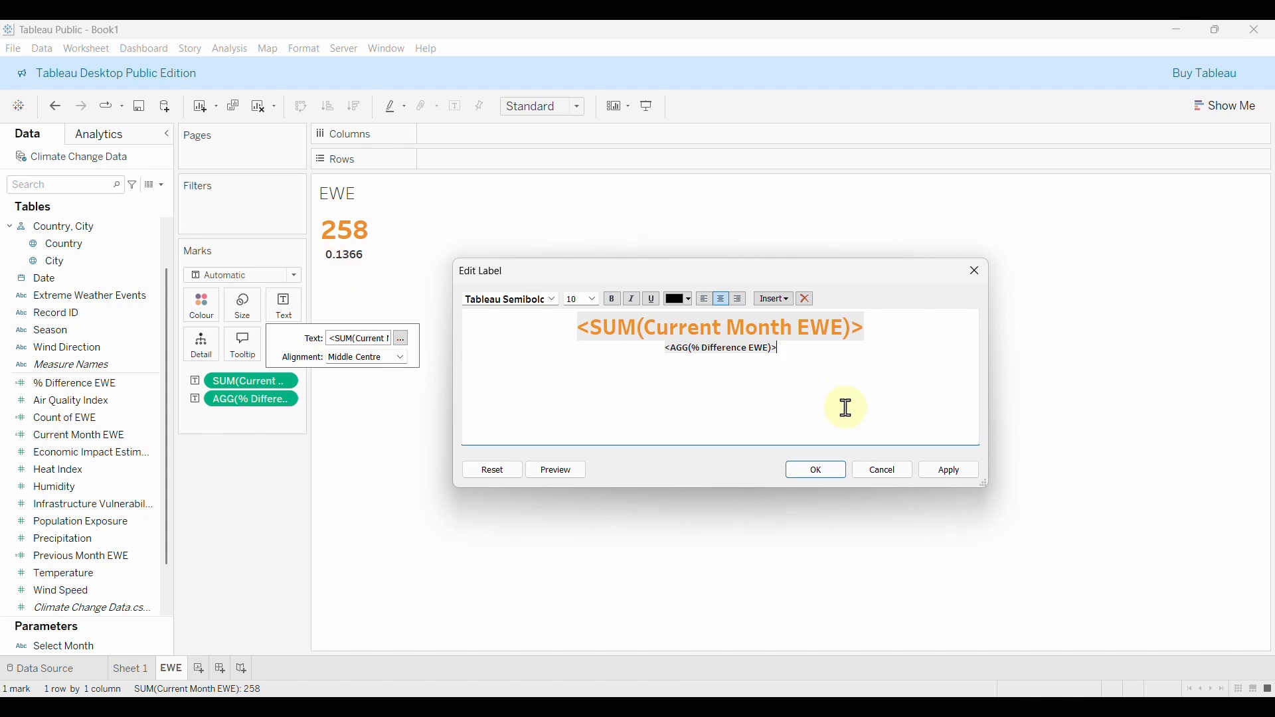
Add a dark Tableau Semibold 12 pt 'Extreme Weather Events' heading above 258, and fit to Entire View.
left_click(582, 329)
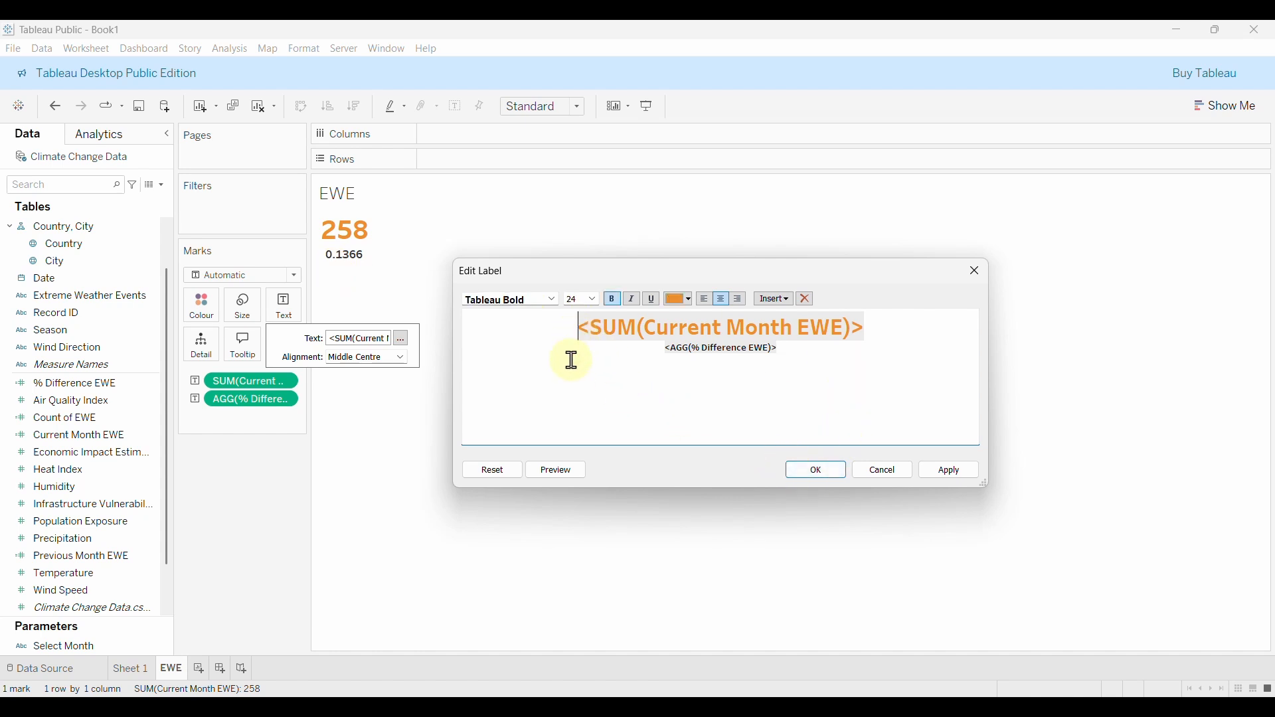
key("Return")
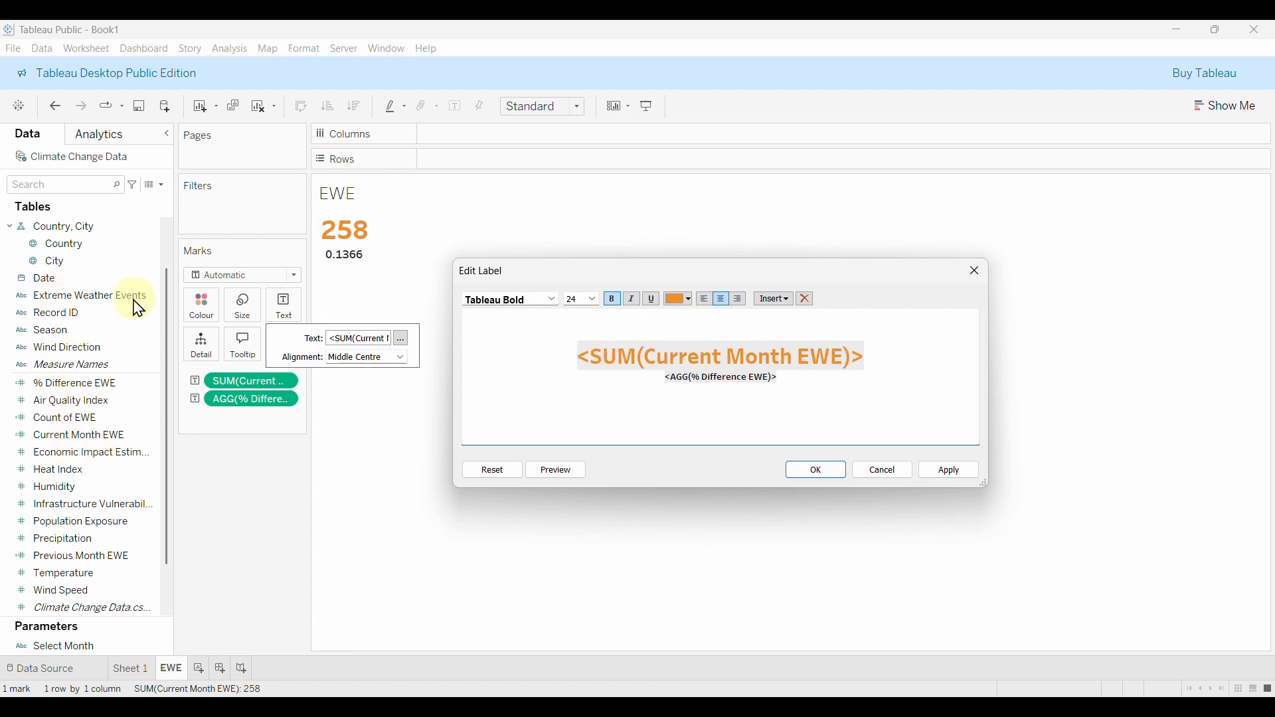
type("Extreme Weather")
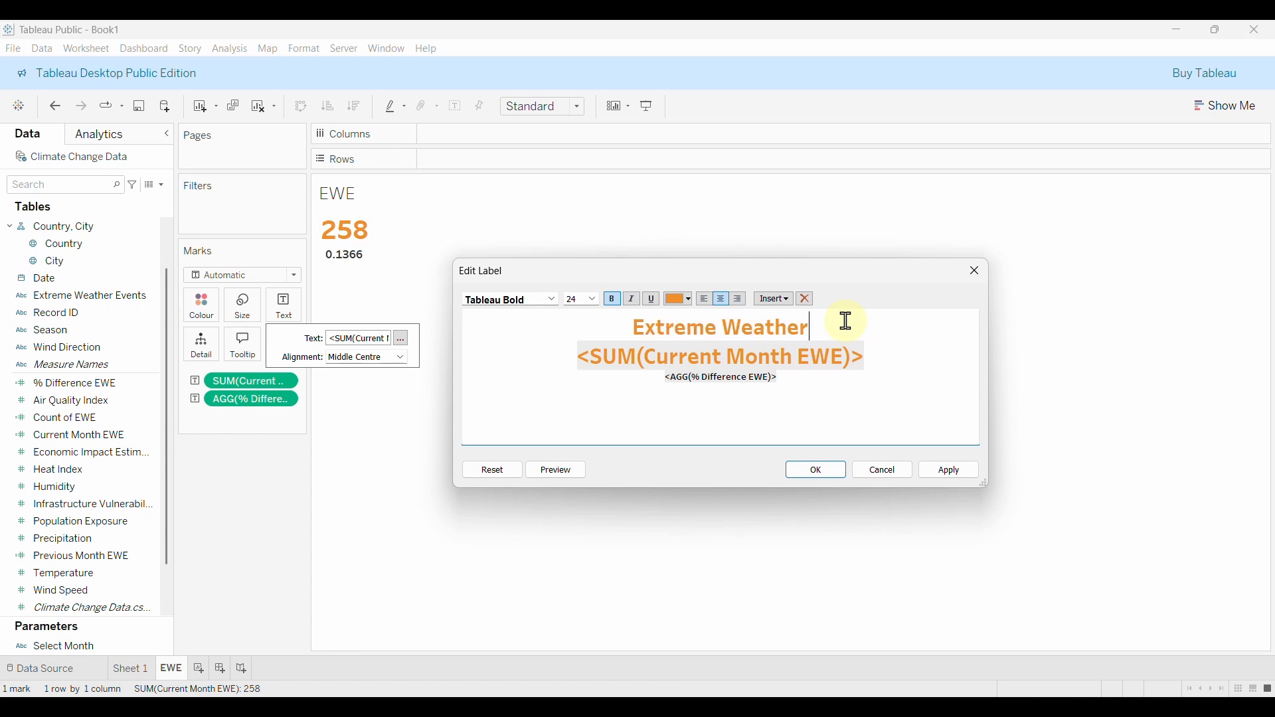
type(" Event")
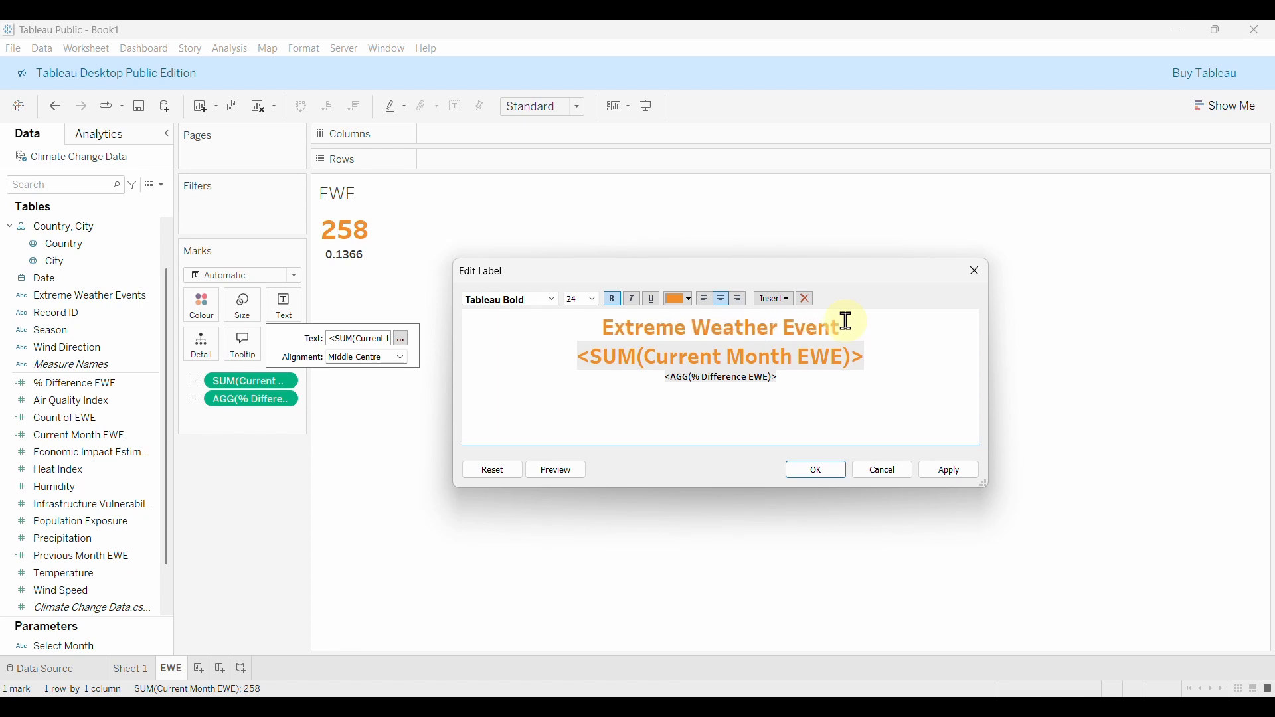
type("s")
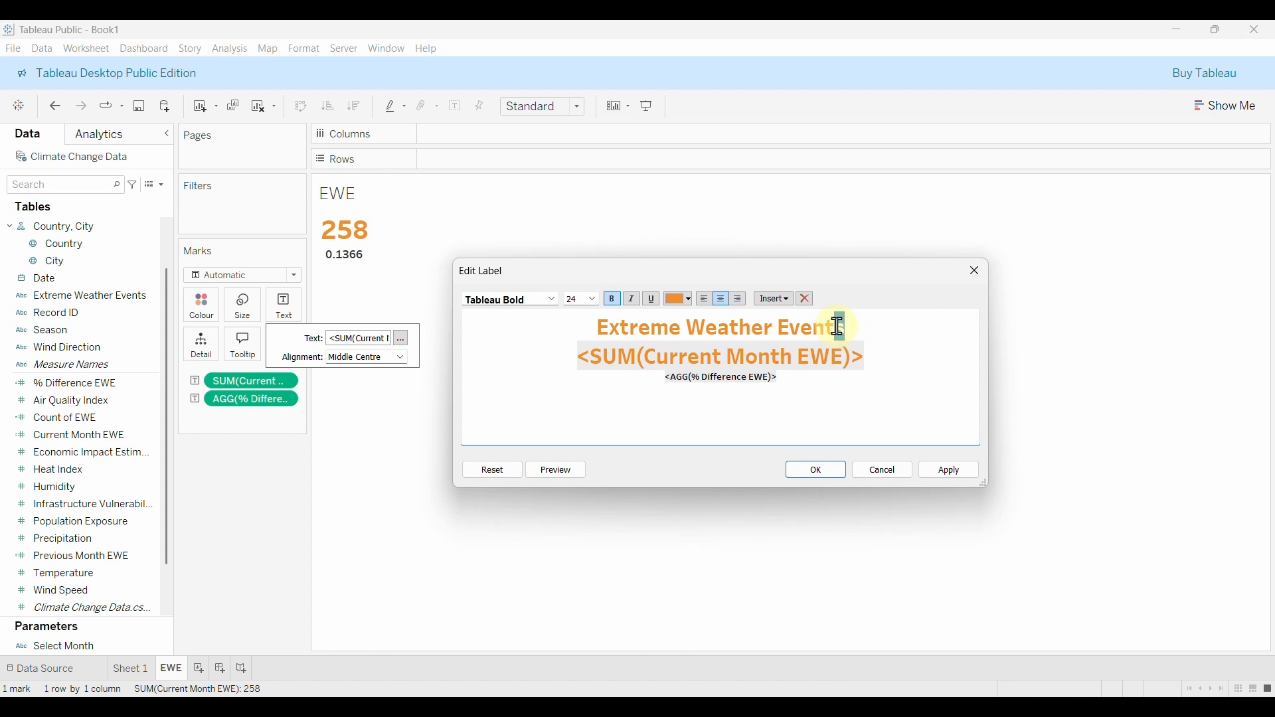
left_click_drag(840, 326, 596, 337)
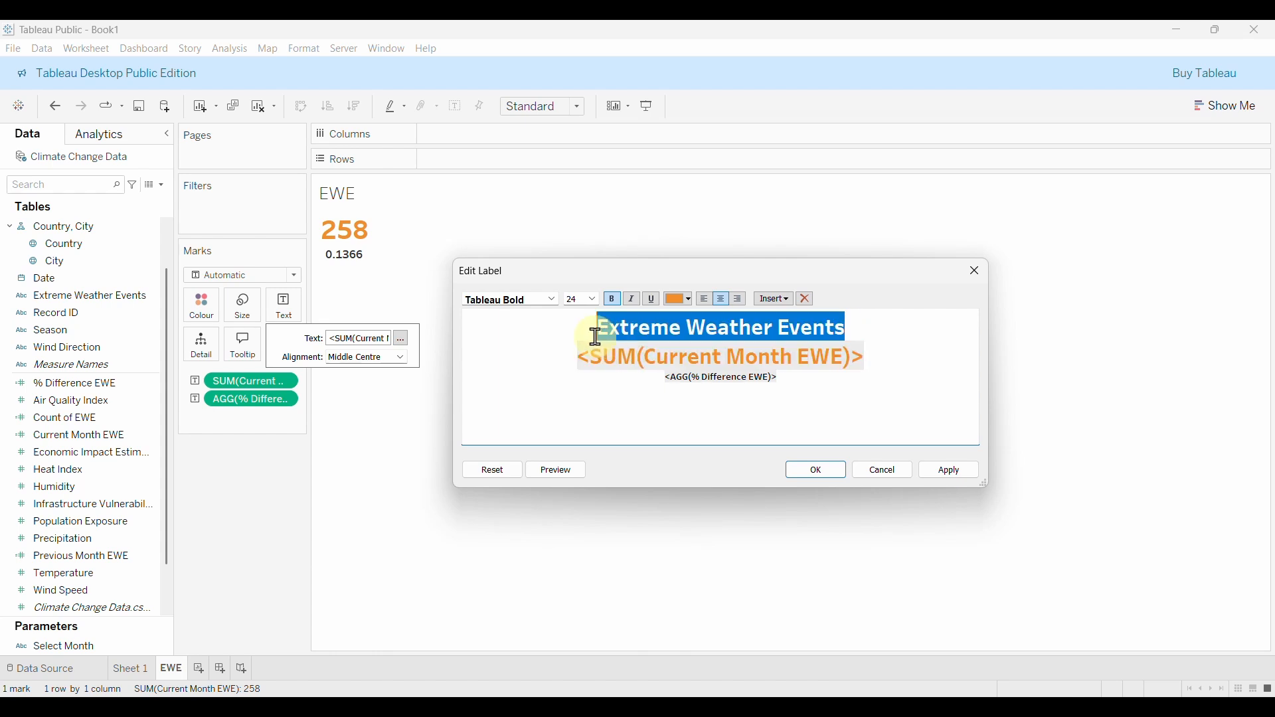
left_click(551, 308)
left_click(532, 380)
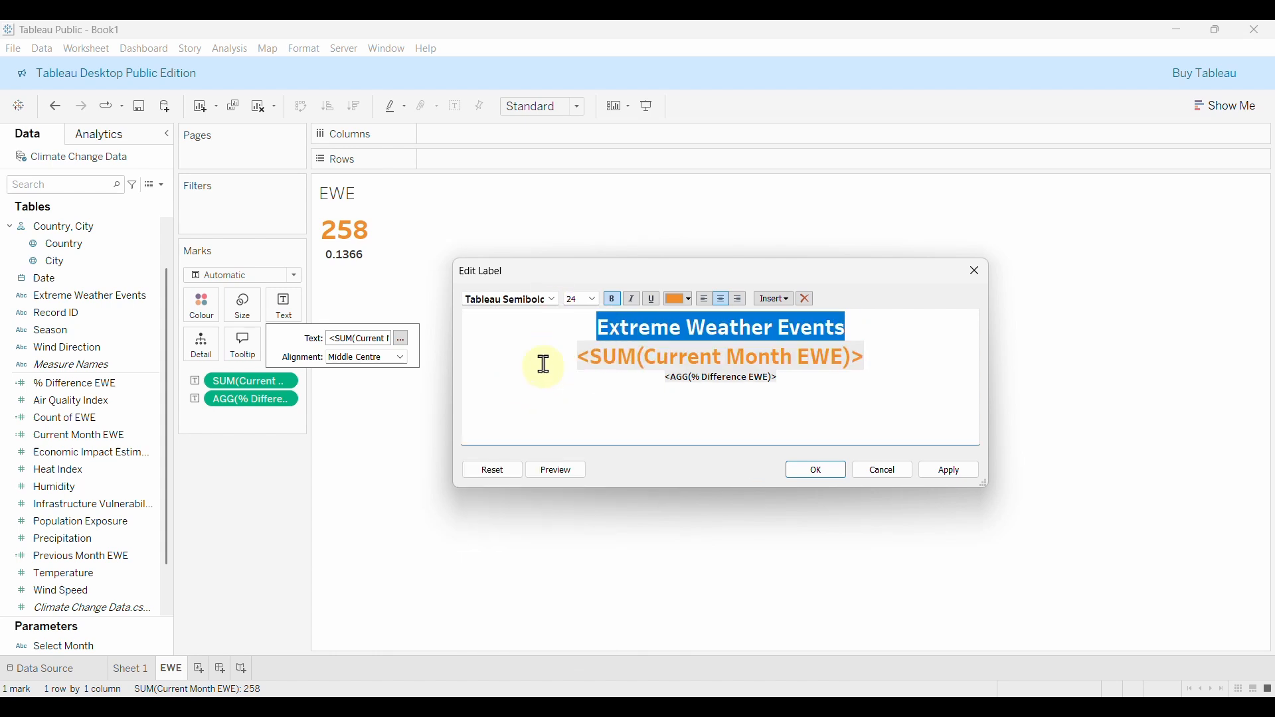
left_click(593, 301)
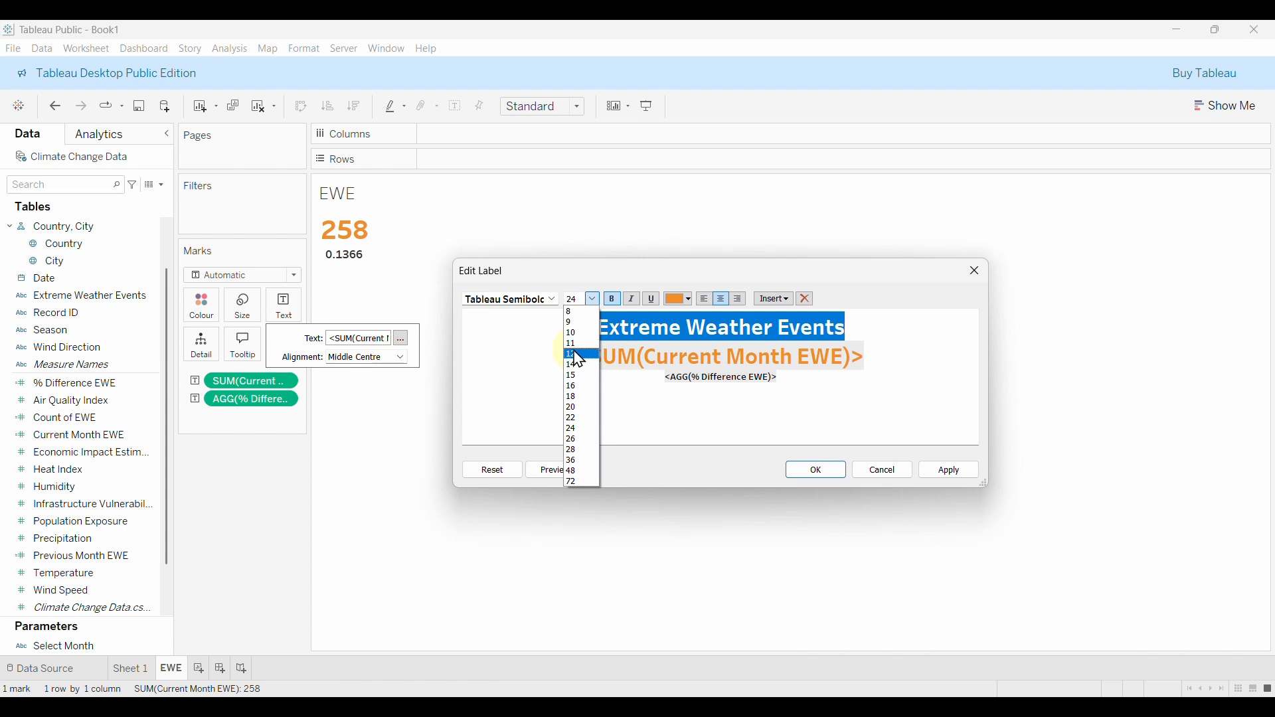
left_click(579, 355)
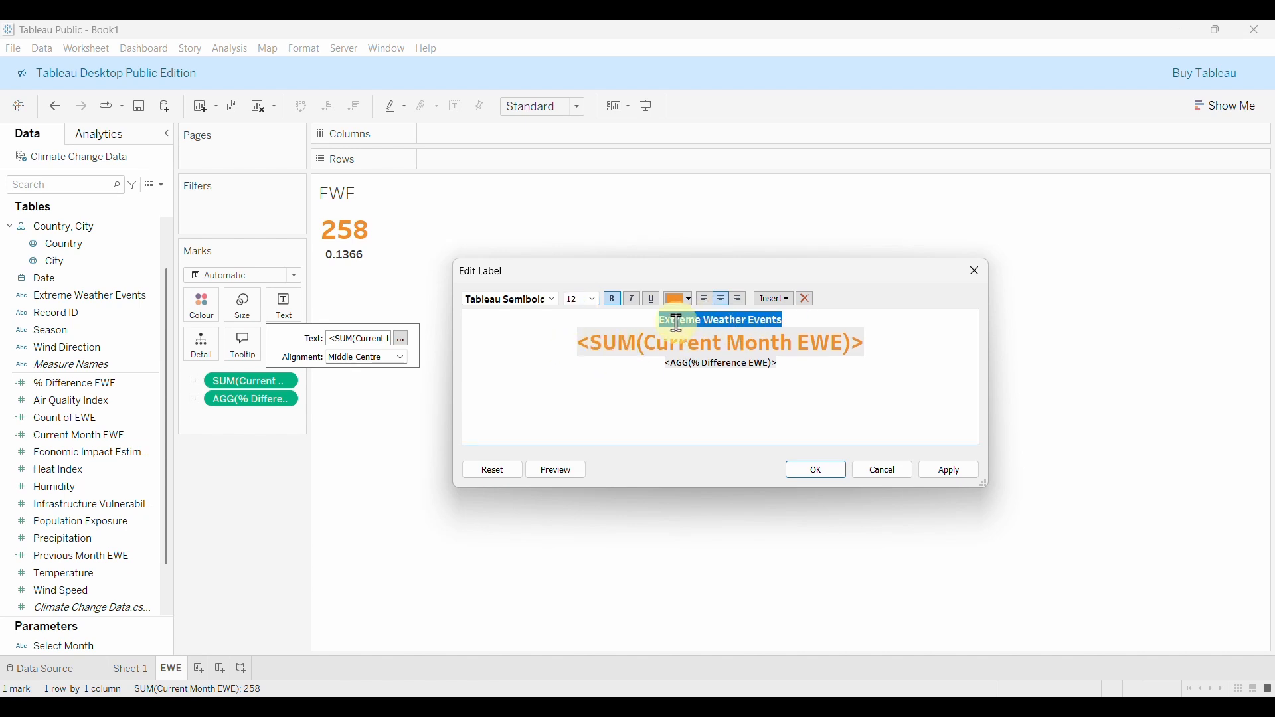
left_click(689, 300)
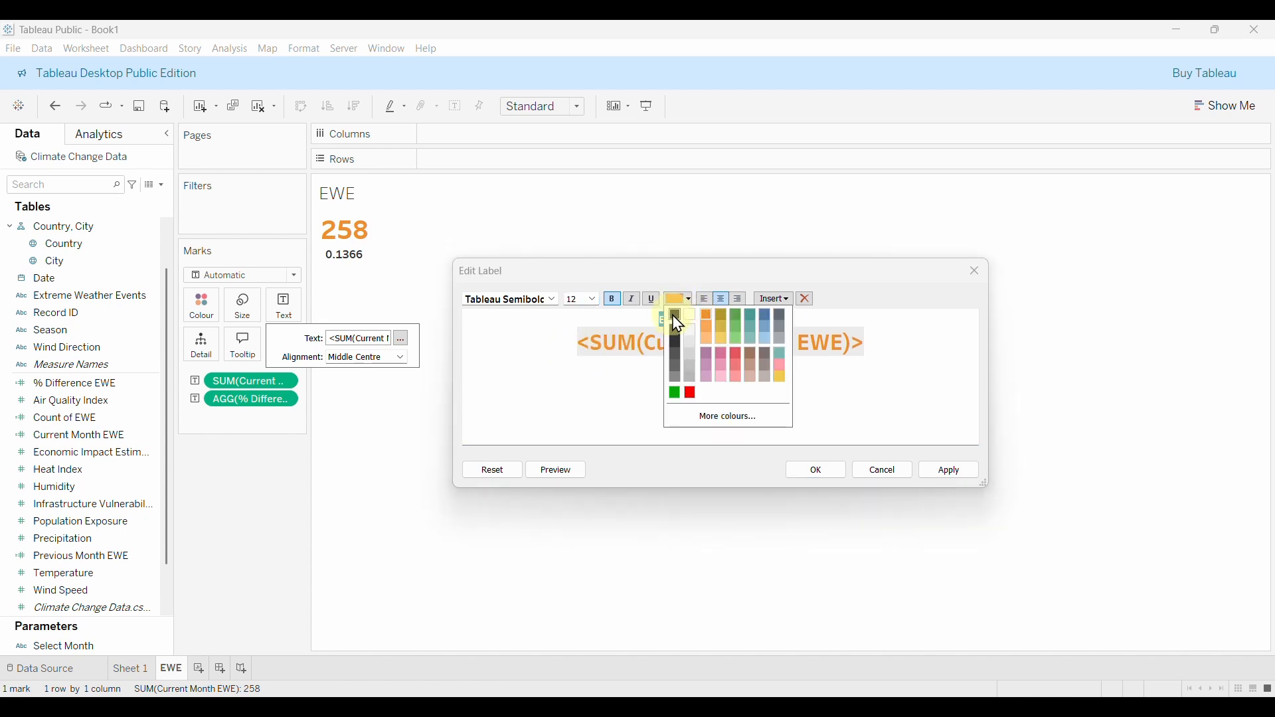
left_click(676, 316)
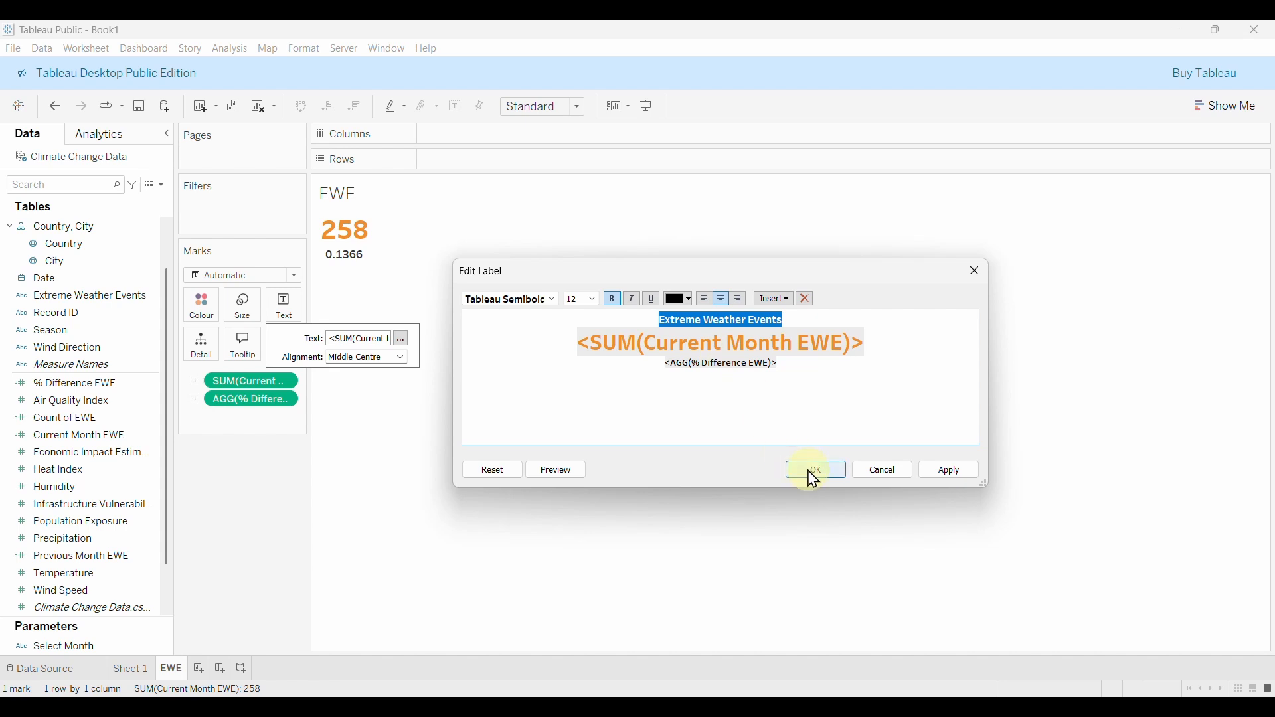
left_click(950, 476)
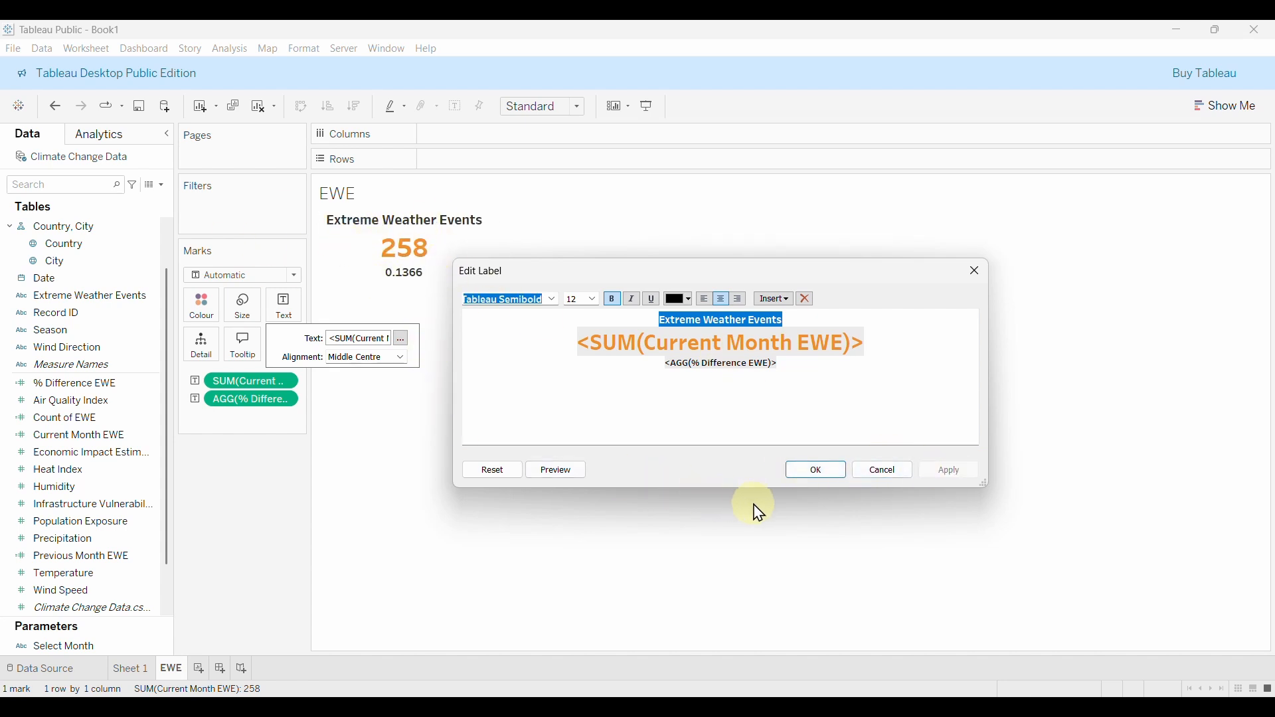
left_click(822, 472)
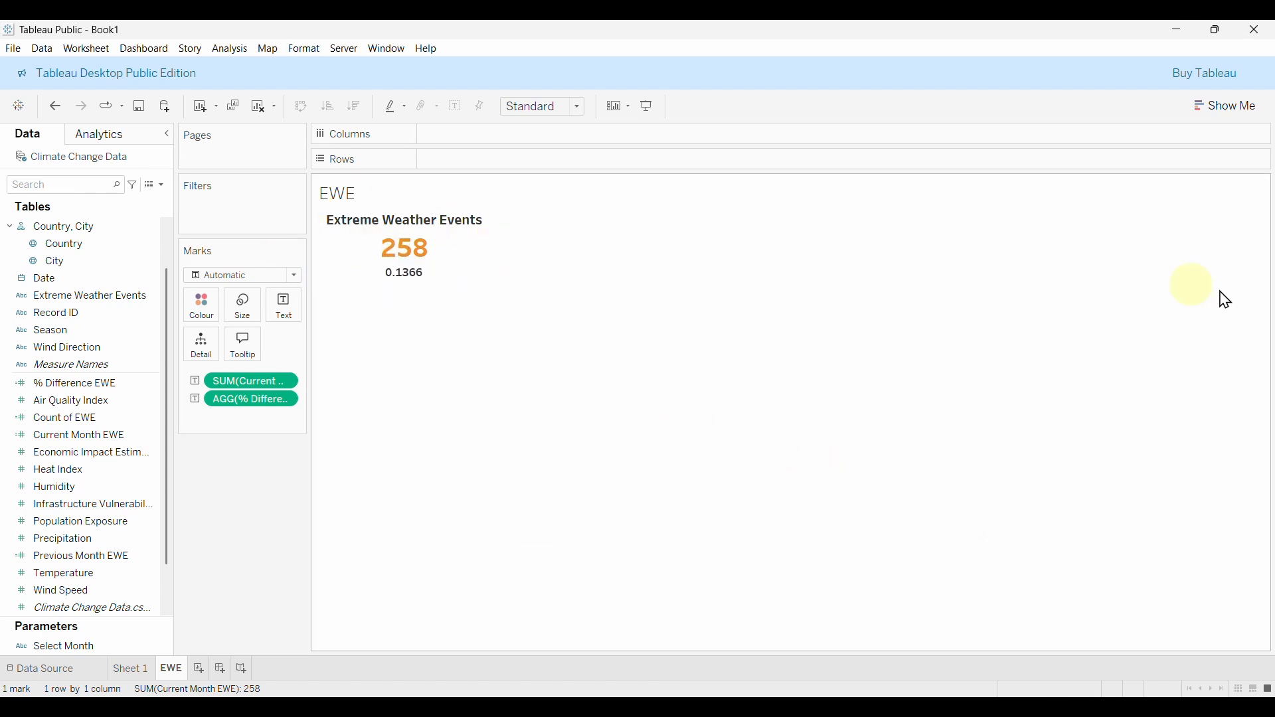
left_click(577, 119)
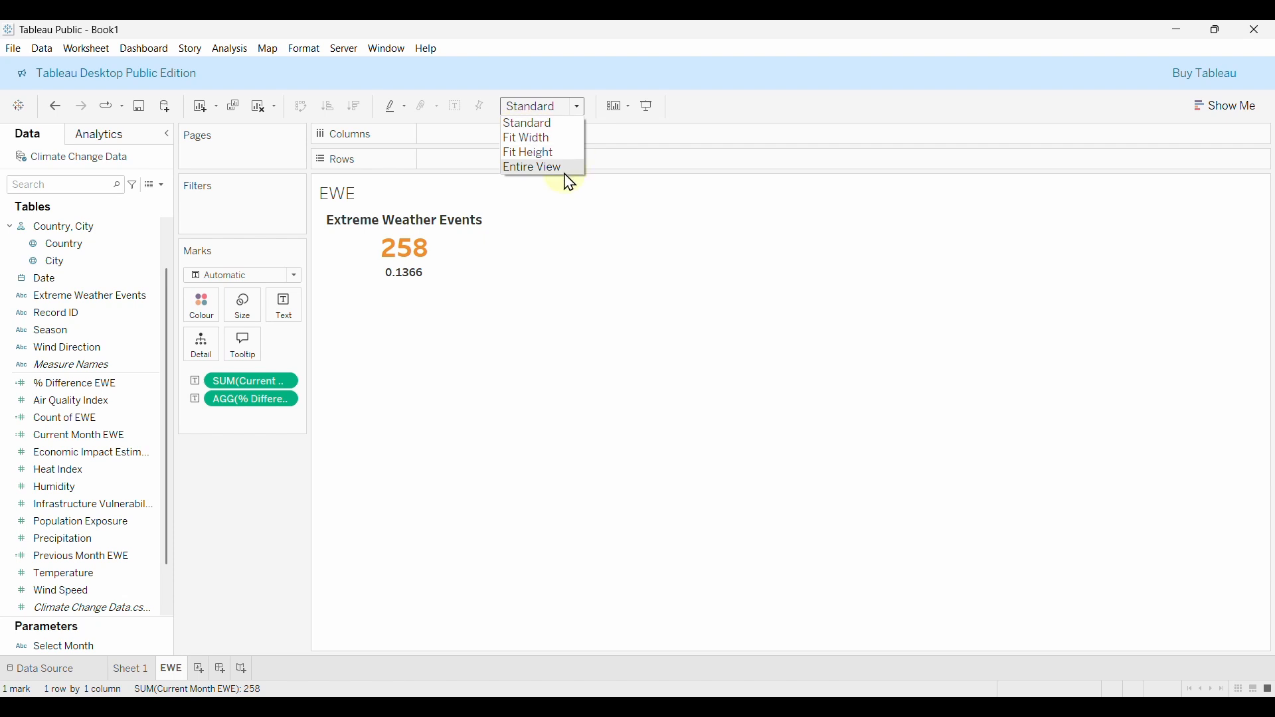
left_click(524, 169)
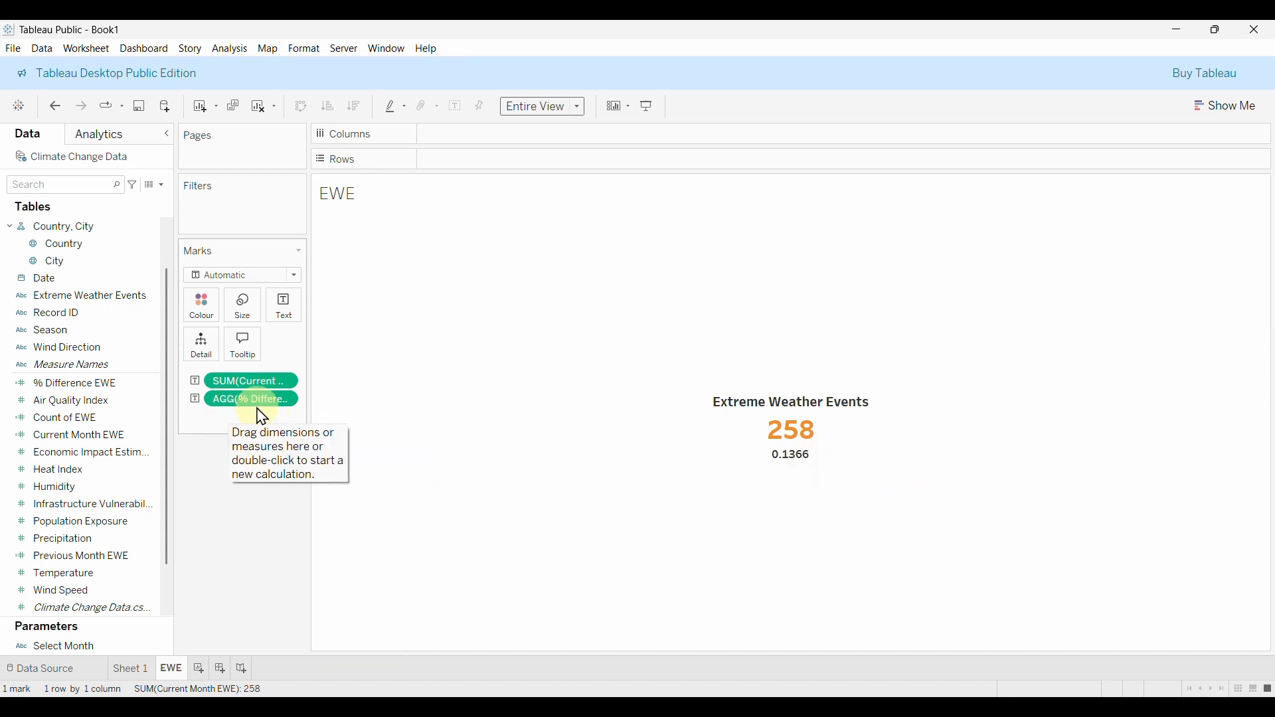
Format the % Difference EWE pane numbers as Percentage with 2 decimals, showing 13.66%.
mouse_move(728, 457)
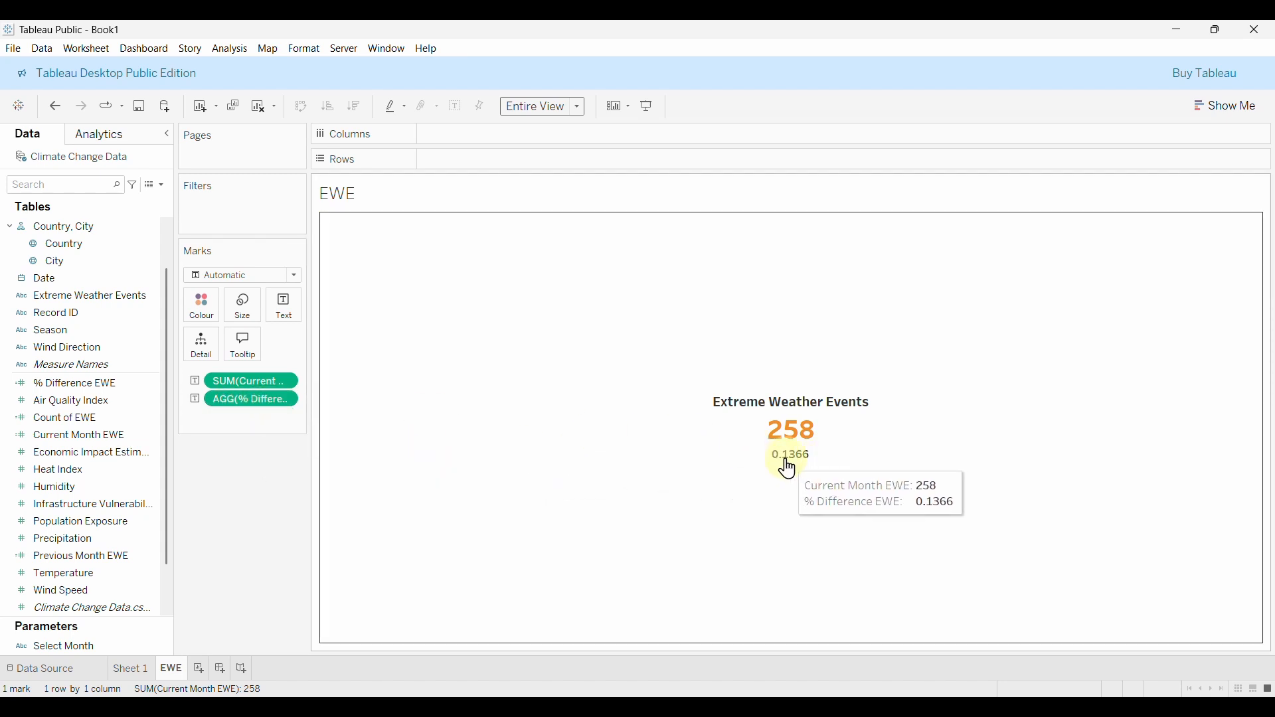
right_click(253, 403)
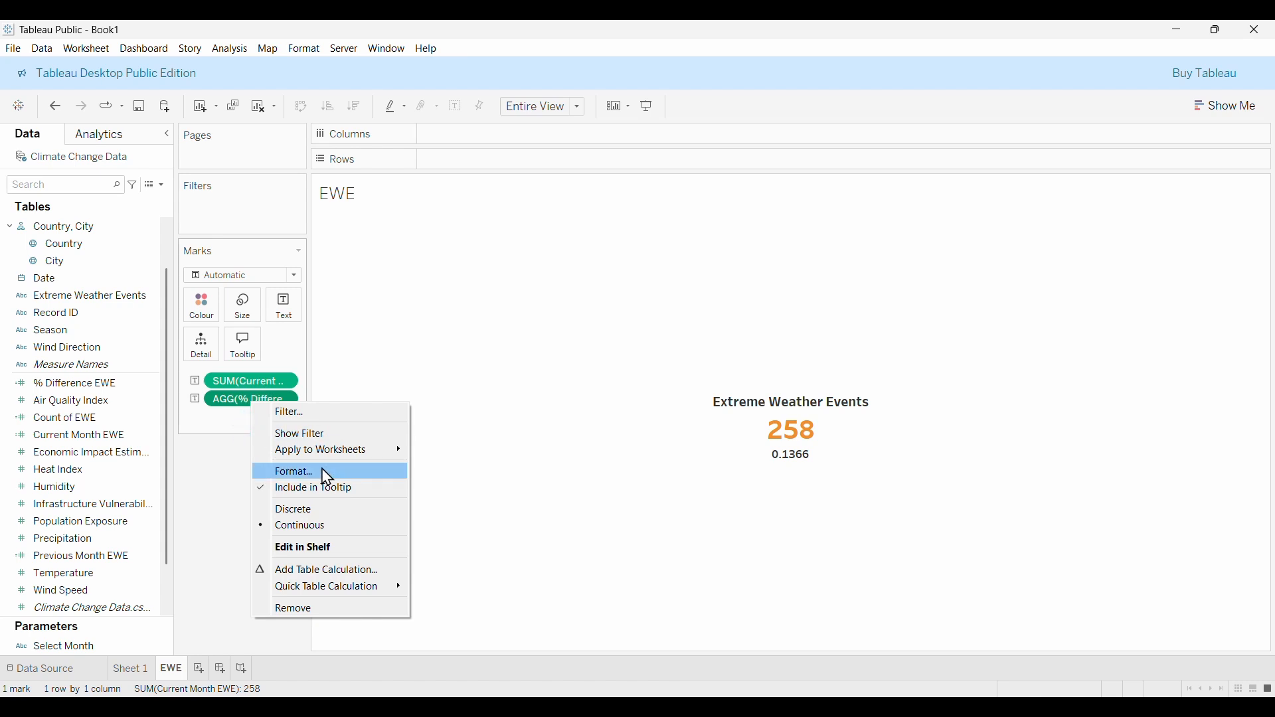
left_click(296, 473)
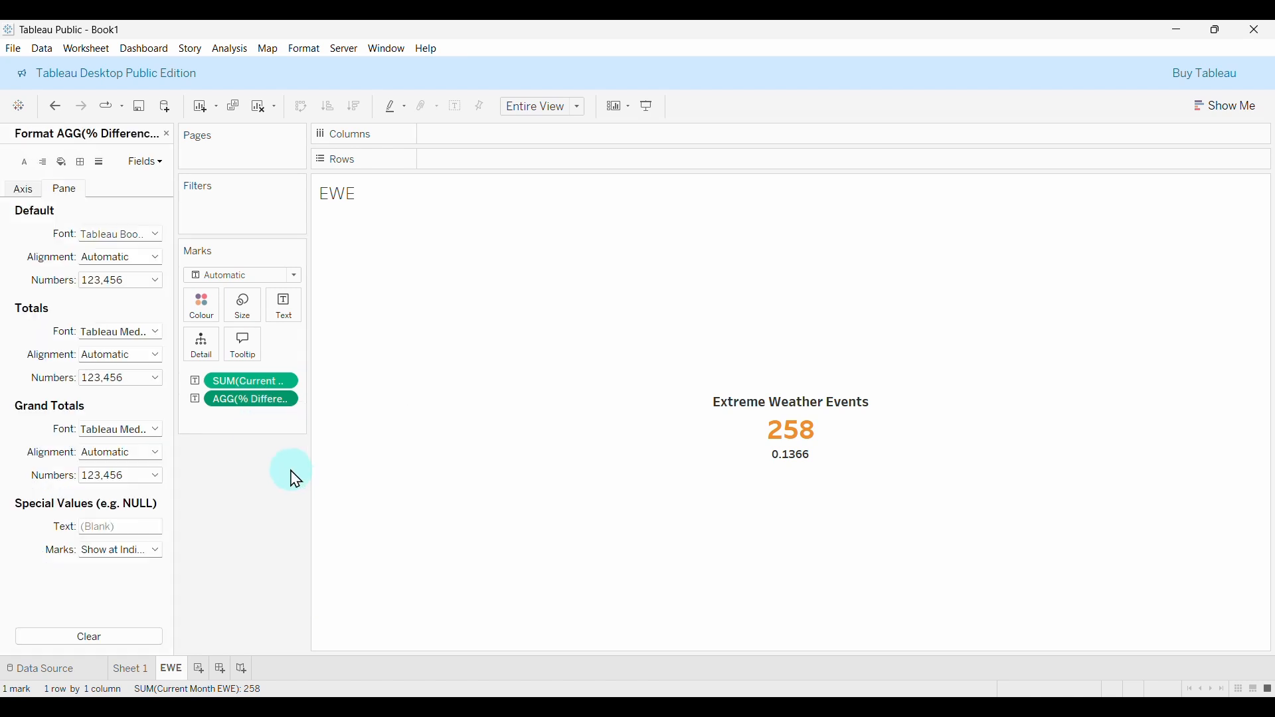
left_click(19, 190)
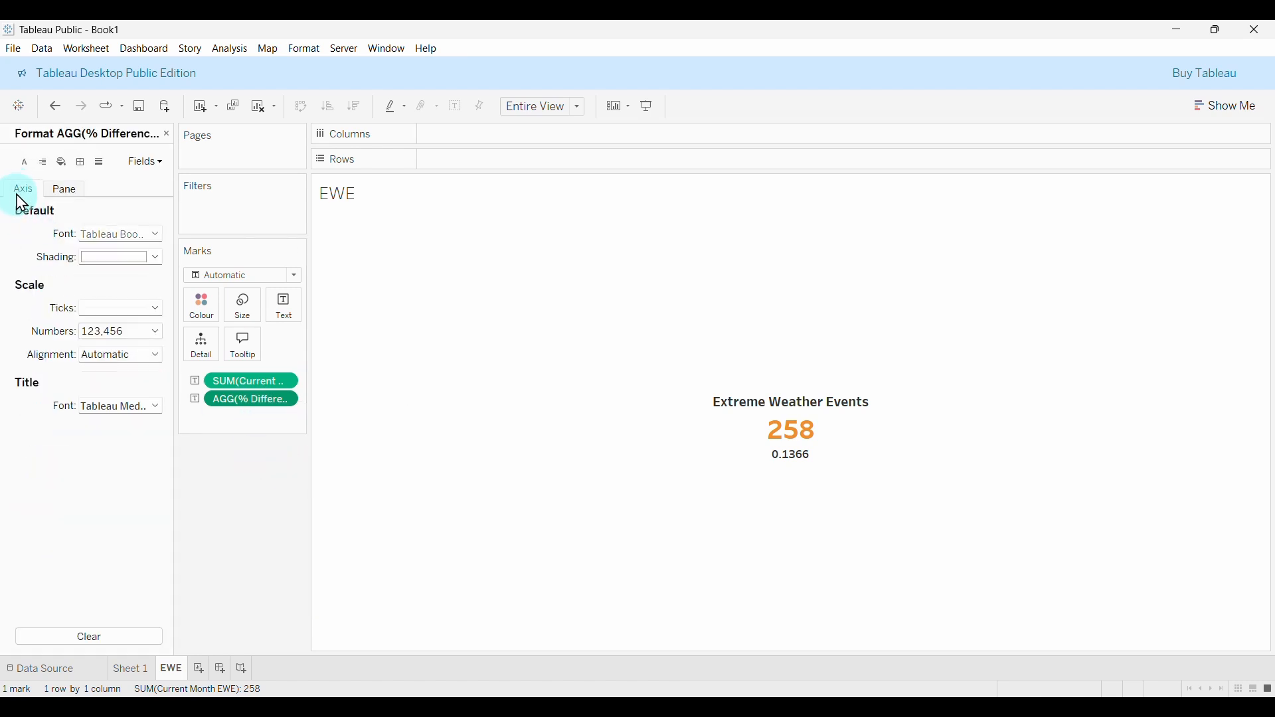
left_click(64, 191)
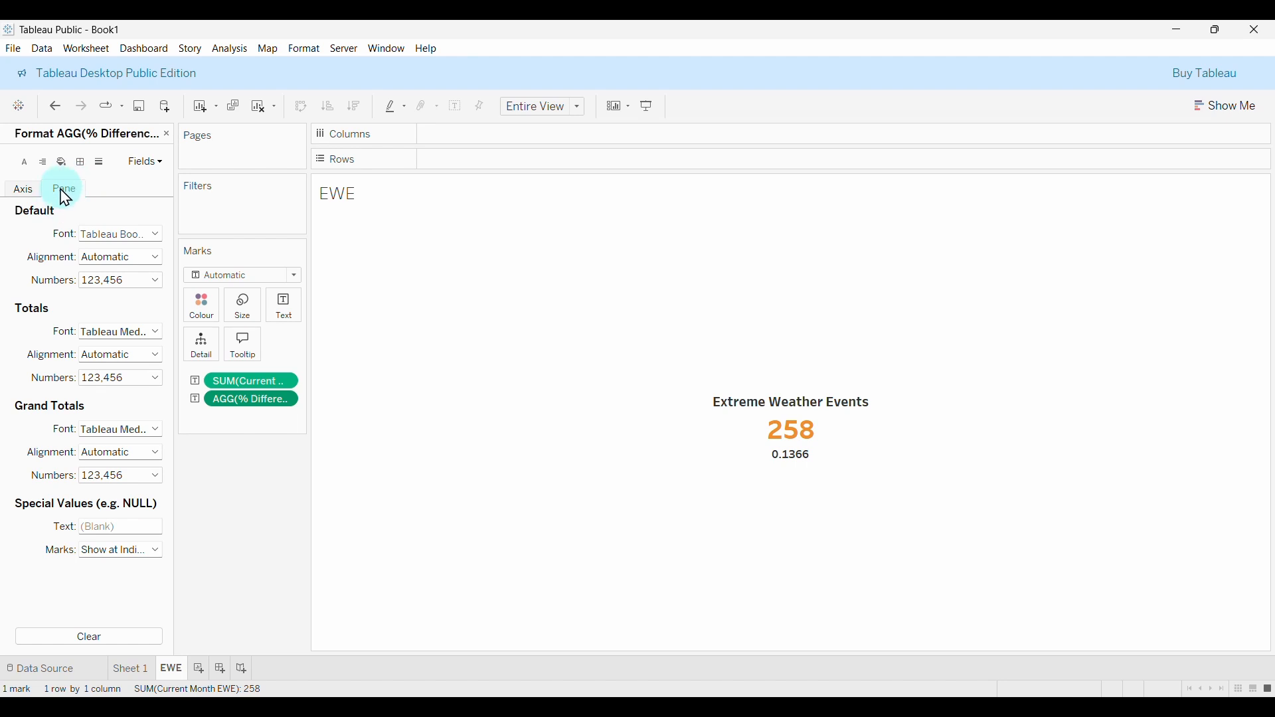
left_click(118, 280)
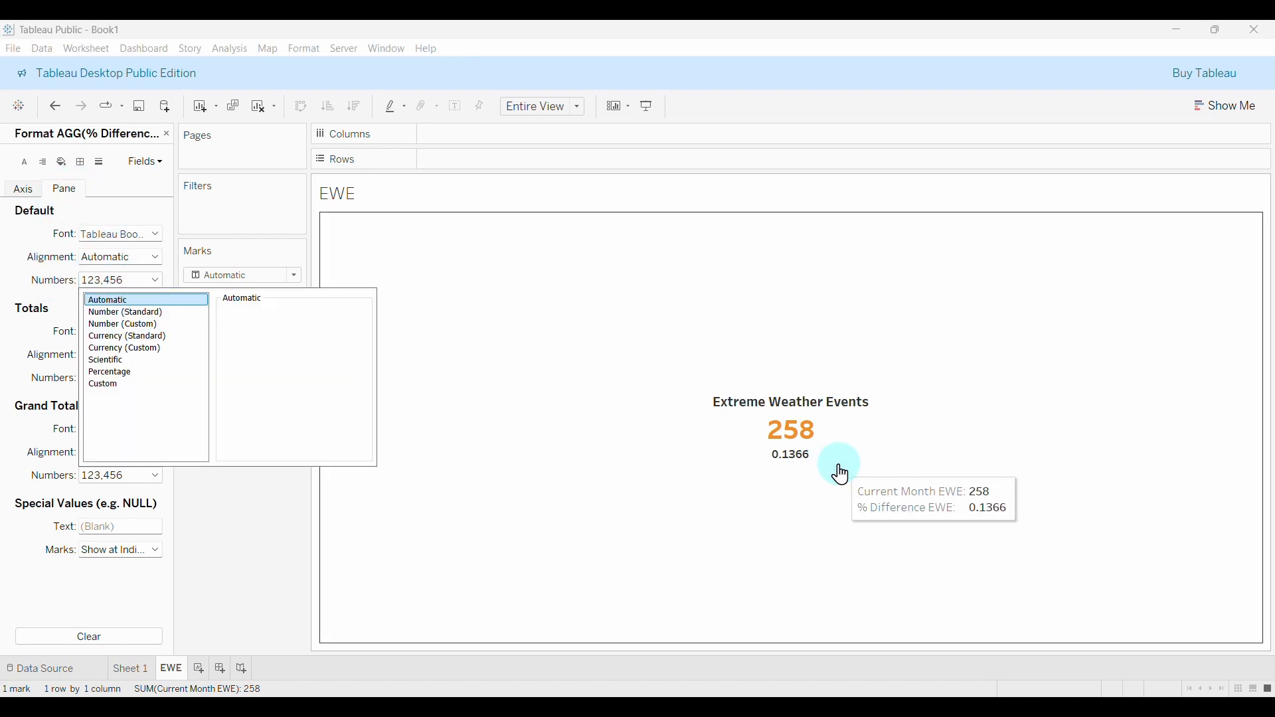
left_click(108, 374)
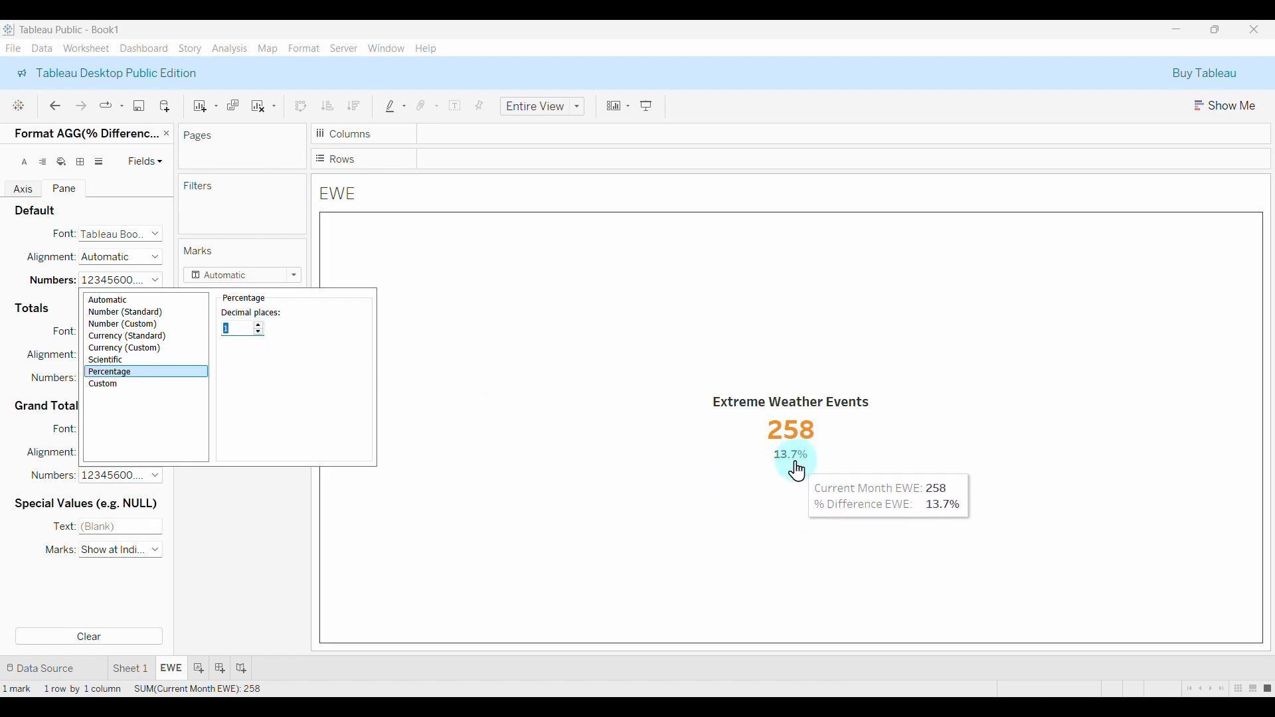
left_click(259, 332)
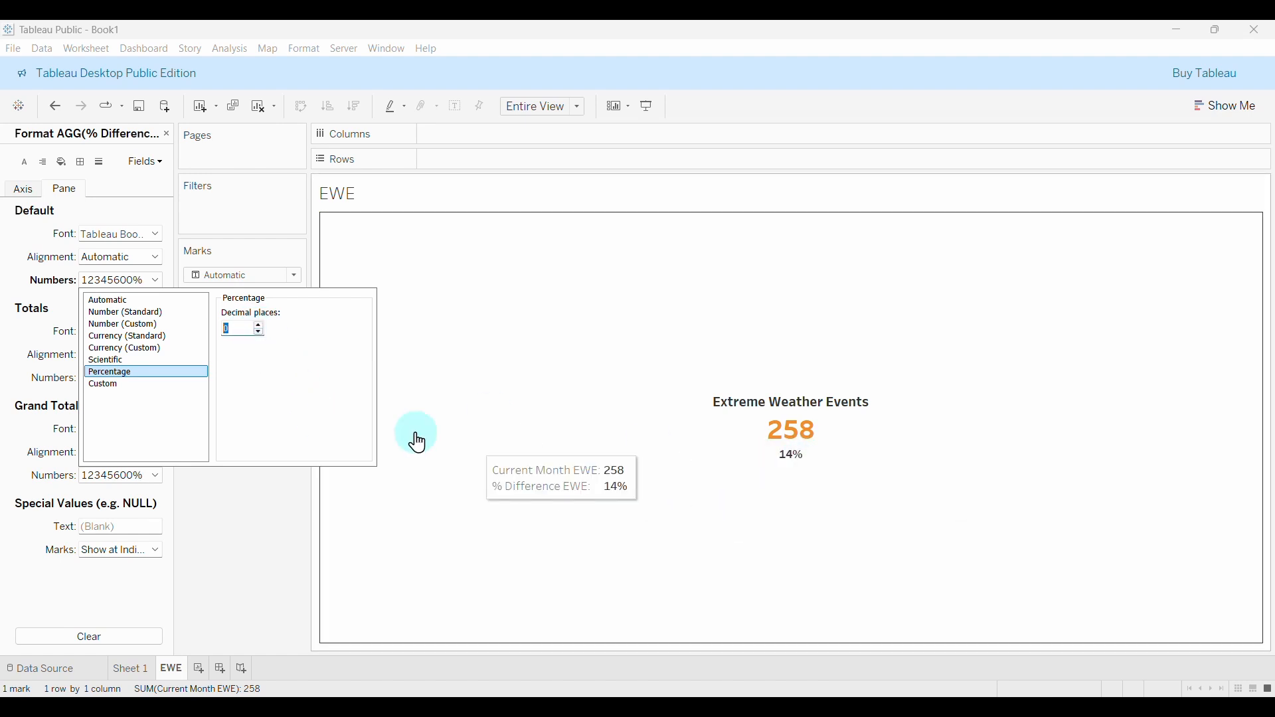
left_click(259, 326)
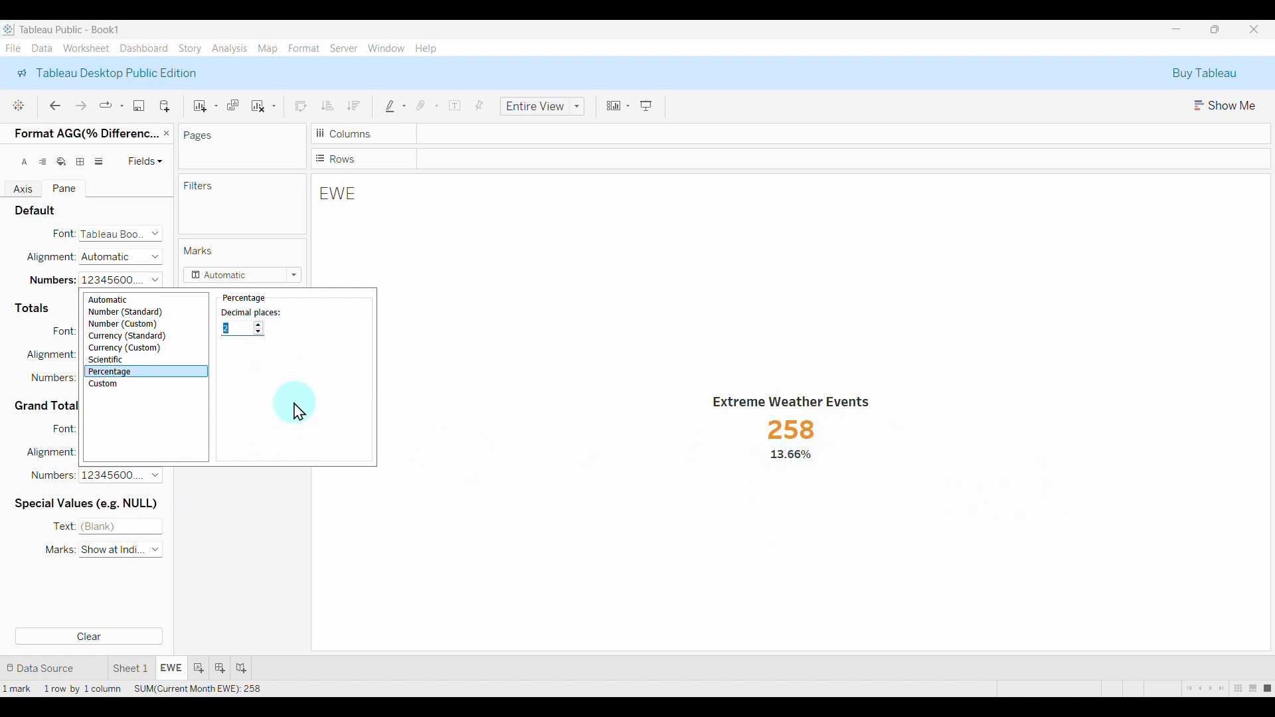
left_click(265, 537)
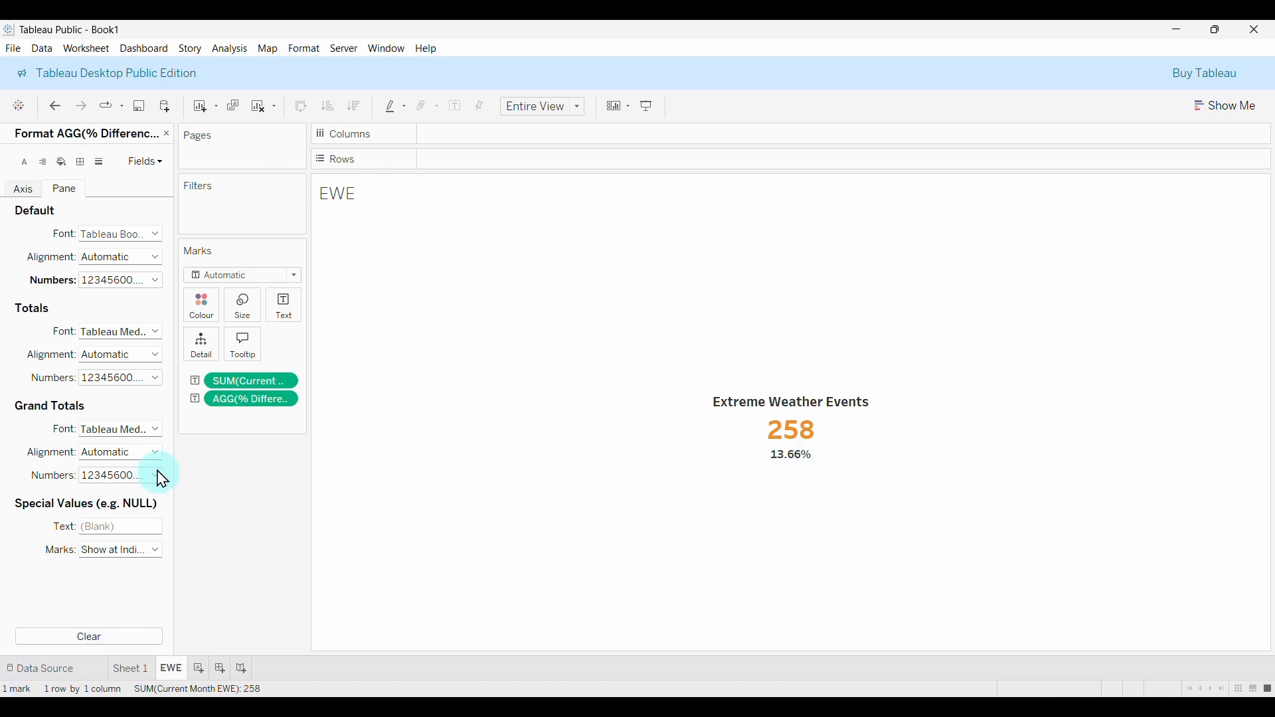
left_click(166, 134)
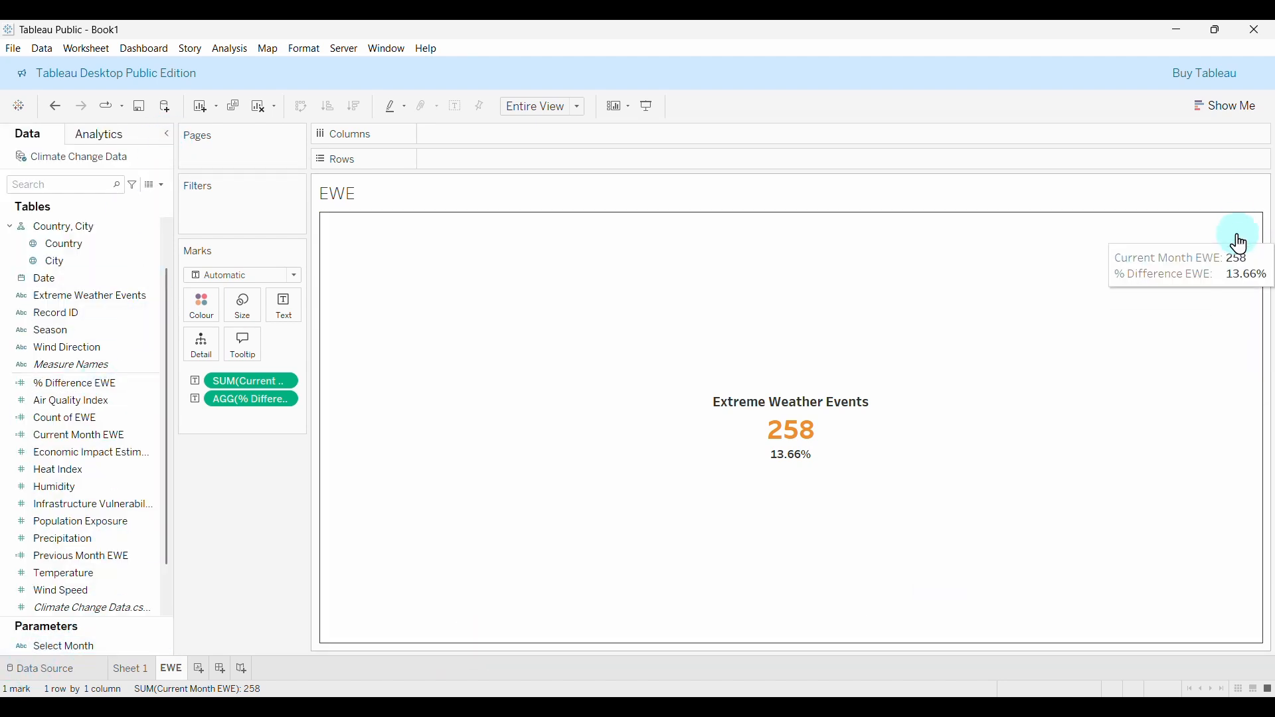
Show the Select Month parameter control and switch it via October and September to July (254, 6.72%).
right_click(73, 648)
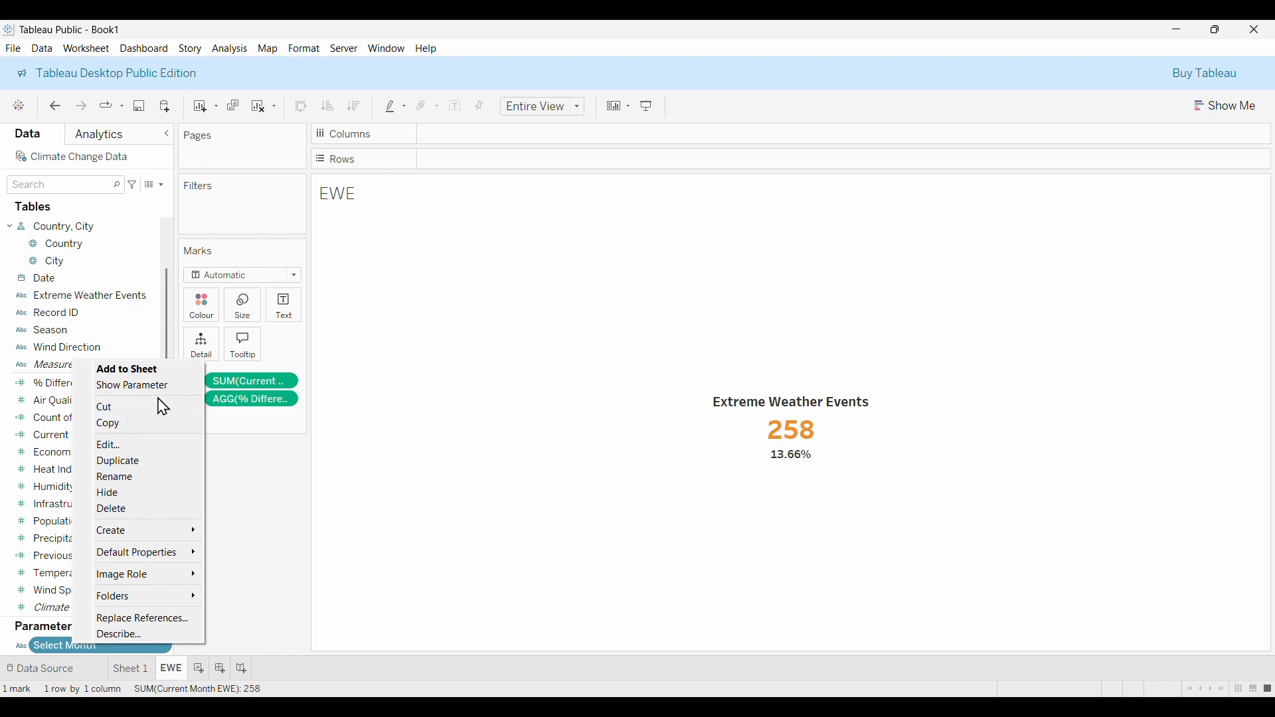
left_click(121, 388)
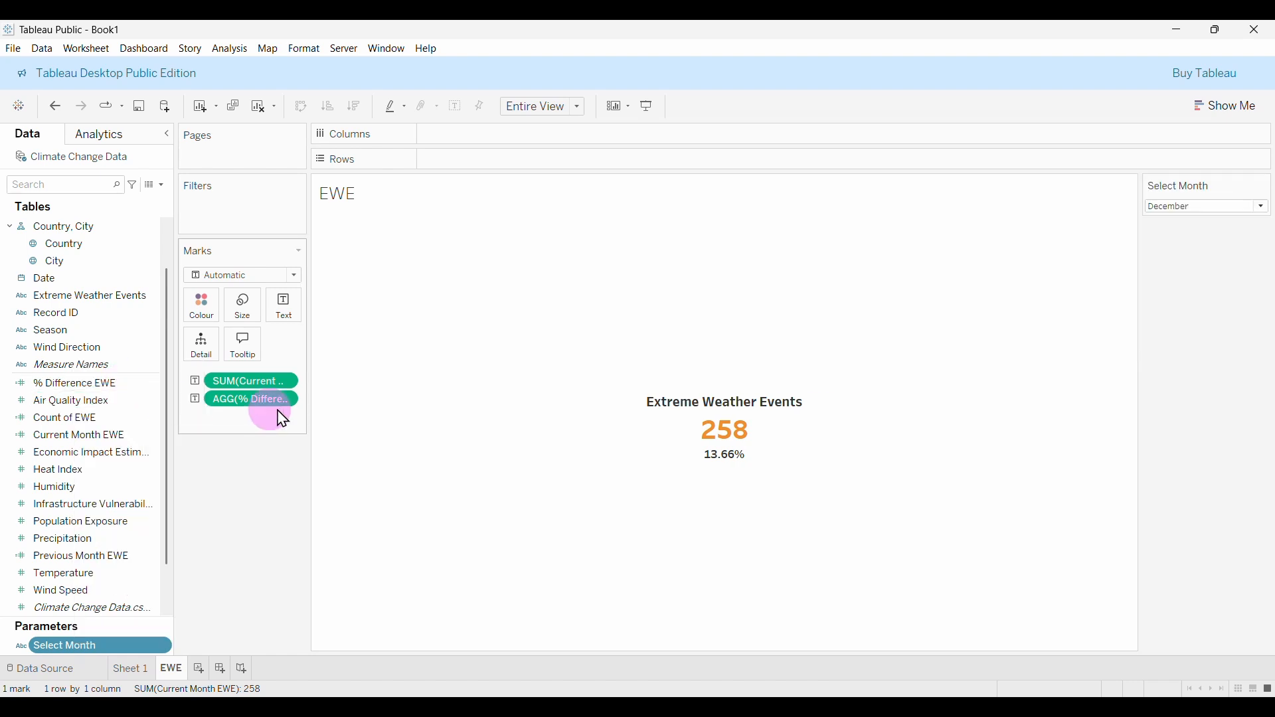
left_click(1234, 209)
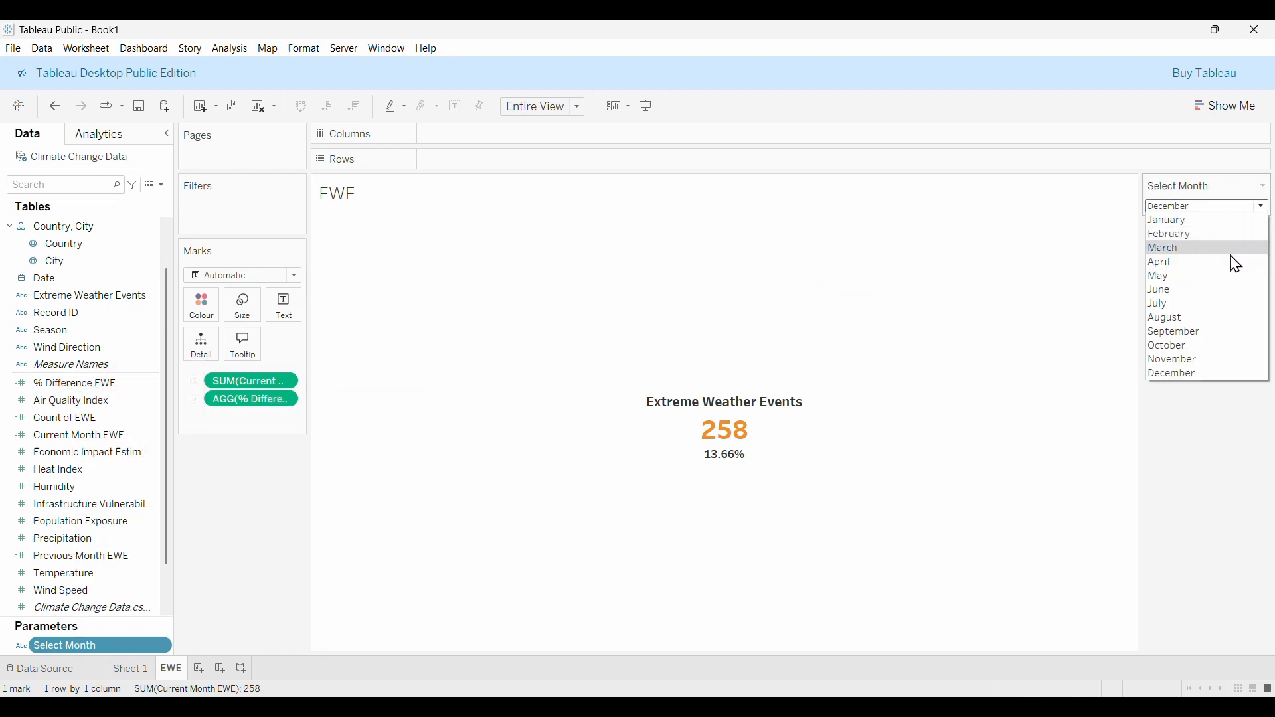
left_click(1204, 348)
left_click(1229, 208)
left_click(1194, 345)
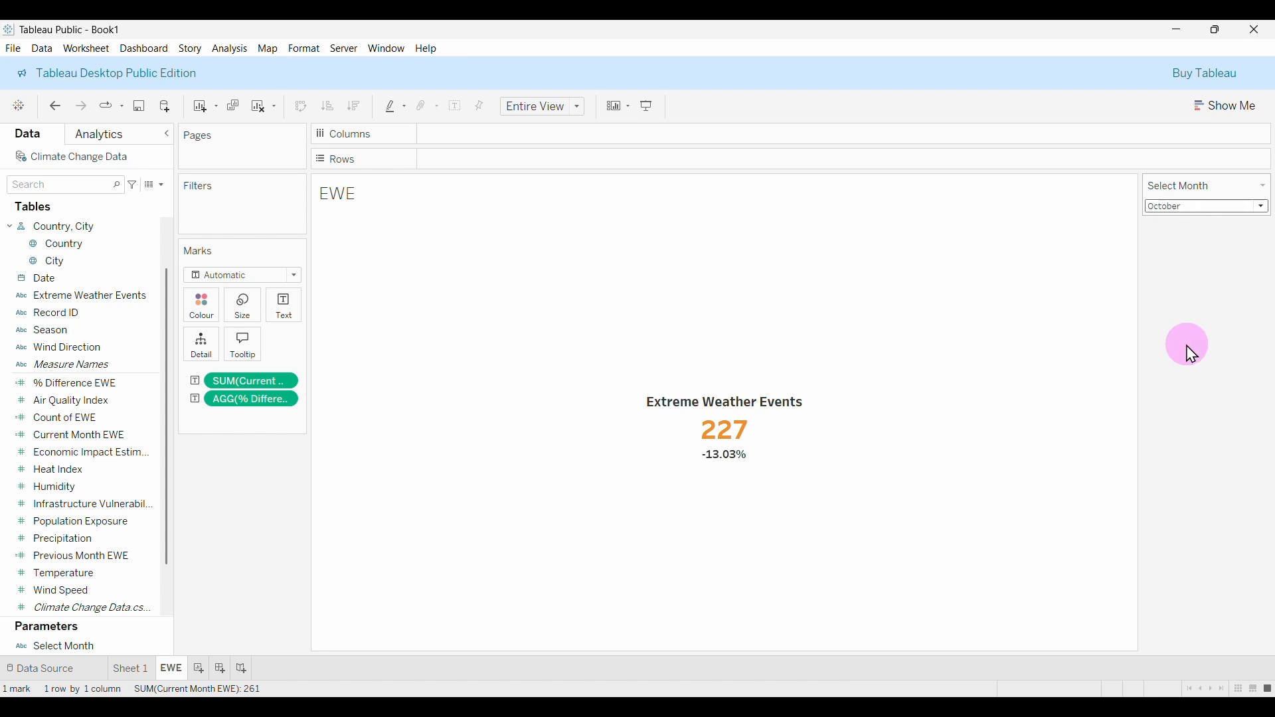
left_click(1196, 206)
left_click(1173, 332)
left_click(1189, 208)
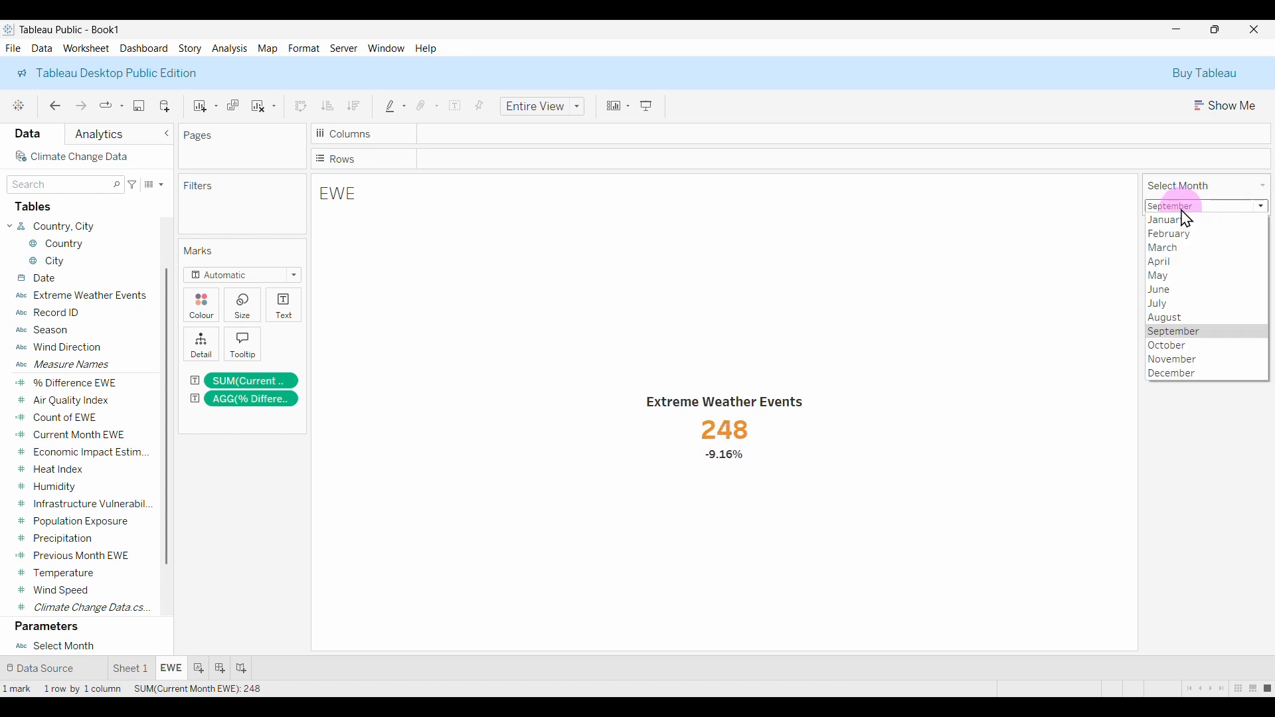
left_click(1177, 306)
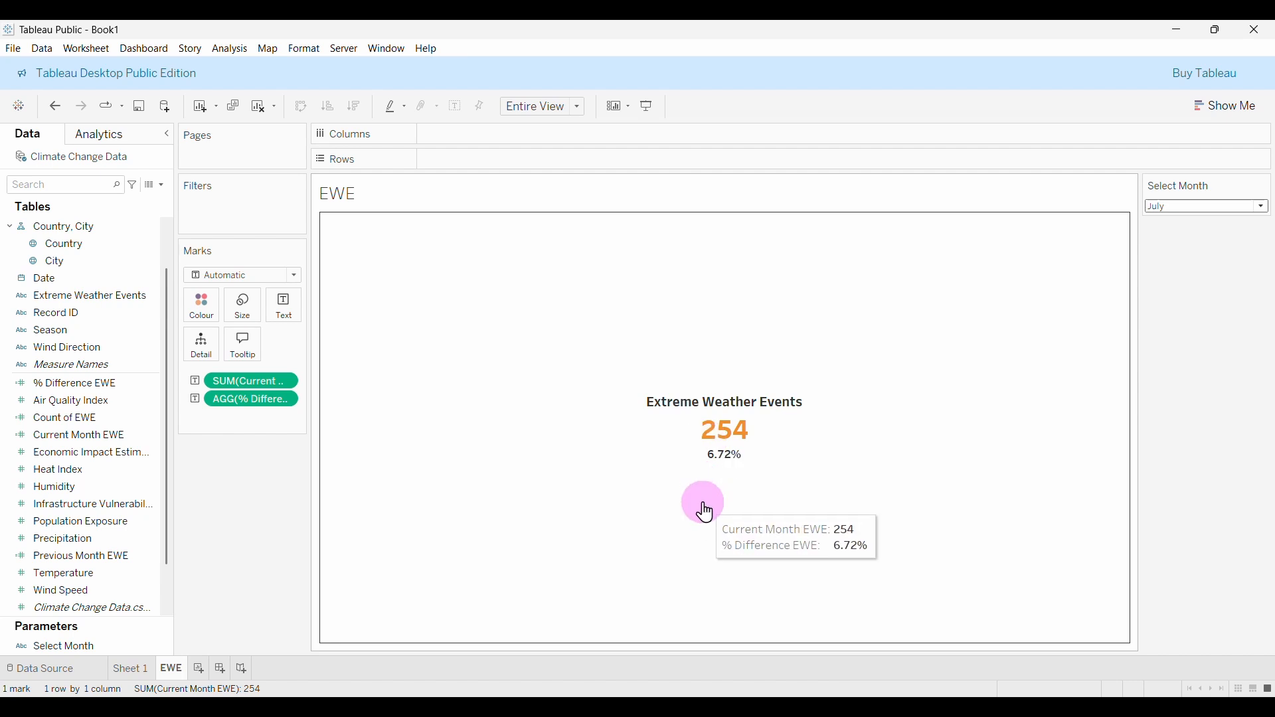
Create a new calculated field named Bad Percentage EWE.
left_click(164, 187)
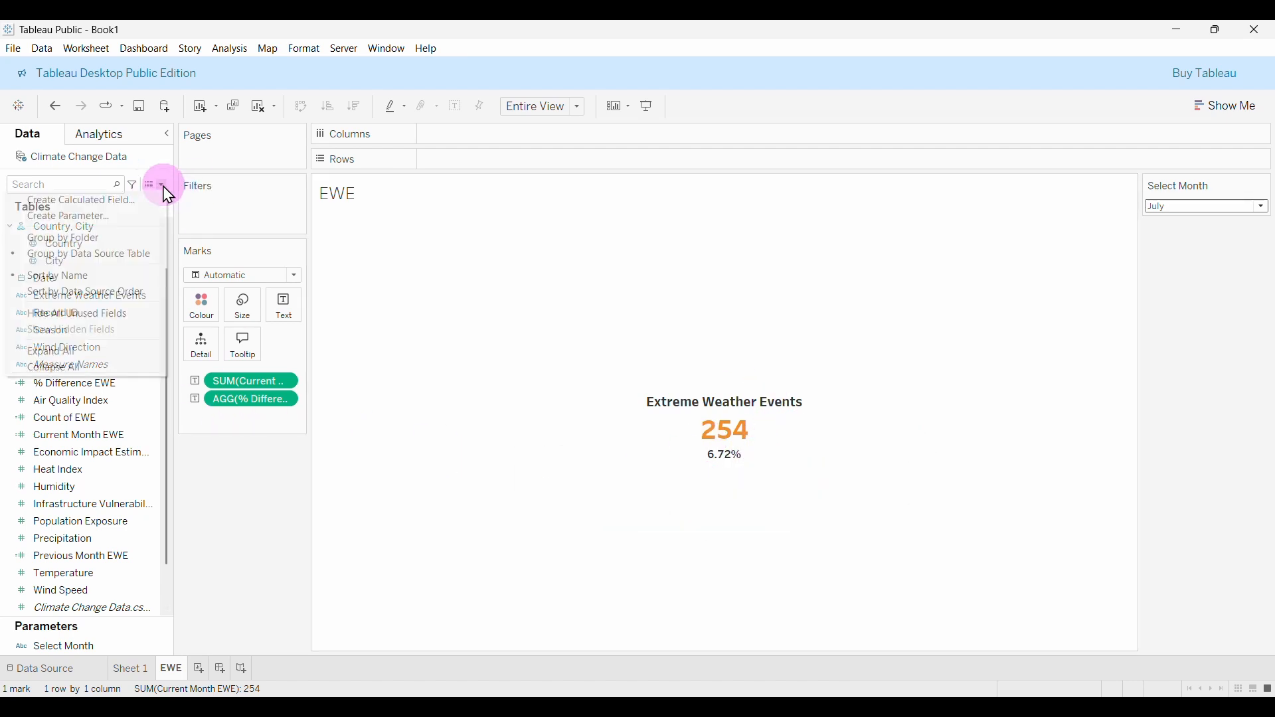
left_click(103, 199)
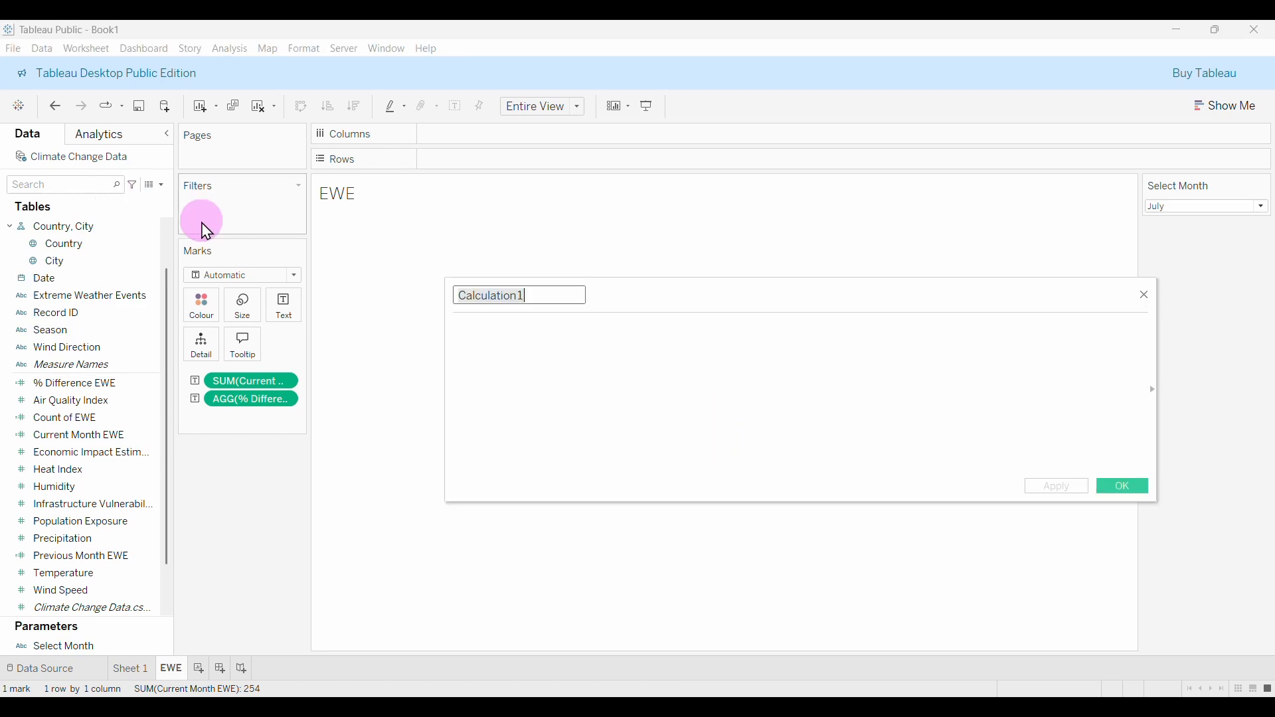
type("Bad Percentage EWE")
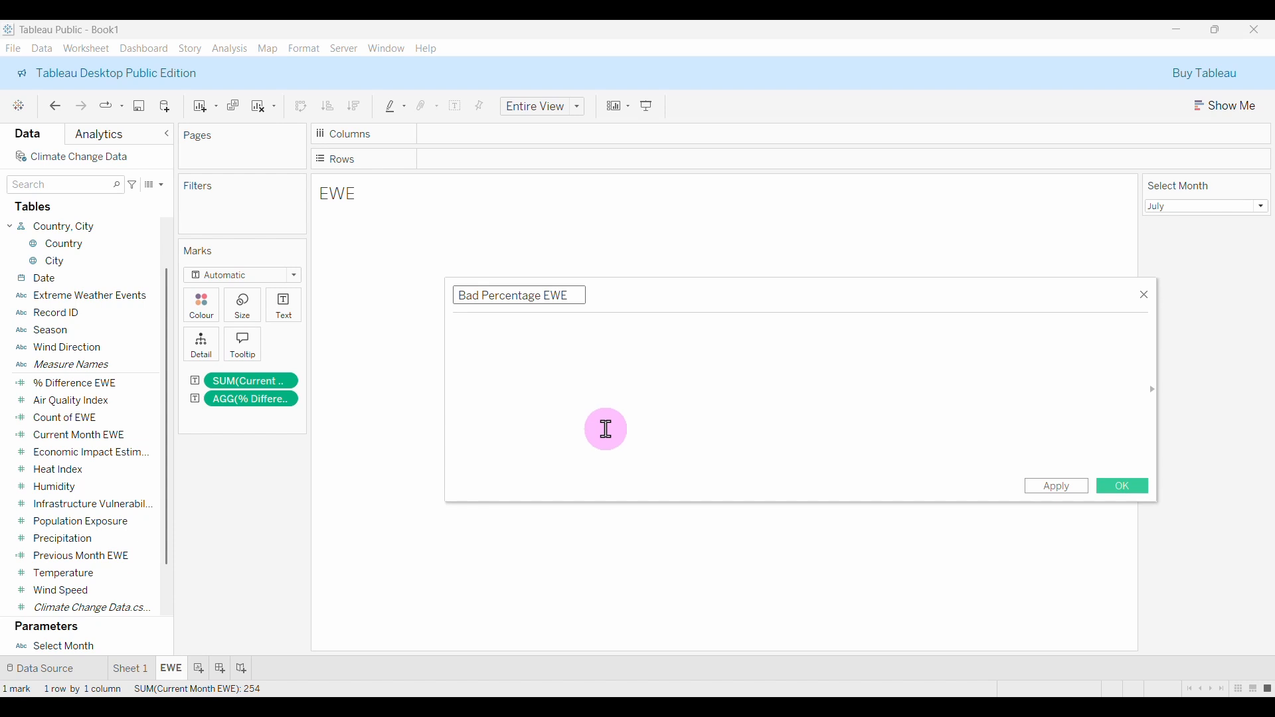
Begin its formula with IF [% Difference EWE] > 0 THEN.
left_click(556, 329)
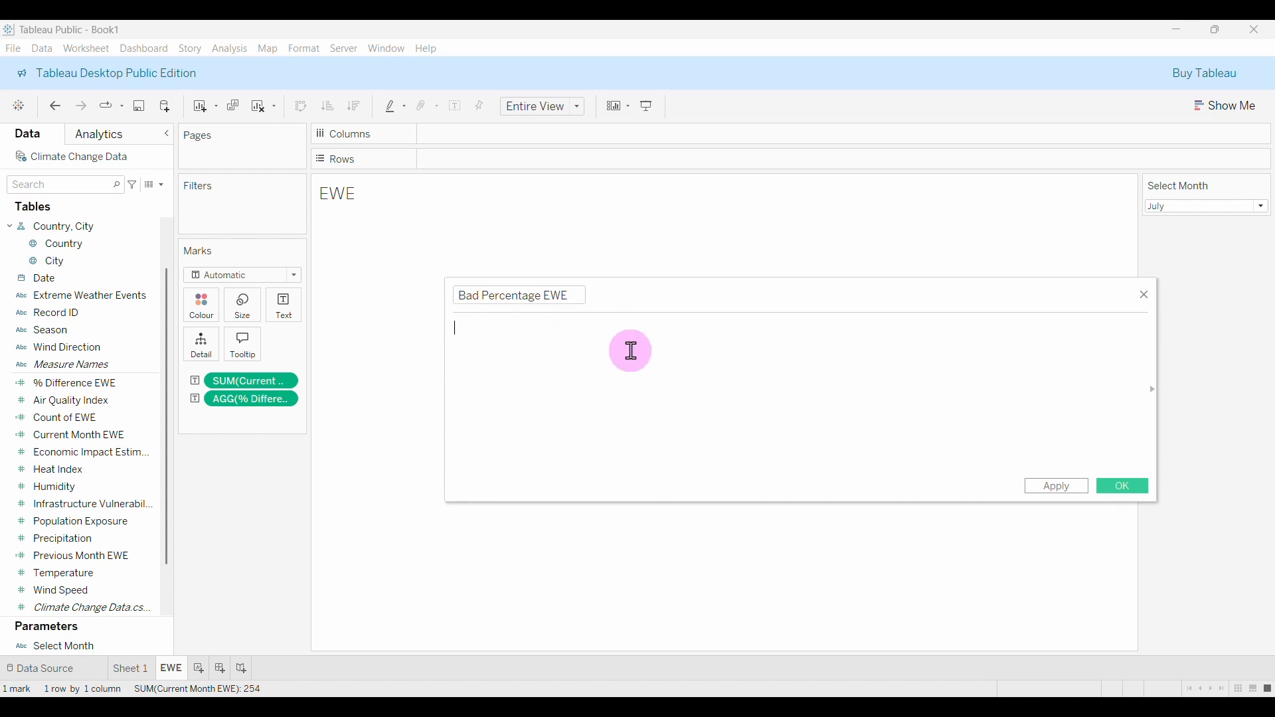
type("I")
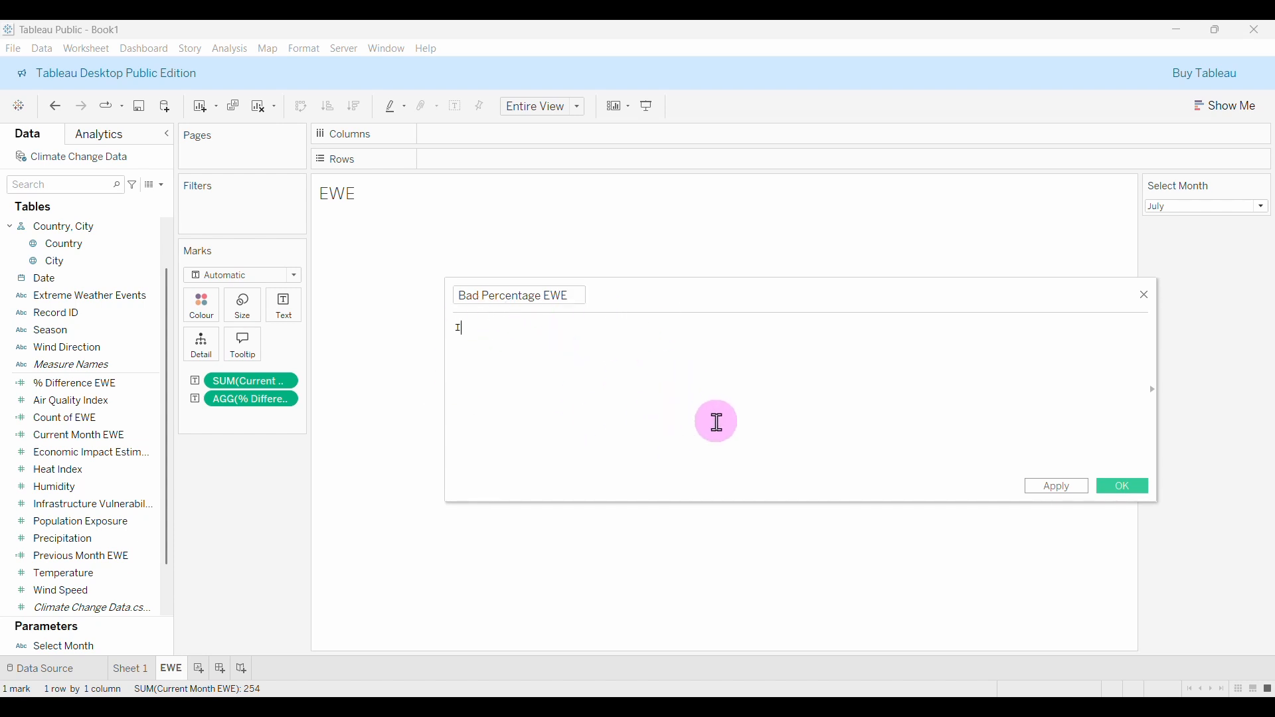
type("F")
left_click(106, 388)
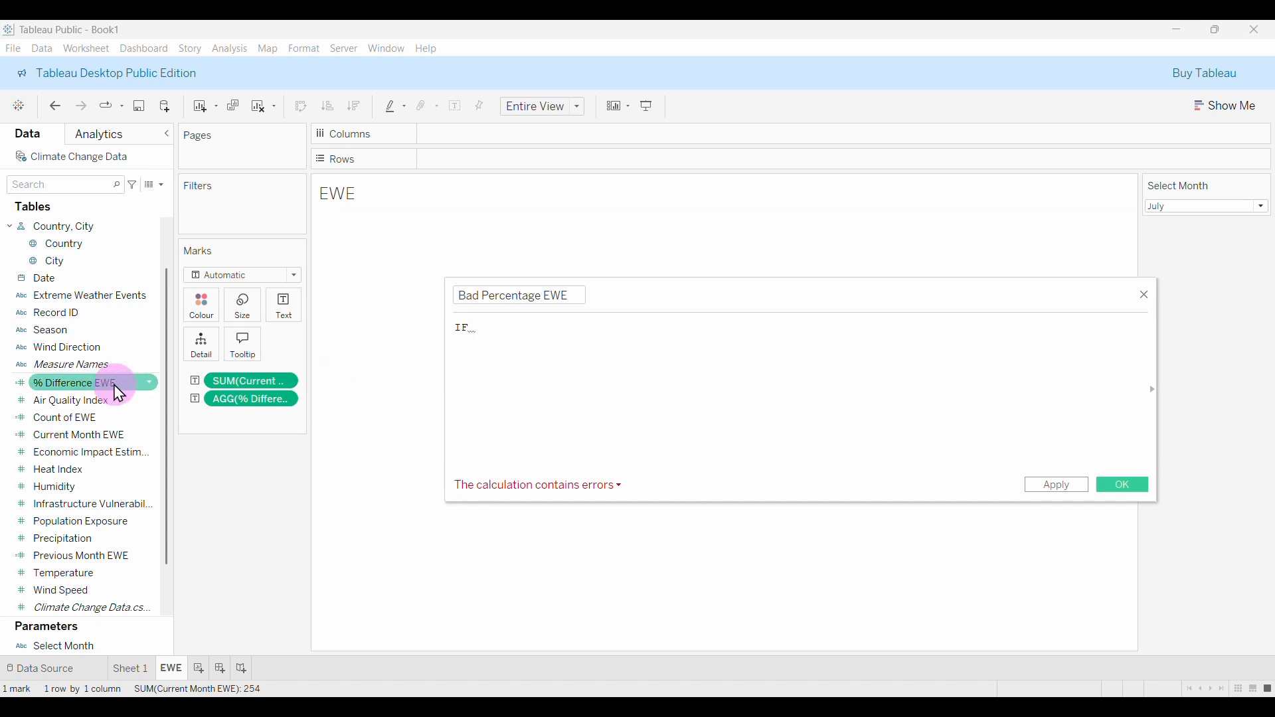
left_click_drag(698, 290, 800, 503)
left_click_drag(736, 508, 637, 168)
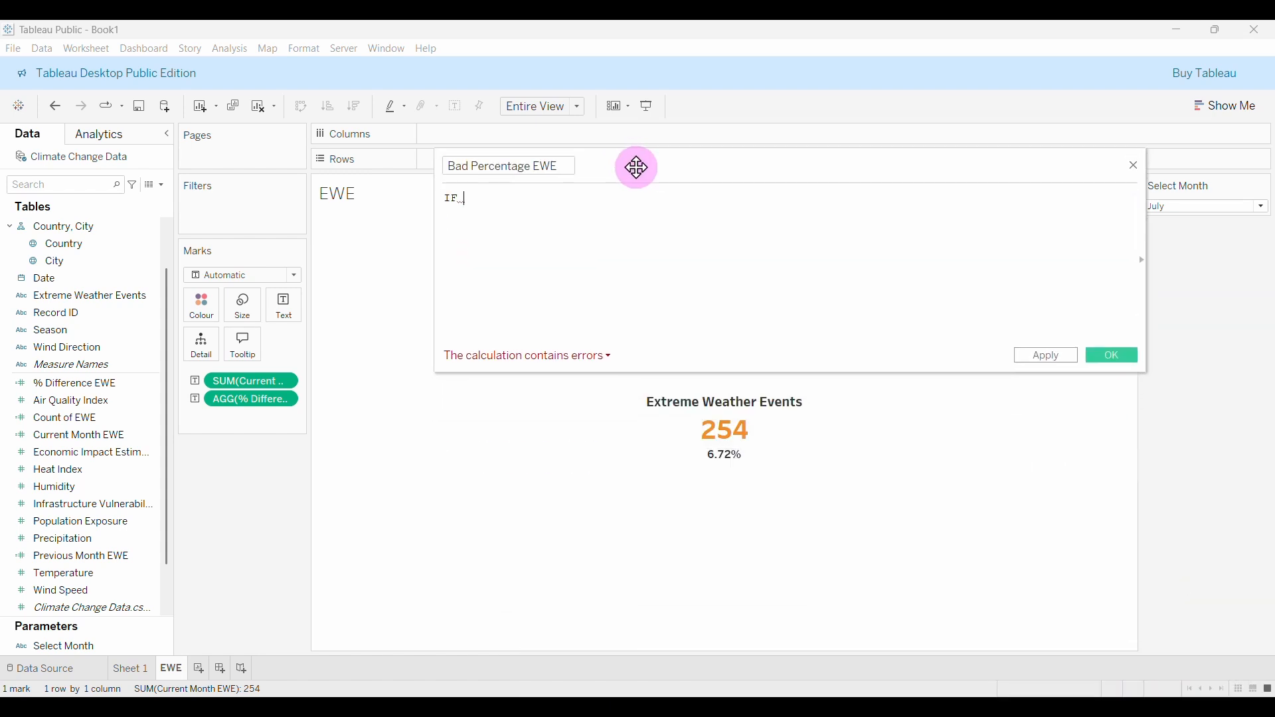
type("DIF")
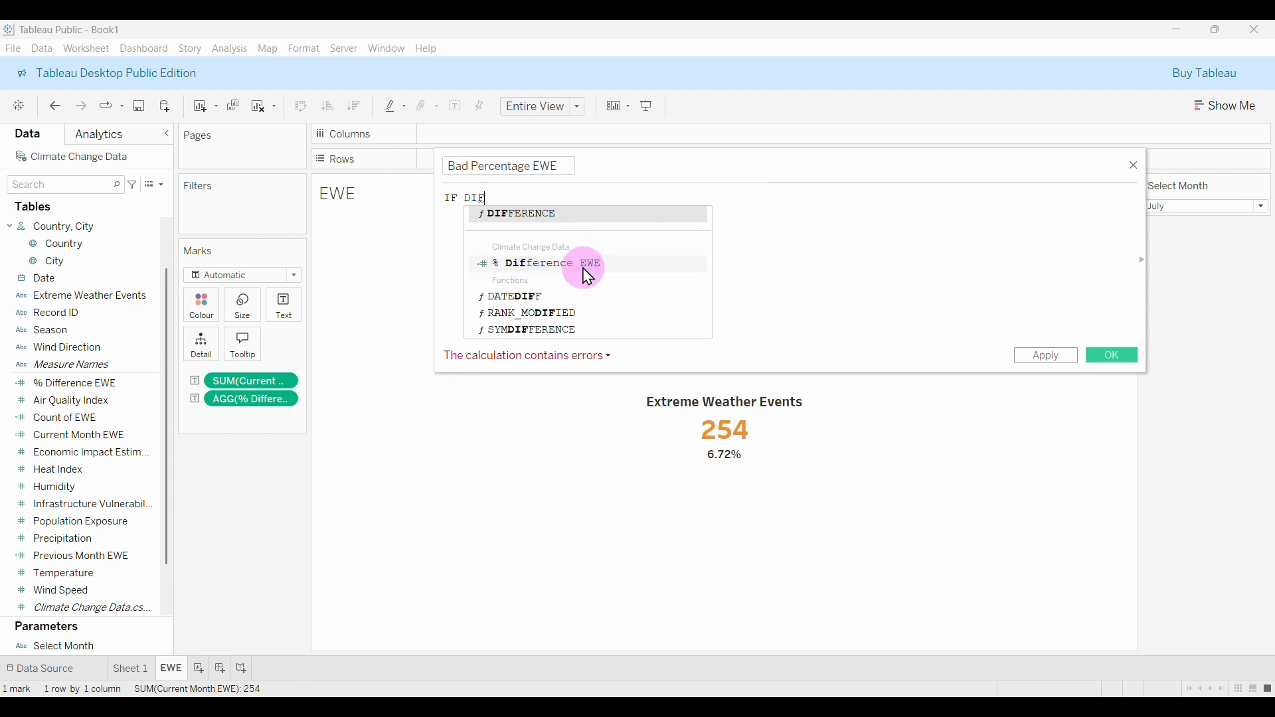
left_click(561, 266)
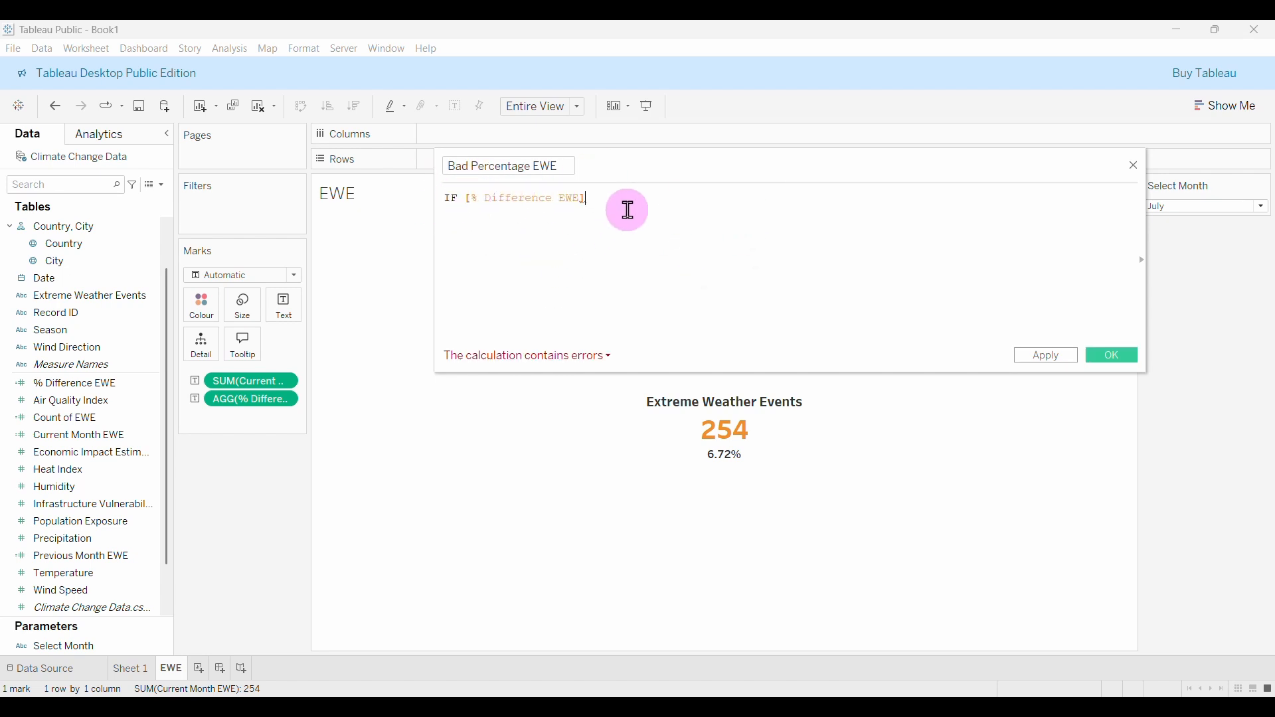
type("> ")
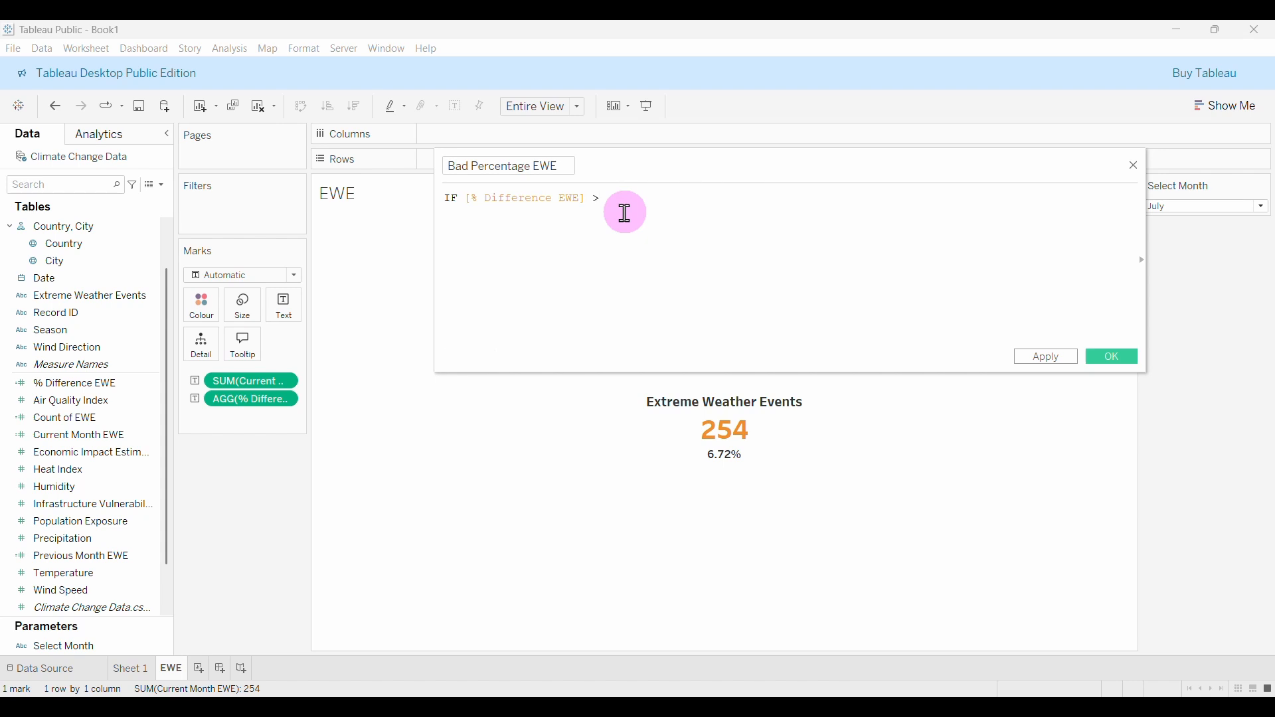
type("0")
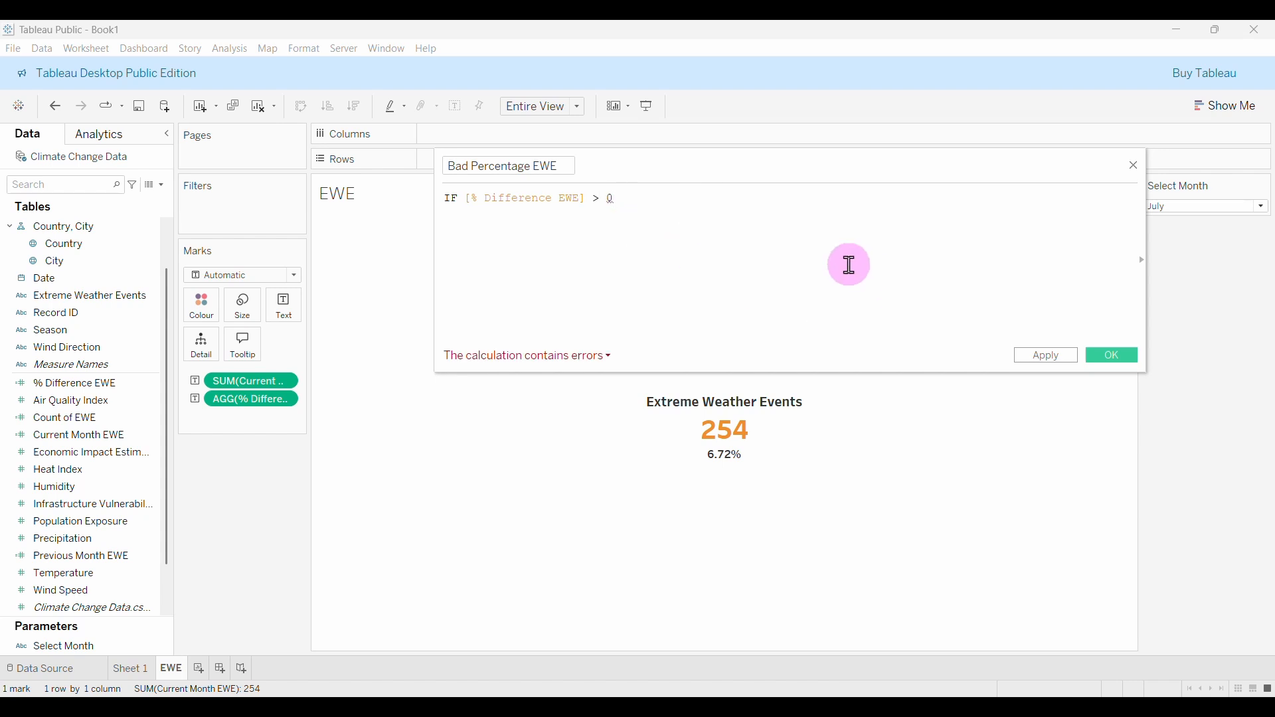
type(" THEN")
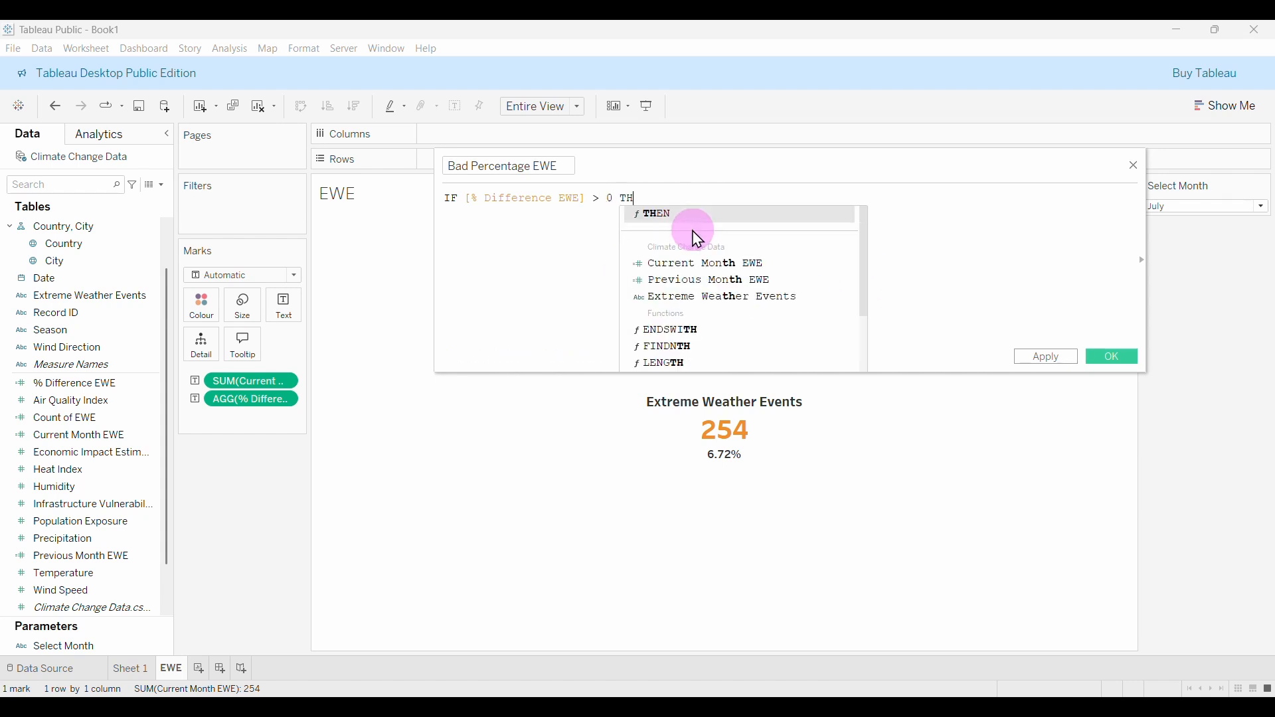
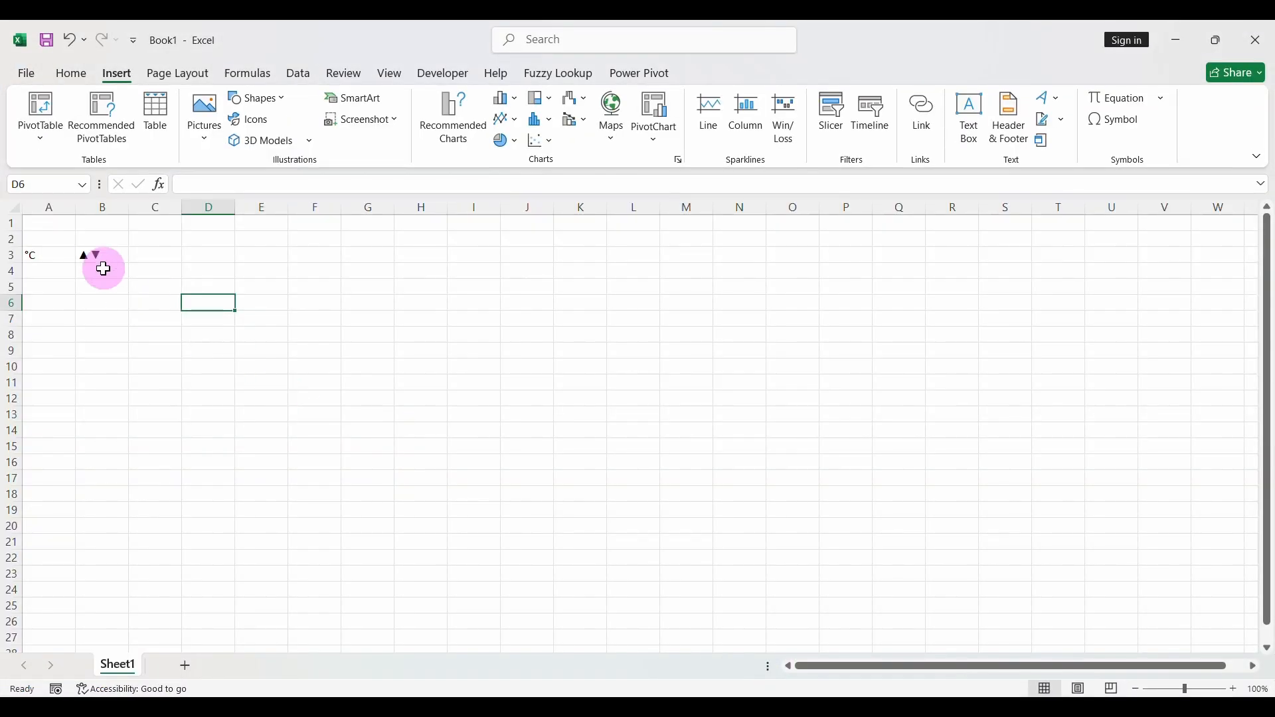
In cell B3, insert Arial's Black Up-Pointing Triangle via Insert > Symbol and select ▲ in the formula bar.
left_click(90, 253)
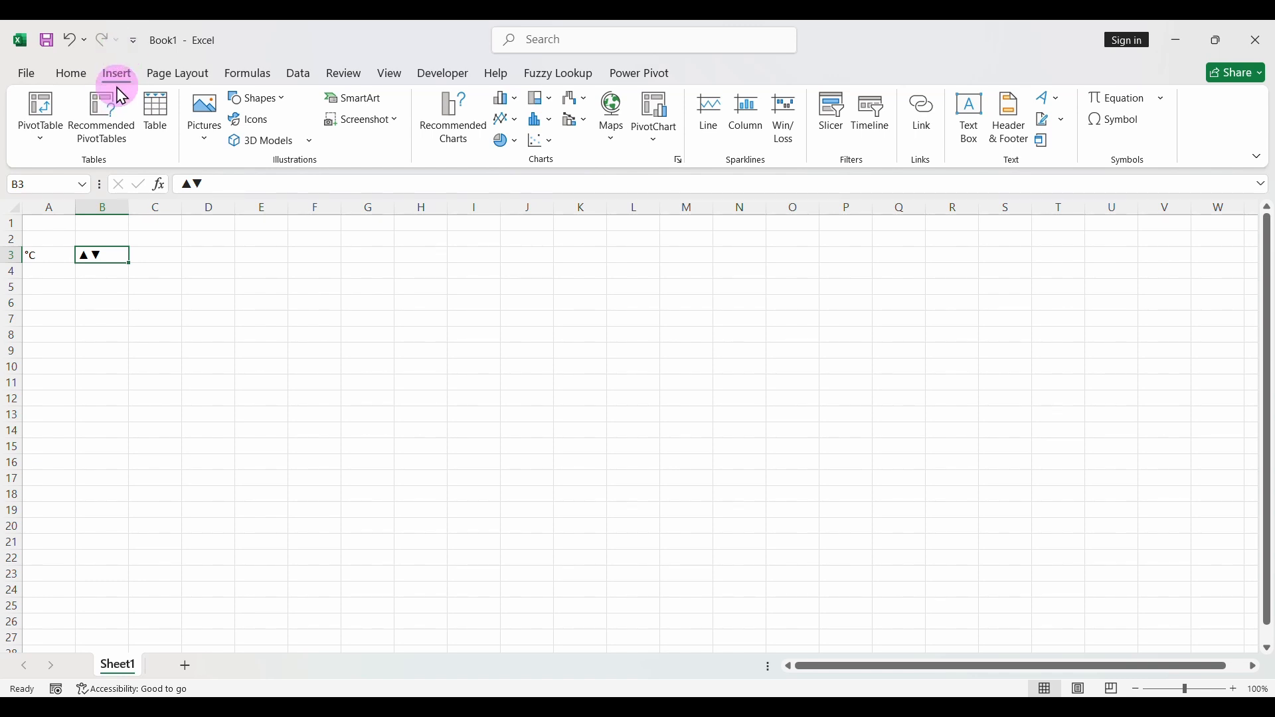
left_click(1140, 123)
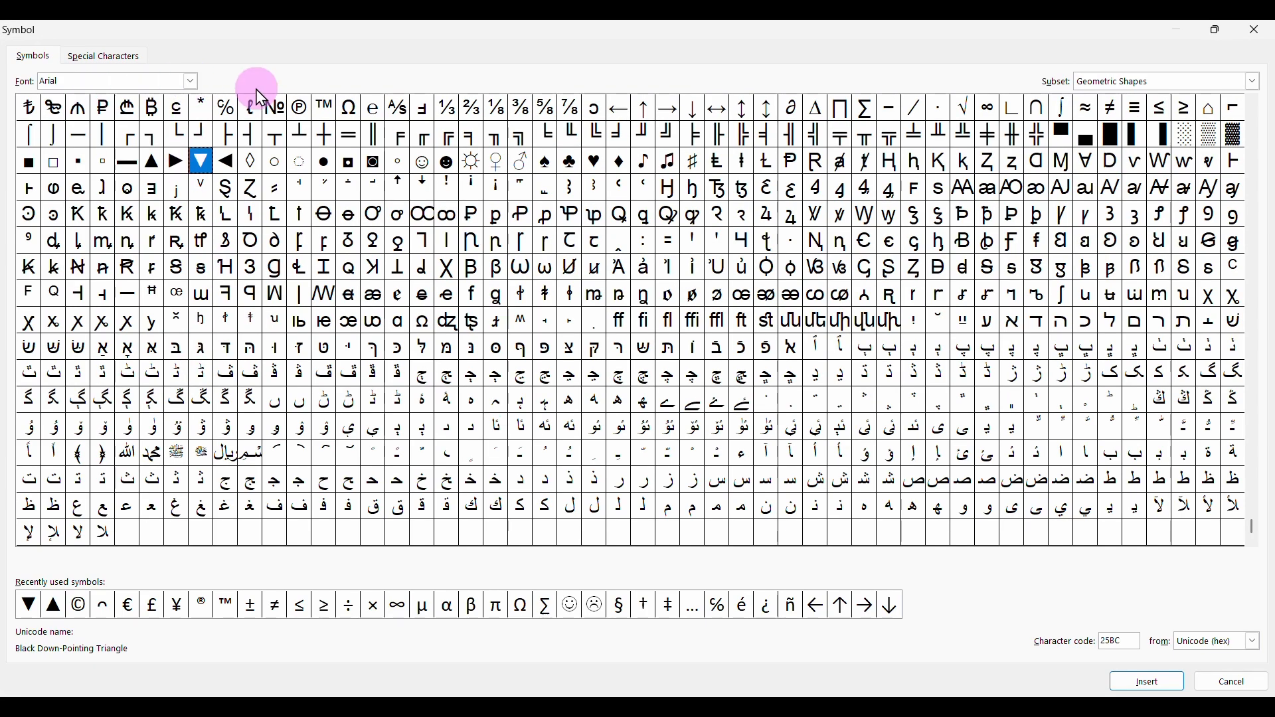
left_click(191, 81)
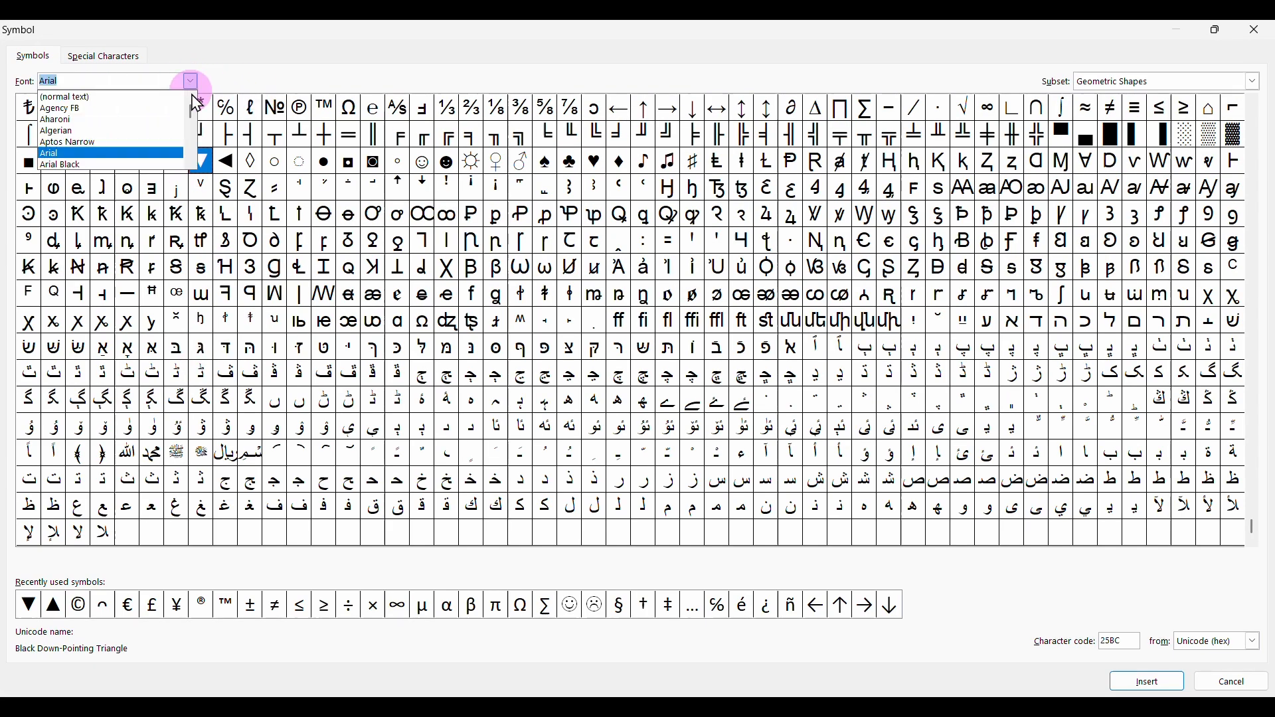
left_click(99, 98)
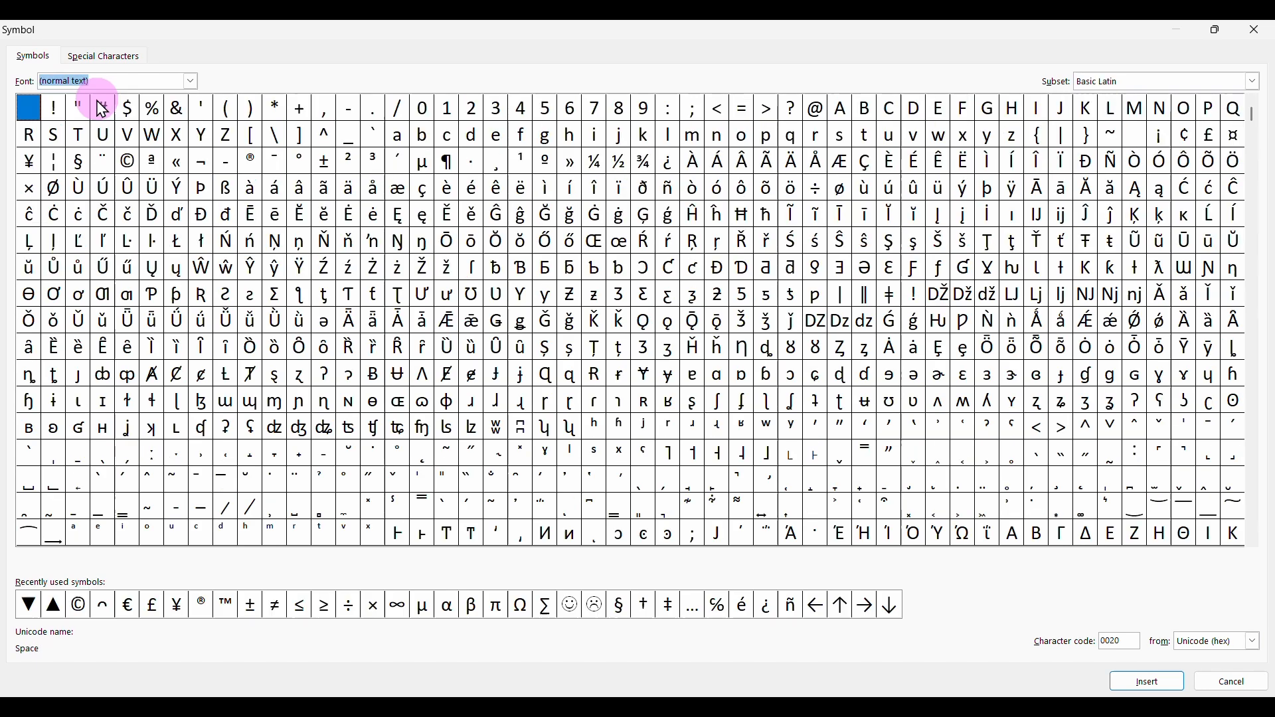
left_click(1218, 30)
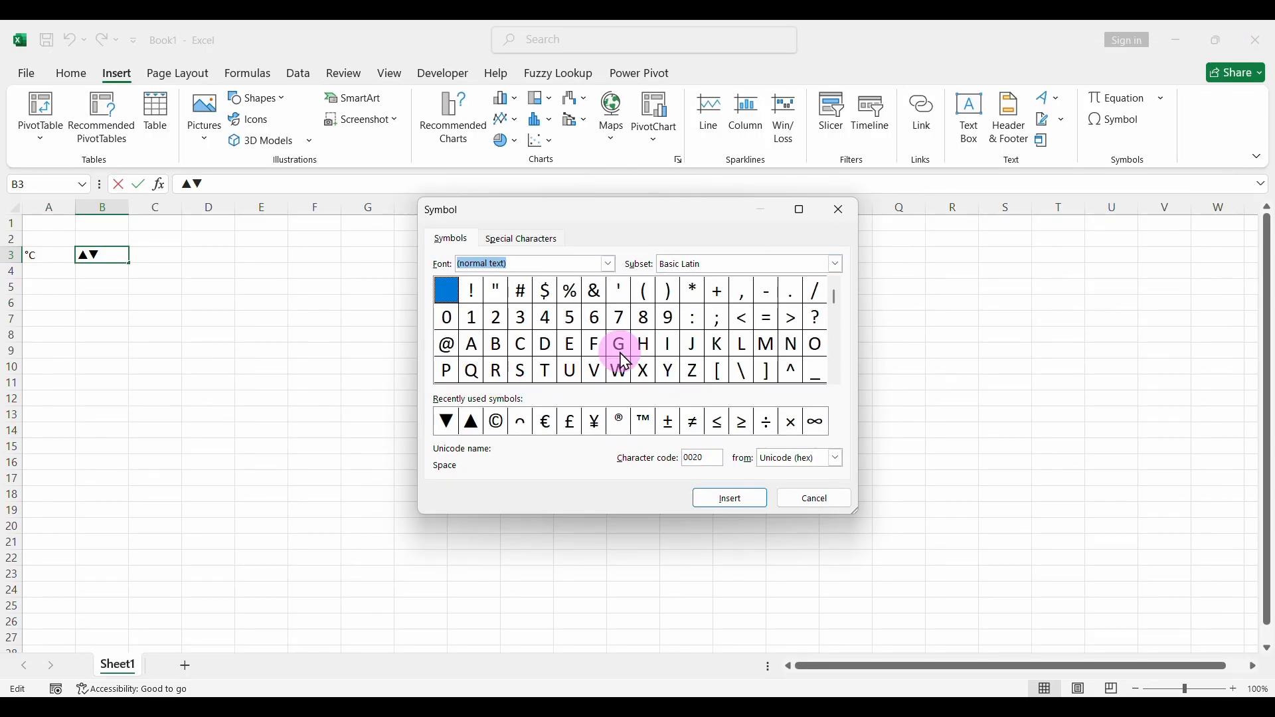
left_click(800, 210)
left_click(192, 82)
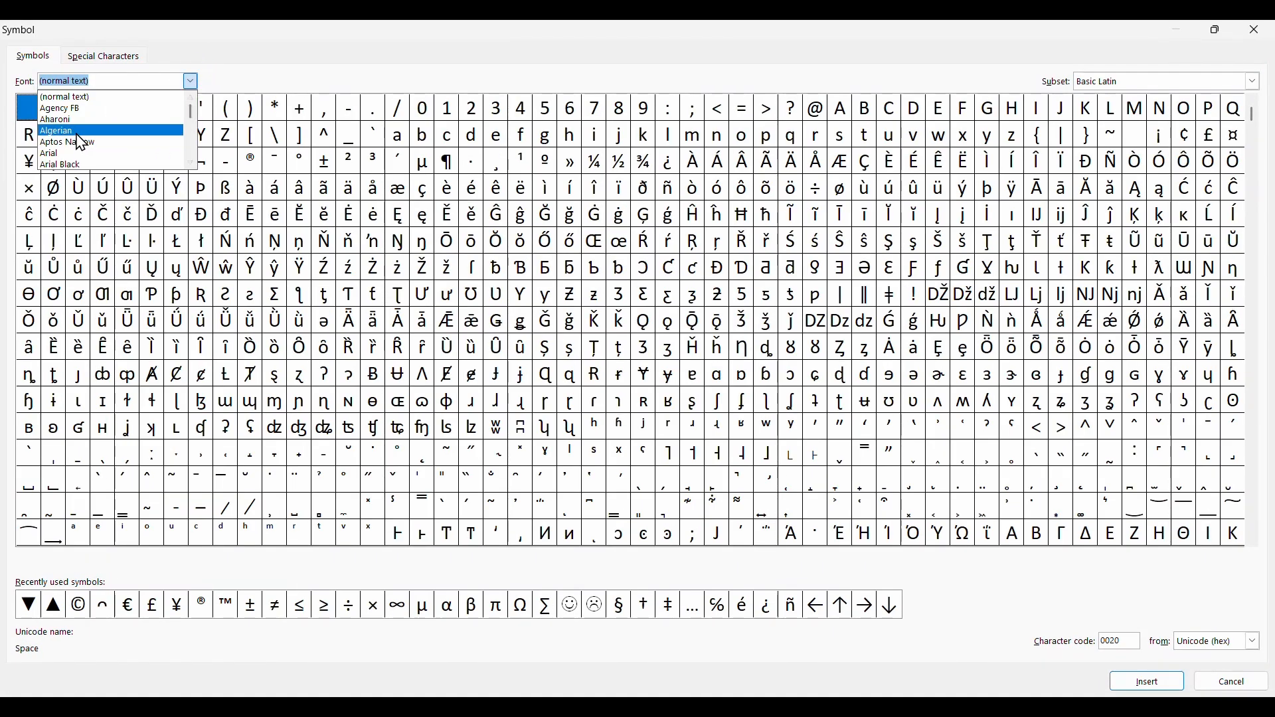
left_click(107, 156)
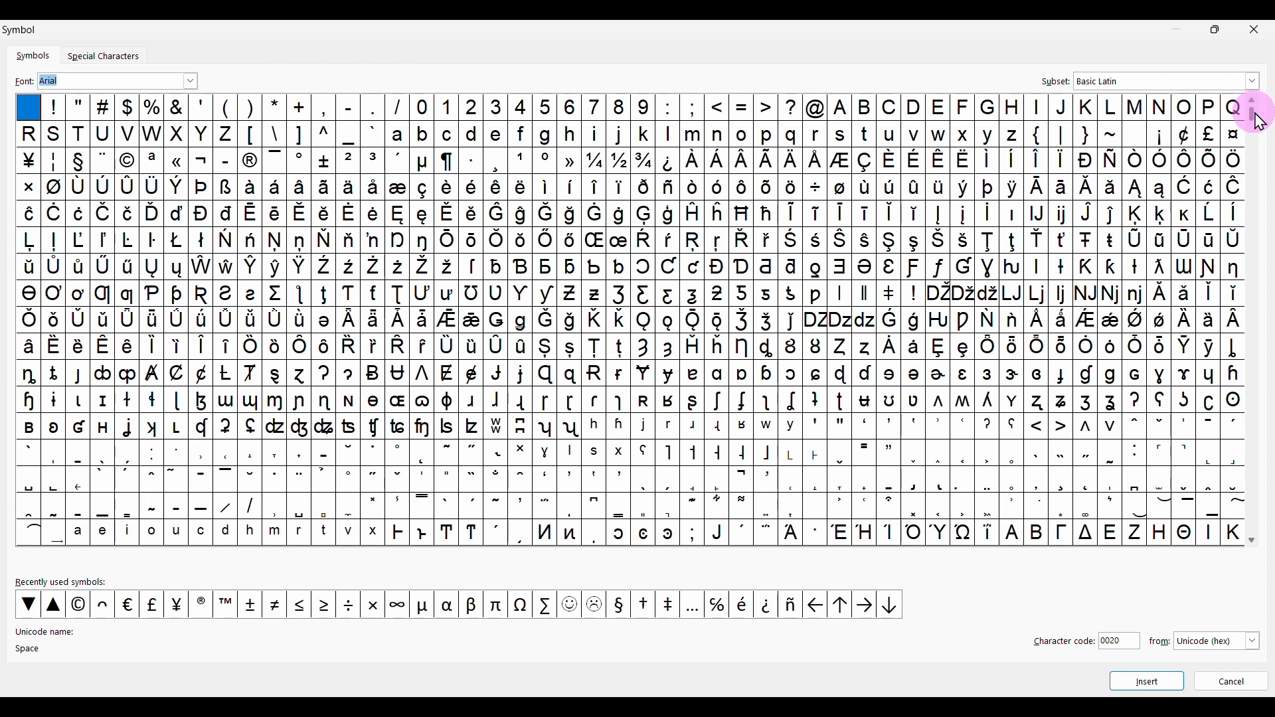
left_click_drag(1274, 491, 1273, 541)
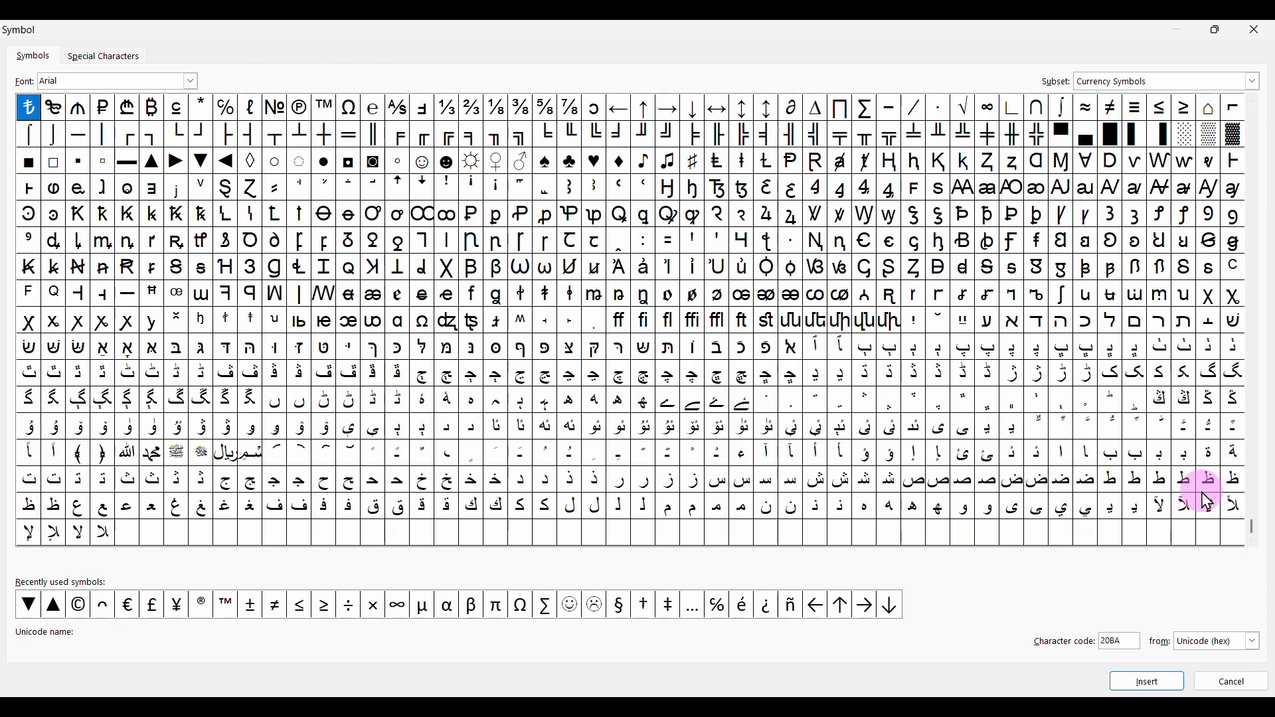
left_click(152, 162)
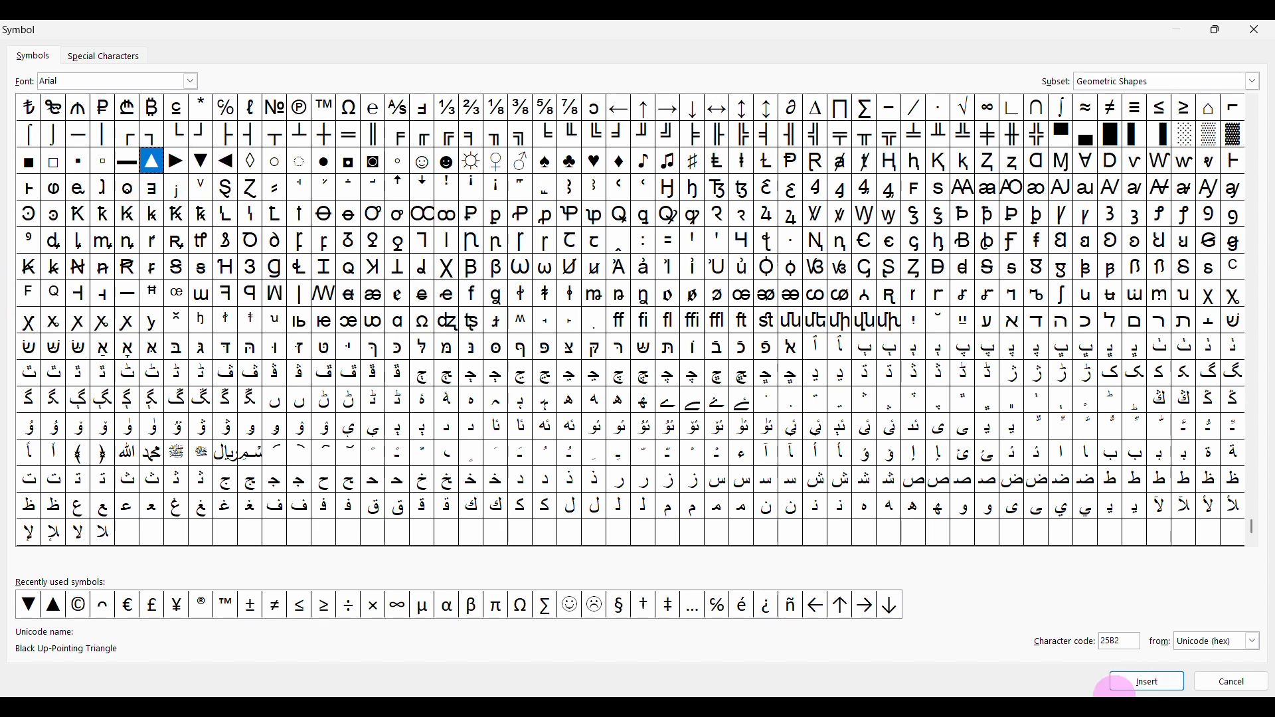
left_click(1263, 33)
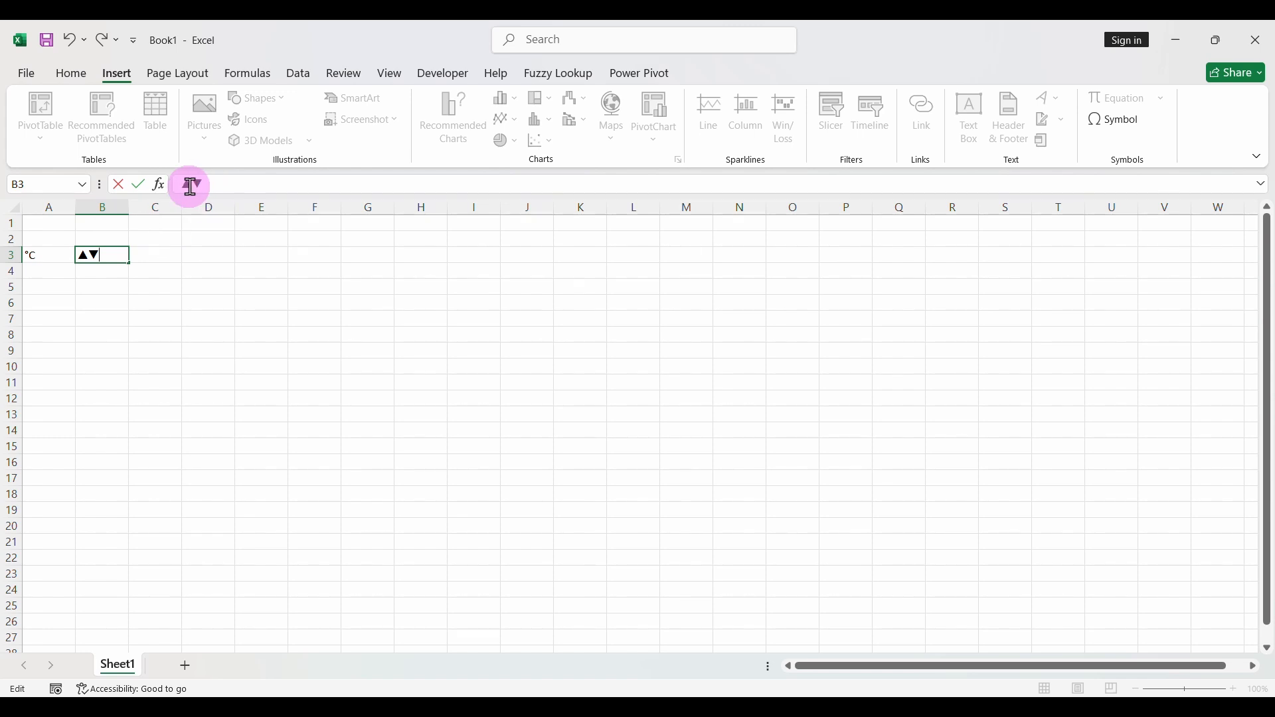
left_click_drag(184, 186, 177, 200)
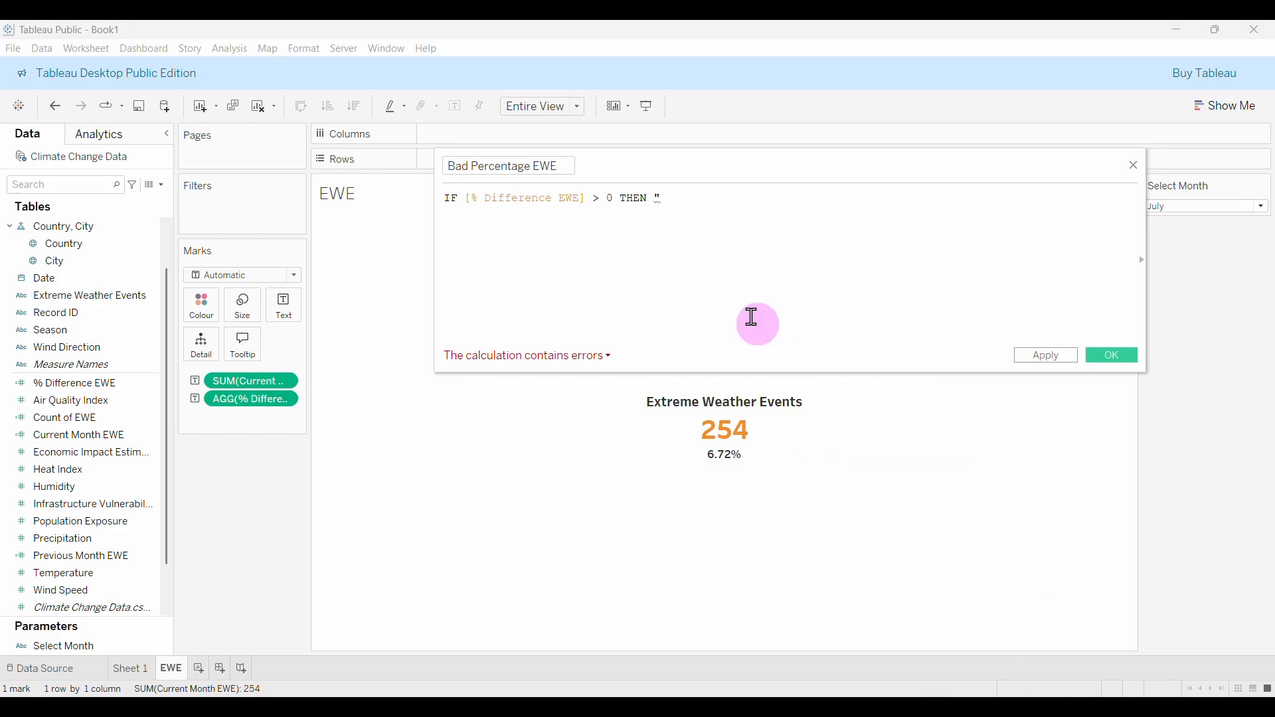
Paste ▲ into the THEN string and add STR(ROUND( via autocomplete.
type("▲")
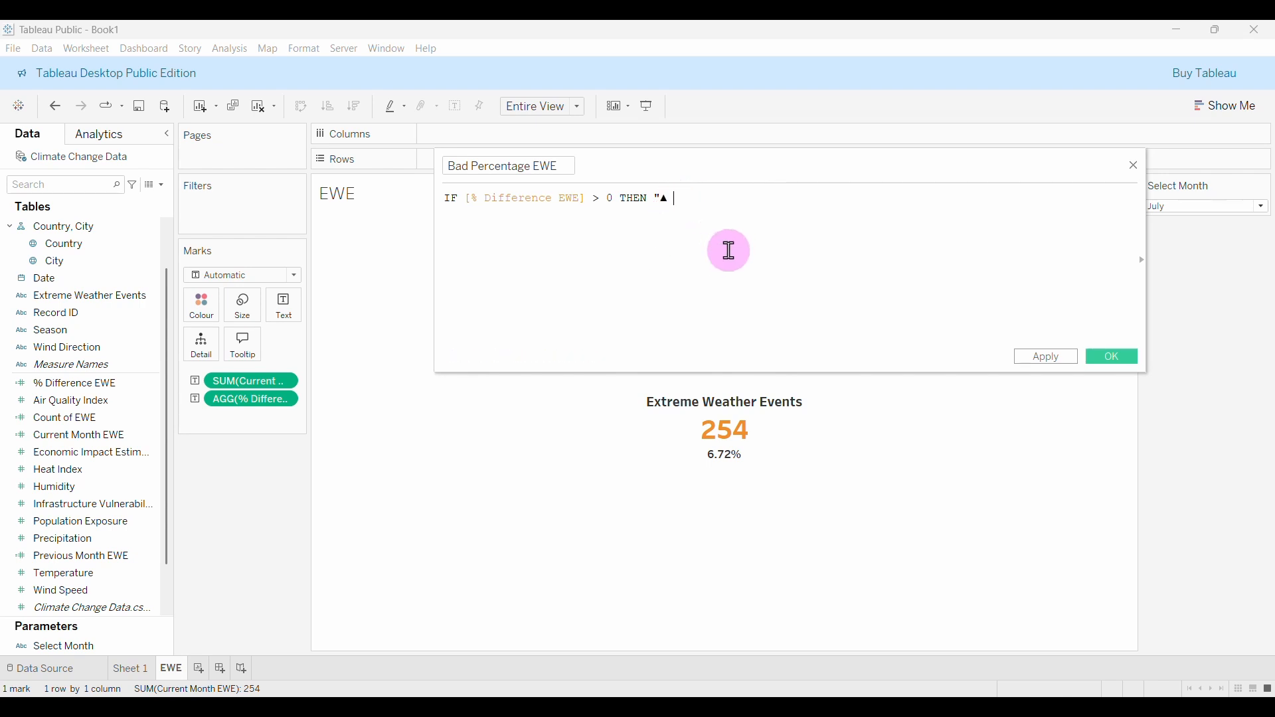
type("\" + STR")
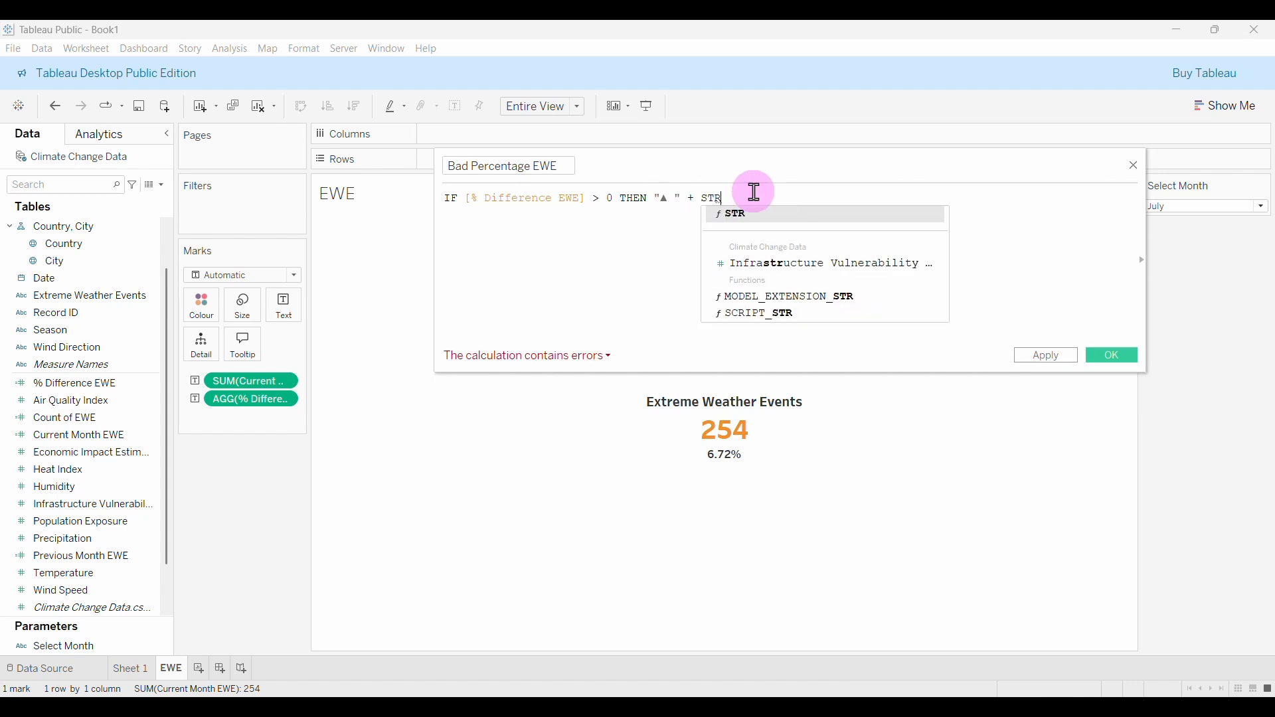
key("Return")
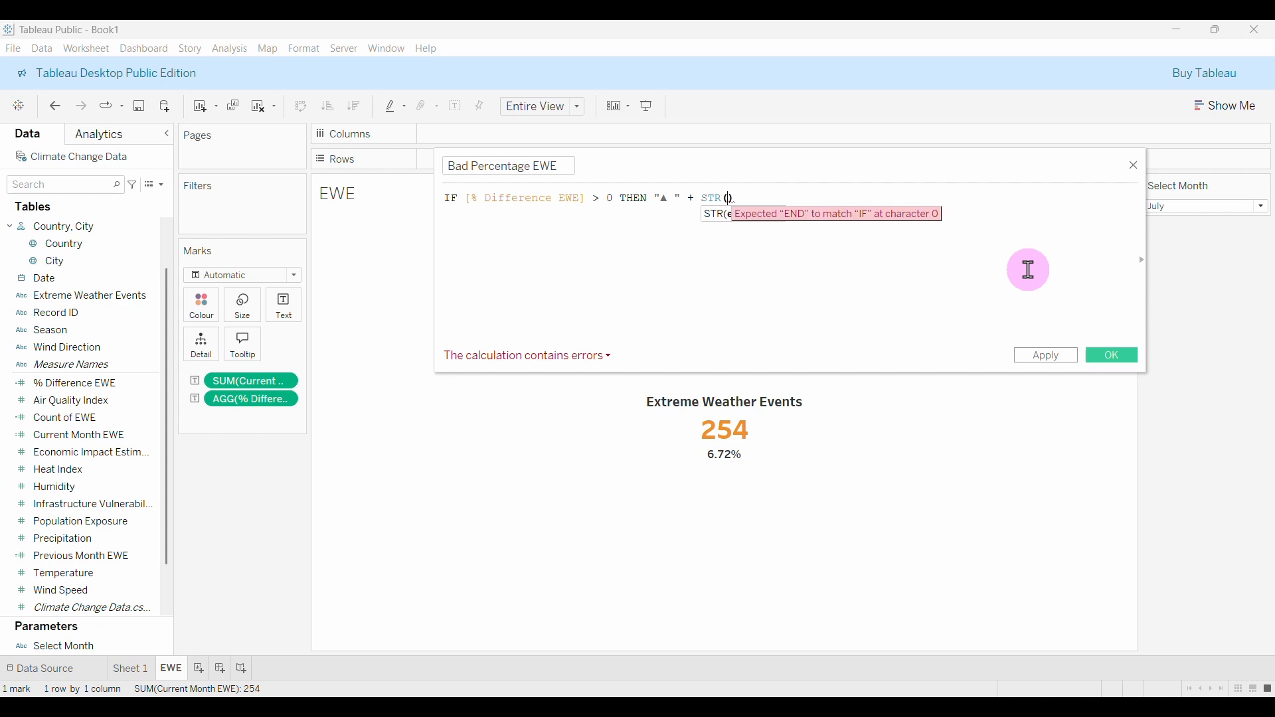
type("ROU")
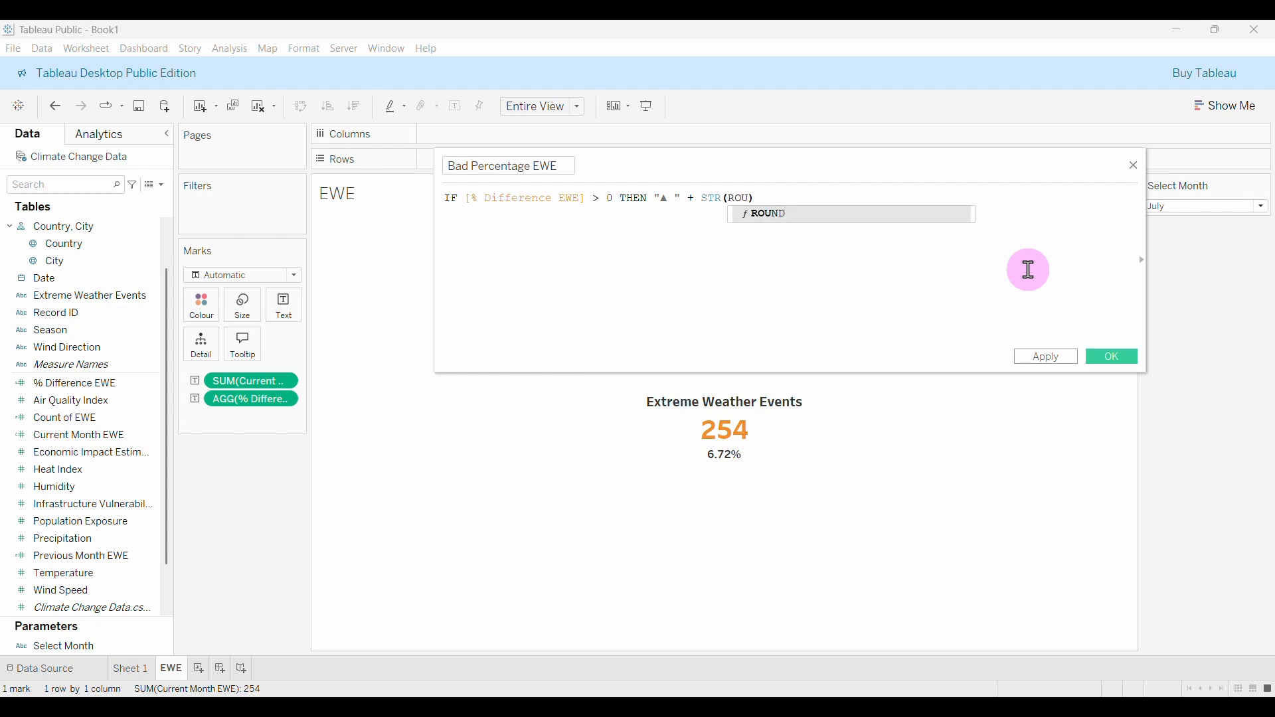
key("Return")
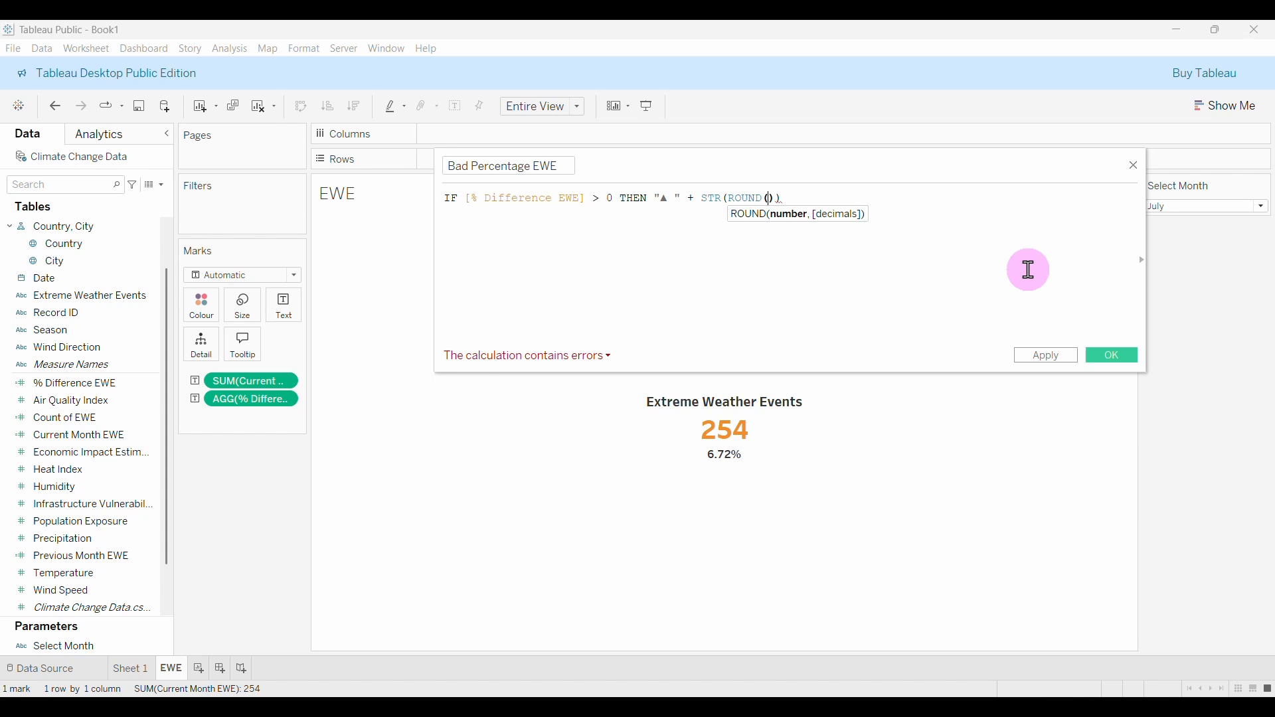
Fill ROUND with [% Difference EWE] * 100, 2 and append + "%" to the formula.
left_click(770, 198)
type("DIFE")
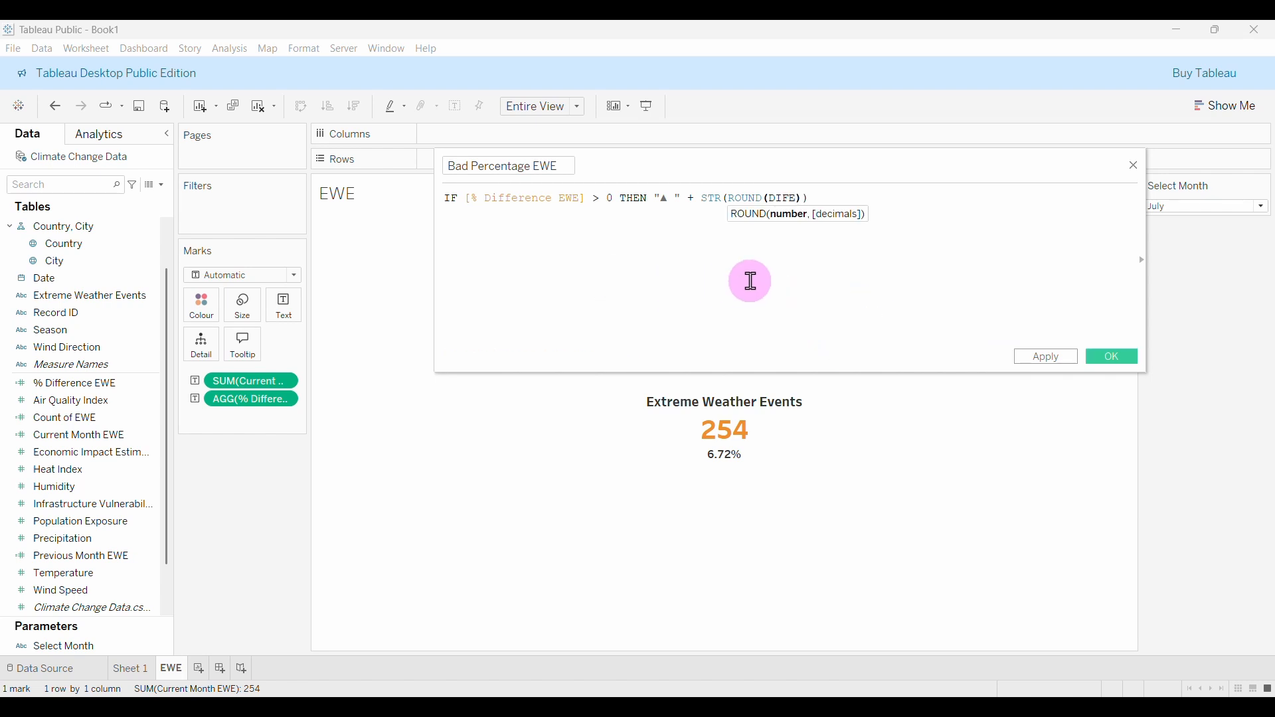
key("BackSpace")
type("F")
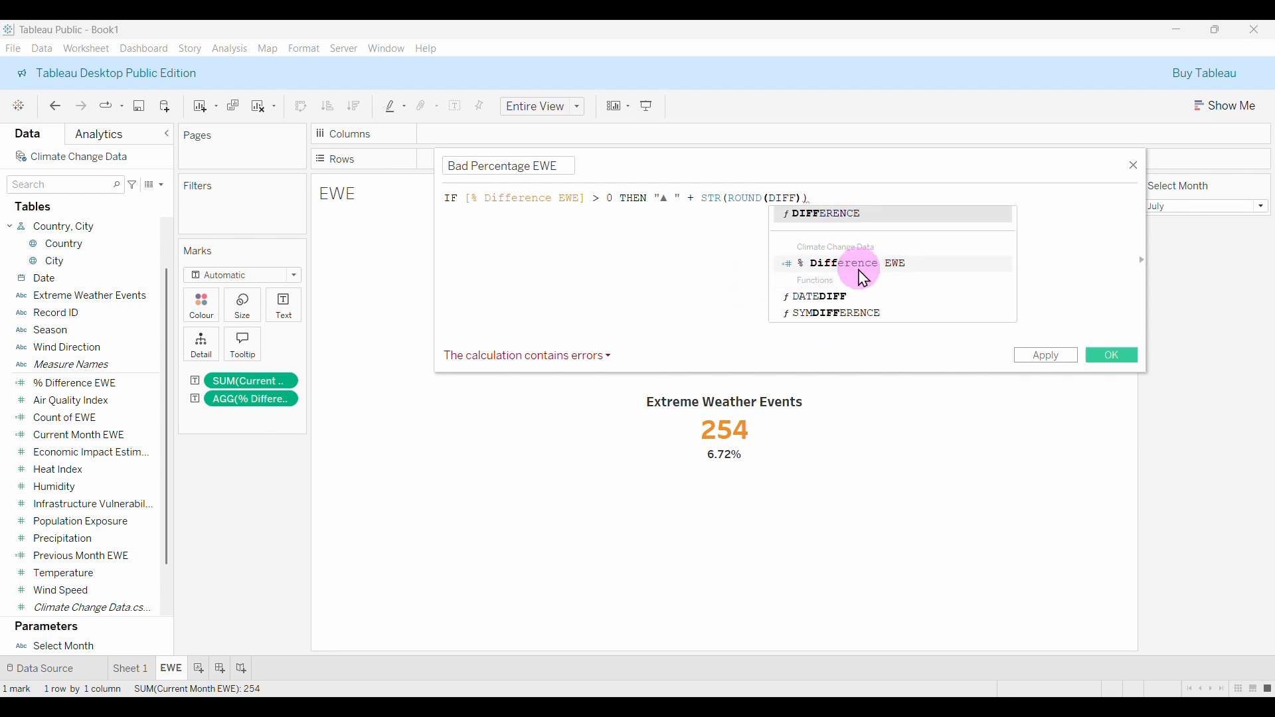
left_click(863, 264)
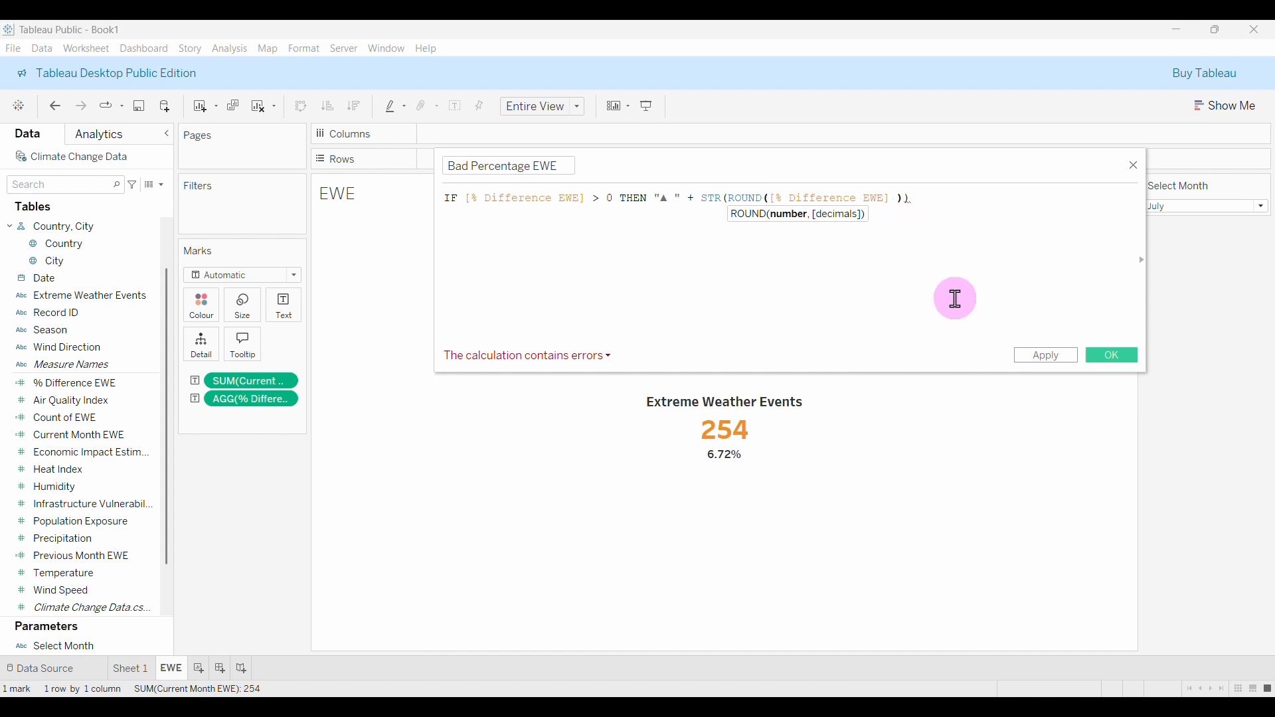
type("*")
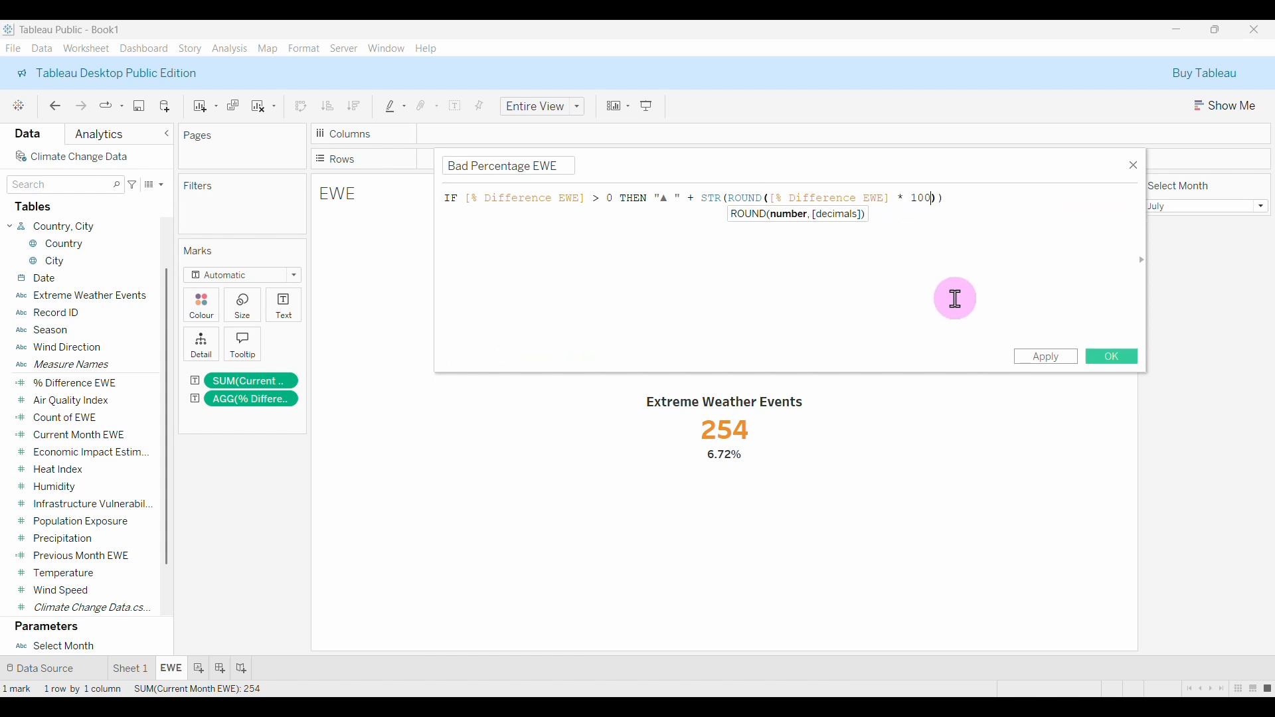
type(" 100, 2")
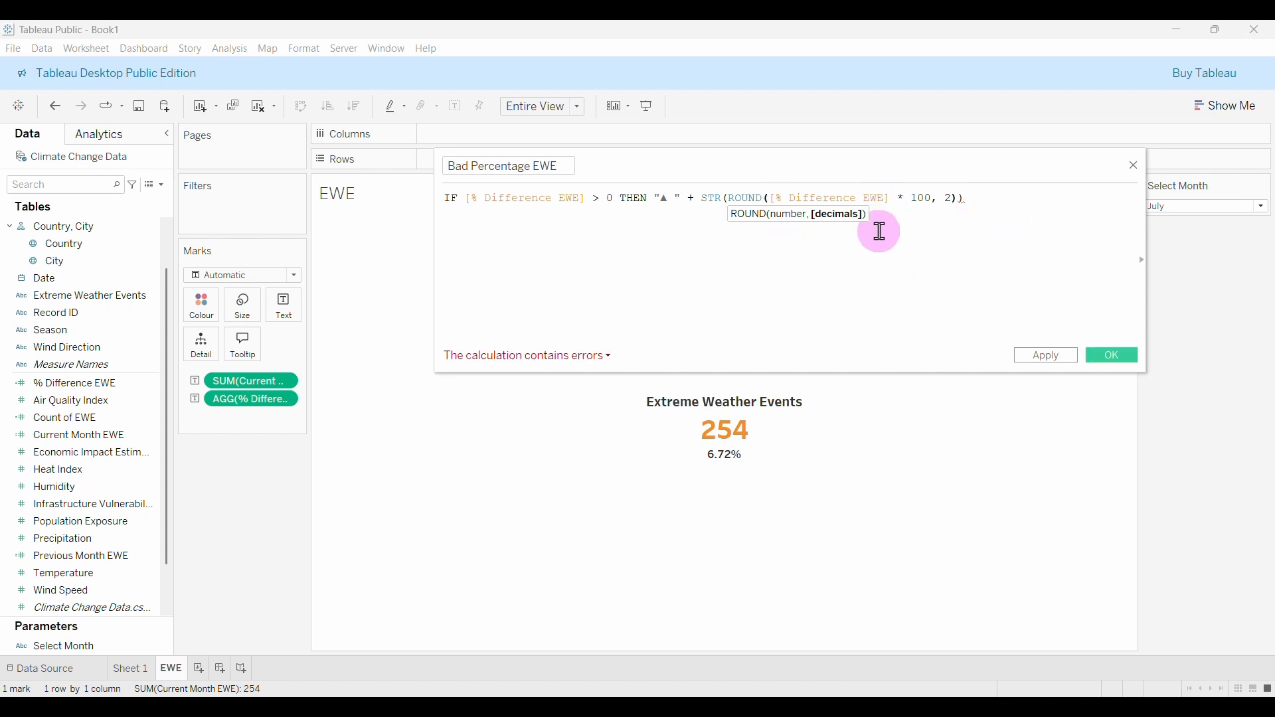
left_click(978, 198)
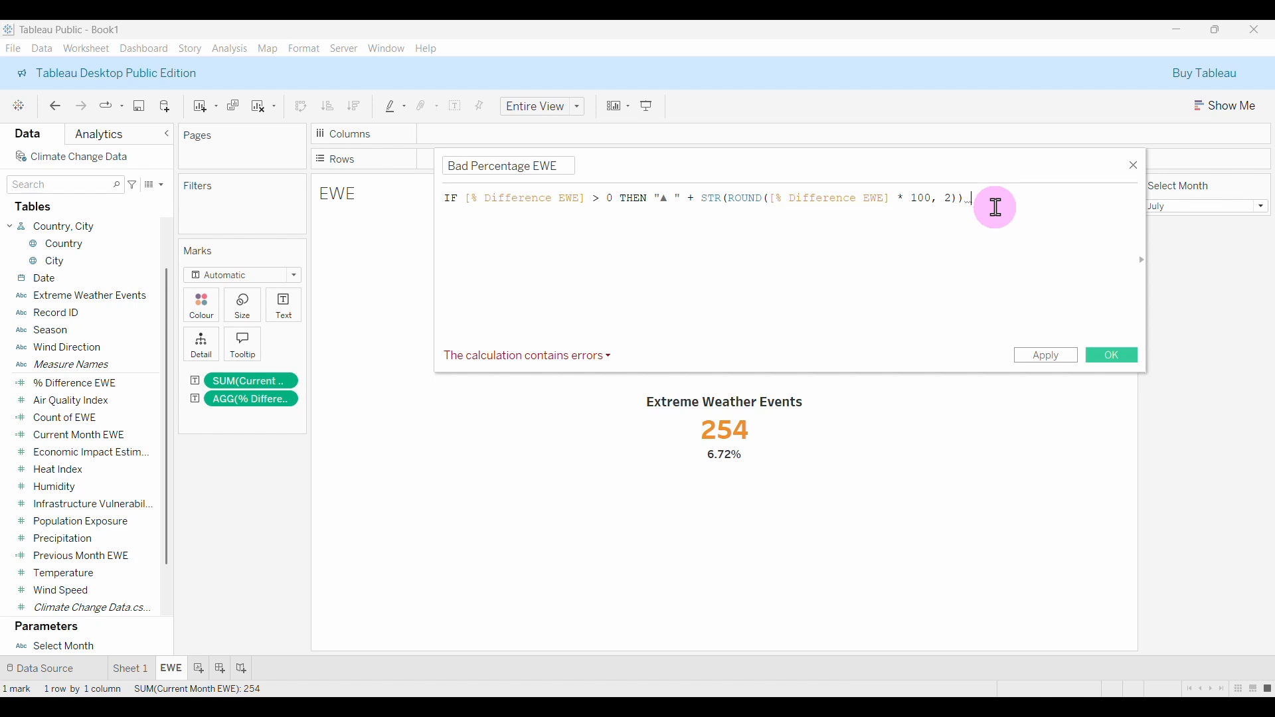
type("+ \"%")
Finish the formula with ELSE "" END, select its text, and save Bad Percentage EWE.
left_click(1029, 212)
key("Return")
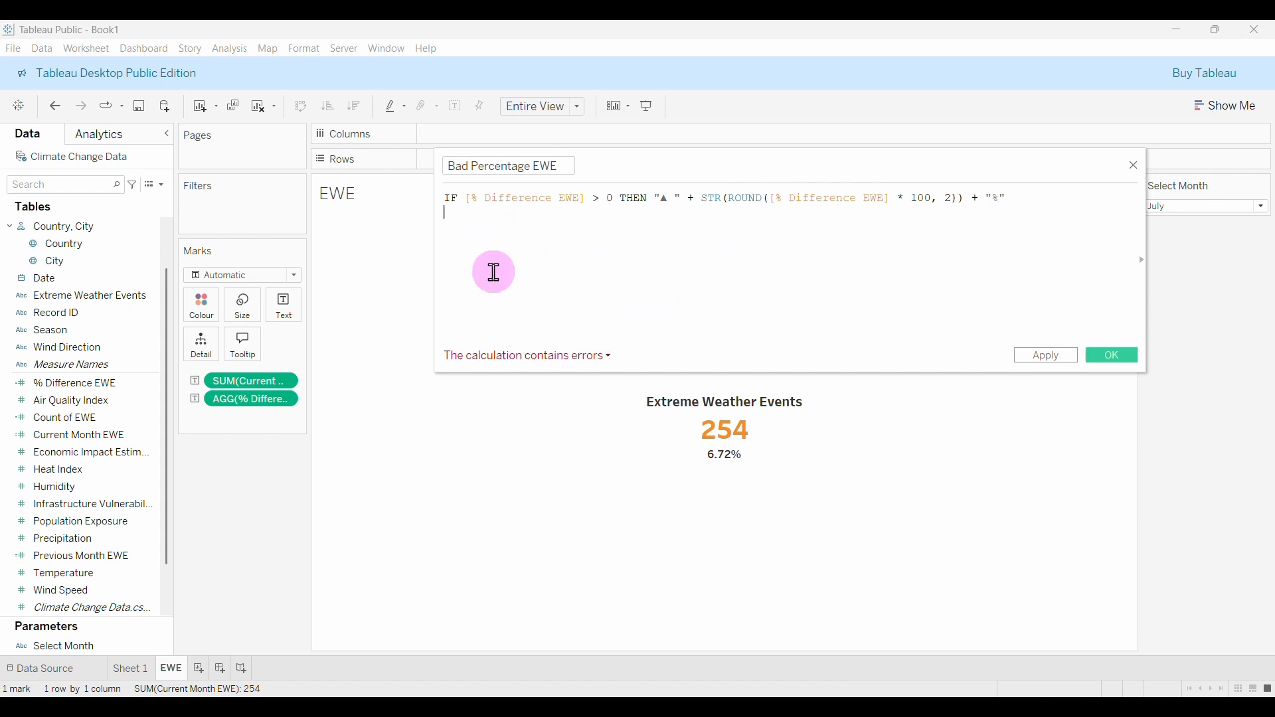
type("EL")
key("Return")
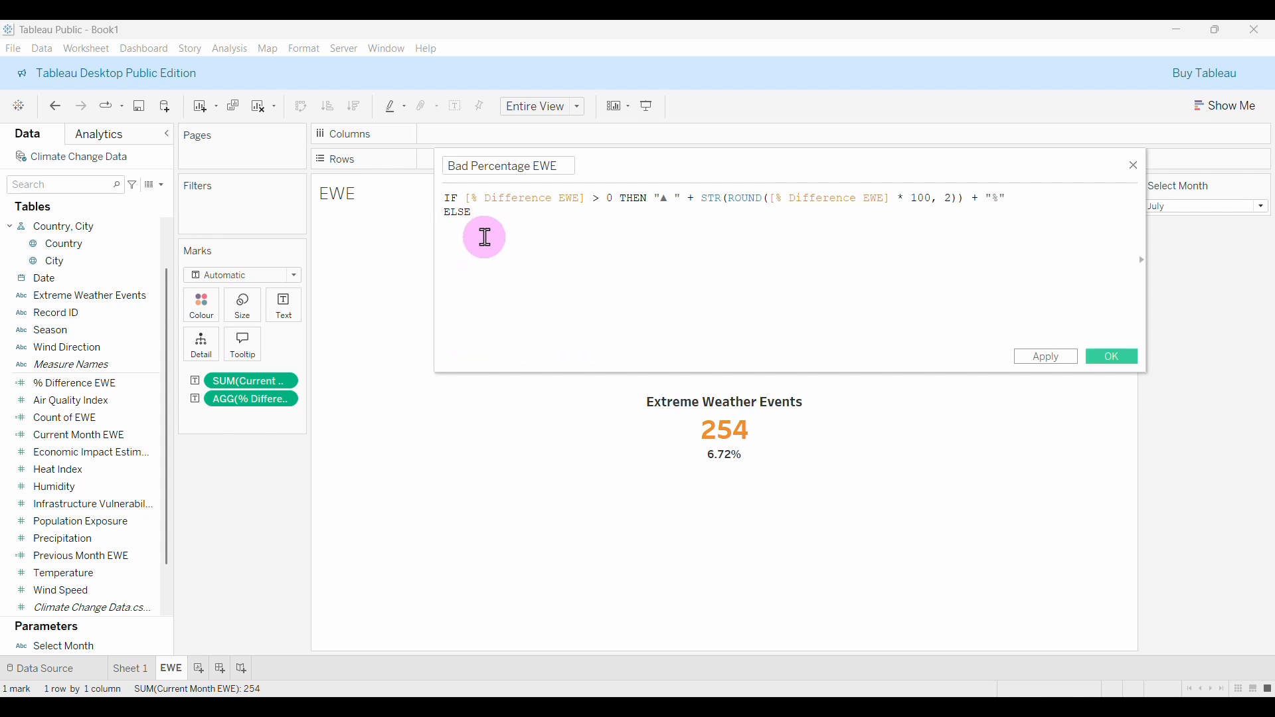
type("\"")
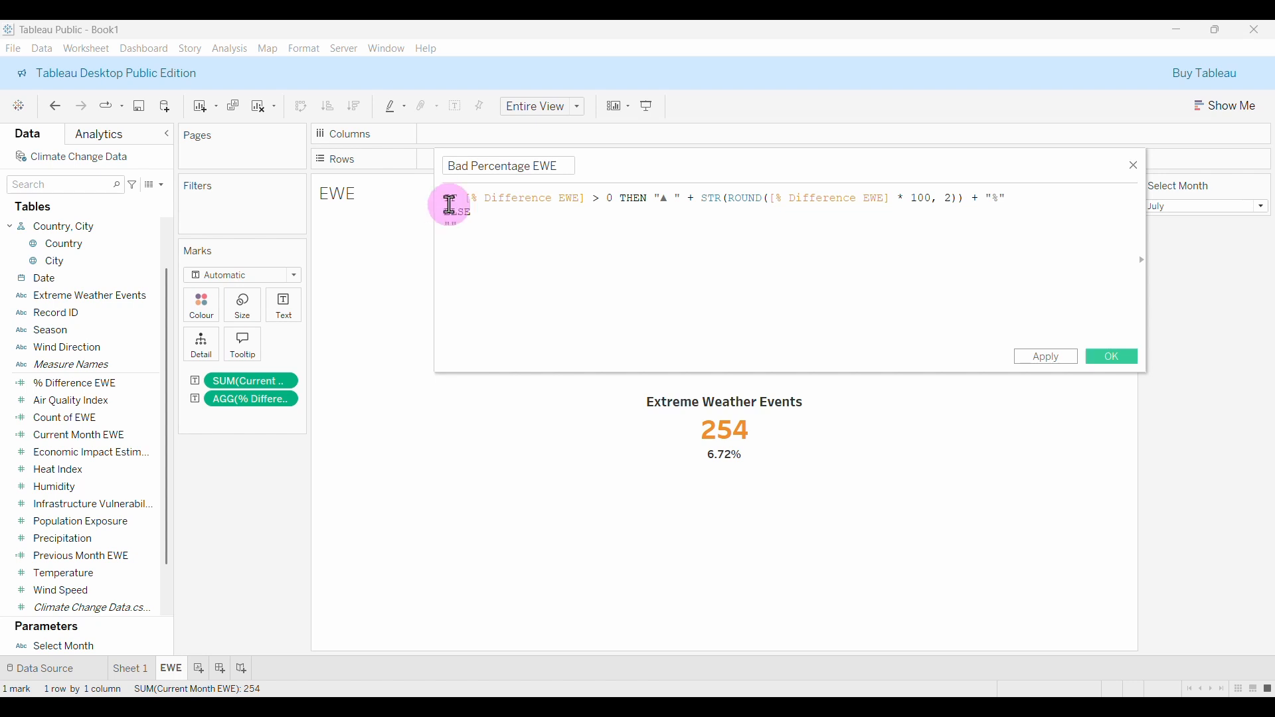
key("Return")
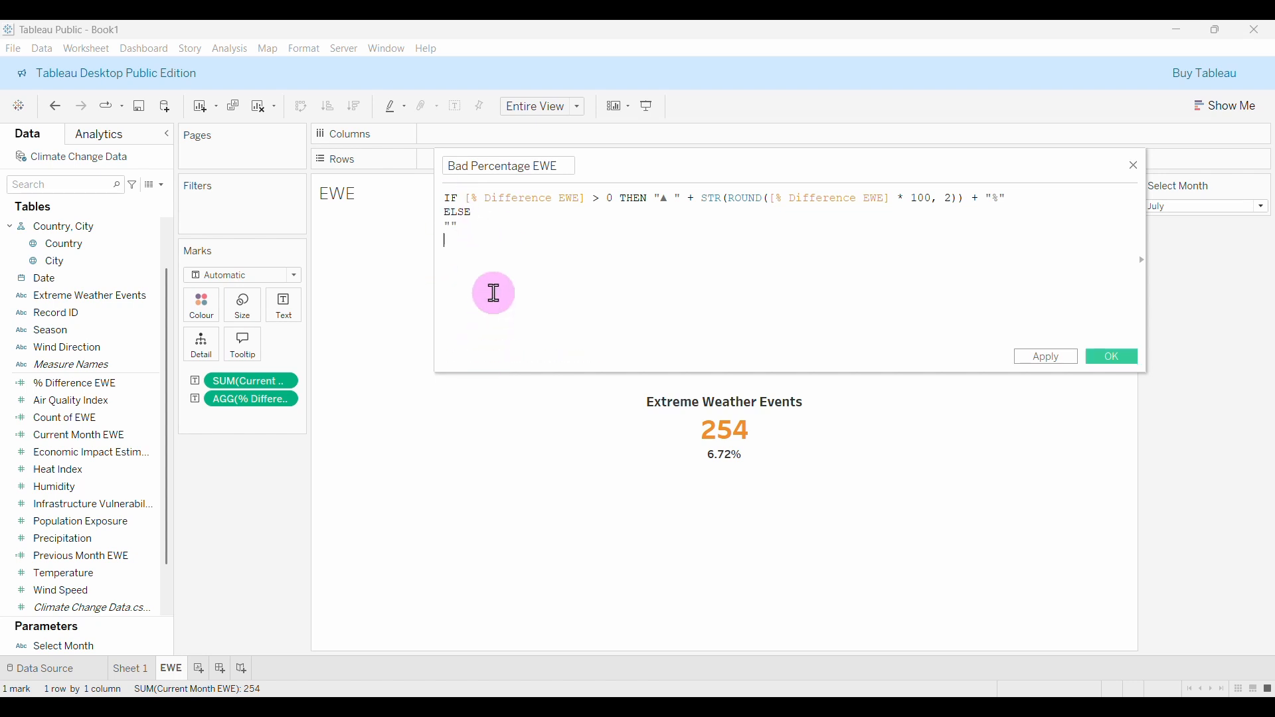
type("END")
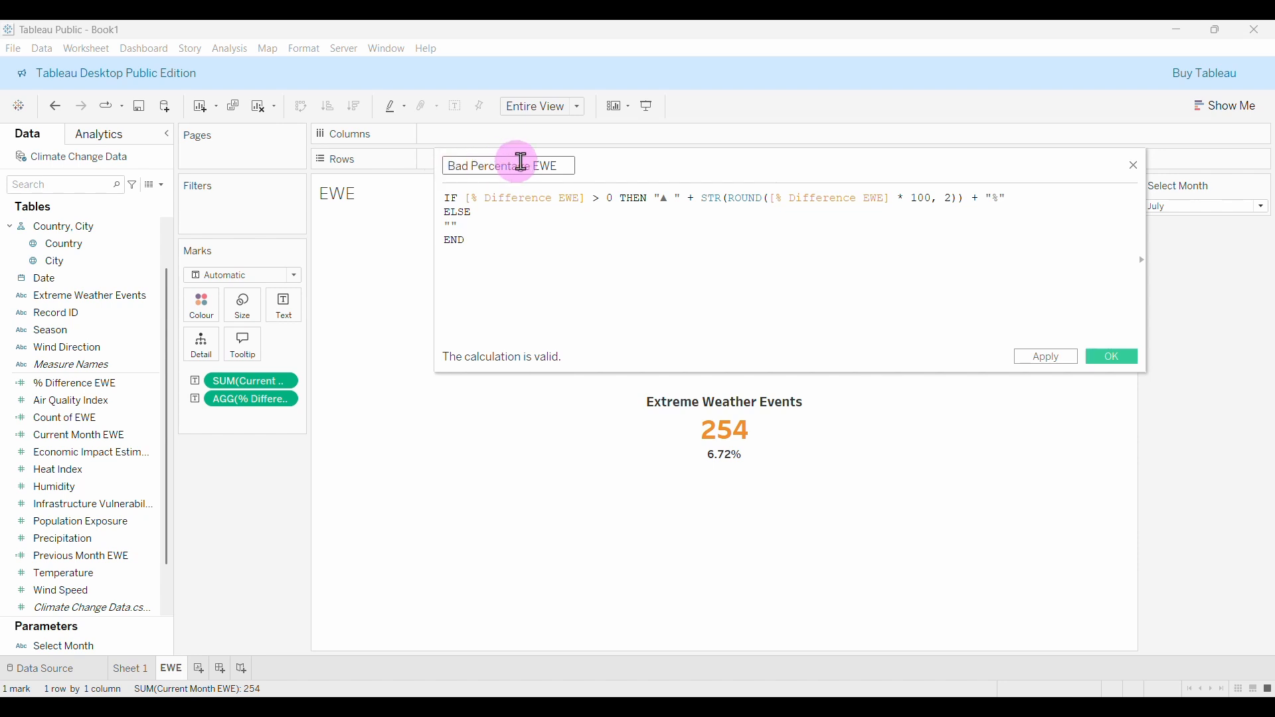
left_click(1103, 363)
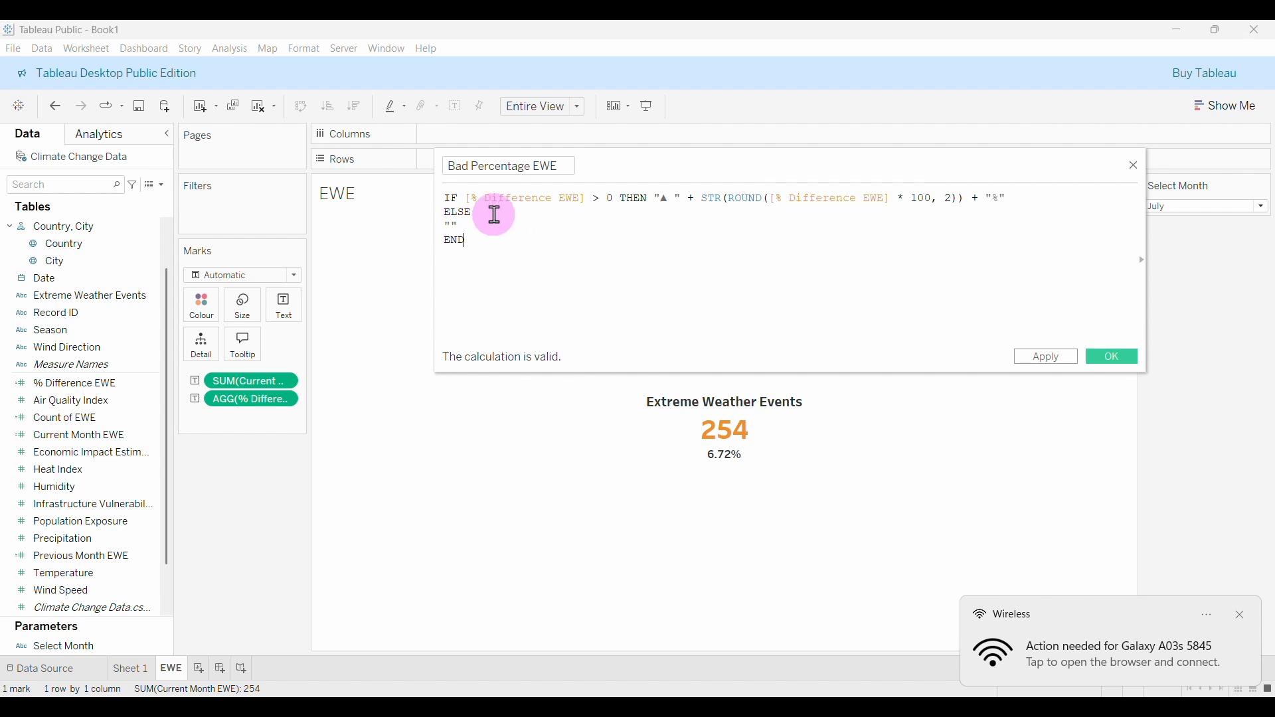
left_click_drag(488, 247, 433, 199)
key("ctrl+c")
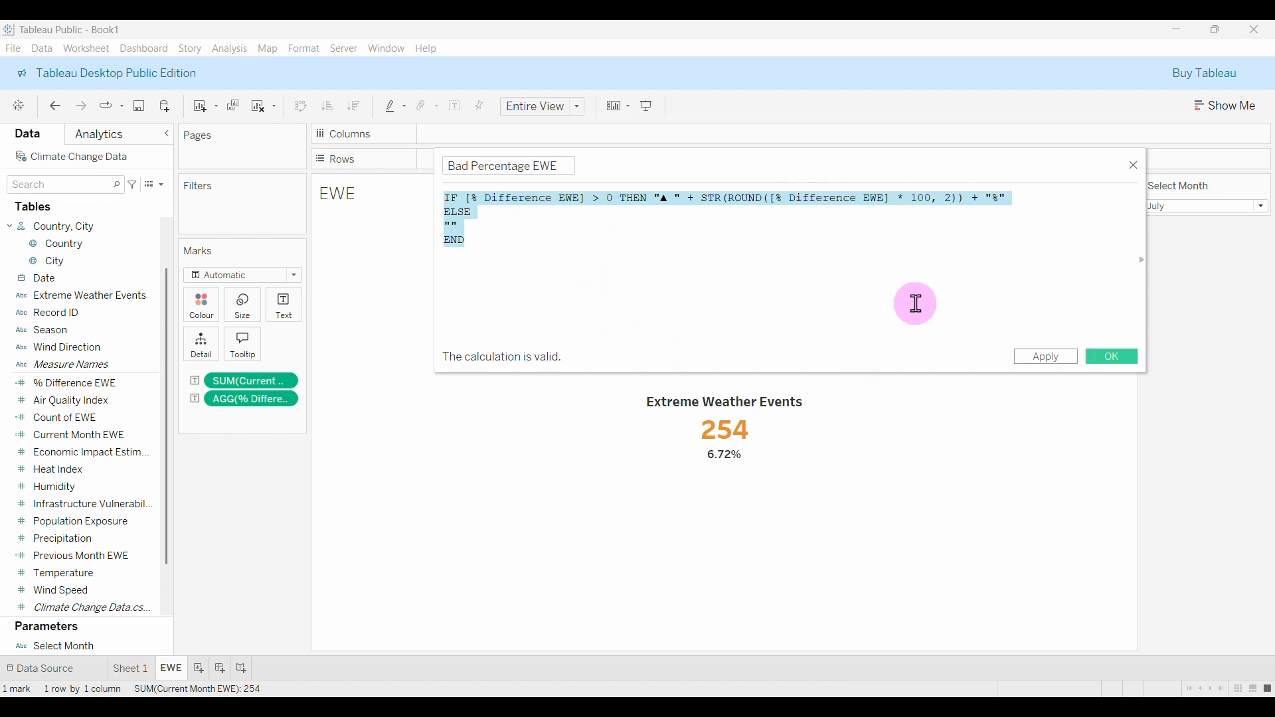
left_click(1121, 364)
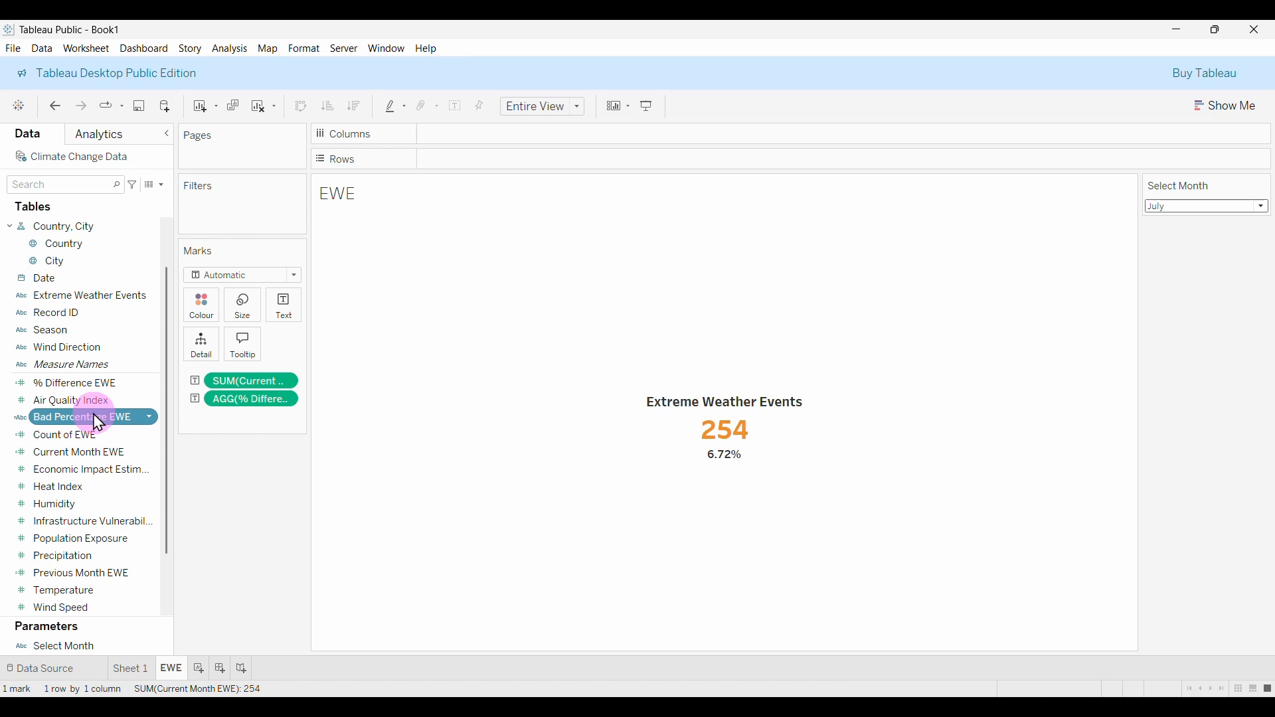
Create the Good Percentage EWE calculated field from the pasted formula, changing > to <.
left_click(161, 191)
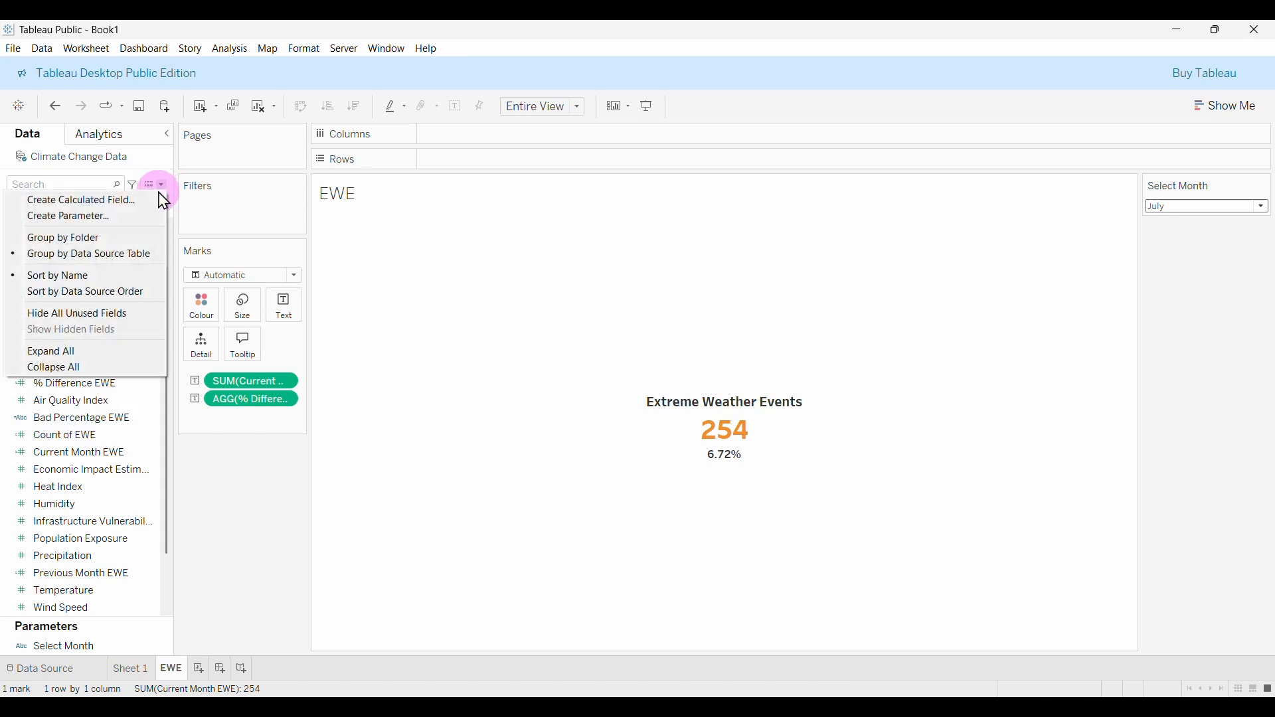
left_click(83, 198)
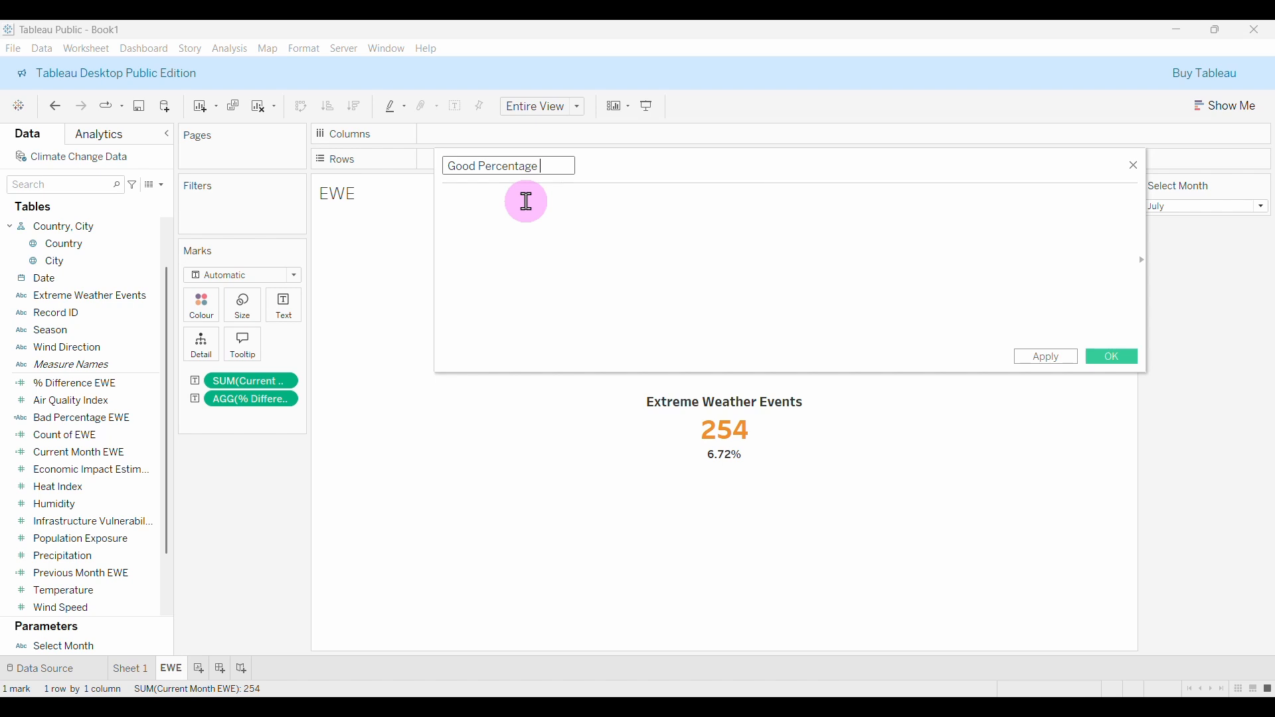
left_click(531, 203)
key("ctrl+v")
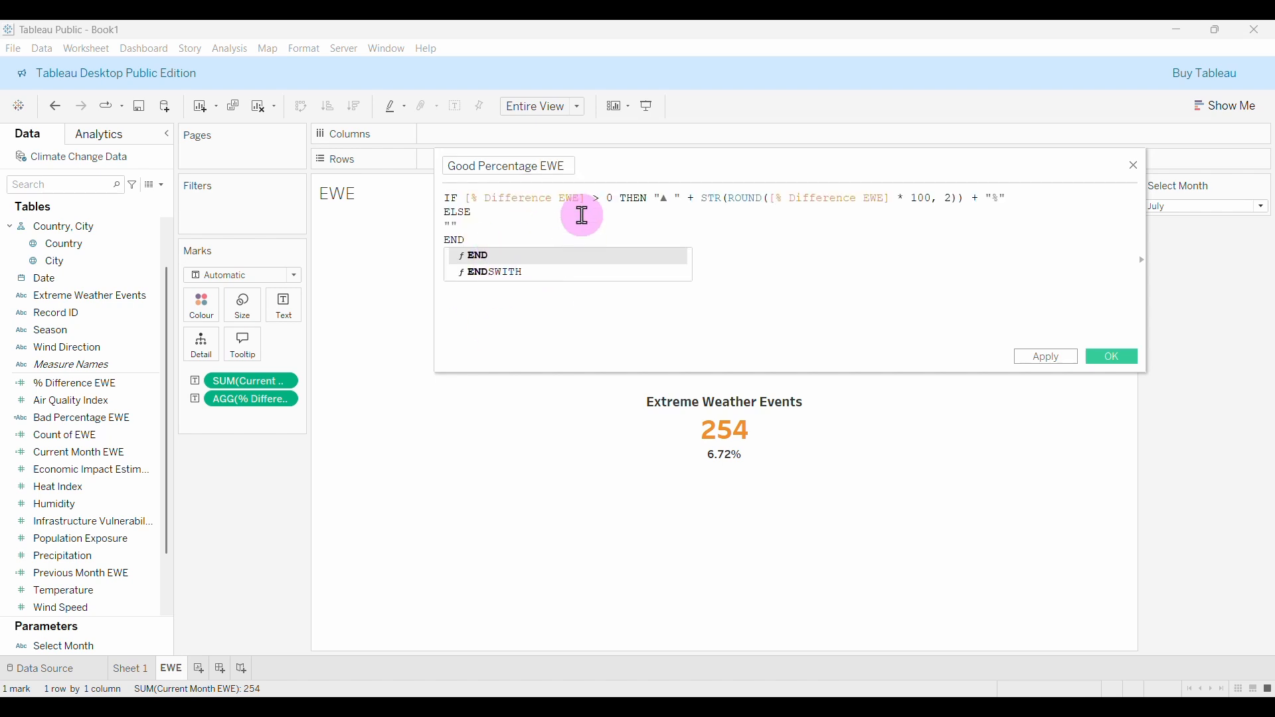
left_click(611, 231)
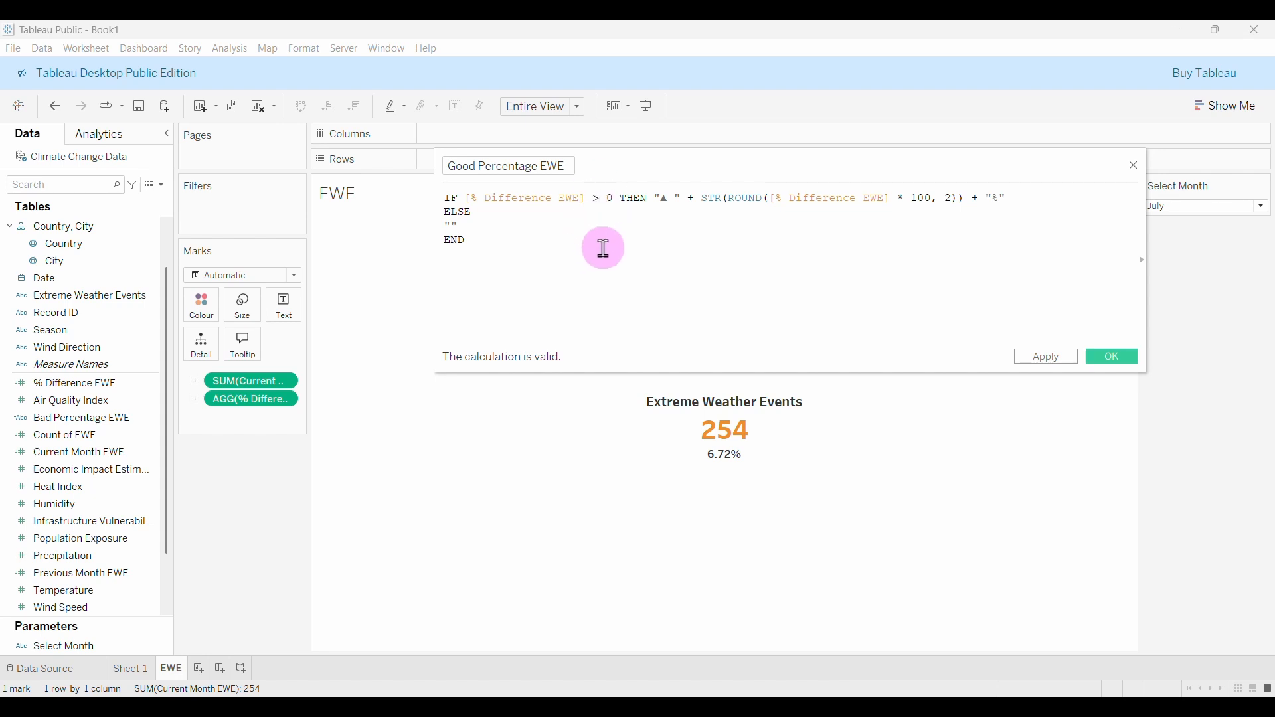
key("BackSpace")
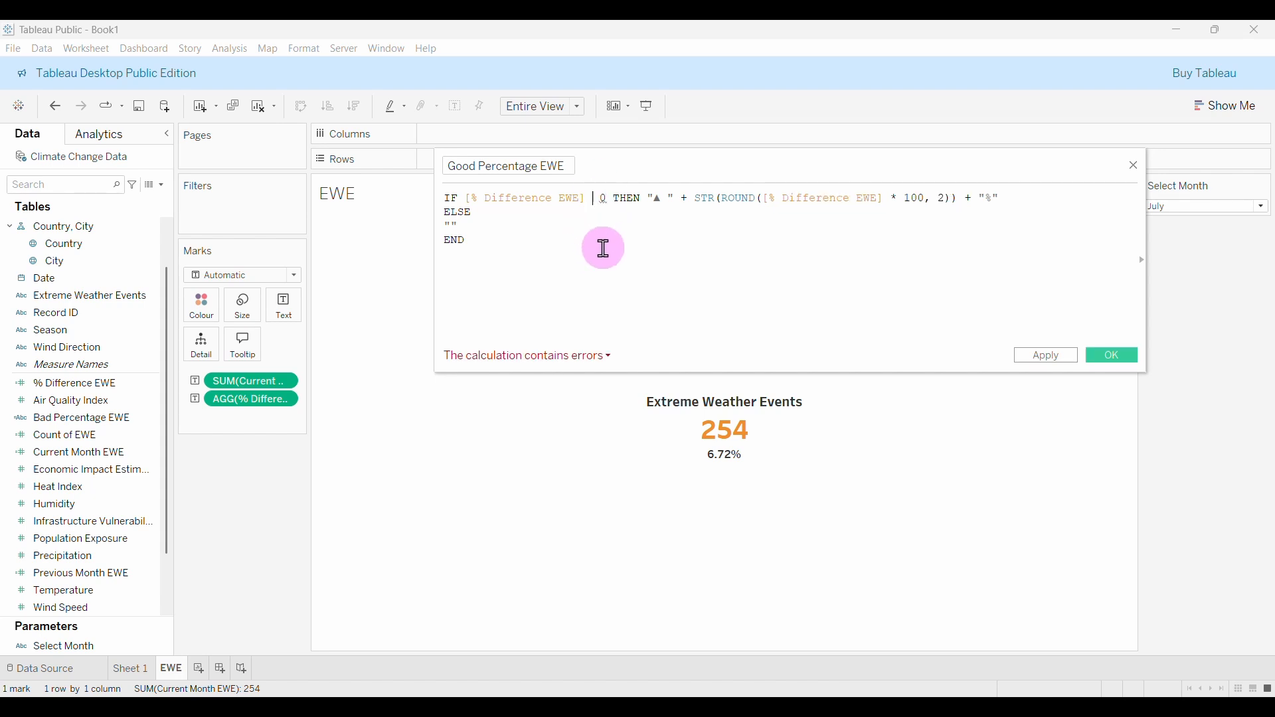
type("<")
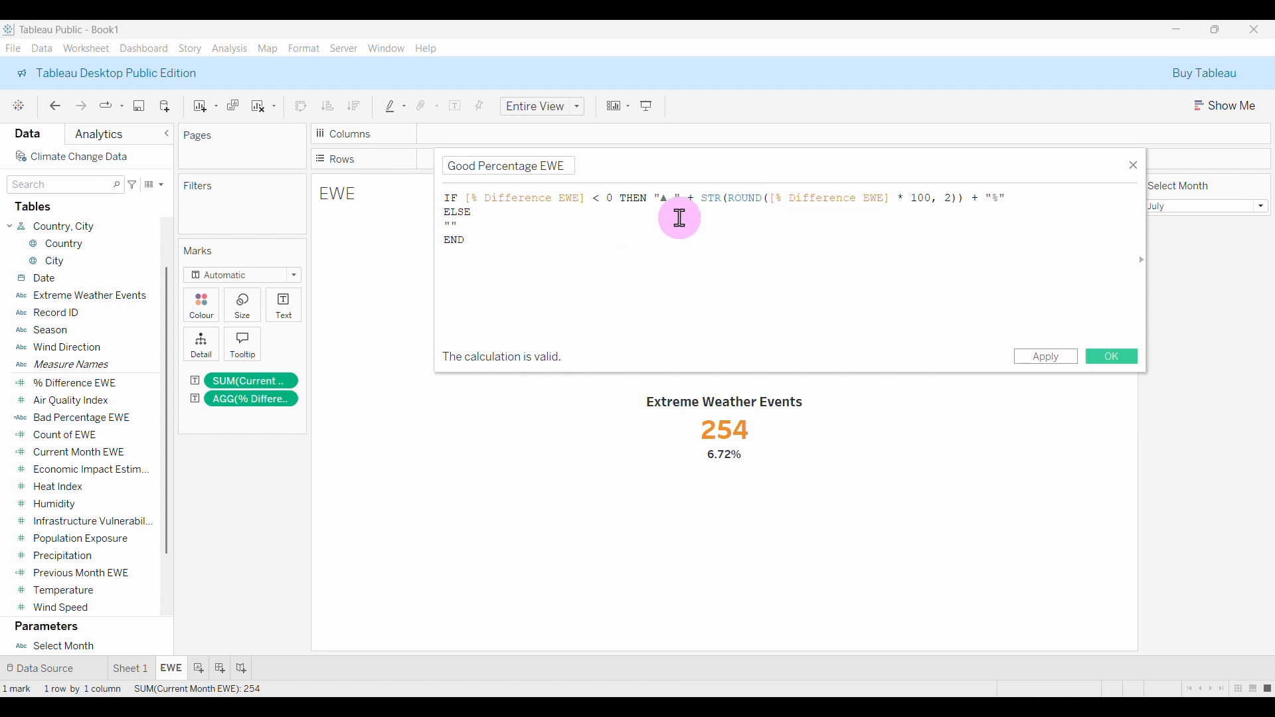
Replace ▲ in the label string with ▼ copied from Excel cell B3.
left_click(667, 204)
key("BackSpace")
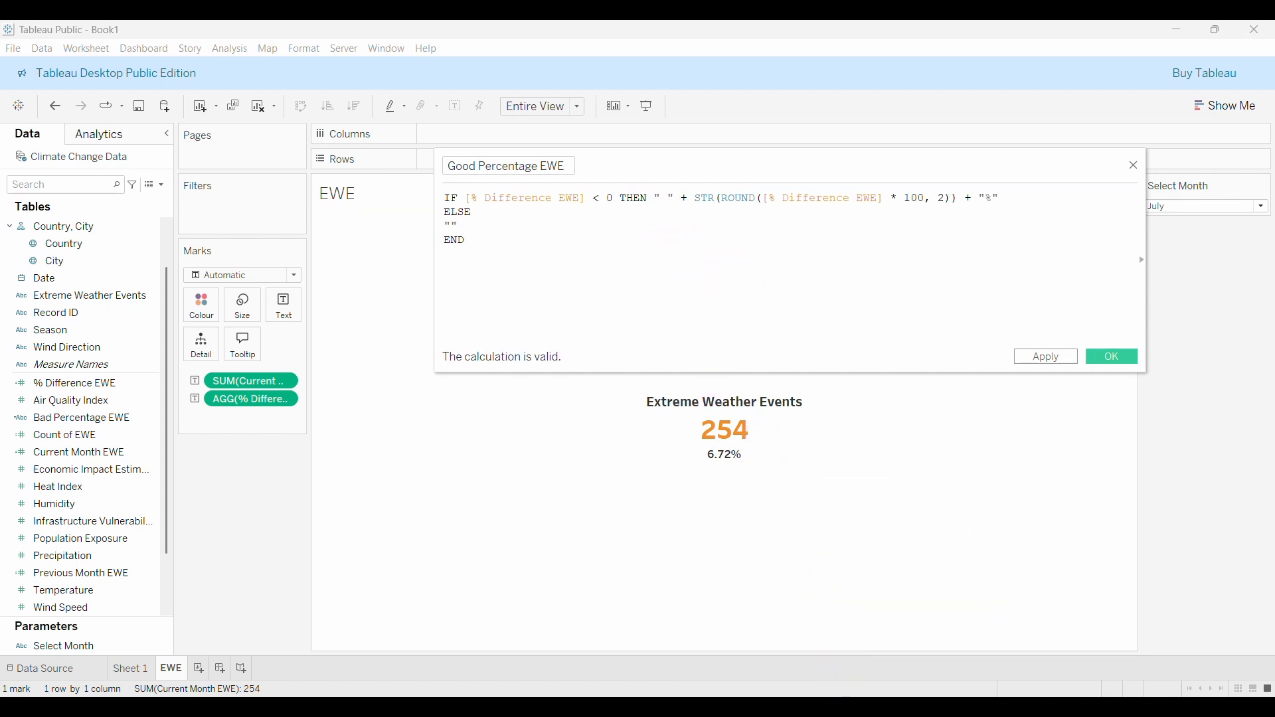
left_click(851, 707)
left_click(208, 184)
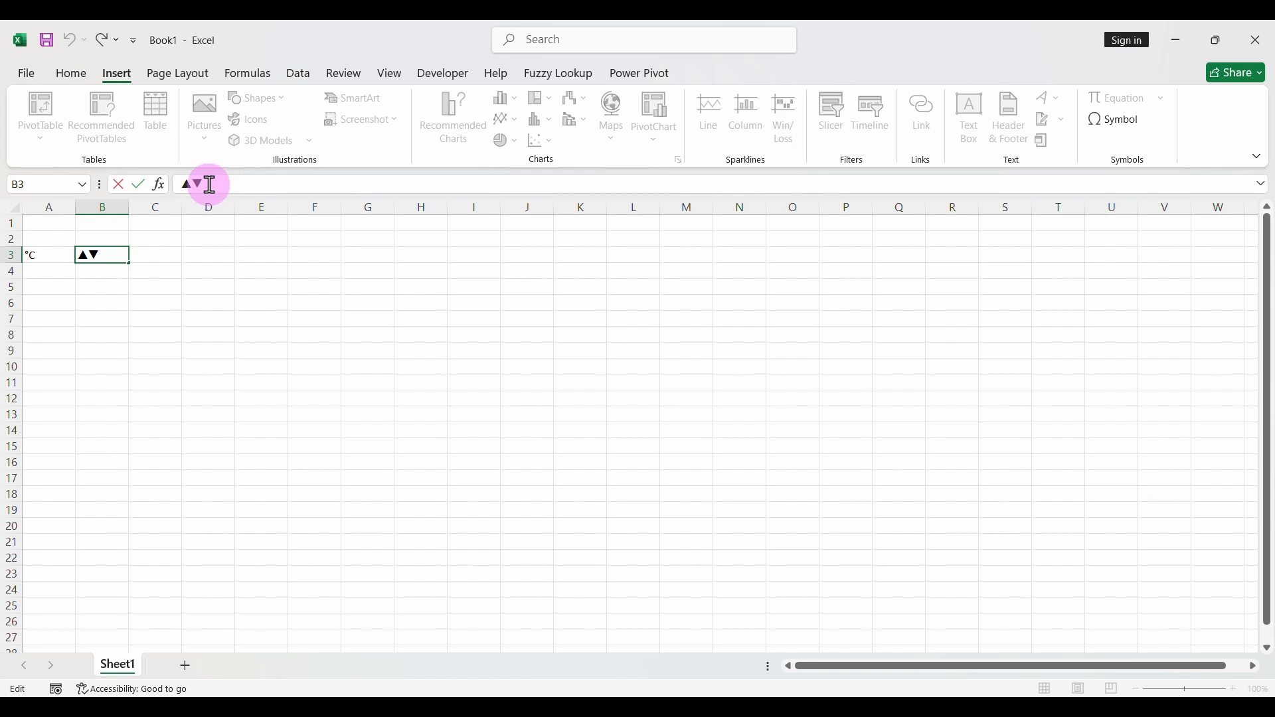
left_click_drag(209, 184, 196, 186)
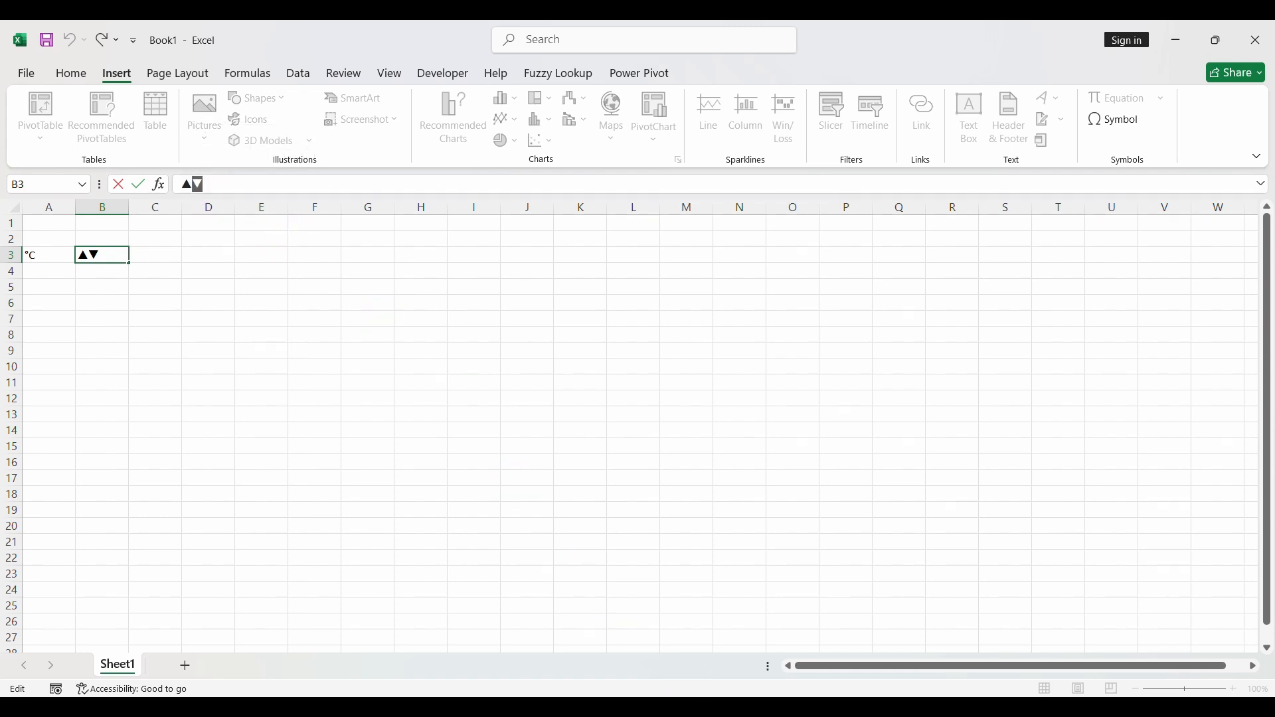
key("ctrl+c")
left_click(938, 704)
key("ctrl+v")
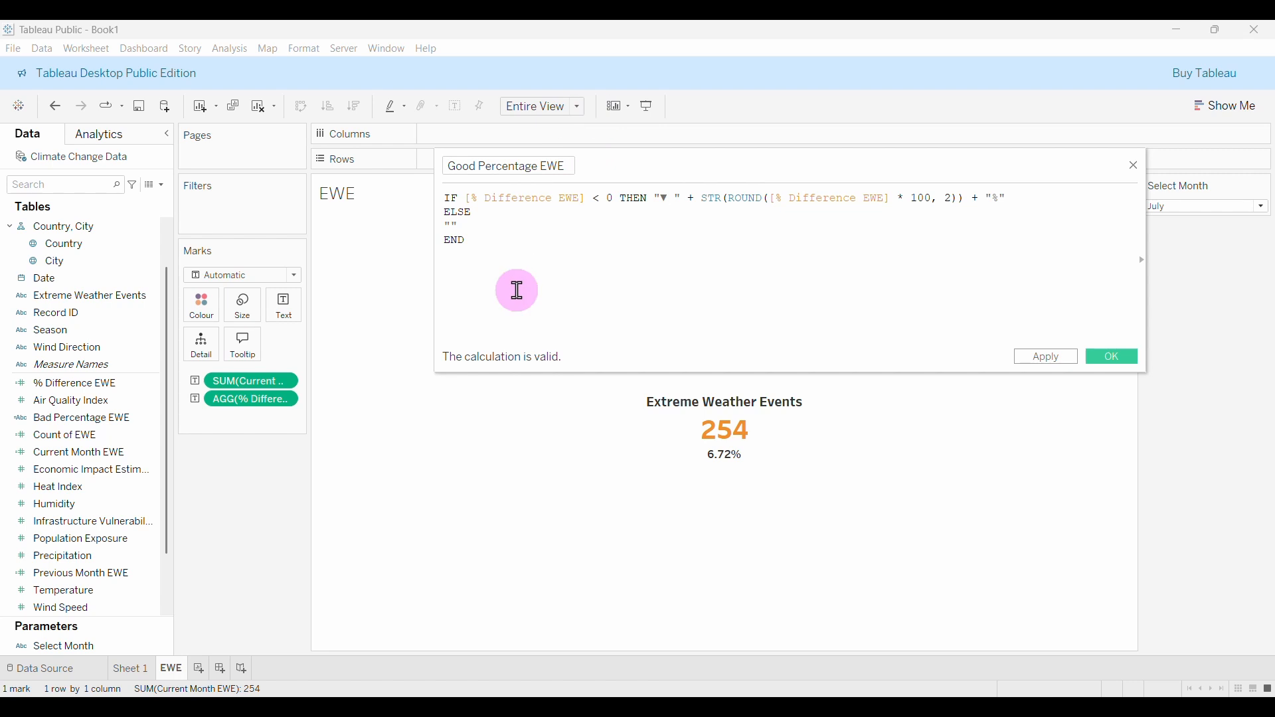
Save Good Percentage EWE and remove the plain 6.72% % Difference EWE label from the marks.
left_click(1105, 367)
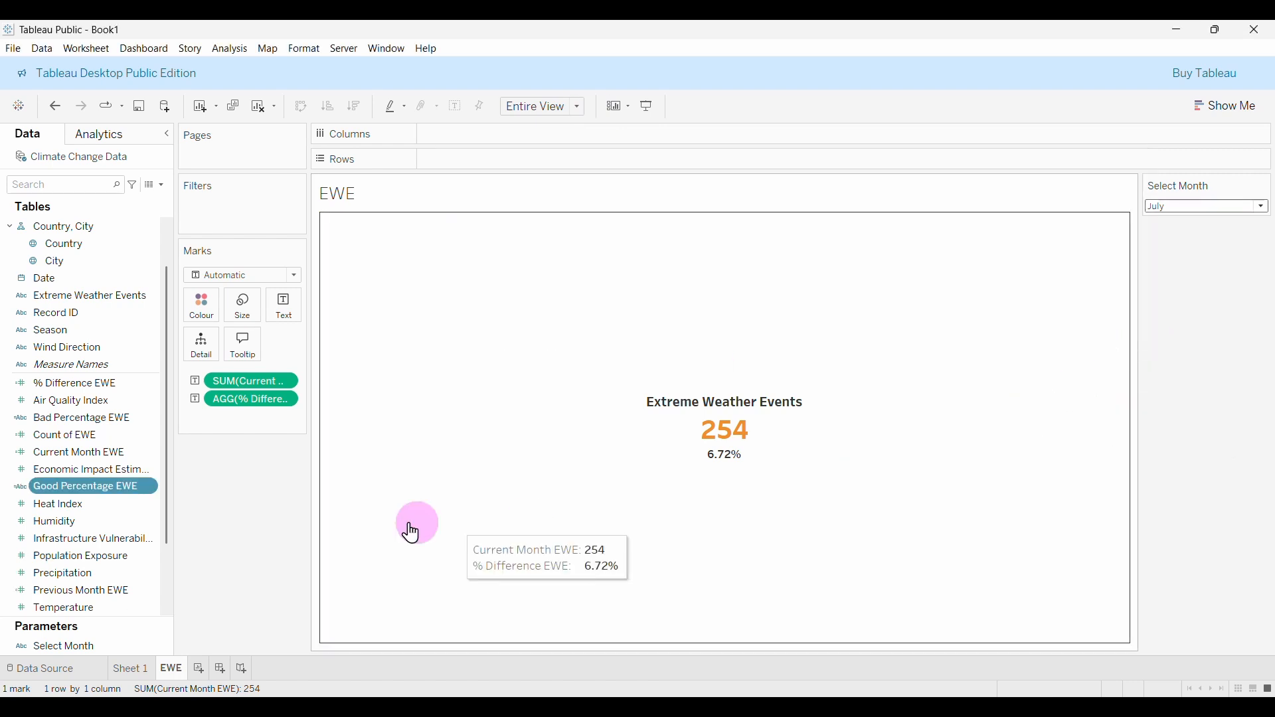
left_click(67, 499)
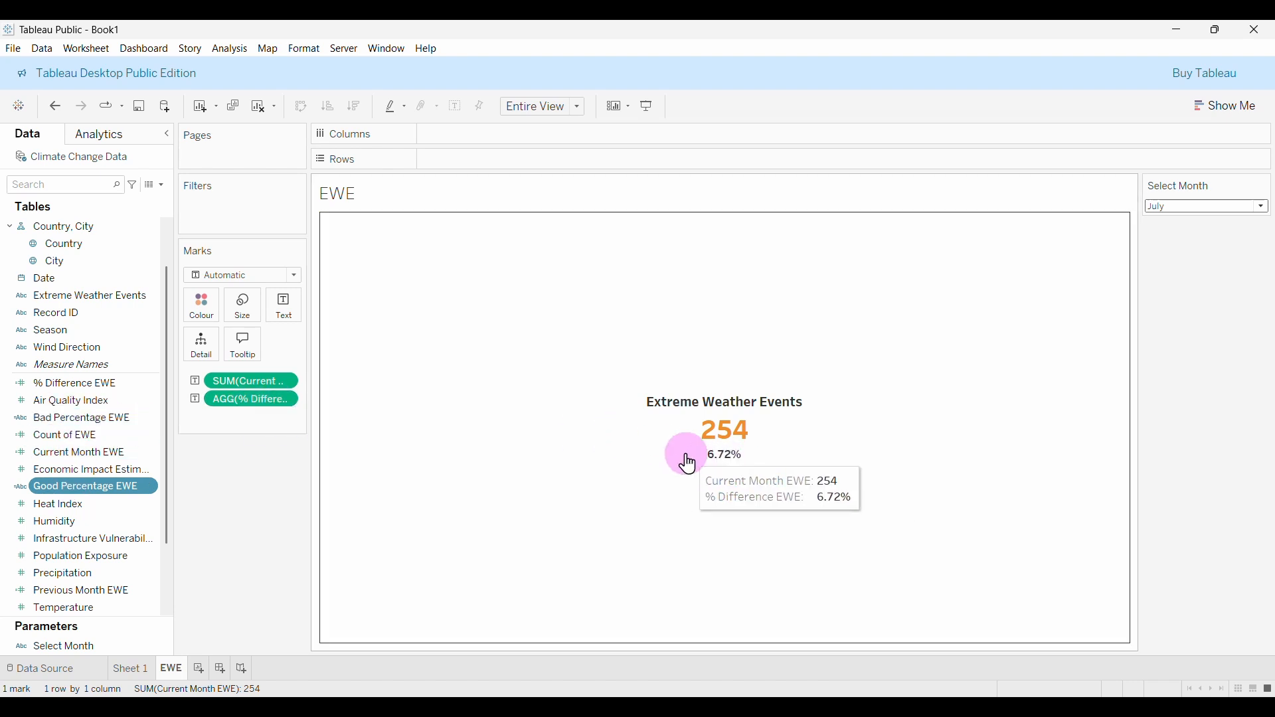
left_click_drag(233, 401, 243, 429)
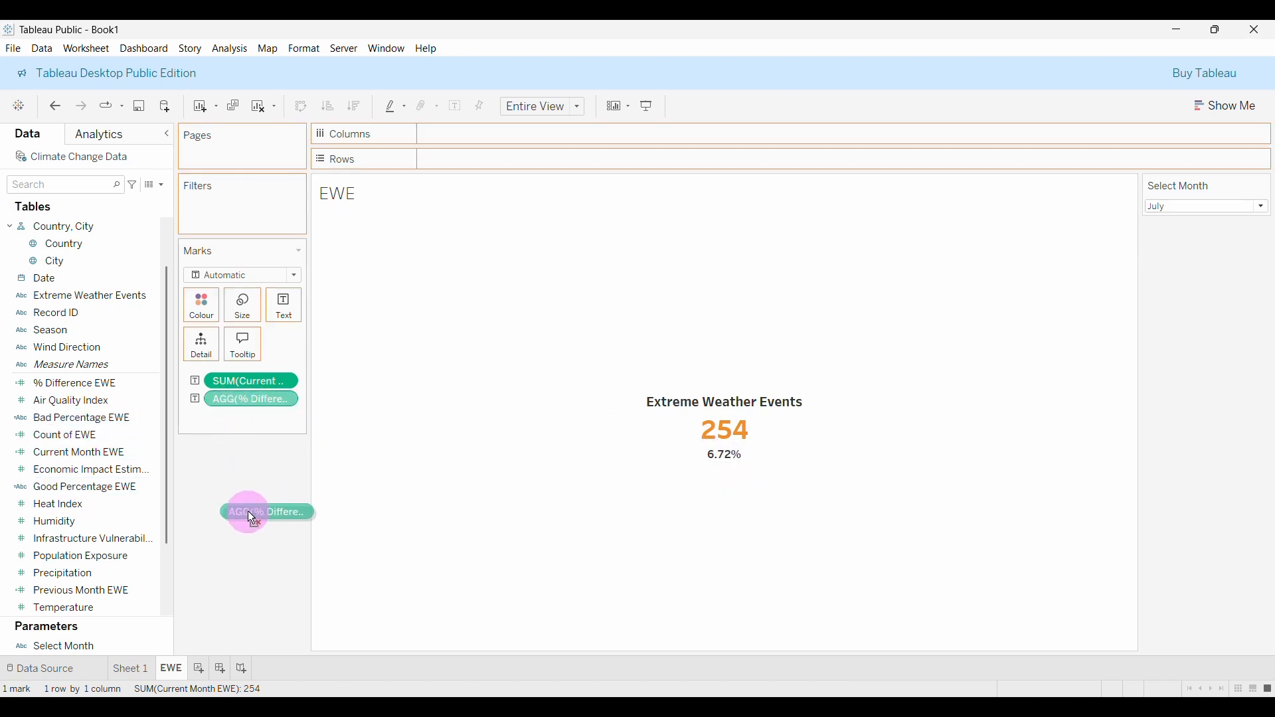
left_click_drag(252, 517, 250, 541)
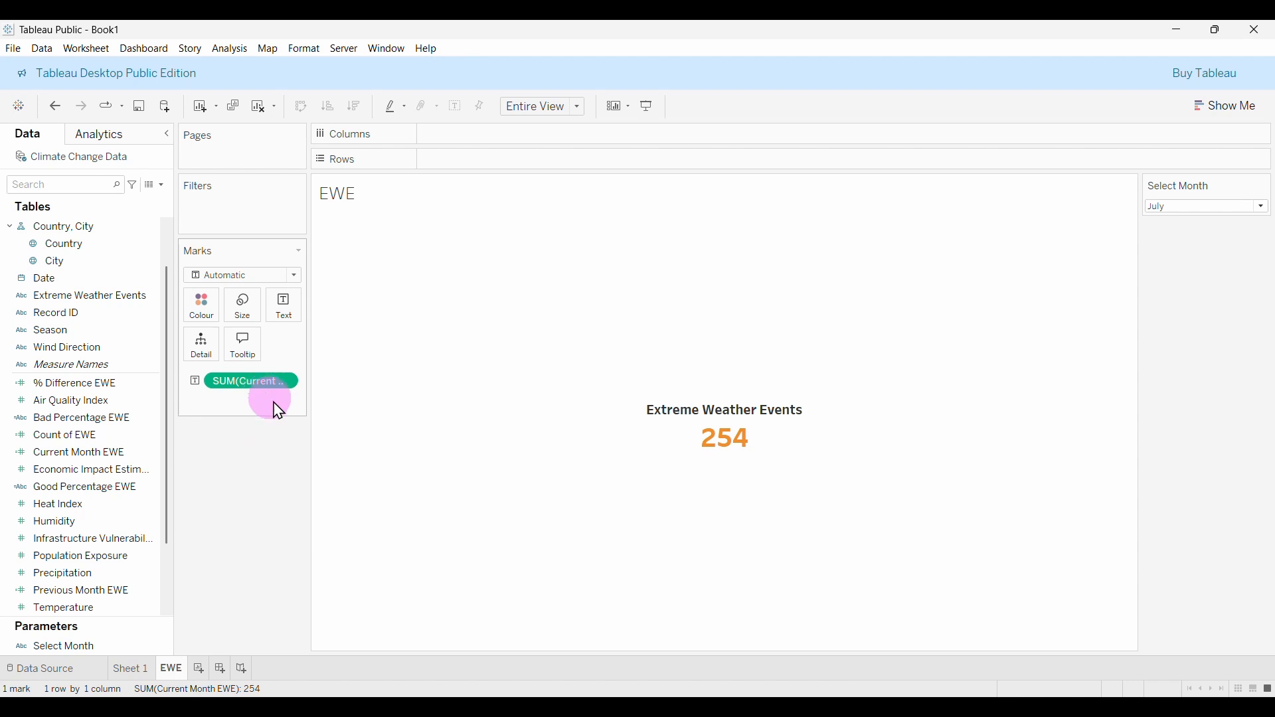
Add Bad Percentage EWE and Good Percentage EWE to the marks as label text.
left_click(63, 459)
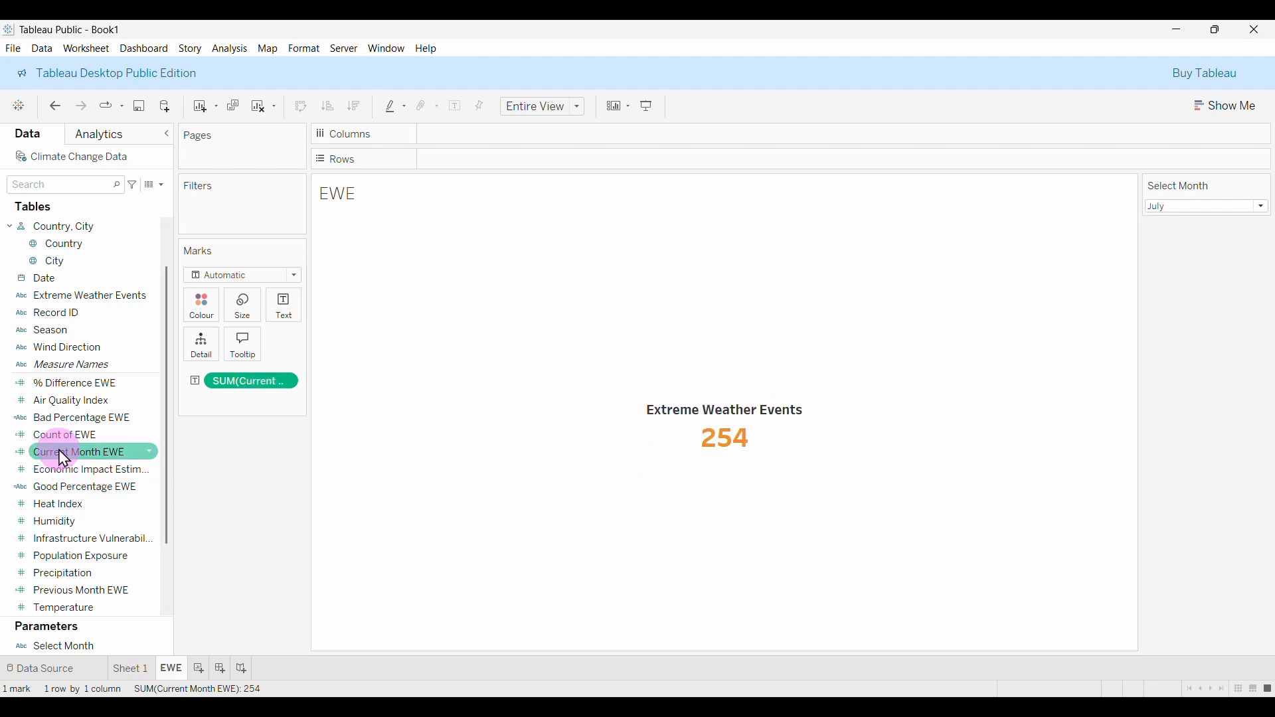
left_click(86, 420)
left_click_drag(87, 420, 286, 320)
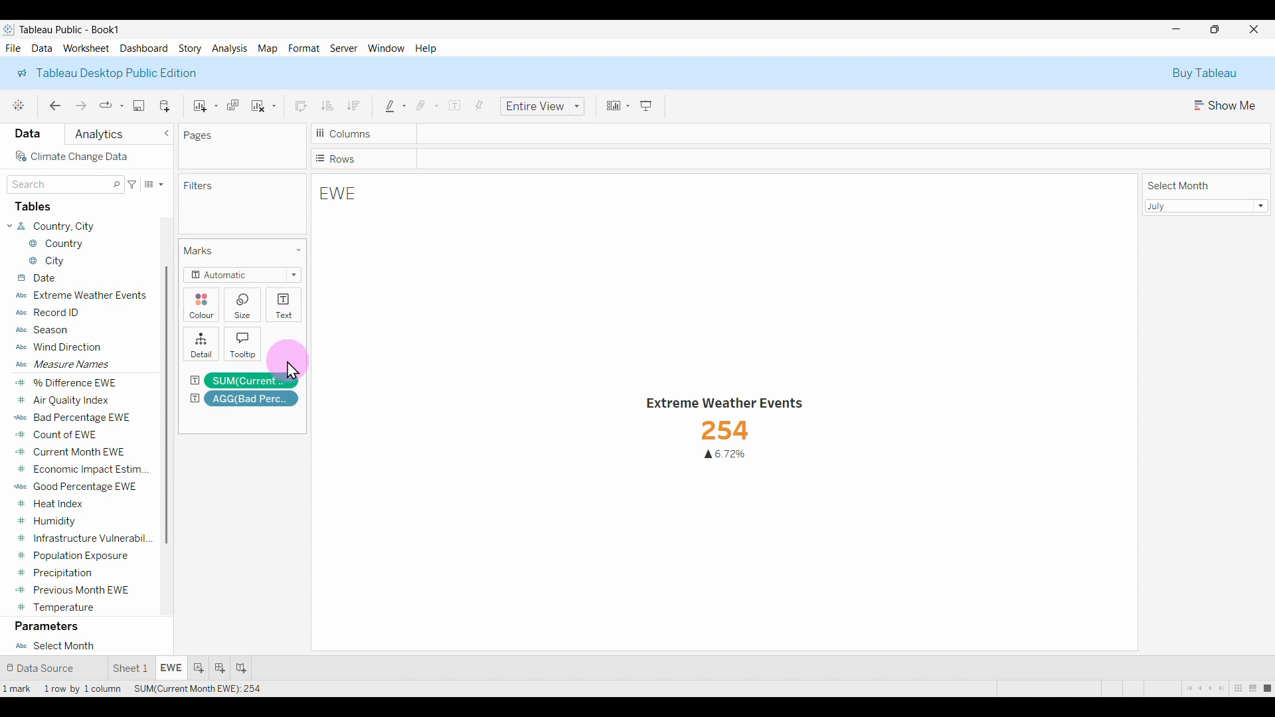
left_click(92, 438)
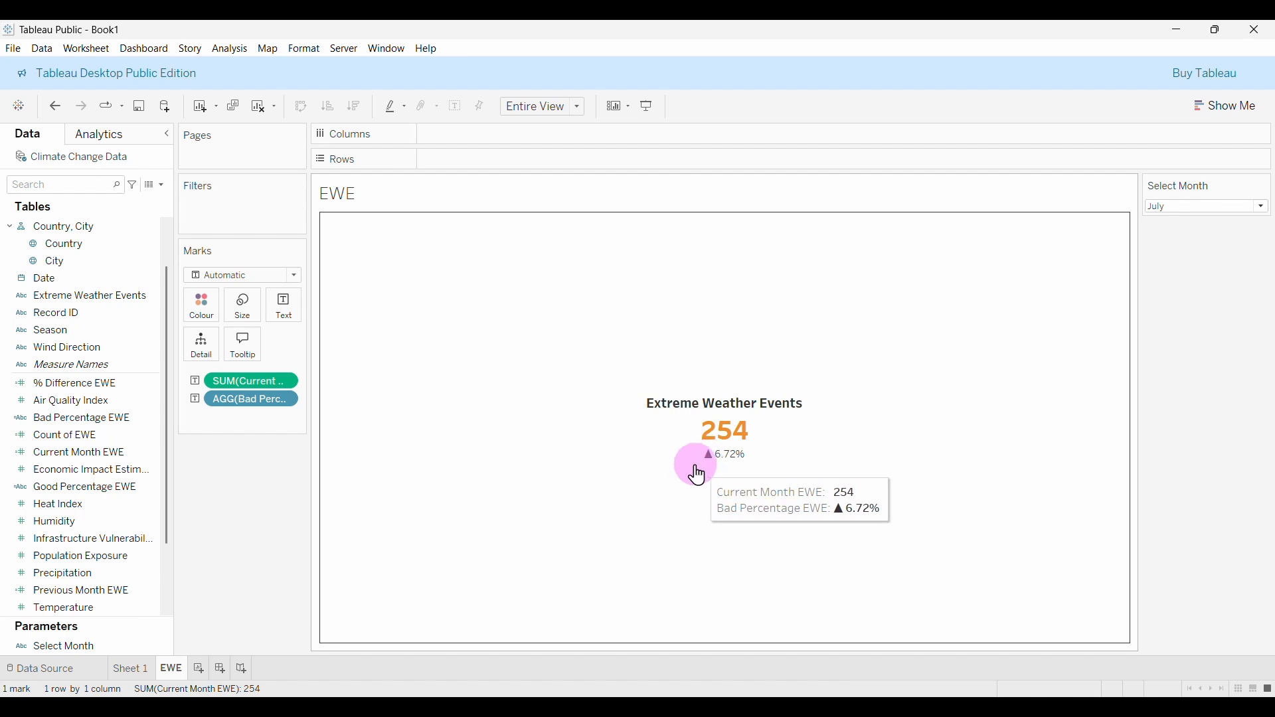
left_click(80, 495)
left_click_drag(83, 502, 285, 312)
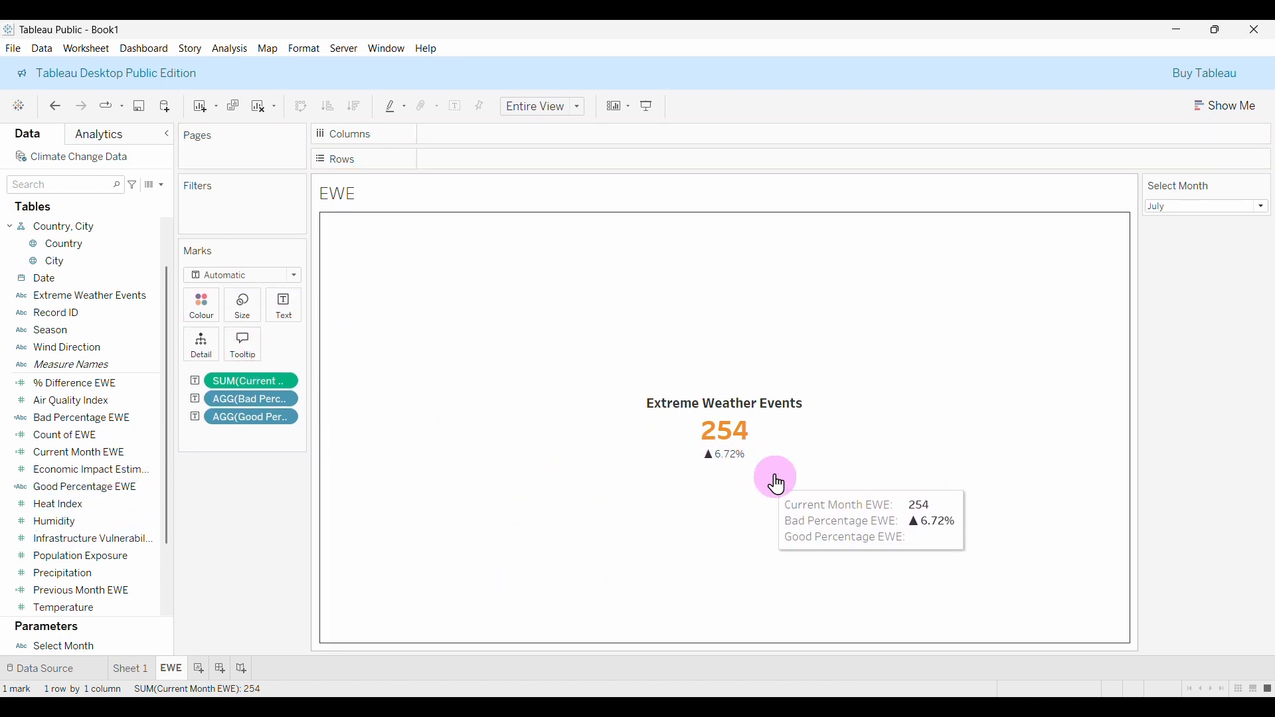
left_click(284, 317)
In Edit Label, set both percentage lines to Tableau Semibold, size 10.
left_click(401, 340)
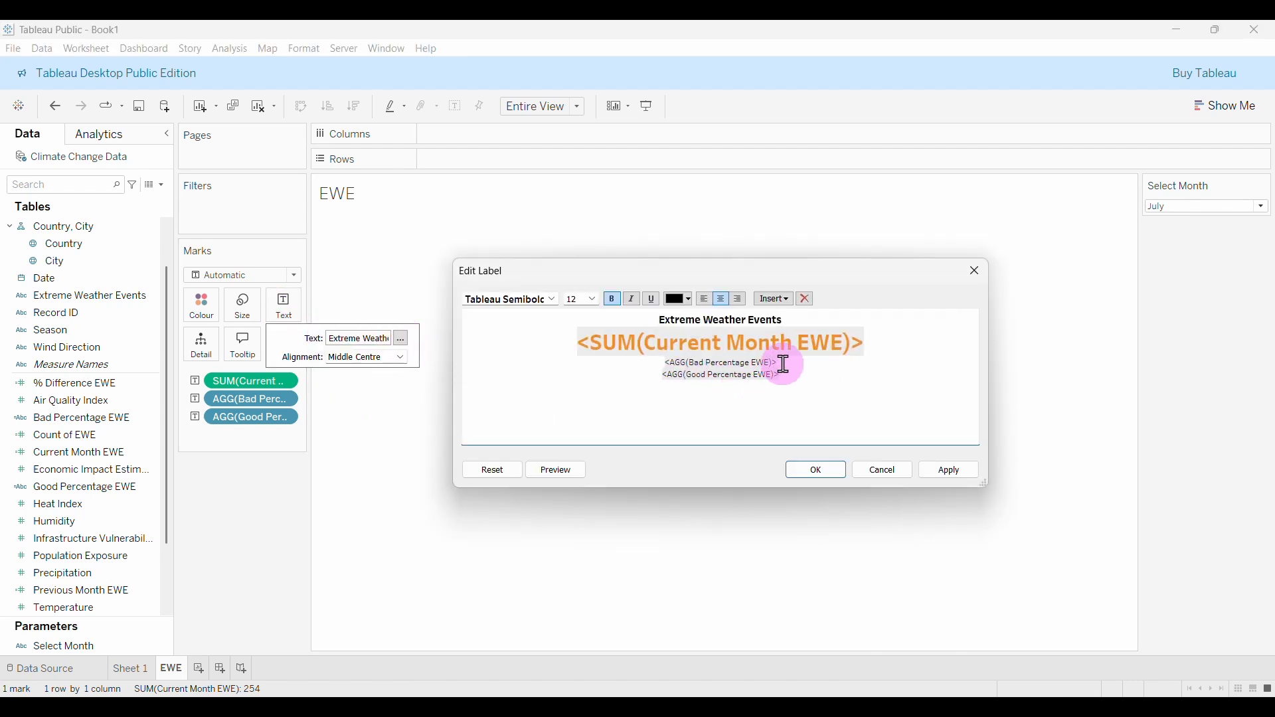
left_click_drag(785, 366, 671, 362)
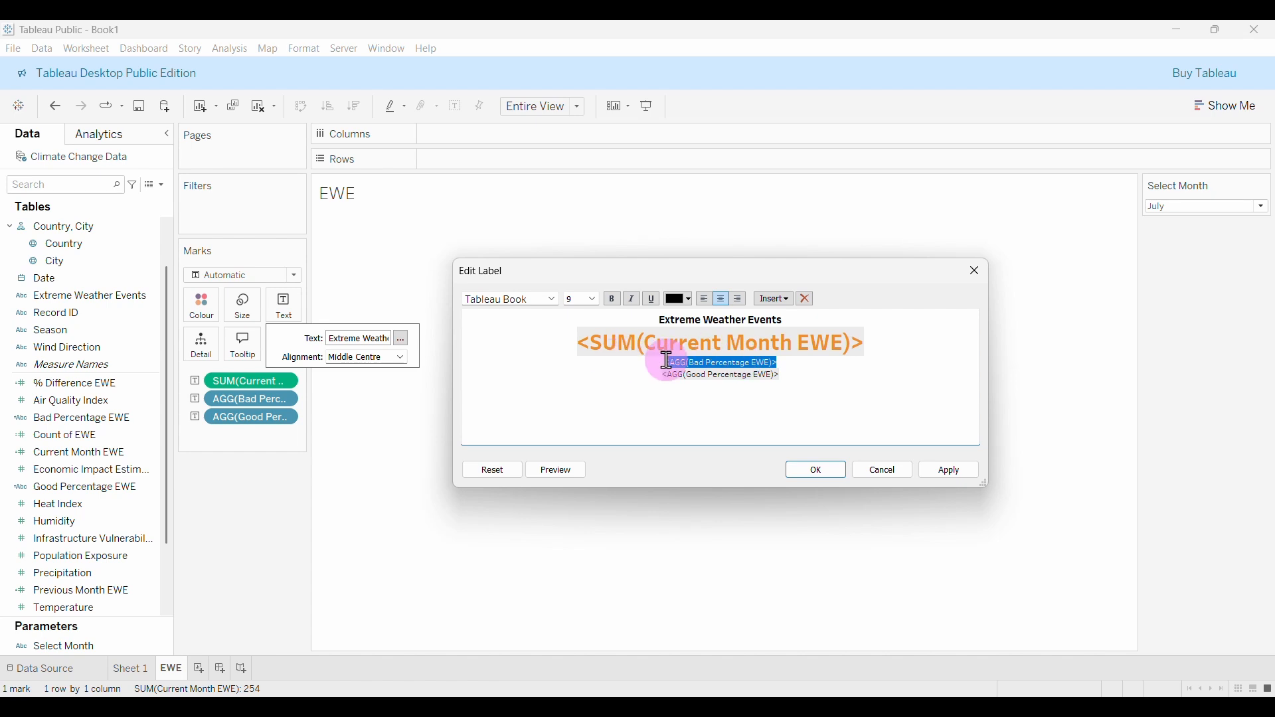
left_click(683, 362)
left_click_drag(791, 378, 693, 380)
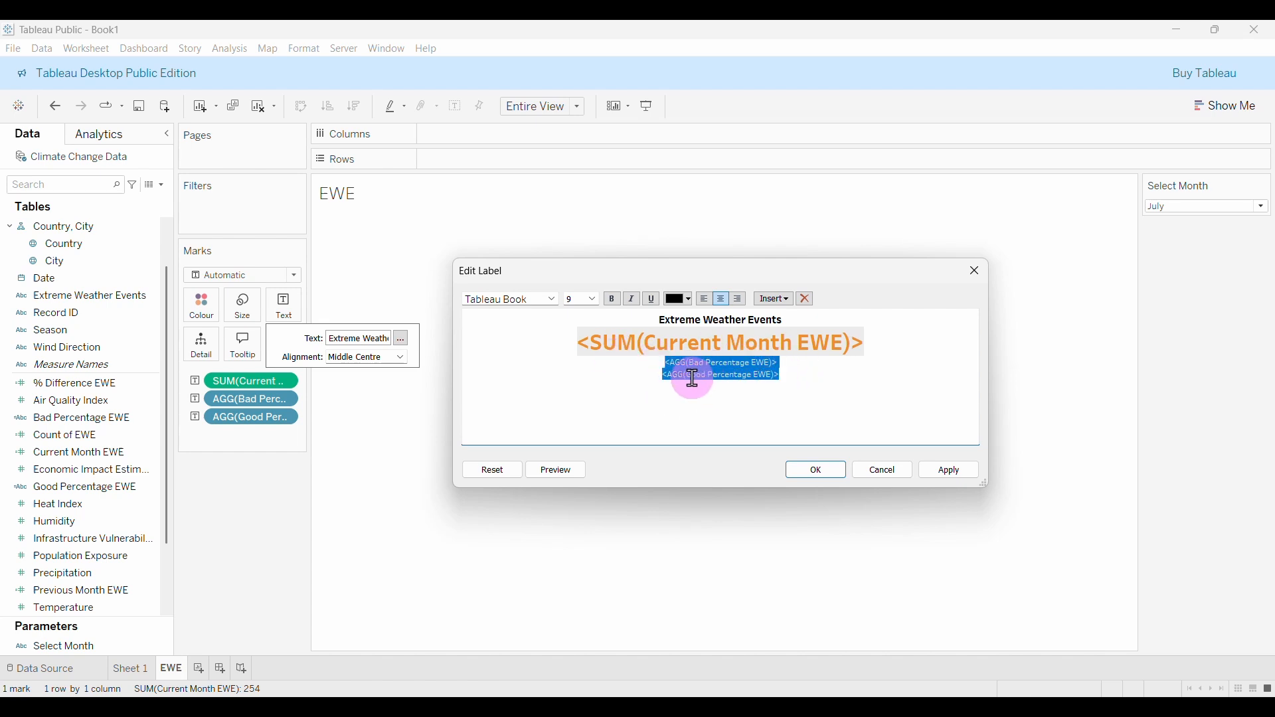
left_click(592, 299)
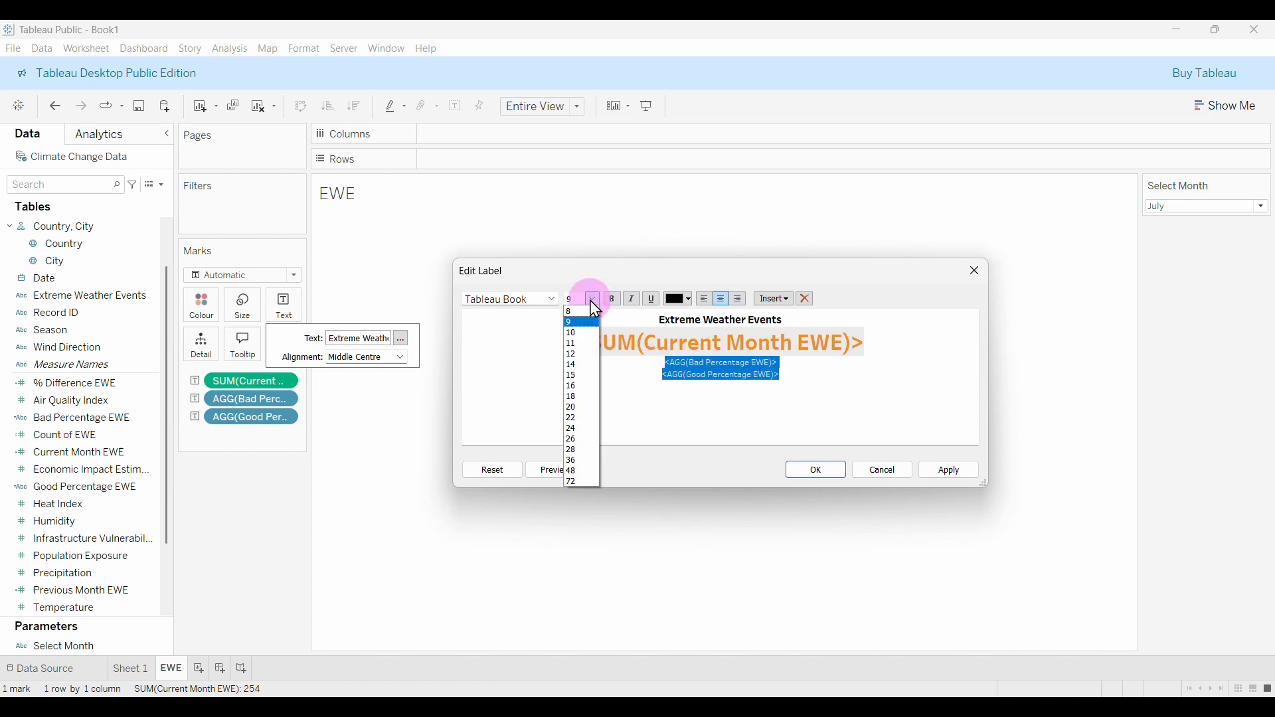
left_click(583, 334)
left_click(553, 301)
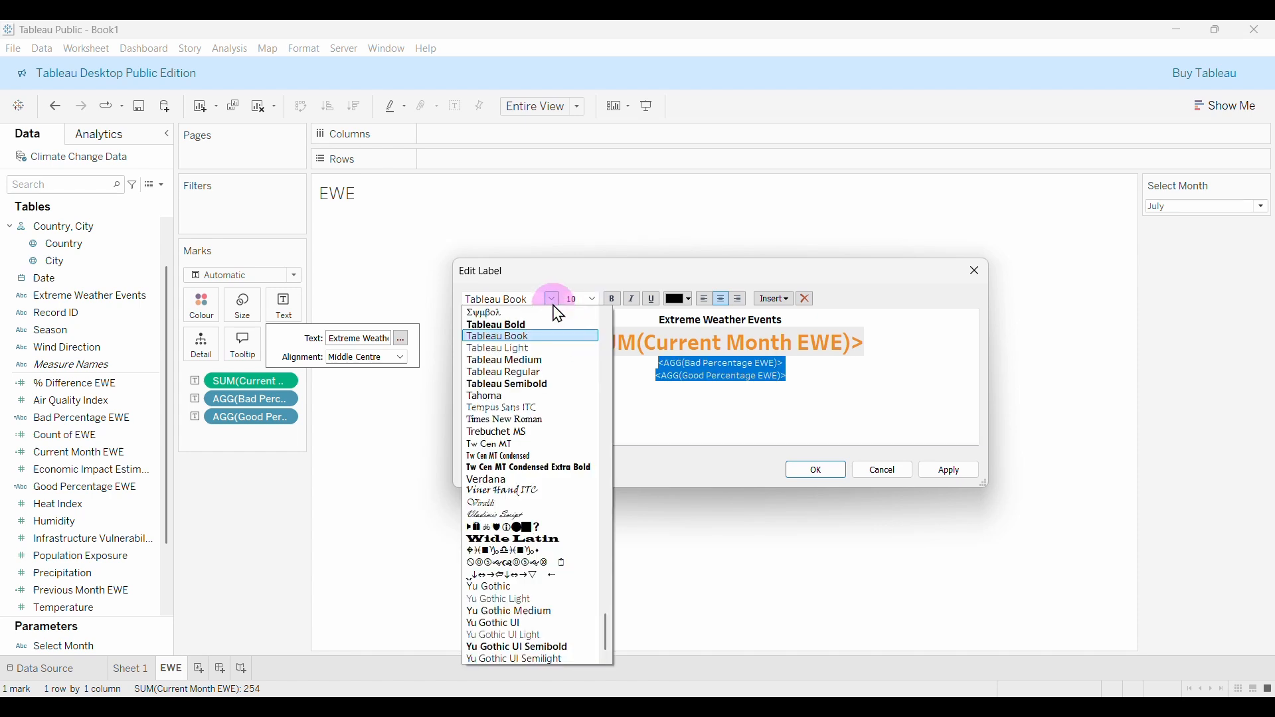
left_click(517, 384)
left_click(684, 405)
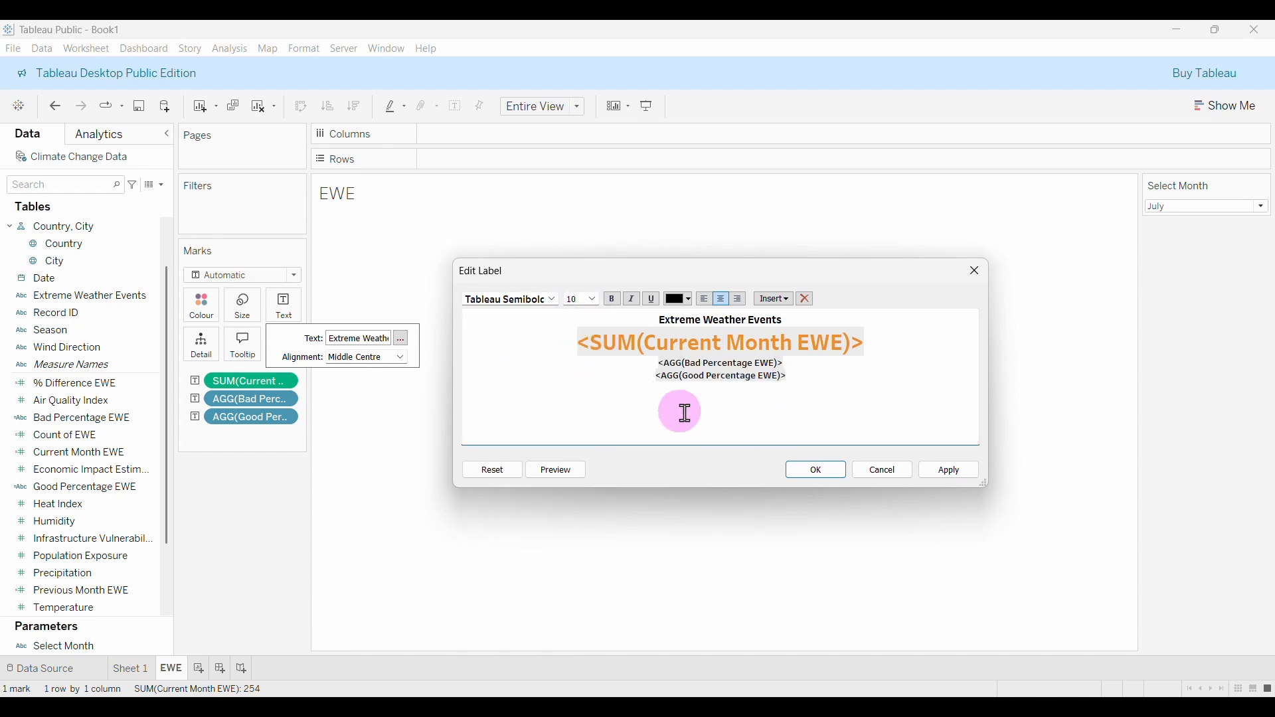
left_click_drag(793, 362, 653, 367)
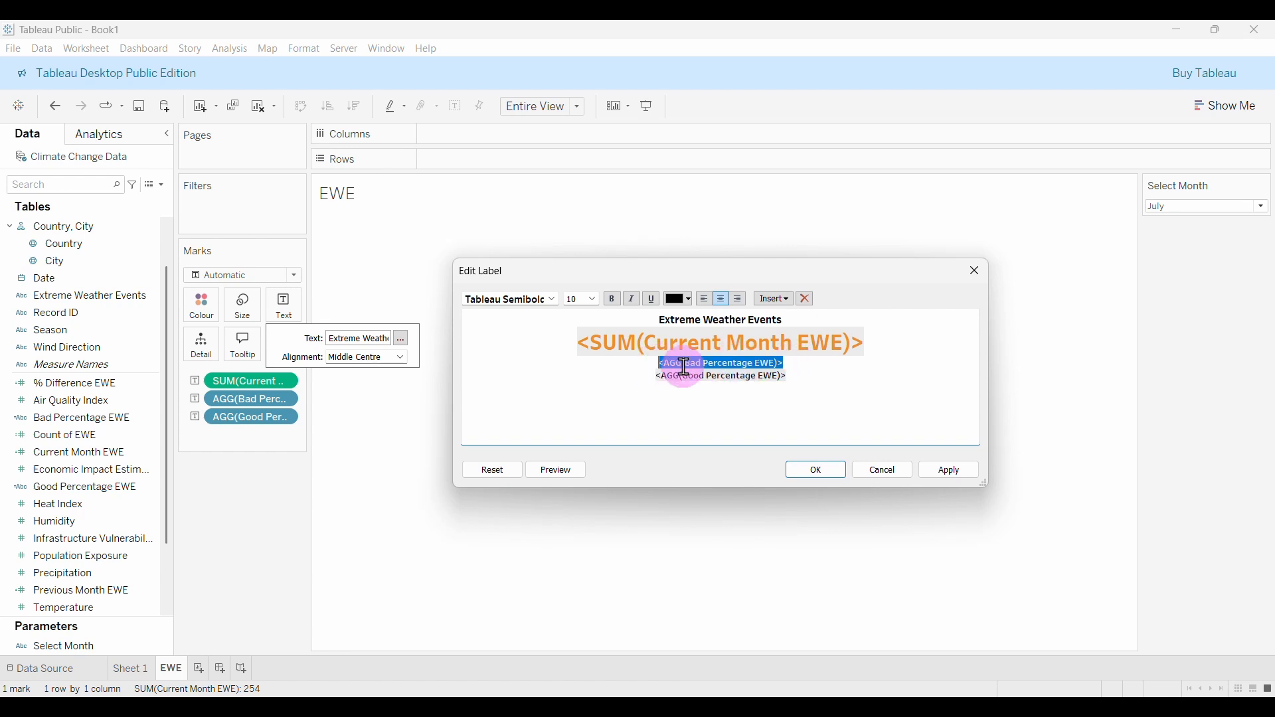
left_click(696, 309)
Colour the Bad Percentage EWE line pure red #ff0000 and apply it.
left_click(695, 312)
left_click_drag(693, 279, 721, 161)
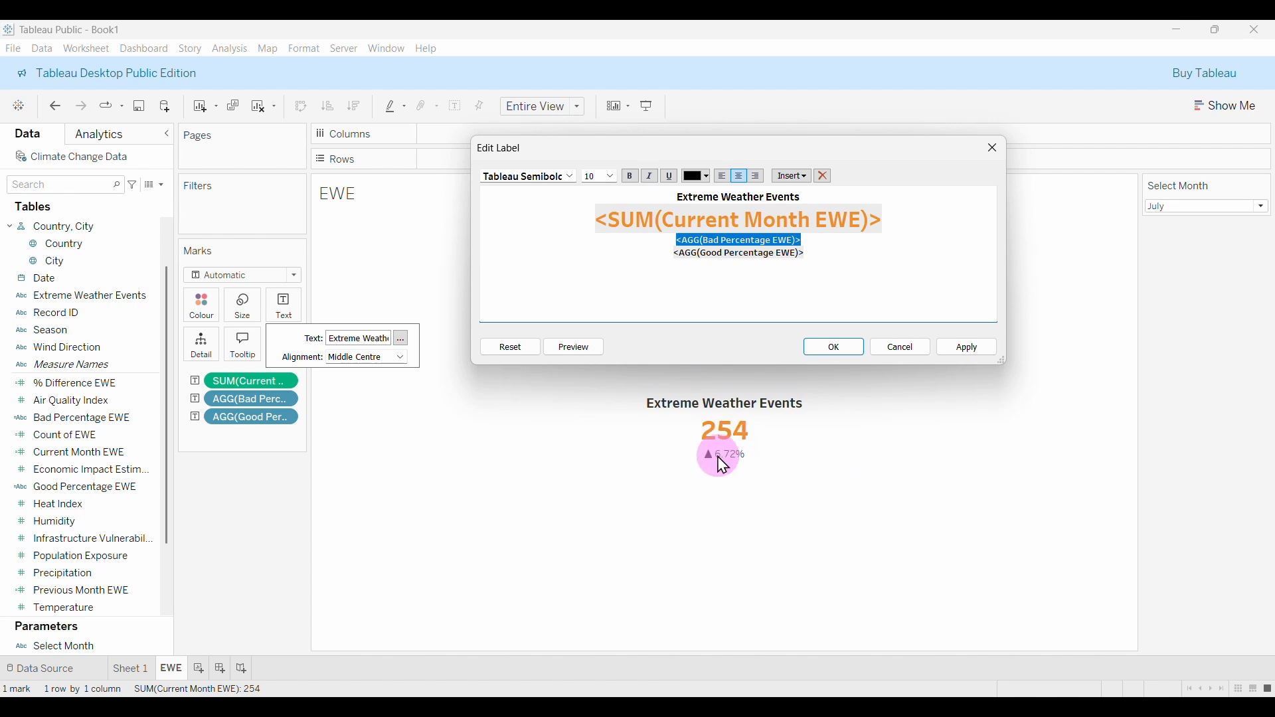
triple_click(822, 234)
left_click(822, 241)
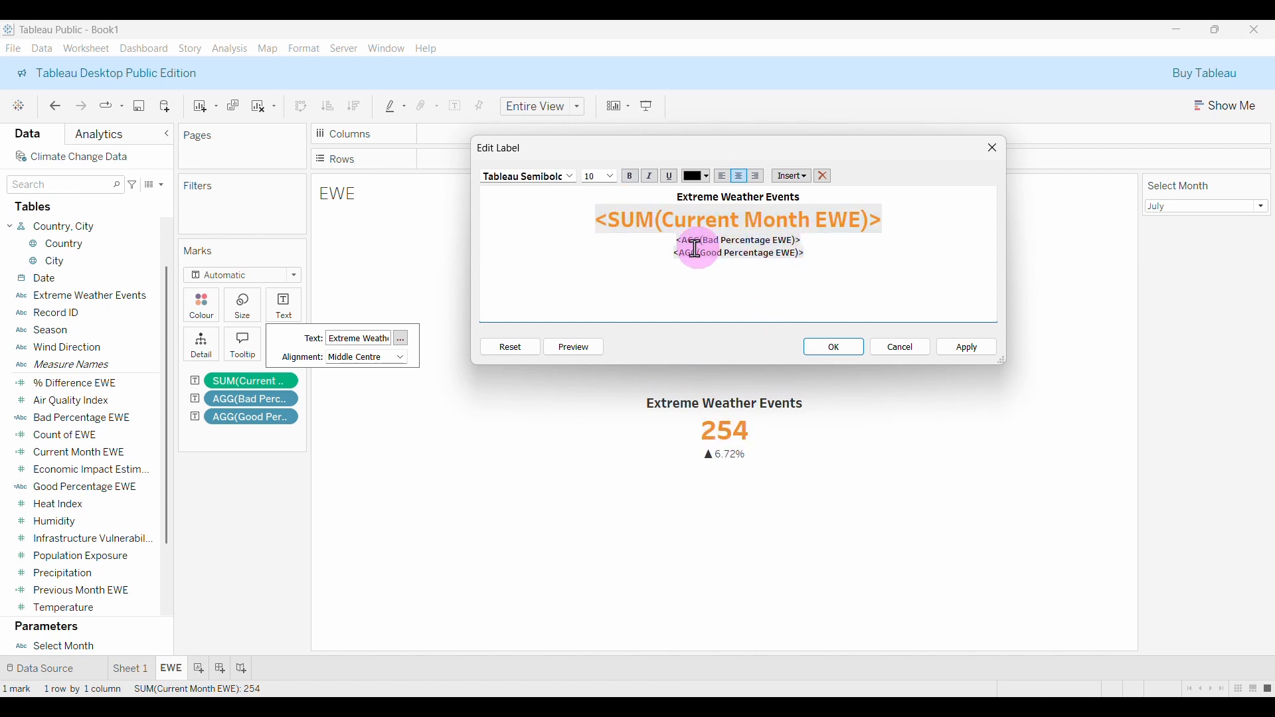
triple_click(764, 246)
left_click_drag(764, 245, 684, 242)
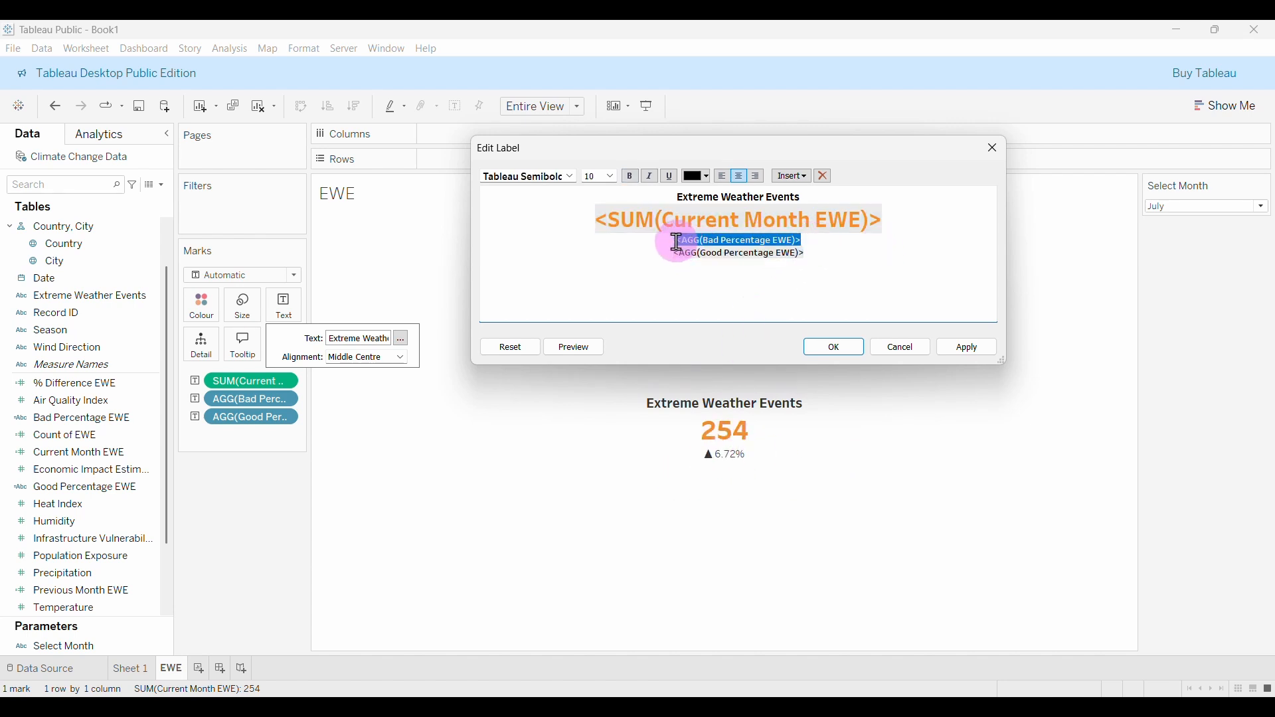
left_click(703, 177)
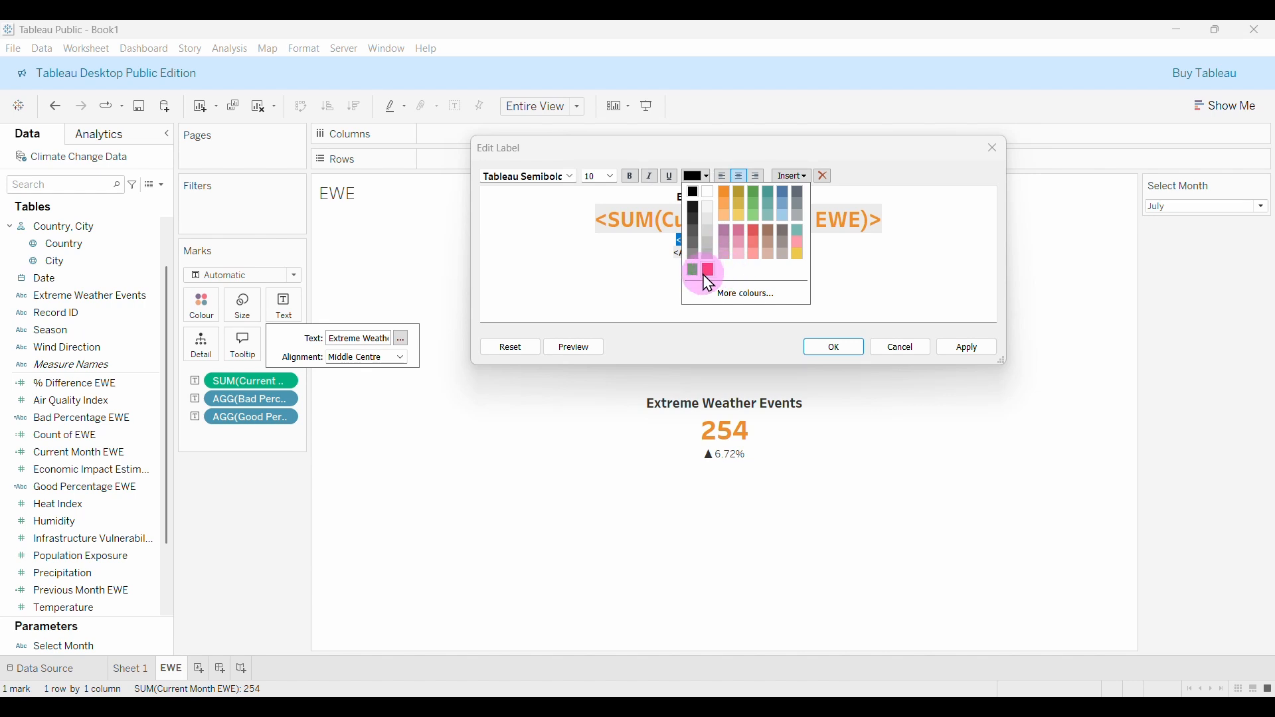
left_click(748, 294)
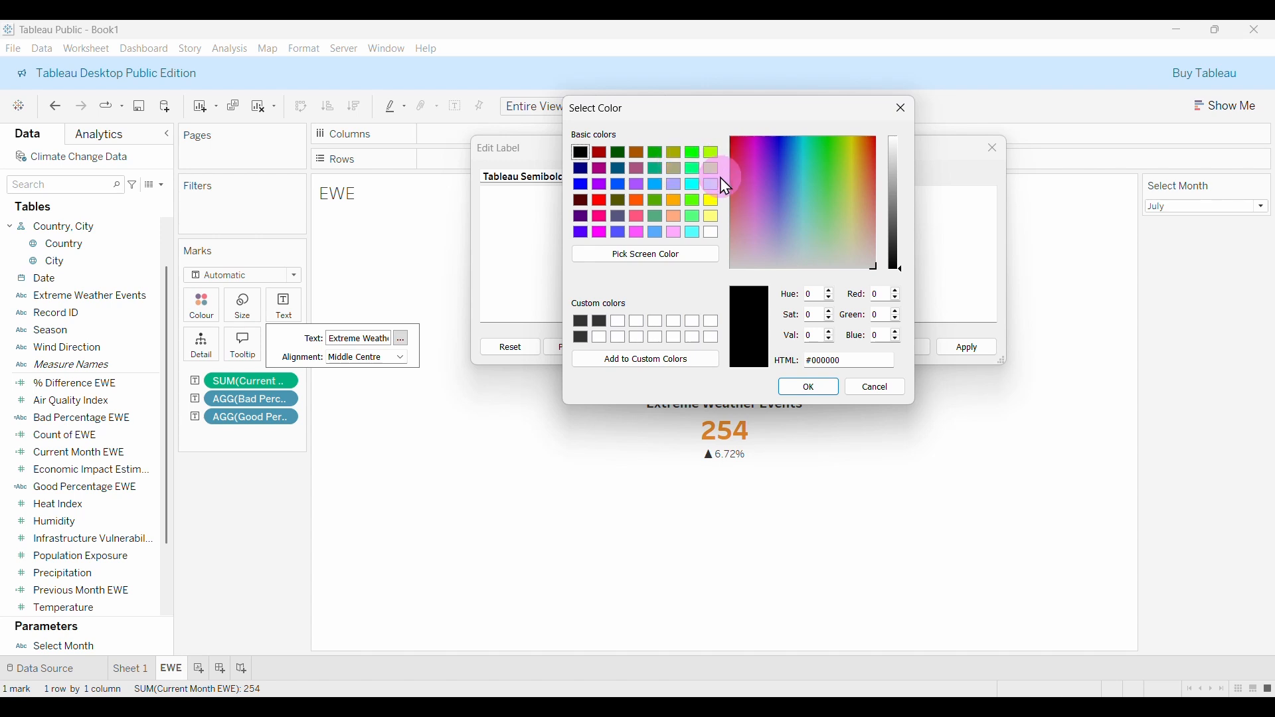
left_click(601, 201)
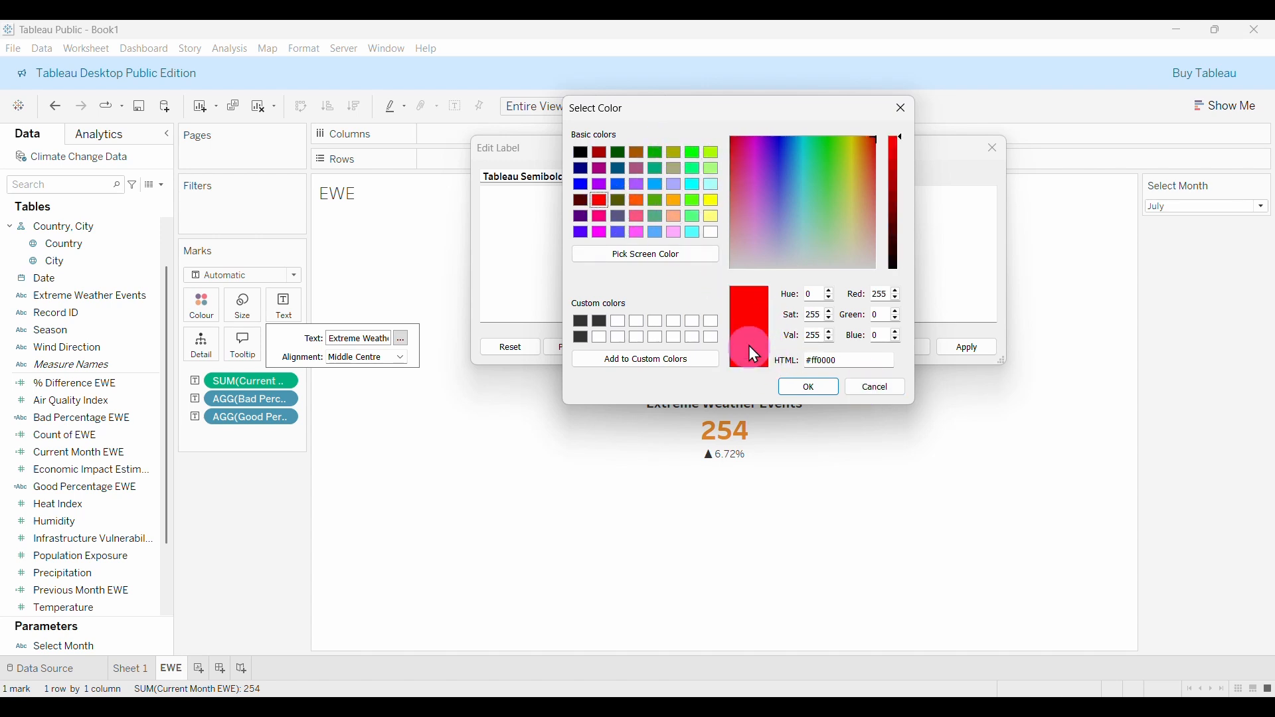
left_click(635, 201)
left_click(601, 201)
left_click(811, 388)
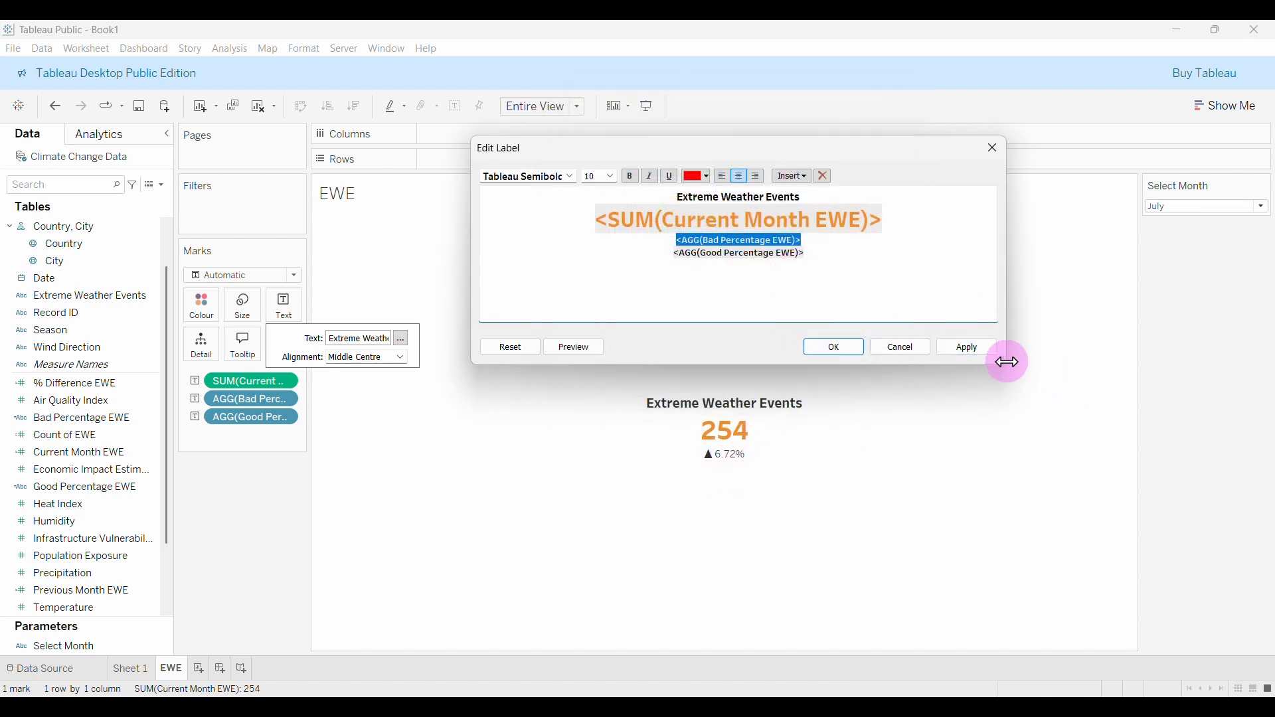
left_click(980, 356)
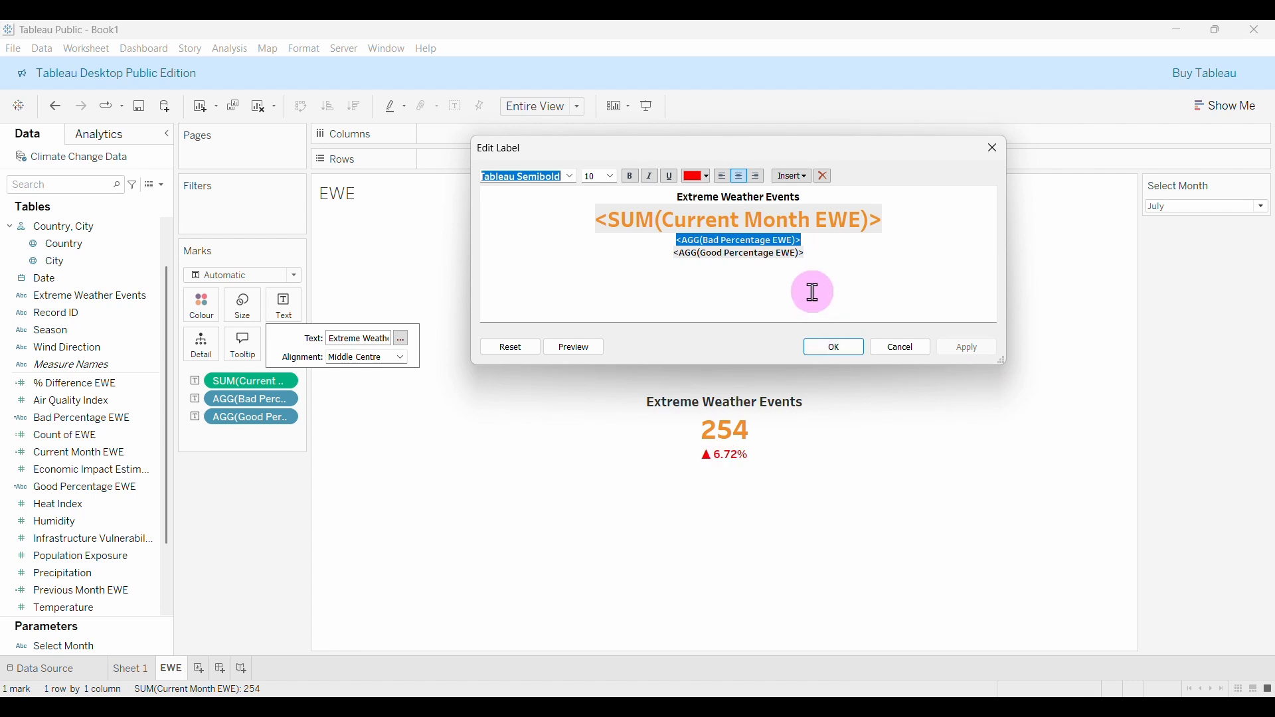
Colour the Good Percentage EWE line green #00aa00 and join both percentages onto one line.
left_click_drag(812, 257, 701, 258)
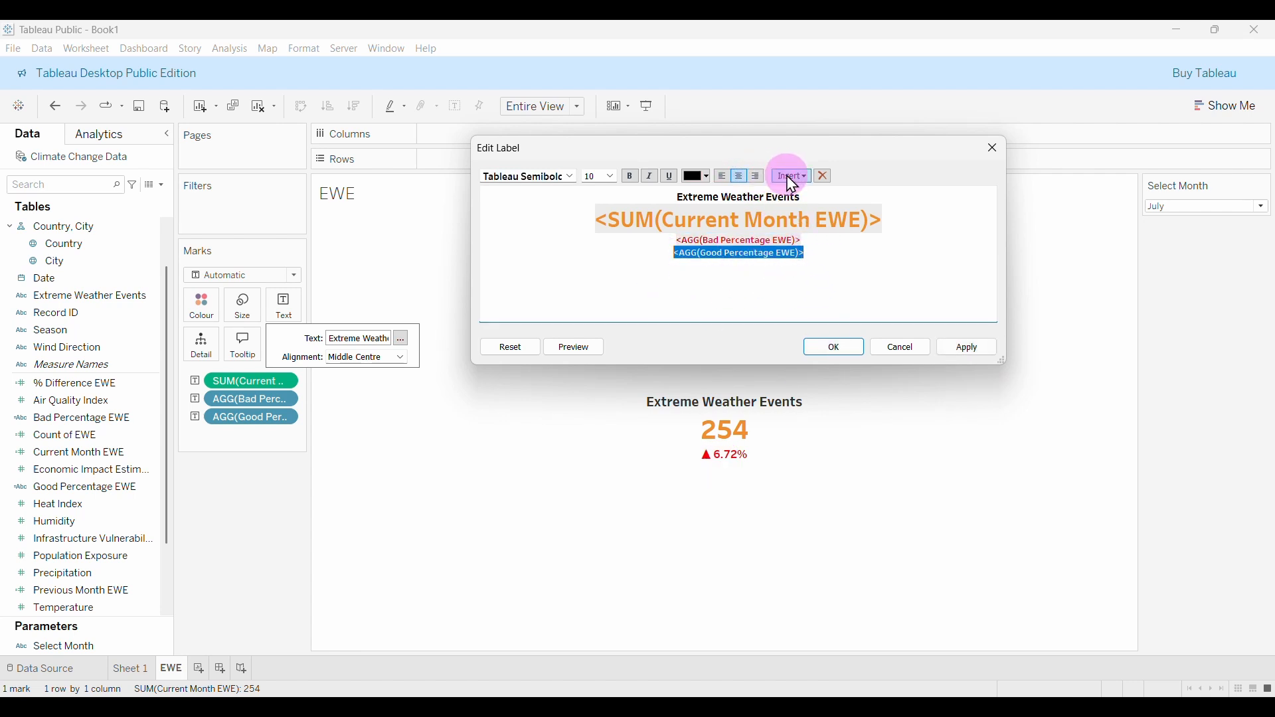
left_click(708, 177)
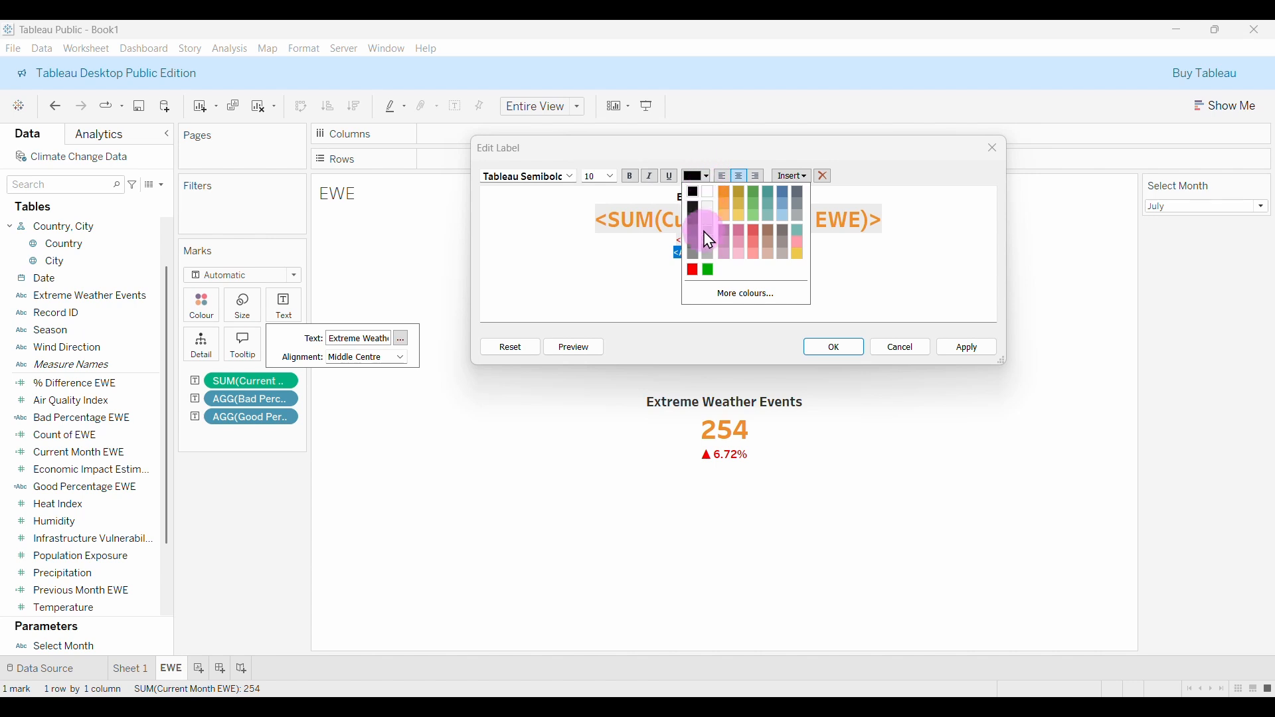
left_click(735, 297)
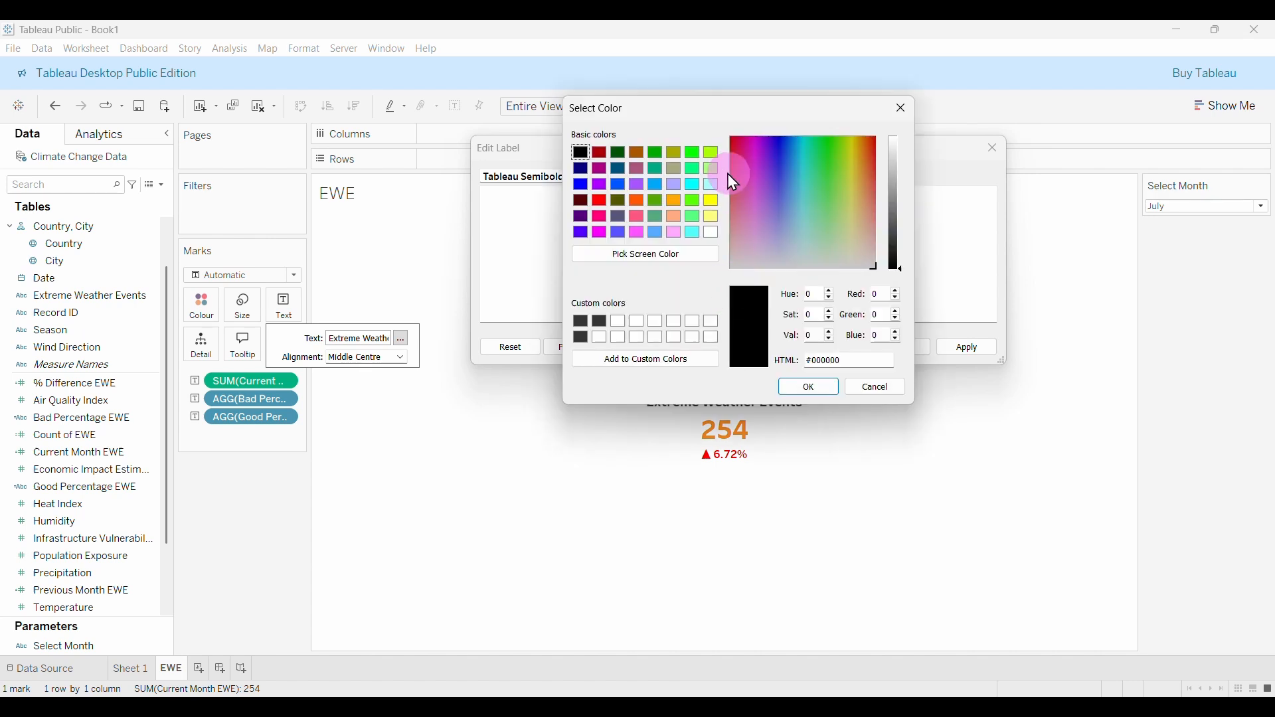
left_click(655, 153)
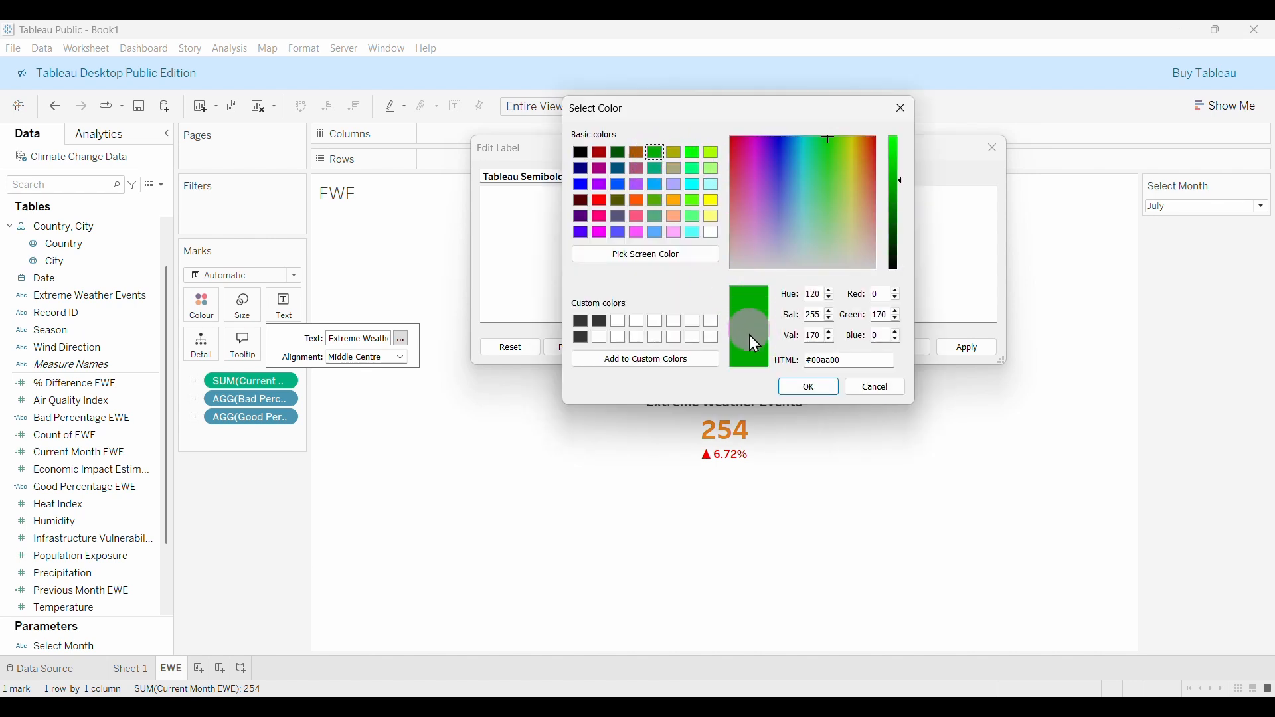
left_click(804, 387)
left_click(877, 268)
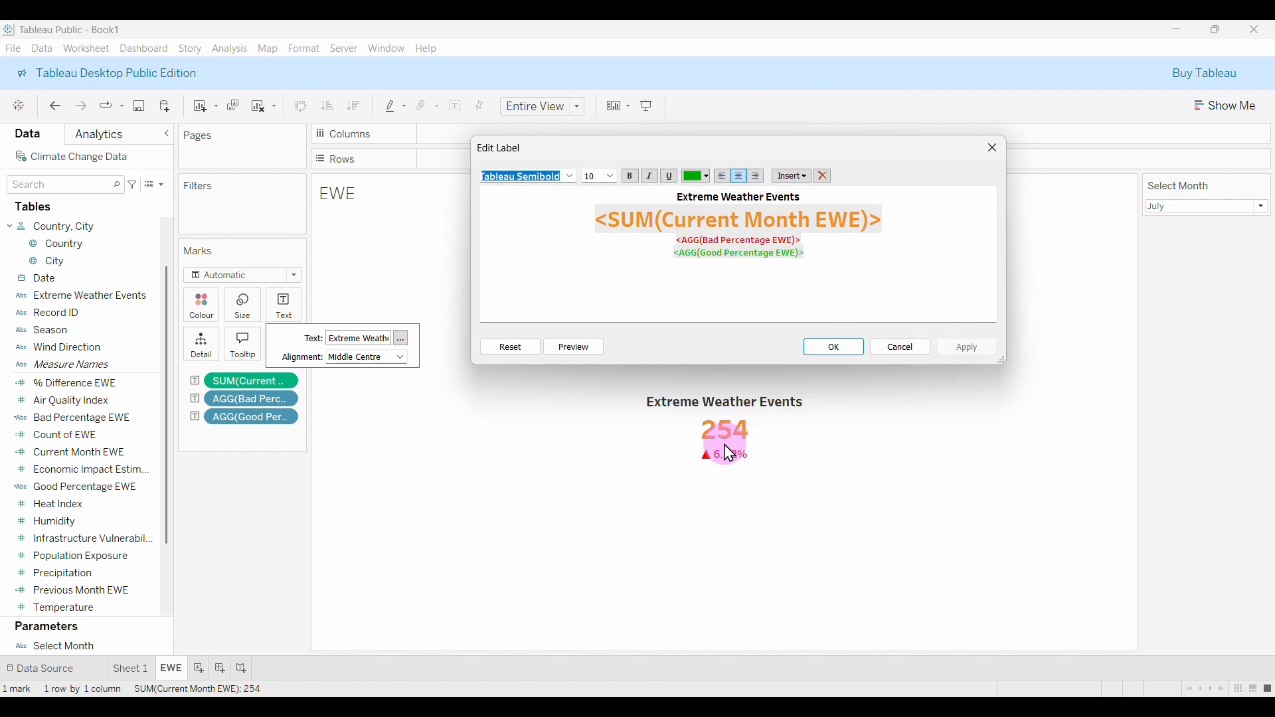
left_click(671, 264)
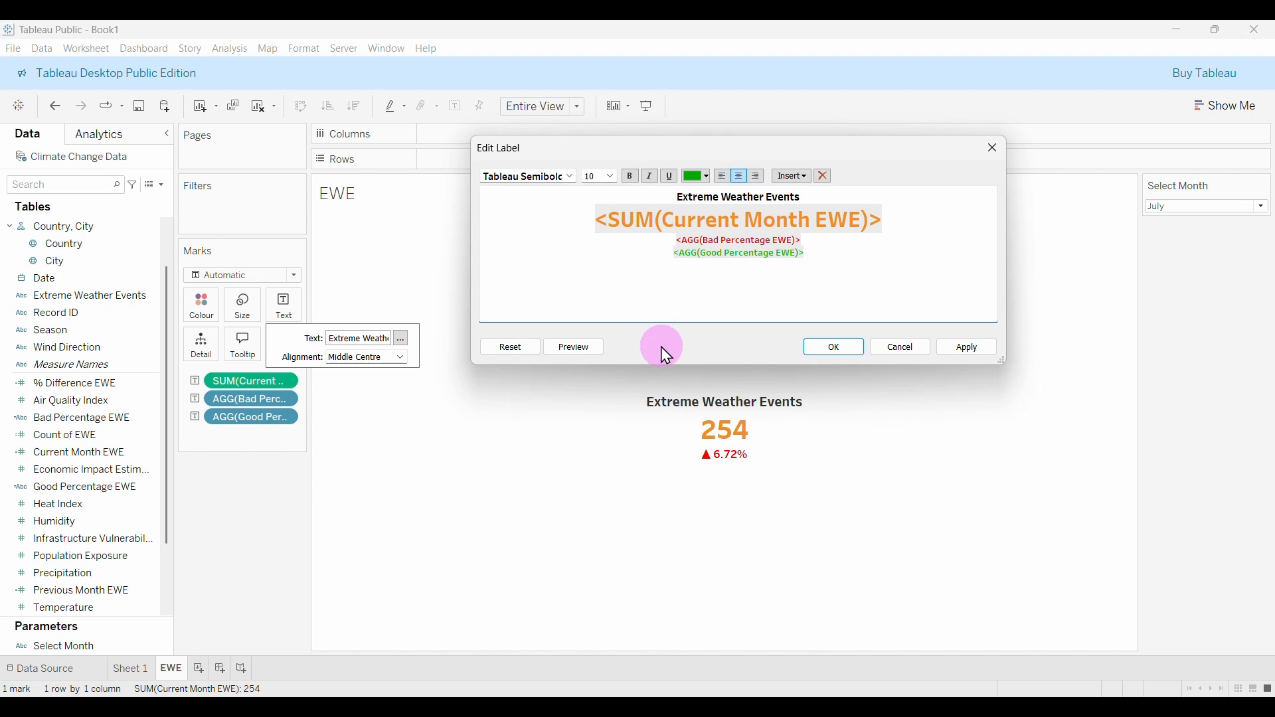
key("BackSpace")
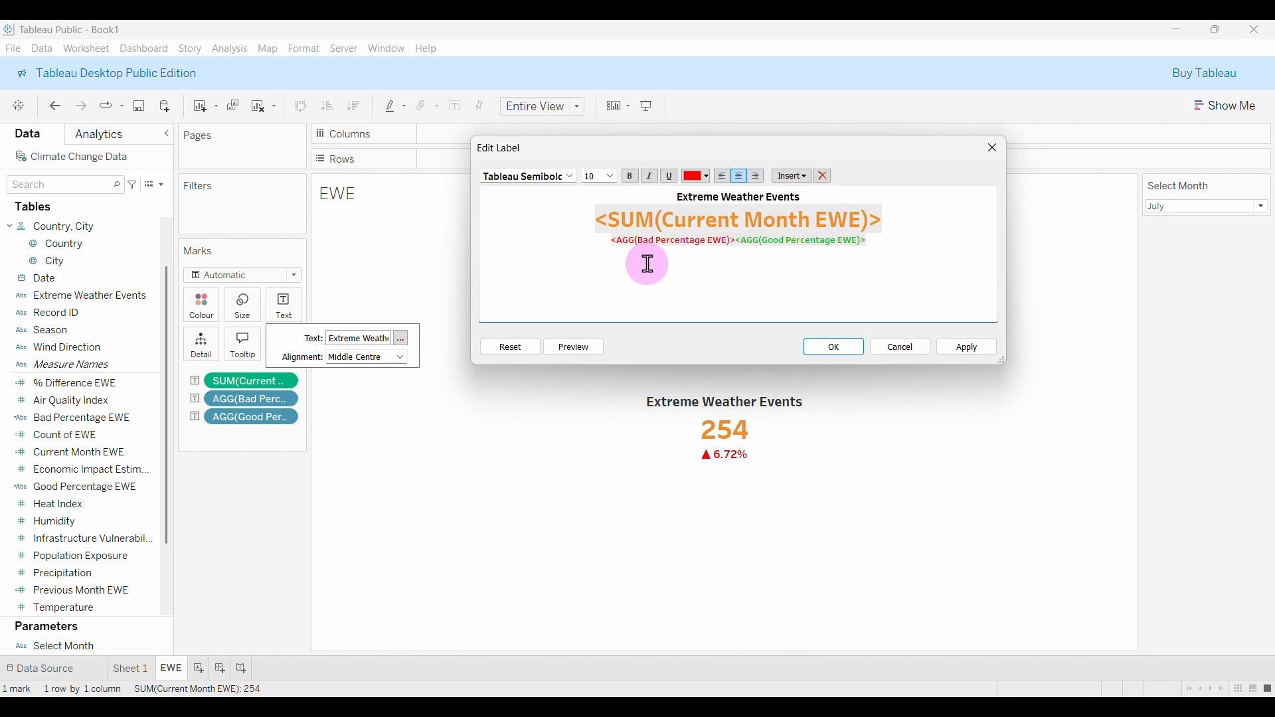
Add ' vs. last month' after the change in black Tableau Medium size 8, and apply.
left_click(907, 248)
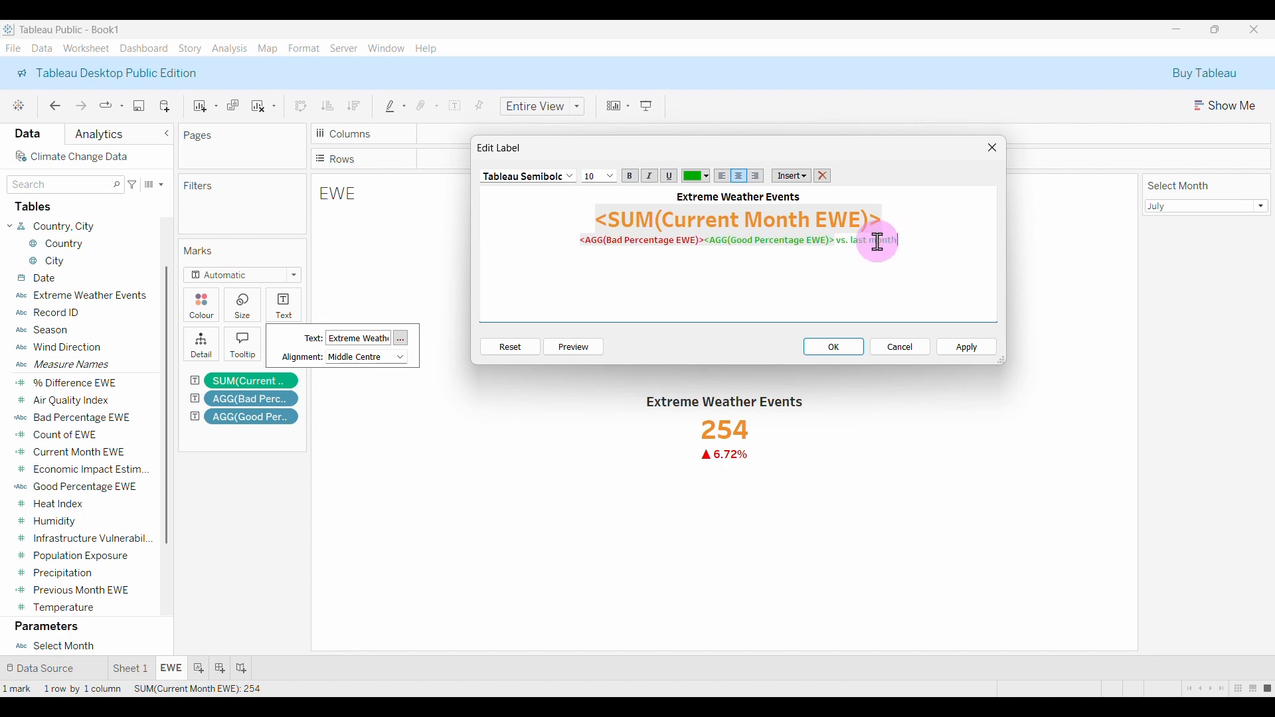
left_click_drag(855, 238, 898, 238)
left_click(708, 177)
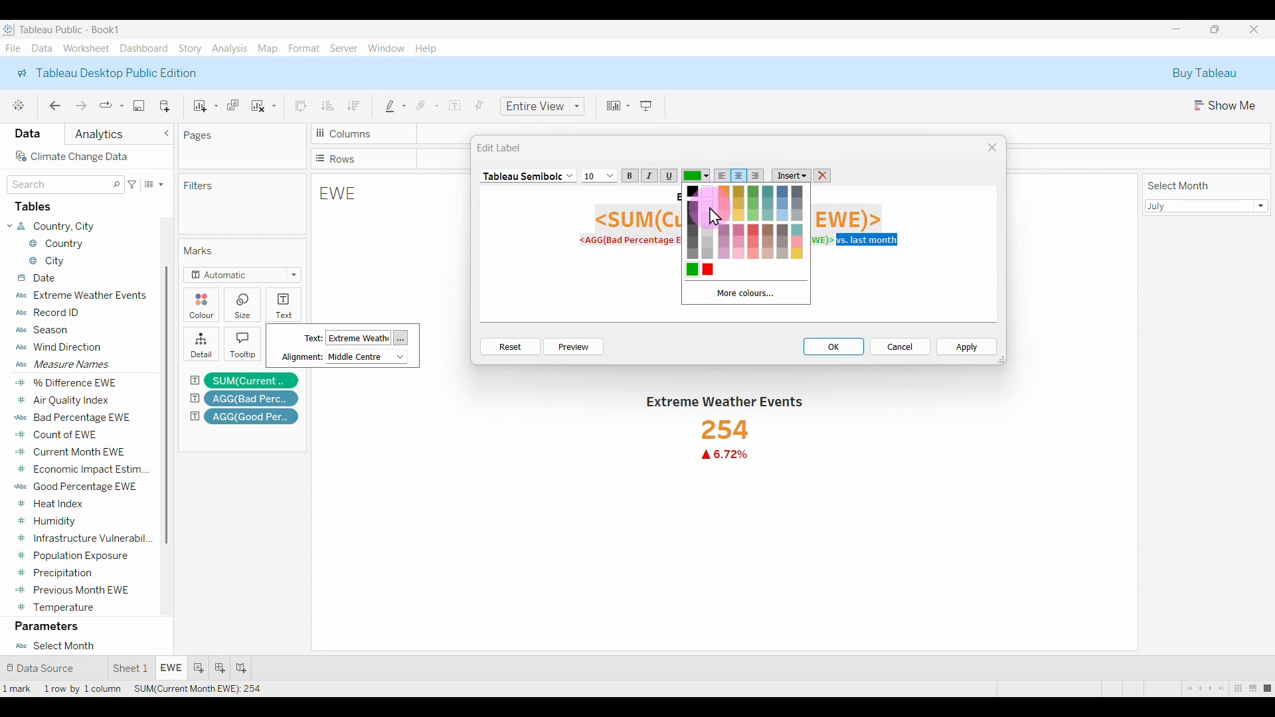
left_click(695, 203)
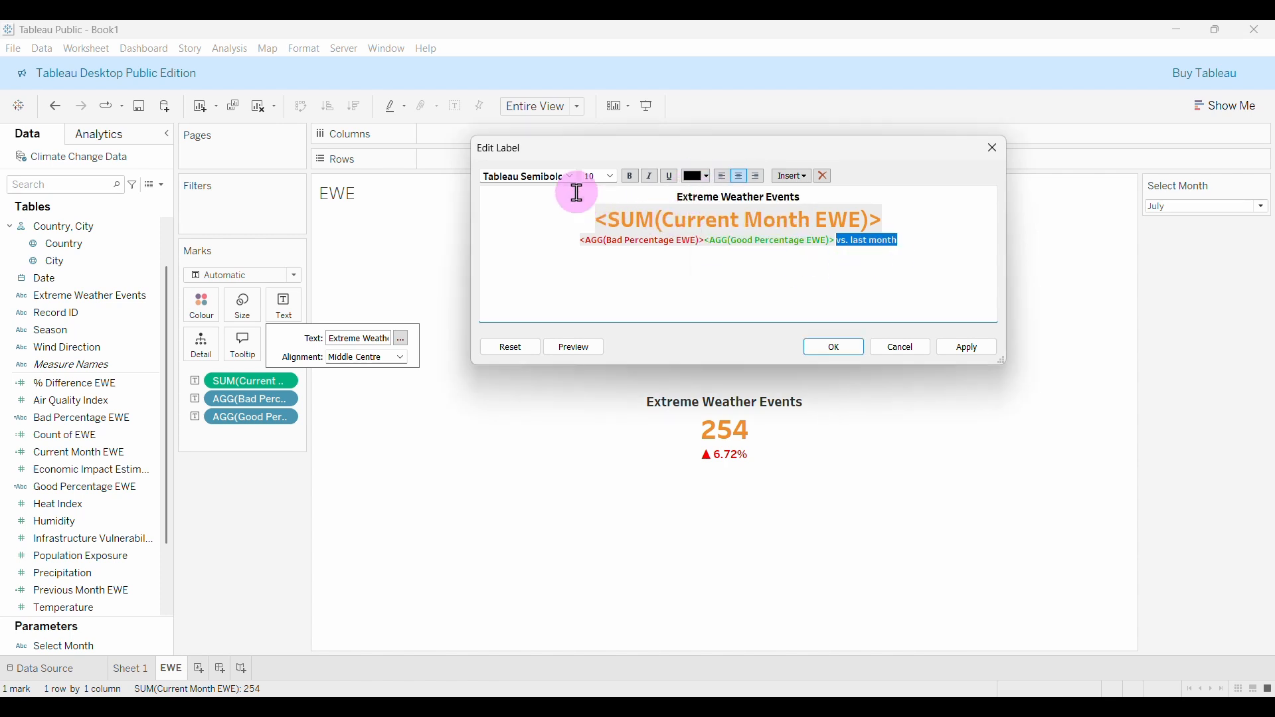
left_click(610, 178)
left_click(601, 197)
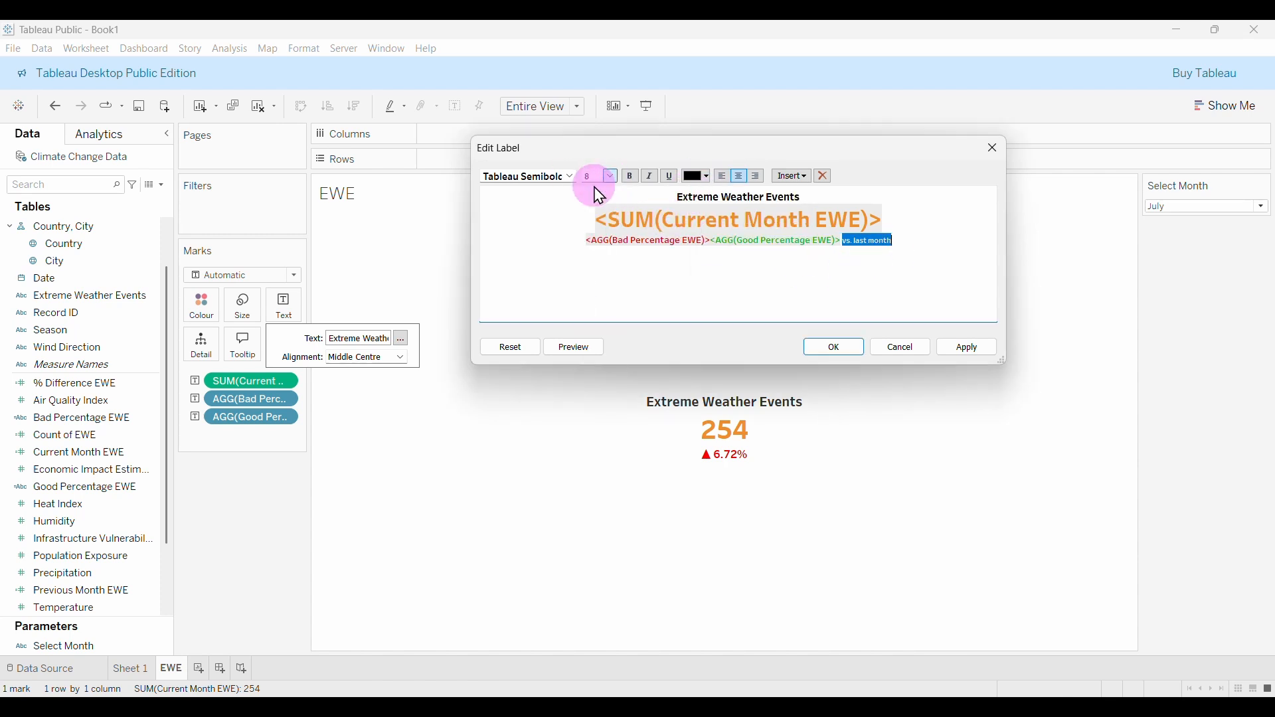
left_click(571, 180)
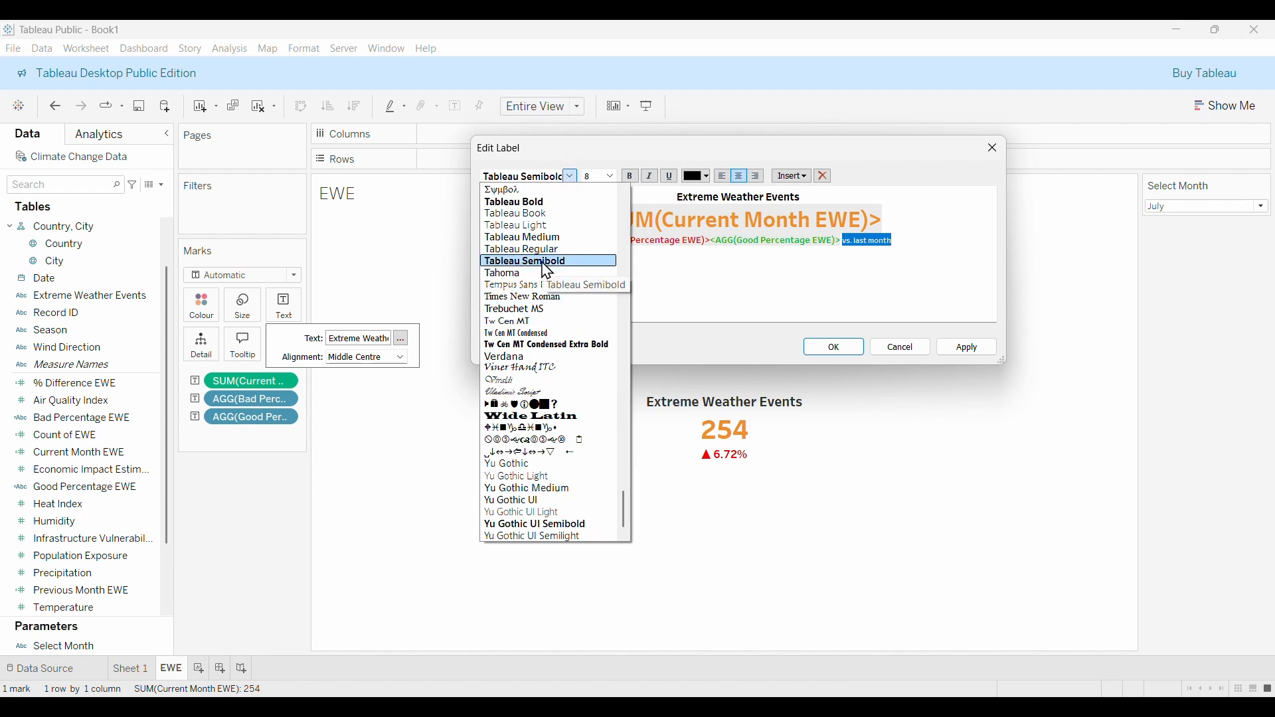
left_click(531, 238)
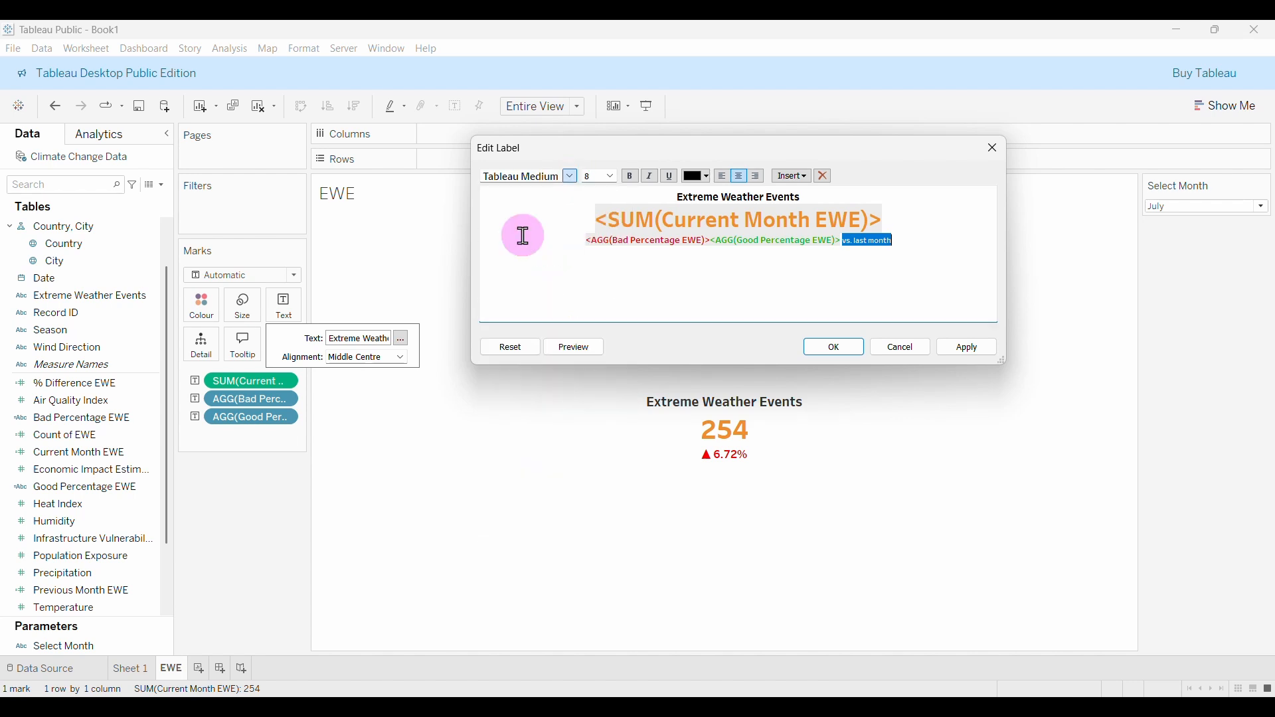
left_click(900, 253)
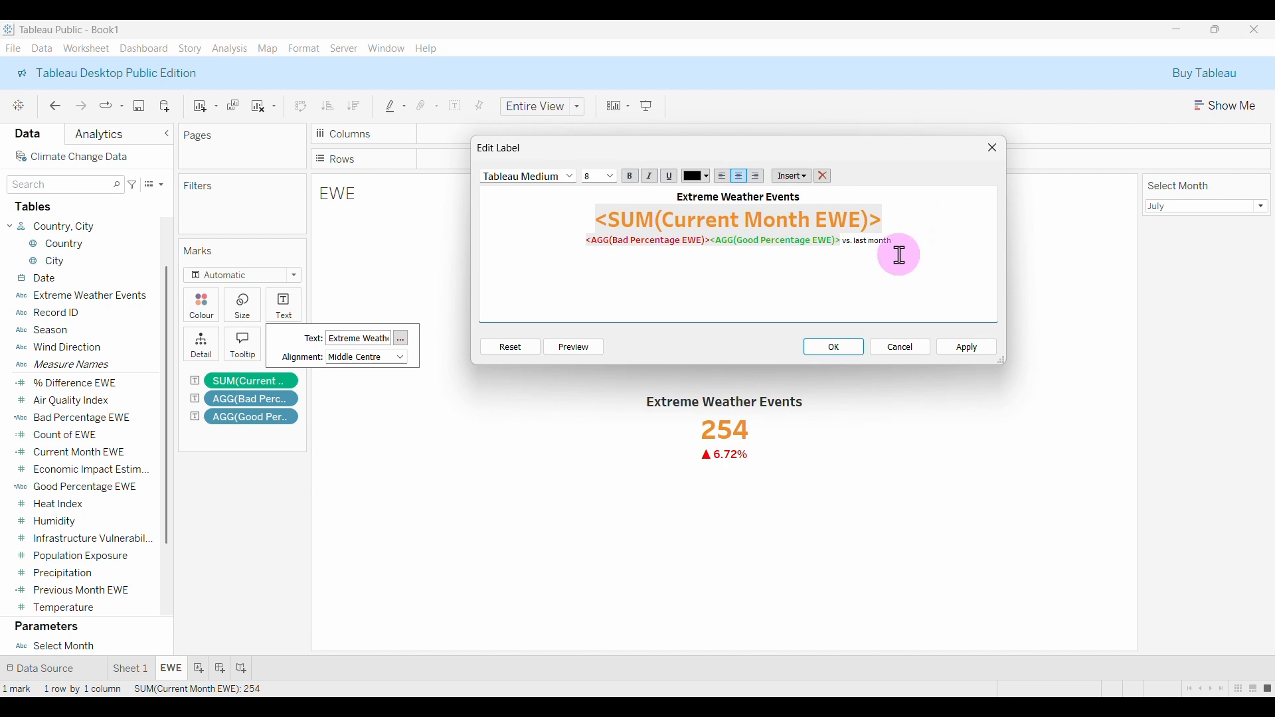
left_click(974, 348)
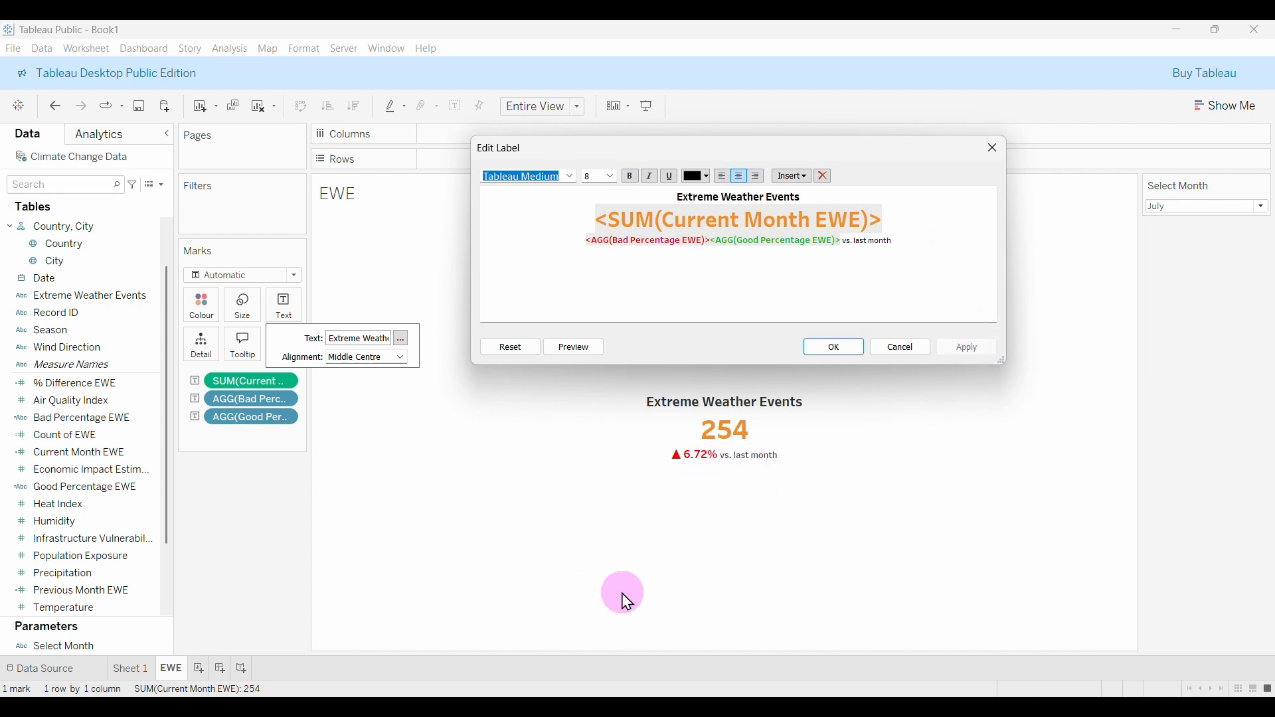
Close the label editor and test the KPI for December, November, October, September and August.
left_click(823, 354)
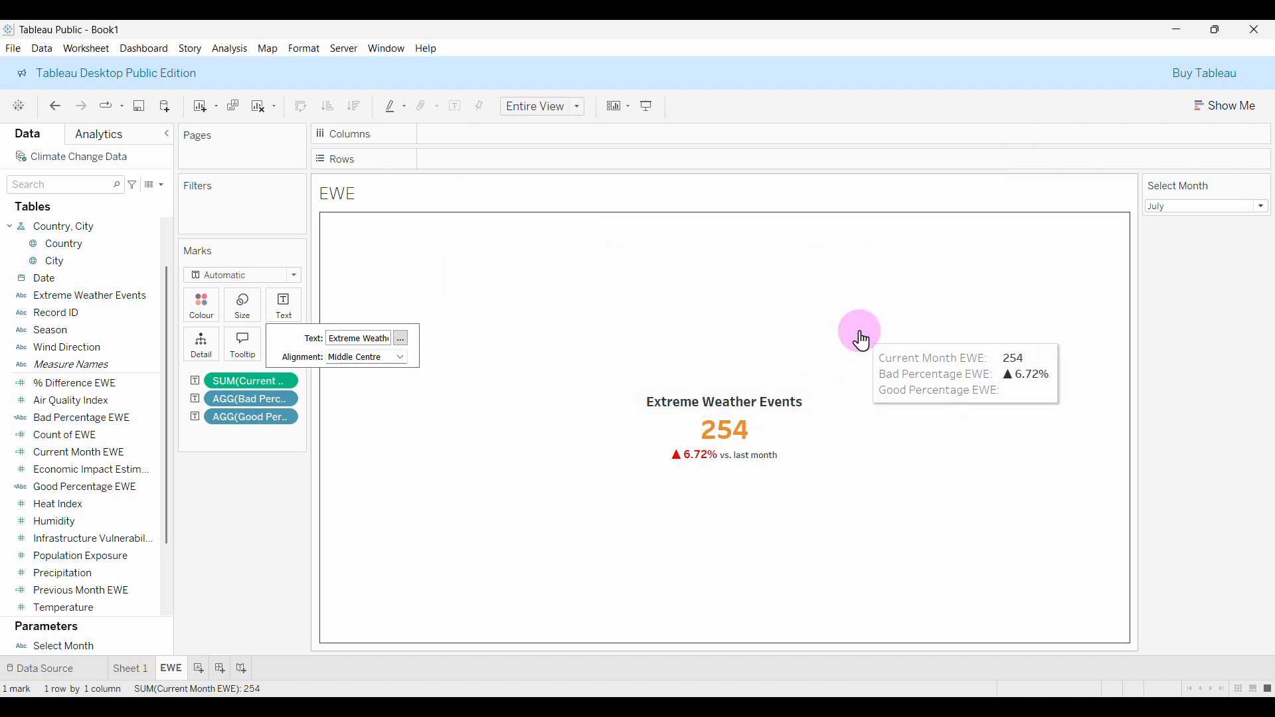
left_click(1233, 207)
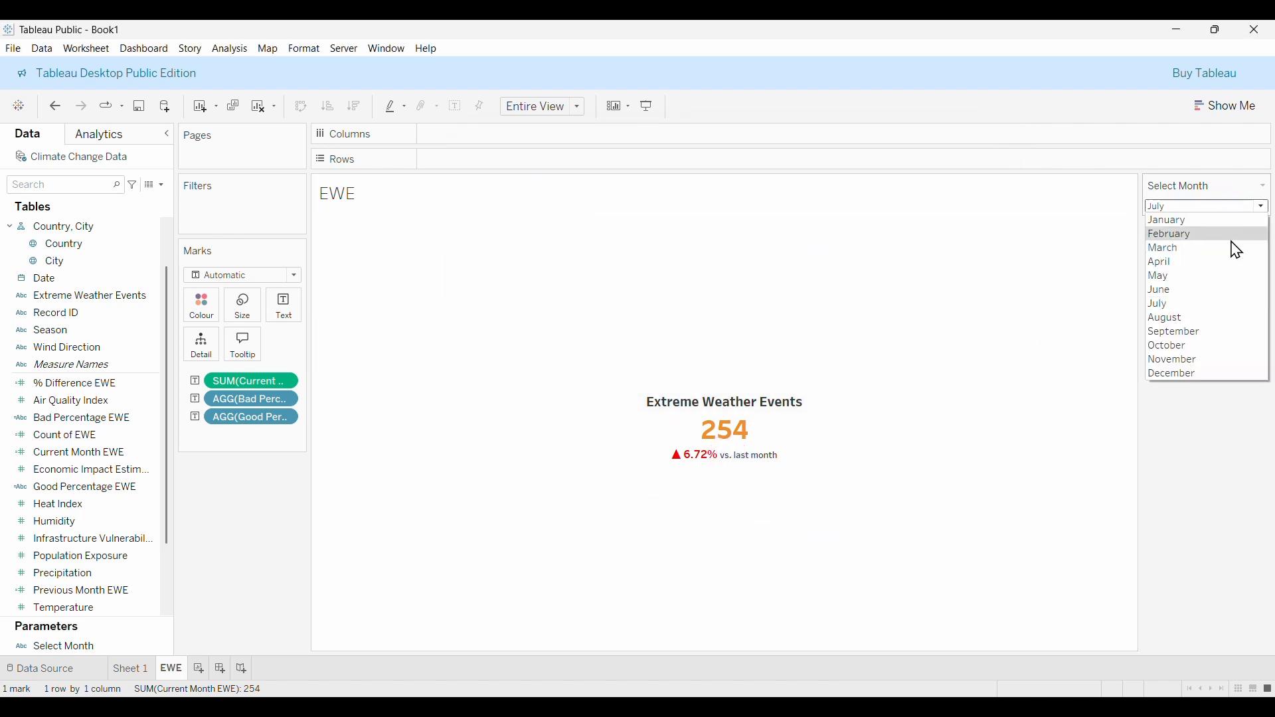
left_click(1178, 374)
left_click(1209, 207)
left_click(1174, 361)
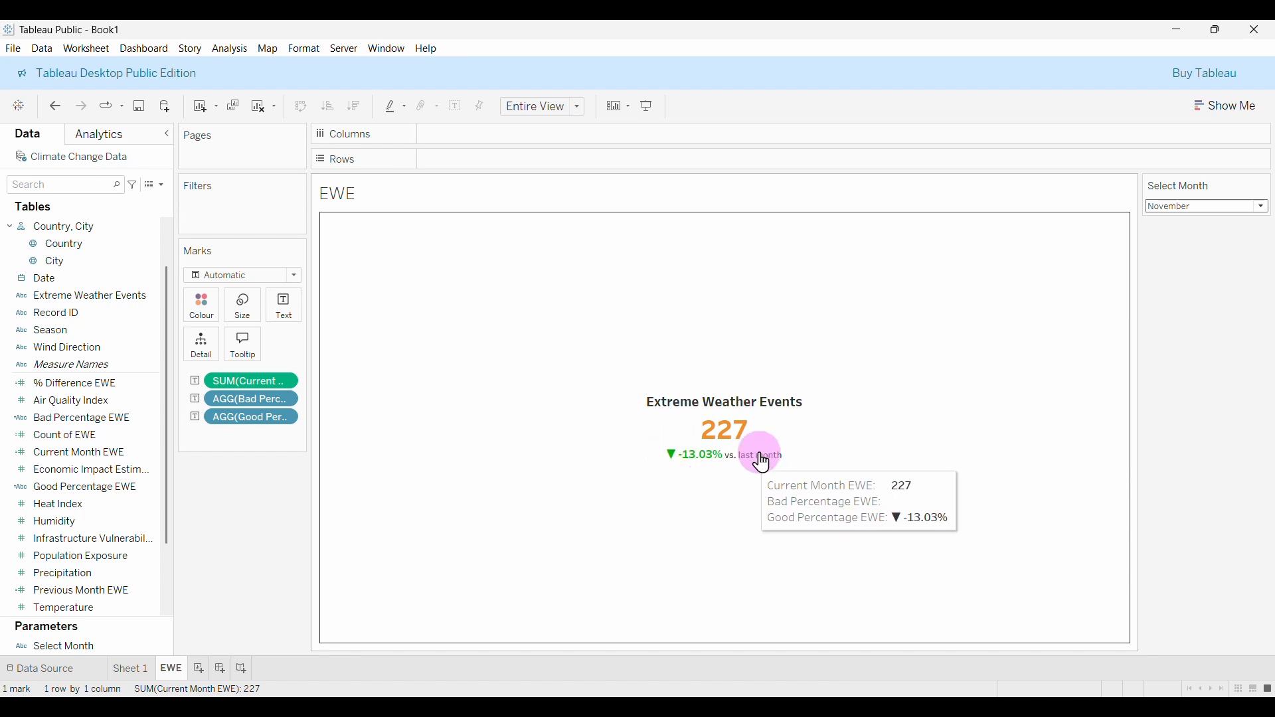
left_click(1249, 208)
left_click(1185, 357)
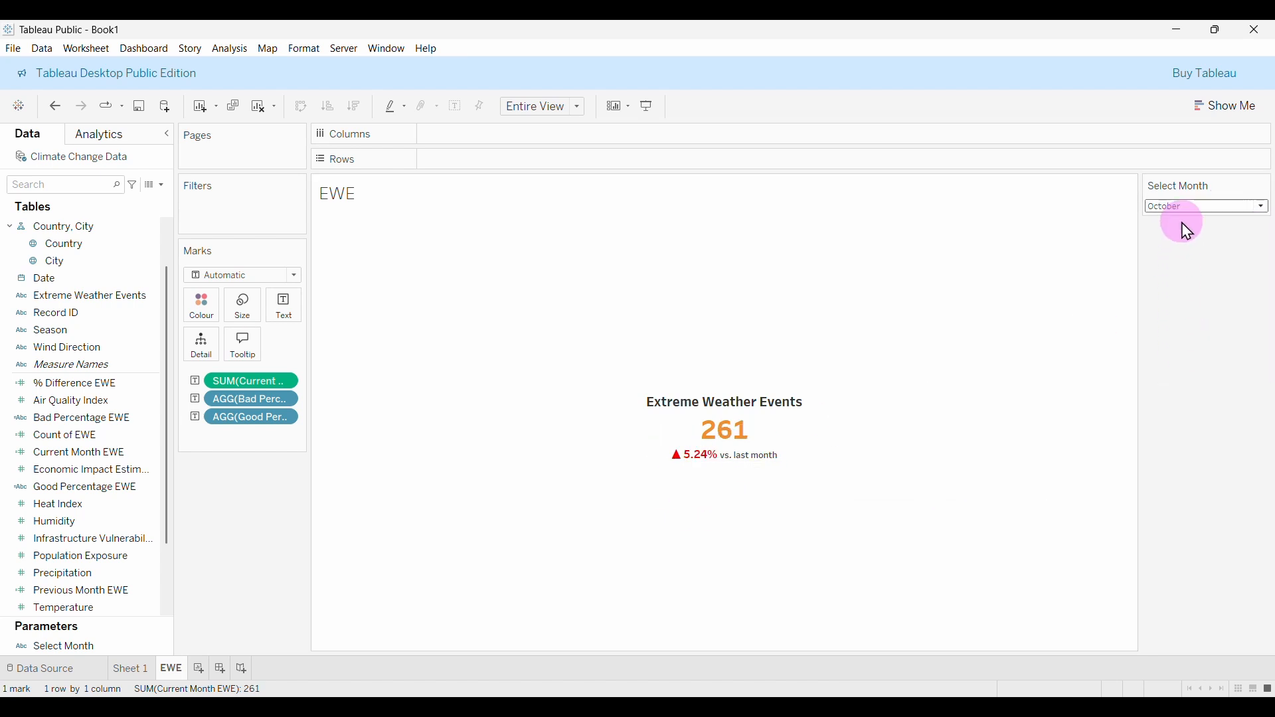
left_click(1181, 211)
left_click(1172, 334)
left_click(1184, 210)
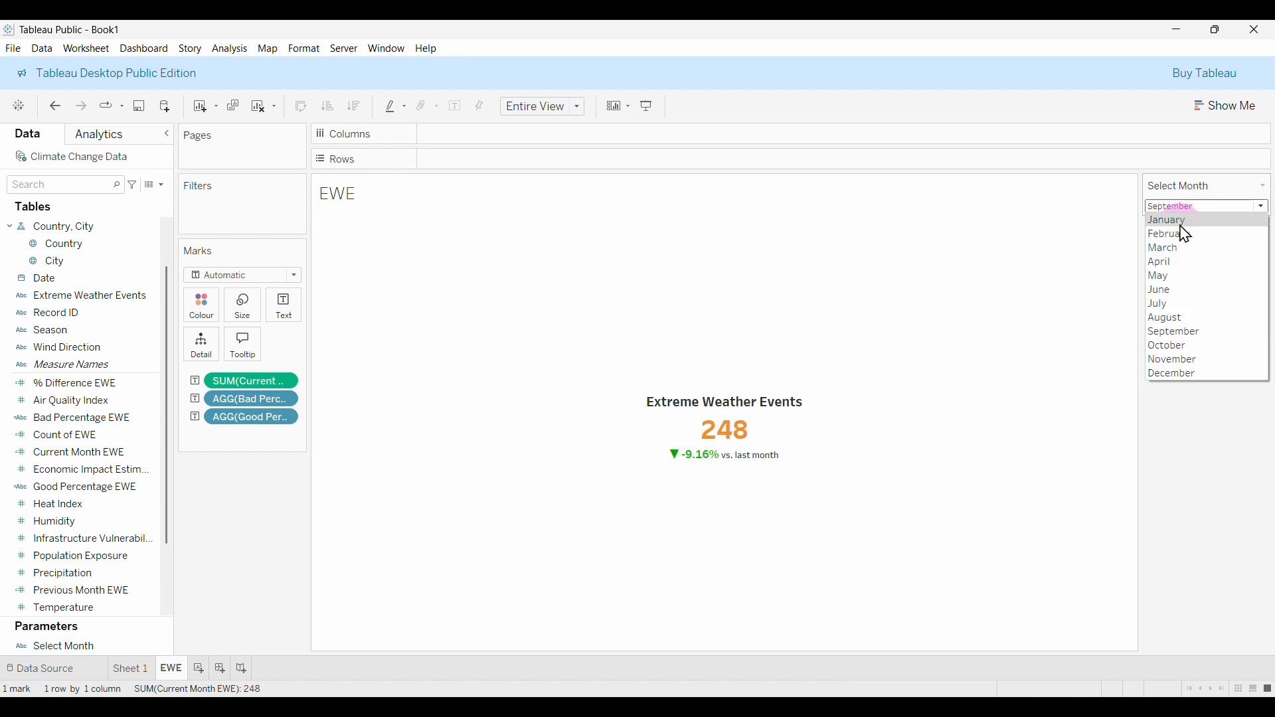
left_click(1169, 319)
Step through July, June and May, leave Select Month on April, and open Sheet 1.
left_click(1186, 207)
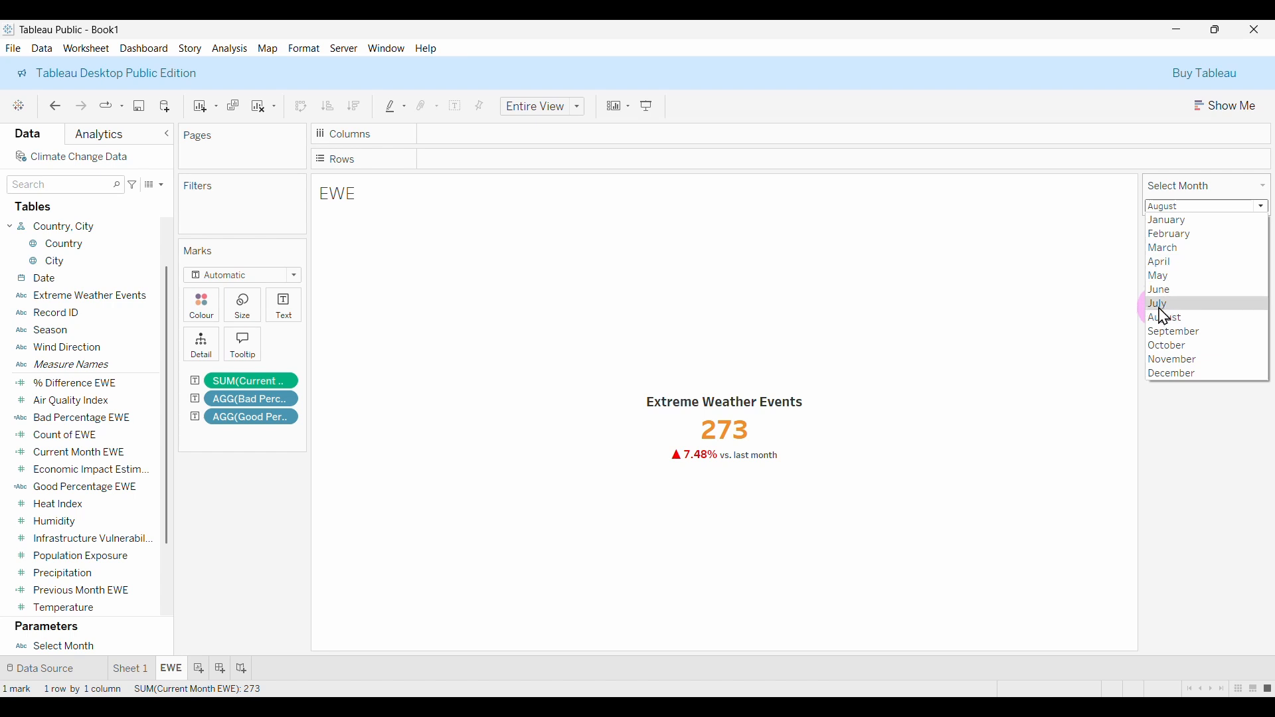
left_click(1164, 305)
left_click(1185, 207)
left_click(1167, 303)
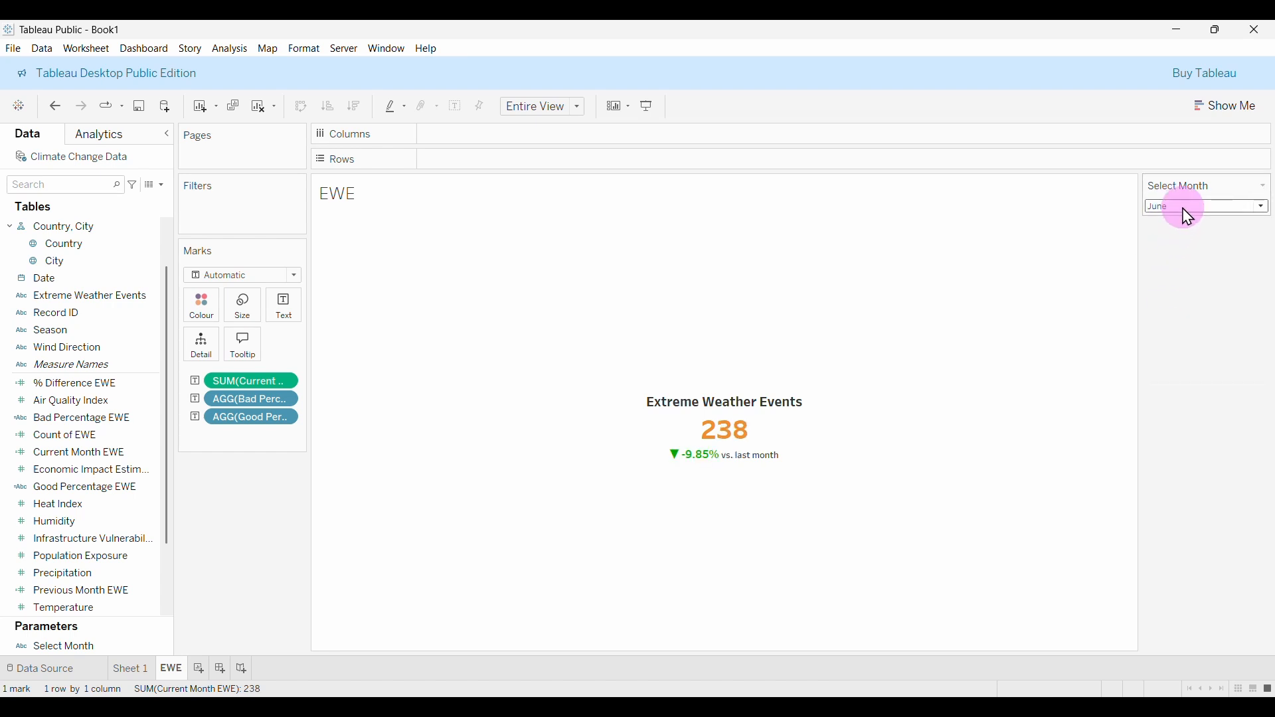
left_click(1181, 209)
left_click(1163, 276)
left_click(1180, 208)
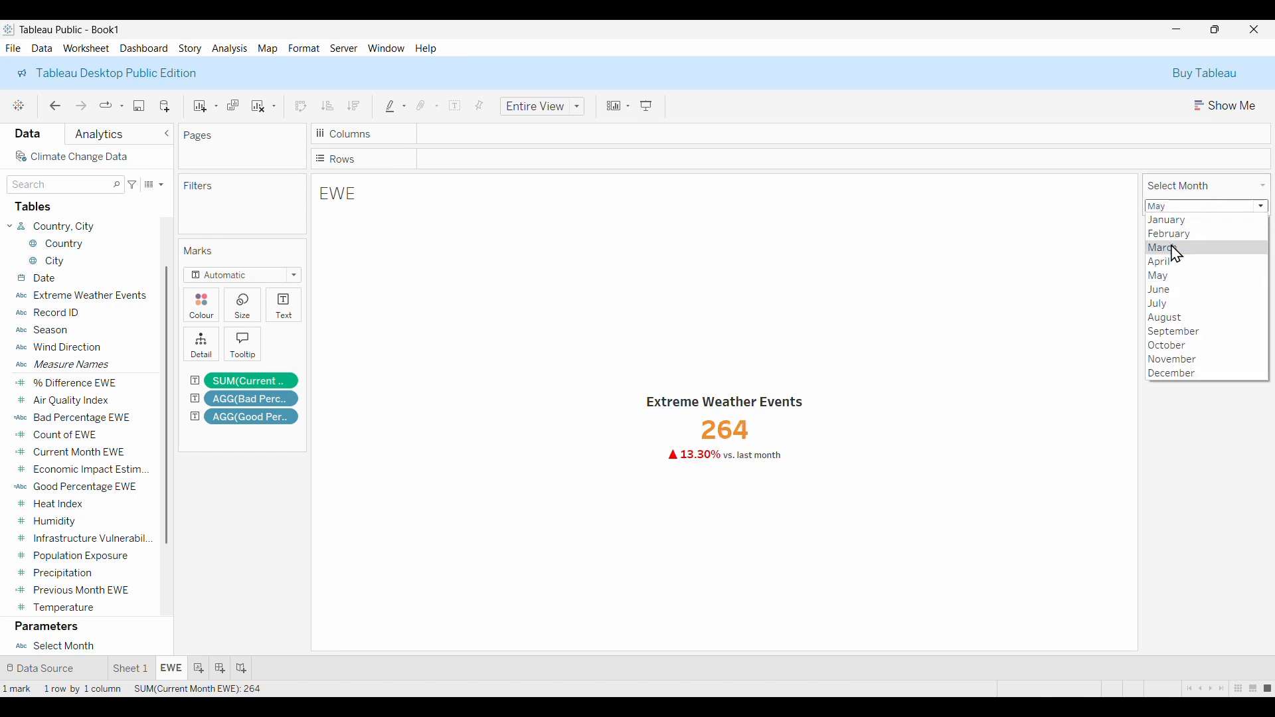
left_click(1172, 263)
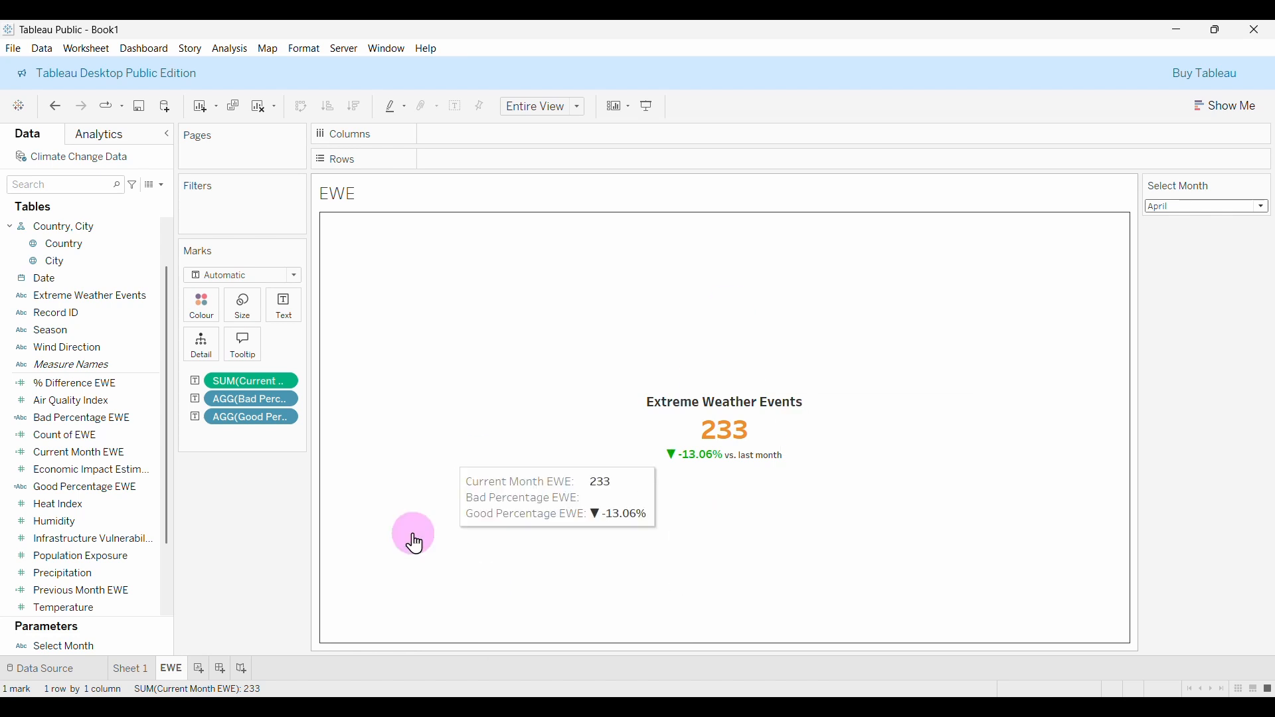
left_click(131, 671)
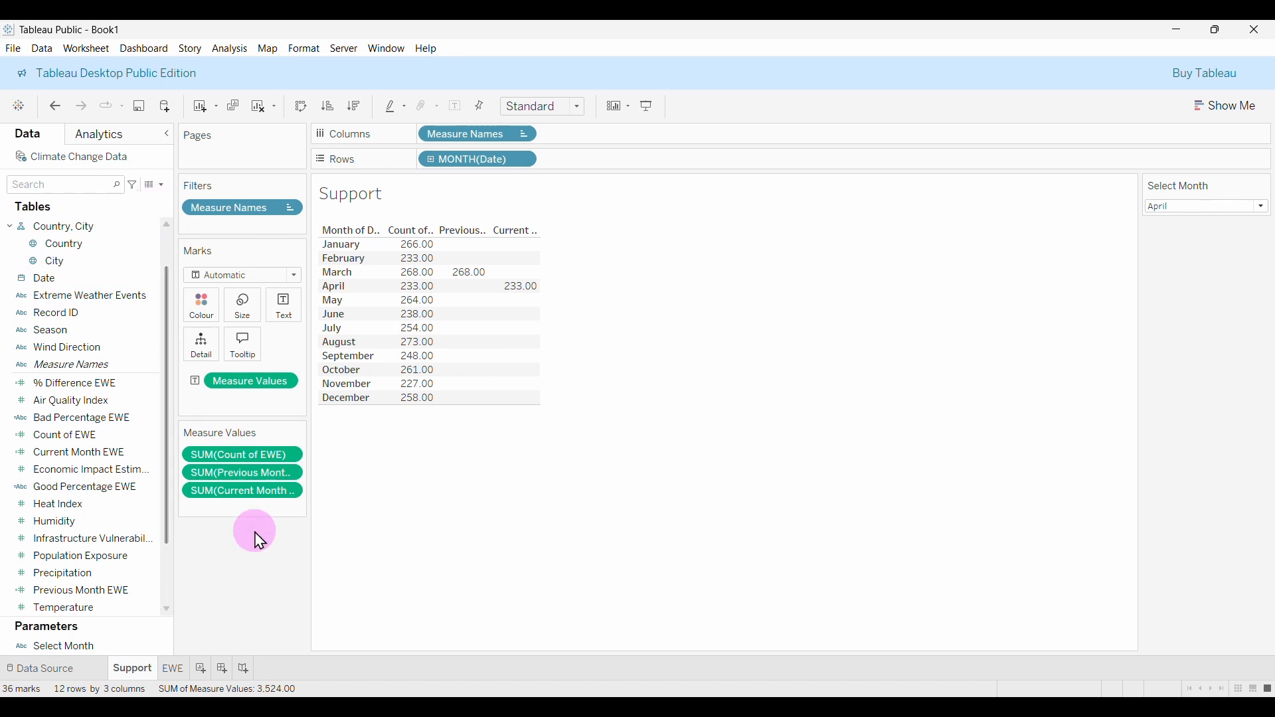
Add a new blank worksheet, Sheet 3.
left_click(202, 670)
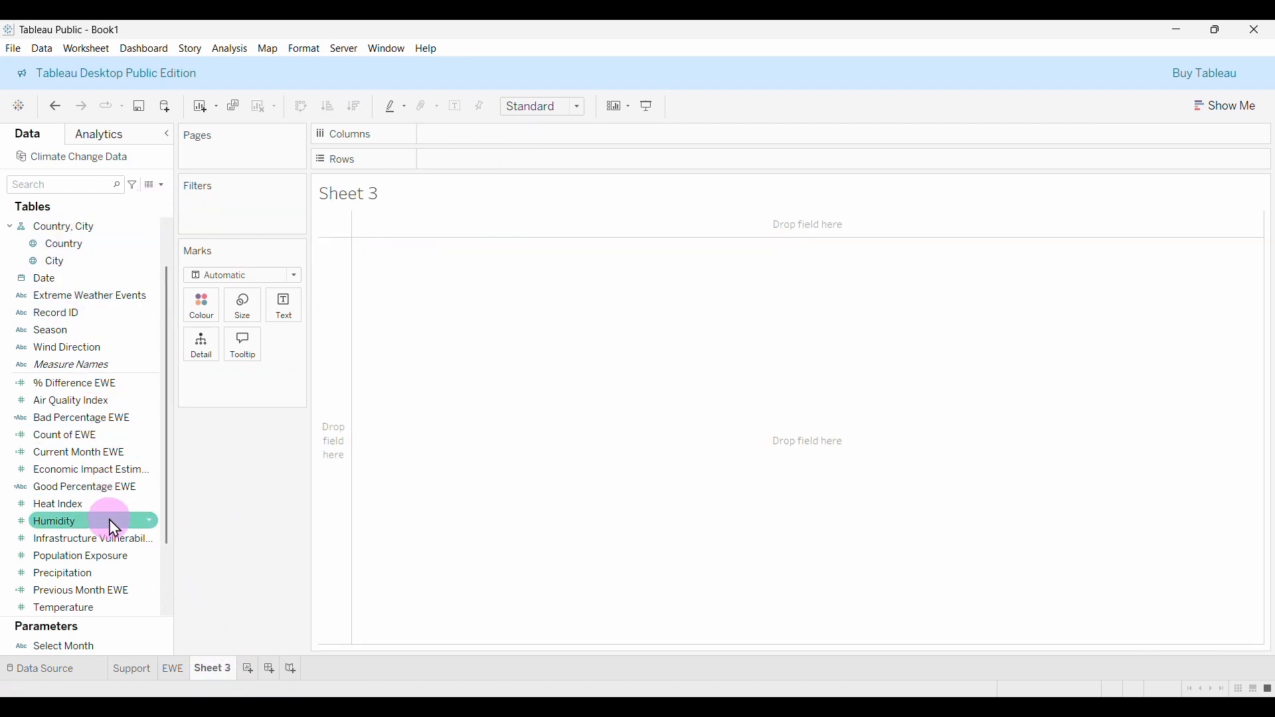
Create a calculated field named Avg AQI with the formula AVG([Air Quality Index]).
left_click(161, 185)
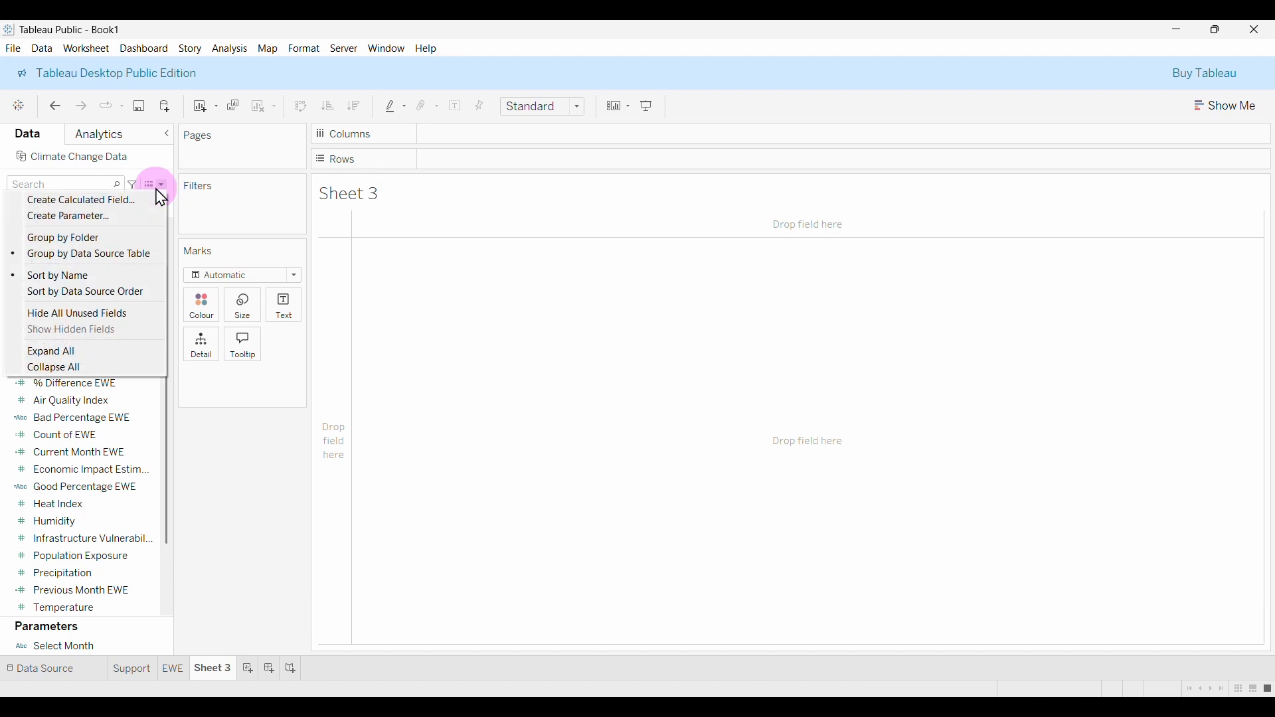
left_click(103, 200)
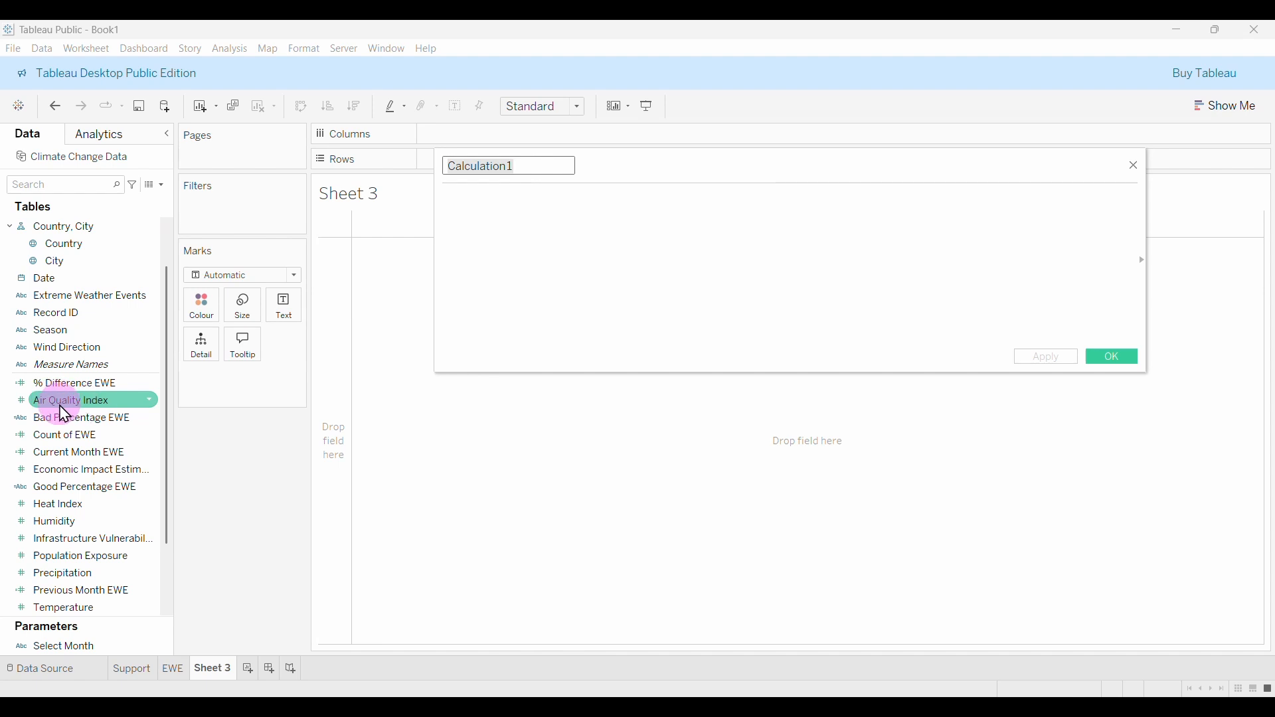
left_click(534, 166)
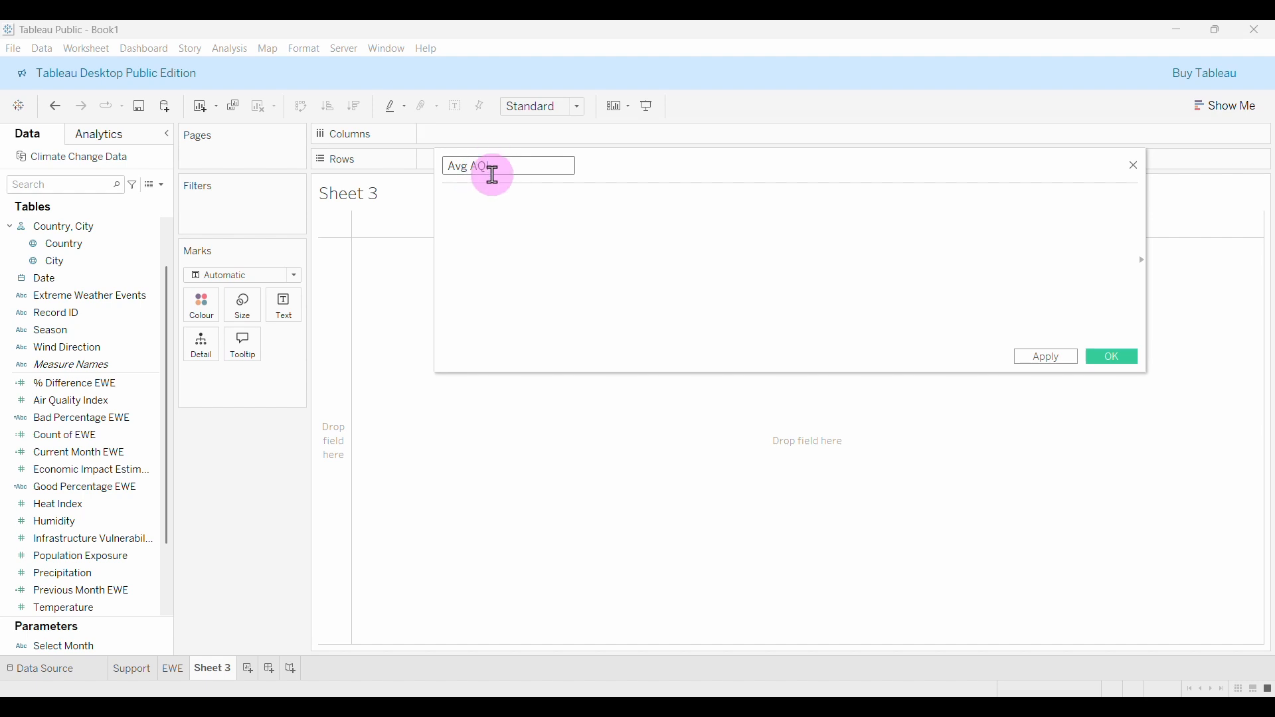
left_click(504, 208)
type("avg")
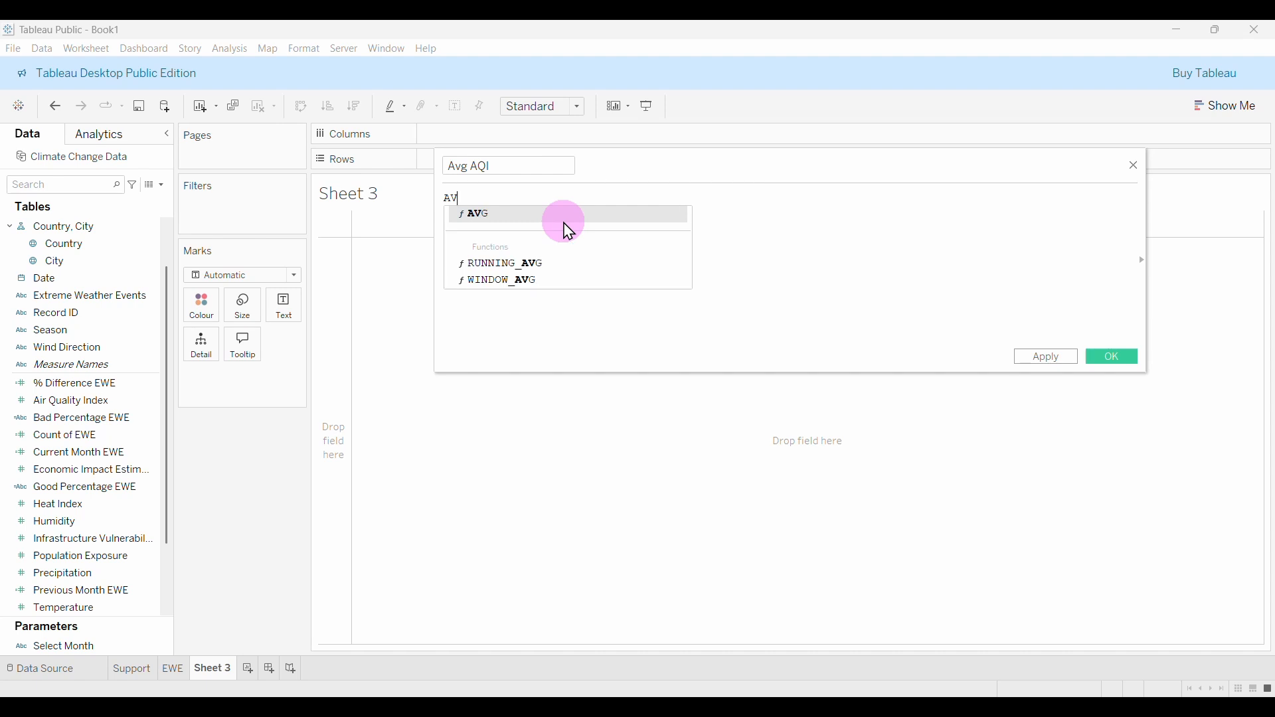
key("Return")
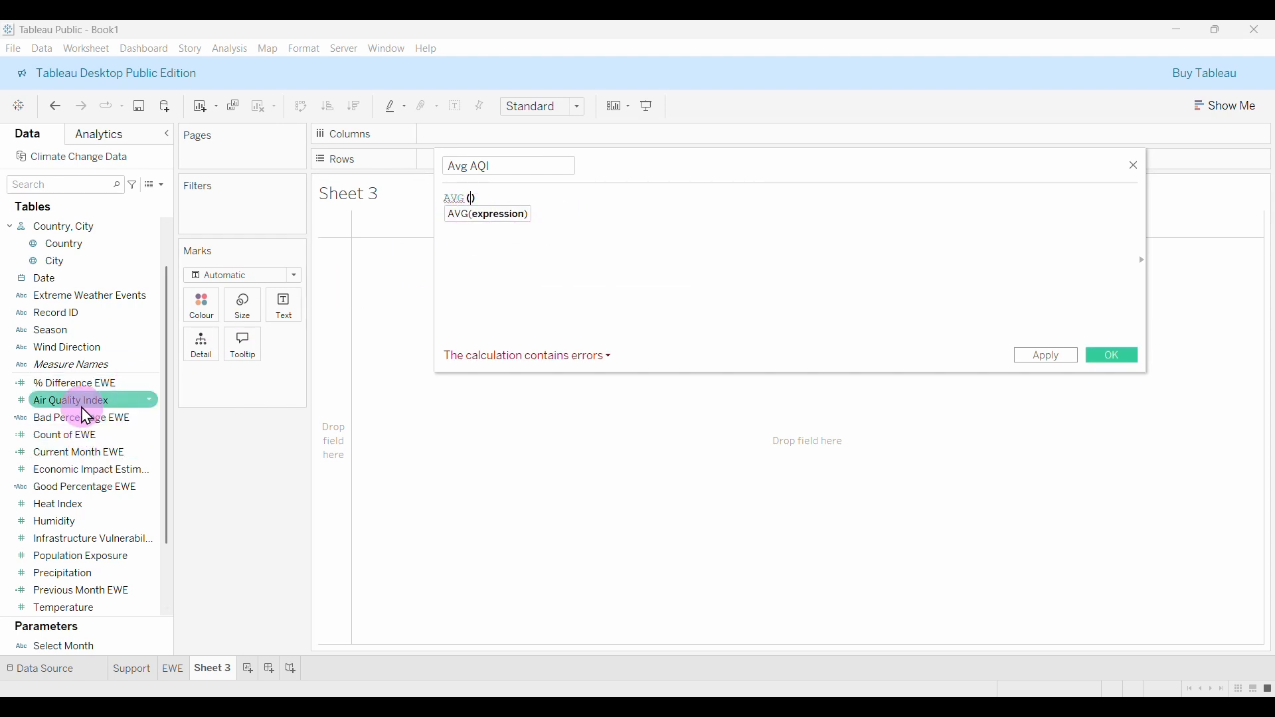
left_click_drag(76, 404, 507, 205)
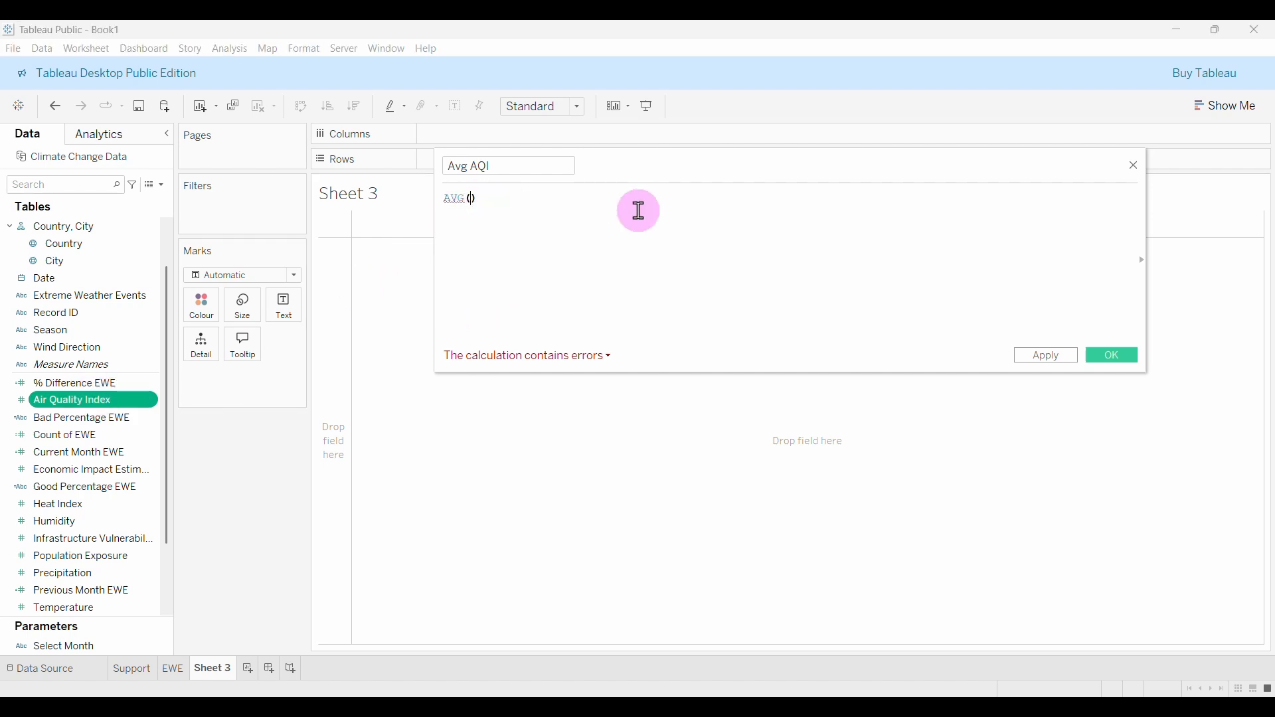
type("AI")
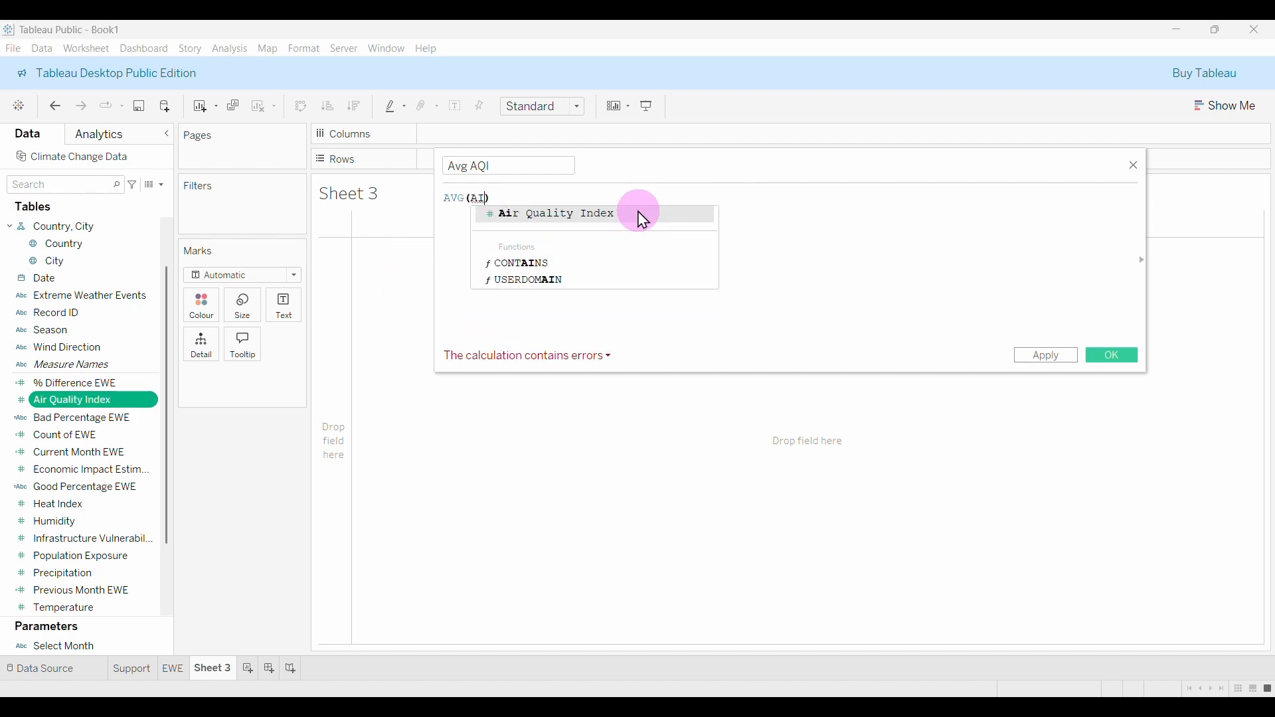
left_click(618, 215)
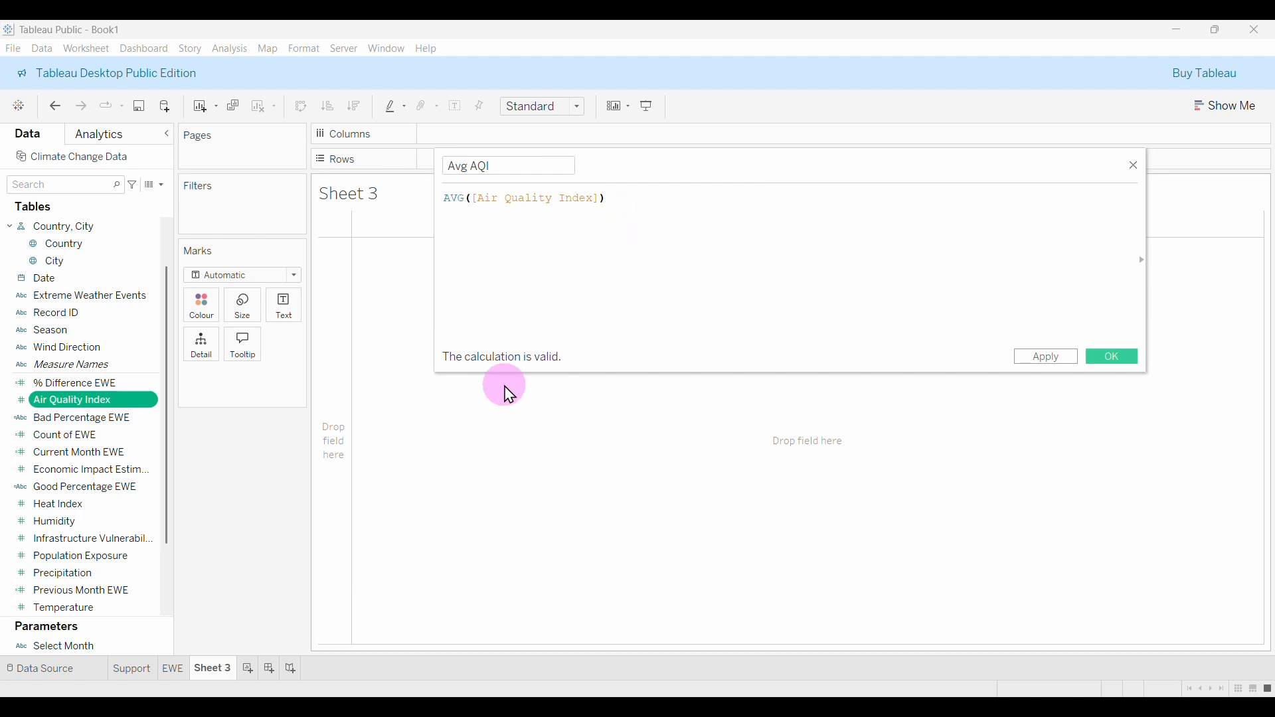
left_click(1110, 361)
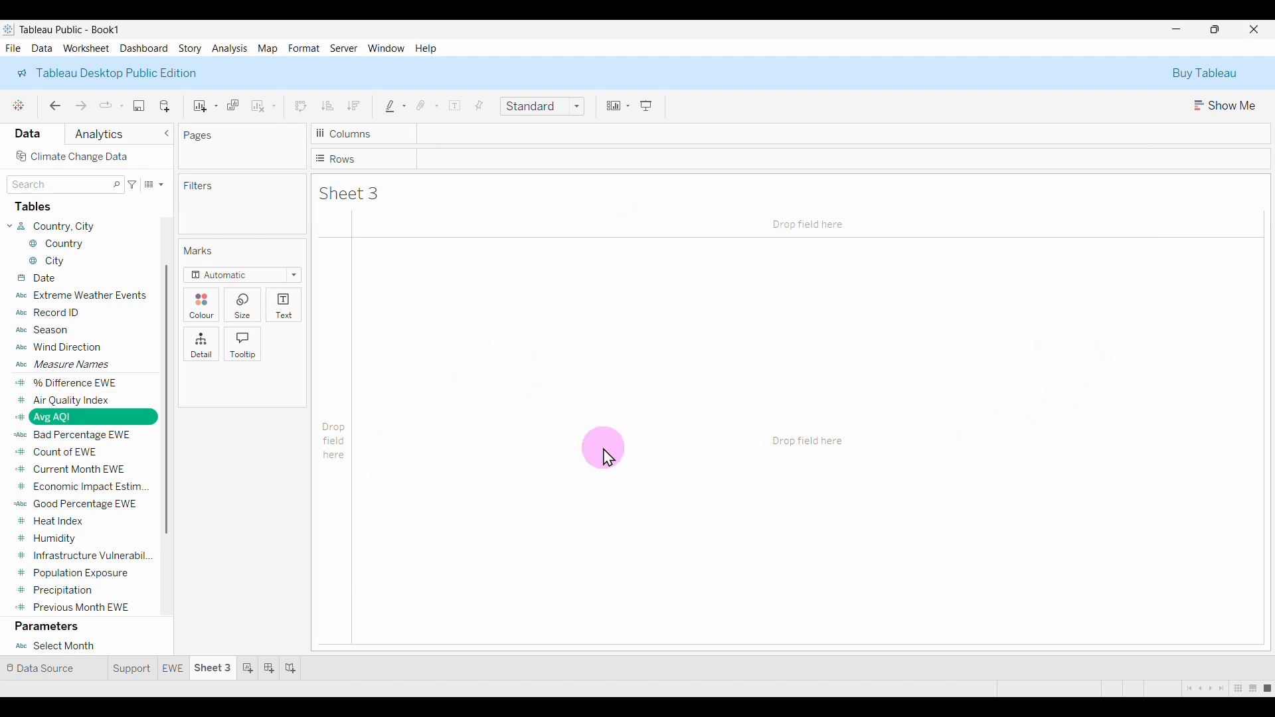
Place Avg AQI on Text to show its value, then remove it from the view.
left_click_drag(50, 422, 282, 314)
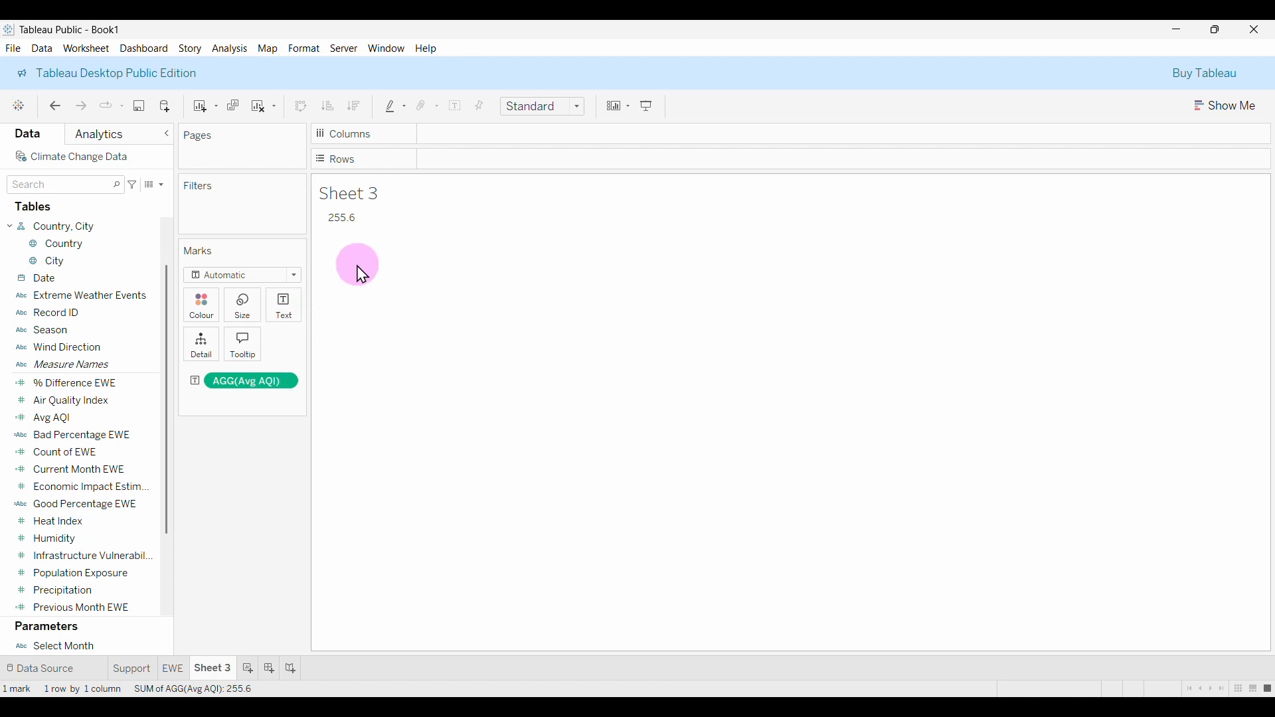
mouse_move(346, 238)
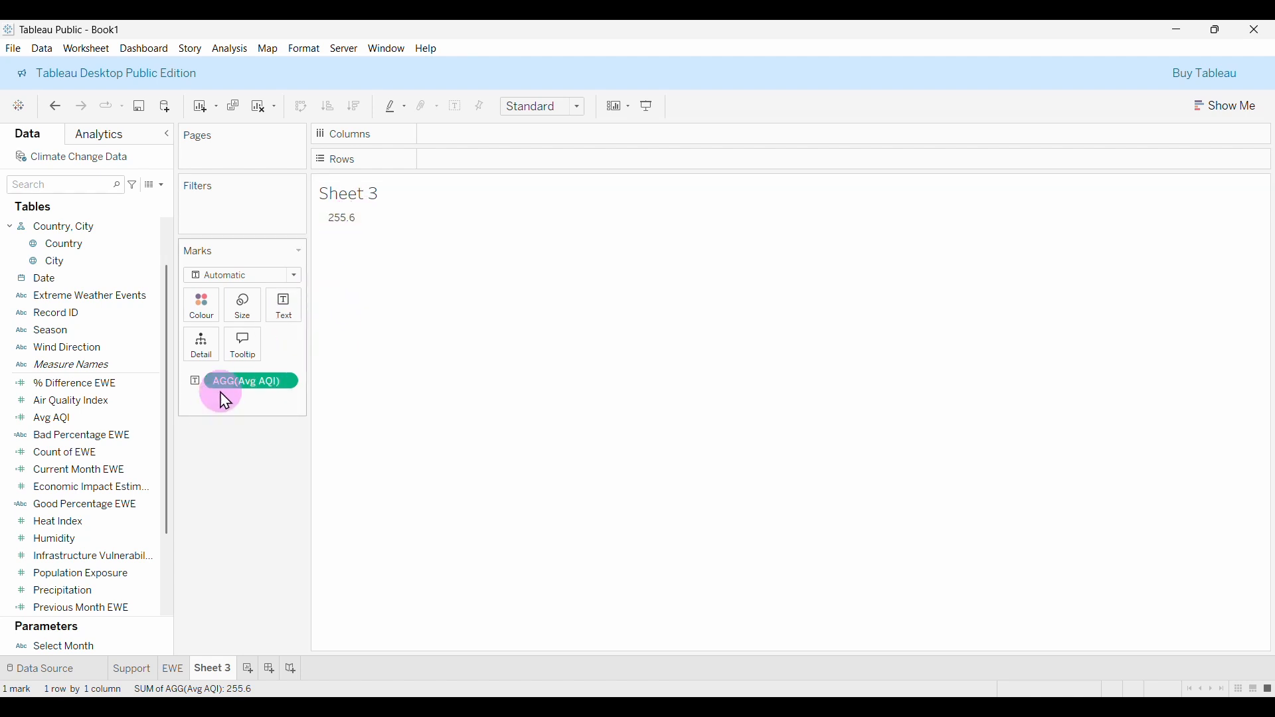
left_click_drag(224, 386, 245, 405)
left_click_drag(256, 554, 251, 550)
Show Air Quality Index as Average to confirm the 255.6 value, then put Avg AQI back on Text.
left_click(46, 405)
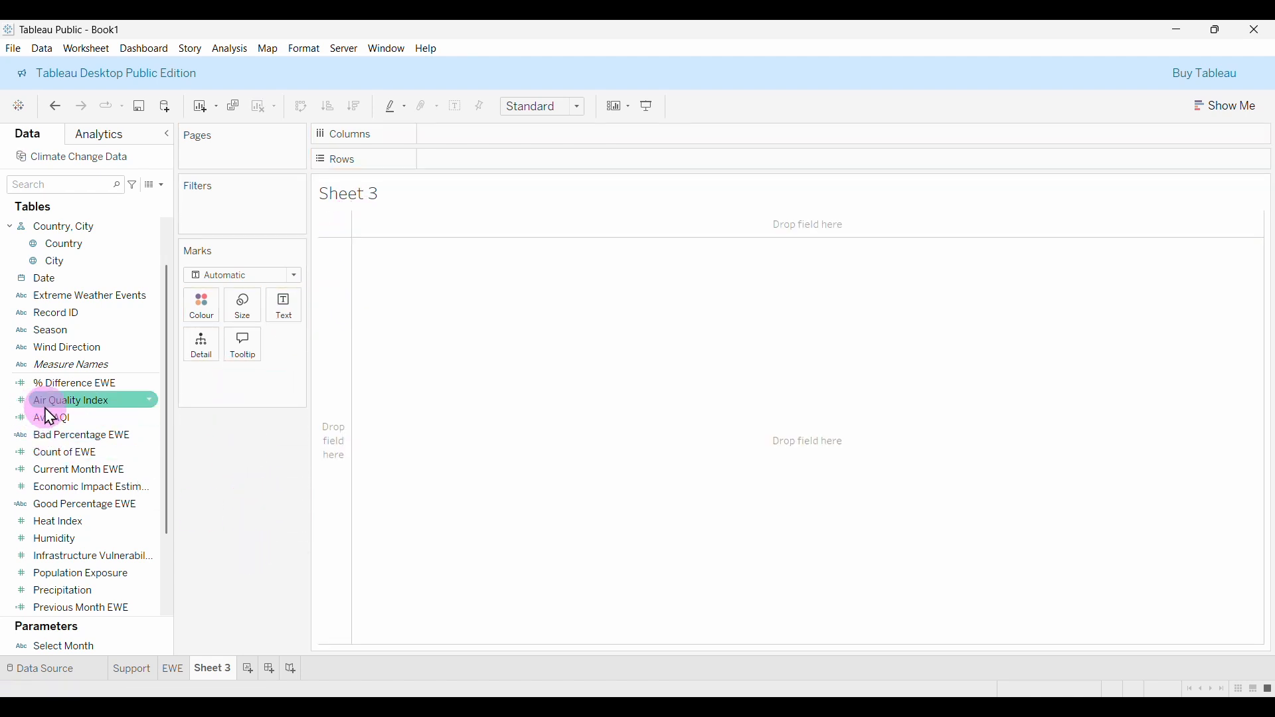
left_click_drag(67, 409, 284, 307)
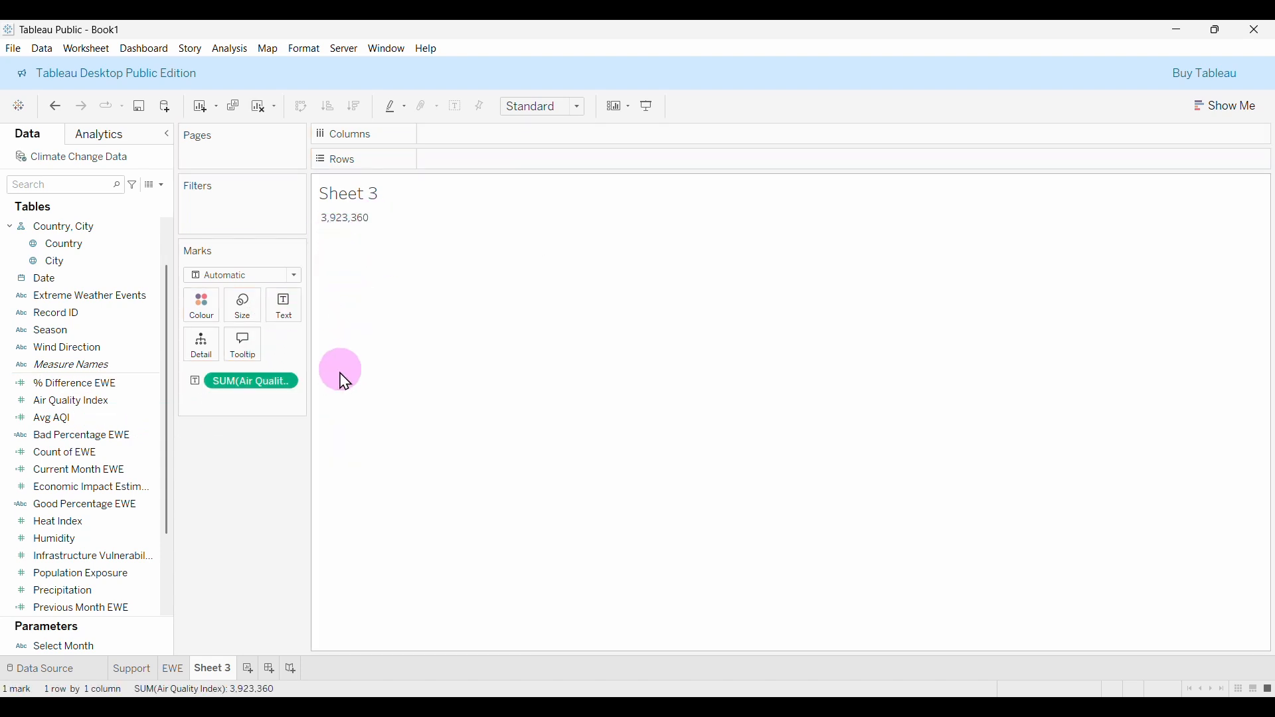
right_click(286, 384)
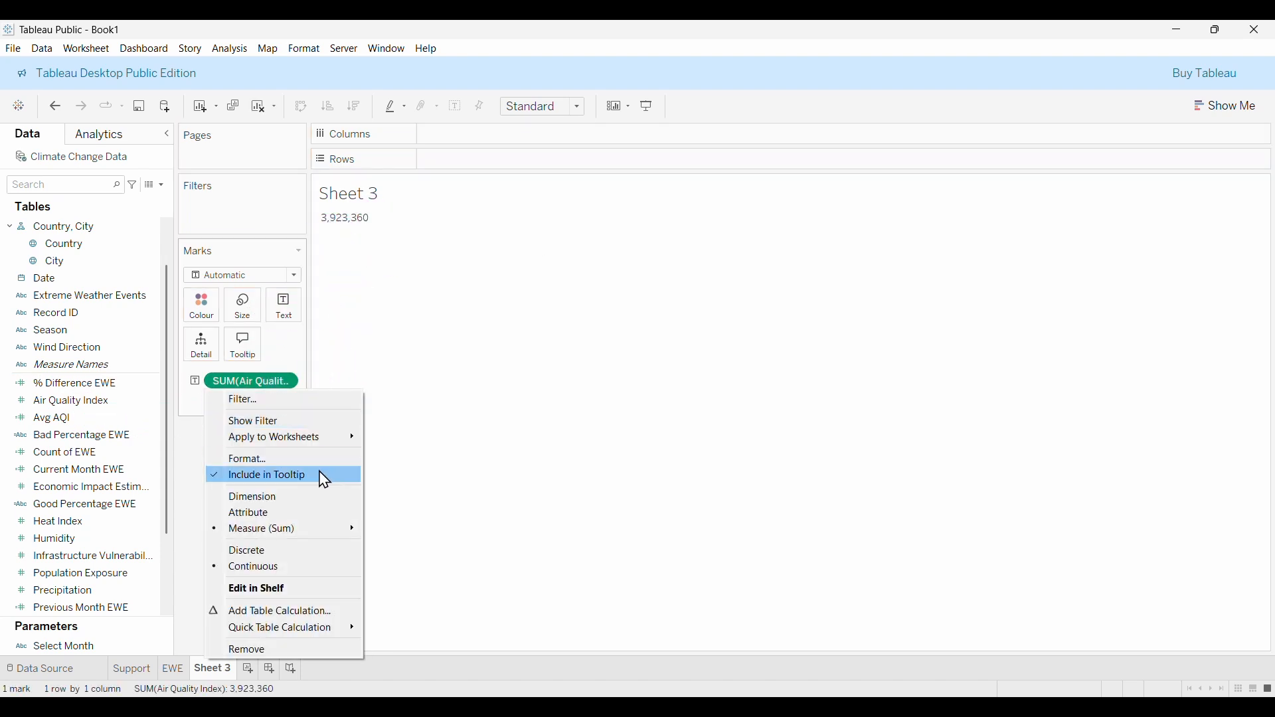
mouse_move(270, 536)
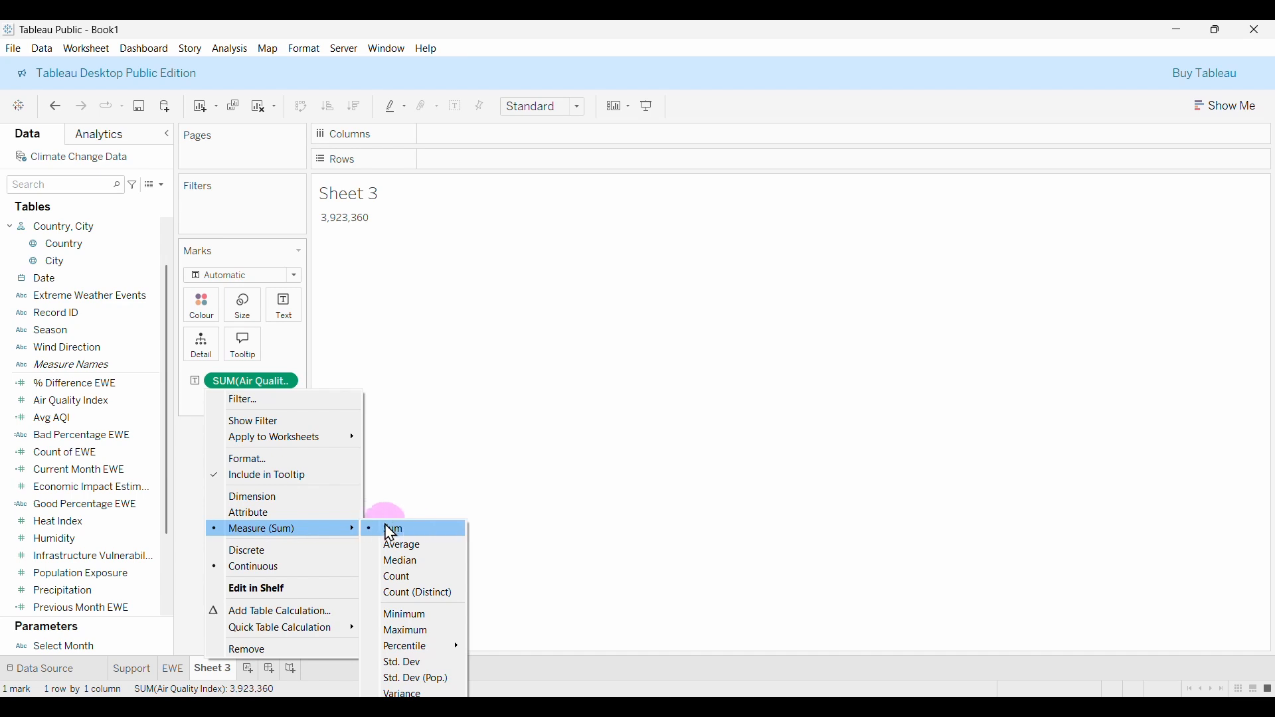
left_click(393, 553)
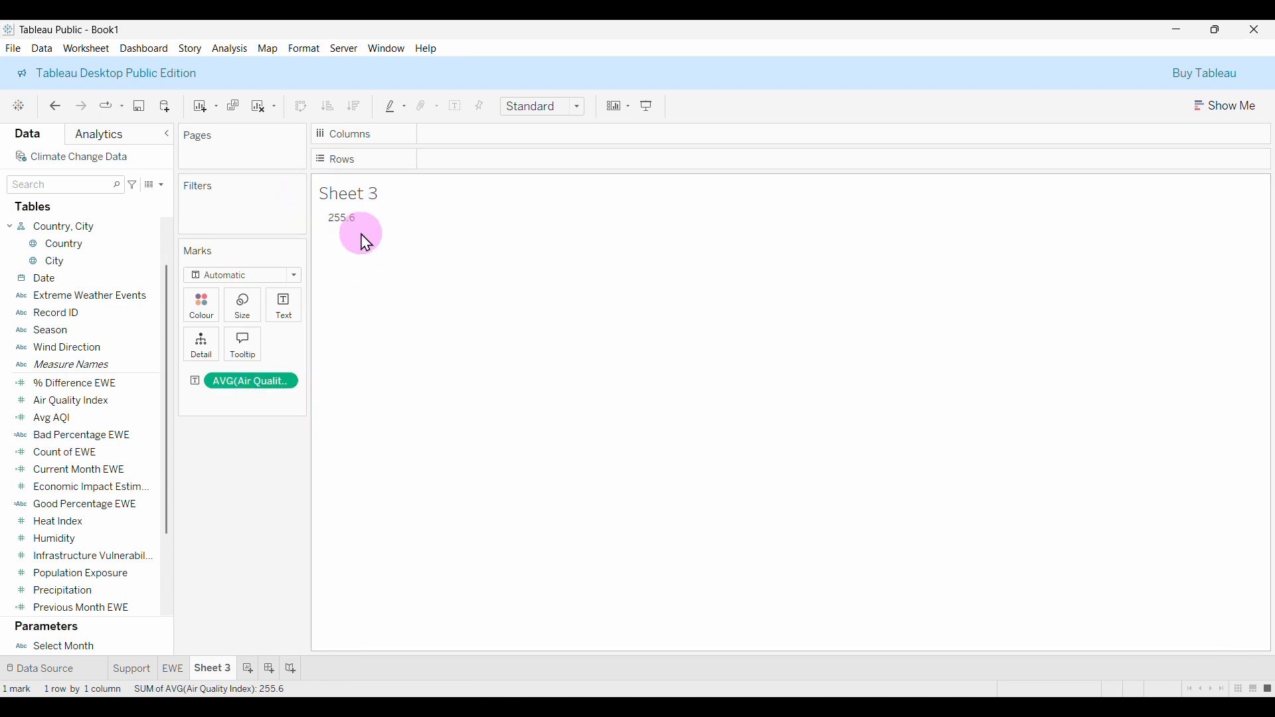
left_click_drag(245, 378, 265, 420)
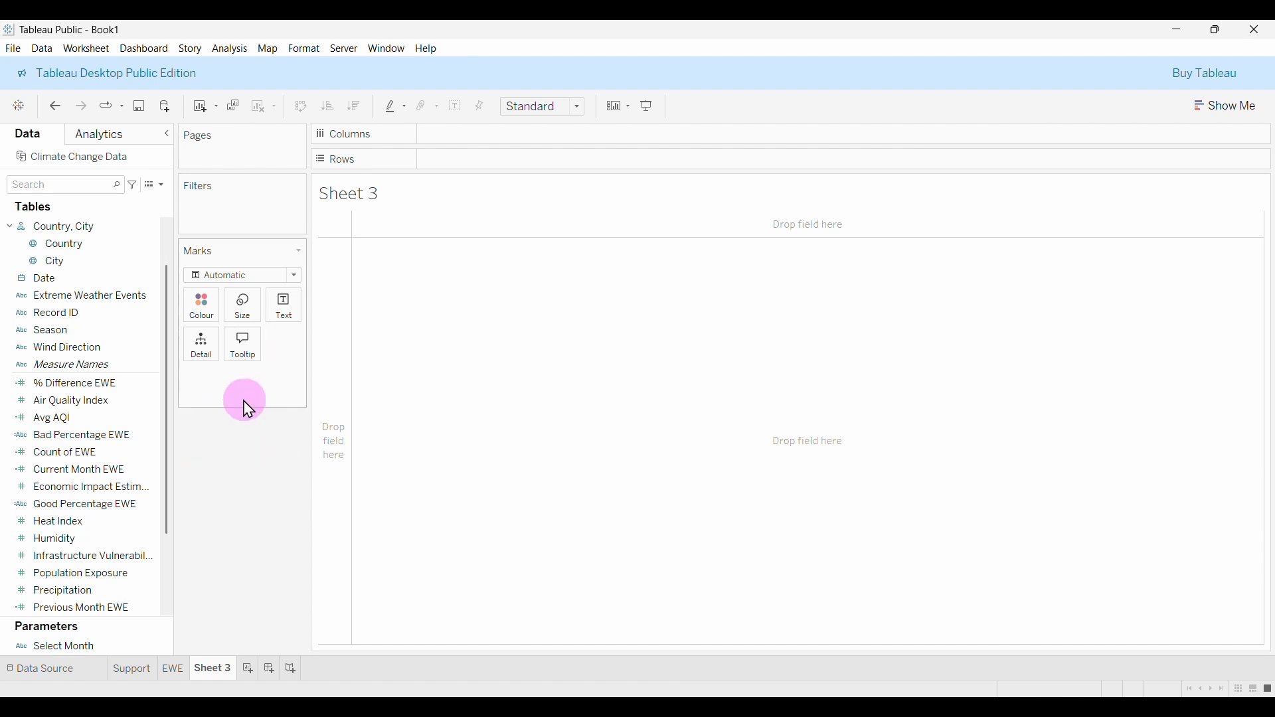
left_click_drag(72, 421, 284, 317)
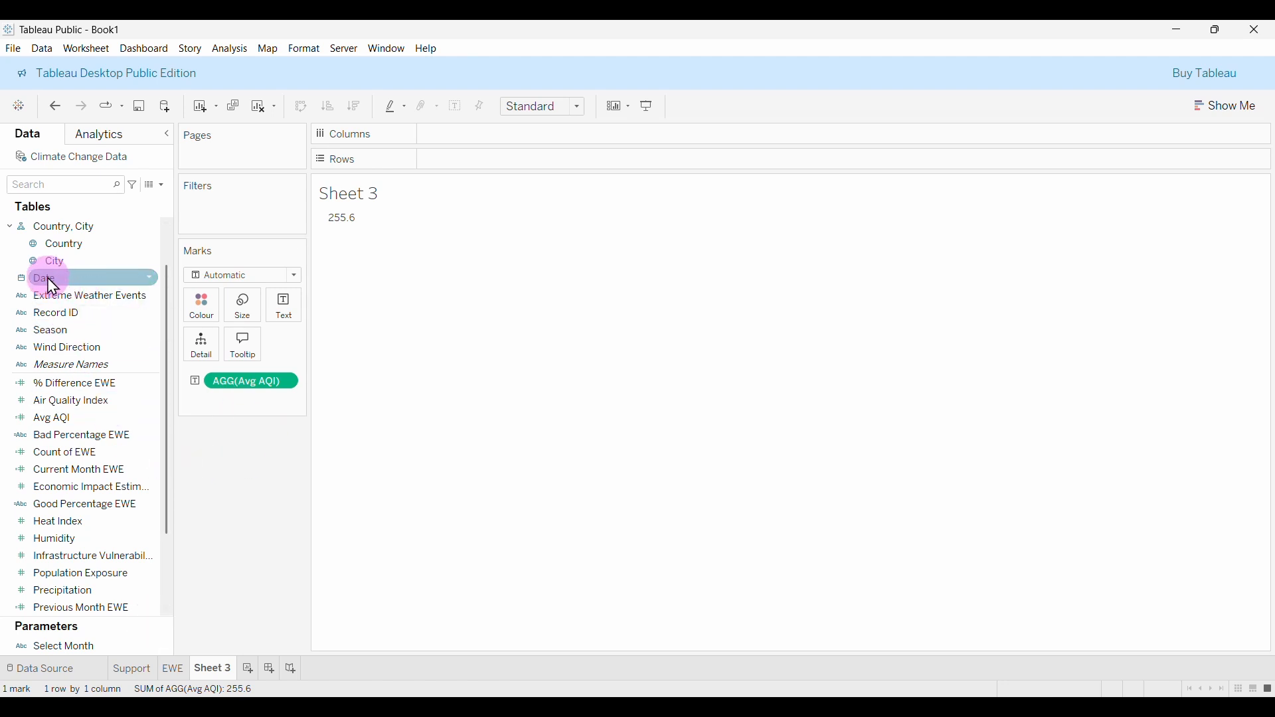
Put Date on Rows and switch it from Year to Month to list Avg AQI per month.
left_click_drag(52, 285, 491, 175)
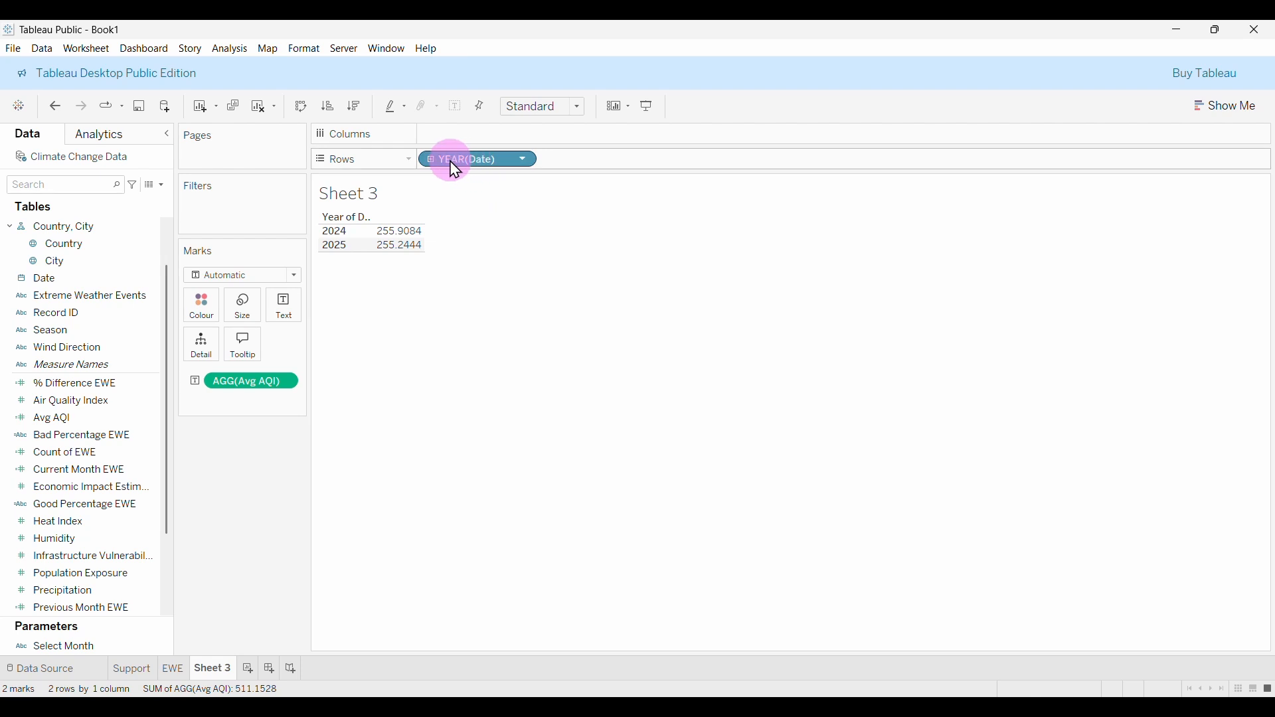
left_click(522, 160)
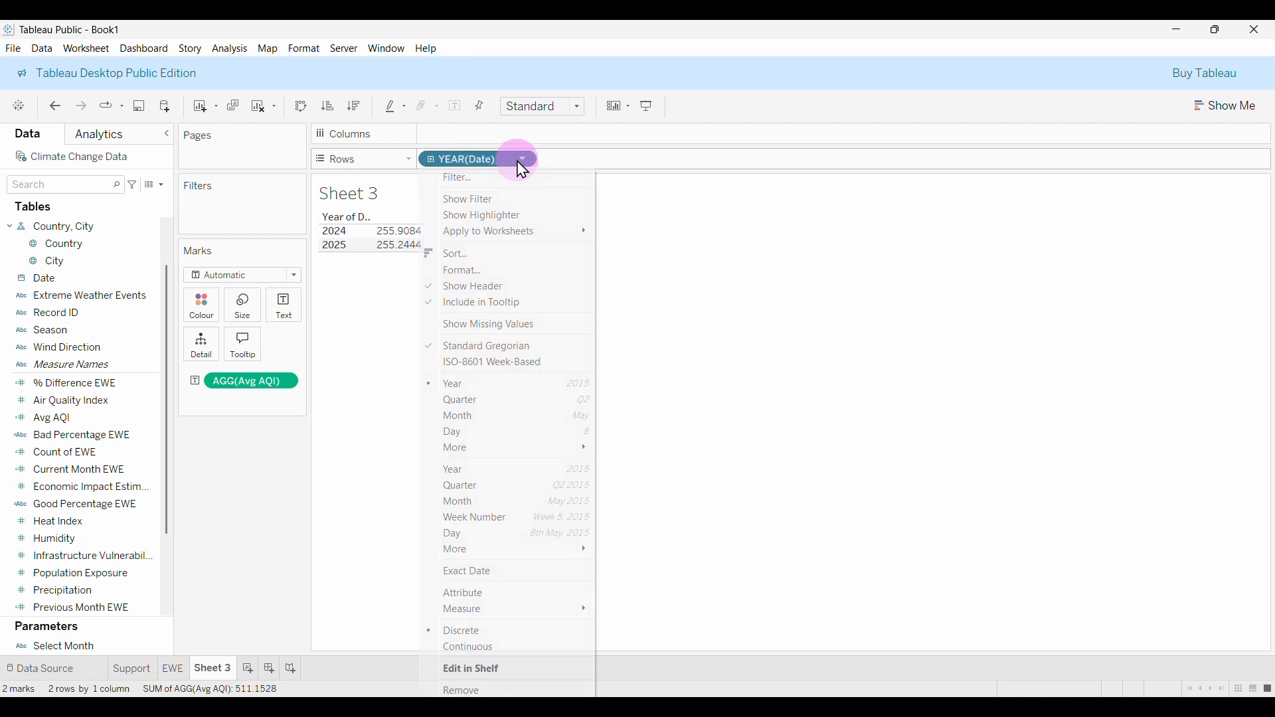
left_click(458, 416)
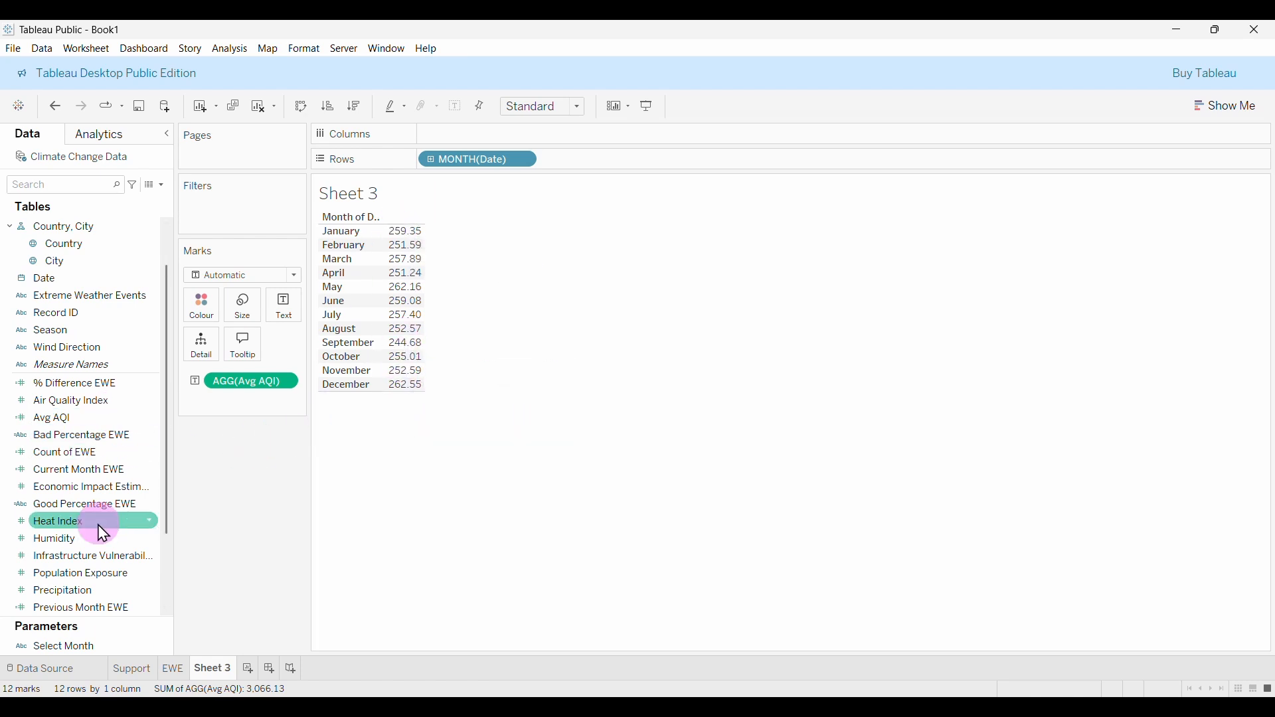
scroll(103, 533, "down", 3)
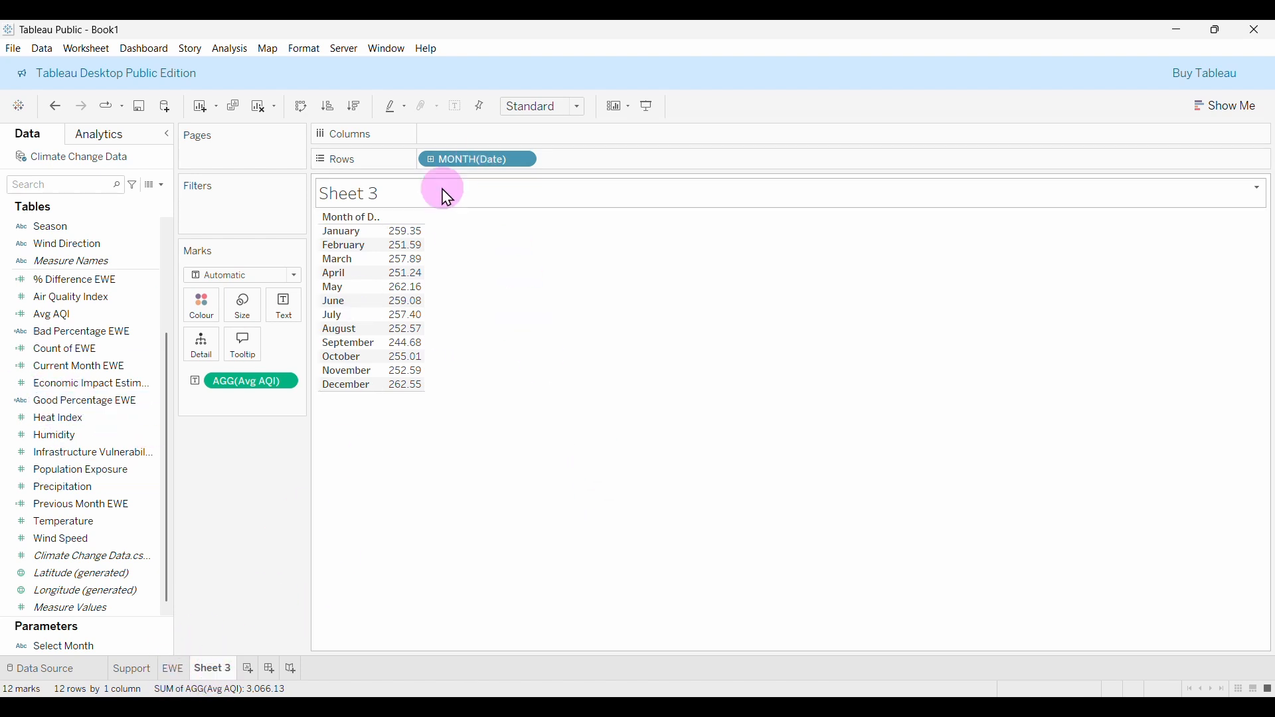
Start a new calculated field named Current Month AQI.
left_click(164, 185)
left_click(108, 201)
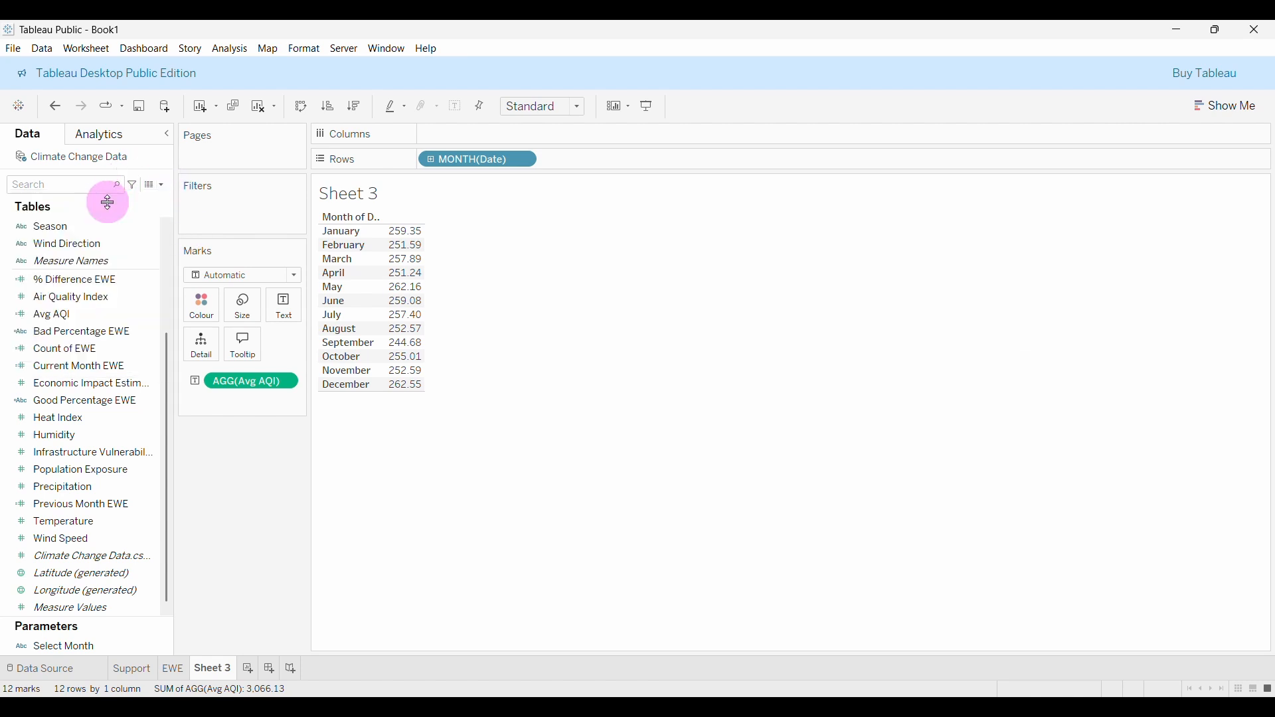
left_click(488, 194)
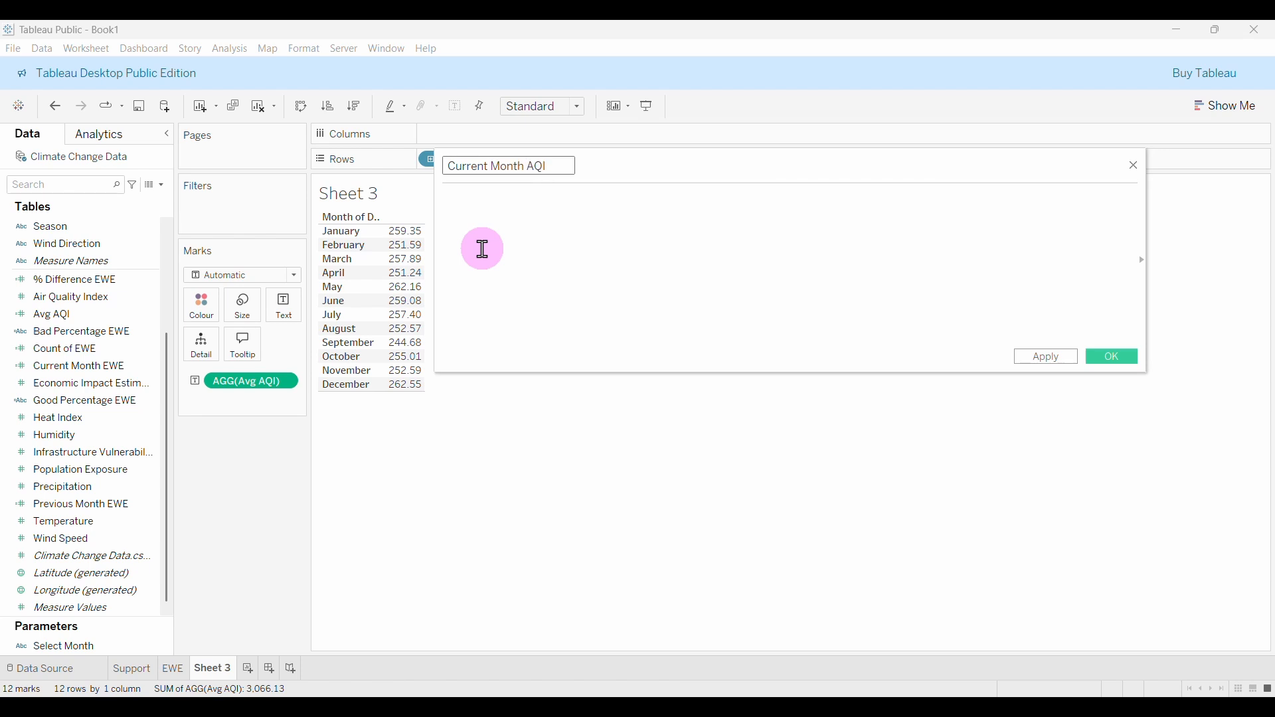
Begin the formula with IF DATENAME('month', [Date]).
left_click(481, 250)
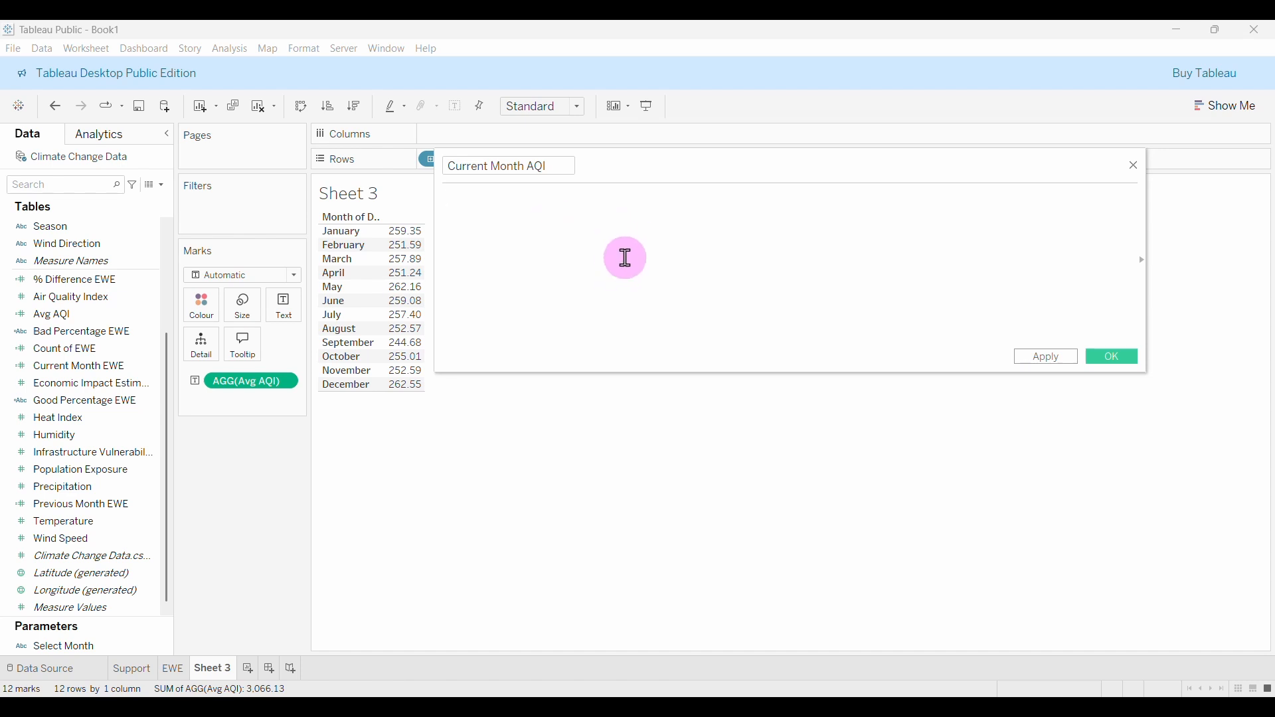
type("I")
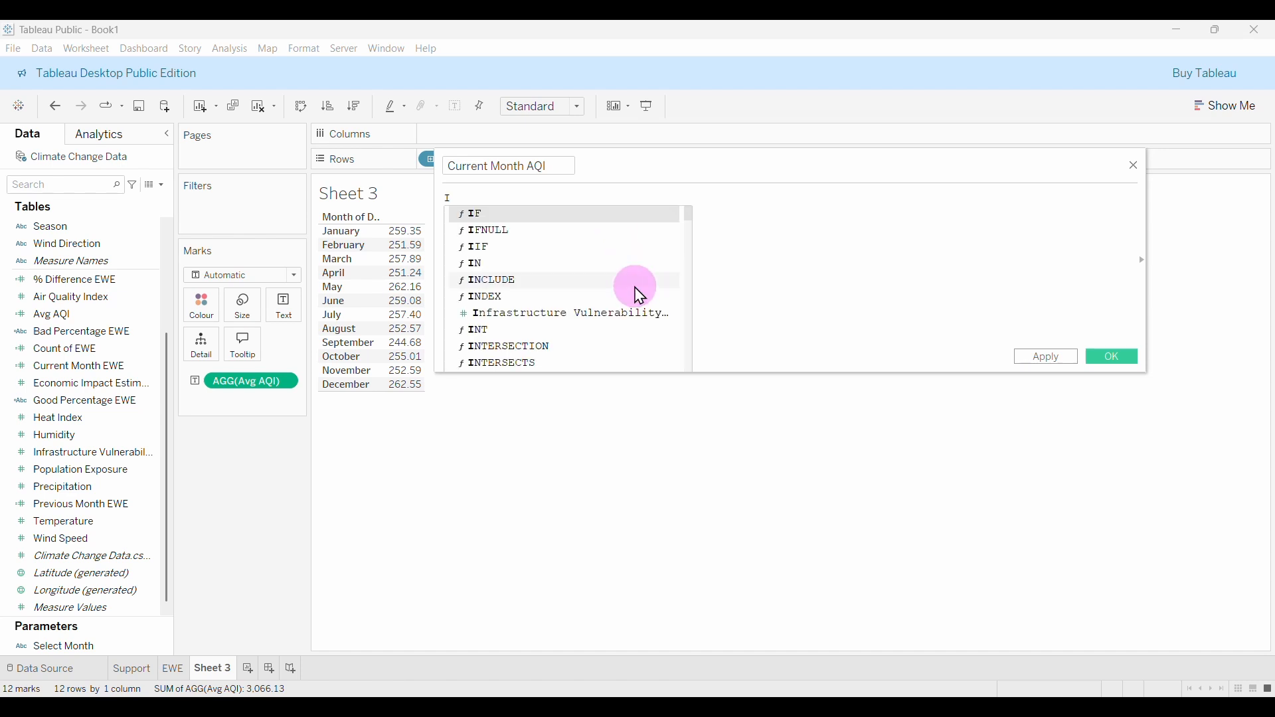
type("F DATEN")
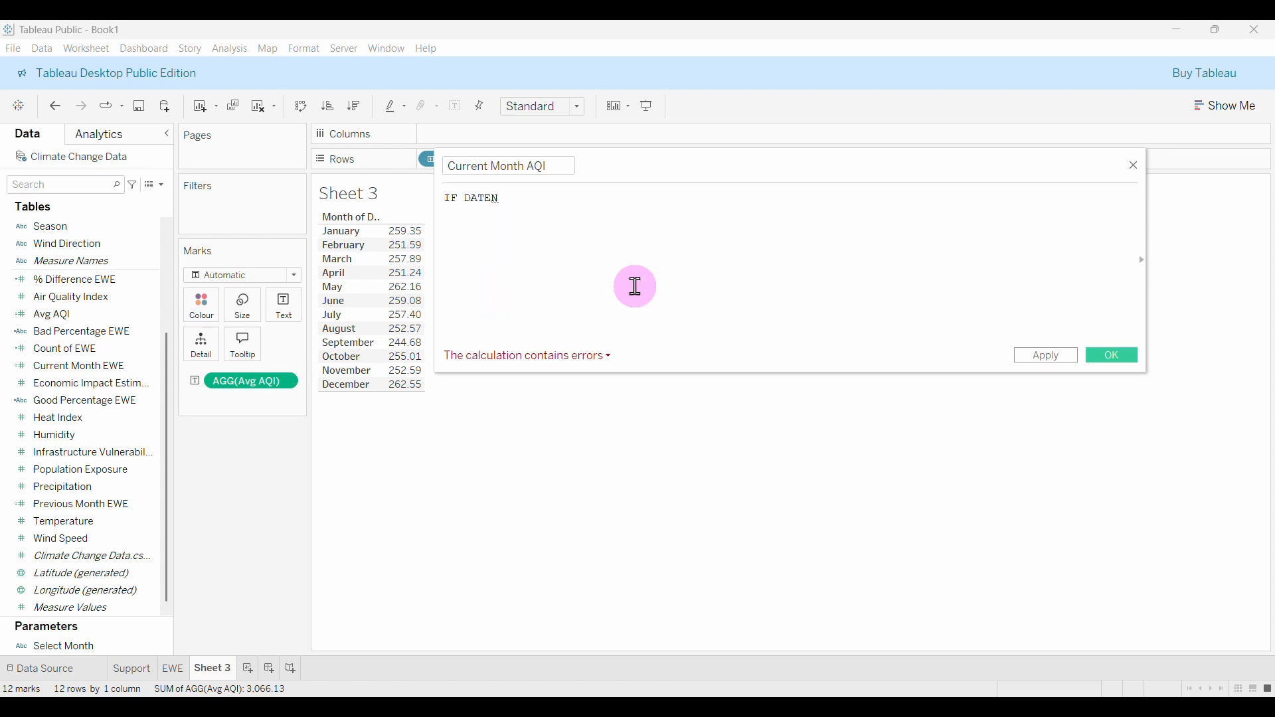
key("Return")
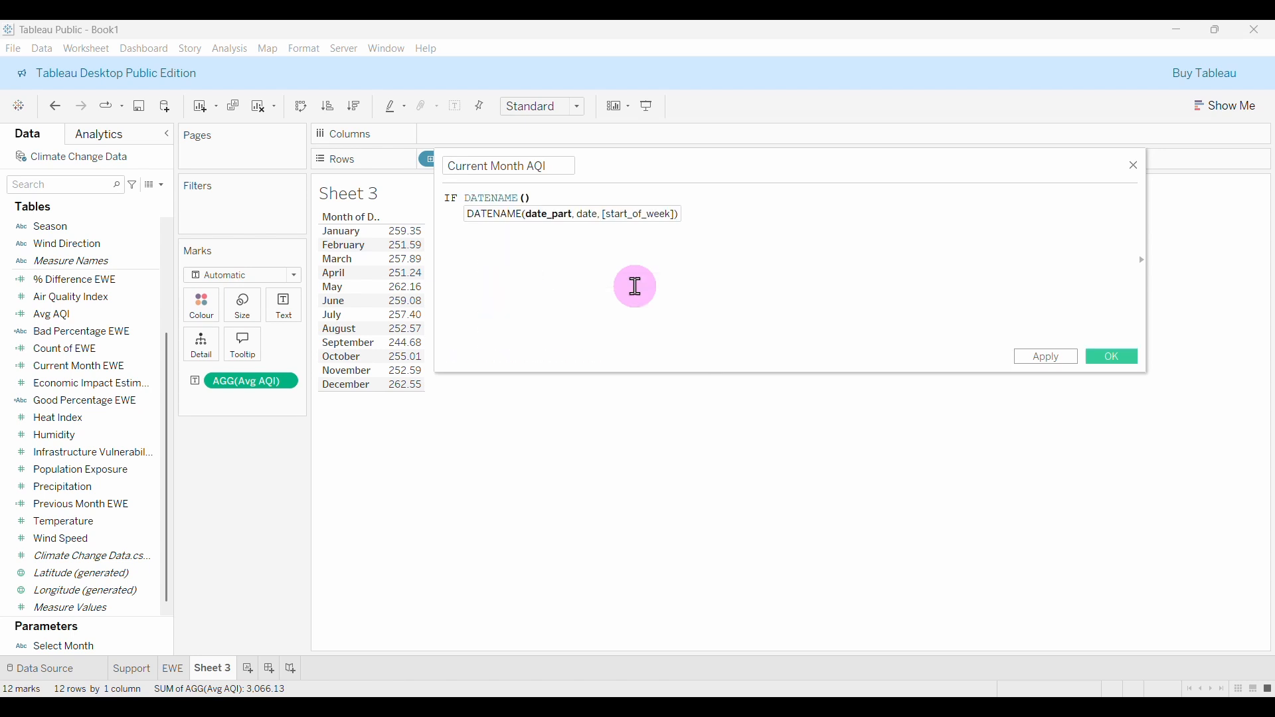
type("'month'")
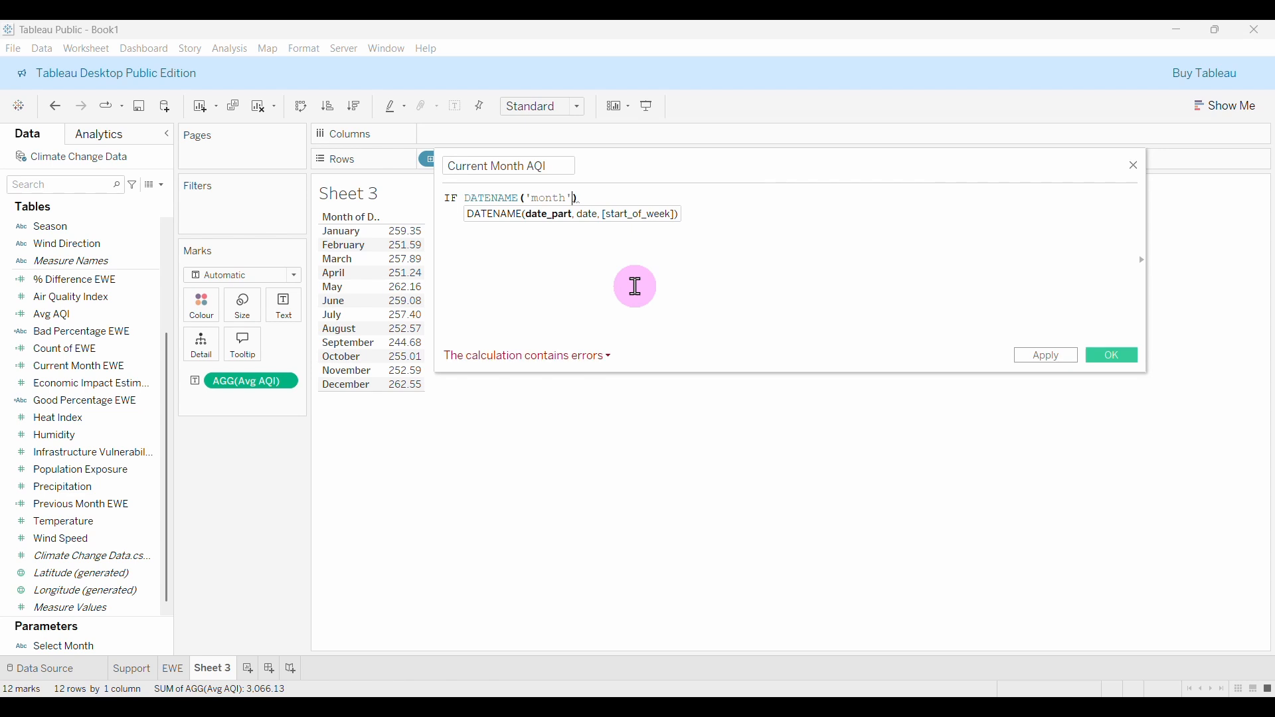
type(",")
scroll(120, 399, "up", 3)
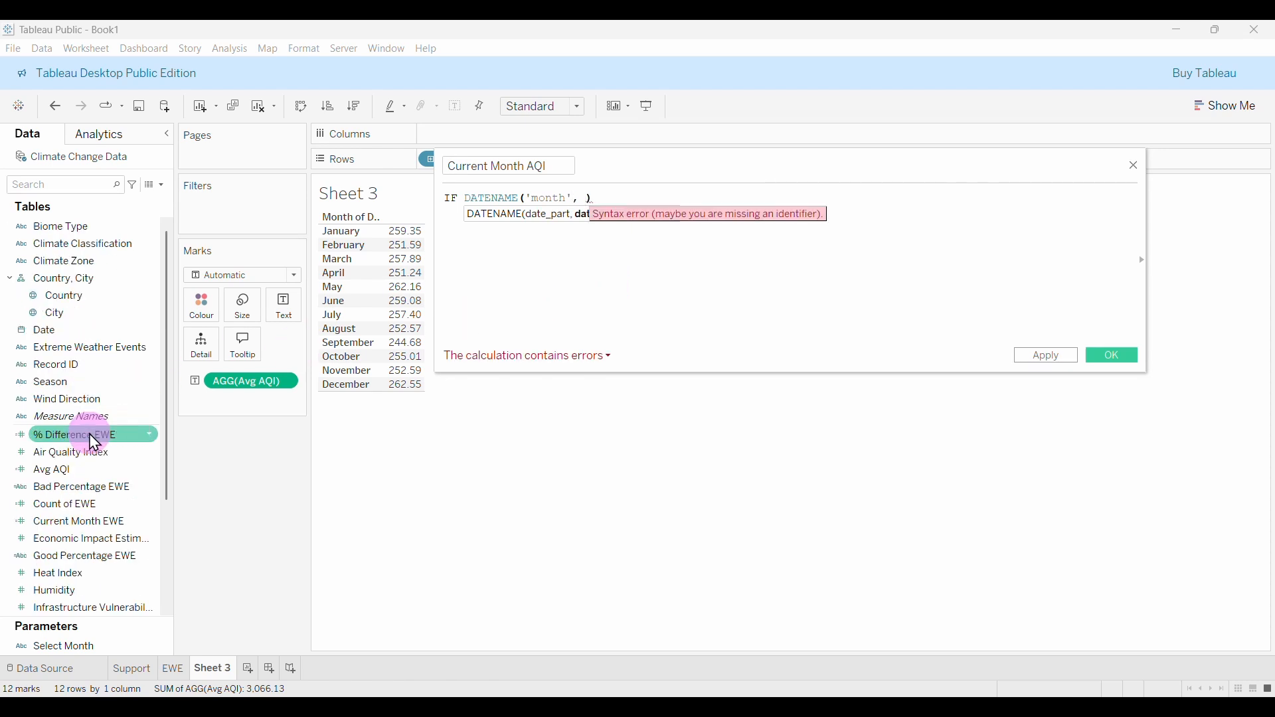
type("dat")
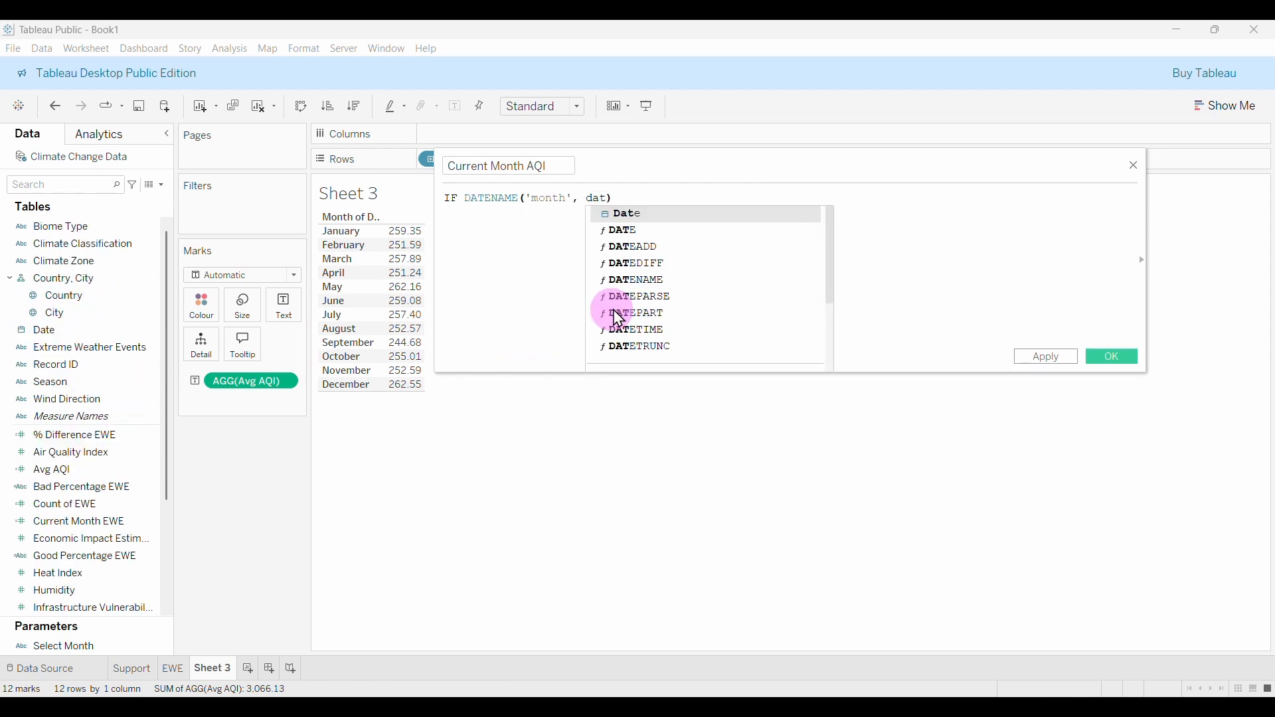
key("Return")
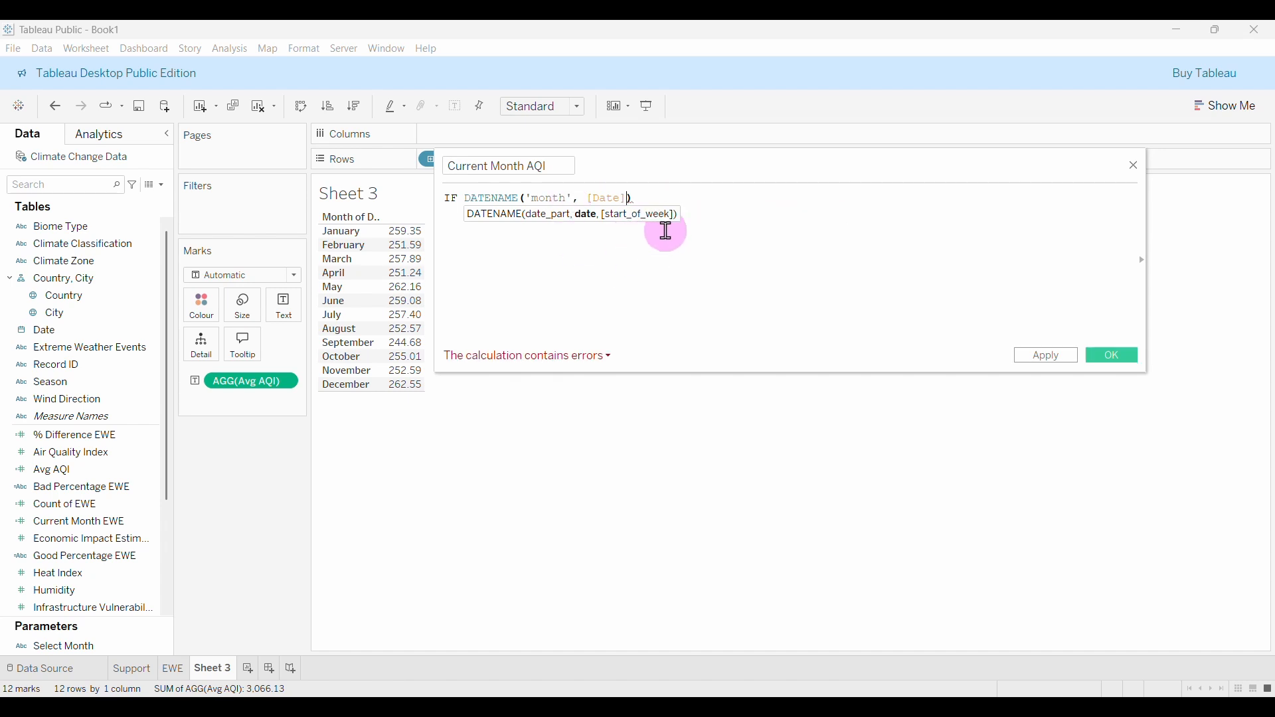
Complete the condition as = [Select Month] THEN and start a new line.
left_click(675, 197)
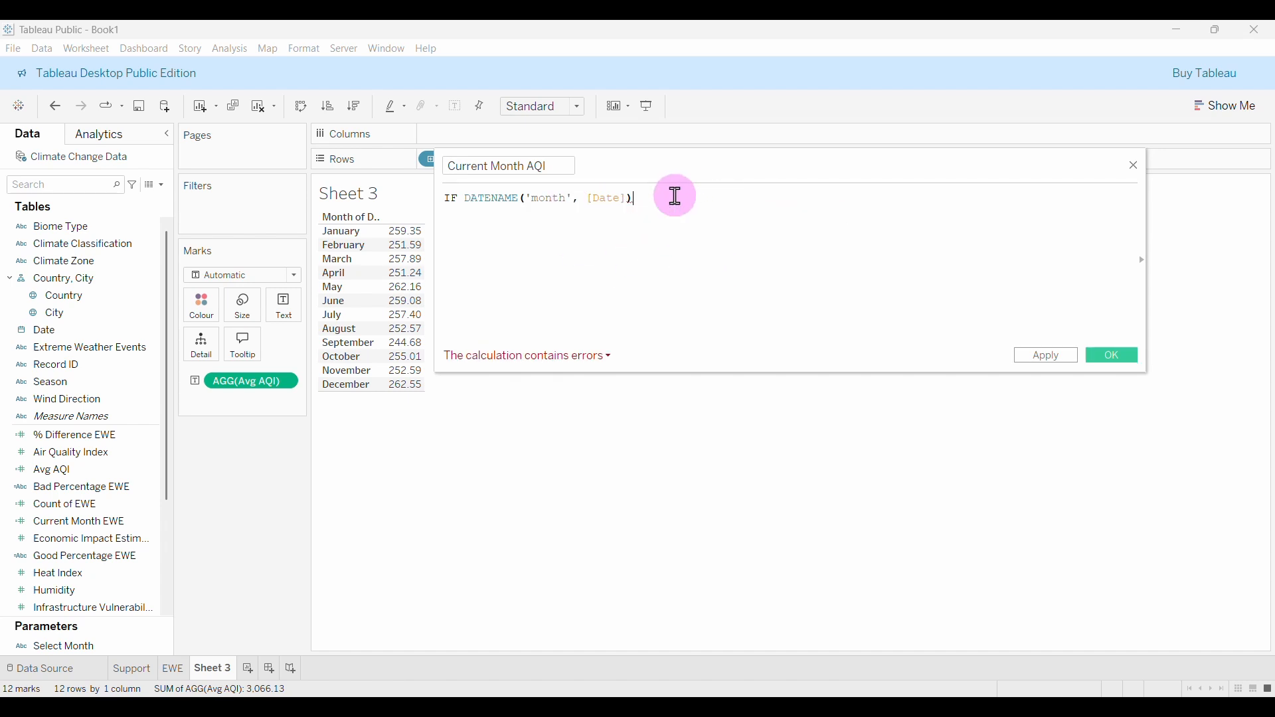
type("=")
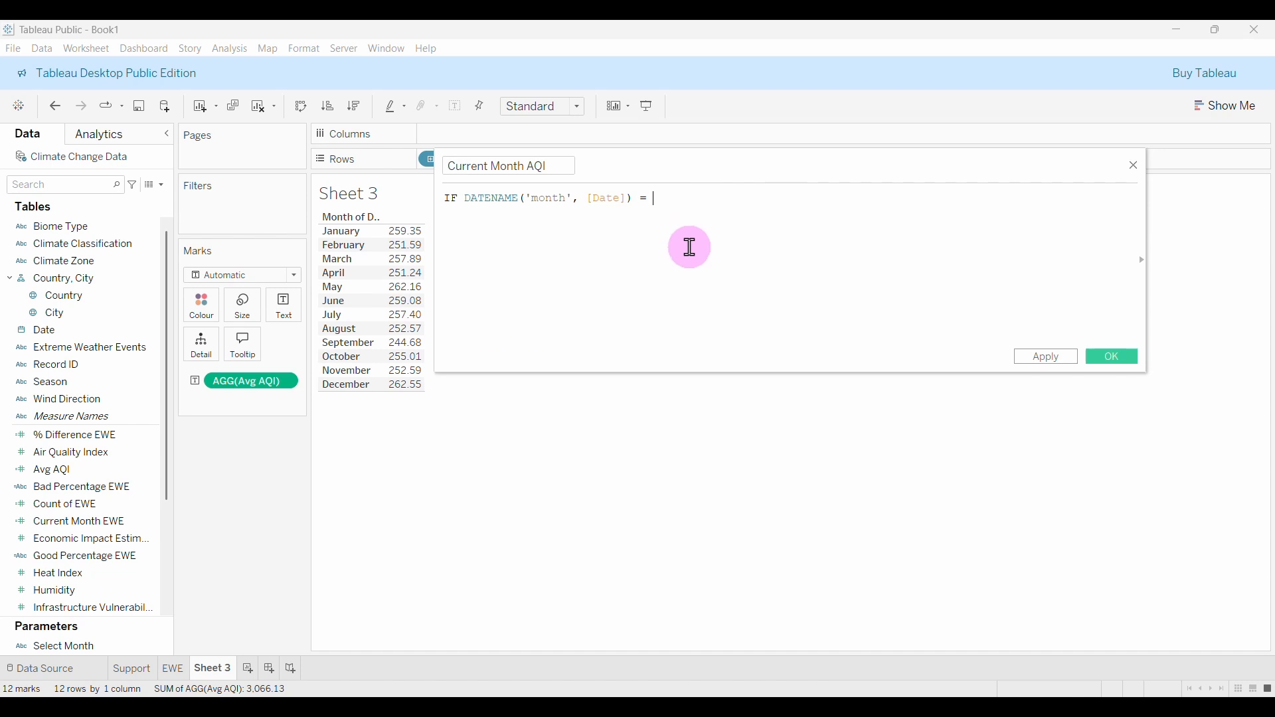
left_click(98, 650)
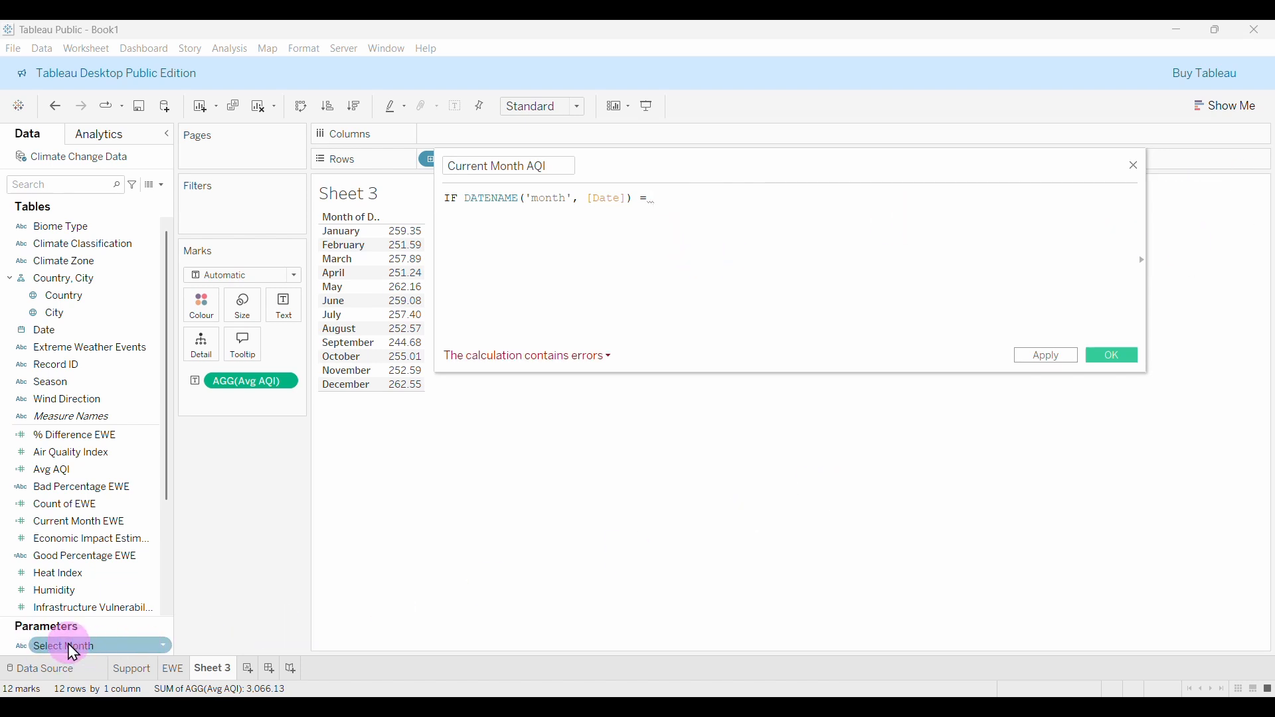
left_click_drag(67, 644, 752, 238)
type("sele")
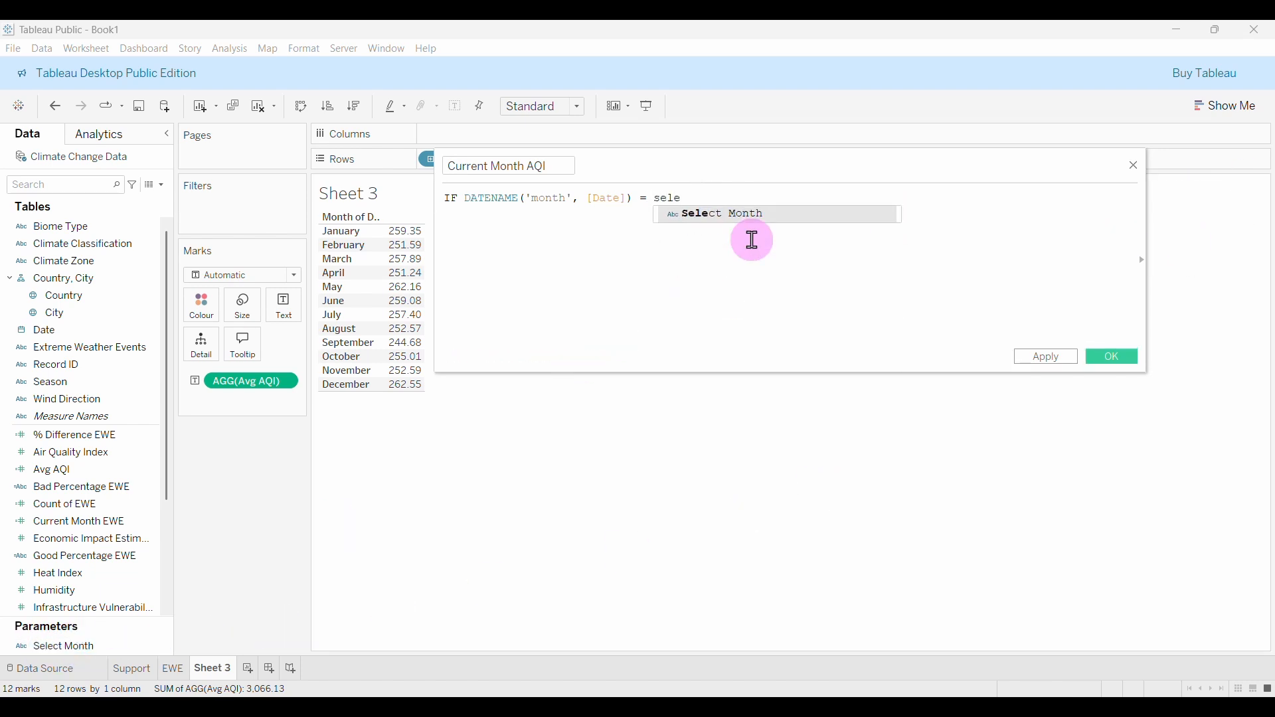
key("Return")
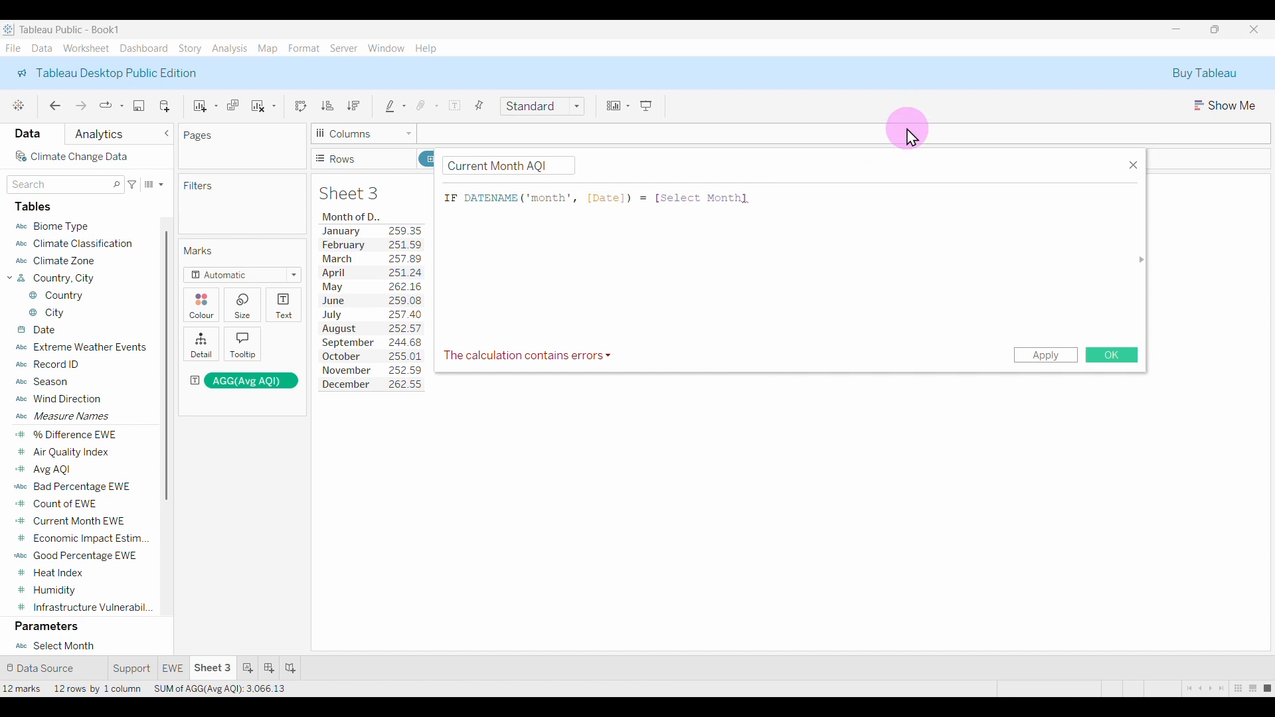
type("th")
key("BackSpace")
key("BackSpace")
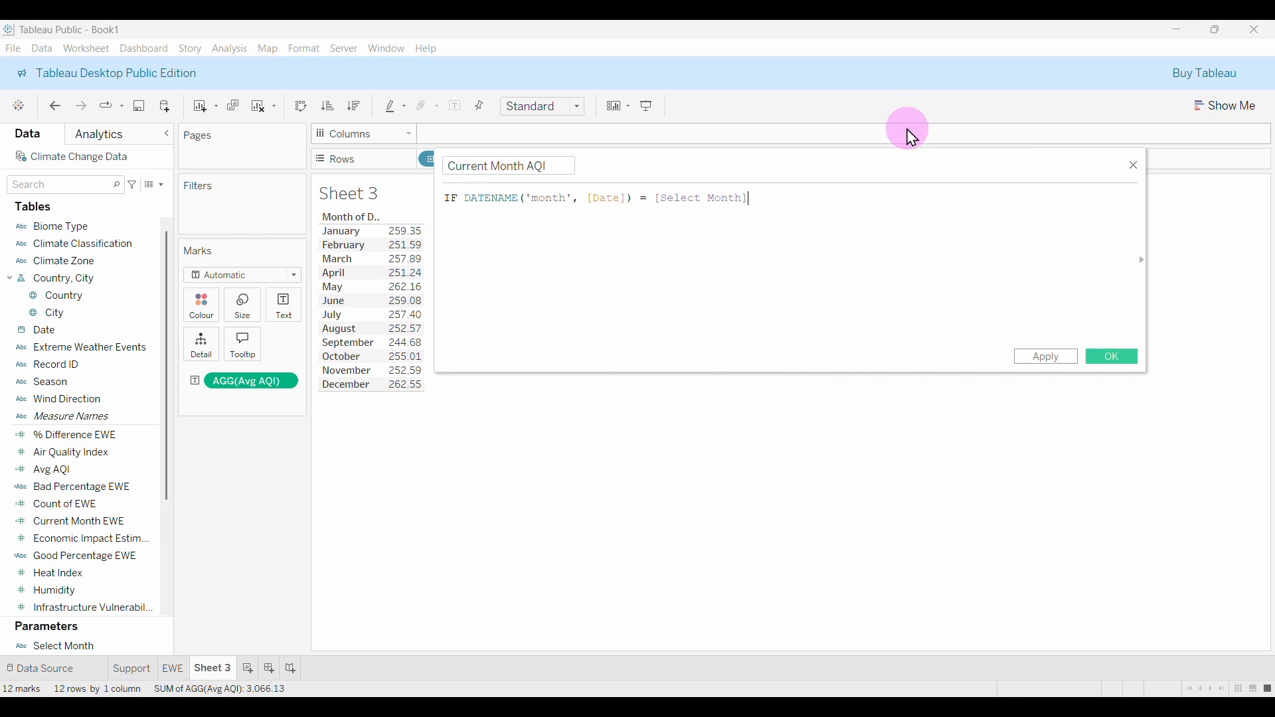
type("the")
key("Return")
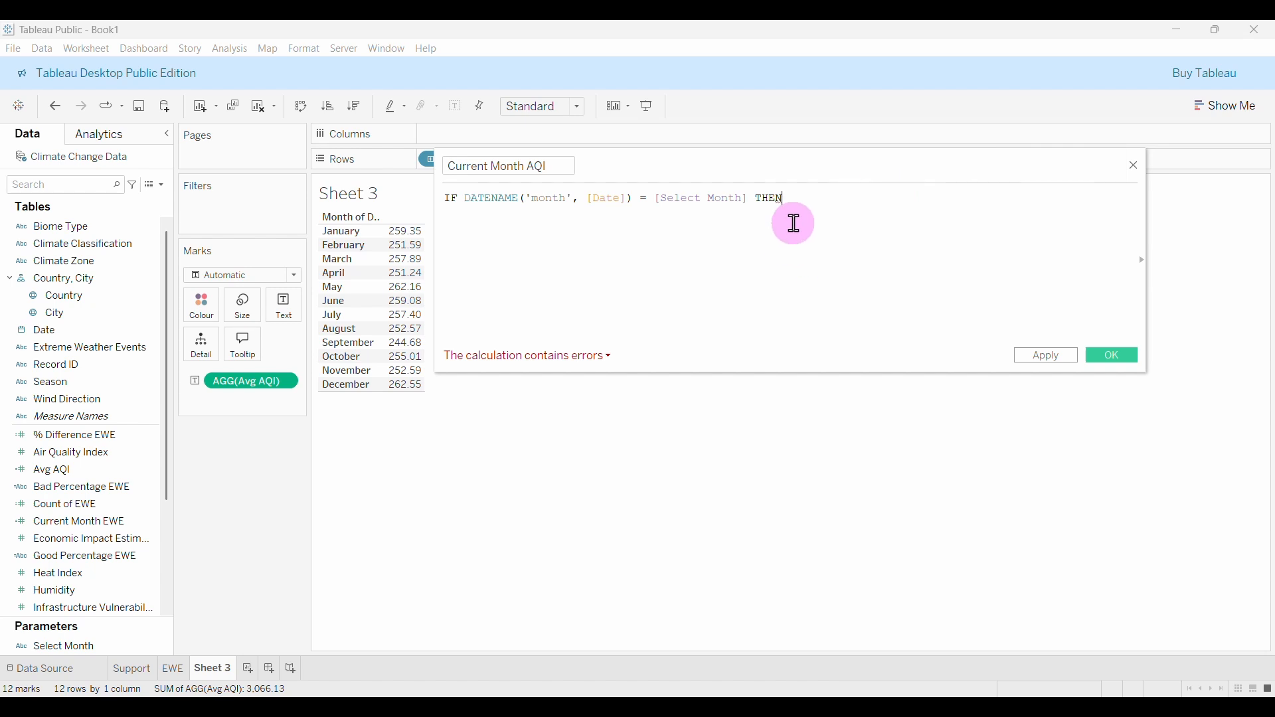
key("Return")
Add the line {FIXED DATENAME('month', [Date]) : AVG([Air Quality Index])}.
type("{fix")
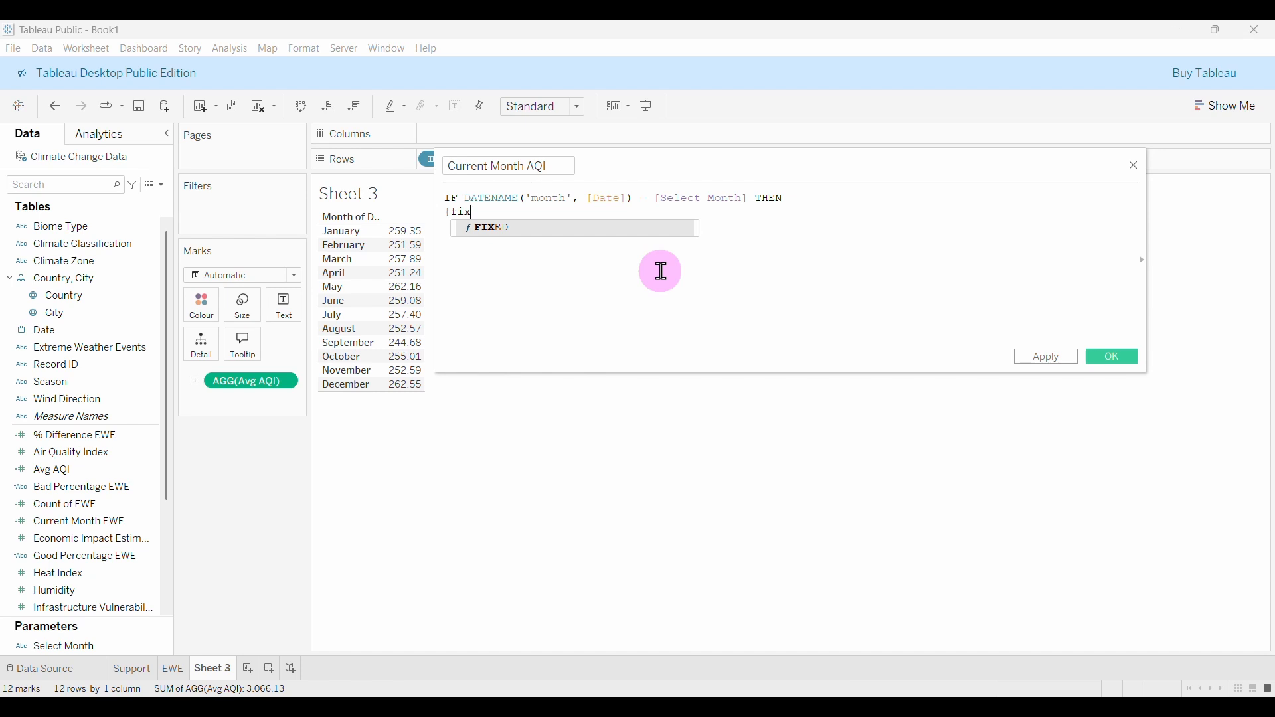
key("Return")
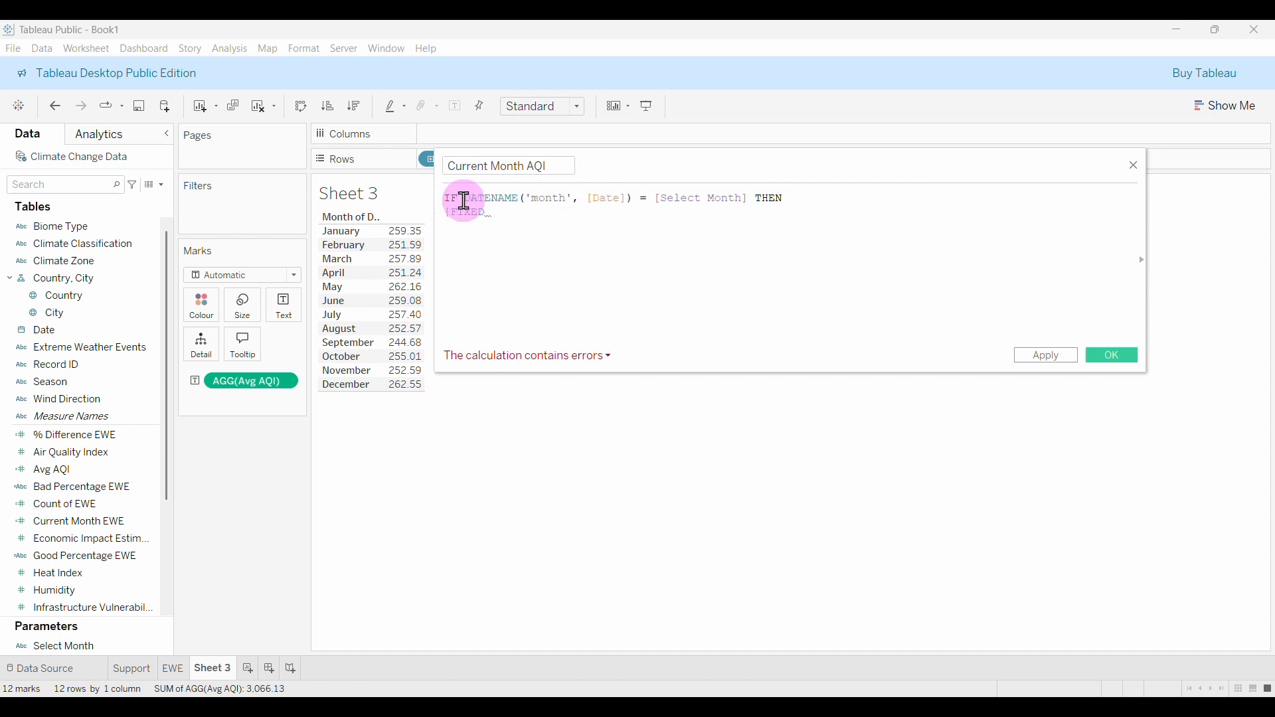
left_click_drag(465, 201, 632, 202)
key("ctrl+c")
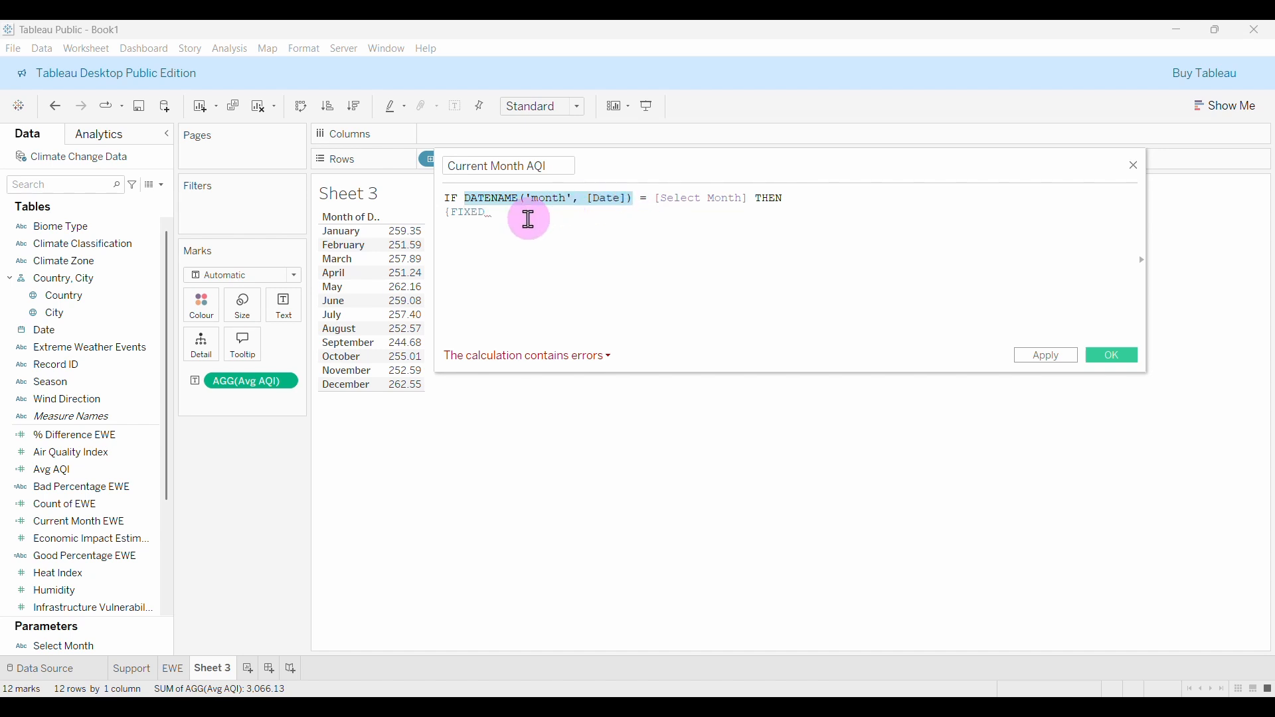
left_click(514, 216)
key("ctrl+v")
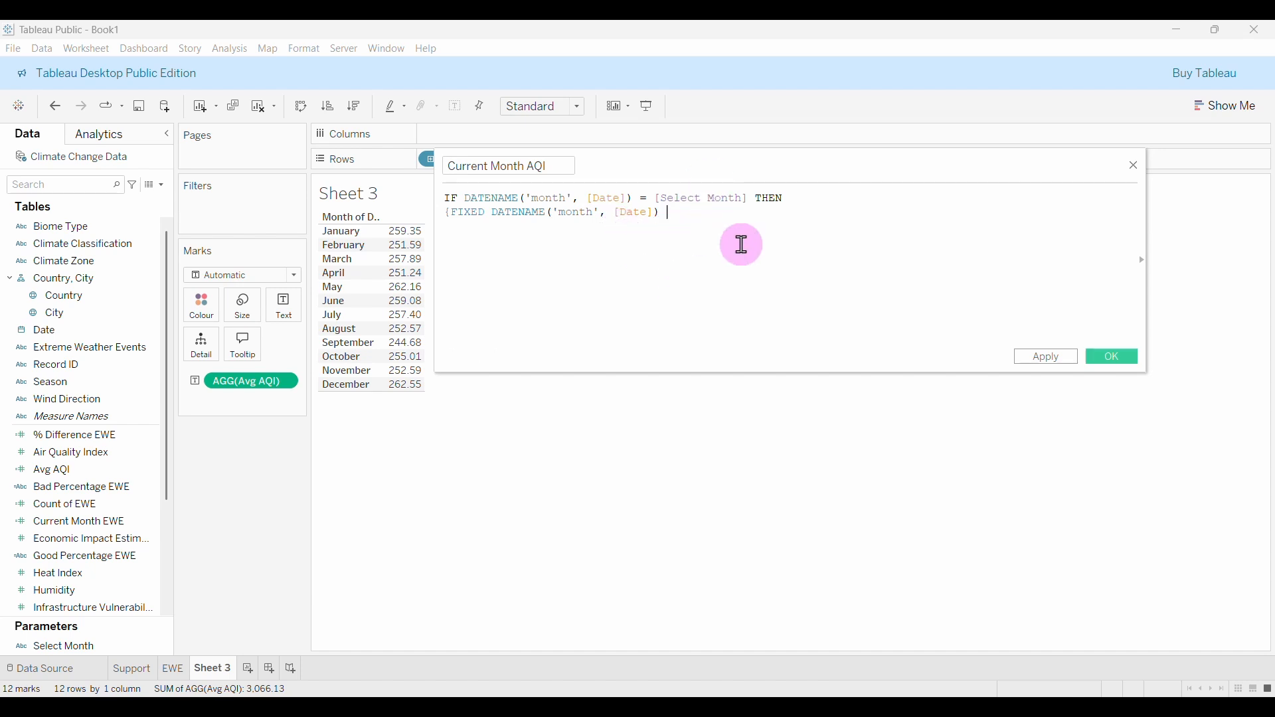
type(":")
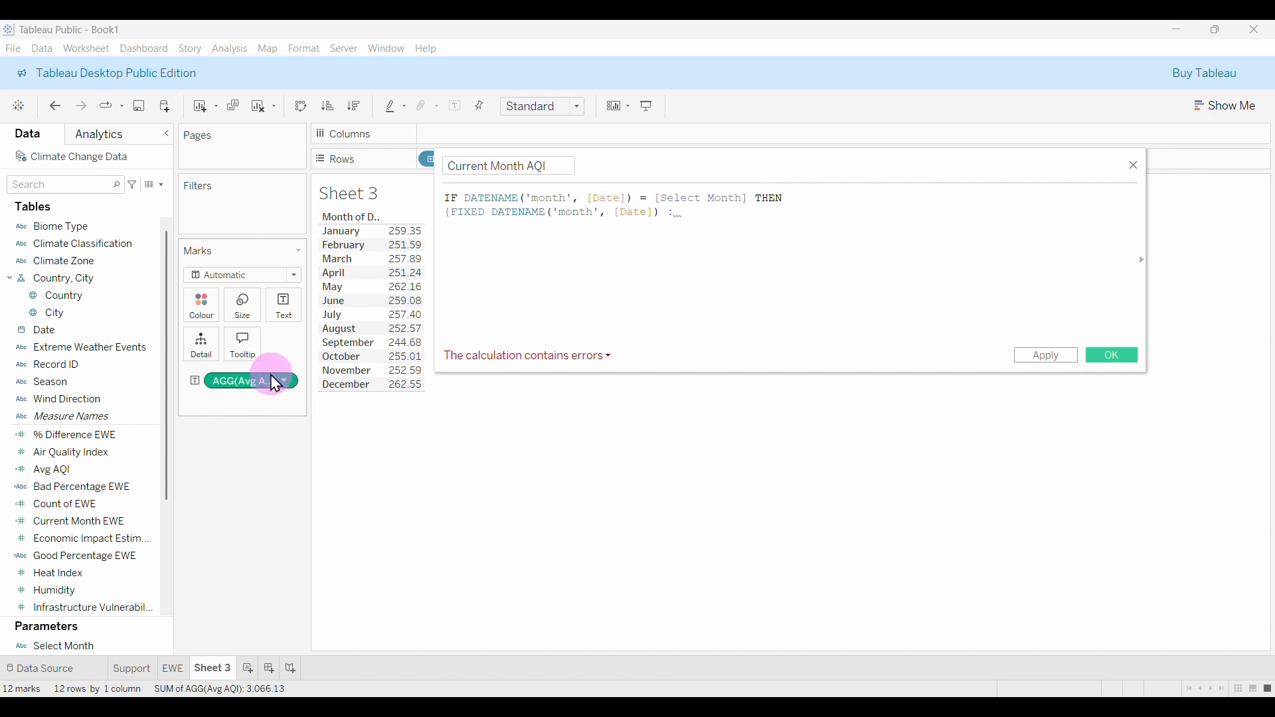
type(" AV")
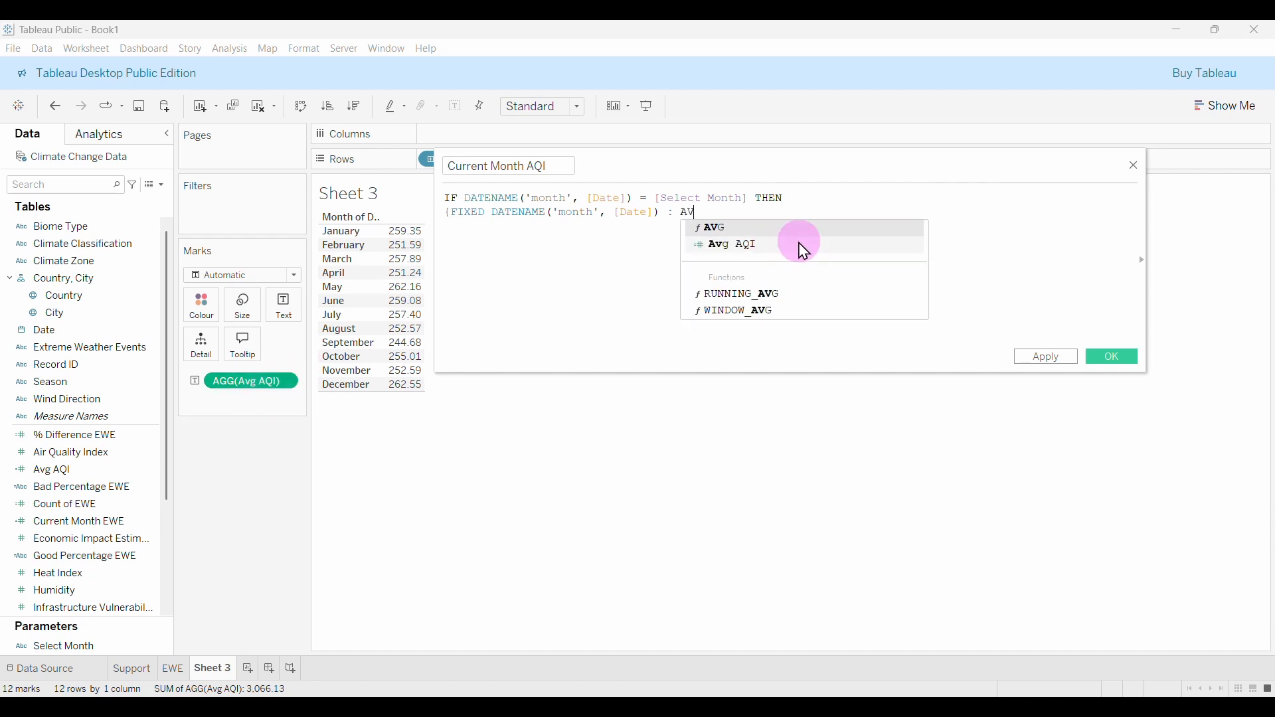
left_click(836, 226)
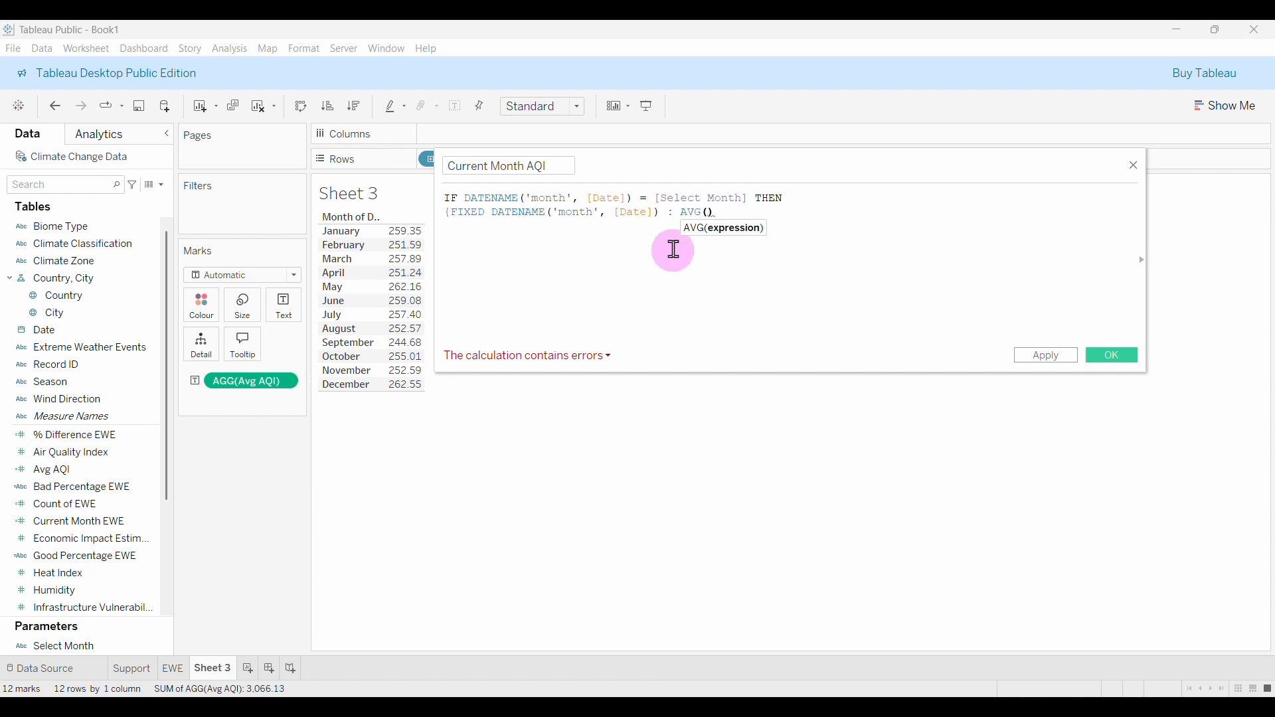
type("AI")
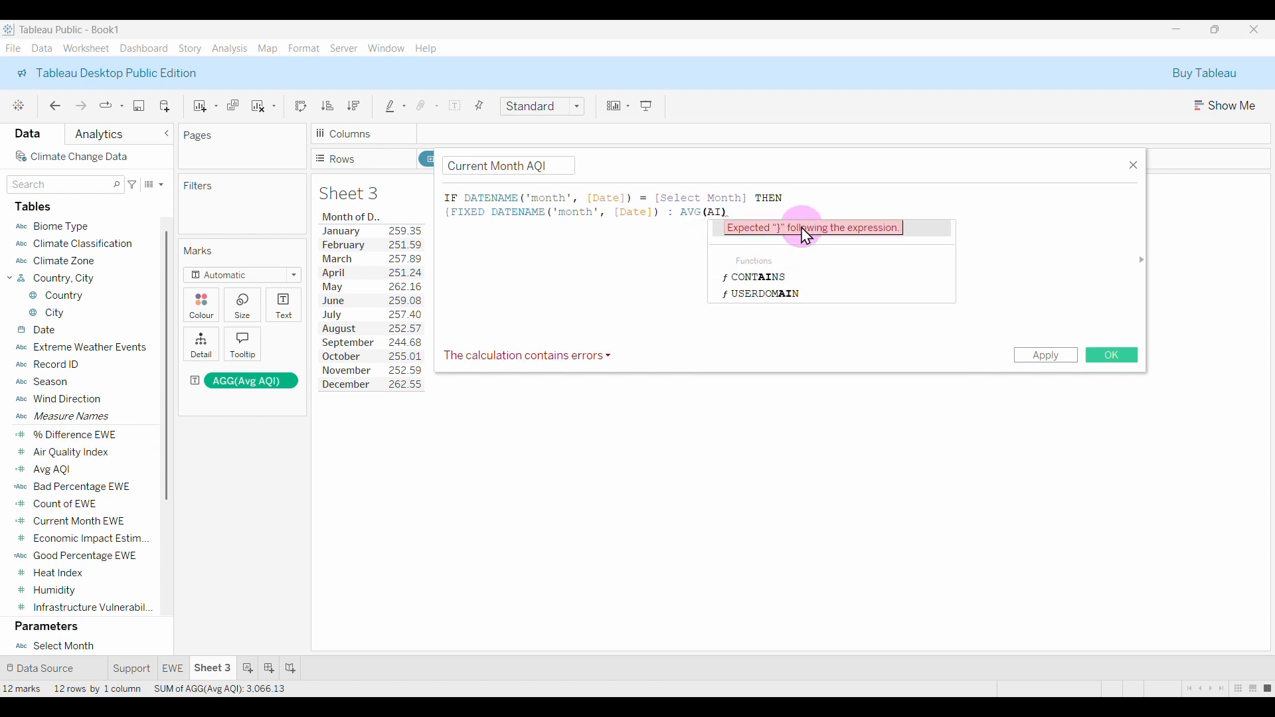
left_click(918, 228)
left_click(880, 228)
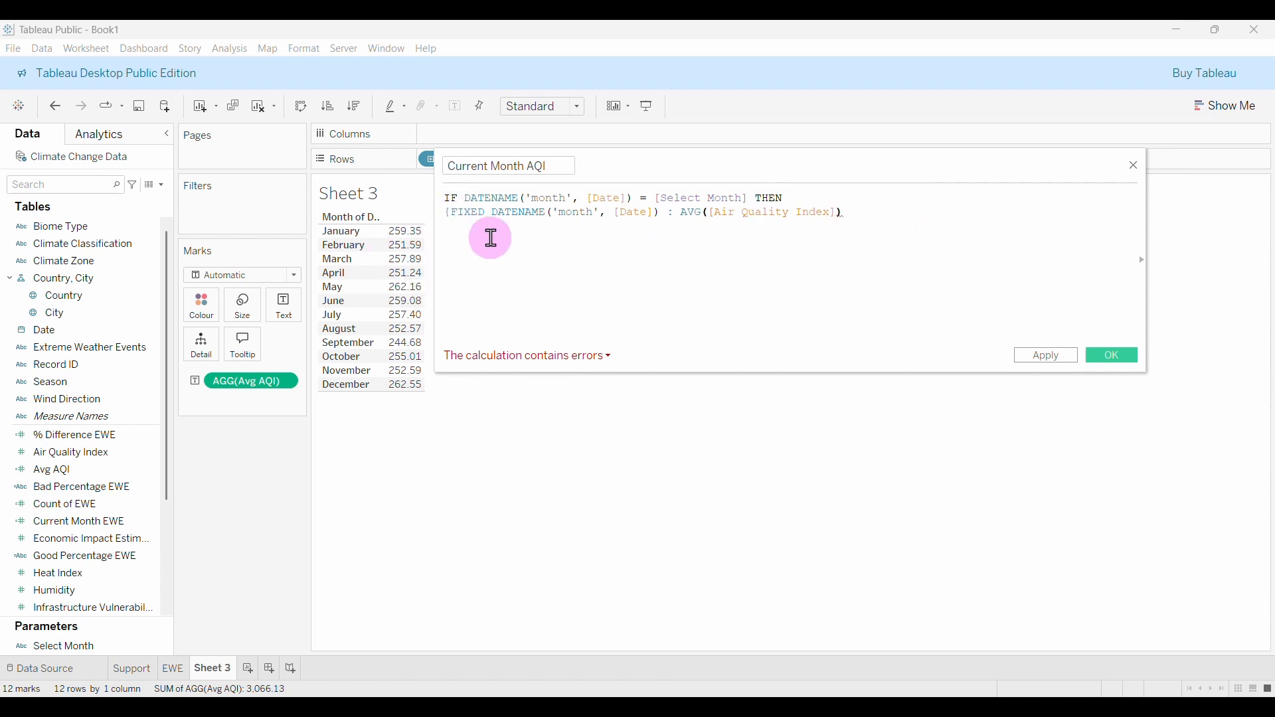
type("}")
Close the formula with END, save it, and add Current Month AQI beside Avg AQI.
key("Return")
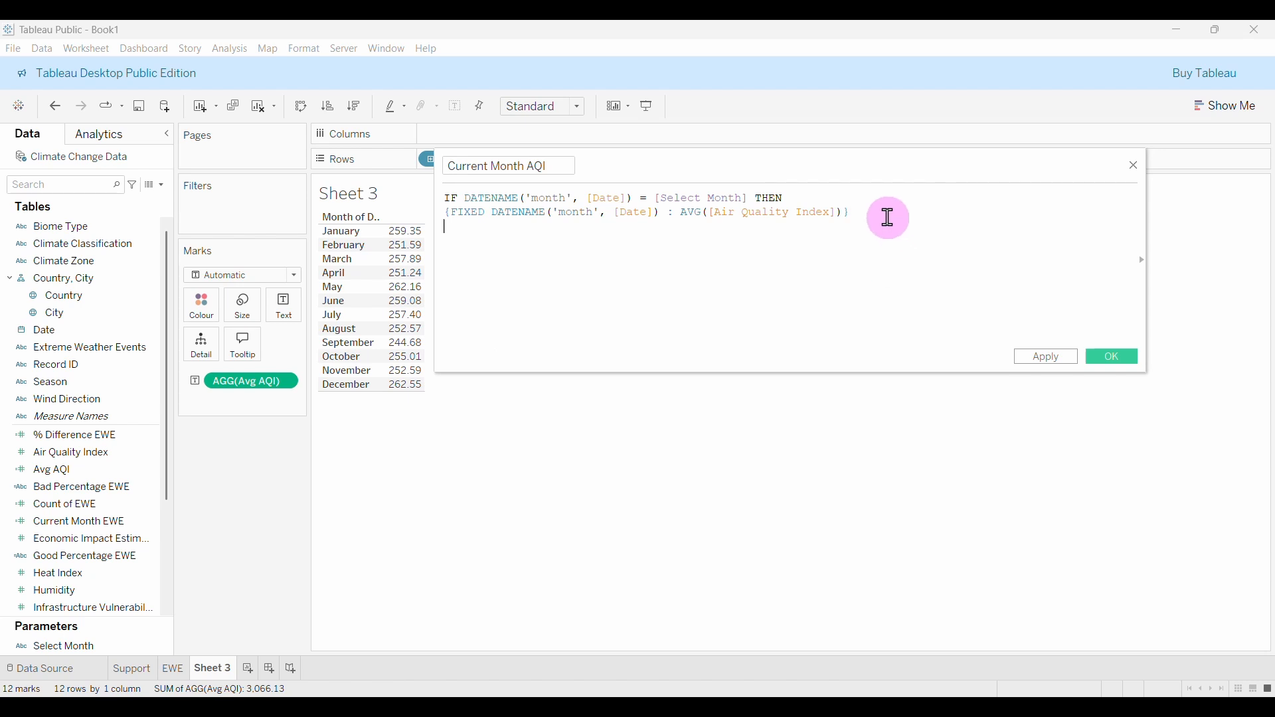
type("EN")
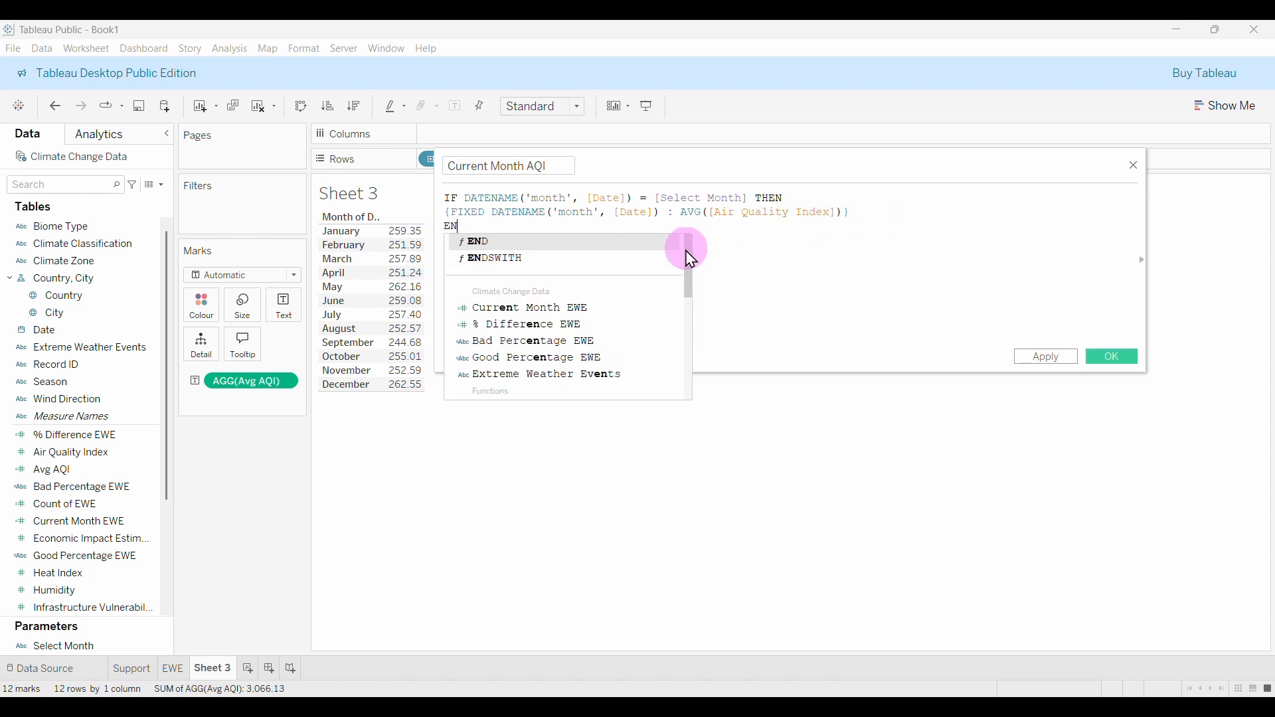
key("Return")
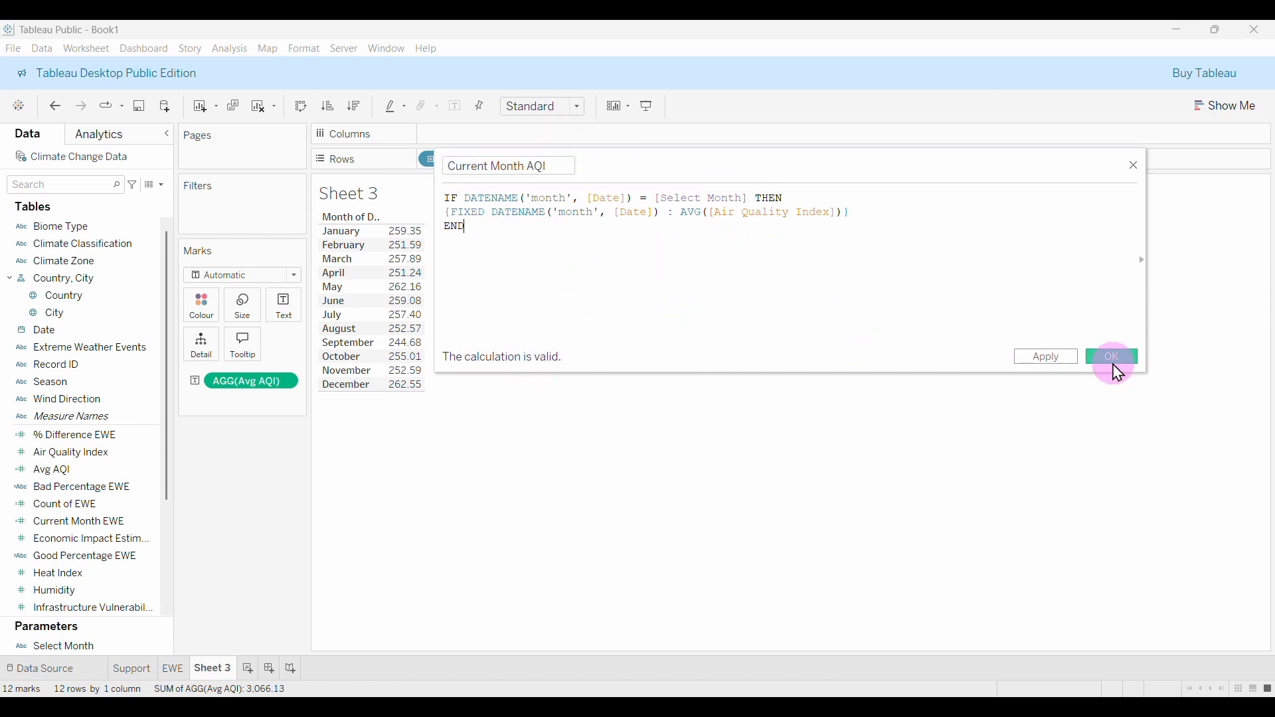
left_click(1117, 363)
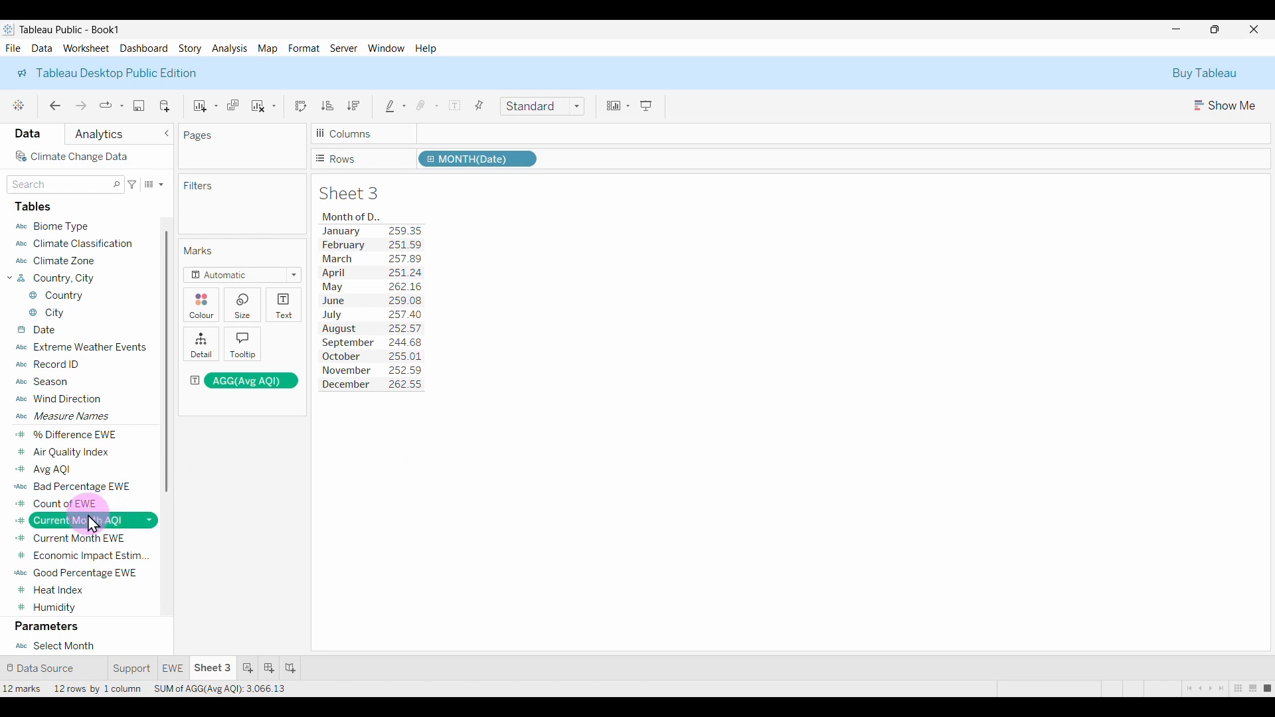
left_click_drag(93, 524, 249, 525)
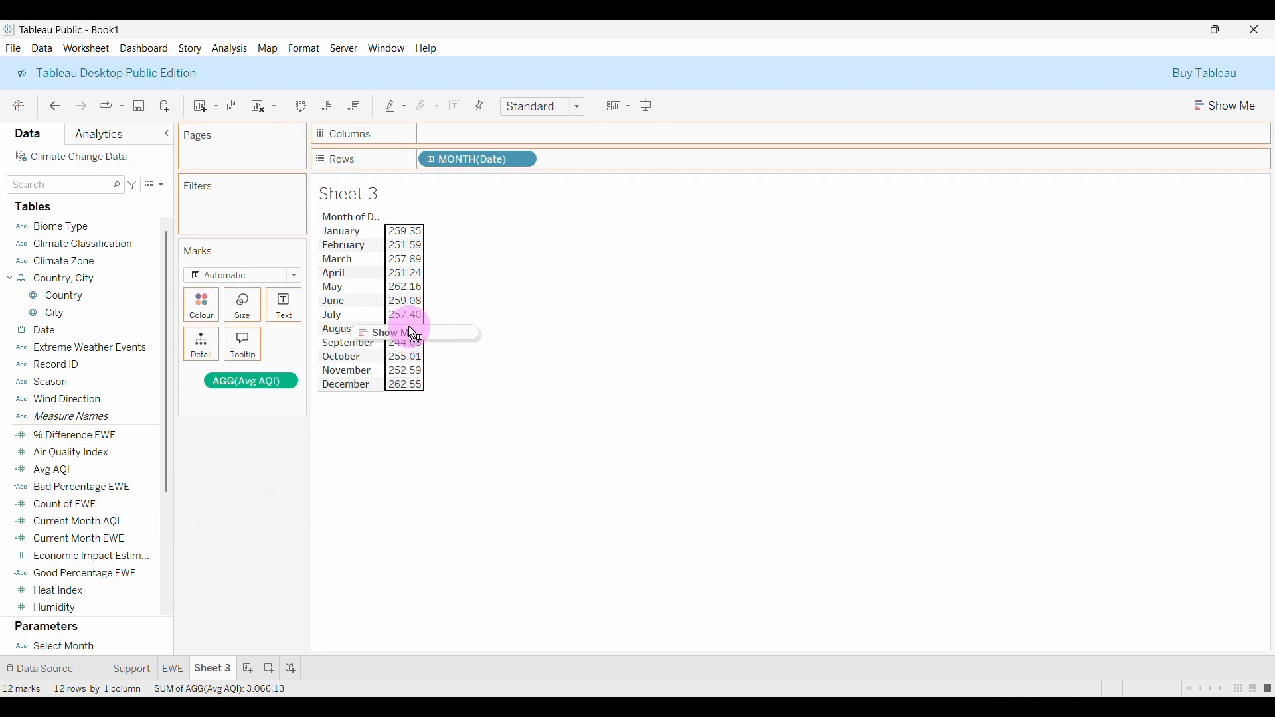
left_click_drag(410, 327, 408, 332)
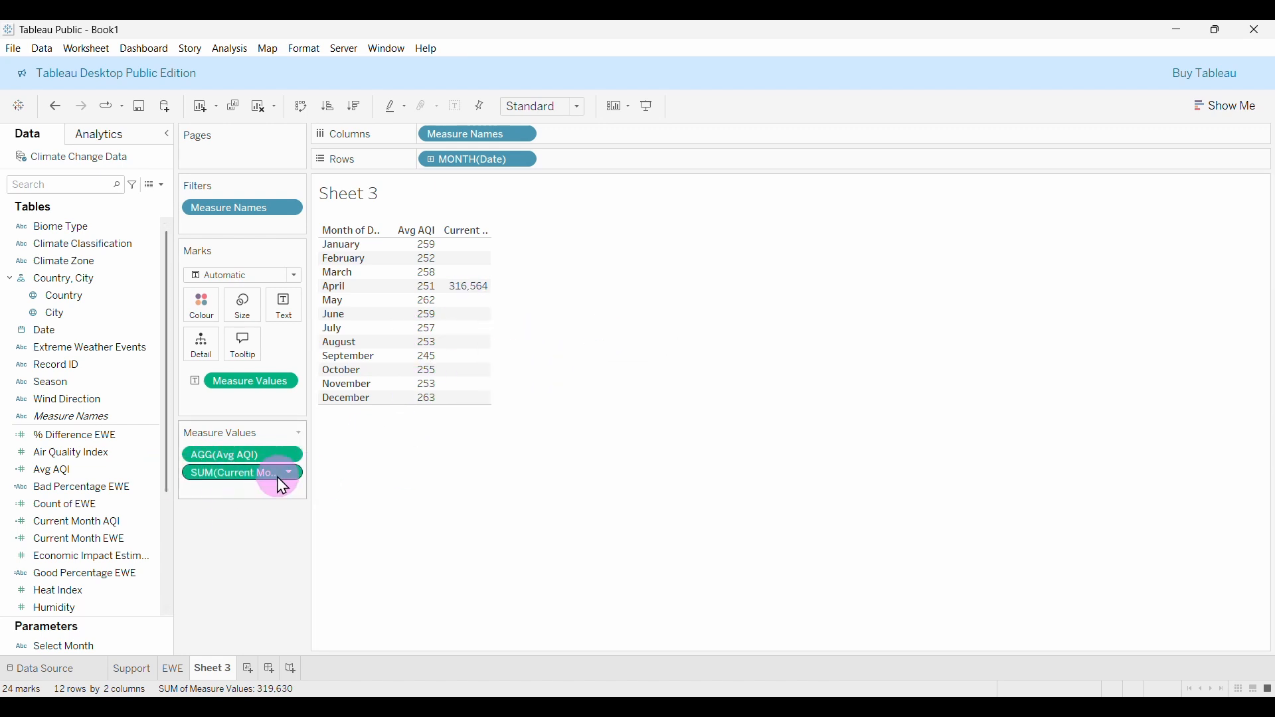
Change Current Month AQI's aggregation from Sum to Average.
left_click(294, 476)
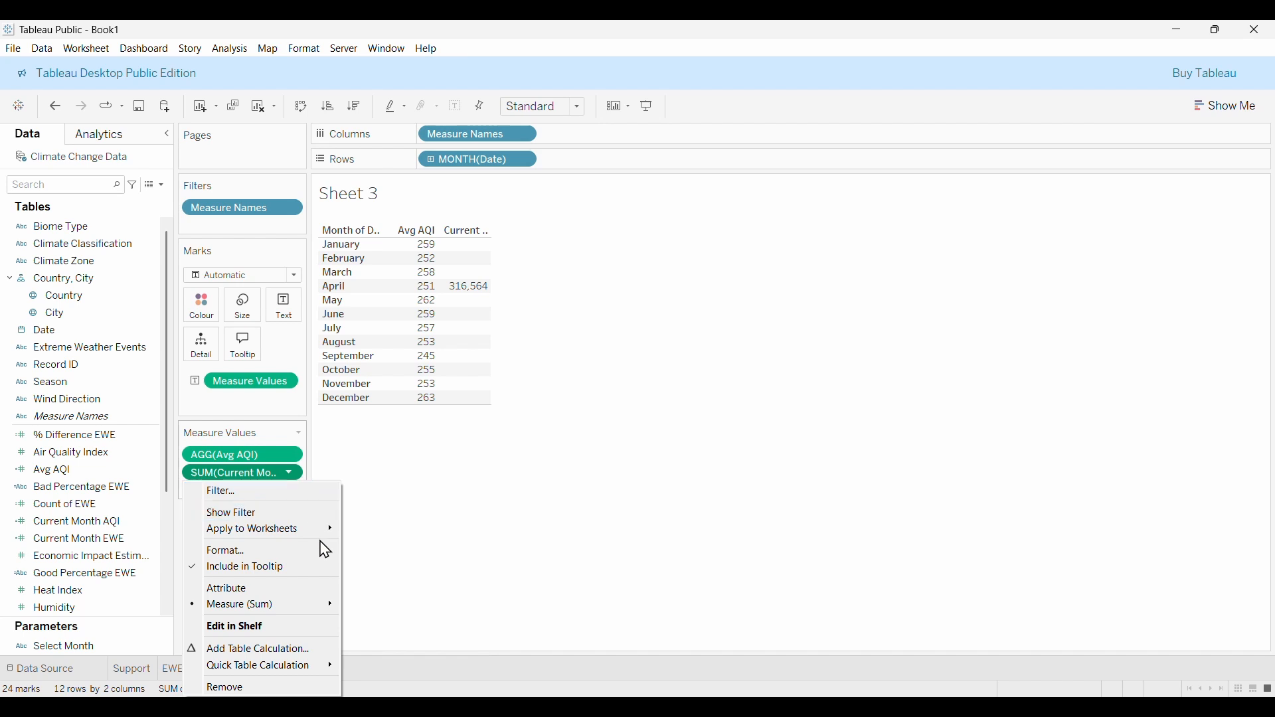
mouse_move(236, 608)
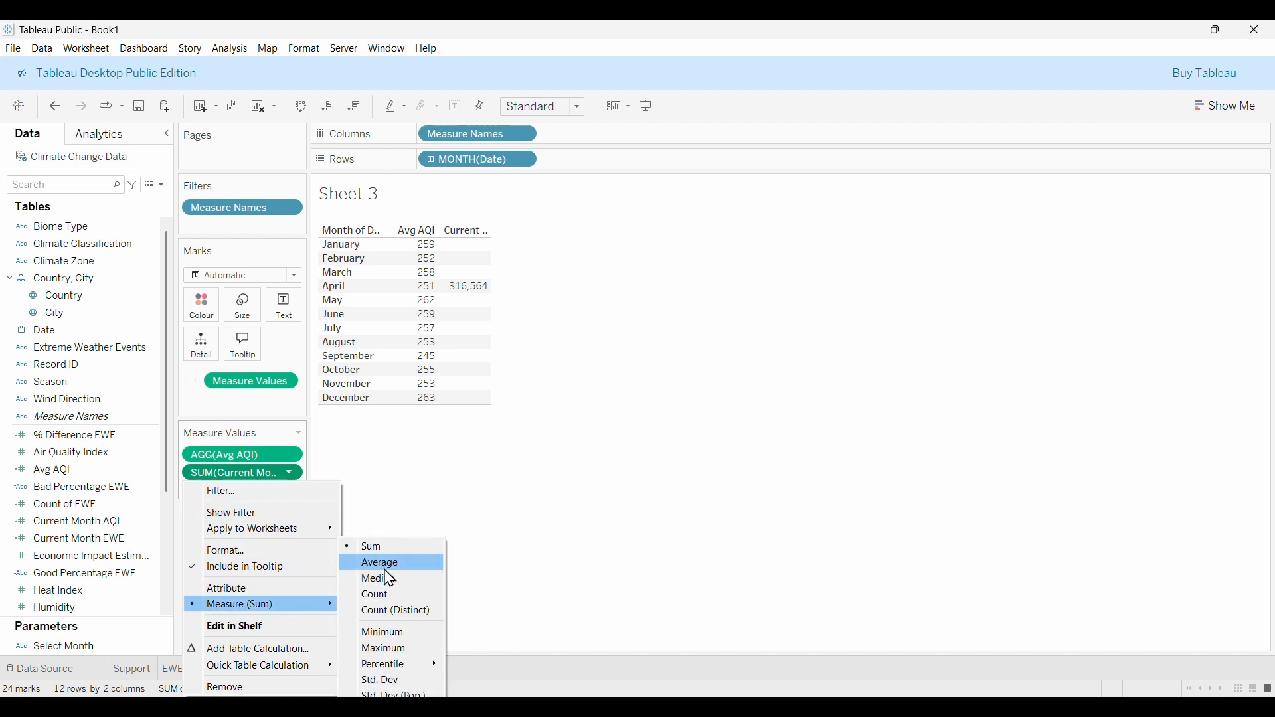
left_click(405, 566)
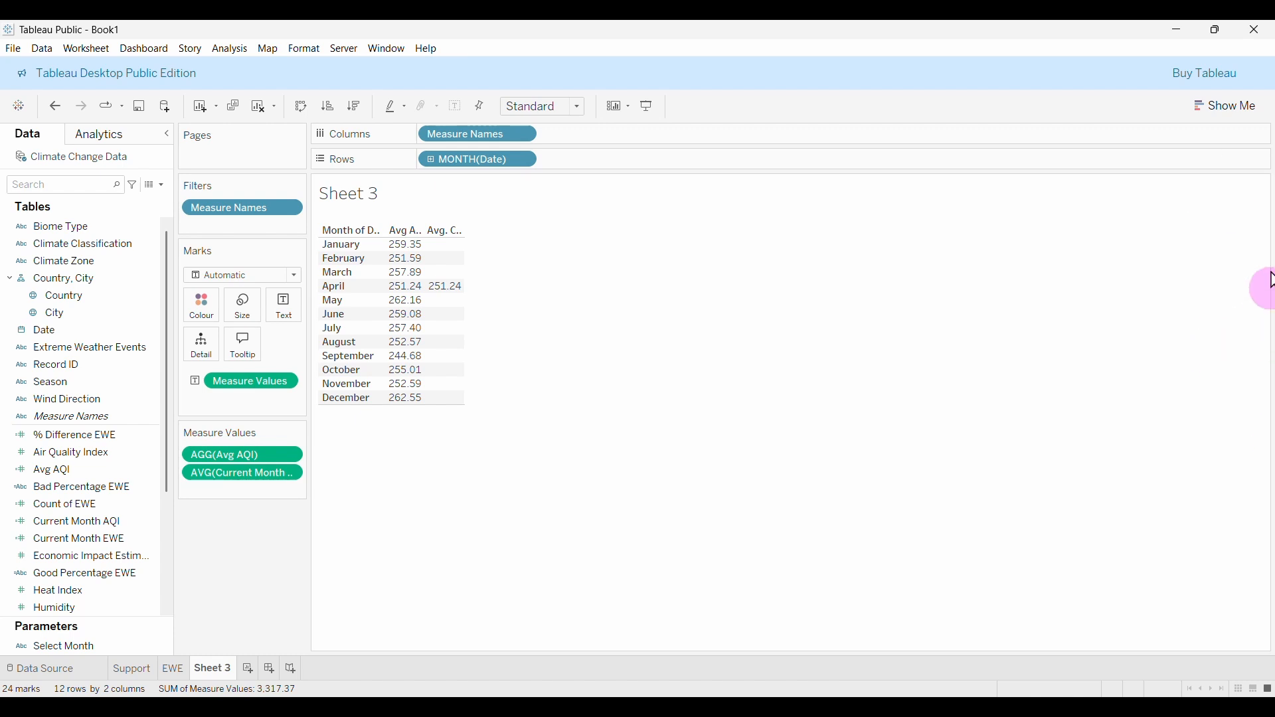
Show the Select Month parameter control and set it to November.
right_click(37, 648)
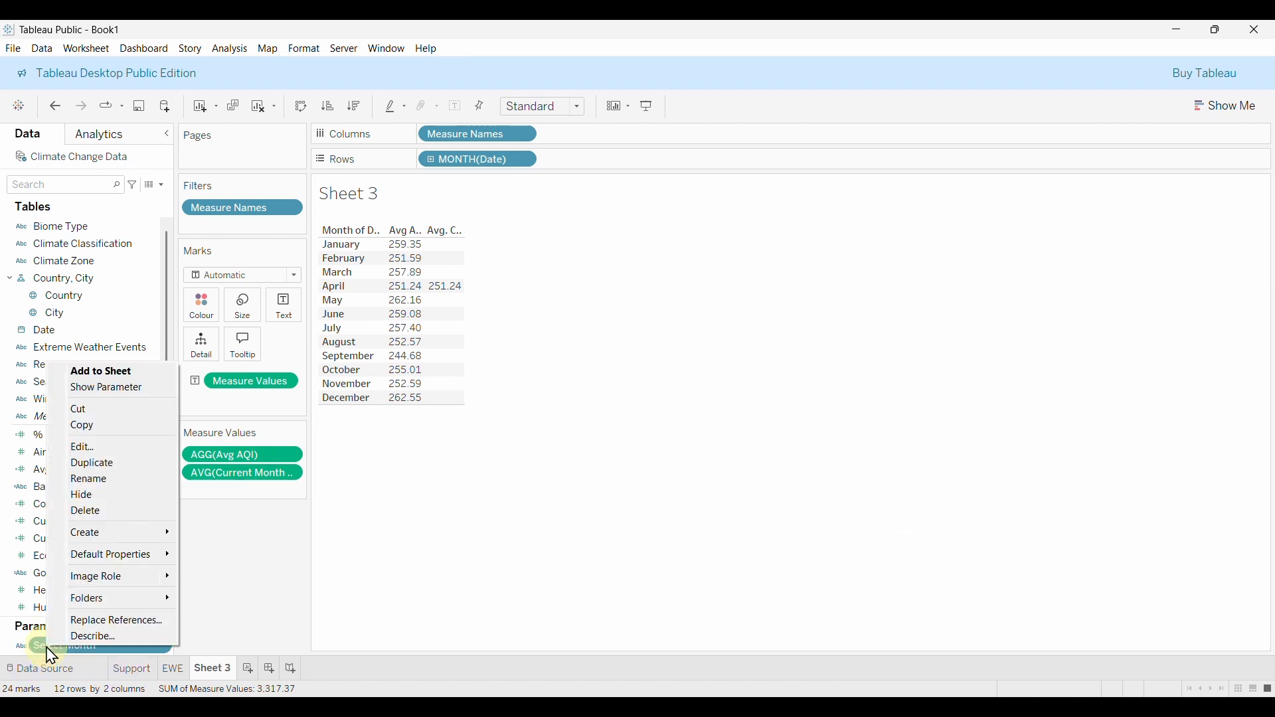
left_click(108, 388)
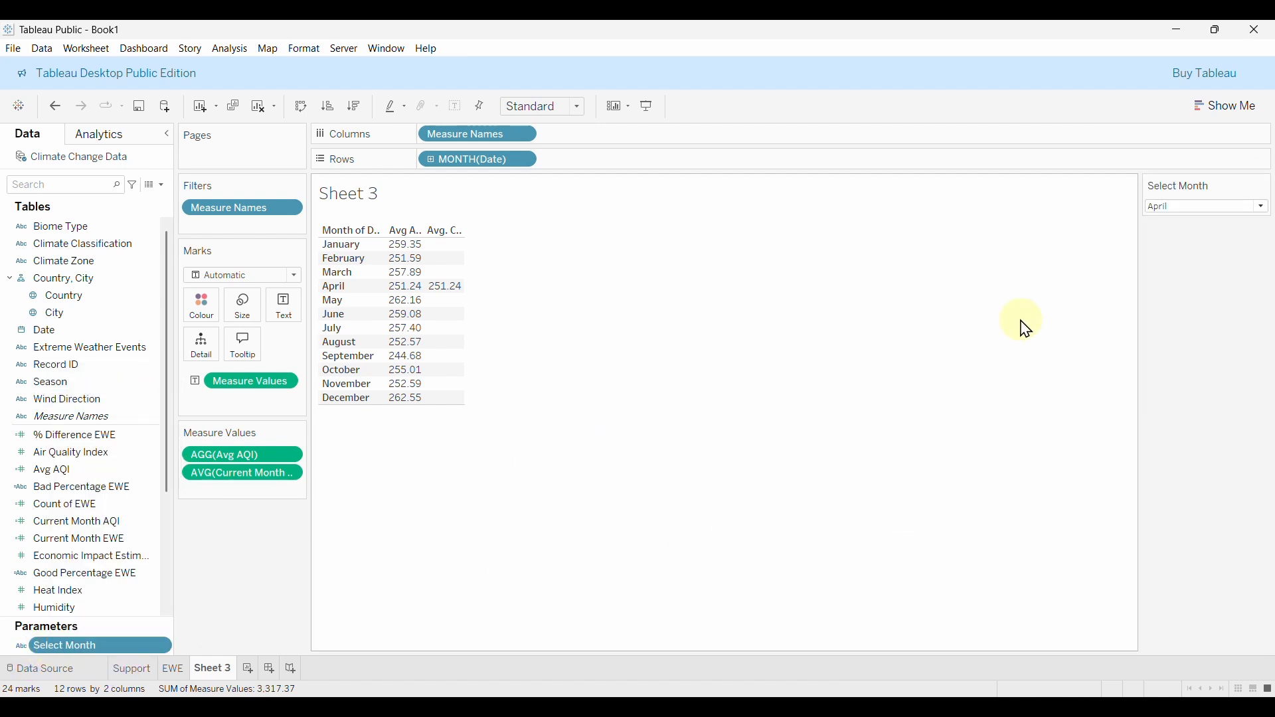
left_click(1167, 208)
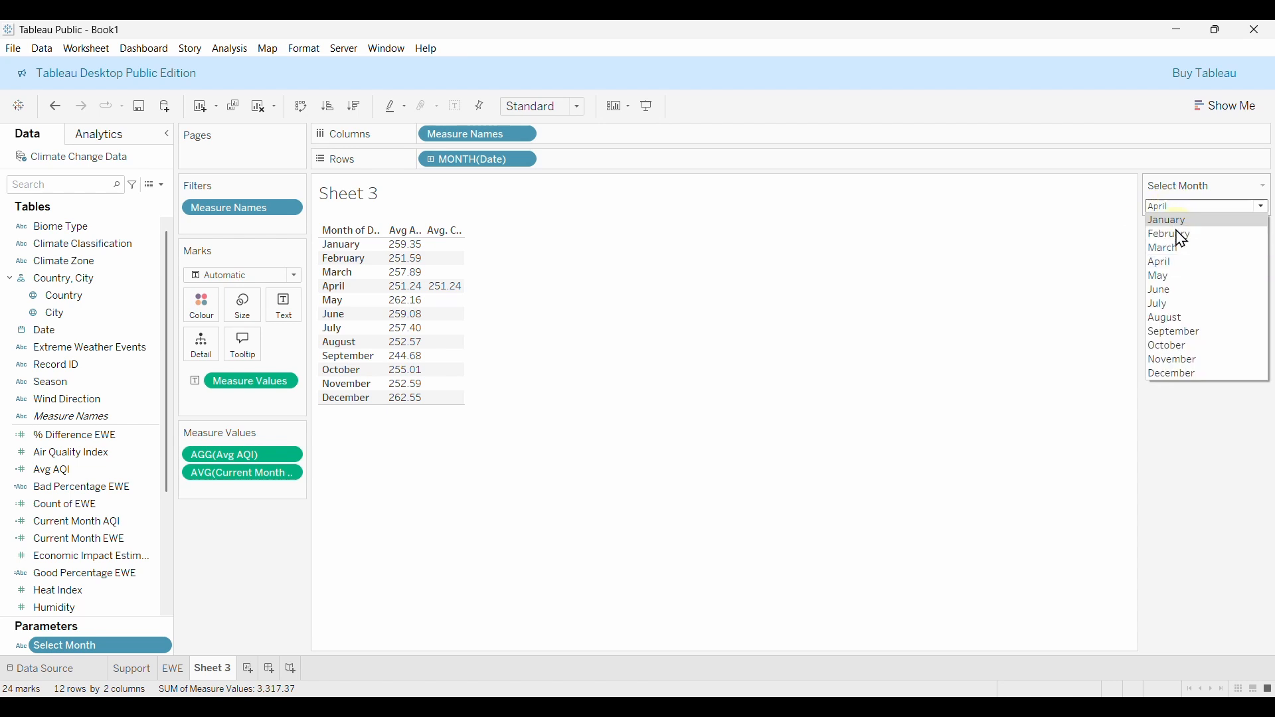
left_click(1191, 302)
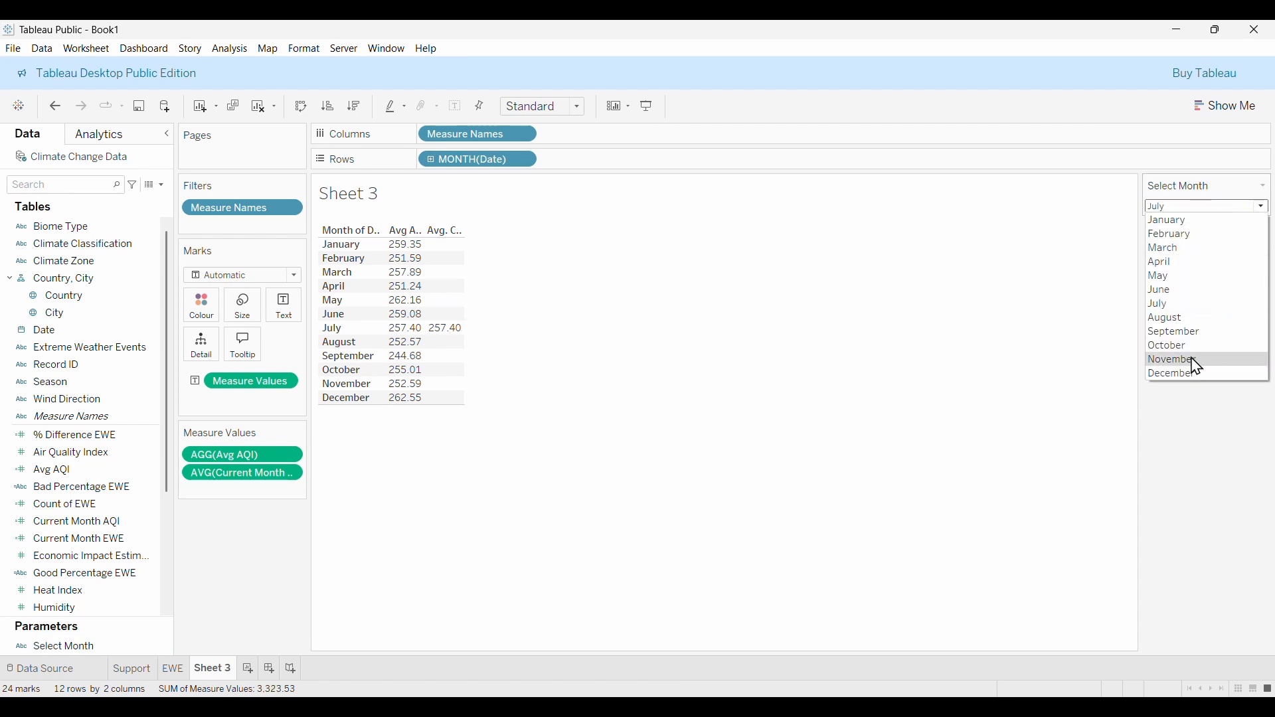
left_click(1193, 362)
mouse_move(410, 344)
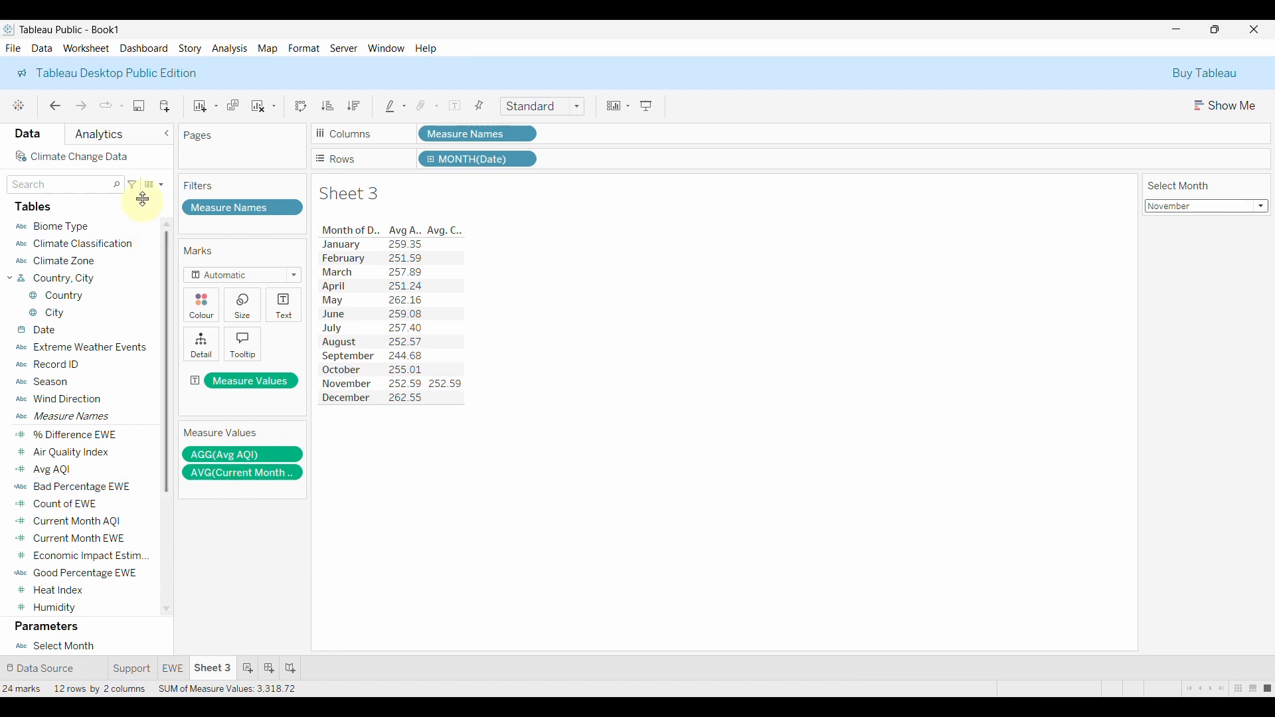
Duplicate the Previous Month EWE calculation and open the copy for editing.
left_click(161, 185)
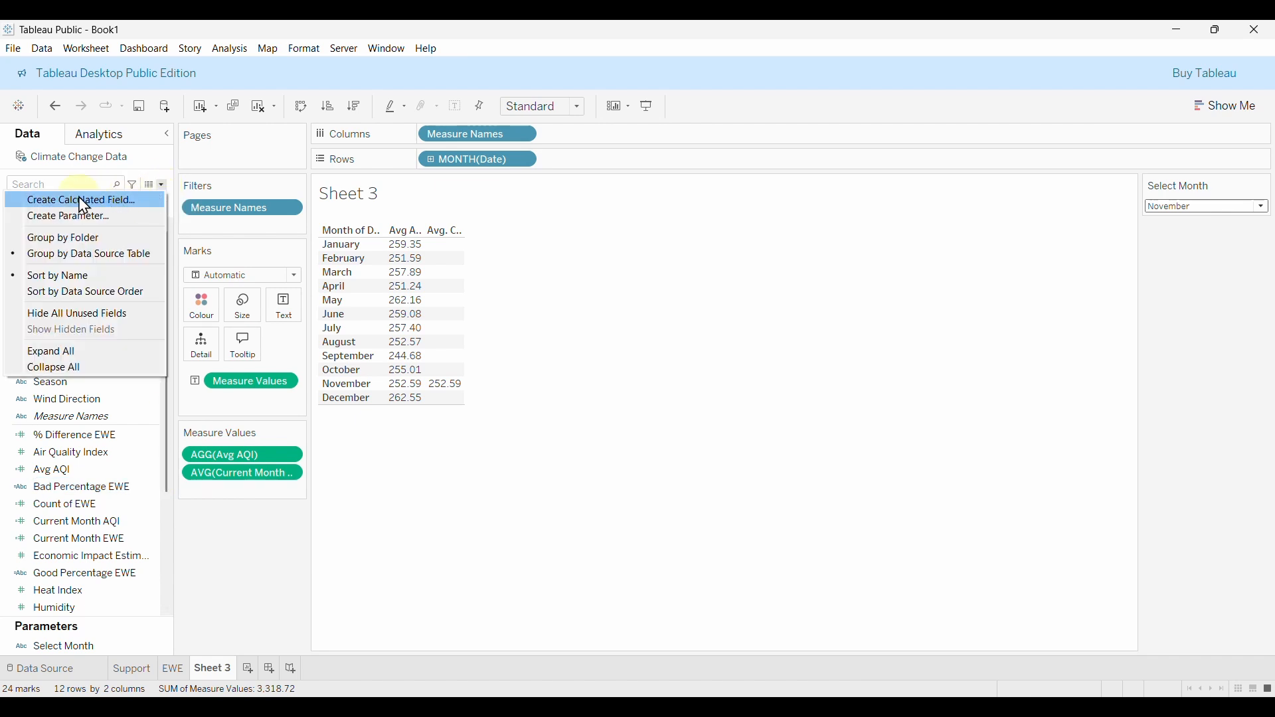
left_click(171, 413)
left_click_drag(171, 416, 169, 500)
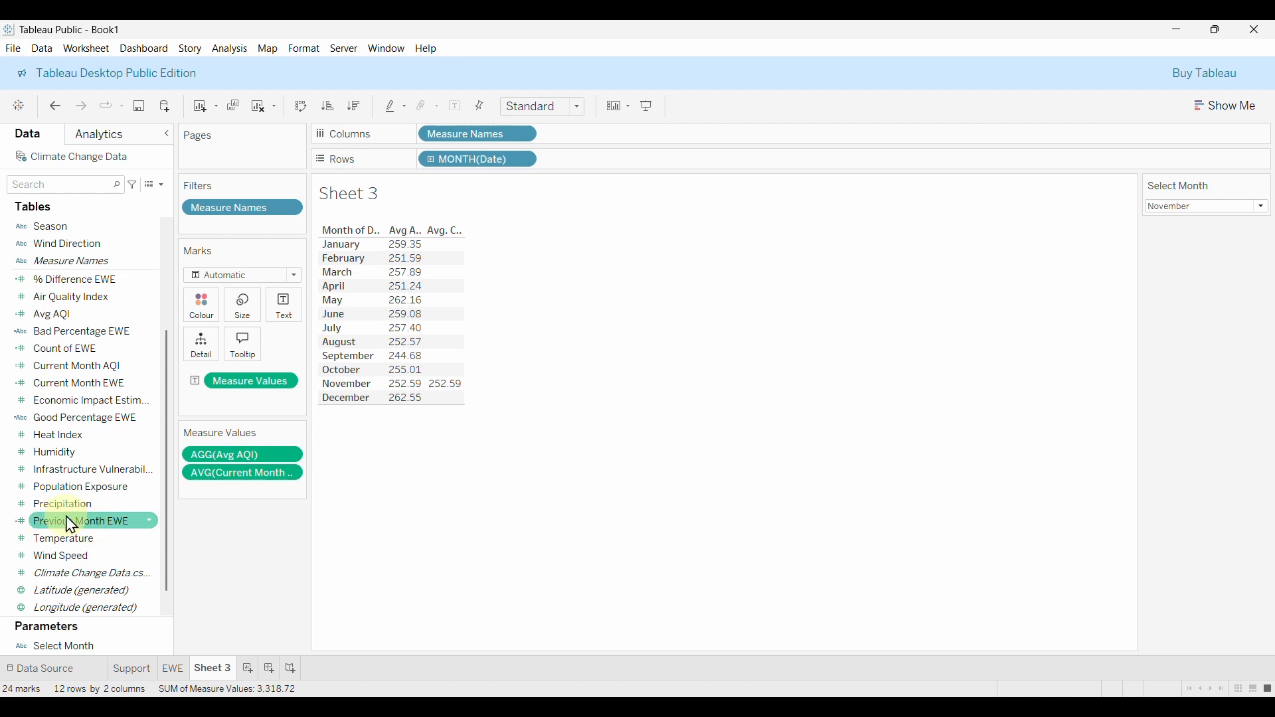
right_click(105, 521)
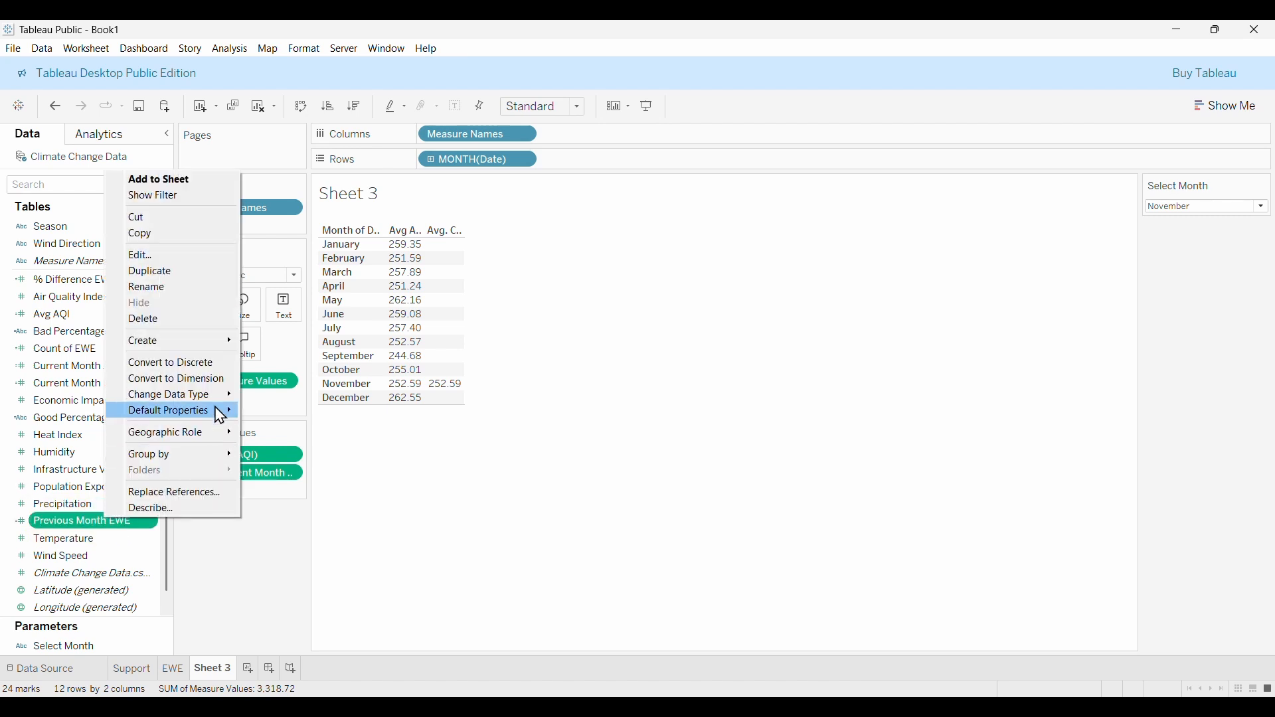
left_click(188, 275)
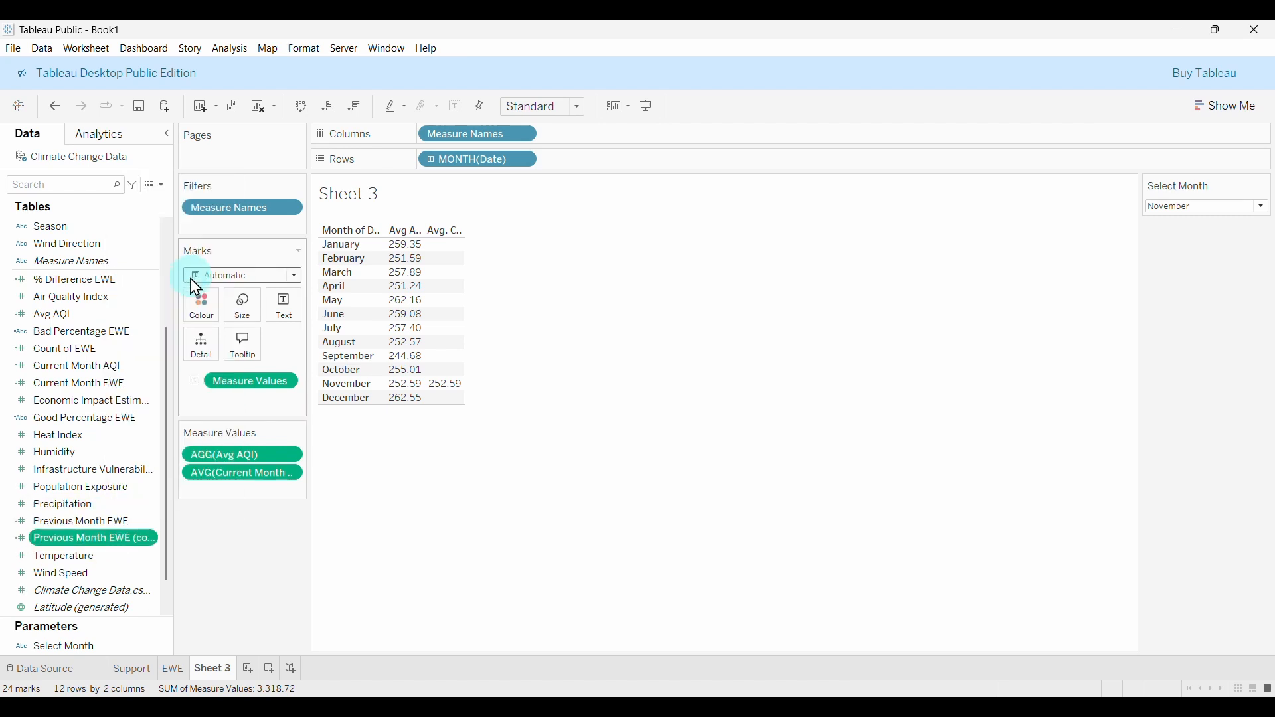
right_click(115, 543)
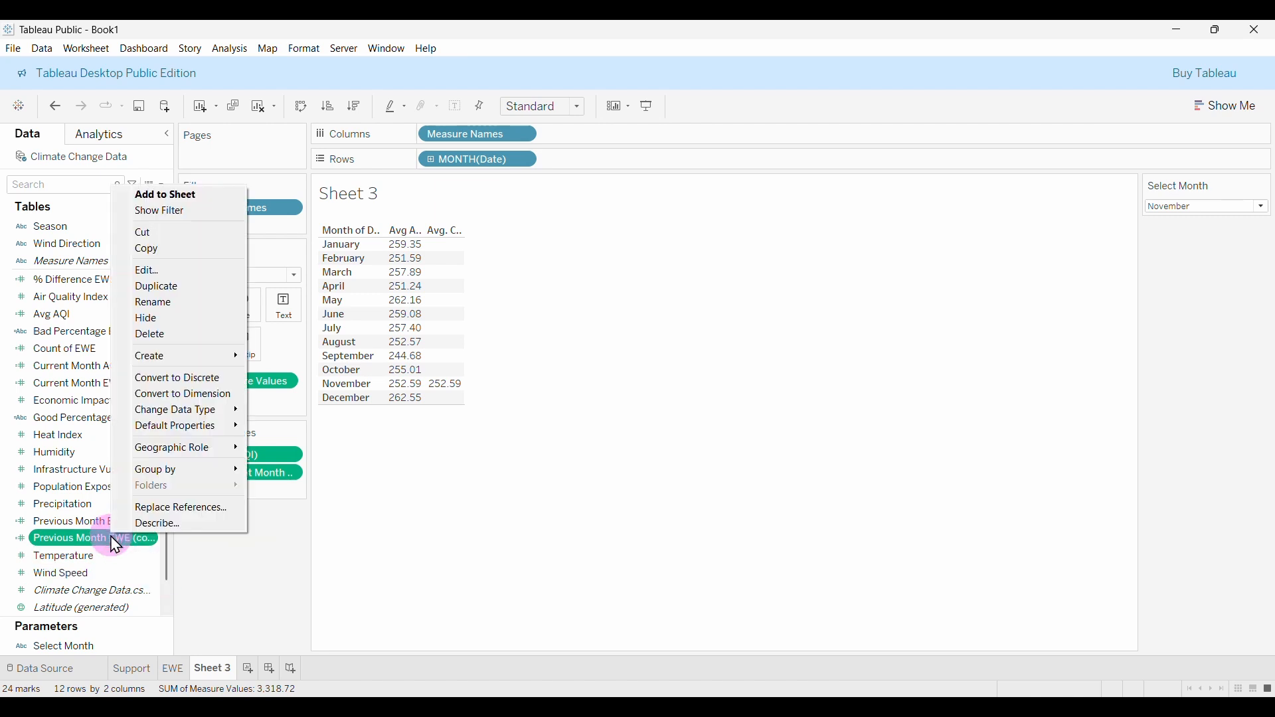
left_click(158, 273)
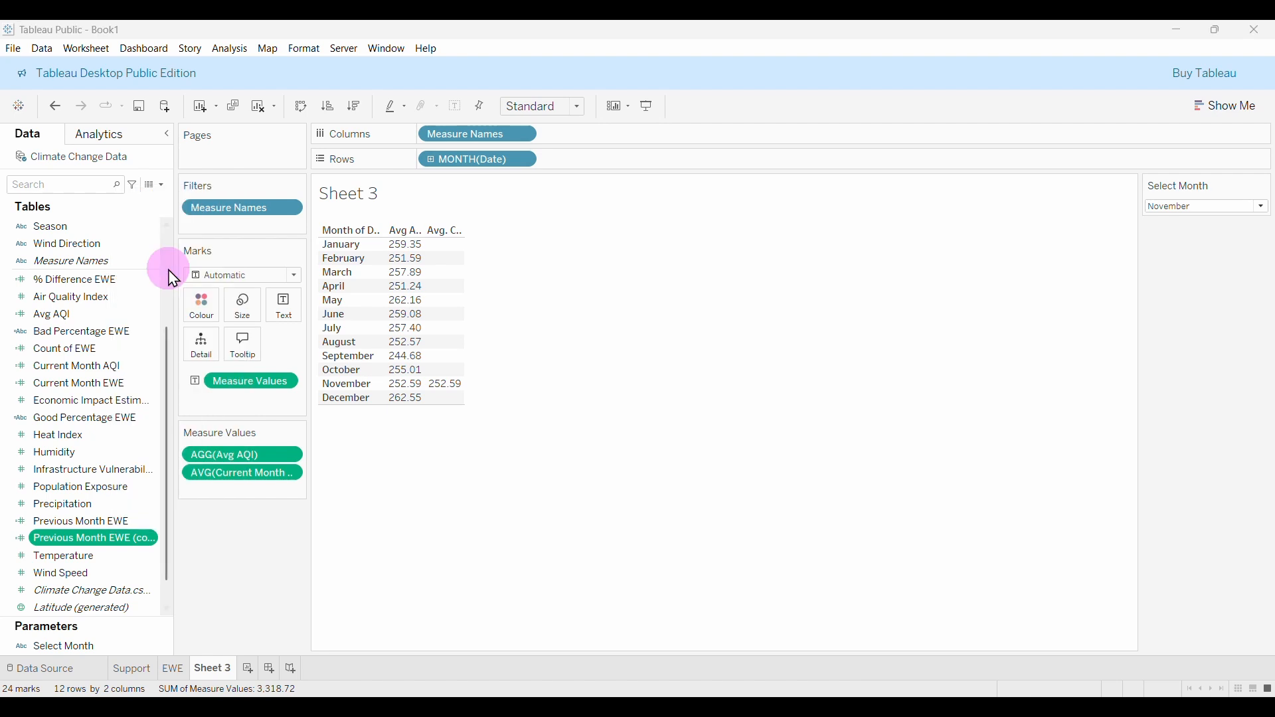
Rename the copied calculation to Previous Month AQI.
left_click(573, 170)
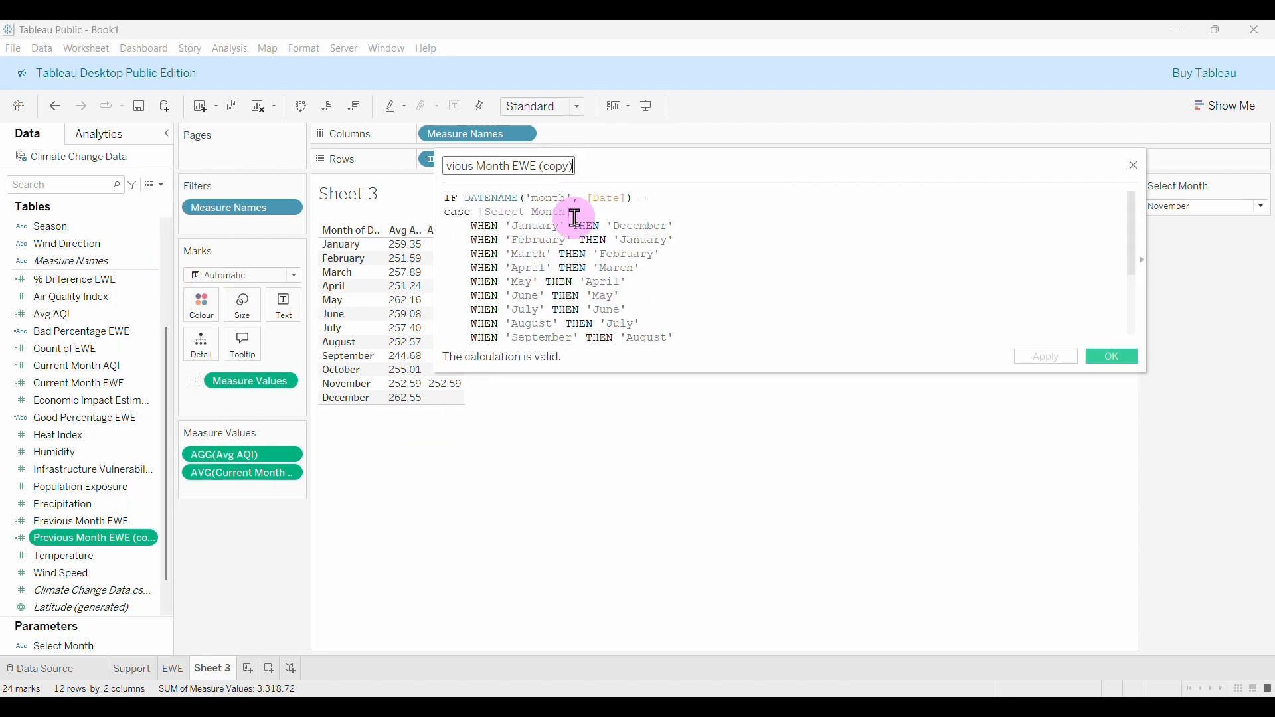
key("BackSpace")
key("BackSpace")
key("BackSpace")
key("BackSpace")
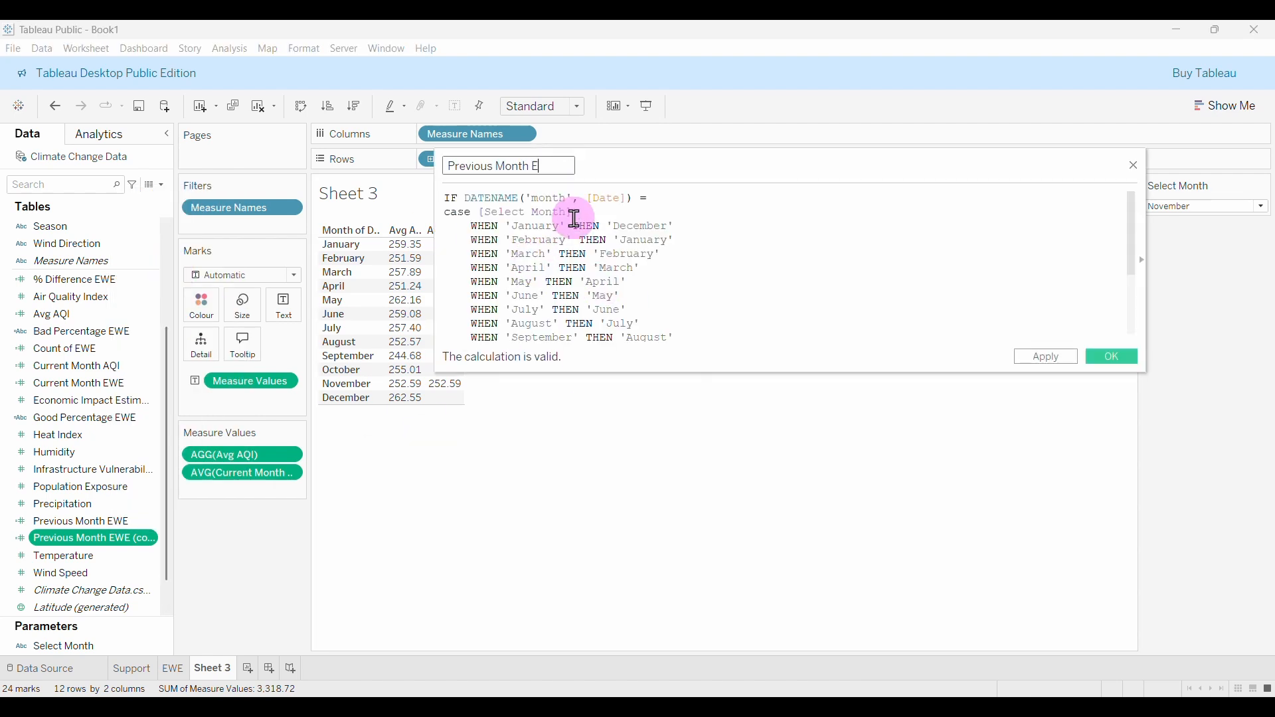
type("AQI")
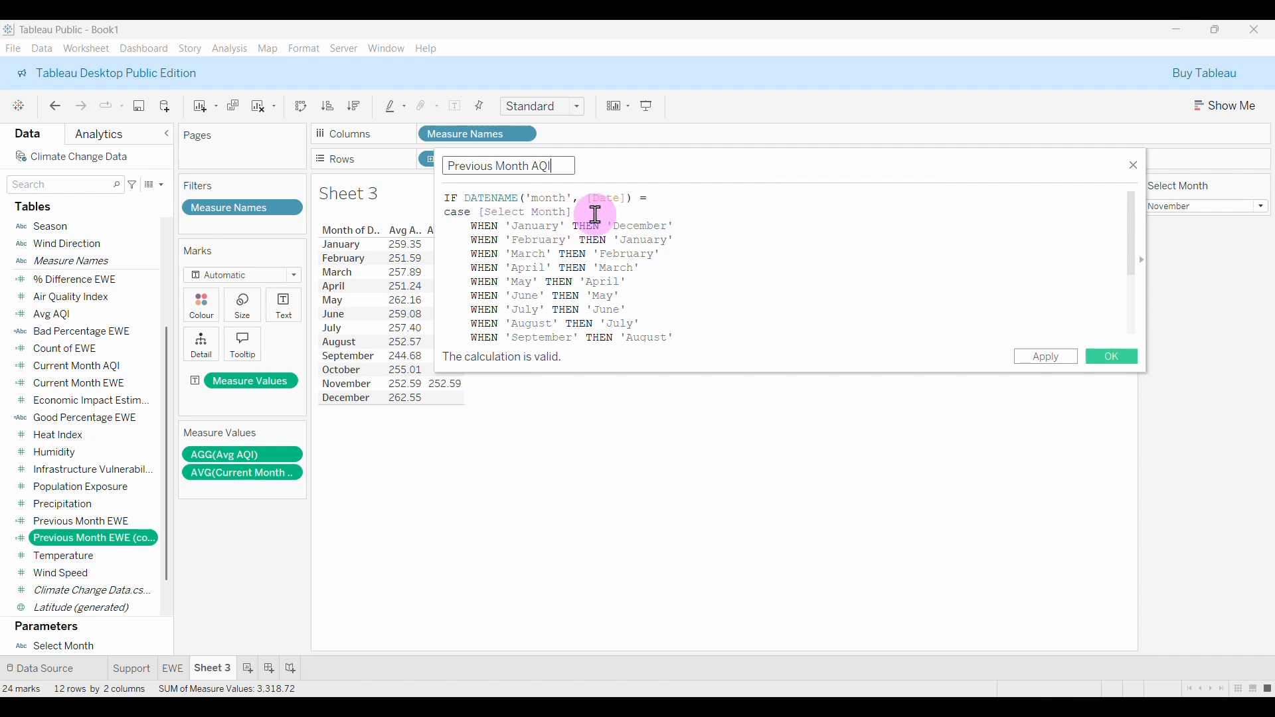
scroll(698, 271, "down", 3)
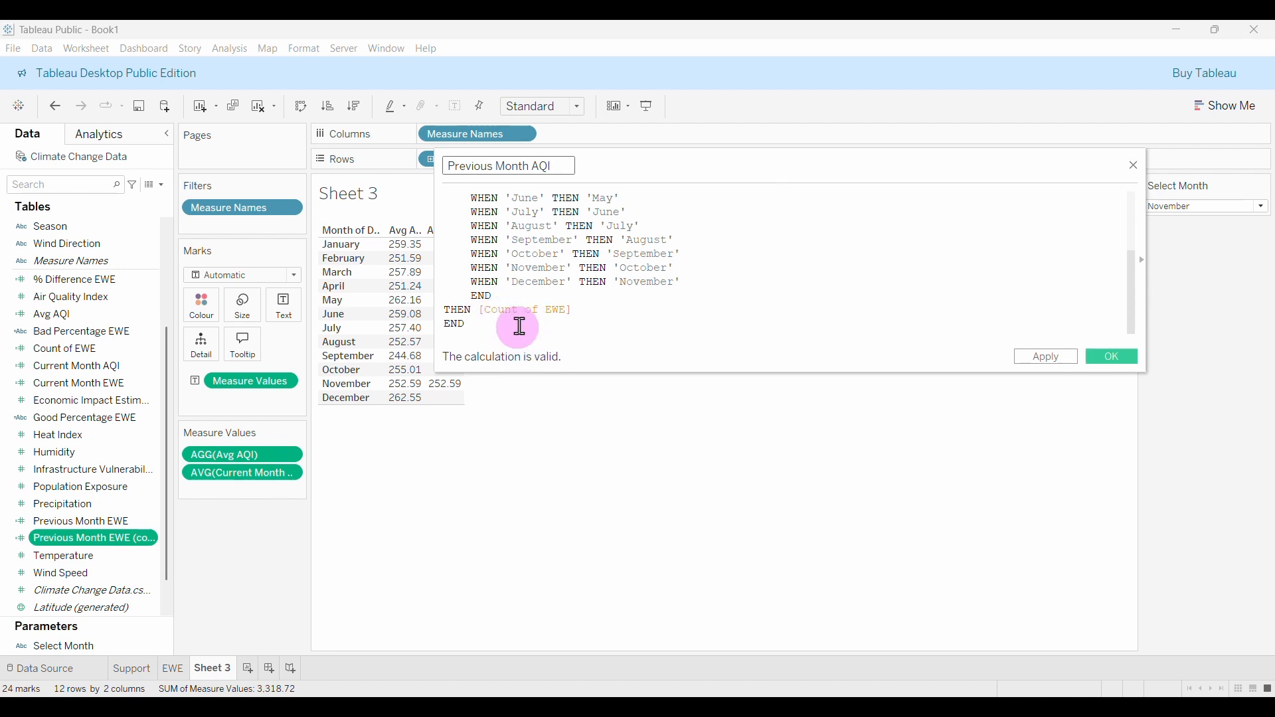
Replace [Count of EWE] with AVG([Air Quality Index]), add END, and select the DATENAME('month', [Date]) expression.
left_click(585, 315)
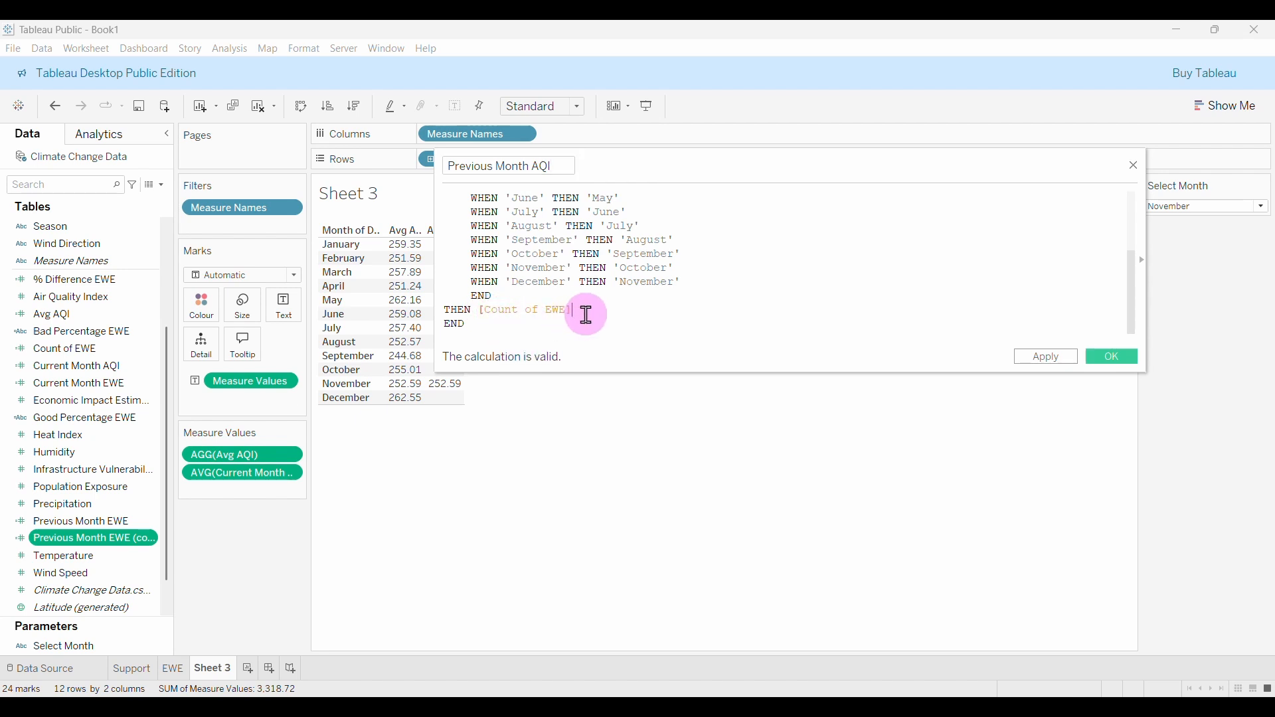
key("BackSpace")
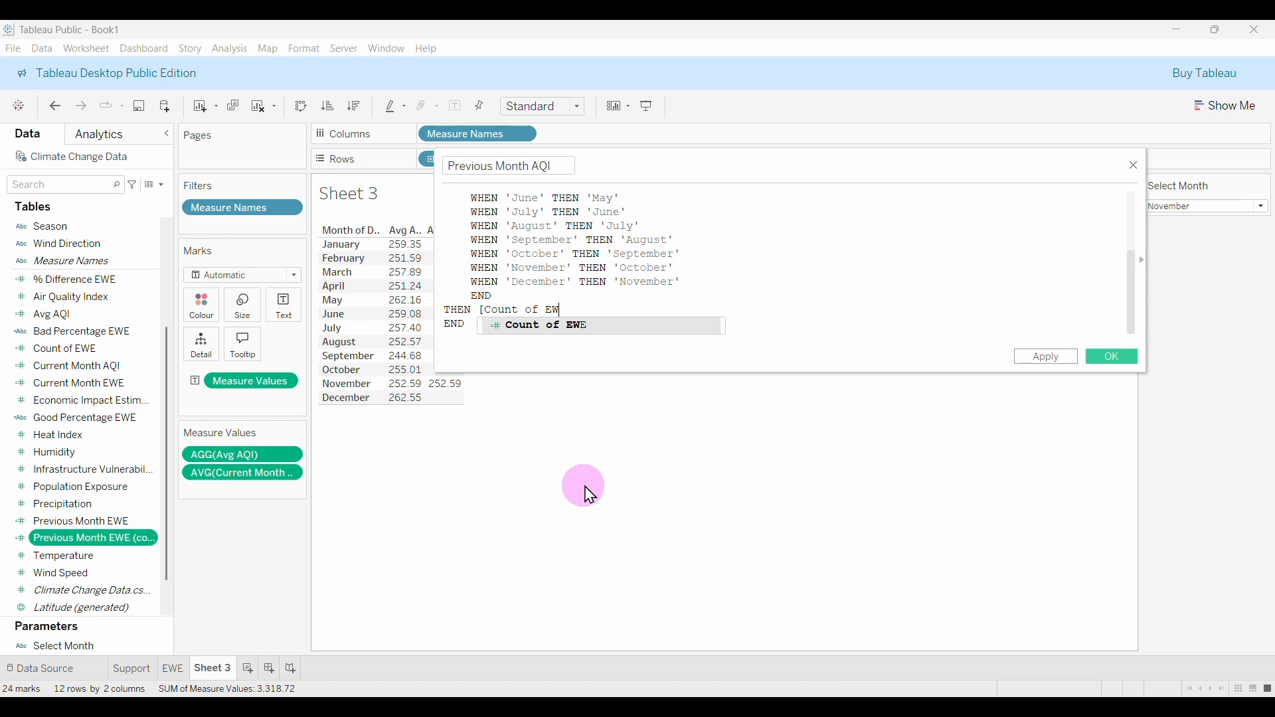
key("BackSpace")
key("BackSpace")
key("BackSpace")
key("BackSpace")
key("BackSpace")
key("BackSpace")
key("BackSpace")
key("BackSpace")
key("BackSpace")
key("BackSpace")
key("BackSpace")
key("BackSpace")
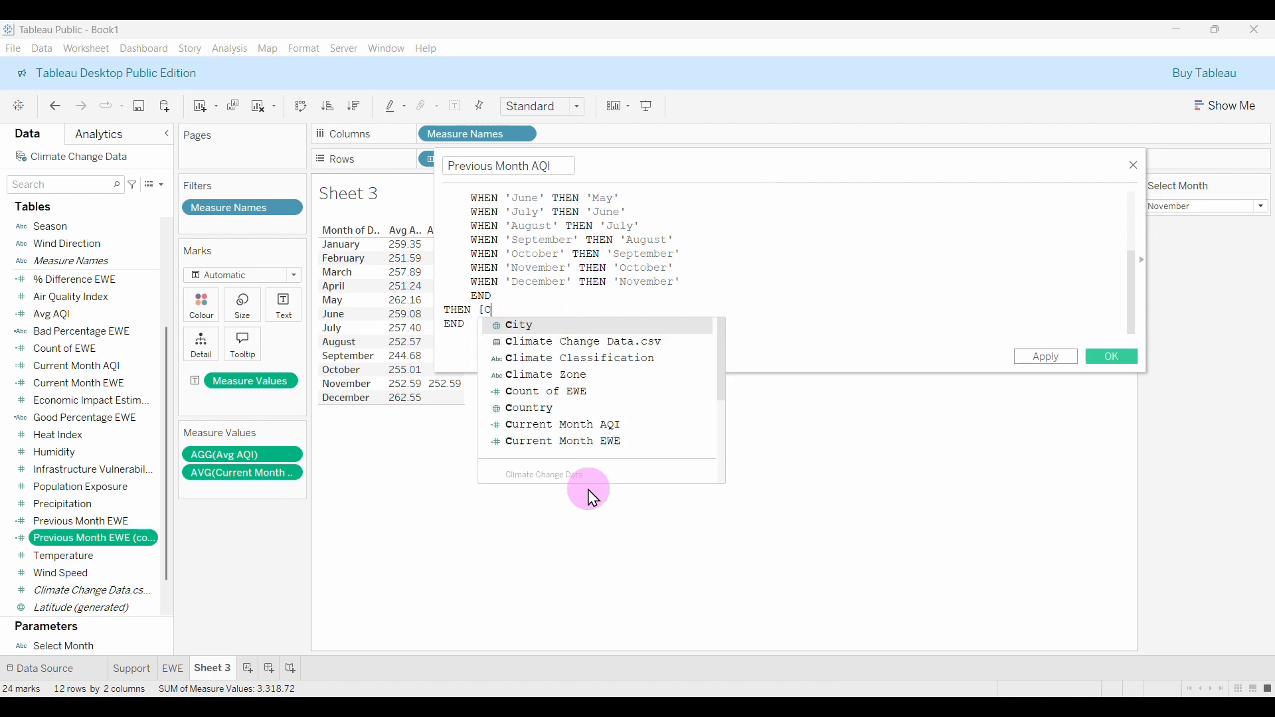
type("AV")
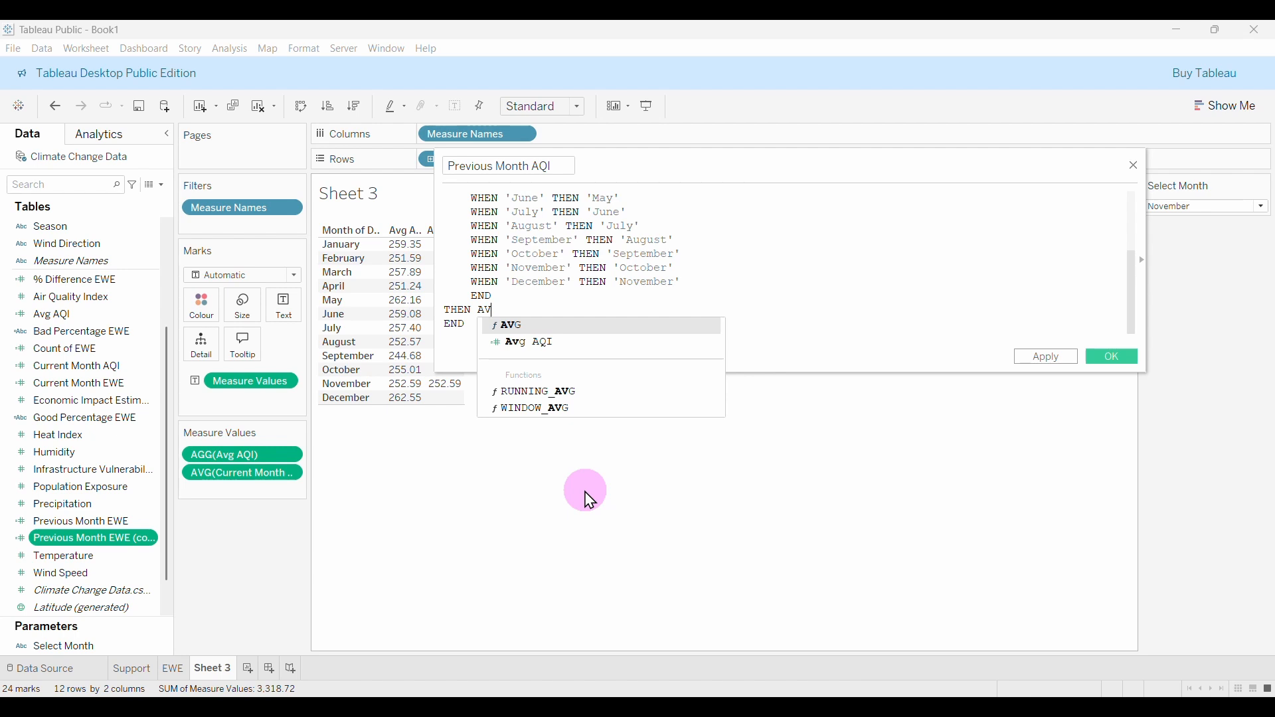
key("Return")
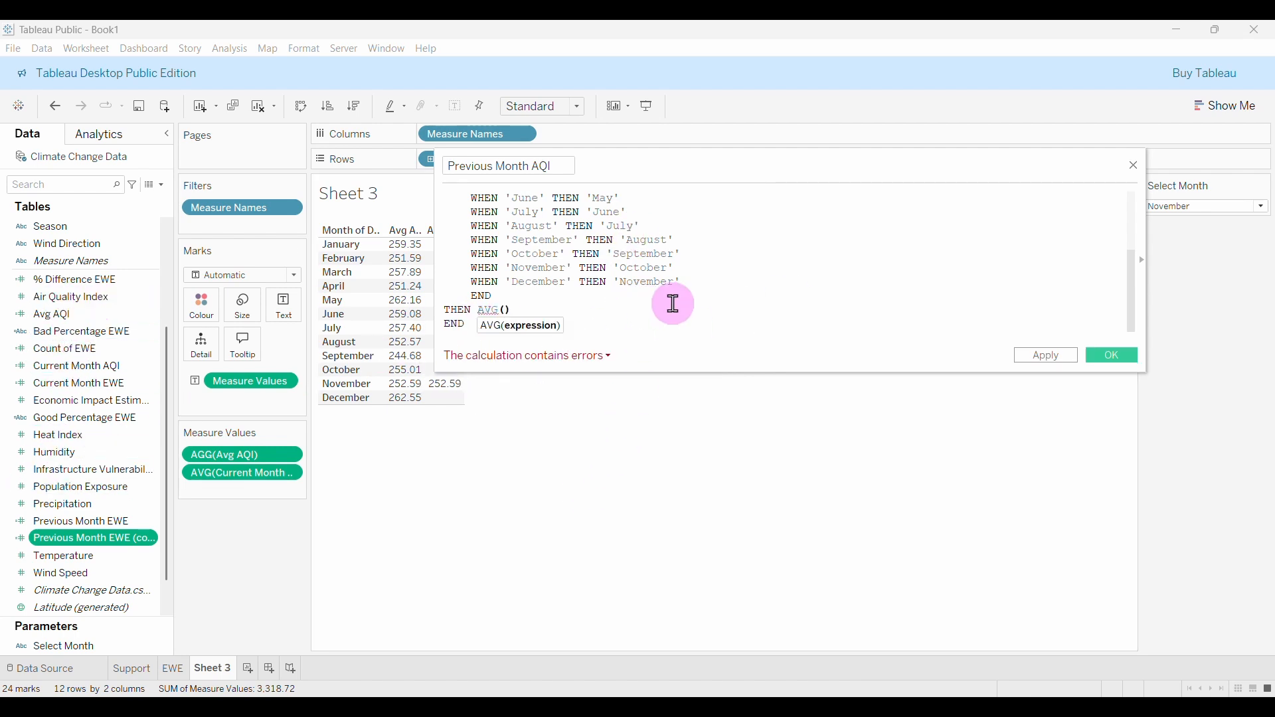
type("AI")
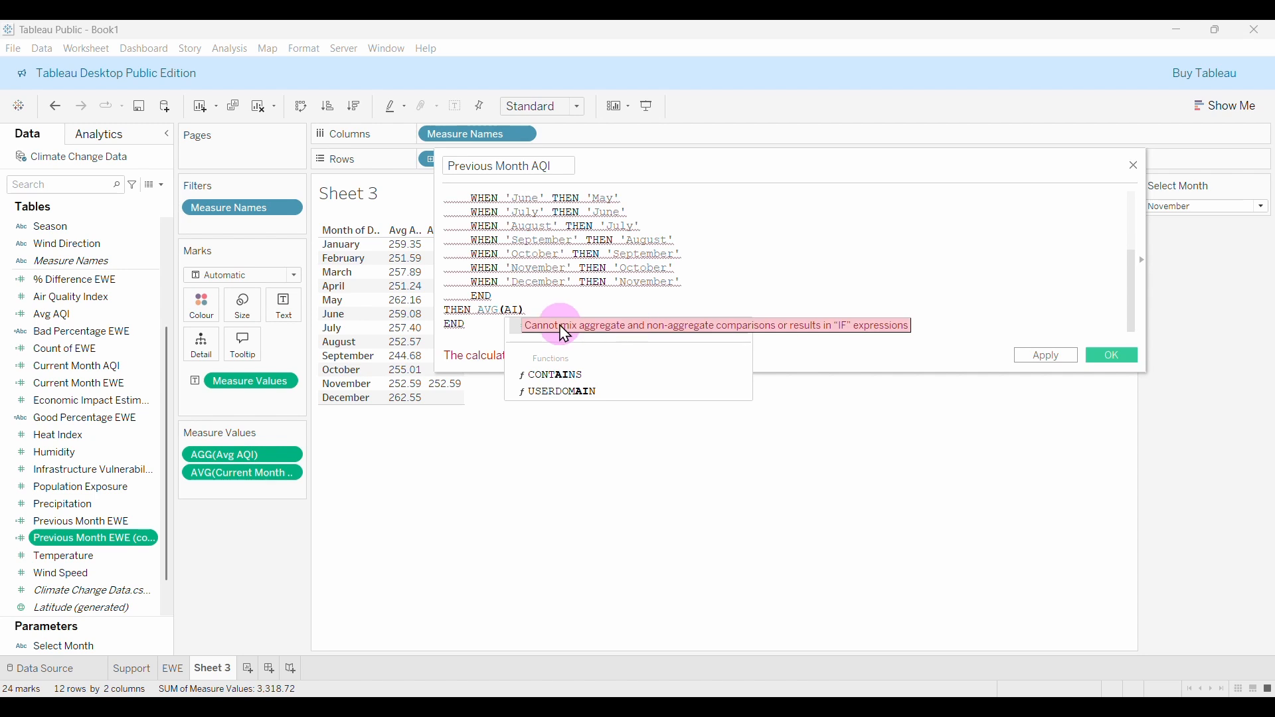
double_click(592, 329)
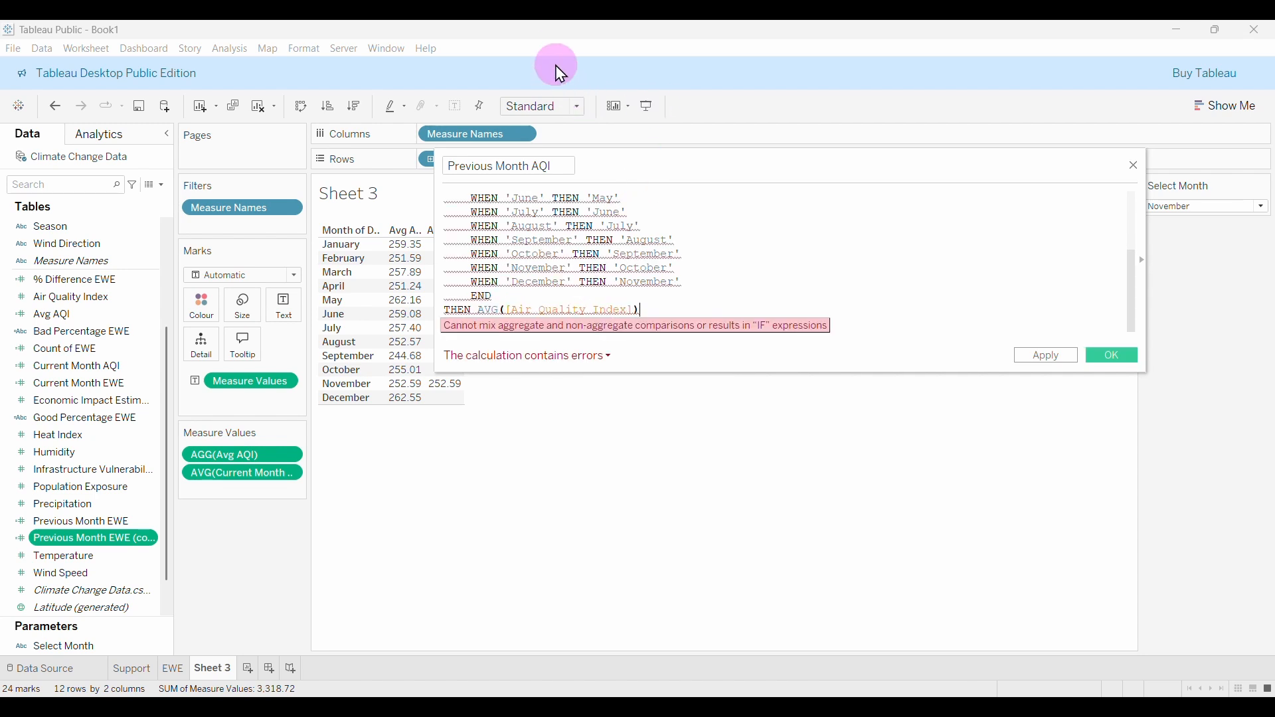
key("Return")
type("END")
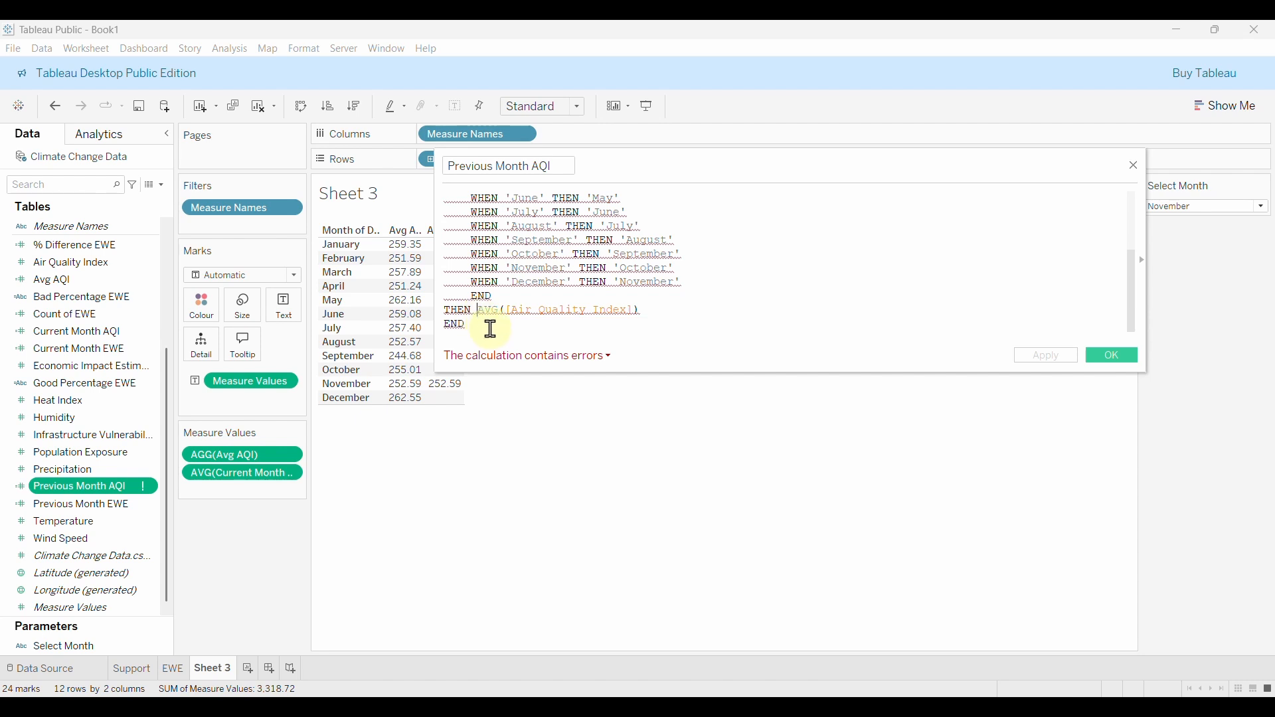
scroll(631, 294, "up", 3)
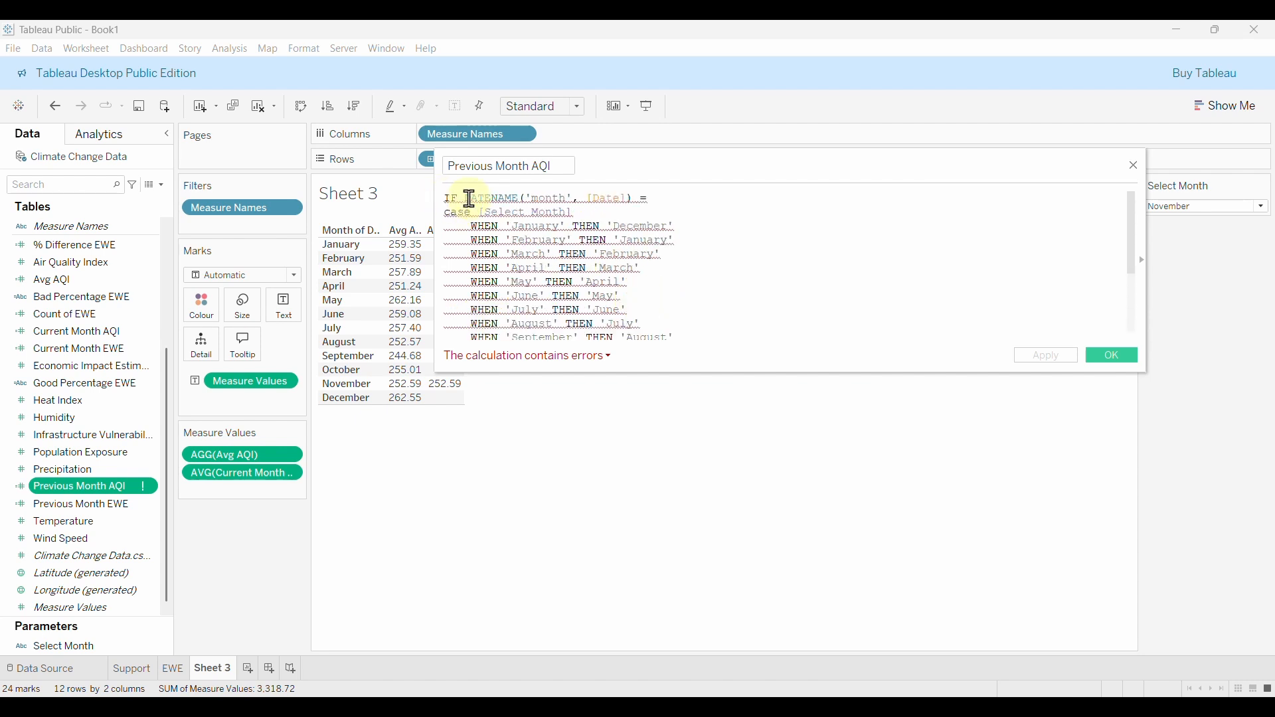
left_click_drag(468, 199, 636, 197)
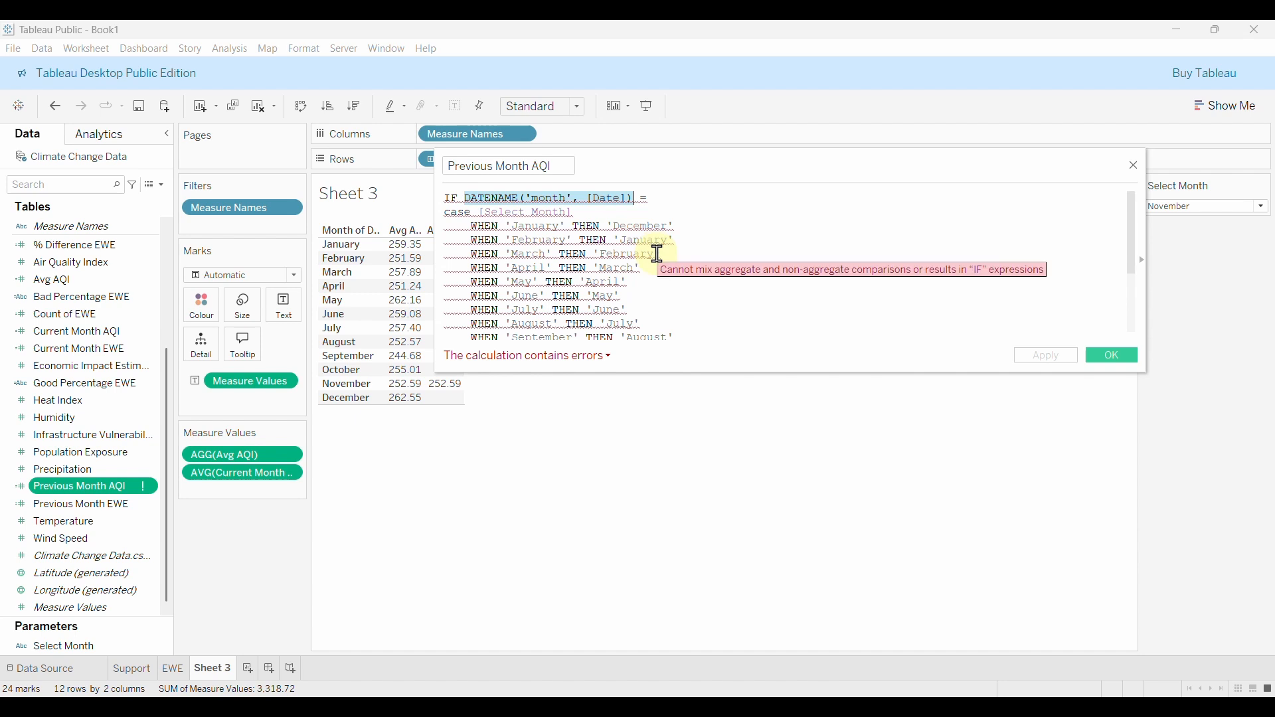
scroll(652, 269, "down", 3)
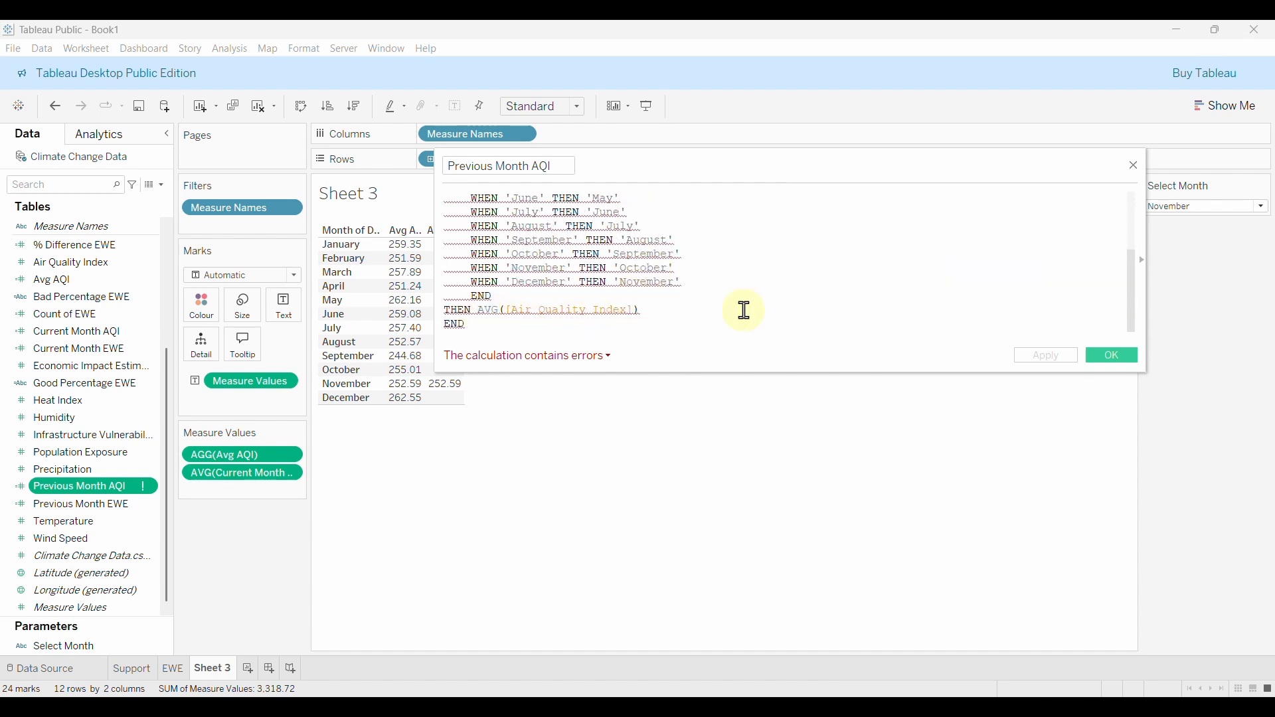
Insert a {FIXED DATENAME('month', [Date]) : ...} expression and review the calculation's errors.
type("{")
type("FI")
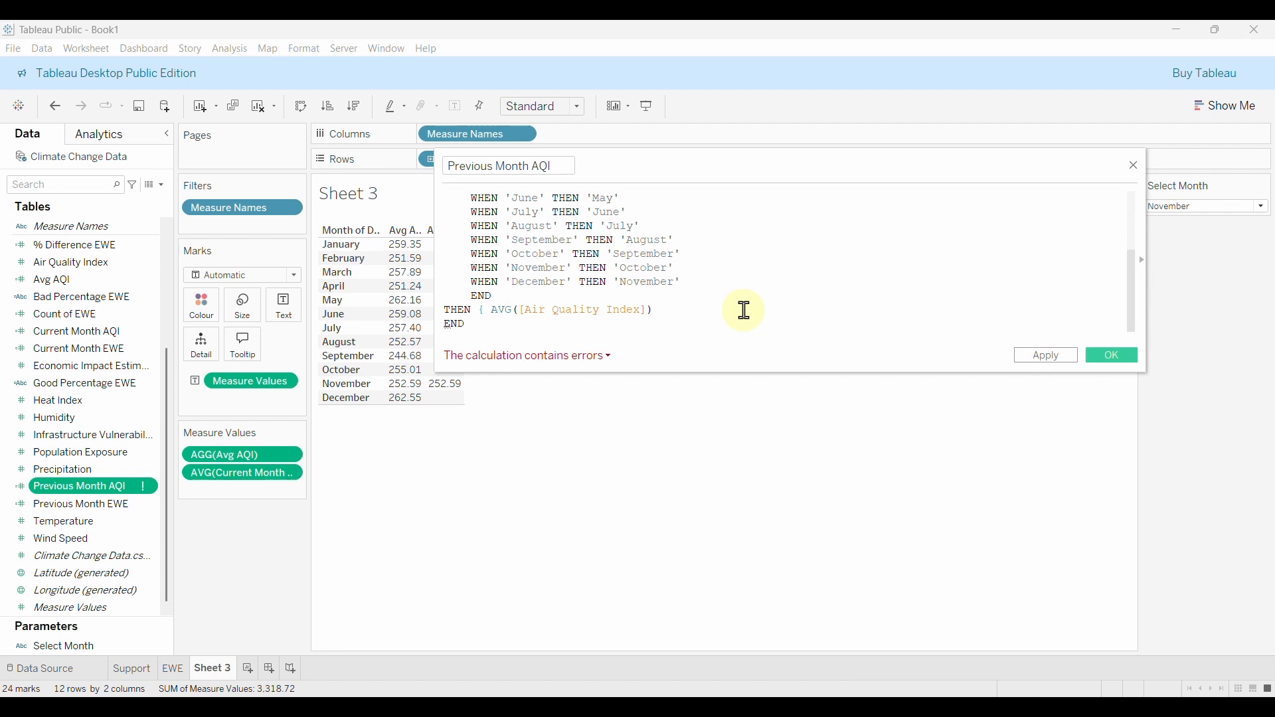
type("X")
key("Return")
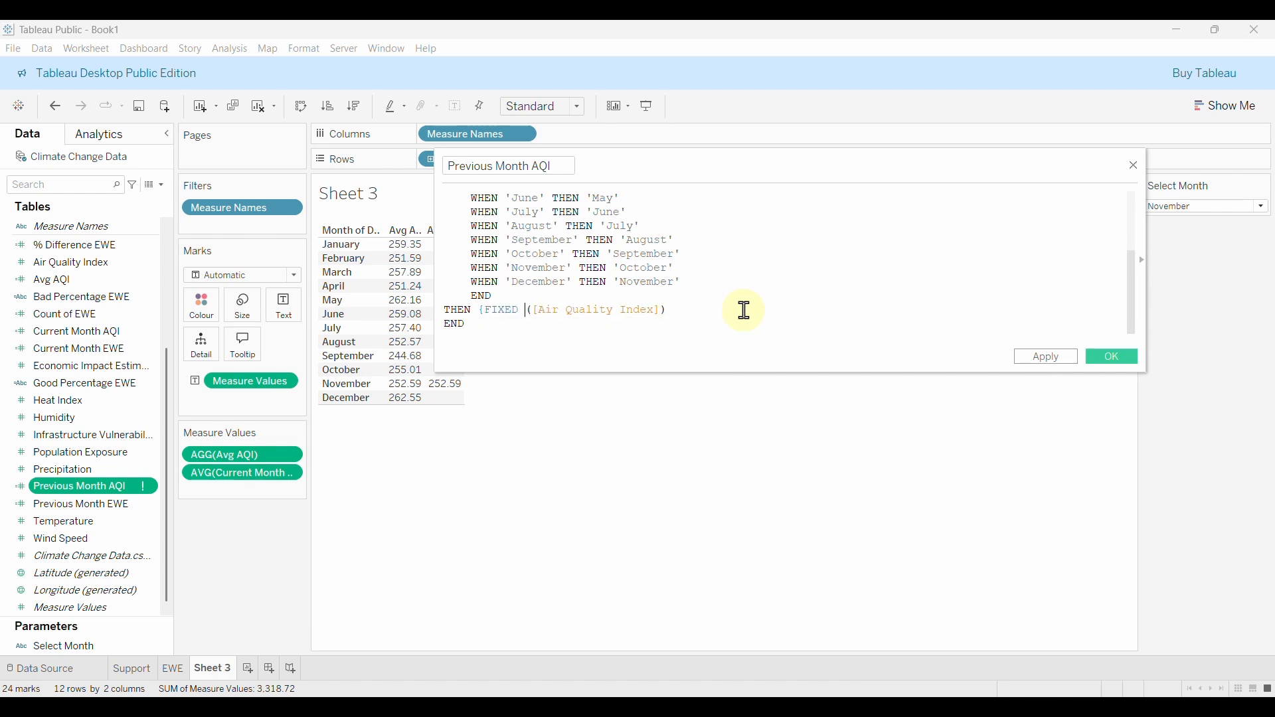
type("DATENAME('month', [Date])")
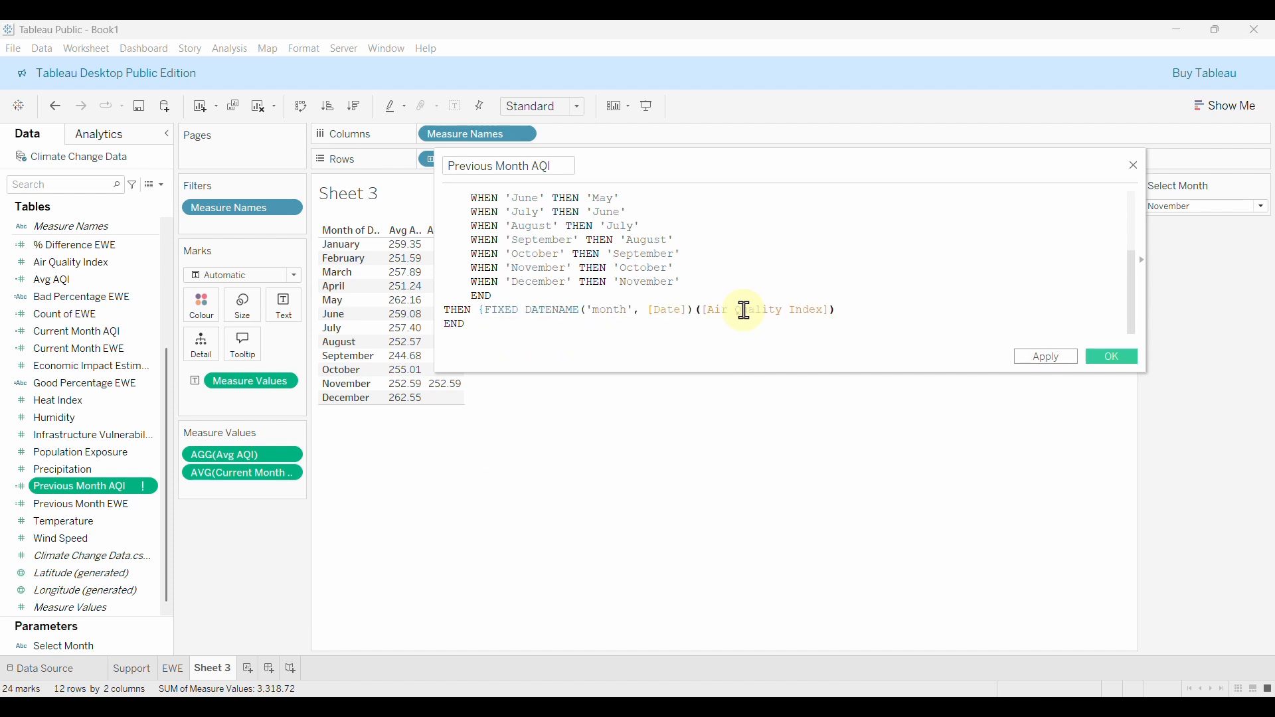
type(":")
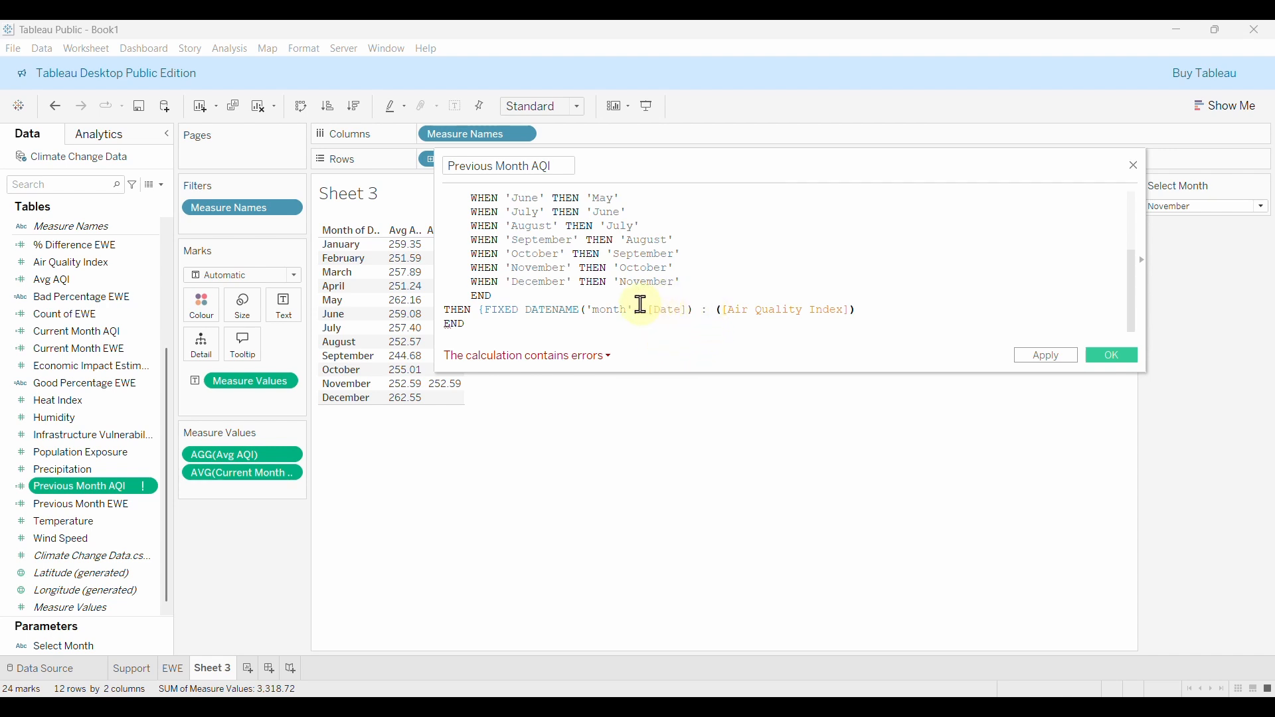
left_click(579, 361)
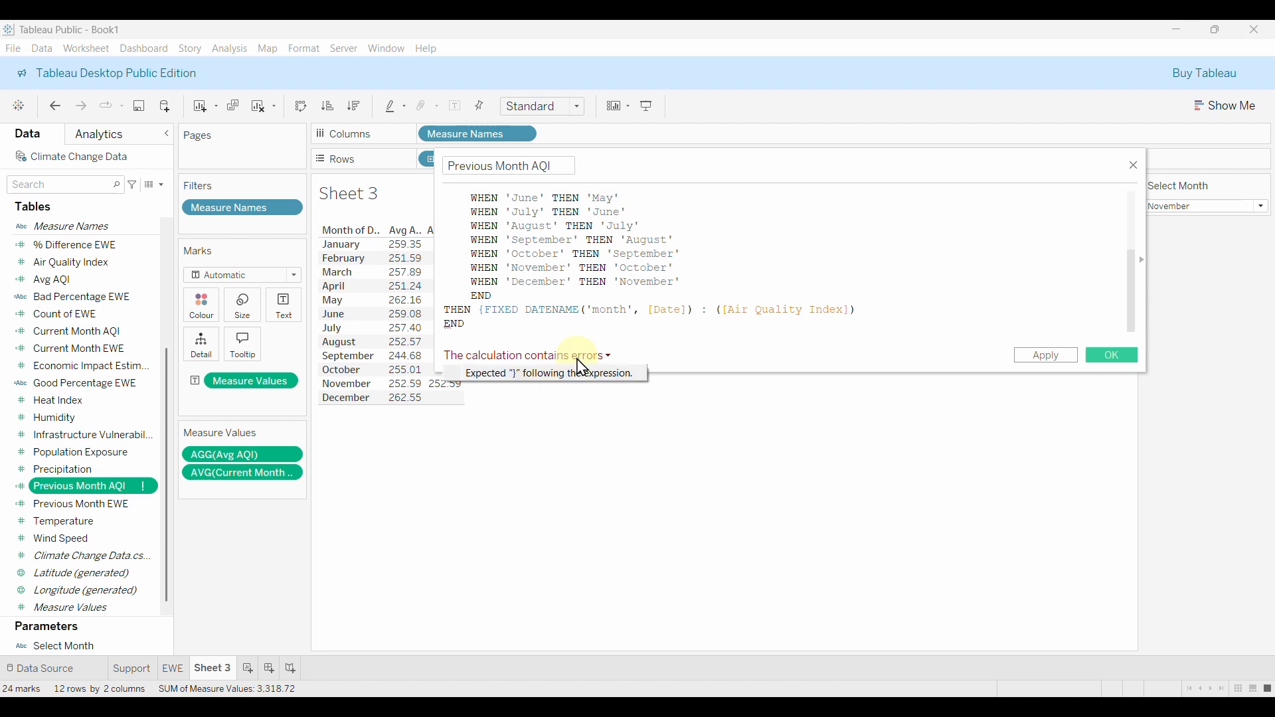
left_click(879, 320)
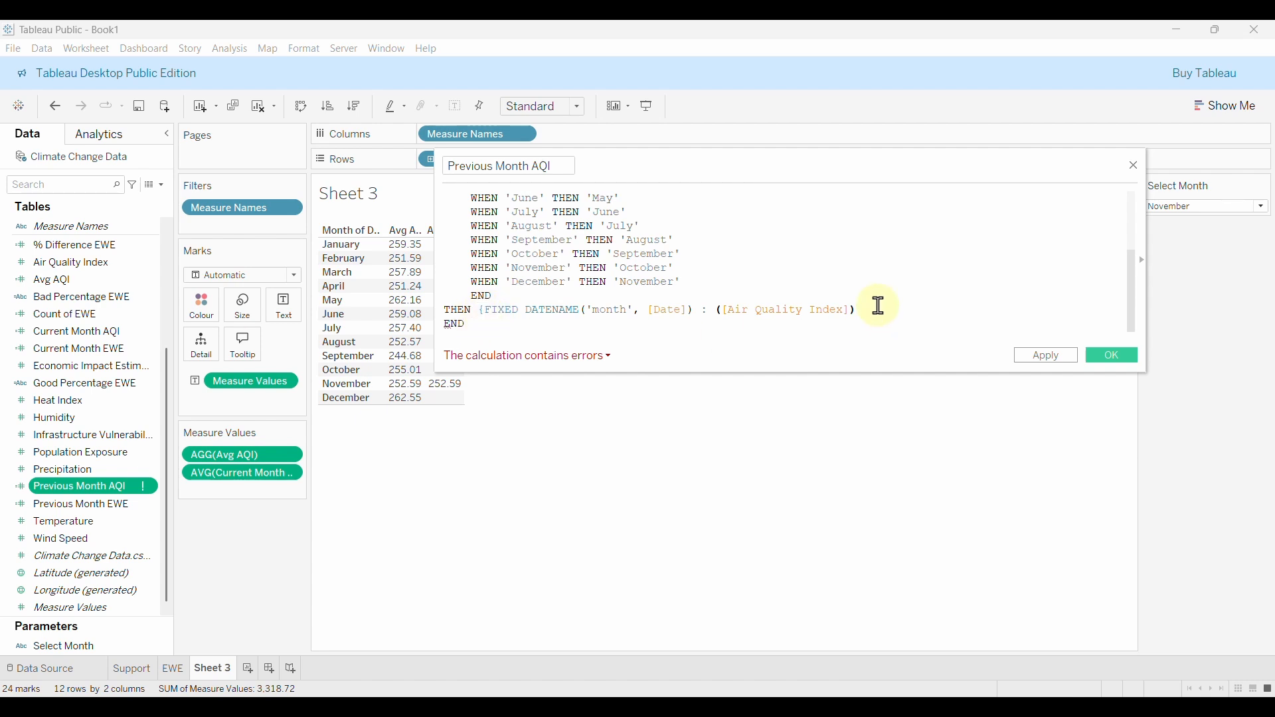
type(")")
left_click(598, 356)
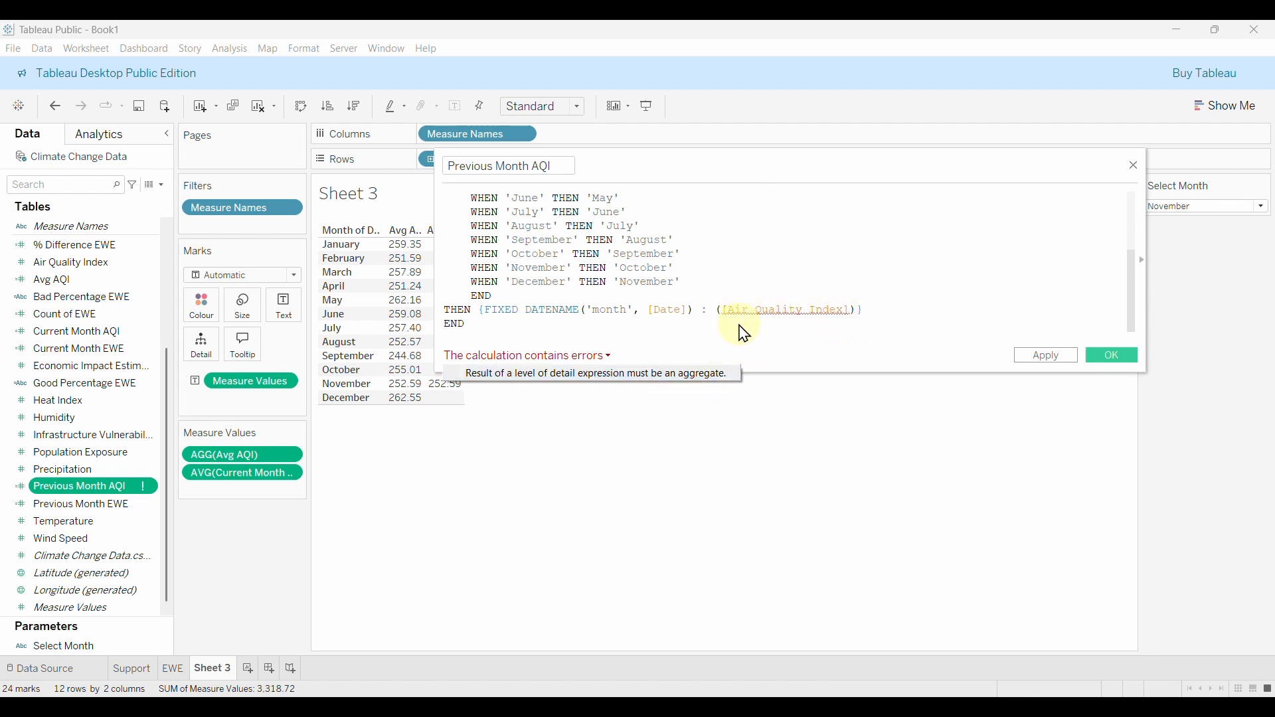
Wrap [Air Quality Index] in AVG() so the formula is valid, and save Previous Month AQI.
left_click(719, 316)
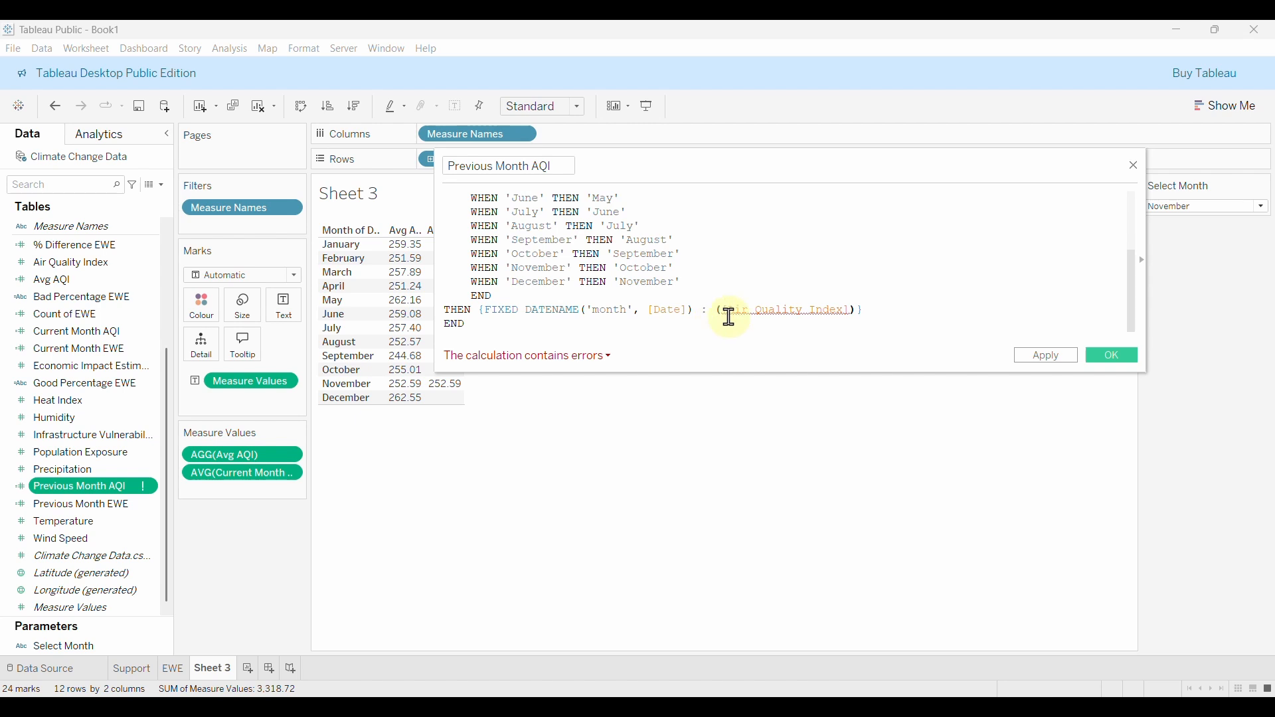
type("A")
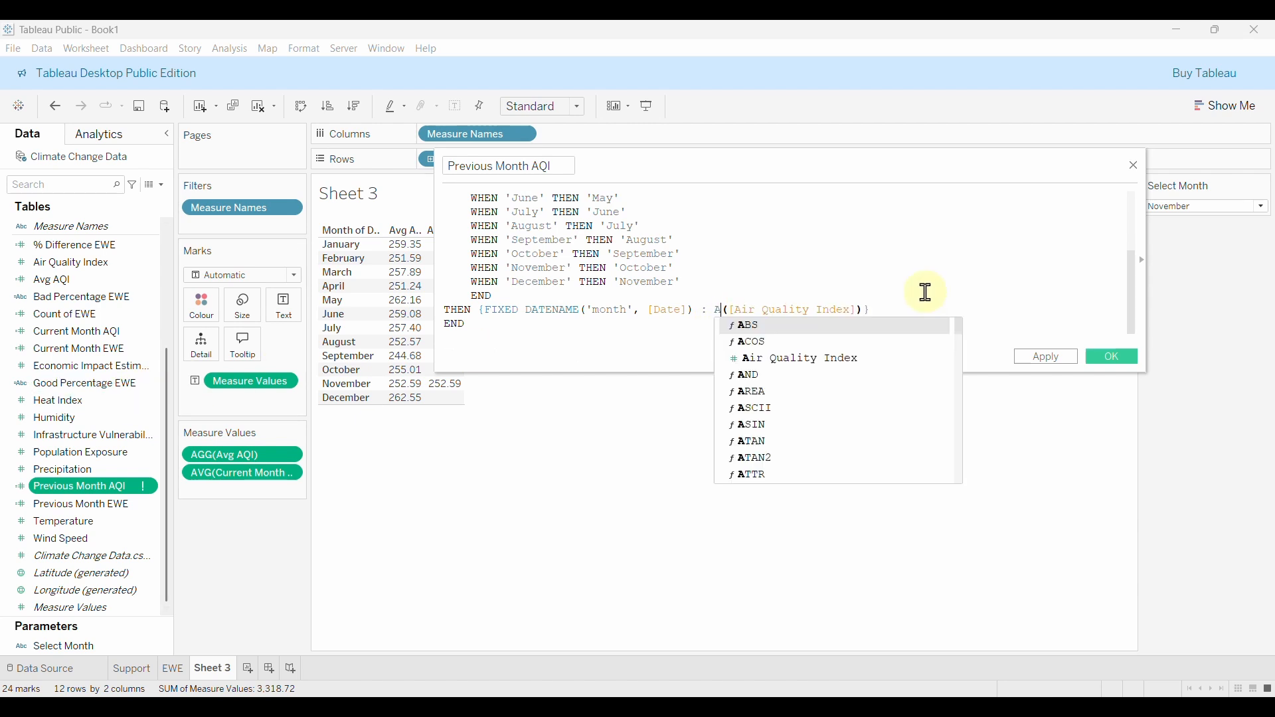
type("V")
key("Return")
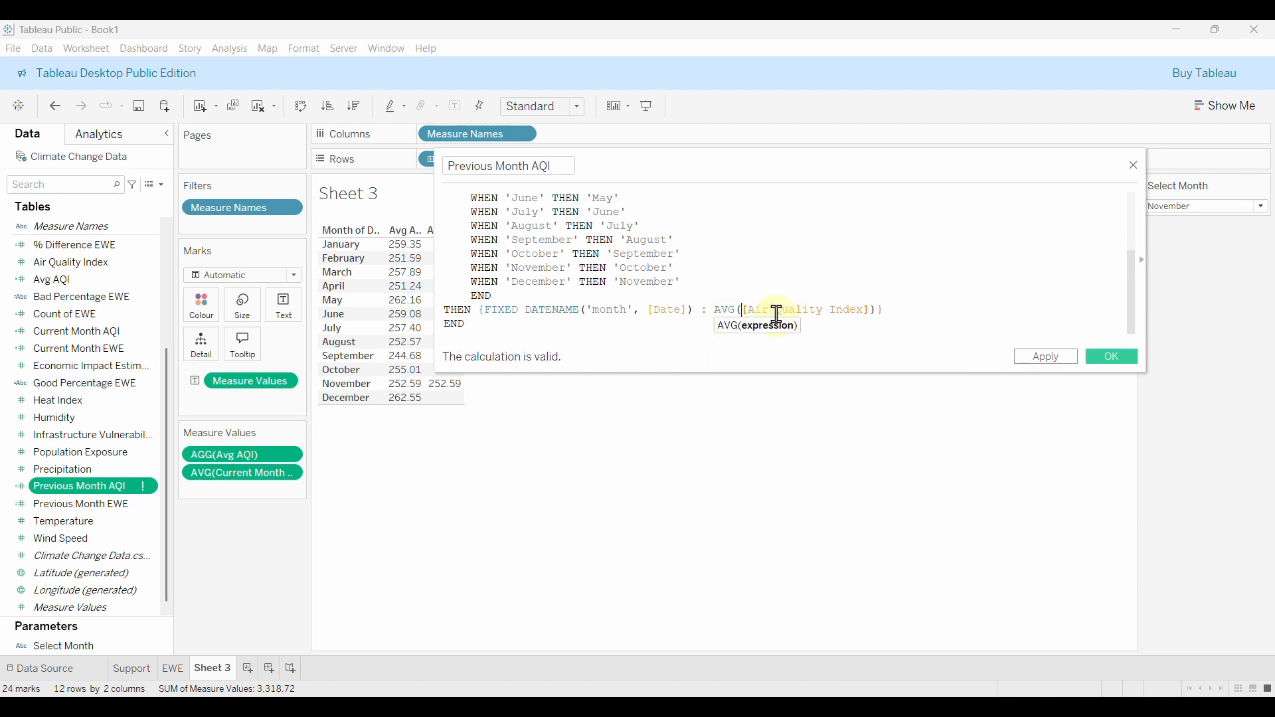
left_click(507, 327)
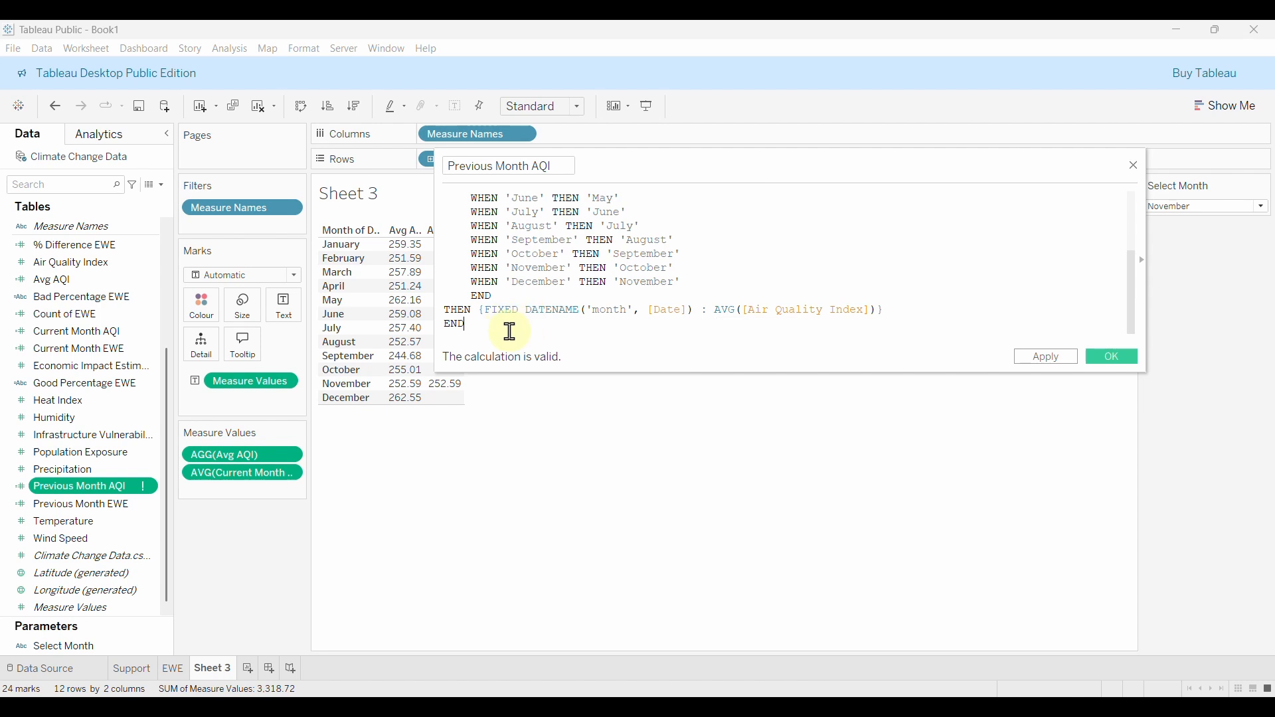
scroll(606, 321, "up", 3)
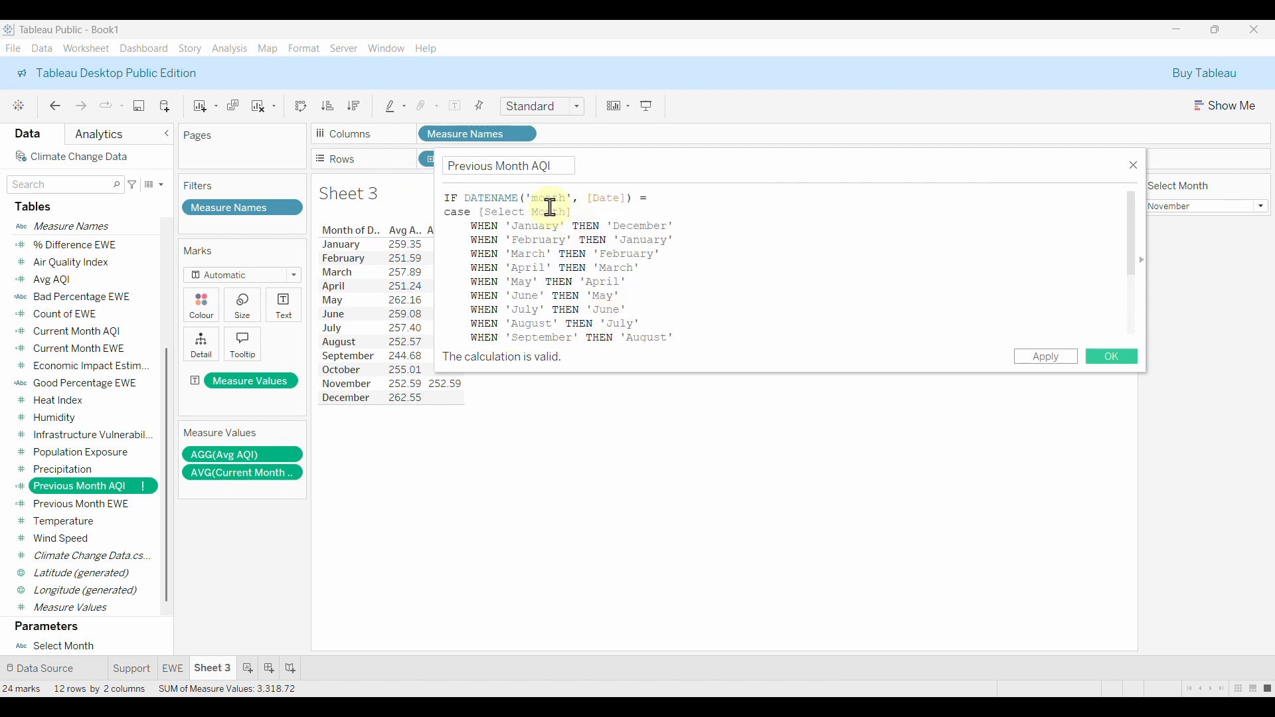
scroll(547, 205, "down", 3)
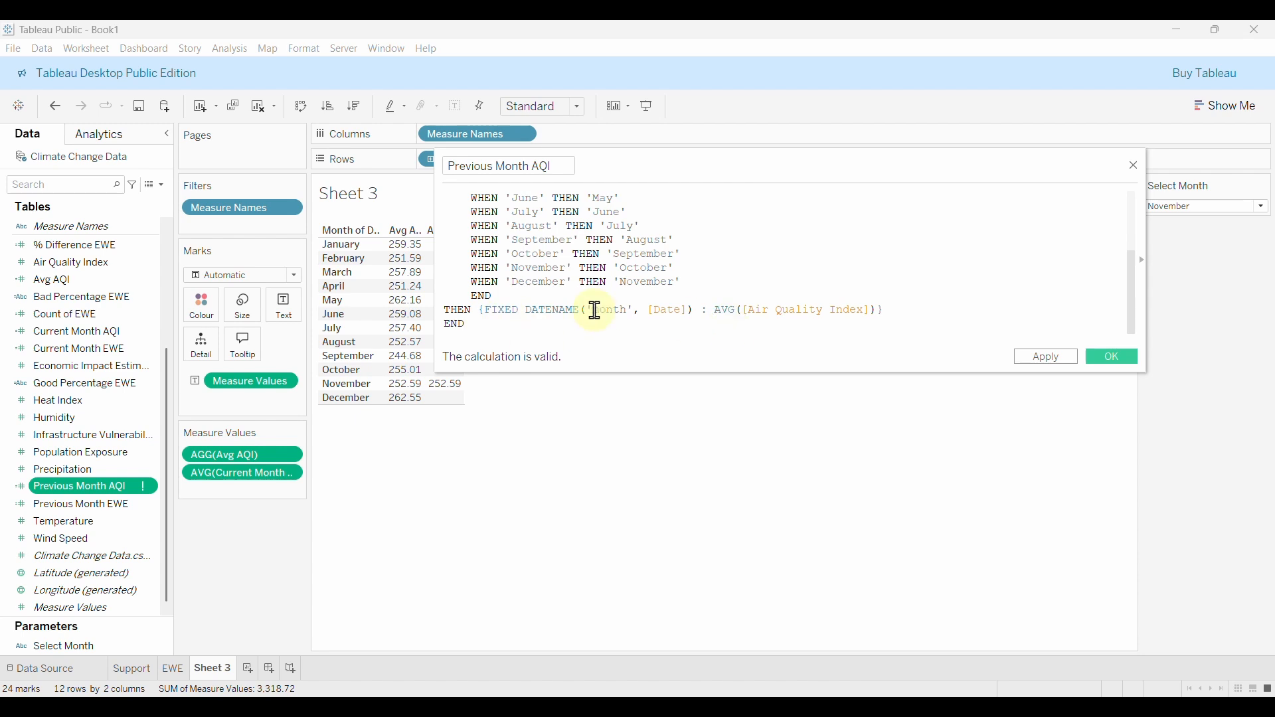
scroll(572, 337, "up", 3)
scroll(574, 332, "down", 3)
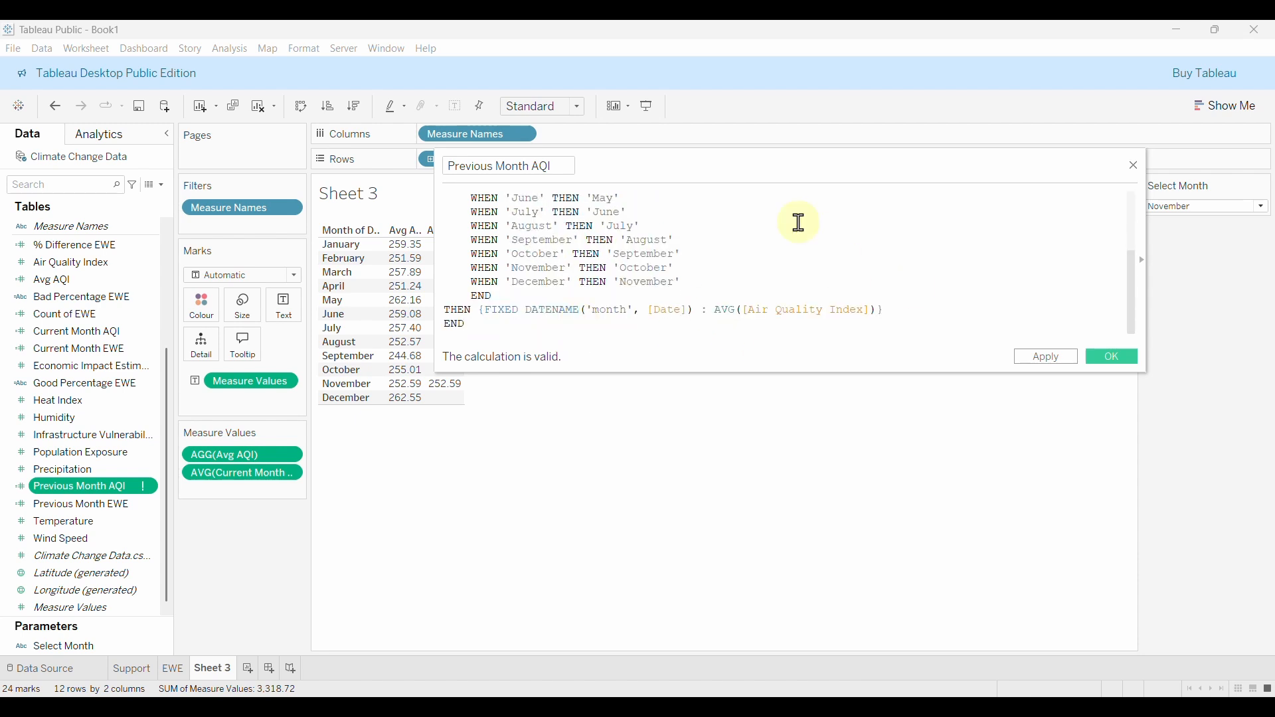
left_click(1133, 360)
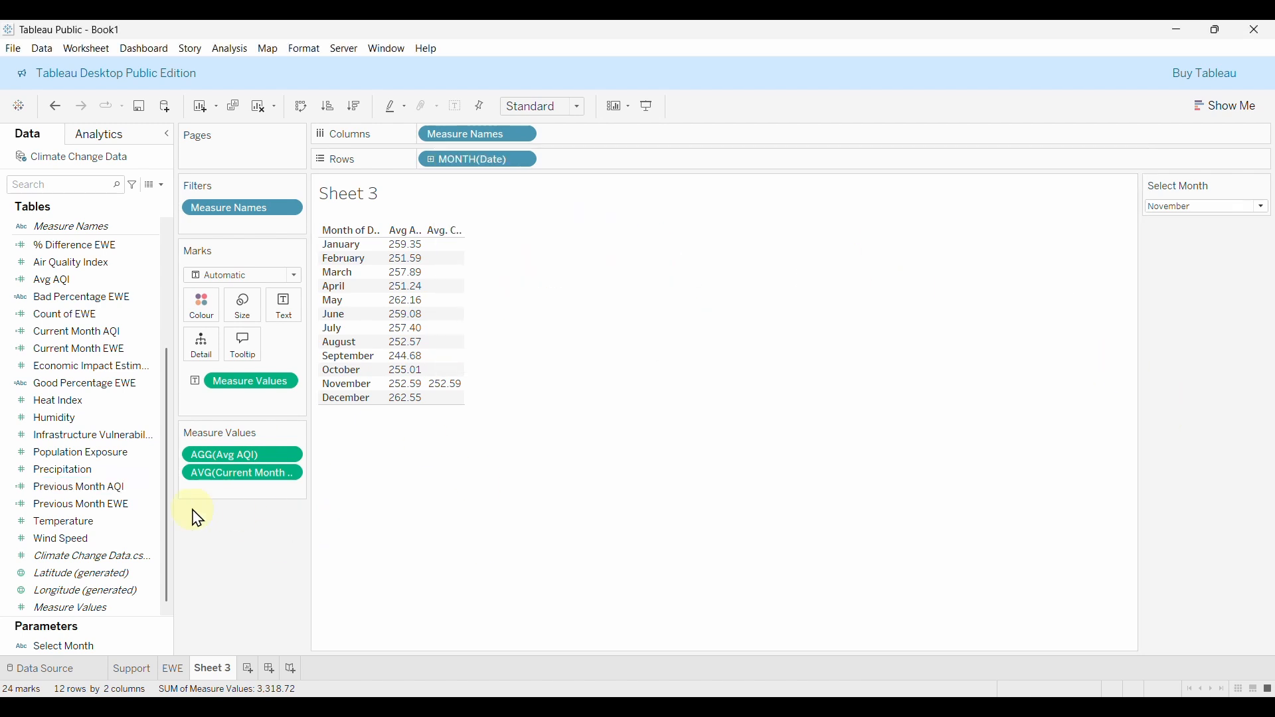
Add Previous Month AQI to Measure Values and aggregate it as Average.
mouse_move(63, 499)
left_mouse_down()
mouse_move(77, 487)
mouse_move(204, 488)
mouse_move(232, 469)
left_mouse_up()
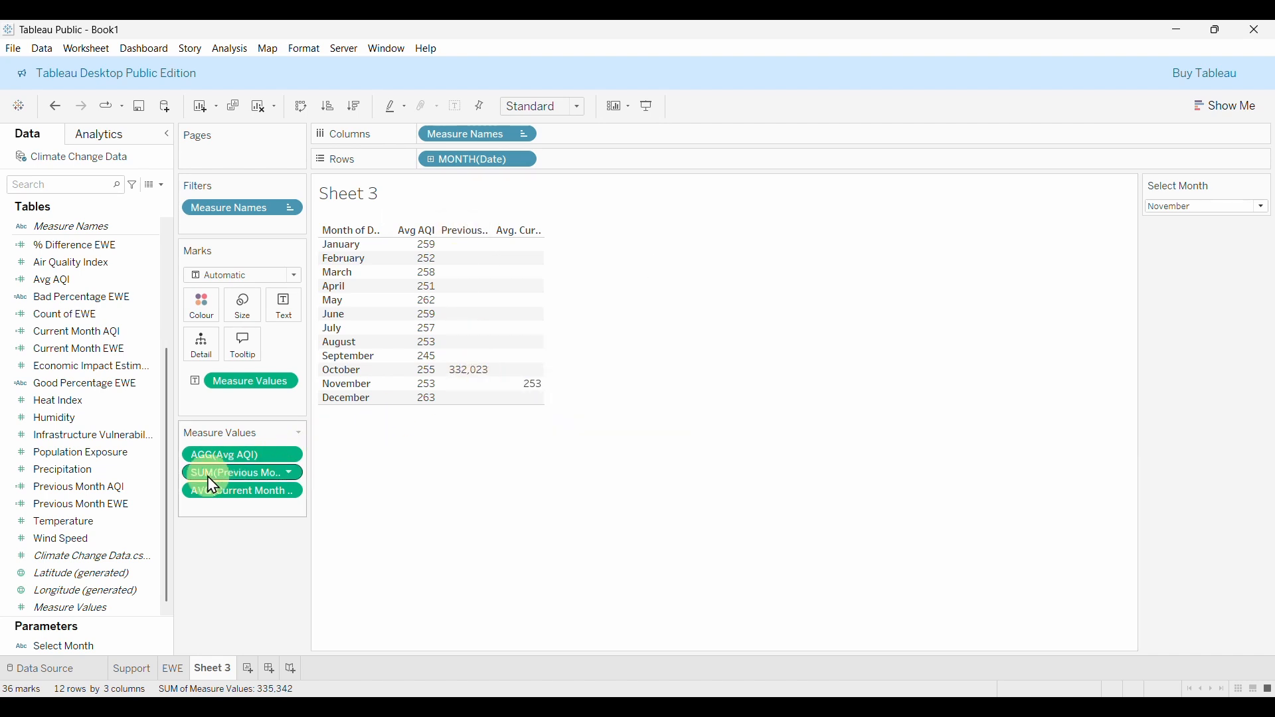
left_click(291, 473)
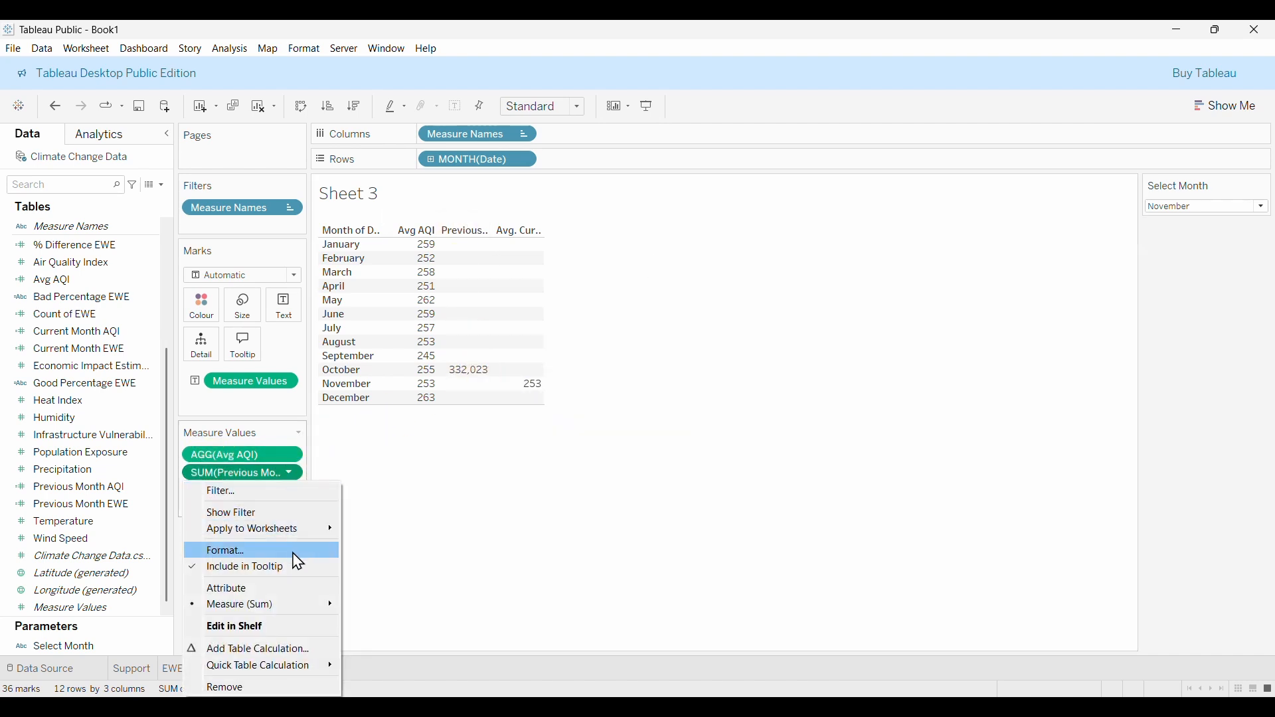
mouse_move(235, 605)
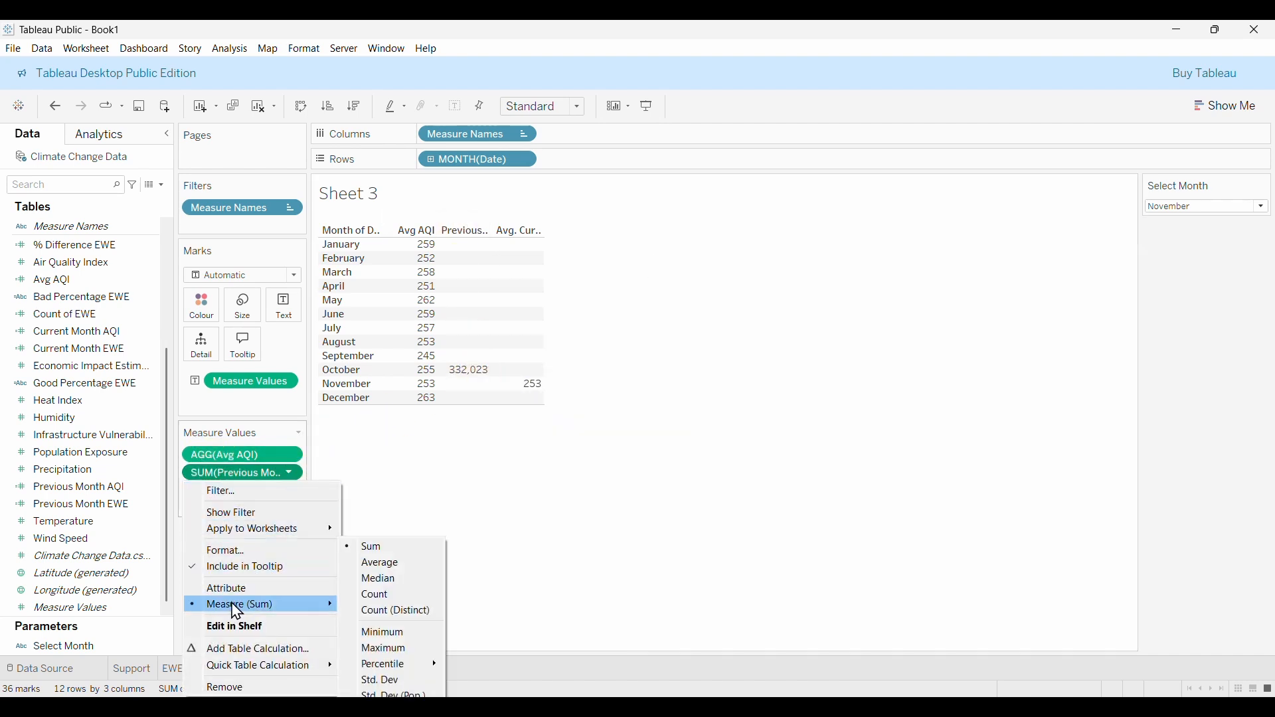
left_click(384, 562)
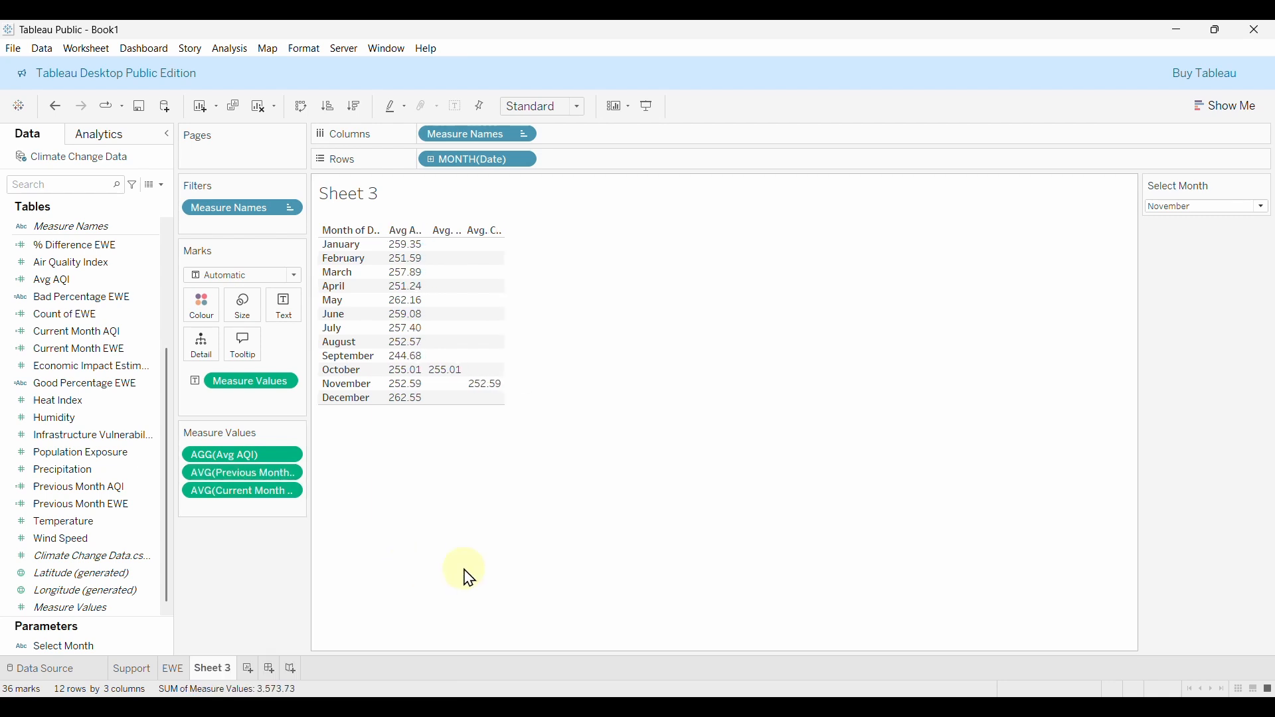
Check the values with Select Month set to October, then September, and finally May.
left_click(1210, 209)
left_click(1196, 346)
left_click(1209, 210)
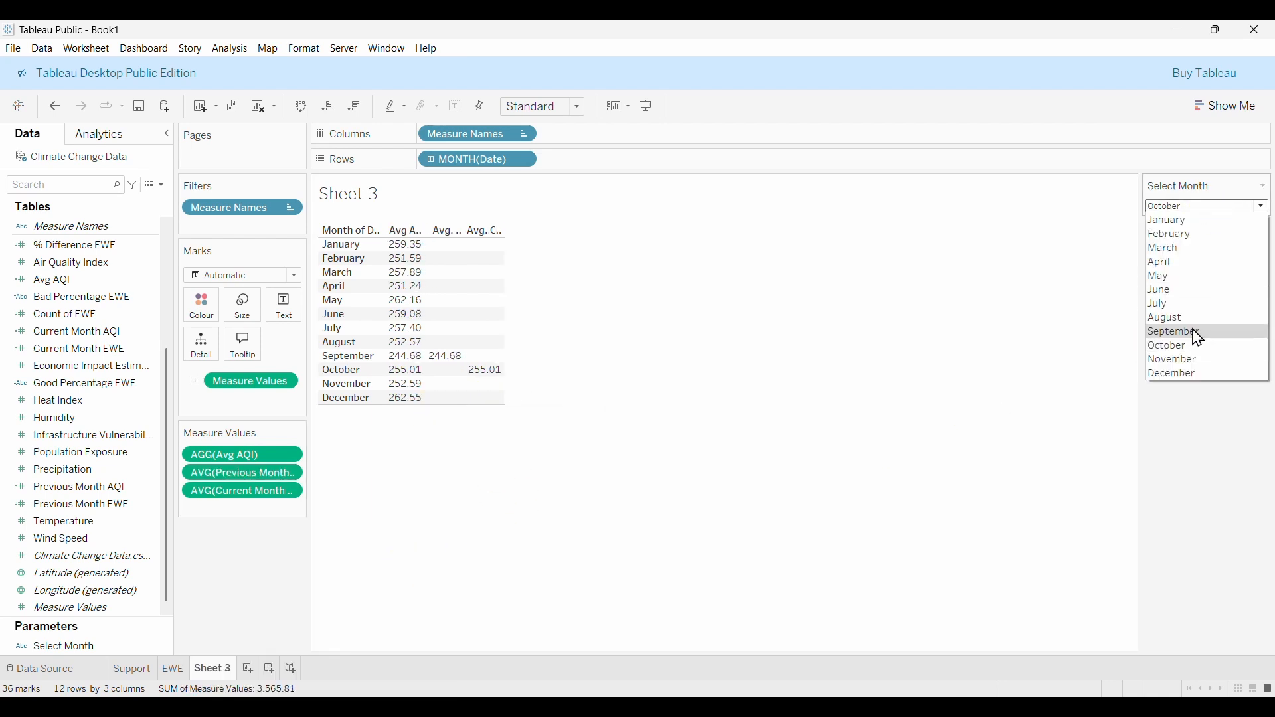
left_click(1201, 334)
left_click(1198, 208)
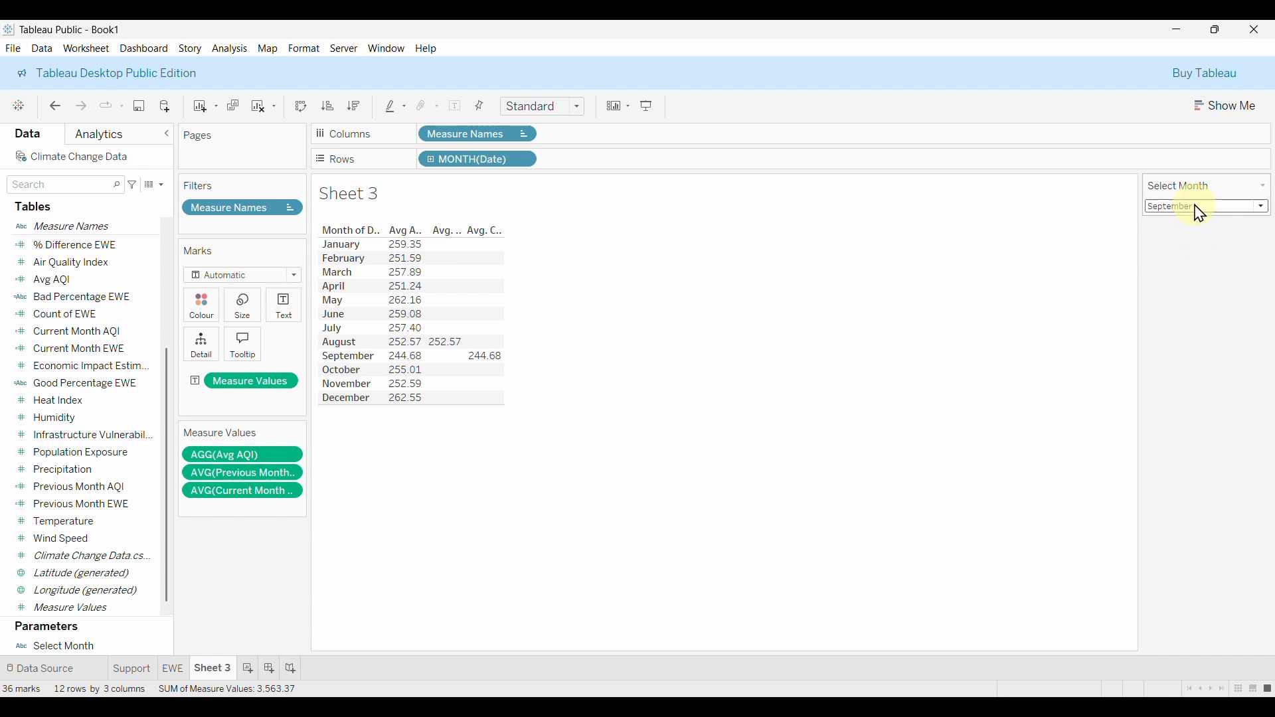
left_click(1202, 290)
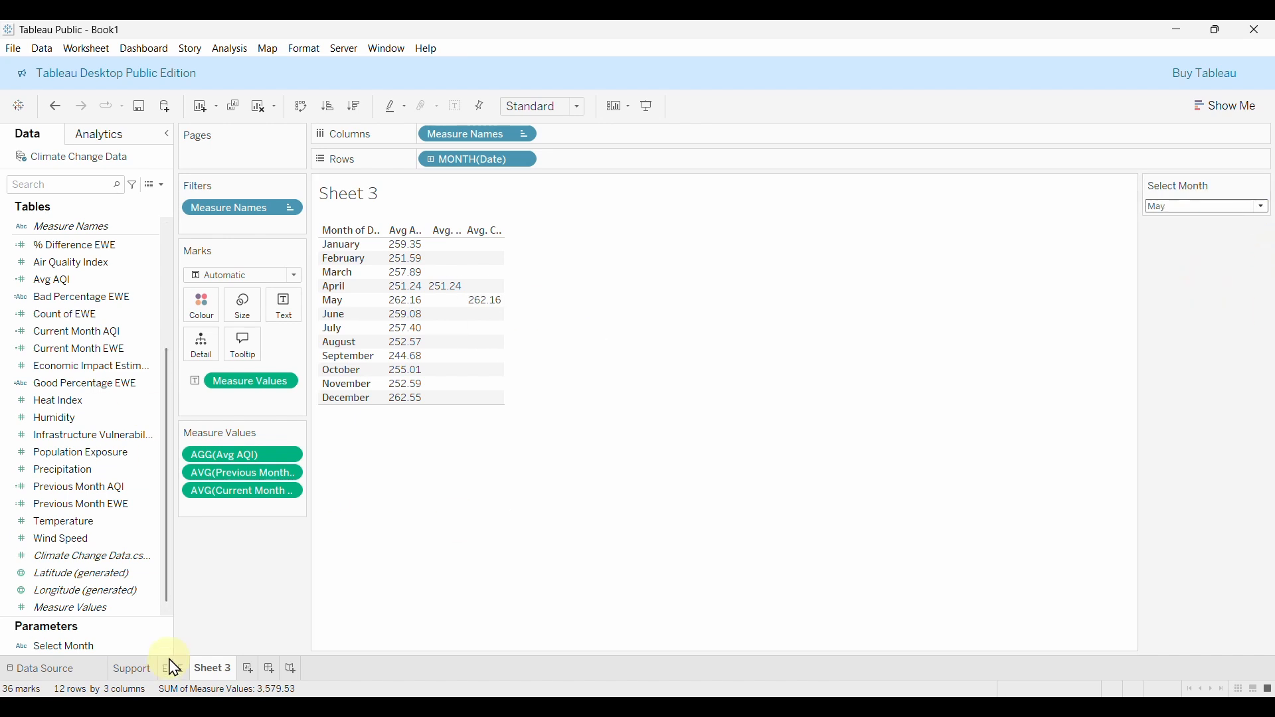
left_click(162, 186)
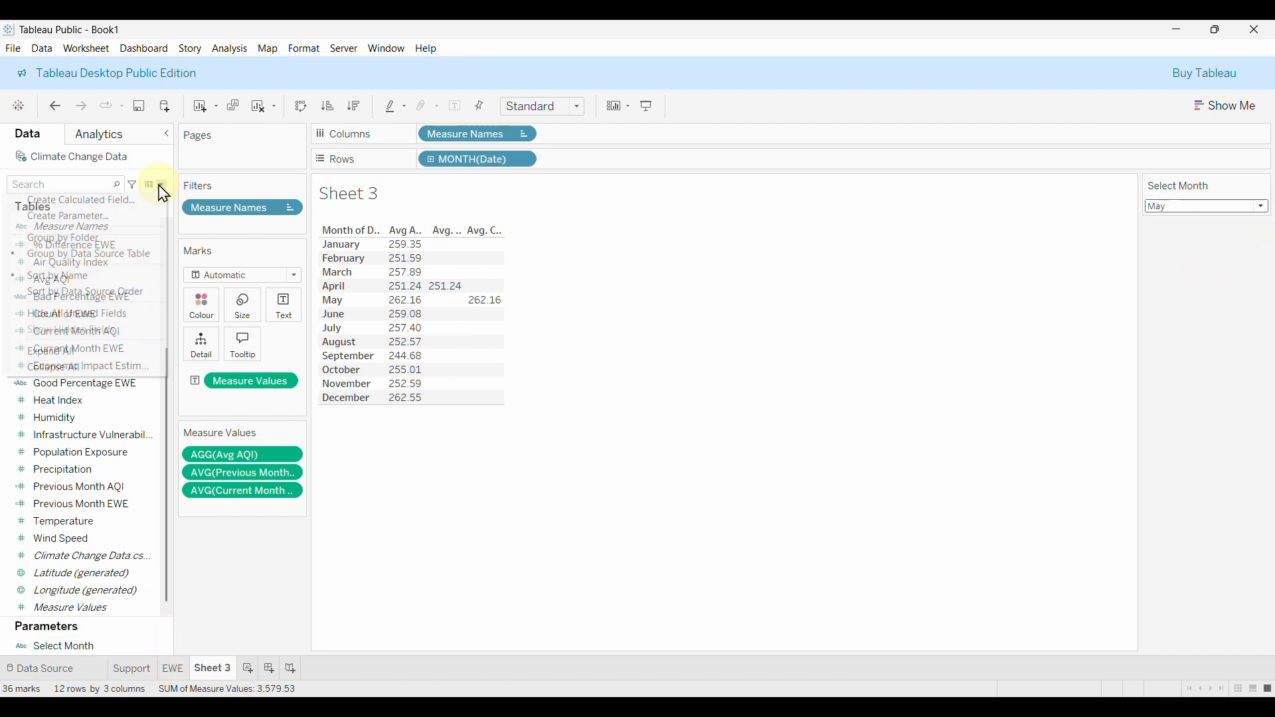
Create a calculated field named % Difference AQI starting with AVG([Current Month AQI]).
left_click(113, 201)
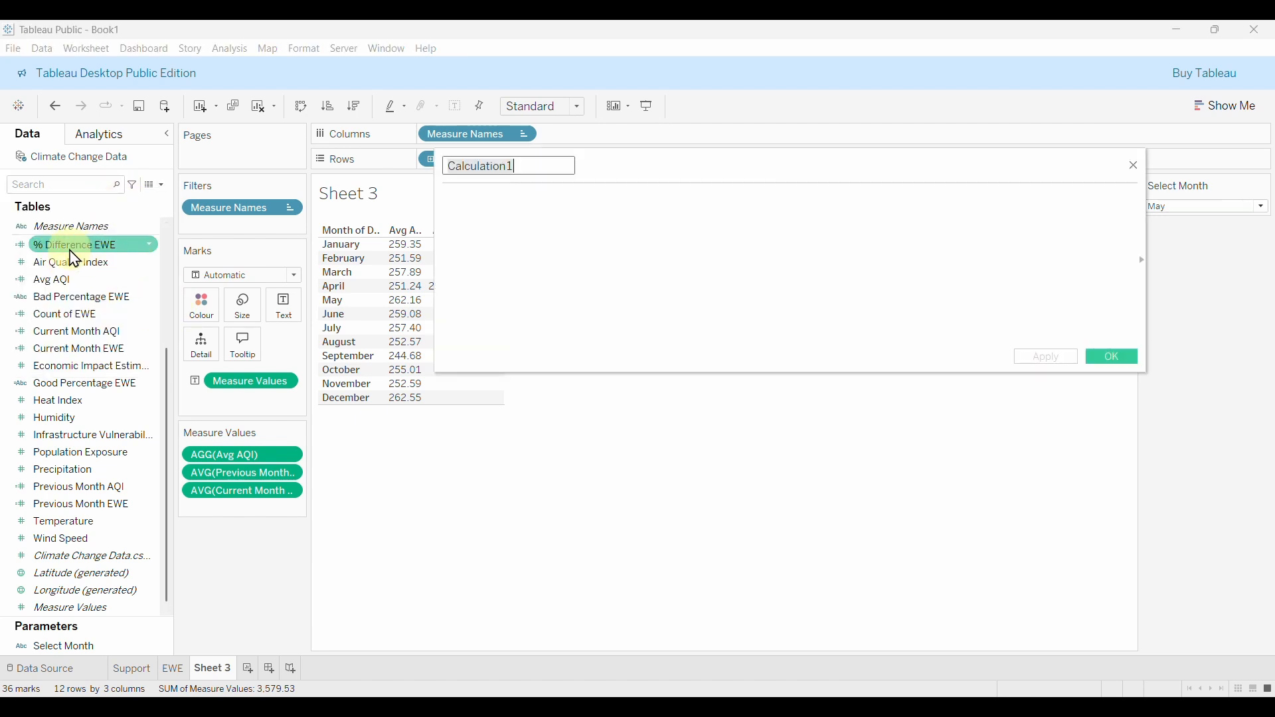
type("% Difference AQI")
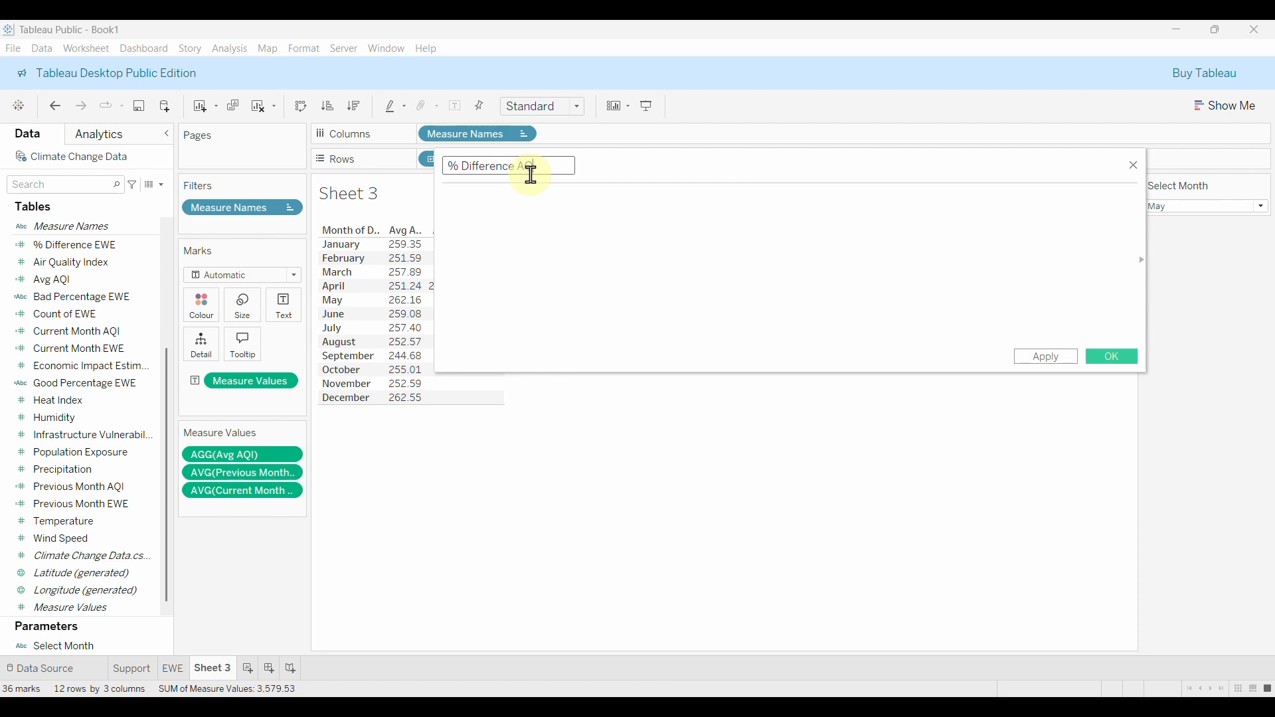
left_click(529, 205)
type("(AV")
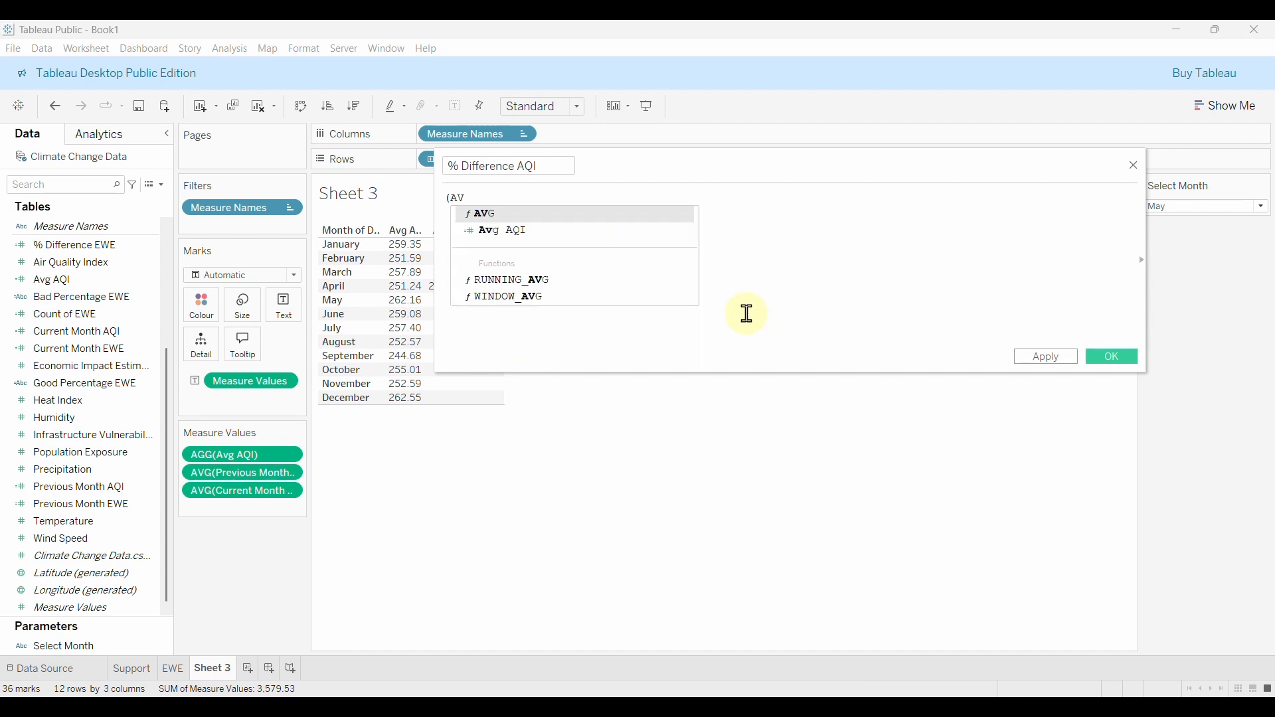
key("Return")
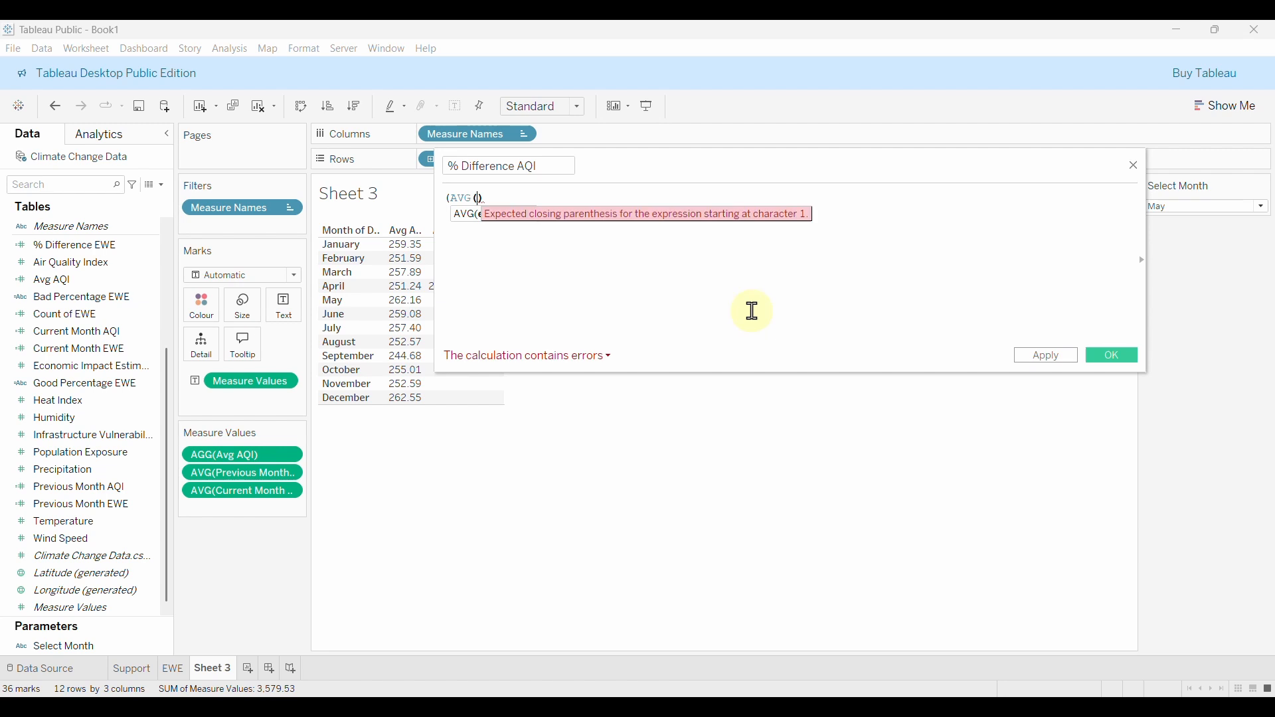
scroll(86, 432, "up", 3)
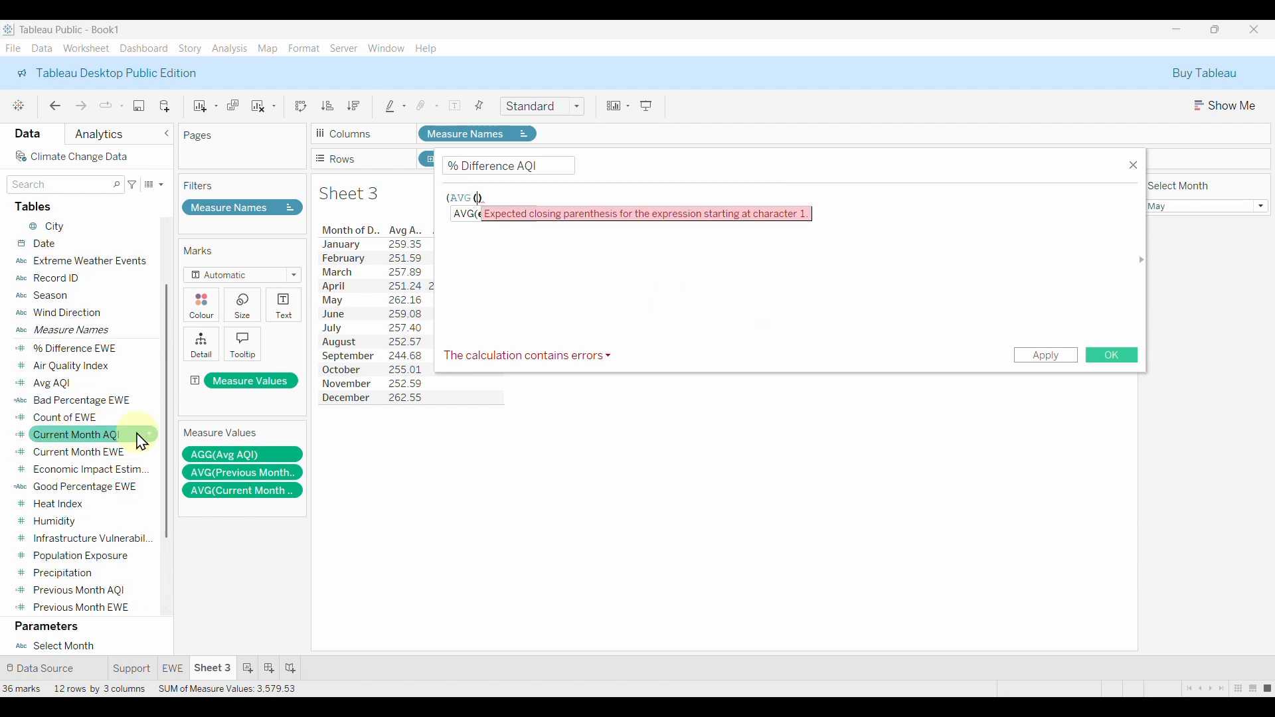
type("CU")
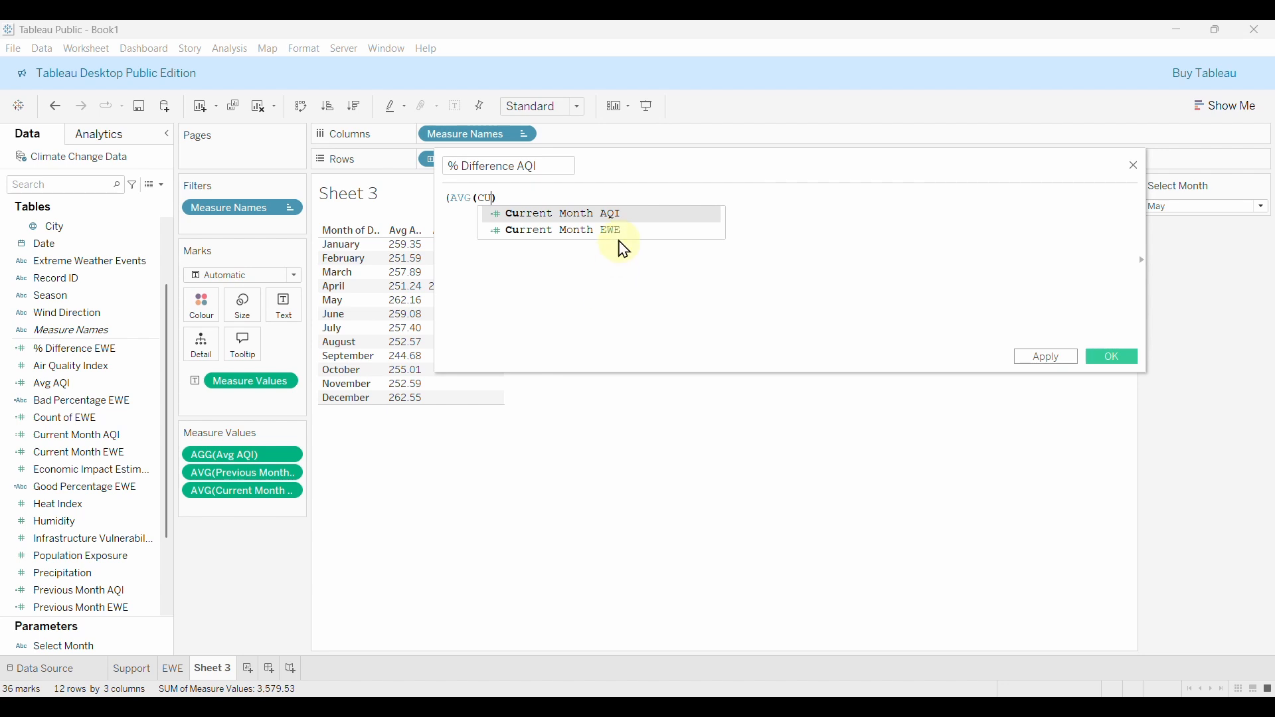
left_click(525, 215)
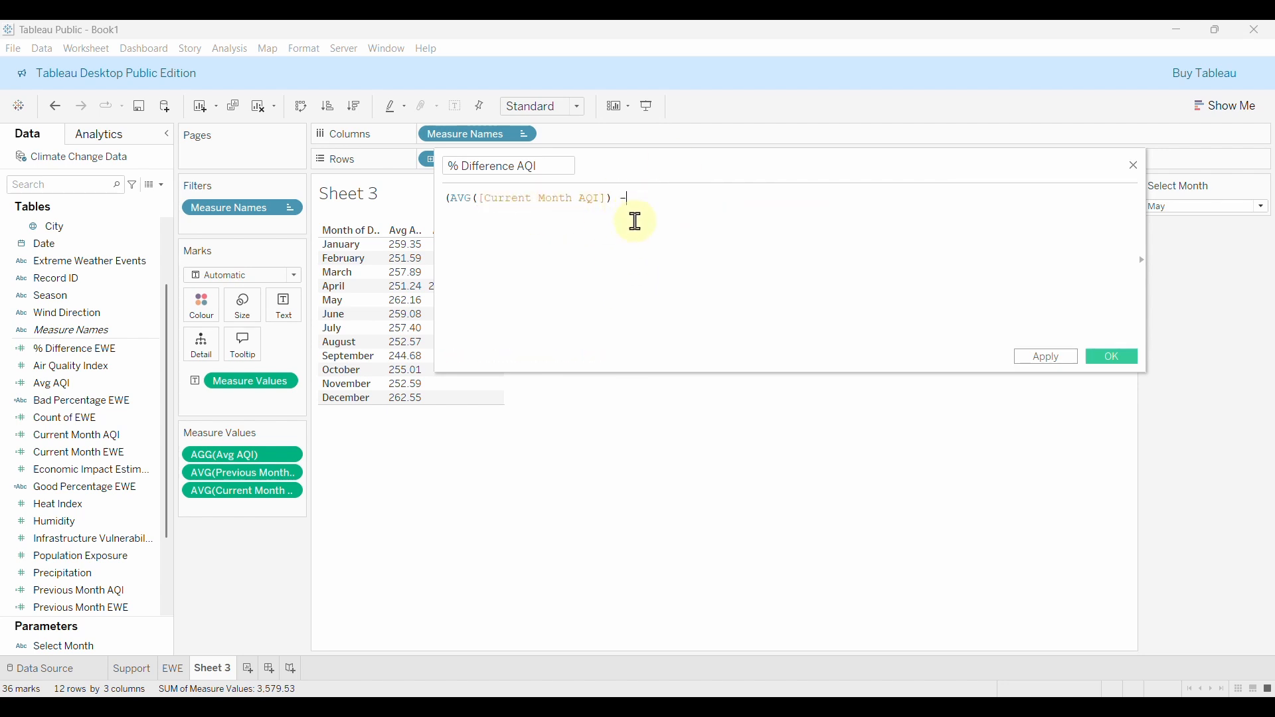
Subtract AVG([Previous Month AQI]) from the current-month average in the formula.
type("- ")
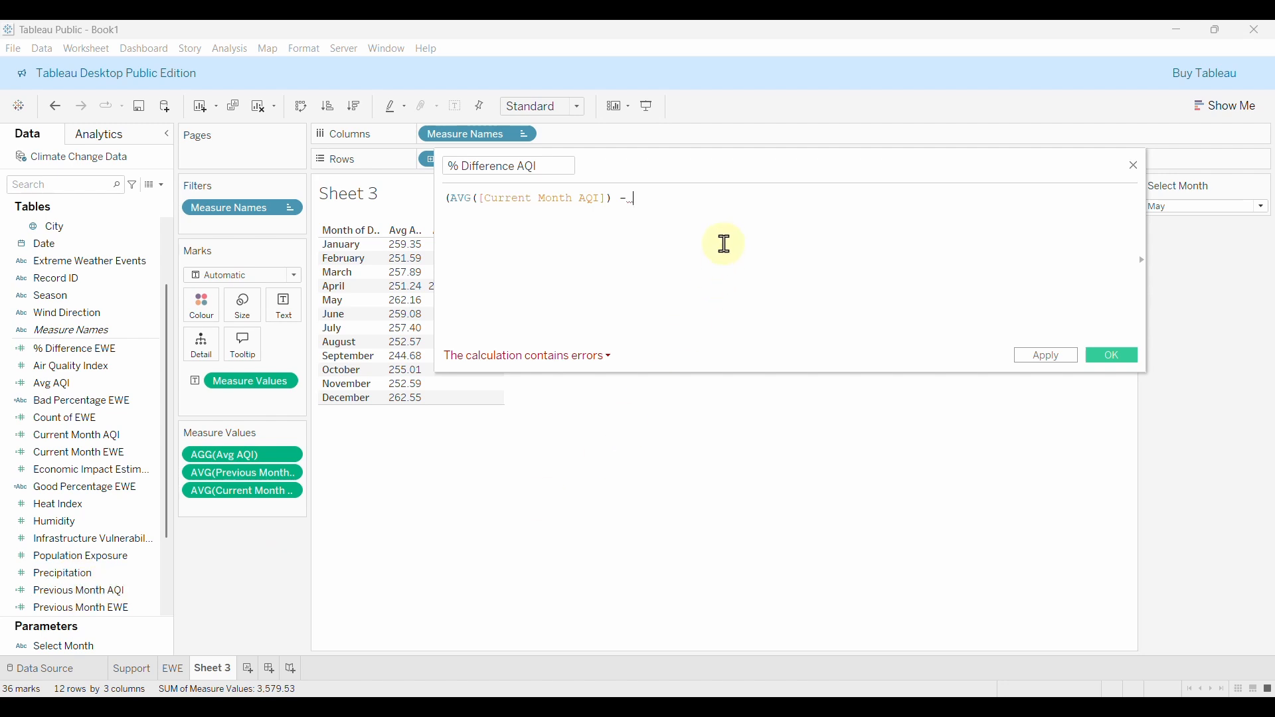
type("PRE")
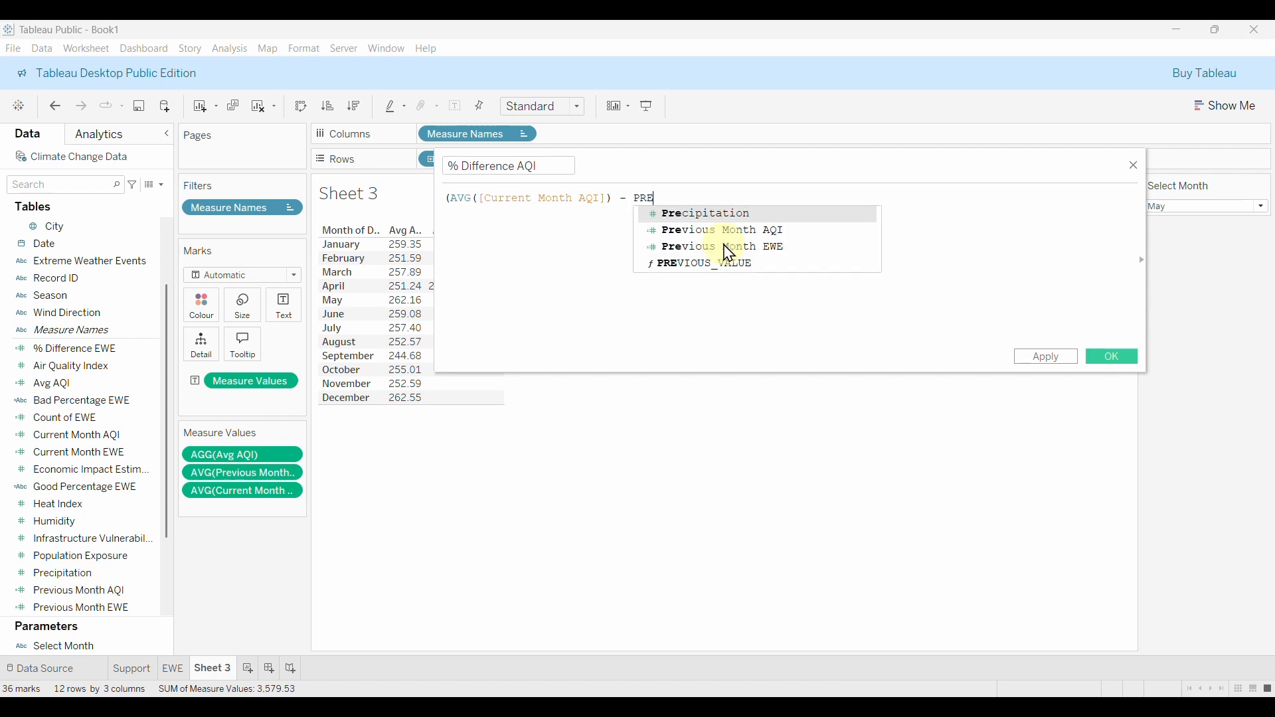
key("BackSpace")
key("BackSpace")
key("BackSpace")
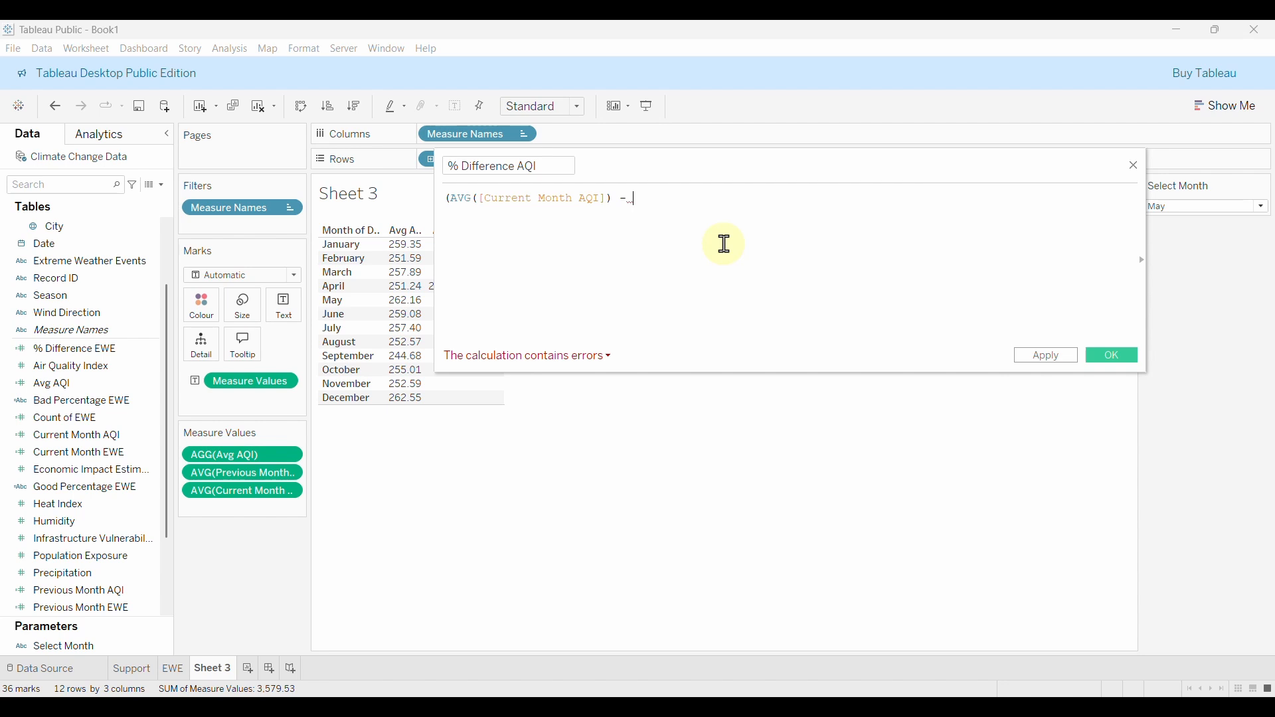
type("AVG(")
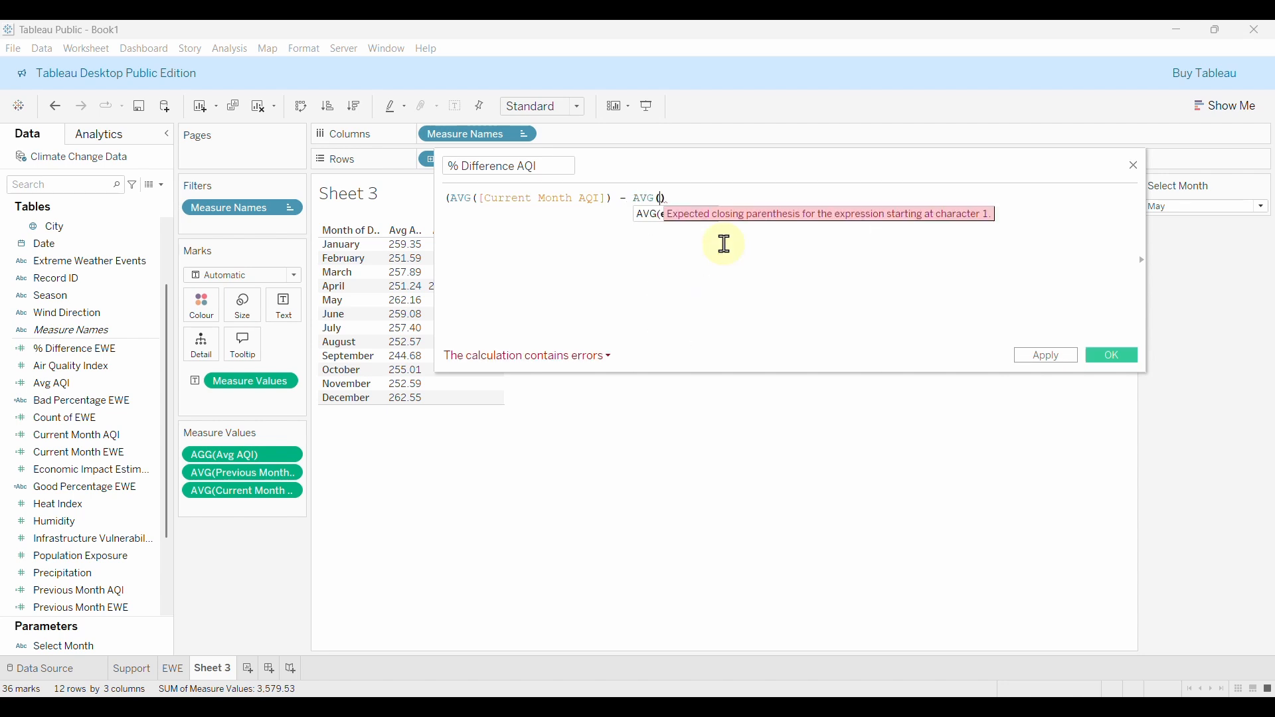
type("PR")
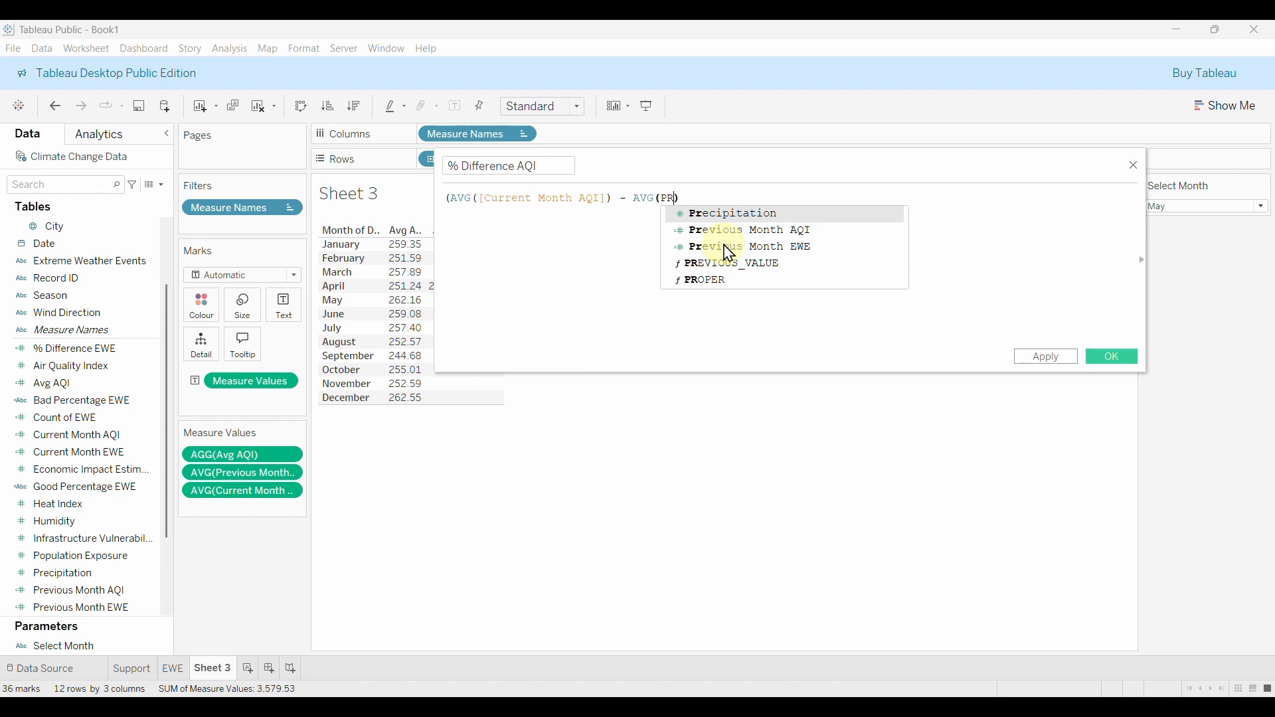
left_click(781, 232)
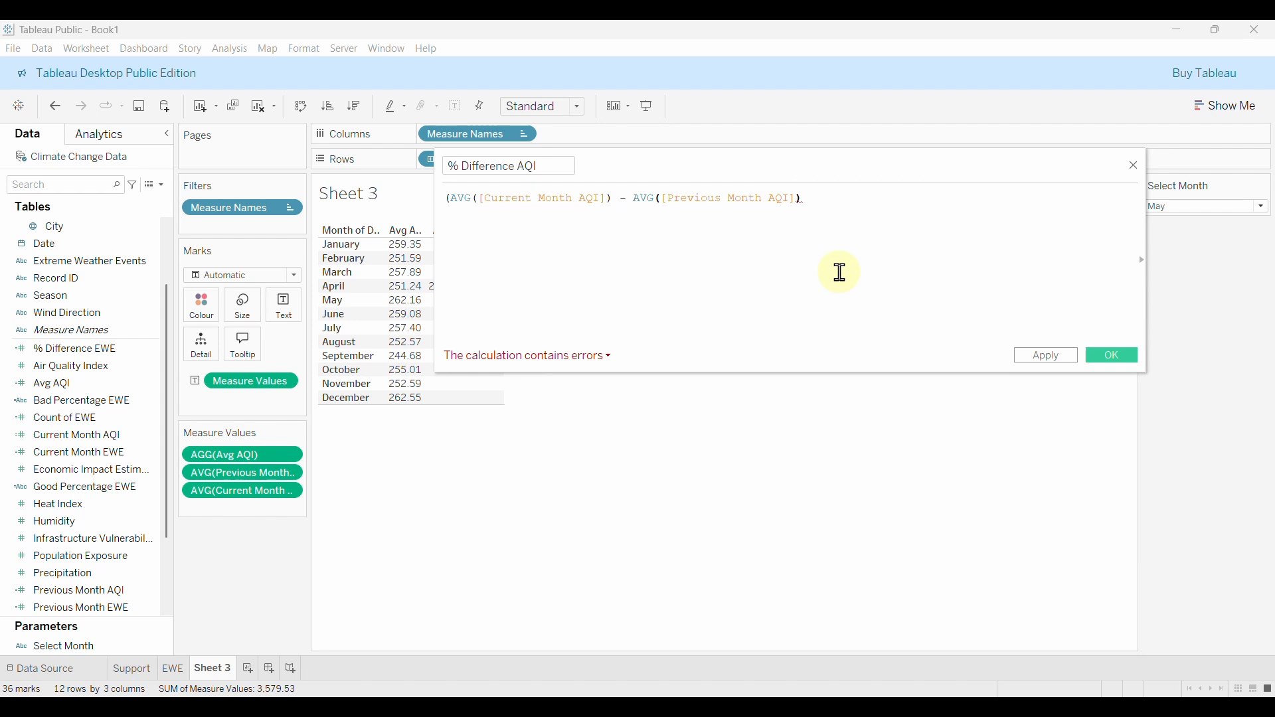
type(")")
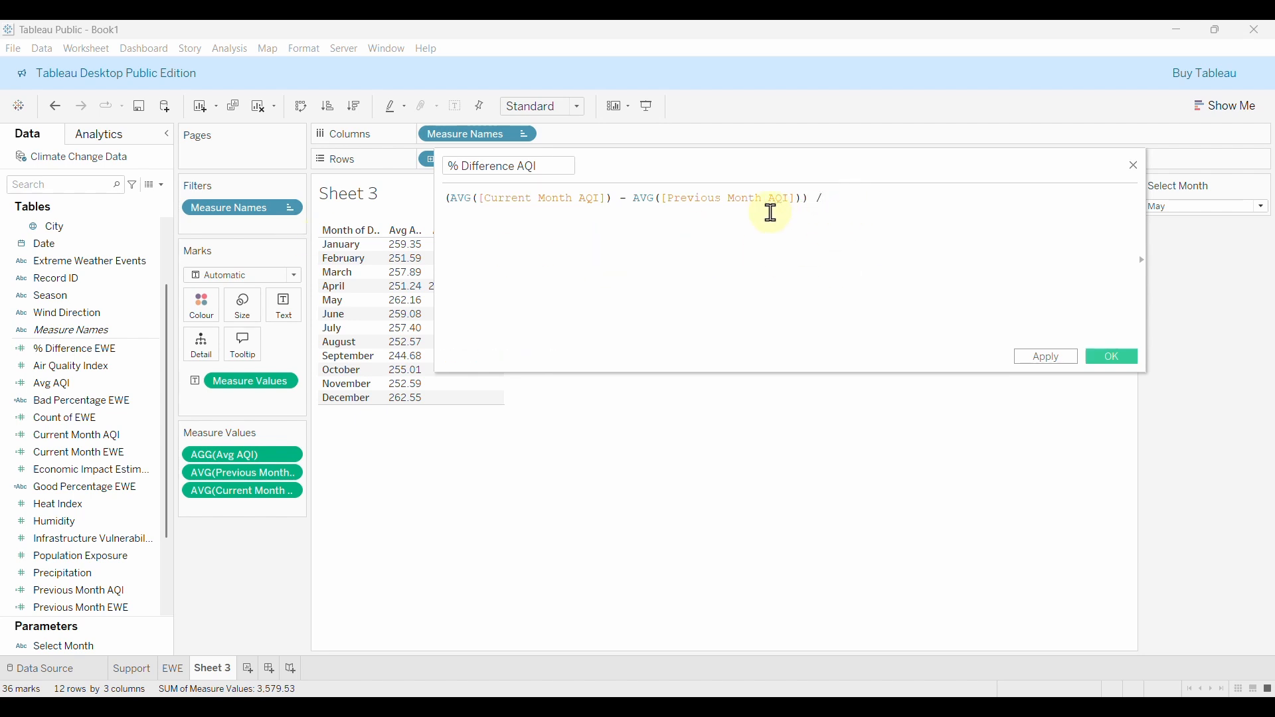
Divide the difference by AVG([Previous Month AQI]) and save the calculated field.
type("/ ")
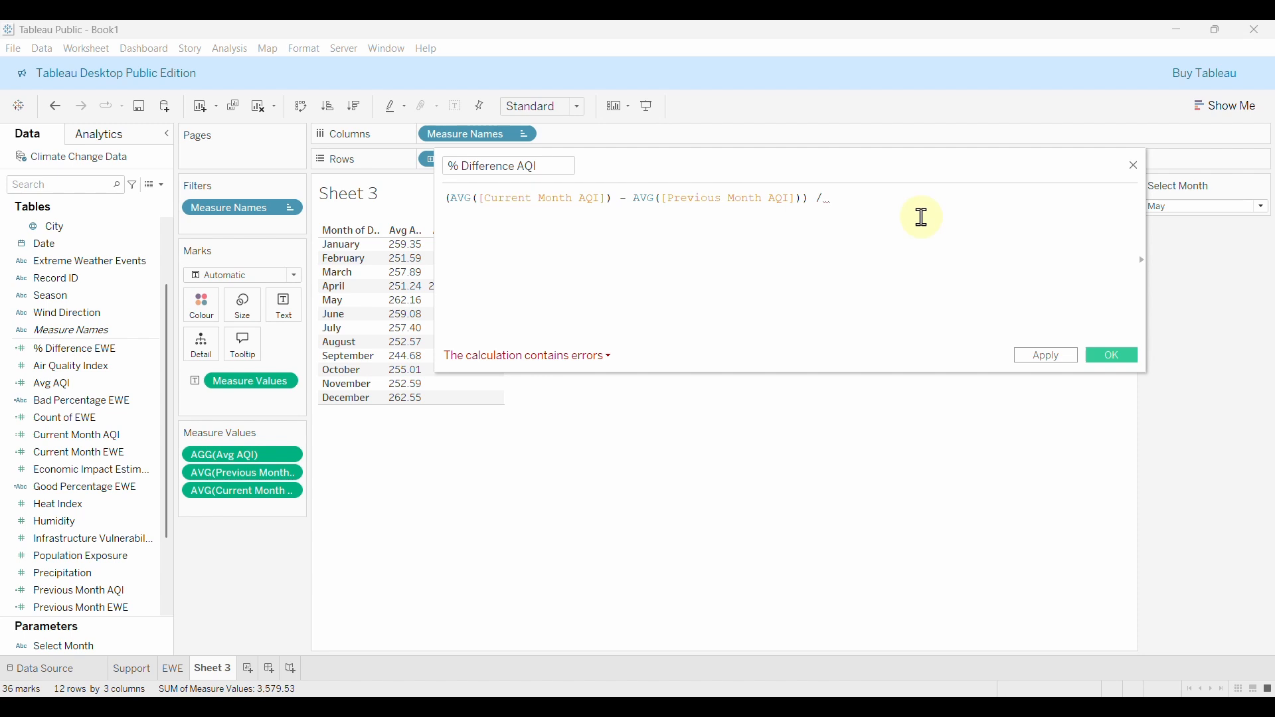
type("AV")
left_click(924, 219)
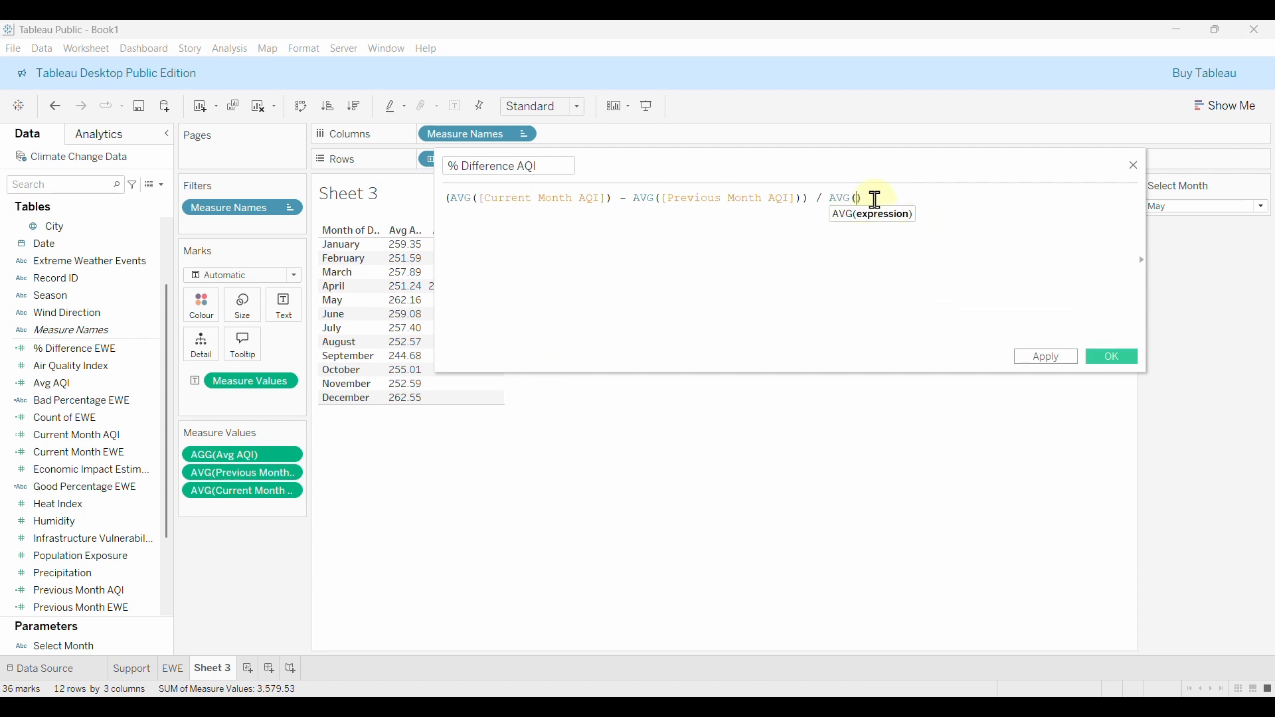
type("PR")
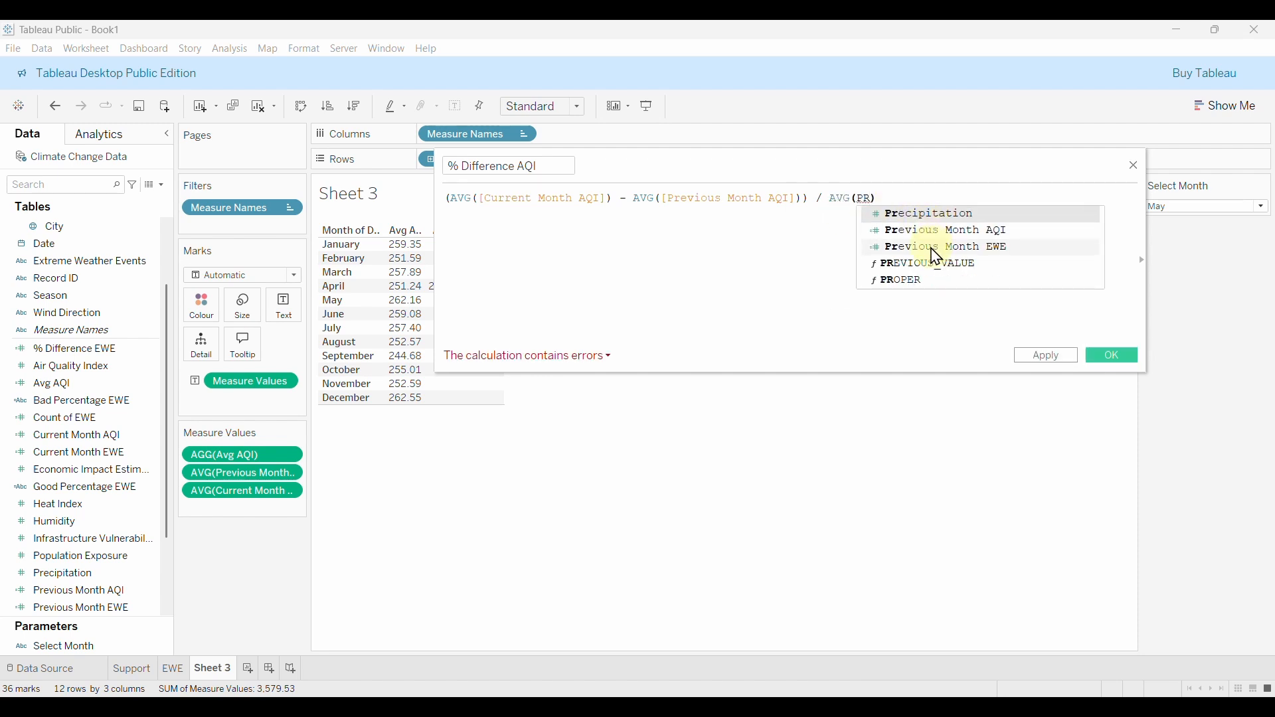
left_click(936, 231)
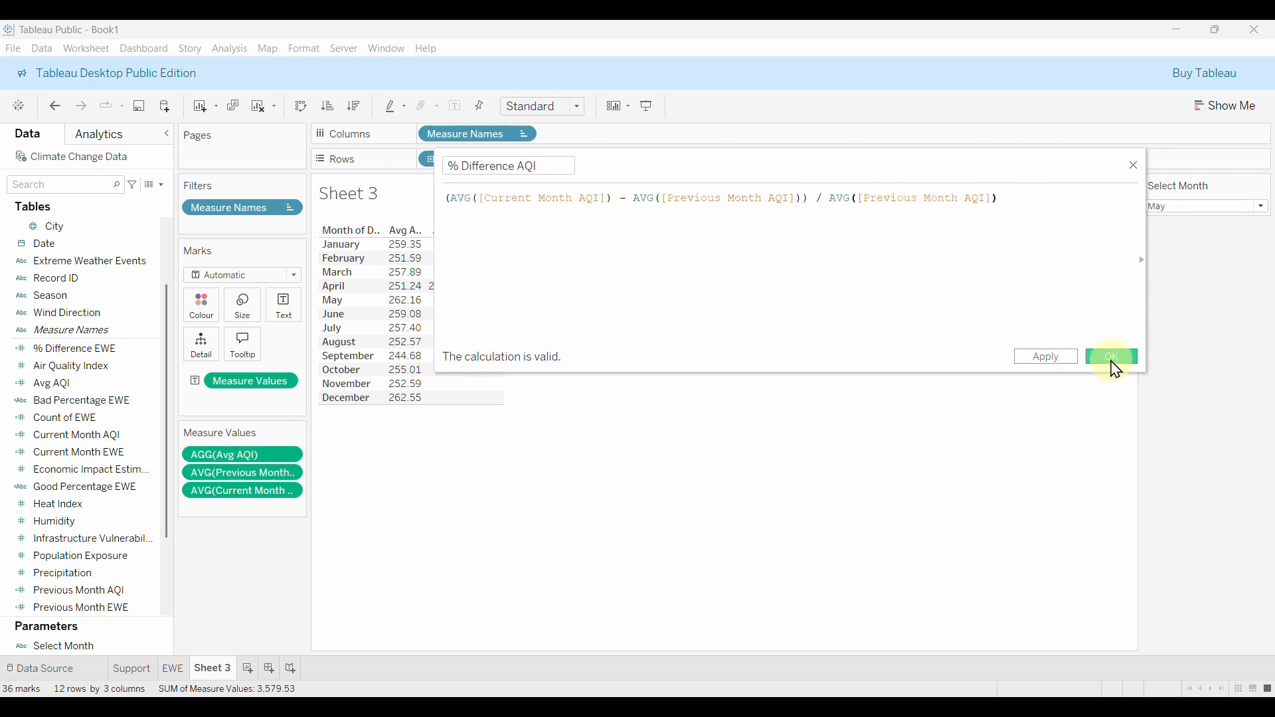
left_click(1114, 362)
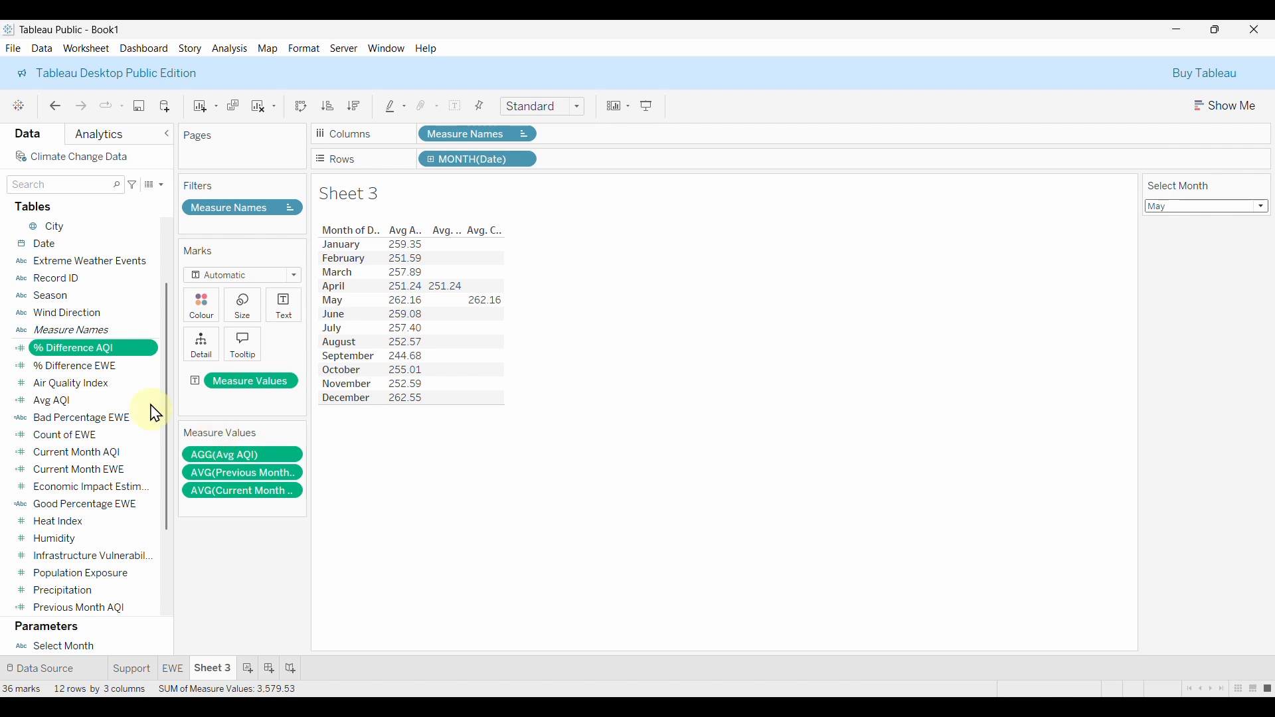
Add a new blank worksheet named AQI.
left_click(249, 670)
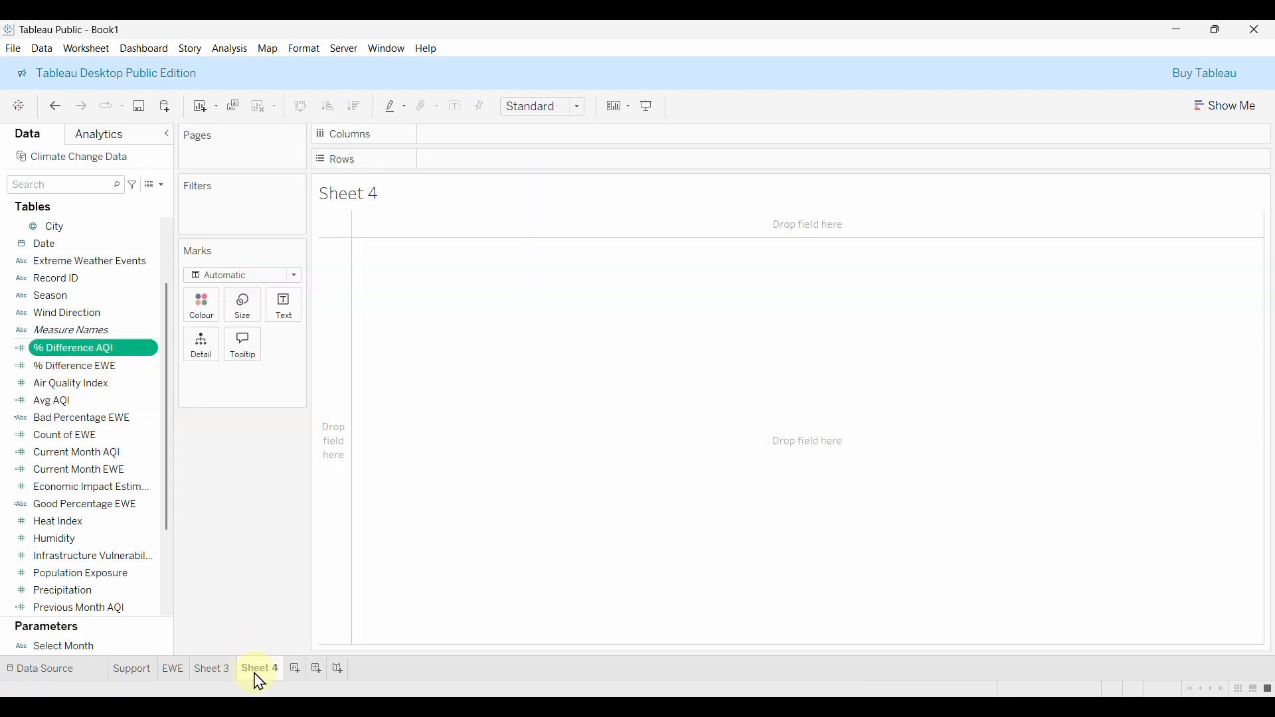
double_click(256, 670)
type("AQ")
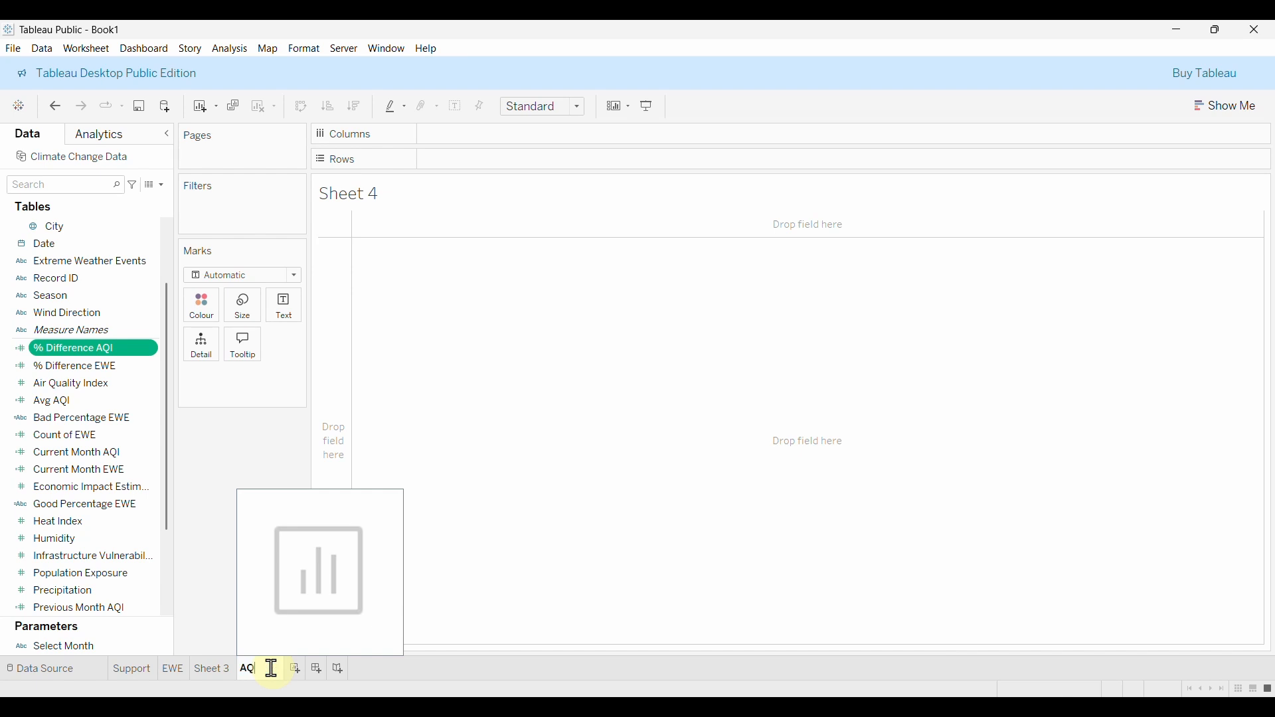
type("I")
key("Return")
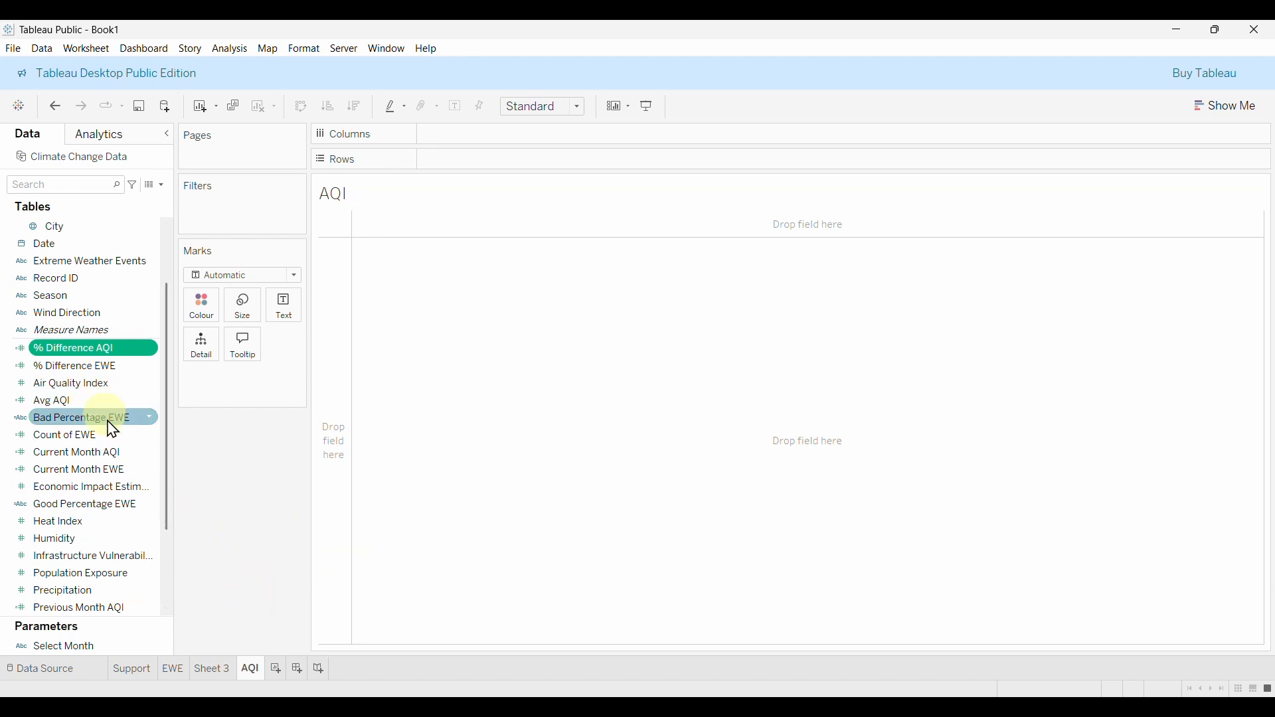
Duplicate the EWE KPI sheet as EWE (2) and delete the empty AQI sheet.
left_click(172, 669)
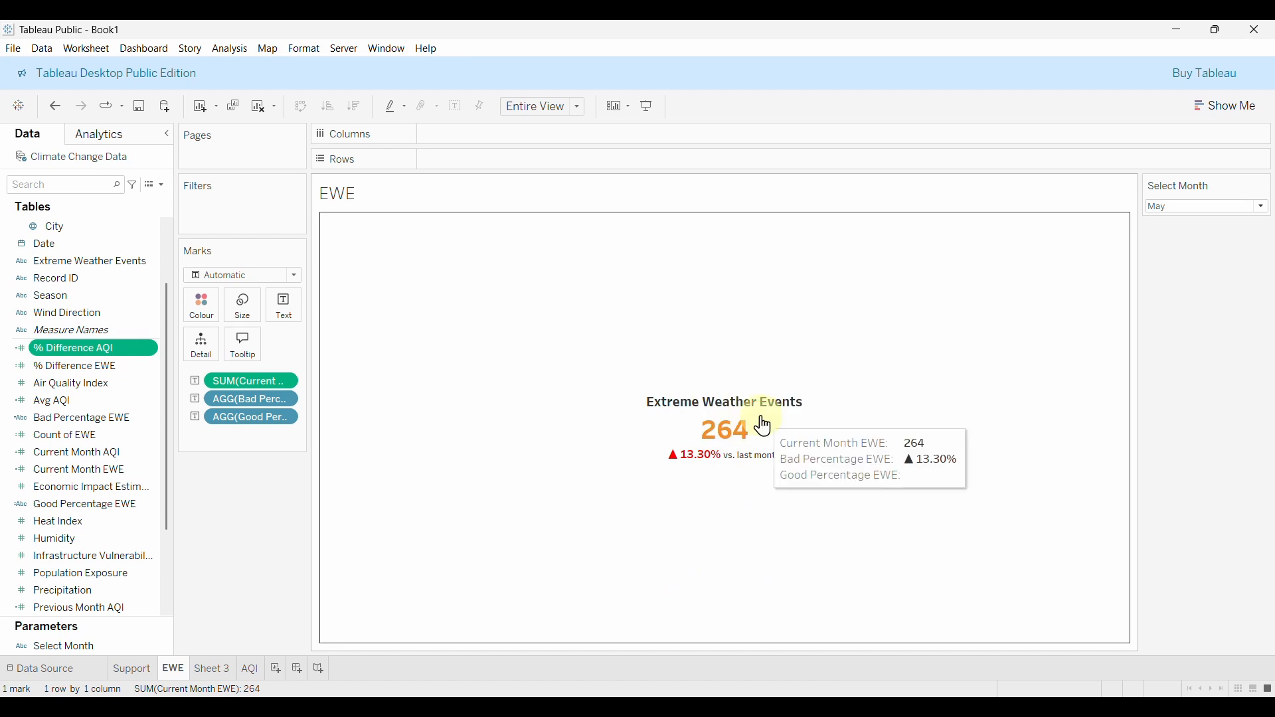
right_click(174, 673)
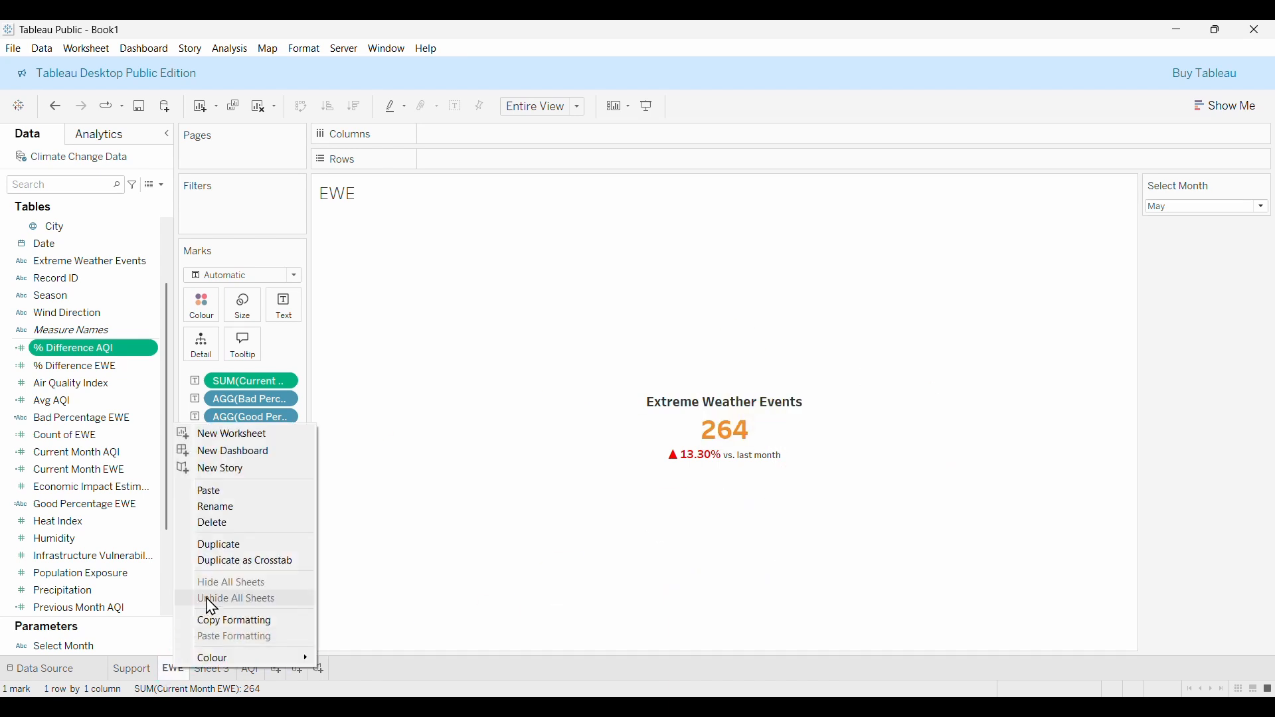
left_click(252, 545)
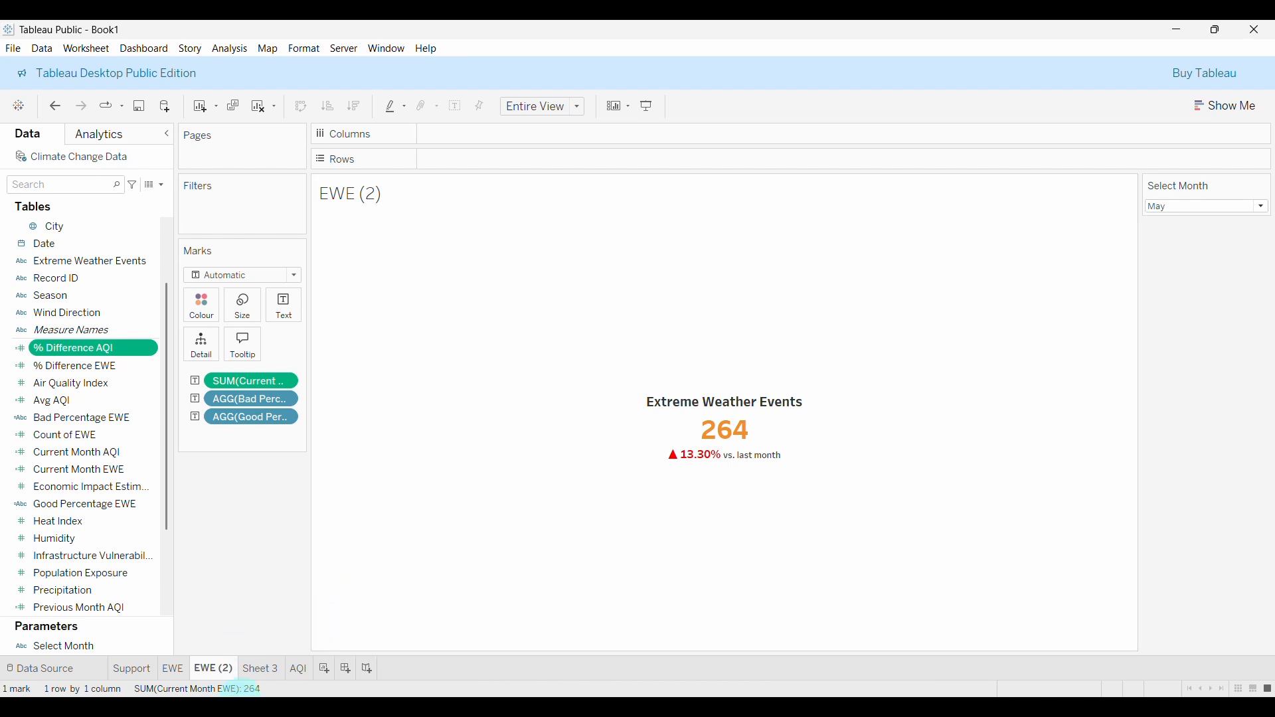
right_click(297, 670)
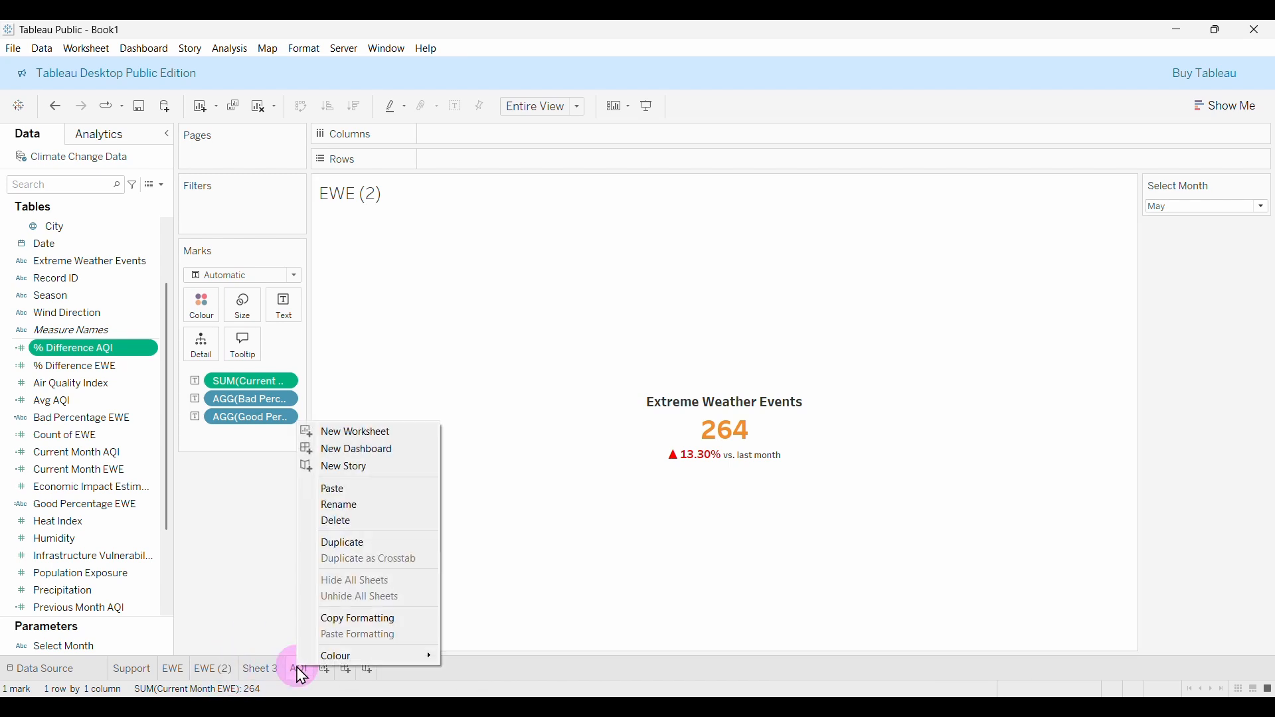
left_click(374, 522)
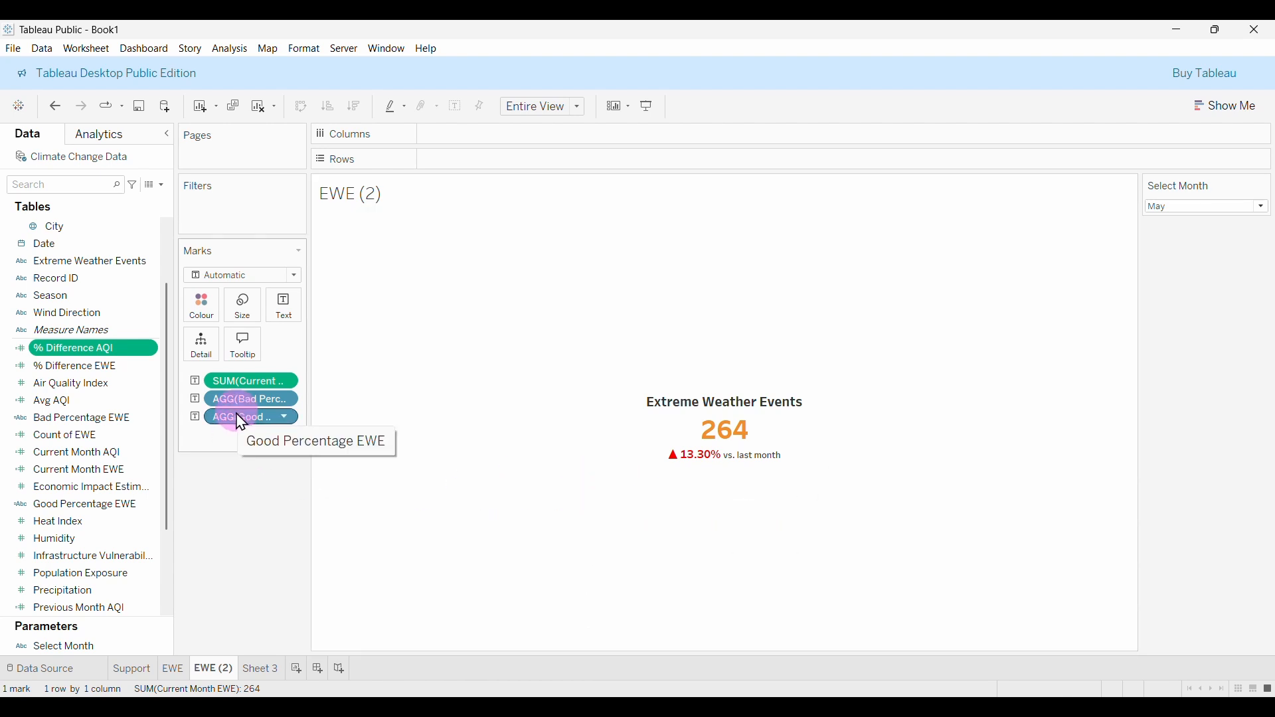
Remove Good Percentage EWE, Bad Percentage EWE and summed Current Month AQI from EWE (2).
left_click_drag(237, 415, 239, 473)
left_click_drag(238, 401, 251, 474)
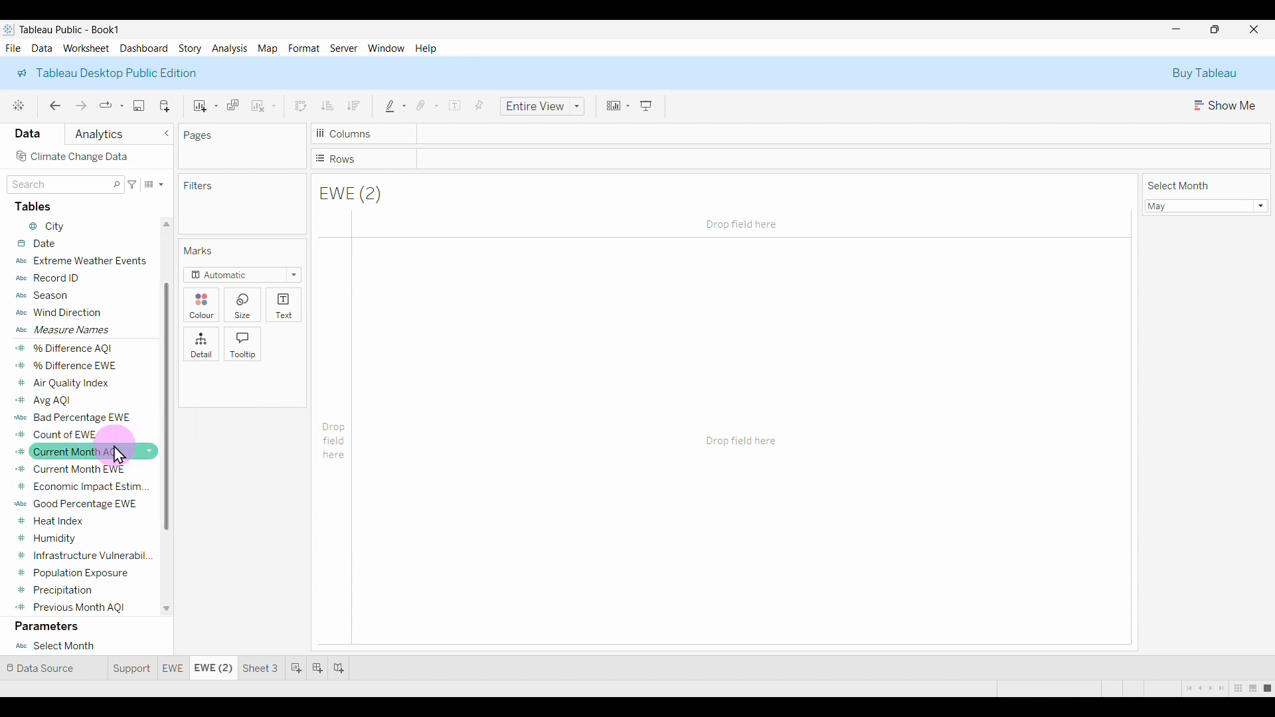
left_click_drag(119, 456, 290, 324)
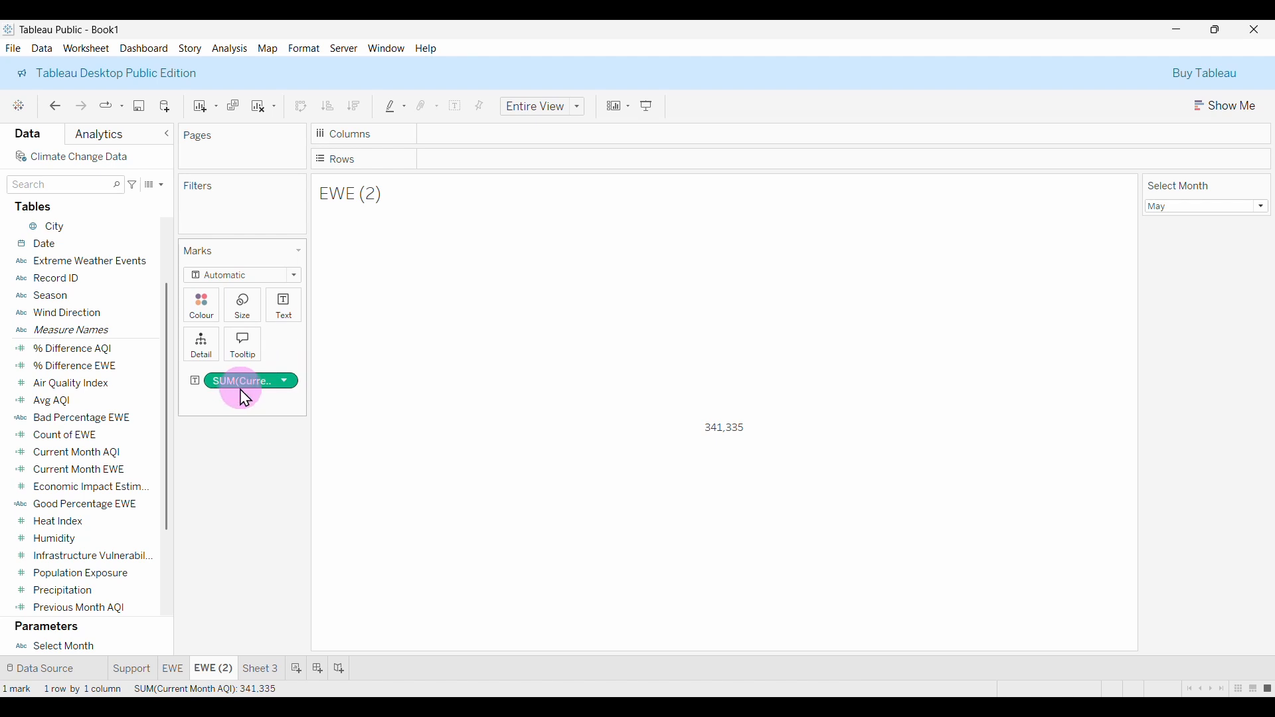
left_click_drag(231, 388, 251, 478)
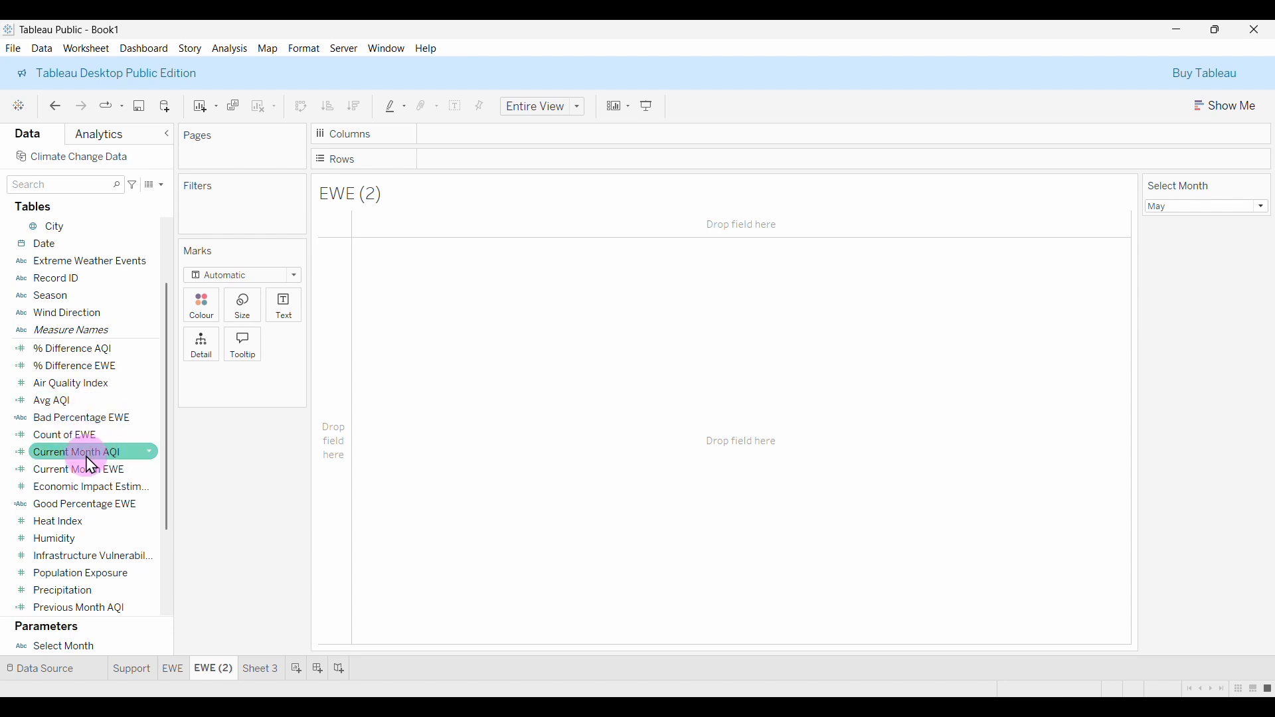
Set Current Month AQI's default aggregation to Average.
right_click(132, 458)
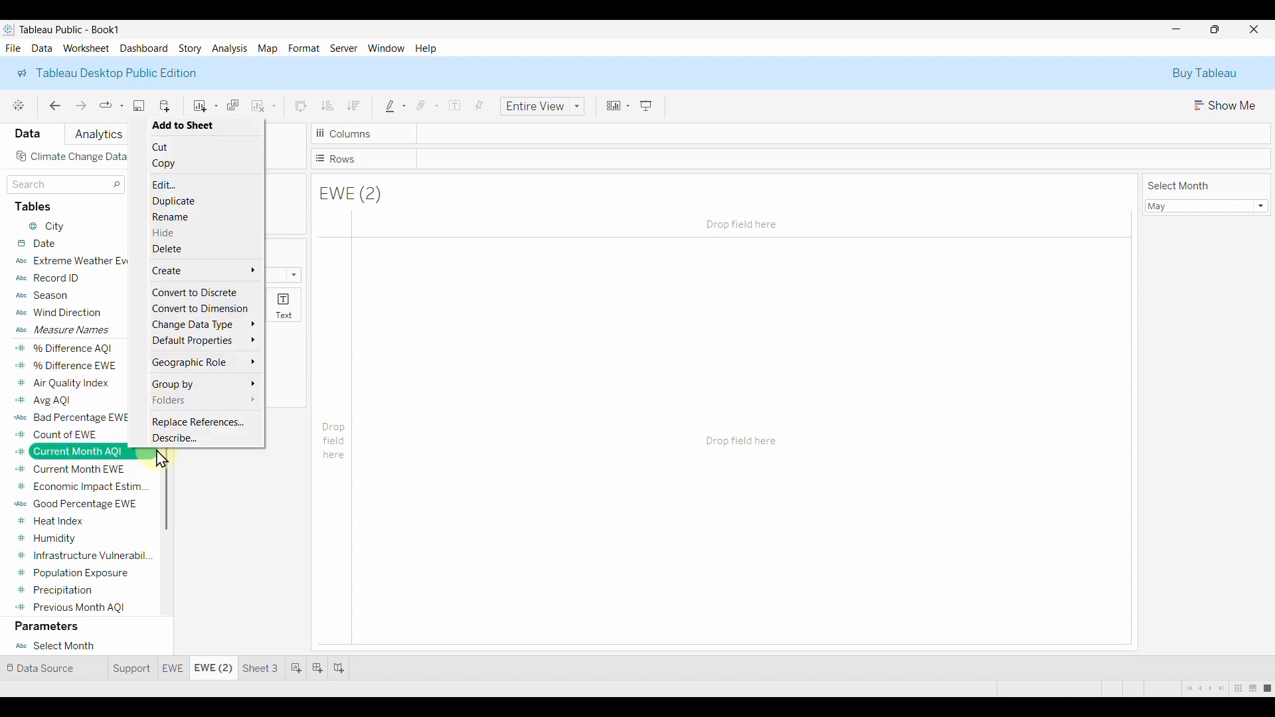
mouse_move(178, 346)
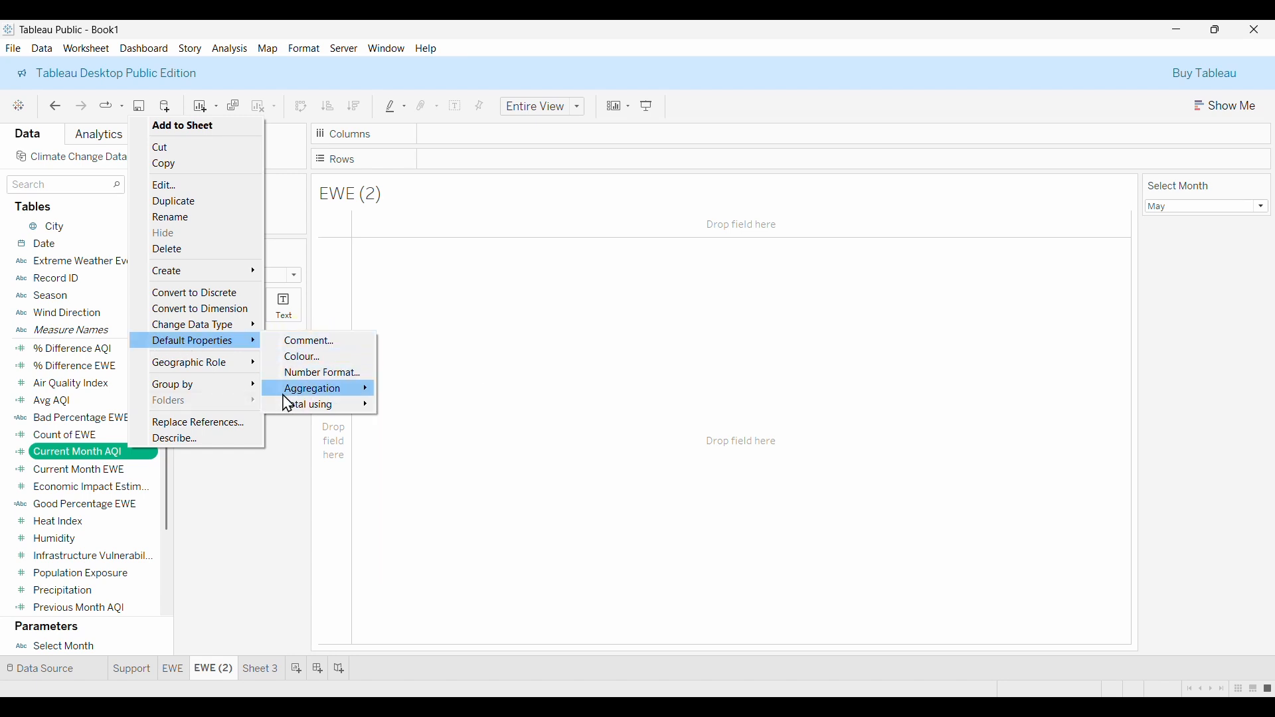
mouse_move(322, 390)
left_click(409, 389)
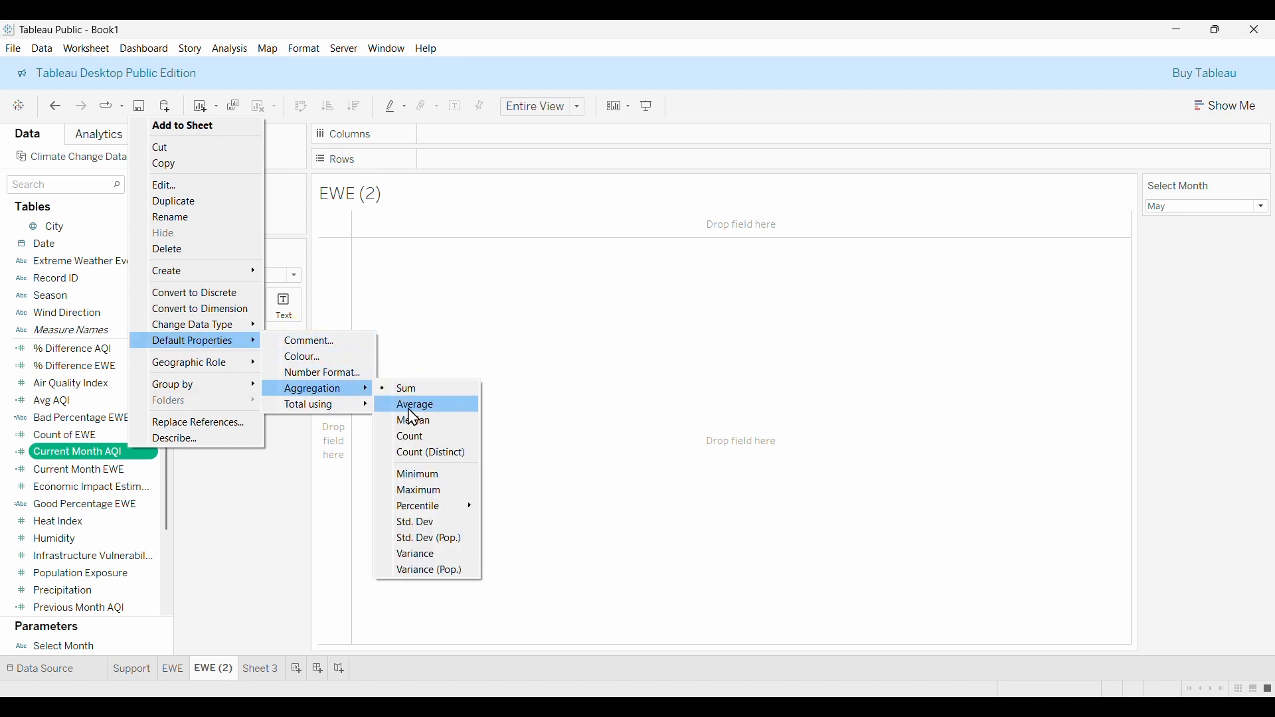
left_click(423, 406)
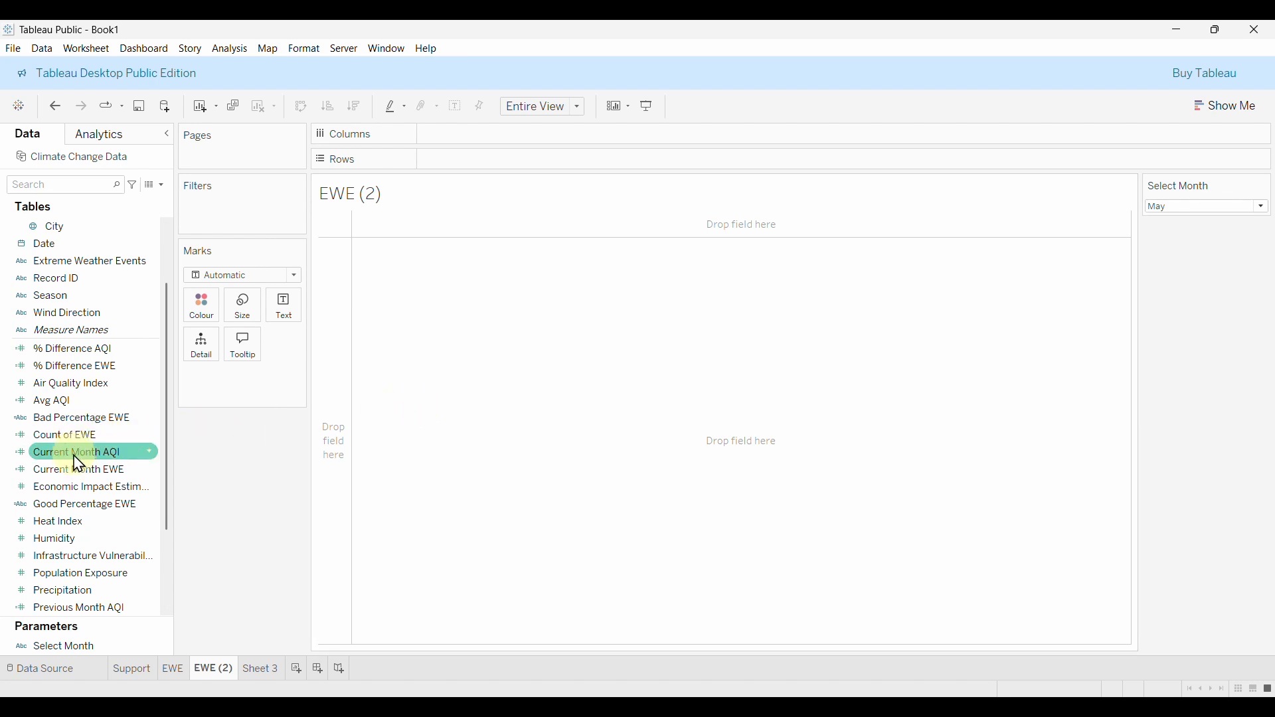
Put Current Month AQI (262.2) and % Difference AQI (0.04347) on Text, with a blank first label line.
left_click_drag(79, 465, 279, 370)
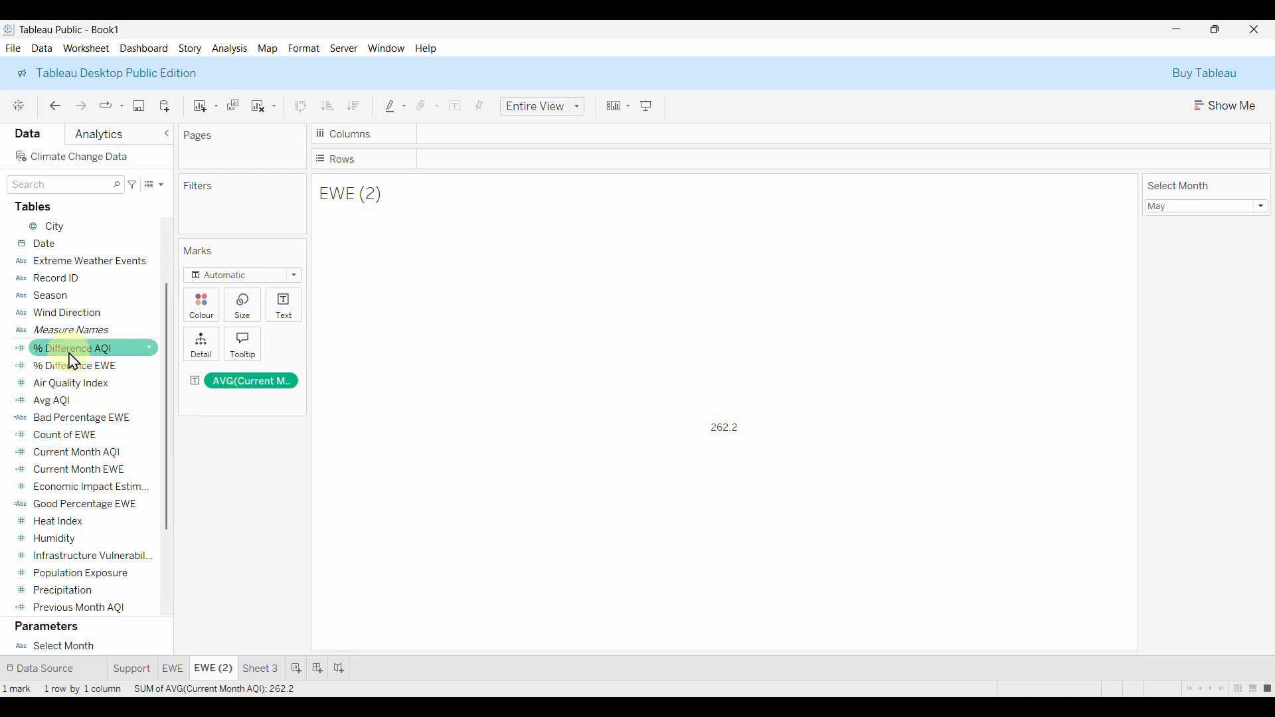
left_click_drag(74, 350, 283, 320)
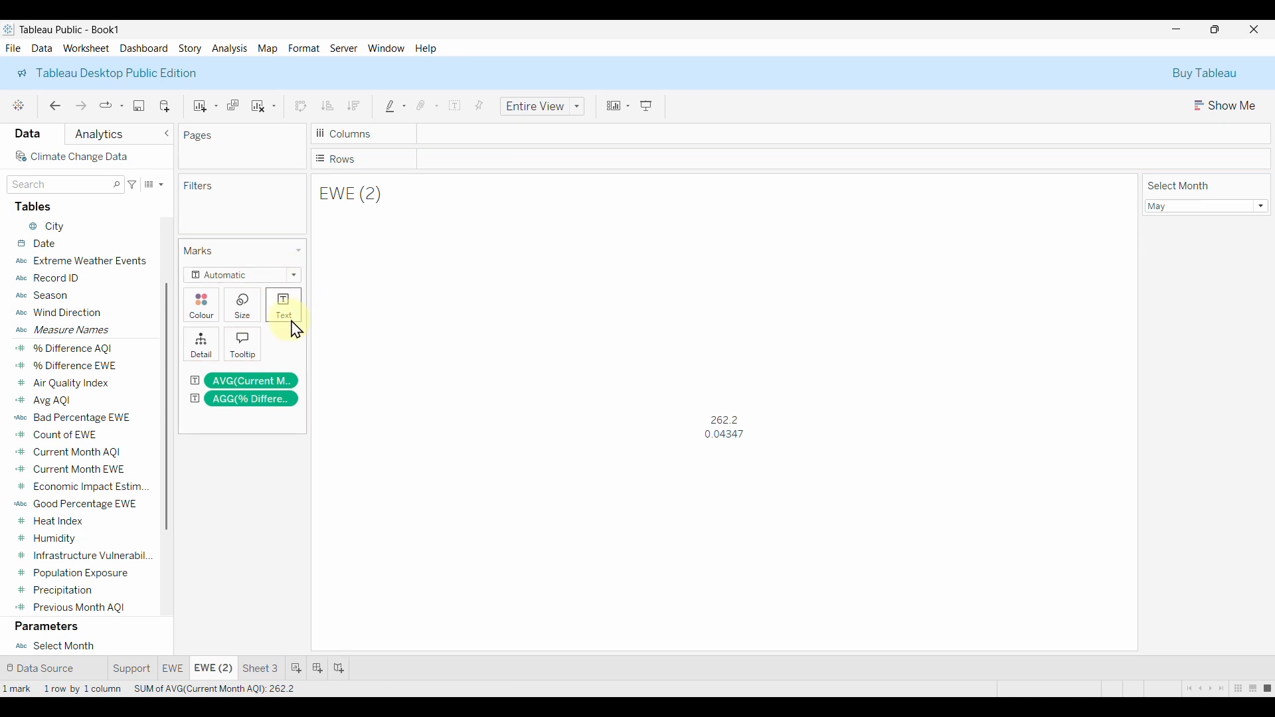
left_click(296, 317)
left_click(401, 338)
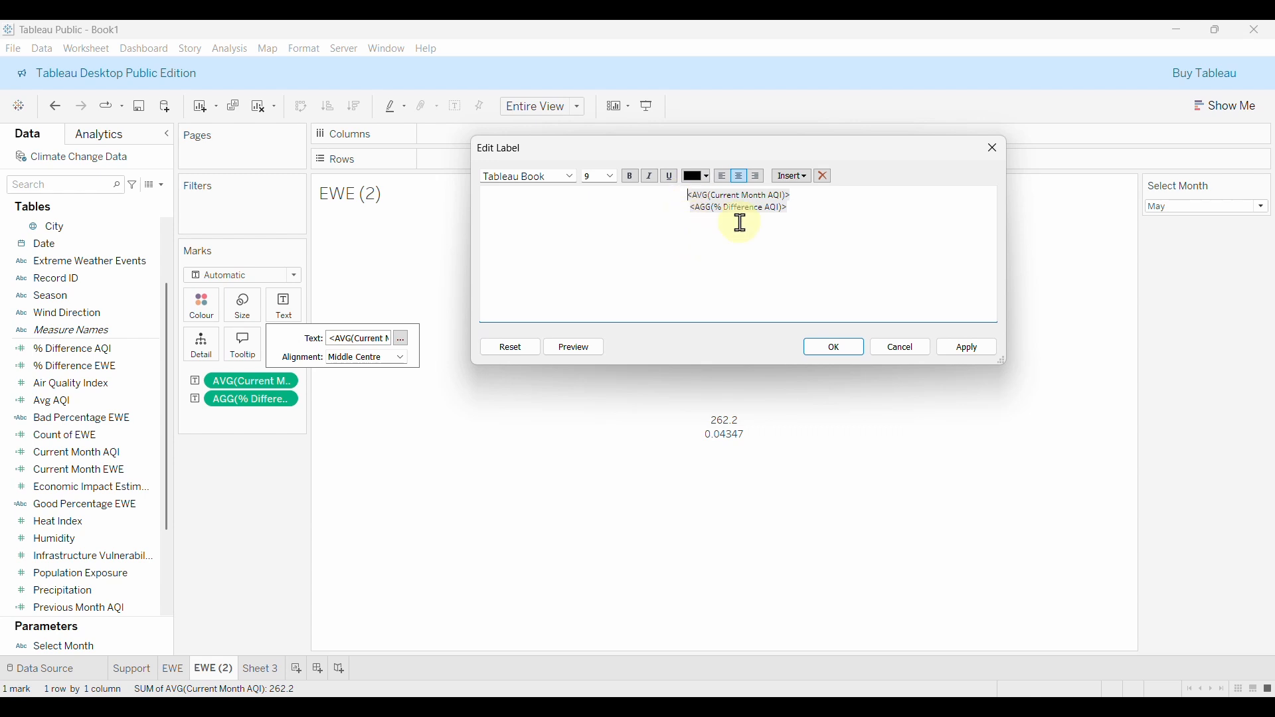
left_click_drag(801, 195, 688, 196)
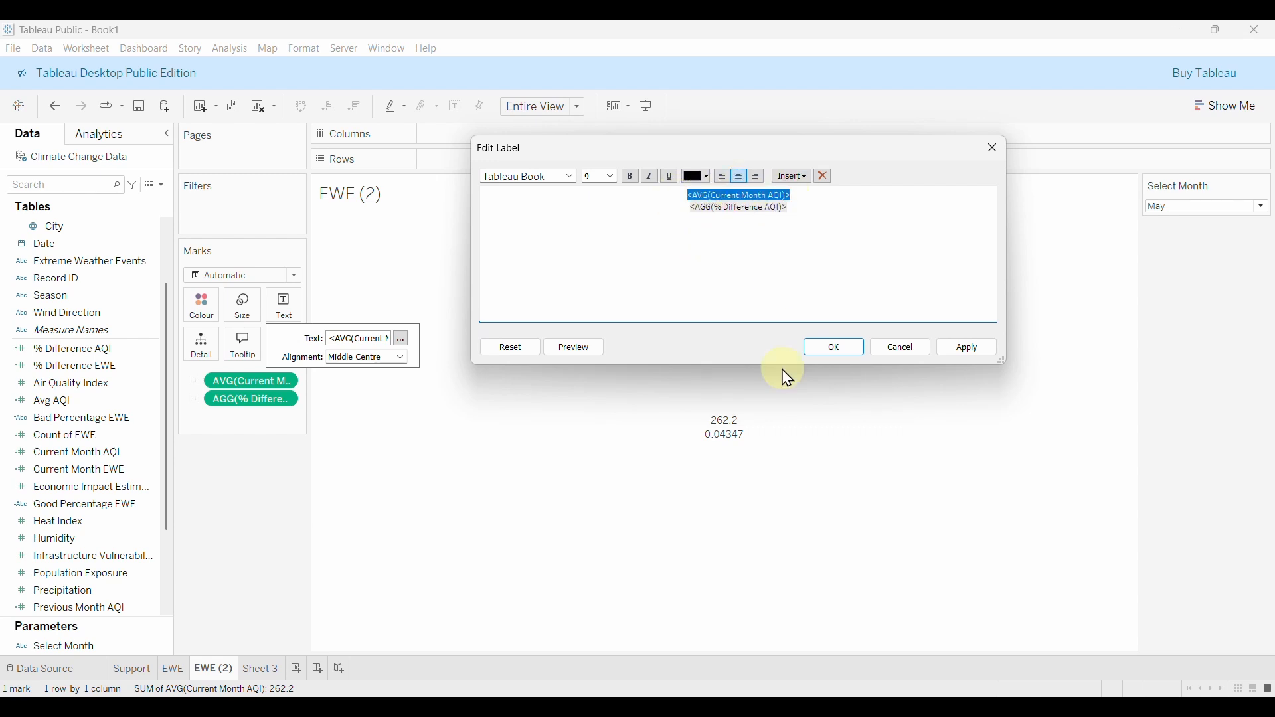
left_click_drag(791, 208, 675, 206)
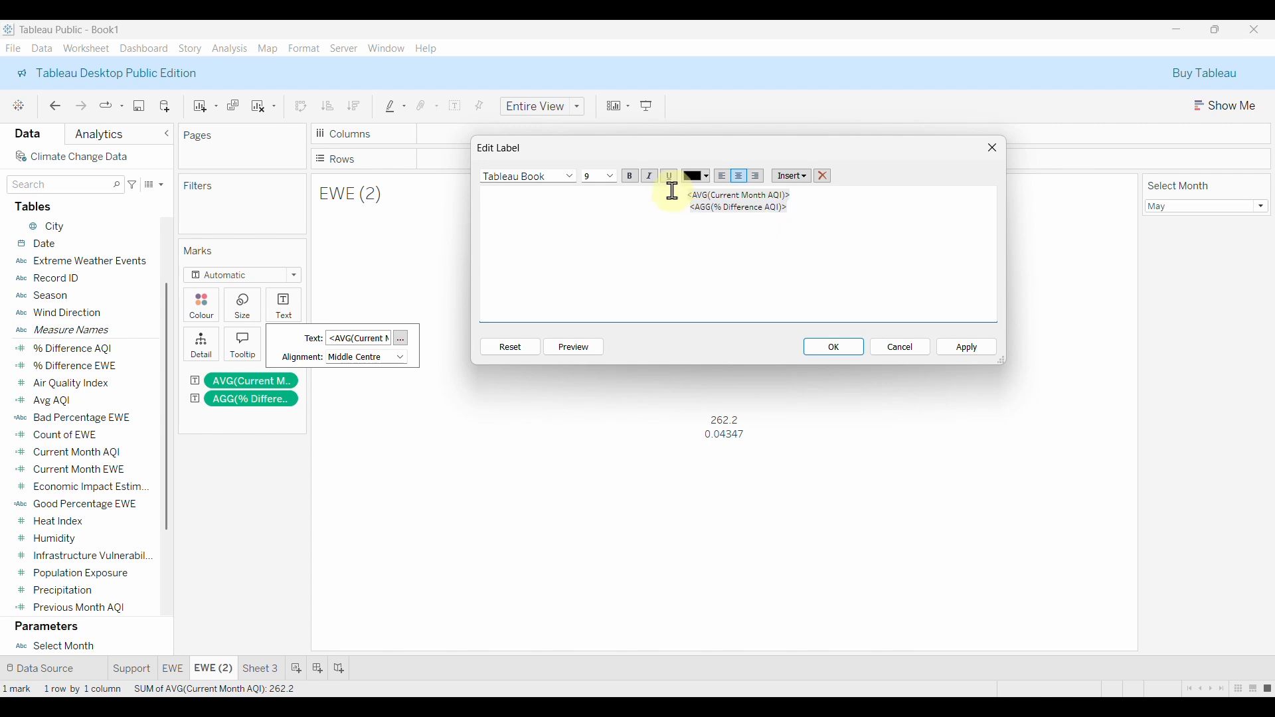
left_click(689, 195)
key("Return")
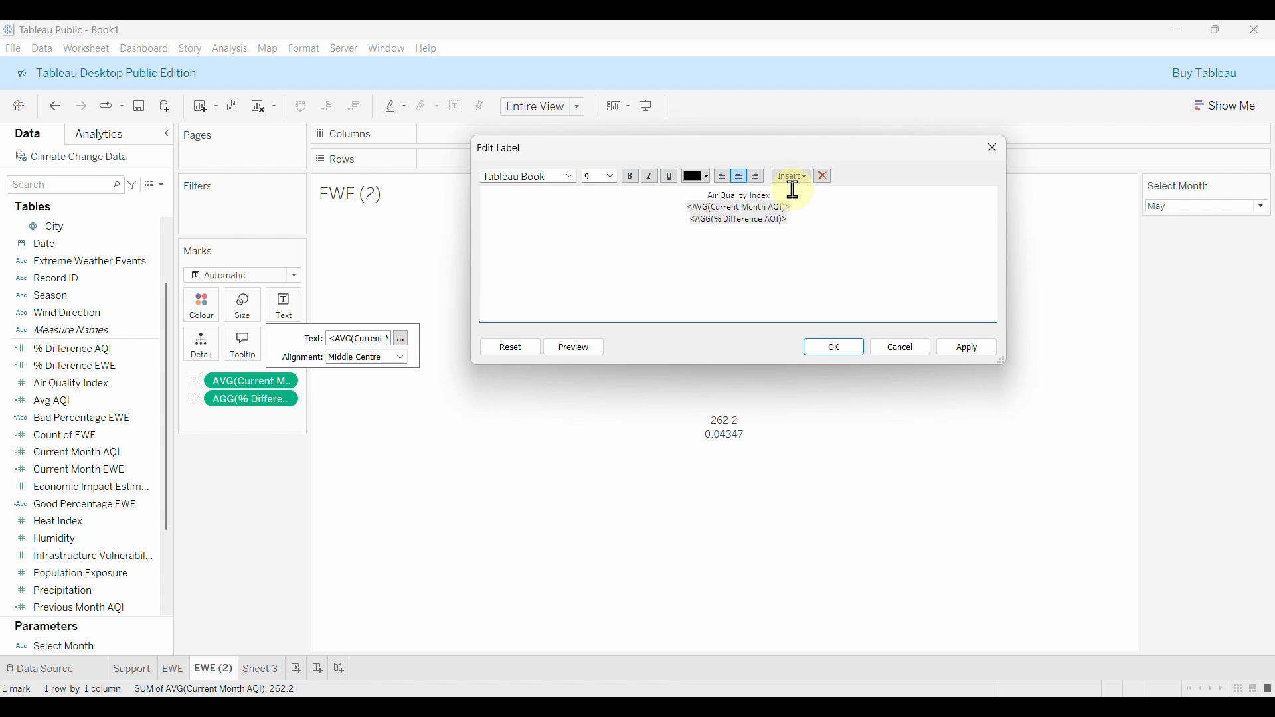
Format the Air Quality Index title line as Tableau Semibold 12.
left_click_drag(773, 195, 700, 208)
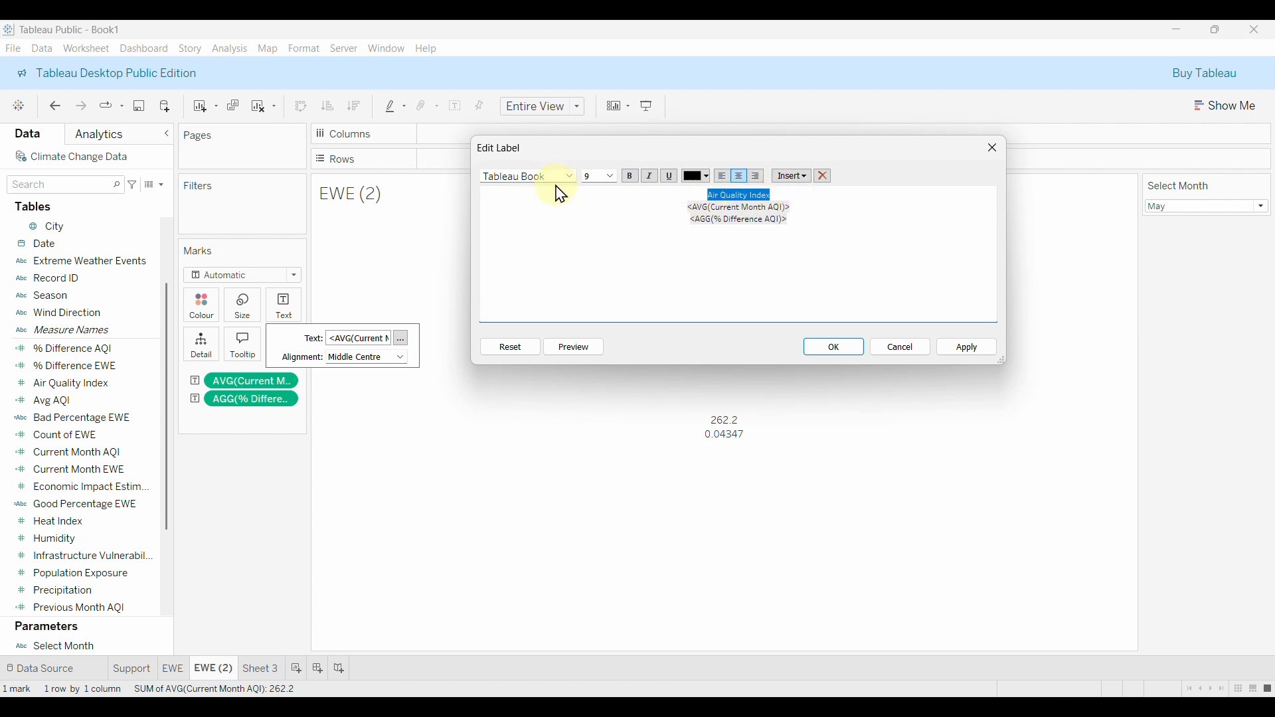
left_click(611, 176)
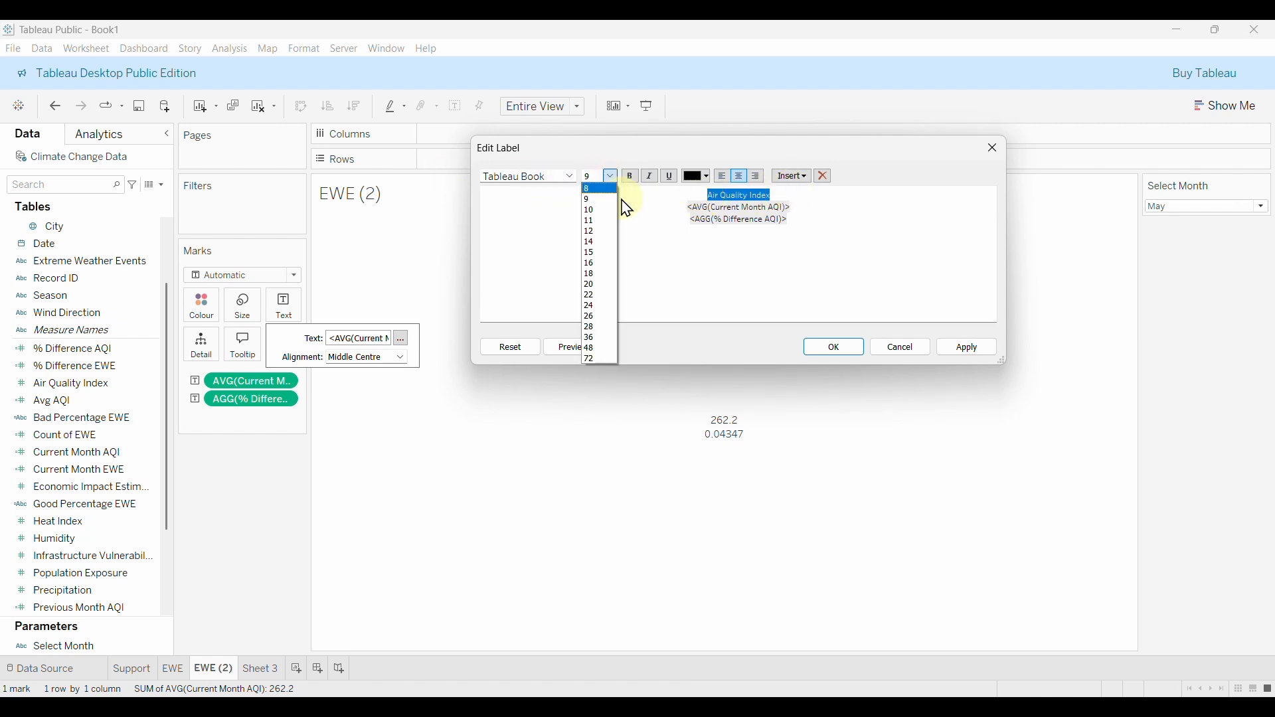
left_click(595, 232)
left_click(570, 176)
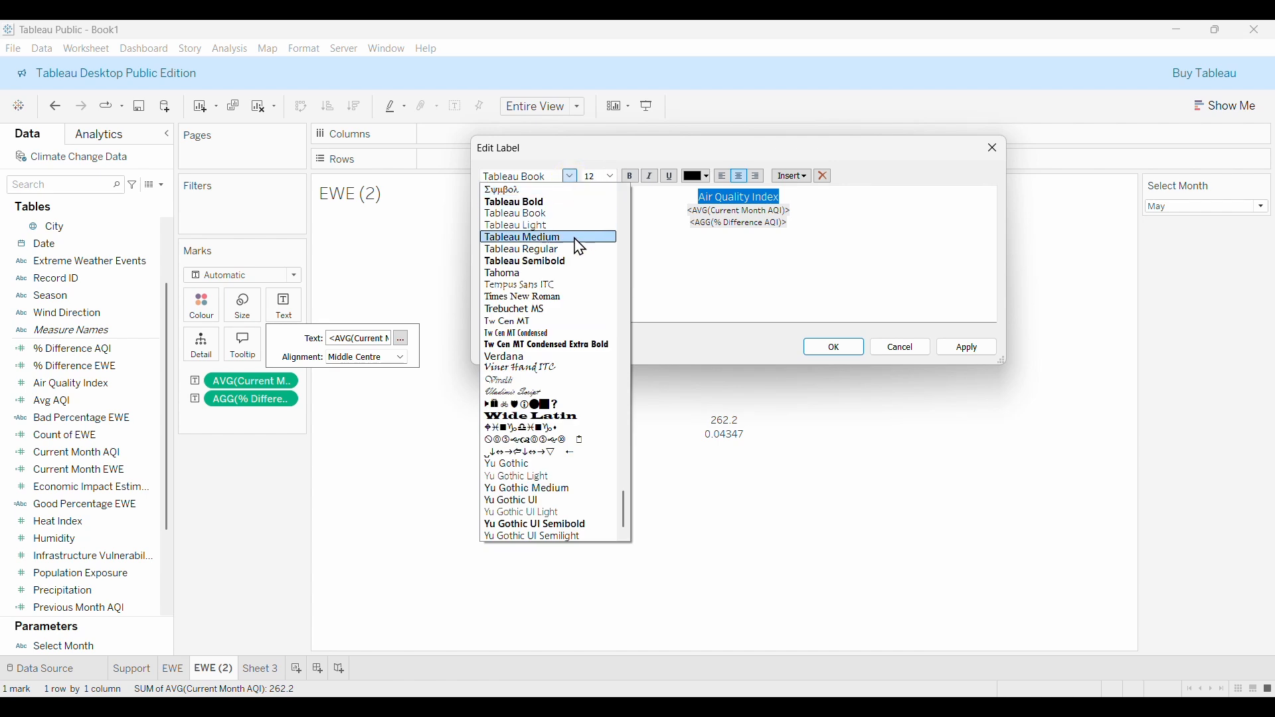
left_click(535, 258)
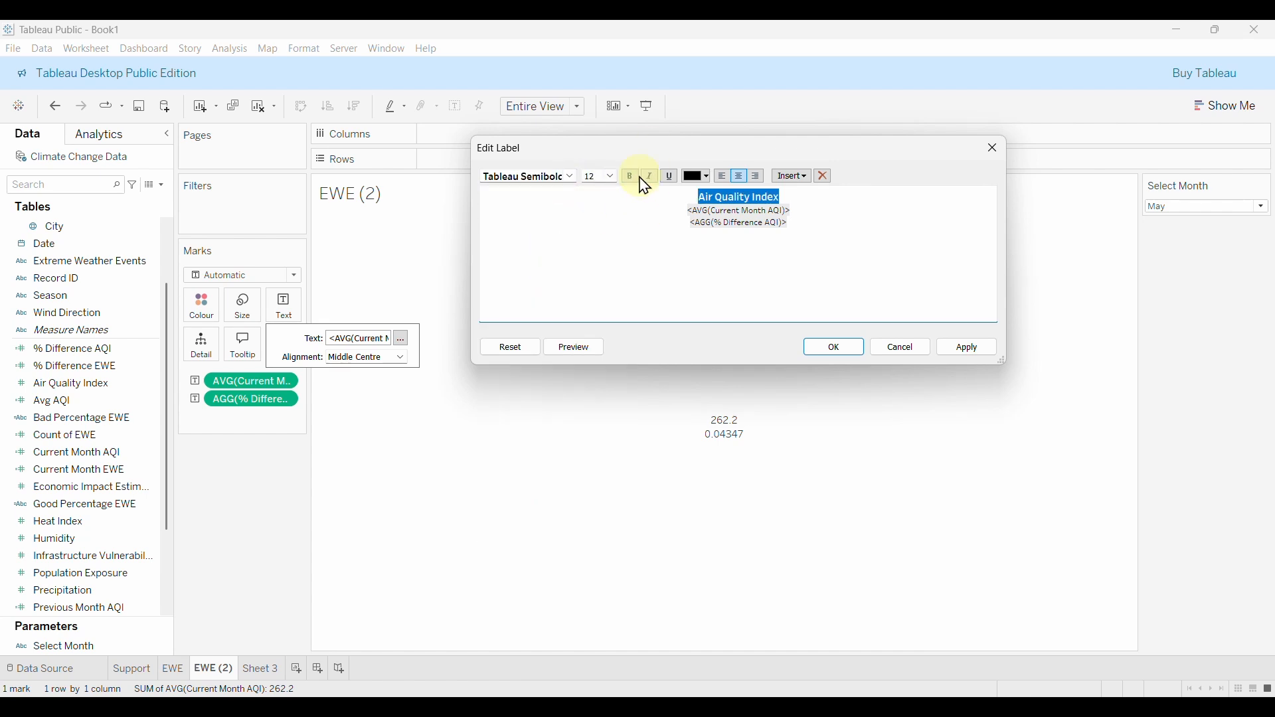
left_click(811, 211)
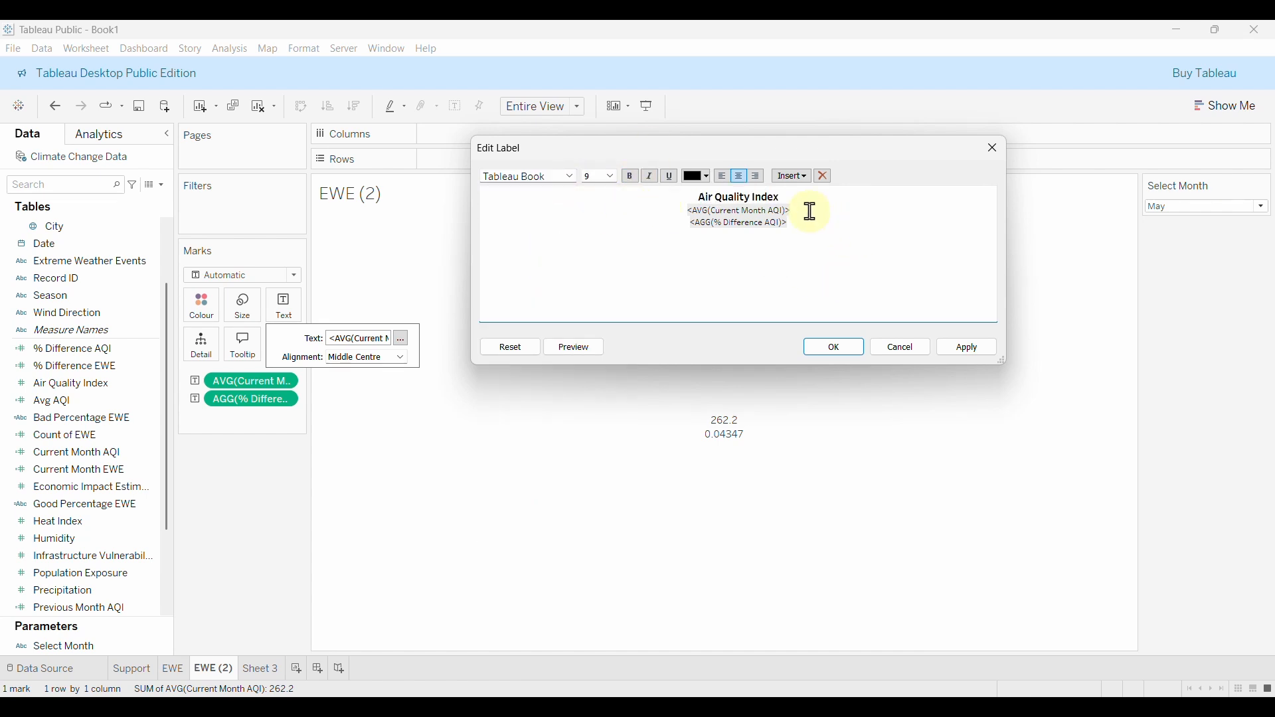
Format the Current Month AQI value line as Tableau Bold 24 in orange.
left_click_drag(810, 211, 695, 198)
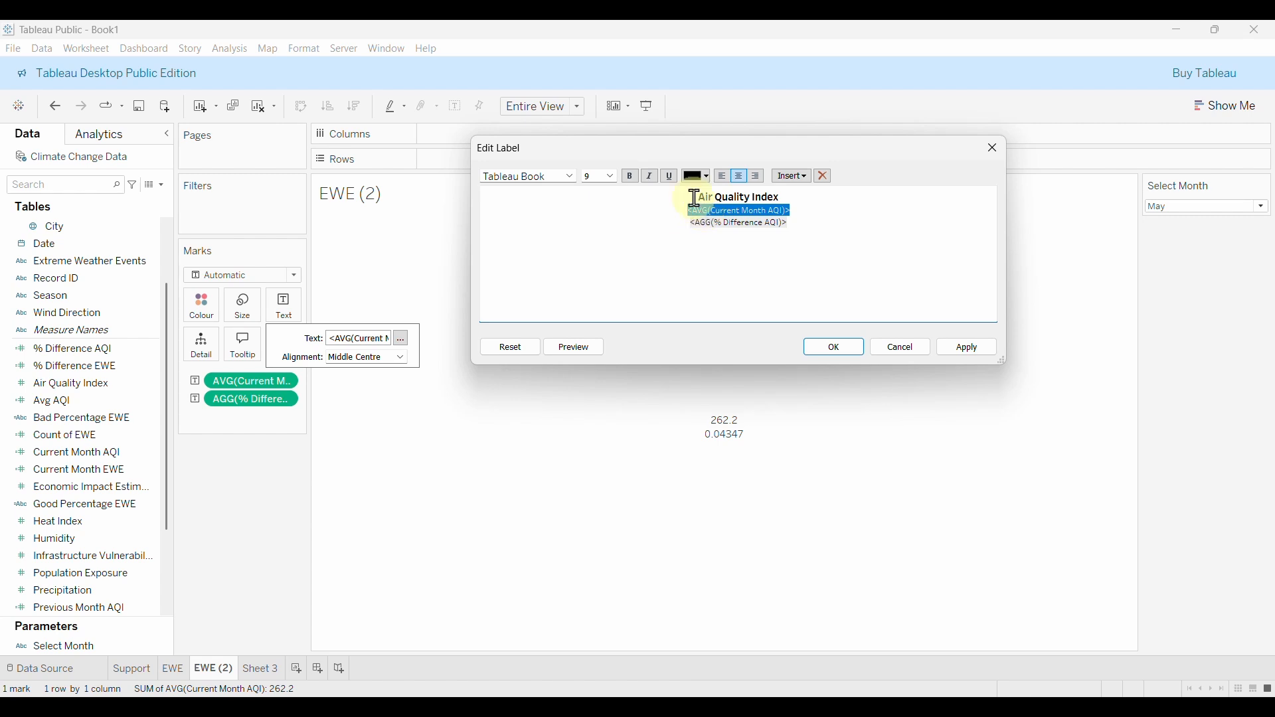
left_click(610, 176)
left_click(595, 307)
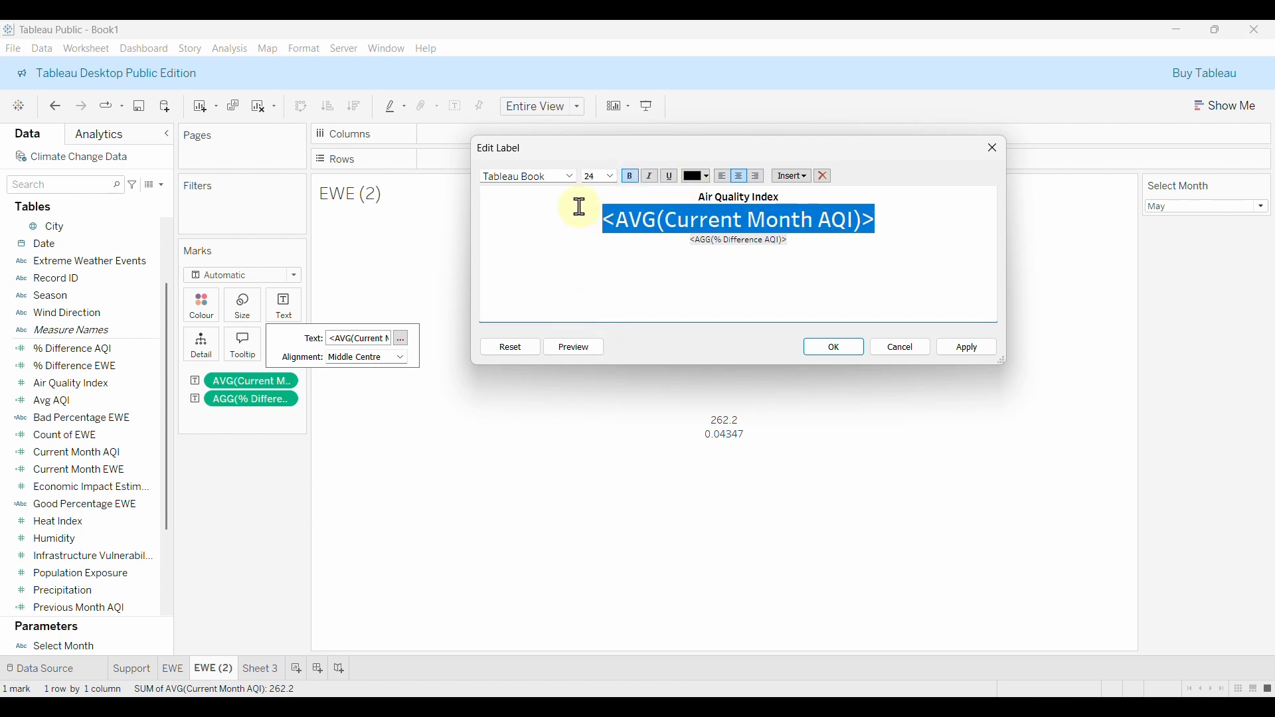
left_click(570, 176)
left_click(523, 204)
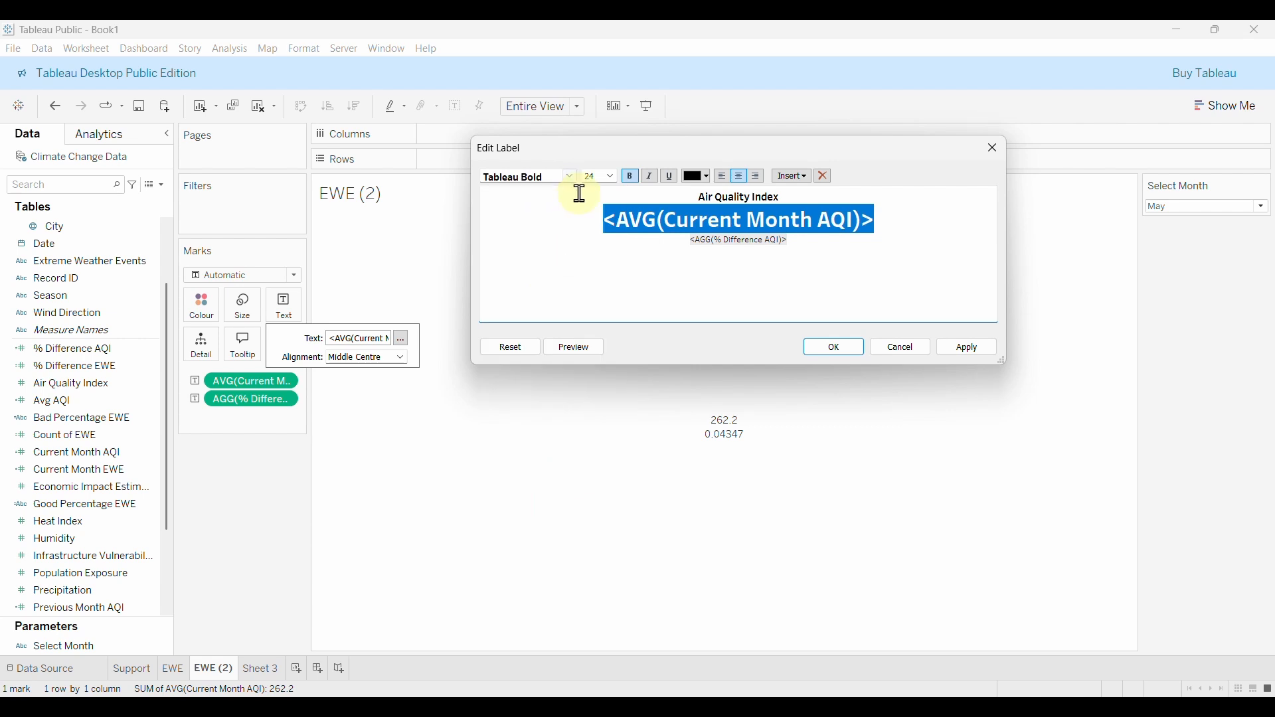
left_click(708, 176)
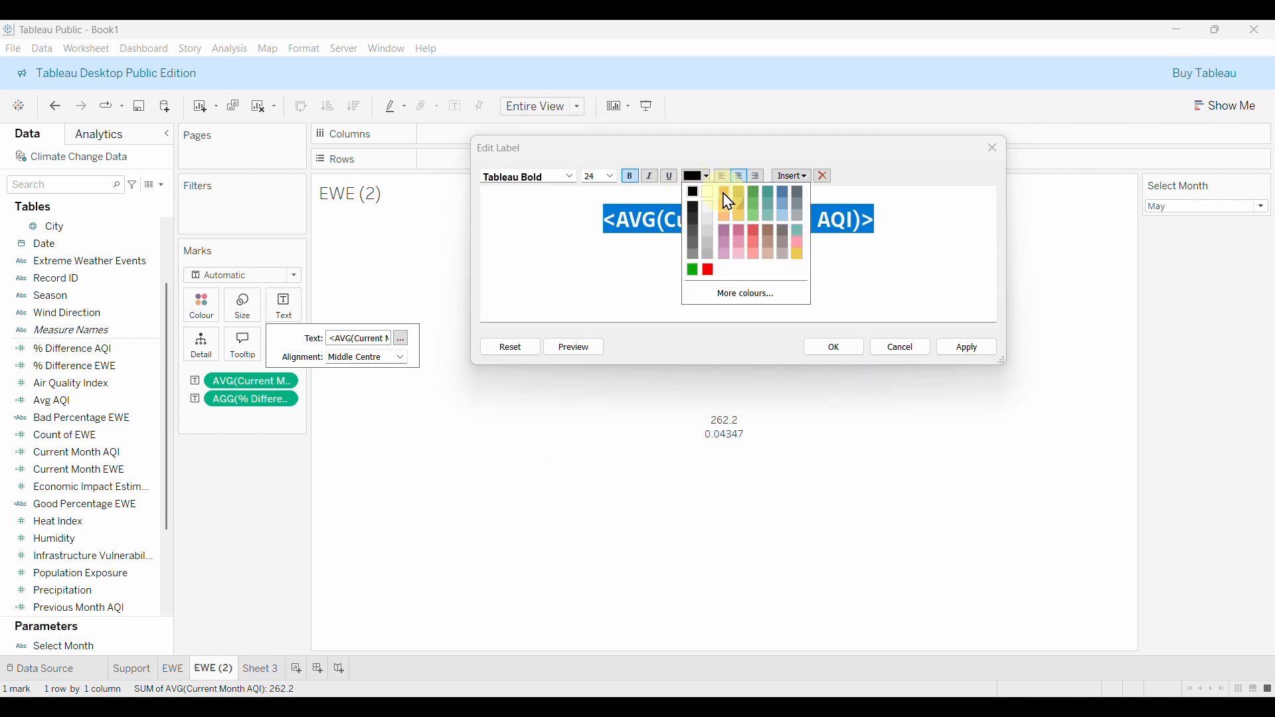
left_click(725, 200)
Make the % Difference AQI line Tableau Semibold 10 and apply the label formatting.
left_click(813, 240)
left_click_drag(813, 240, 749, 239)
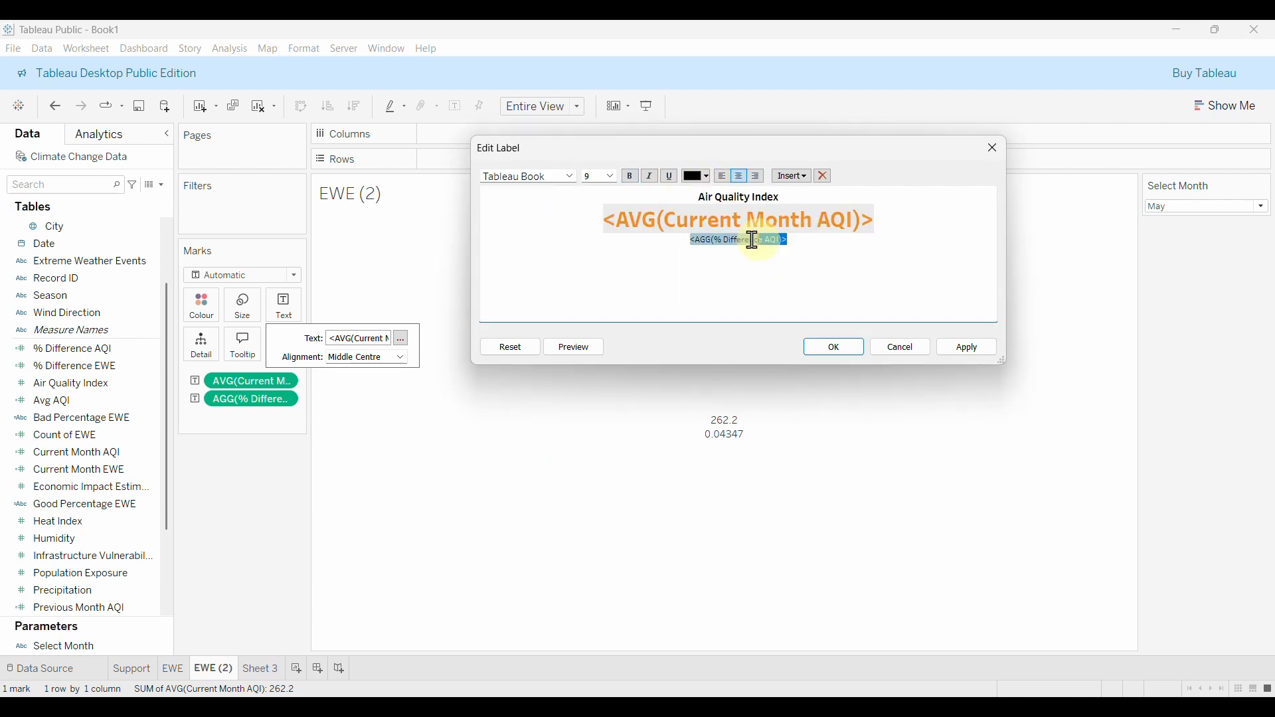
left_click(608, 177)
left_click(590, 213)
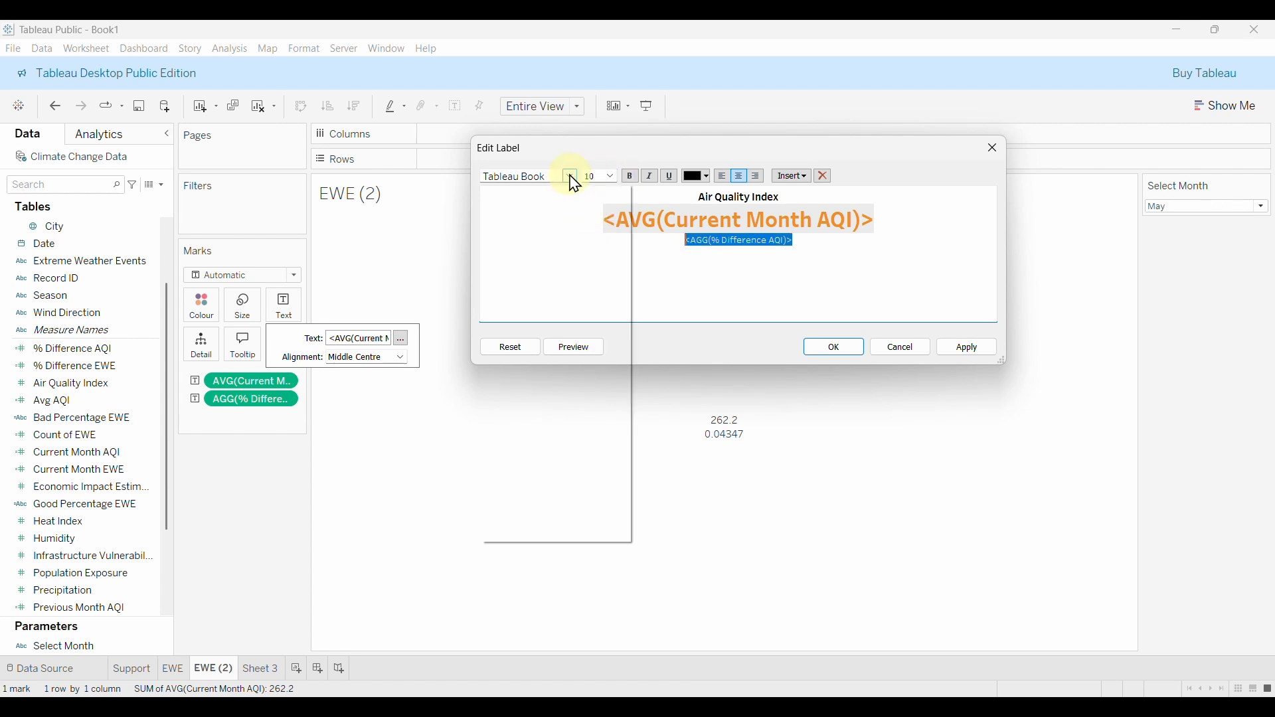
left_click(571, 177)
left_click(522, 261)
left_click(749, 244)
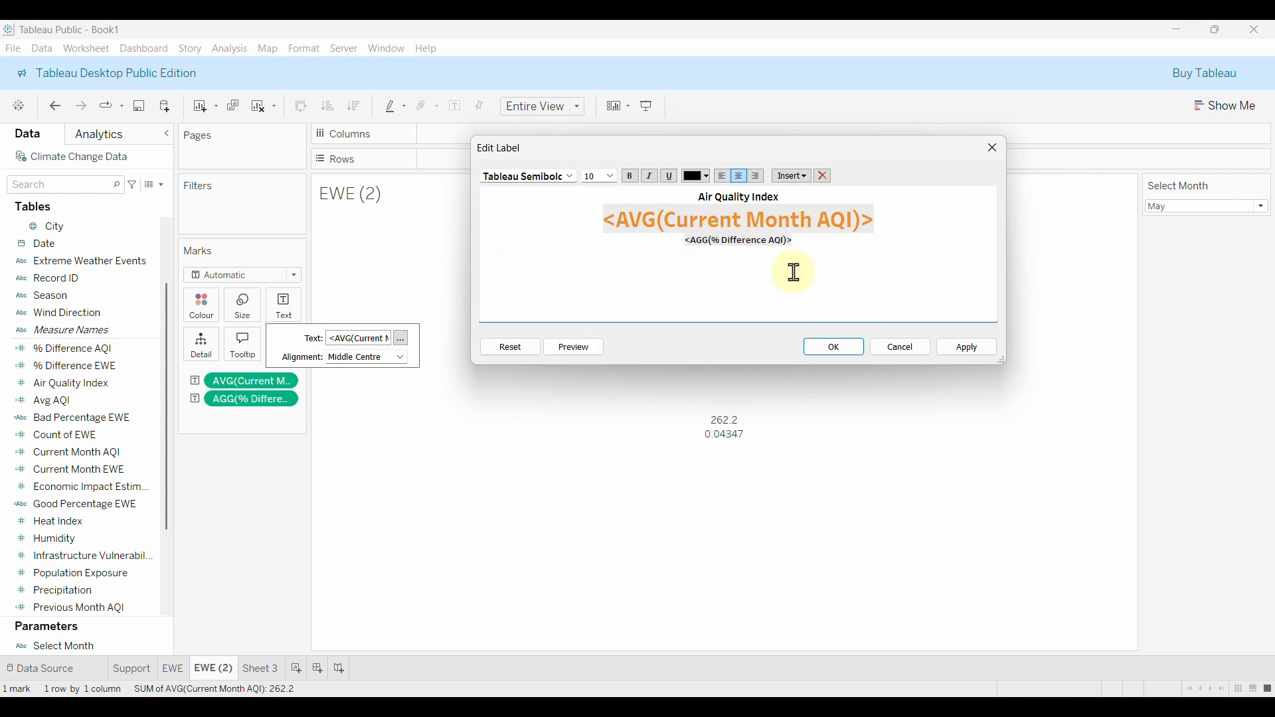
left_click(977, 347)
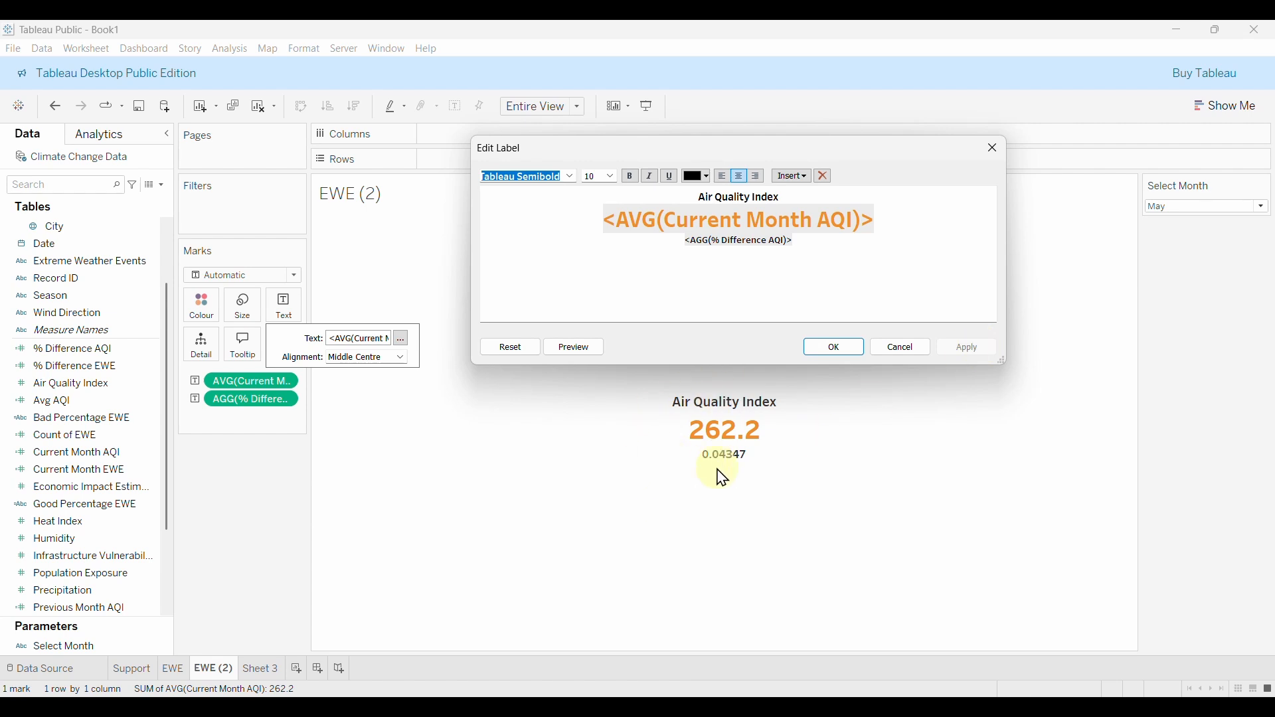
Confirm the label and drag % Difference AQI off the Marks card, leaving only the title and 262.2.
left_click(831, 354)
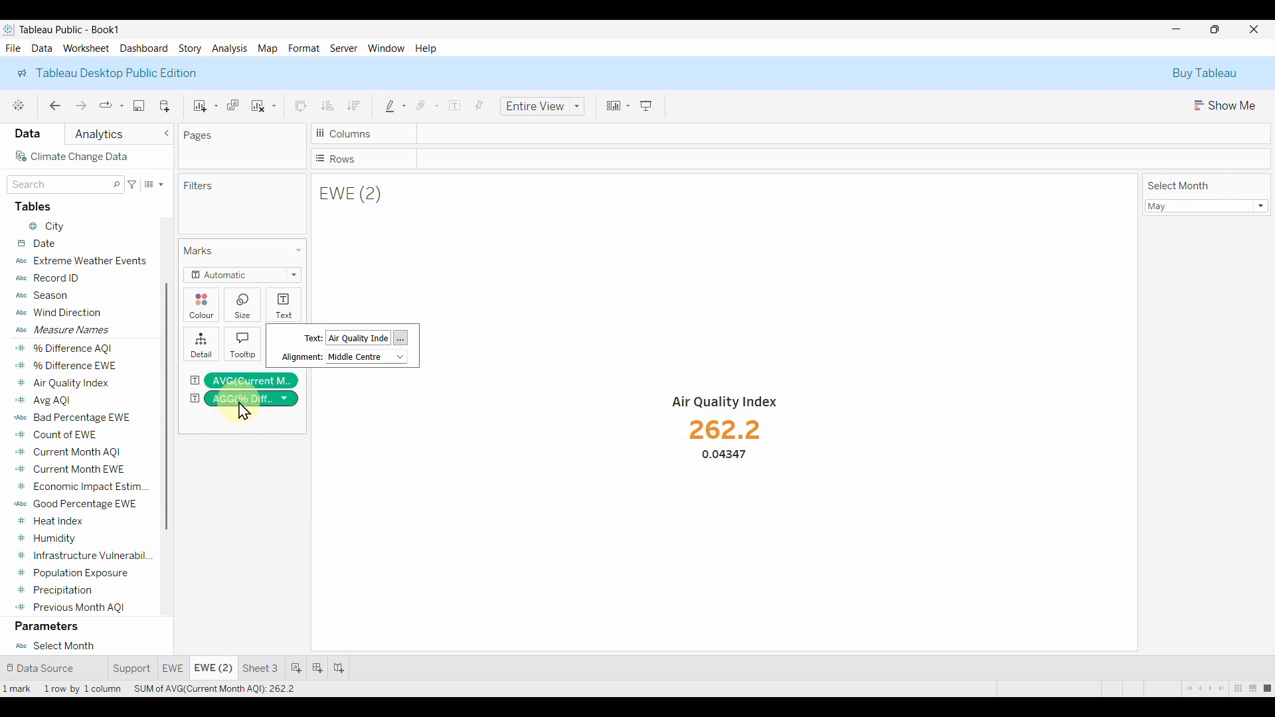
left_click_drag(237, 410, 250, 515)
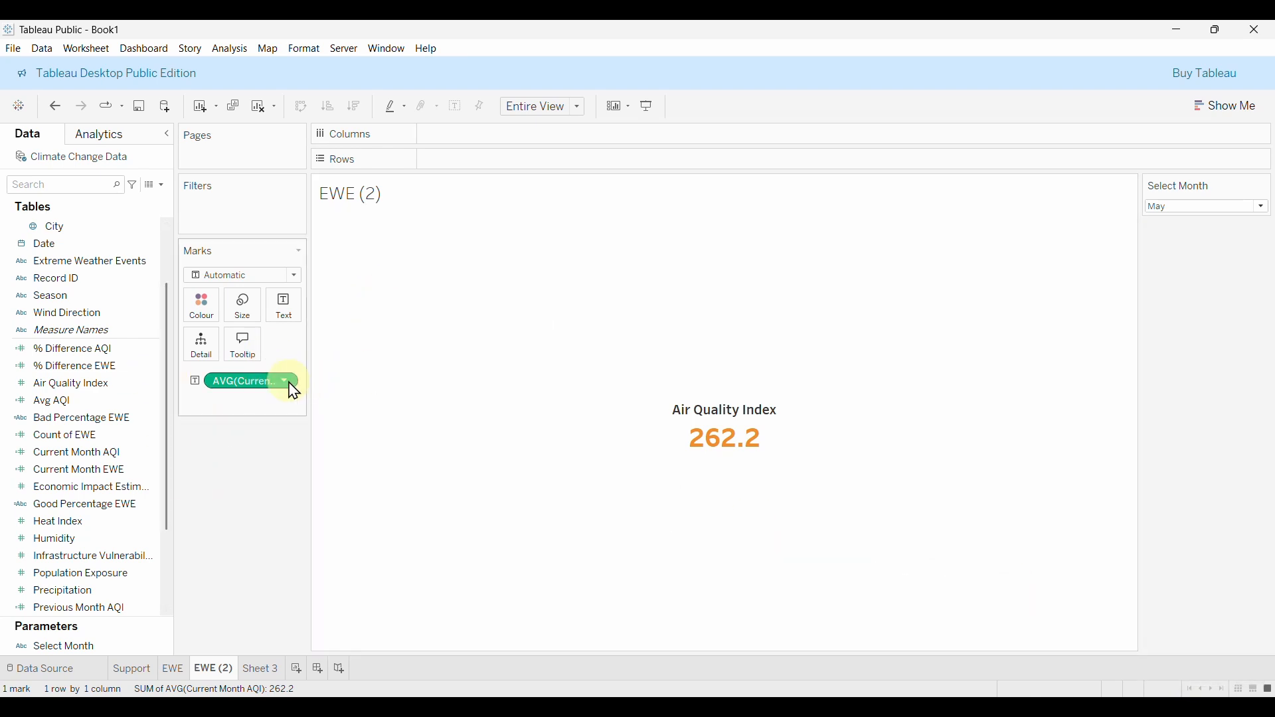
left_click(162, 186)
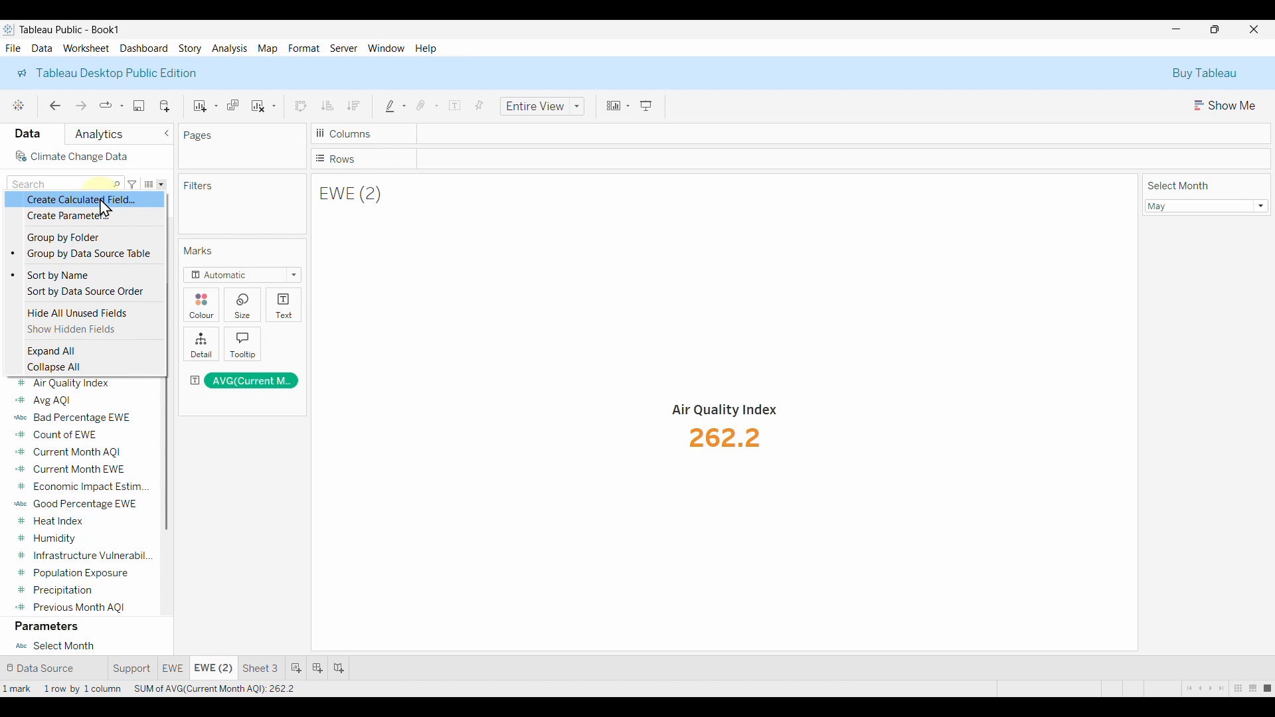
Create a new calculated field beginning IF [% Difference AQI] > 0 THEN.
left_click(102, 202)
type("Bad Percentage AQI")
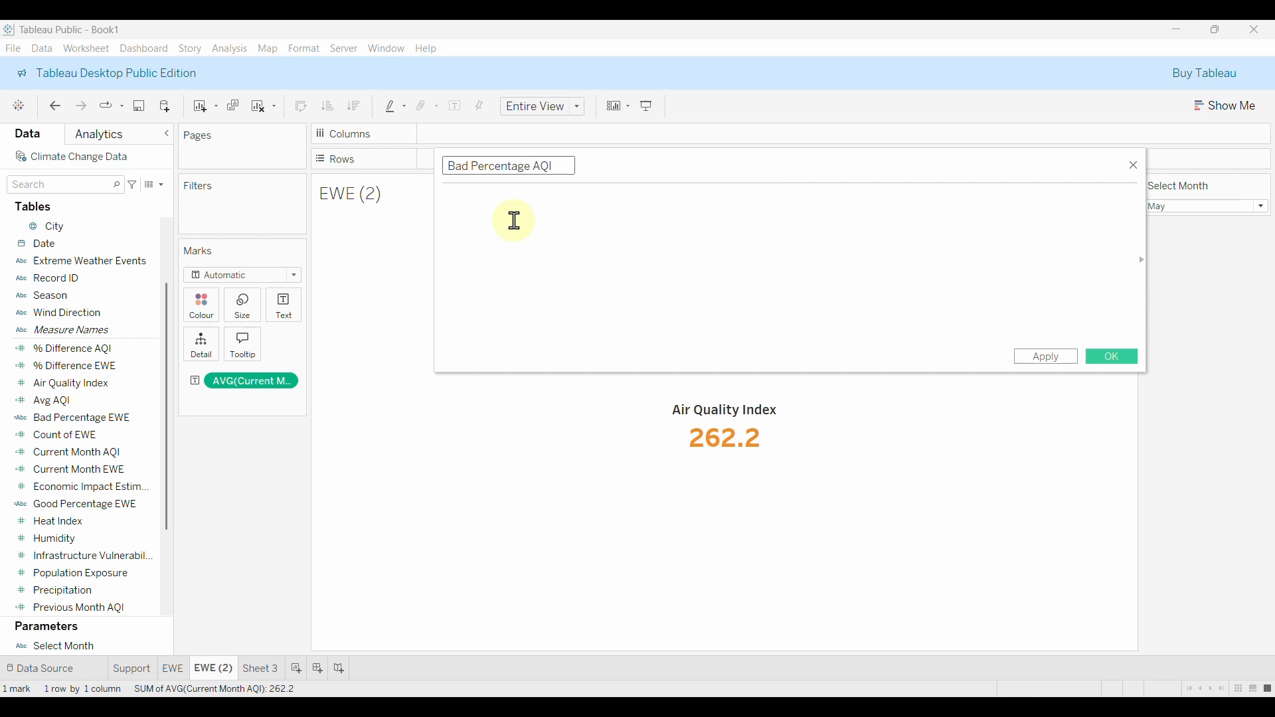
left_click(530, 237)
type("I")
key("BackSpace")
type("IF")
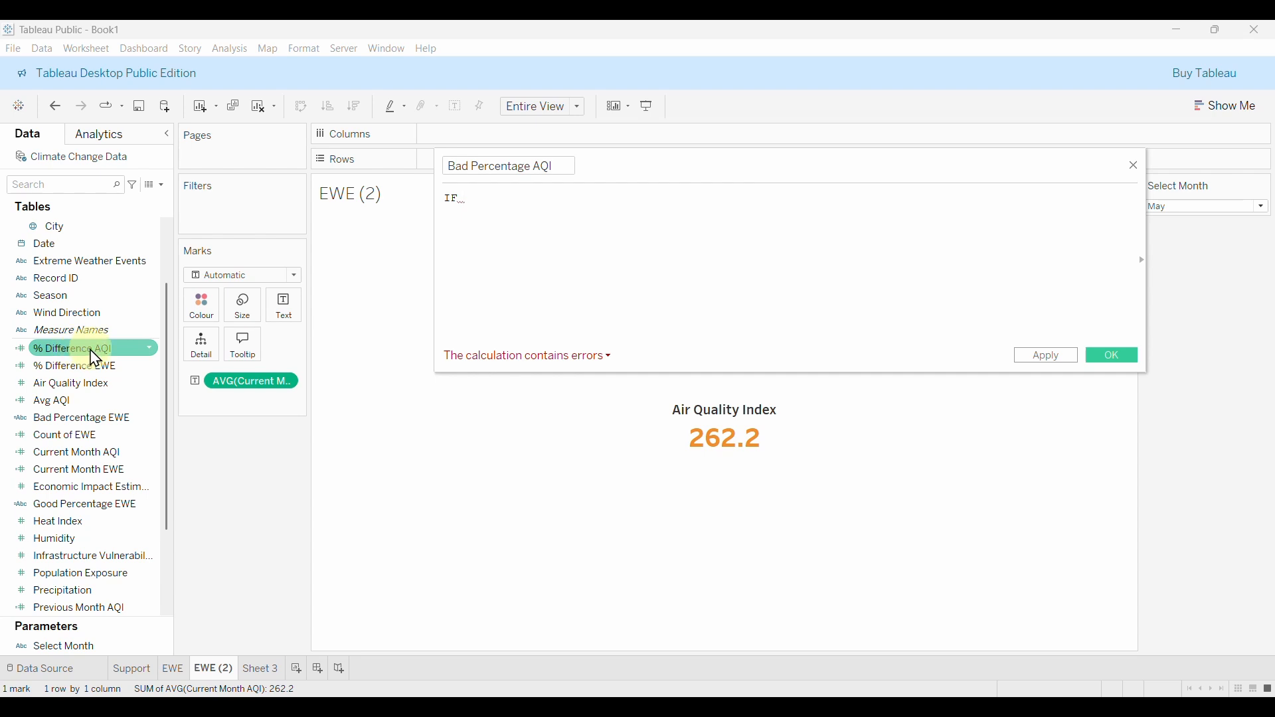
type("%")
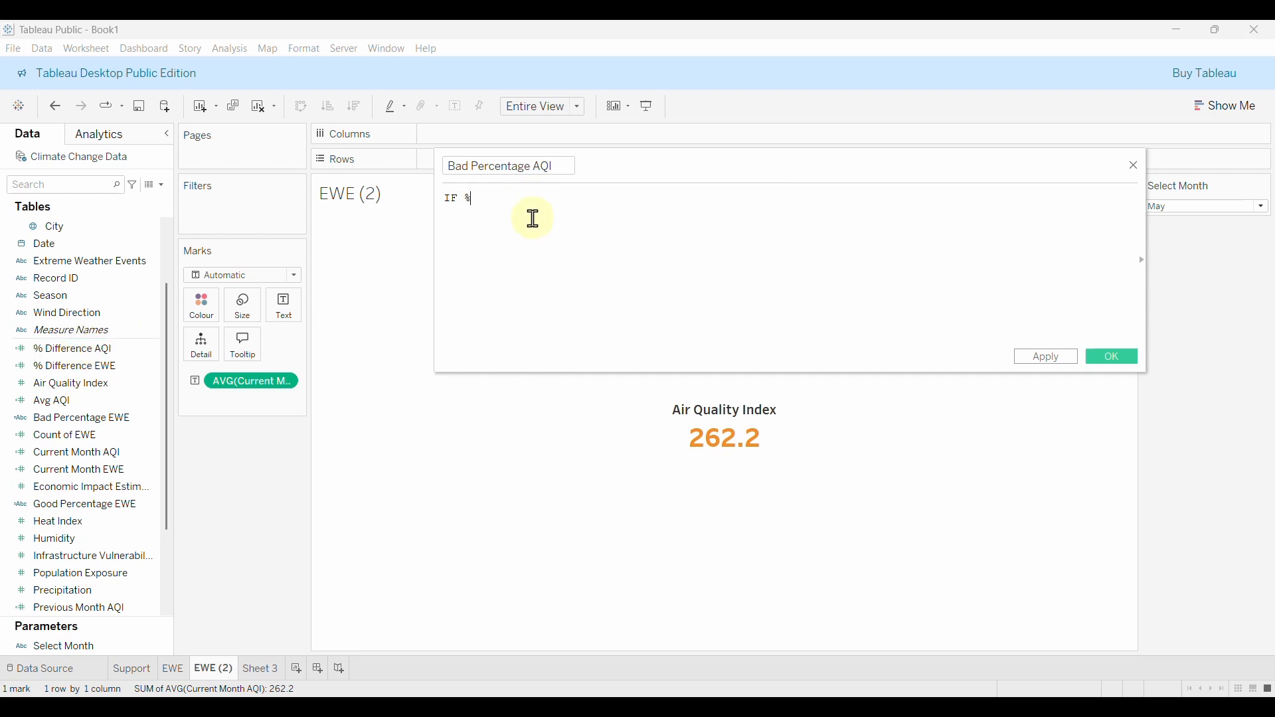
key("BackSpace")
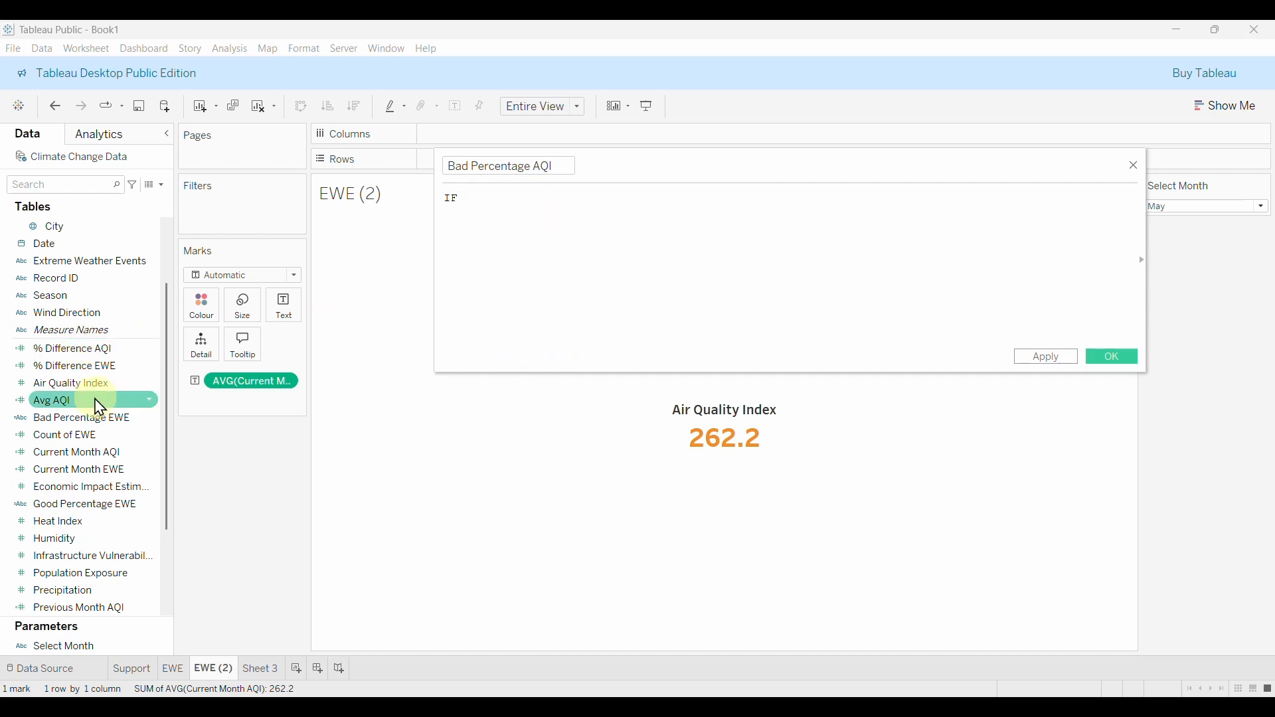
type("DIFFERENCE()")
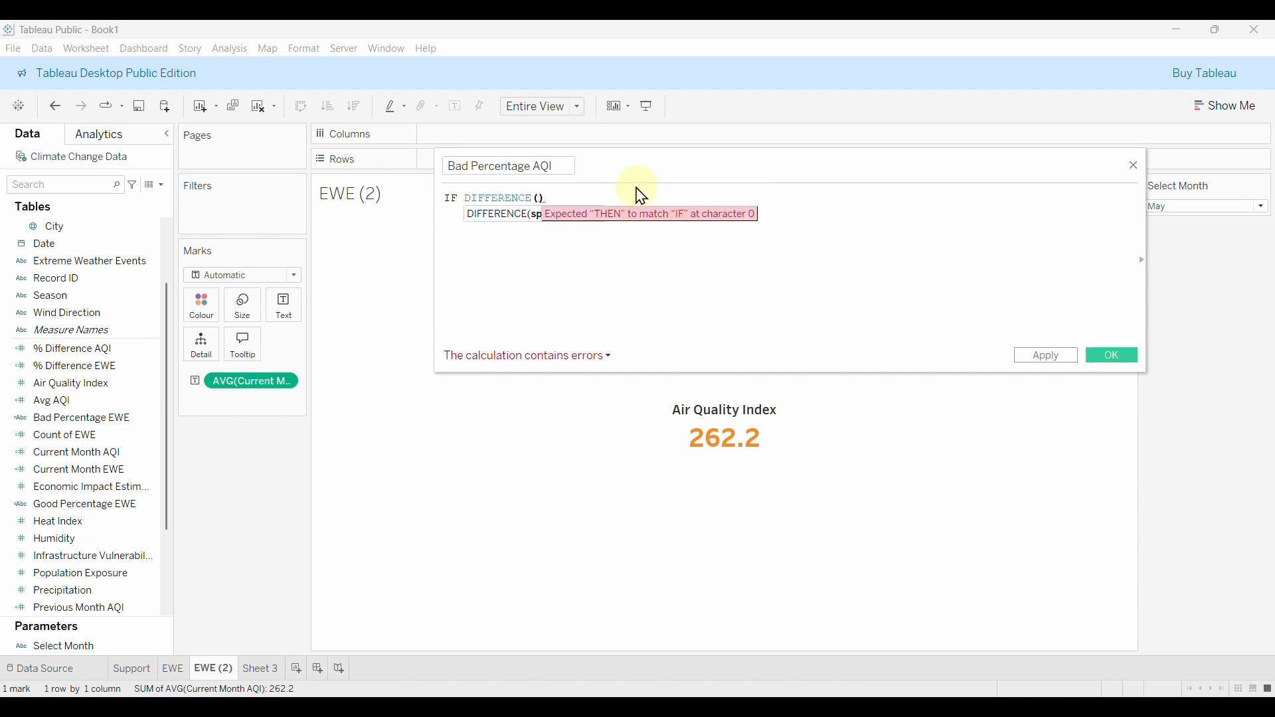
key("BackSpace")
key("BackSpace")
key("BackSpace")
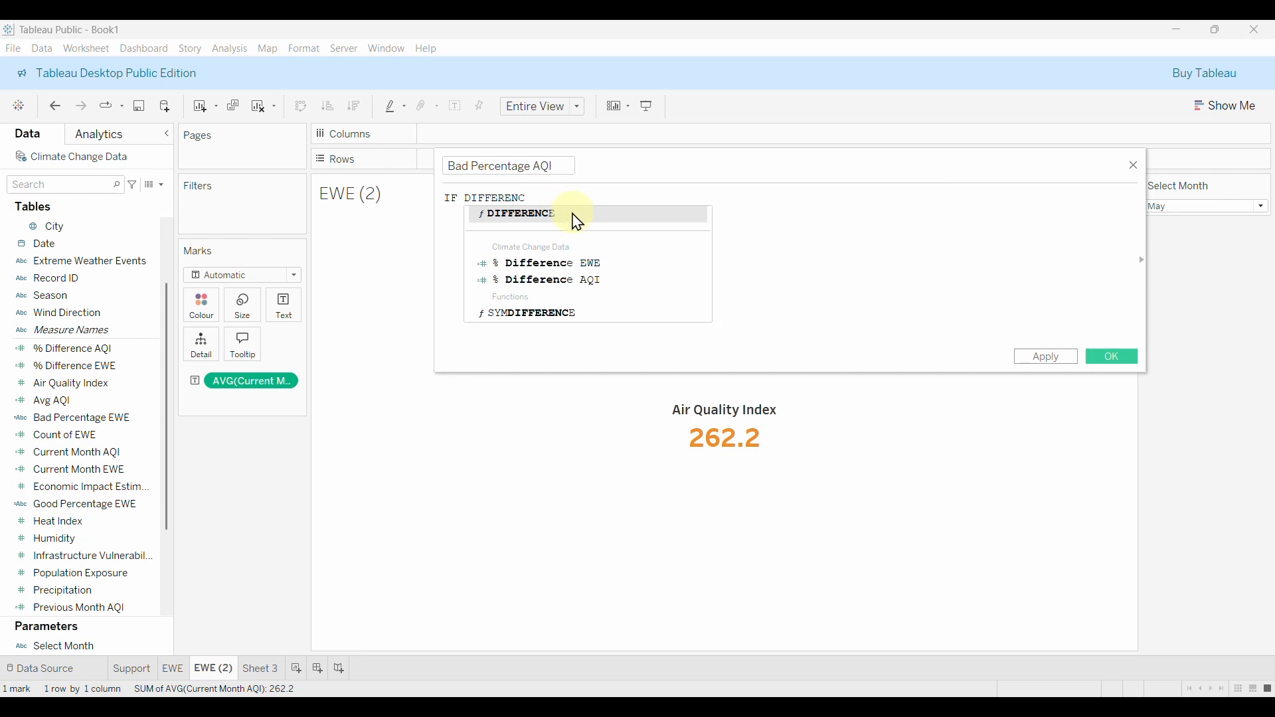
left_click(542, 282)
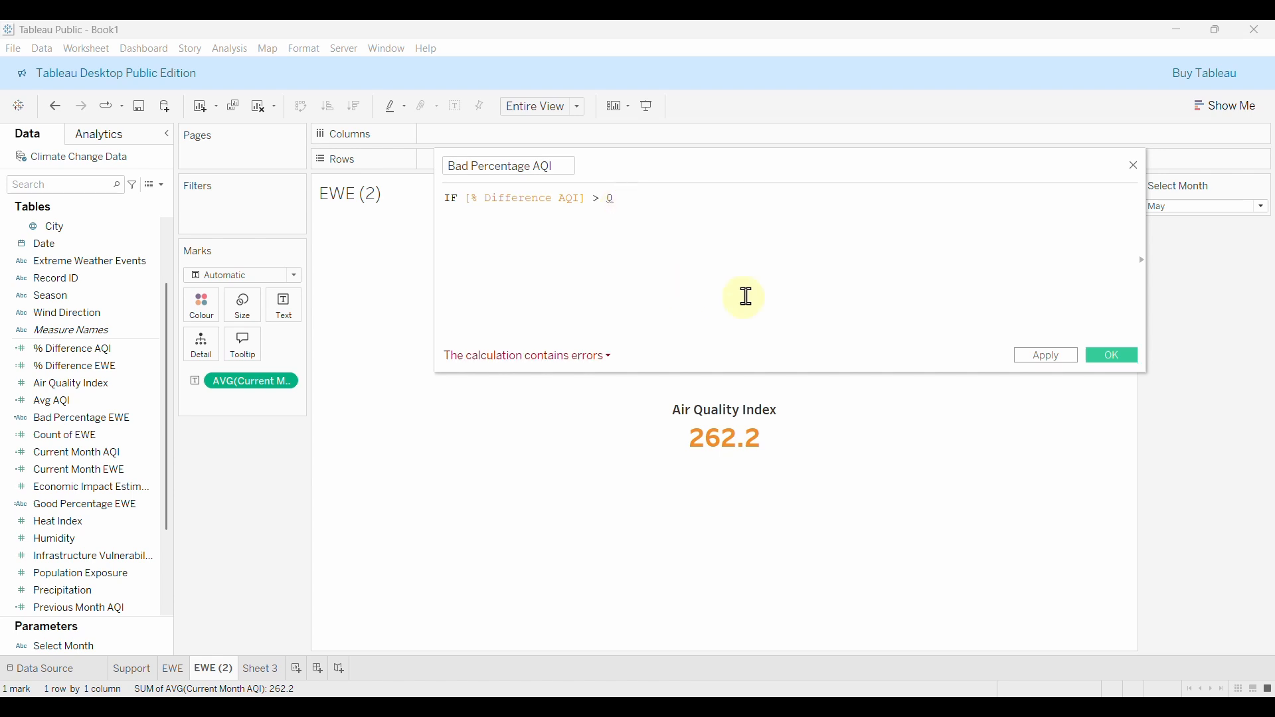
type("> 0 ")
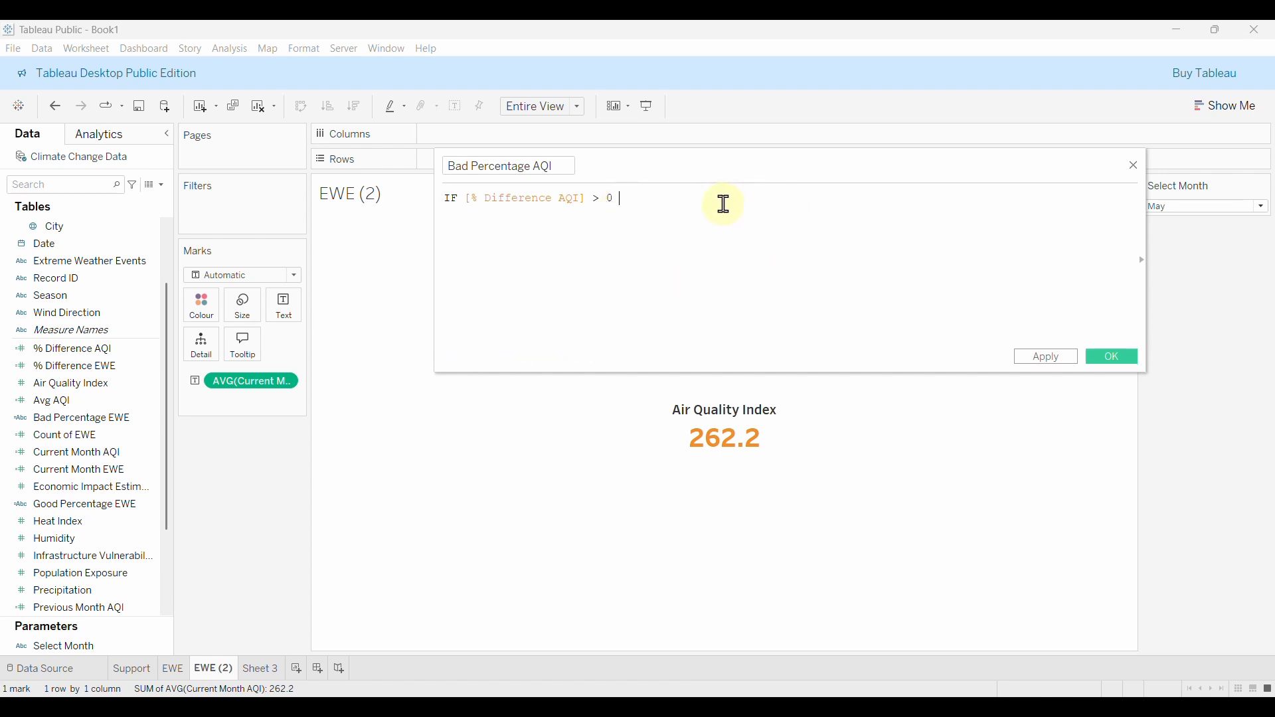
type("THE")
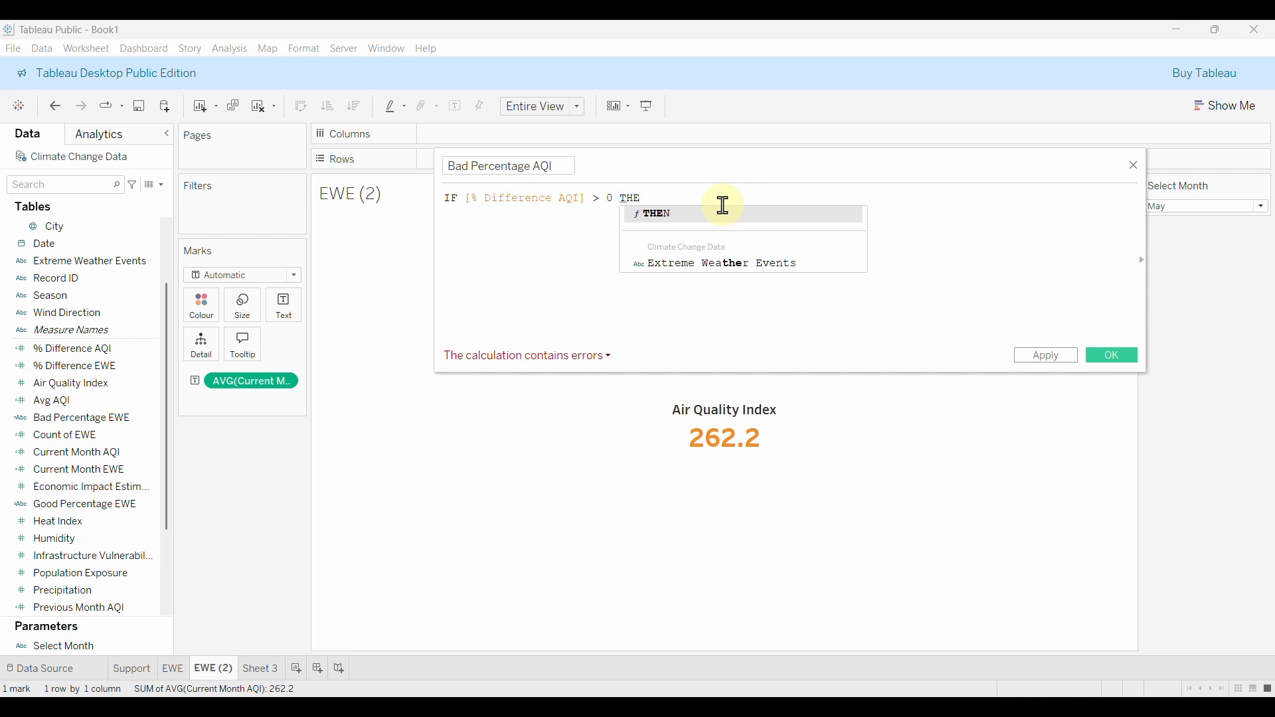
type("N")
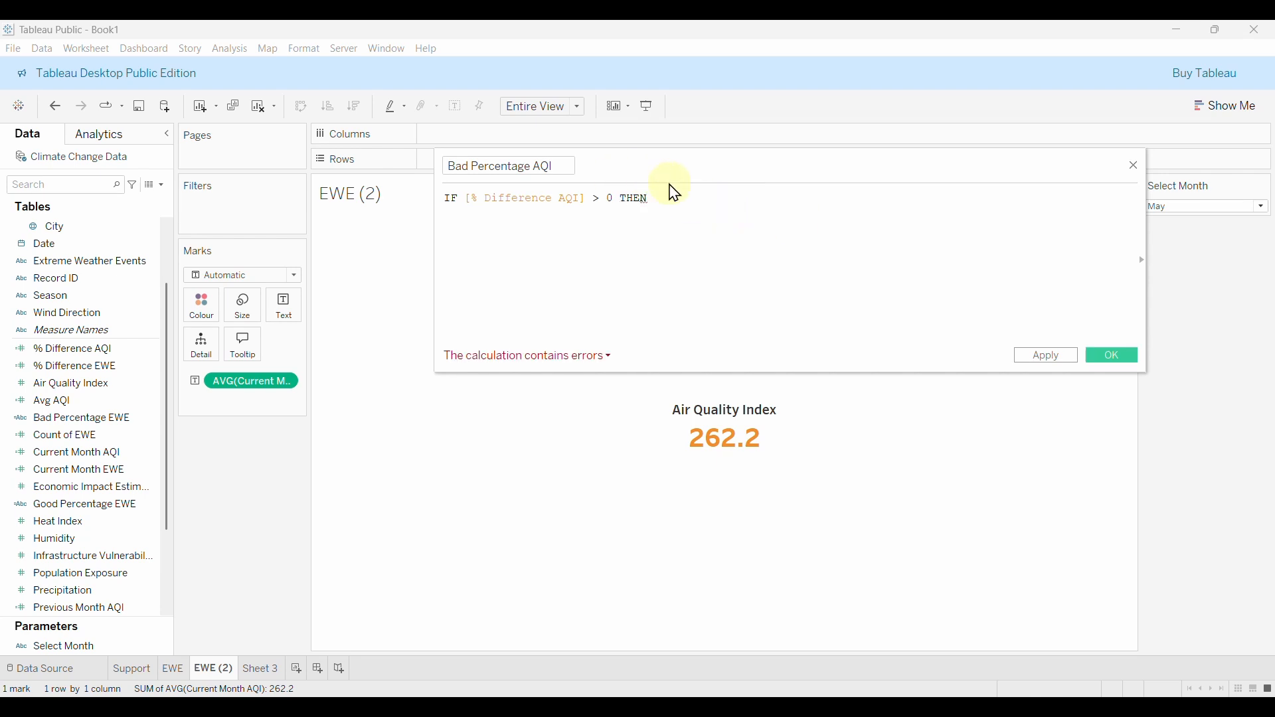
key("Return")
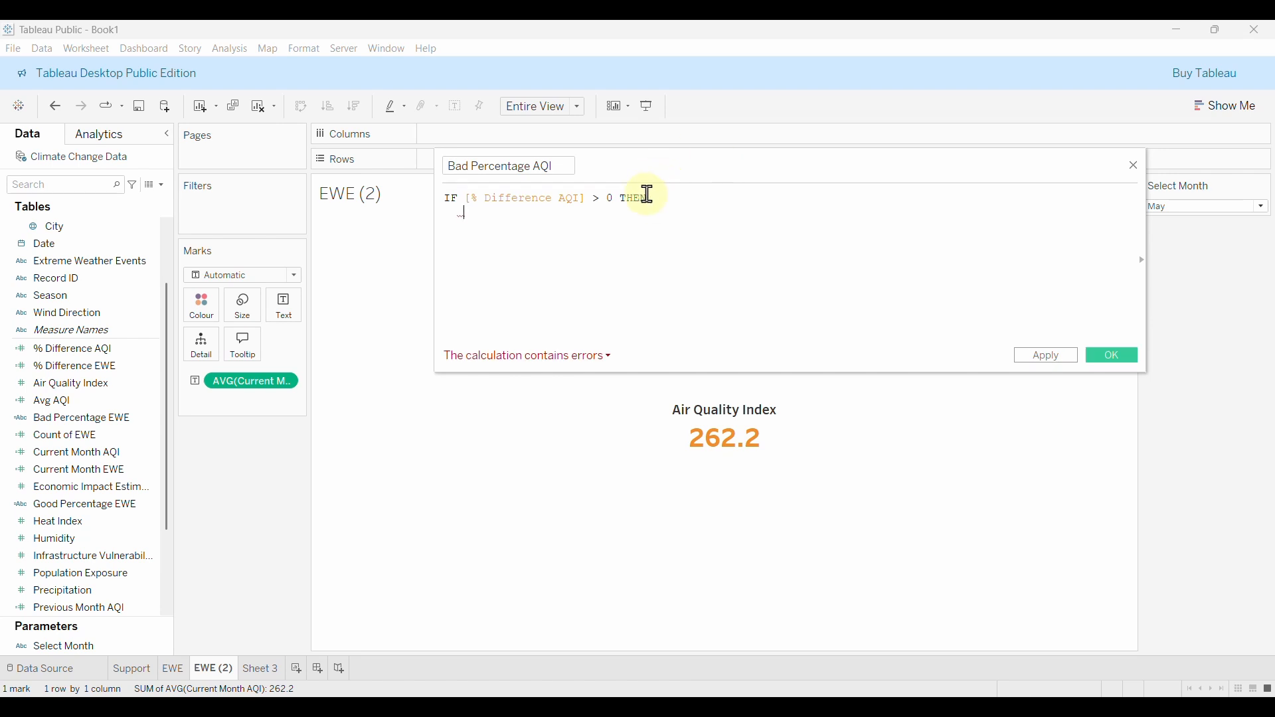
Delete the duplicated IF line, open a text result with a quote, and grab ▲ from Excel.
type("IF DIFF")
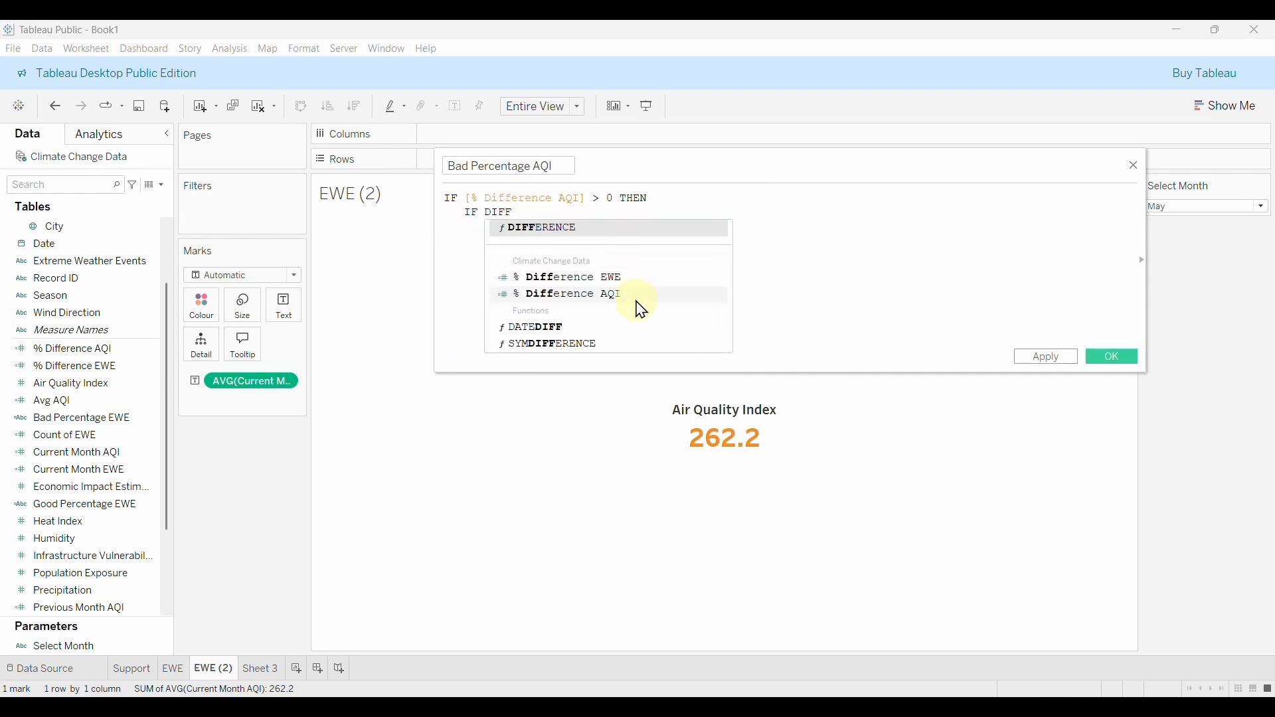
left_click(591, 308)
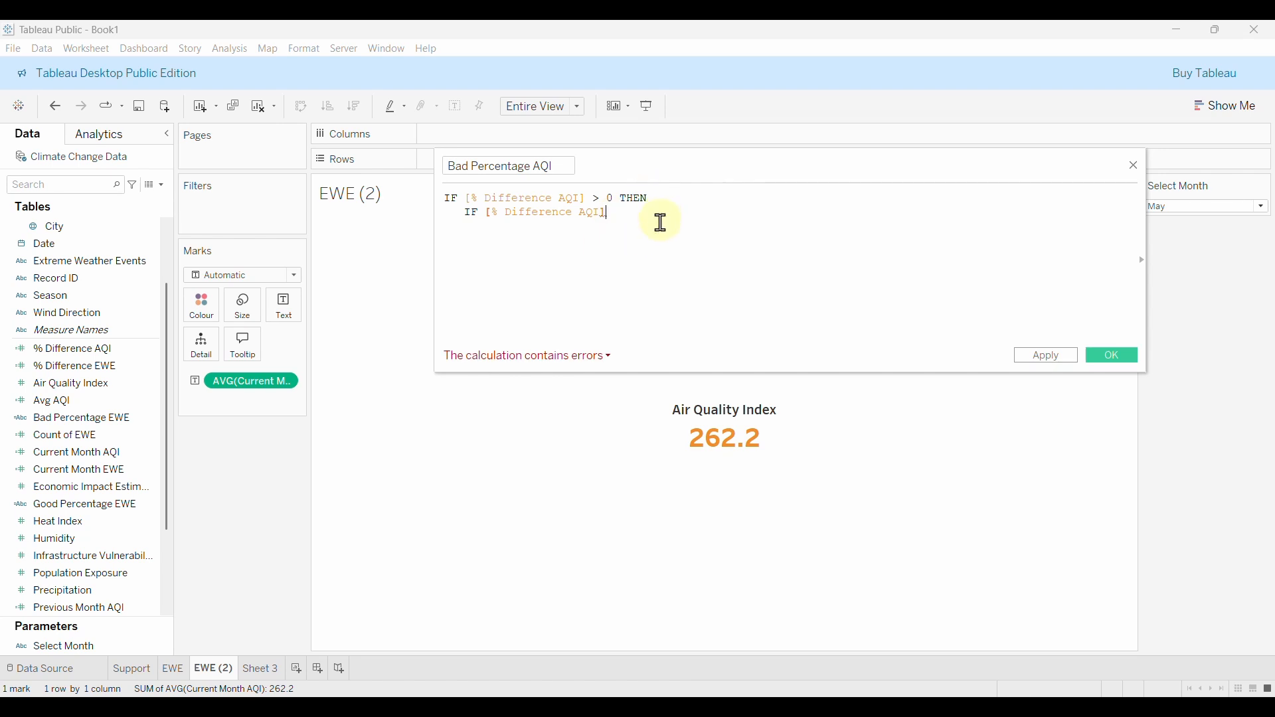
left_click_drag(607, 212, 378, 210)
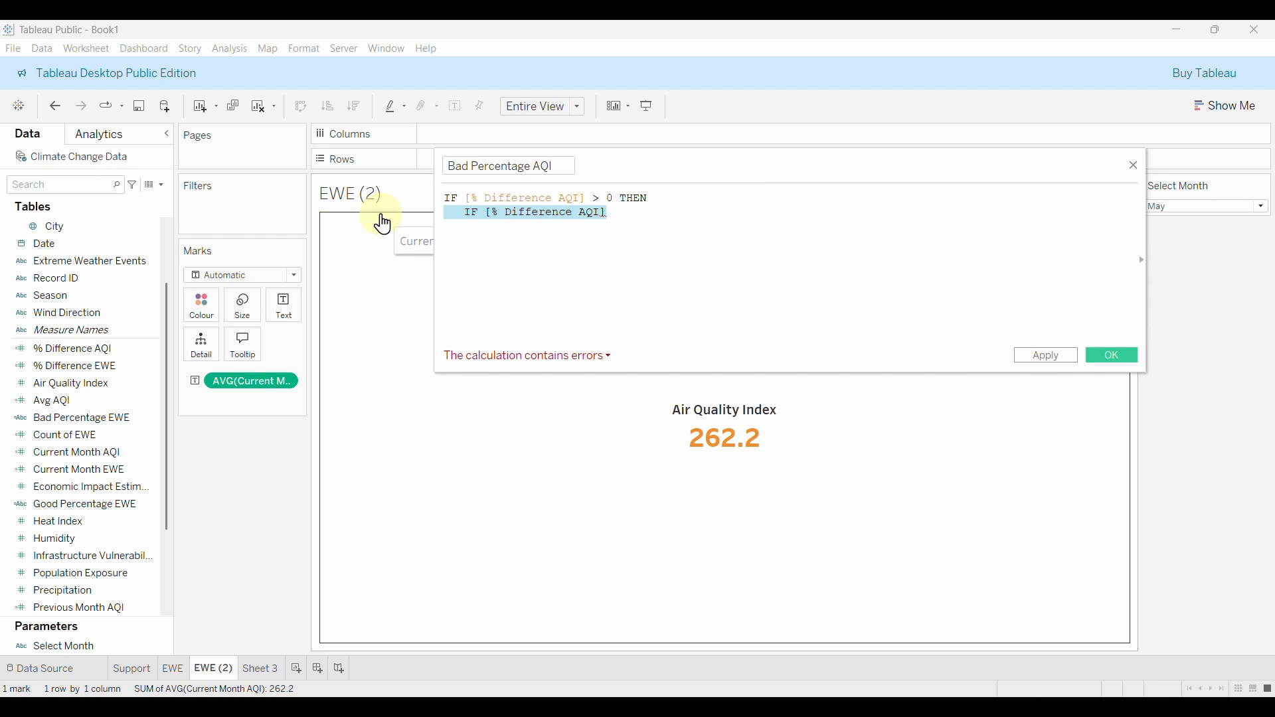
key("BackSpace")
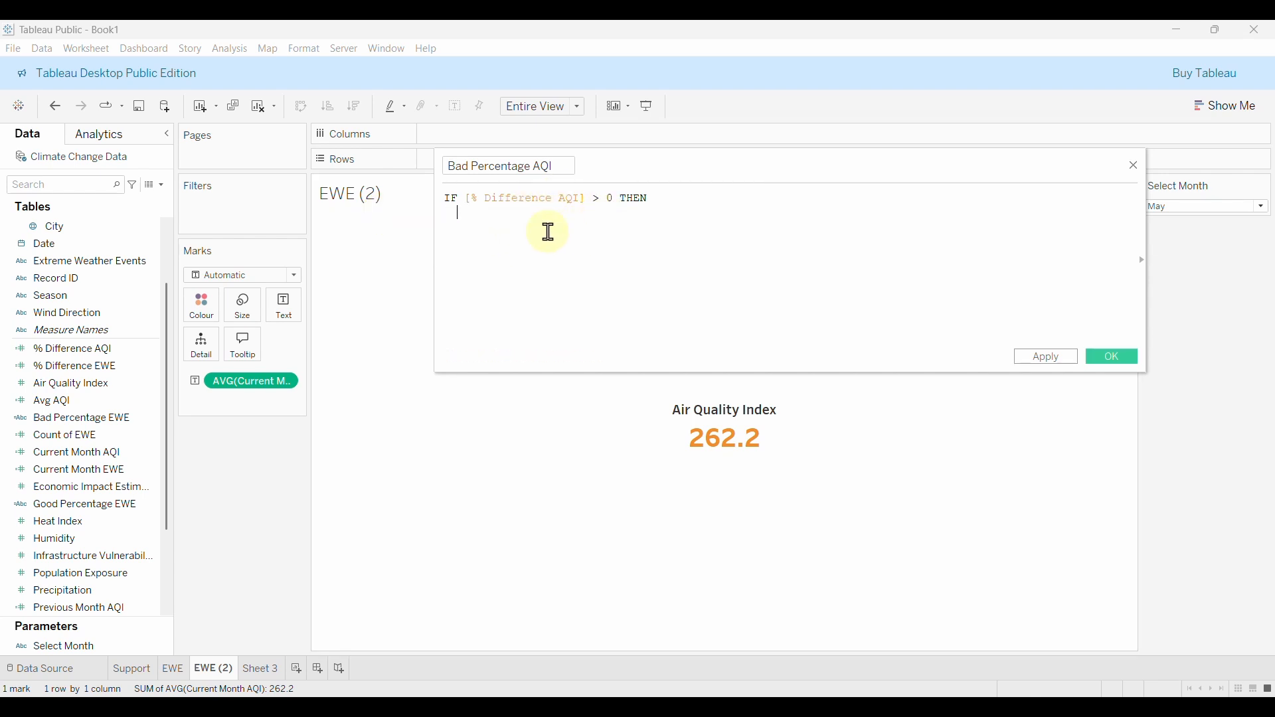
type("\"")
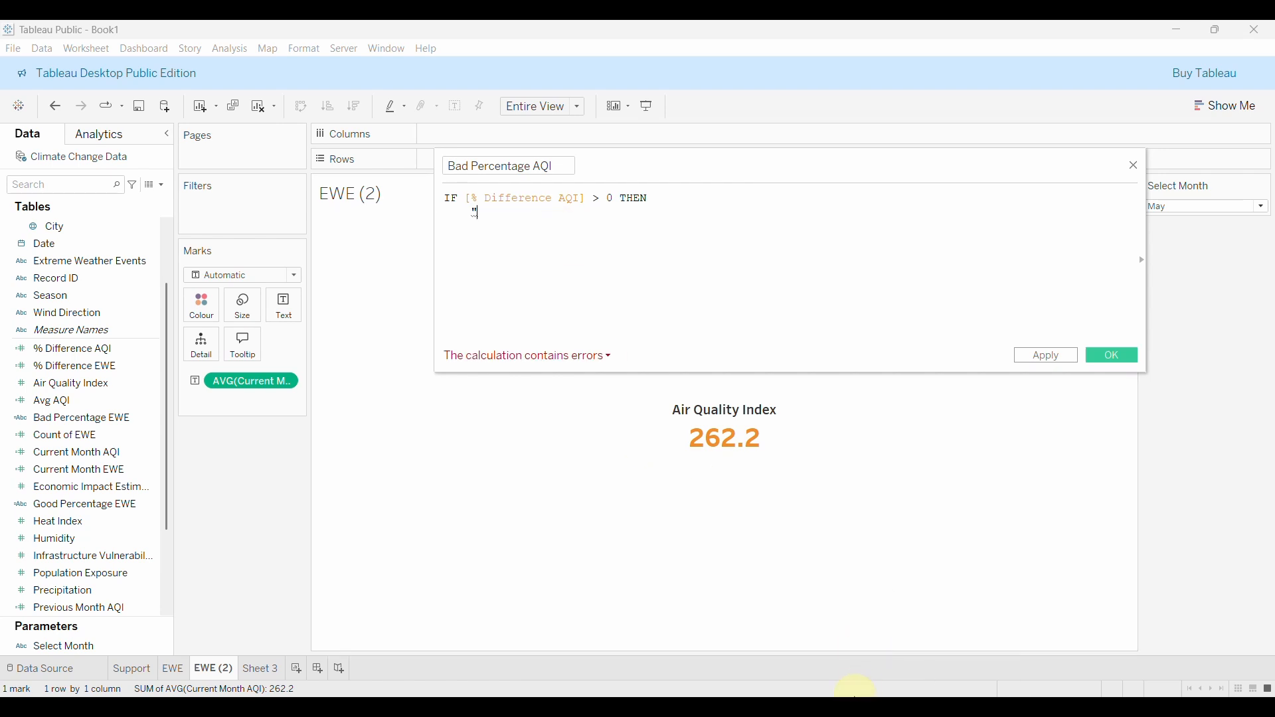
left_click(851, 704)
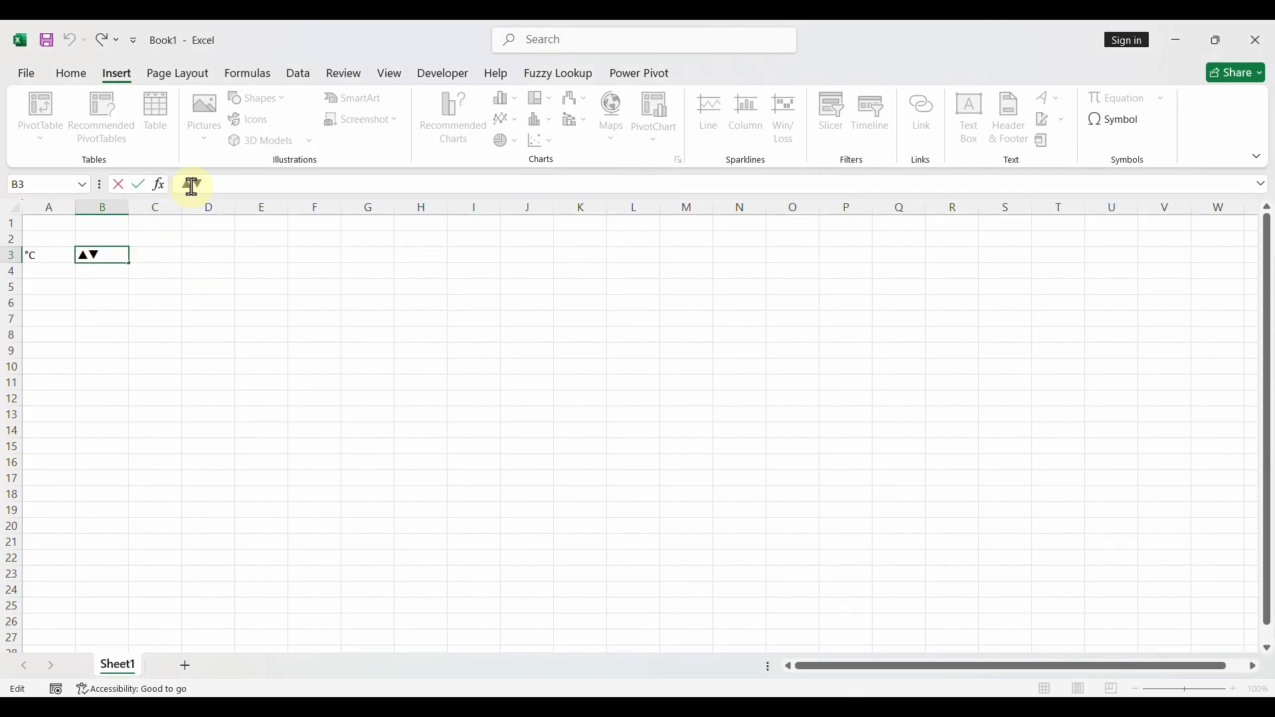
left_click_drag(191, 185, 183, 184)
key("ctrl+c")
left_click(982, 704)
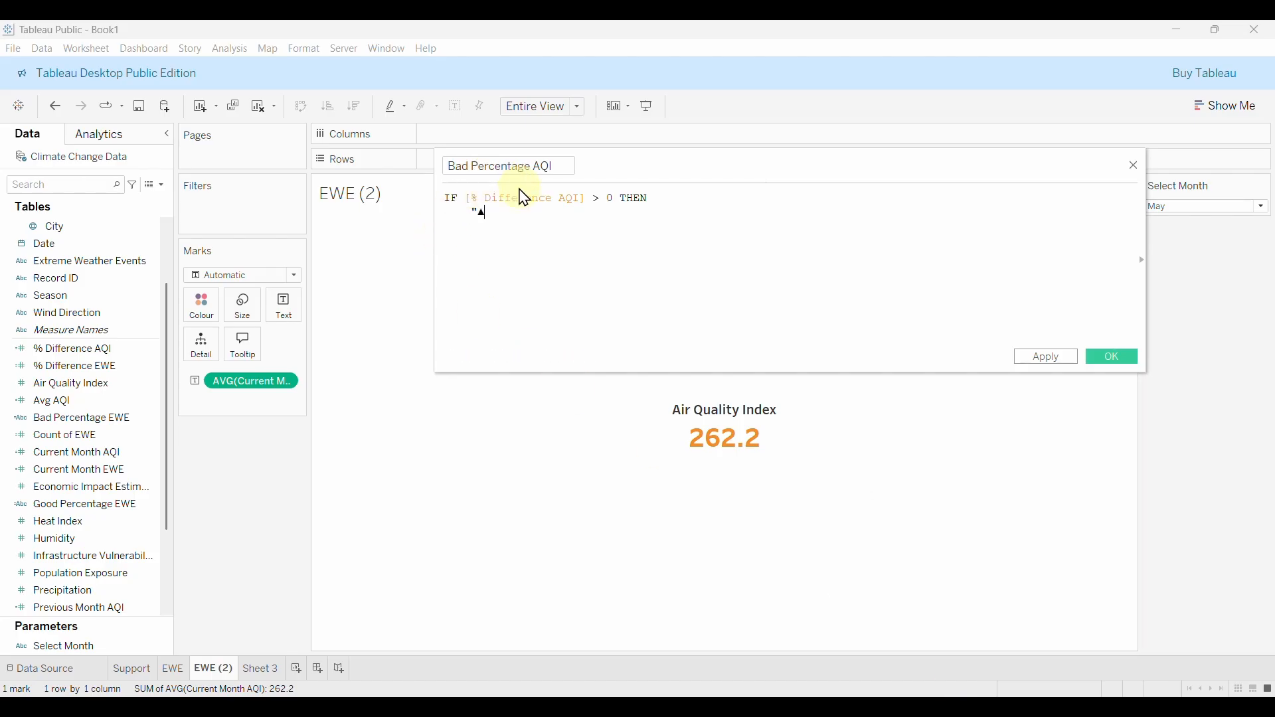
Paste ▲ and build "▲ " + STR(ROUND([% Difference AQI] * 100, 2)).
key("ctrl+v")
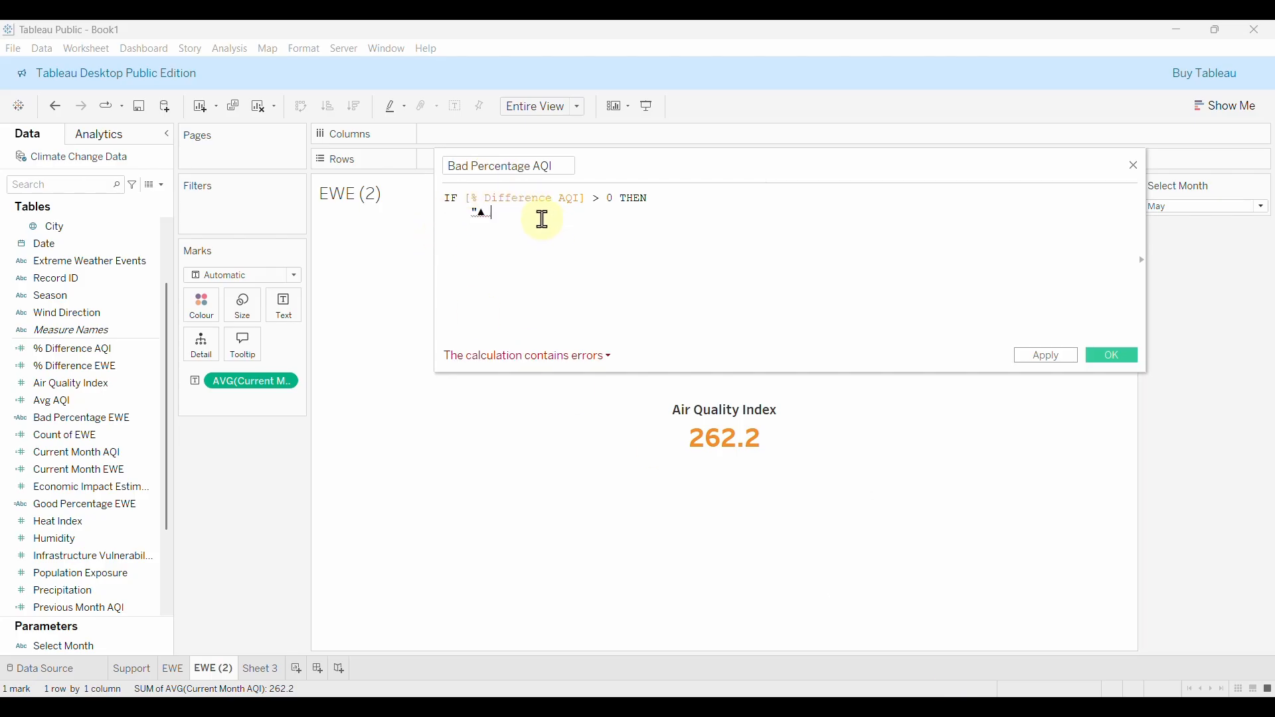
type("\"")
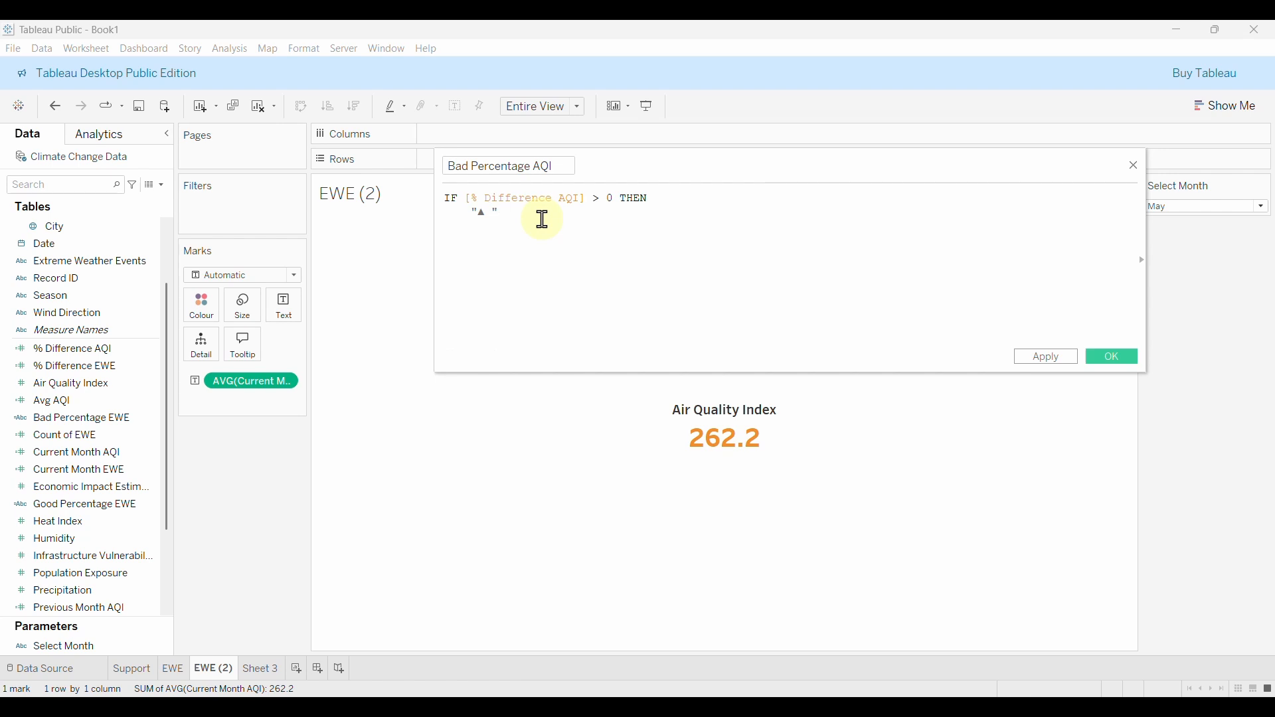
type(" + STR")
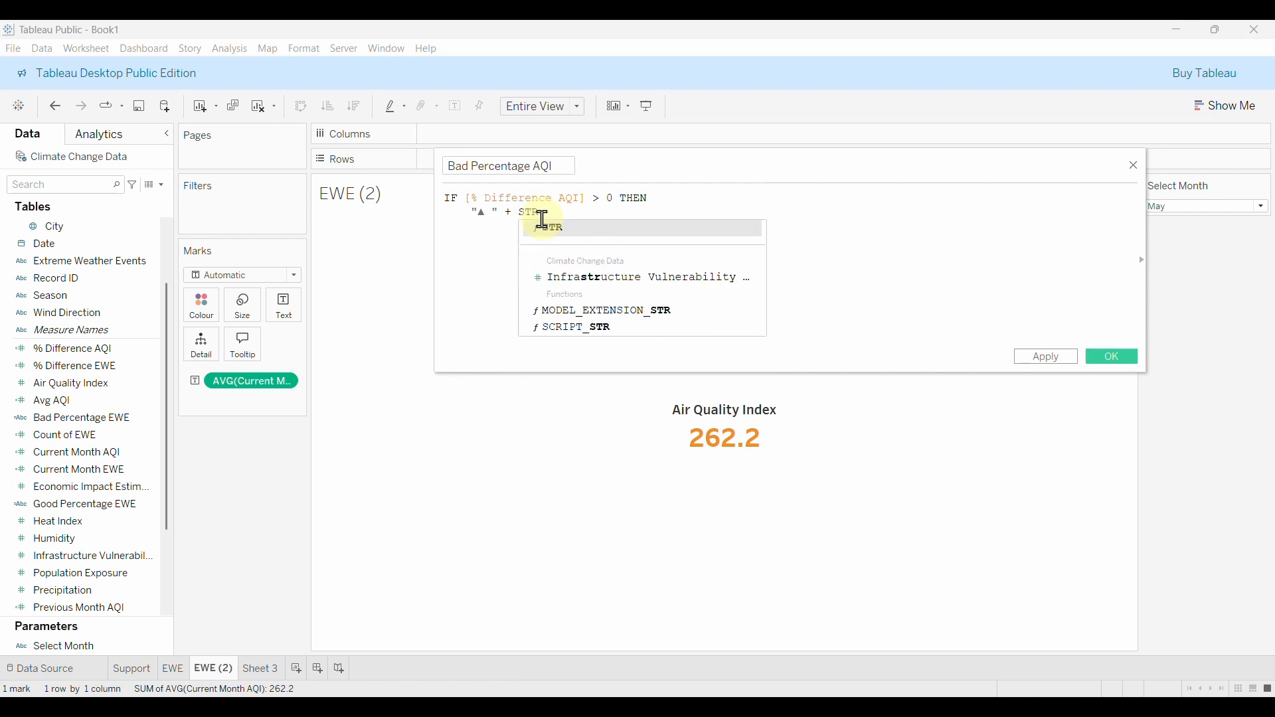
key("Return")
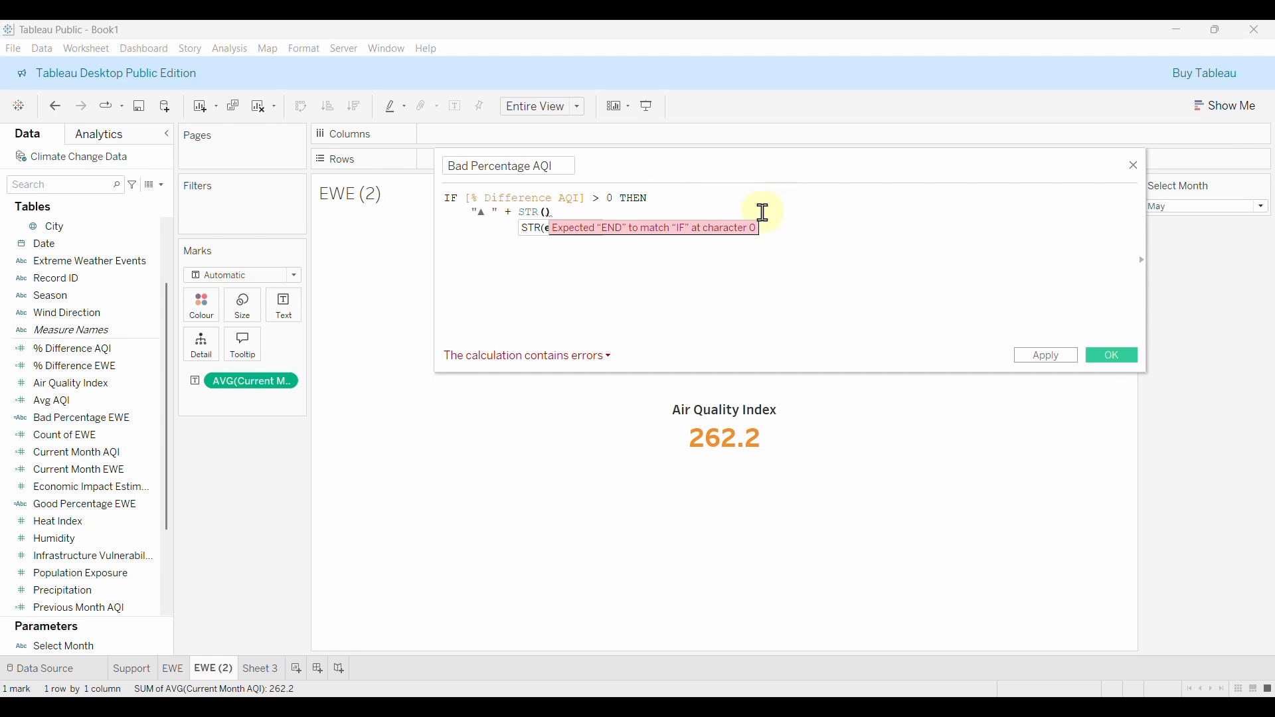
type("ROUN")
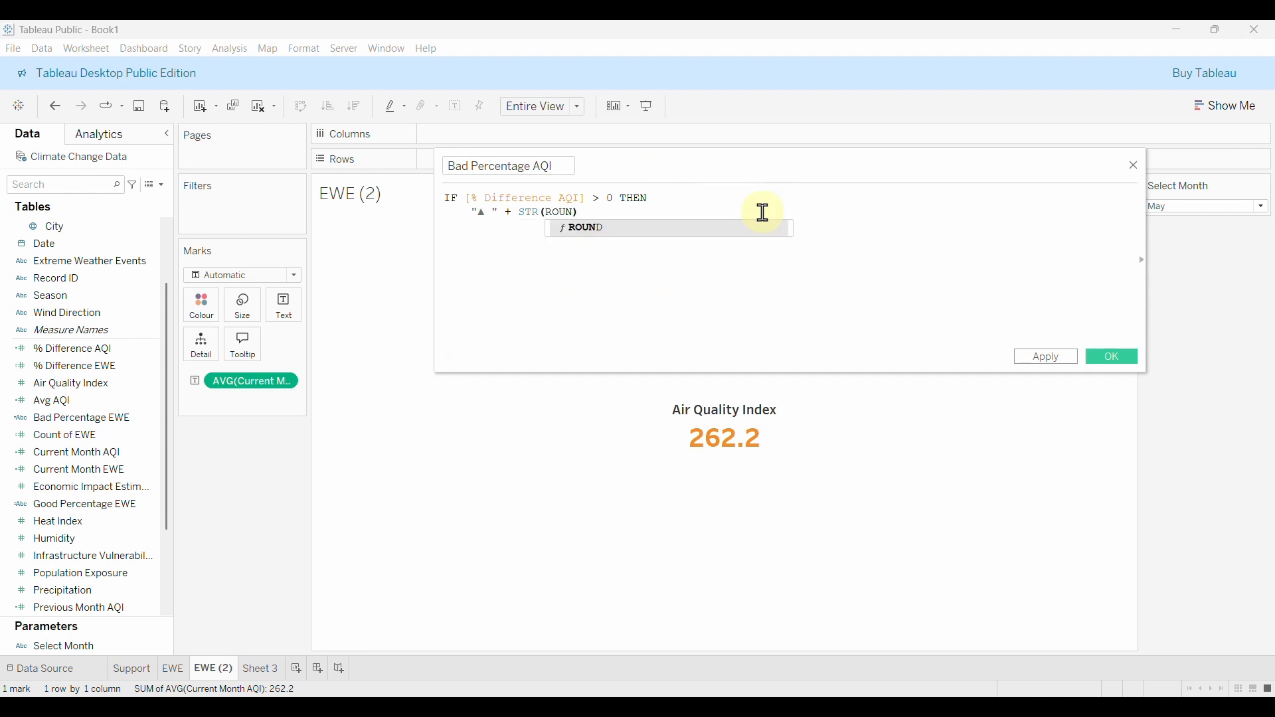
type("D(")
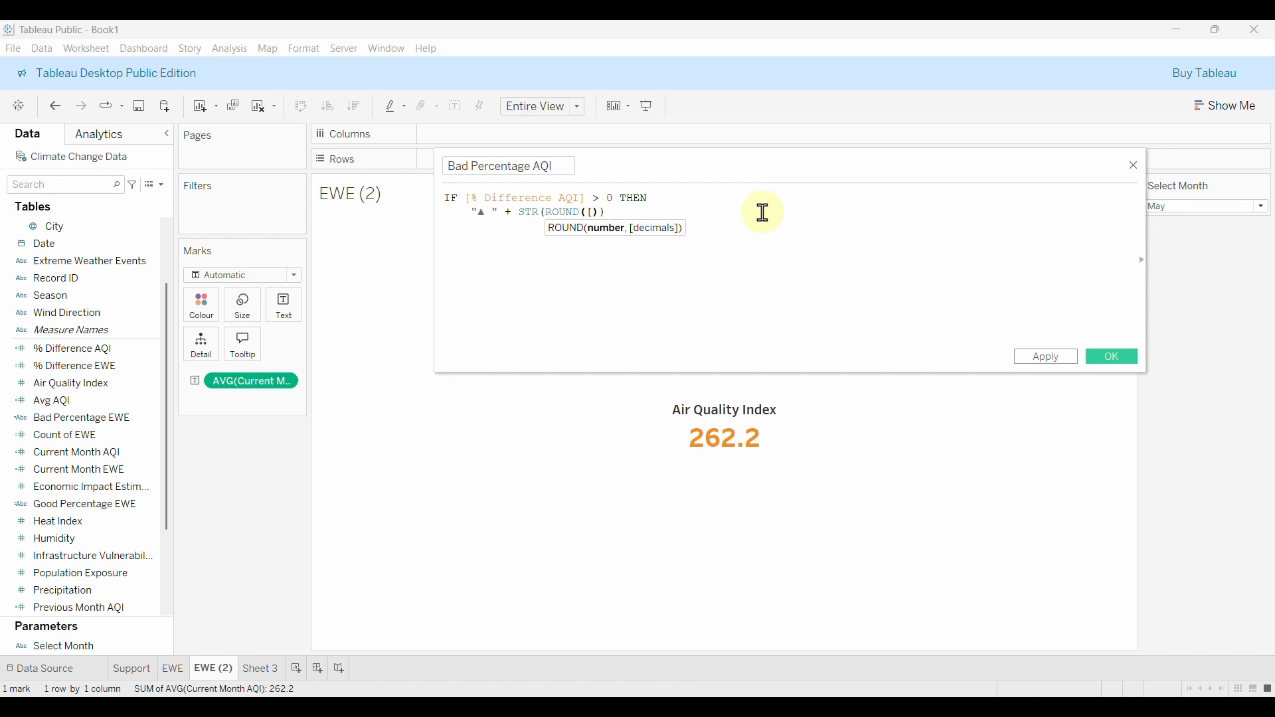
type("[")
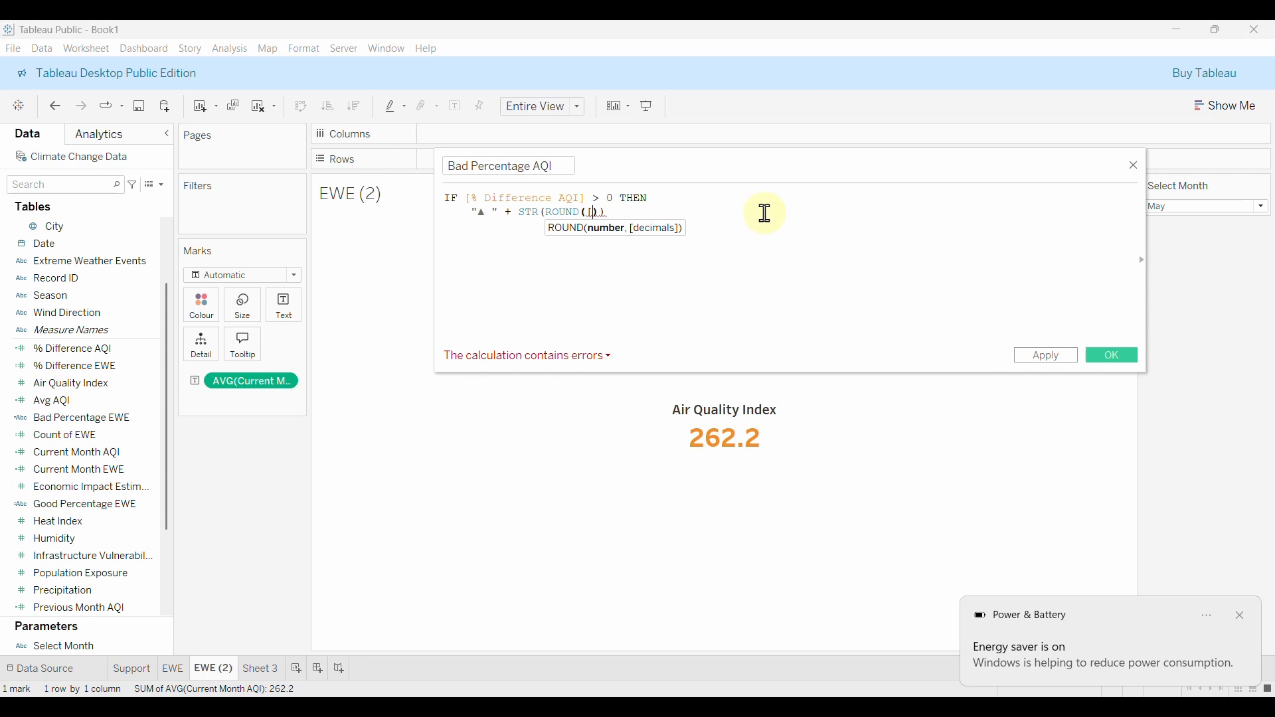
type("DIFF")
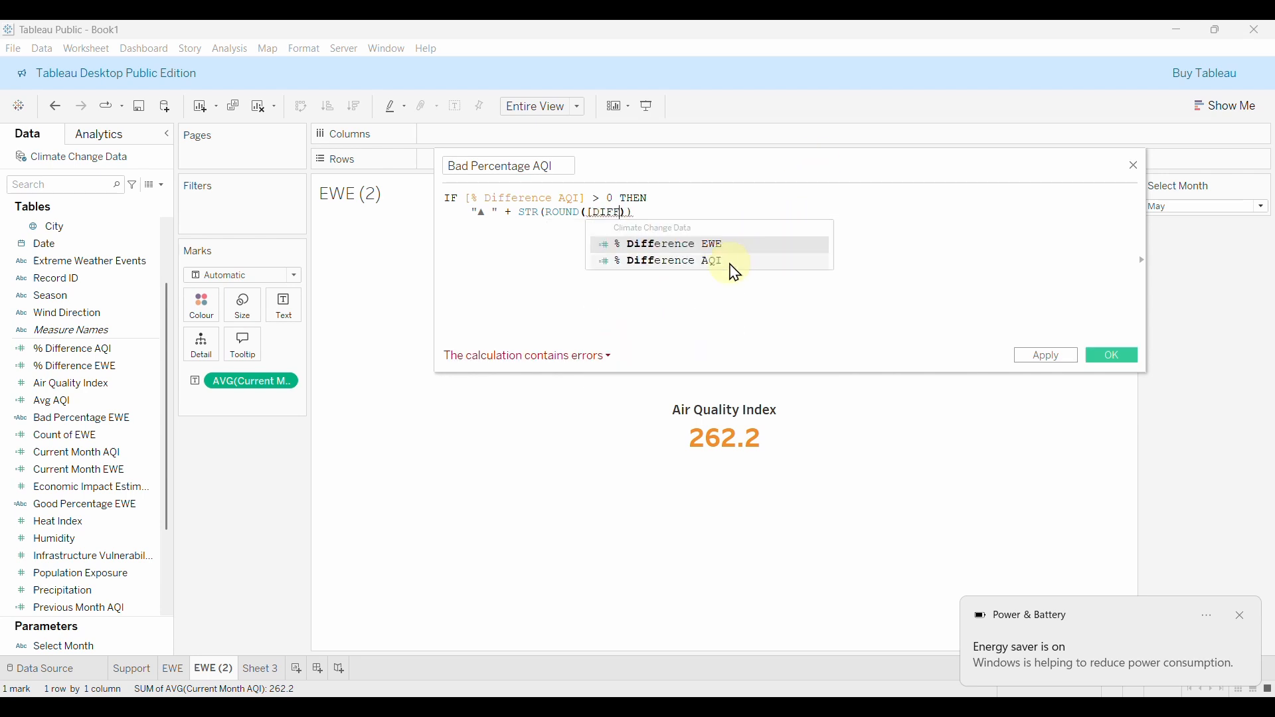
left_click(731, 261)
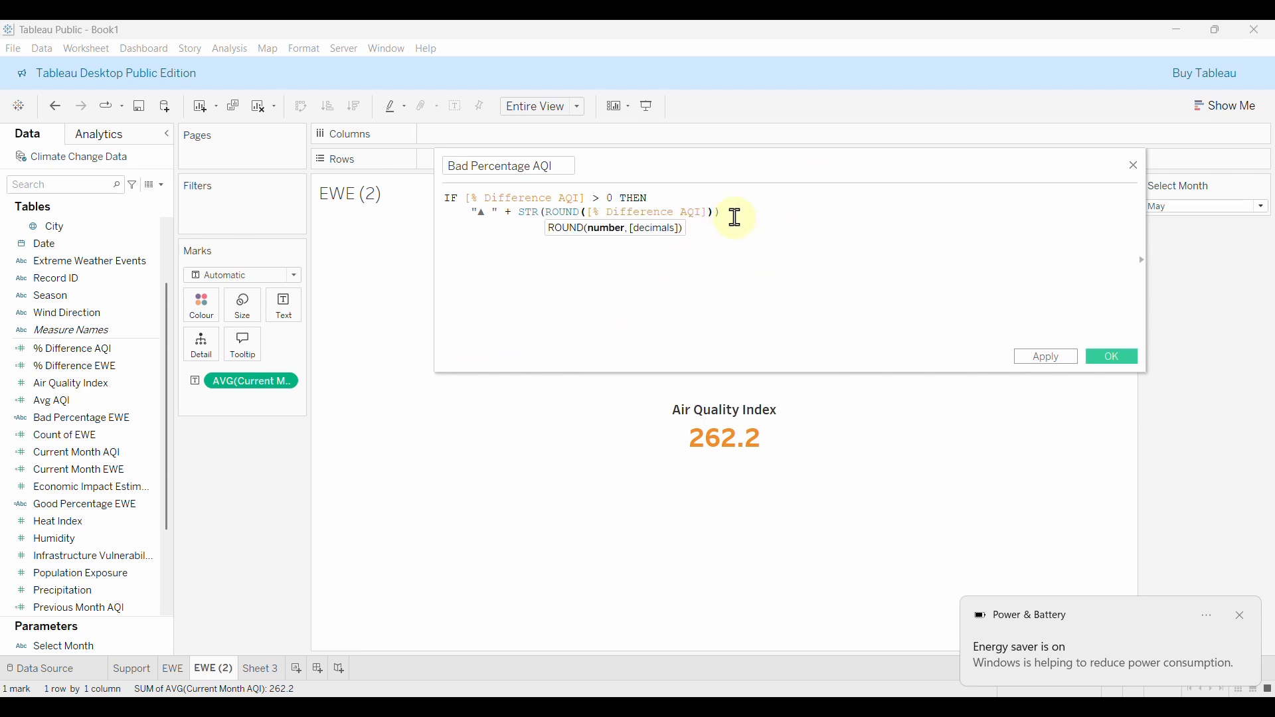
left_click(732, 214)
type("),")
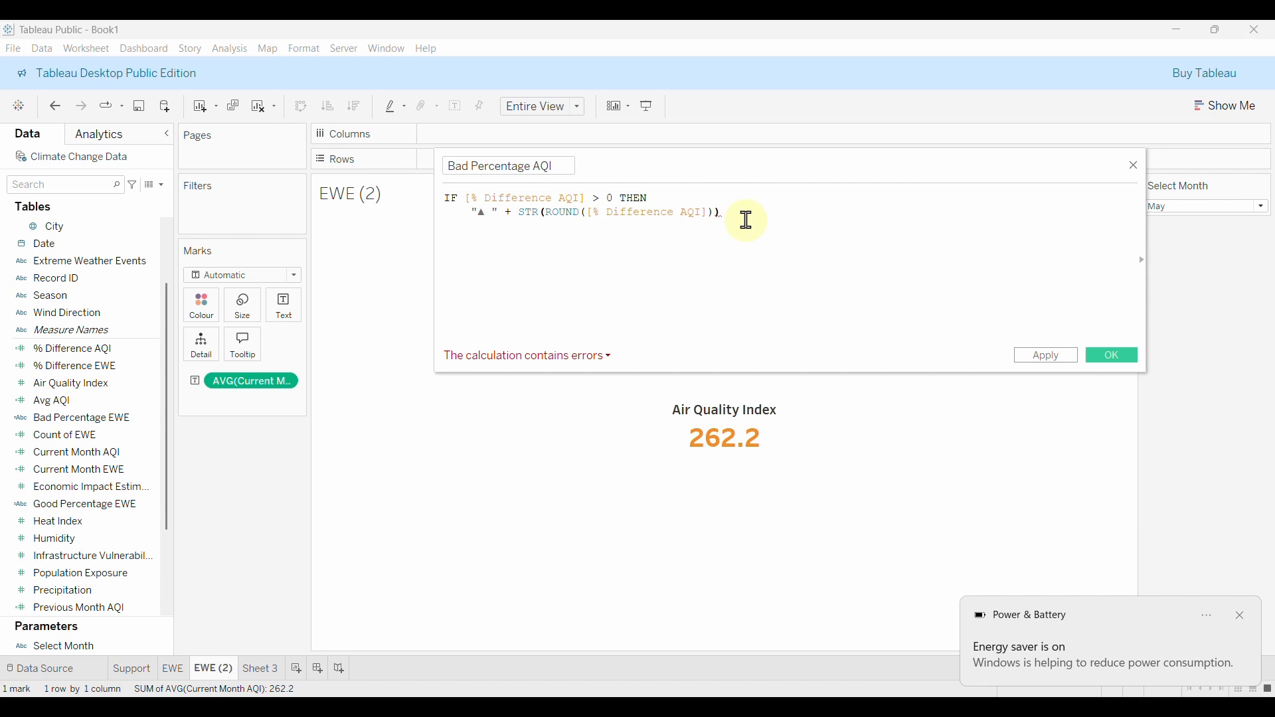
left_click(710, 213)
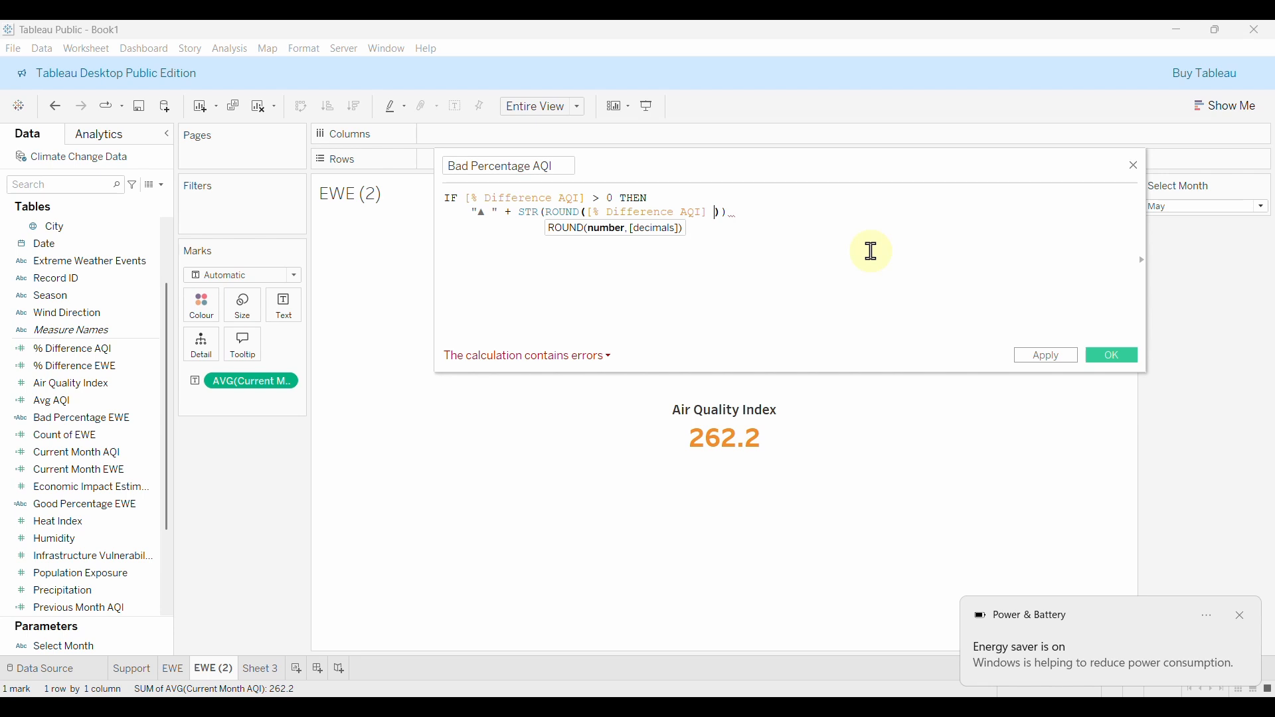
type("* 100")
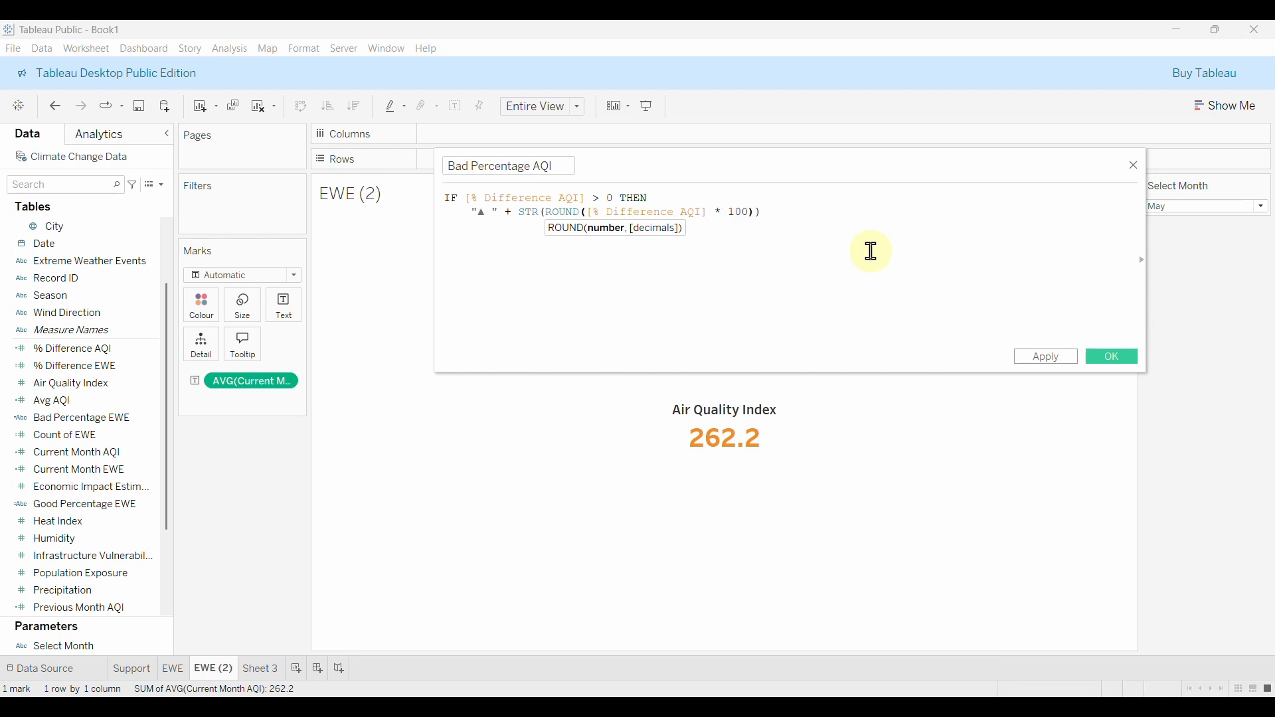
type(", 2")
key("Right")
key("Left")
Append + "%" with an Increase (bad) comment, then begin the ELSE " branch.
left_click(844, 218)
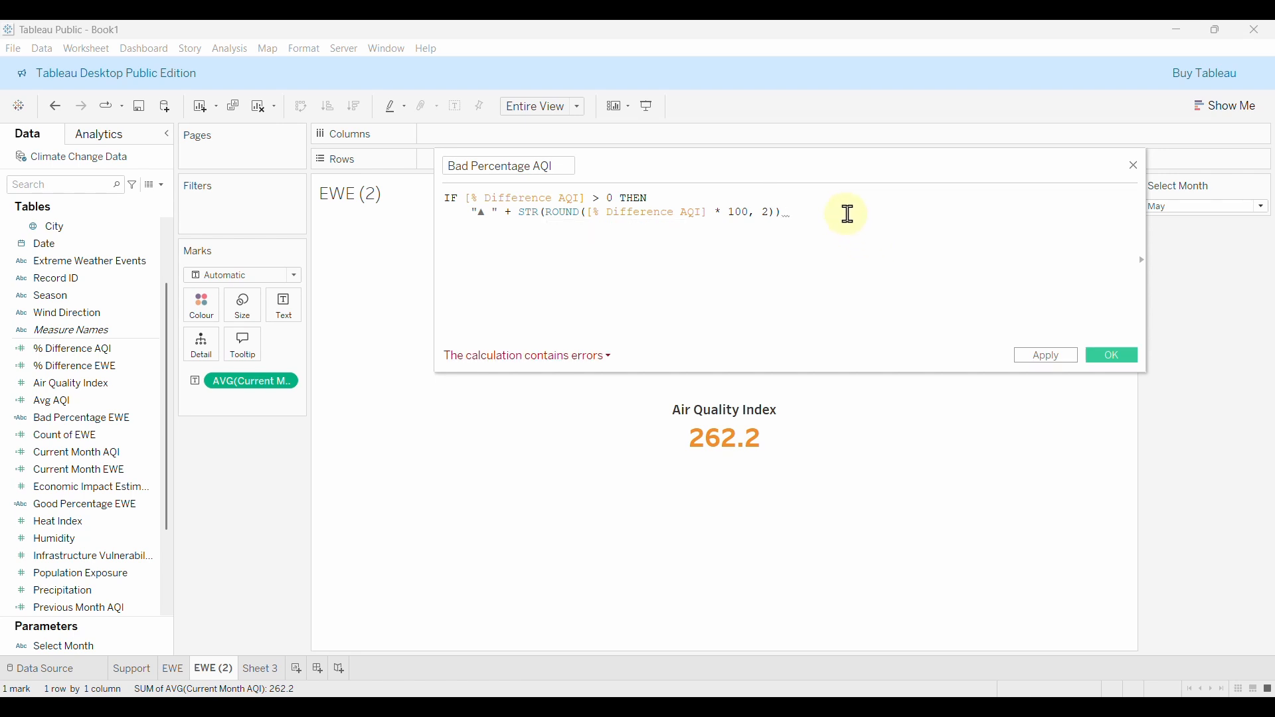
type("+")
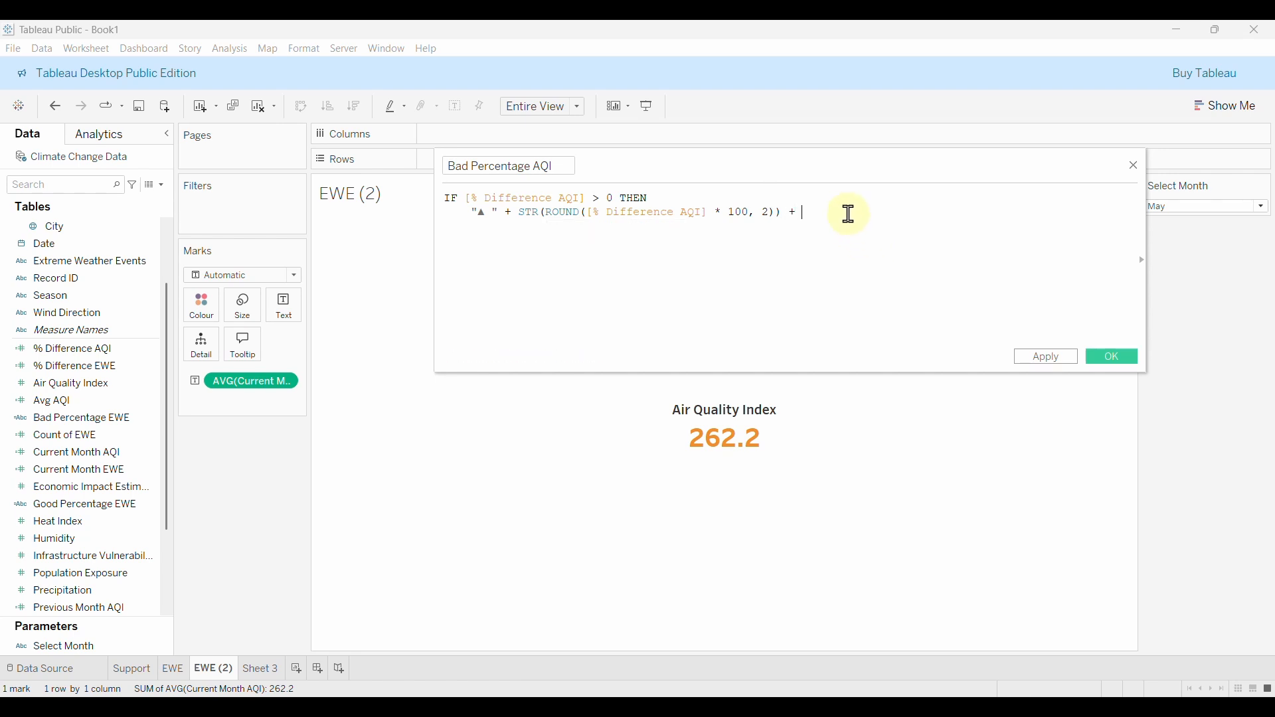
type(" \"")
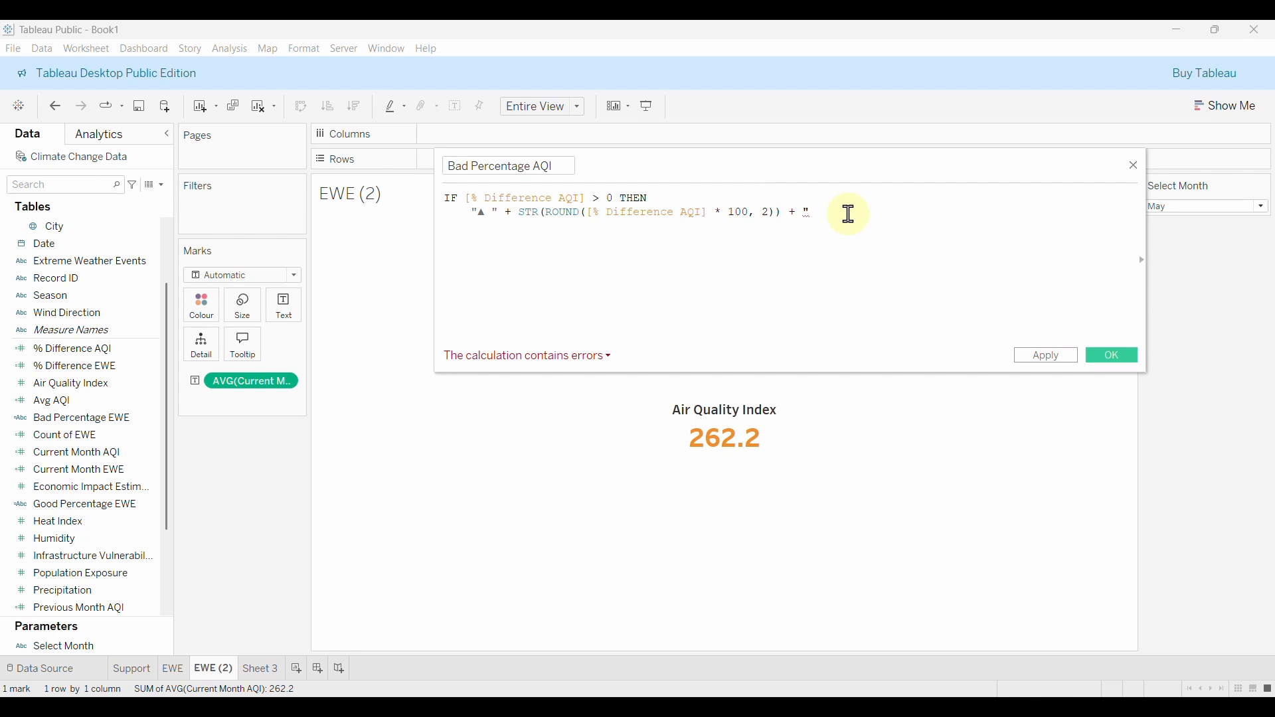
type("%\"")
key("Return")
key("BackSpace")
type("// (")
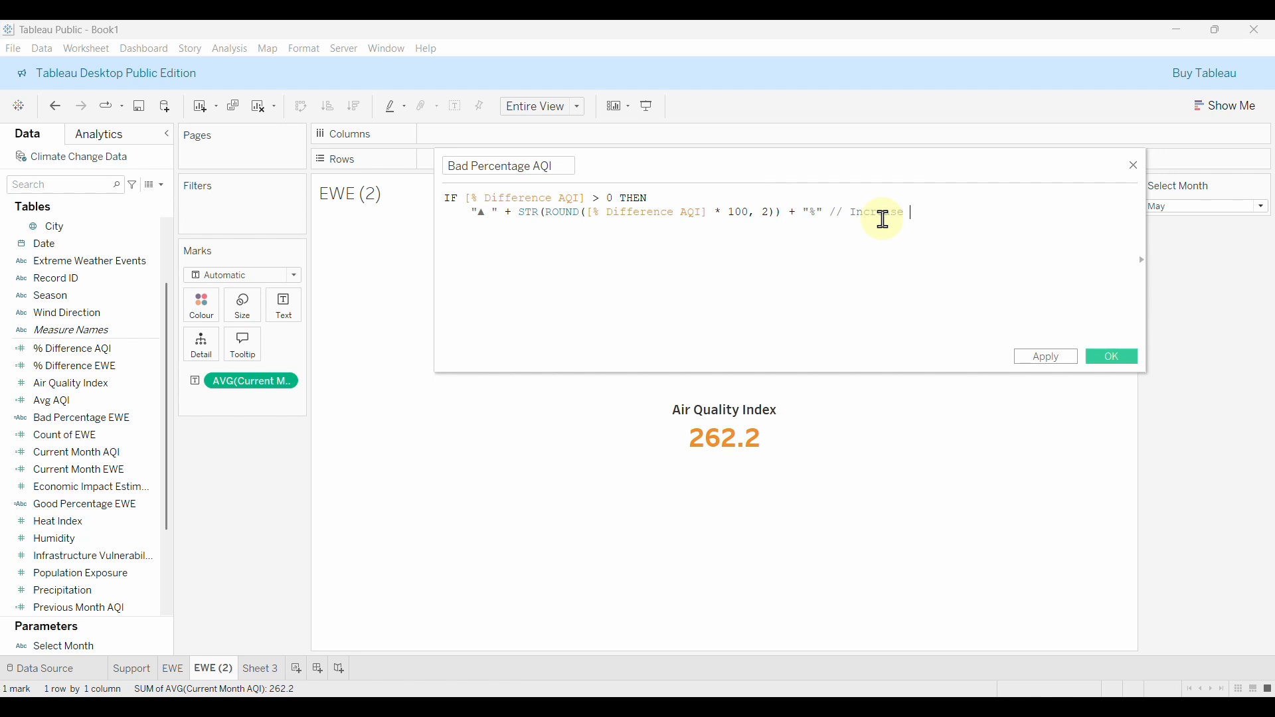
type(" (bad")
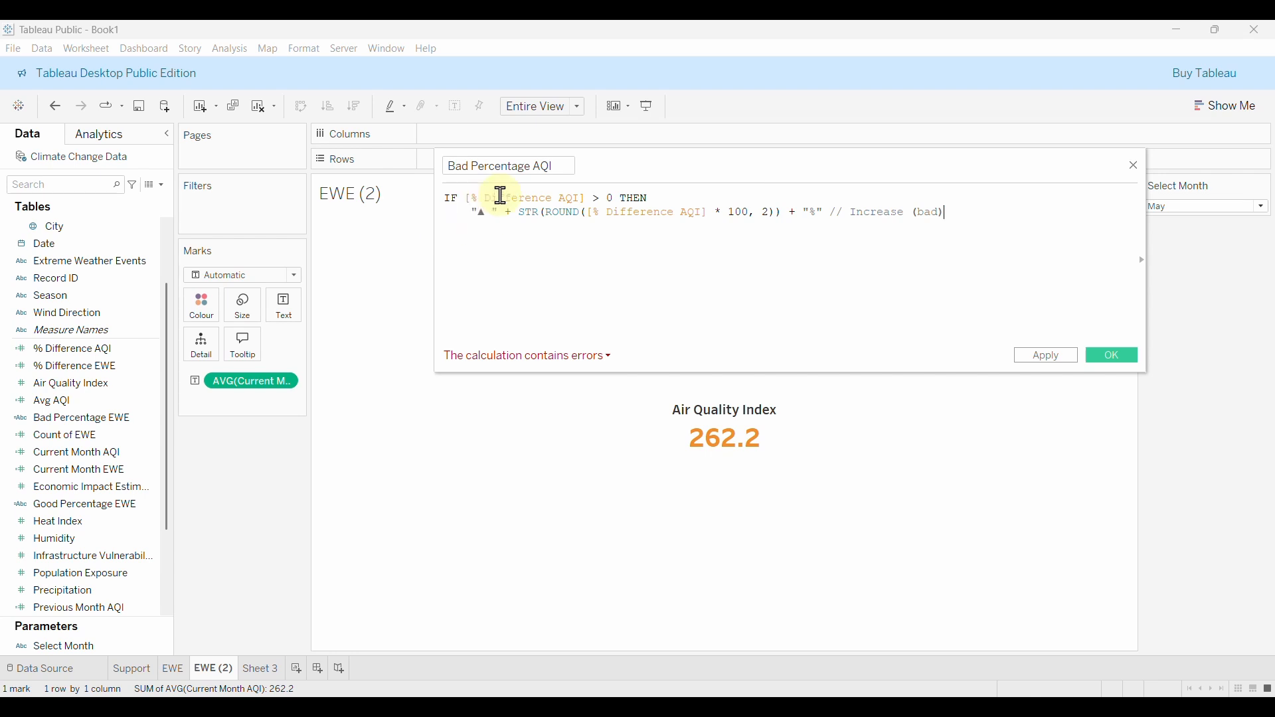
key("Return")
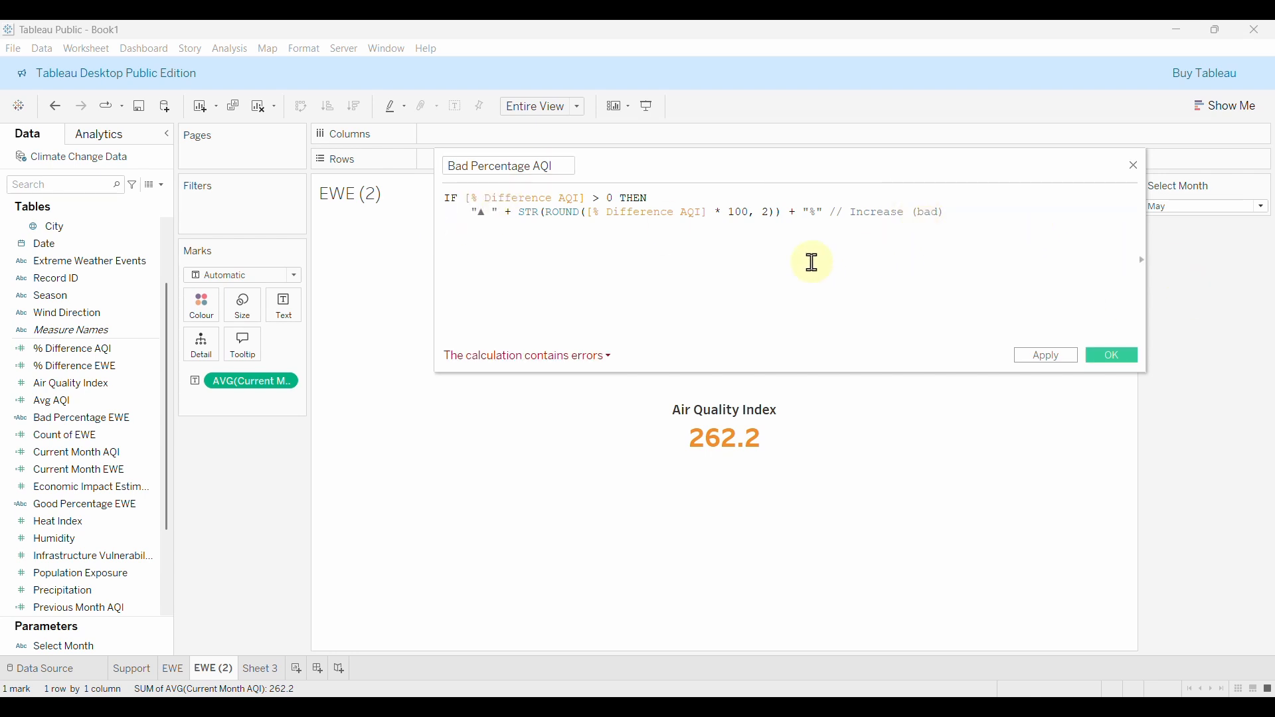
key("BackSpace")
type("ELSE")
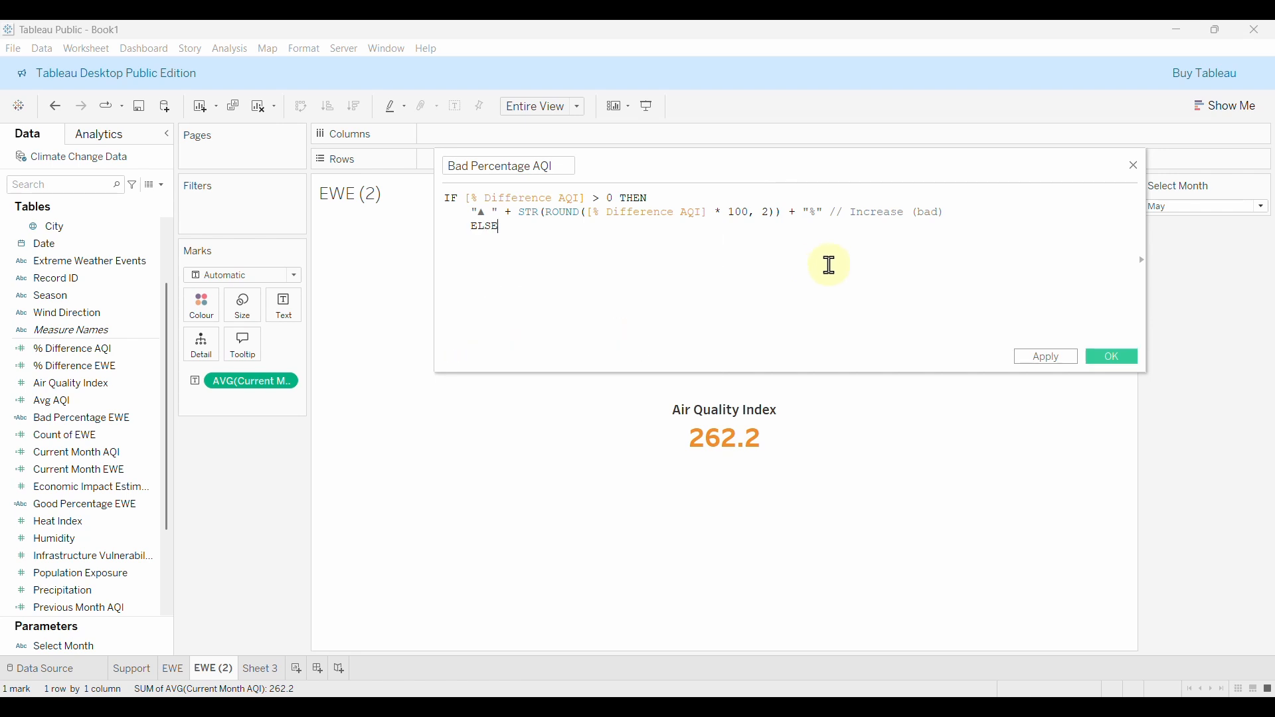
type(" \"")
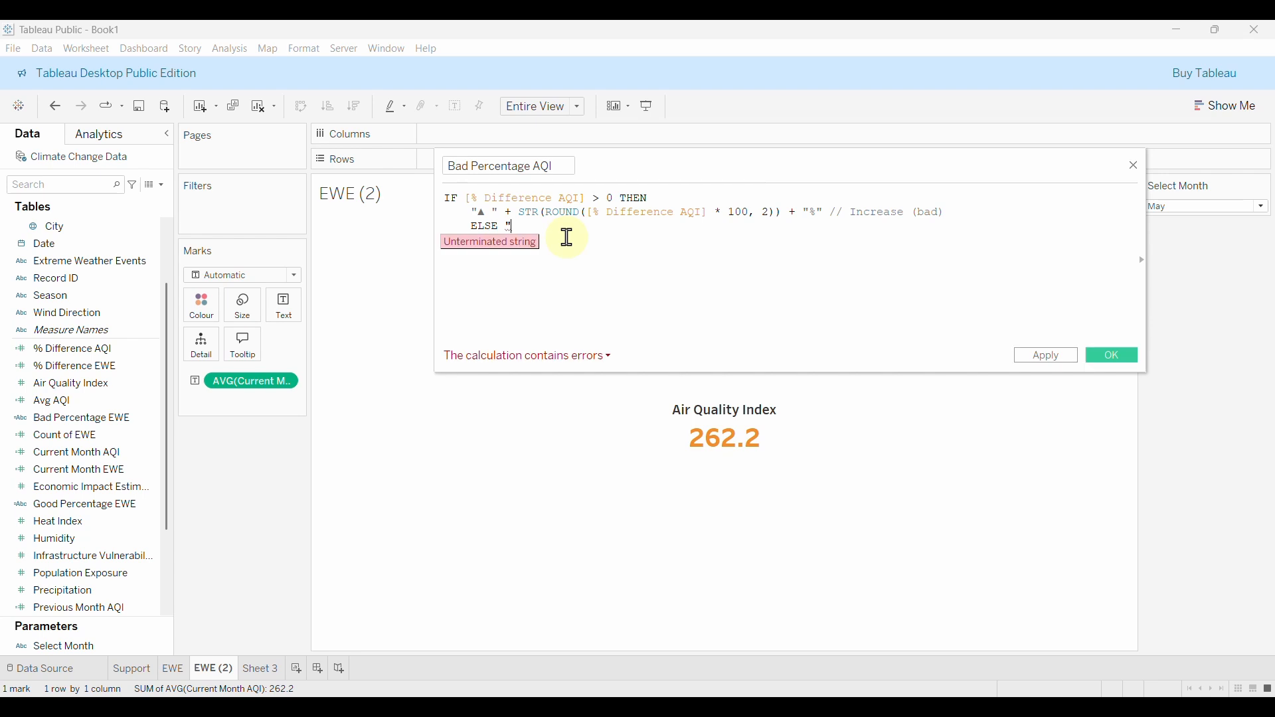
Copy the ▼ down-triangle symbol from the Excel cell.
left_click(840, 695)
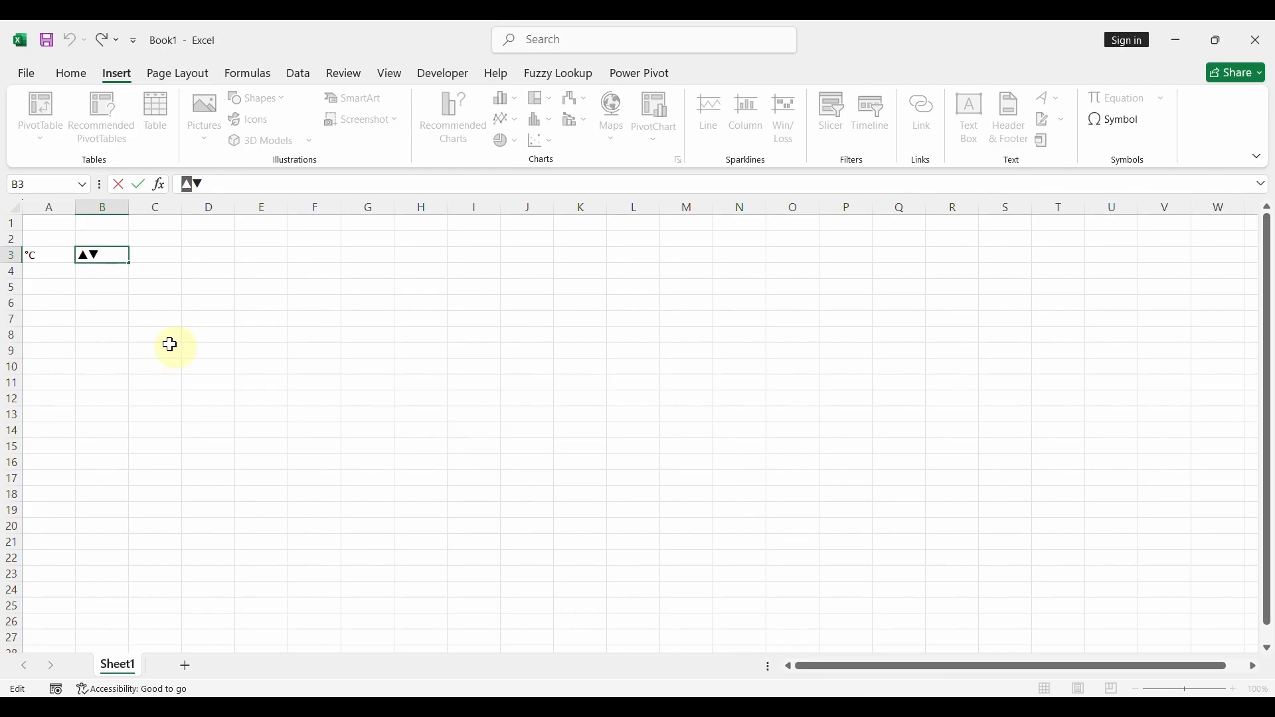
left_click(198, 184)
left_click_drag(199, 184, 193, 184)
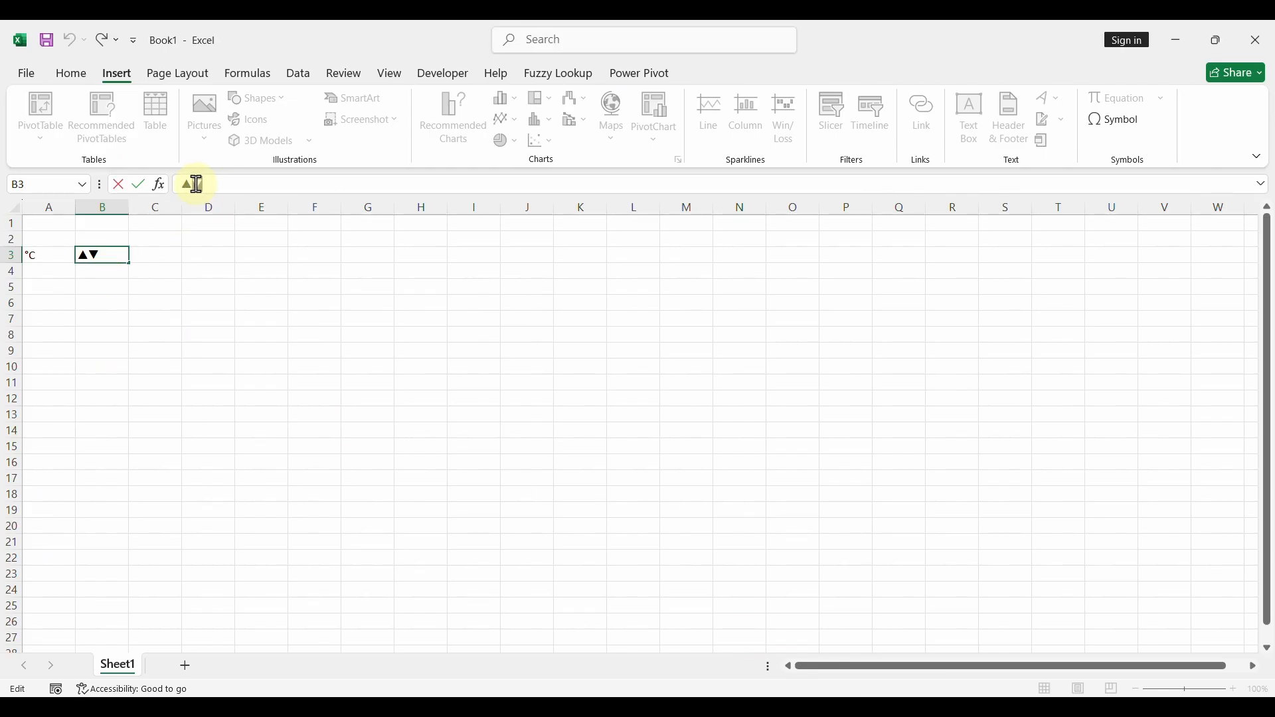
key("ctrl+c")
Make the ELSE branch return "▼ " + the rounded percentage, commented as Decrease.
left_click(965, 704)
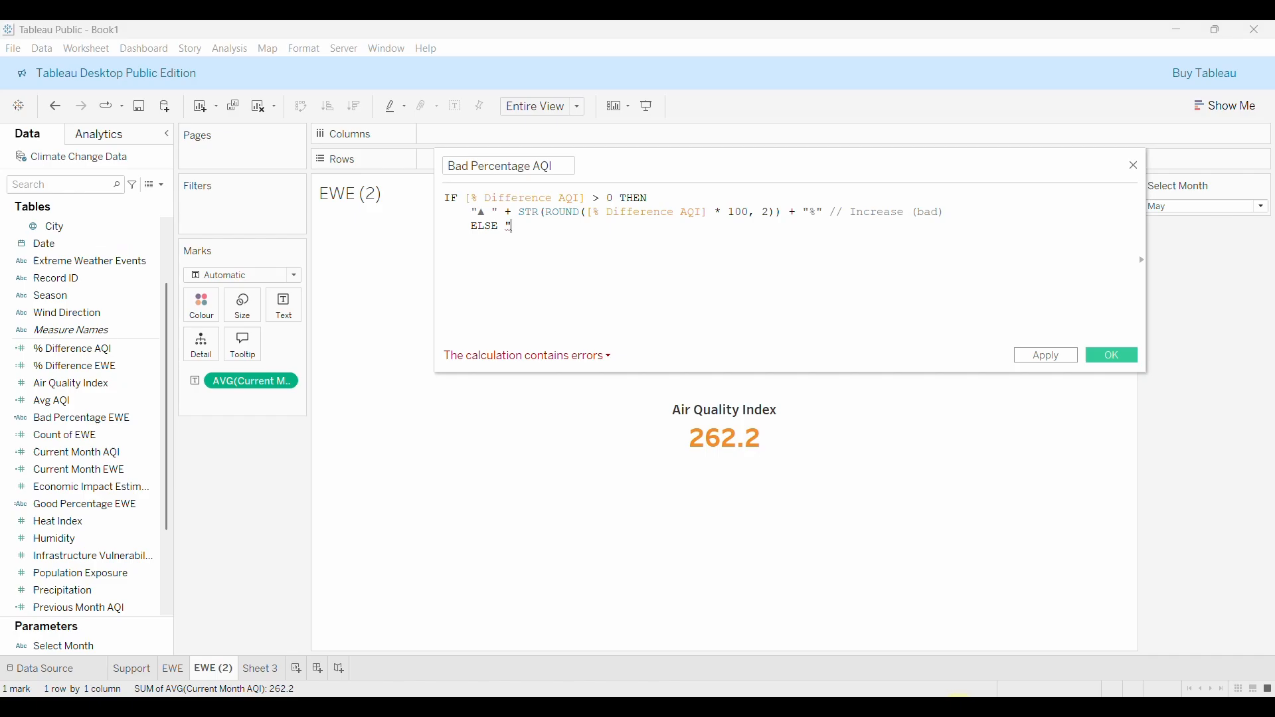
key("ctrl+v")
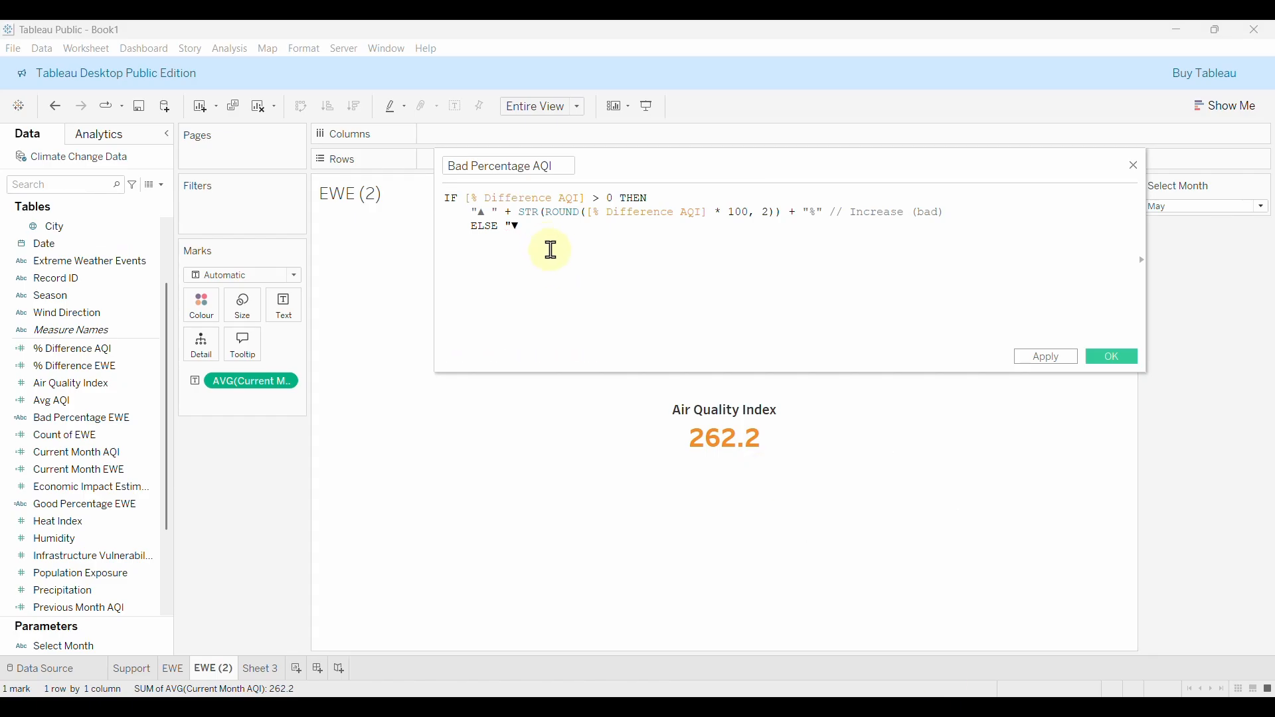
type("\"")
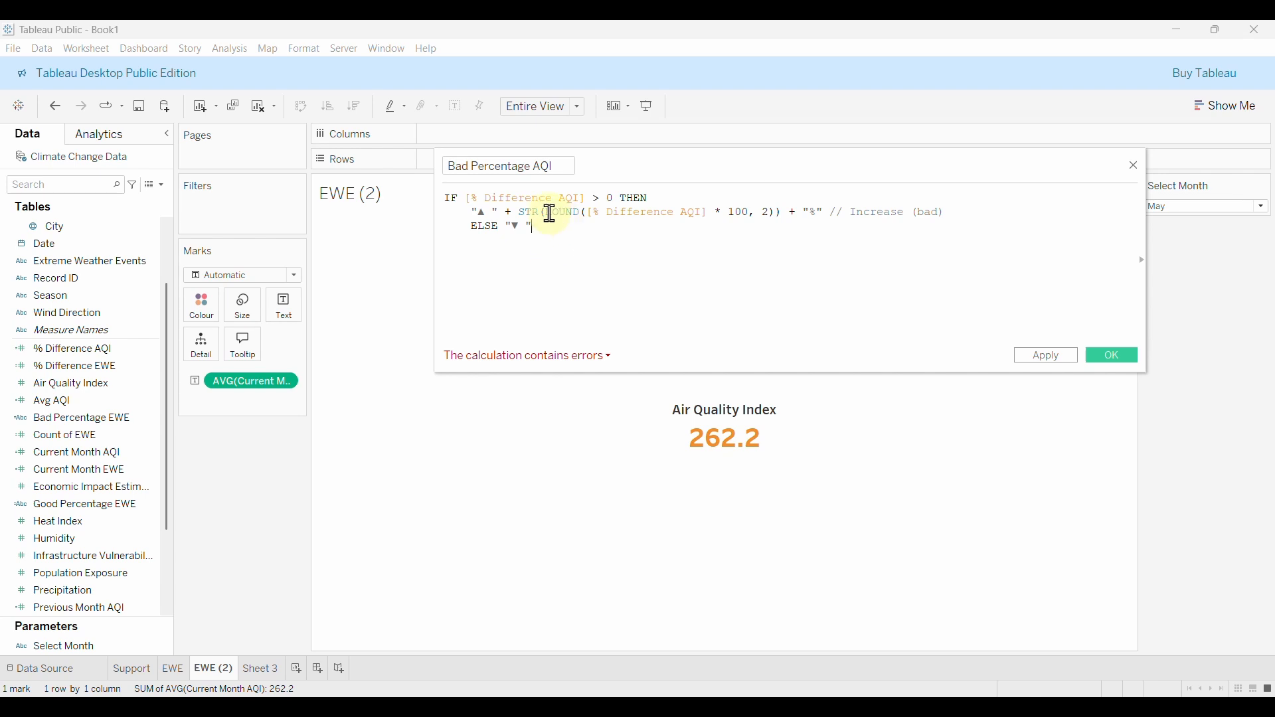
left_click_drag(524, 211, 948, 218)
left_click(568, 229)
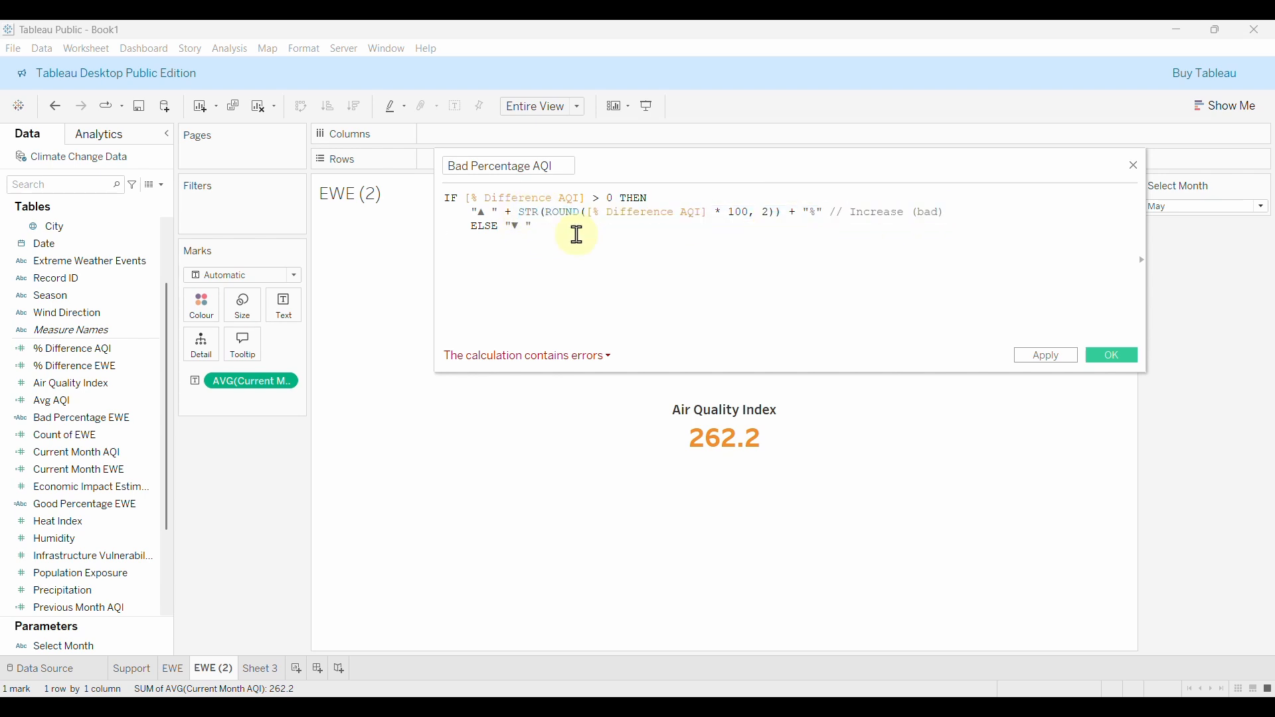
key("ctrl+v")
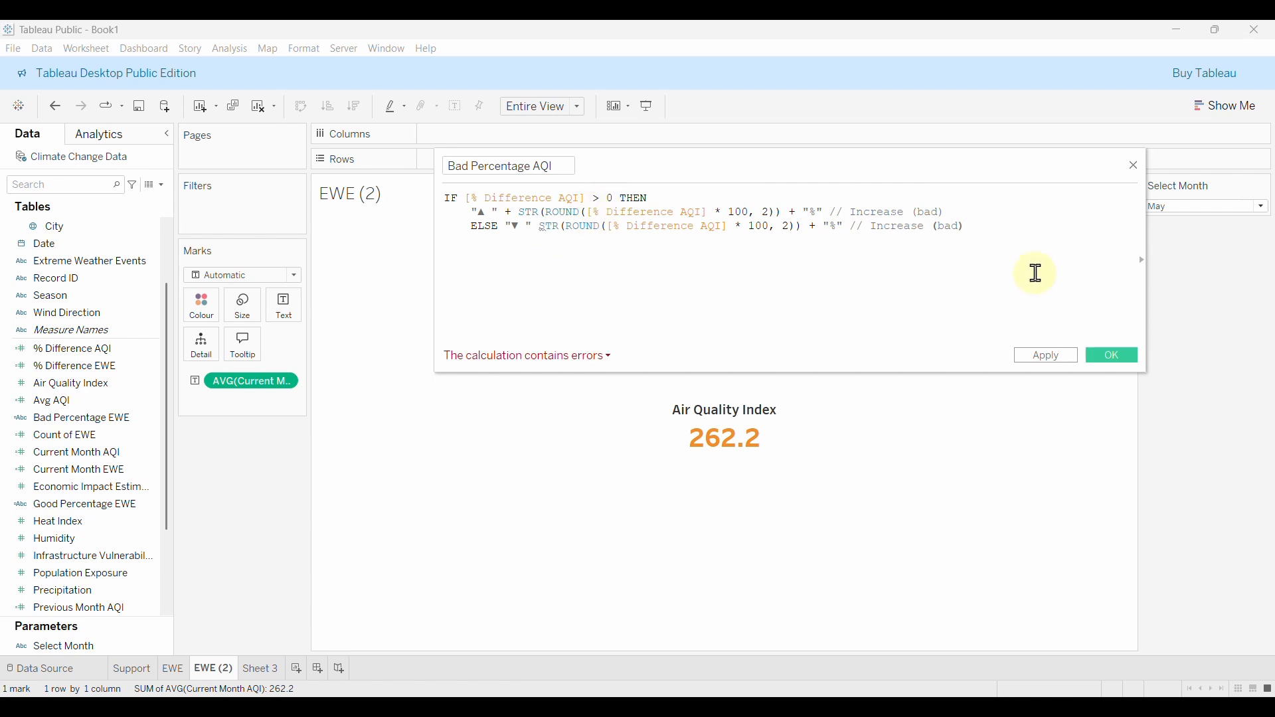
double_click(892, 227)
type("Decres")
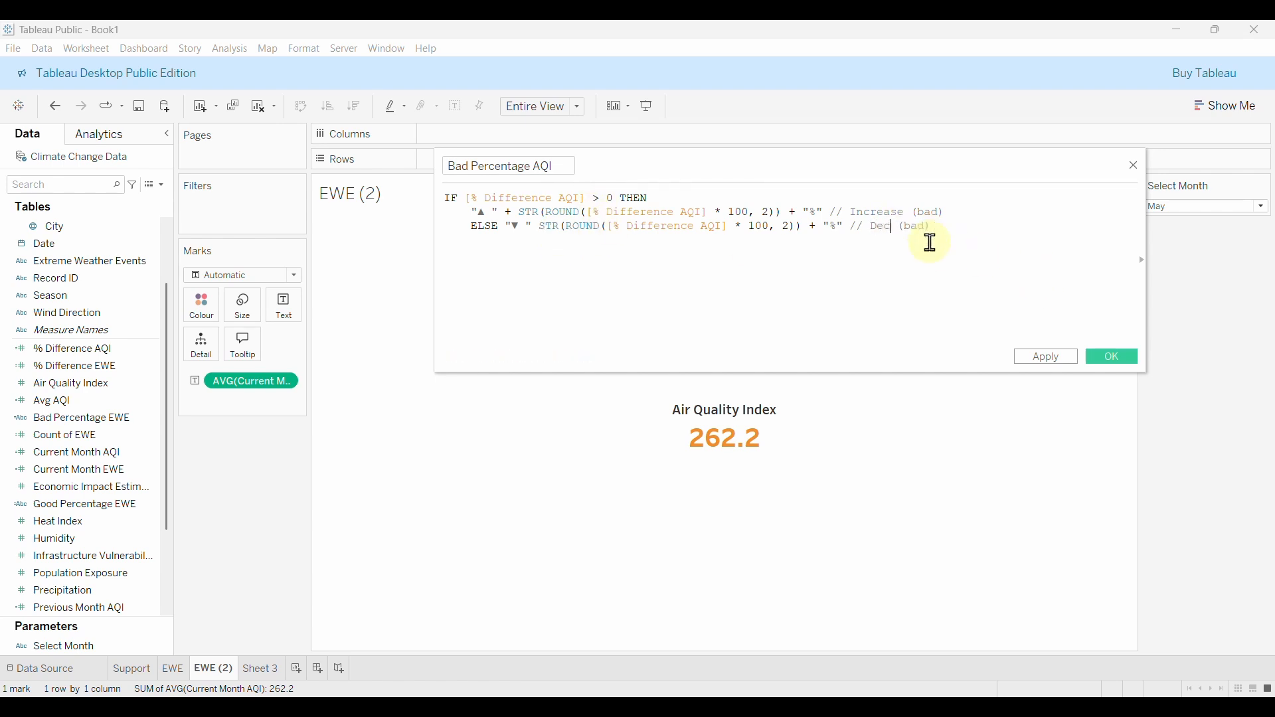
type("ase")
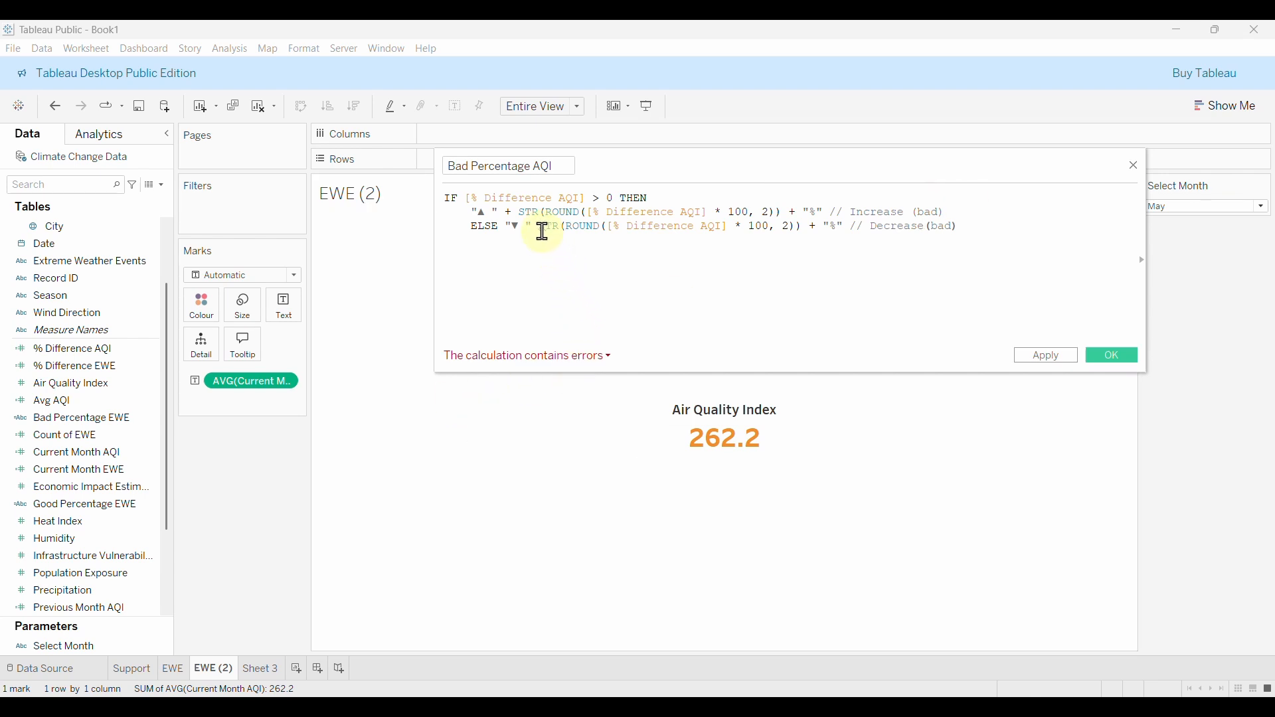
left_click(543, 229)
type("+")
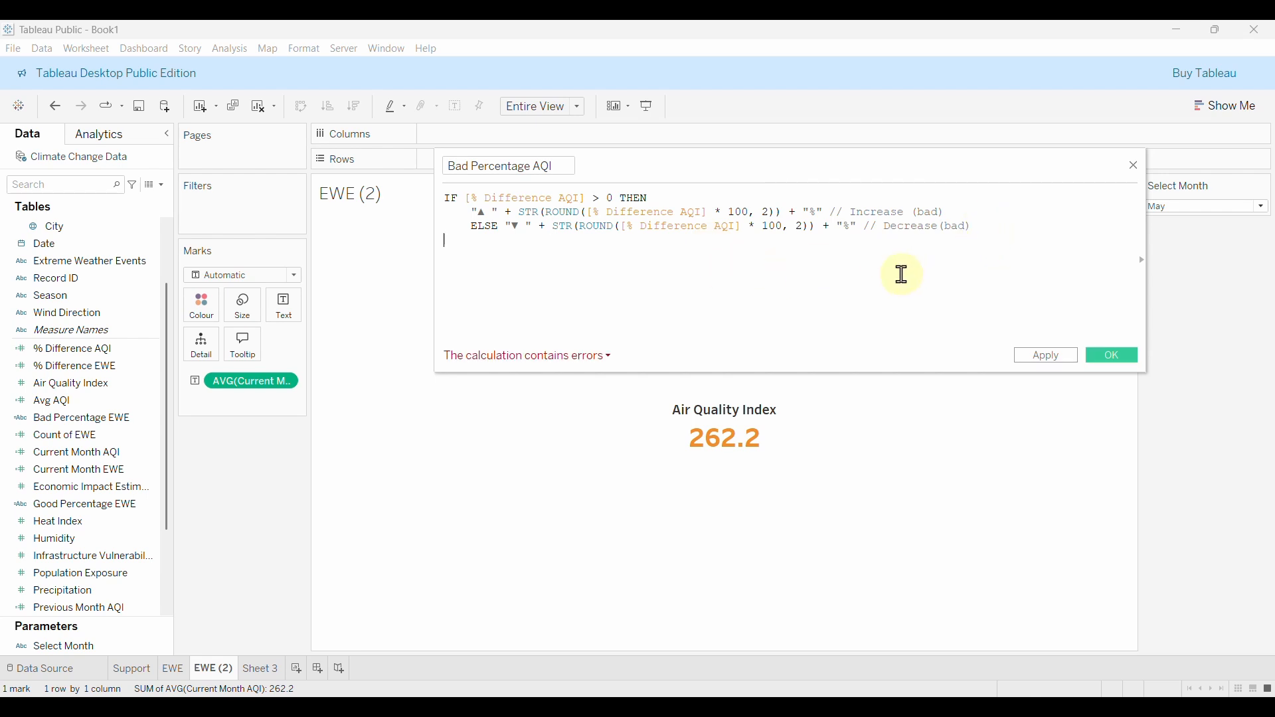
Close the inner IF with END and add an outer ELSE and END.
type("END")
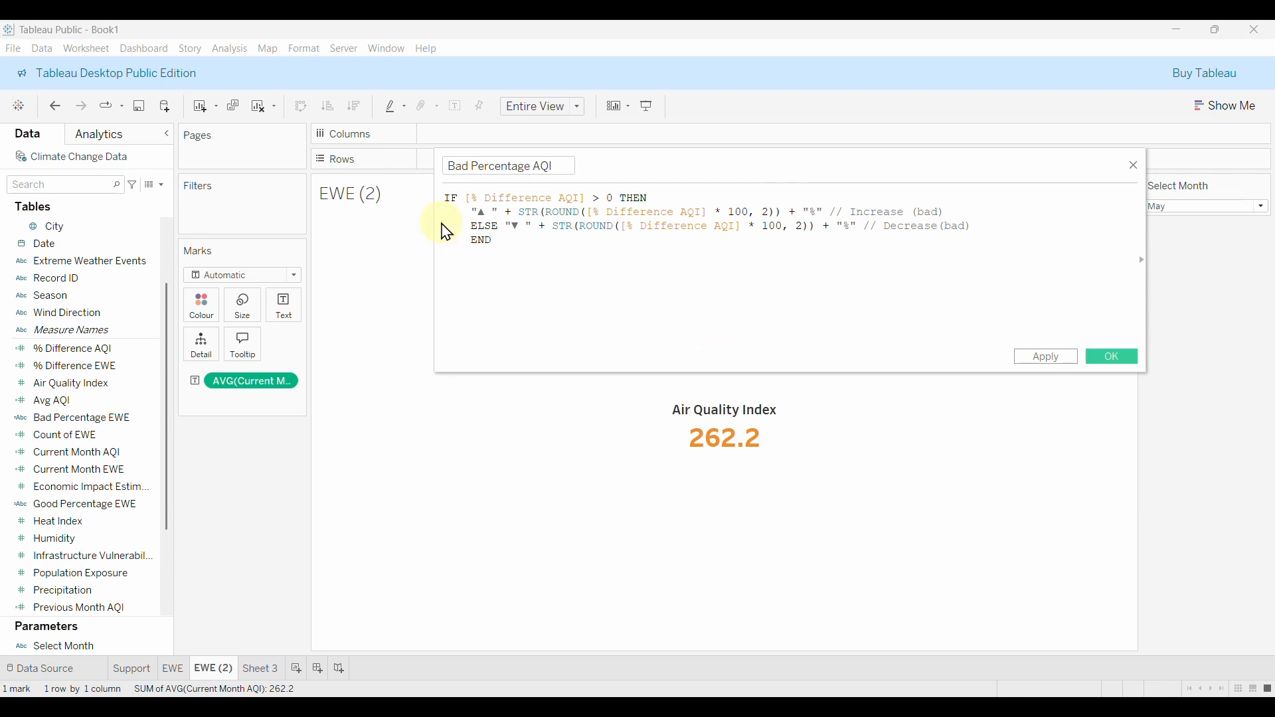
key("Return")
type("ELSE")
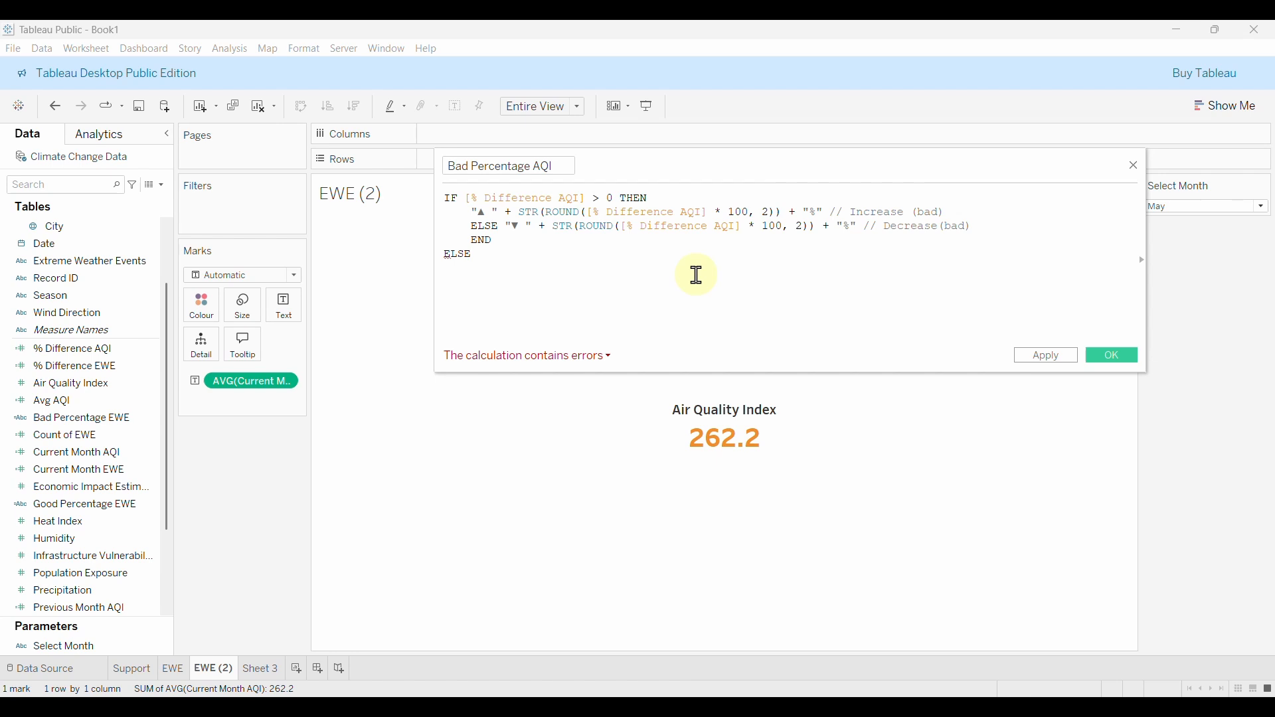
key("Return")
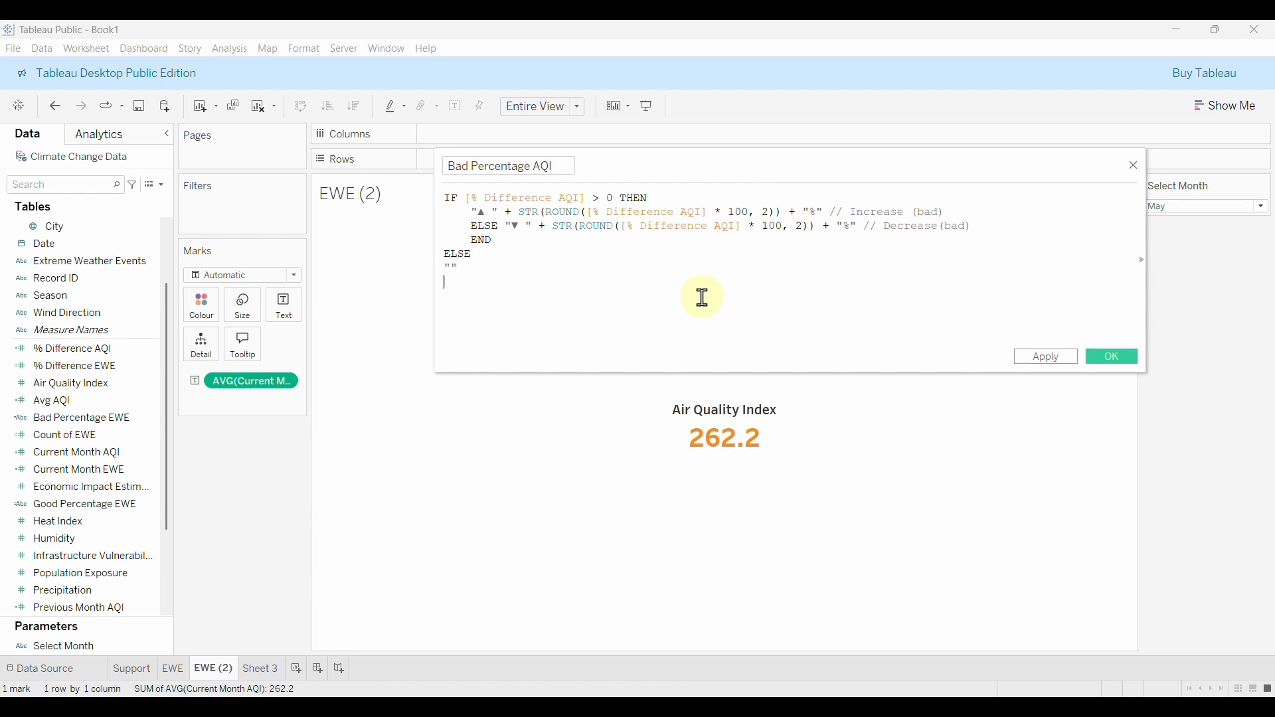
key("Return")
type("END")
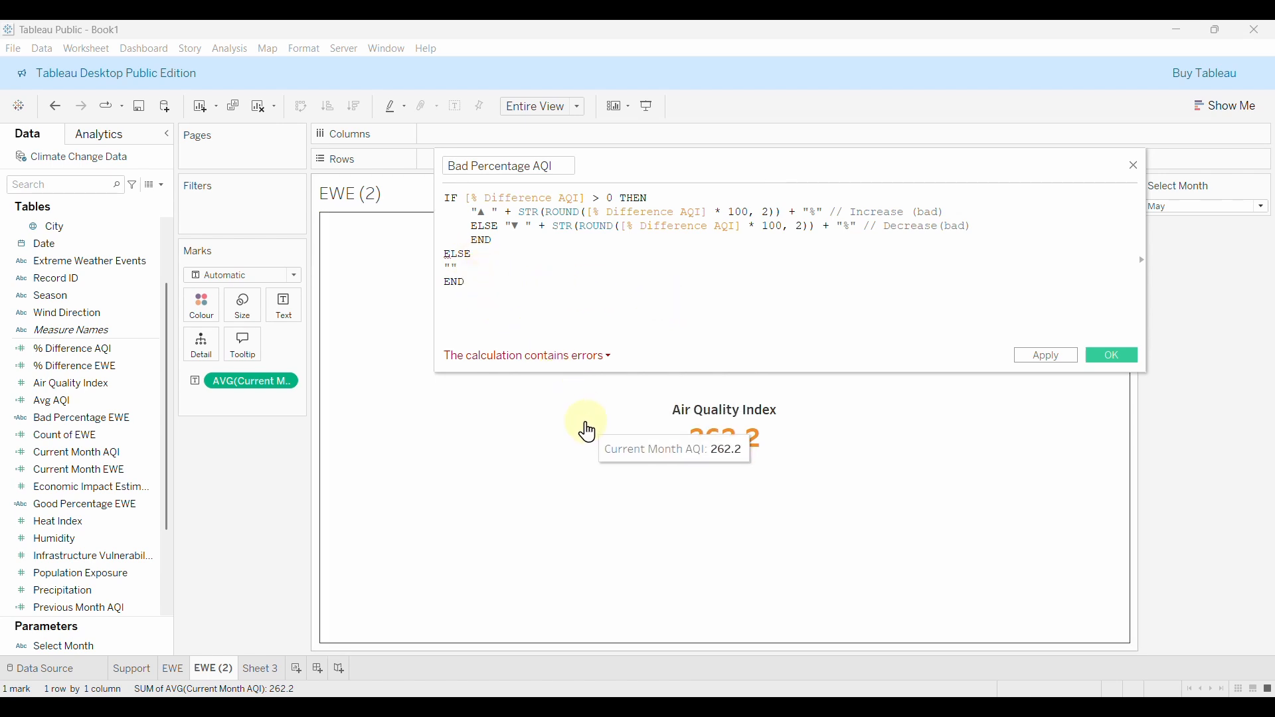
Review the error details and change the first condition to [% Difference AQI] >= 0.03.
left_click(564, 362)
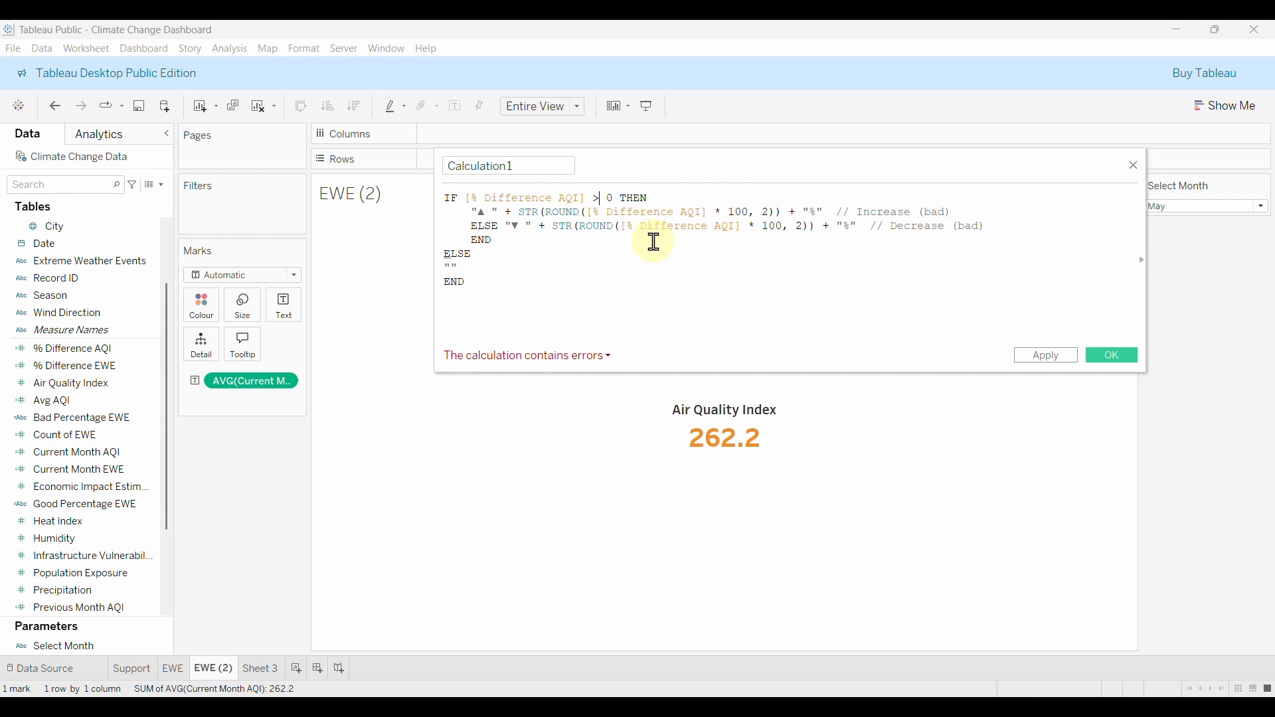
type("= 0.03")
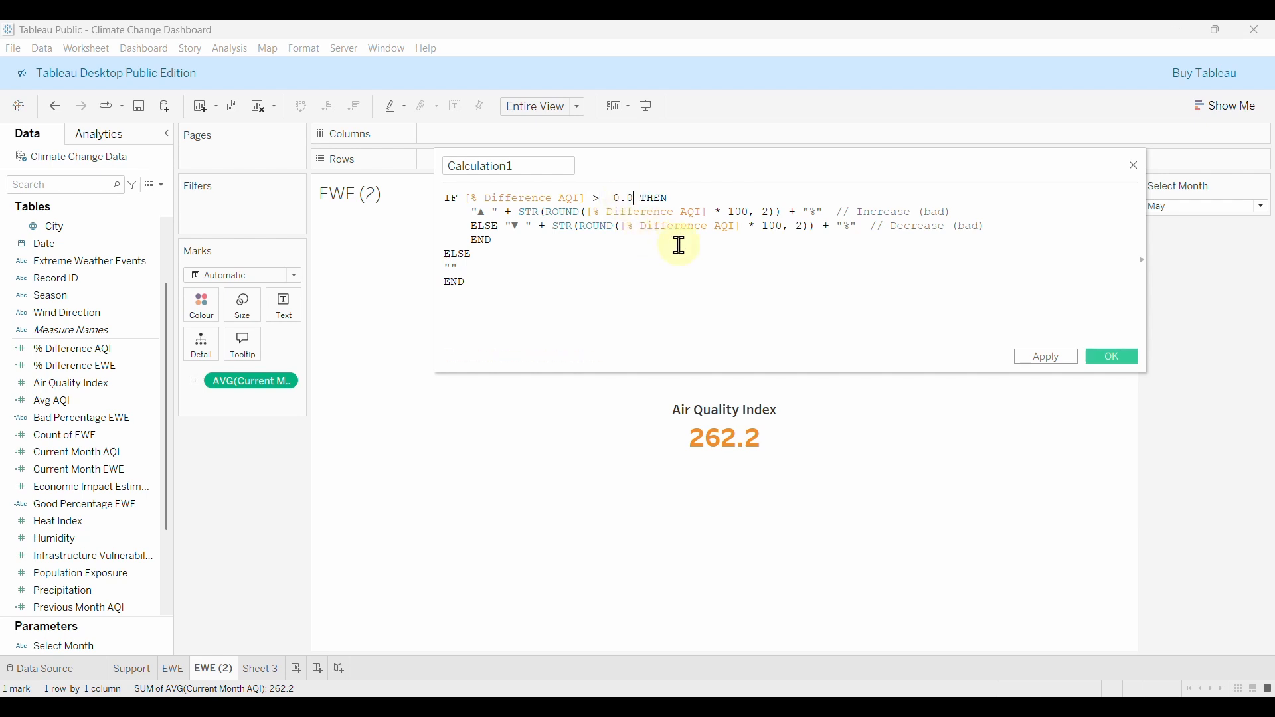
Move THEN to its own line and add an inner IF [% Difference AQI] > 0 THEN.
left_click(650, 197)
key("Return")
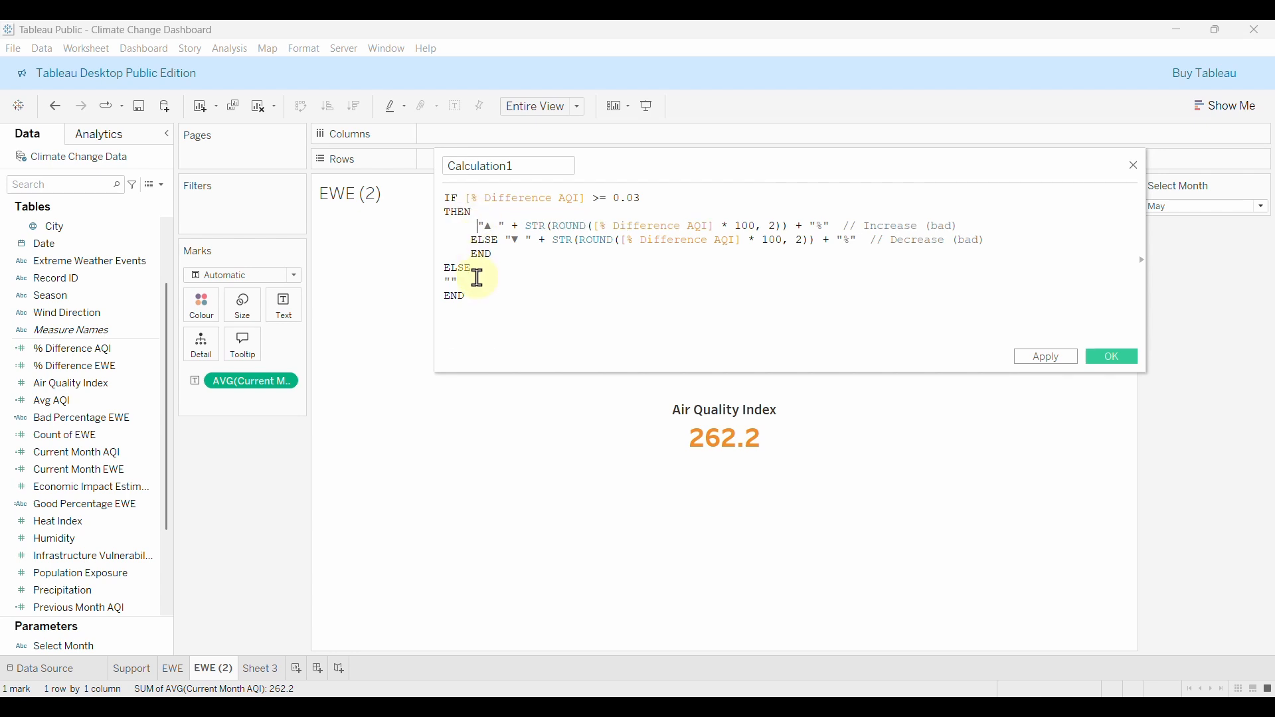
type("IF ")
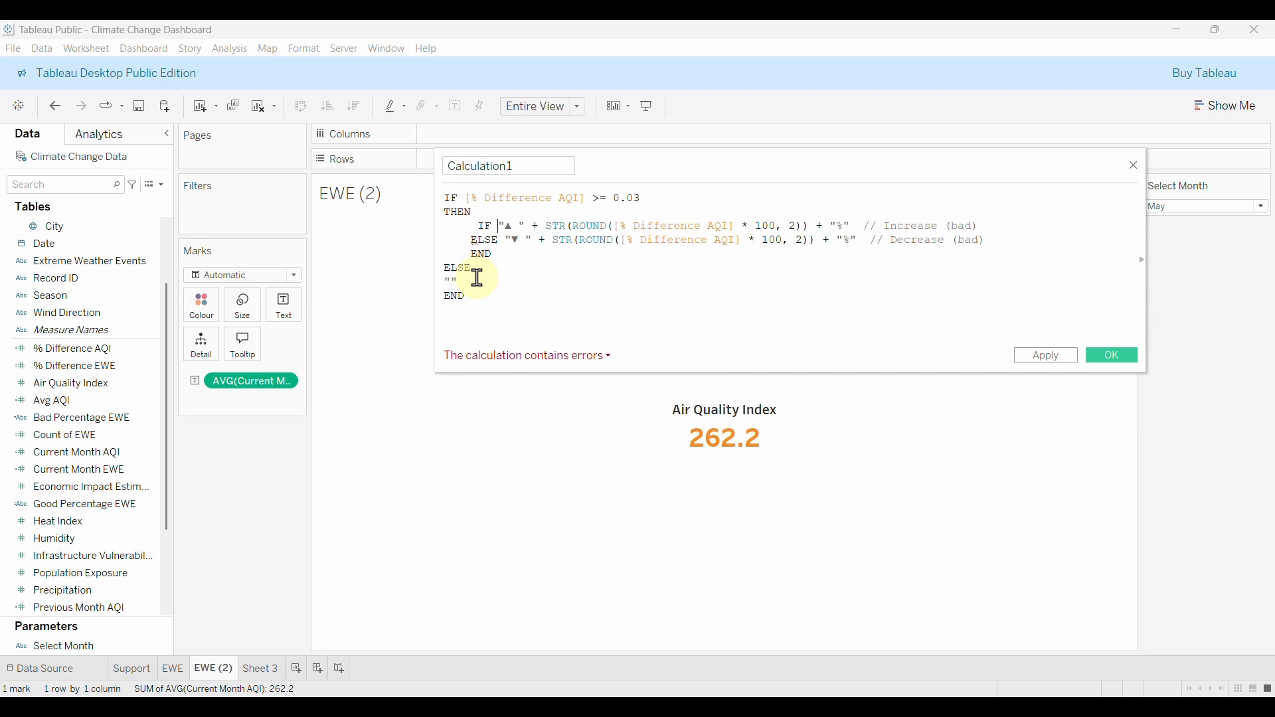
type("DI")
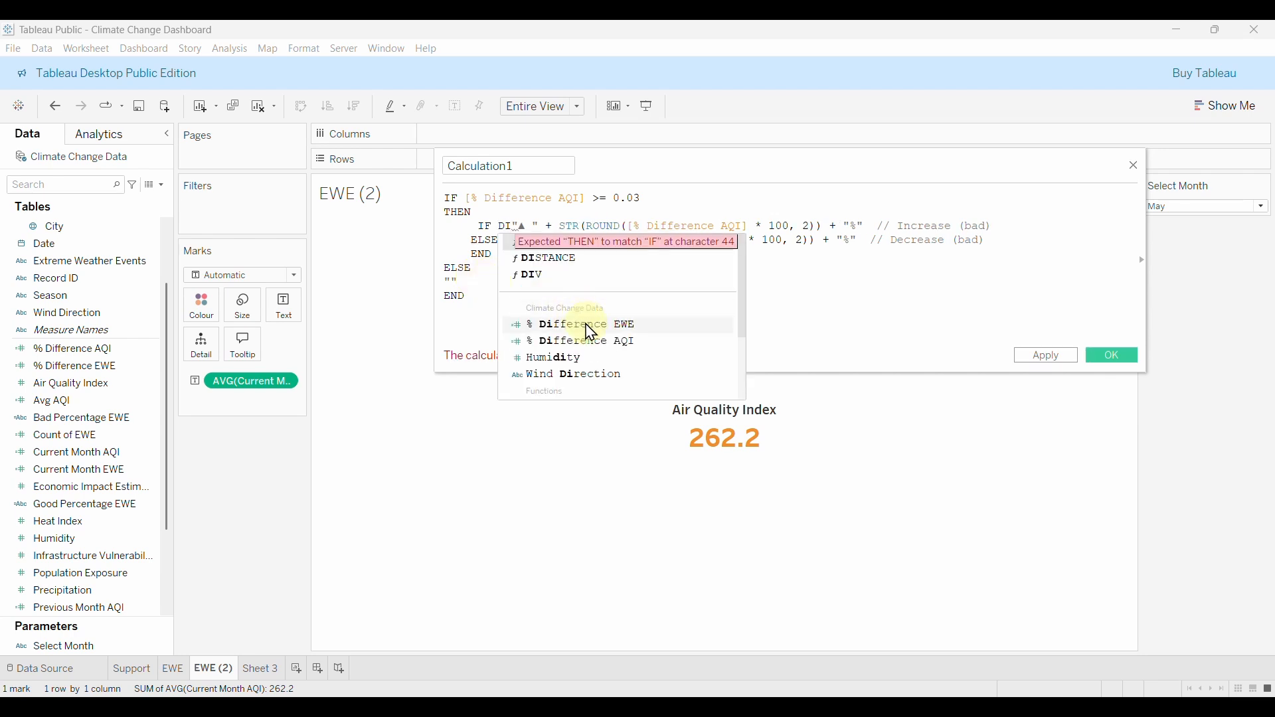
double_click(585, 340)
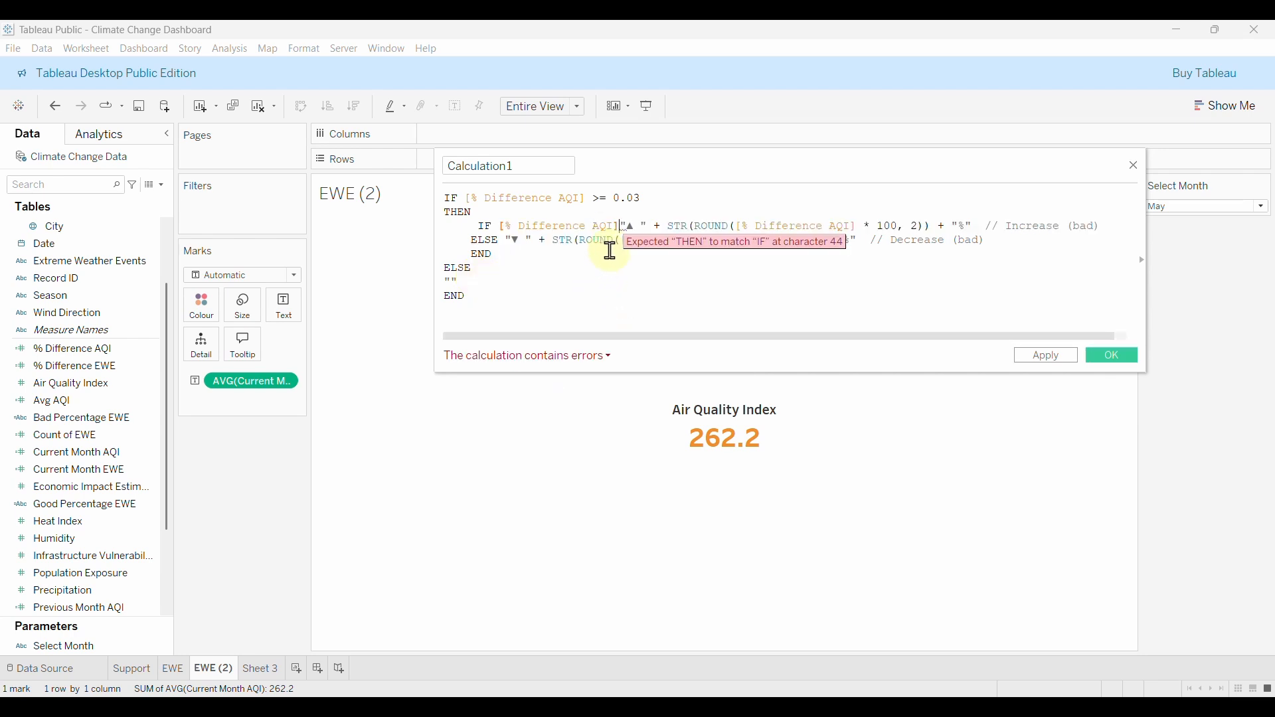
type("> 0")
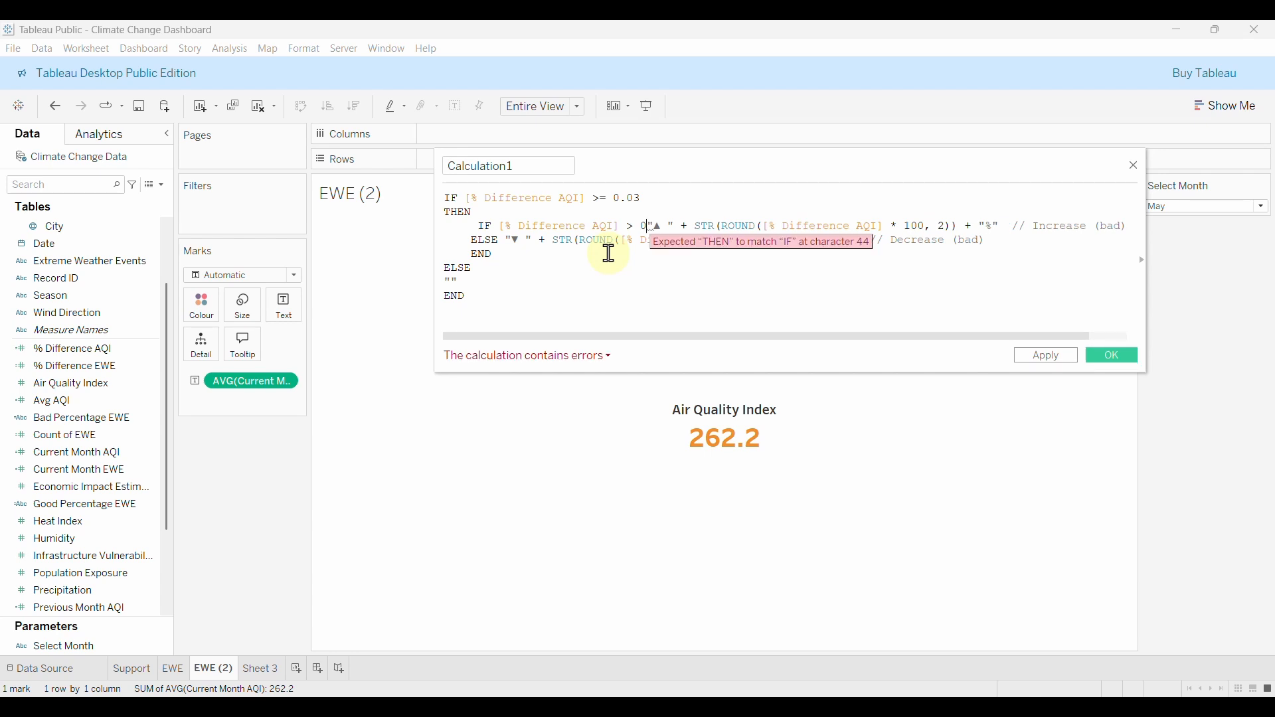
key("Return")
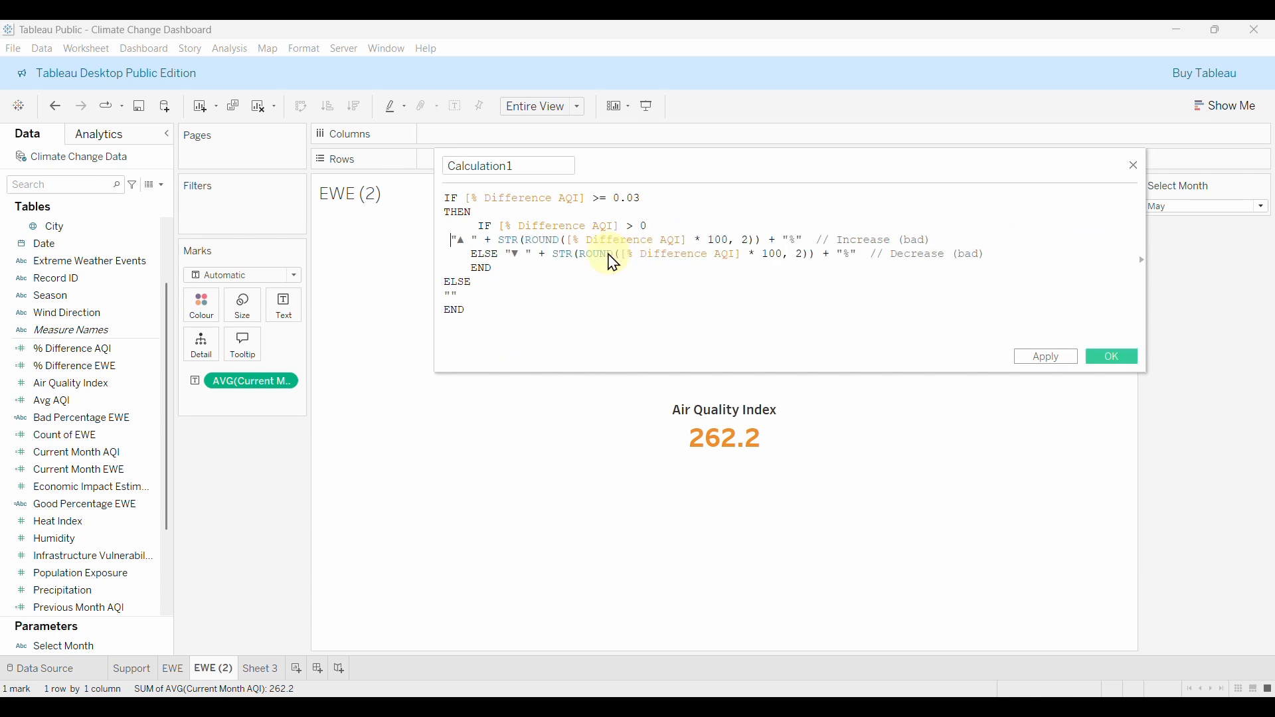
type("THEN")
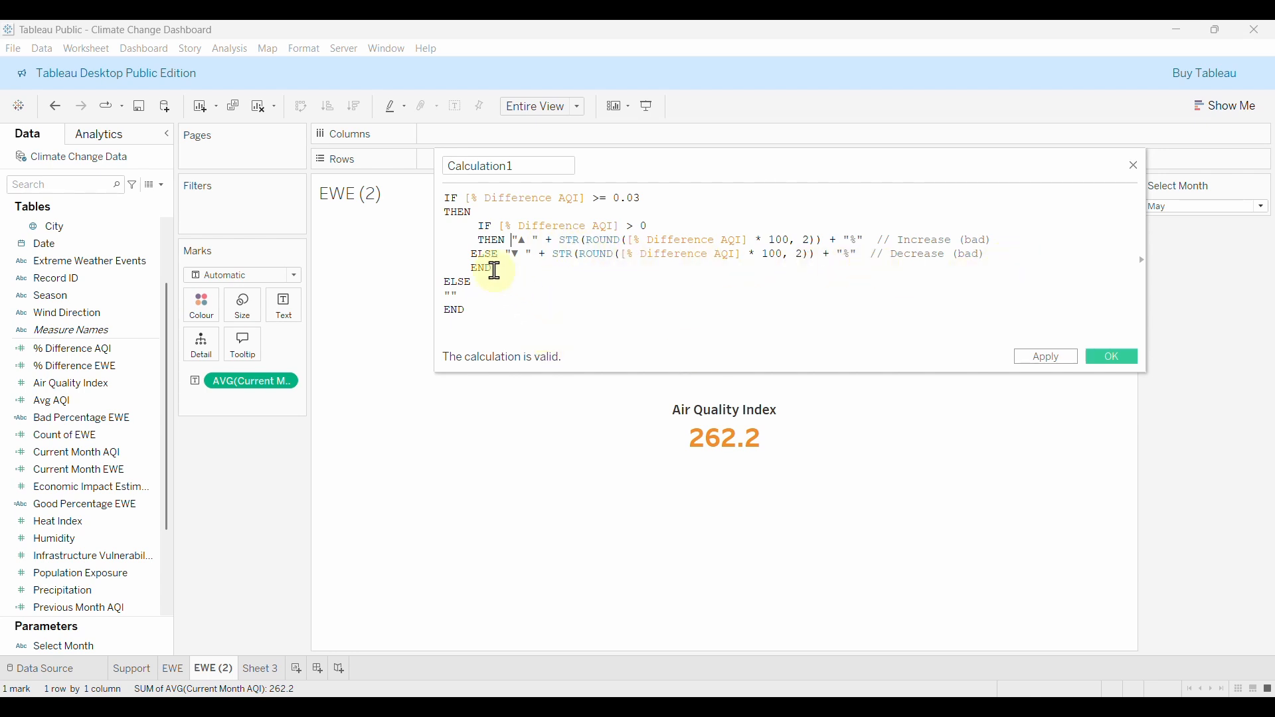
left_click(471, 254)
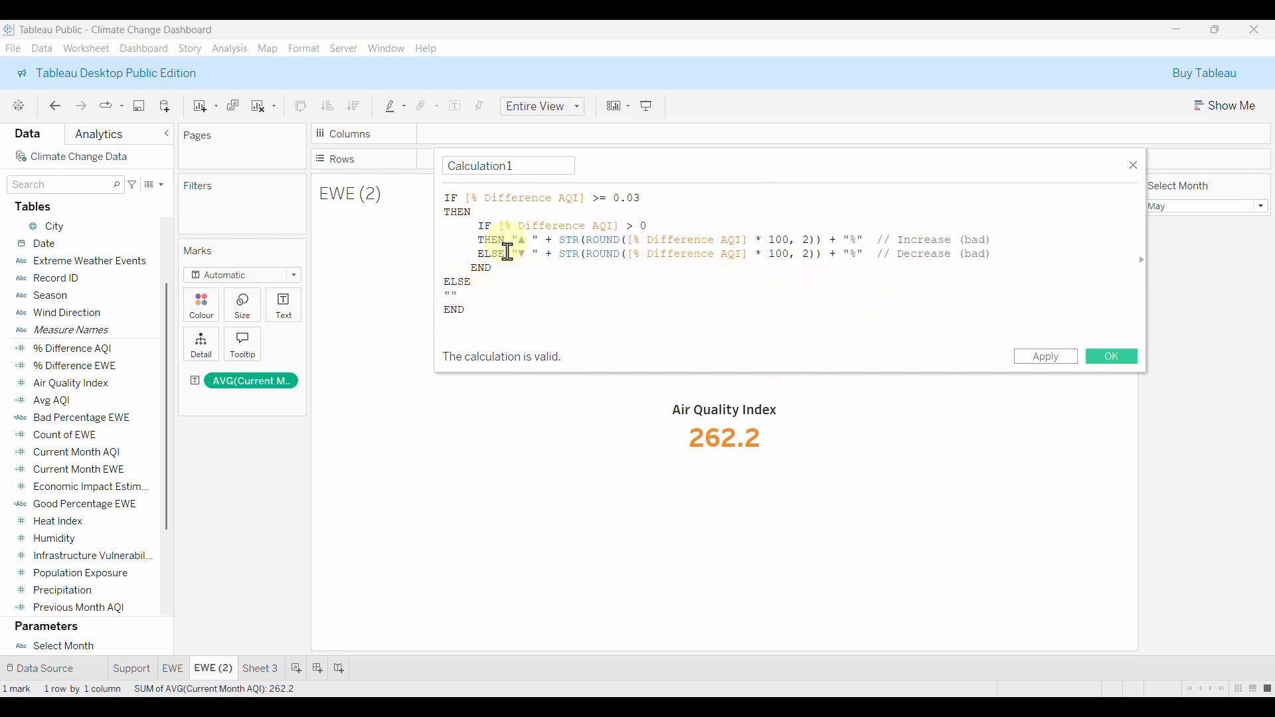
Name the calculation Bad Percentage AQI and save it.
left_click(546, 161)
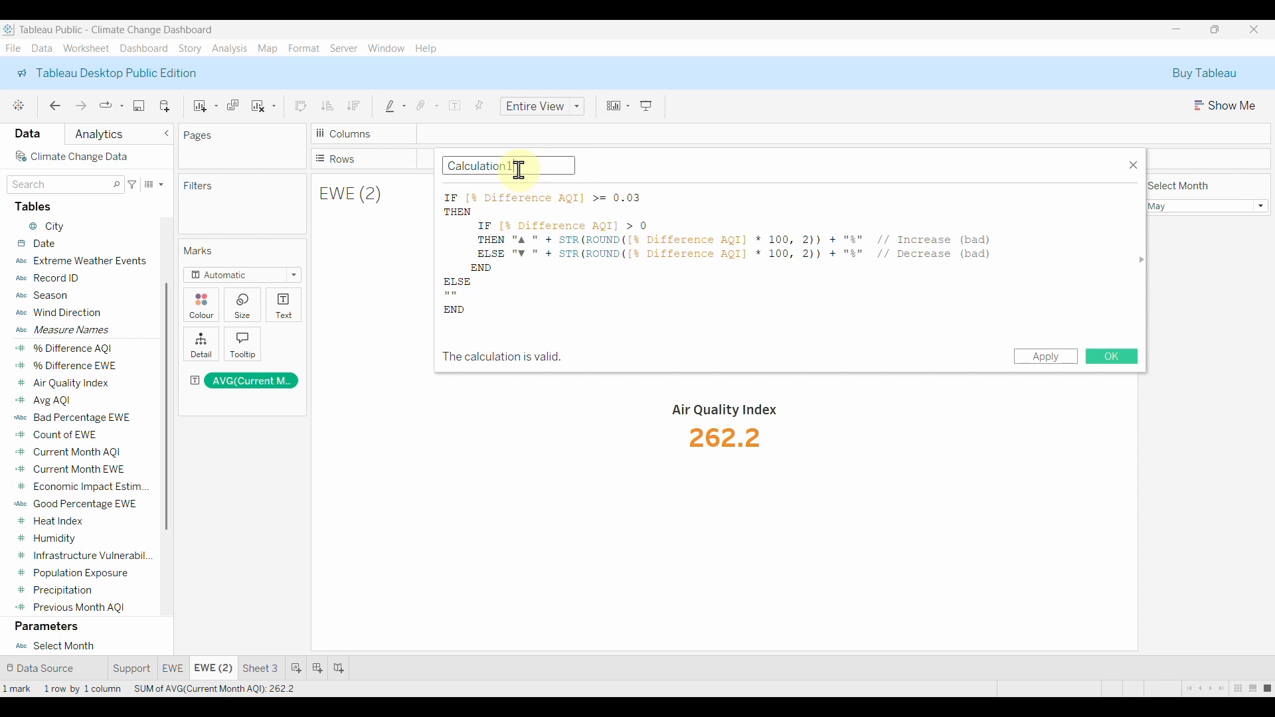
left_click_drag(521, 168, 384, 162)
type("Bad Percentage AQI")
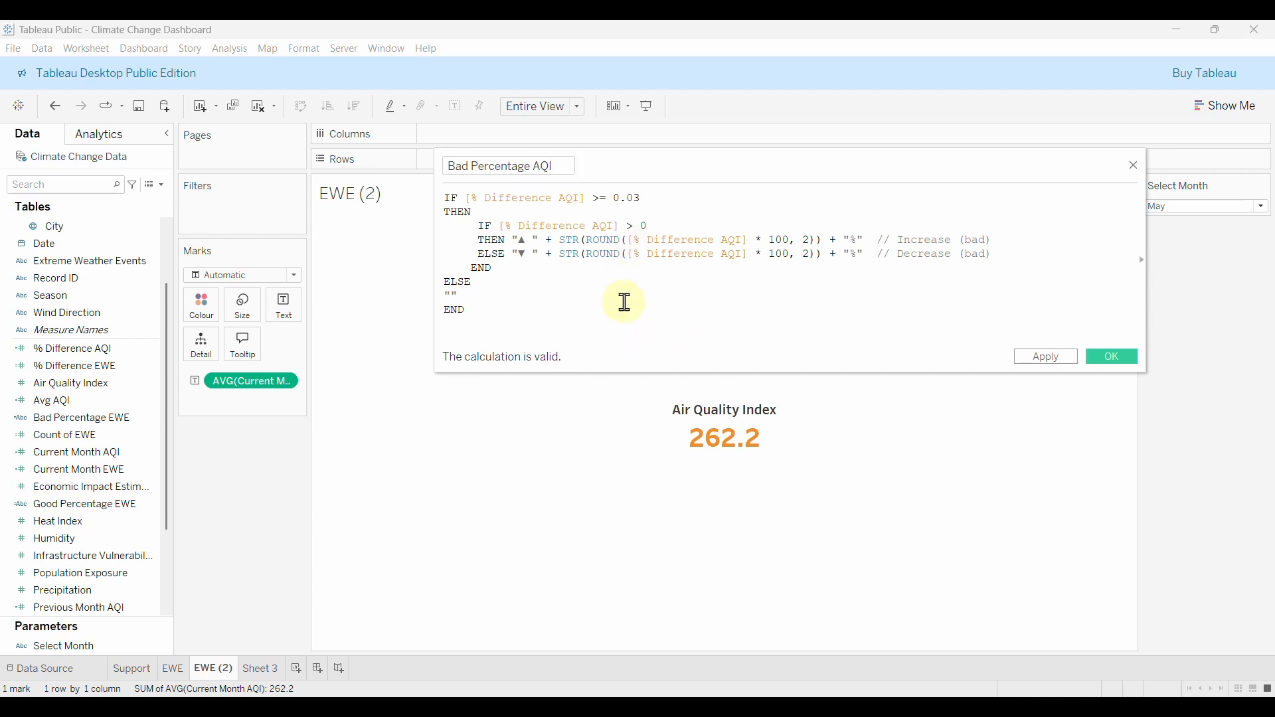
left_click(1122, 368)
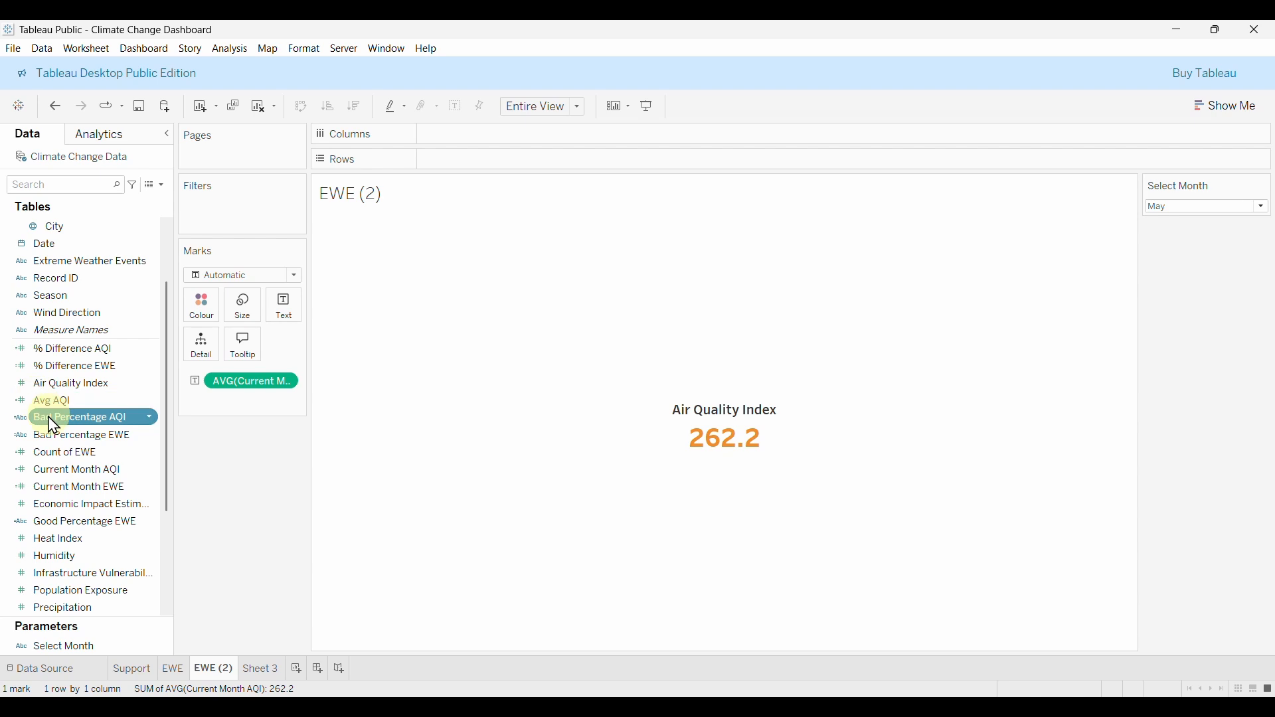
Duplicate Bad Percentage AQI and rename the copy Good Percentage AQI.
right_click(83, 417)
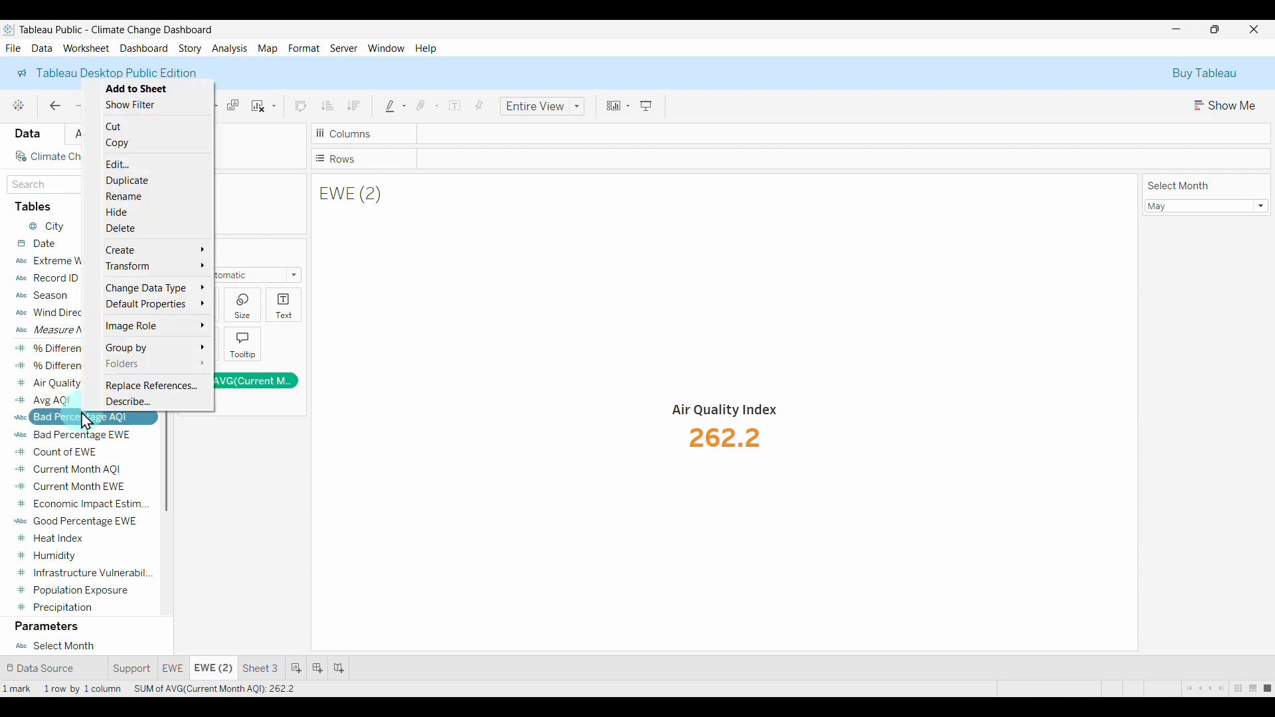
left_click(131, 182)
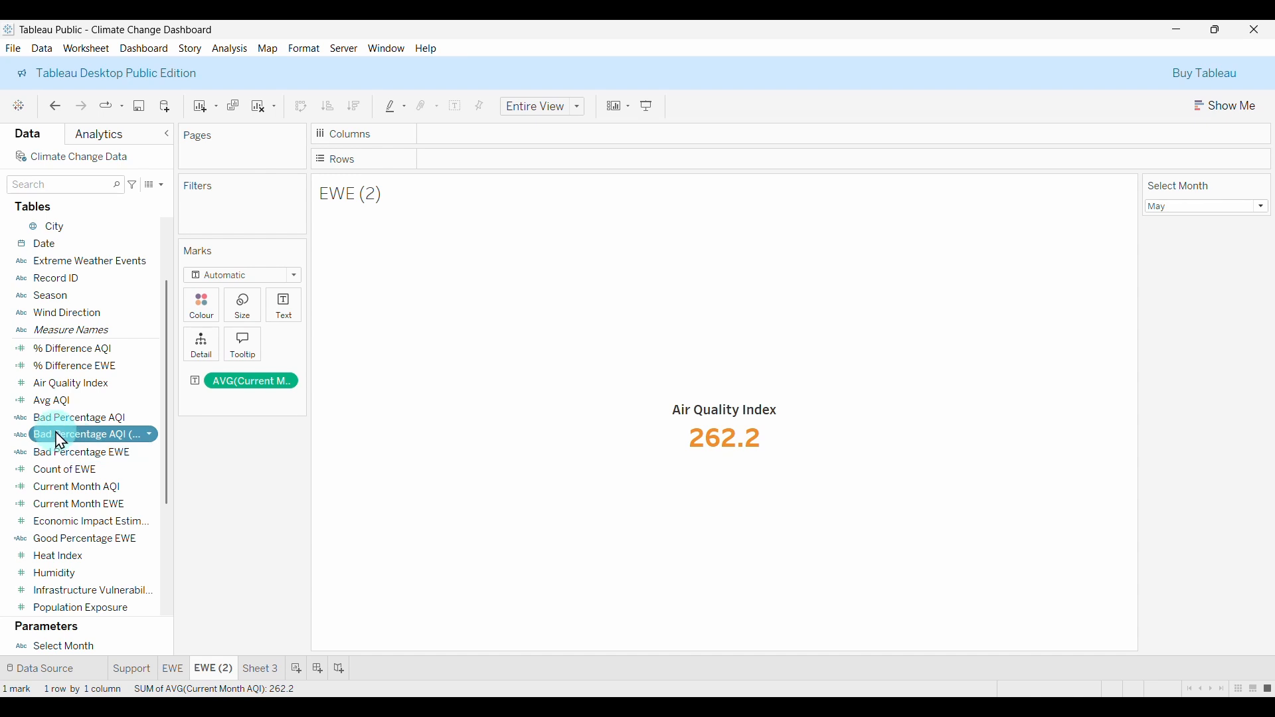
right_click(75, 437)
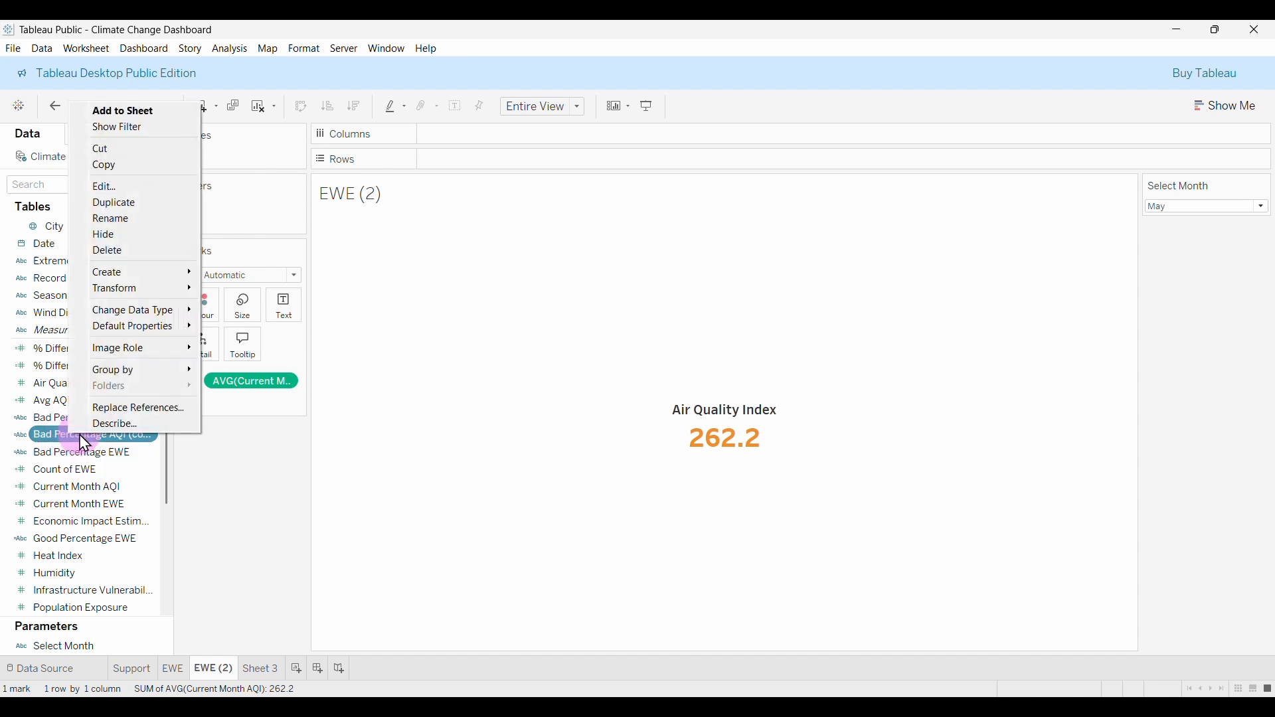
left_click(133, 189)
left_click(569, 166)
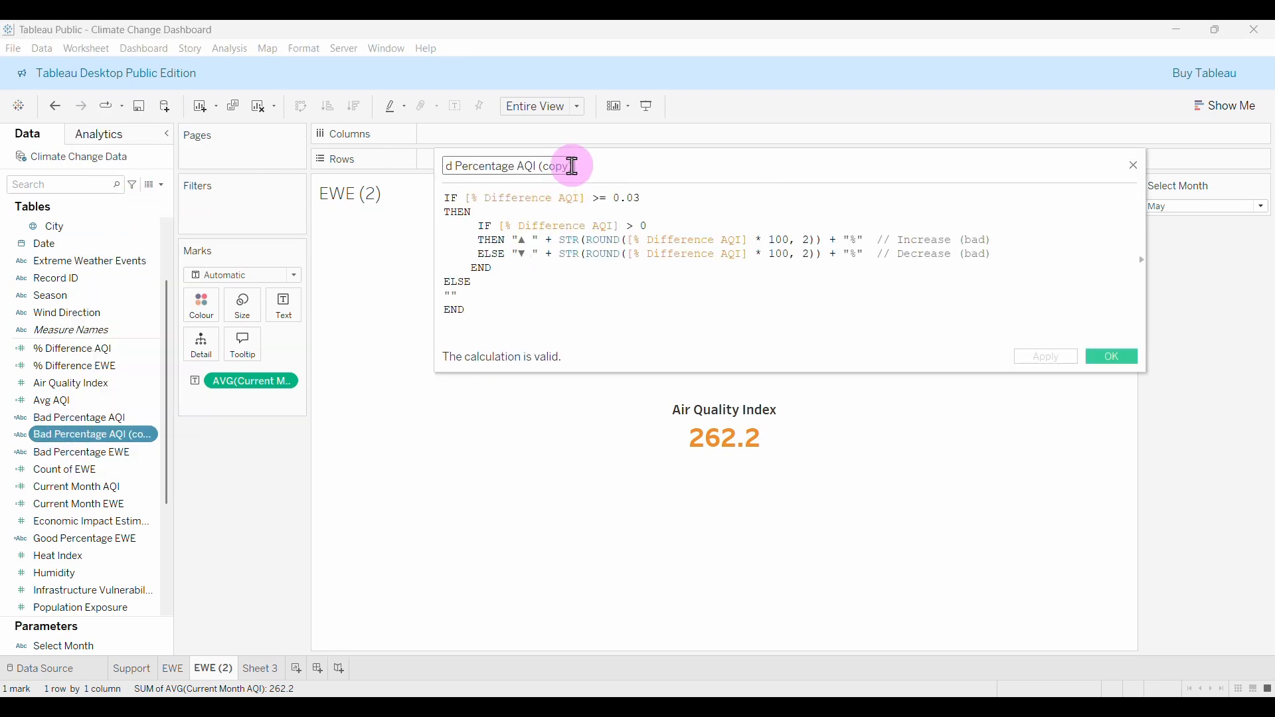
key("BackSpace")
key("BackSpace")
key("BackSpace")
key("BackSpace")
key("BackSpace")
key("BackSpace")
key("BackSpace")
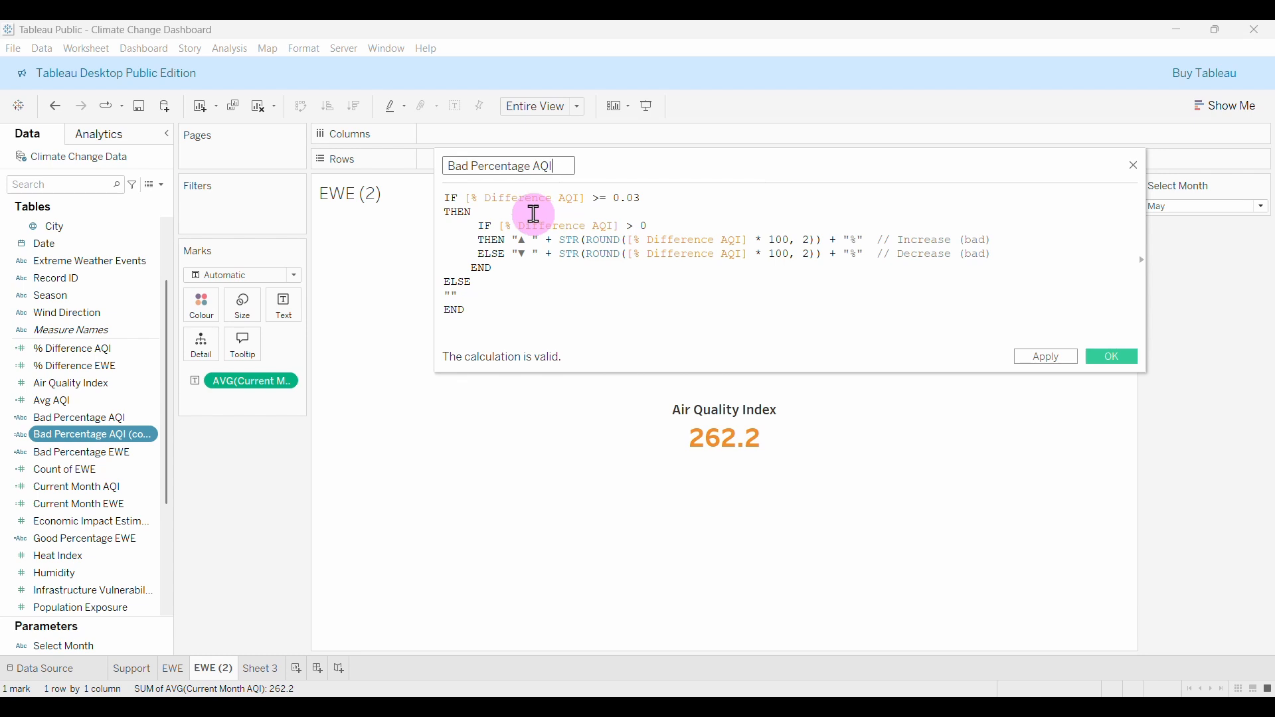
key("BackSpace")
key("BackSpace")
key("BackSpace")
key("BackSpace")
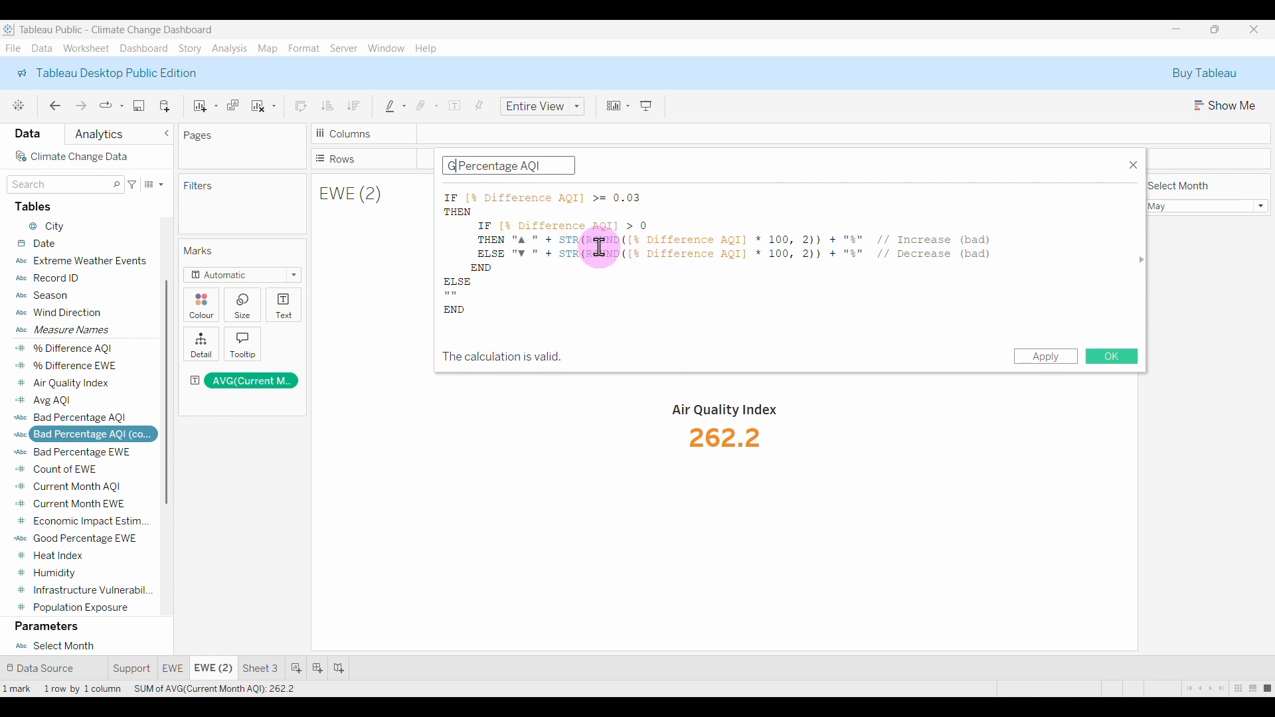
type("Good")
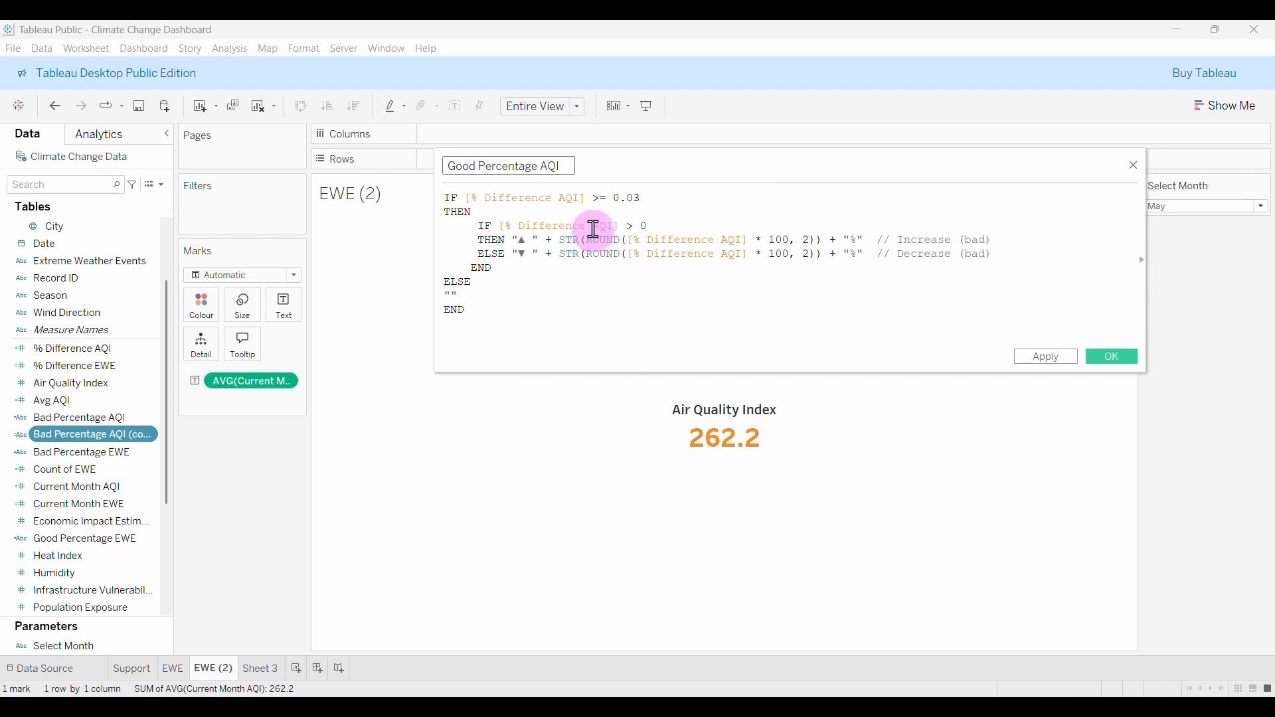
left_click(618, 281)
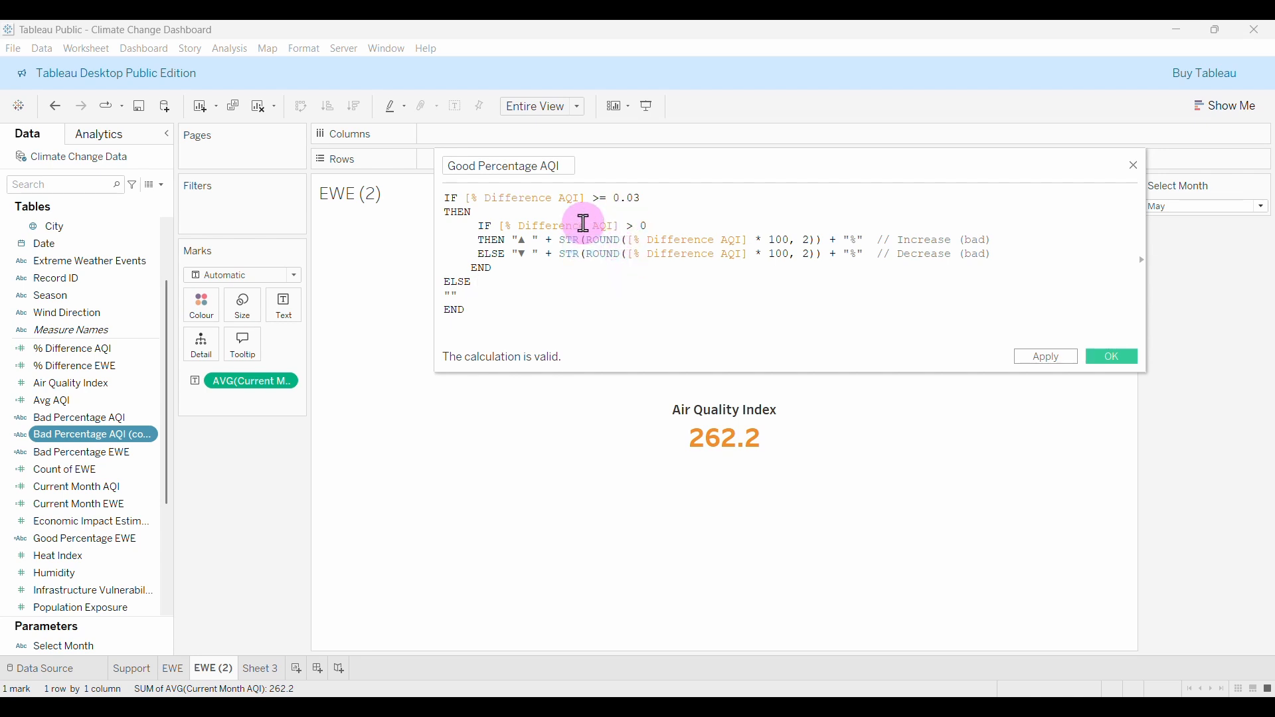
Change the first condition to < 0.03, relabel both comments (good), and verify validity.
key("BackSpace")
key("BackSpace")
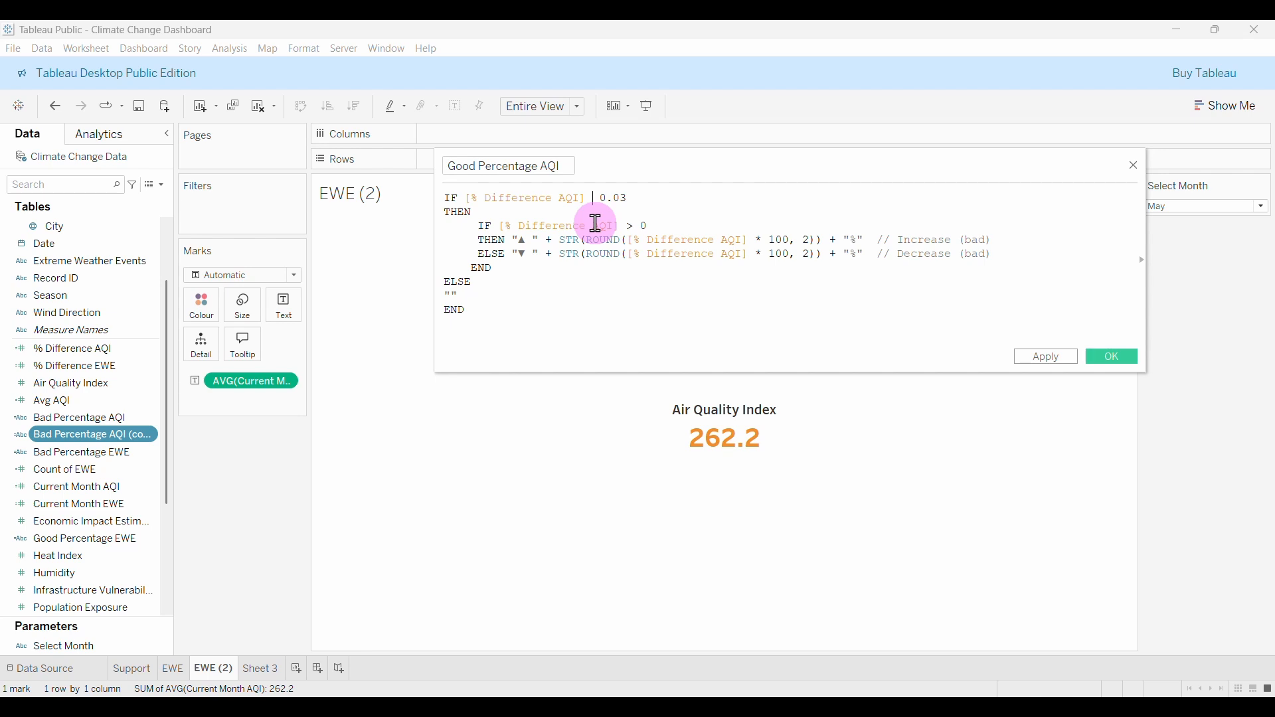
type("<")
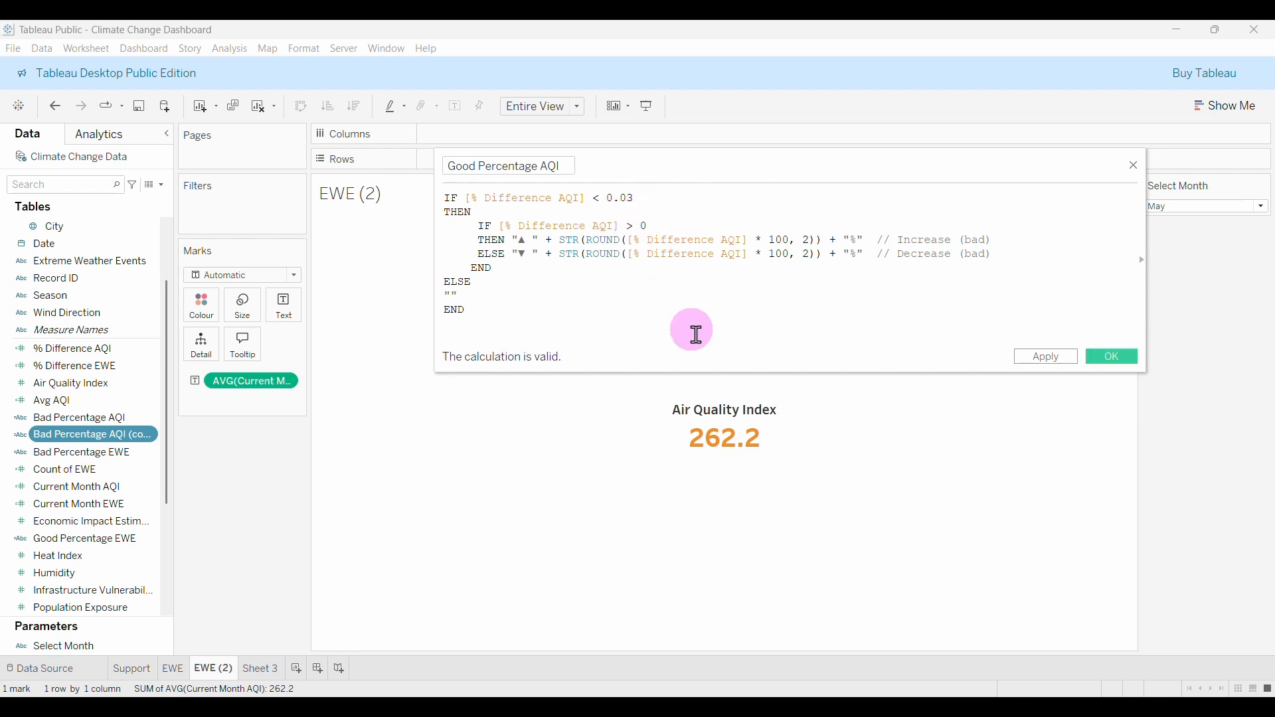
double_click(975, 240)
type("goo")
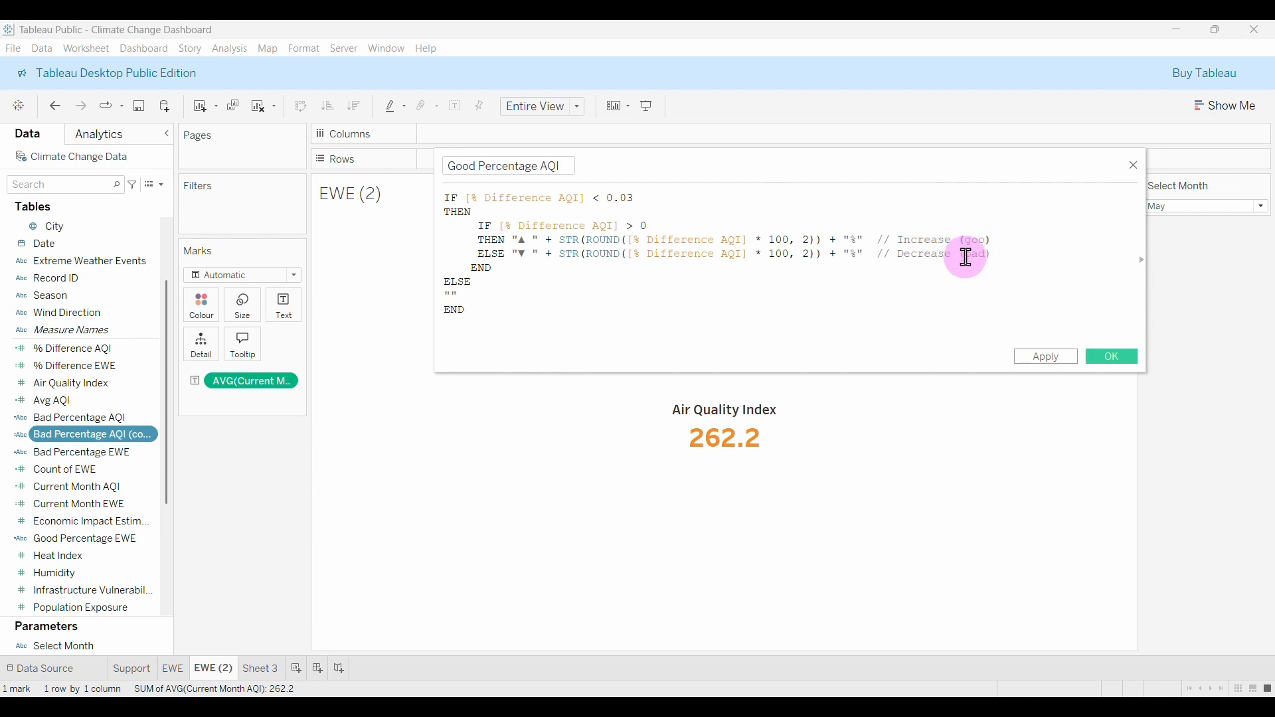
type("d")
double_click(975, 255)
type("go")
left_click(957, 295)
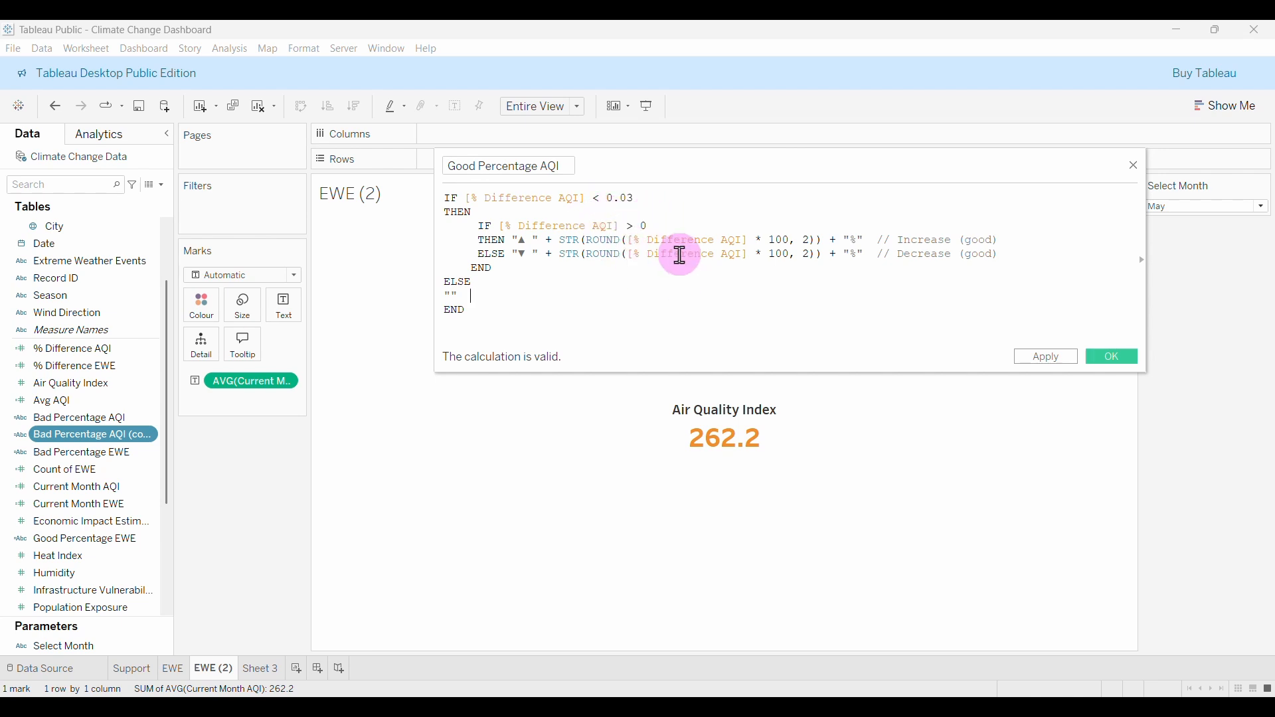
Save Good Percentage AQI, add both percentage fields to the label, and select June.
left_click(1112, 358)
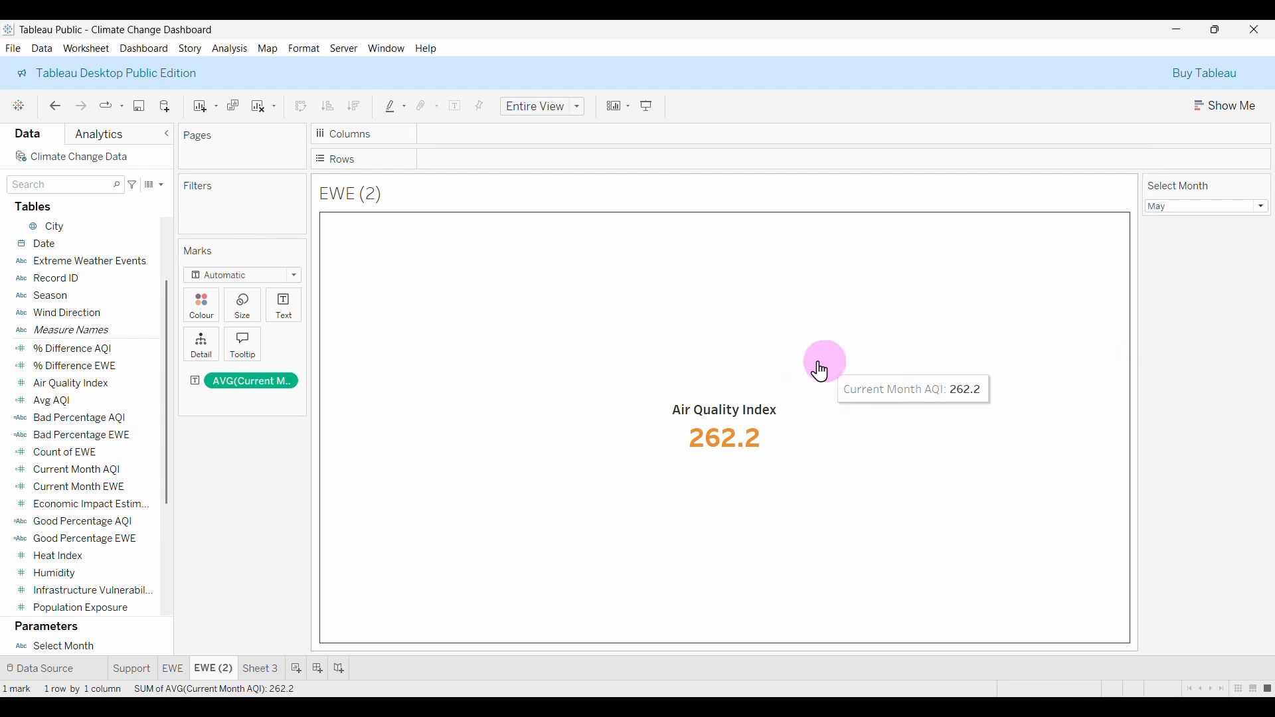
left_click_drag(85, 419, 285, 321)
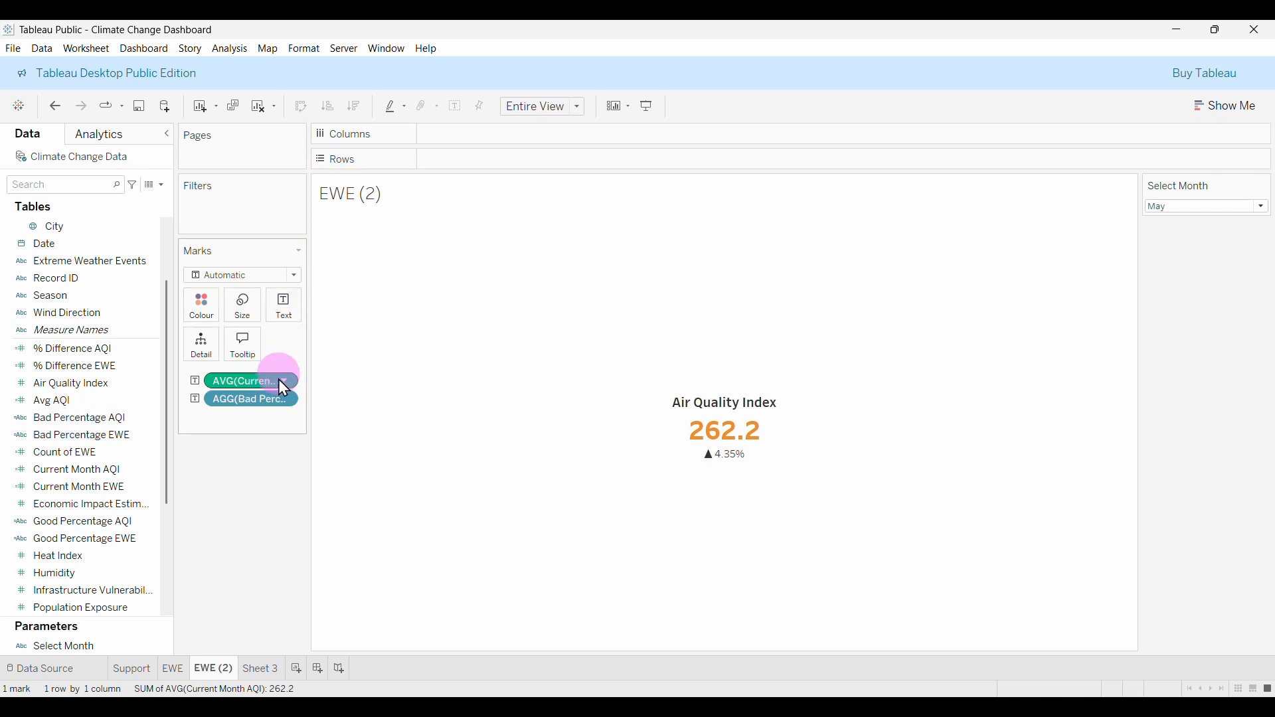
left_click(131, 550)
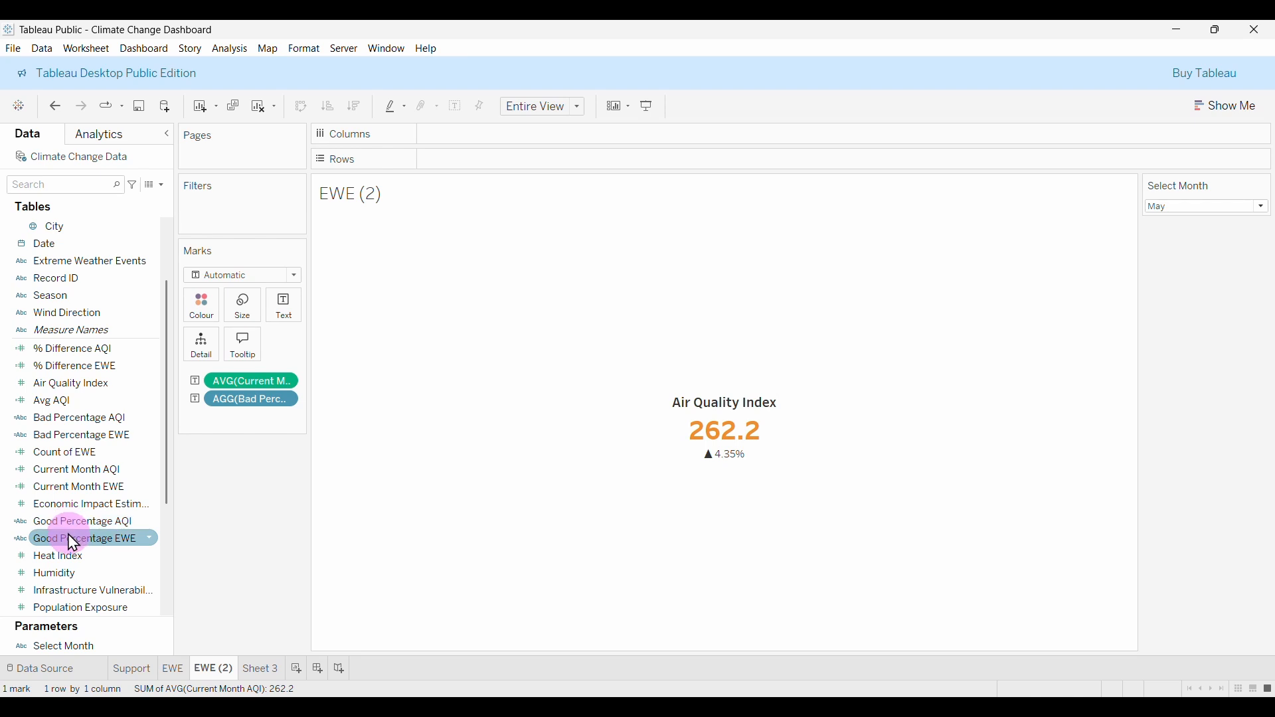
left_click_drag(76, 533, 286, 322)
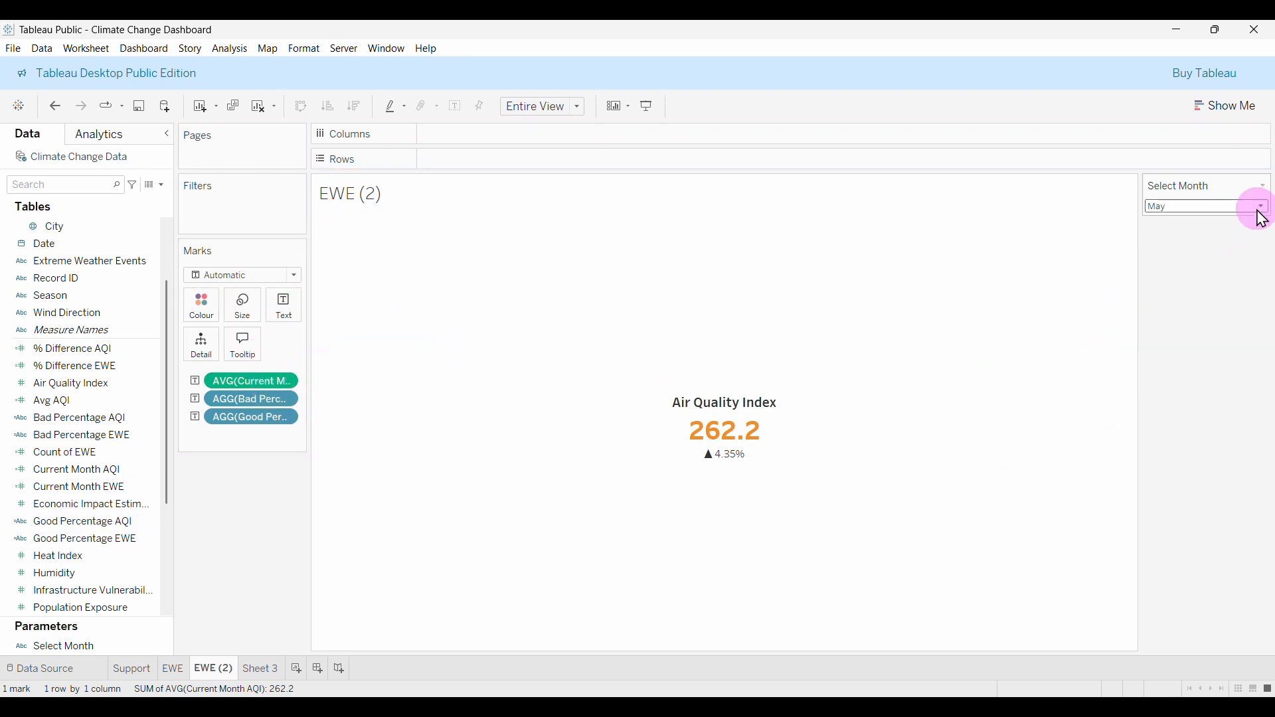
left_click(1217, 208)
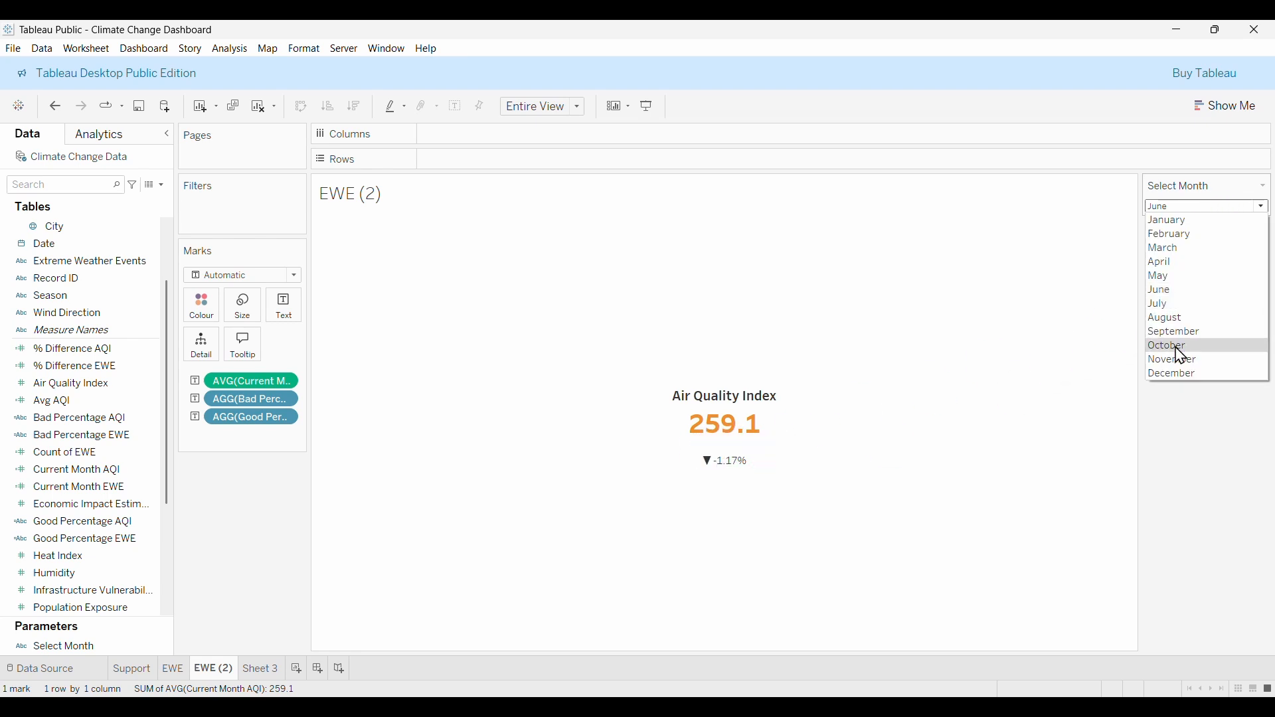
left_click(285, 307)
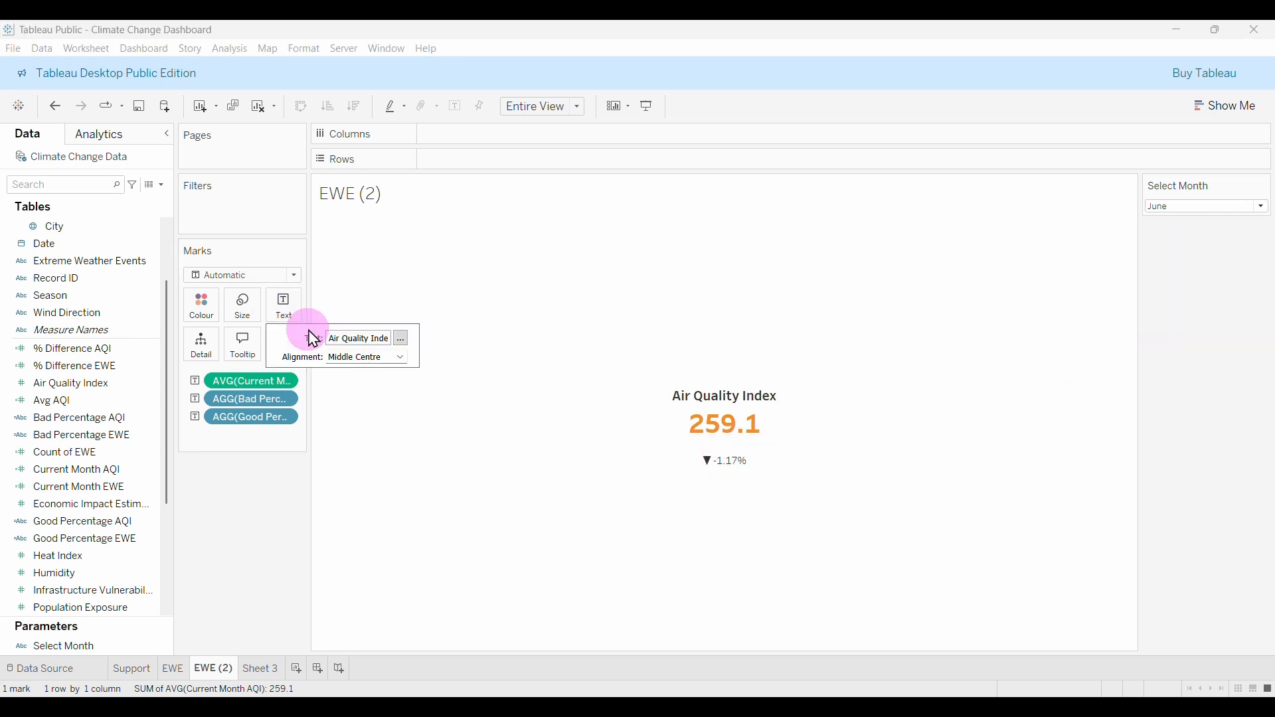
In the label editor, set both percentage lines to Tableau Semibold, size 10.
left_click(402, 338)
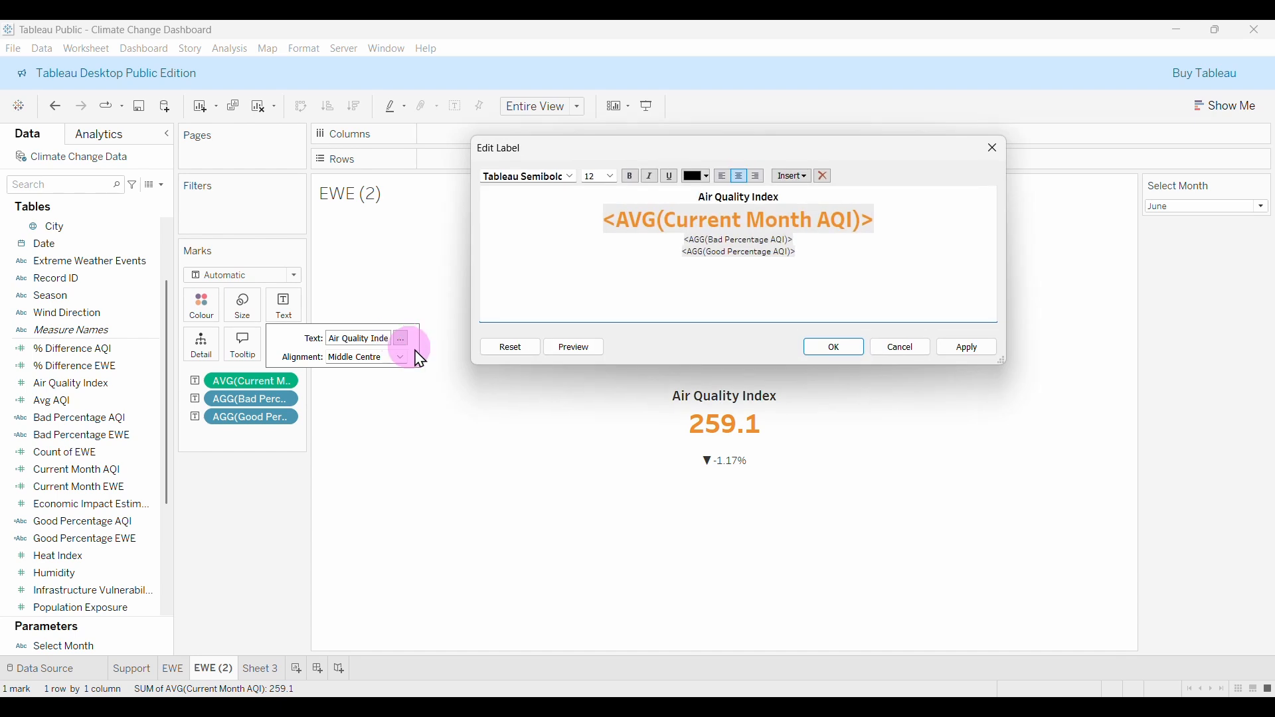
left_click(685, 274)
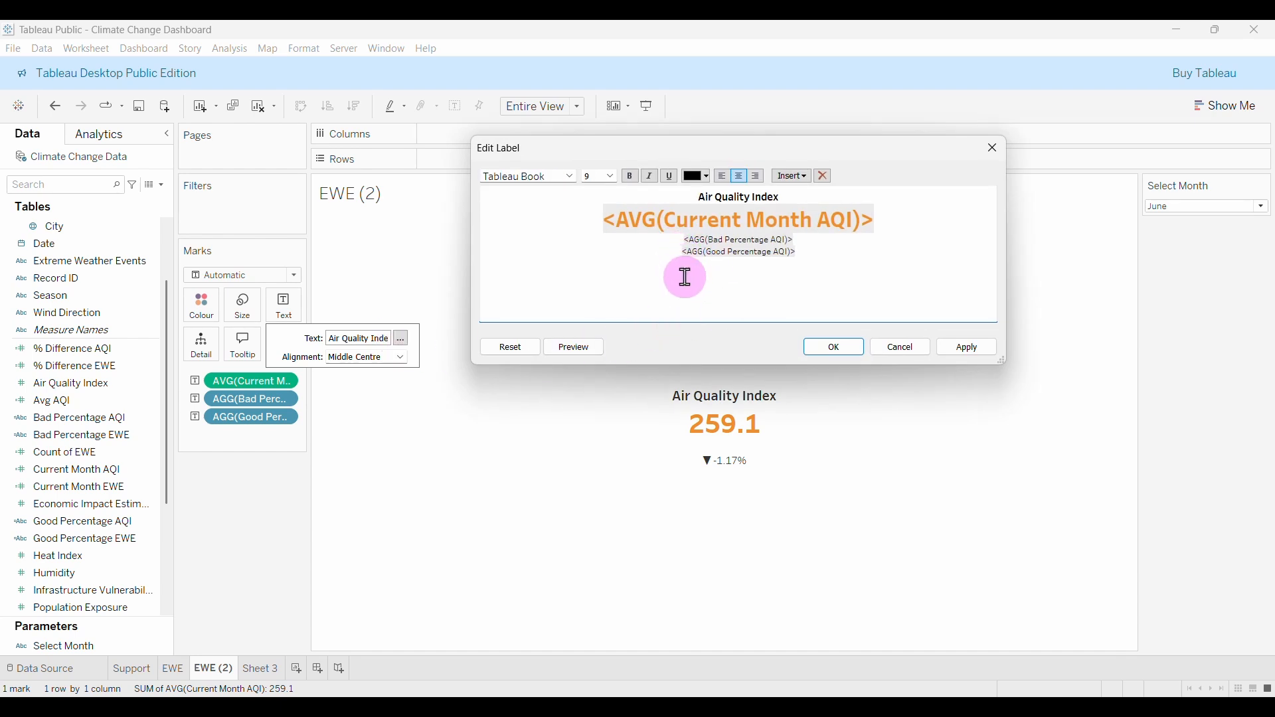
left_click_drag(811, 246, 666, 236)
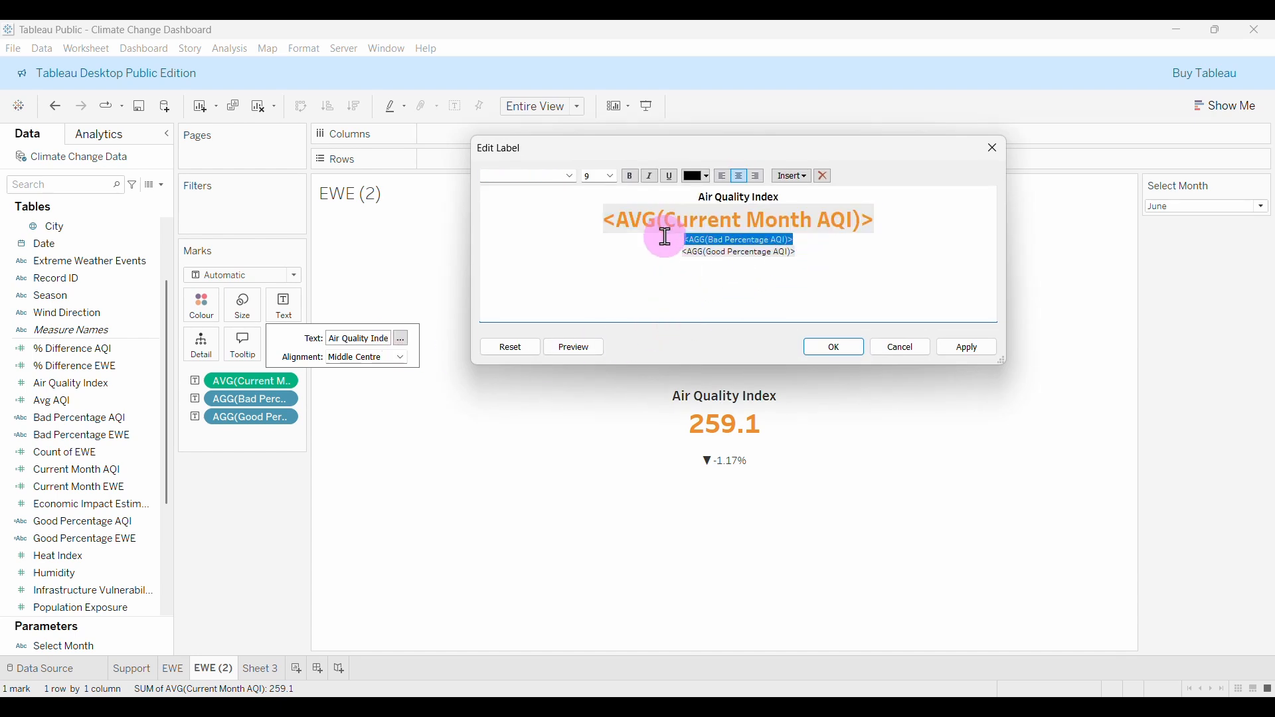
left_click(802, 256)
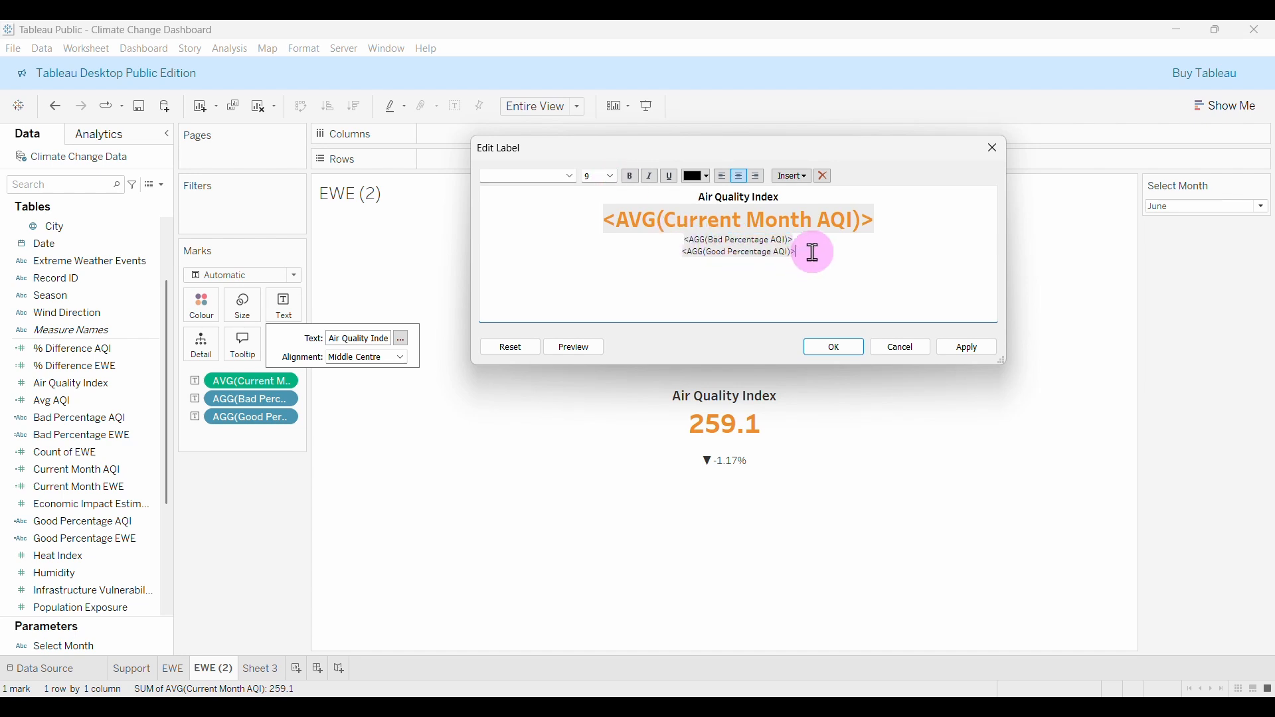
left_click_drag(811, 251, 678, 240)
left_click(610, 176)
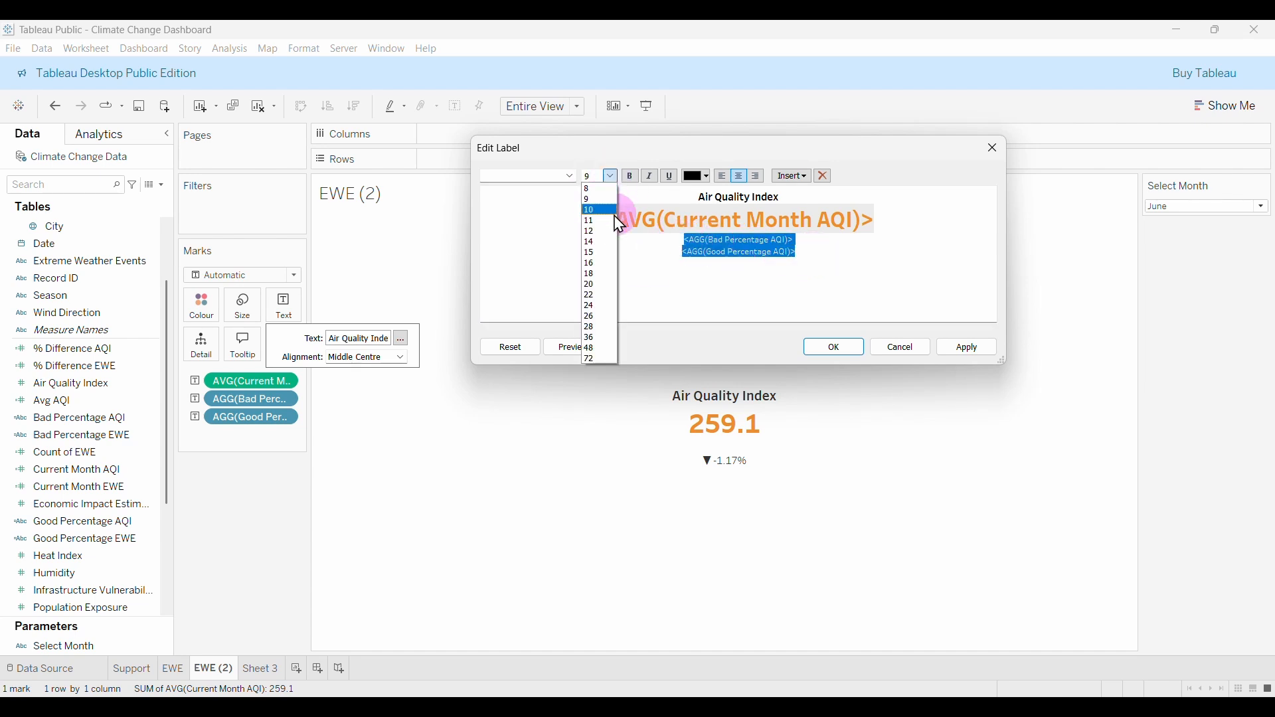
left_click(591, 210)
left_click(570, 176)
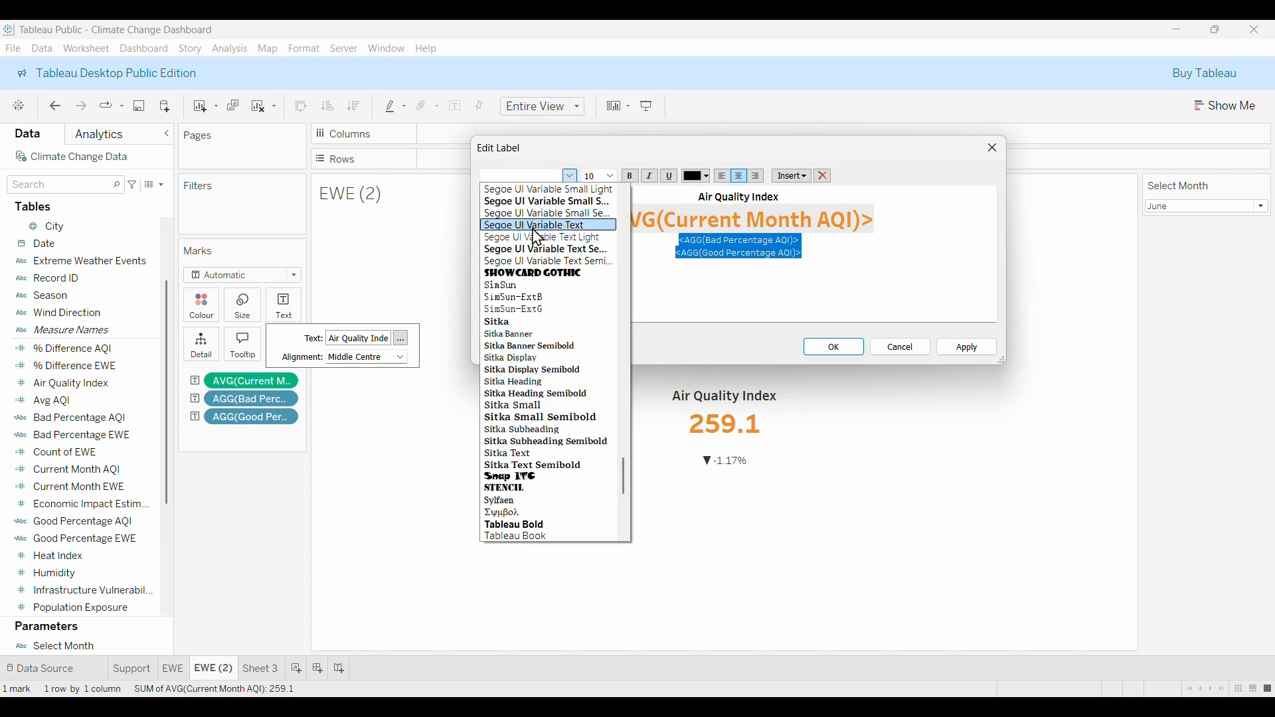
left_click_drag(626, 474, 623, 509)
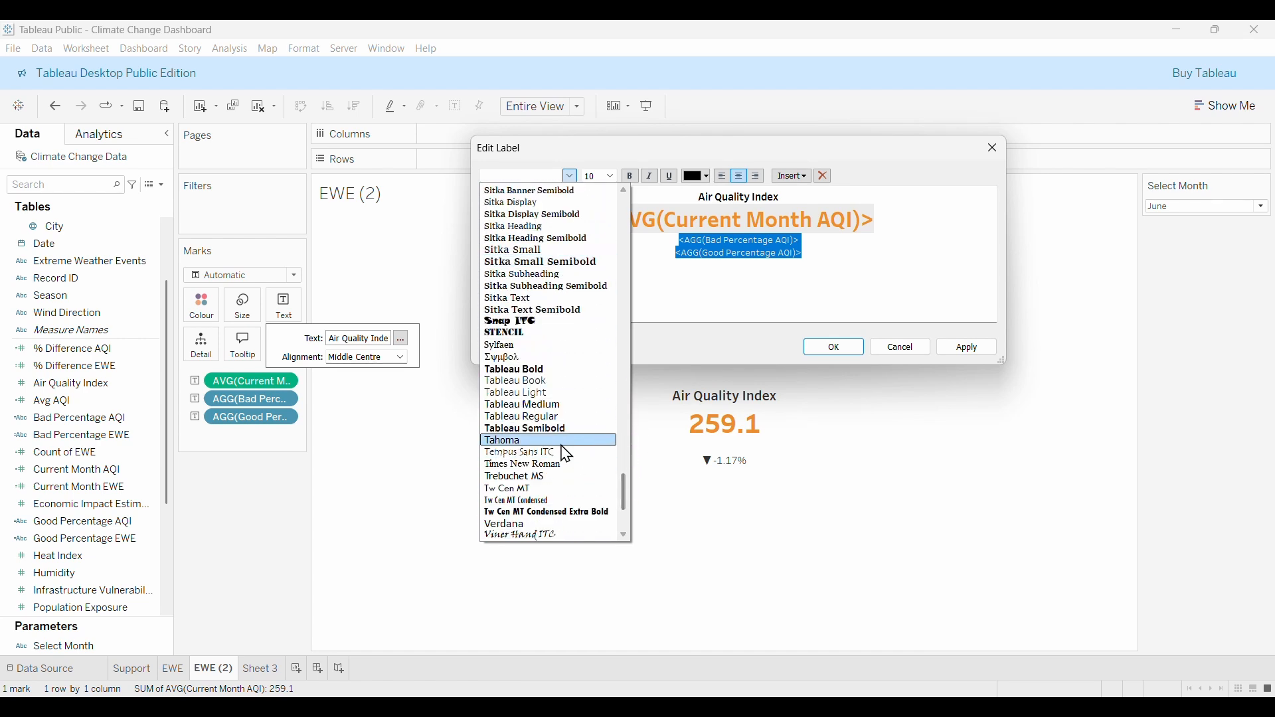
left_click(529, 427)
Colour the Bad percentage line red and the Good line green, then join them onto one line.
left_click_drag(814, 244, 677, 241)
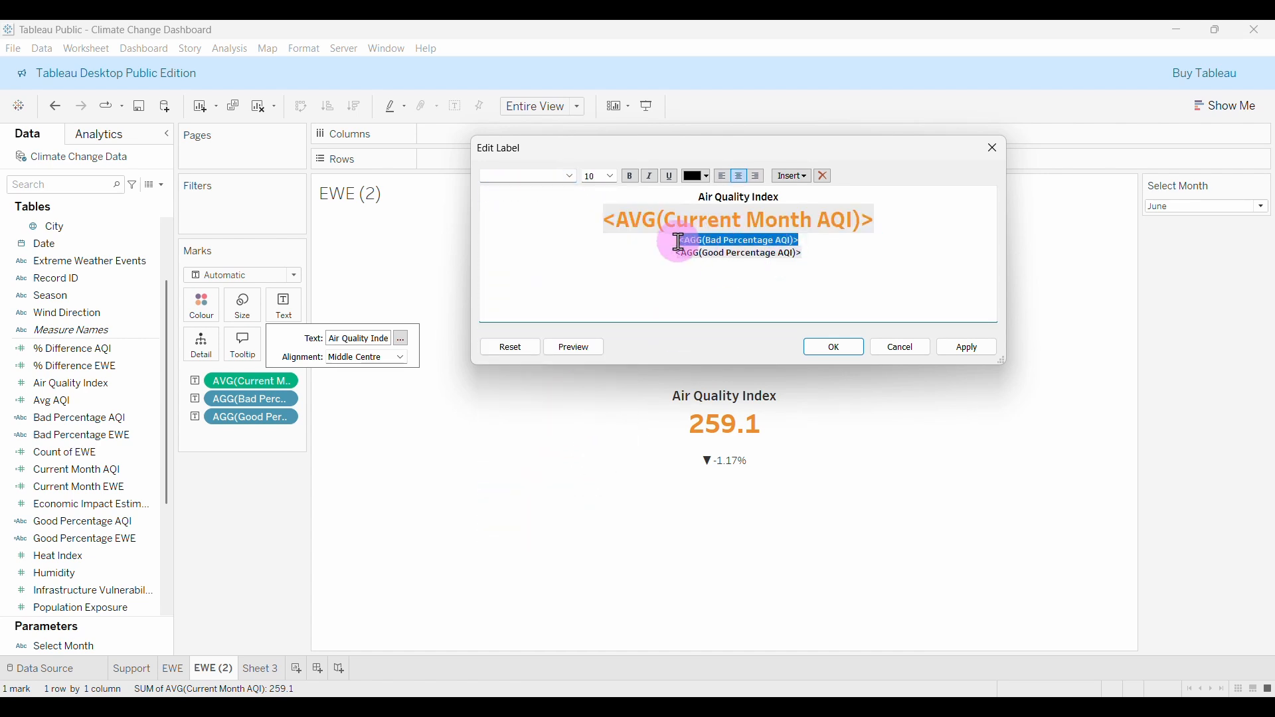
left_click(707, 177)
left_click(710, 272)
left_click_drag(817, 250, 664, 250)
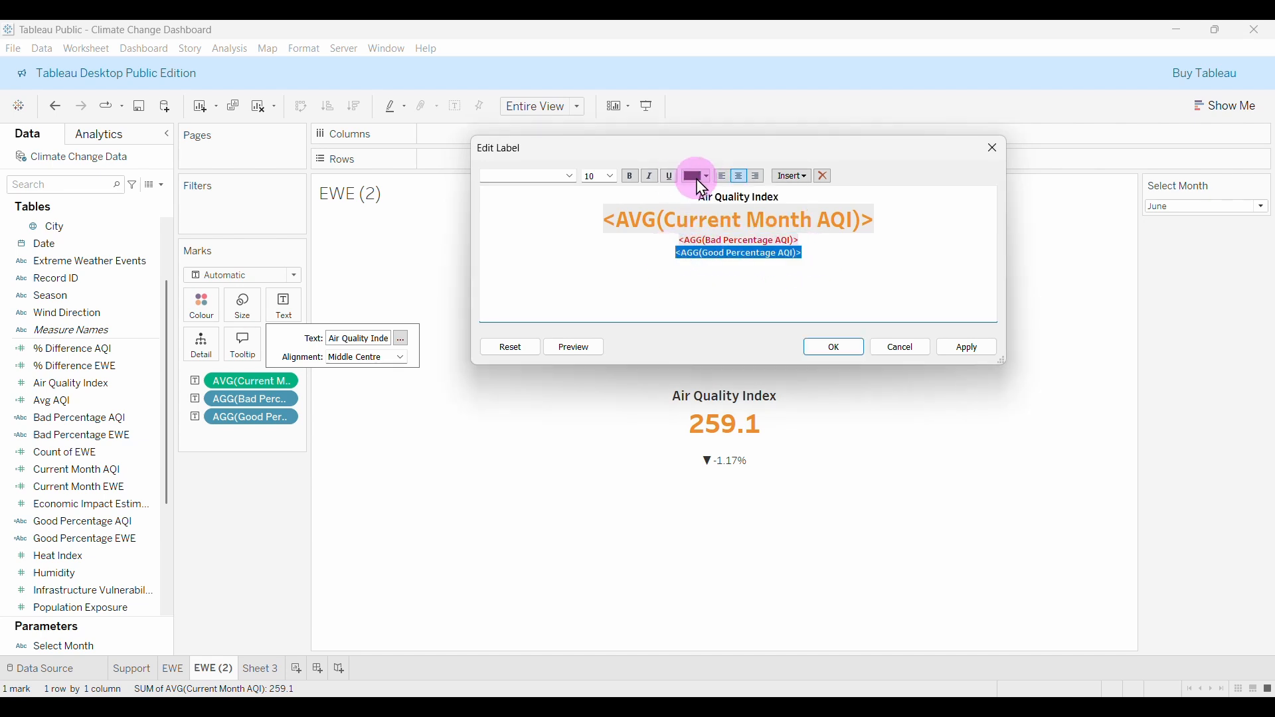
left_click(707, 176)
left_click(691, 268)
left_click(675, 262)
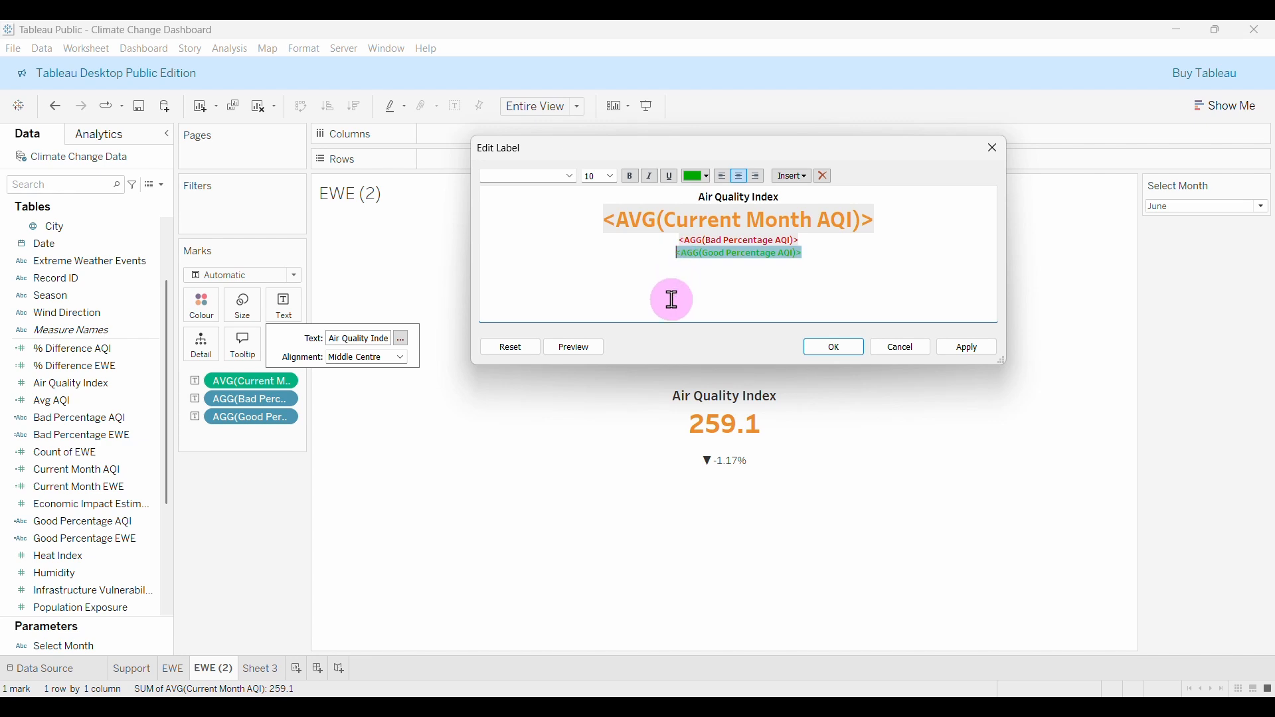
key("BackSpace")
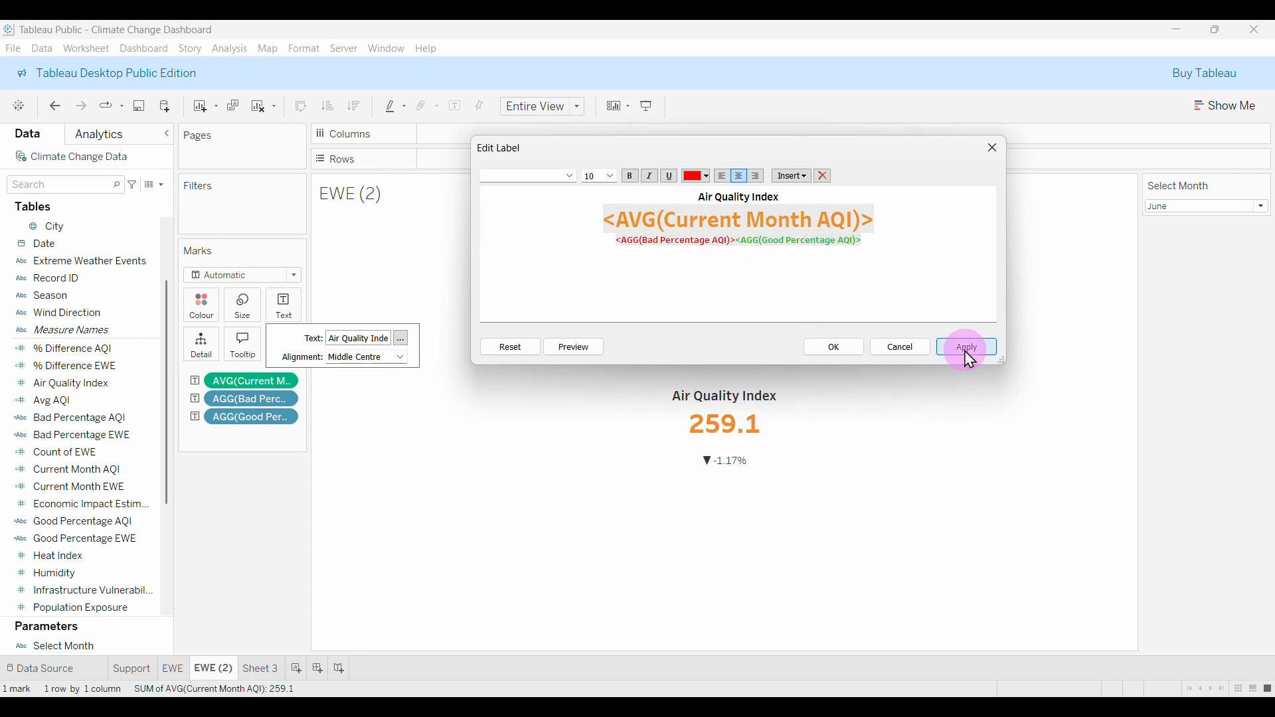
left_click(965, 351)
Append 'vs. last month' in black Tableau Medium size 8 and apply the label.
left_click(755, 255)
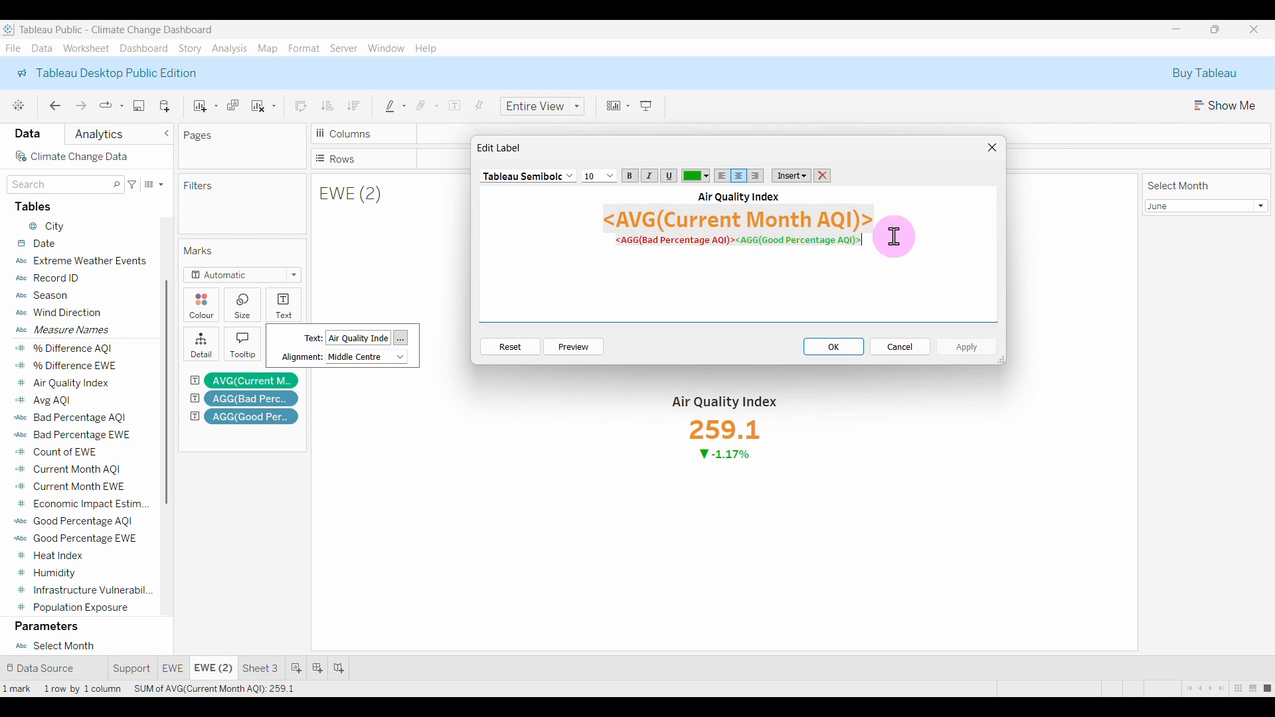
type("v")
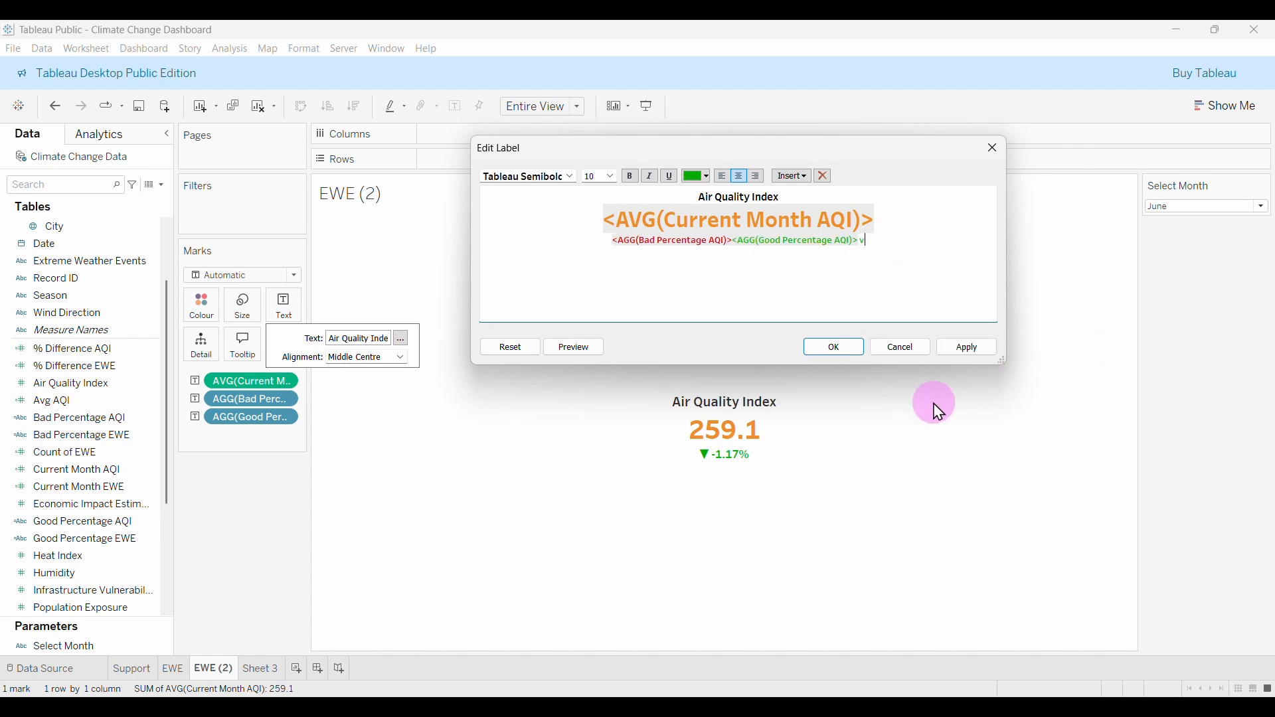
type("s. last month")
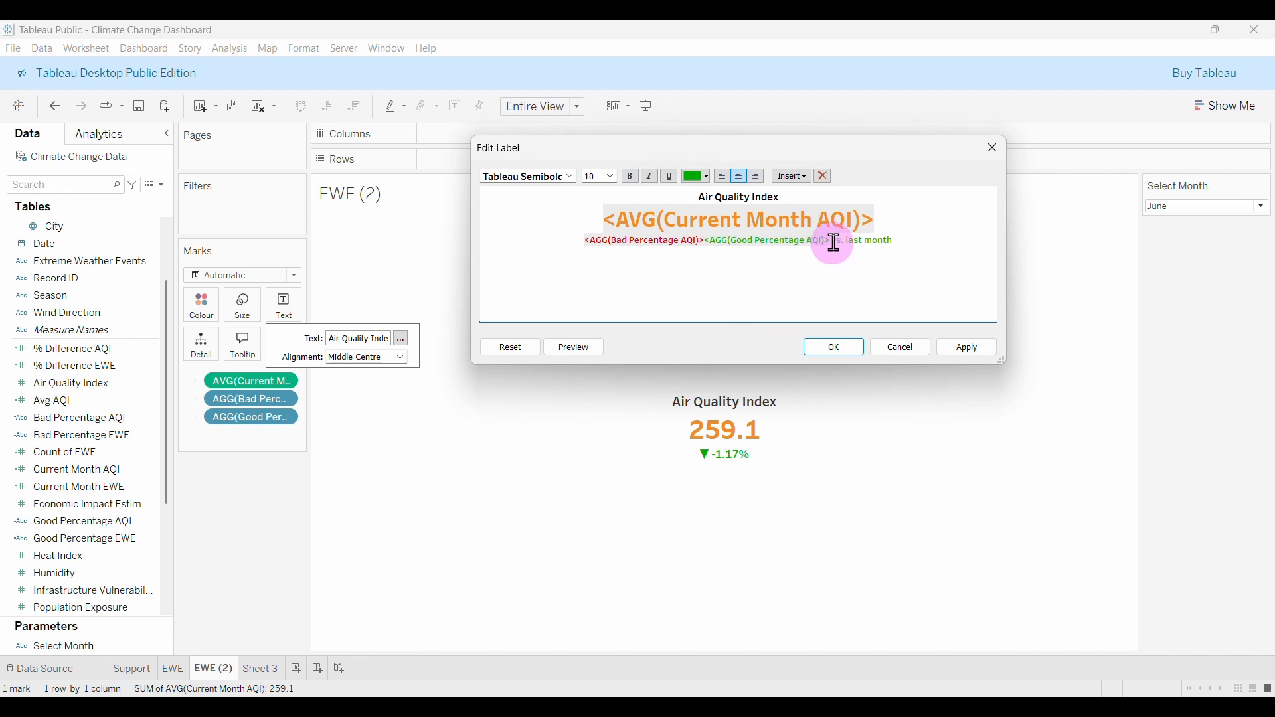
left_click_drag(832, 242, 895, 241)
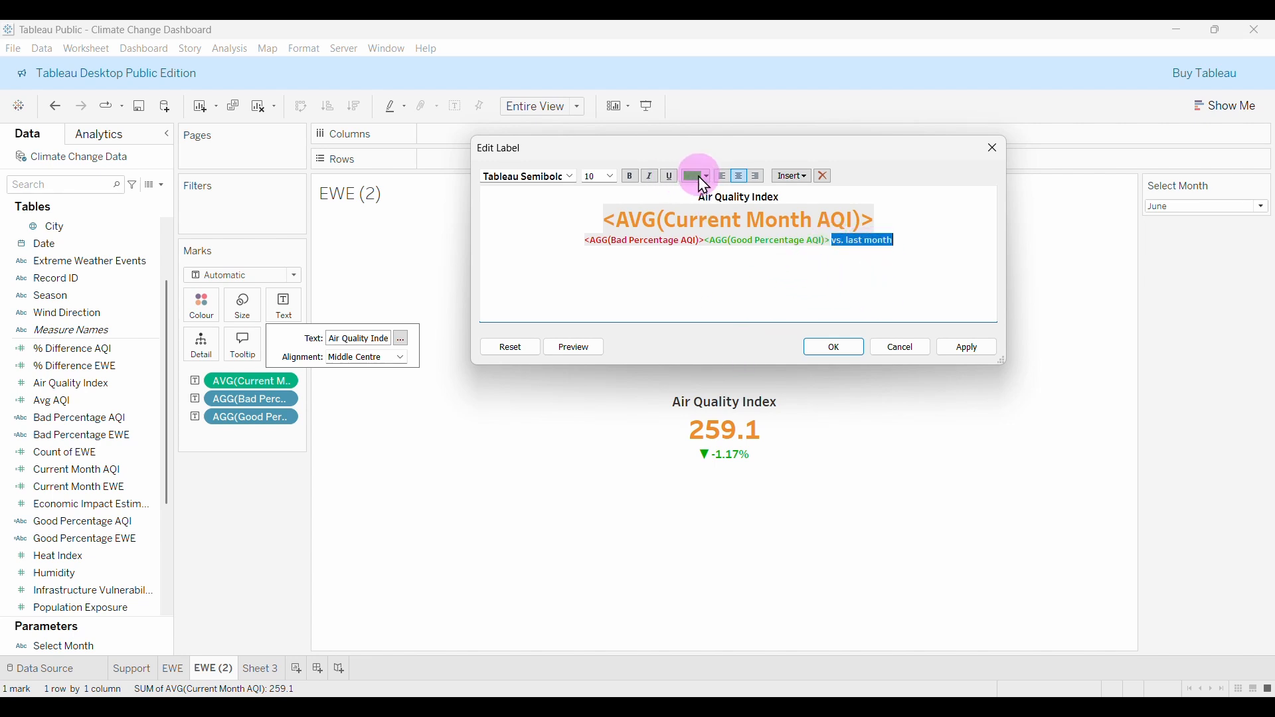
left_click(698, 177)
left_click(693, 193)
left_click(610, 176)
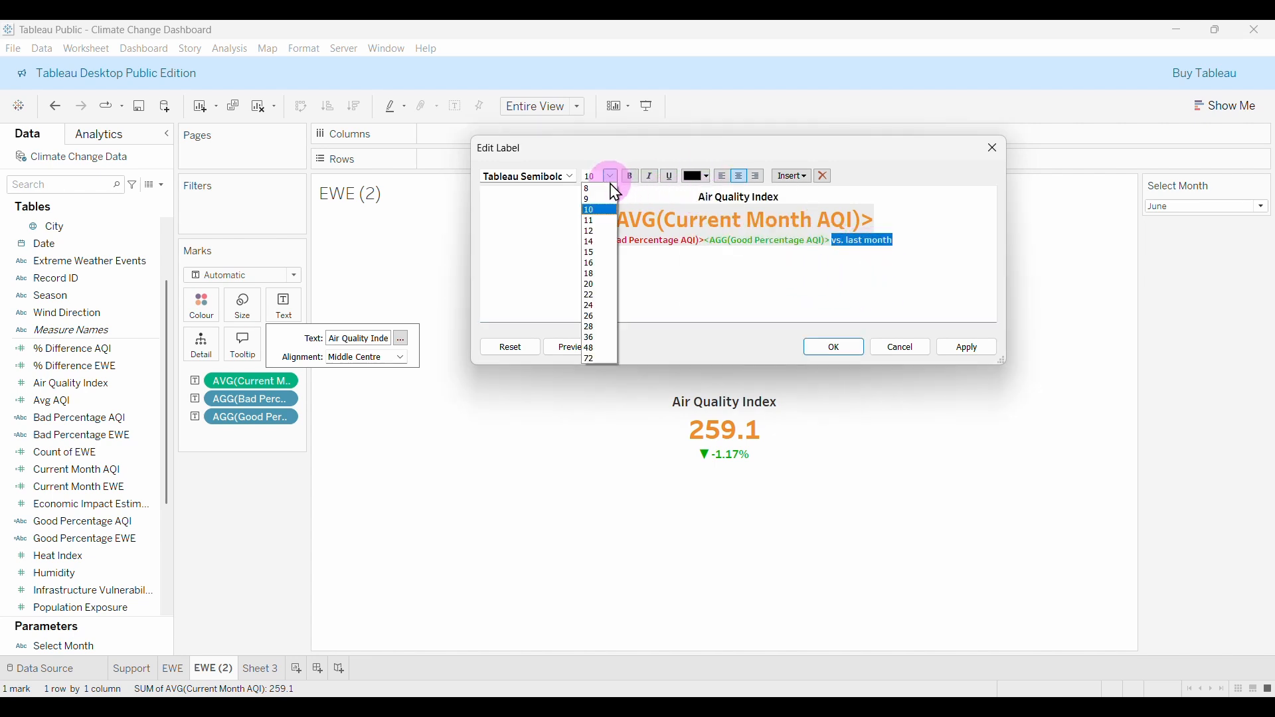
left_click(595, 188)
left_click(570, 177)
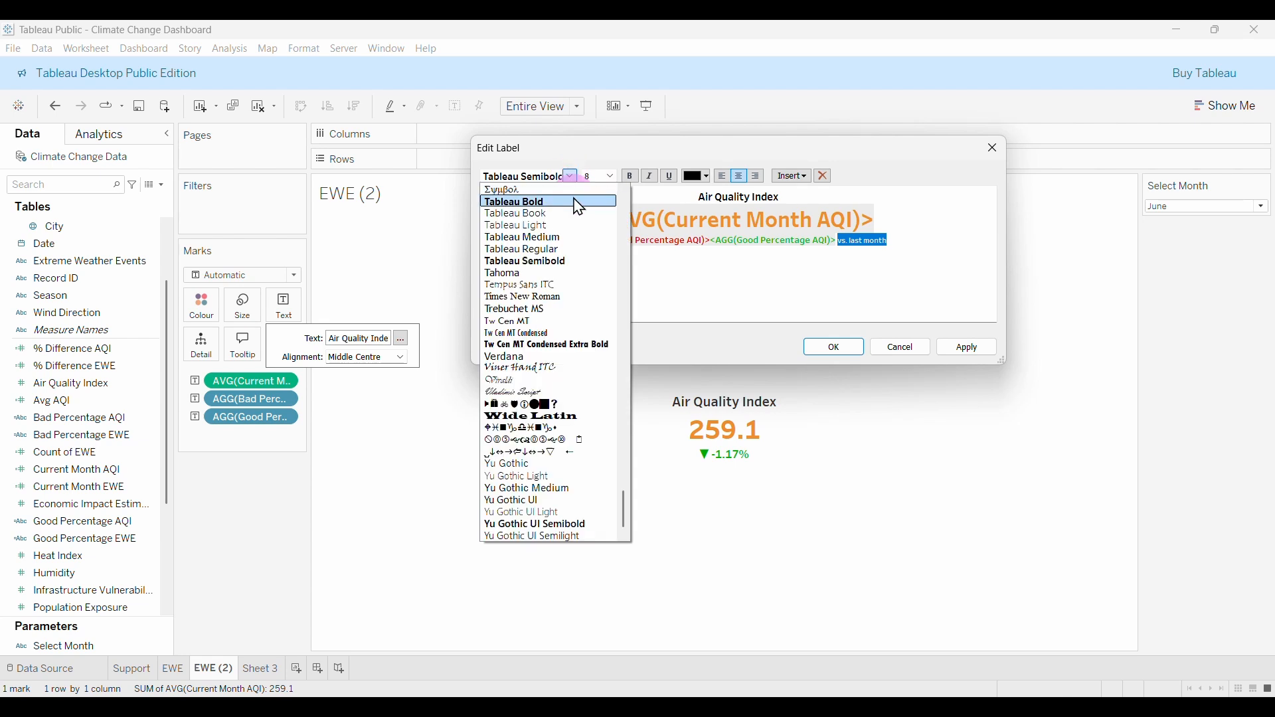
left_click(541, 238)
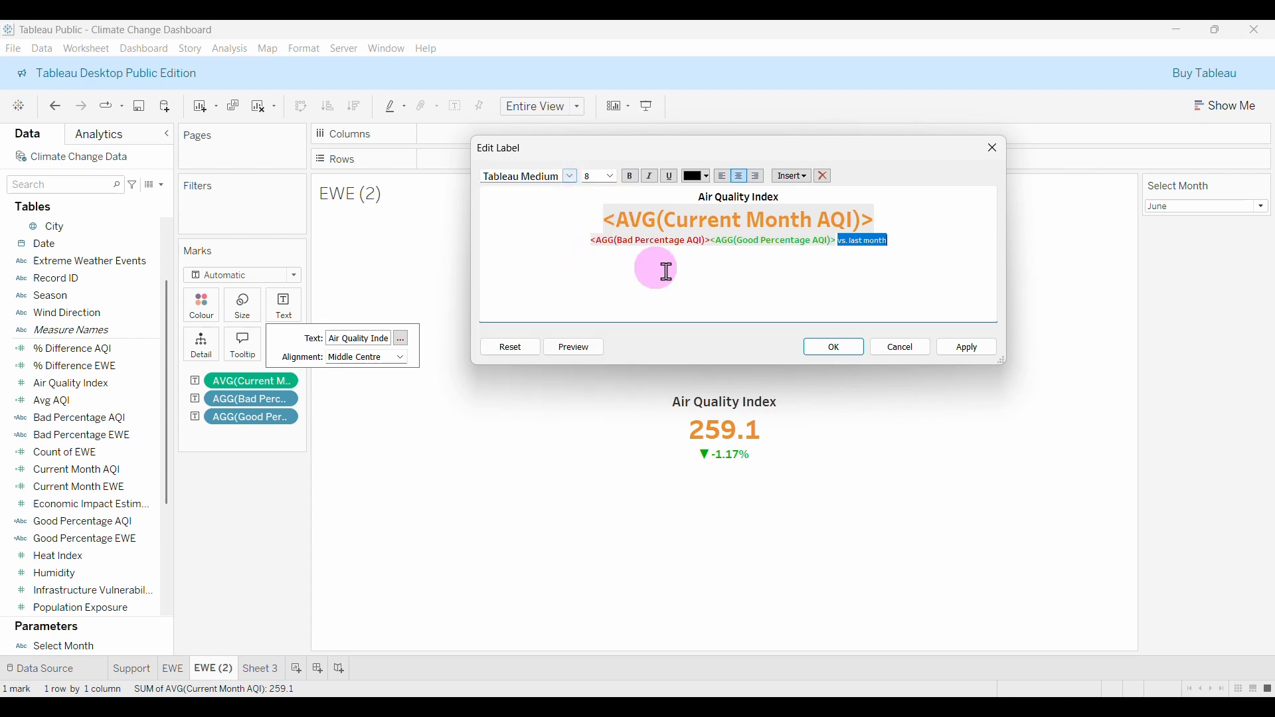
left_click(919, 251)
left_click(968, 346)
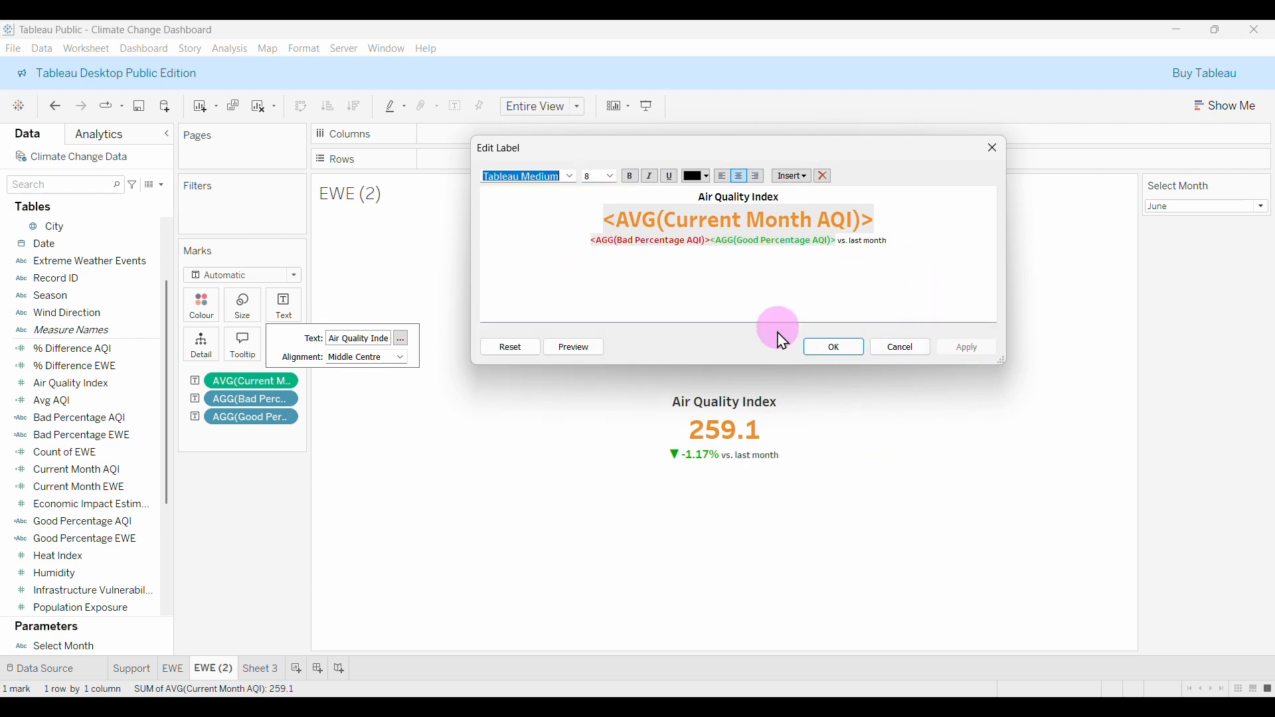
left_click(827, 347)
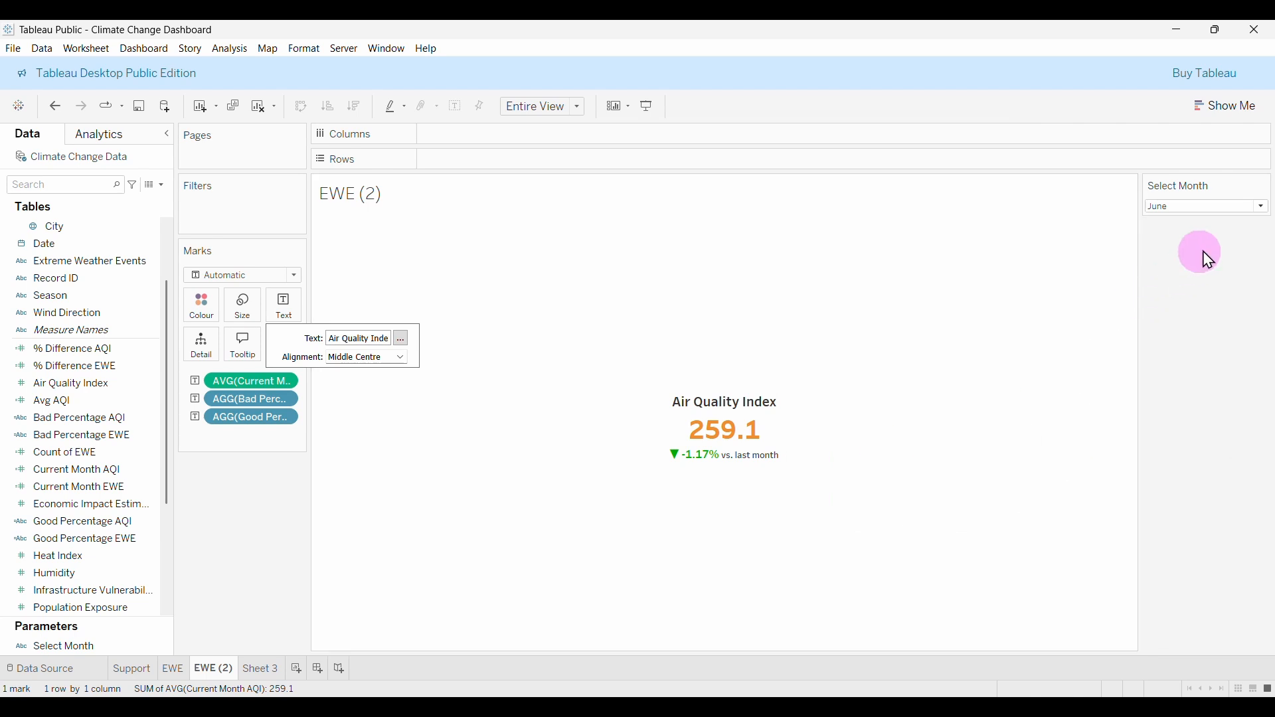
Cycle the Select Month parameter through several months, ending on December.
left_click(1258, 209)
left_click(1209, 234)
left_click(1253, 207)
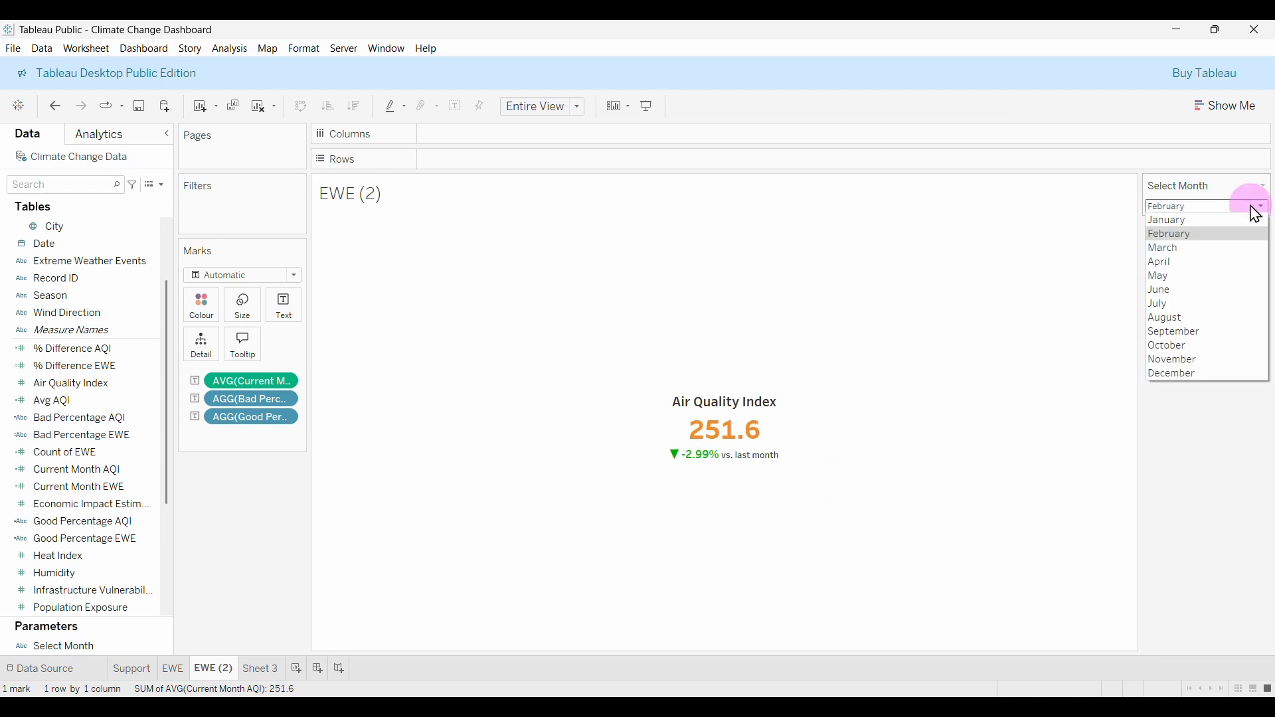
left_click(1155, 262)
left_click(1229, 211)
left_click(1183, 307)
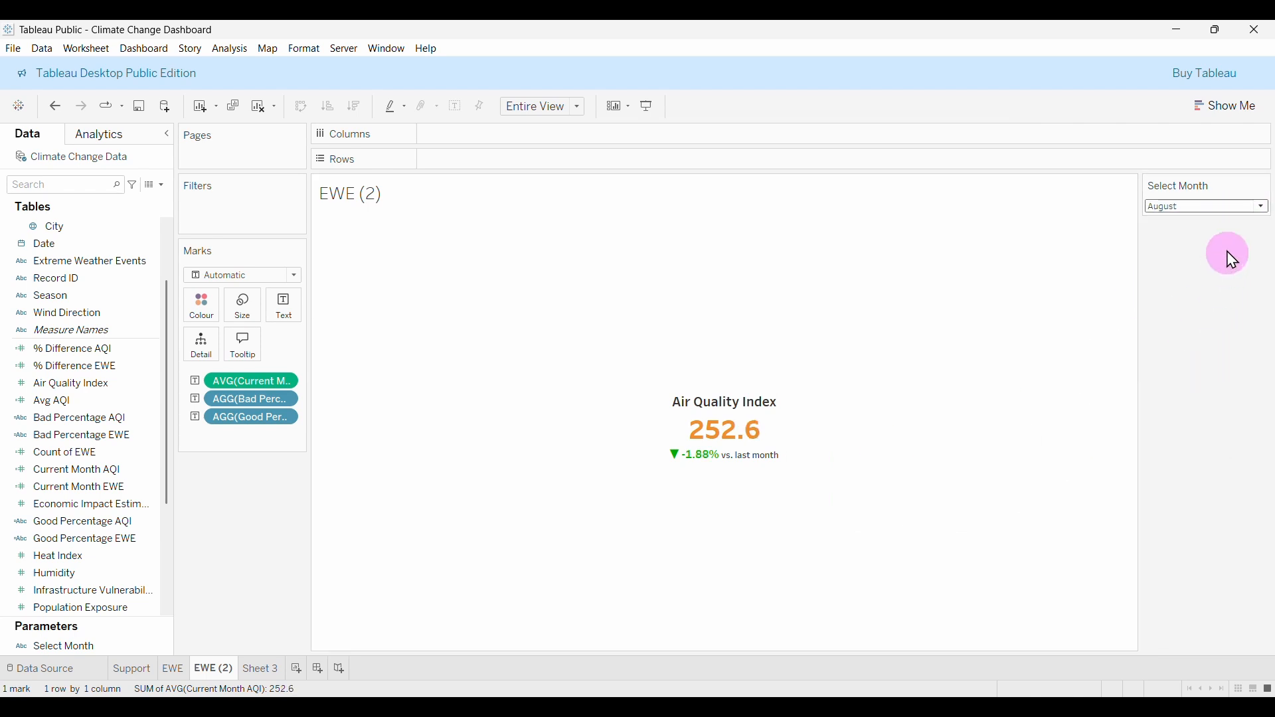
left_click(1257, 207)
left_click(1227, 345)
left_click(1248, 211)
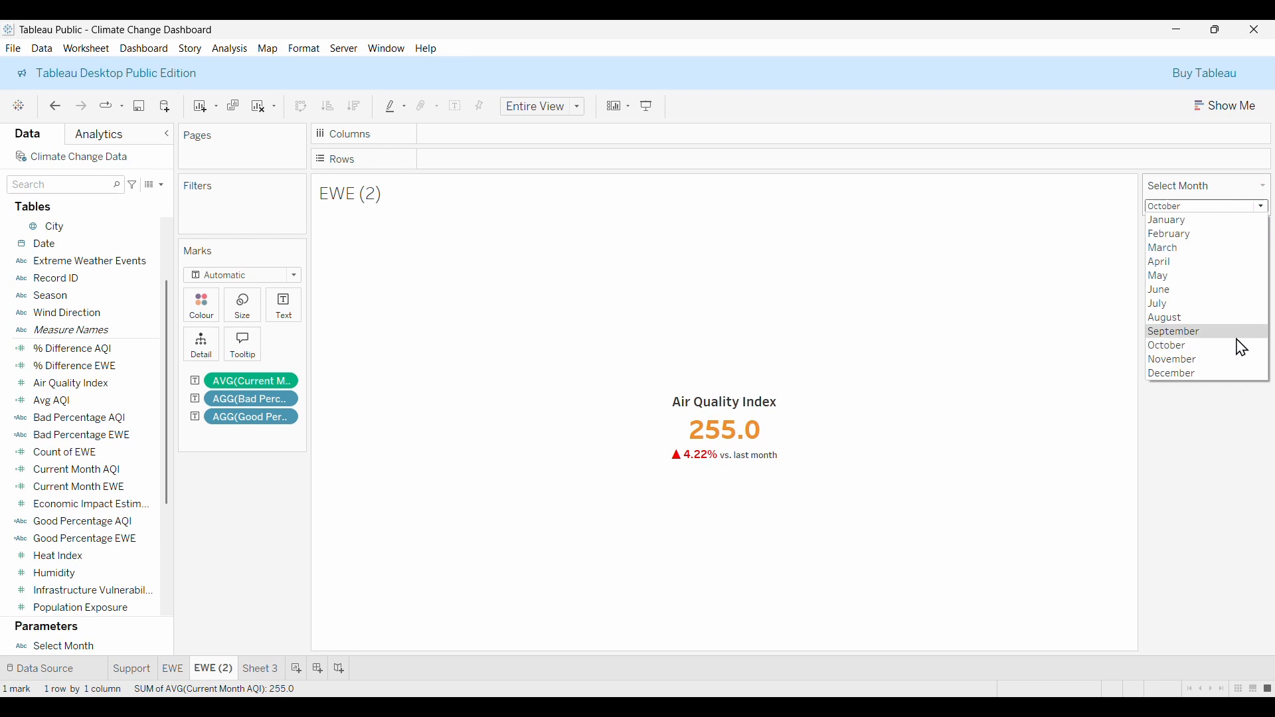
left_click(1218, 359)
left_click(1253, 209)
left_click(1196, 374)
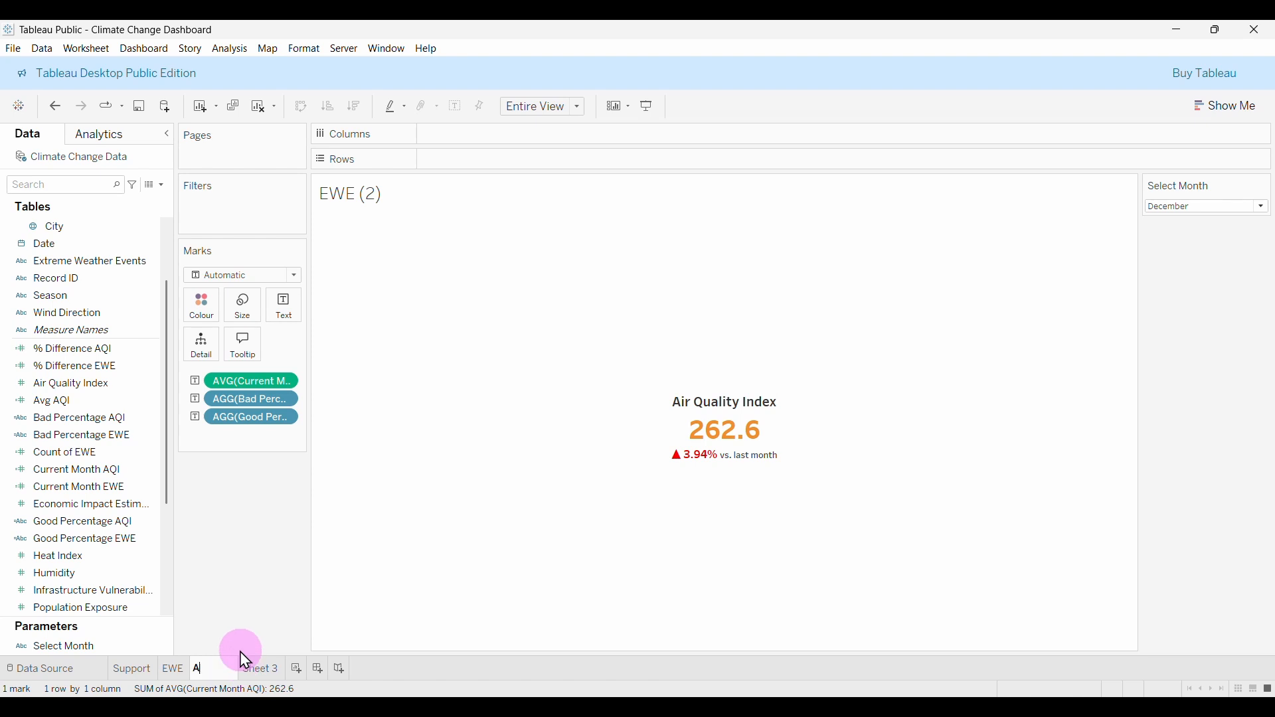
Rename the EWE (2) sheet to AQI and delete Sheet 3.
type("I")
key("Return")
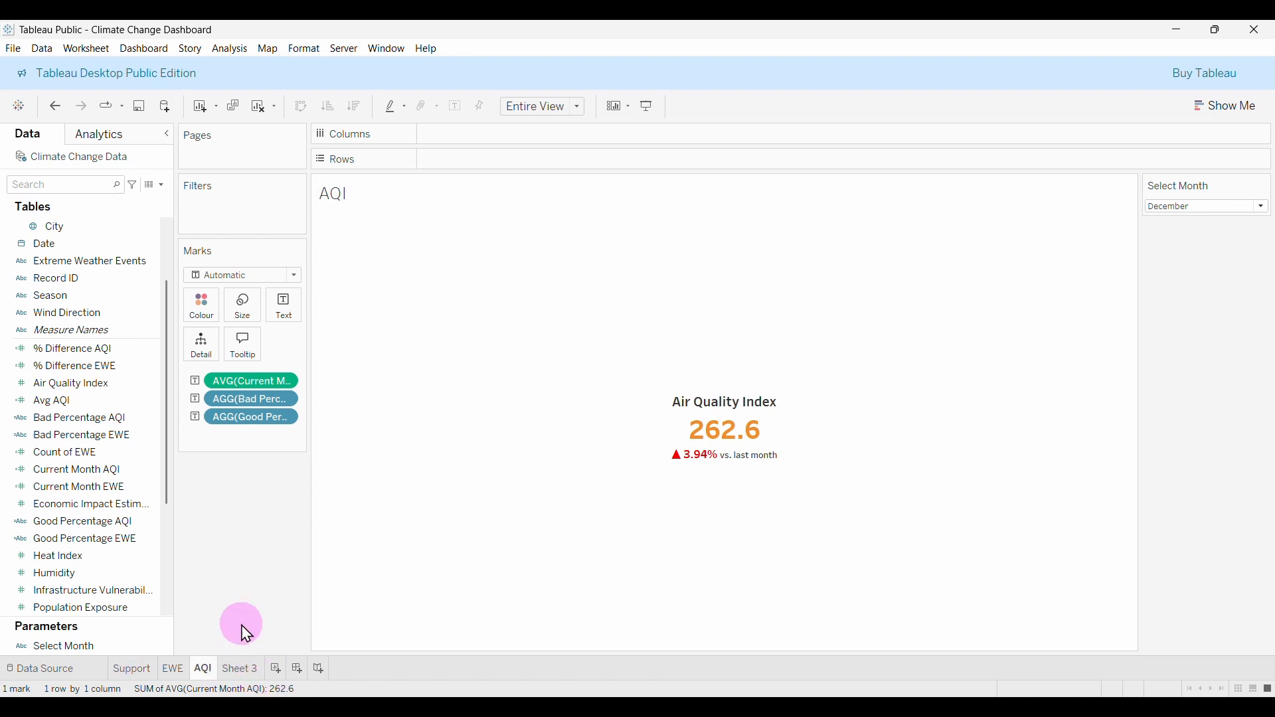
left_click(240, 673)
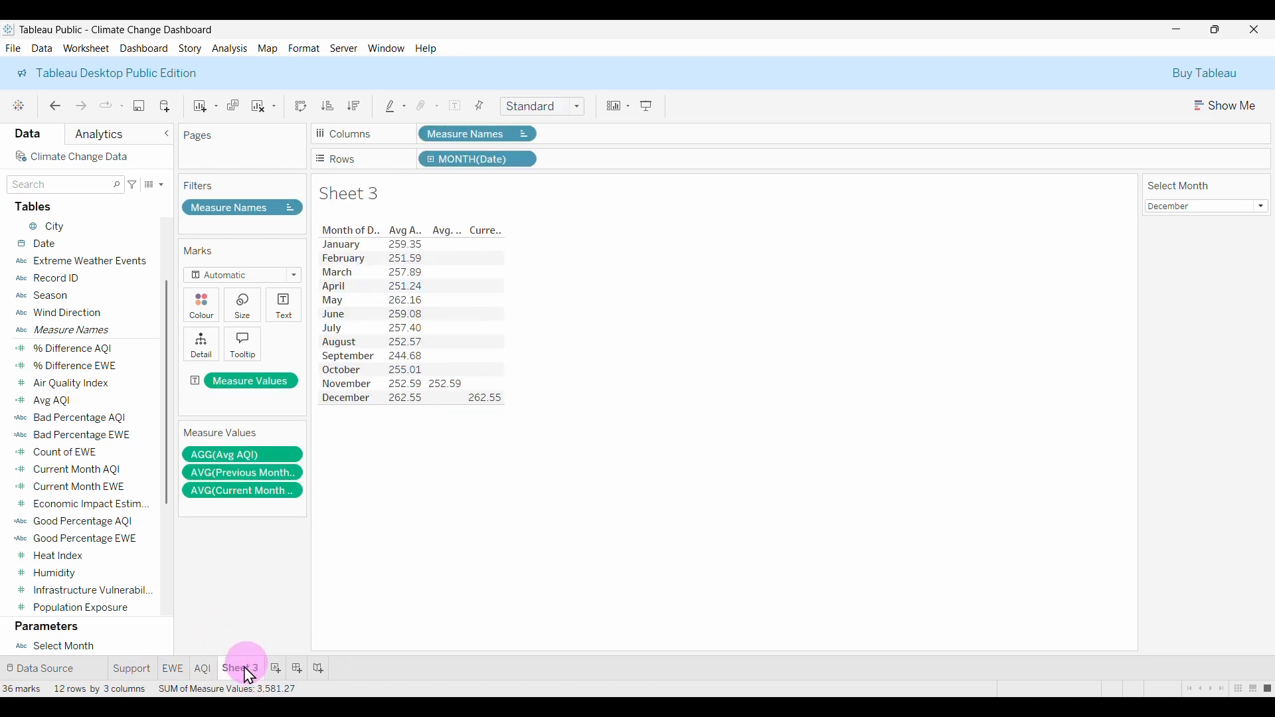
right_click(250, 676)
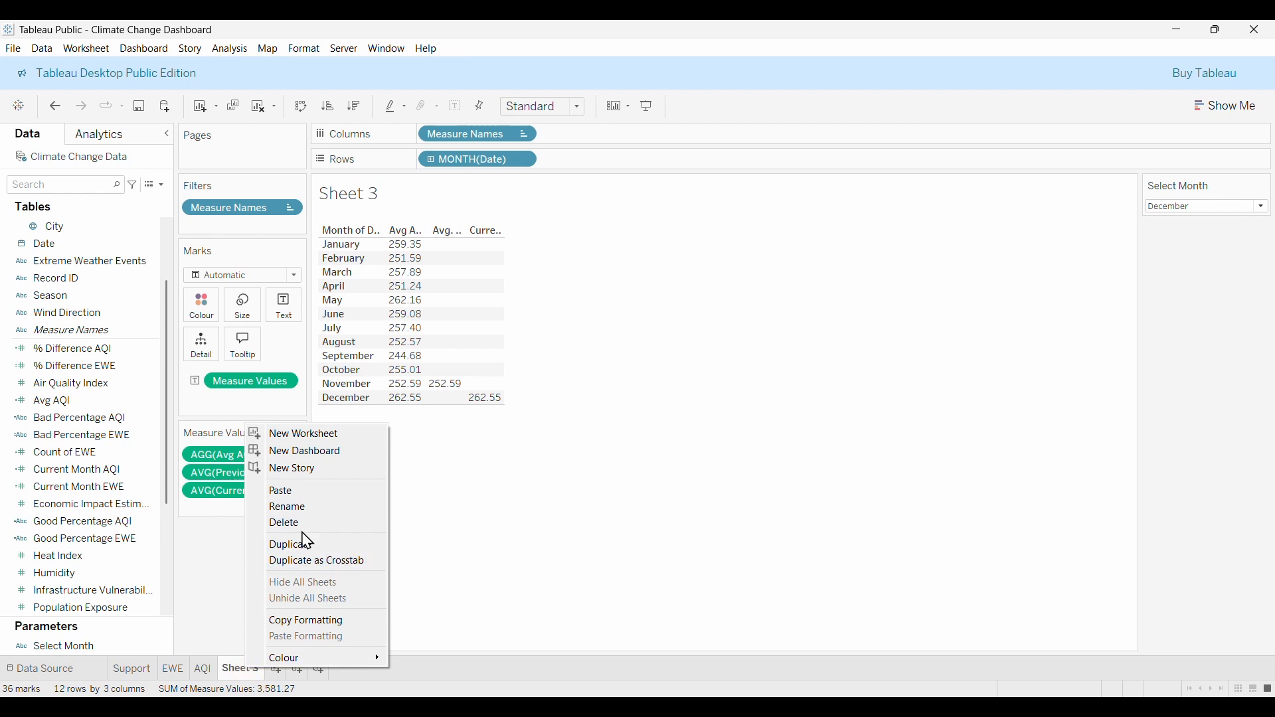
left_click(288, 522)
left_click(174, 669)
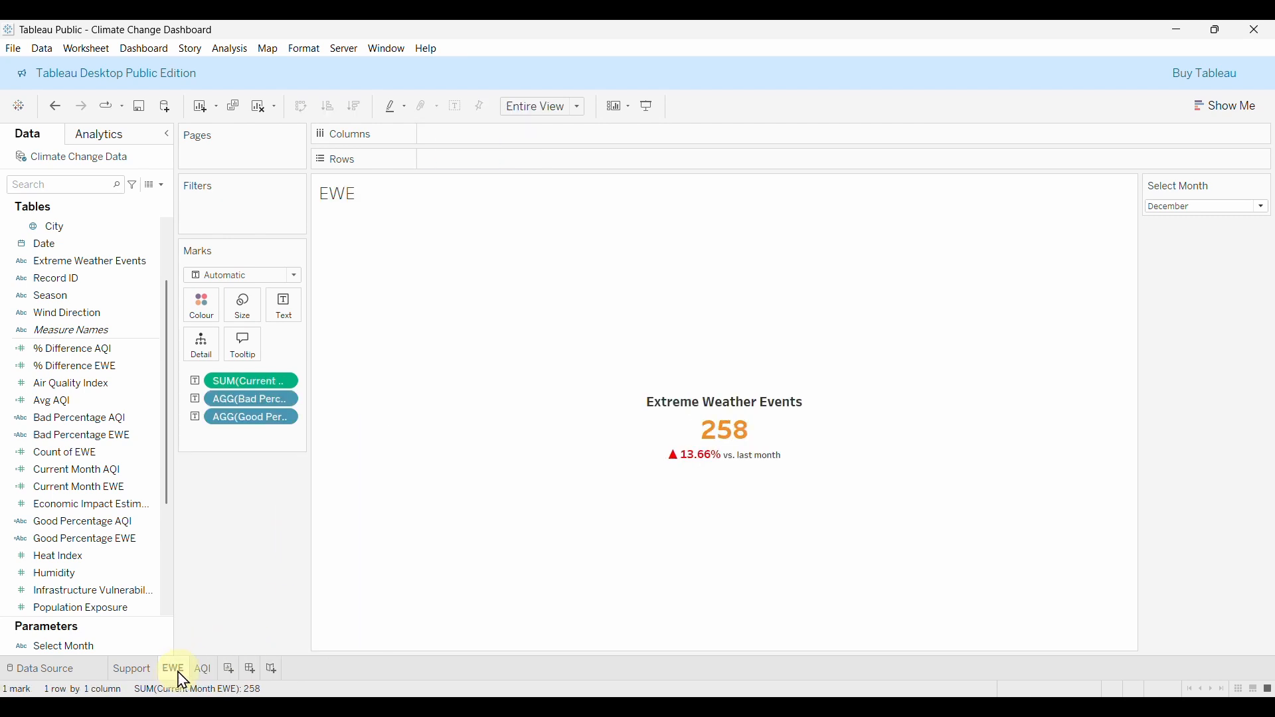
left_click(201, 669)
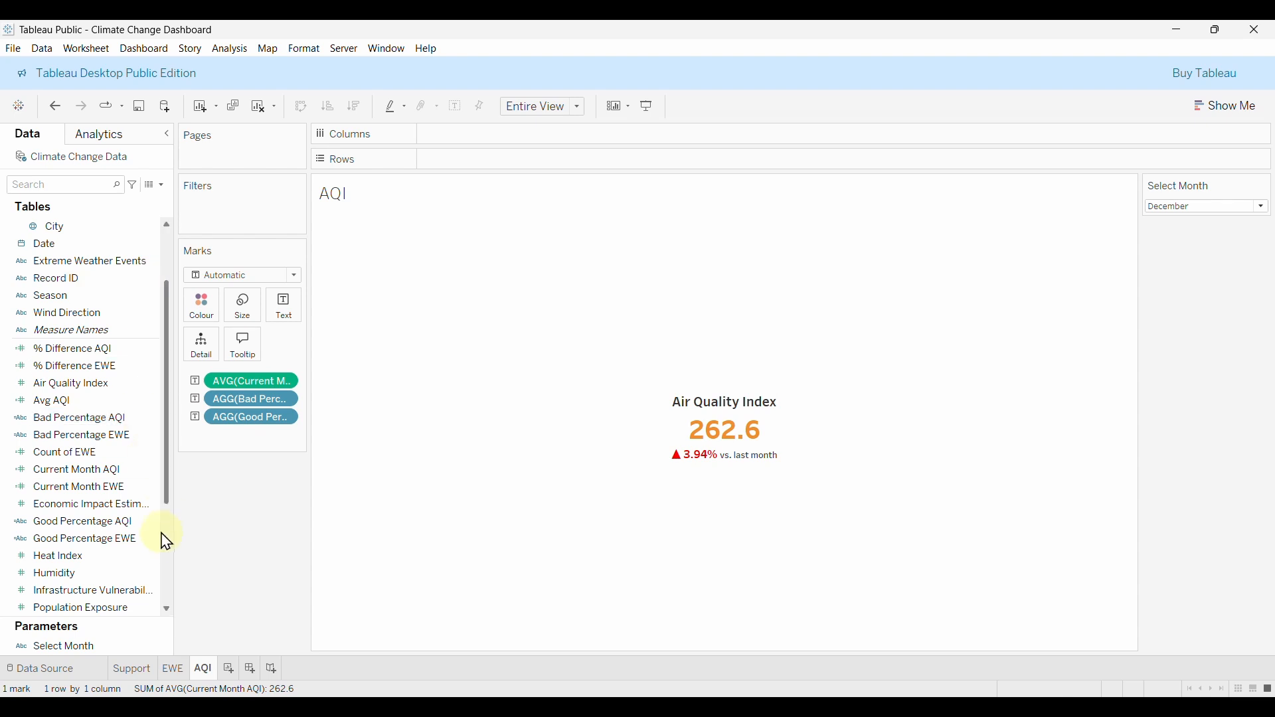
Duplicate the AQI sheet to create AQI (2).
right_click(203, 667)
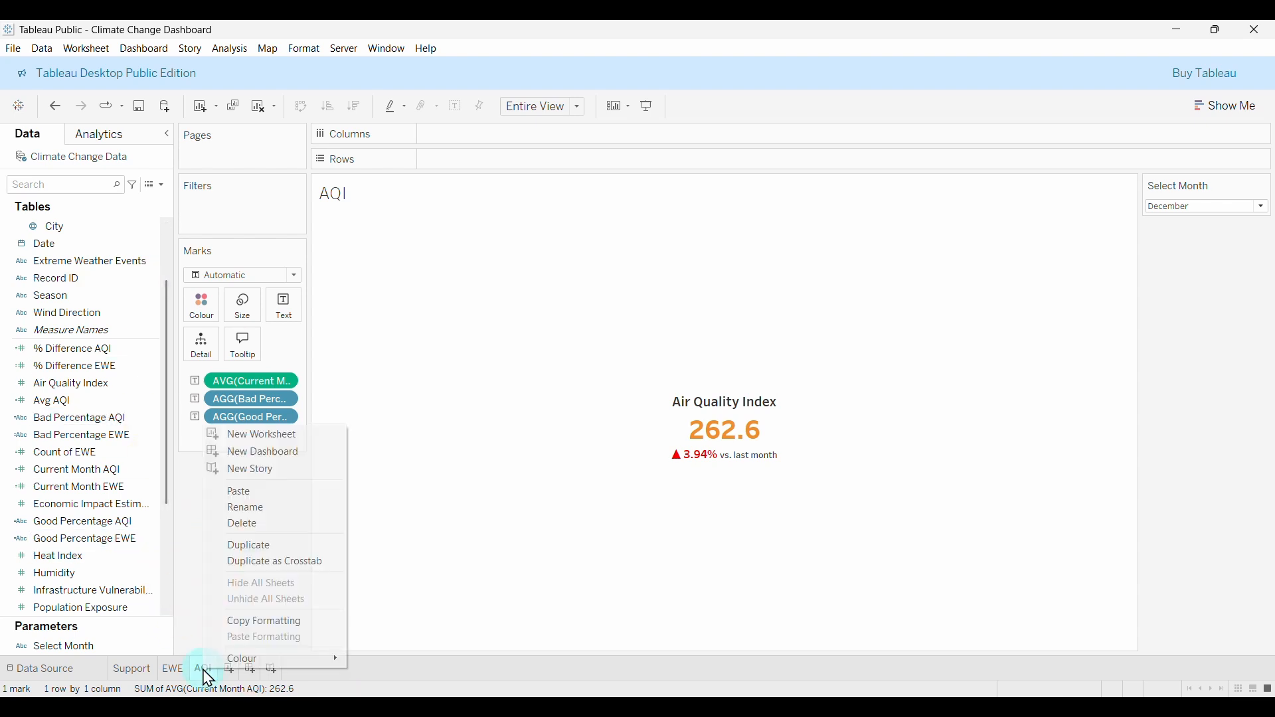
left_click(265, 546)
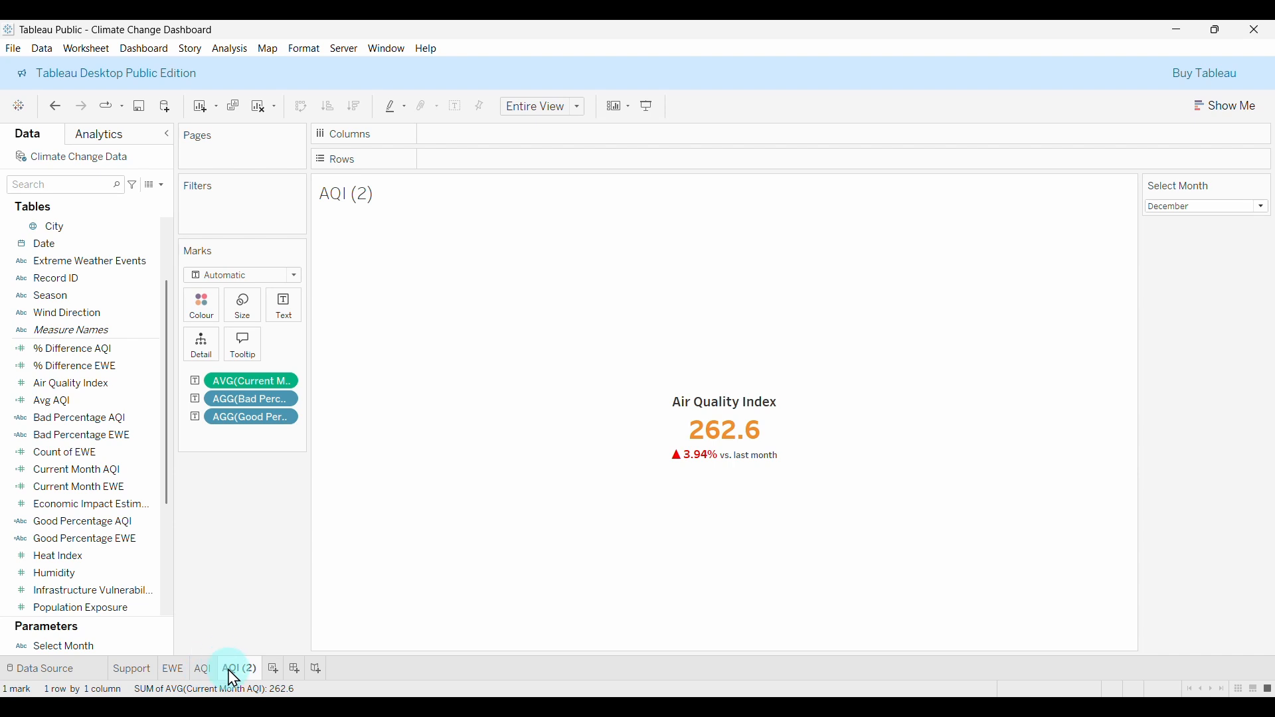
left_click(166, 190)
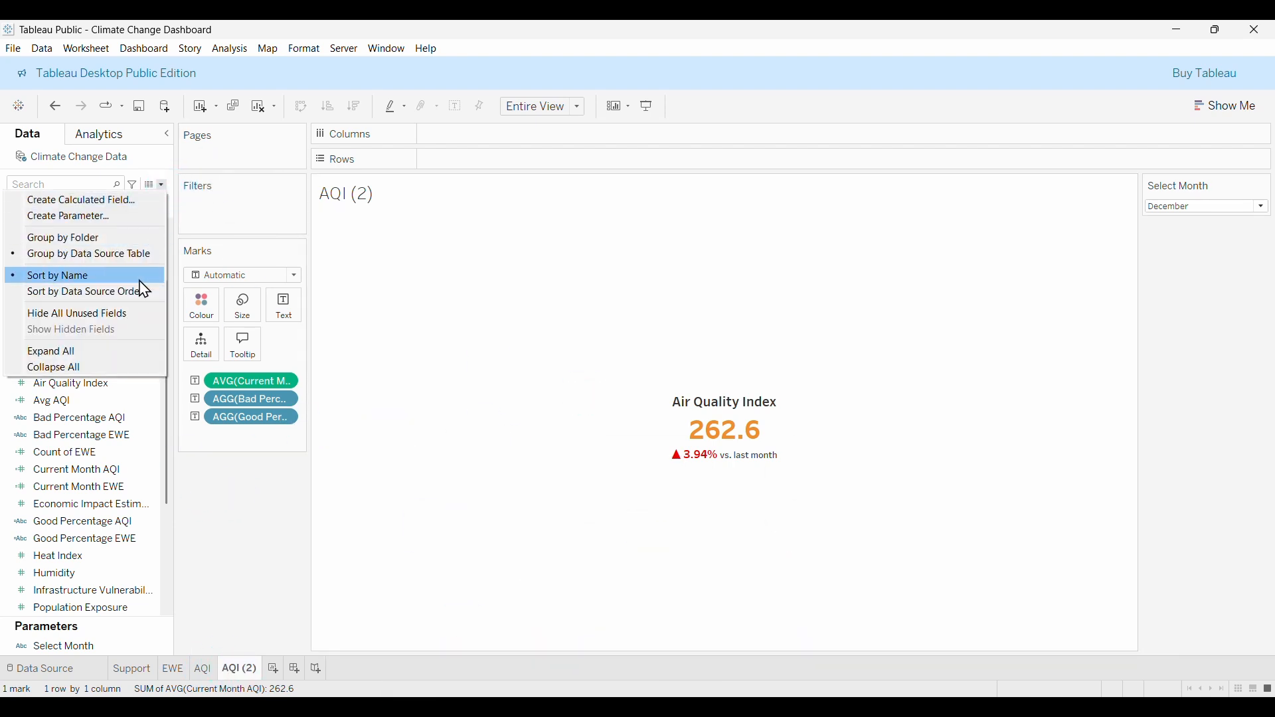
Create the calculated field Avg Precipitation Intensity with the formula AVG([Precipitation]).
left_click(67, 200)
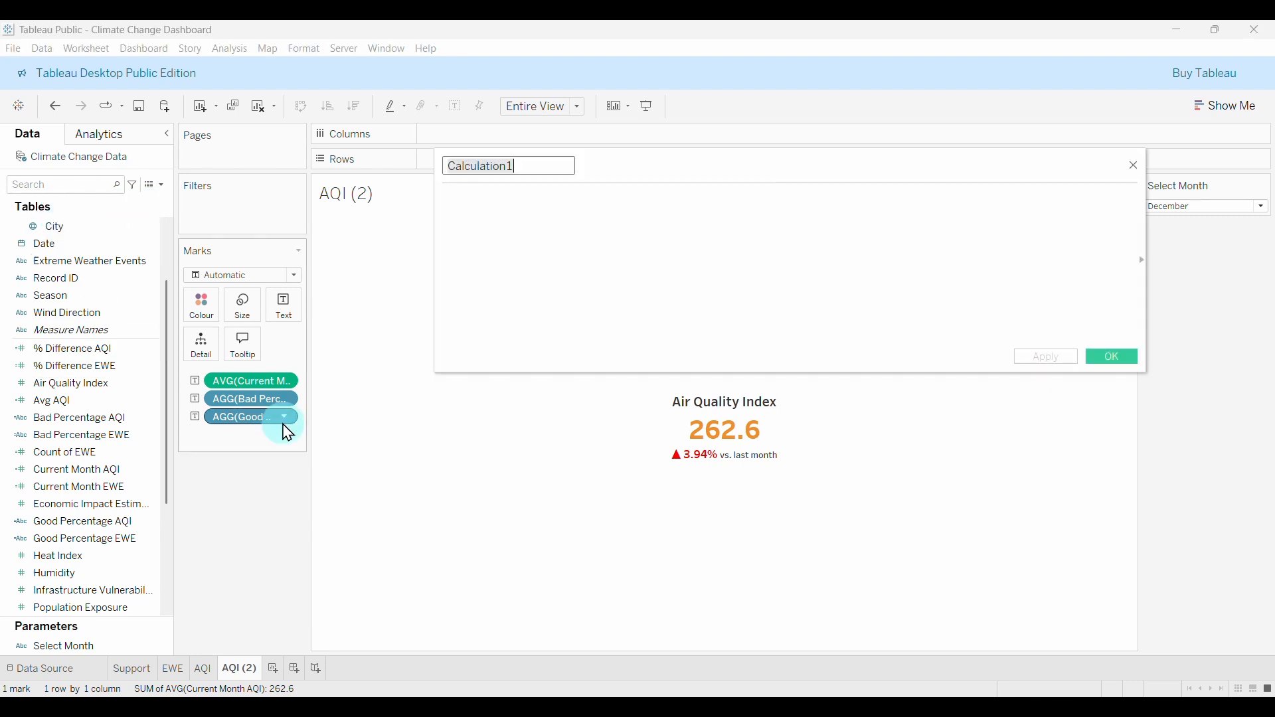
scroll(66, 535, "down", 2)
scroll(67, 535, "down", 2)
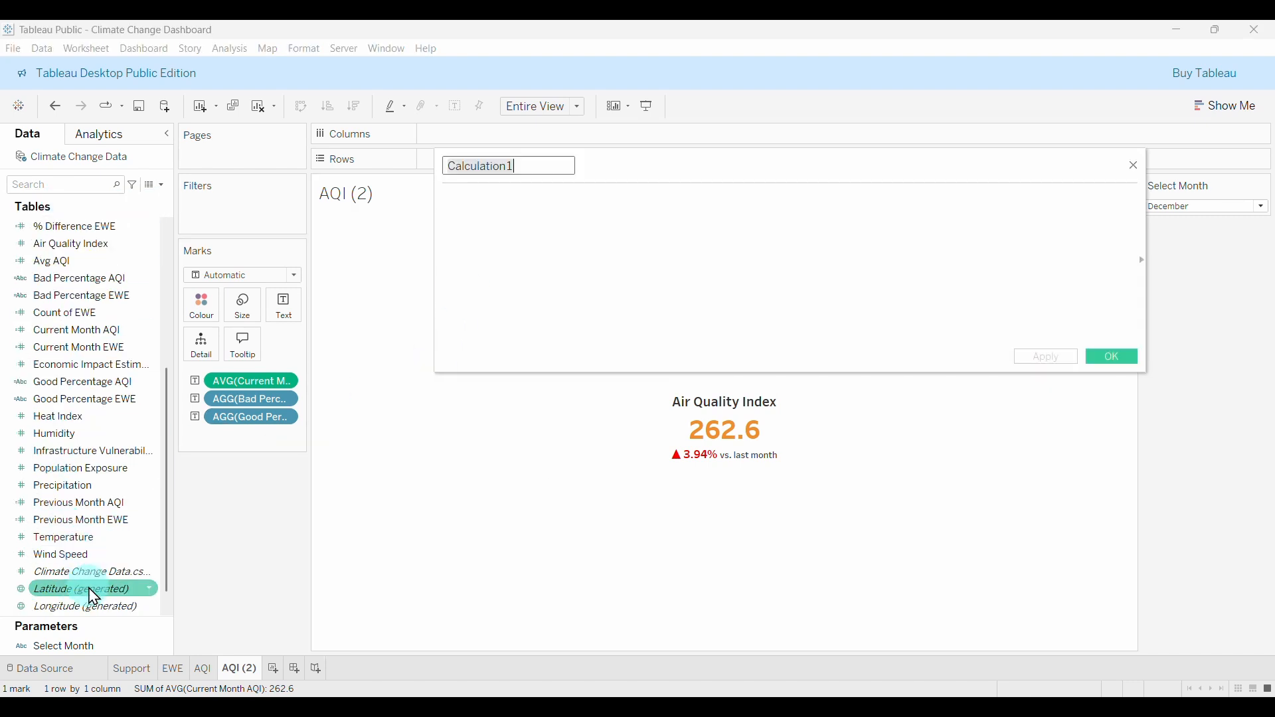
left_click(113, 485)
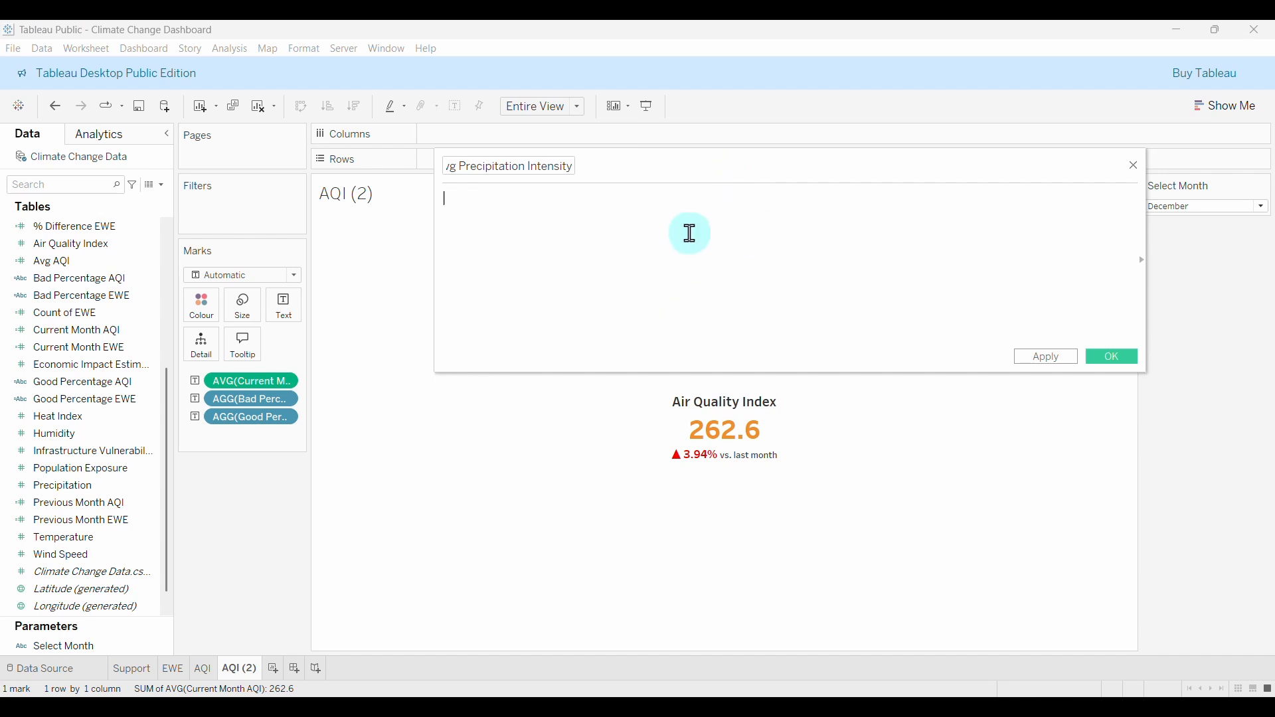
type("av")
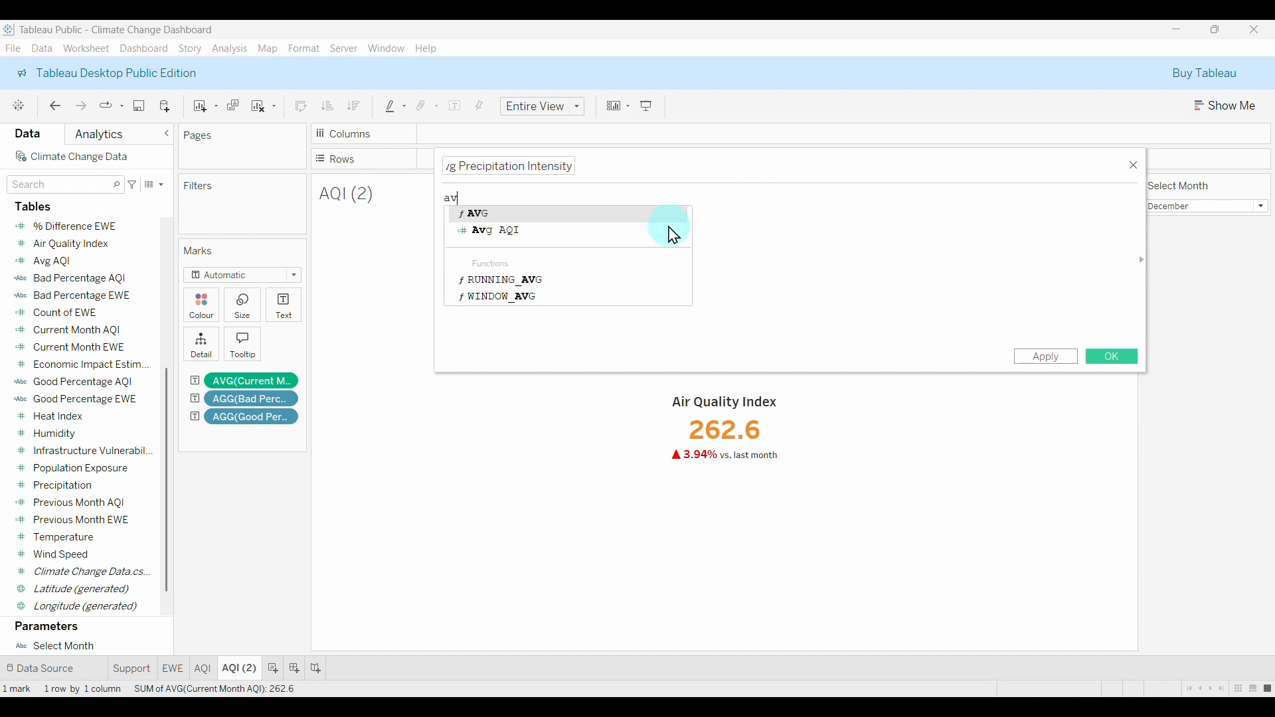
key("Return")
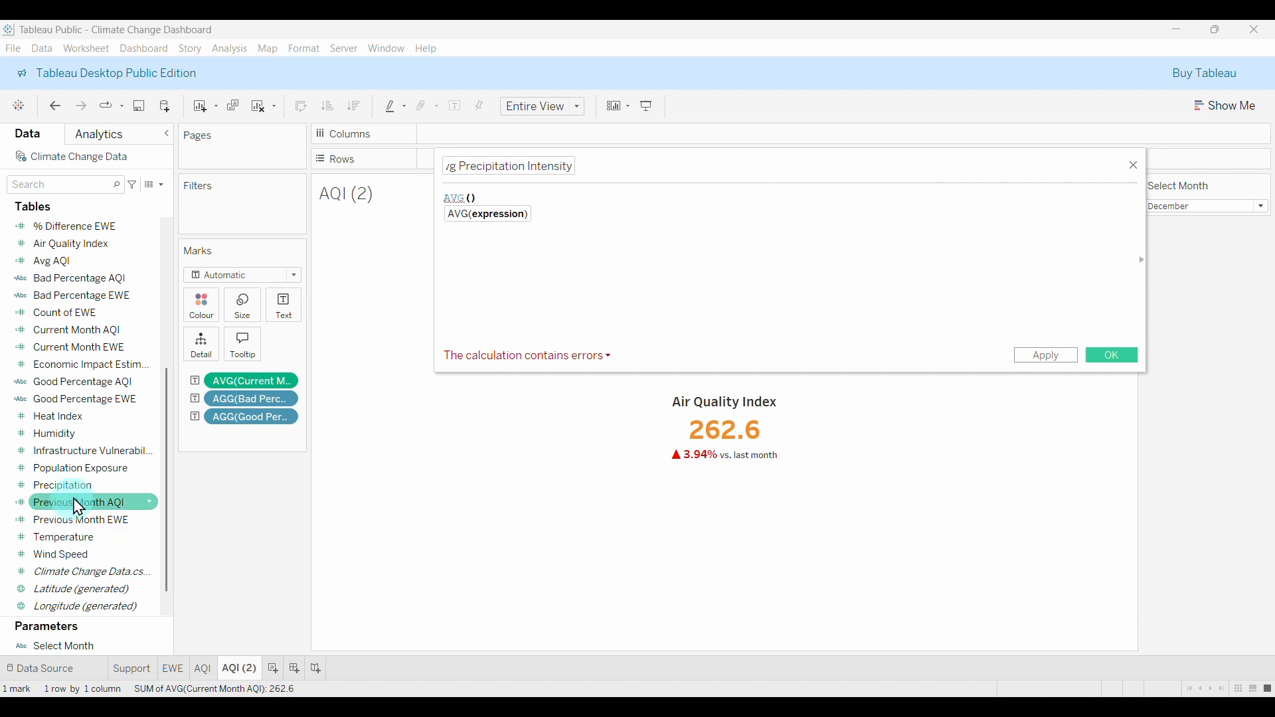
type("pre")
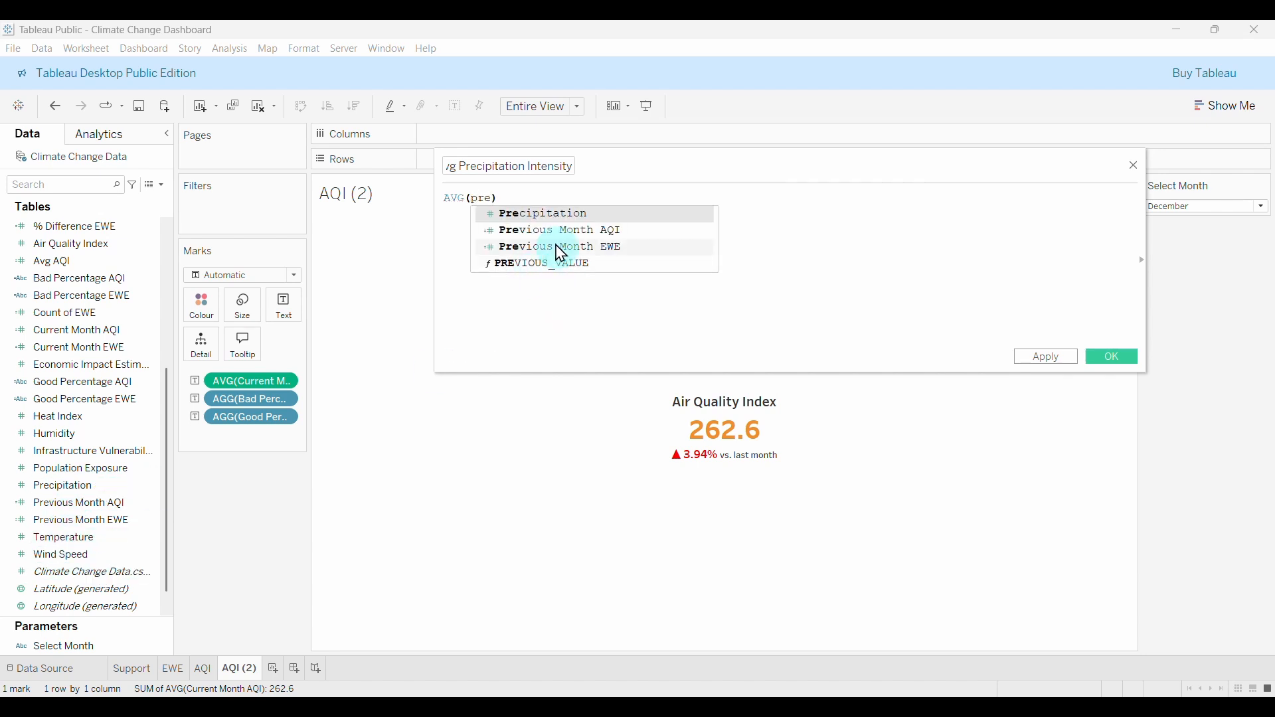
key("Return")
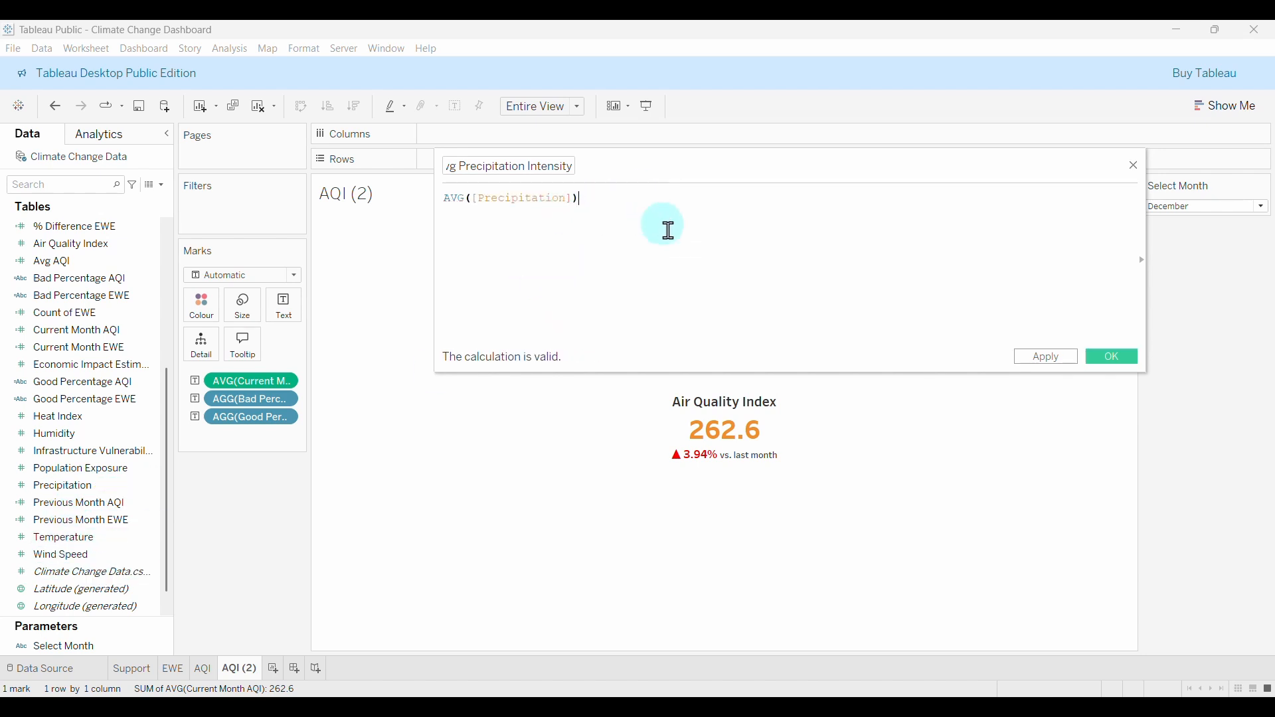
left_click(1113, 358)
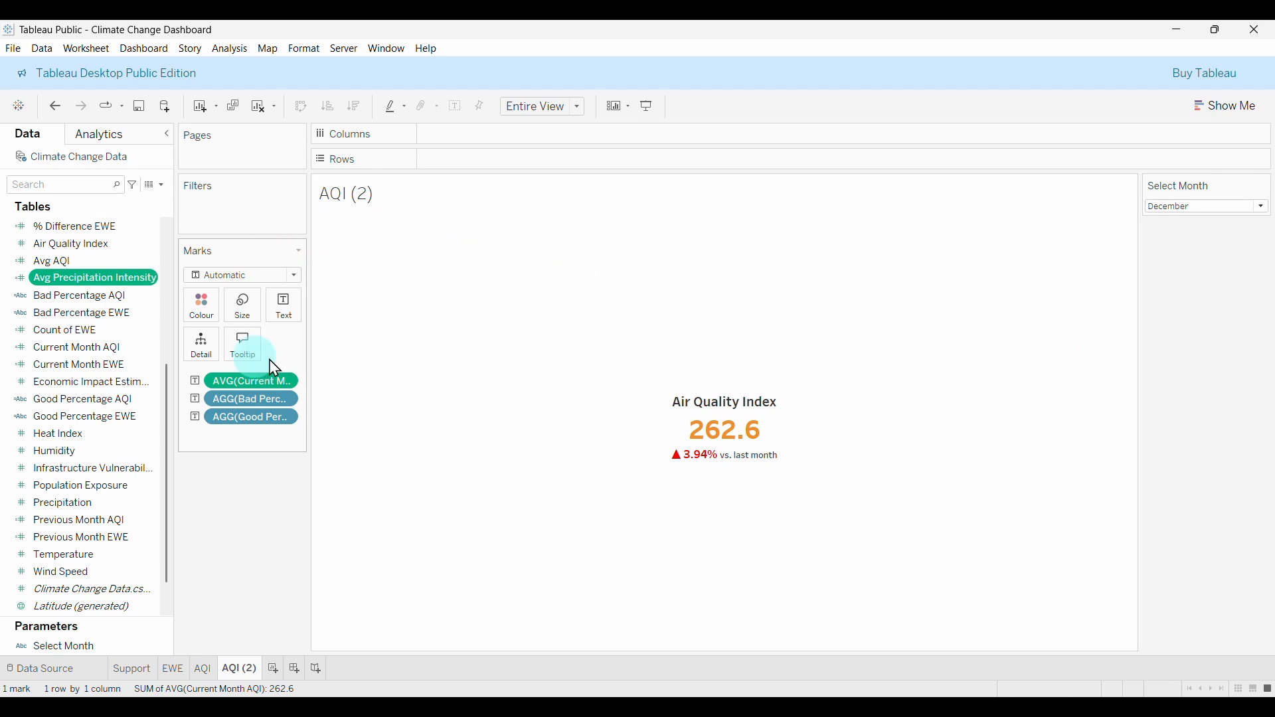
Add Sheet 5 and try Avg Precipitation Intensity as text, then remove it.
left_click(276, 668)
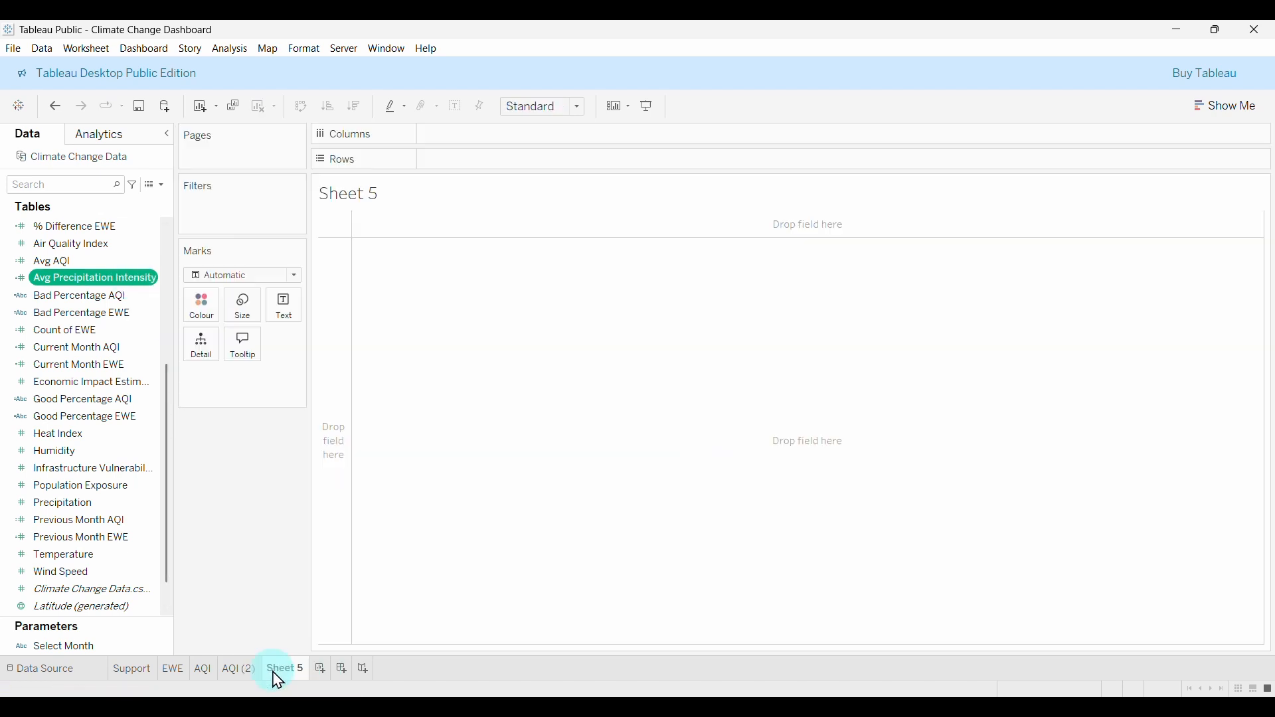
left_click_drag(106, 283, 190, 304)
left_click_drag(278, 309, 279, 312)
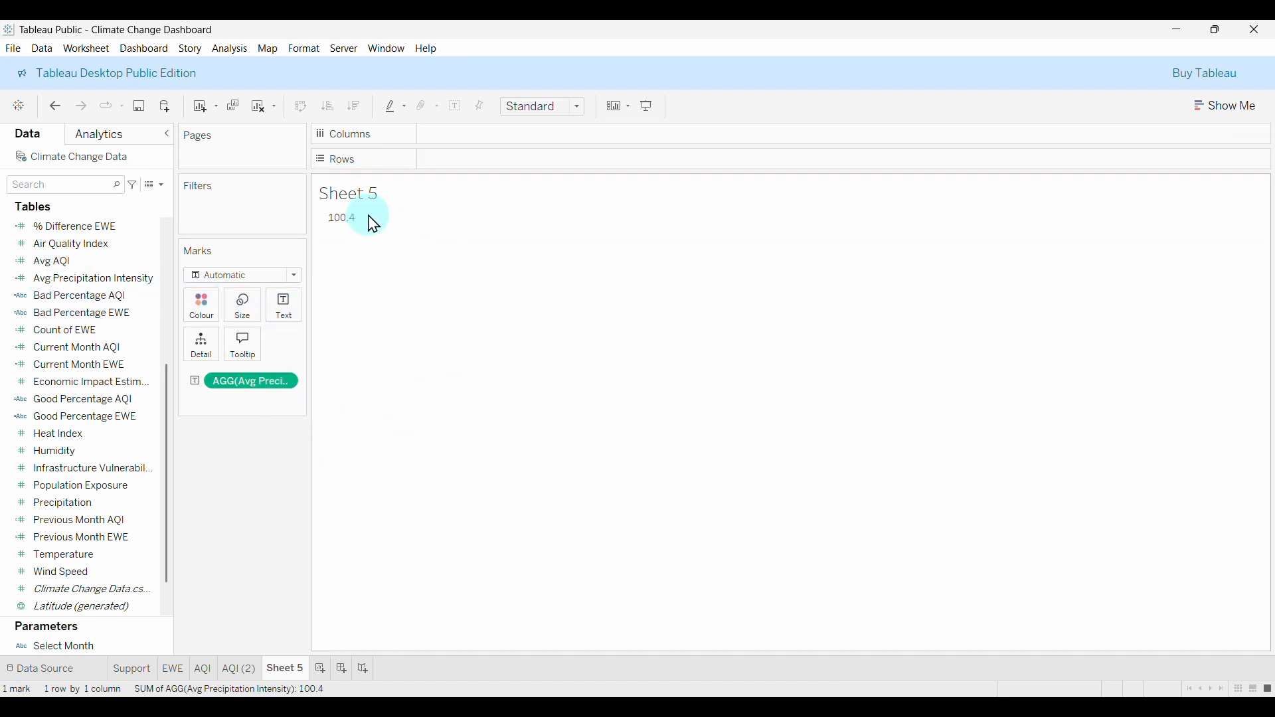
left_click_drag(250, 383, 248, 493)
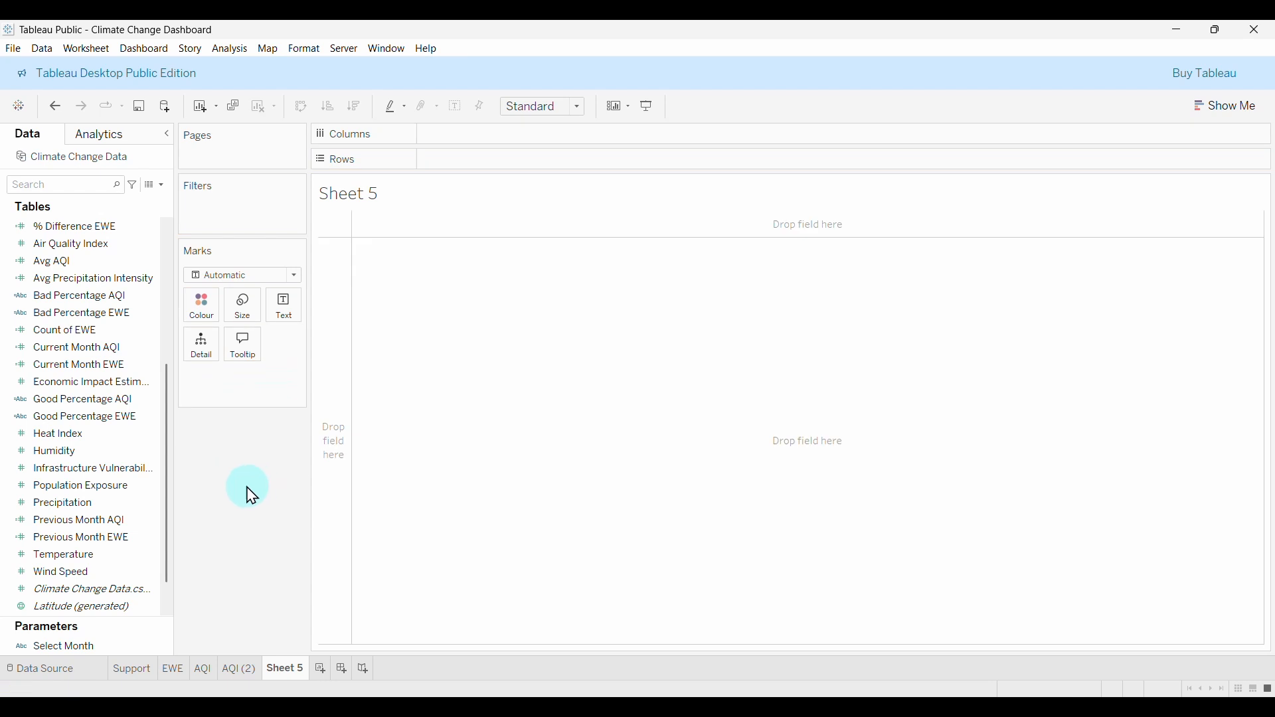
Put Precipitation on Text and change its aggregation to Average, showing 100.4.
left_click(59, 509)
left_click_drag(57, 510, 279, 314)
right_click(283, 383)
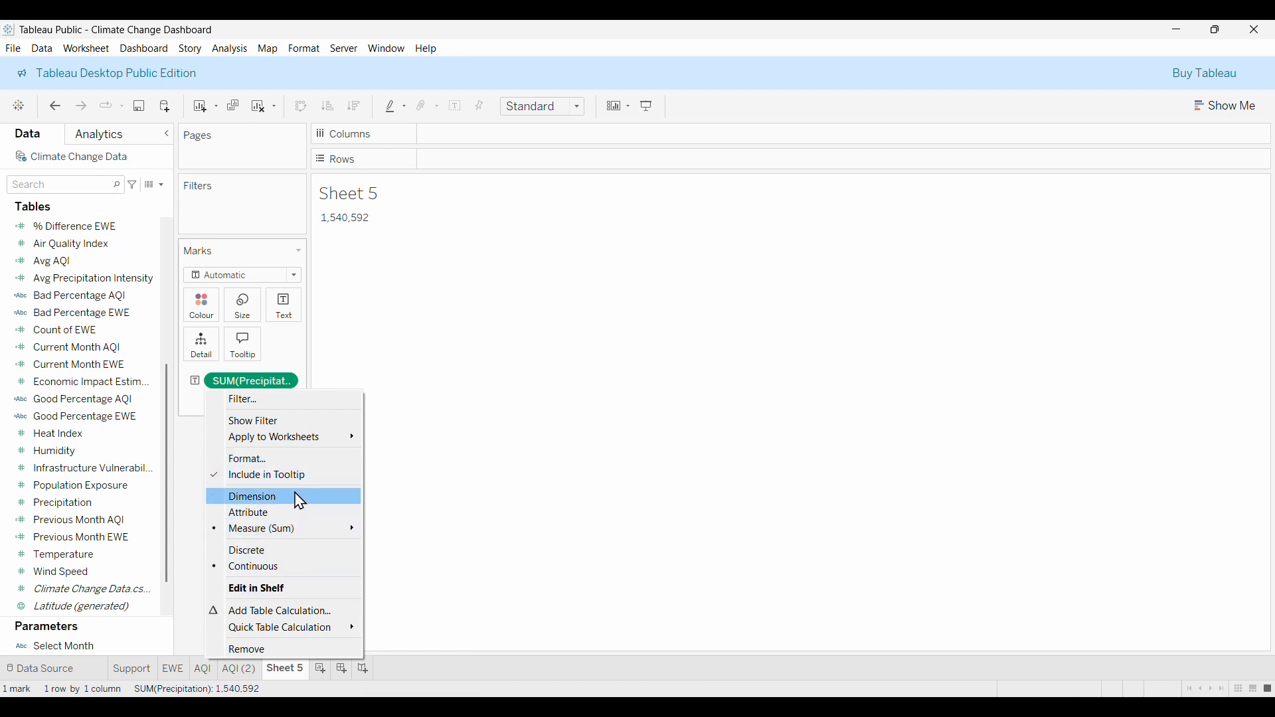
mouse_move(309, 530)
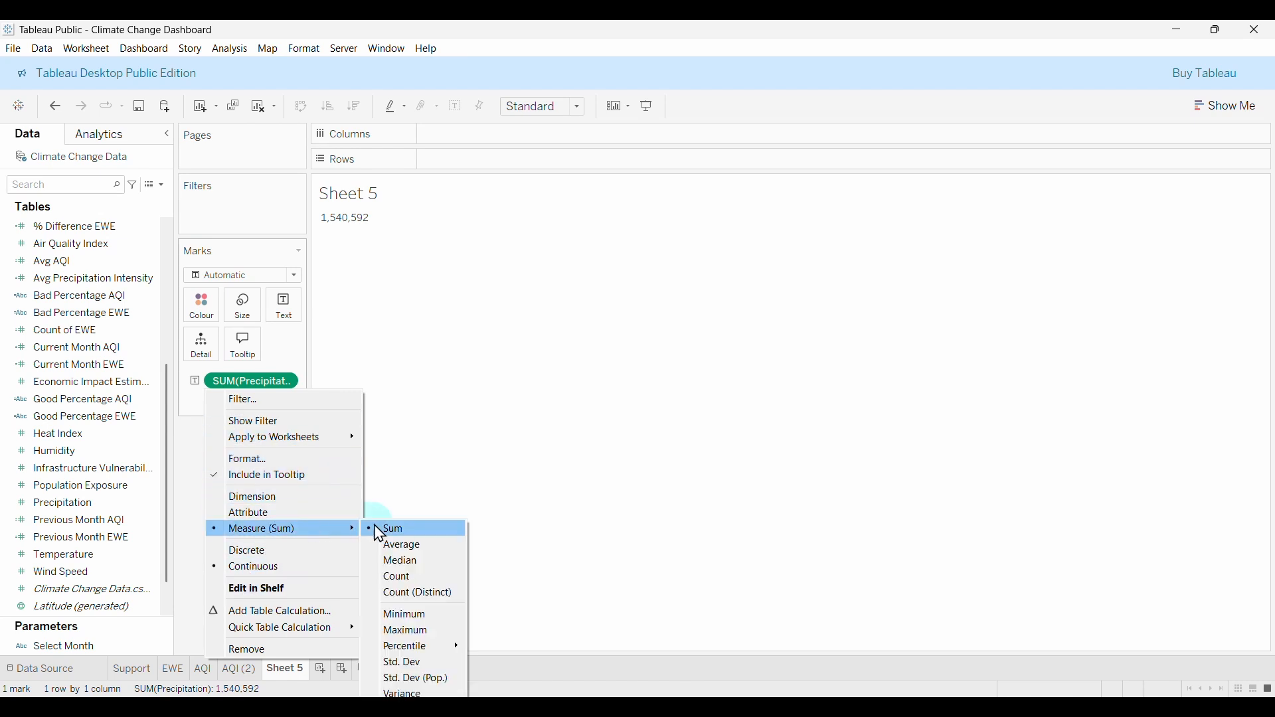
left_click(432, 547)
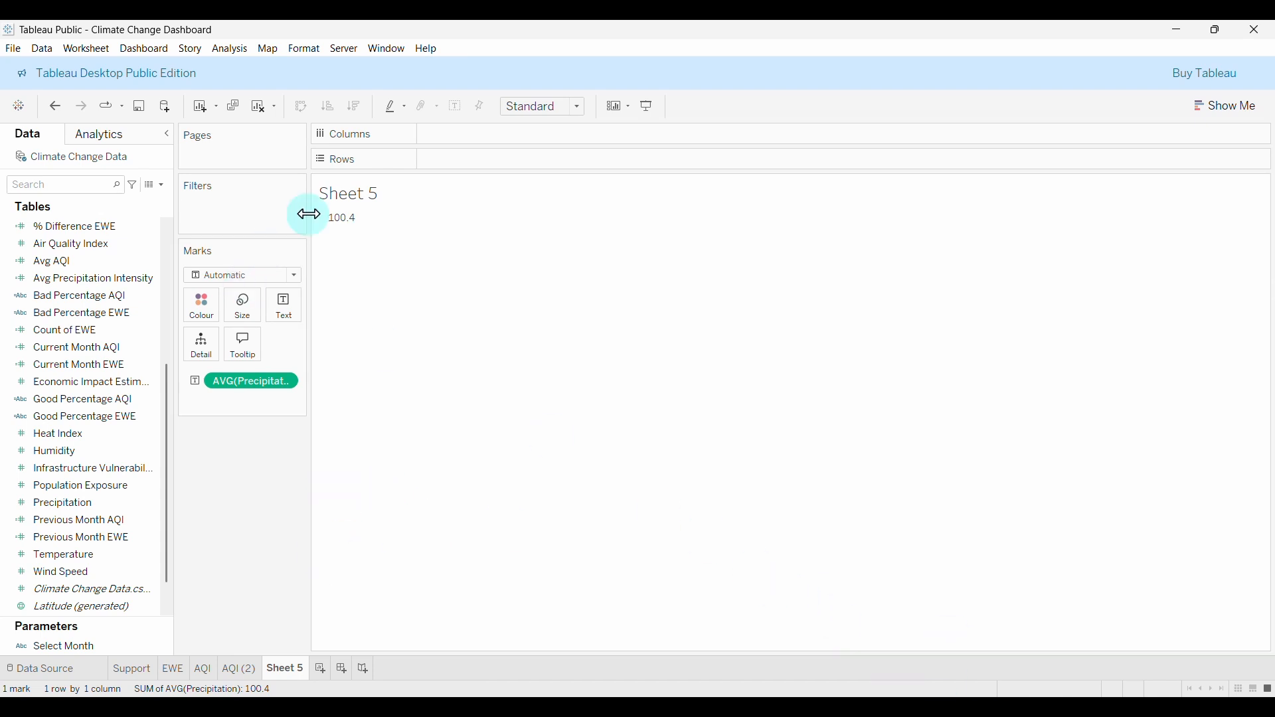
right_click(428, 249)
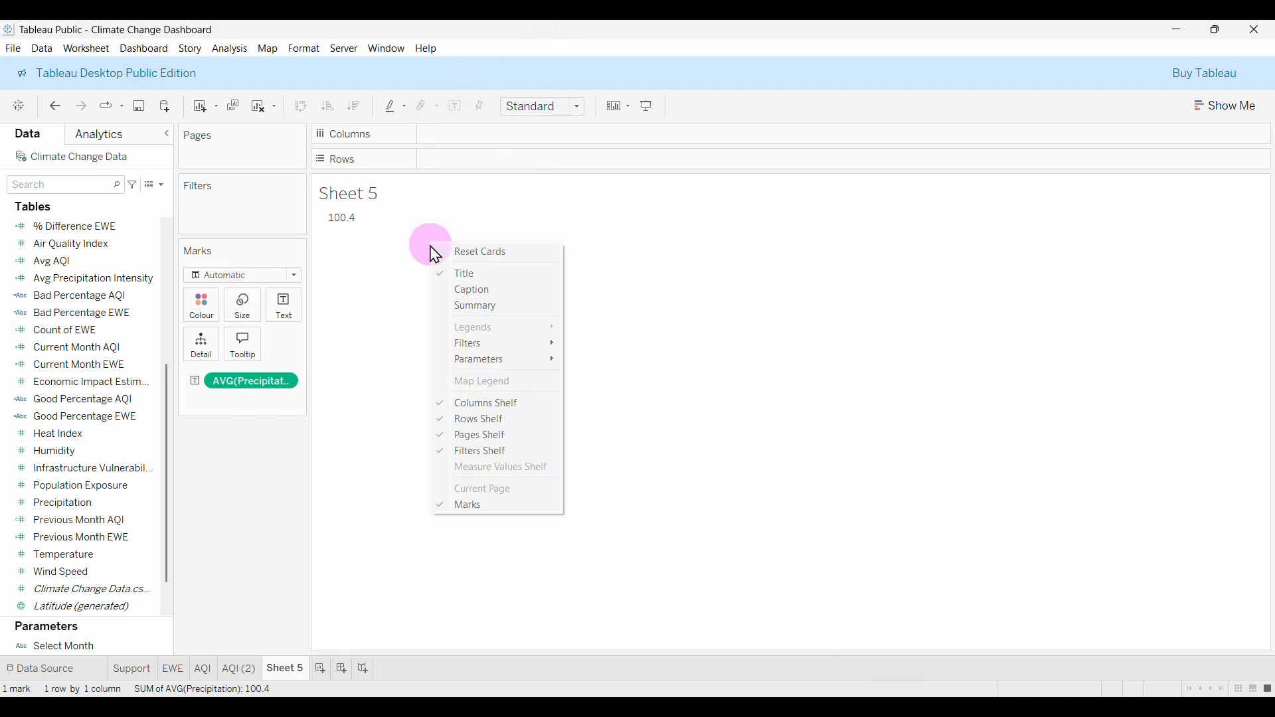
left_click(356, 319)
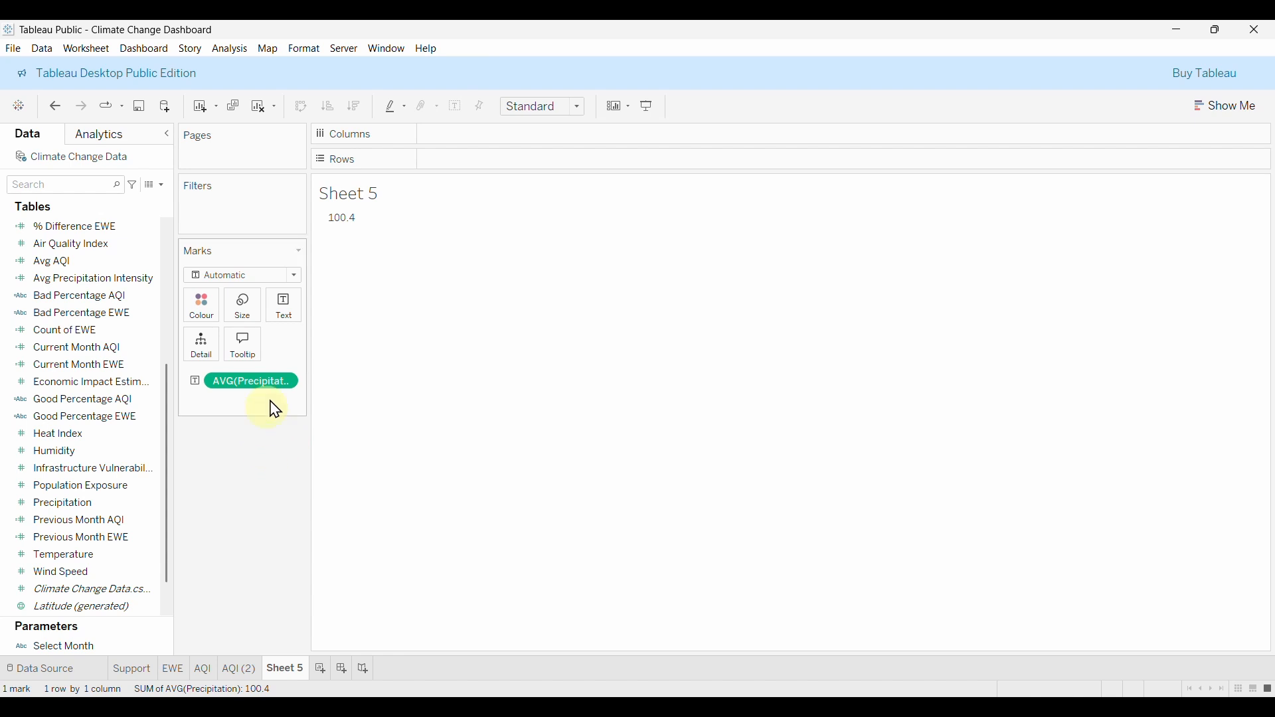
scroll(83, 380, "up", 5)
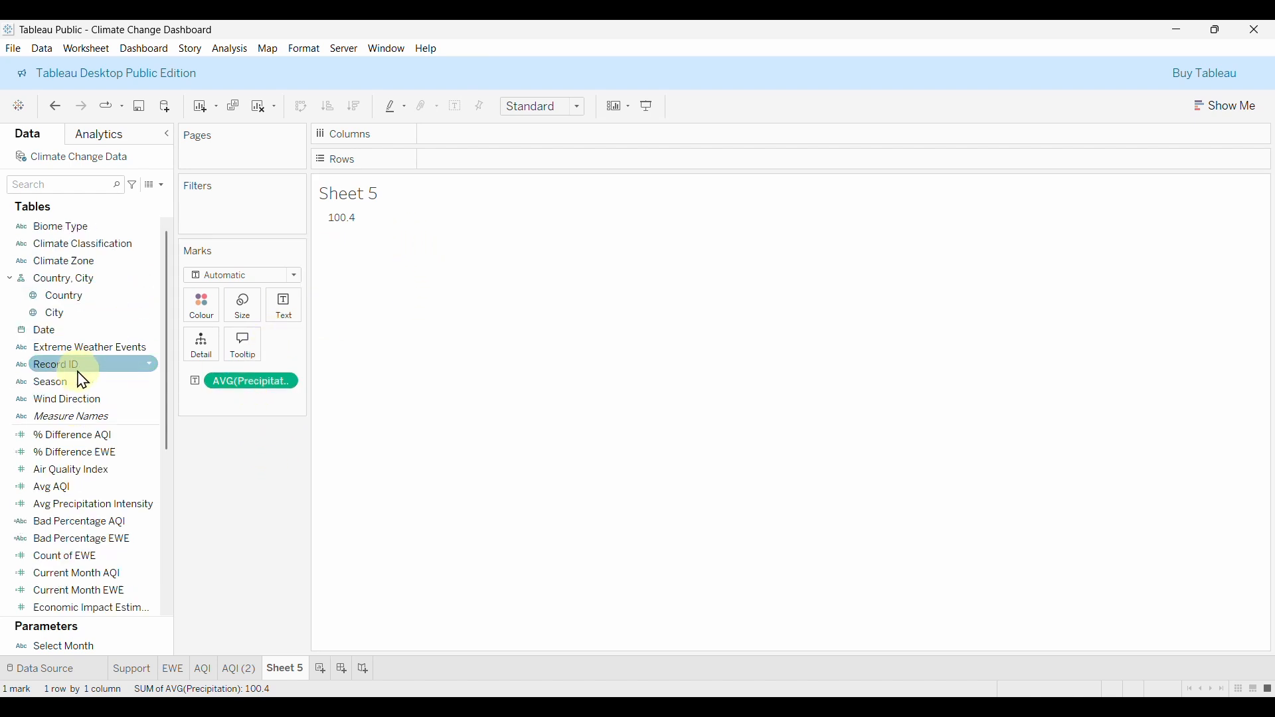
Break average Precipitation down by MONTH(Date), from 101.987 in January to 98.201 in December.
left_click_drag(50, 330, 465, 166)
right_click(504, 166)
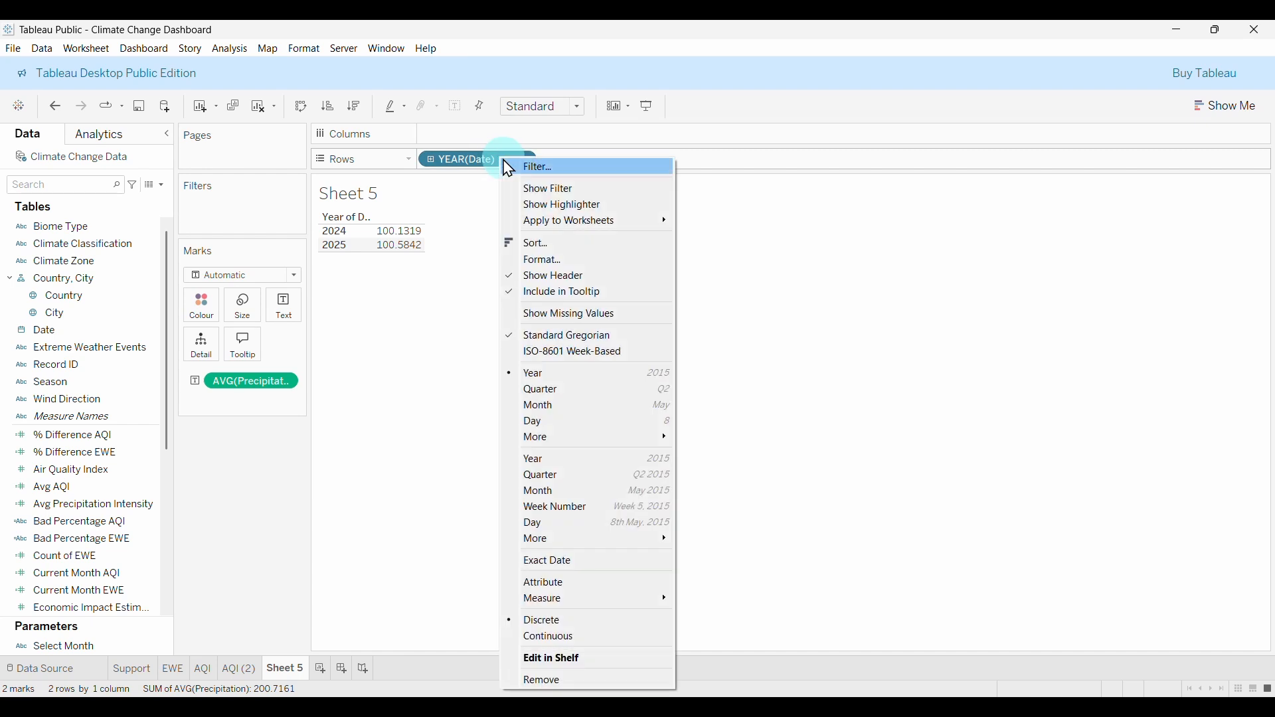
left_click(555, 407)
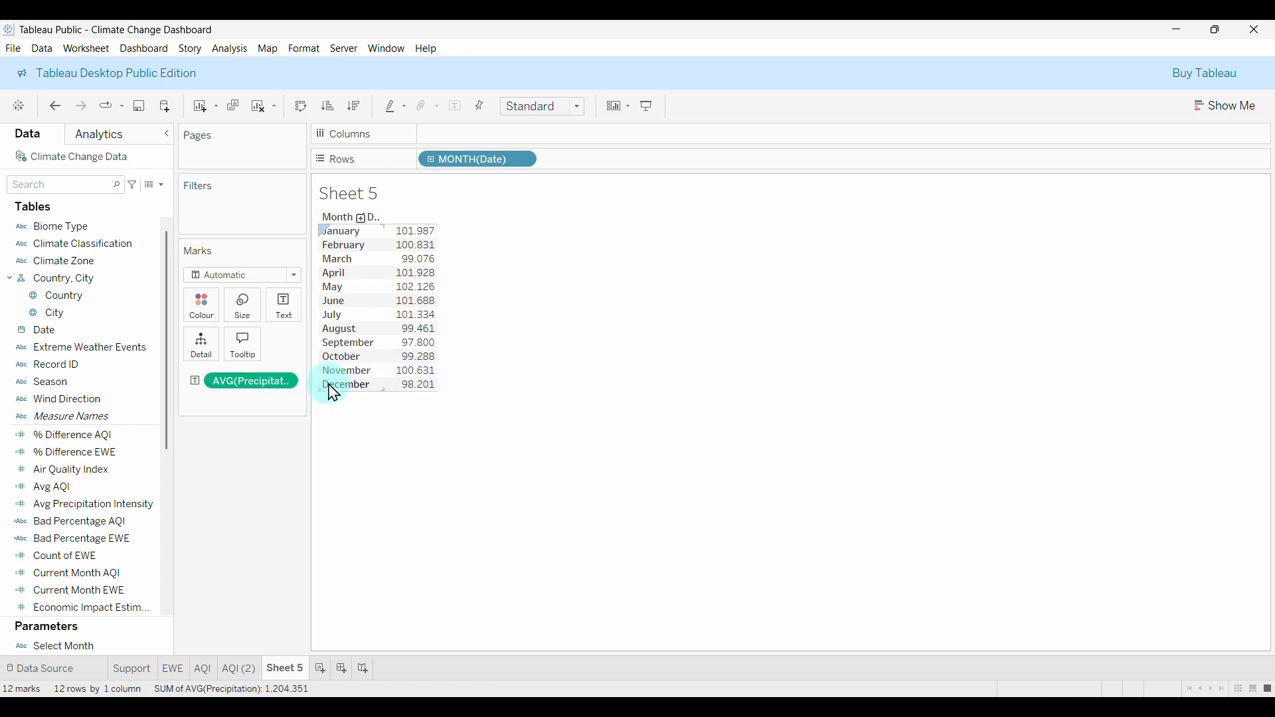
left_click(162, 187)
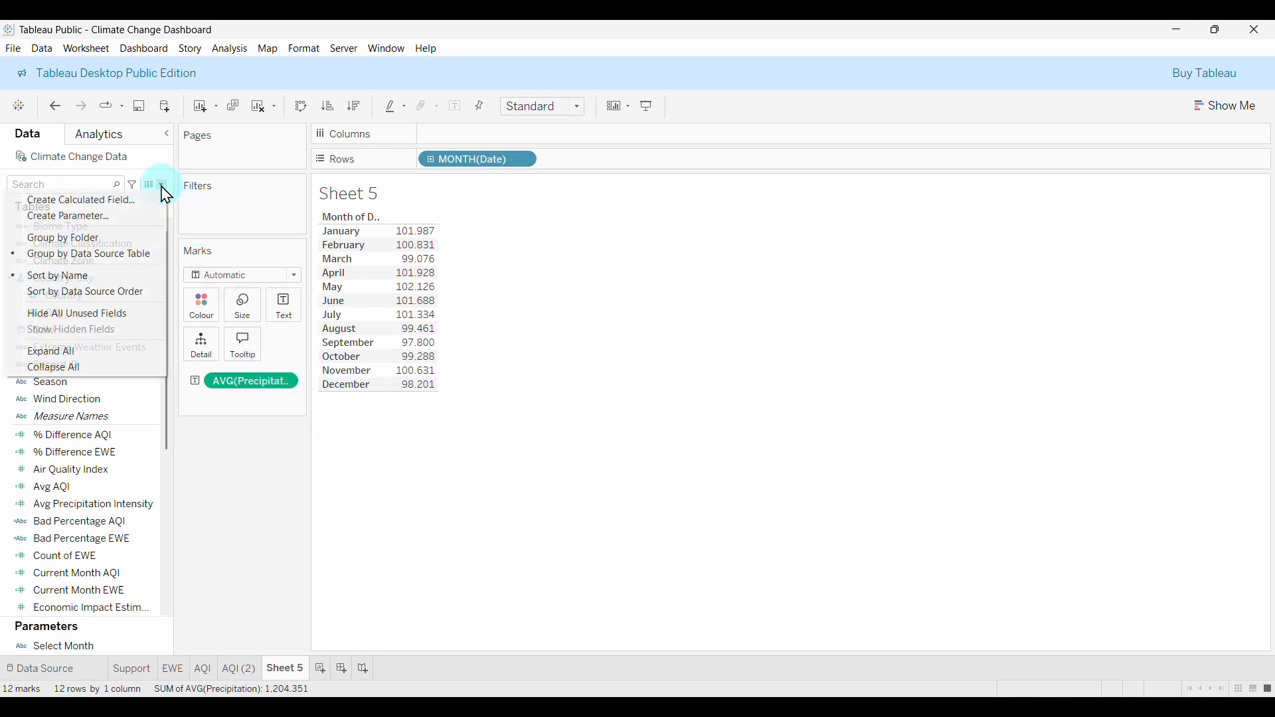
Start a calculated field with IF DATENAME('month',[Date]) = [Select Month].
left_click(74, 199)
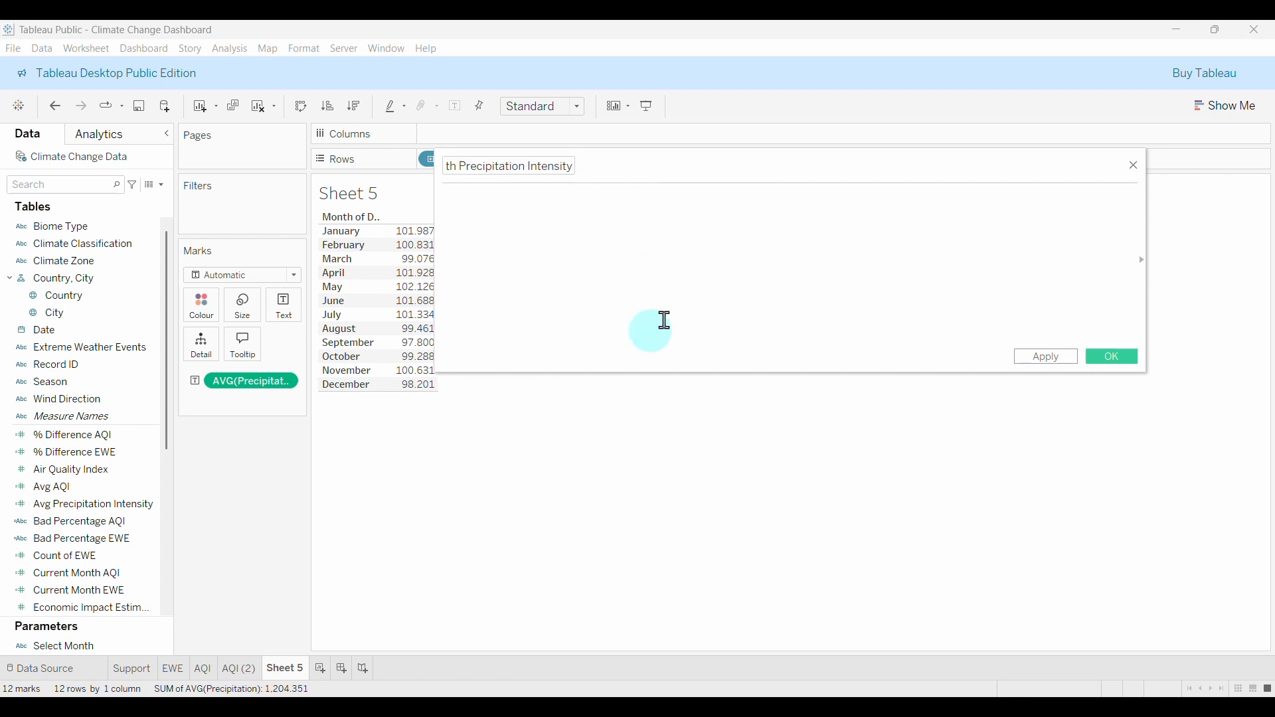
left_click(624, 246)
type("I")
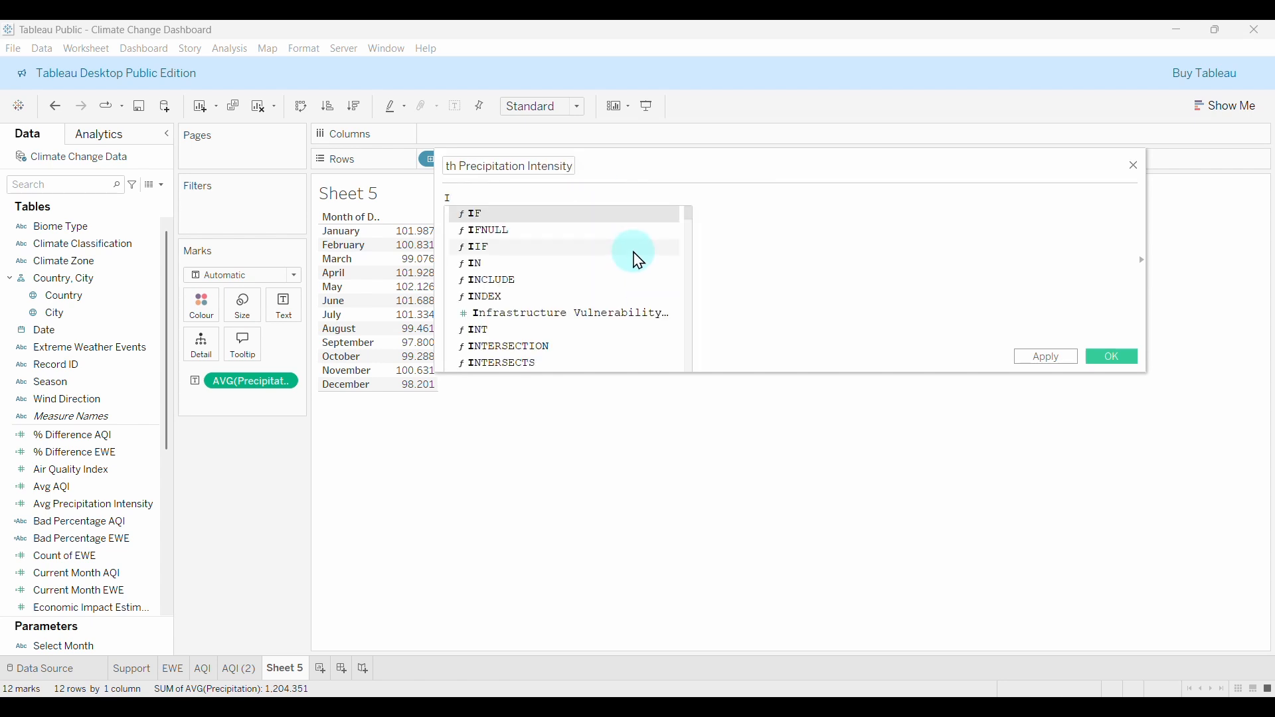
type("F DAR")
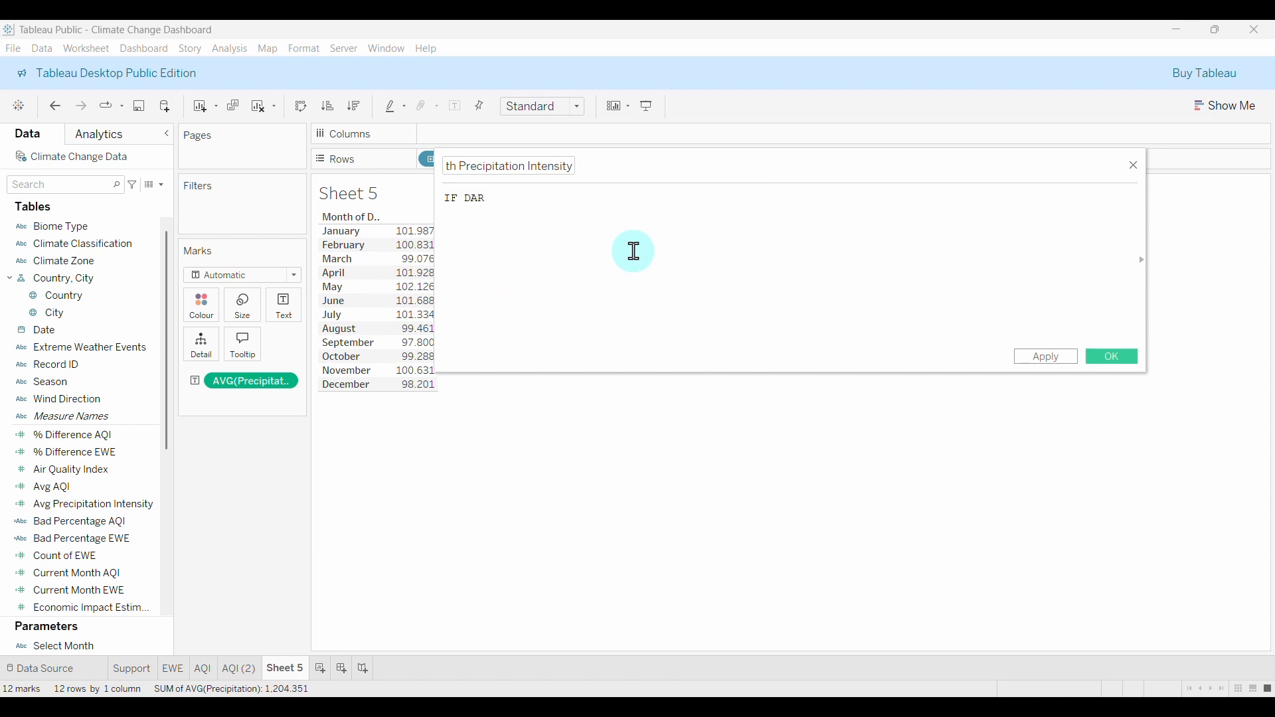
key("BackSpace")
type("TEN")
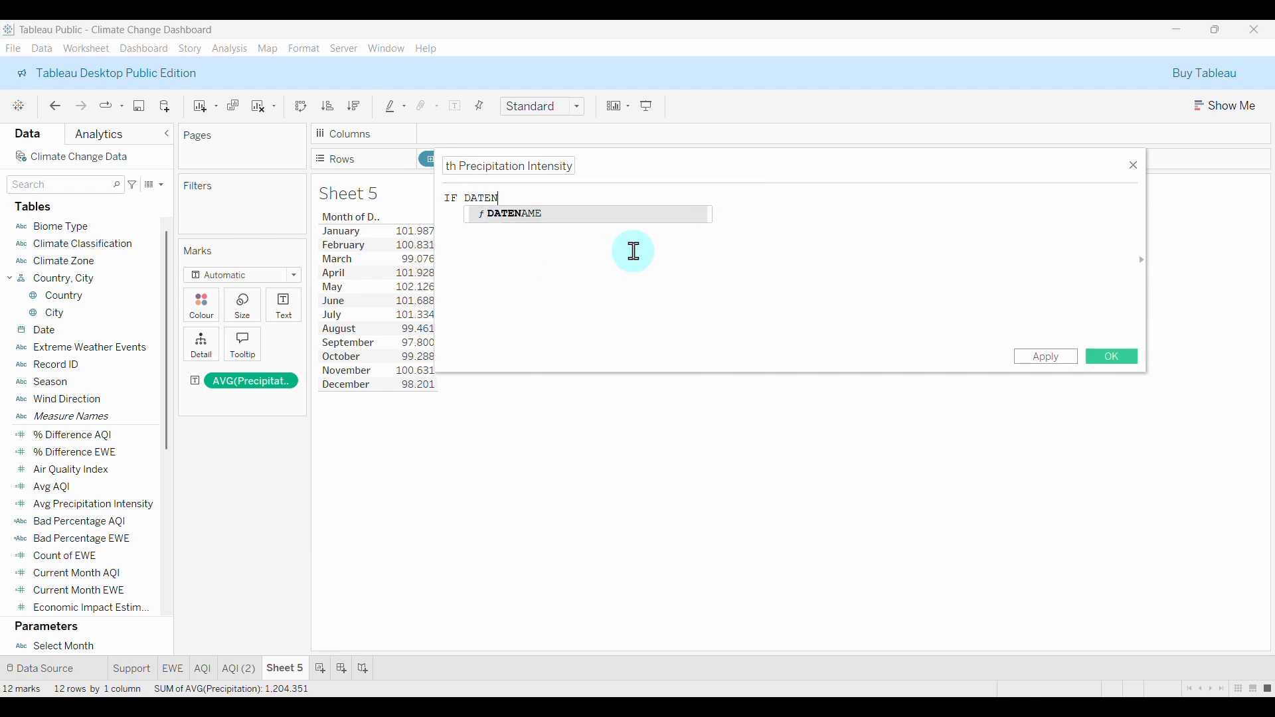
key("Return")
type("'MONTH')")
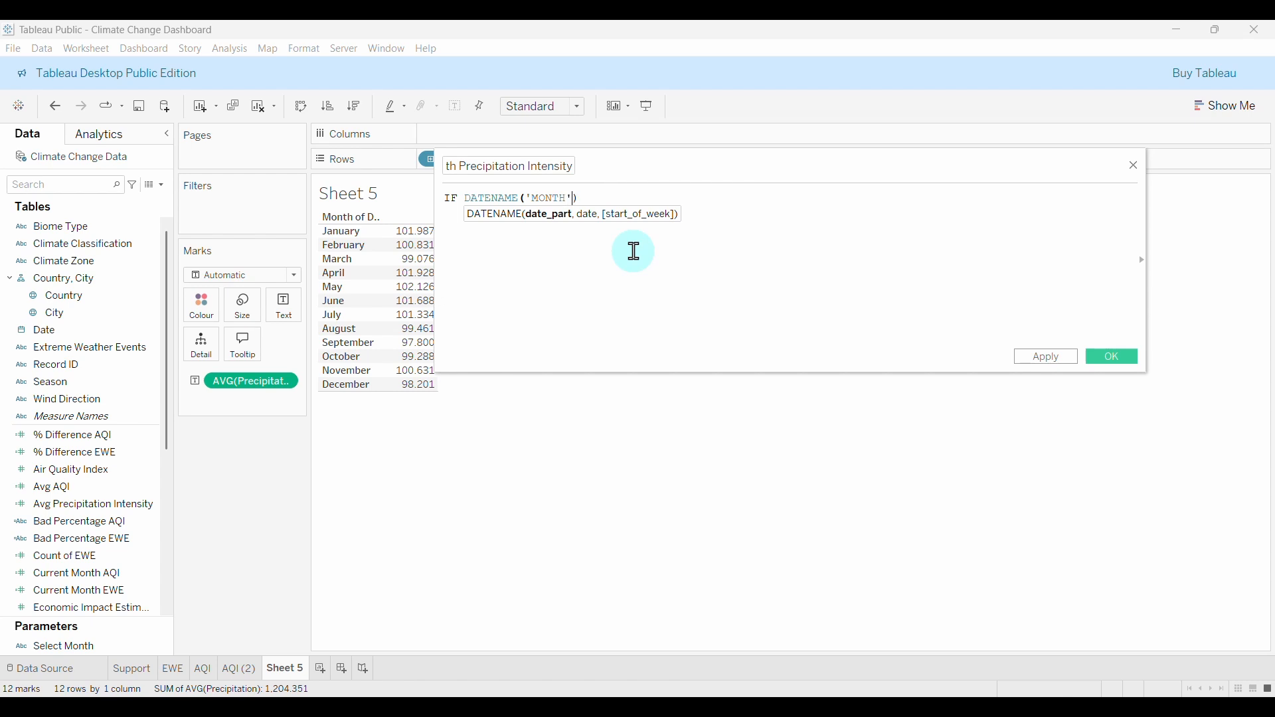
key("BackSpace")
key("BackSpace")
type("month', dat")
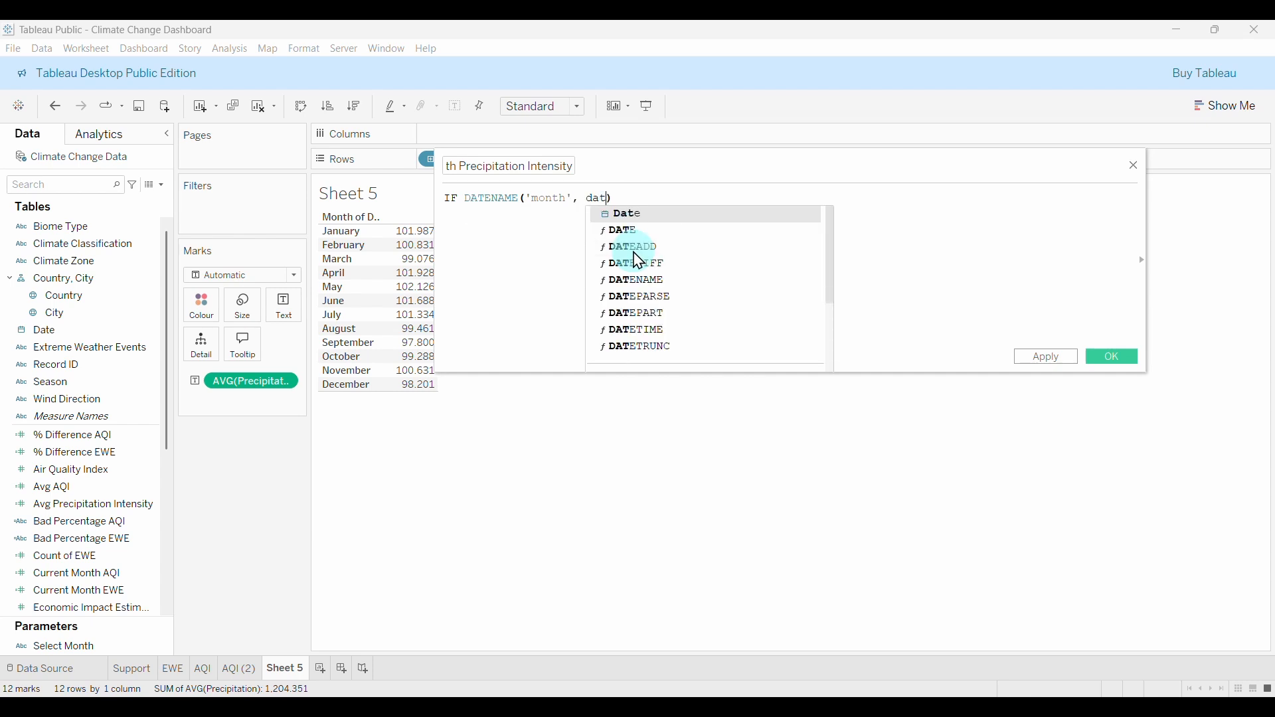
key("Return")
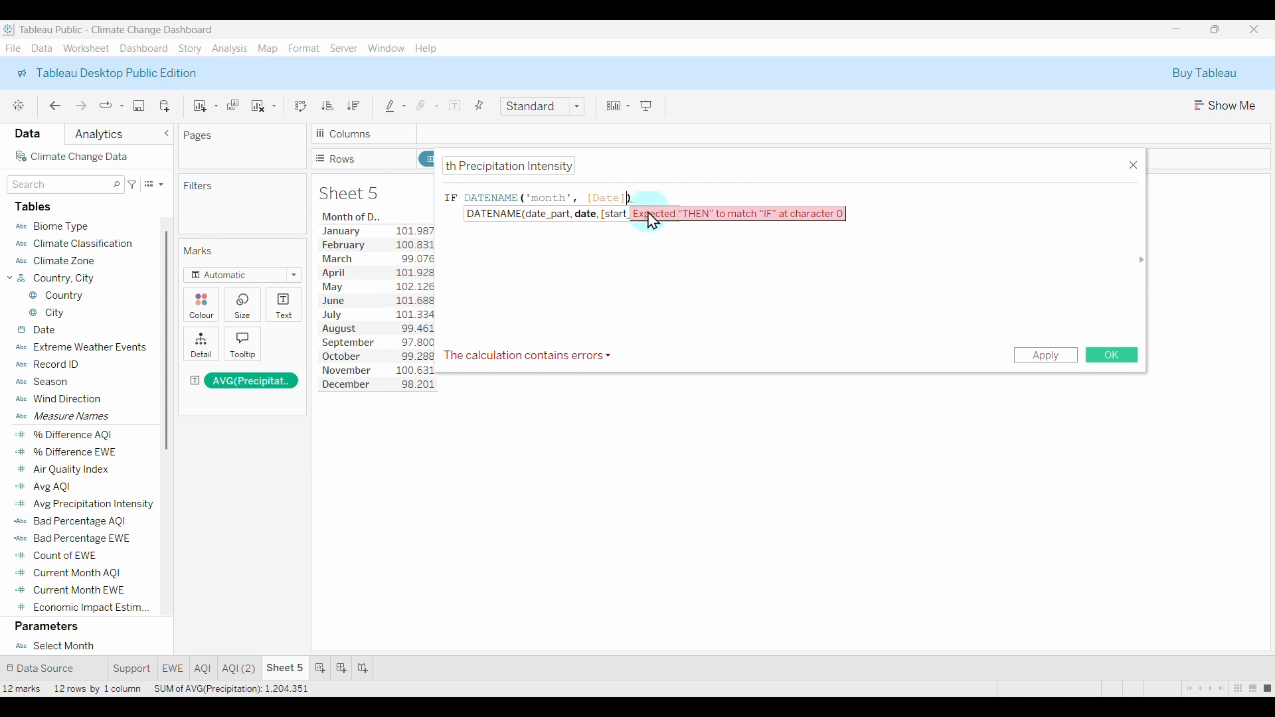
type(") =")
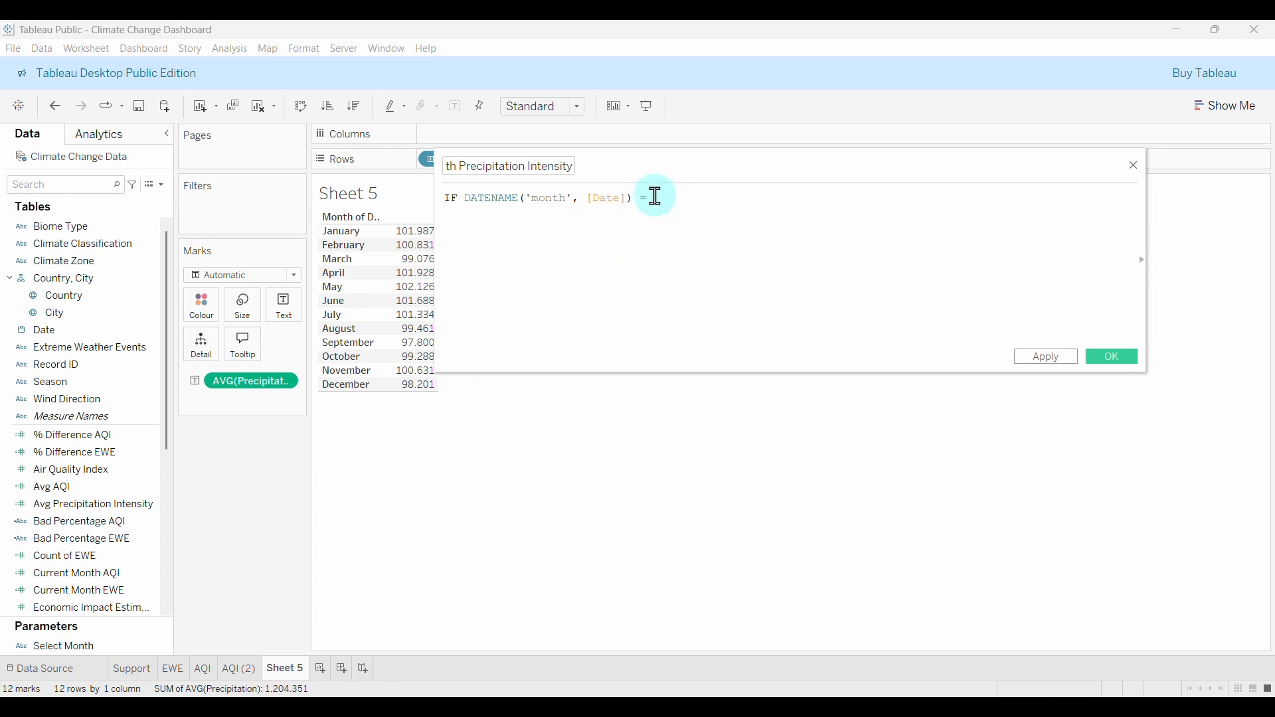
type(" se")
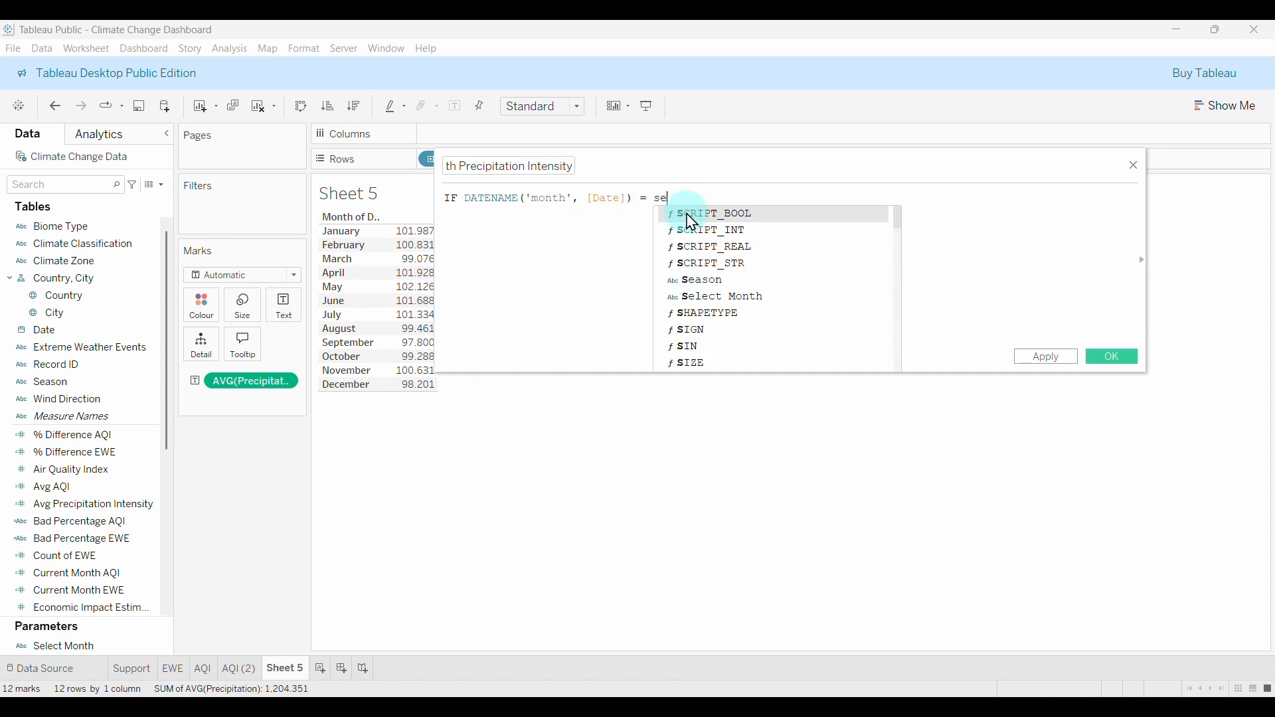
type("lec")
left_click(691, 221)
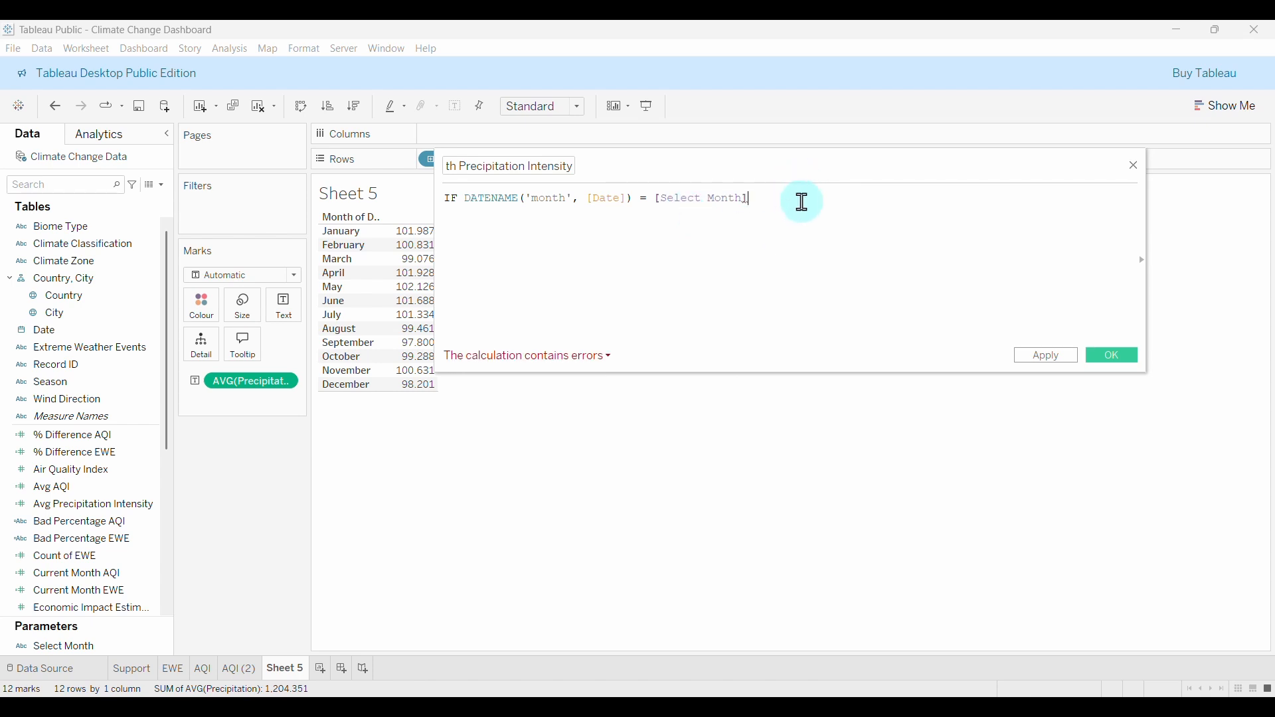
Add THEN and begin a {FIXED DATENAME('month',[Date]) clause on the next line.
type("THEN")
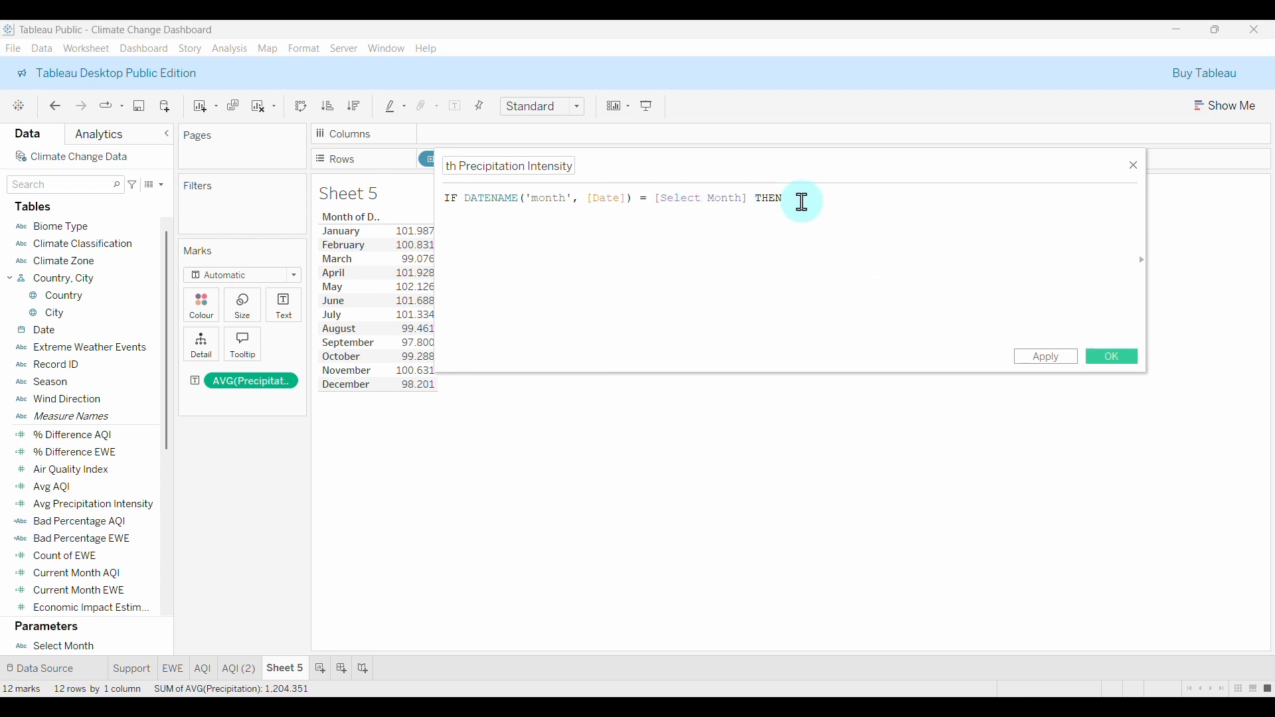
key("Return")
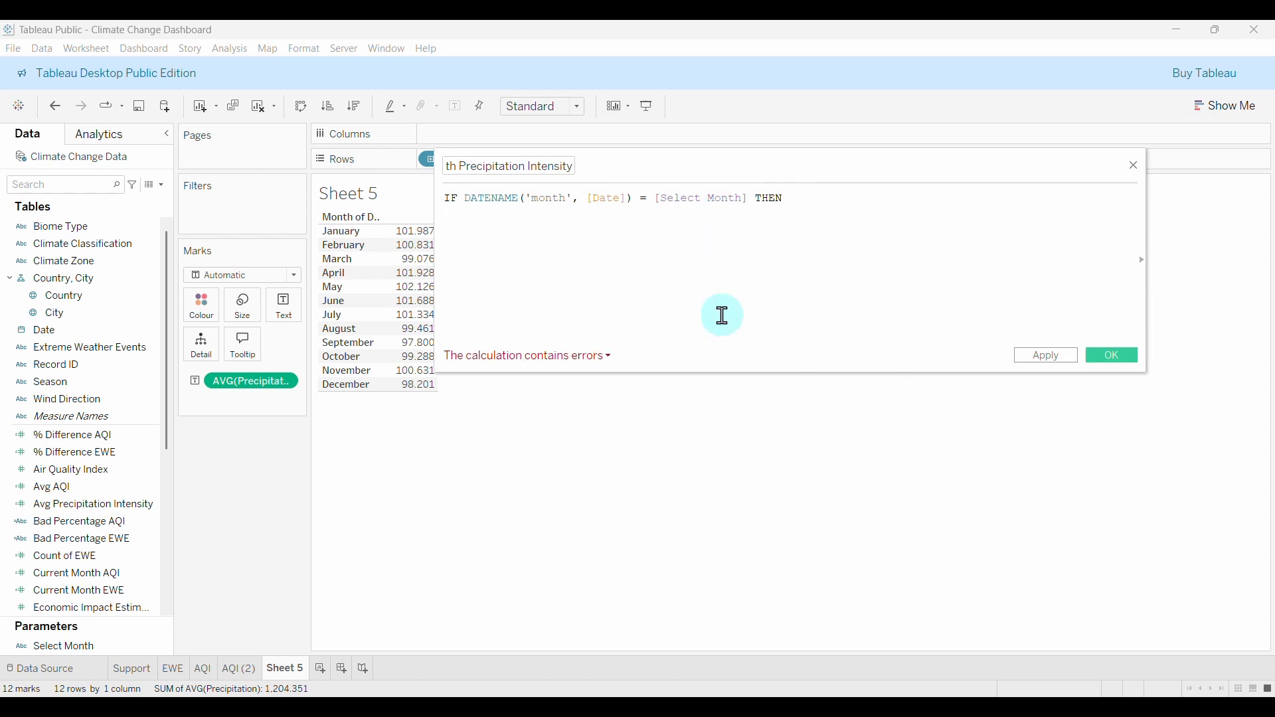
type("{fix")
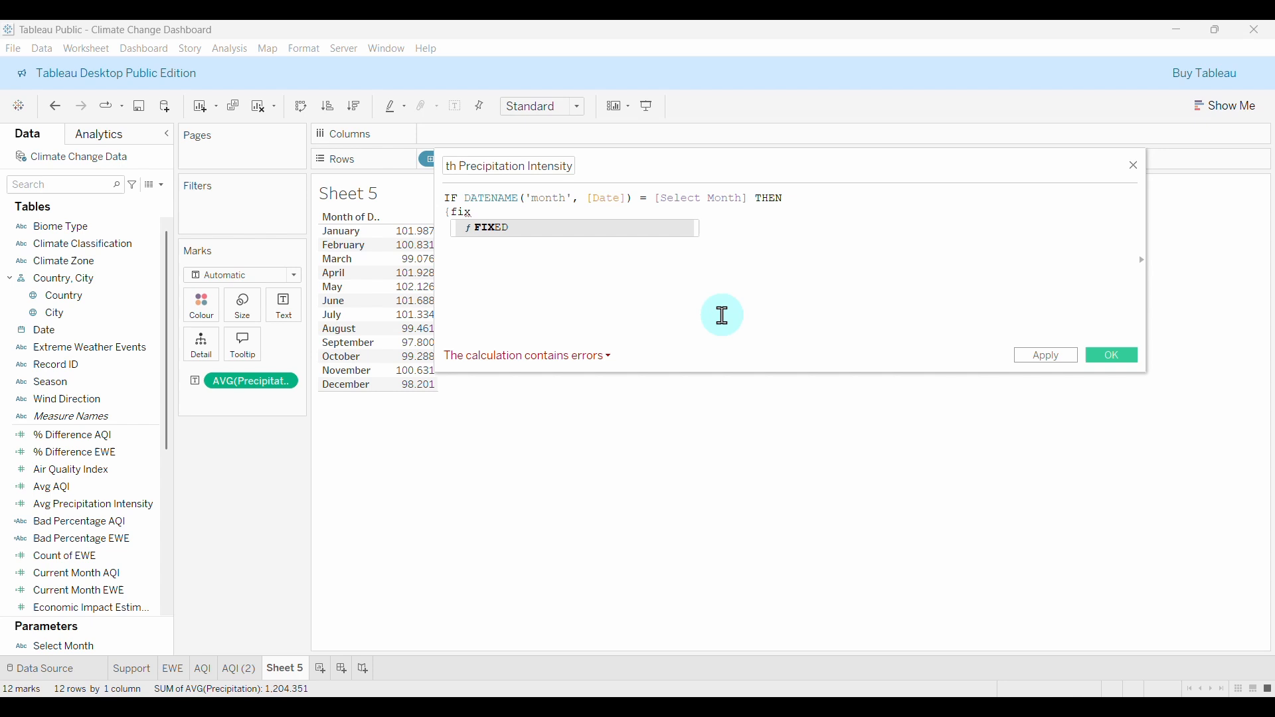
key("Return")
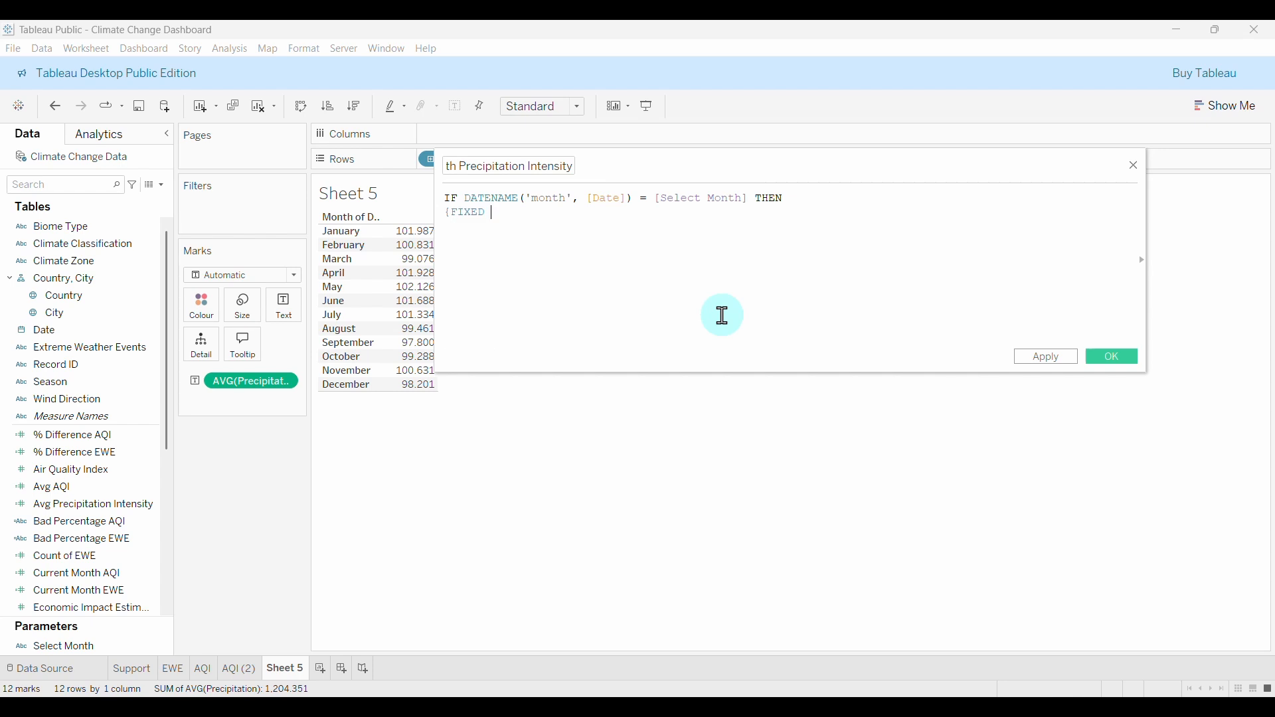
type("dat")
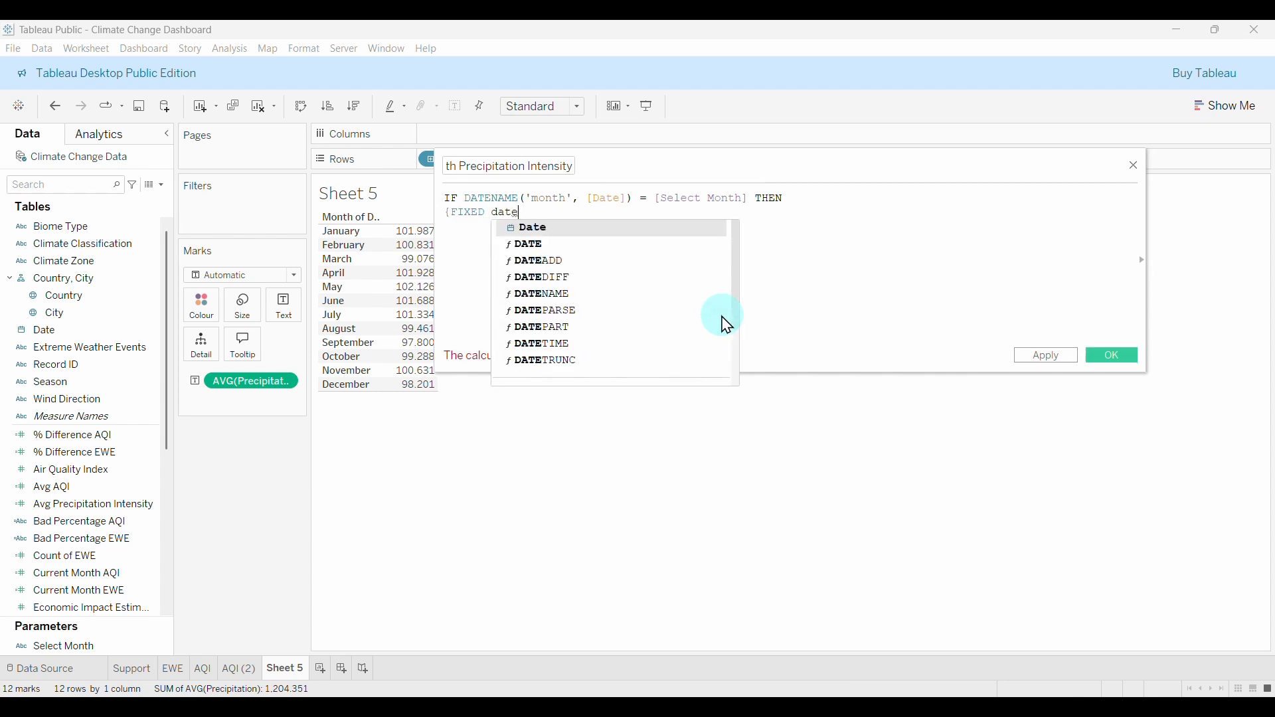
type("e")
key("Return")
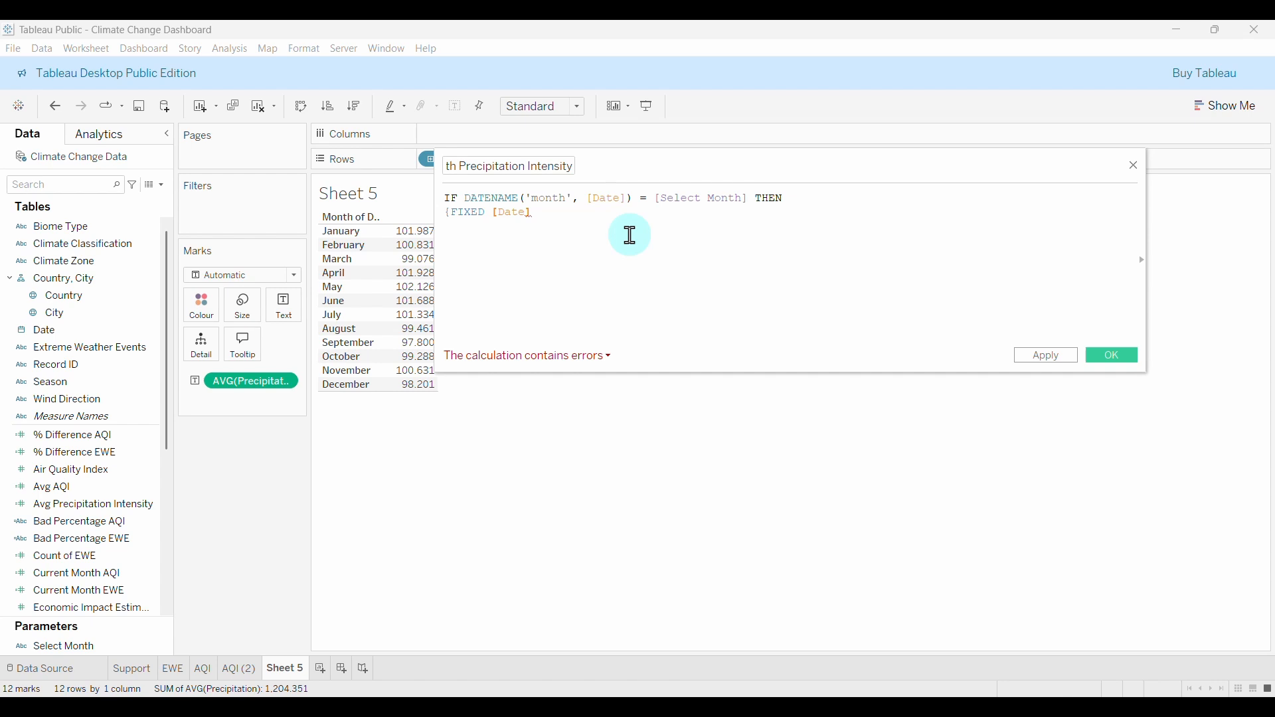
key("BackSpace")
key("BackSpace")
key("BackSpace")
key("BackSpace")
key("BackSpace")
left_click_drag(497, 192, 632, 200)
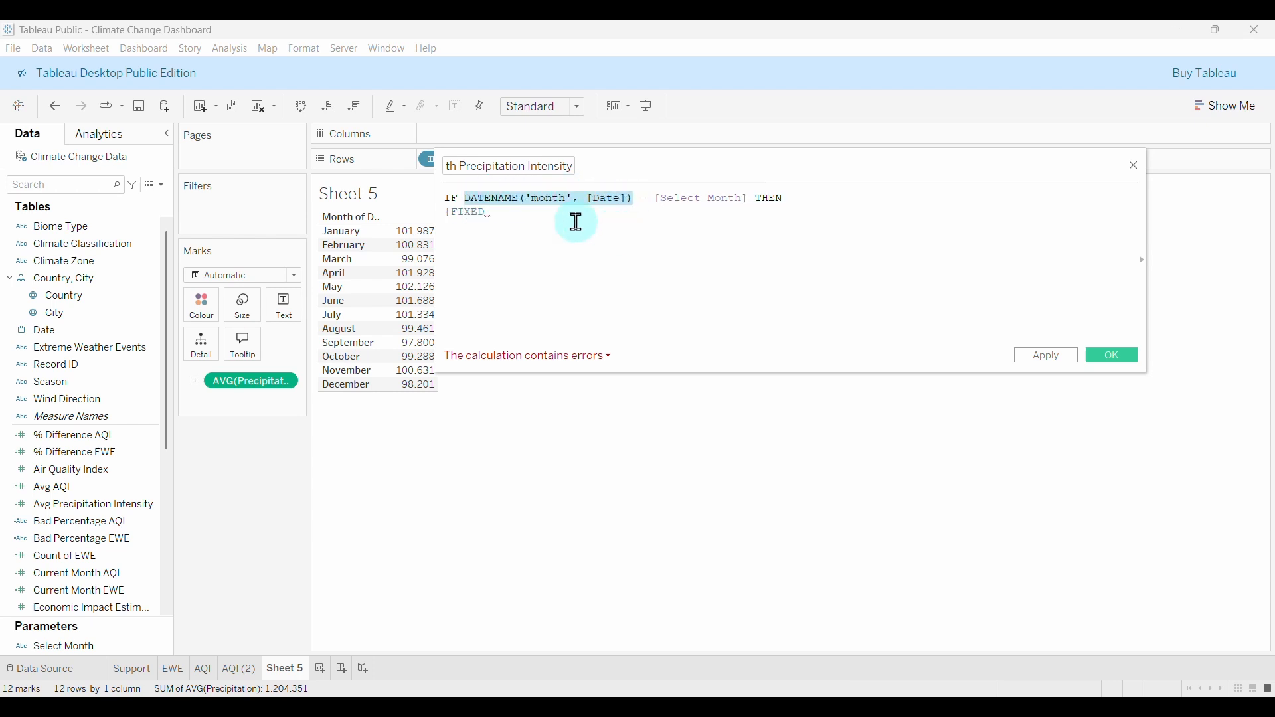
left_click(524, 212)
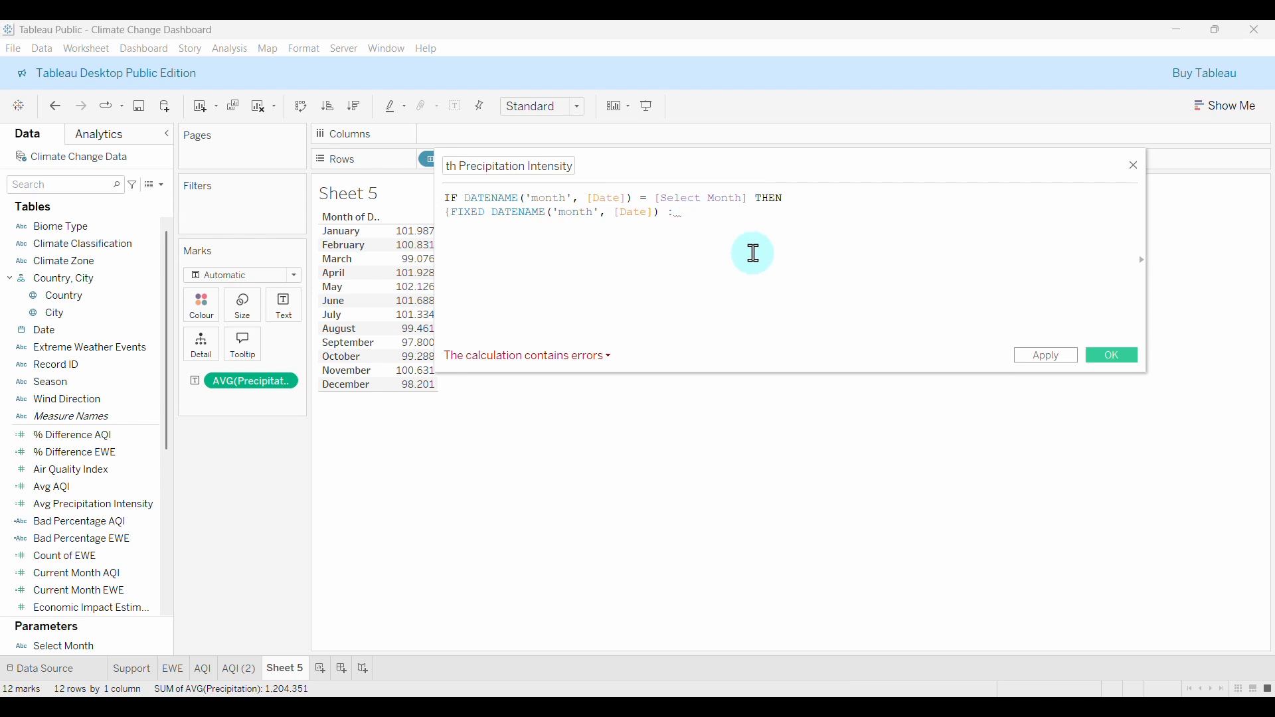
Finish the formula with : AVG([Precipitation])} END and save Current Month Precipitation Intensity.
type(": av")
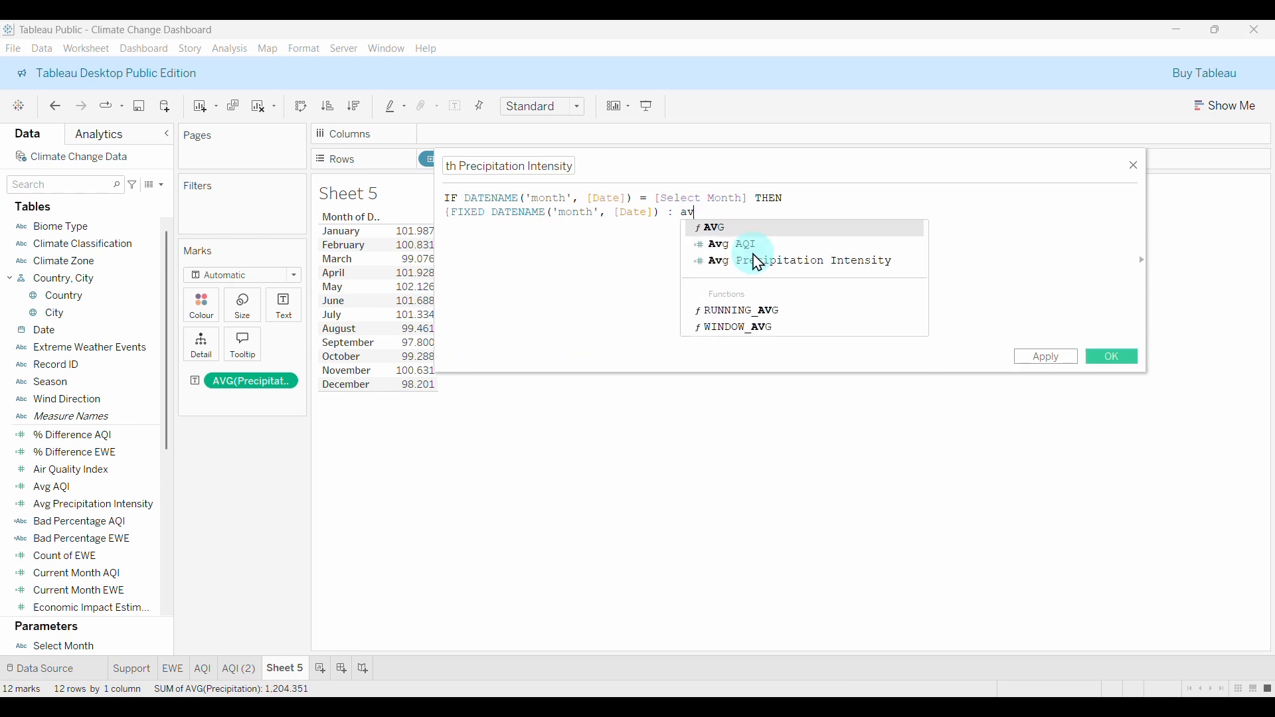
key("Return")
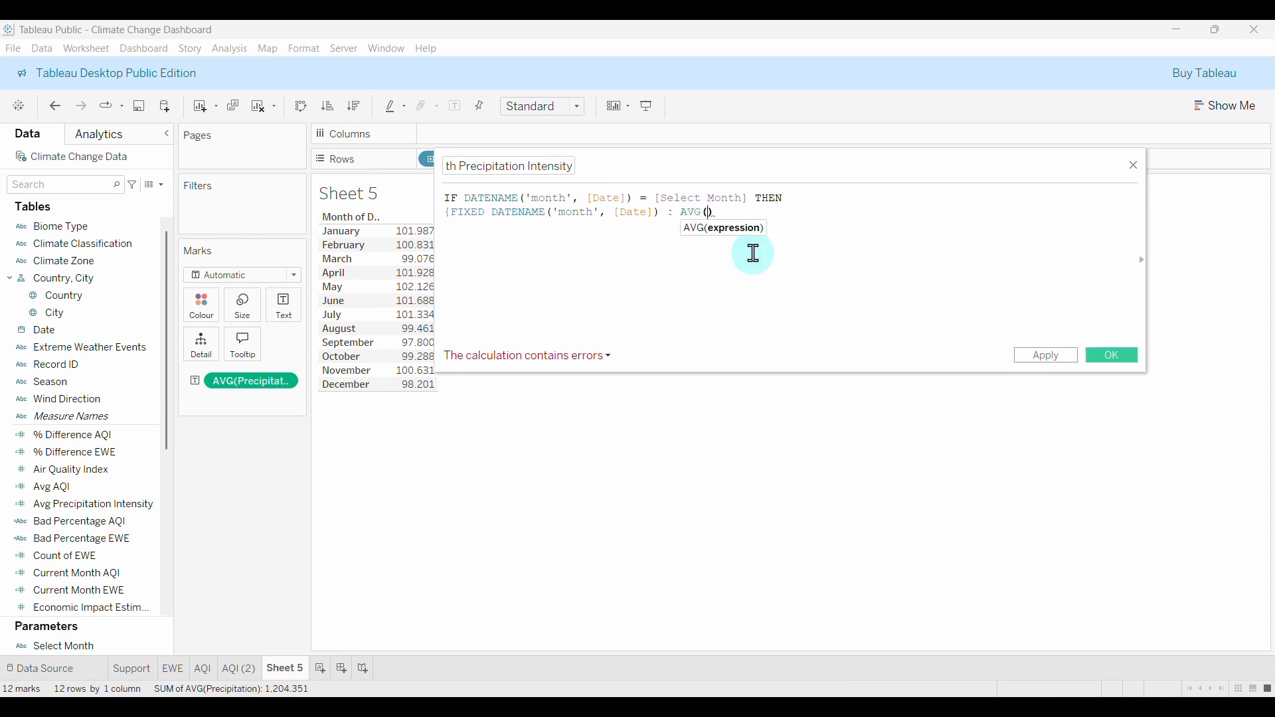
type("prec")
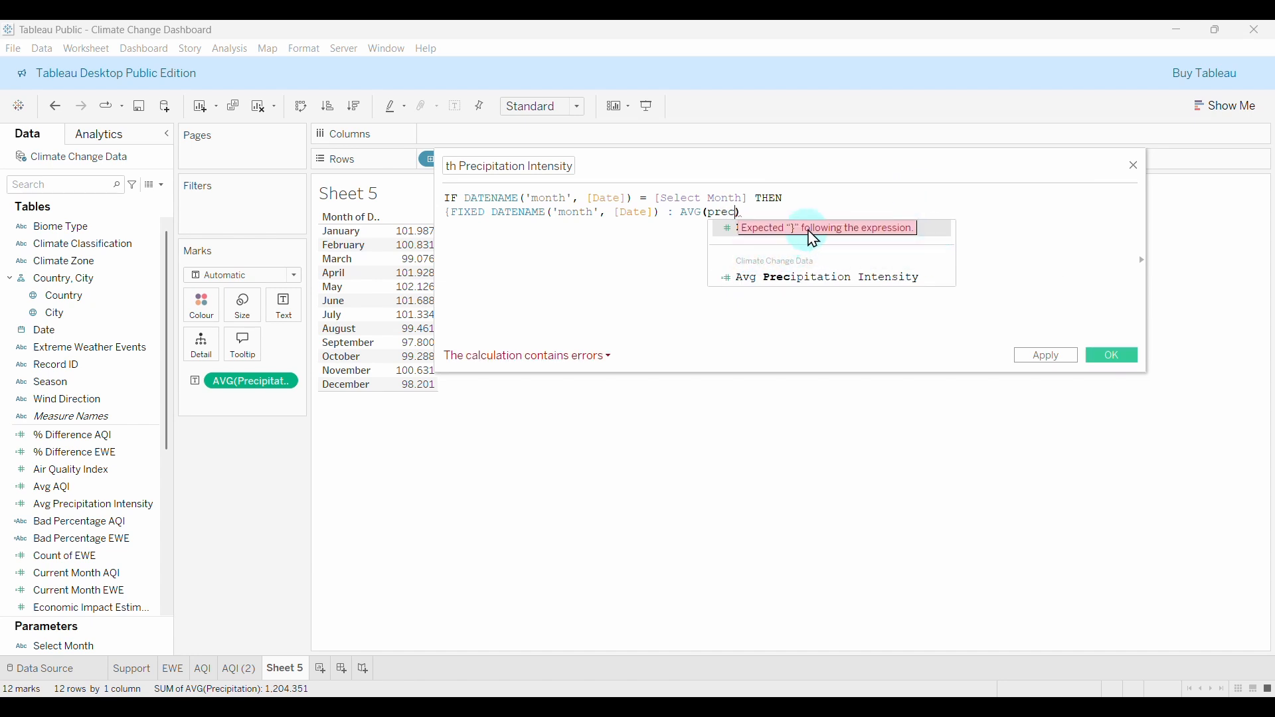
left_click(937, 227)
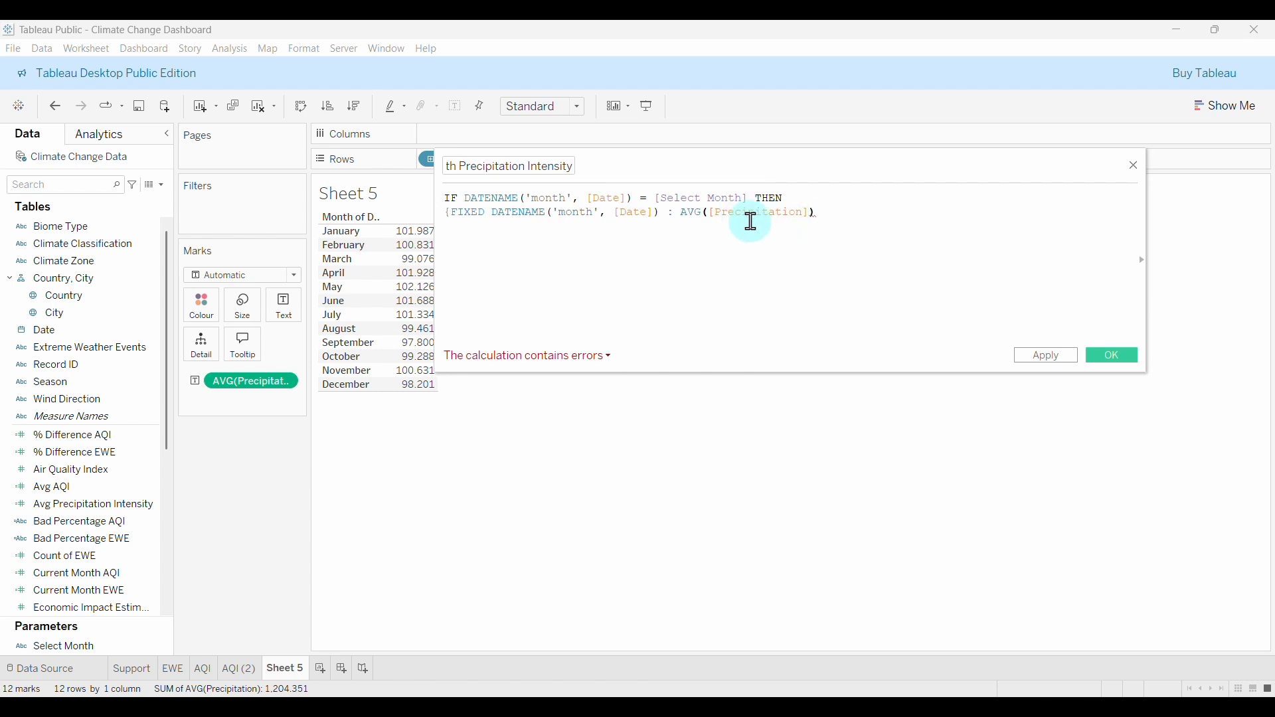
left_click(825, 224)
type("}")
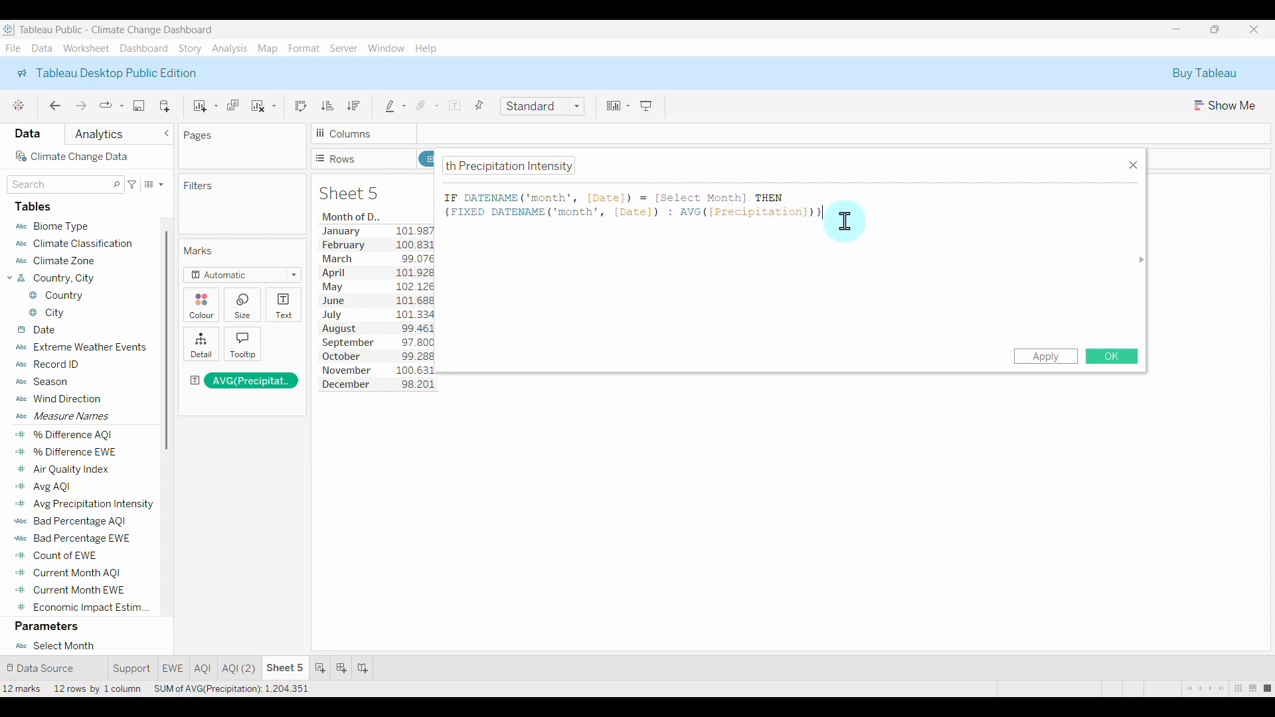
key("Return")
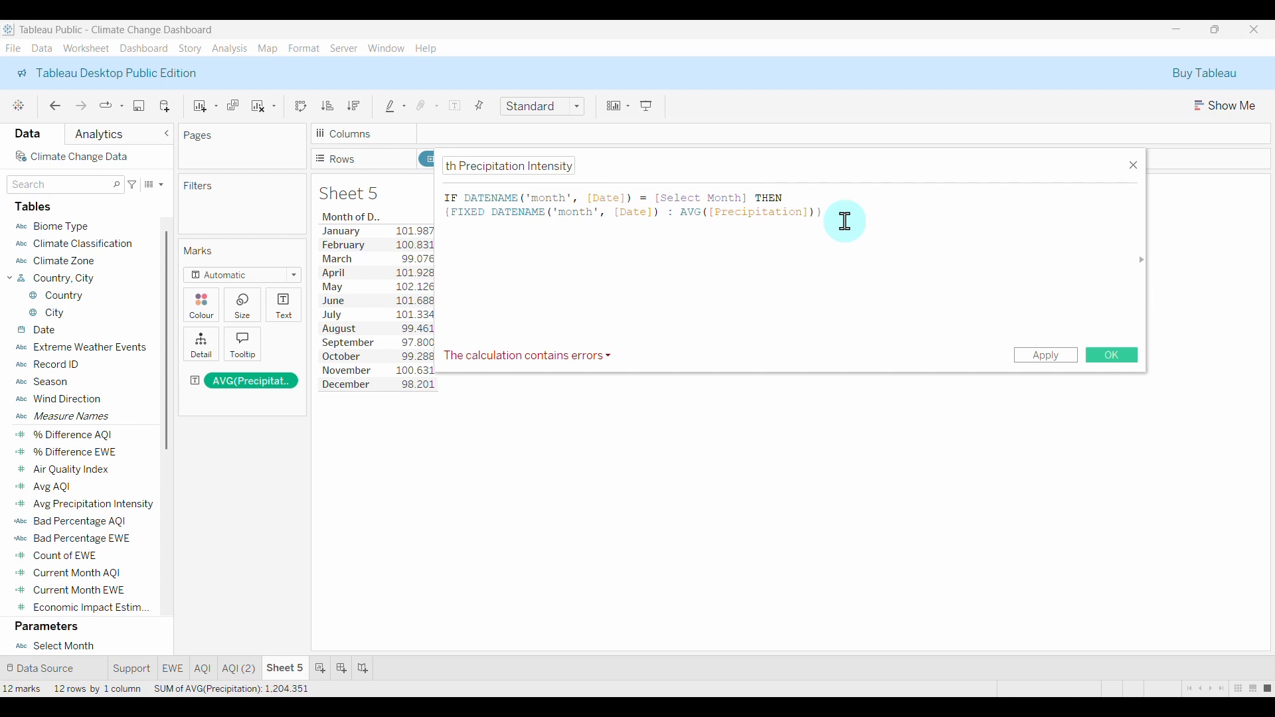
type("END")
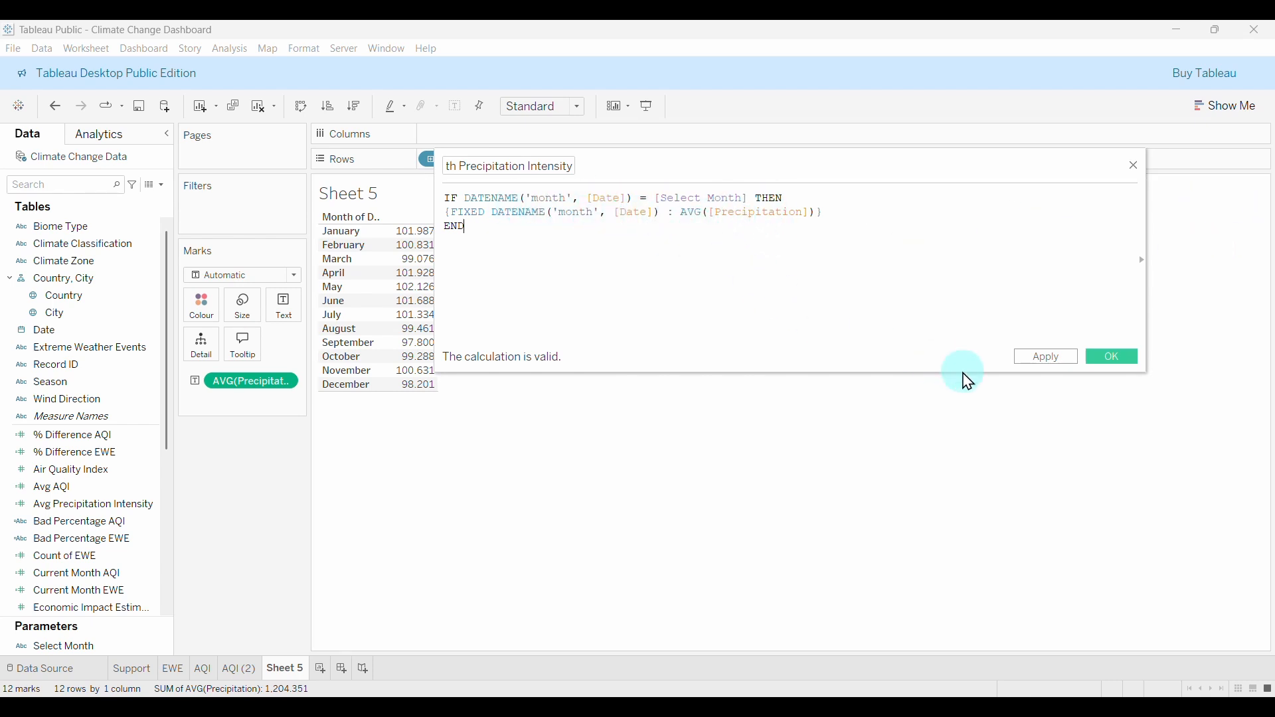
left_click(1106, 367)
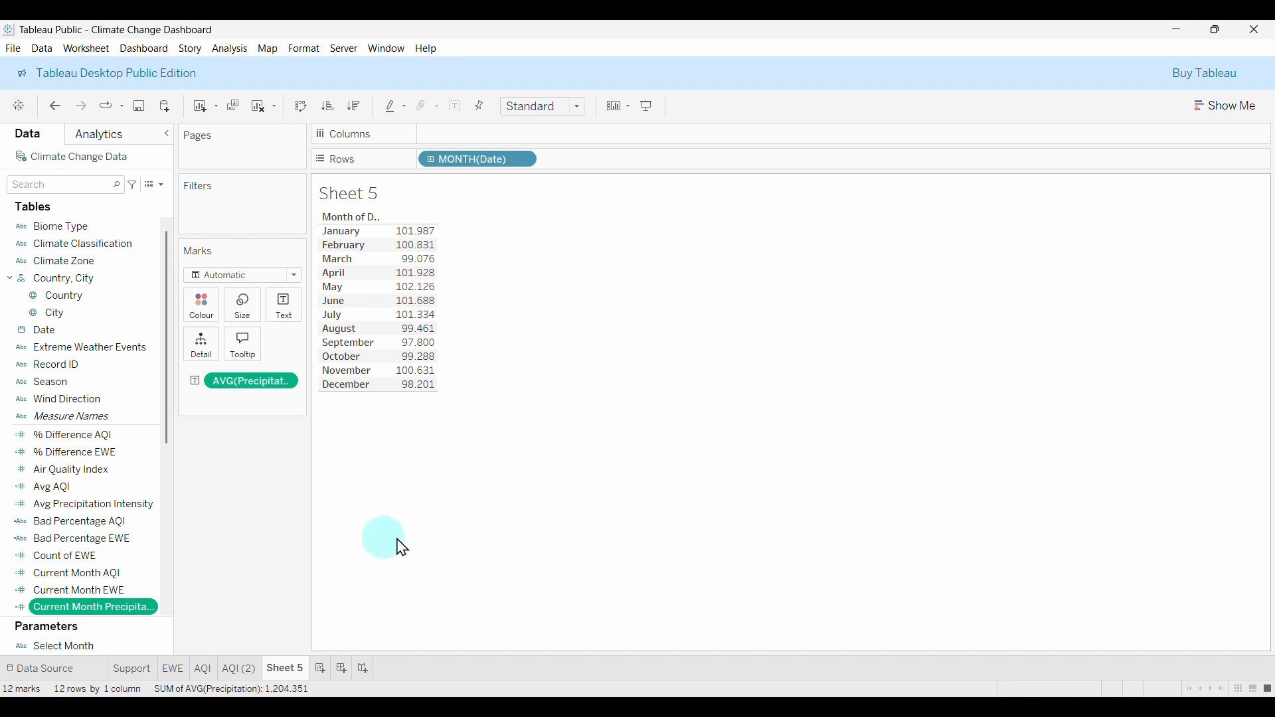
Show the Select Month parameter control on Sheet 5.
left_click(73, 648)
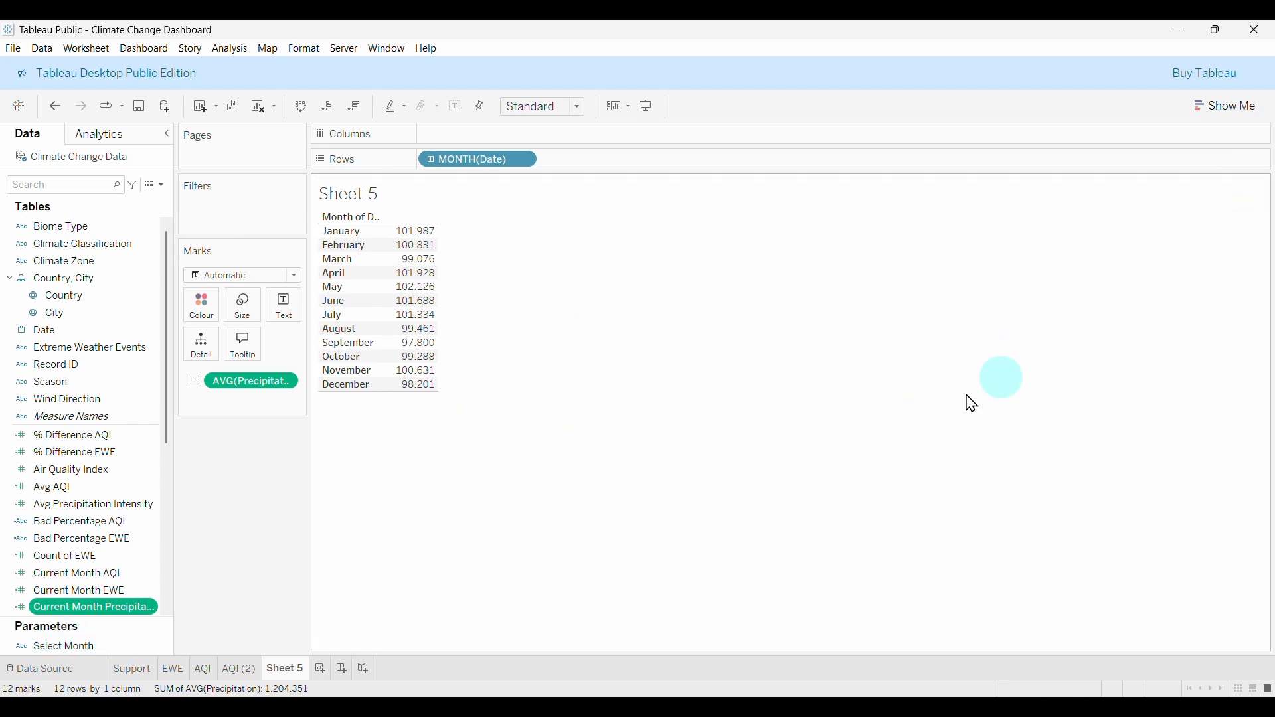
right_click(47, 648)
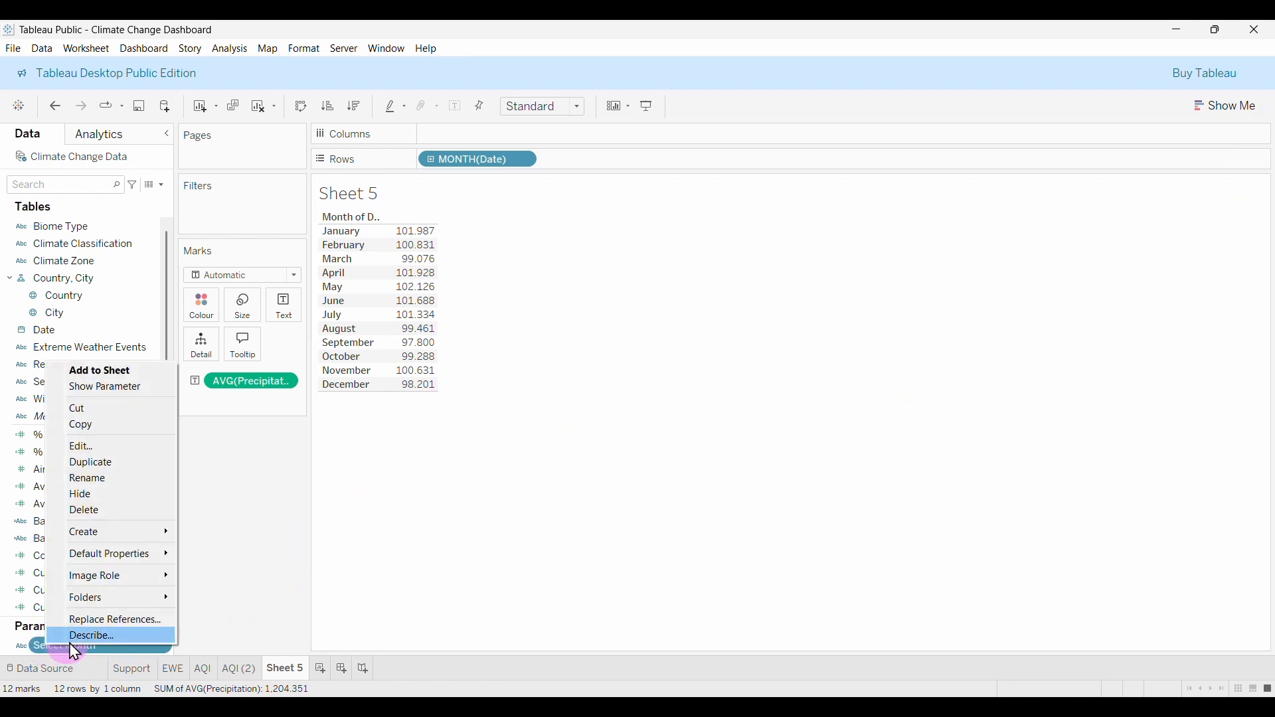
left_click(106, 389)
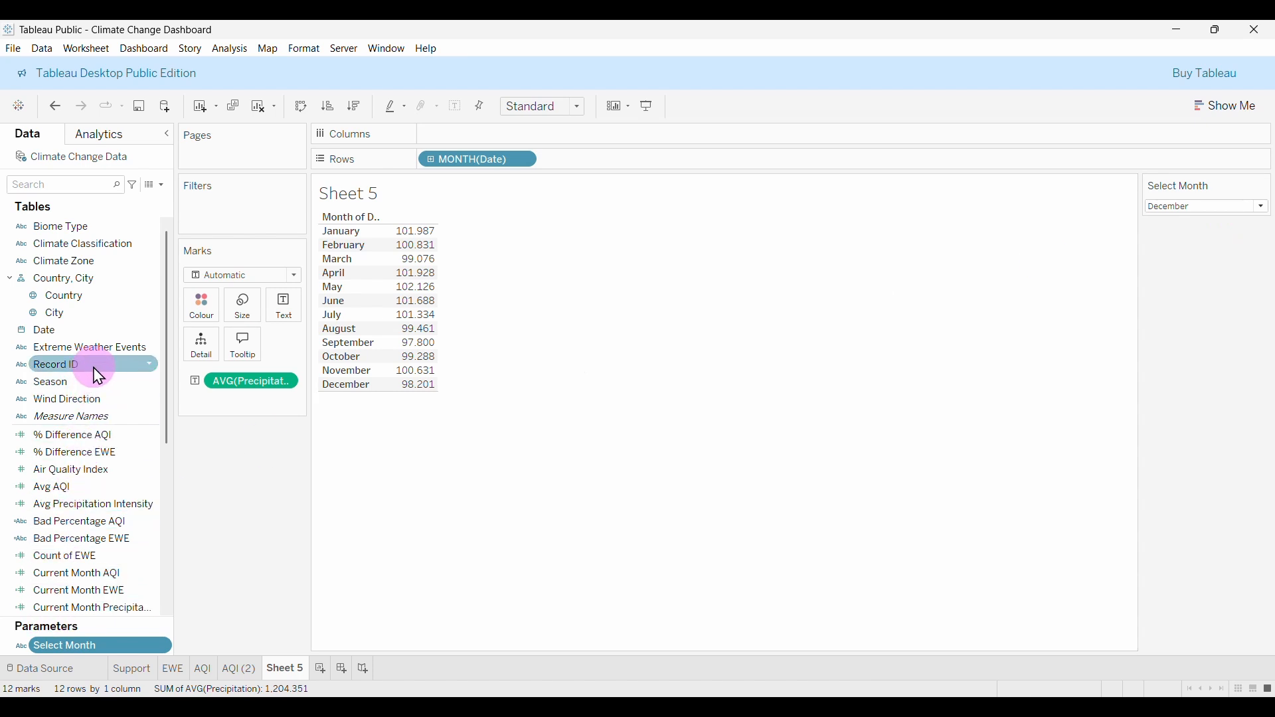
Add Current Month Precipitation to the table and set Measure Values to Average.
scroll(130, 518, "down", 1)
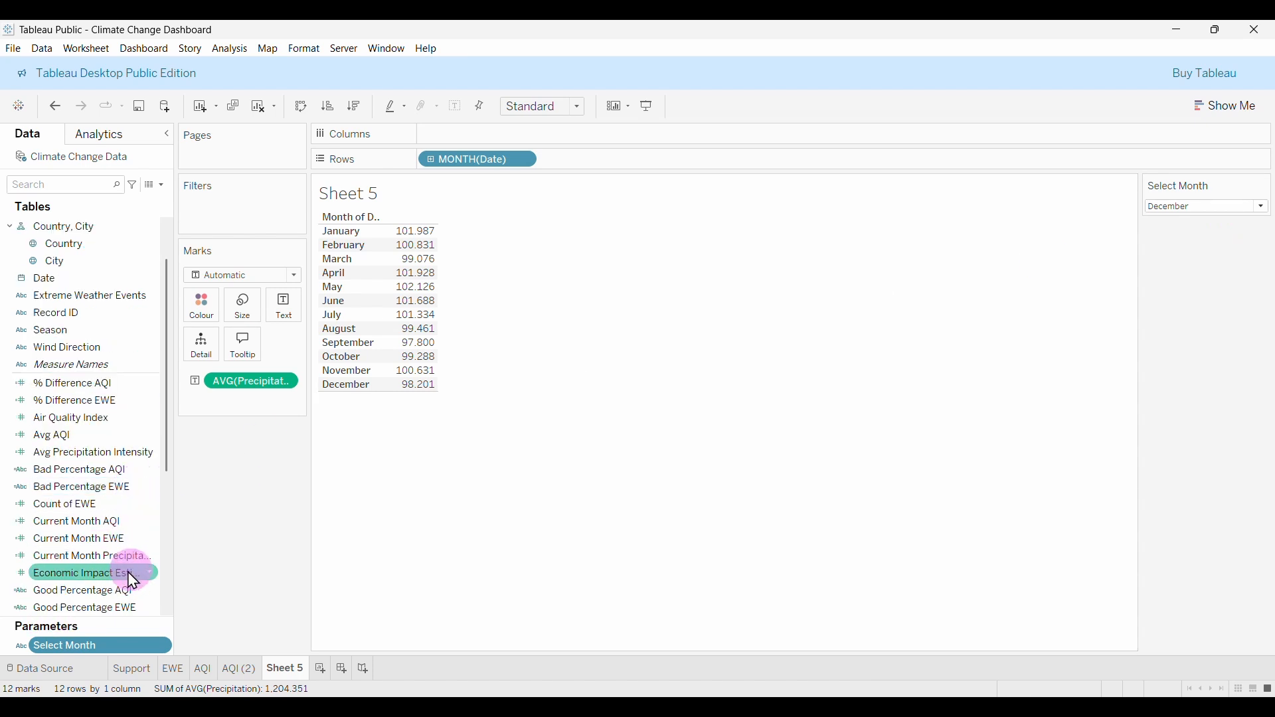
left_click_drag(77, 564, 424, 335)
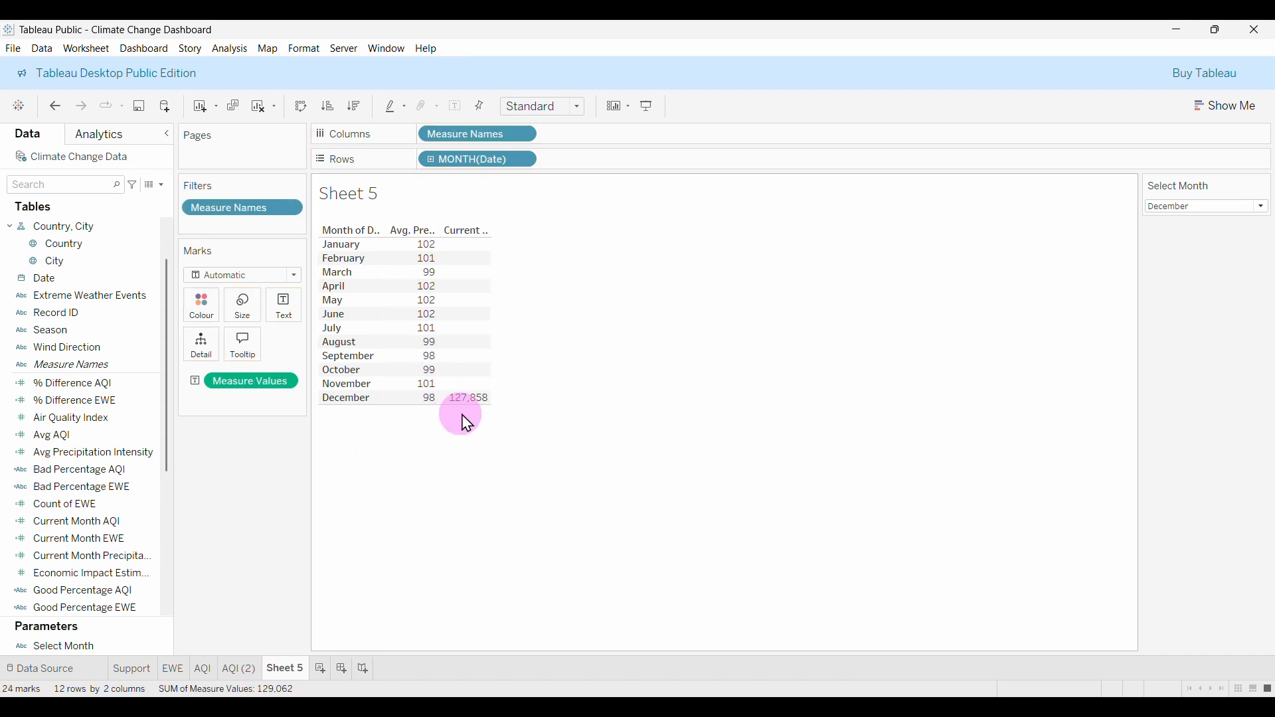
left_click(290, 381)
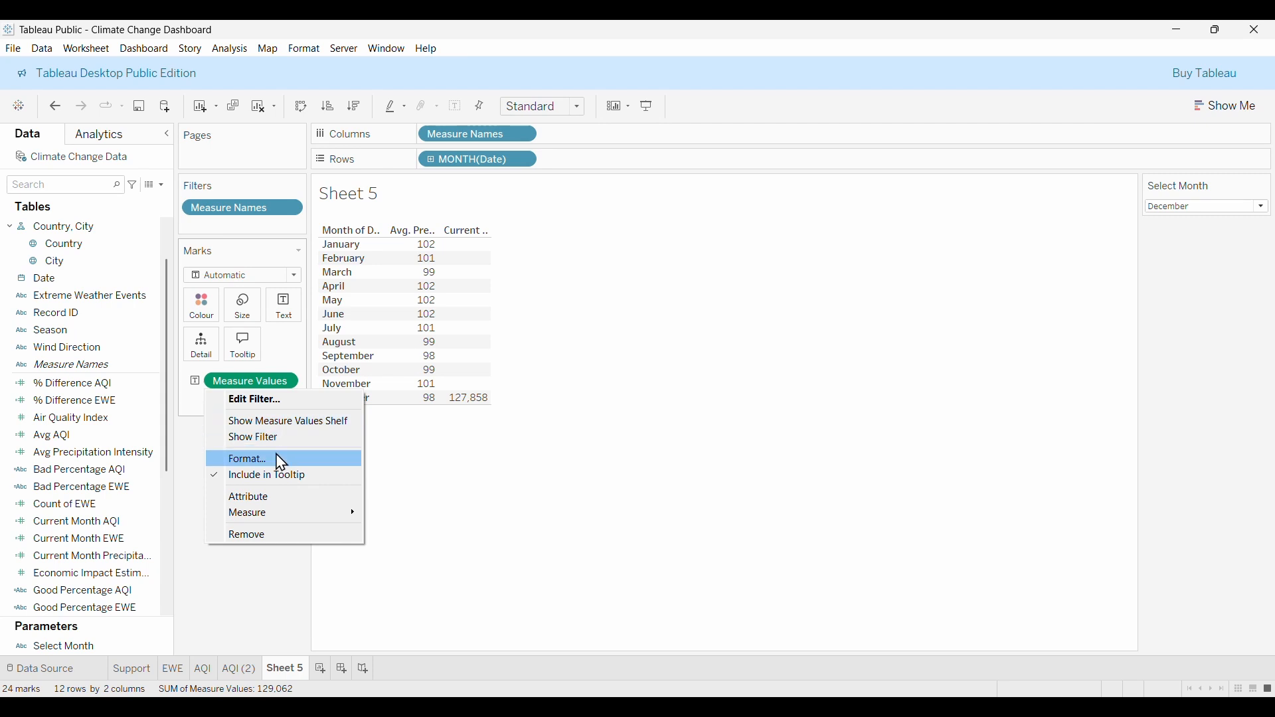
left_click(197, 480)
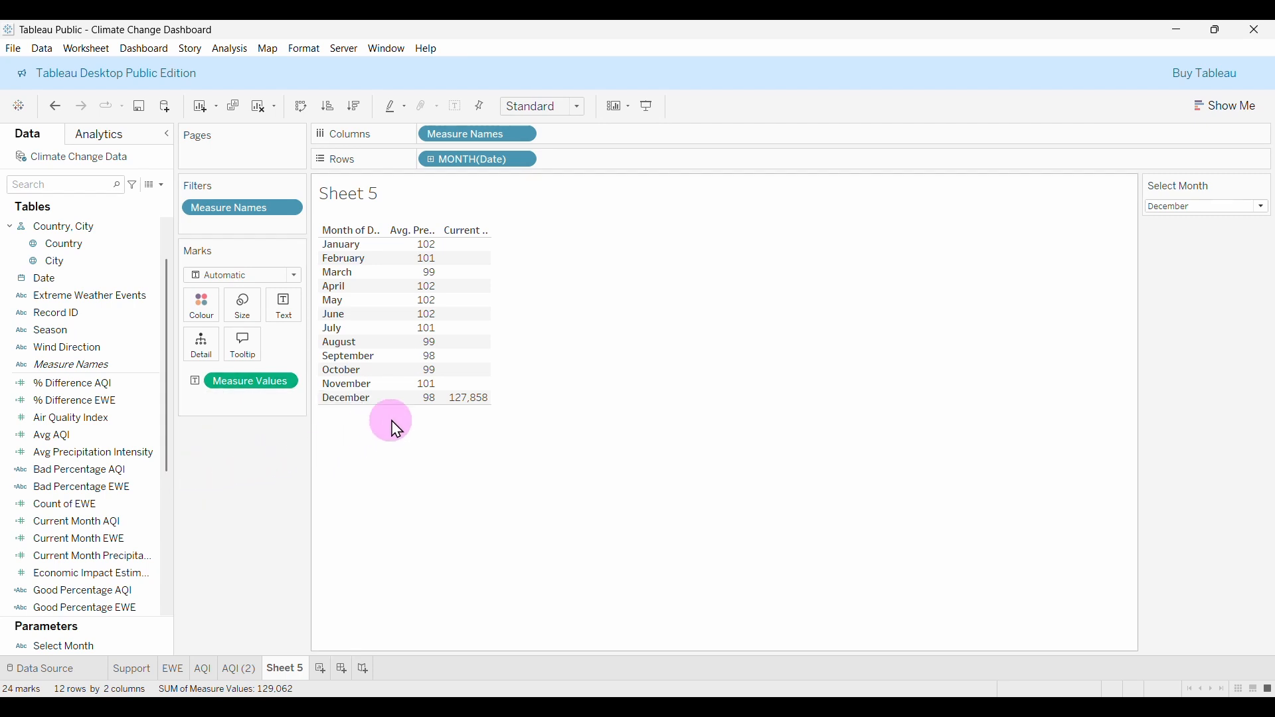
left_click(287, 382)
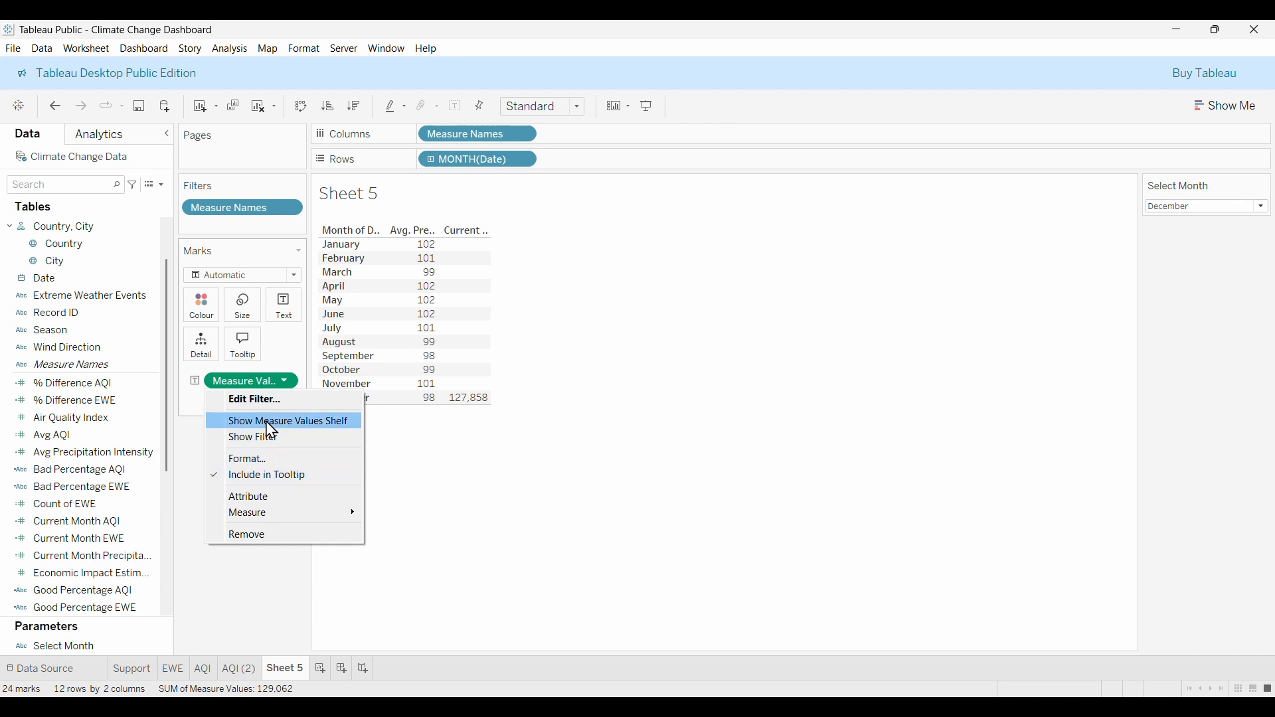
mouse_move(276, 512)
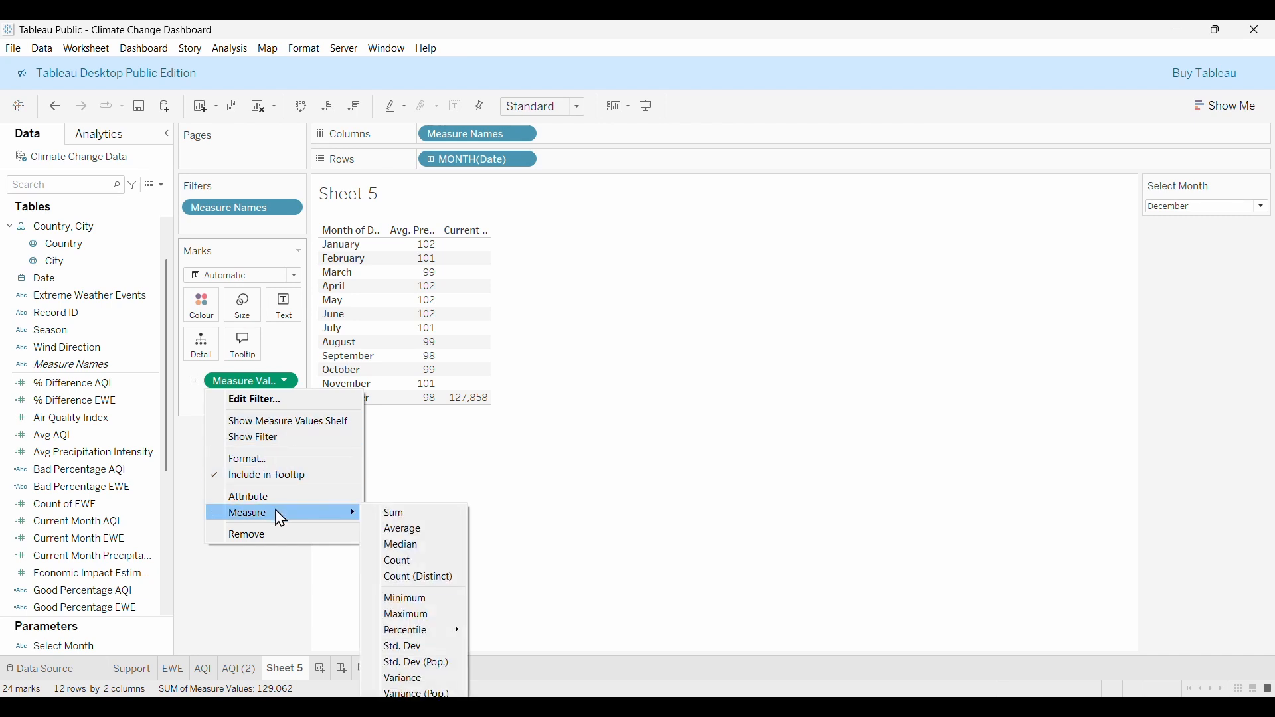
left_click(413, 532)
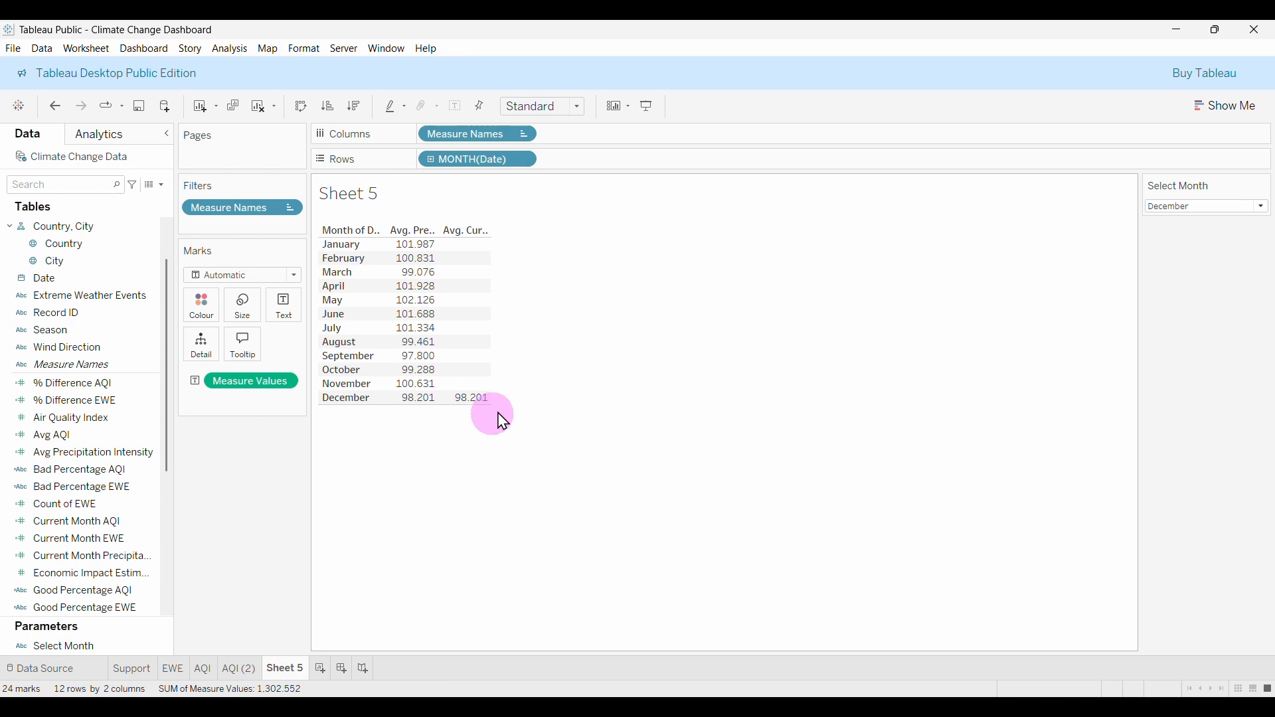
Set the Select Month parameter to September.
left_click(1201, 207)
left_click(1162, 344)
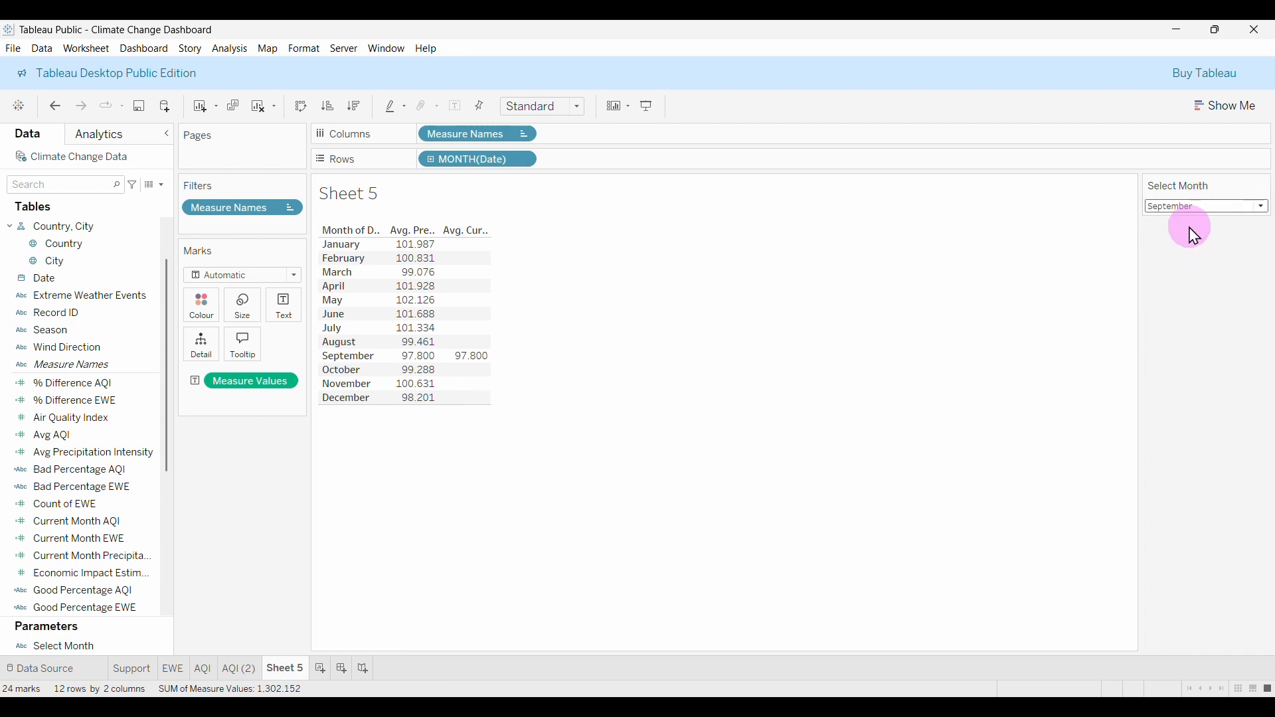
left_click(1189, 206)
Set Select Month to April and duplicate the Previous Month AQI calculation.
left_click(1185, 261)
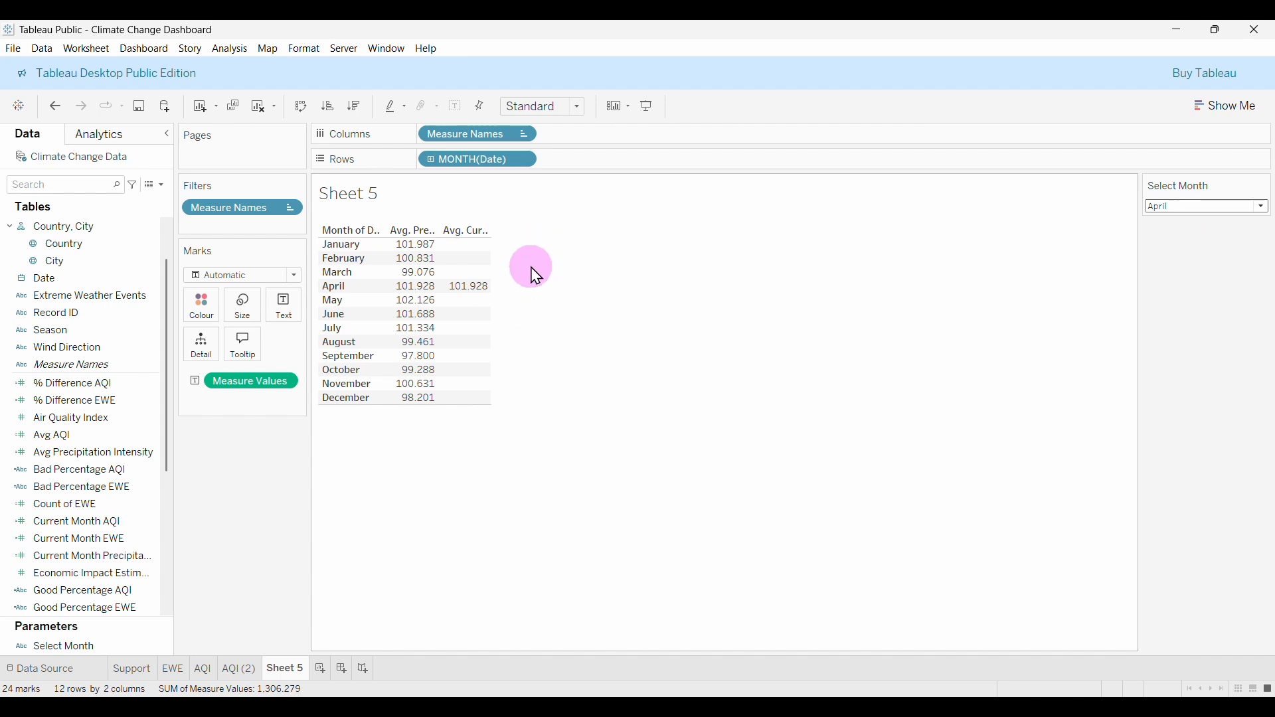
left_click(122, 506)
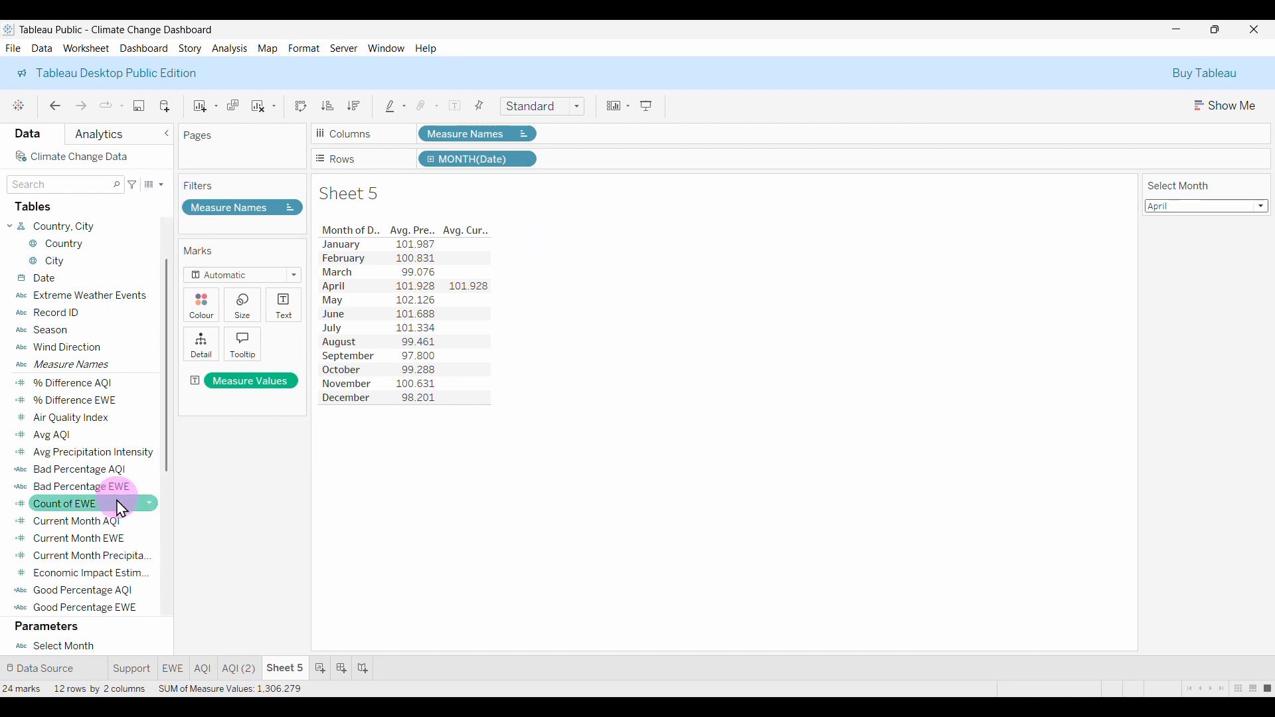
scroll(118, 504, "down", 3)
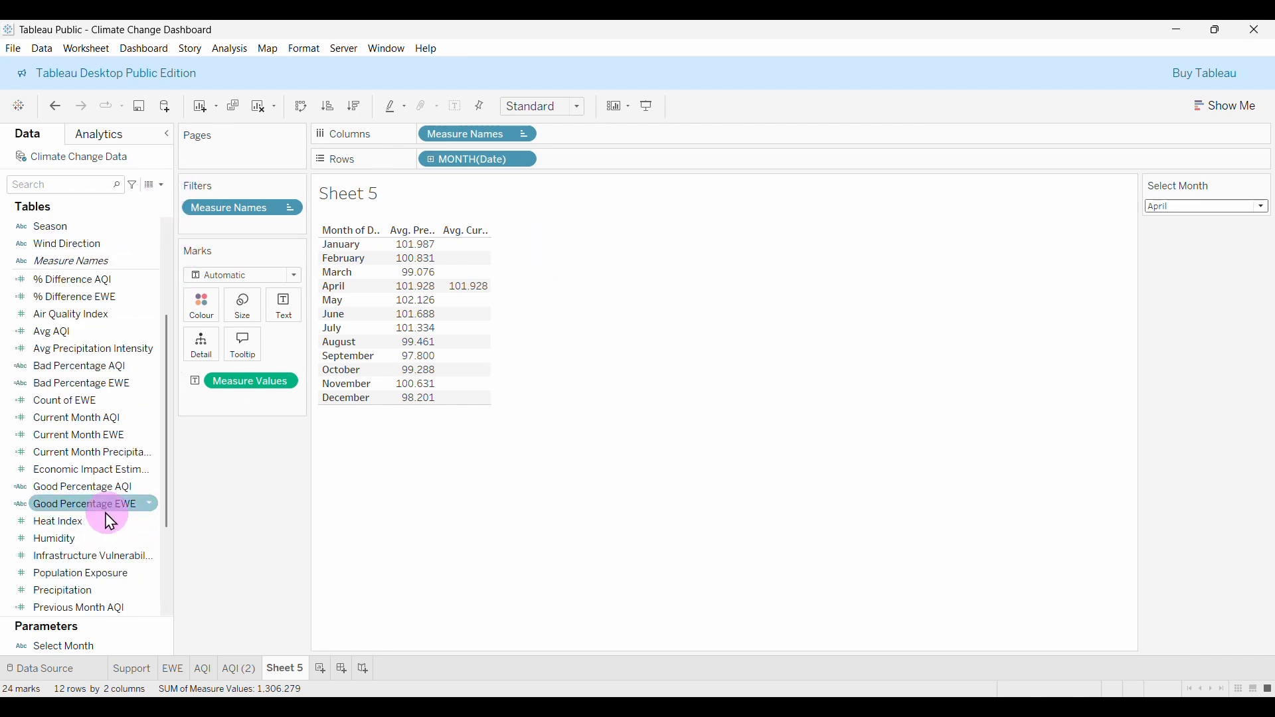
scroll(97, 530, "down", 3)
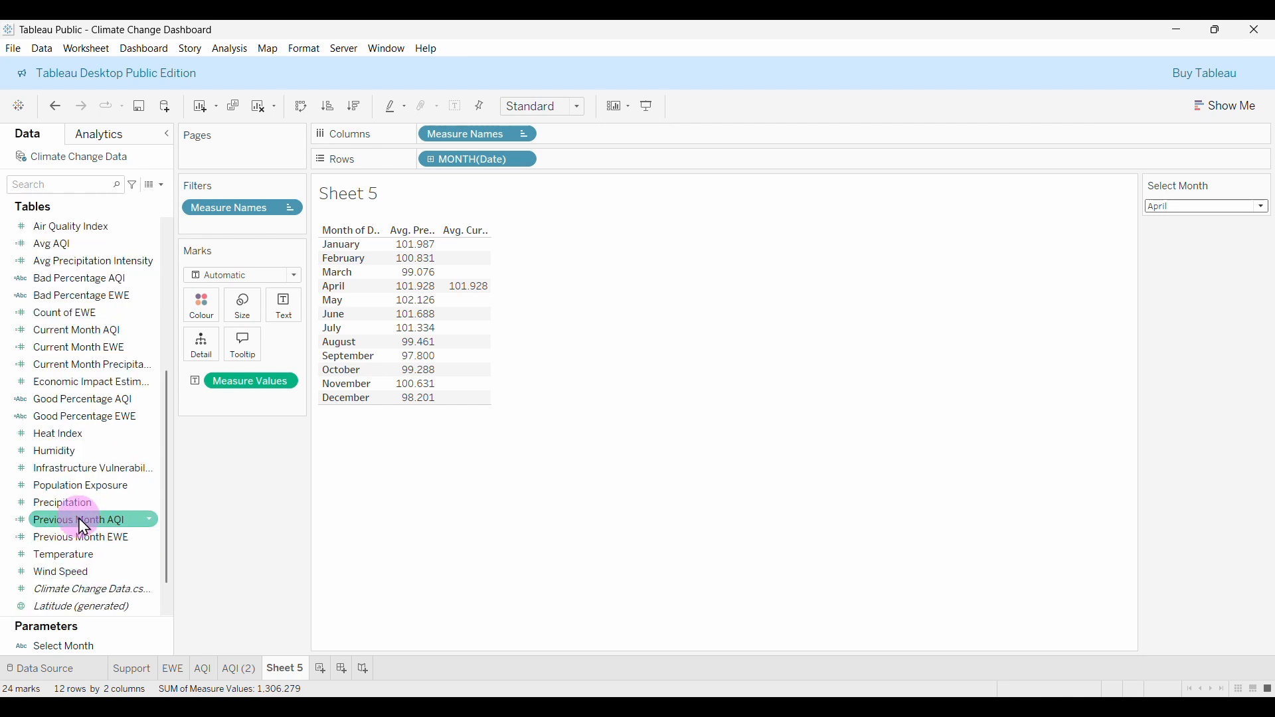
right_click(92, 526)
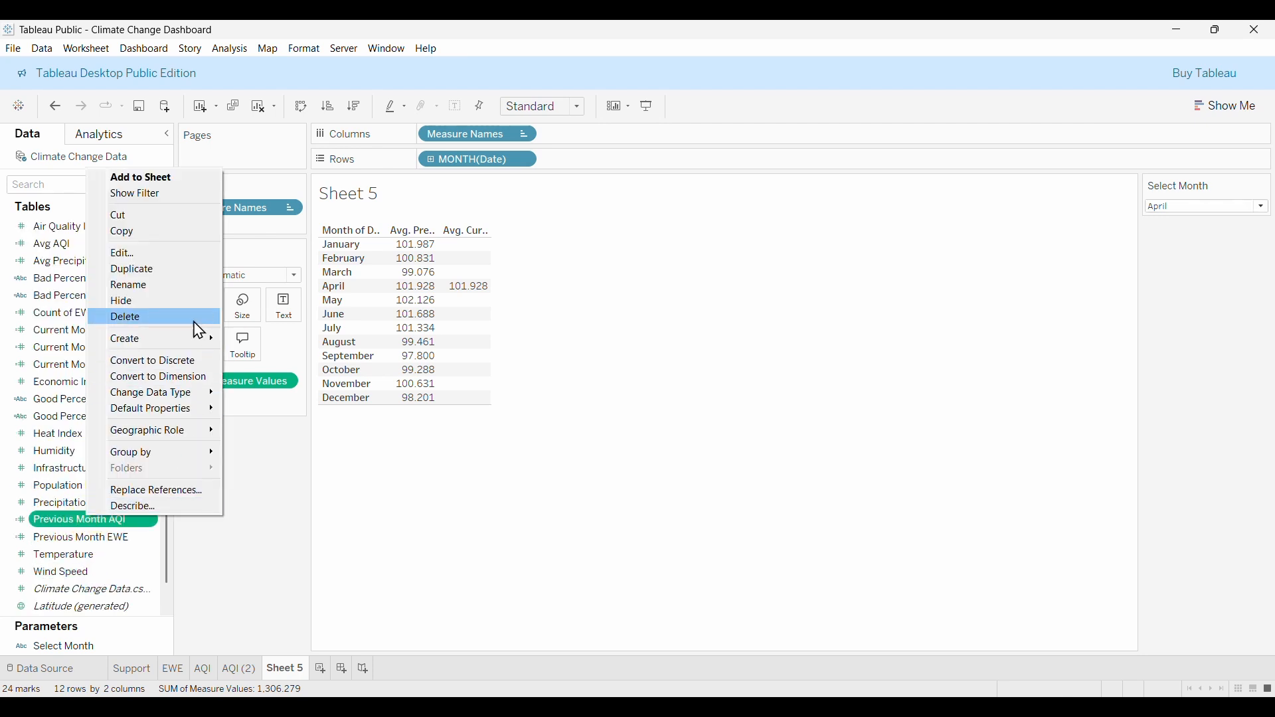
left_click(145, 271)
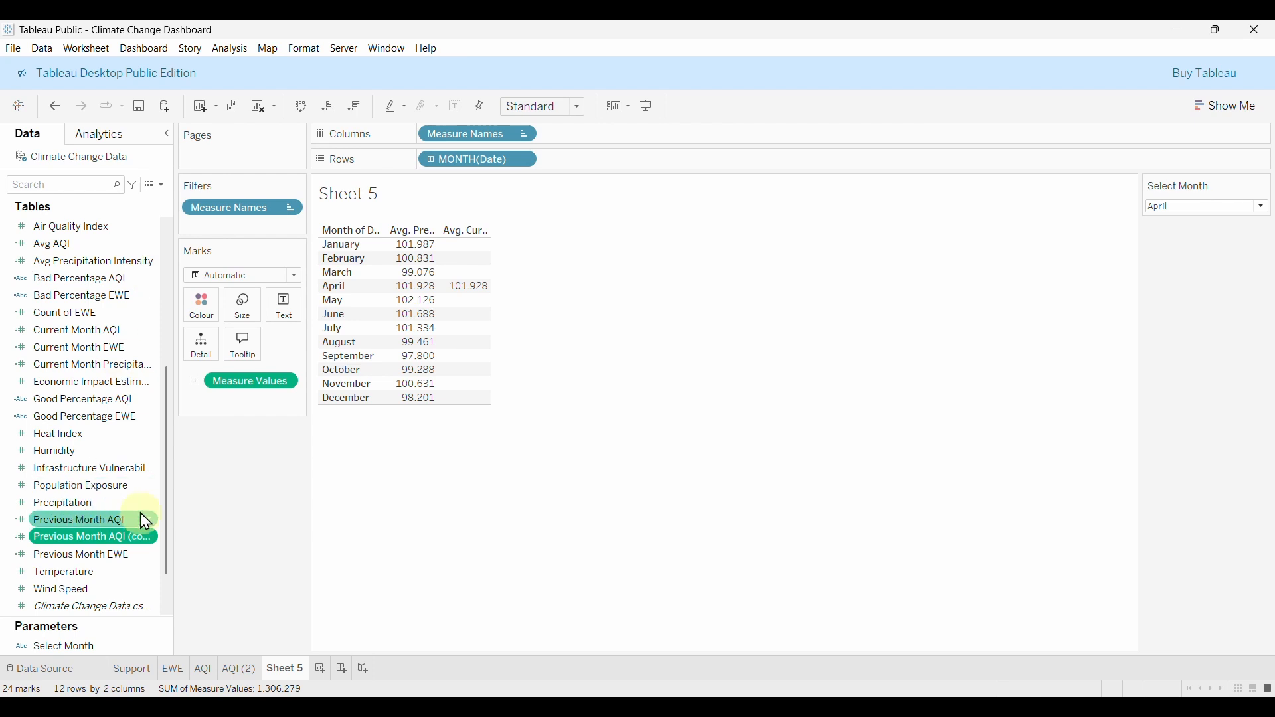
Open the copy for editing and rename it to Previous Month Precipitation.
left_click(91, 536)
right_click(93, 544)
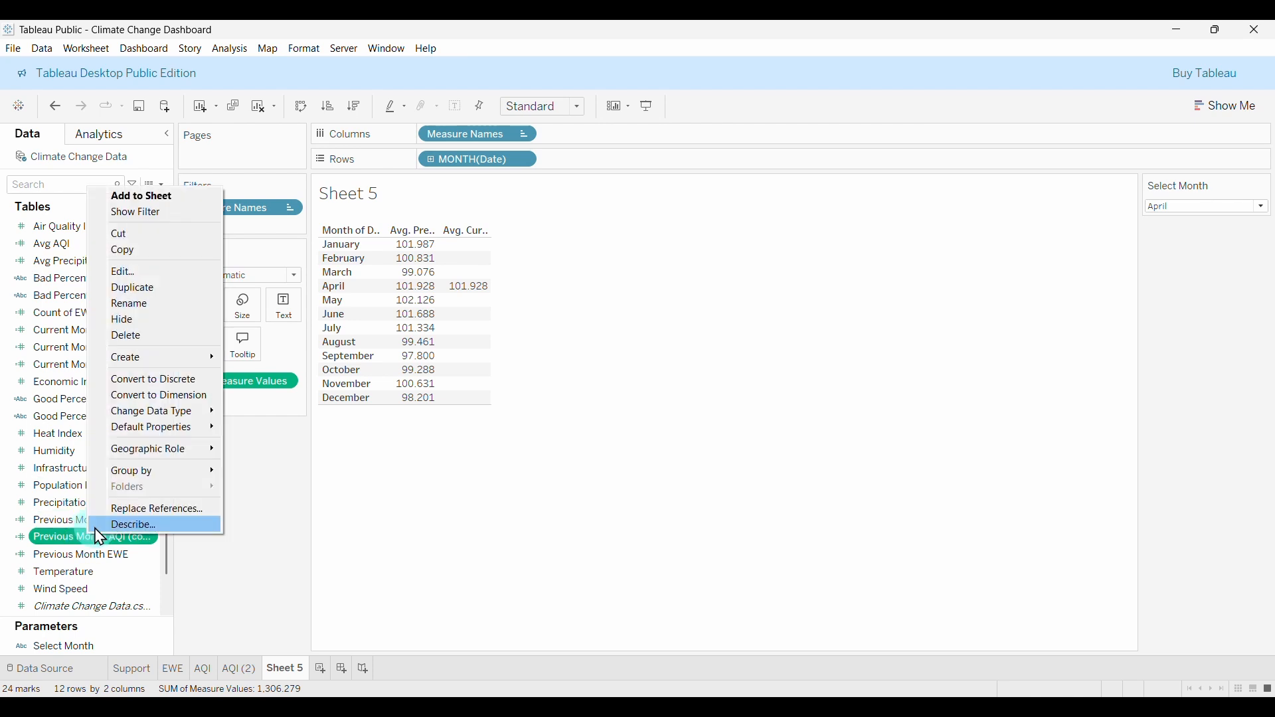
left_click(132, 271)
left_click(605, 277)
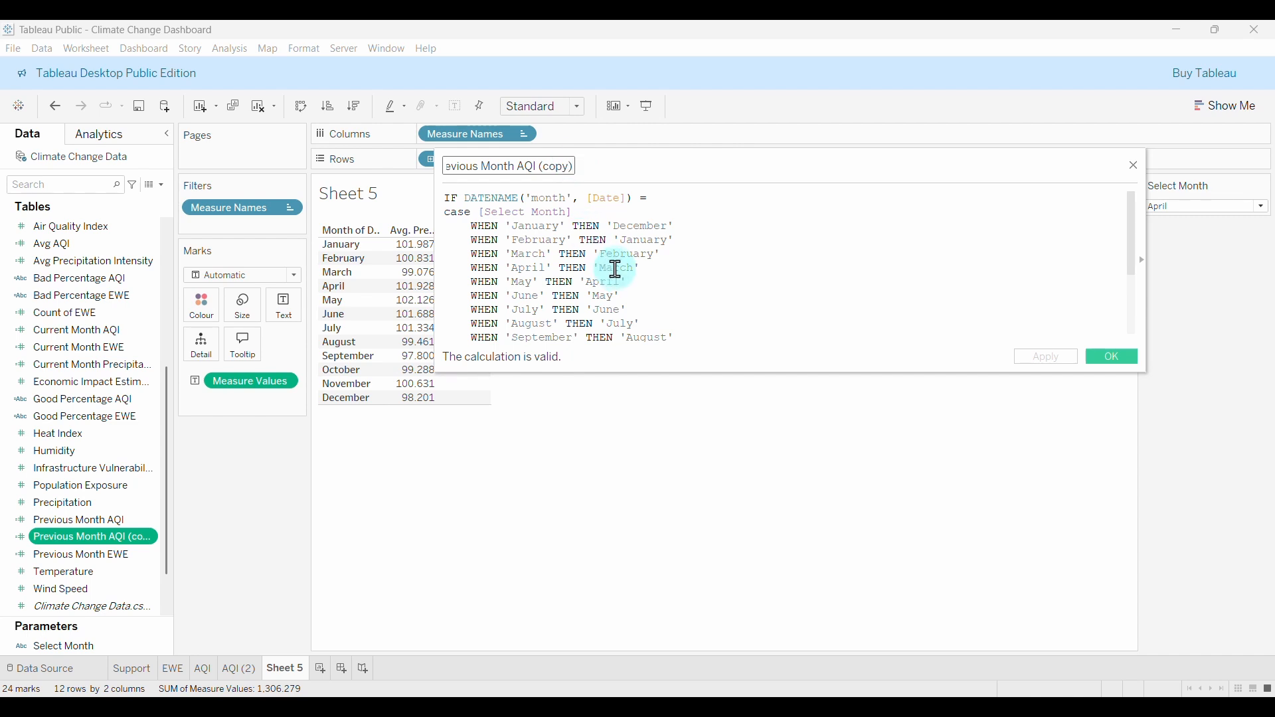
key("BackSpace")
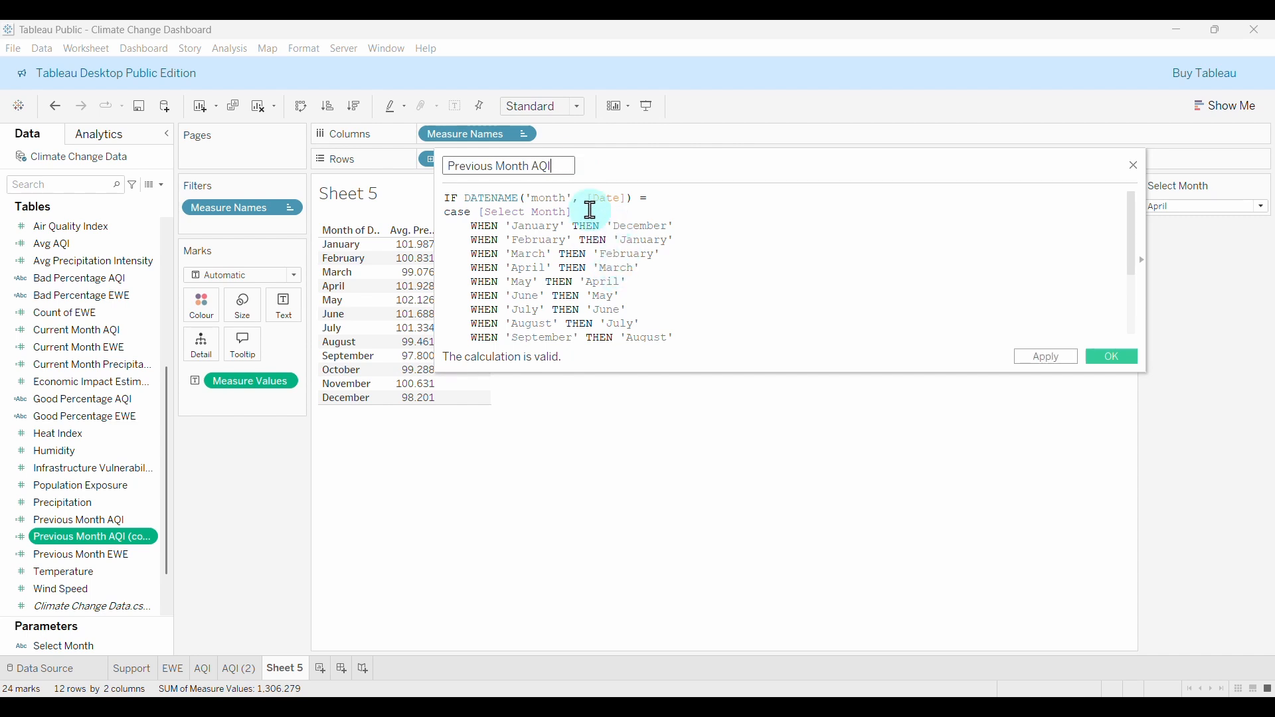
key("BackSpace")
key("BackSpace")
key("BackSpace")
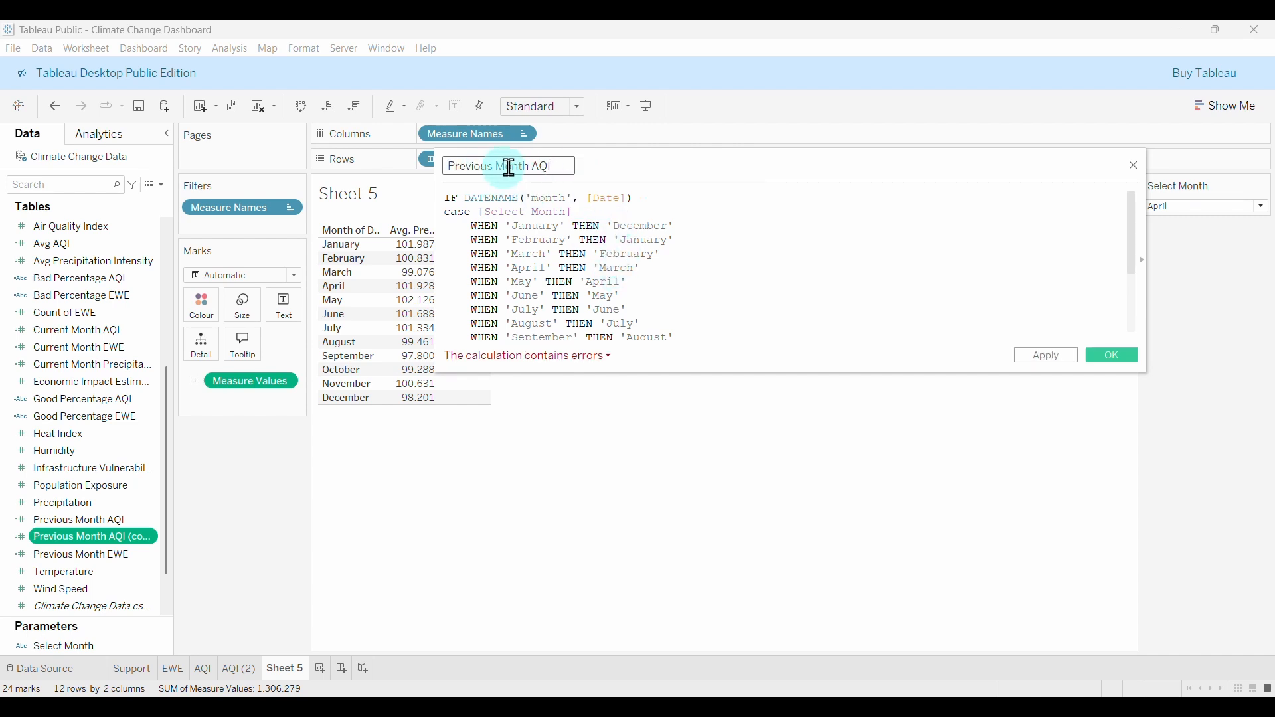
type("Precipitation Intensity")
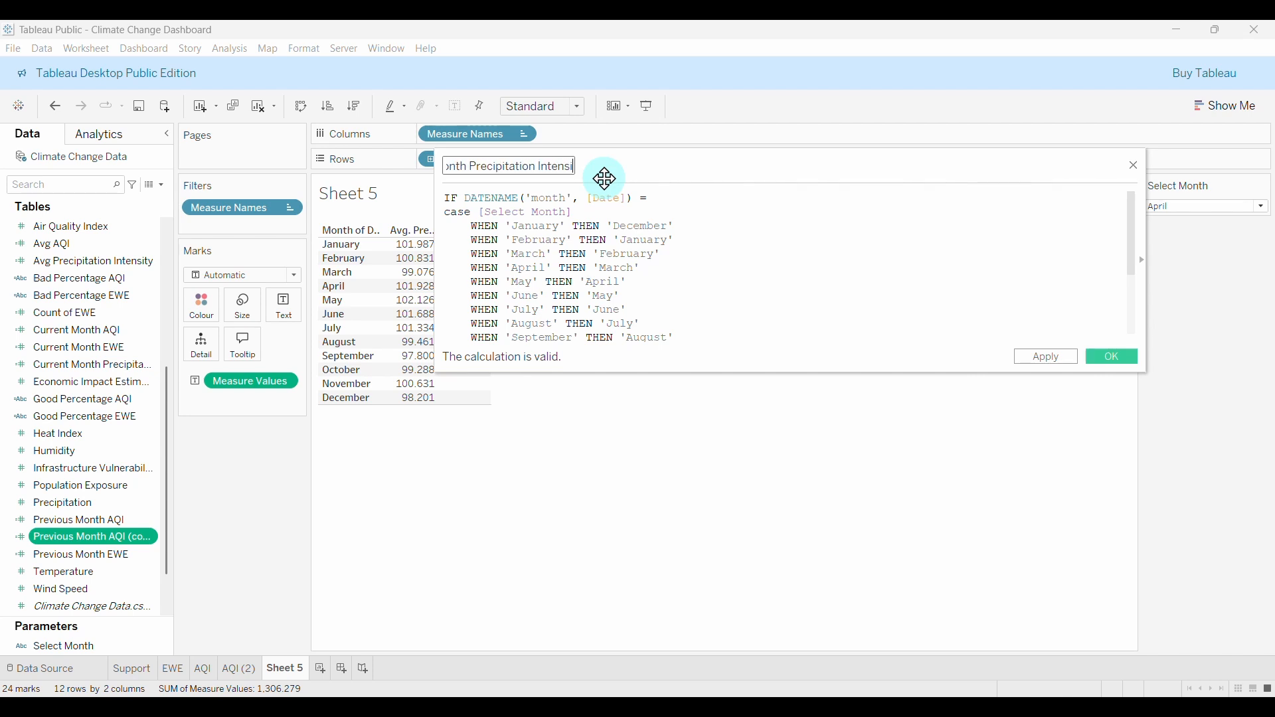
Replace AVG([Air Quality Index]) with AVG([Precipitation]) in the formula and save it.
left_click(728, 310)
scroll(770, 295, "down", 2)
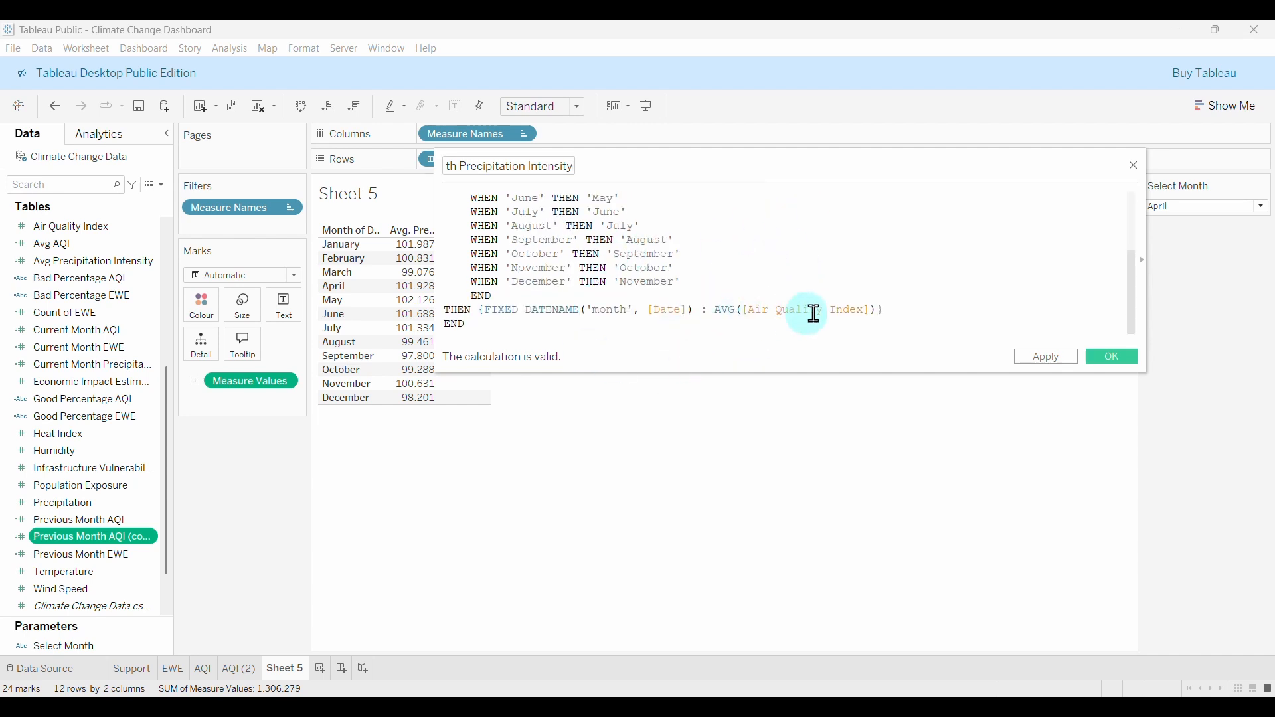
left_click(874, 311)
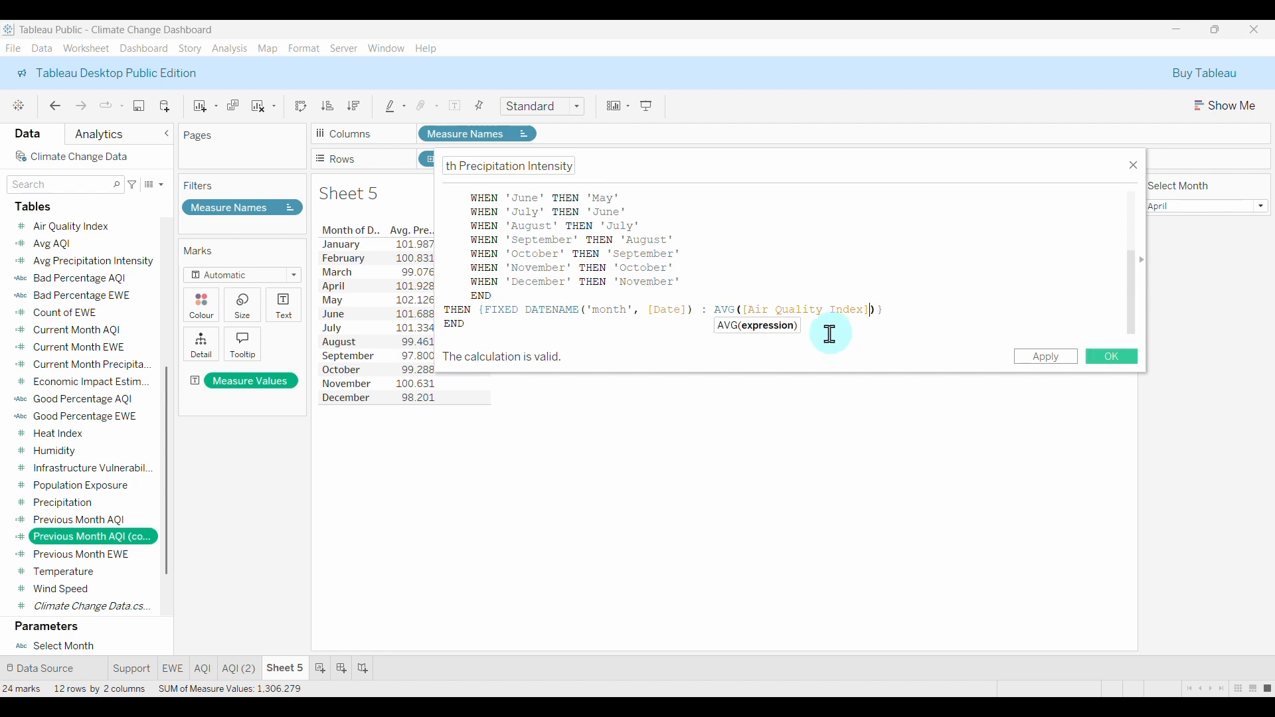
key("BackSpace")
key("BackSpace")
key("BackSpace")
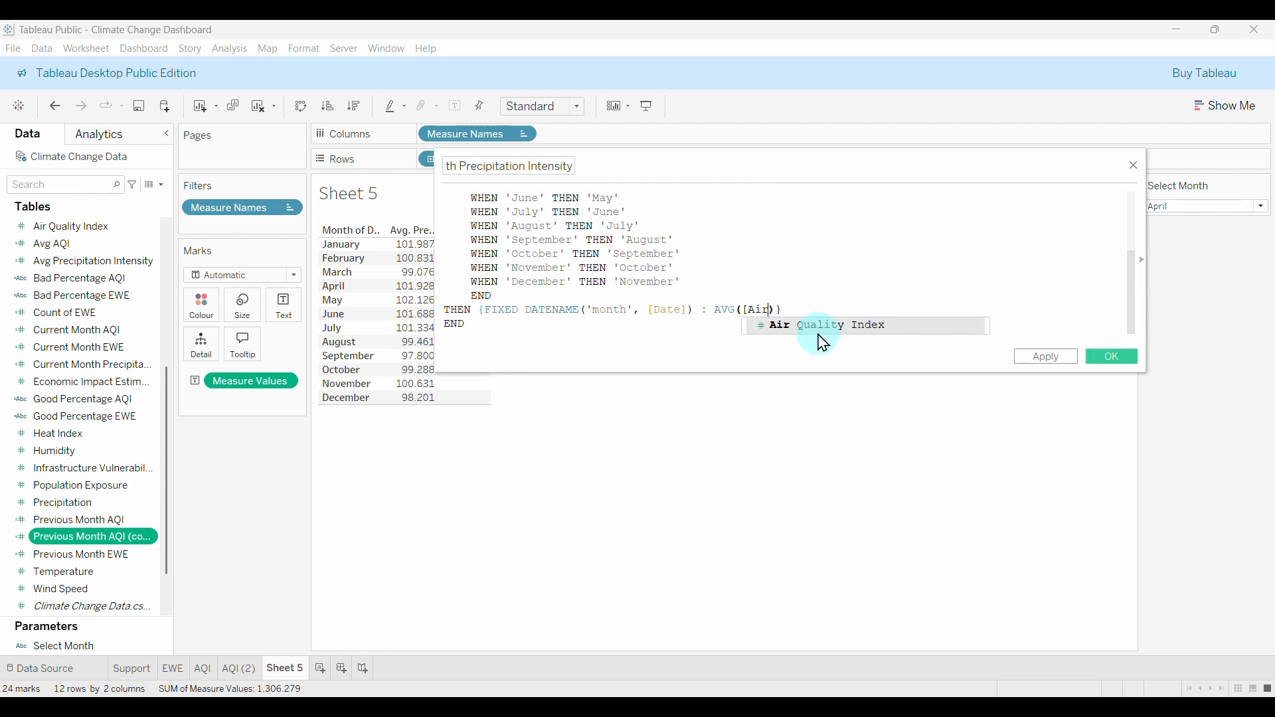
key("BackSpace")
key("BackSpace")
type("pre")
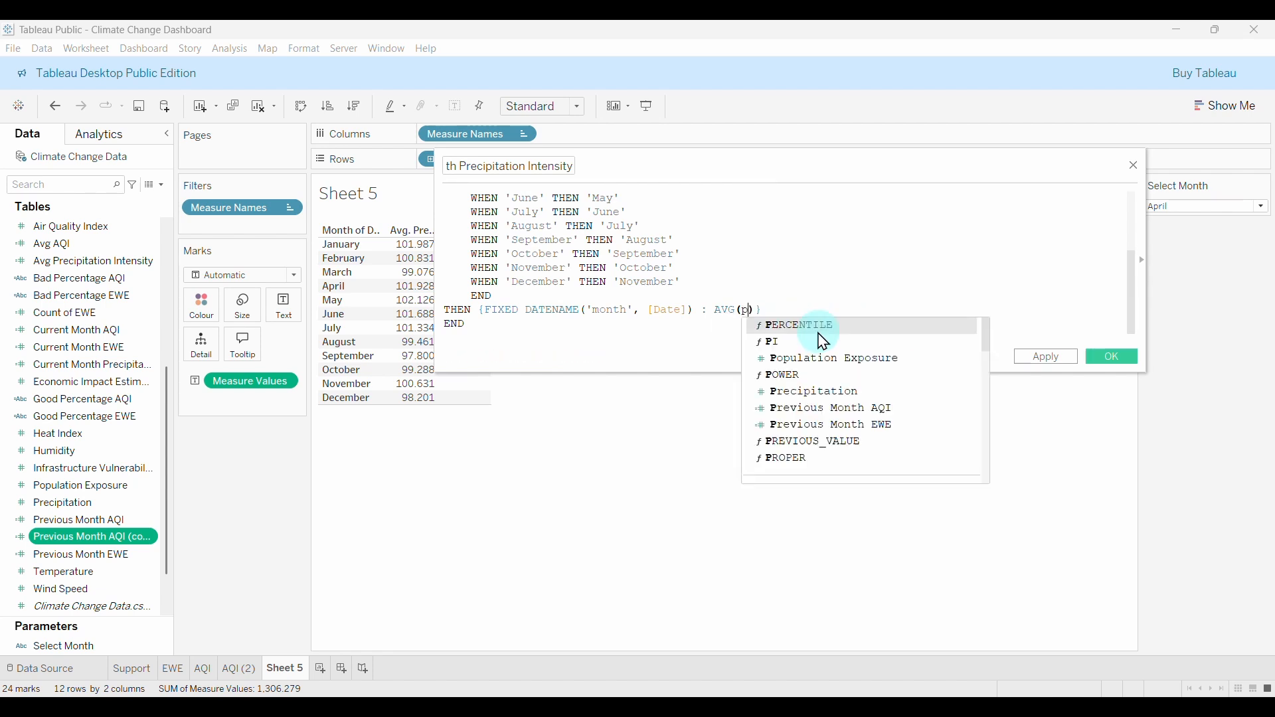
double_click(833, 326)
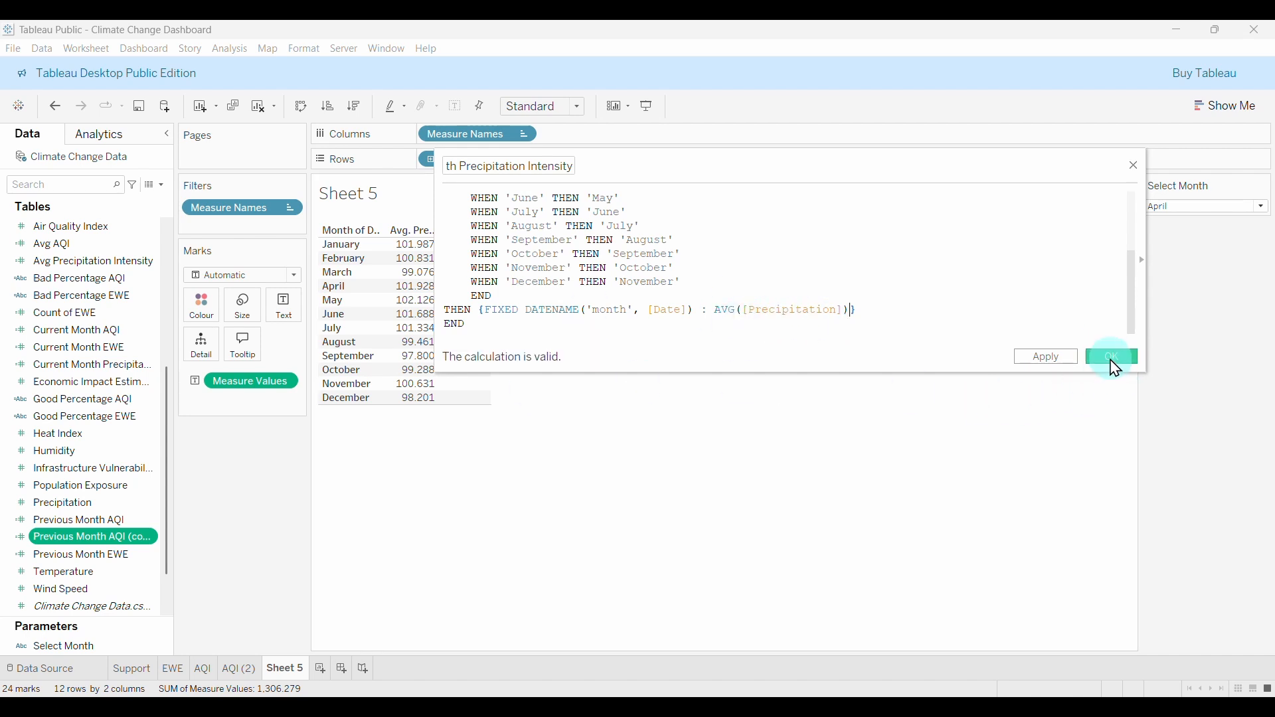
left_click(1112, 358)
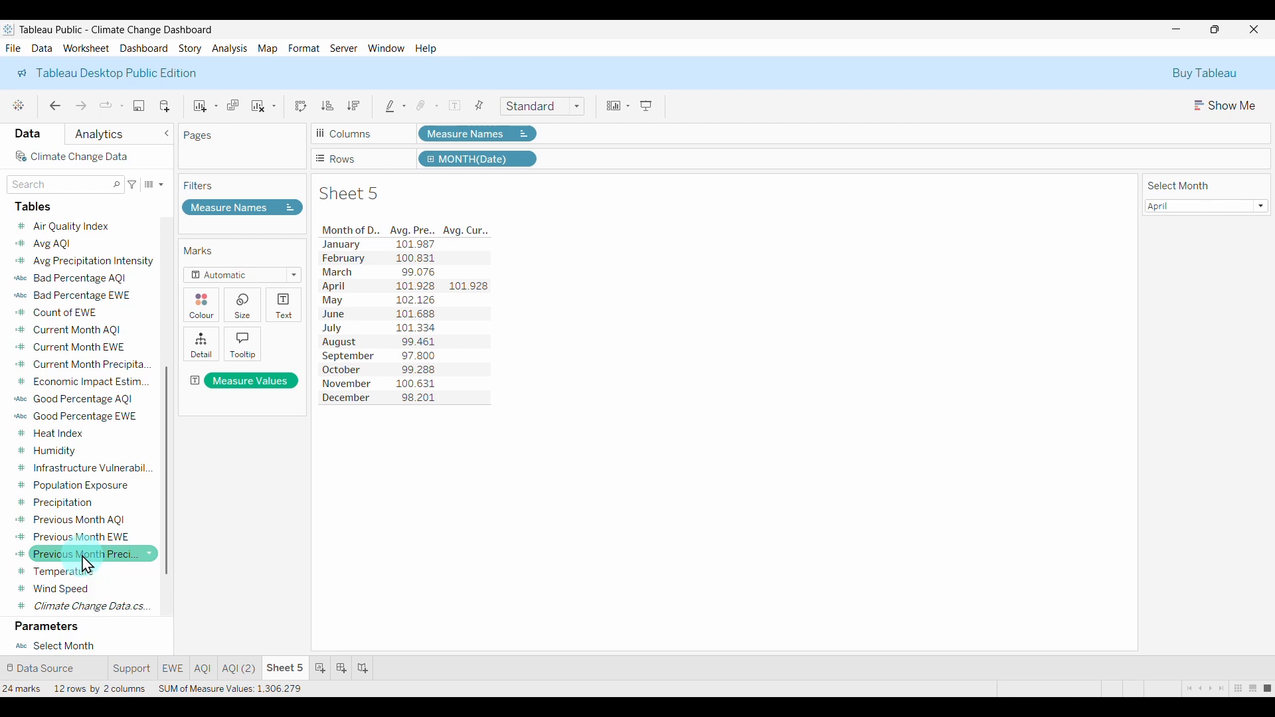
Clear Measure Names and Measure Values from Sheet 5 after abandoning the precipitation-field attempts.
left_click_drag(87, 566, 253, 403)
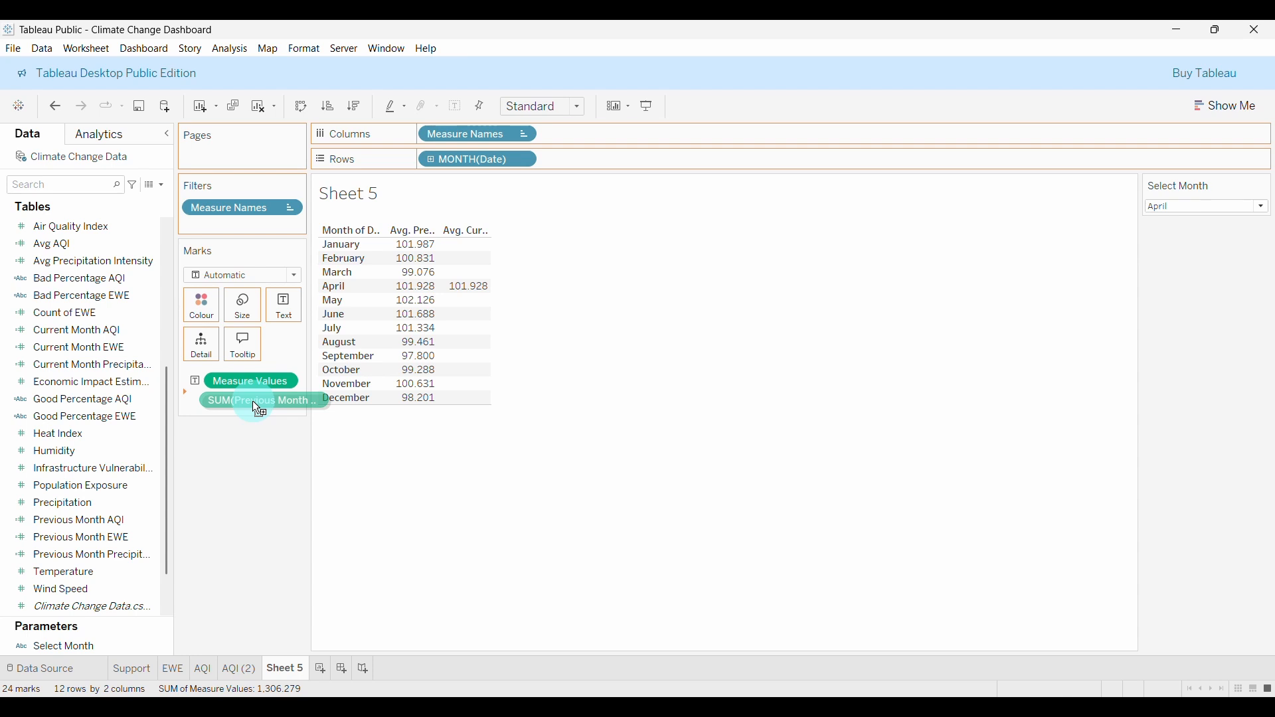
left_click_drag(254, 405, 70, 554)
left_click_drag(479, 135, 226, 592)
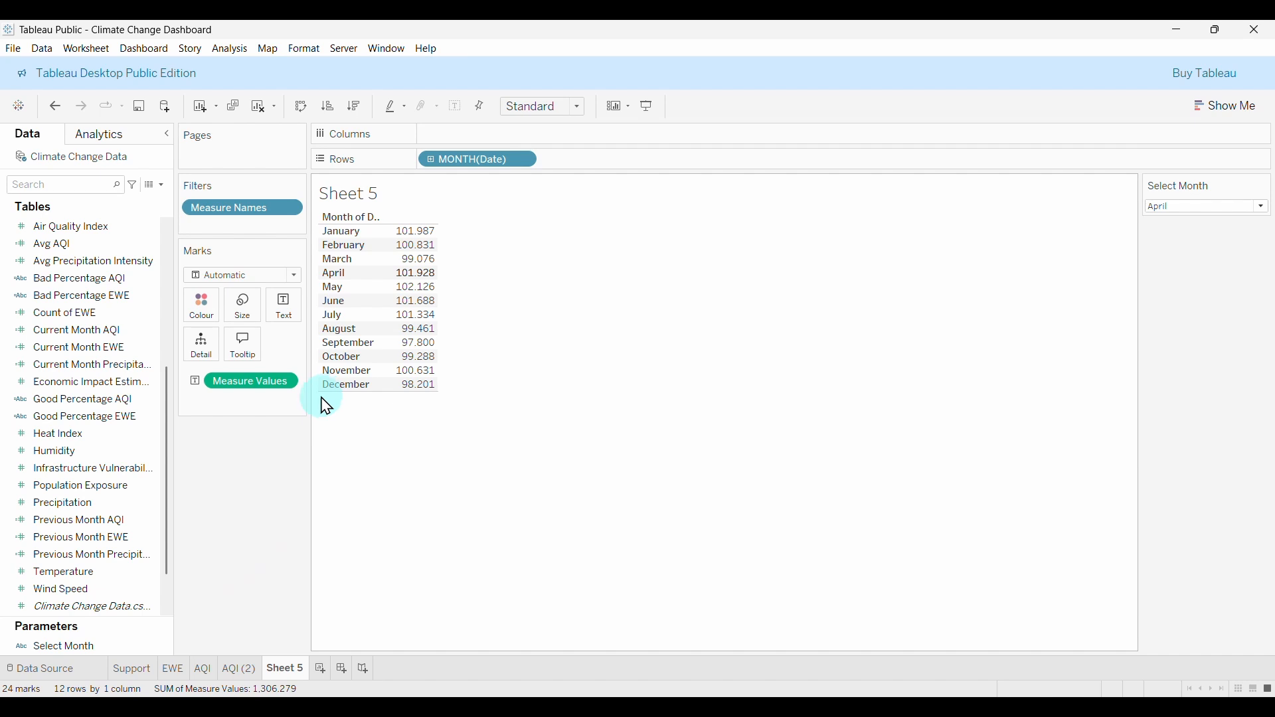
left_click_drag(262, 389, 297, 422)
left_click(131, 473)
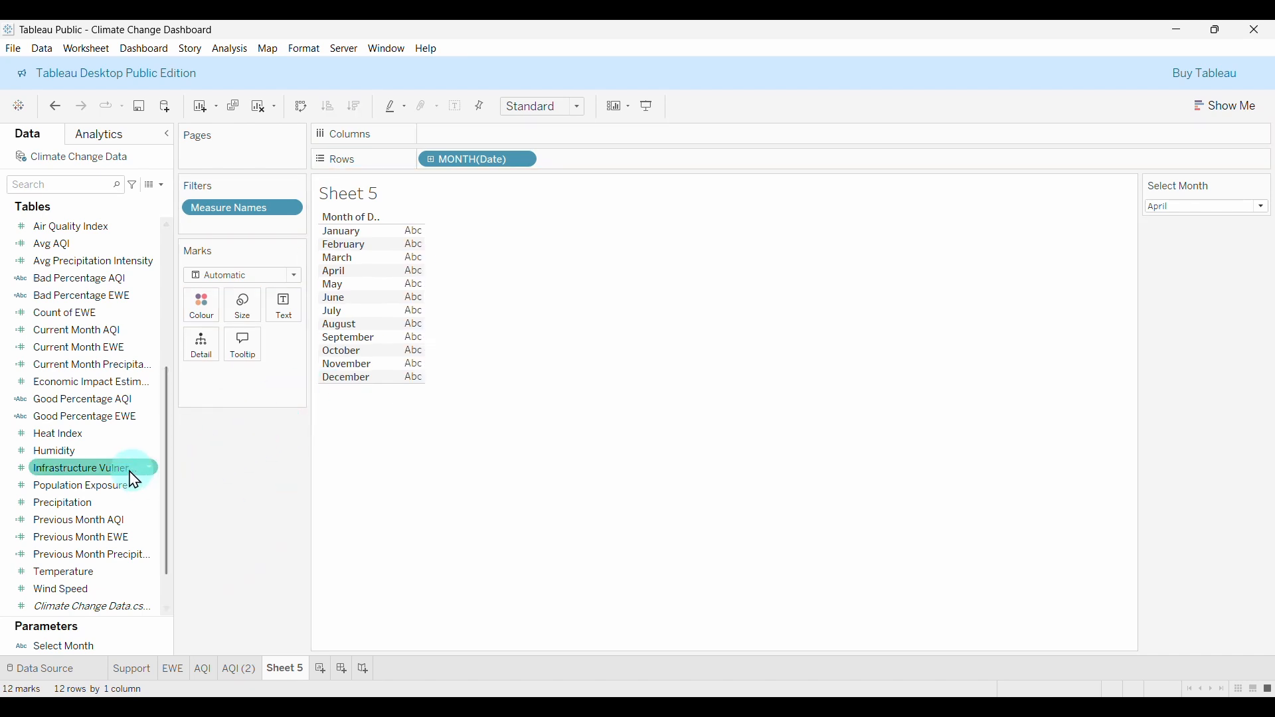
left_click(107, 366)
left_click_drag(107, 368, 415, 315)
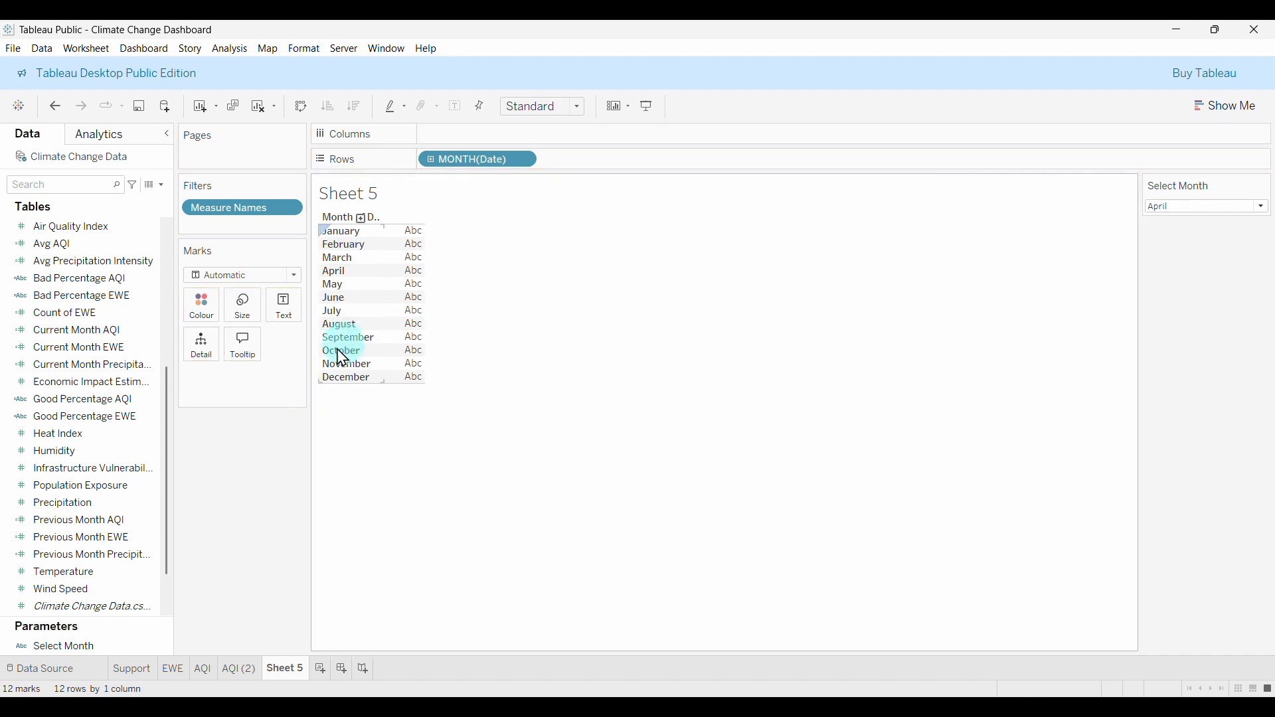
left_click(26, 332)
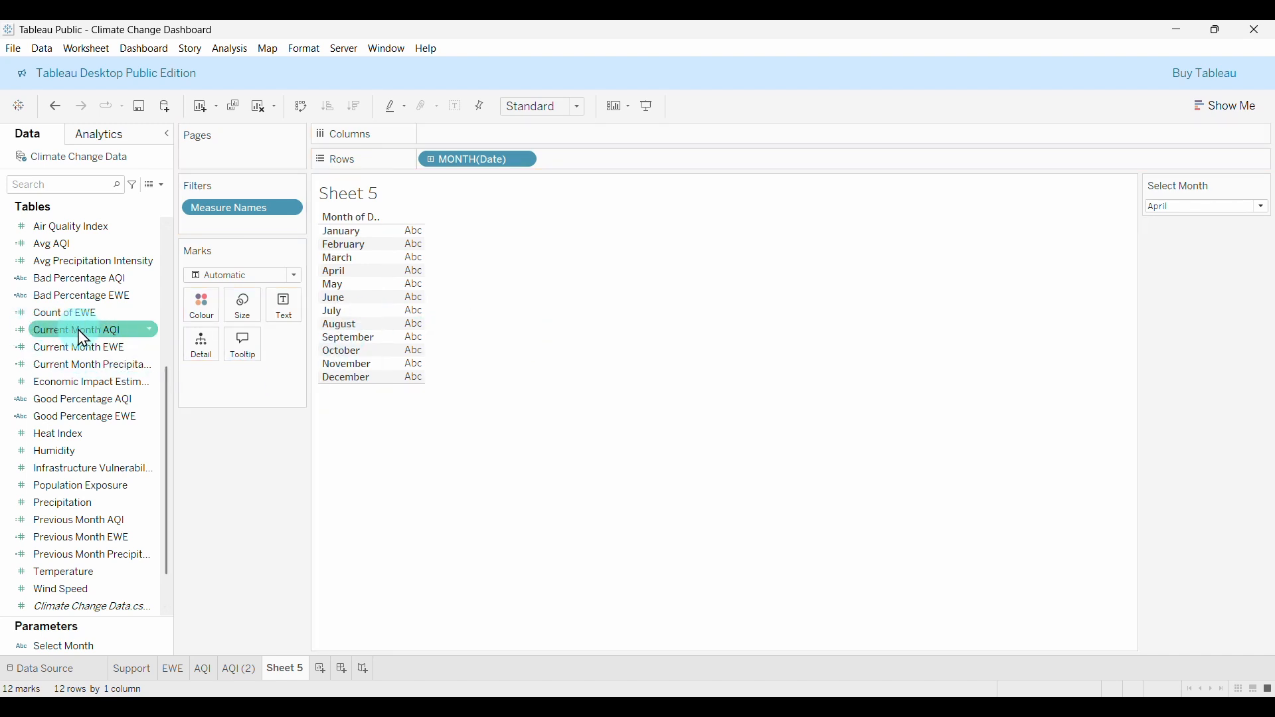
scroll(80, 358, "up", 3)
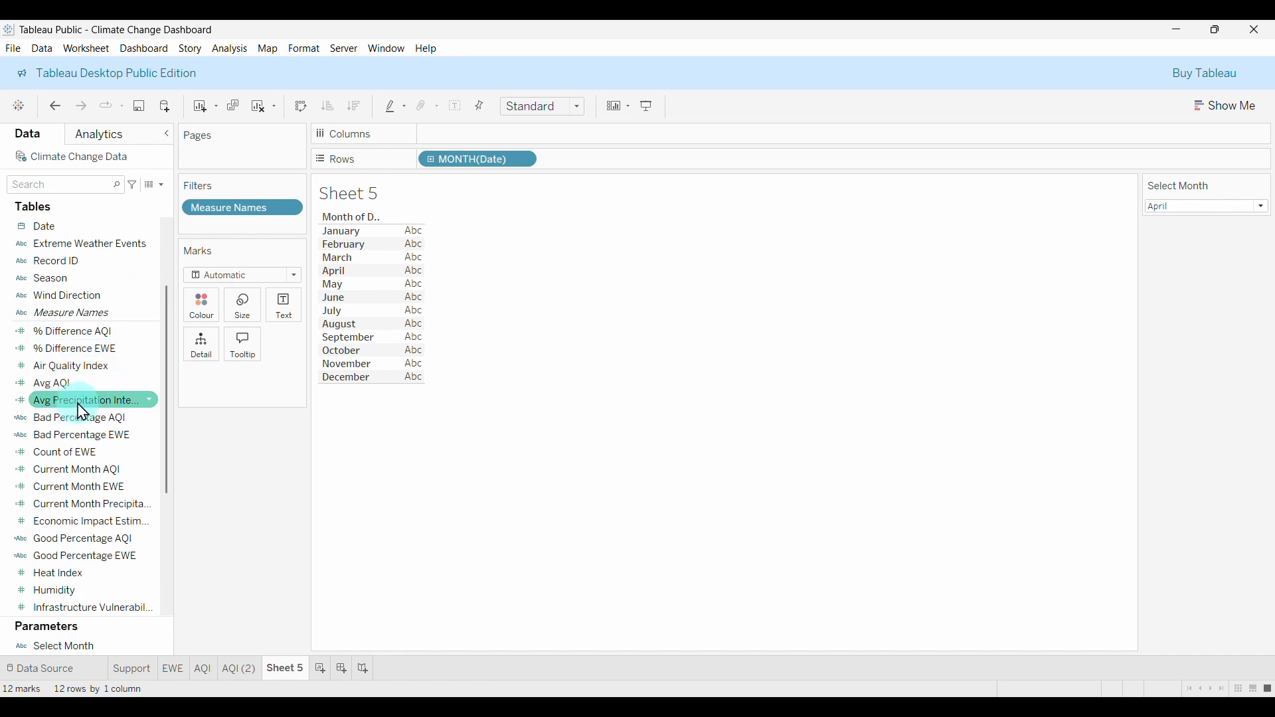
Try Avg Precipitation Intensity and Current Month Precipitation in the table, then clear the view.
left_click_drag(83, 413, 287, 312)
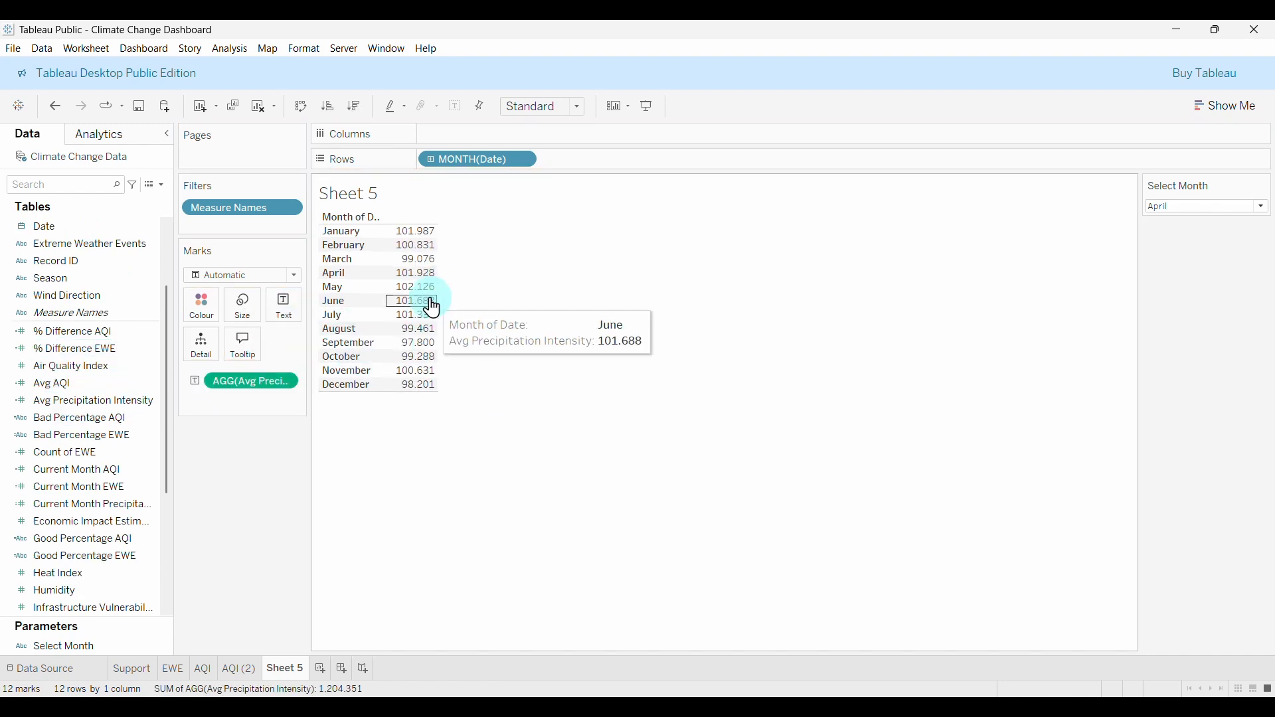
left_click(122, 525)
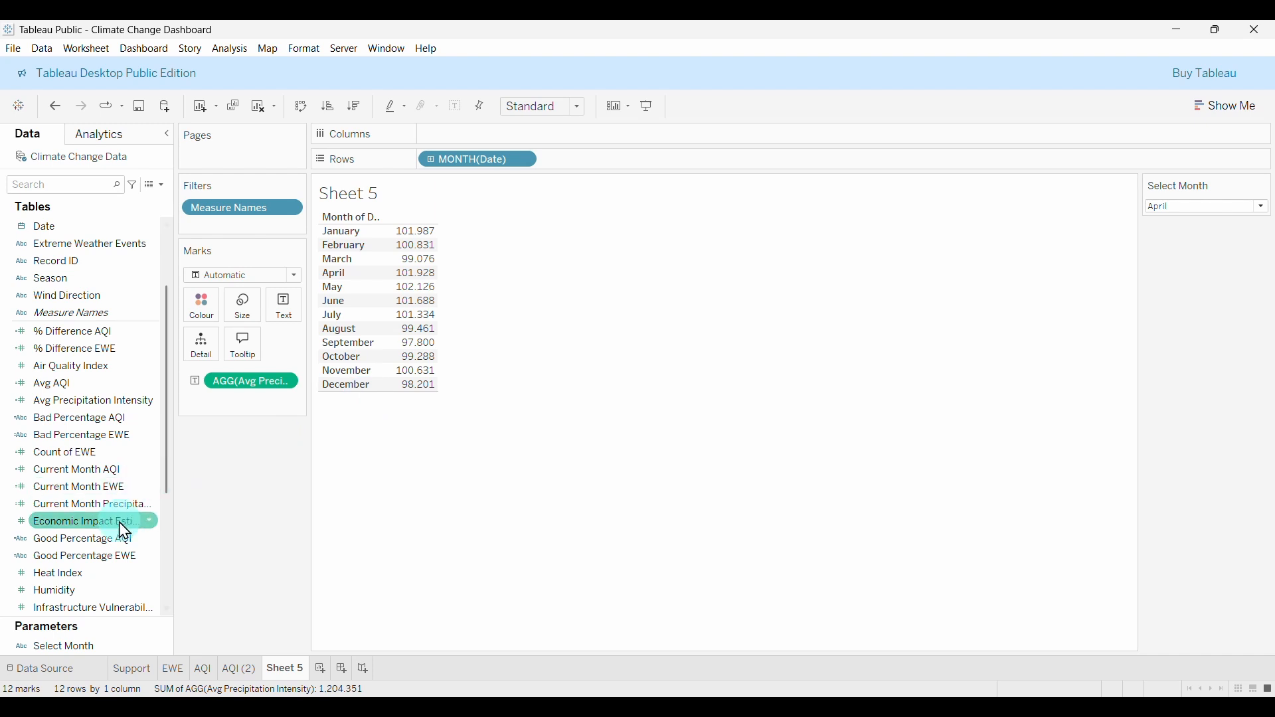
scroll(139, 490, "down", 1)
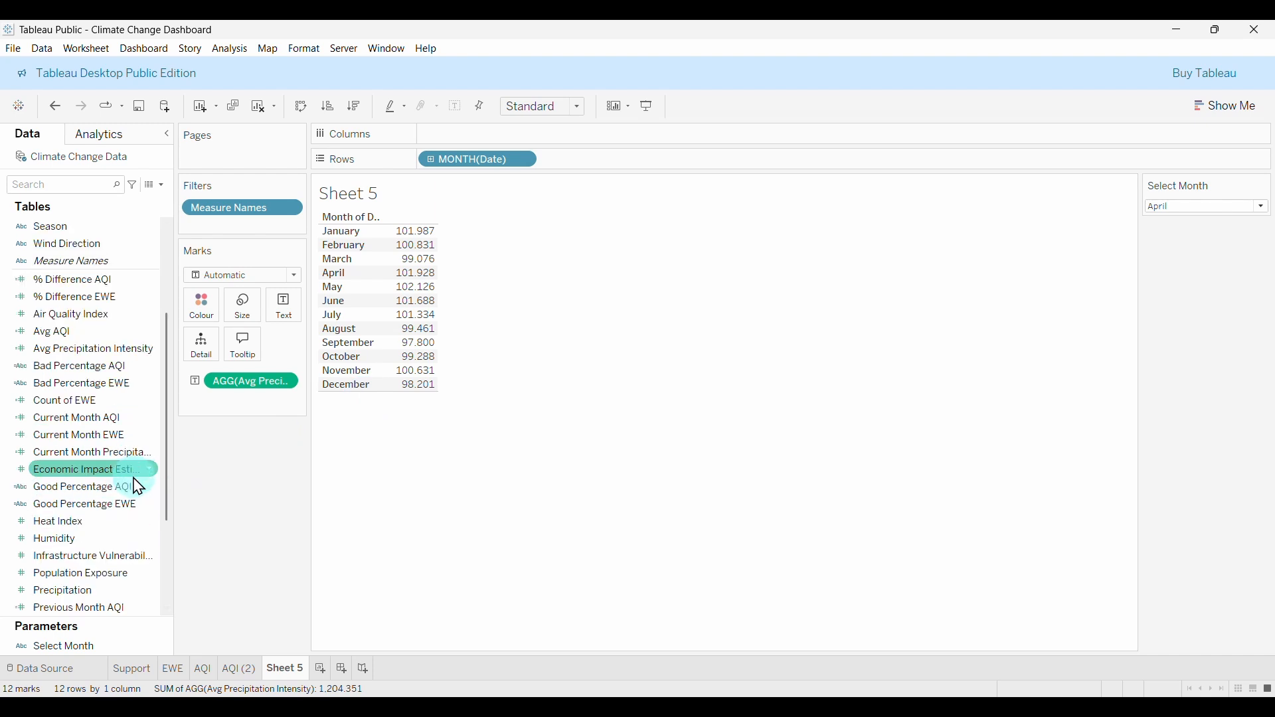
left_click(110, 509)
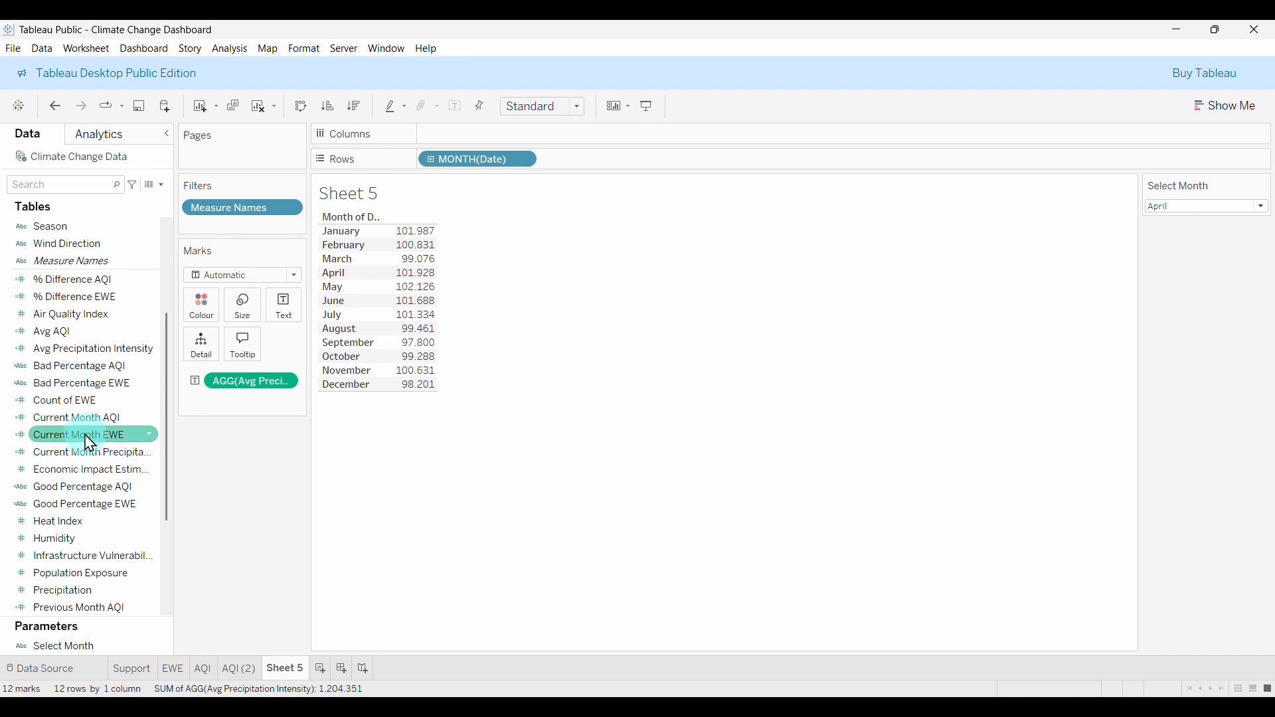
left_click_drag(90, 460, 412, 357)
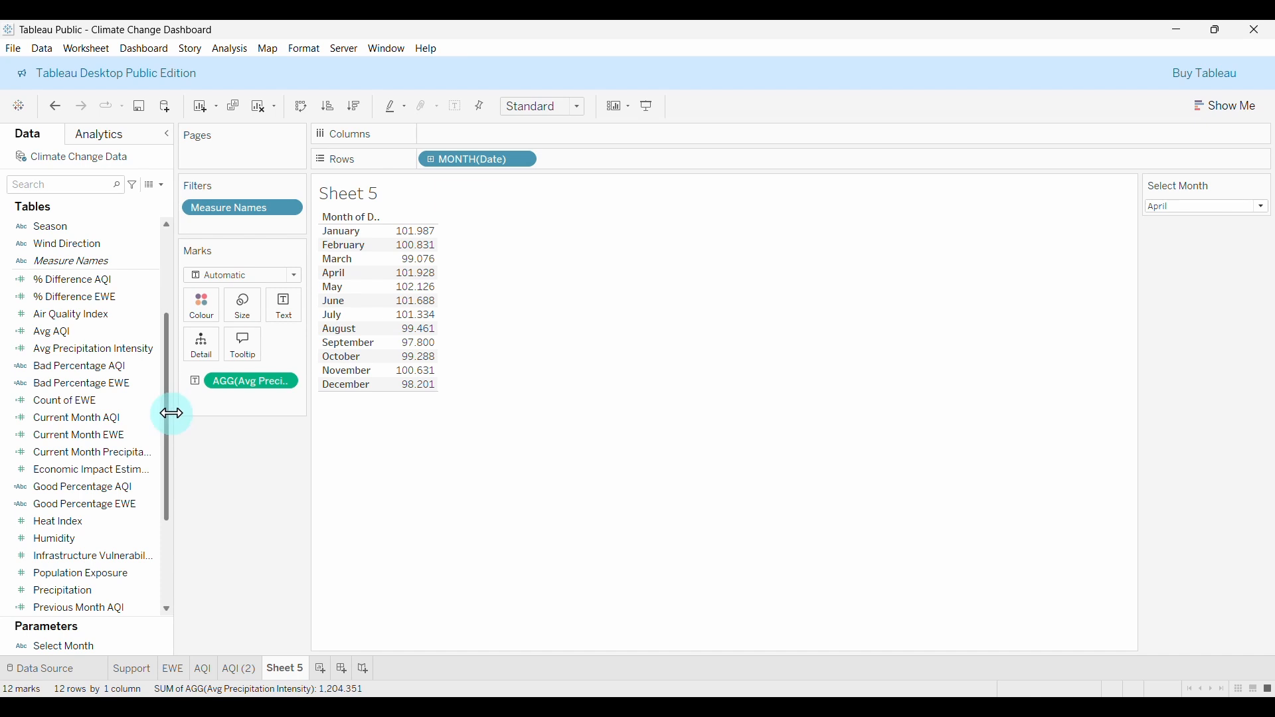
left_click_drag(236, 392, 259, 459)
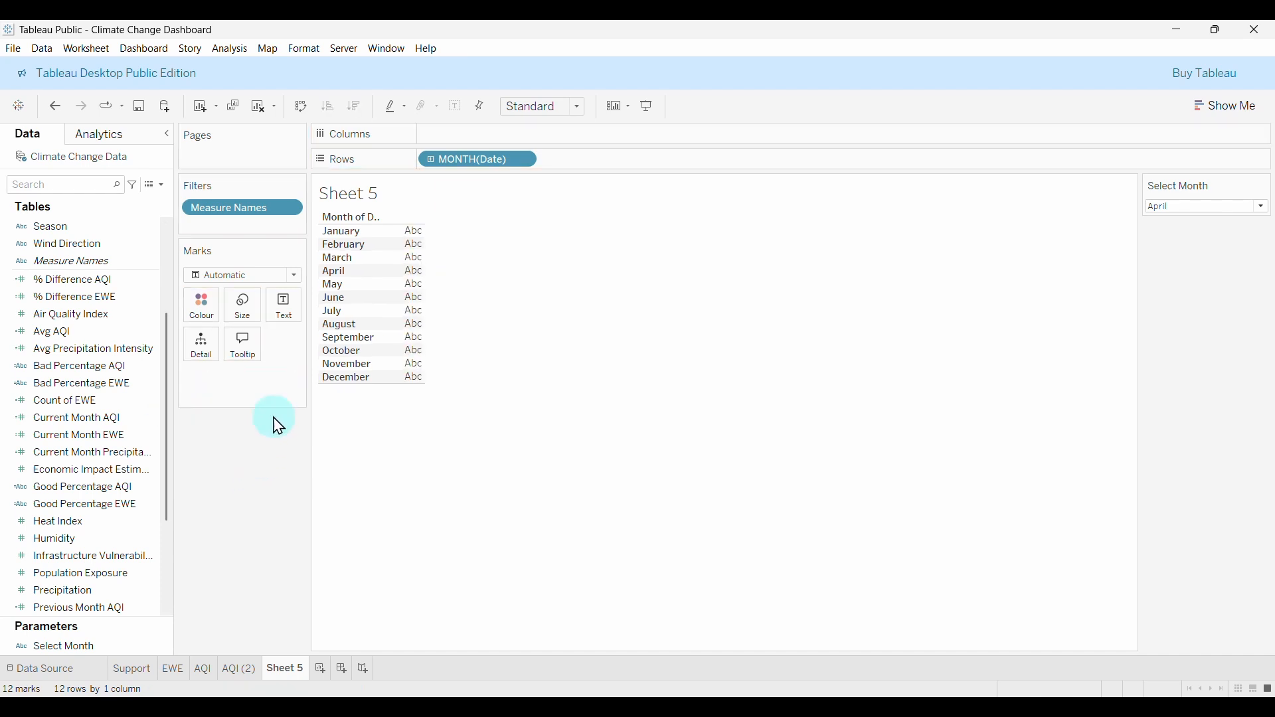
left_click_drag(436, 160, 239, 481)
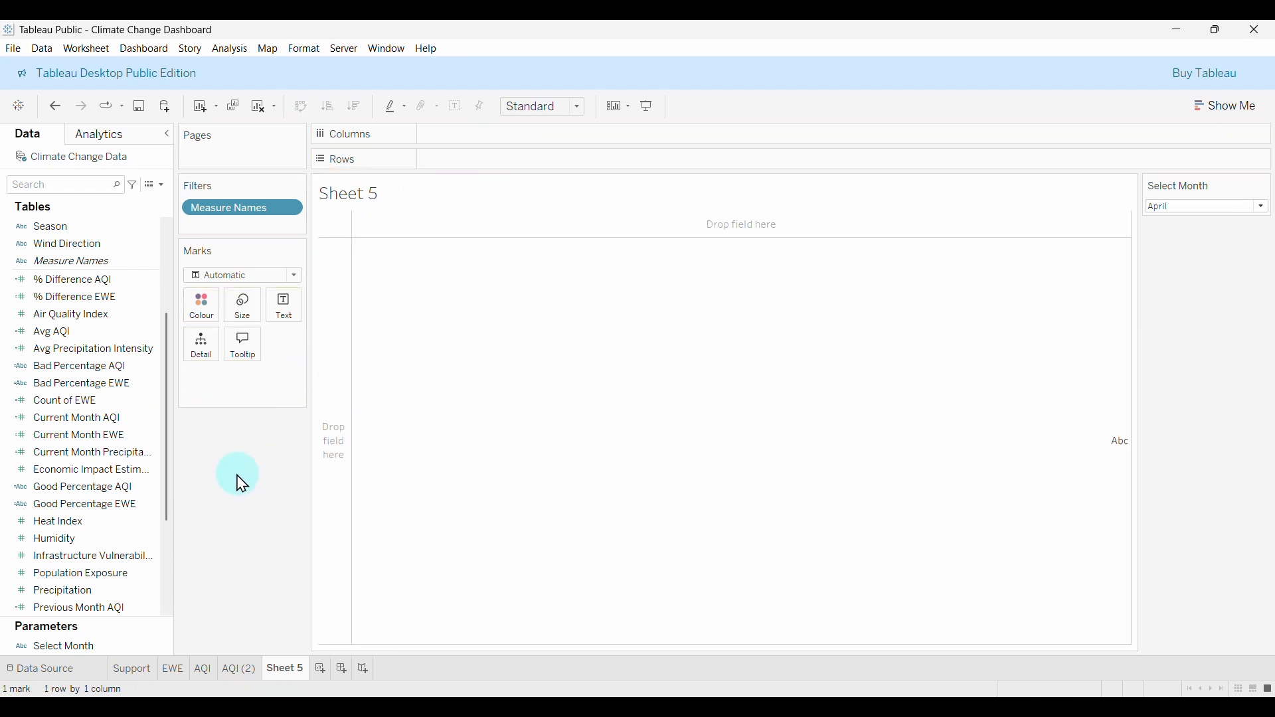
scroll(77, 365, "up", 2)
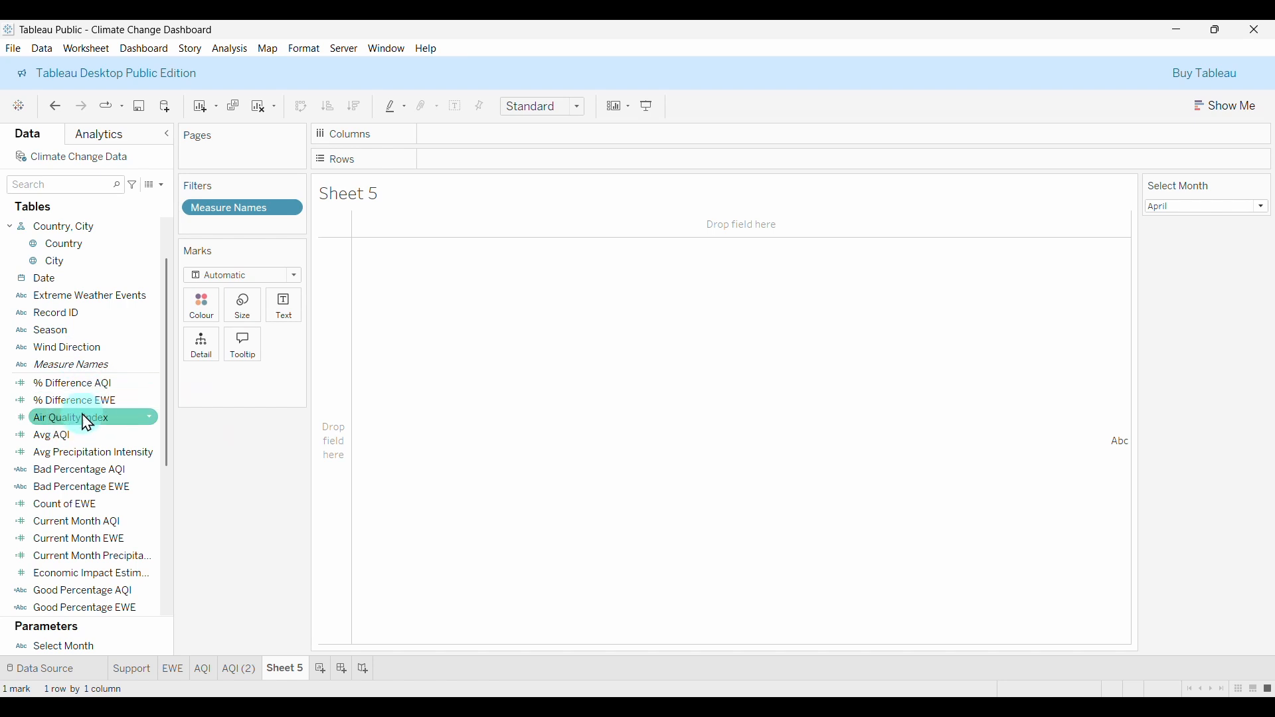
Show Avg Precipitation Intensity as text by Month of Date, January through December.
left_click_drag(81, 454, 275, 316)
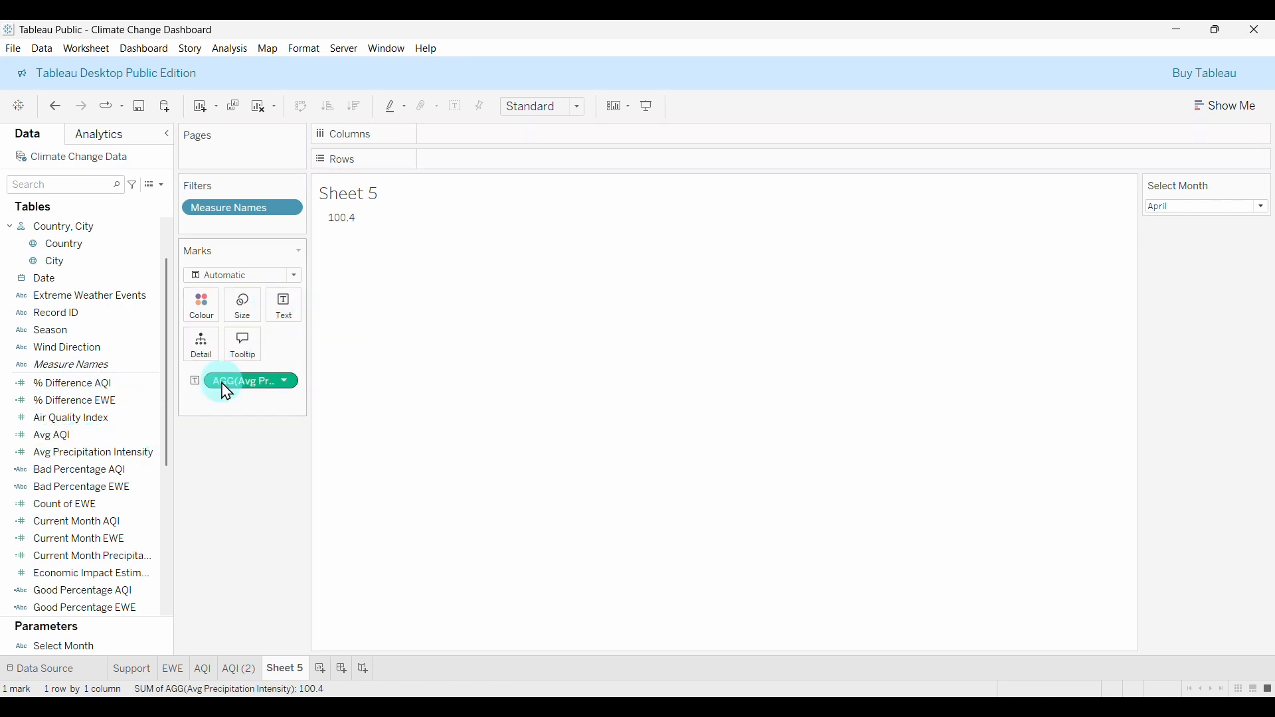
left_click_drag(61, 281, 455, 172)
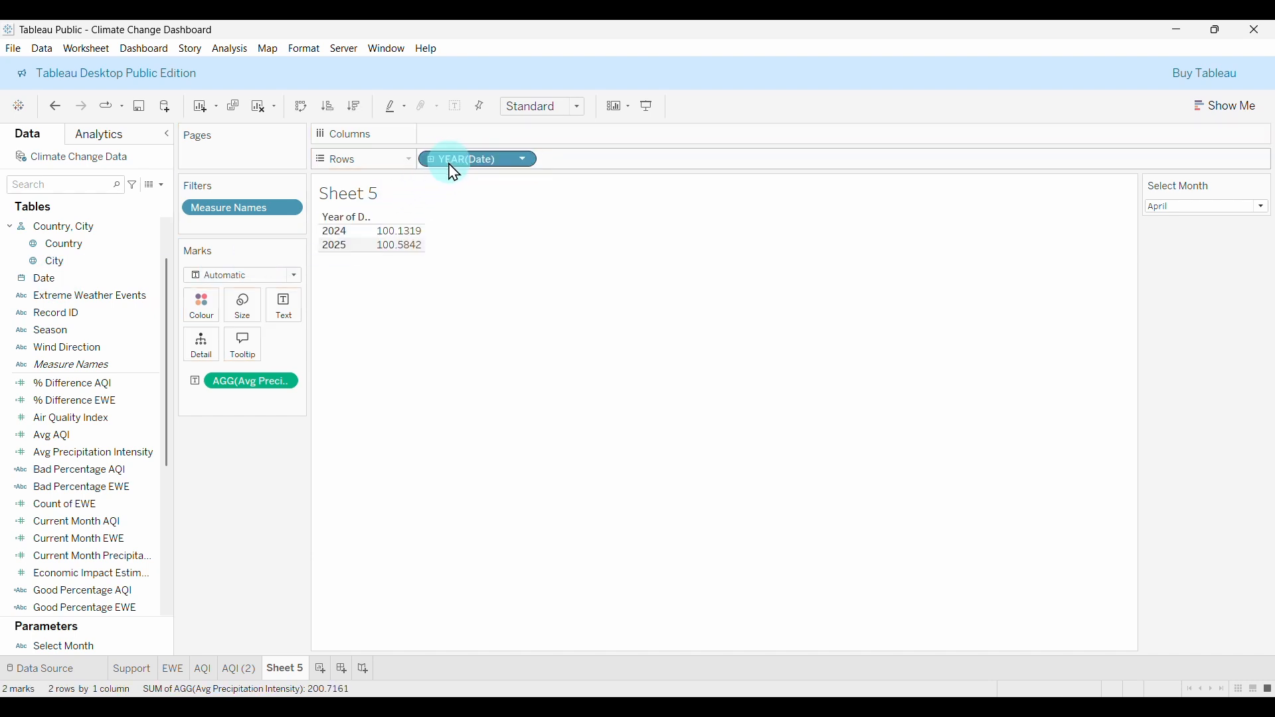
left_click(516, 169)
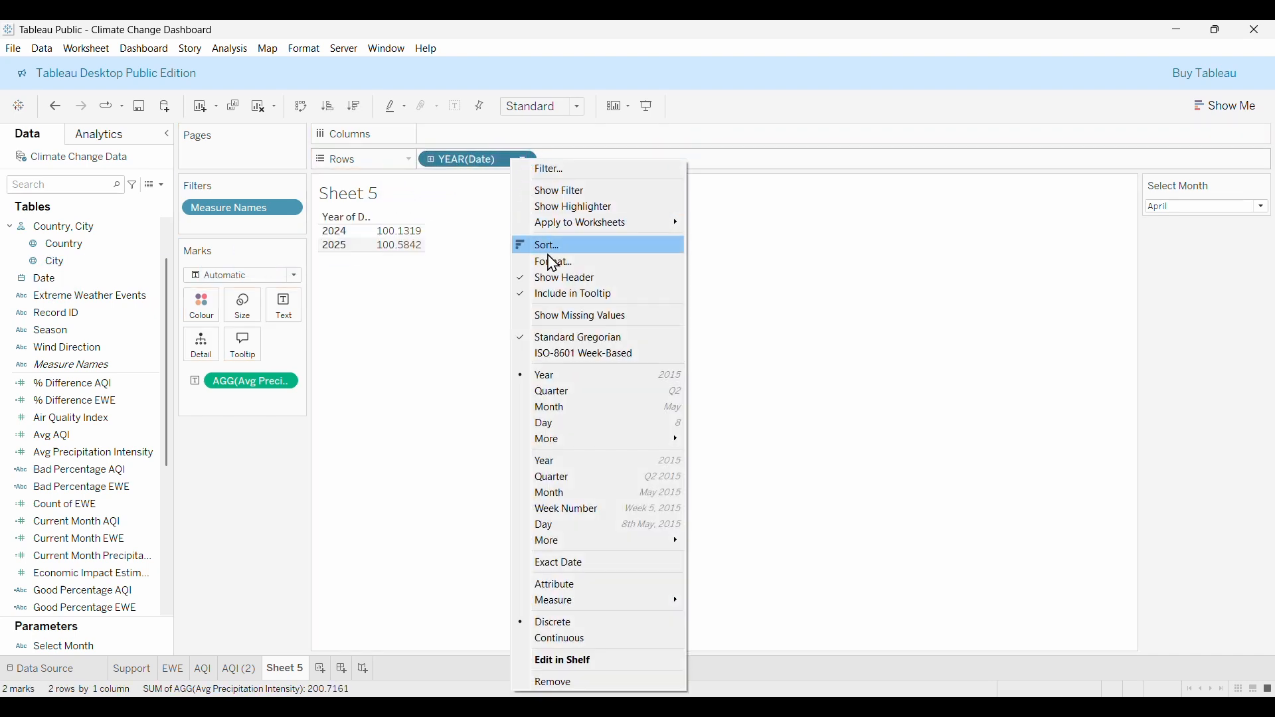
left_click(546, 396)
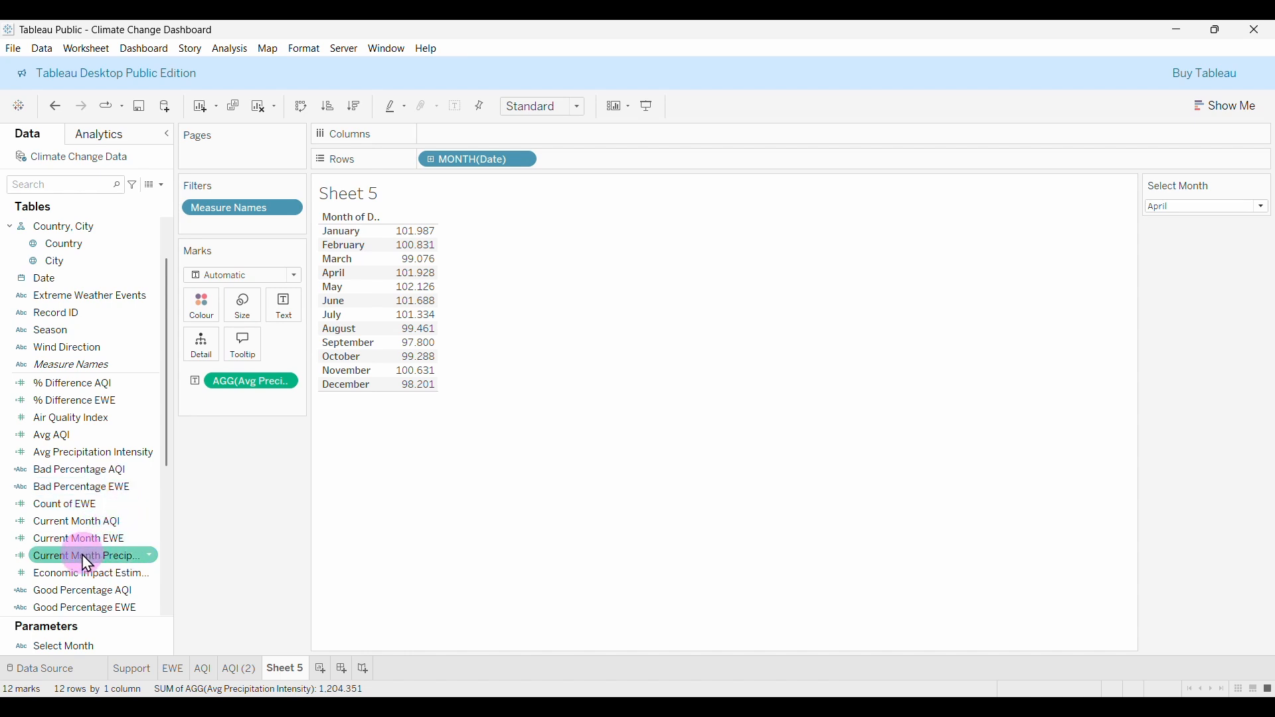
Add Current Month Precipitation to the marks, then remove it again.
left_click_drag(82, 555, 262, 405)
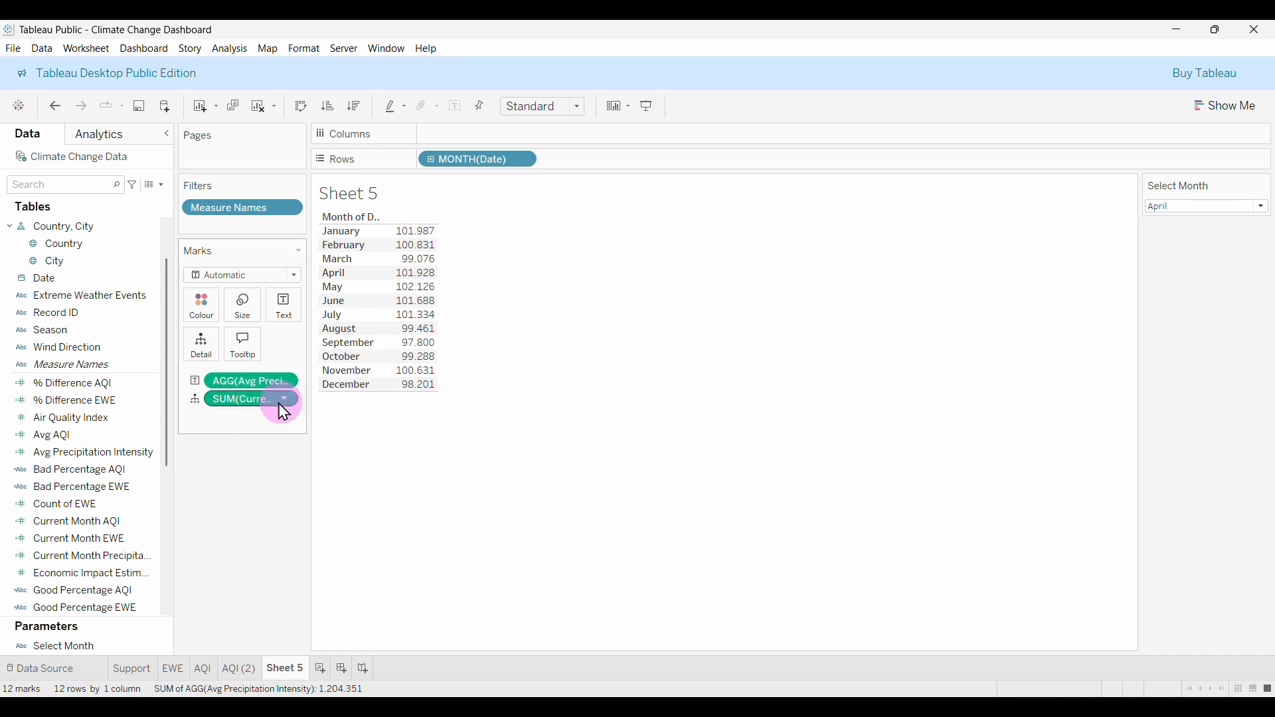
left_click_drag(255, 402, 386, 382)
left_click_drag(298, 417, 265, 470)
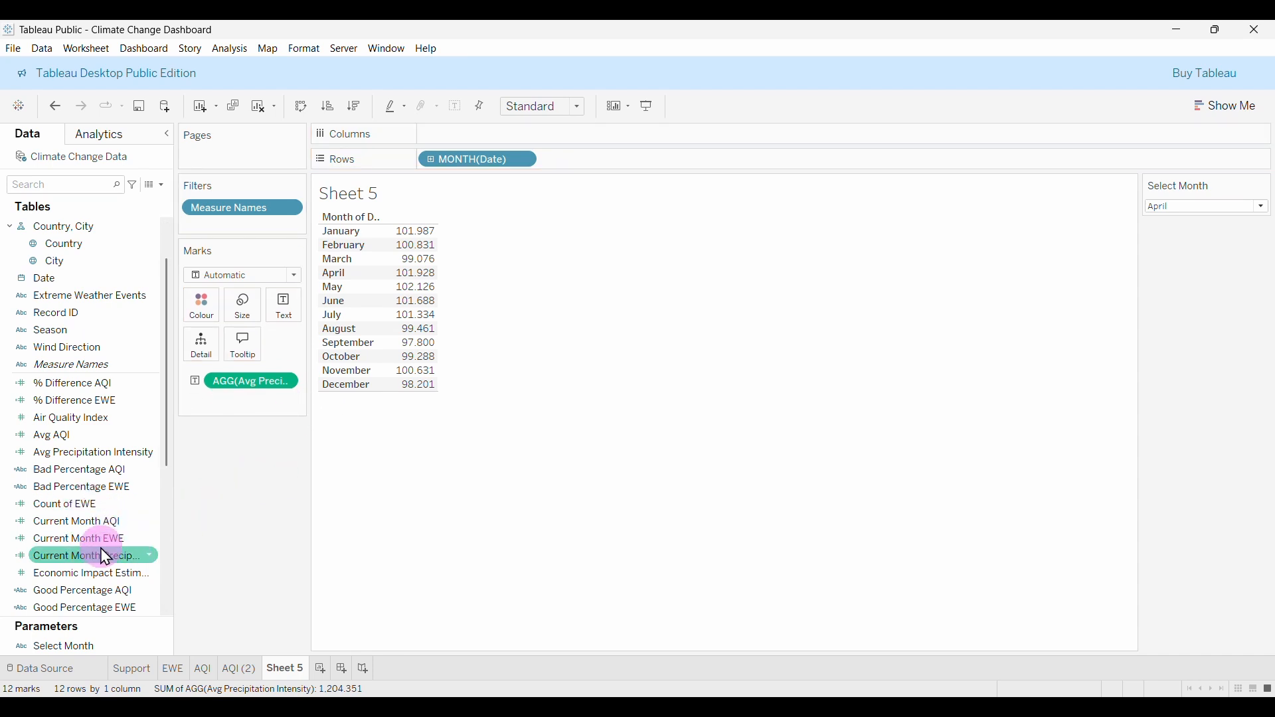
scroll(113, 575, "down", 2)
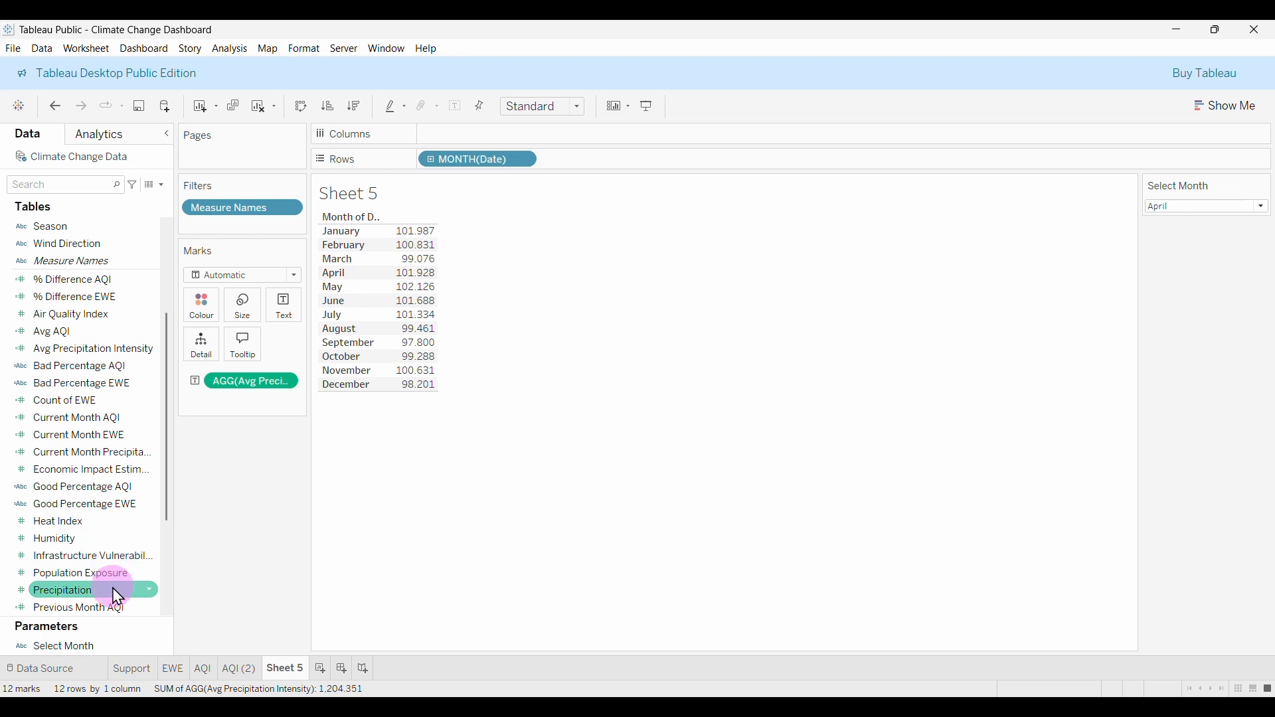
scroll(111, 585, "down", 1)
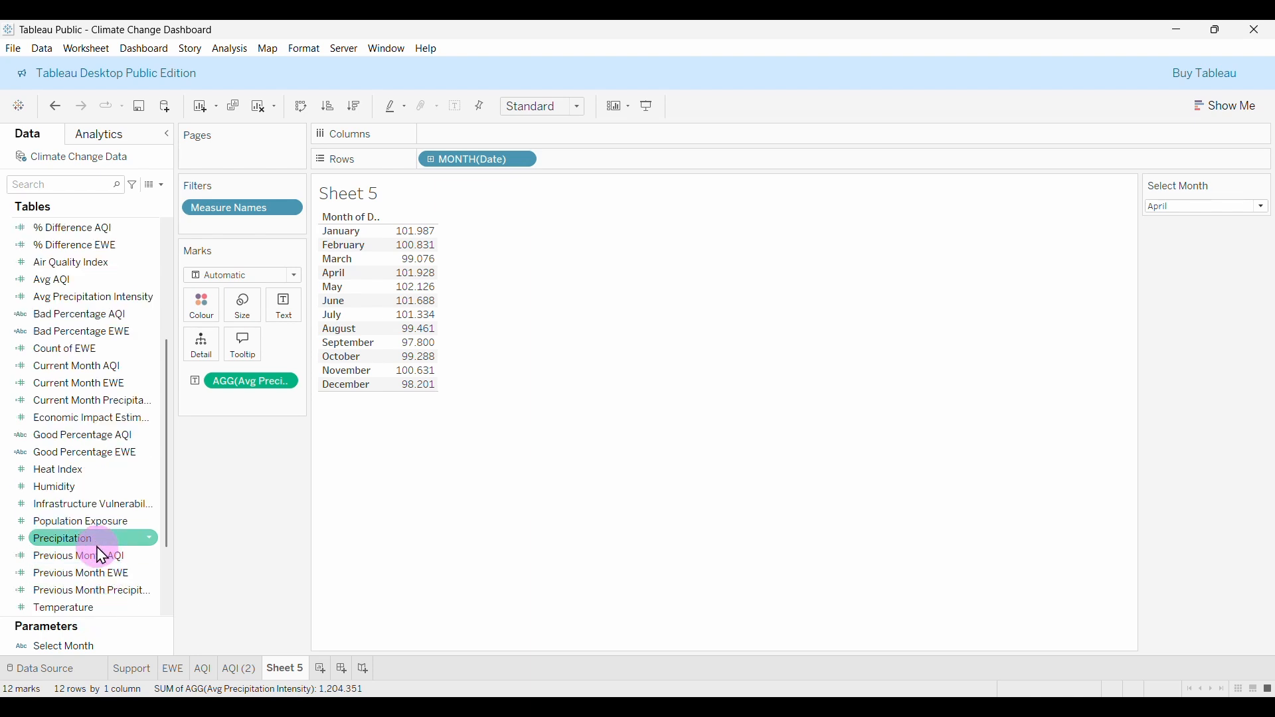
Put Previous Month Precipitation on Detail as an Average and set Select Month to July.
left_click_drag(93, 593, 407, 333)
left_click(91, 593)
left_click_drag(91, 593, 266, 397)
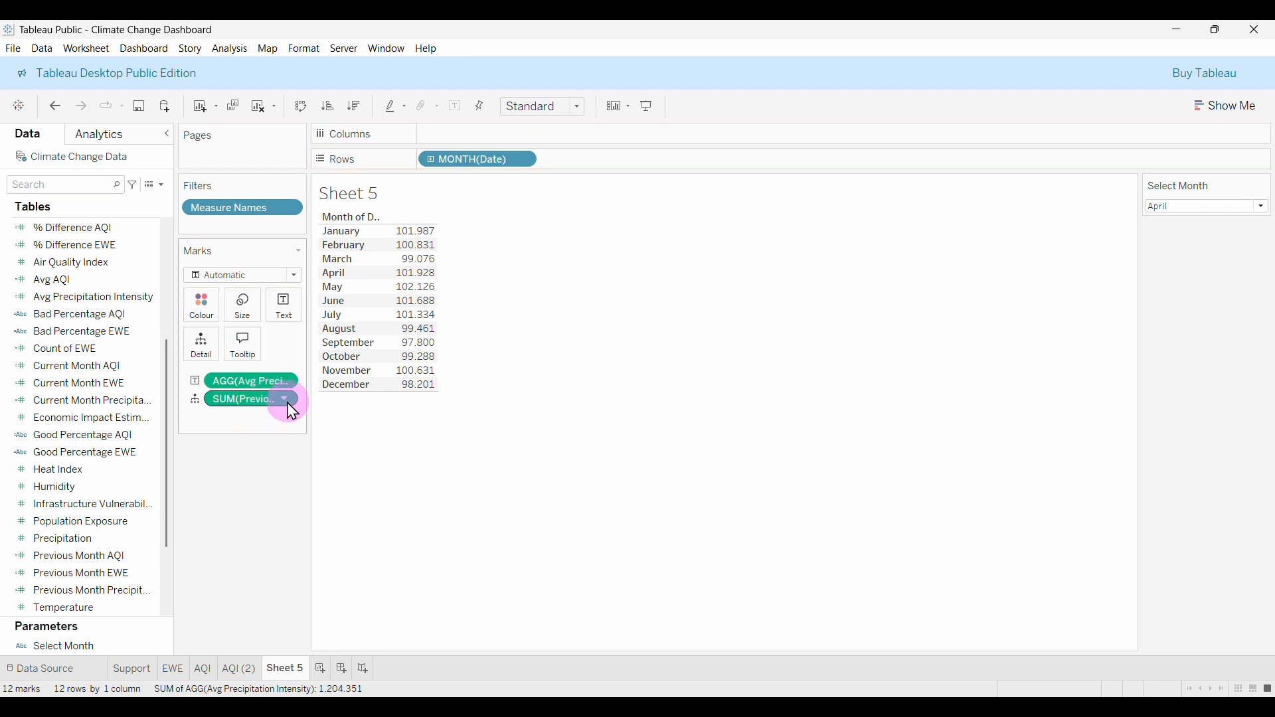
left_click(285, 400)
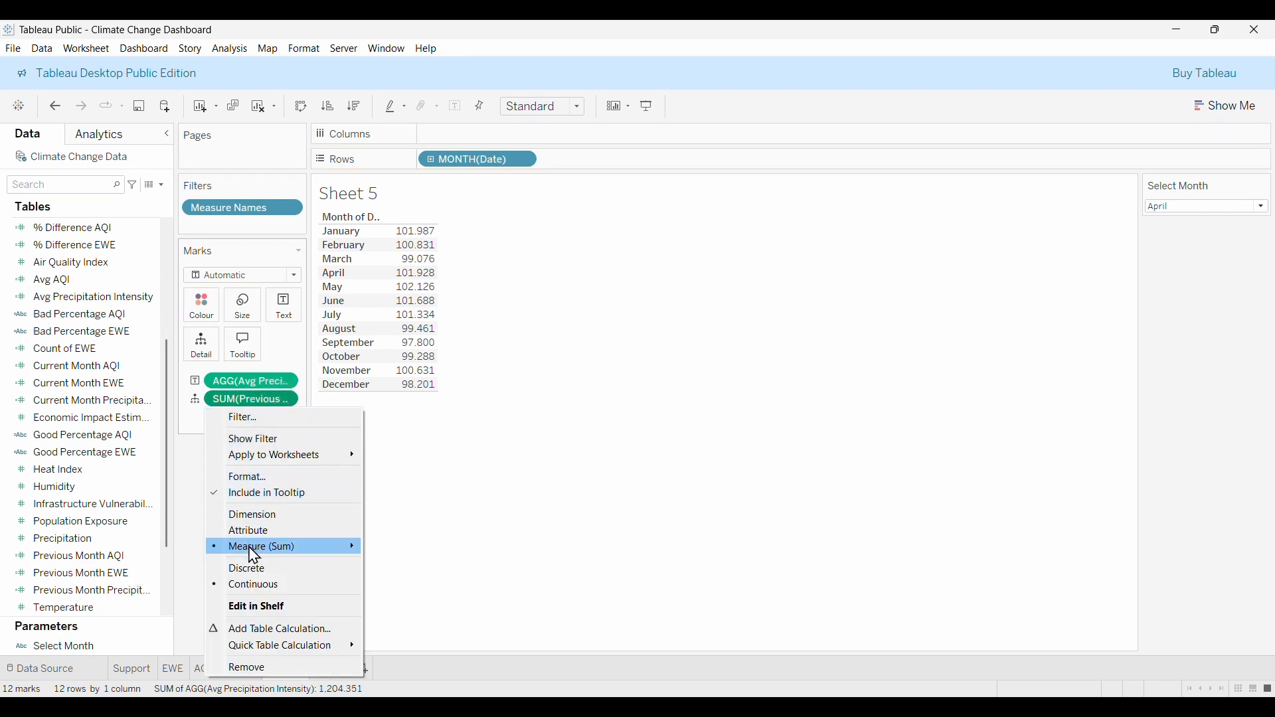
mouse_move(359, 550)
left_click(408, 563)
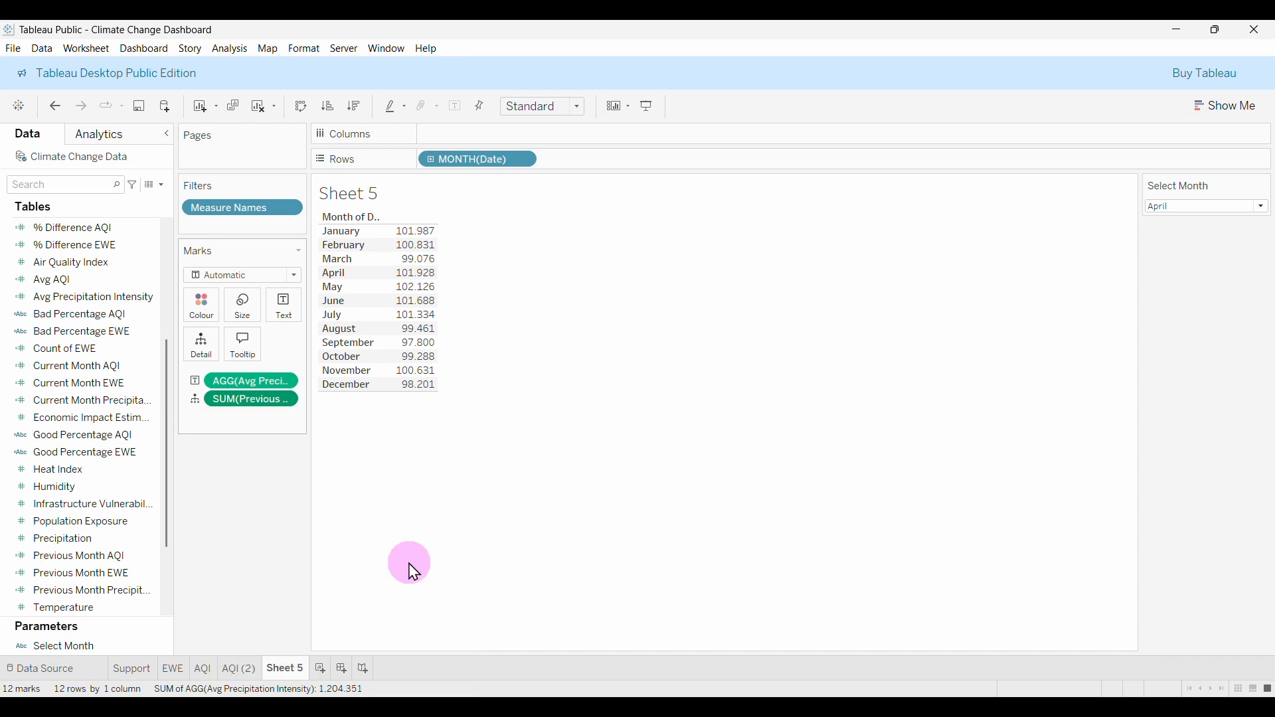
left_click(1262, 206)
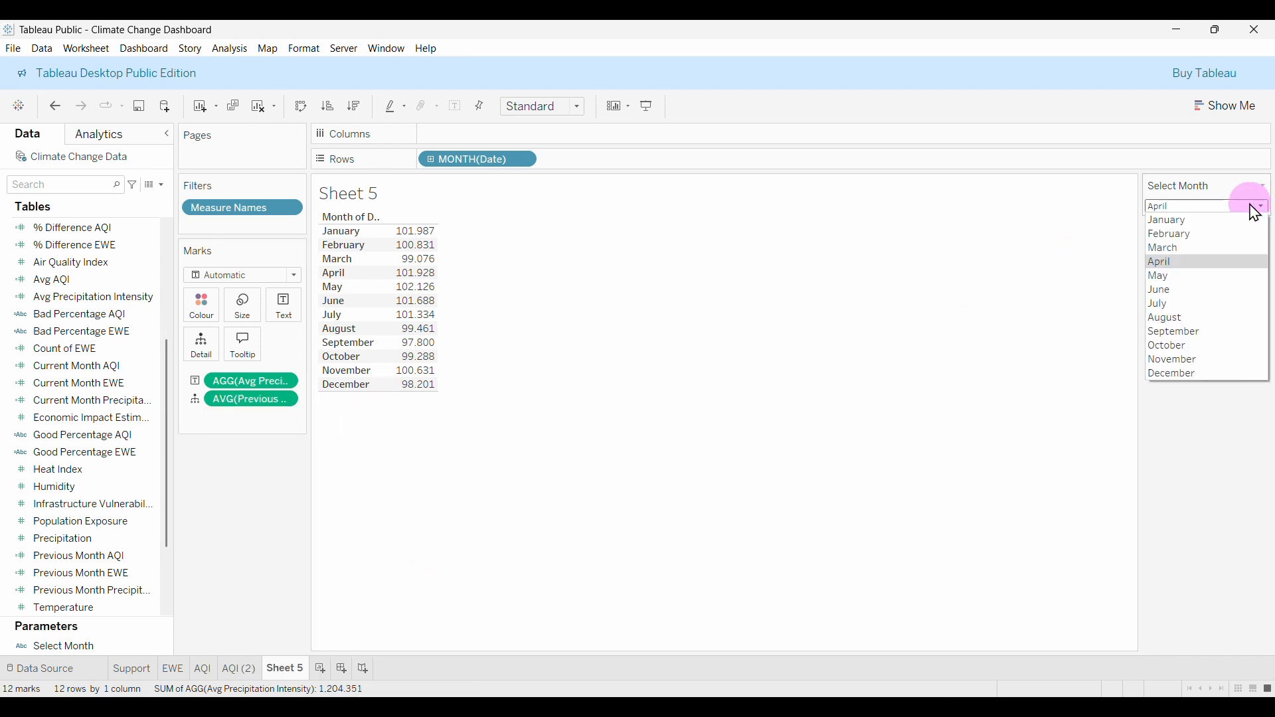
left_click(1171, 309)
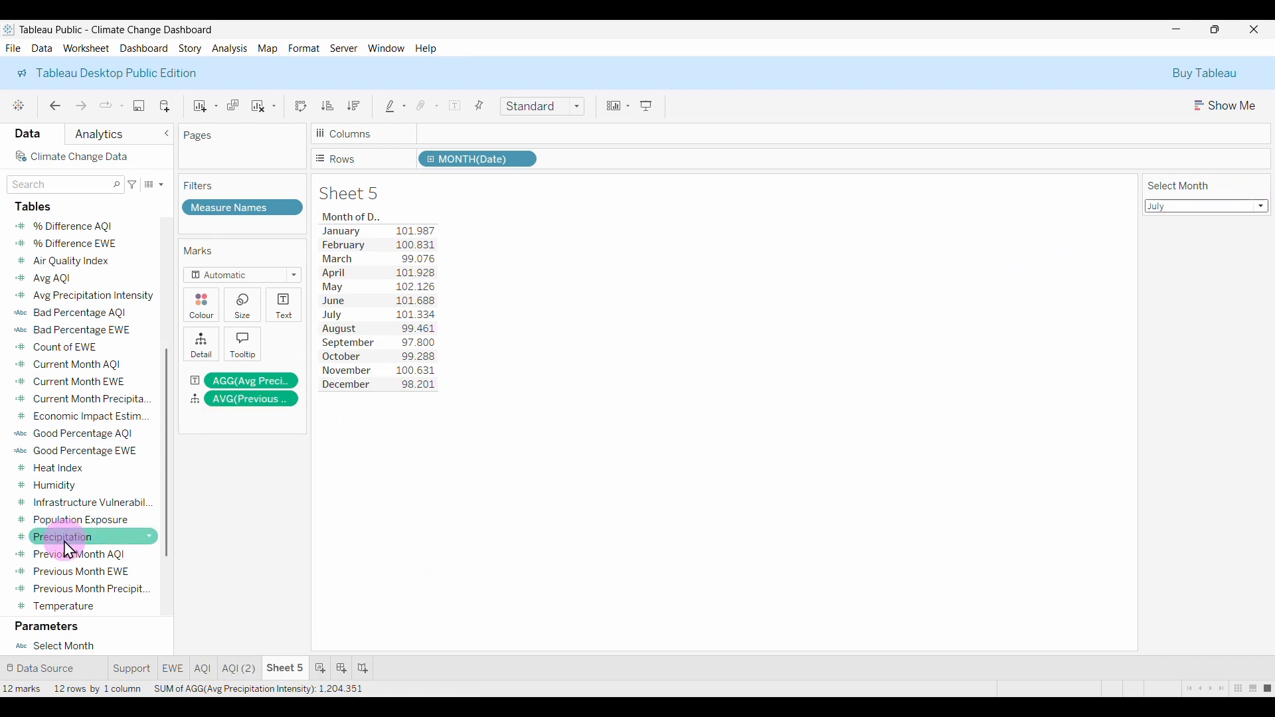
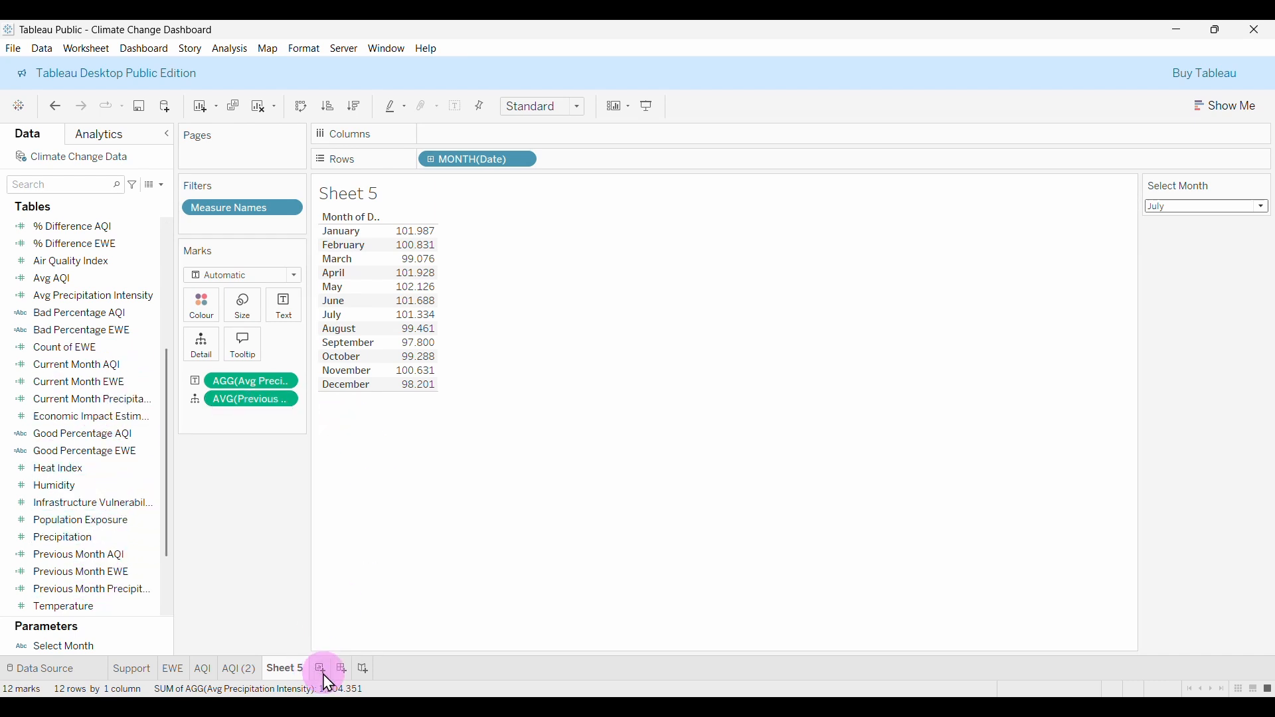
Glance at the finished Air Quality Index KPI on AQI (2), then return to Sheet 5.
left_click(231, 672)
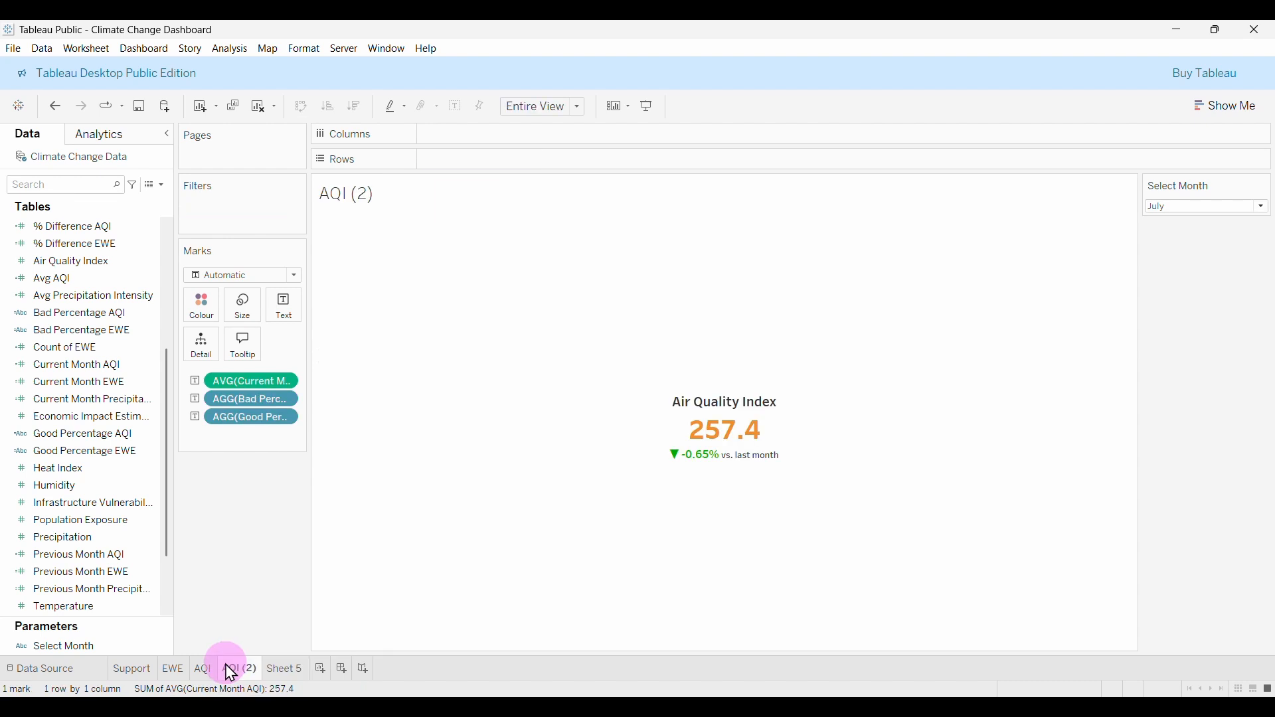
left_click(281, 671)
Start a new sheet showing Avg Precipitation Intensity as text.
left_click(321, 668)
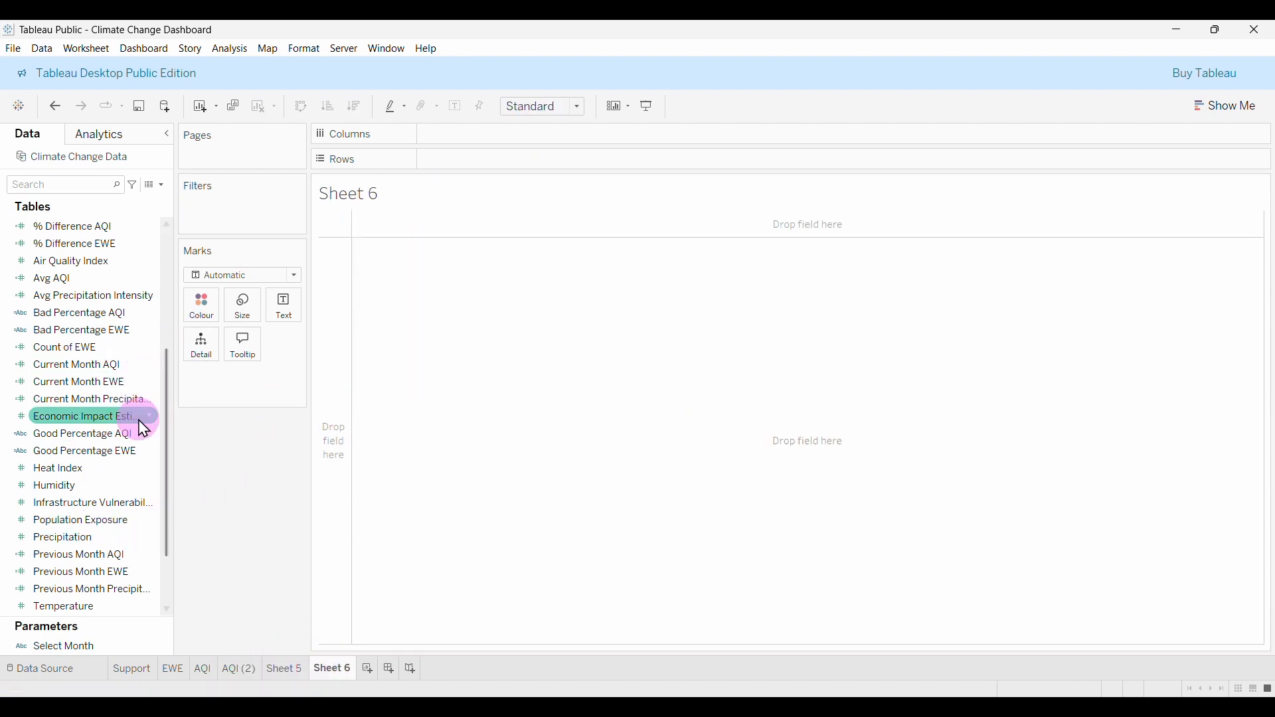
scroll(129, 418, "up", 5)
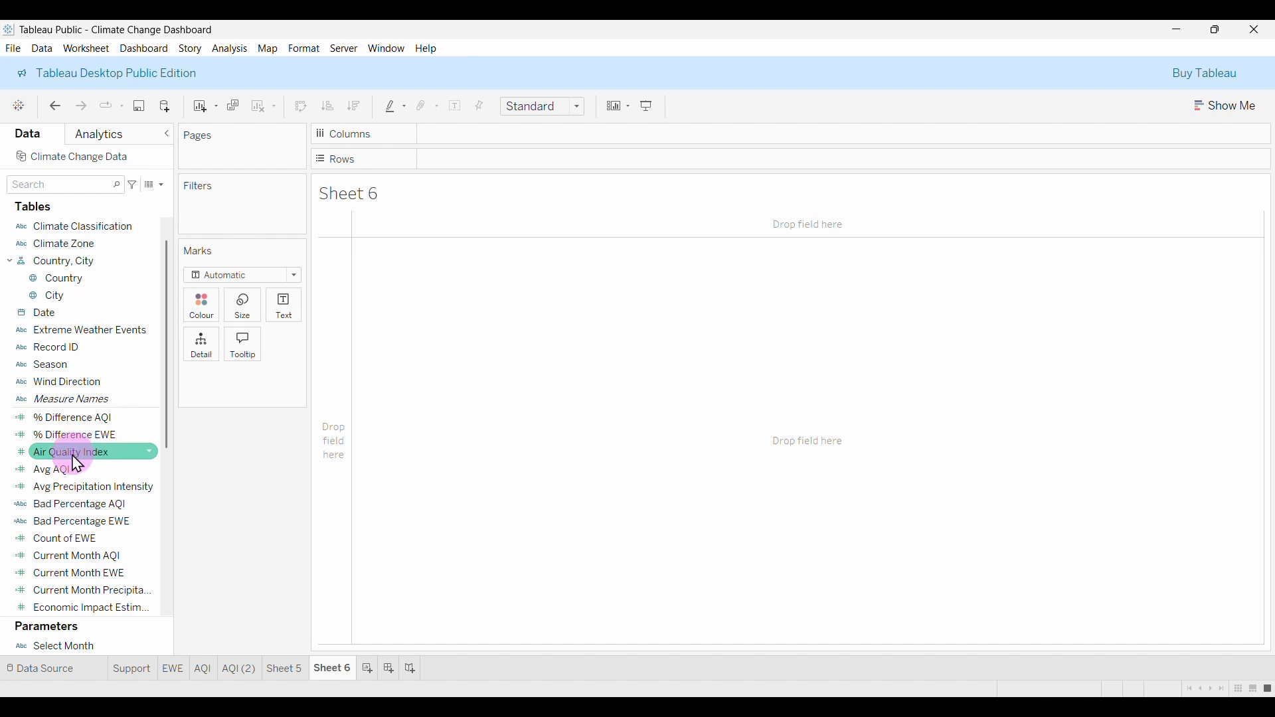
left_click_drag(58, 489, 279, 306)
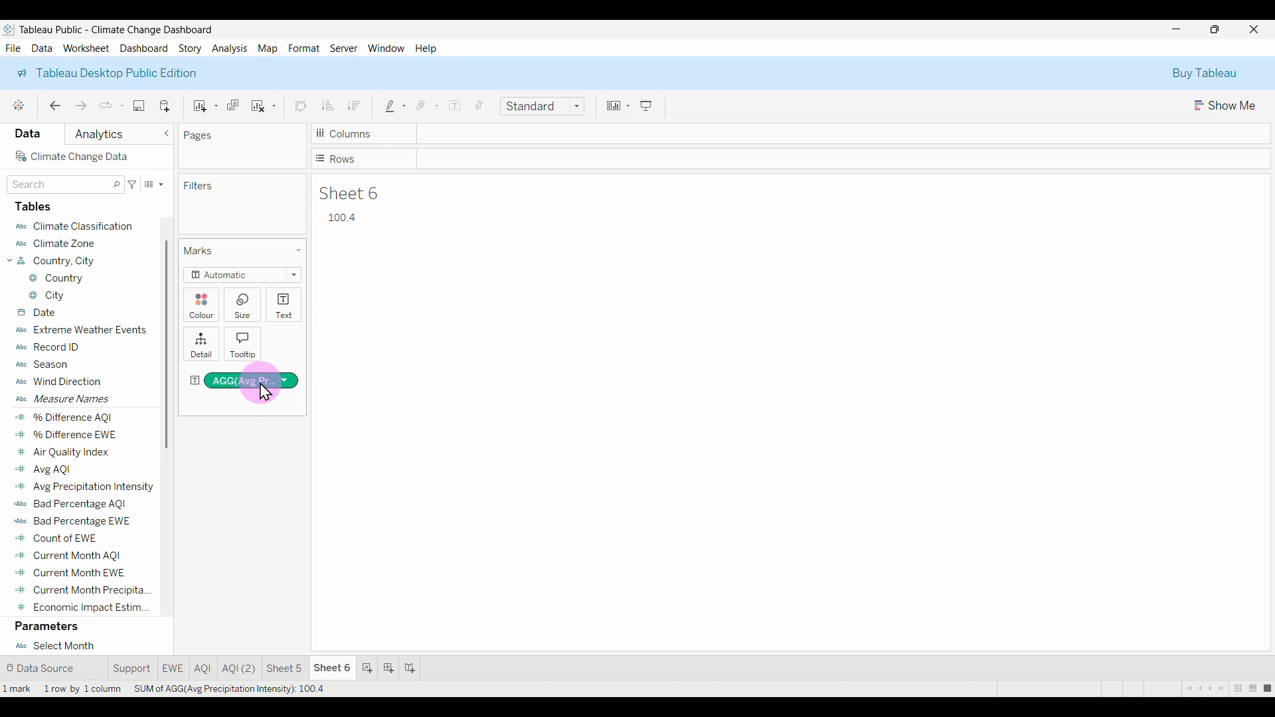
Break the value down by Month of Date only, dropping the year and quarter levels.
left_click_drag(56, 325, 473, 162)
left_click(431, 161)
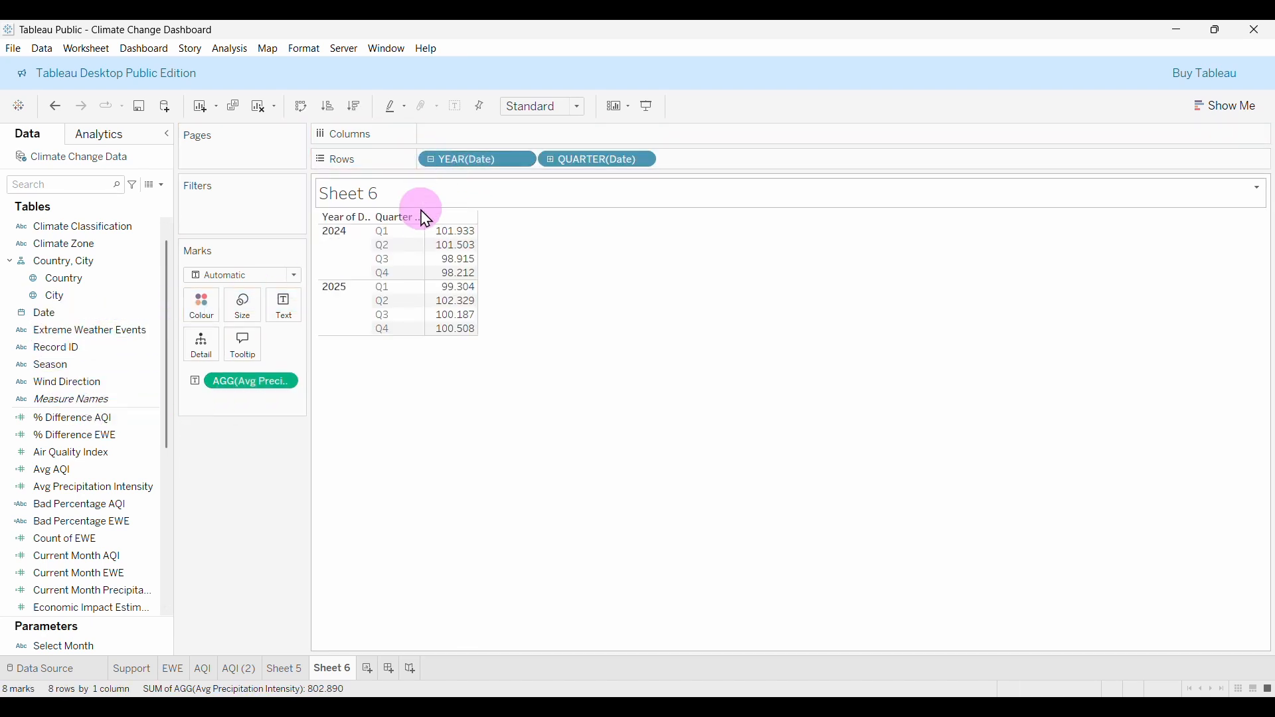
left_click(552, 160)
left_click_drag(575, 166, 213, 490)
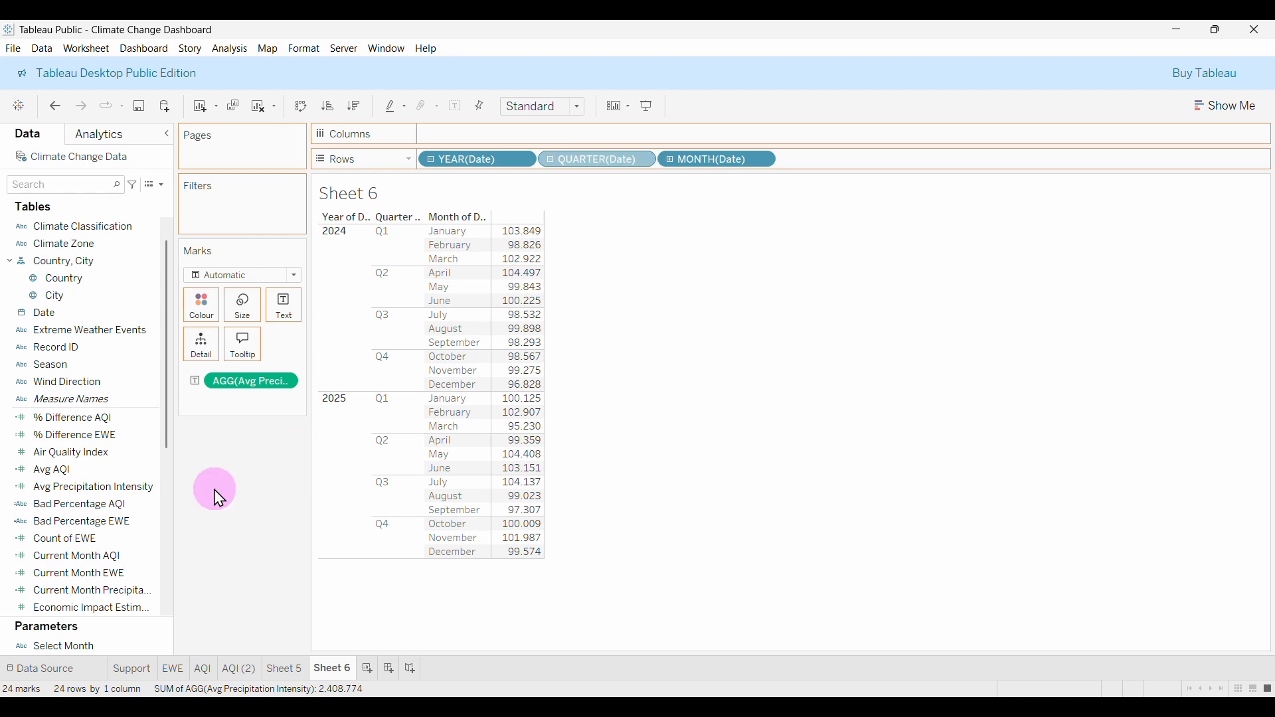
left_click_drag(477, 159, 167, 517)
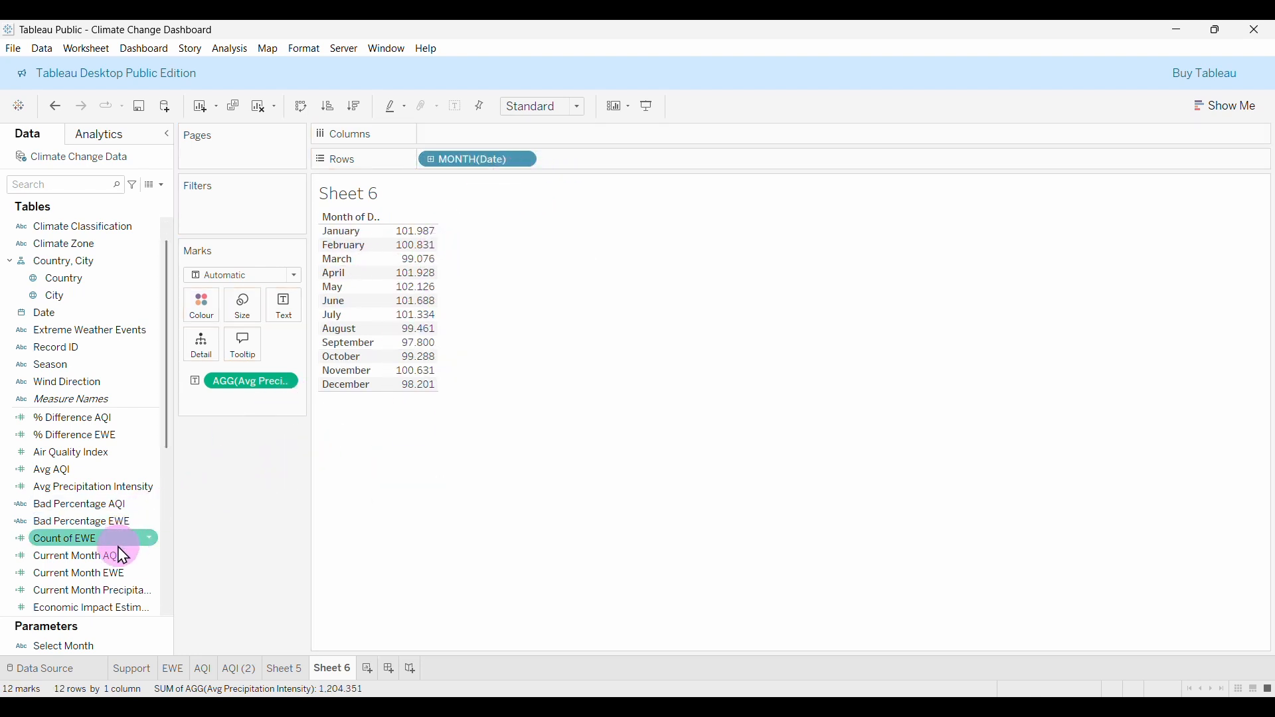
Add Current Month Precipitation to the table, aggregated as Average.
left_click_drag(94, 589, 417, 311)
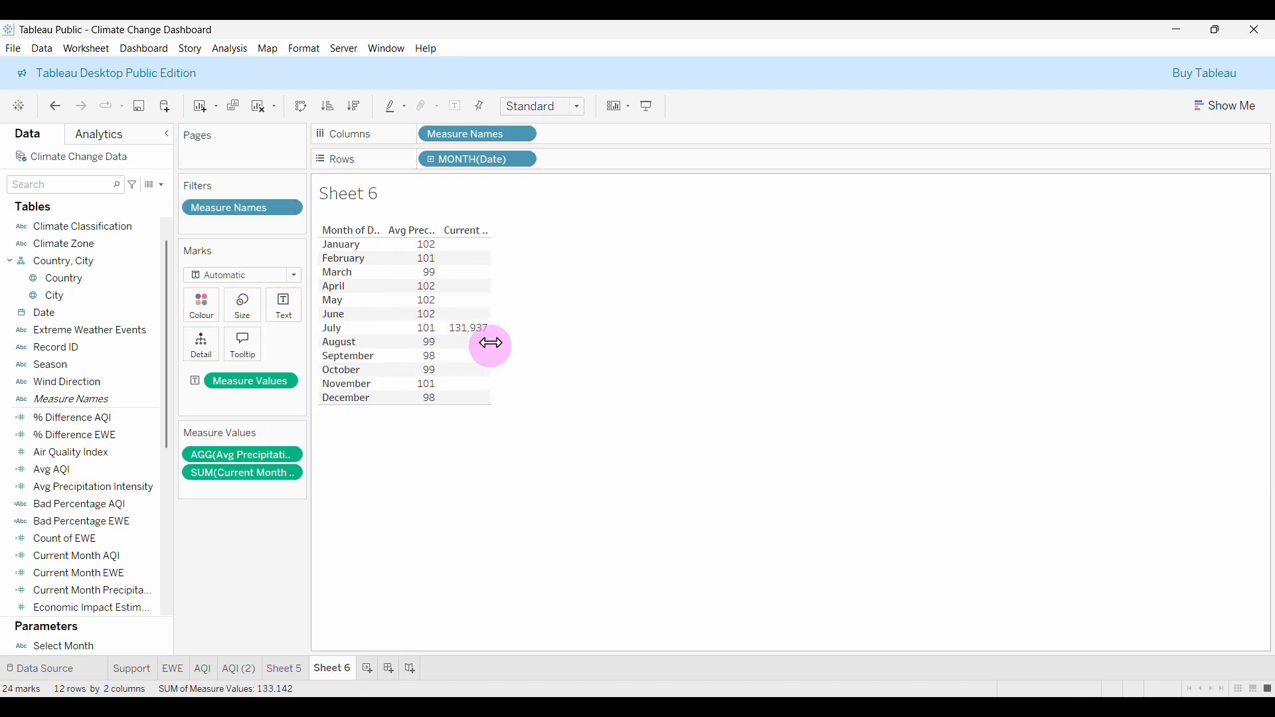
left_click(294, 479)
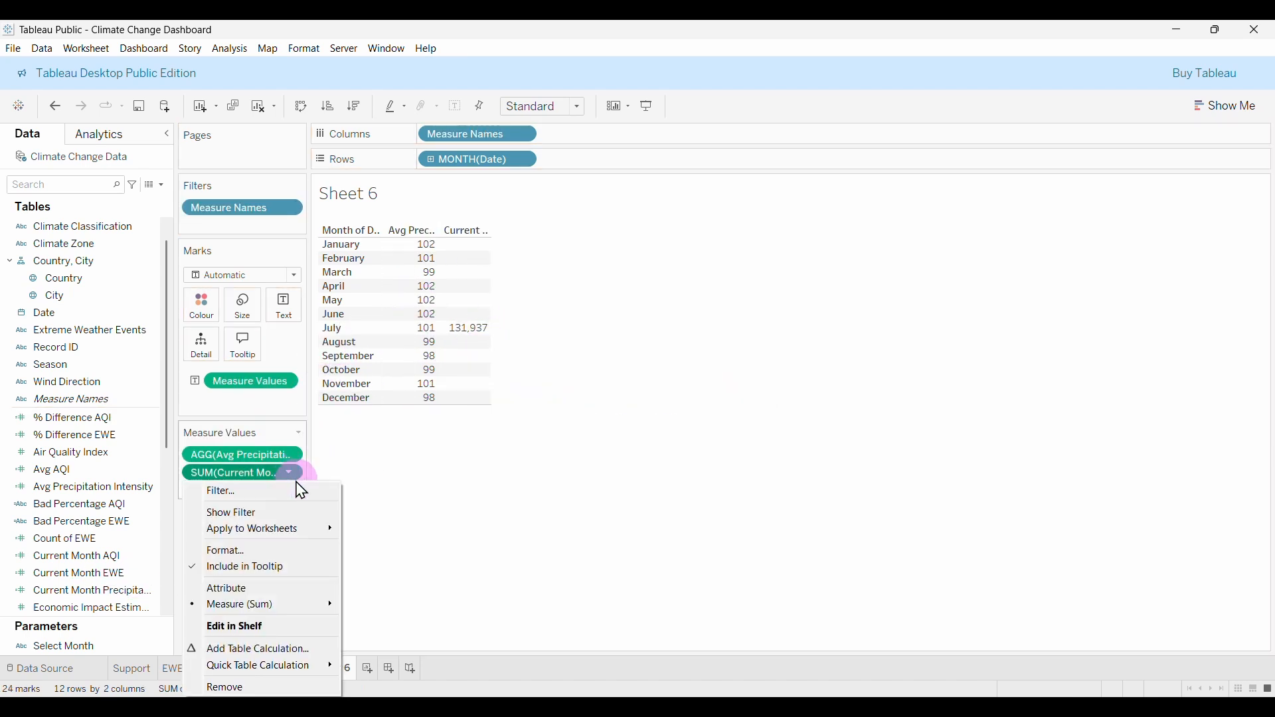
mouse_move(219, 607)
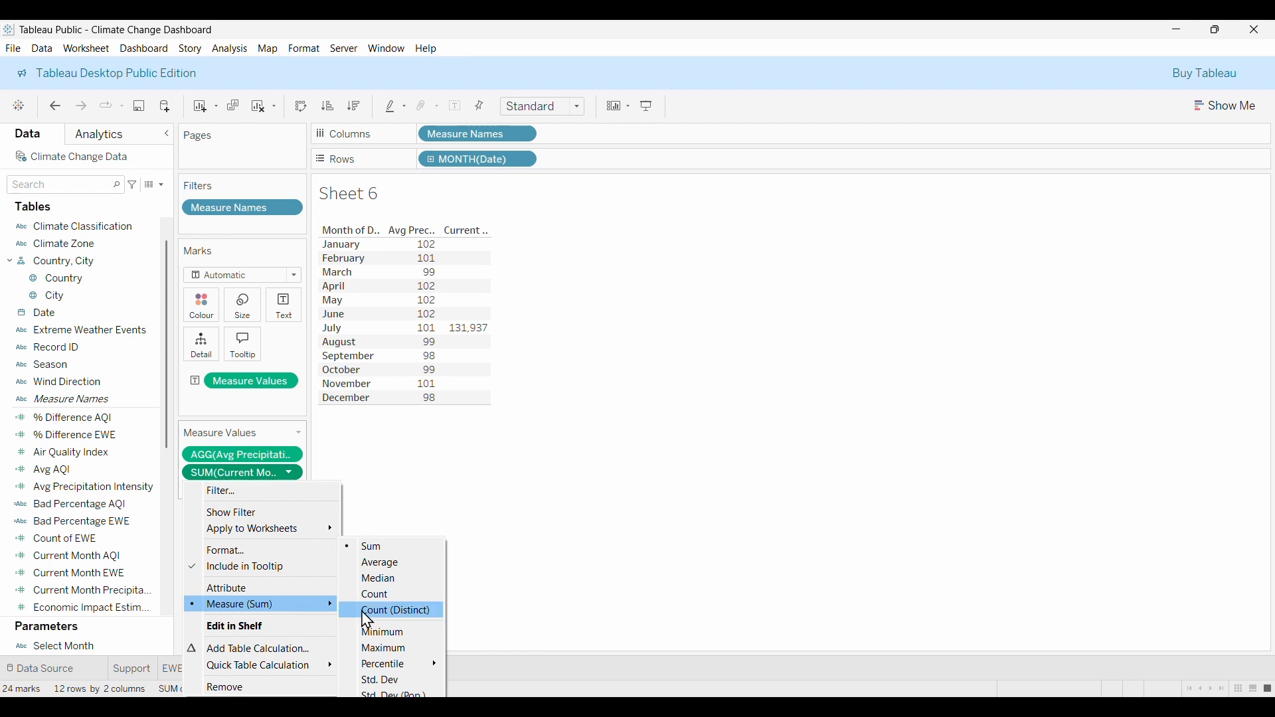
left_click(386, 572)
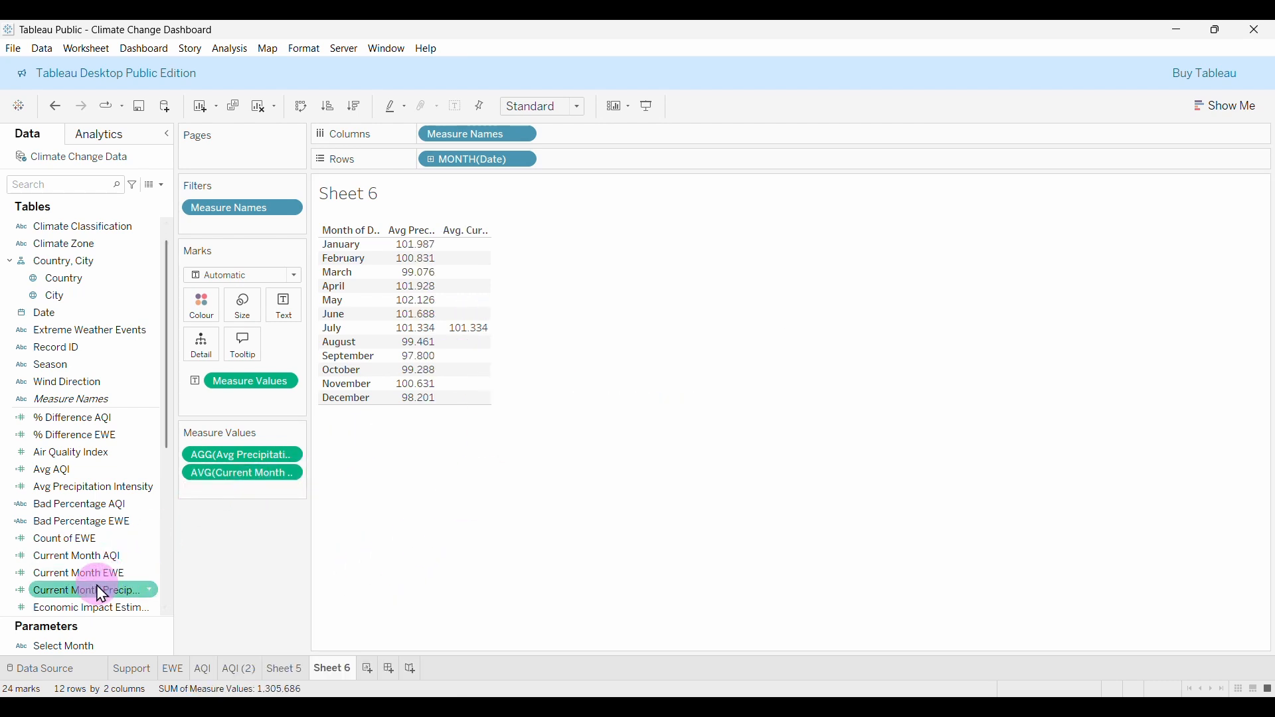
Add Previous Month Precipitation to the table, aggregated as Average.
scroll(101, 568, "down", 5)
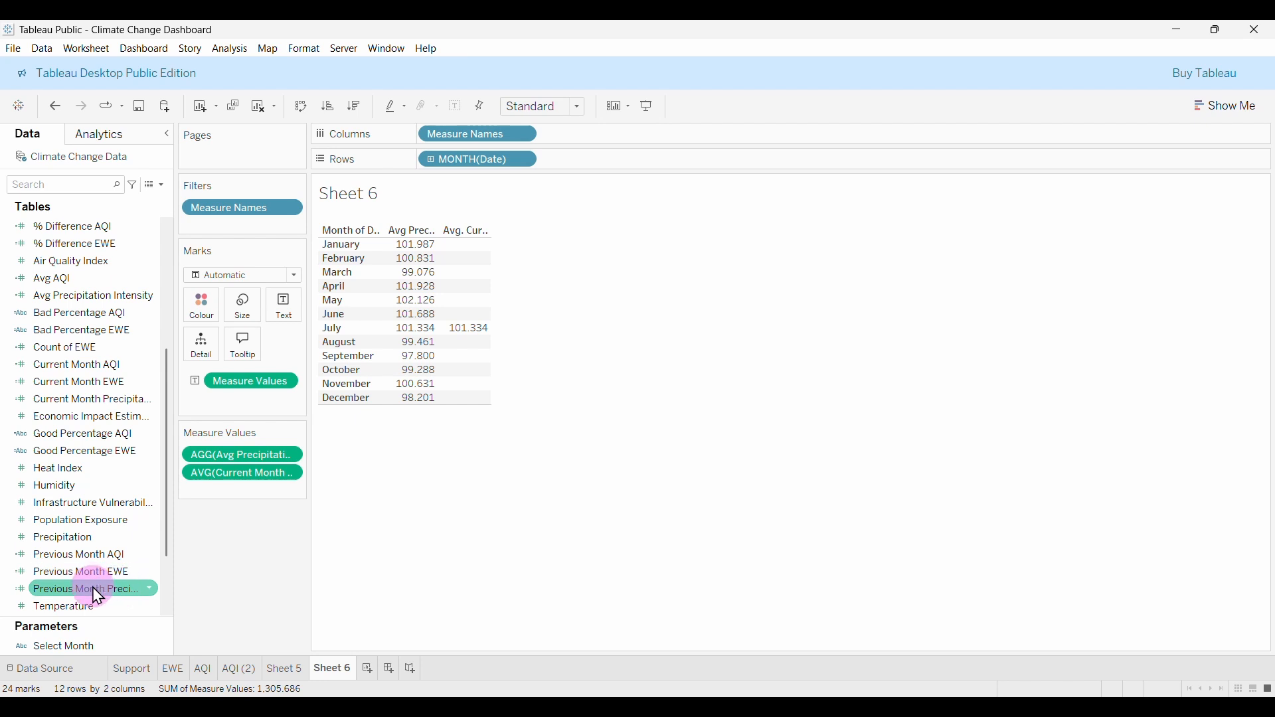
mouse_move(94, 589)
left_mouse_down()
mouse_move(174, 581)
mouse_move(322, 508)
mouse_move(400, 409)
mouse_move(248, 466)
left_mouse_up()
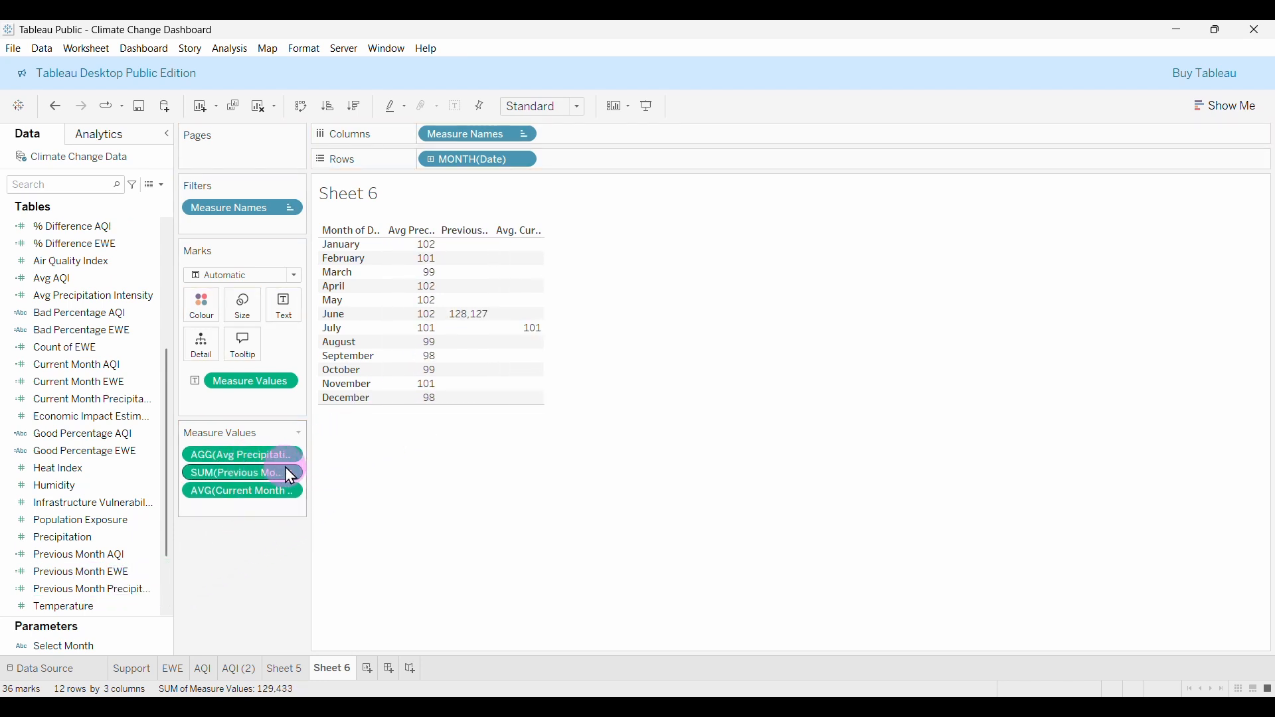
left_click(288, 471)
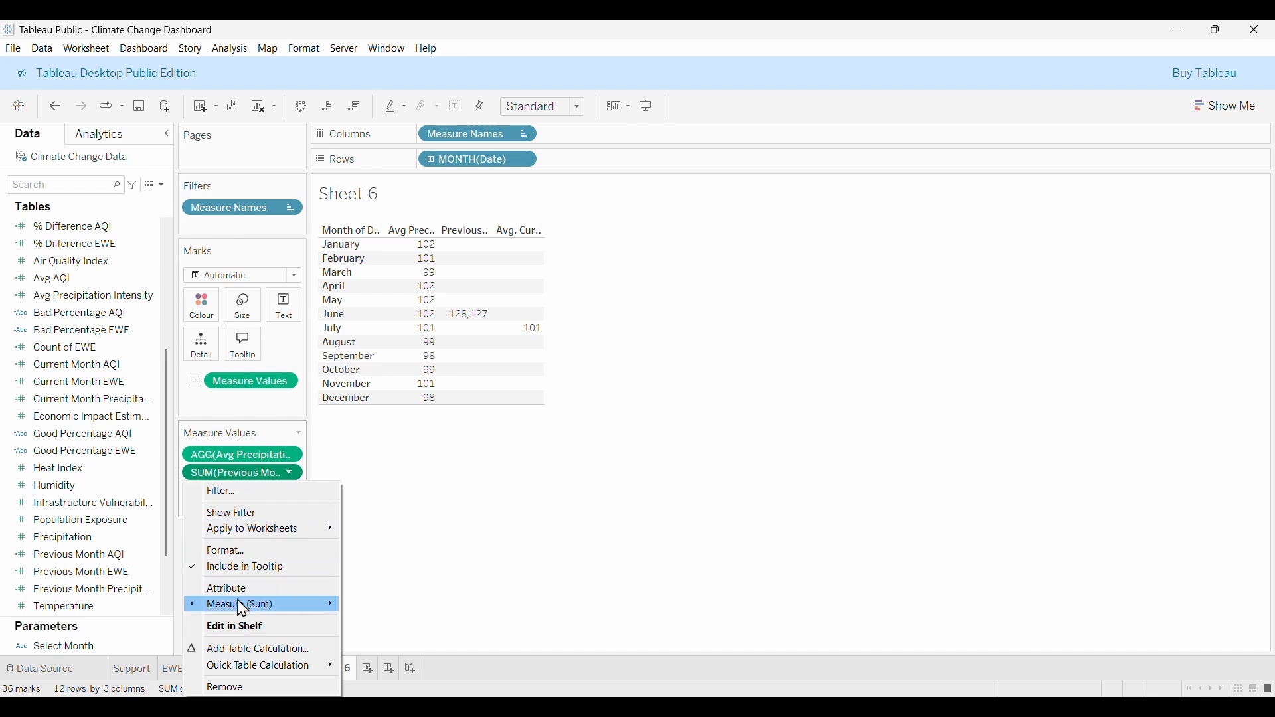
mouse_move(261, 604)
left_click(379, 562)
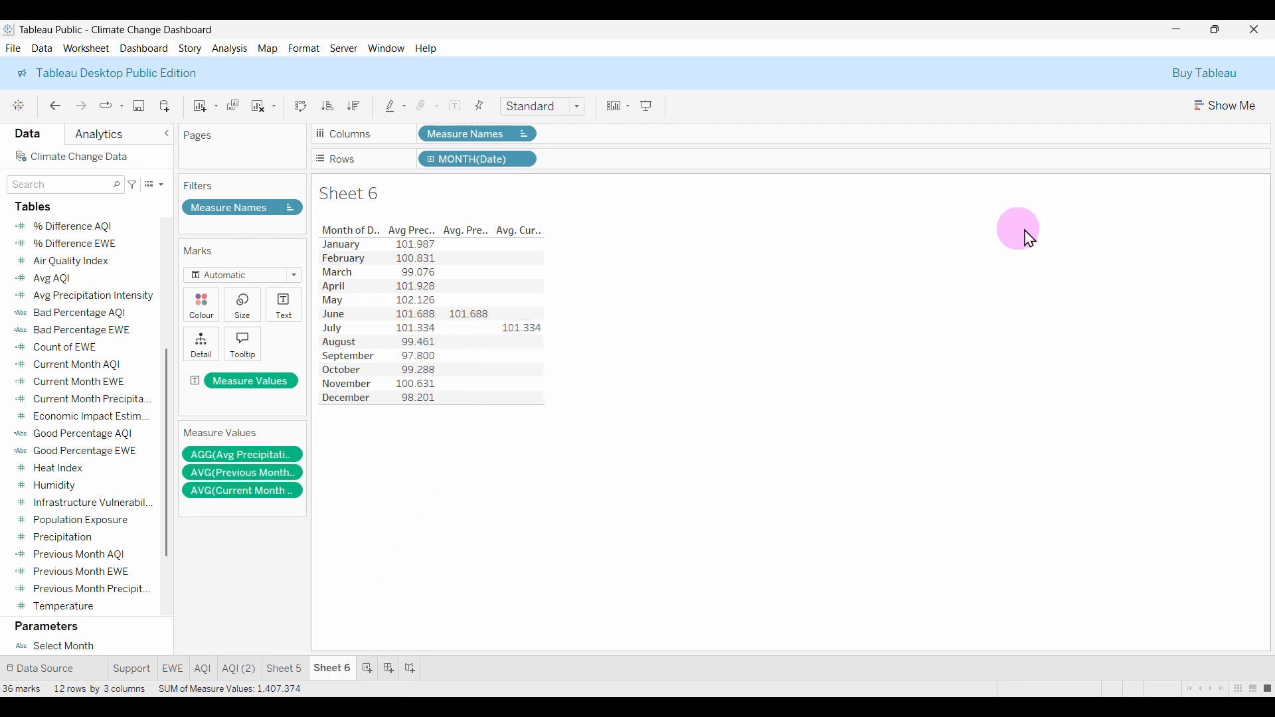
Show the Select Month parameter control and set it to December.
right_click(58, 647)
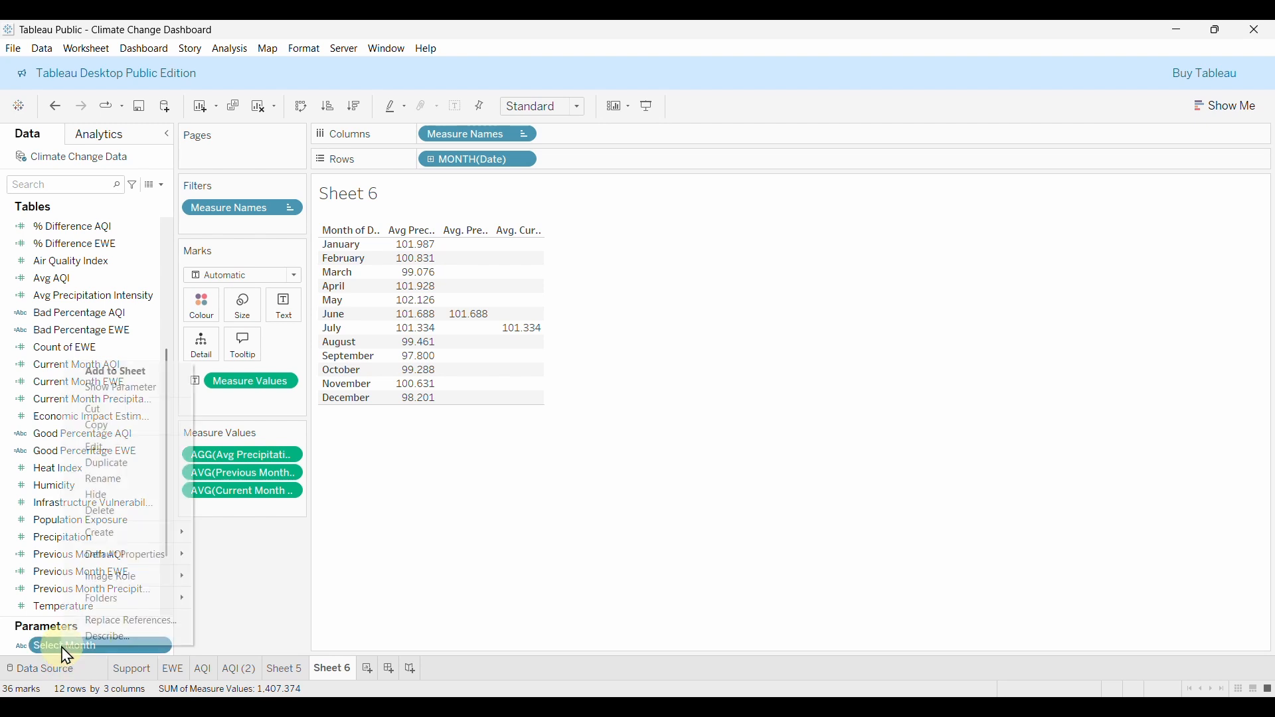
left_click(121, 389)
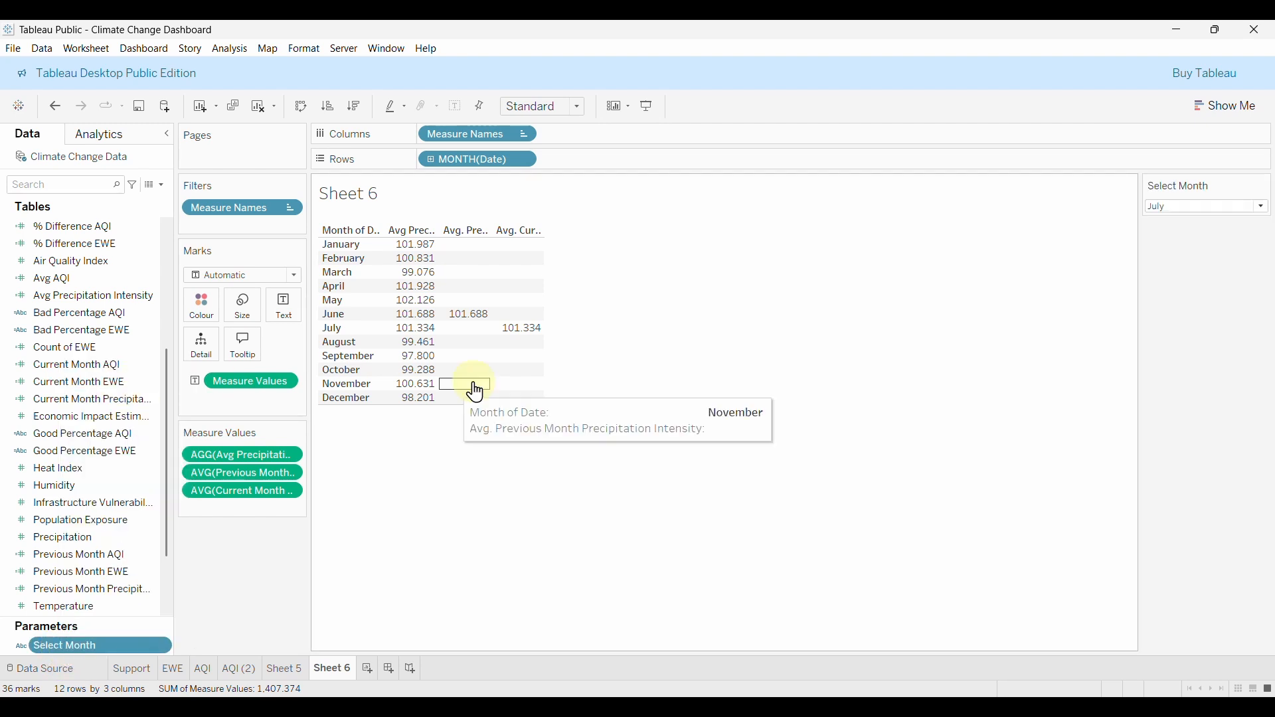
left_click(1218, 208)
left_click(1169, 360)
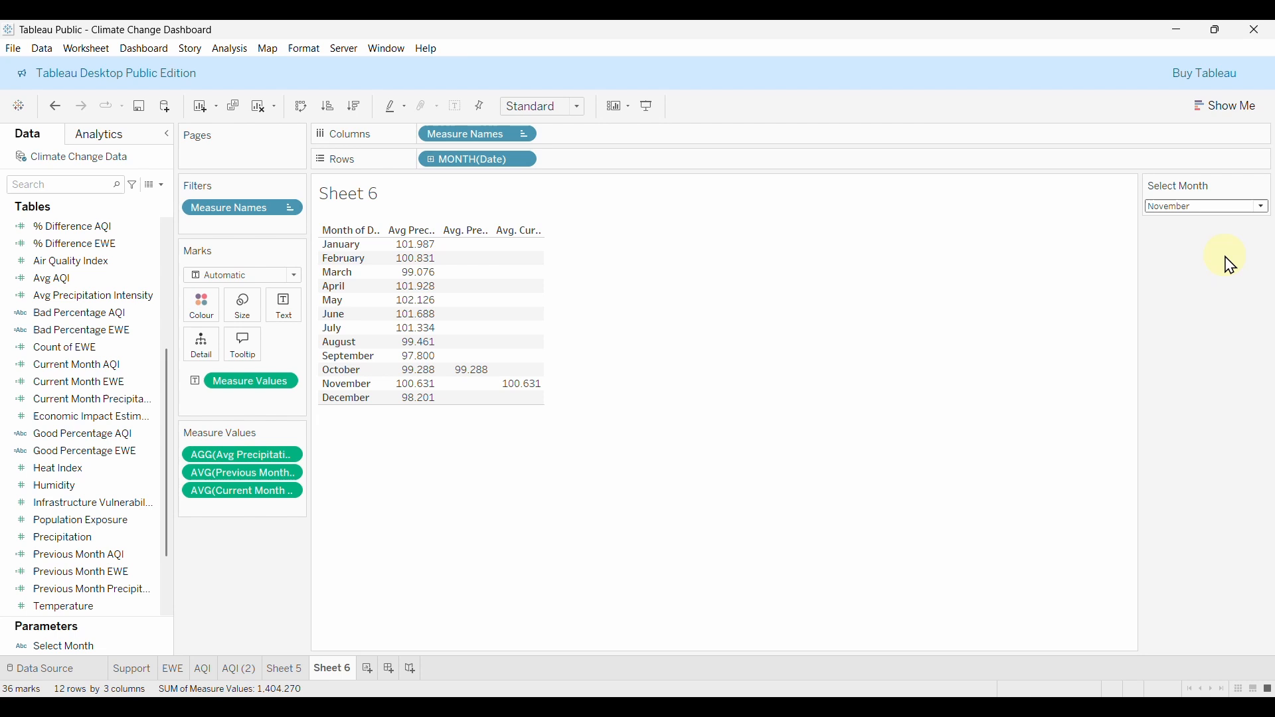
left_click(1223, 208)
left_click(1170, 376)
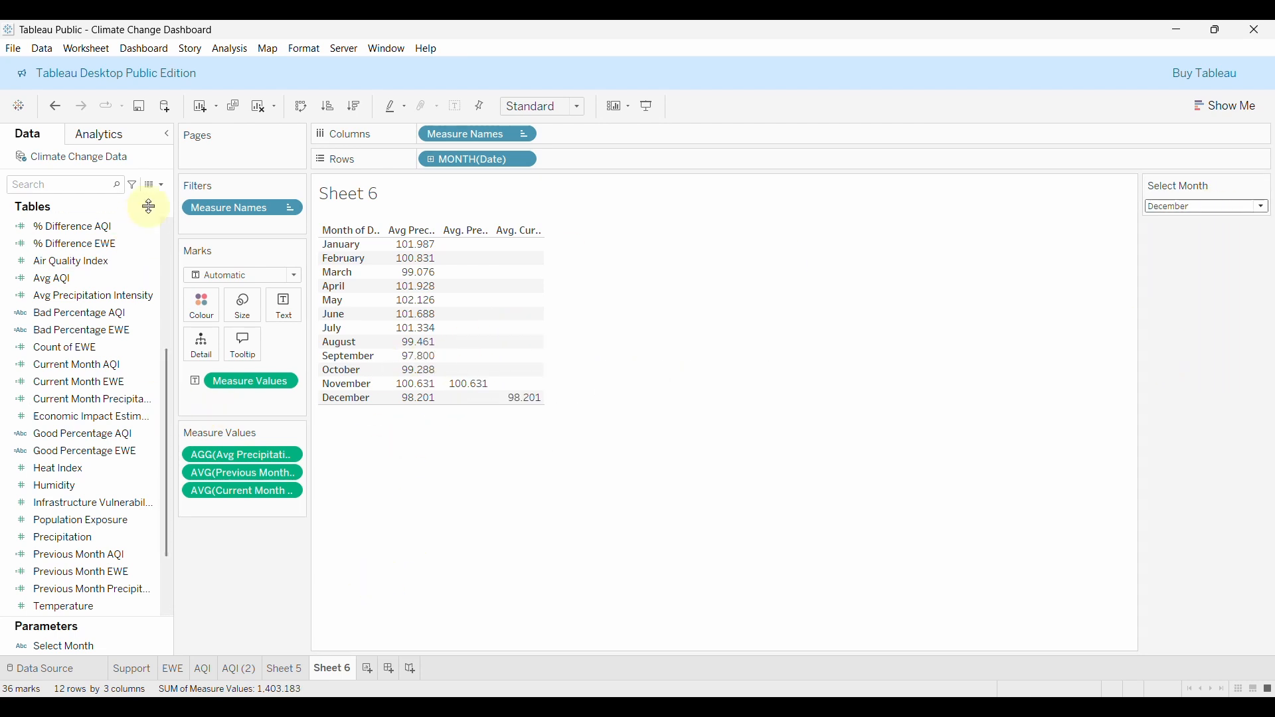
left_click(162, 184)
Create a calculated field named '% Difference Precipitation Intensity', with its formula started as IF.
left_click(85, 199)
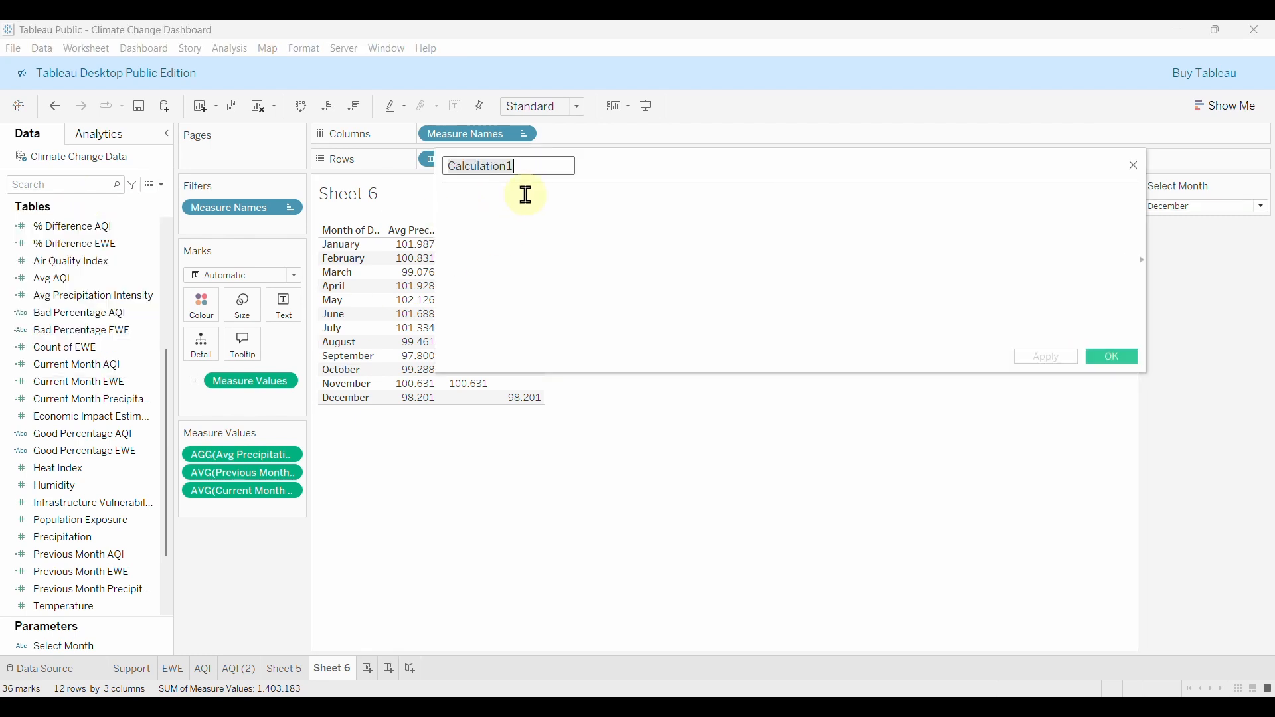
type("Bad Percentage Prec")
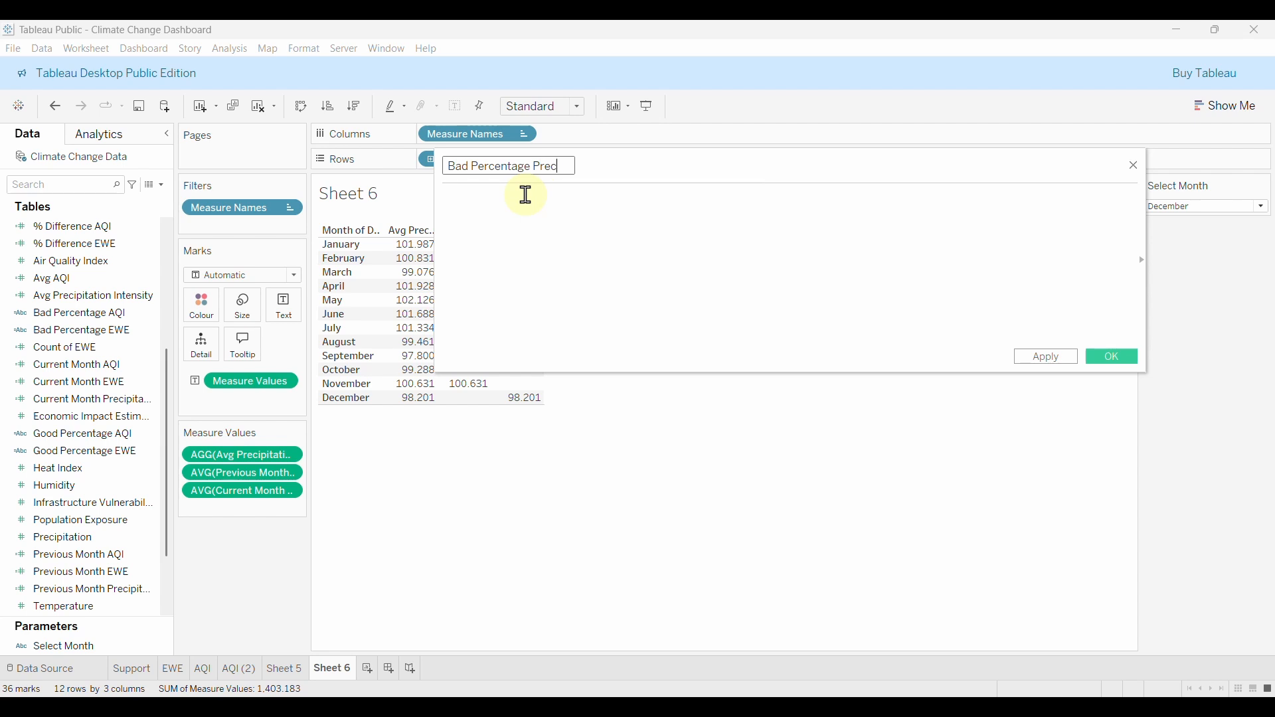
type("tation")
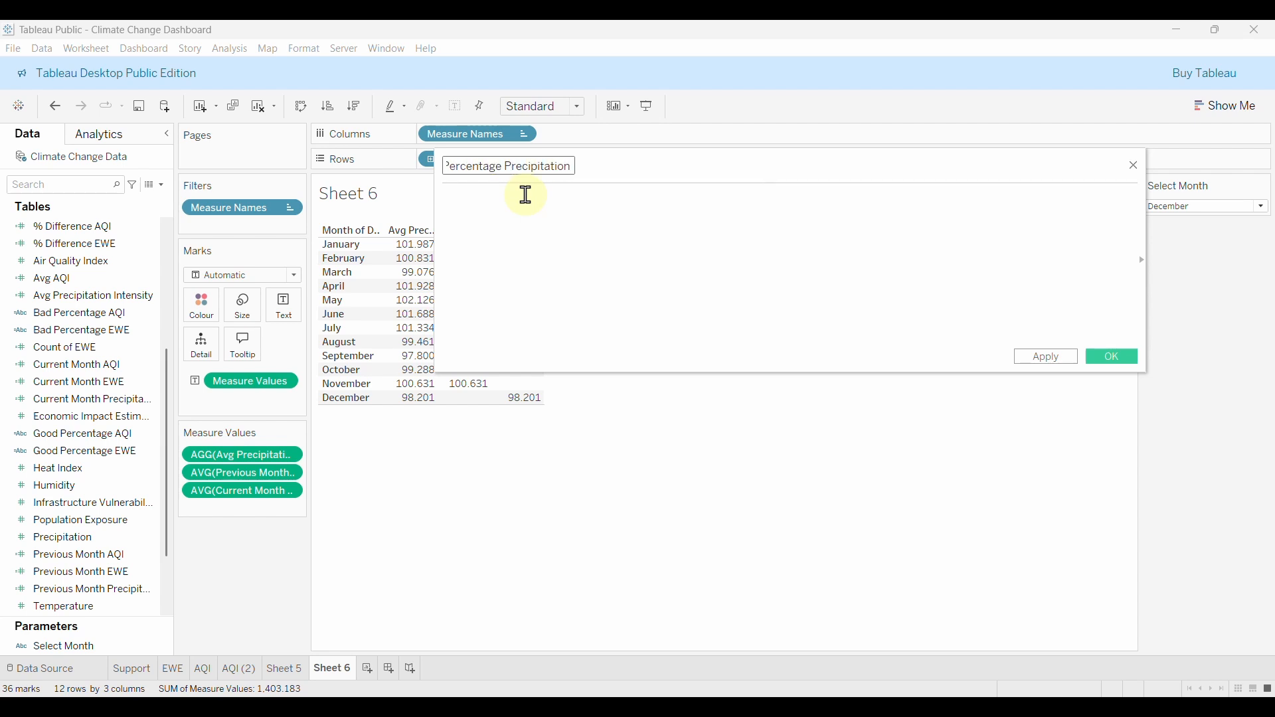
type(" Int")
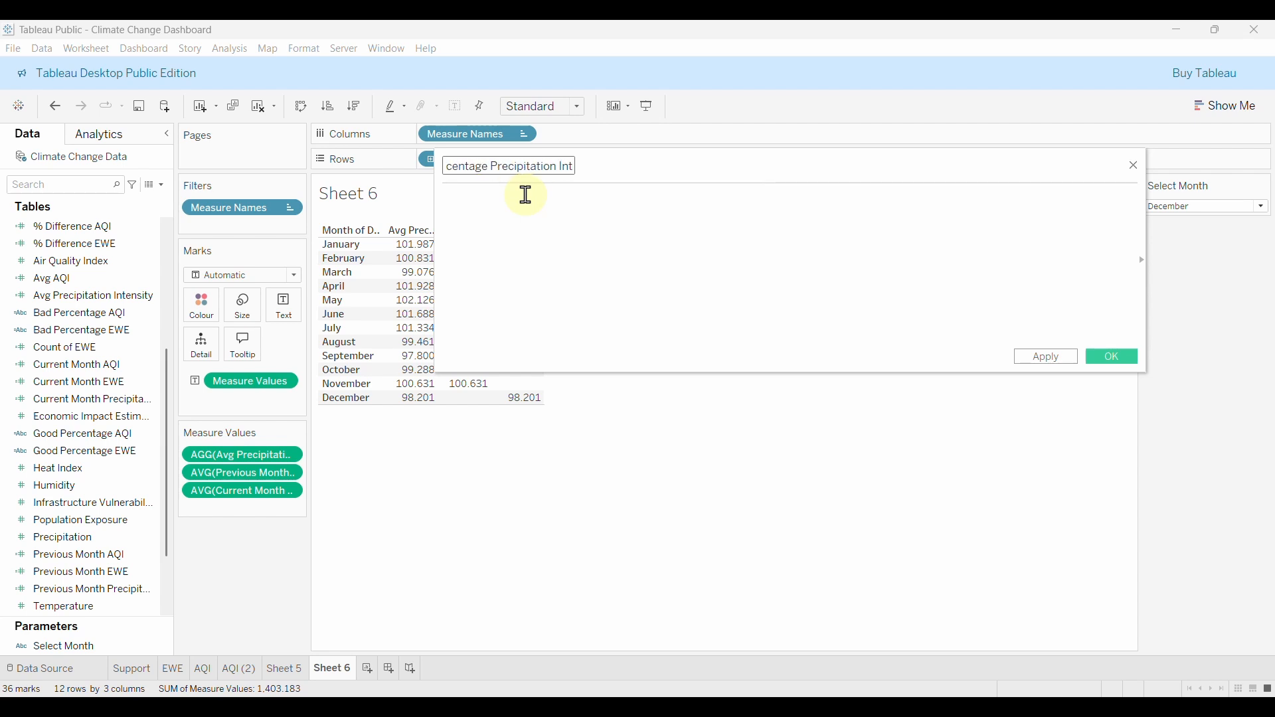
type("ensity")
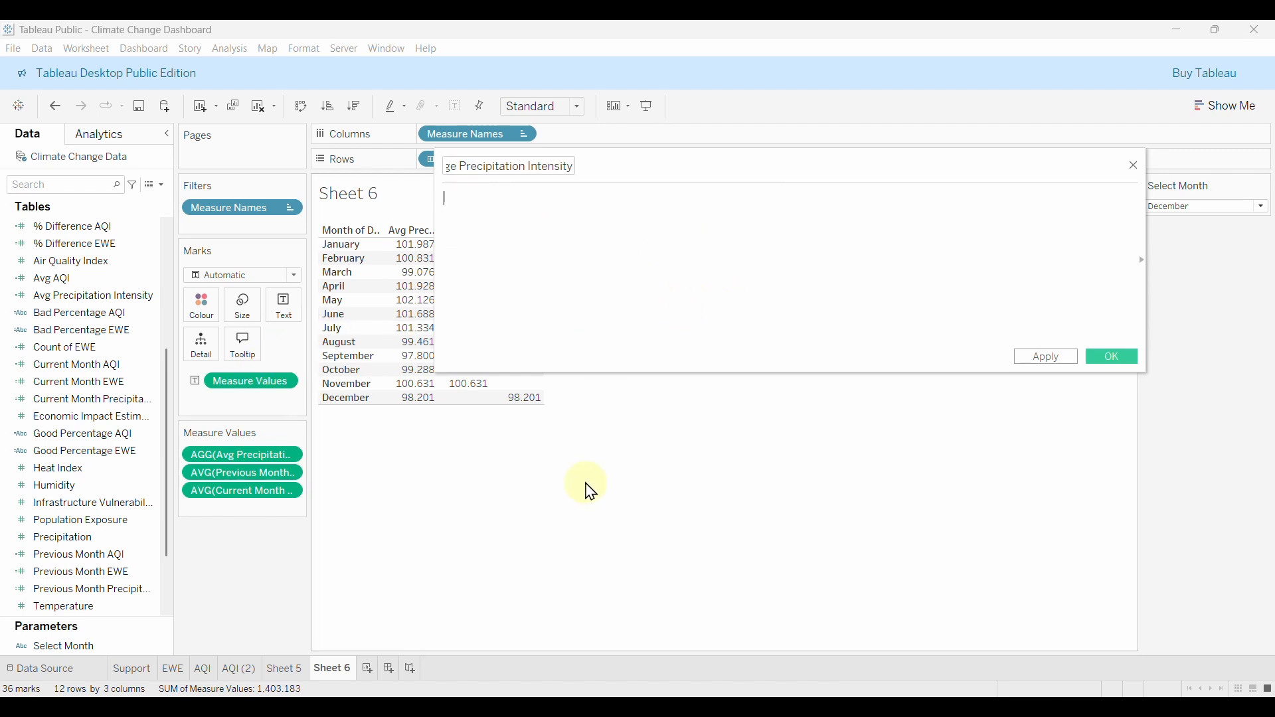
left_click(631, 225)
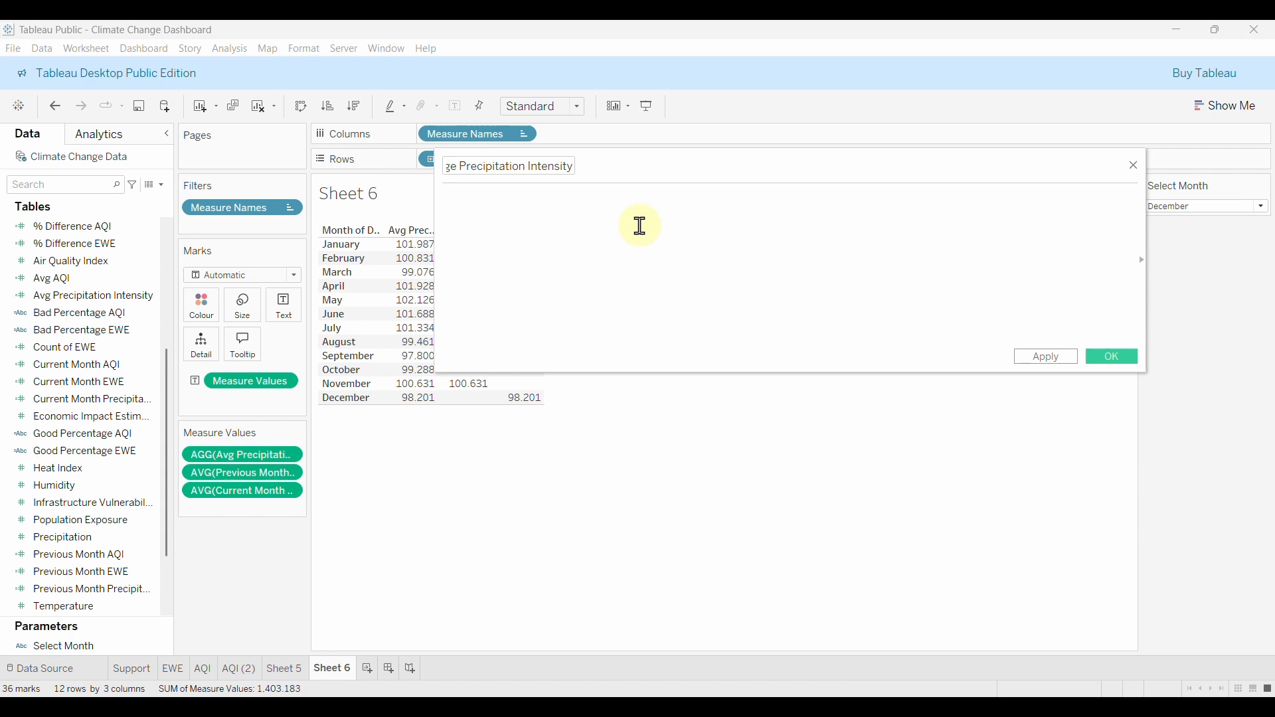
type("IF")
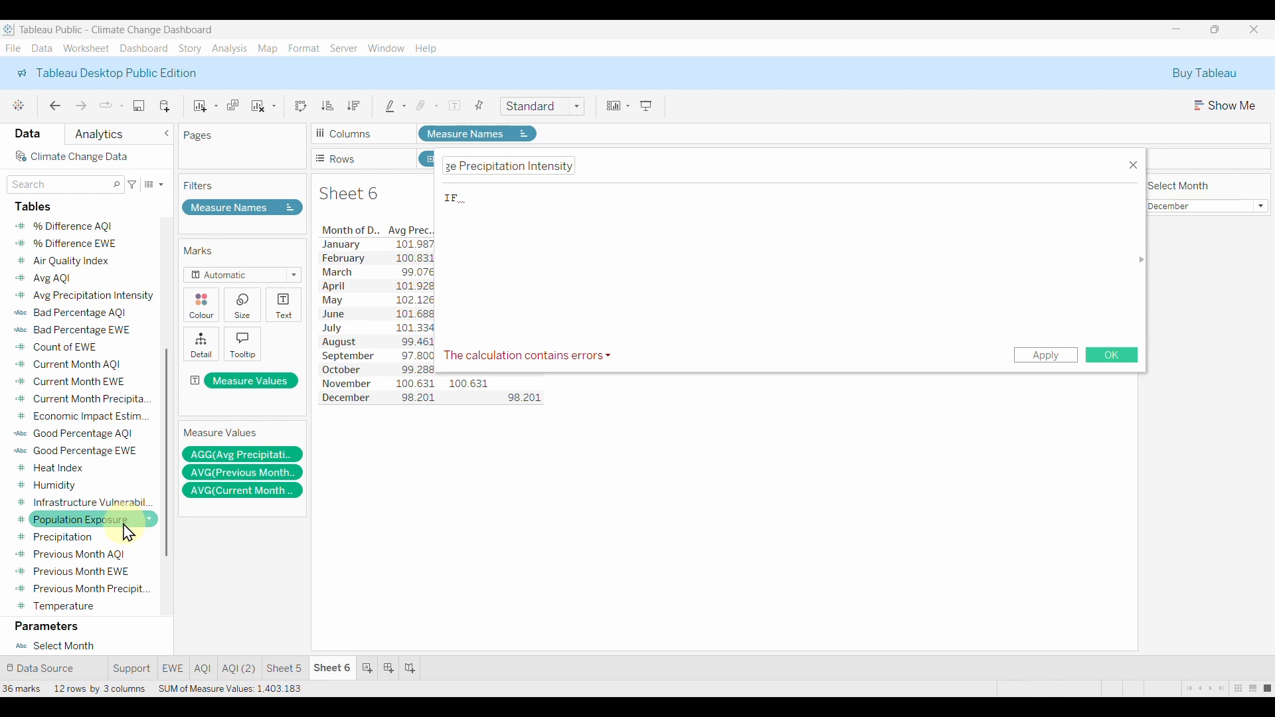
scroll(130, 465, "up", 3)
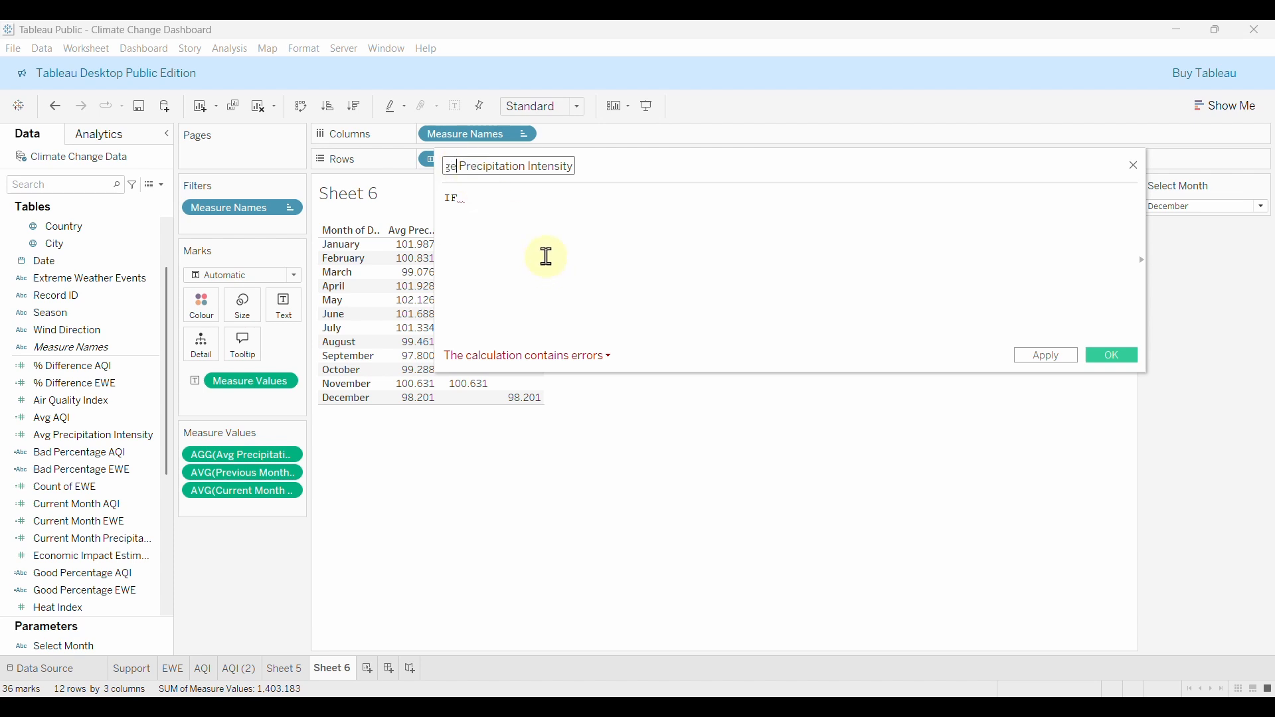
key("BackSpace")
key("BackSpace")
key("BackSpace")
key("BackSpace")
key("BackSpace")
key("BackSpace")
key("BackSpace")
key("BackSpace")
key("BackSpace")
key("BackSpace")
key("BackSpace")
key("BackSpace")
key("BackSpace")
key("BackSpace")
key("BackSpace")
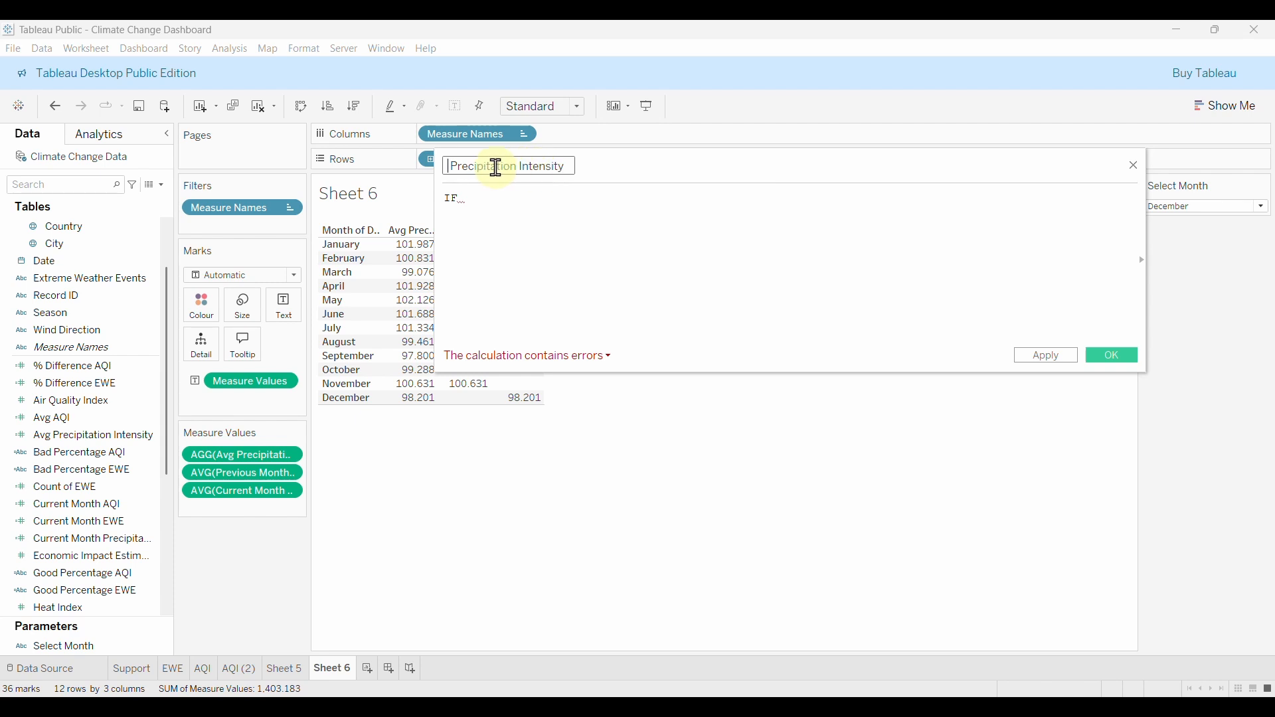
type("% ")
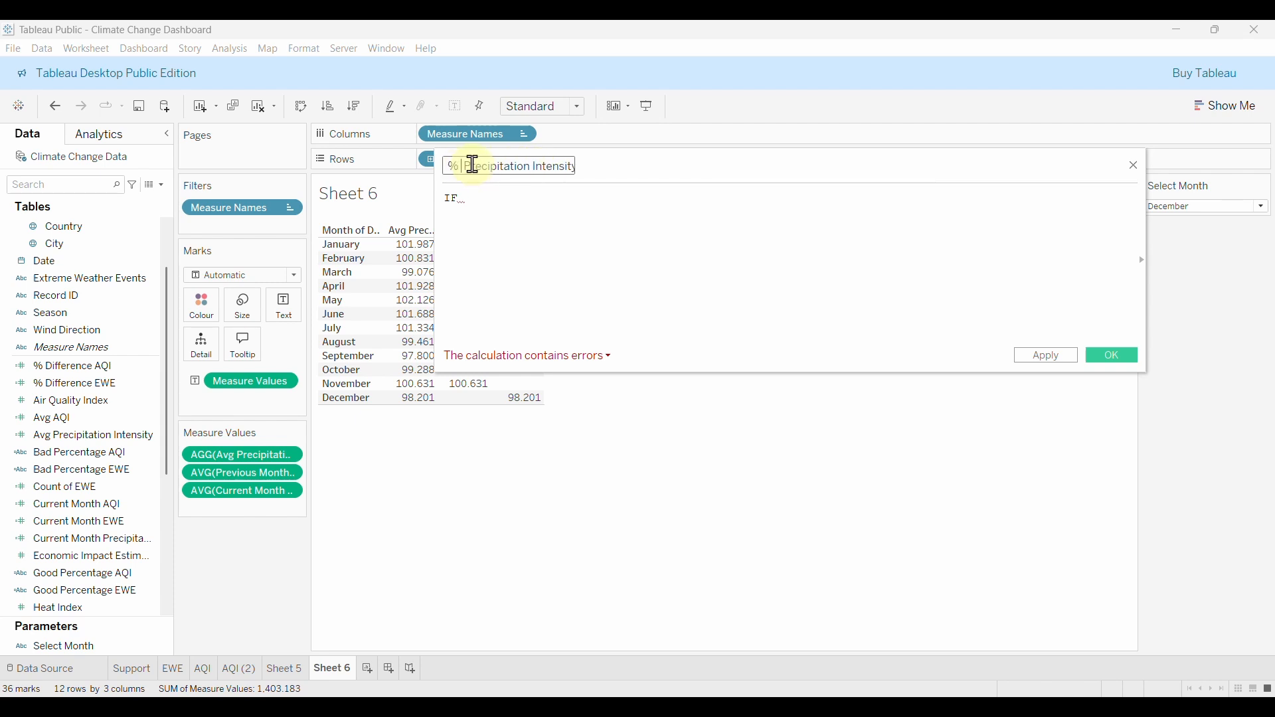
type("Difference")
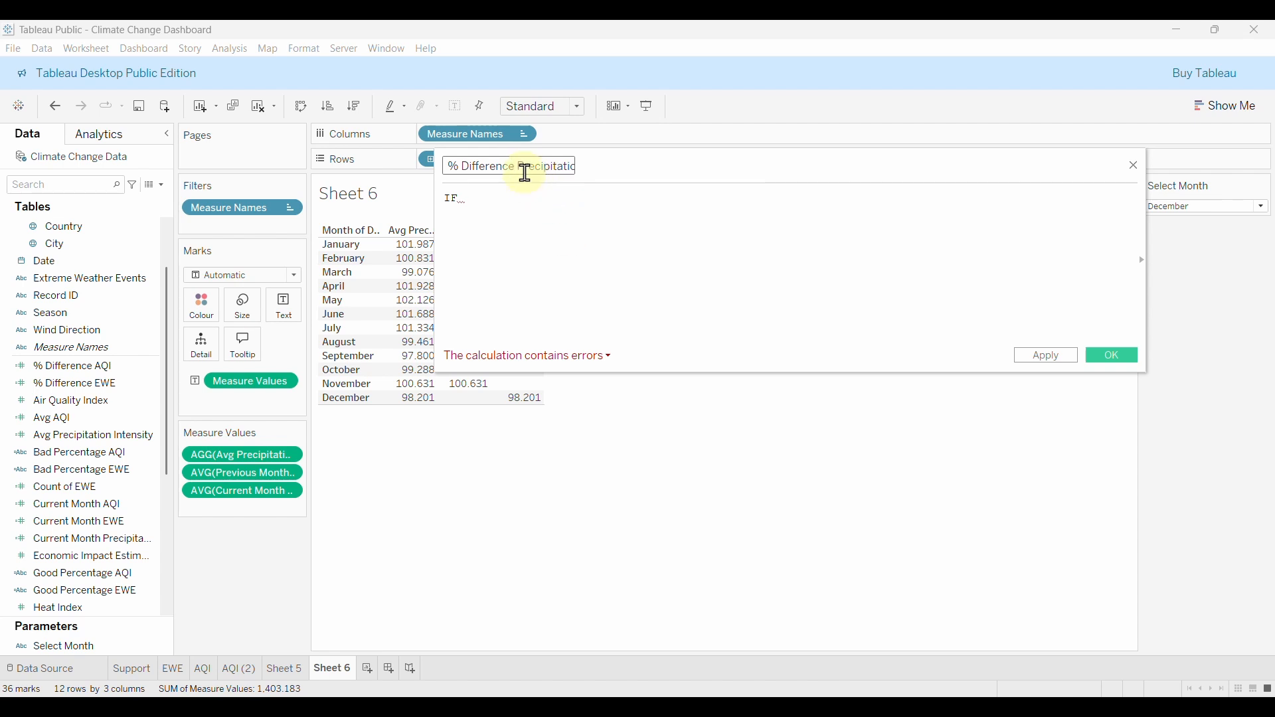
key("End")
left_click(549, 204)
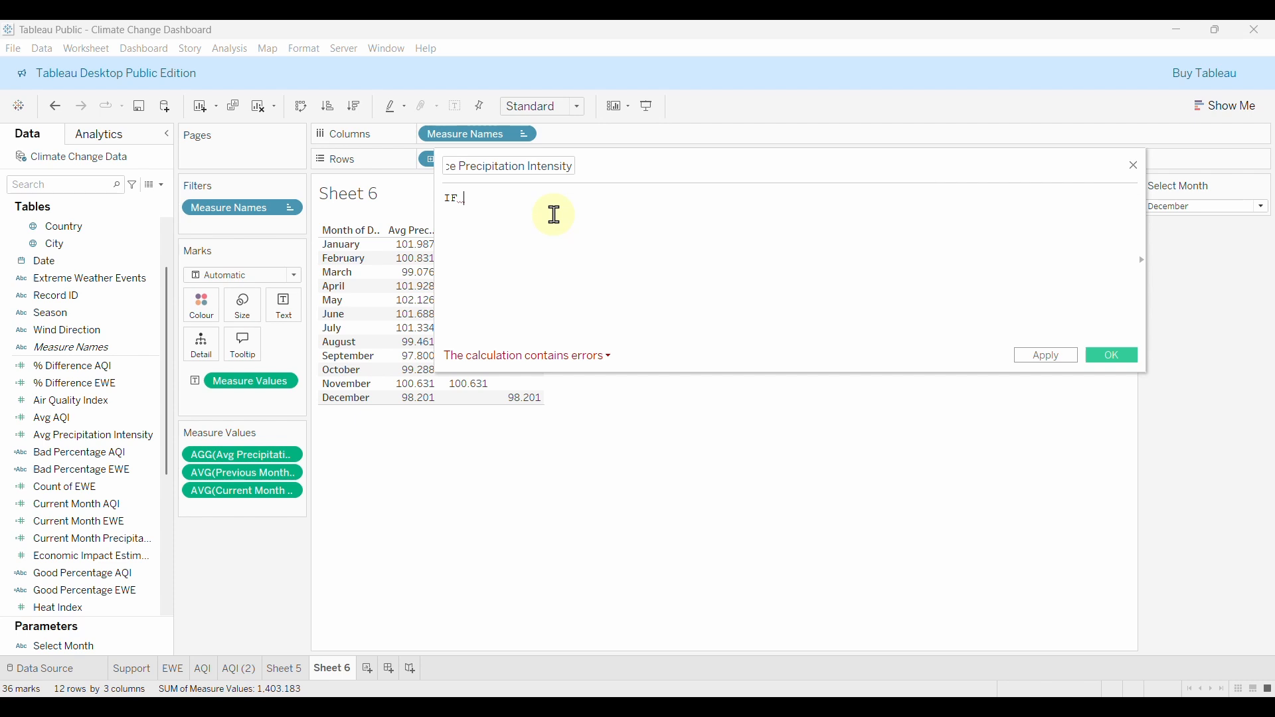
Write the numerator (AVG([Current Month Precipitation Intensity]) - AVG([Previous Month Precipitation Intensity])).
key("BackSpace")
key("BackSpace")
key("BackSpace")
type("AVG")
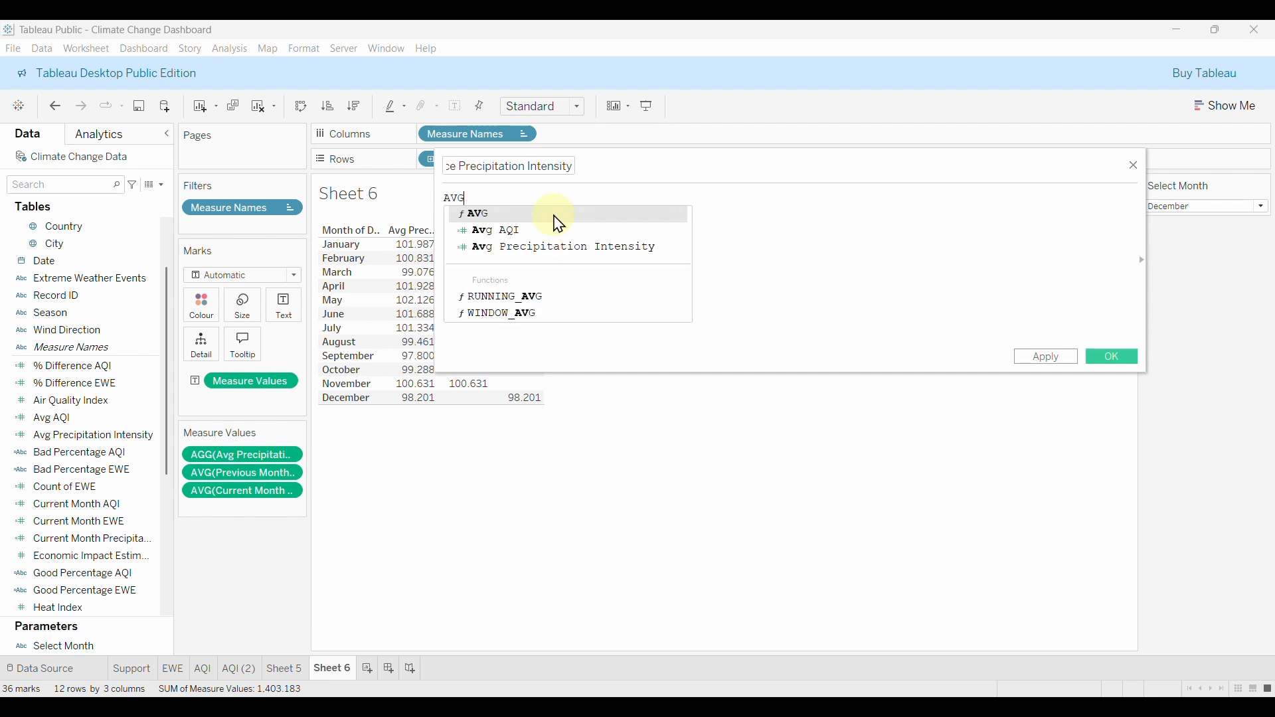
left_click(557, 216)
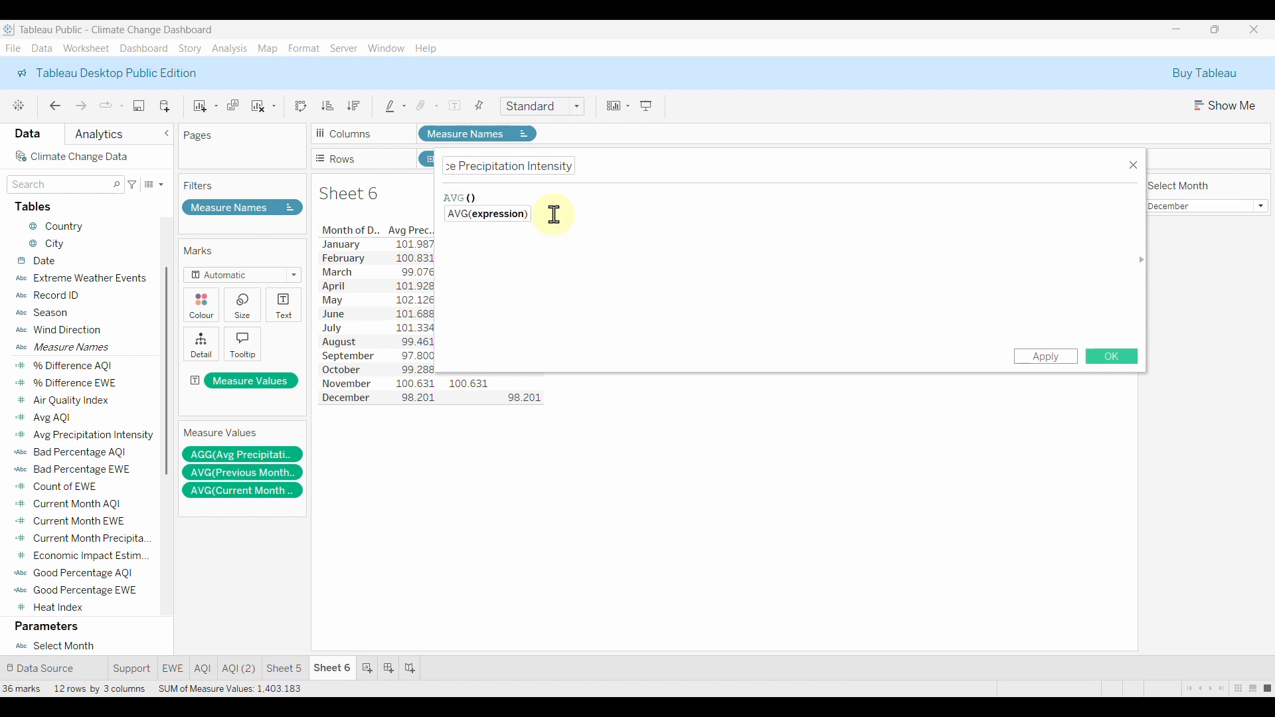
left_click(449, 197)
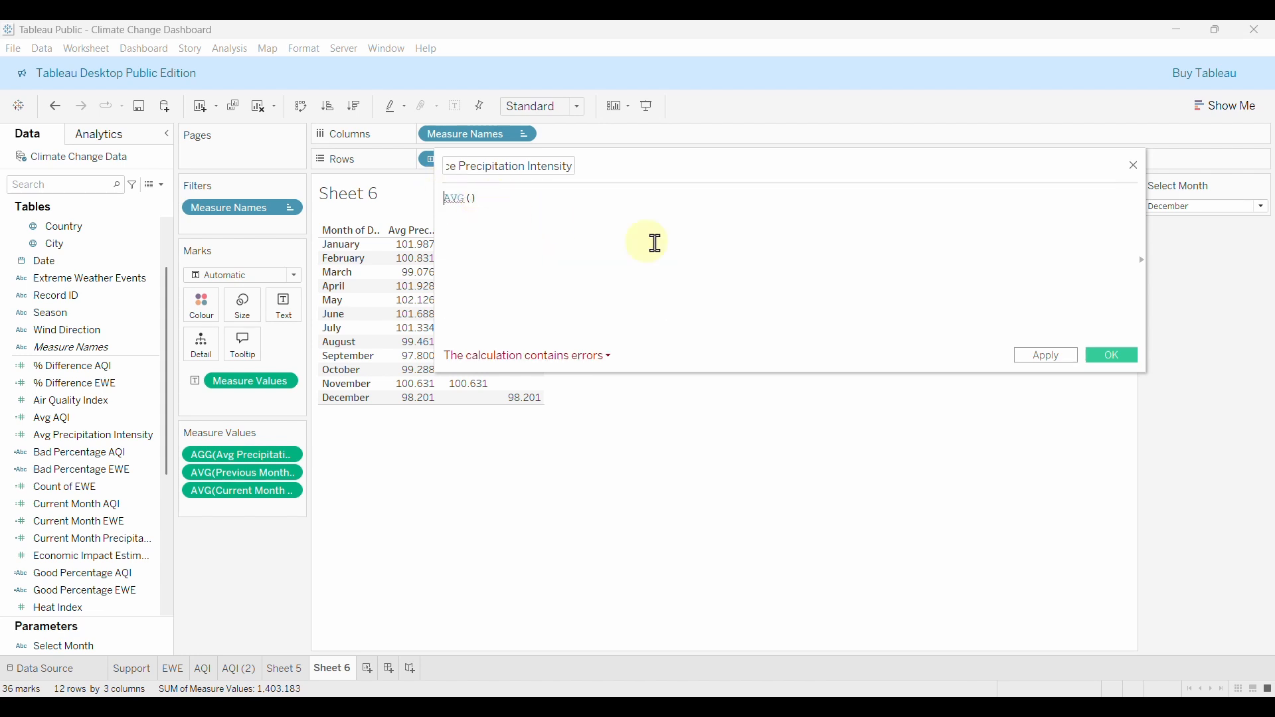
type("(")
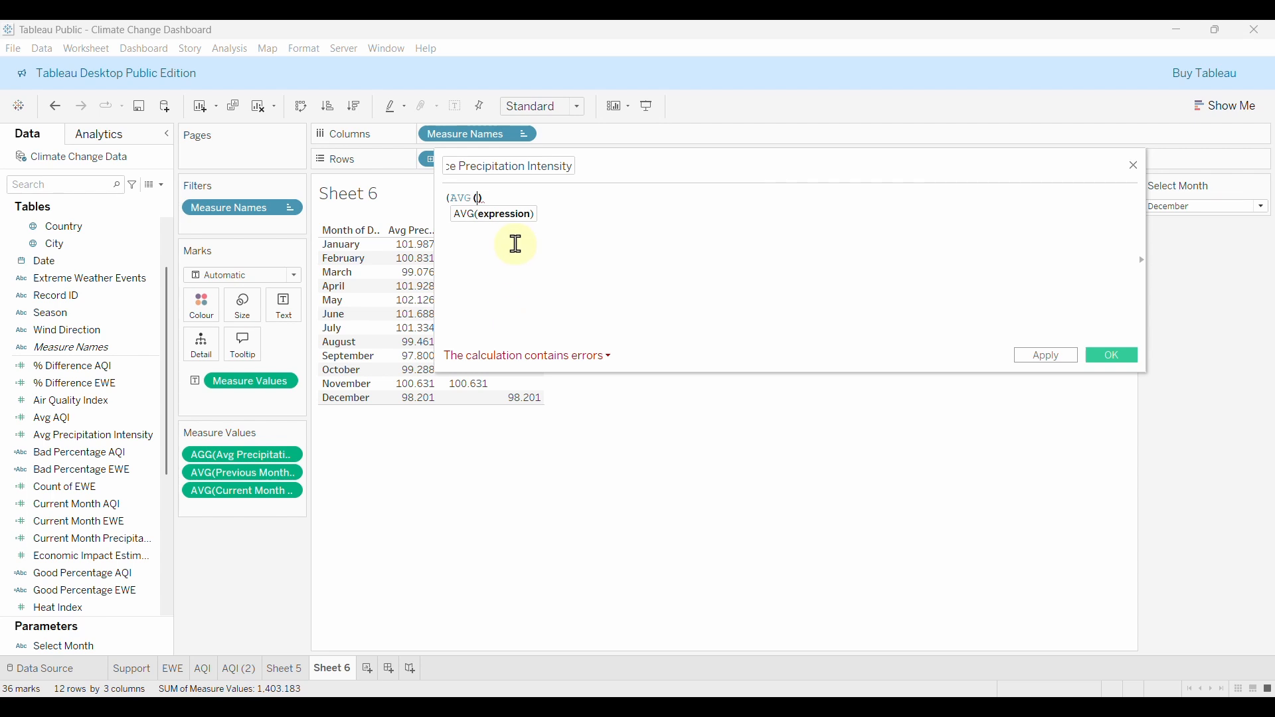
type("CURR")
left_click(578, 248)
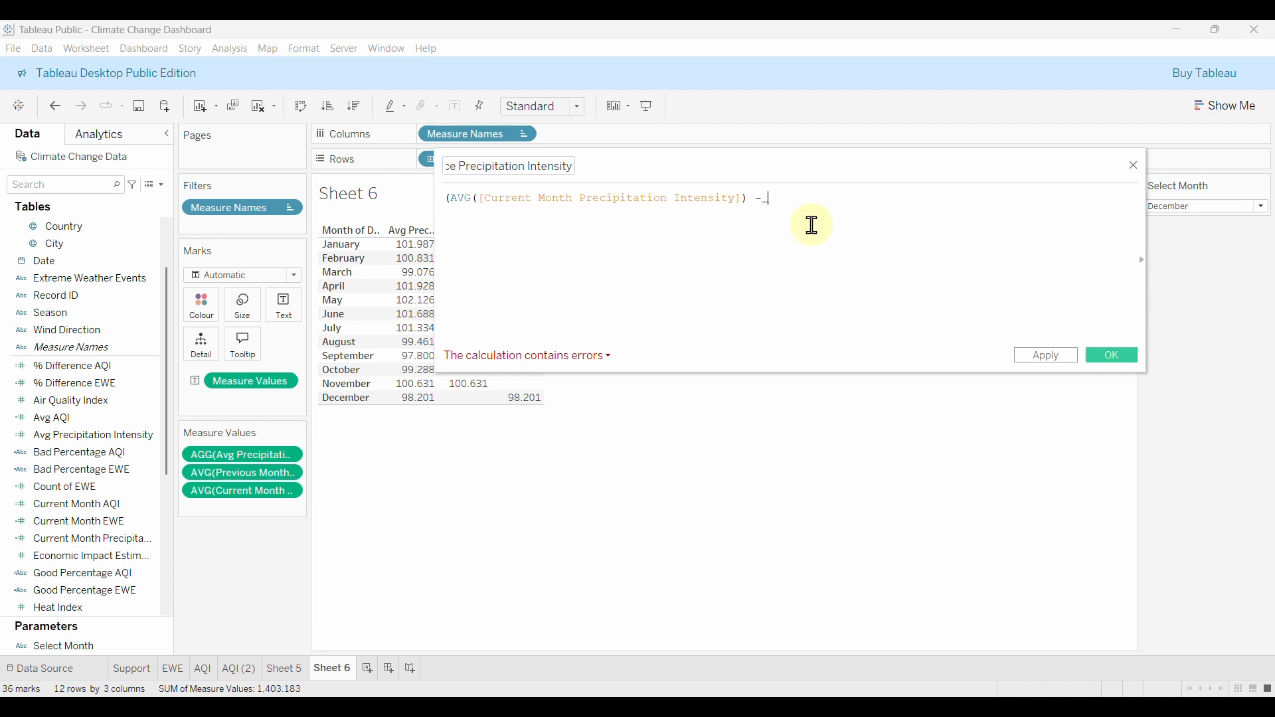
type("AV")
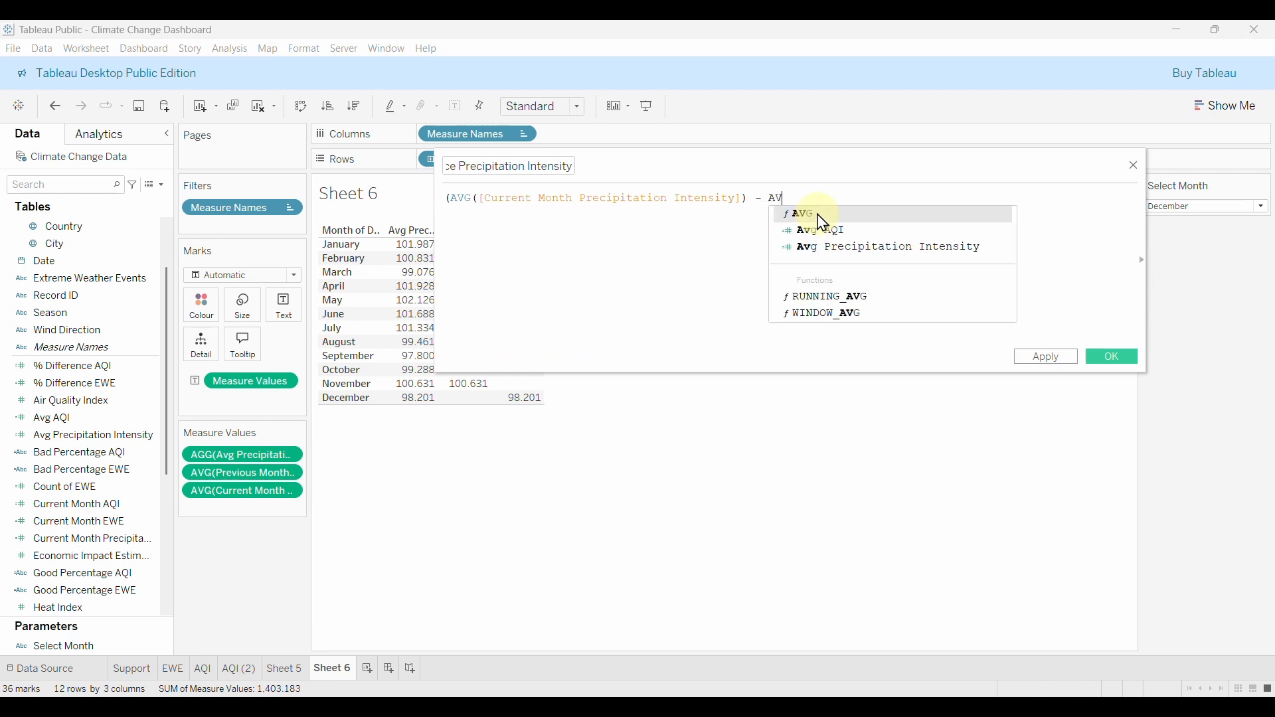
left_click(822, 215)
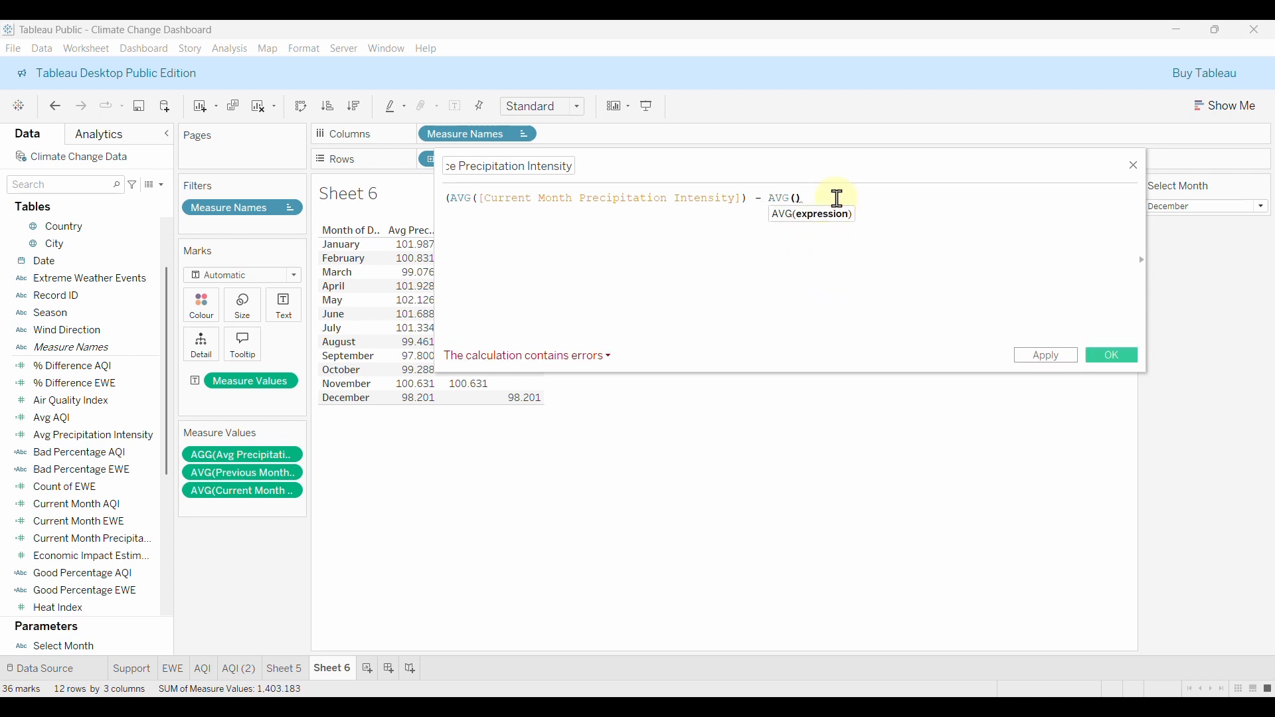
type("PRE")
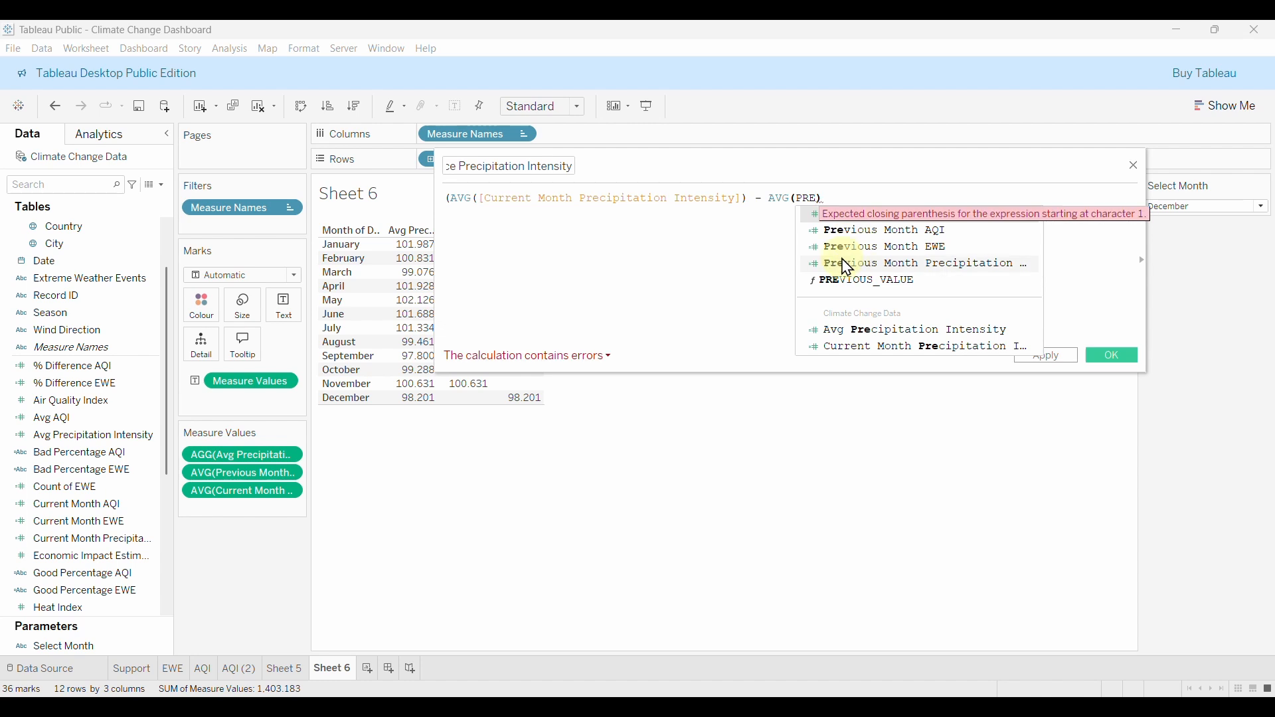
left_click(857, 265)
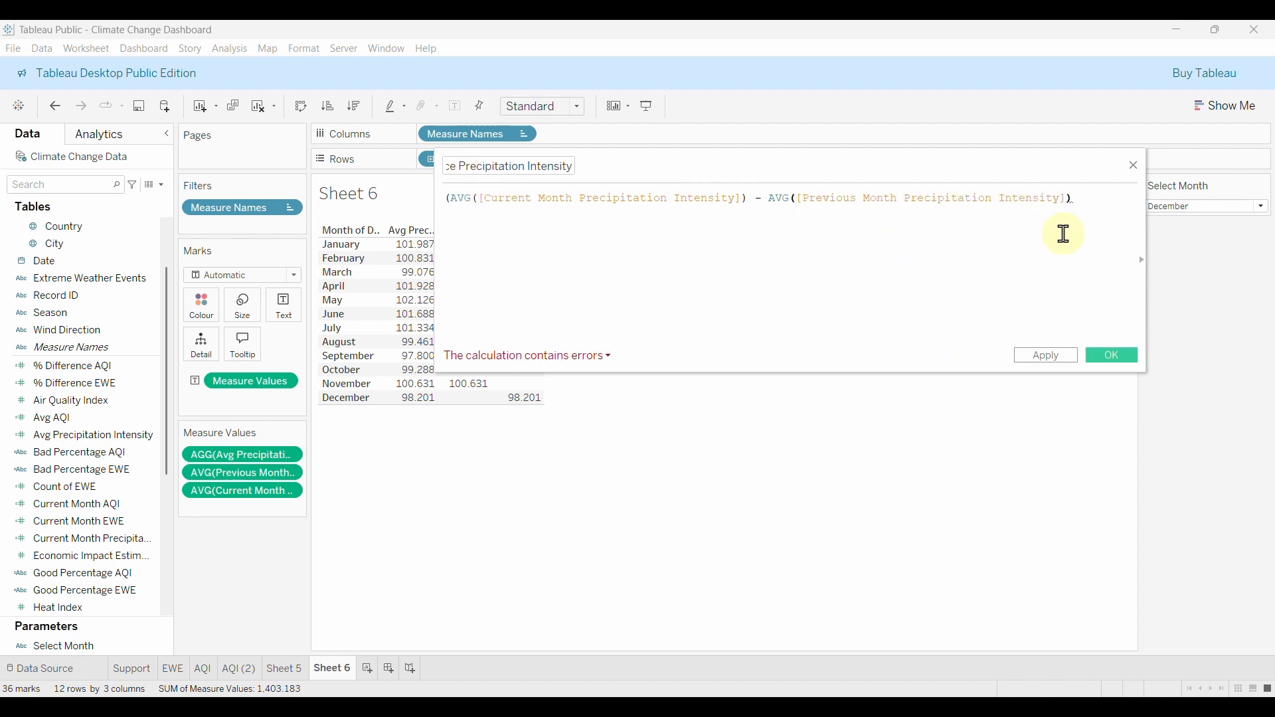
type(") /")
Divide by AVG([Previous Month Precipitation Intensity]), save the calculation, and go to AQI (2).
left_click_drag(769, 199, 1078, 201)
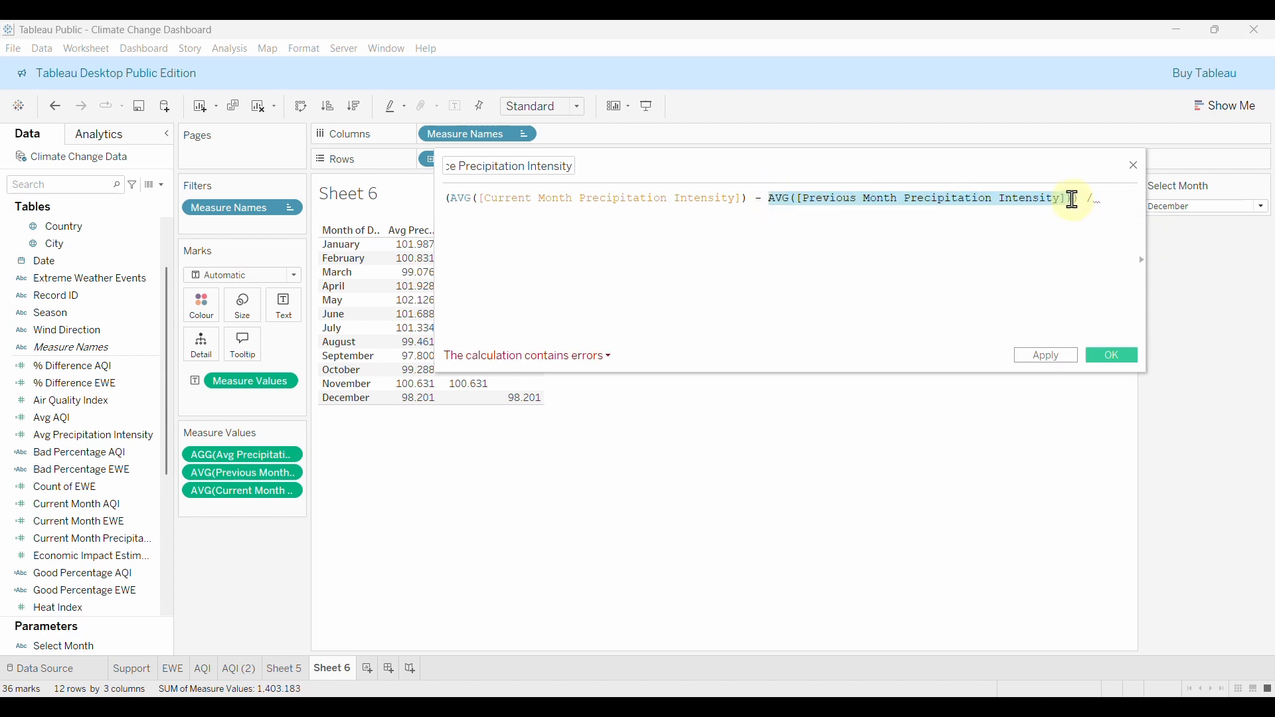
key("ctrl+c")
left_click(1121, 197)
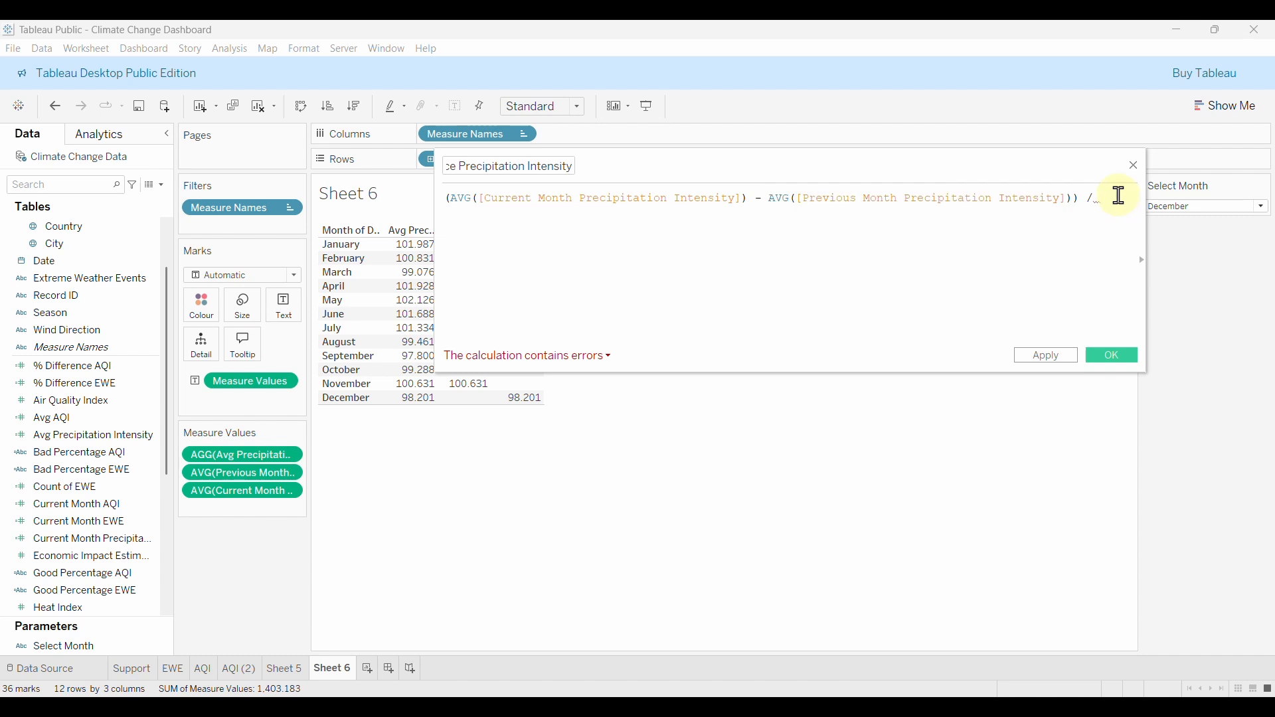
key("ctrl+v")
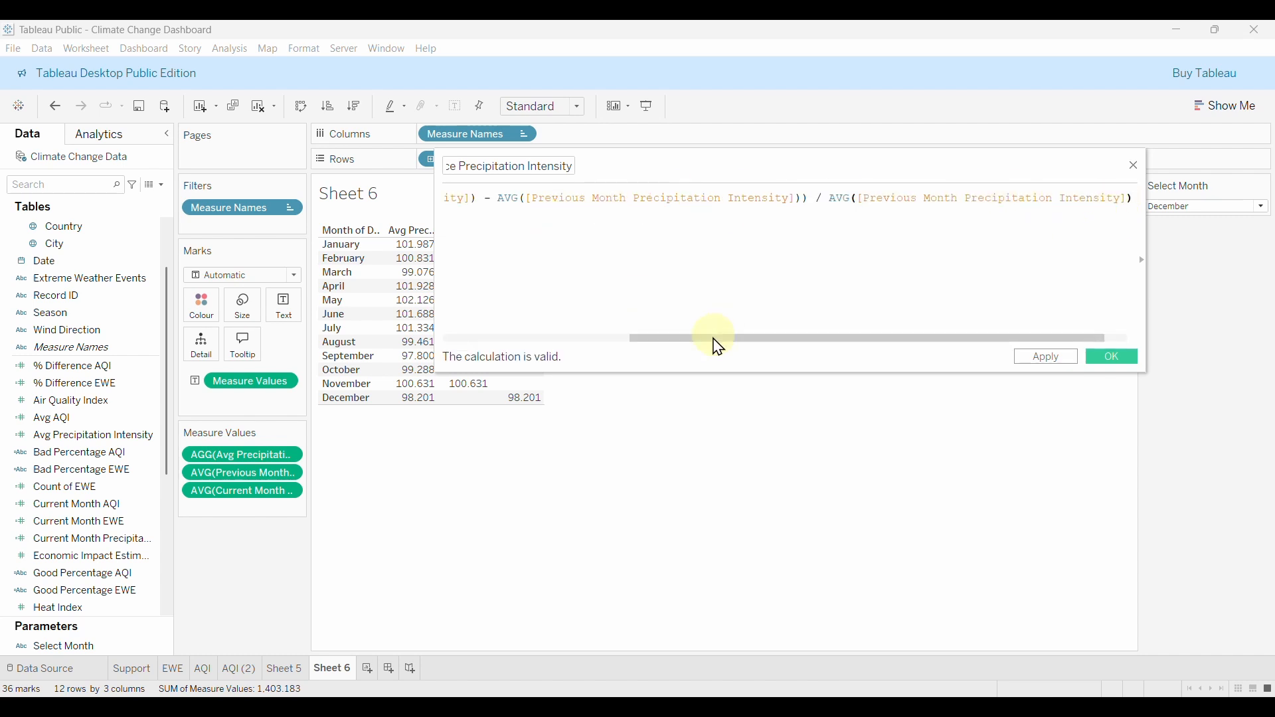
left_click_drag(715, 338, 506, 338)
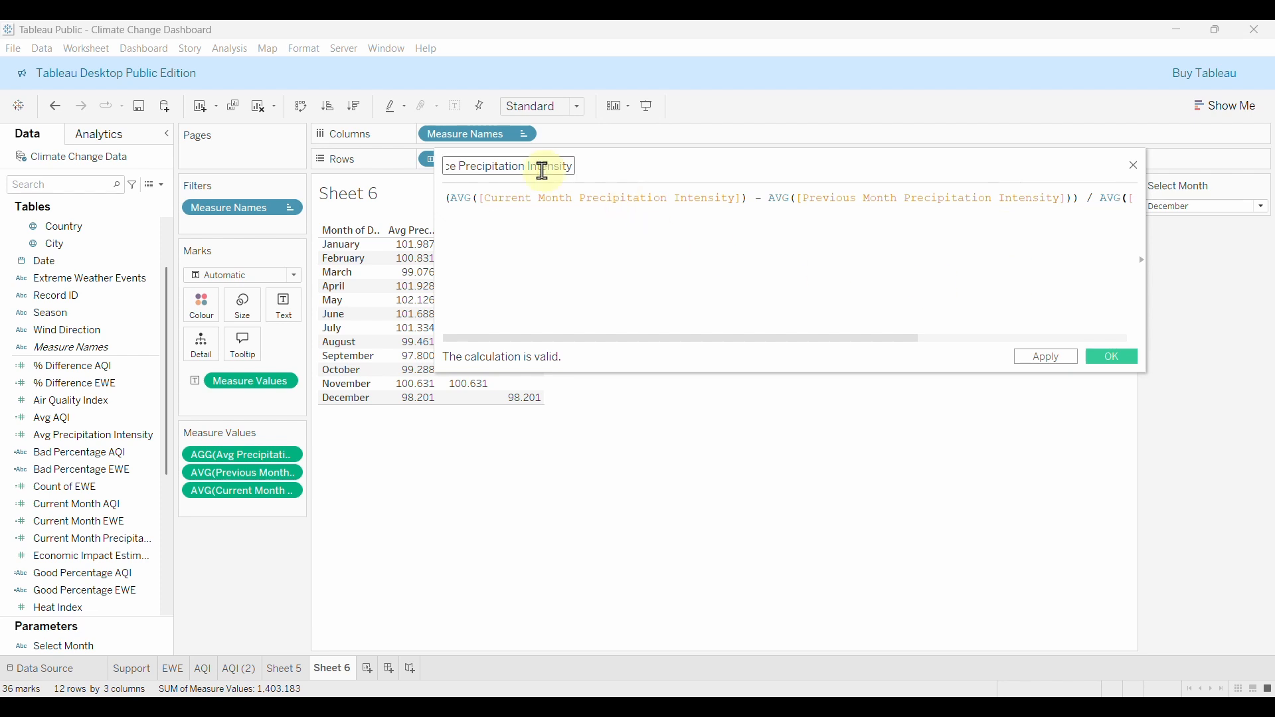
left_click(1116, 359)
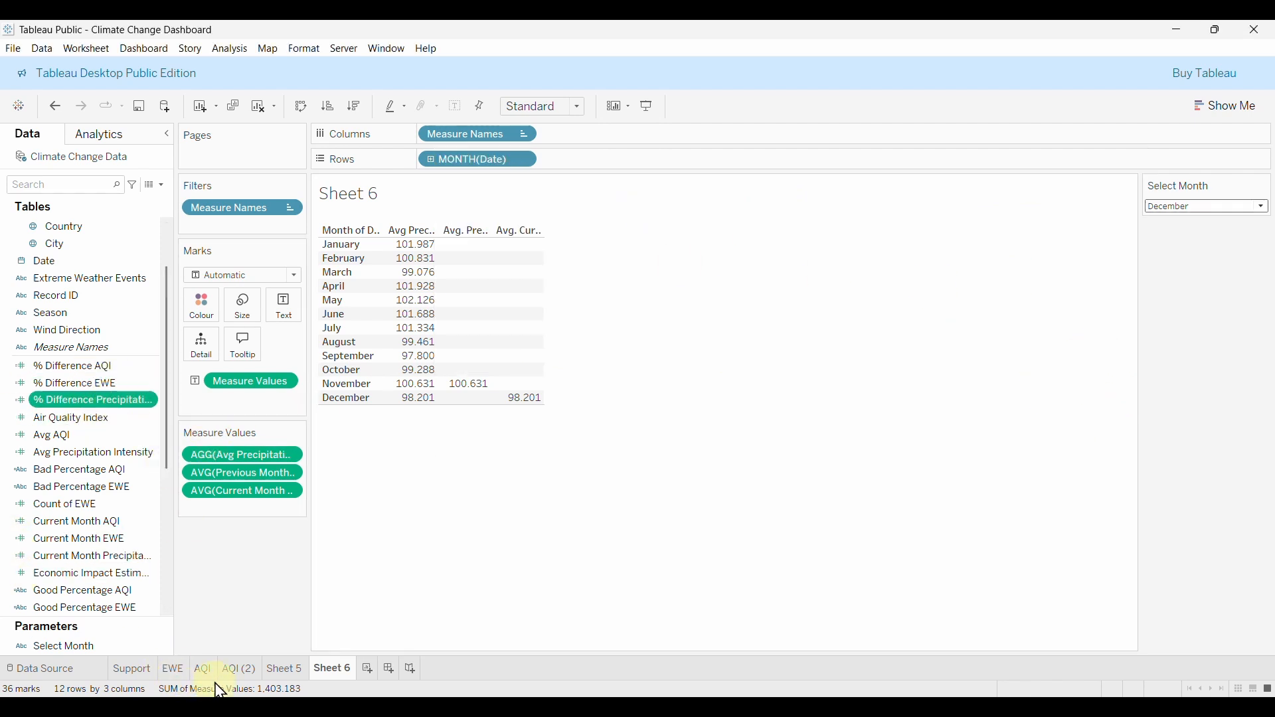
left_click(241, 673)
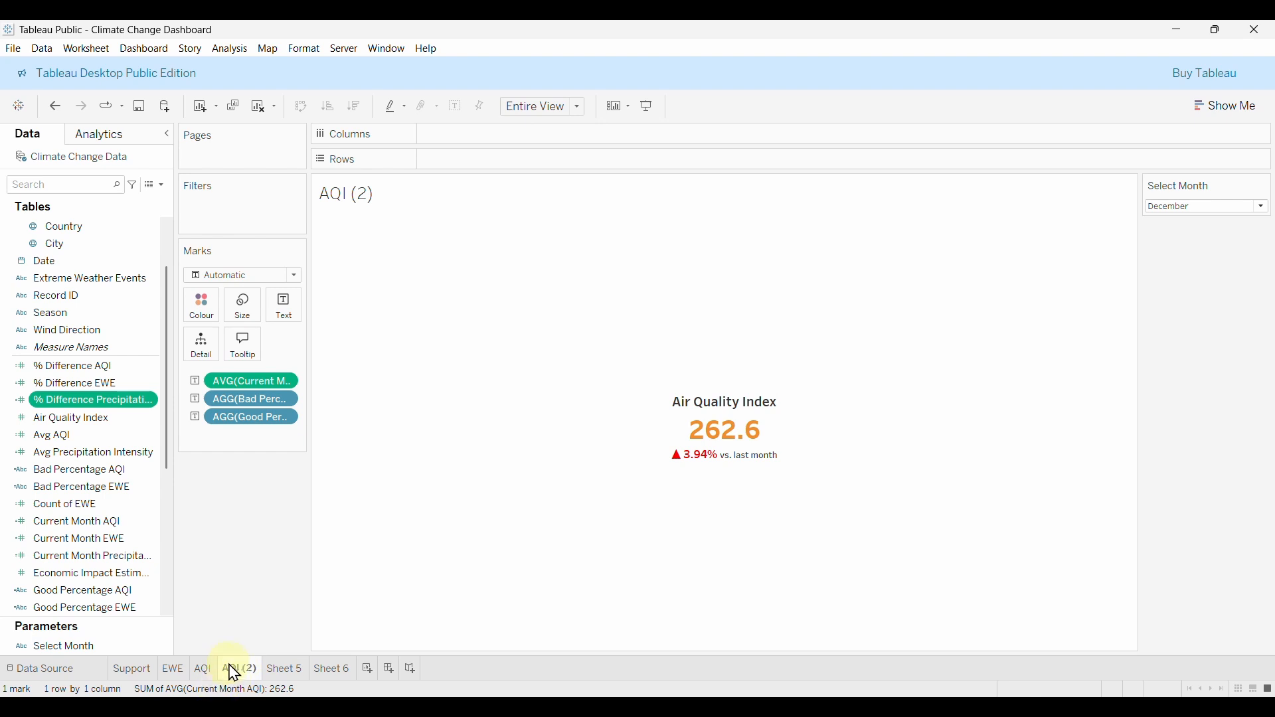
Delete the scratch sheets Sheet 6 and Sheet 5.
left_click(290, 676)
left_click(328, 671)
left_click(288, 671)
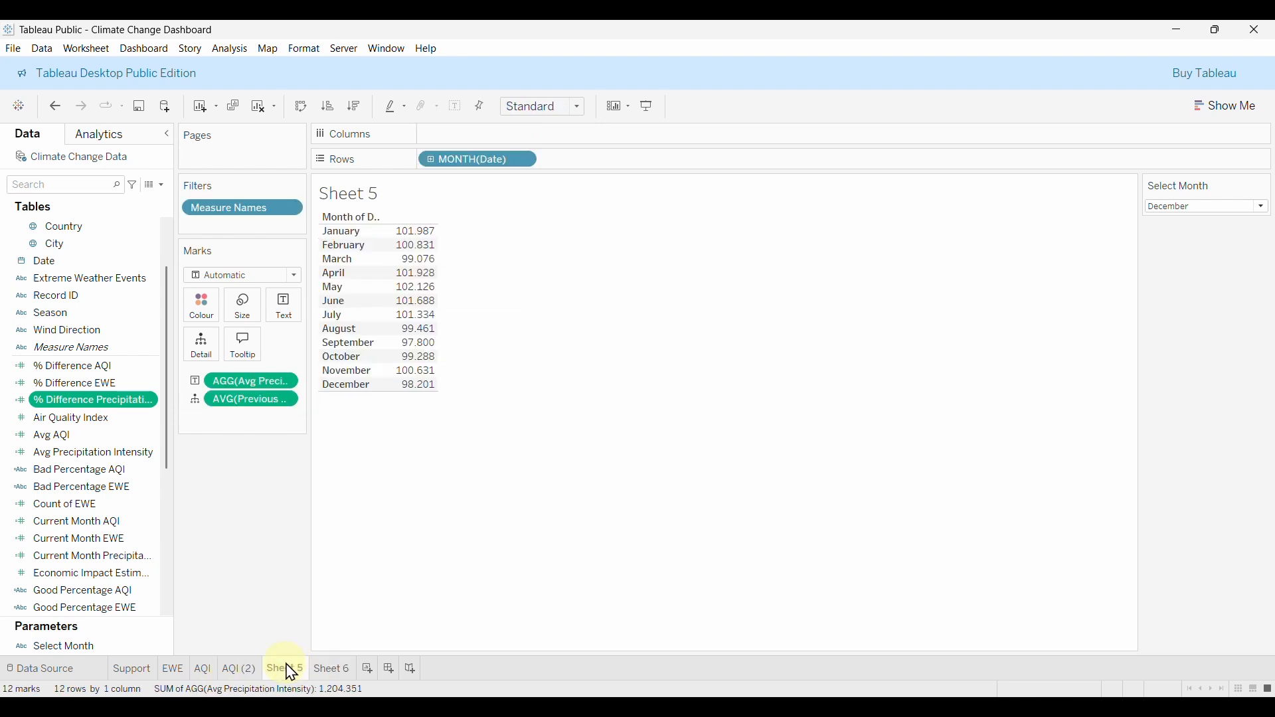
left_click(328, 671)
right_click(327, 671)
left_click(370, 519)
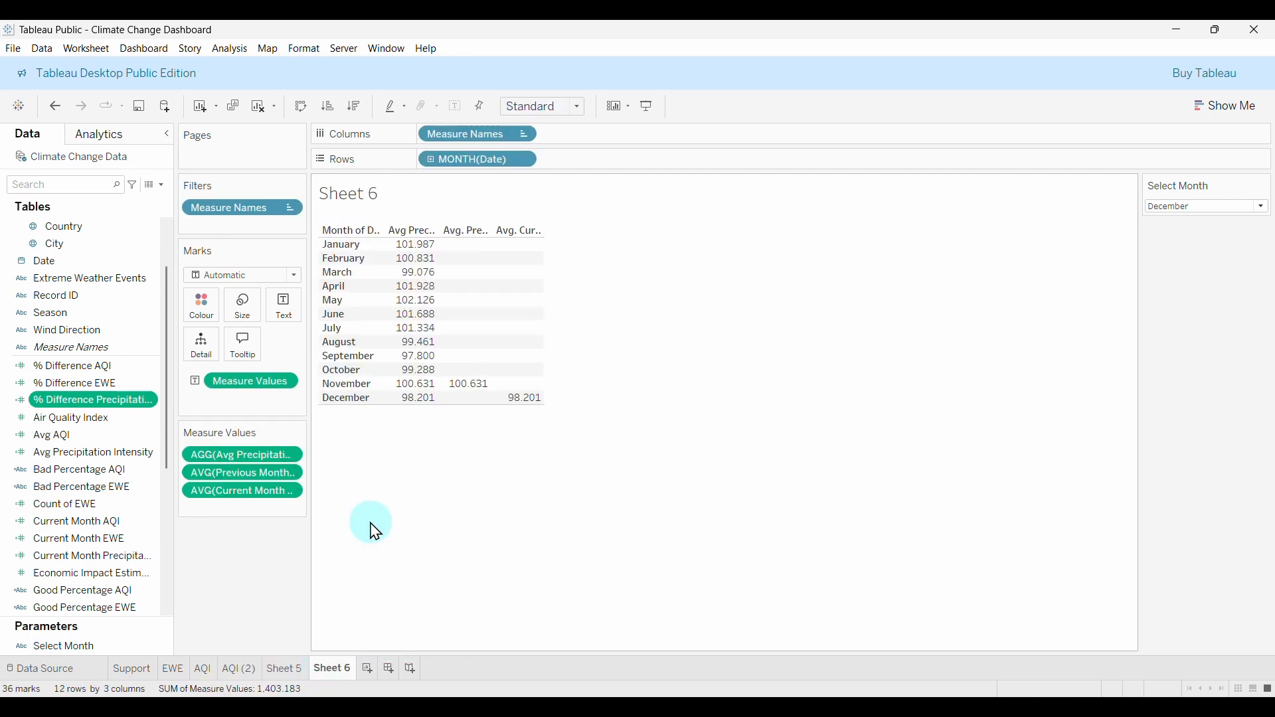
right_click(283, 669)
left_click(325, 516)
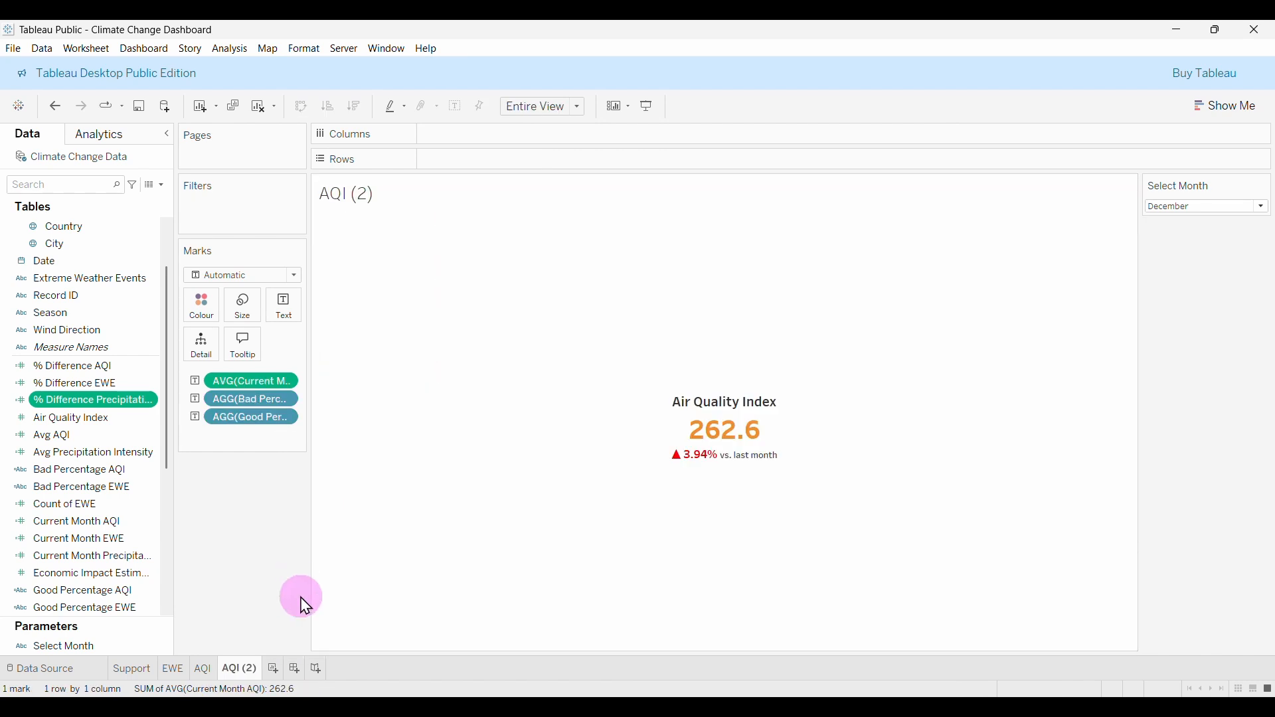
Clear the Good Percentage and other AQI fields from the AQI (2) KPI view.
mouse_move(776, 480)
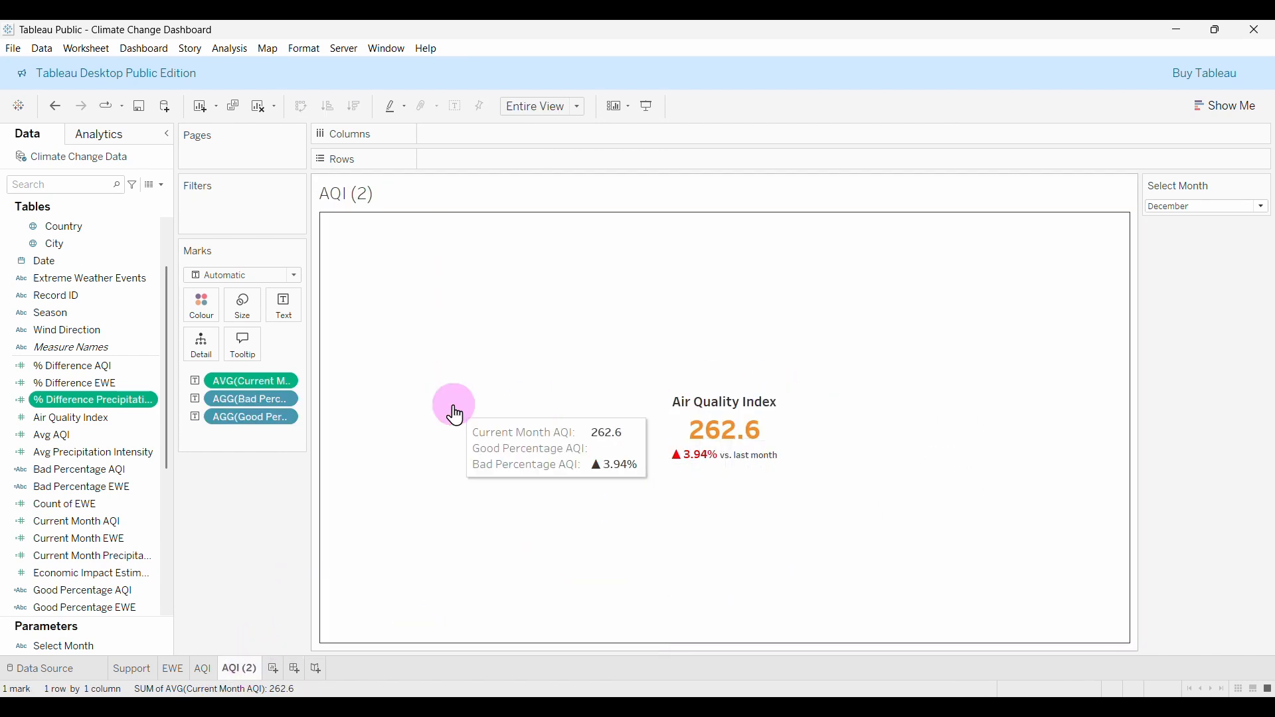
mouse_move(255, 419)
left_mouse_down()
mouse_move(241, 437)
mouse_move(242, 425)
left_mouse_up()
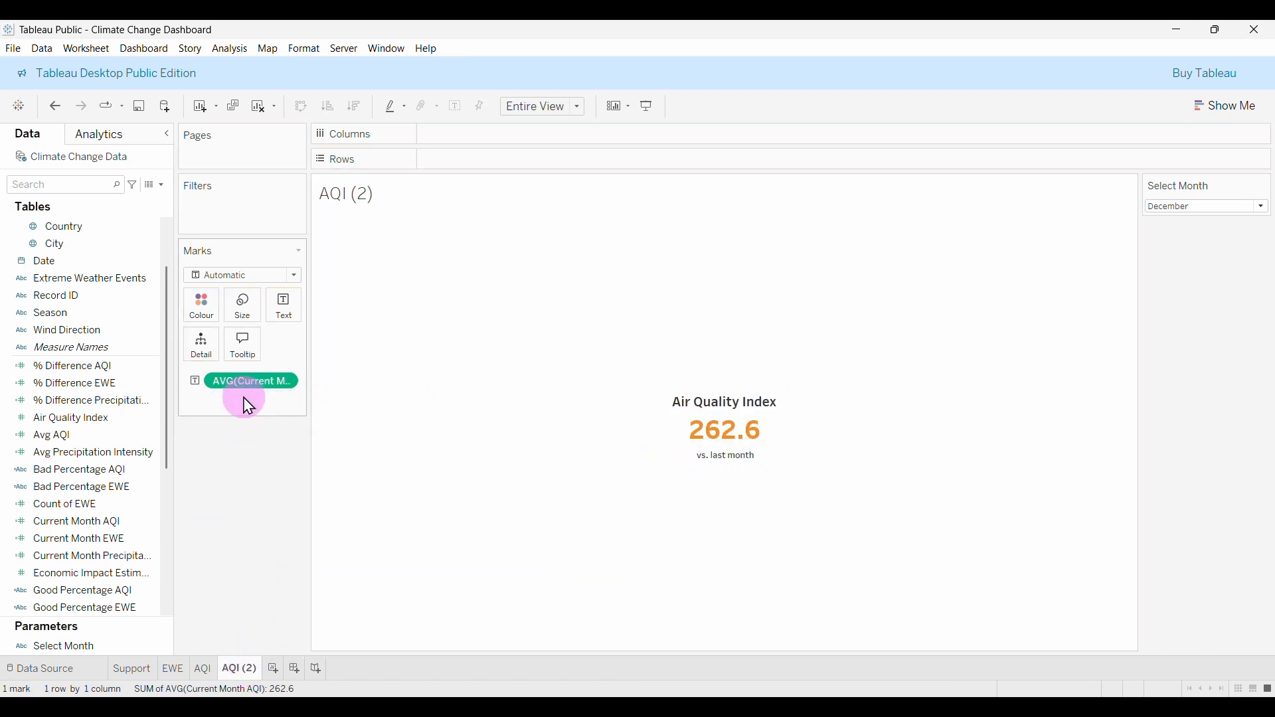
left_click_drag(247, 381, 251, 465)
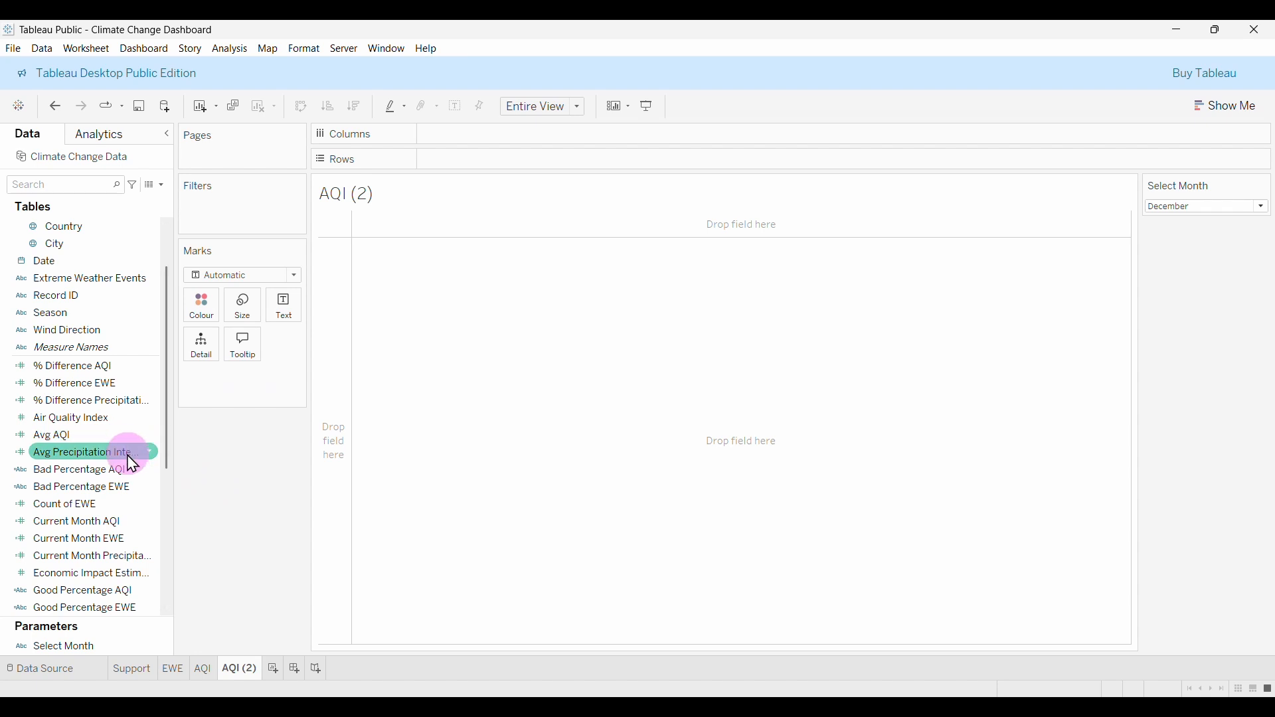
scroll(120, 487, "up", 1)
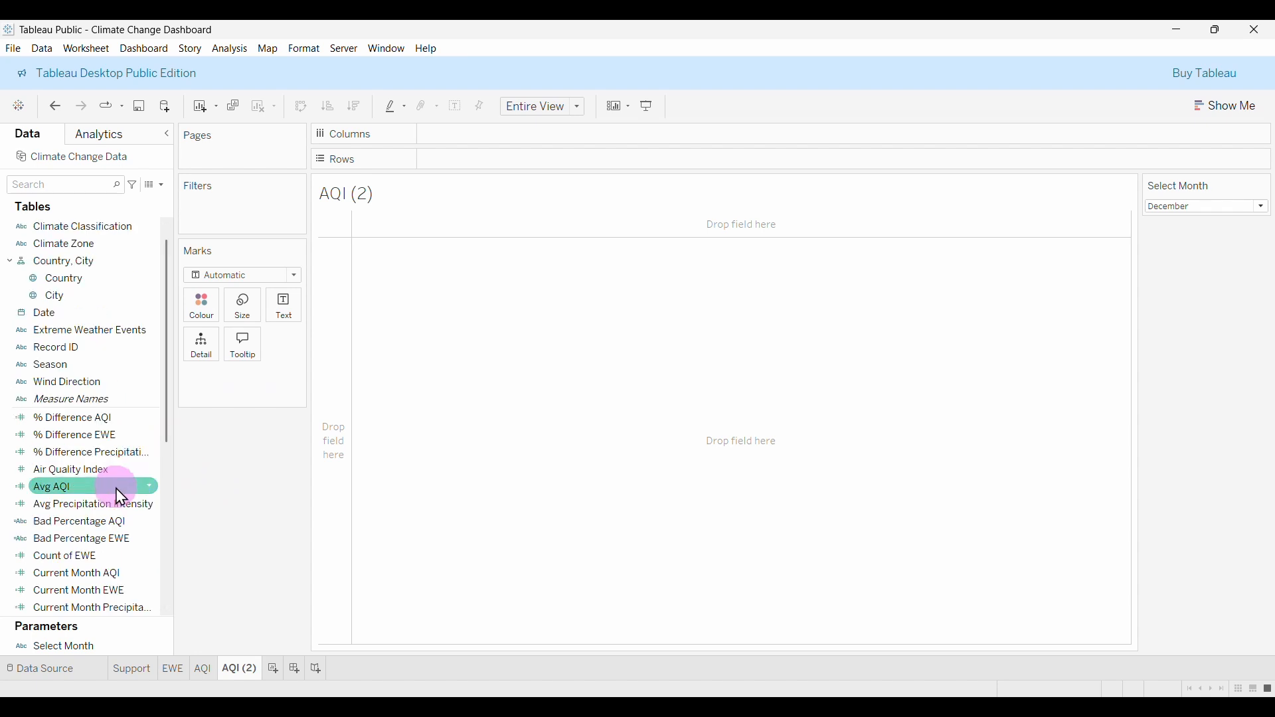
scroll(121, 532, "down", 2)
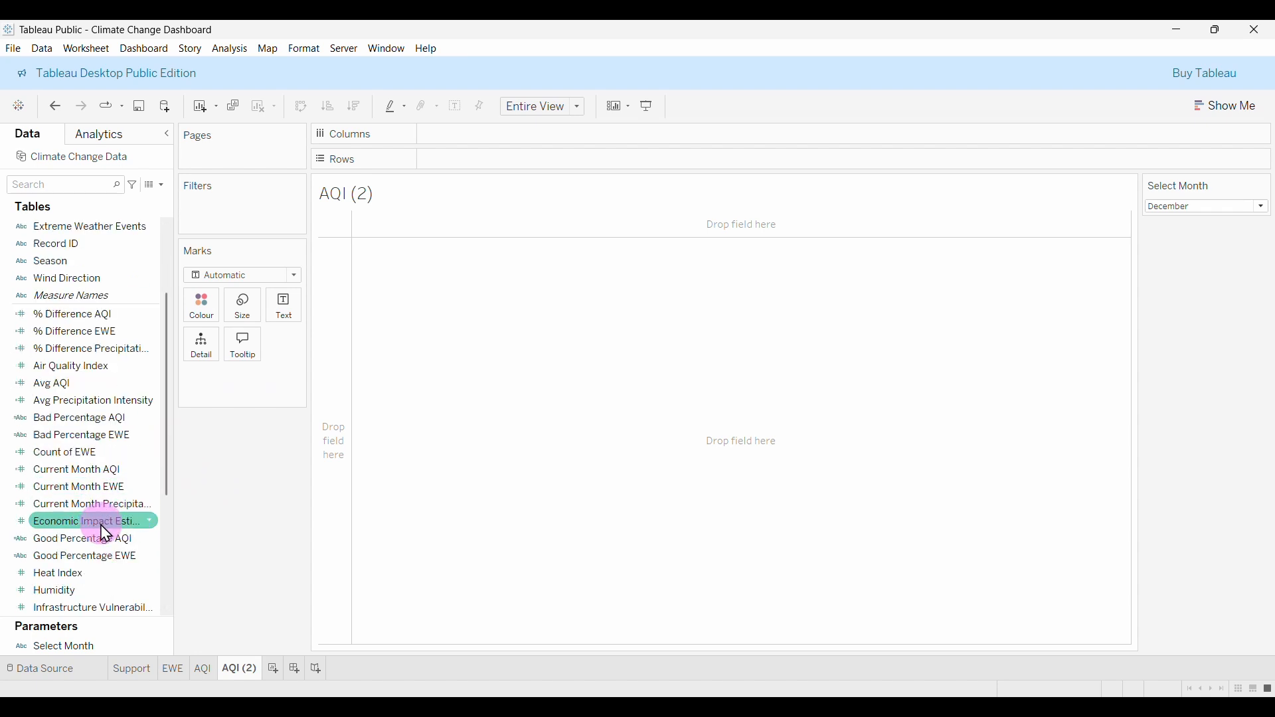
left_click_drag(89, 507, 304, 326)
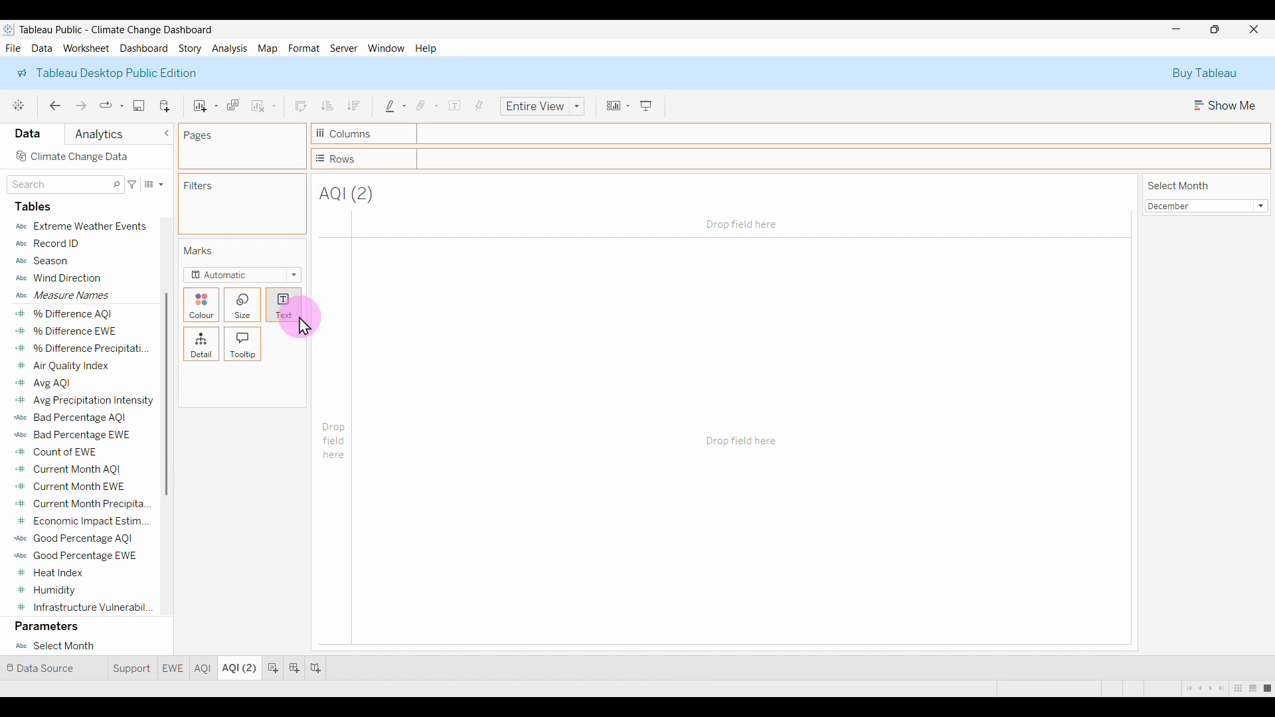
left_click_drag(252, 381, 247, 515)
Set Current Month Precipitation Intensity's default aggregation to Average.
left_click(141, 454)
left_click(82, 468)
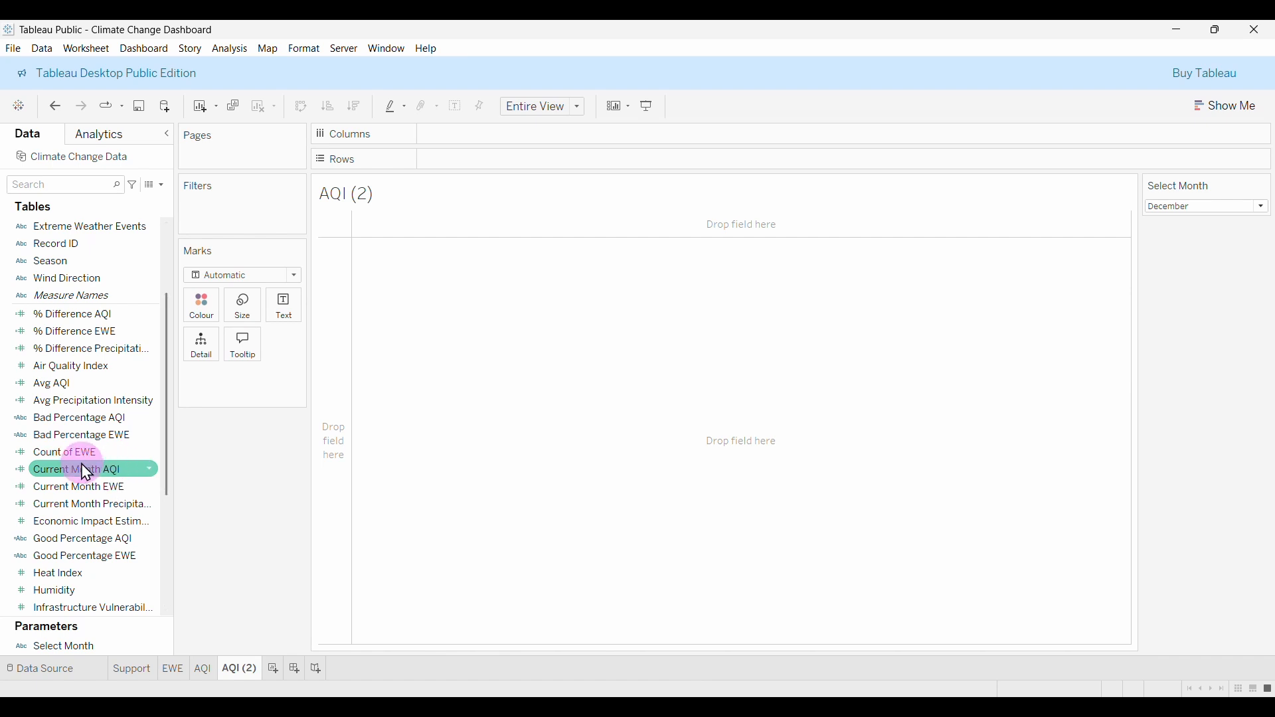
left_click(95, 507)
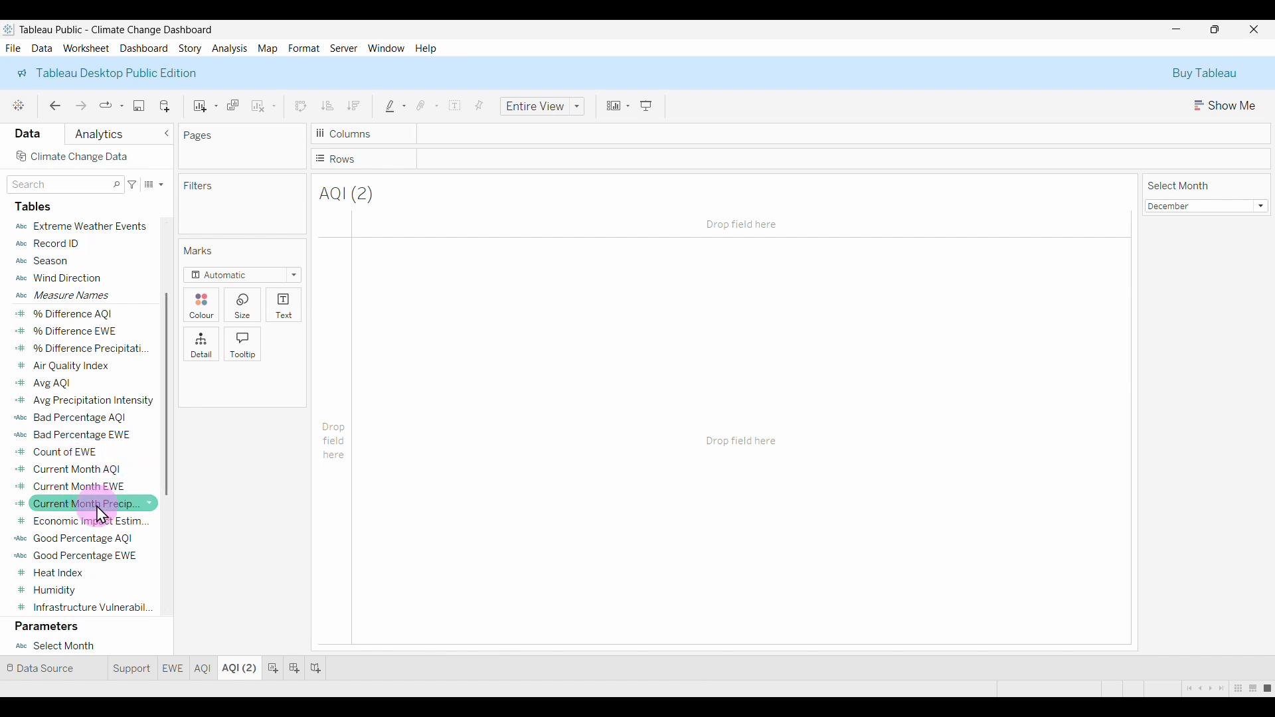
right_click(97, 507)
mouse_move(189, 408)
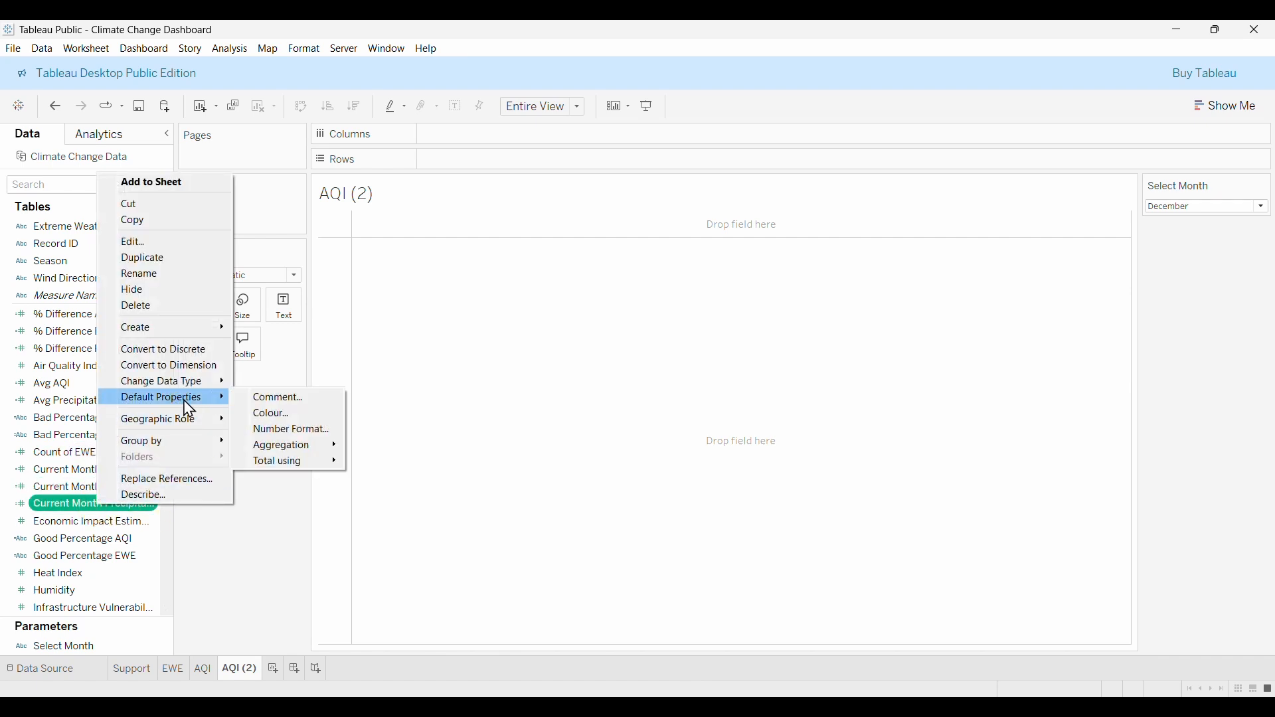
mouse_move(299, 449)
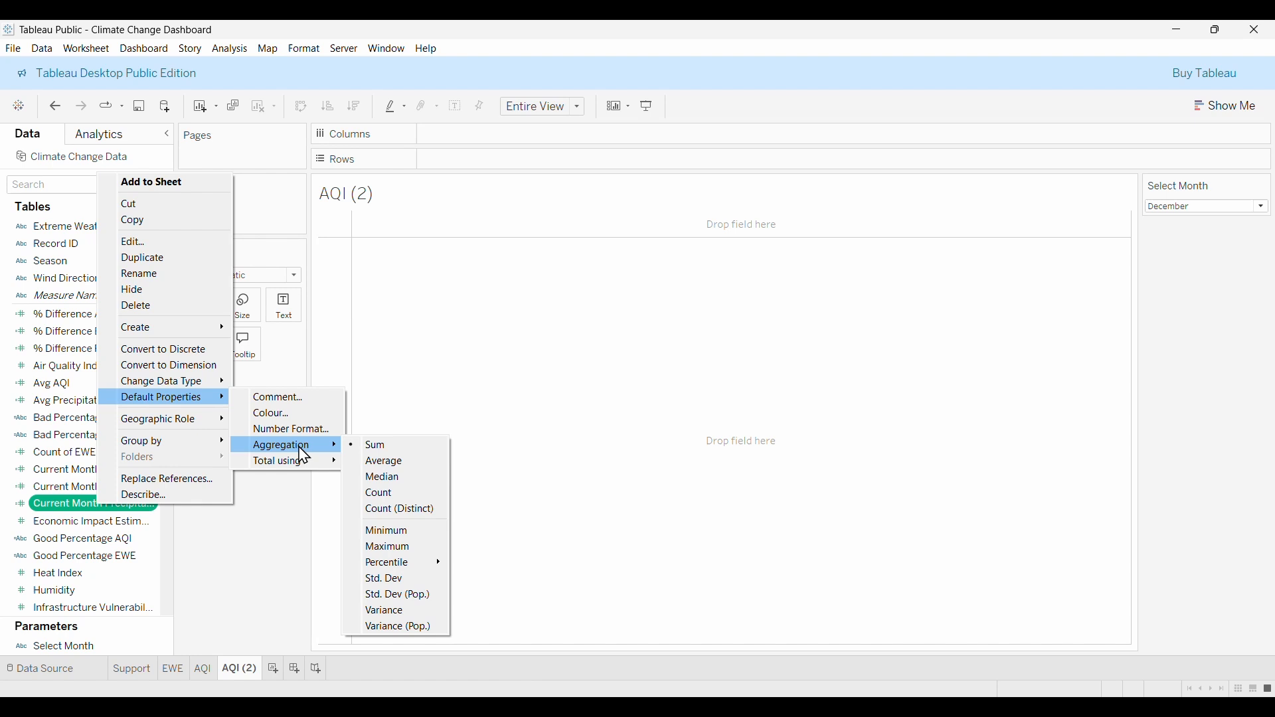
left_click(397, 465)
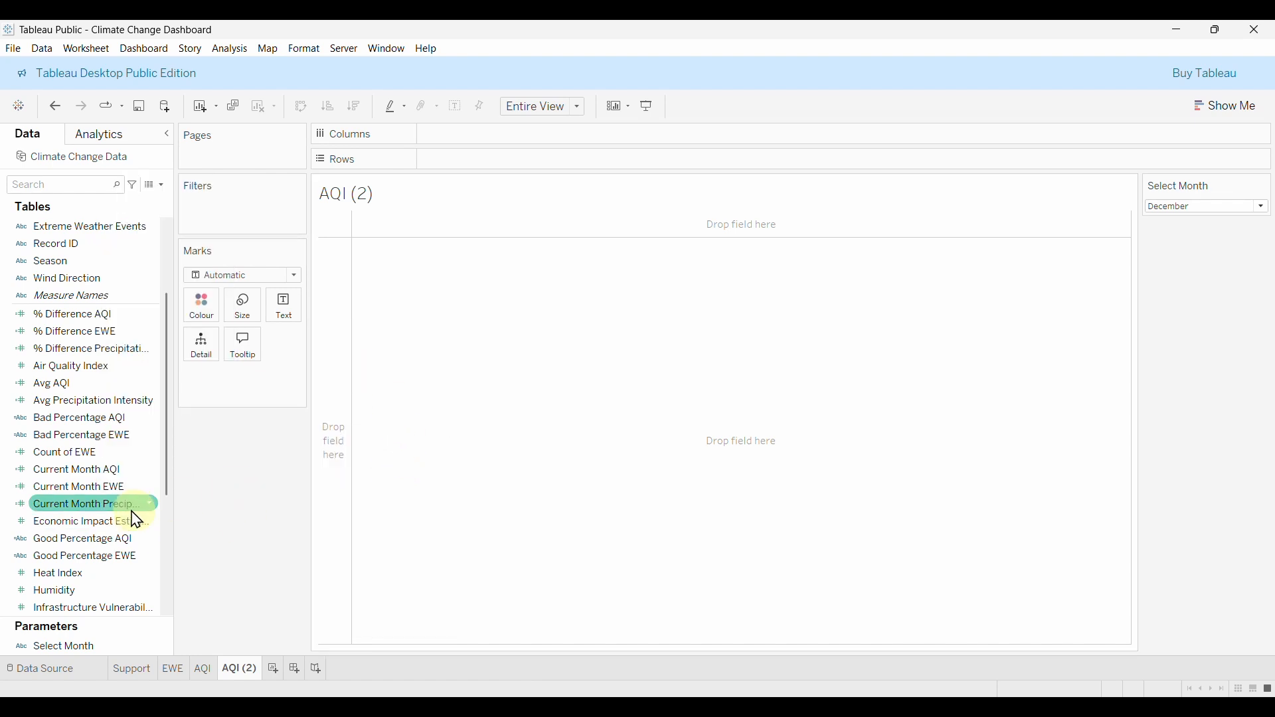
Show the average current-month precipitation (98.20) and its % difference (-0.02414) as text.
left_click_drag(93, 508, 285, 320)
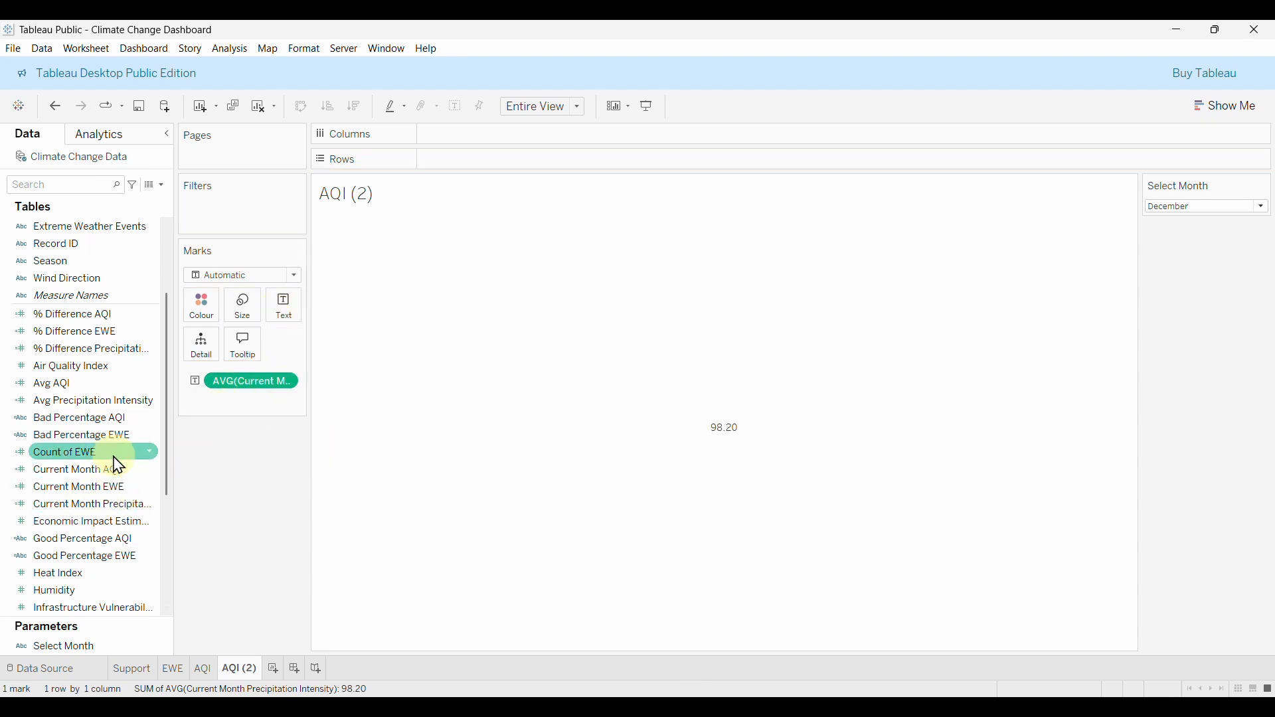
scroll(113, 462, "up", 1)
left_click_drag(99, 401, 296, 329)
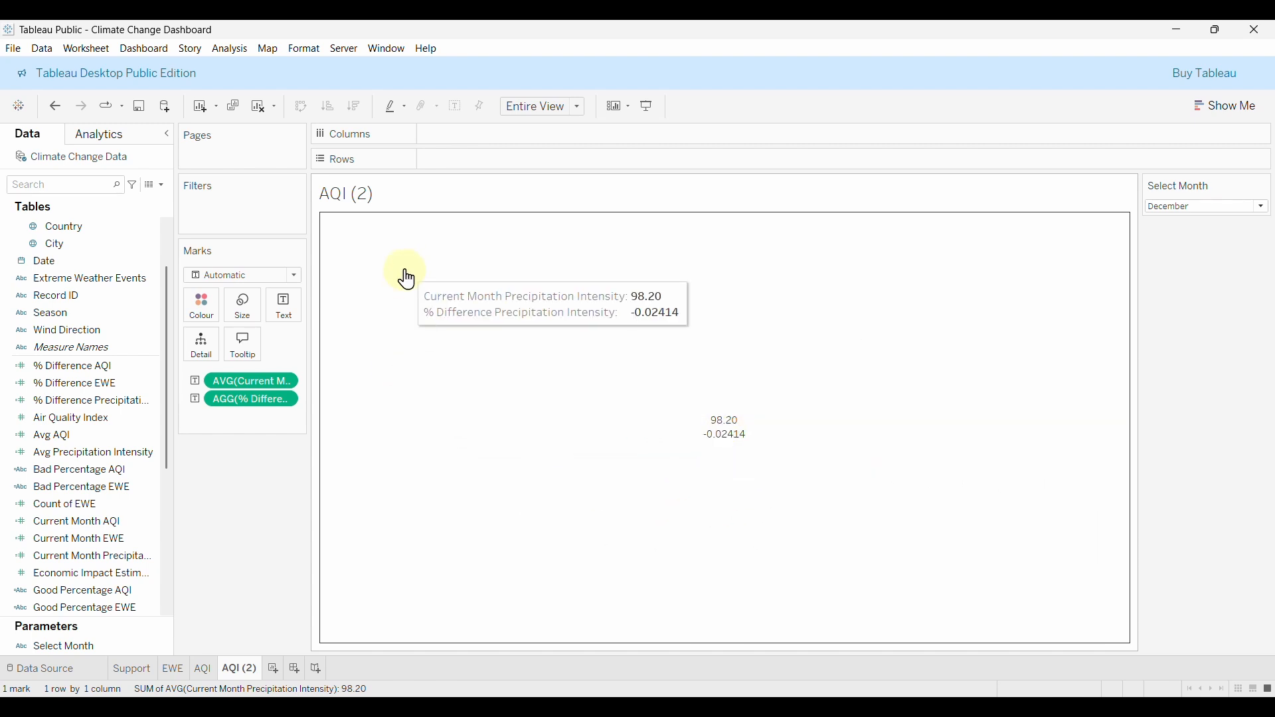
left_click(292, 313)
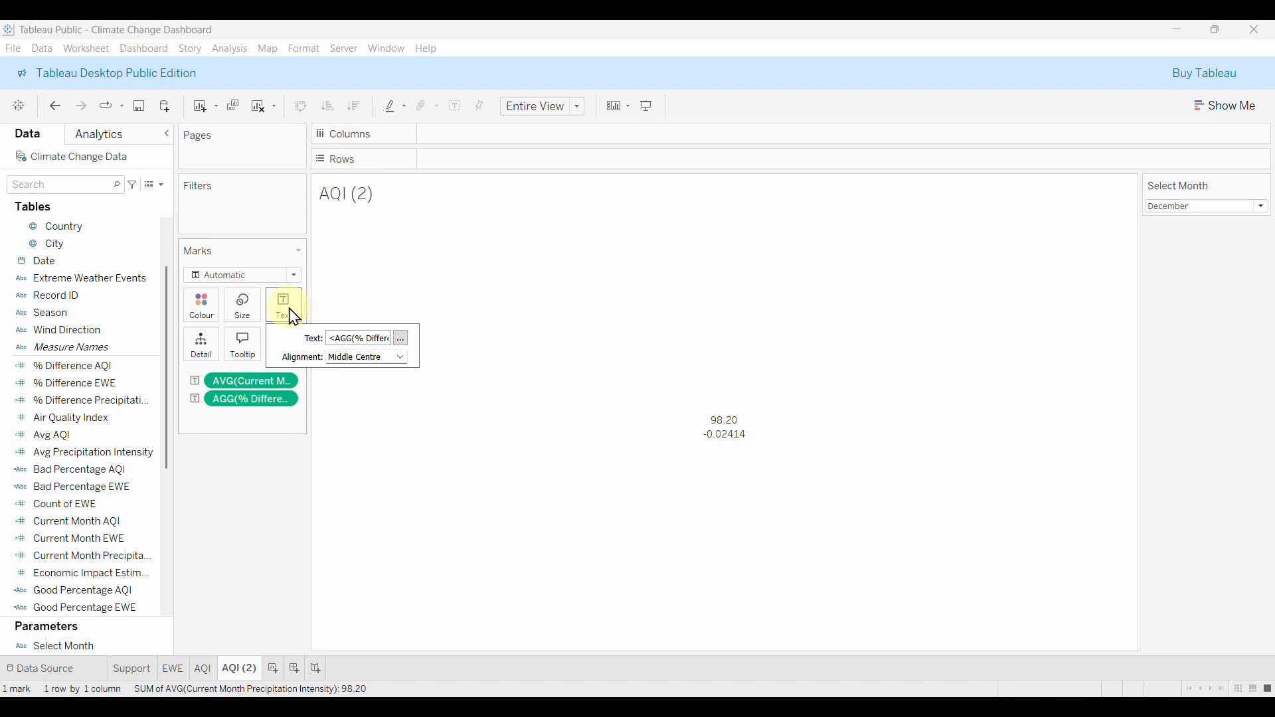
Add a 'Precipitation Intensity' title line to the label in semibold size 12.
left_click(402, 341)
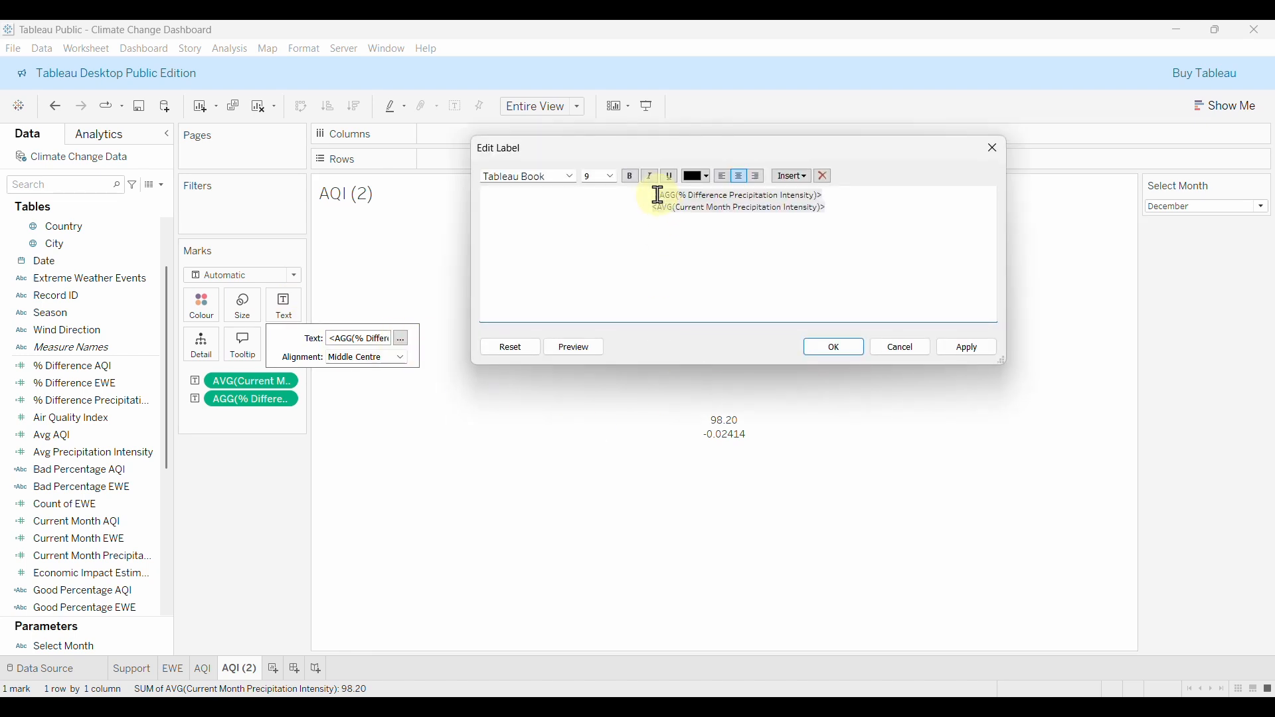
key("Return")
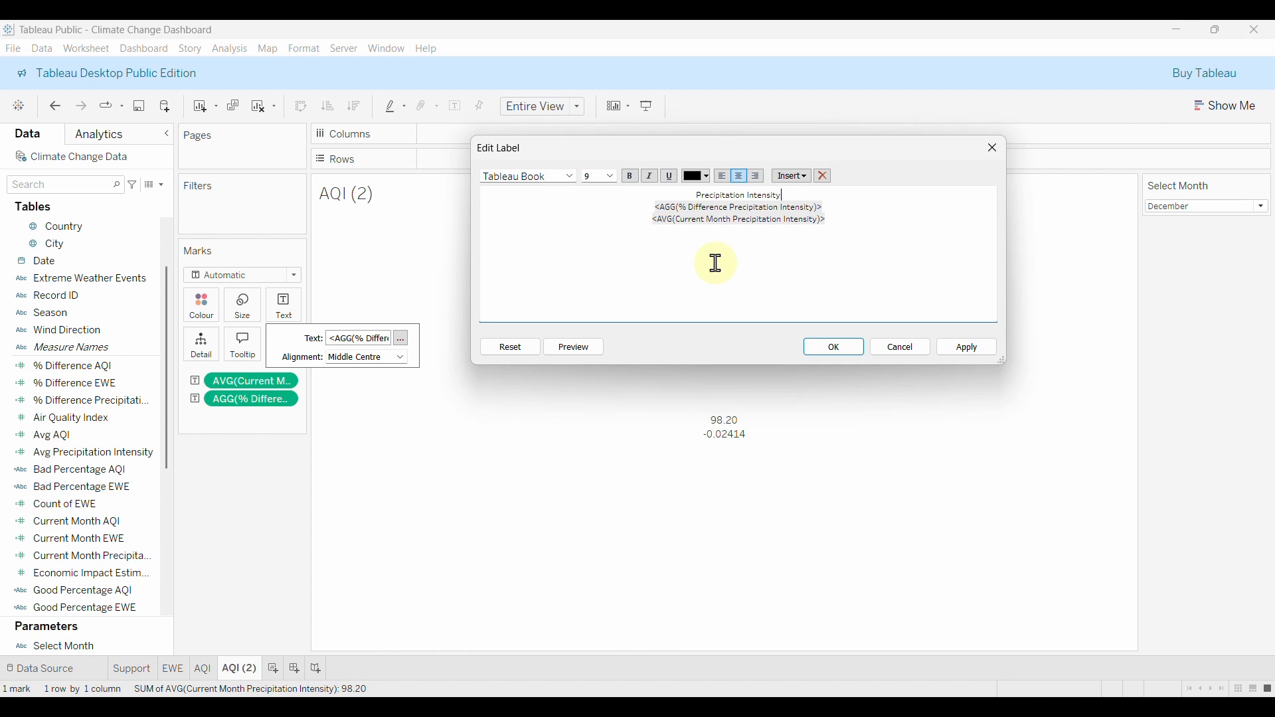
left_click_drag(797, 188, 697, 196)
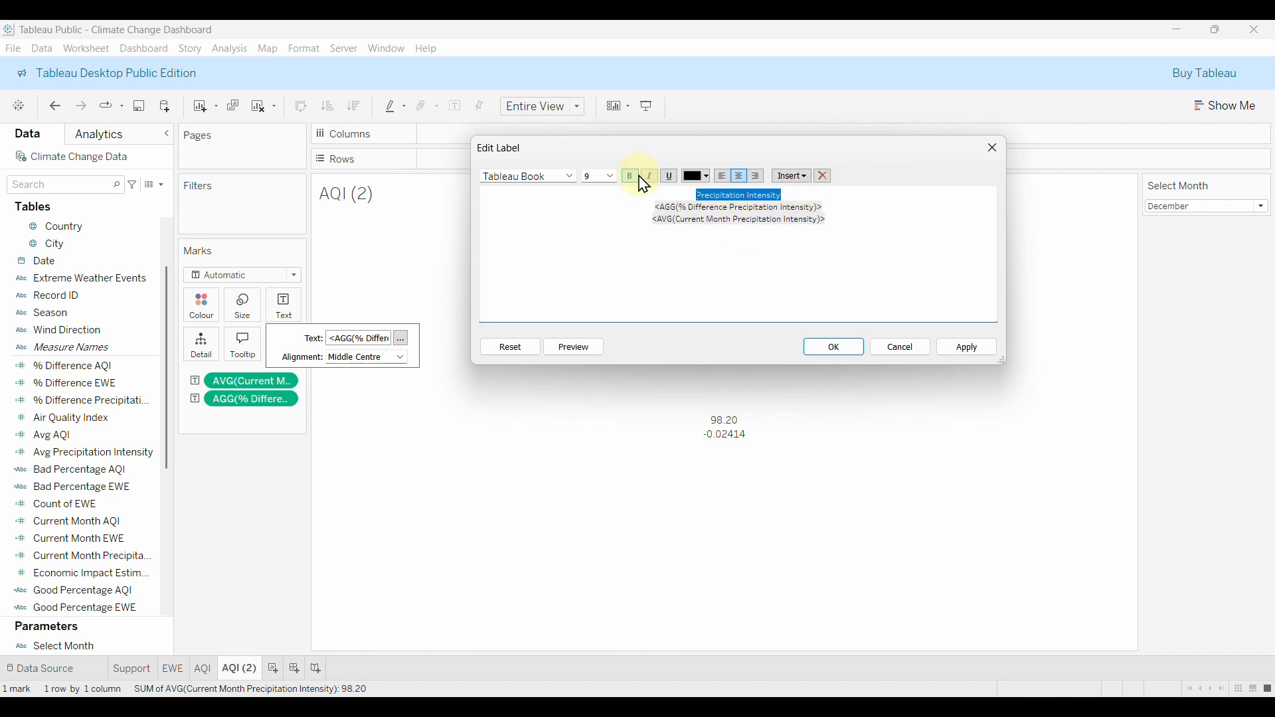
left_click(610, 176)
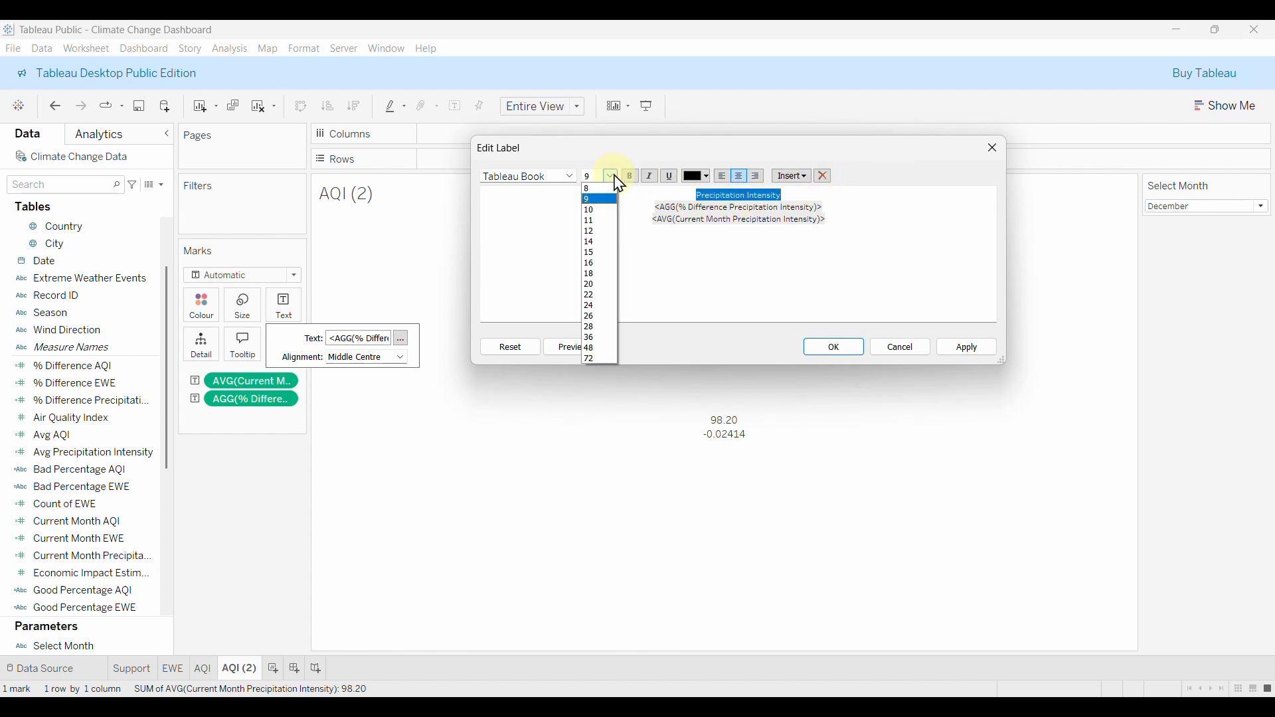
left_click(596, 233)
left_click(573, 179)
left_click(584, 256)
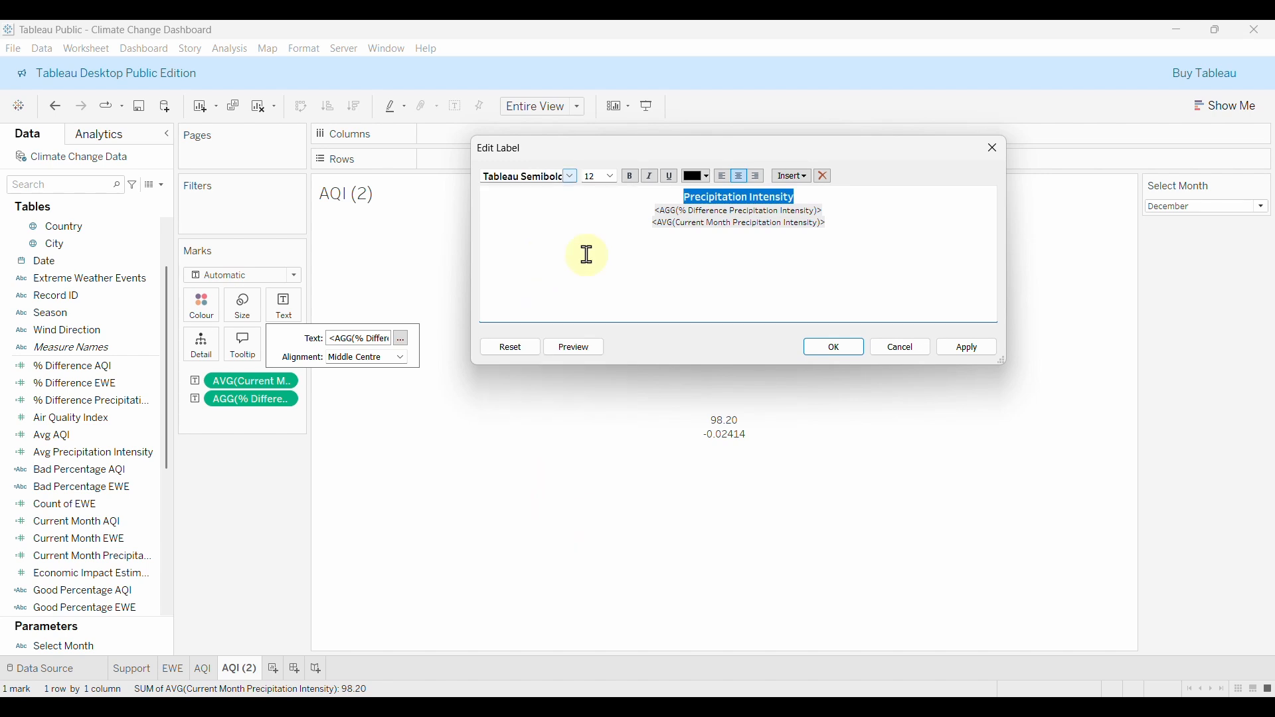
left_click(839, 217)
Make the % difference line orange, bold and size 24.
left_click_drag(838, 211, 644, 208)
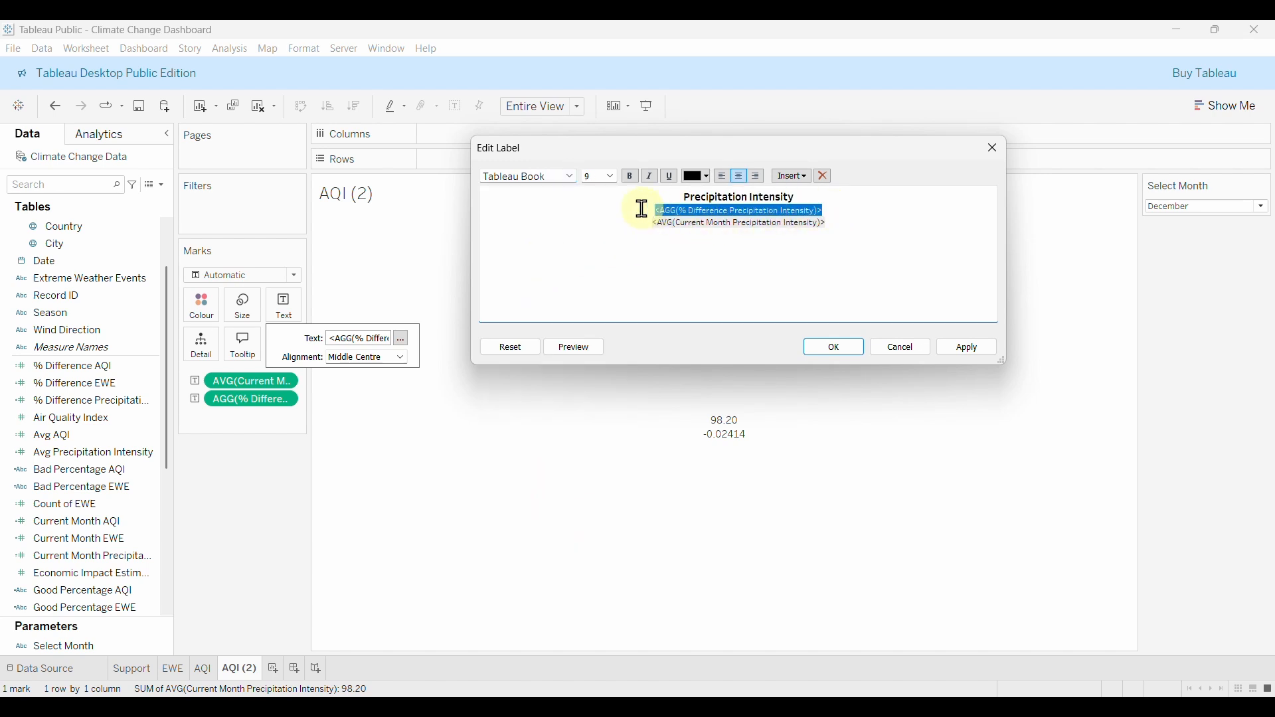
left_click(707, 177)
left_click(726, 200)
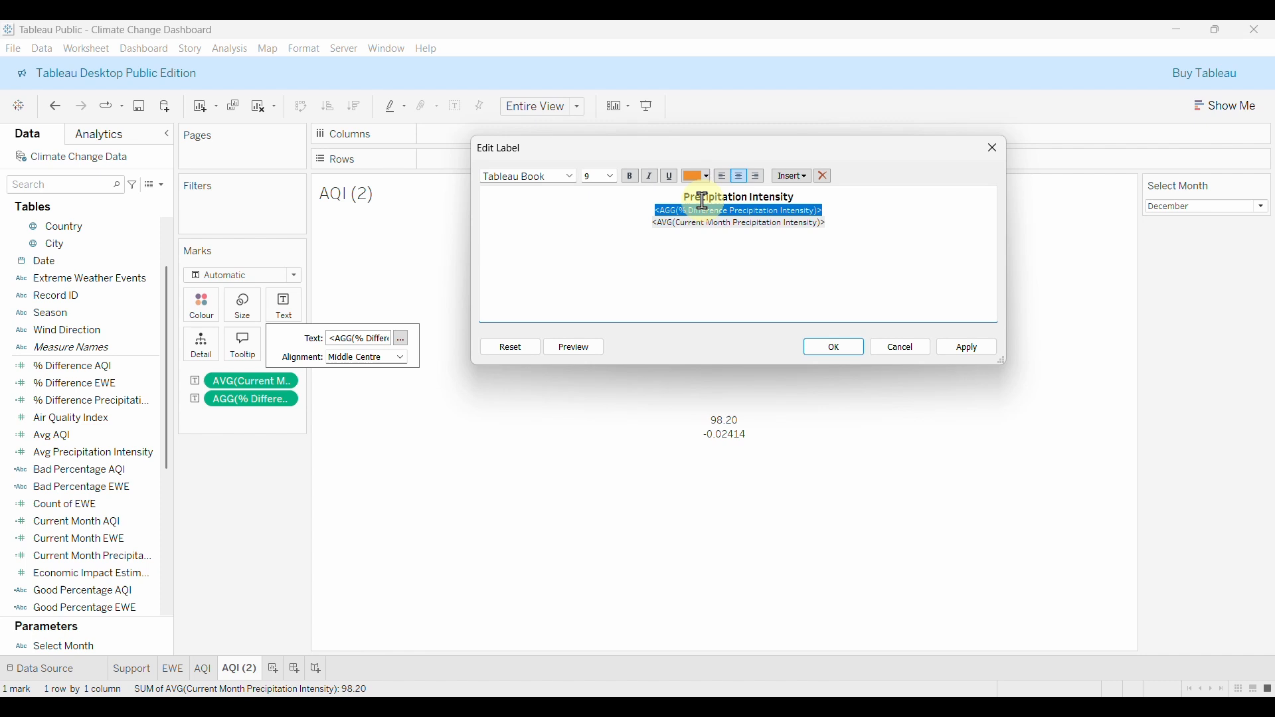
left_click(611, 176)
left_click(594, 305)
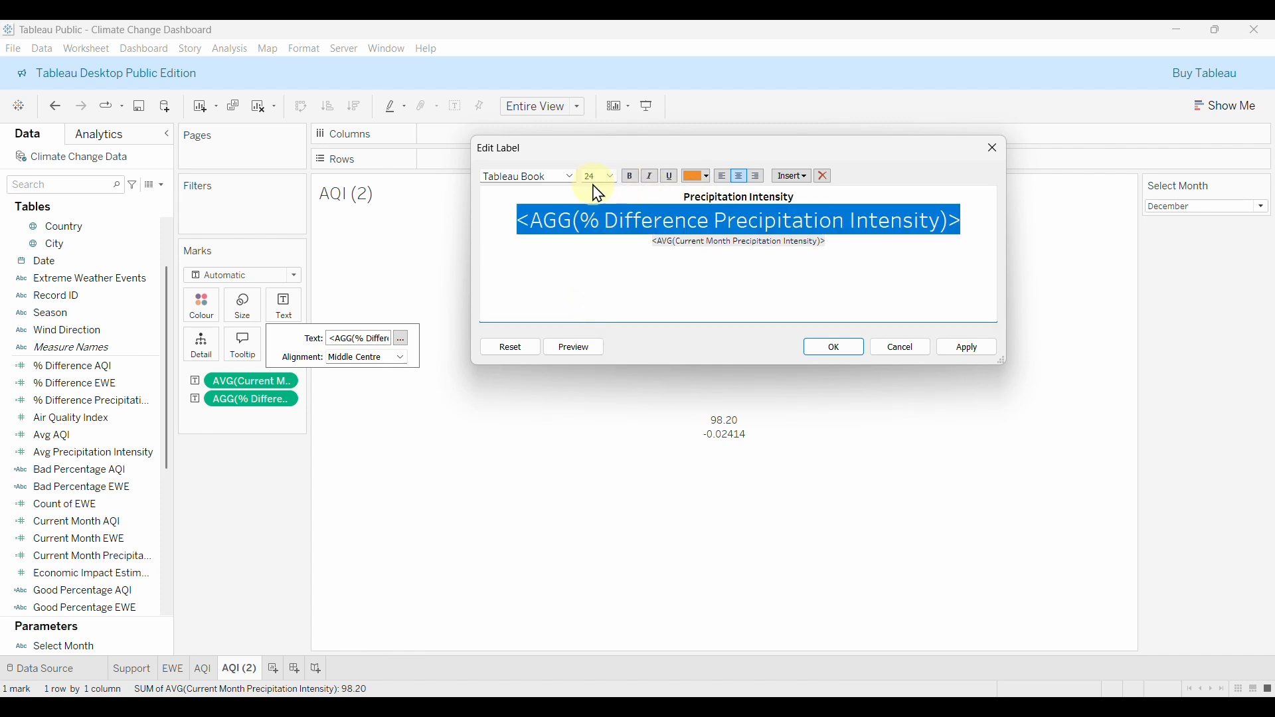
left_click(572, 178)
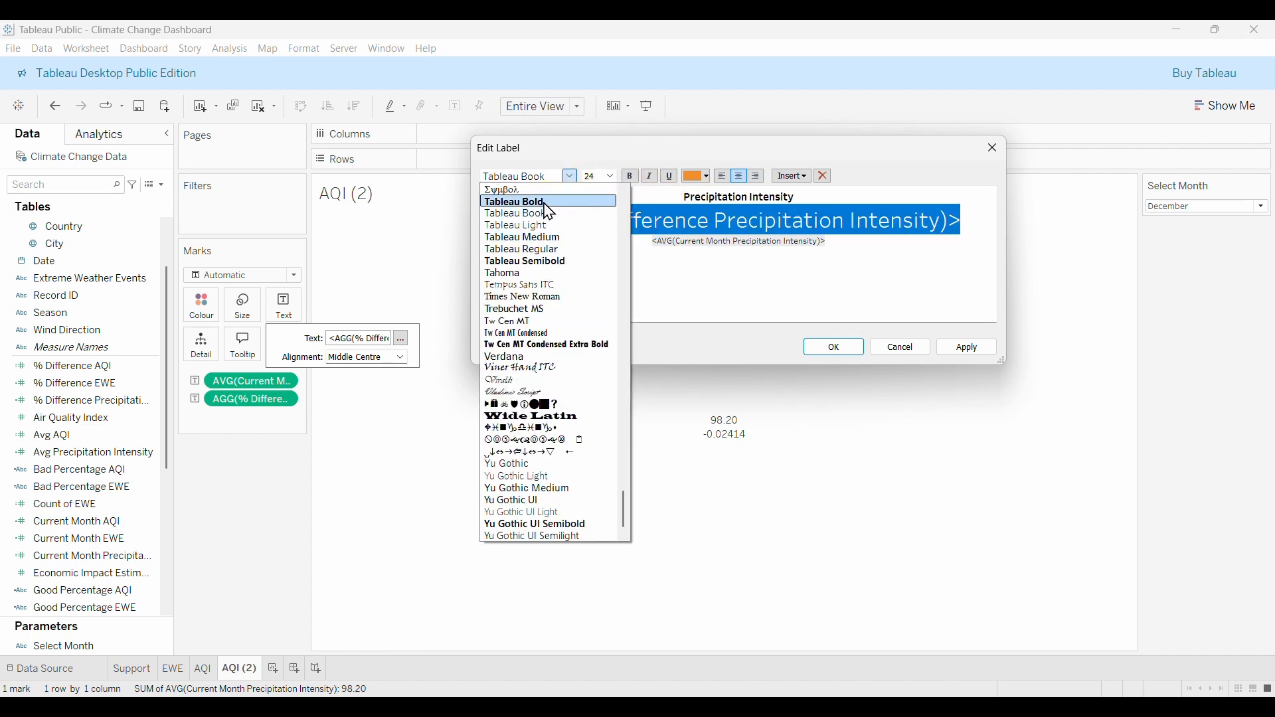
left_click(546, 201)
left_click(867, 258)
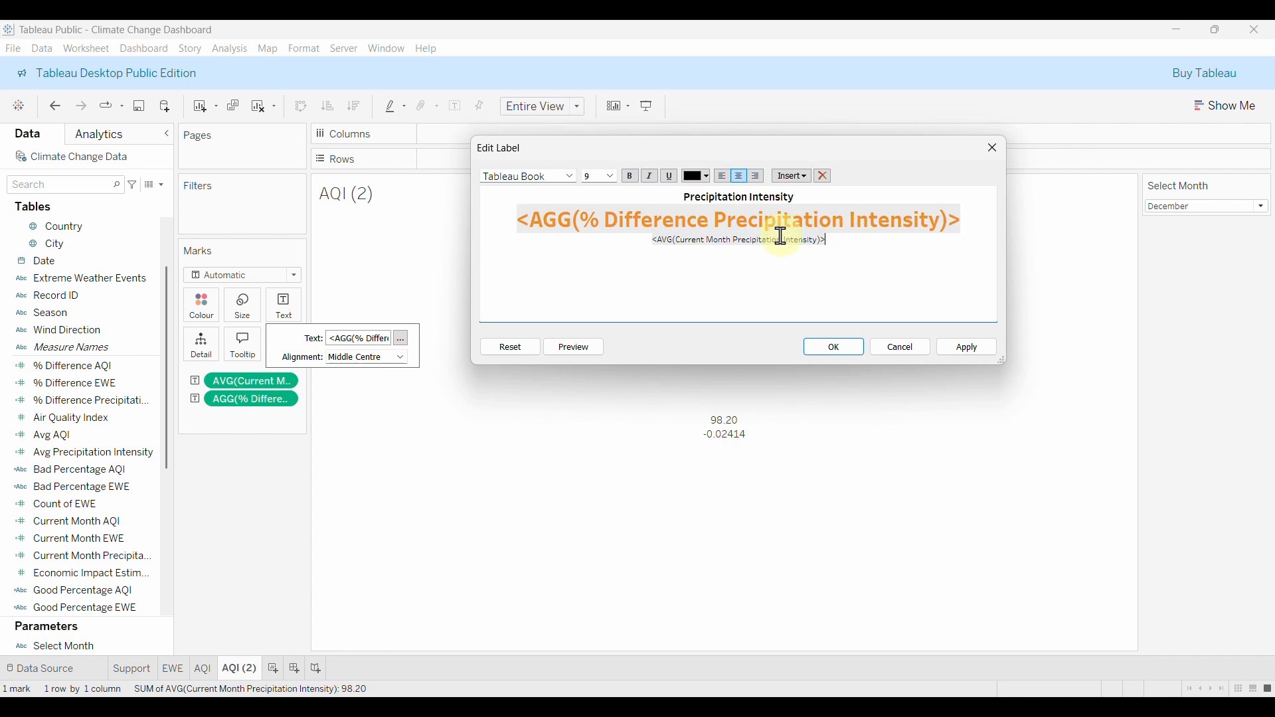
Set the current-month average line to semibold size 10 and apply the label.
left_click_drag(839, 240, 665, 237)
left_click(611, 177)
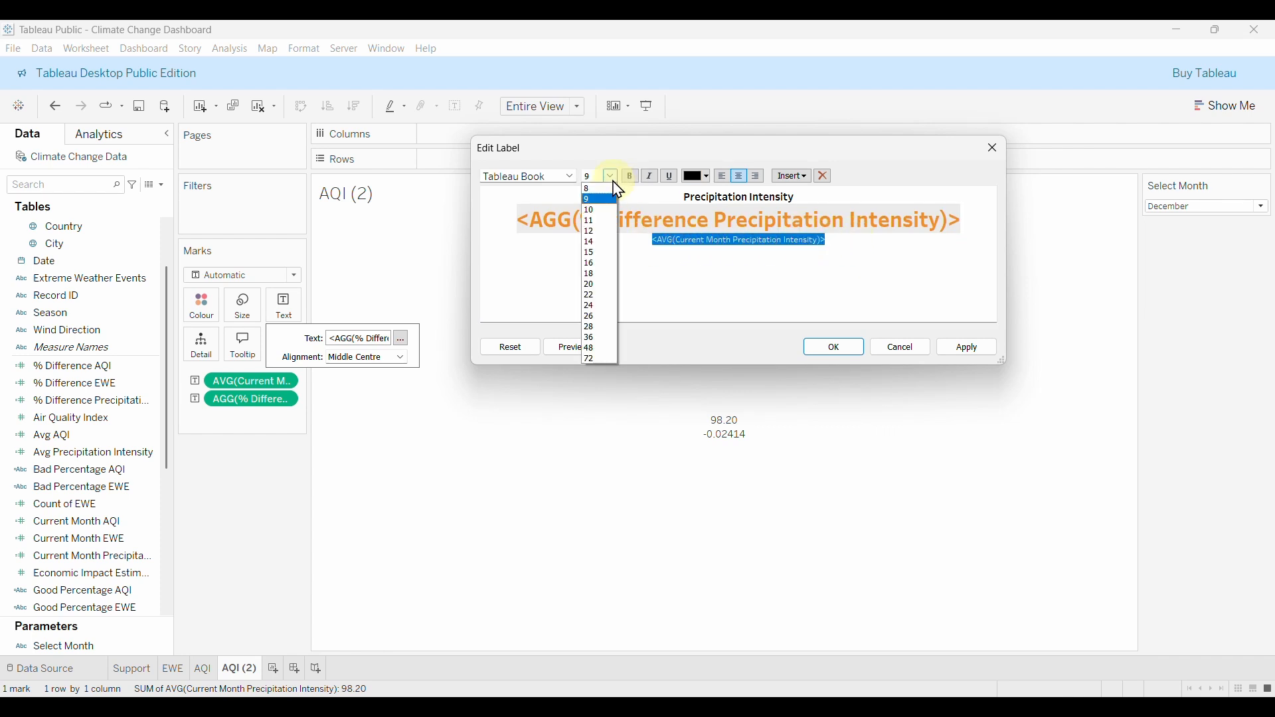
left_click(603, 210)
left_click(570, 176)
left_click(547, 261)
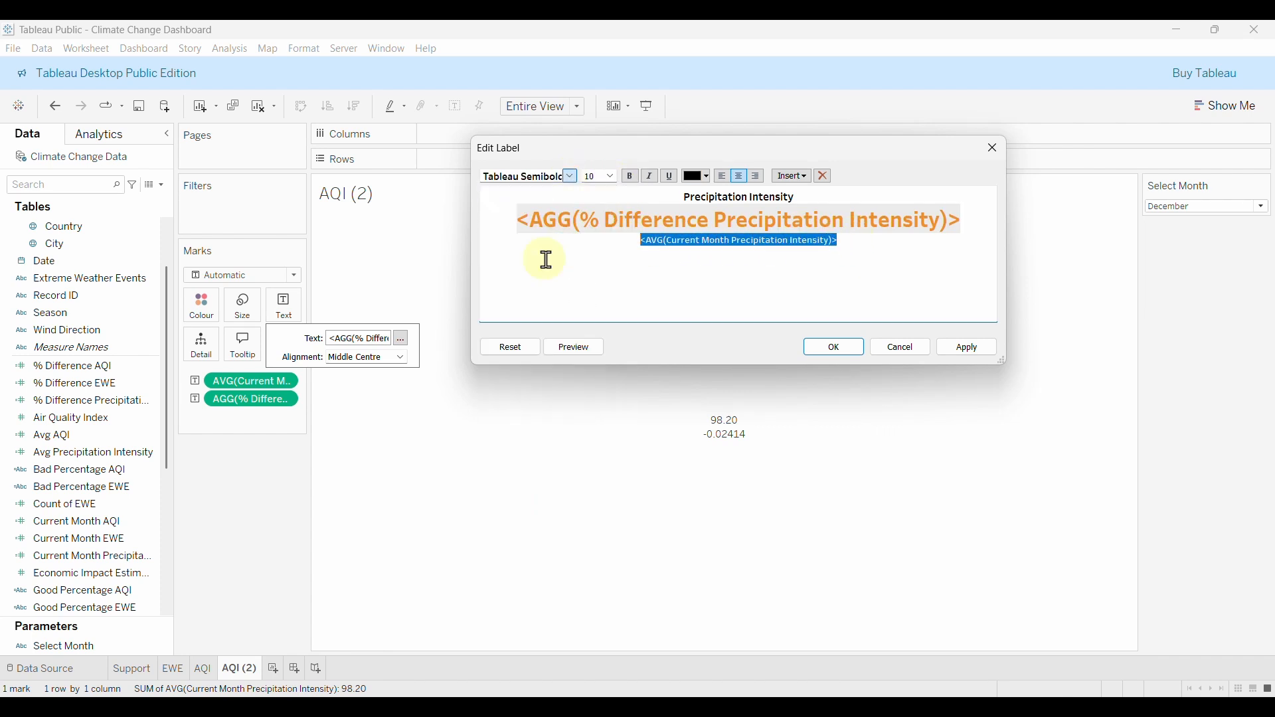
left_click(968, 347)
left_click(923, 265)
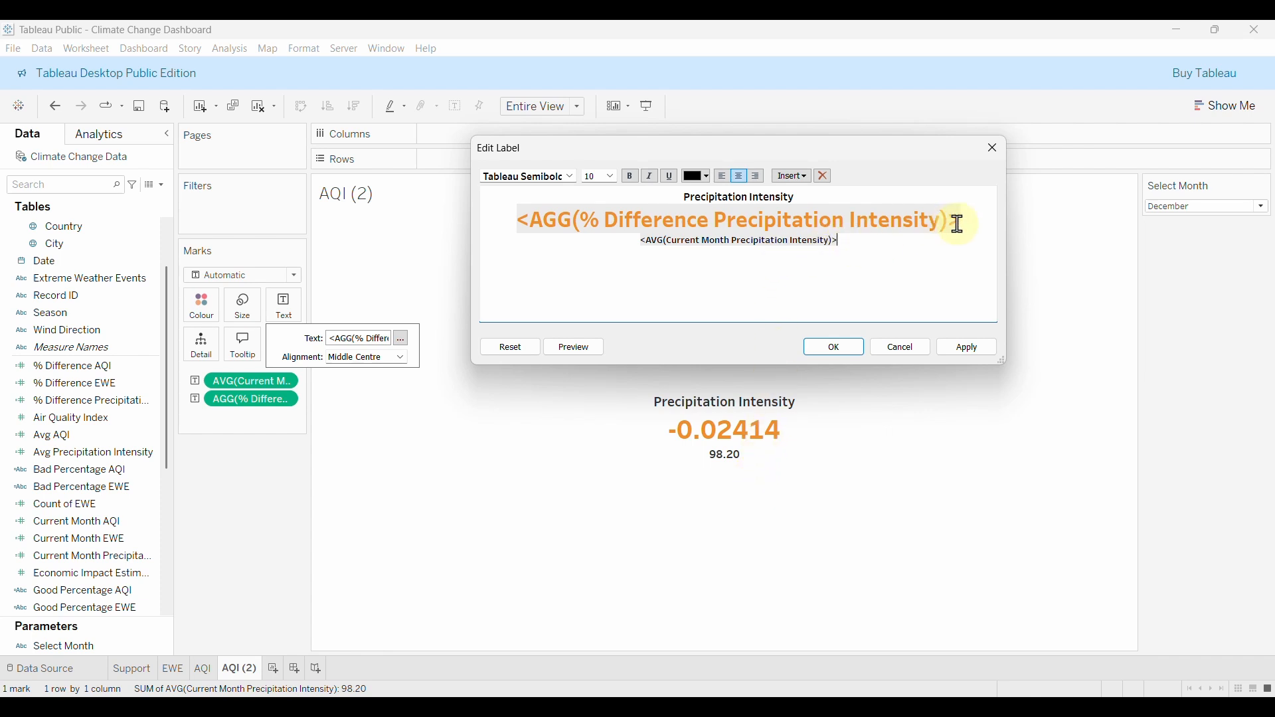
Revert the % difference line to black size 10 and move it below the average line.
left_click_drag(966, 223, 512, 217)
key("ctrl+c")
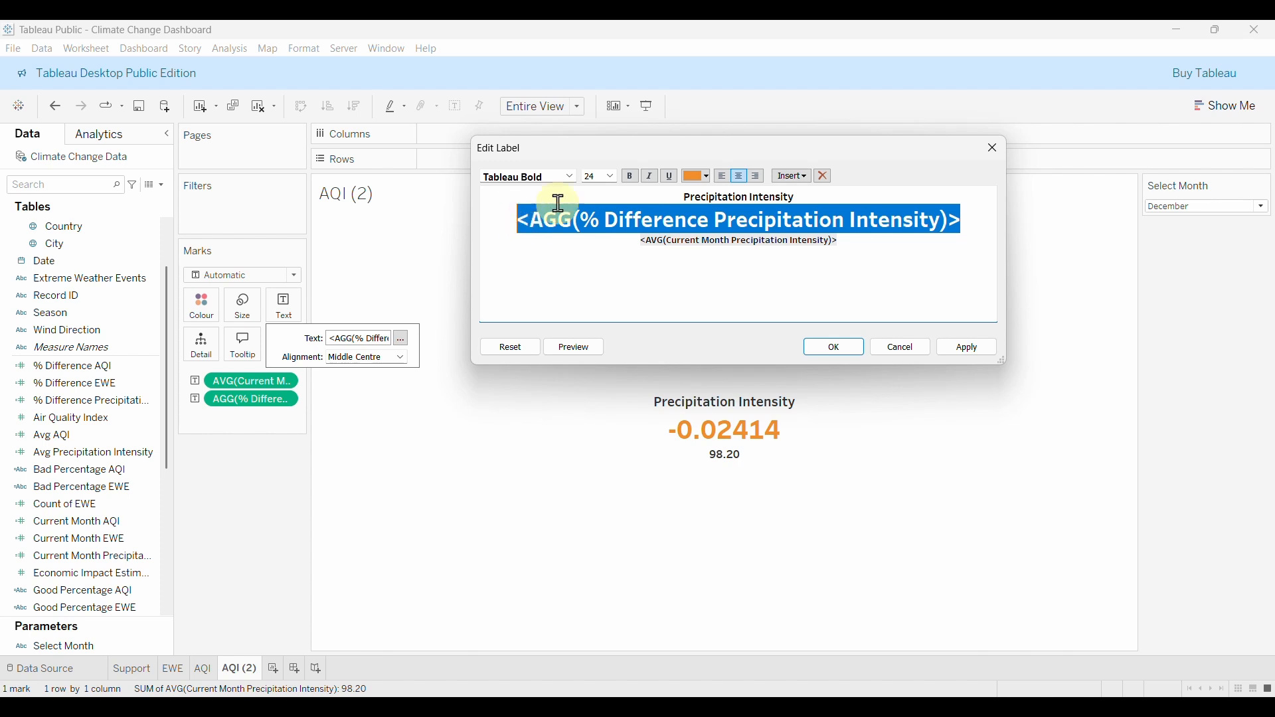
left_click(706, 178)
left_click(692, 193)
left_click(611, 176)
left_click(596, 208)
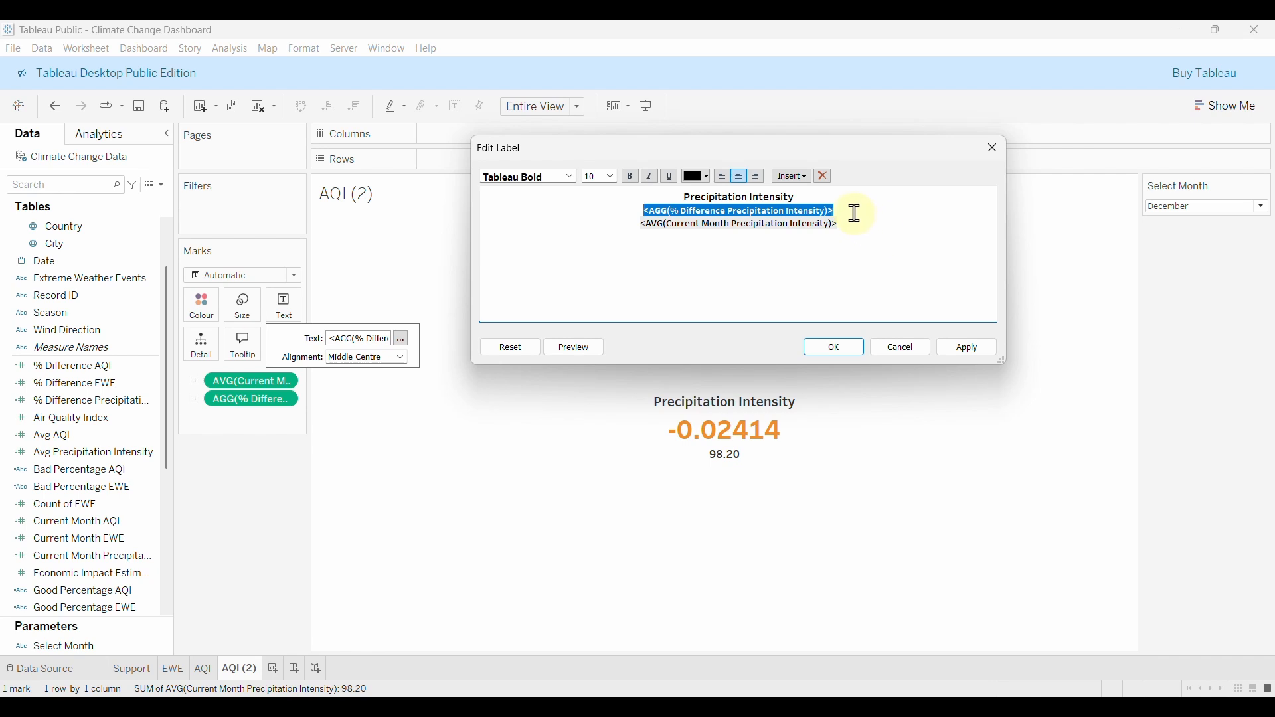
right_click(821, 213)
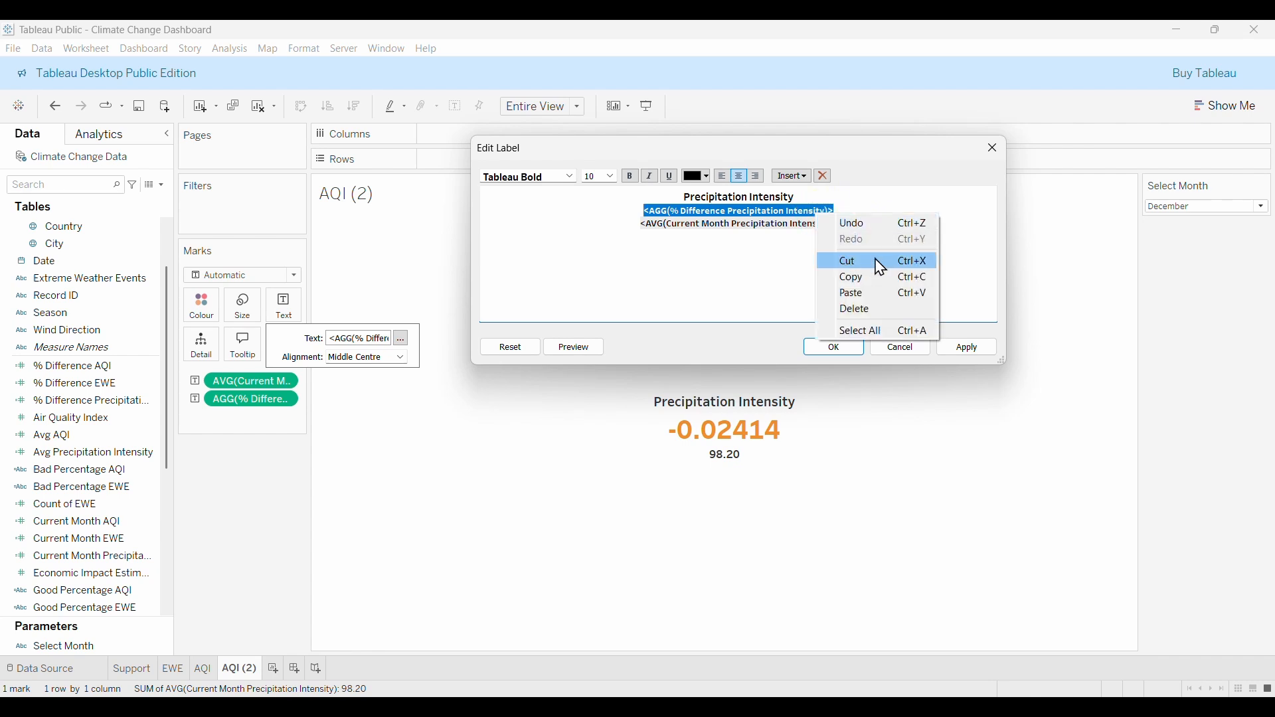
left_click(883, 263)
left_click(831, 246)
key("BackSpace")
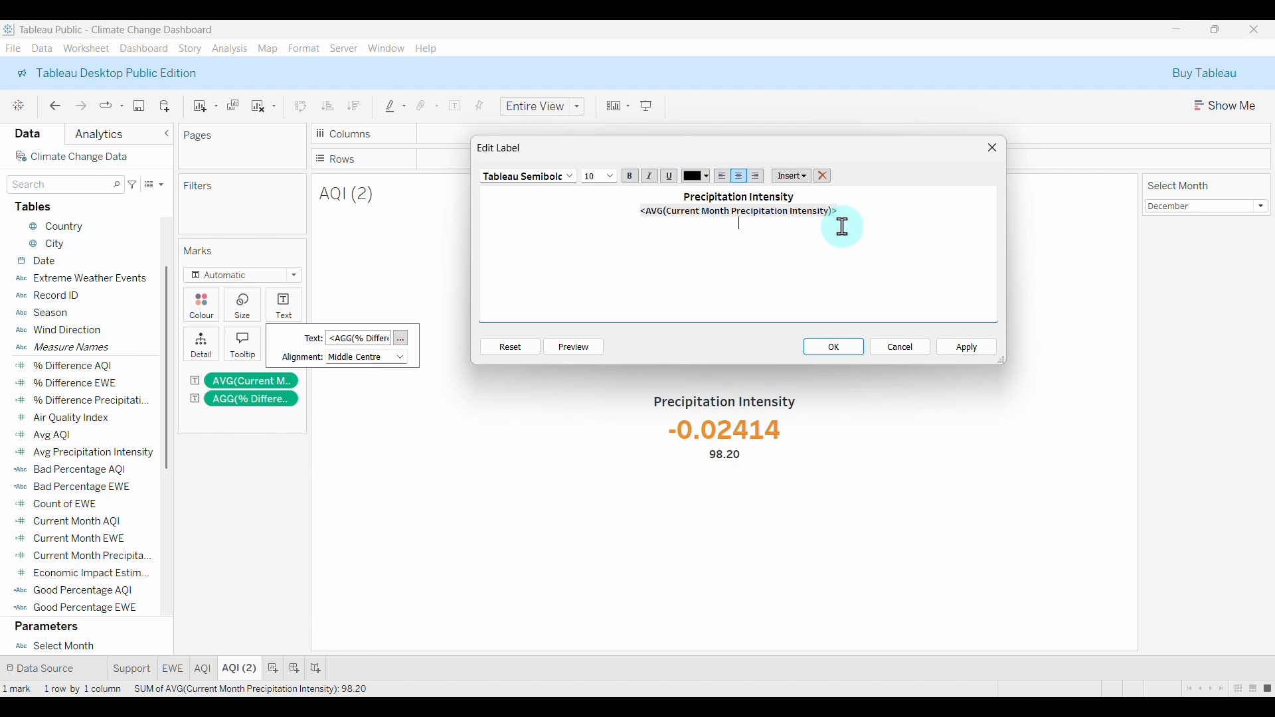
key("ctrl+v")
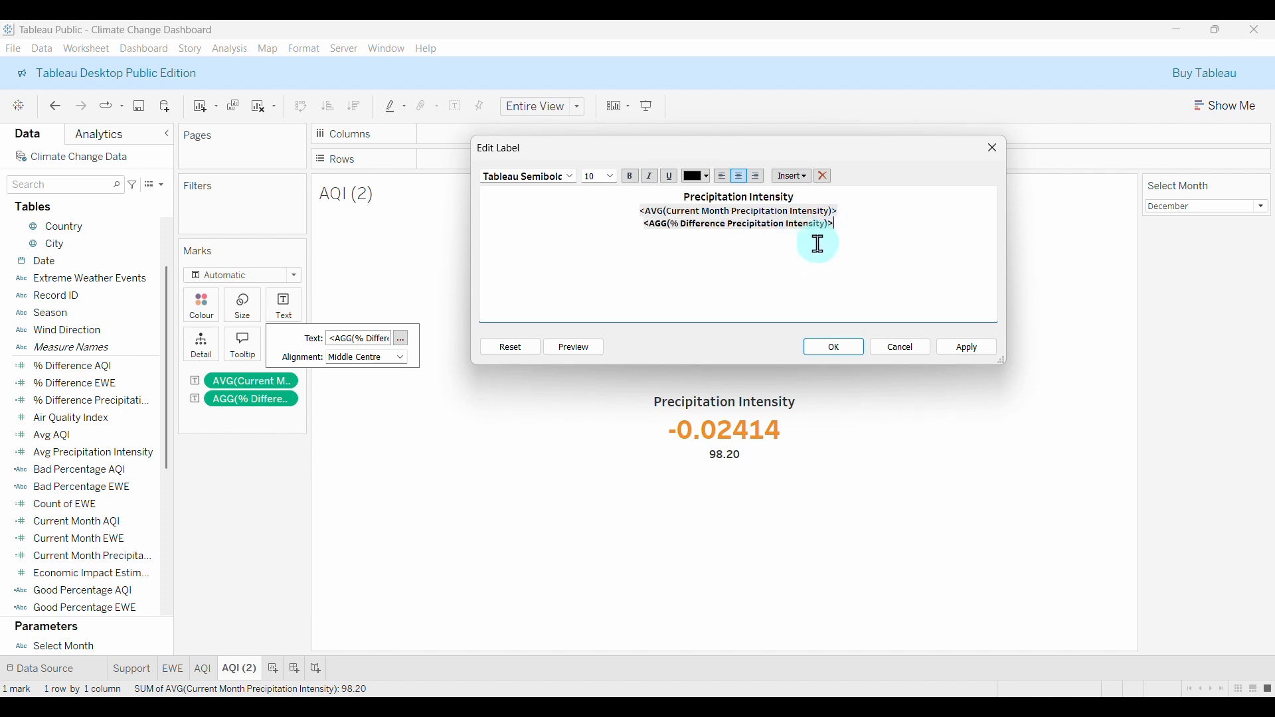
Make the moved % difference line semibold.
left_click_drag(842, 225, 634, 224)
left_click(572, 176)
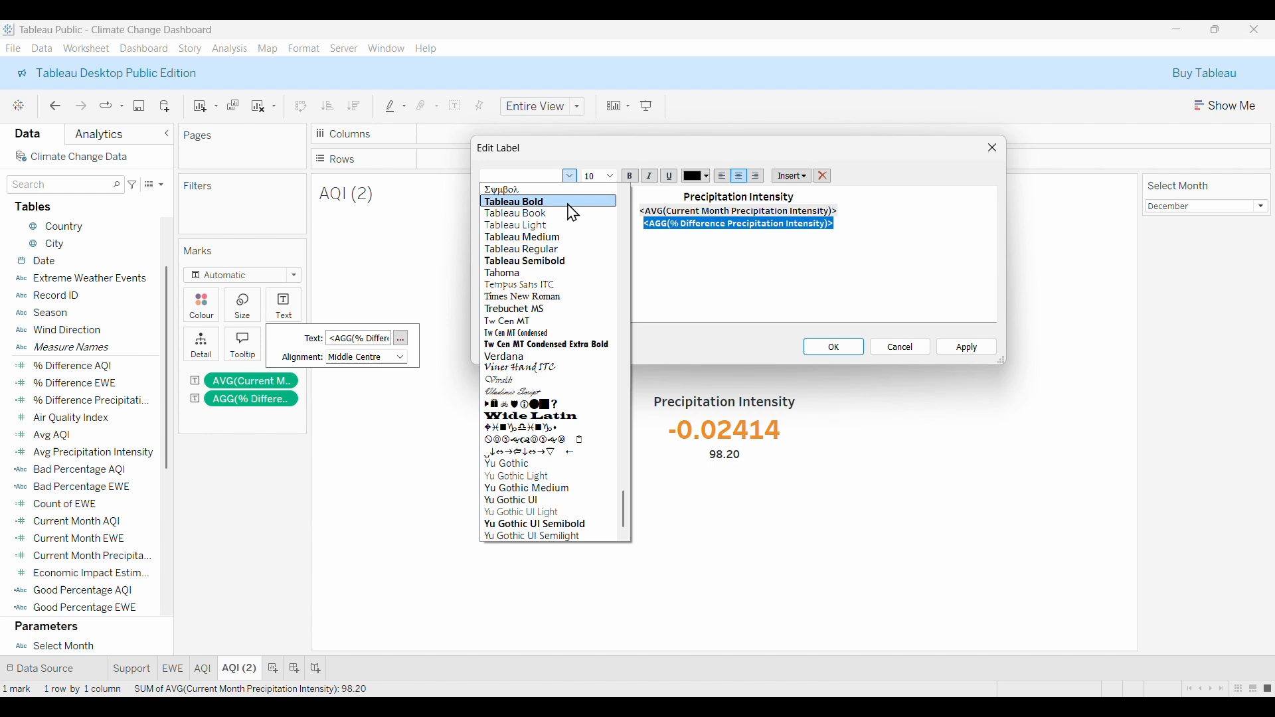
left_click(544, 260)
left_click(859, 235)
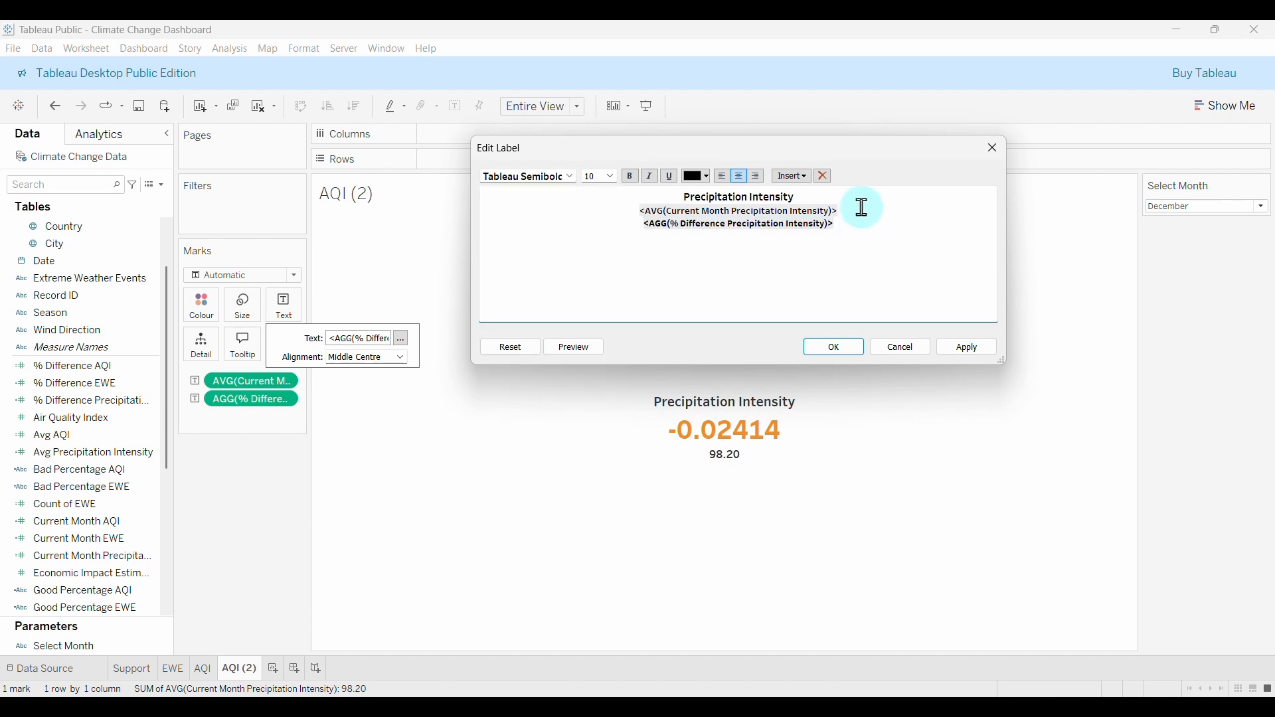
Make the 98.20 average line bold, size 24 and orange, and confirm the label.
left_click_drag(863, 208, 640, 211)
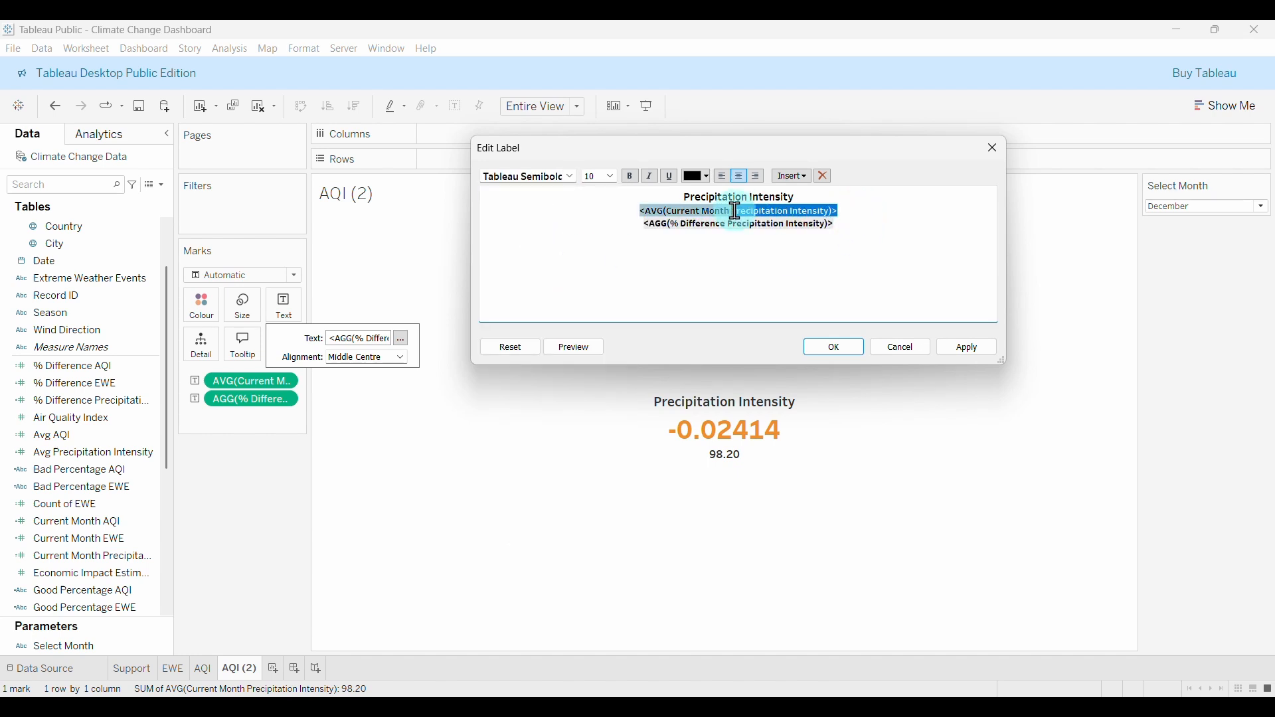
left_click(571, 176)
left_click(542, 194)
left_click(610, 176)
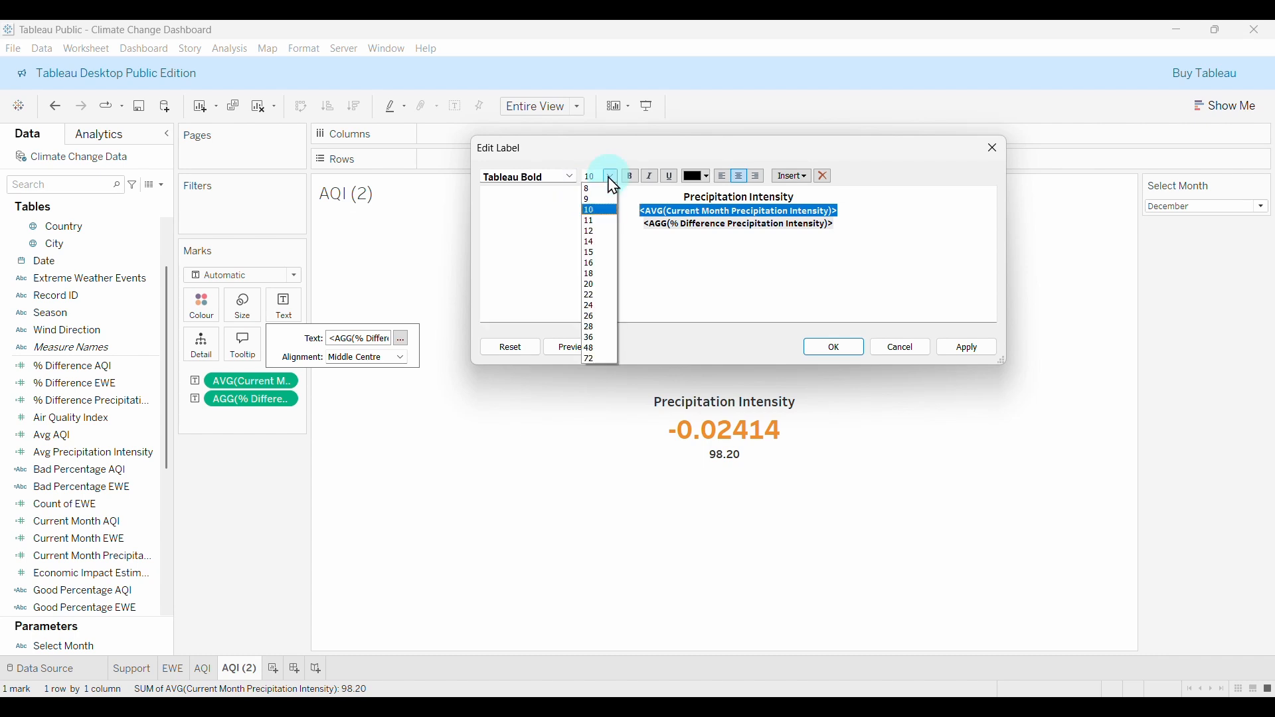
left_click(595, 303)
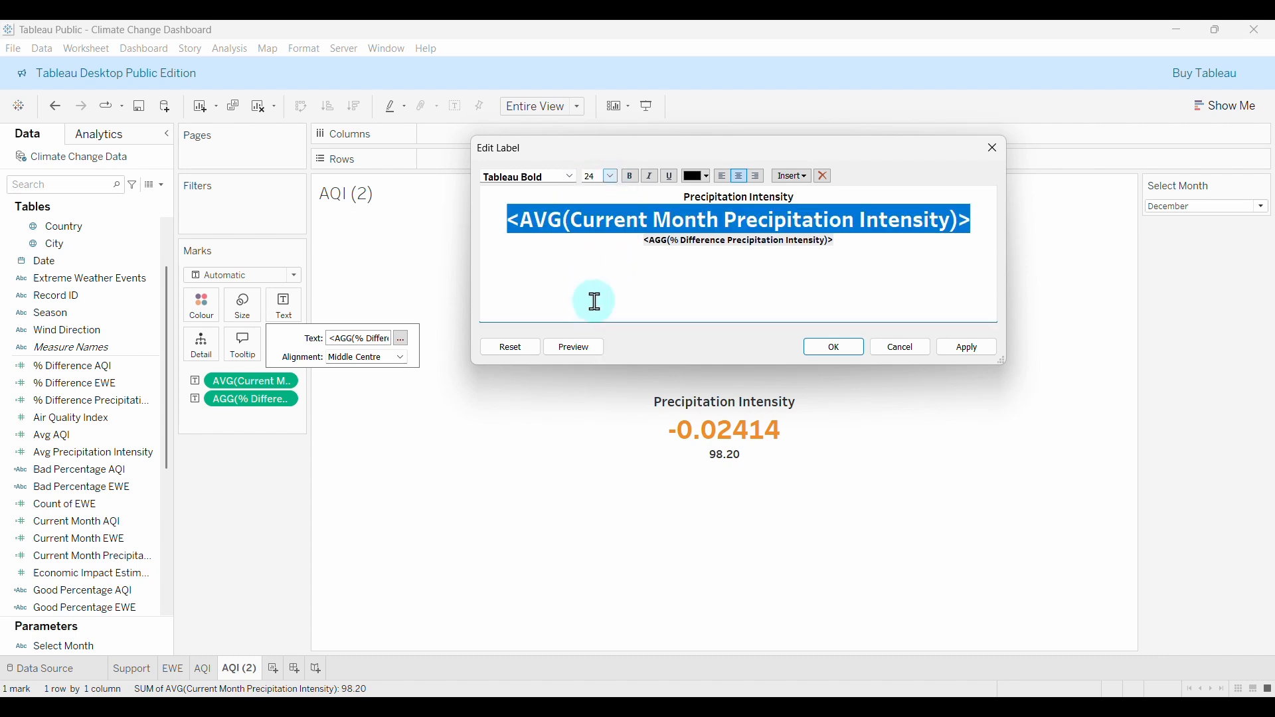
left_click(705, 176)
left_click(729, 200)
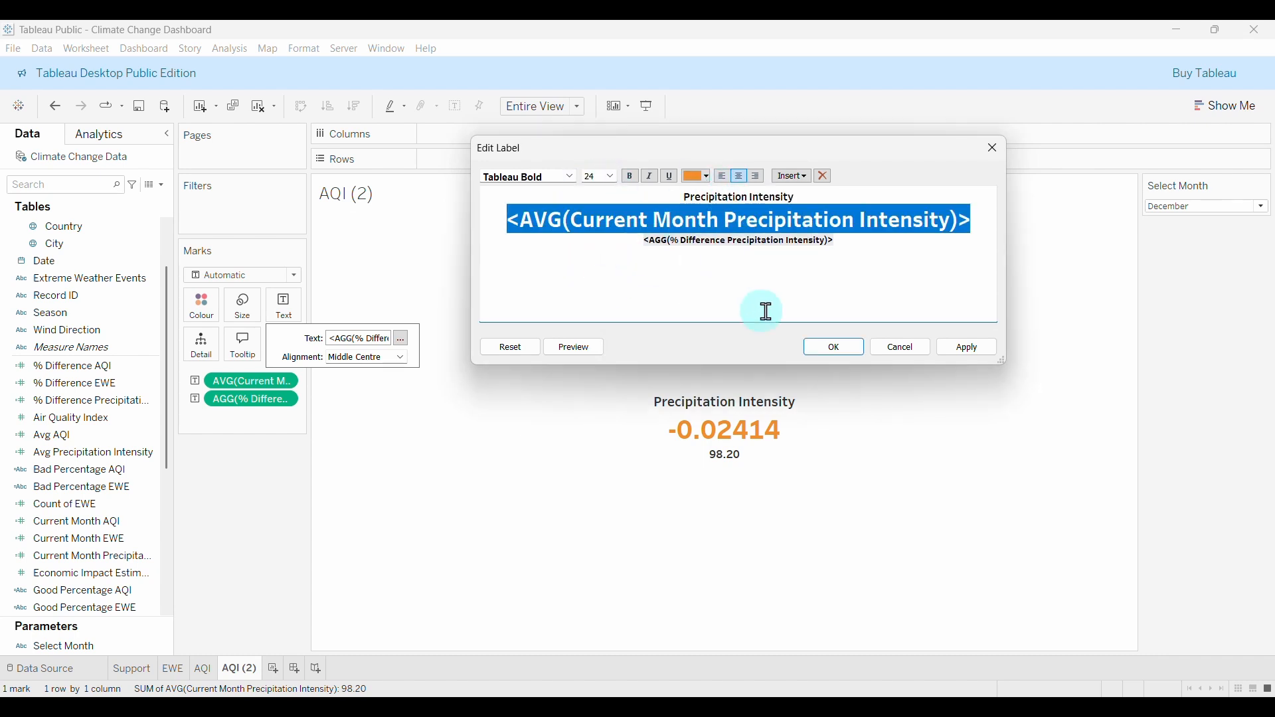
left_click(965, 350)
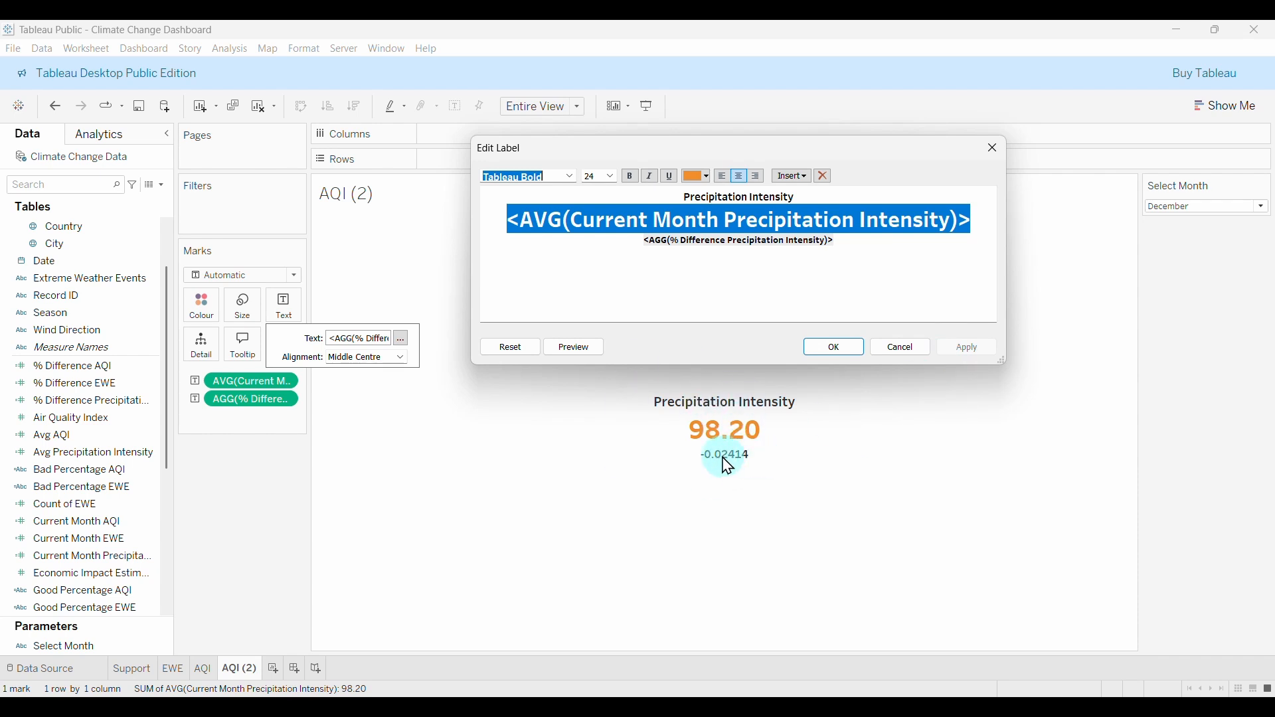
left_click(838, 347)
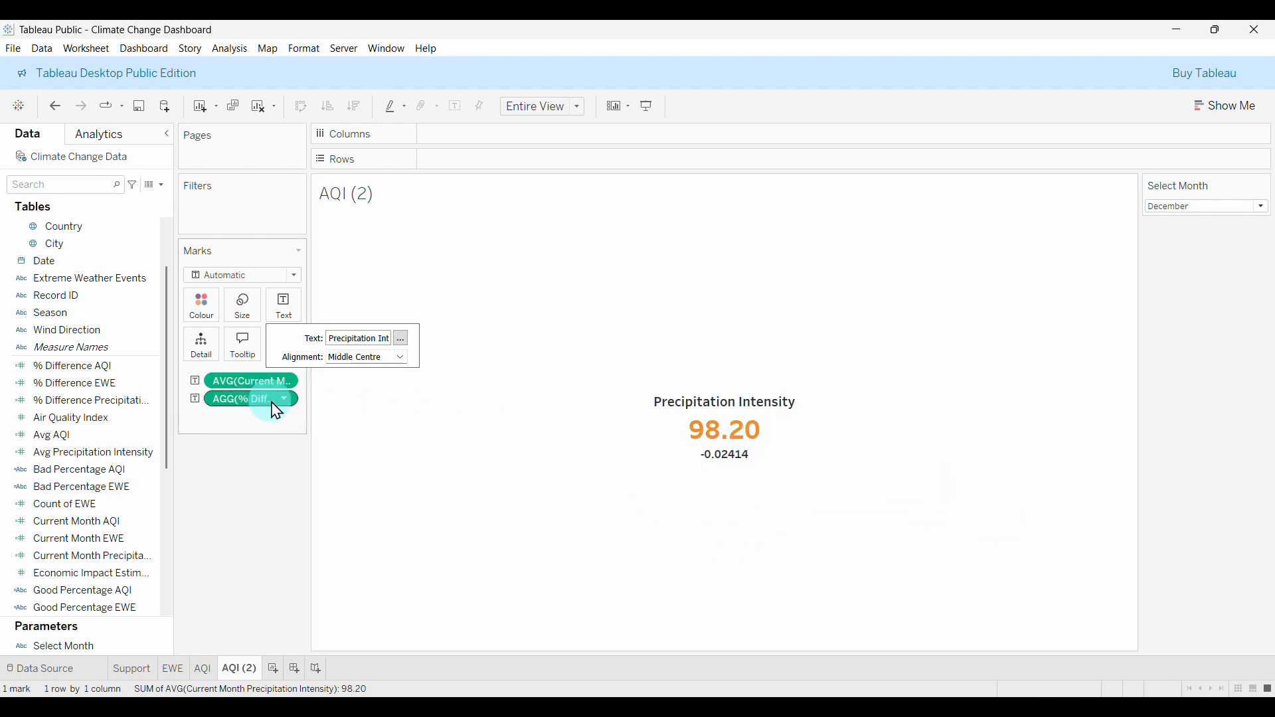
Format % Difference Precipitation Intensity as a two-decimal percentage, showing -2.41%.
right_click(251, 404)
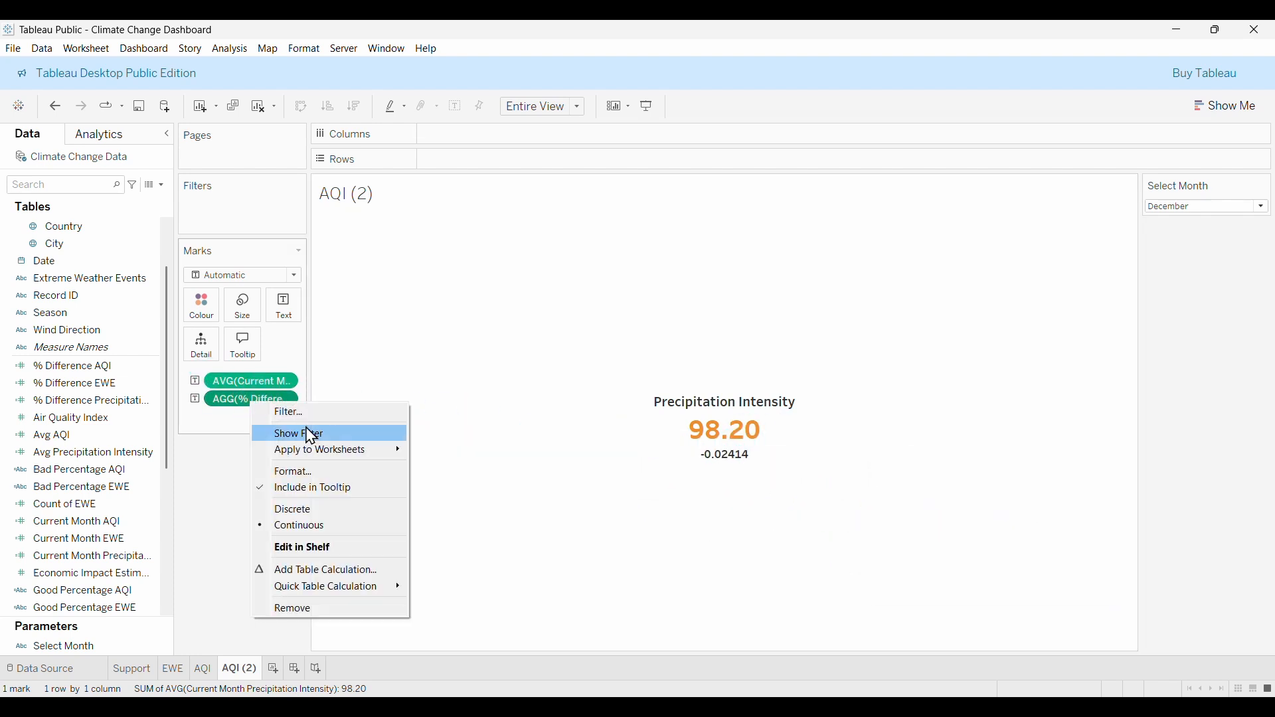
left_click(305, 473)
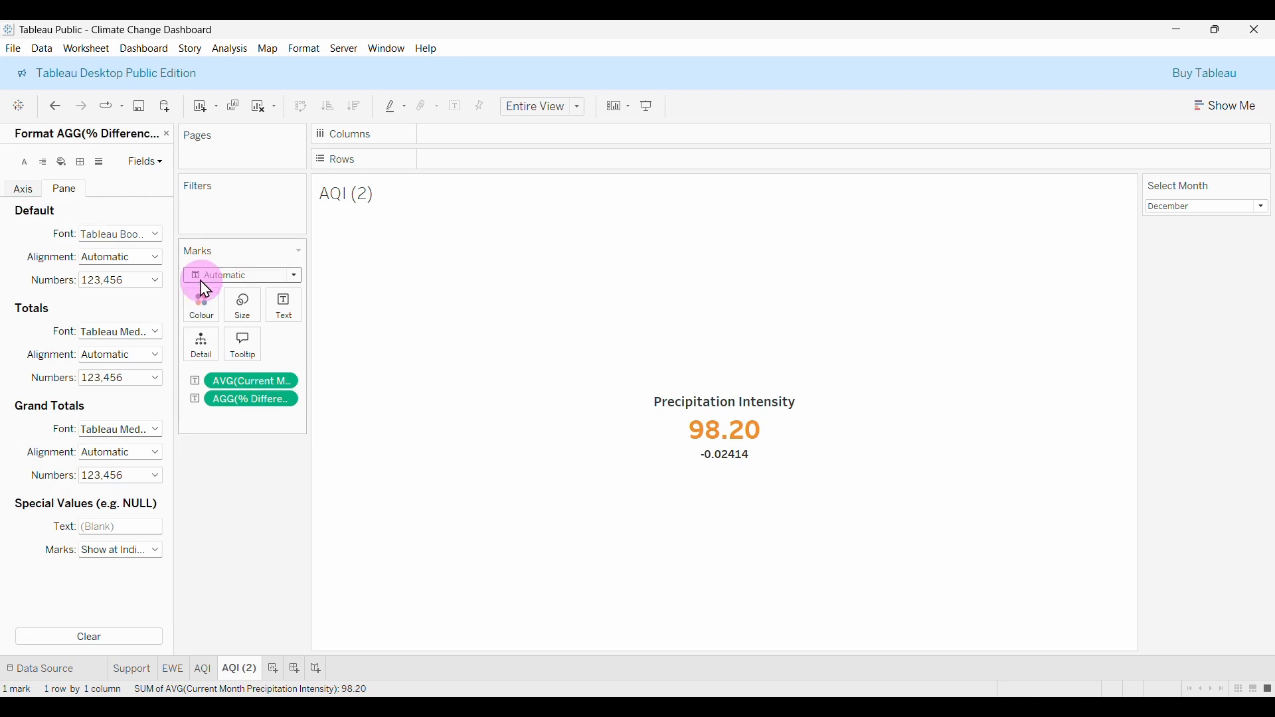
left_click(113, 282)
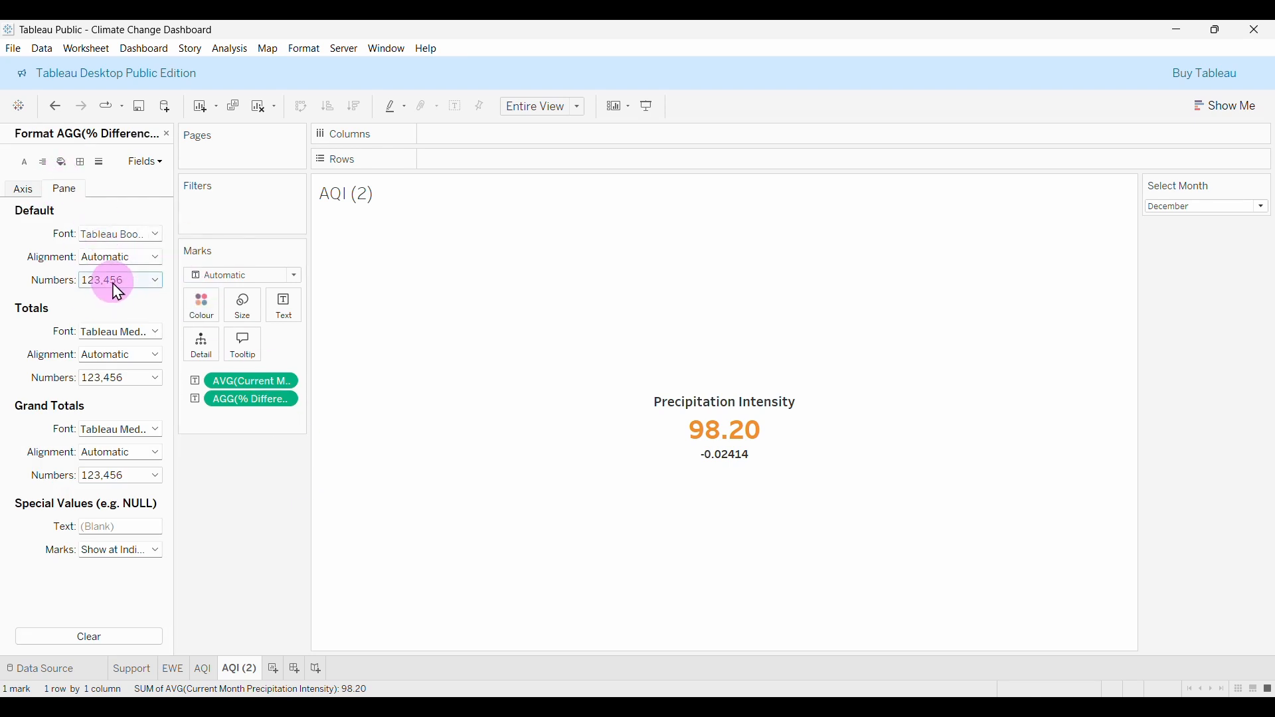
left_click(113, 373)
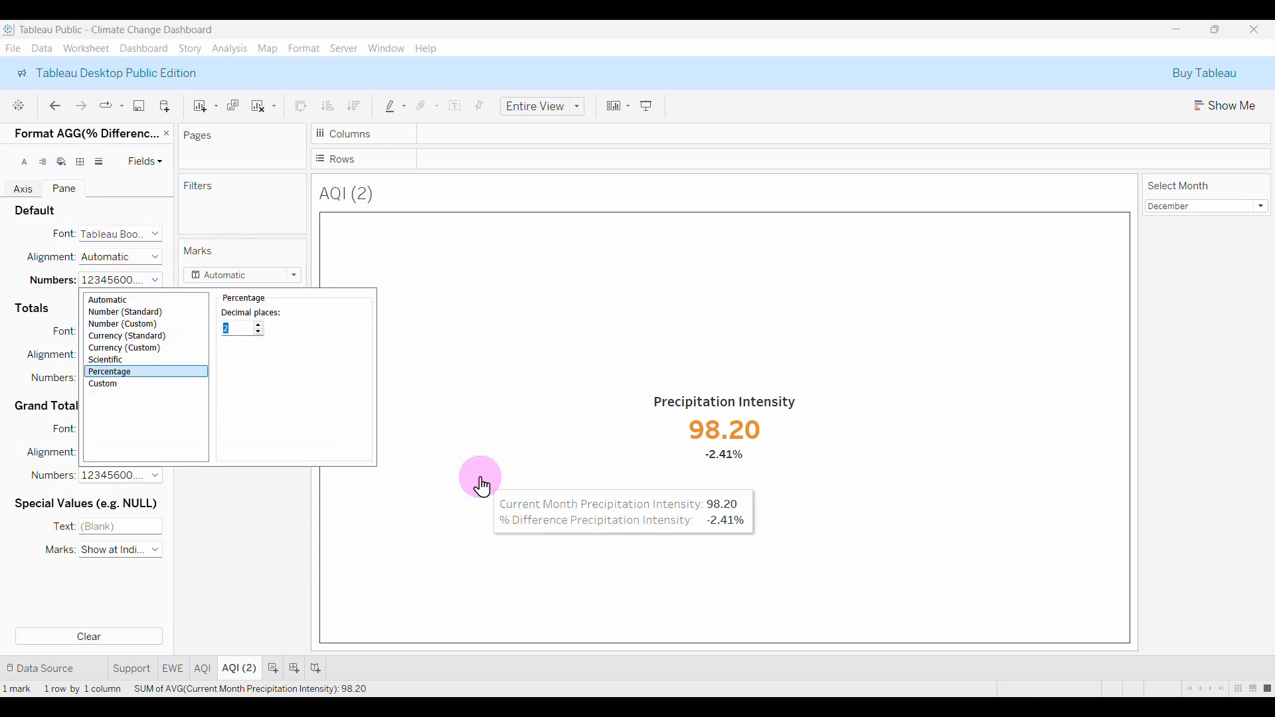
left_click(266, 514)
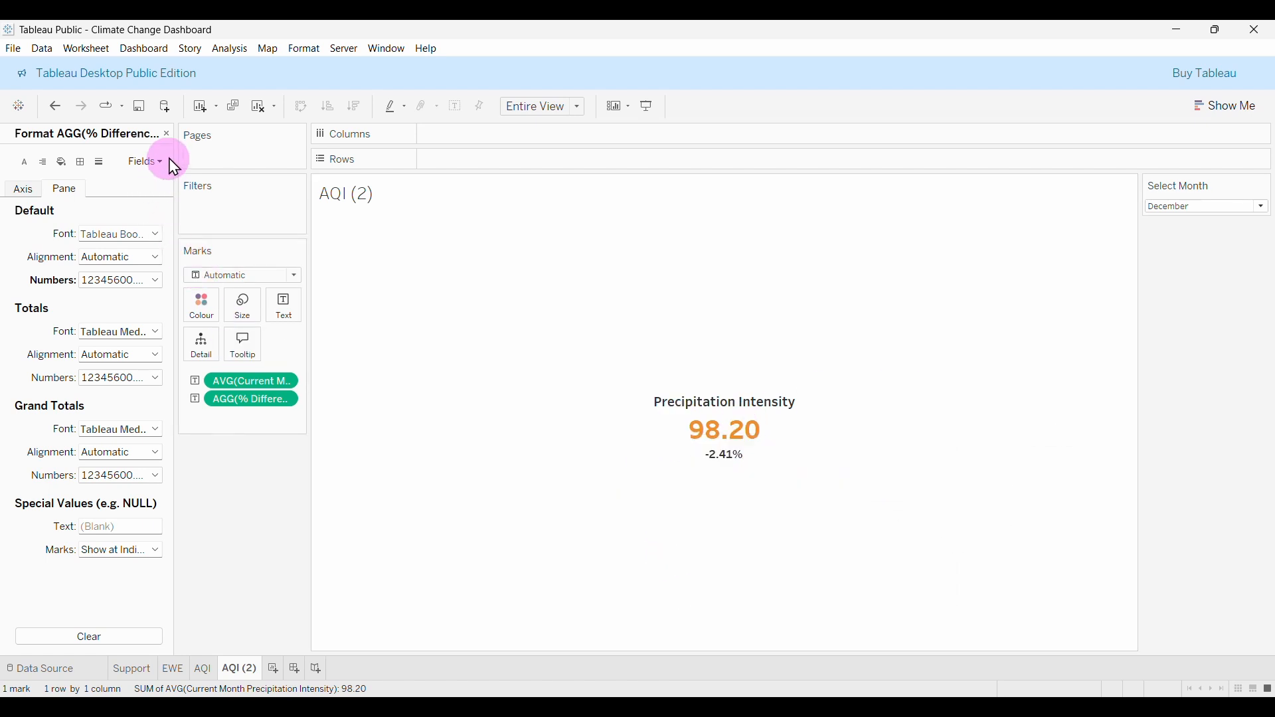
left_click(167, 135)
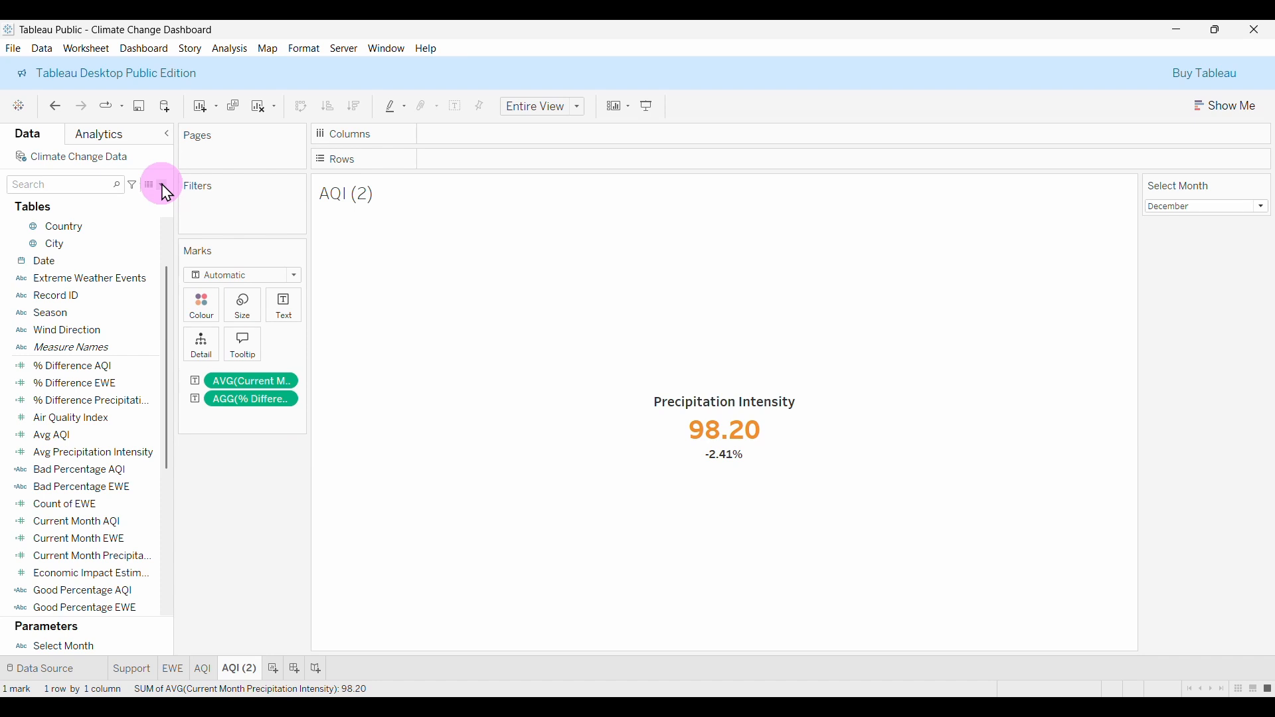
left_click(178, 470)
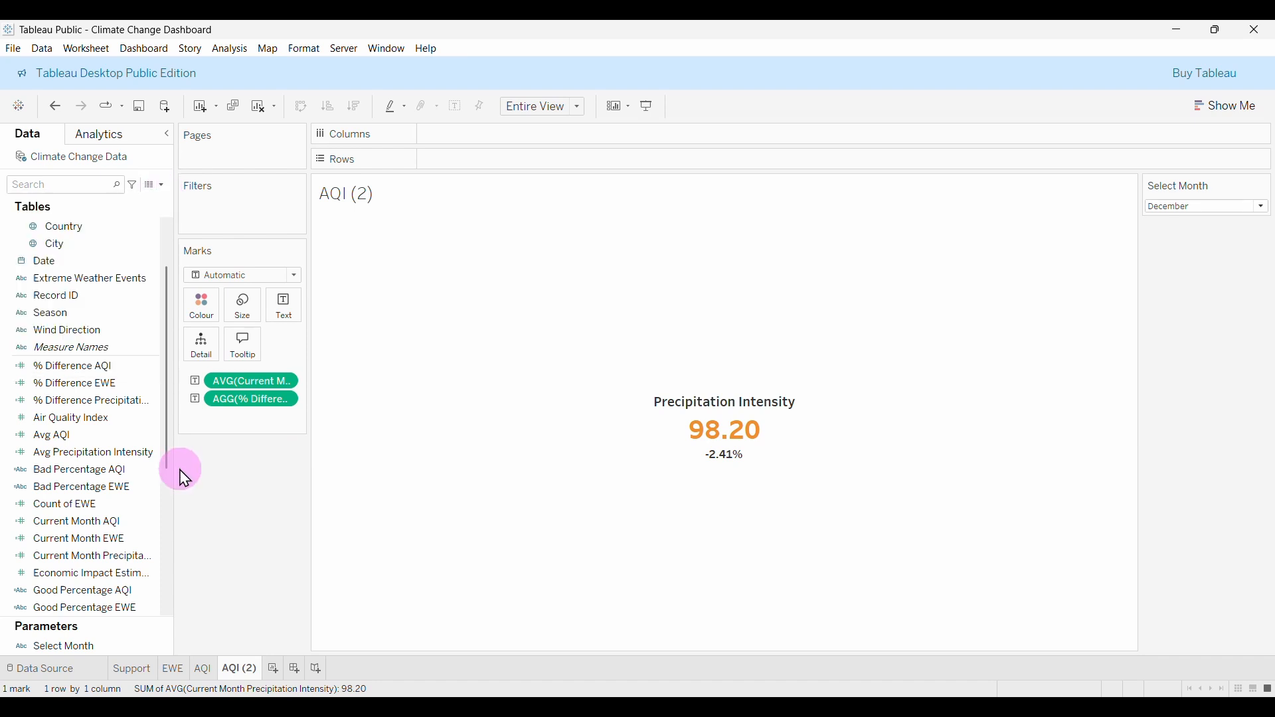
left_click(741, 440)
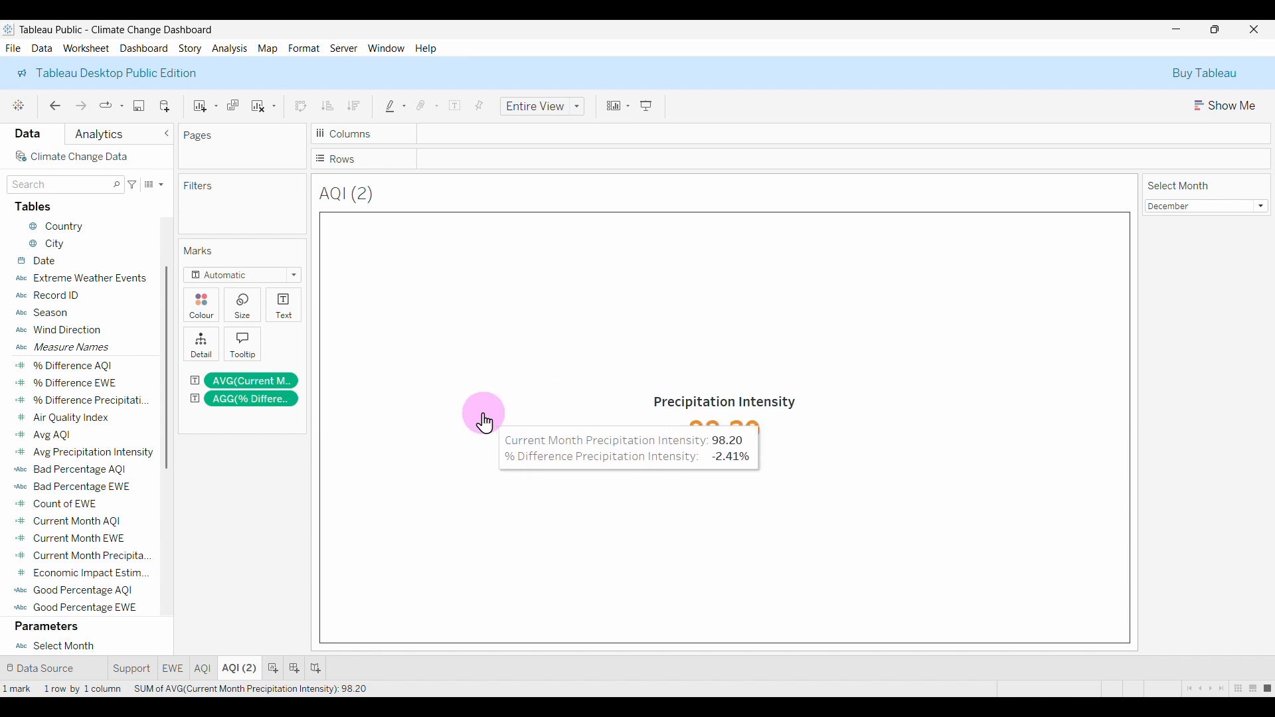
Format AVG(Current Month) as a custom number with 2 decimals and ' mm' suffix, showing 98.20 mm.
left_click(276, 380)
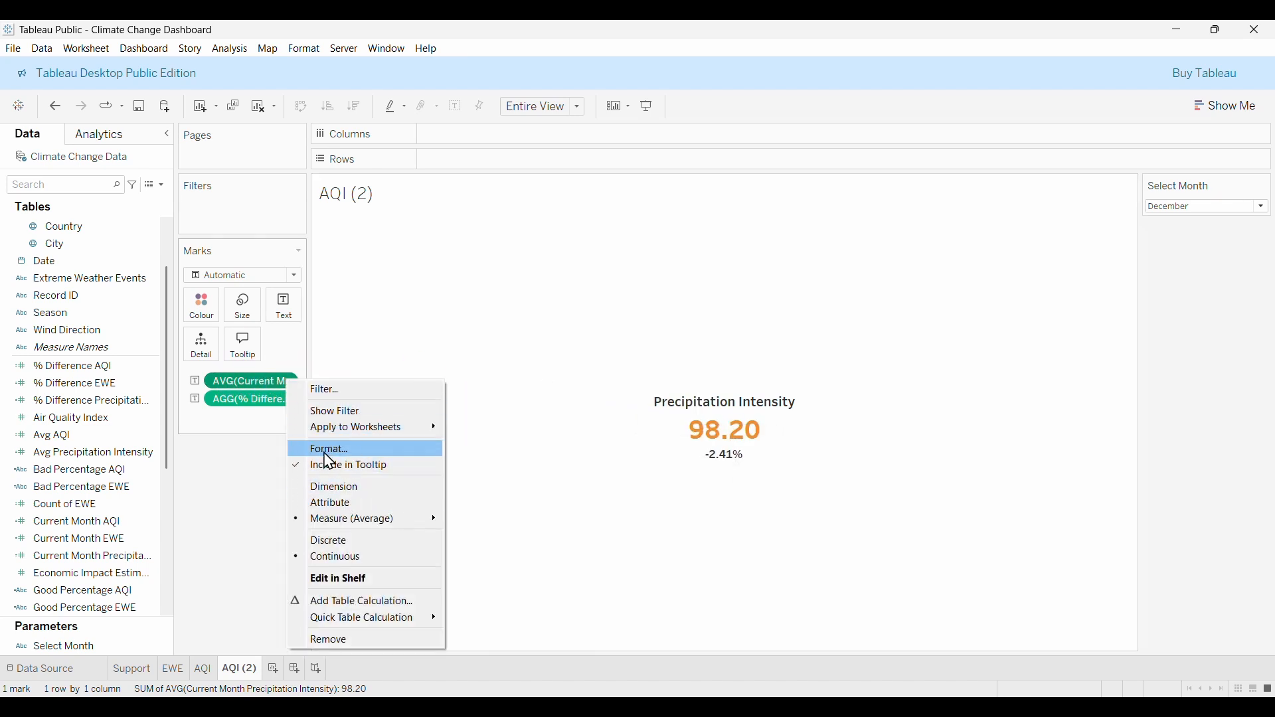
left_click(359, 450)
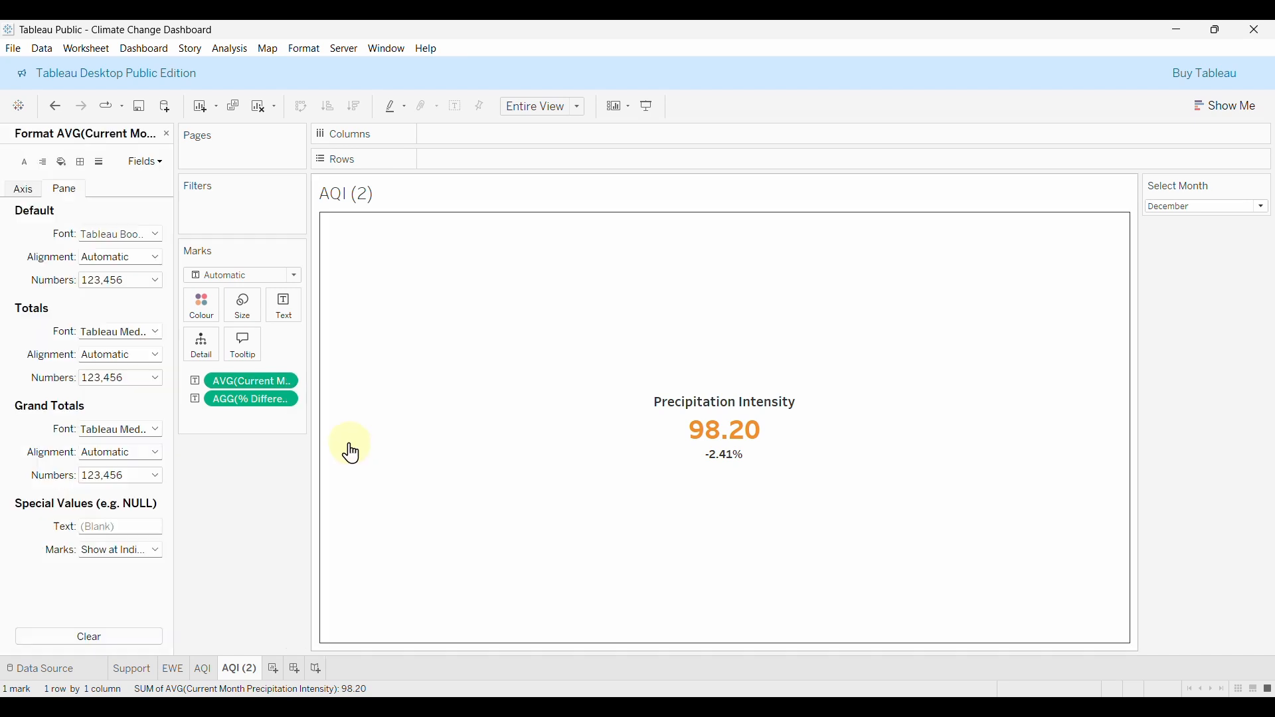
left_click(26, 189)
left_click(50, 191)
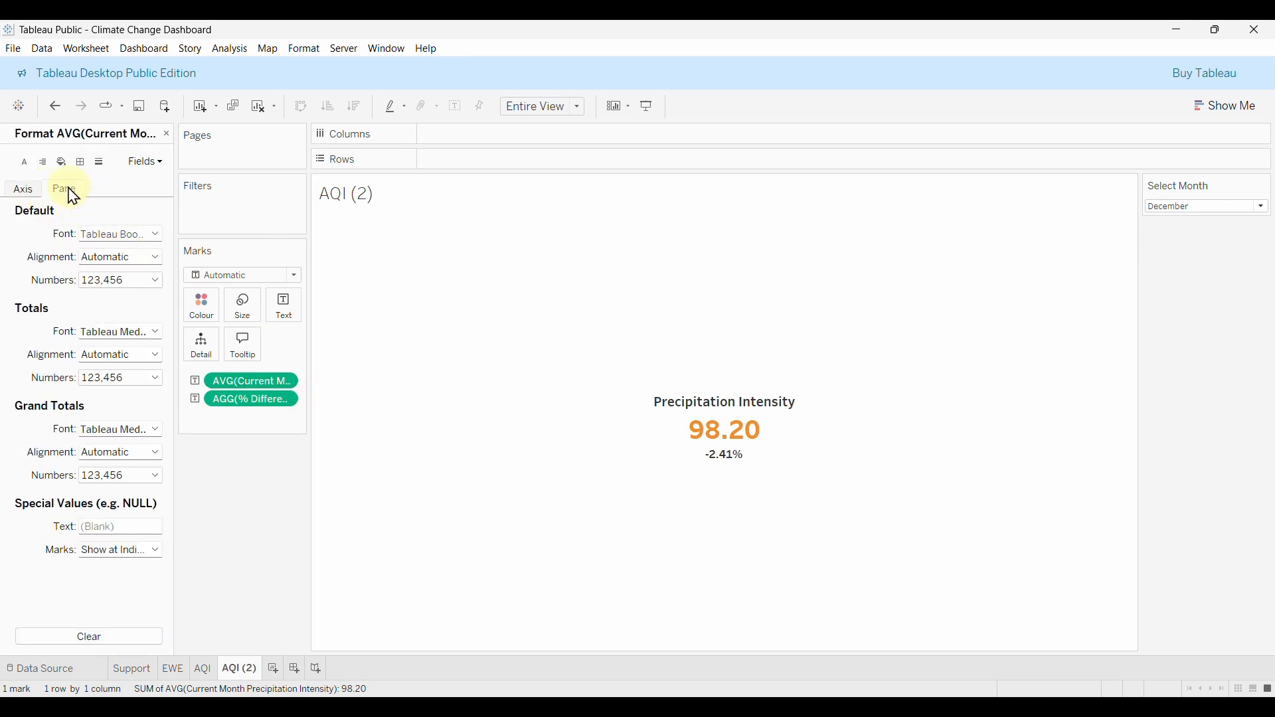
left_click(131, 287)
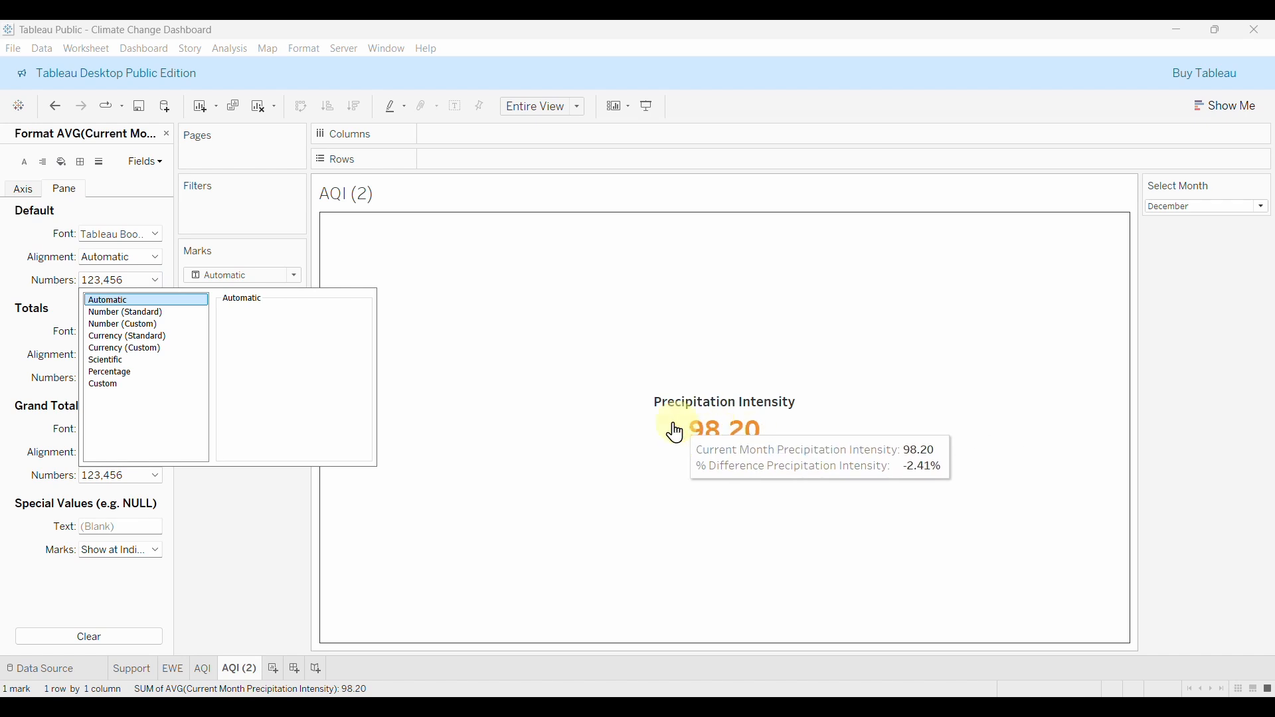
left_click(147, 326)
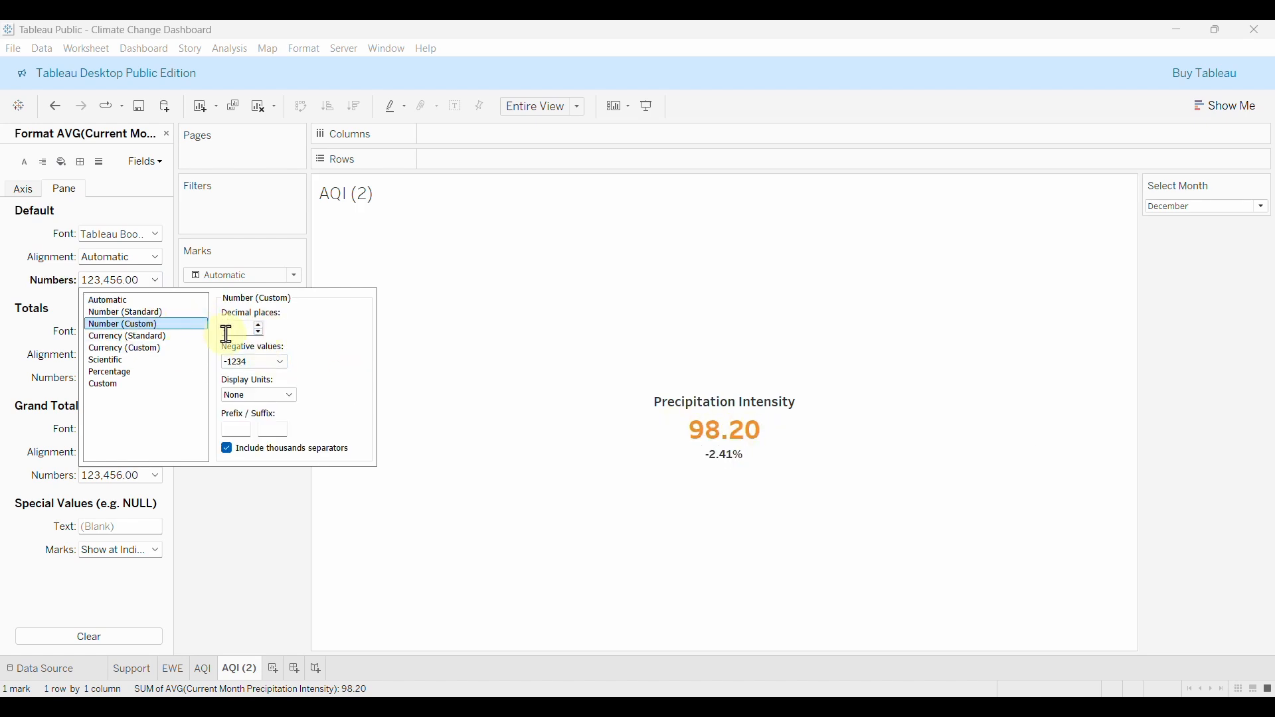
left_click(259, 325)
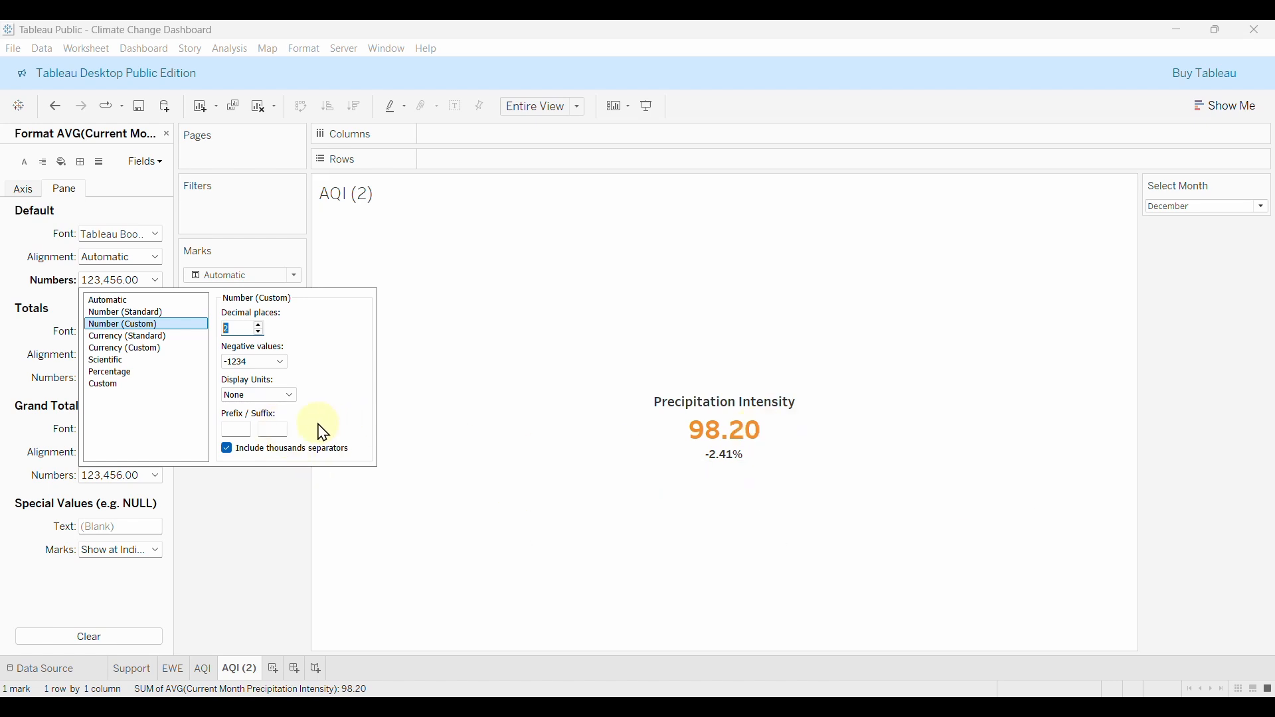
left_click(273, 433)
type("mm")
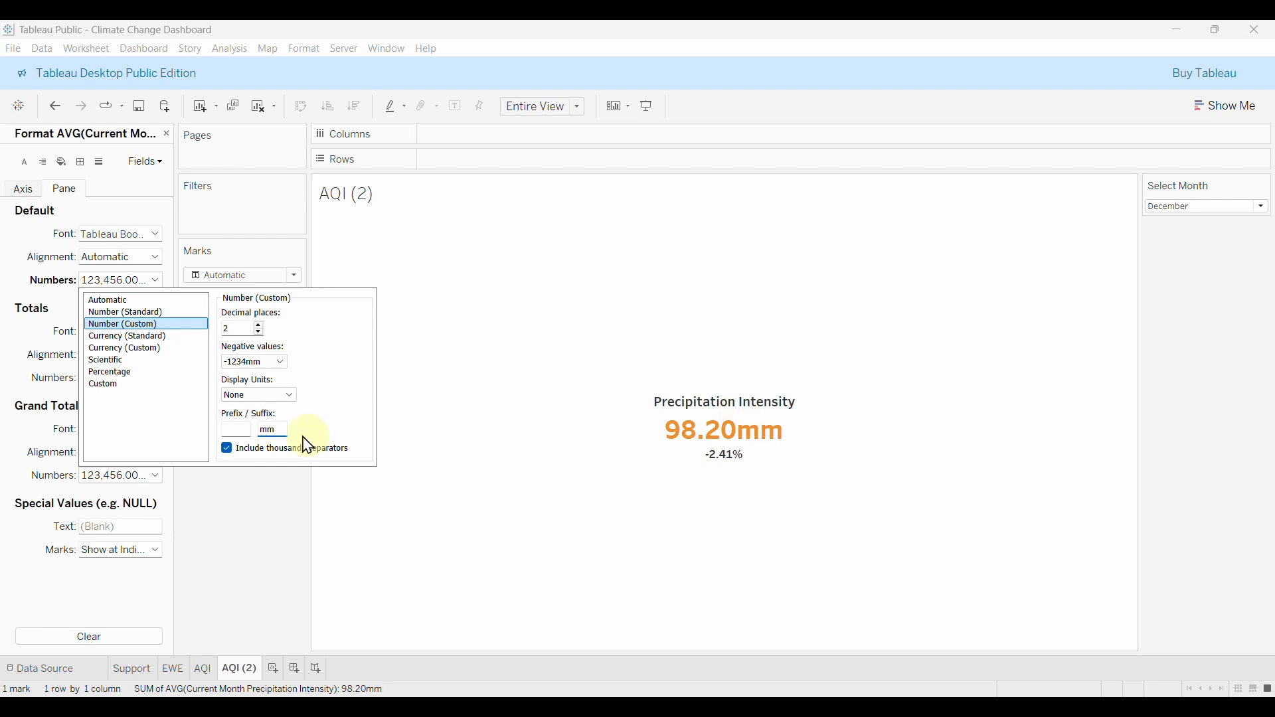
left_click(264, 429)
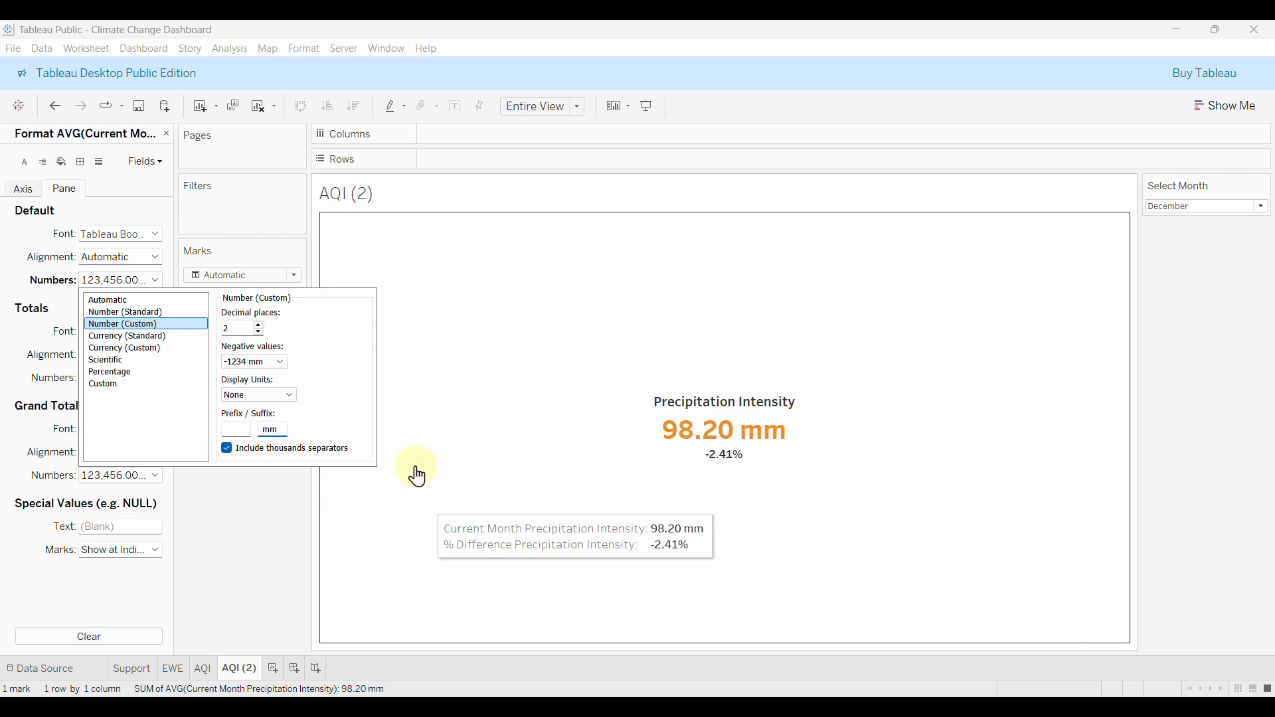
left_click(253, 540)
mouse_move(817, 427)
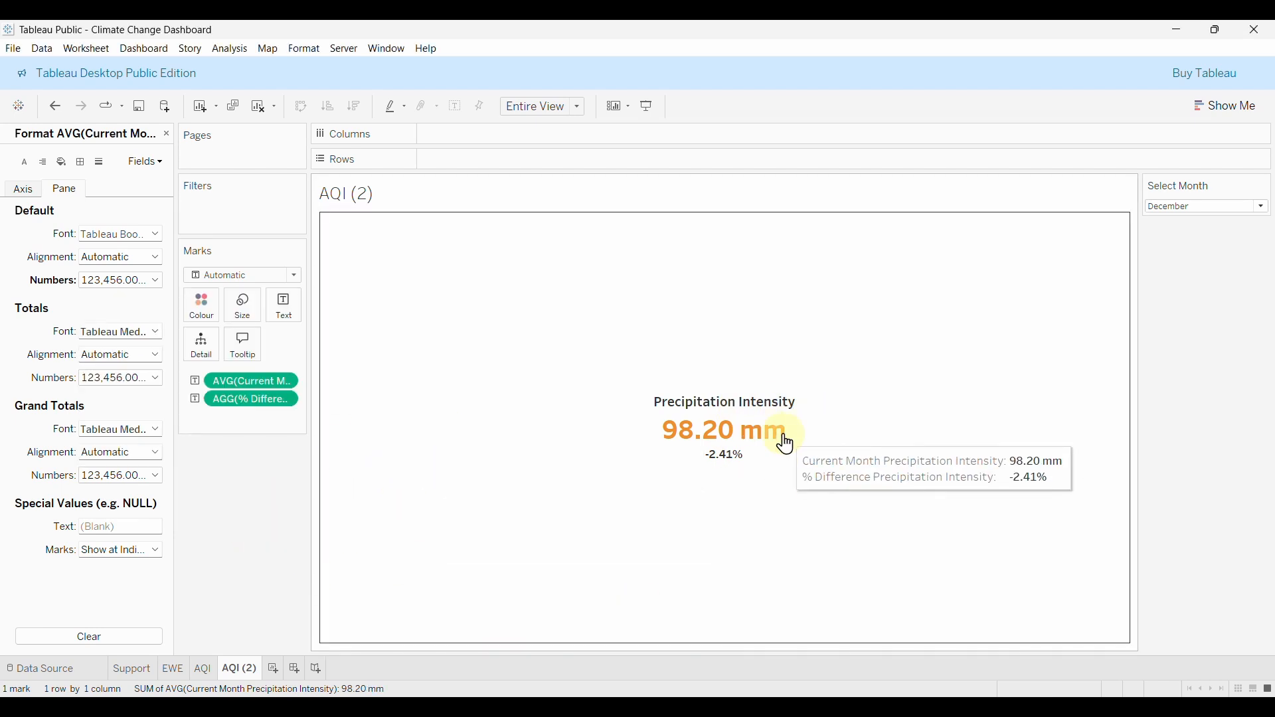
left_click(152, 163)
left_click(247, 342)
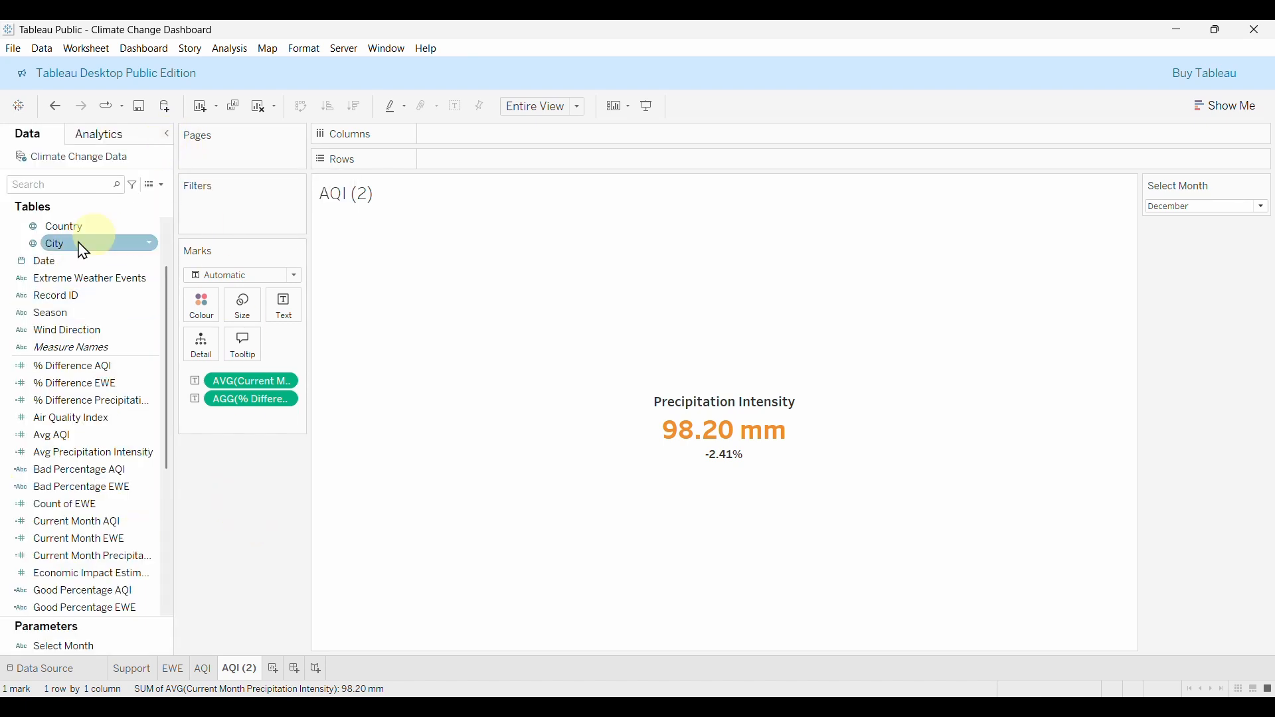
Create a new calculated field named 'Bad Percentage Precipitation Intensity'.
left_click(155, 188)
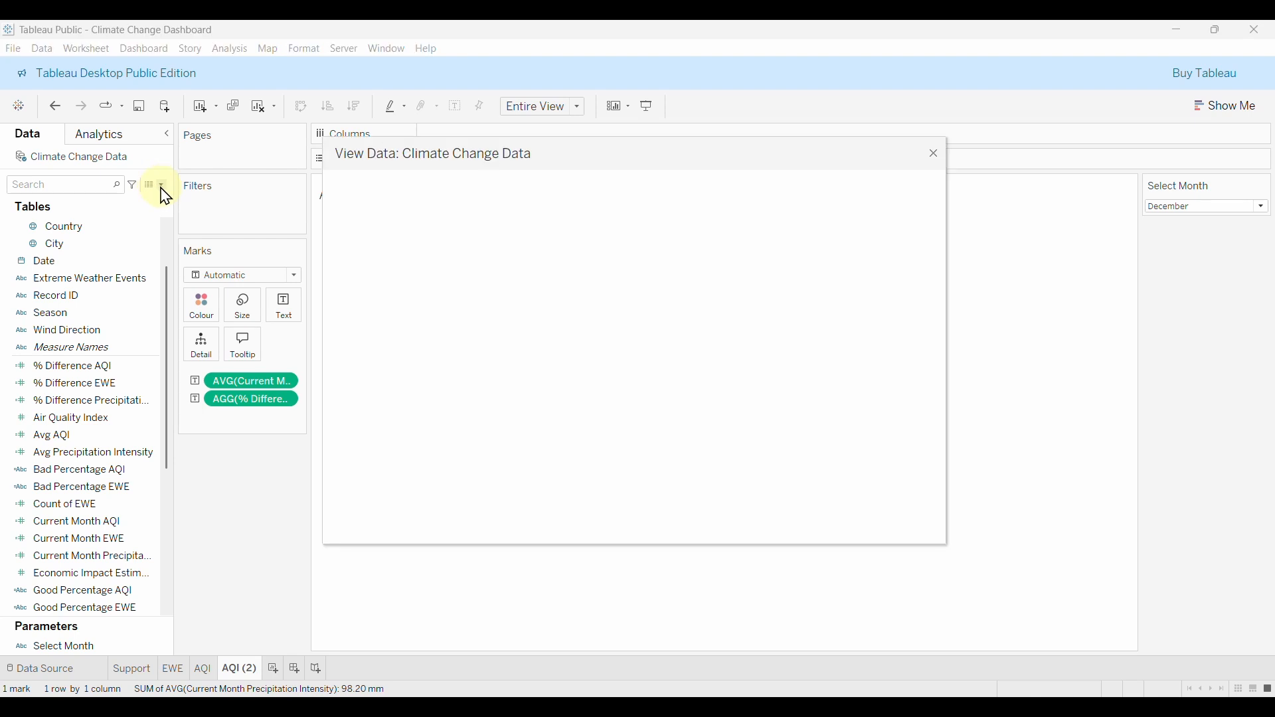
left_click(932, 152)
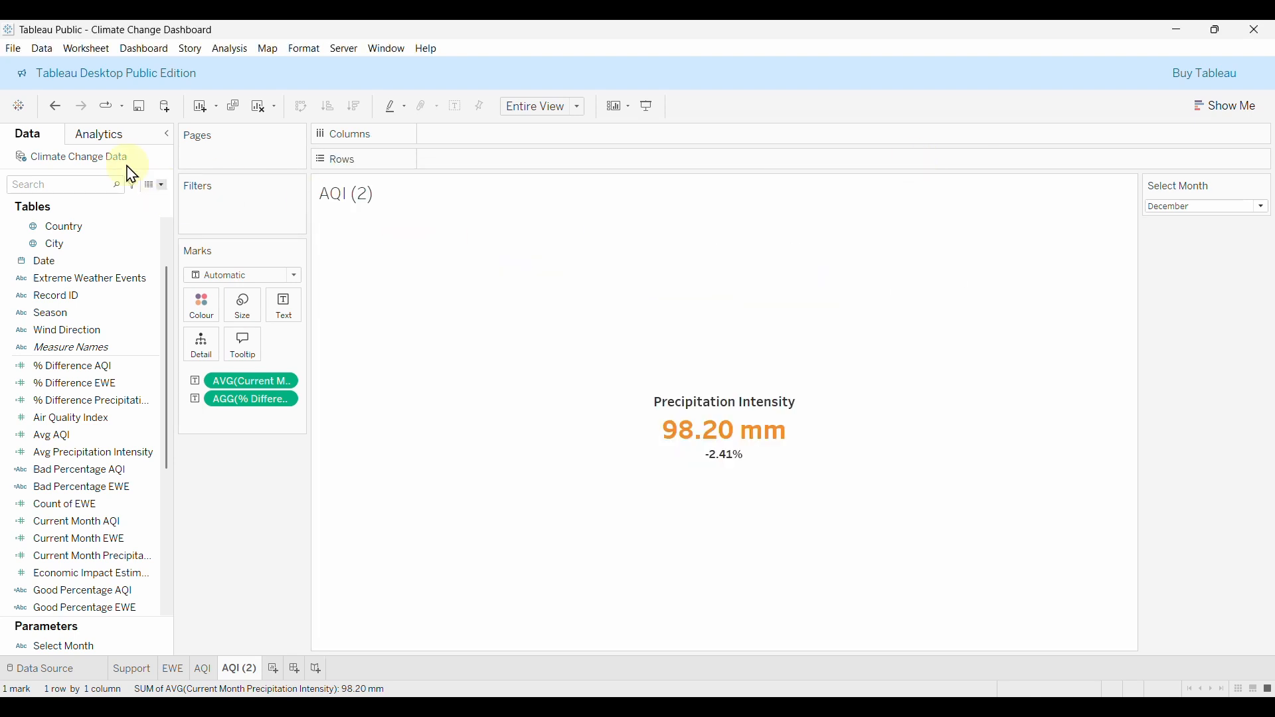
left_click(162, 186)
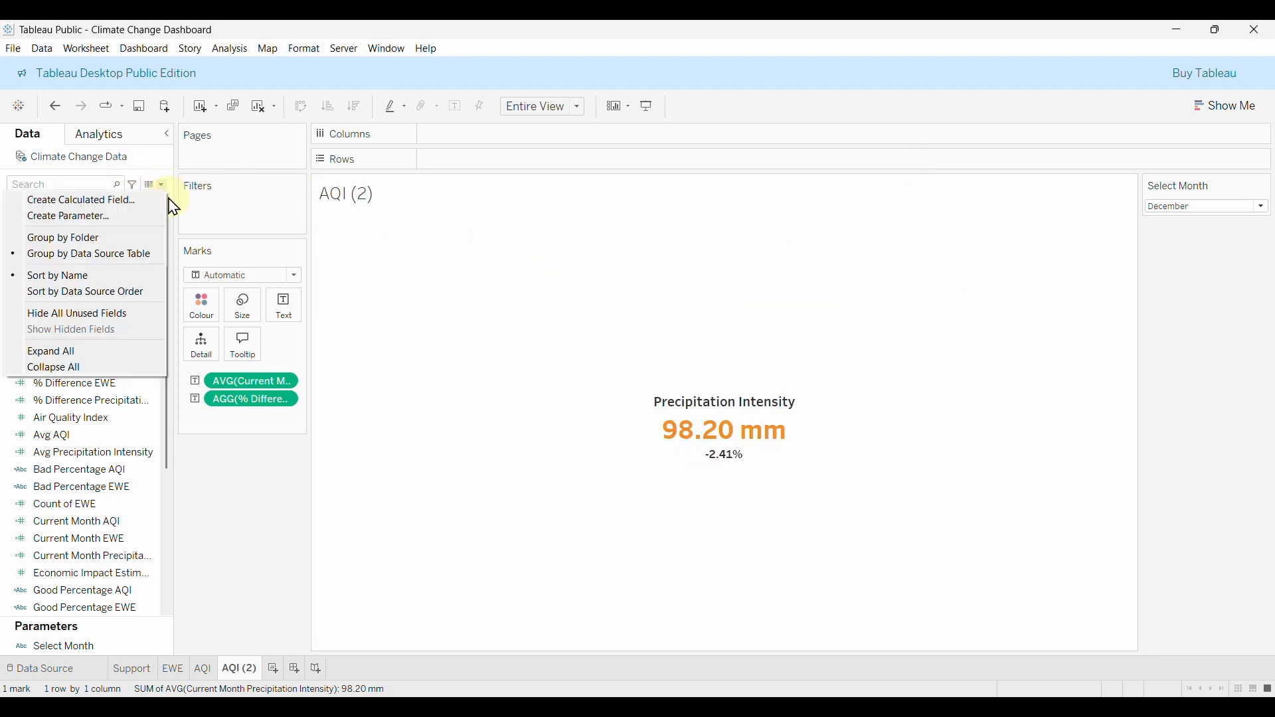
left_click(103, 201)
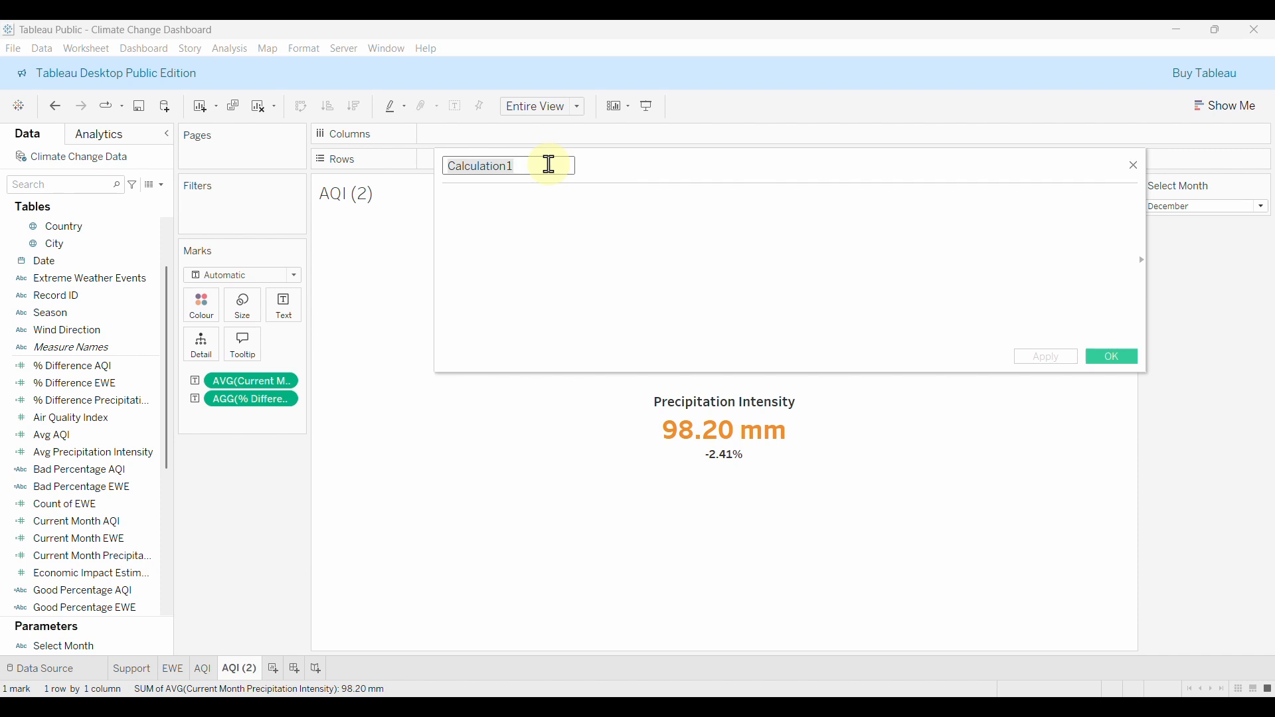
type("Bad Percentage Precipi")
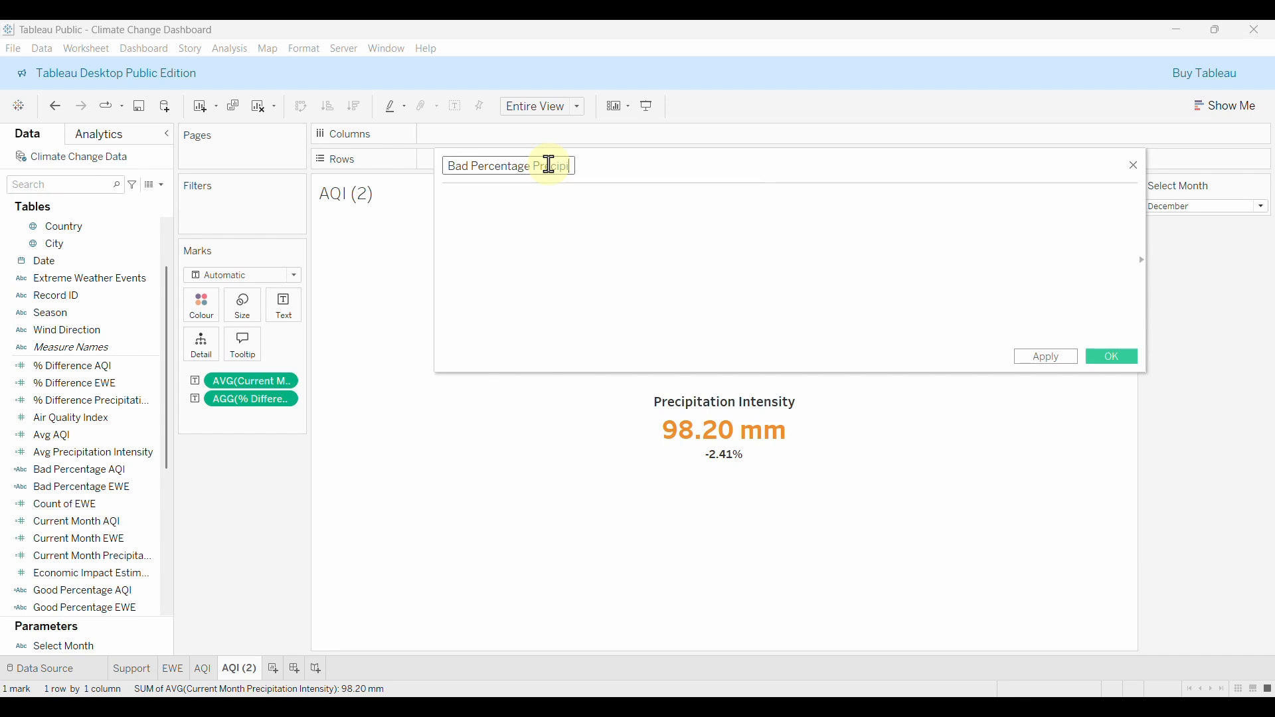
type("tation Intens")
type("ity")
Write IF [% Difference Precipitation Intensity] <= -0.02 or >= 0.02 THEN as the opening condition.
left_click(576, 206)
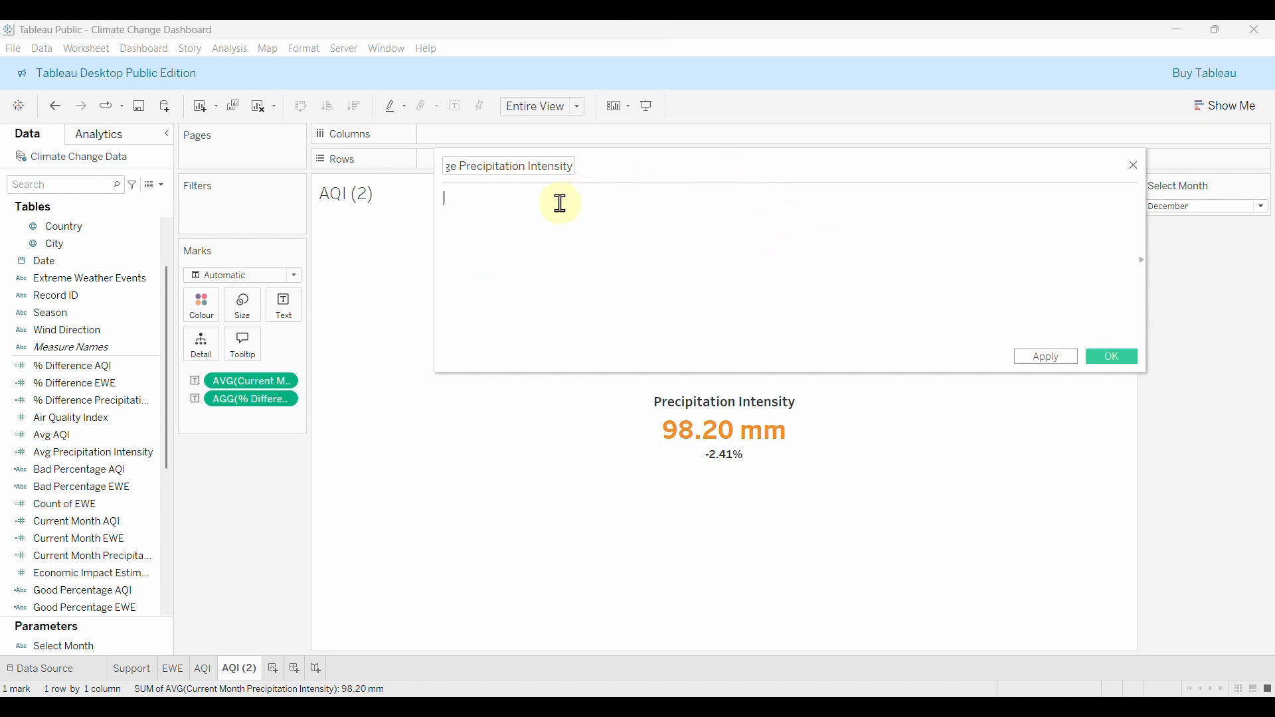
type("IF ")
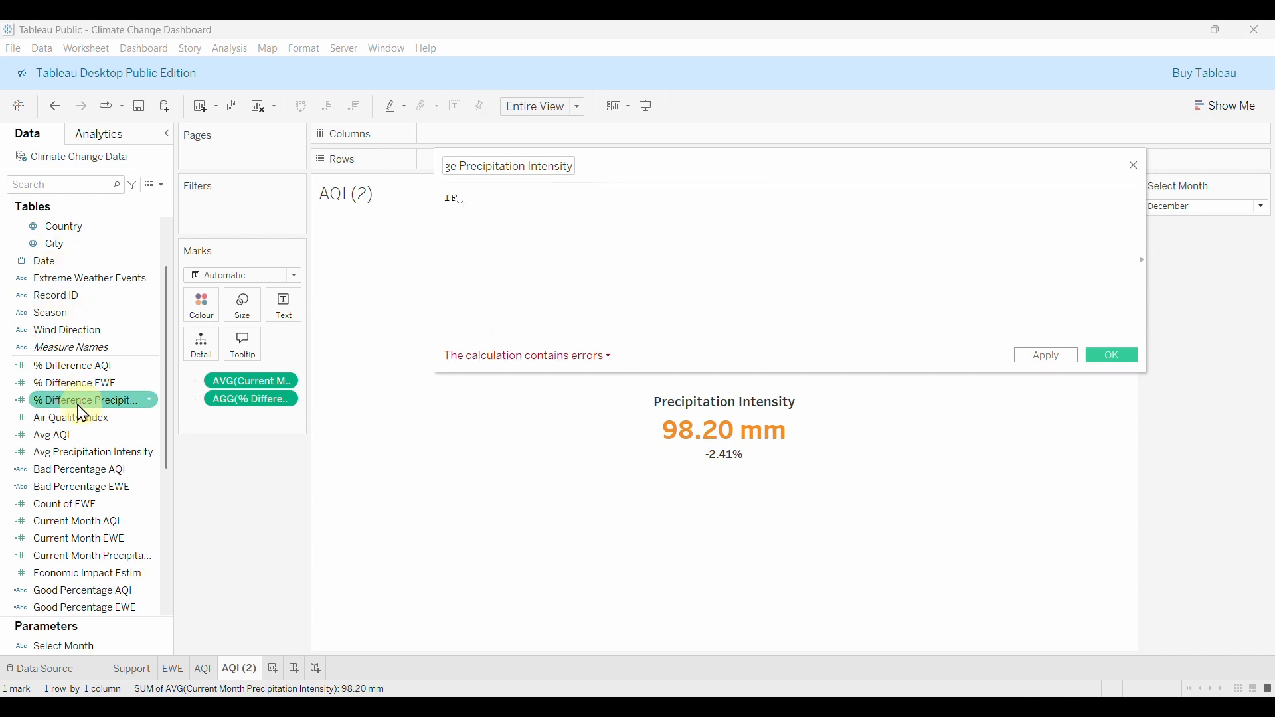
type("DIFF")
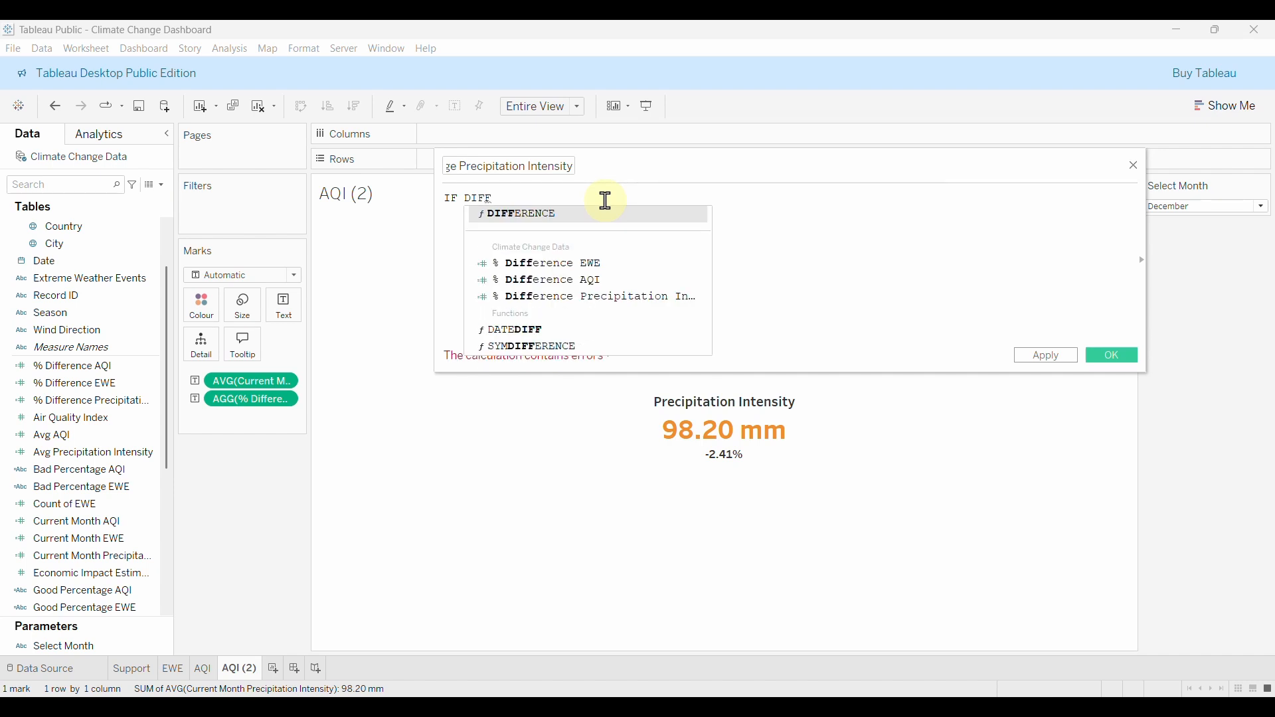
left_click(631, 297)
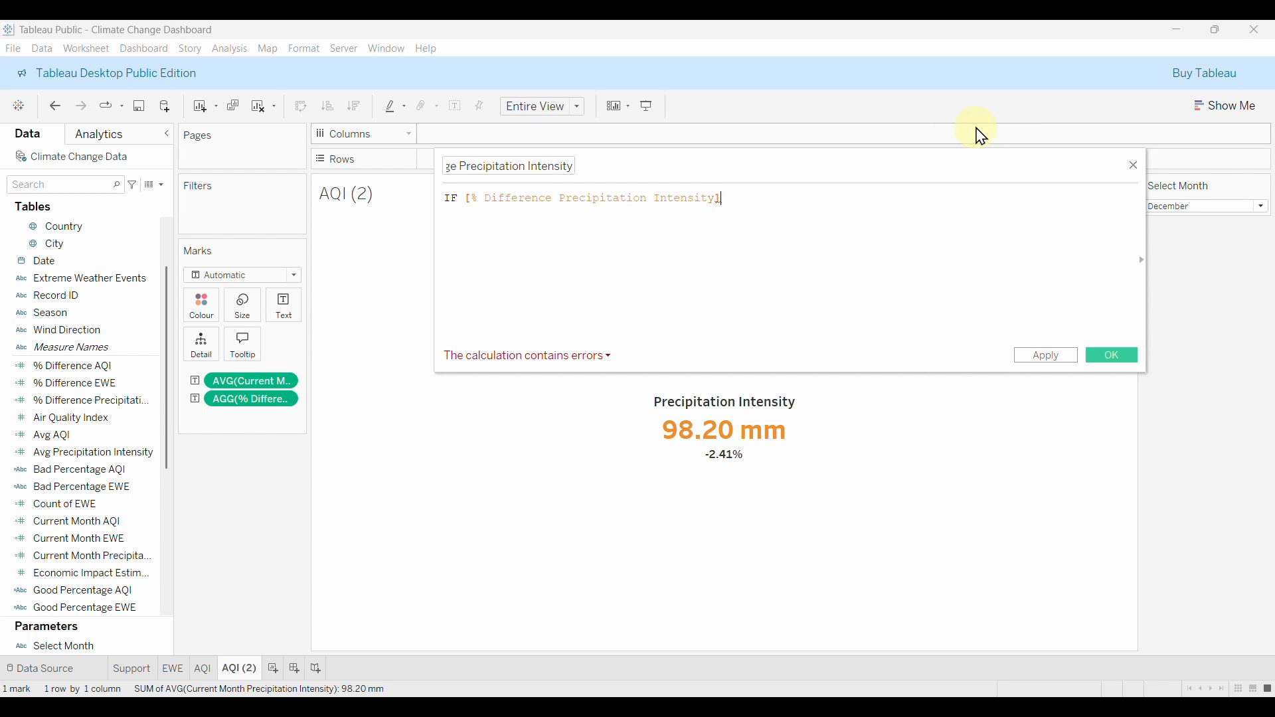
type("<=")
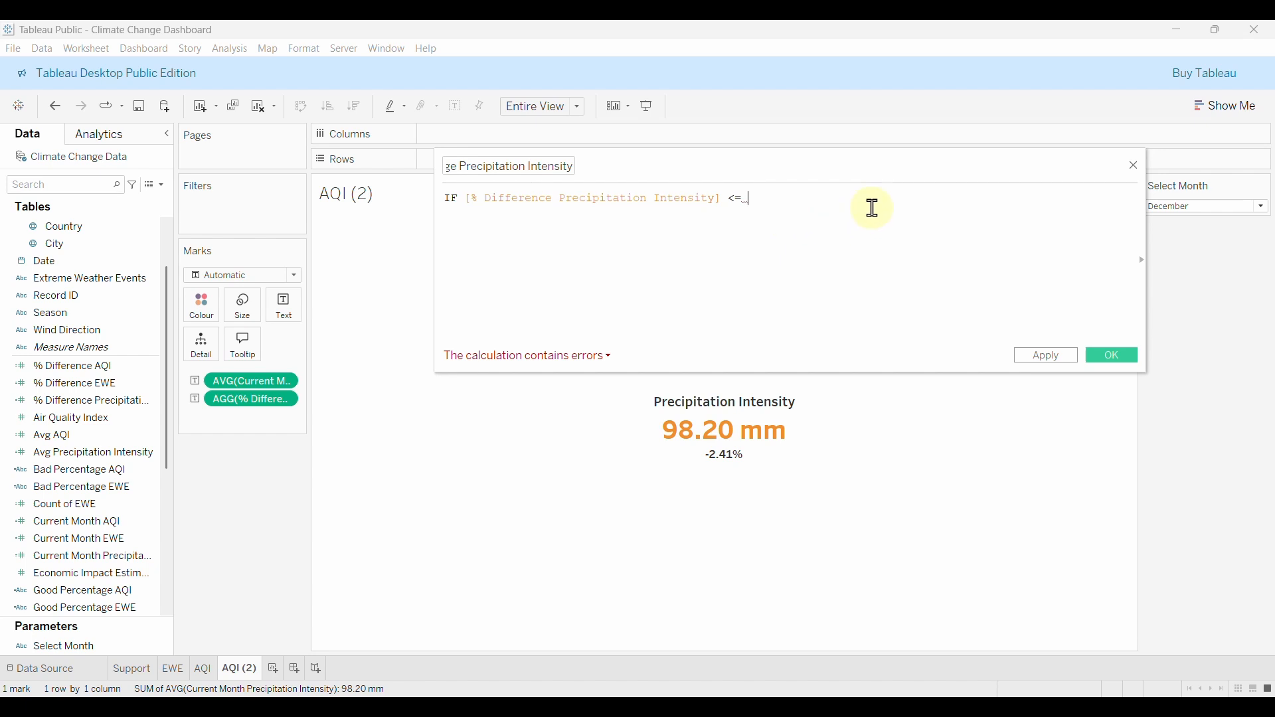
type(" -")
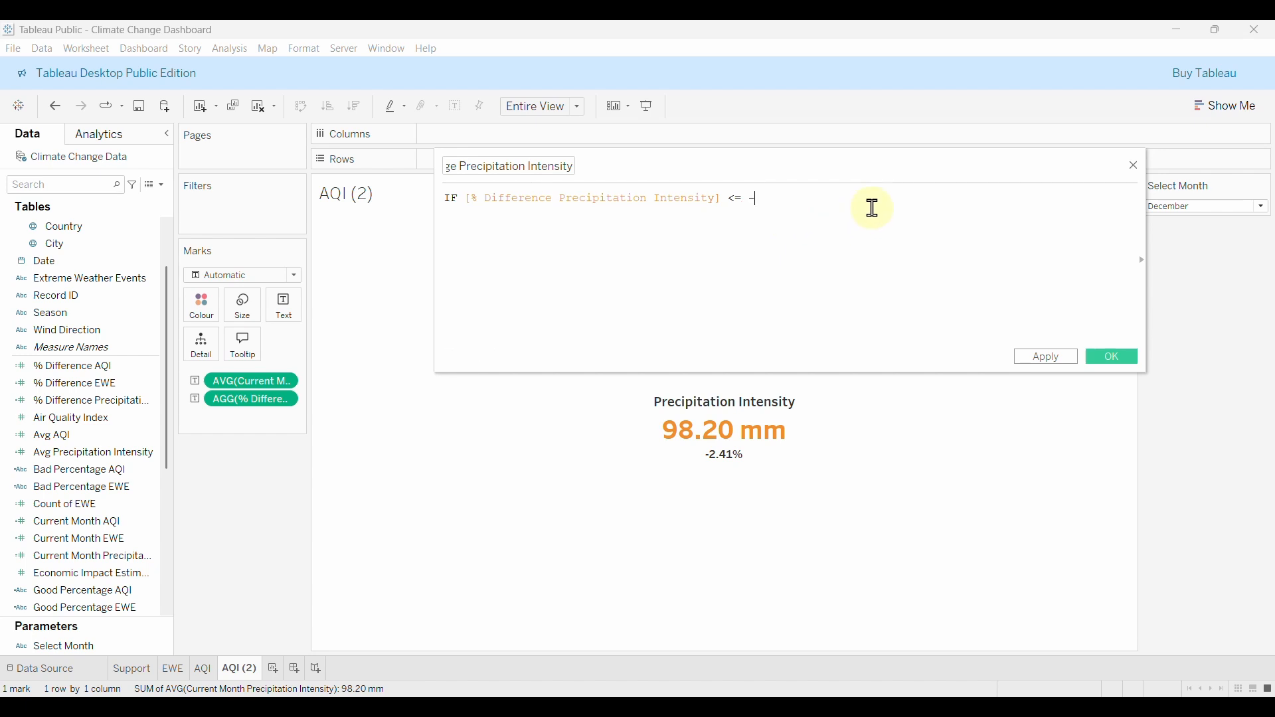
type("0.02 or")
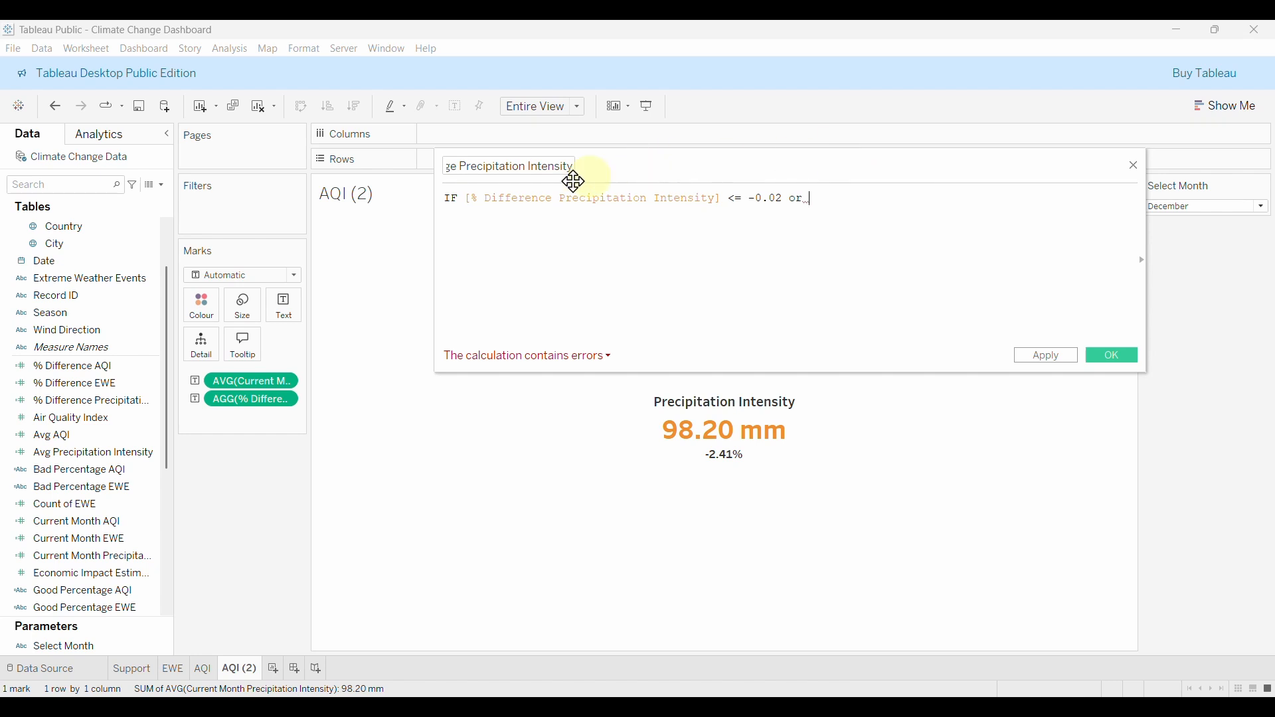
type(" diff")
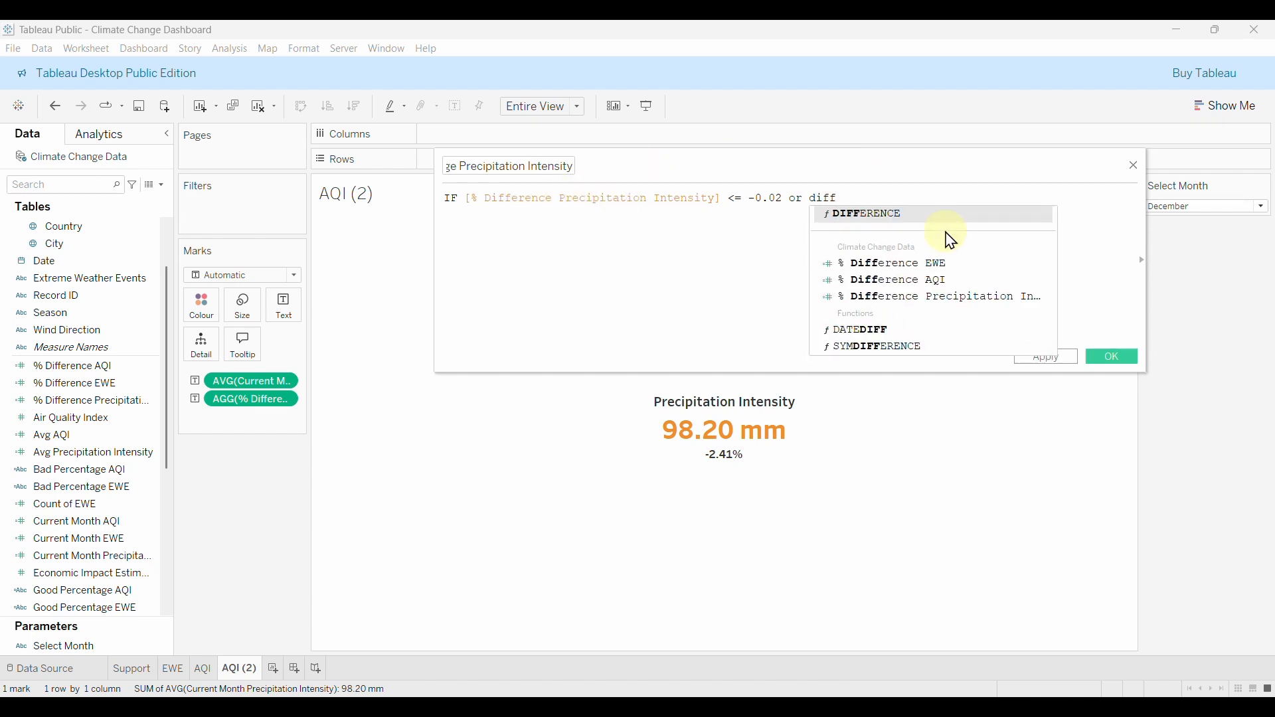
left_click(929, 300)
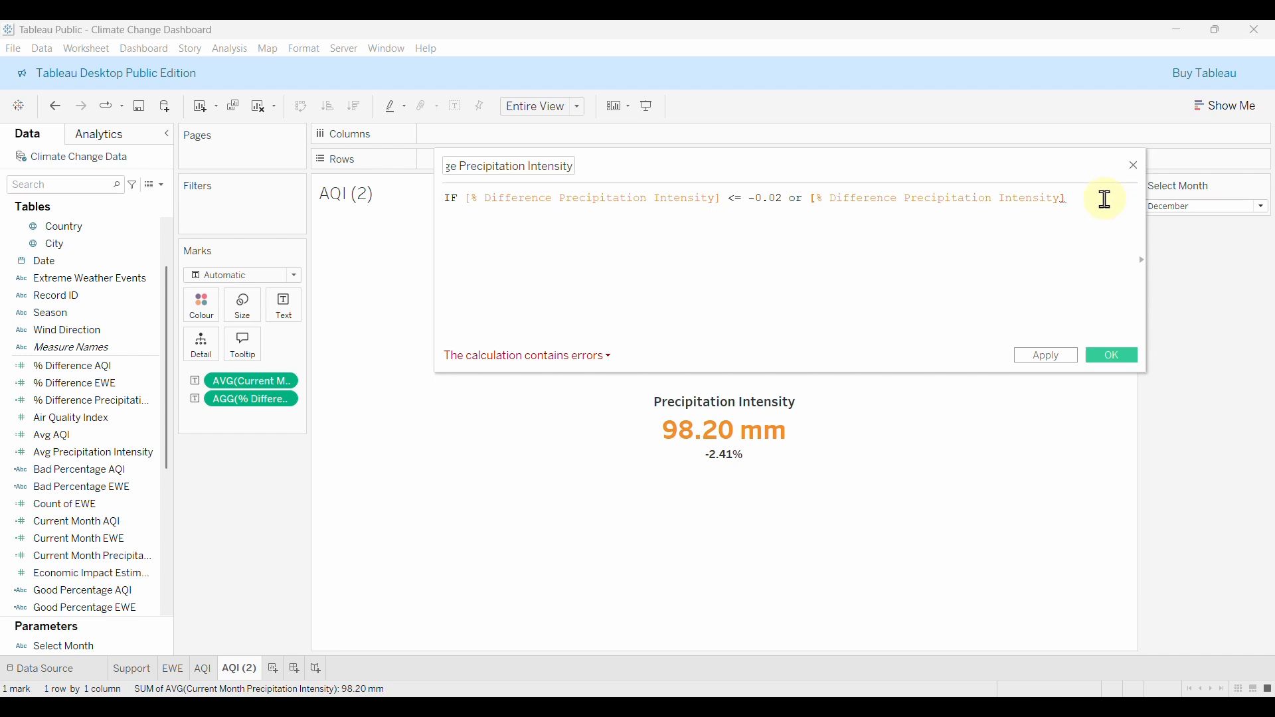
type(">= 0")
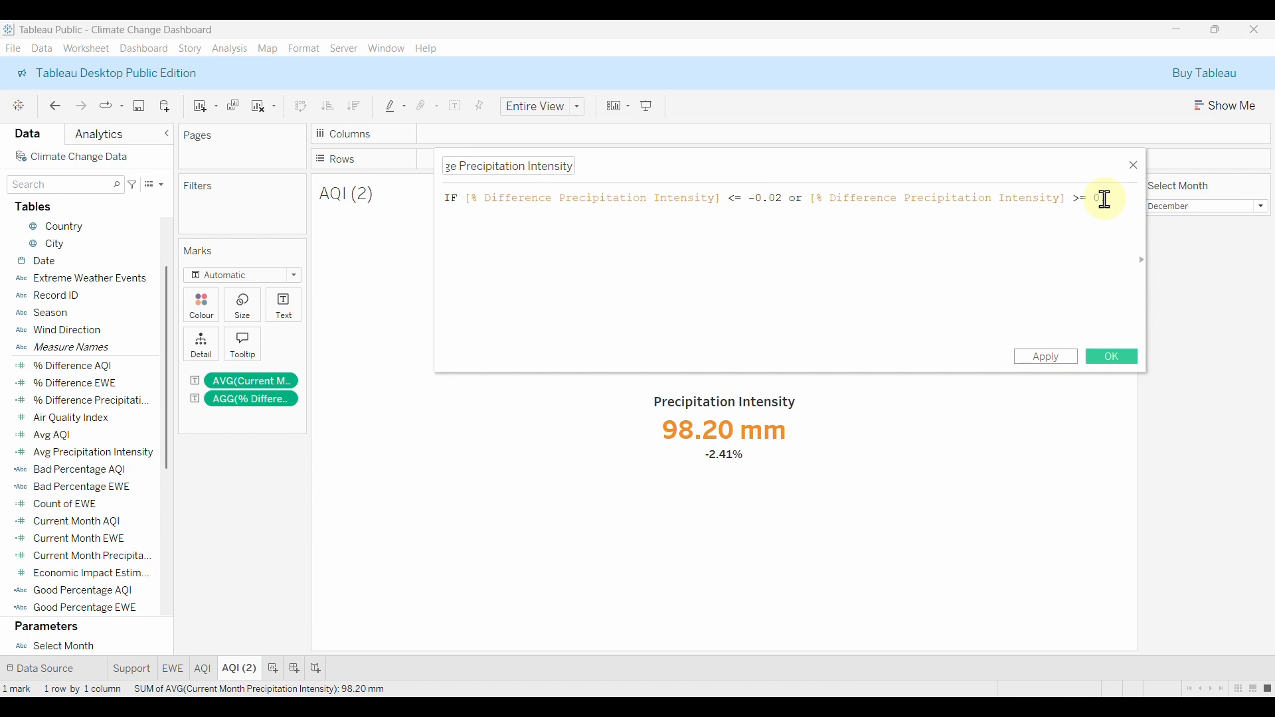
type(".02")
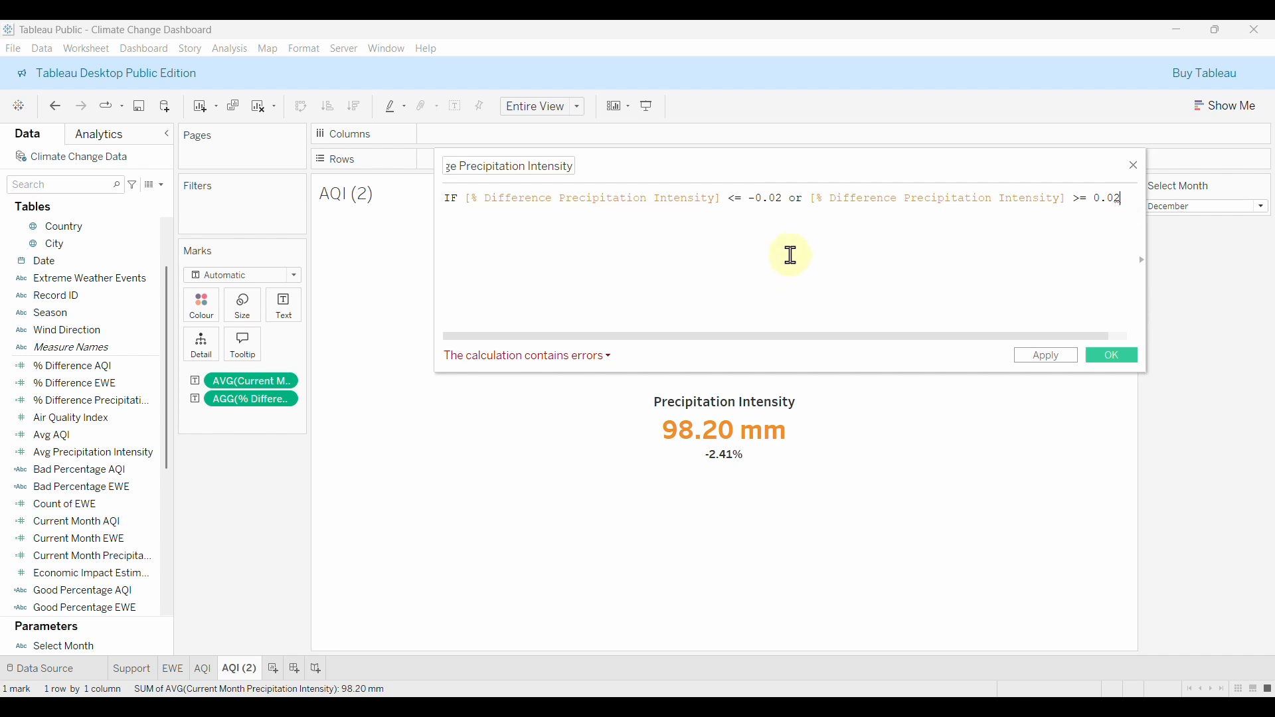
type("THE")
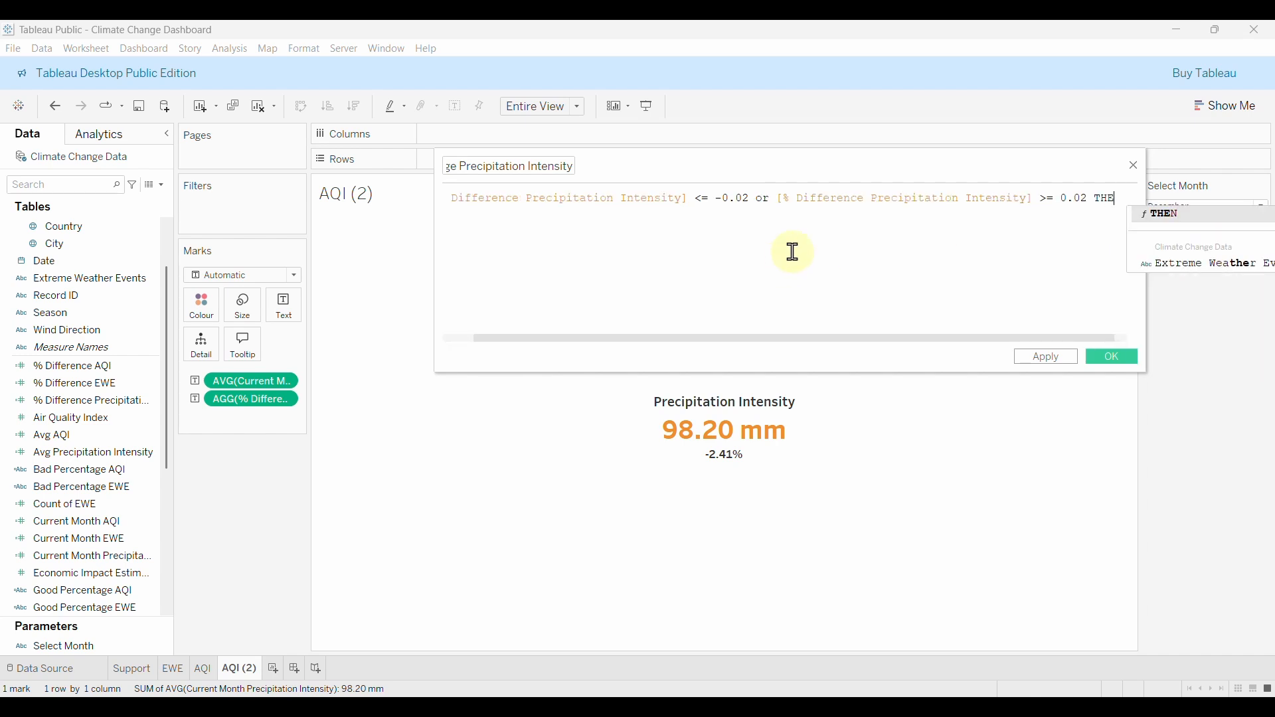
type("N")
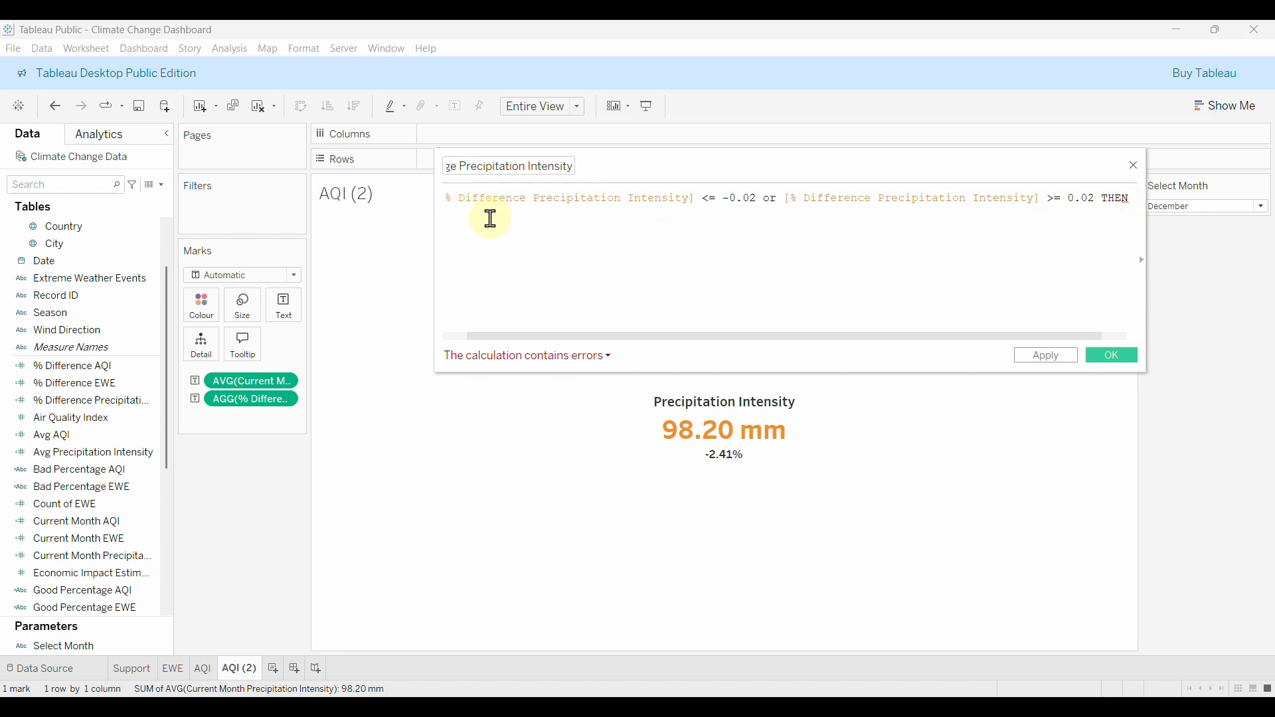
key("Return")
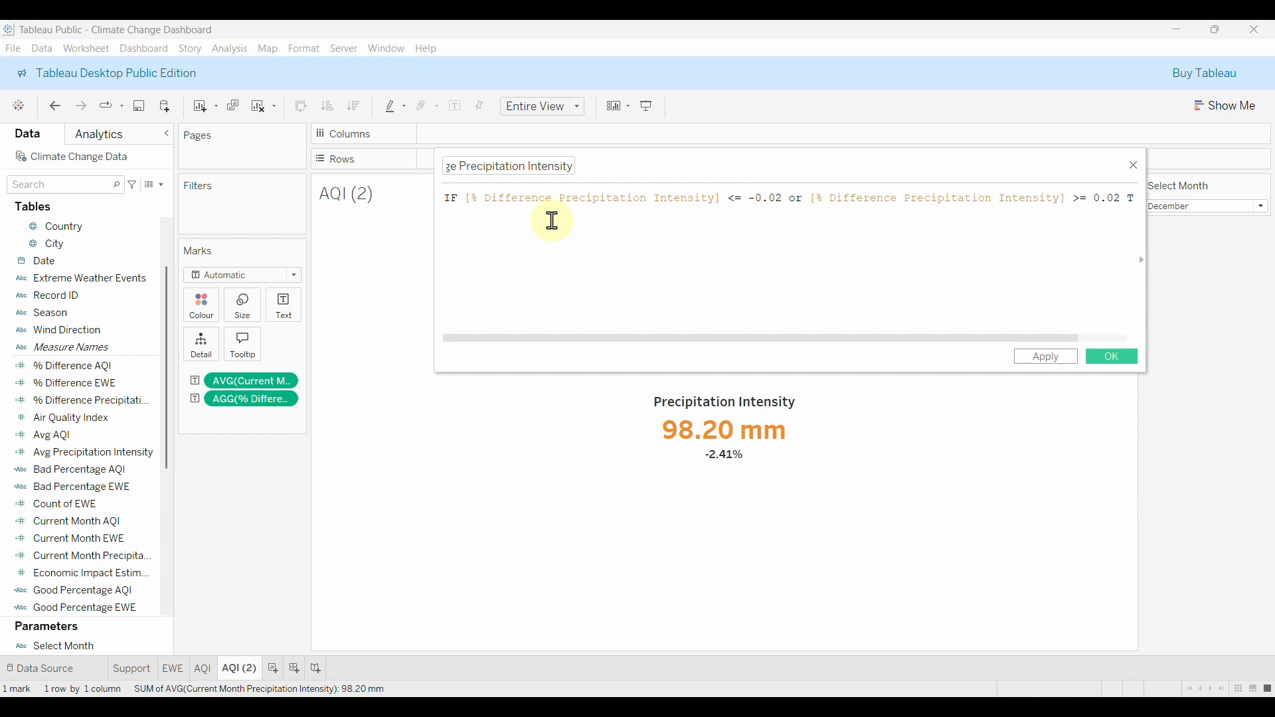
Add a nested IF on % Difference Precipitation Intensity whose THEN text starts with '▲ '.
type("IF DIFF")
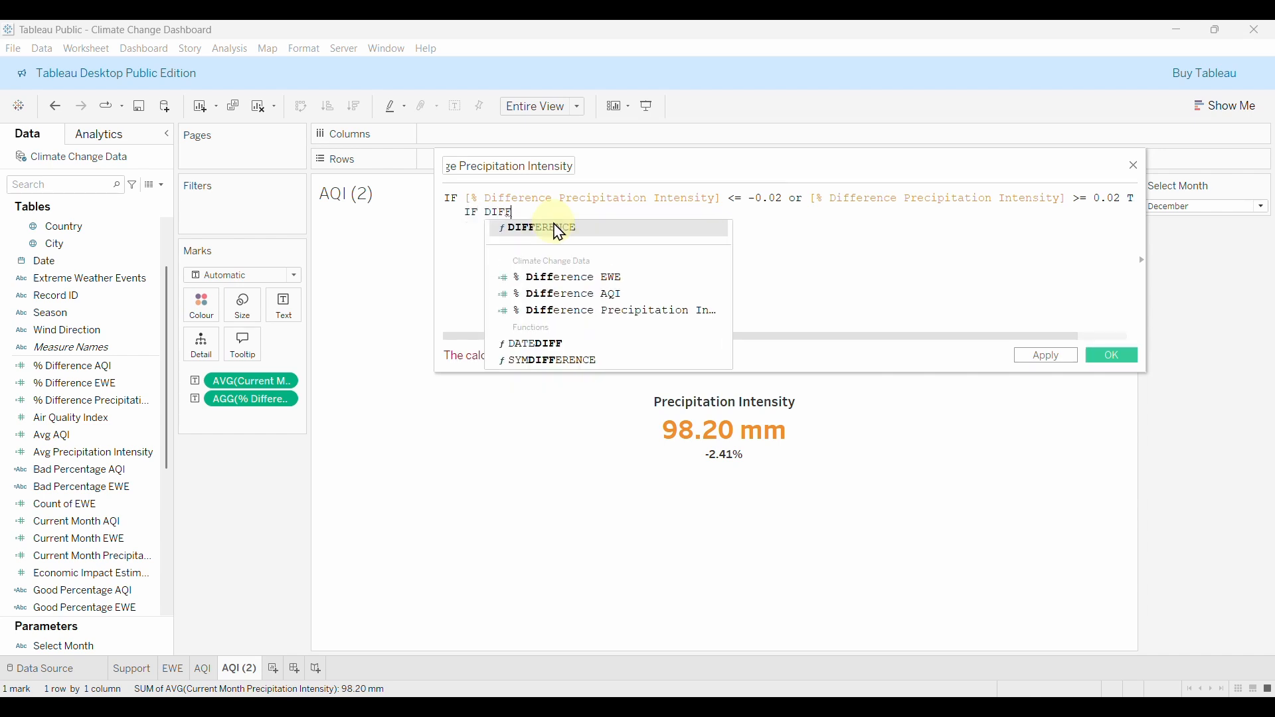
left_click(608, 311)
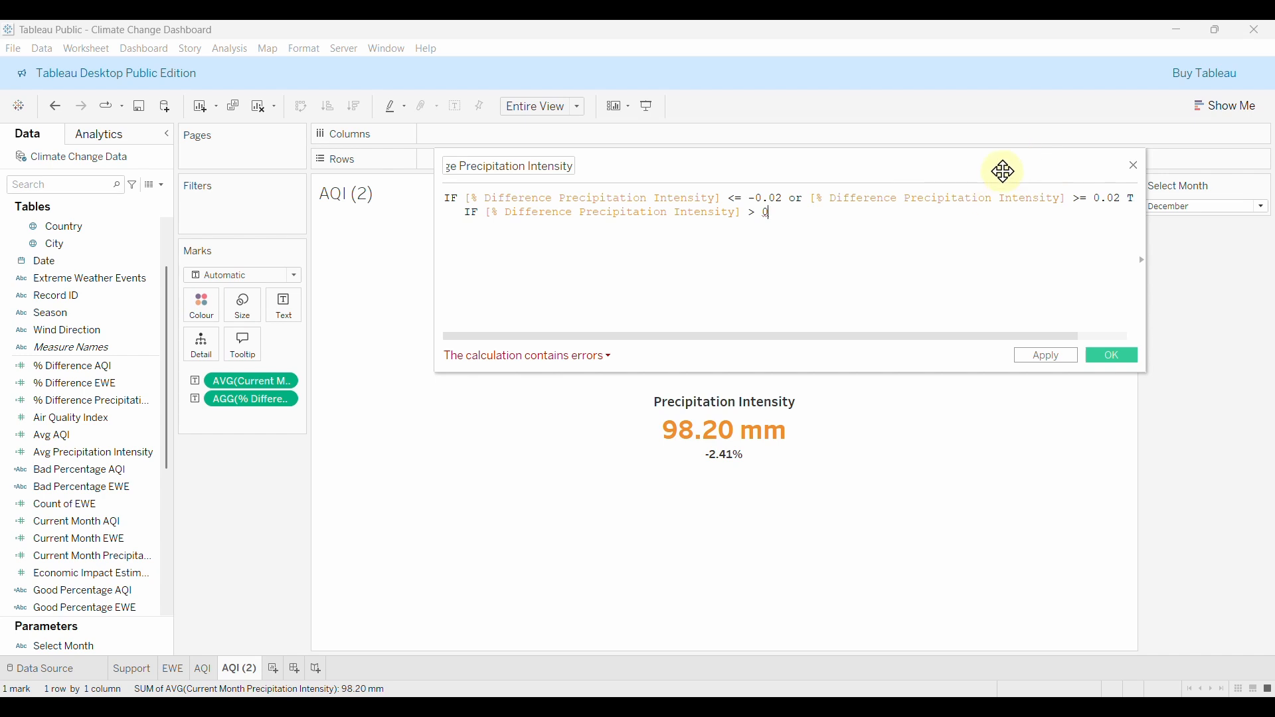
key("Return")
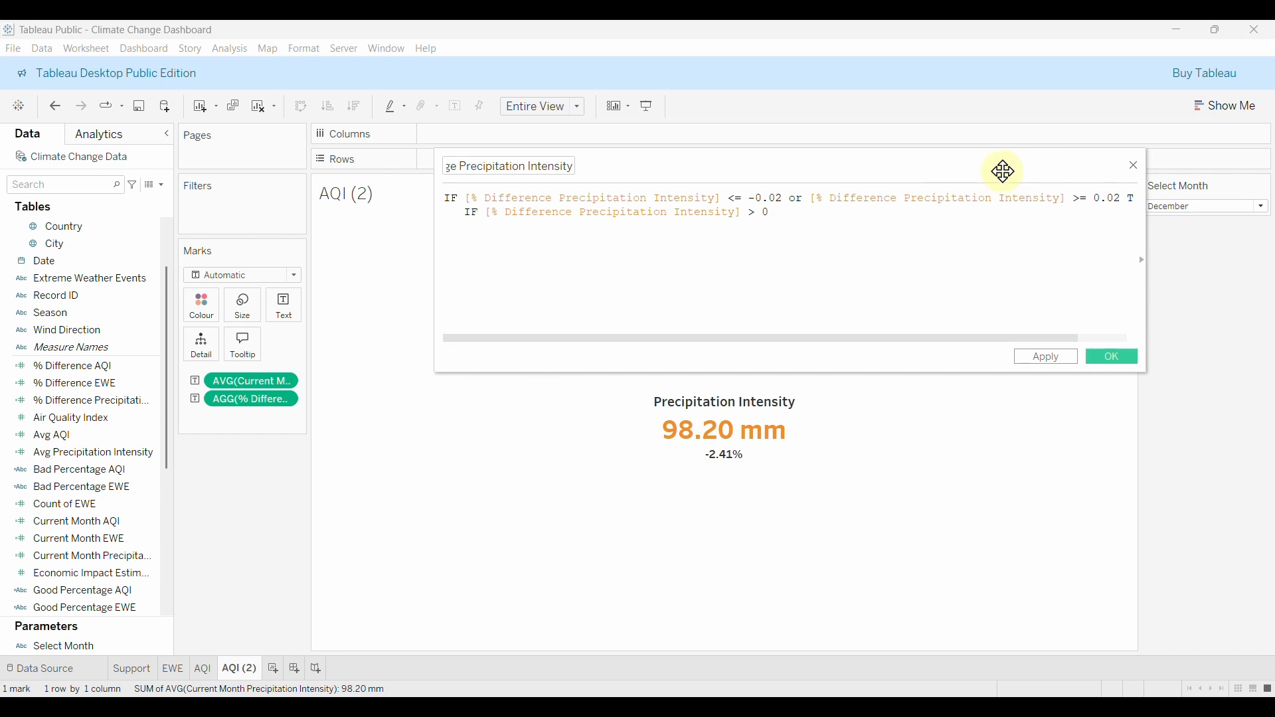
type("THEN \"")
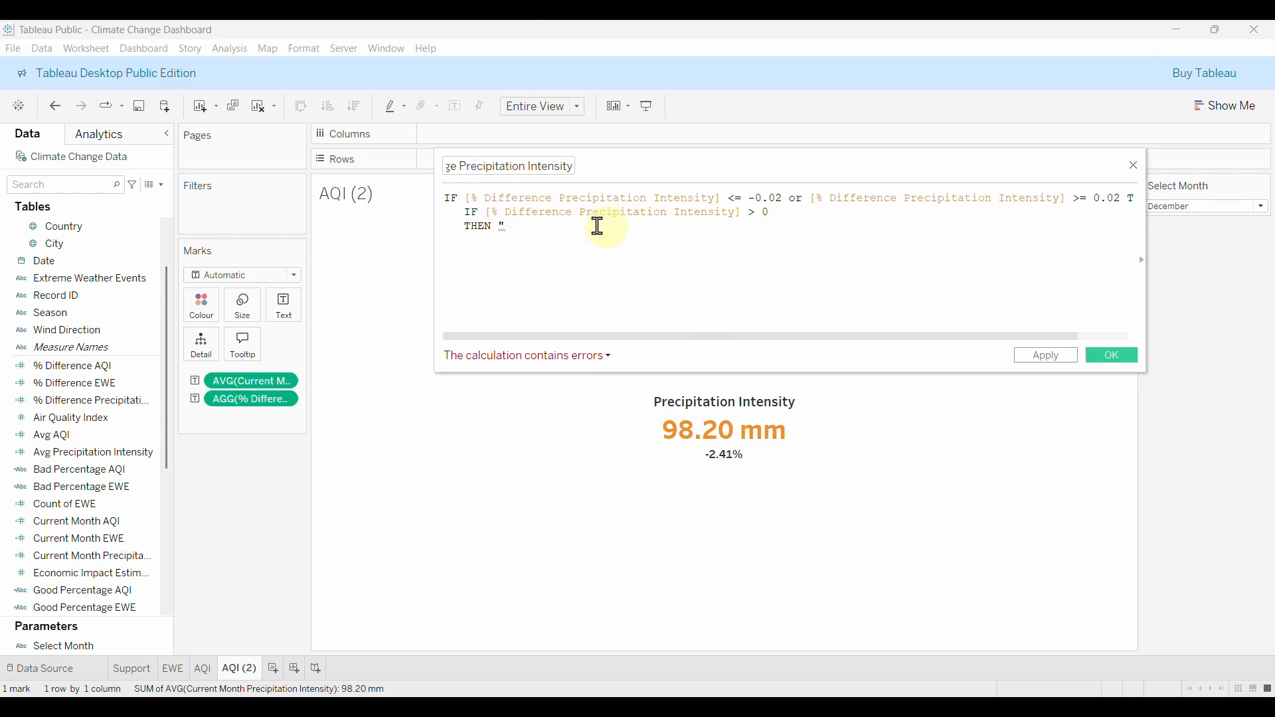
type("▲")
Append STR(ROUND(% Difference × 100, 2)) plus '%' to the up-arrow text, then begin ELSE ".
type("\" + ")
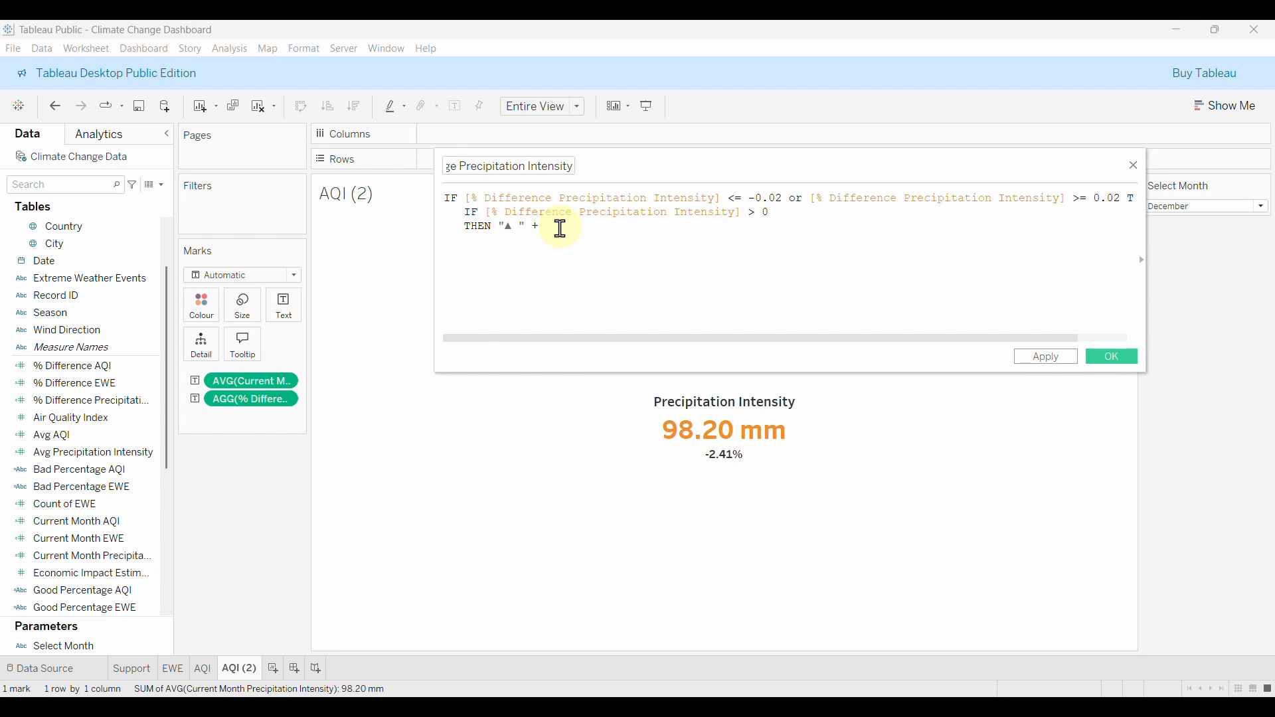
type("STR")
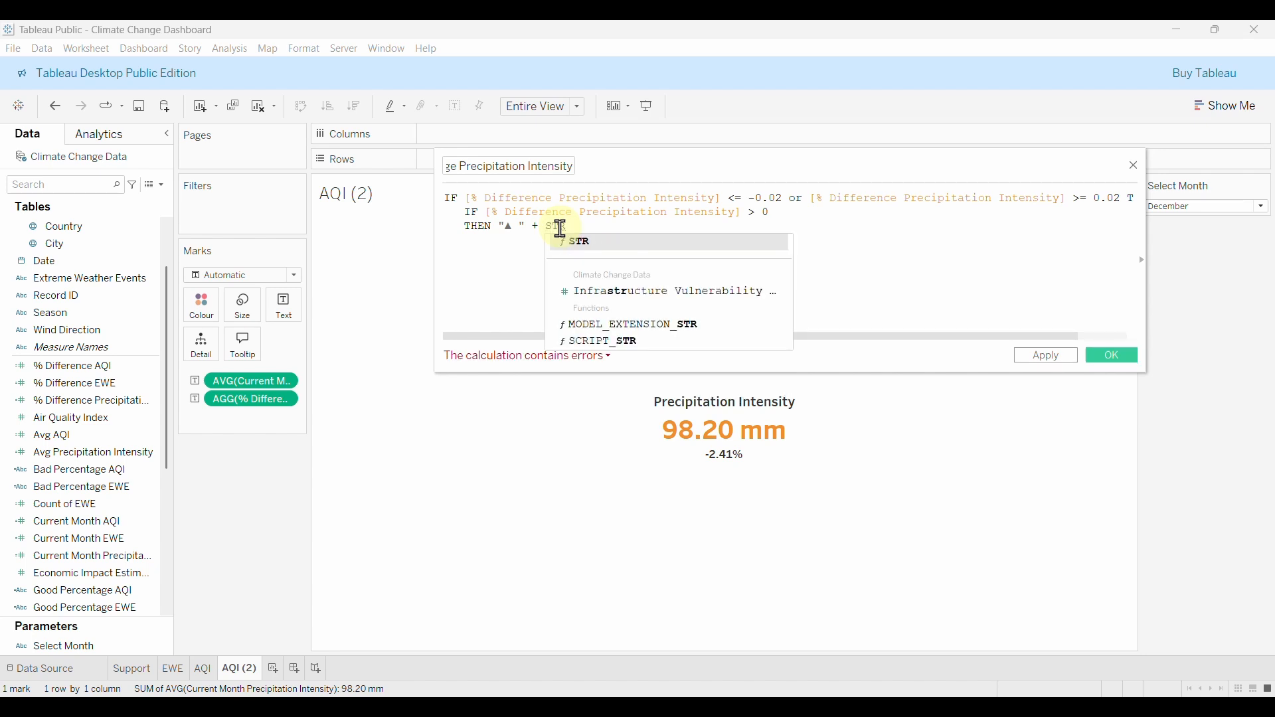
key("Return")
type("ROU")
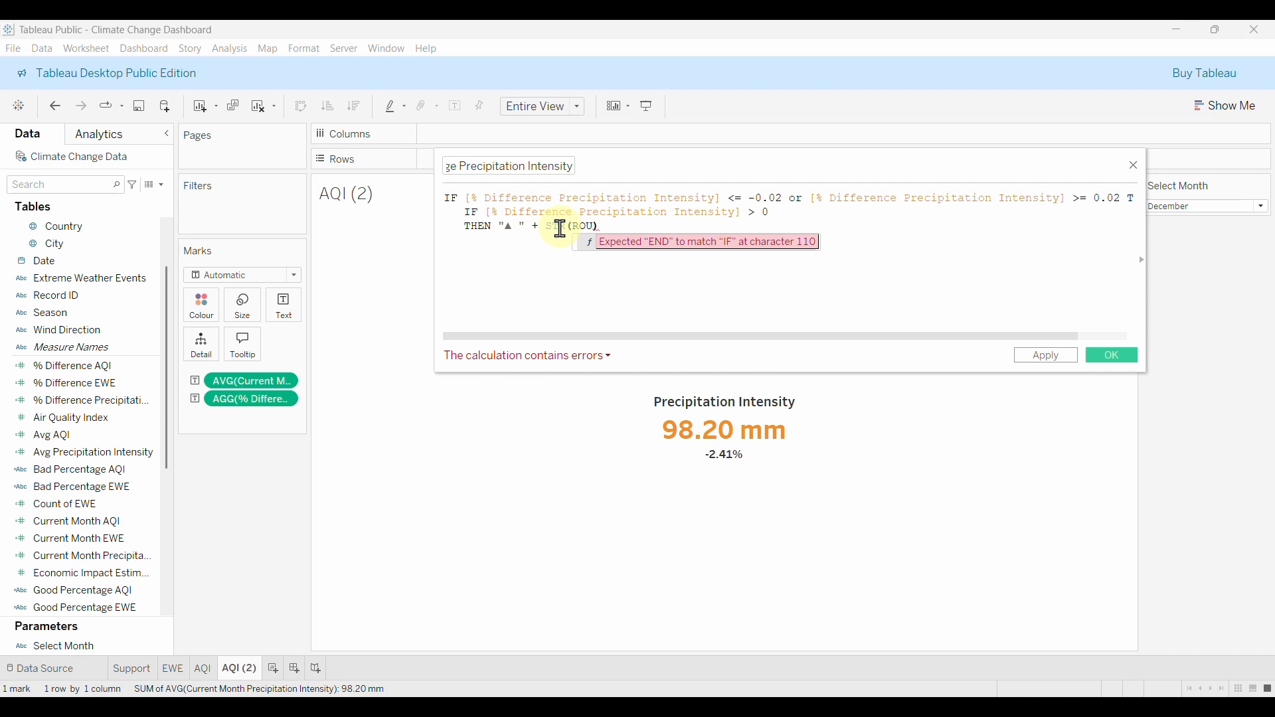
key("Return")
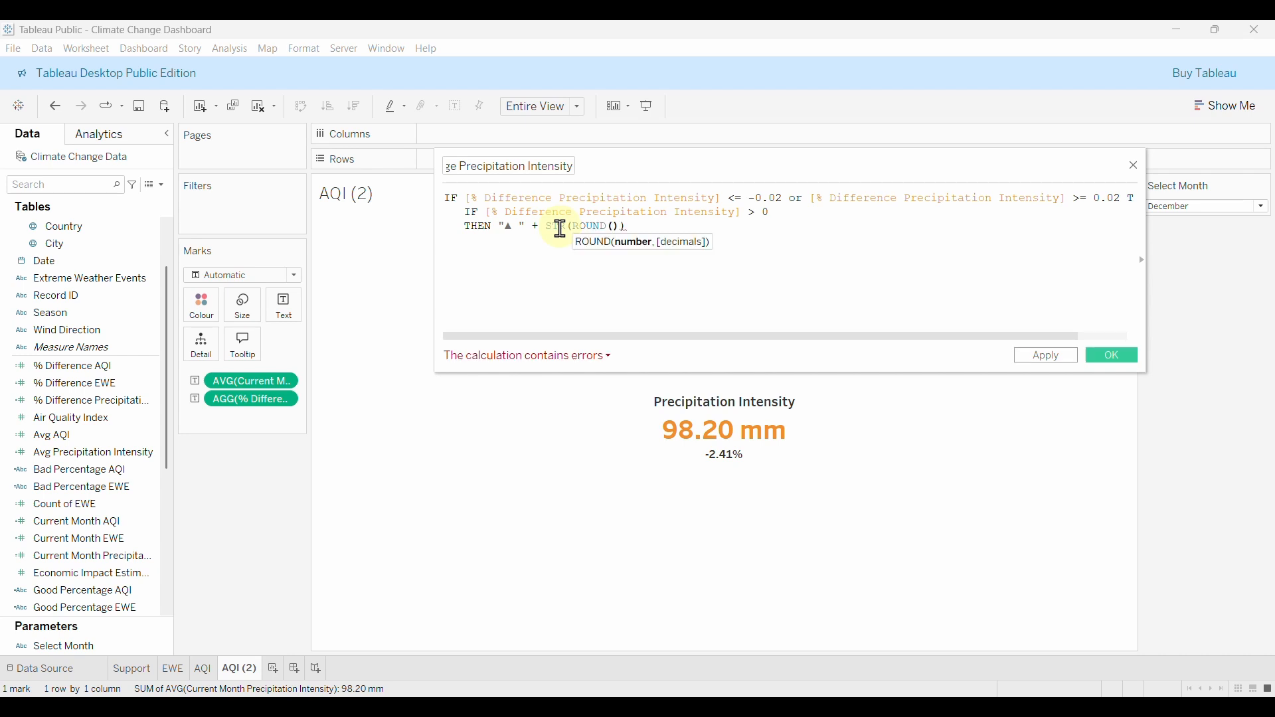
type("DIFF")
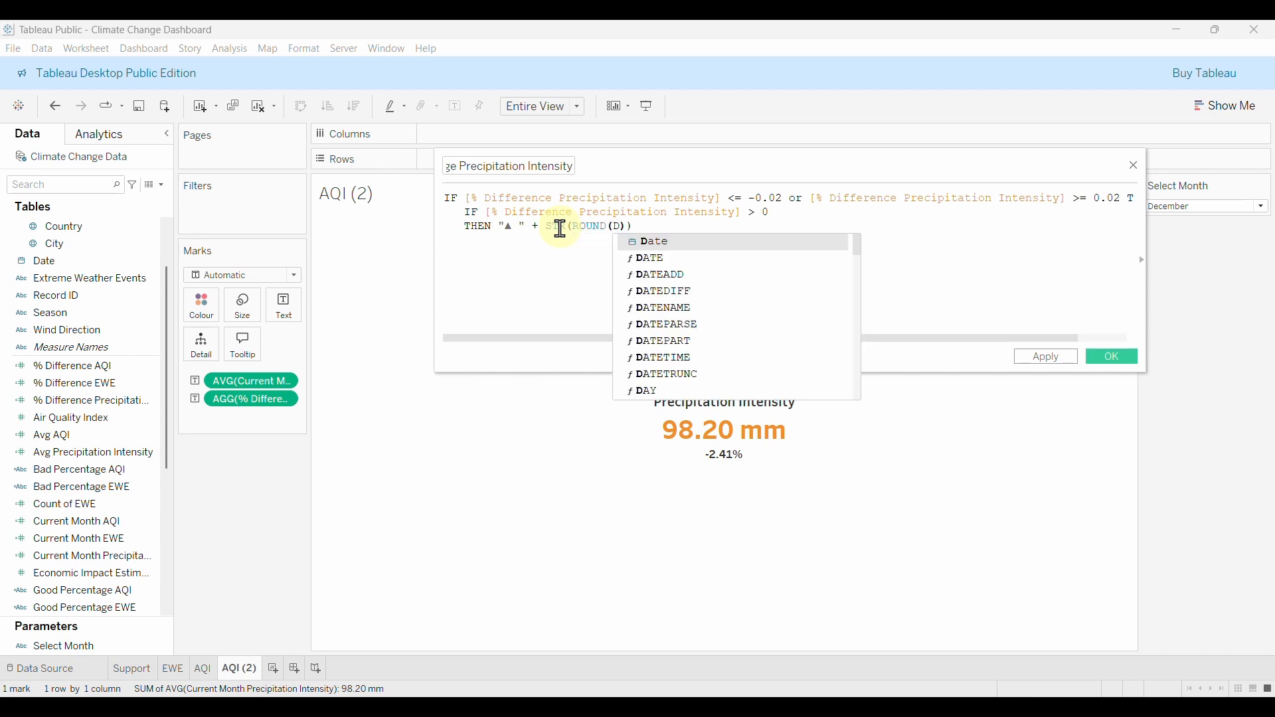
left_click(733, 324)
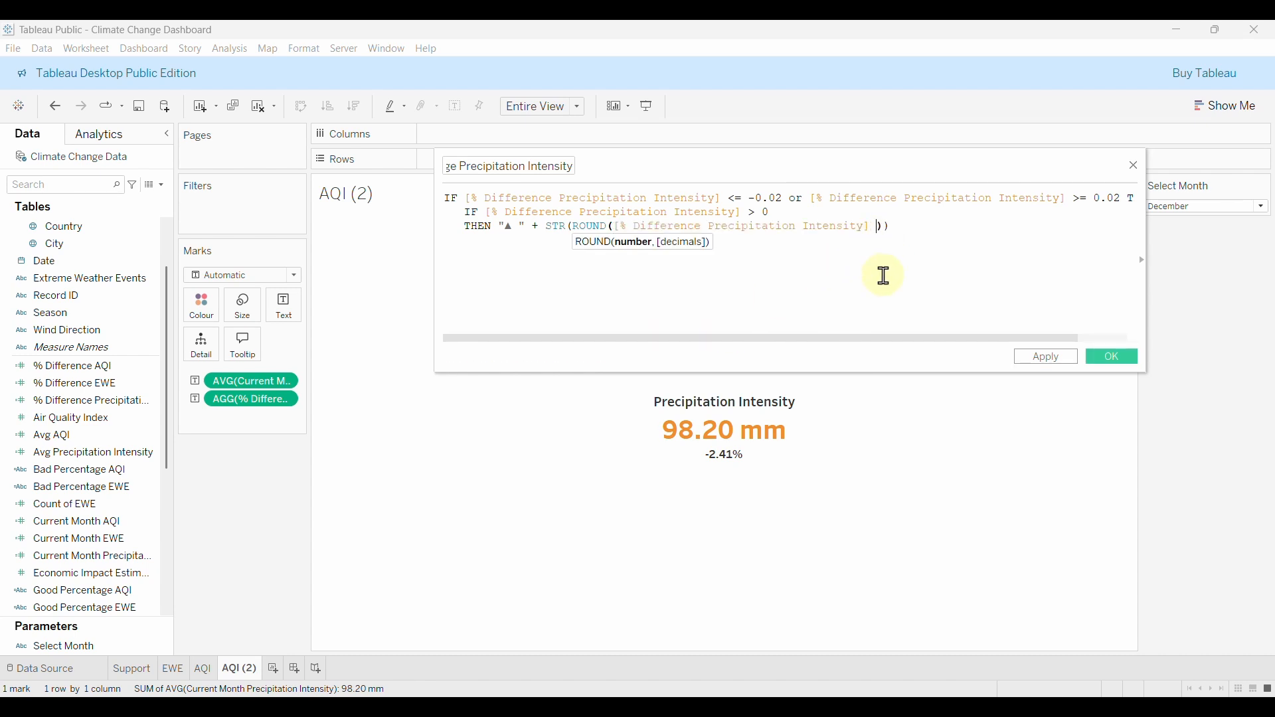
type("* 100, 2")
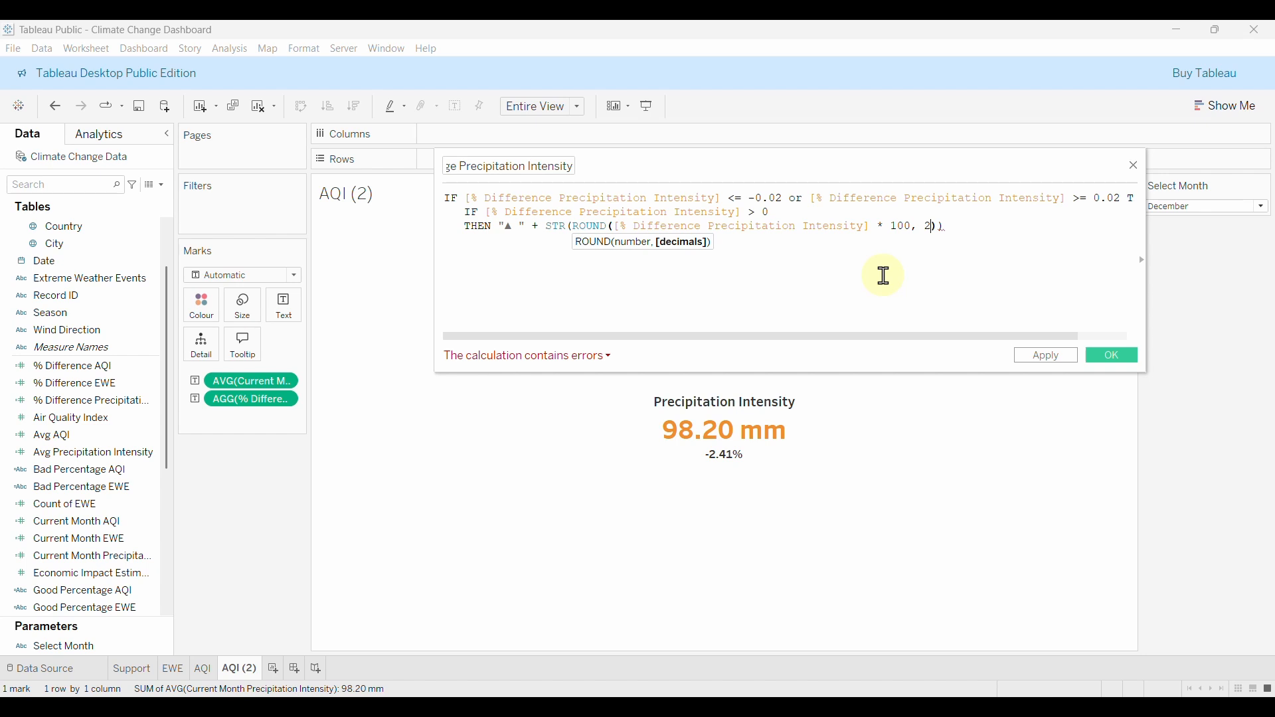
type(")")
key("Left")
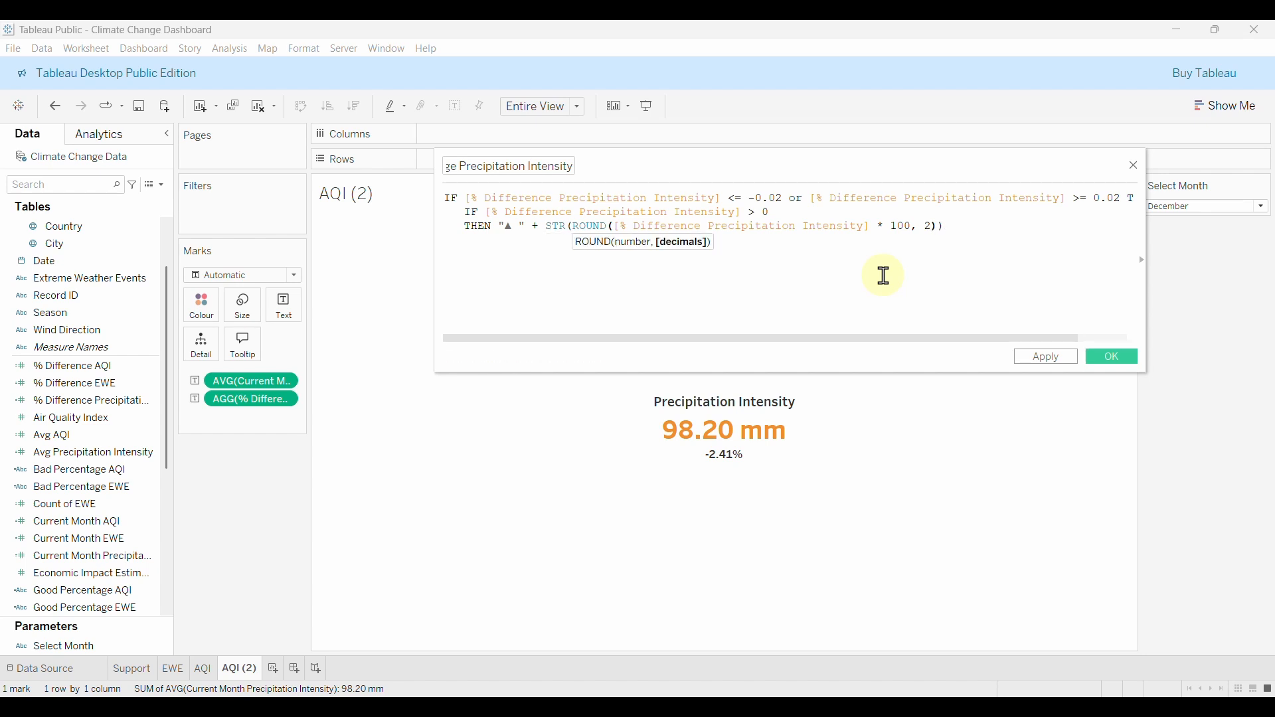
left_click(985, 226)
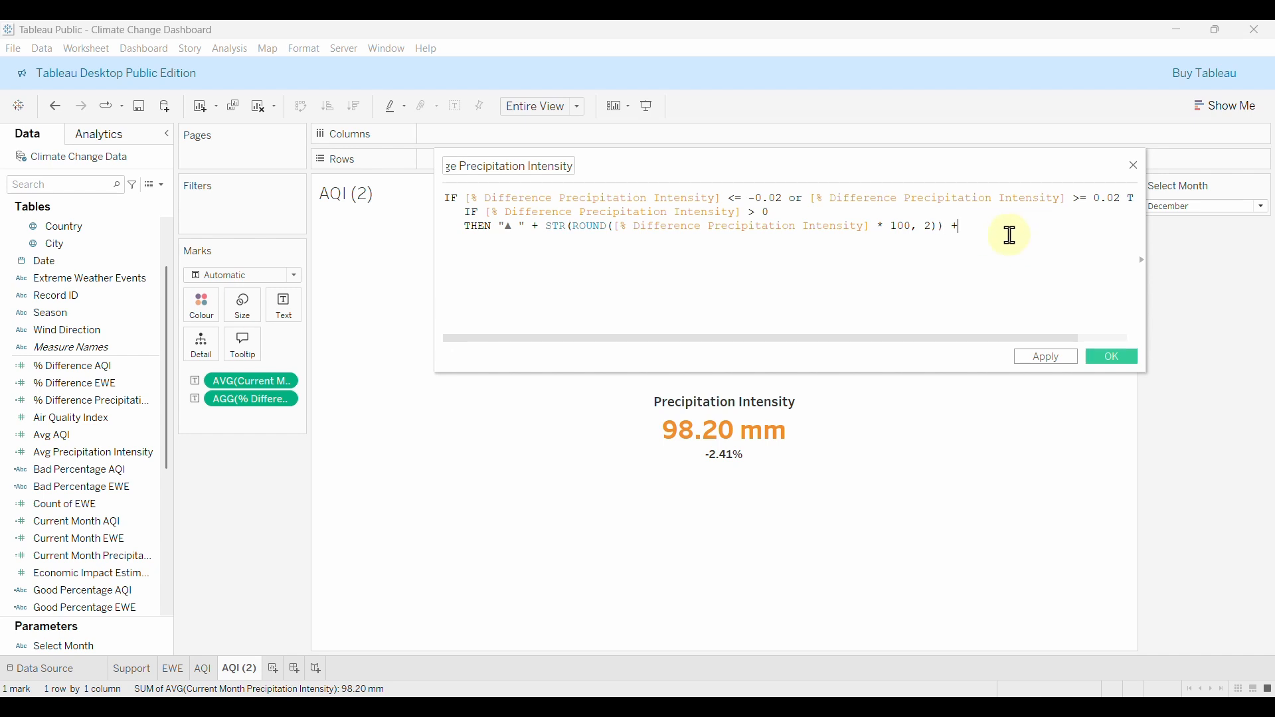
type("\"%")
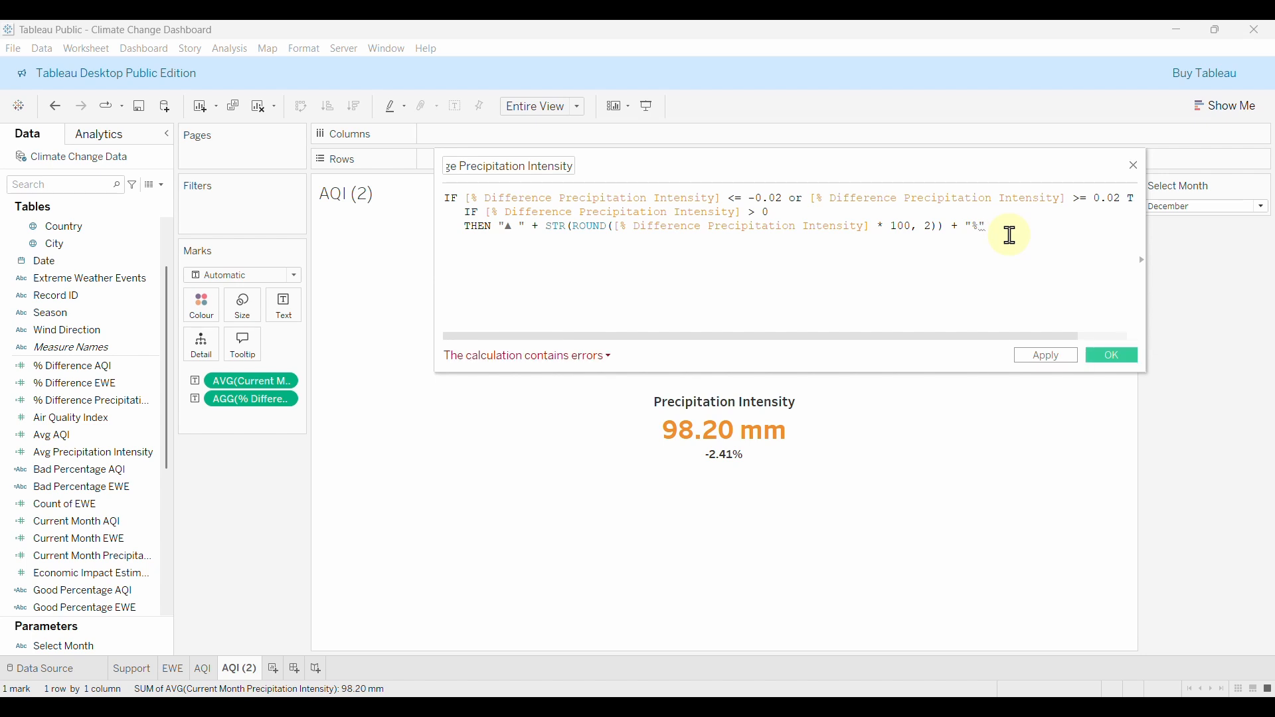
key("Return")
type("ELSE \"")
Copy the ▼ symbol from Excel cell B3 and paste it into the ELSE text in Tableau.
left_click(821, 691)
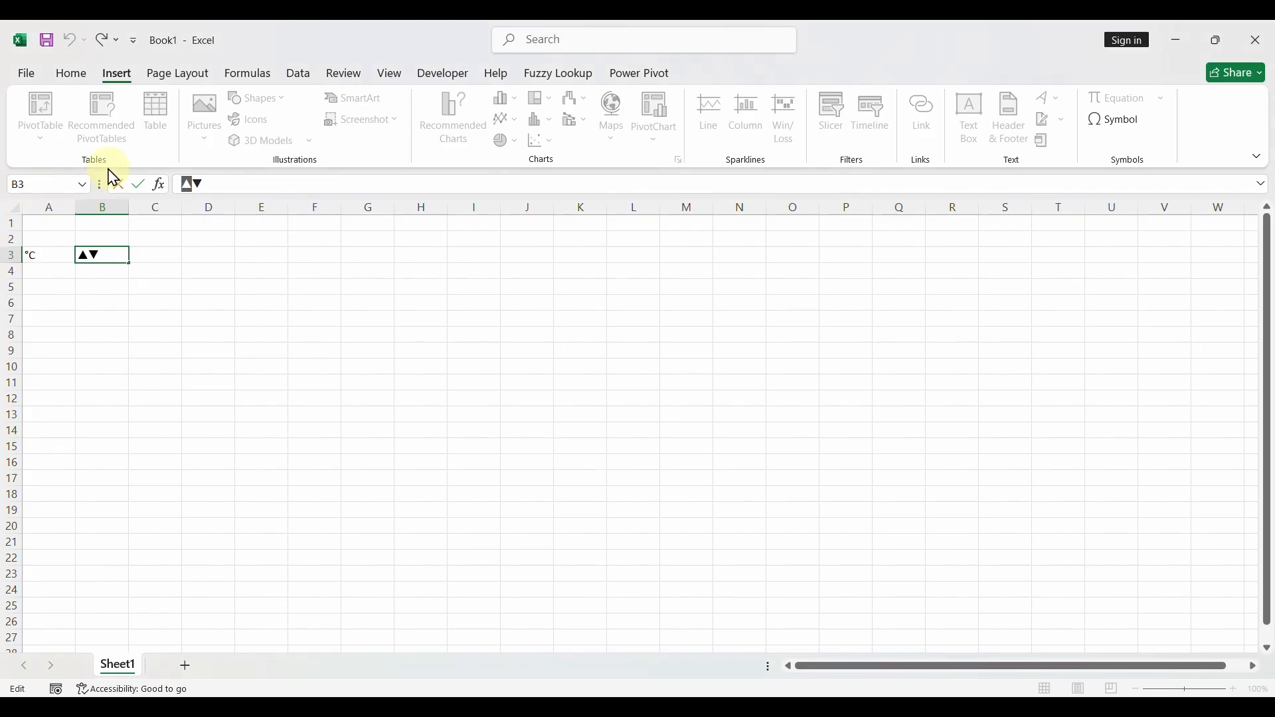
left_click_drag(213, 184, 192, 185)
key("ctrl+c")
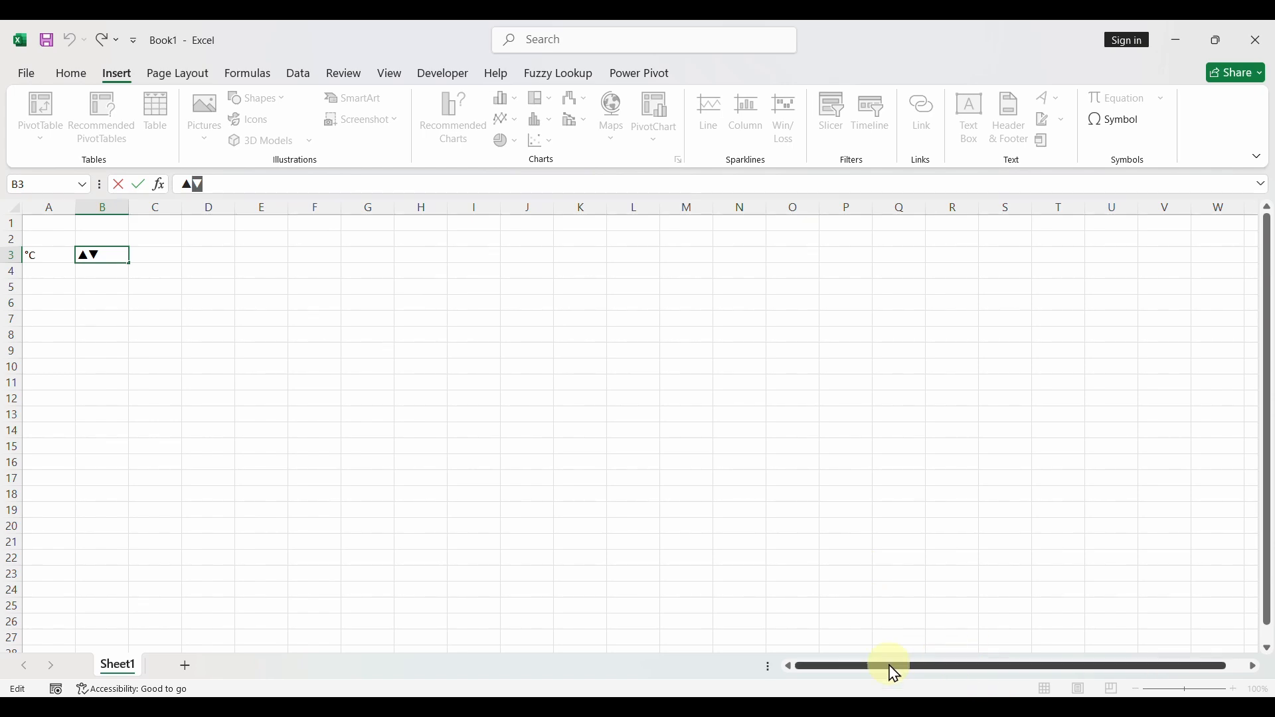
left_click(894, 696)
key("ctrl+v")
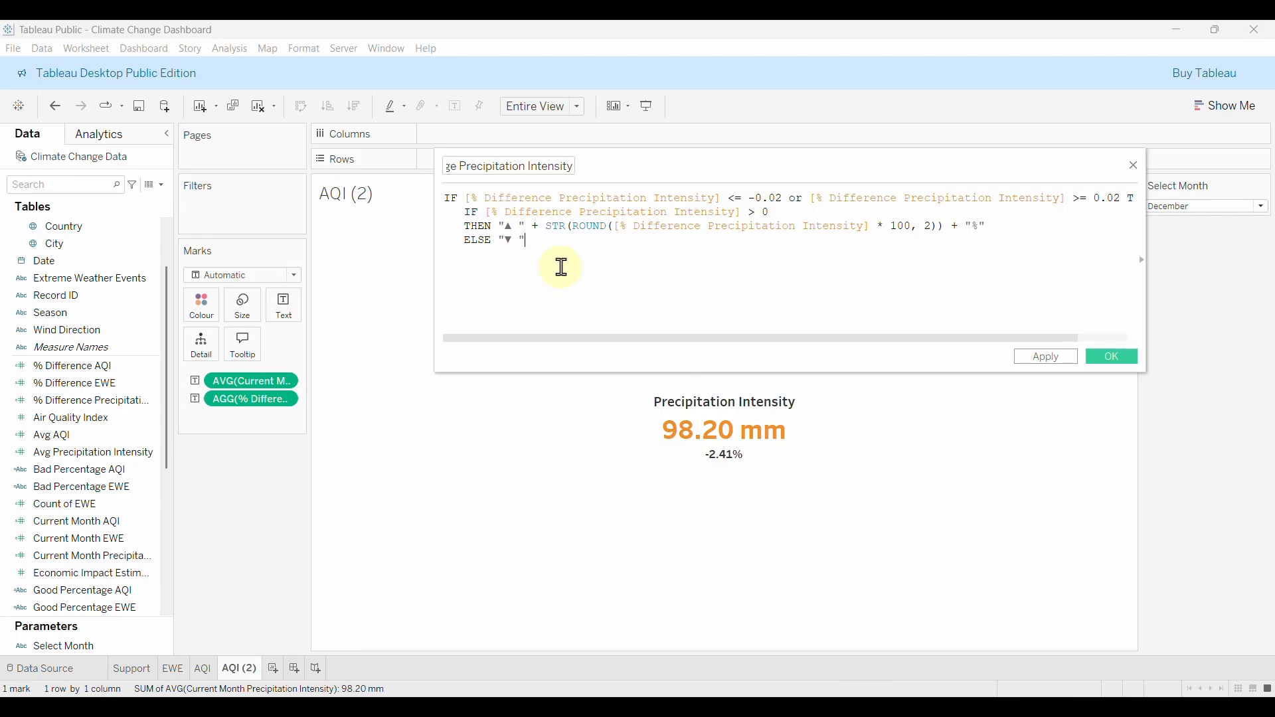
Reuse the rounded percentage expression in the down-arrow ELSE branch and close the nested IF with END.
left_click_drag(528, 240, 533, 227)
key("ctrl+c")
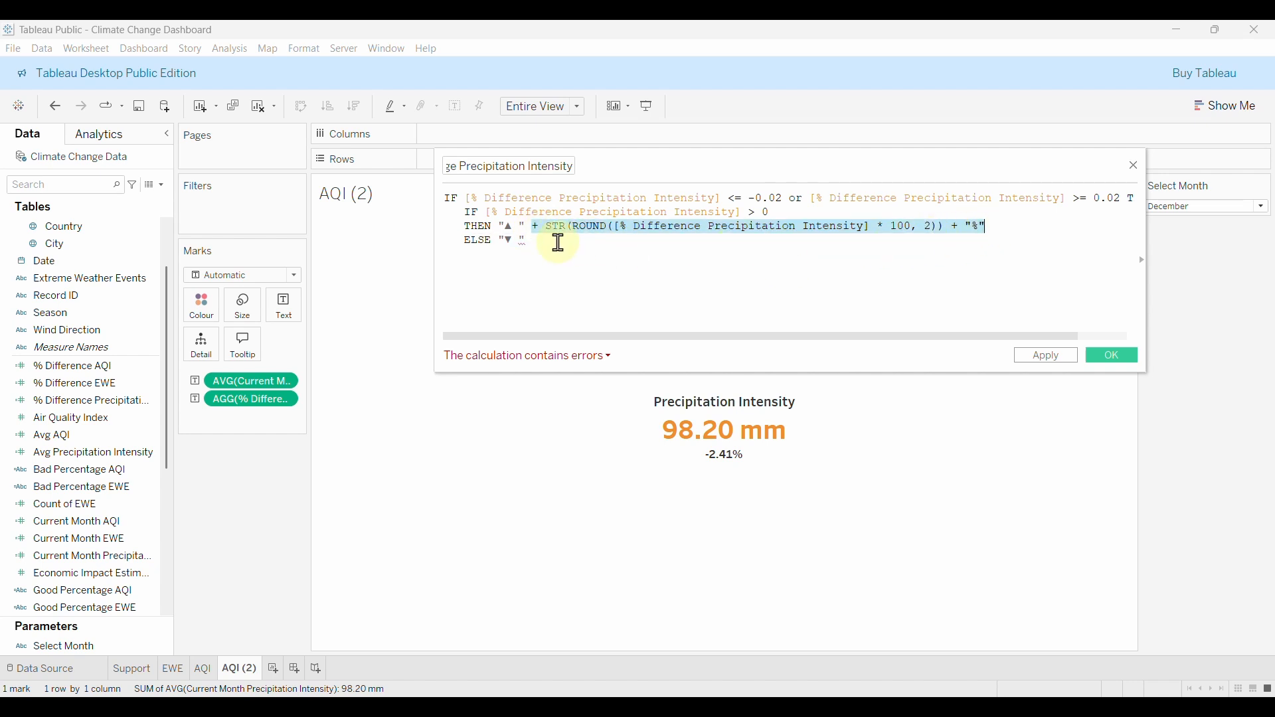
left_click(562, 242)
key("ctrl+v")
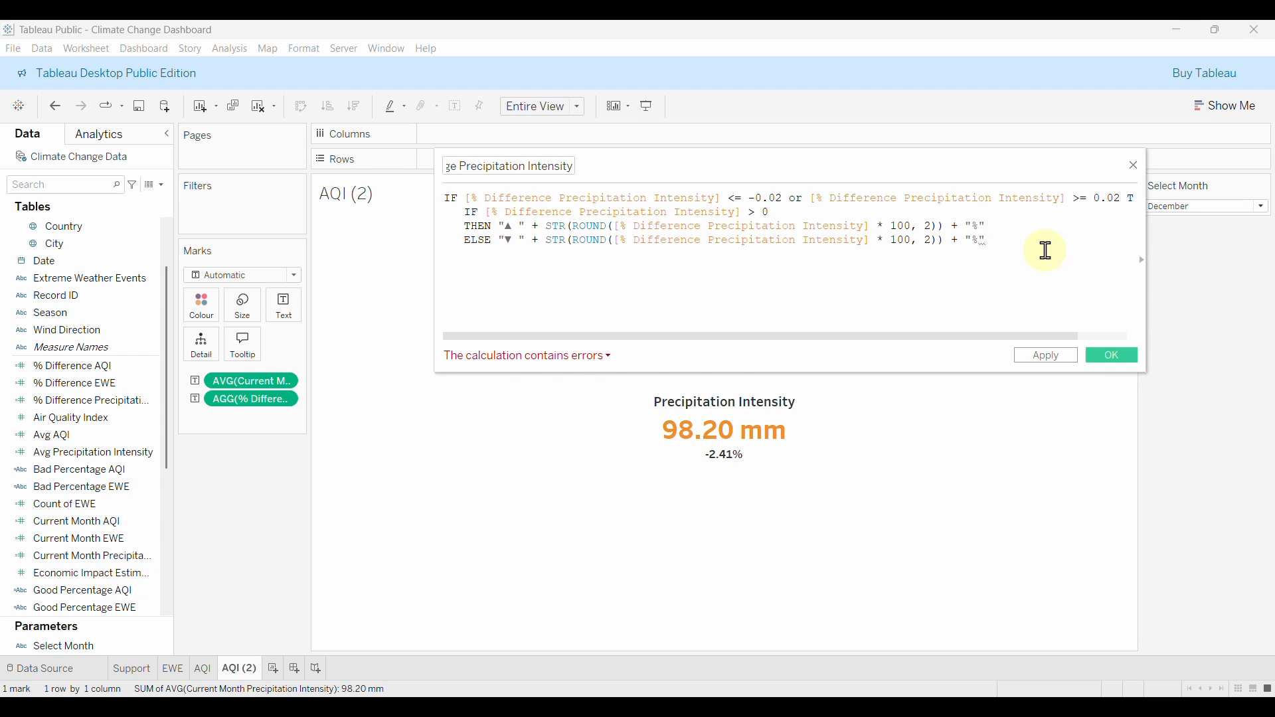
key("Return")
type("E")
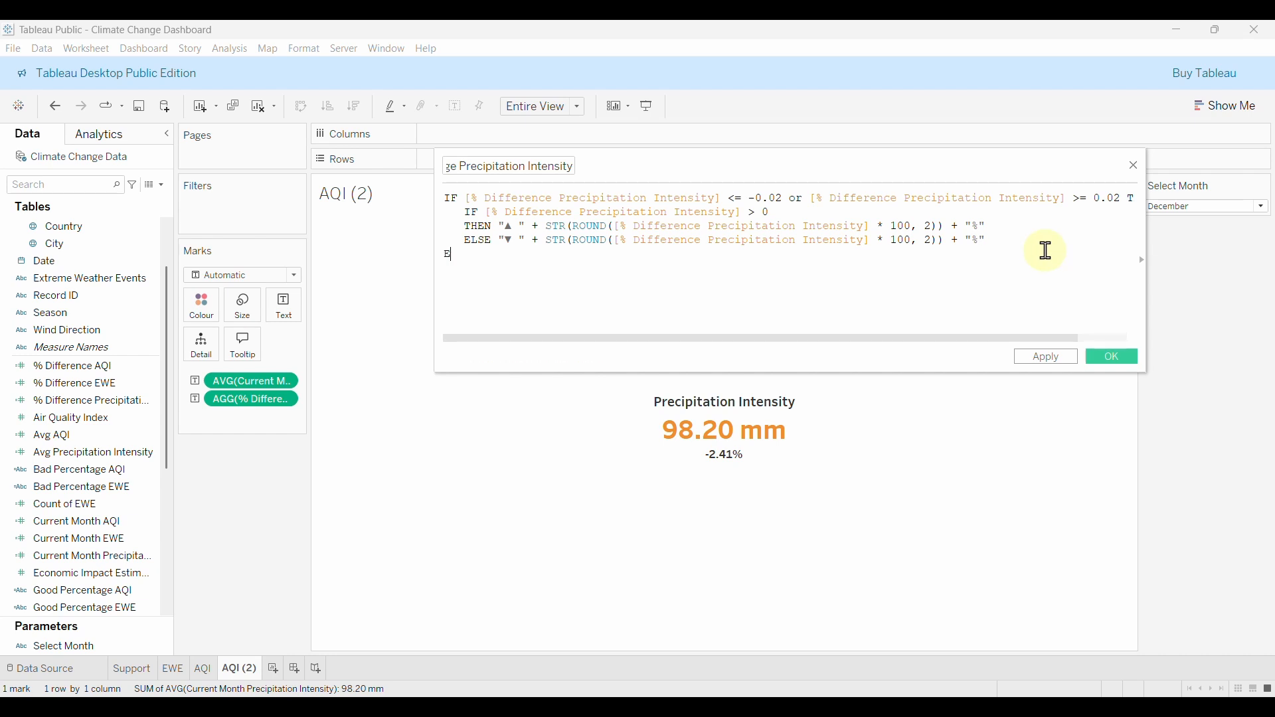
type("ND")
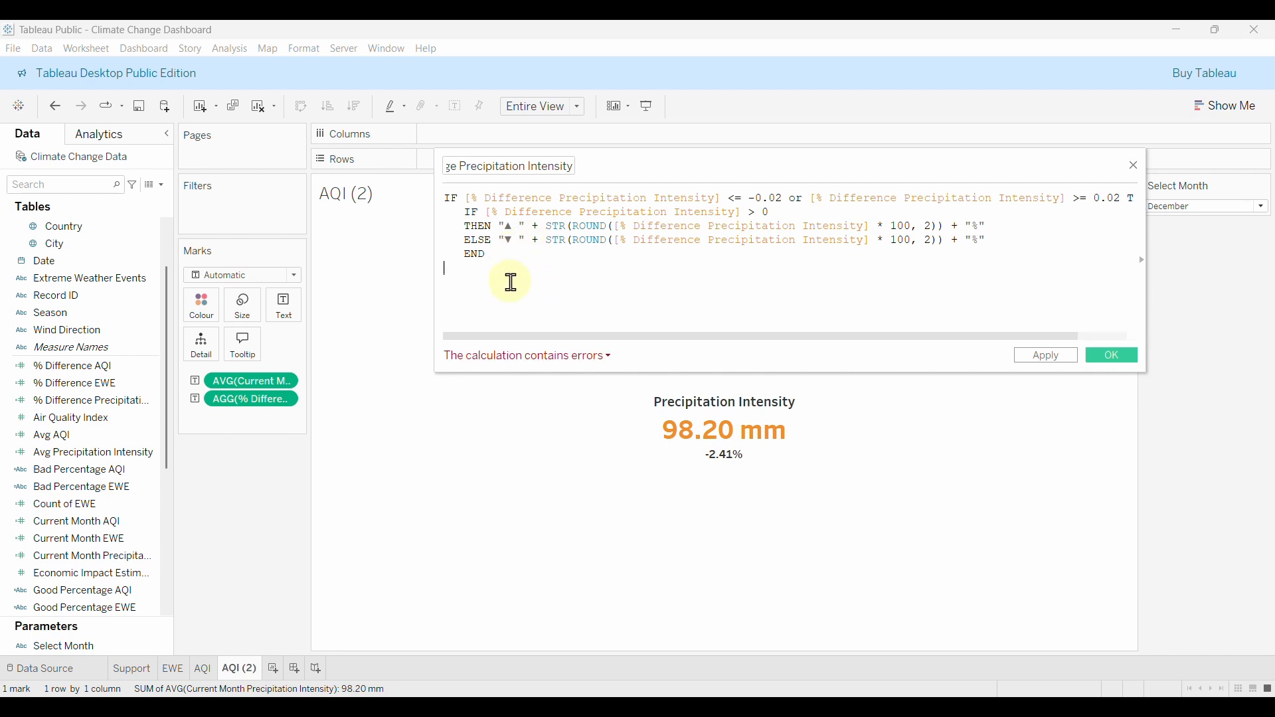
Add an outer ELSE returning empty text and a final END, then save the field.
type("EL")
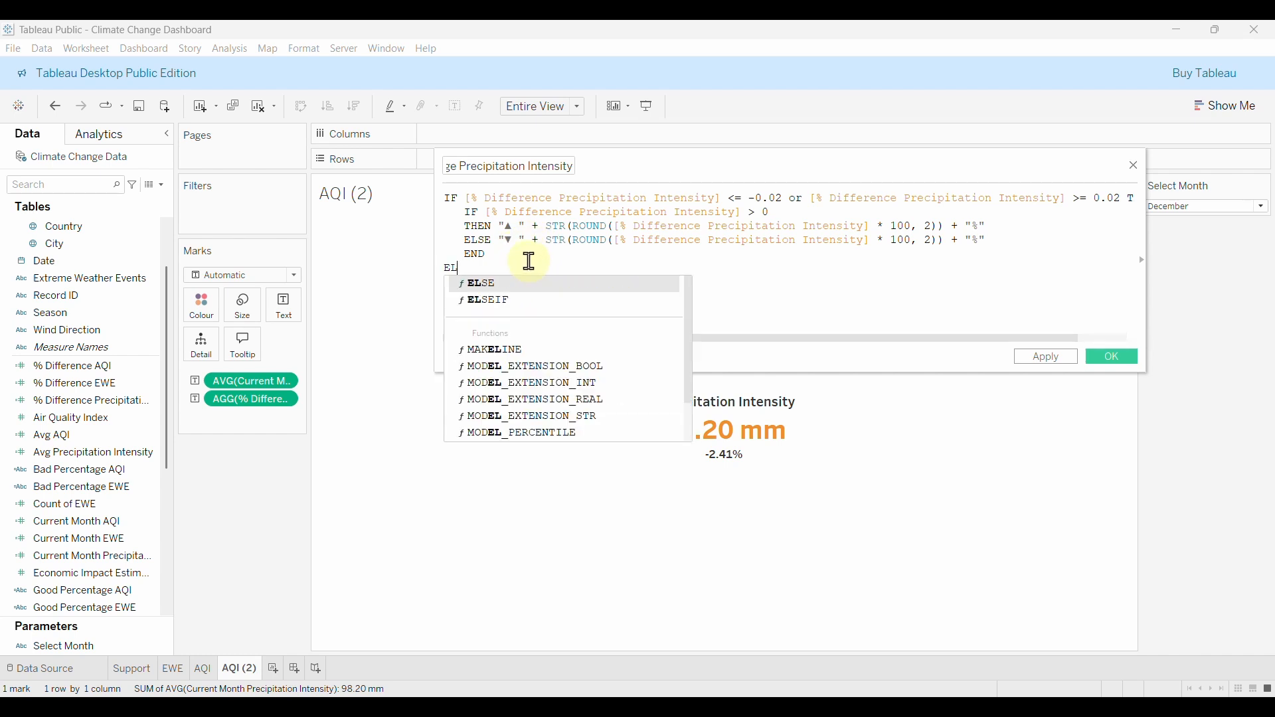
type("SE")
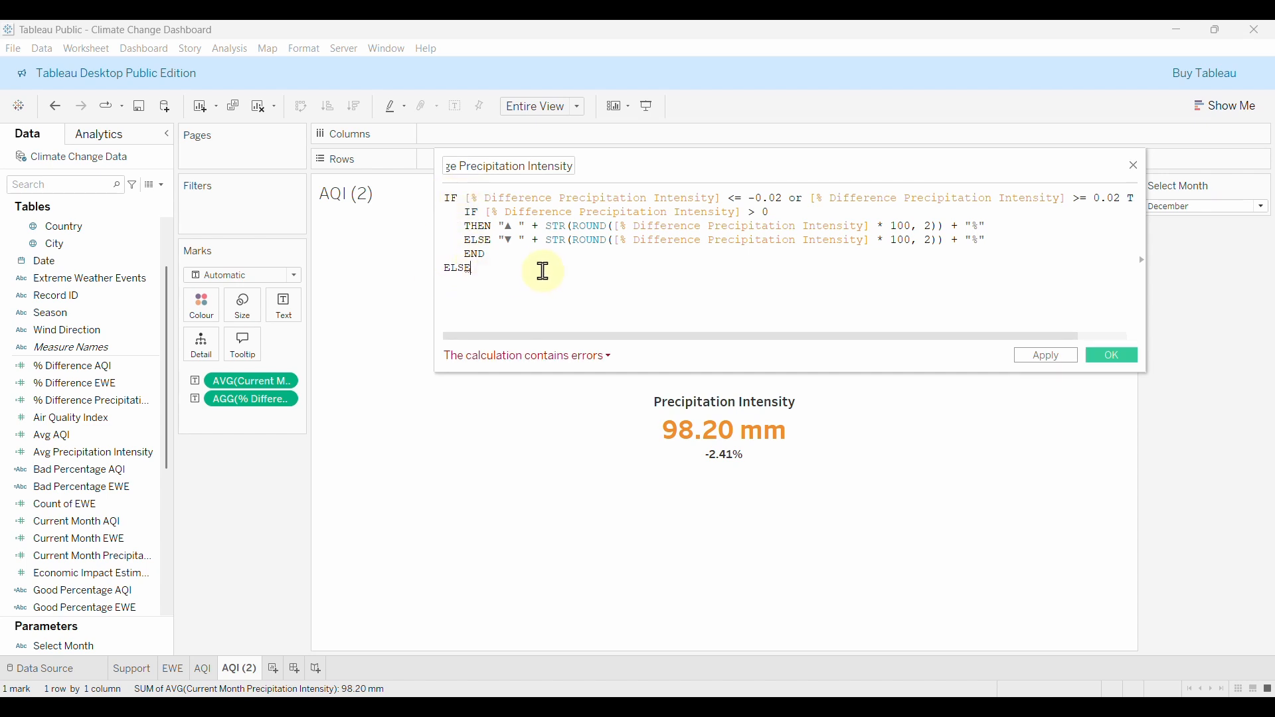
key("Return")
type("\"")
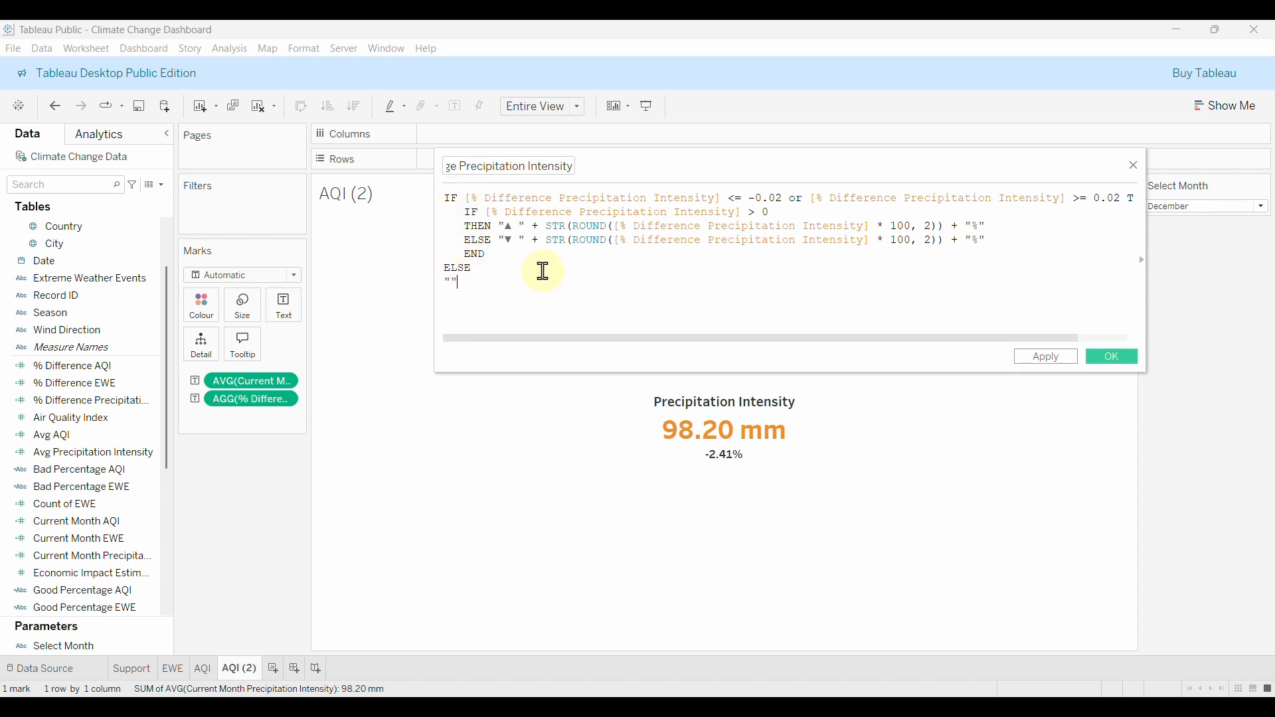
key("Return")
type("EN")
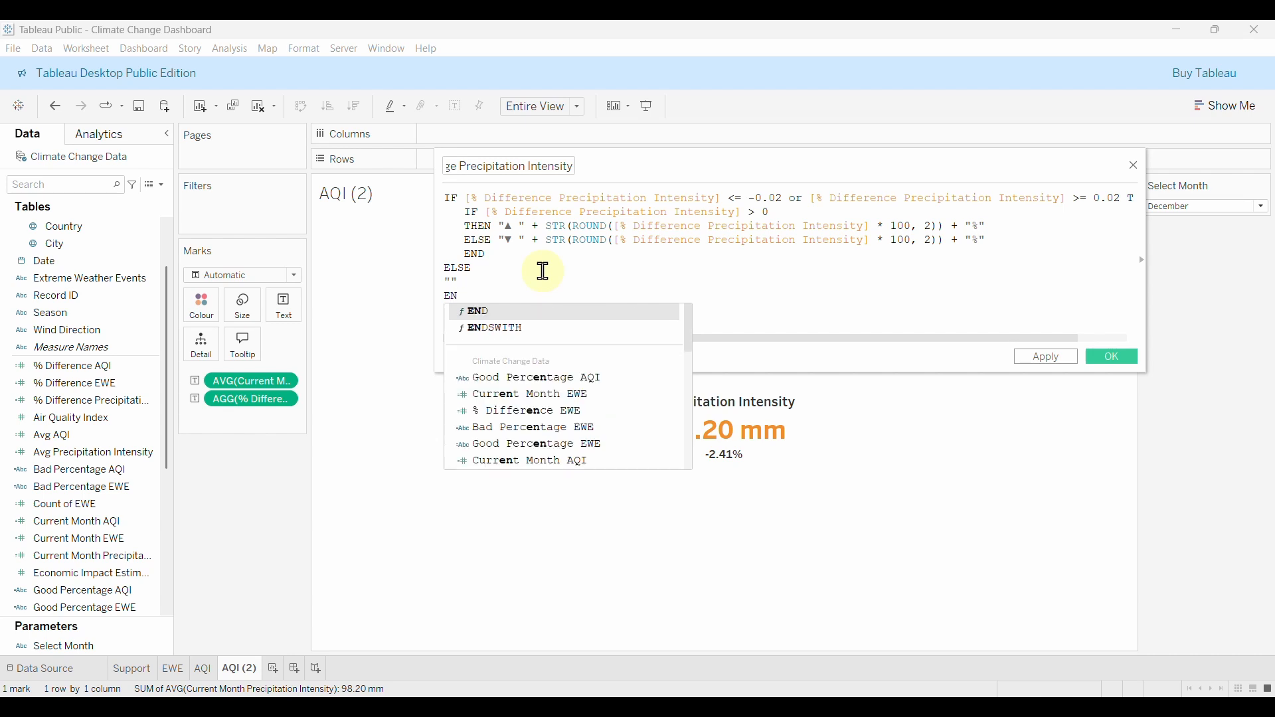
key("Escape")
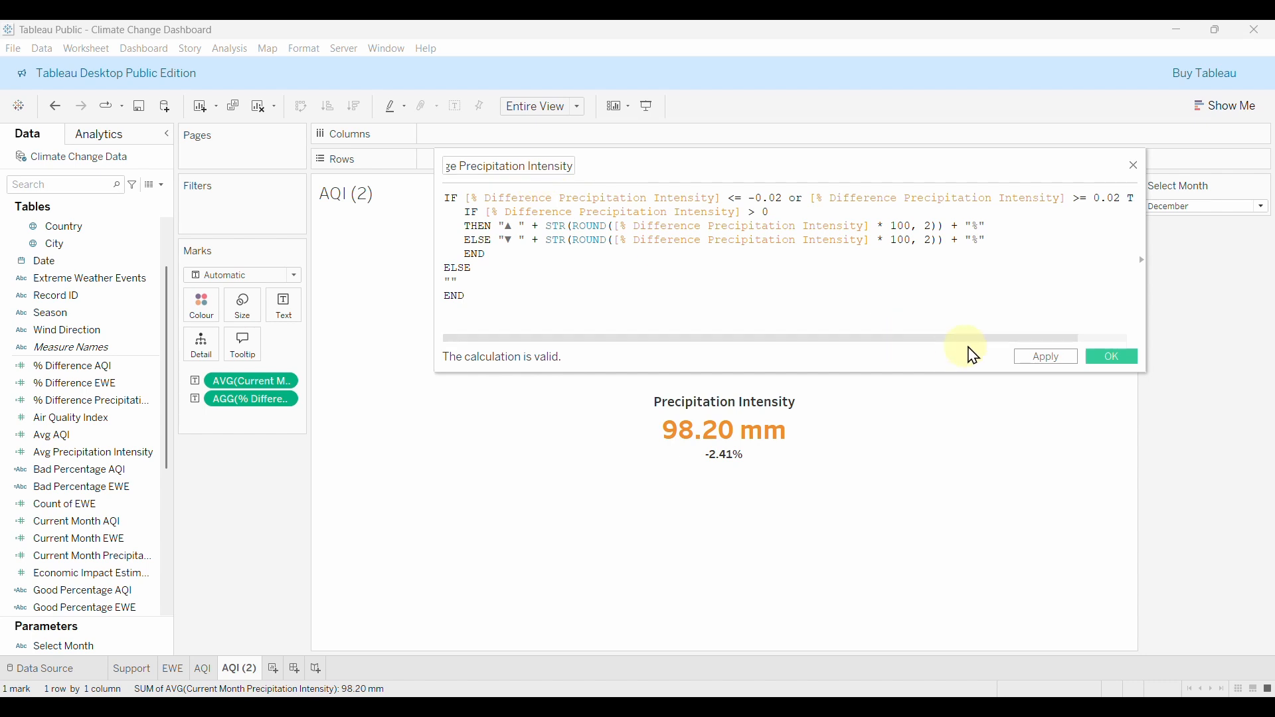
left_click(1104, 359)
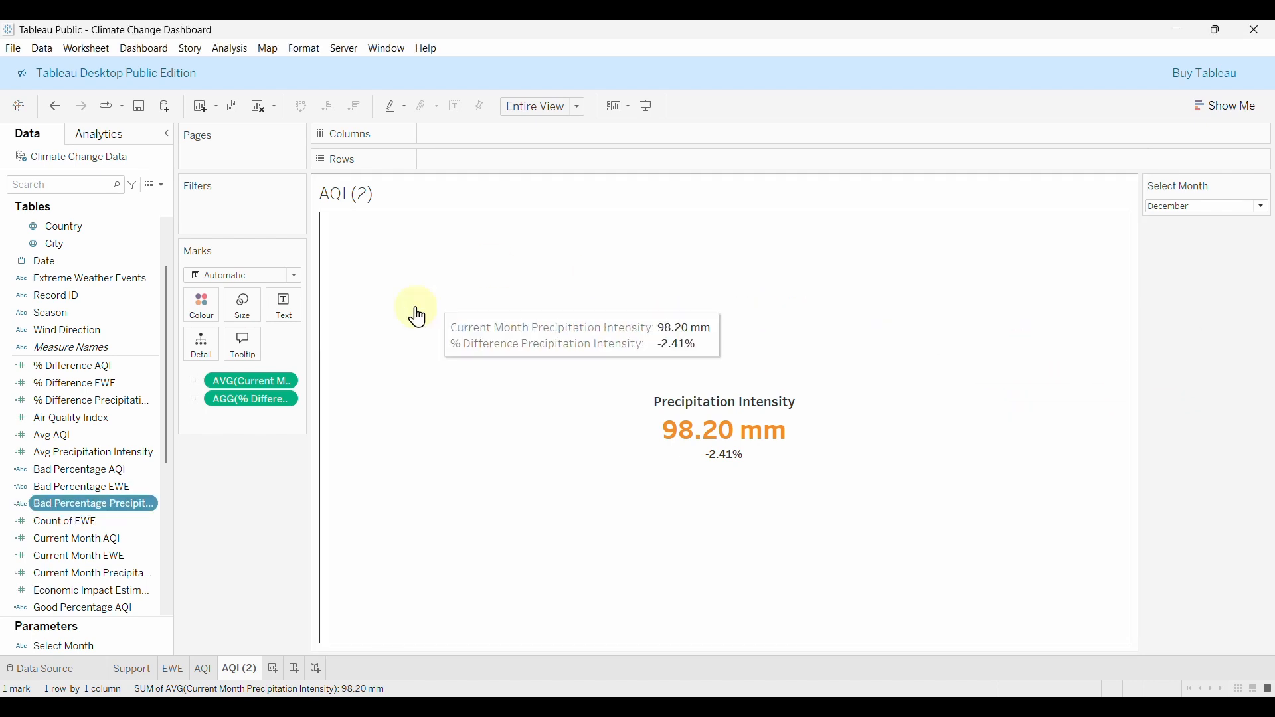
Duplicate the Bad Percentage field and rename the copy 'Good Percentage Precipitation Intensity'.
right_click(84, 508)
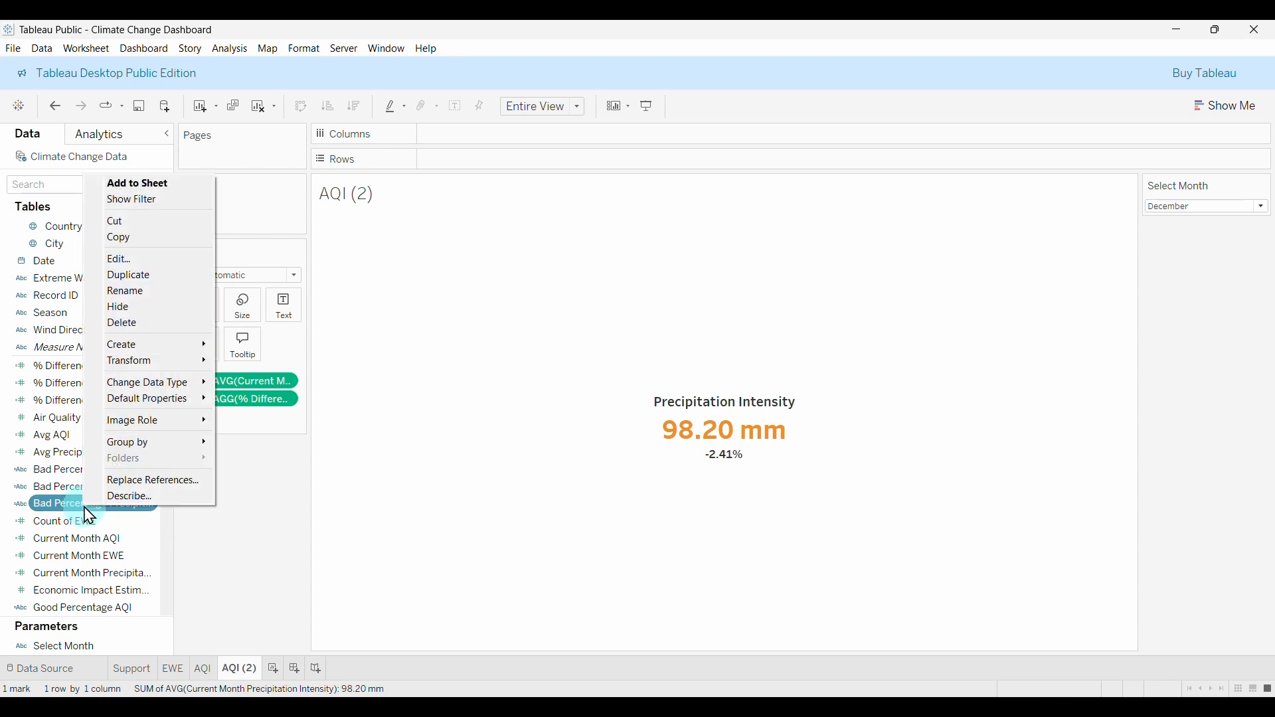
left_click(132, 282)
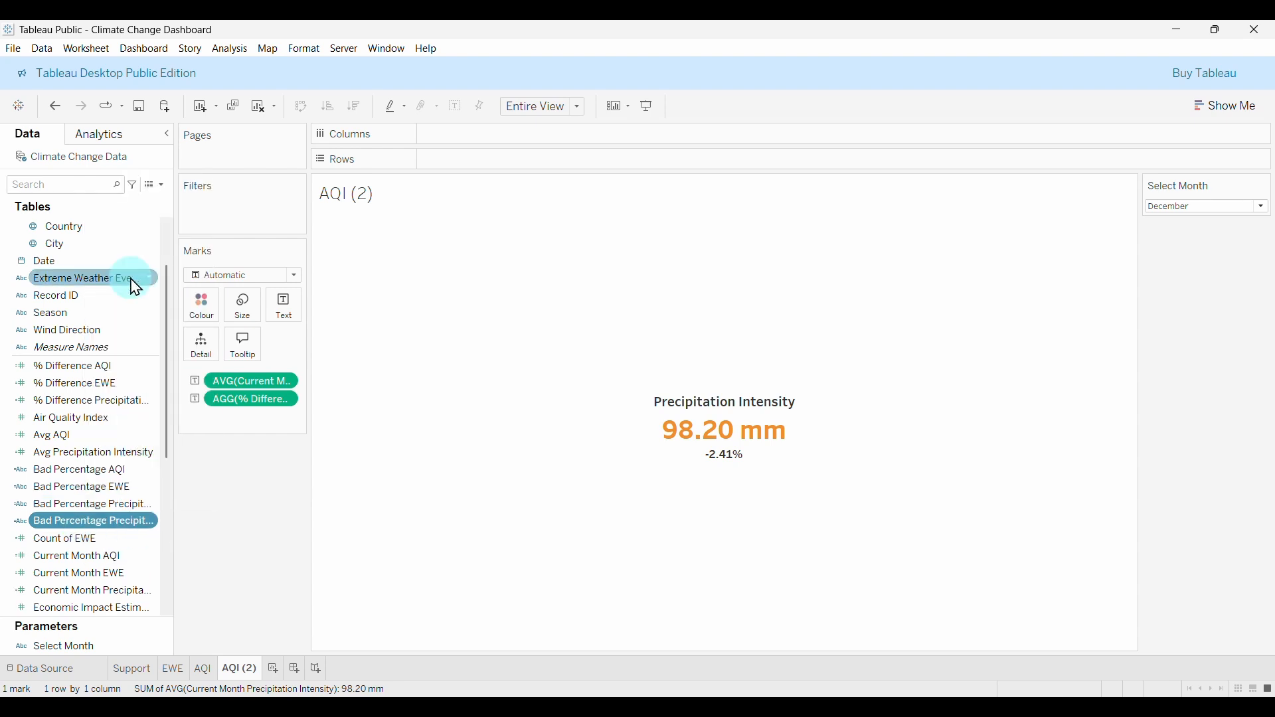
right_click(129, 525)
left_click(191, 268)
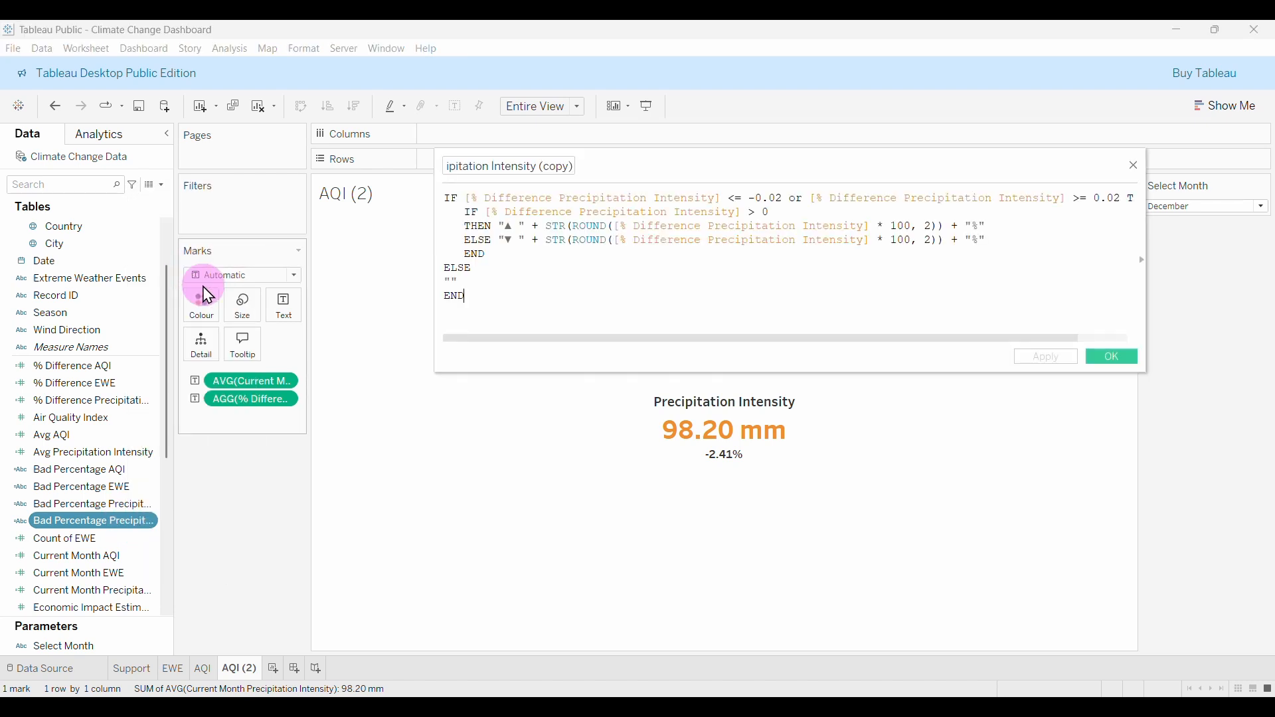
left_click(572, 168)
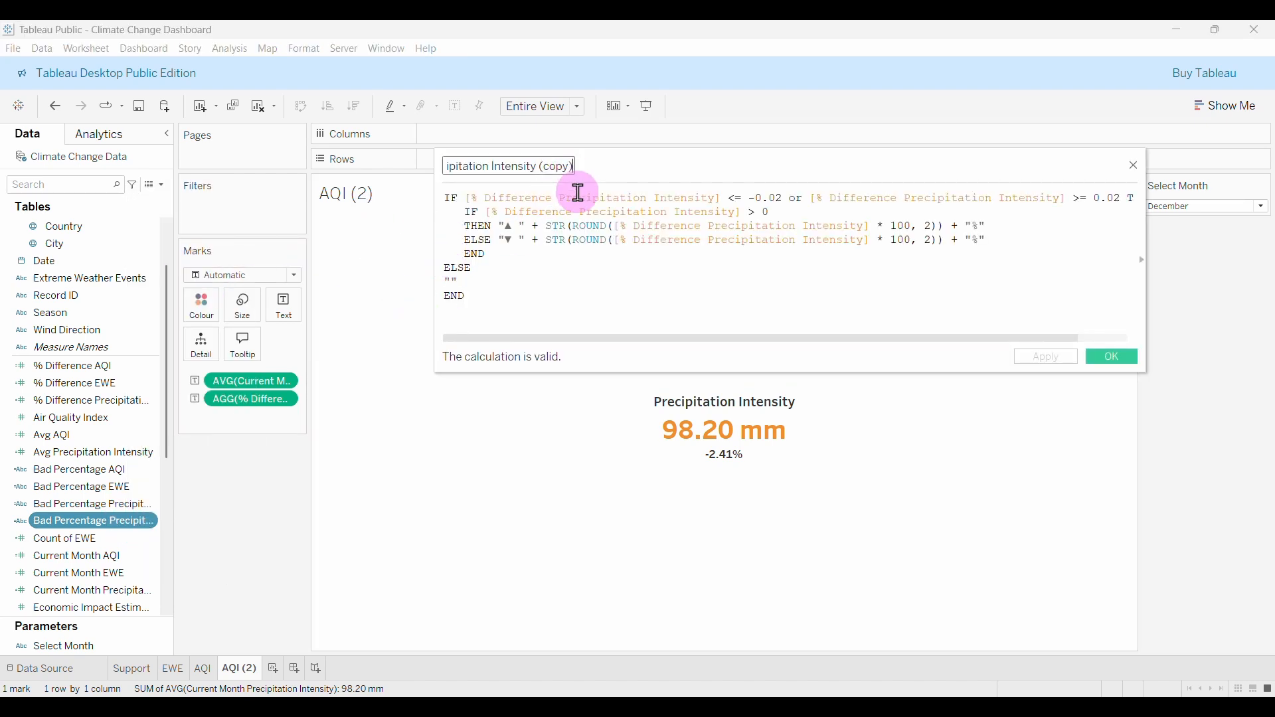
key("BackSpace")
key("BackSpace")
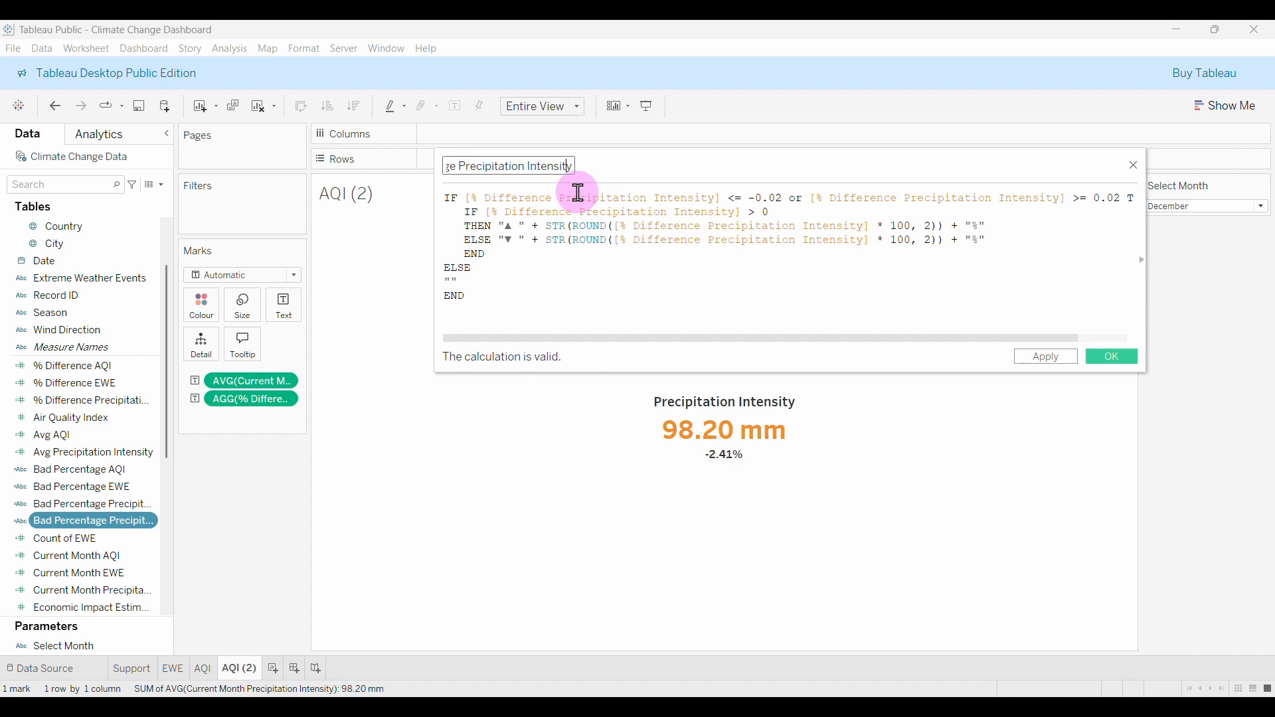
key("Left")
key("Left")
key("Left")
key("Left")
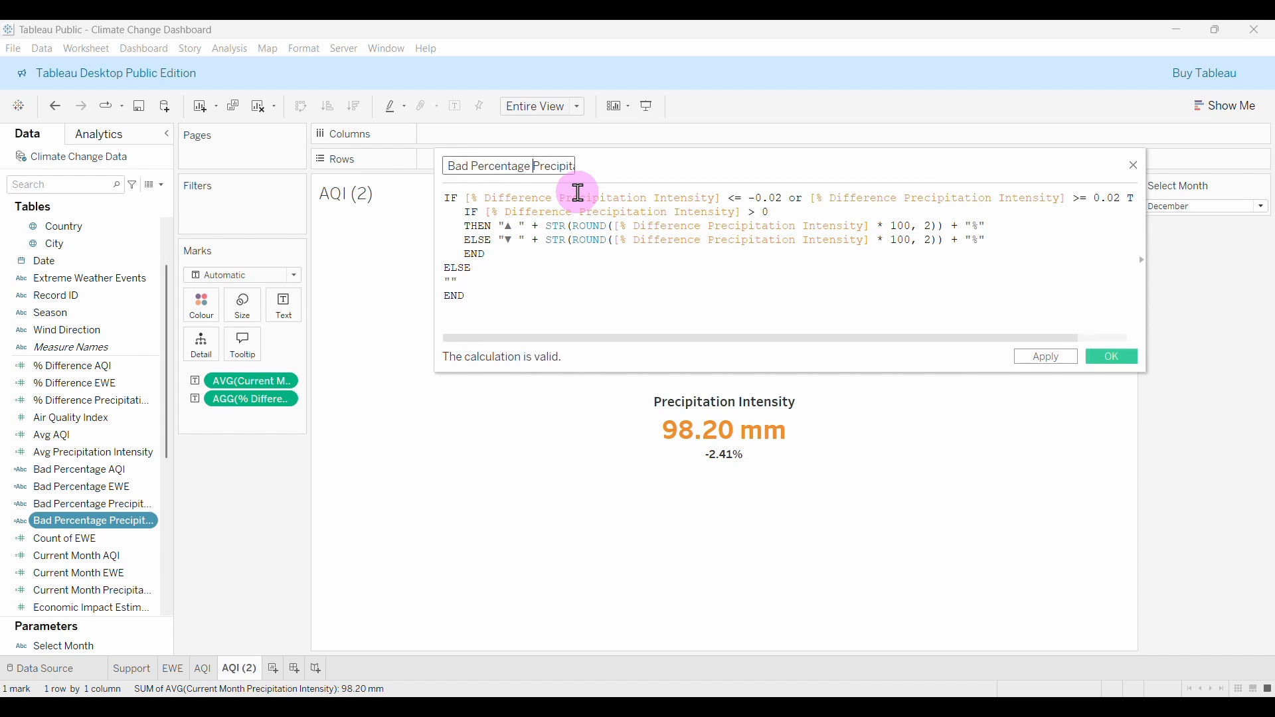
key("Left")
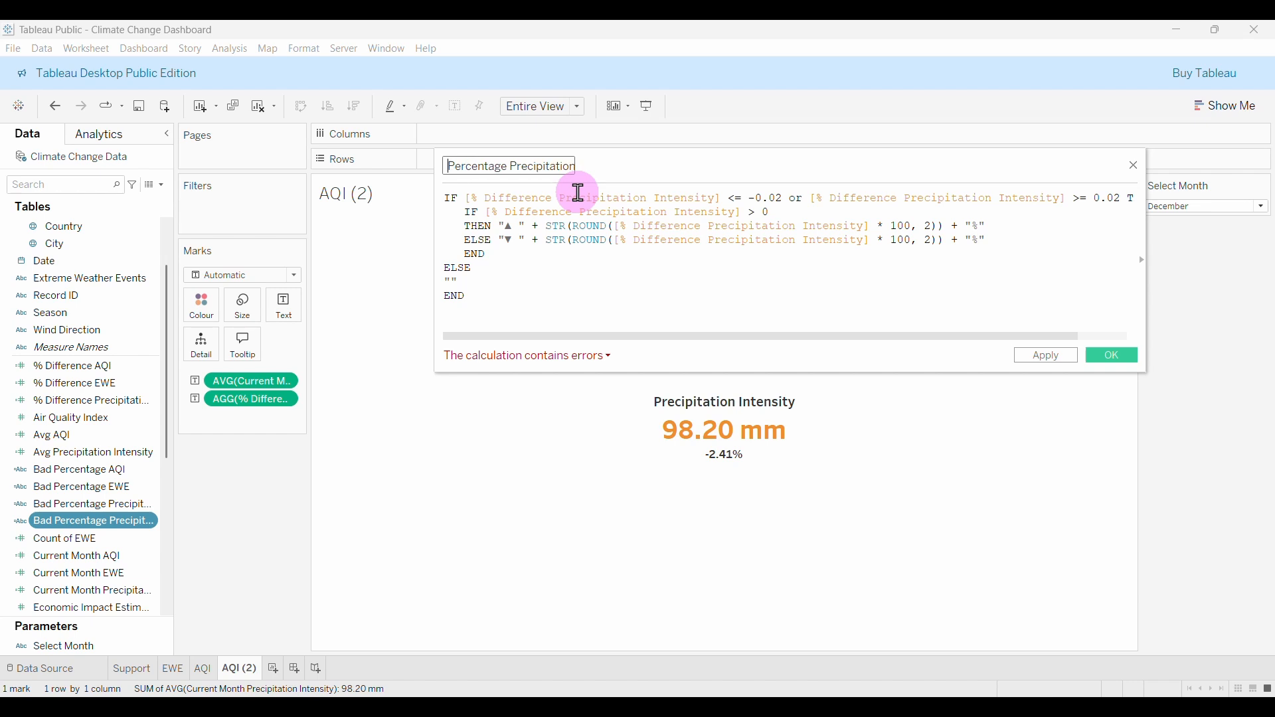
key("Home")
type("G")
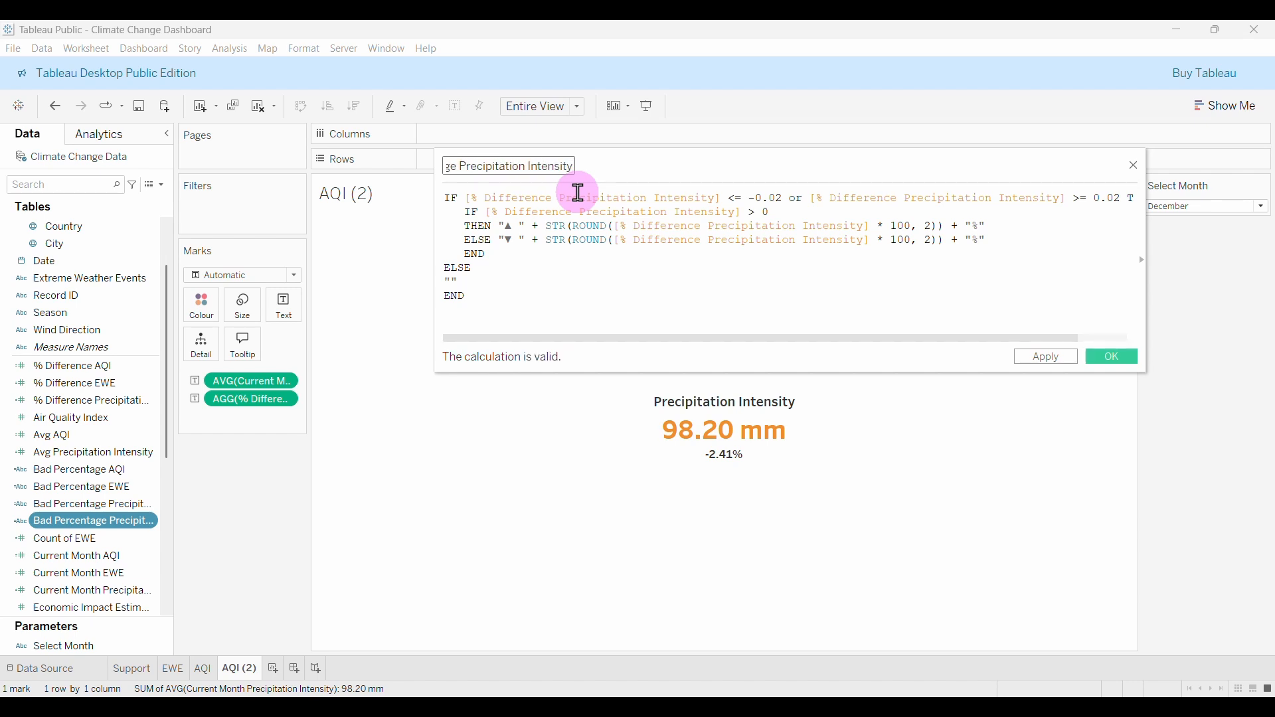
Change the copy's comparisons to > -0.02 and < 0.02 and save it.
left_click(741, 198)
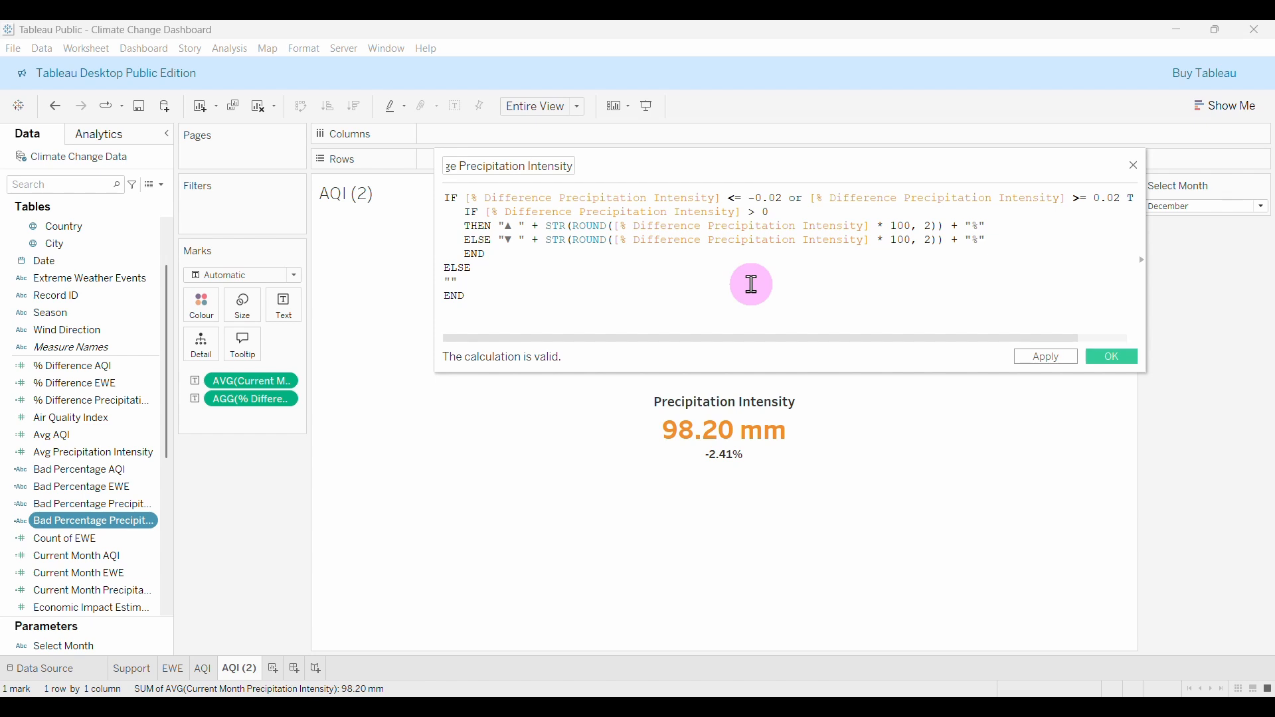
key("BackSpace")
key("BackSpace")
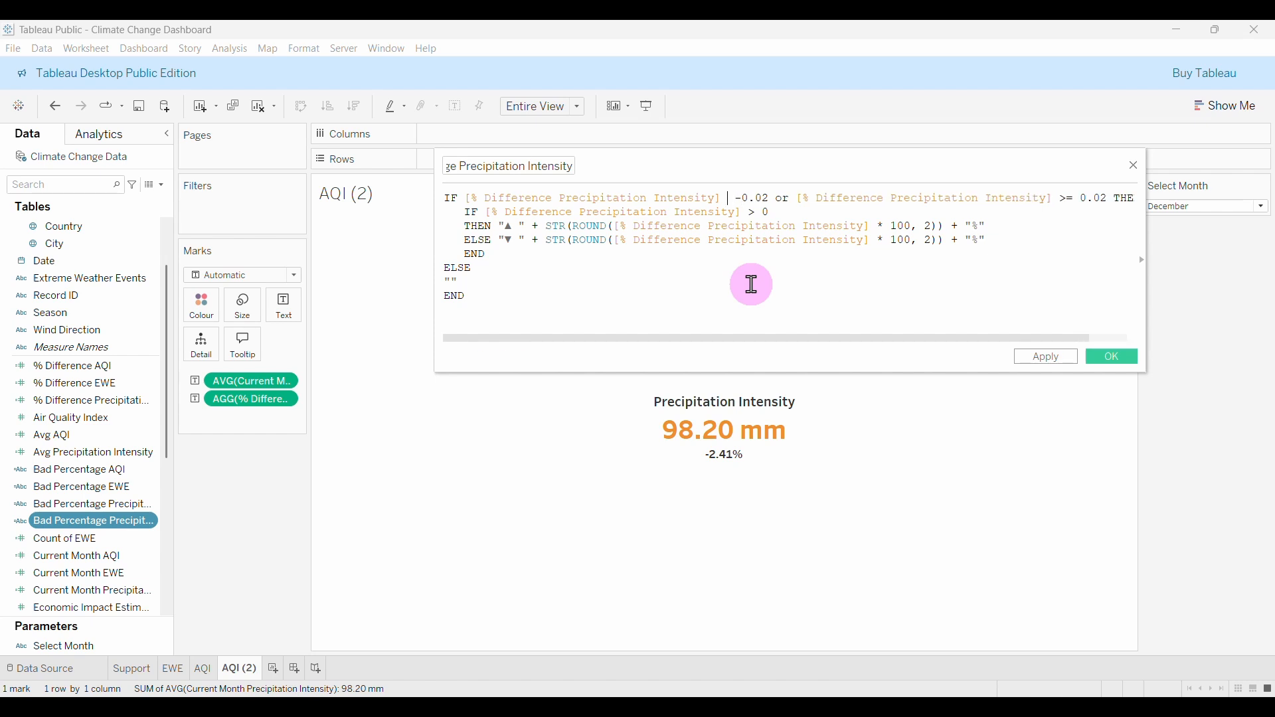
type(">")
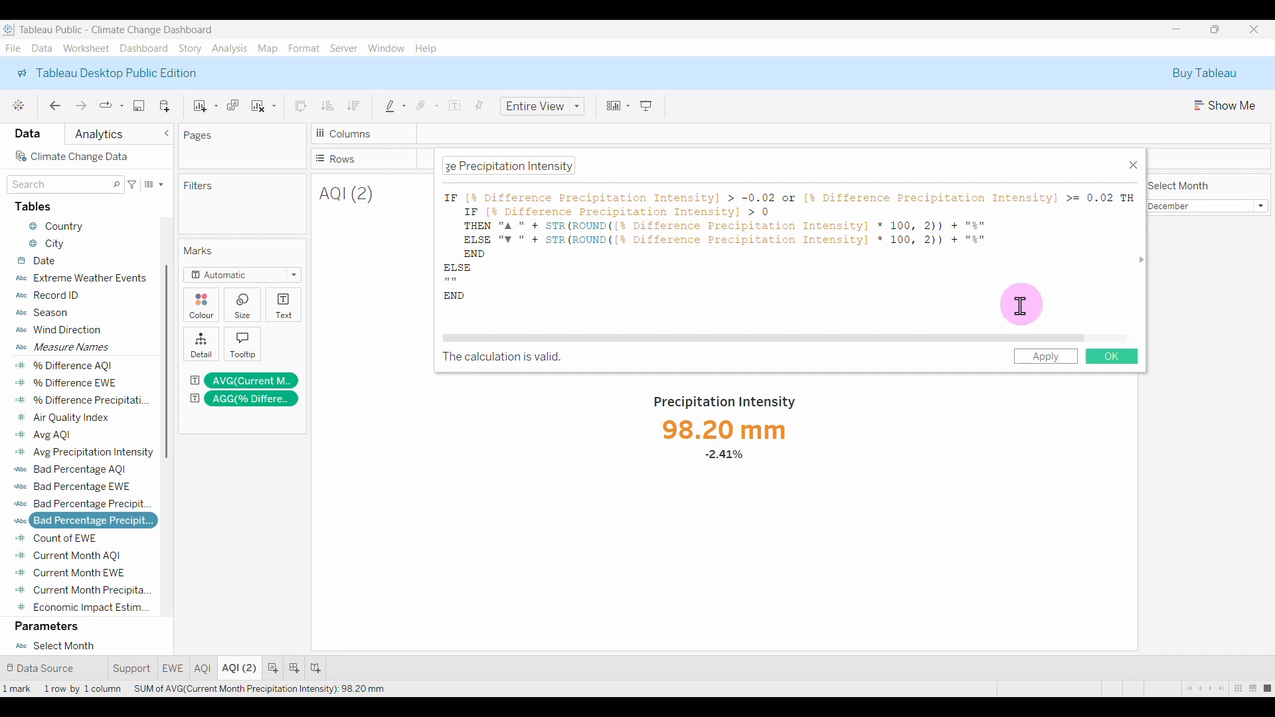
type("<")
left_click(1073, 199)
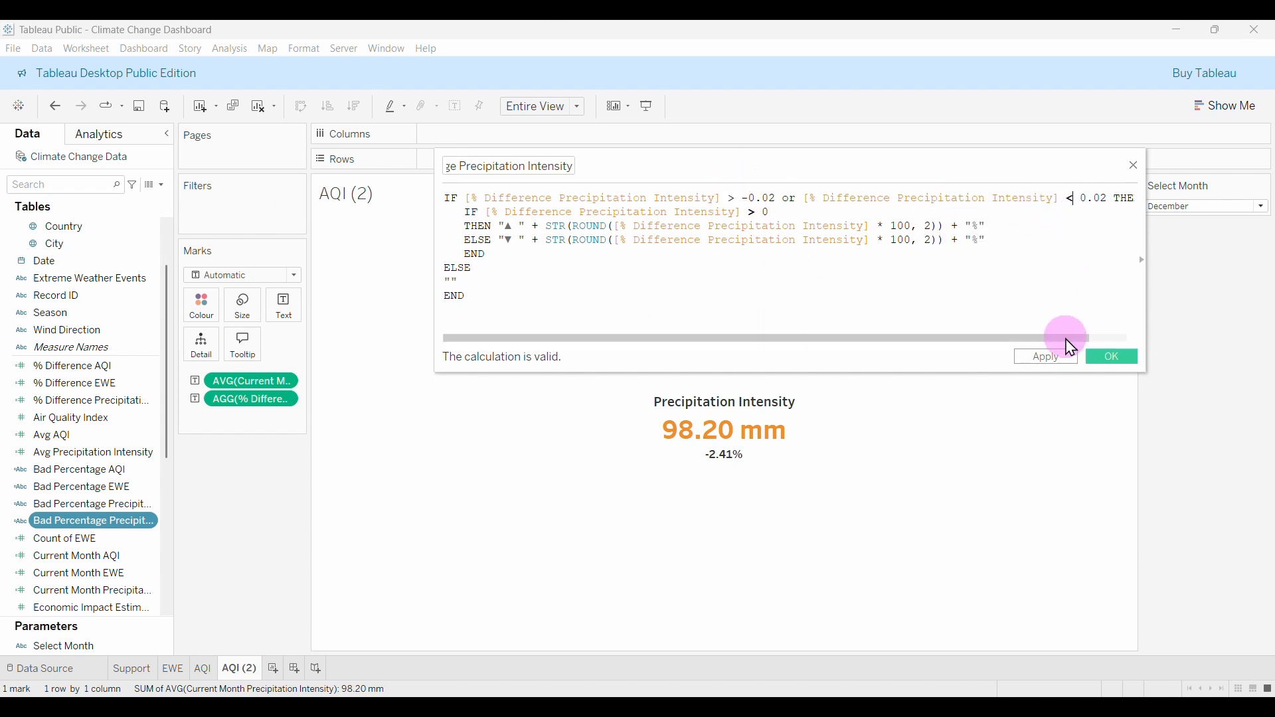
left_click(1128, 362)
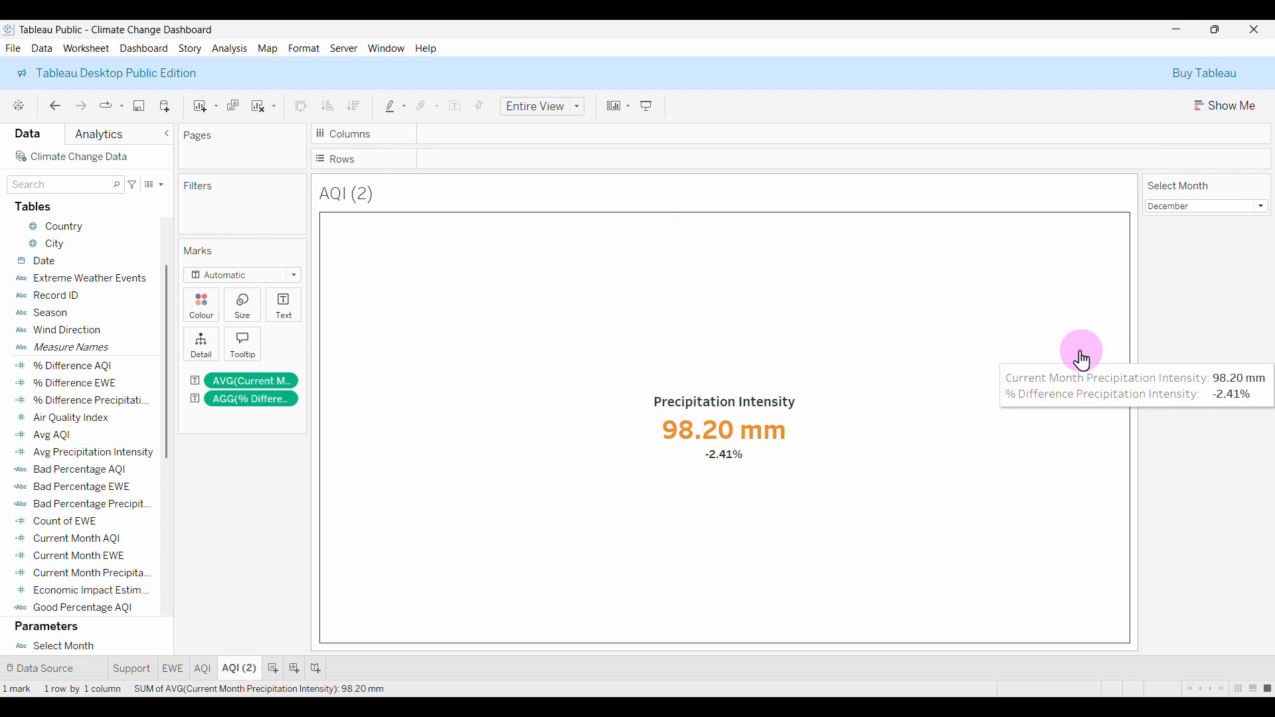
Remove AGG(% Difference) from Text and drop the Bad and Good Percentage Precipitation Intensity fields there.
left_click_drag(241, 406, 285, 433)
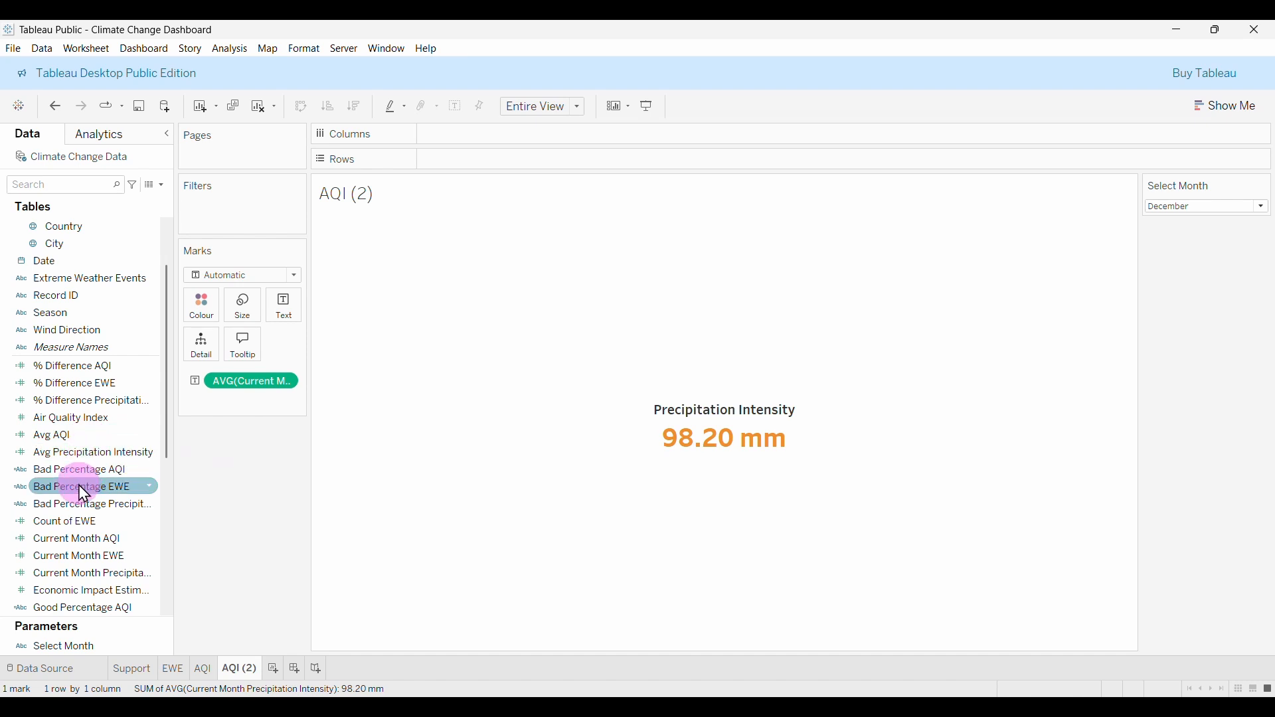
left_click_drag(77, 503, 284, 306)
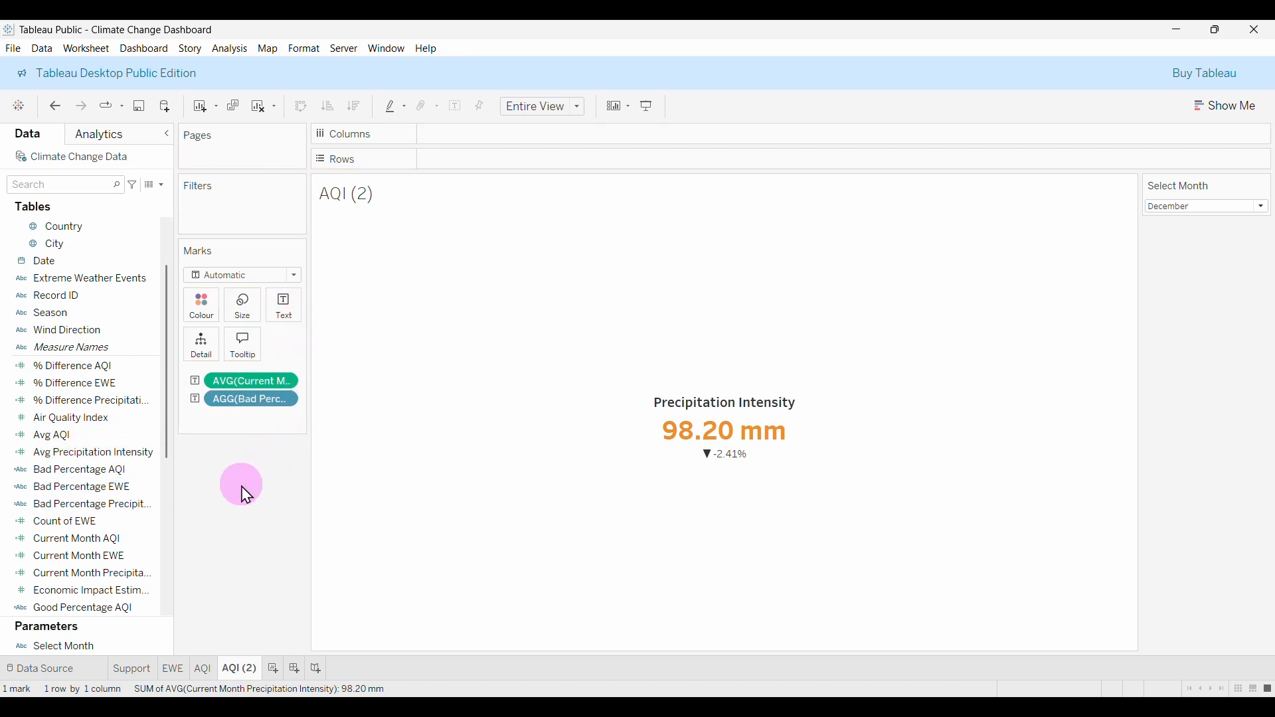
scroll(113, 544, "down", 1)
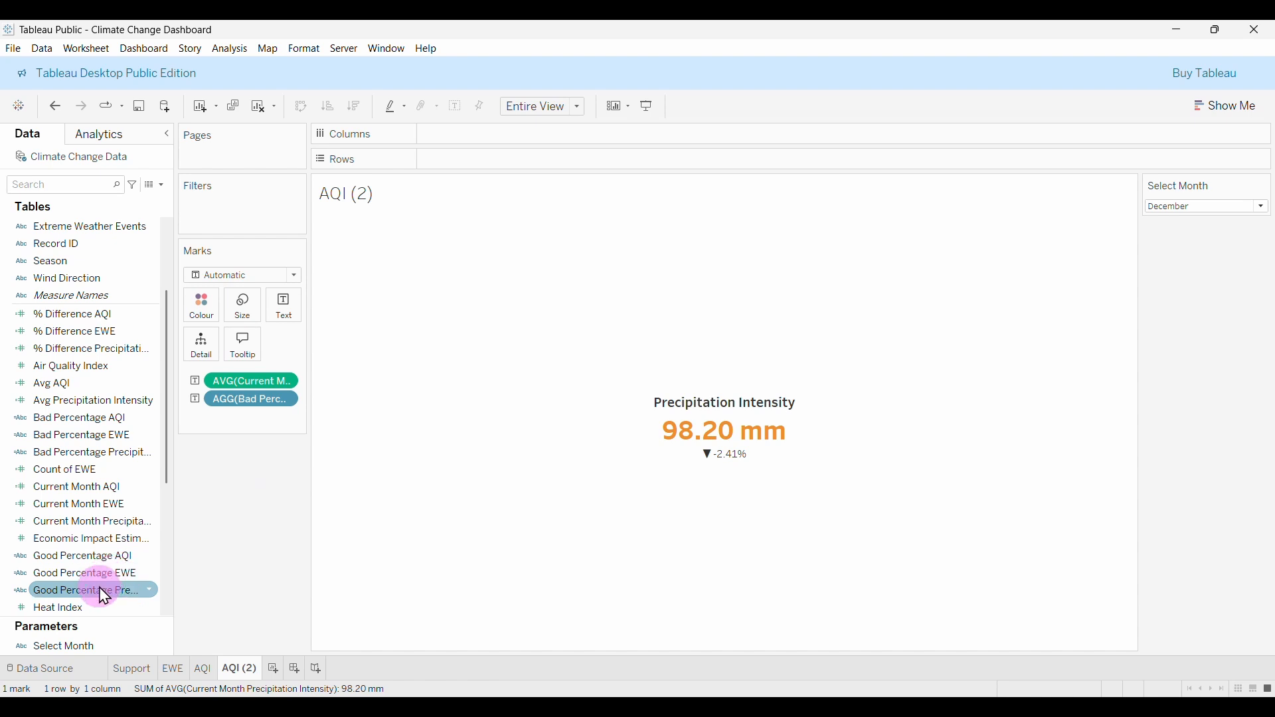
left_click_drag(99, 590, 289, 309)
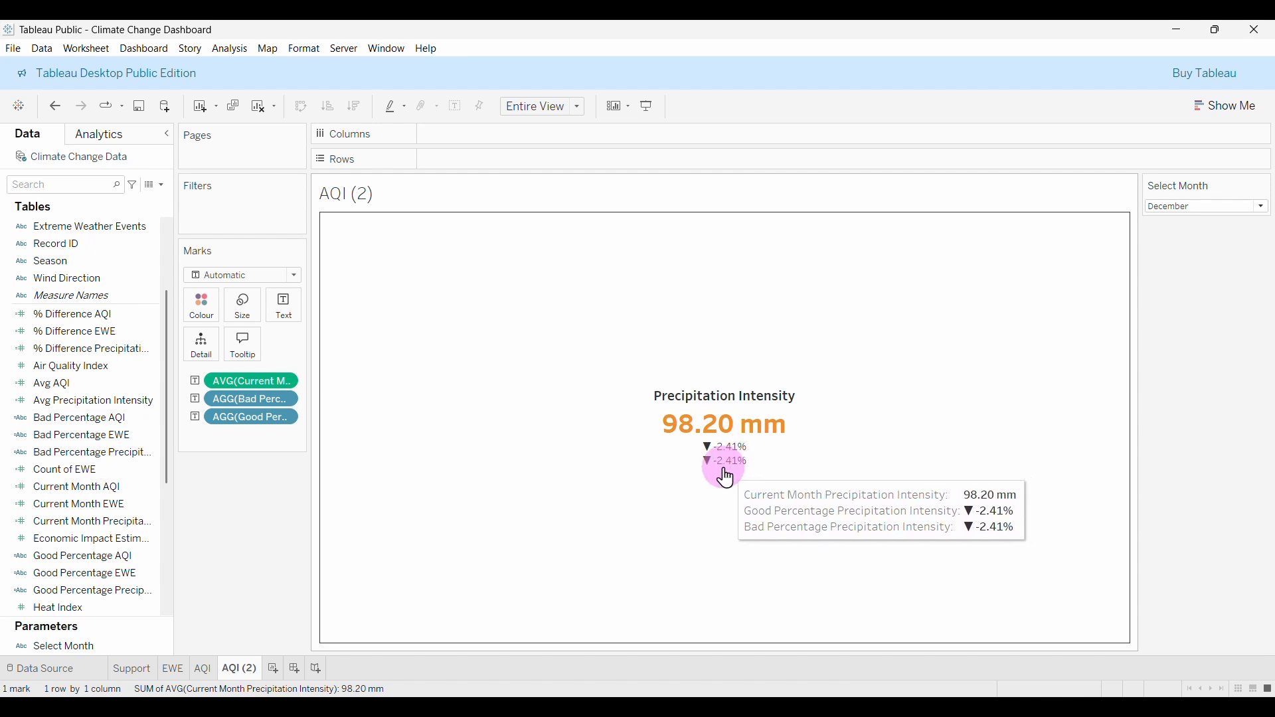
Glance at the Current Month Precipitation Intensity formula, then open the Good Percentage formula for editing.
right_click(98, 532)
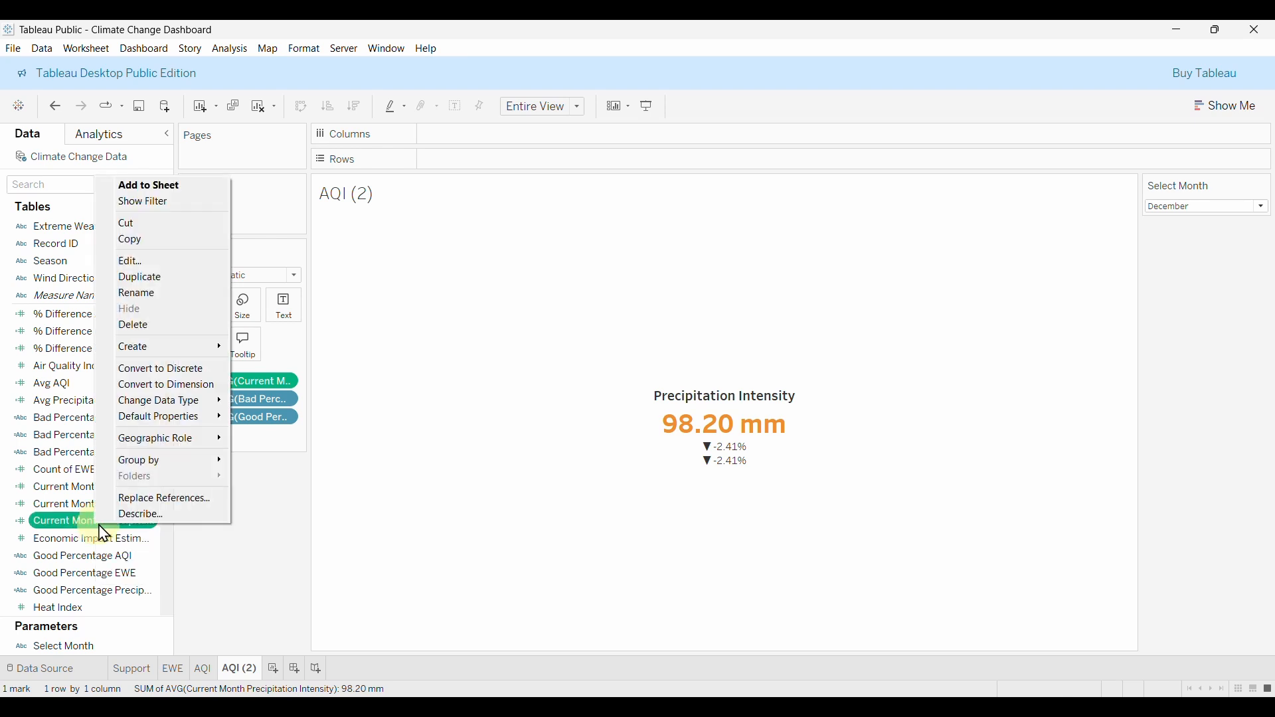
left_click(159, 262)
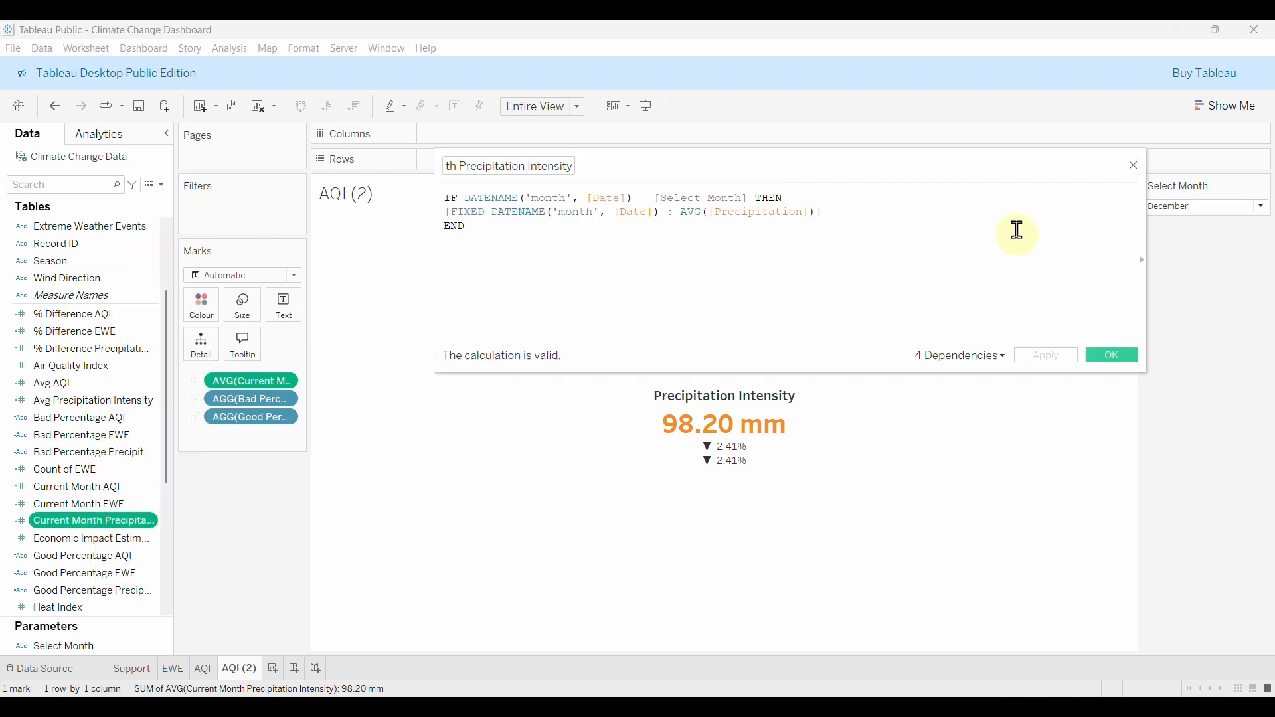
left_click(1135, 166)
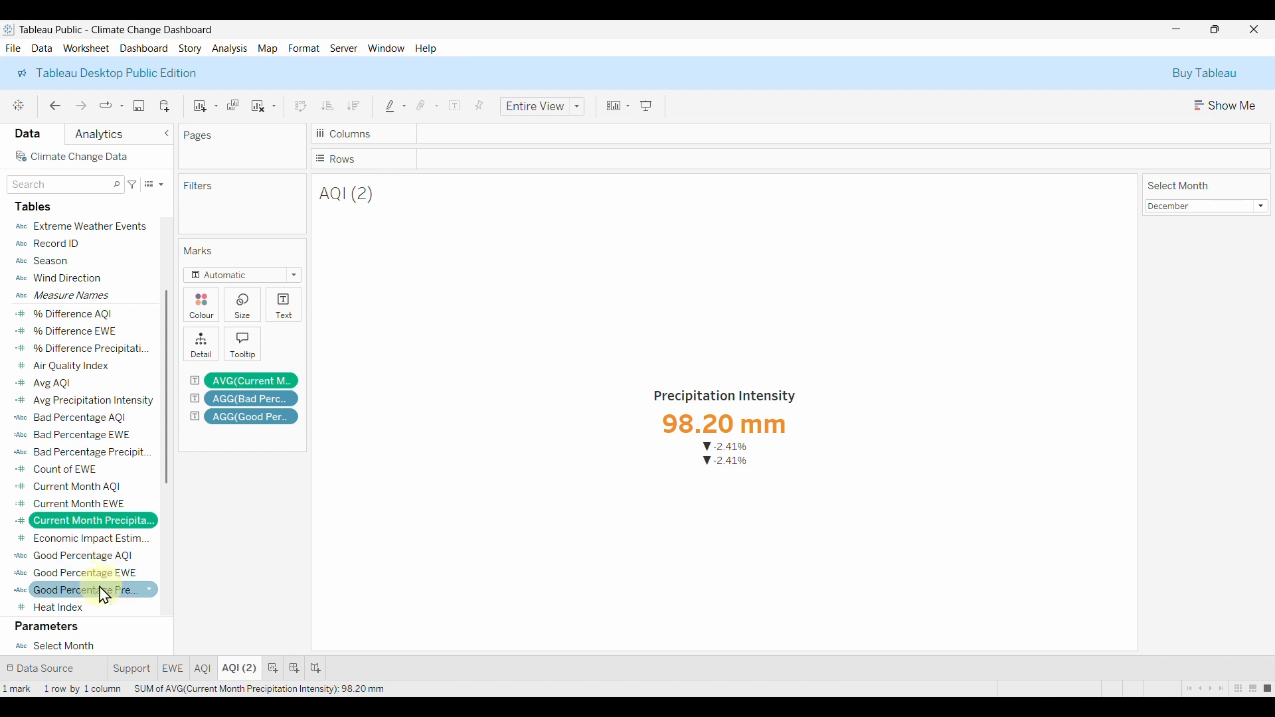
right_click(101, 595)
left_click(153, 342)
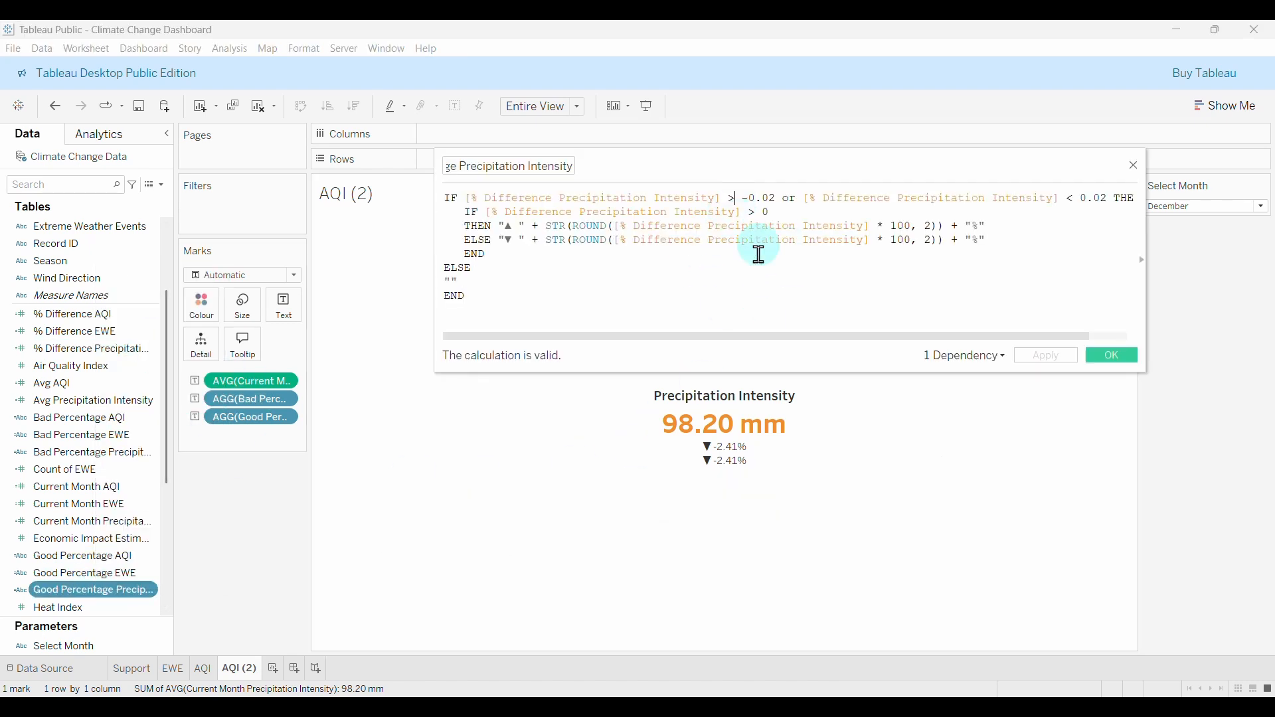
Make the bounds strict, > -0.02 and < 0.02, and apply the formula.
type("=")
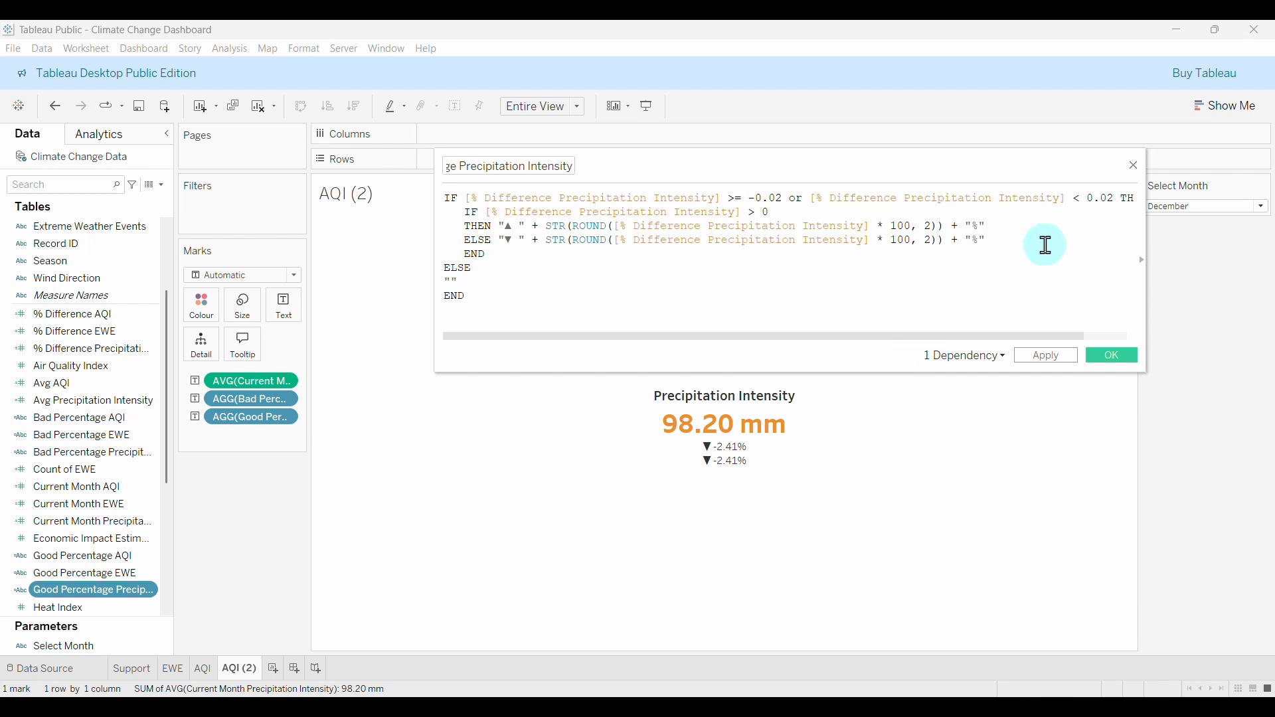
left_click(1077, 200)
type("=")
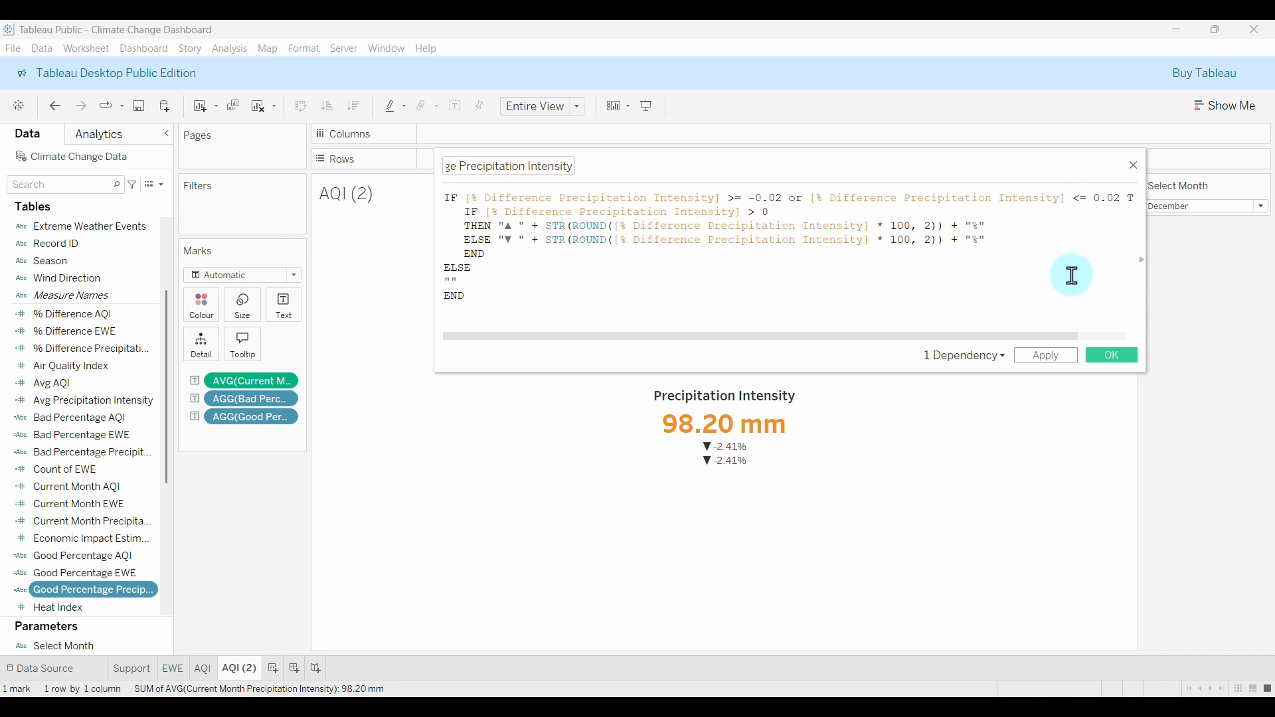
left_click(1040, 358)
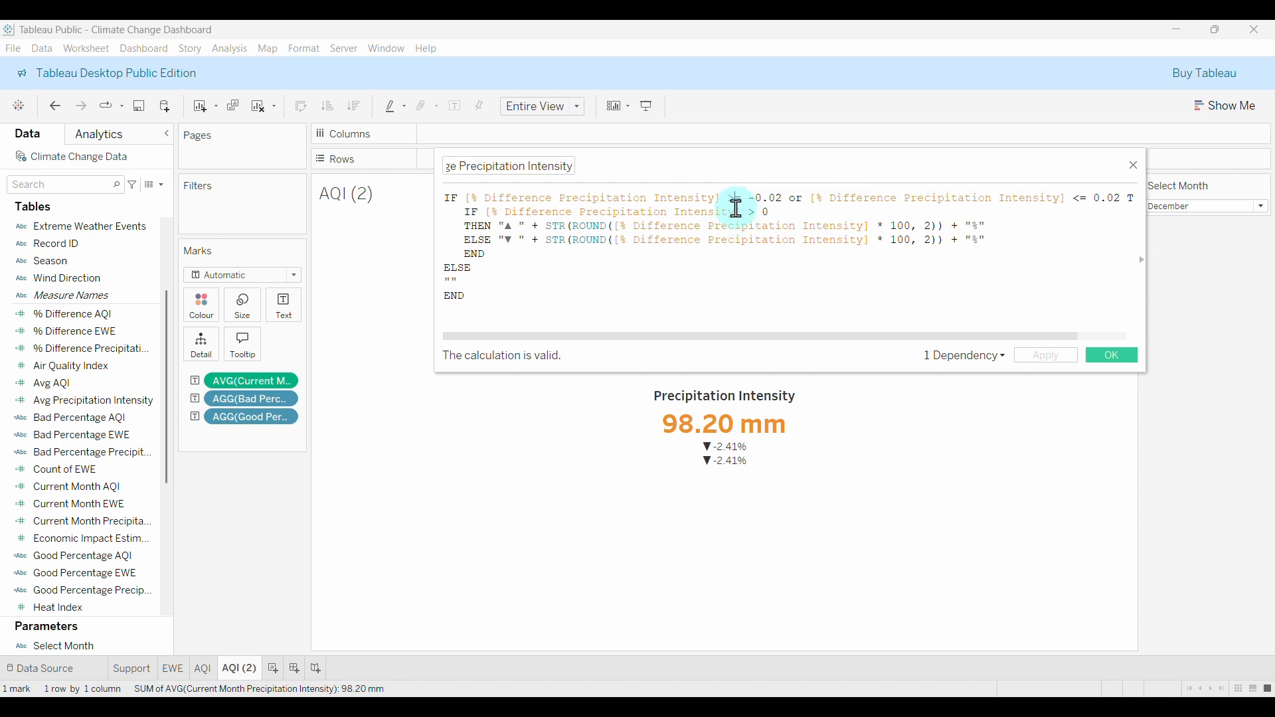
left_click(743, 203)
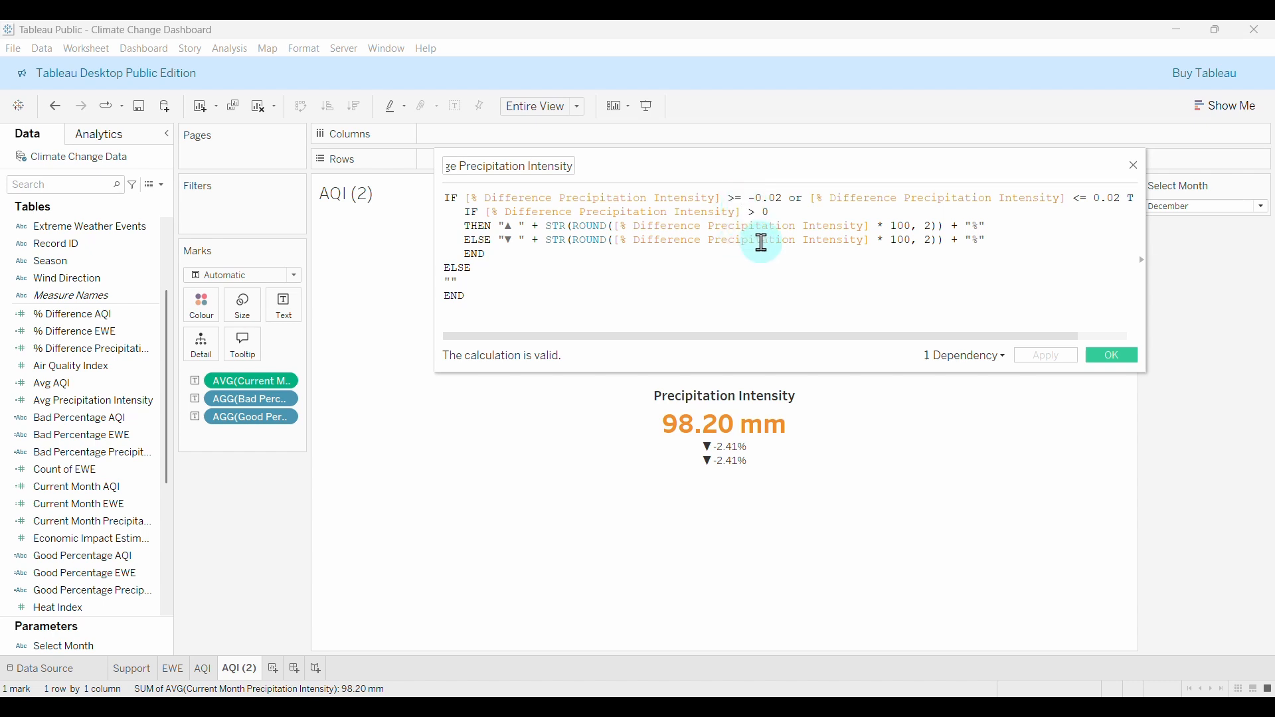
key("BackSpace")
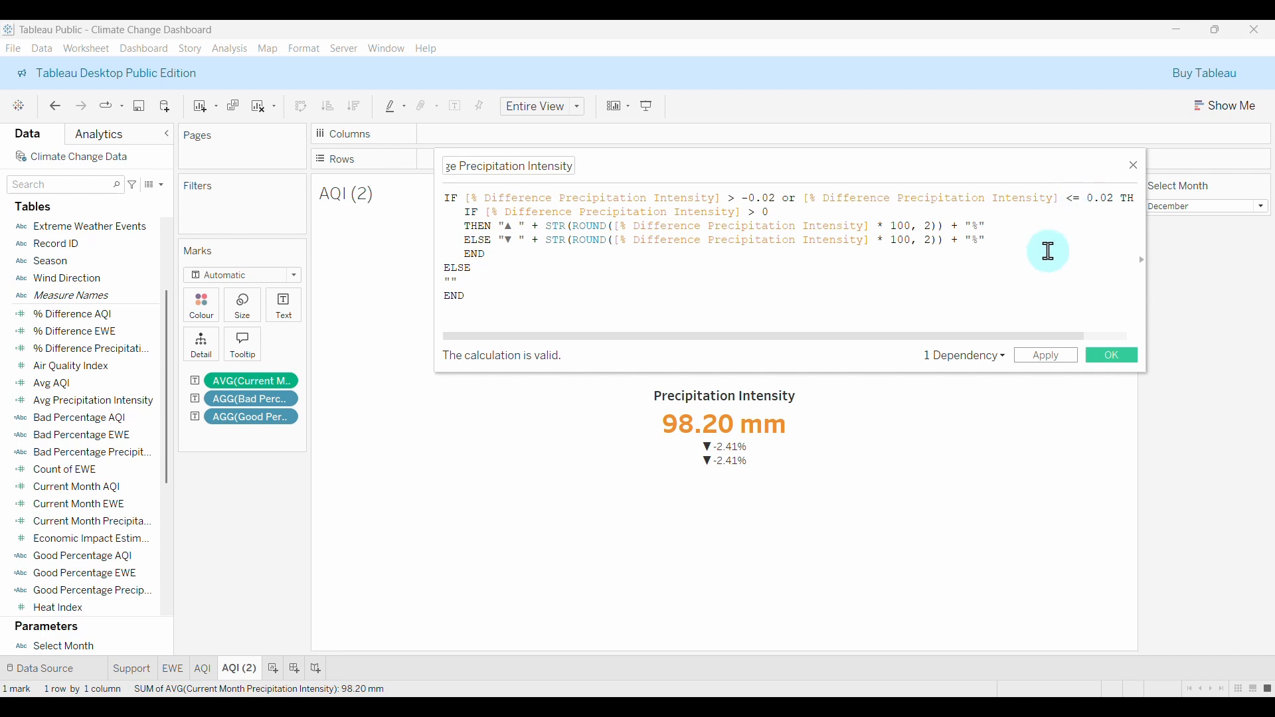
key("BackSpace")
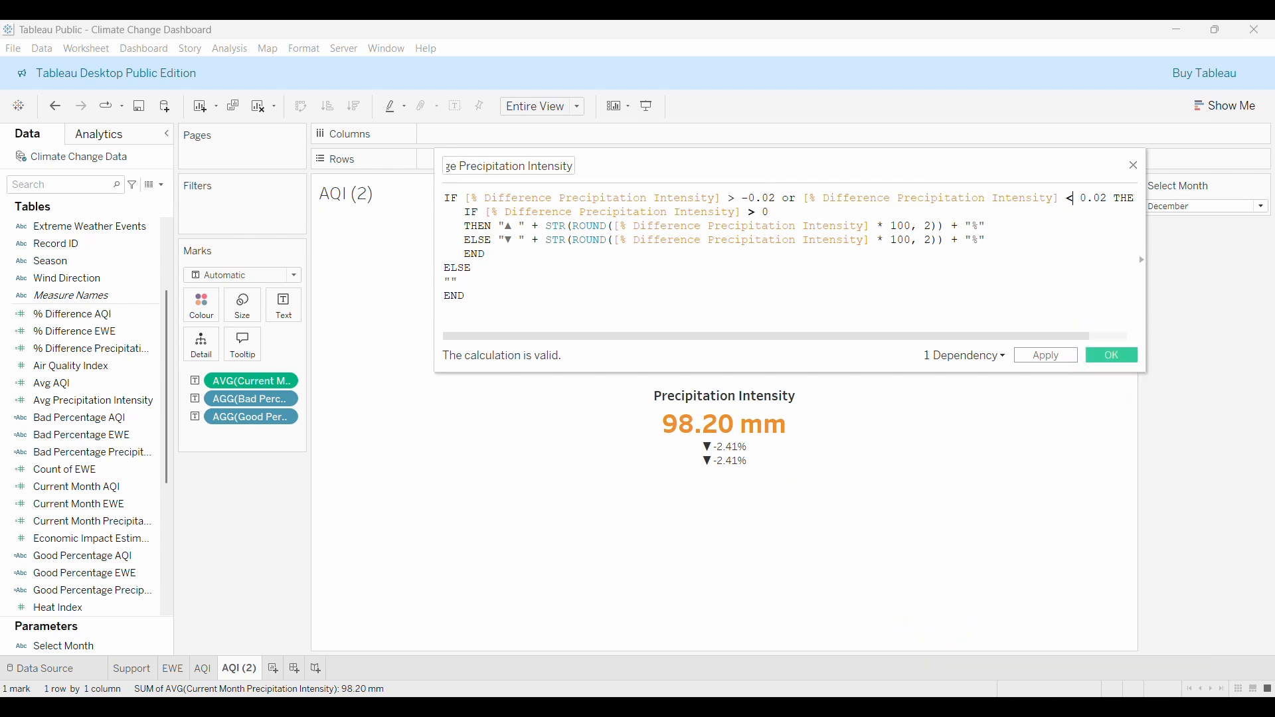
Save the formula and set Select Month to January, showing 101.99 mm with ▲ 3.86%.
left_click(1114, 357)
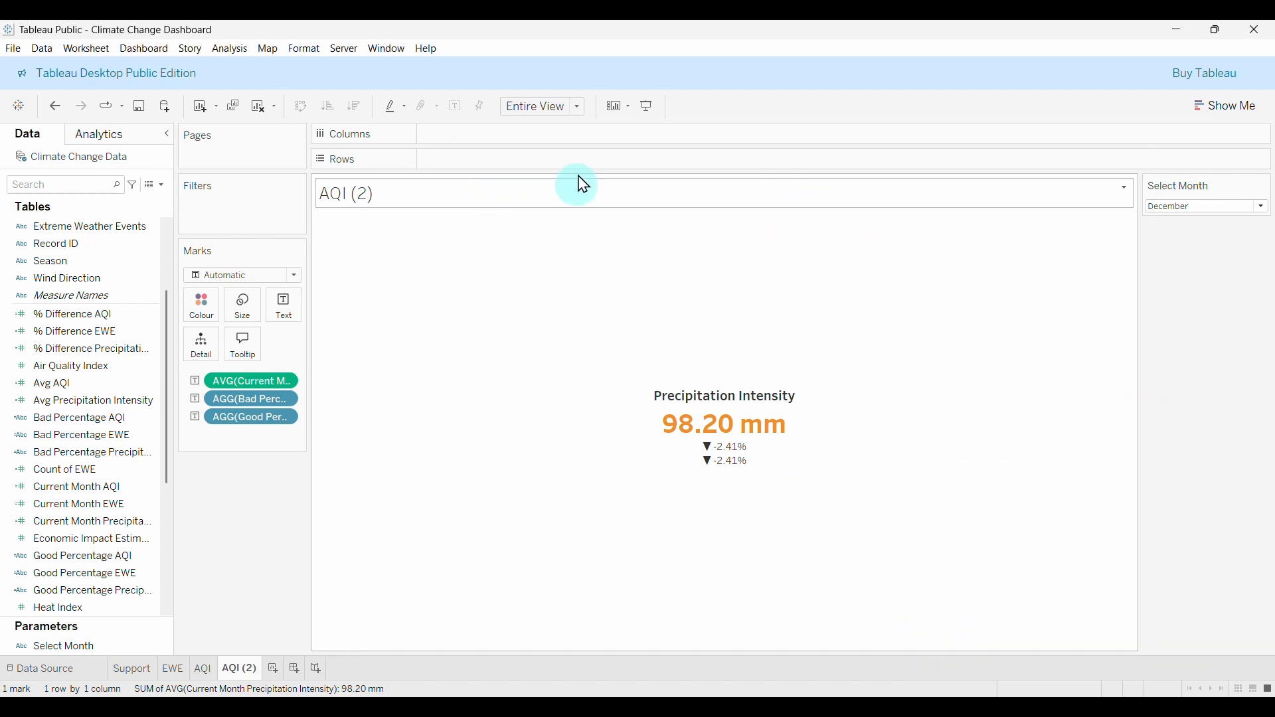
left_click(1249, 207)
left_click(1225, 257)
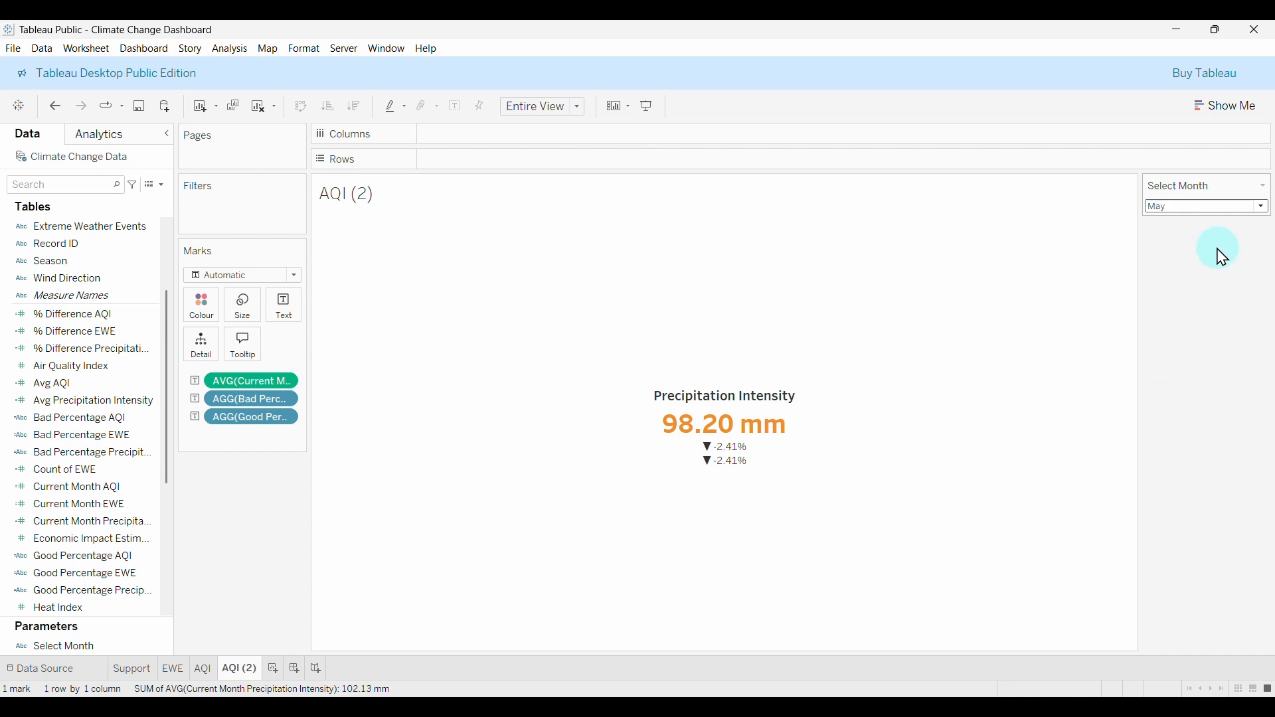
left_click(1236, 207)
left_click(1189, 236)
left_click(1207, 208)
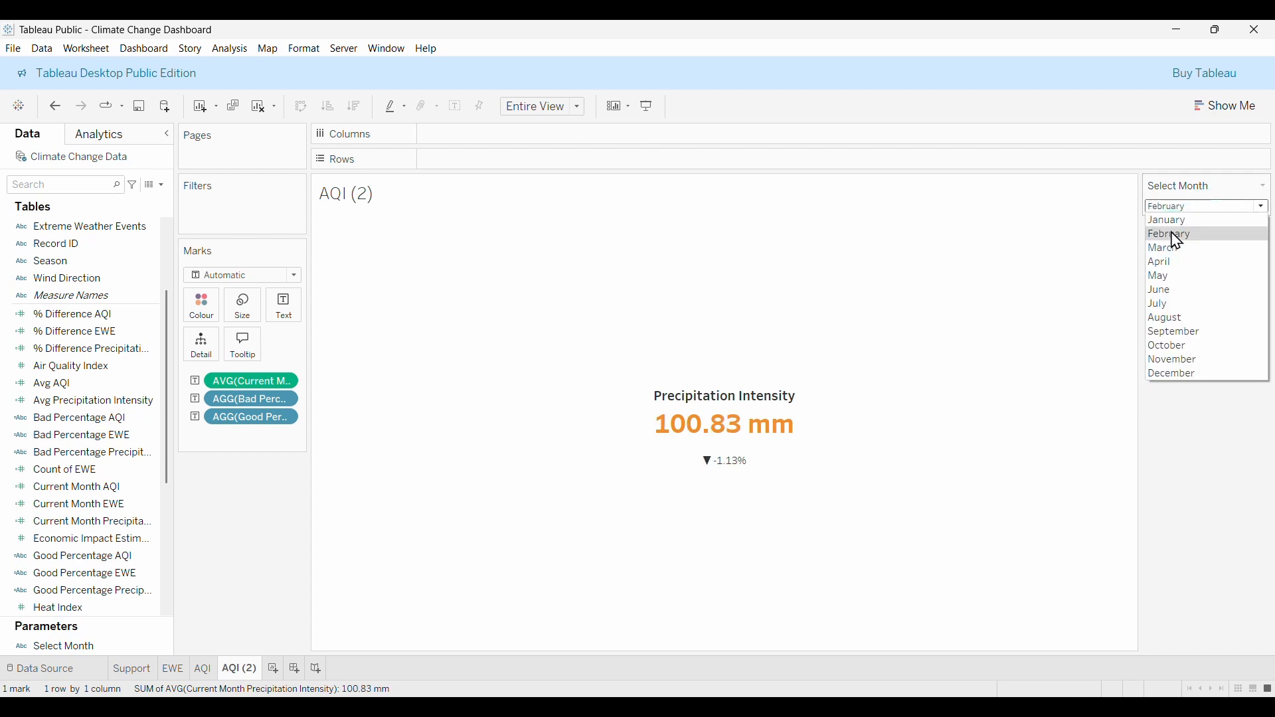
left_click(1176, 221)
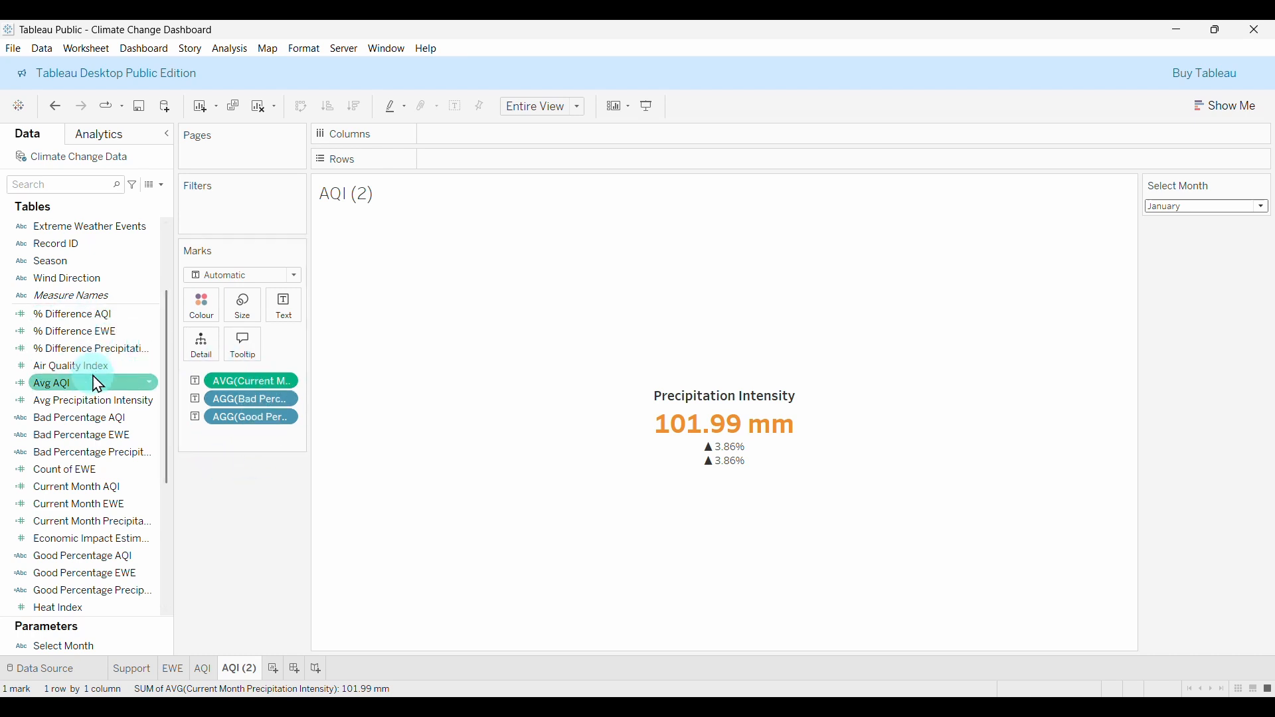
Open the Bad Percentage Precipitation Intensity calculation for editing.
left_click(90, 458)
right_click(89, 458)
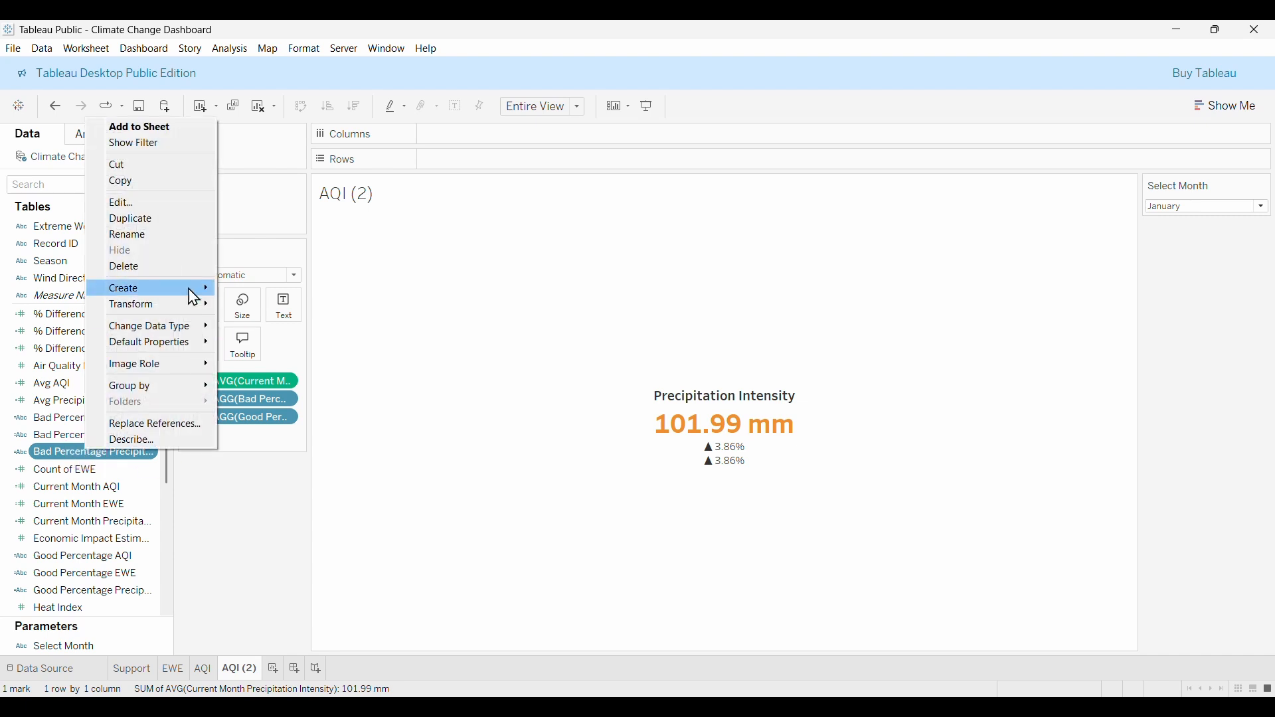
left_click(133, 198)
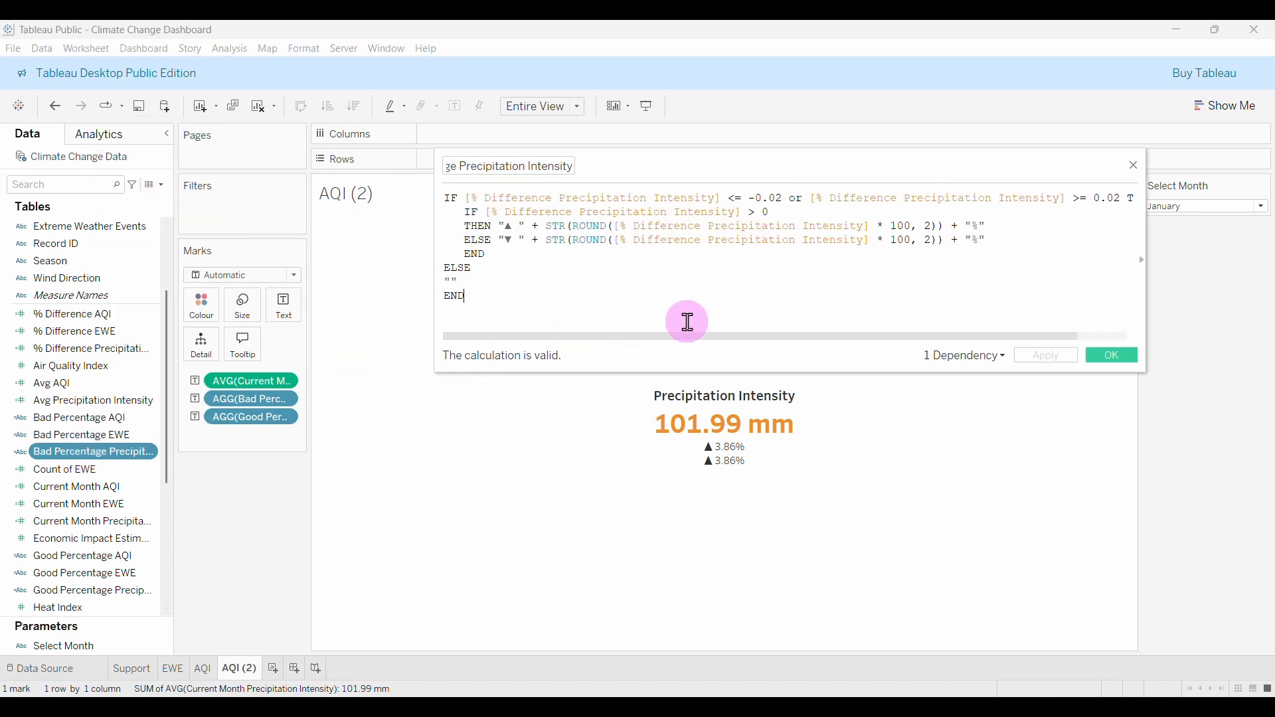
Look over the Bad Percentage formula, then open the Good Percentage Precipitation Intensity formula.
left_click(716, 303)
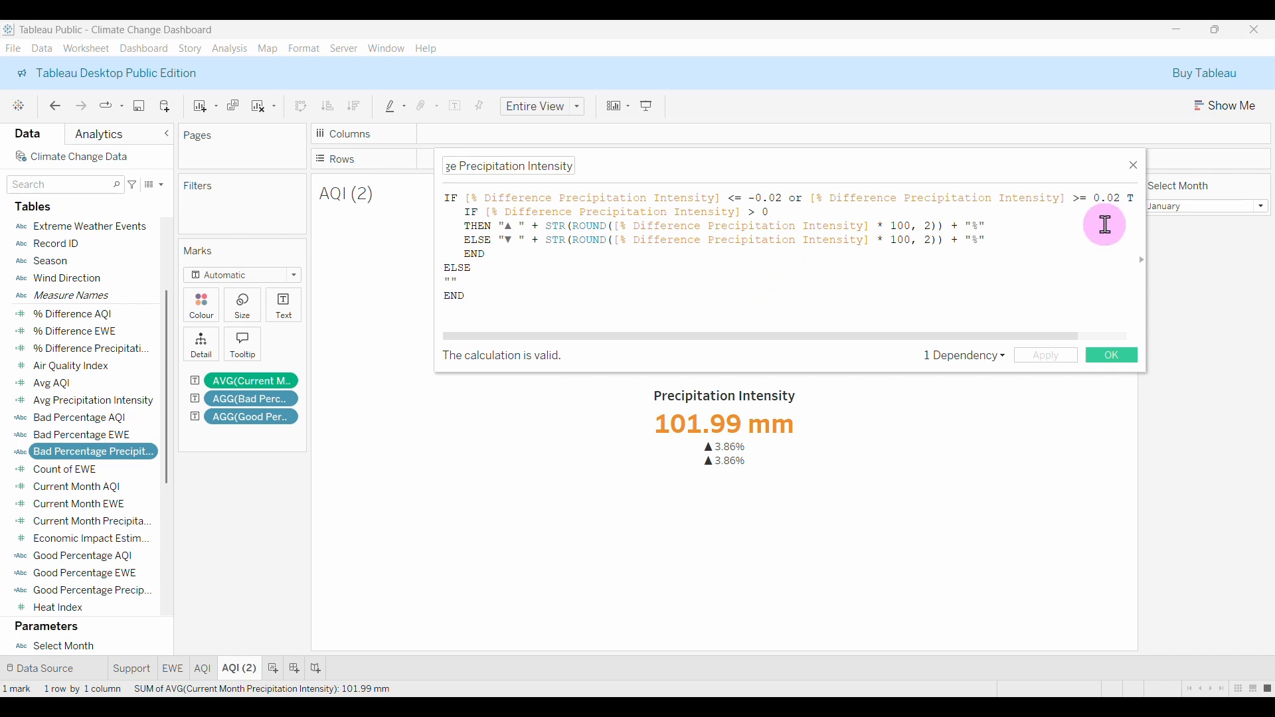
mouse_move(836, 336)
left_mouse_down()
mouse_move(926, 336)
mouse_move(811, 335)
left_mouse_up()
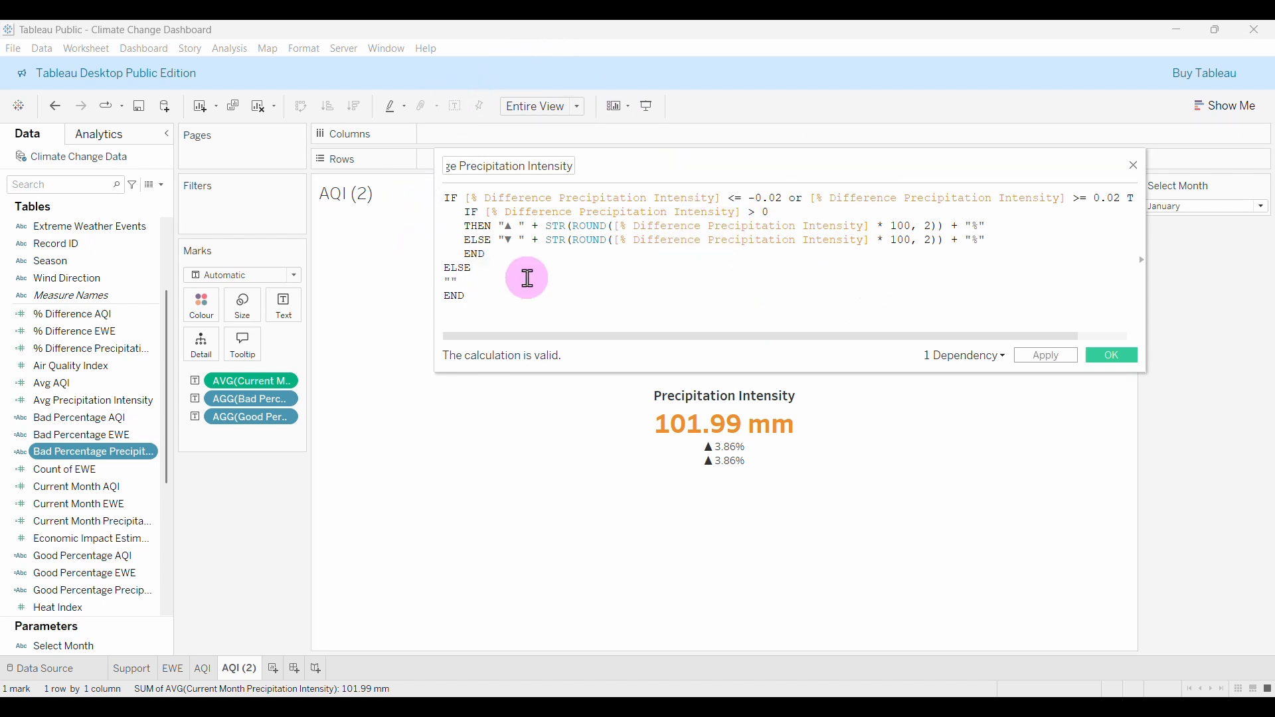
scroll(93, 508, "down", 3)
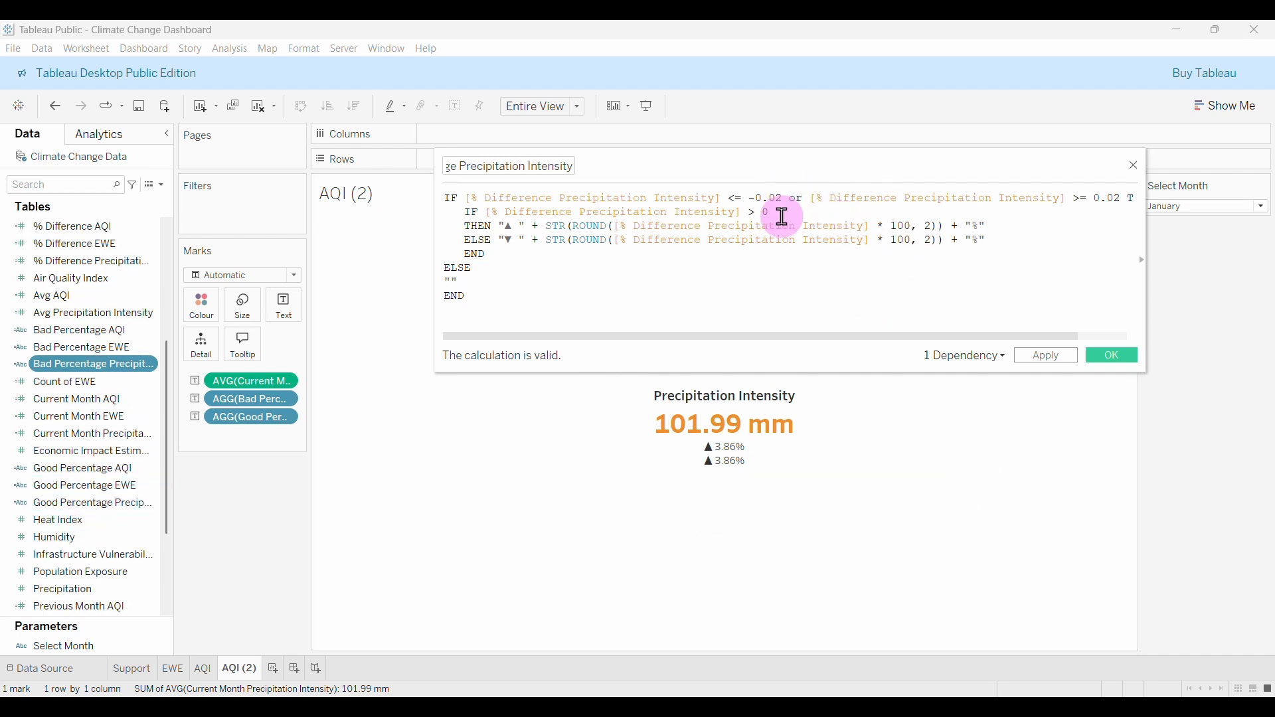
scroll(87, 520, "down", 1)
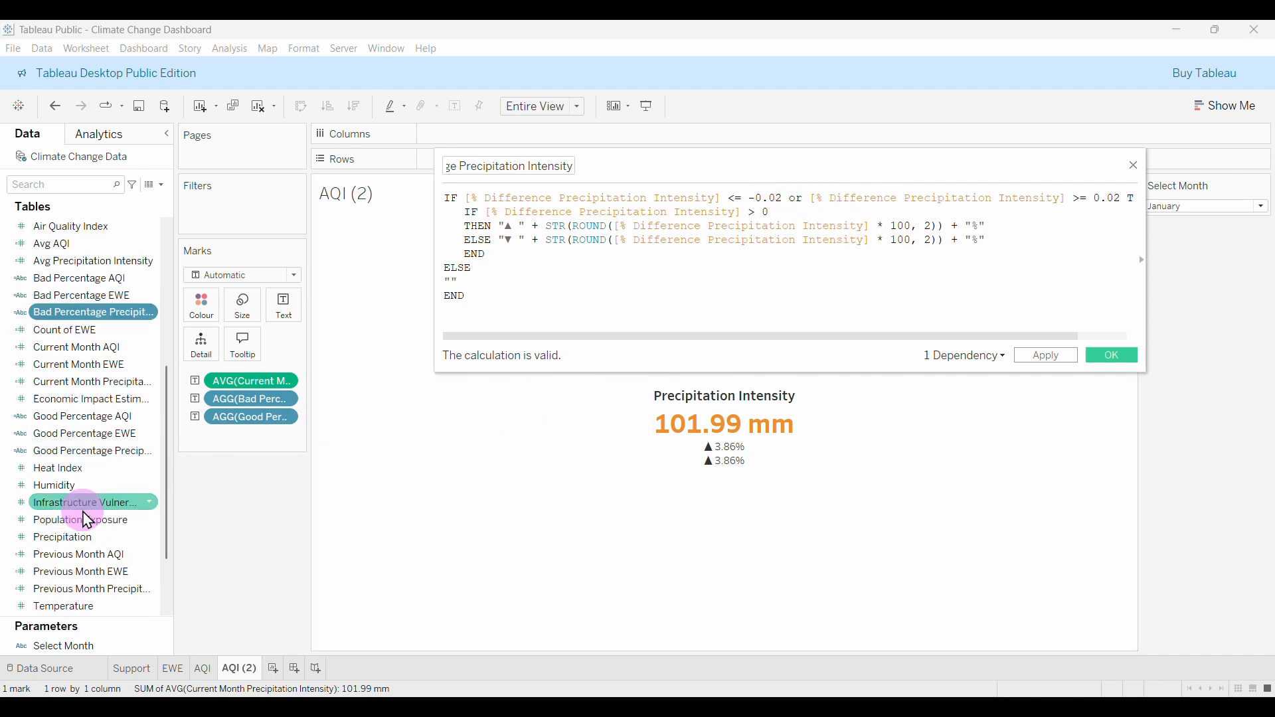
scroll(87, 520, "down", 1)
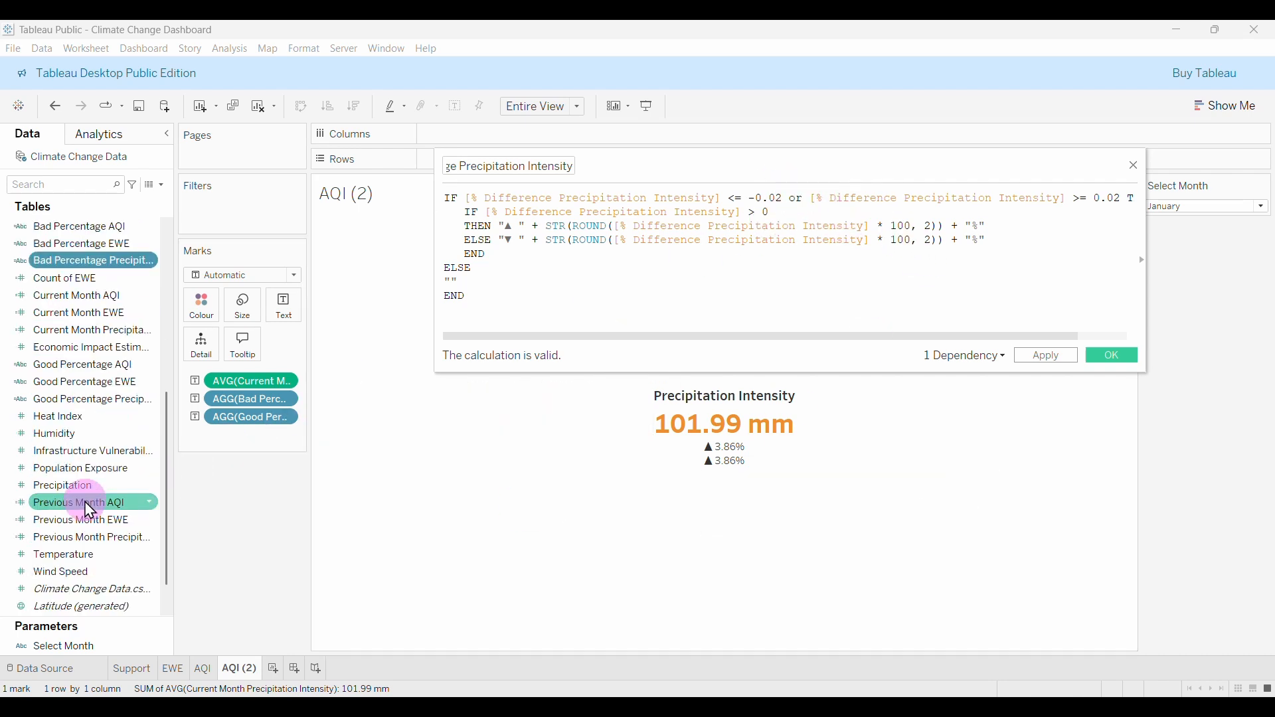
right_click(85, 399)
left_click(136, 487)
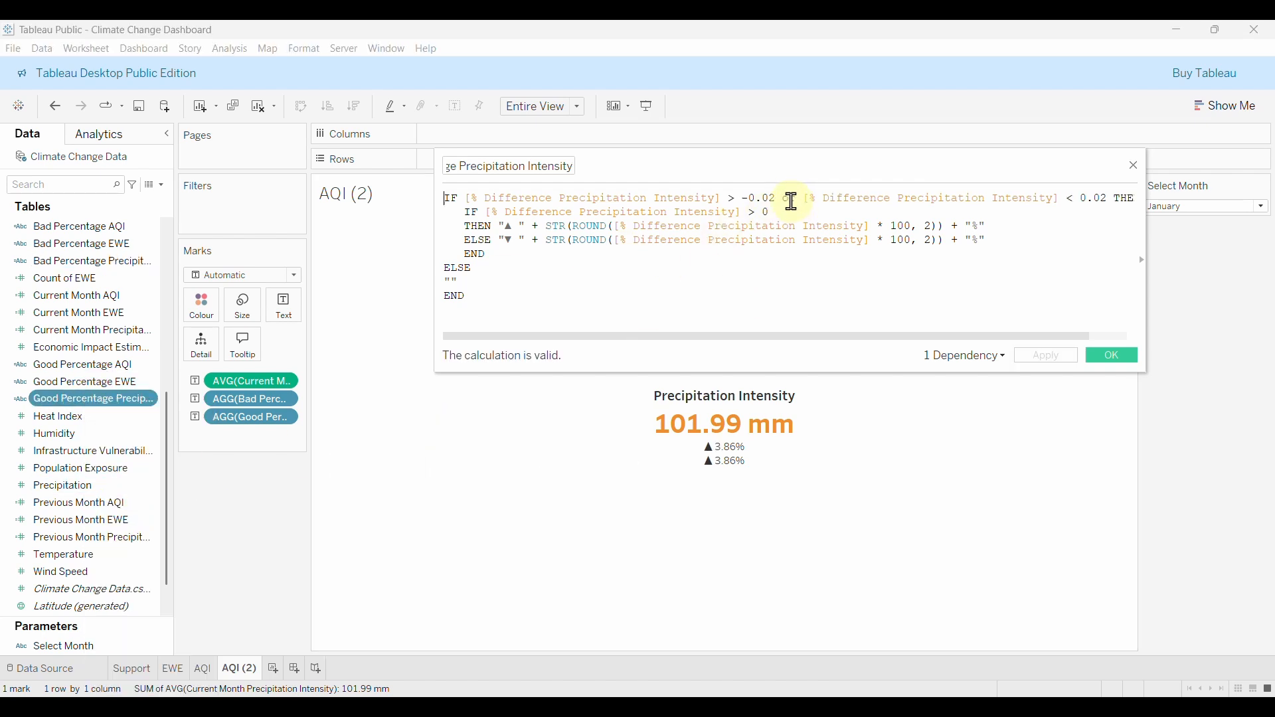
Replace 'or' with AND between the two bounds, then apply and save the formula.
key("BackSpace")
key("BackSpace")
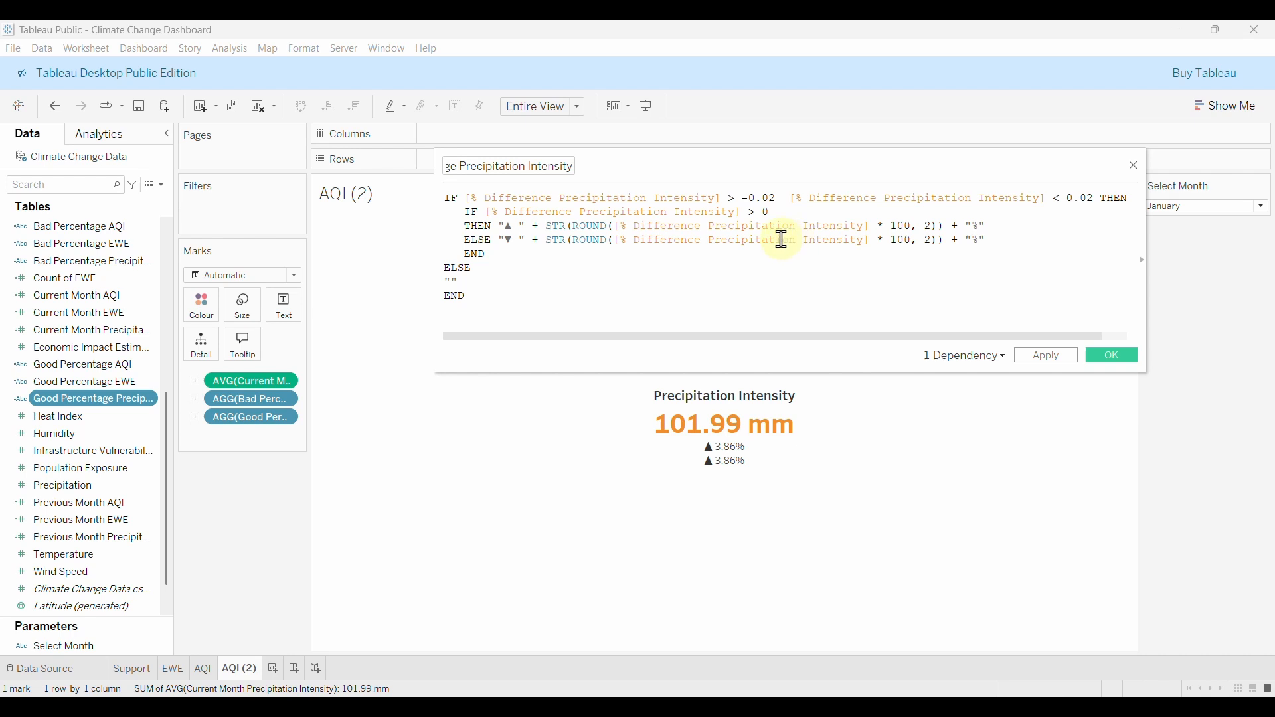
type("an")
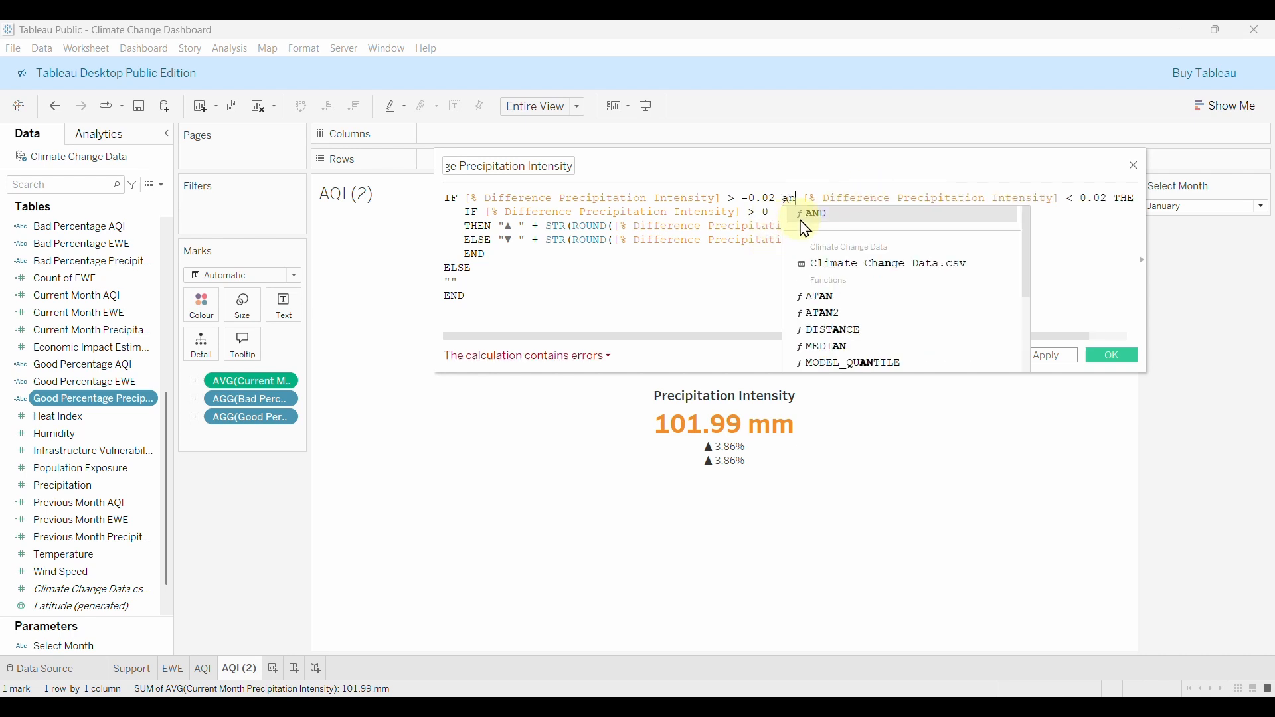
left_click(802, 220)
key("BackSpace")
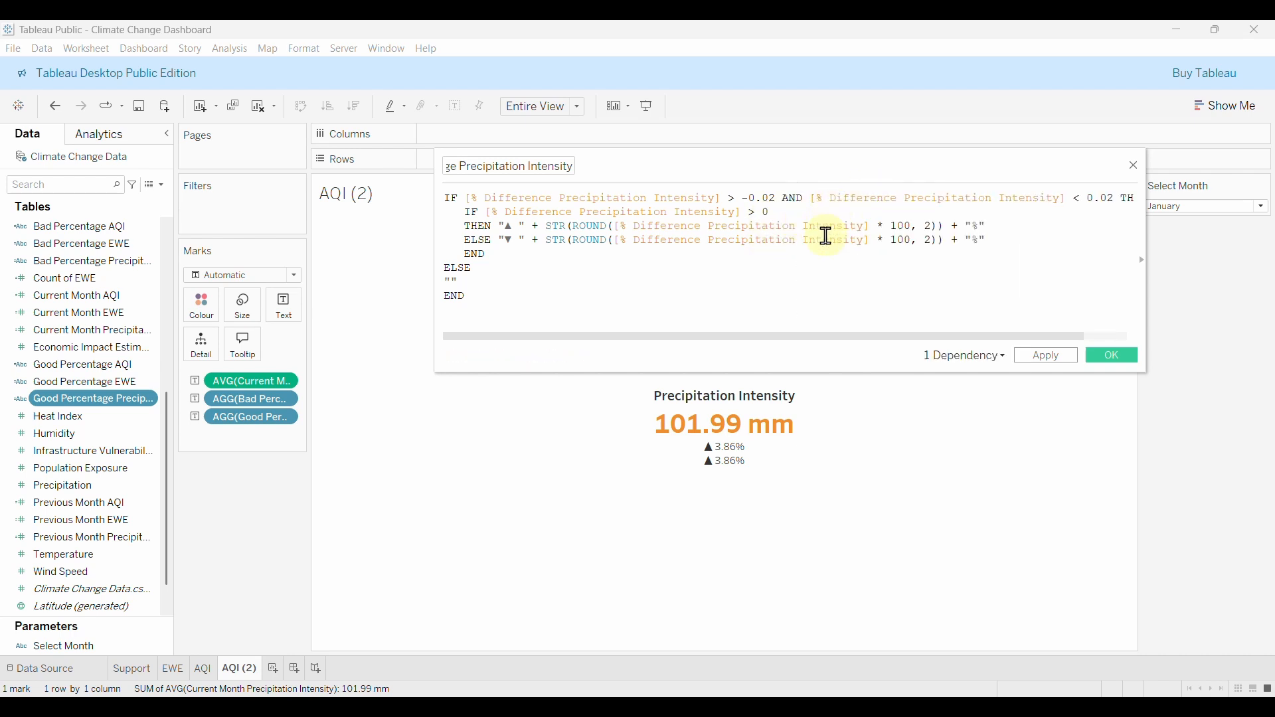
left_click(1054, 357)
left_click(1104, 357)
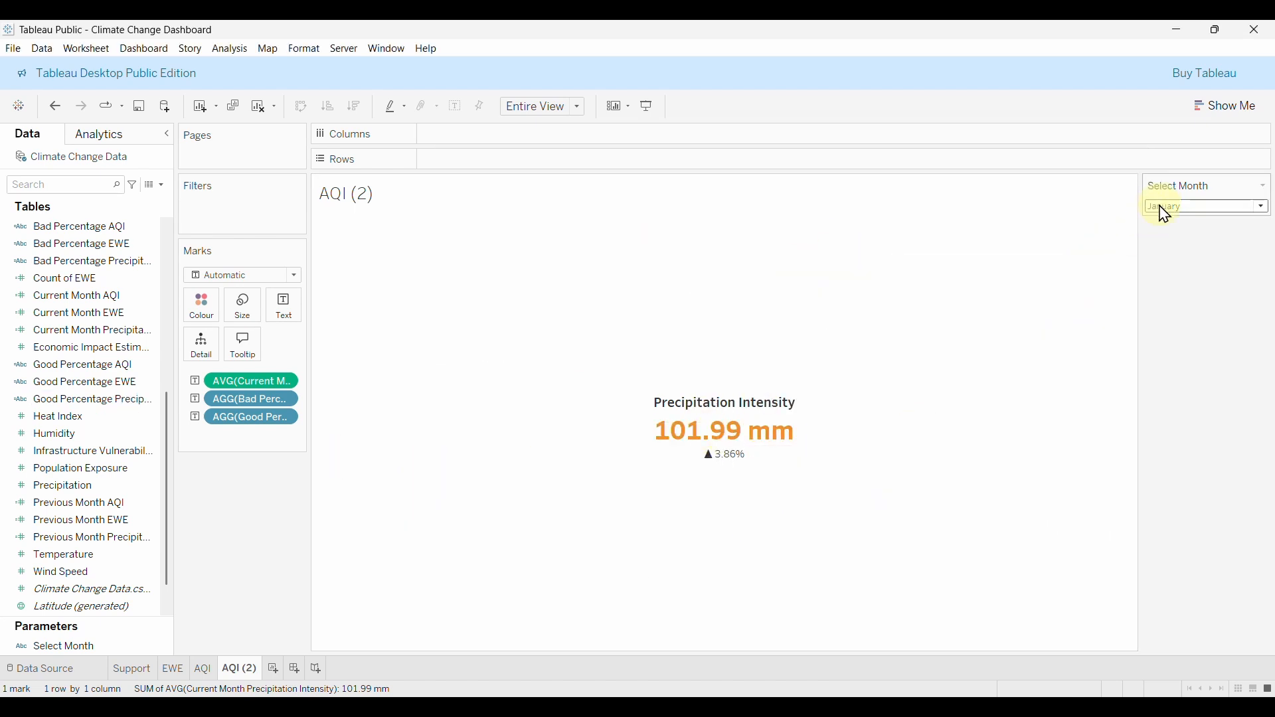
Switch the month to June and set both percentage-change label lines to Tableau Semibold, size 10.
left_click(1184, 296)
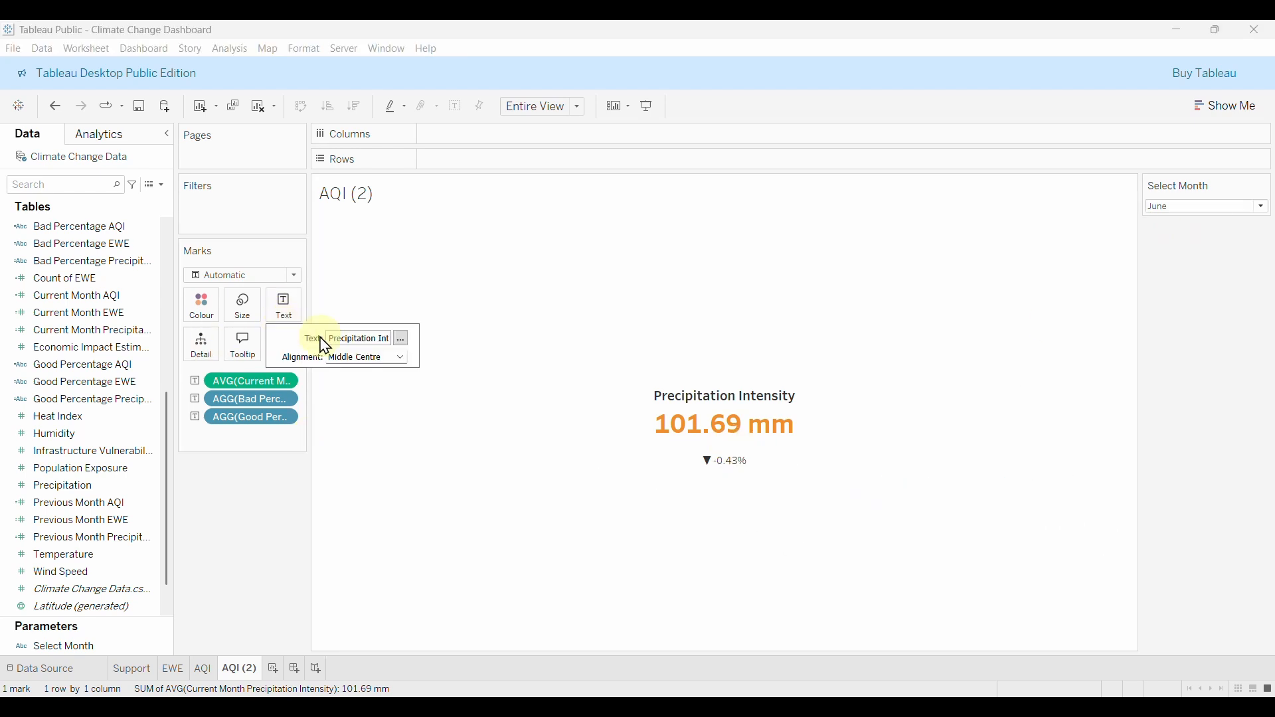
left_click(402, 340)
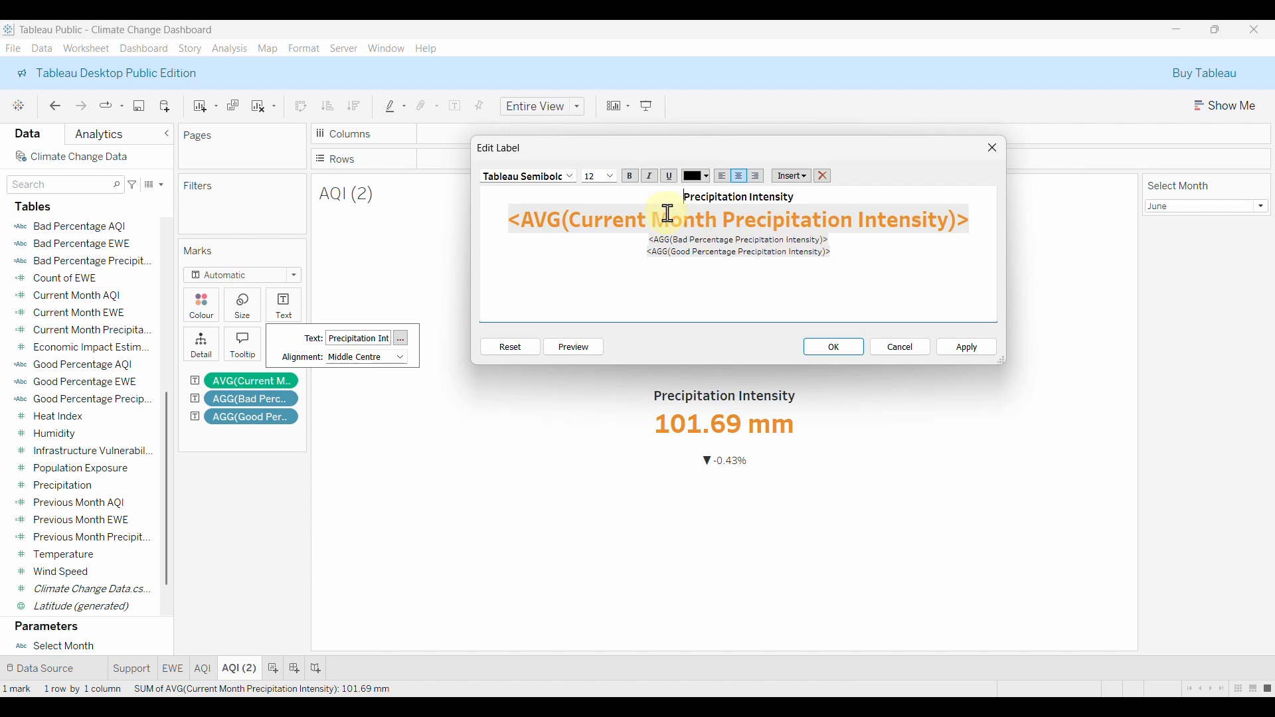
left_click_drag(840, 253, 647, 242)
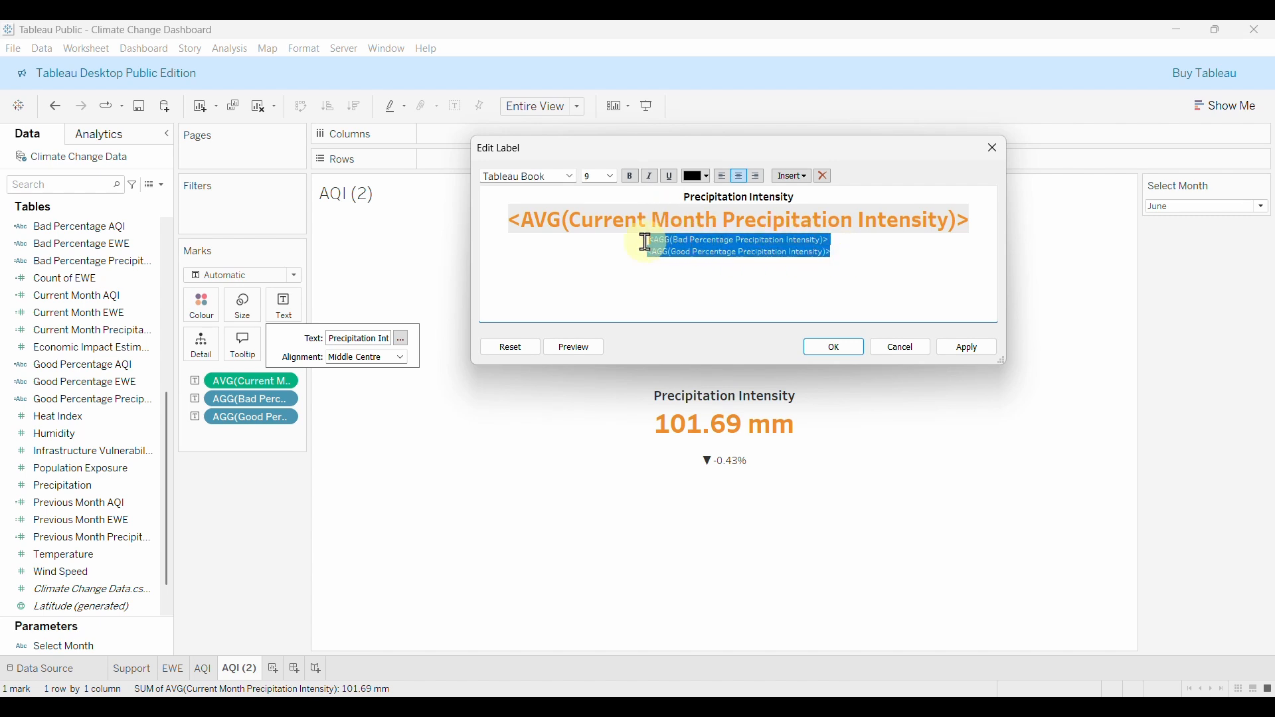
left_click(612, 176)
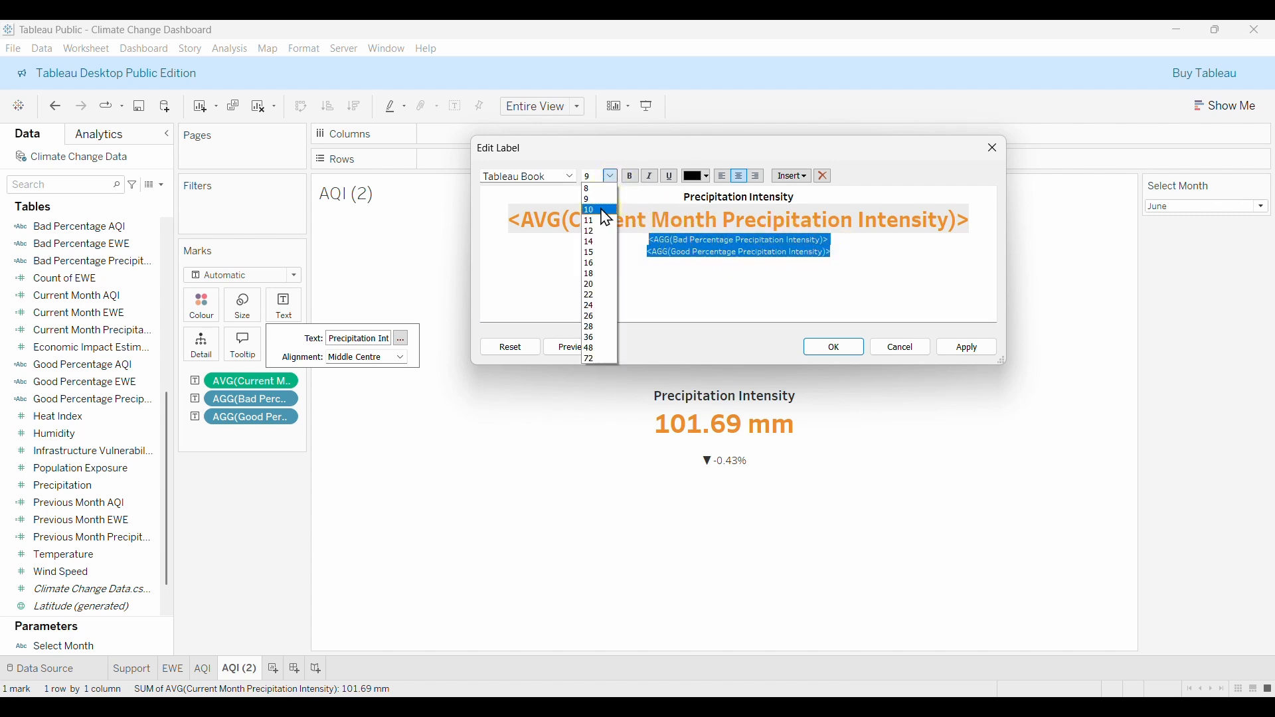
left_click(596, 193)
left_click(570, 176)
left_click(538, 259)
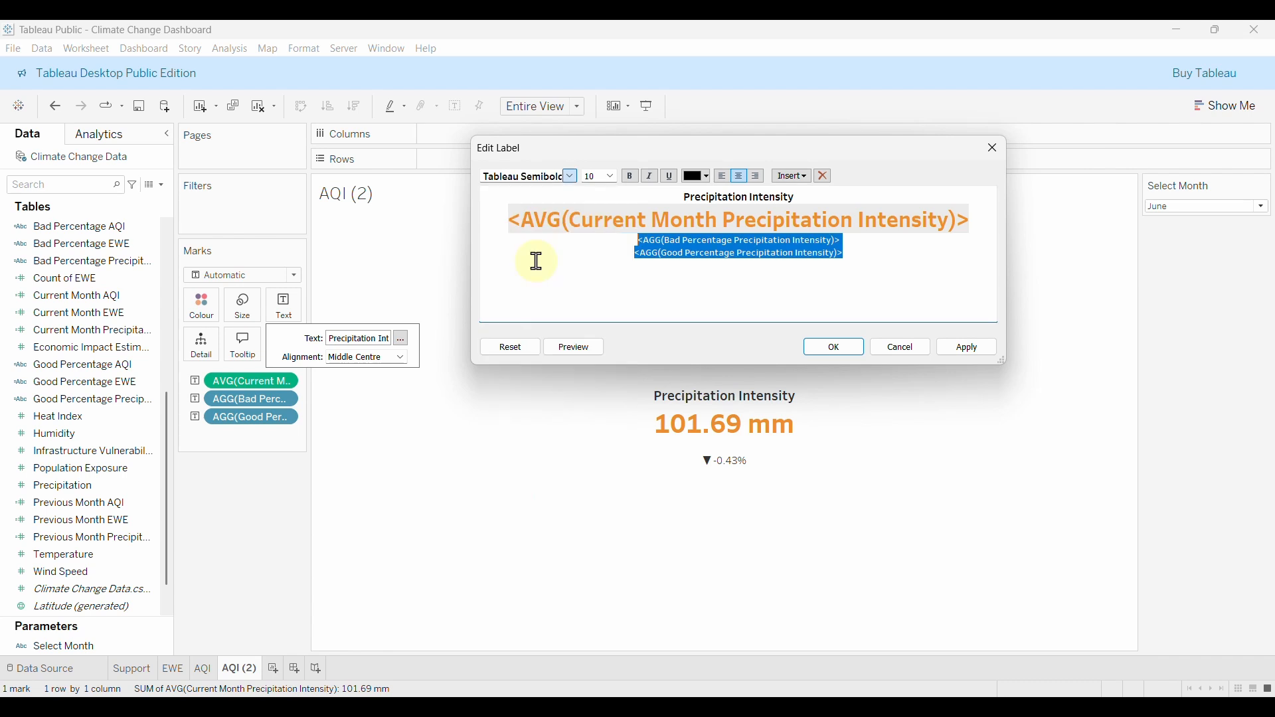
Colour the Bad Percentage line red and the Good Percentage line green, and apply.
left_click(878, 262)
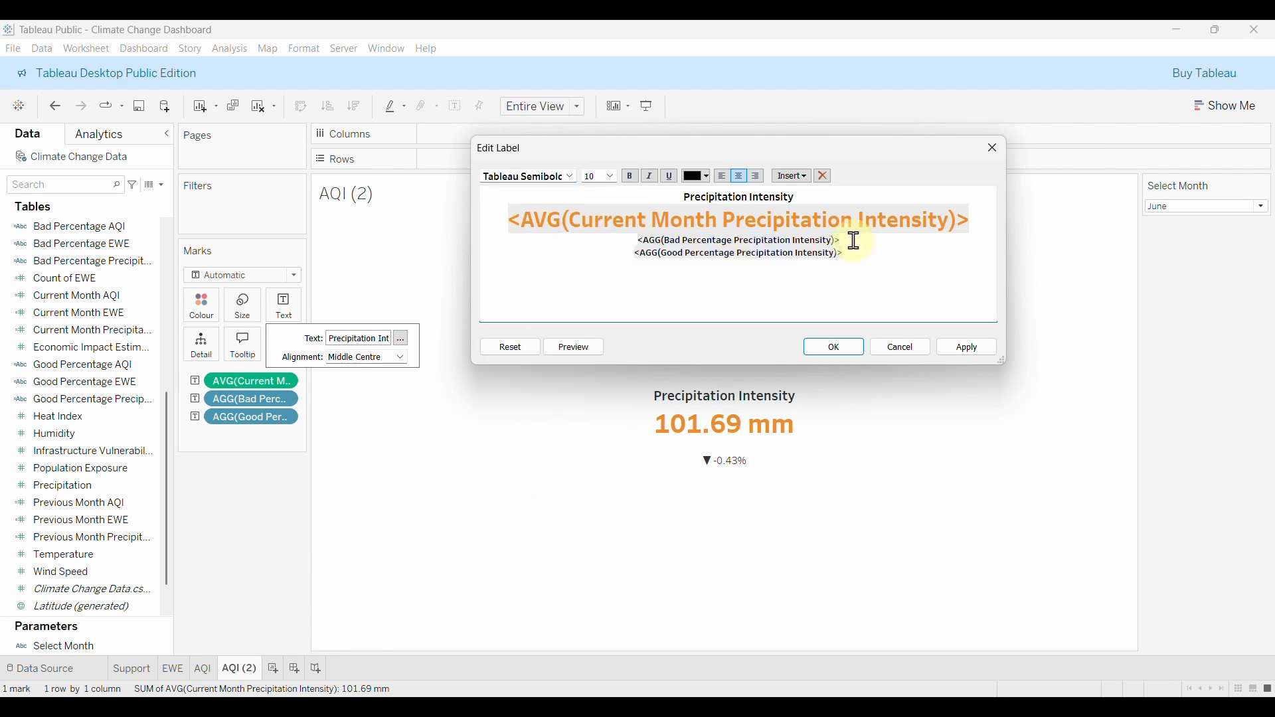
left_click_drag(855, 241, 640, 240)
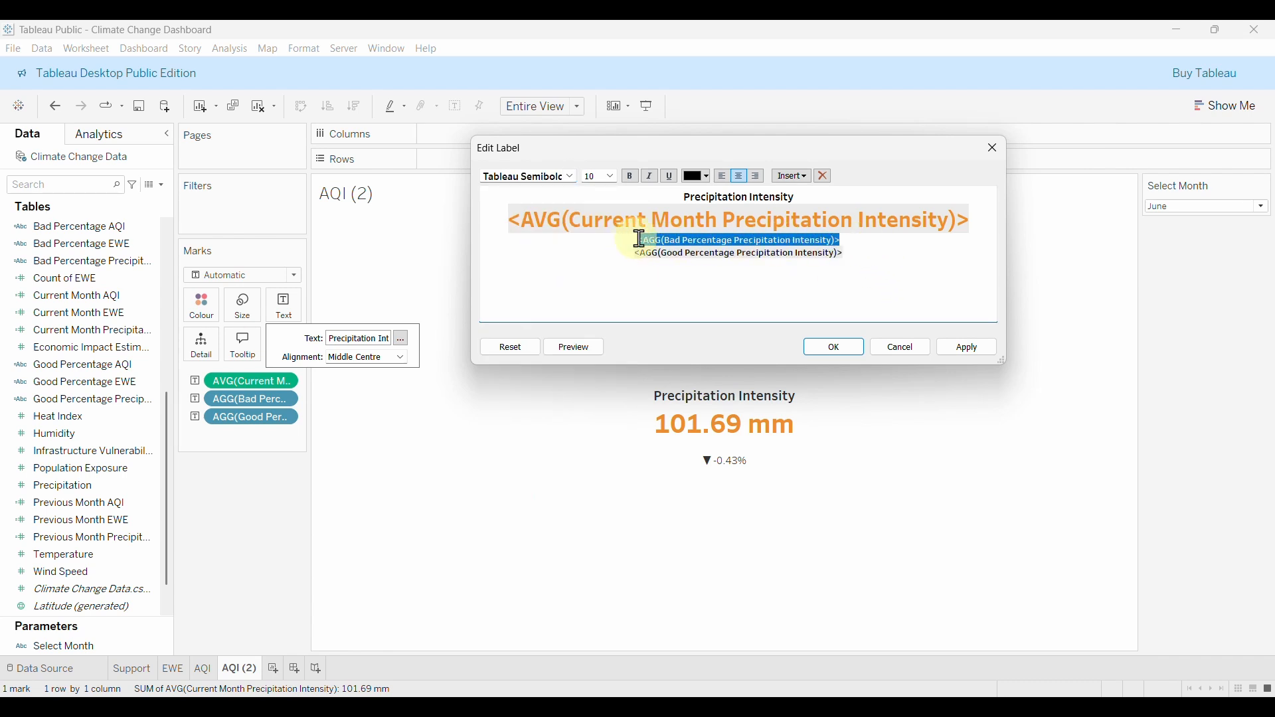
left_click(700, 175)
left_click(711, 266)
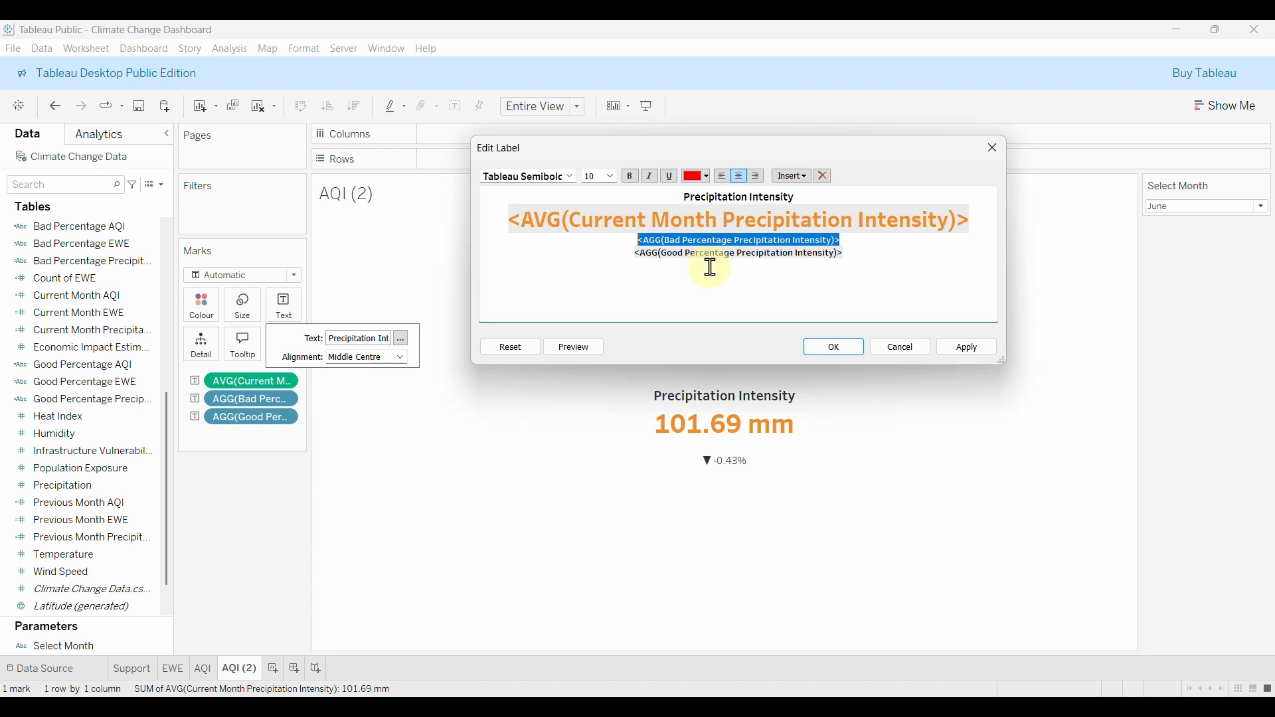
left_click_drag(862, 252, 619, 257)
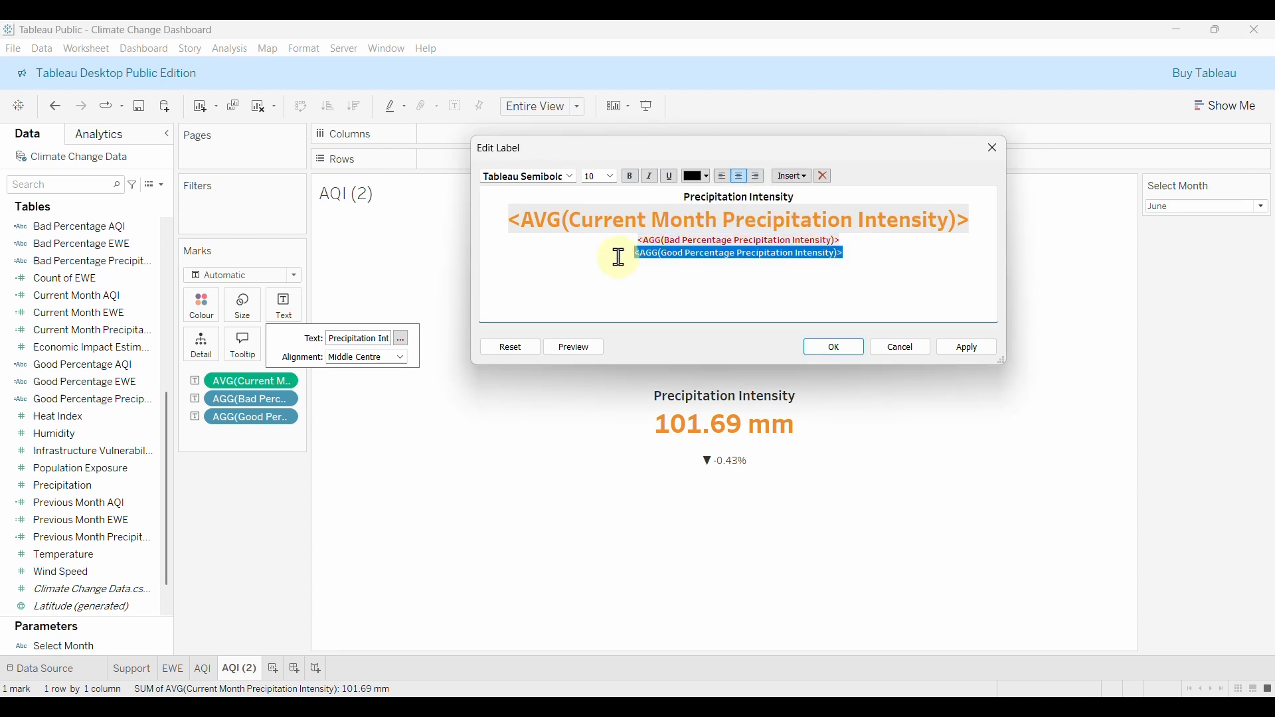
left_click(701, 176)
left_click(708, 270)
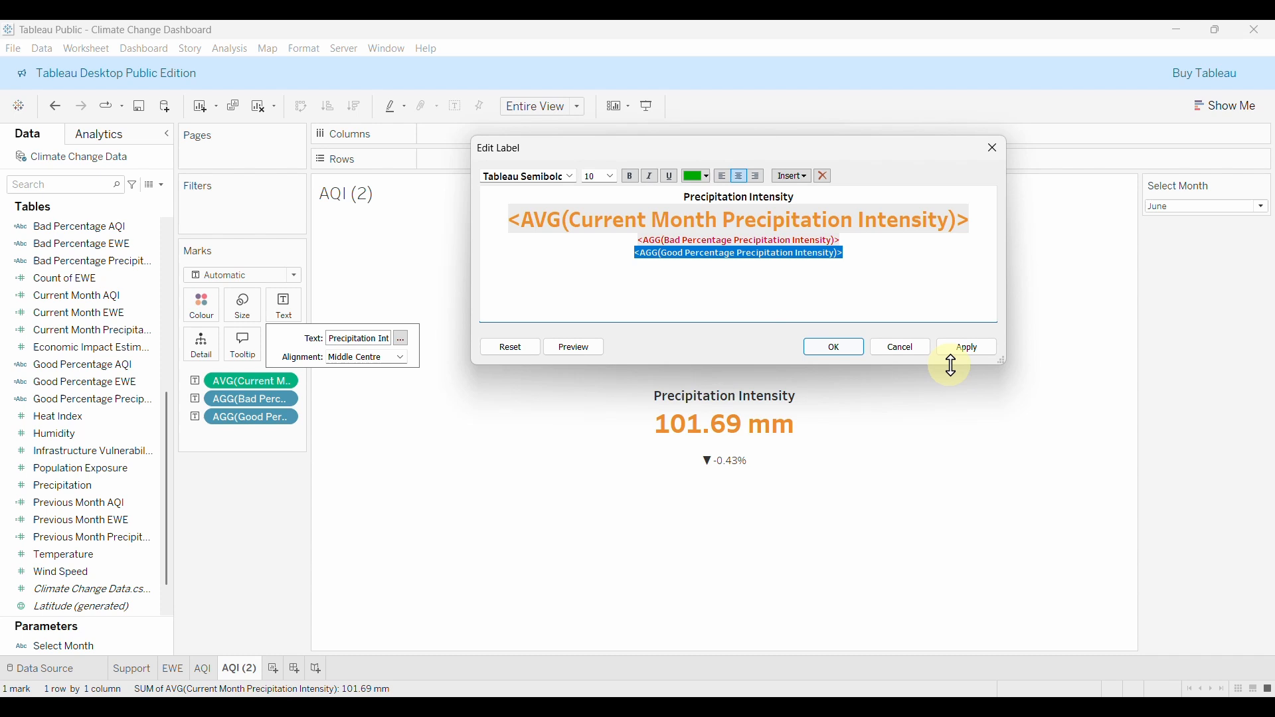
left_click(986, 350)
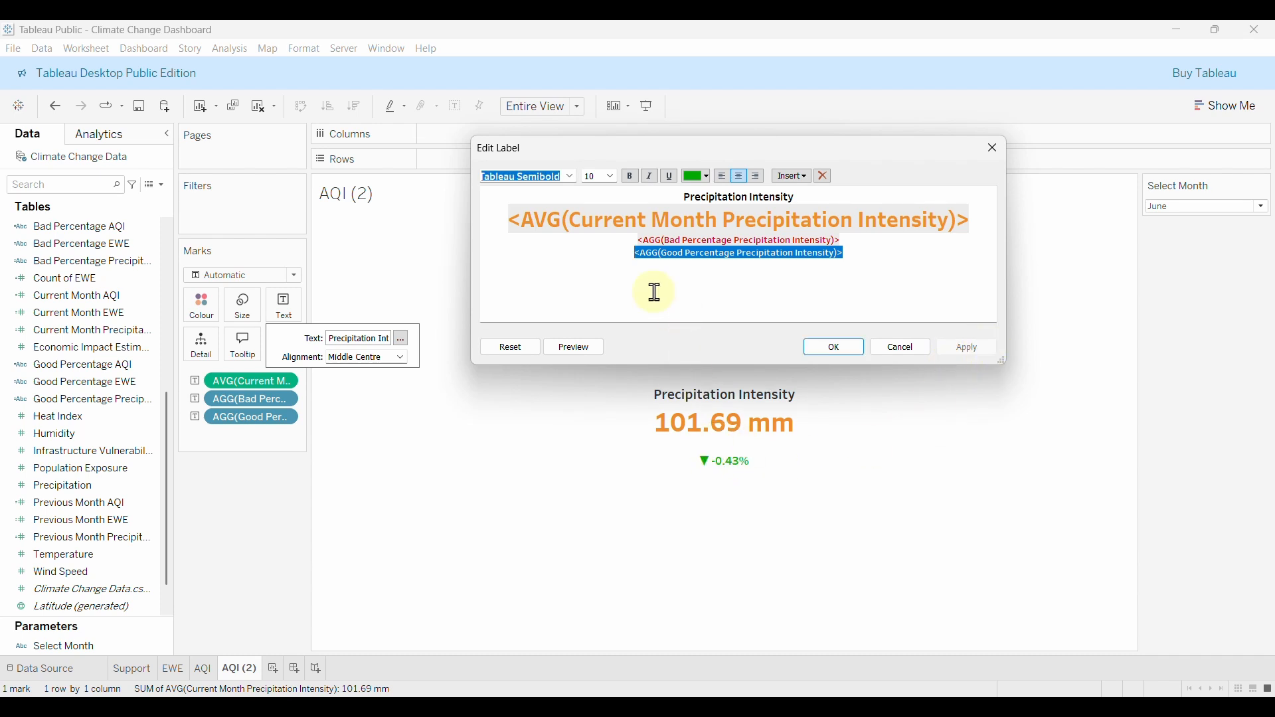
Join the good change field onto the bad change line so both sit on one line.
left_click(638, 255)
key("BackSpace")
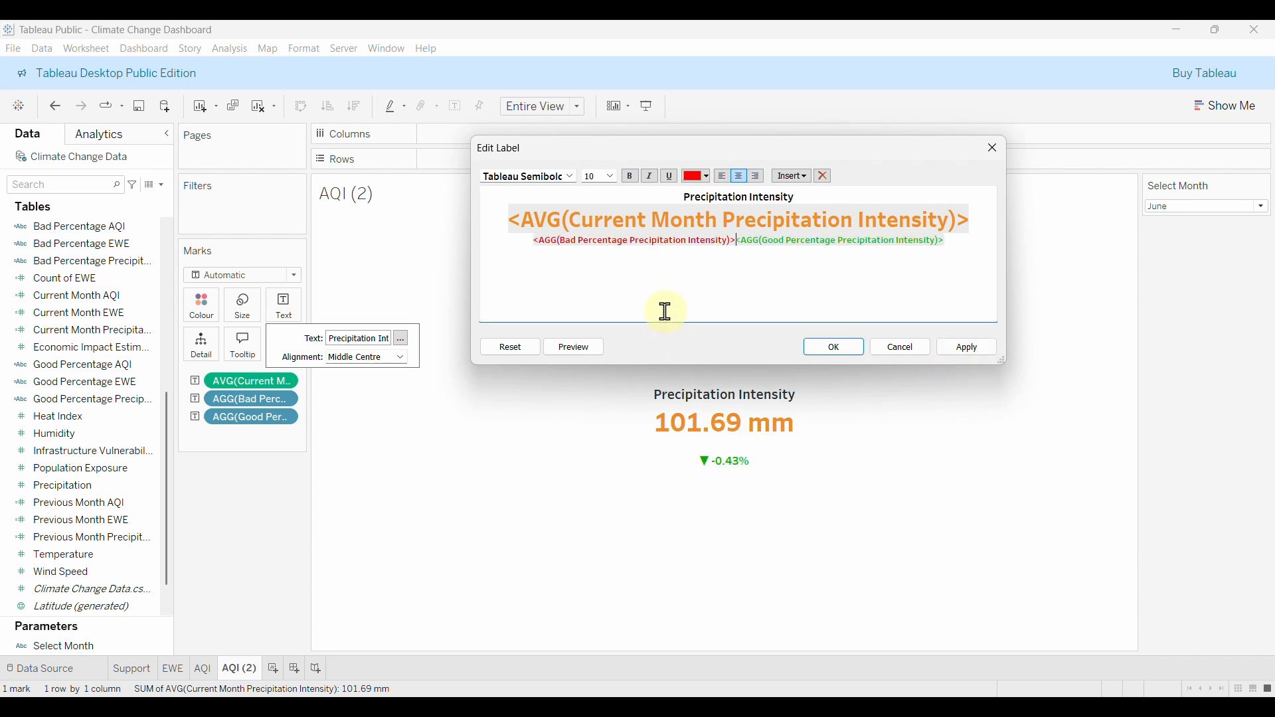
left_click(967, 347)
Add 'vs. last month' after the percentage change and colour it black.
left_click(960, 245)
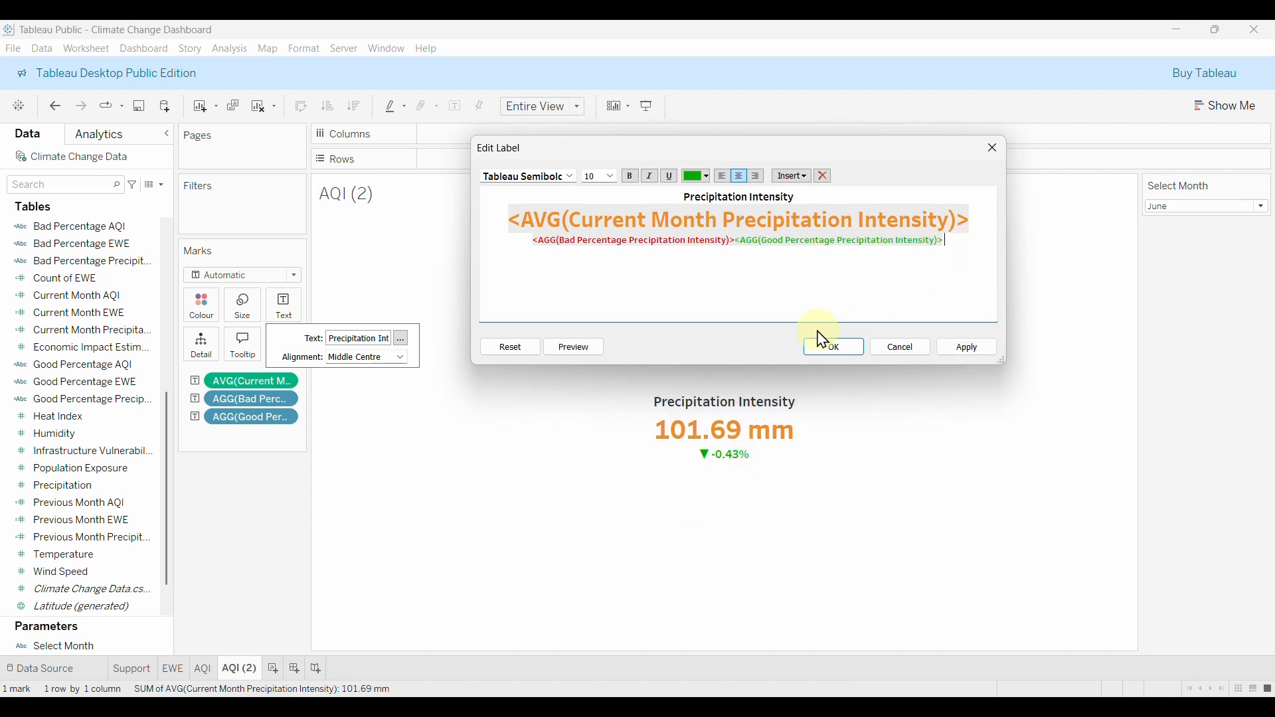
type("vs. l")
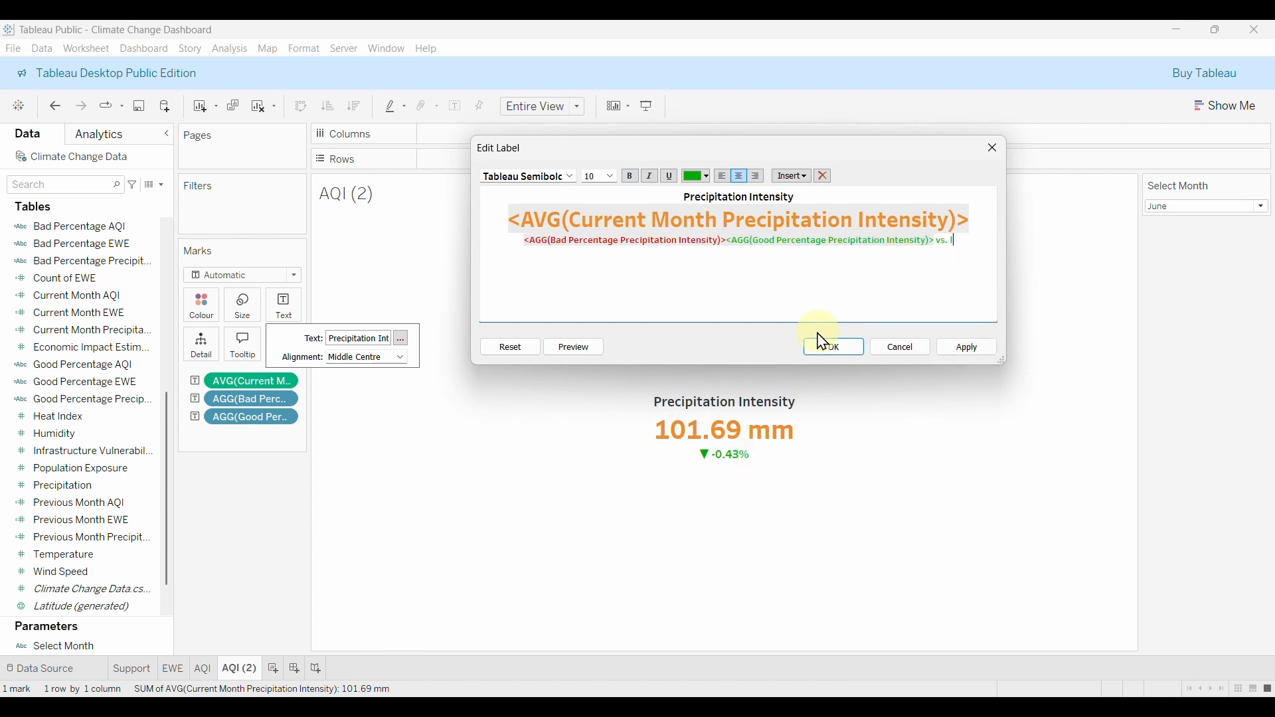
type("ast mo")
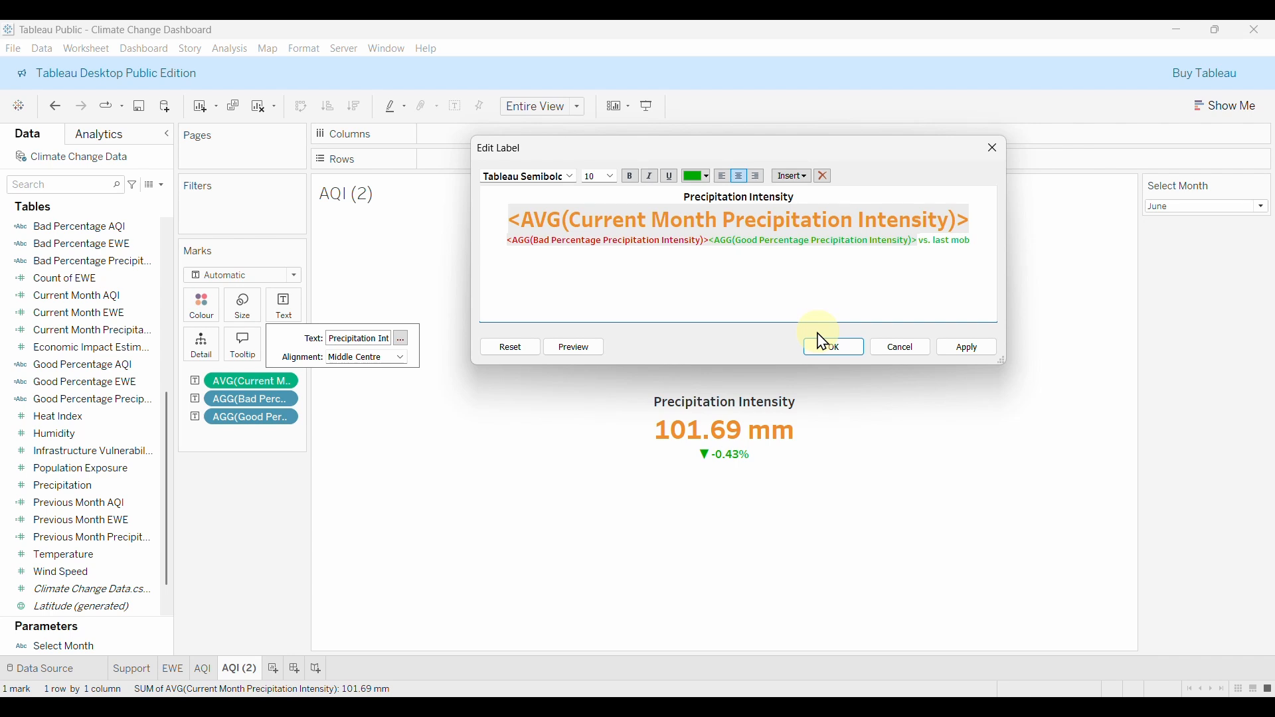
type("nth")
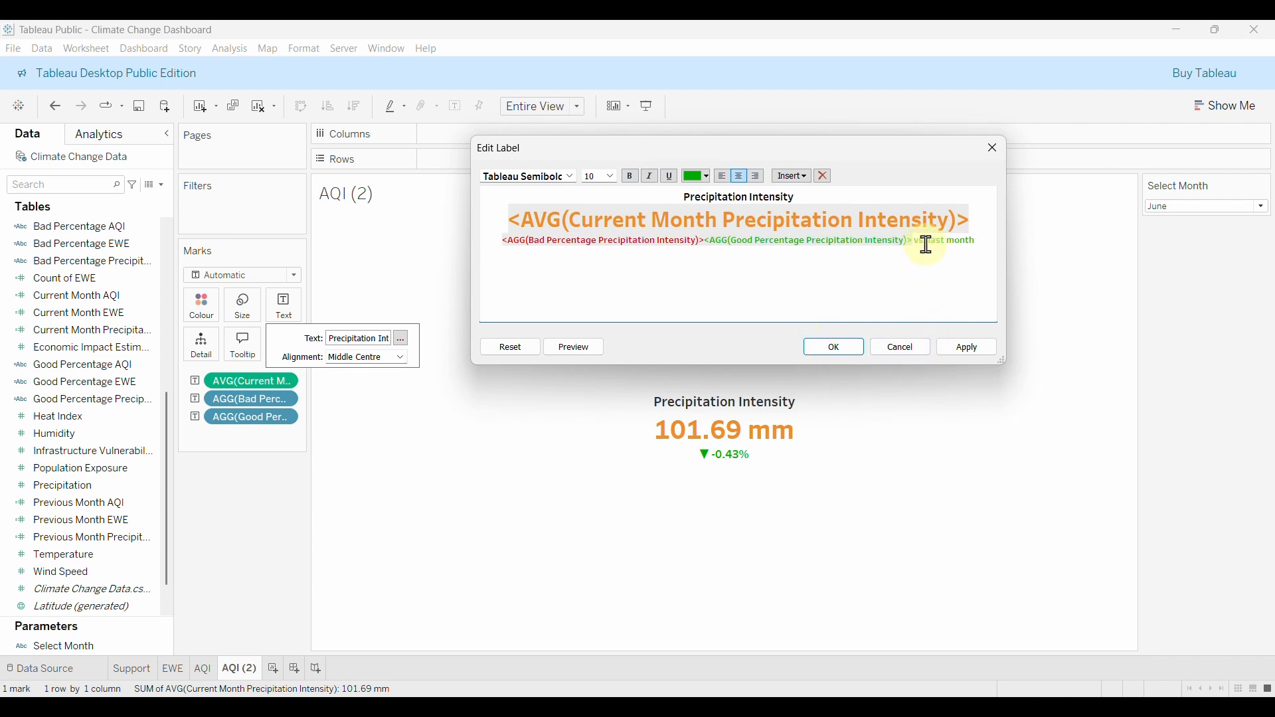
left_click_drag(926, 239, 972, 245)
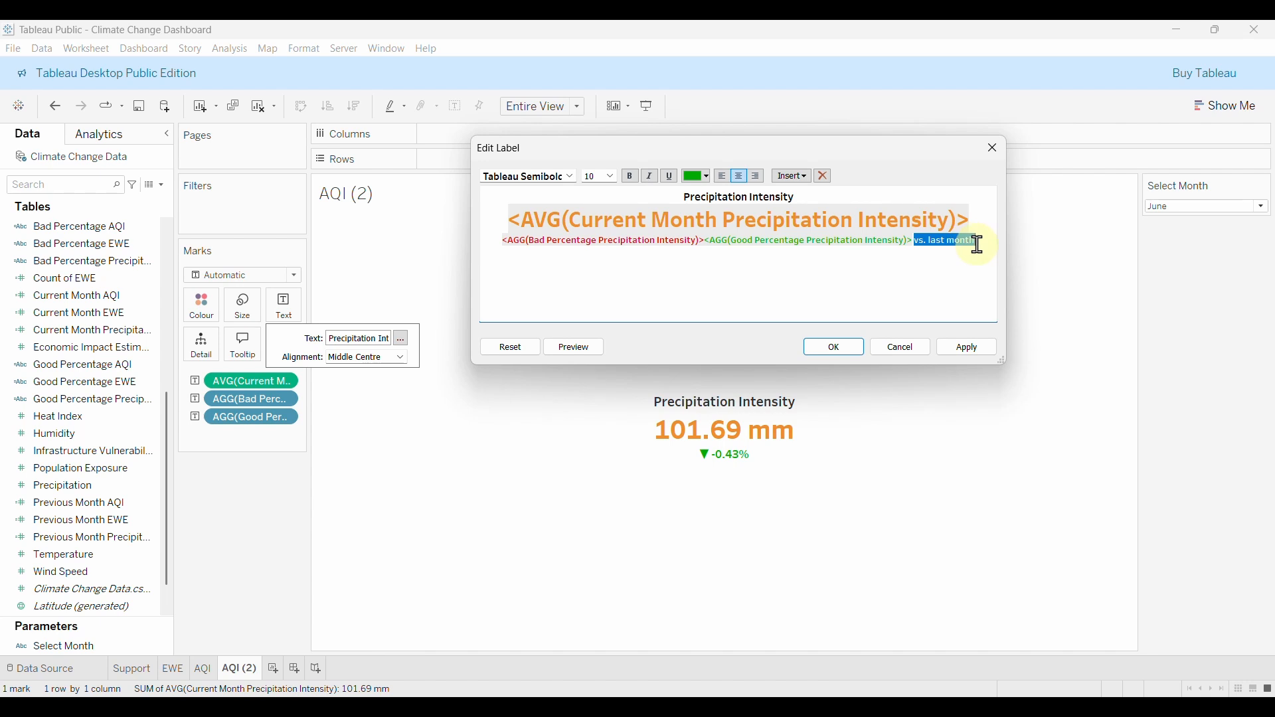
left_click(708, 176)
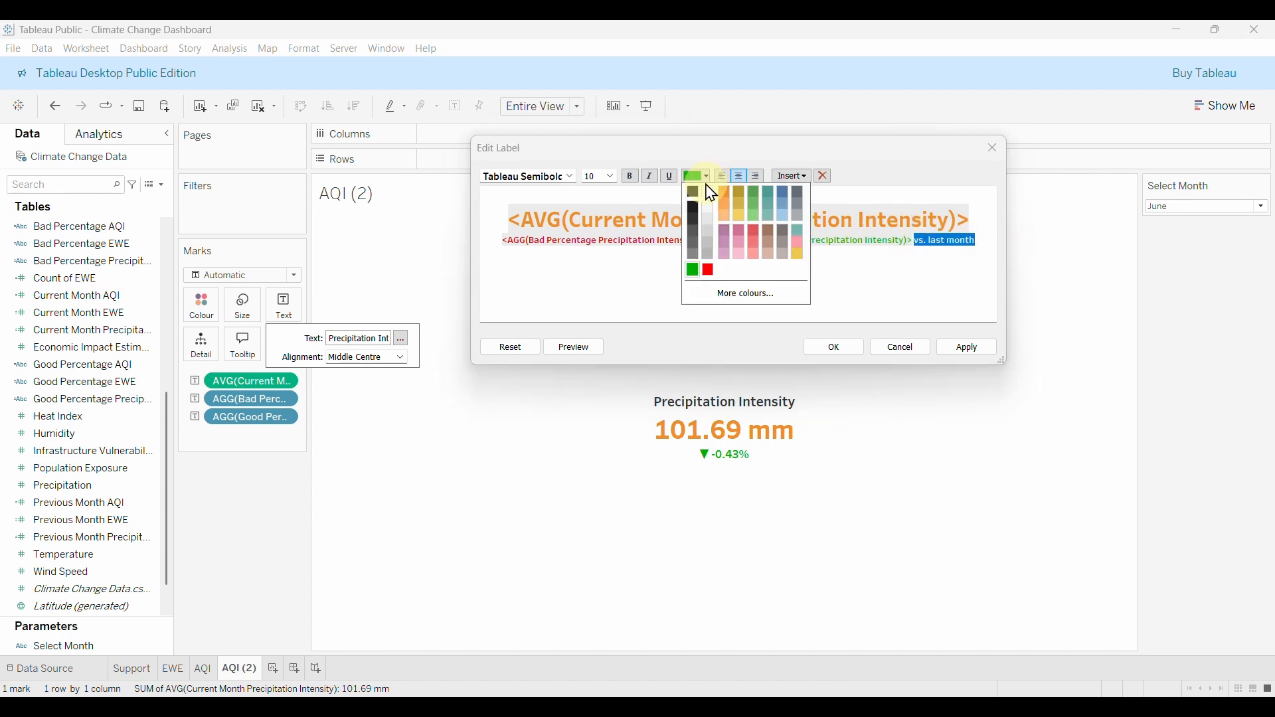
left_click(692, 193)
Format the 'vs. last month' caption as Tableau Medium size 8 and confirm the label.
left_click(573, 178)
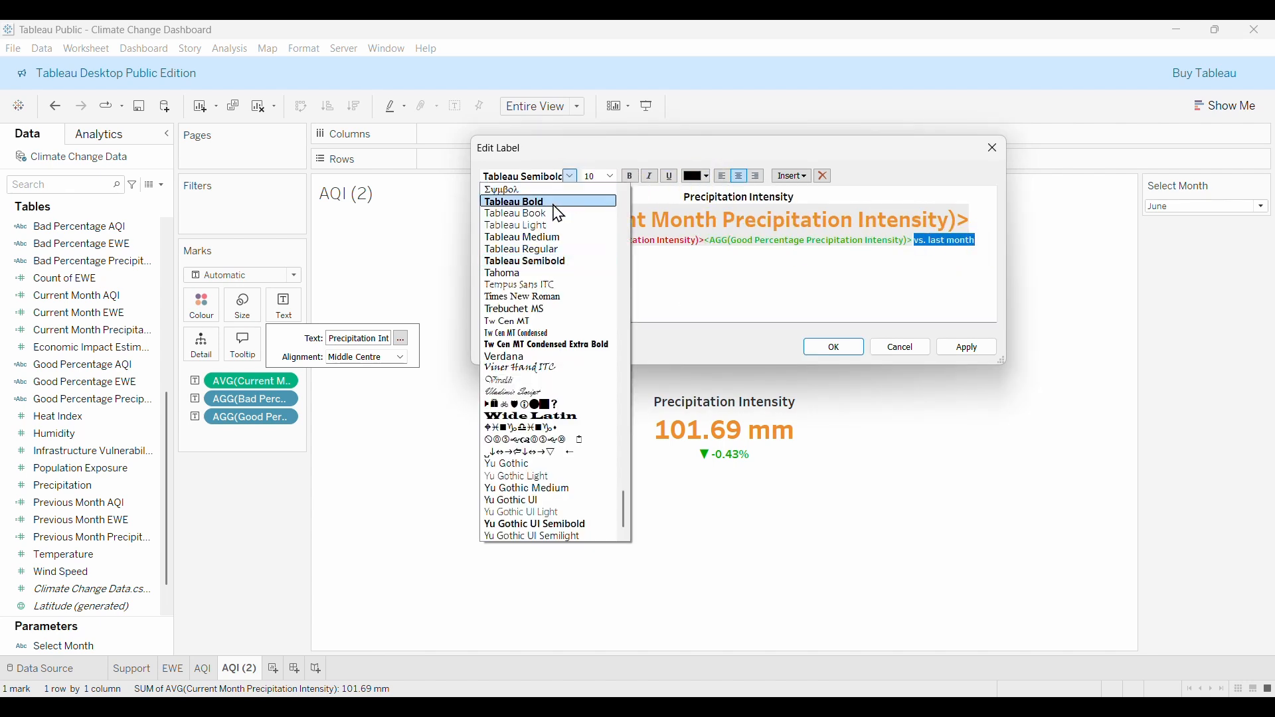
left_click(517, 238)
left_click(611, 178)
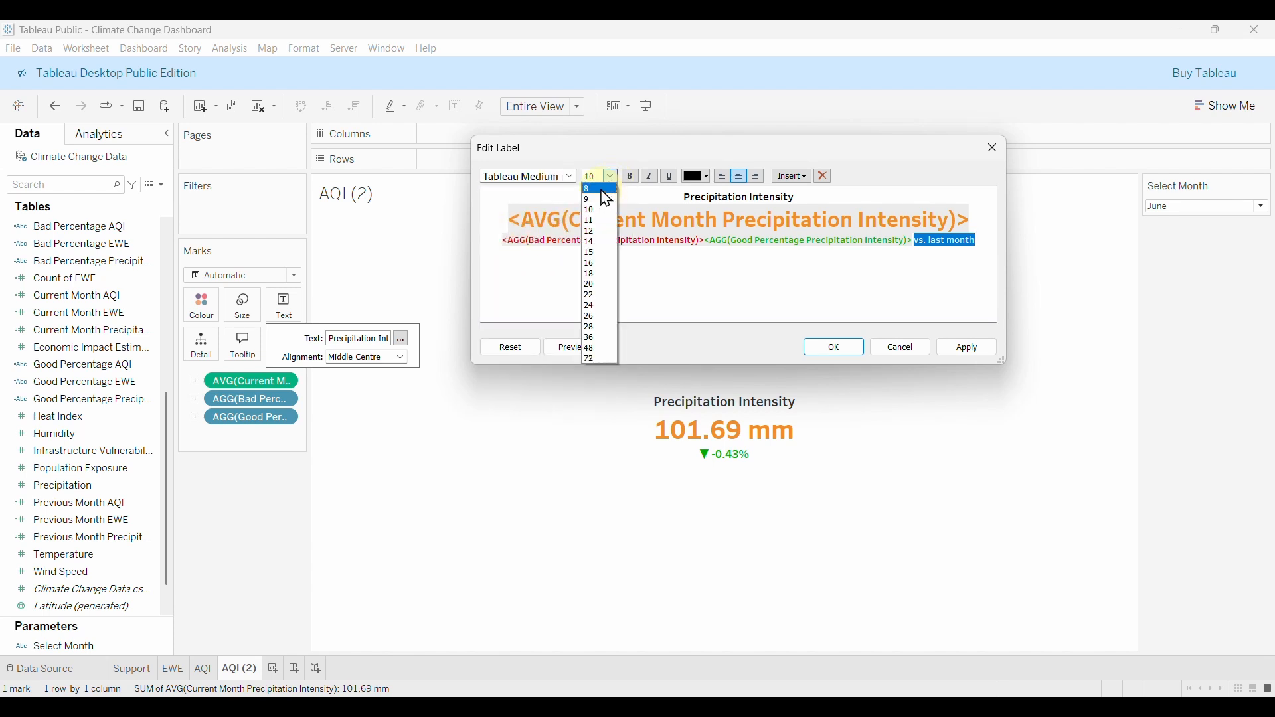
left_click(601, 190)
left_click(970, 350)
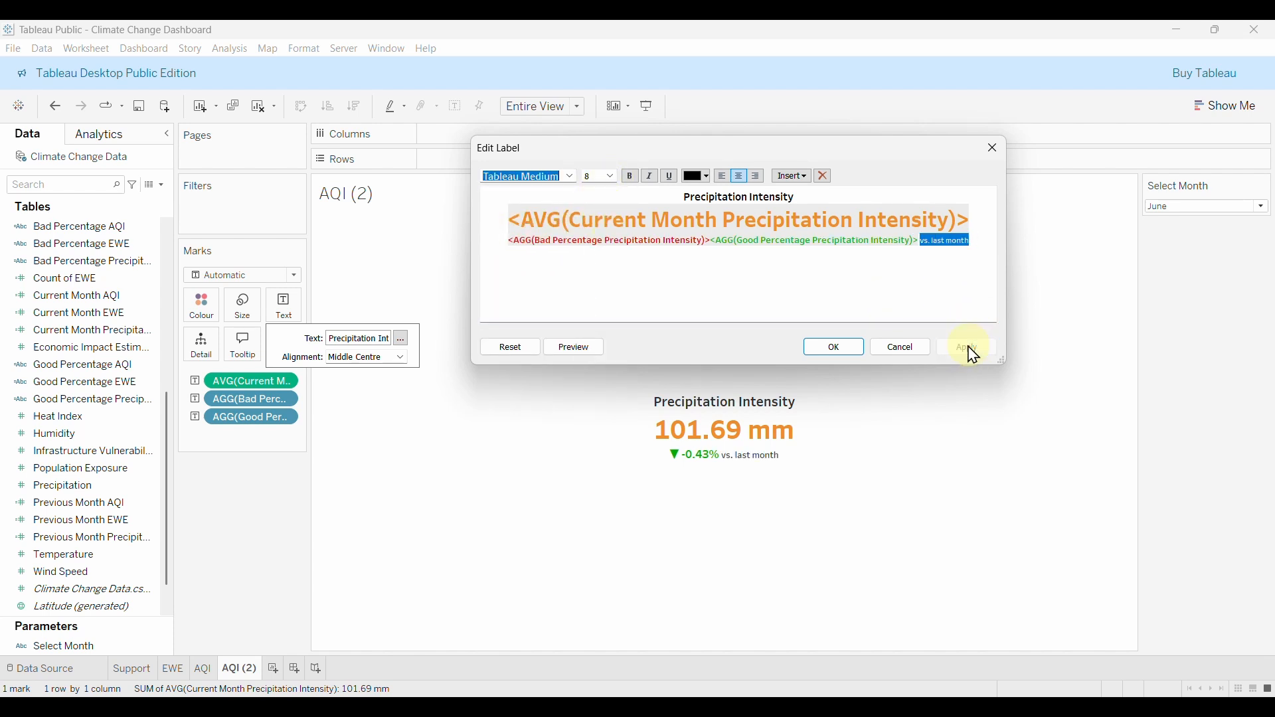
left_click(832, 350)
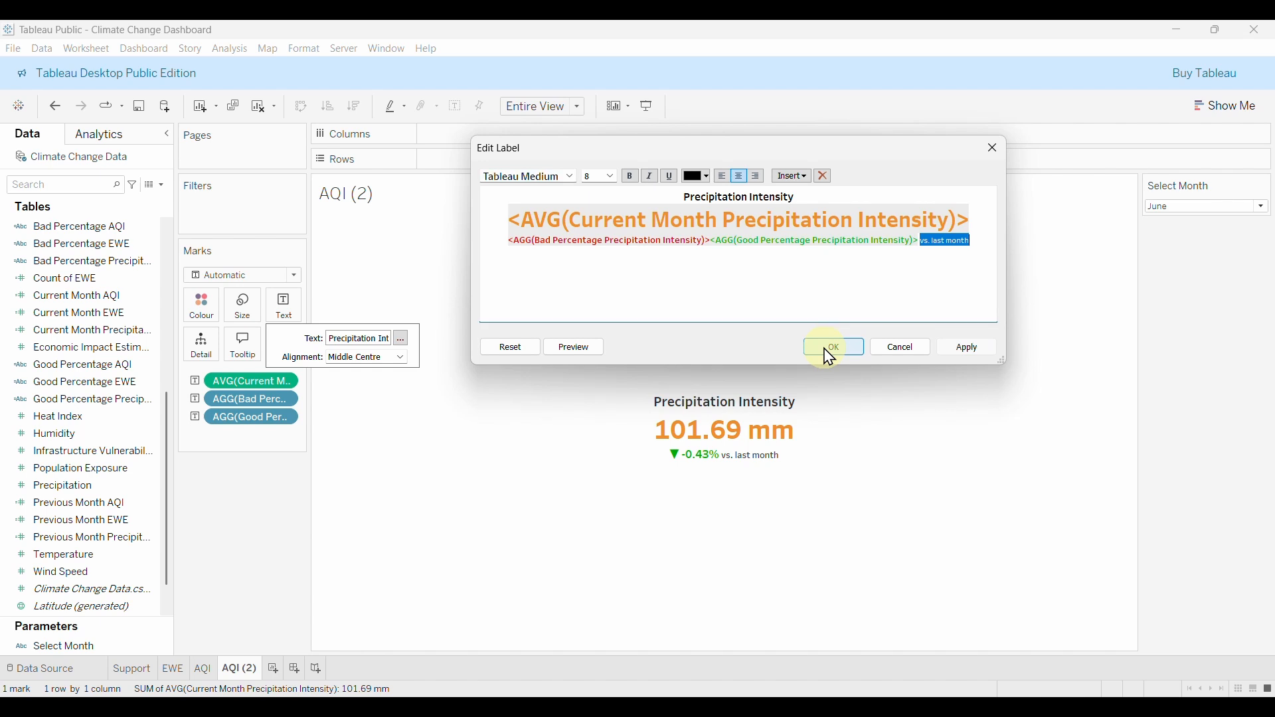
mouse_move(854, 441)
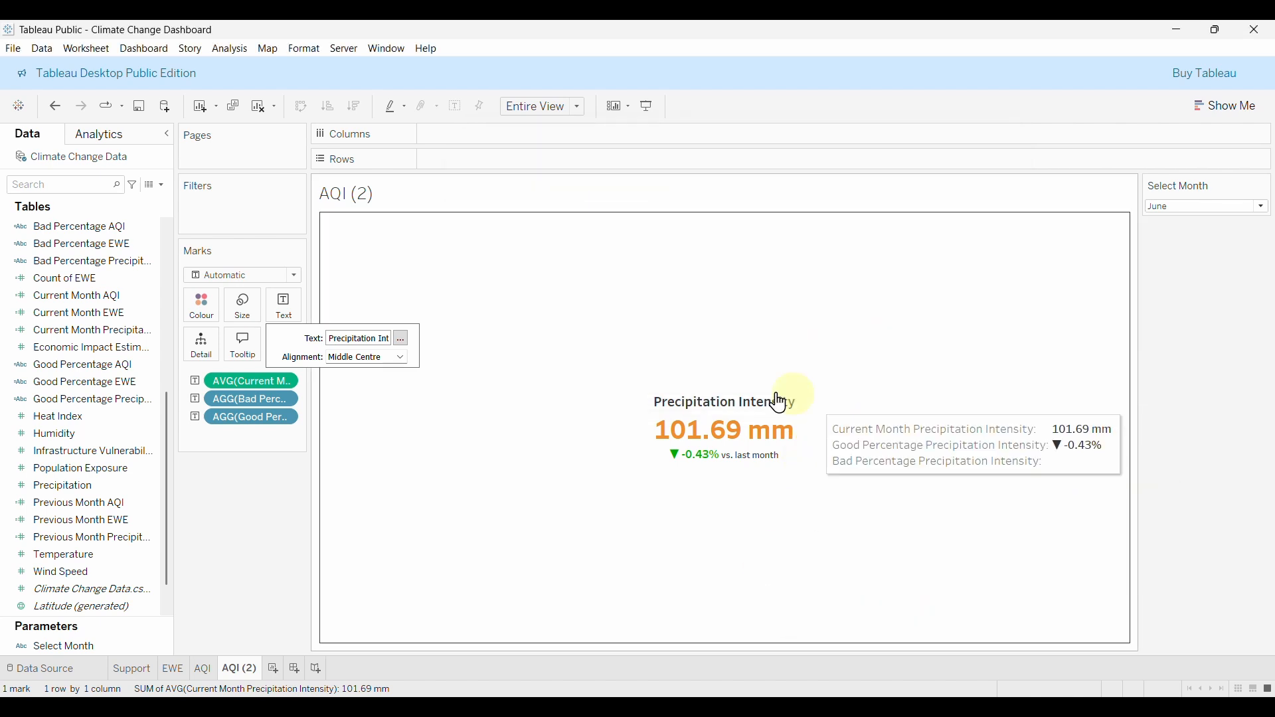
Rename the AQI (2) sheet tab to 'Precipitation Intensity'.
left_click(225, 681)
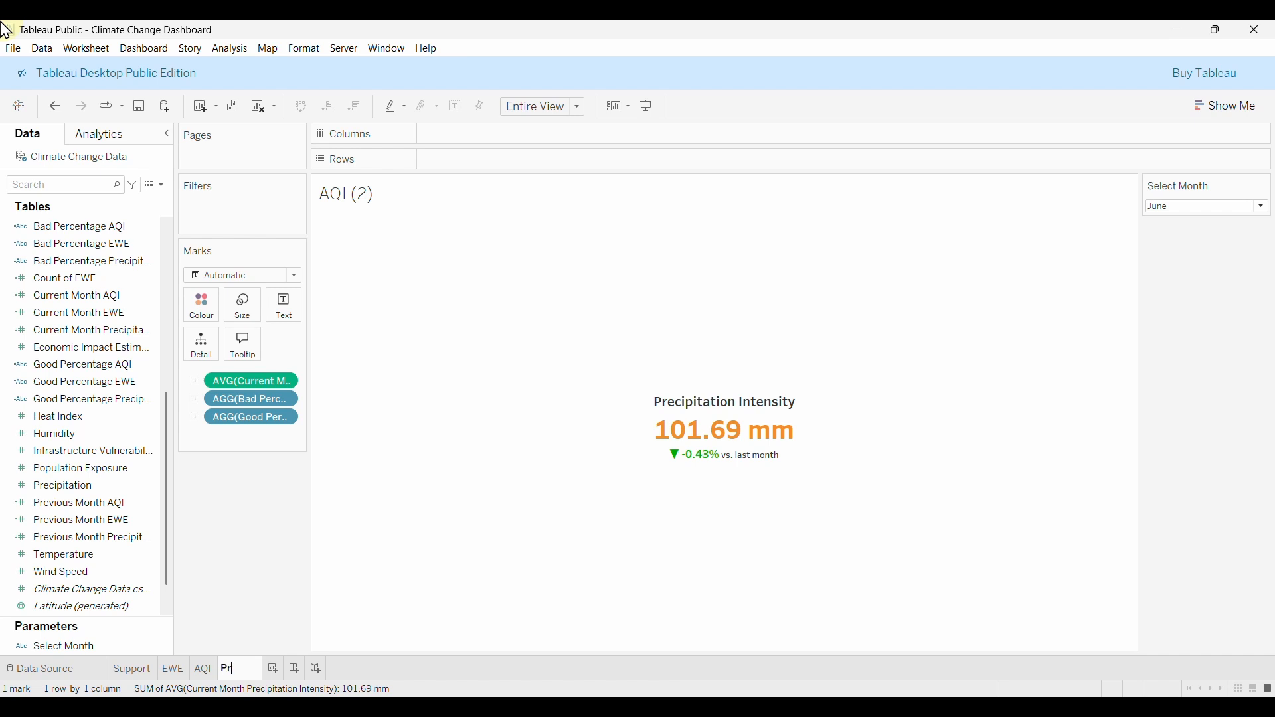
type("Precipitation")
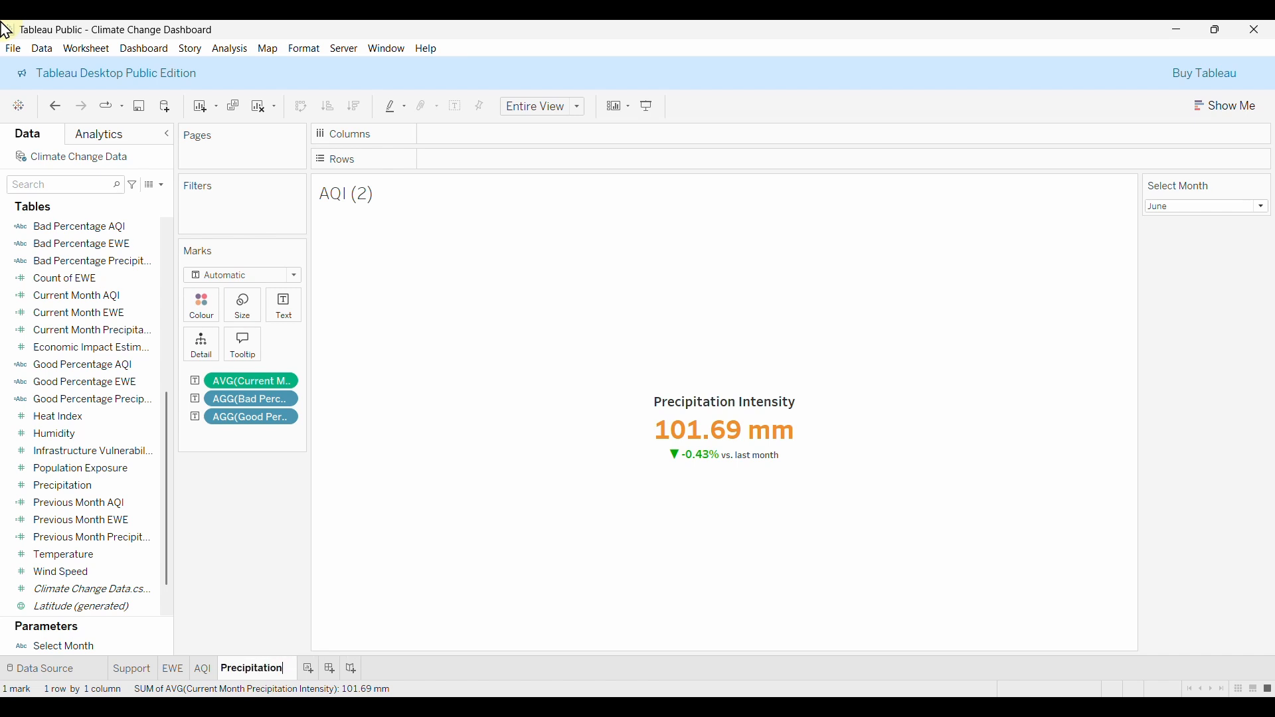
type(" Intensity")
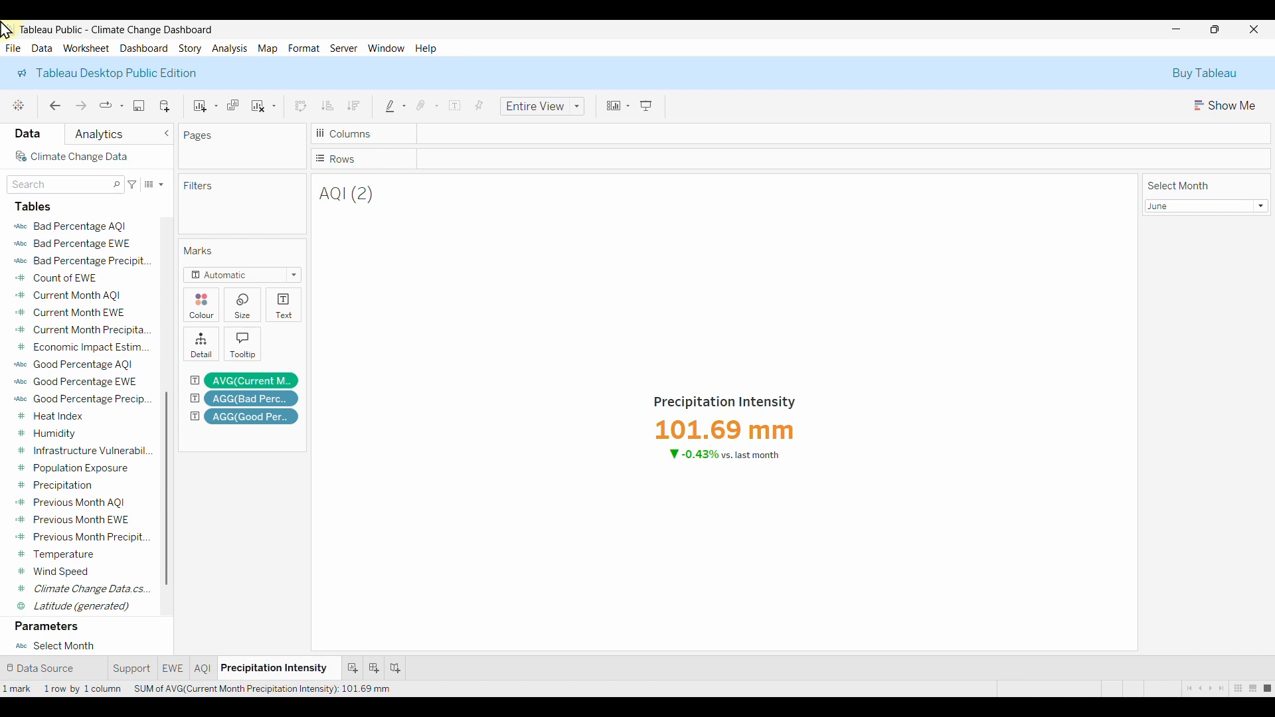
key("Return")
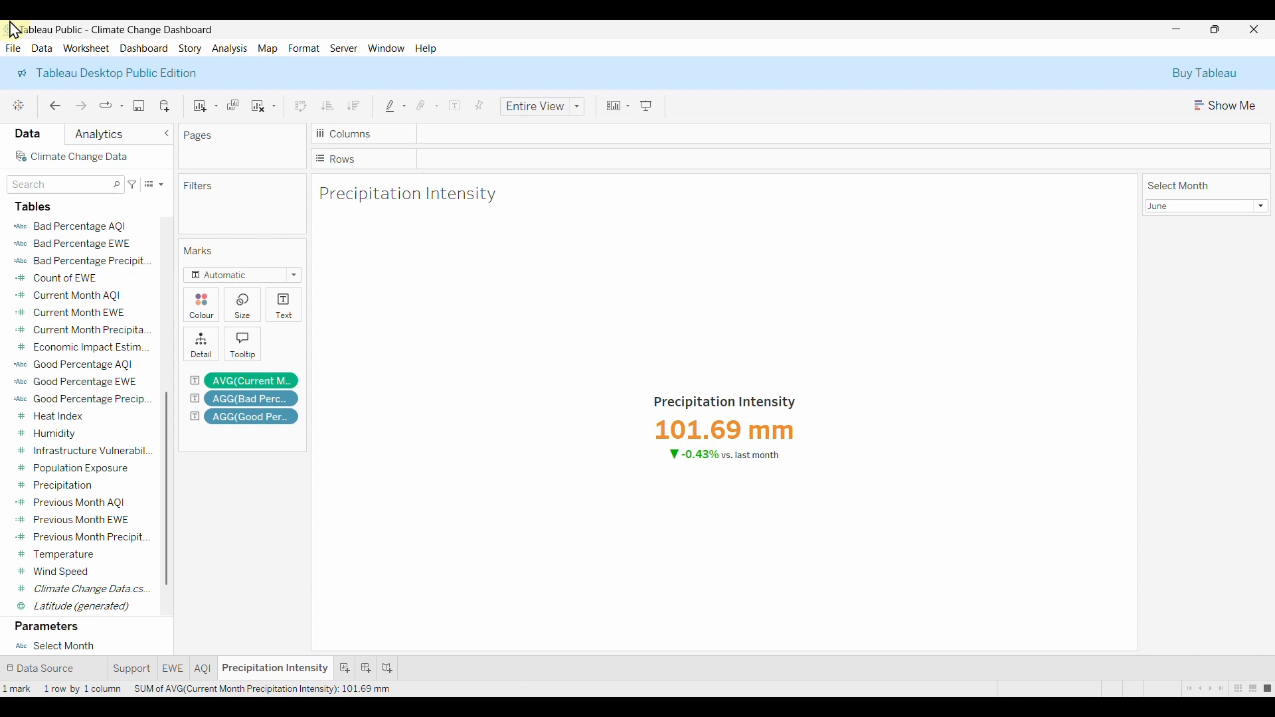
Compare the Precipitation Intensity sheet against the AQI and EWE sheets.
left_click(203, 672)
left_click(173, 669)
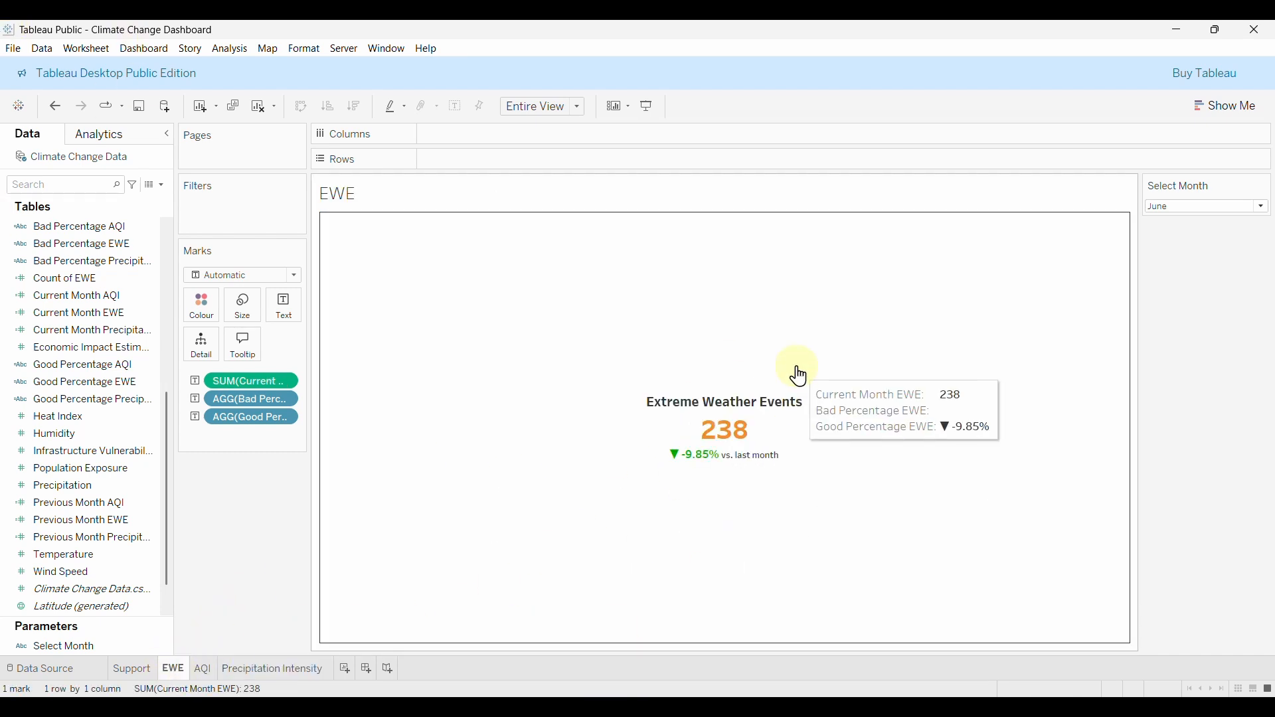
left_click(204, 670)
left_click(242, 672)
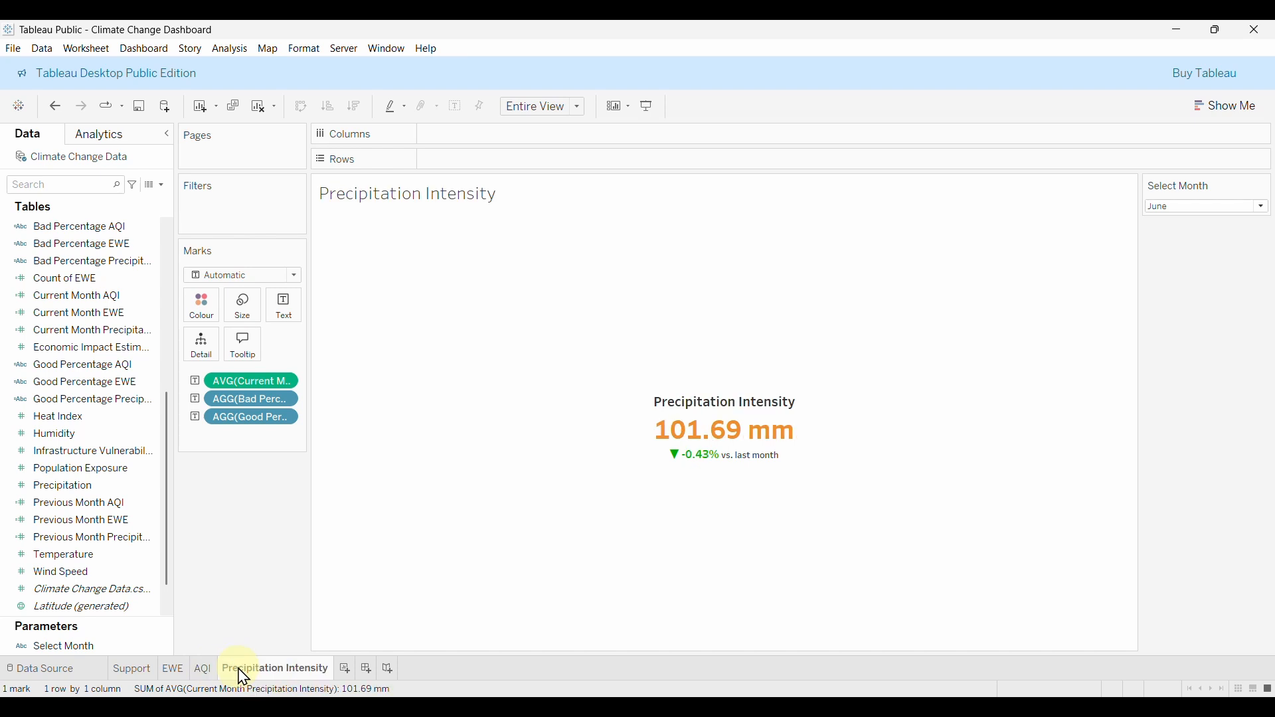
left_click(201, 670)
left_click(174, 671)
left_click(245, 671)
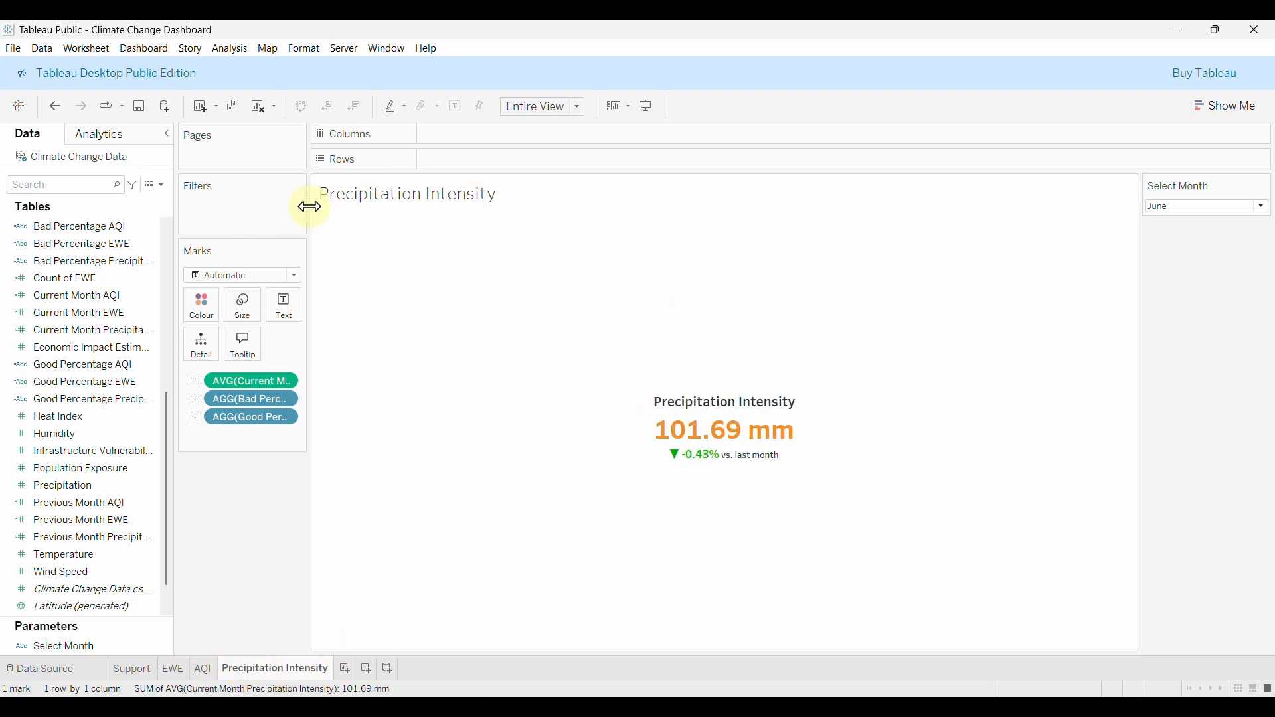
Add blank worksheet Sheet 5 and open a new Calculation1 calculated field editor.
left_click(345, 669)
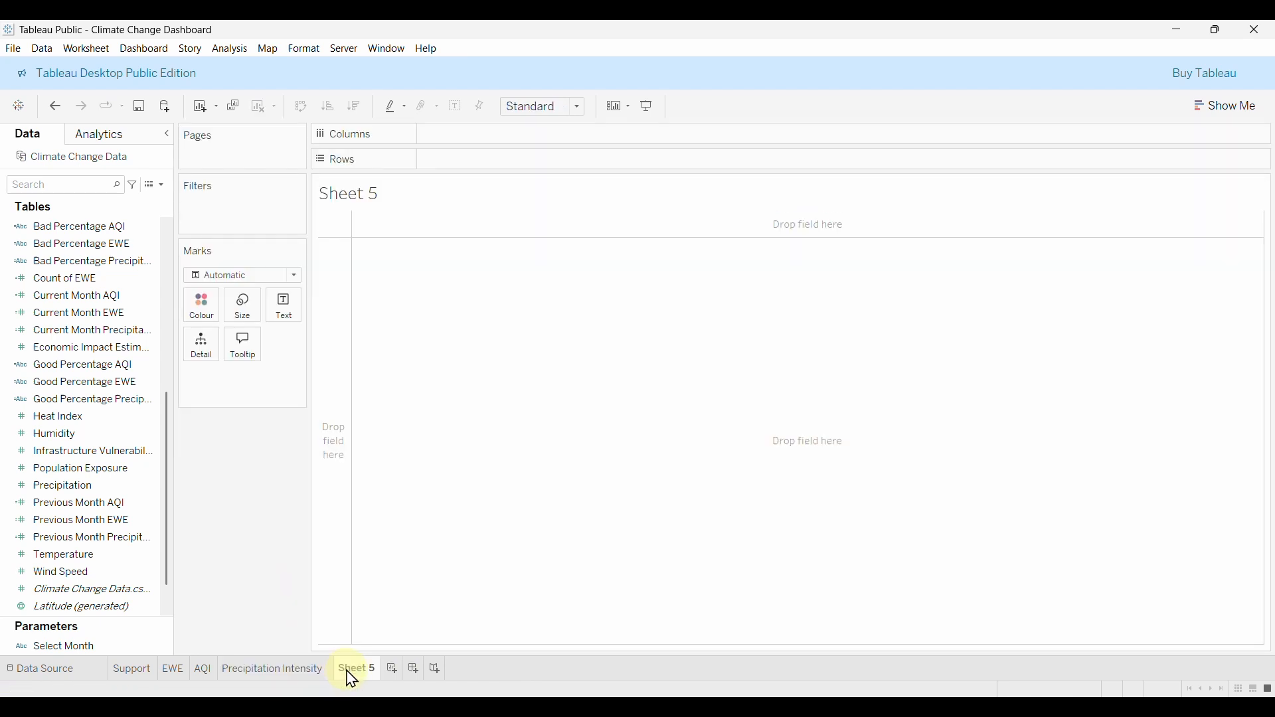
left_click(163, 186)
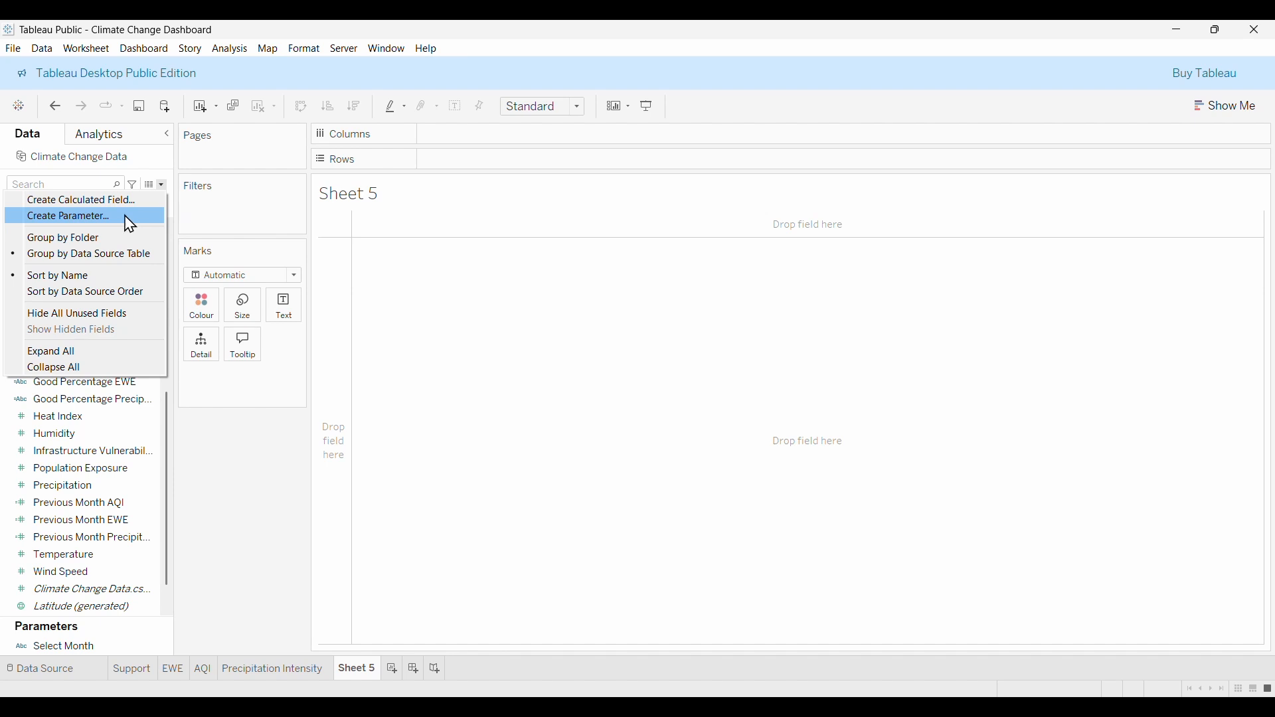
left_click(107, 200)
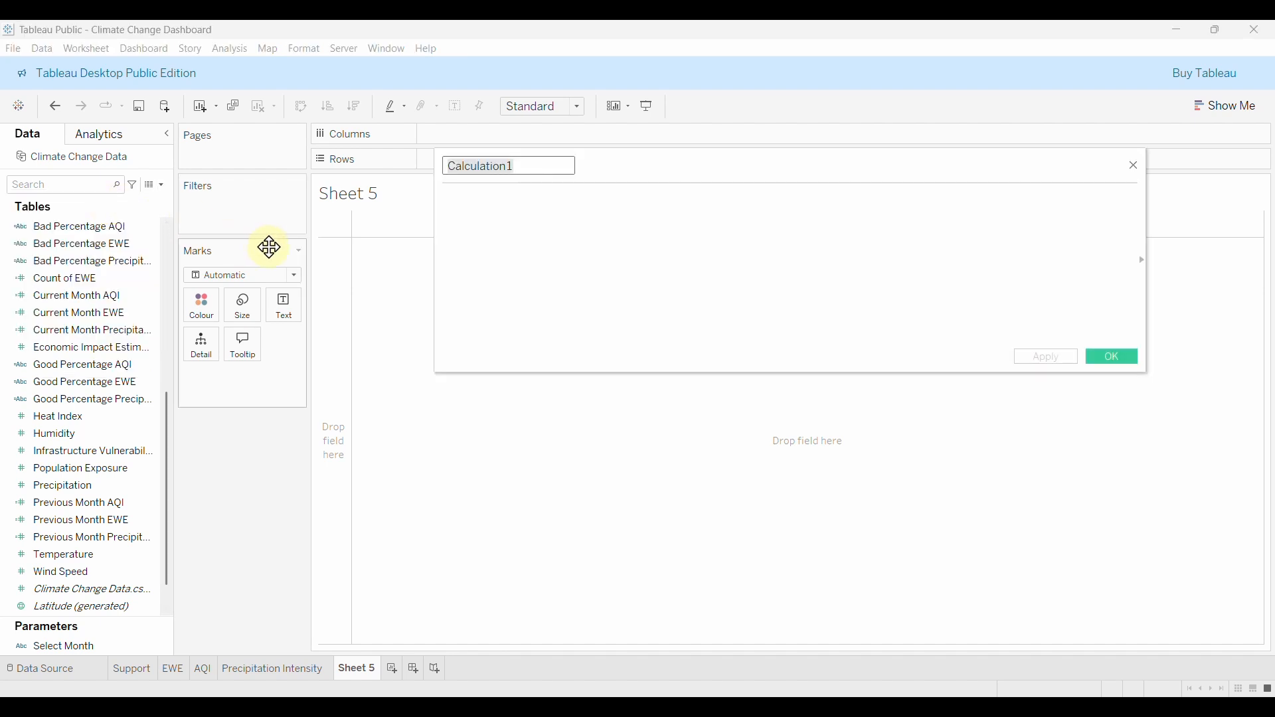
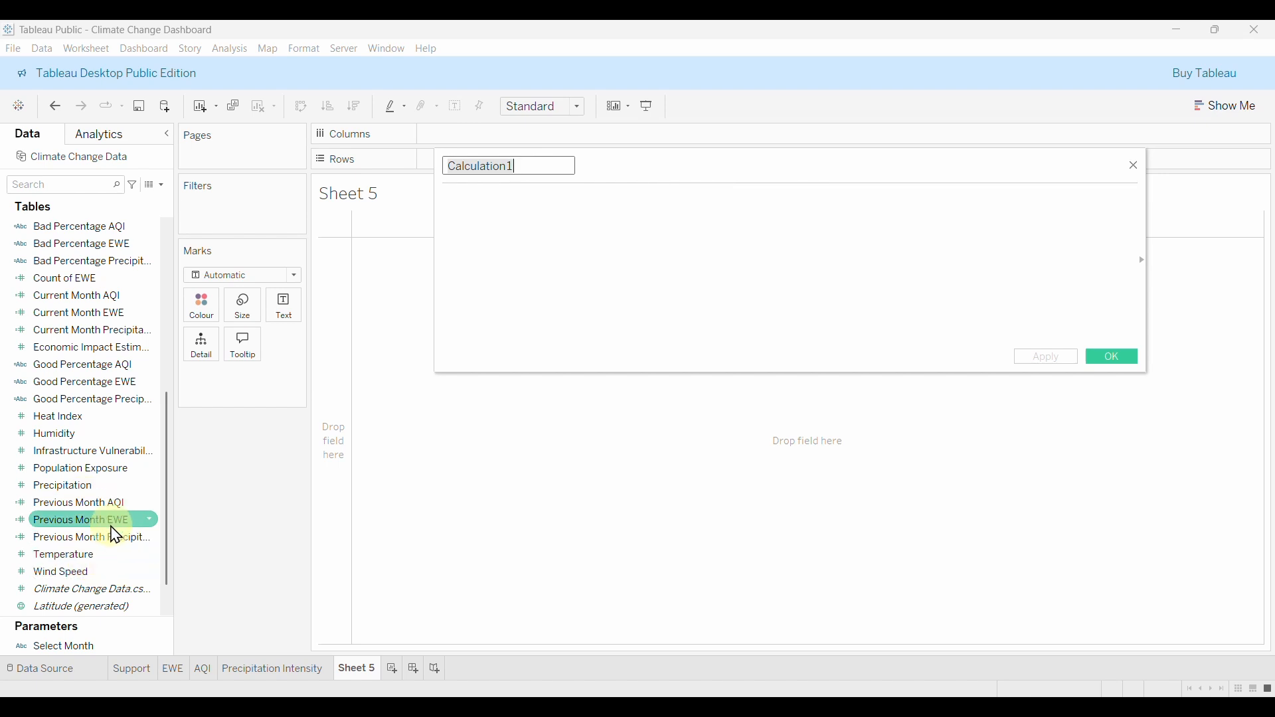
Save a calculated field named Avg Temperature with formula AVG([Temperature]), fixing the duplicate-name error.
type("Temperature")
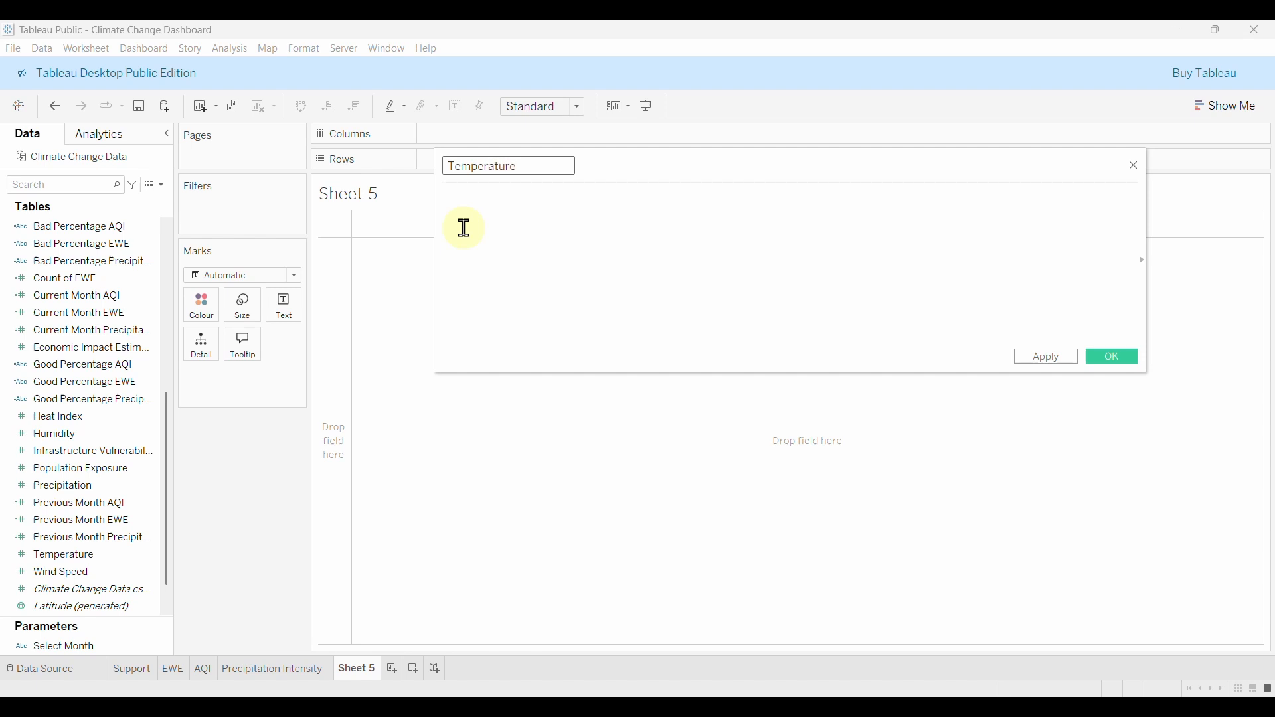
left_click(517, 231)
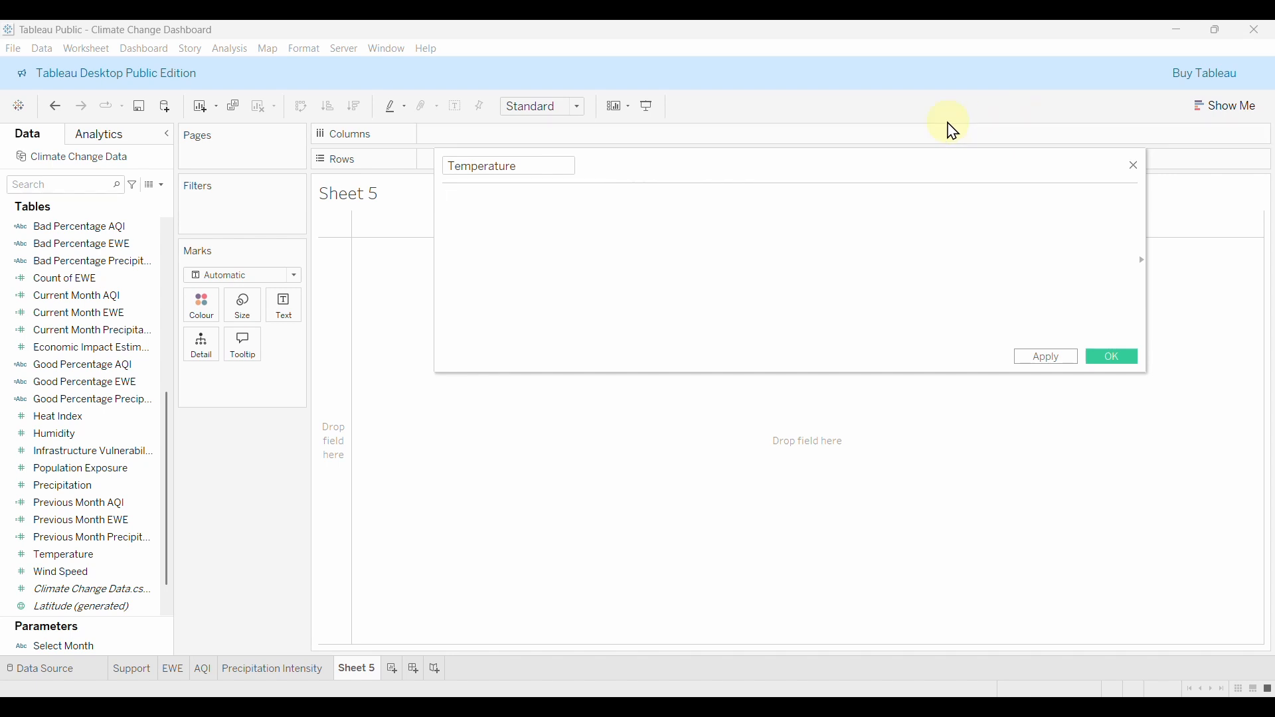
type("AV")
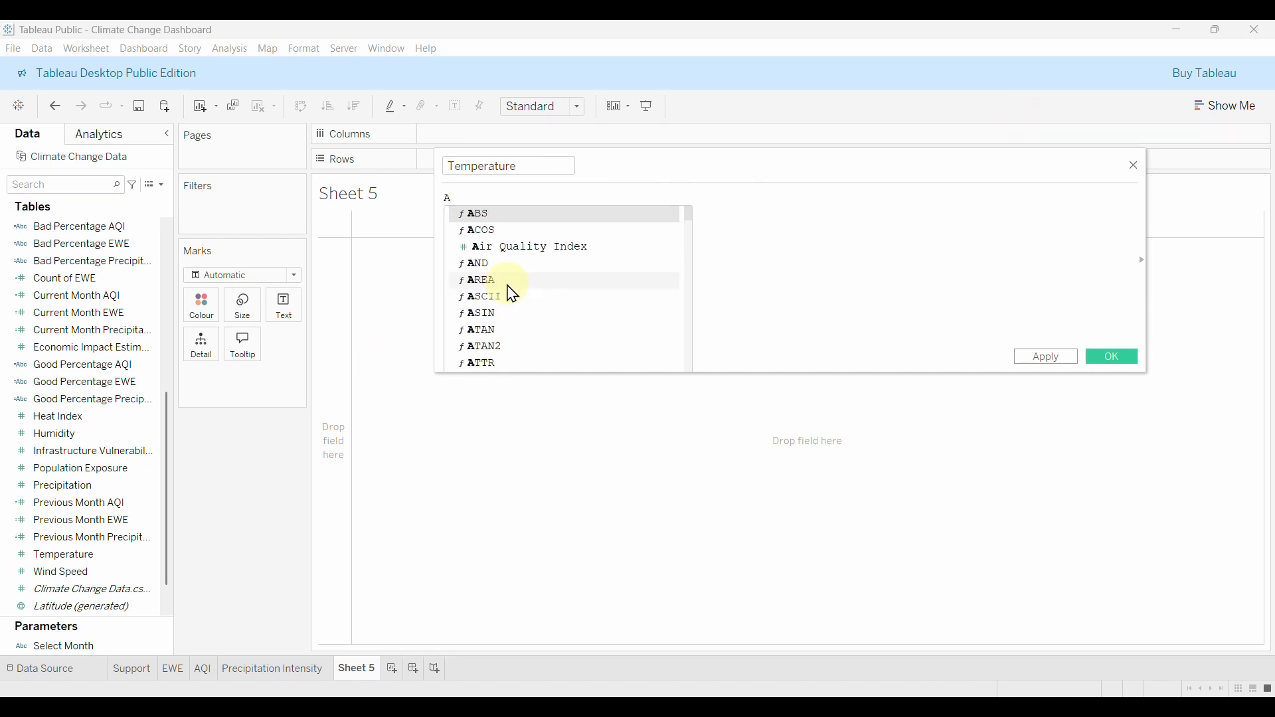
key("Return")
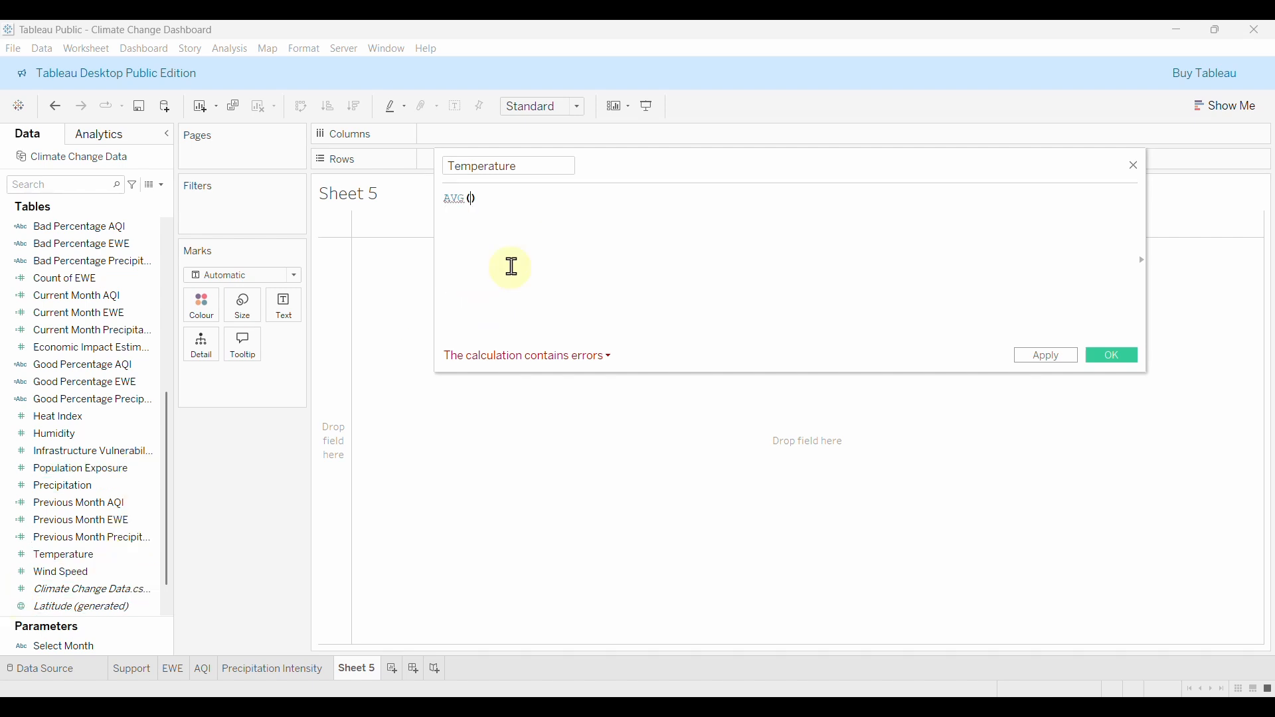
type("[tem")
key("Return")
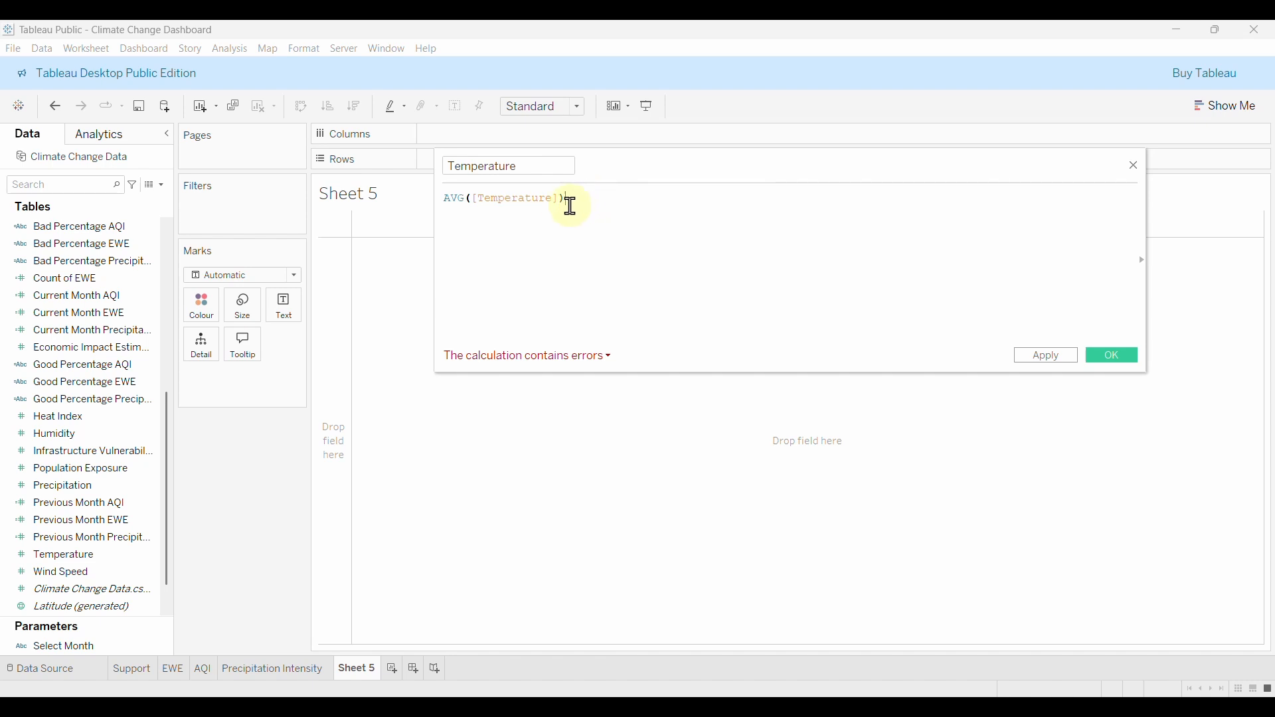
left_click(544, 364)
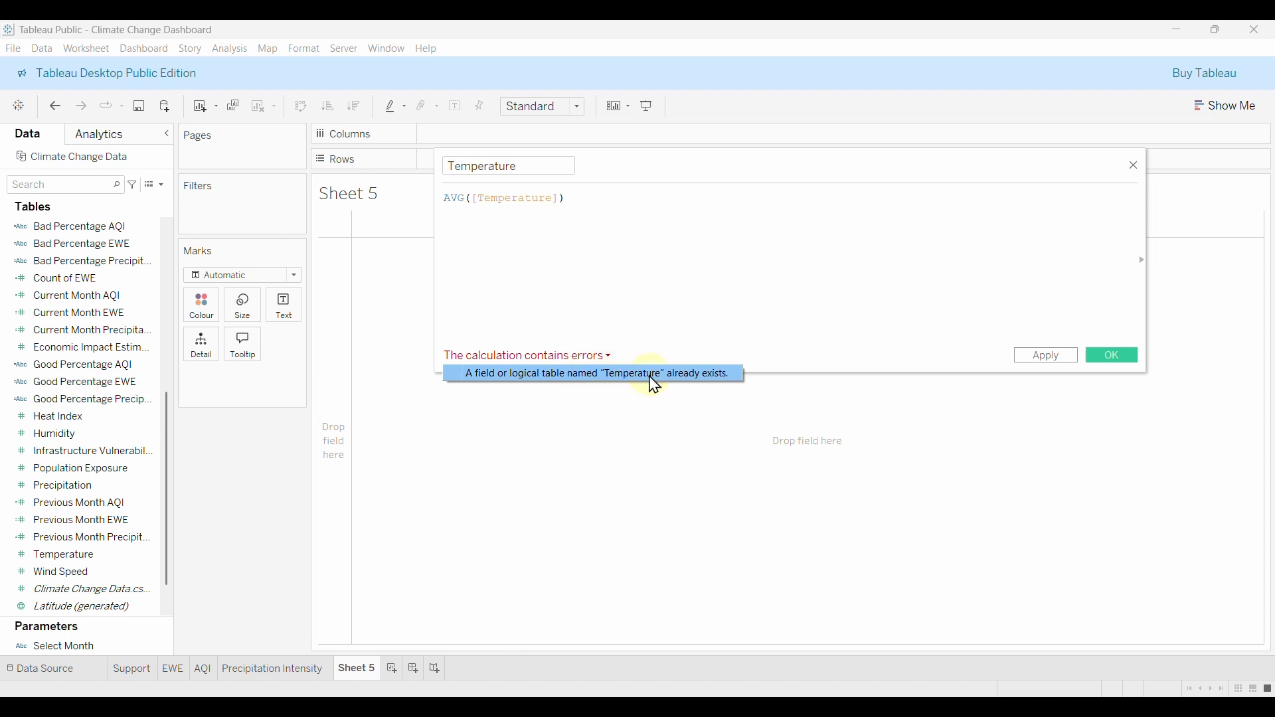
left_click(445, 167)
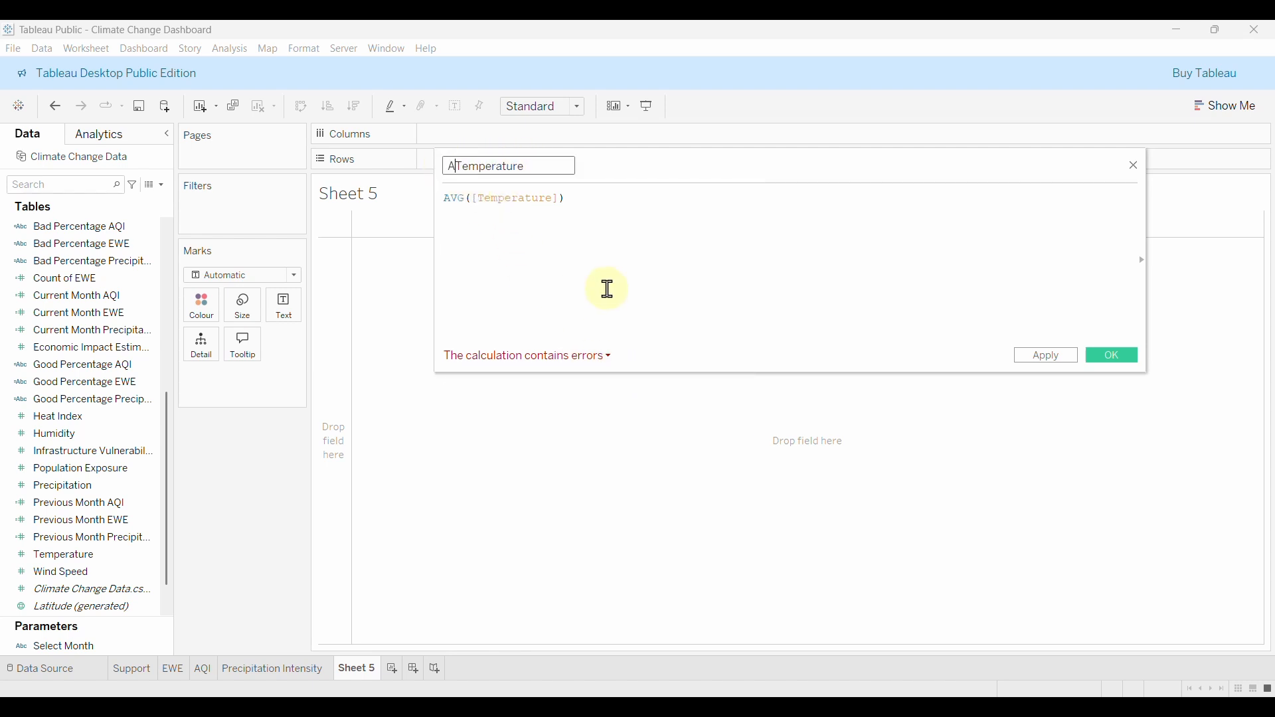
type("Avg")
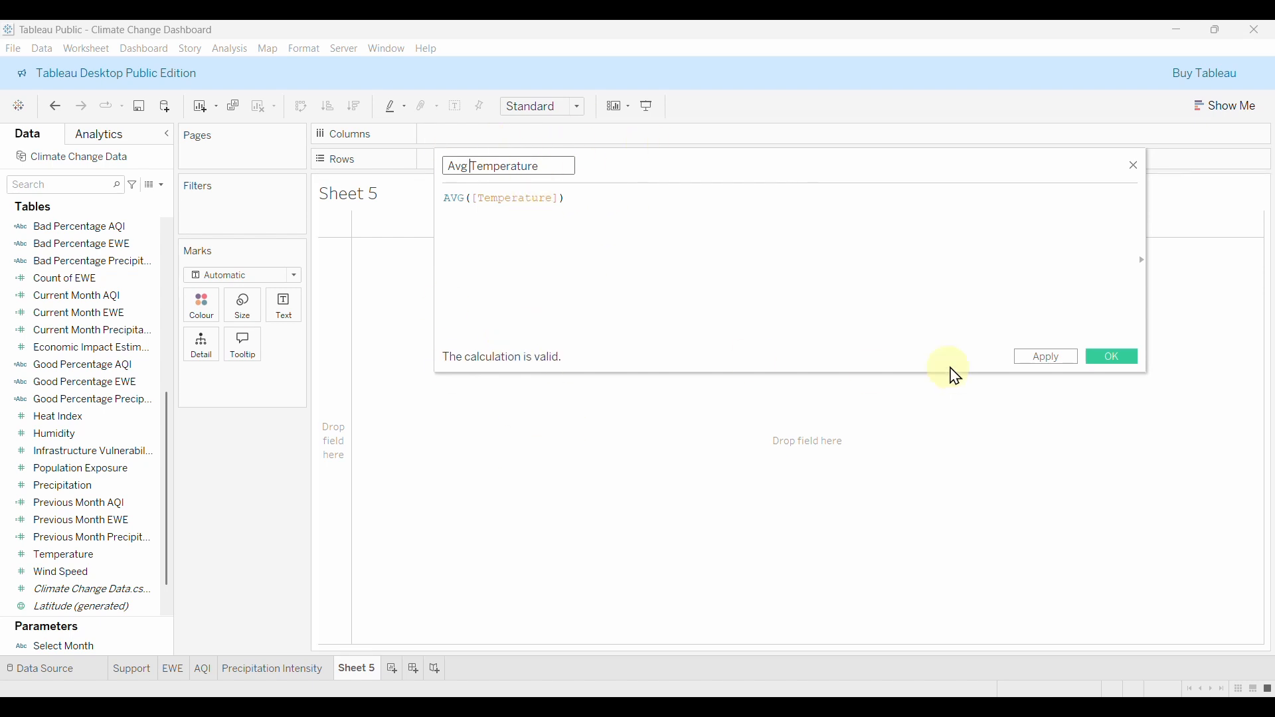
left_click(1112, 357)
Show Avg Temperature as text, broken down by month of Date on Rows.
left_click_drag(78, 227, 284, 306)
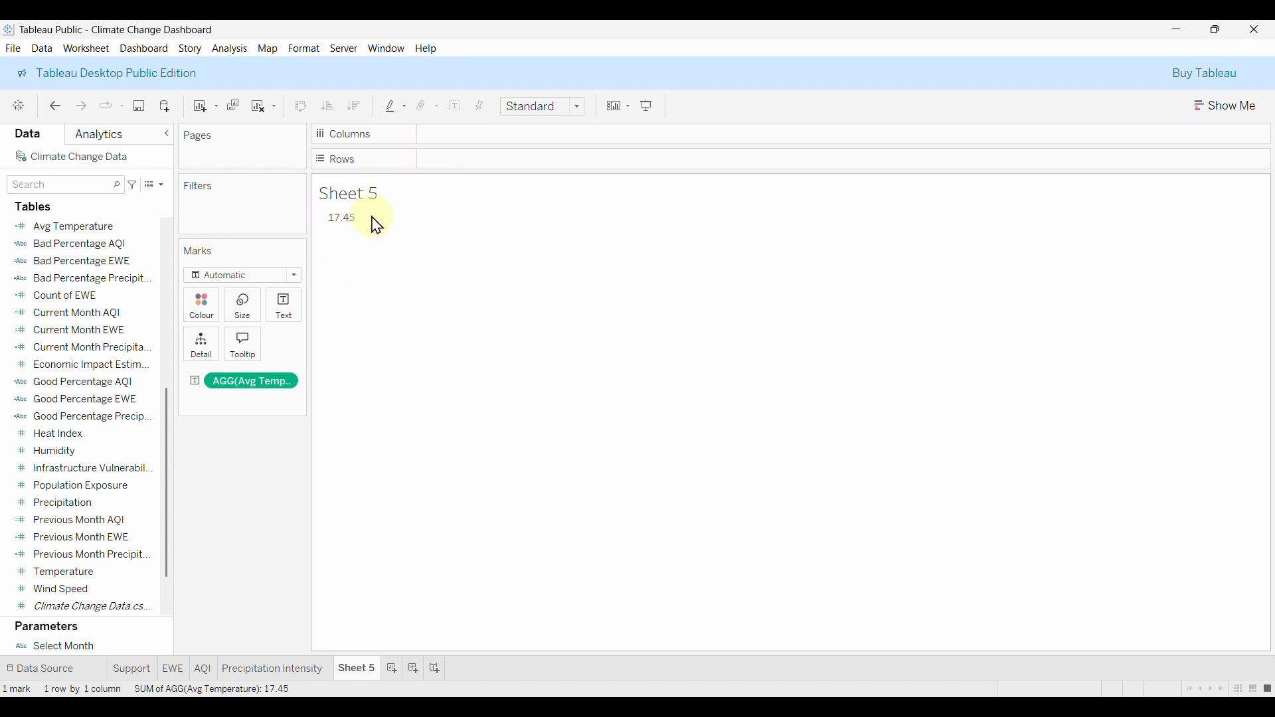
scroll(100, 297, "up", 5)
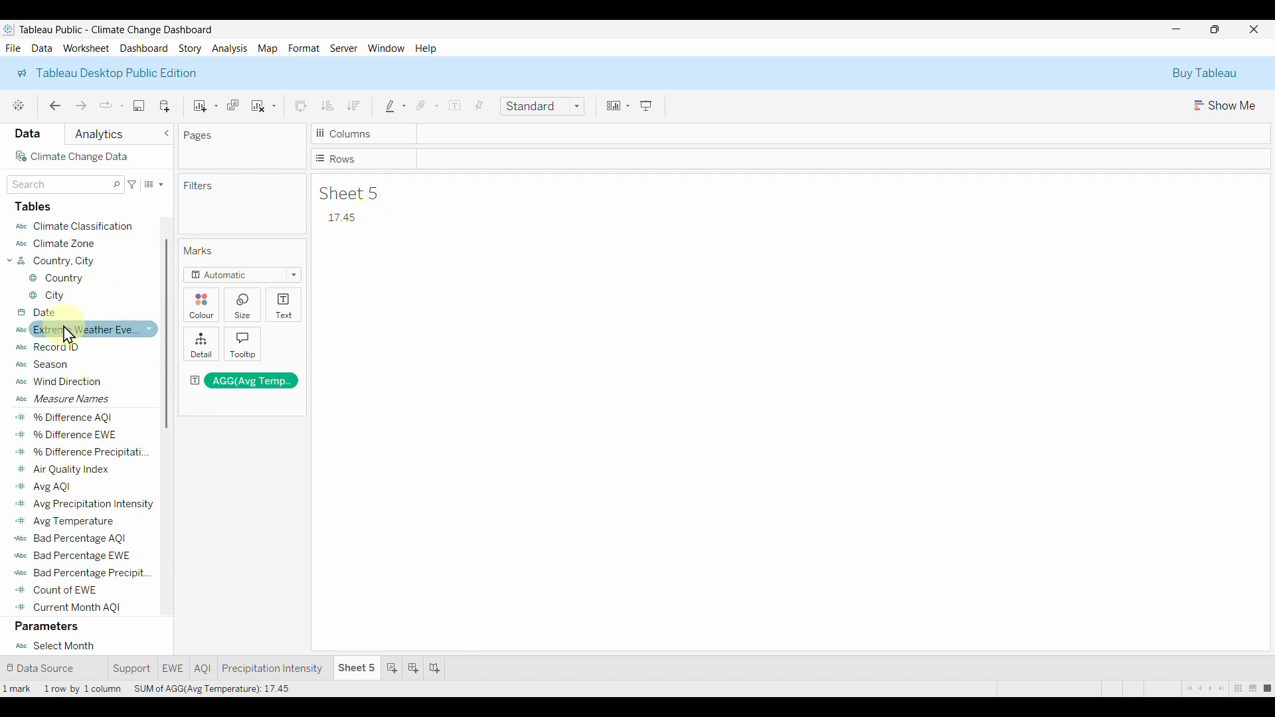
left_click_drag(63, 313, 504, 162)
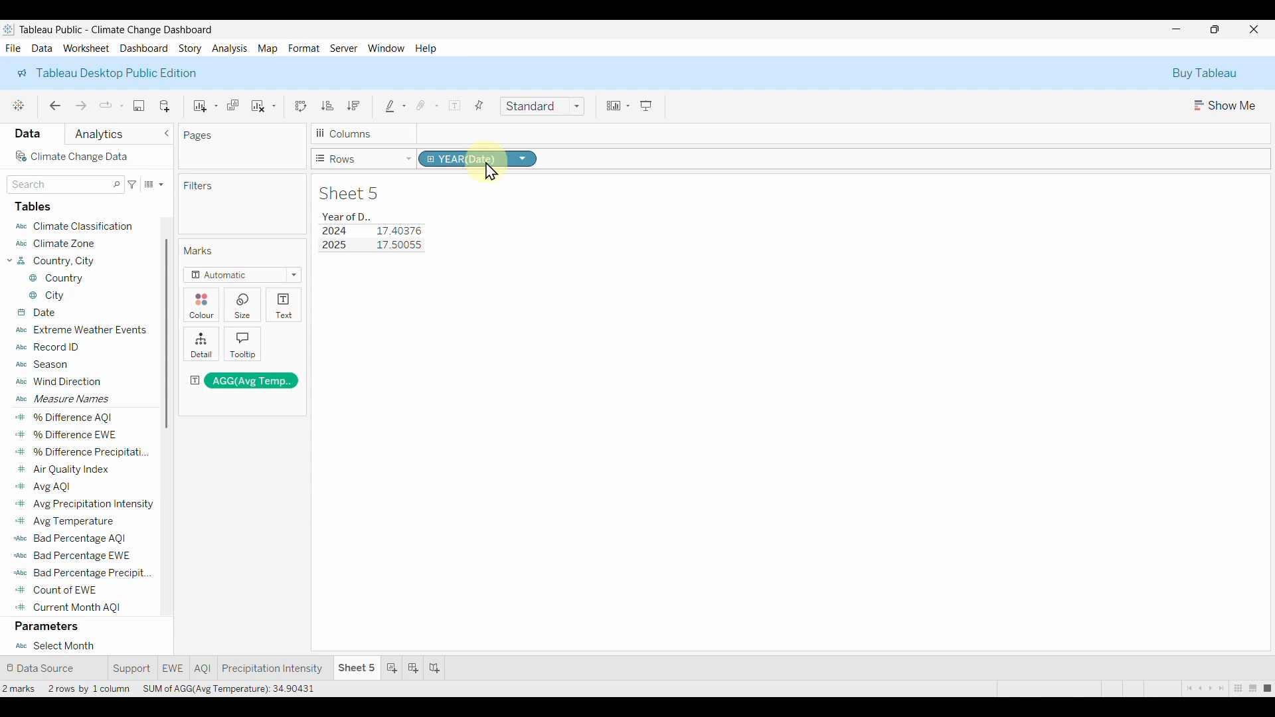
right_click(480, 164)
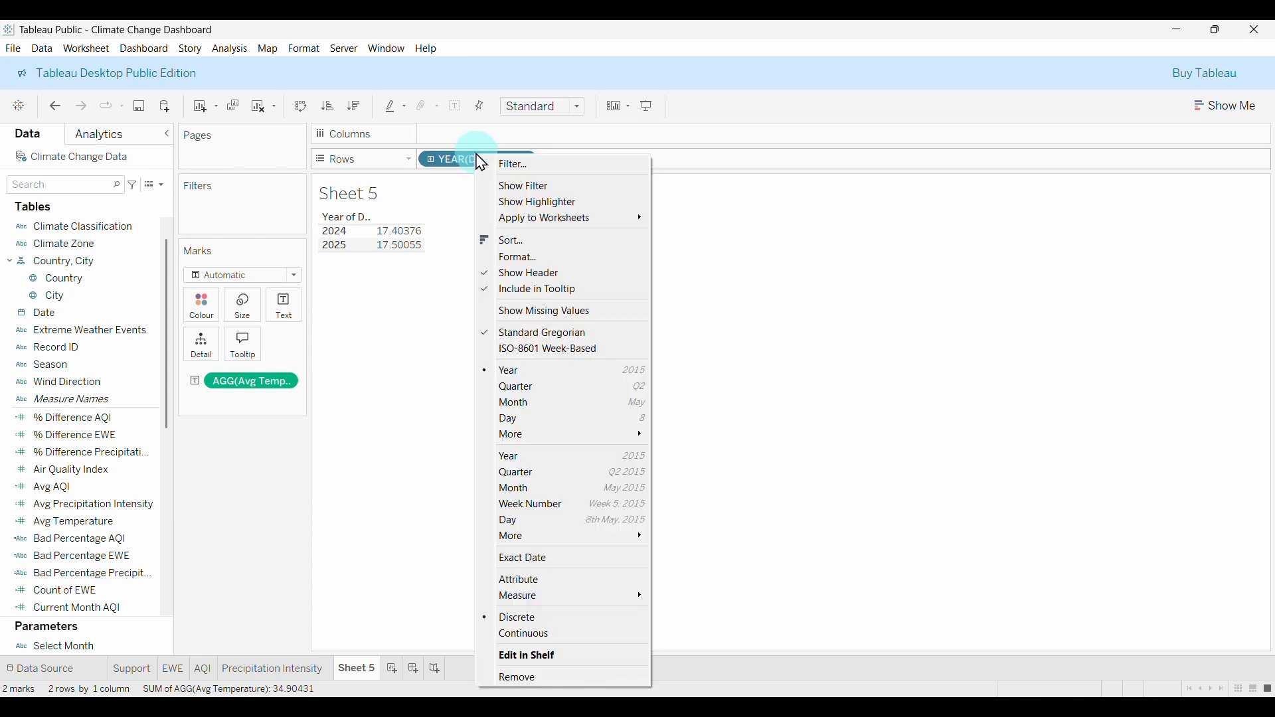
left_click(529, 402)
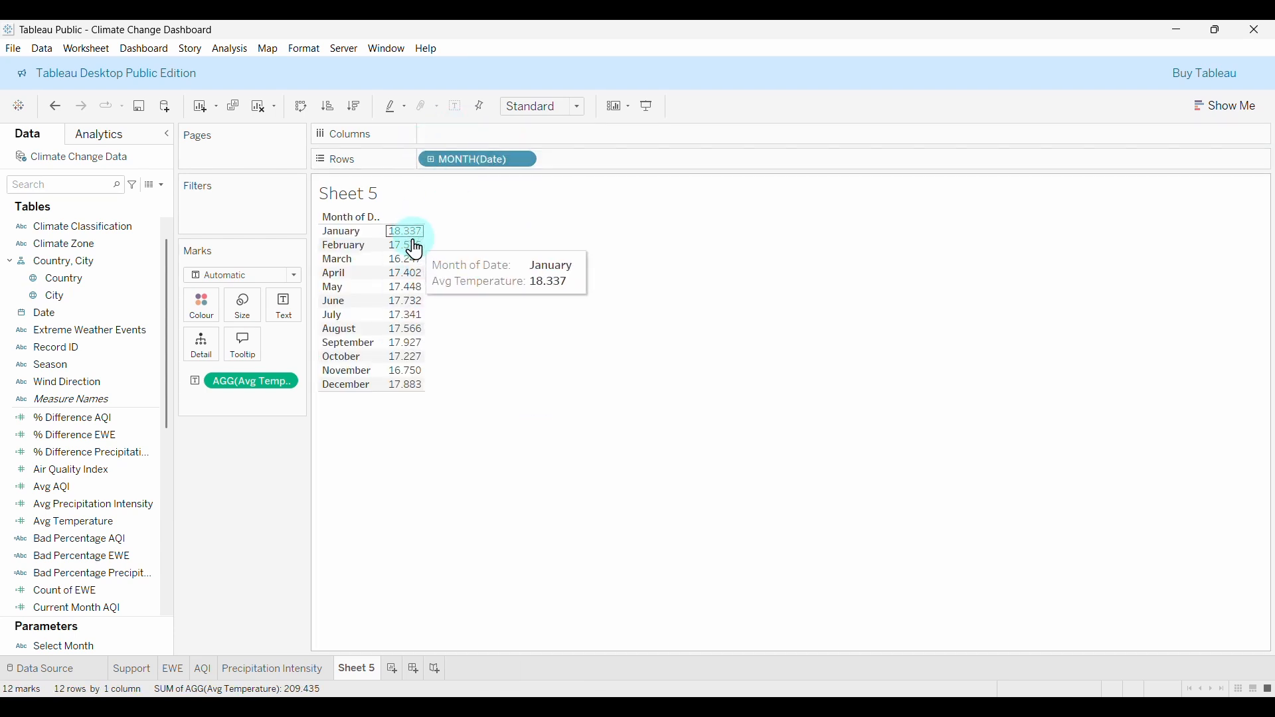
Try averaged Temperature values per month, then remove them from the view.
mouse_move(412, 326)
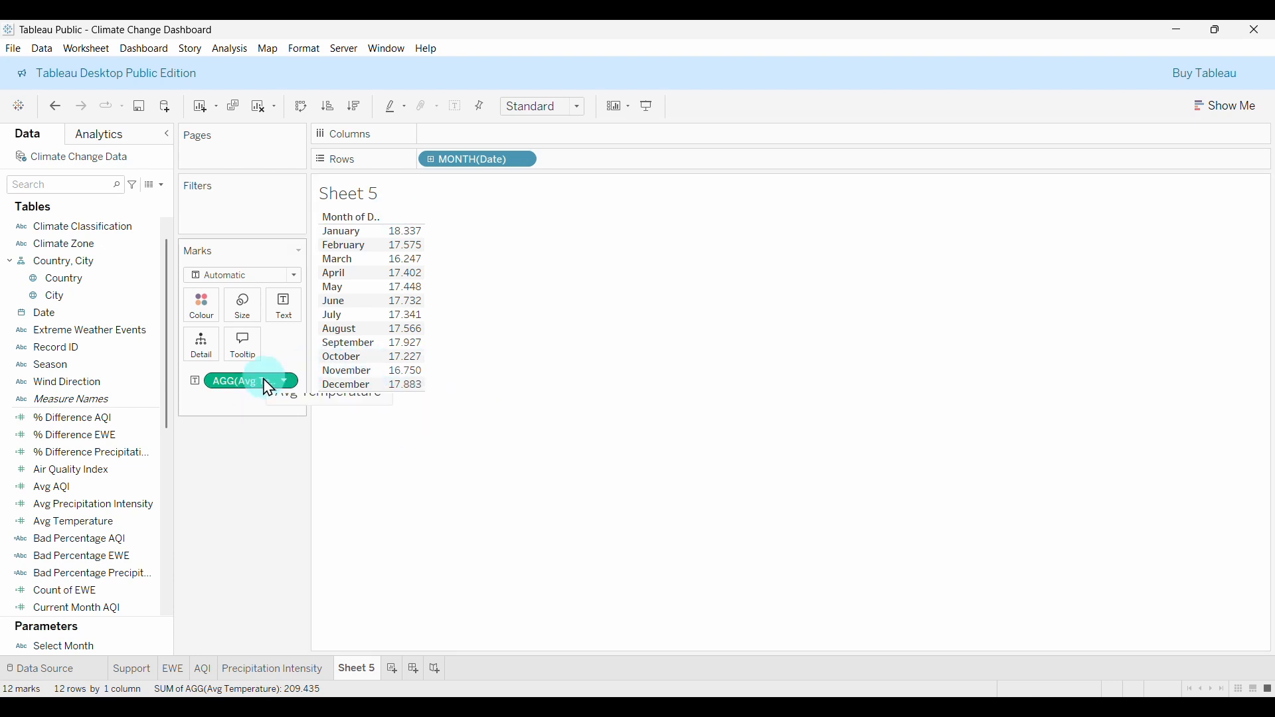
left_click_drag(269, 388, 259, 484)
scroll(140, 505, "down", 3)
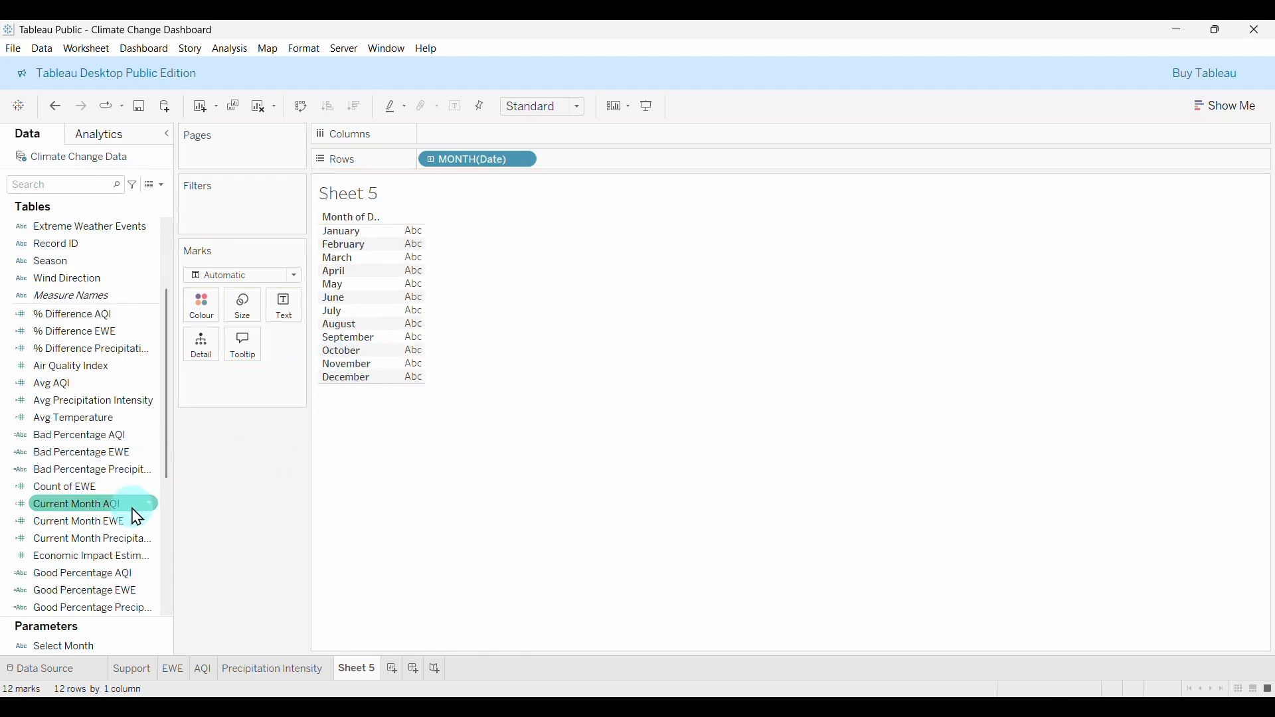
scroll(137, 515, "down", 7)
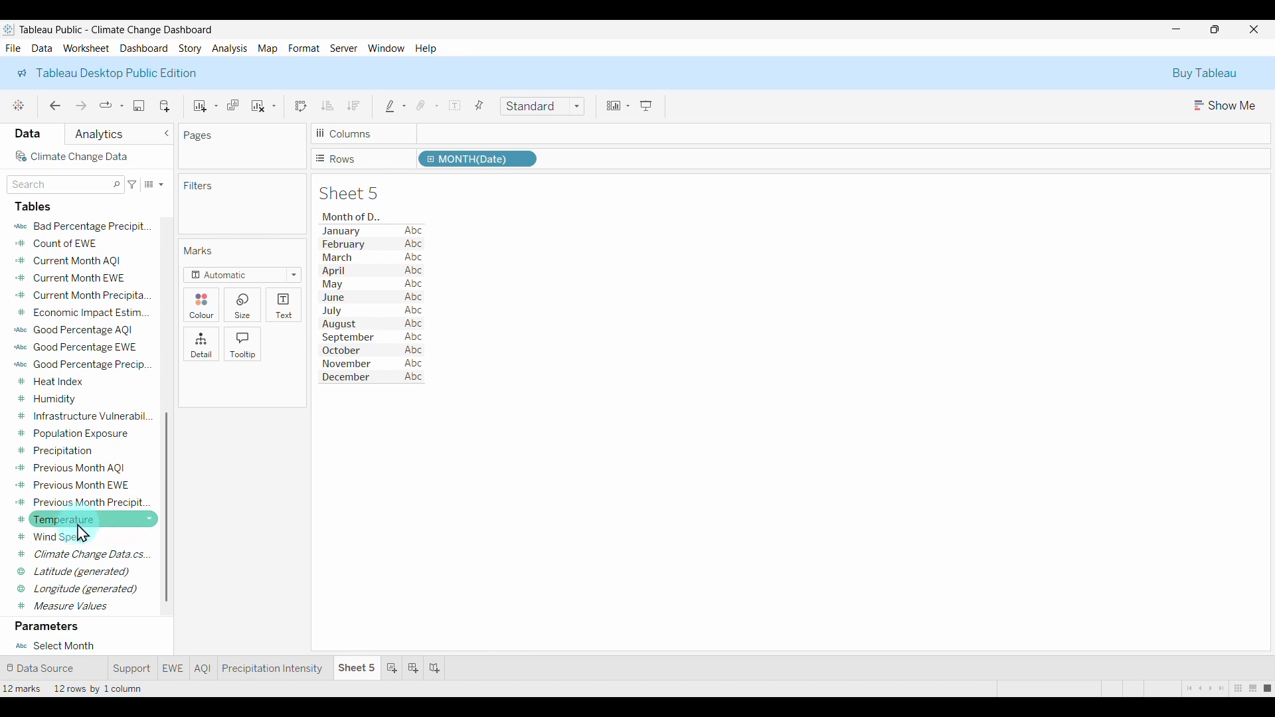
left_click_drag(81, 535, 285, 321)
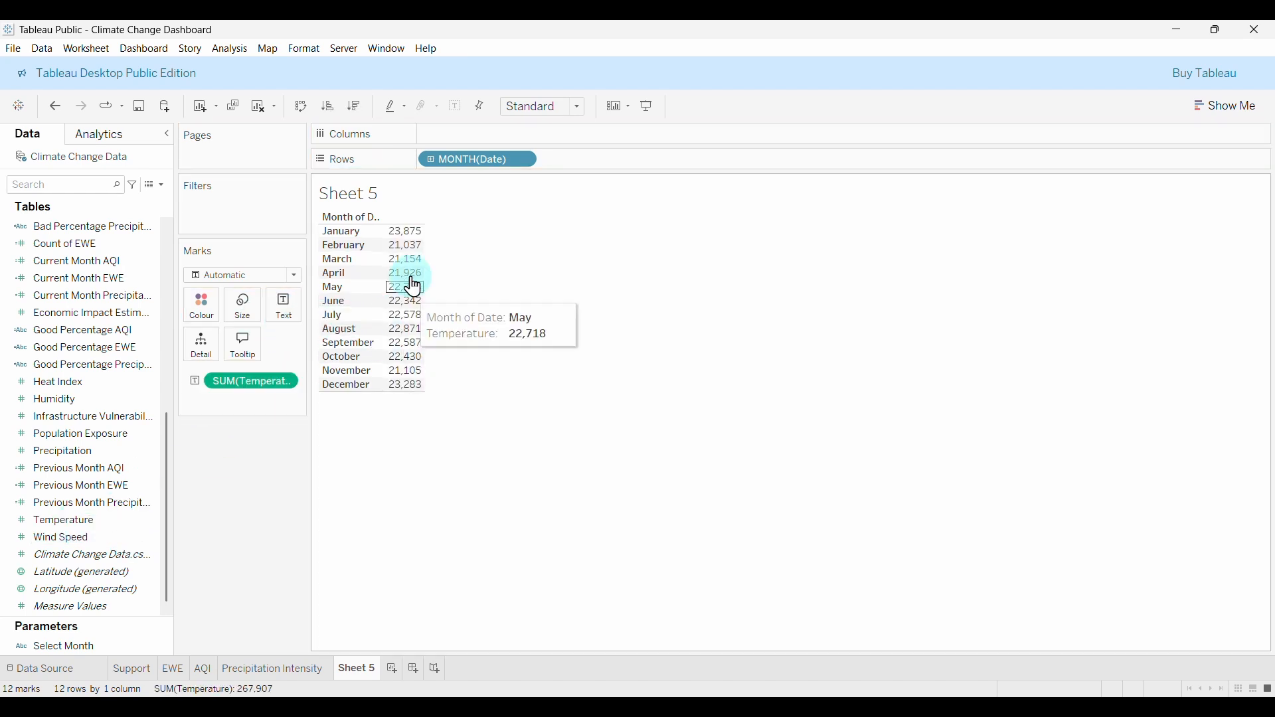
left_click(285, 391)
mouse_move(279, 529)
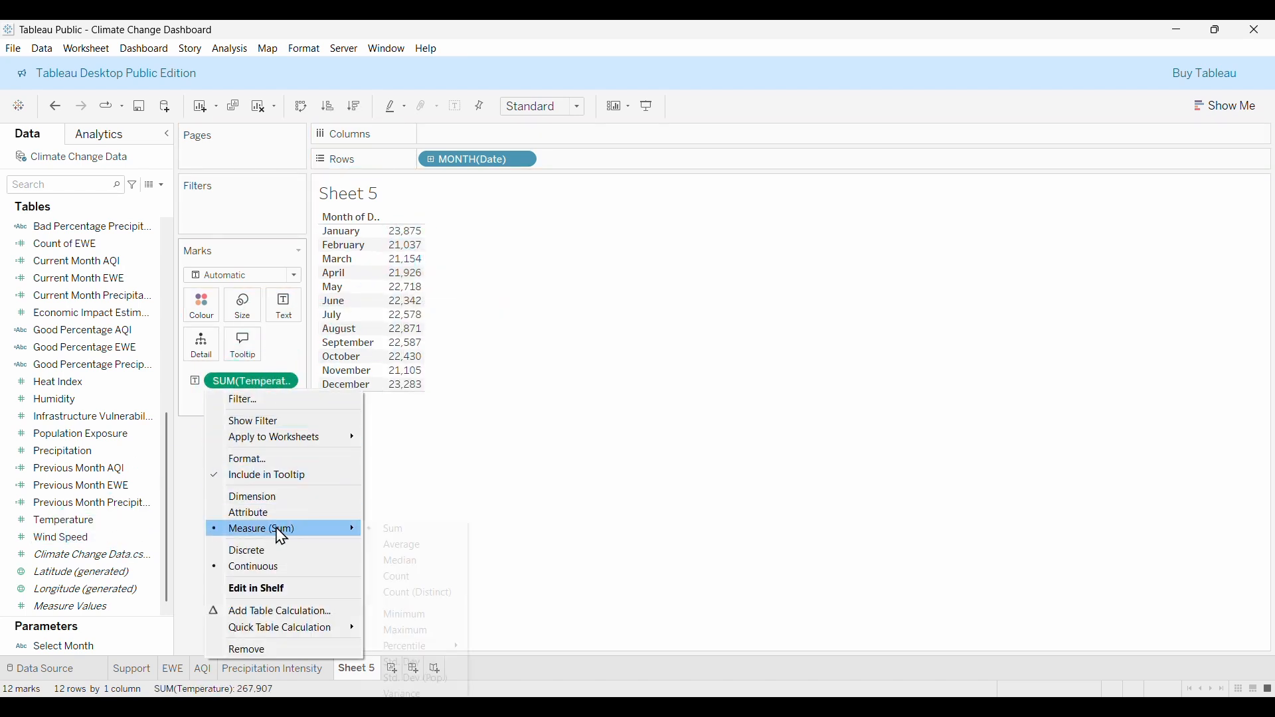
left_click(403, 548)
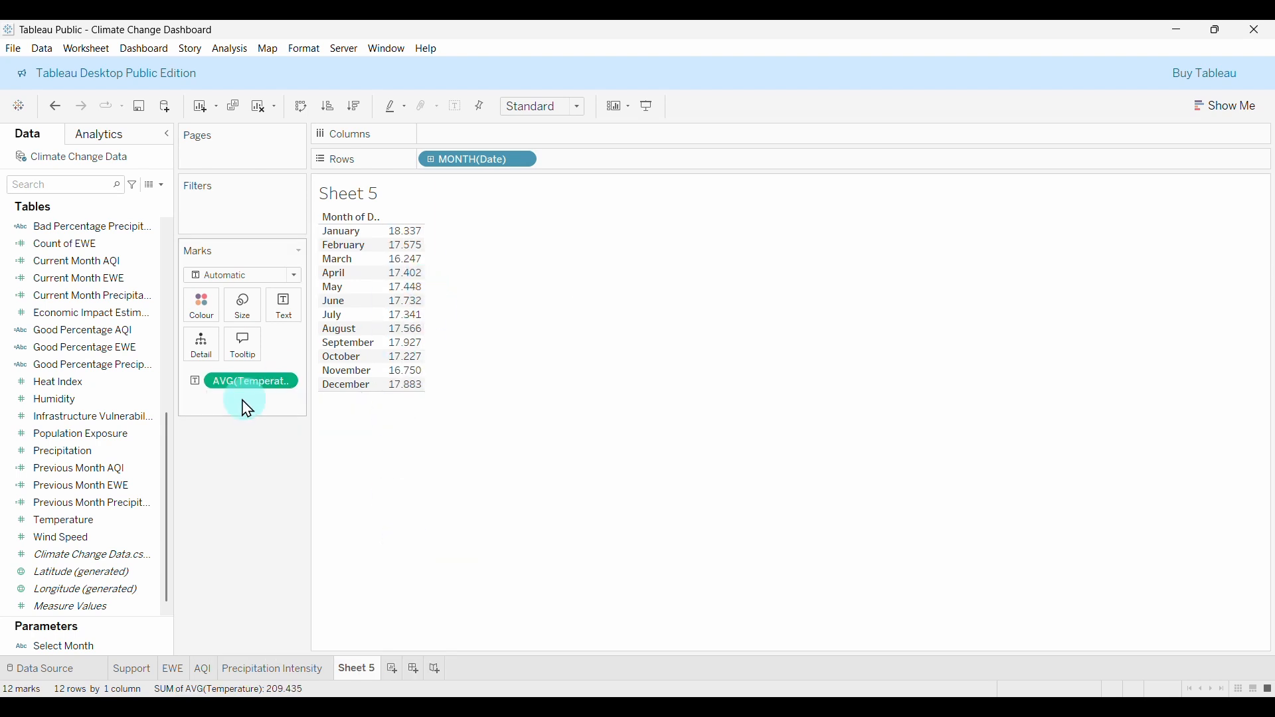
left_click_drag(252, 383, 250, 497)
Restore Avg Temperature as the per-month text values.
left_click(59, 229)
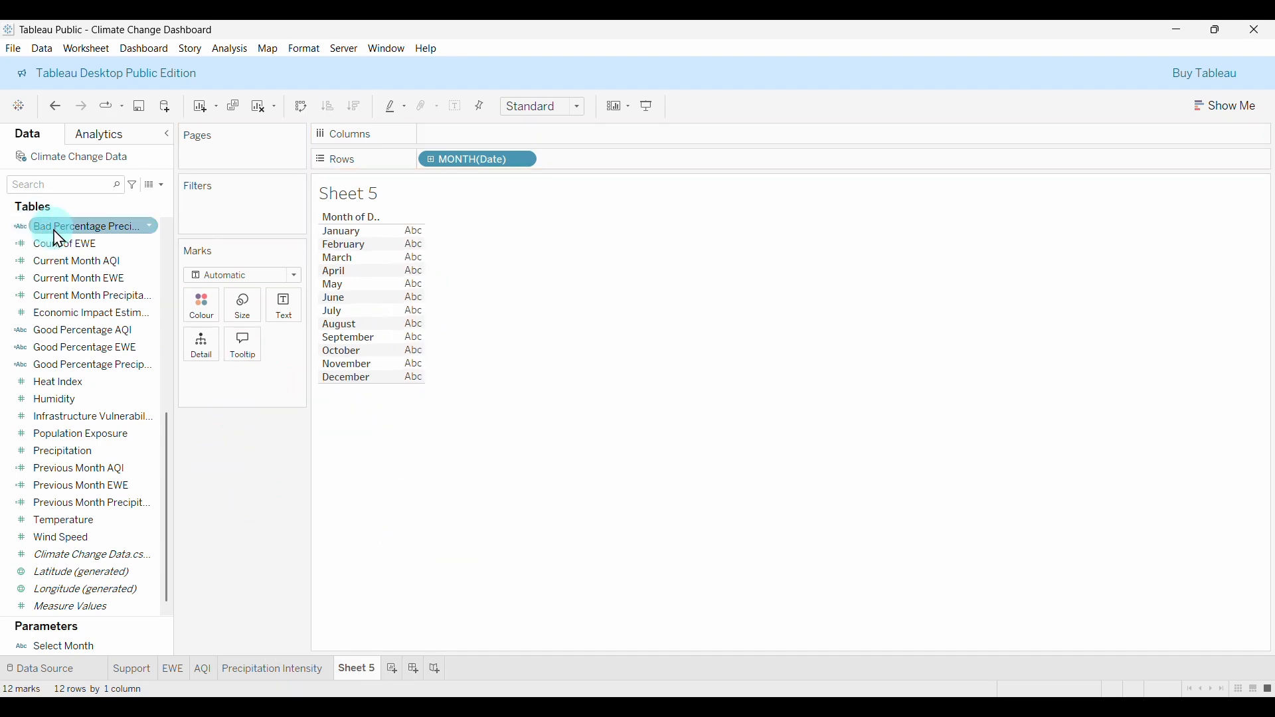
scroll(61, 299, "up", 7)
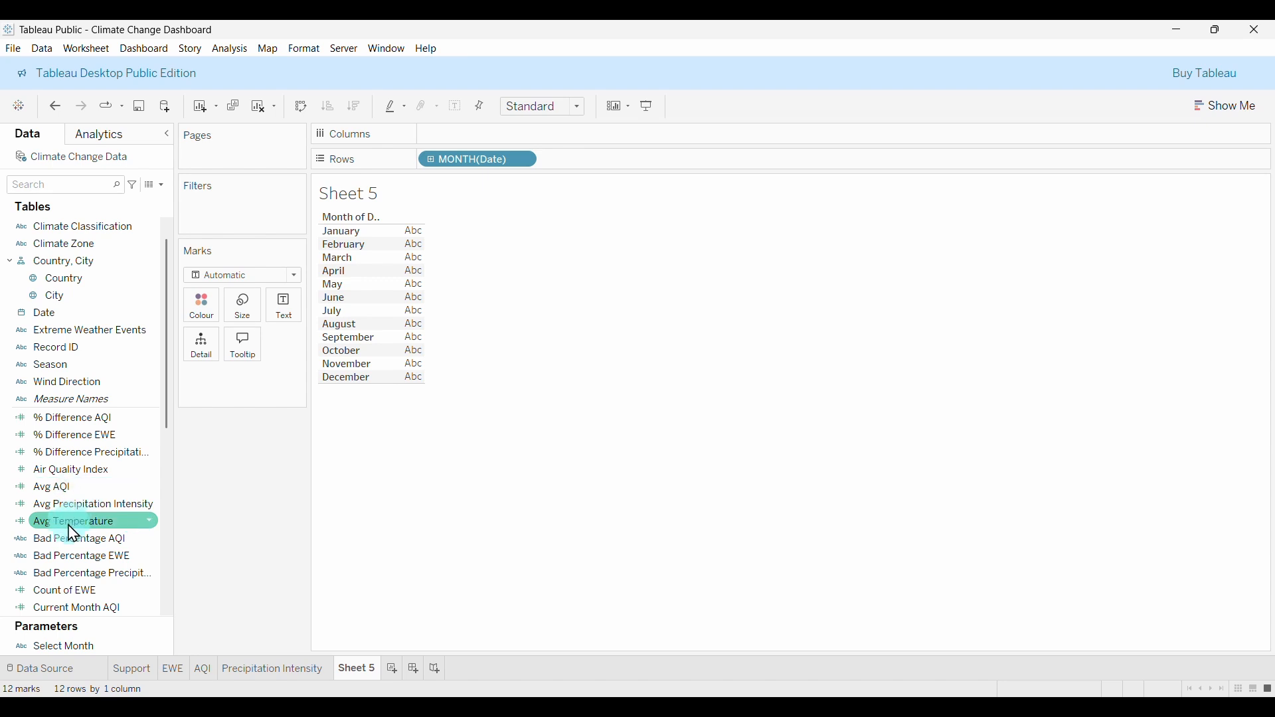
left_click_drag(79, 523, 283, 304)
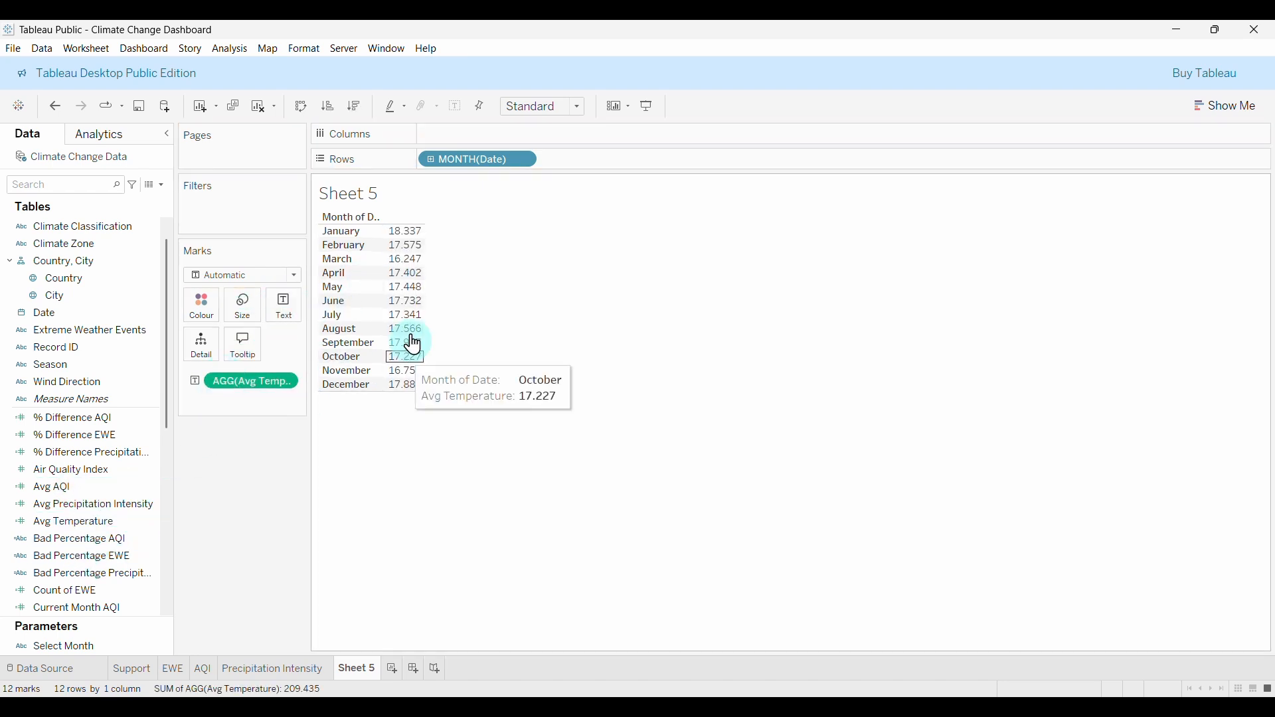
left_click(387, 328)
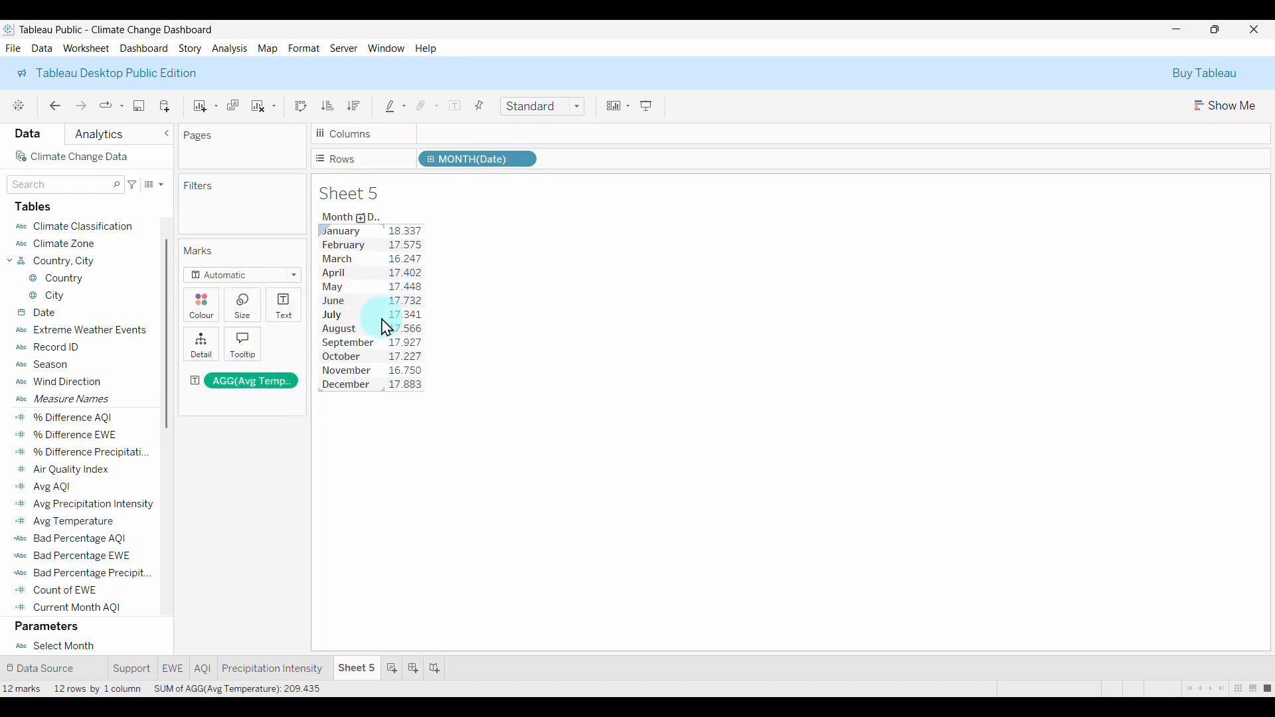
left_click(161, 185)
Start a Current Month Temperature calculation with IF DATENAME('month',[Date]) = [Select Month].
left_click(124, 202)
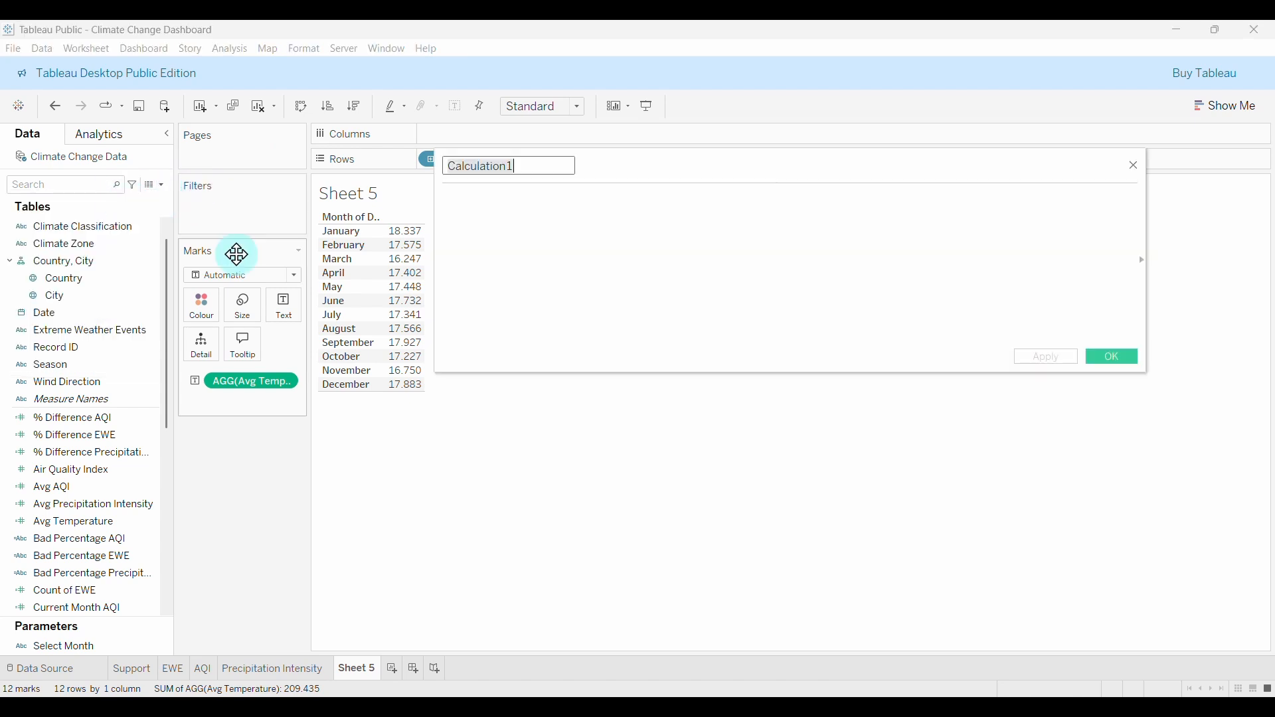
type("Current Month")
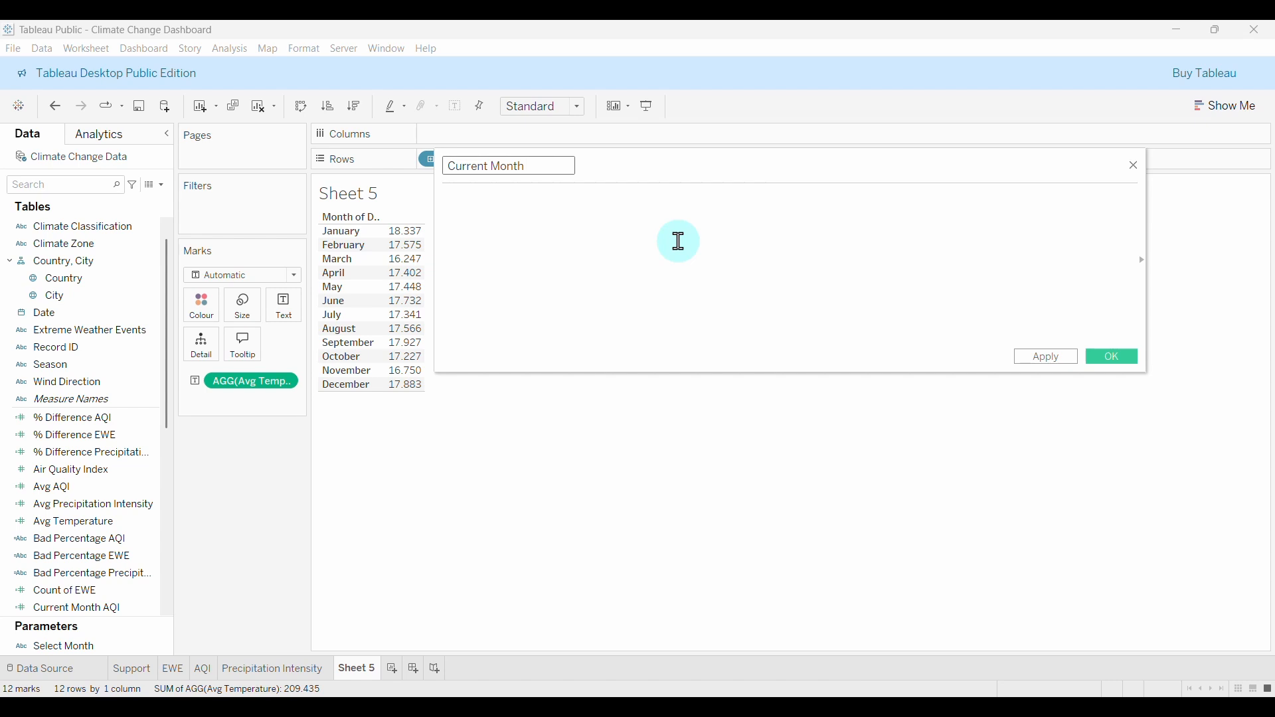
type(" Temperature")
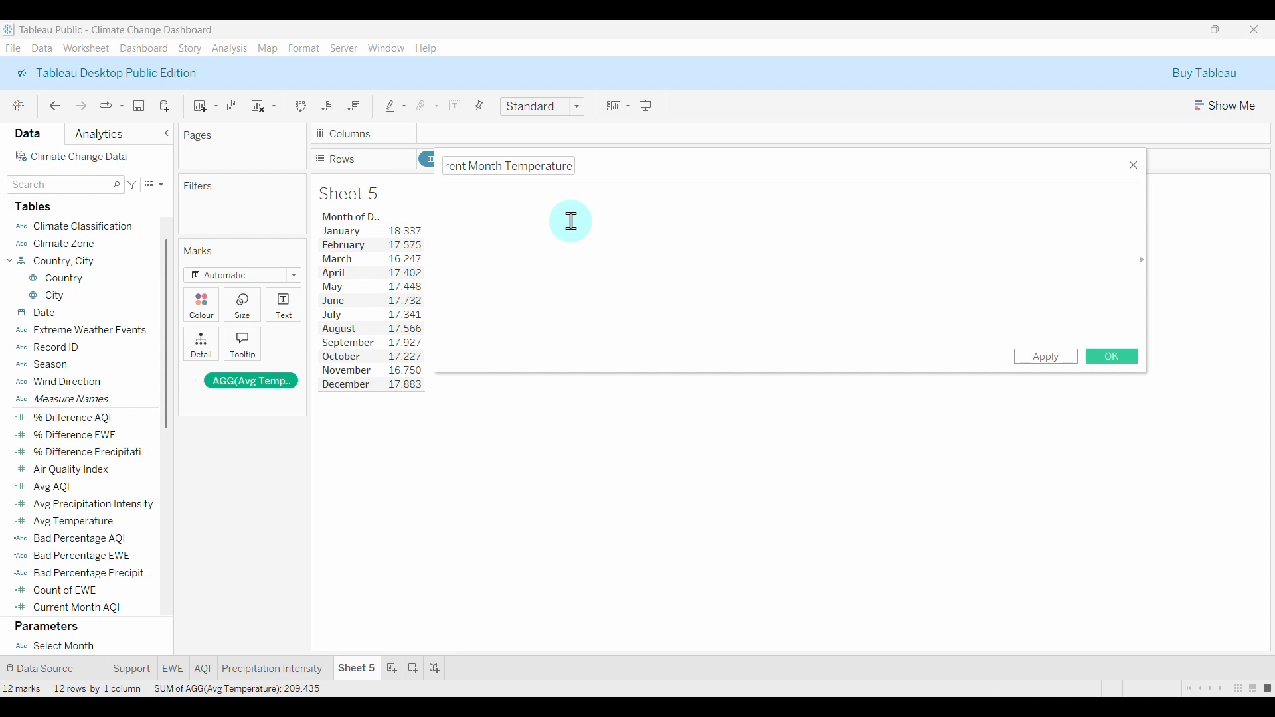
type("IF DATENA")
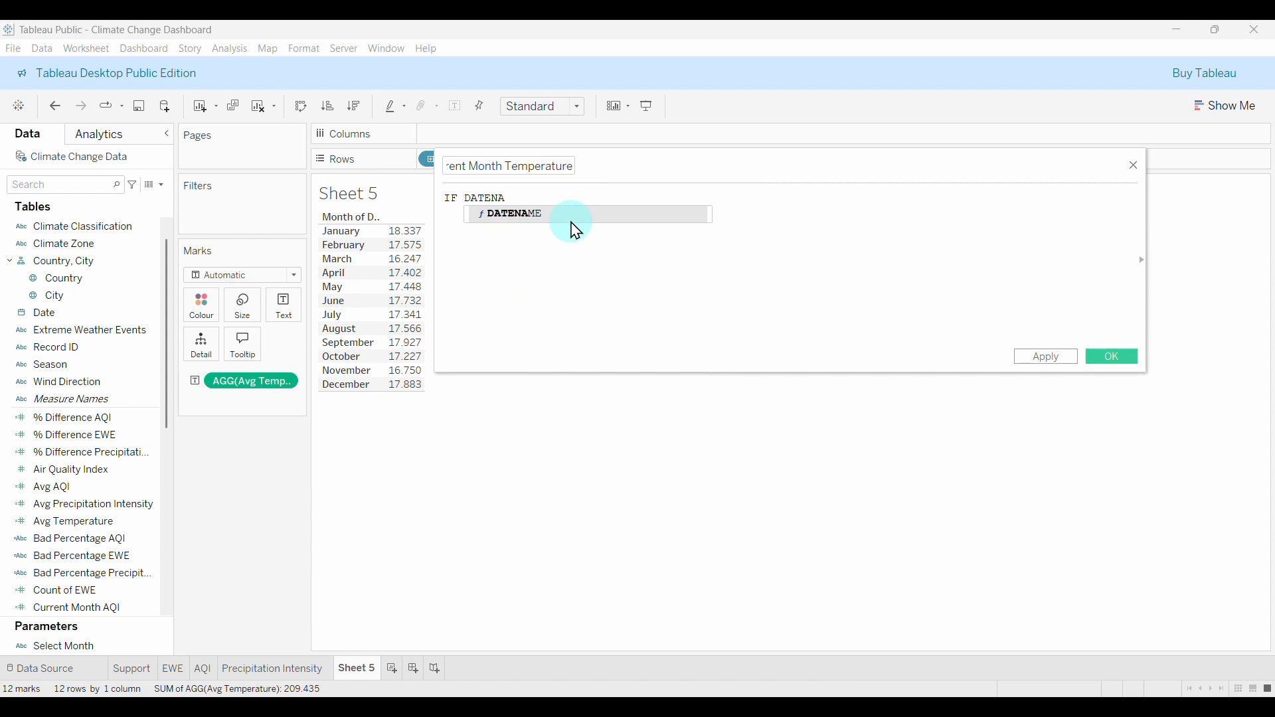
left_click(571, 216)
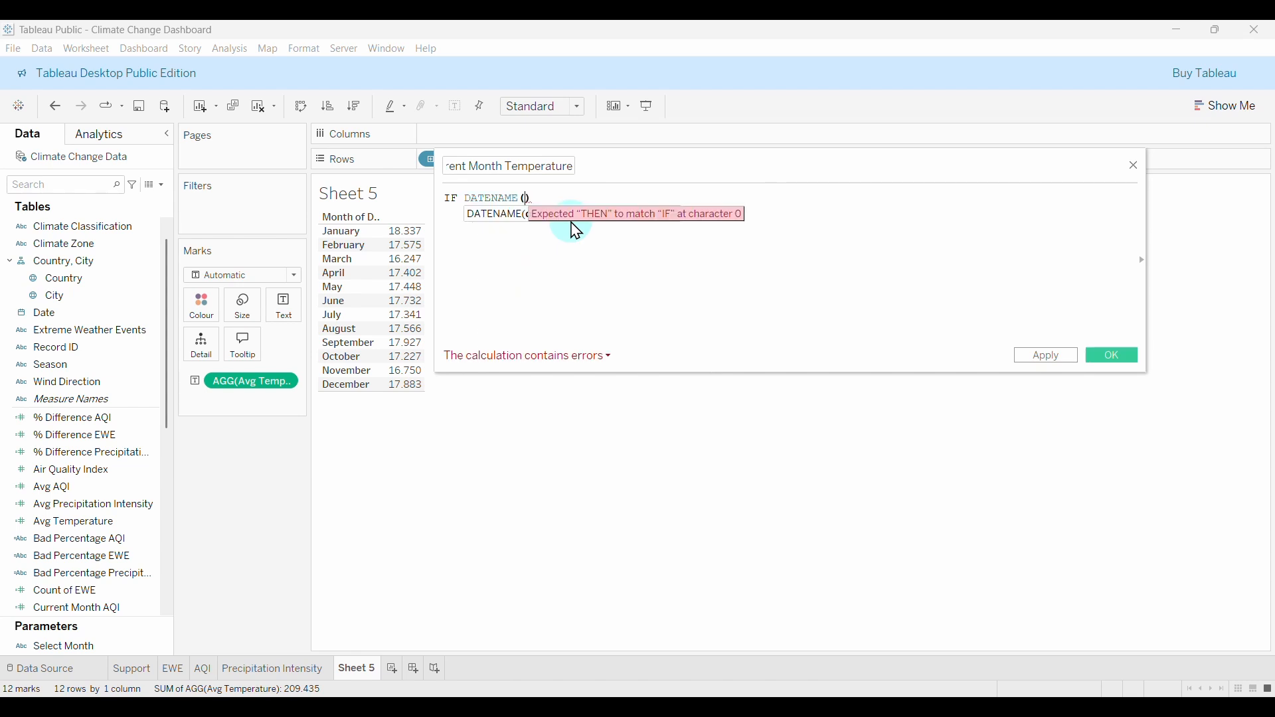
type("'mont")
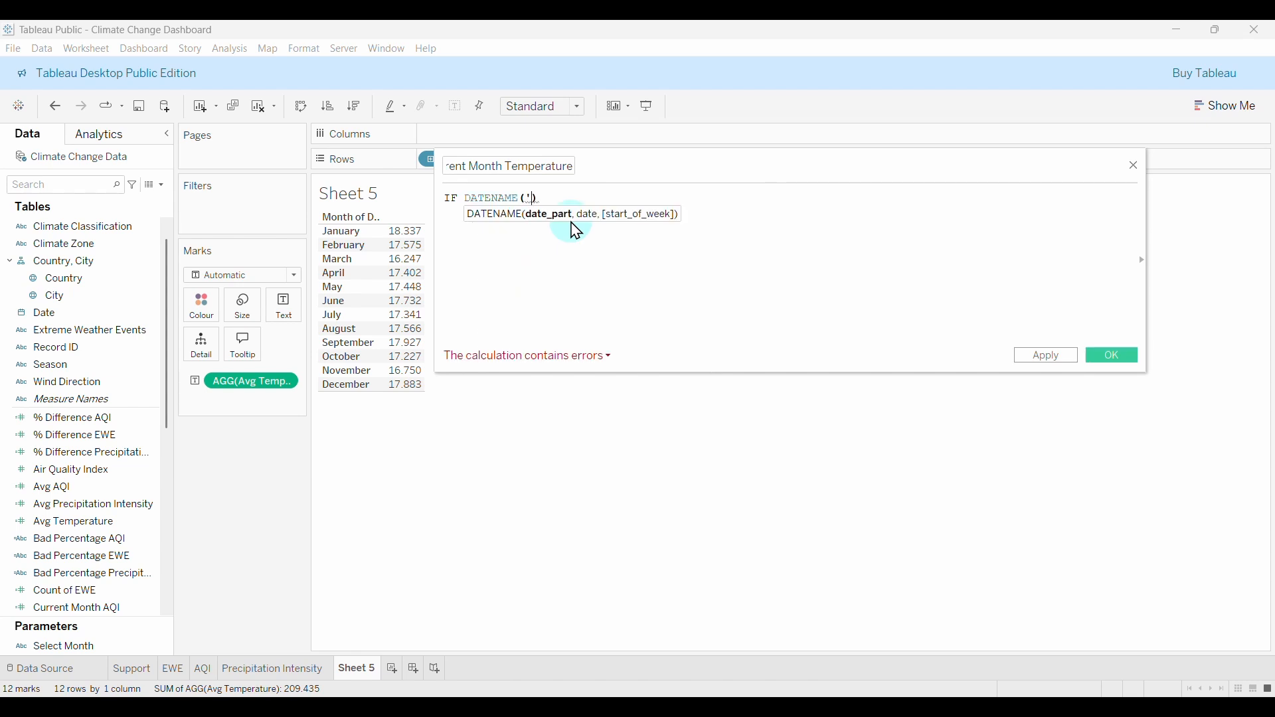
type("h'")
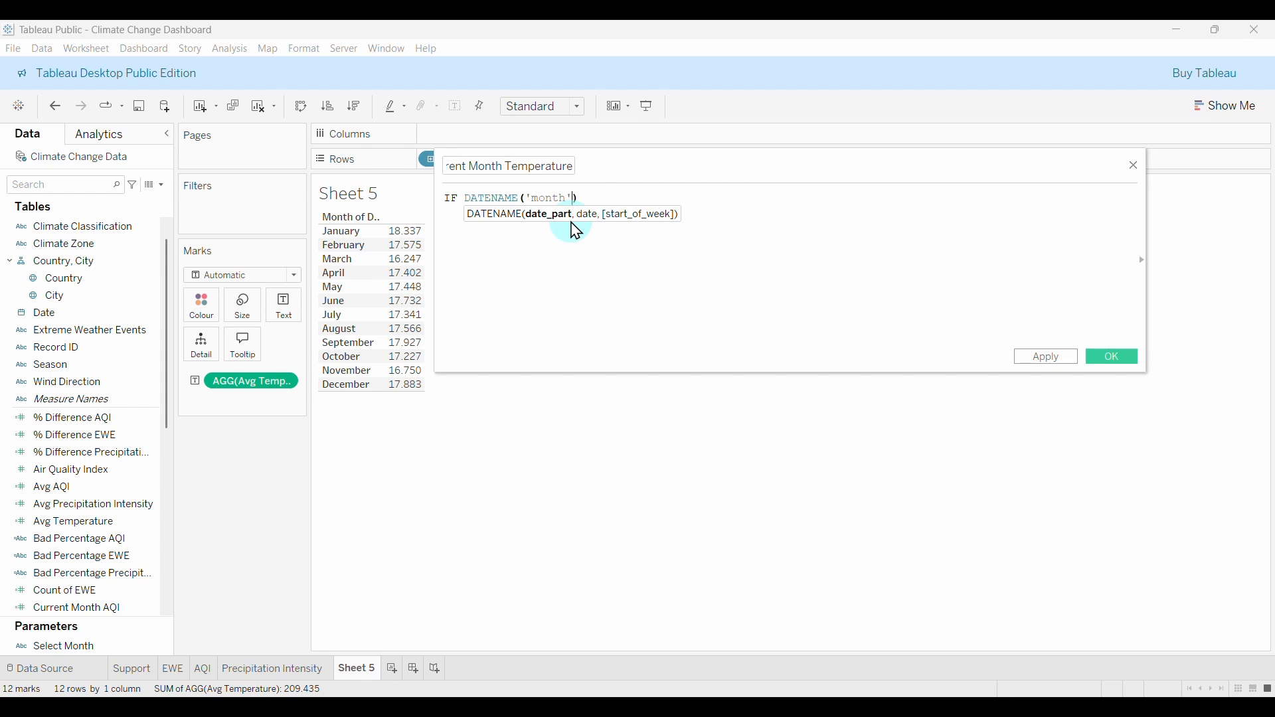
type(", da")
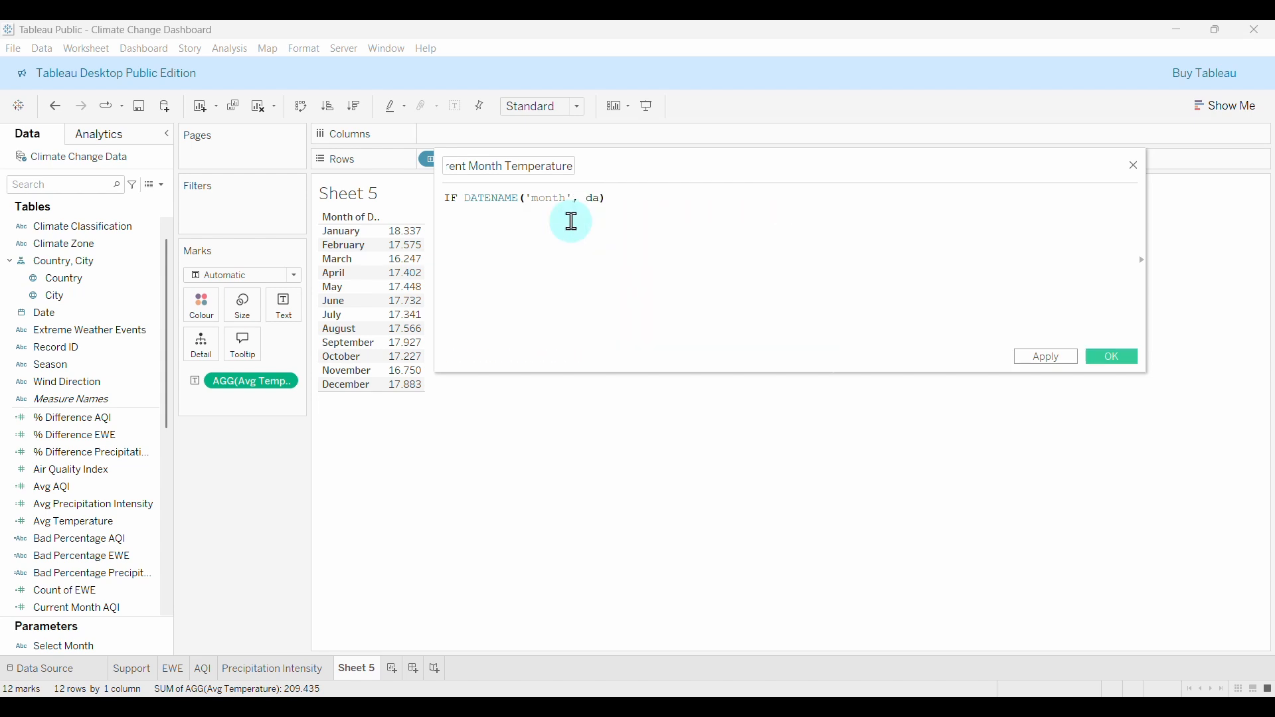
key("Return")
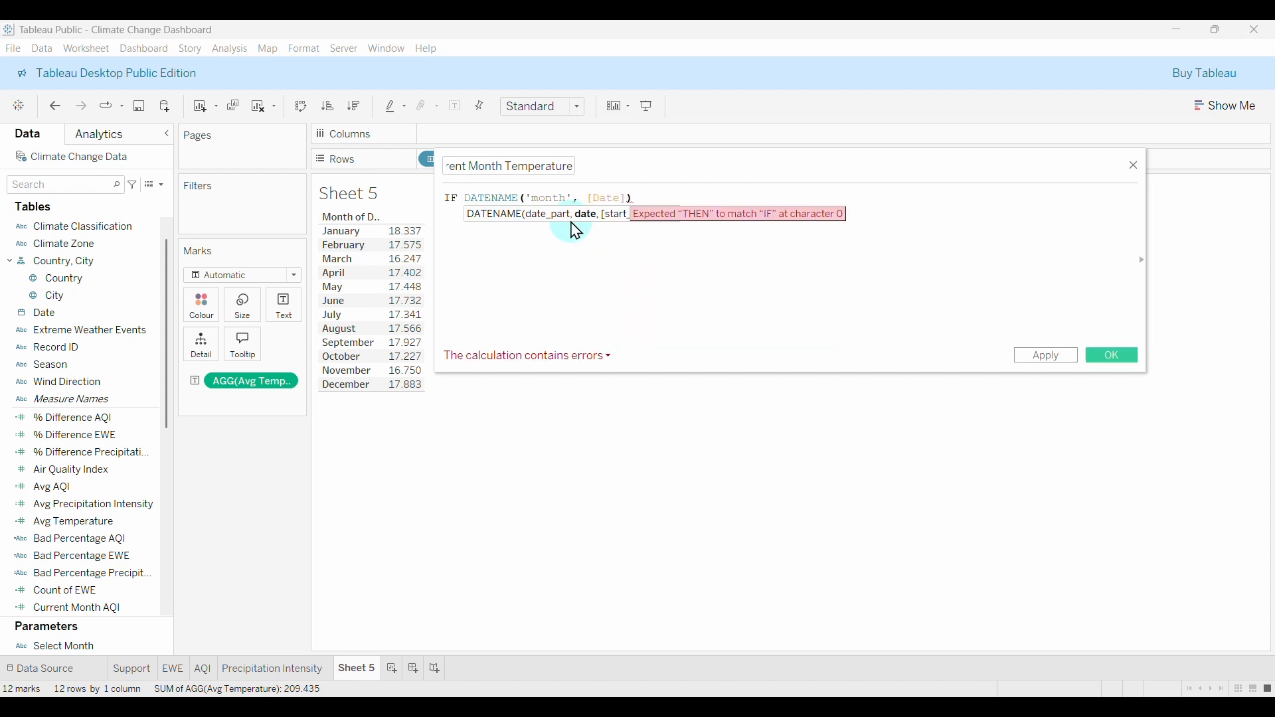
key("Right")
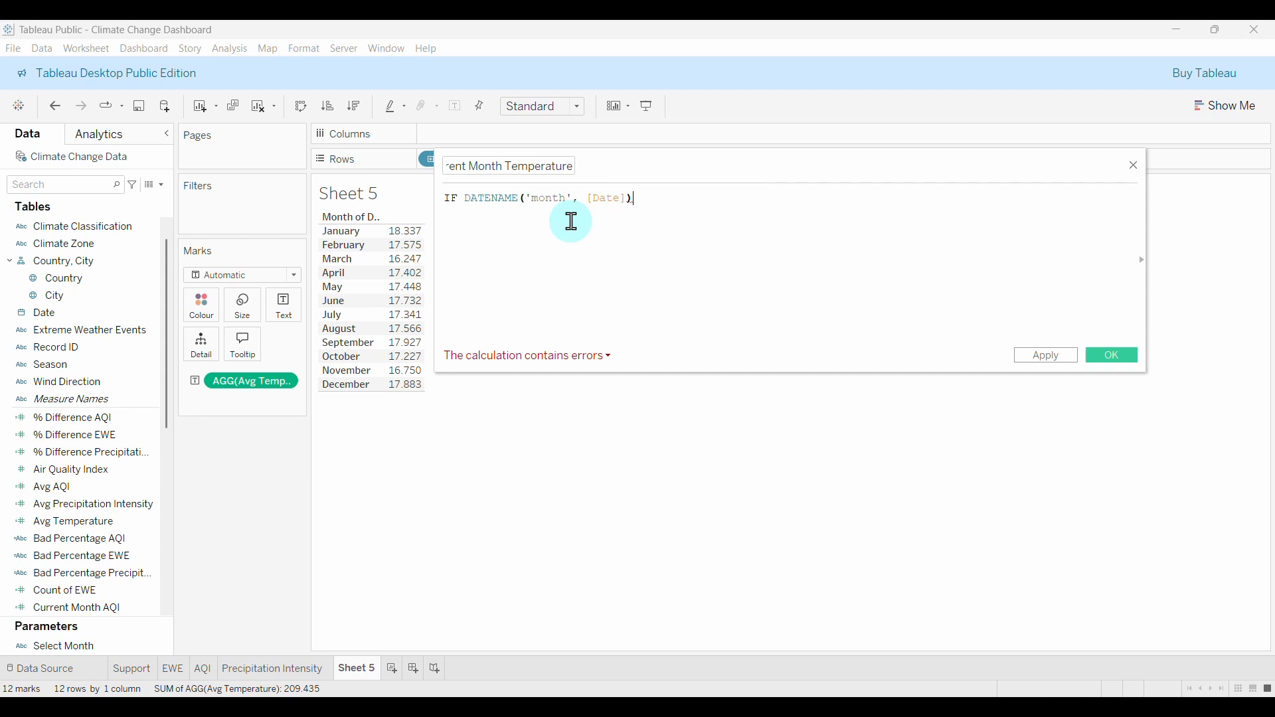
key("Left")
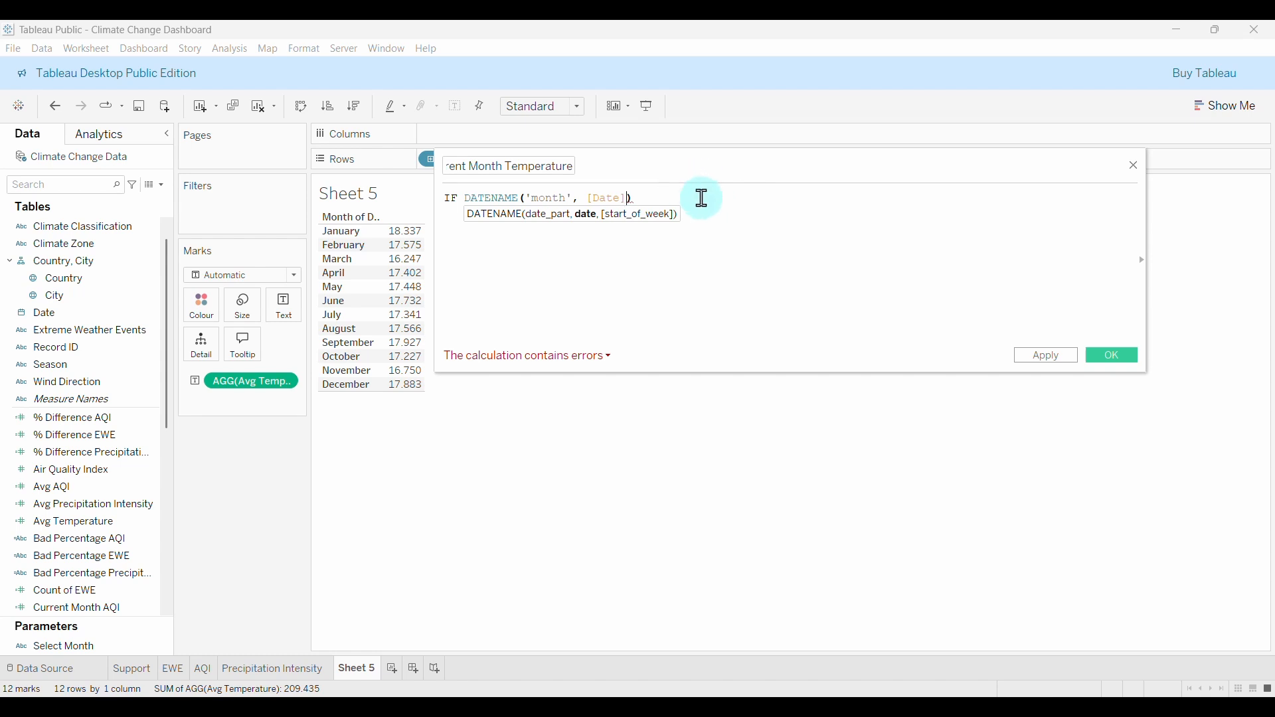
left_click(661, 193)
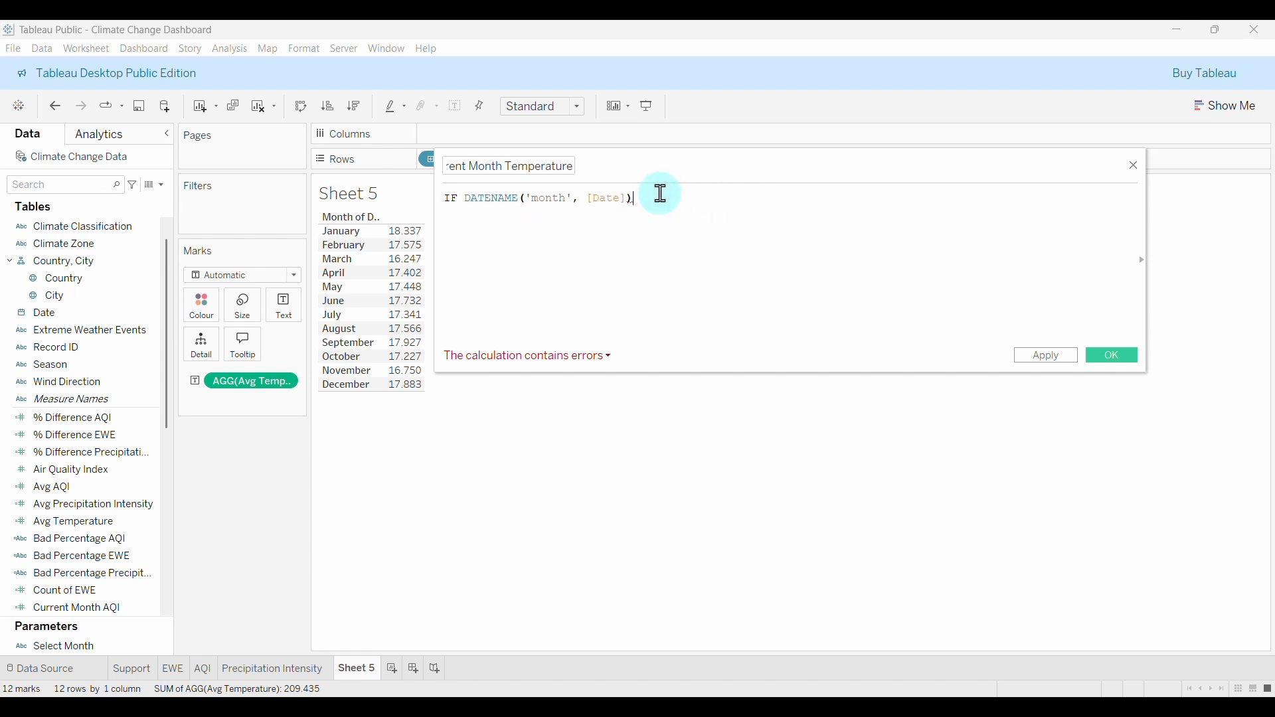
key("BackSpace")
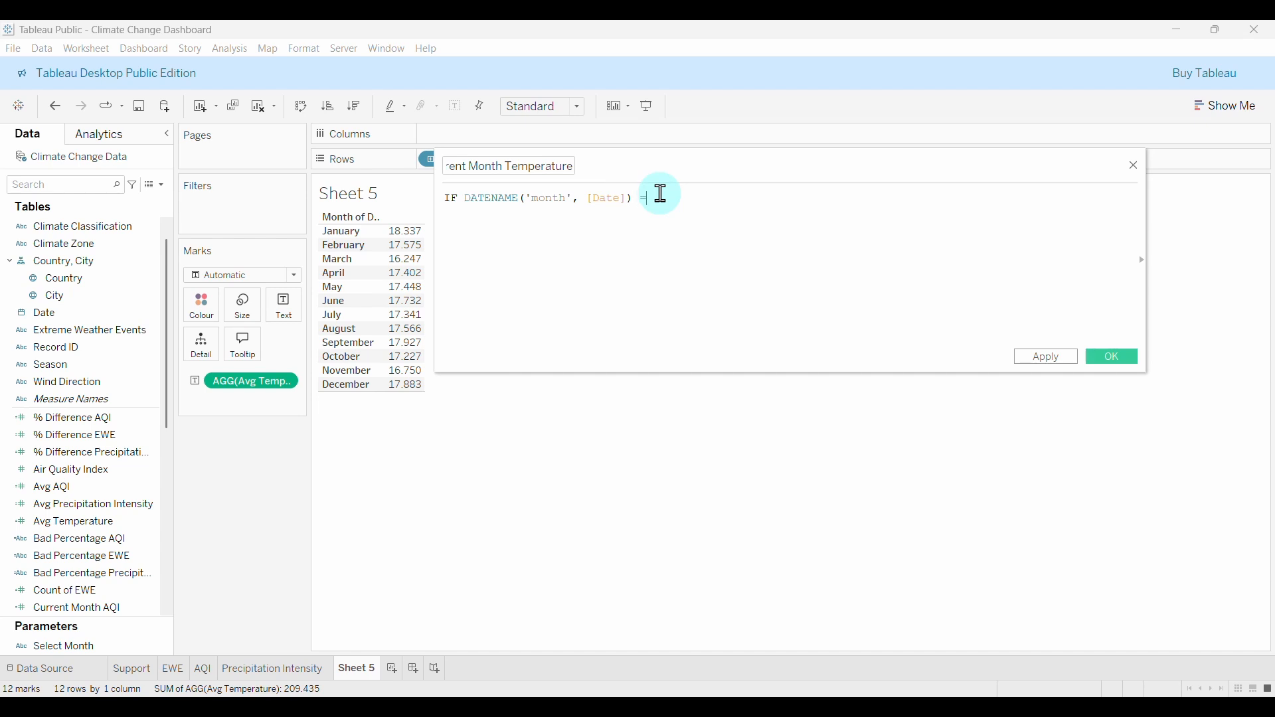
type("= sel")
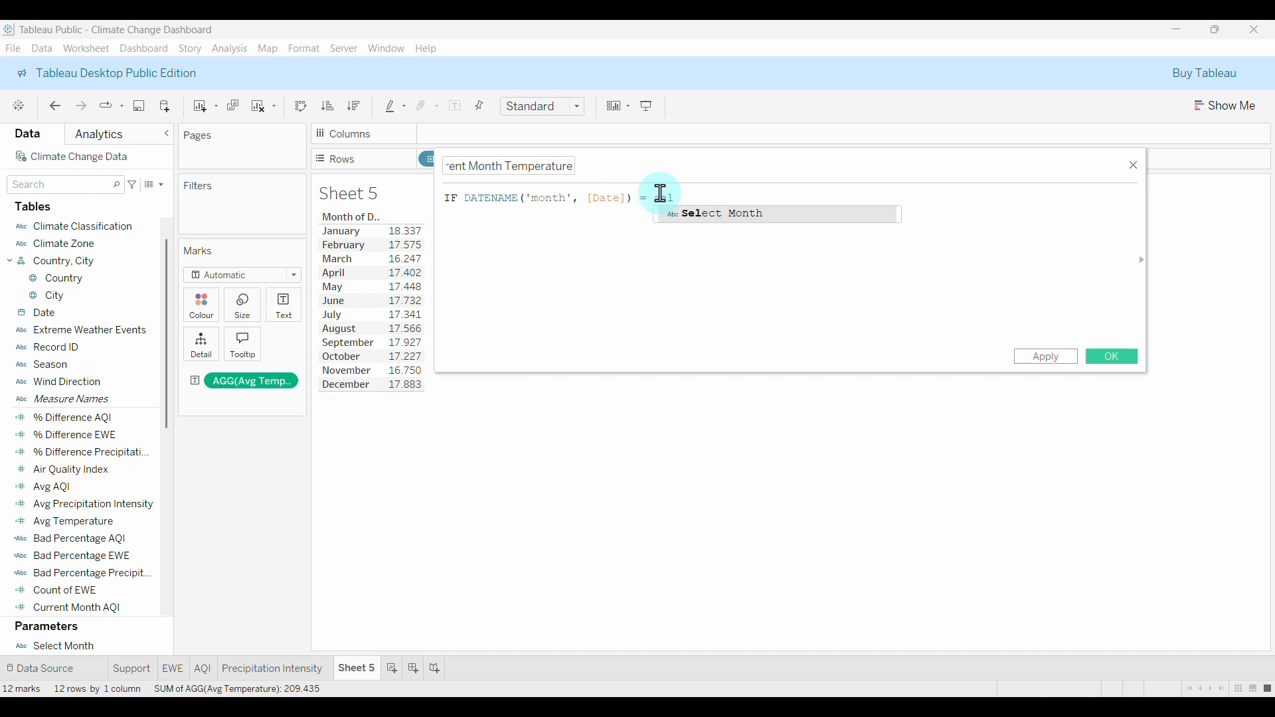
double_click(740, 214)
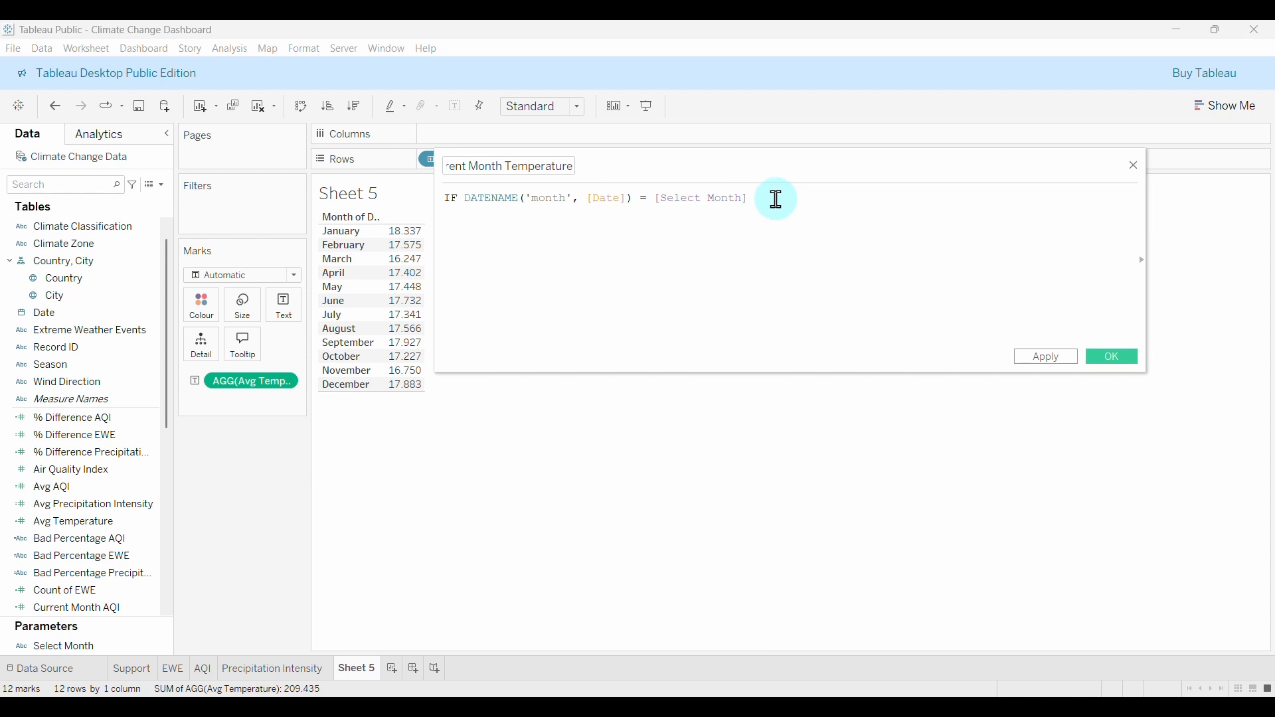
Add a THEN line opening {FIXED DATENAME('month',[Date]) using the copied month expression.
type("THEN")
key("Return")
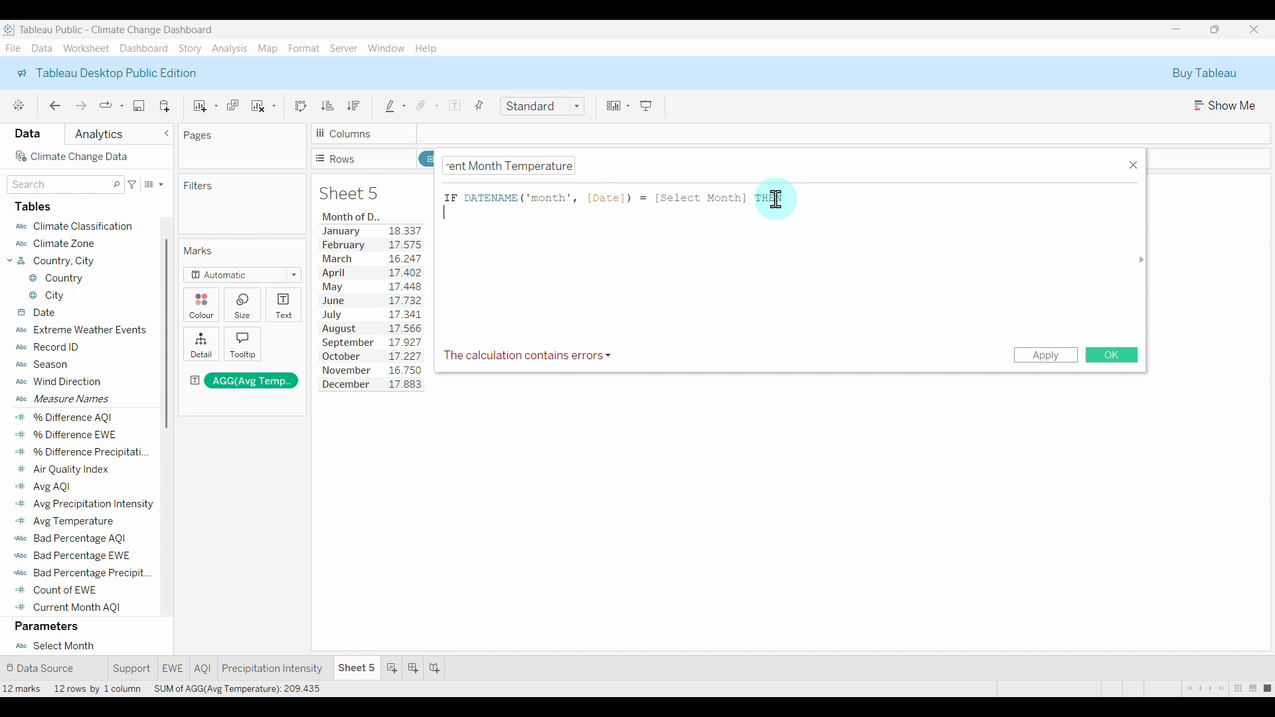
type("{FIX")
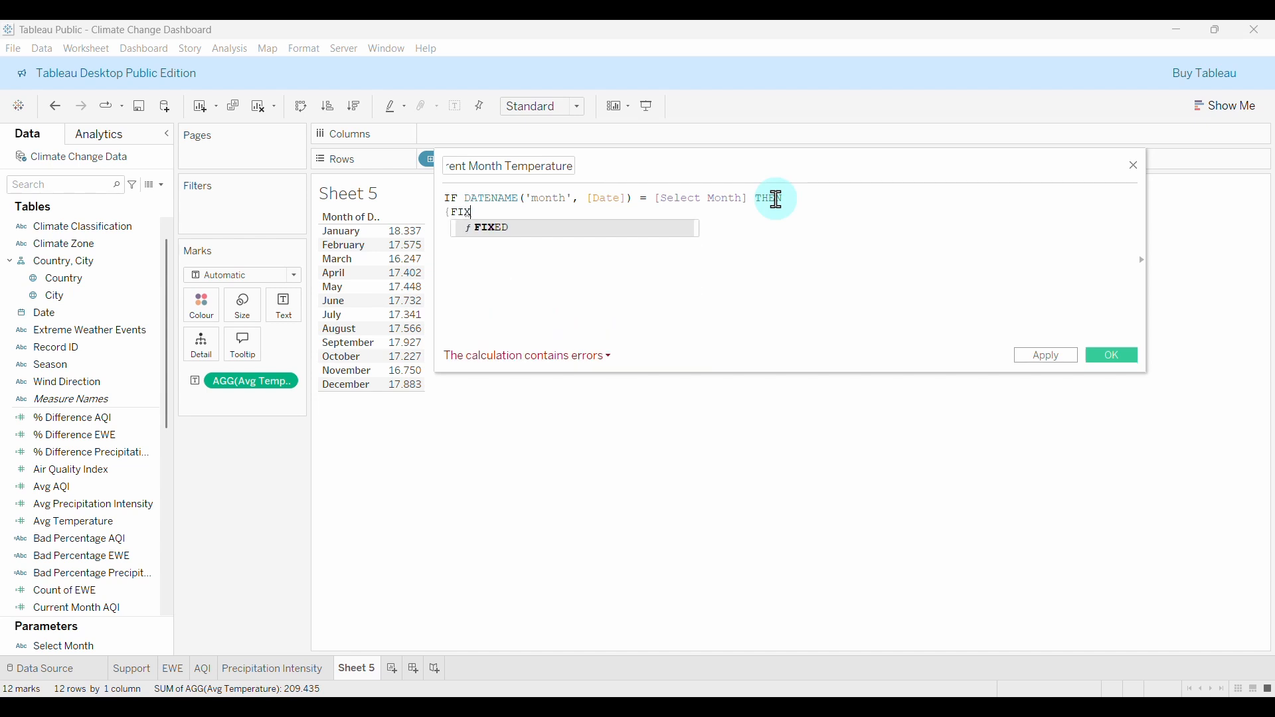
key("Return")
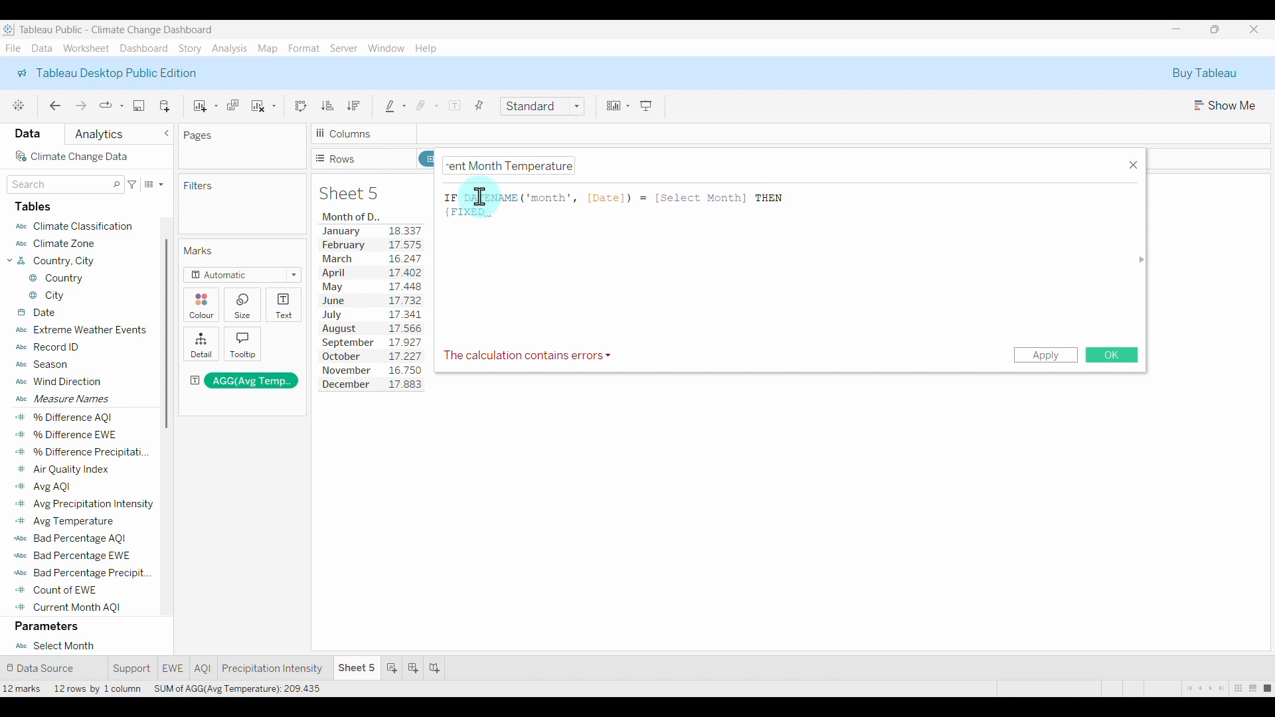
left_click_drag(465, 197, 634, 199)
key("ctrl+c")
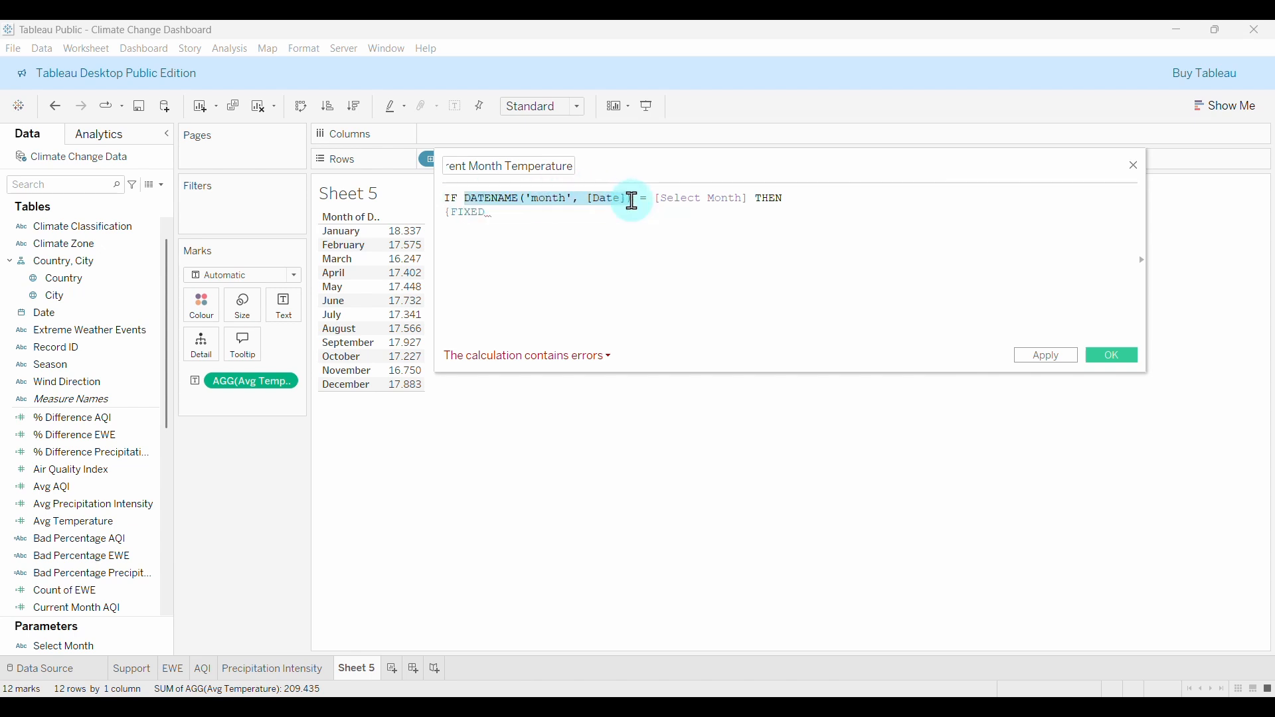
left_click(522, 214)
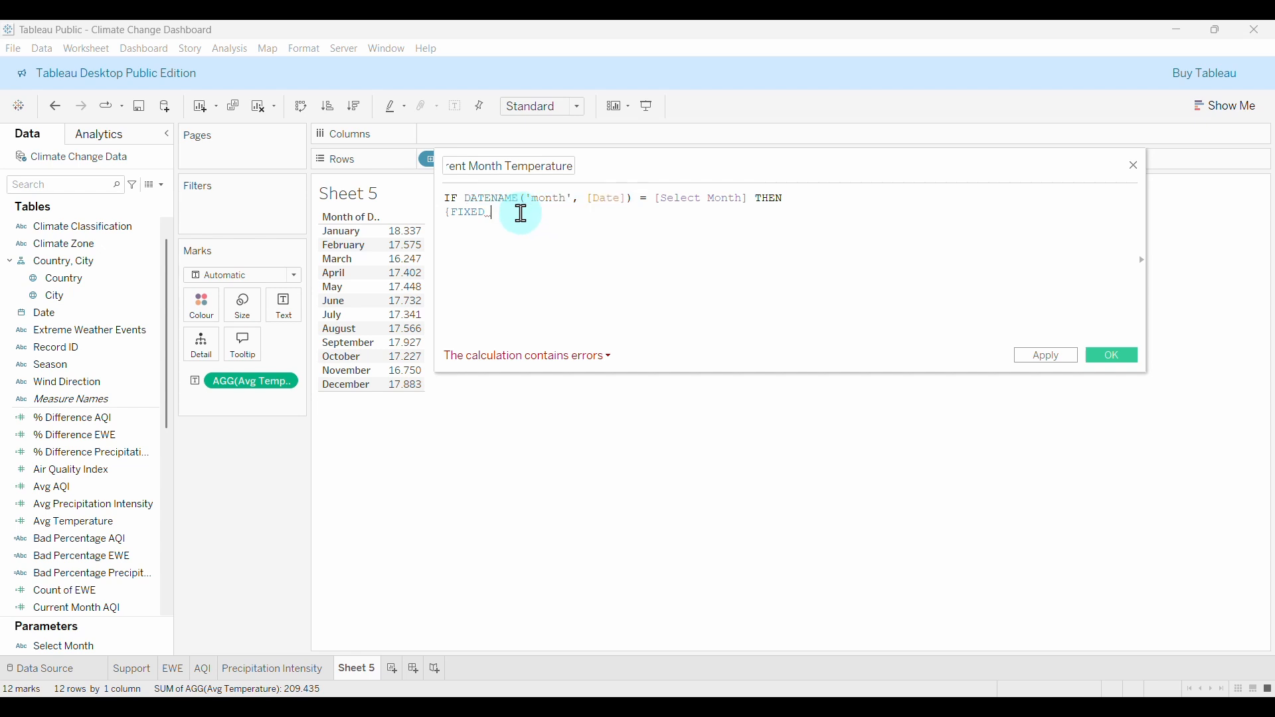
key("ctrl+v")
left_click(491, 213)
key("BackSpace")
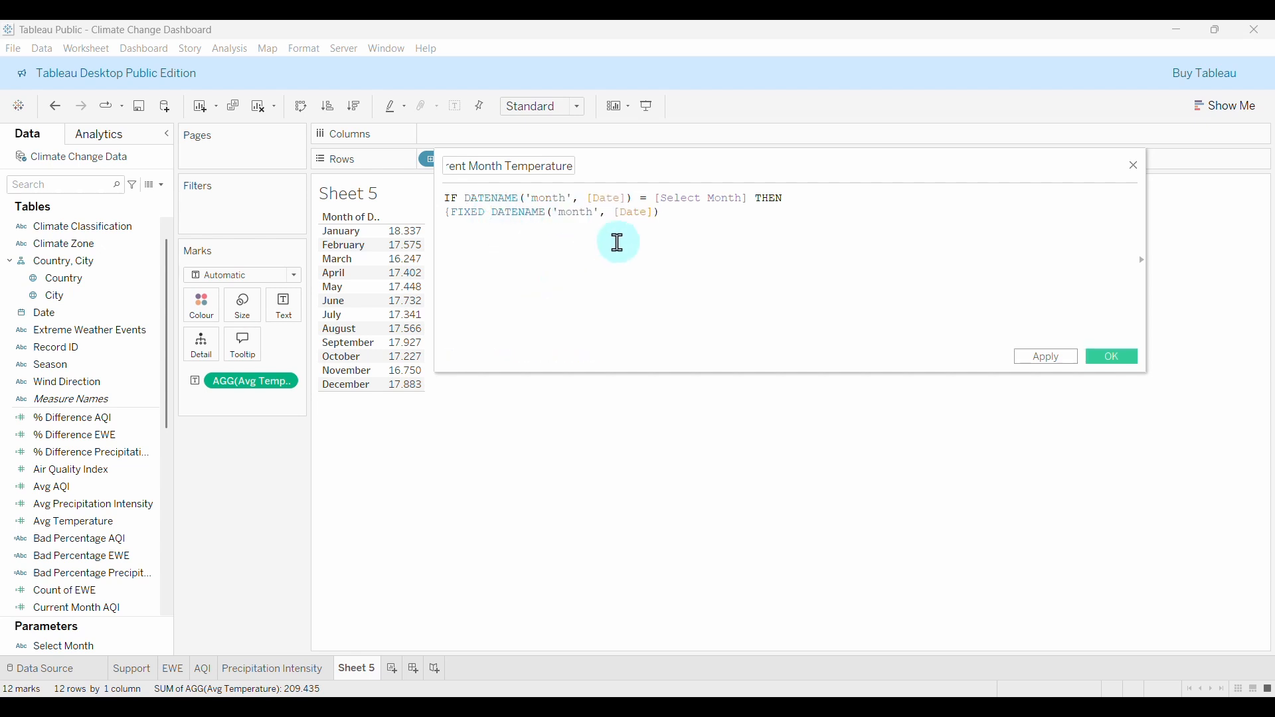
left_click(681, 211)
Finish the formula with : AVG([Temperature])} and END, then save it.
type("AV")
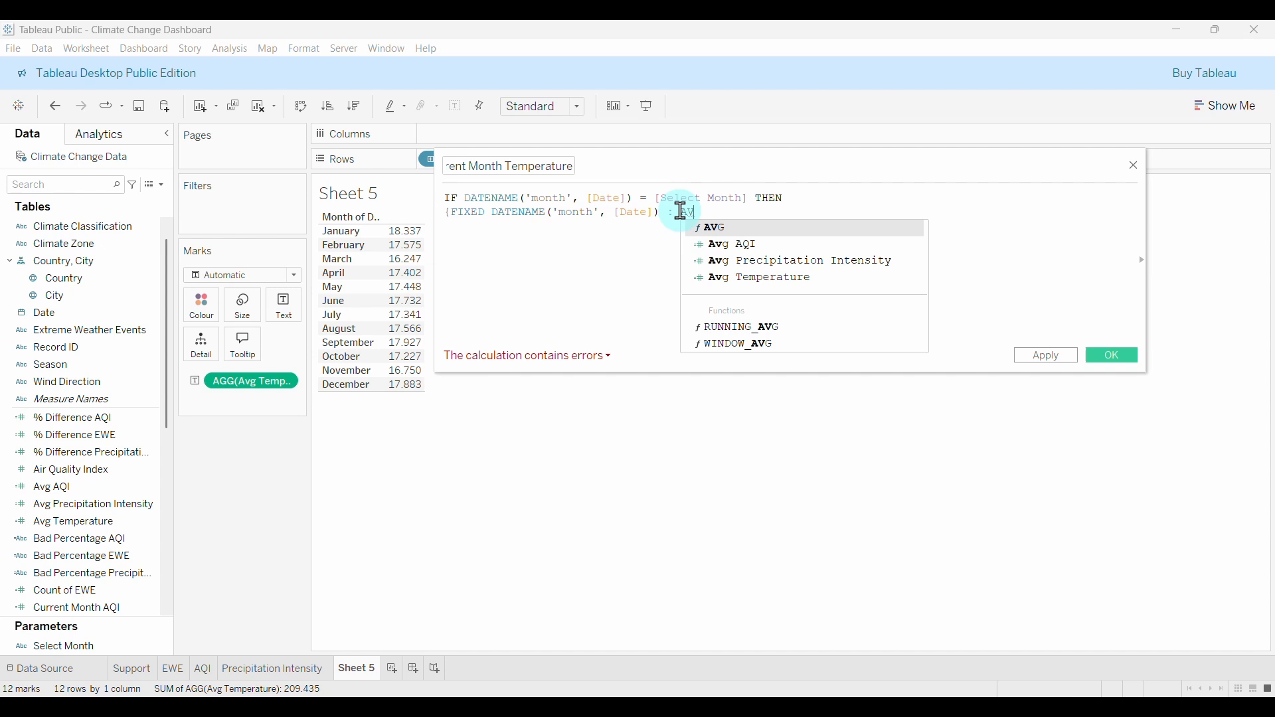
key("Return")
type("TEM")
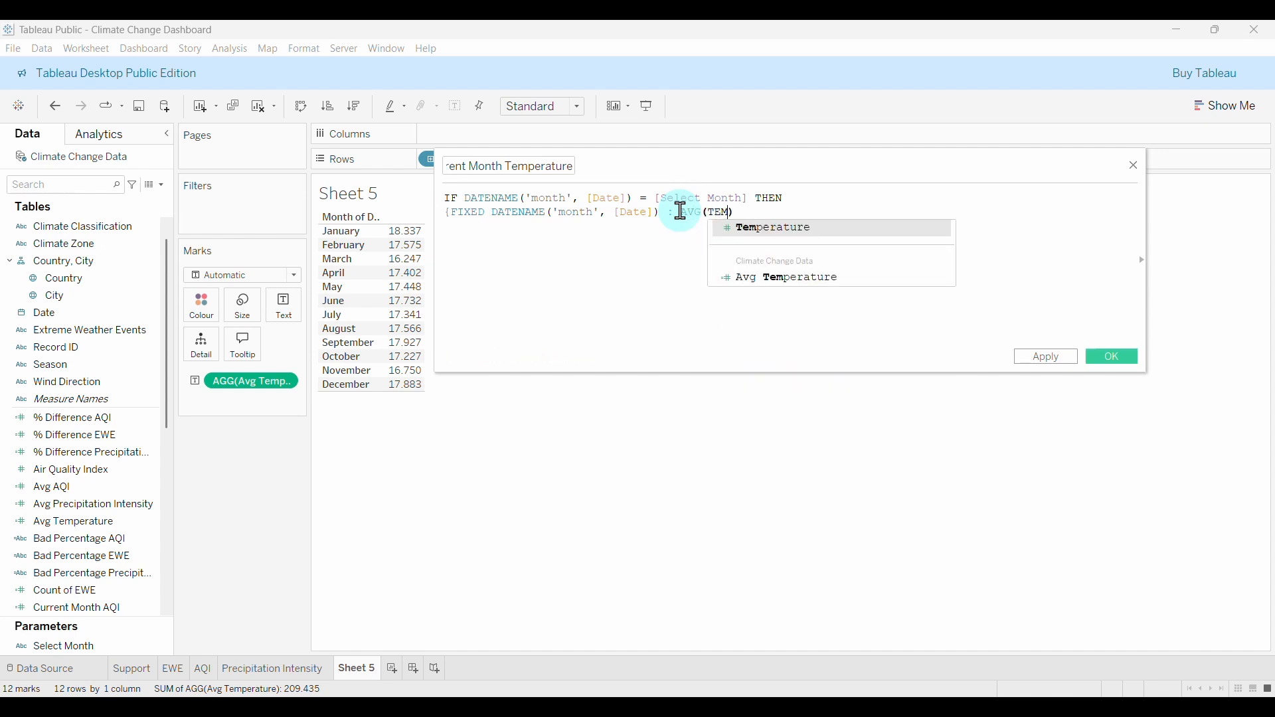
key("Return")
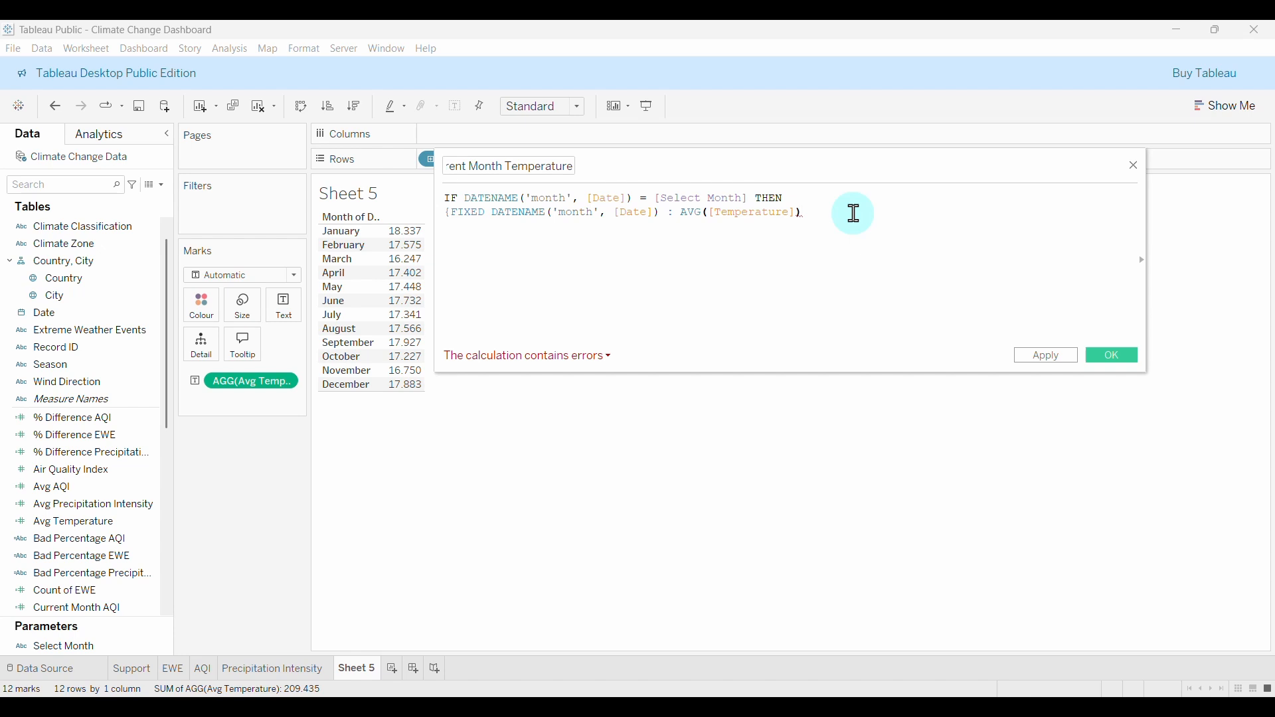
type("}")
key("Return")
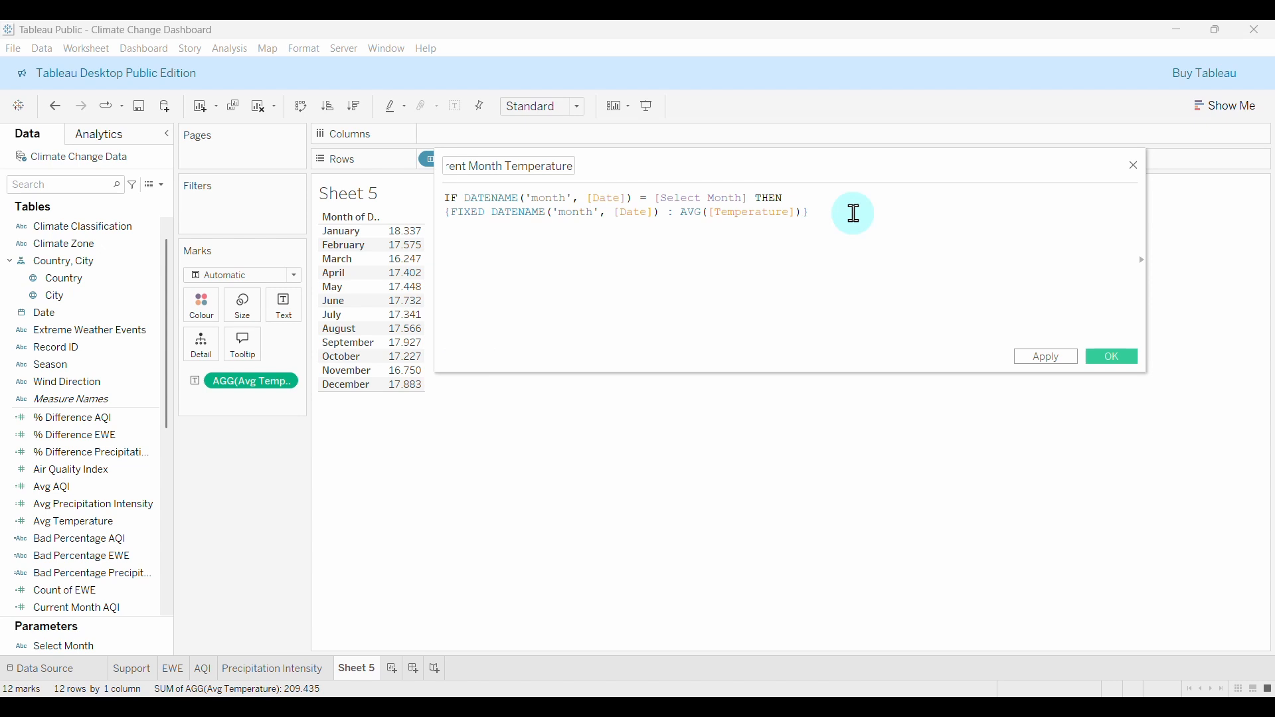
type("END")
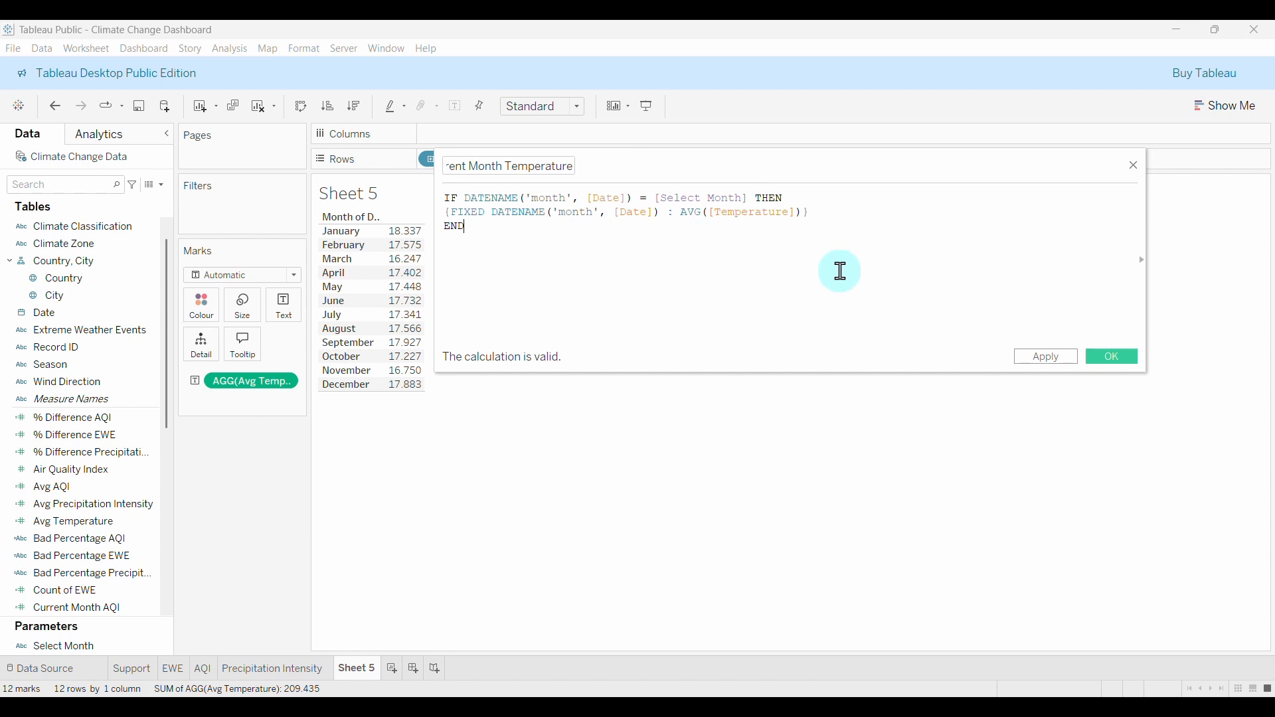
left_click(1124, 360)
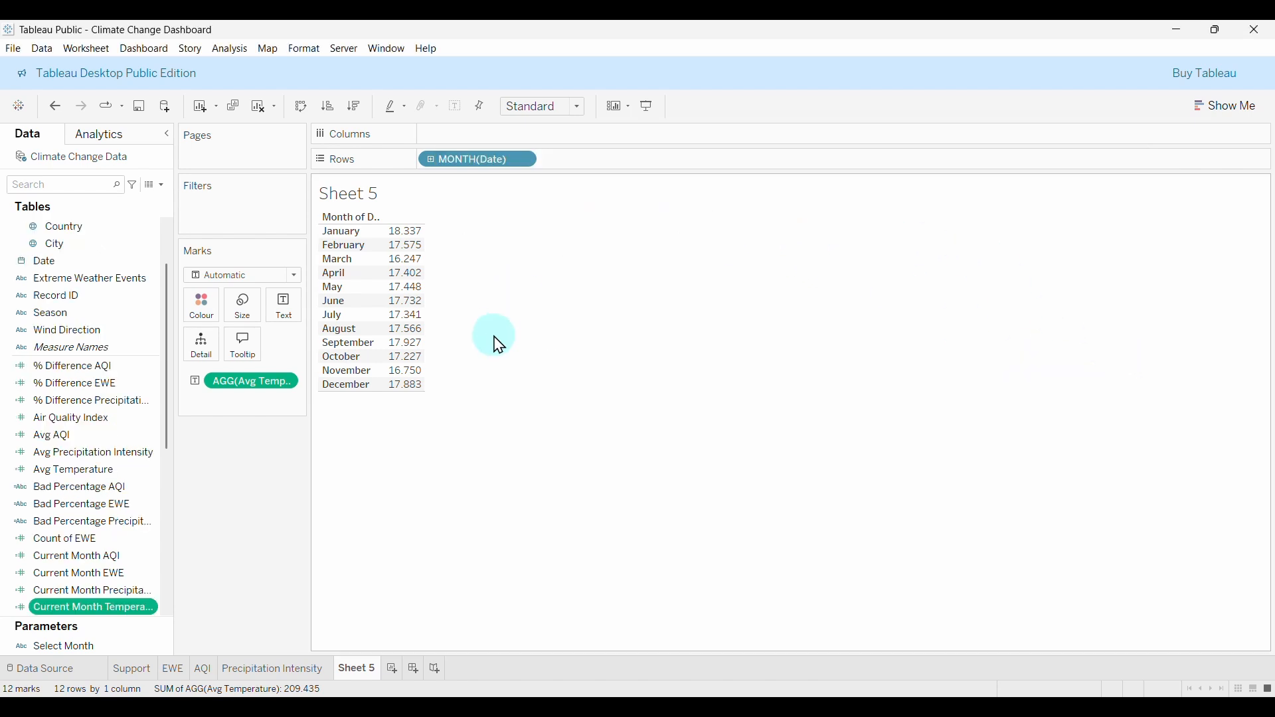
Add Current Month Temperature to the month table as an Average, showing 17.732 for June.
scroll(46, 525, "up", 2)
left_click(45, 540)
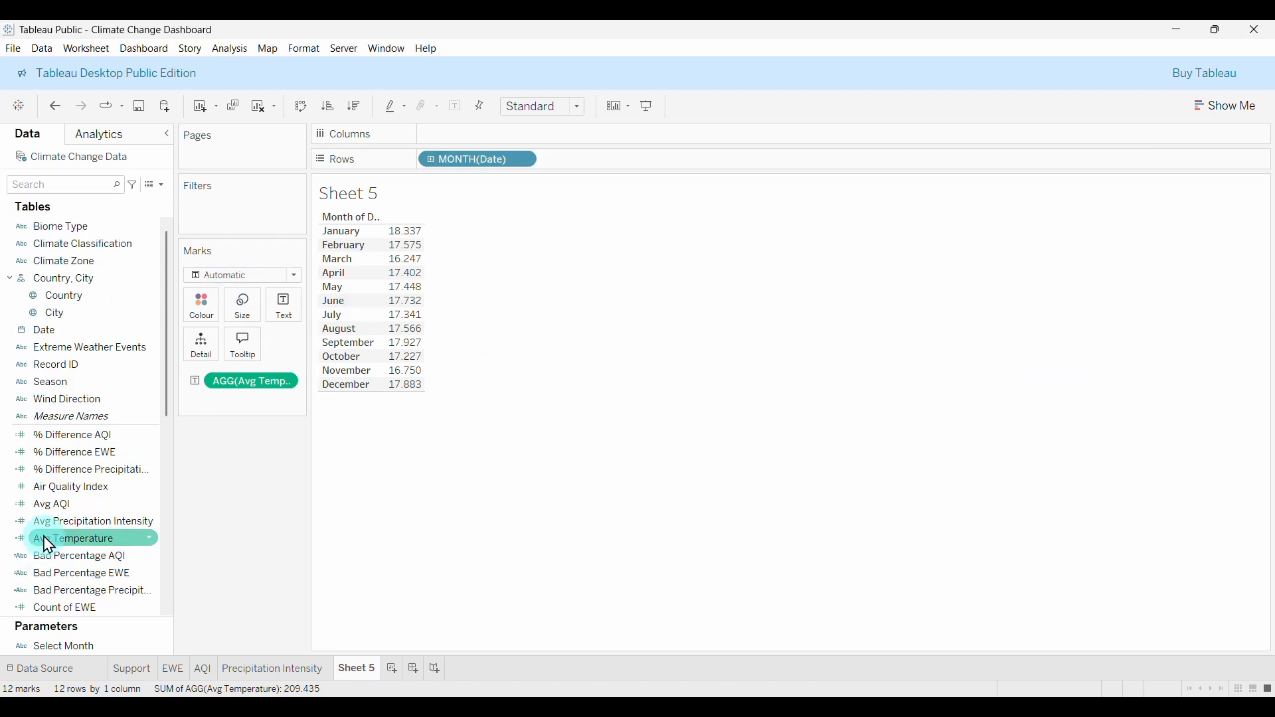
scroll(46, 537, "down", 4)
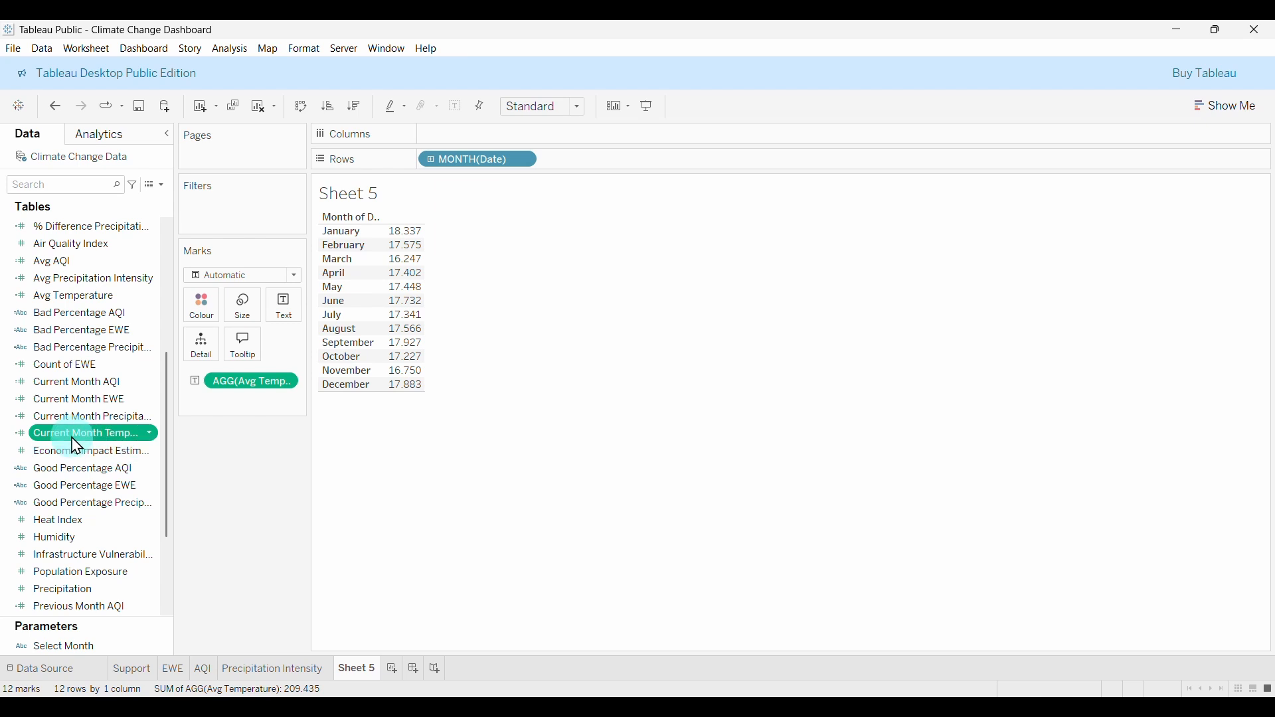
left_click_drag(74, 441, 401, 336)
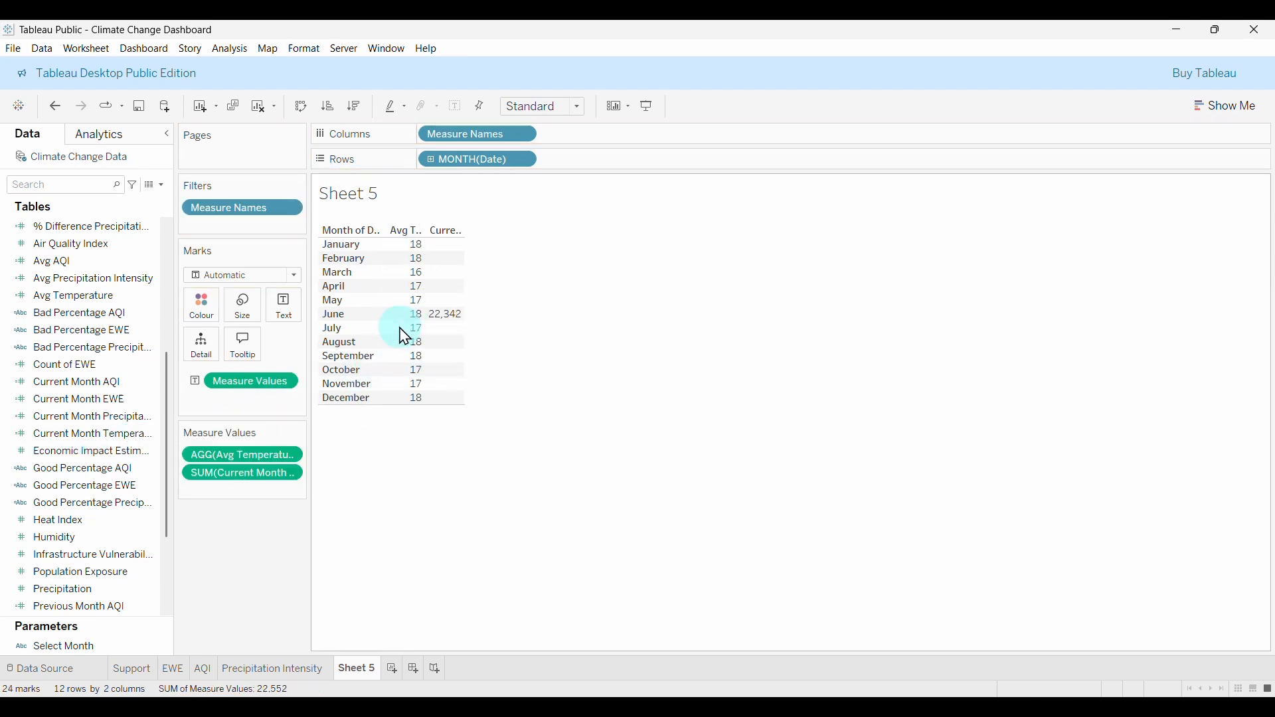
left_click(288, 476)
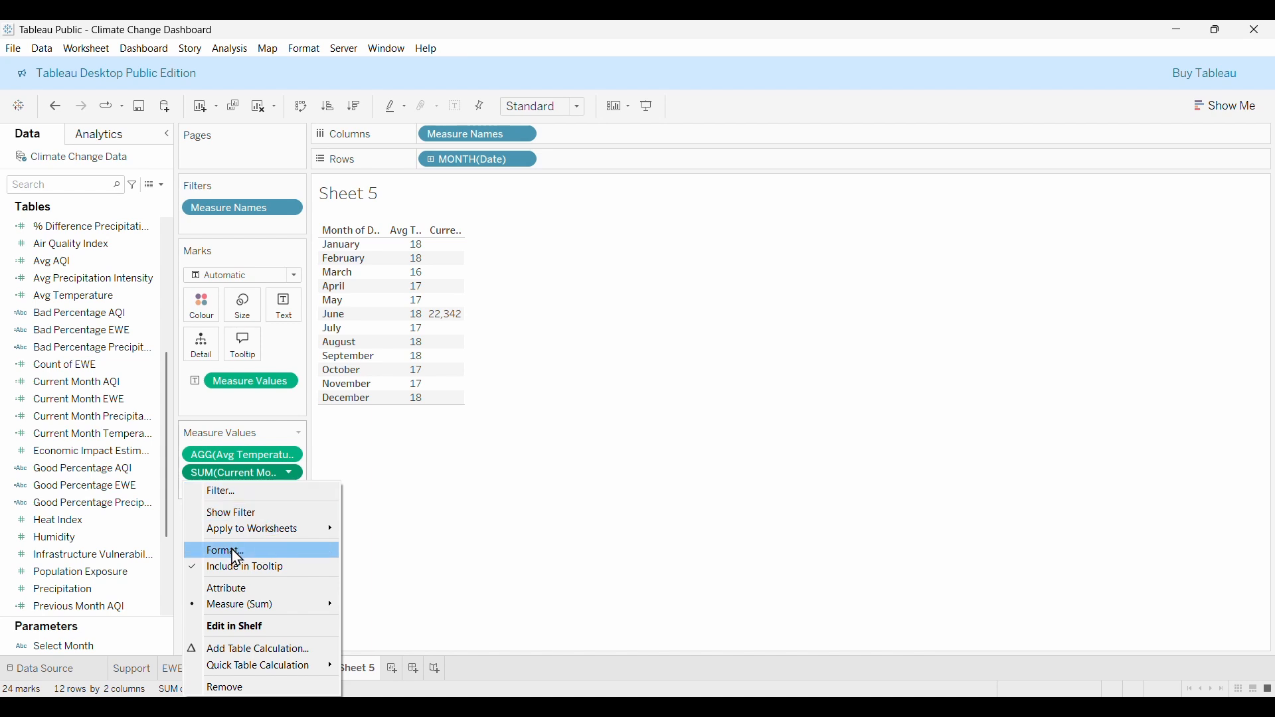
mouse_move(239, 606)
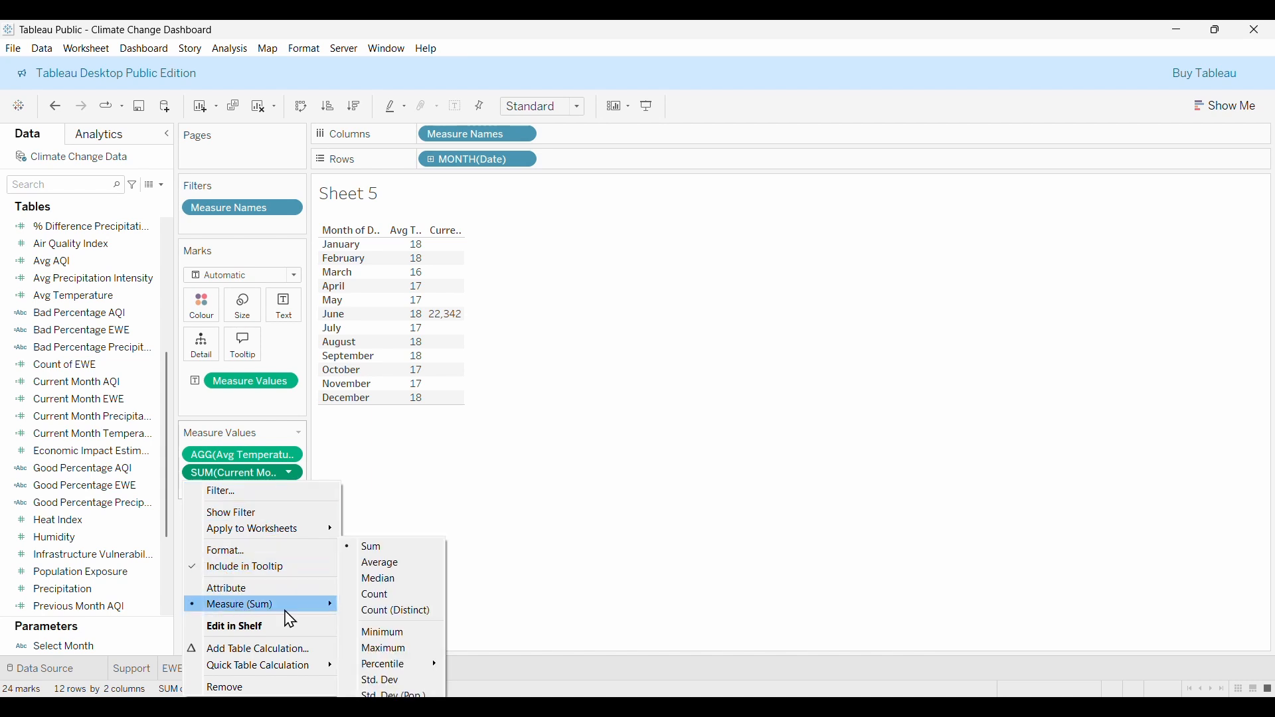
left_click(380, 563)
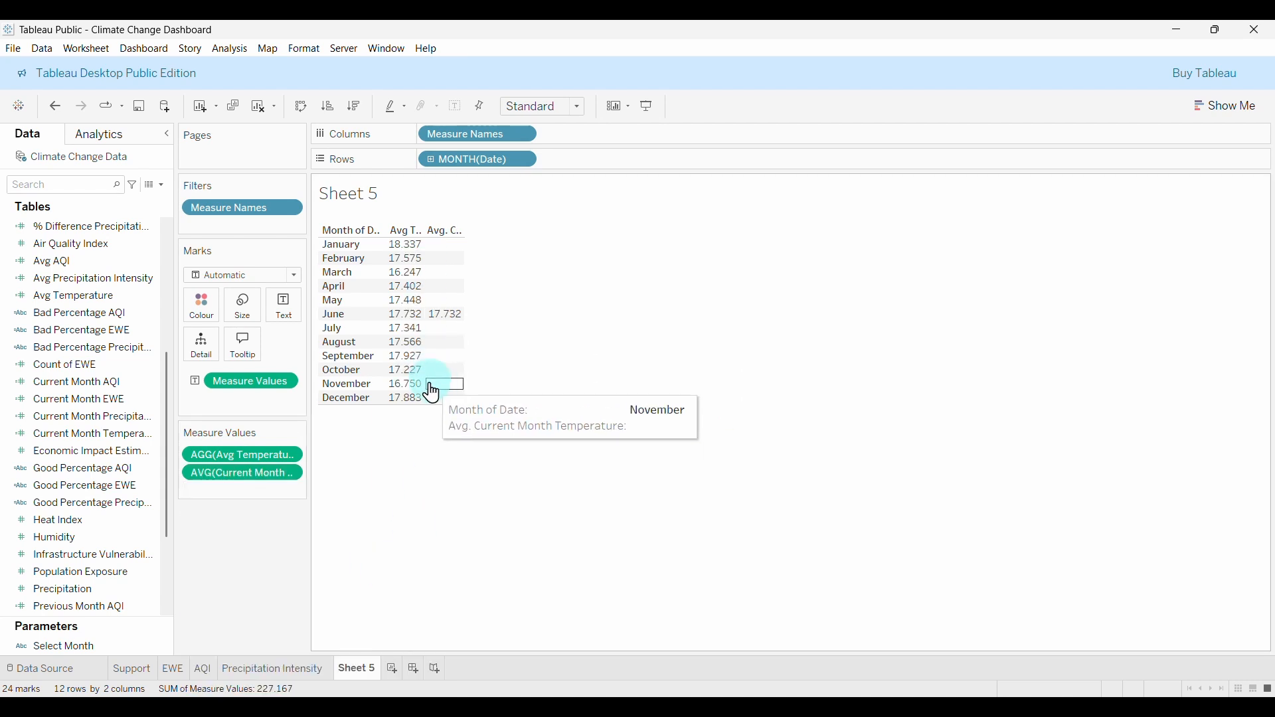
Show the Select Month control and switch it through March and September to November.
left_click(76, 649)
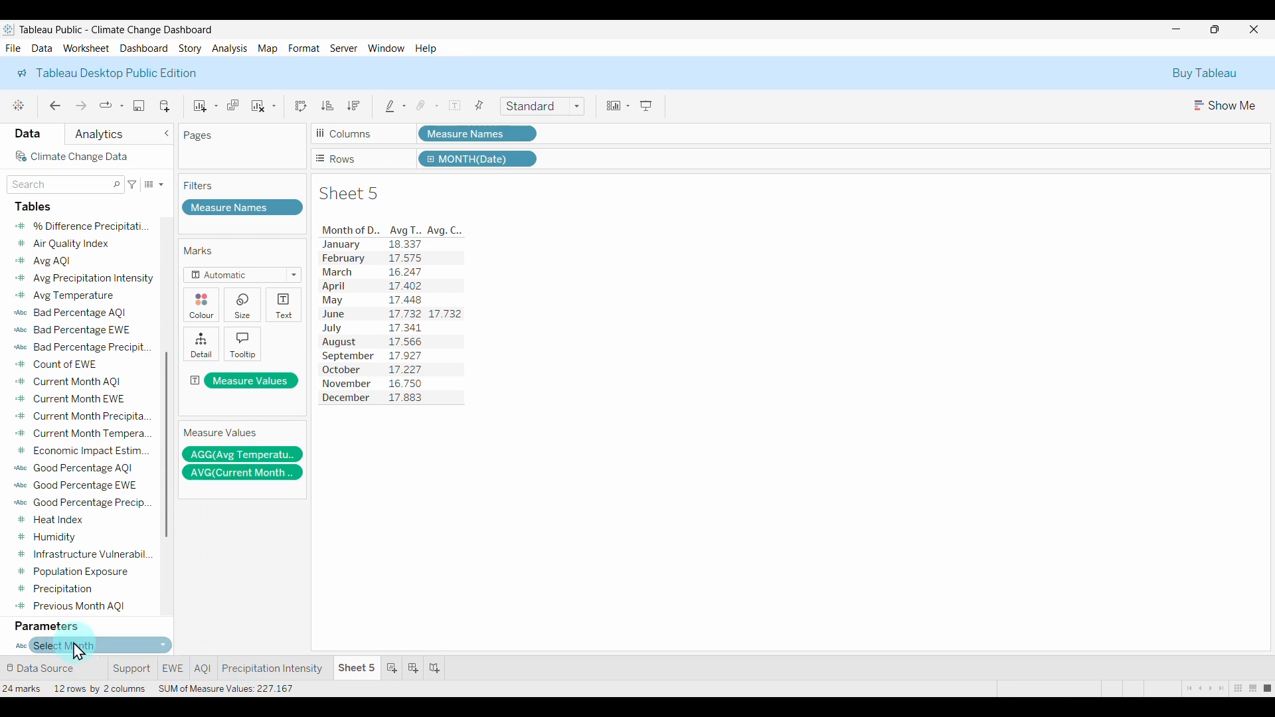
right_click(78, 651)
left_click(131, 381)
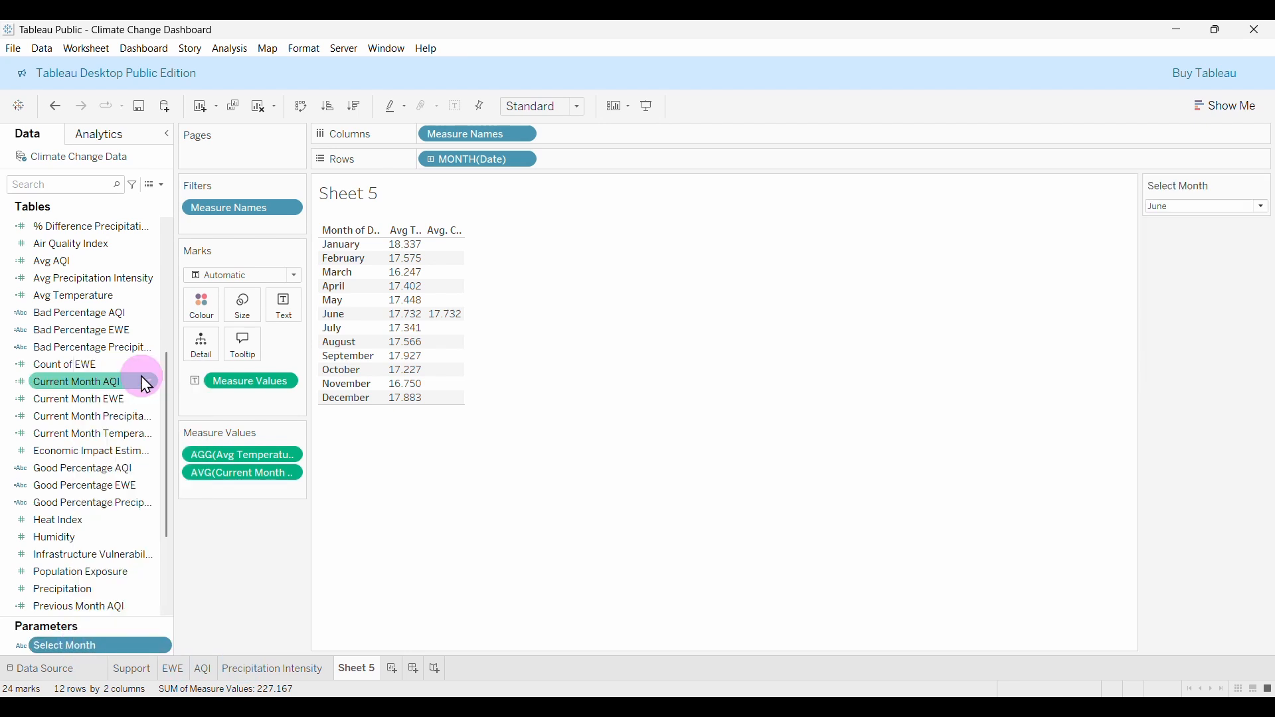
left_click(1218, 211)
left_click(1201, 249)
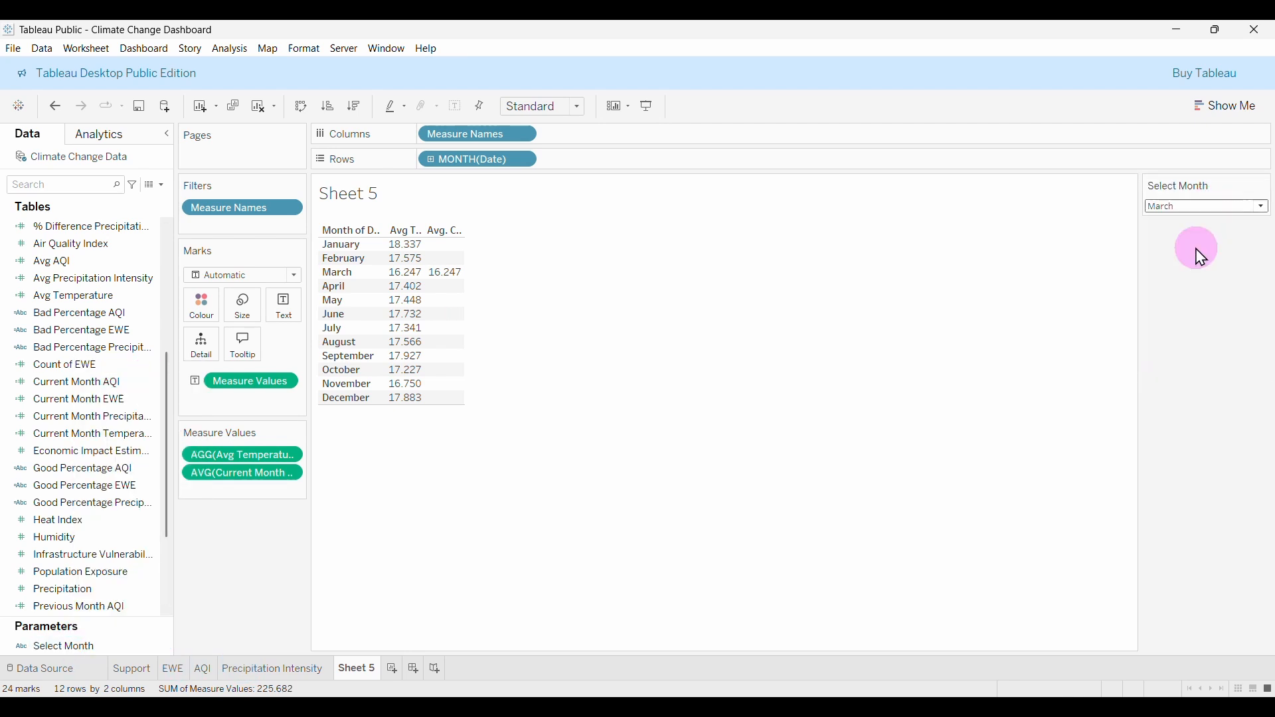
left_click(1218, 211)
left_click(1210, 333)
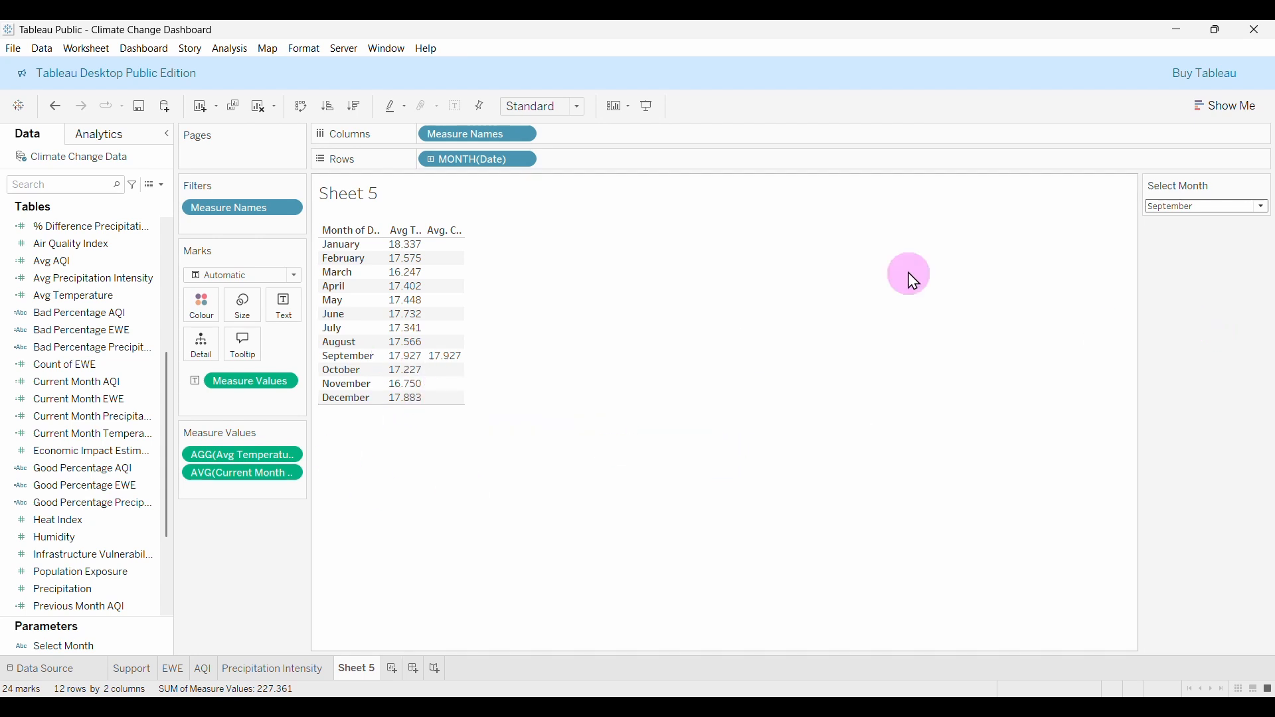
left_click(1170, 206)
left_click(1214, 360)
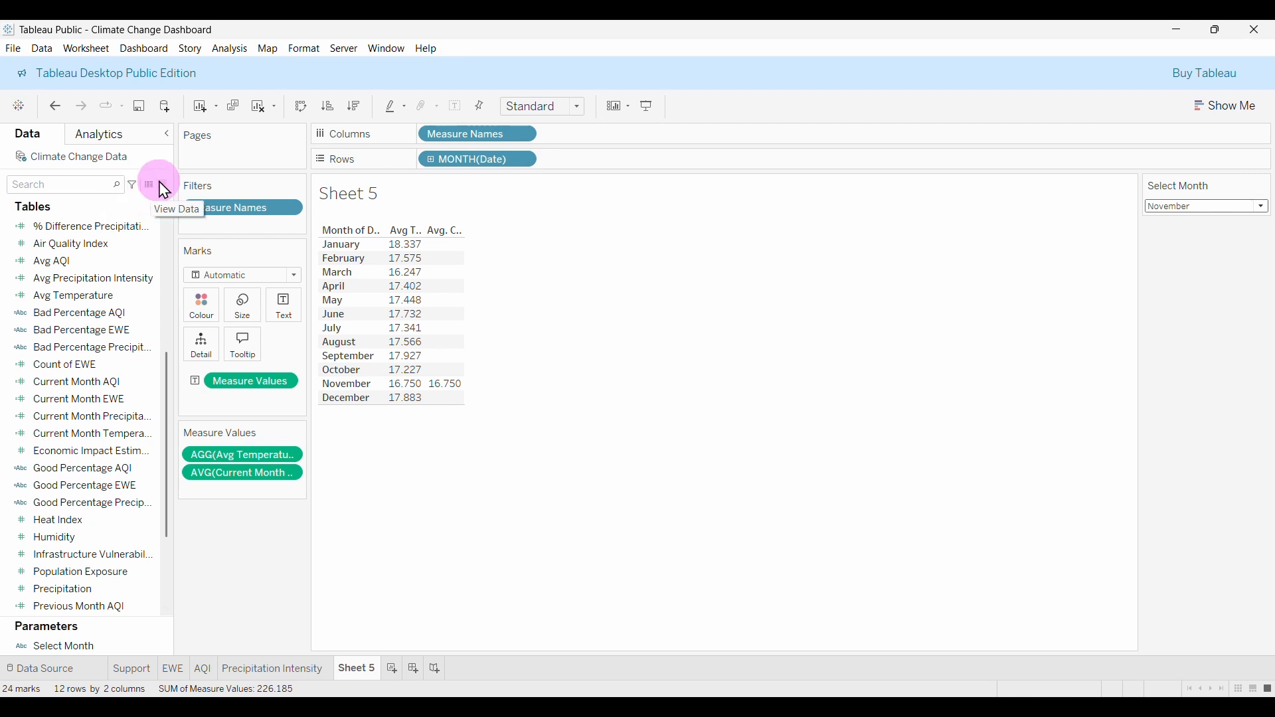
scroll(122, 485, "down", 3)
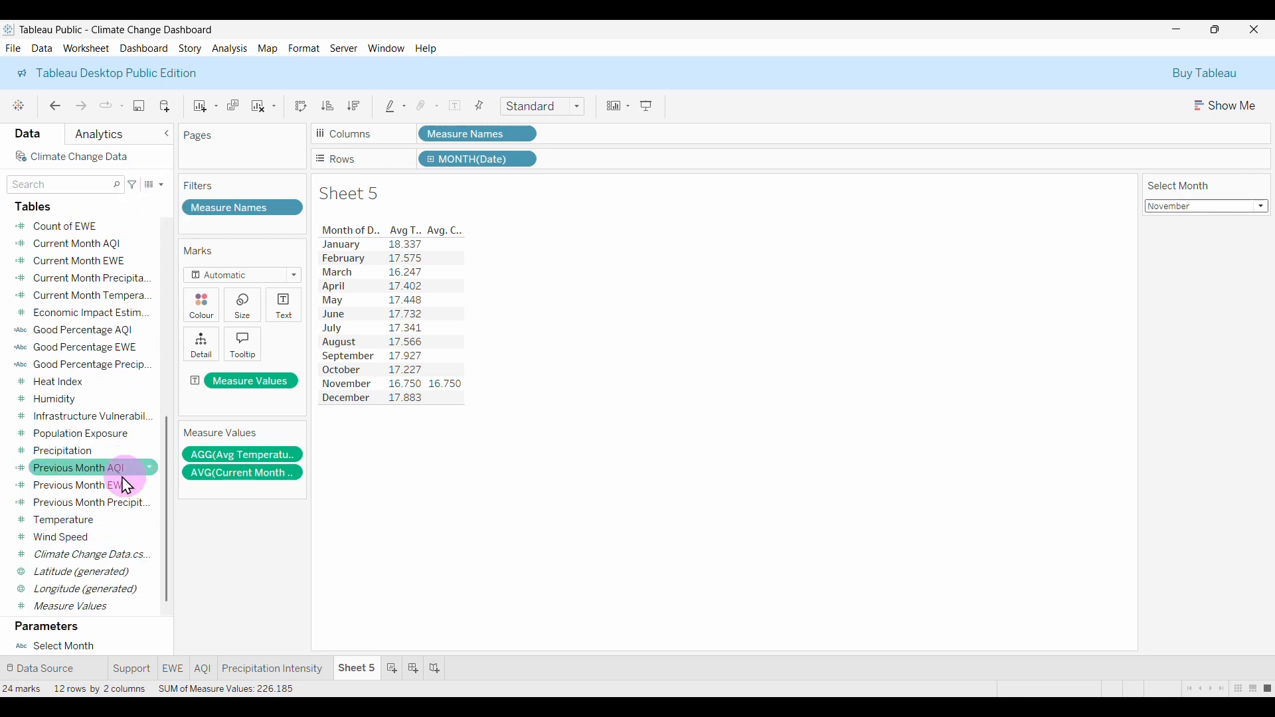
Duplicate Previous Month Precipitation and rename the copy Previous Month Temperature.
right_click(110, 511)
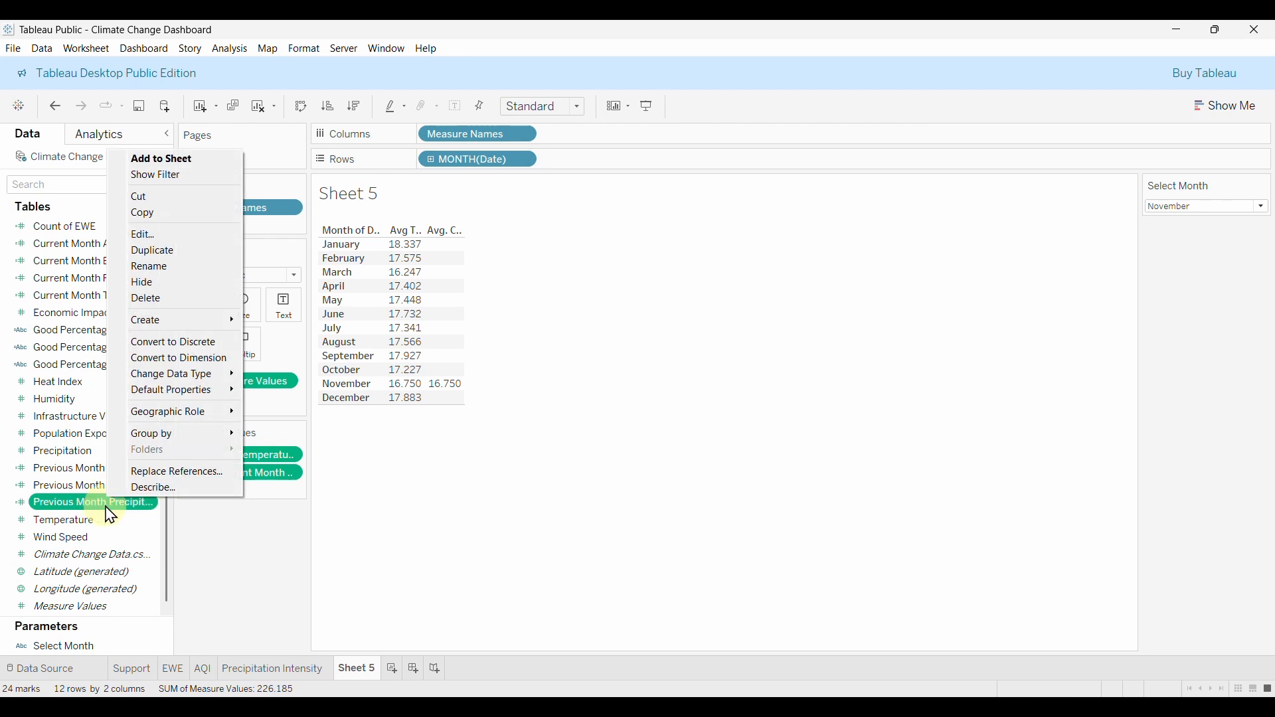
left_click(166, 258)
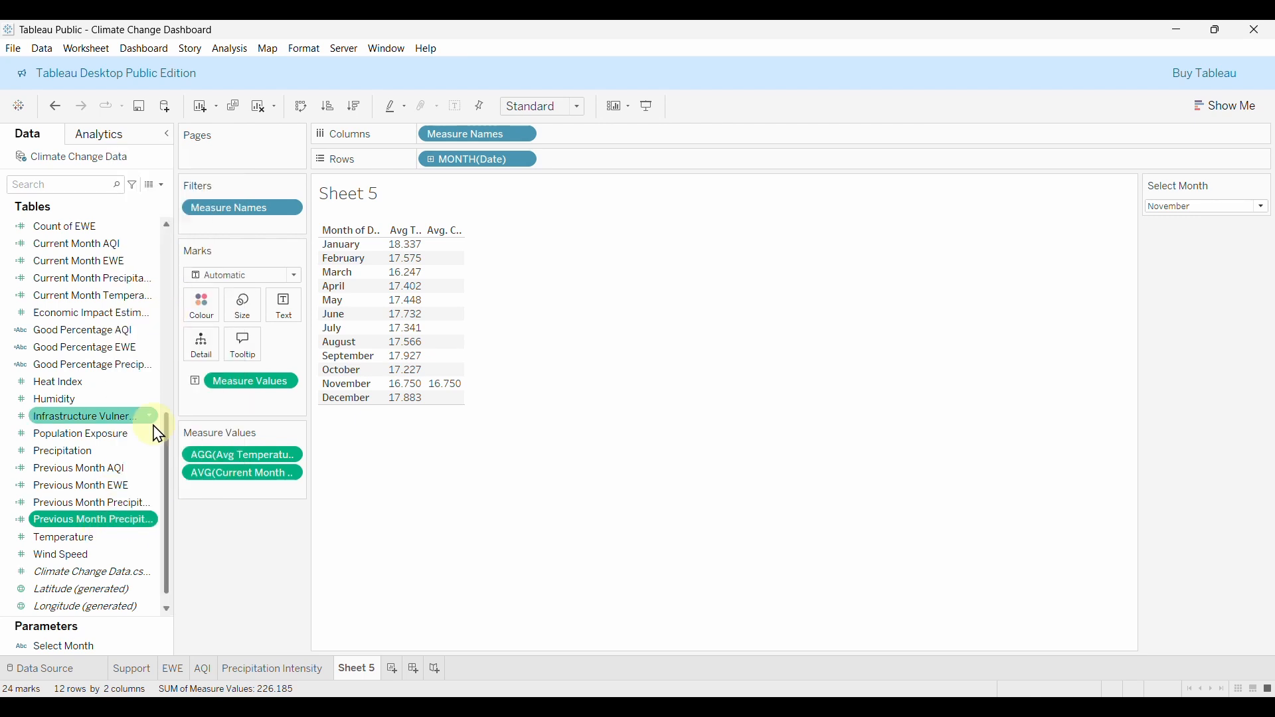
right_click(104, 526)
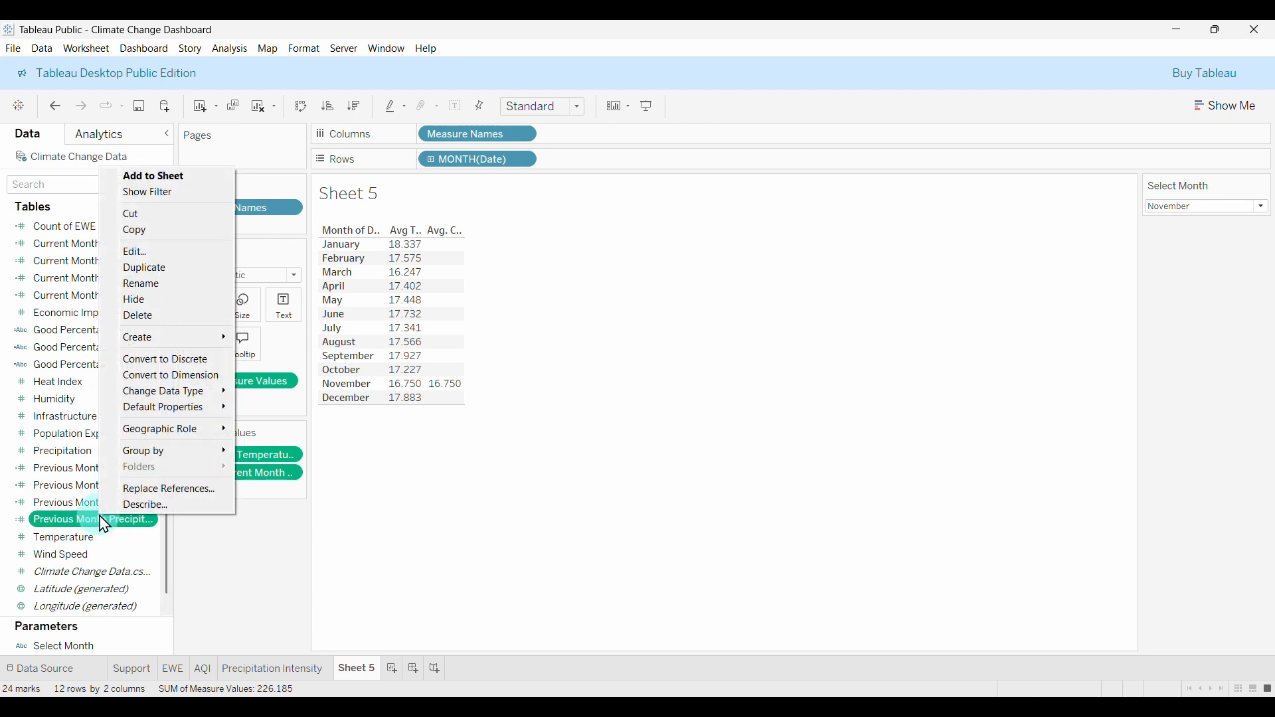
left_click(148, 254)
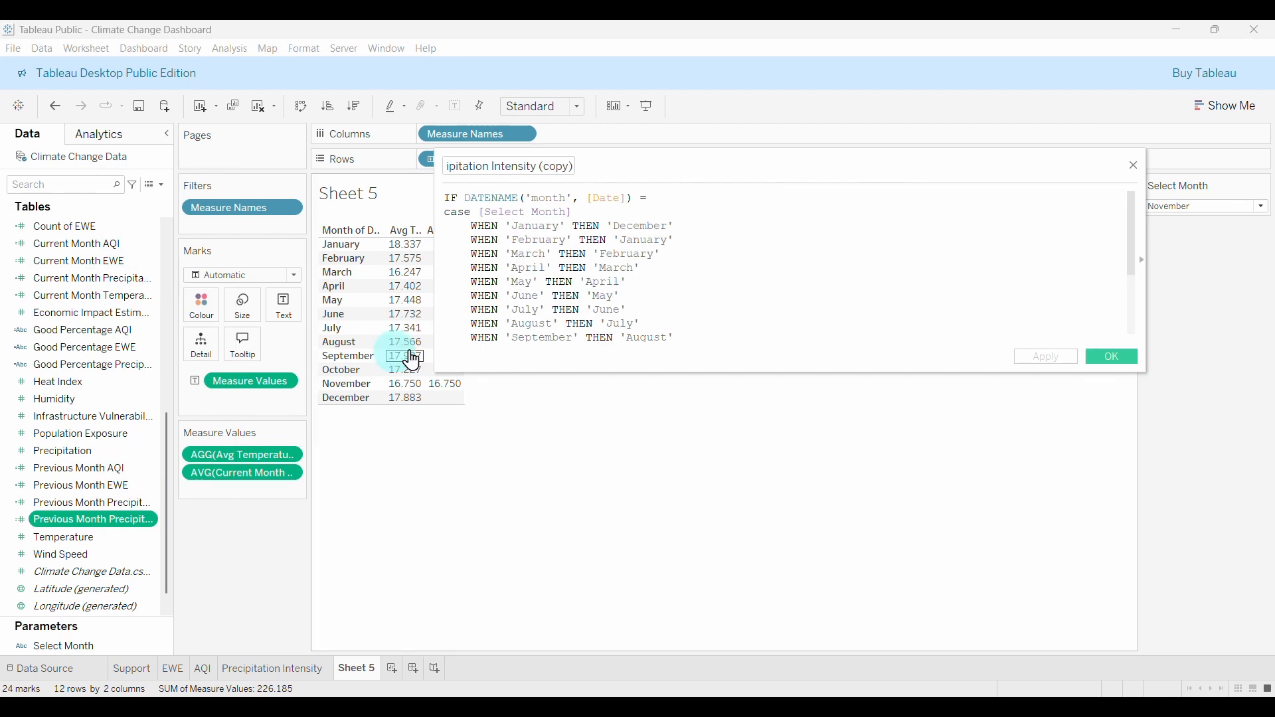
left_click(572, 162)
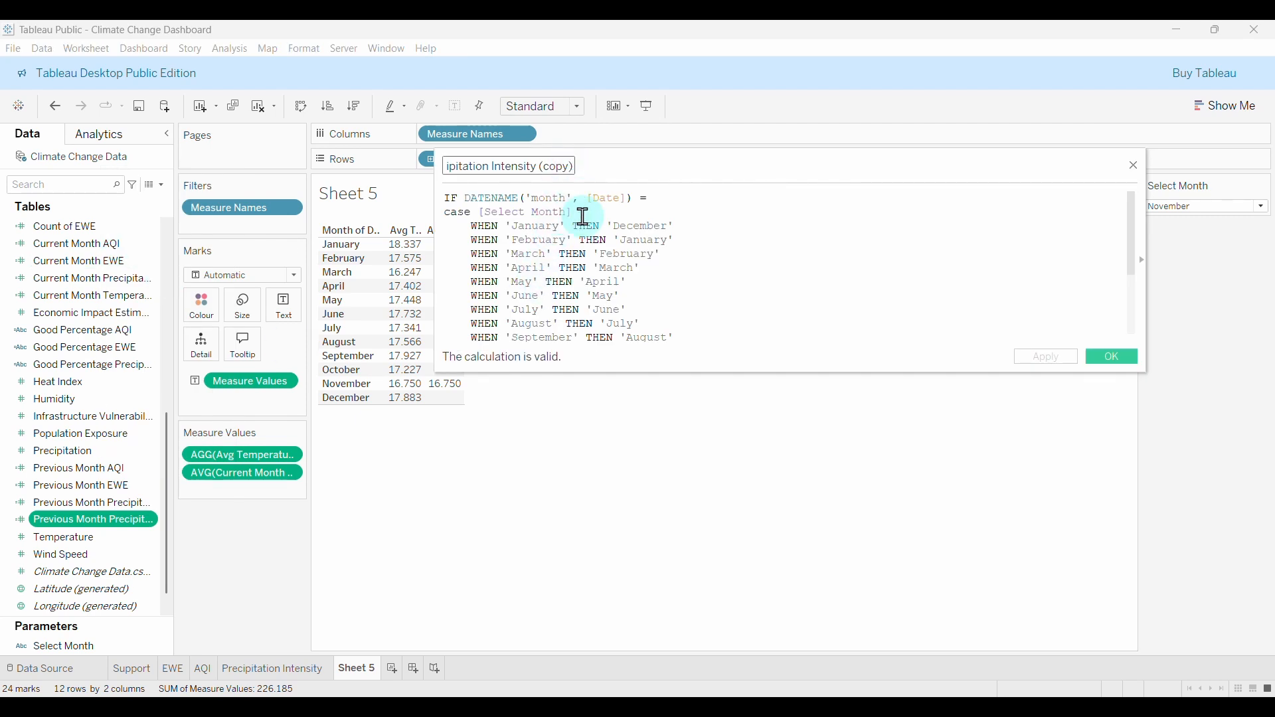
key("BackSpace")
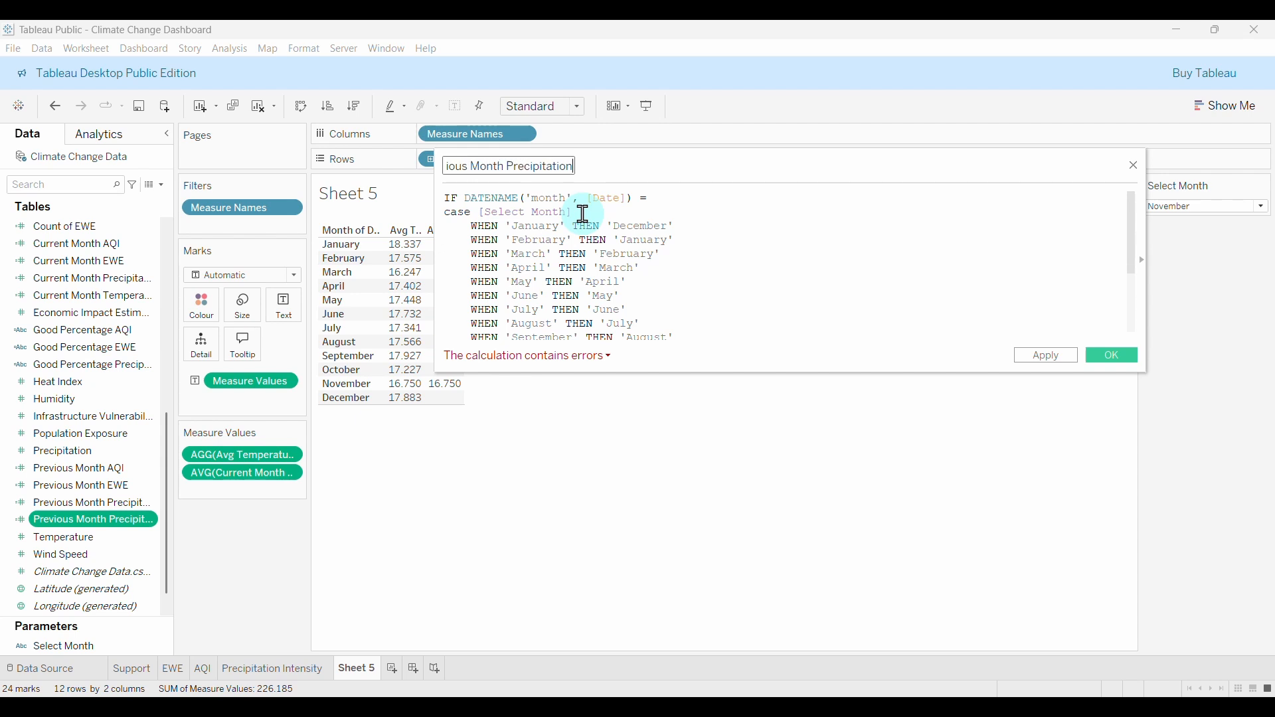
type("Intensi")
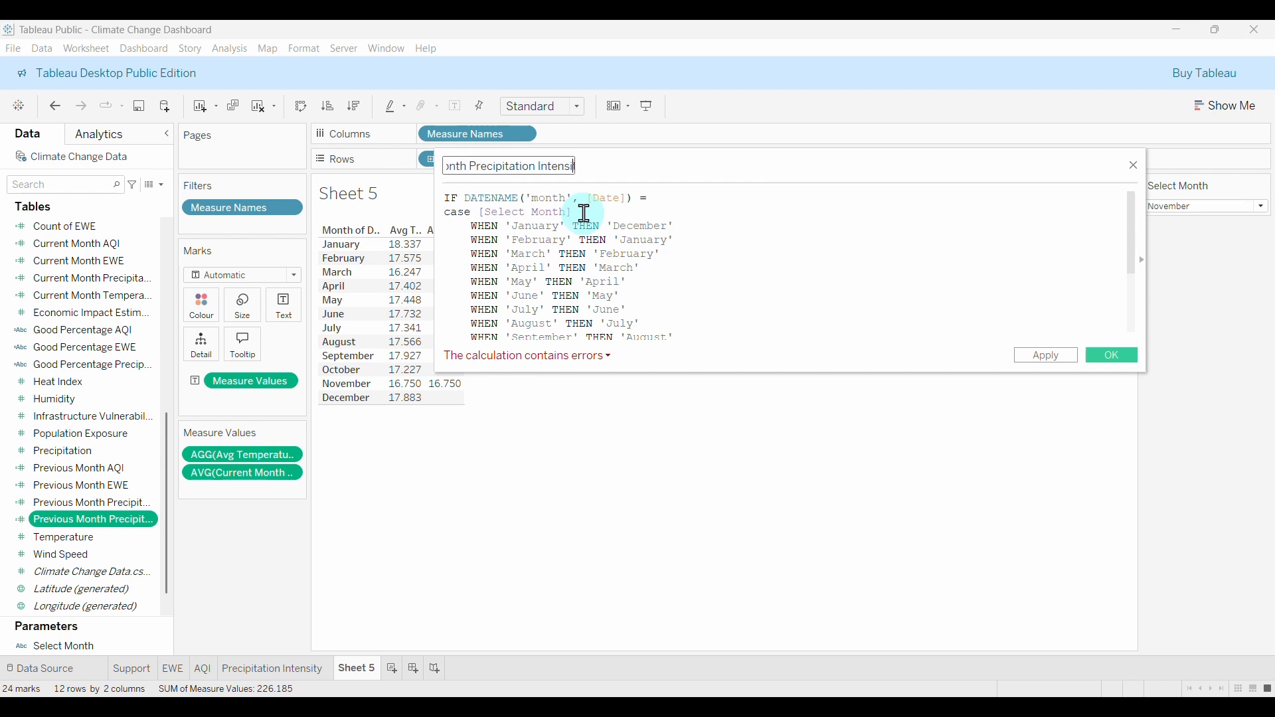
key("BackSpace")
key("BackSpace")
key("BackSpace")
key("BackSpace")
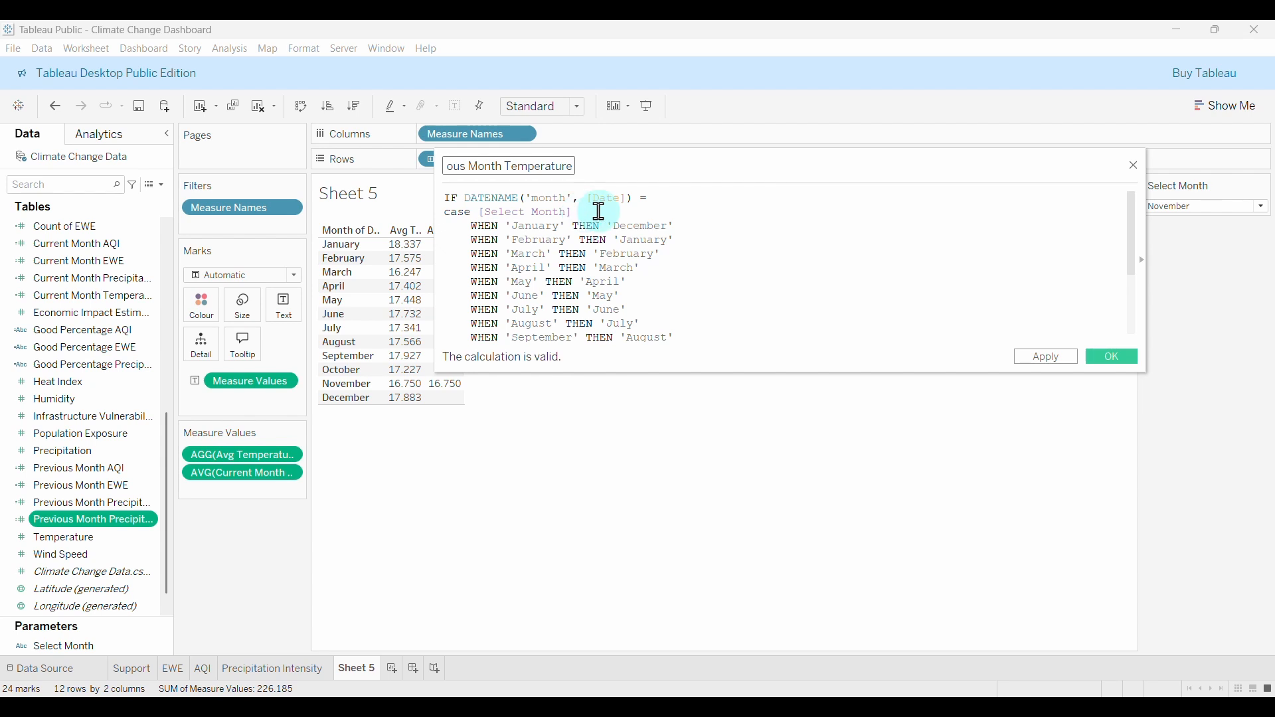
Replace [Precipitation] with [Temperature] inside AVG() and save the calculation.
scroll(740, 272, "down", 3)
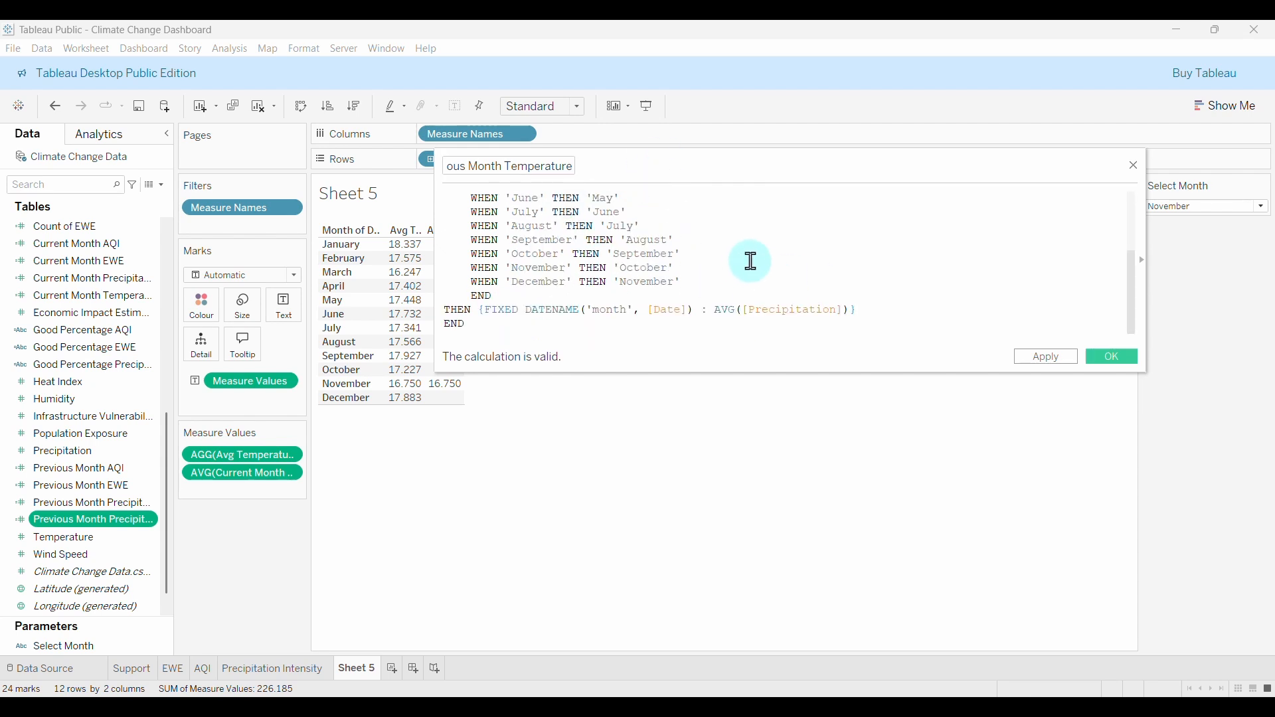
double_click(808, 311)
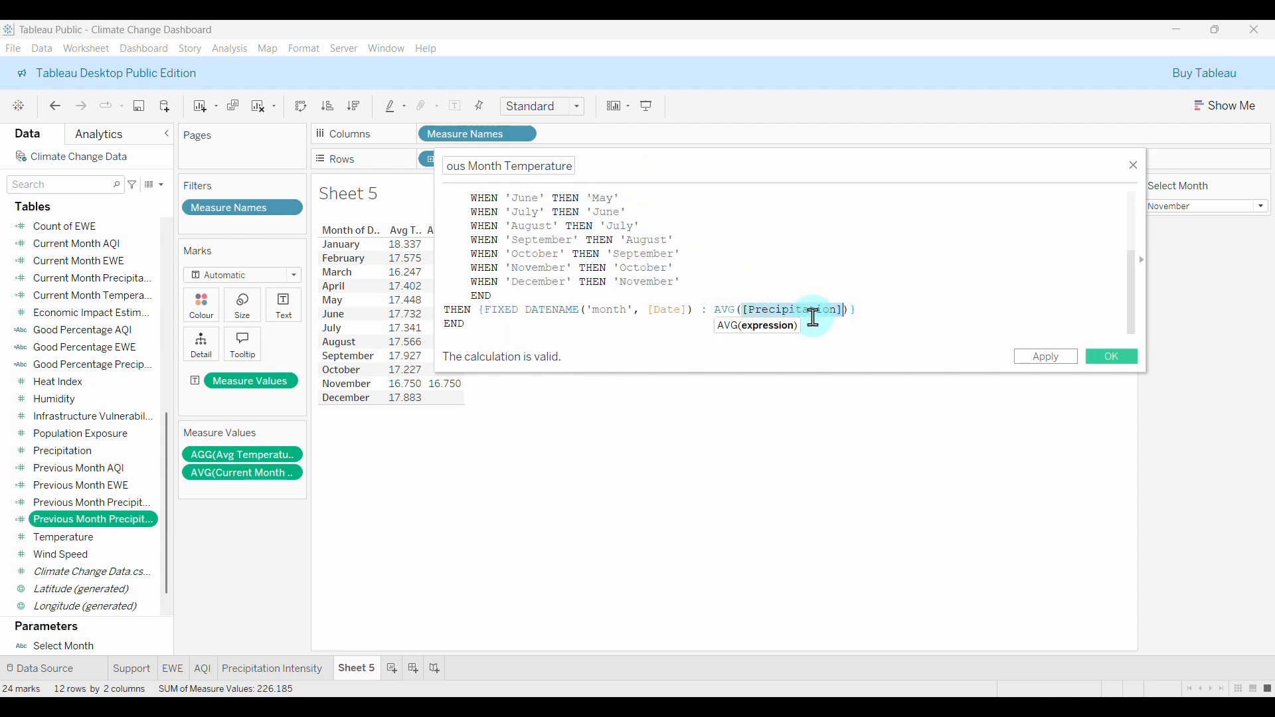
type("te")
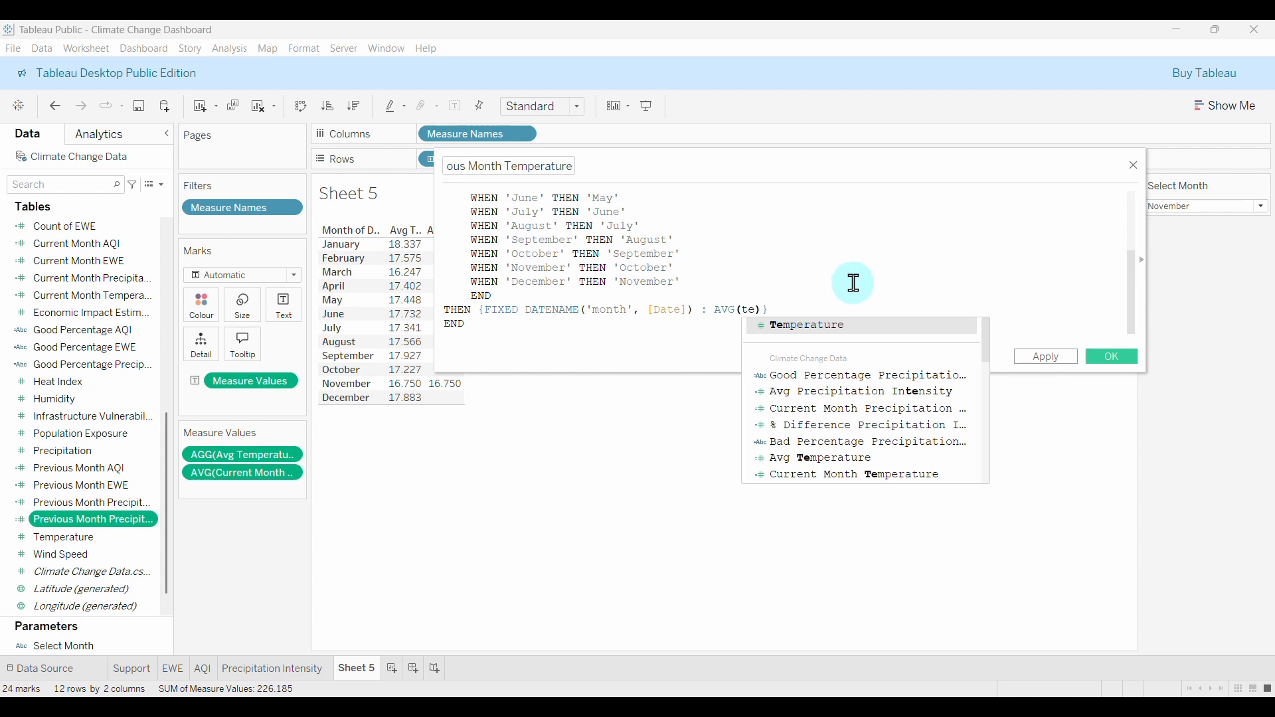
left_click(830, 327)
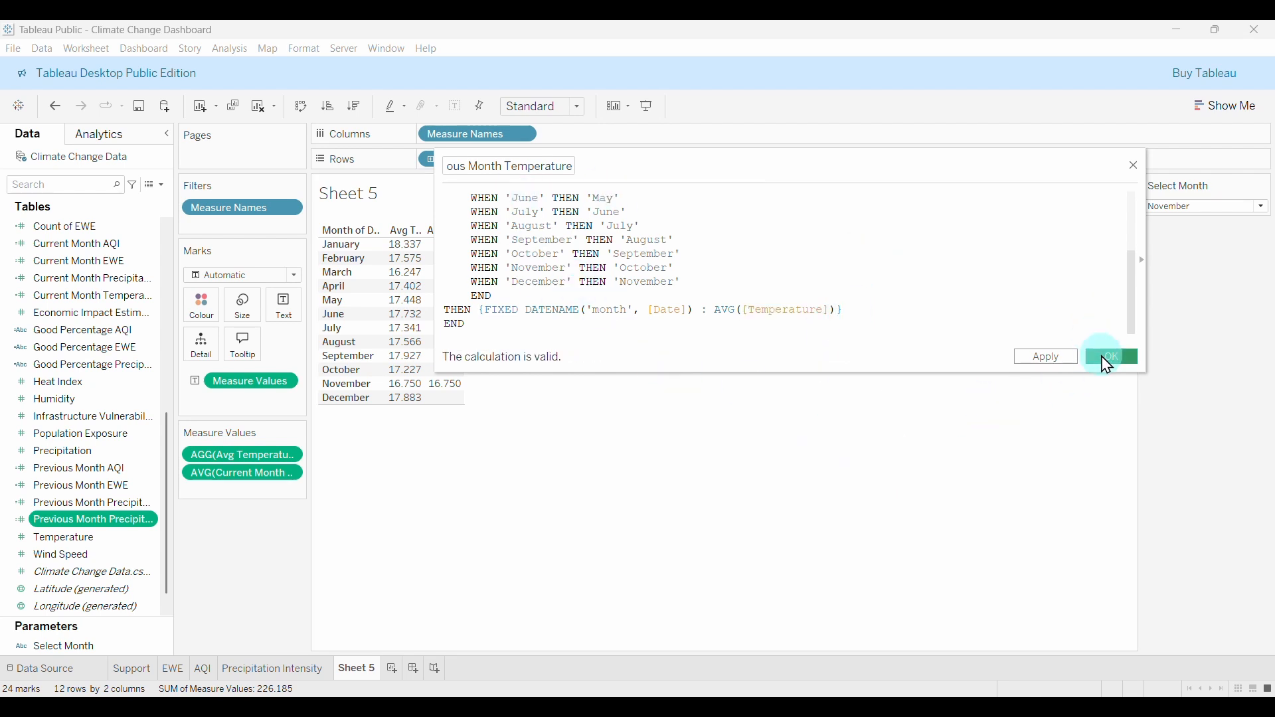
left_click(1108, 357)
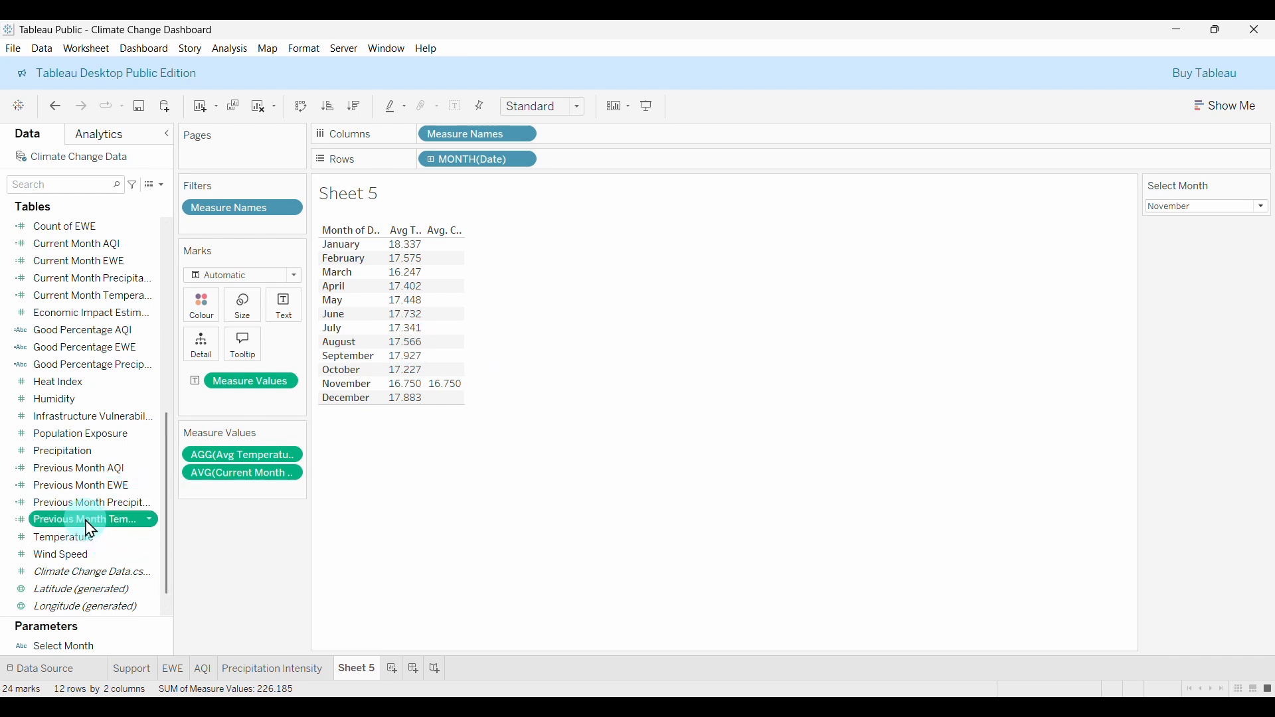
Add Previous Month Temperature to Measure Values, aggregated as Average.
left_click_drag(91, 529, 247, 466)
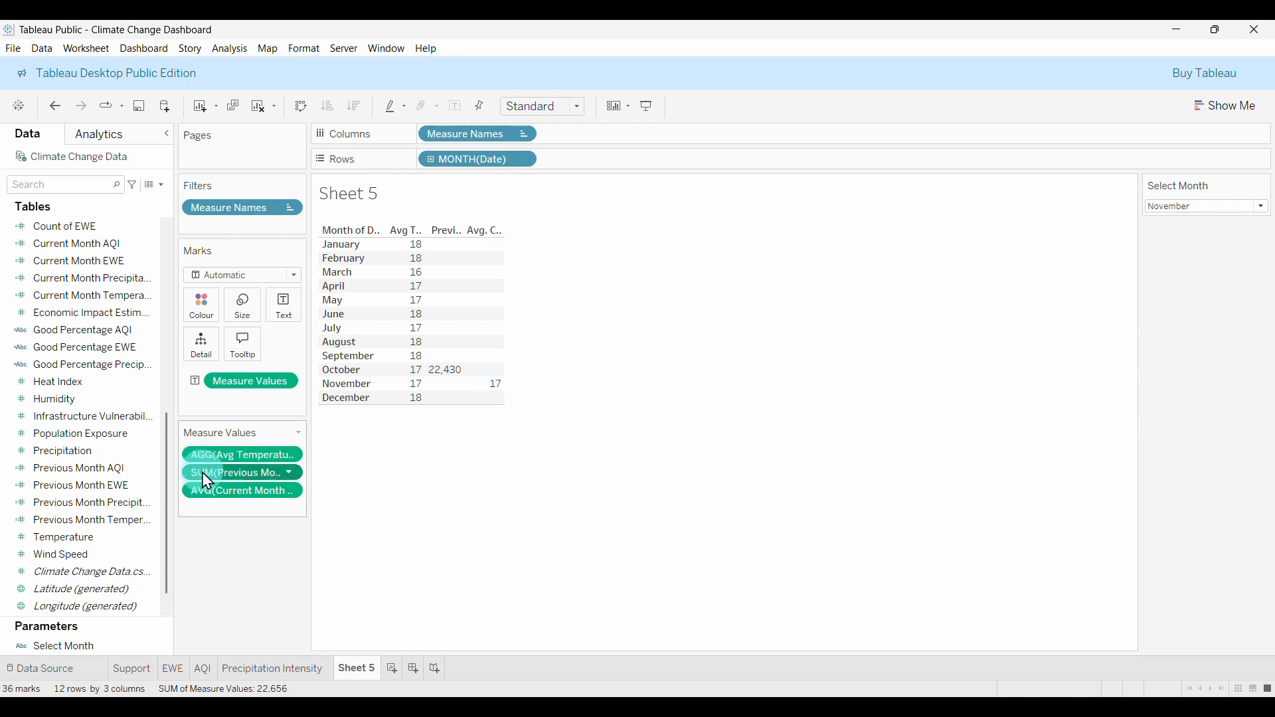
left_click(291, 472)
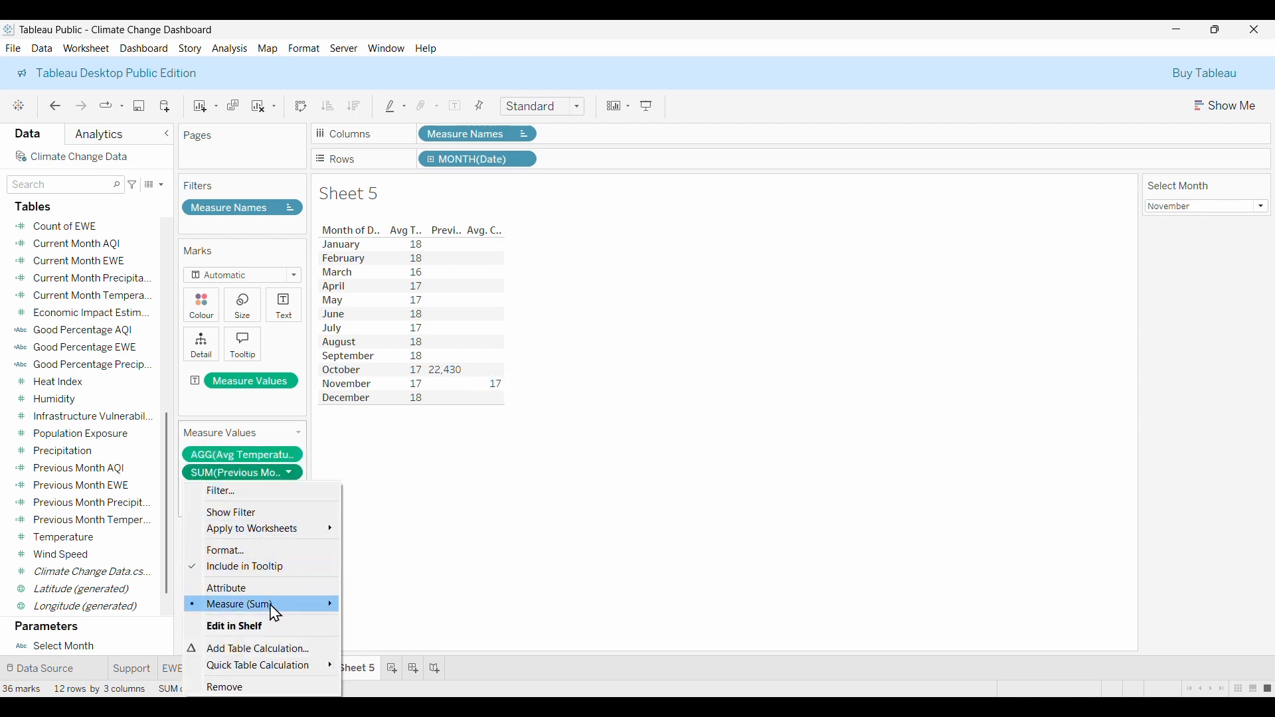
mouse_move(275, 605)
left_click(379, 566)
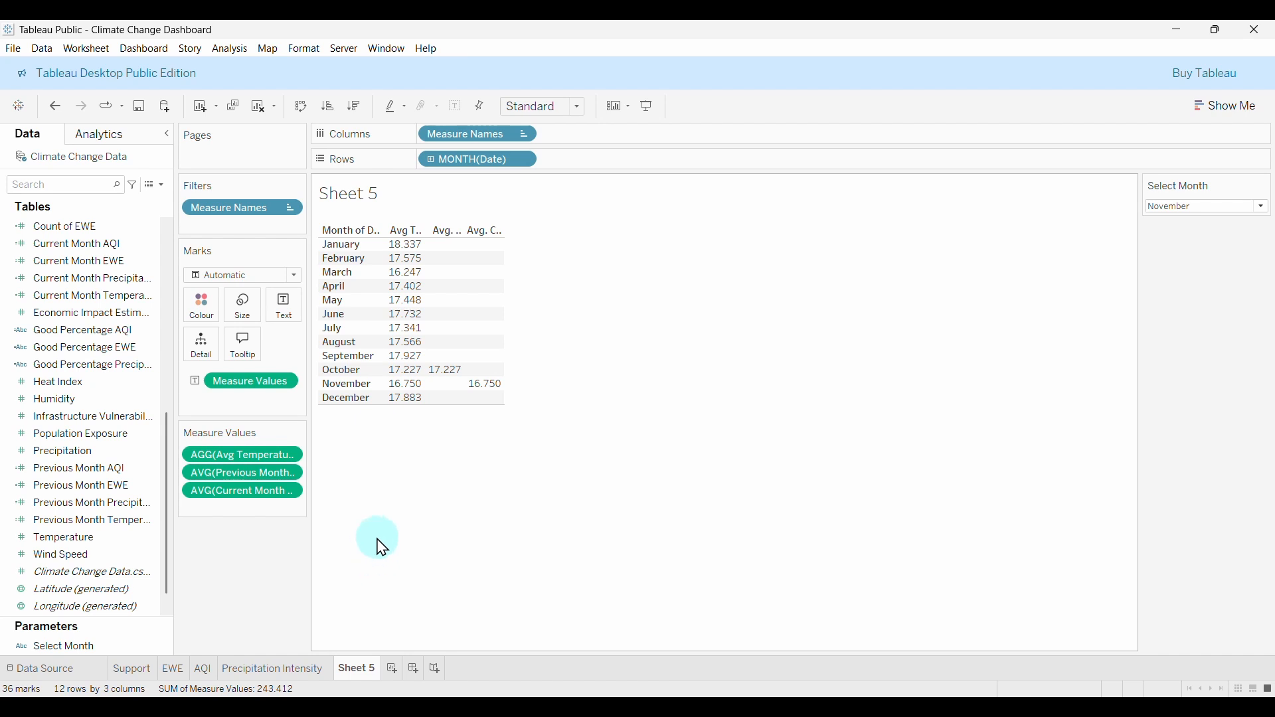
Set Select Month to February, giving January 18.337 and February 17.575.
left_click(1216, 206)
left_click(1188, 237)
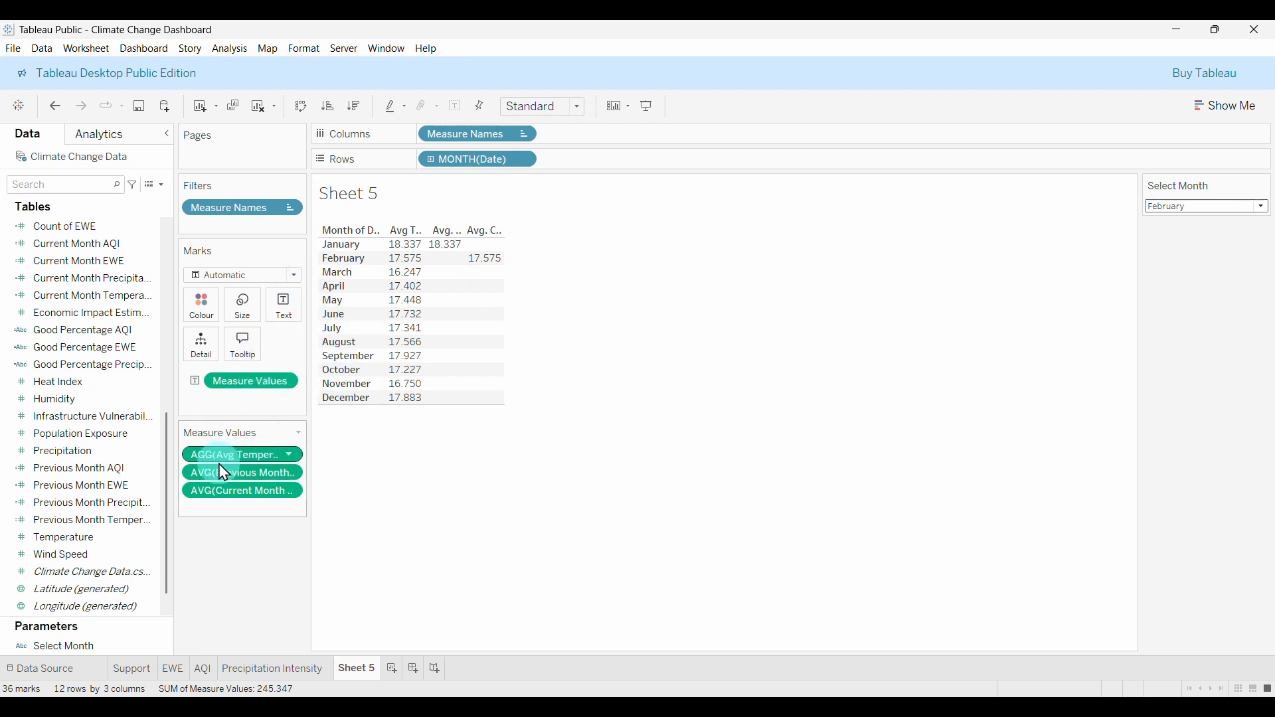
left_click(167, 134)
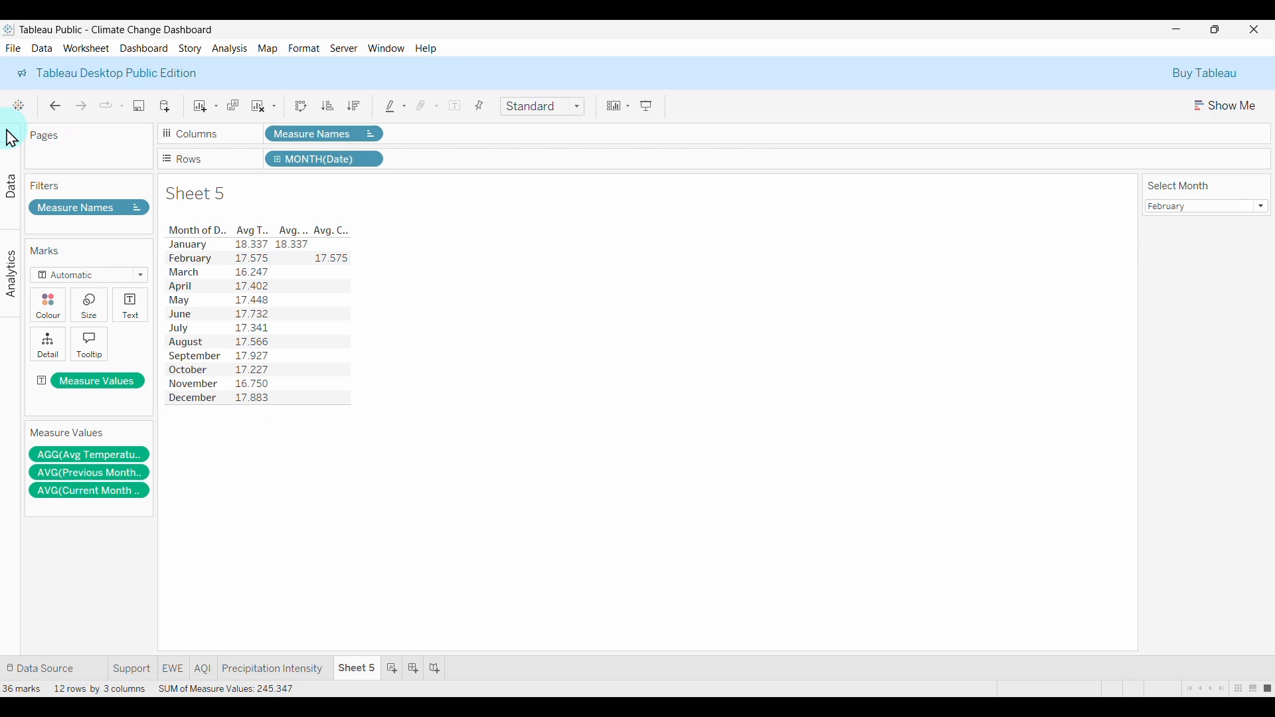
left_click(9, 133)
Start a % Difference Temperature field: AVG([Current Month Temperature]) - AVG([Previous Month Temperature]).
left_click(161, 184)
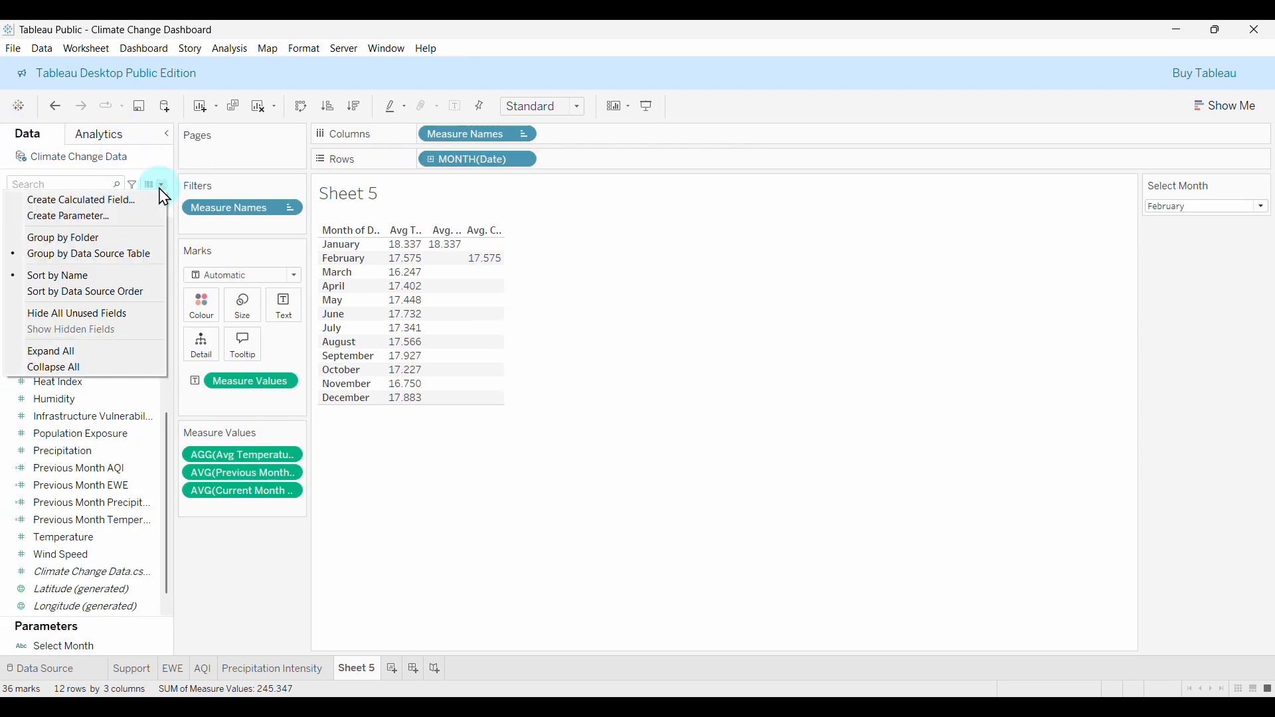
left_click(100, 201)
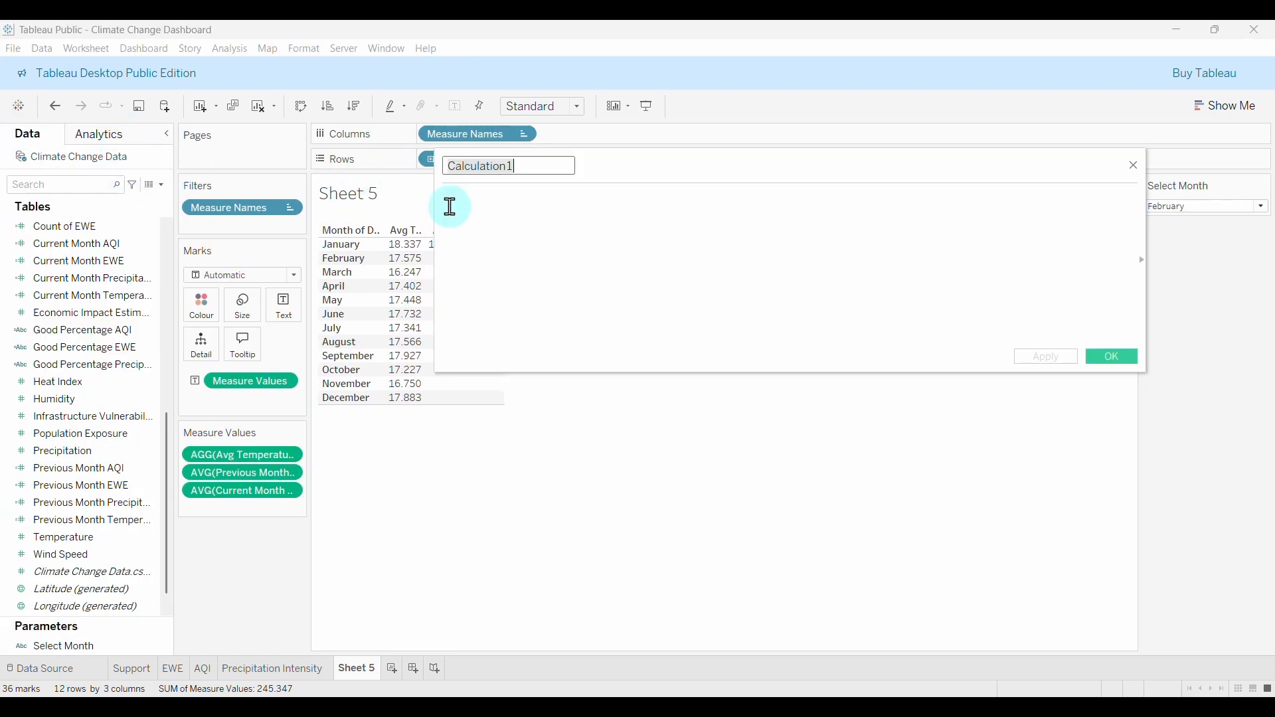
type("%")
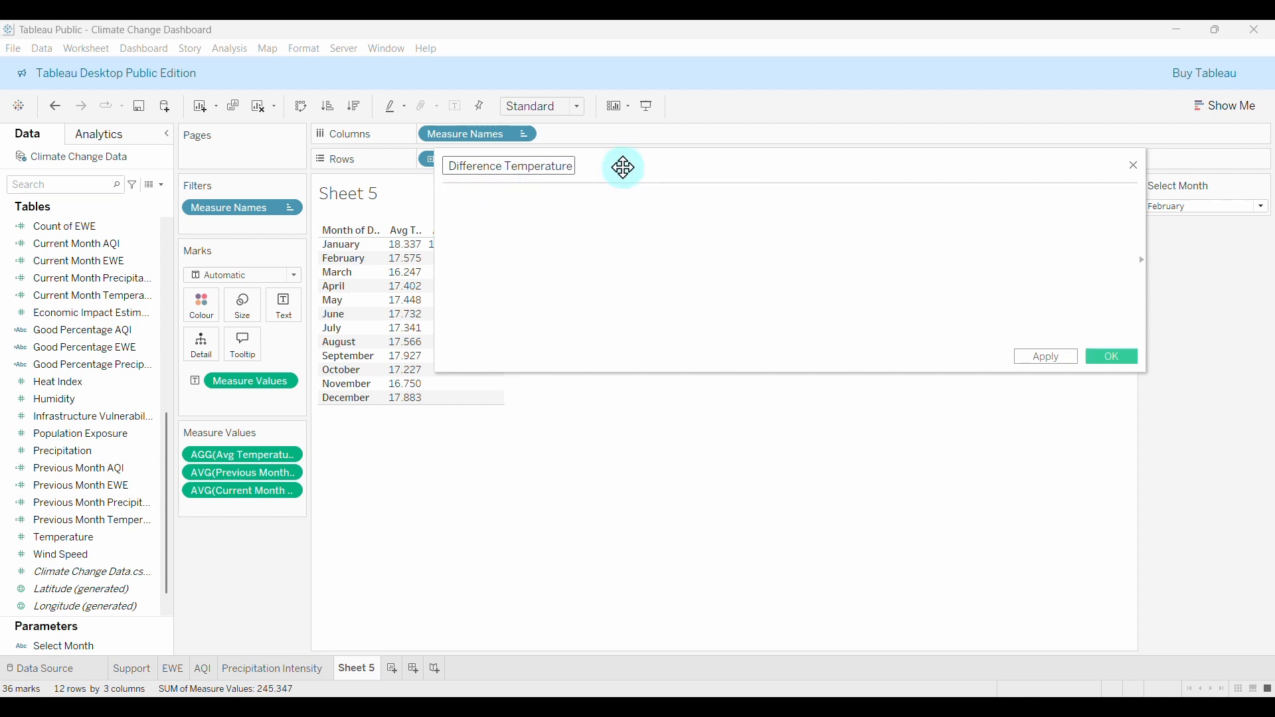
left_click(587, 221)
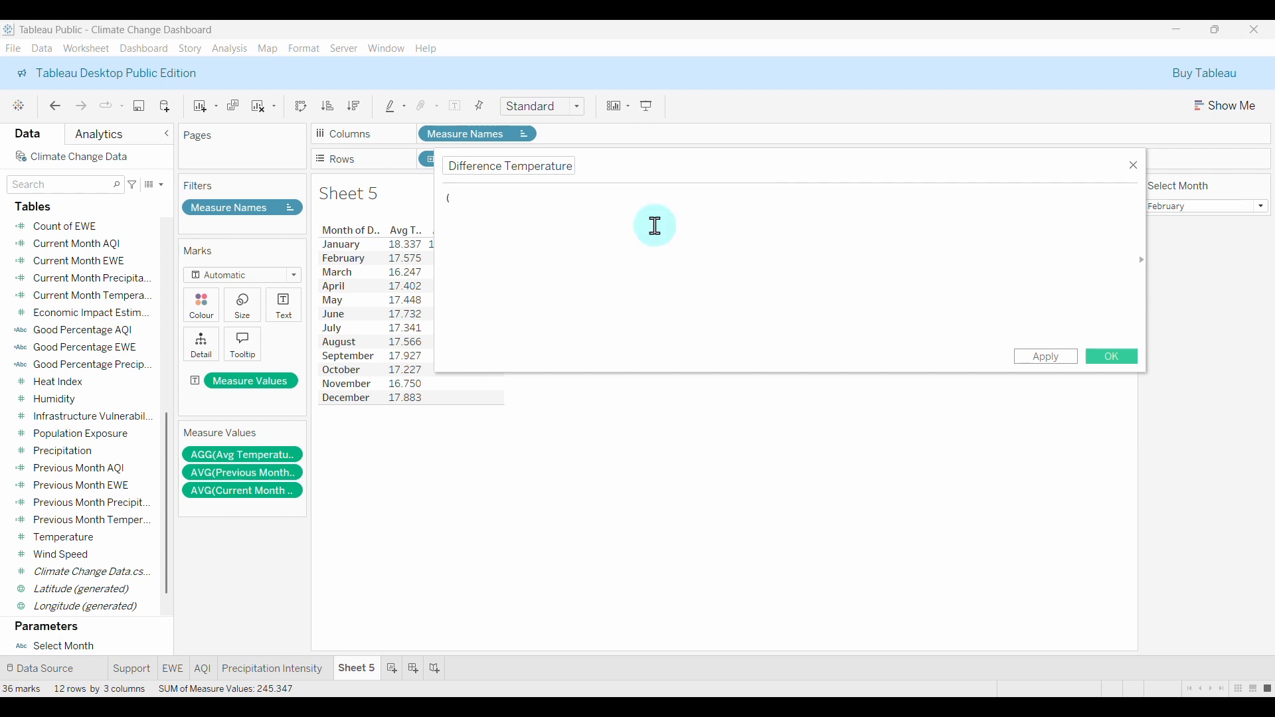
type("av")
key("Return")
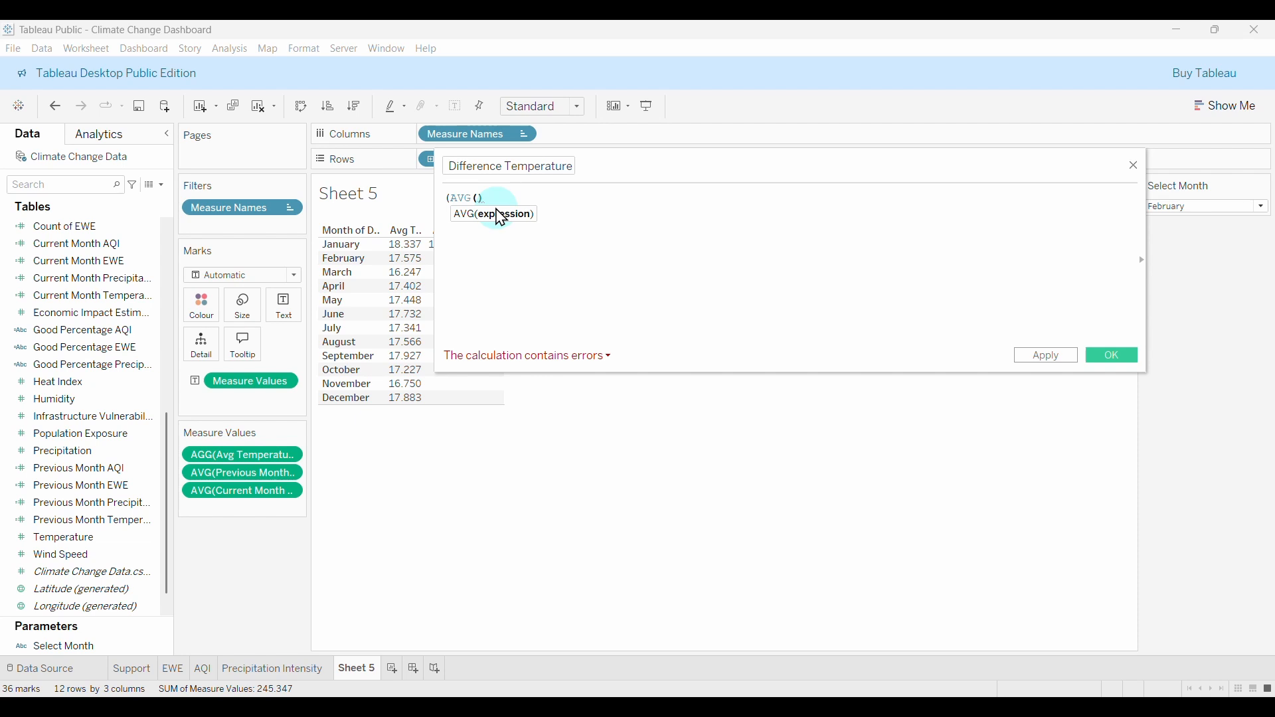
type("cu")
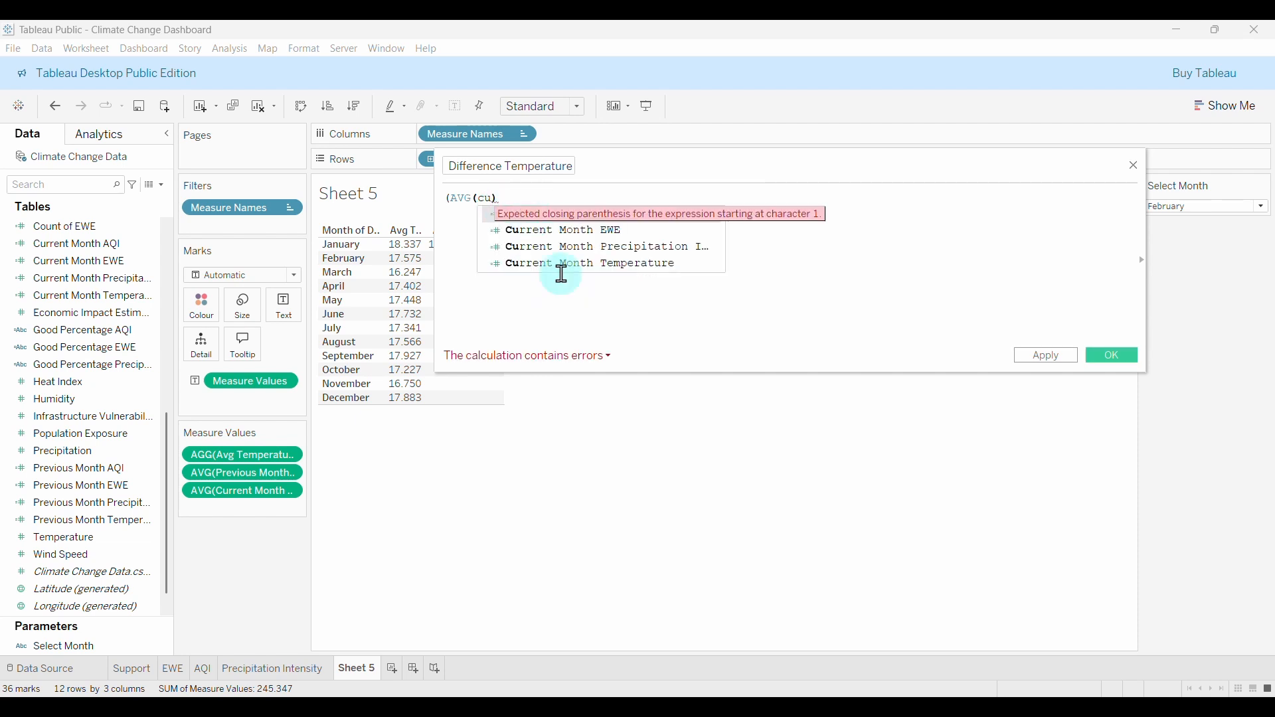
left_click(584, 263)
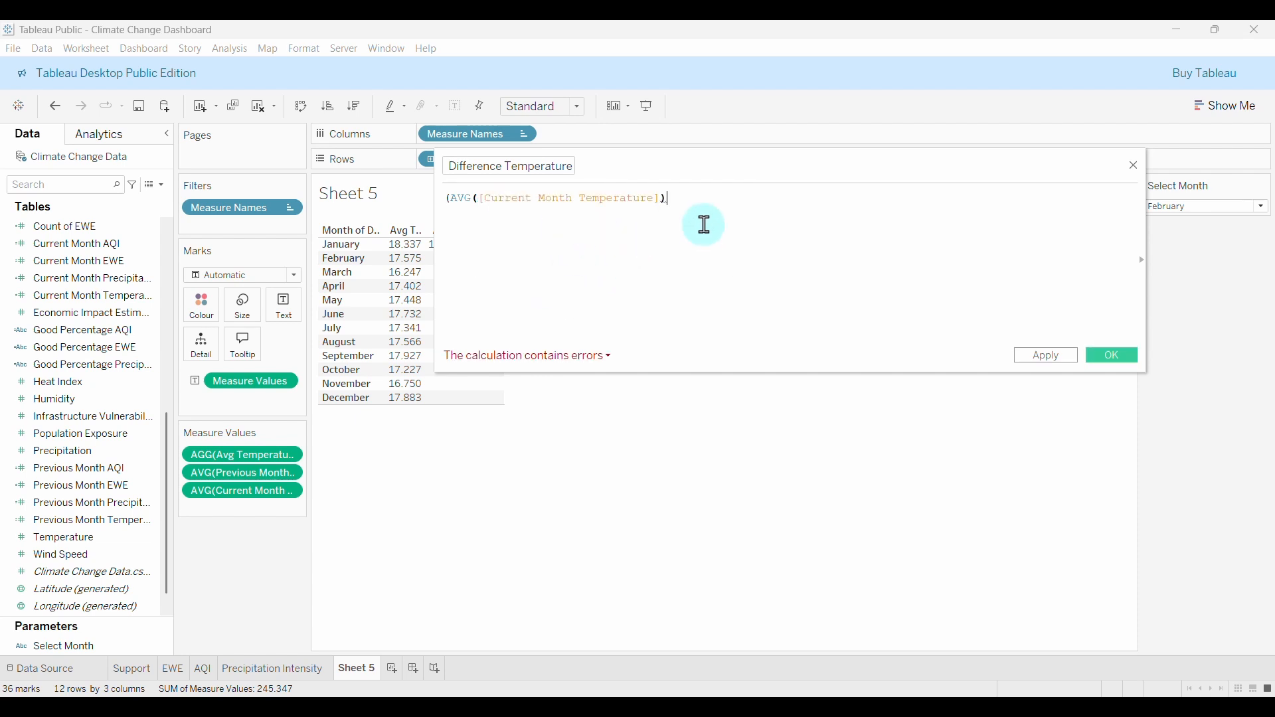
type("- ")
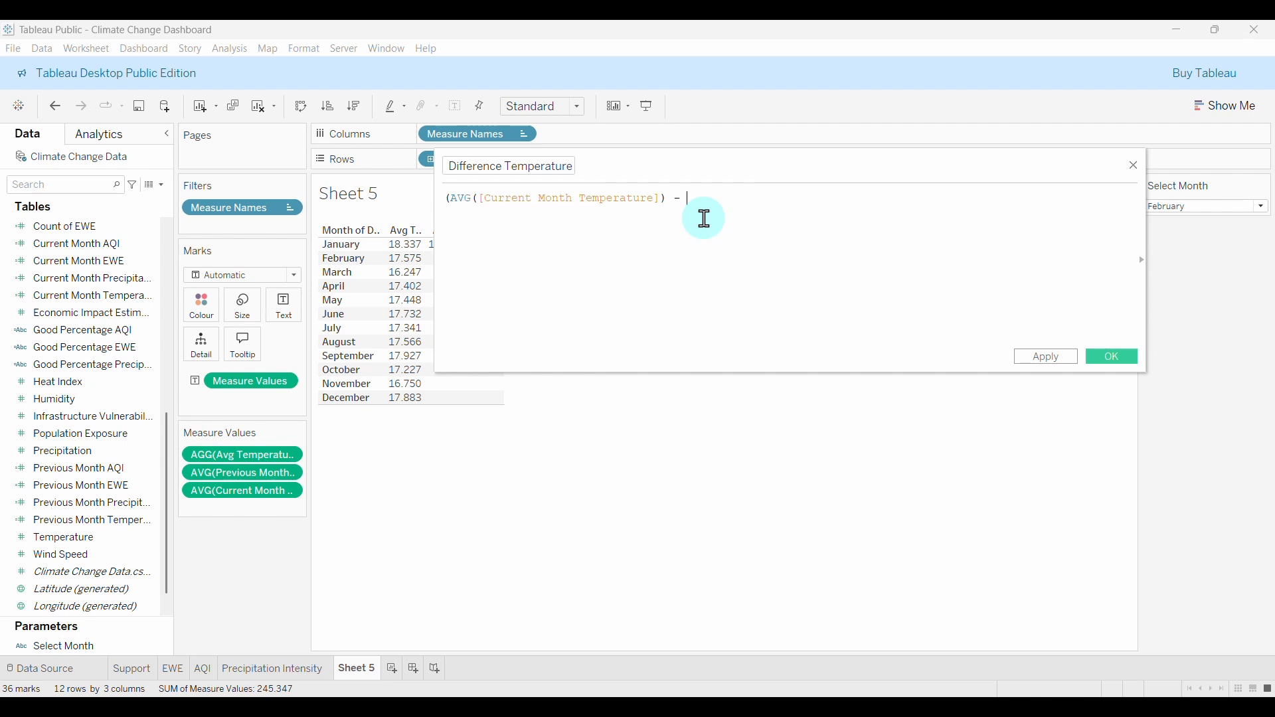
type("AV")
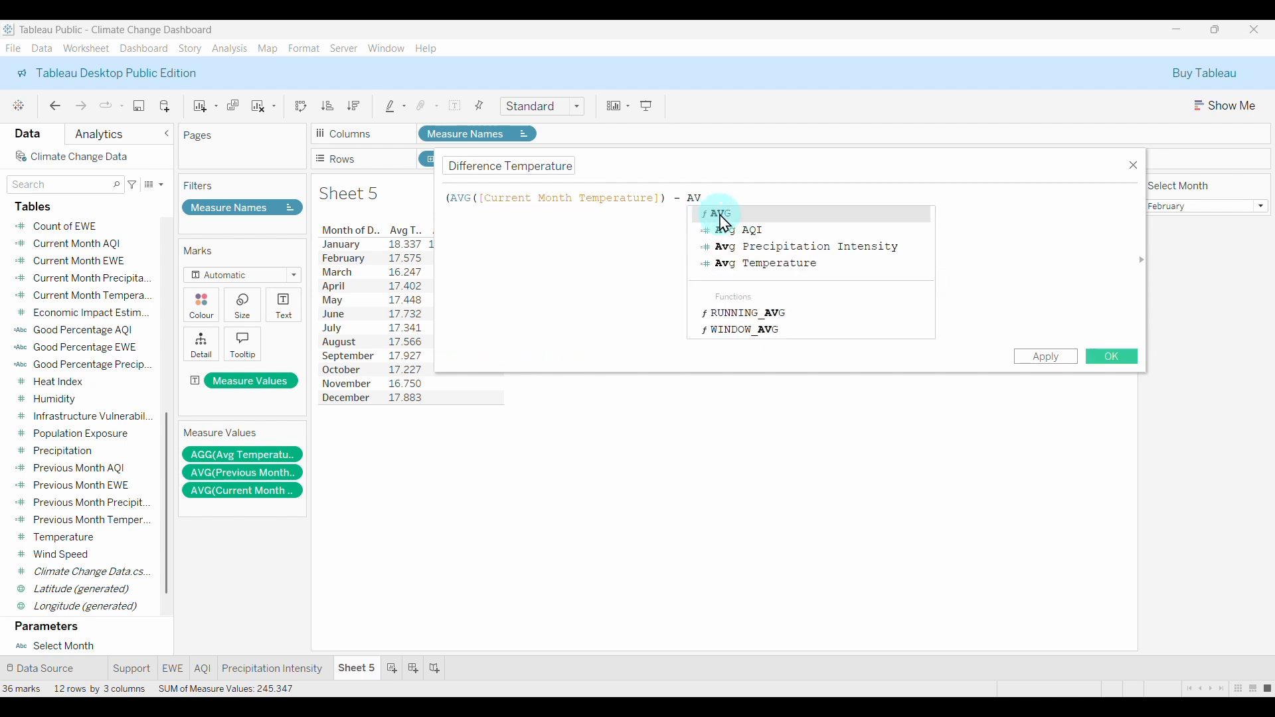
left_click(725, 222)
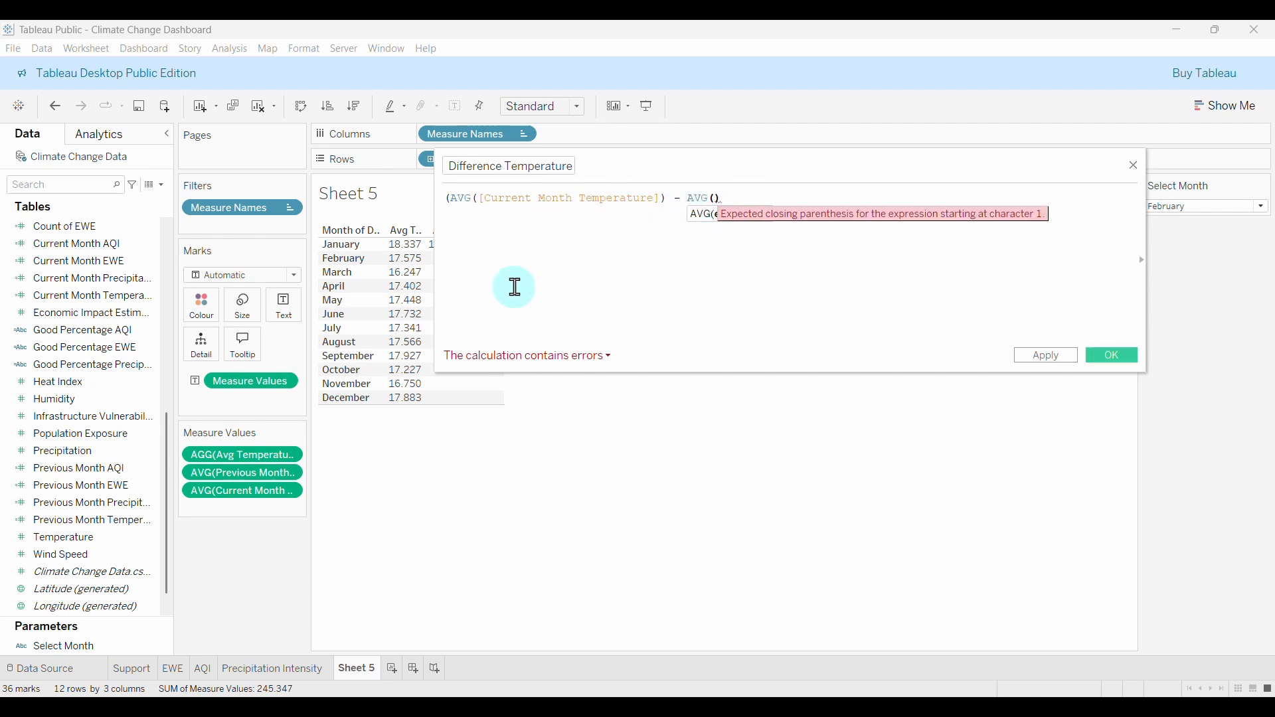
type("PR")
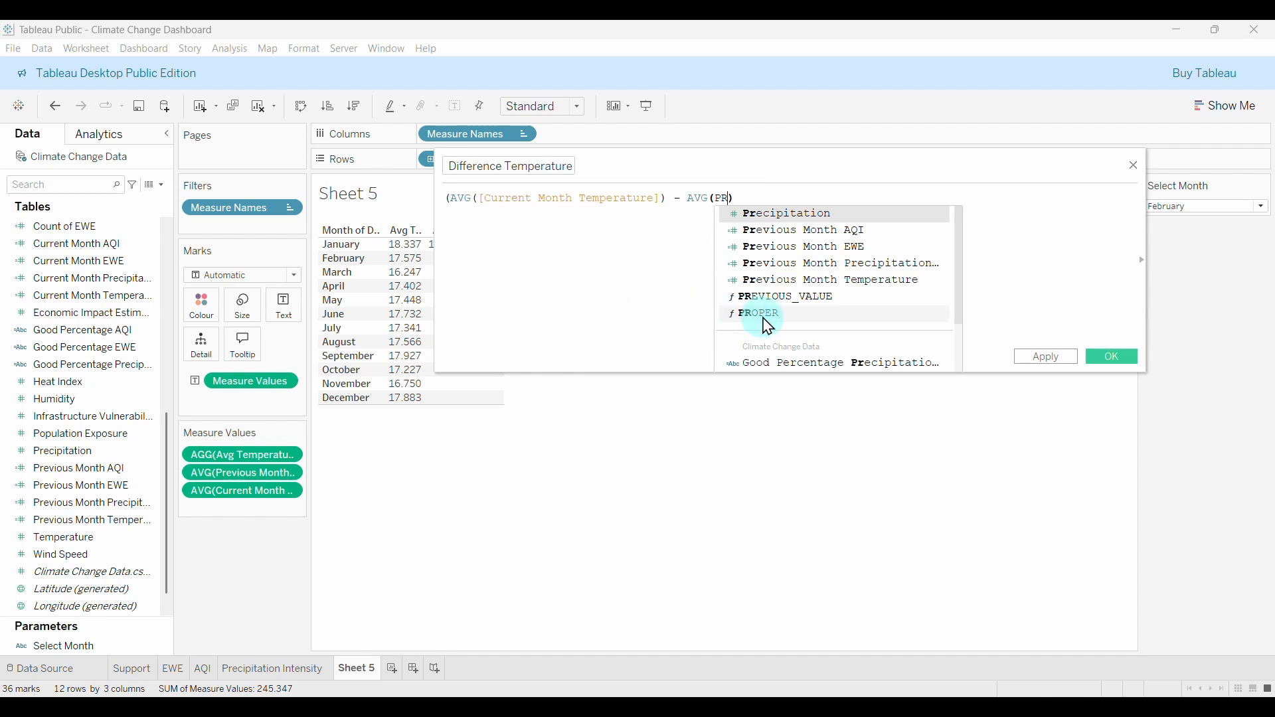
left_click(823, 280)
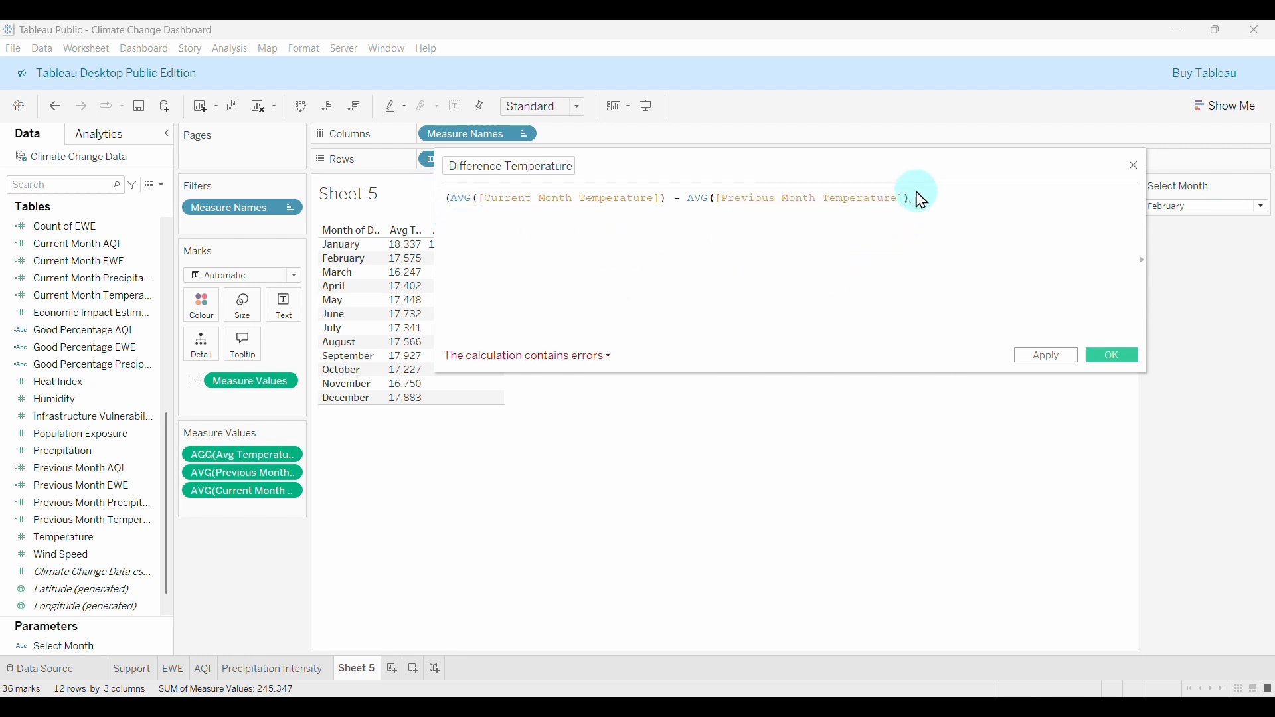
Divide the difference by AVG([Previous Month Temperature]) and save the field.
type(")")
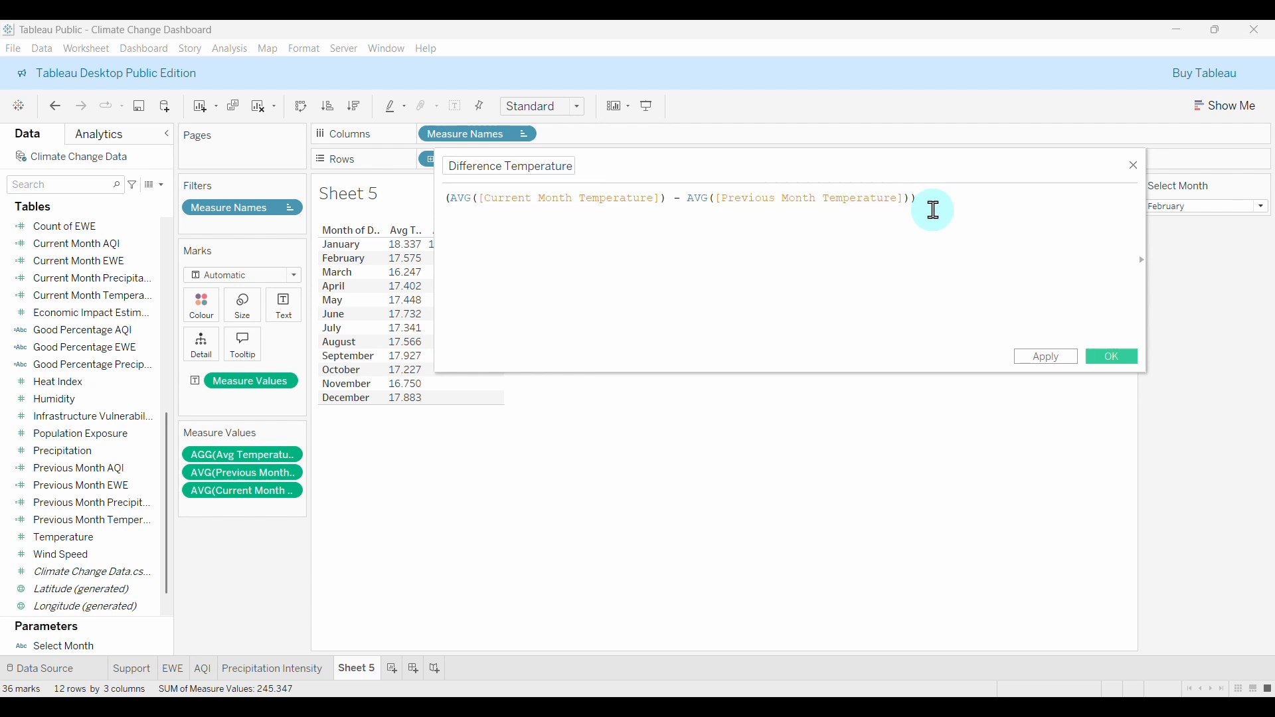
type(" /")
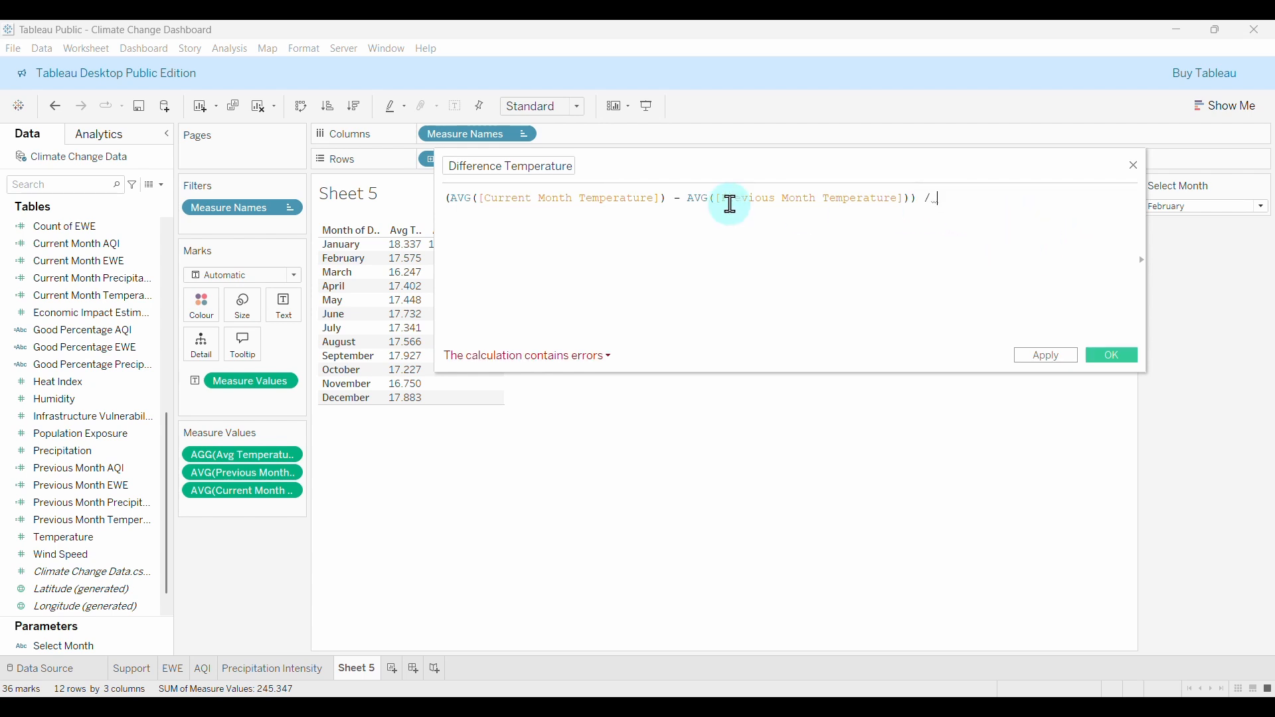
left_click_drag(691, 196, 883, 201)
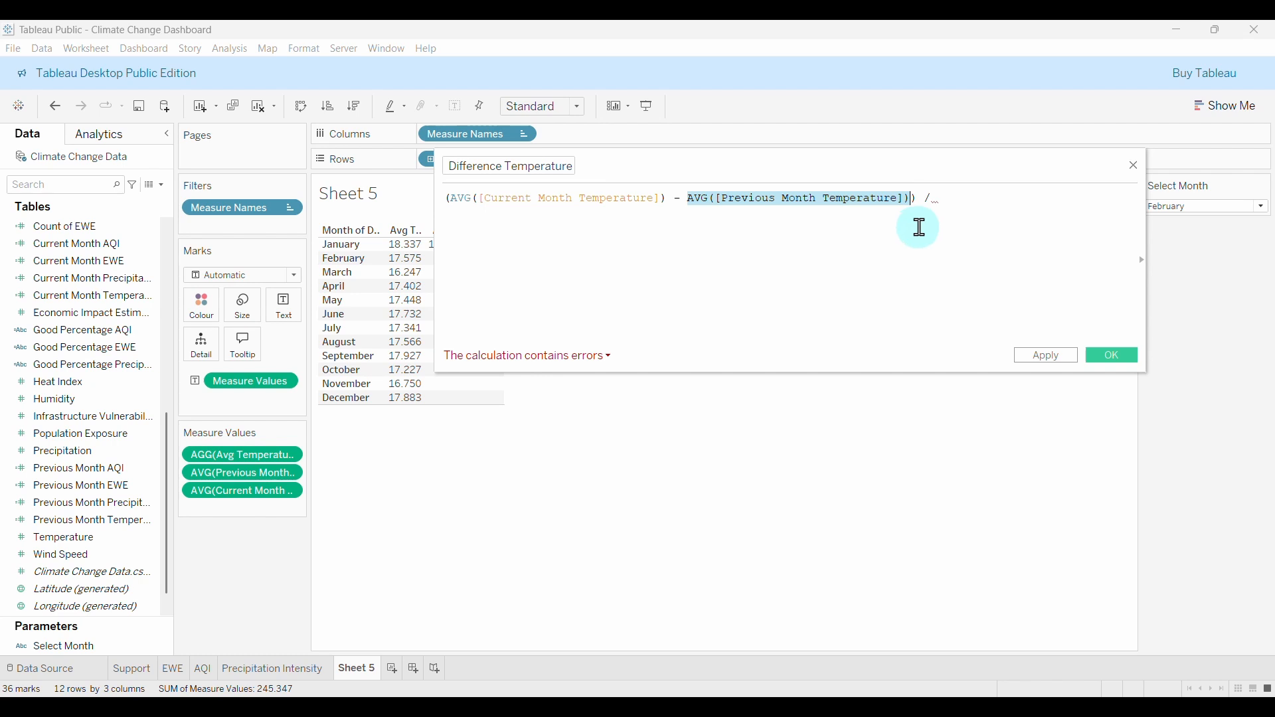
key("ctrl+c")
left_click(970, 199)
key("ctrl+v")
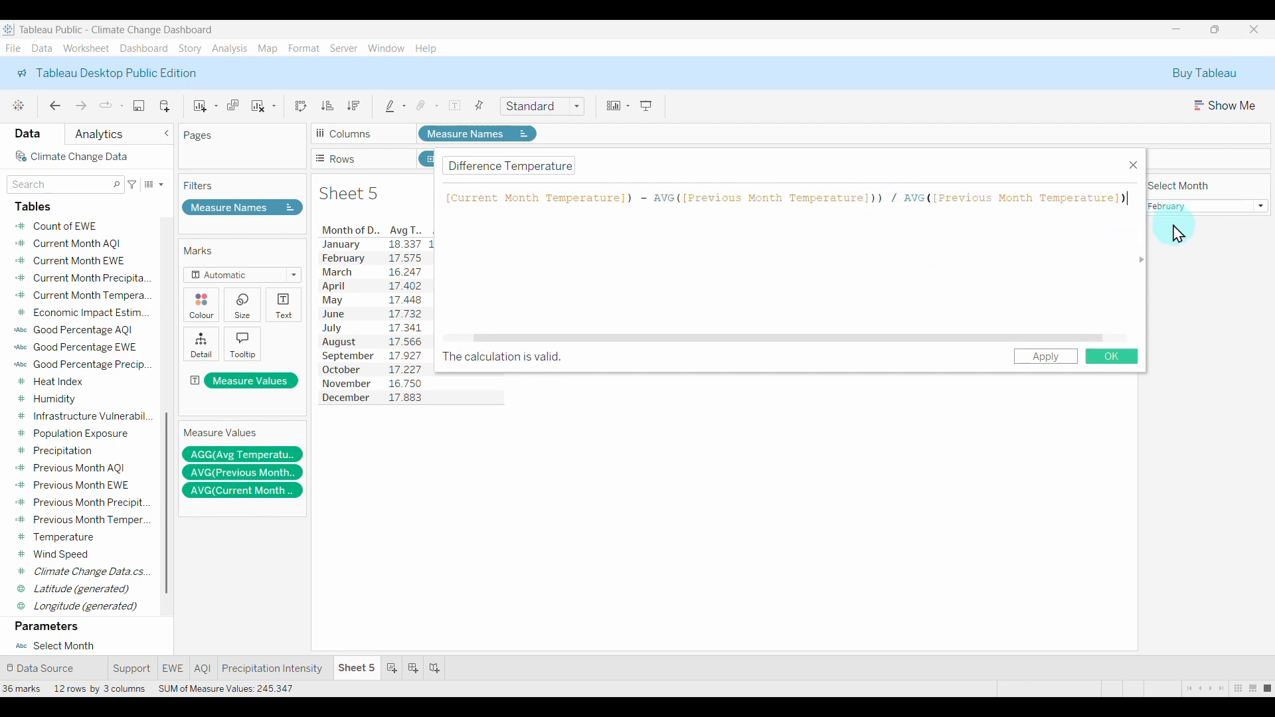
left_click_drag(657, 338, 515, 339)
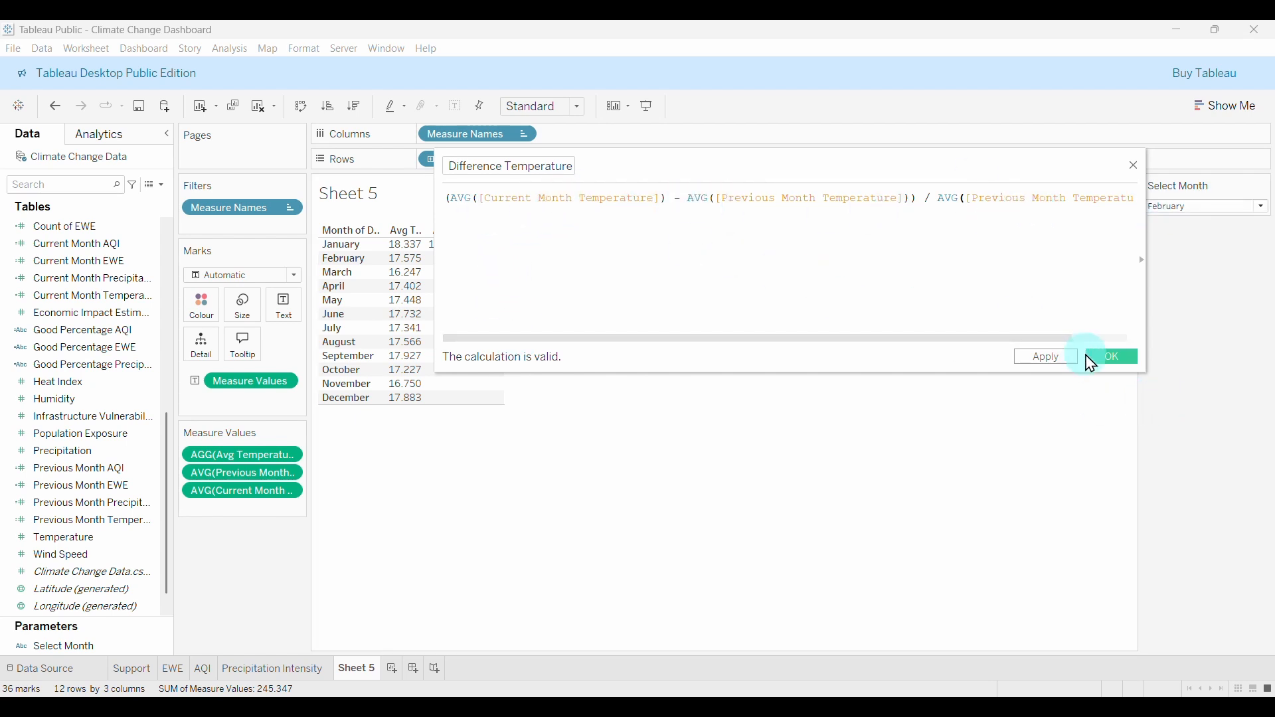
left_click(1118, 355)
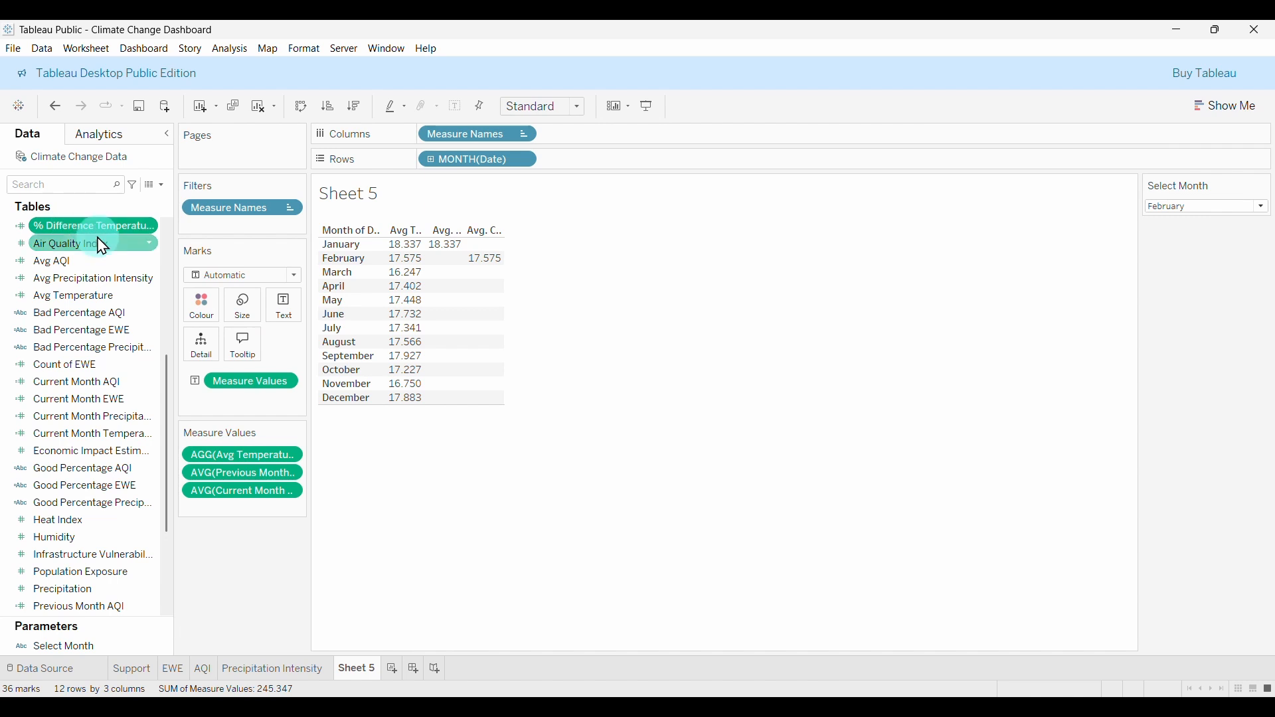
Duplicate the Precipitation Intensity sheet and drag every pill off the copy's Marks card.
scroll(101, 247, "up", 3)
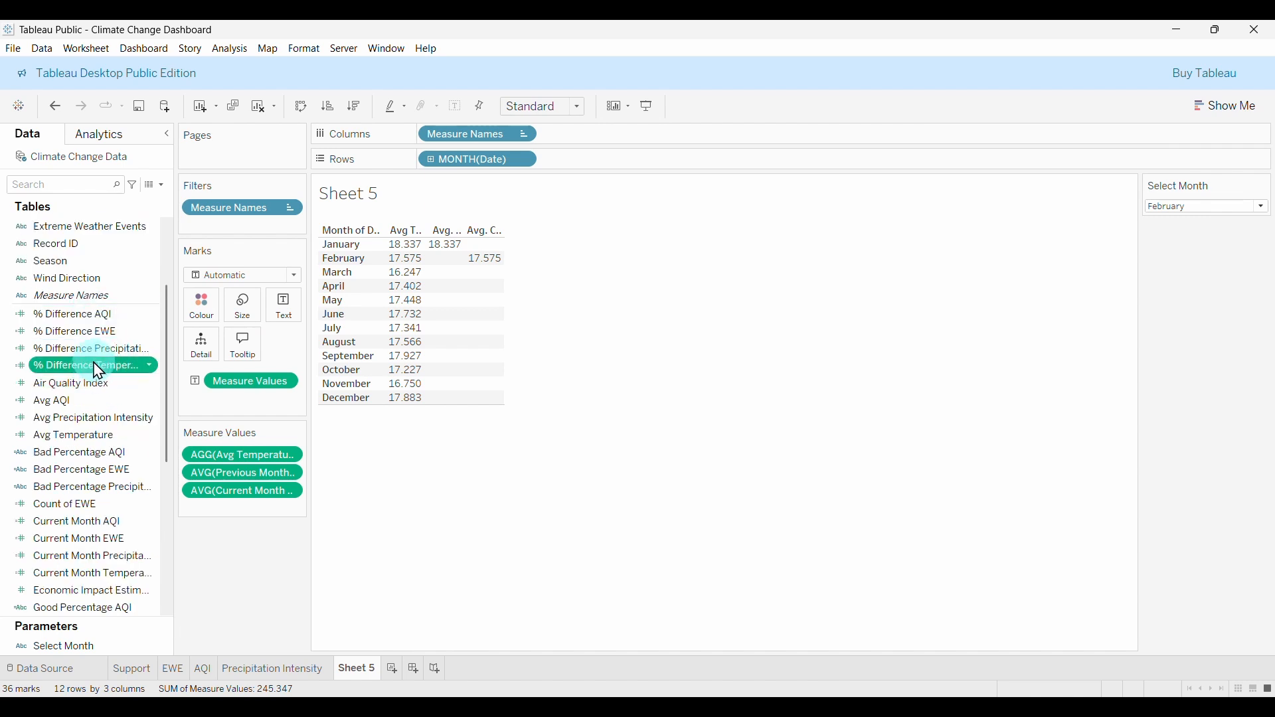
left_click(273, 669)
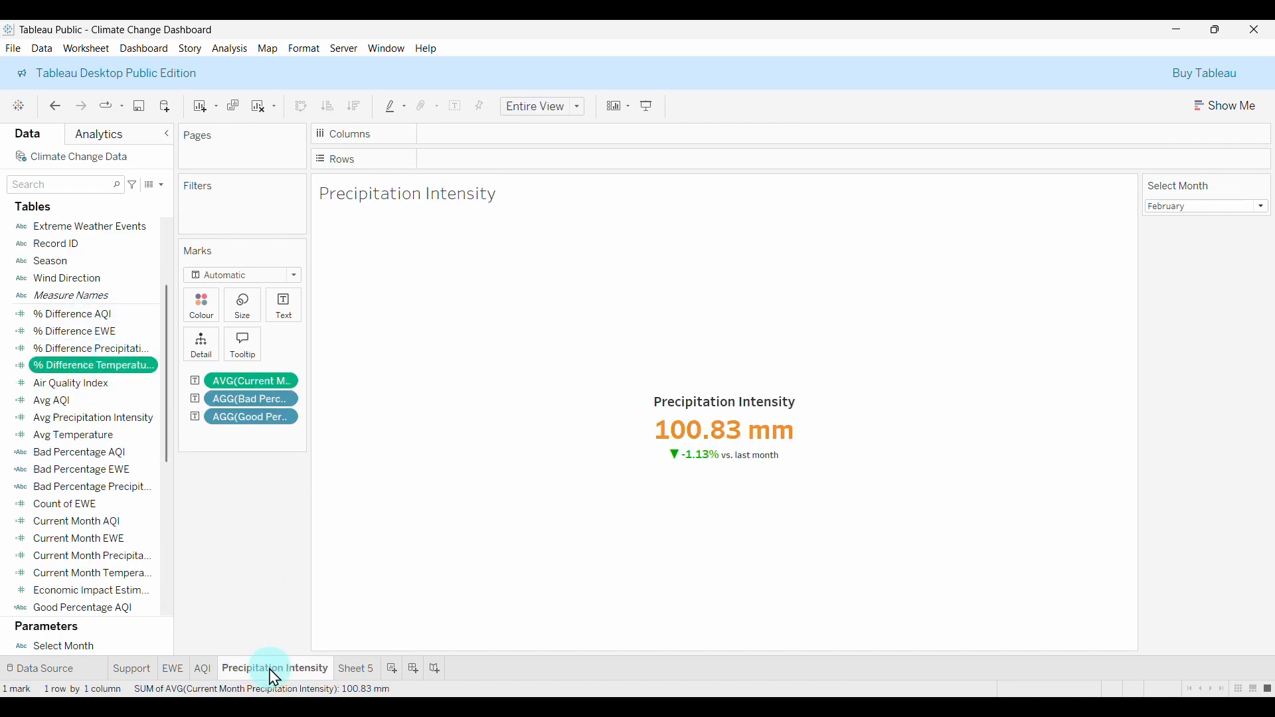
right_click(267, 676)
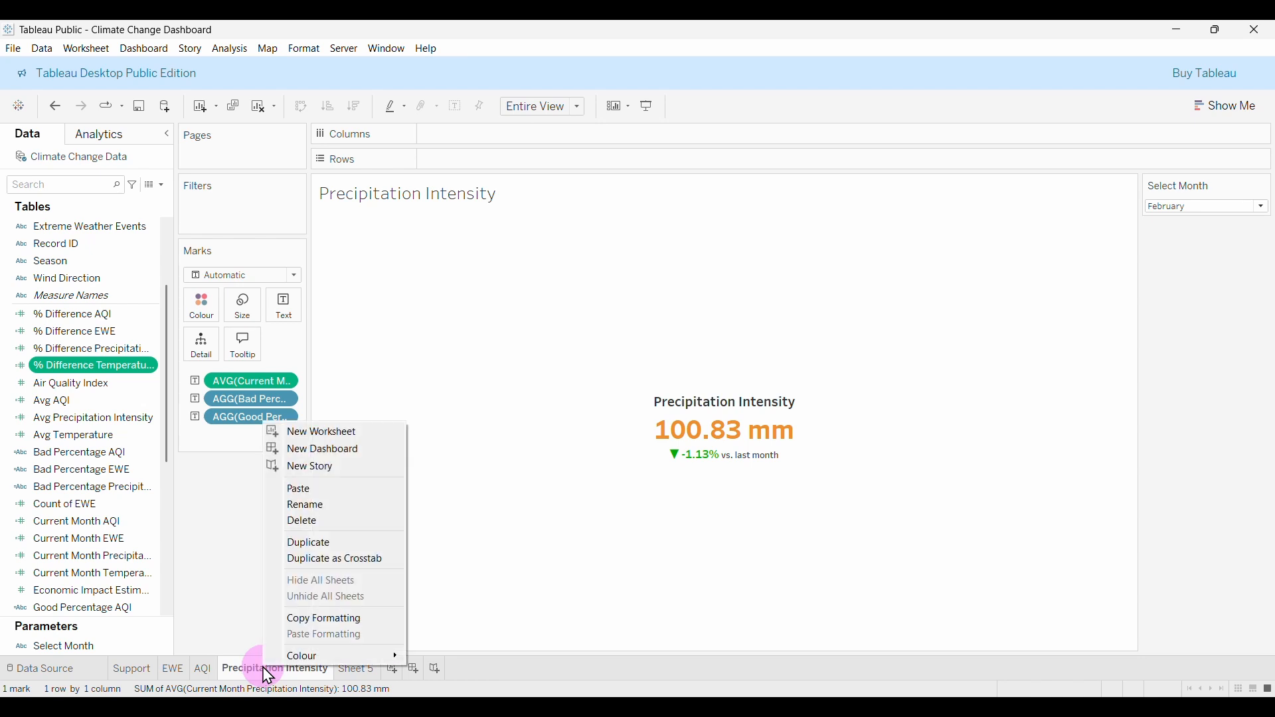
left_click(345, 552)
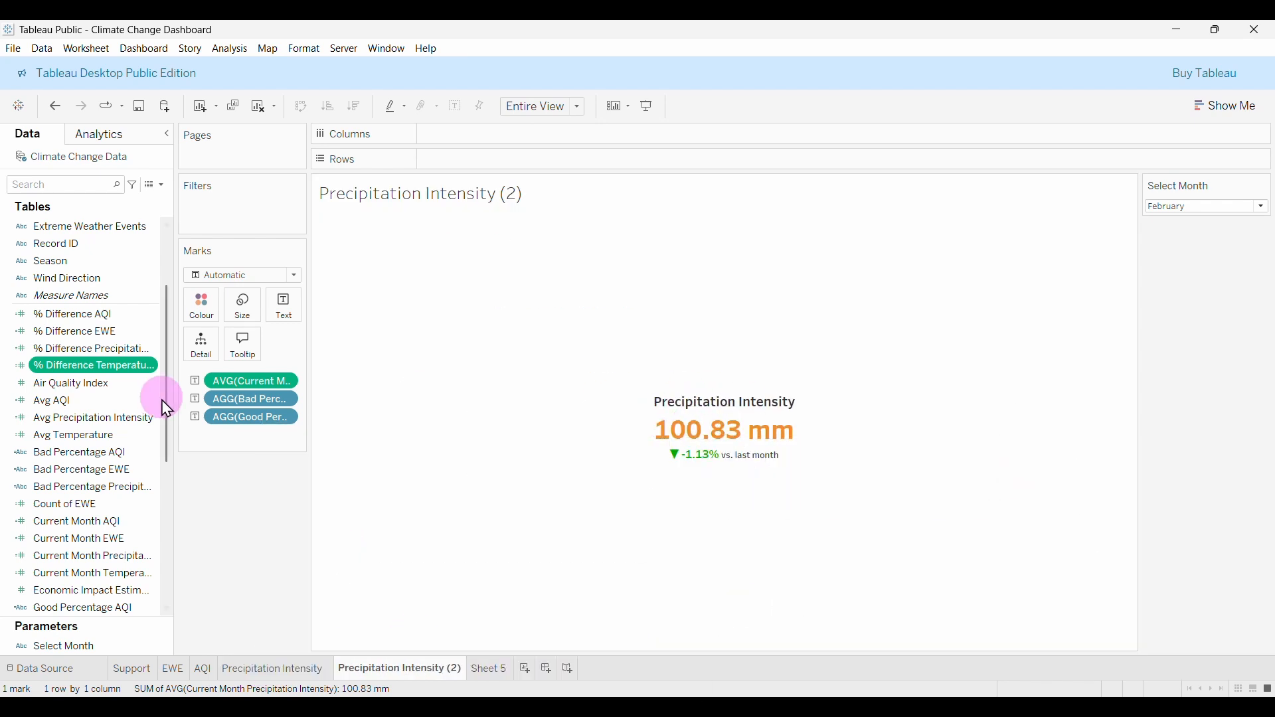
left_click_drag(248, 417, 253, 505)
left_click_drag(265, 381, 272, 506)
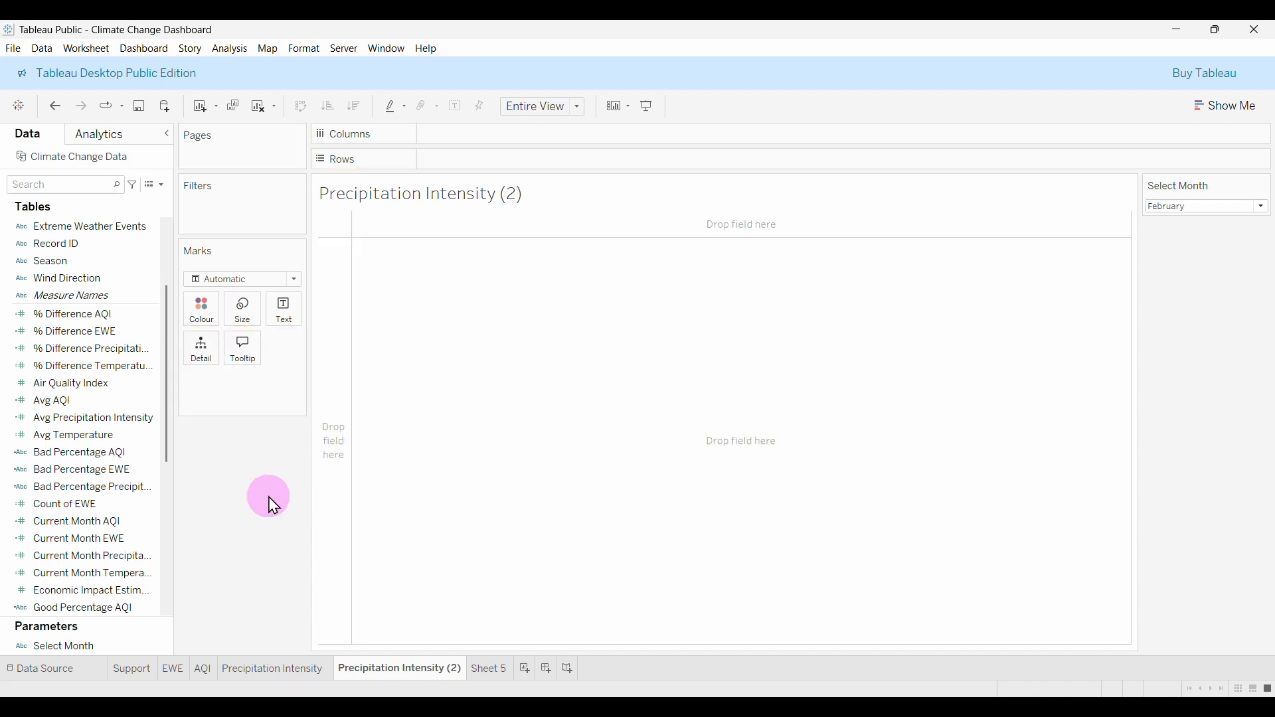
Default Current Month Temperature to Average and place it on Text, showing 17.57.
left_click(129, 371)
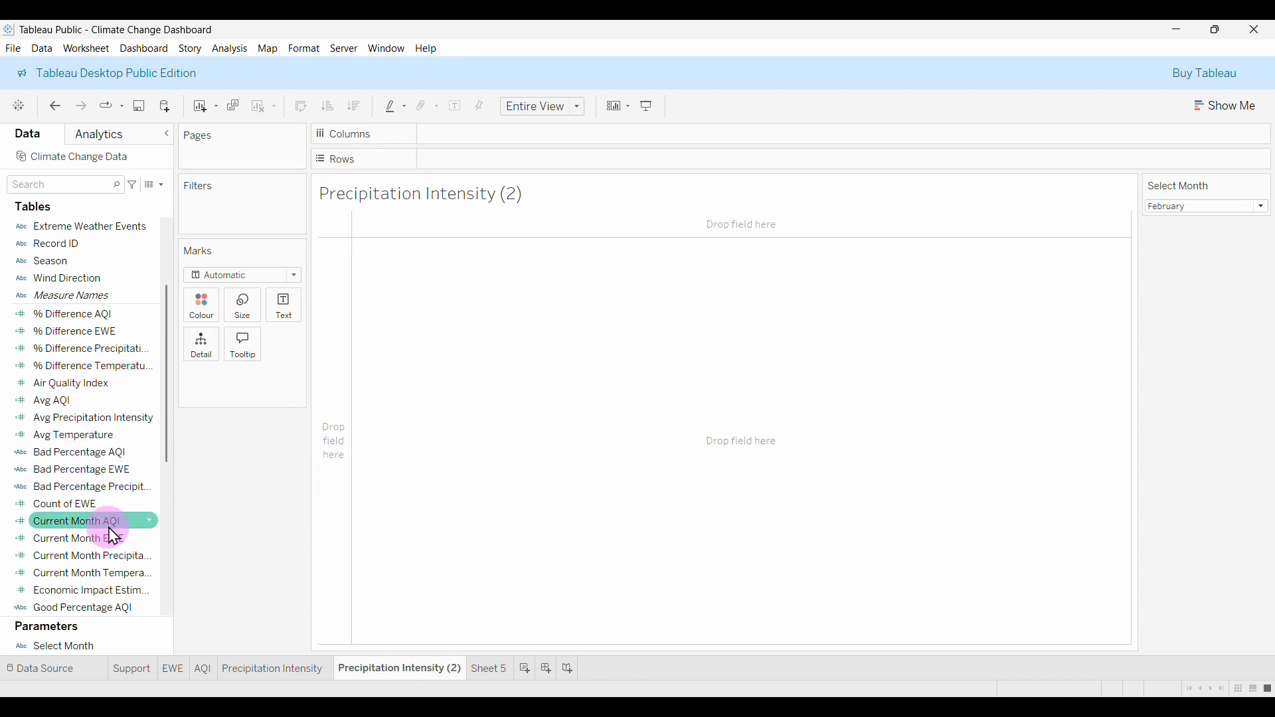
scroll(106, 542, "down", 1)
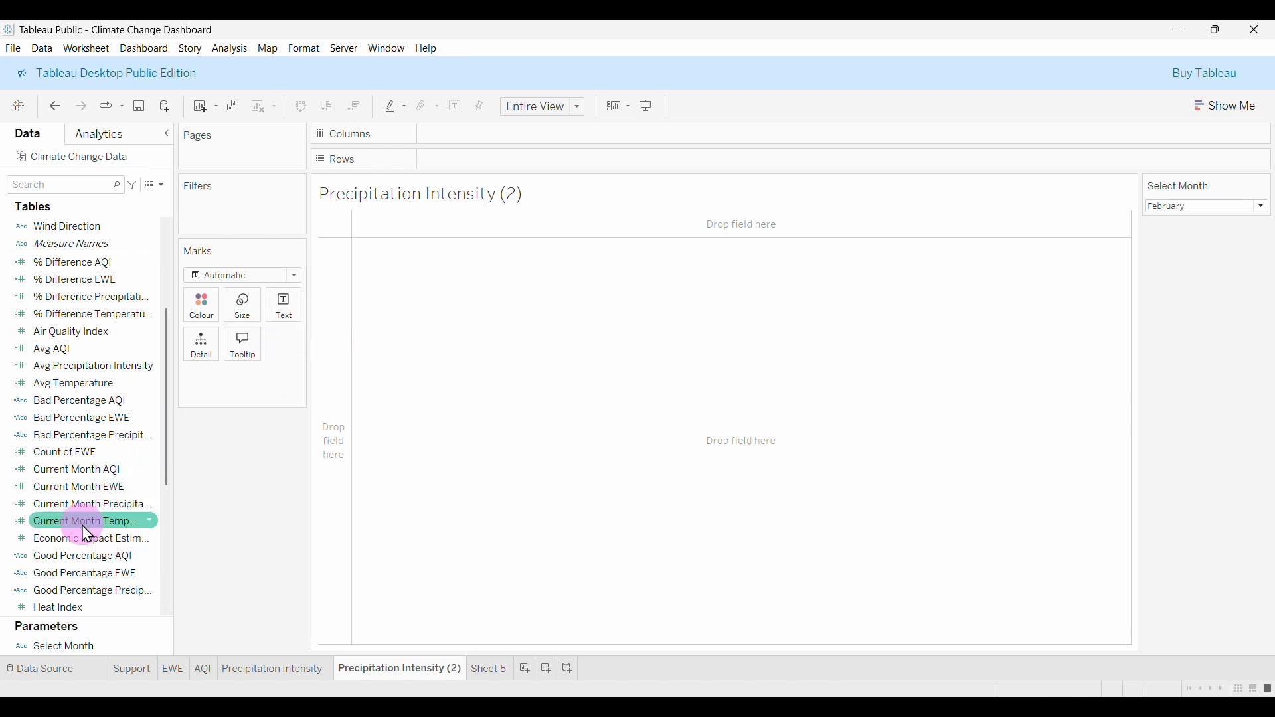
right_click(95, 528)
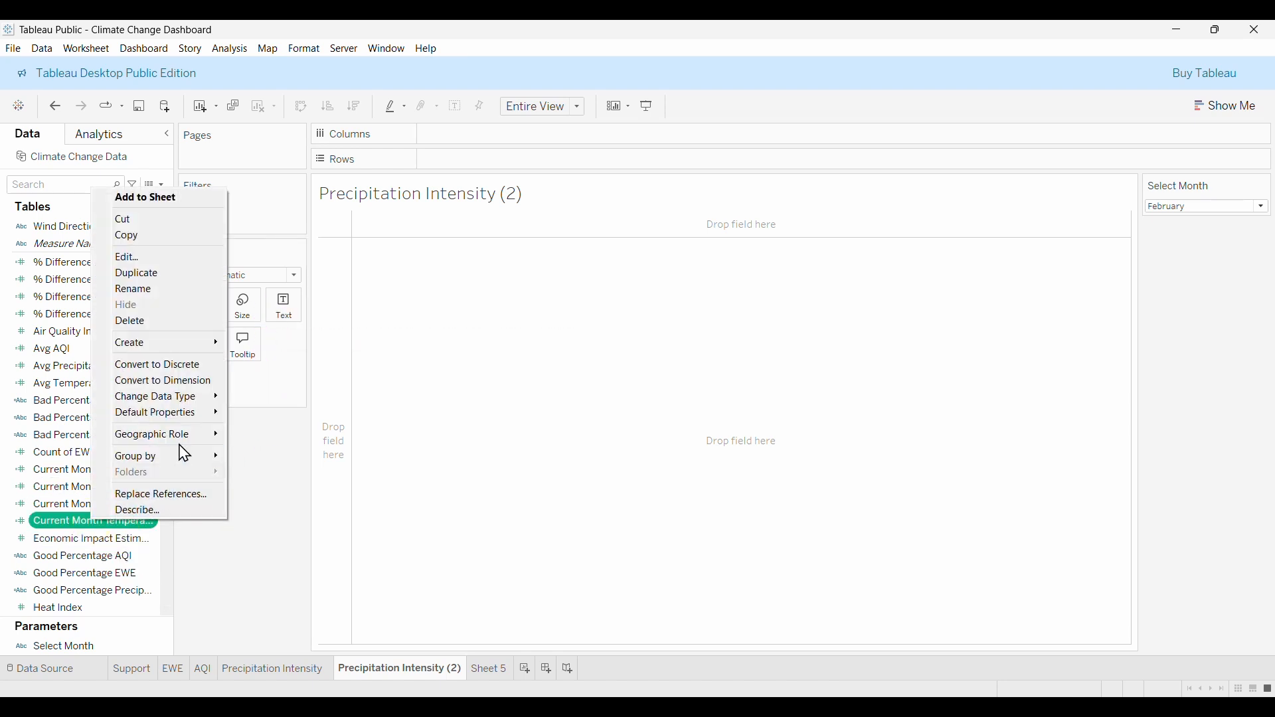
mouse_move(177, 413)
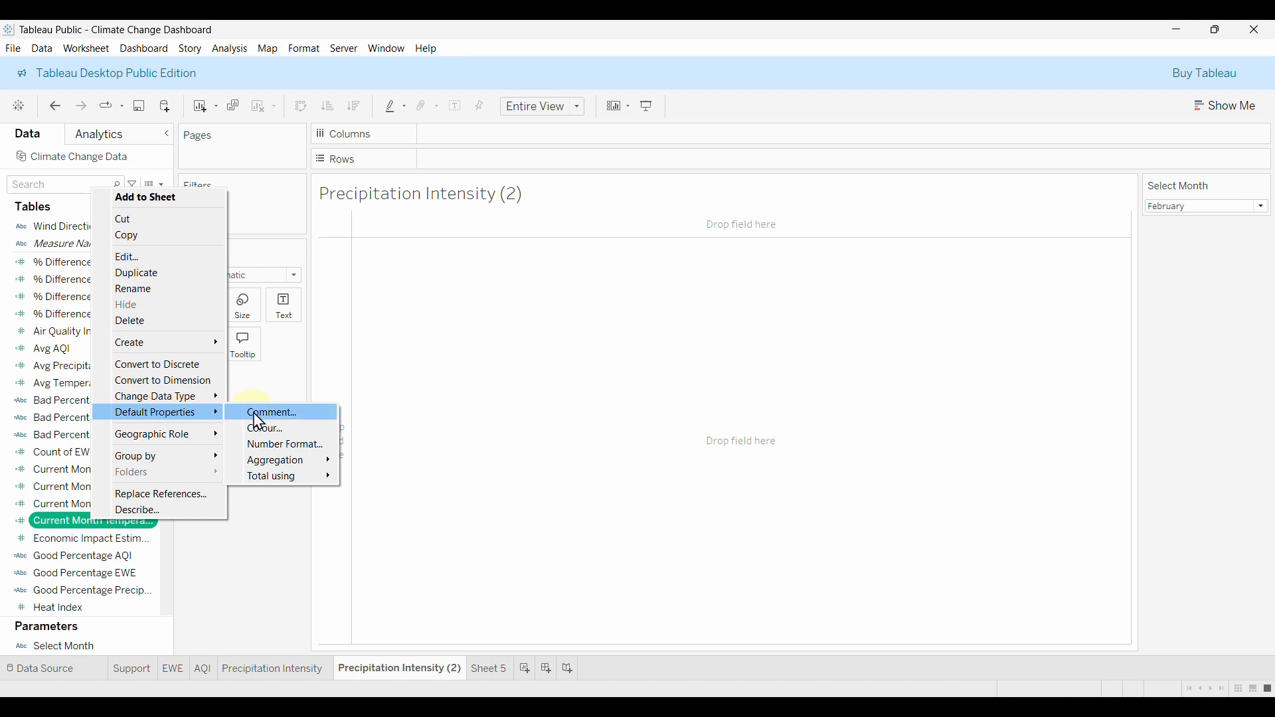
mouse_move(287, 463)
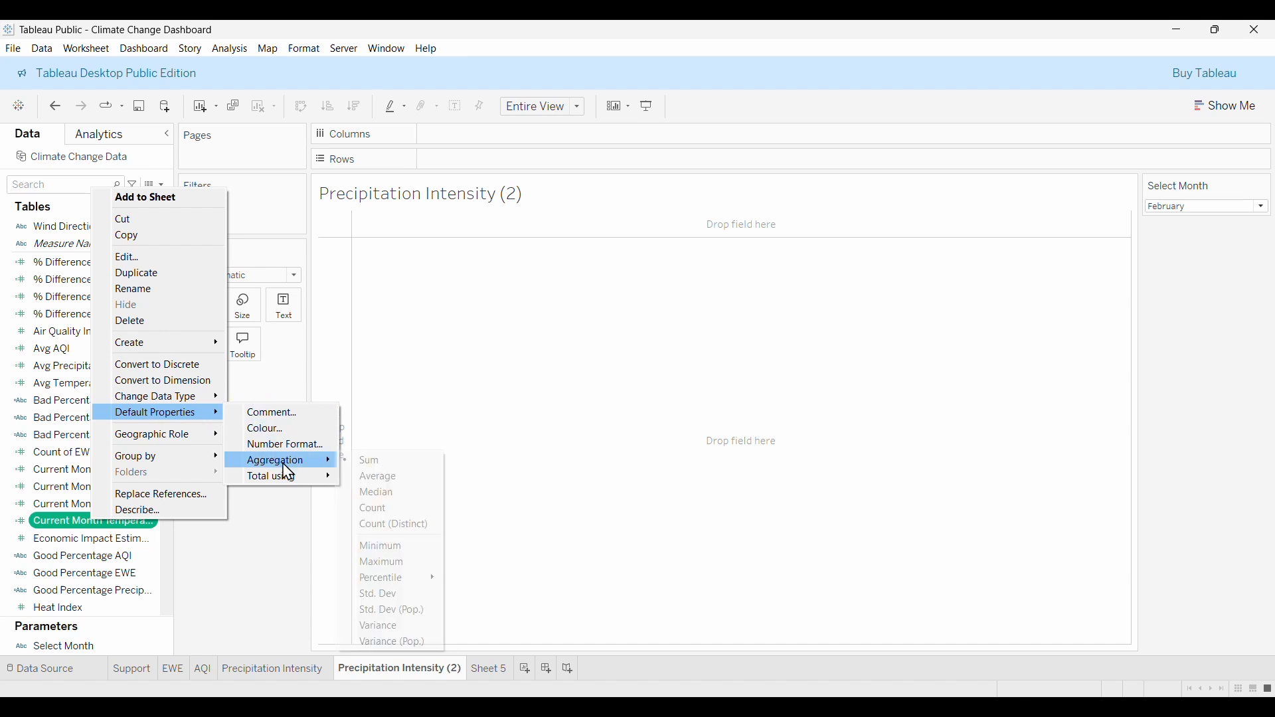
left_click(385, 482)
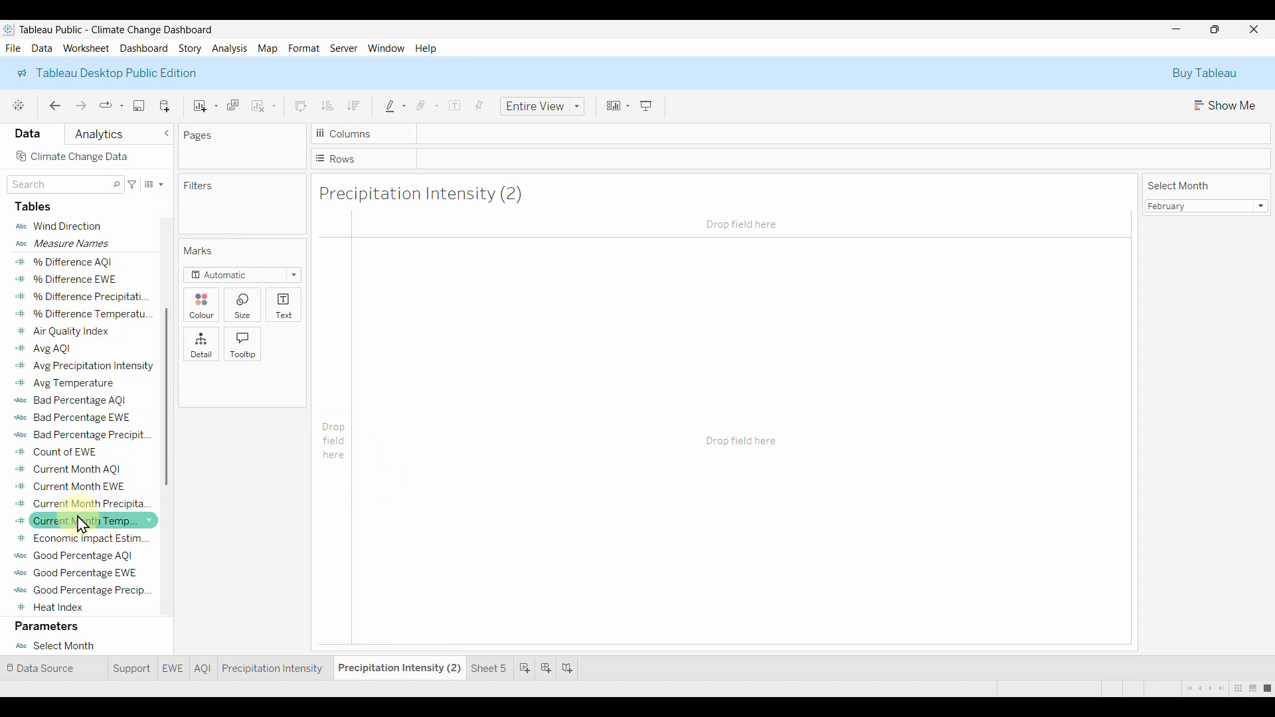
left_click_drag(93, 525, 297, 318)
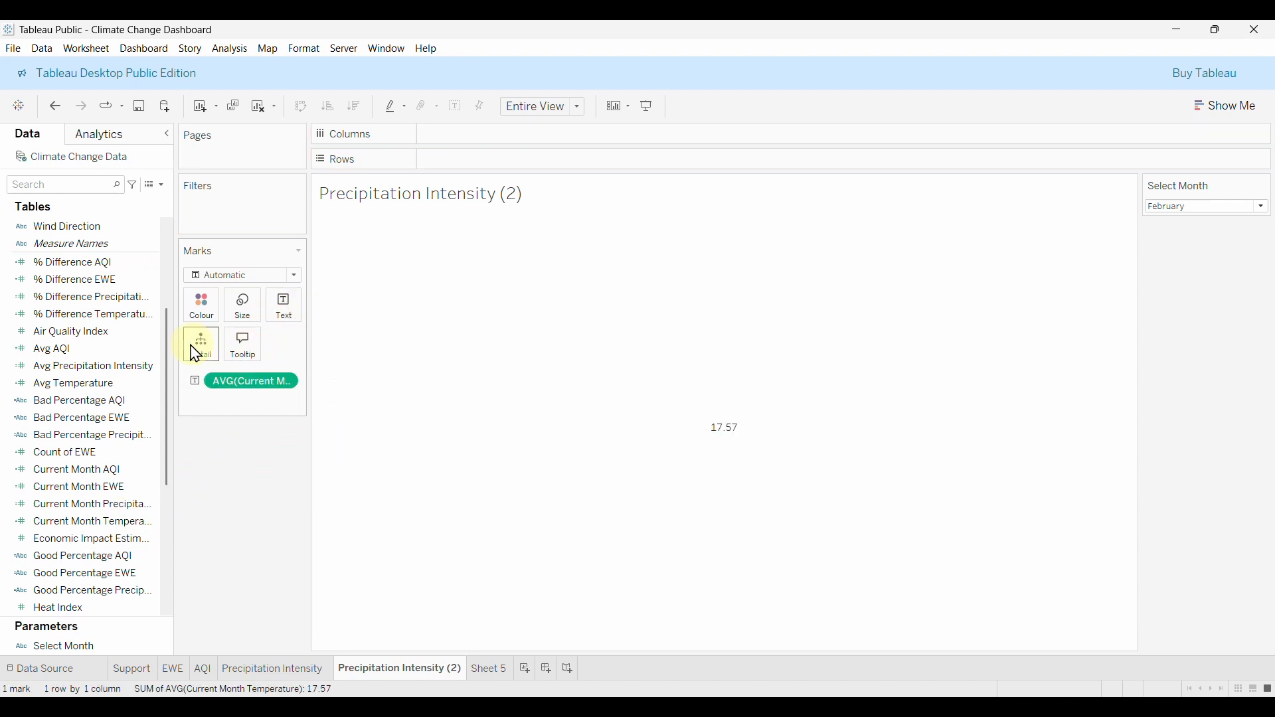
Add % Difference Temperature (-0.04159) beneath it on Text and open its formatting.
scroll(94, 419, "up", 1)
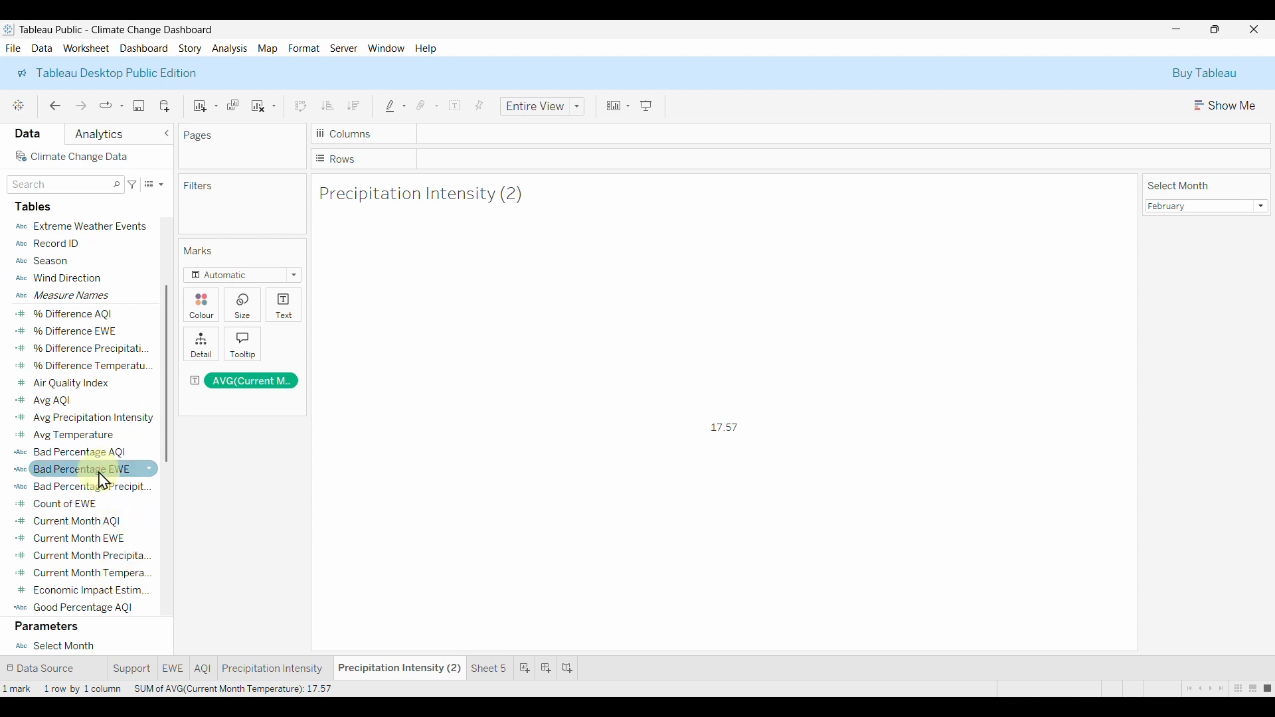
scroll(103, 465, "up", 1)
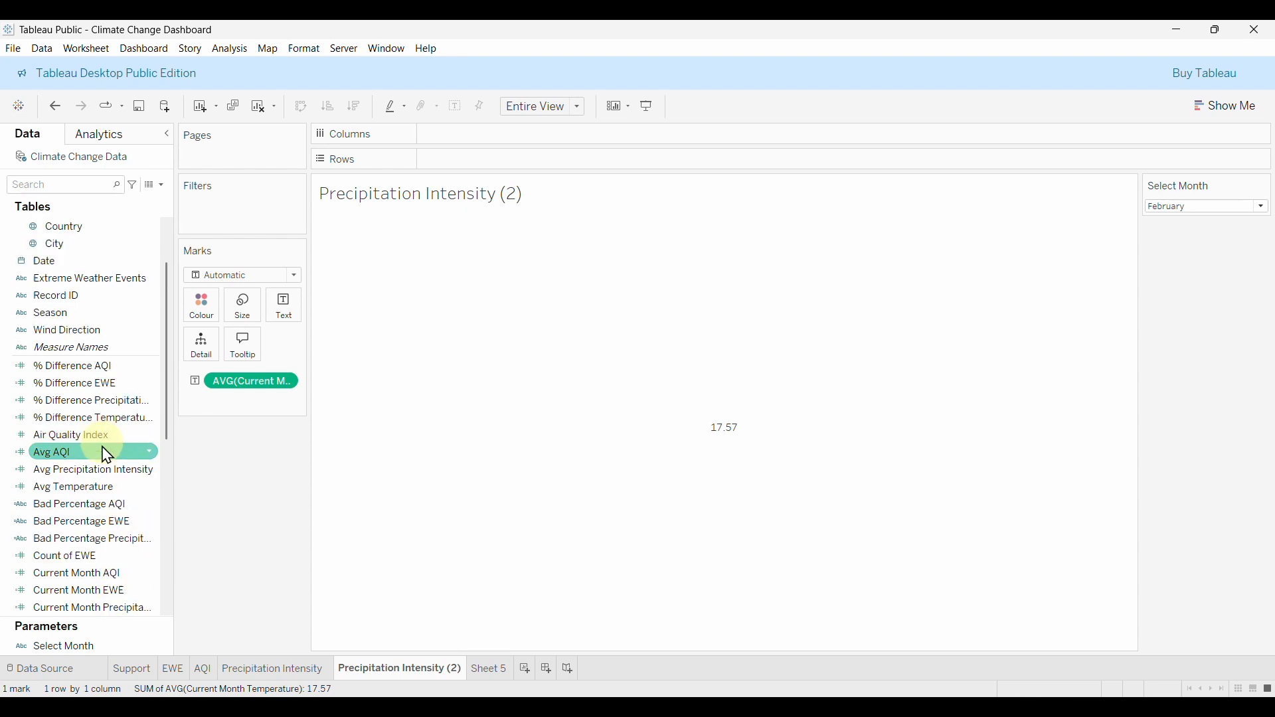
left_click(91, 425)
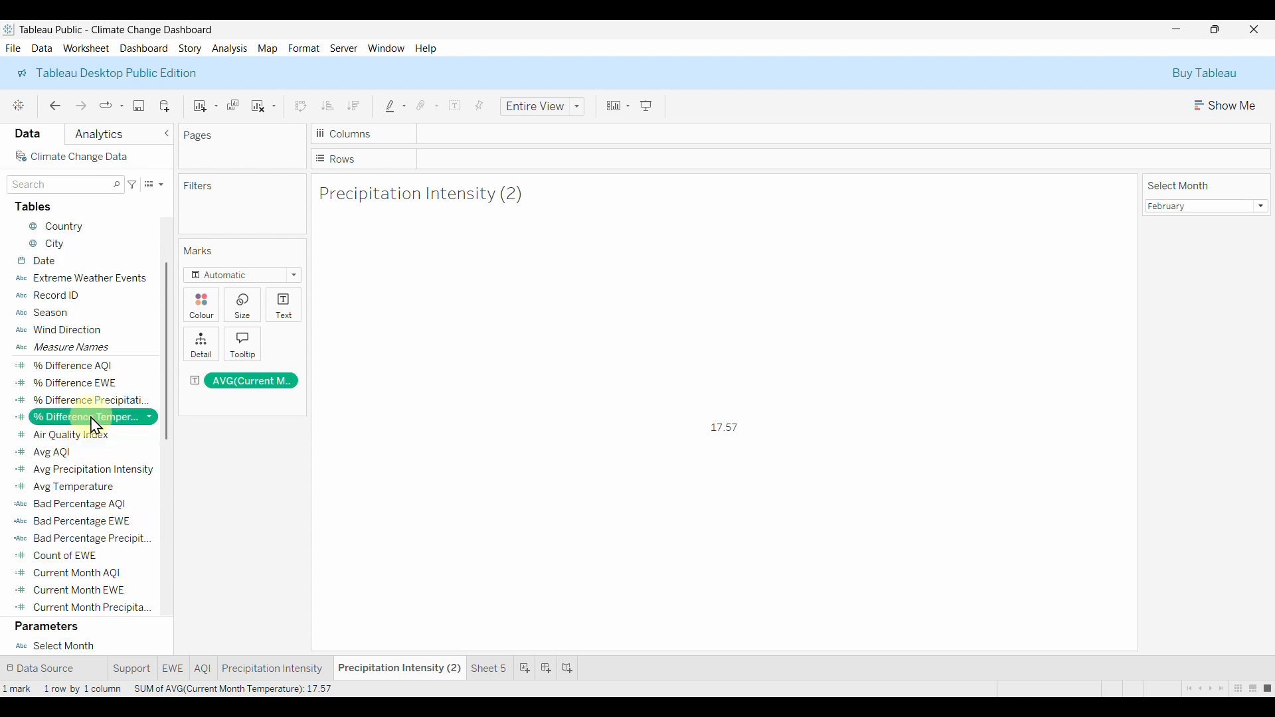
left_click_drag(95, 425, 187, 418)
left_click_drag(282, 317, 282, 319)
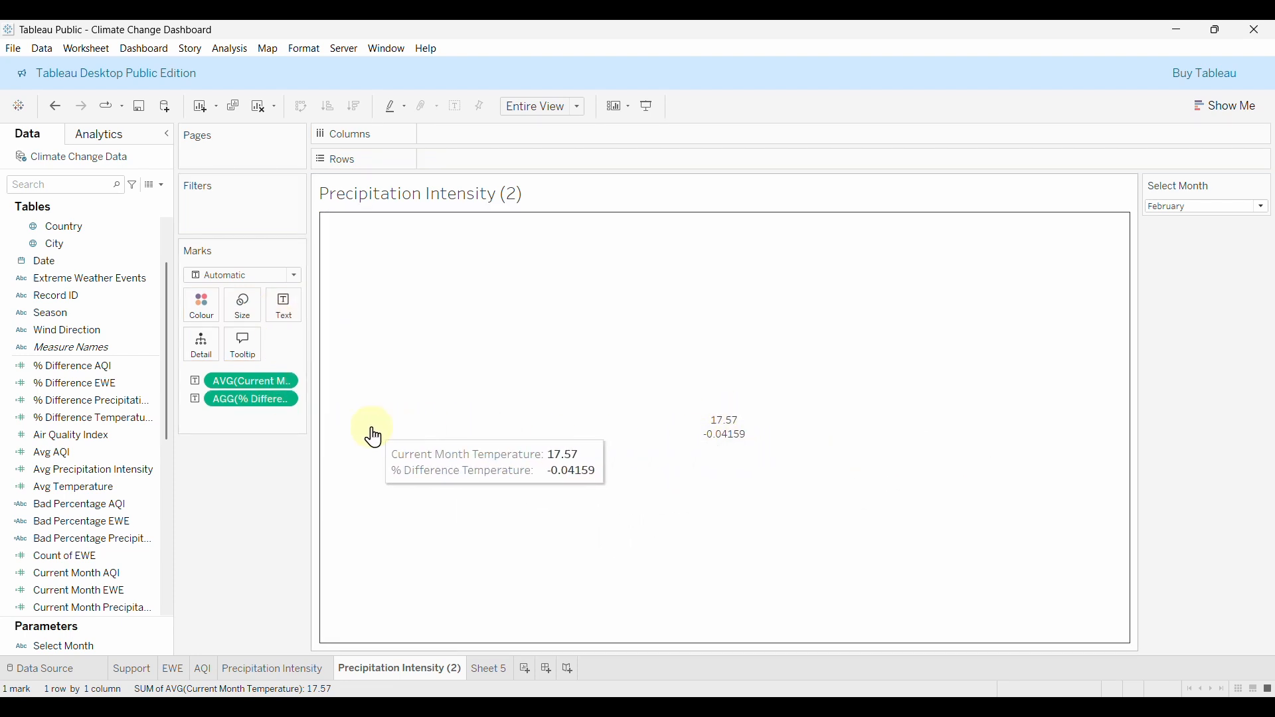
left_click(282, 401)
left_click(318, 474)
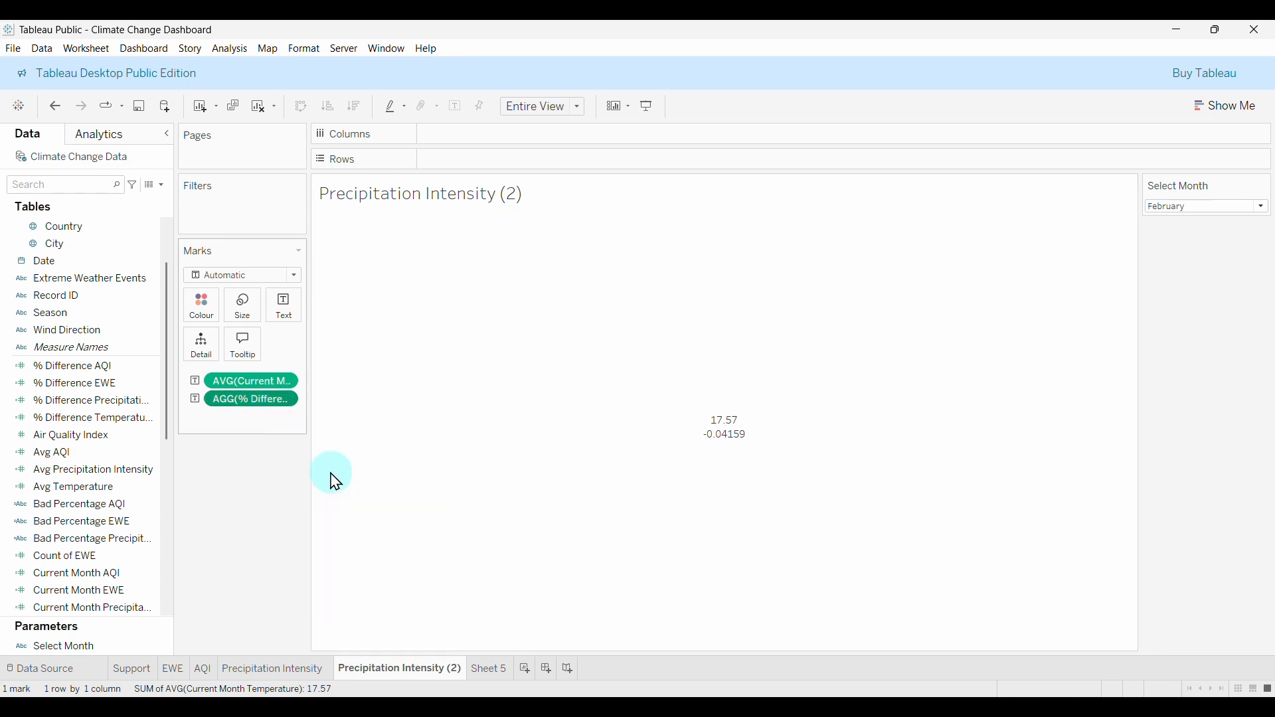
Format AGG(% Difference Temperature) as a percentage with 2 decimals so it reads -4.16%.
left_click(113, 285)
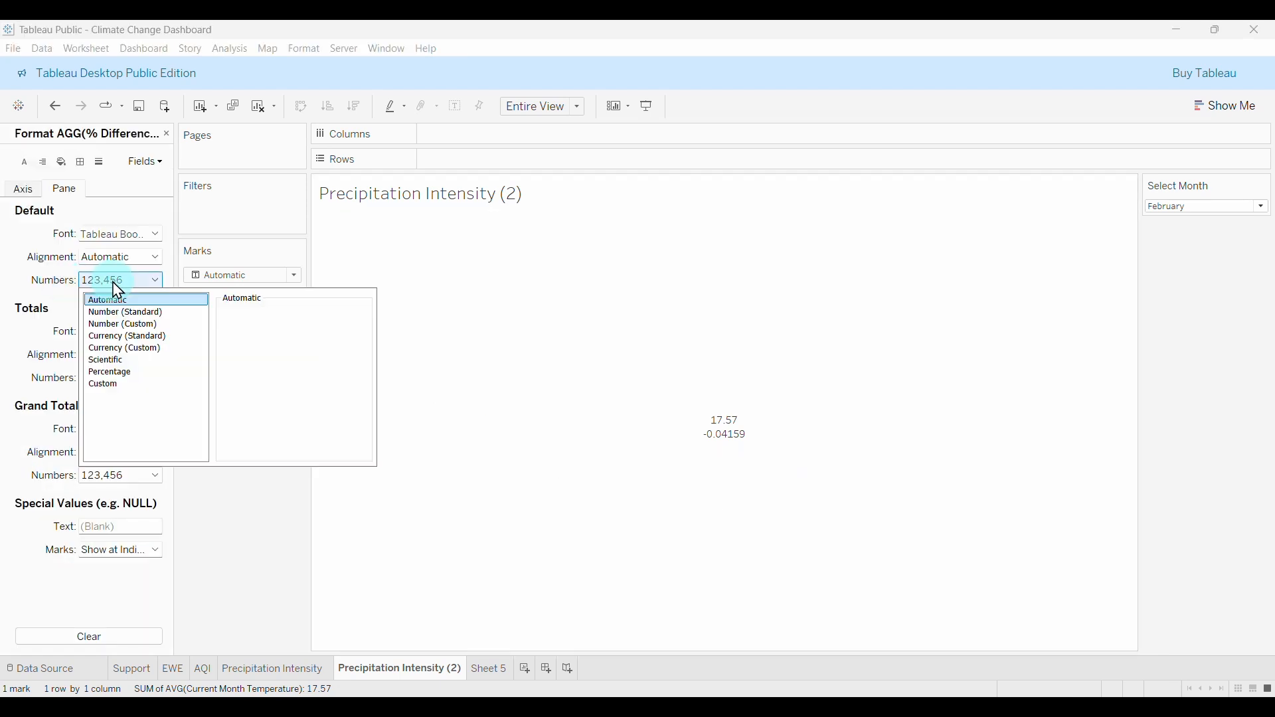
left_click(106, 373)
mouse_move(626, 442)
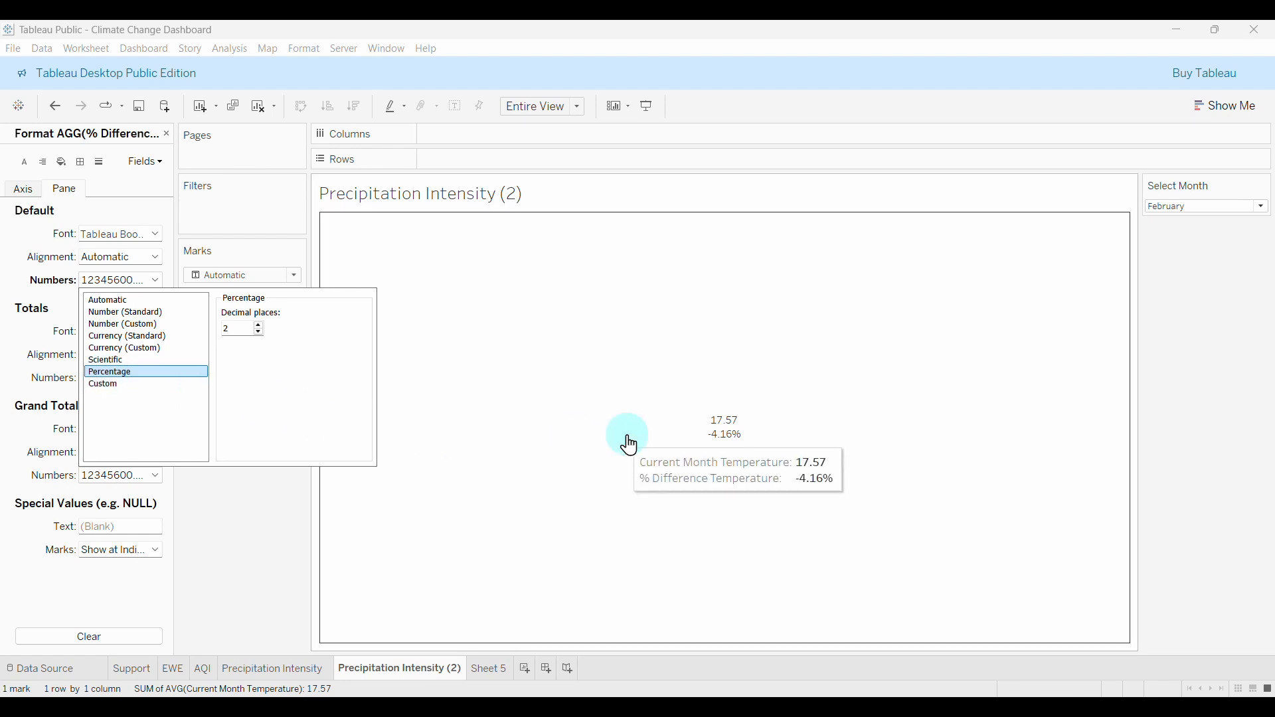
left_click(253, 530)
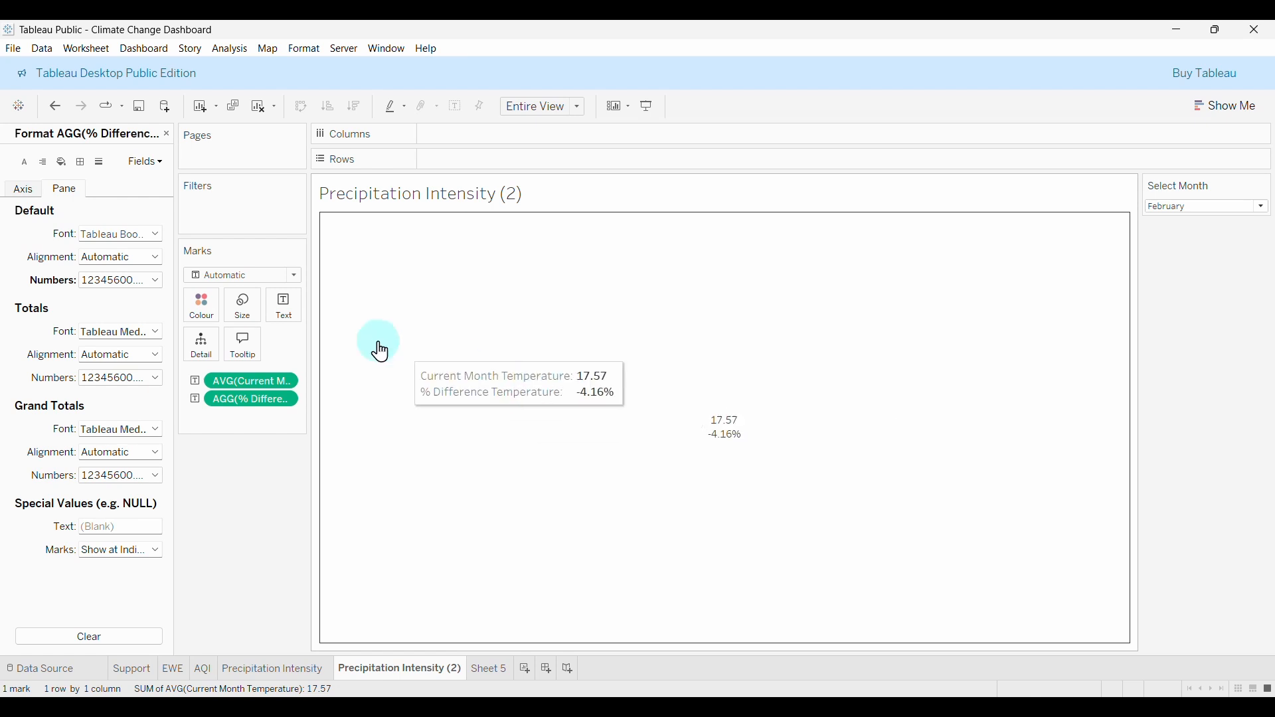
left_click(292, 322)
Add a Temperature heading line to the label in Tableau Semibold, size 12.
left_click(402, 339)
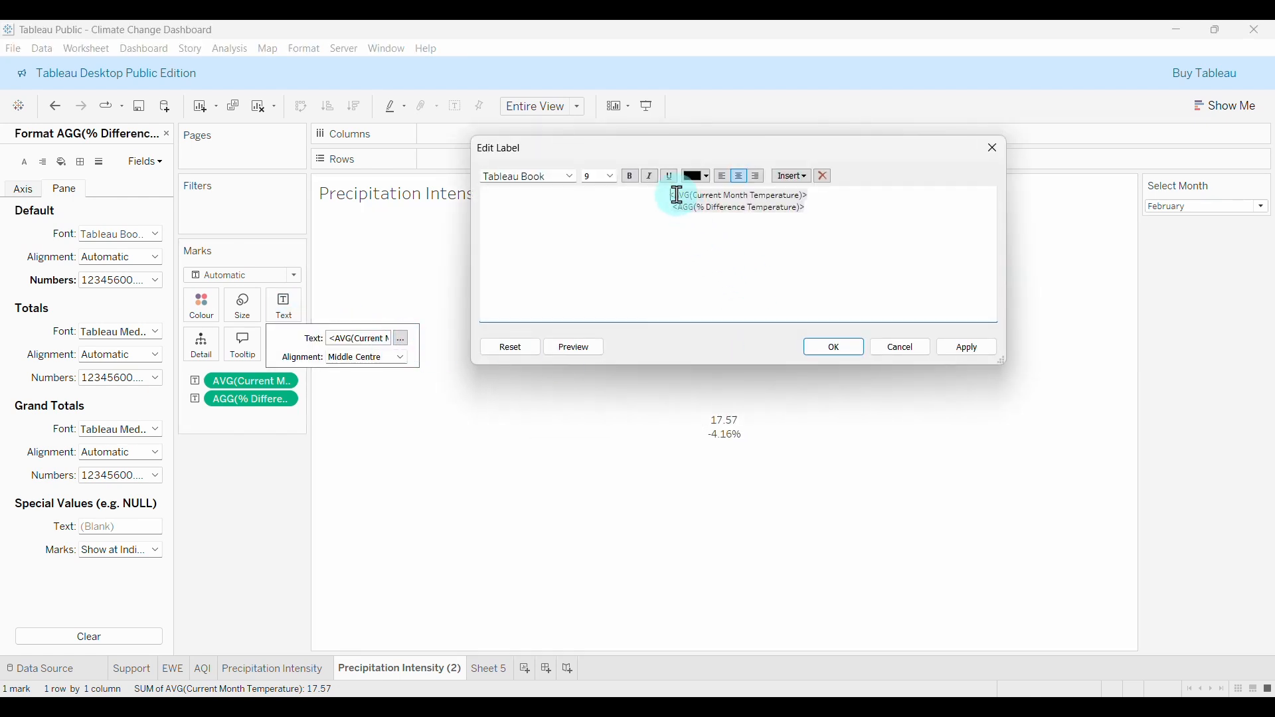
key("Return")
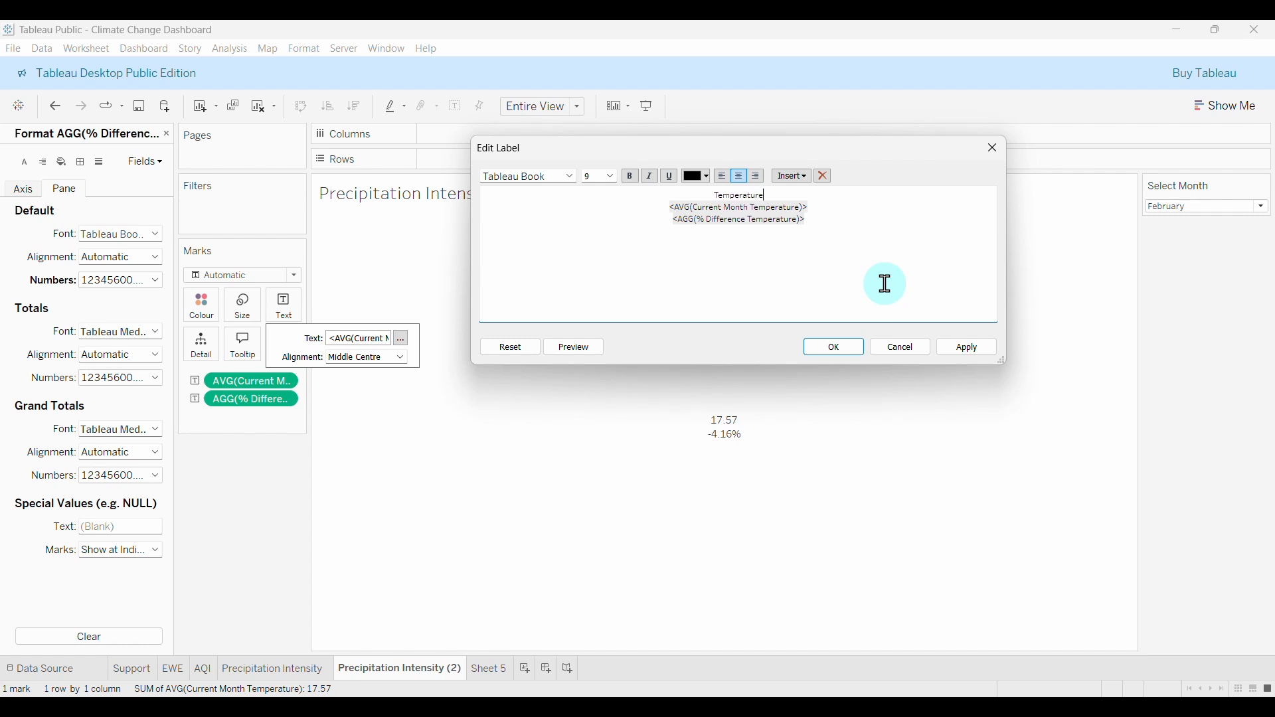
left_click(570, 177)
left_click(525, 263)
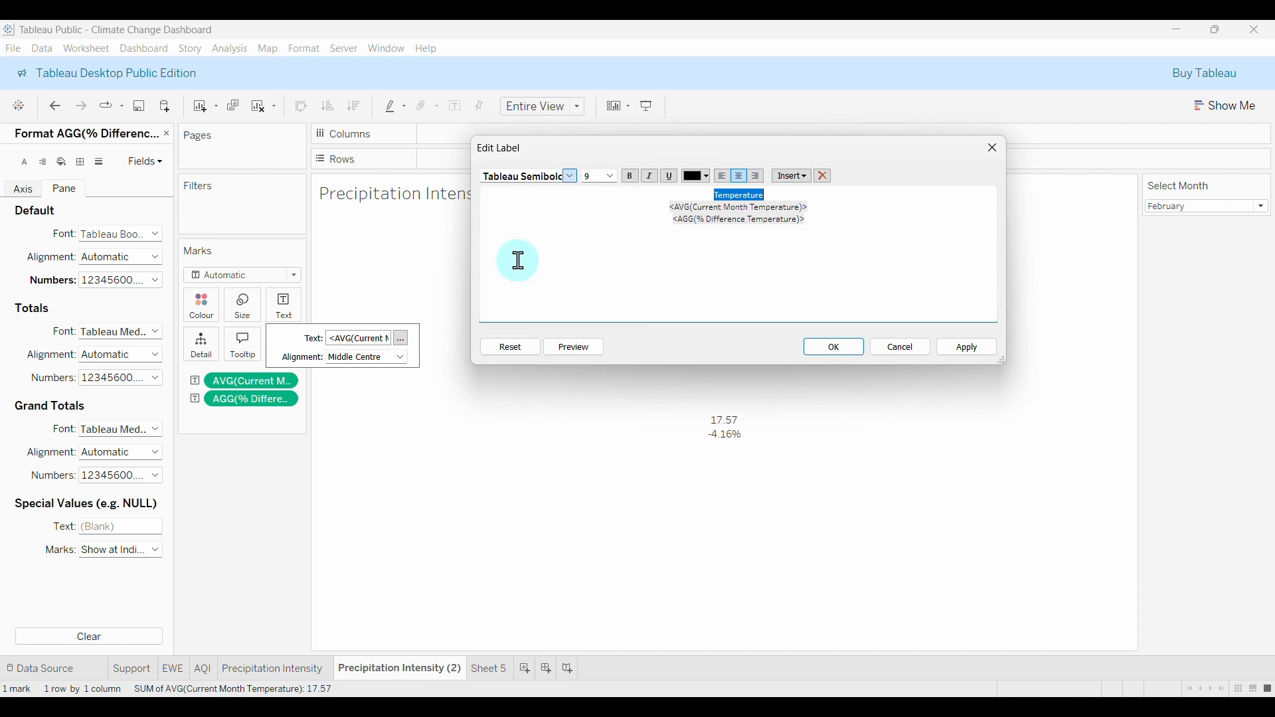
left_click(611, 177)
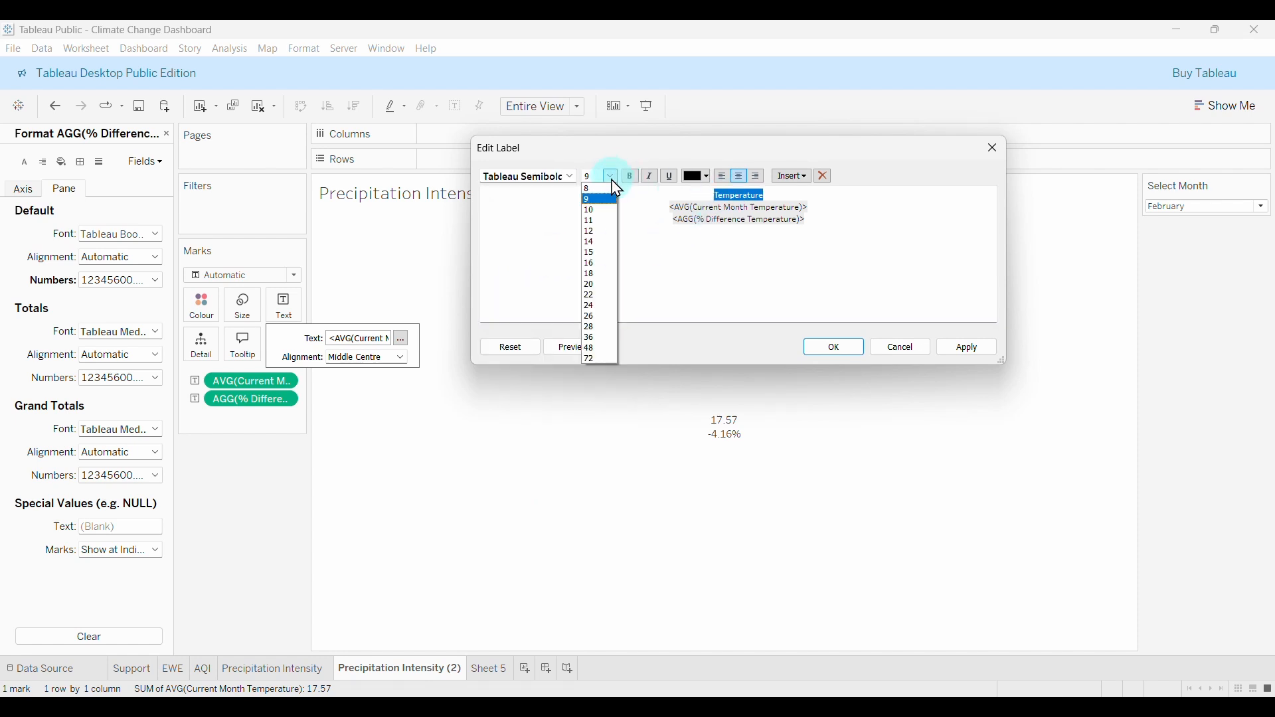
left_click(601, 232)
left_click(827, 210)
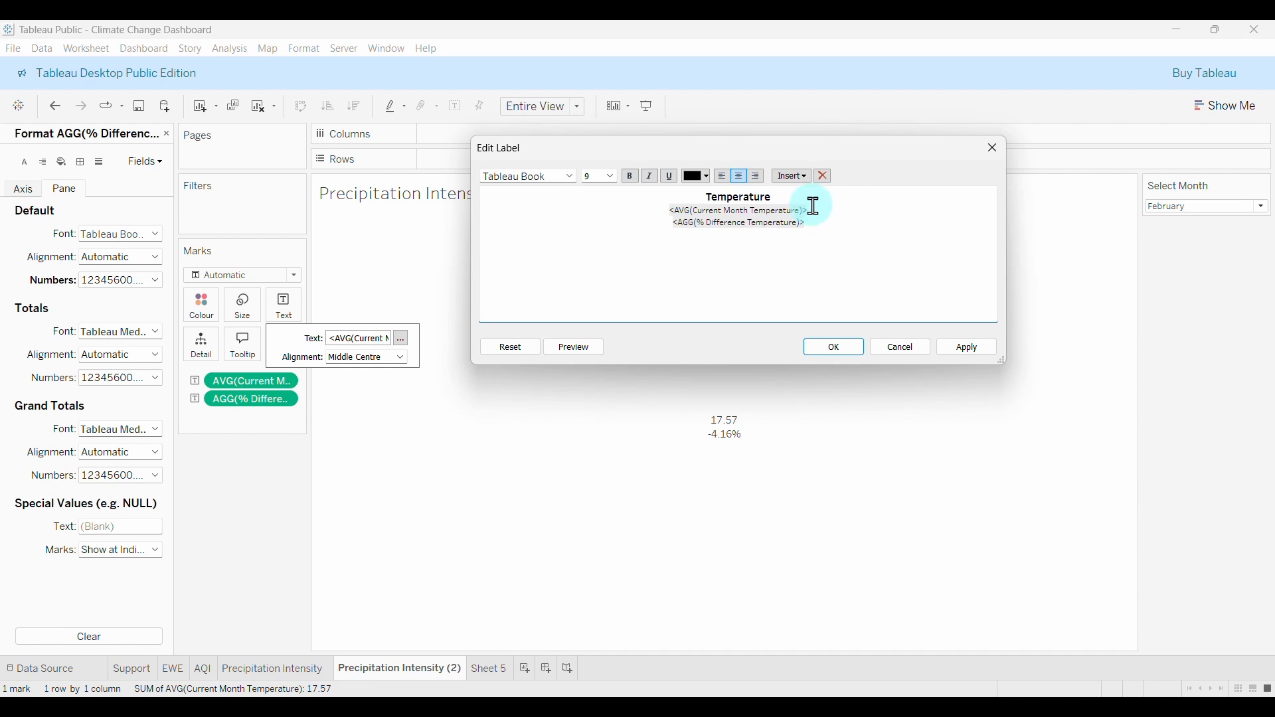
Make the current-month temperature value size 24, Tableau Bold, and orange.
left_click_drag(831, 209, 697, 210)
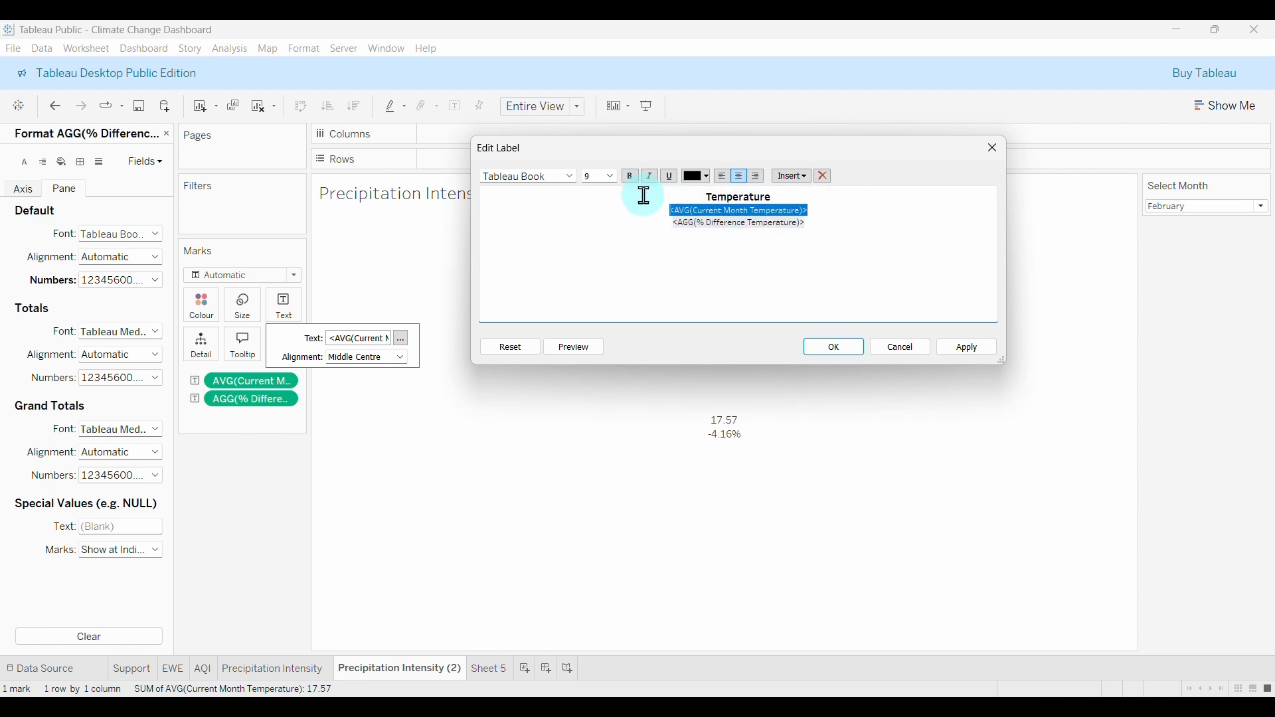
left_click(611, 176)
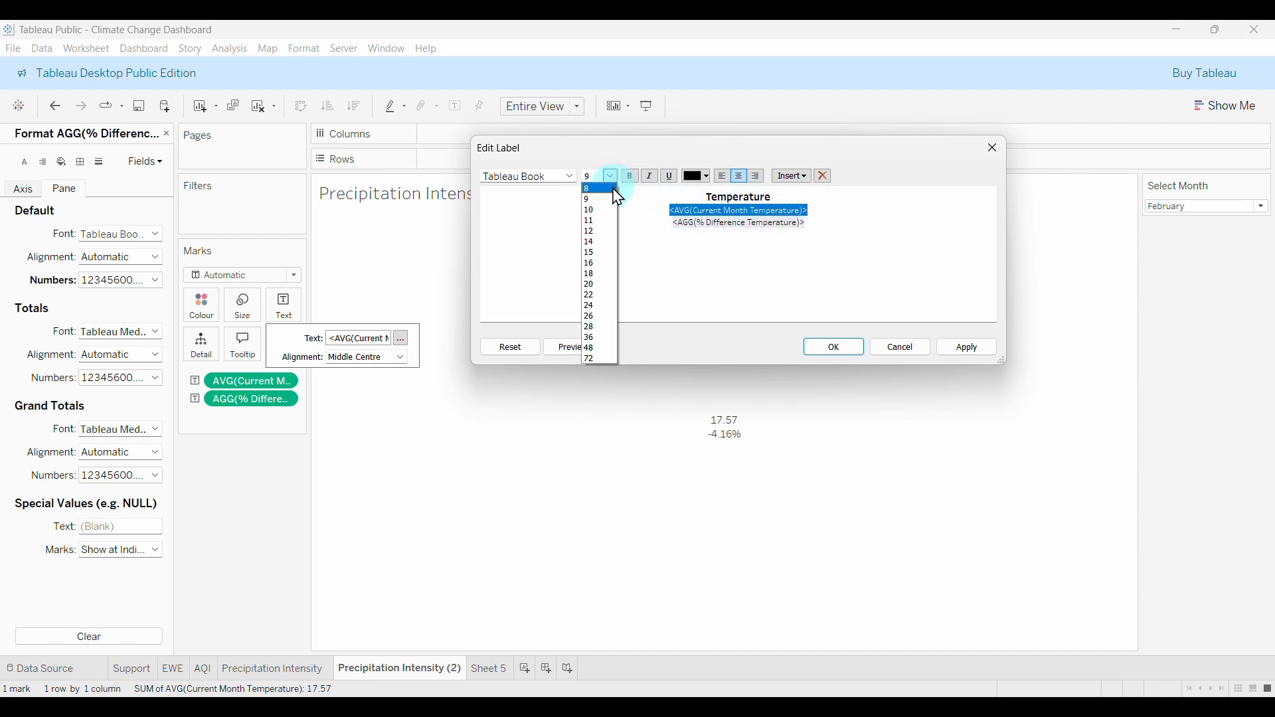
left_click(593, 307)
left_click(570, 177)
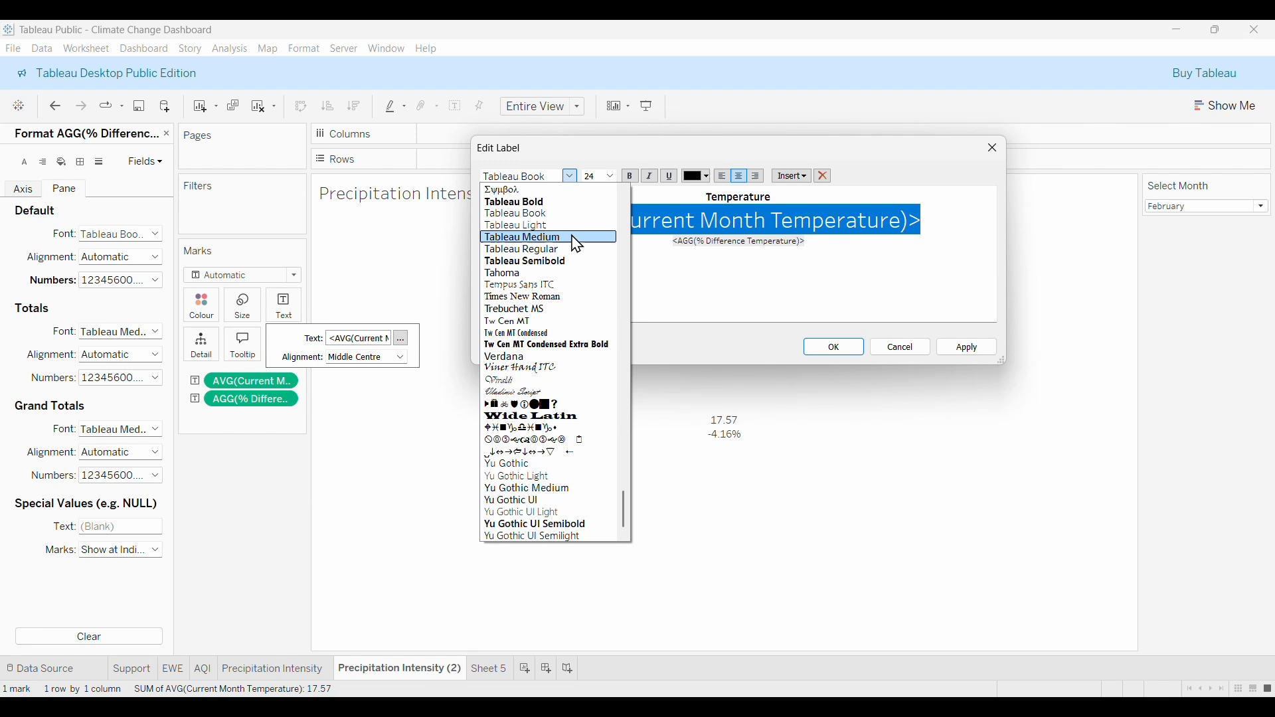
left_click(522, 201)
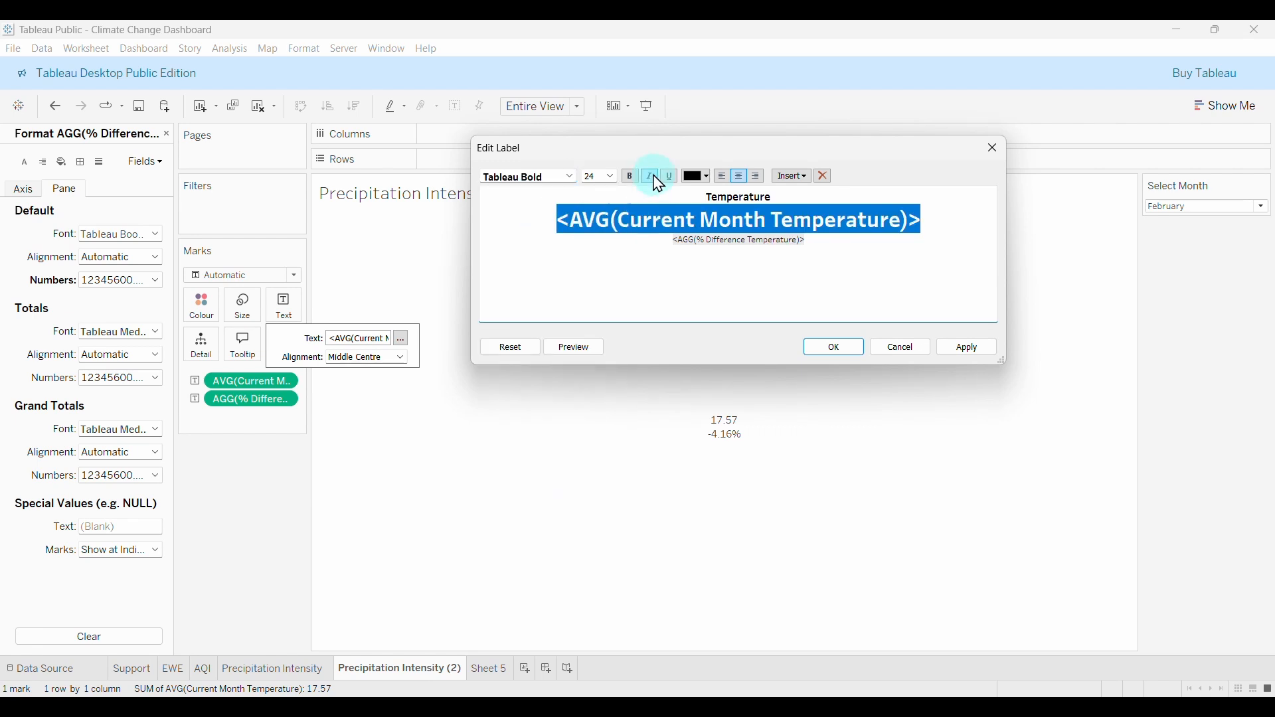
left_click(706, 179)
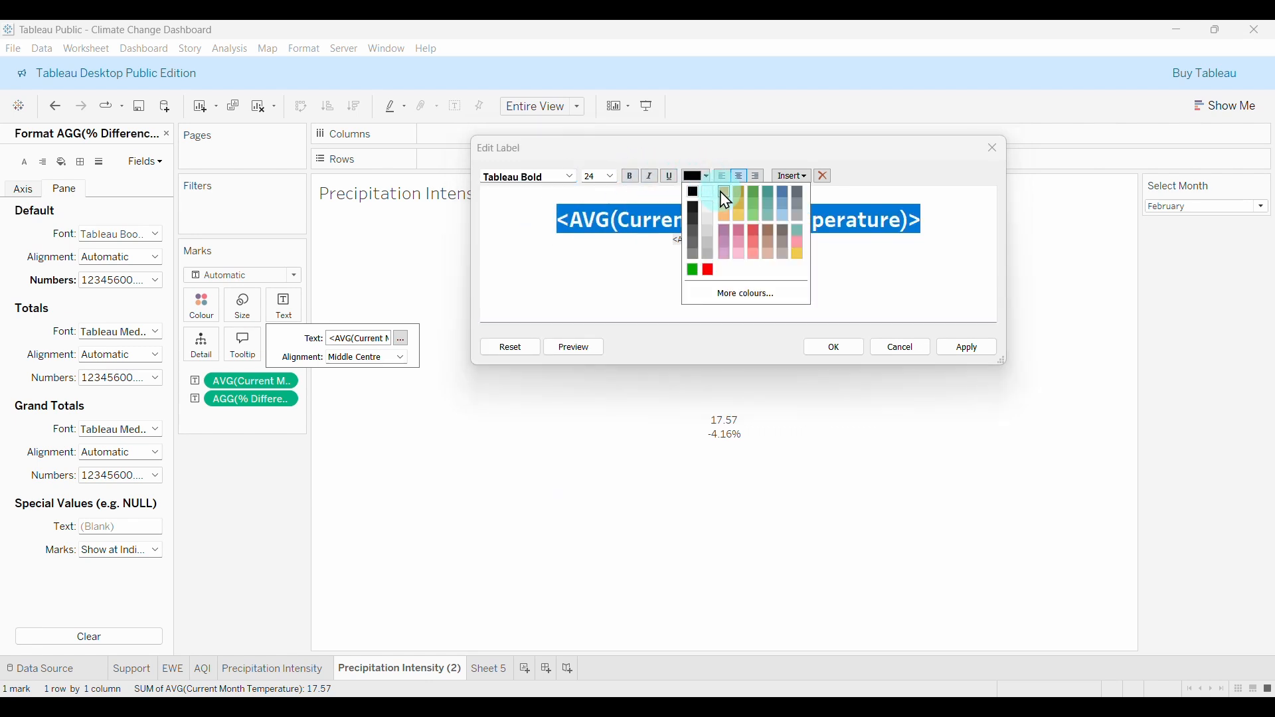
left_click(725, 195)
left_click(932, 224)
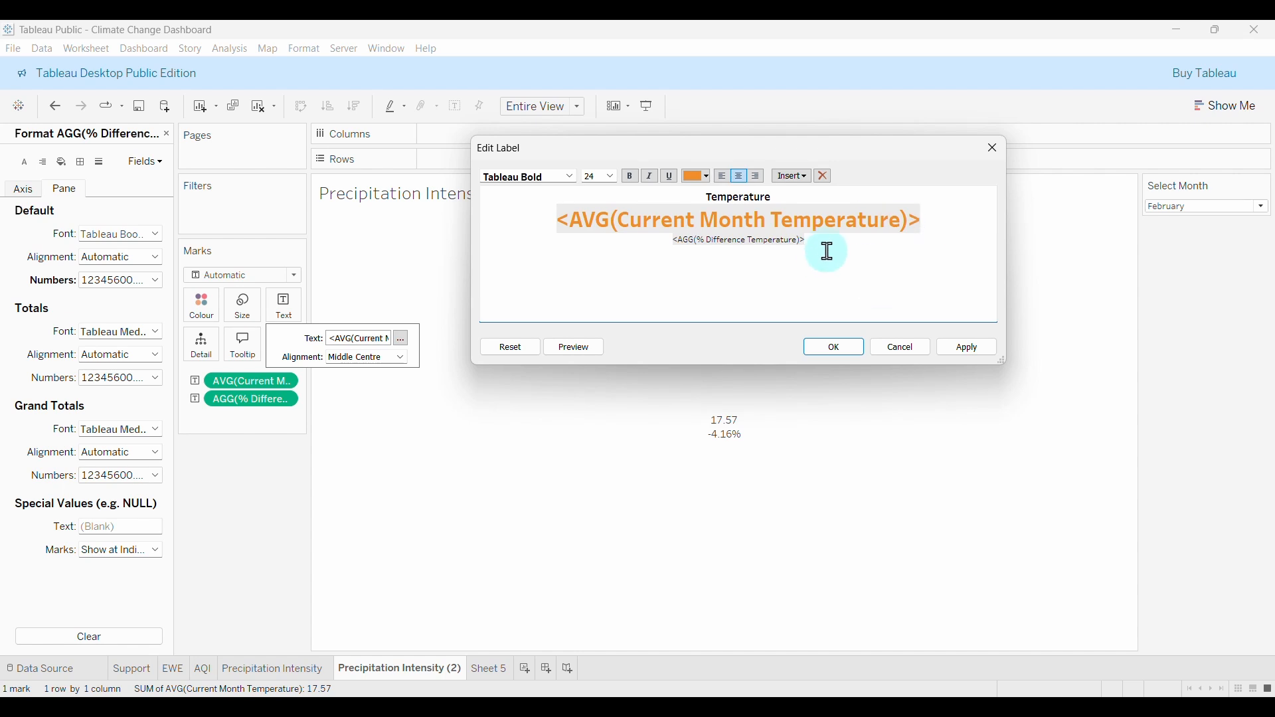
Set the % difference line to Tableau Semibold size 10 and apply the label formatting.
left_click_drag(831, 252, 658, 237)
left_click(611, 177)
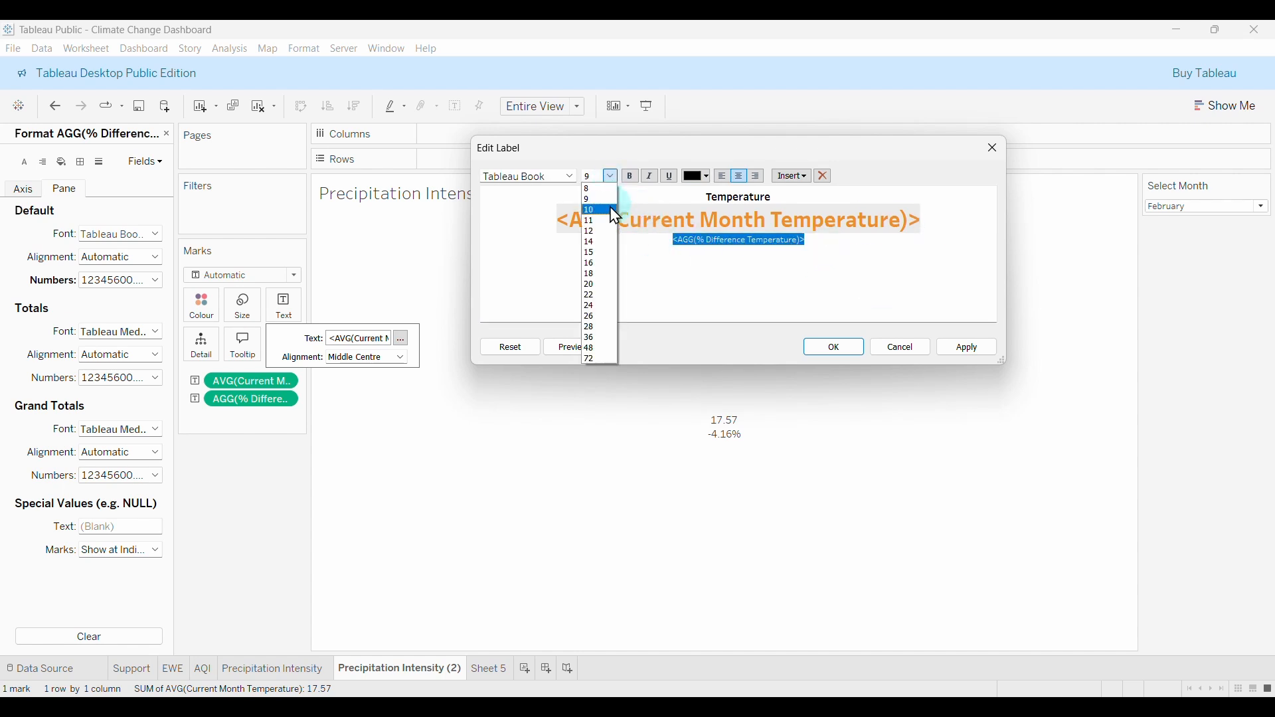
left_click(604, 199)
left_click(570, 177)
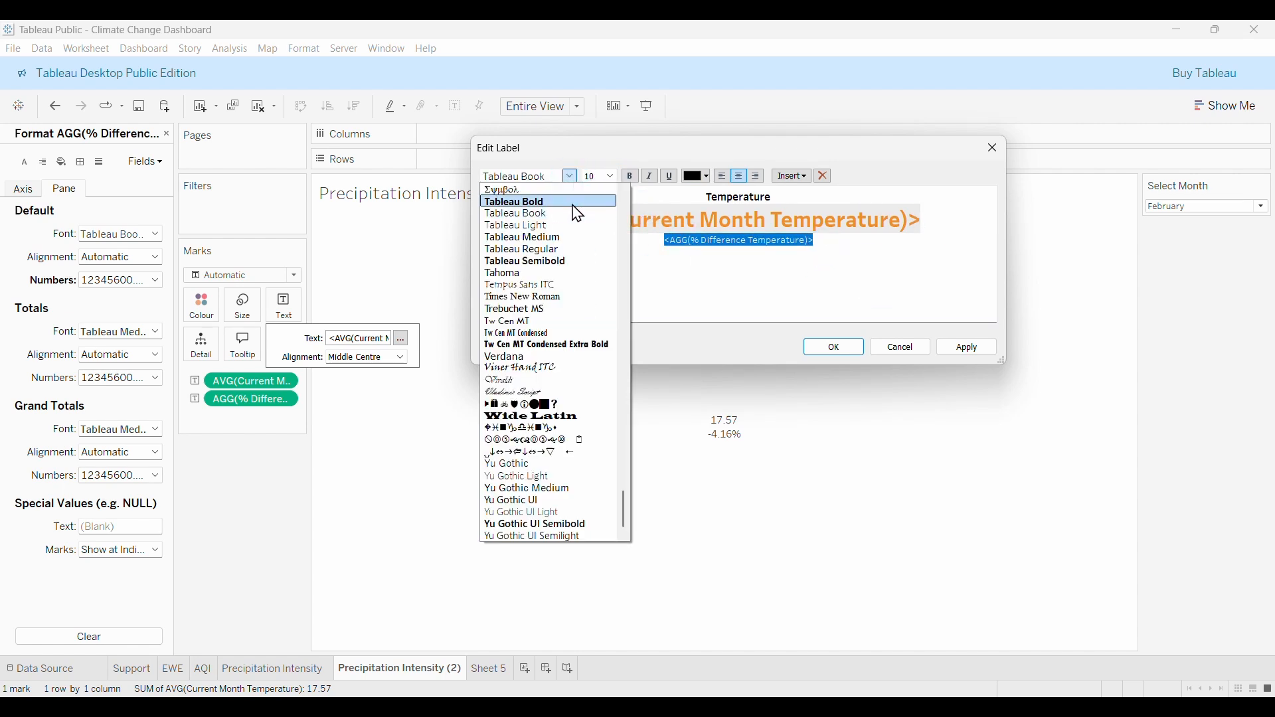
left_click(555, 261)
left_click(669, 240)
left_click(913, 326)
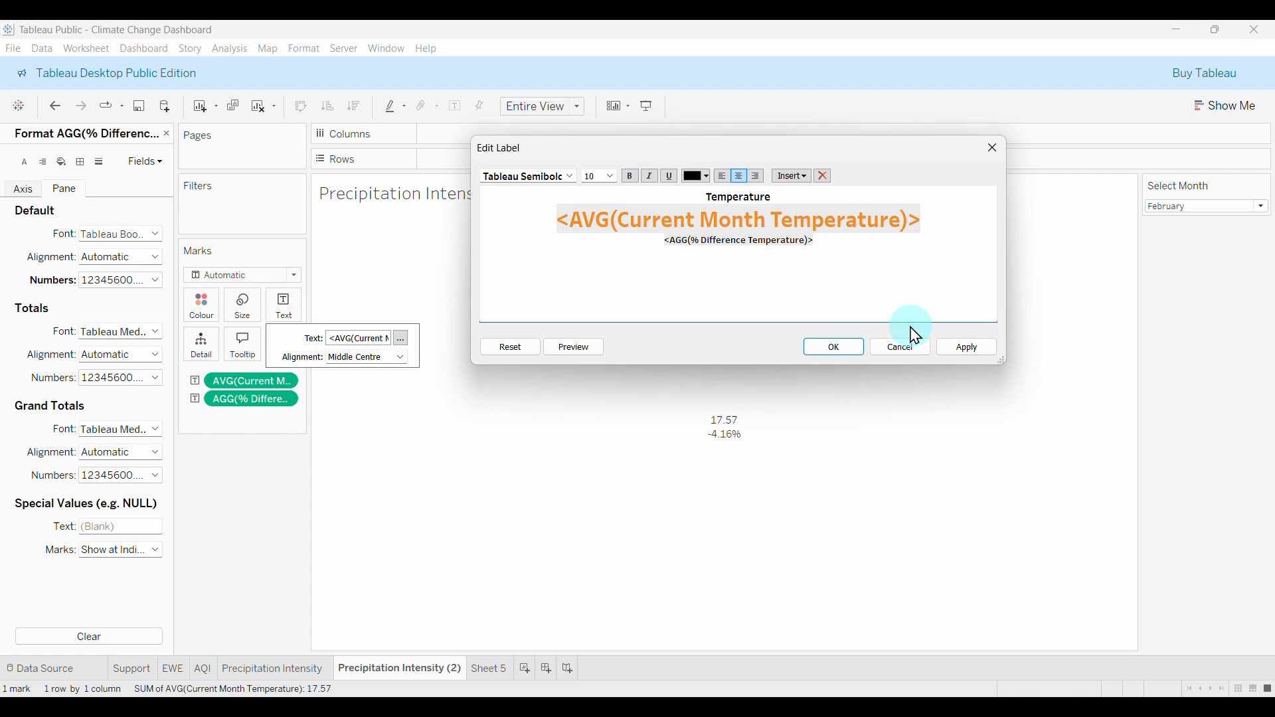
left_click(948, 349)
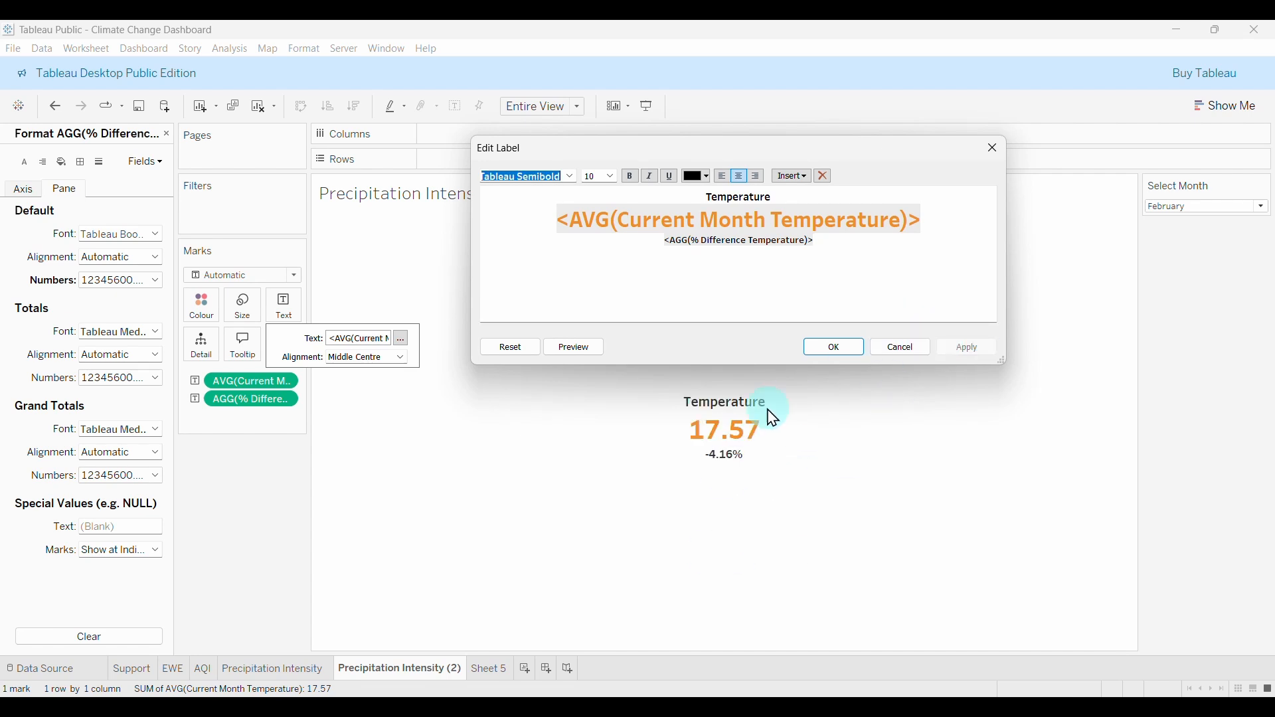
Close the label editor, then select the °C symbol in Excel cell A3 for copying.
left_click(835, 349)
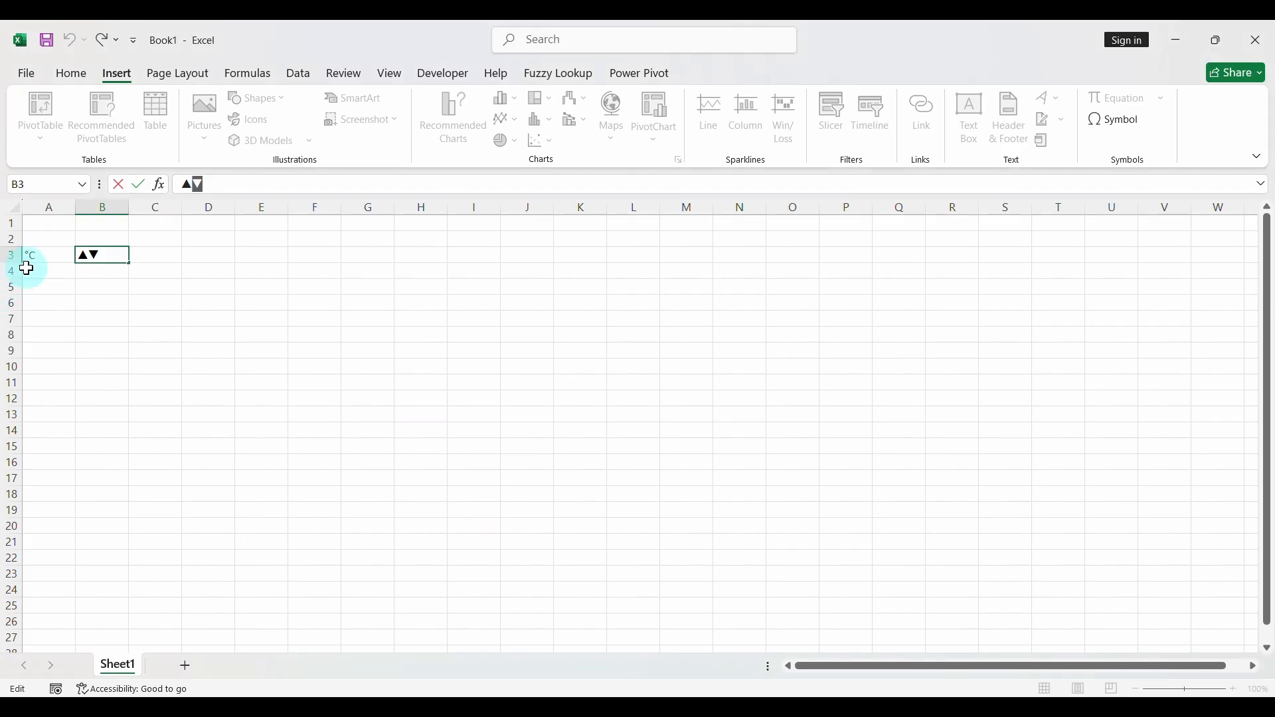
left_click(42, 255)
left_click_drag(194, 183, 181, 184)
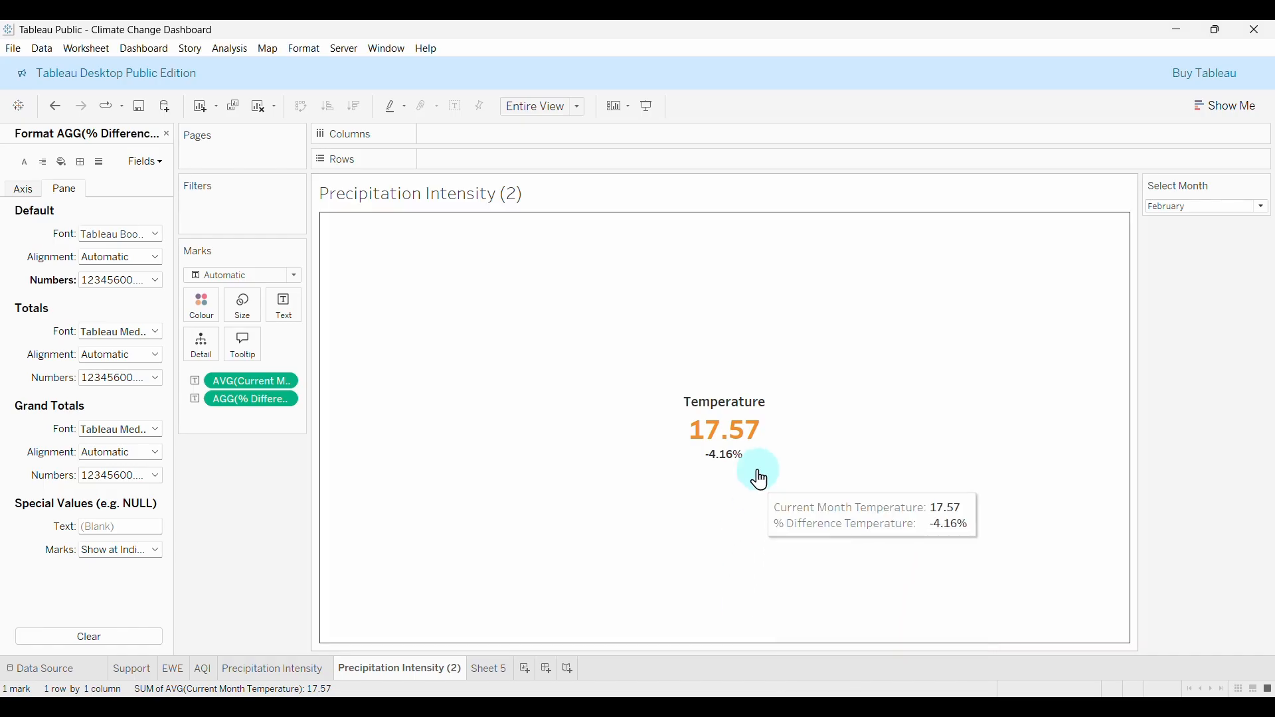
Give AVG(Current Month Temperature) a custom number format with a ' °C' suffix, reading 17.57 °C.
right_click(247, 383)
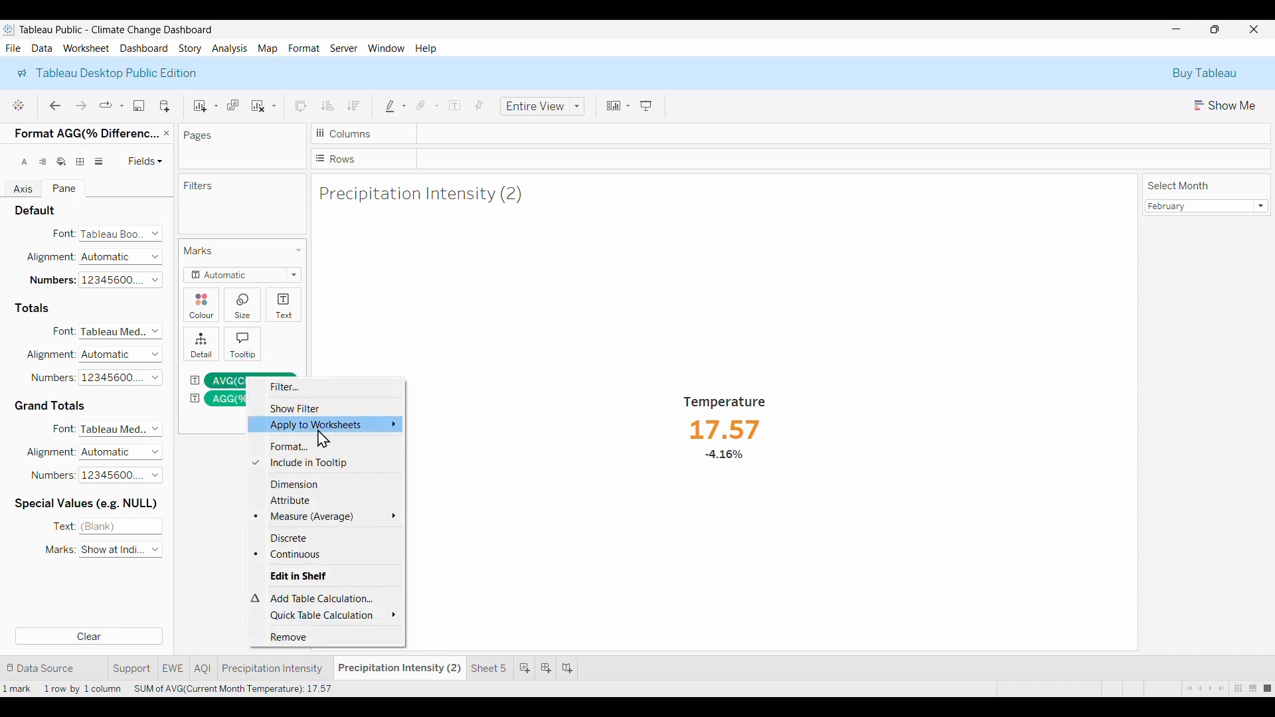
left_click(284, 449)
left_click(69, 185)
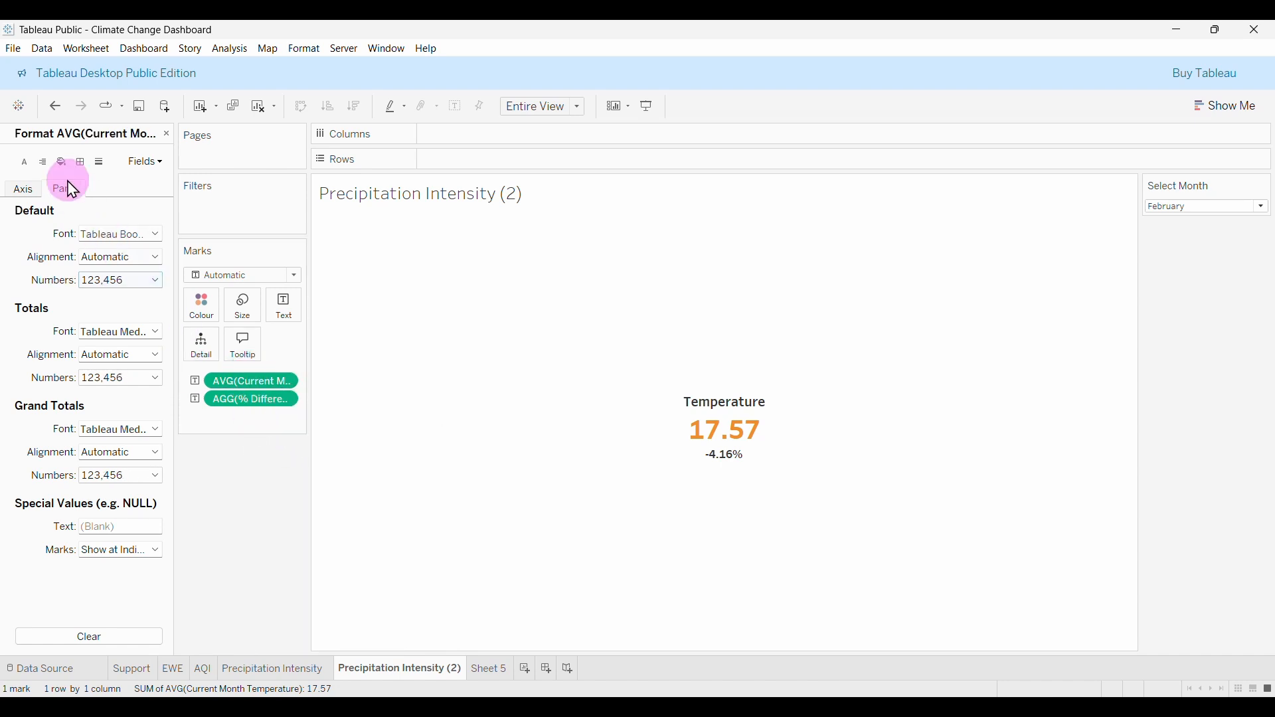
left_click(101, 282)
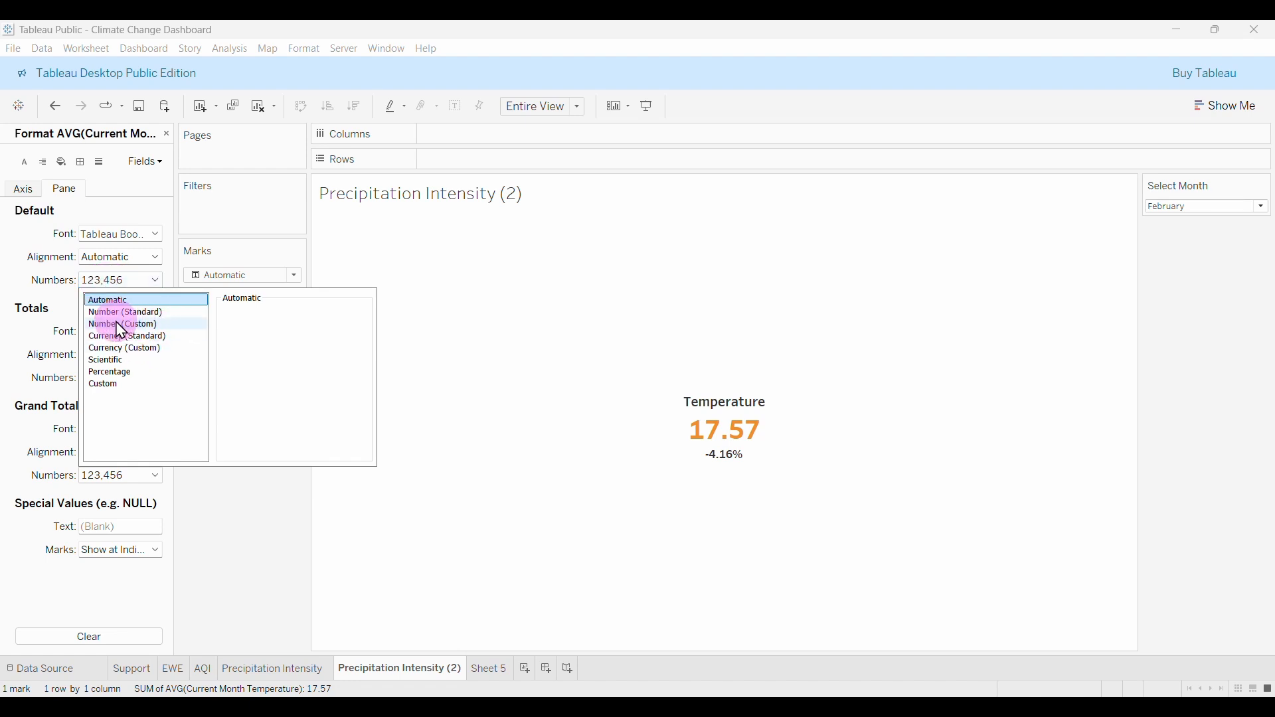
left_click(134, 326)
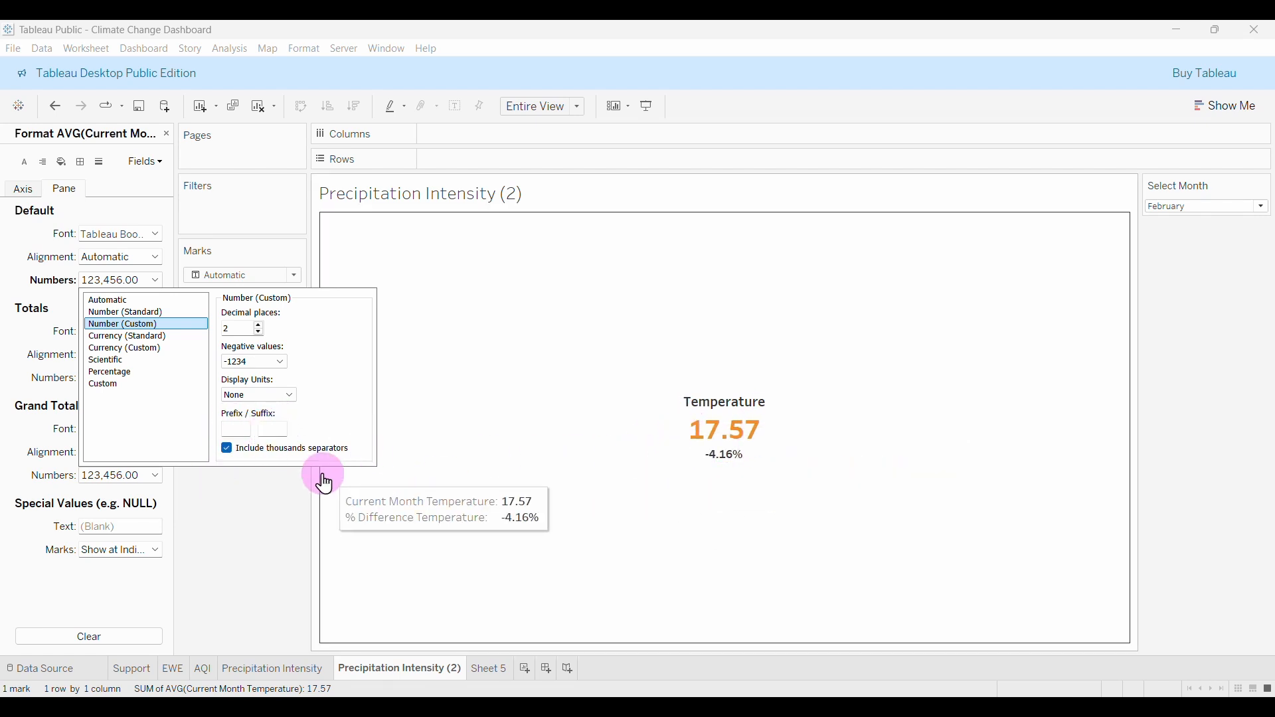
left_click(276, 430)
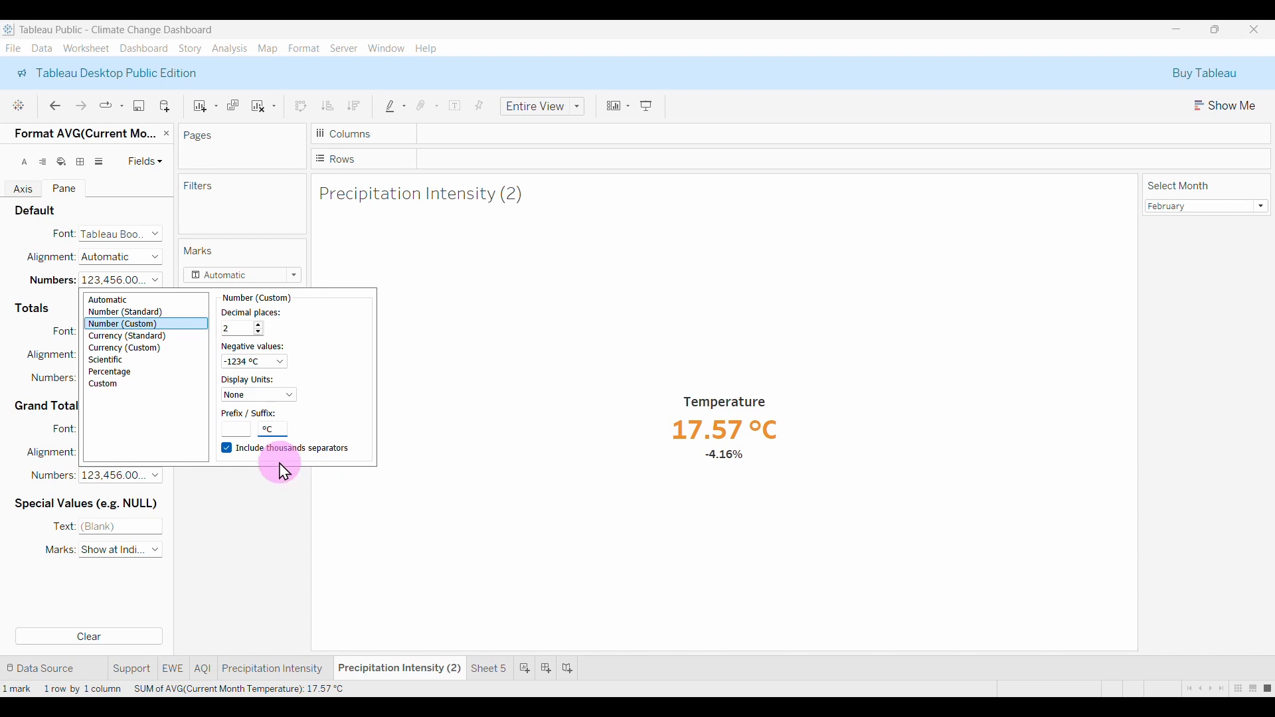
left_click(274, 542)
mouse_move(755, 412)
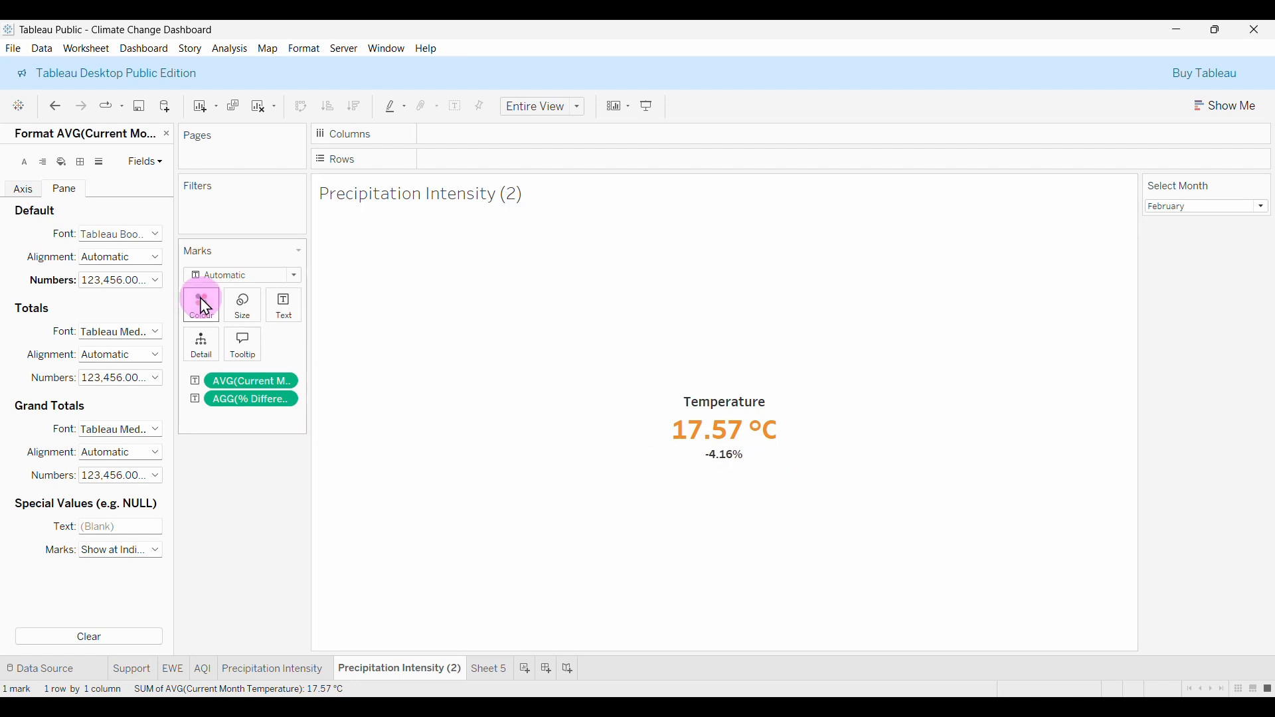
Close the Format pane and create a new calculated field from the Data pane menu.
left_click(166, 134)
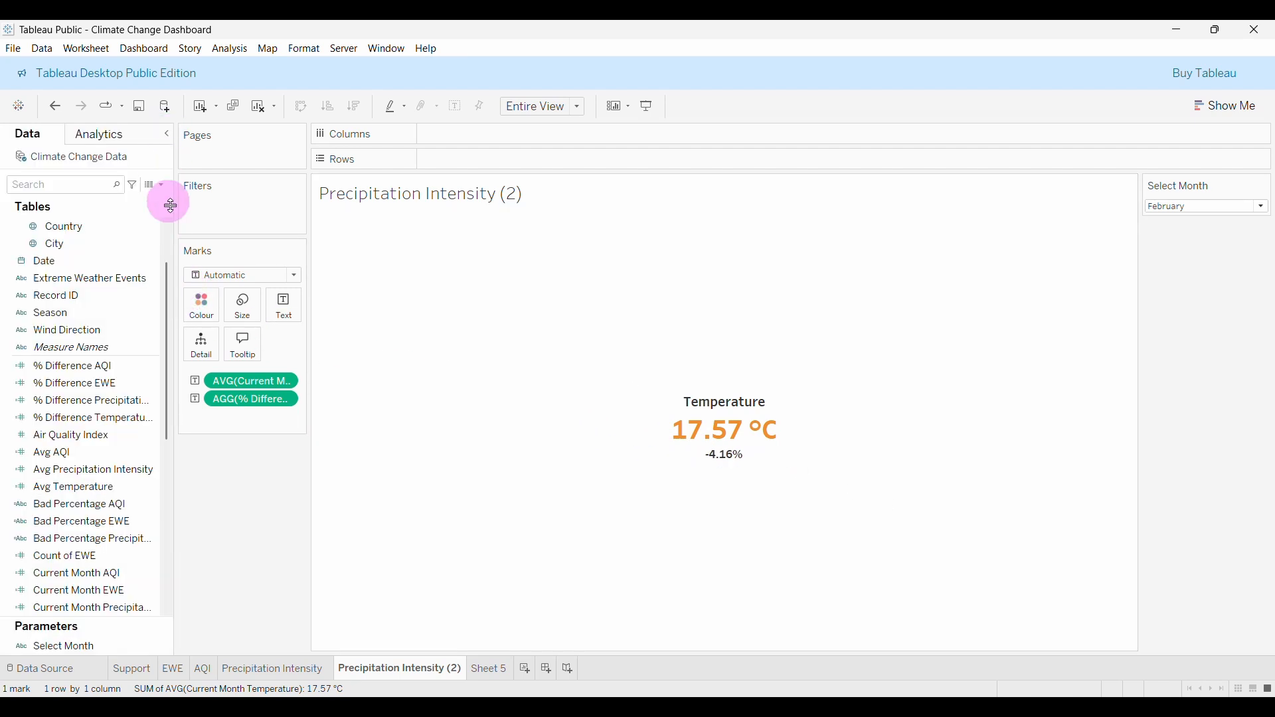
left_click(146, 280)
left_click(162, 186)
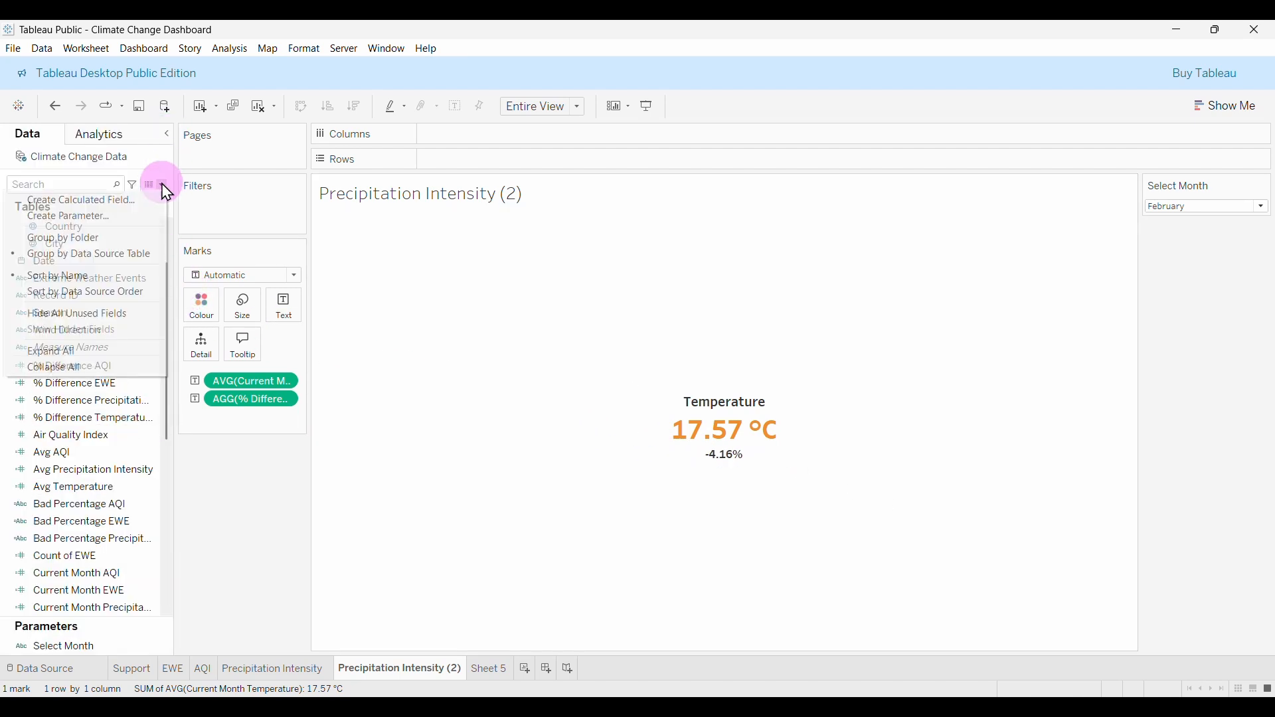
left_click(119, 203)
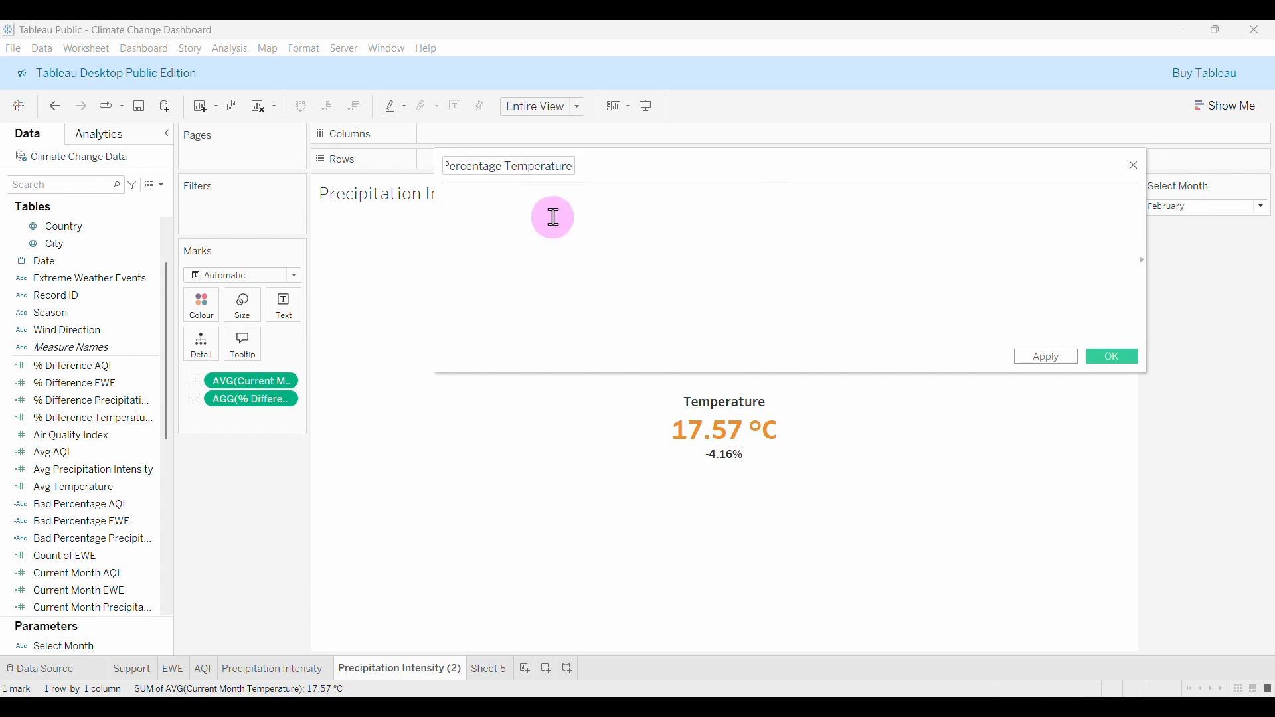
Write IF [% Difference Temperature] >= 0.03 OR [% Difference Temperature] <= -0.03 in the formula.
left_click(554, 217)
type("if")
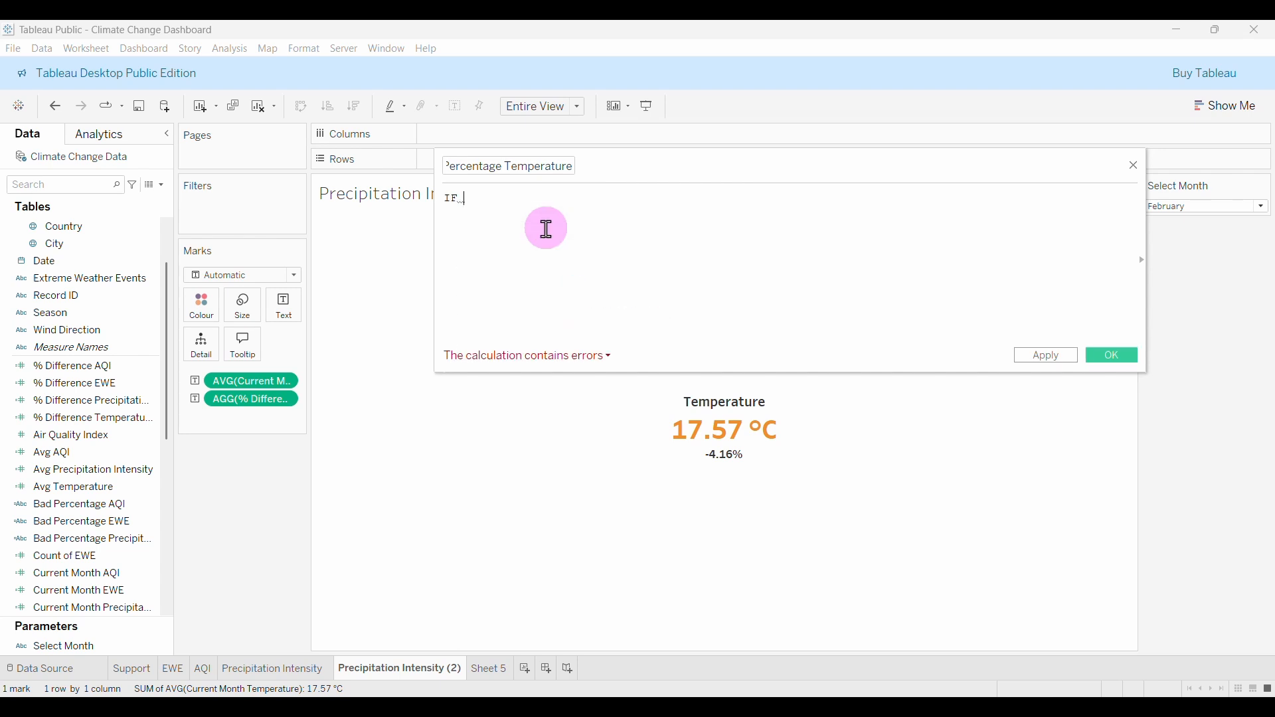
left_click(98, 419)
left_click(496, 281)
type("diff")
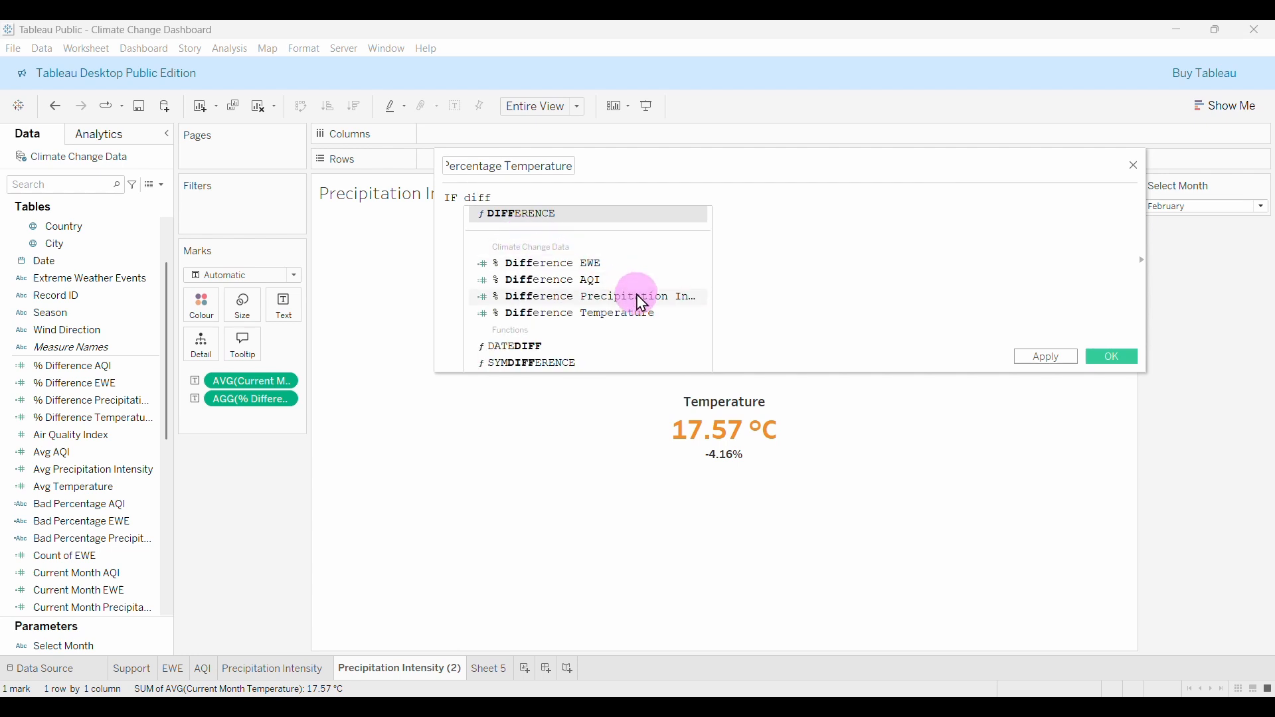
left_click(569, 313)
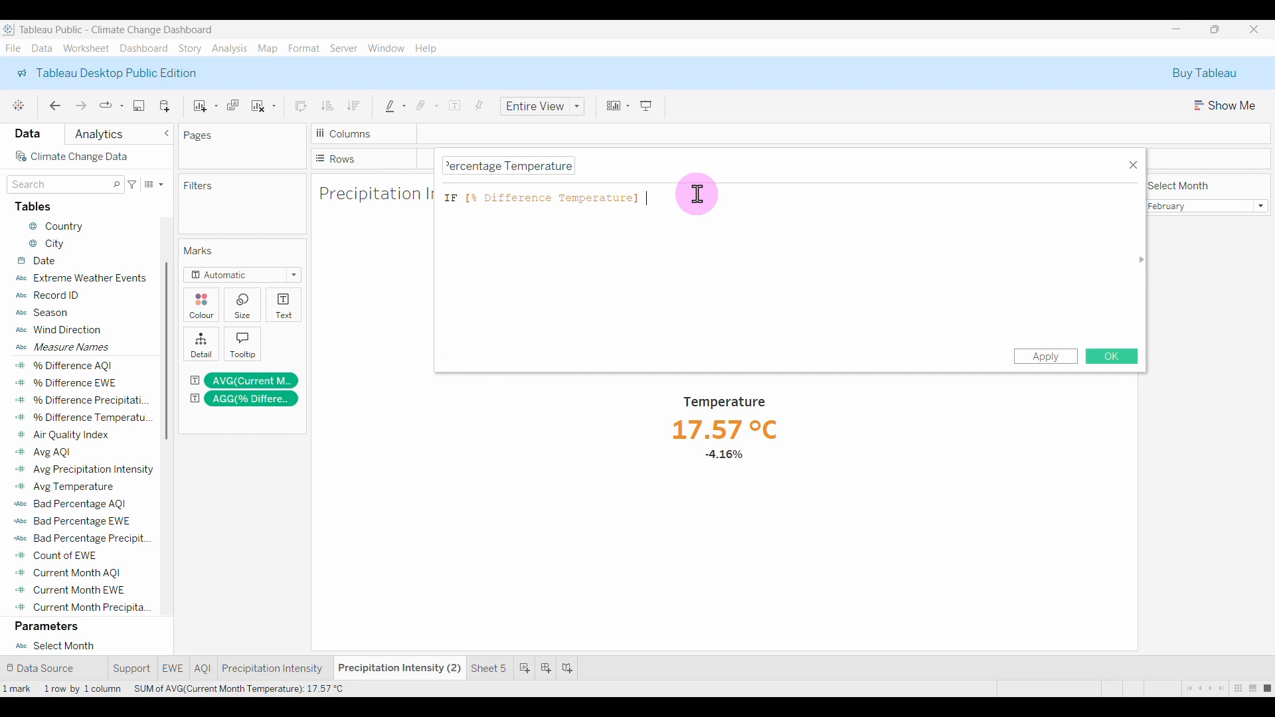
type(">= 0.03")
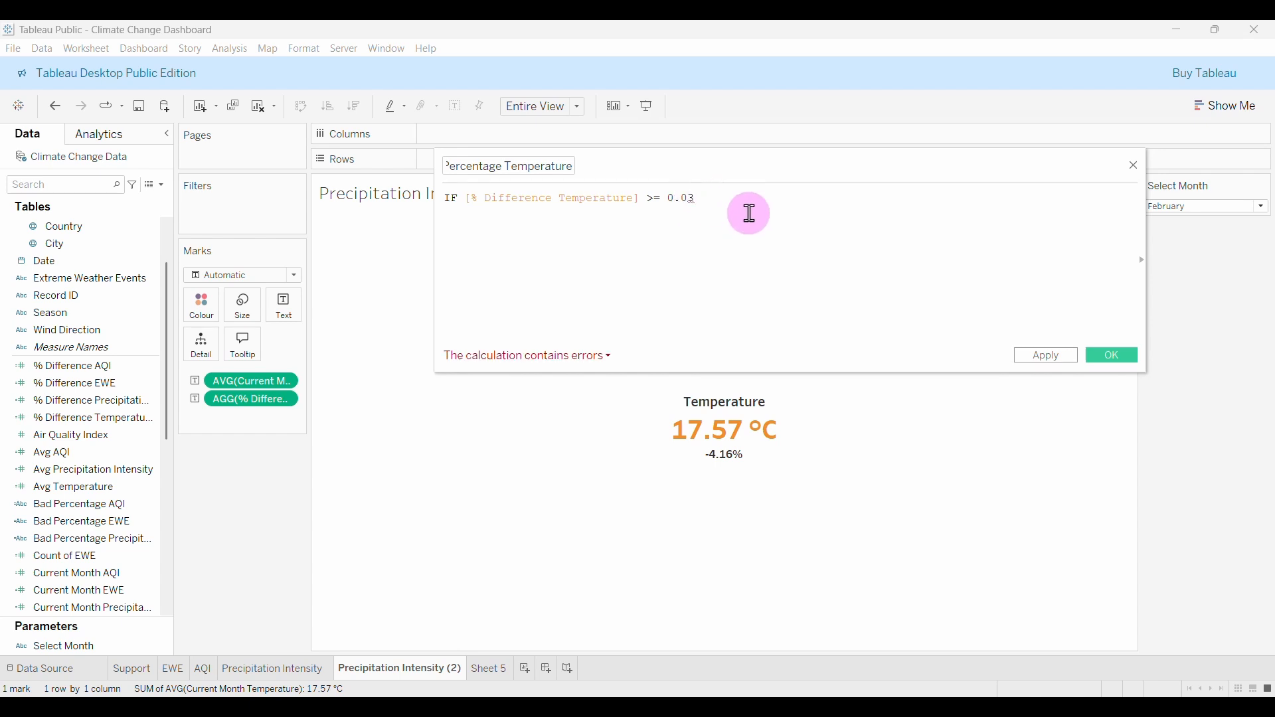
type("o")
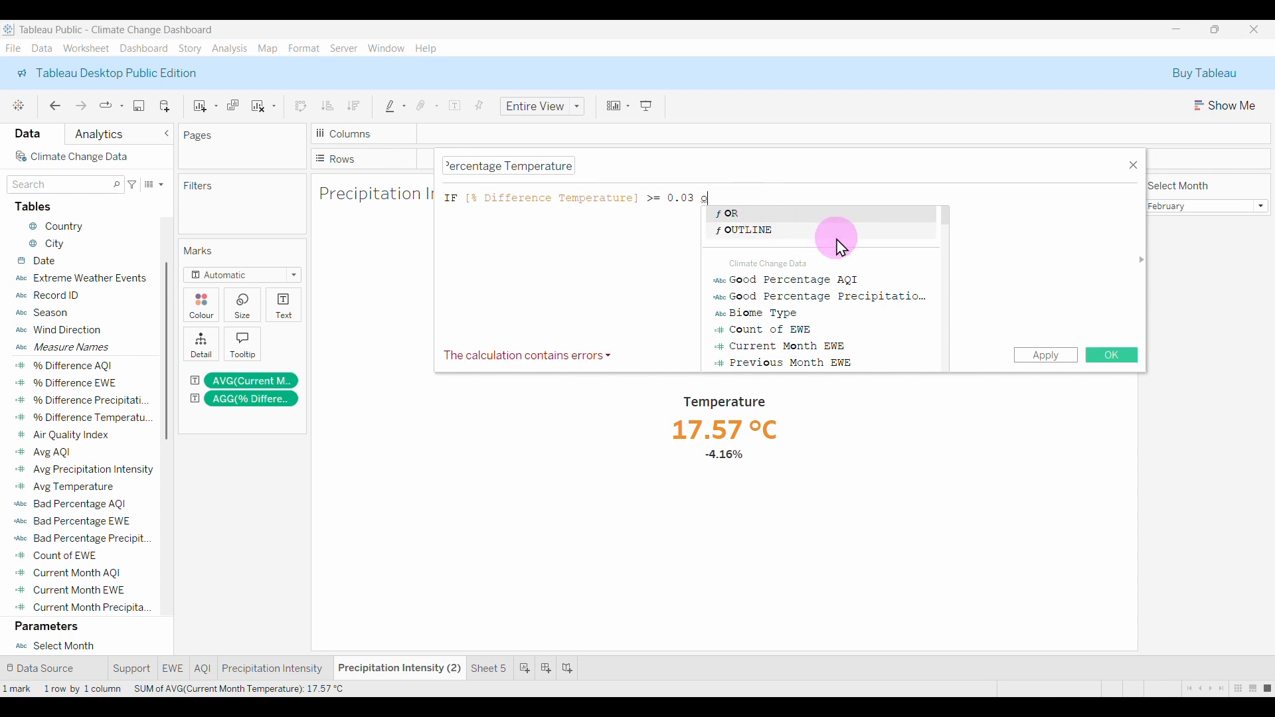
left_click(809, 218)
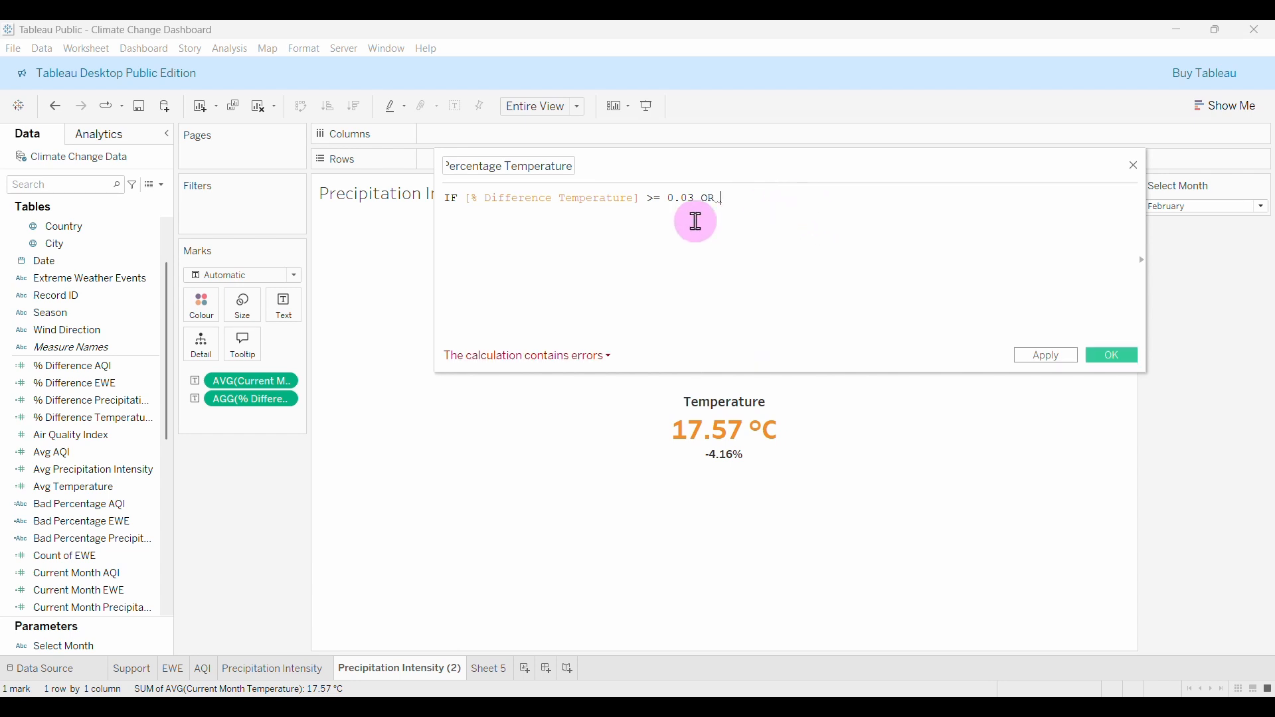
type("diff")
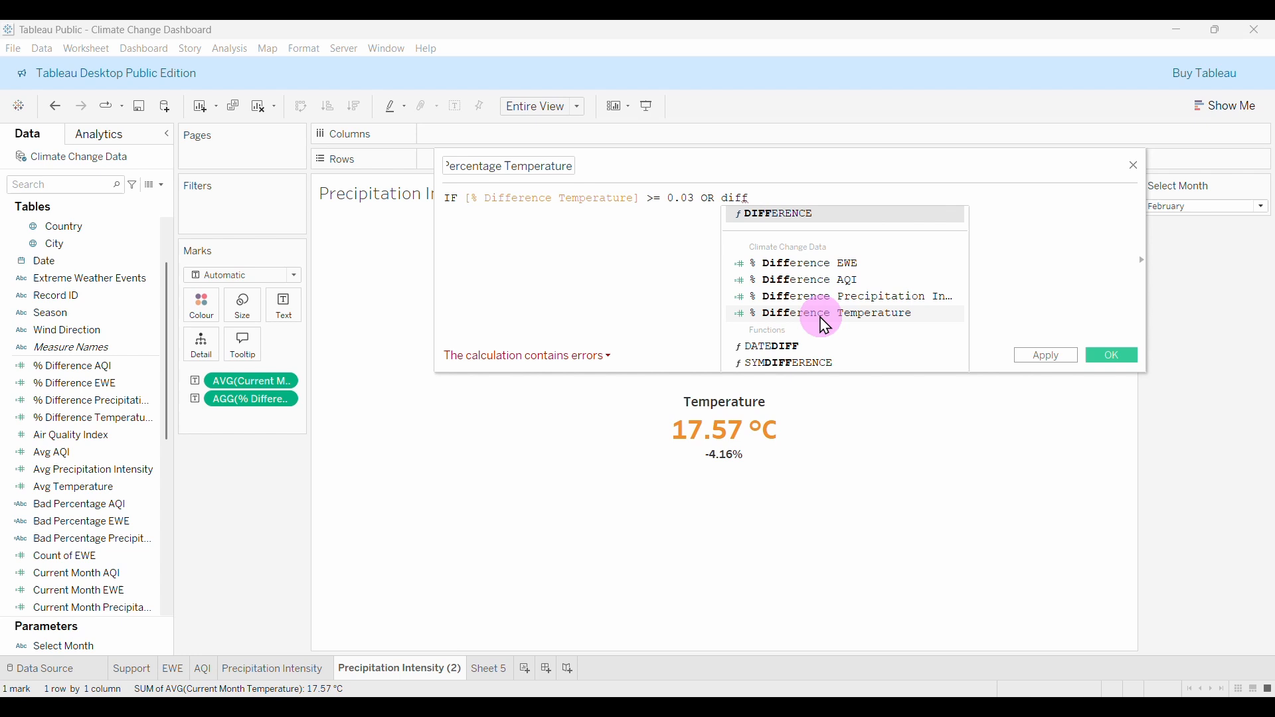
left_click(826, 313)
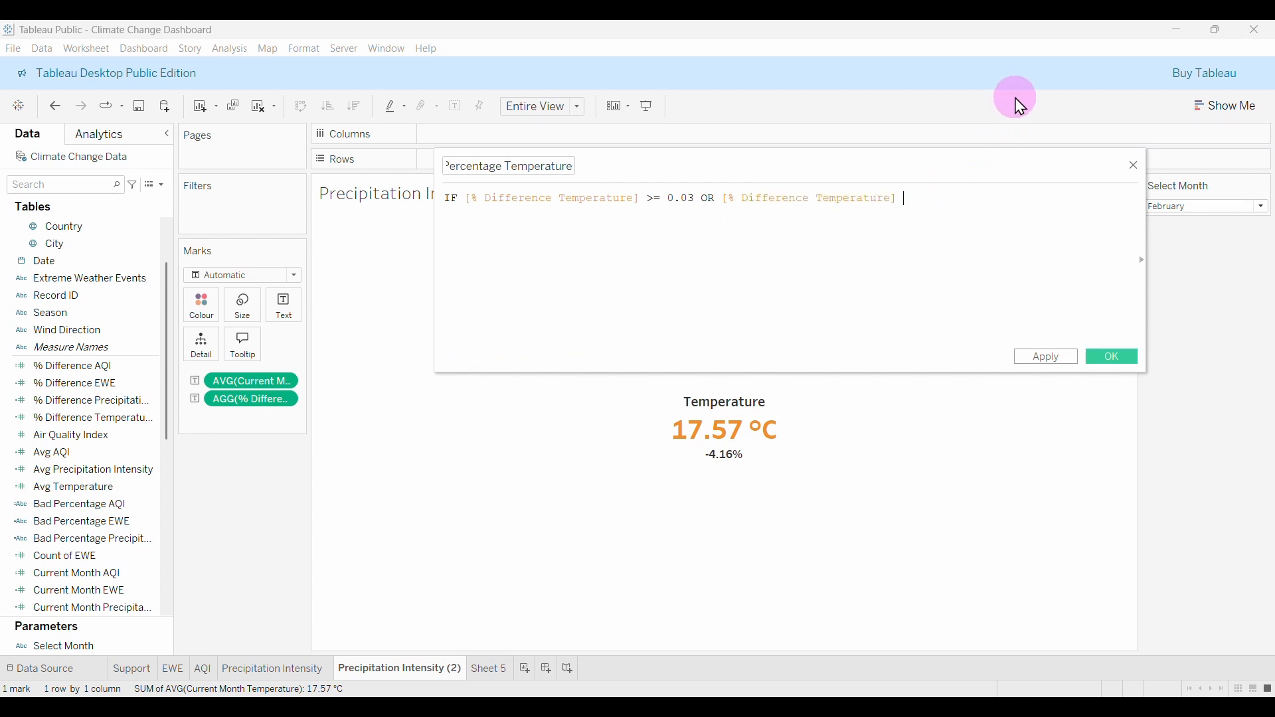
type("<= -0.03")
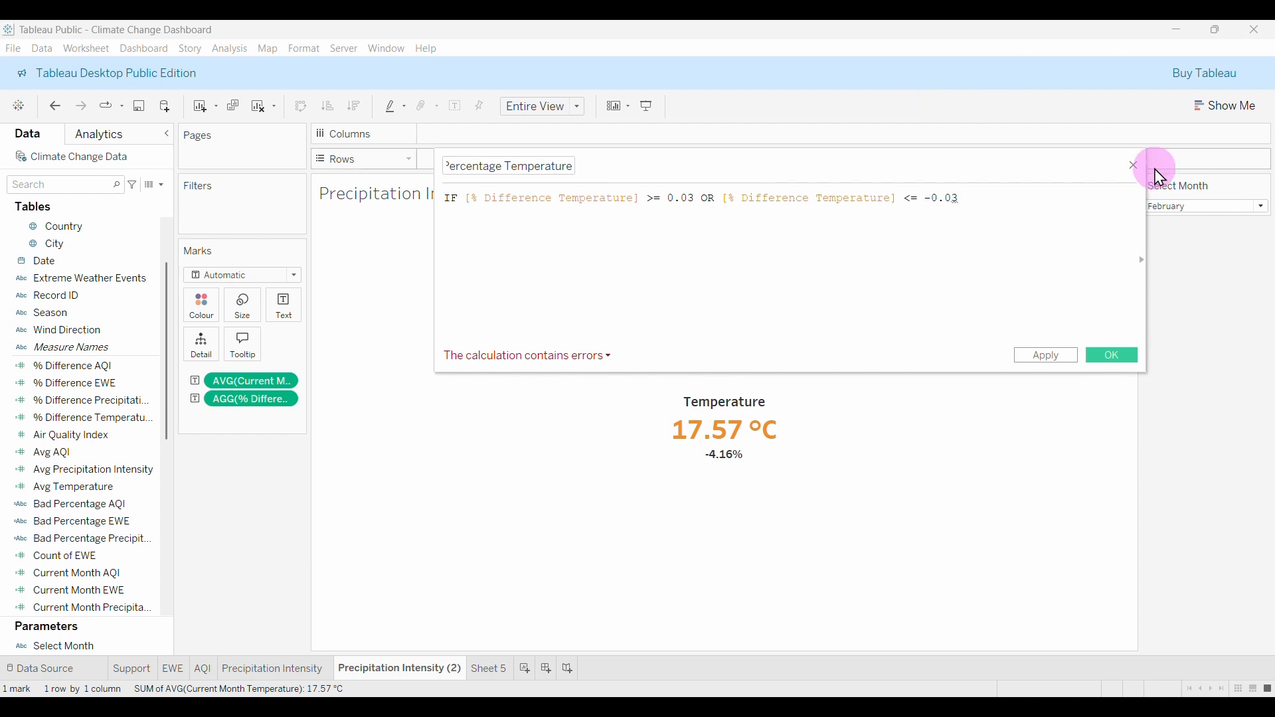
Add THEN with an indented nested IF [% Difference Temperature] > 0 THEN " line.
key("Return")
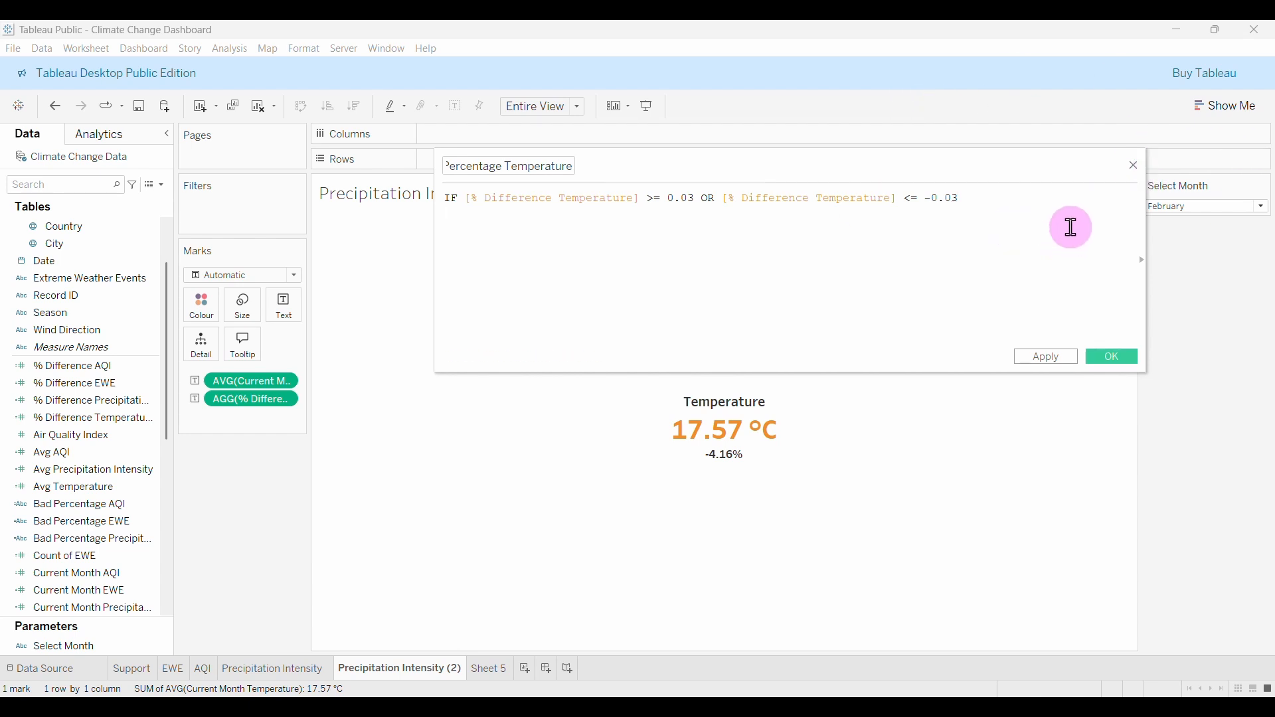
type("THEN")
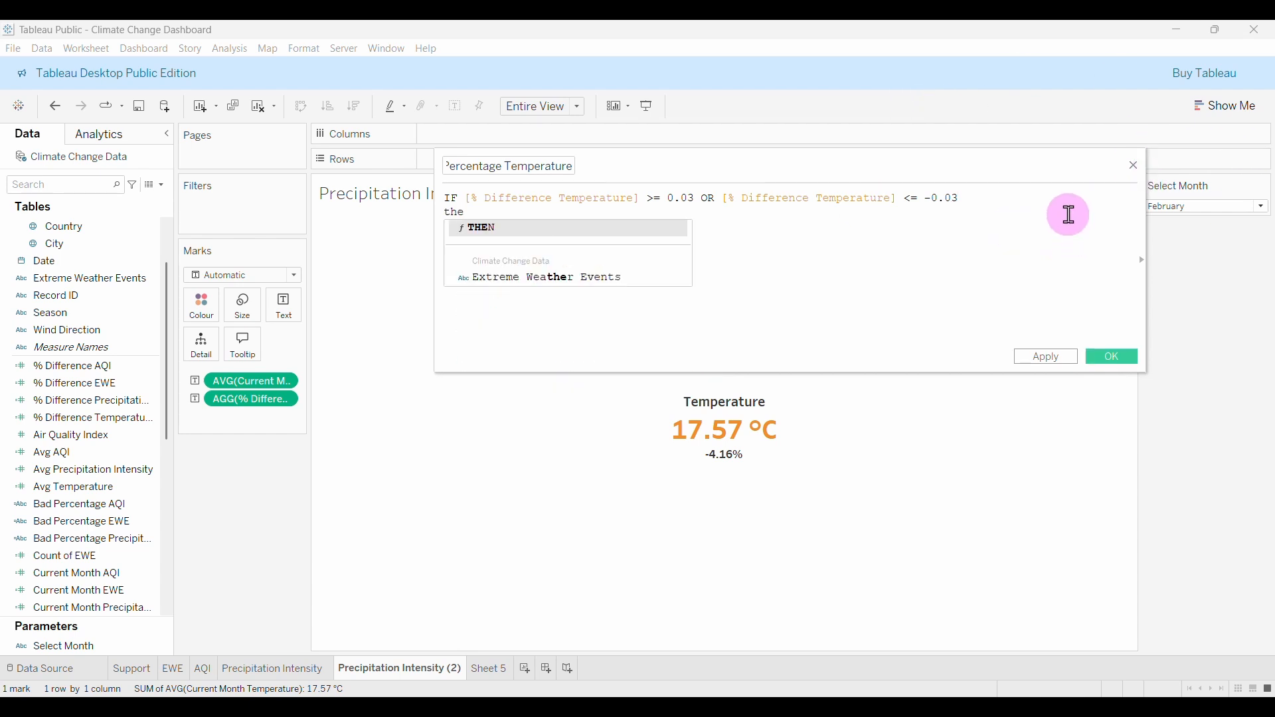
key("Return")
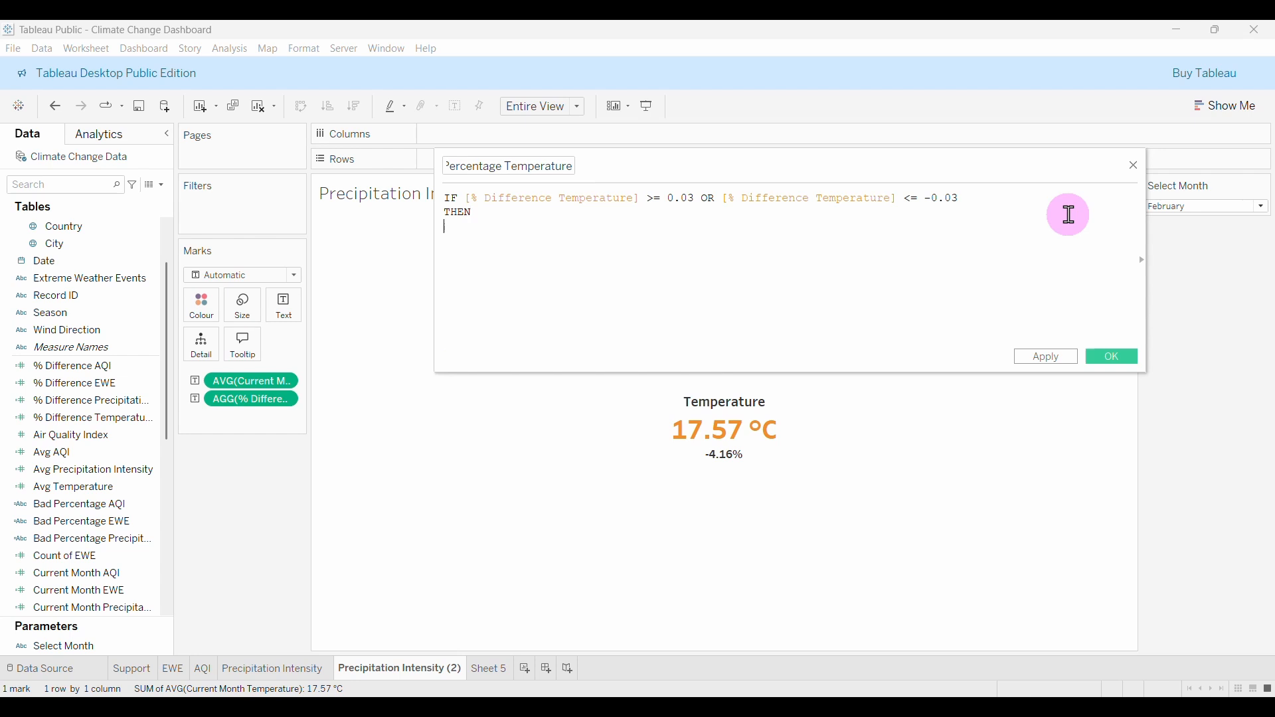
key("Tab")
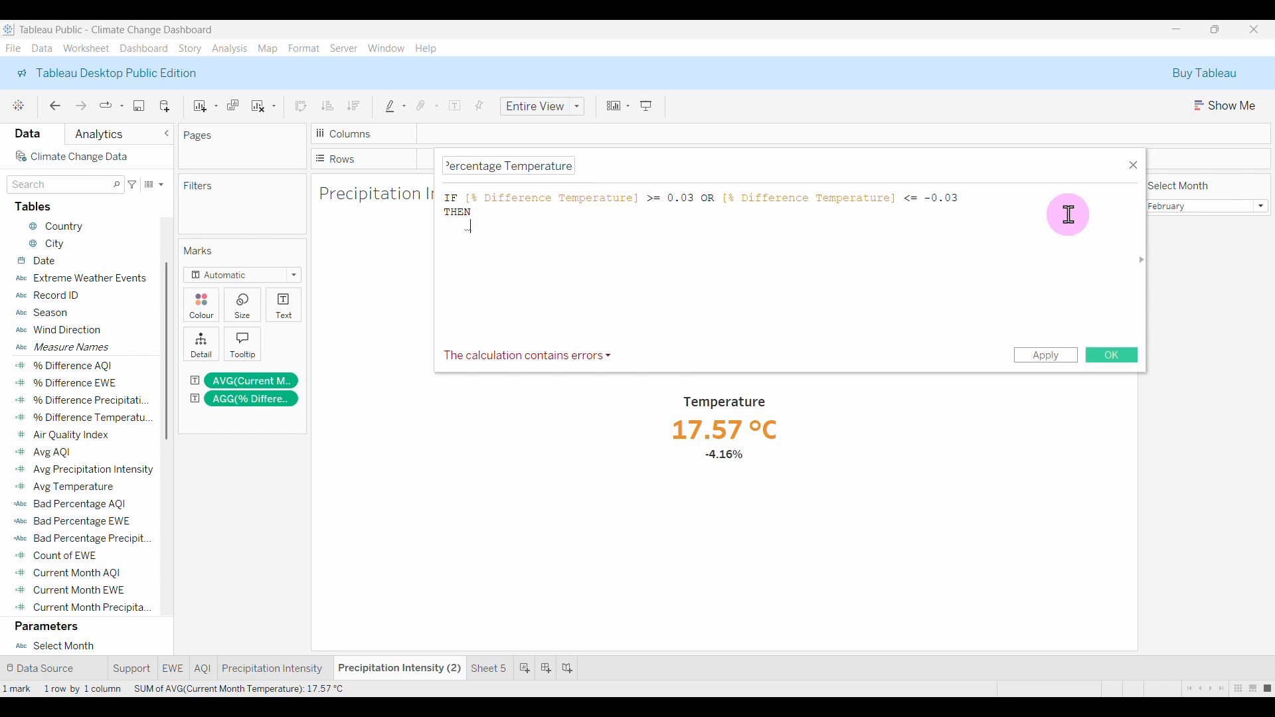
type("if")
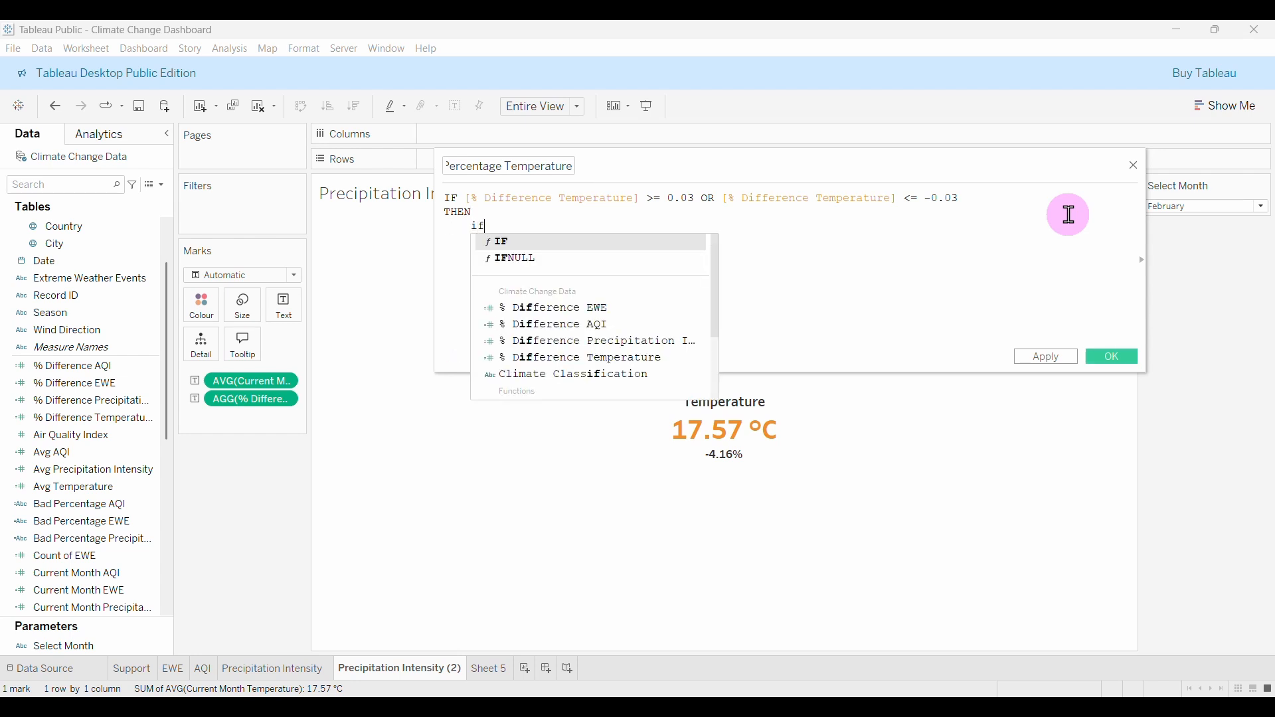
key("Return")
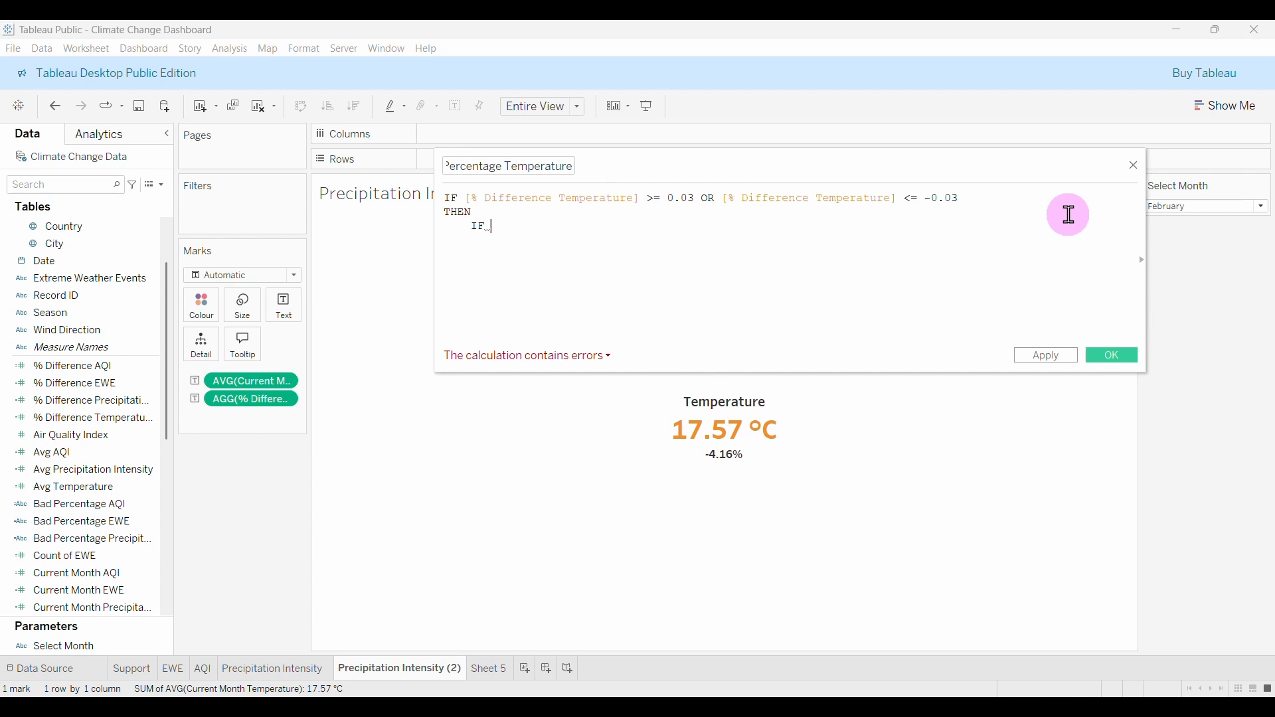
type("dii")
key("BackSpace")
type("ff")
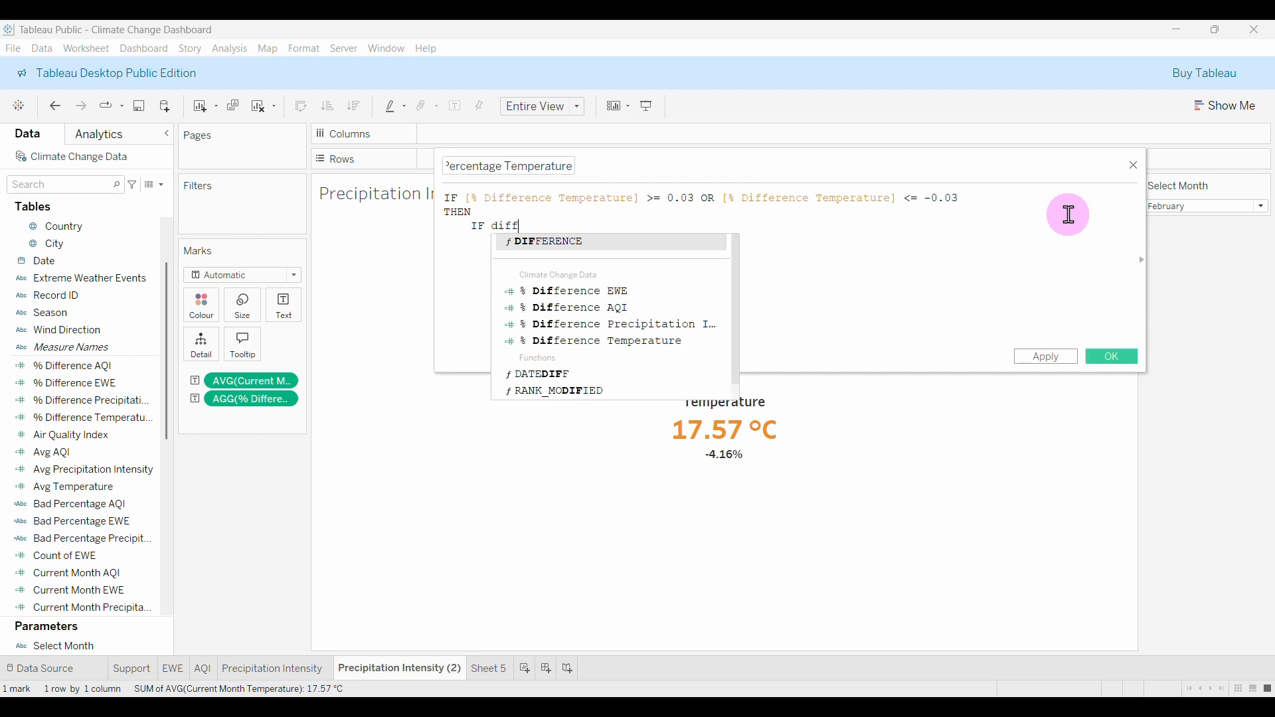
left_click(668, 341)
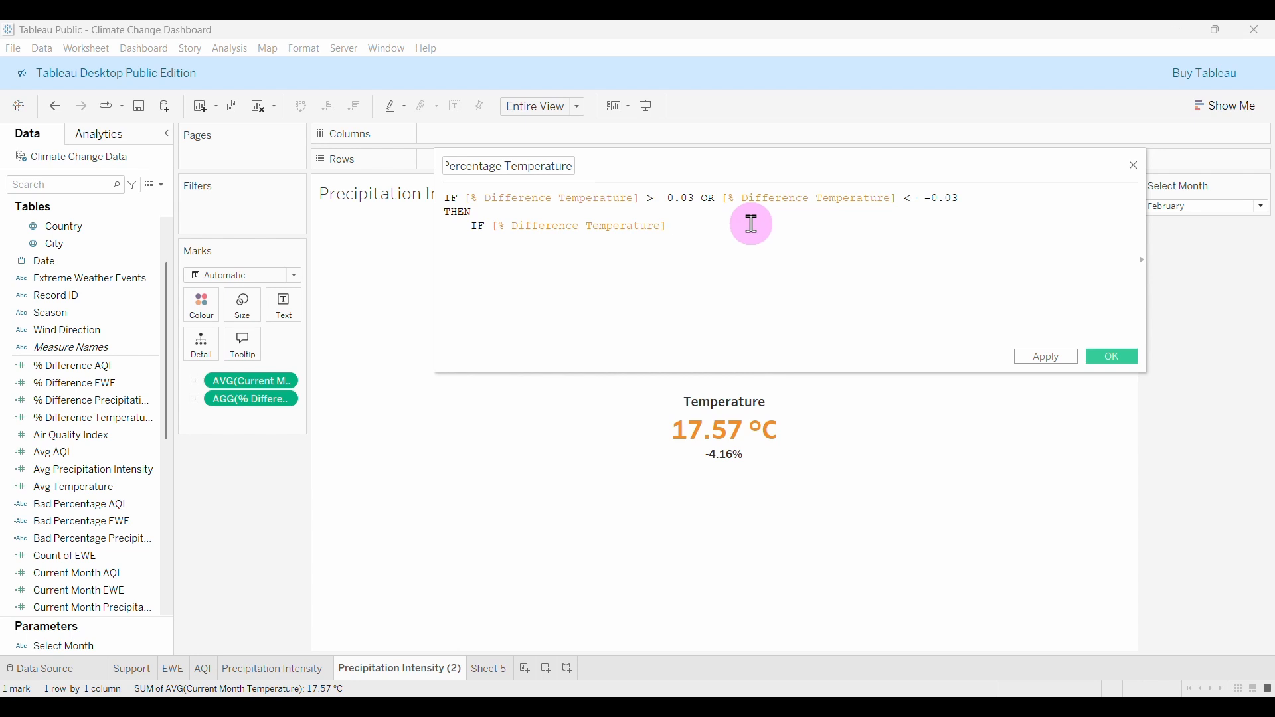
type("> 0")
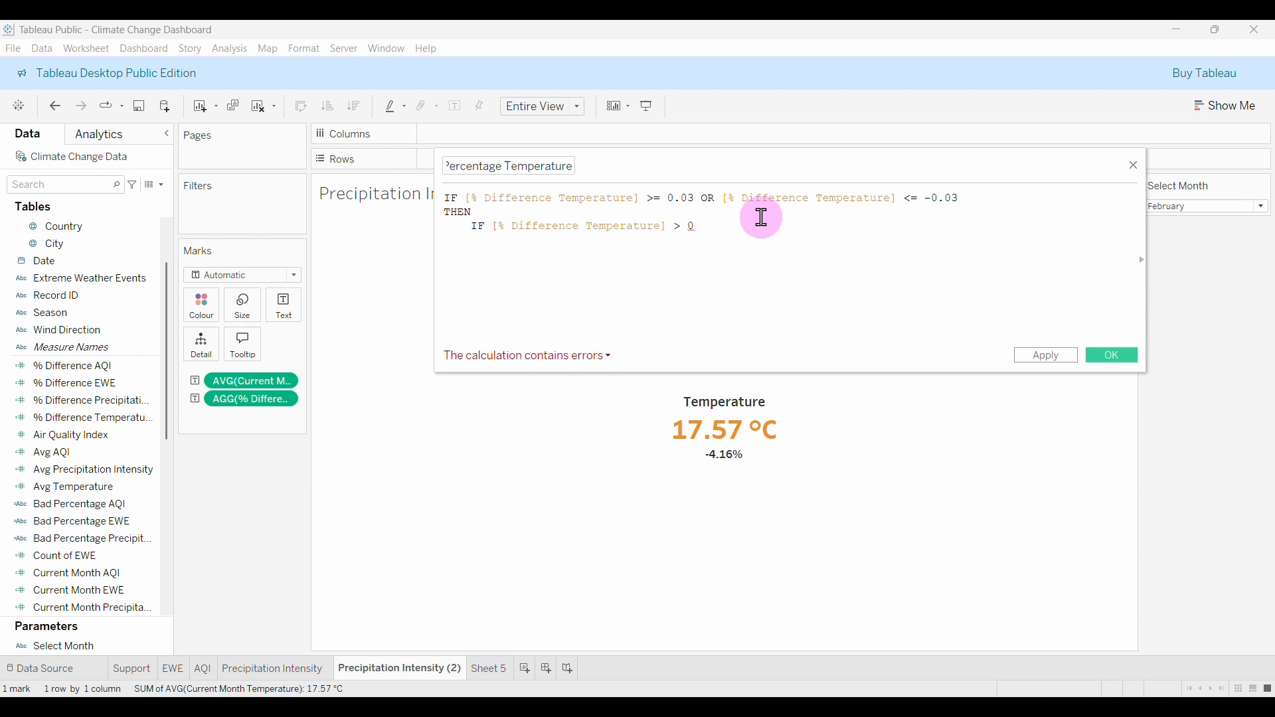
key("Return")
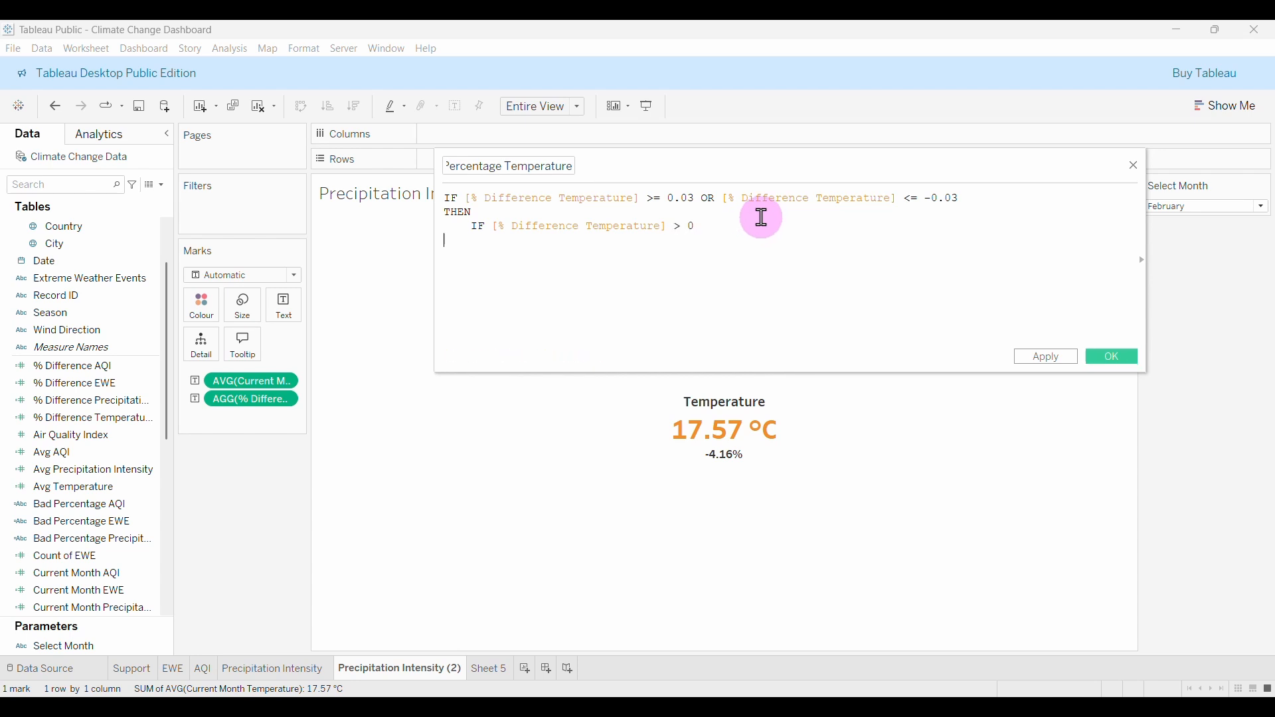
type("TH")
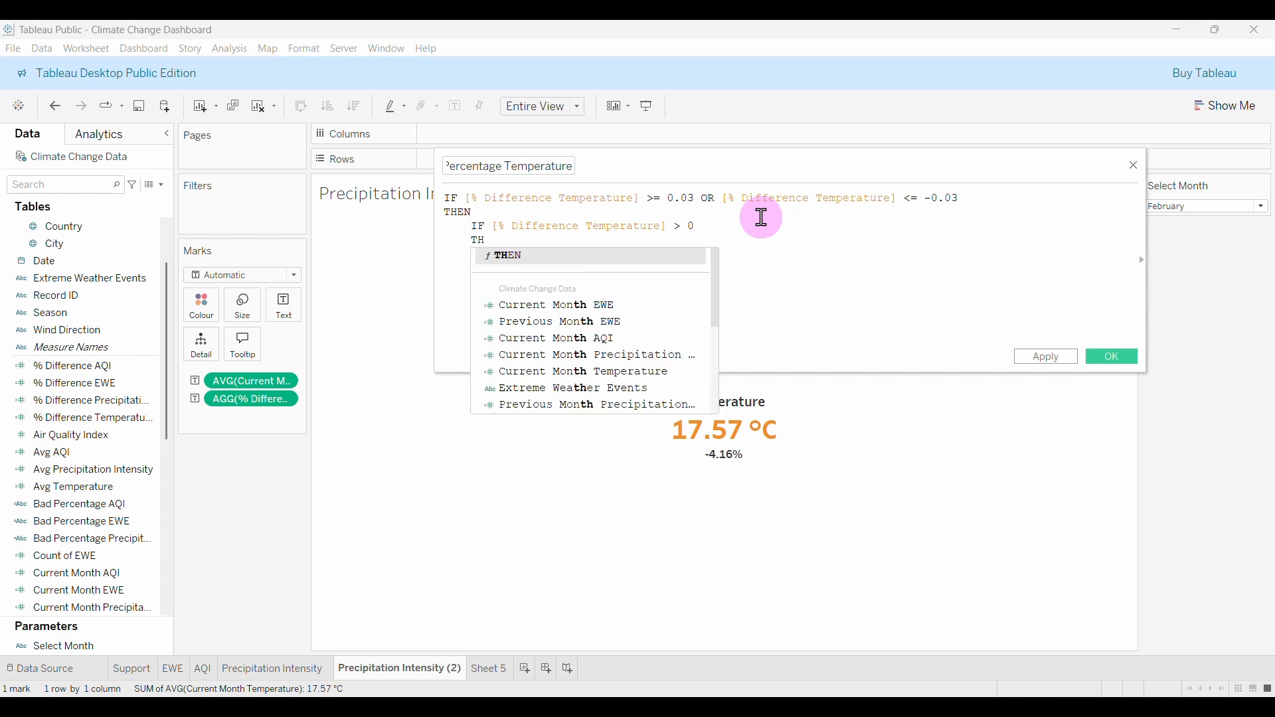
type("EN\"")
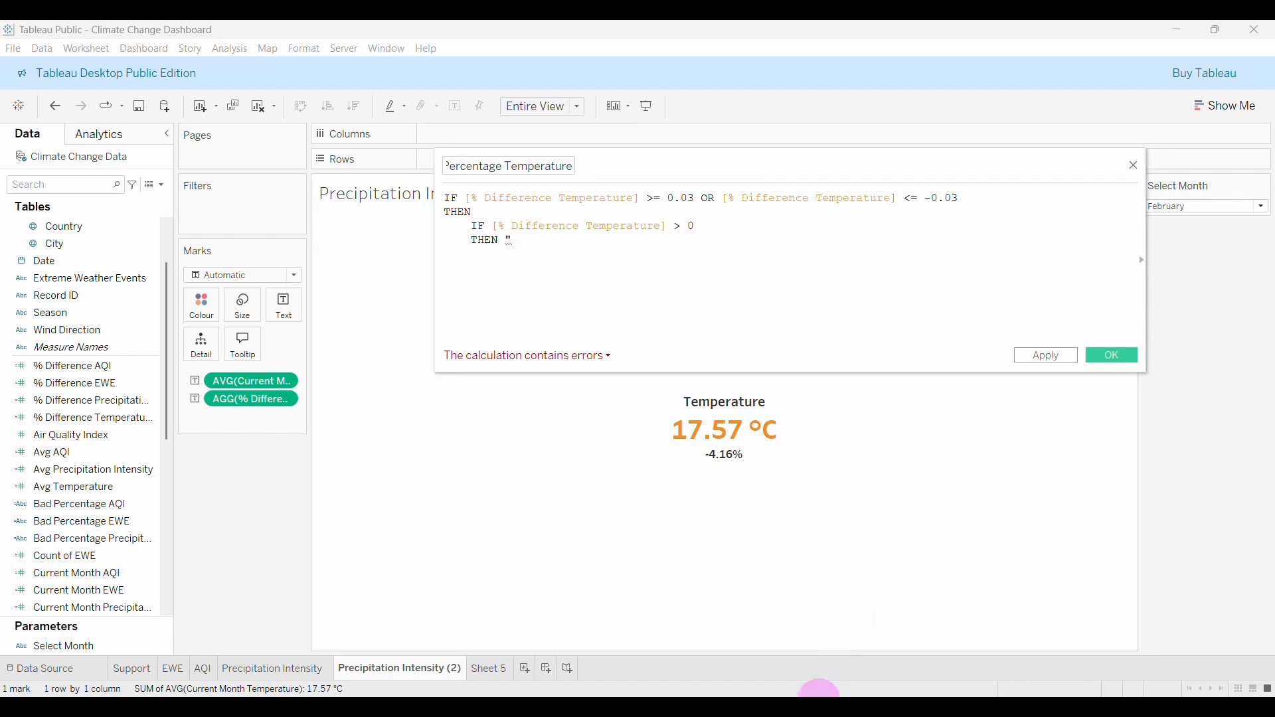
Copy the ▲ symbol from Excel cell B3 for the calculation.
left_click(802, 707)
left_click(93, 256)
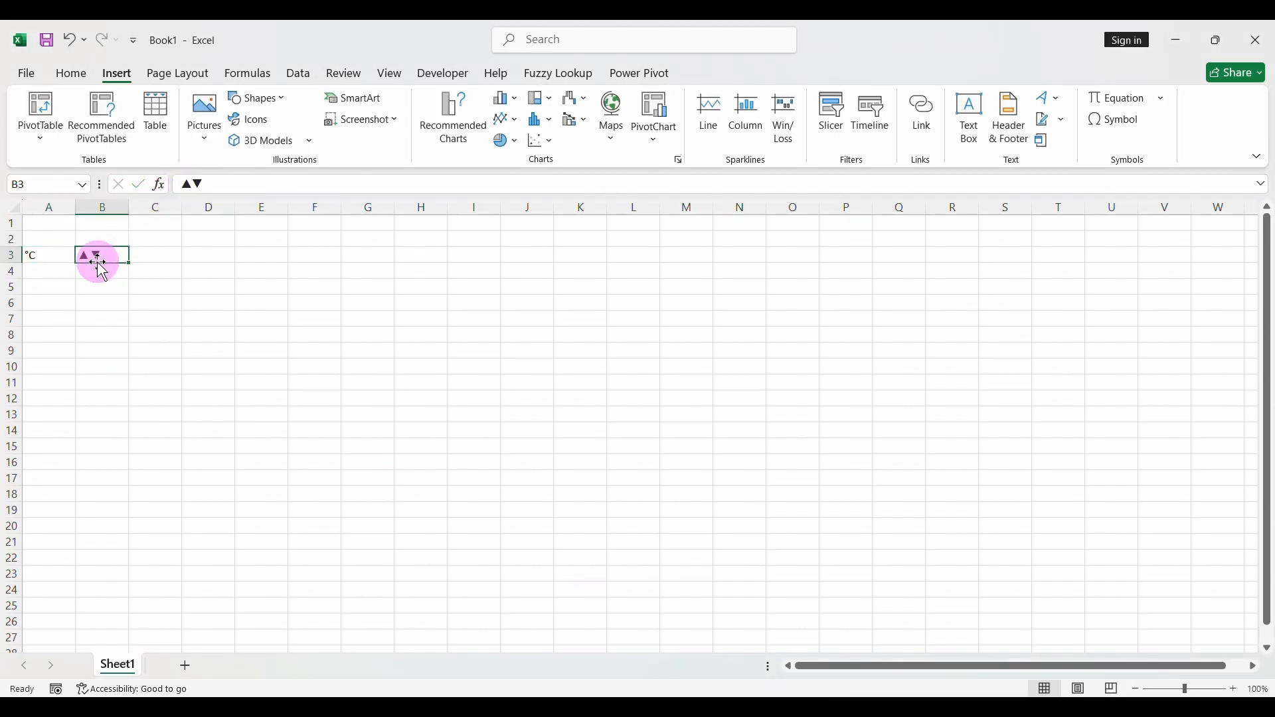
double_click(192, 186)
key("ctrl+c")
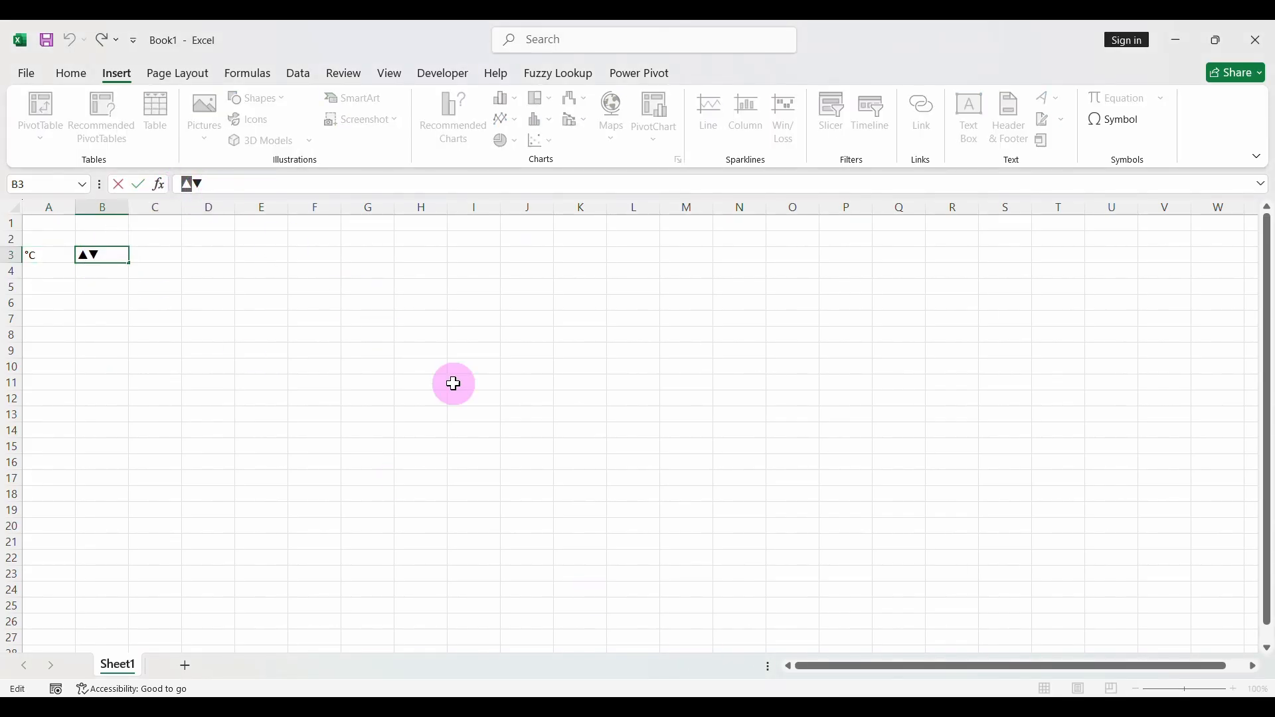
left_click(855, 707)
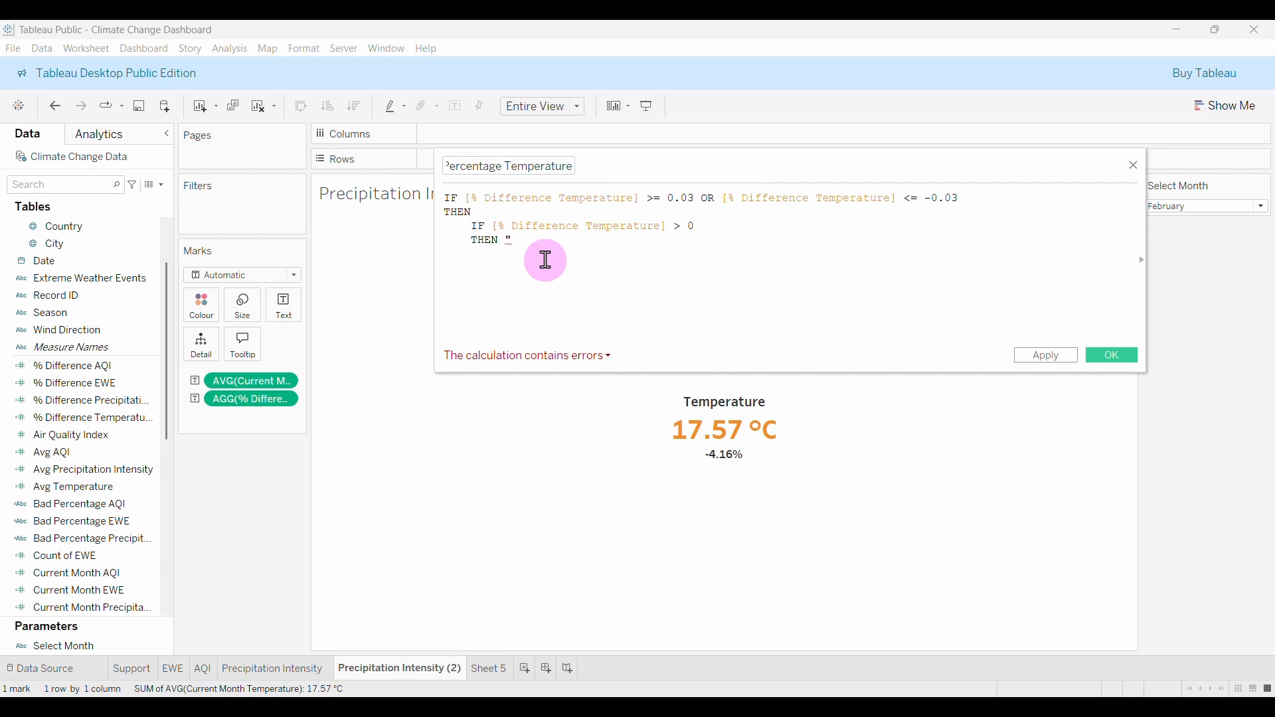
Complete the THEN line as ▲ + STR(ROUND([% Difference Temperature] * 100, 2)) + "%".
key("ctrl+v")
type("STR")
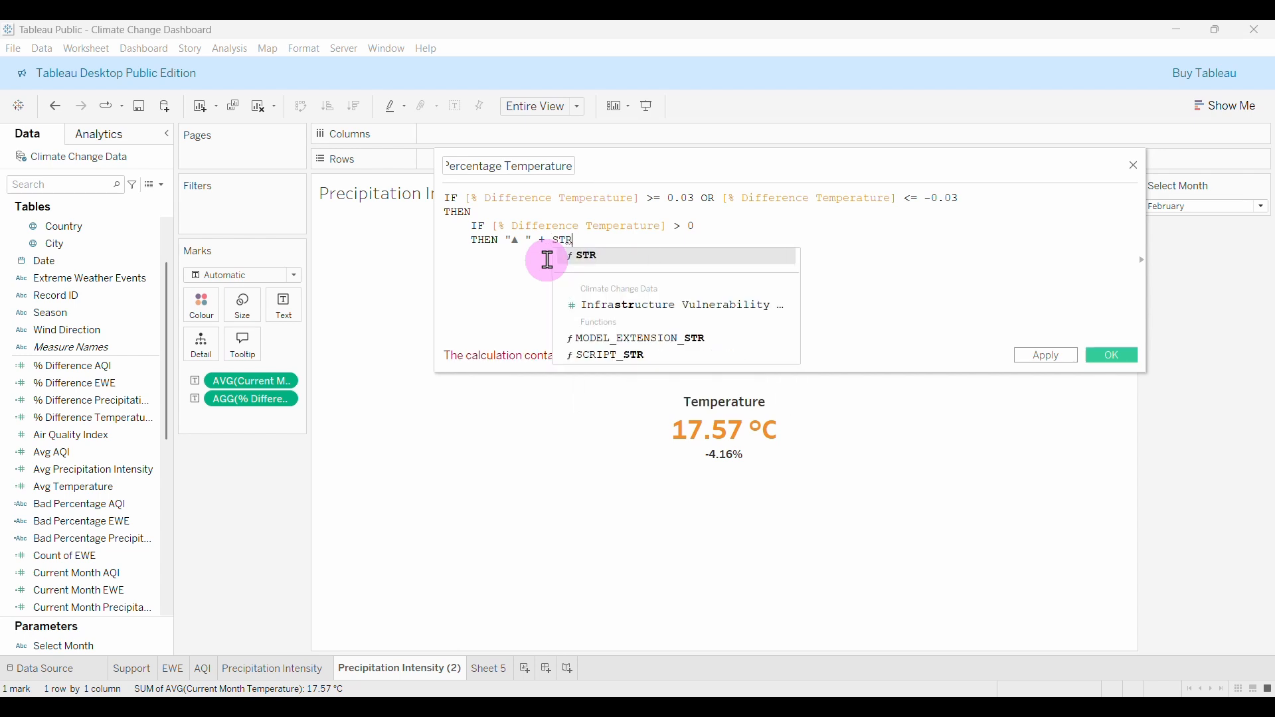
type("(")
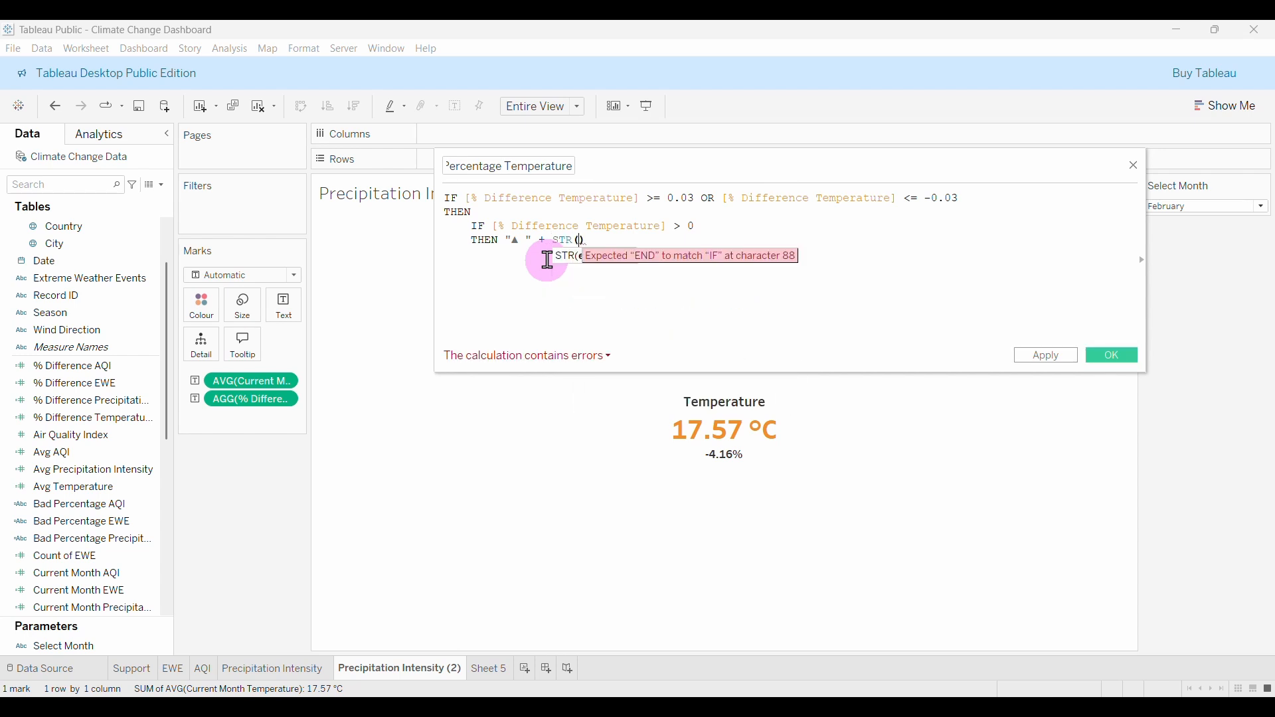
type("rou")
key("Return")
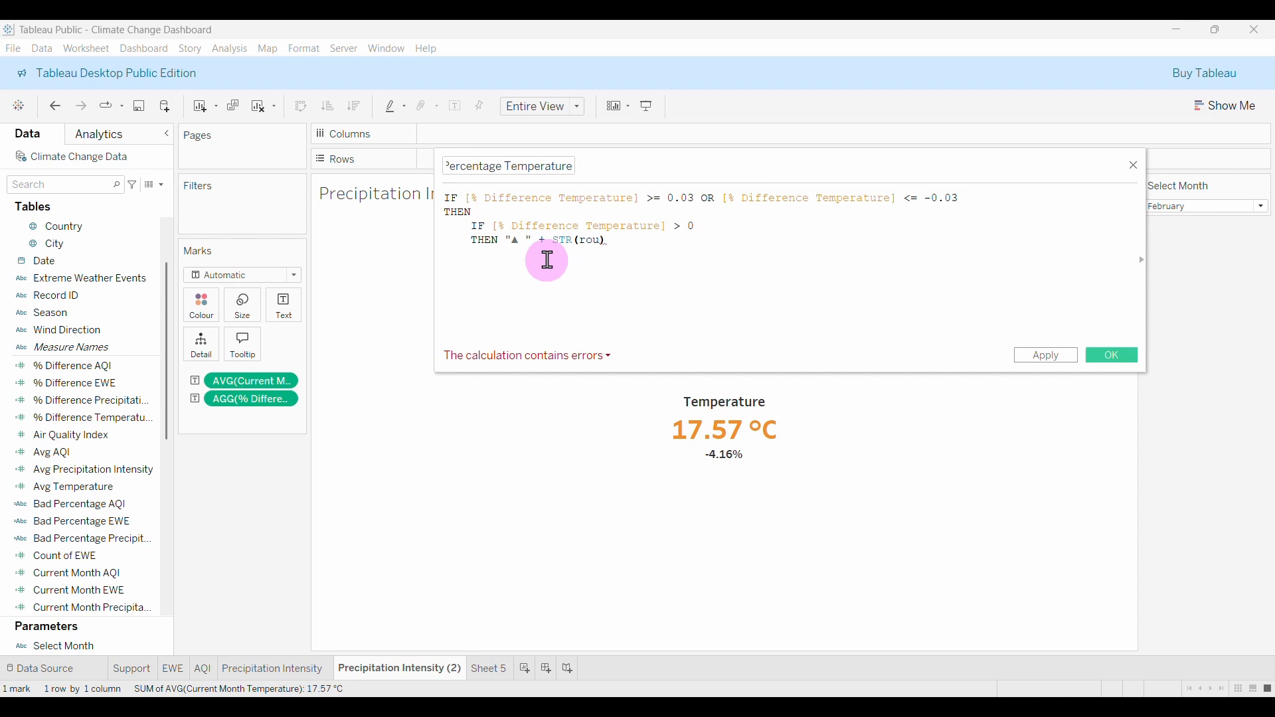
type("diff")
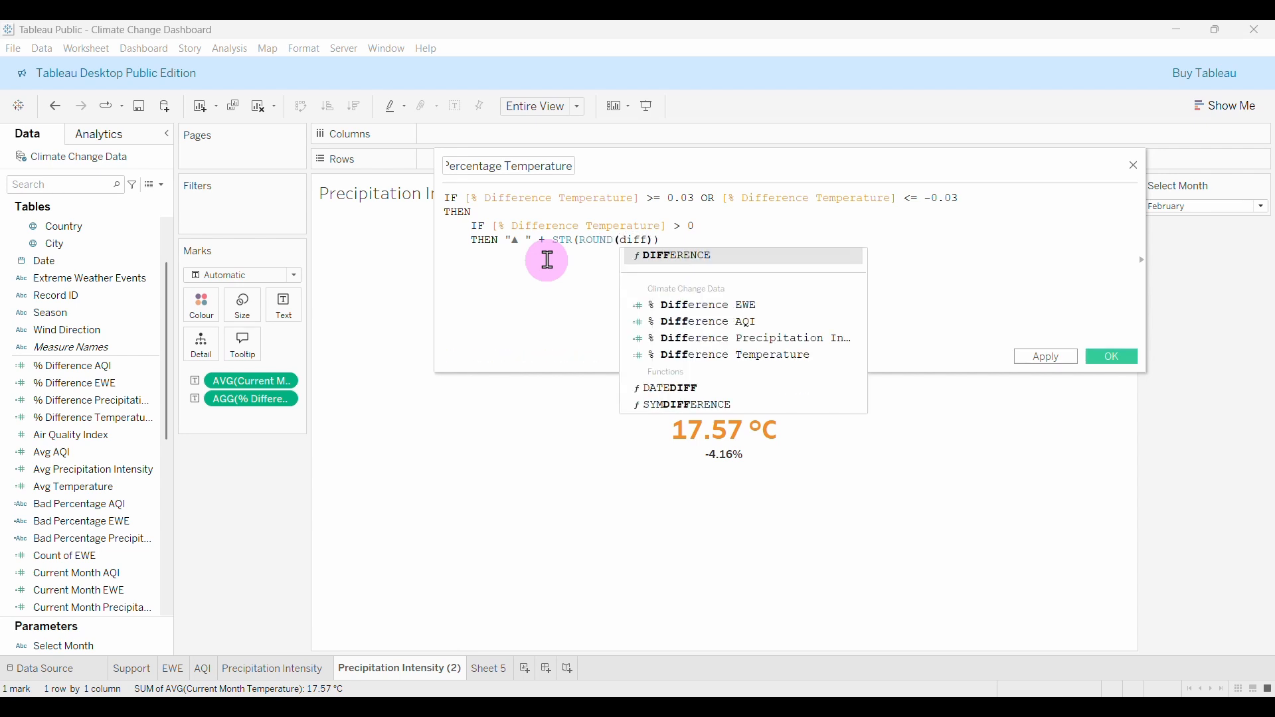
left_click(734, 358)
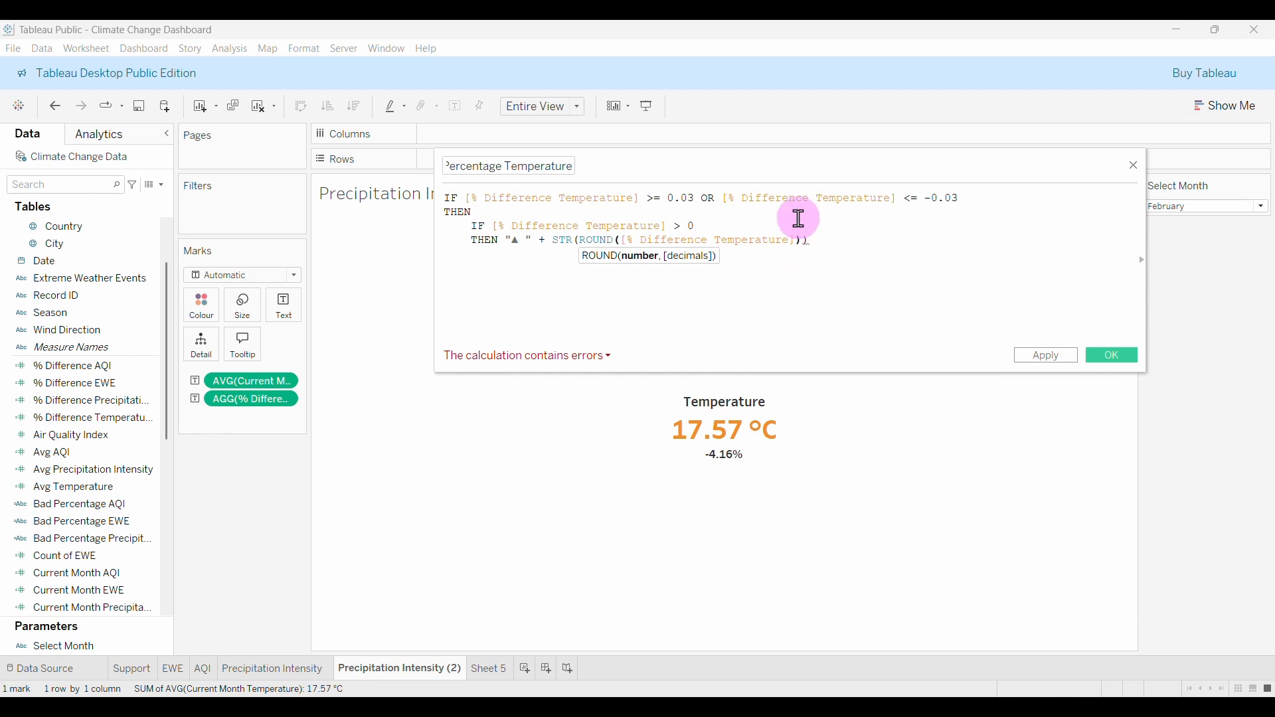
type("*")
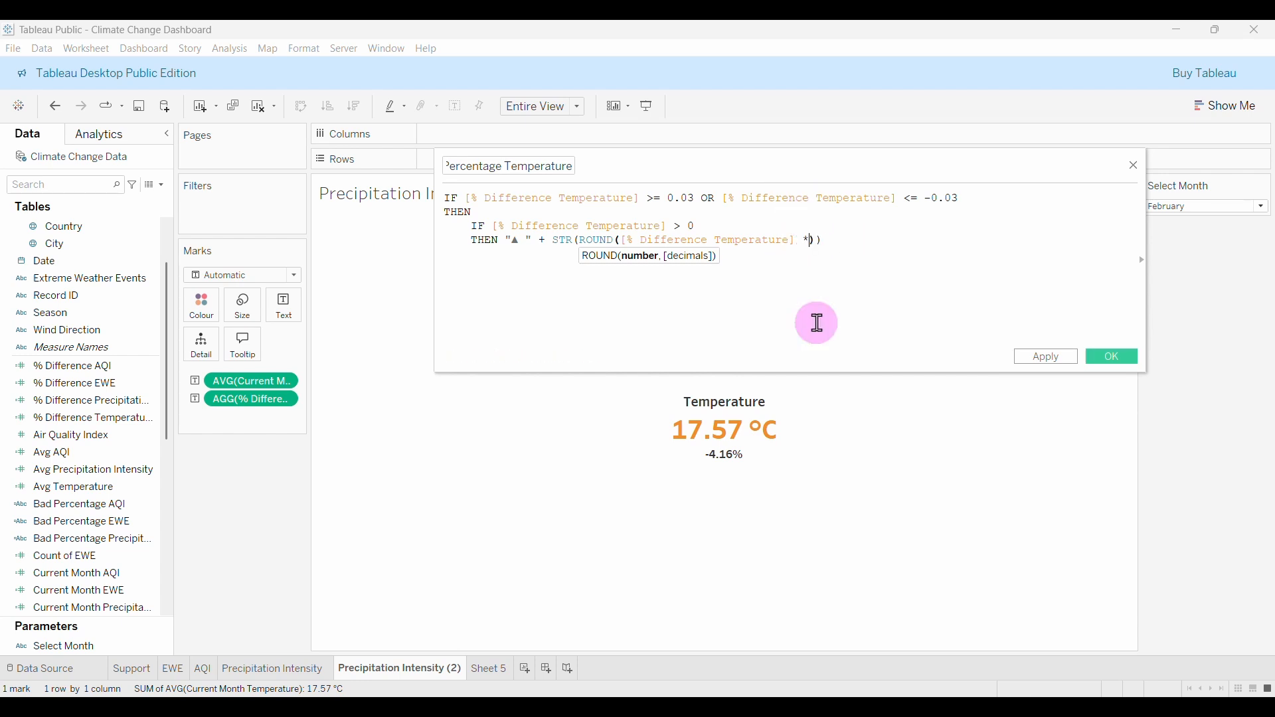
type(" 100, 2))")
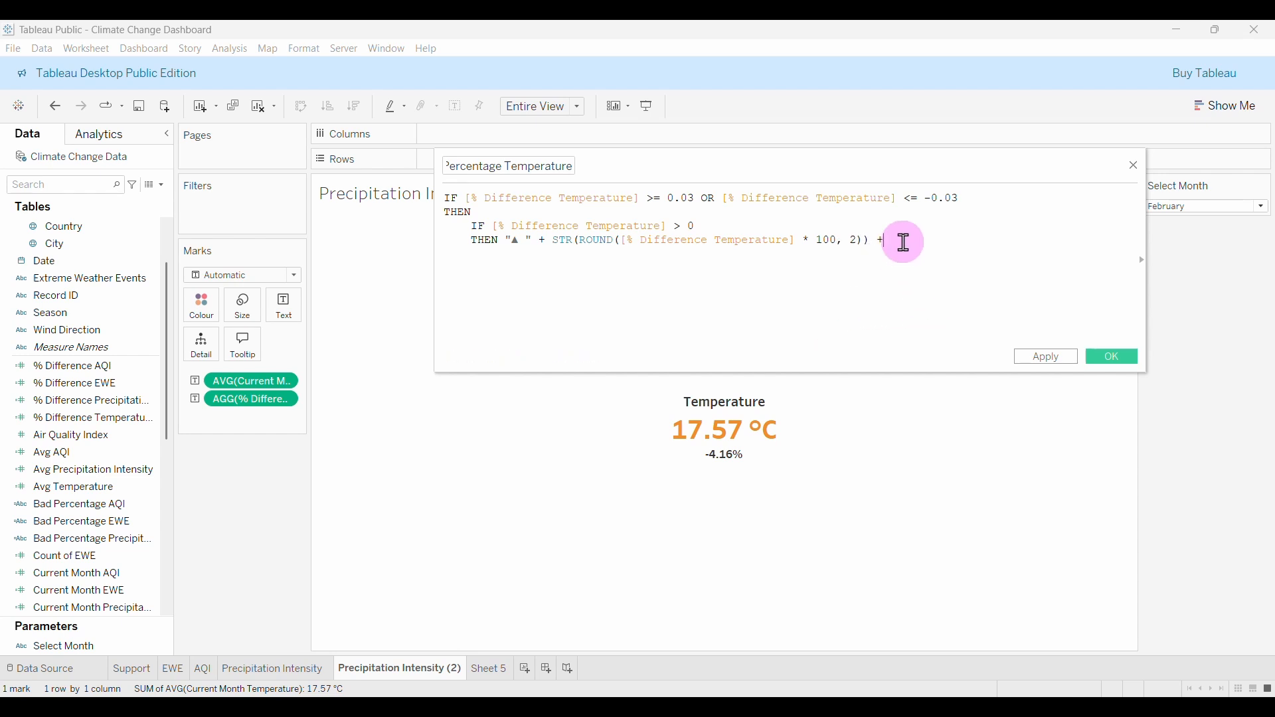
type(" + \"%\"")
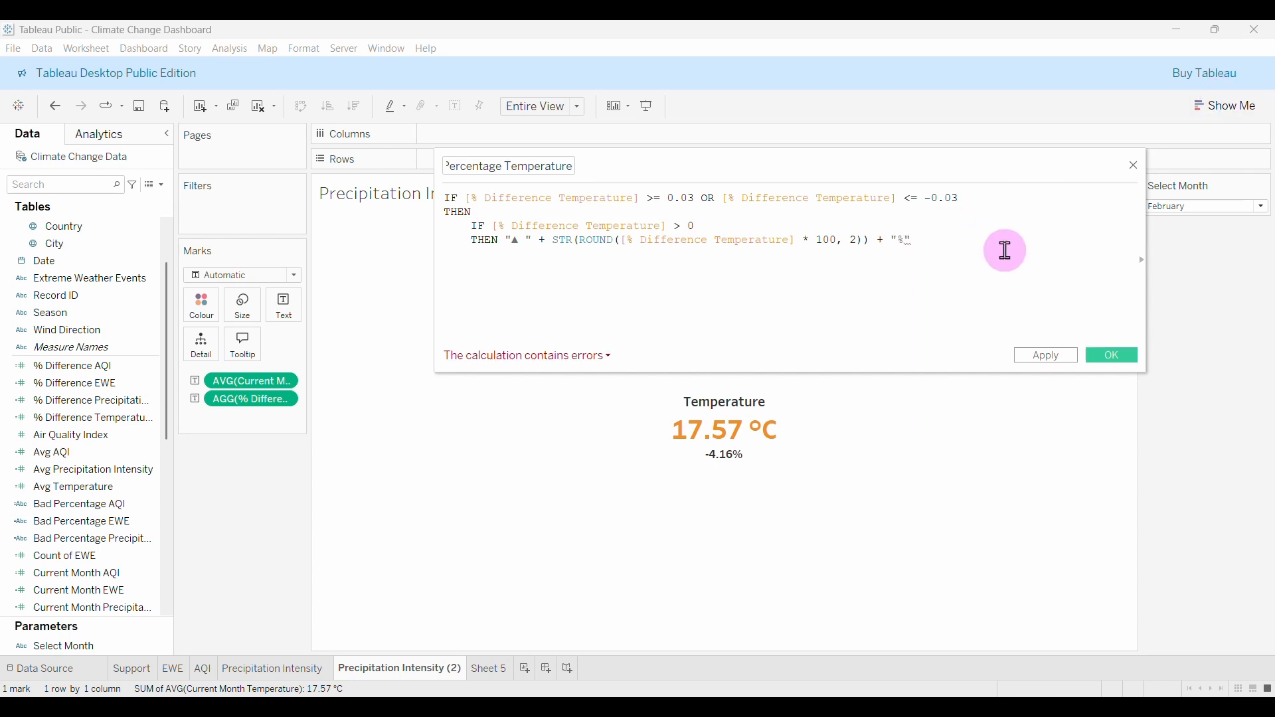
Start the ELSE case and select the ▼ symbol in Excel for copying.
key("Return")
type("els")
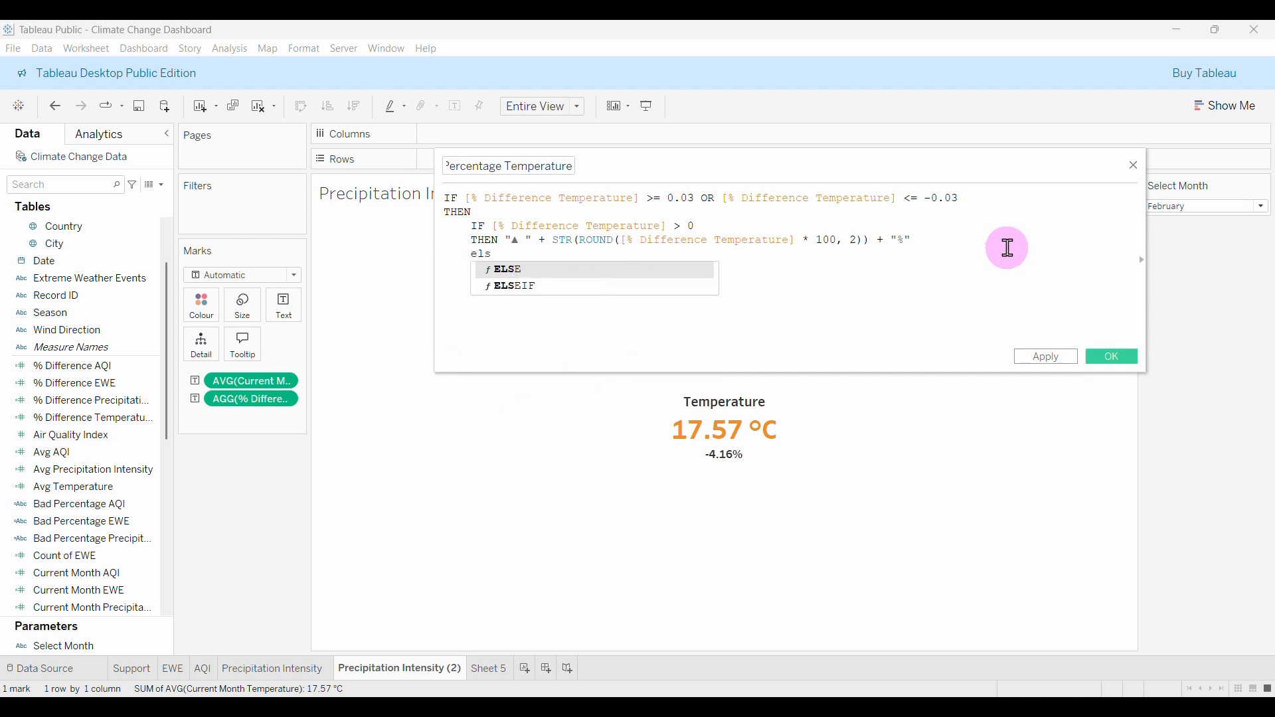
key("Return")
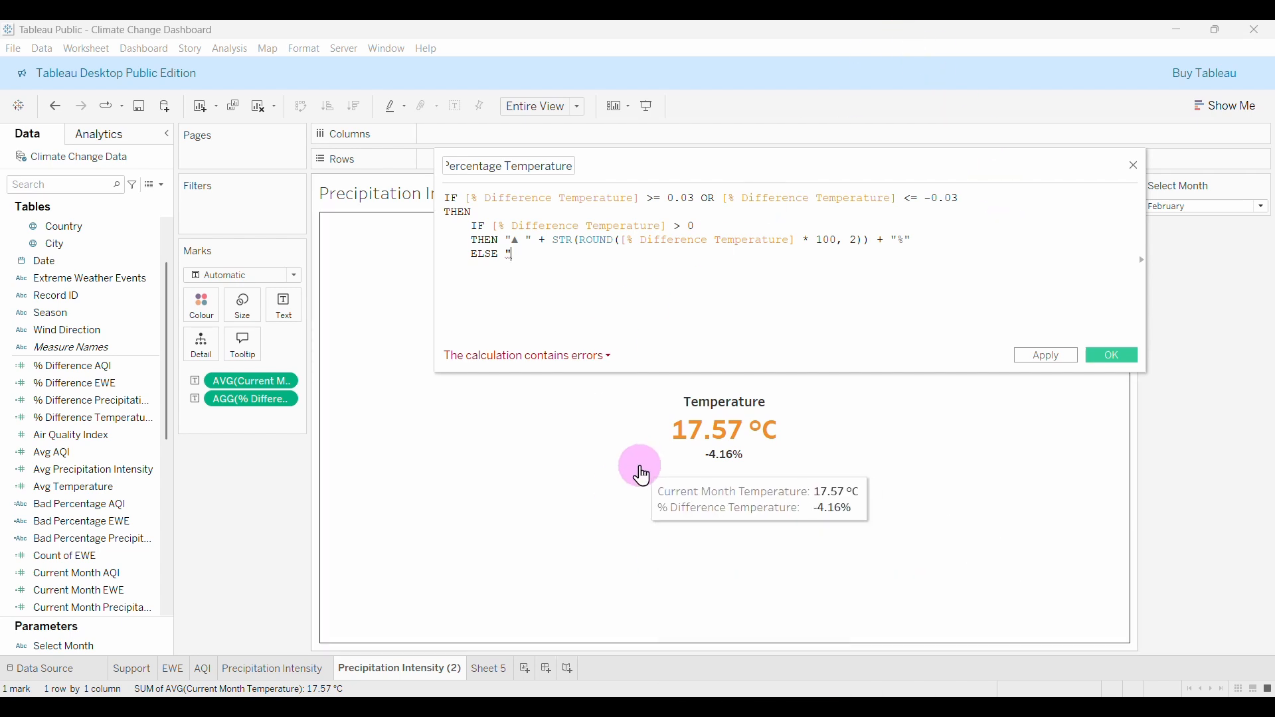
left_click(822, 705)
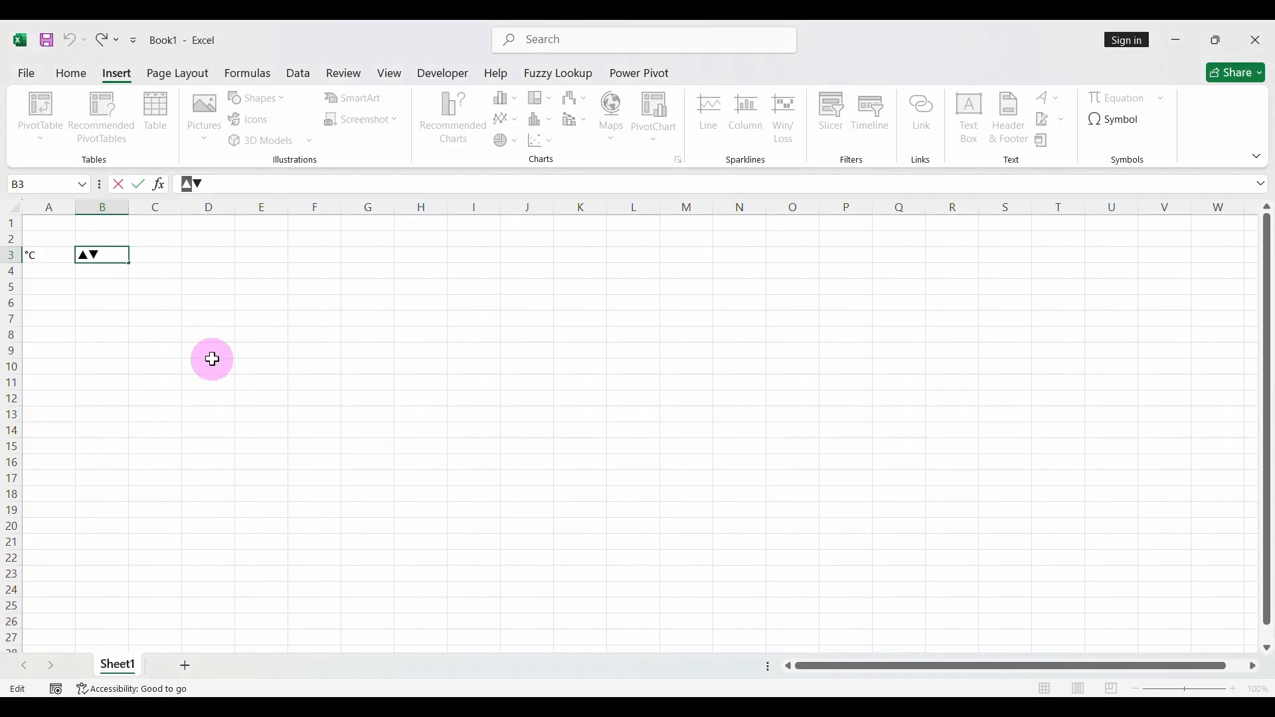
left_click_drag(209, 184, 193, 184)
key("ctrl+c")
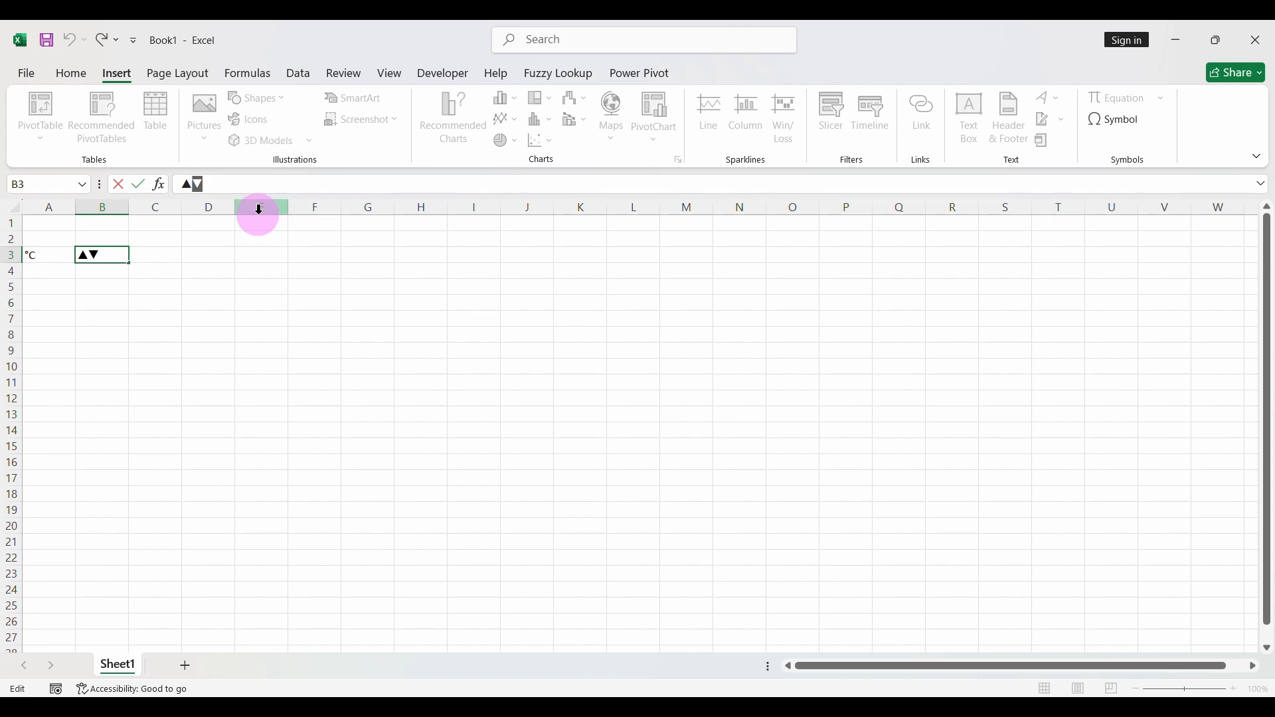
Make the ELSE line ▼ followed by the same rounded percentage expression as the THEN line.
left_click(857, 705)
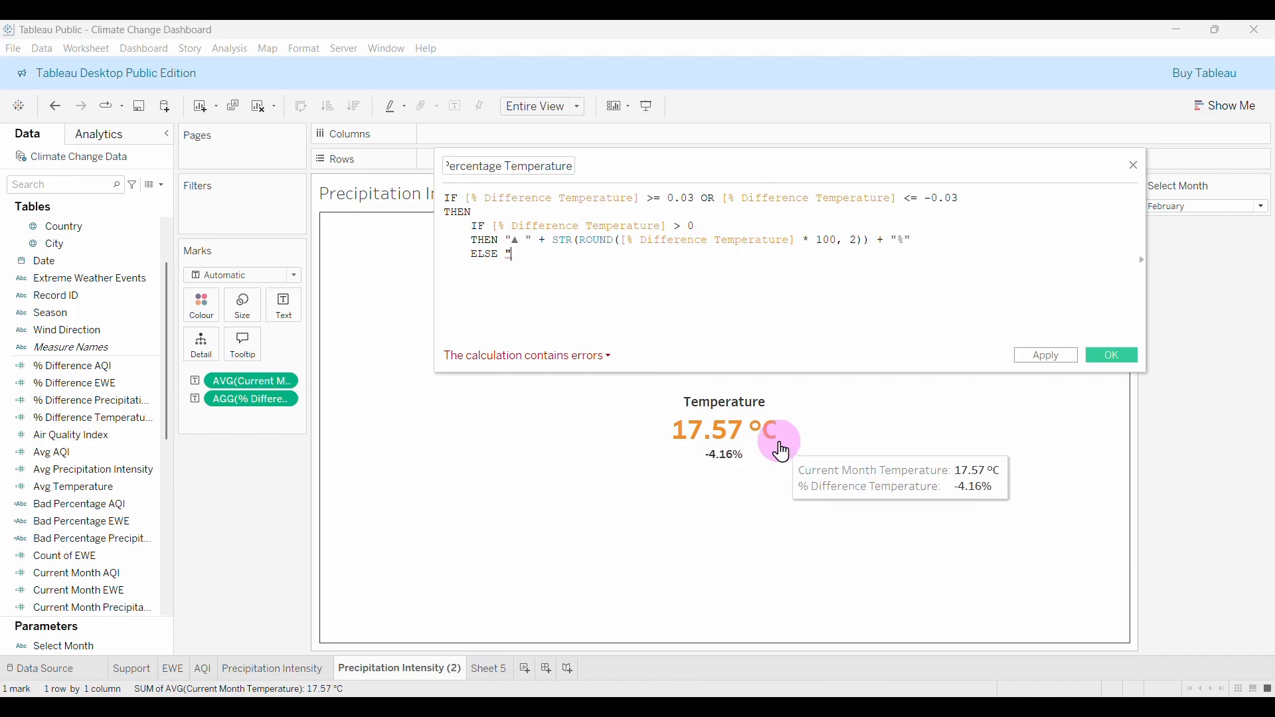
key("ctrl+v")
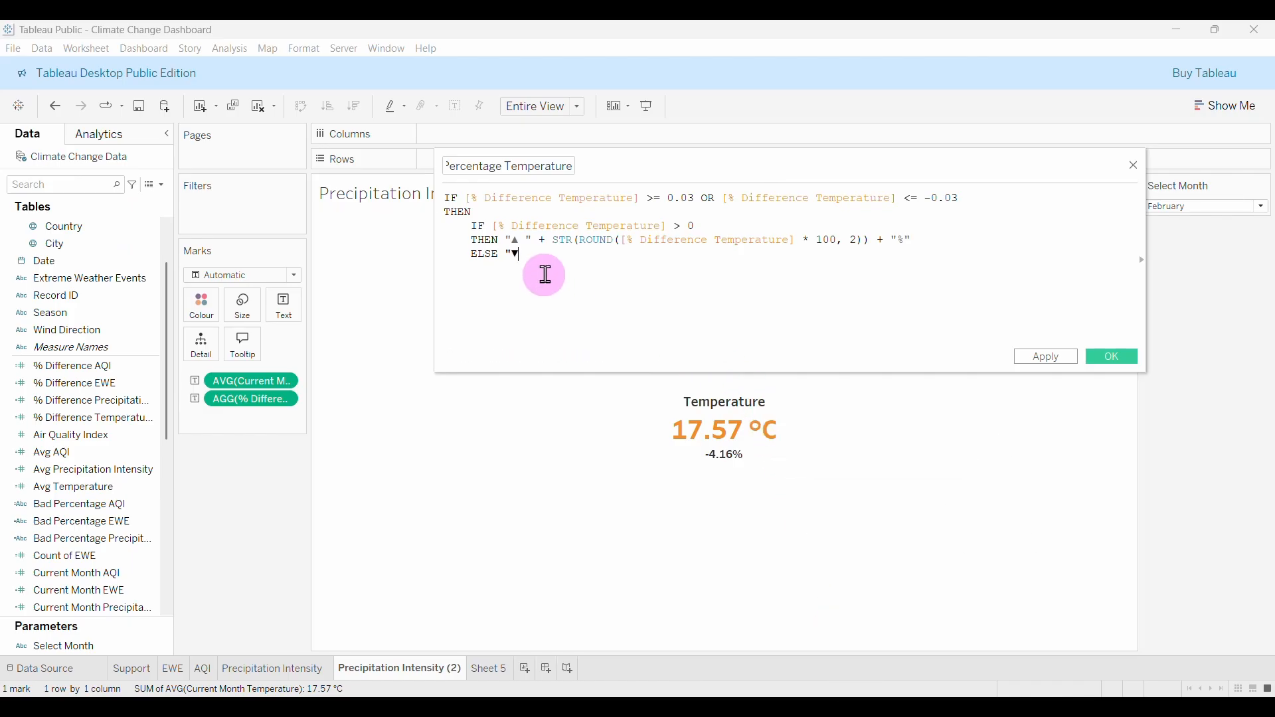
type("\"")
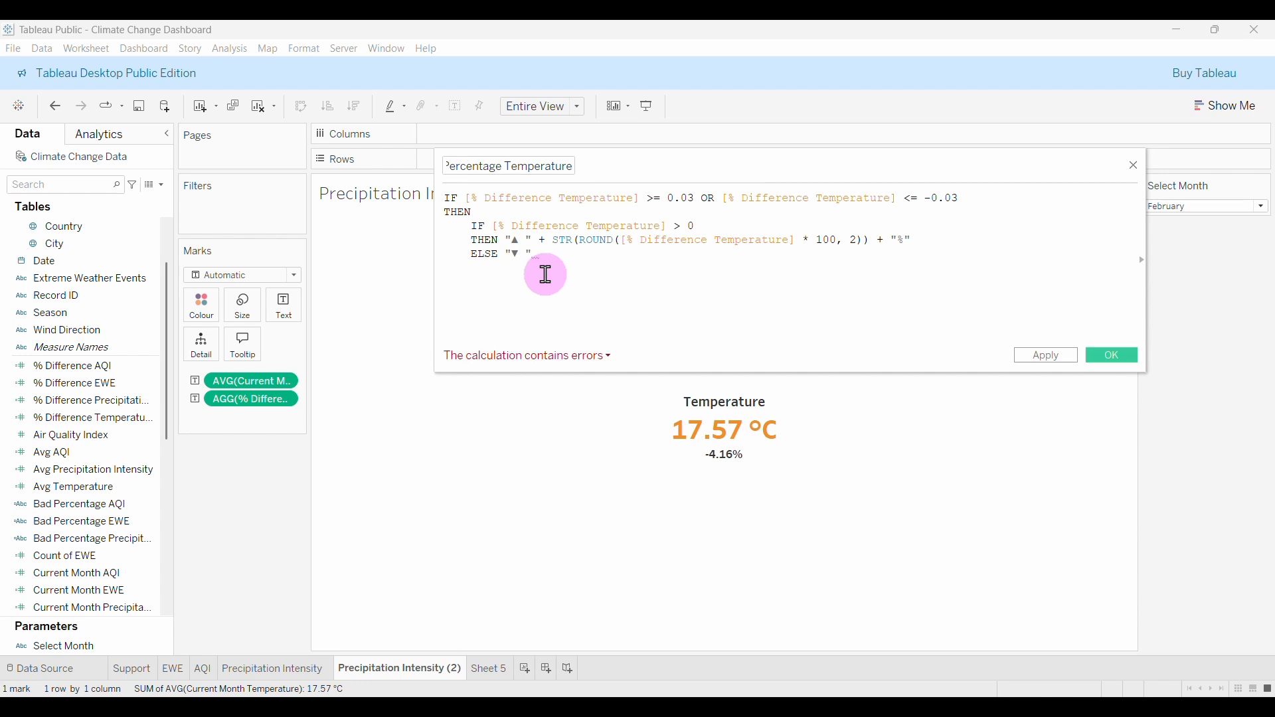
left_click_drag(540, 240, 915, 235)
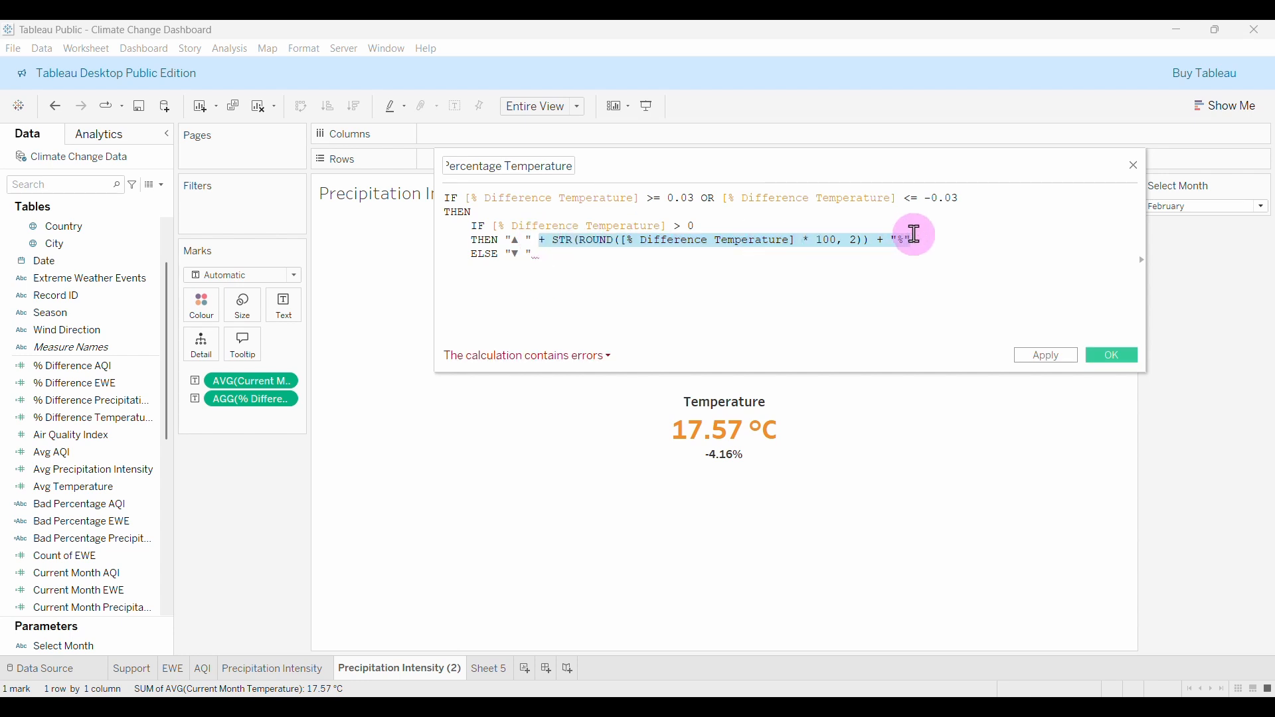
key("ctrl+c")
left_click(535, 255)
key("ctrl+v")
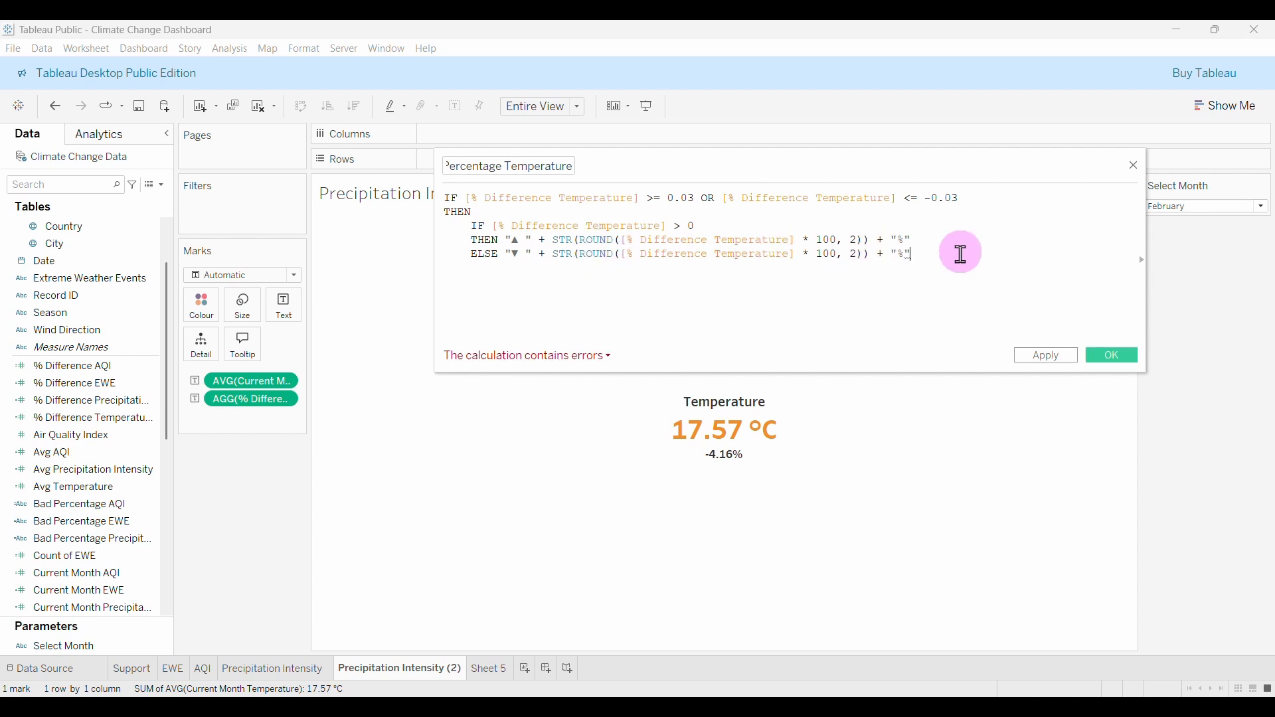
Close the nested IF with END, add an outer ELSE "" END, and save Bad Percentage Temperature.
key("Return")
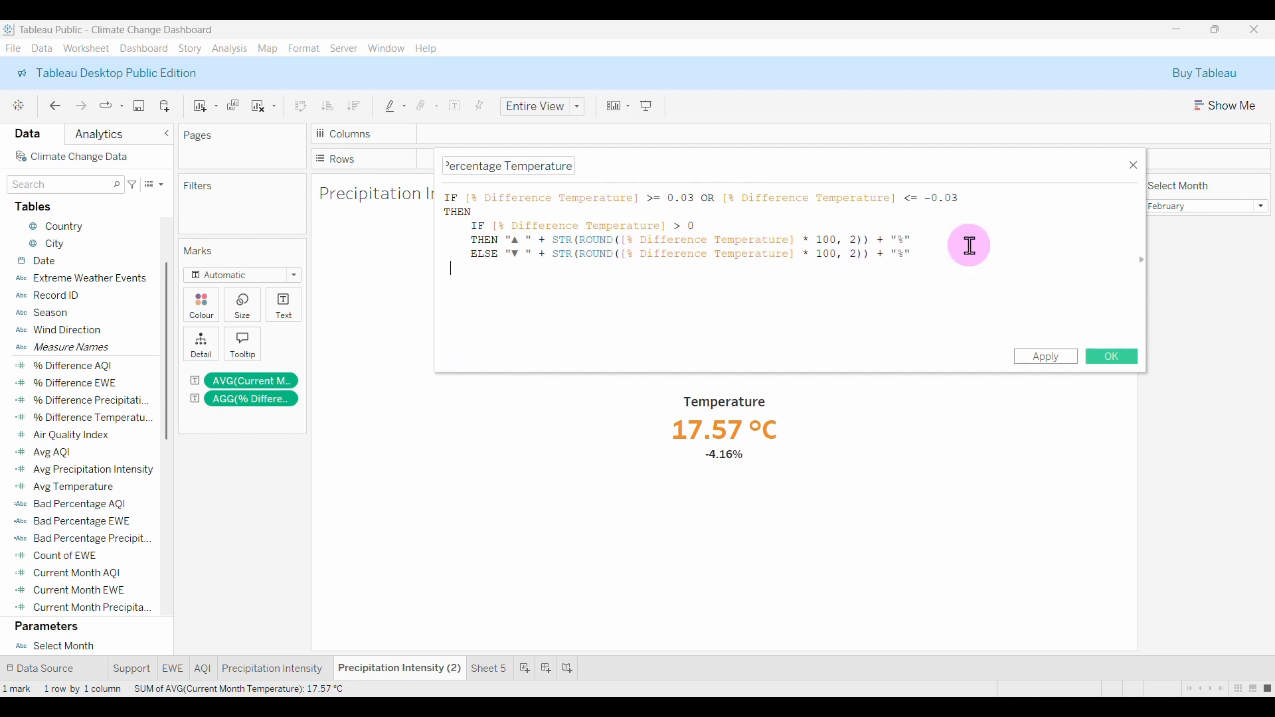
type("END")
key("Return")
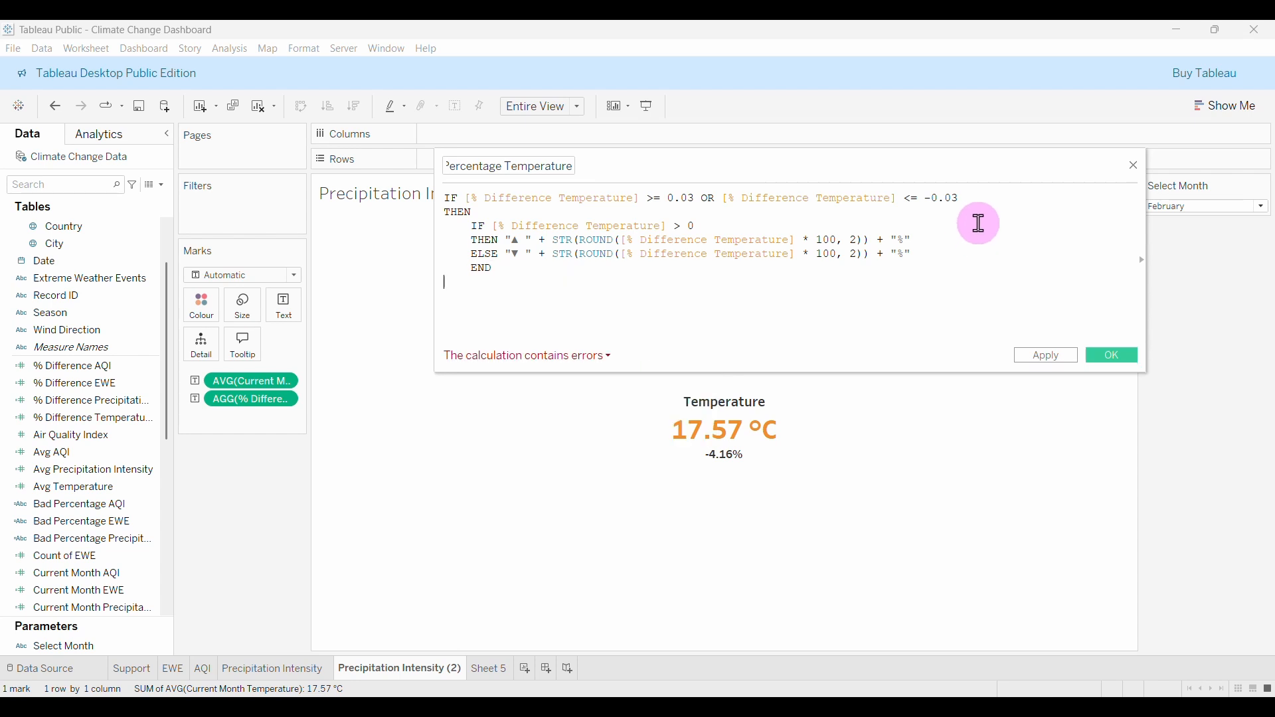
type("els")
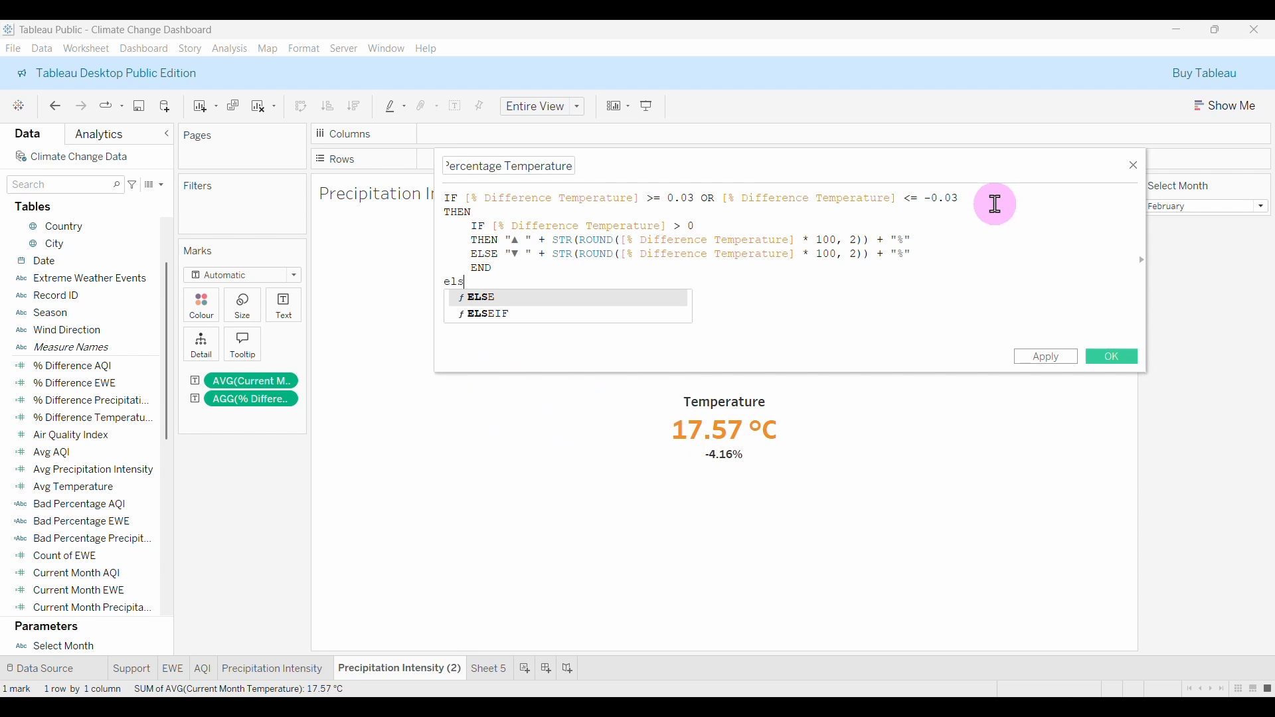
key("Return")
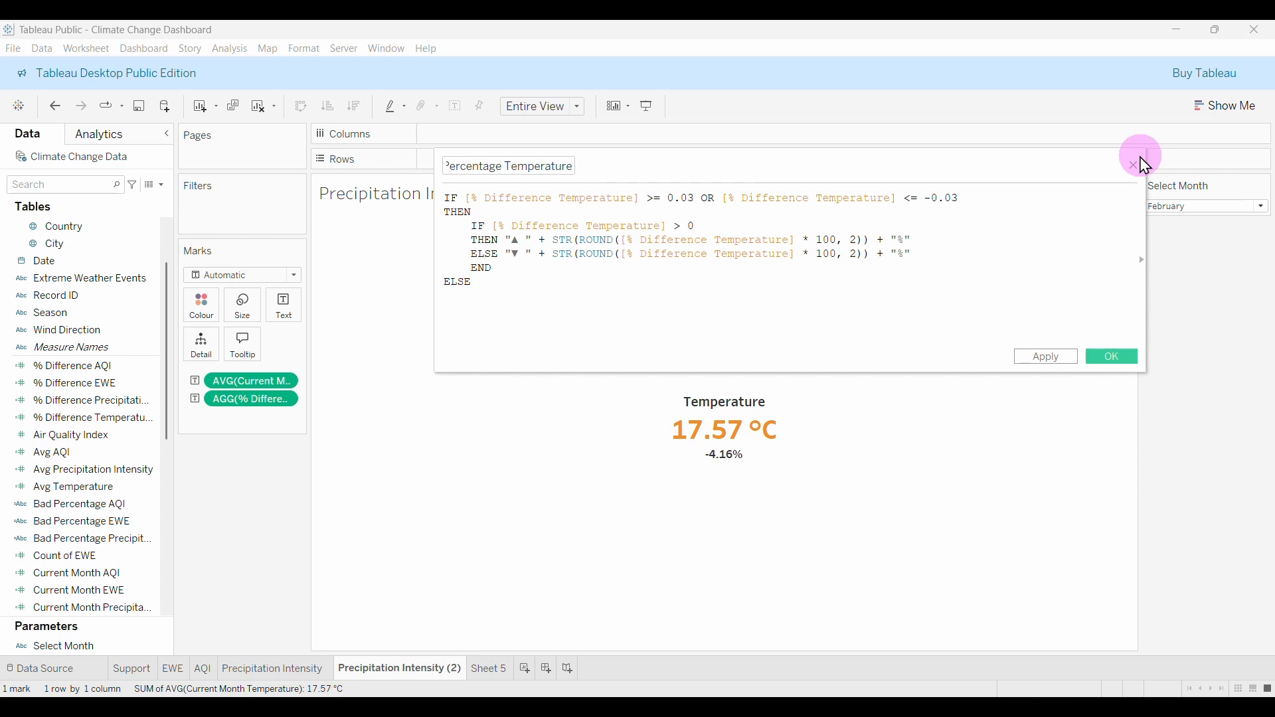
key("Return")
type("\"\" ")
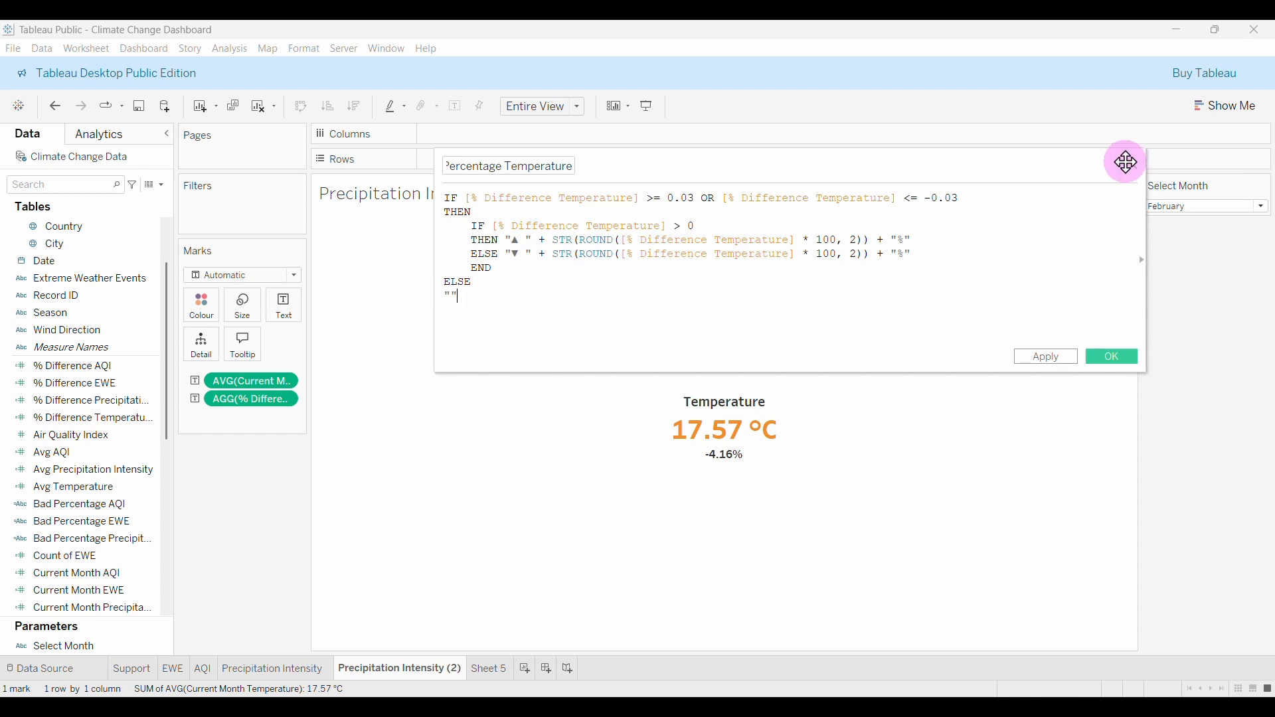
type("en")
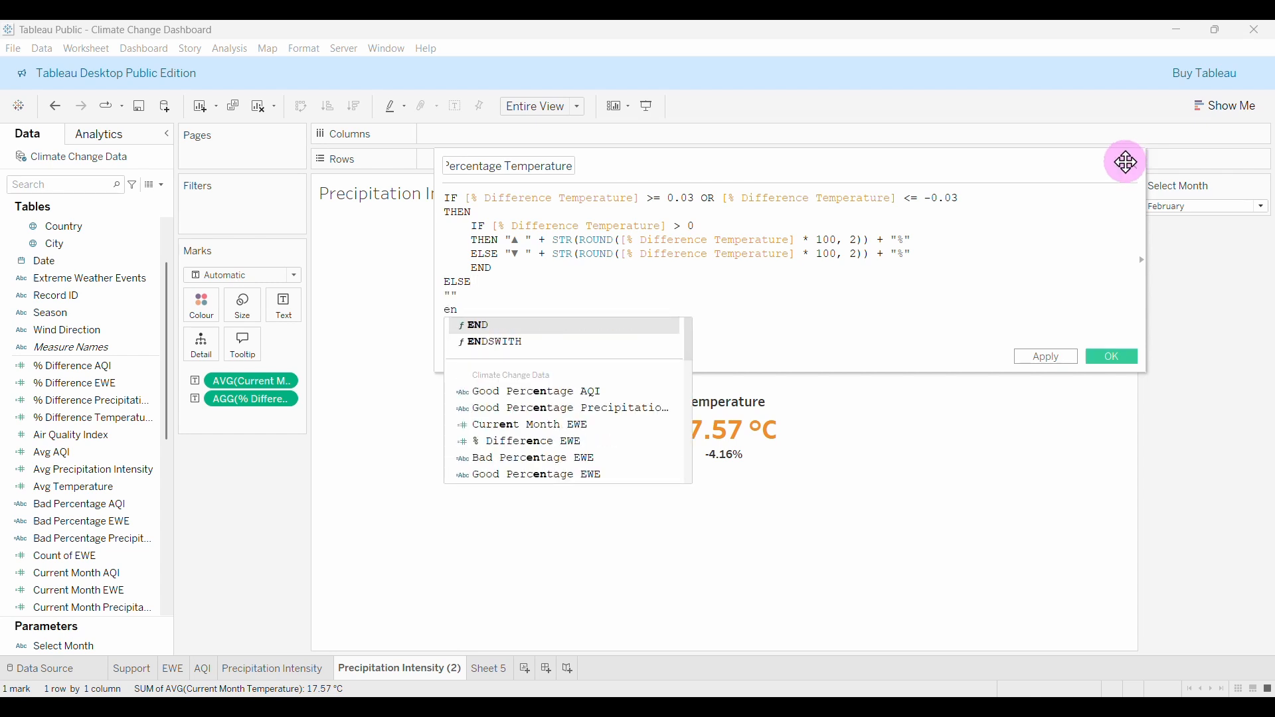
key("Return")
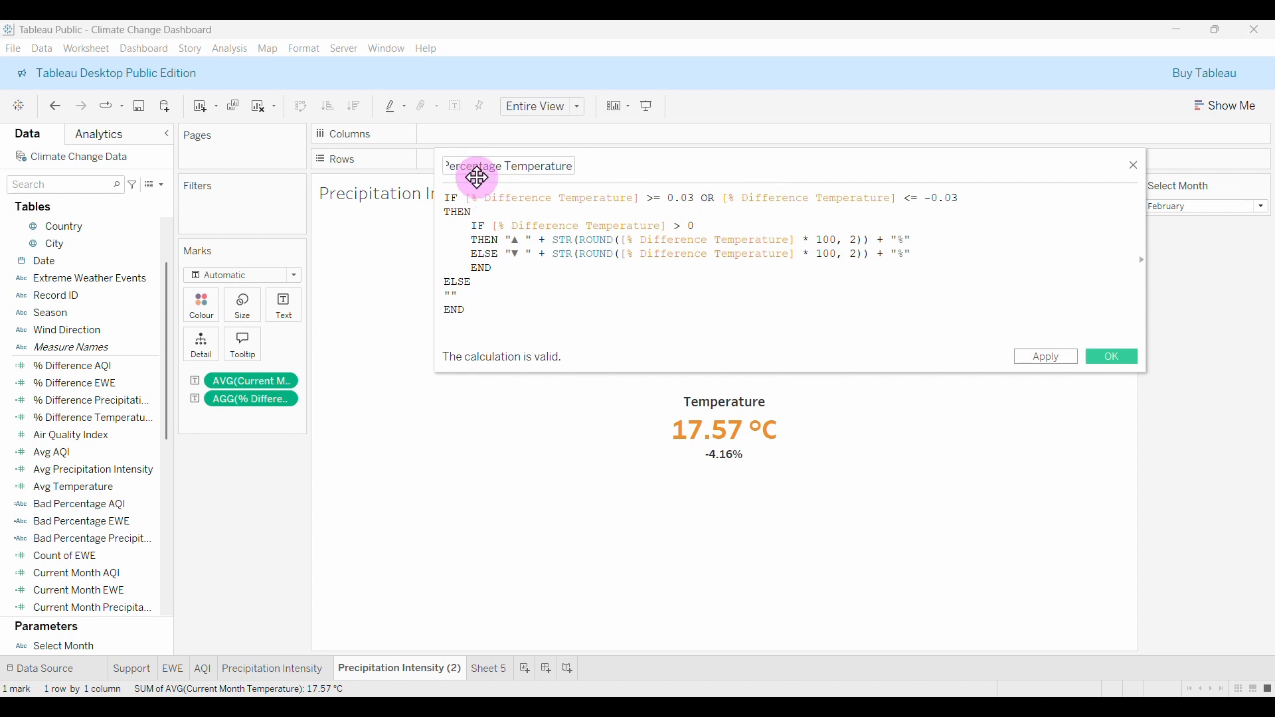
left_click(1128, 362)
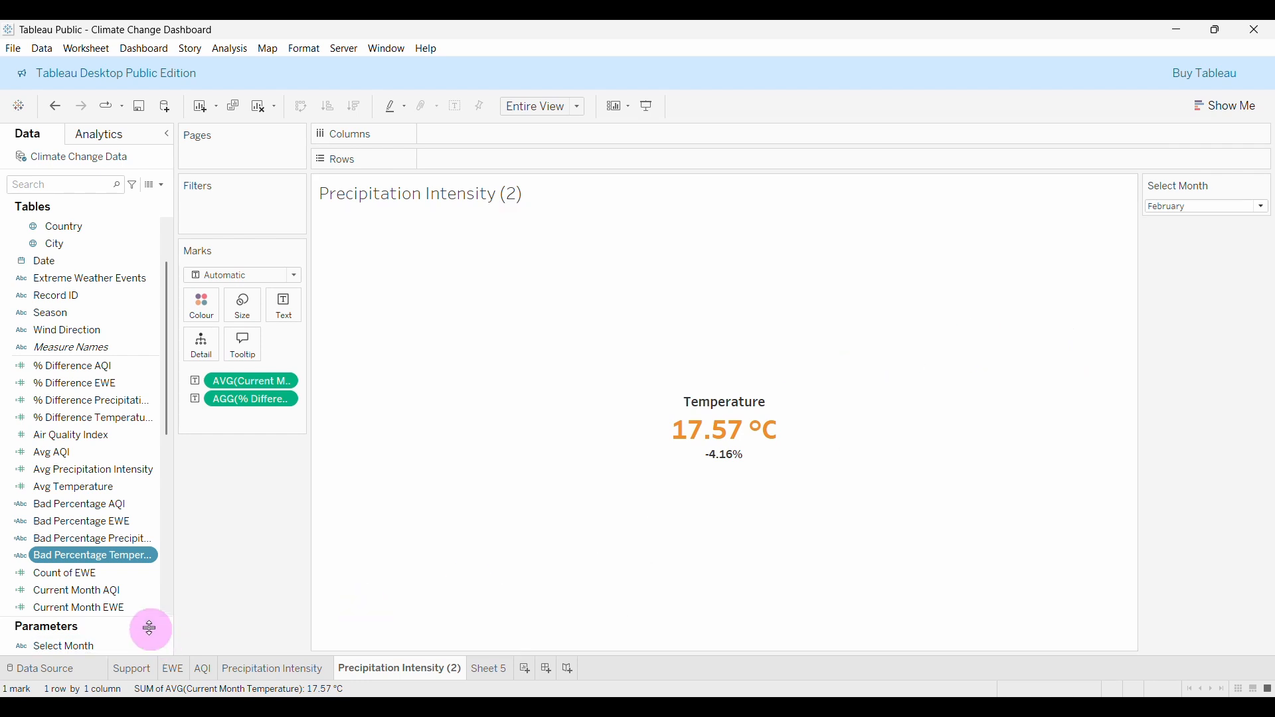
Duplicate the Bad Percentage Temperature field and open the copy for editing.
right_click(99, 560)
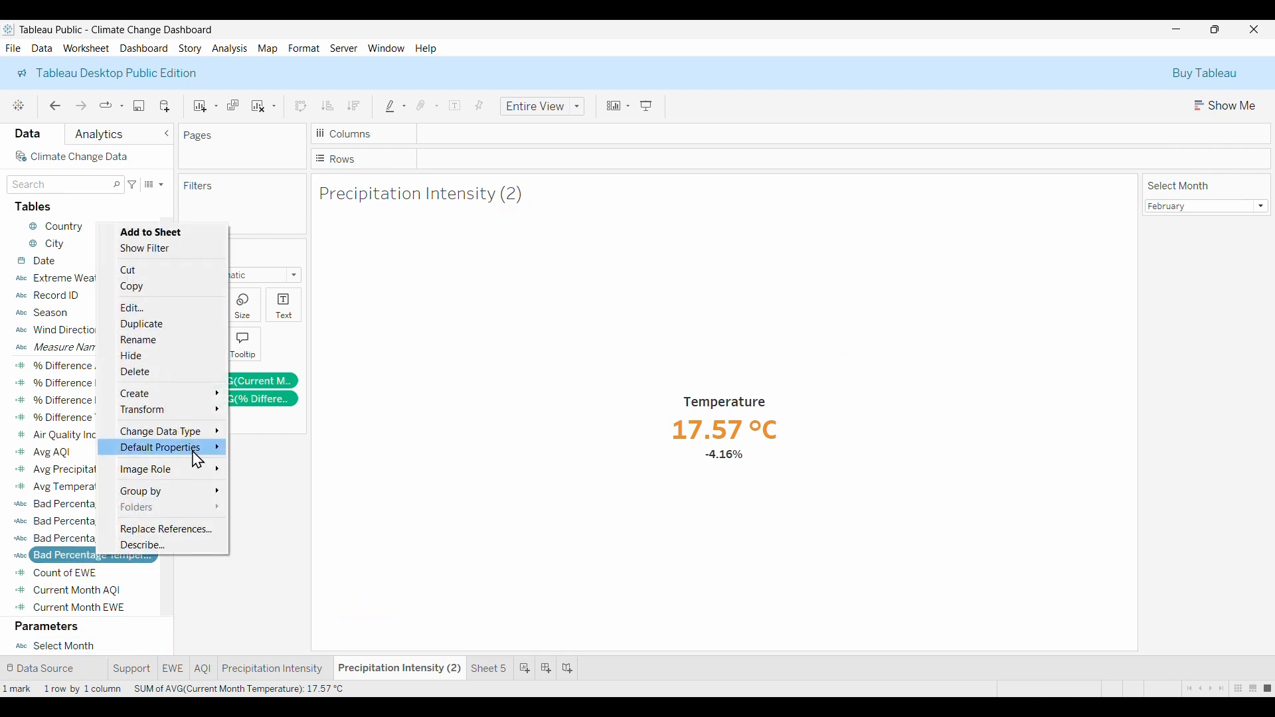
left_click(143, 324)
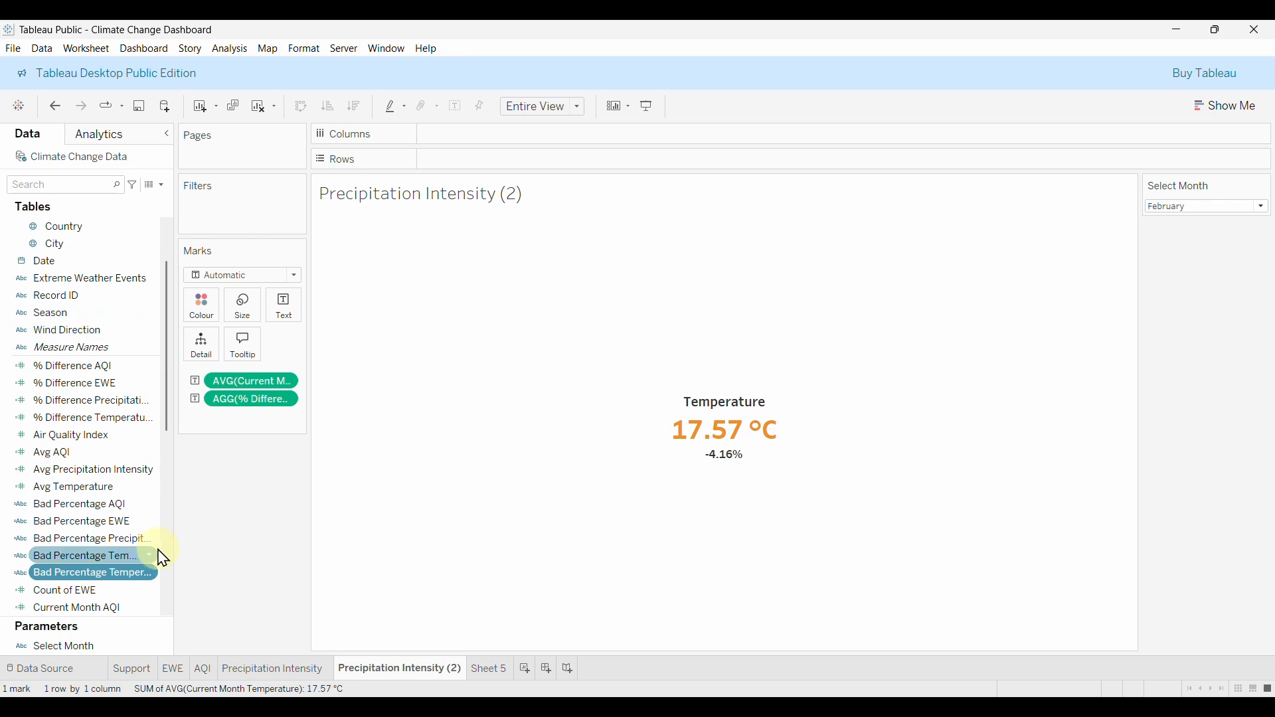
left_click(148, 574)
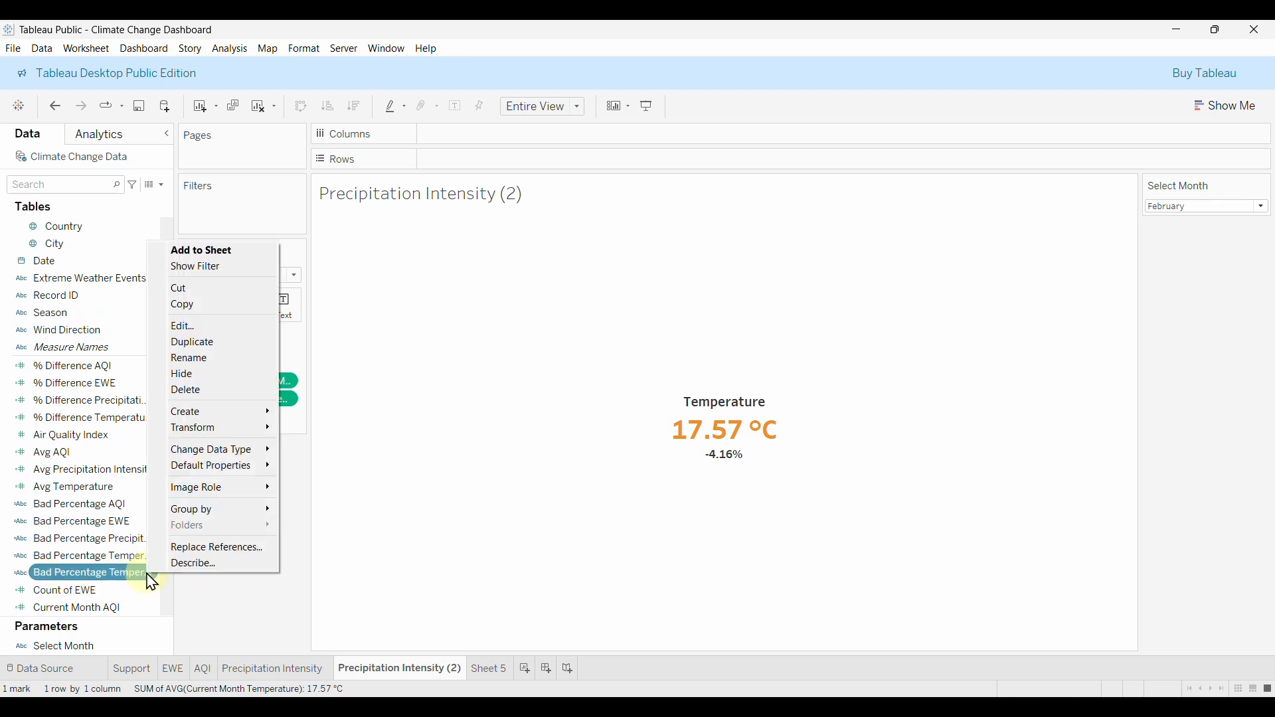
left_click(209, 327)
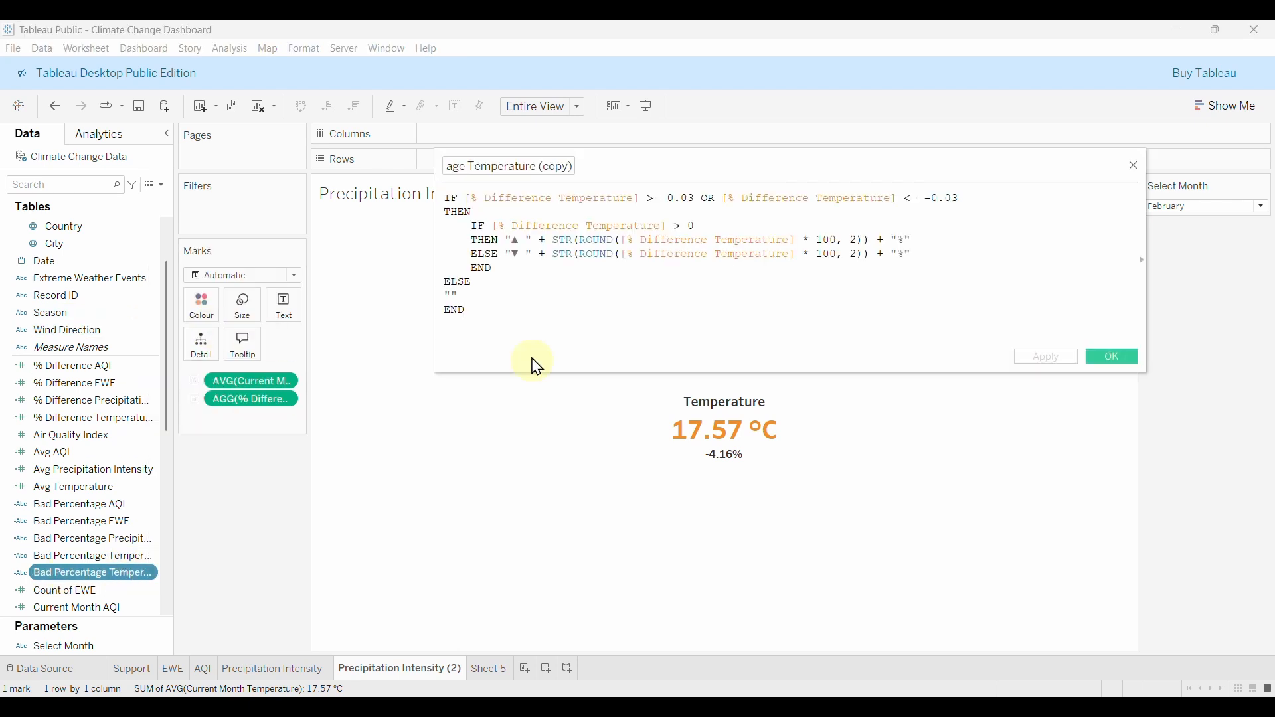
Rename the copy to Good Percentage Temperature and join its conditions with AND.
left_click(572, 167)
key("BackSpace")
key("BackSpace")
key("BackSpace")
key("BackSpace")
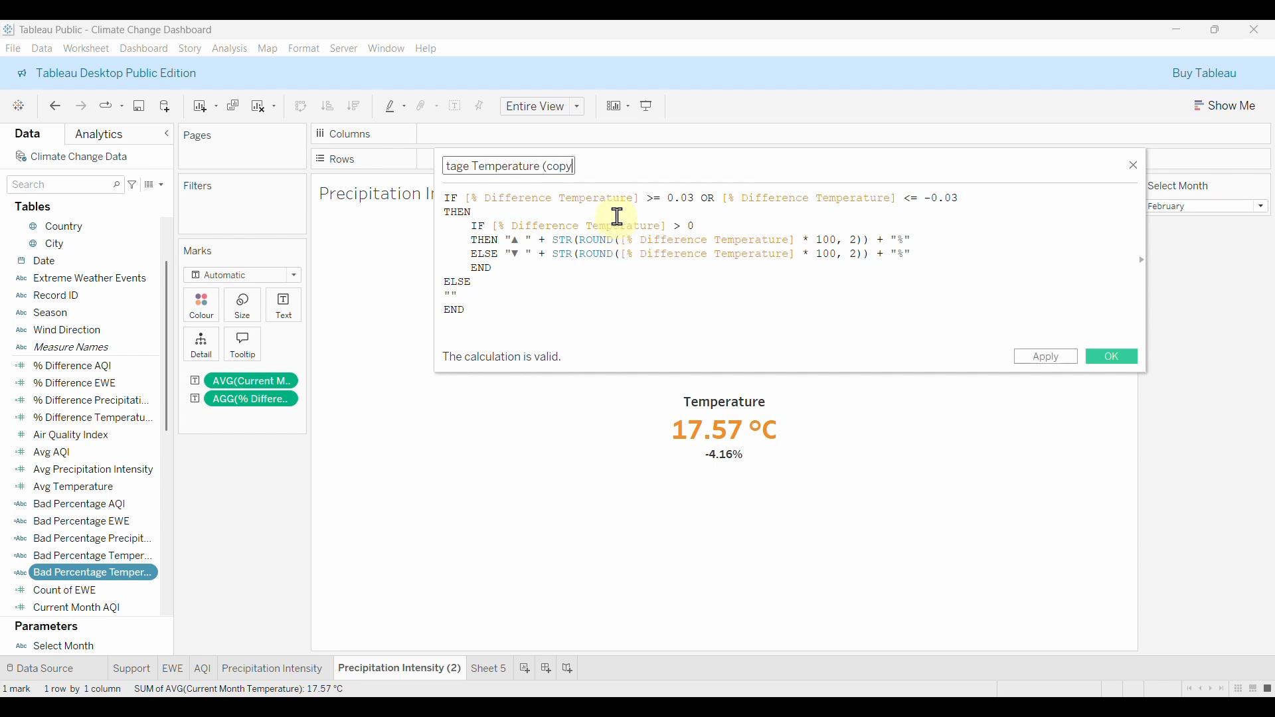
key("BackSpace")
key("BackSpace")
key("BackSpace")
key("BackSpace")
key("BackSpace")
key("BackSpace")
key("BackSpace")
key("BackSpace")
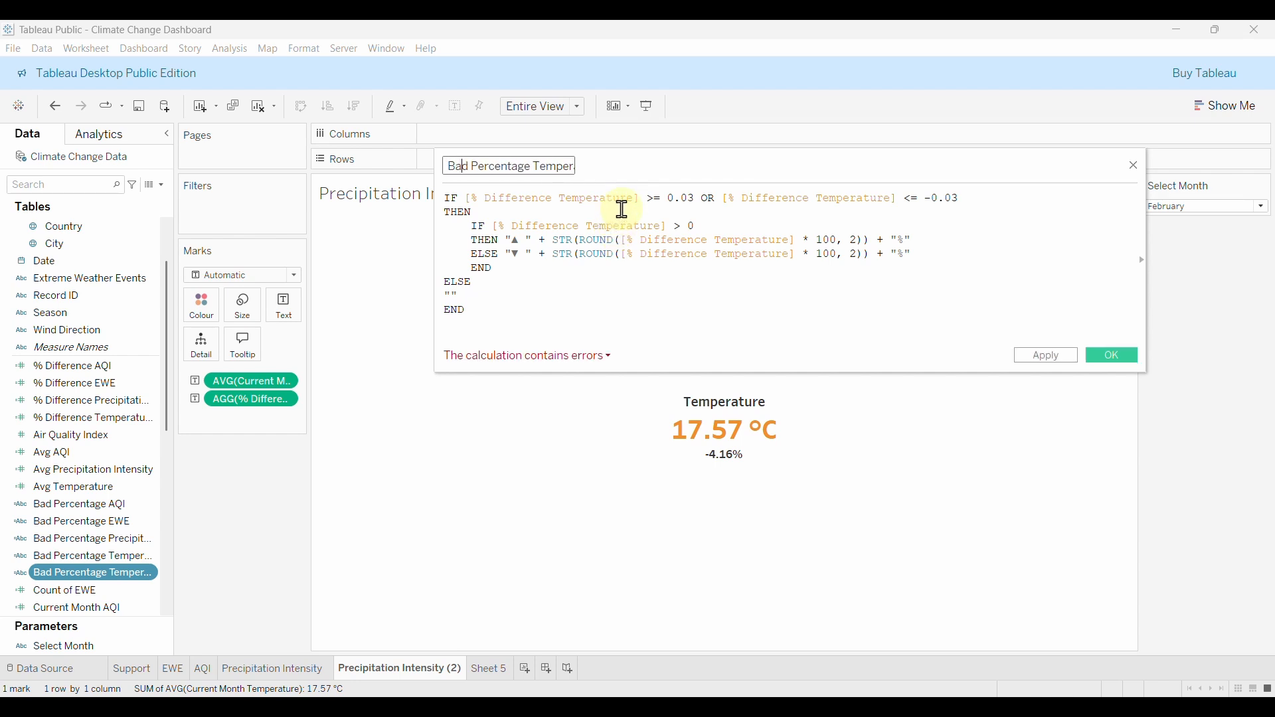
key("Right")
key("BackSpace")
key("BackSpace")
key("BackSpace")
type("G")
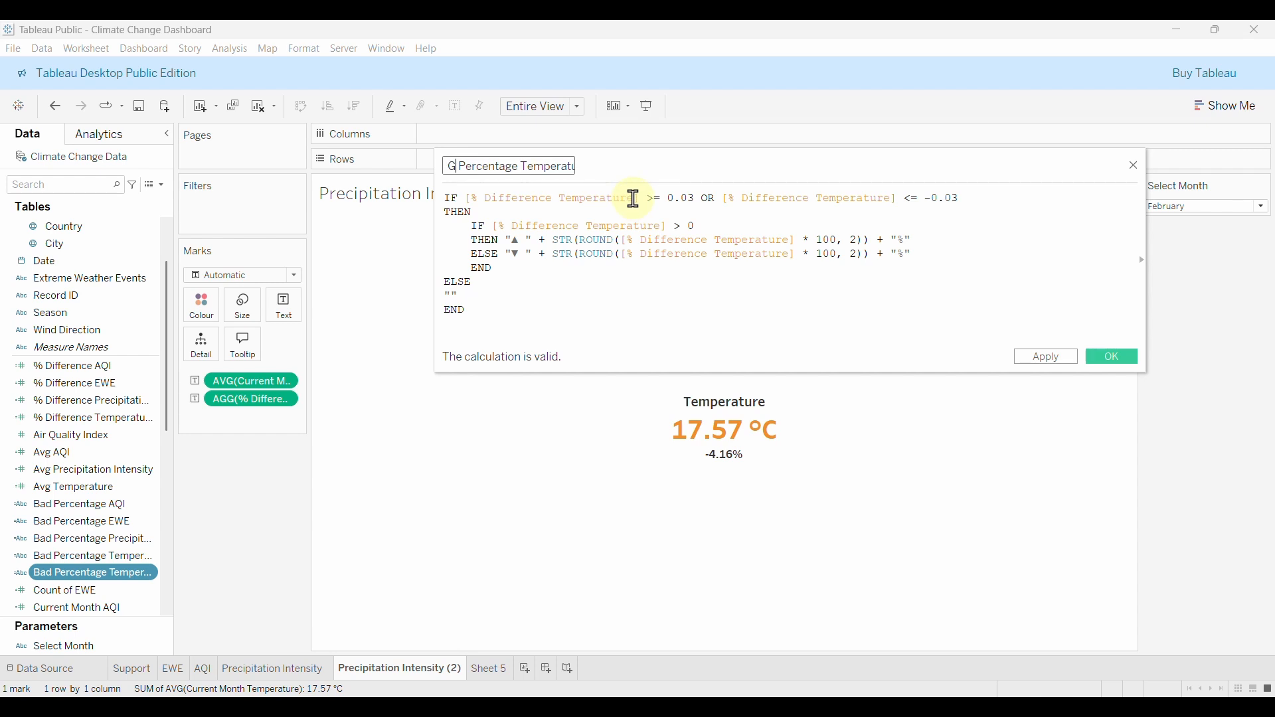
type("ood")
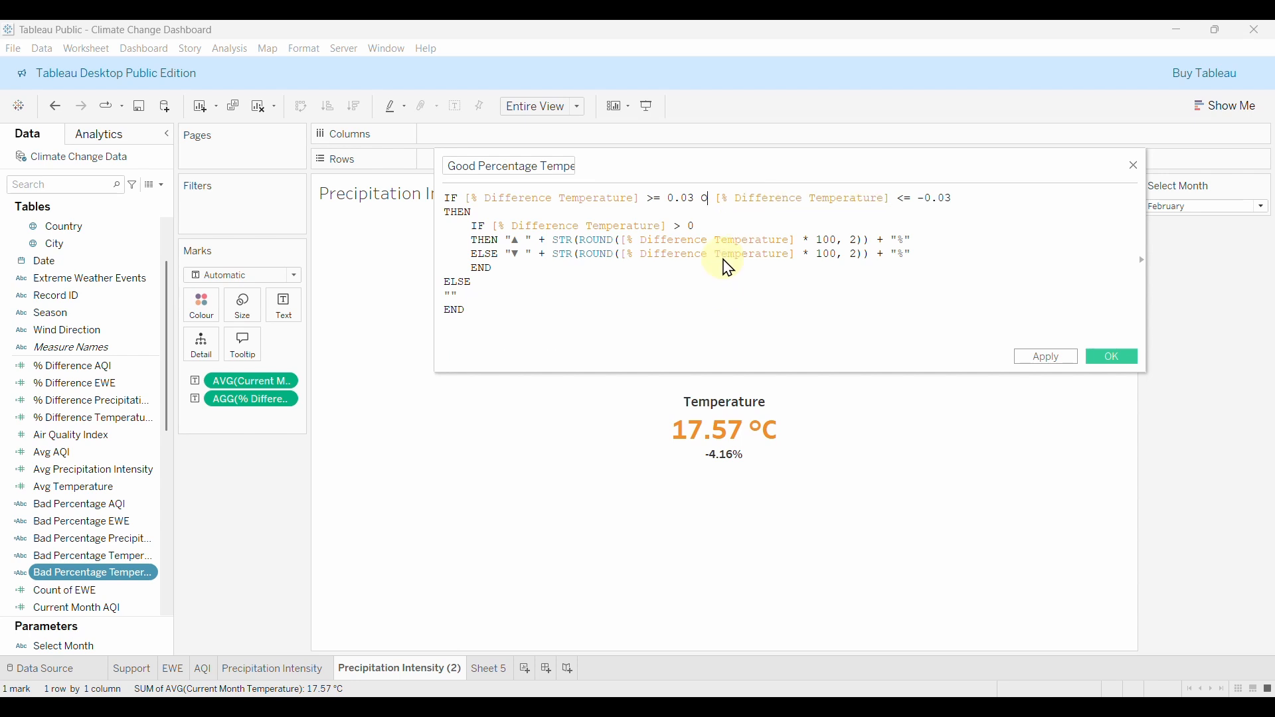
type("AND")
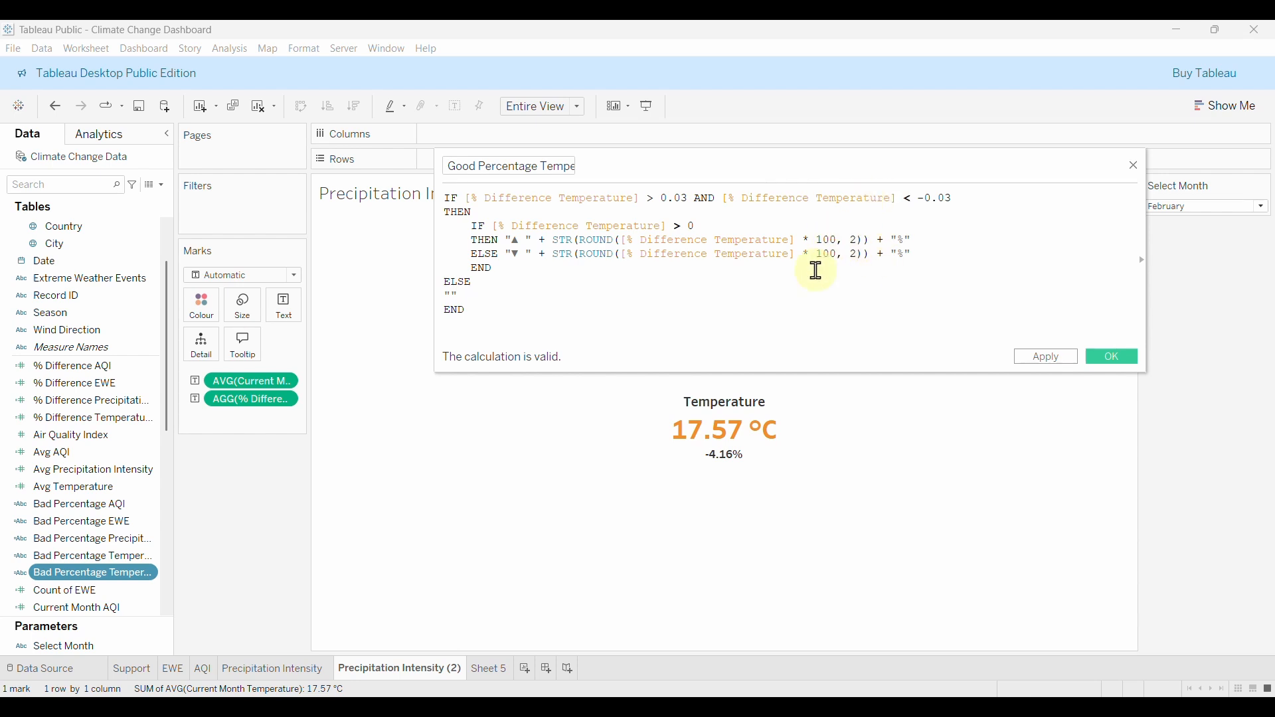
Save the Good Percentage calculation and remove AGG(% Difference Temperature) from the label.
left_click(1116, 363)
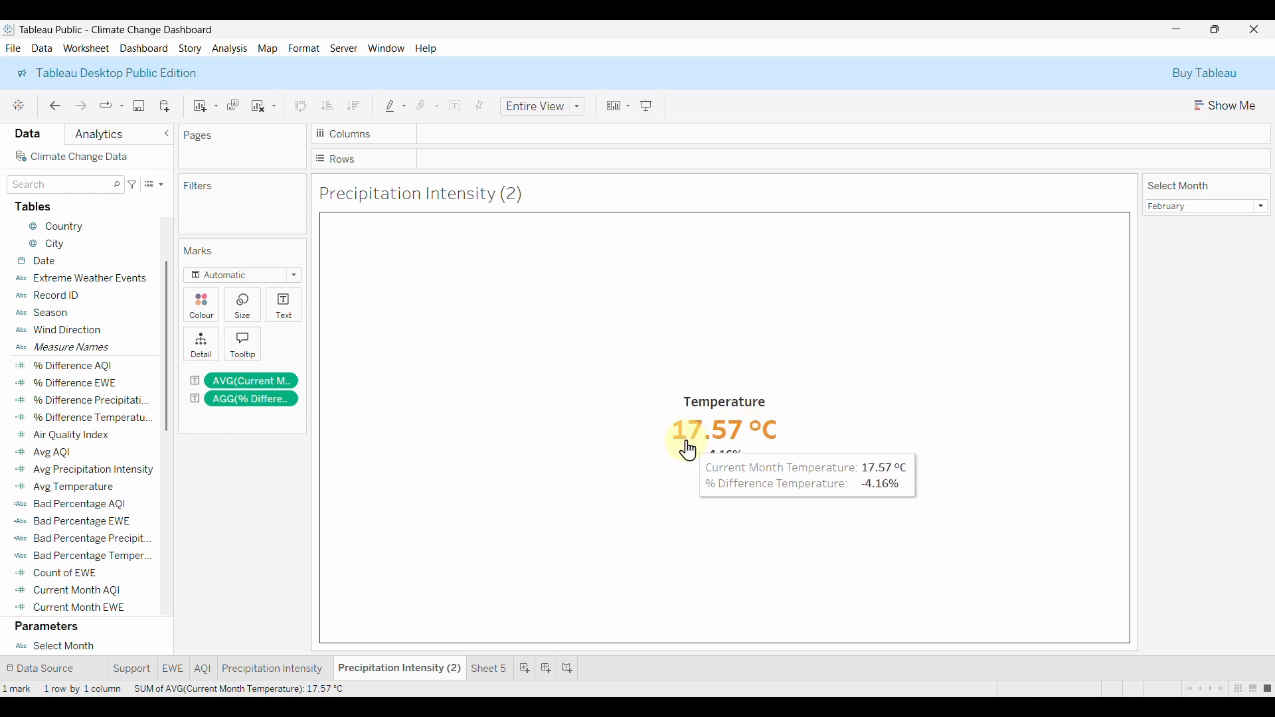
left_click_drag(251, 399, 264, 488)
scroll(126, 504, "down", 3)
left_click(137, 493)
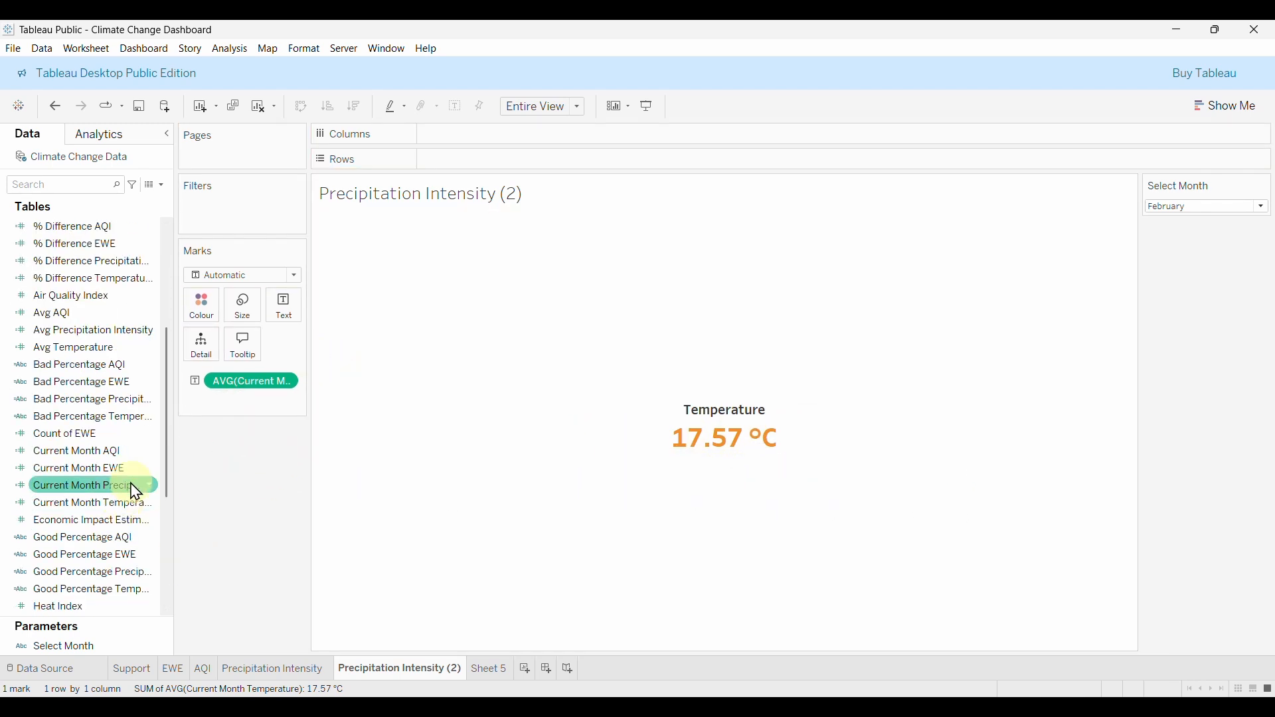
scroll(142, 472, "up", 1)
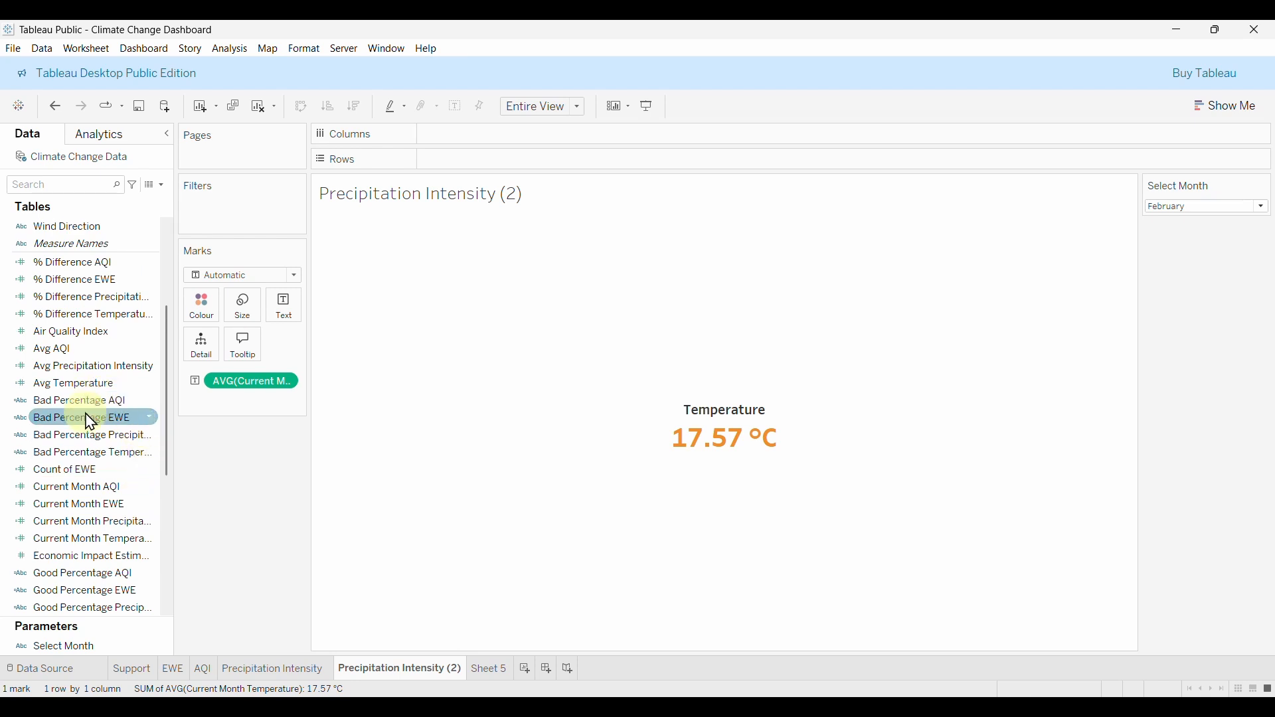
Add Bad and Good Percentage Temperature to the label and select April, showing 17.40 °C, ▲7.10%.
left_click_drag(92, 459, 160, 463)
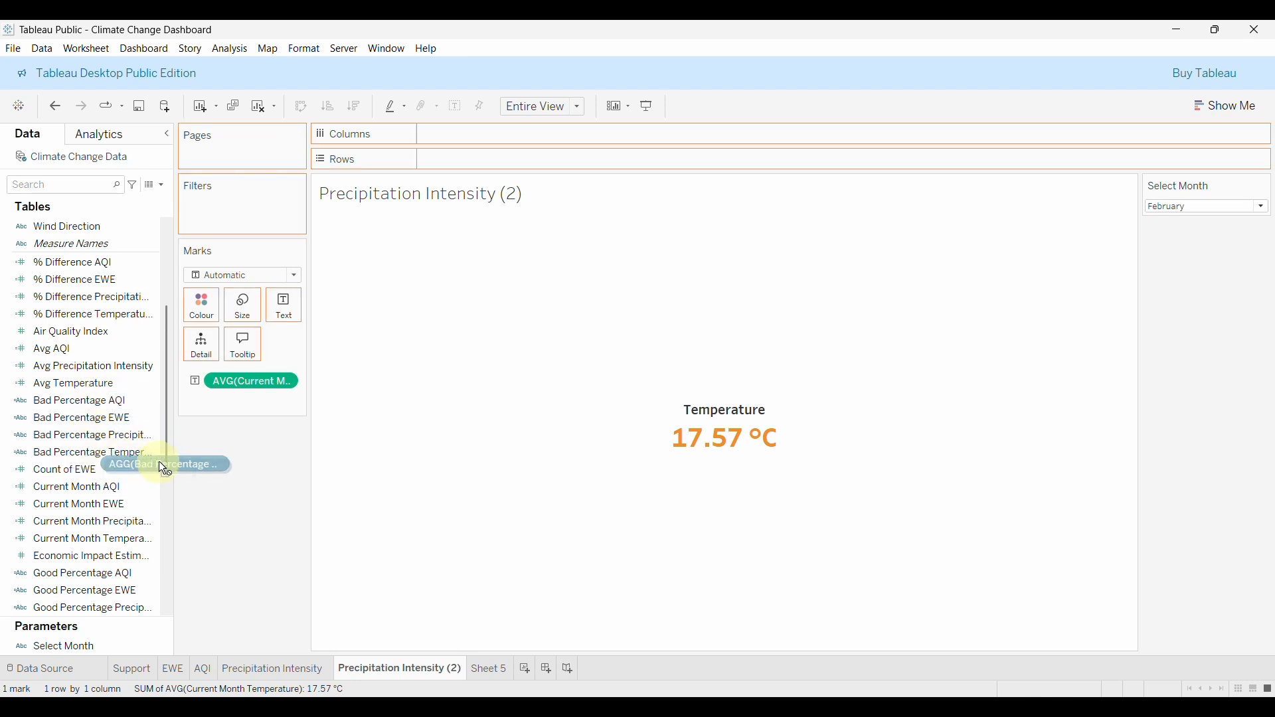
left_click_drag(301, 320, 296, 319)
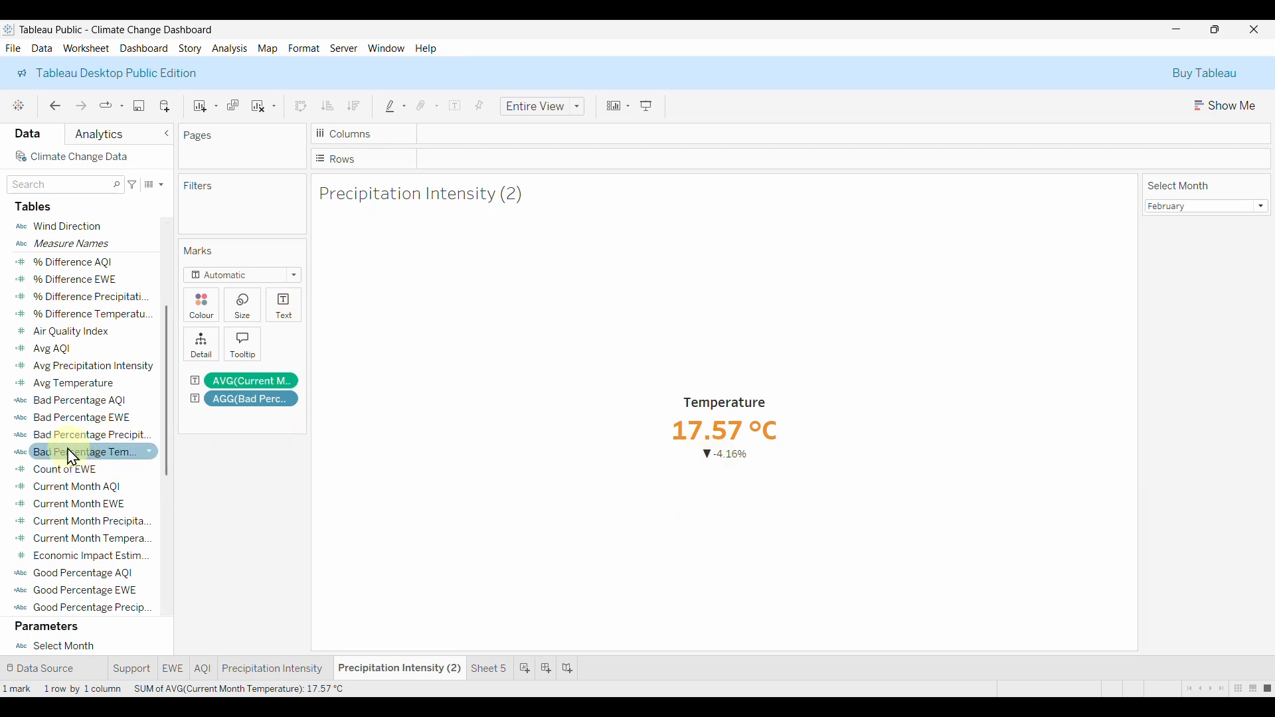
scroll(86, 558, "down", 2)
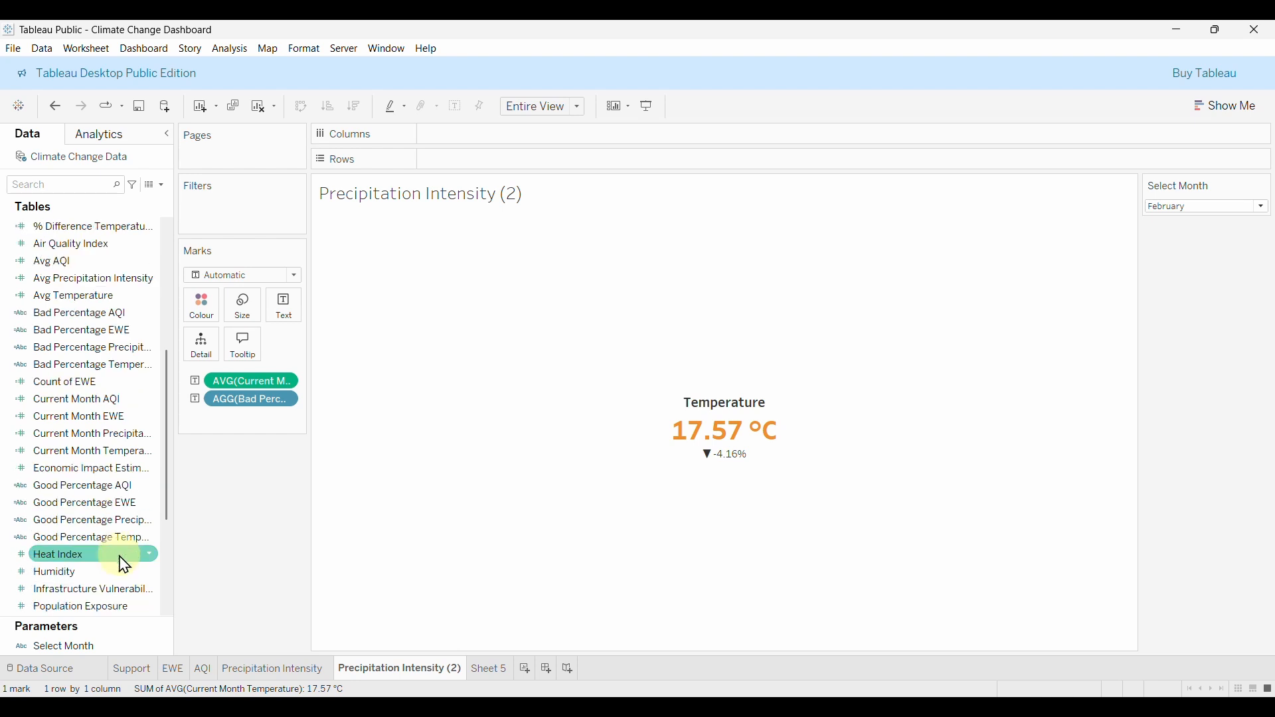
left_click_drag(94, 551, 287, 322)
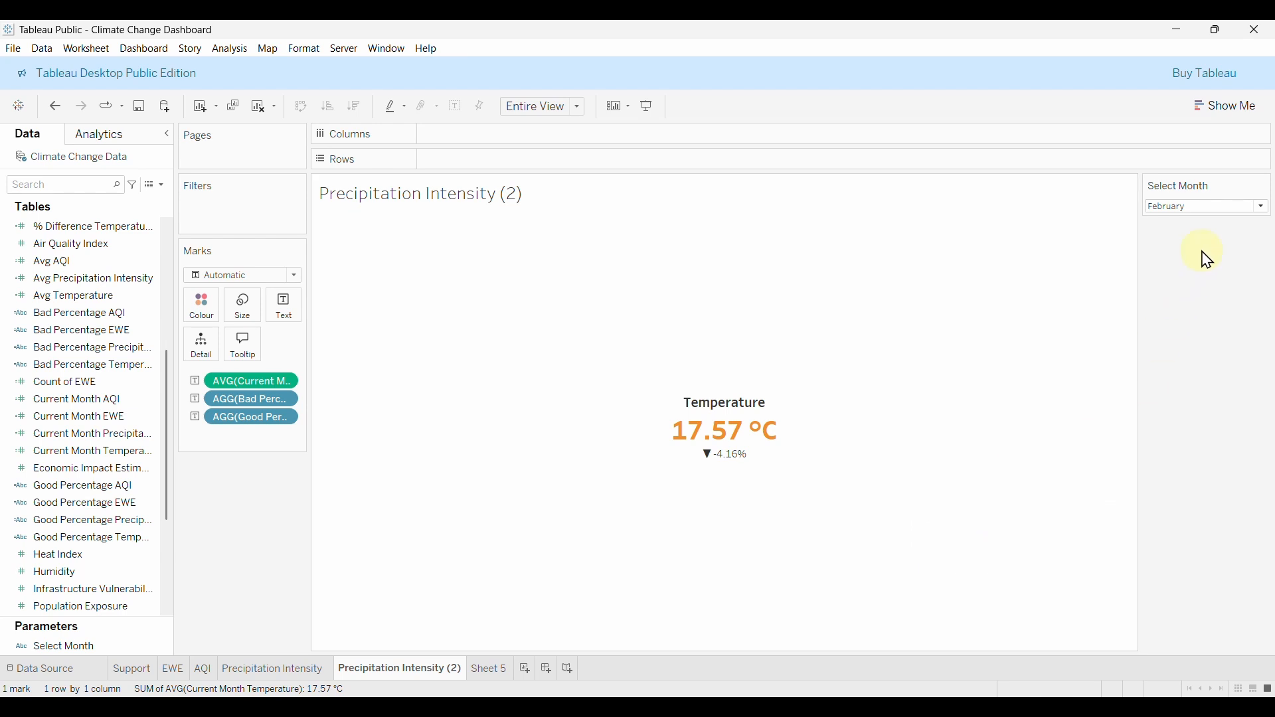
left_click(1222, 206)
left_click(1174, 257)
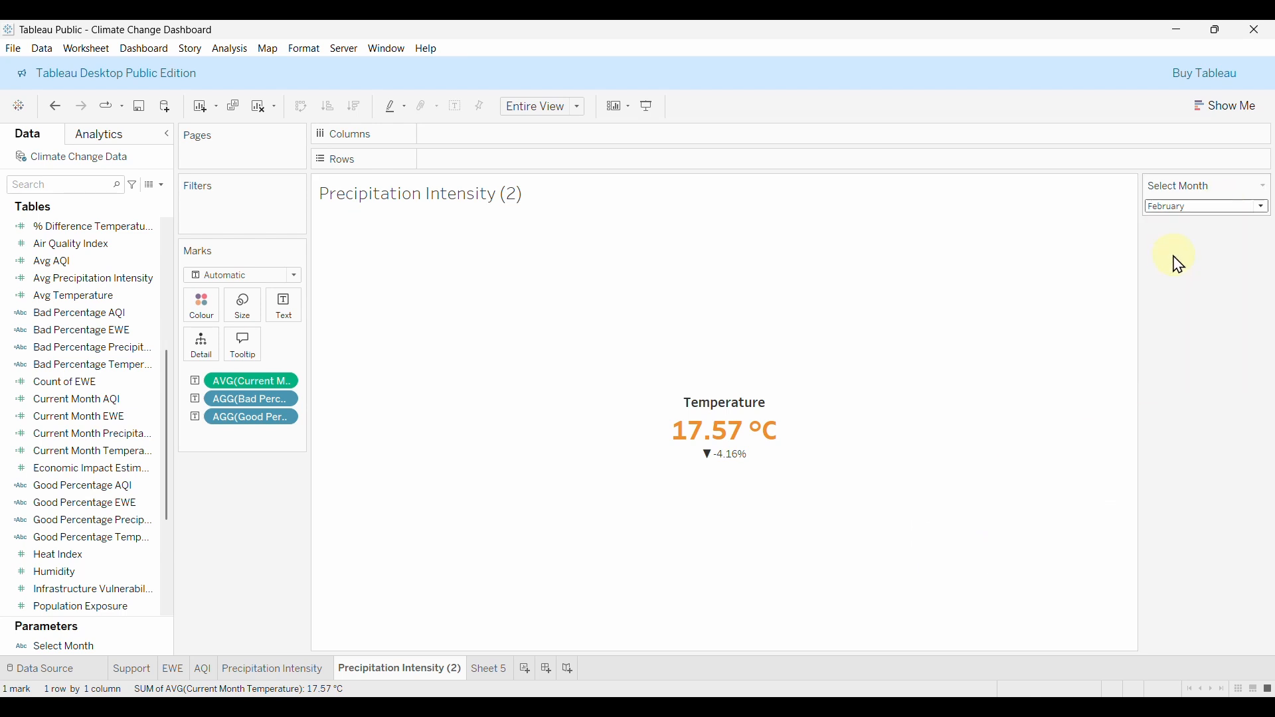
Switch Select Month through October and other months to test how the labels respond.
left_click(1217, 219)
left_click(1197, 322)
left_click(1210, 219)
left_click(1206, 322)
left_click(1232, 219)
left_click(1199, 369)
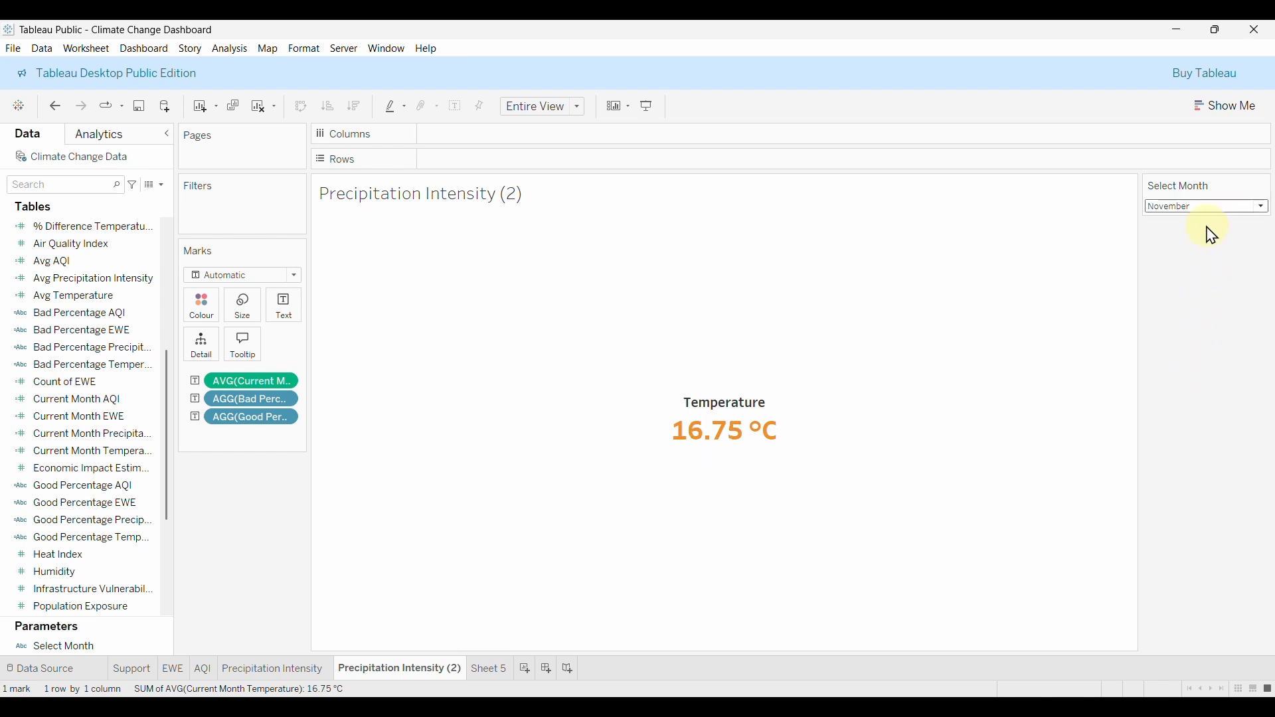
Set Select Month to November, showing 16.75 °C with no percentage line.
mouse_move(848, 264)
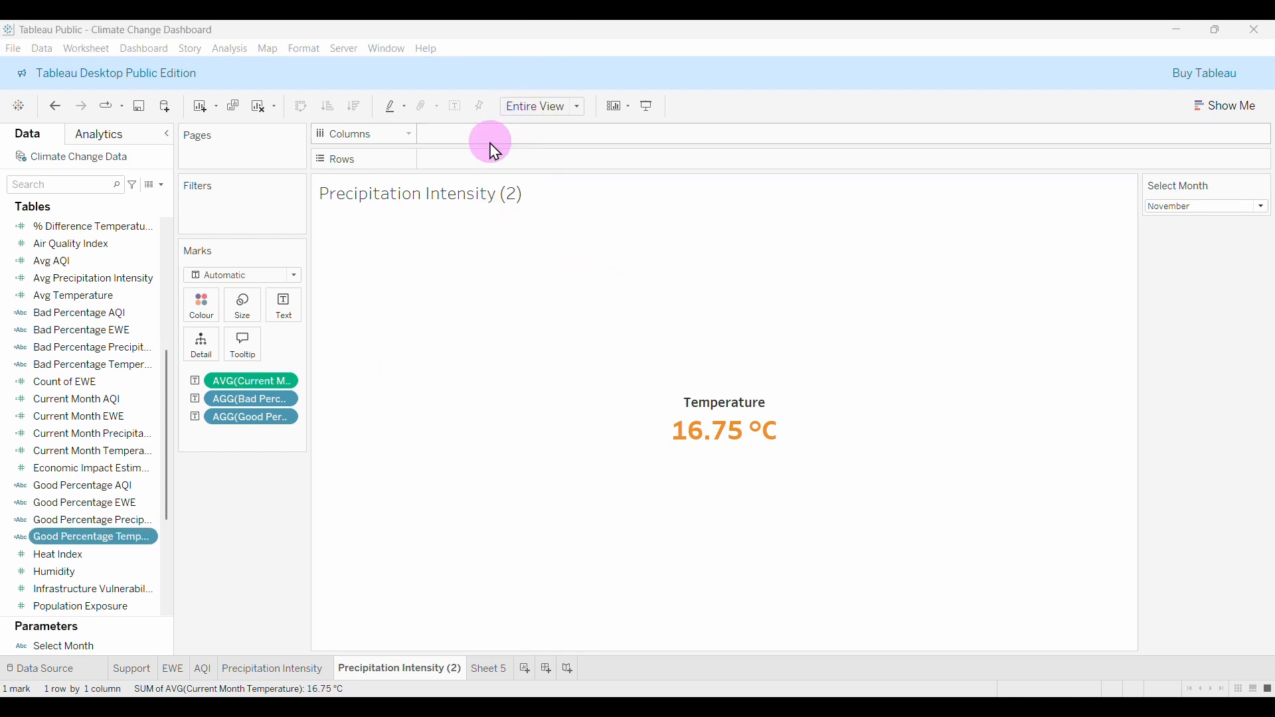
right_click(867, 261)
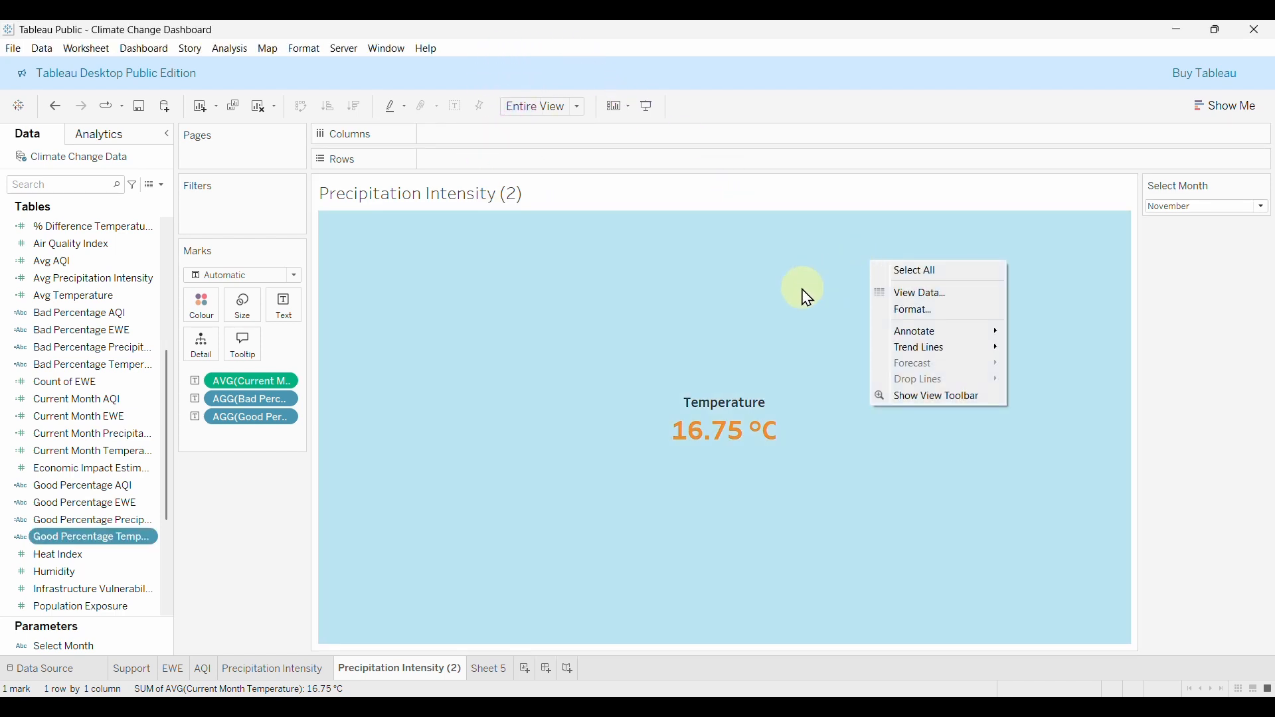
left_click(802, 288)
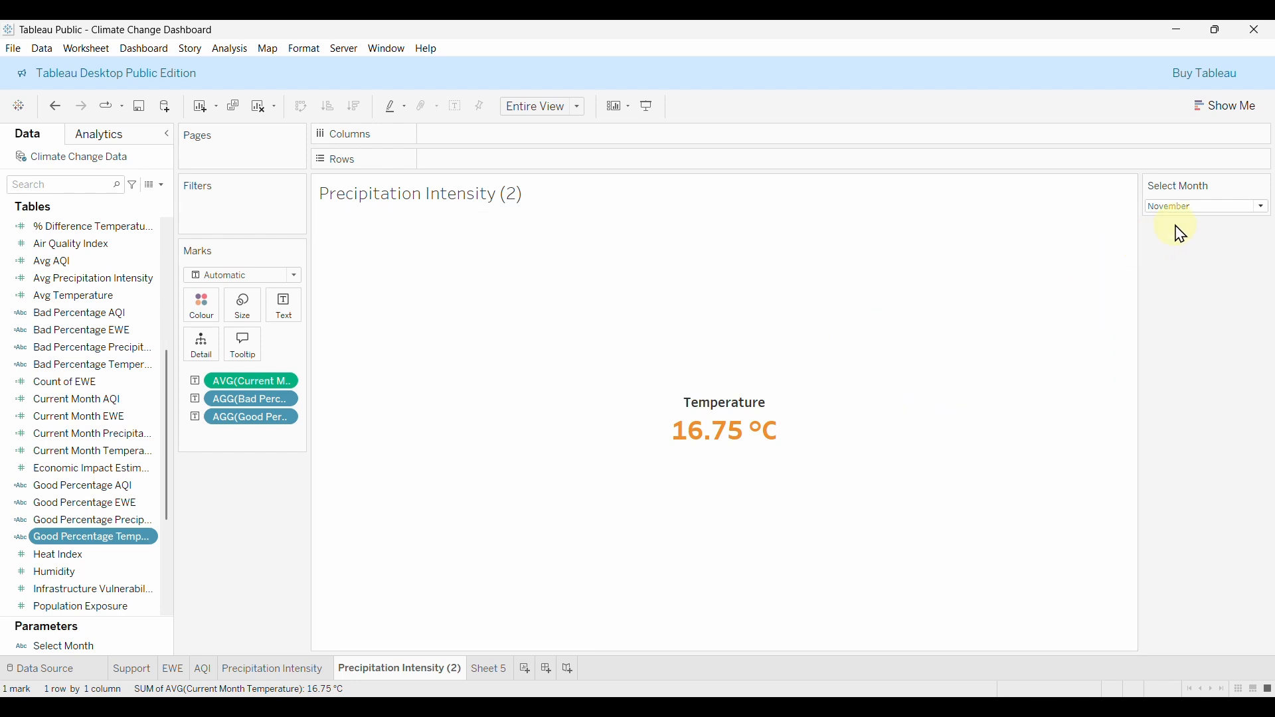
left_click(1188, 207)
left_click(1160, 361)
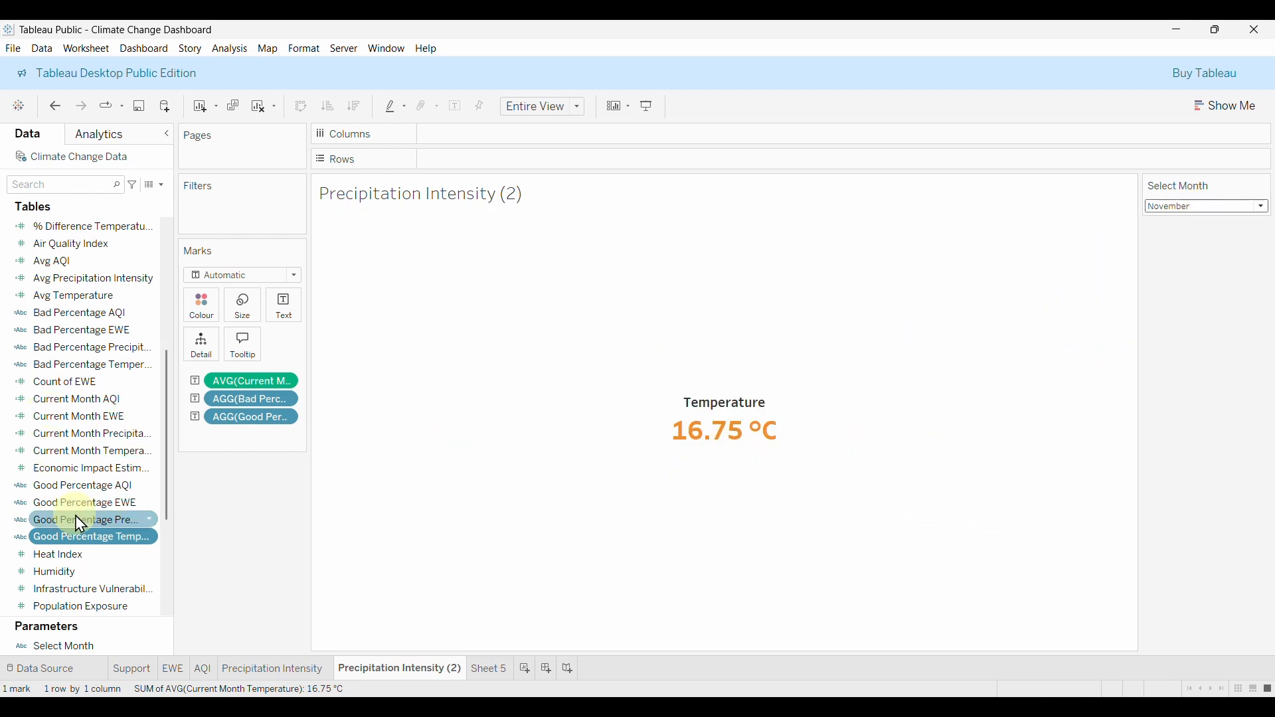
Edit Good Percentage Temperature's first line to > -0.03 AND < 0.03, so November shows ▼ -2.77%.
right_click(95, 540)
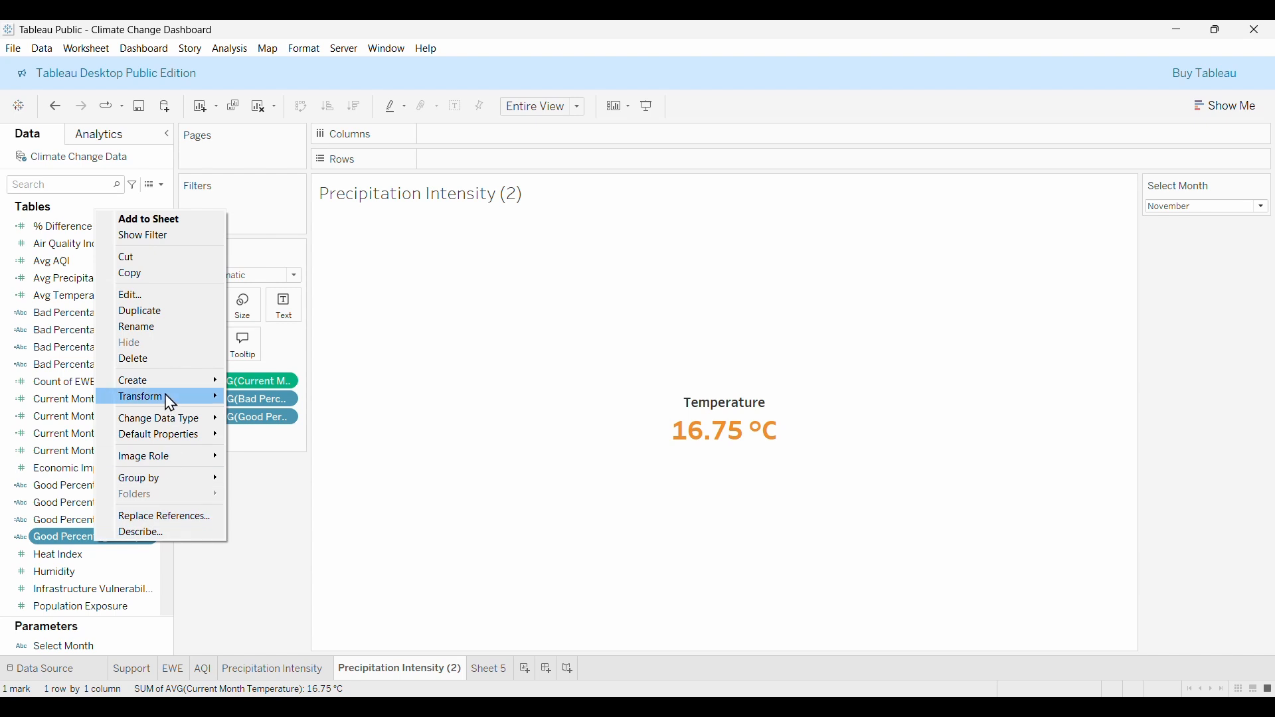
left_click(136, 297)
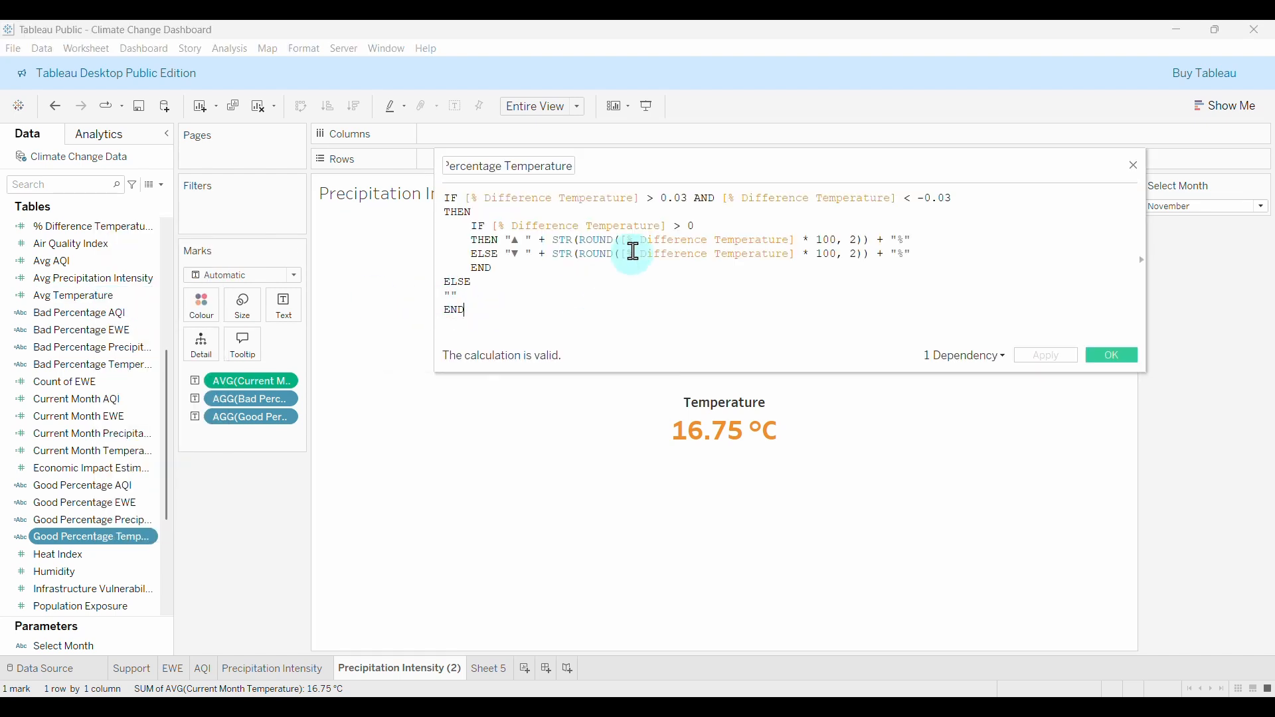
left_click(661, 200)
type("-")
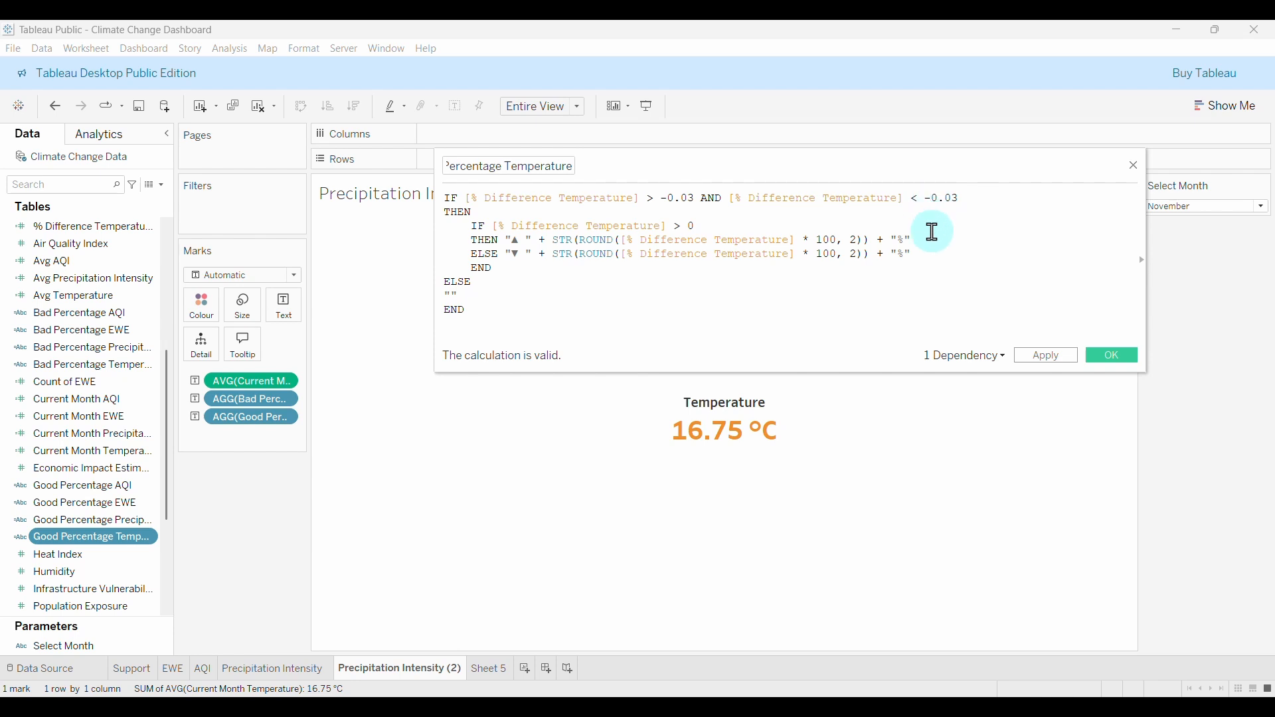
key("BackSpace")
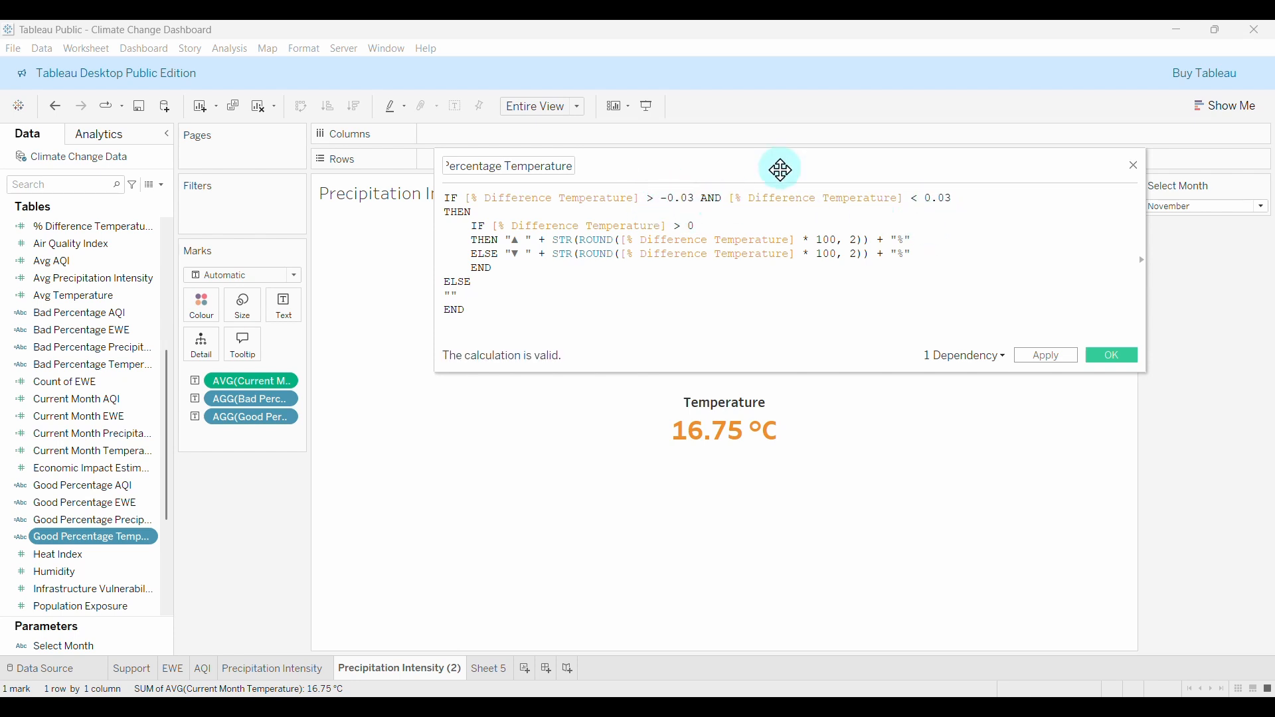
left_click(1109, 359)
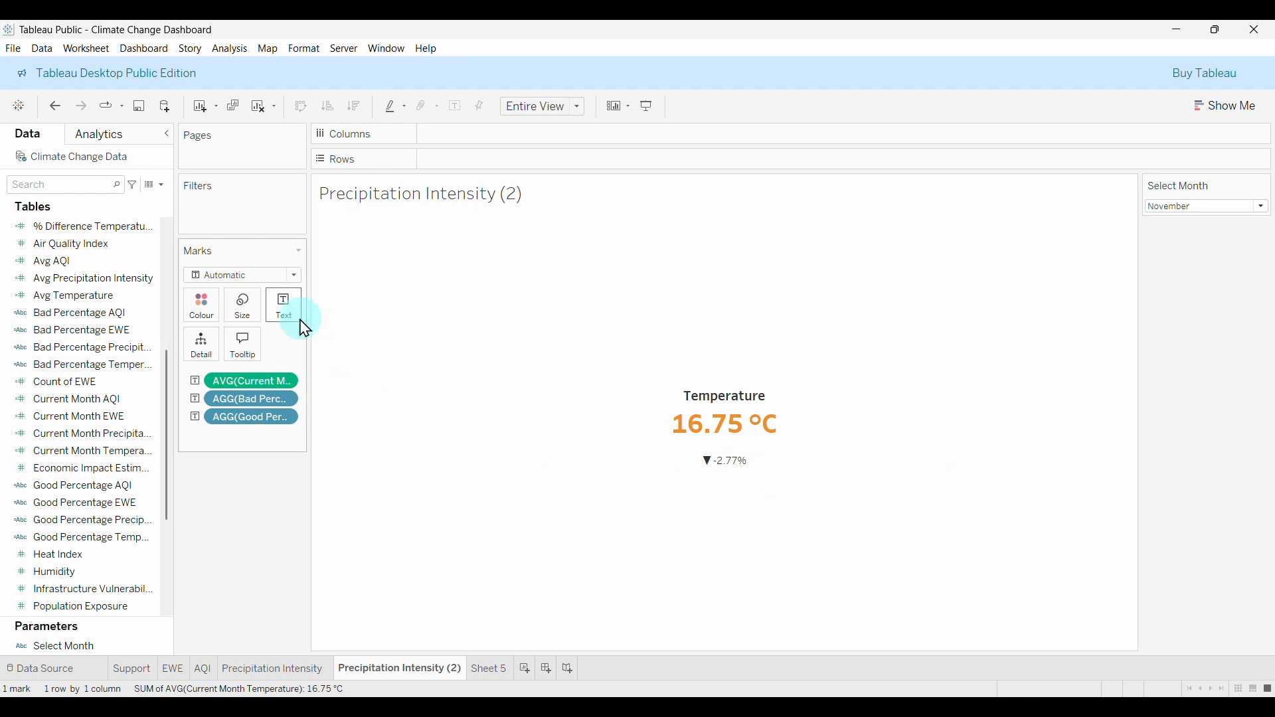
Format the two percentage lines of the label in Tableau Semibold, size 10.
left_click(286, 309)
left_click(402, 341)
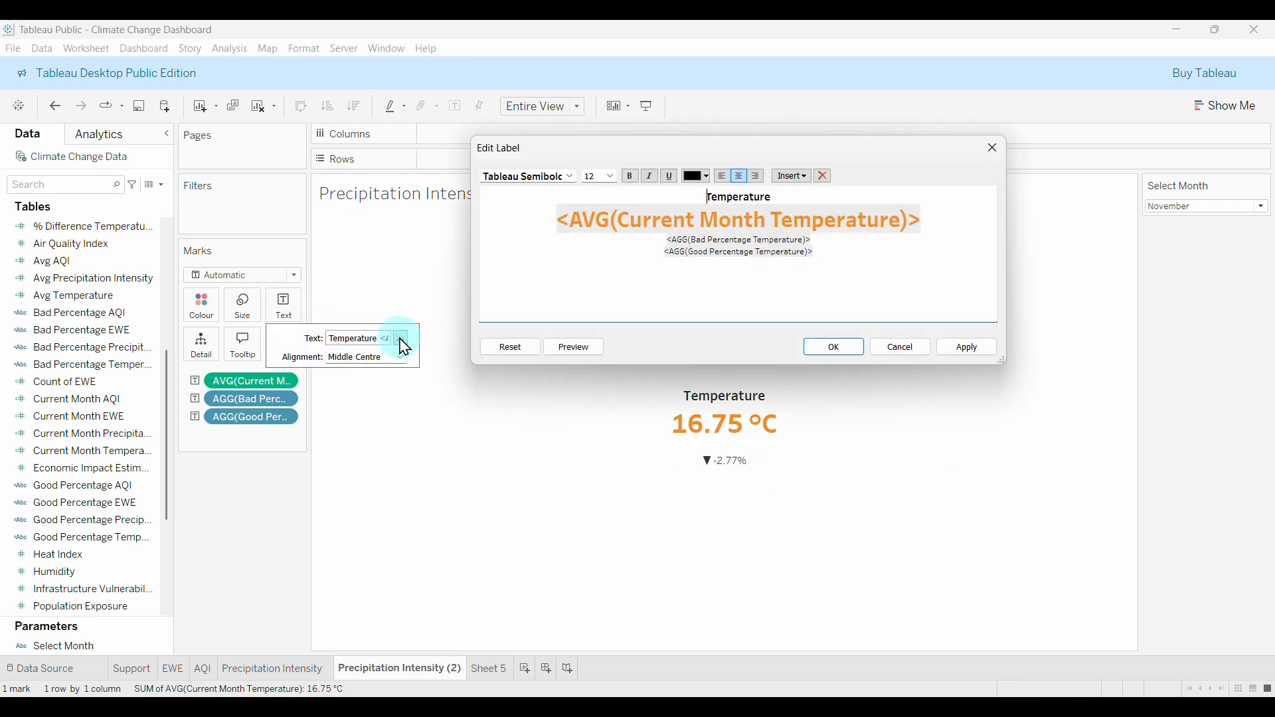
left_click_drag(824, 247, 644, 239)
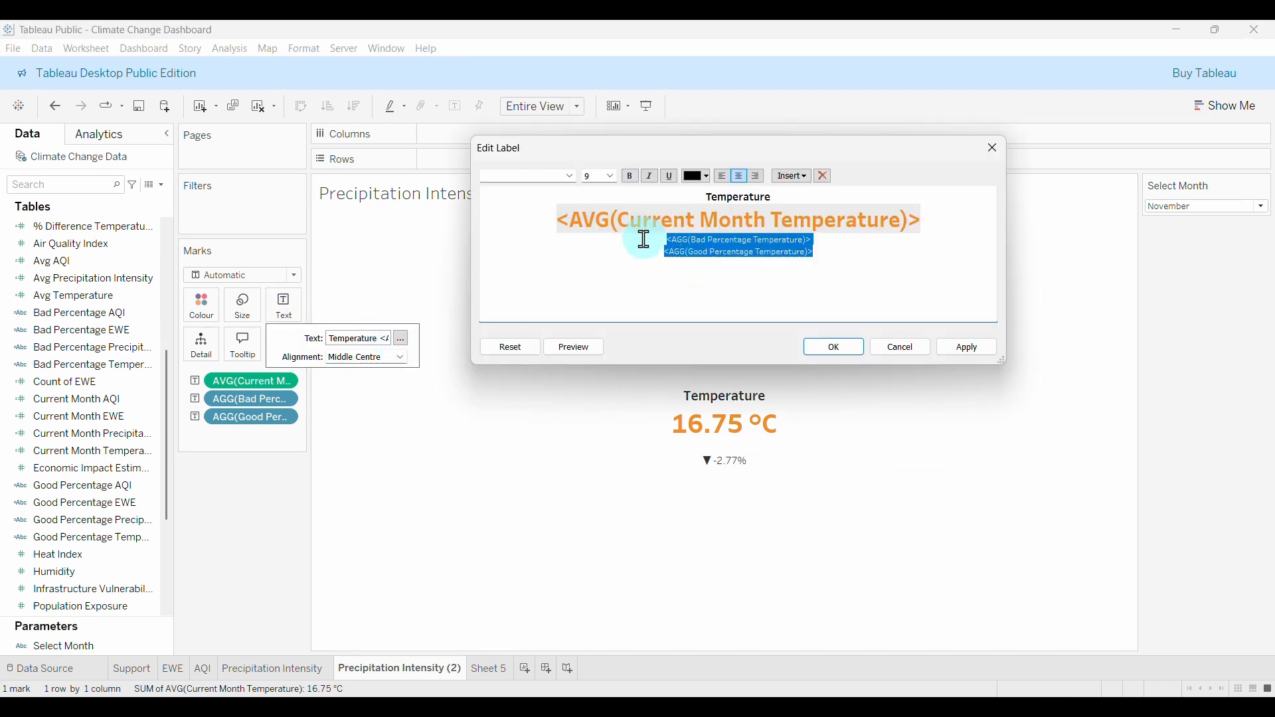
left_click(611, 176)
left_click(598, 212)
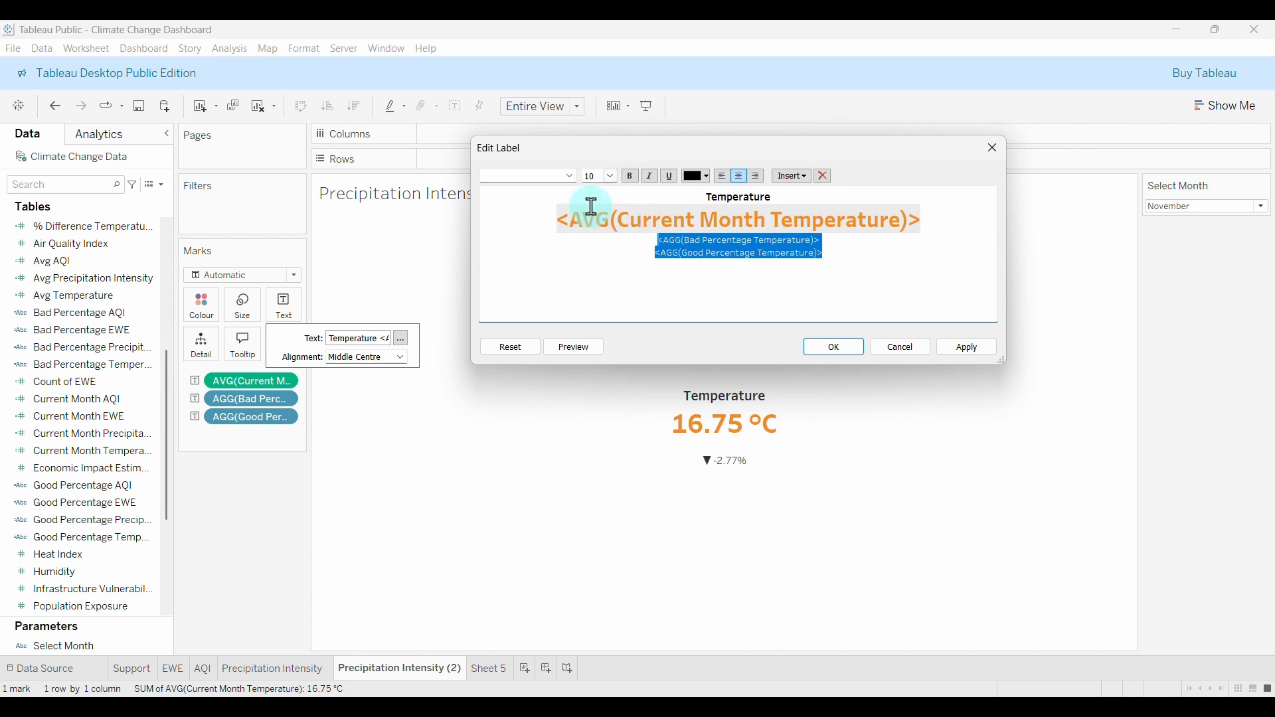
left_click(570, 176)
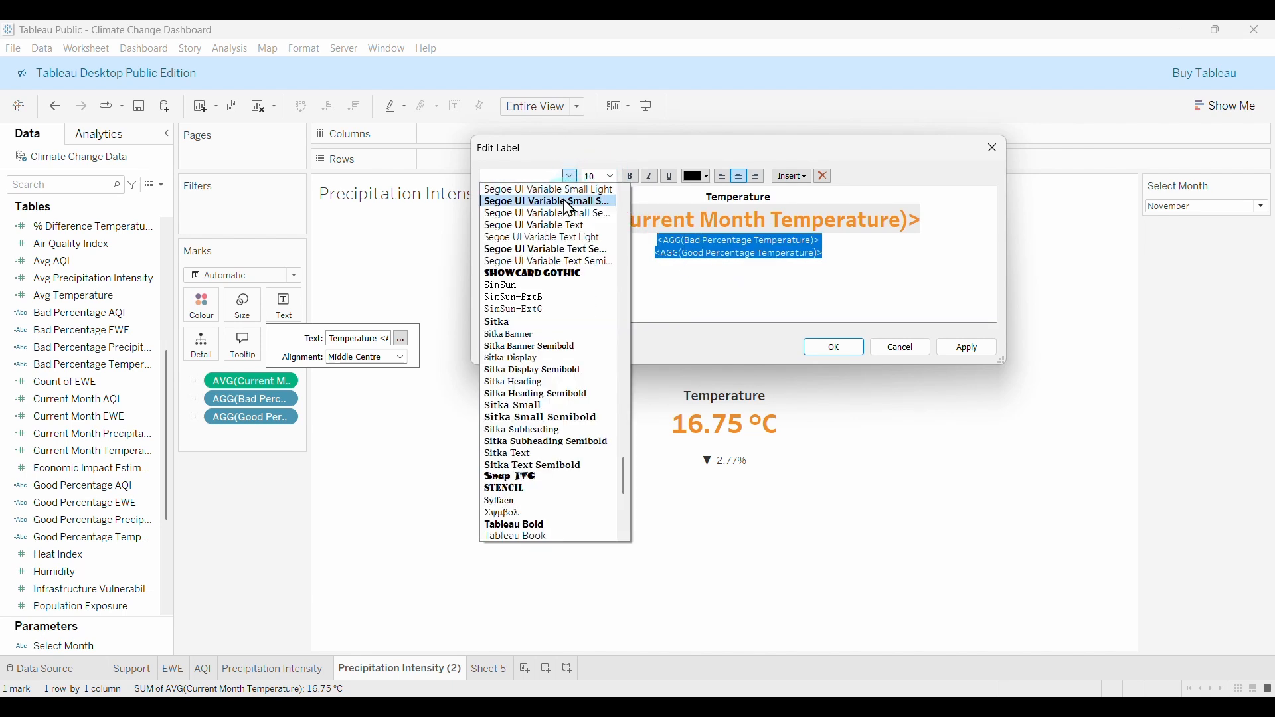
scroll(561, 456, "down", 3)
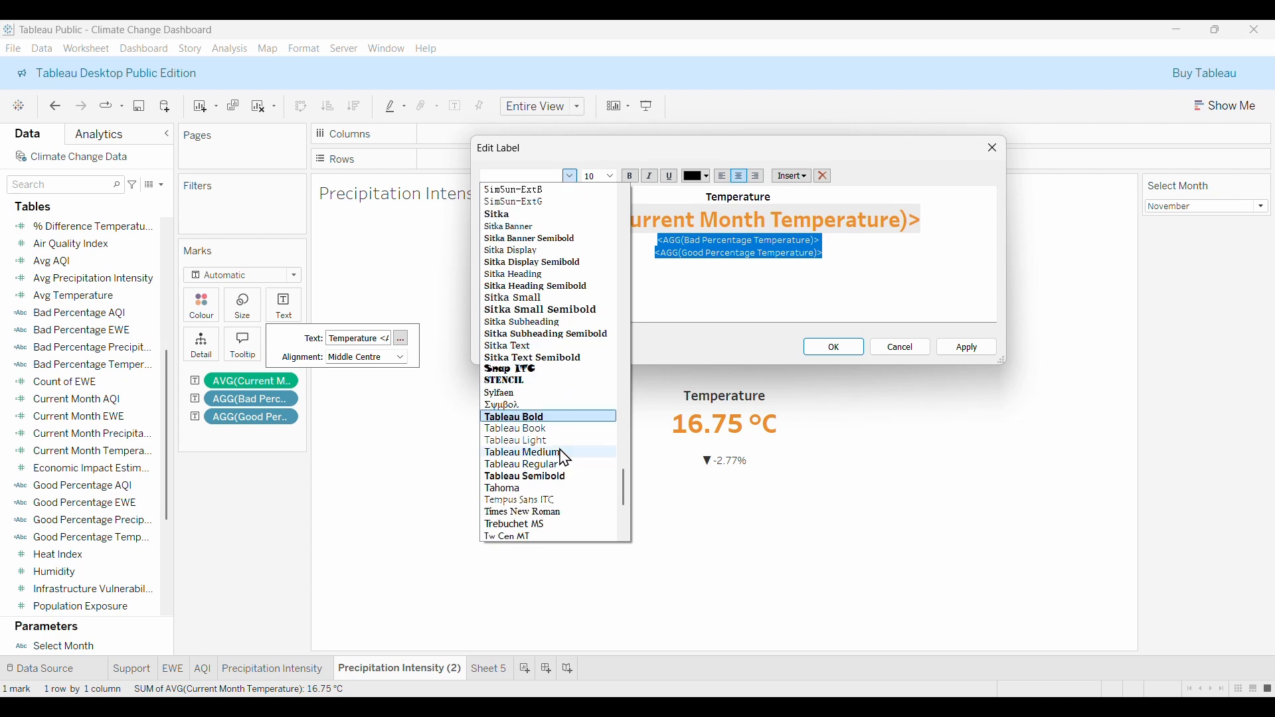
left_click(550, 478)
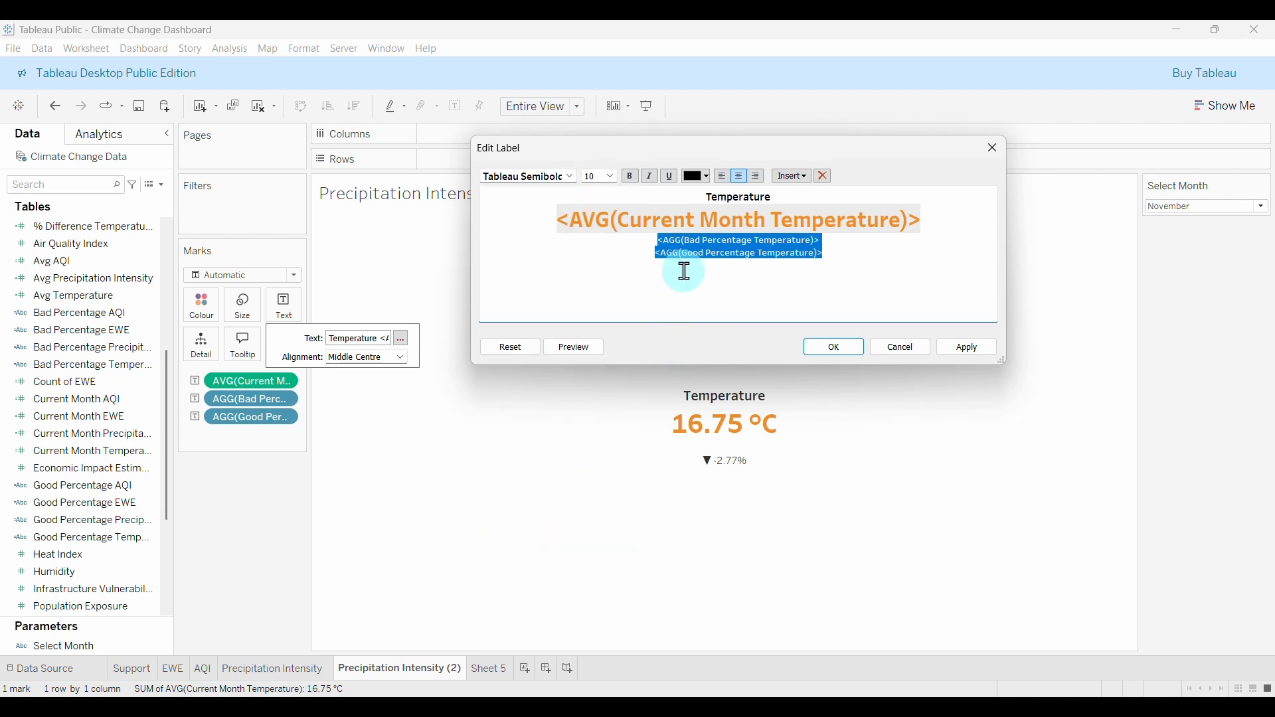
Colour the Bad Percentage line red and the Good Percentage line green, then apply.
left_click_drag(830, 245, 647, 238)
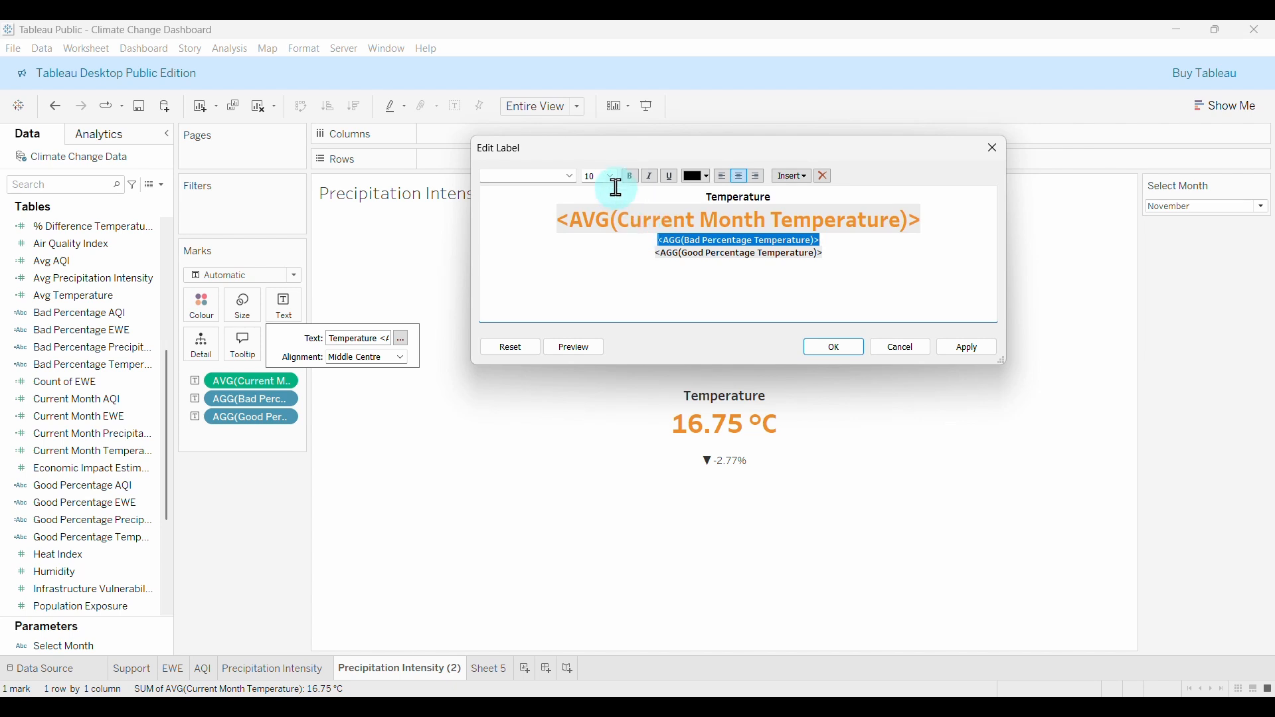
left_click(706, 178)
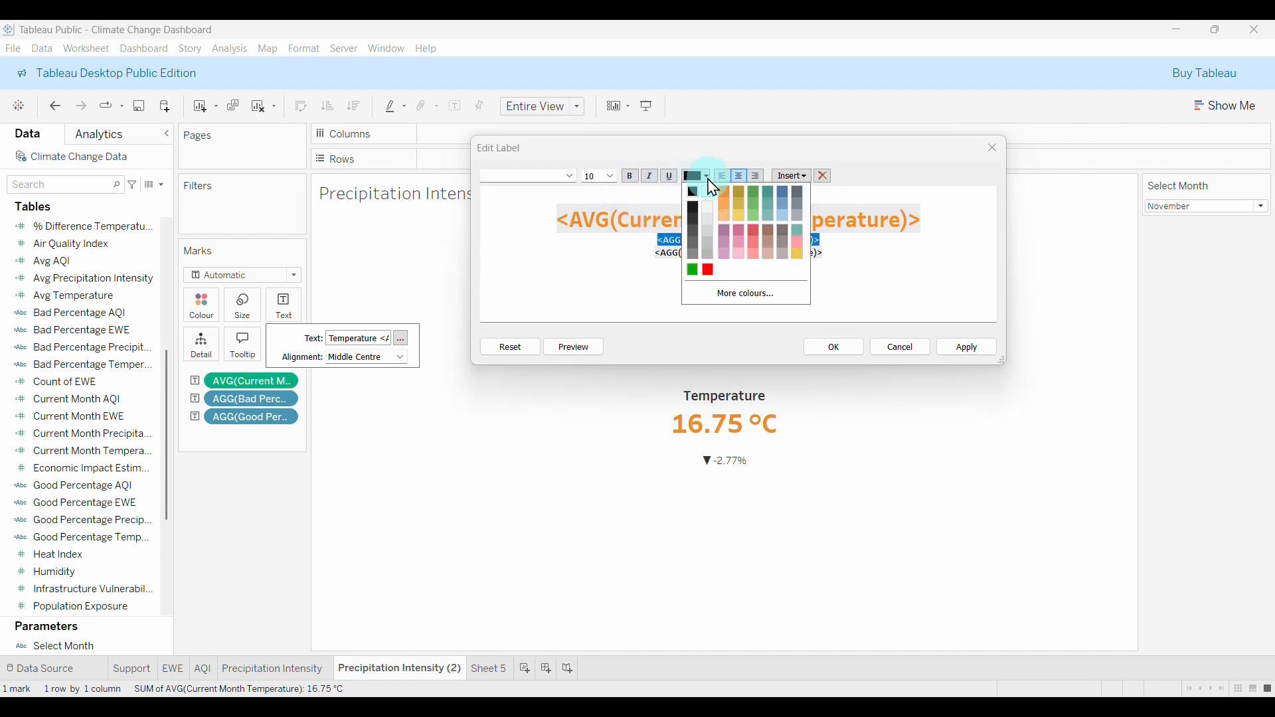
left_click(711, 272)
left_click(839, 254)
left_click_drag(829, 254, 640, 250)
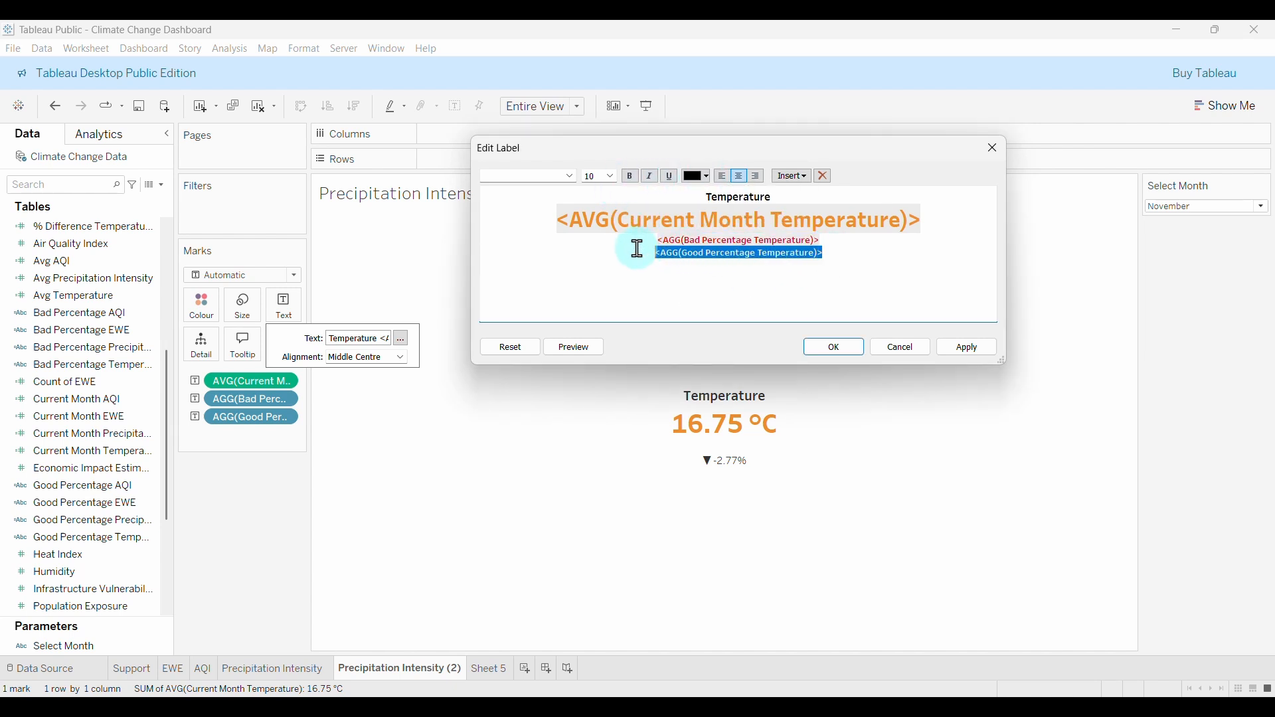
left_click(708, 178)
left_click(711, 271)
left_click(843, 256)
left_click(957, 348)
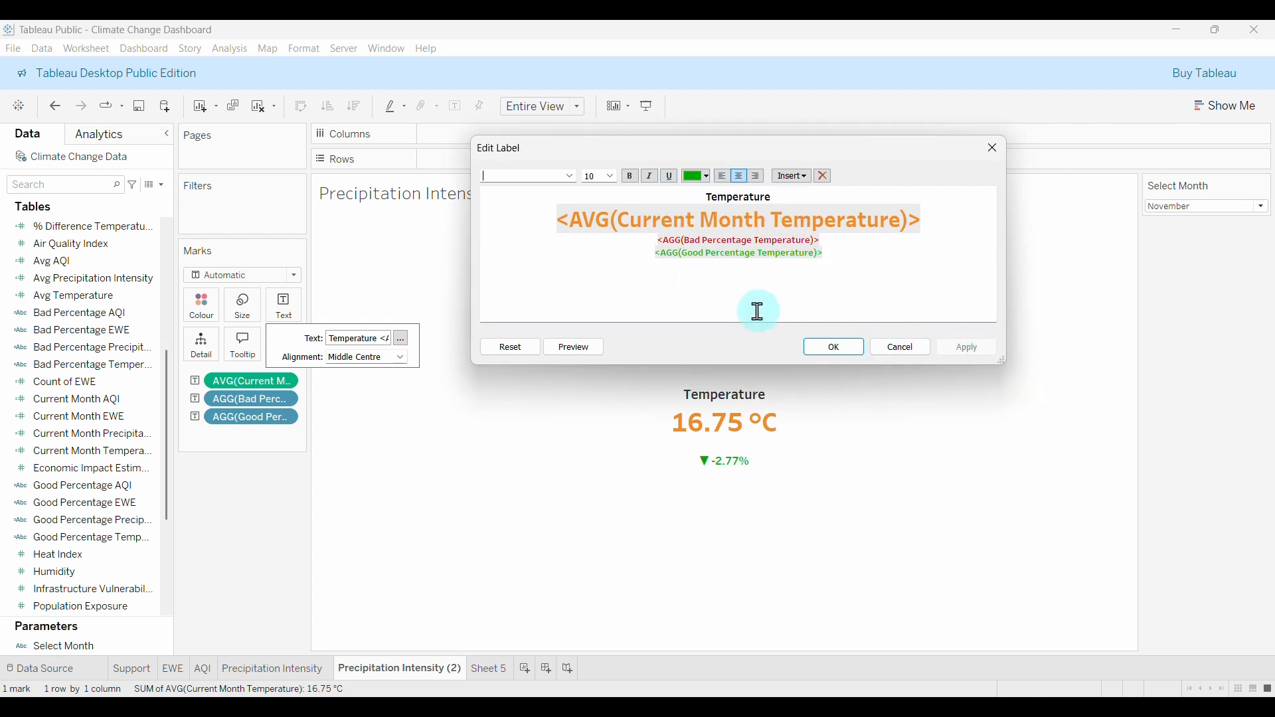
Join the Good Percentage line onto the Bad line so both share one line.
left_click(643, 263)
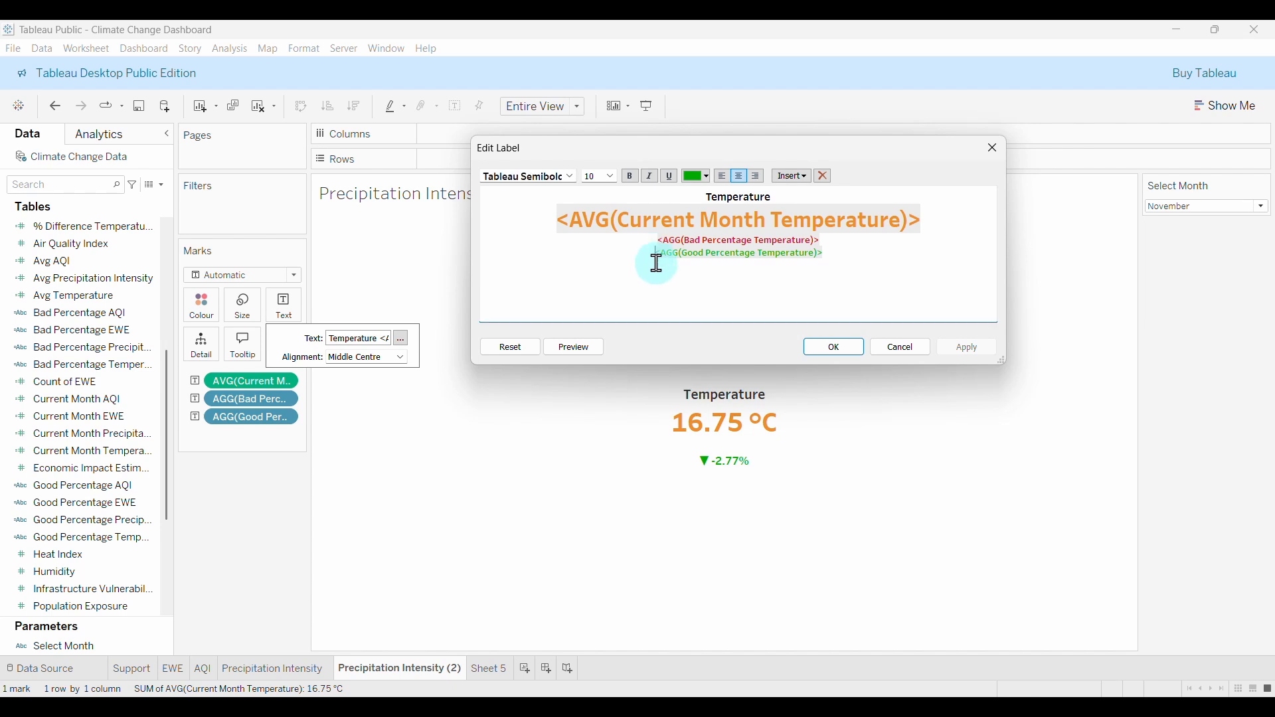
key("BackSpace")
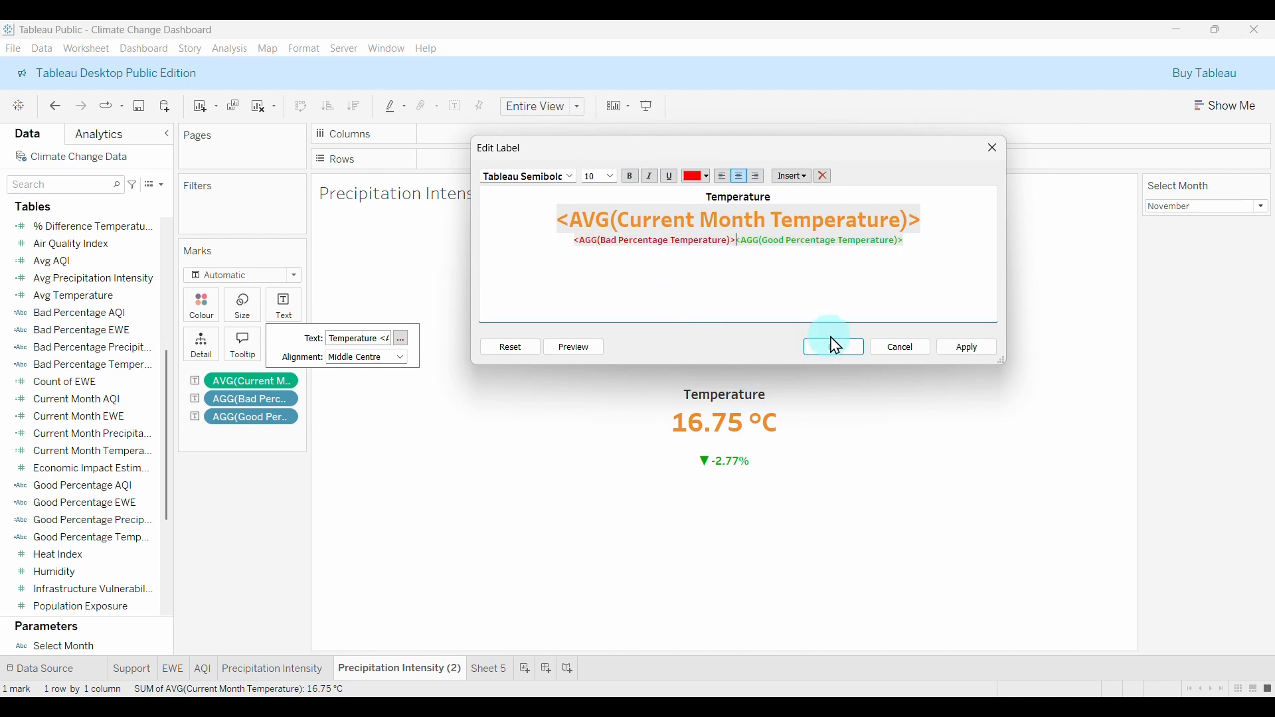
left_click(966, 348)
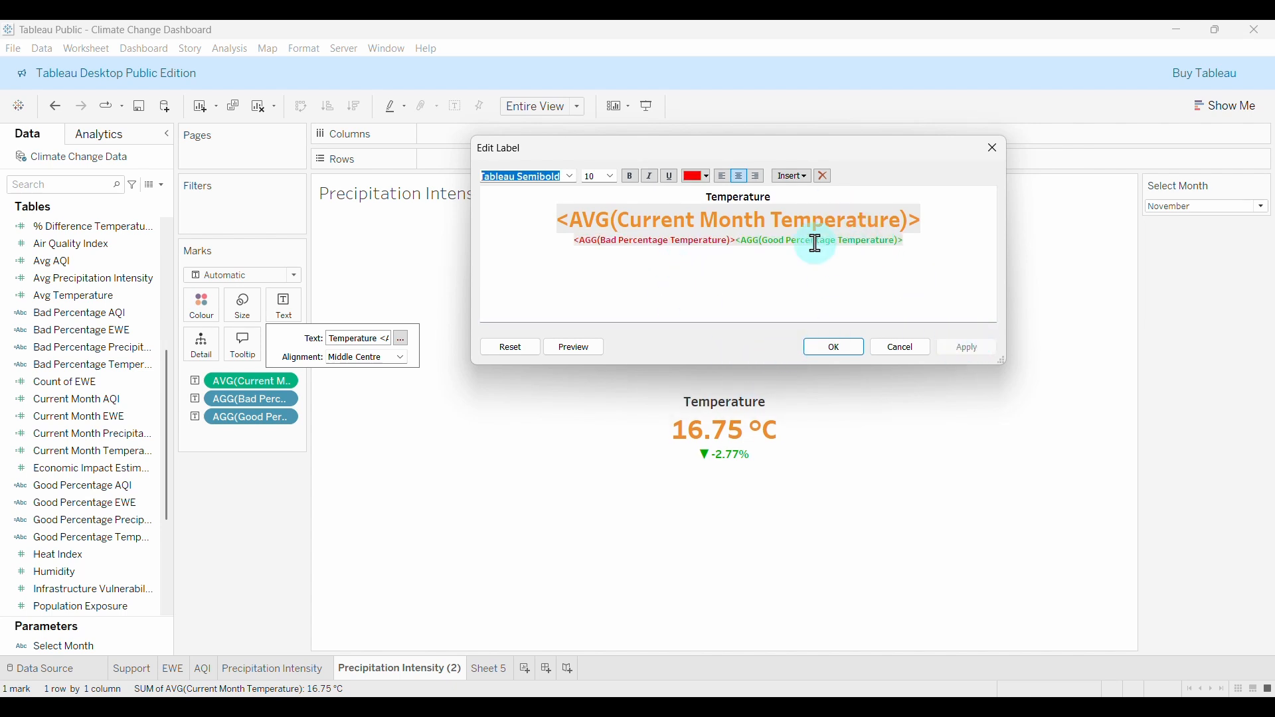
Close the label editor and check December, September, May, February, January, then December again.
left_click(836, 348)
left_click(1167, 207)
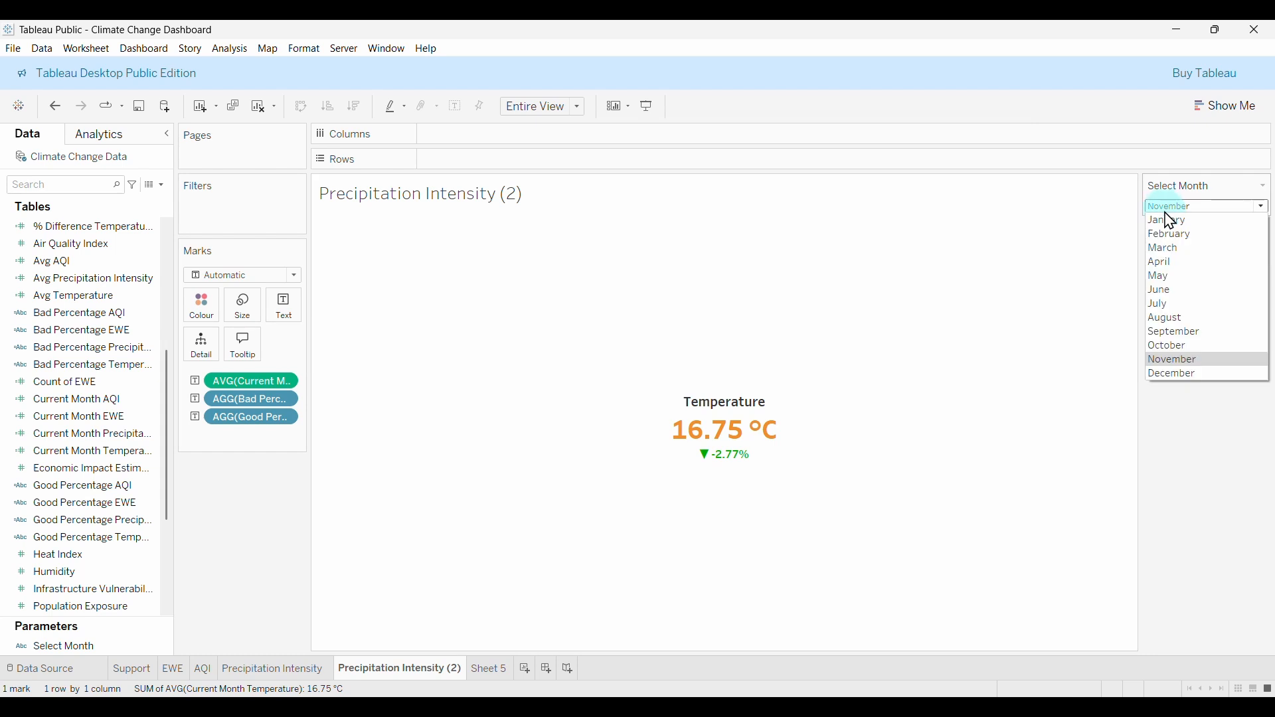
left_click(1177, 375)
left_click(1171, 208)
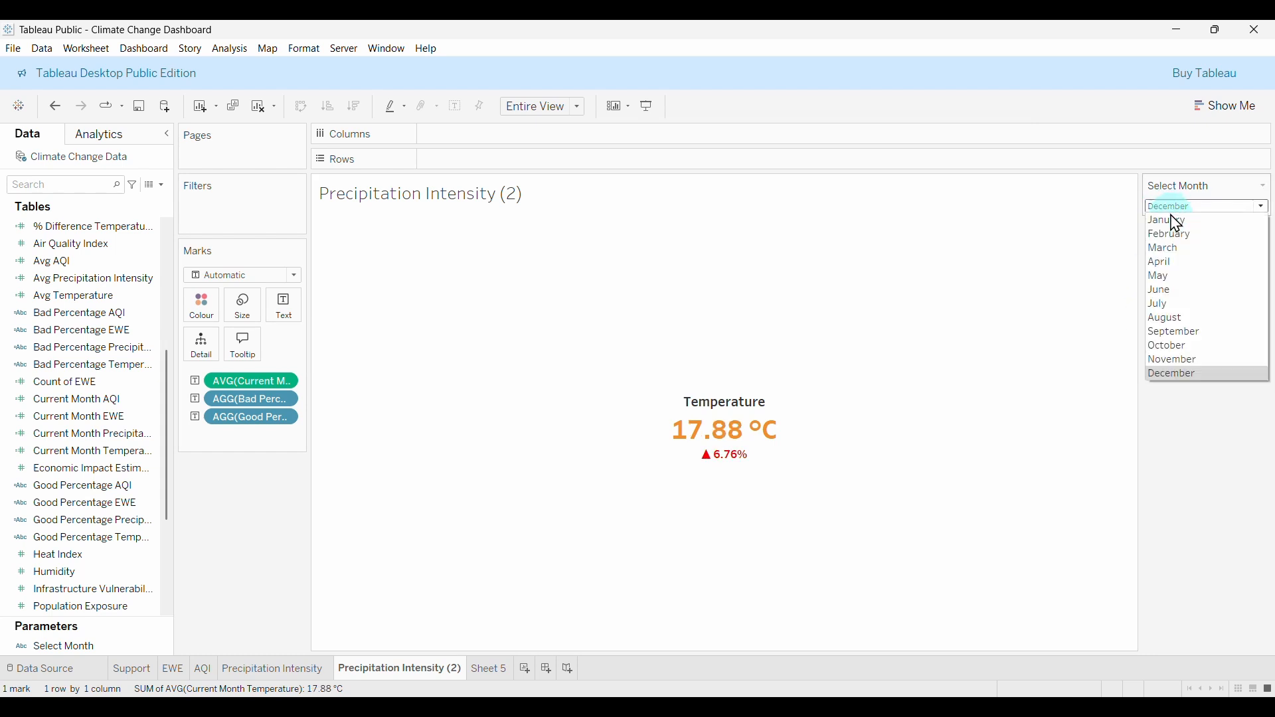
left_click(1189, 336)
left_click(1168, 206)
left_click(1178, 277)
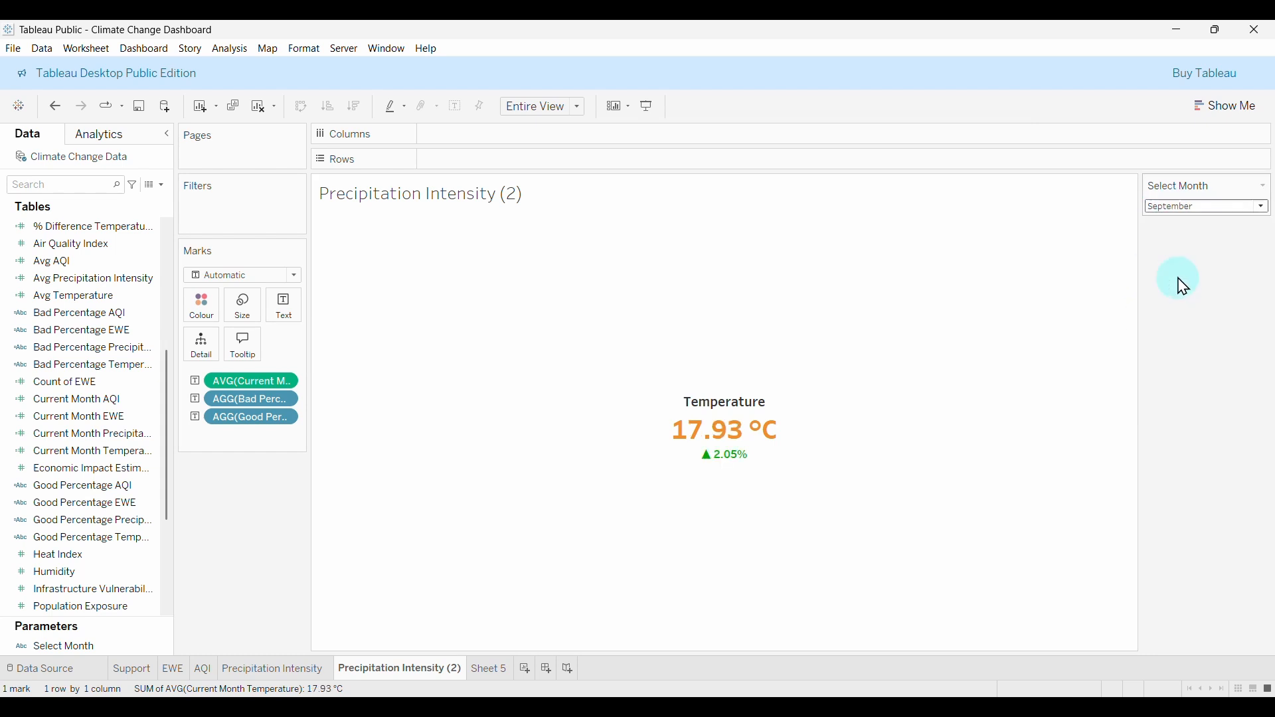
left_click(1178, 206)
left_click(1182, 221)
left_click(1174, 208)
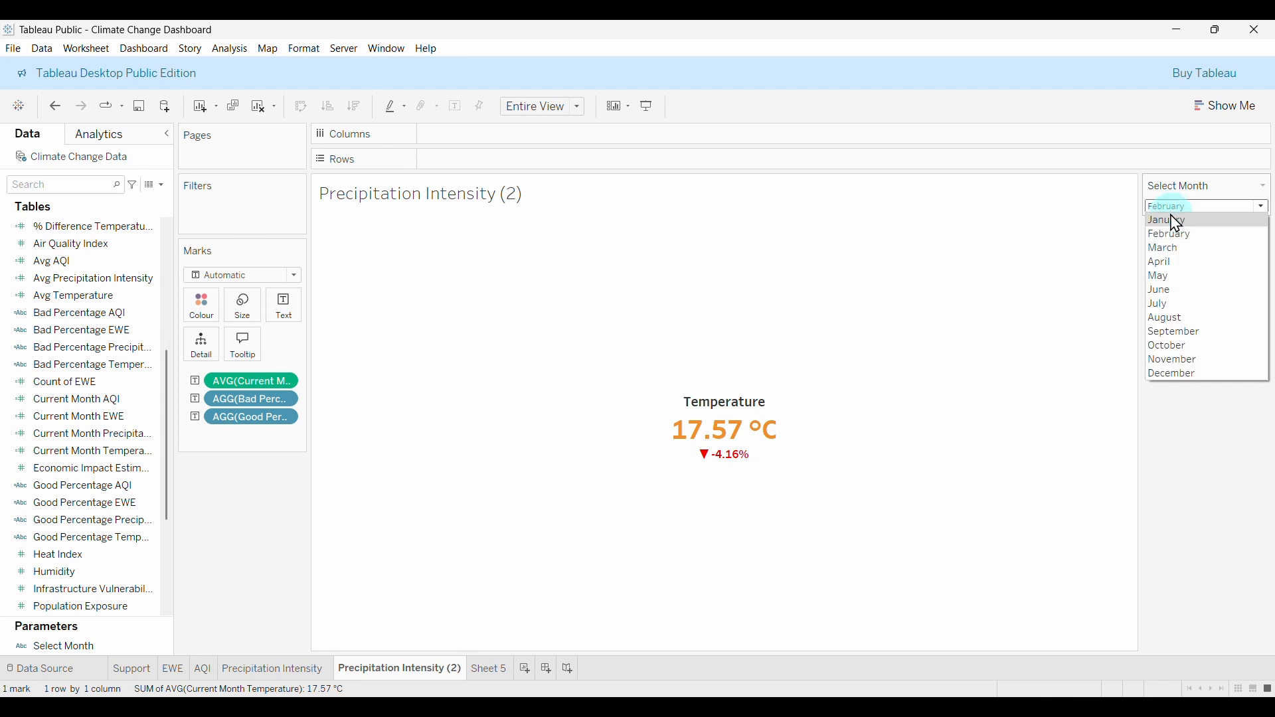
left_click(1175, 221)
left_click(1180, 209)
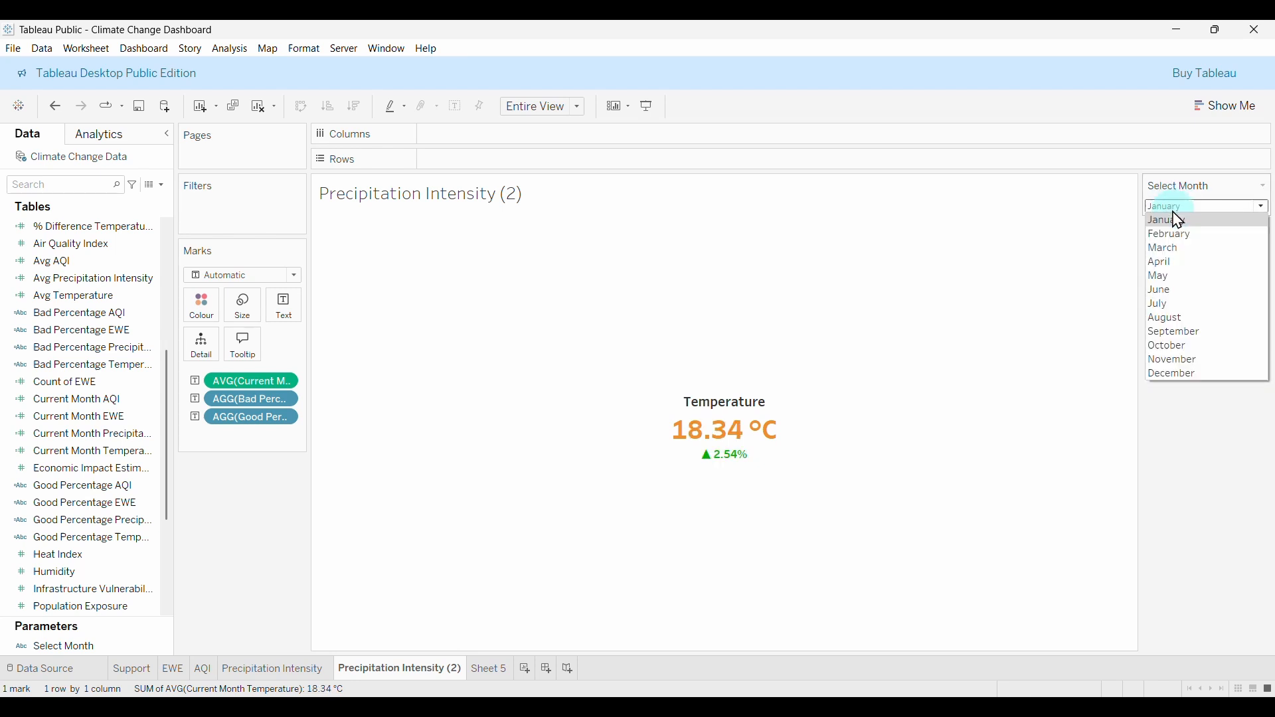
left_click(1177, 376)
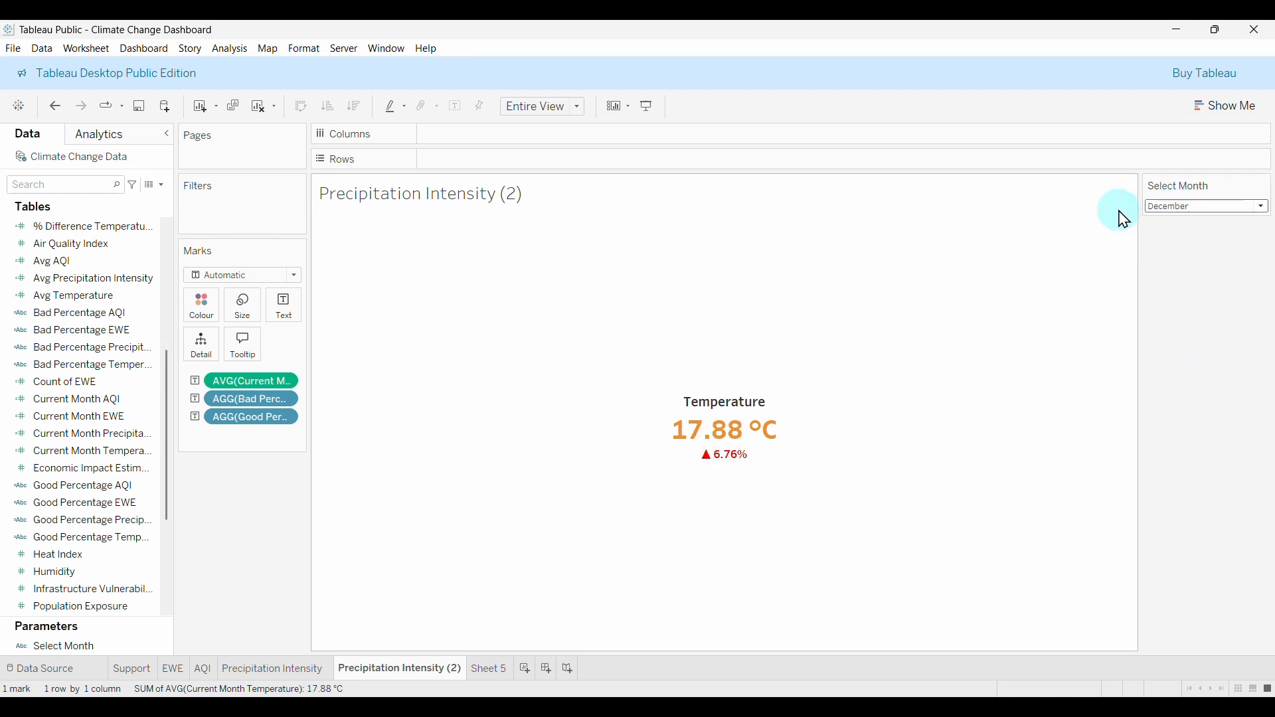
Rename the Precipitation Intensity (2) sheet to Temperature and switch to Sheet 5.
left_click(477, 676)
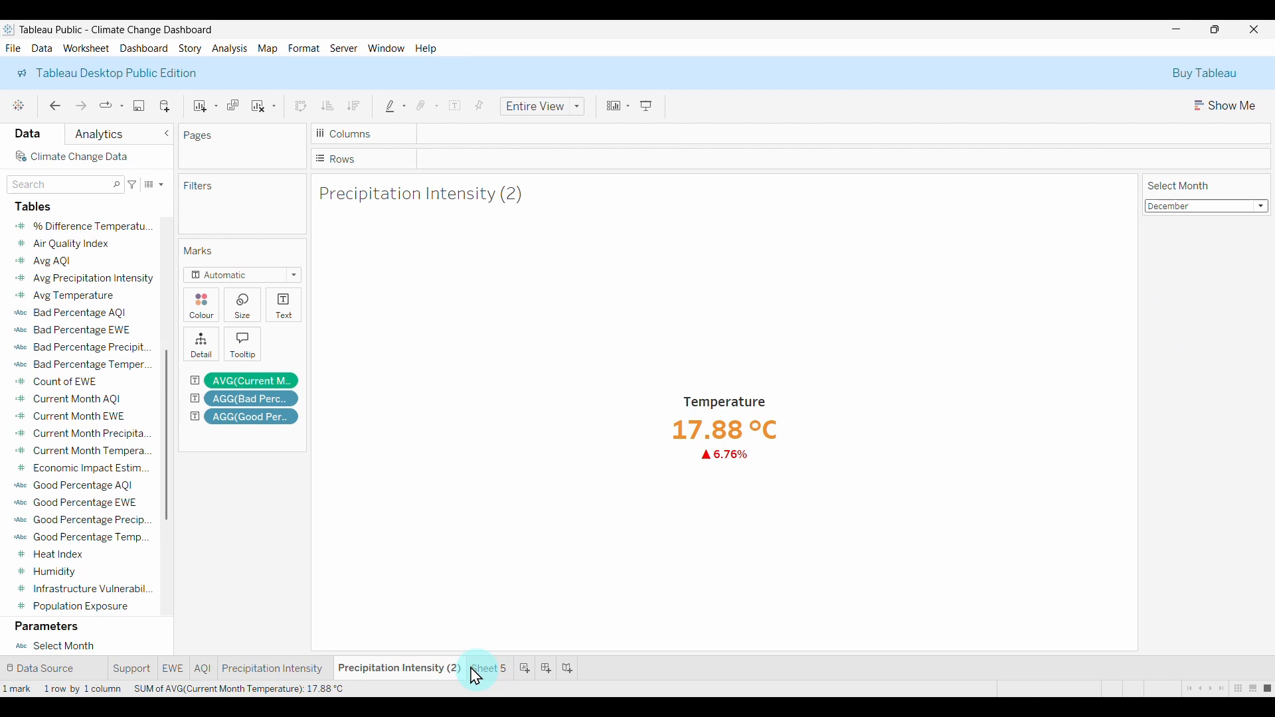
double_click(404, 671)
type("Temperature")
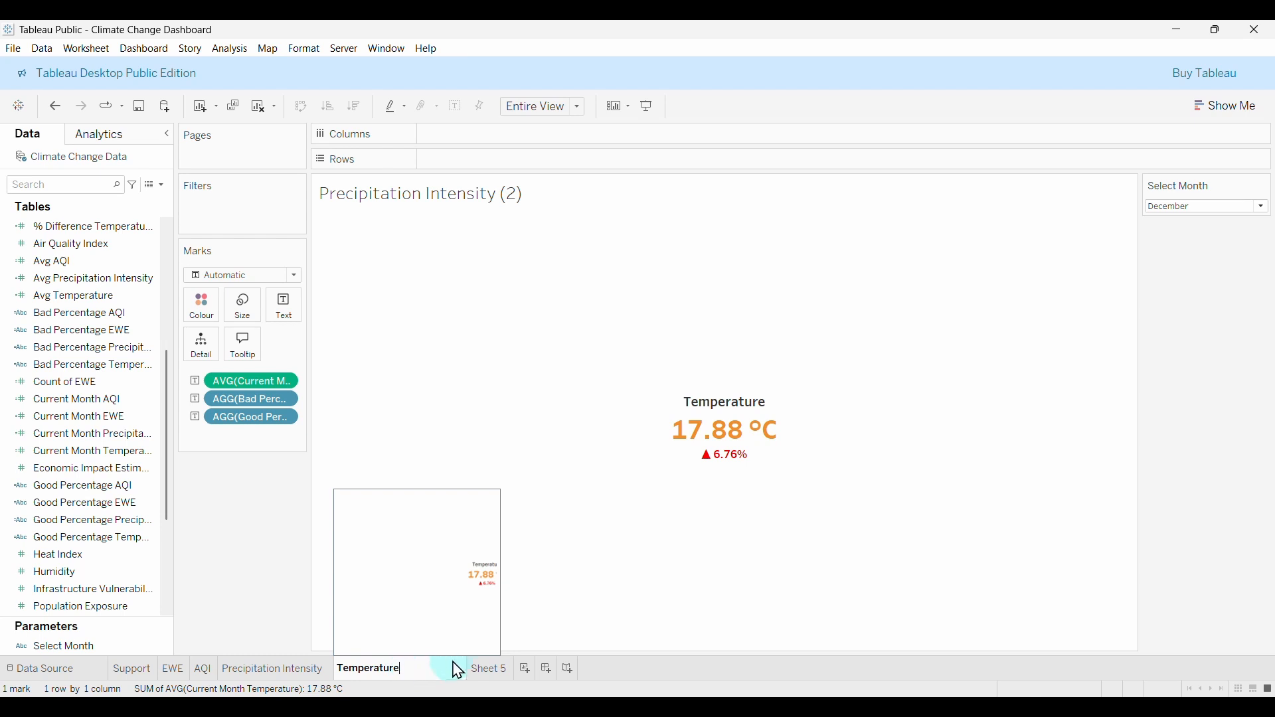
left_click(458, 672)
left_click(1176, 427)
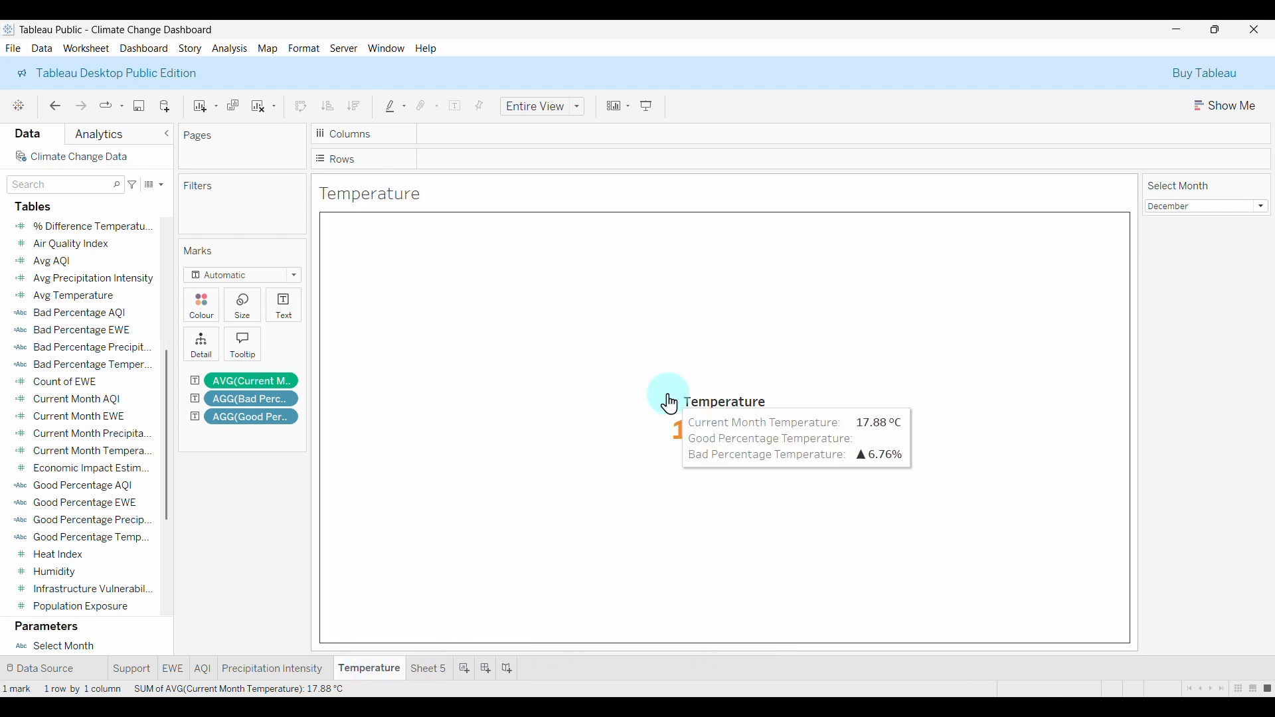
left_click(431, 671)
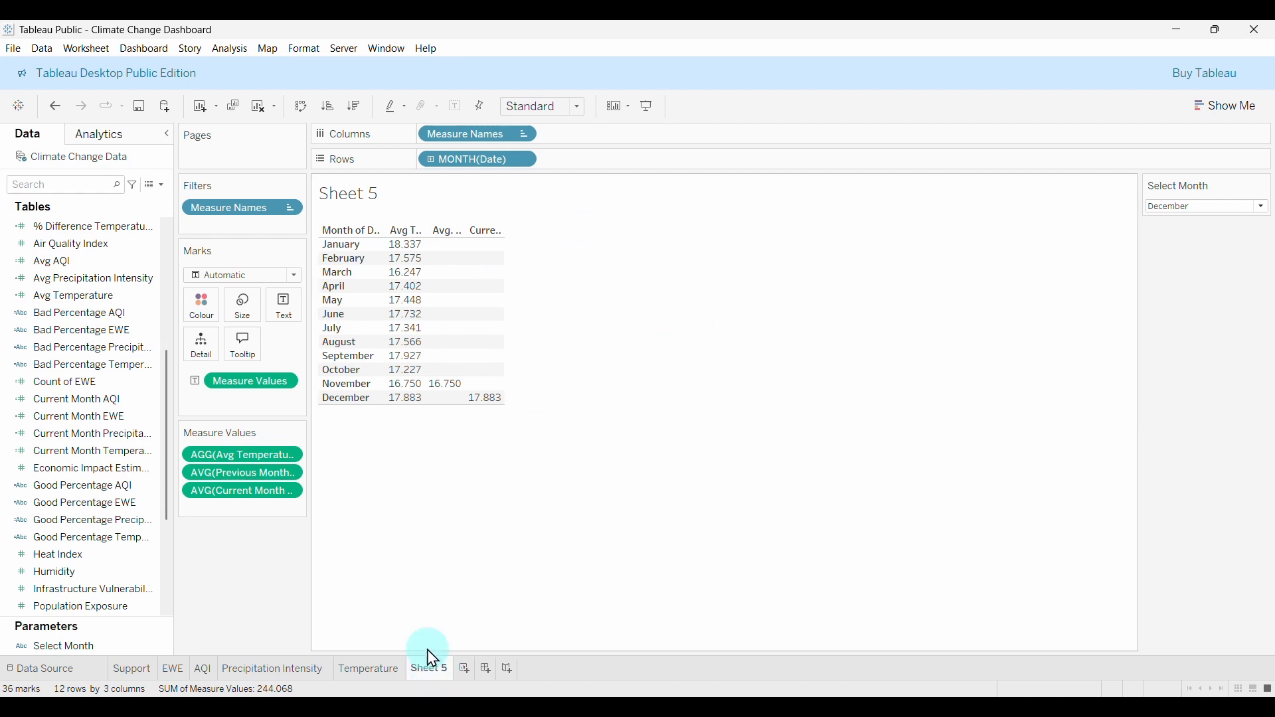
Check January's previous-month value in Sheet 5, then delete Sheet 5.
left_click(429, 251)
left_click(465, 670)
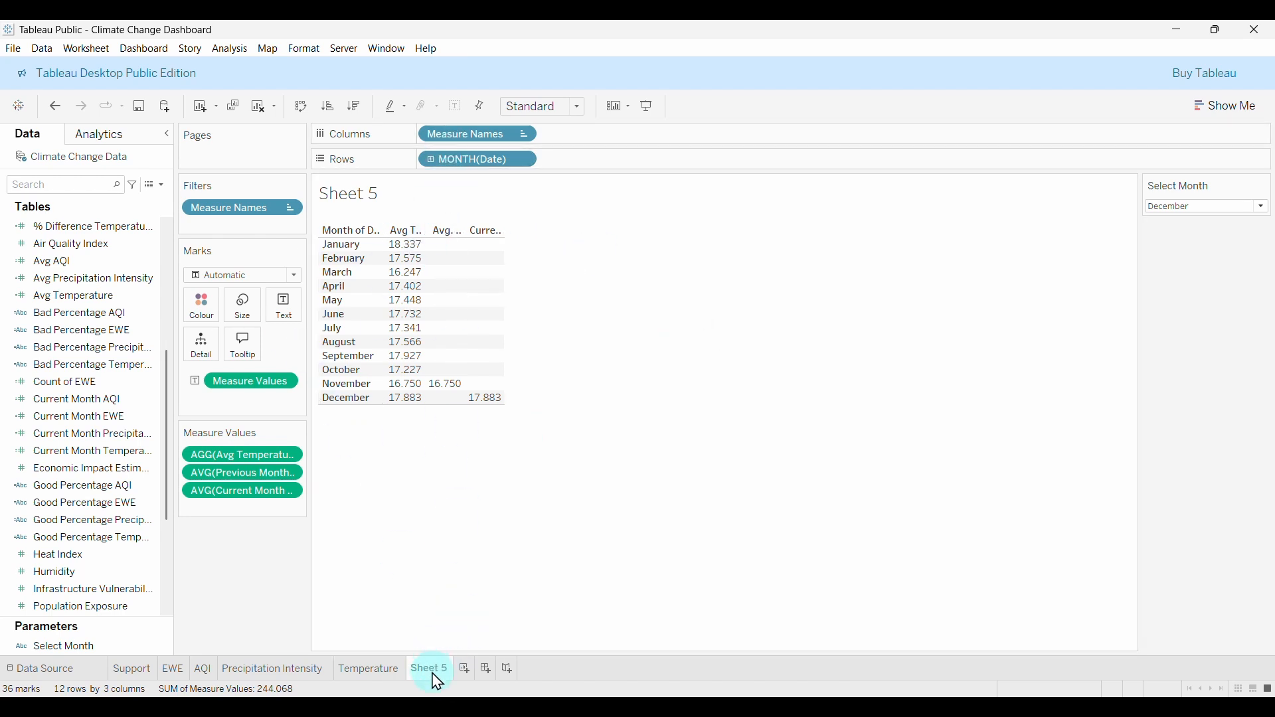
right_click(437, 683)
left_click(485, 528)
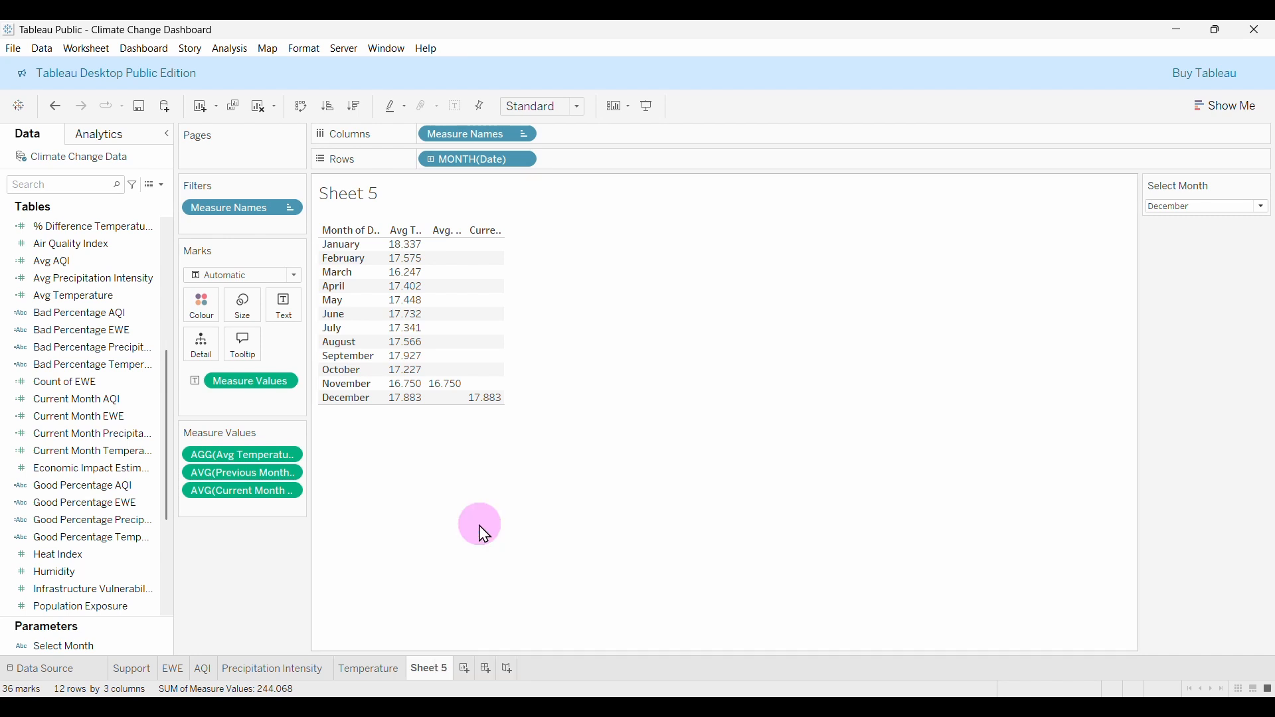
Add a new blank worksheet, Sheet 6, and start a new calculated field.
left_click(418, 670)
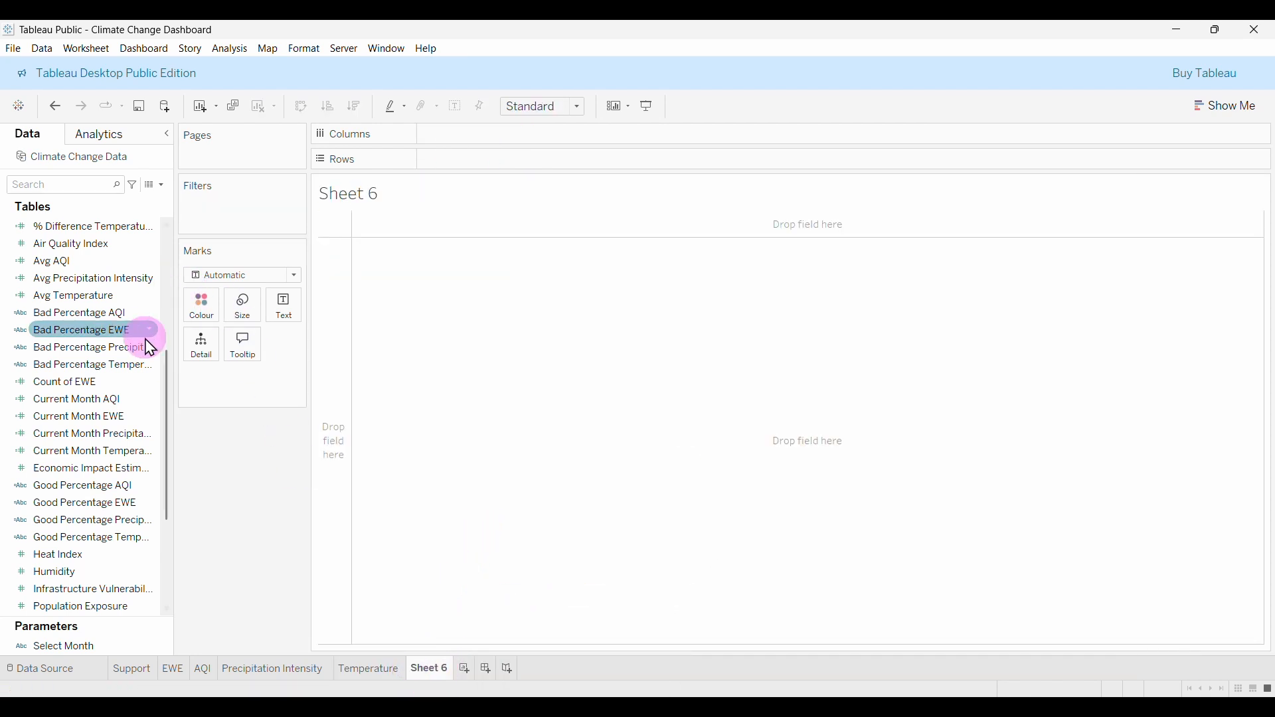
scroll(90, 380, "up", 5)
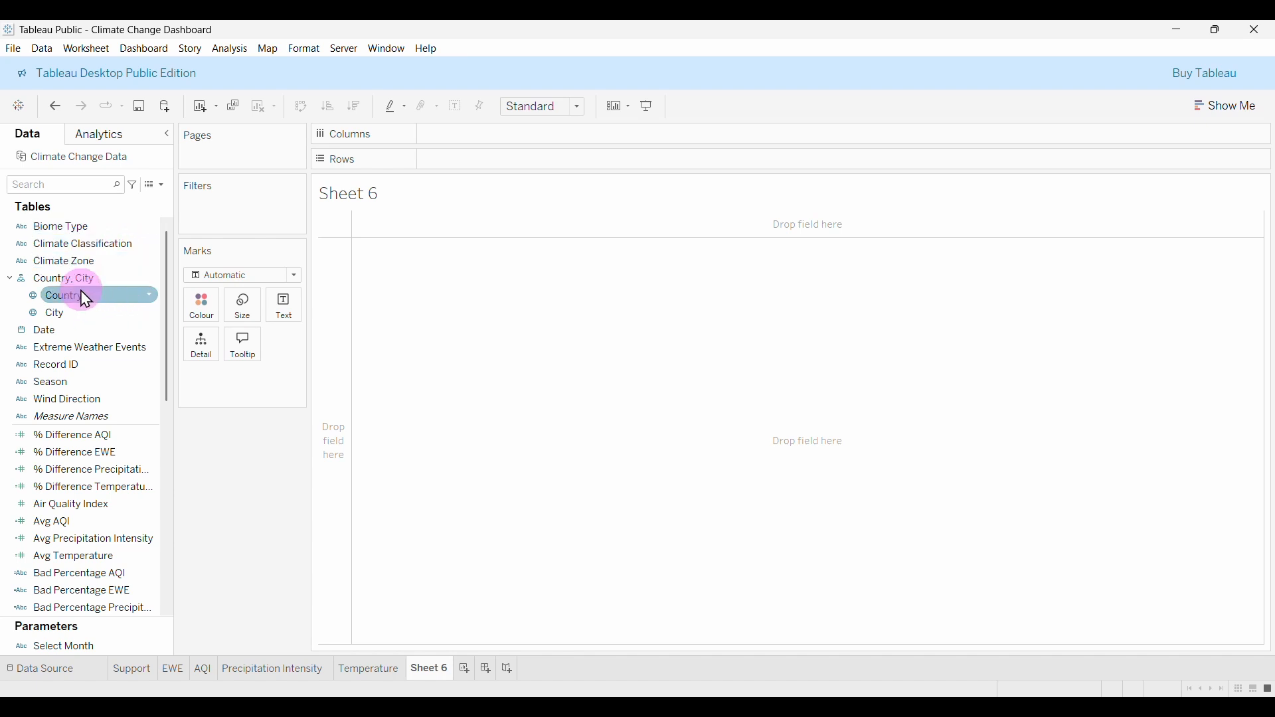
left_click(161, 186)
left_click(111, 200)
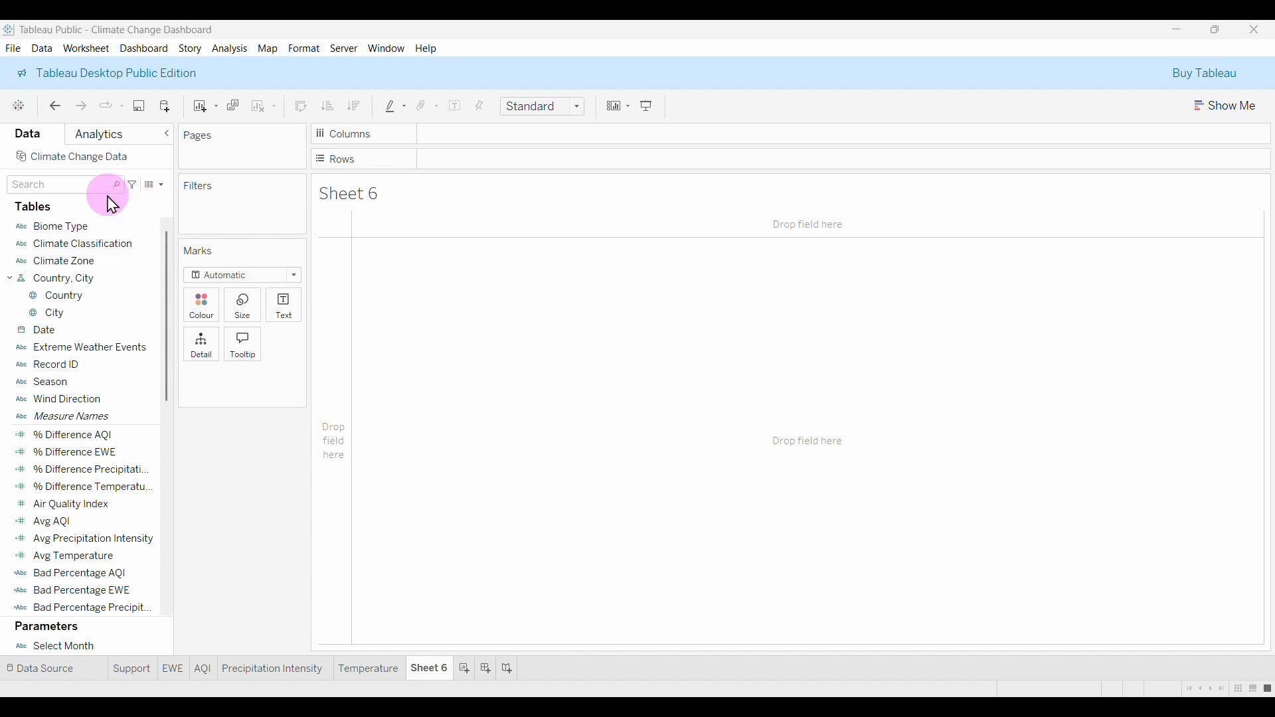
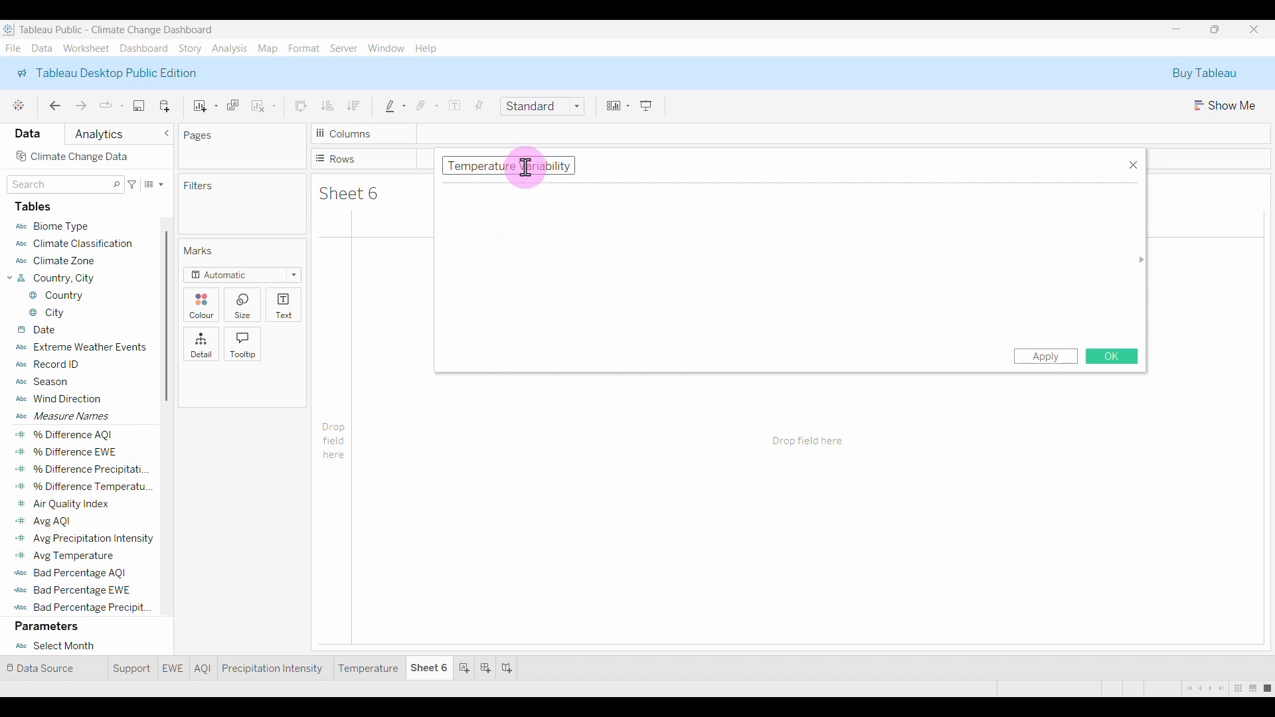
Enter STDEV([Temperature]) as the Temperature Variability formula using autocomplete.
scroll(142, 483, "down", 1)
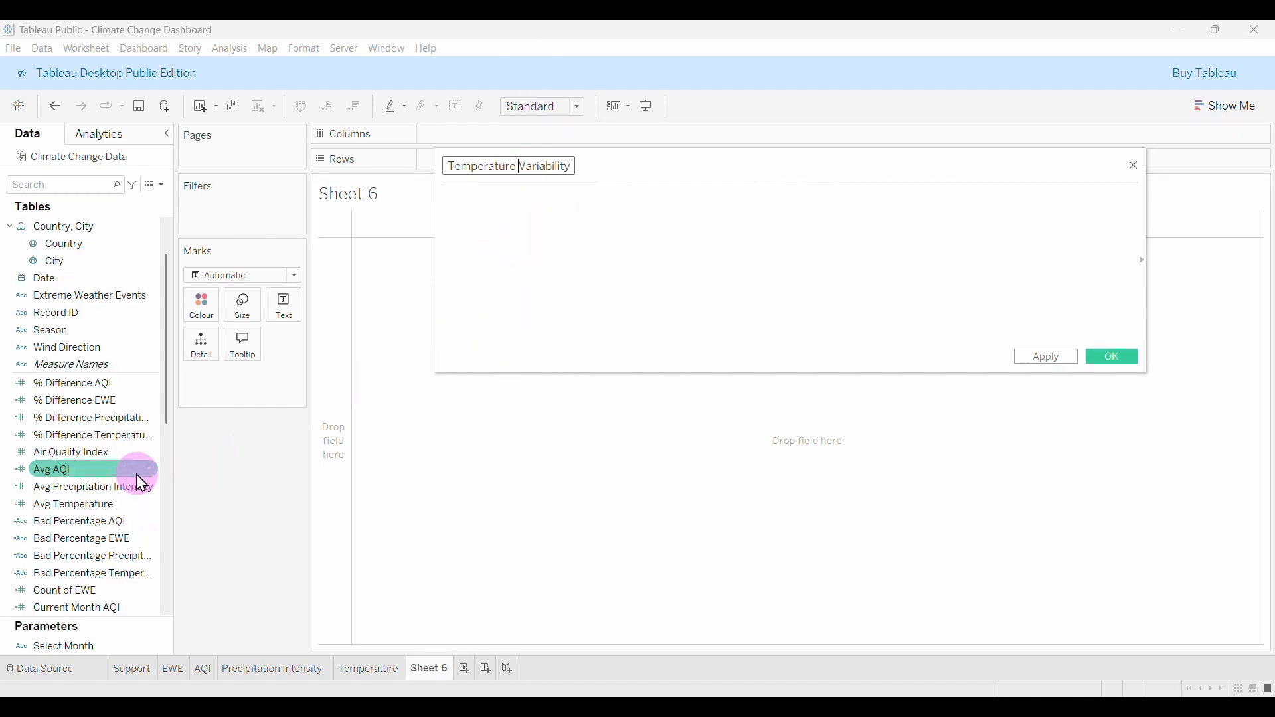
scroll(142, 483, "down", 1)
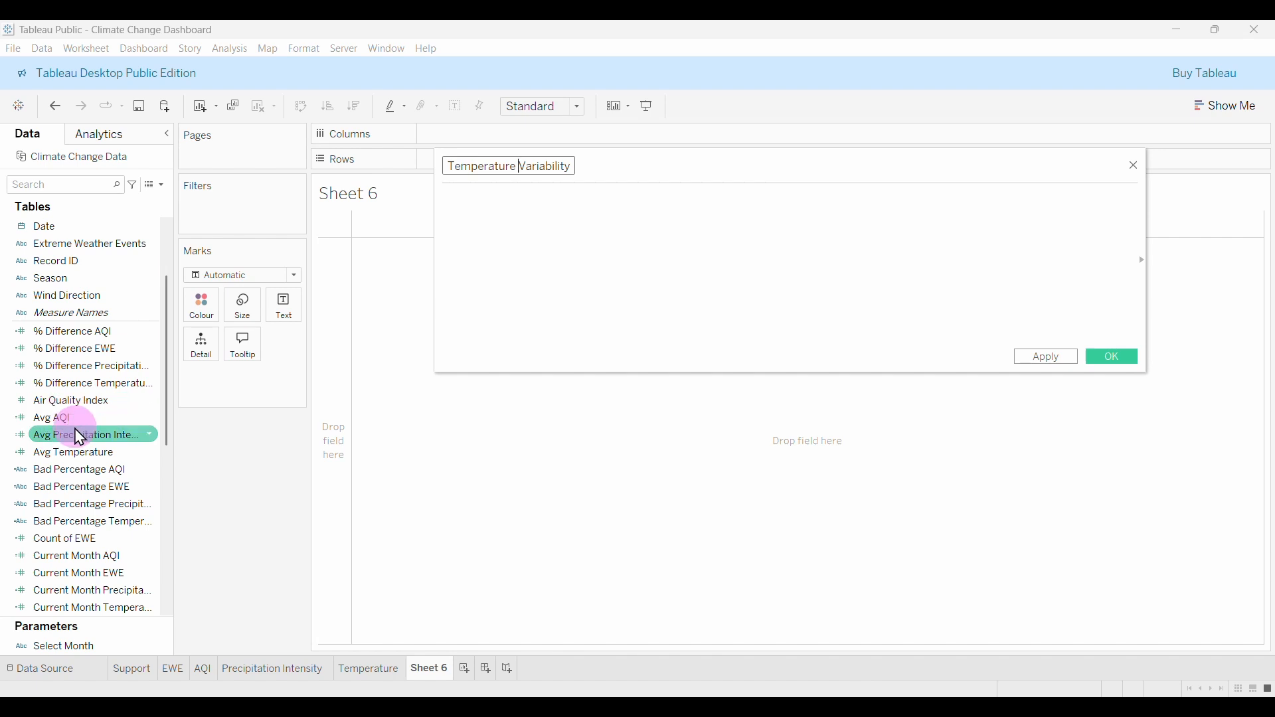
scroll(79, 438, "down", 5)
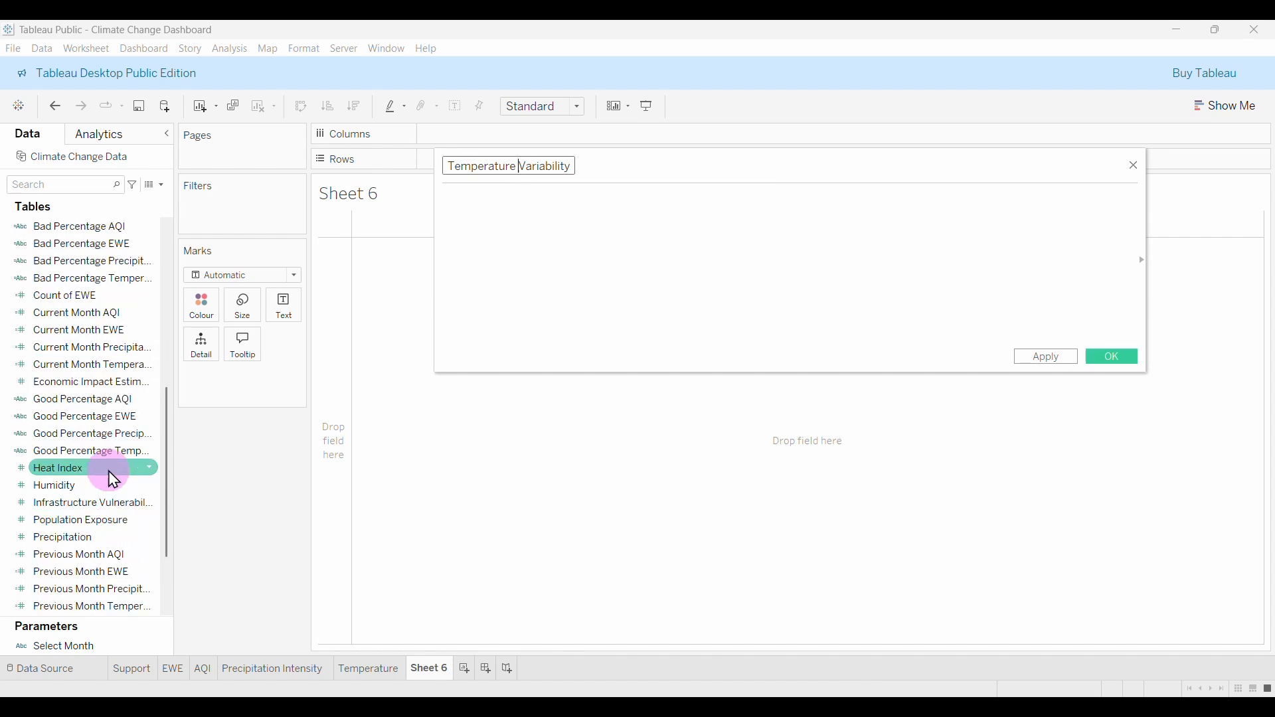
scroll(113, 586, "down", 2)
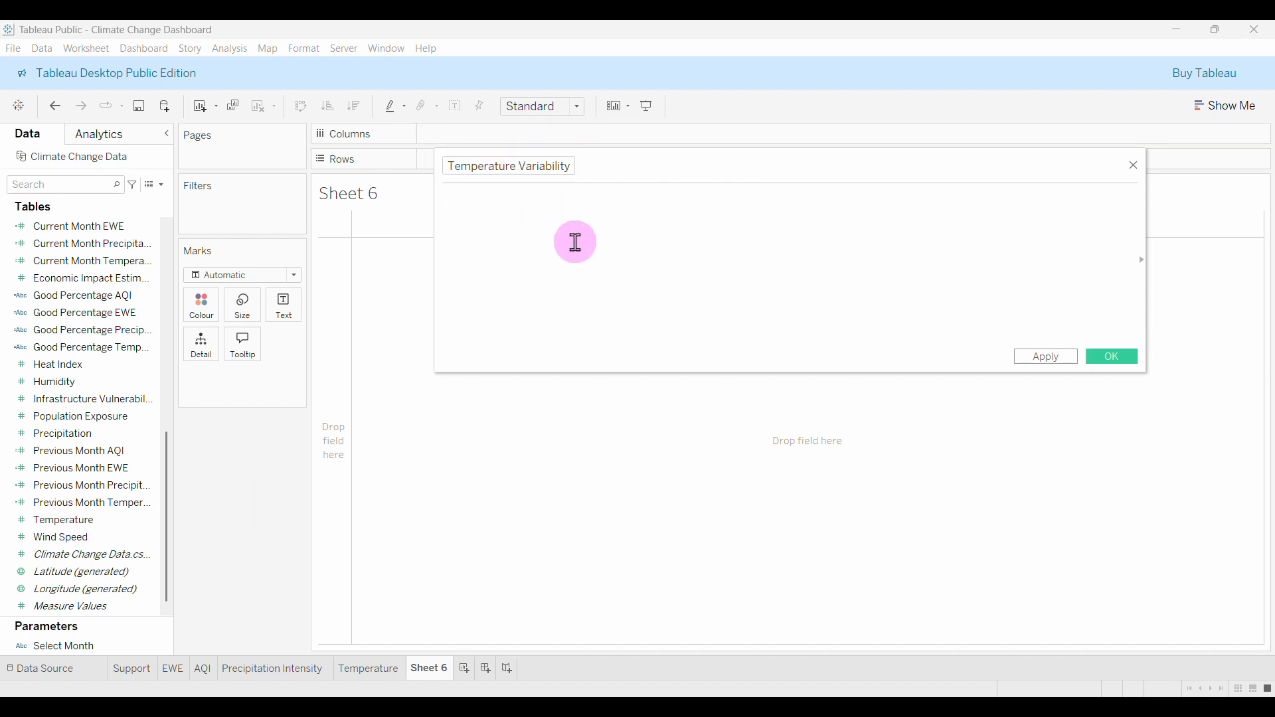
type("std")
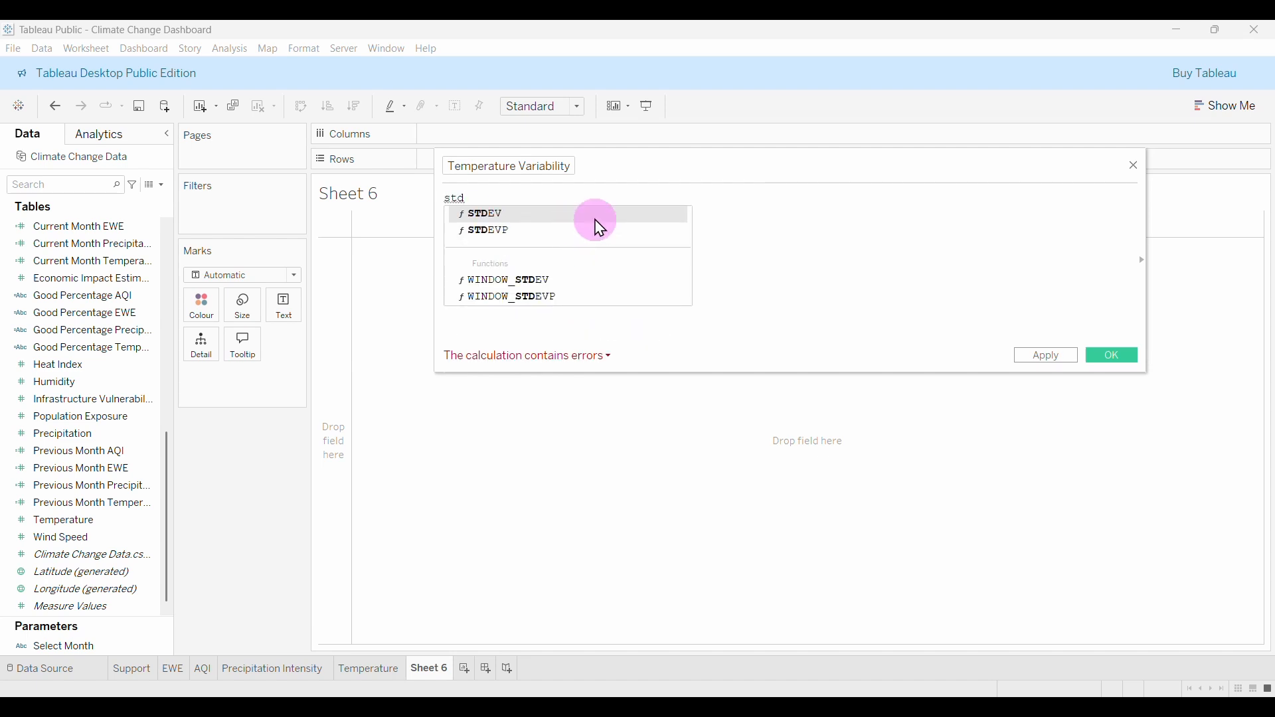
left_click(593, 216)
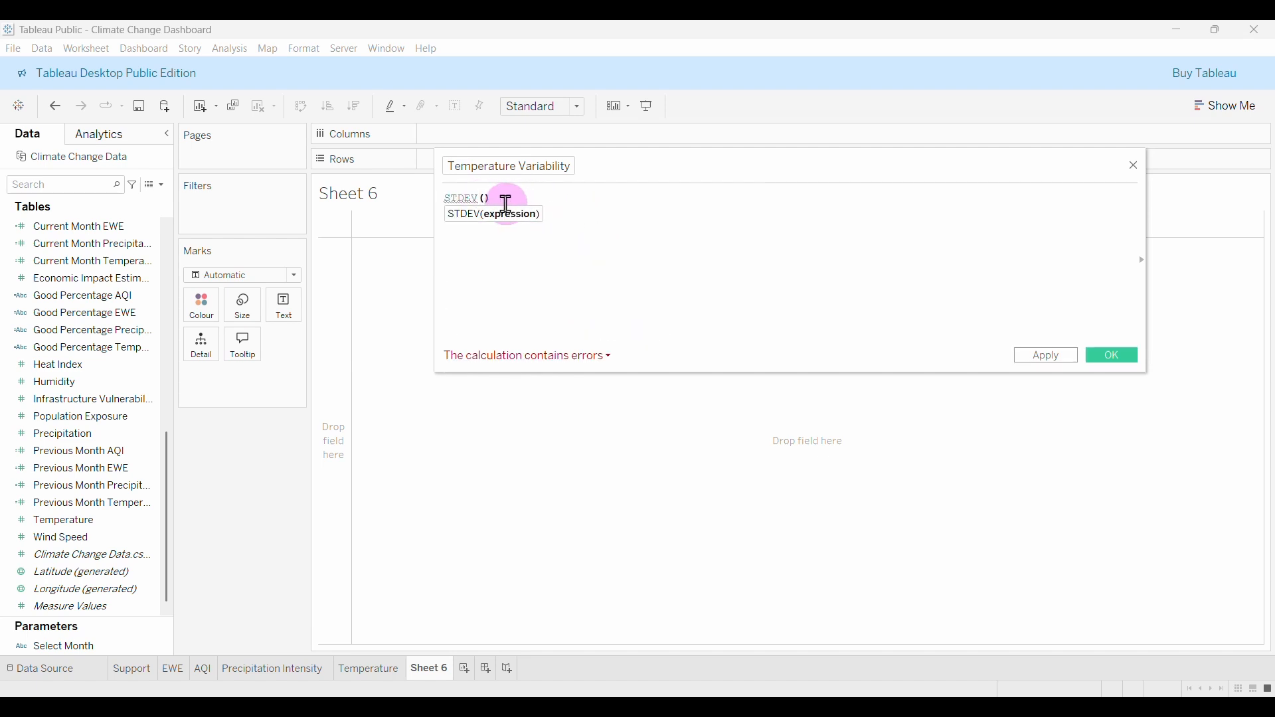
type("te")
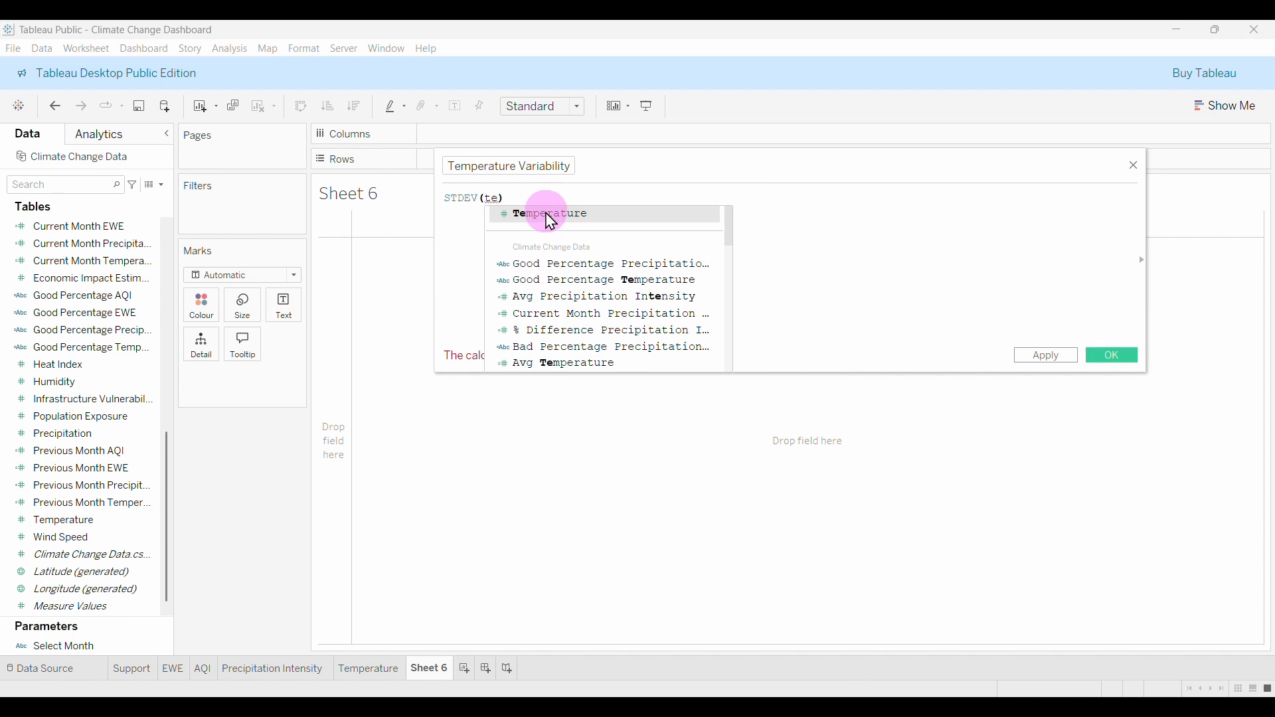
left_click(550, 219)
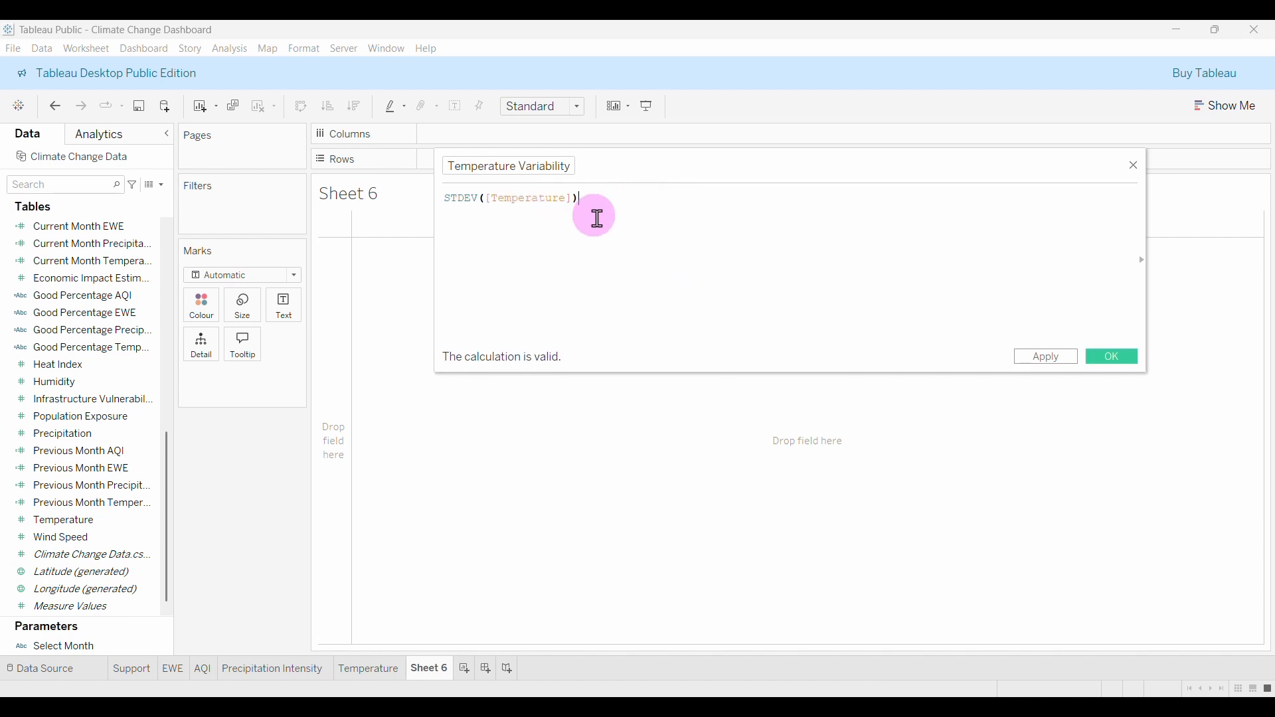
Save Temperature Variability, put it on Text in Sheet 6, then take it off again.
left_click(1114, 356)
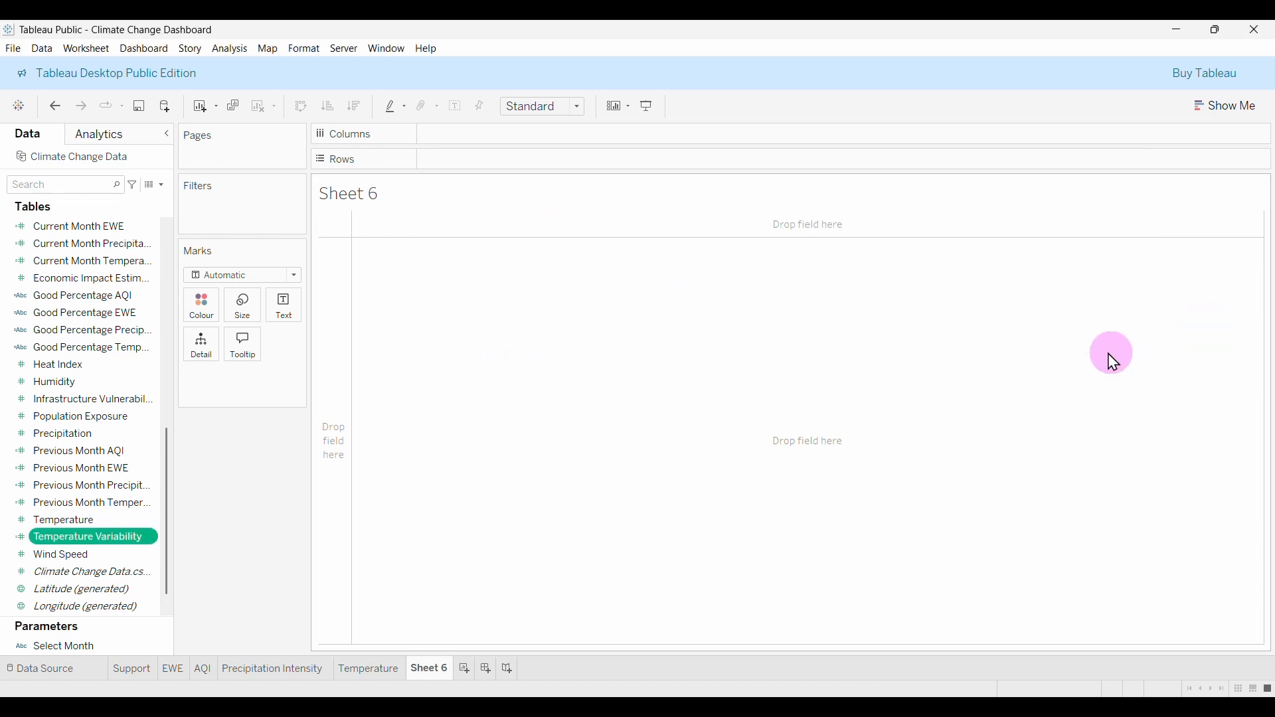
left_click(105, 546)
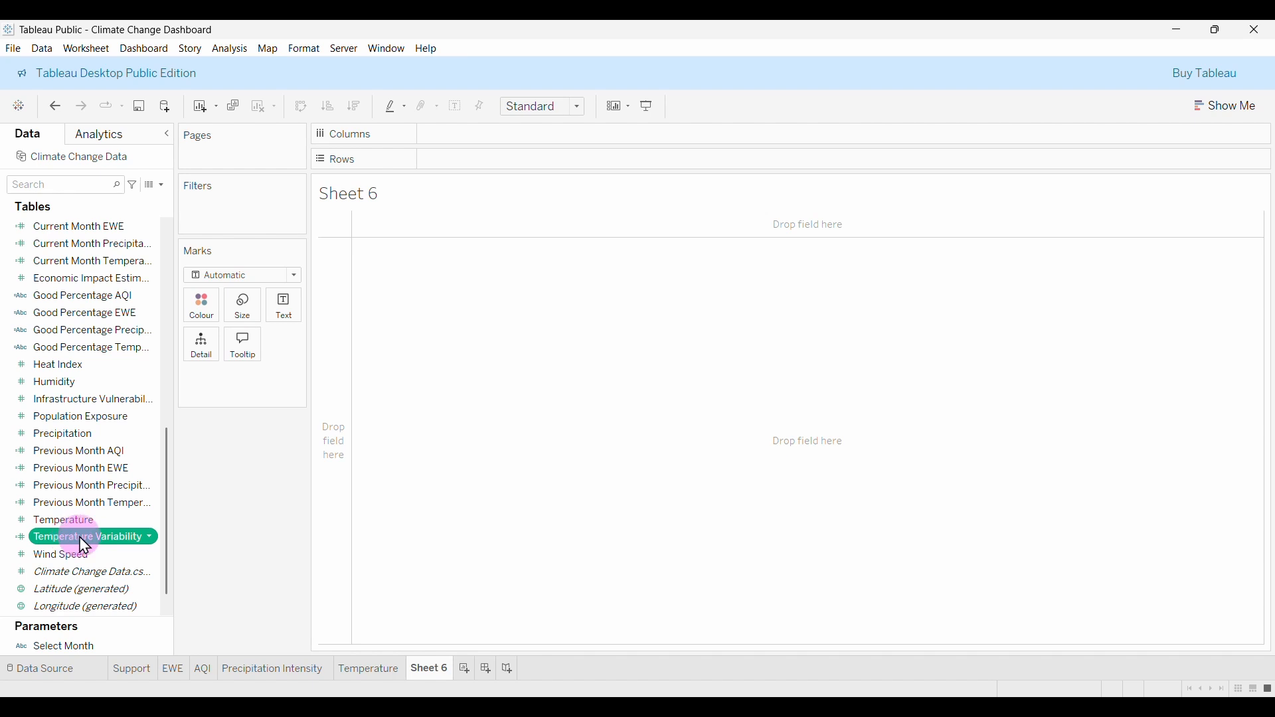
left_click_drag(84, 545, 284, 307)
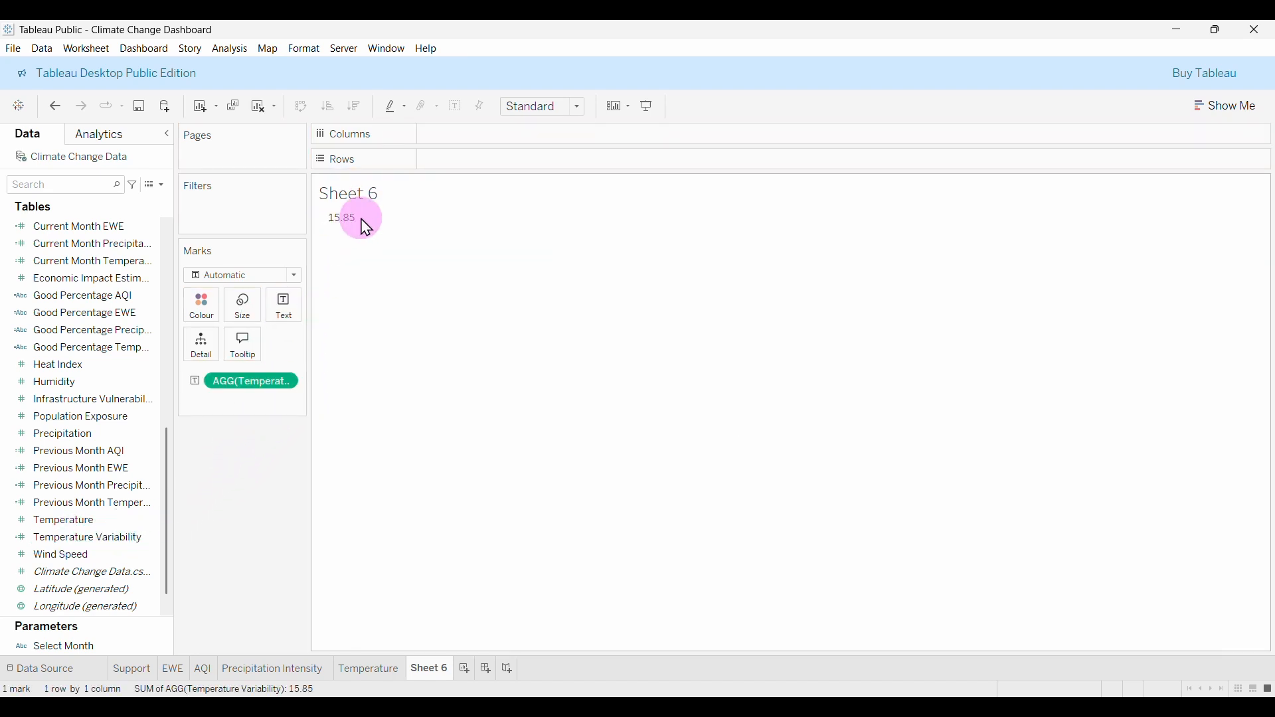
left_click_drag(255, 397, 246, 512)
Compare against Temperature aggregated as Std. Dev, then Std. Dev (Pop.), and remove it.
left_click(40, 520)
left_click_drag(64, 532, 286, 317)
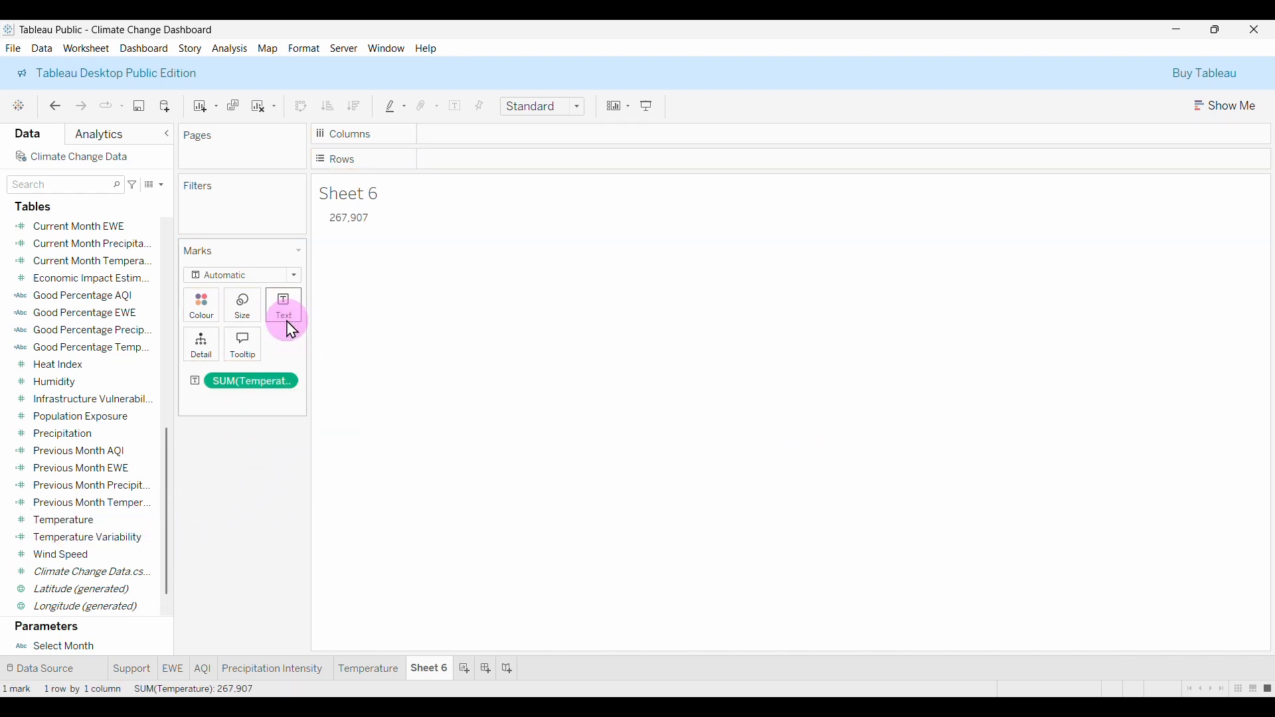
left_click(284, 383)
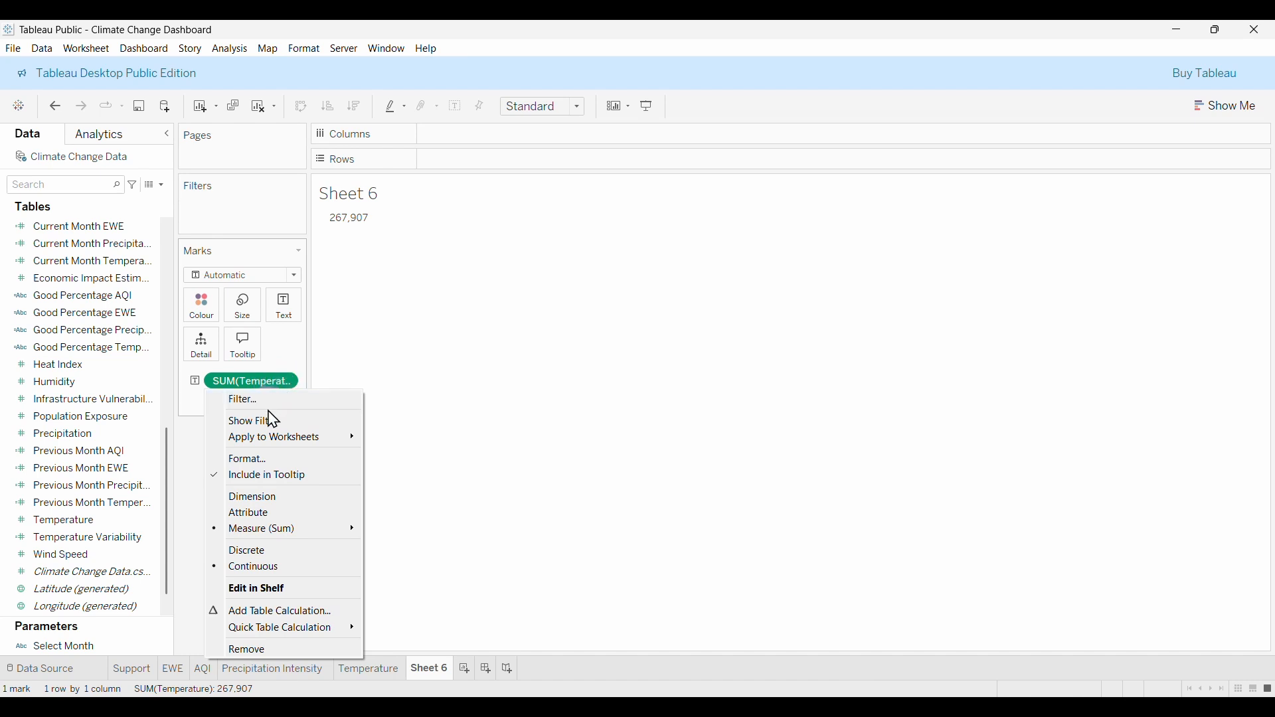
mouse_move(273, 538)
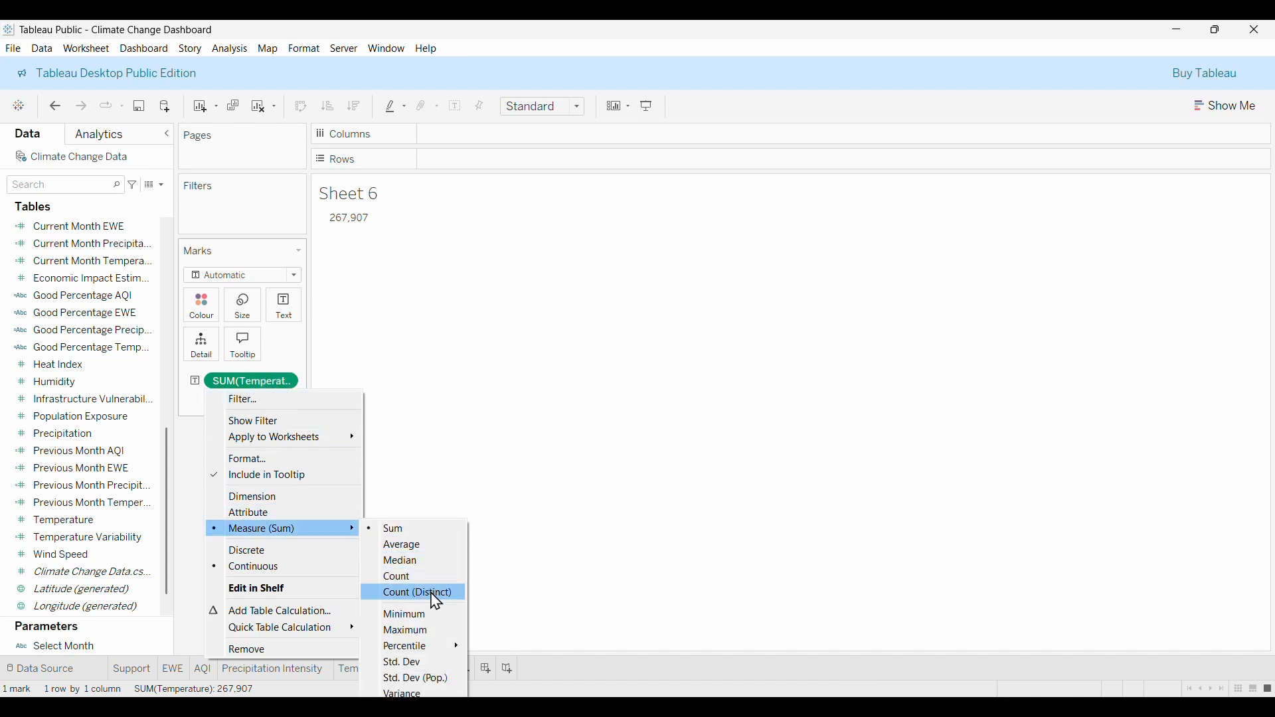
left_click(425, 667)
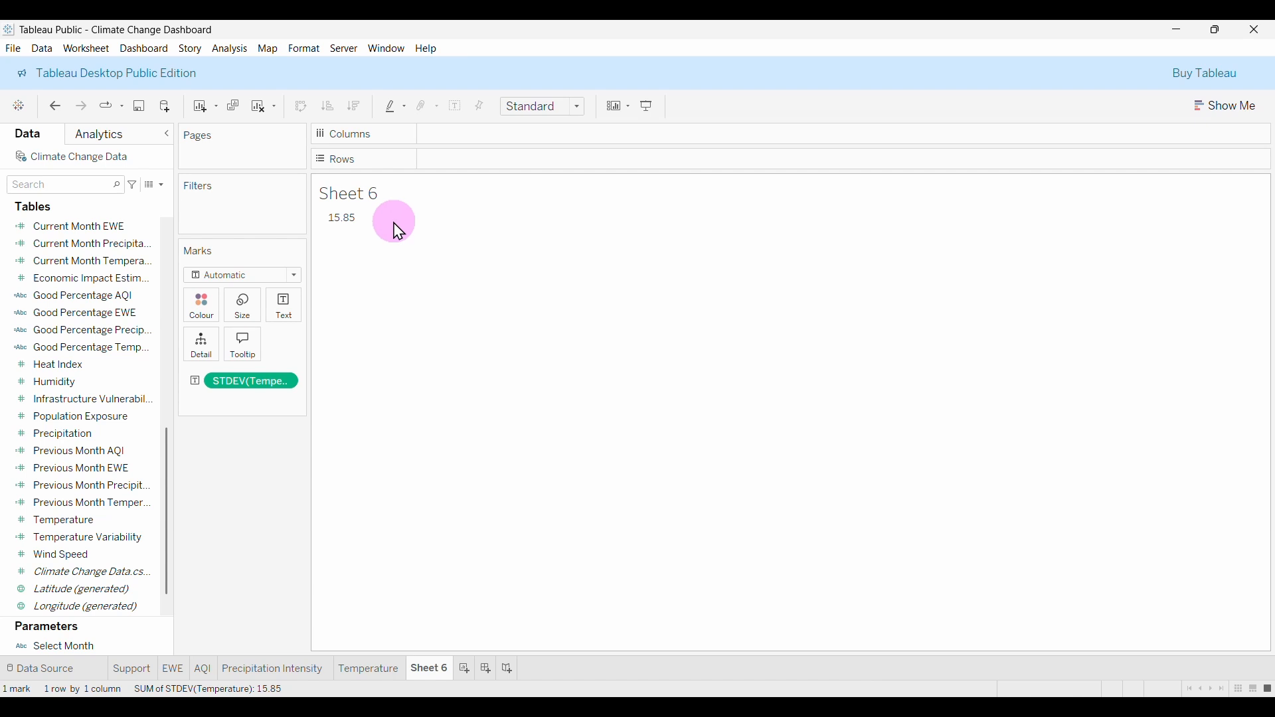
left_click(289, 384)
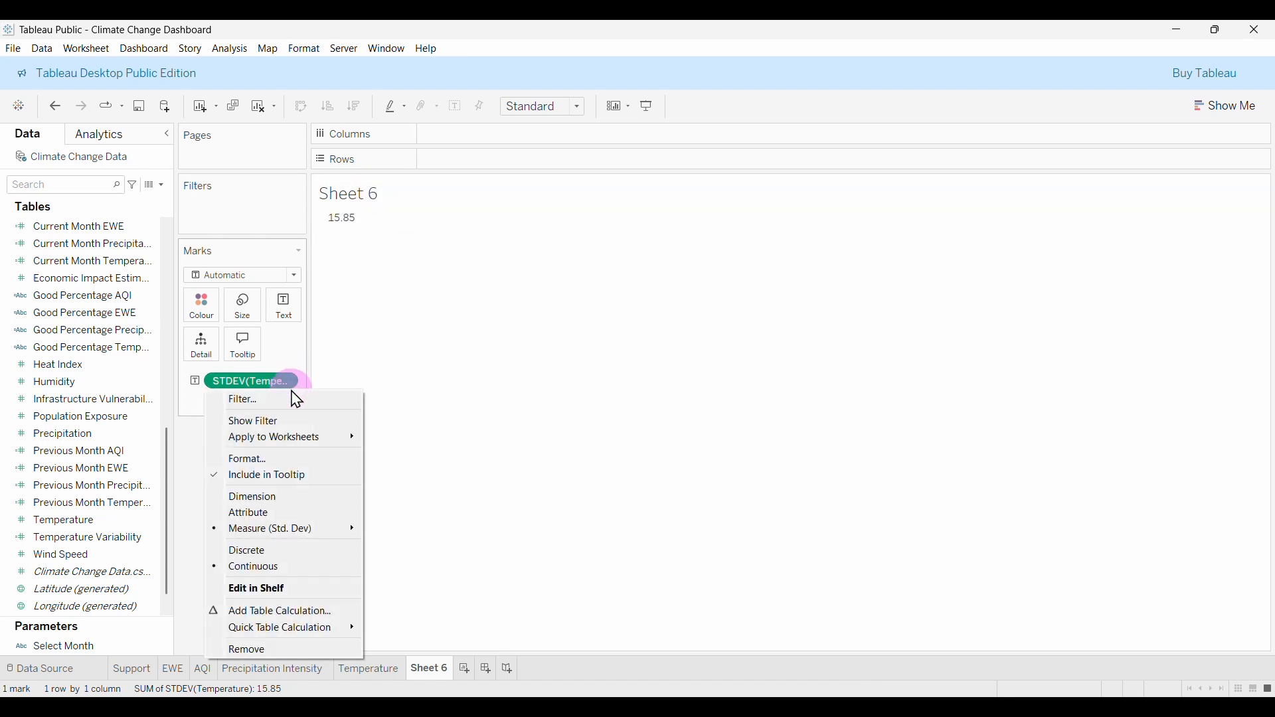
mouse_move(268, 533)
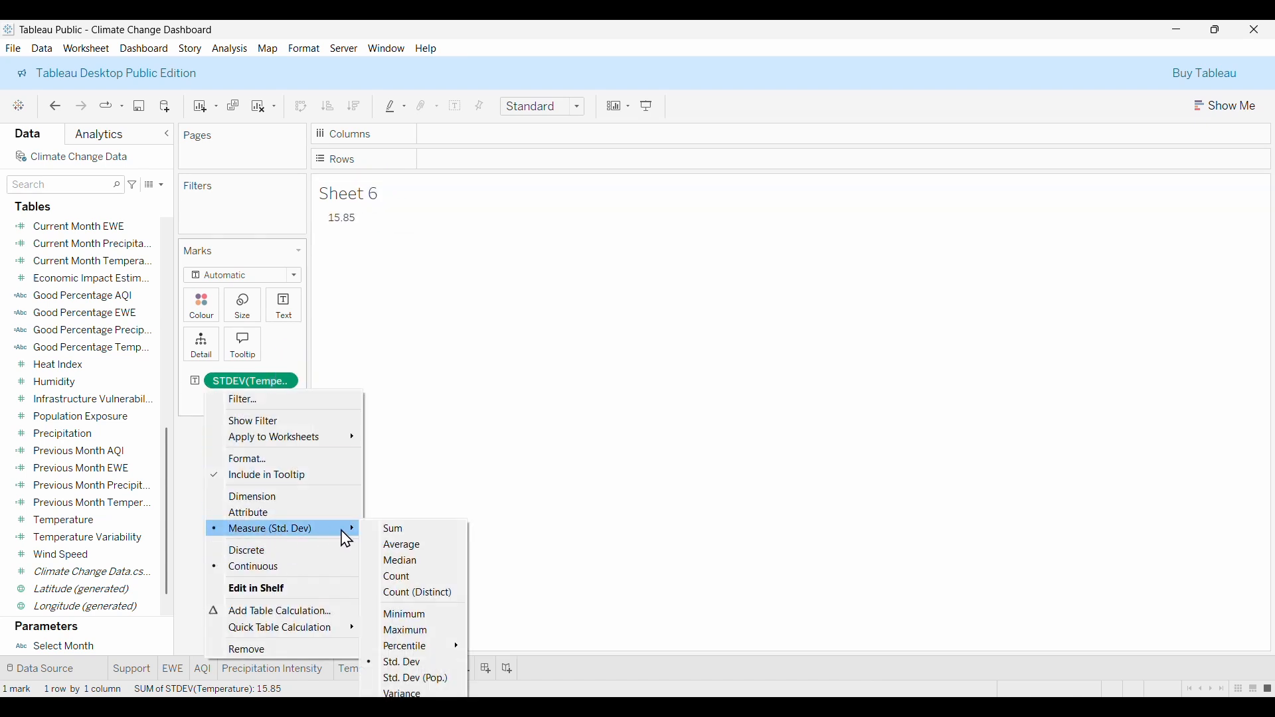
left_click(423, 680)
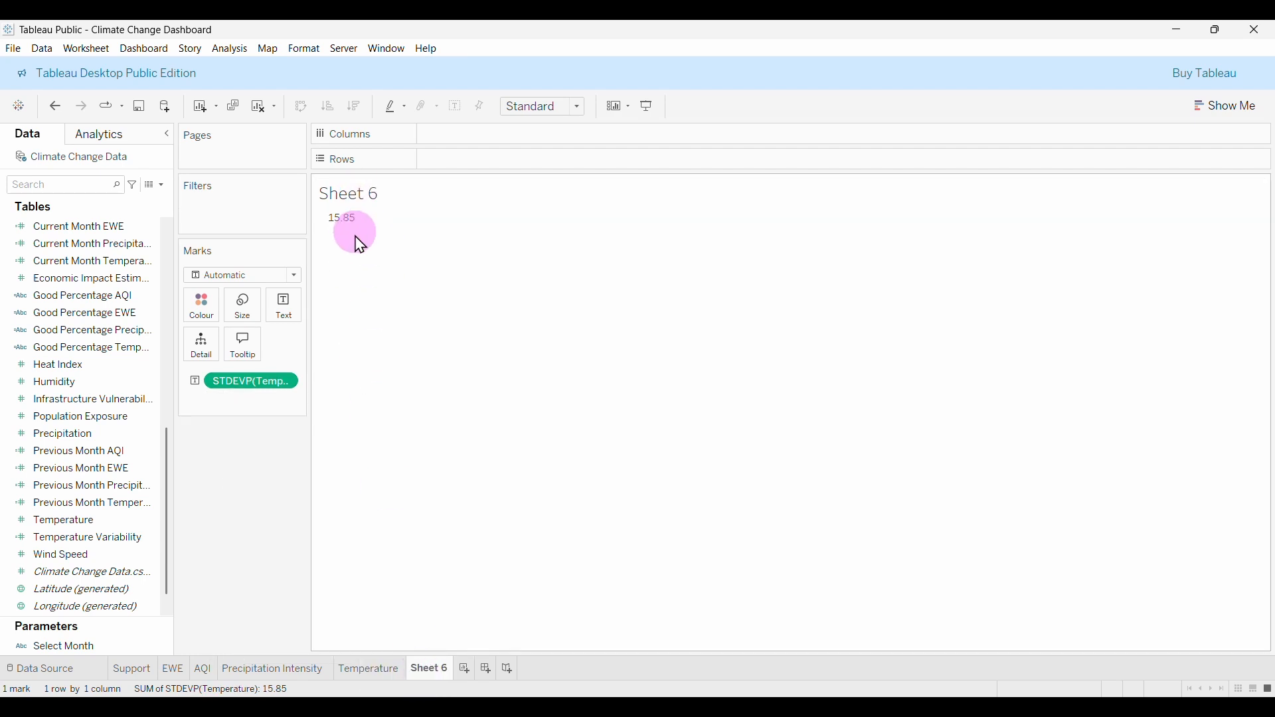
left_click_drag(262, 378, 270, 476)
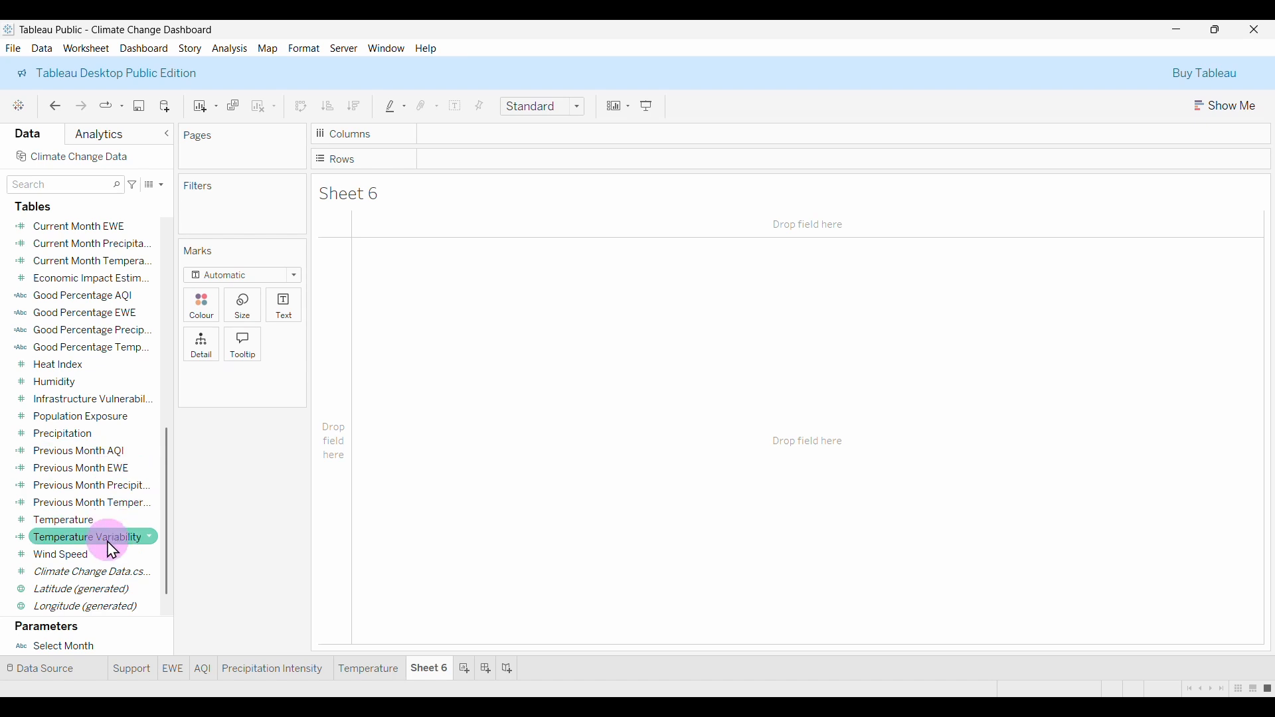
Put Temperature Variability back on Text so the sheet shows 15.85.
left_click_drag(74, 536, 293, 310)
mouse_move(345, 229)
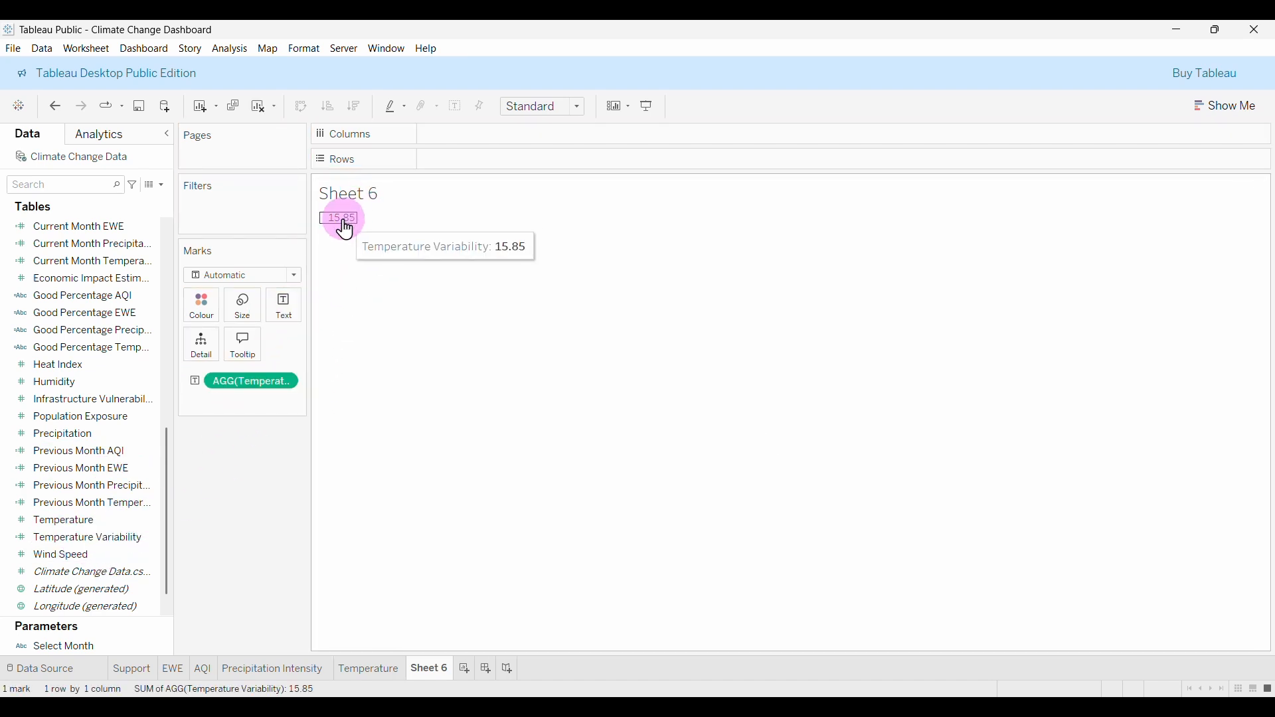
left_click(163, 185)
Name the field Current Month Temperature Variability and write IF DATENAME('month',[Date]) = [Select Month] THEN.
left_click(156, 199)
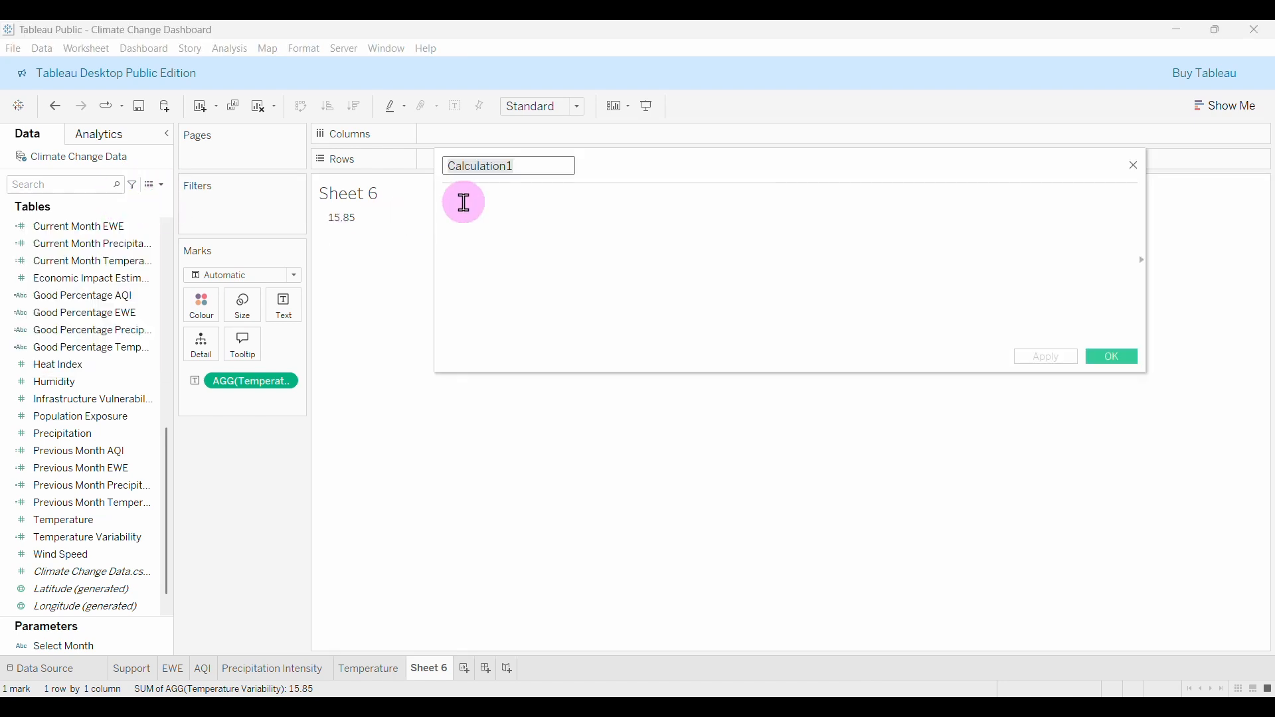
type("Current Month Temp")
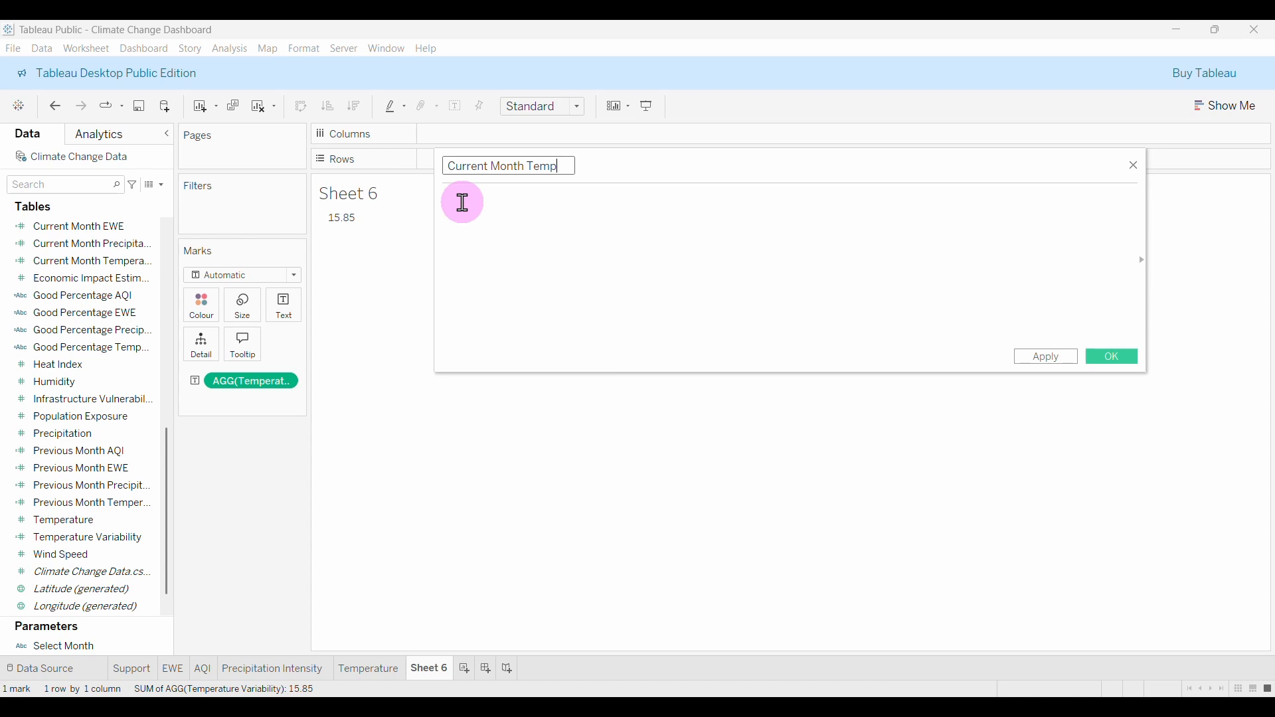
type("e ")
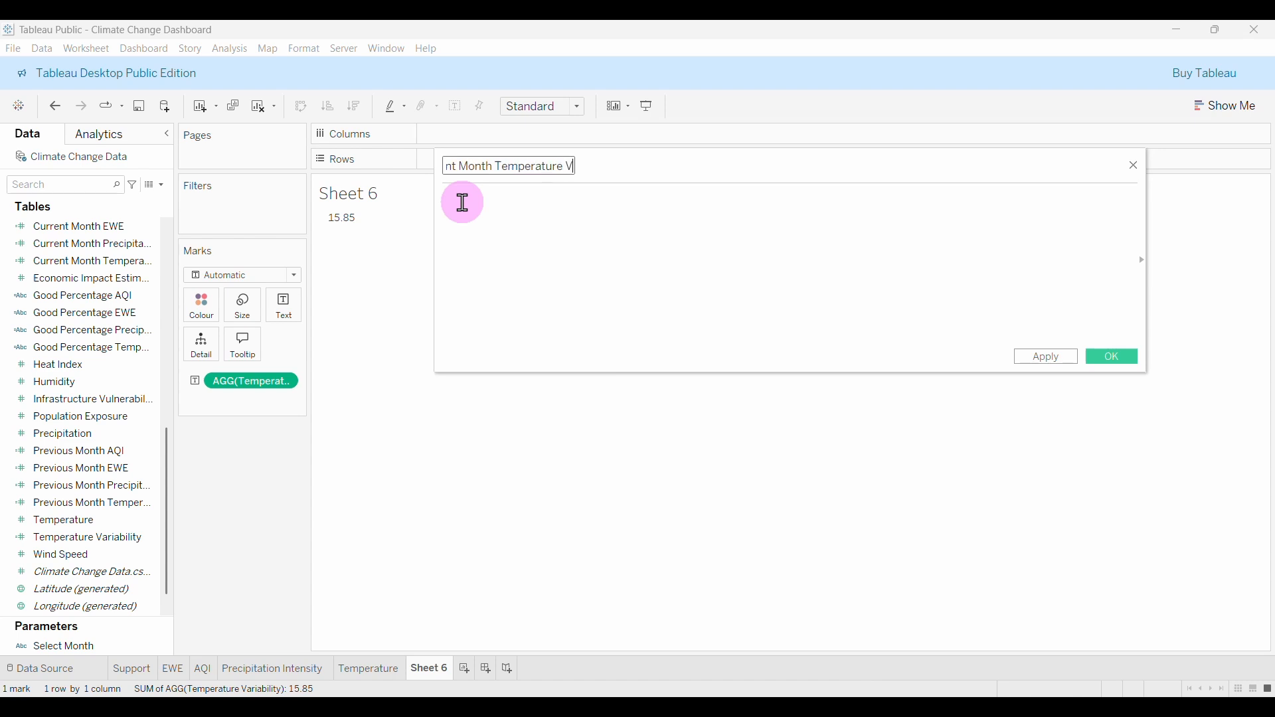
type("Variability")
left_click(527, 241)
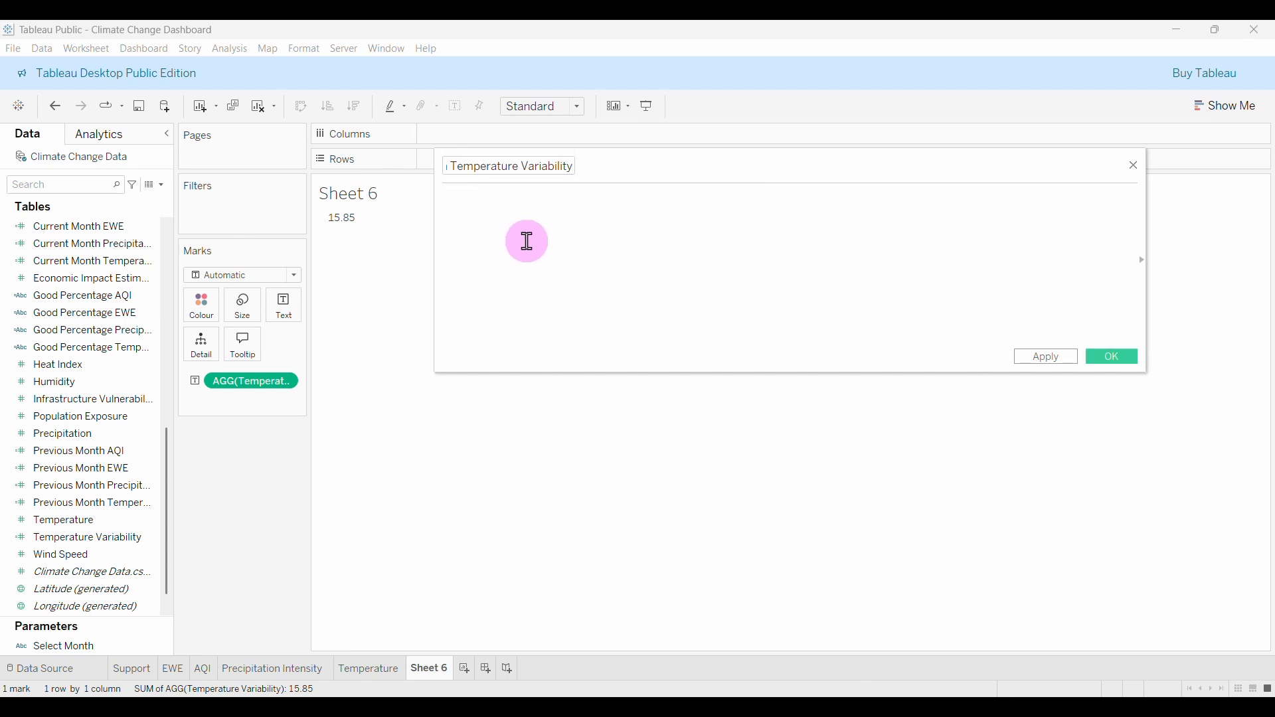
type("IF da")
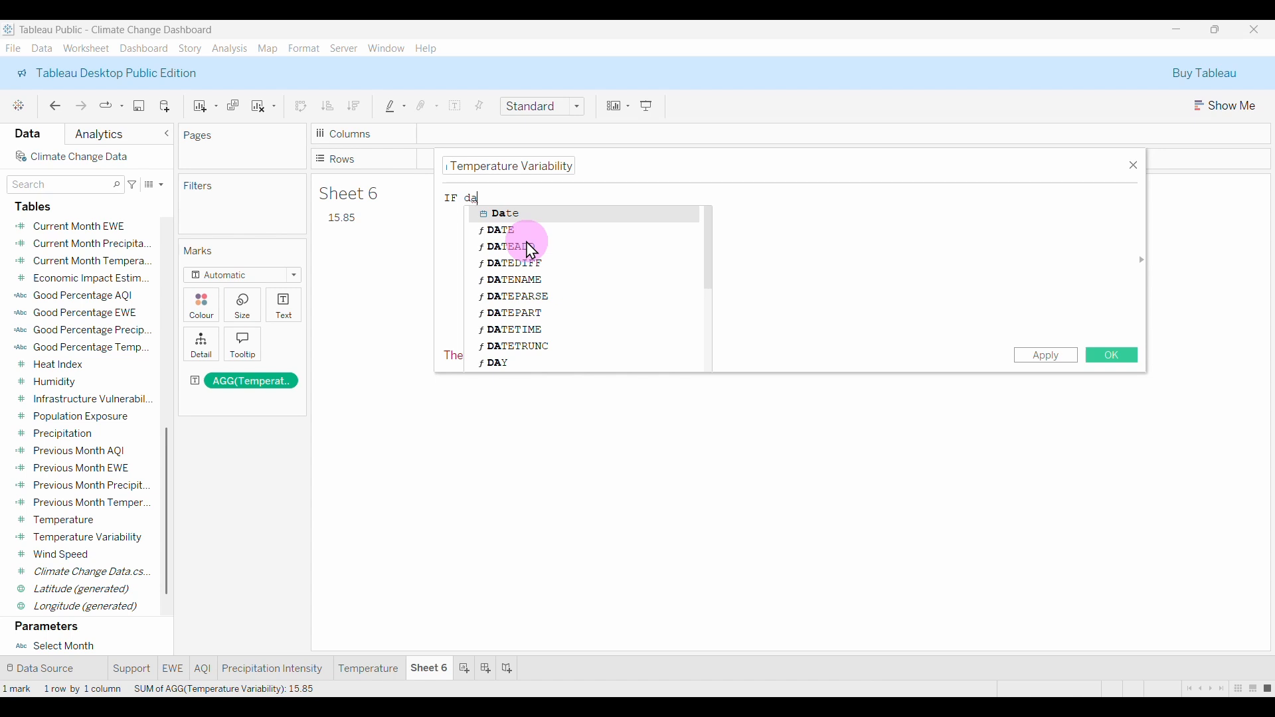
type("ten")
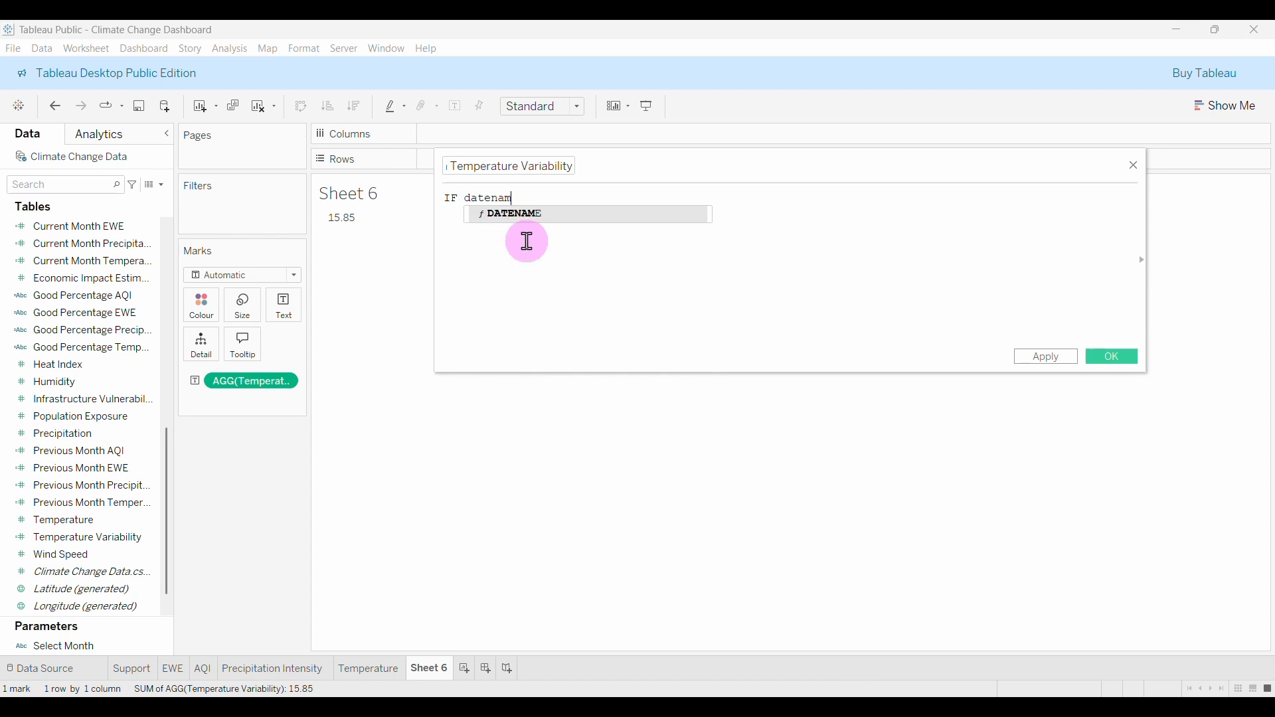
type("am")
key("Return")
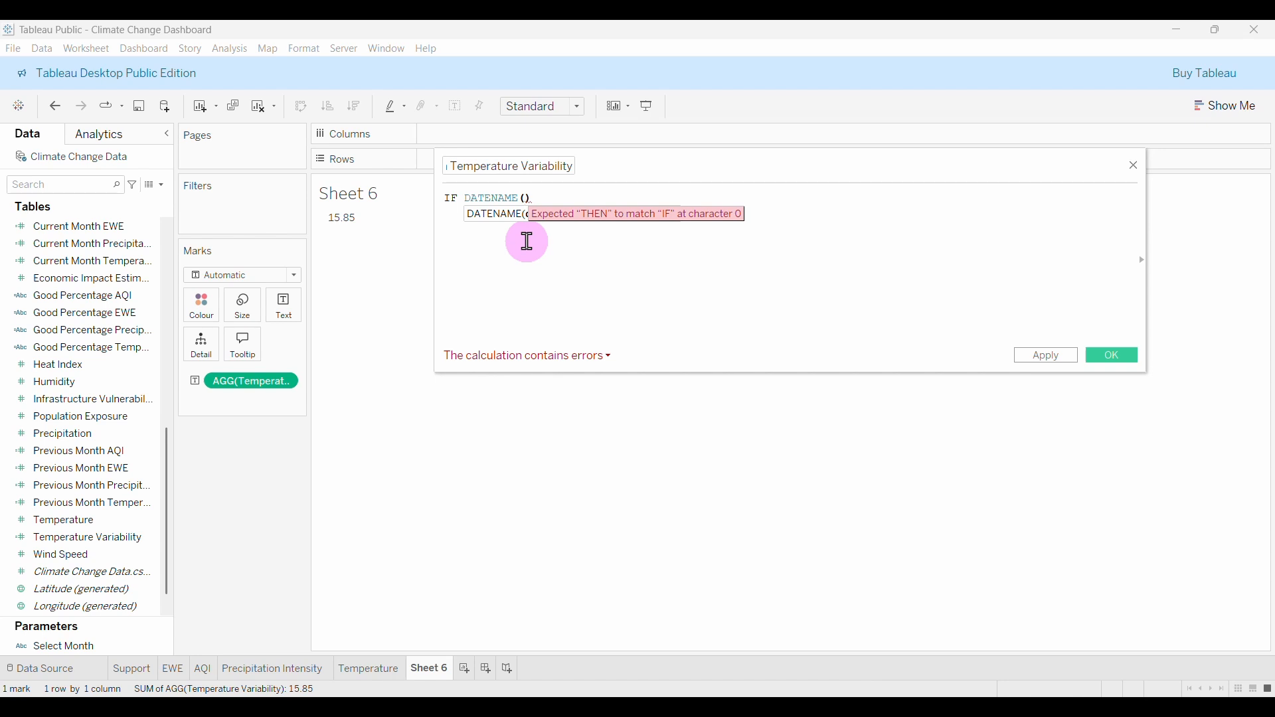
type("'month")
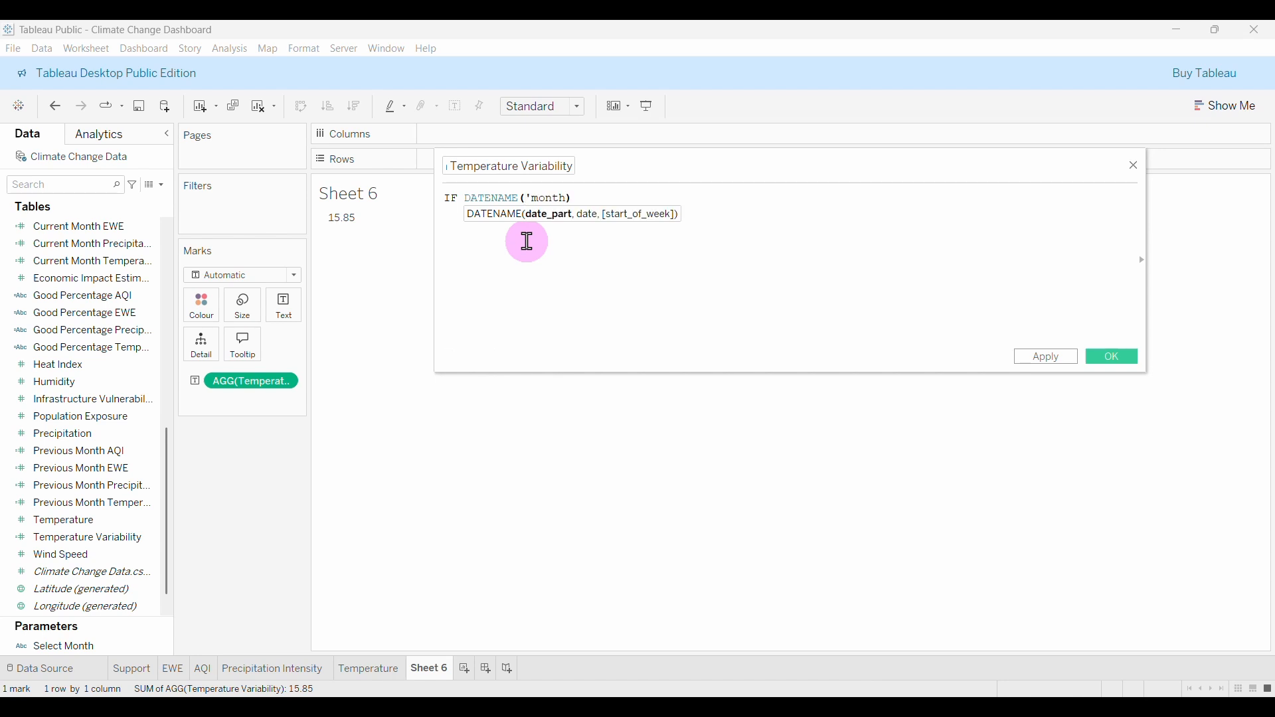
type("',")
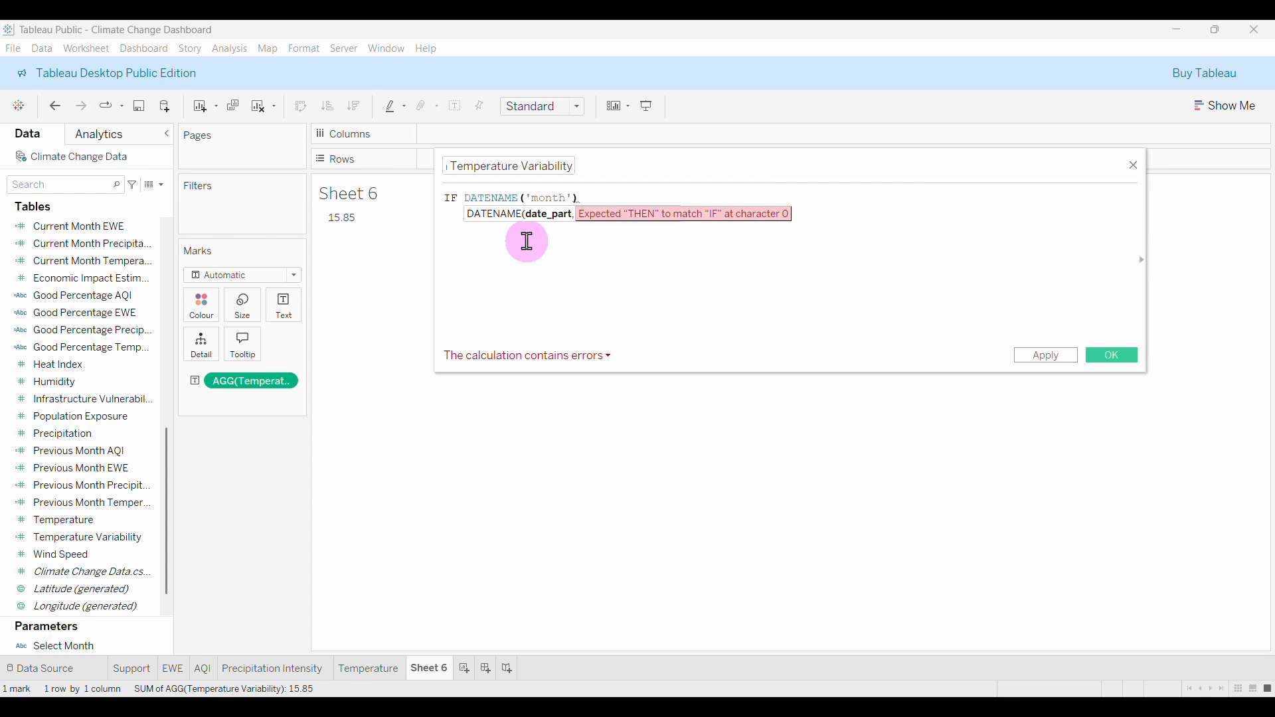
type(" da")
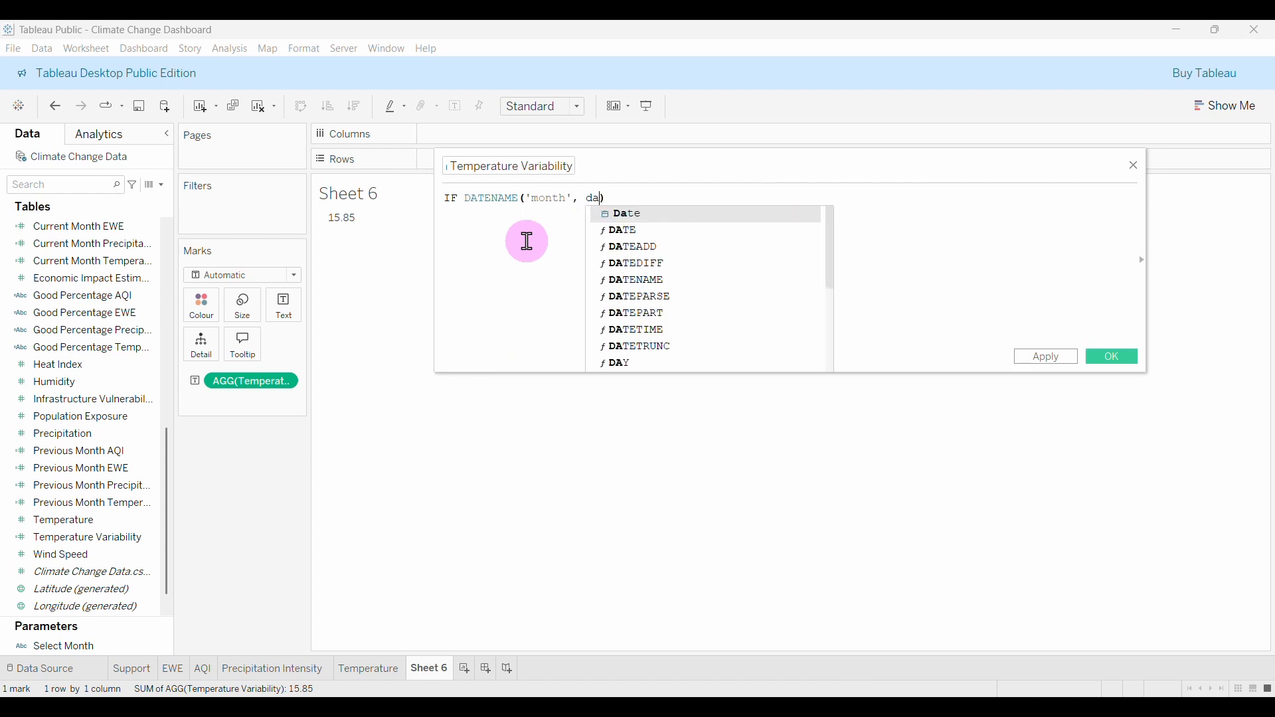
key("Return")
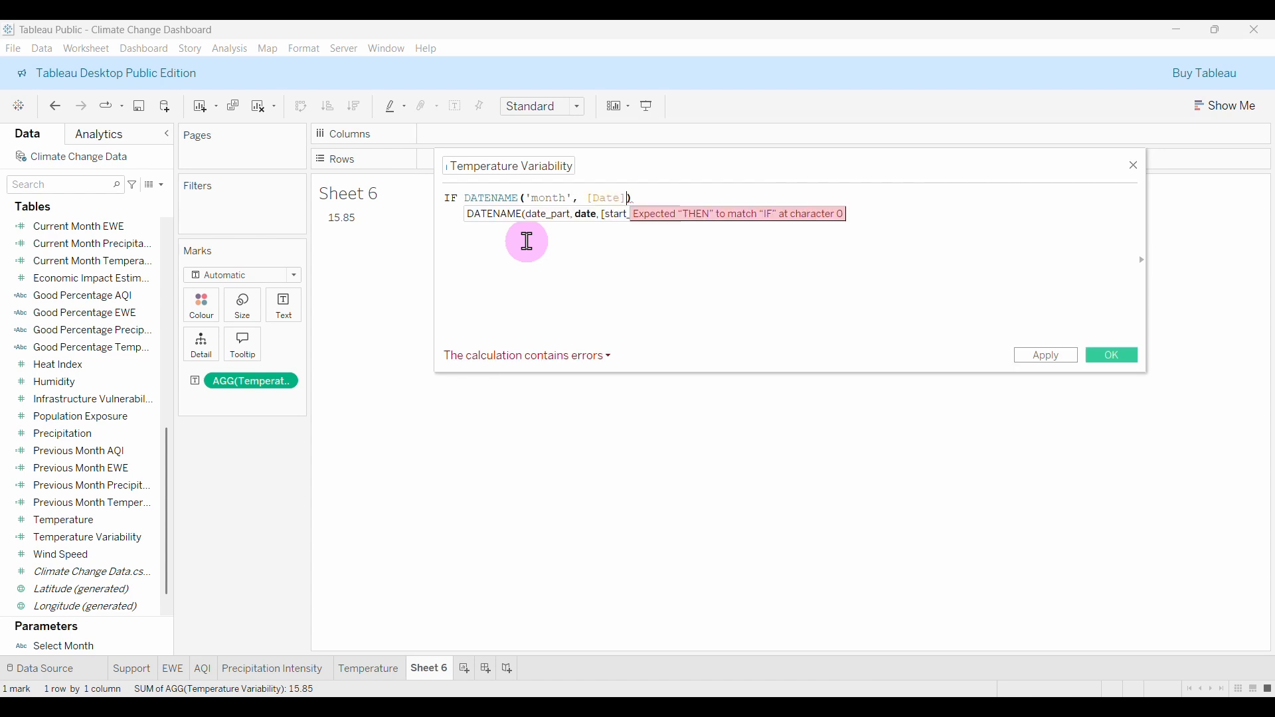
left_click(657, 198)
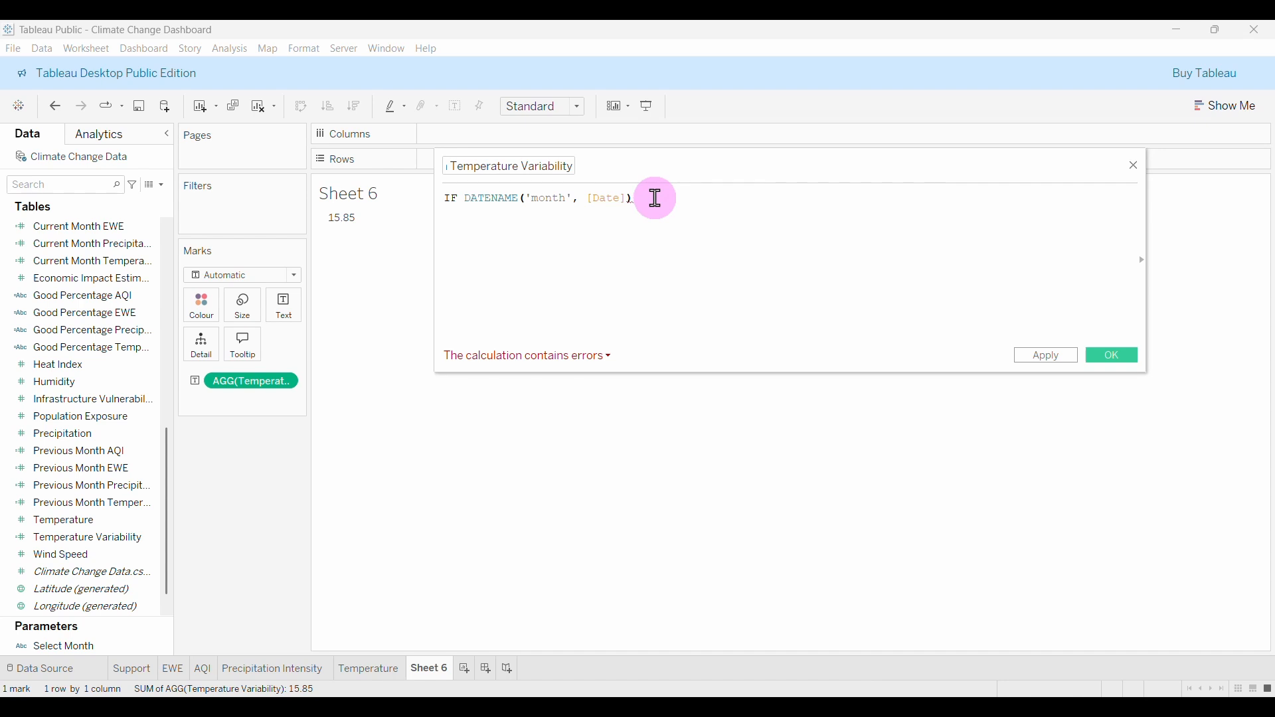
type("=")
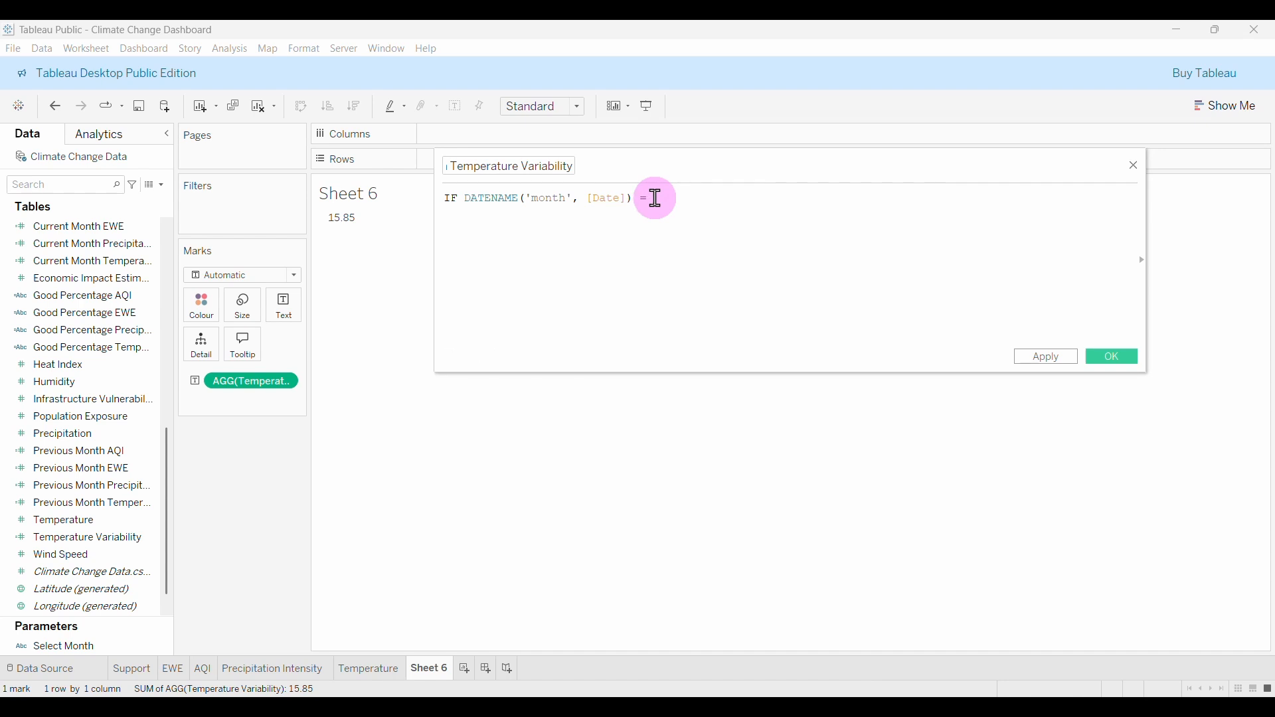
type(" selec")
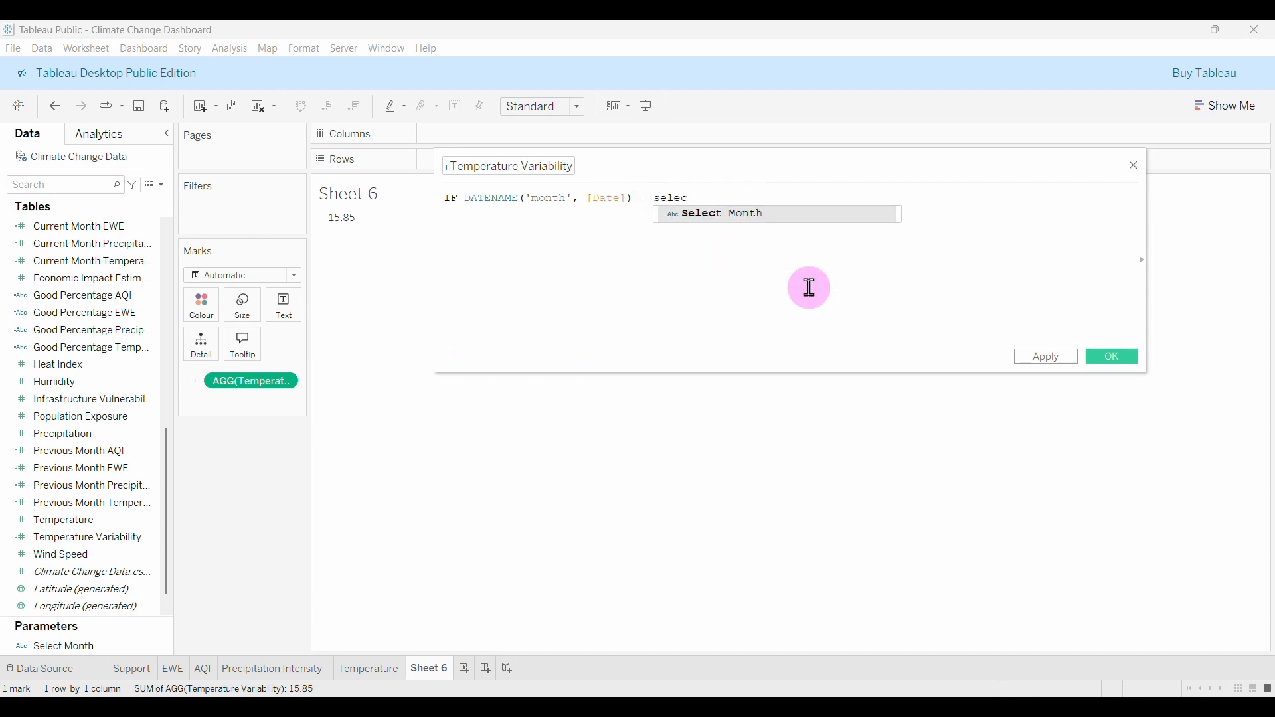
key("Return")
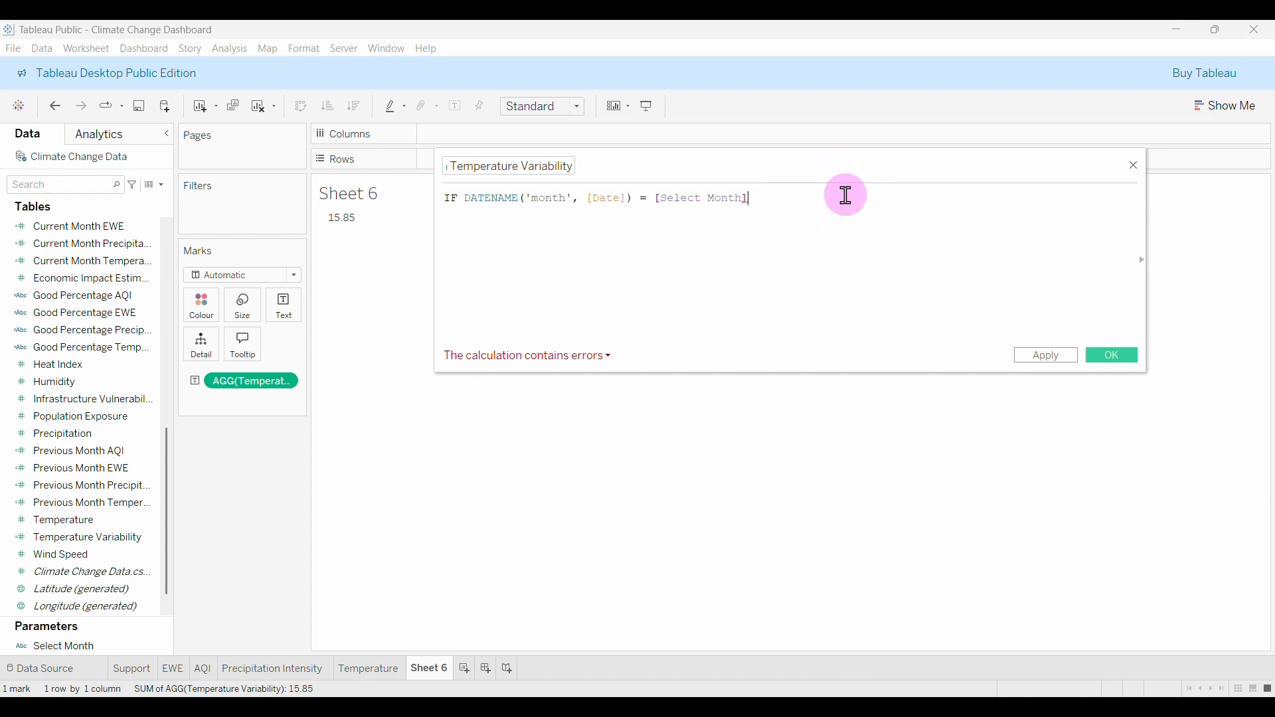
type("THEN")
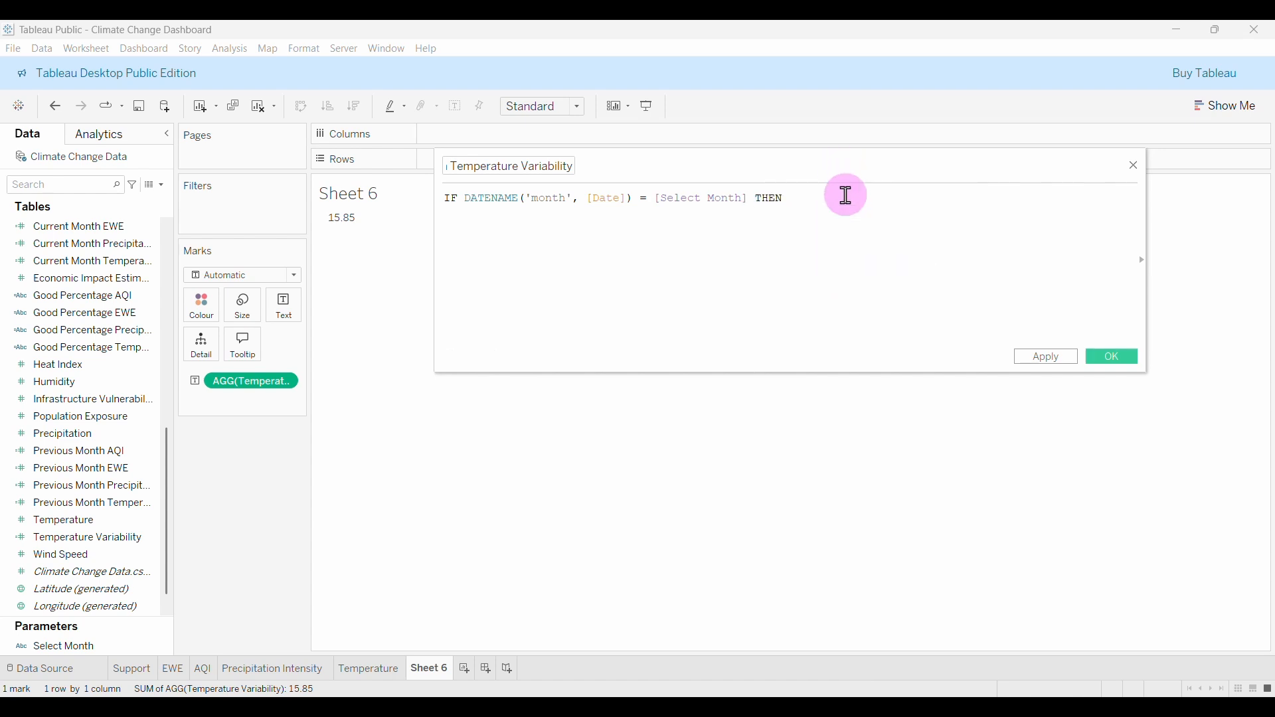
key("Return")
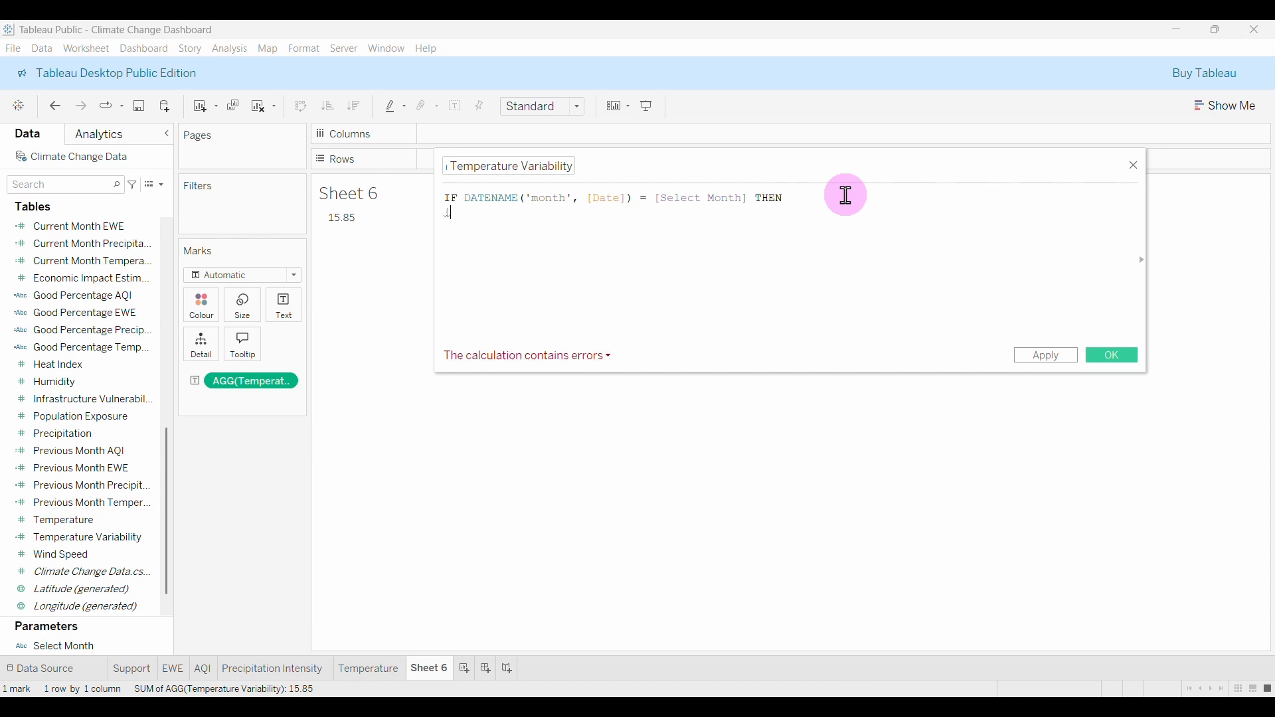
Add {FIXED DATENAME('month',[Date]) : STDEV([Temperature])} and close the formula with END.
type("{fix")
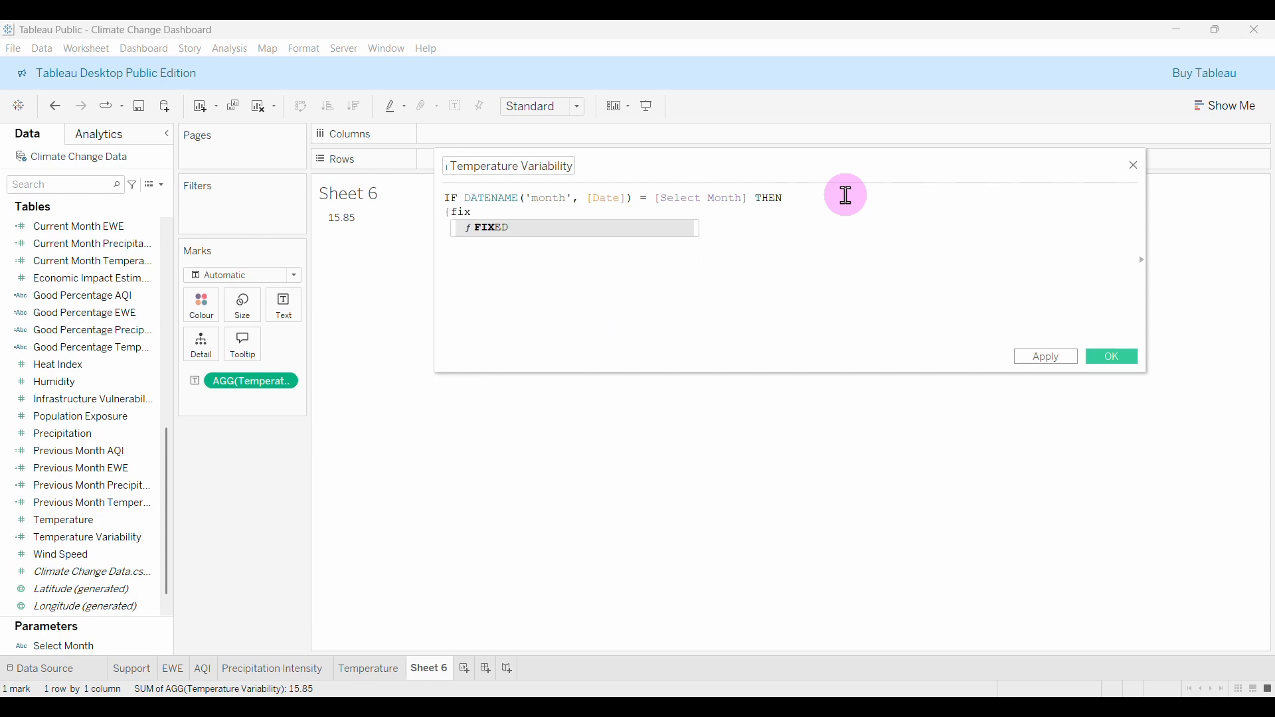
key("Return")
type("daten")
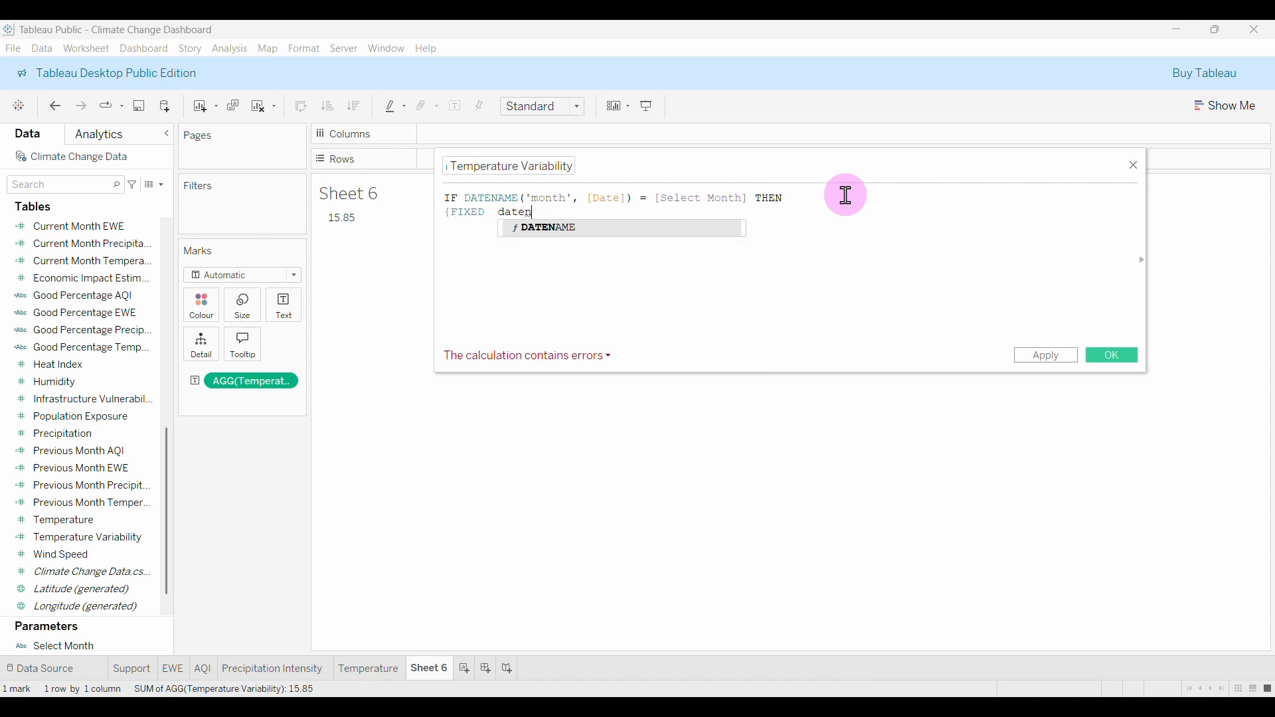
key("Return")
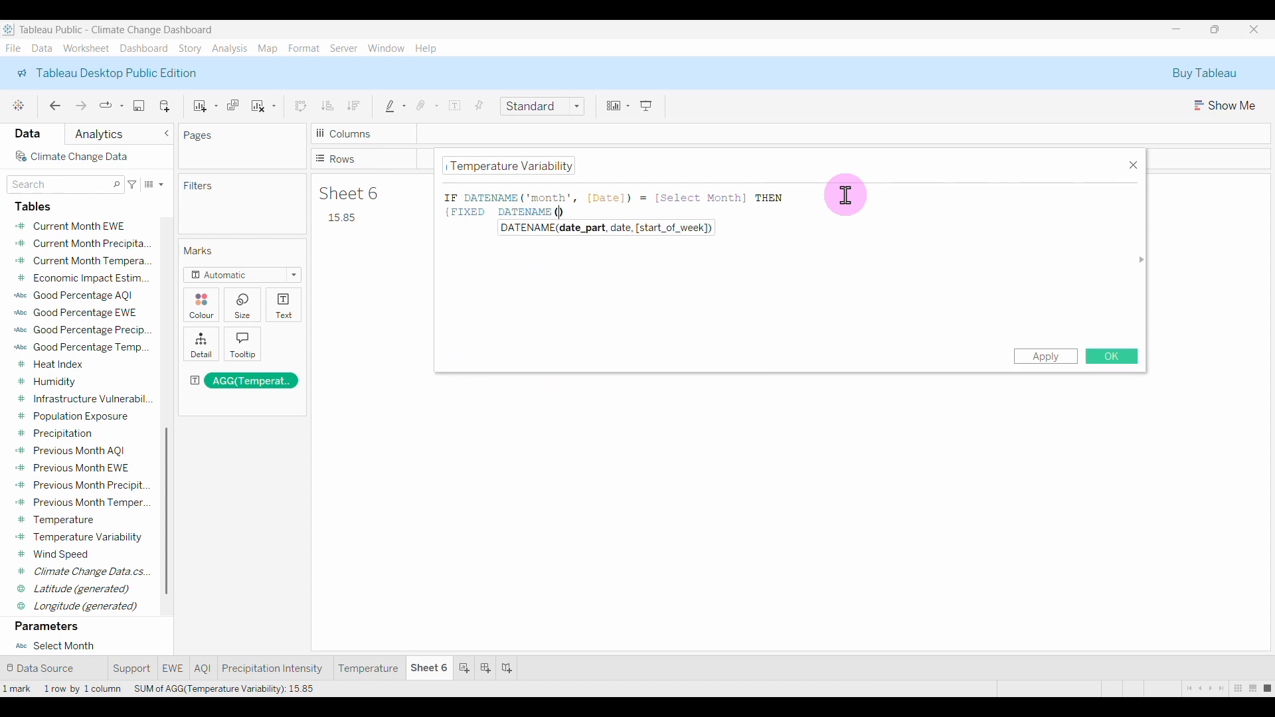
type("'month', dat")
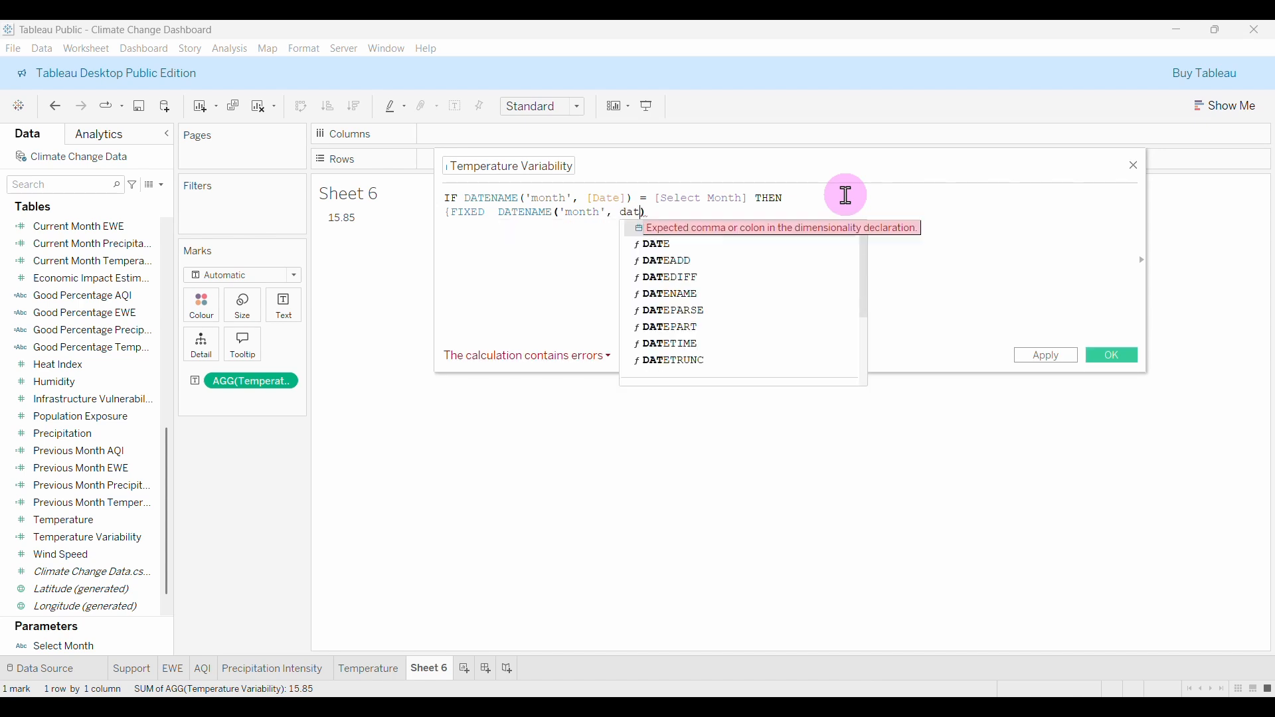
key("Return")
left_click(750, 209)
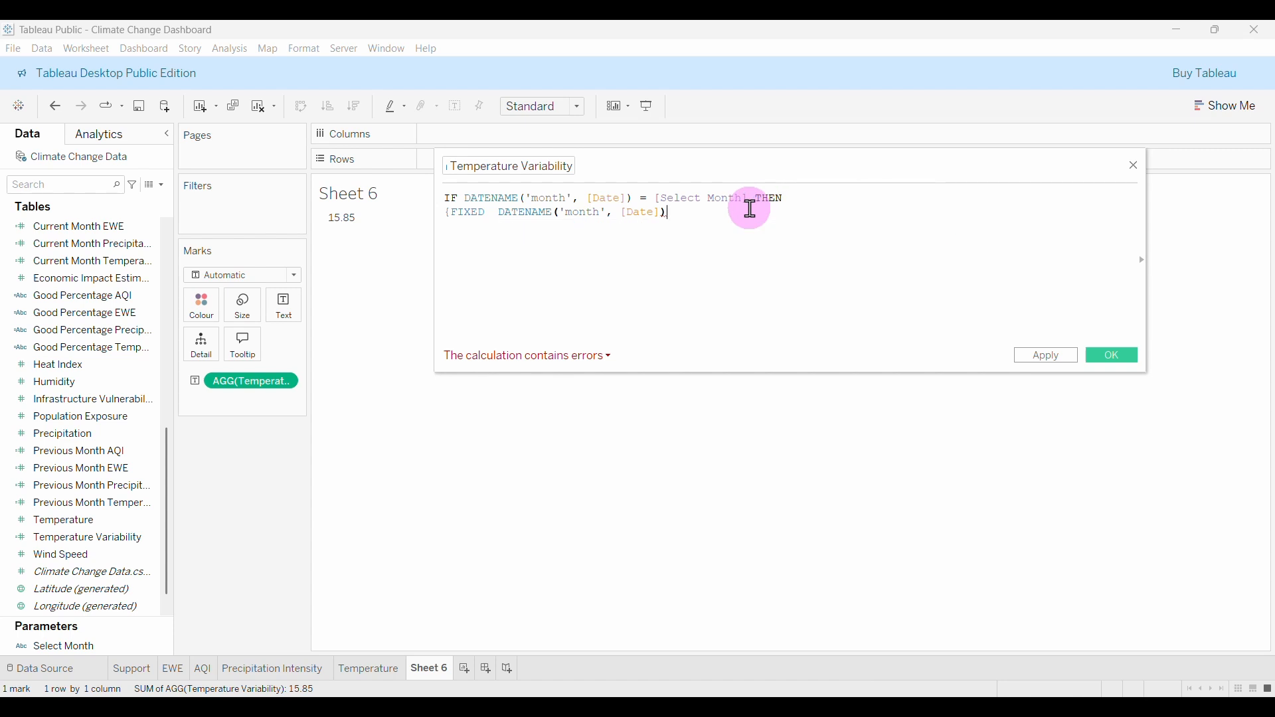
type(":")
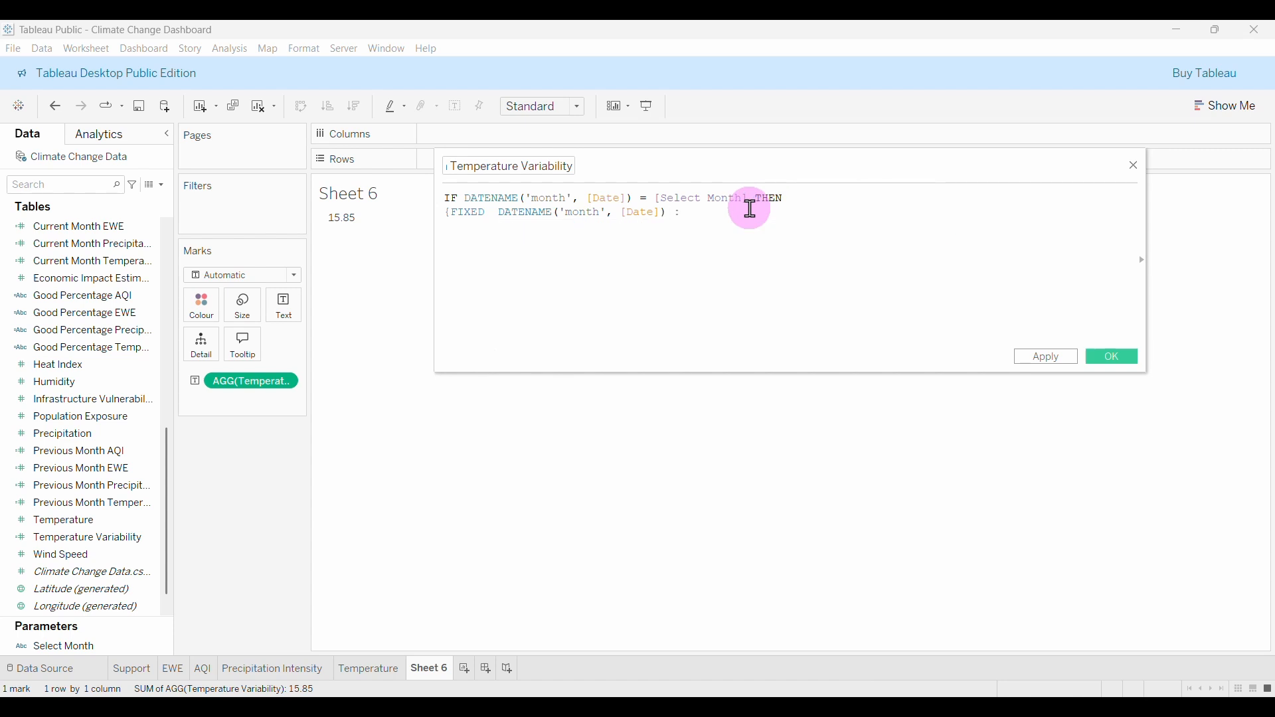
type(" std")
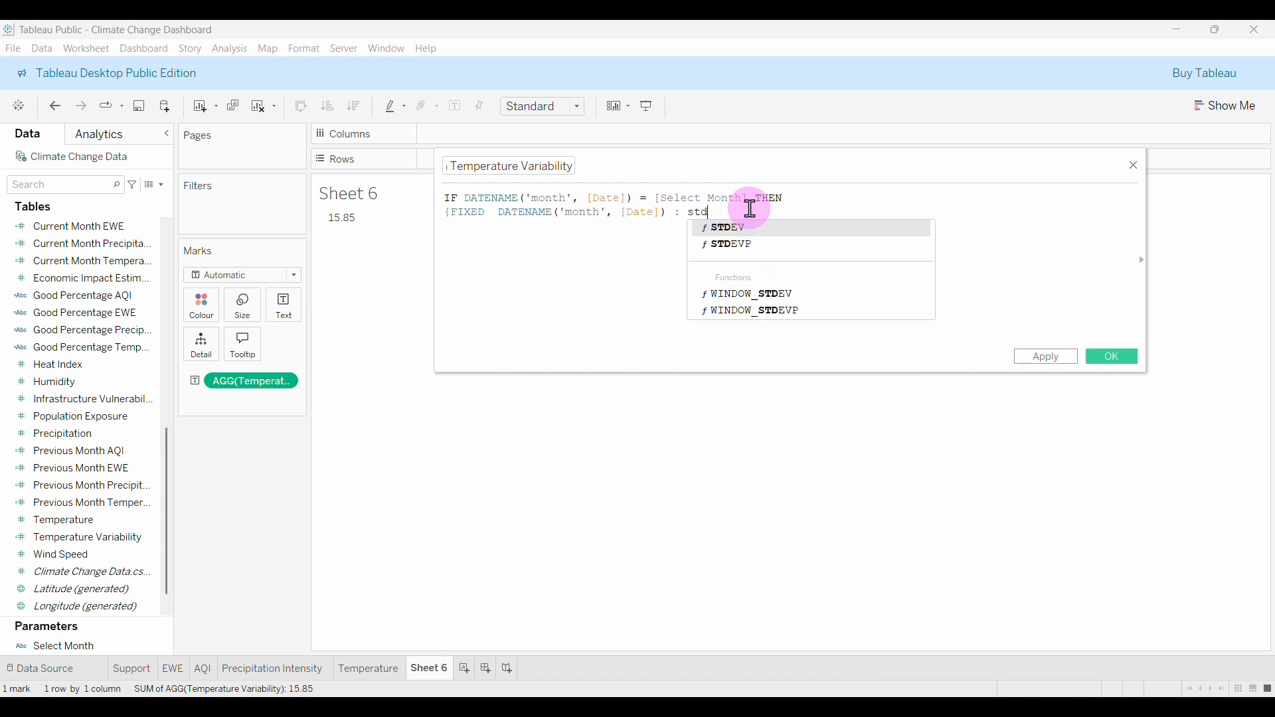
key("Return")
type("()")
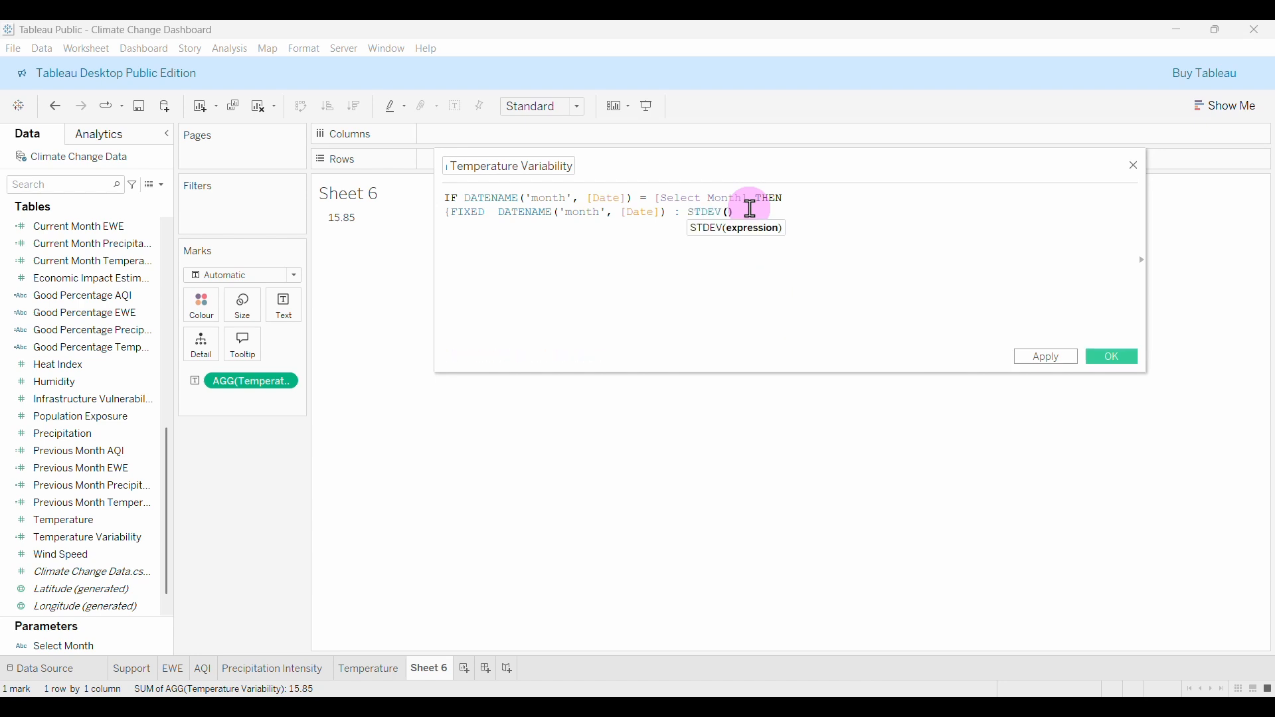
type("t")
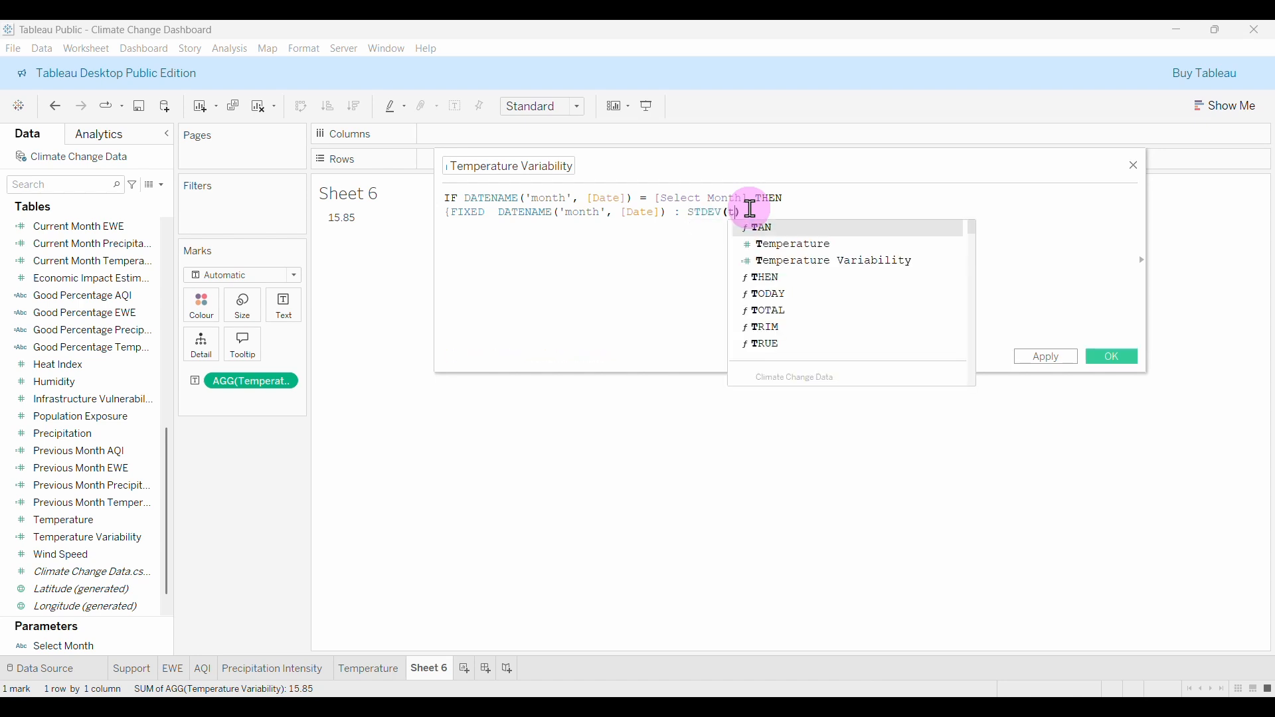
type("em")
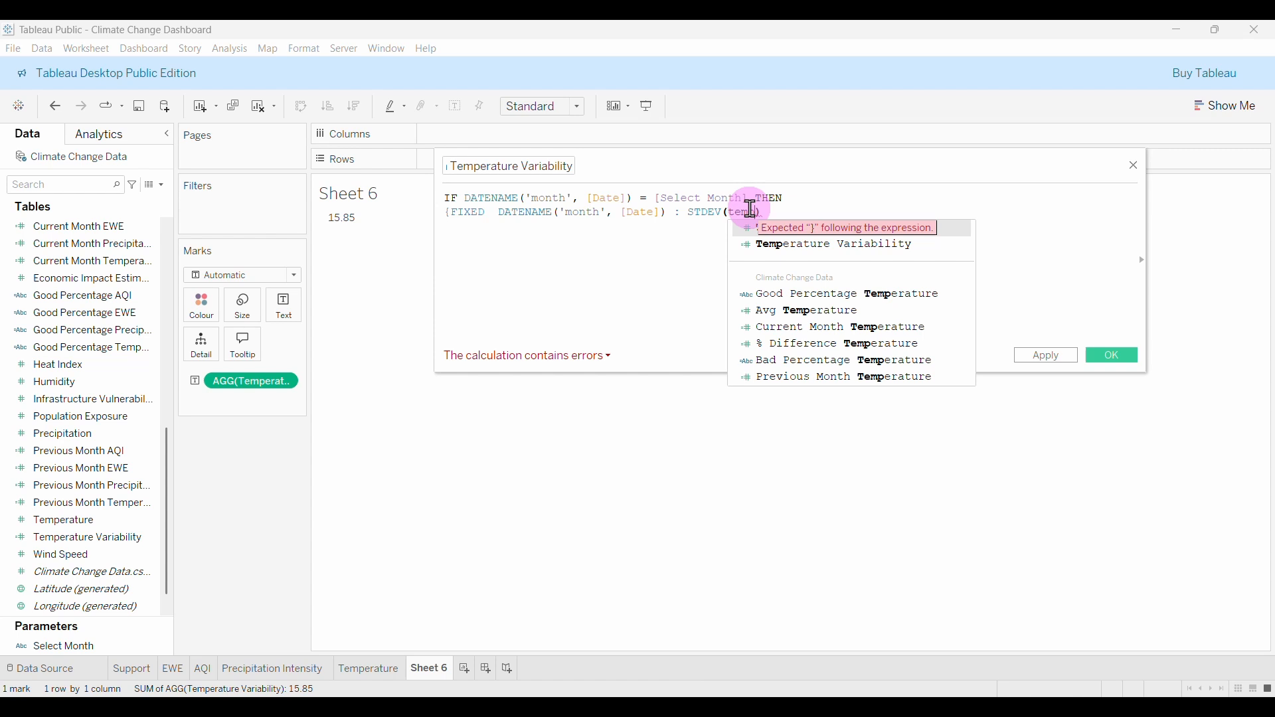
key("Return")
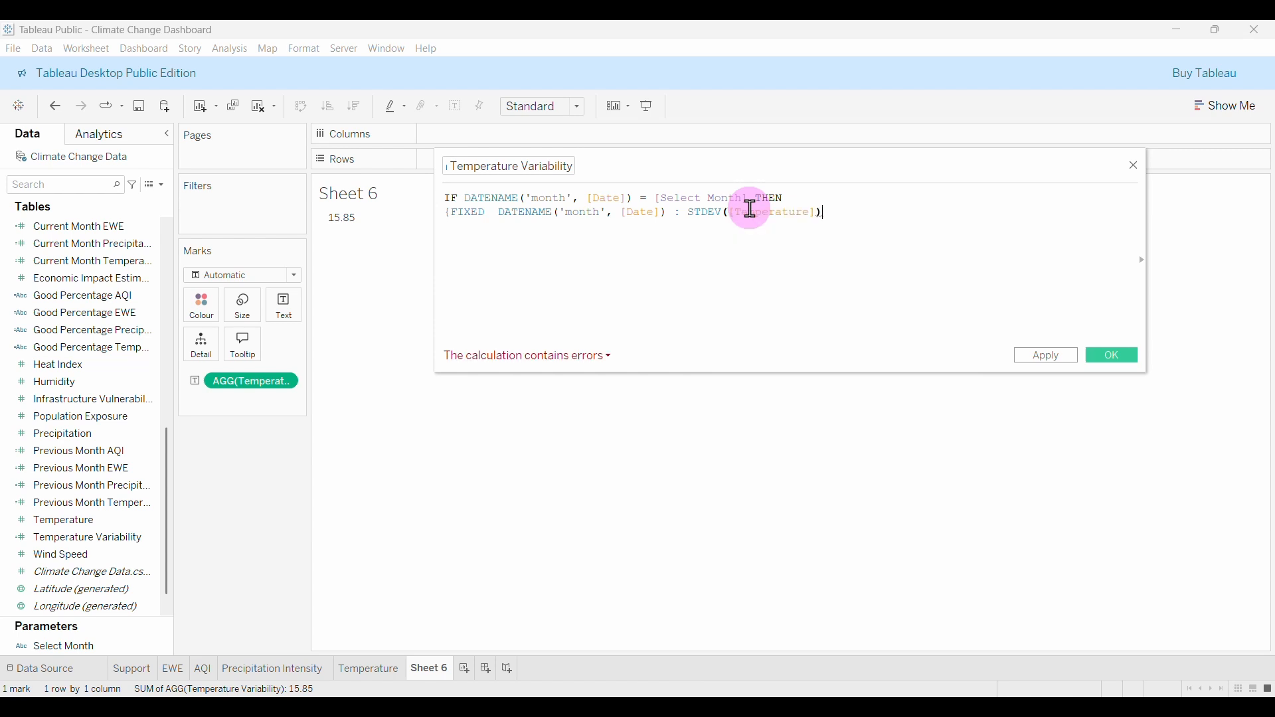
type("}")
key("Return")
type("en")
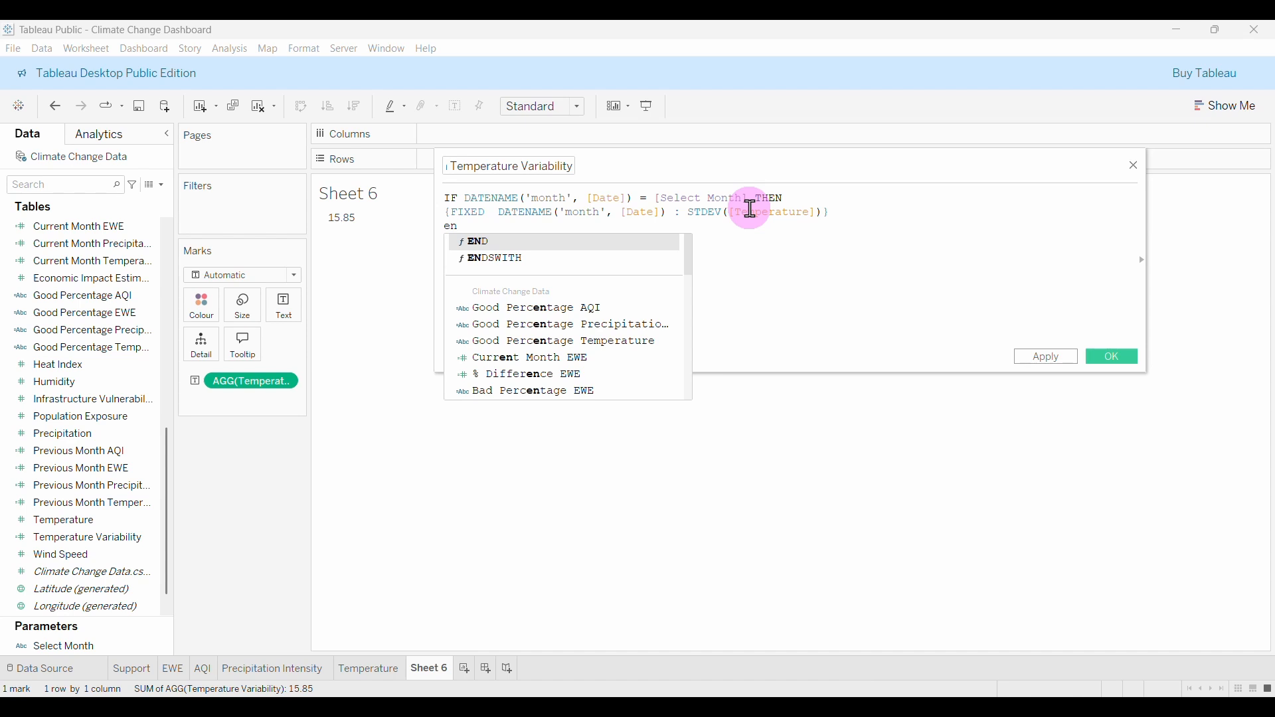
key("Return")
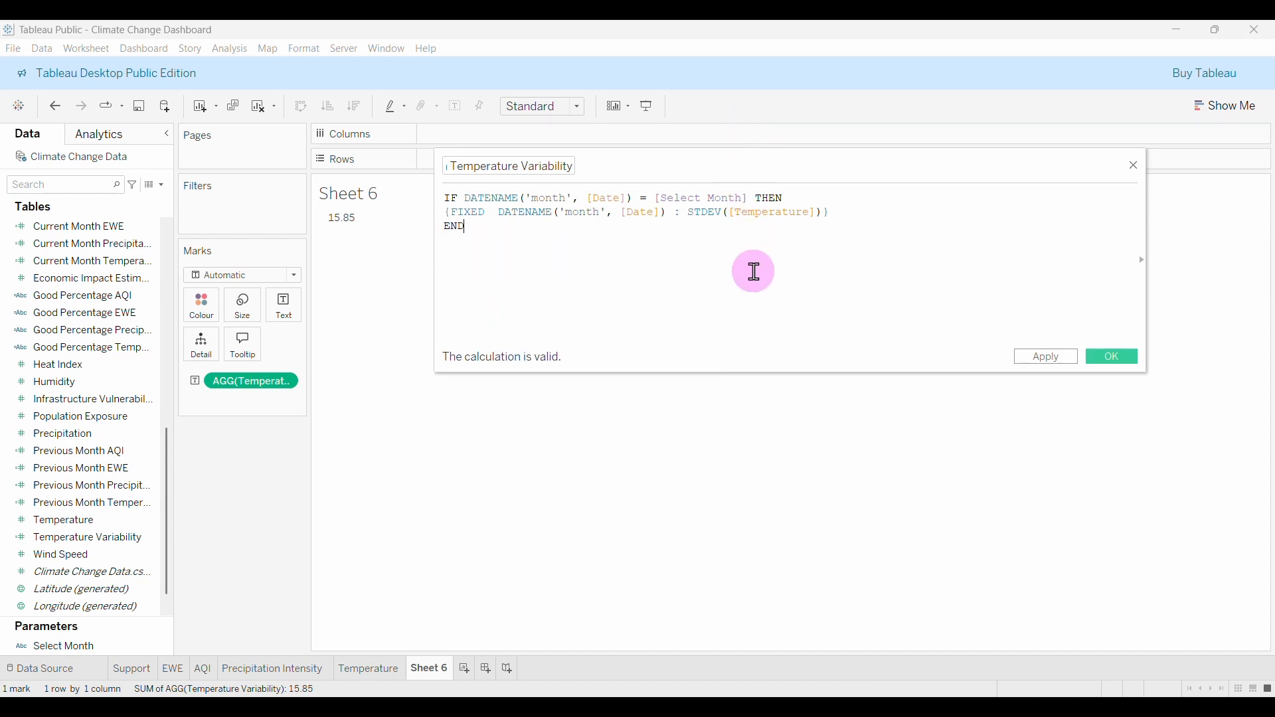
Save the field and put Date on Rows at MONTH level only, dropping YEAR and QUARTER.
left_click(1114, 360)
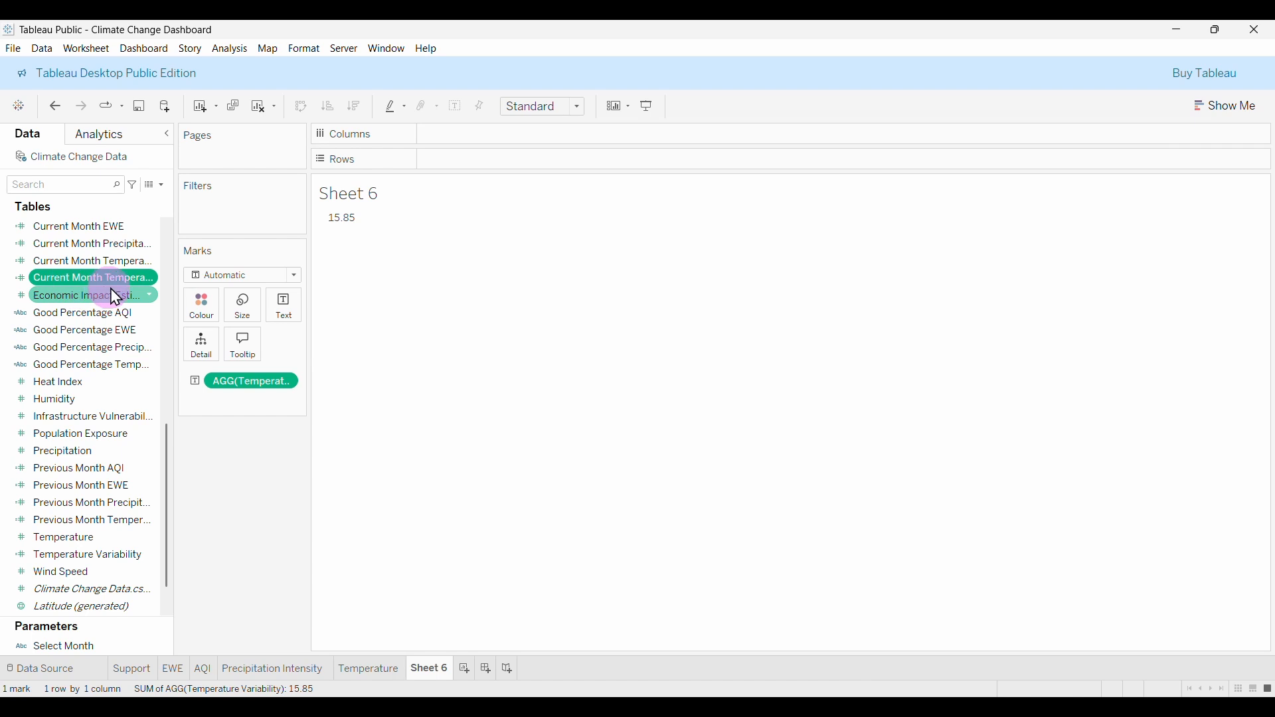
scroll(94, 347, "up", 6)
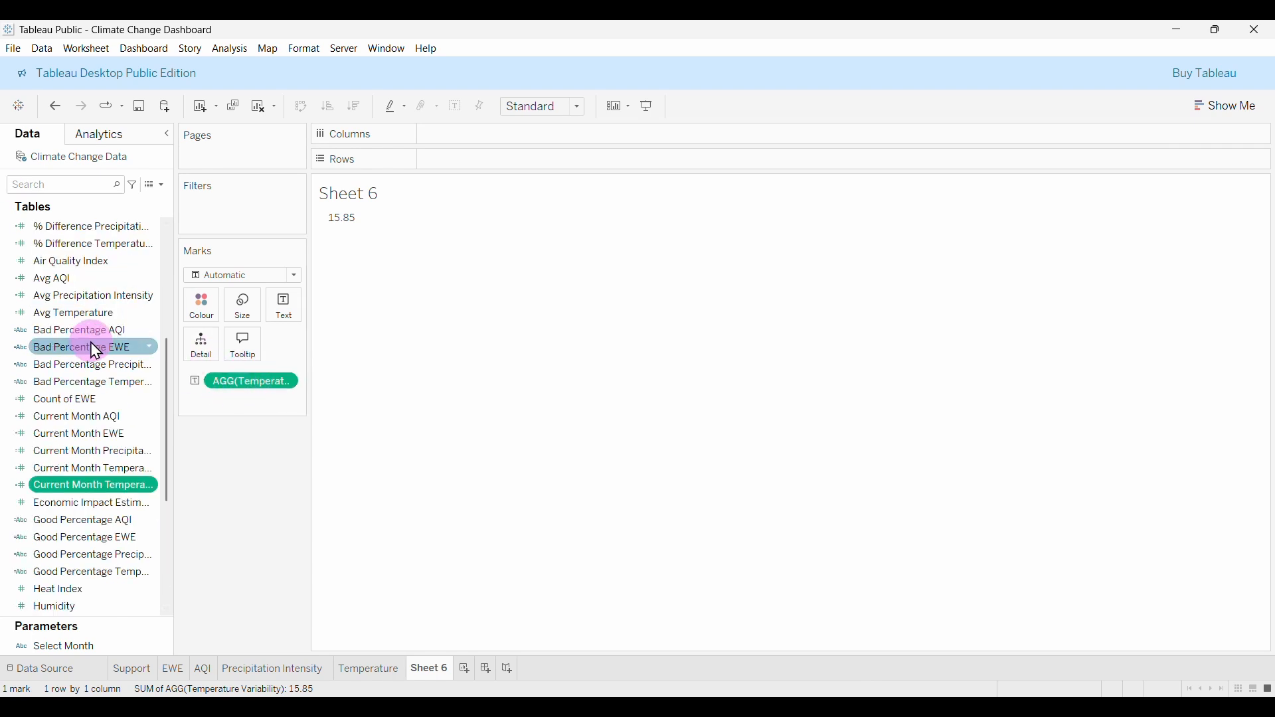
scroll(71, 388, "up", 3)
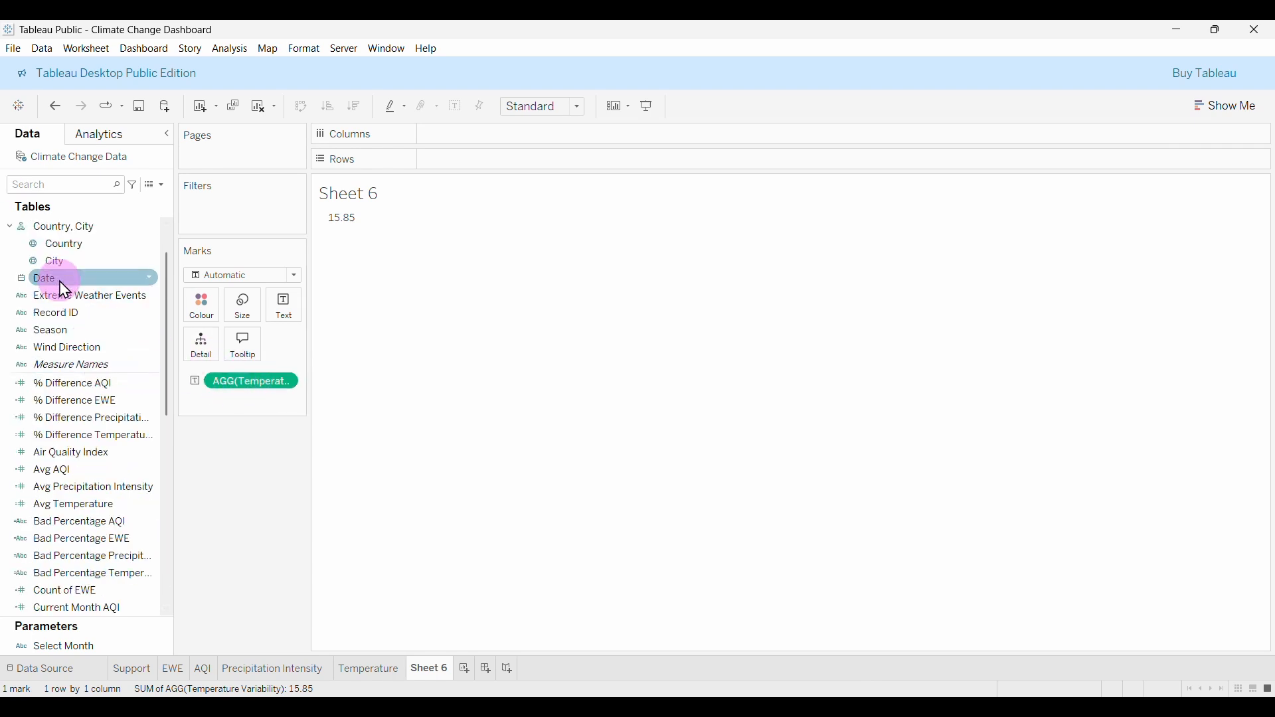
left_click_drag(60, 280, 461, 177)
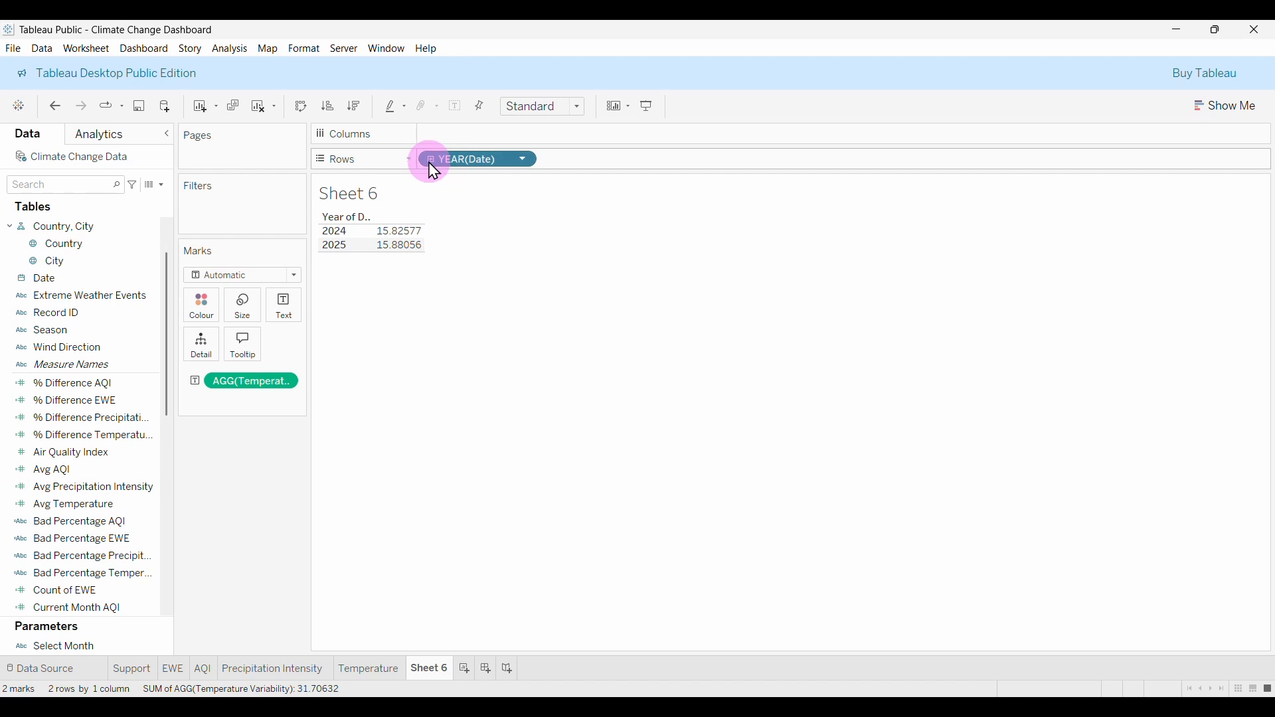
left_click(430, 161)
left_click(550, 160)
left_click_drag(576, 174, 361, 364)
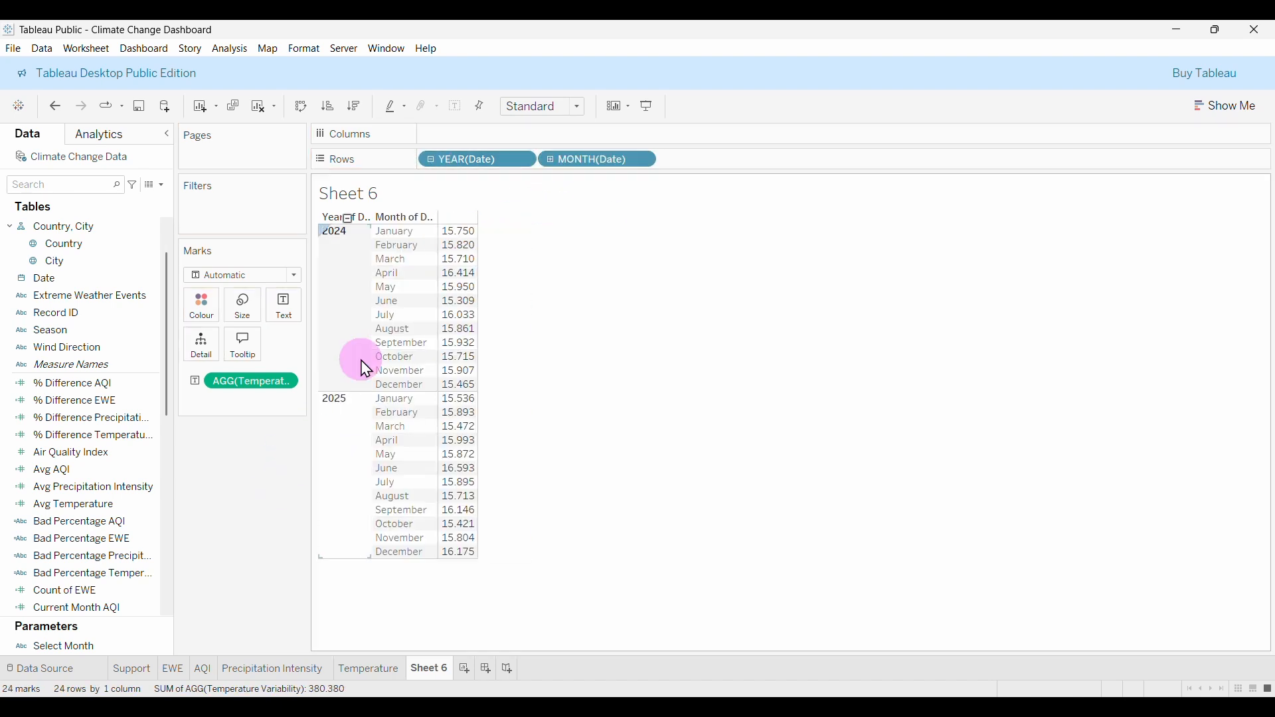
left_click_drag(465, 160, 313, 463)
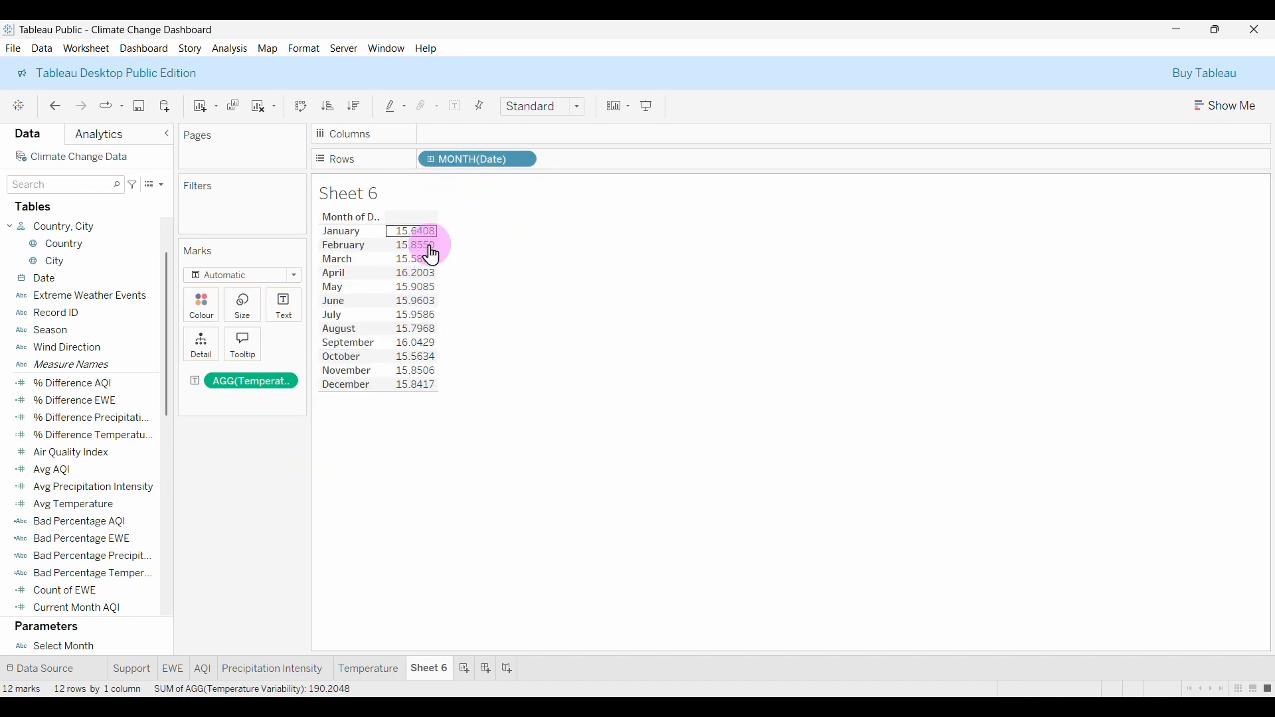
Add Current Month Temperature Variability to the table, aggregated as Average.
scroll(94, 501, "down", 3)
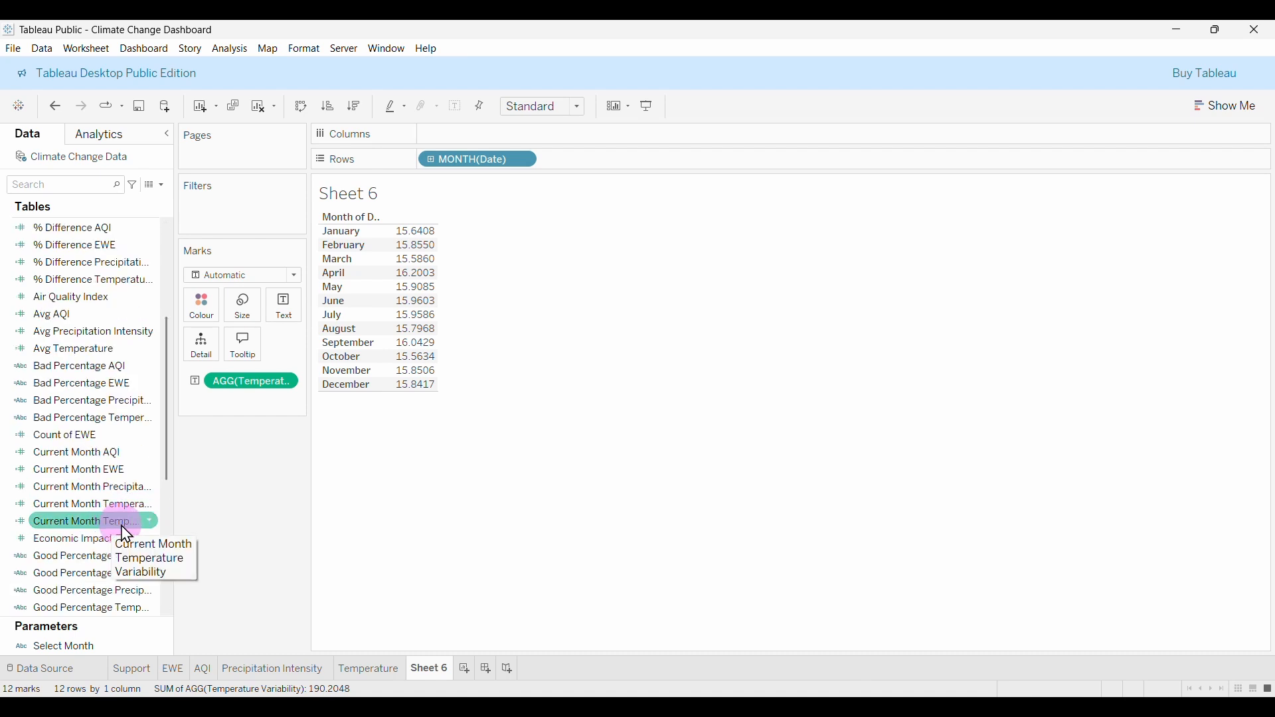
left_click_drag(117, 524, 417, 320)
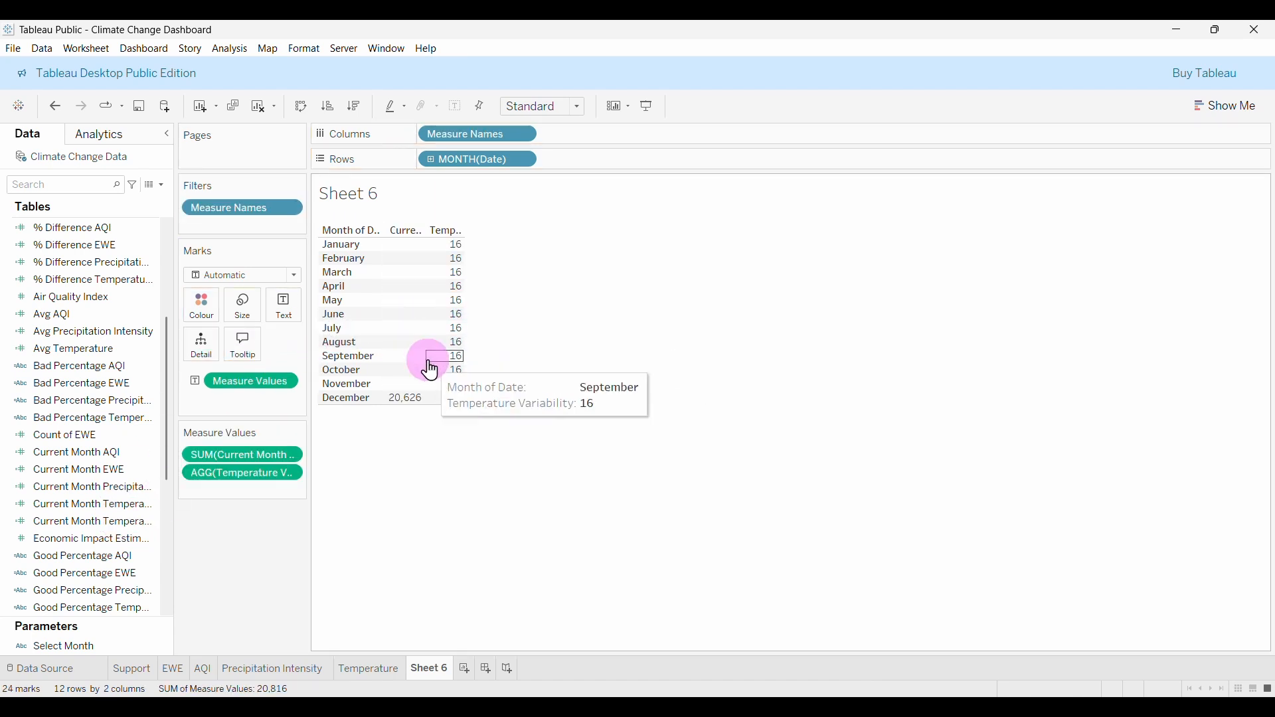
left_click(289, 455)
mouse_move(252, 589)
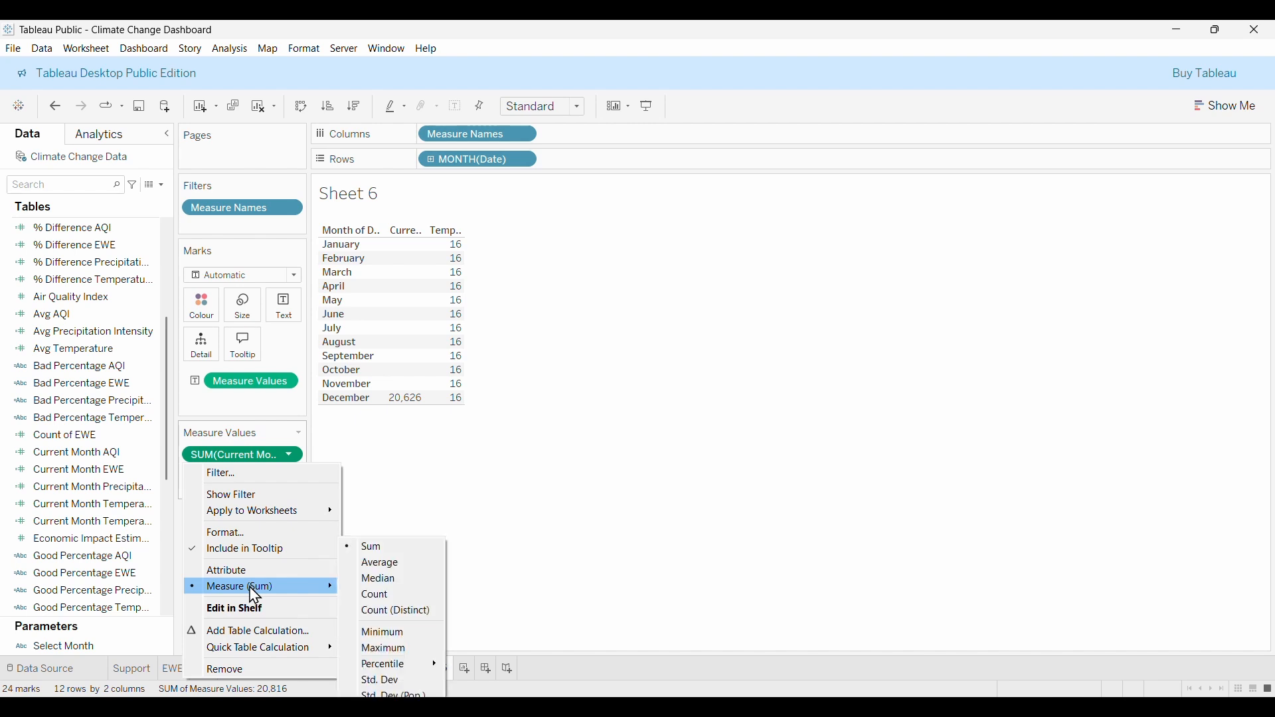
left_click(384, 681)
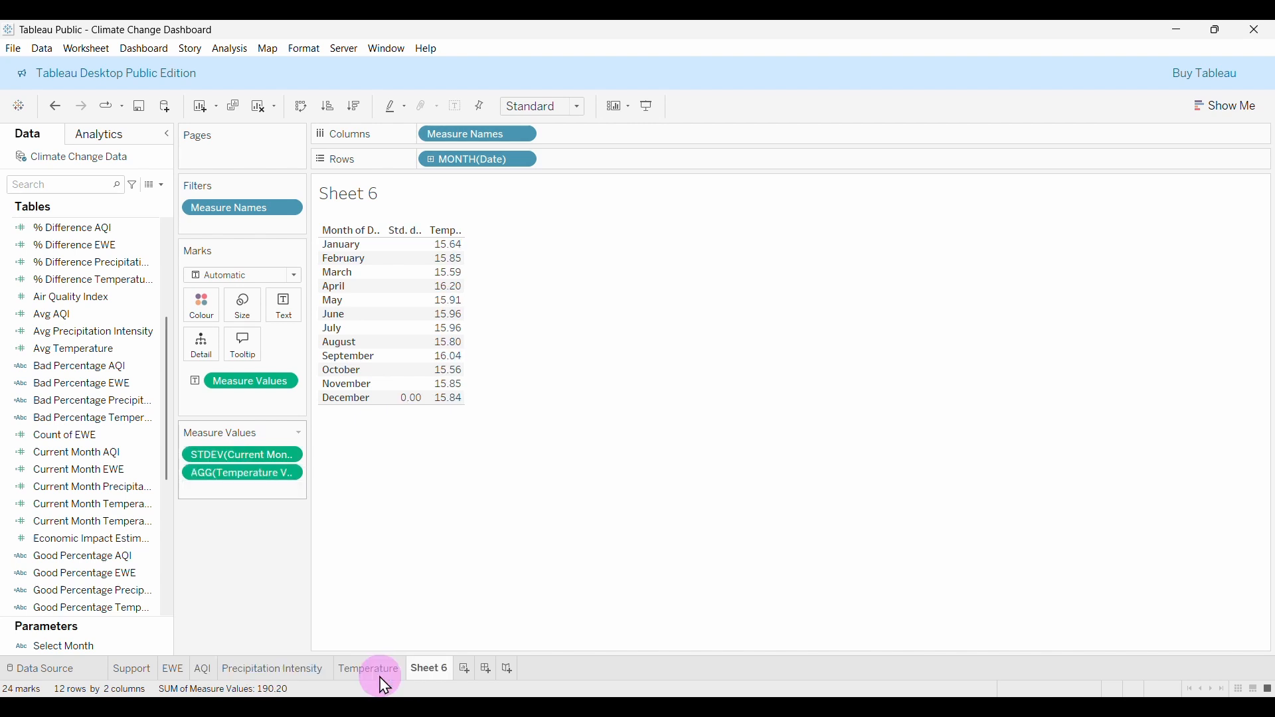
left_click(290, 455)
mouse_move(277, 587)
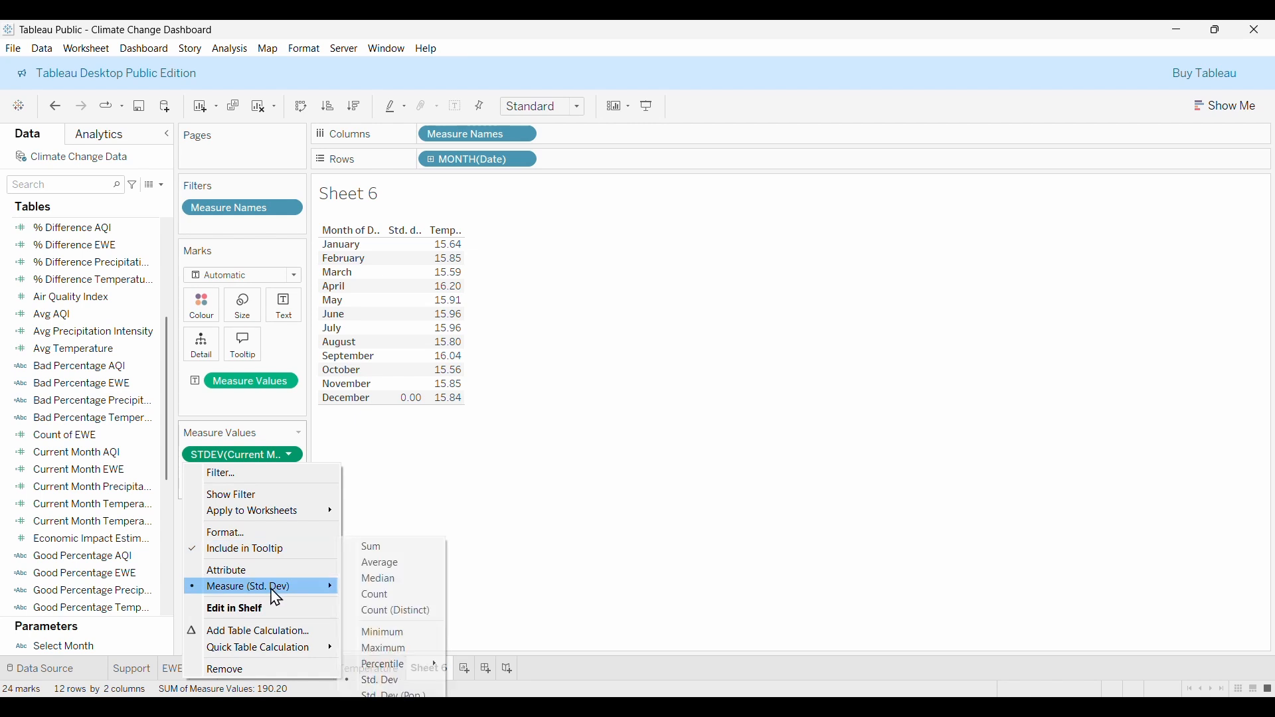
left_click(382, 563)
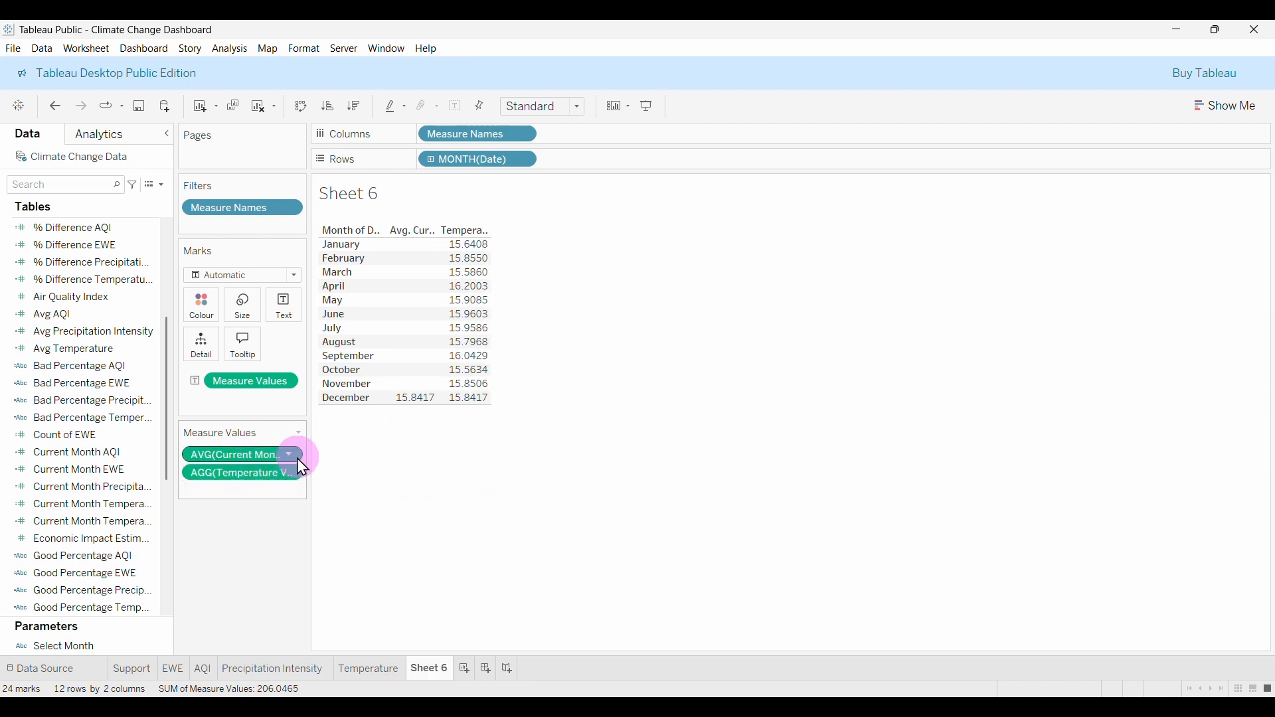
Show the Select Month parameter control and set it to February, via June.
right_click(82, 646)
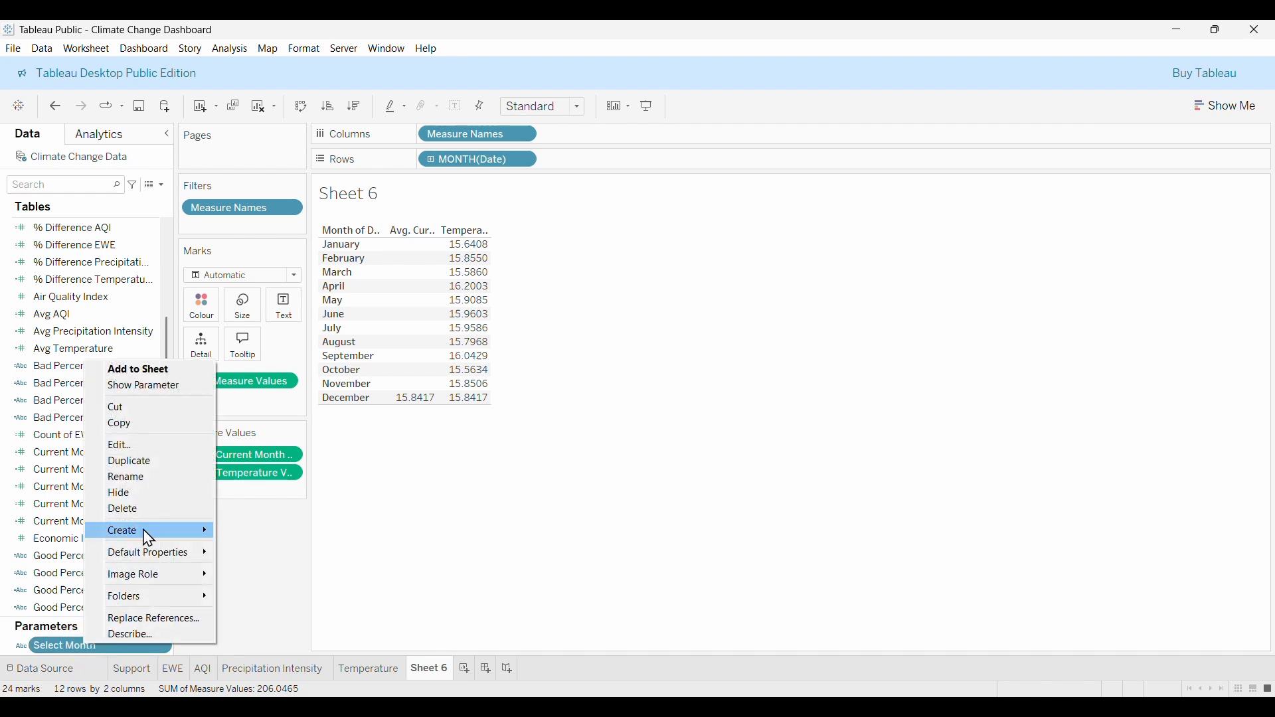
left_click(153, 387)
left_click(1189, 208)
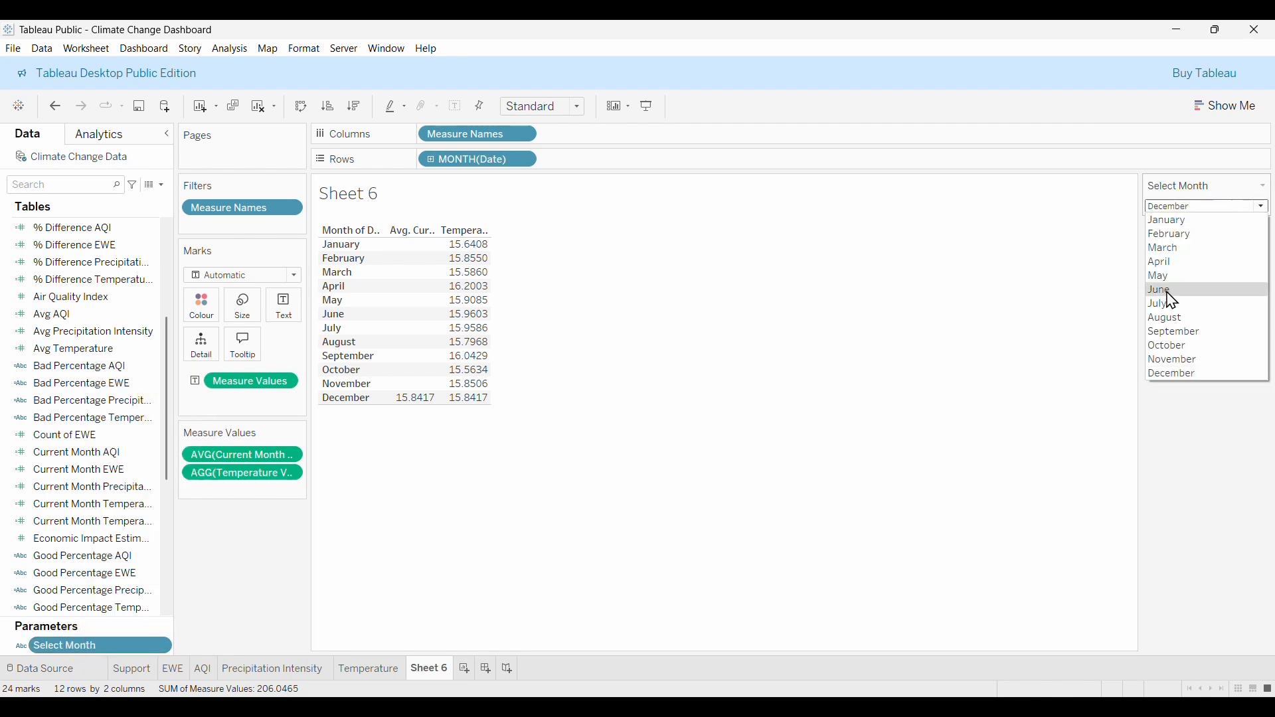
left_click(1169, 292)
left_click(1185, 207)
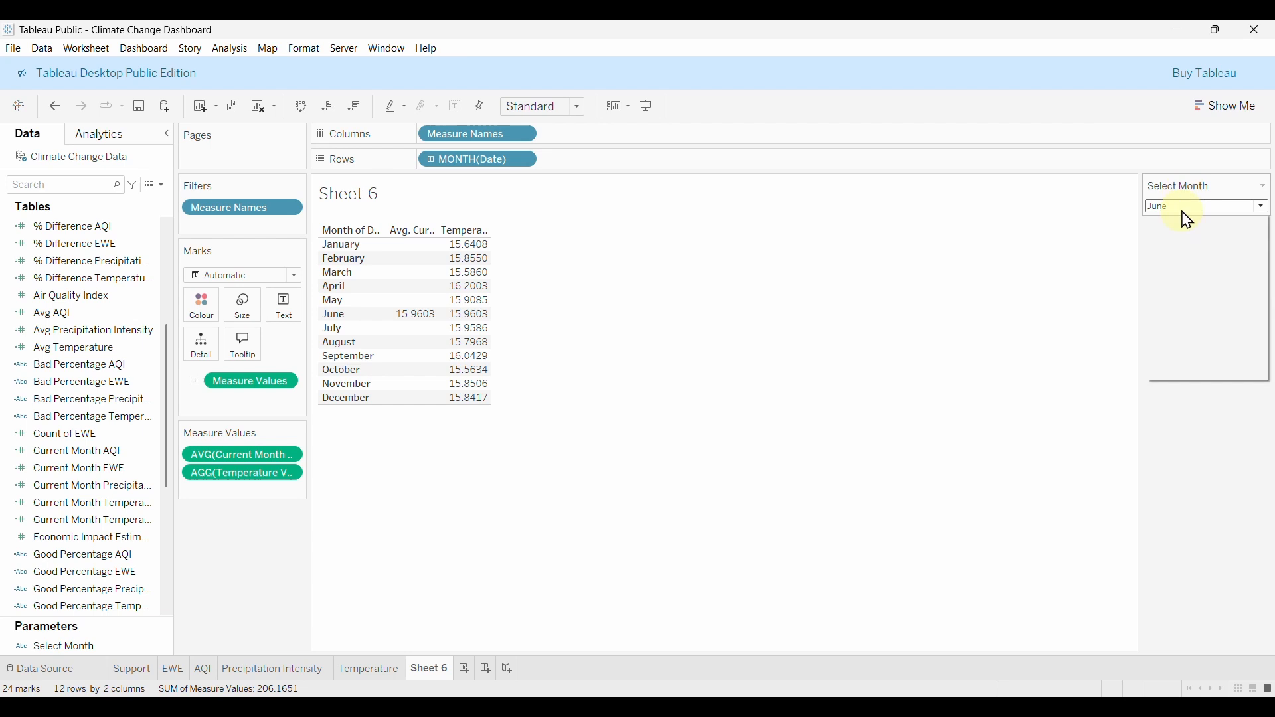
left_click(1187, 244)
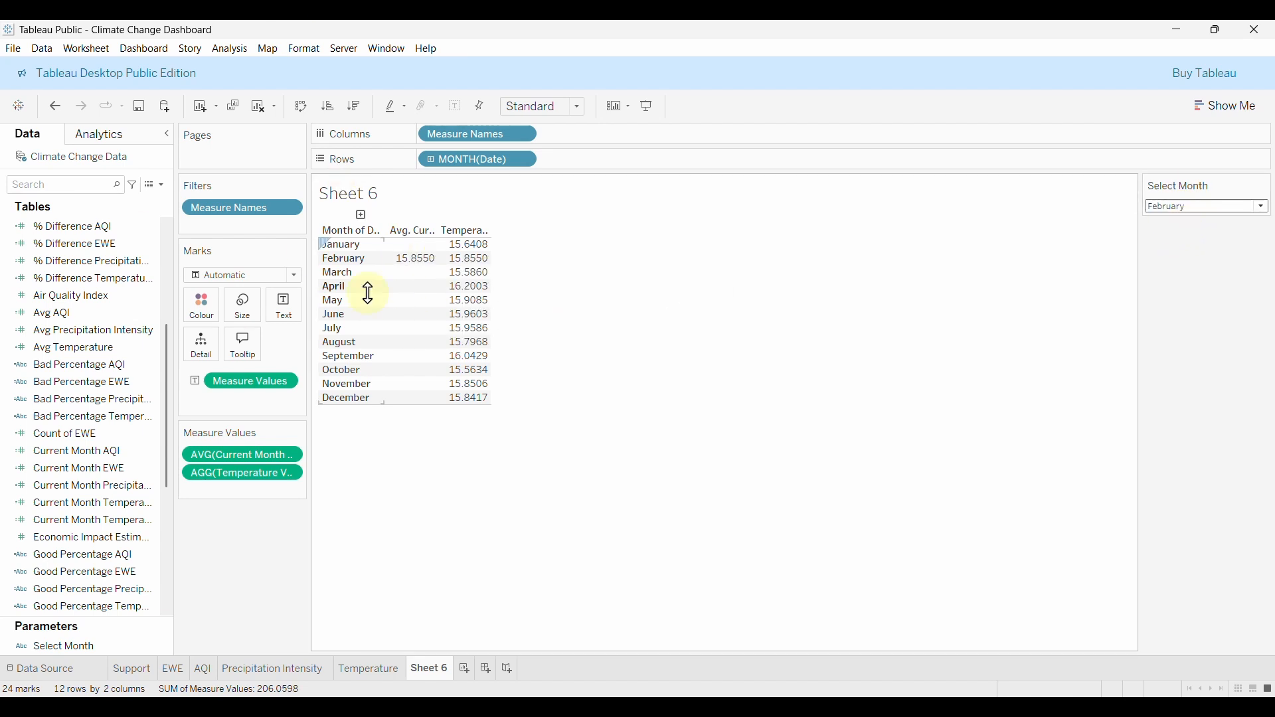
left_click(160, 185)
left_click(211, 566)
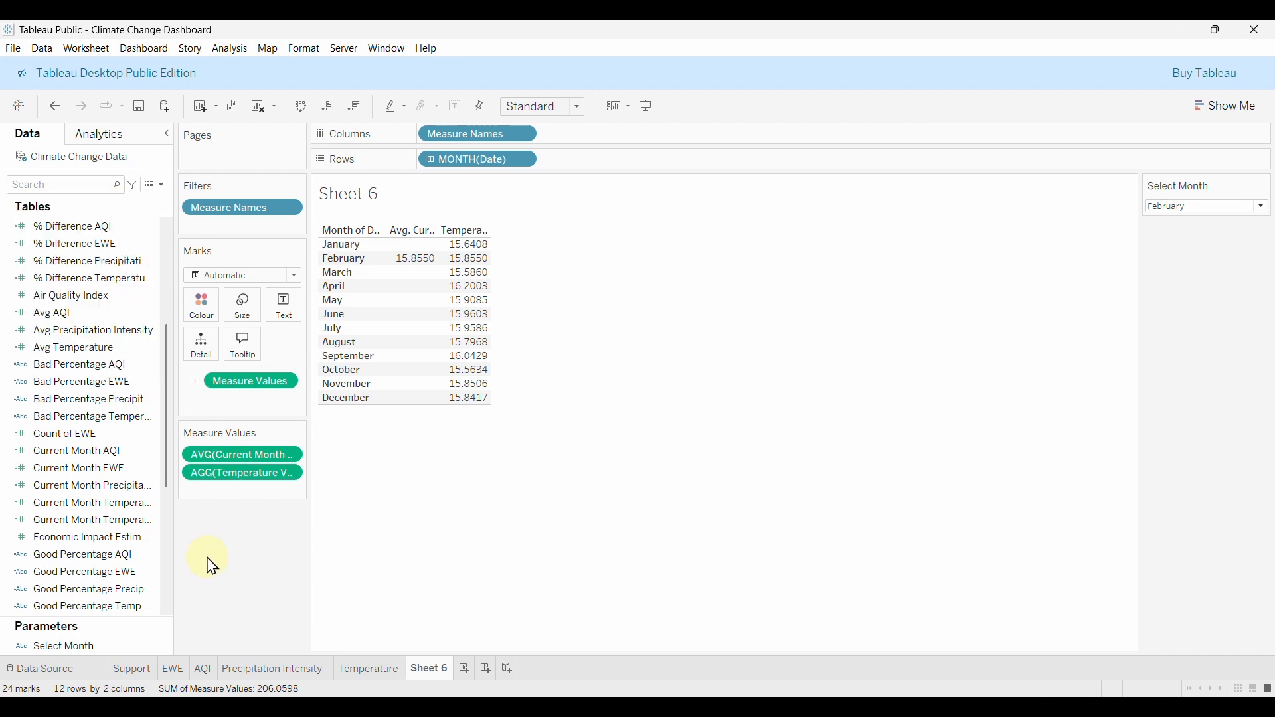
scroll(108, 549, "down", 5)
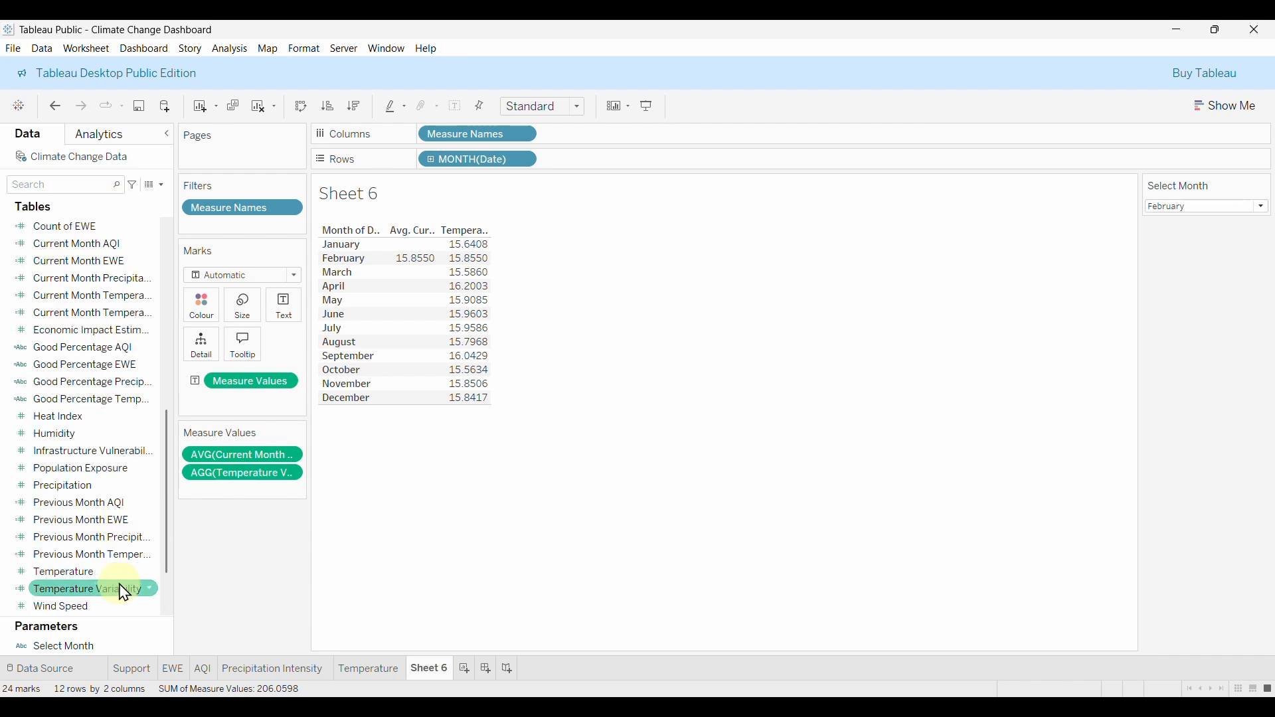
scroll(114, 593, "down", 2)
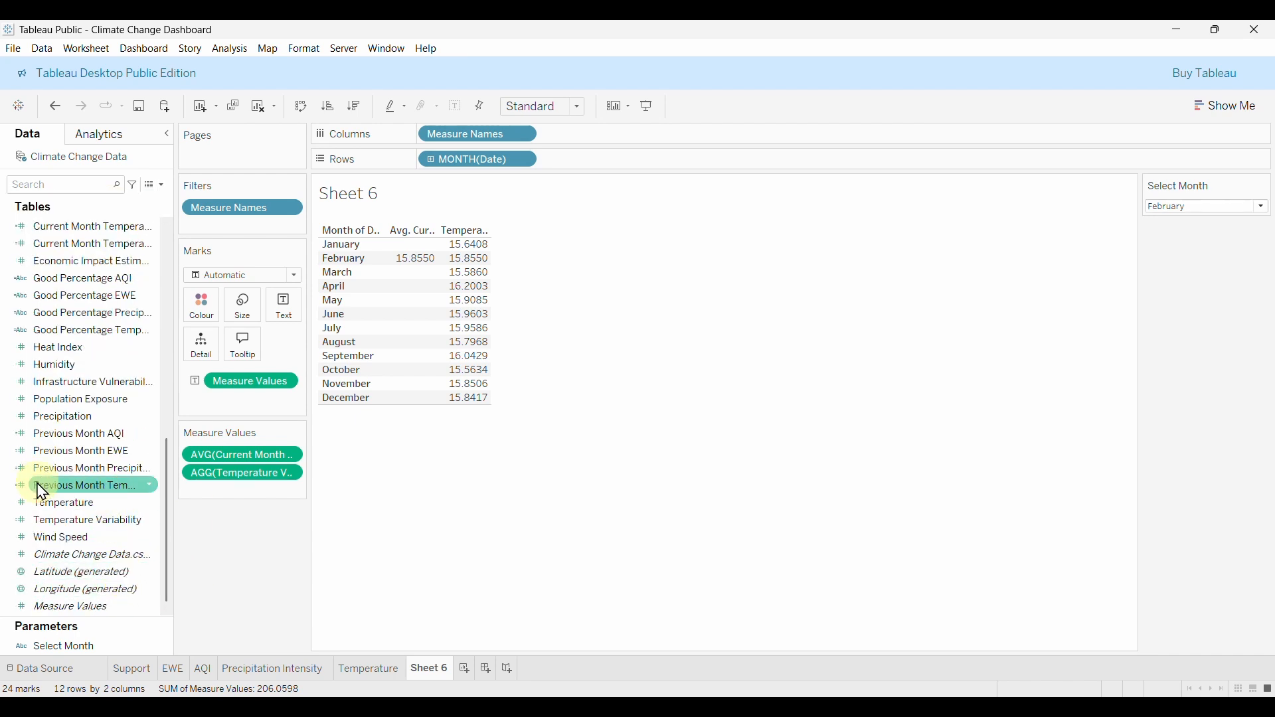
Duplicate Previous Month Temperature, swap AVG for STDEV, and name it Previous Month Temperature Variability.
right_click(79, 485)
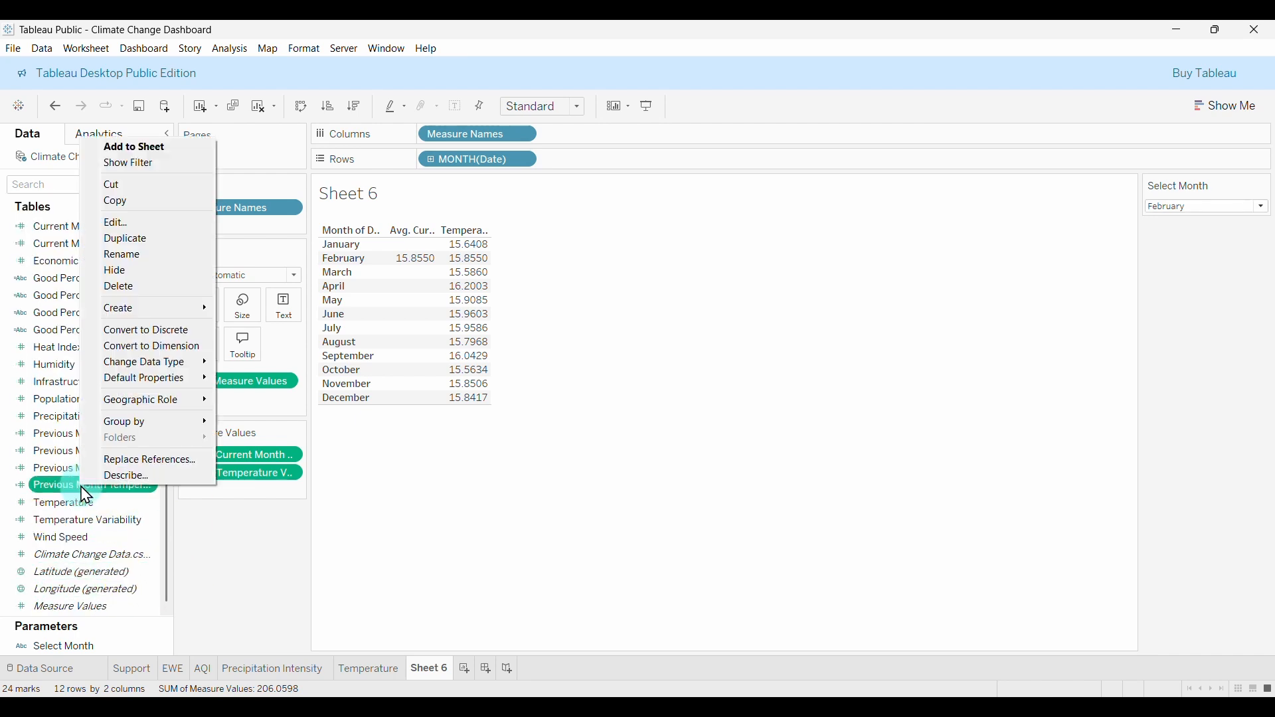
left_click(143, 238)
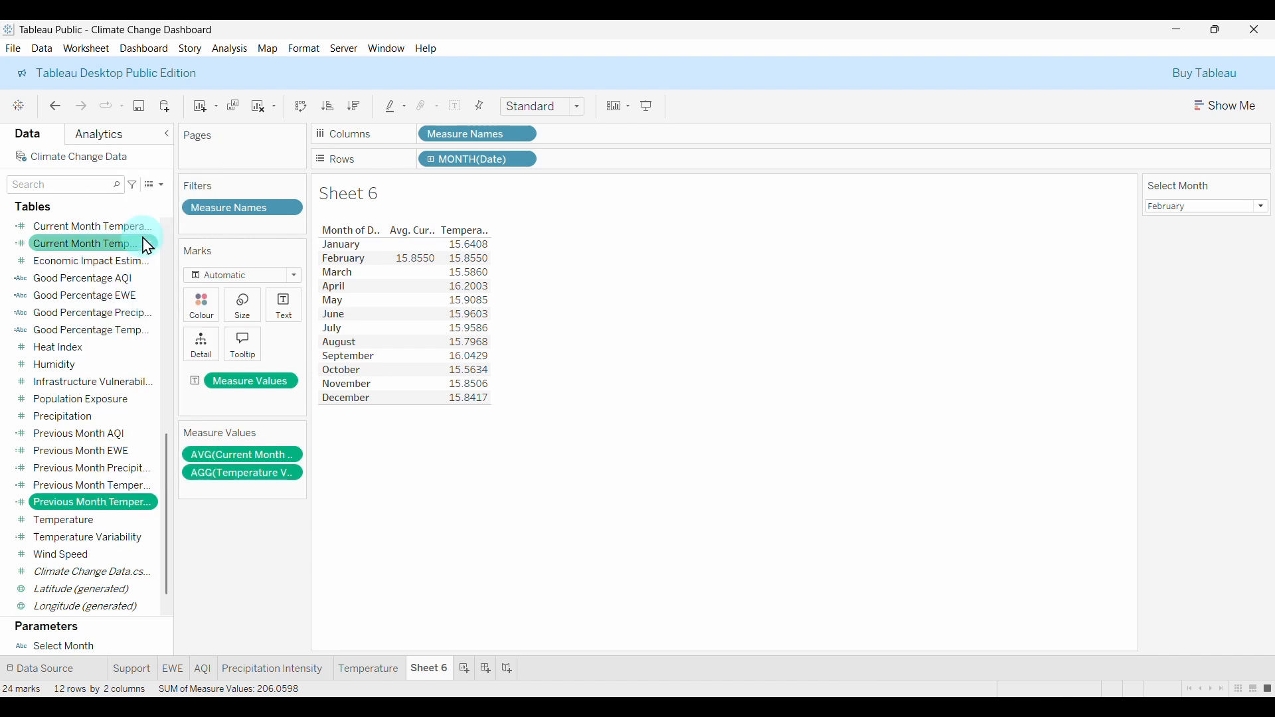
right_click(110, 503)
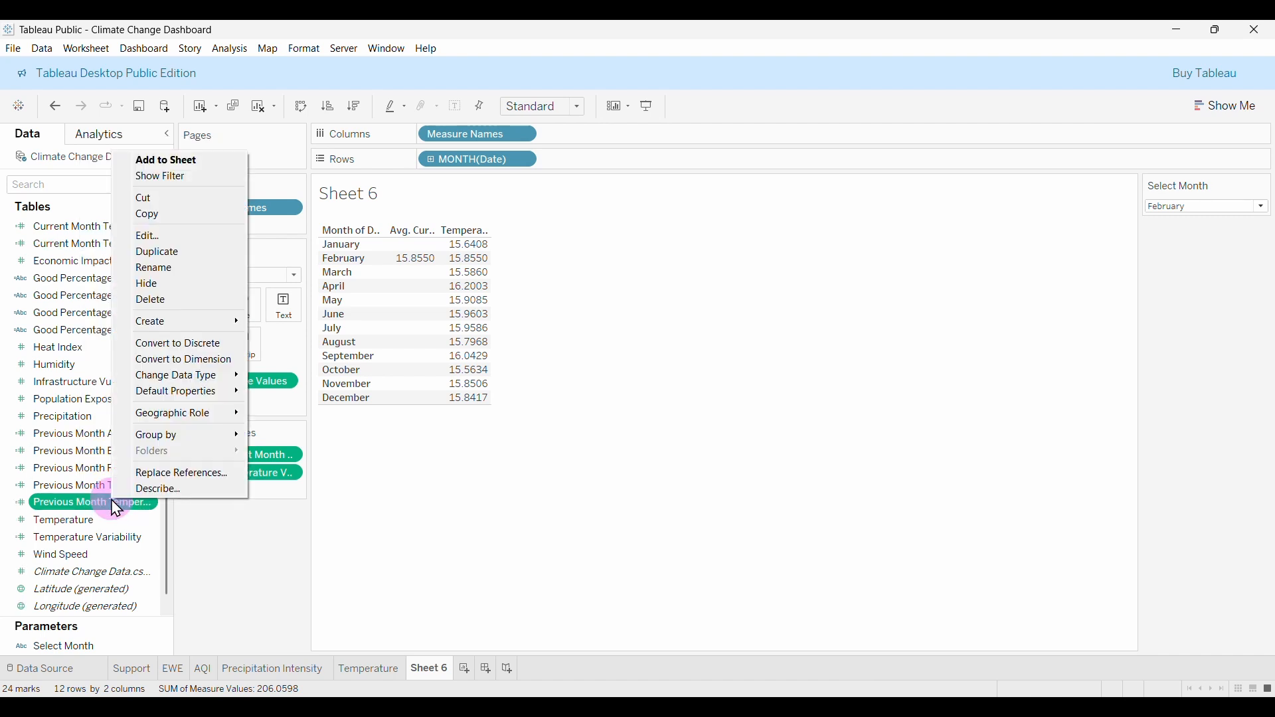
left_click(160, 235)
scroll(691, 309, "down", 3)
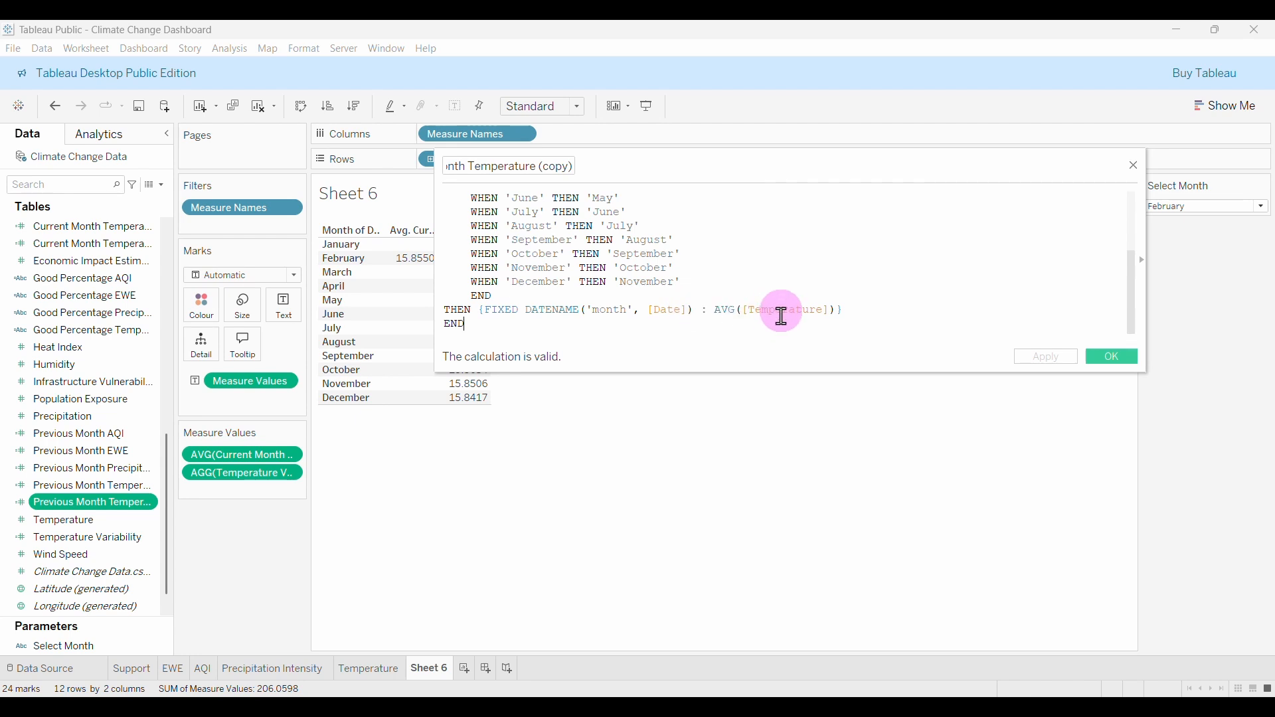
double_click(726, 309)
type("std")
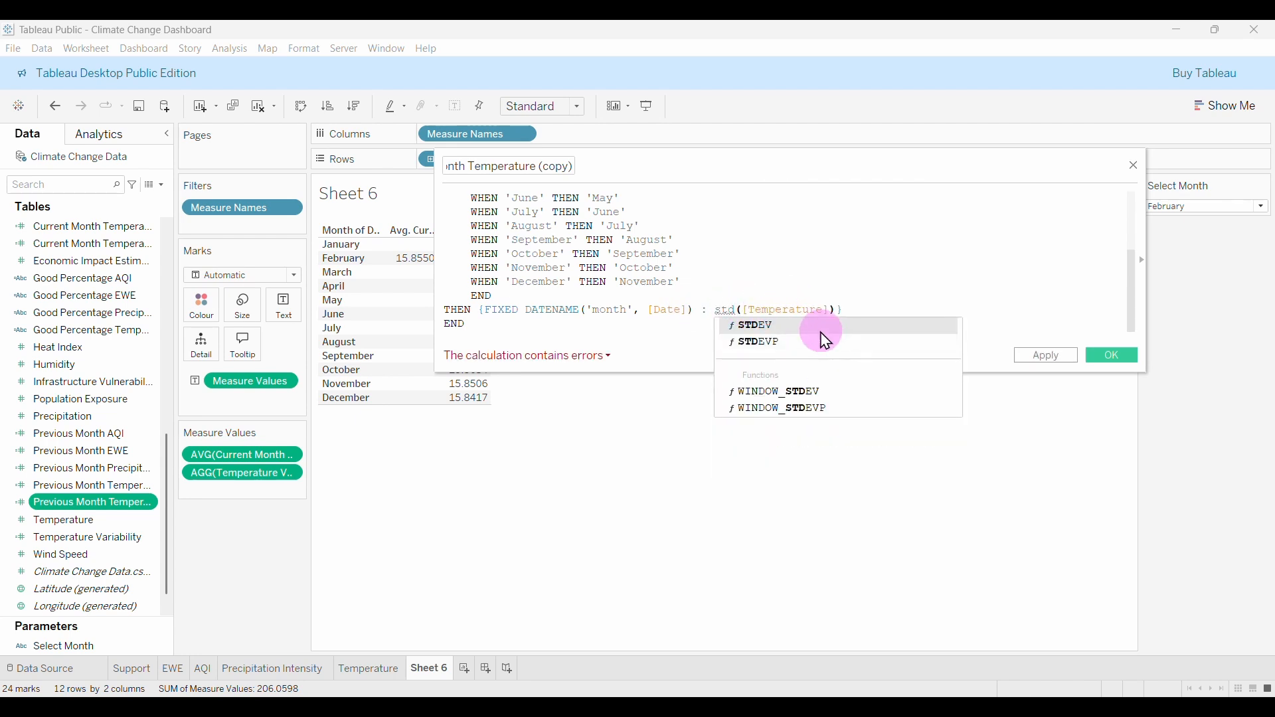
double_click(821, 327)
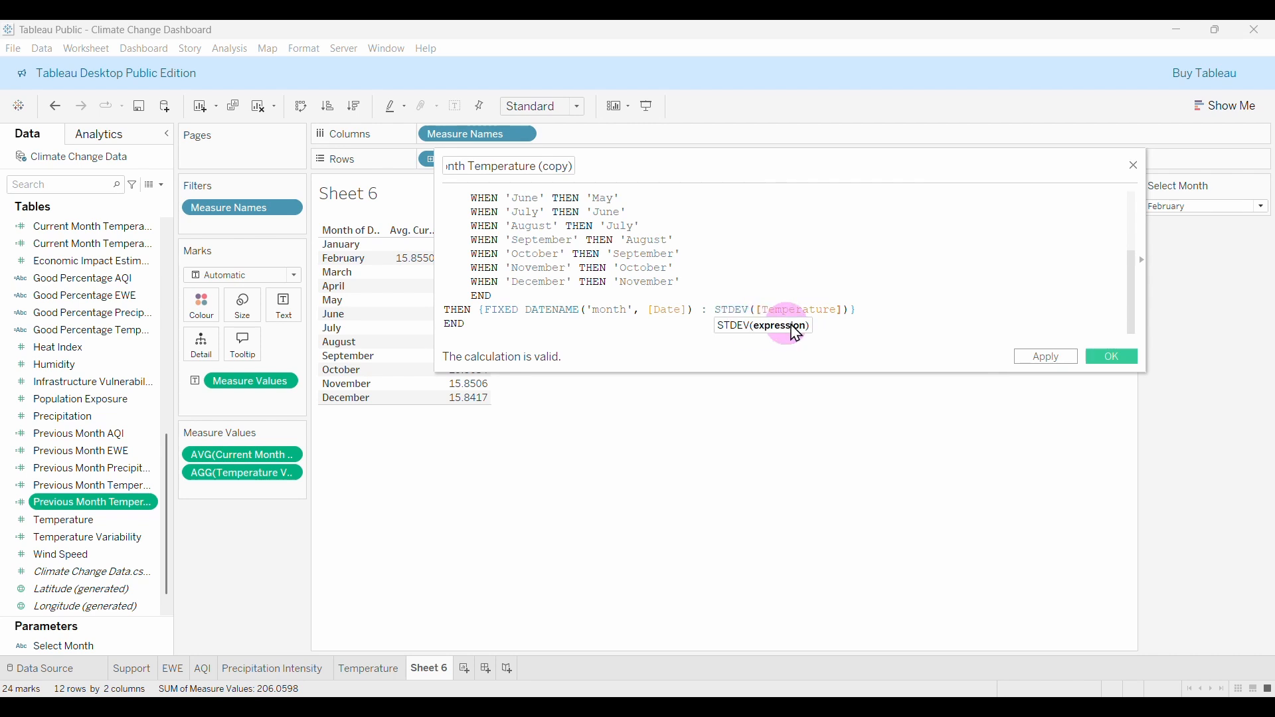
left_click(580, 169)
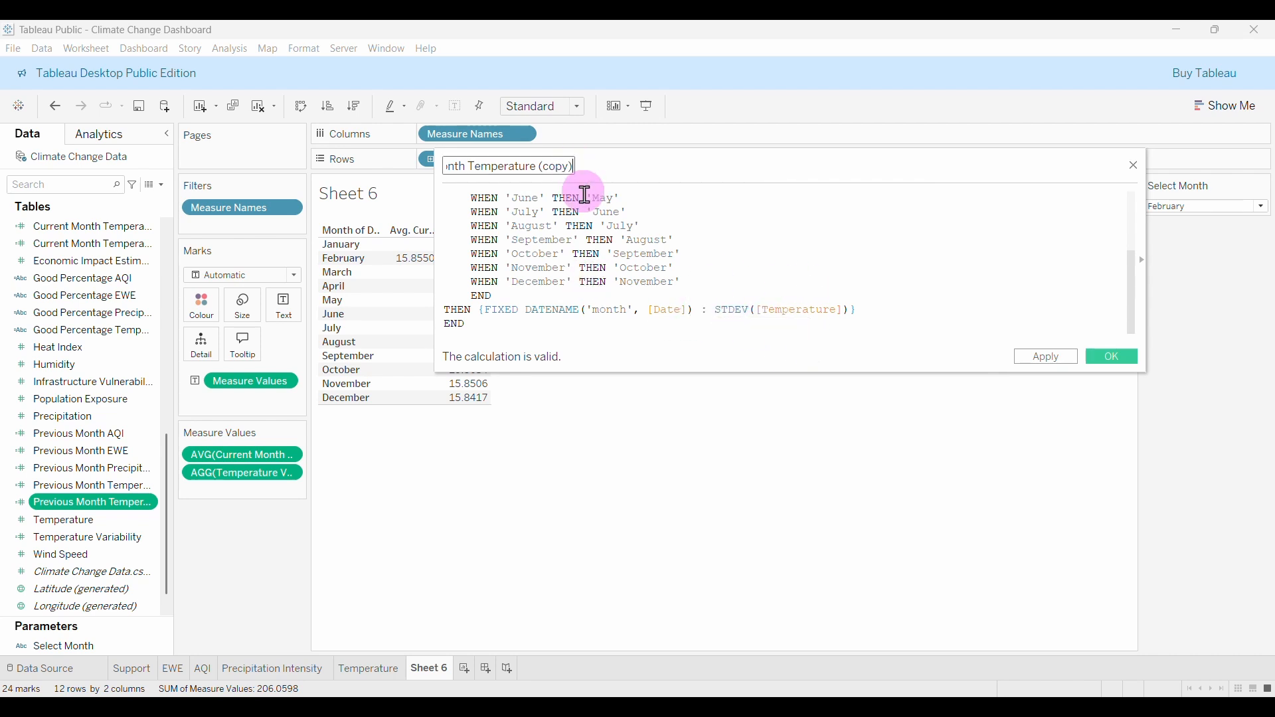
key("BackSpace")
key("BackSpace")
key("BackSpace")
key("BackSpace")
key("BackSpace")
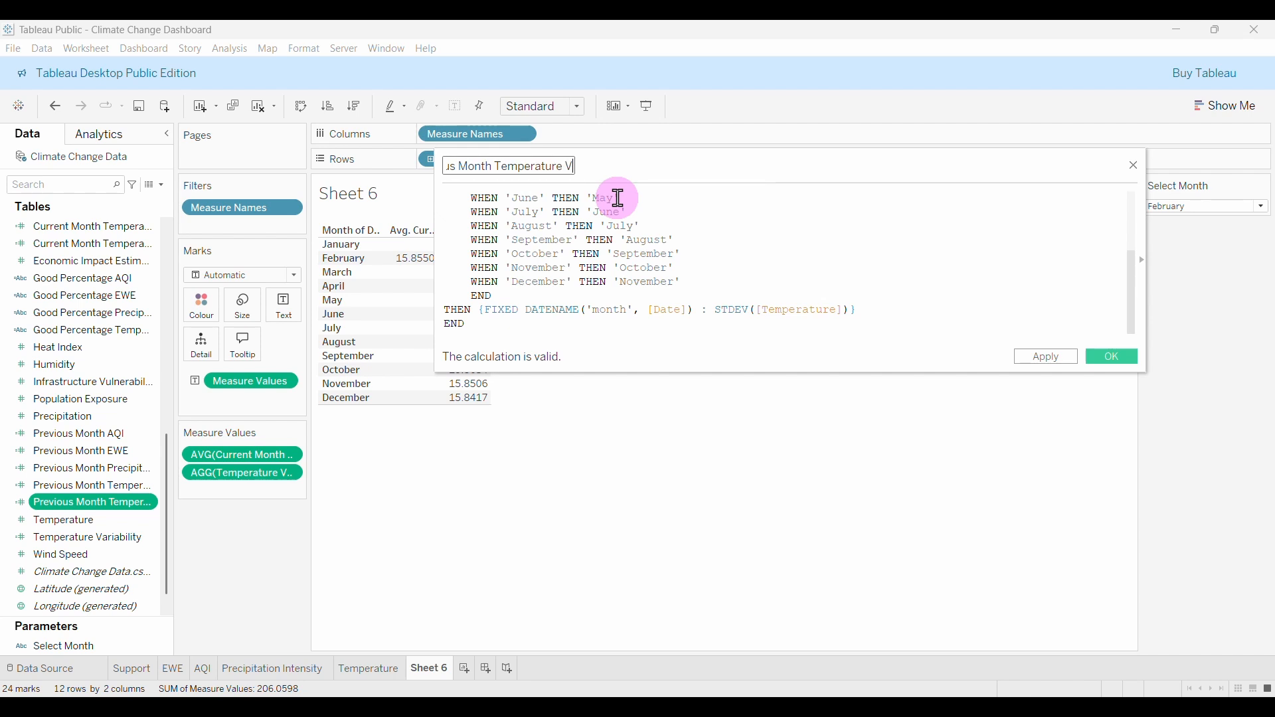
type("Variability")
left_click(1112, 357)
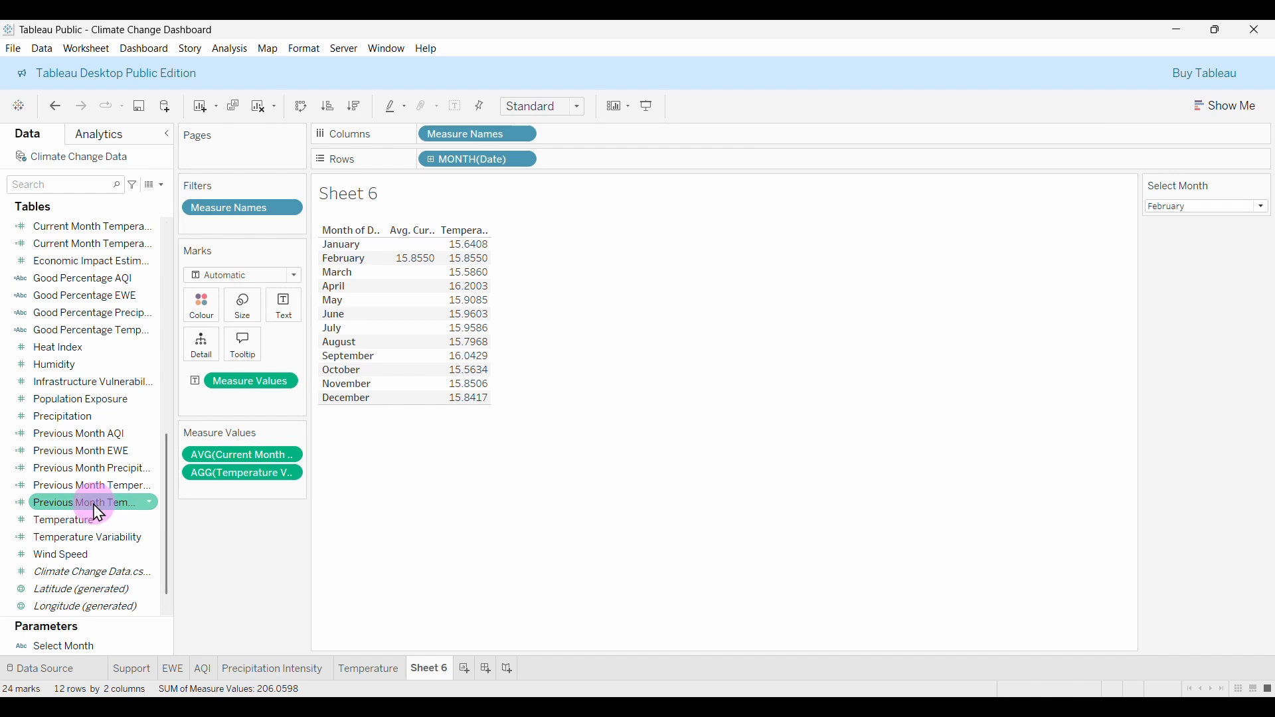
Add Previous Month Temperature to Measure Values, aggregated as Average.
left_click_drag(94, 506, 204, 501)
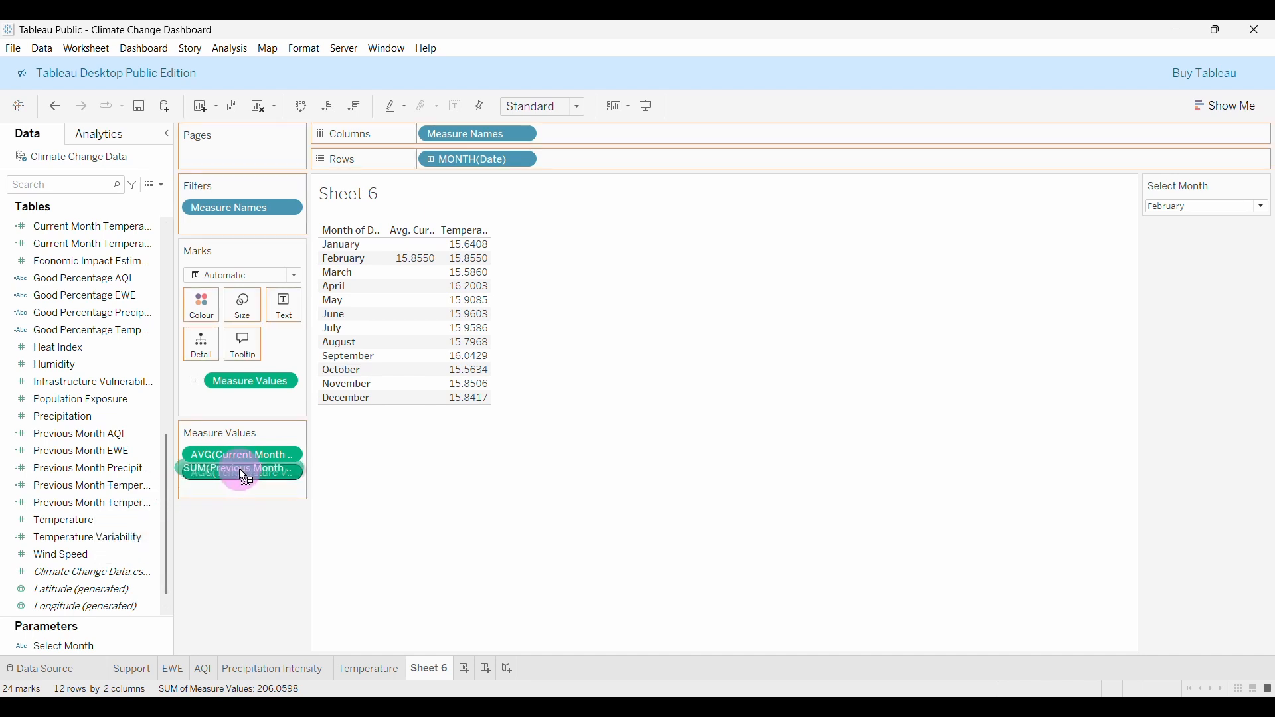
left_click_drag(263, 461, 263, 464)
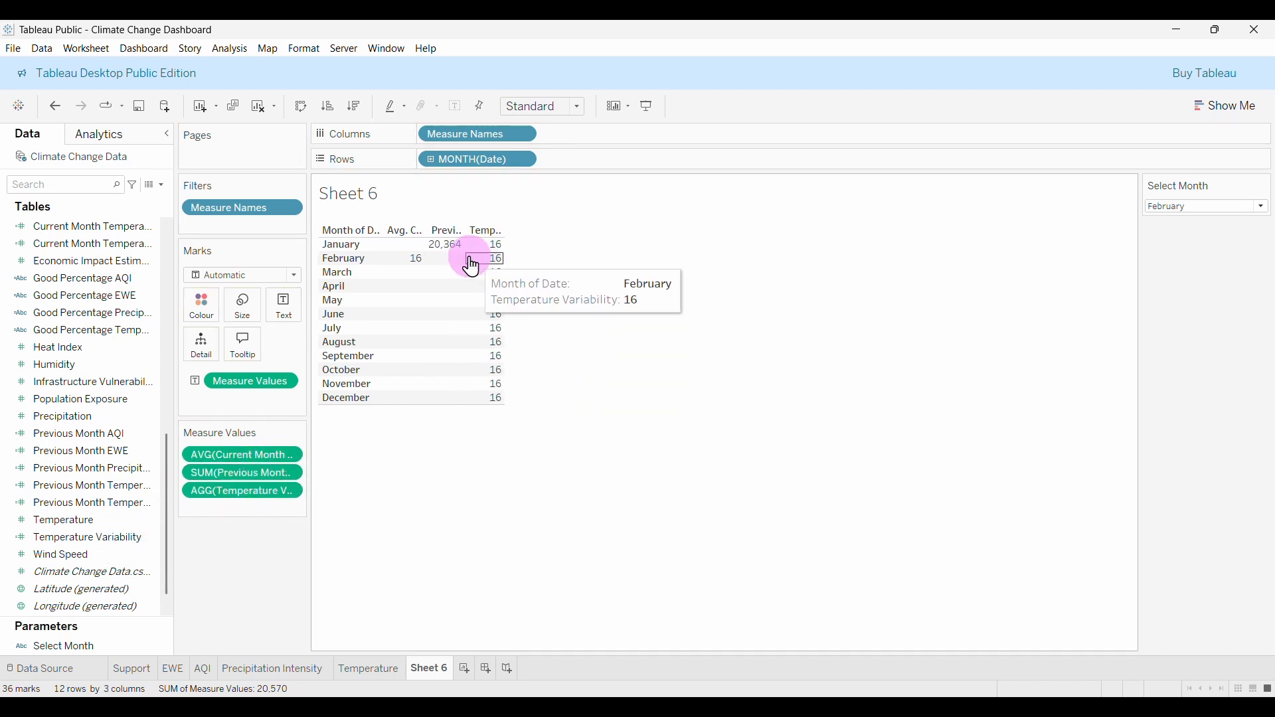
left_click(297, 473)
mouse_move(284, 607)
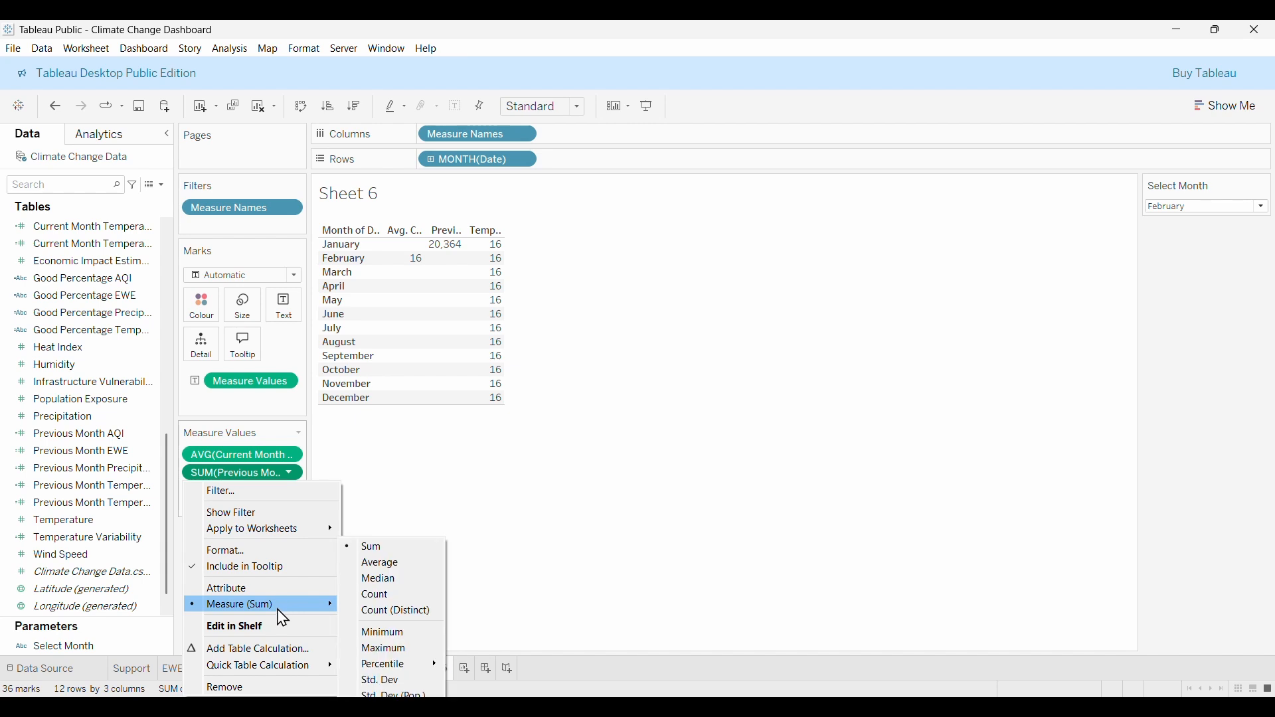
left_click(398, 566)
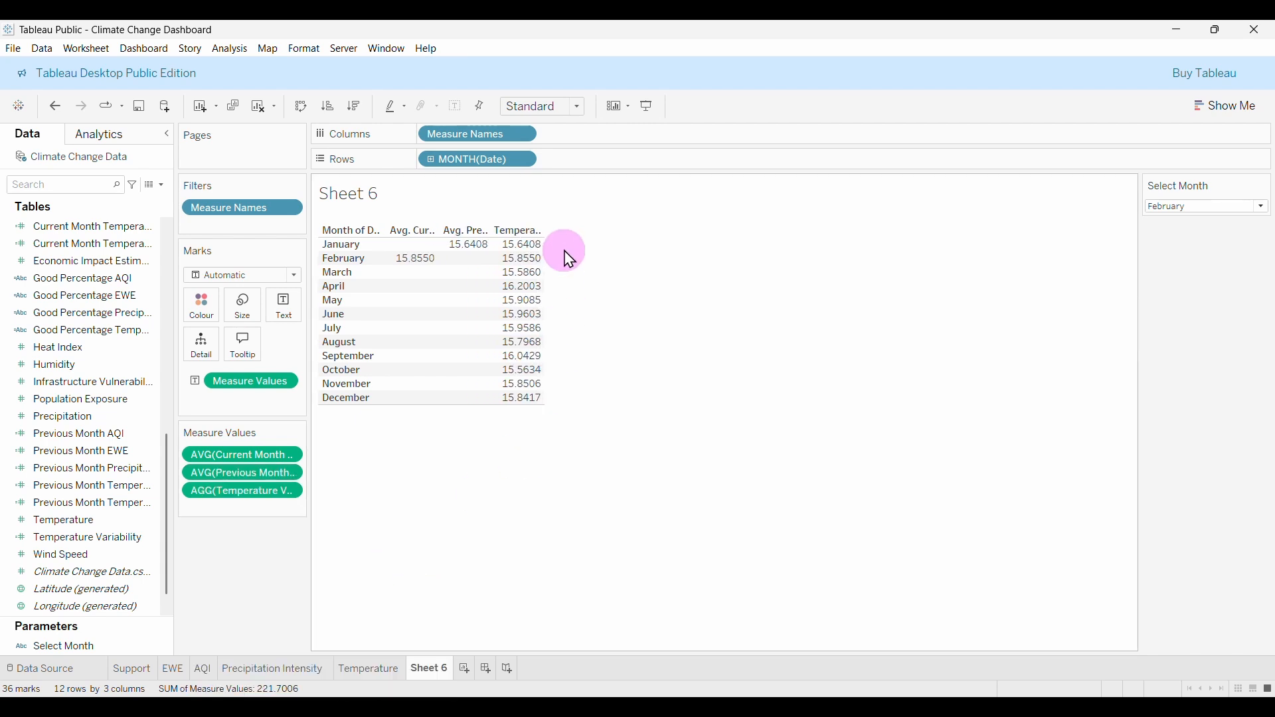
Switch Select Month to March and then to August.
left_click(1222, 207)
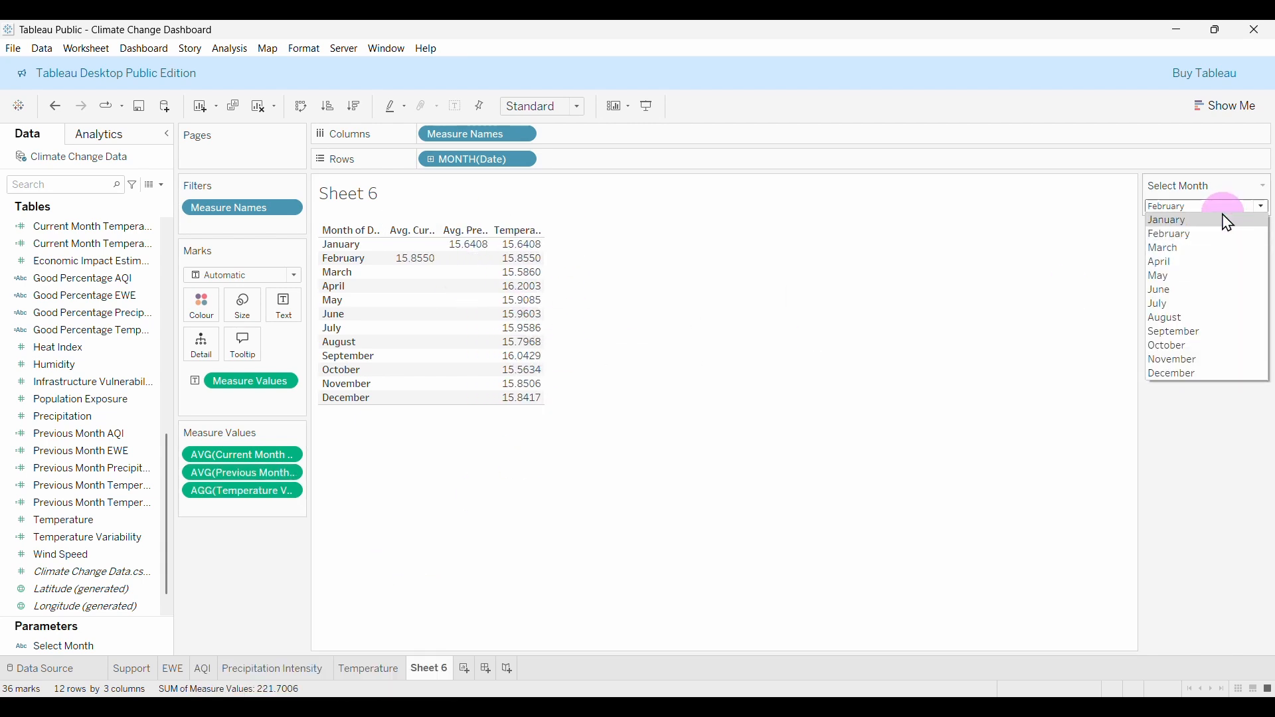
left_click(1220, 250)
left_click(1224, 206)
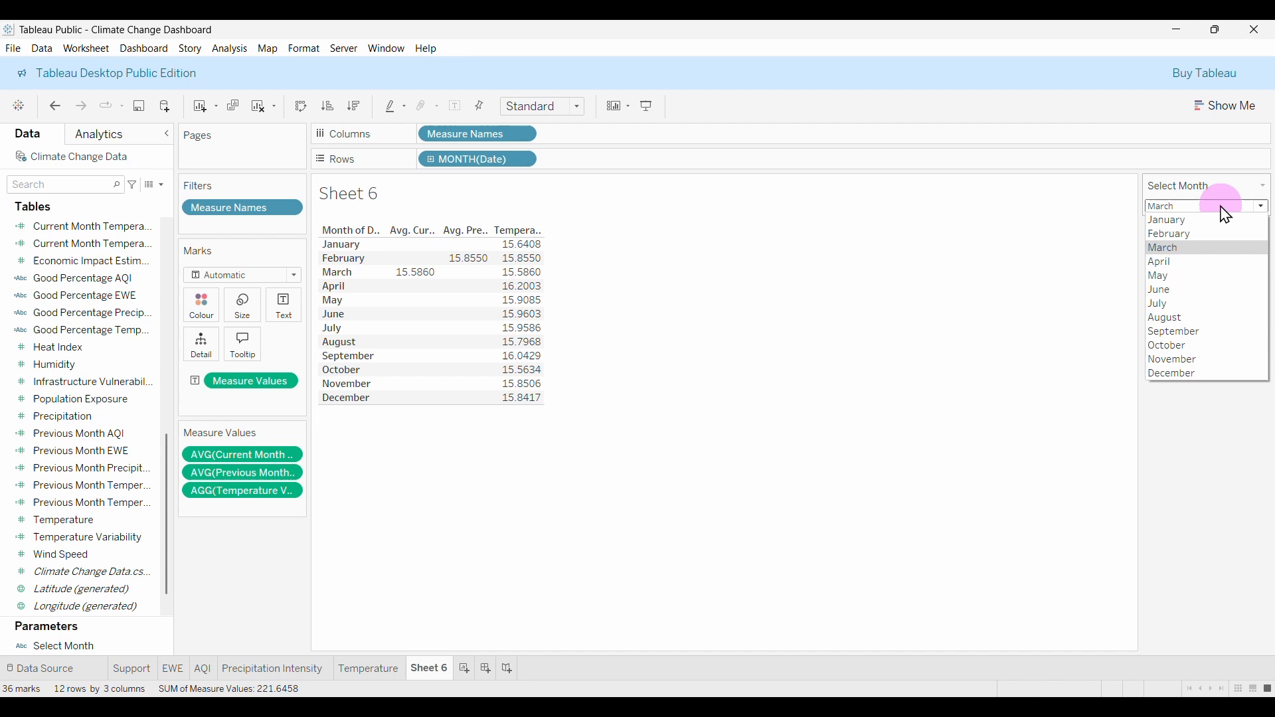
left_click(1220, 319)
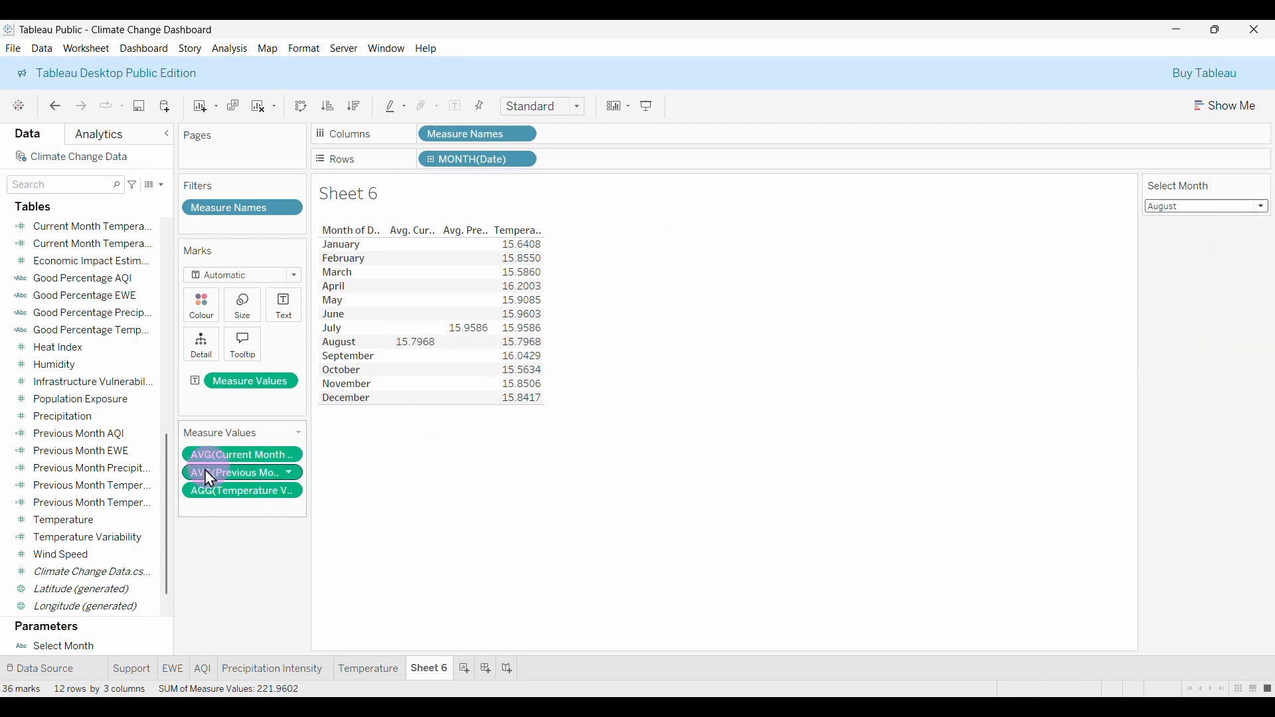
left_click(161, 185)
left_click(132, 201)
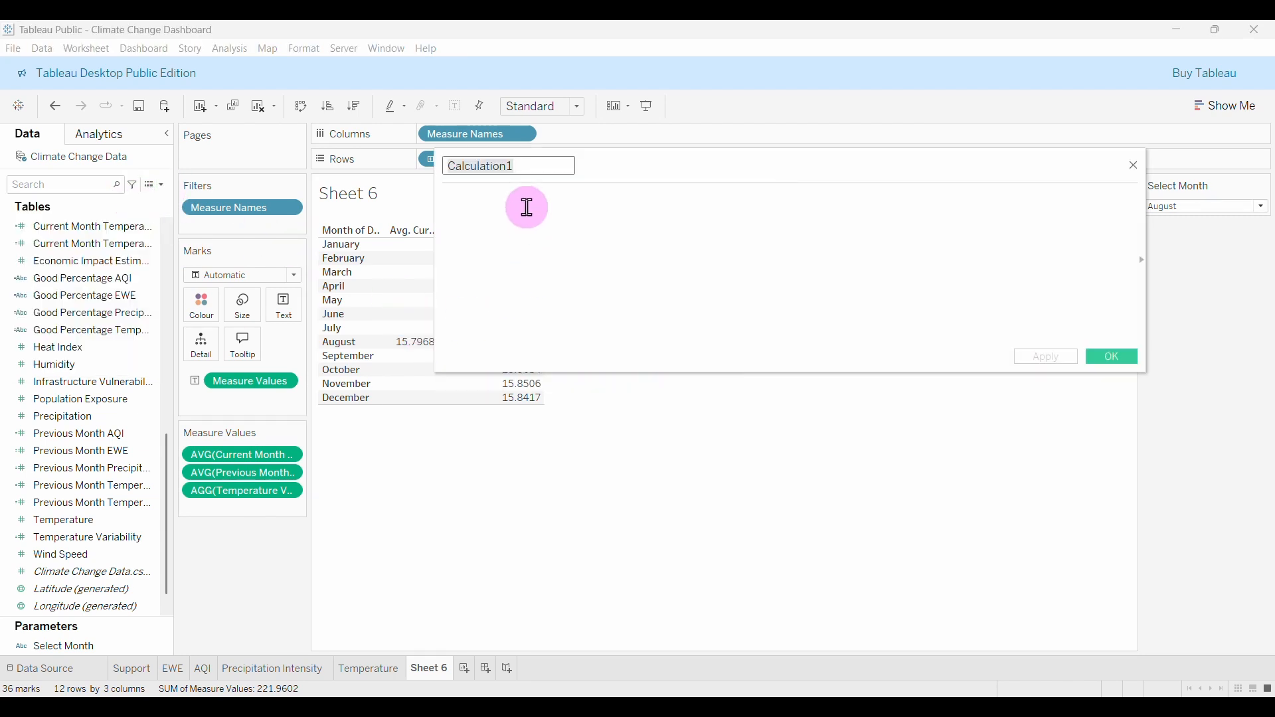
Name the field % Difference Temperature Variability and write AVG(current) minus AVG(previous-month) variability.
type("%")
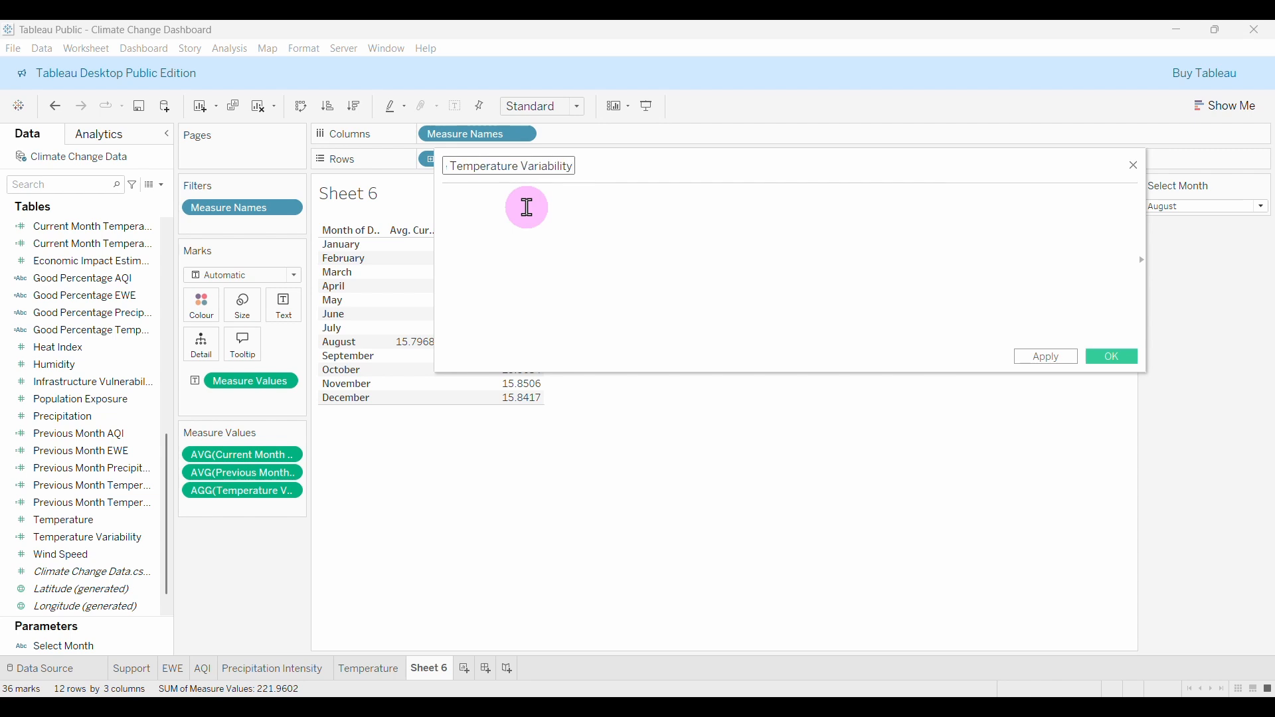
left_click(528, 225)
type("(av")
key("Return")
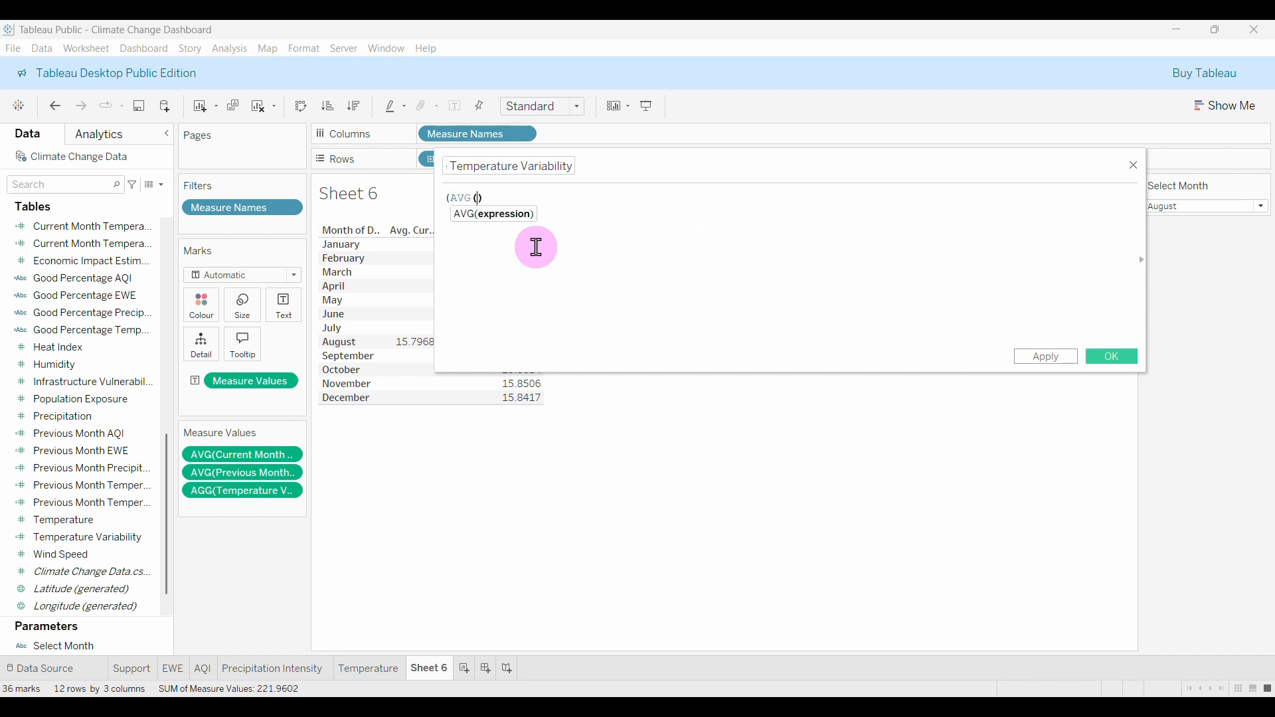
type("cu")
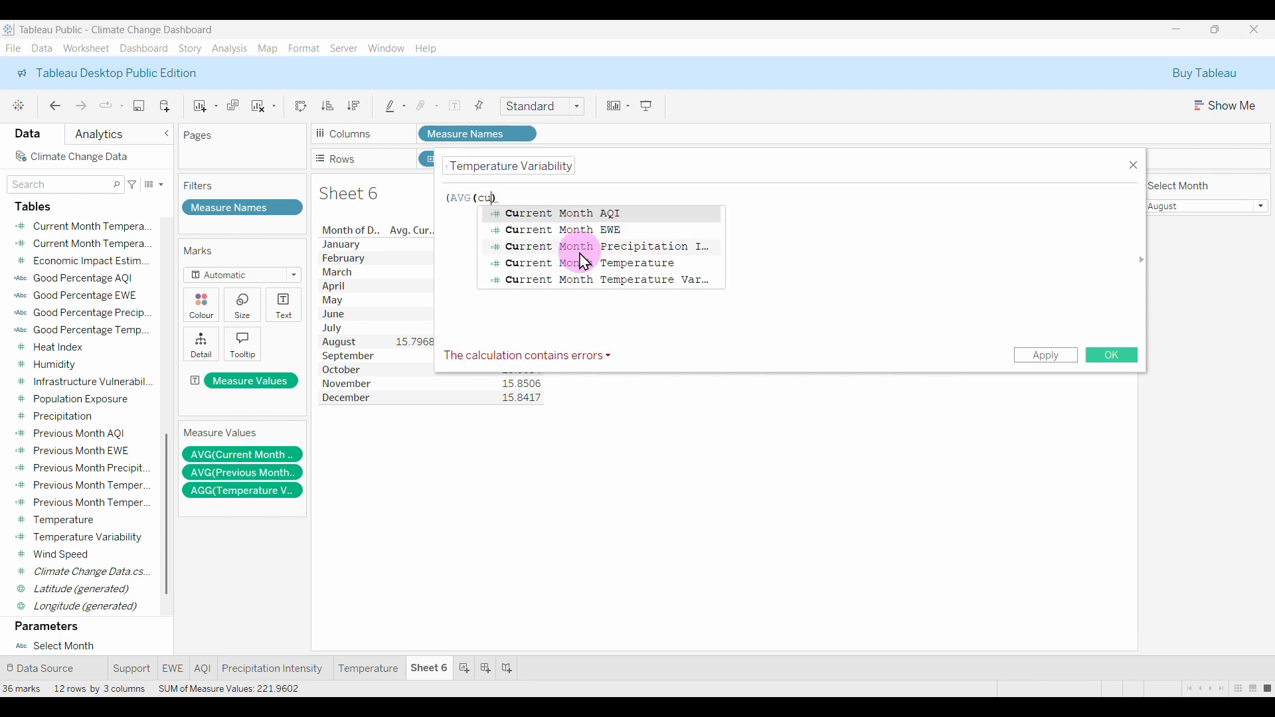
left_click(600, 279)
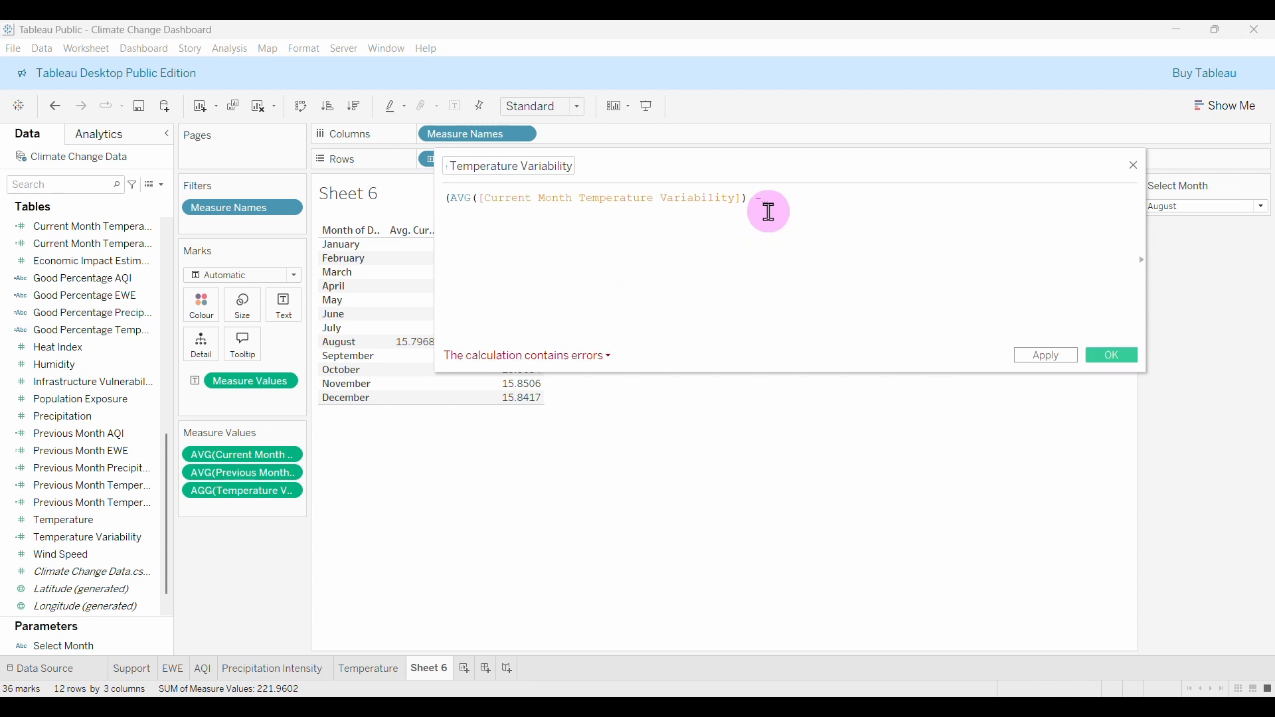
type(") - av")
key("Return")
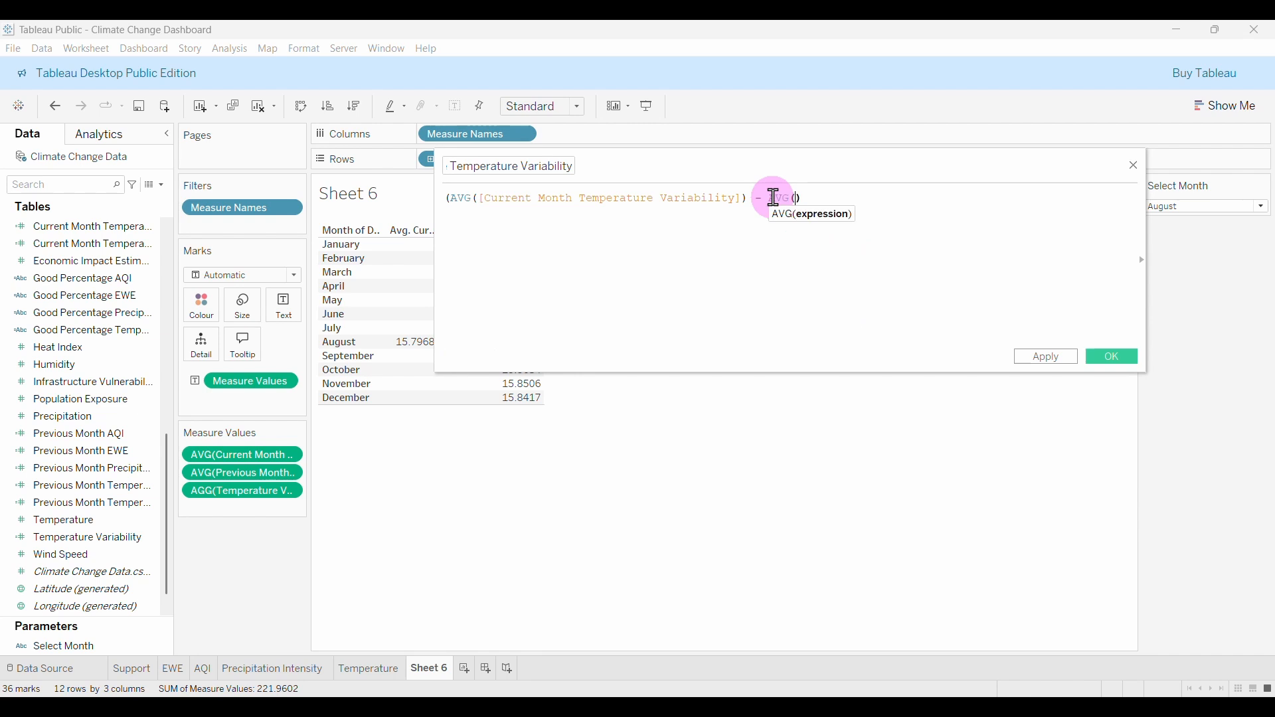
type("pre")
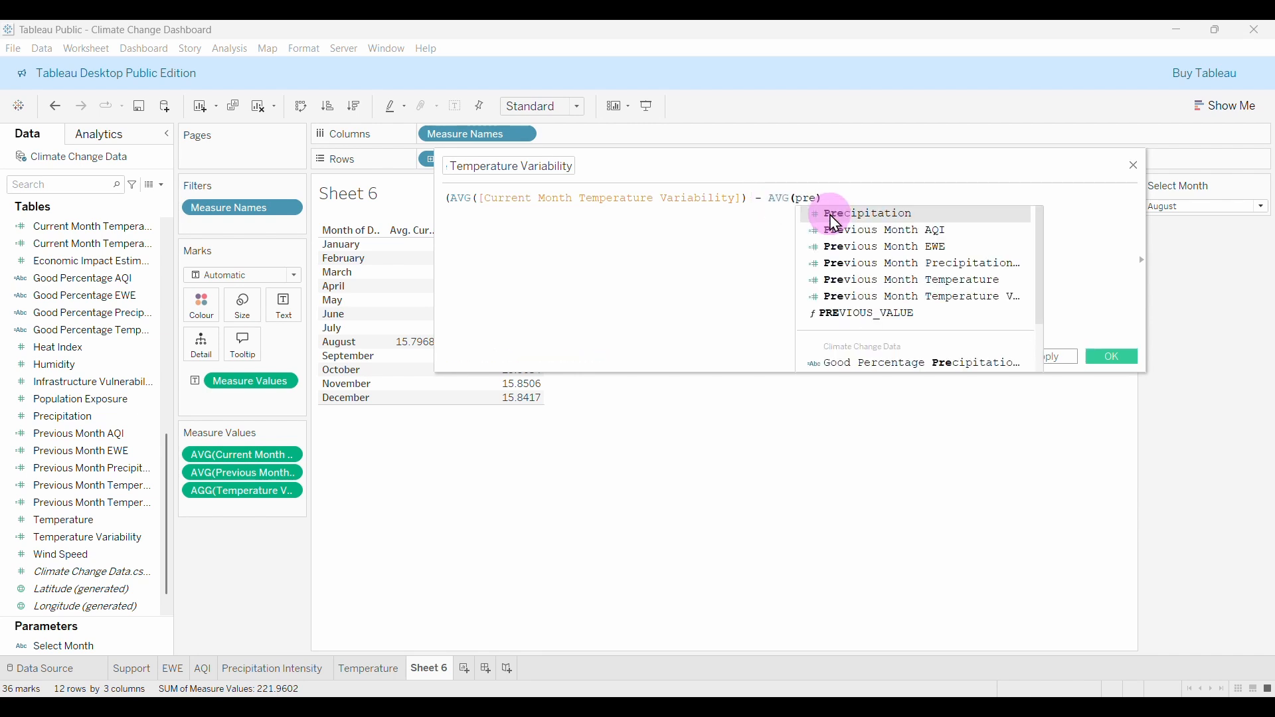
left_click(948, 306)
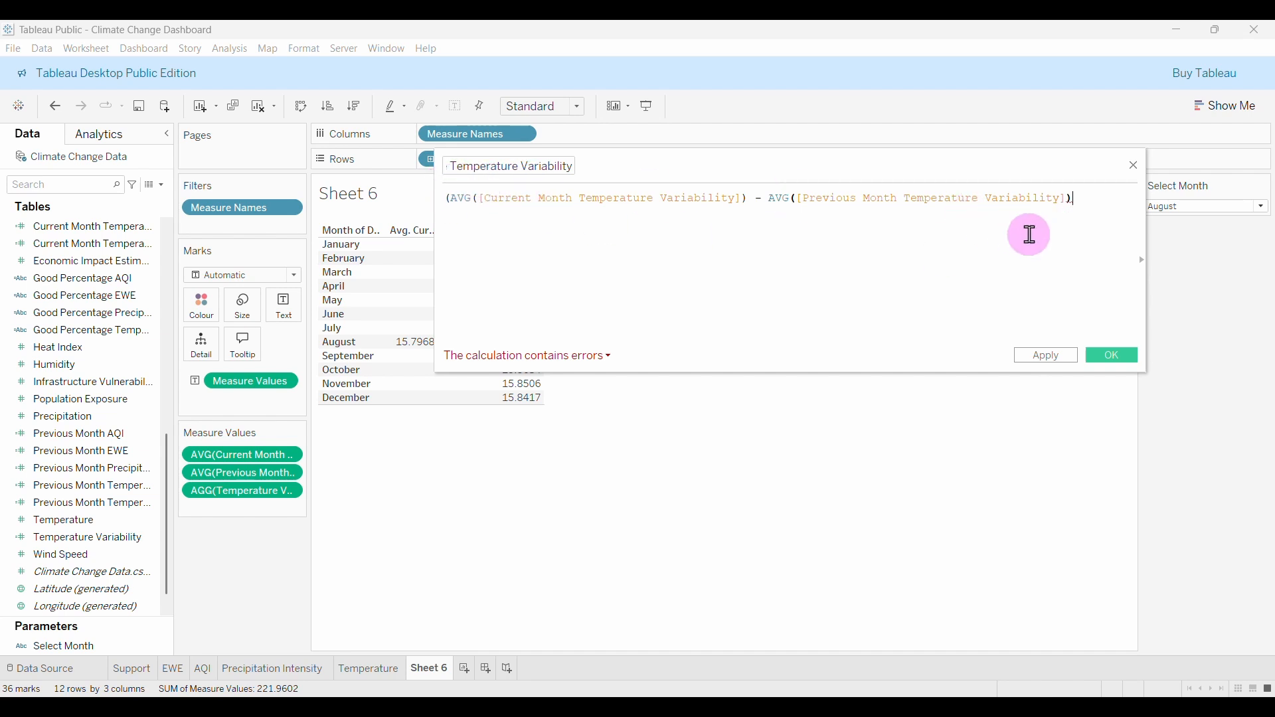
type(")")
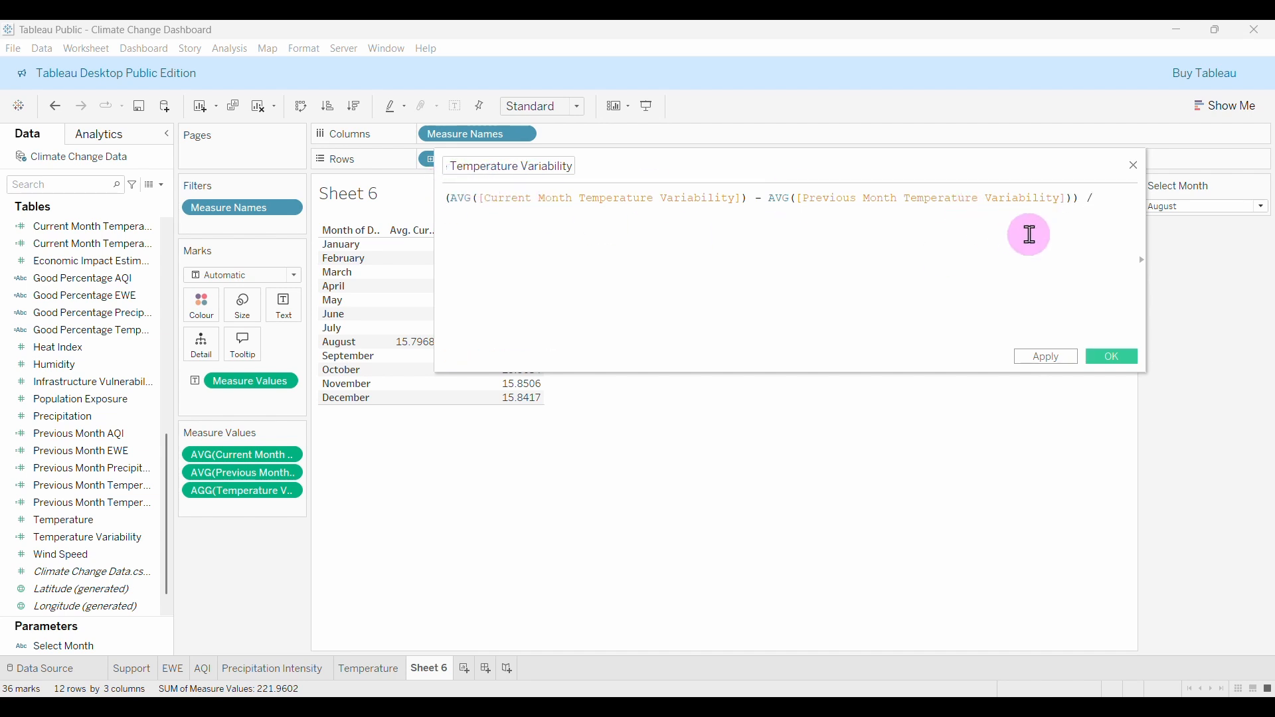
type(" /")
Divide by AVG([Previous Month Temperature Variability]), copied from the formula, and save the field.
left_click_drag(769, 198, 1070, 199)
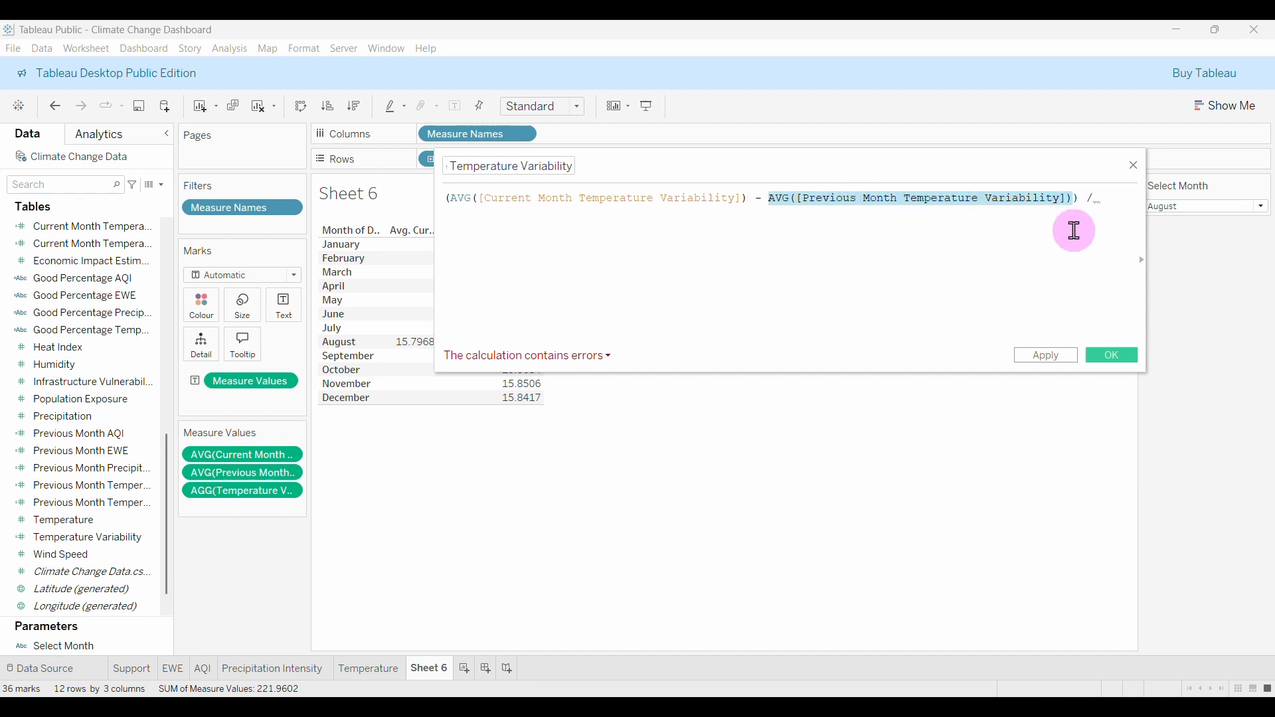
key("ctrl+c")
left_click(1108, 198)
key("ctrl+v")
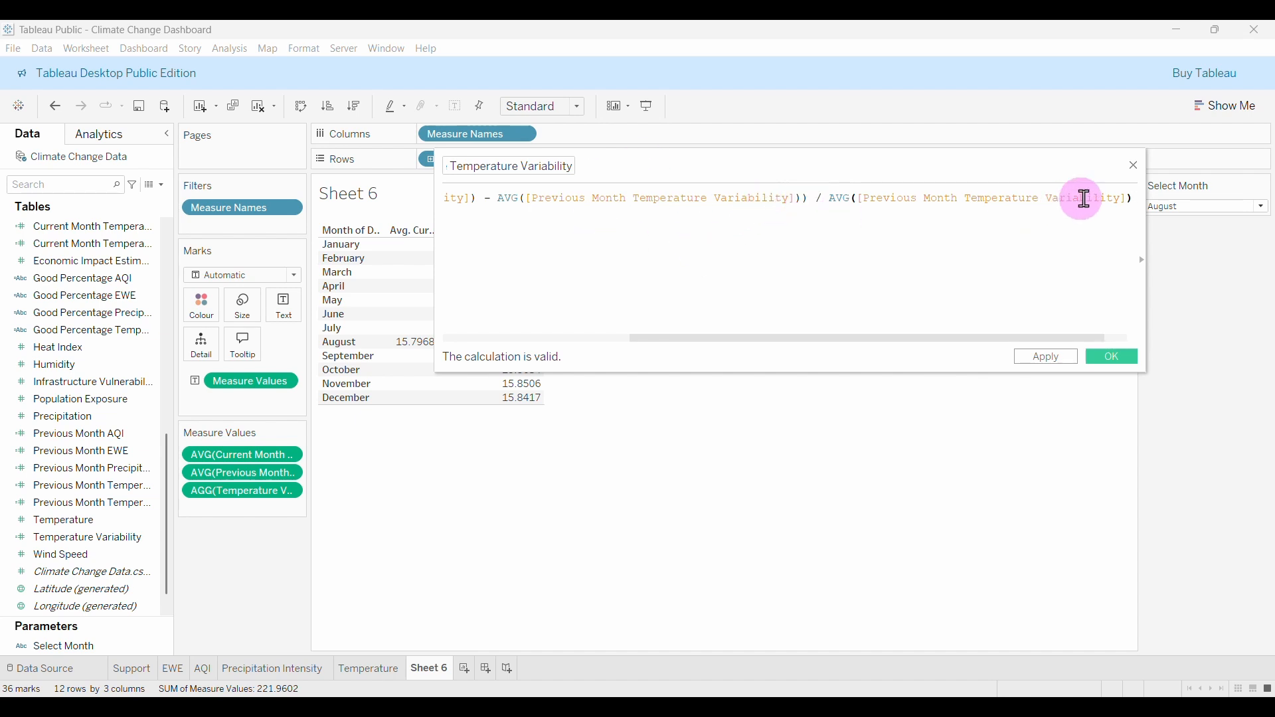
left_click(1113, 358)
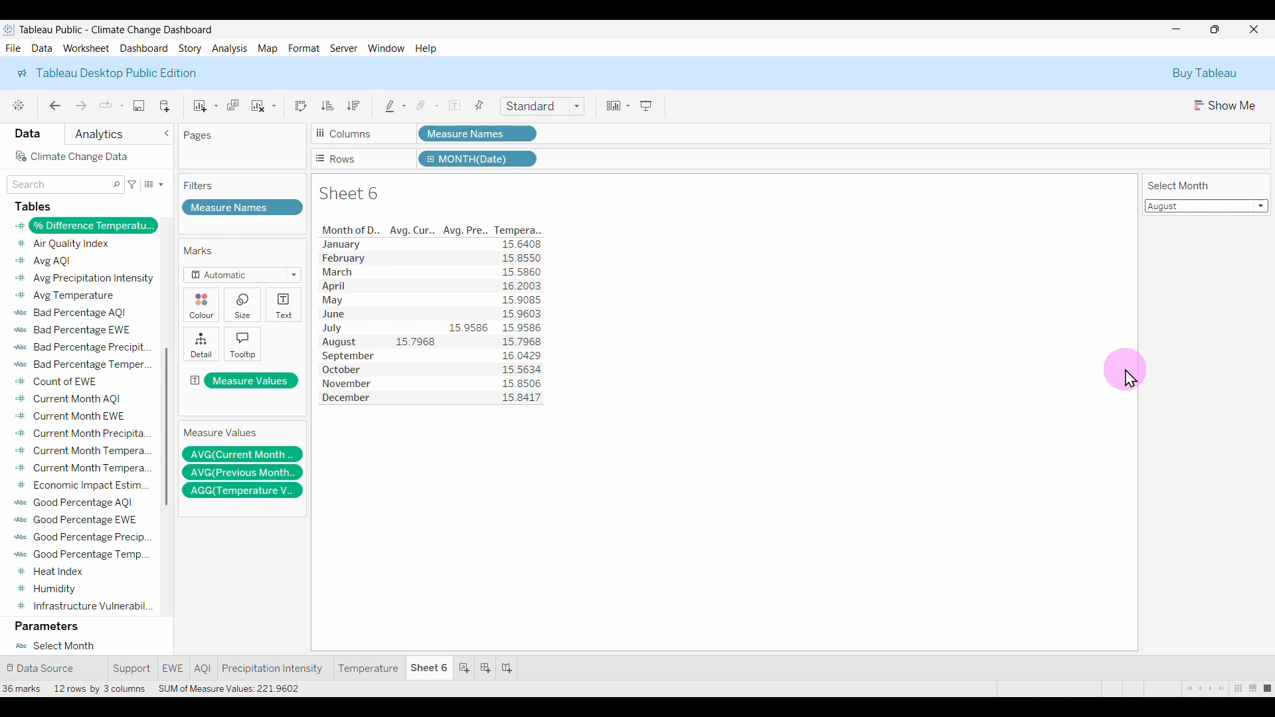
Duplicate the Temperature sheet and rename the copy Temperature Variability.
left_click(373, 671)
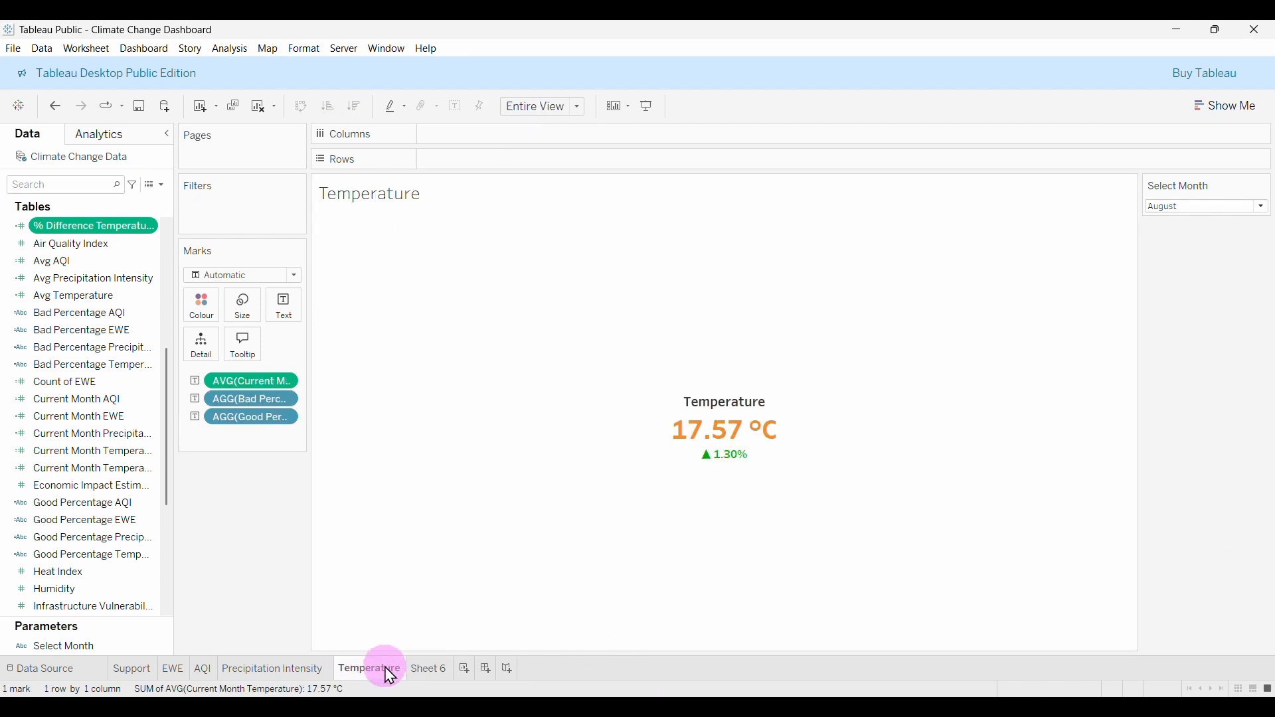
right_click(391, 677)
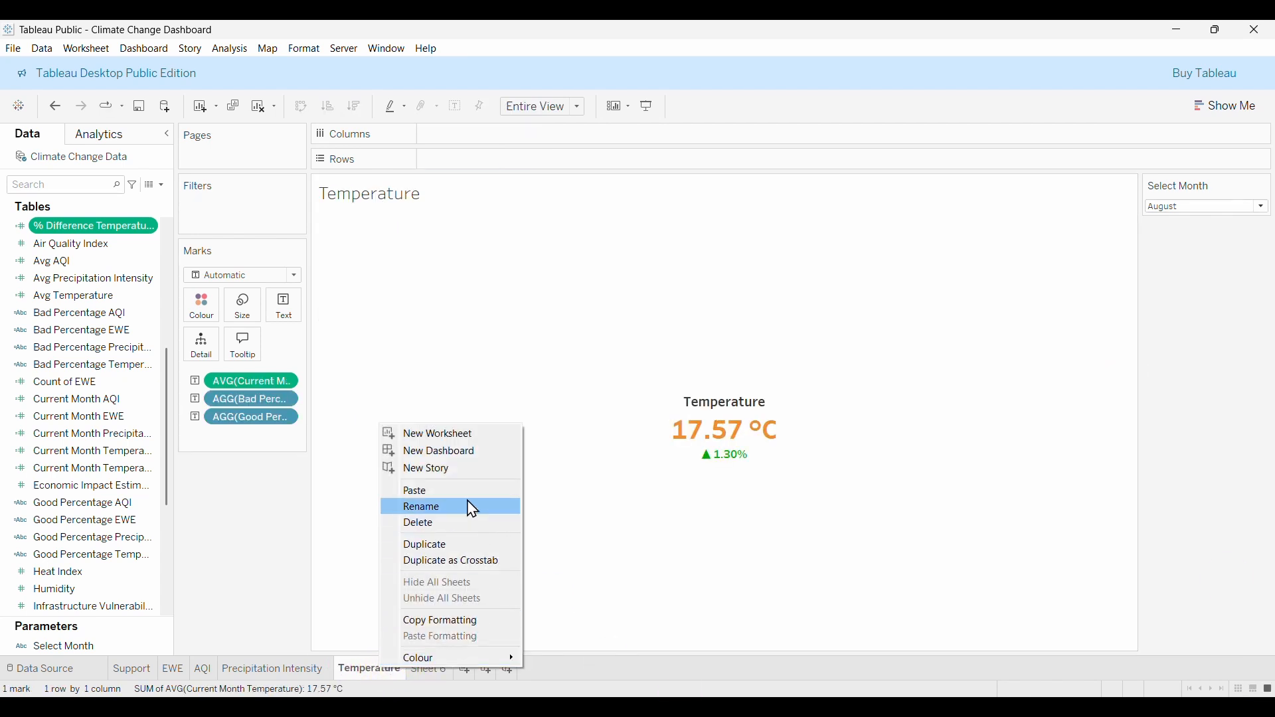
left_click(446, 548)
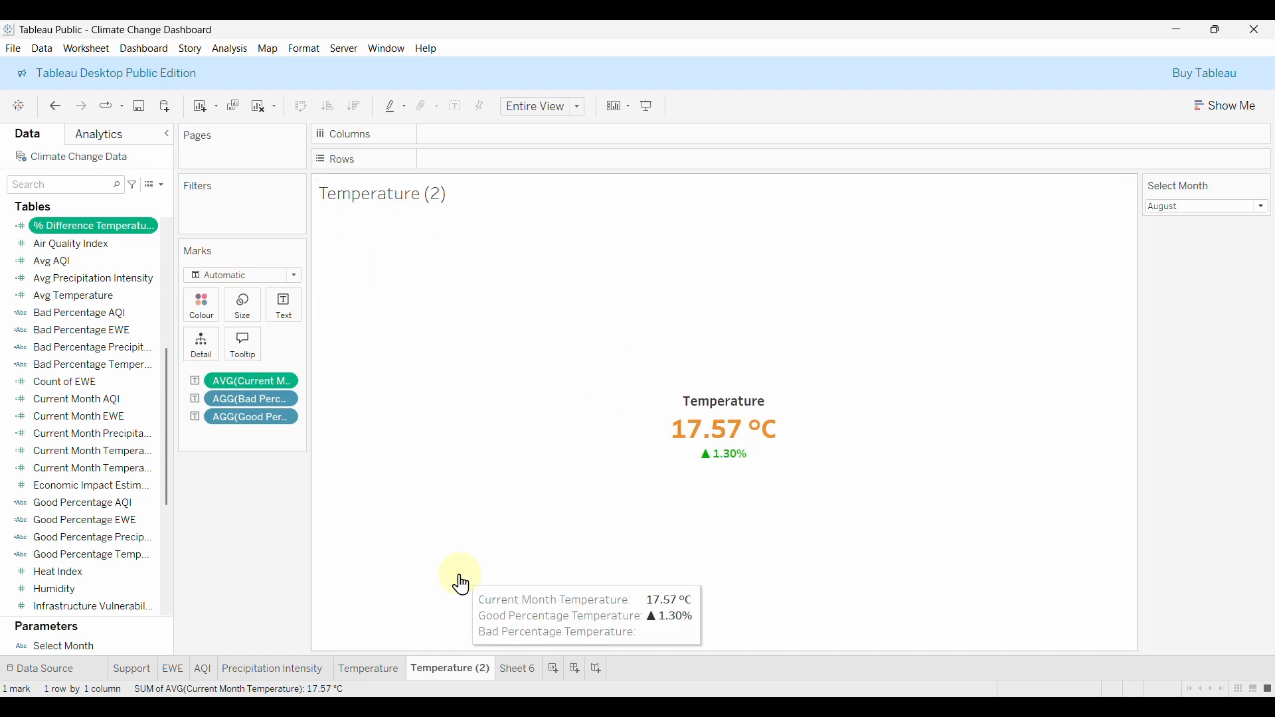
left_click(491, 672)
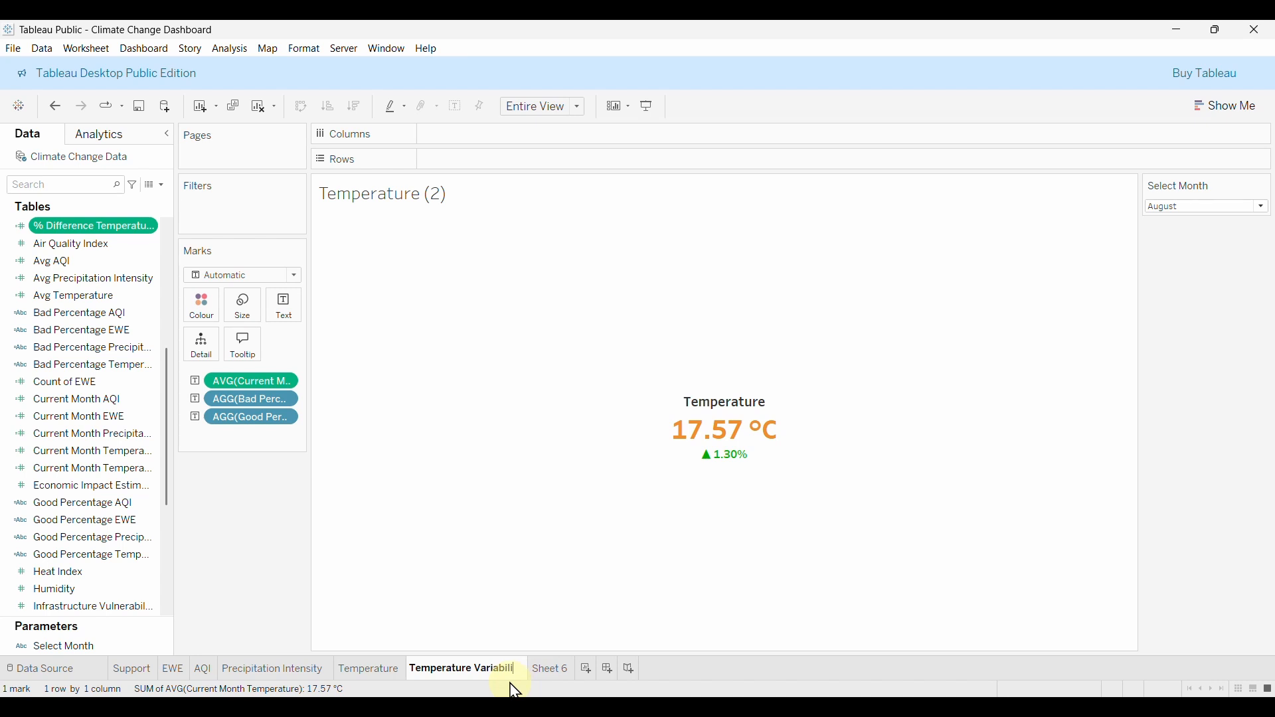
key("Return")
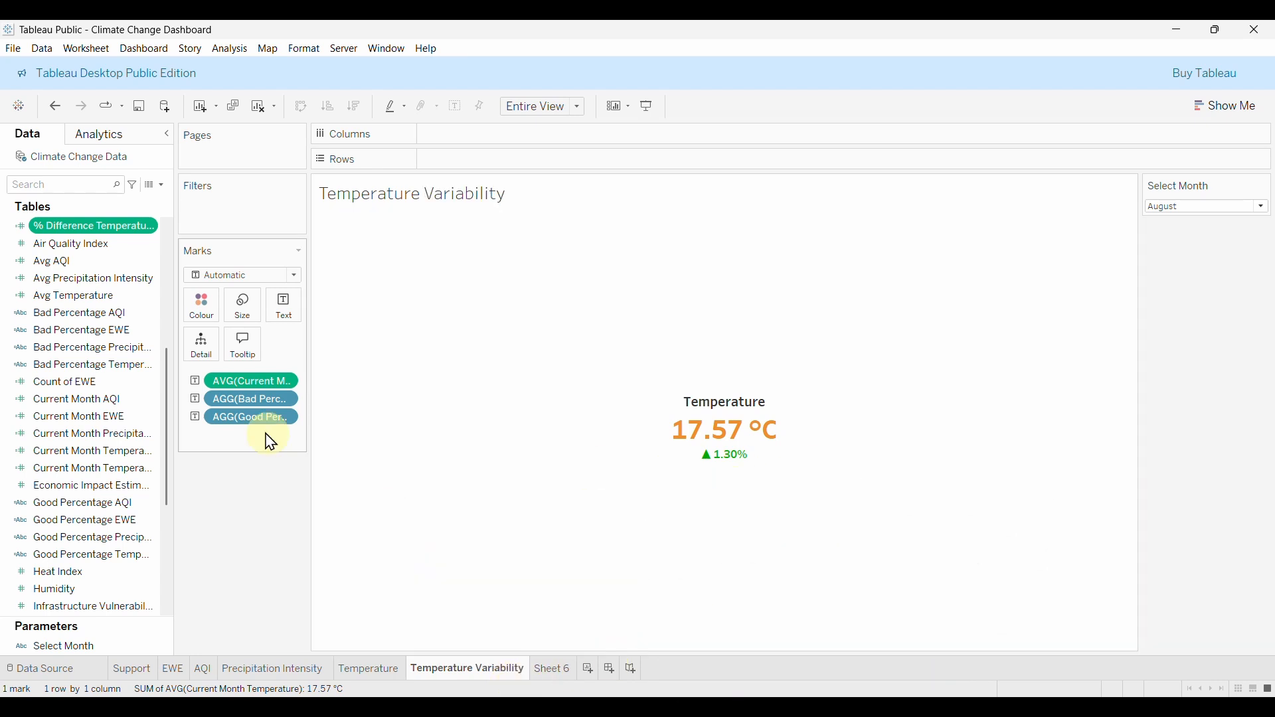
Clear the temperature value and percent-change pills from Text on the Temperature Variability sheet.
left_click_drag(245, 392, 239, 470)
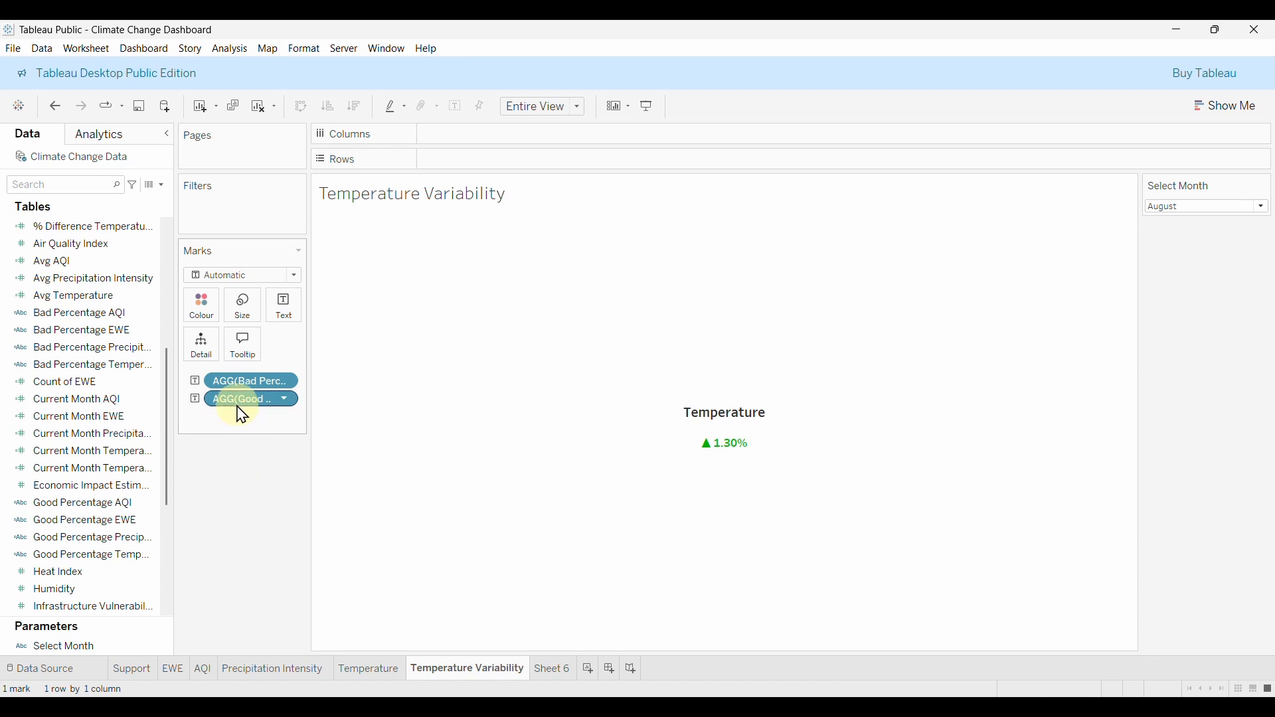
left_click_drag(242, 401, 222, 465)
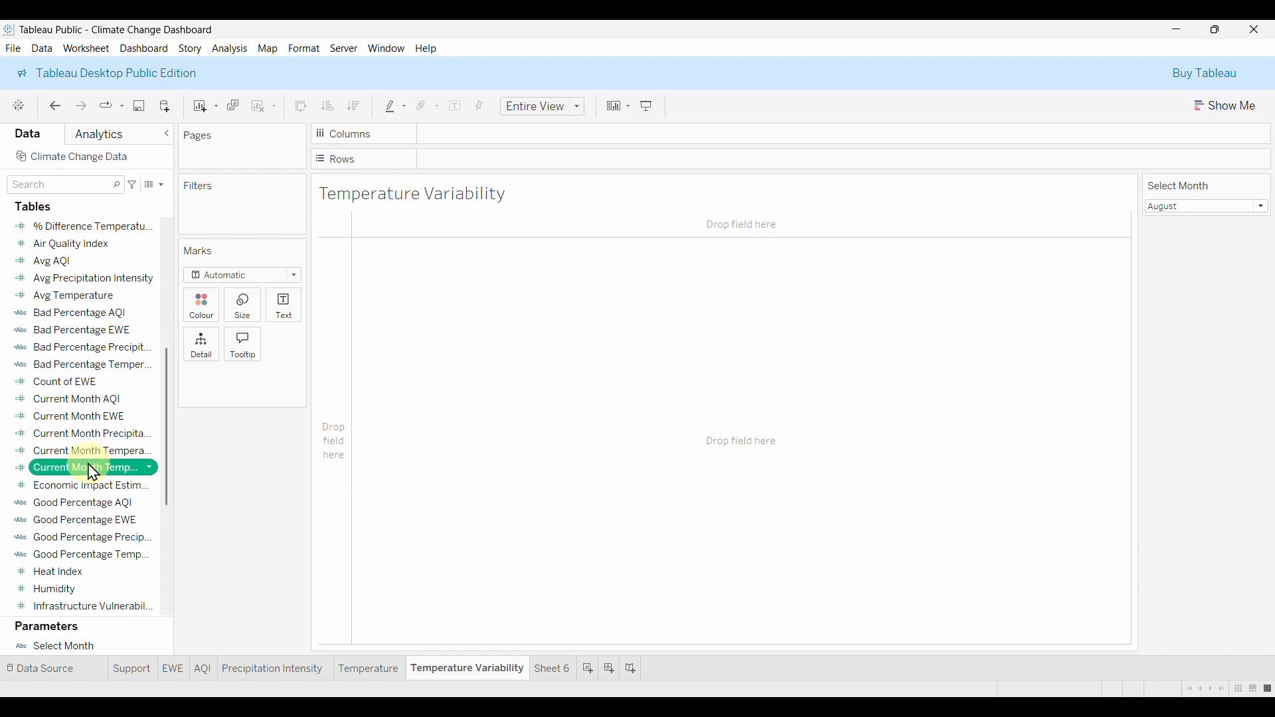
left_click_drag(93, 473, 293, 319)
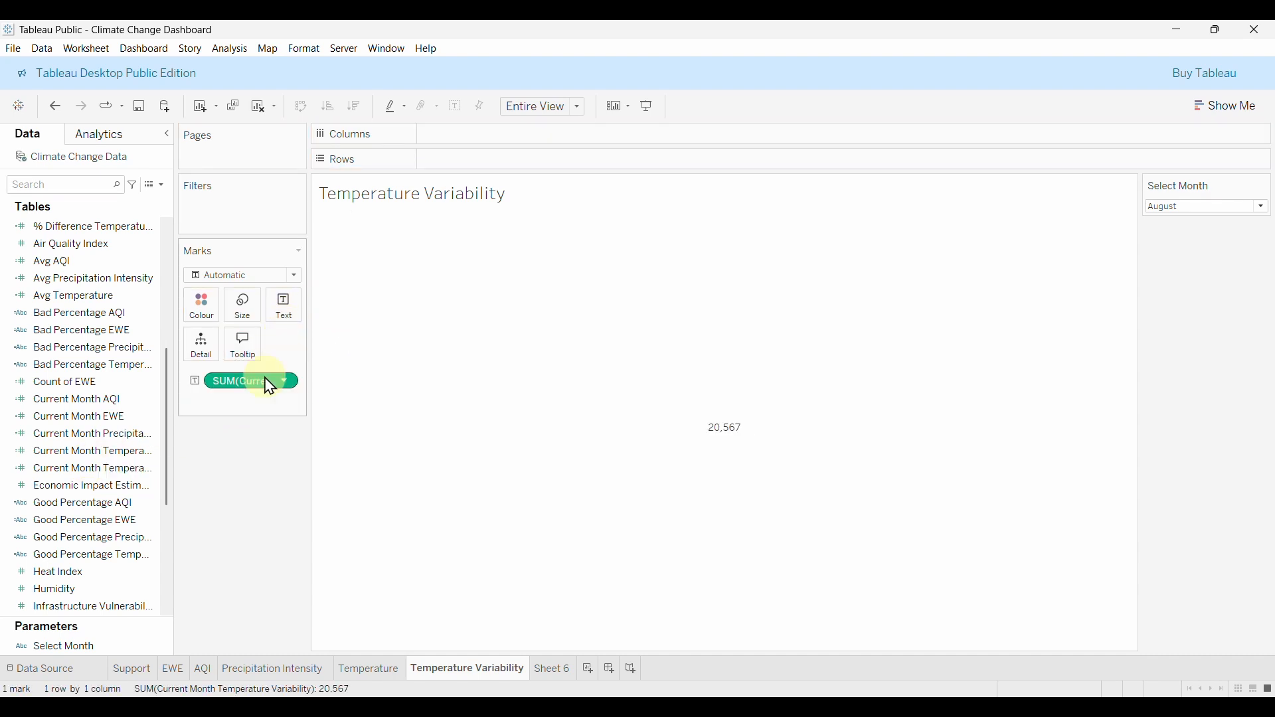
left_click_drag(279, 390, 250, 463)
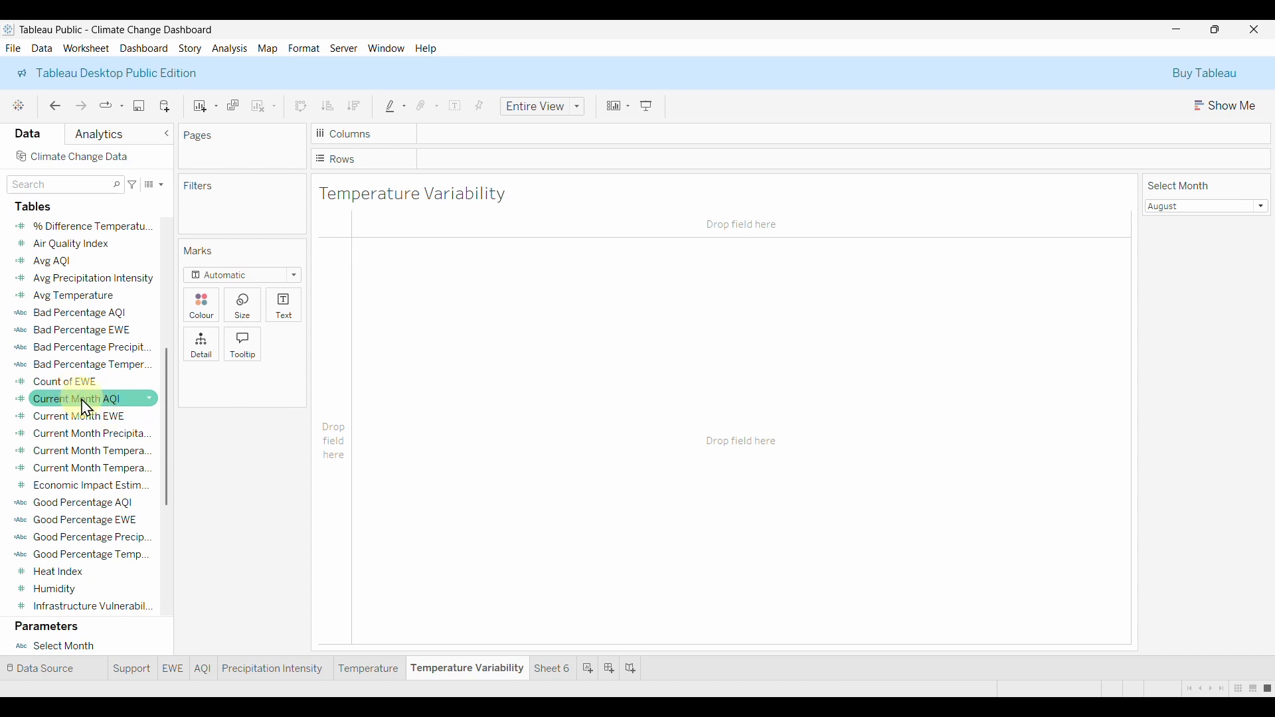
Default Current Month Temperature Variability to Average and show it (15.80) with % Difference (-0.01014).
right_click(95, 470)
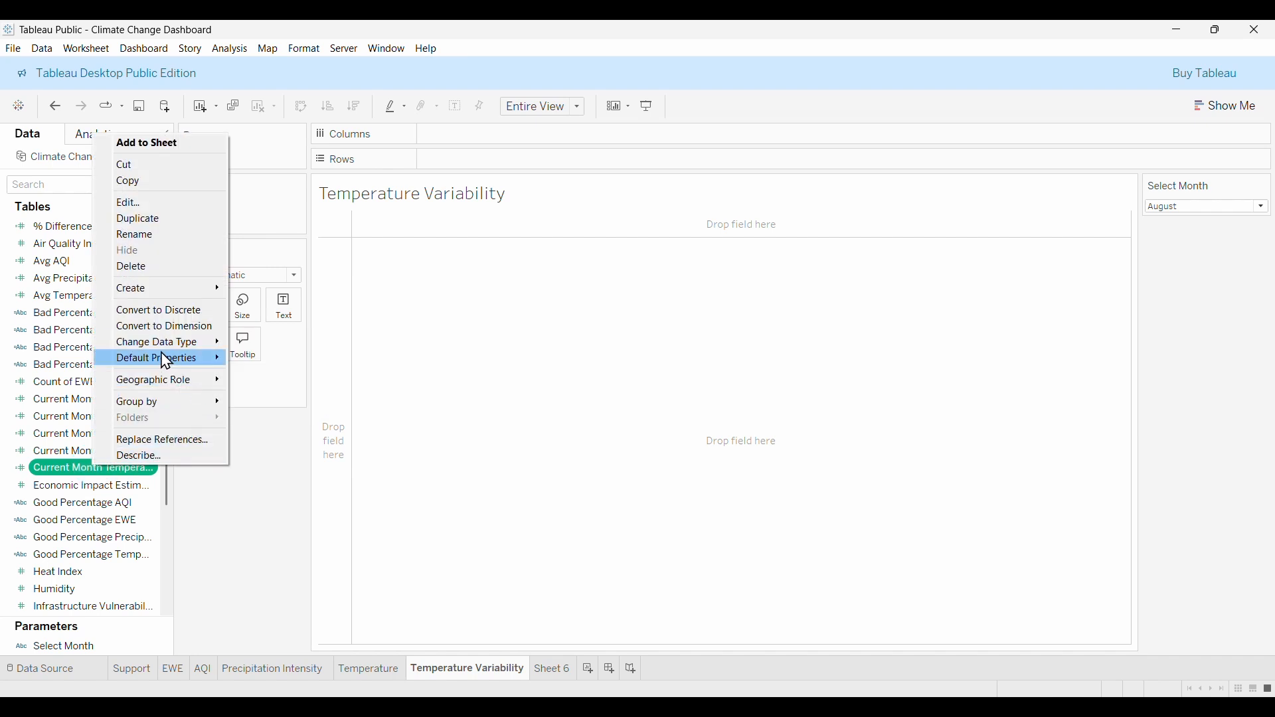
mouse_move(163, 359)
mouse_move(275, 412)
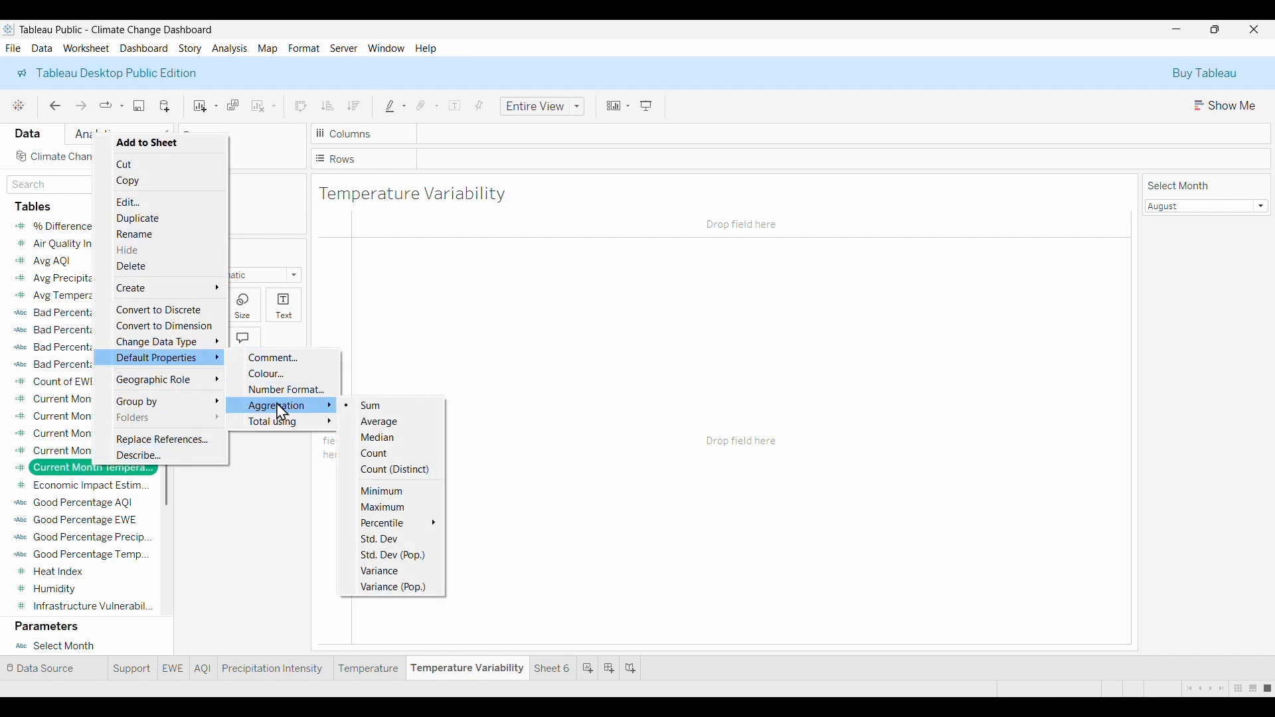
left_click(390, 425)
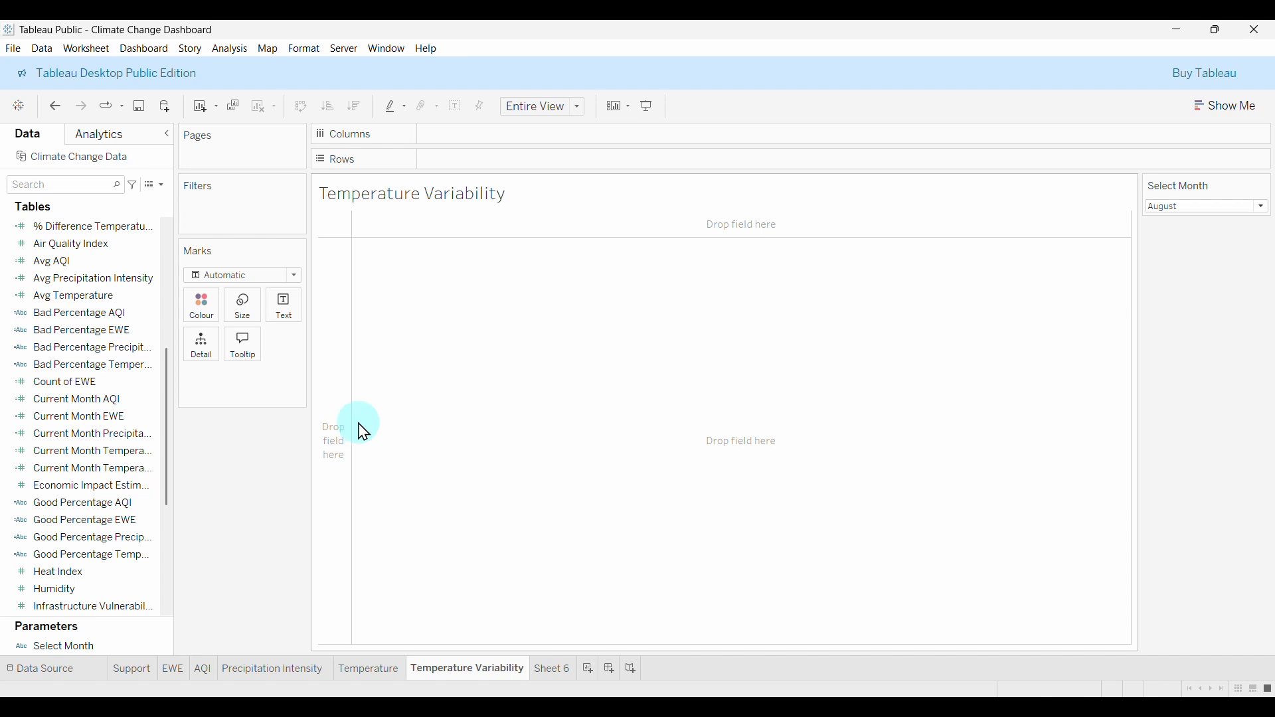
left_click_drag(118, 477, 291, 316)
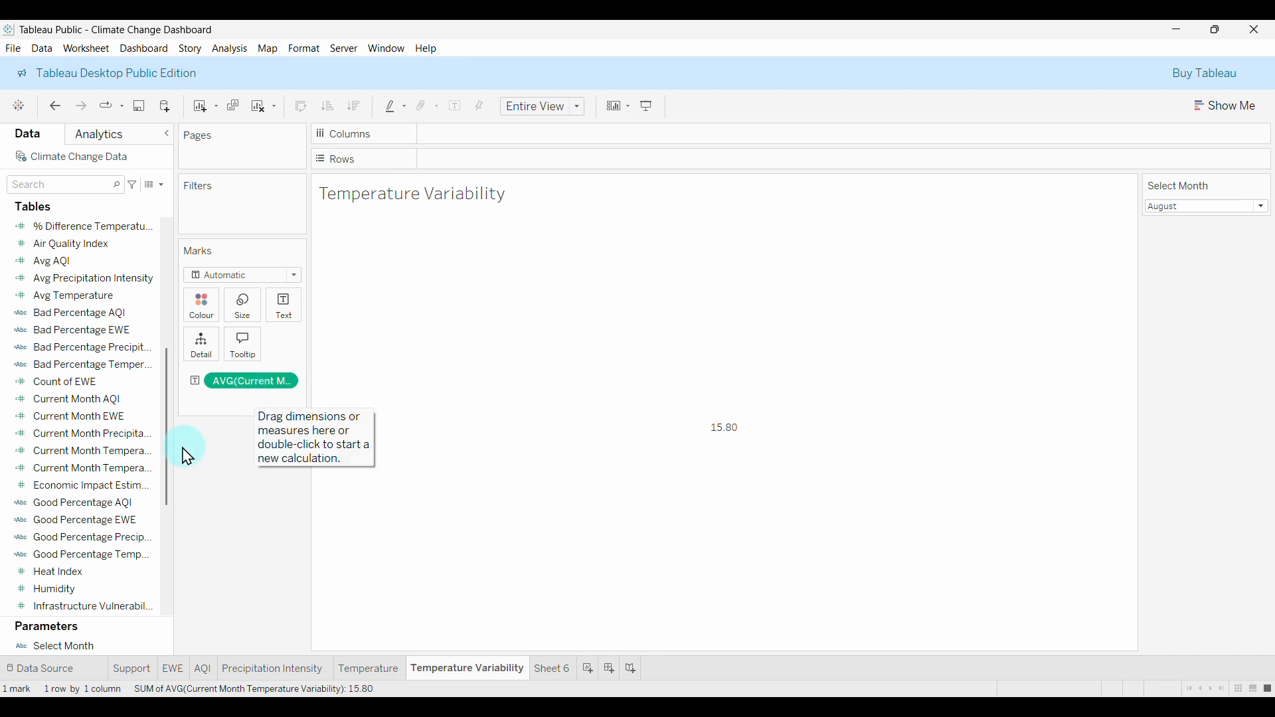
scroll(100, 485, "up", 3)
left_click(83, 454)
left_click_drag(83, 384, 285, 319)
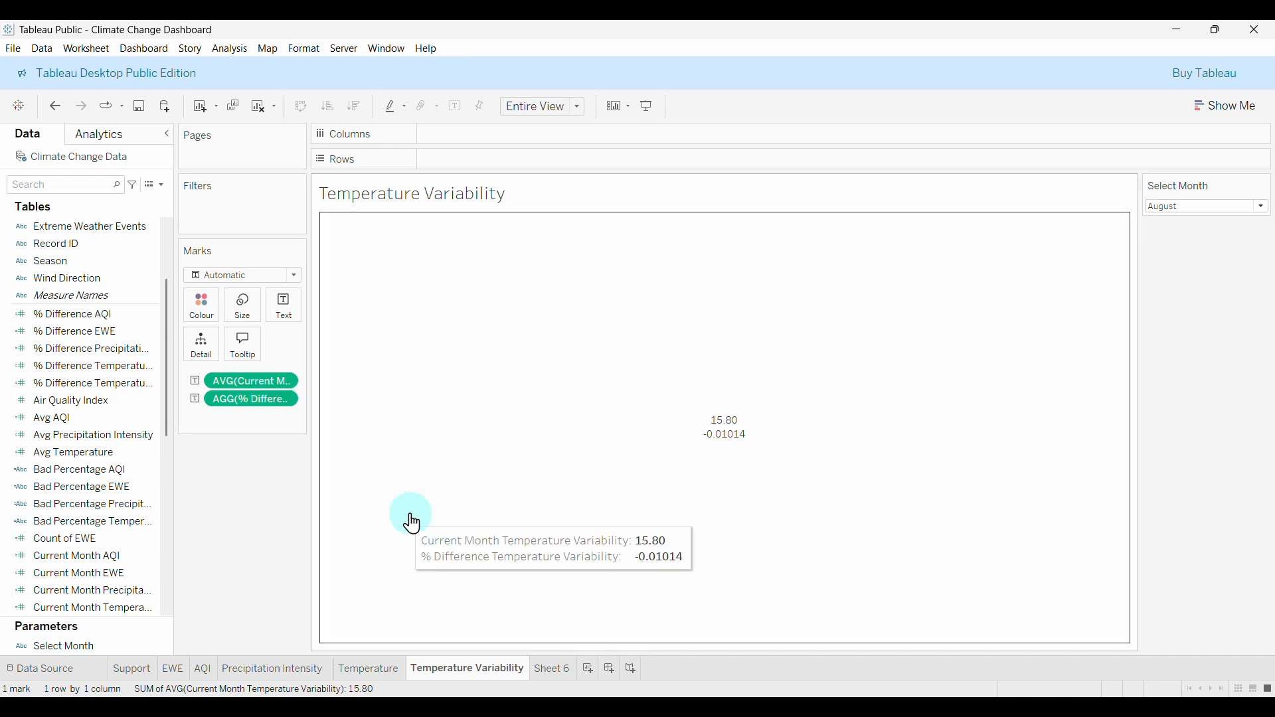
Format the percent-change value as a Percentage so it reads -1.01%.
right_click(268, 410)
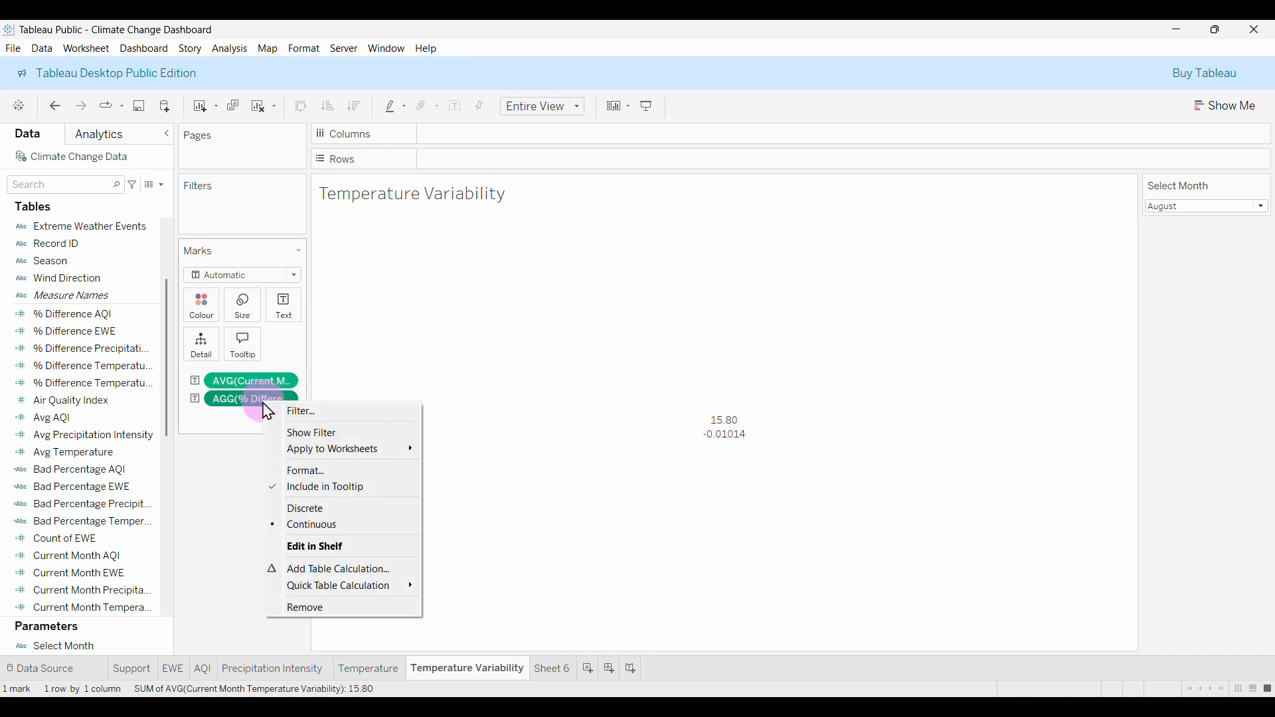
left_click(305, 472)
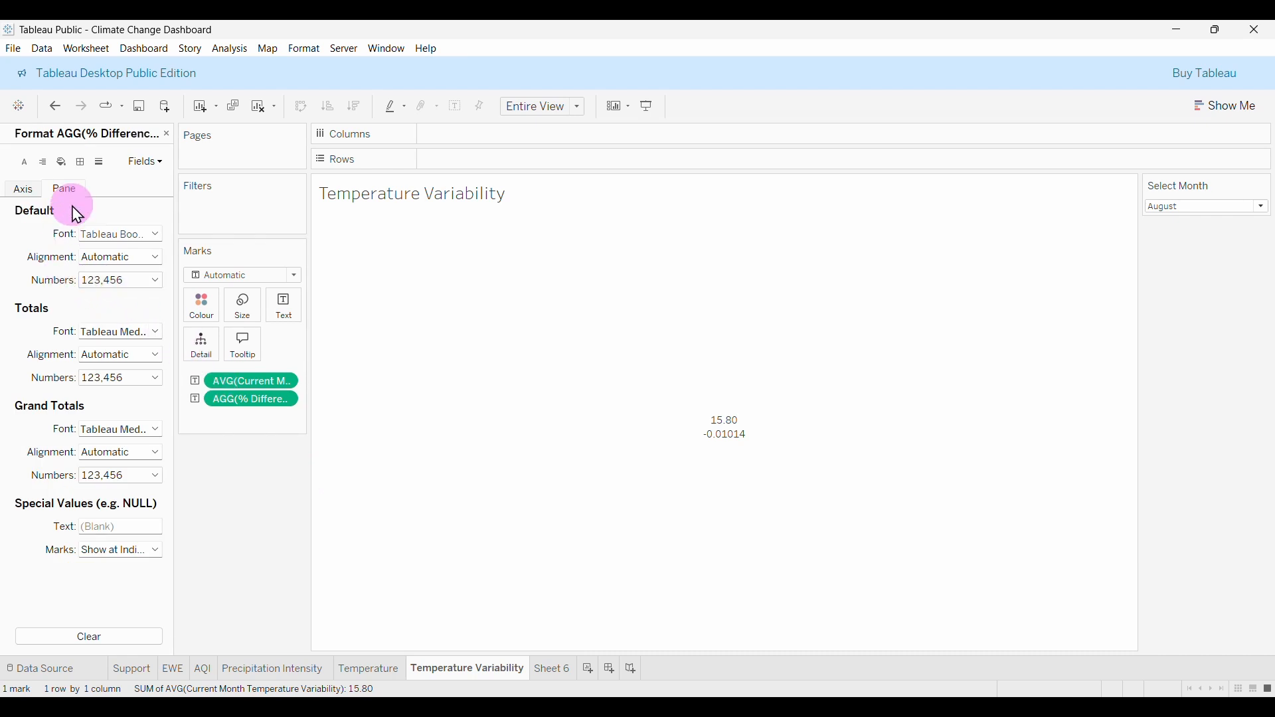
left_click(100, 292)
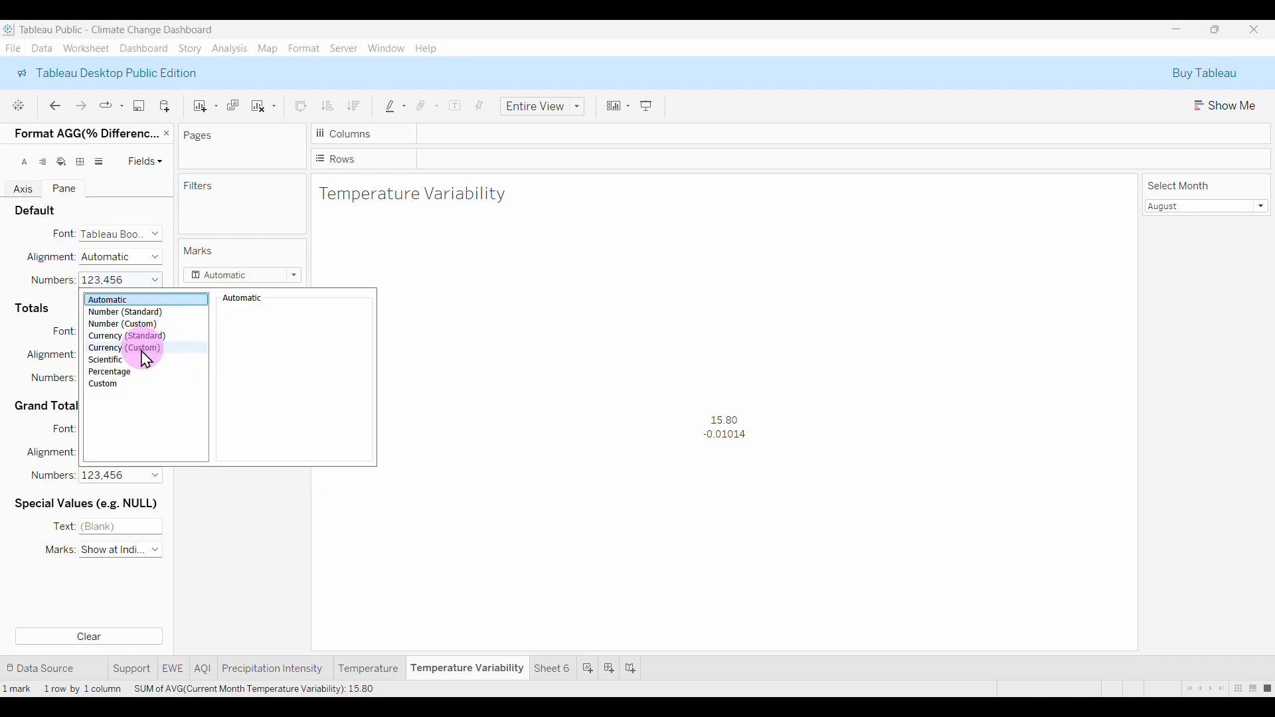
mouse_move(730, 482)
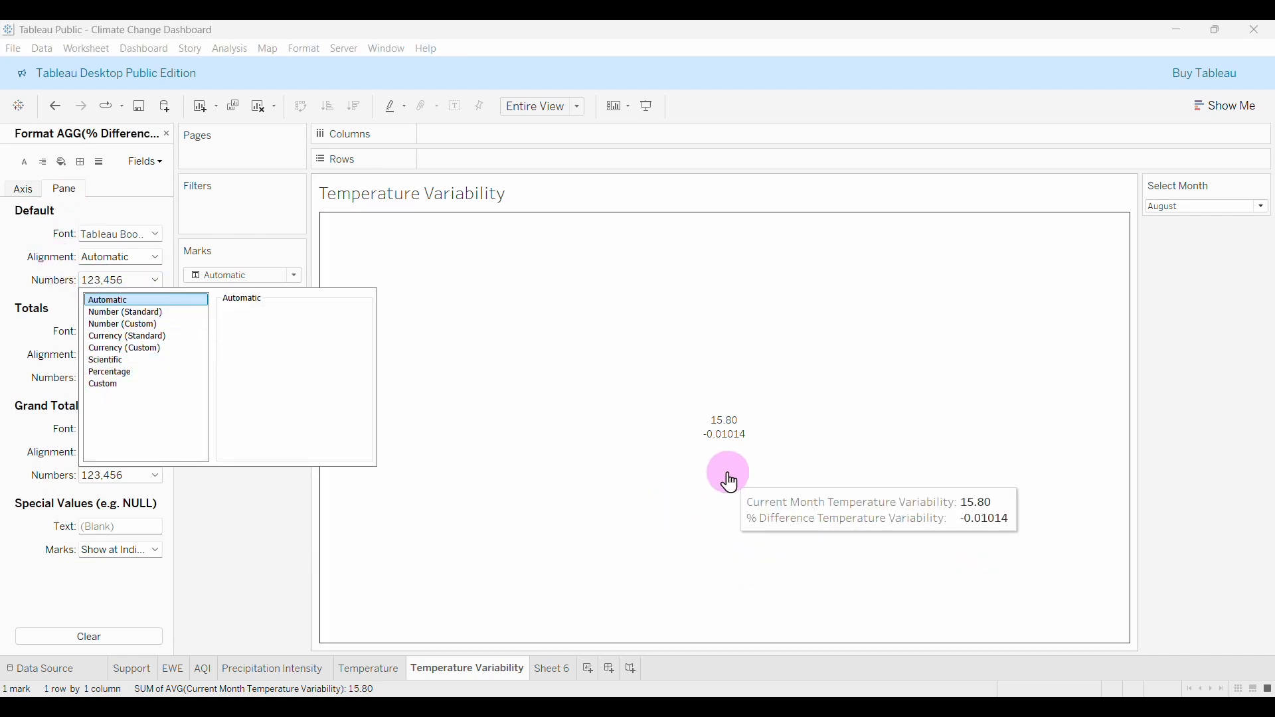
left_click(124, 372)
left_click(269, 525)
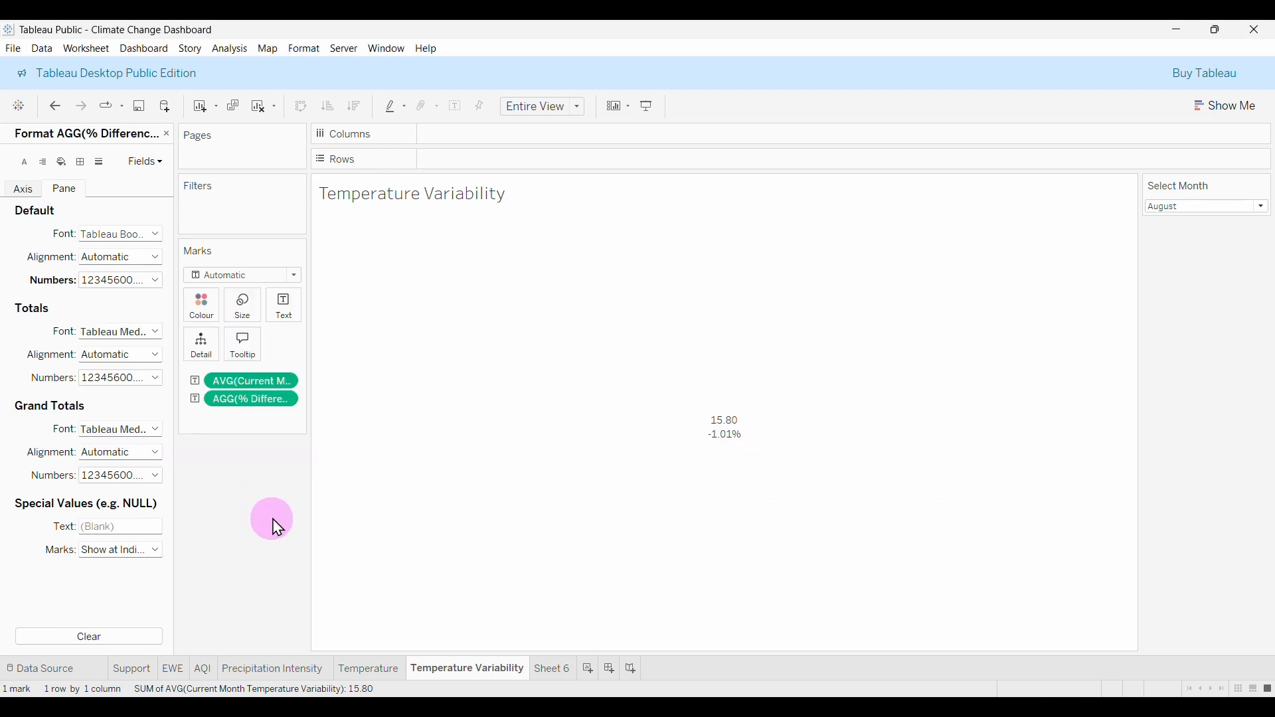
Give the current AVG variability value a custom Number format.
left_click(247, 382)
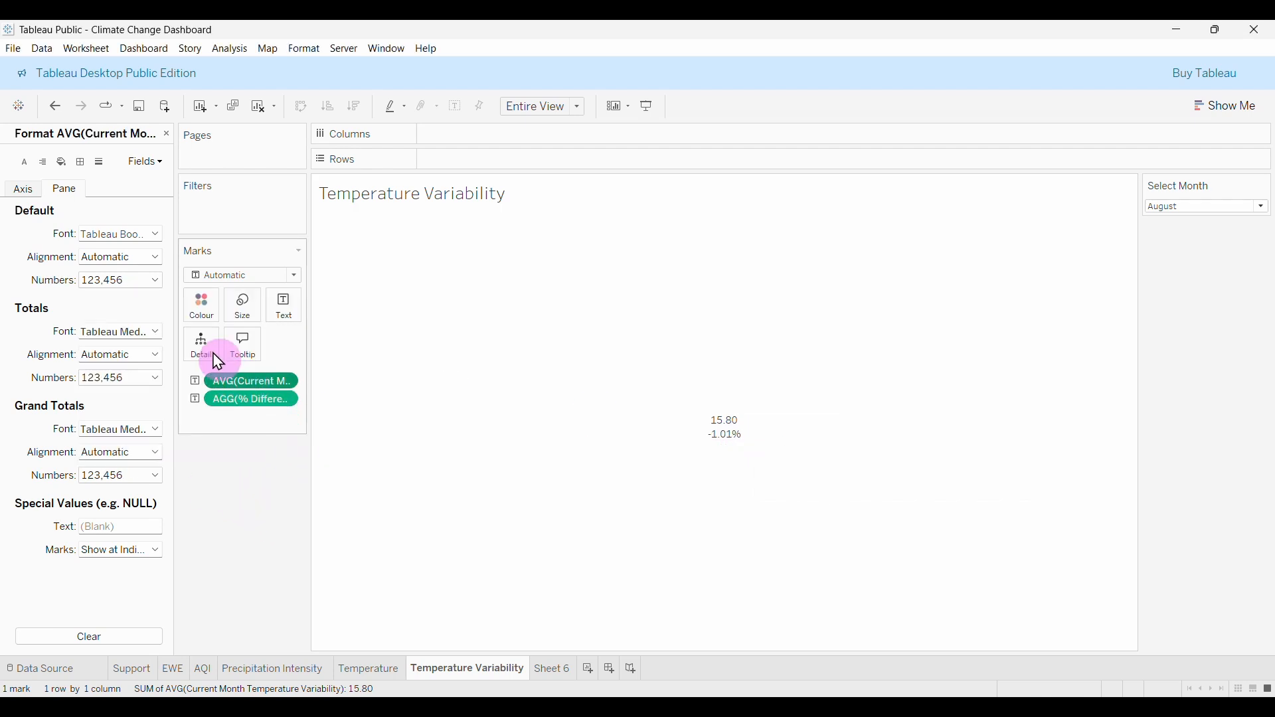
left_click(103, 285)
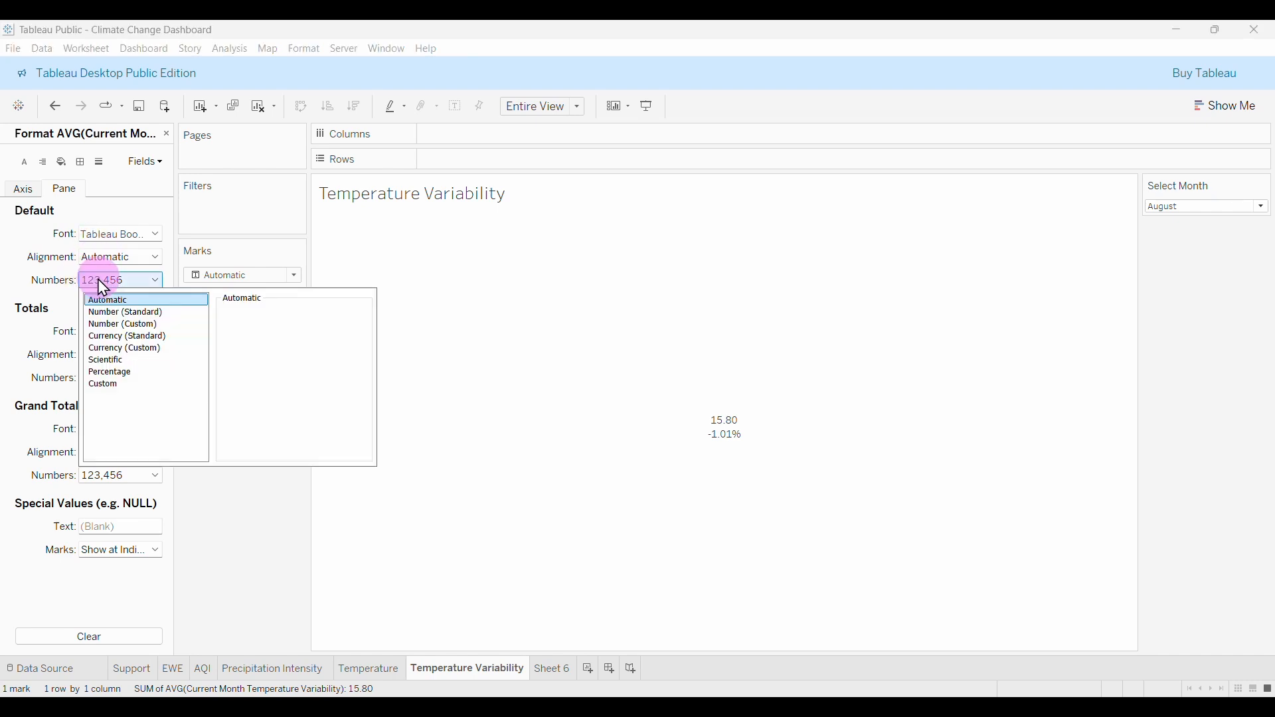
left_click(130, 327)
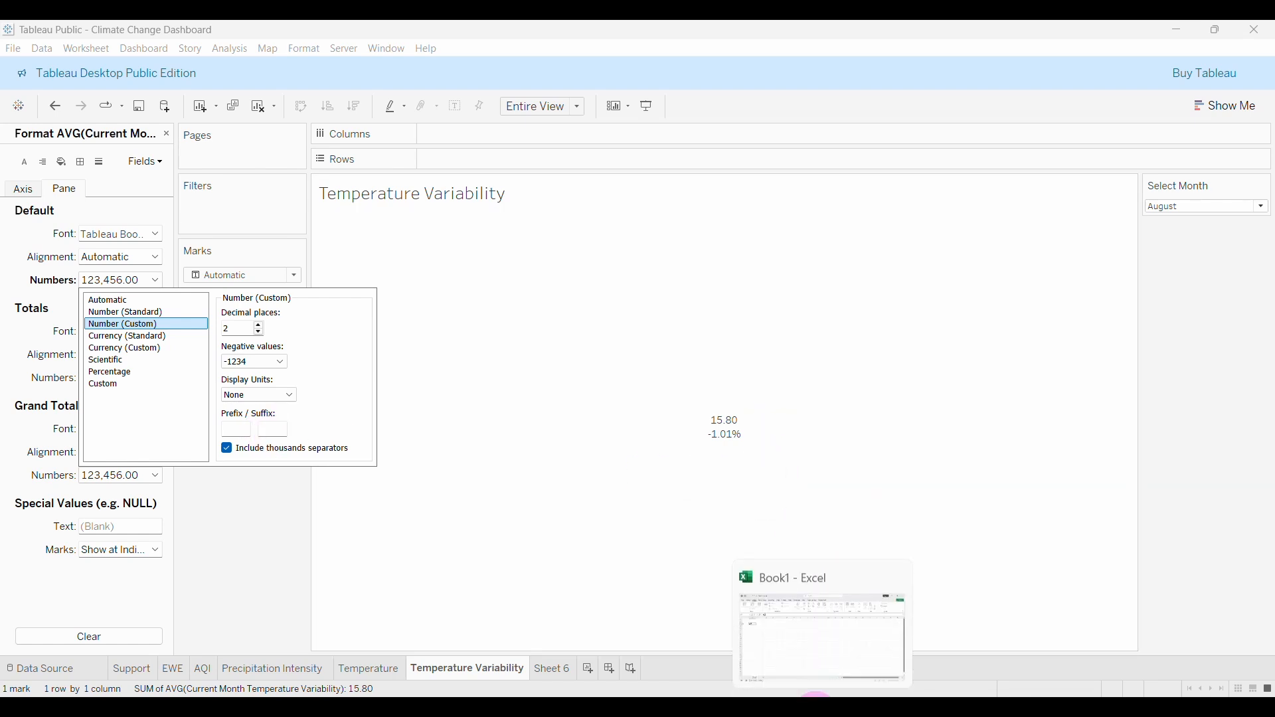
Copy the °C text from cell A3 in Excel's Book1, then go back to Tableau.
left_click(823, 638)
left_click(40, 252)
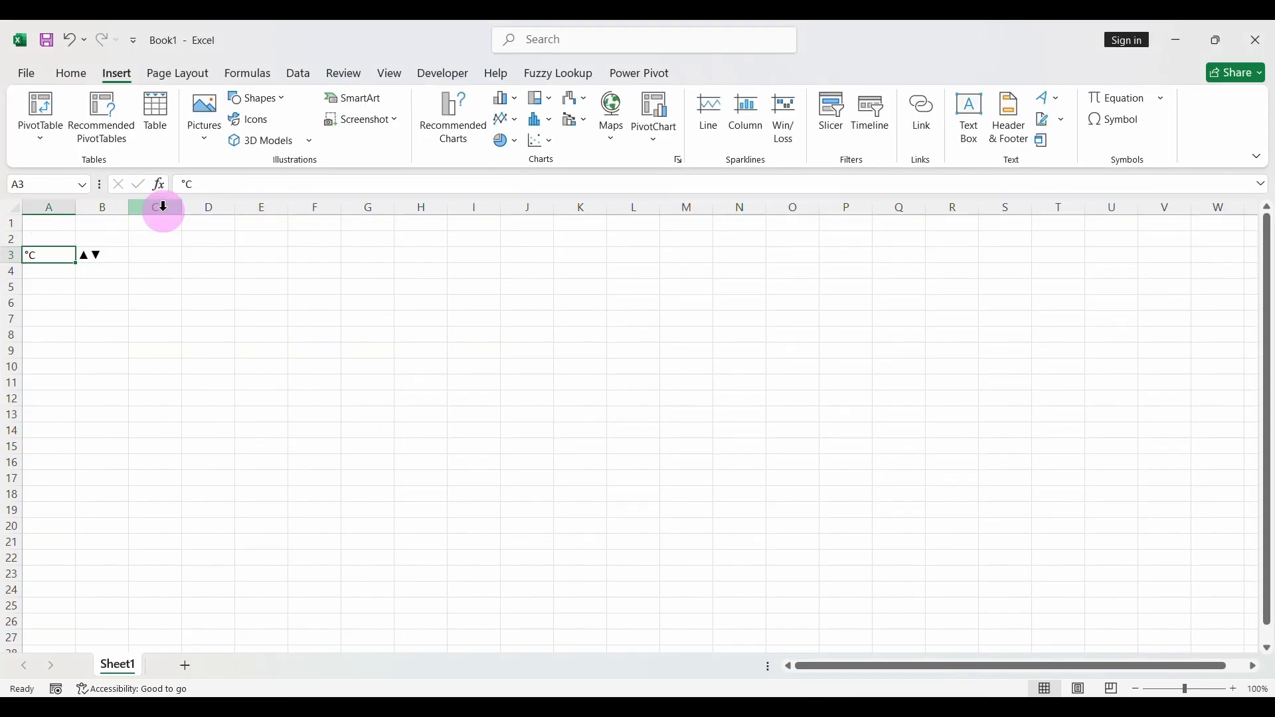
double_click(186, 186)
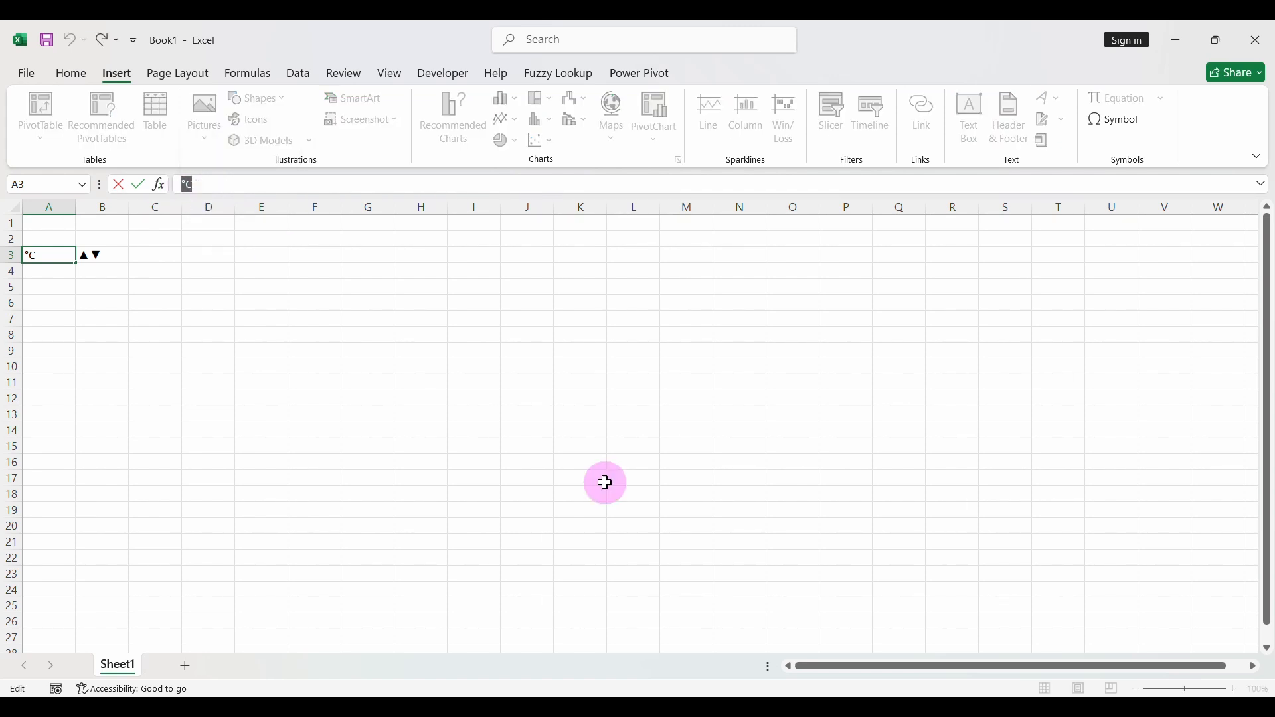
left_click(852, 696)
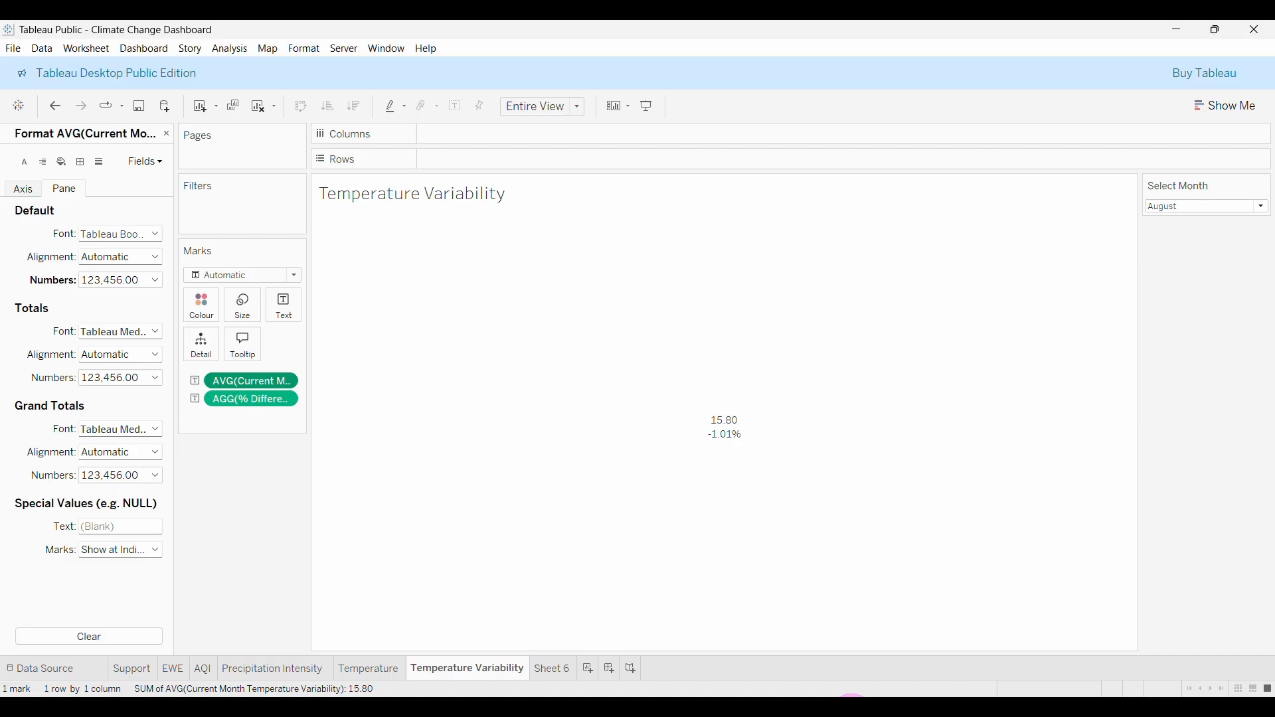
Add a ' °C' suffix to the current value's number format, making it 15.80 °C.
left_click(106, 279)
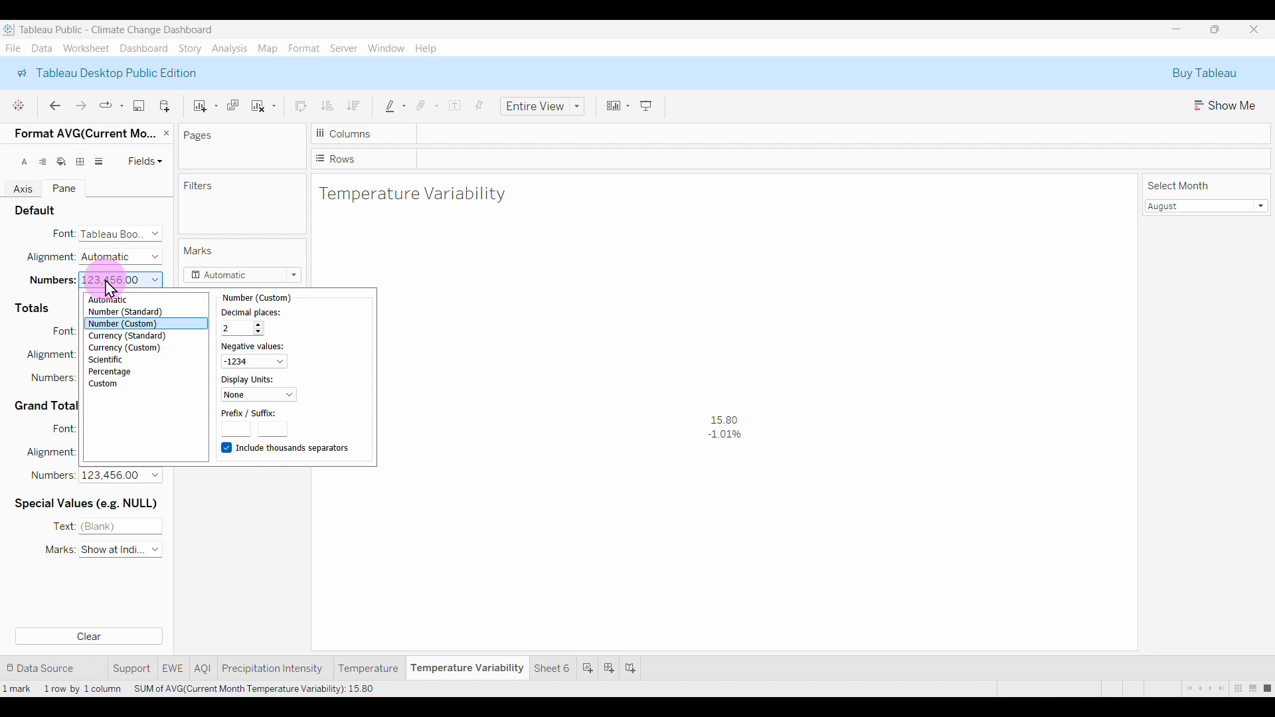
left_click(275, 430)
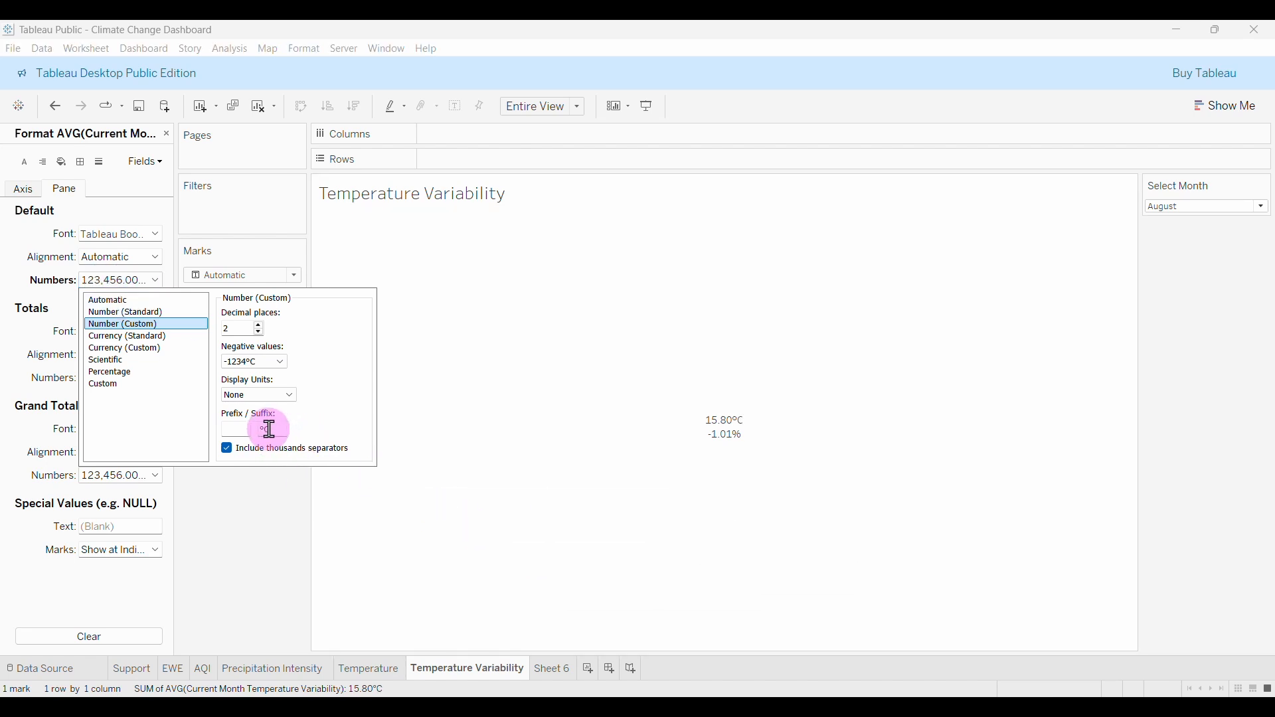
left_click(261, 428)
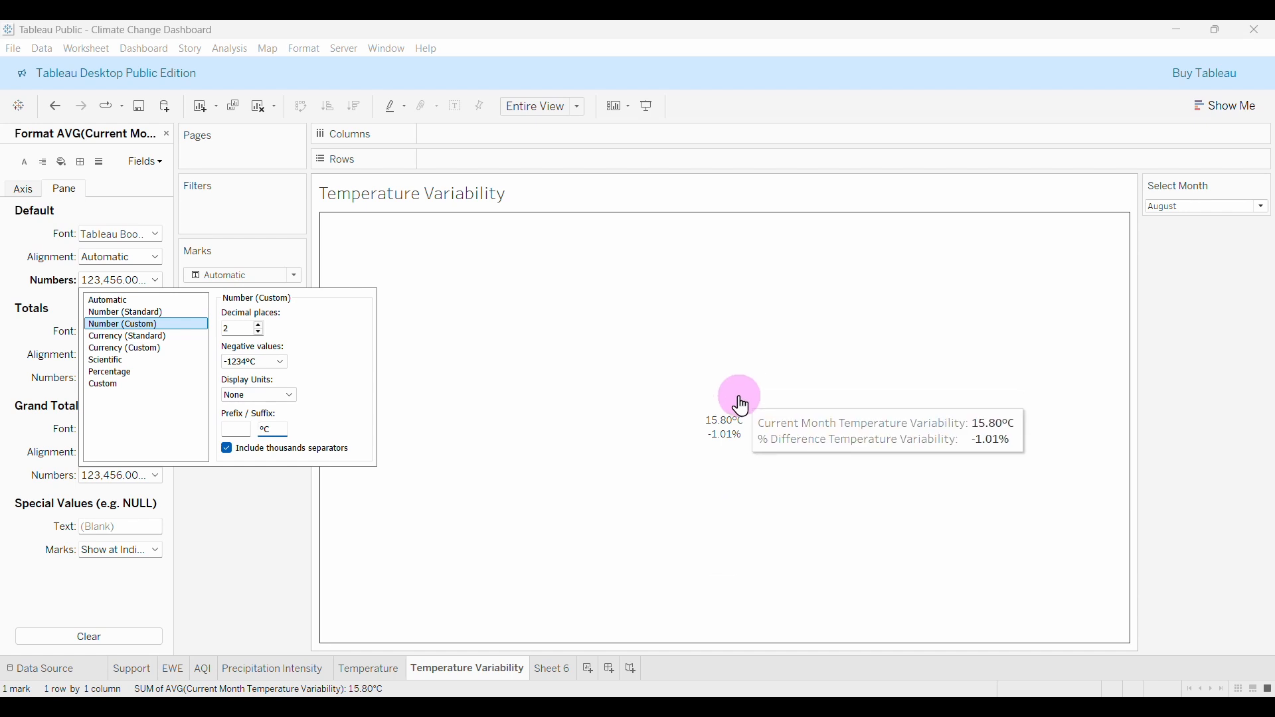
left_click(272, 531)
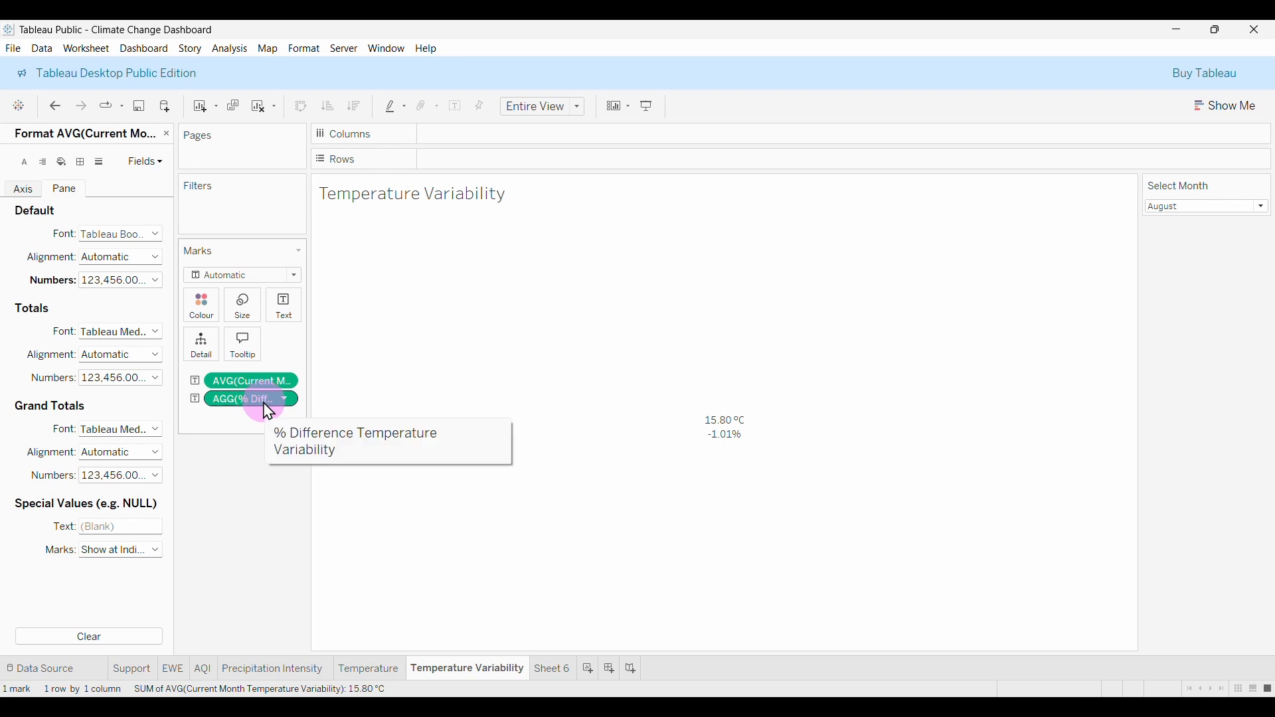
In the label editor, add a 'Temperature Variability' title line at size 12.
left_click(287, 313)
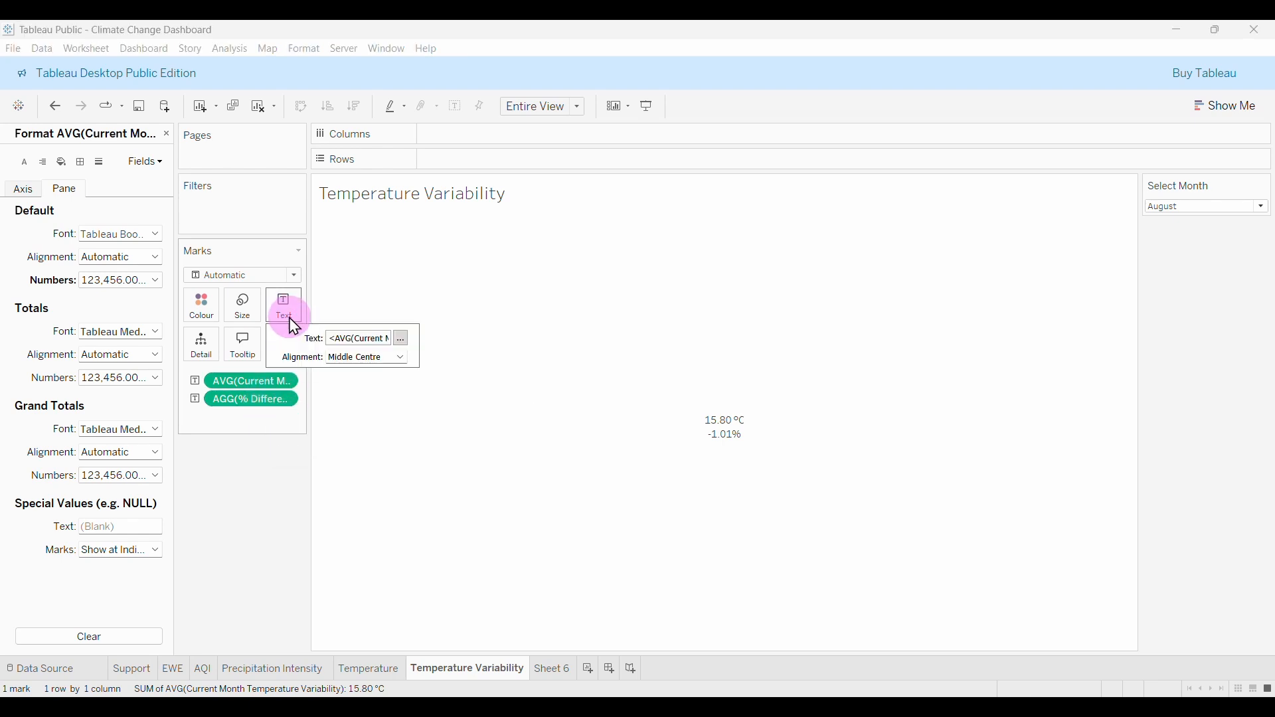
left_click(402, 340)
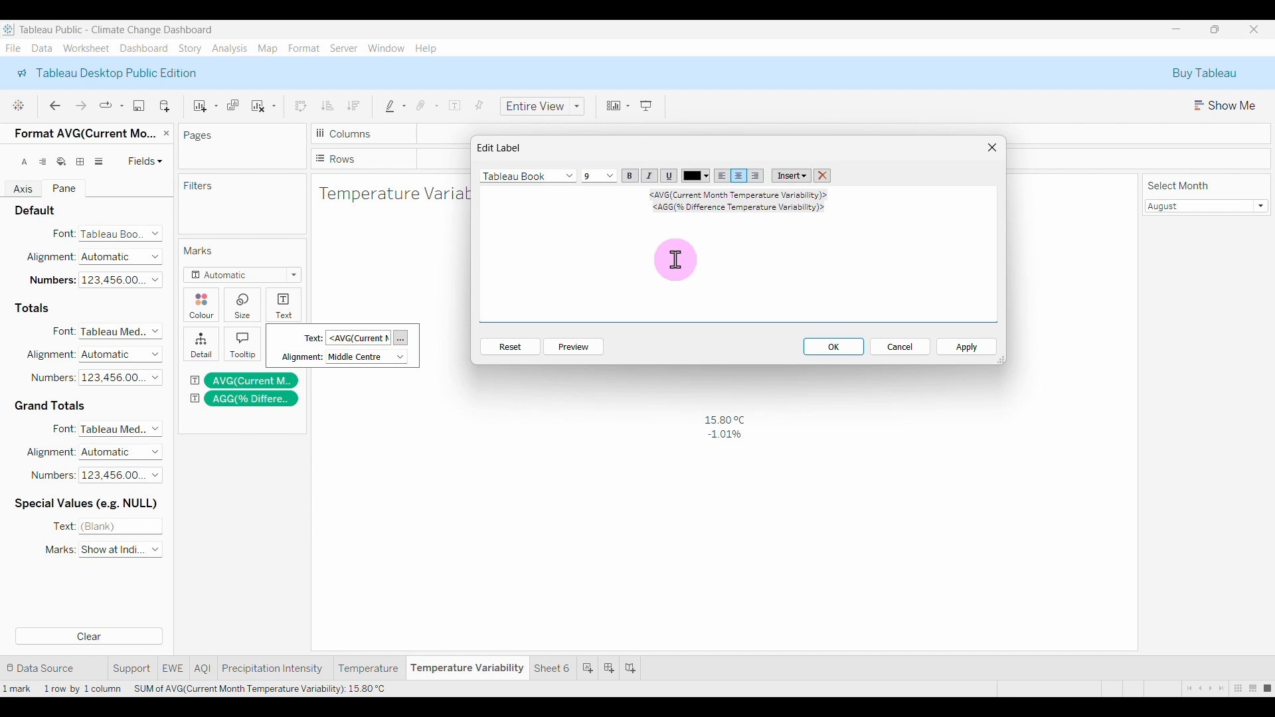
key("Return")
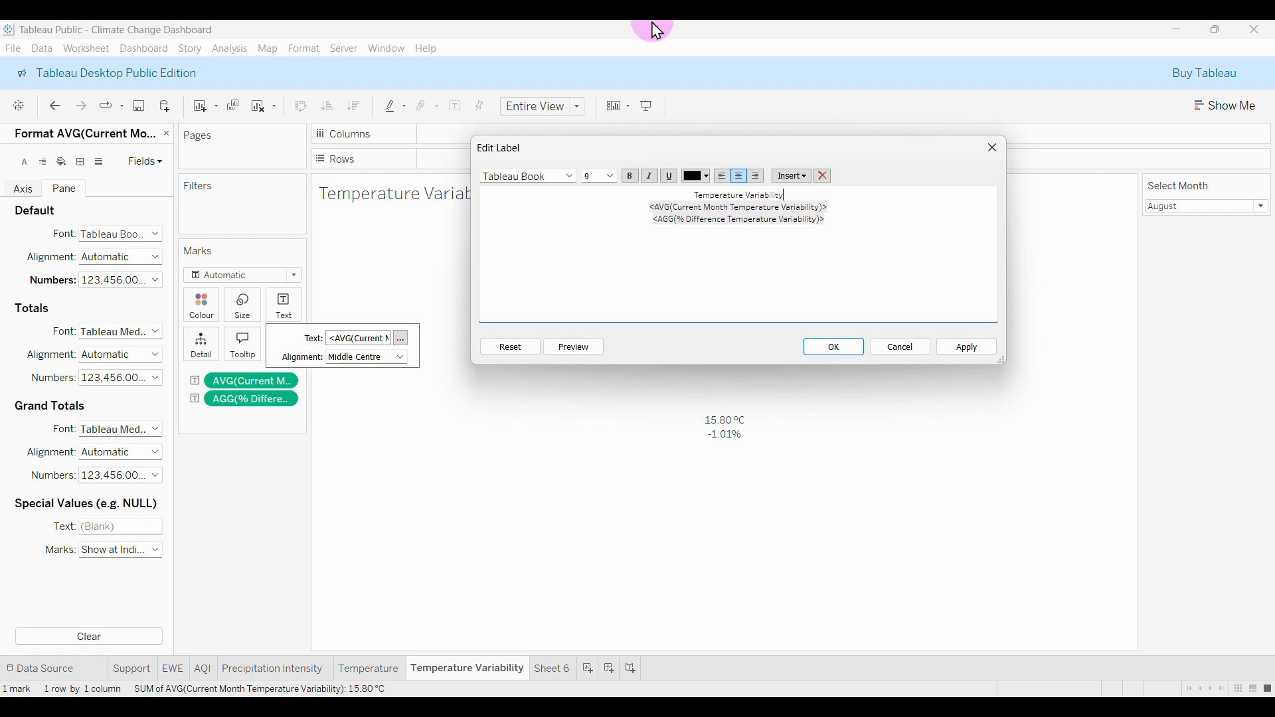
left_click_drag(786, 195, 695, 195)
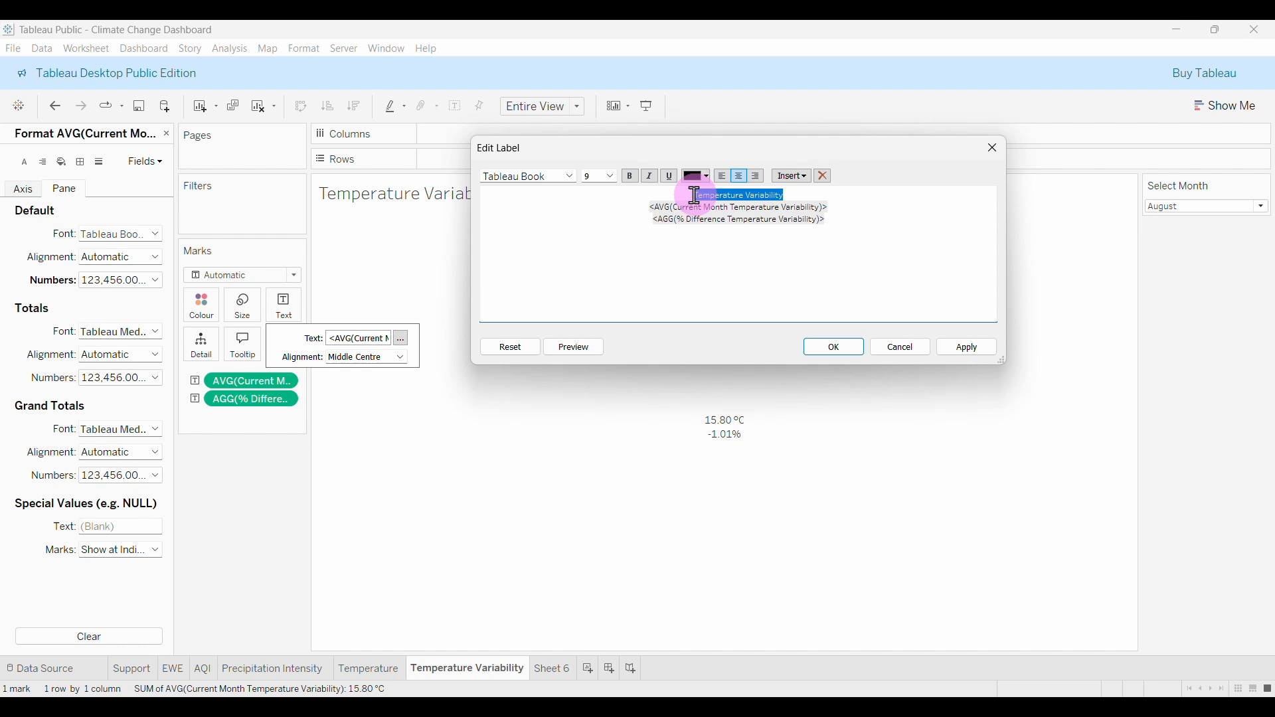
left_click(607, 177)
left_click(596, 236)
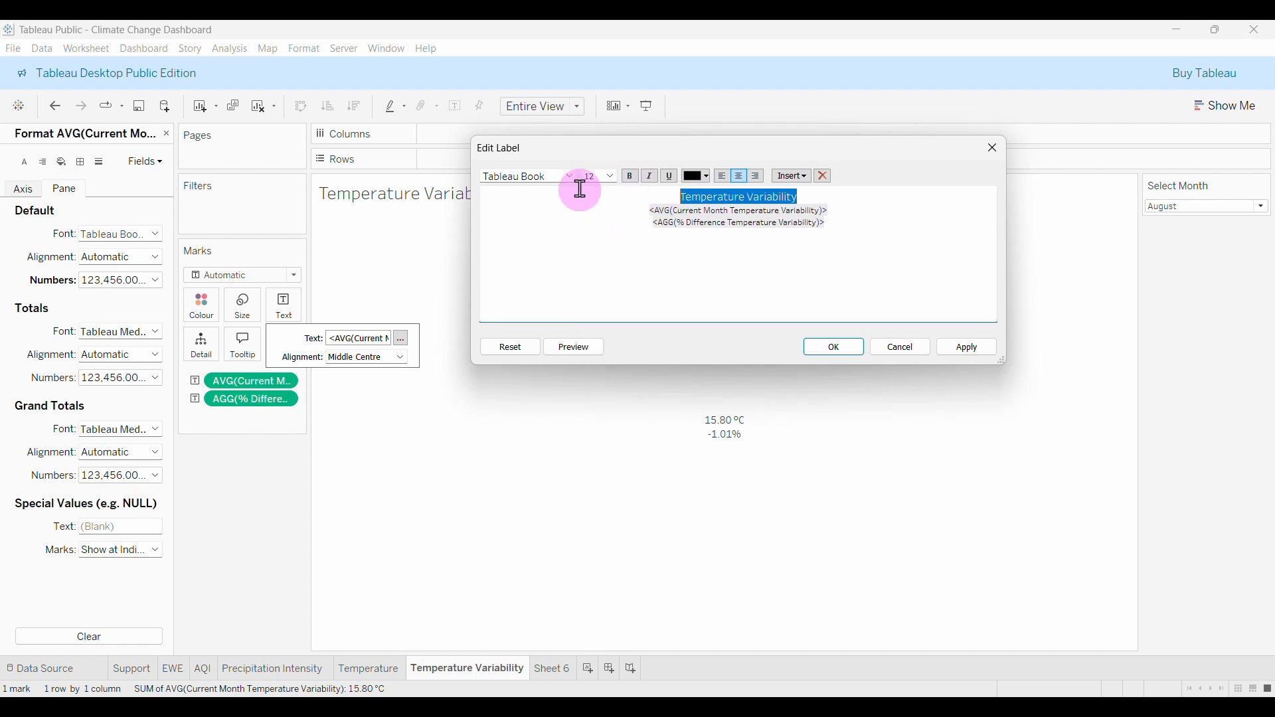
left_click(860, 213)
Make the current value line Tableau Bold, 24 pt, orange.
left_click_drag(857, 211, 650, 211)
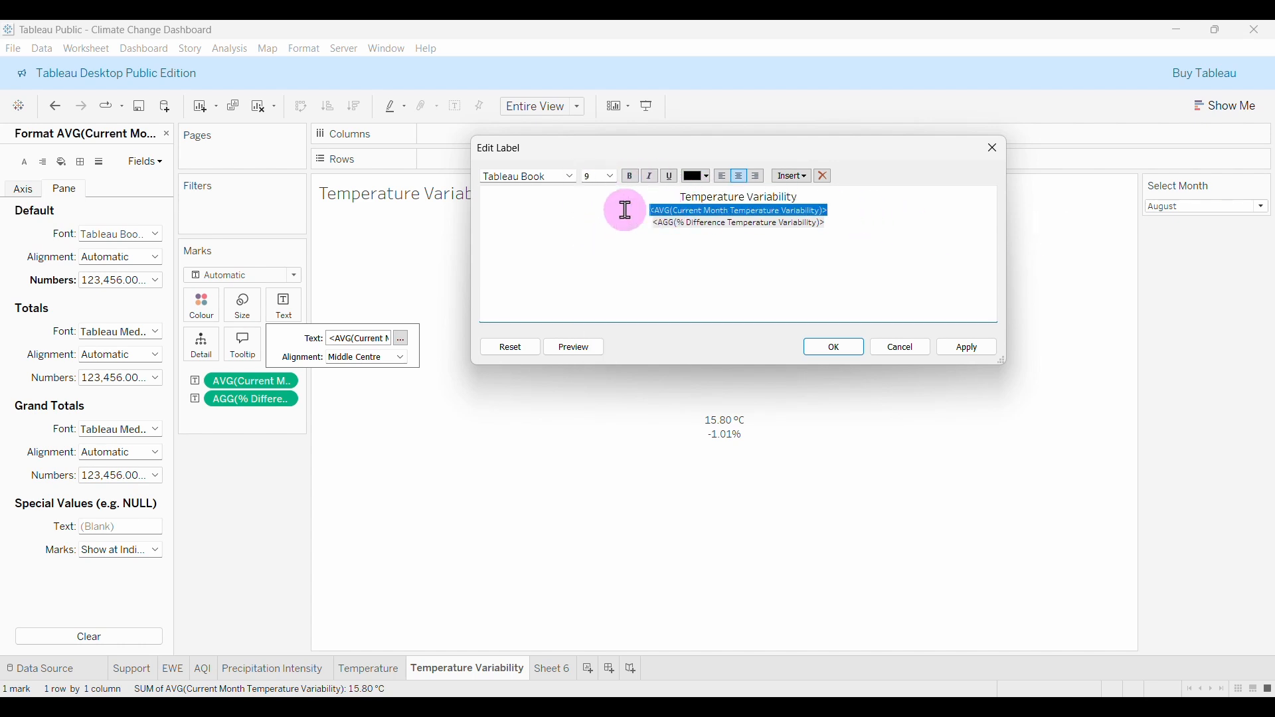
left_click(571, 177)
left_click(533, 200)
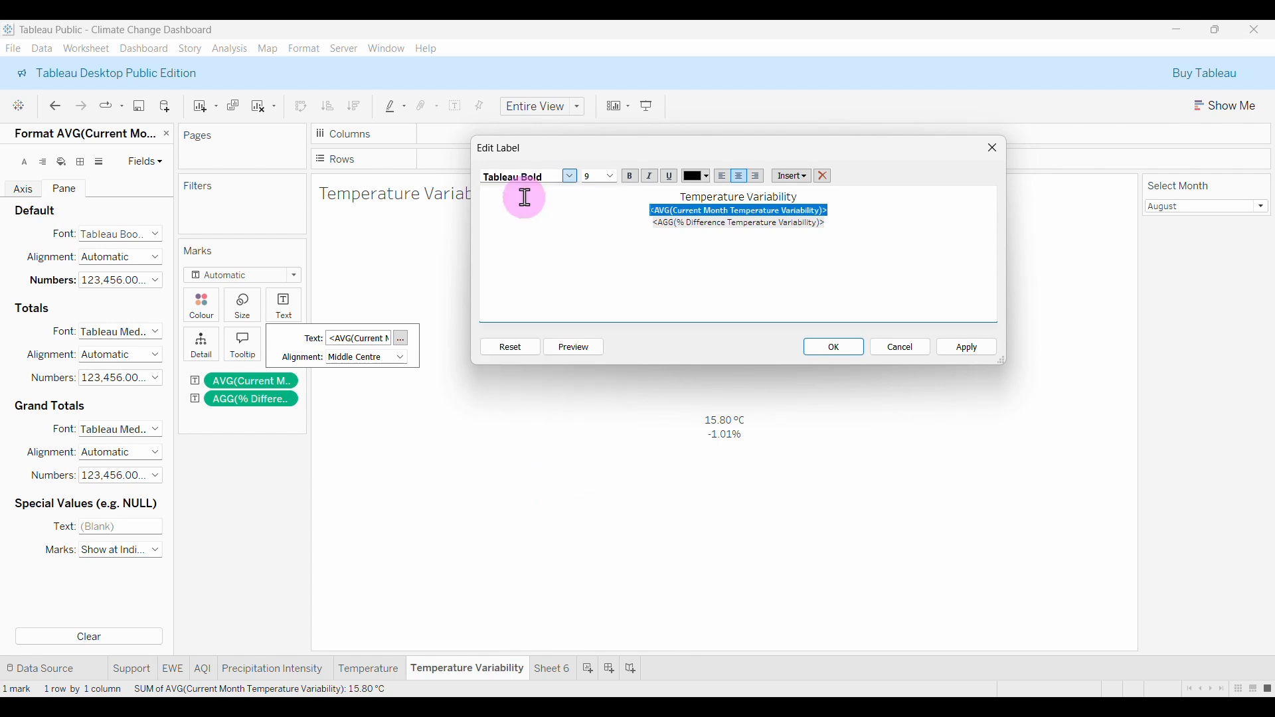
left_click(607, 176)
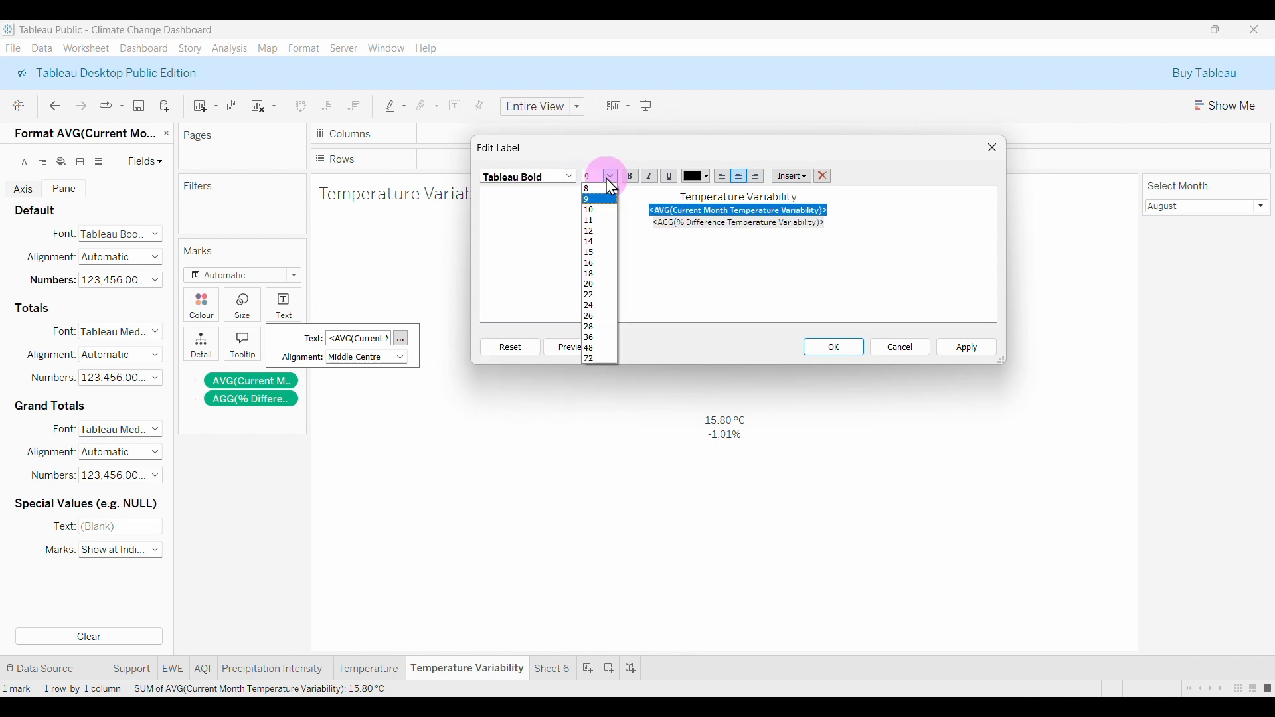
left_click(593, 306)
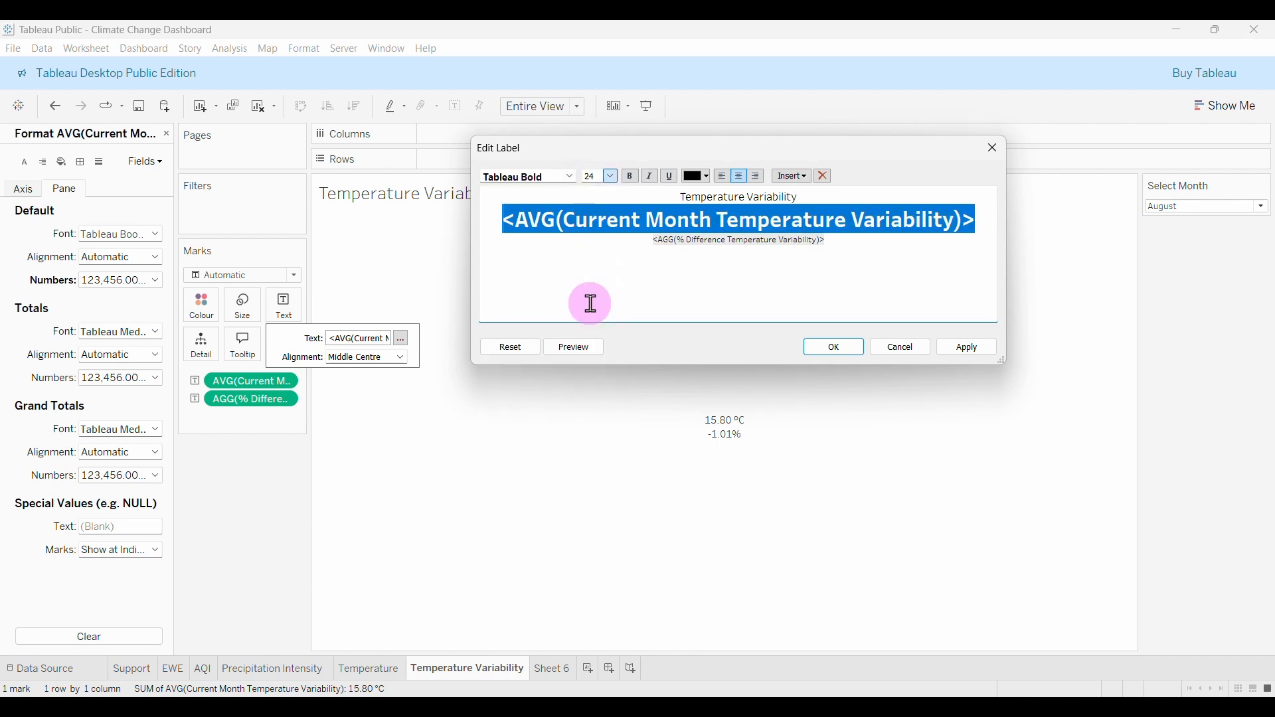
left_click(707, 177)
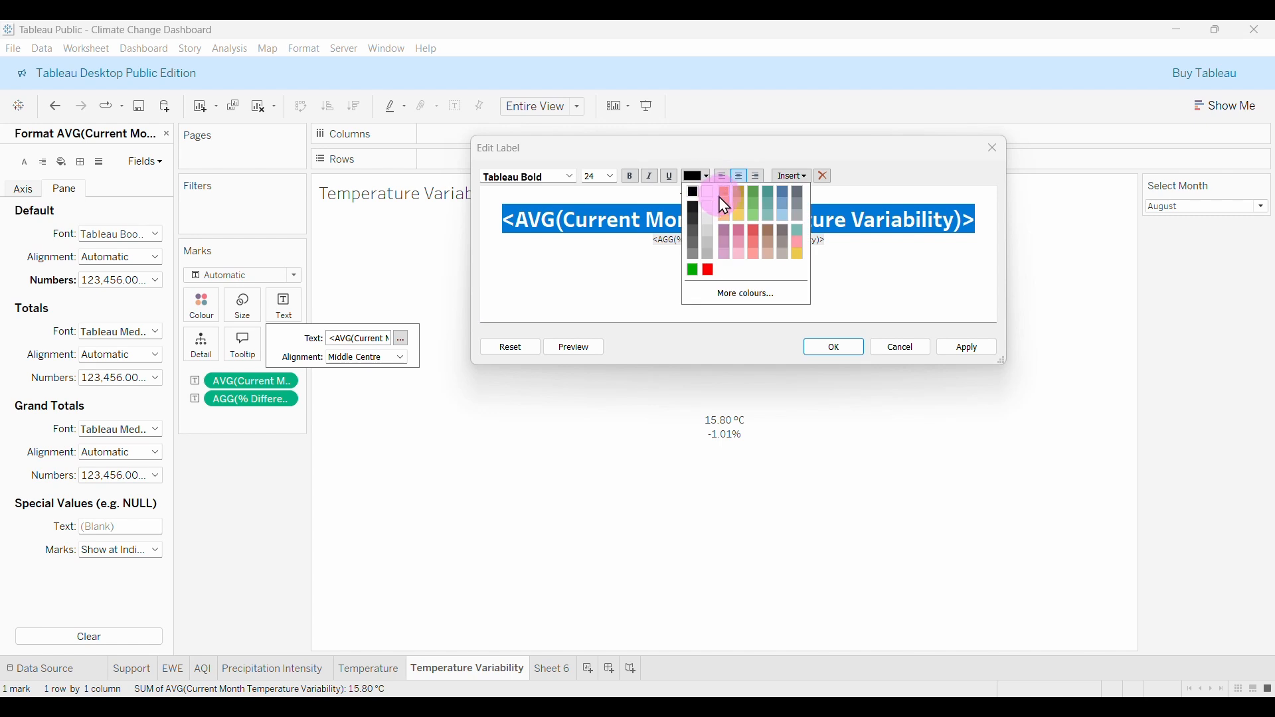
left_click(706, 205)
left_click(867, 243)
Set the percent difference line to Tableau Semibold, size 10.
left_click_drag(867, 242, 646, 244)
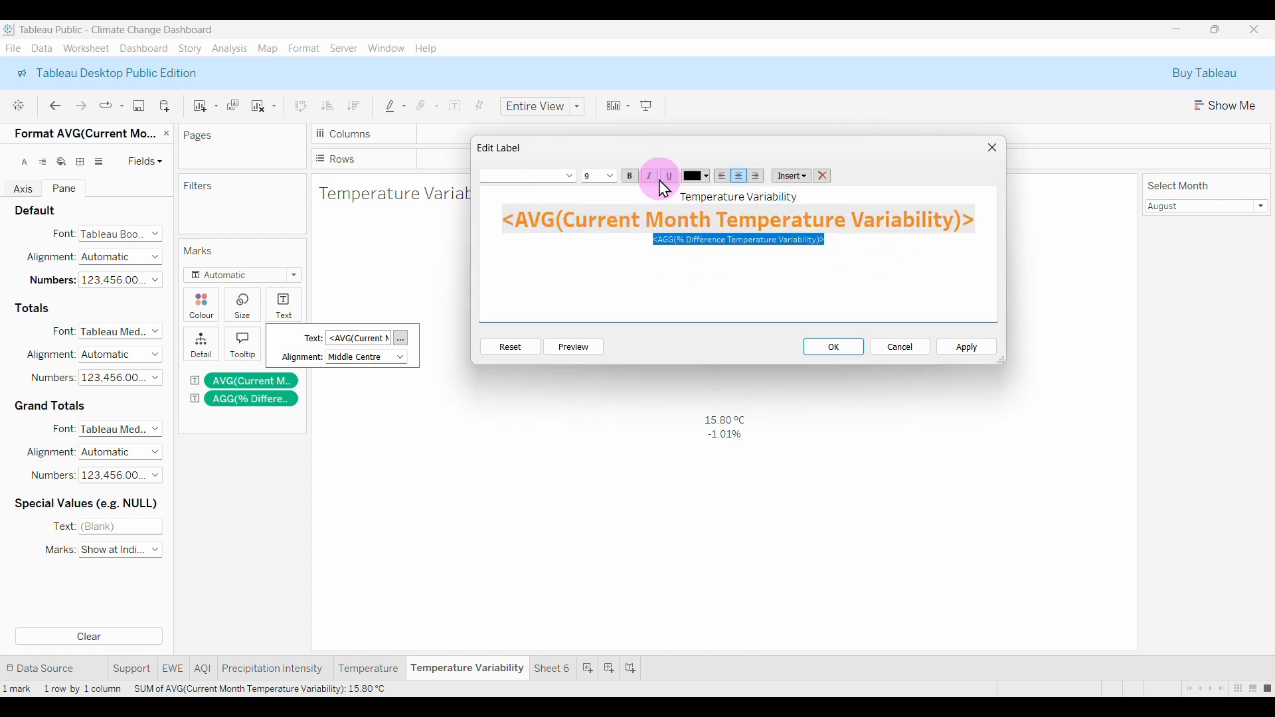
left_click(610, 176)
left_click(590, 203)
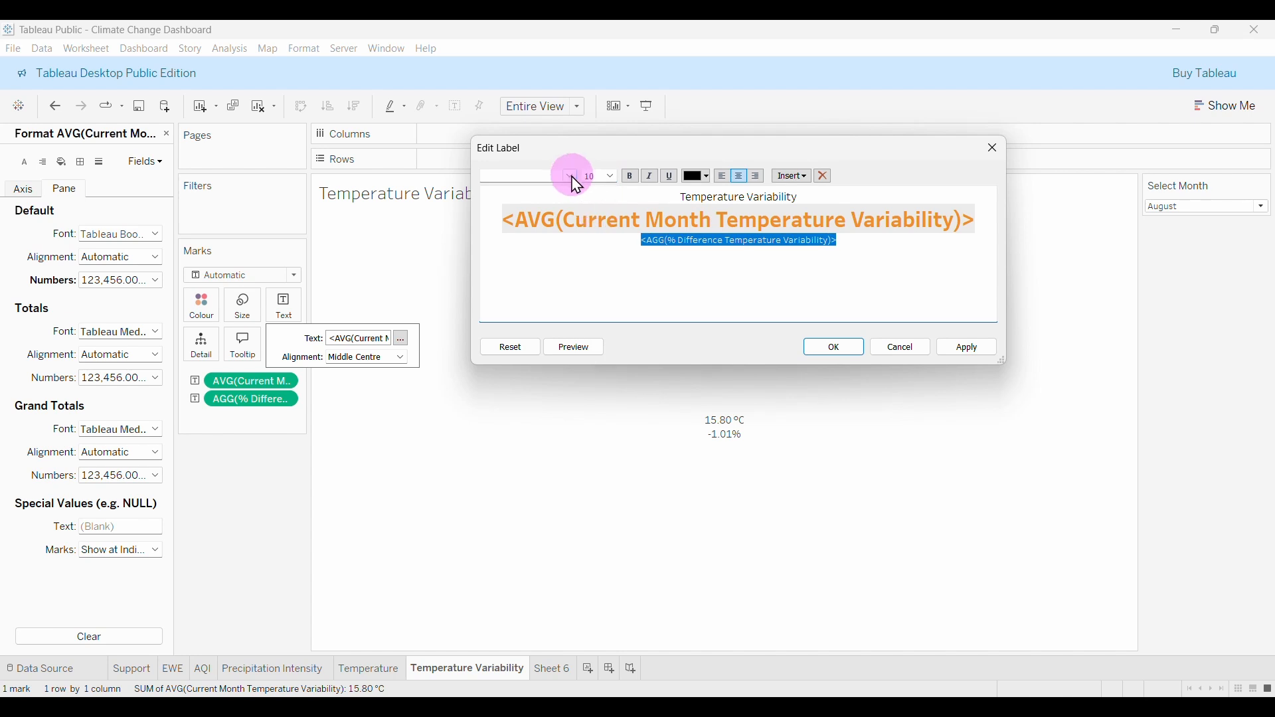
left_click(570, 176)
left_click(528, 262)
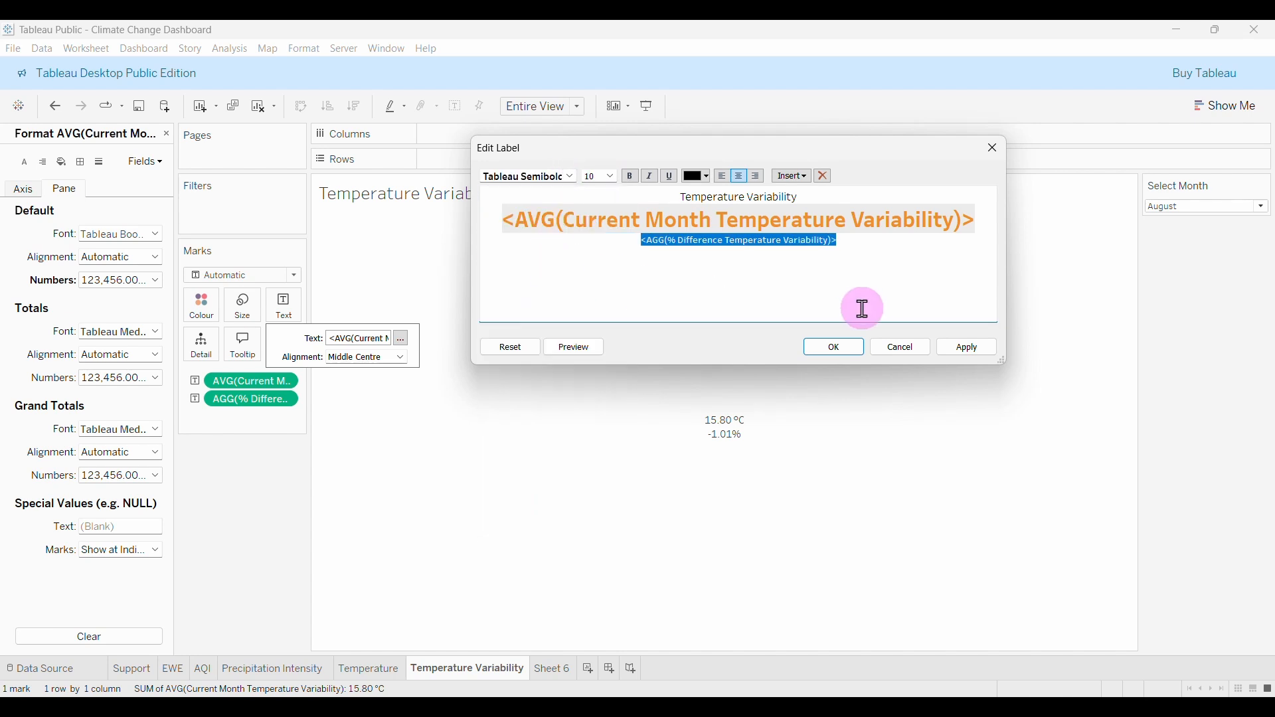
left_click(969, 350)
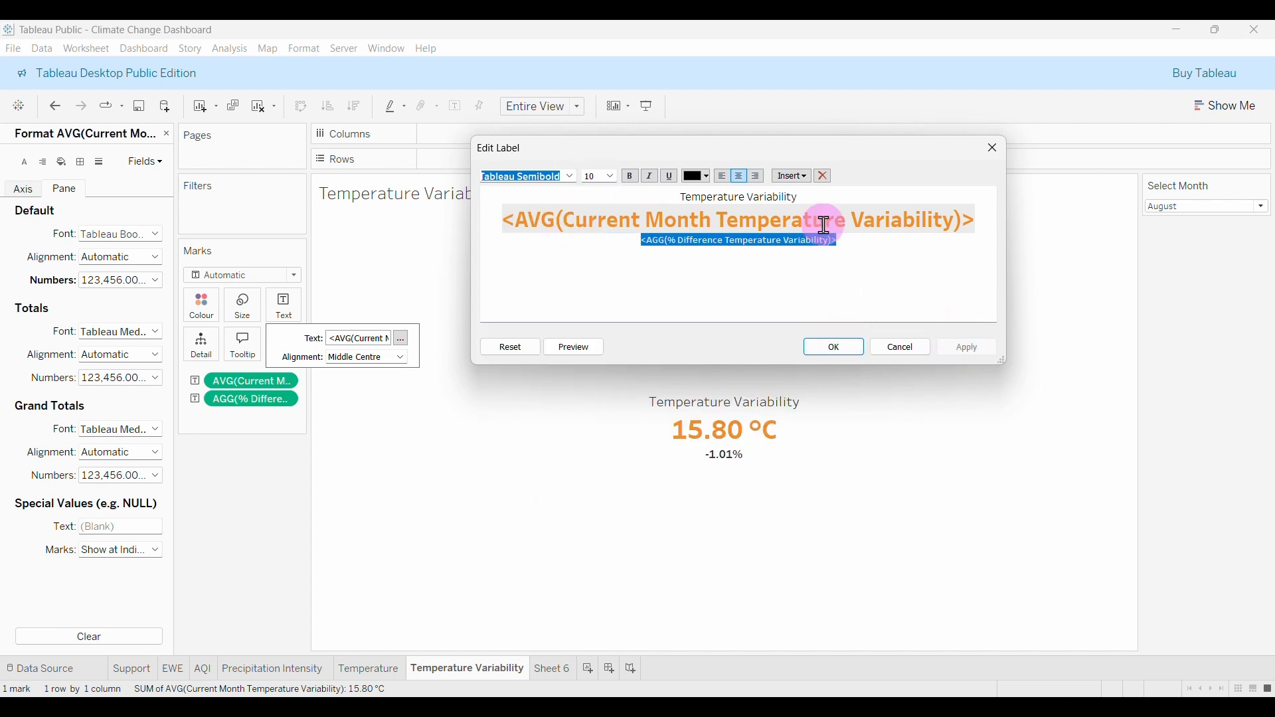
left_click(777, 195)
Make the title line and the large value line bold.
left_click_drag(807, 197, 683, 197)
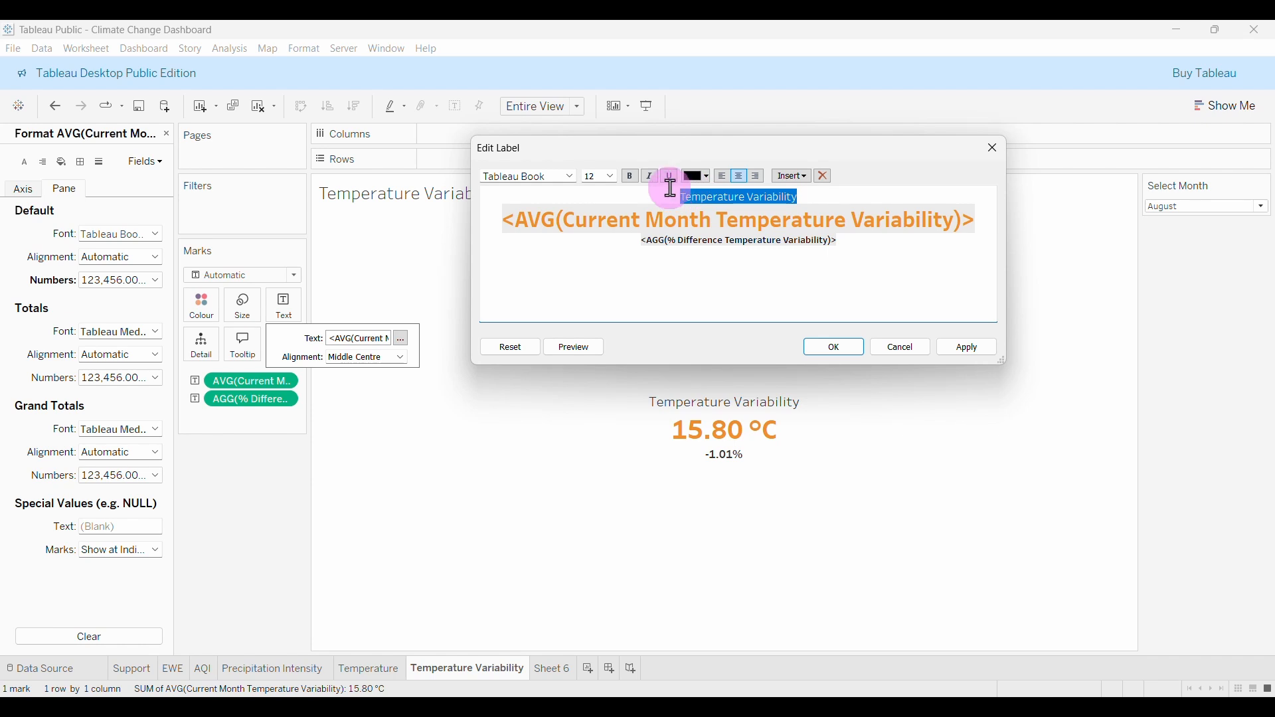
left_click(967, 347)
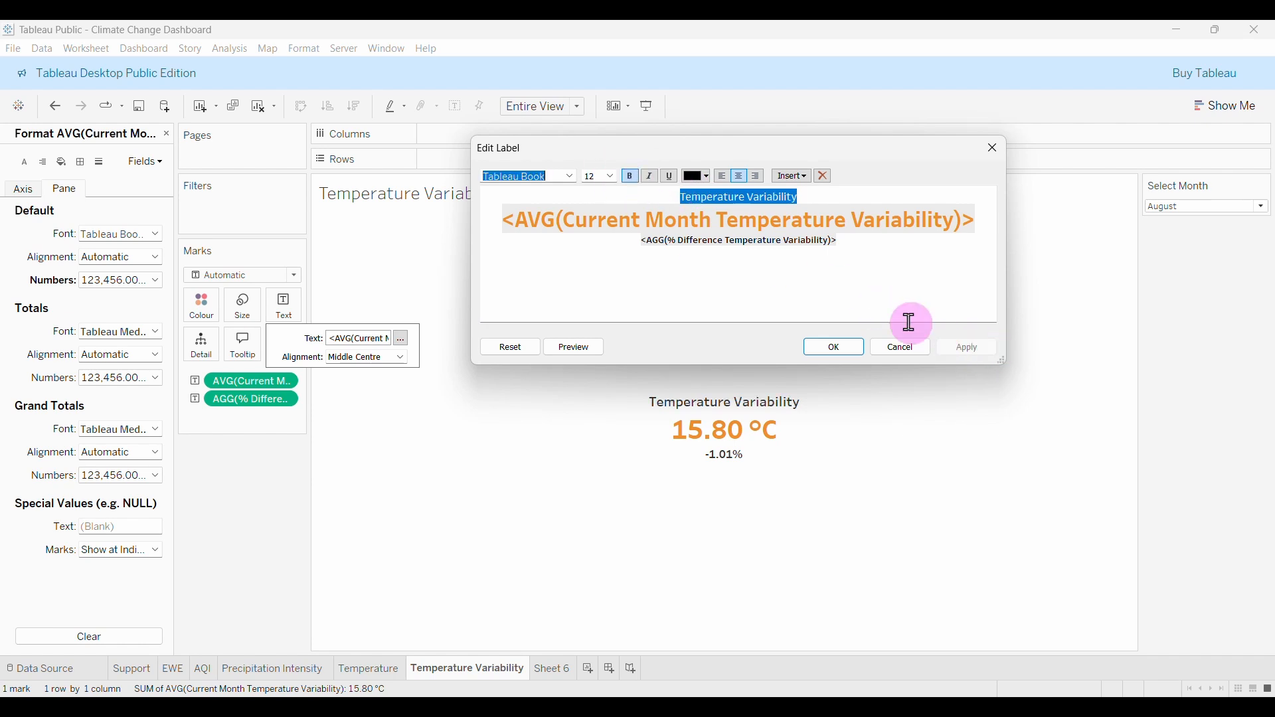
left_click(851, 297)
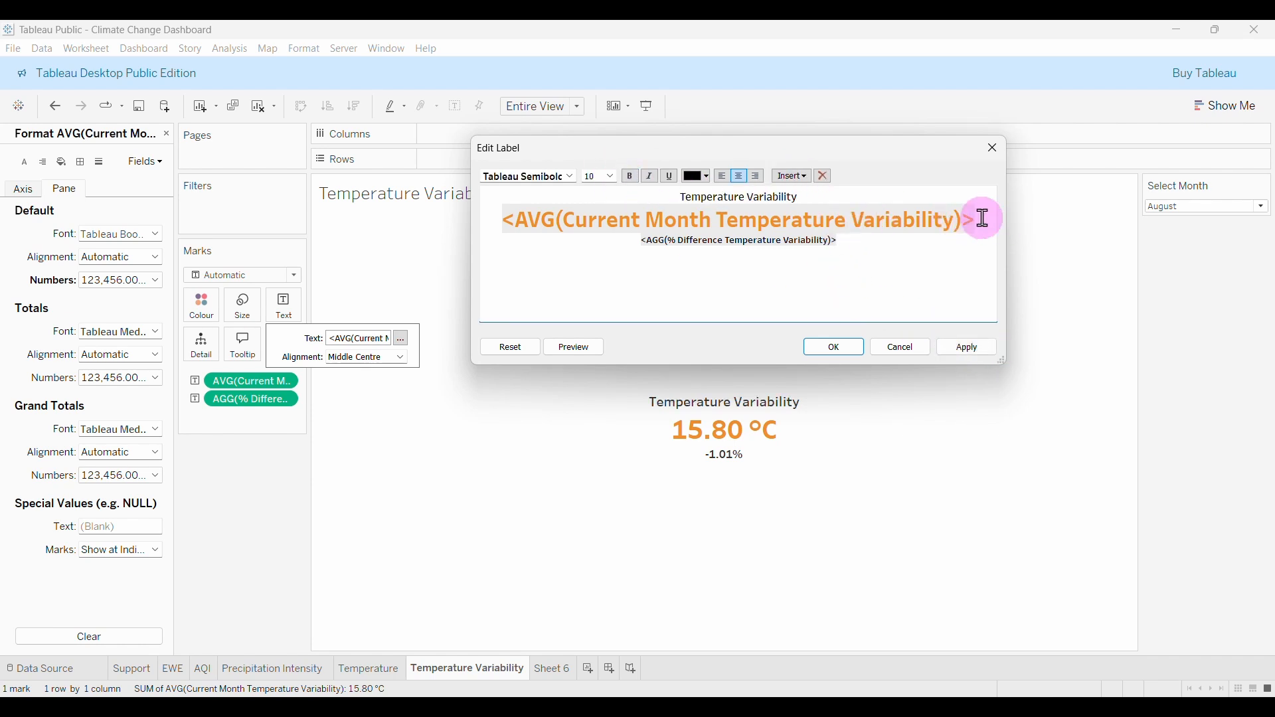
left_click_drag(982, 217, 495, 217)
left_click(630, 177)
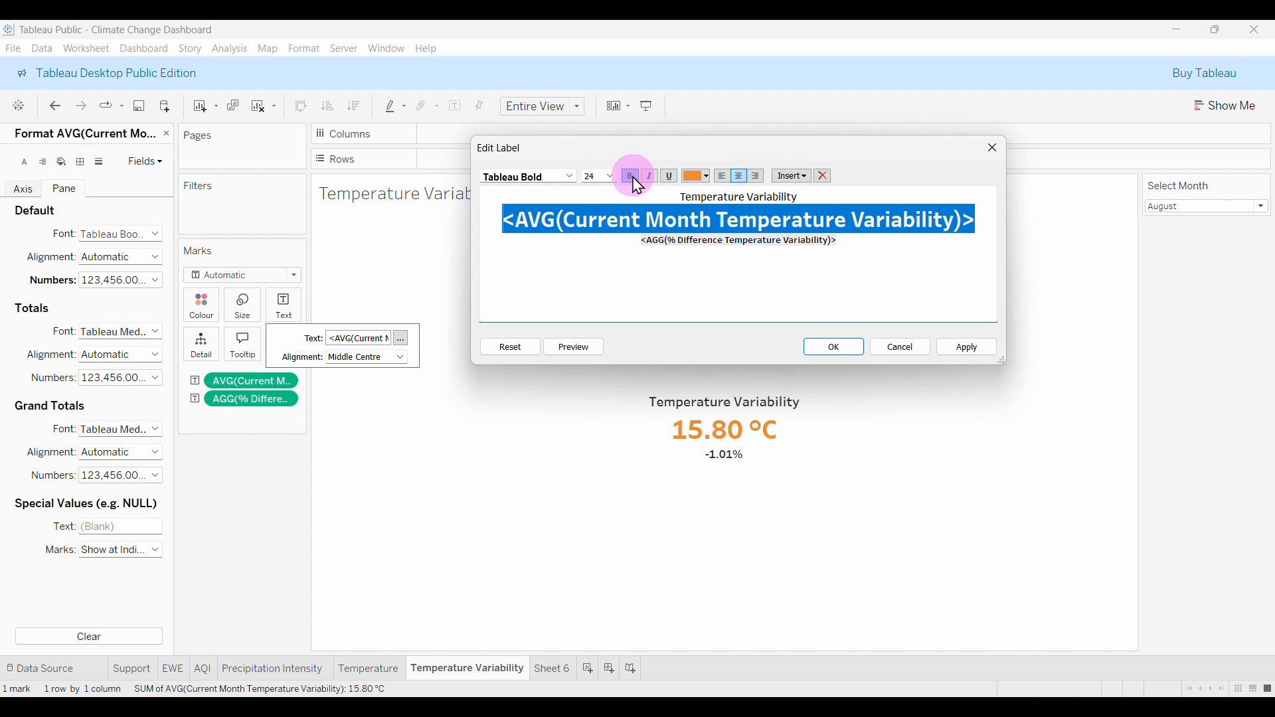
left_click(967, 348)
left_click(864, 244)
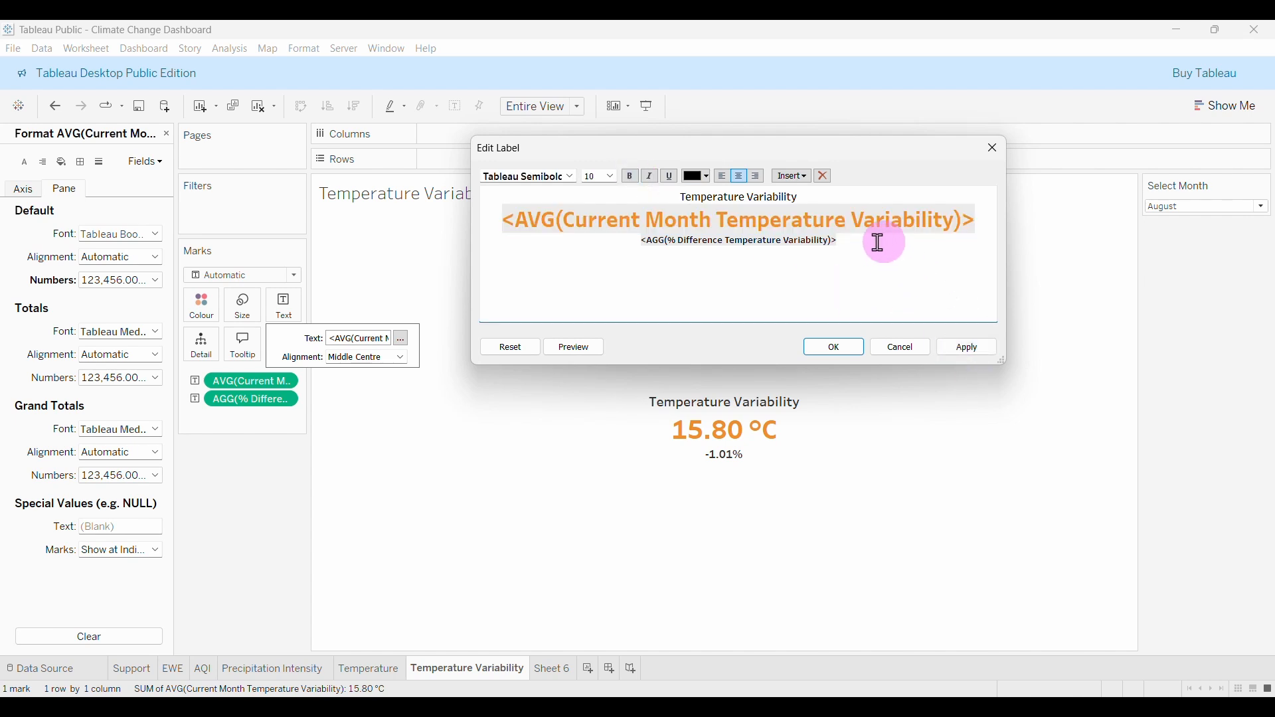
Apply the label edits and check the KPI for May, October and December.
left_click(844, 352)
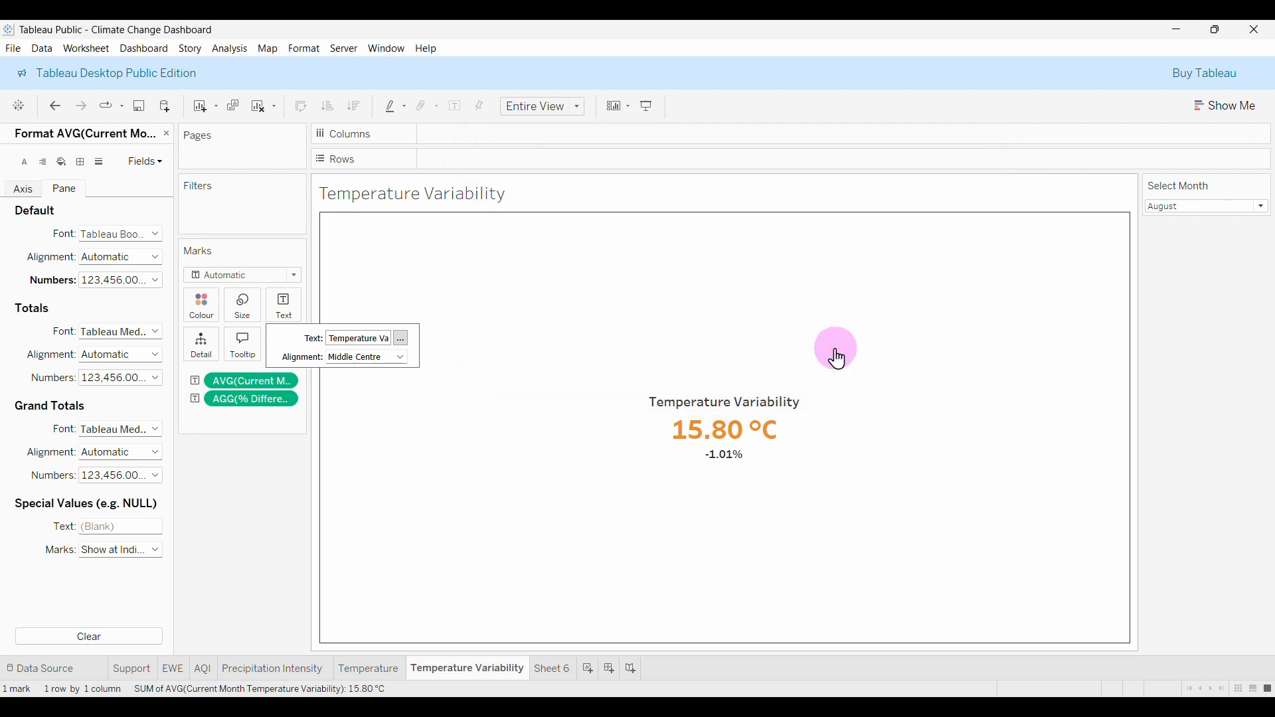
left_click(1184, 208)
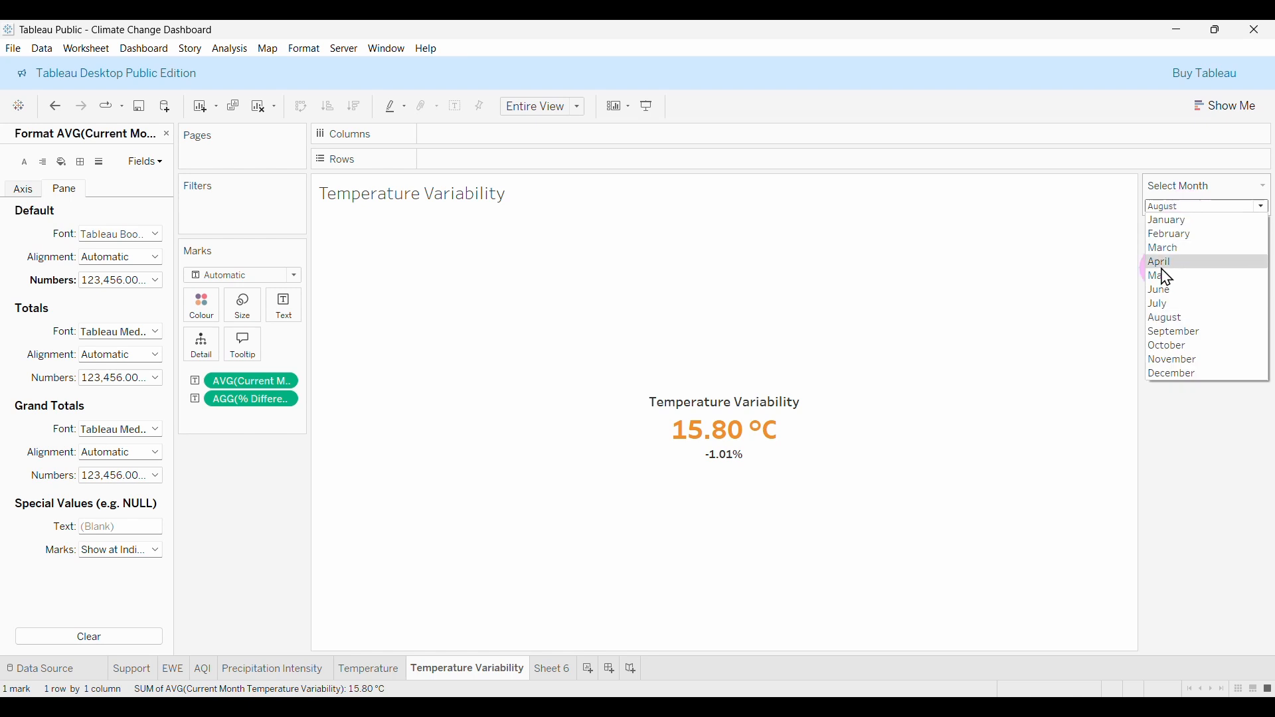
left_click(1162, 275)
left_click(1183, 208)
left_click(1190, 333)
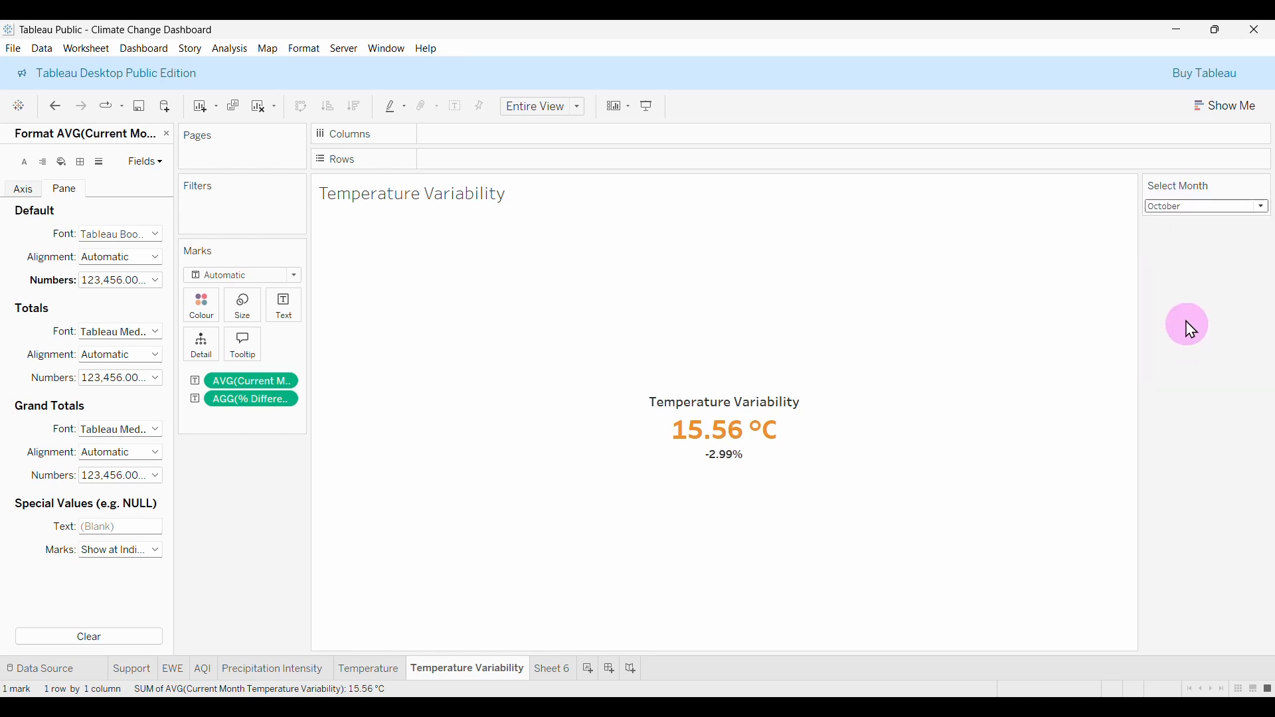
left_click(1181, 207)
left_click(1179, 373)
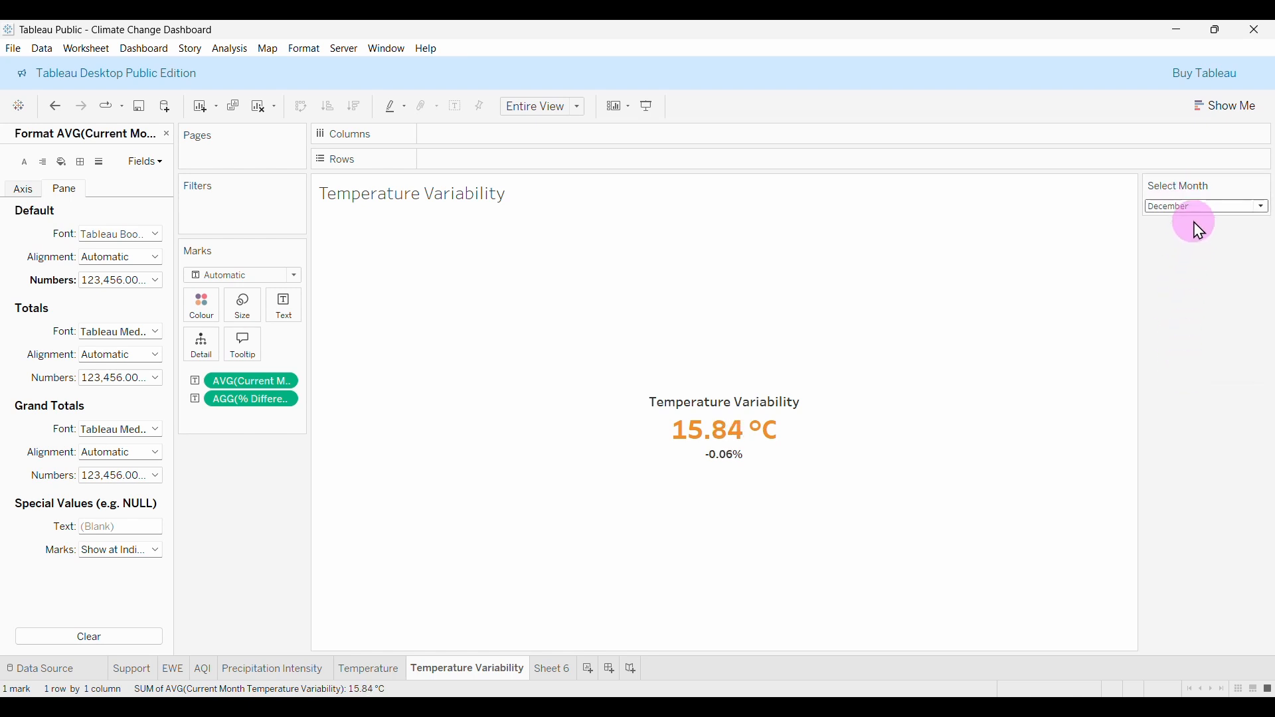
Settle the Select Month filter on January (15.64 °C, -1.27%) and return to the Data pane.
left_click(1186, 207)
left_click(1184, 240)
left_click(1176, 207)
left_click(1167, 221)
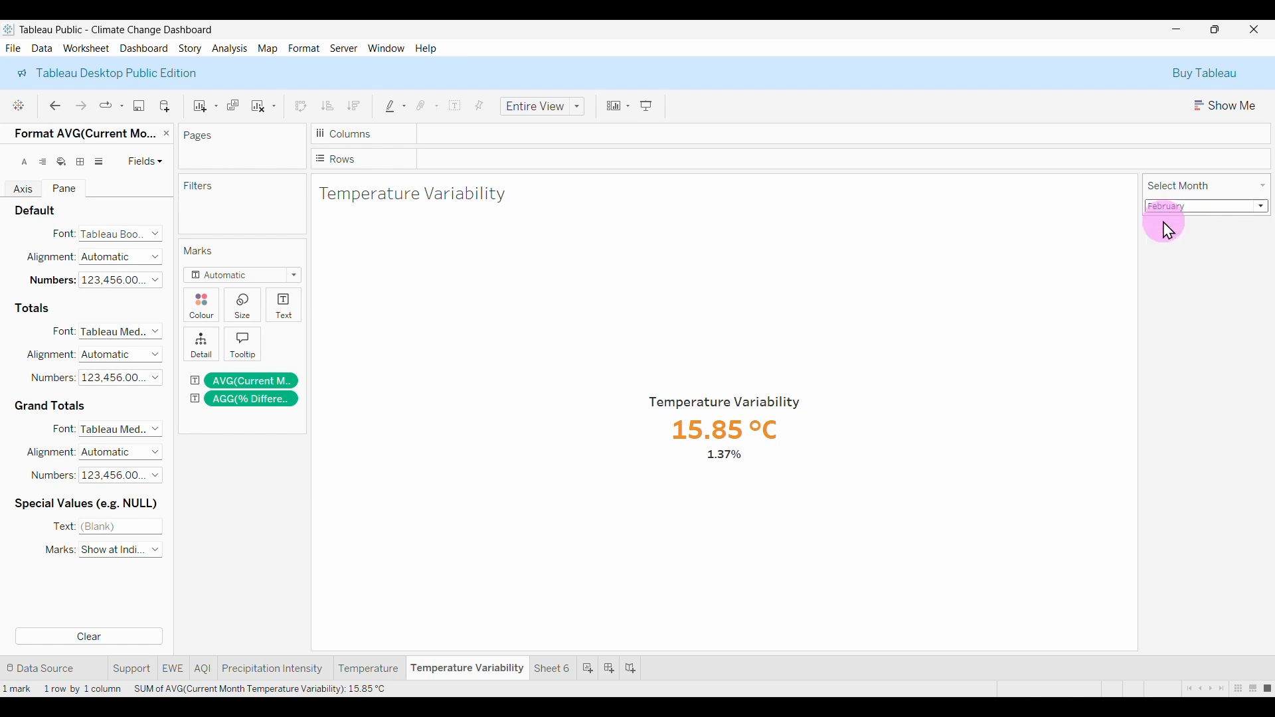
mouse_move(724, 467)
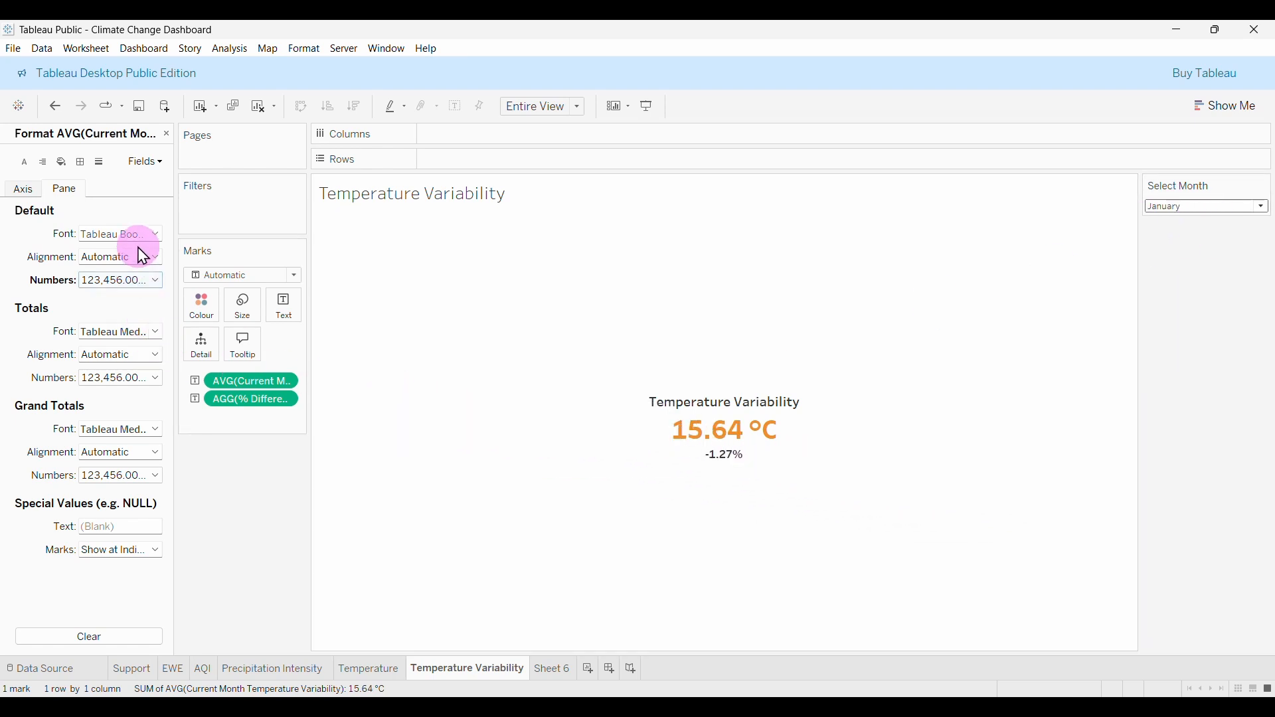
left_click(168, 136)
Create calculated field 'Bad Percentage Temperature Variability' starting IF [% Difference Temperature Variability] >= 0.01 THEN.
left_click(92, 366)
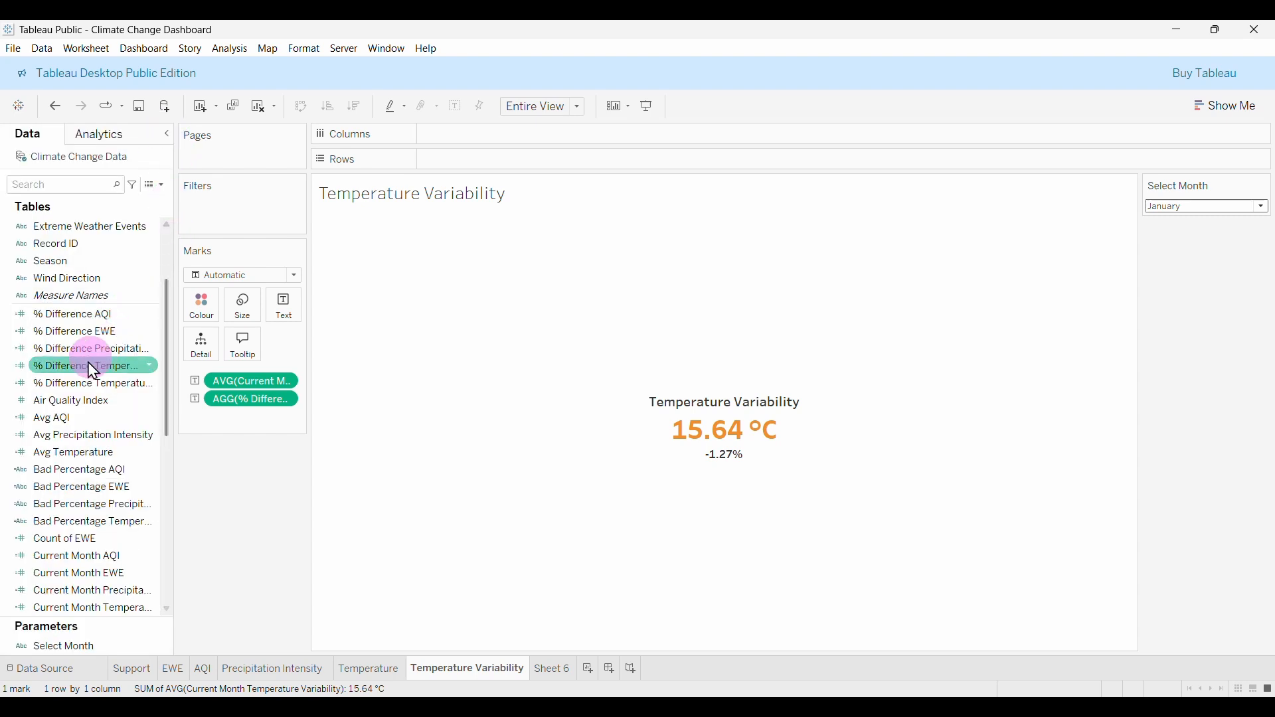
left_click_drag(92, 369, 201, 228)
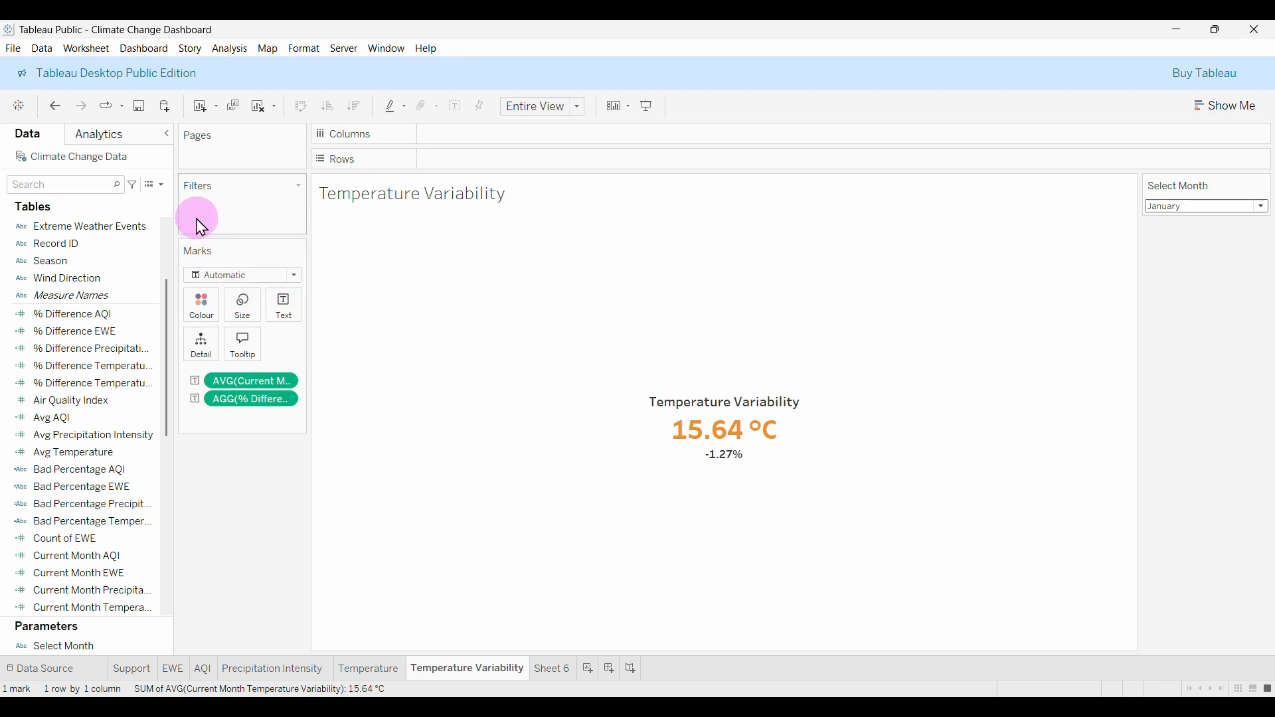
left_click(162, 185)
left_click(138, 200)
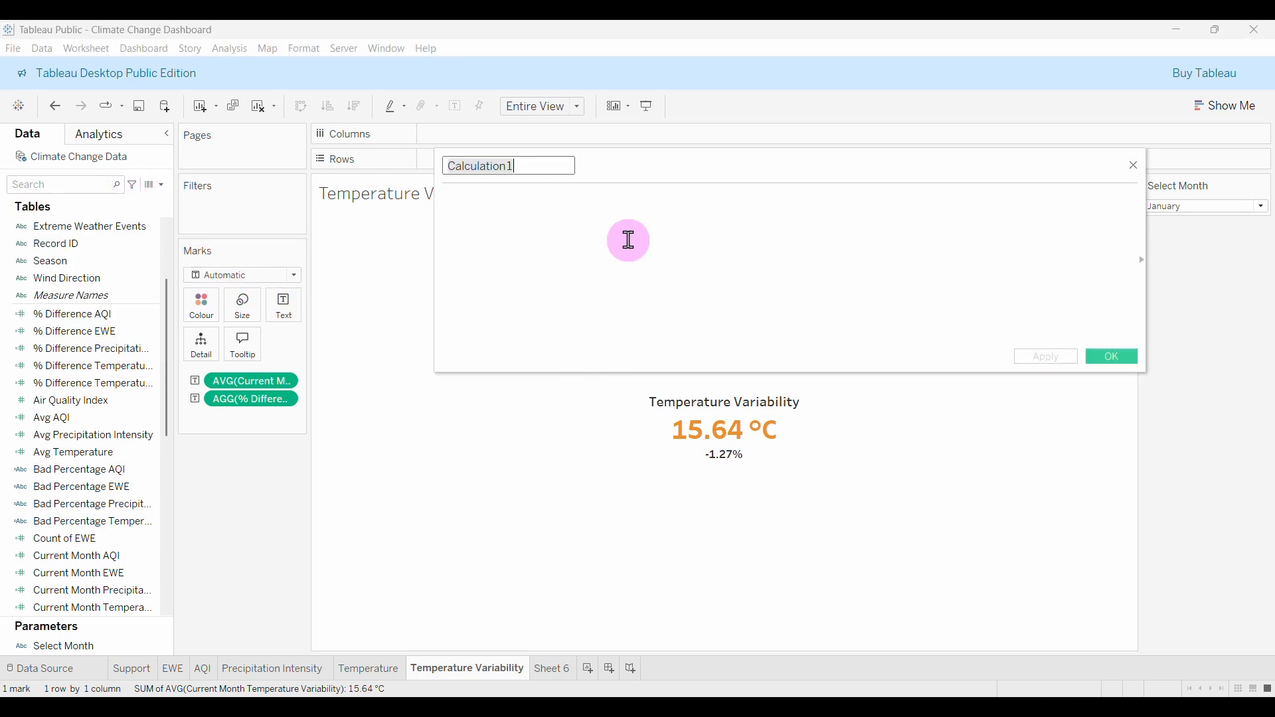
type("Bad Percentage")
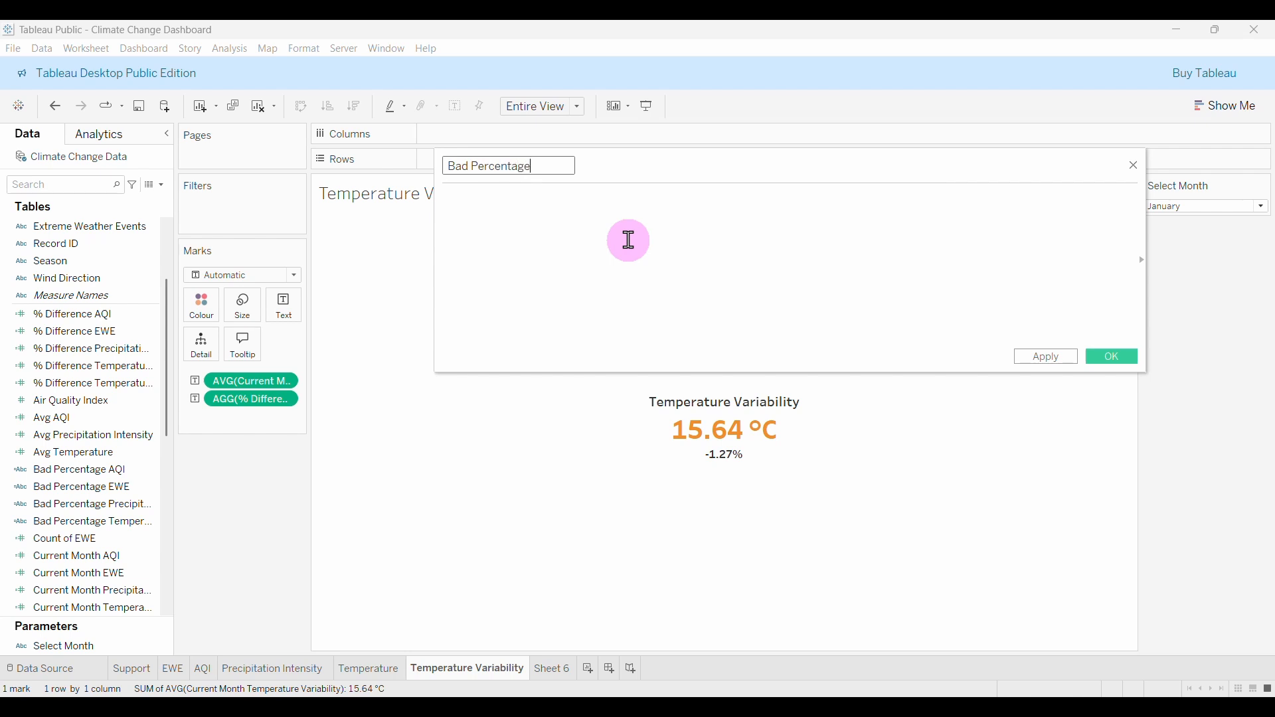
type(" Tempera")
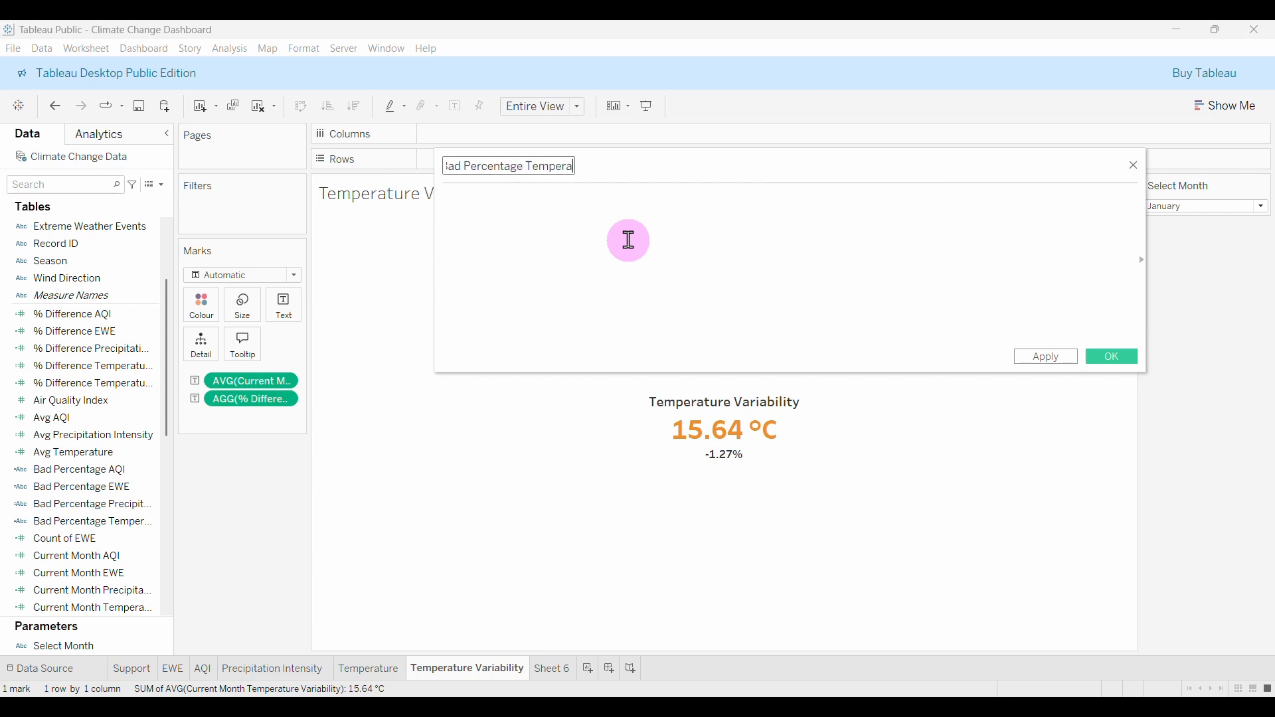
type("ture Variability")
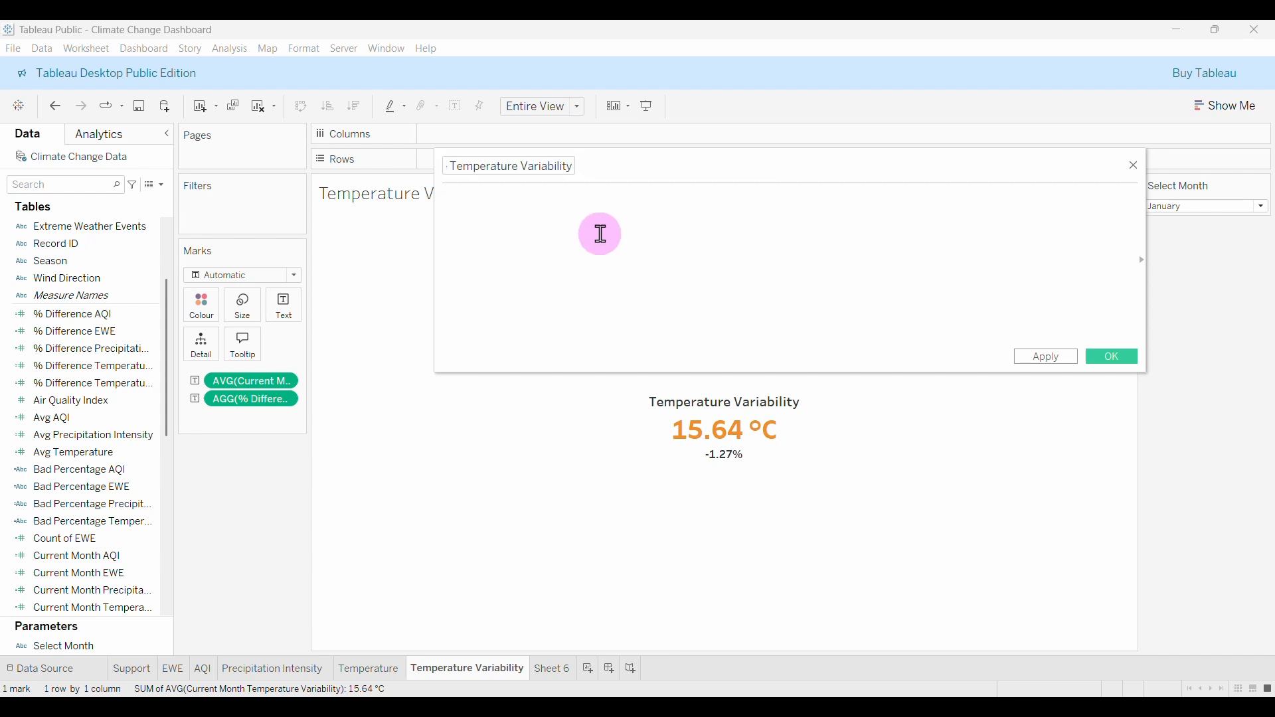
type("IF diff")
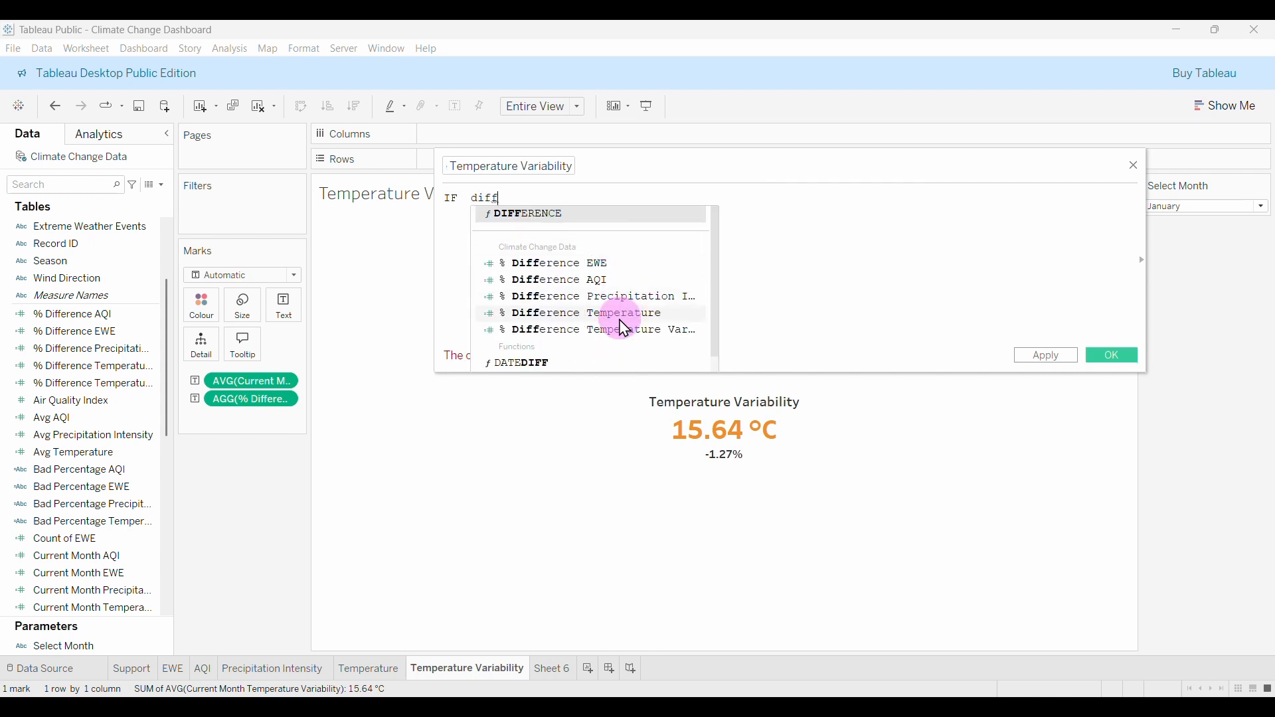
left_click(598, 330)
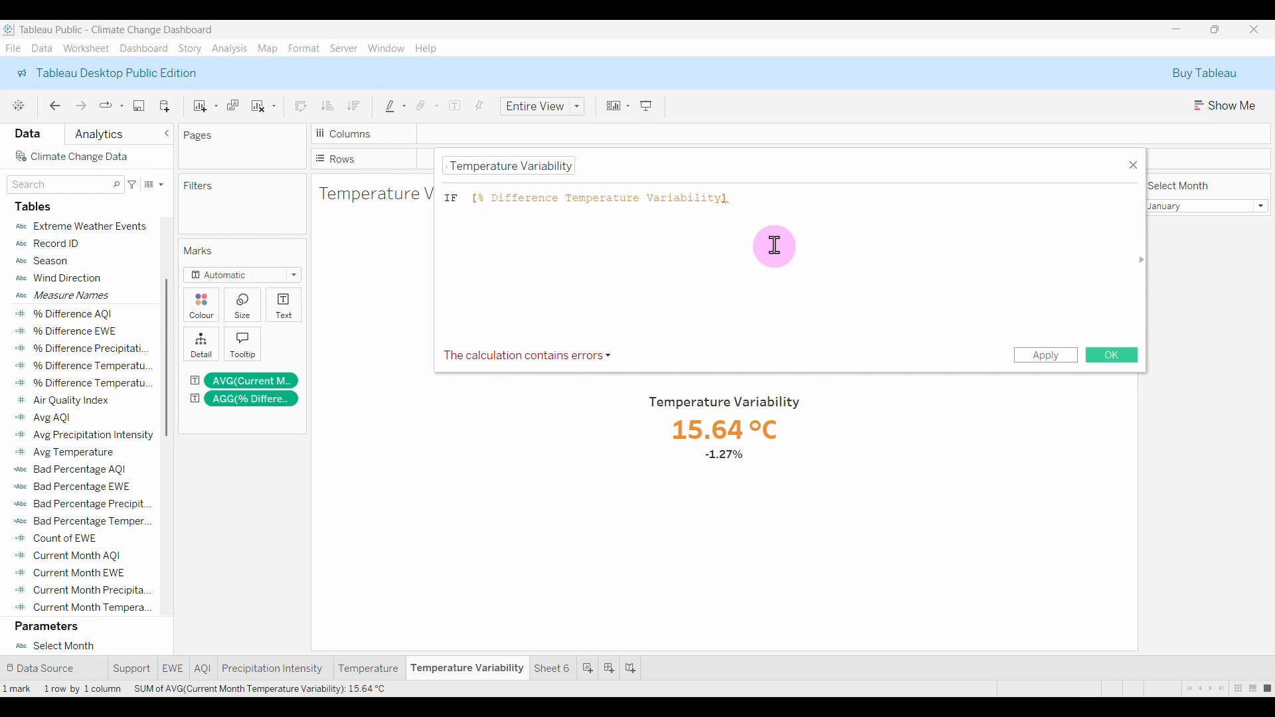
type(">")
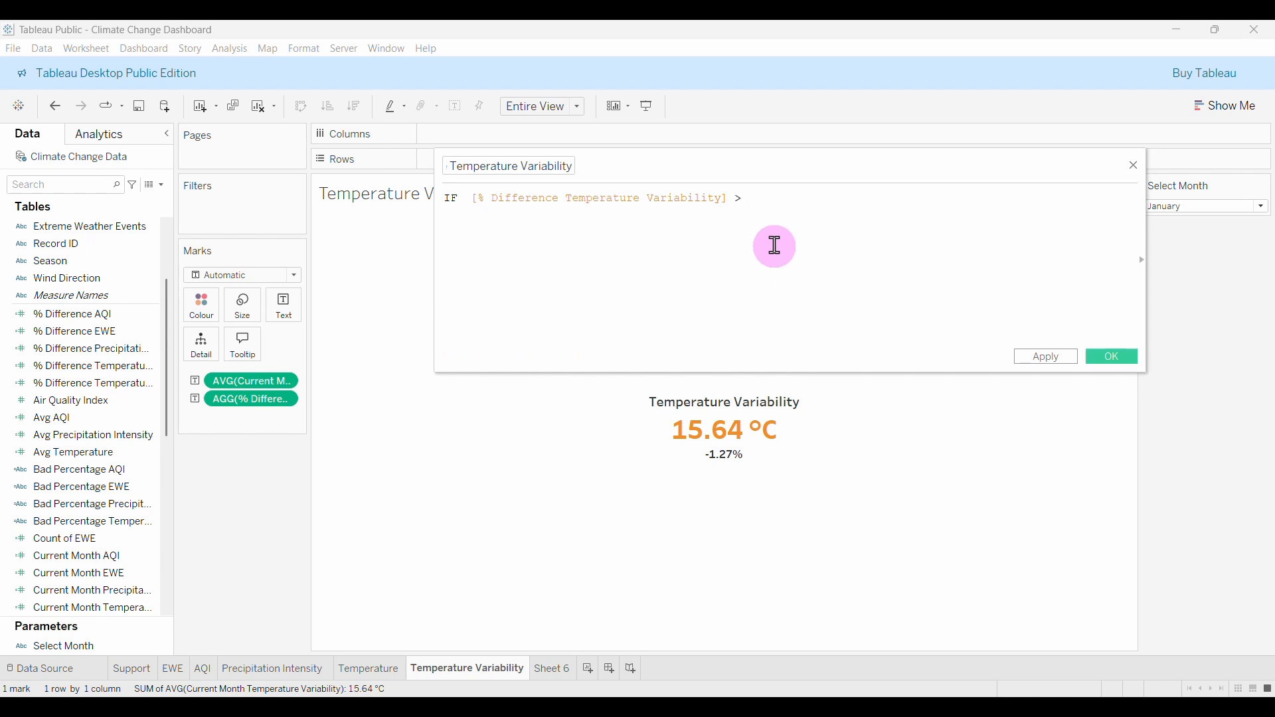
type("= 0.01 the")
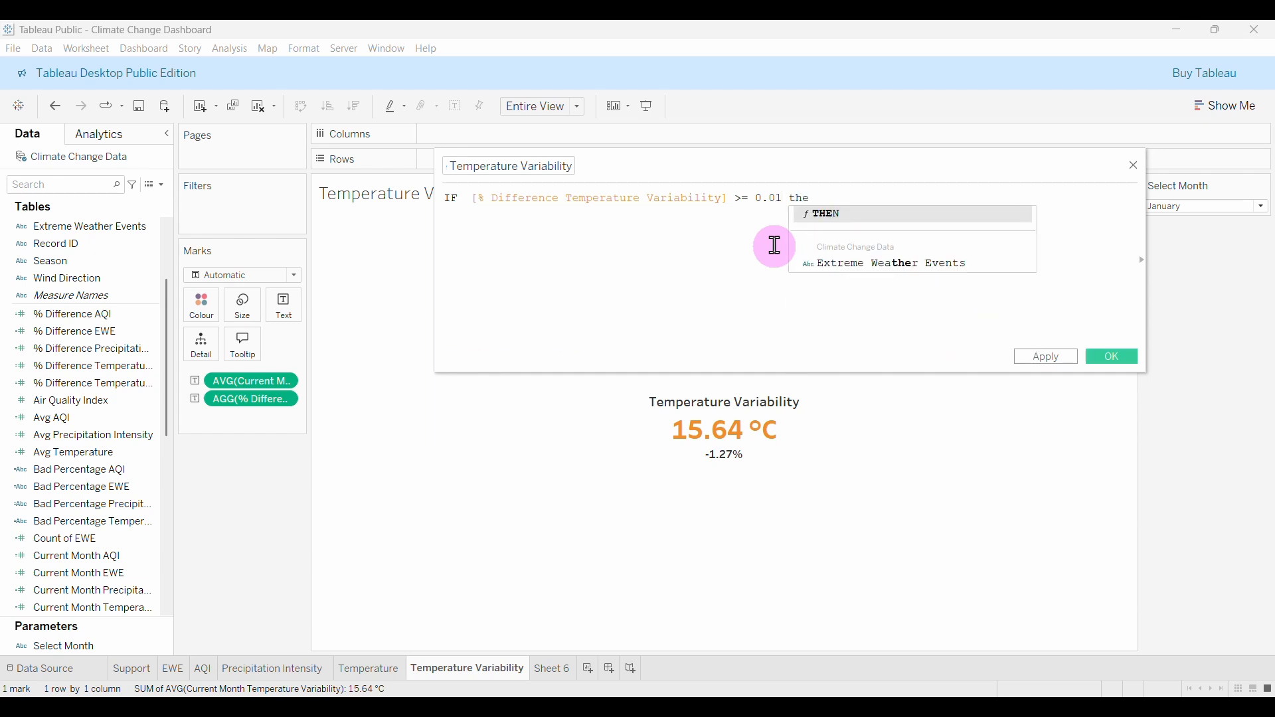
key("Return")
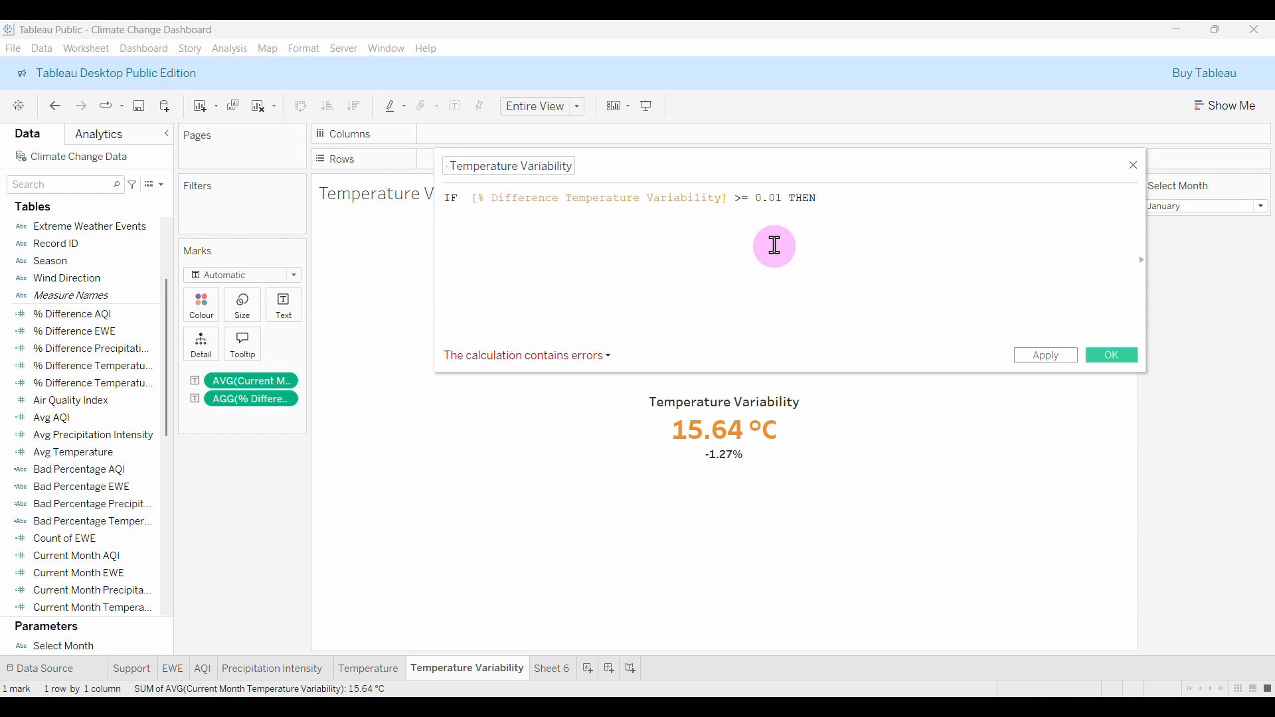
key("Return")
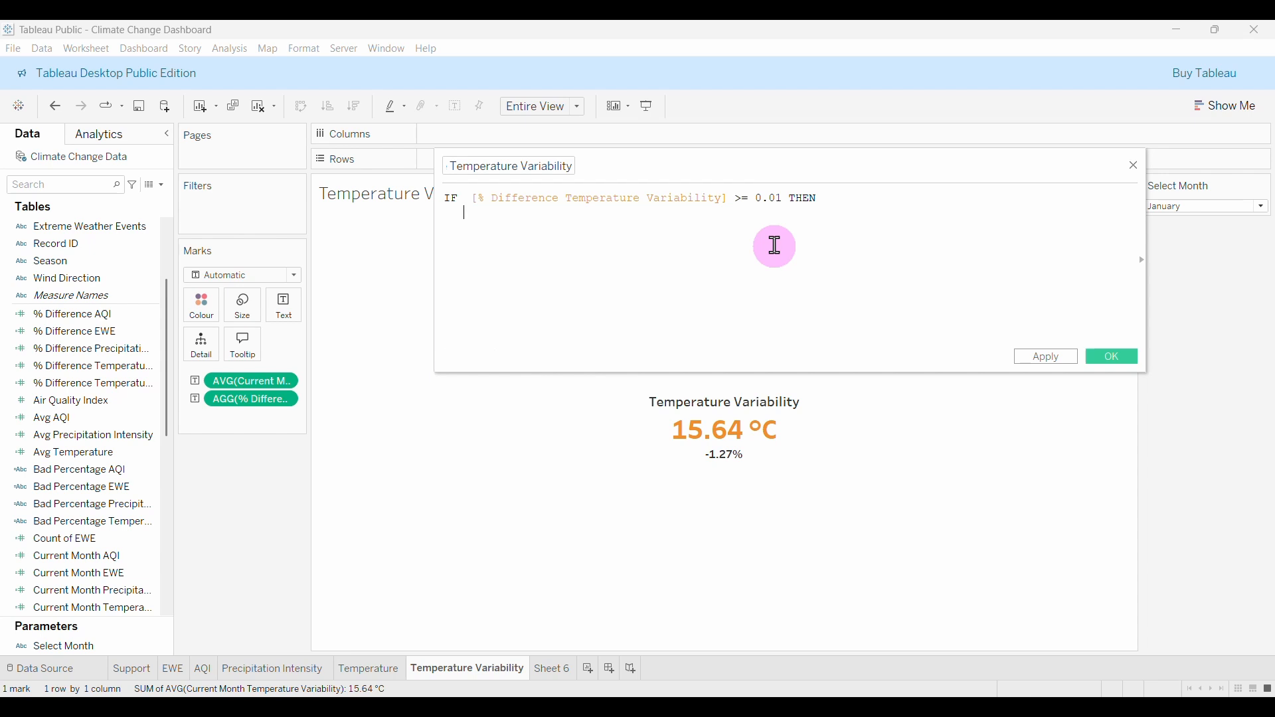
Add a nested IF [% Difference Temperature Variability] > 0 THEN line.
type("if")
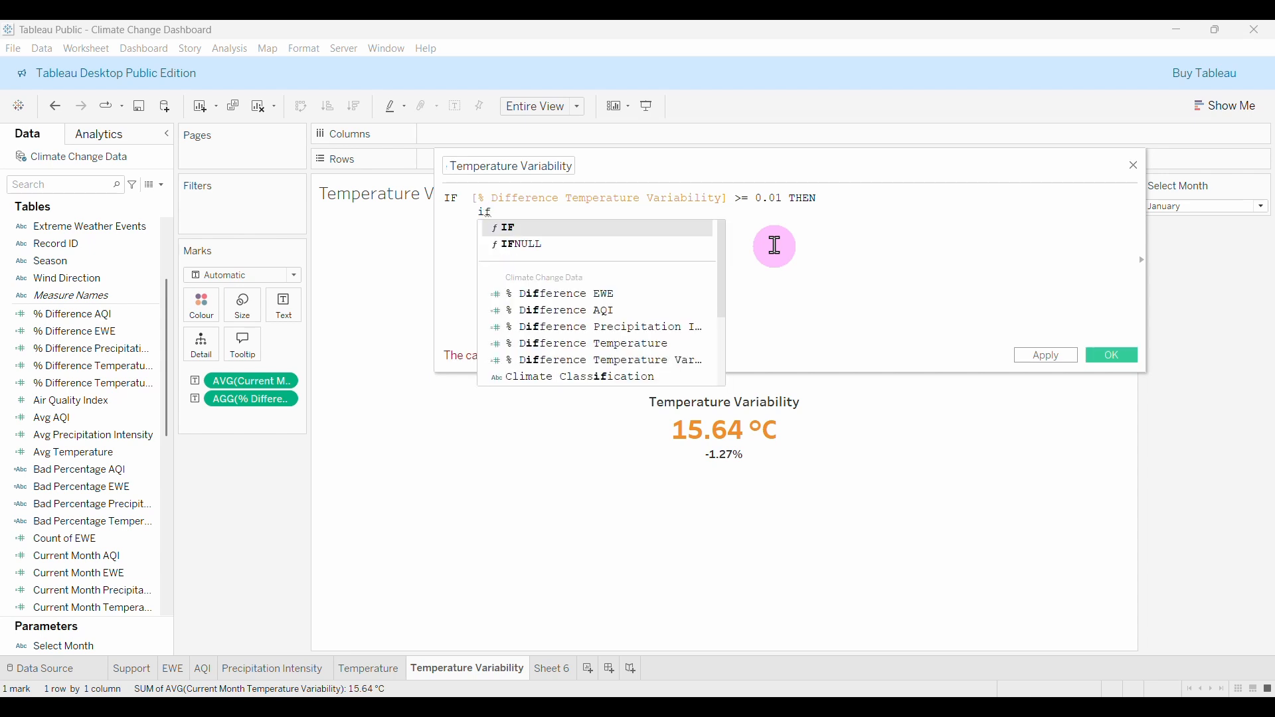
key("Return")
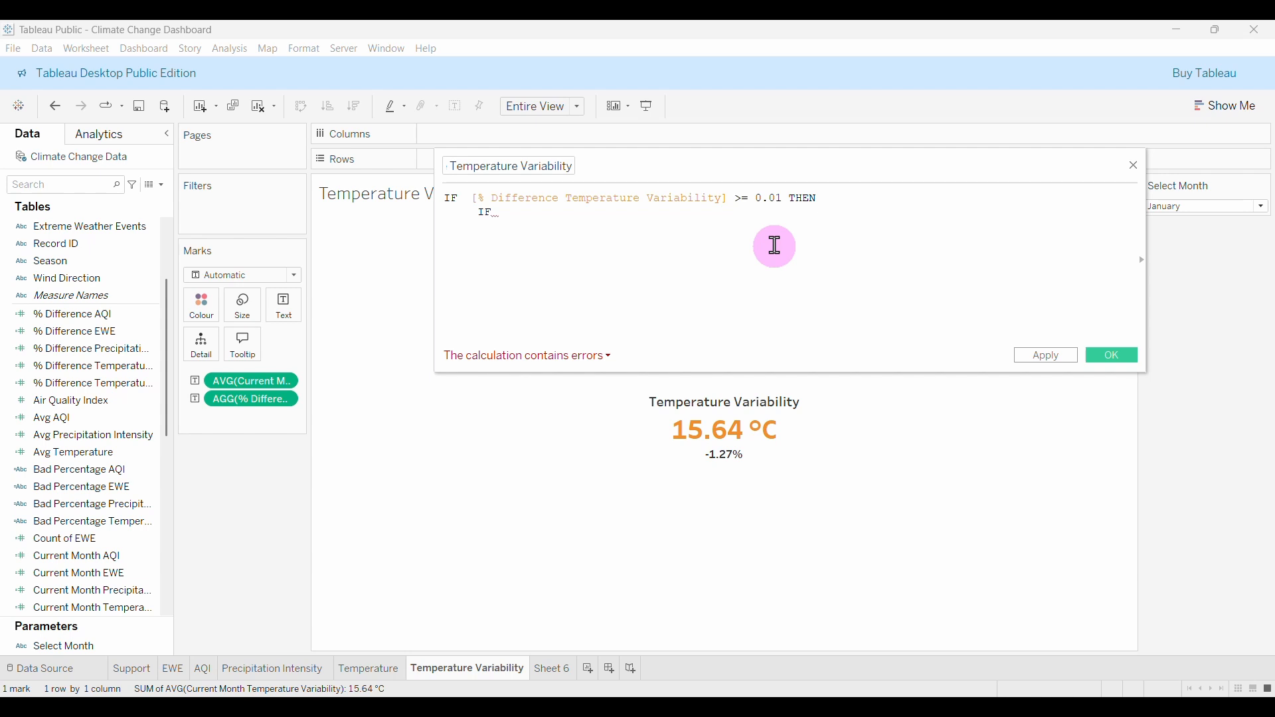
type("diff")
left_click(665, 343)
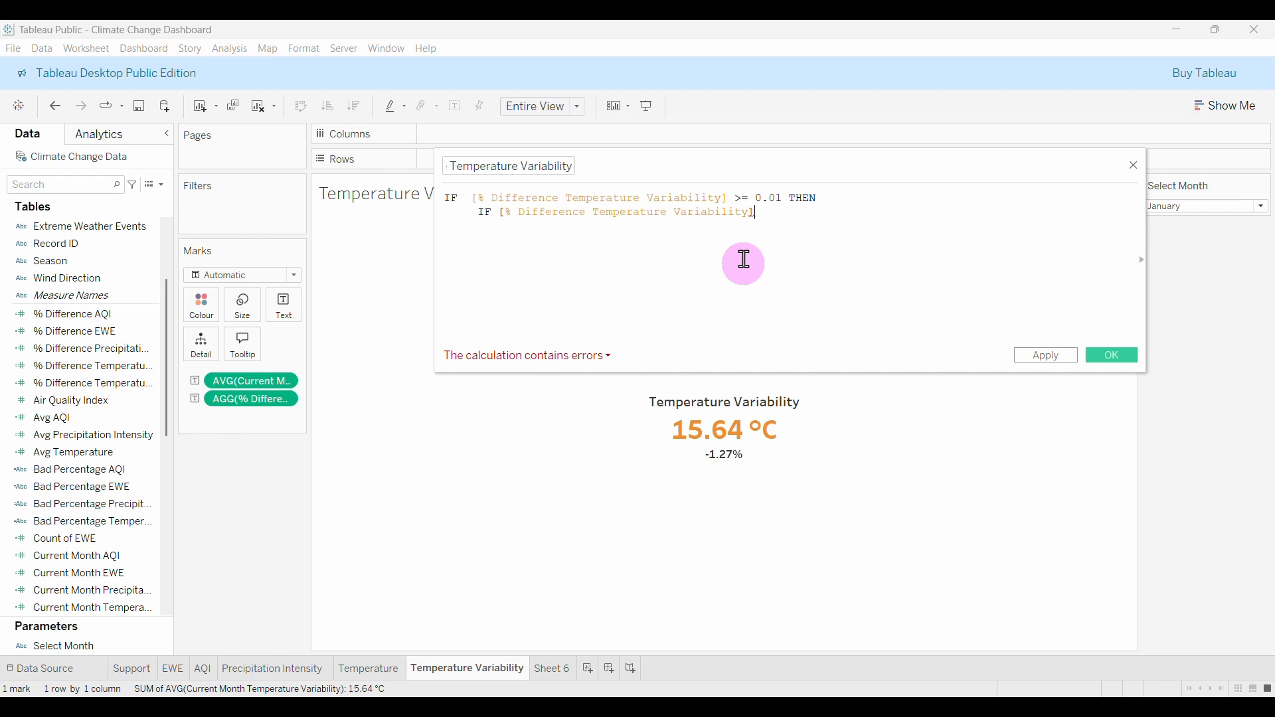
type("> 0")
key("Return")
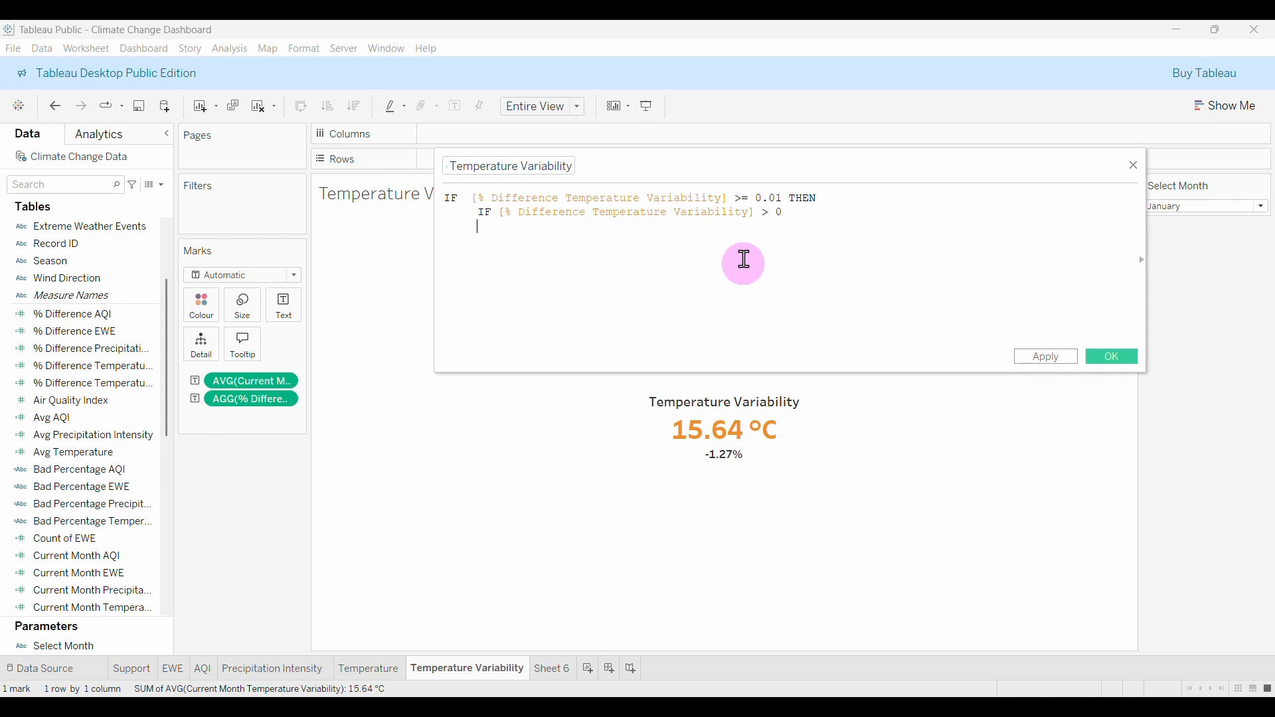
type("the")
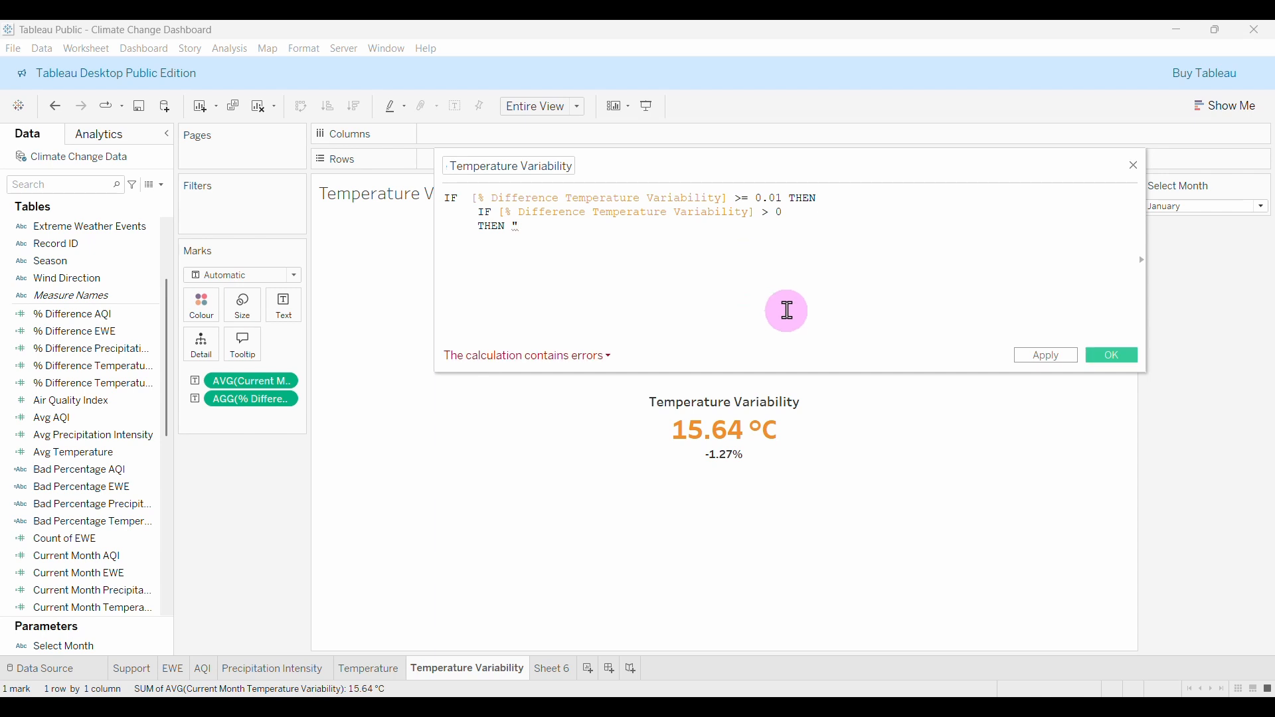
Copy the ▲ symbol from Excel cell B3 and return to the calculation editor.
mouse_move(824, 707)
left_click(824, 634)
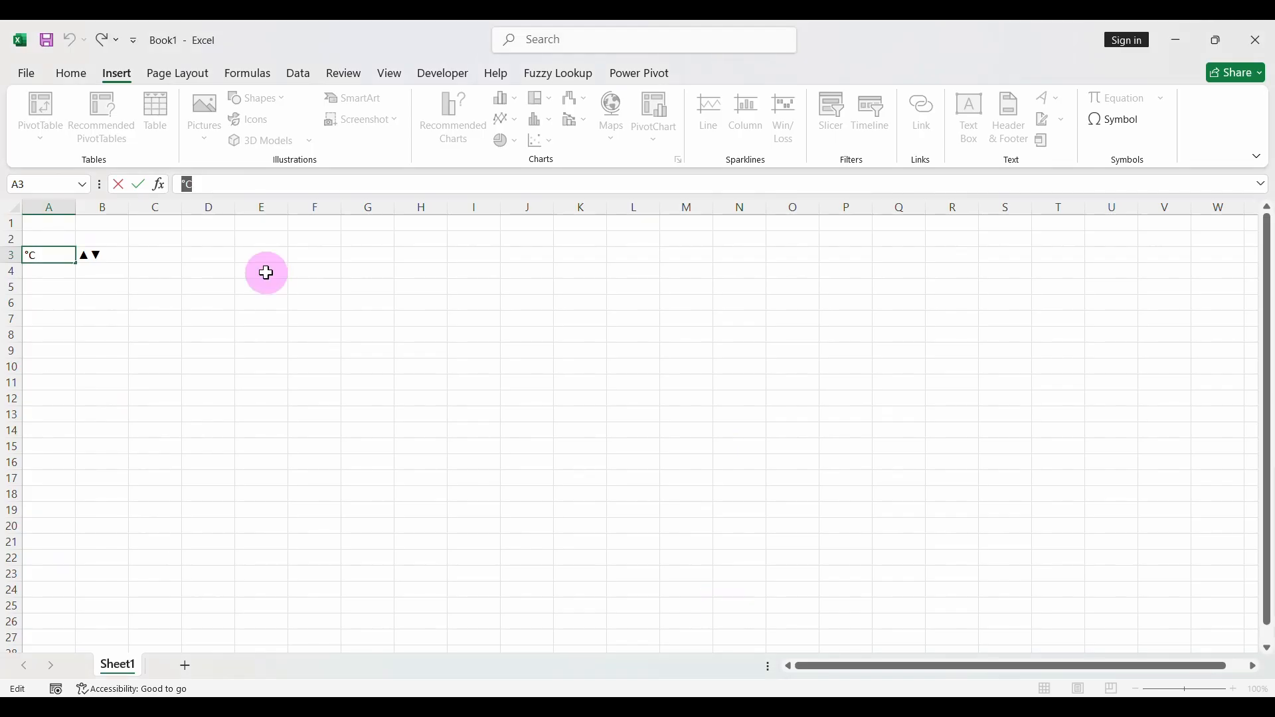
left_click(97, 254)
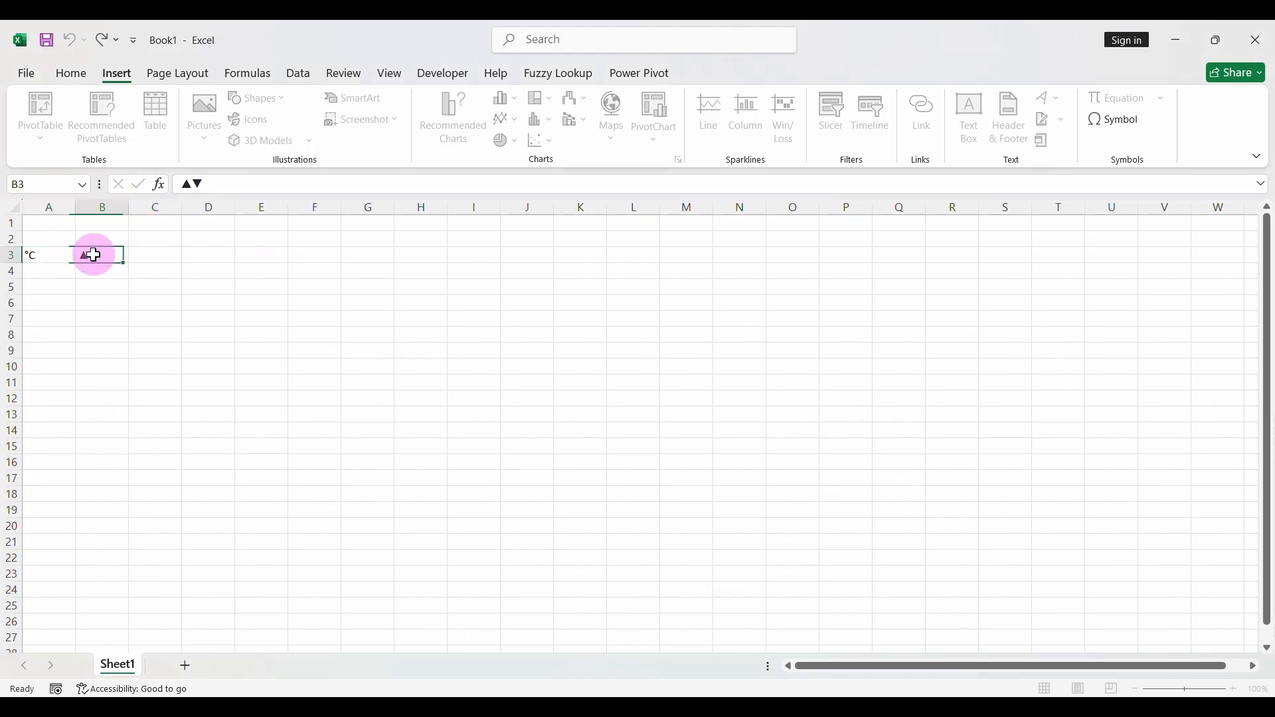
left_click(182, 185)
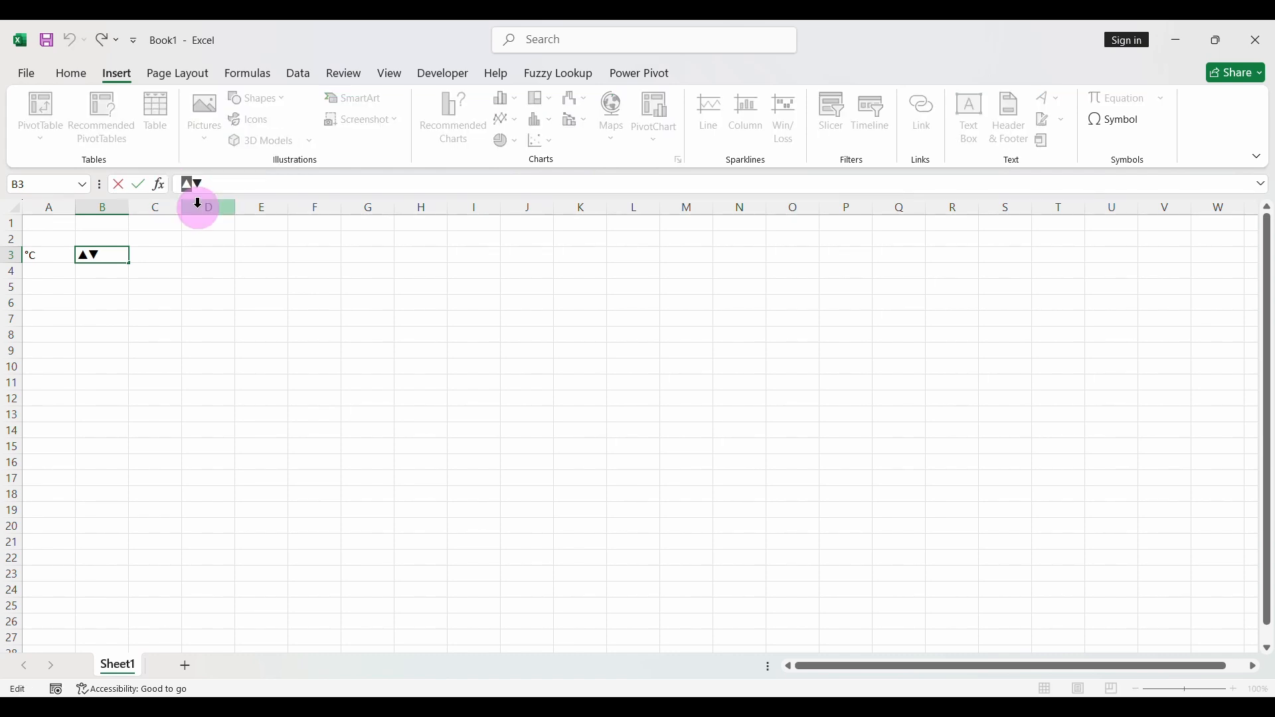
left_click(858, 707)
Make the THEN branch ▲ followed by STR(ROUND([% Difference Temperature Variability]*100, 2)).
type("▲")
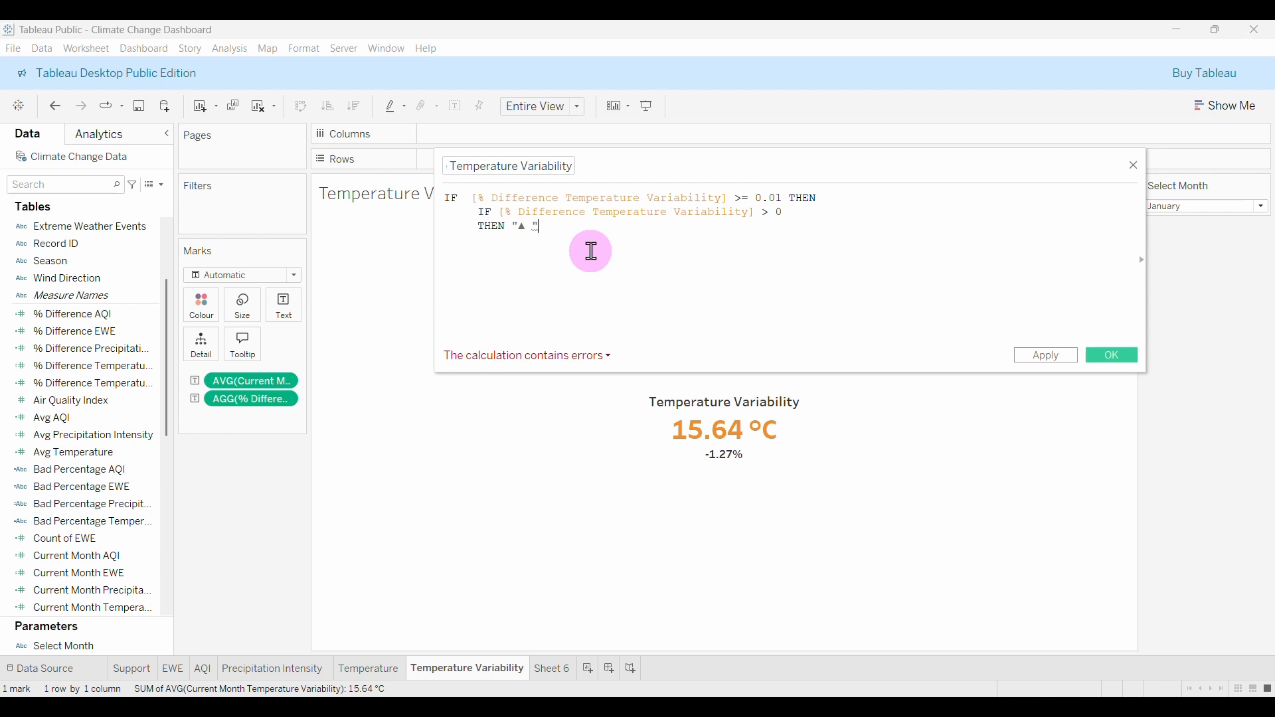
type("STR")
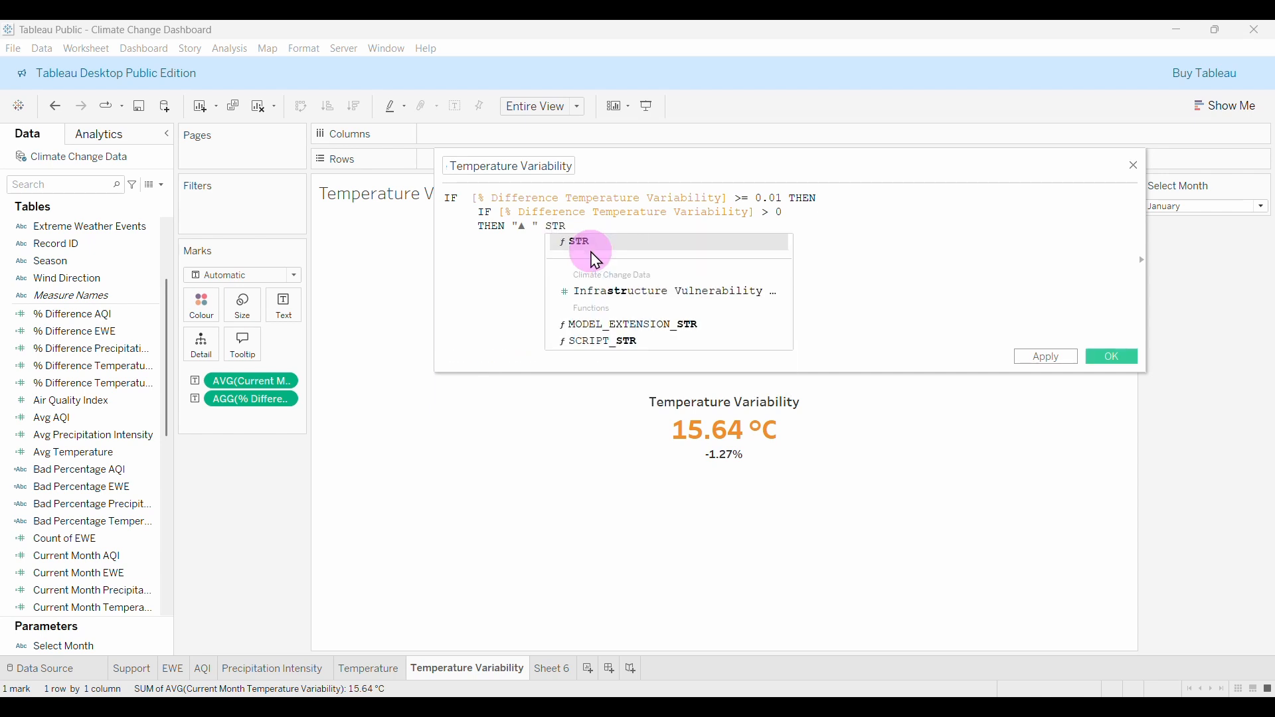
left_click(596, 259)
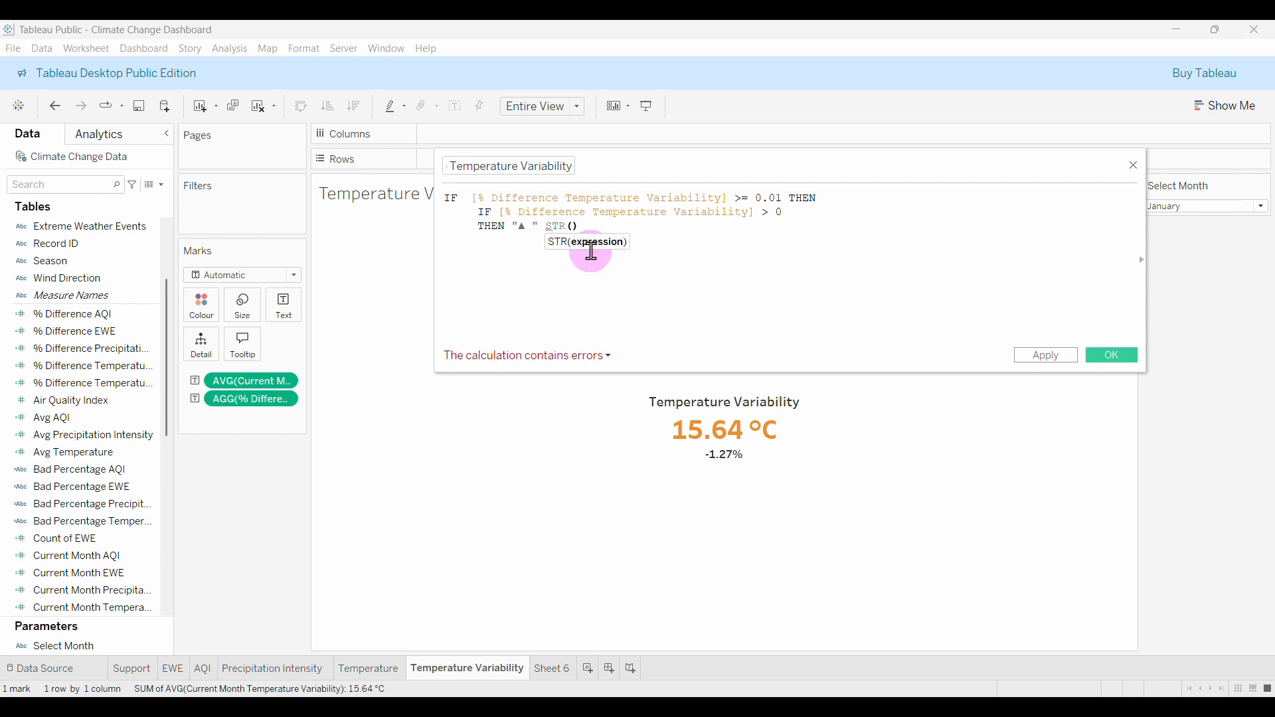
type("RO")
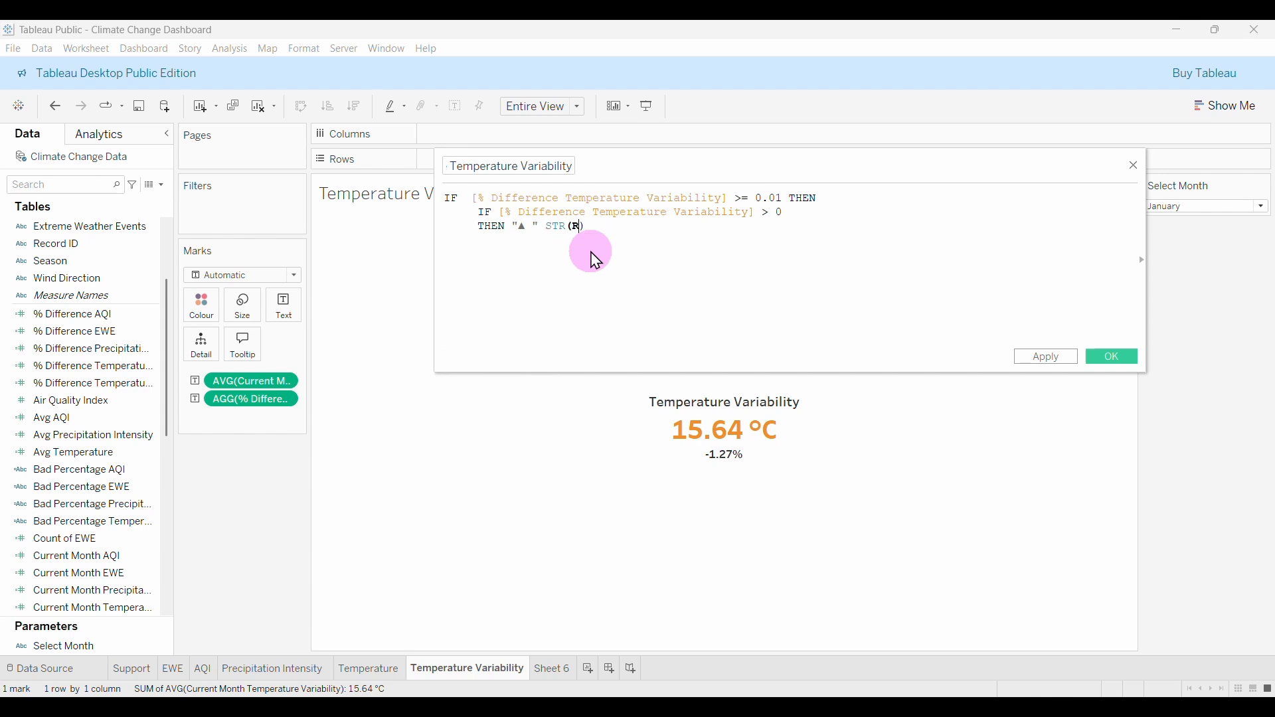
left_click(593, 254)
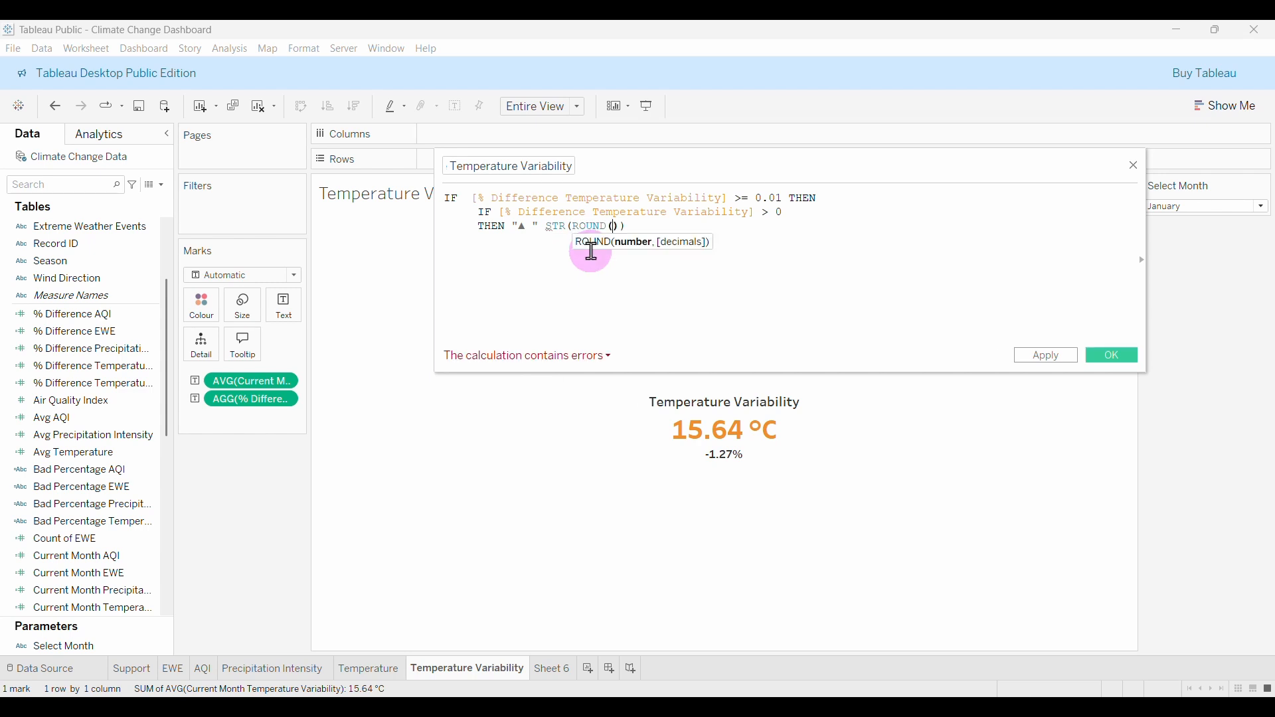
type("DIFF")
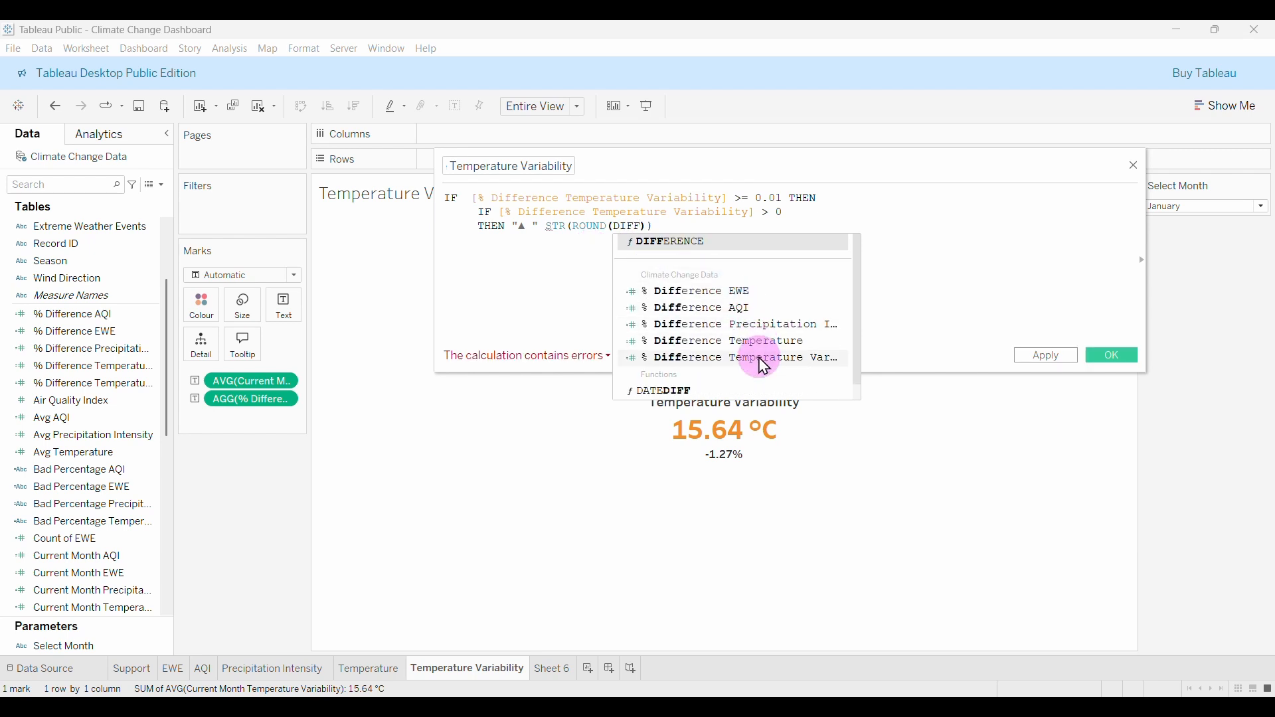
left_click(744, 357)
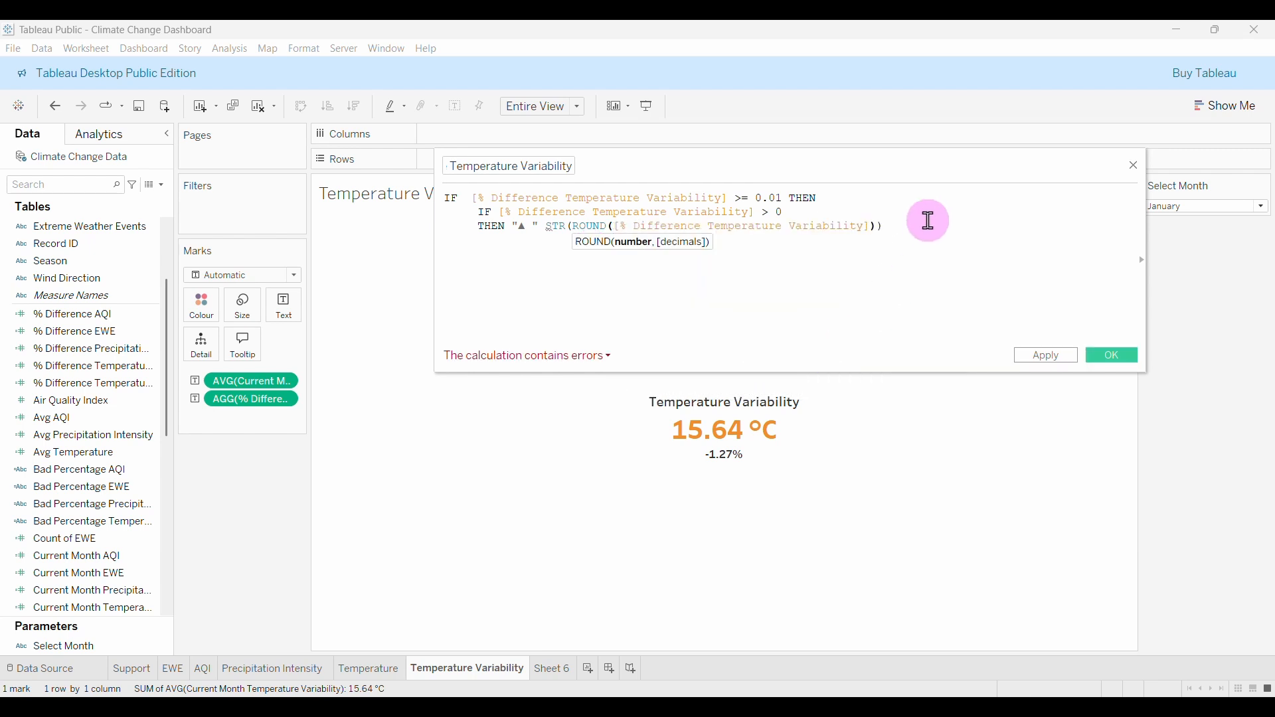
type(")")
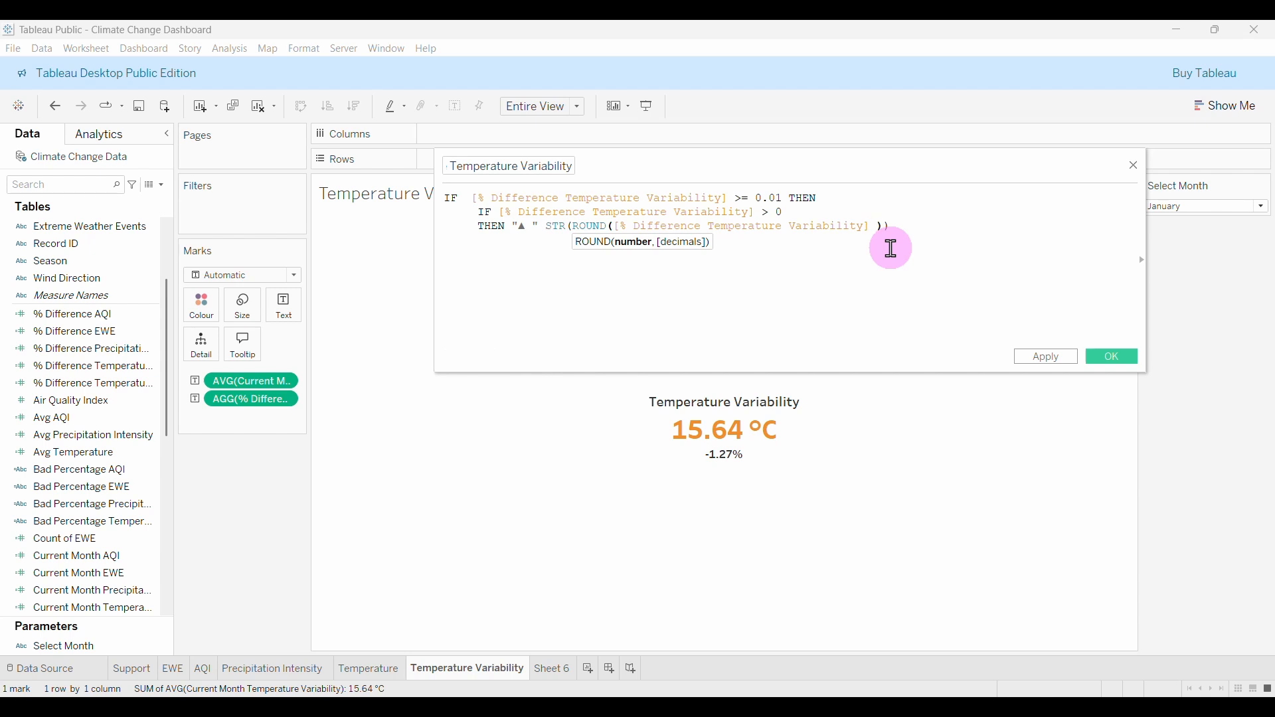
type("*100, 2")
Append + "%" to the THEN line and begin an ELSE line.
left_click(980, 230)
type("+ ")
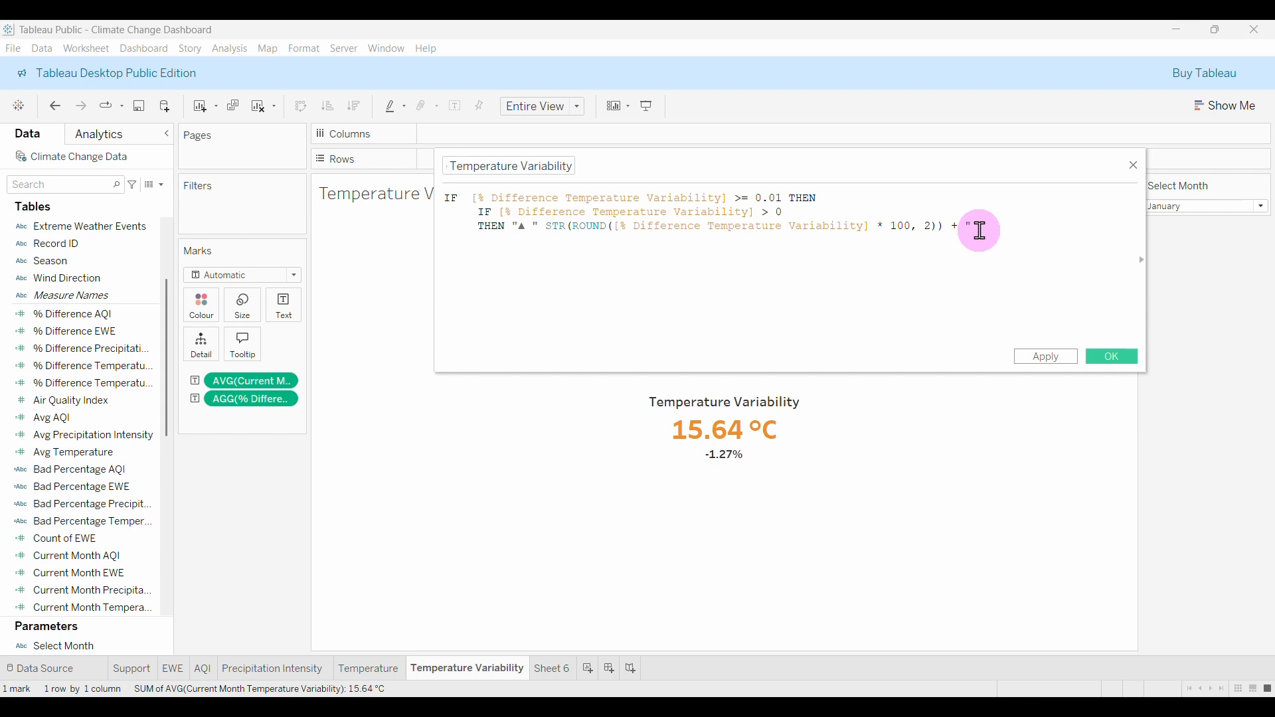
type("\"%")
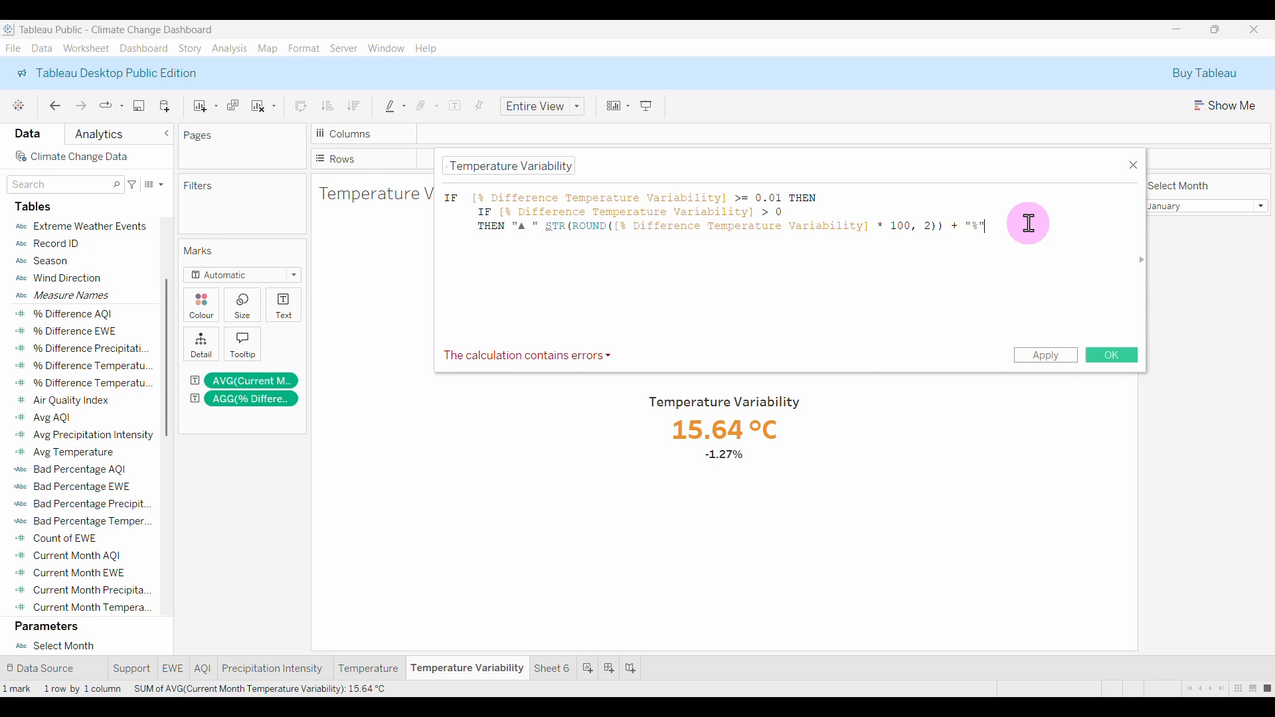
key("Return")
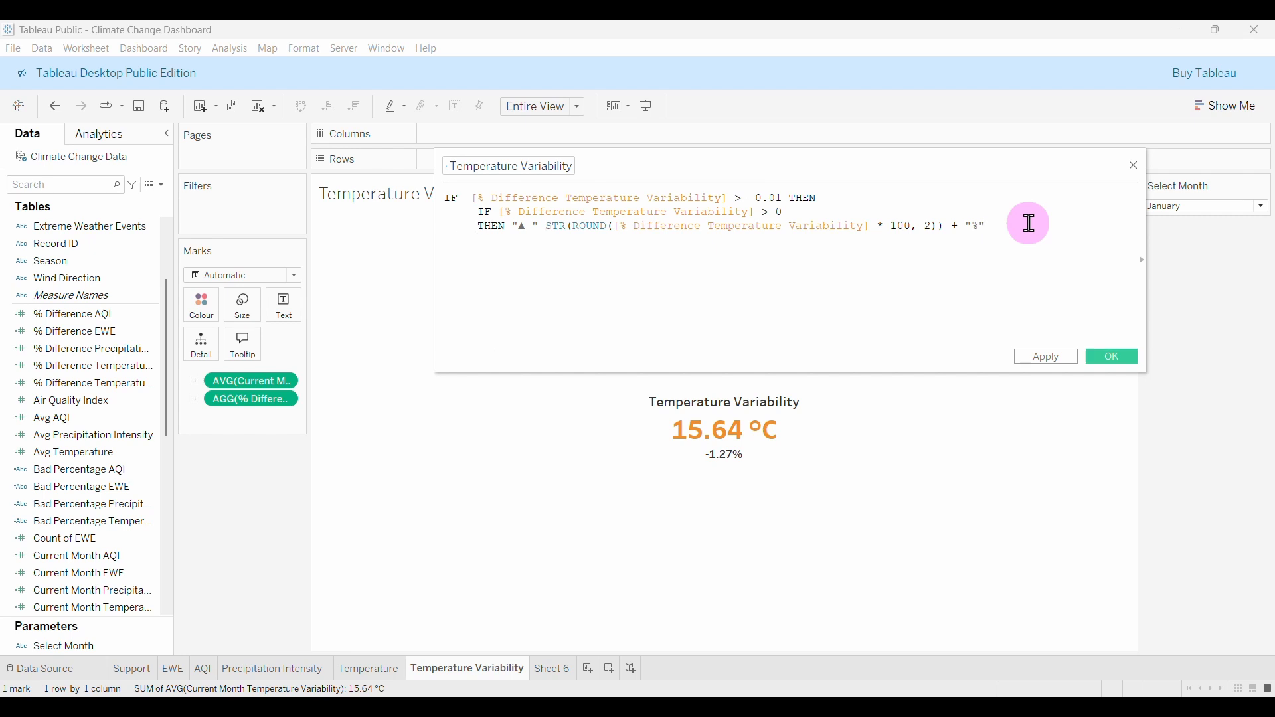
type("ELSE")
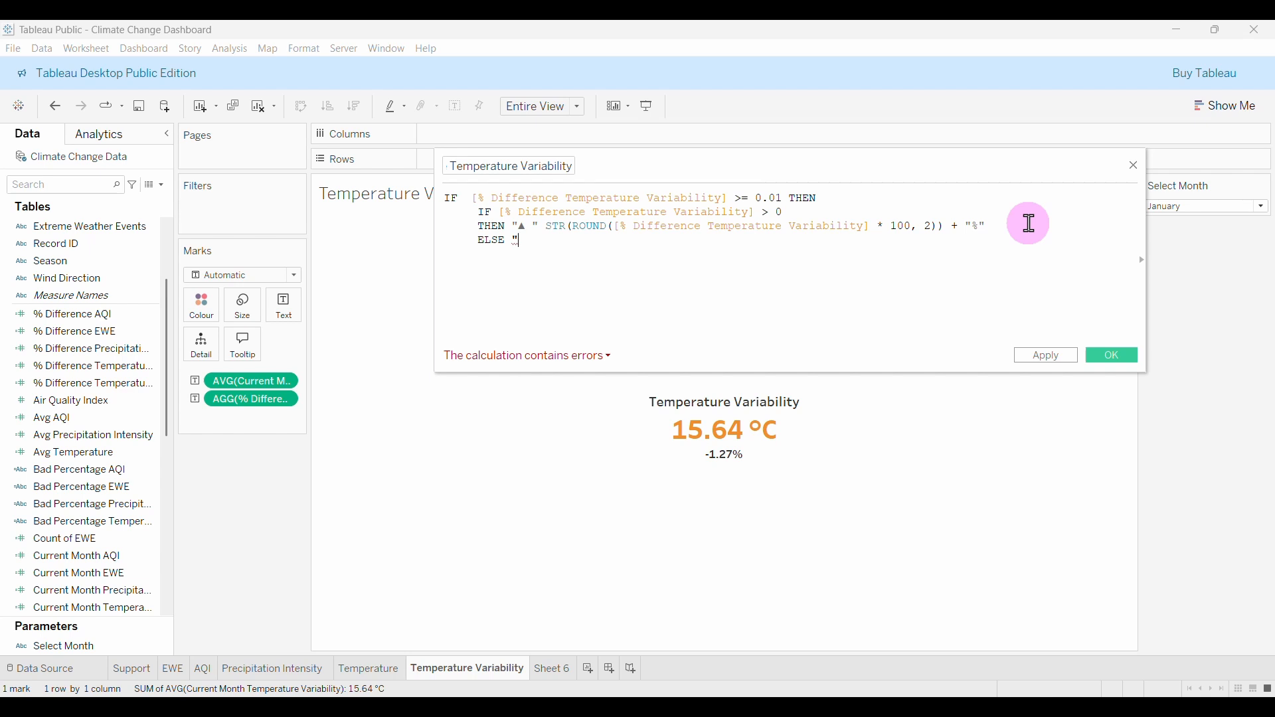
Copy ▼ from B3's contents in Excel and paste it into the ELSE text.
left_click(822, 705)
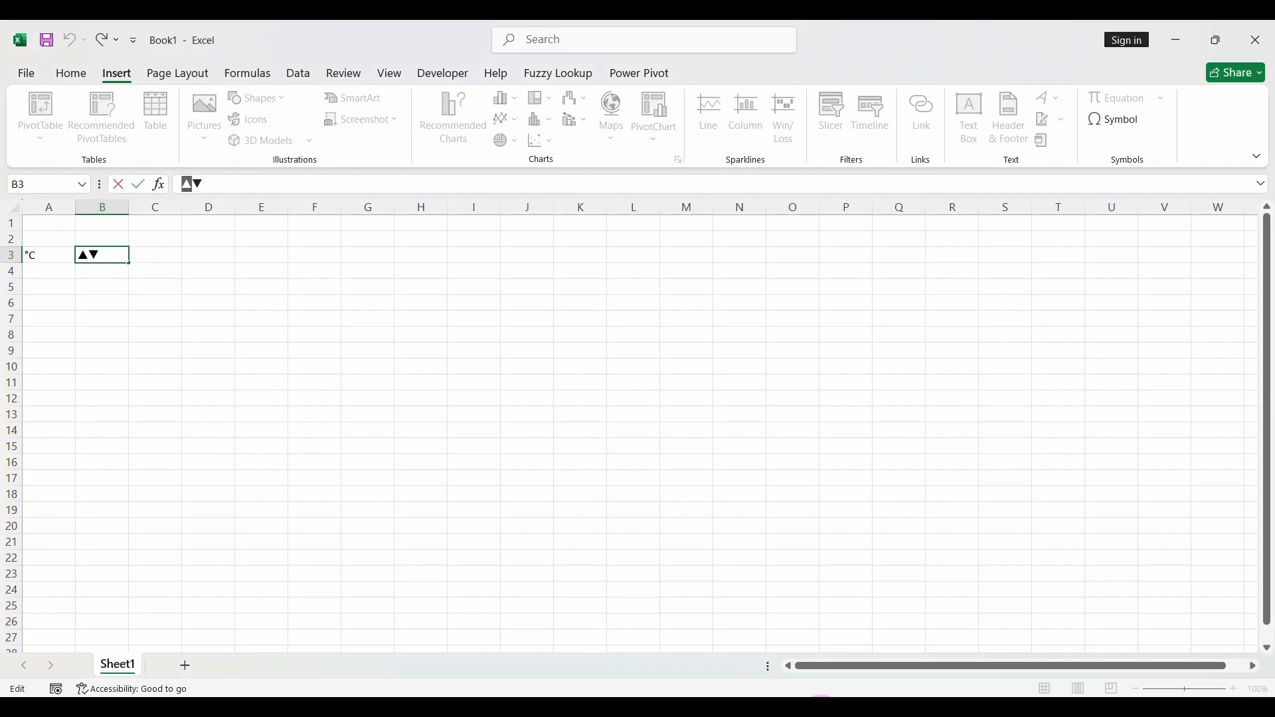
left_click_drag(210, 186, 195, 187)
key("ctrl+c")
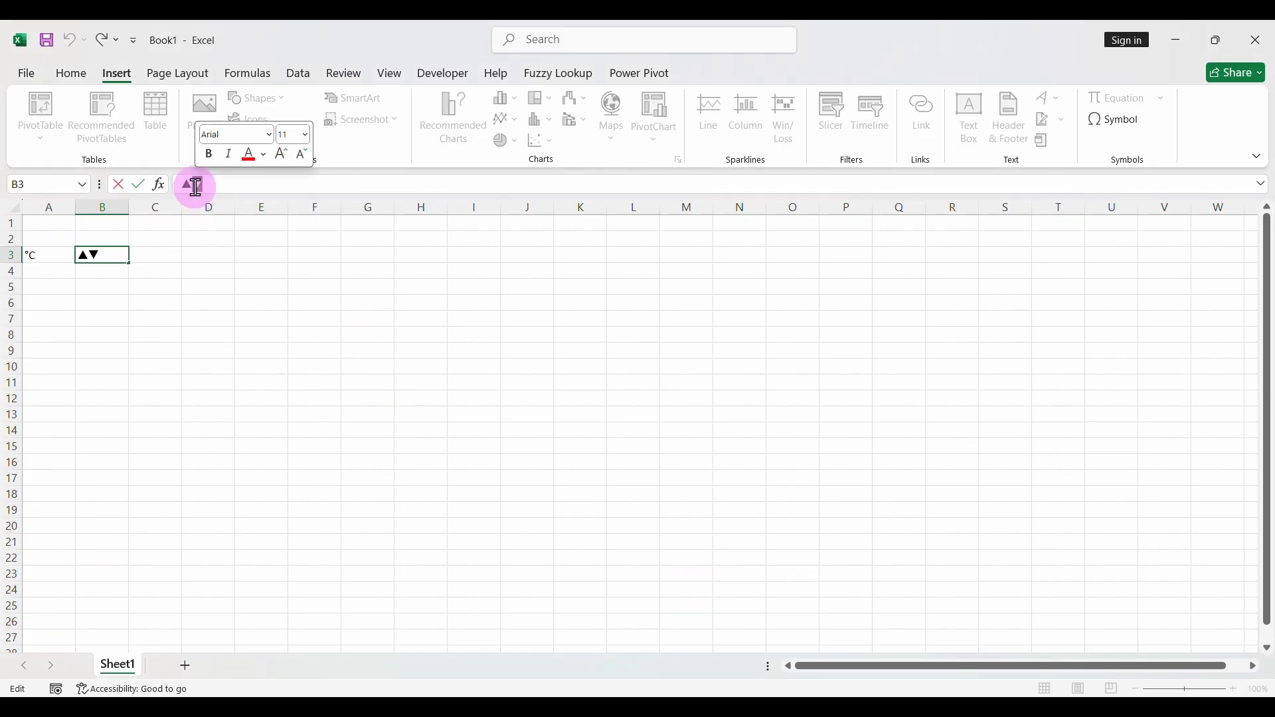
left_click(845, 705)
key("ctrl+v")
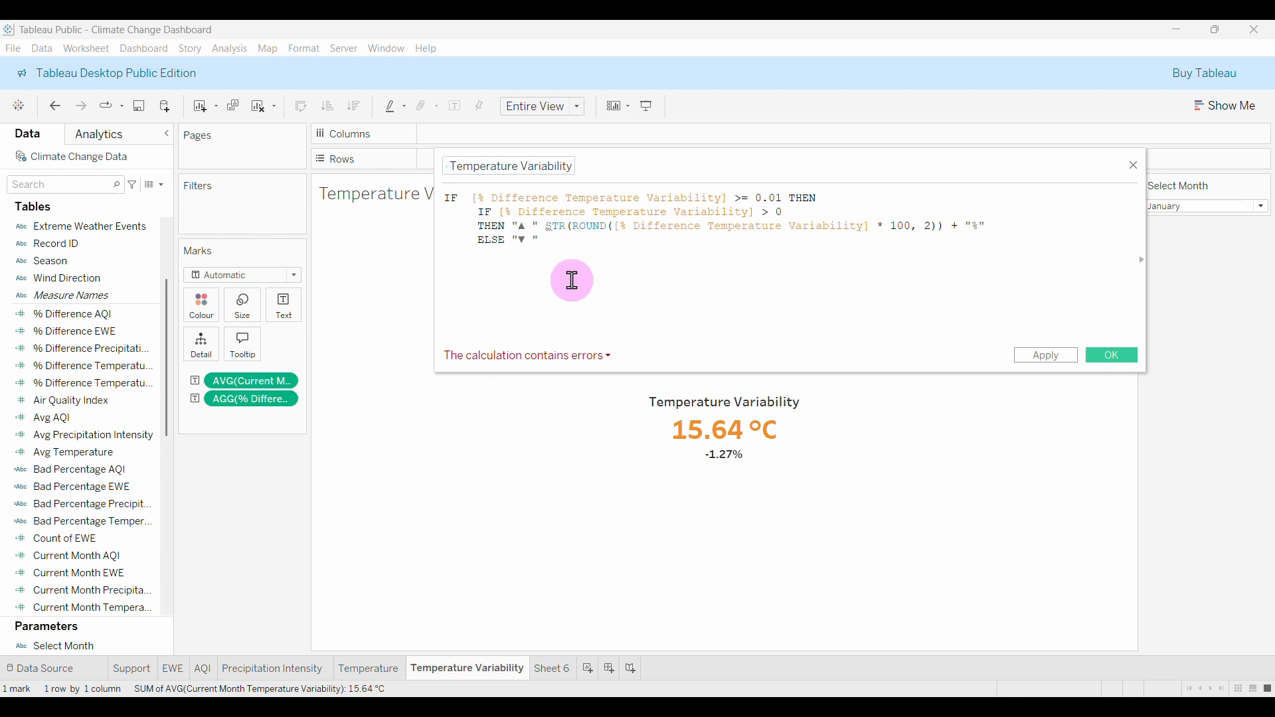
Join the THEN text with + and reuse the percentage expression on the ELSE line.
left_click(547, 228)
type("+")
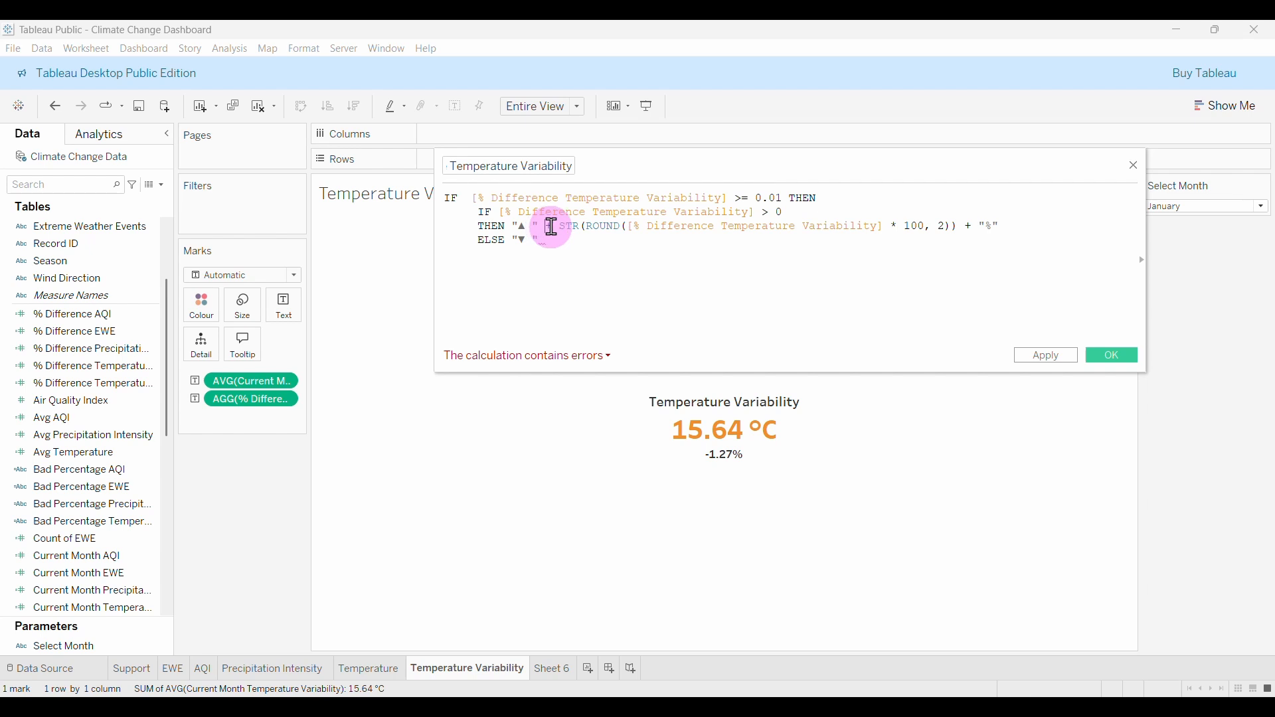
left_click_drag(551, 227, 1007, 230)
key("ctrl+c")
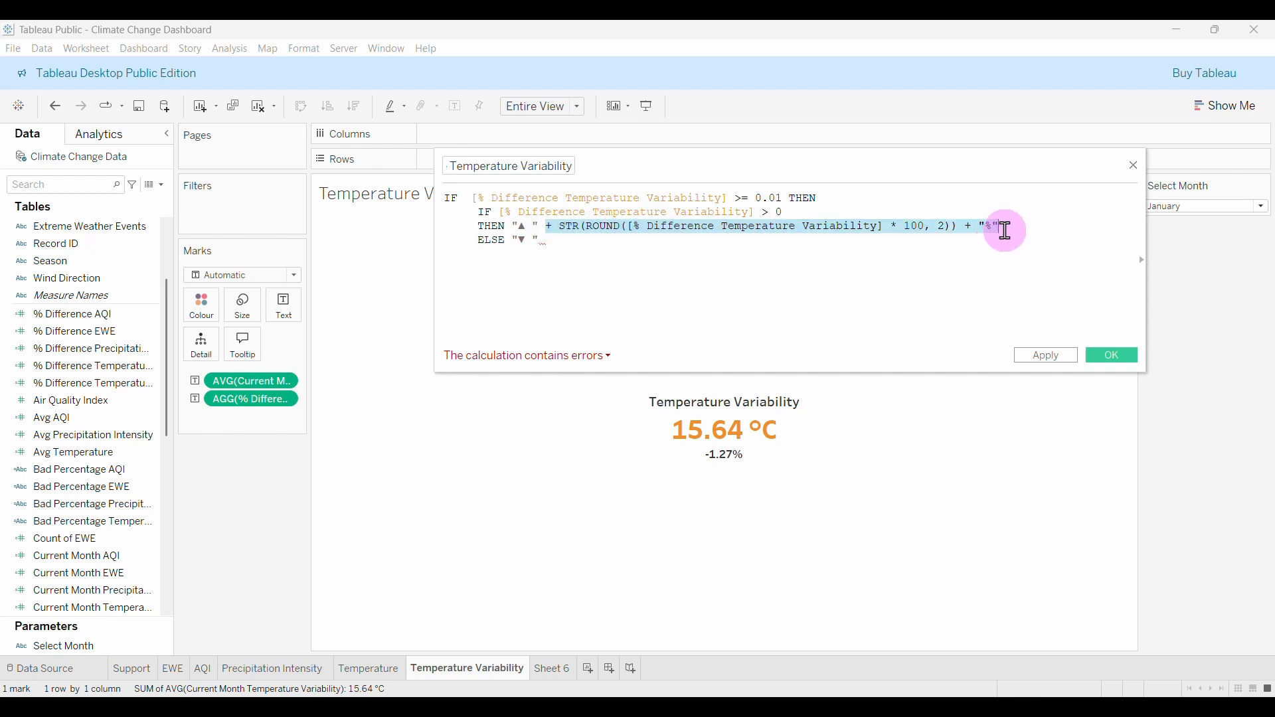
left_click(557, 243)
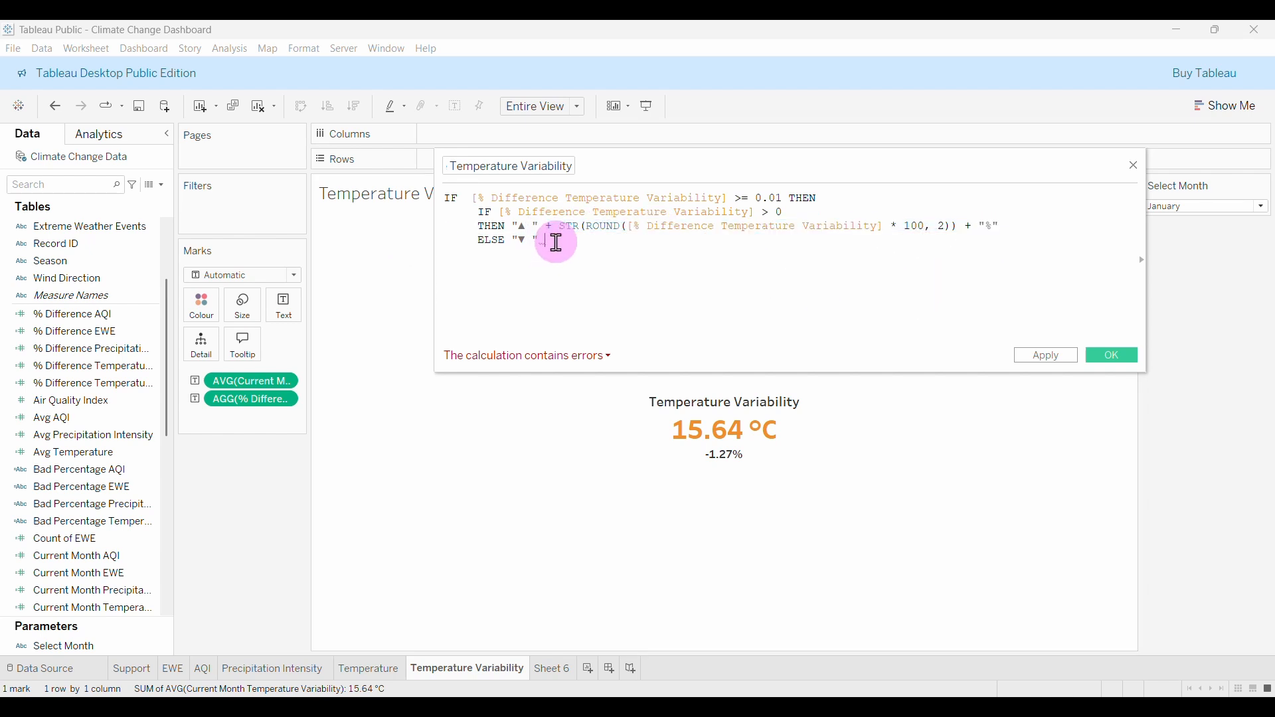
key("ctrl+v")
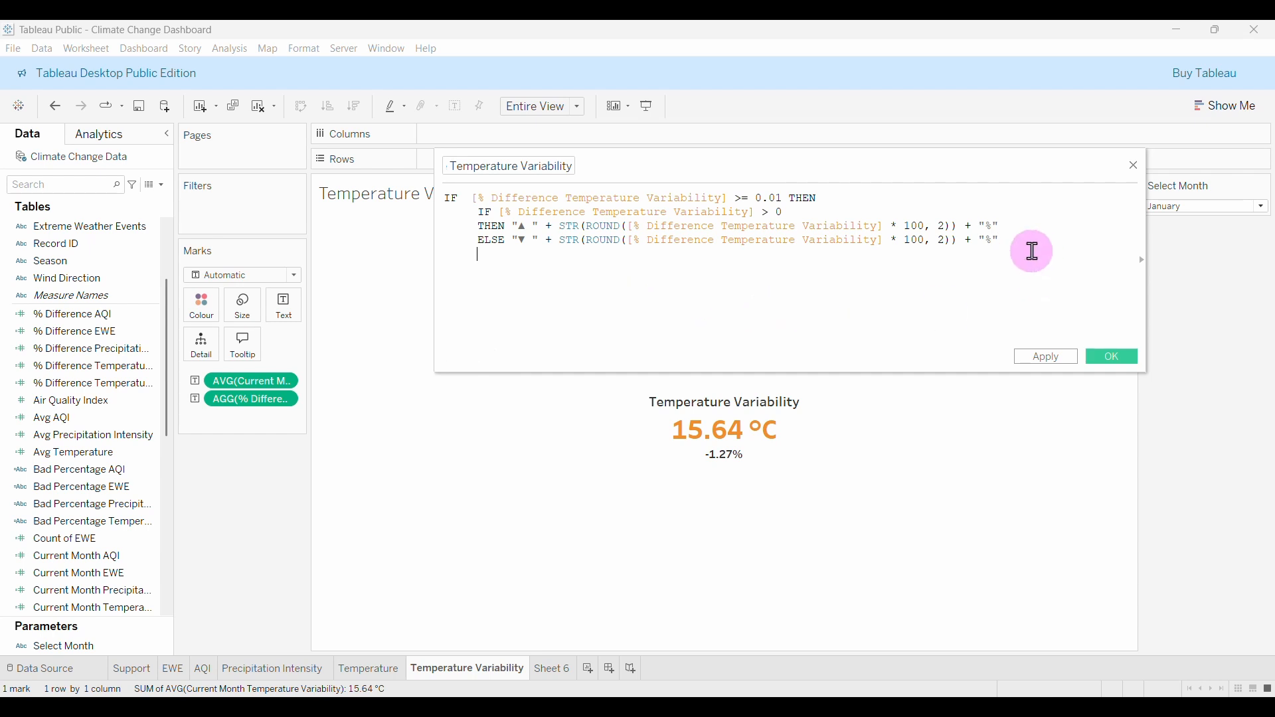
Close the formula with END, an outer ELSE and a final END, then save it.
type("END")
key("Return")
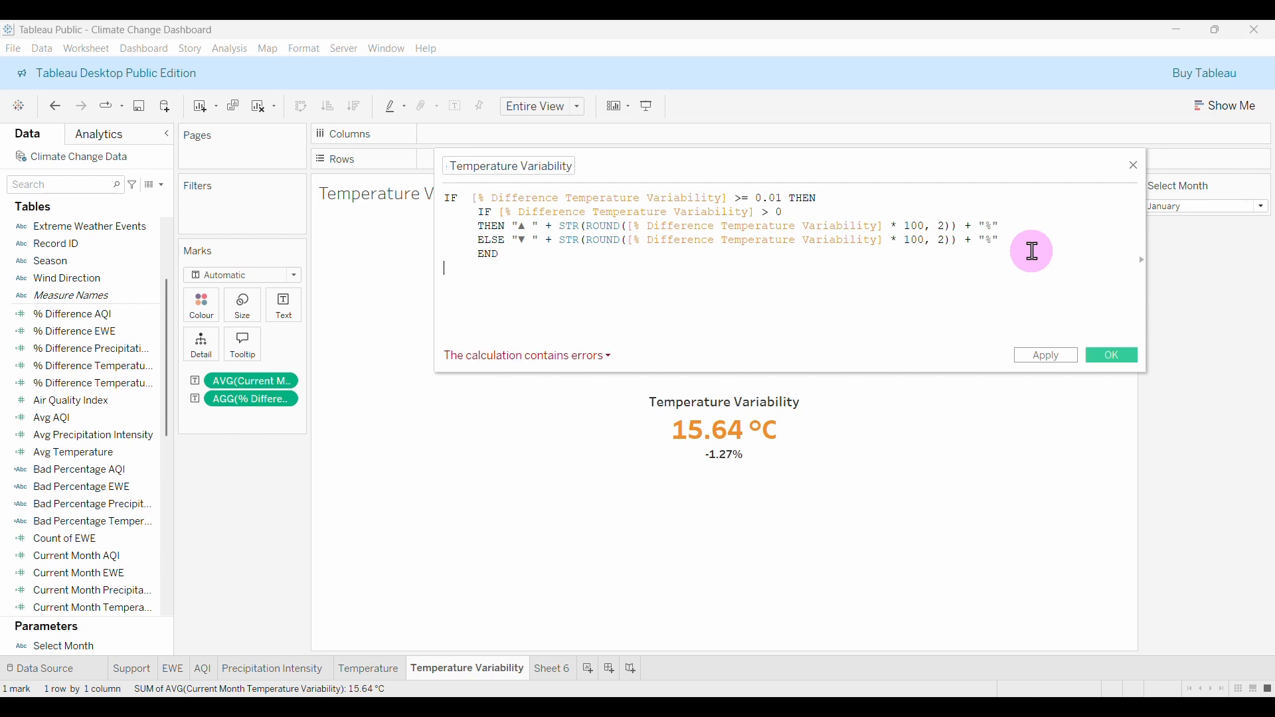
type("ELSE")
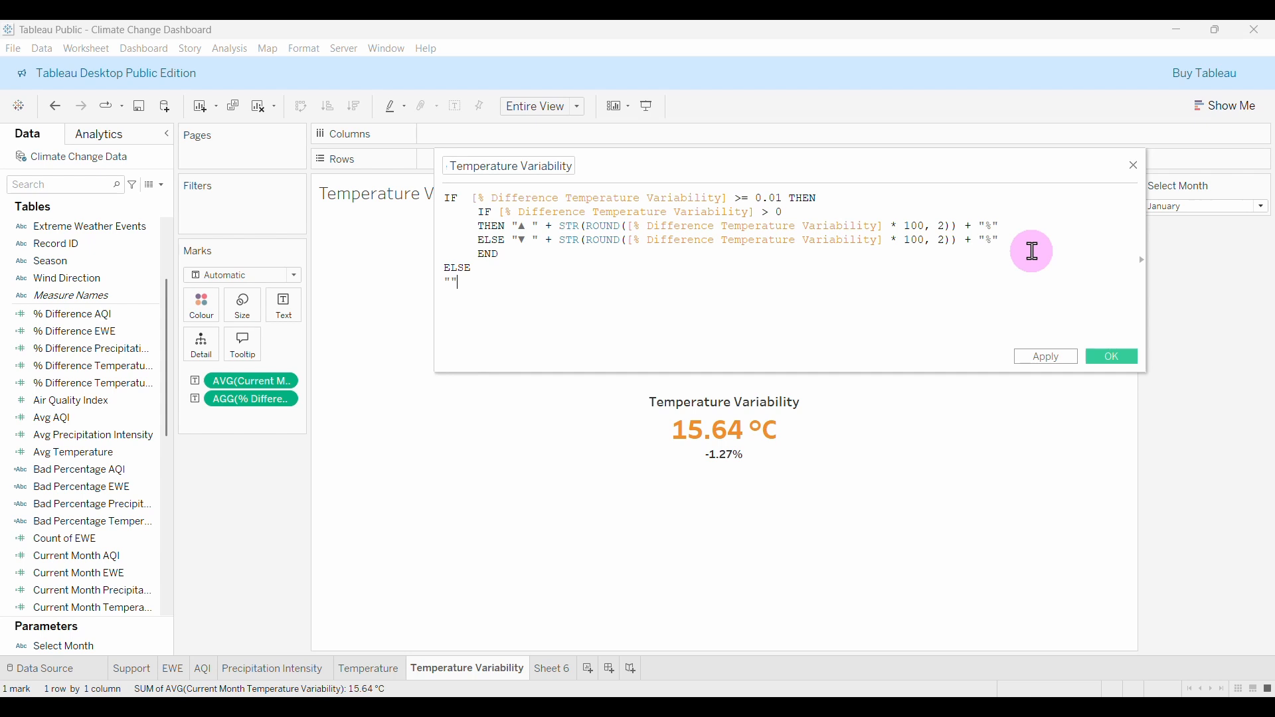
key("Return")
type("EN")
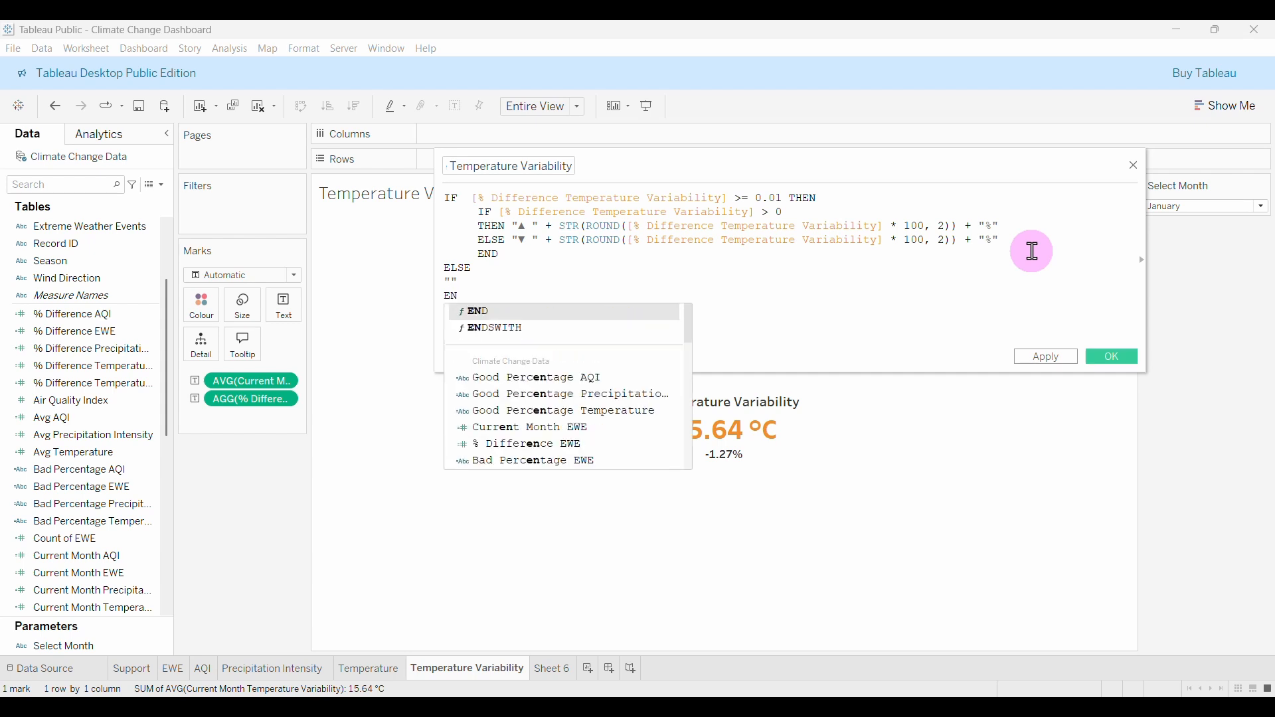
type("D")
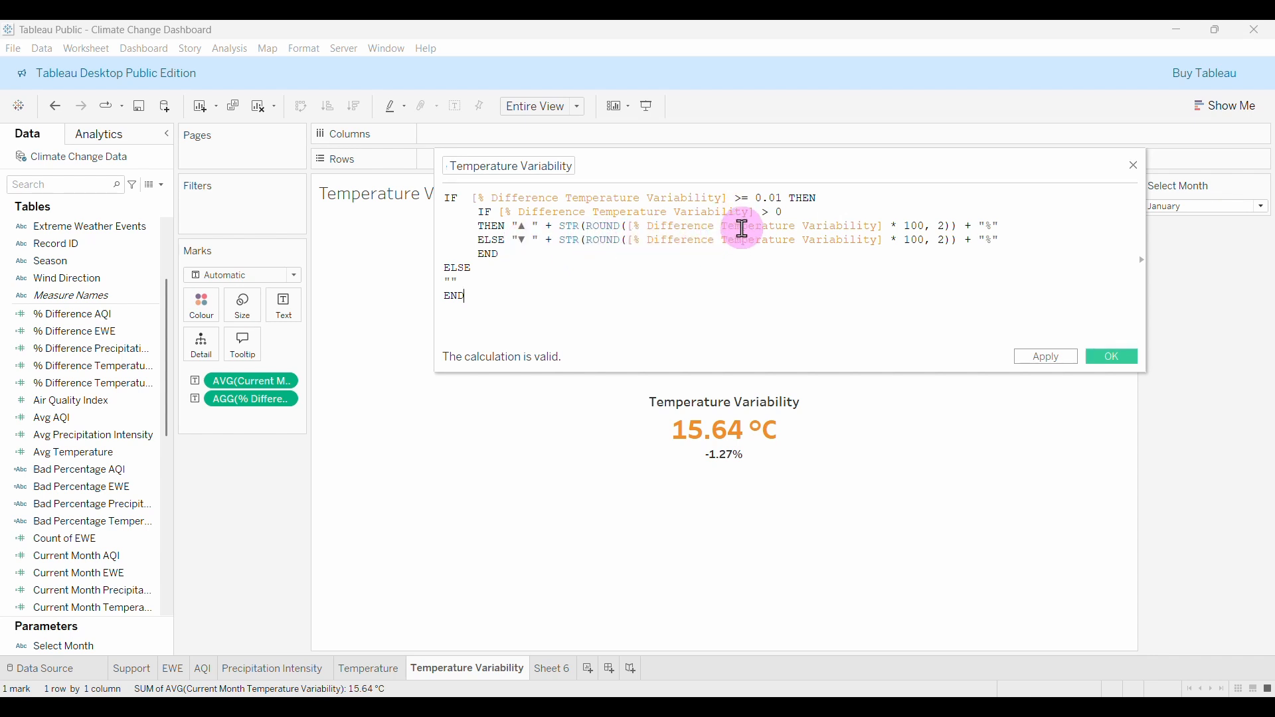
left_click(1114, 358)
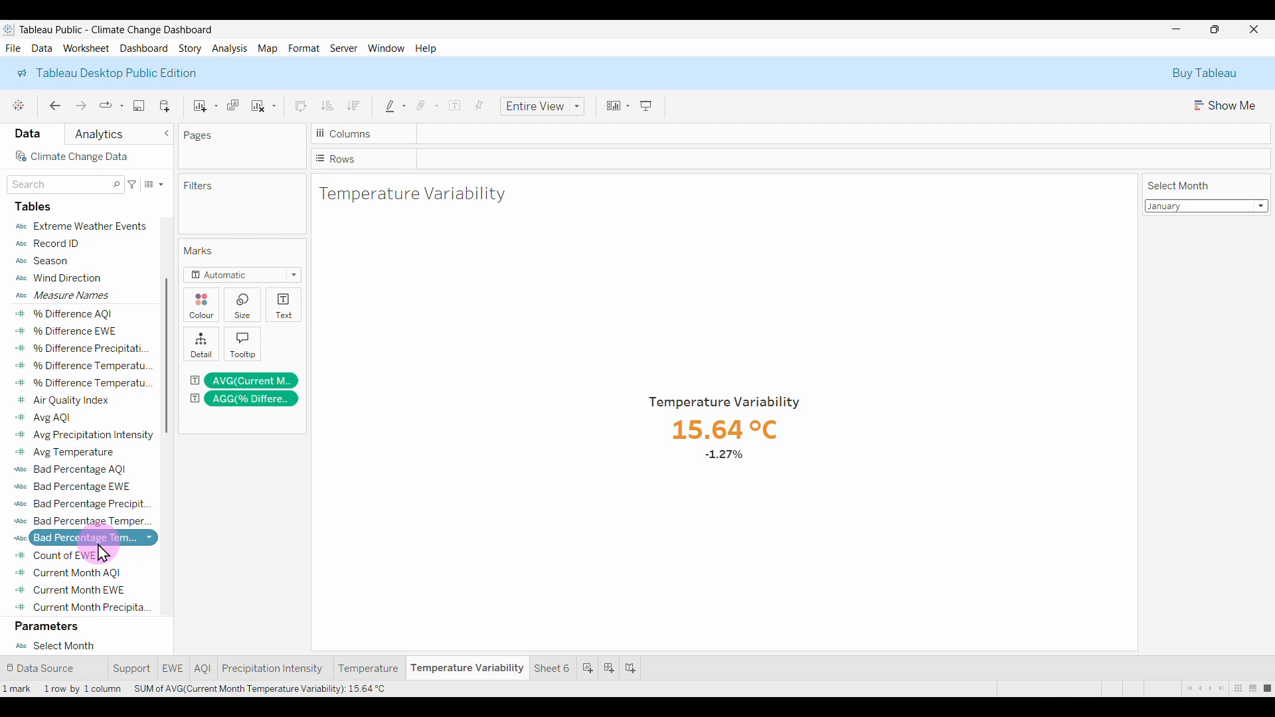
Inspect the formulas of the two Bad Percentage fields to find the temperature-variability one.
right_click(105, 546)
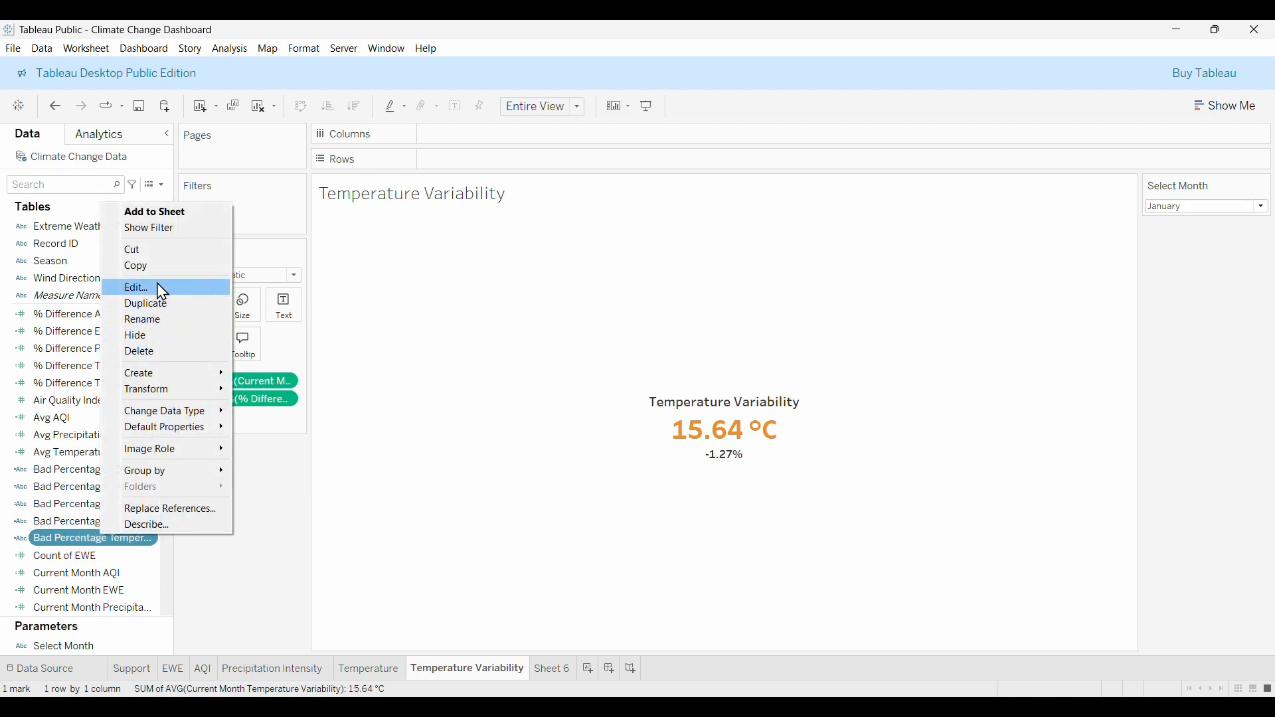
left_click(170, 297)
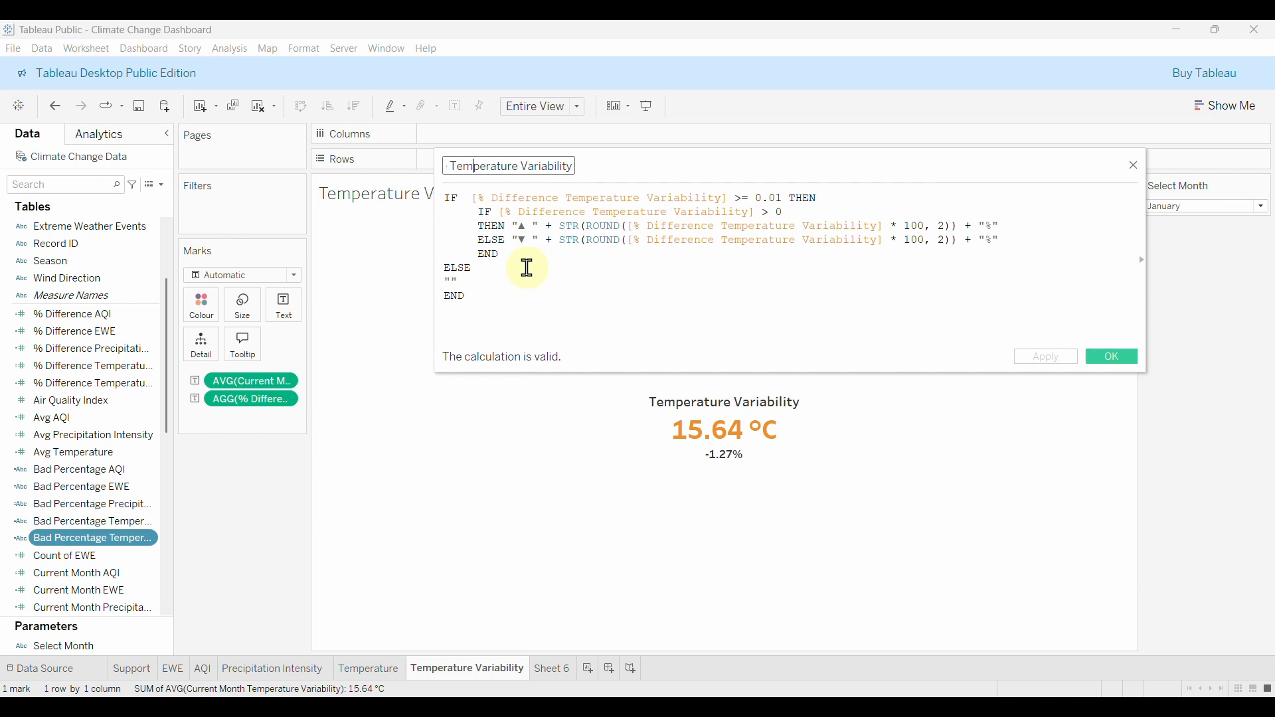
right_click(126, 522)
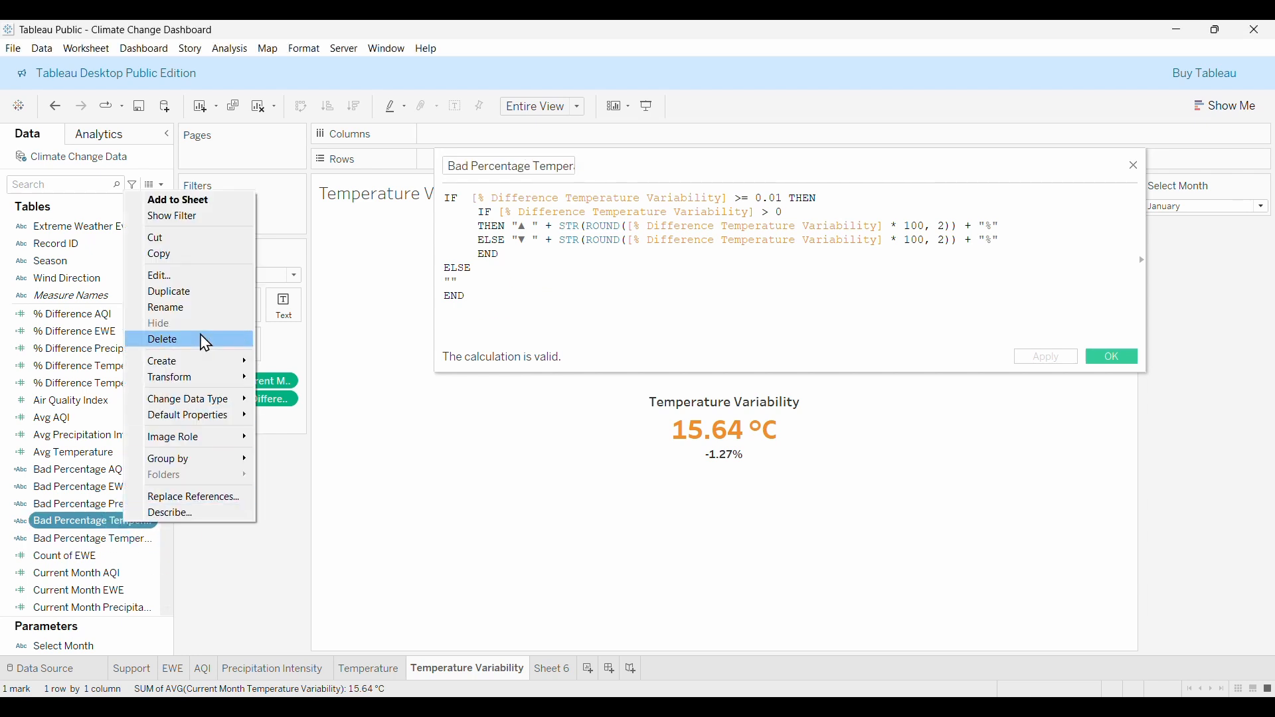
left_click(180, 276)
left_click(500, 167)
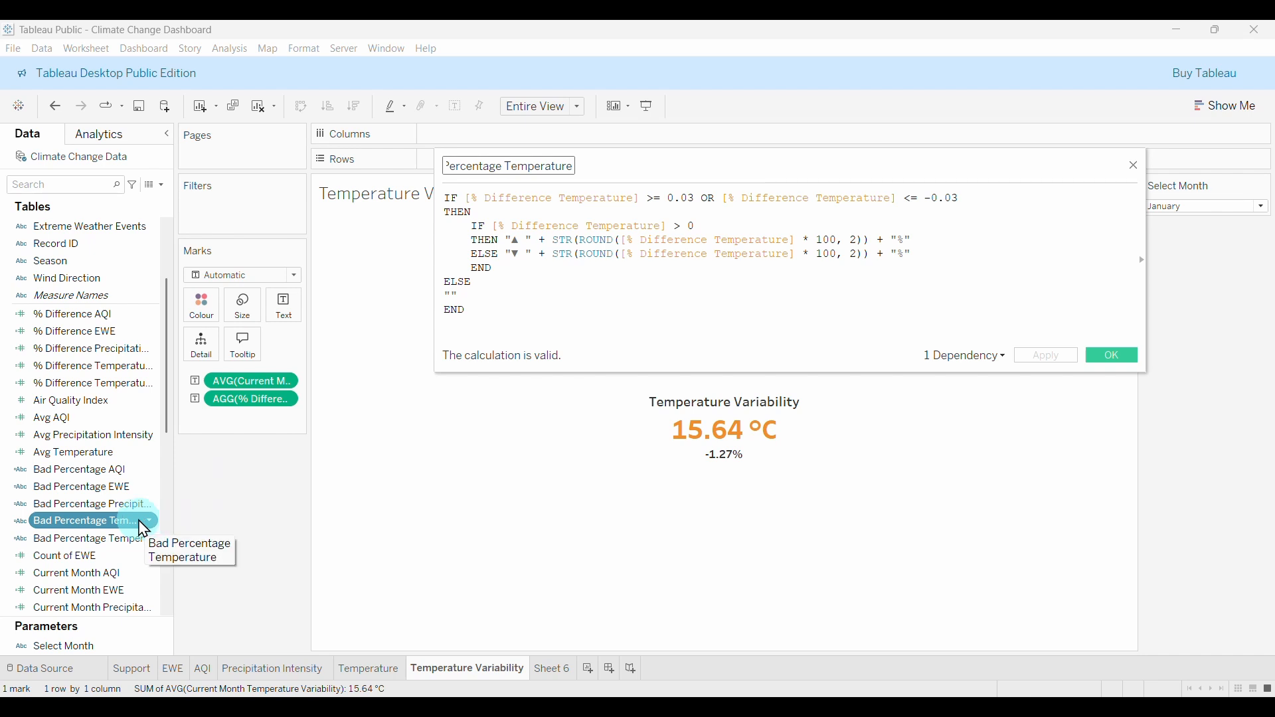
left_click(109, 540)
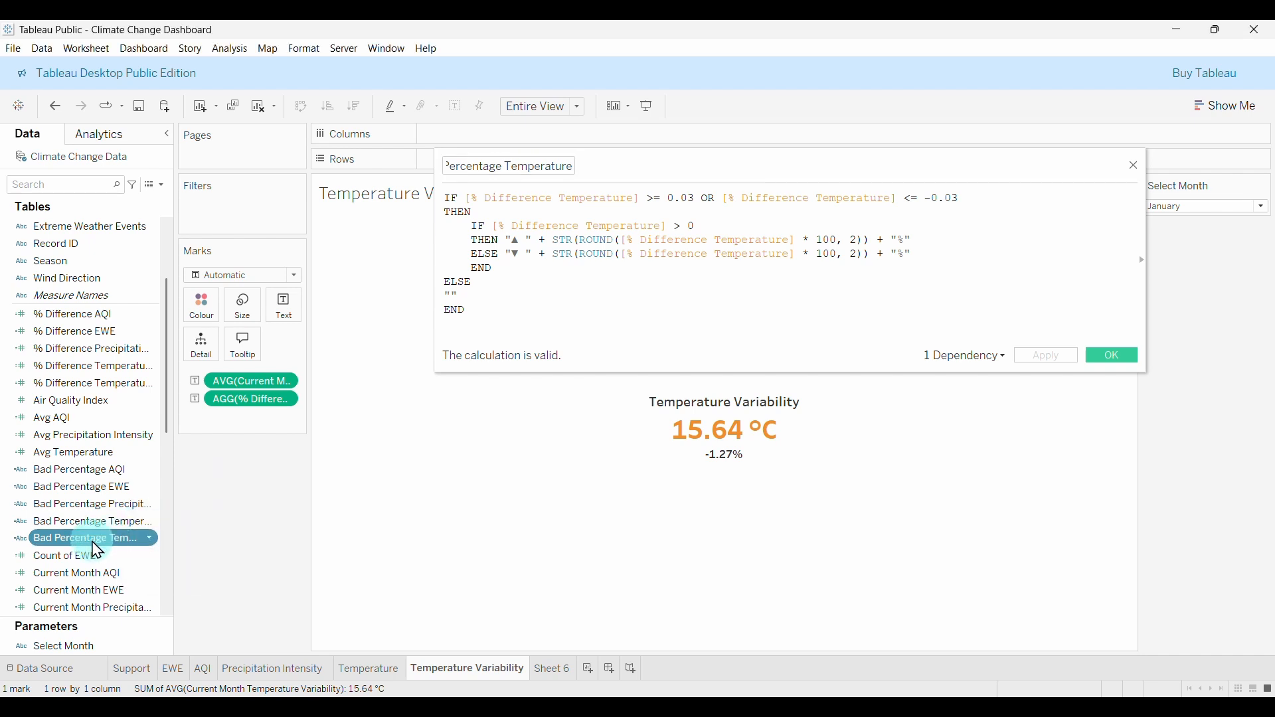
Duplicate the temperature-variability Bad Percentage calculation and open the copy for editing.
right_click(98, 550)
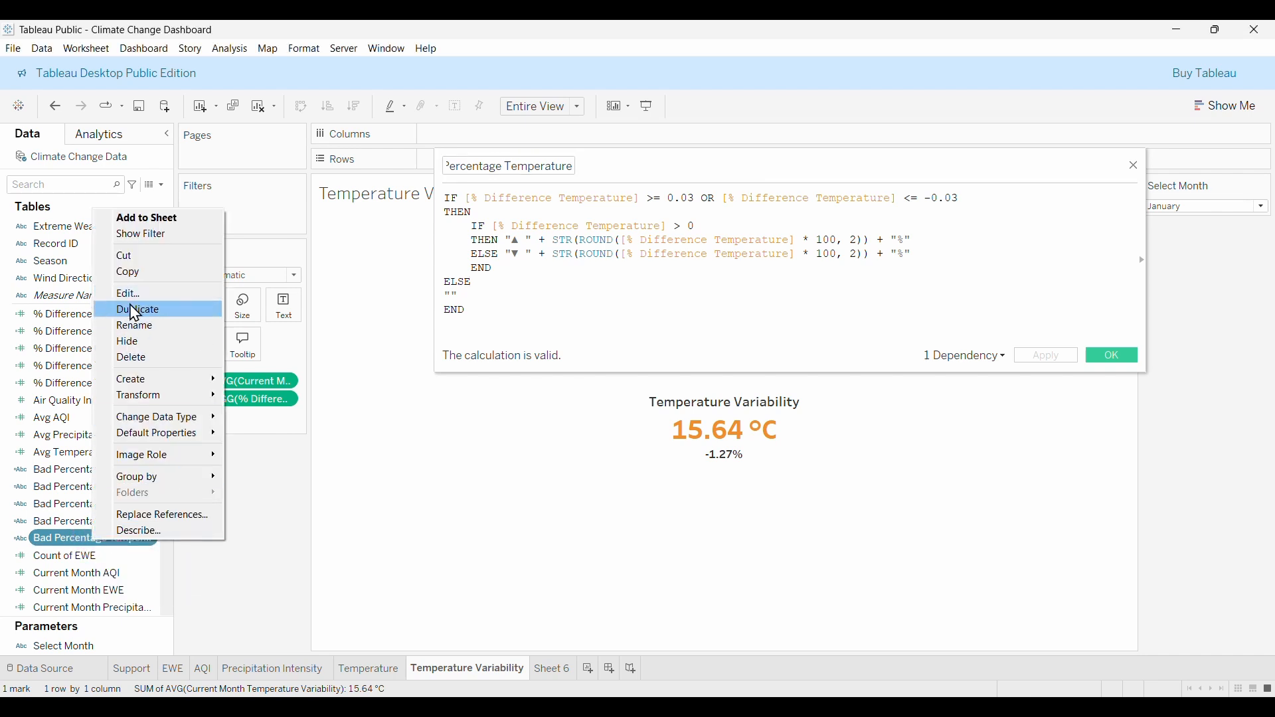
left_click(157, 310)
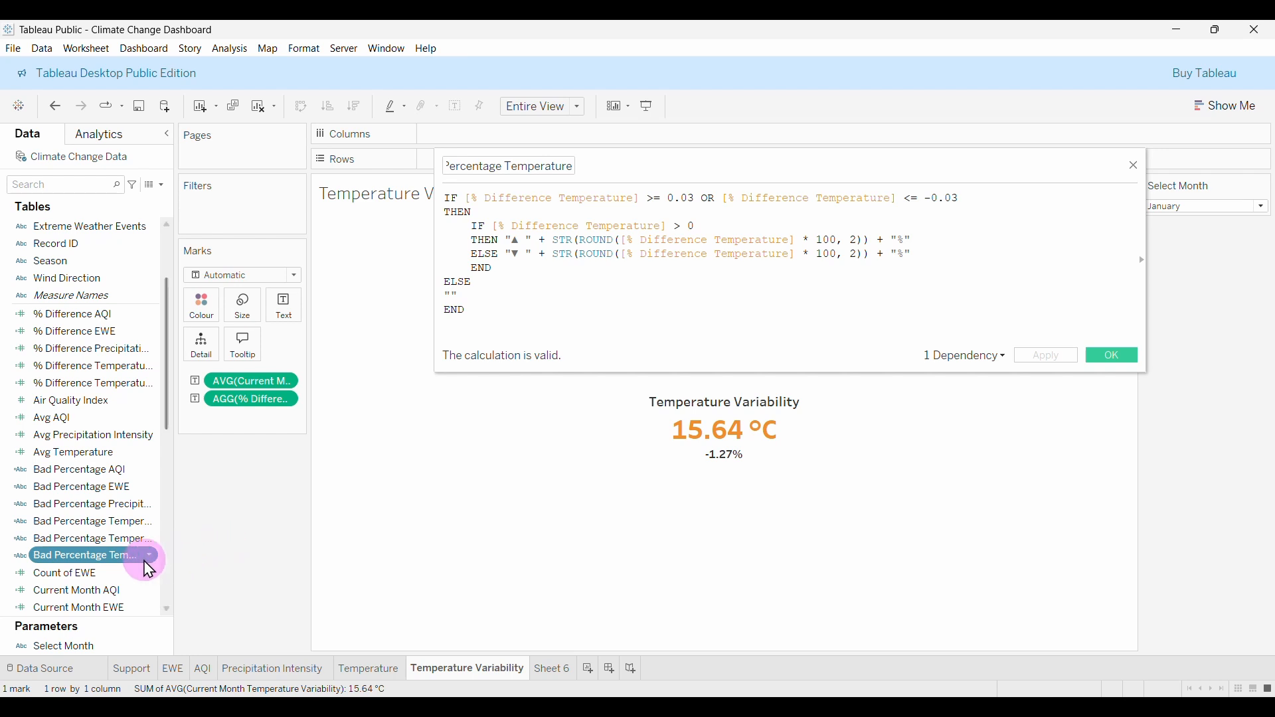
right_click(123, 564)
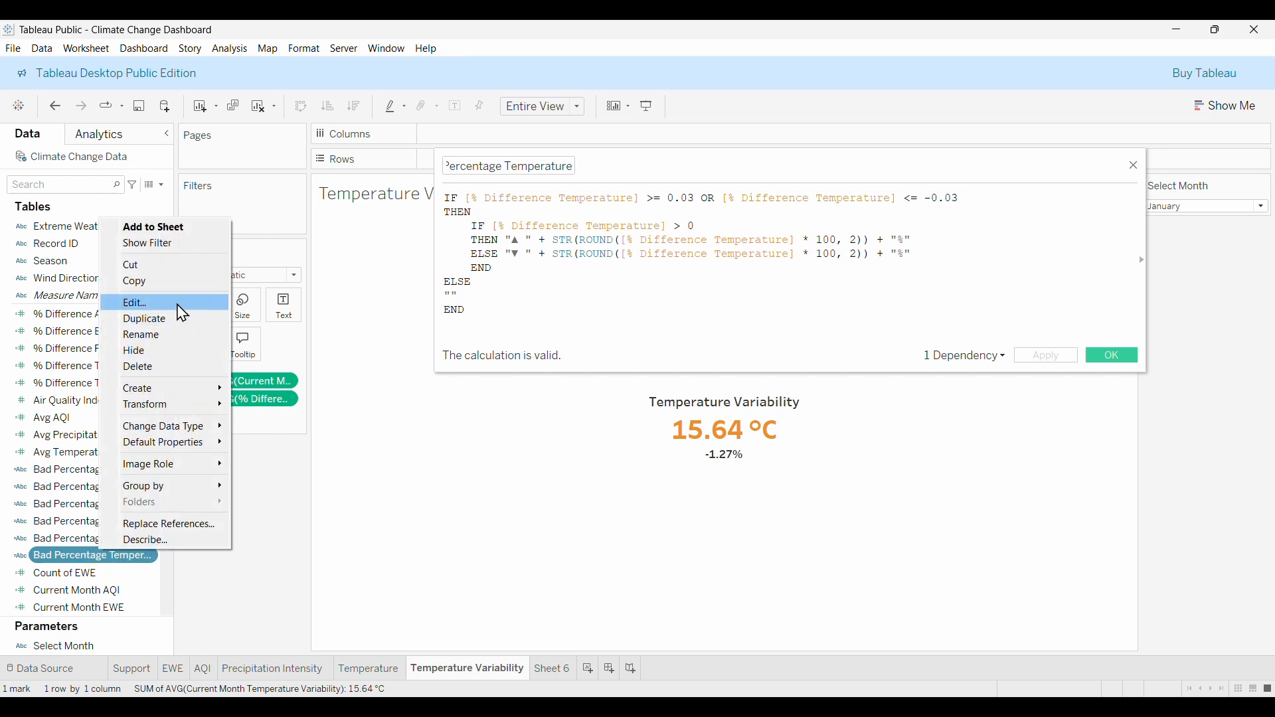
left_click(160, 300)
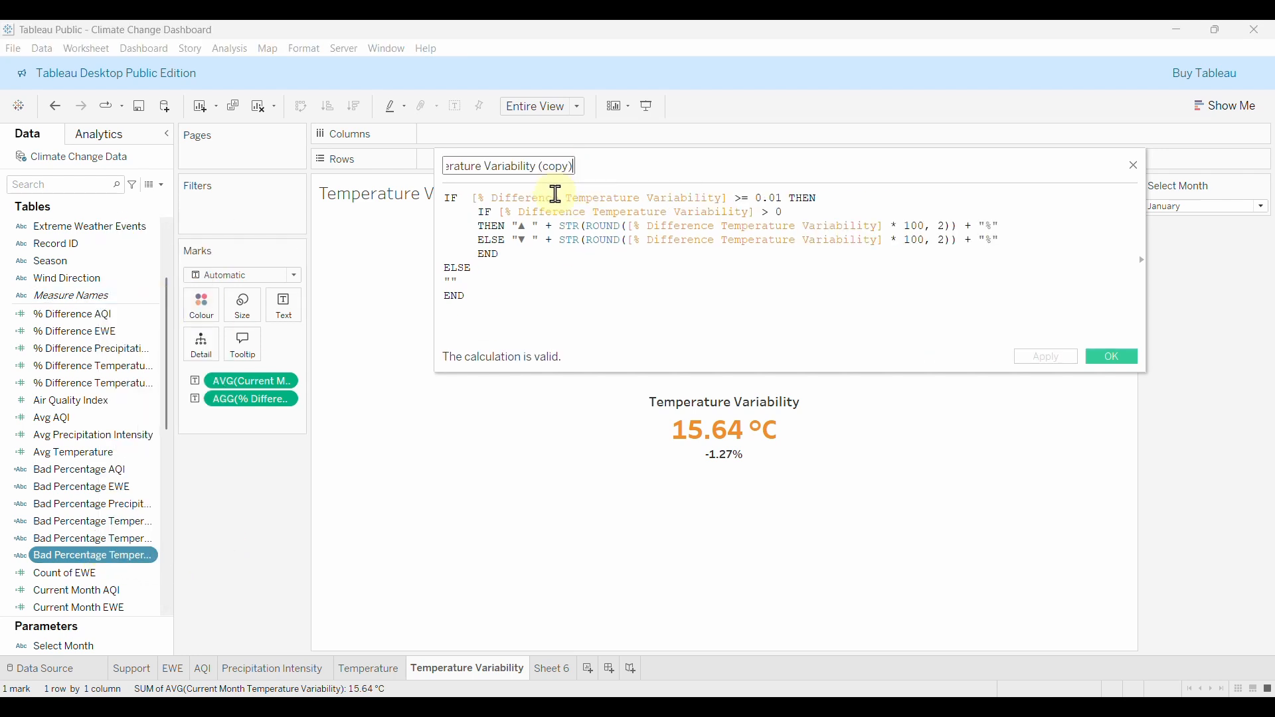
key("BackSpace")
key("BackSpace")
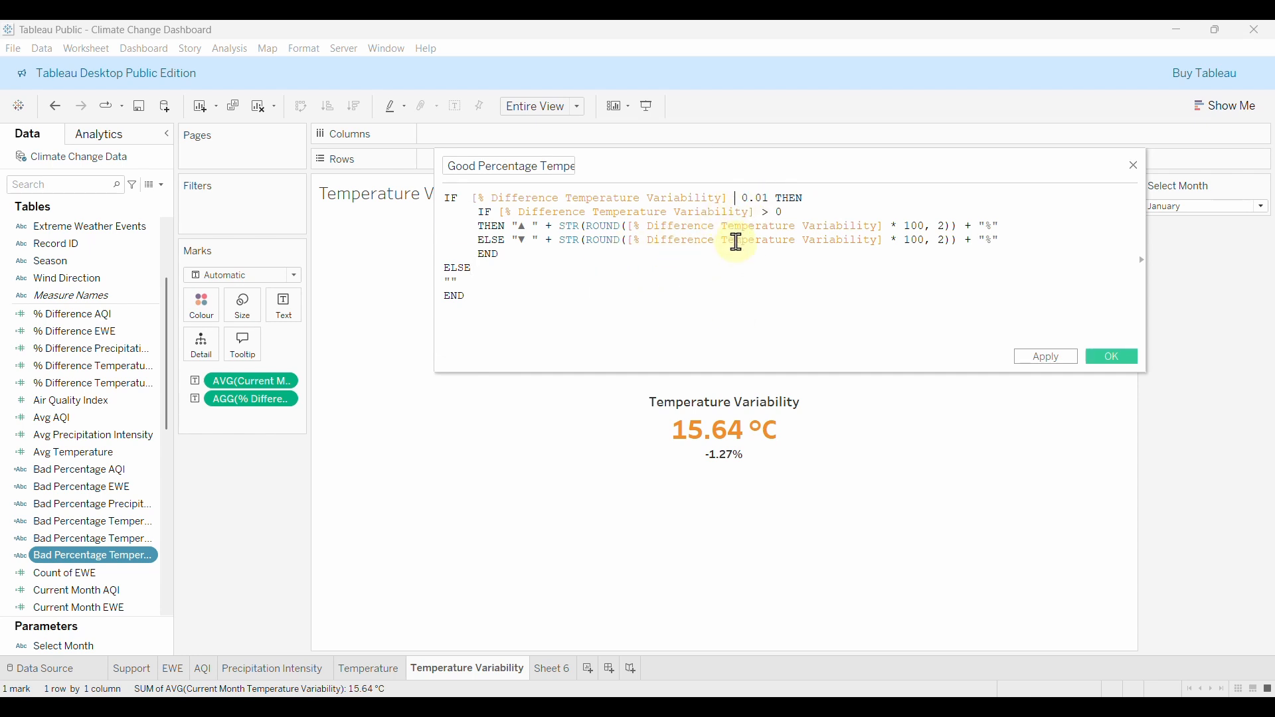
Change the copied condition's >= to < 0.01 and save it as Good Percentage Temperature Variability.
type("<")
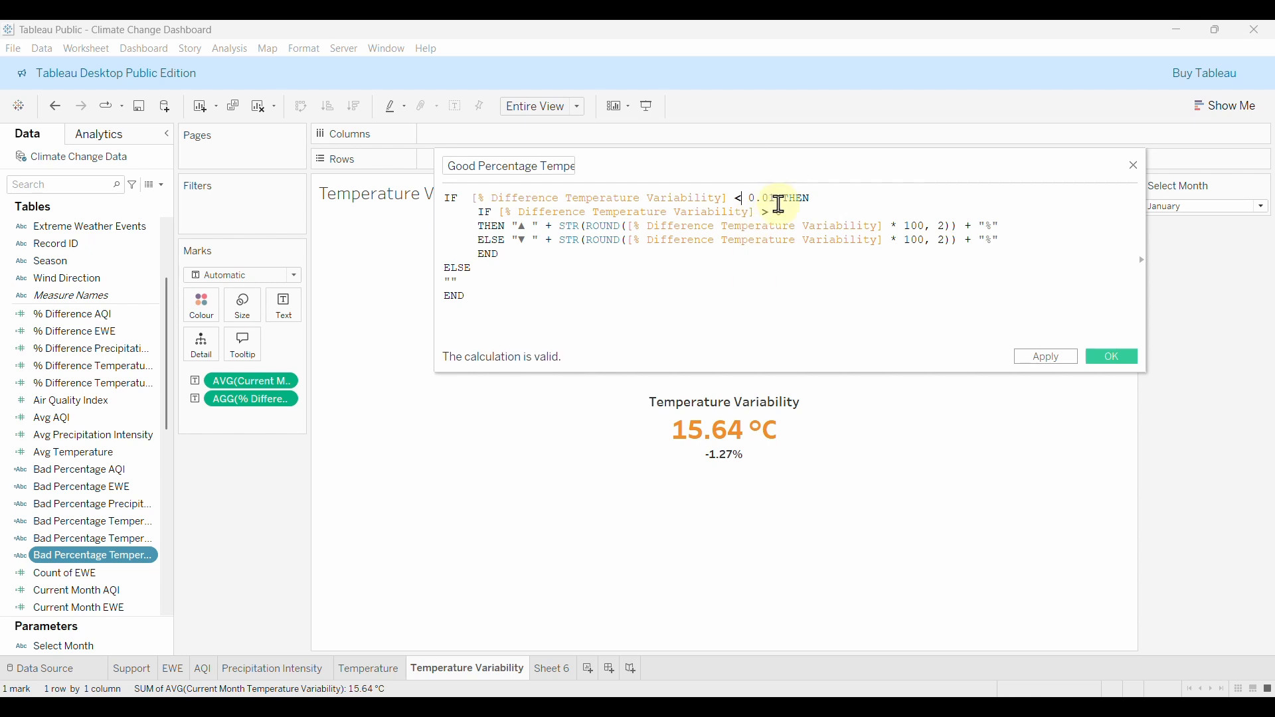
left_click(1114, 359)
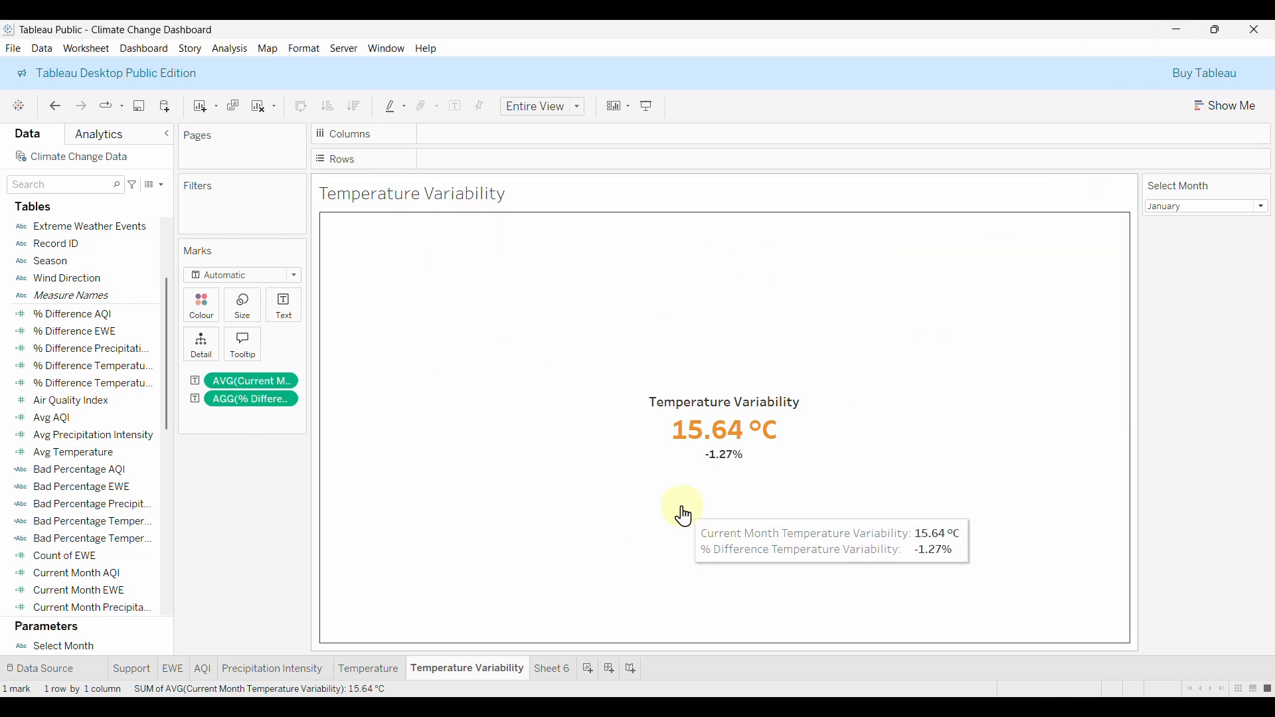
Swap AGG(% Difference) on the label for the Bad and Good Percentage fields, then select February.
left_click_drag(274, 410, 359, 501)
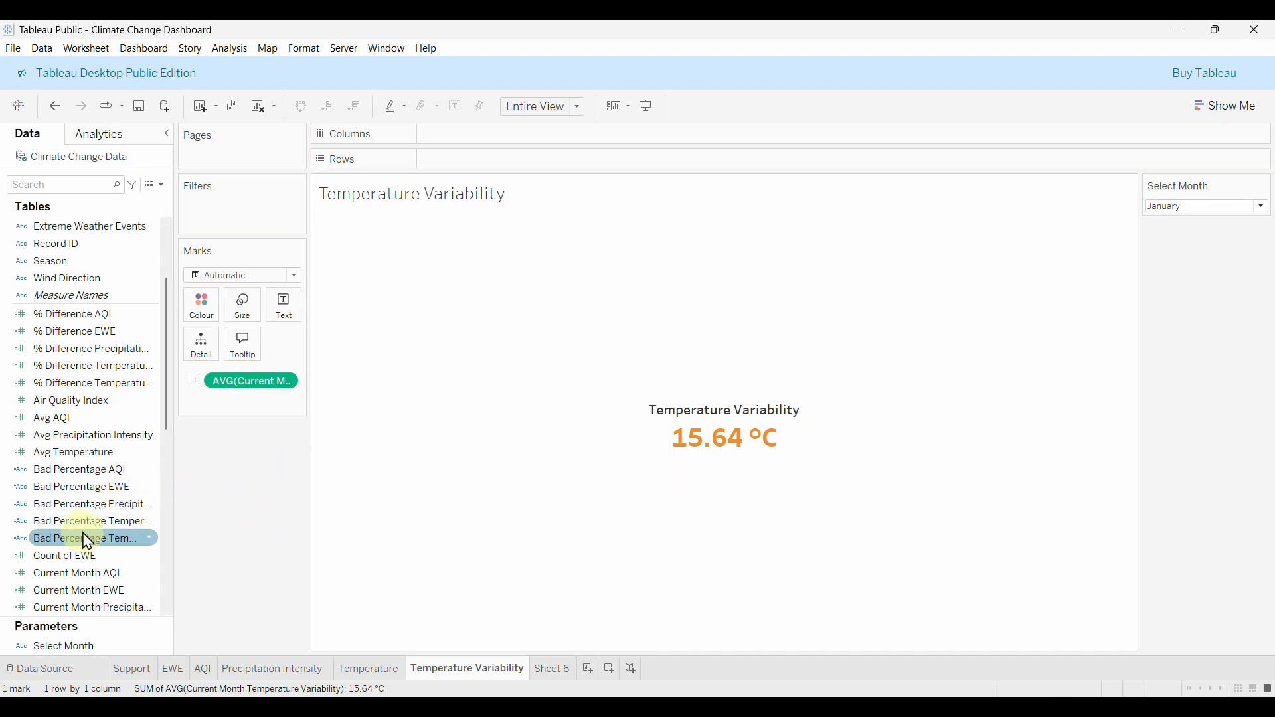
left_click_drag(87, 543, 292, 311)
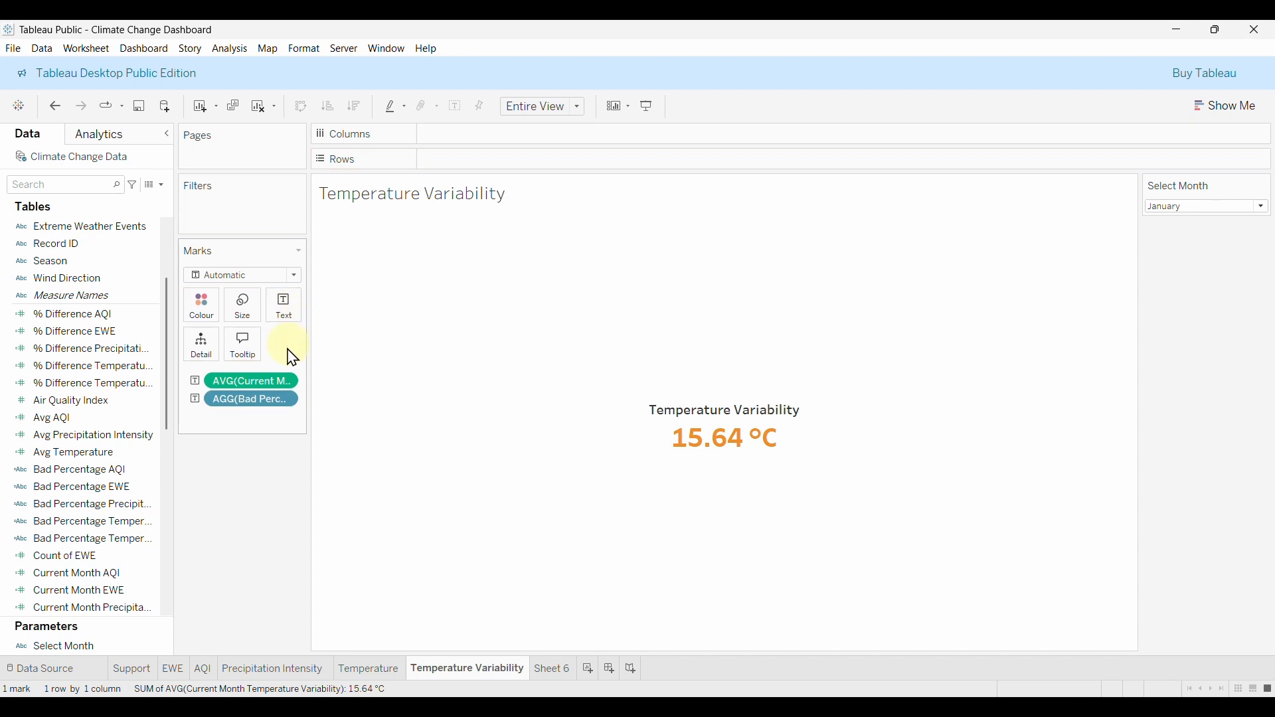
scroll(117, 575, "down", 2)
scroll(116, 575, "down", 3)
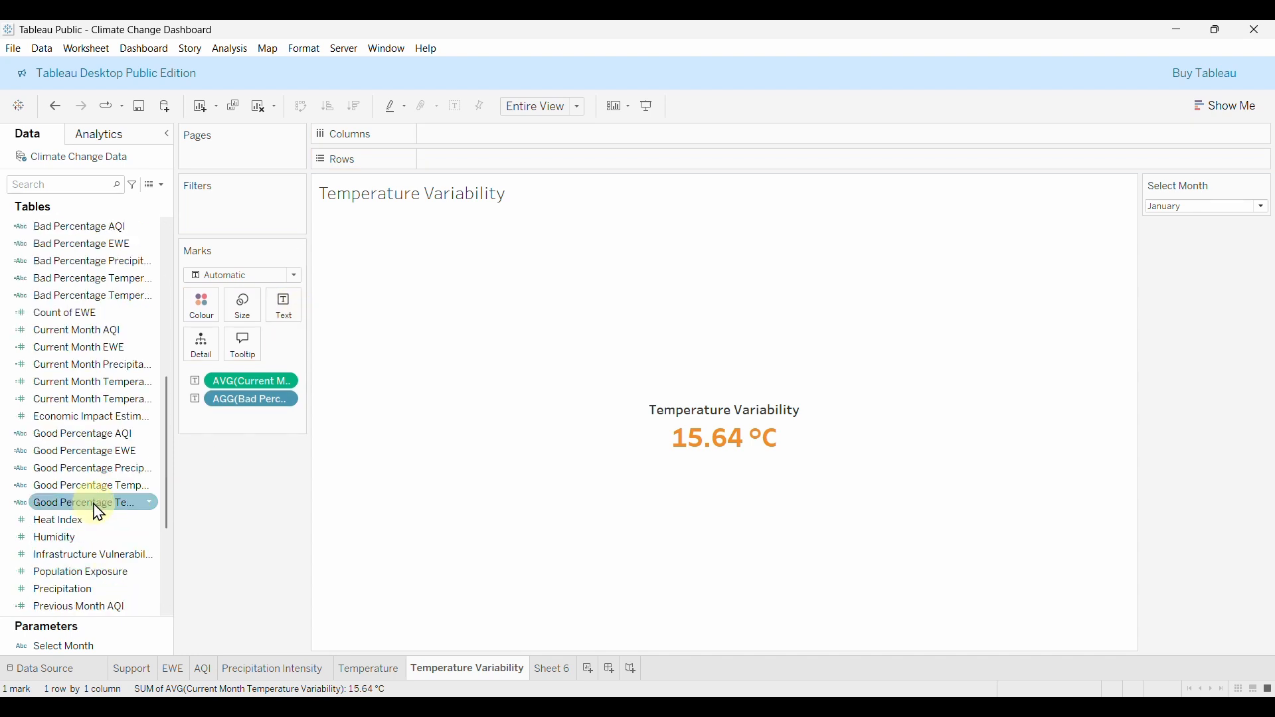
left_click_drag(98, 512, 296, 322)
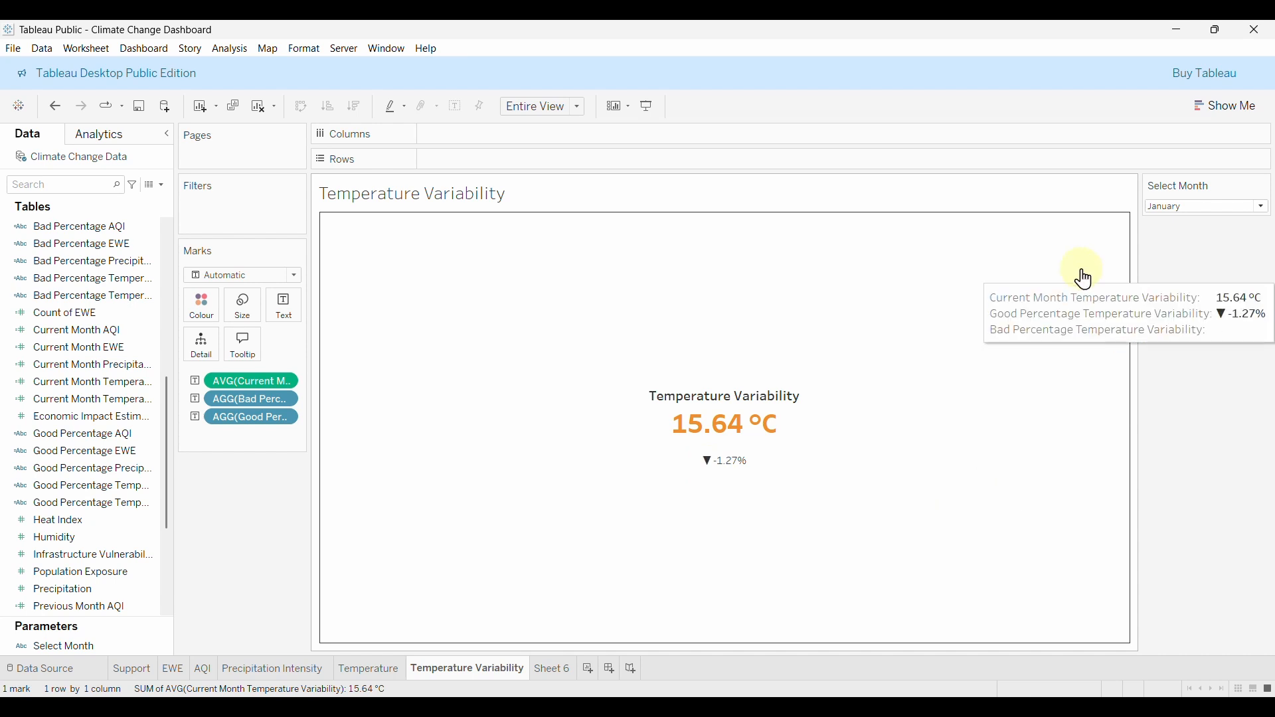
left_click(1168, 207)
left_click(1167, 231)
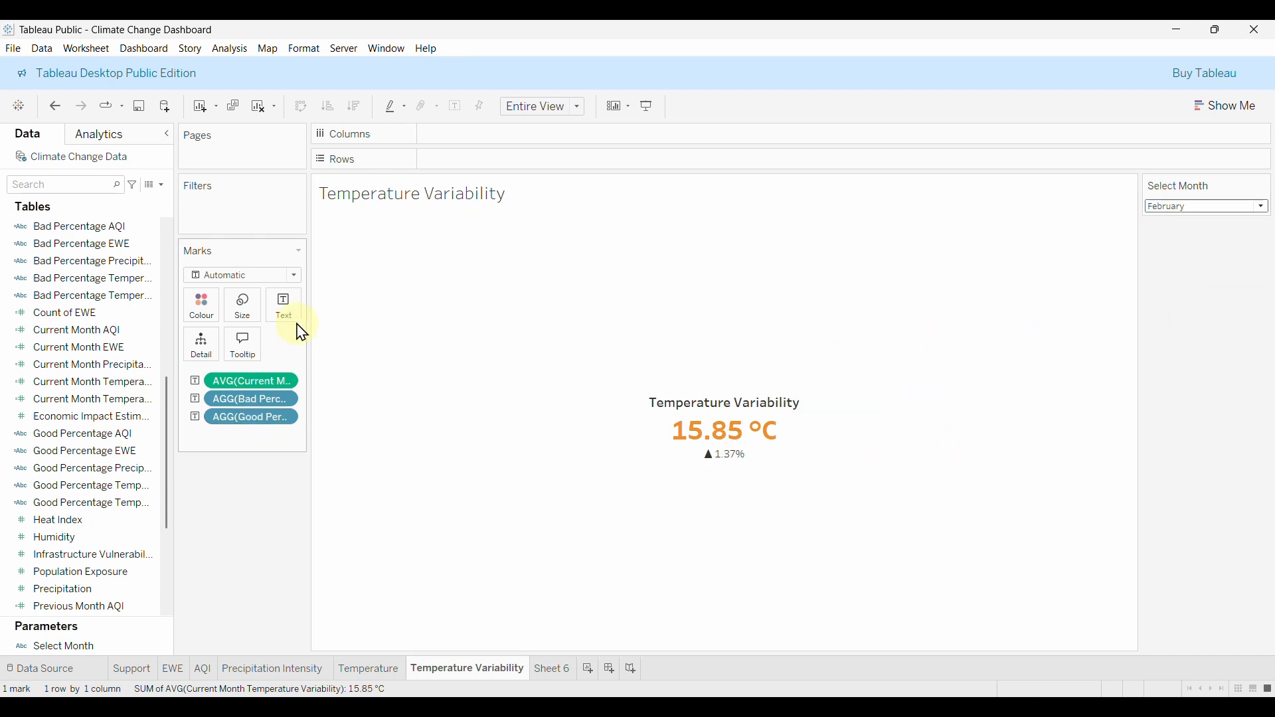
In the label editor, set both percent-change lines to Tableau Semibold, size 10.
left_click(286, 307)
left_click(401, 338)
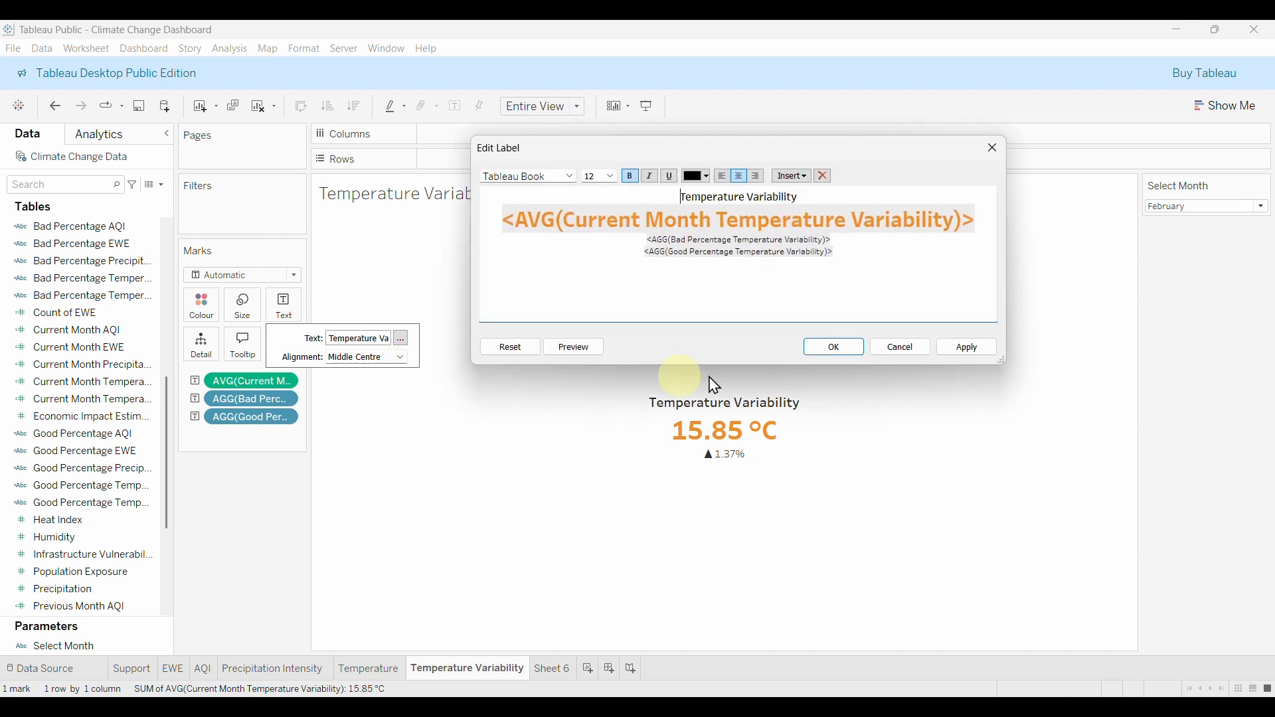
left_click_drag(845, 251, 645, 243)
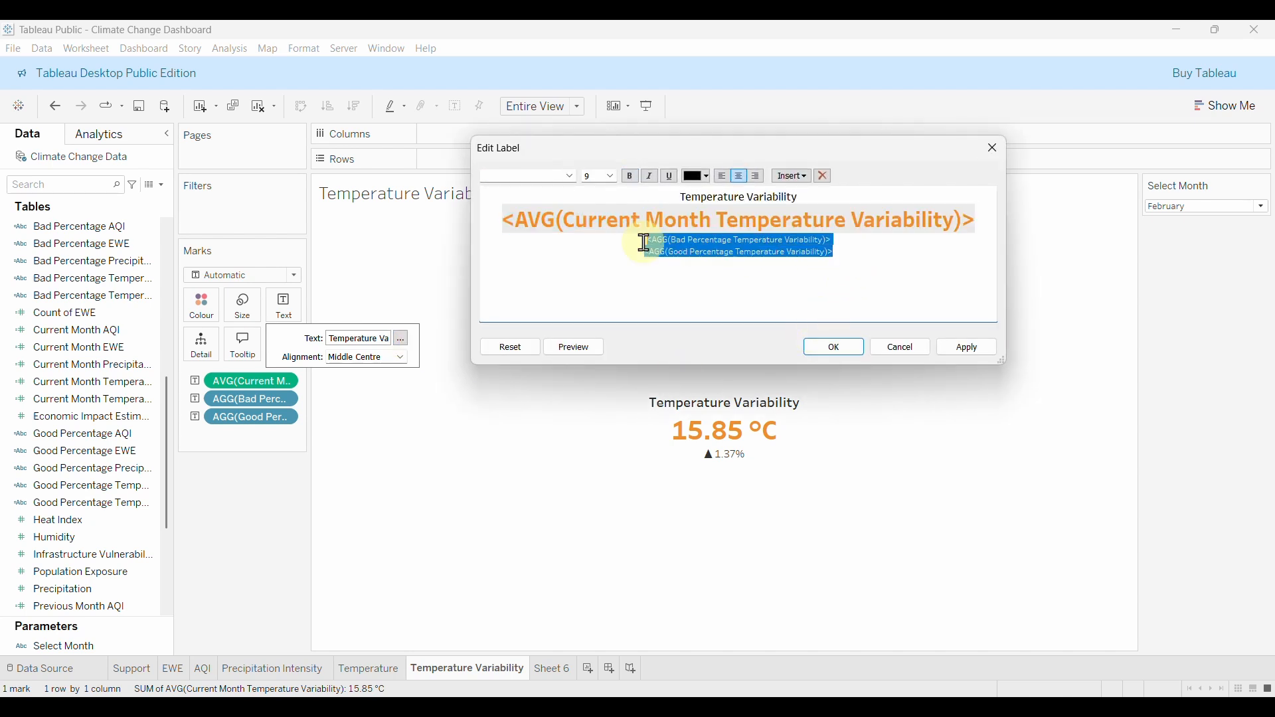
left_click(610, 176)
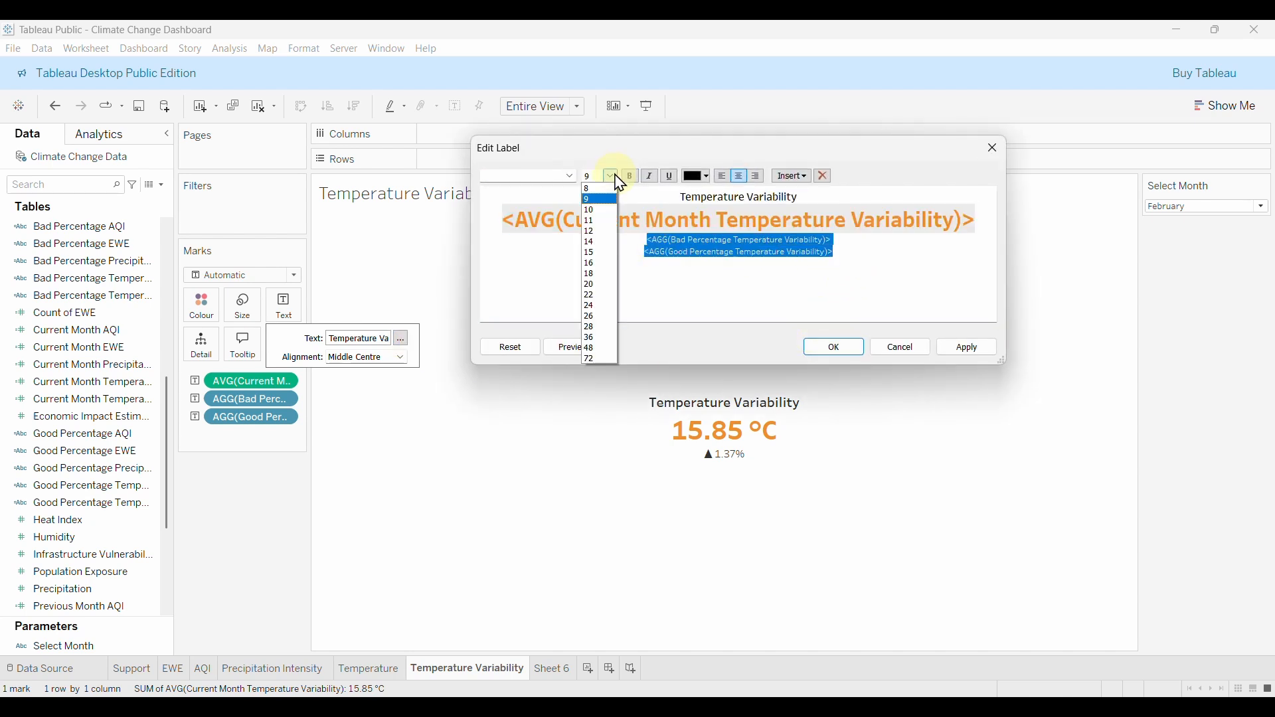
left_click(607, 210)
left_click(576, 178)
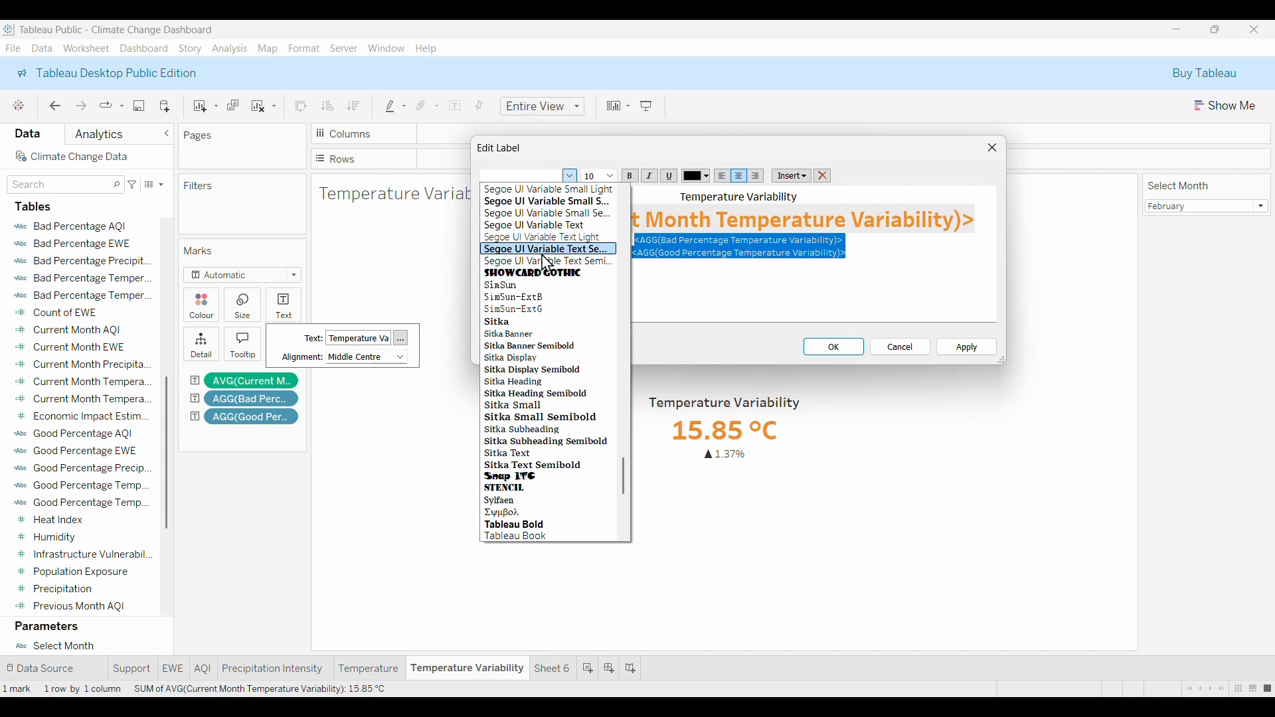
left_click_drag(626, 472, 624, 510)
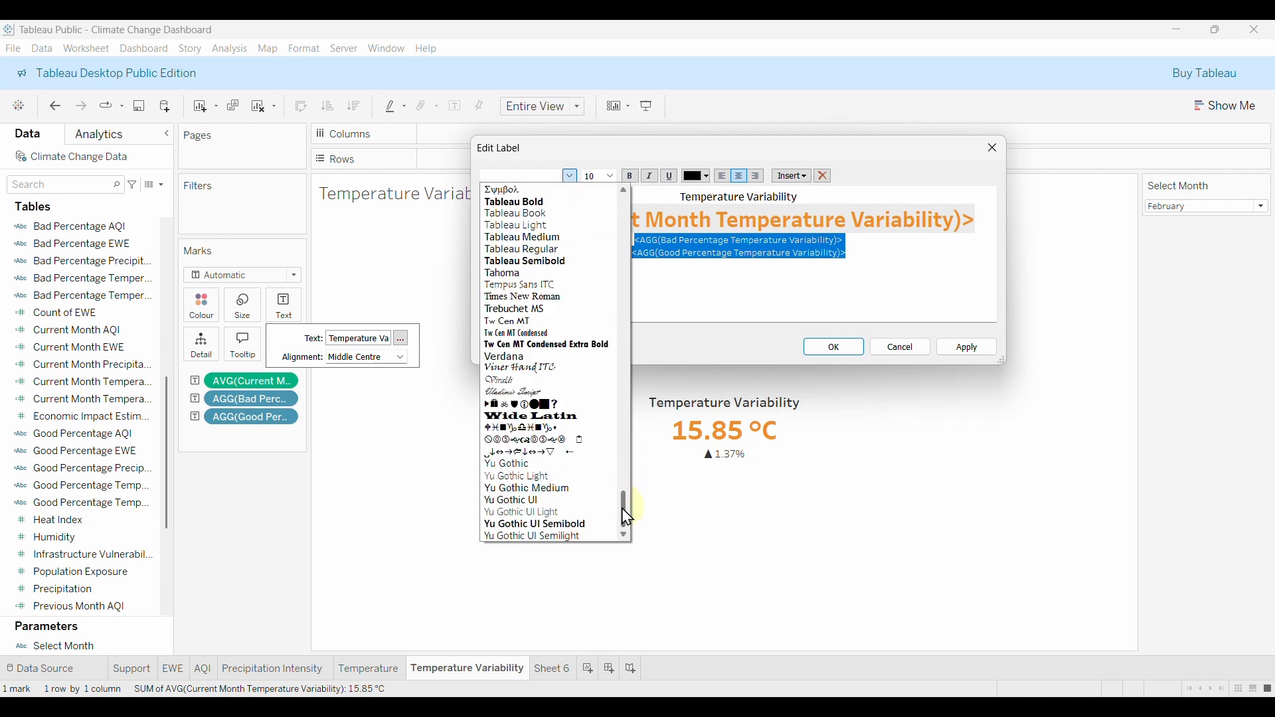
left_click(537, 263)
Colour Bad Percentage red and Good Percentage green, apply, and join them onto one line.
left_click_drag(848, 241, 621, 241)
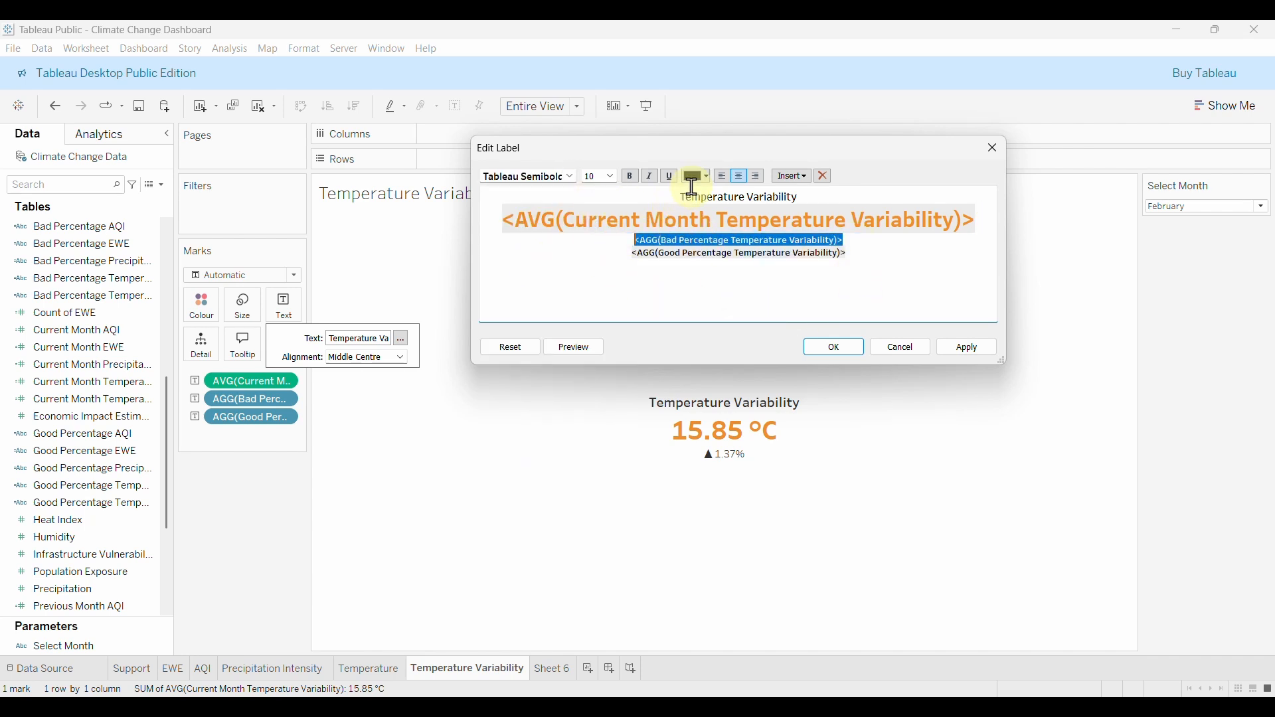
left_click(707, 177)
left_click(702, 269)
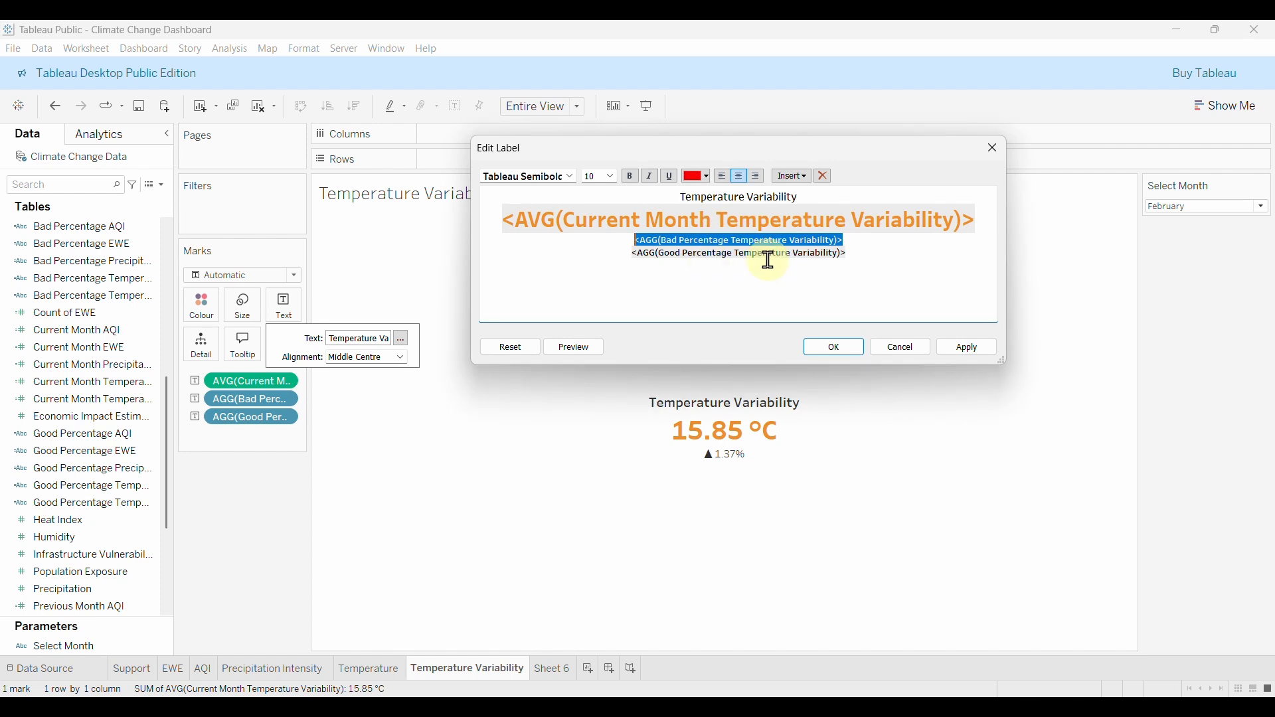
left_click_drag(853, 254, 660, 256)
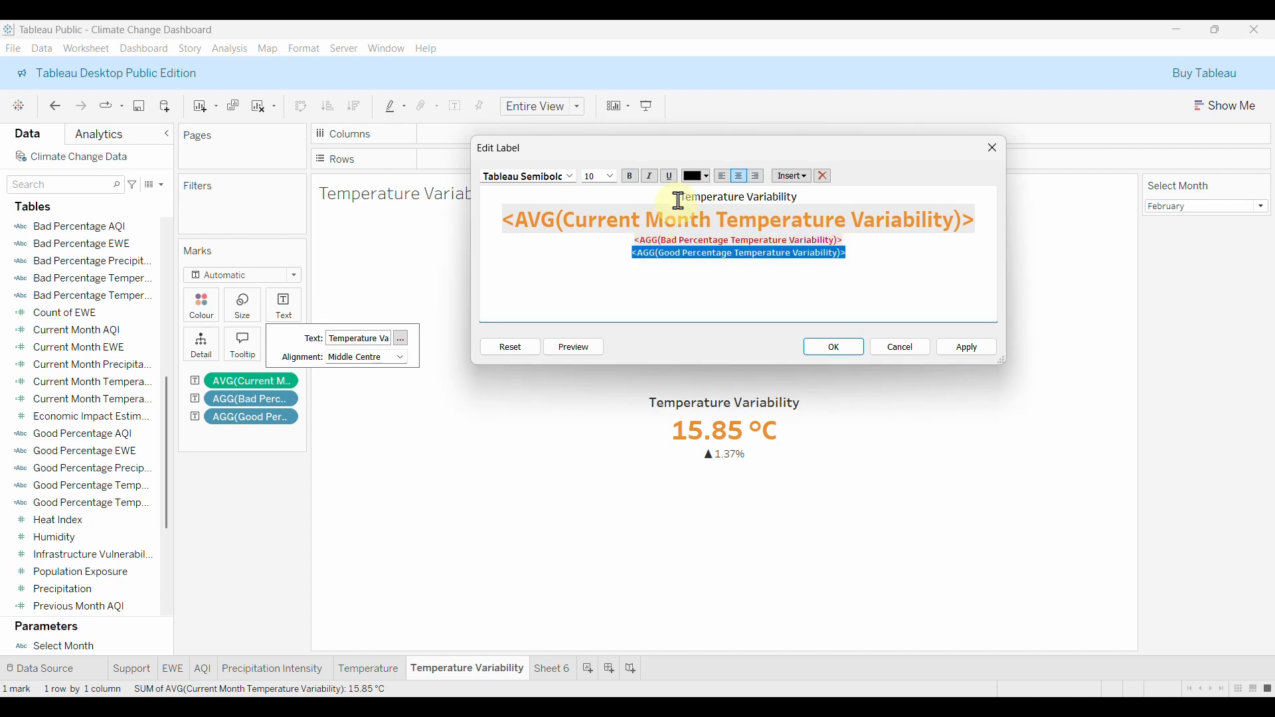
left_click(716, 180)
left_click(710, 266)
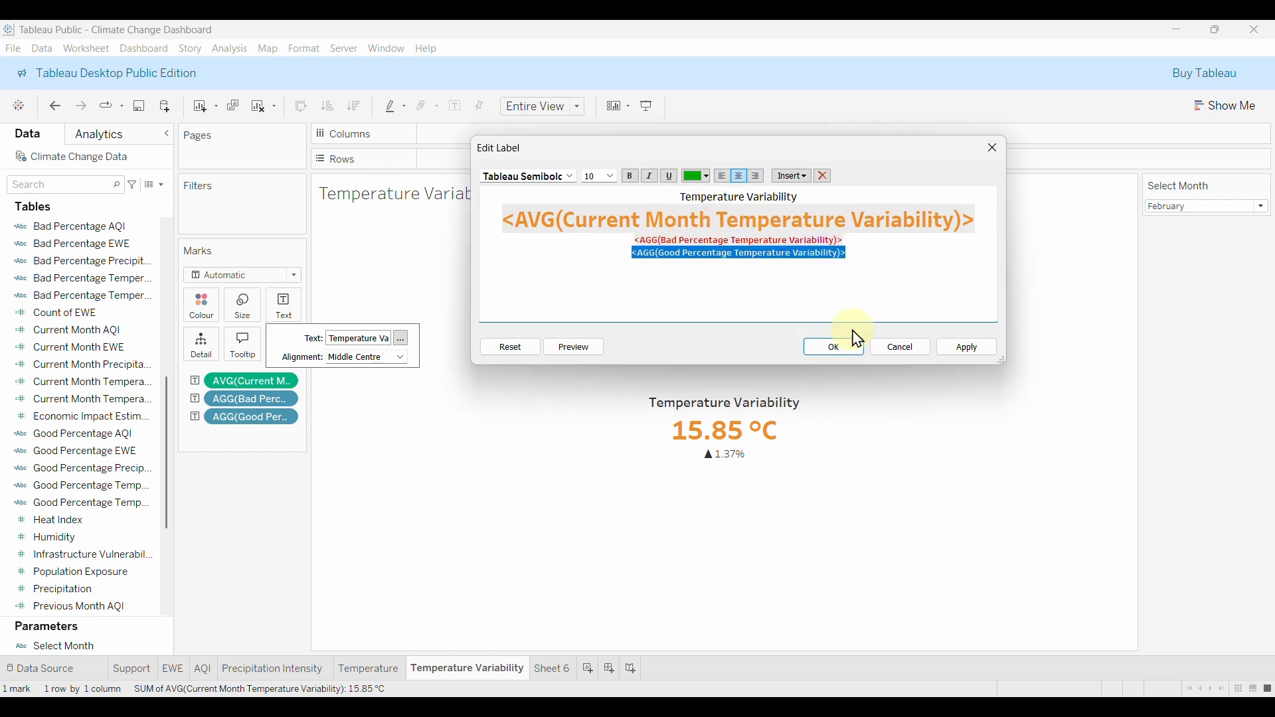
left_click(971, 351)
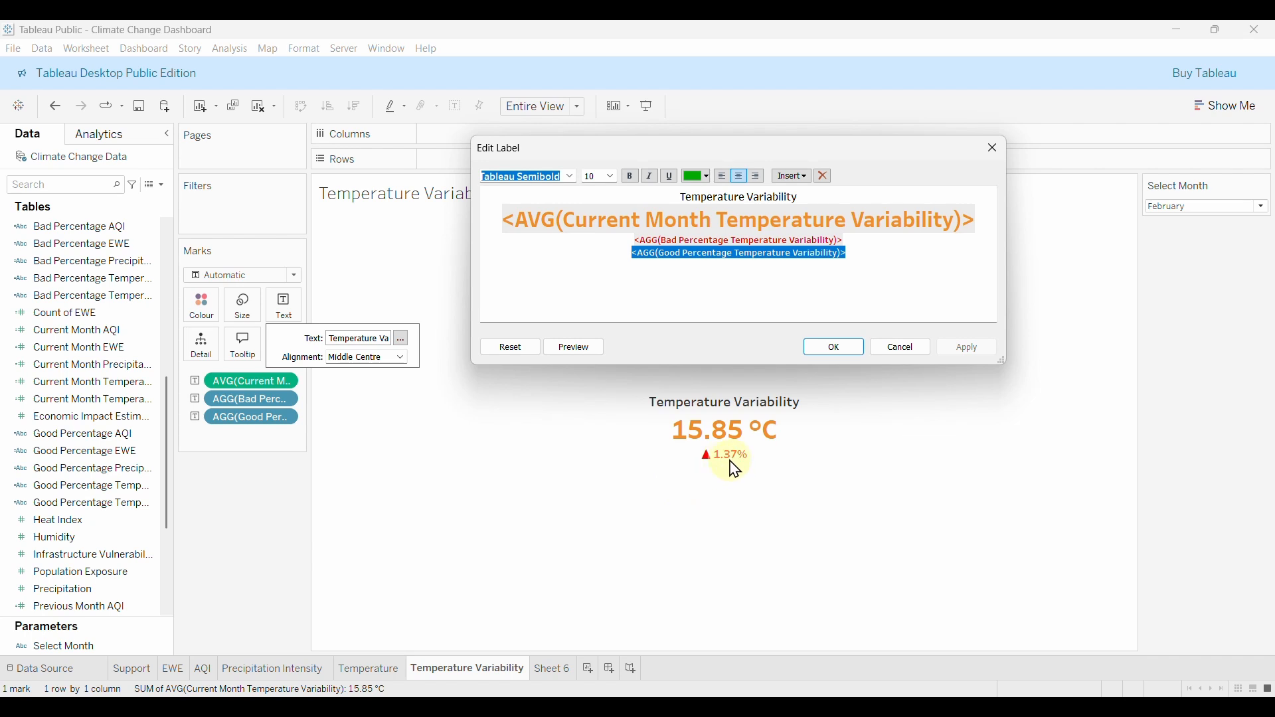
left_click(635, 253)
key("BackSpace")
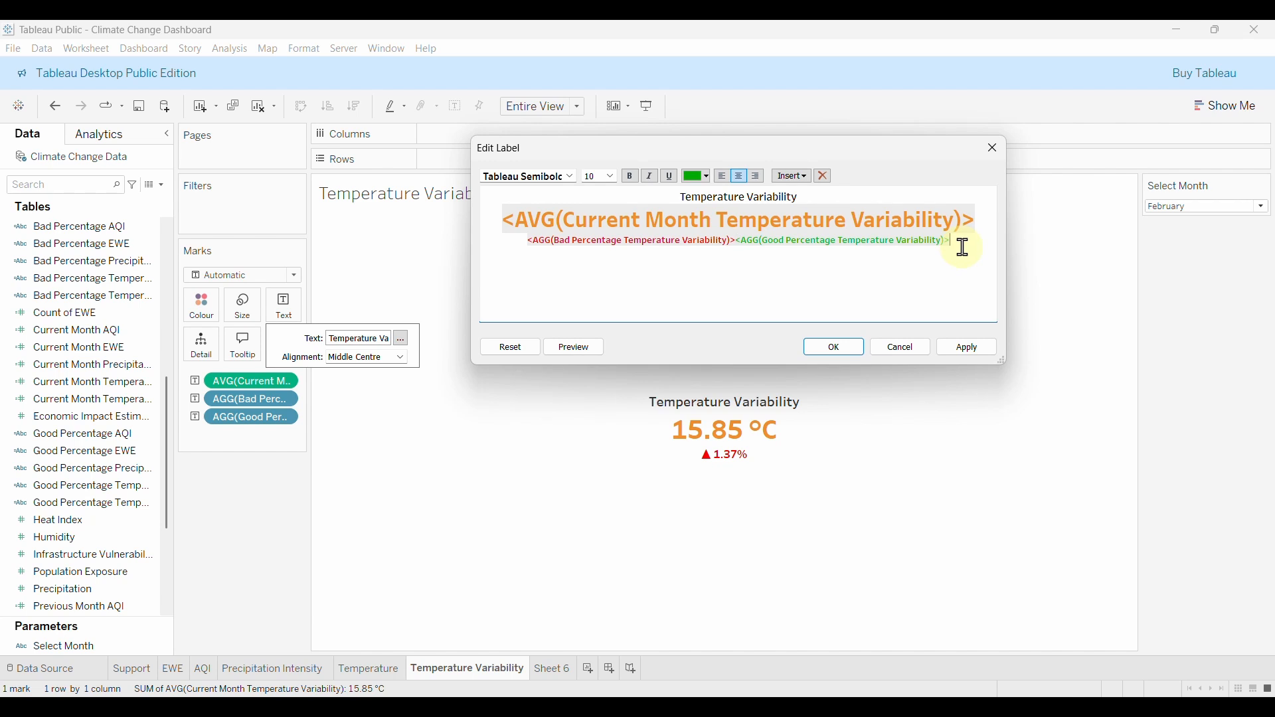
Add 'vs. last month' to the label in black 8 pt Tableau Medium, then apply and close.
type("vs.")
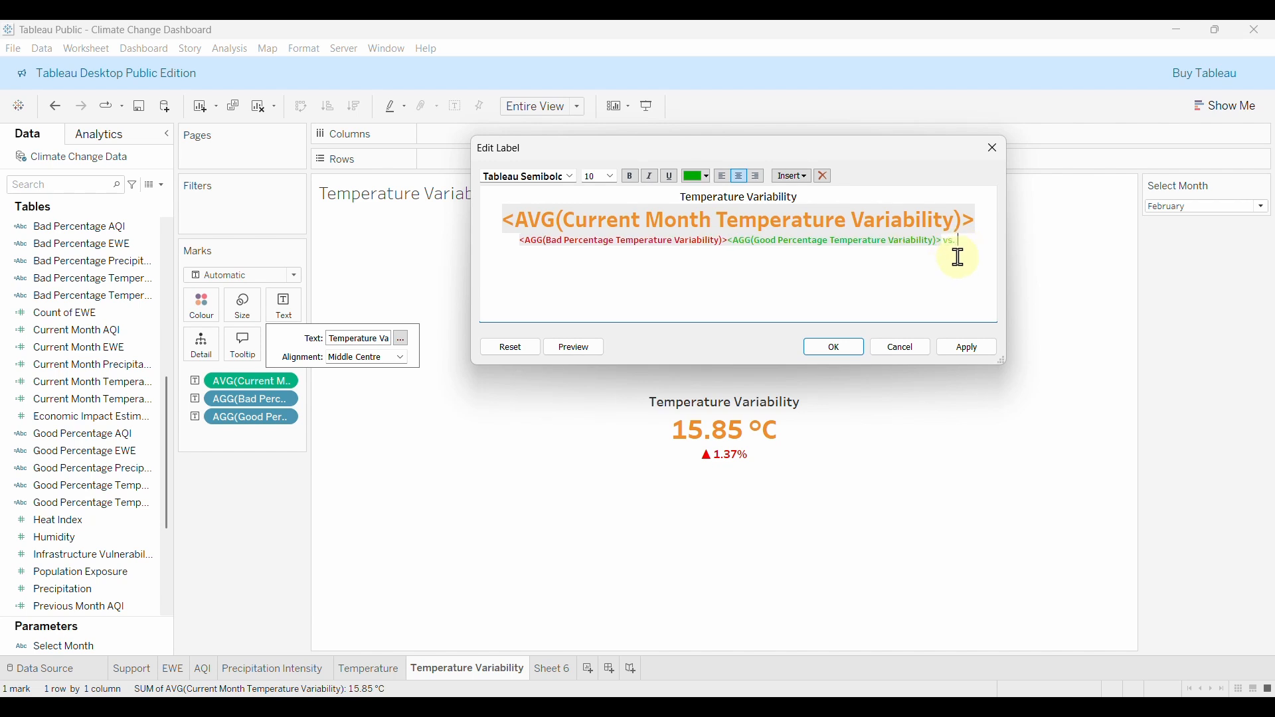
type(" last month")
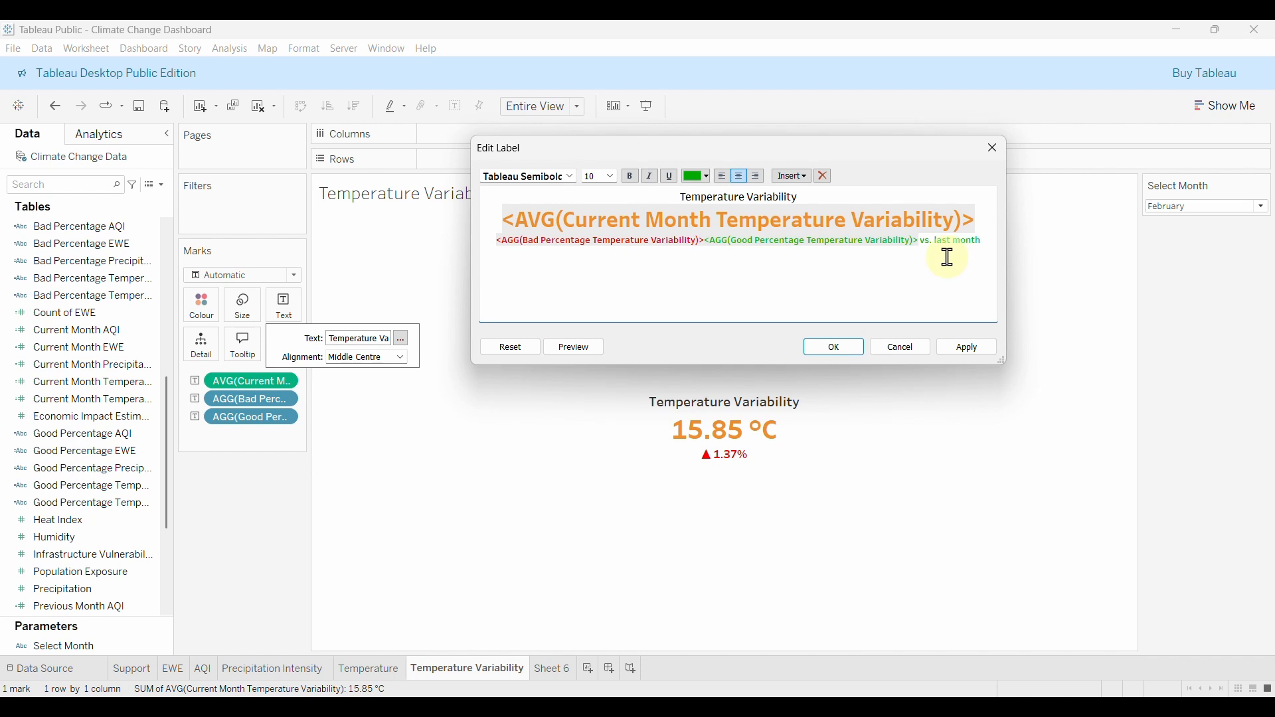
left_click_drag(924, 238, 985, 249)
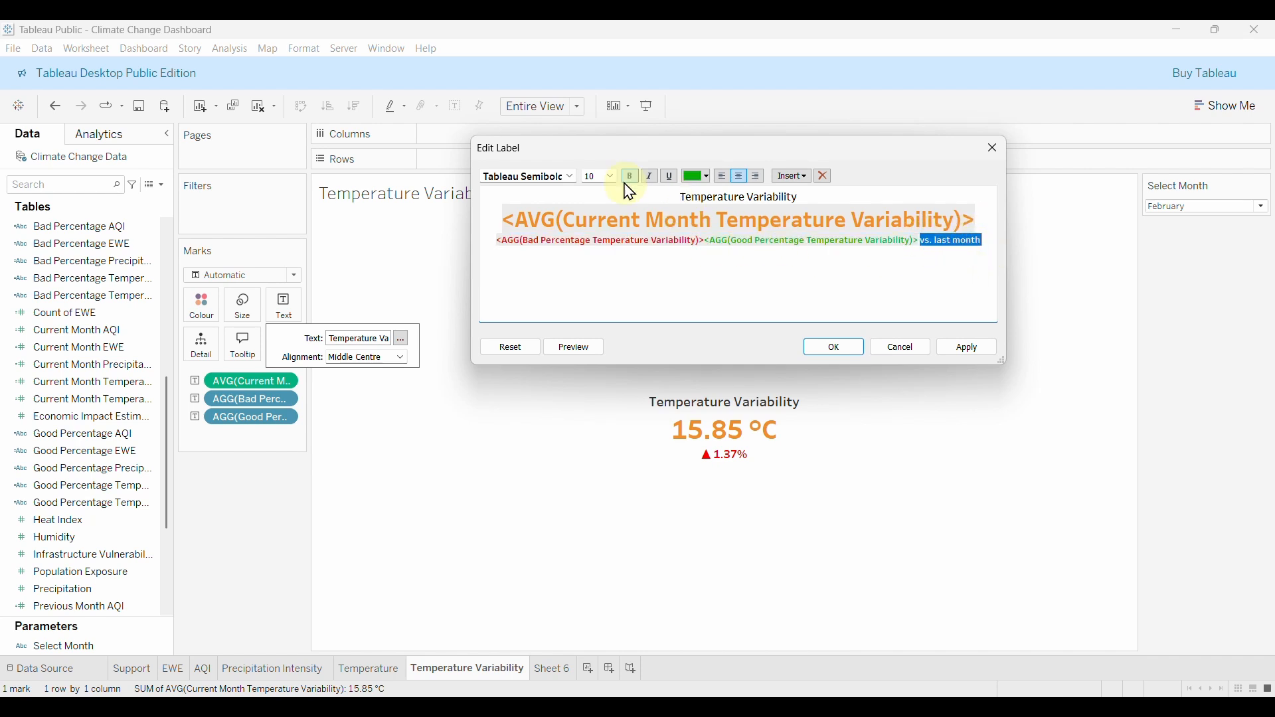
left_click(708, 176)
left_click(679, 193)
left_click(573, 177)
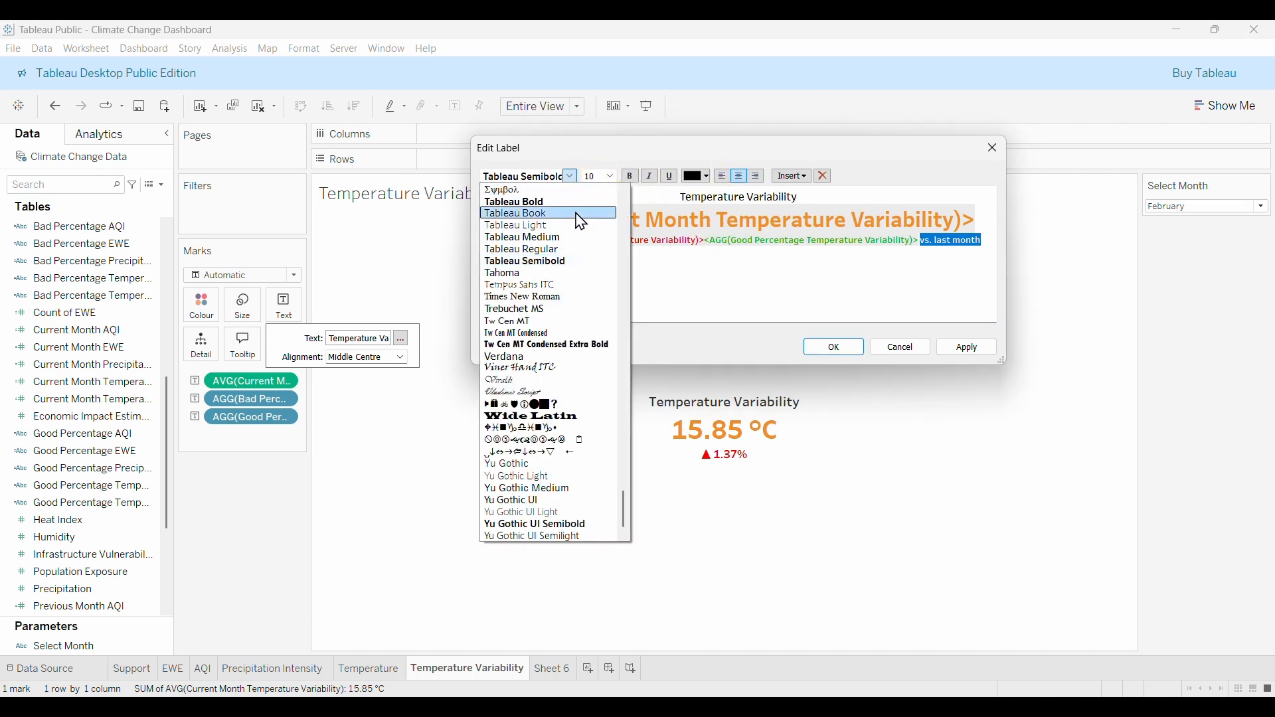
left_click(535, 239)
left_click(611, 176)
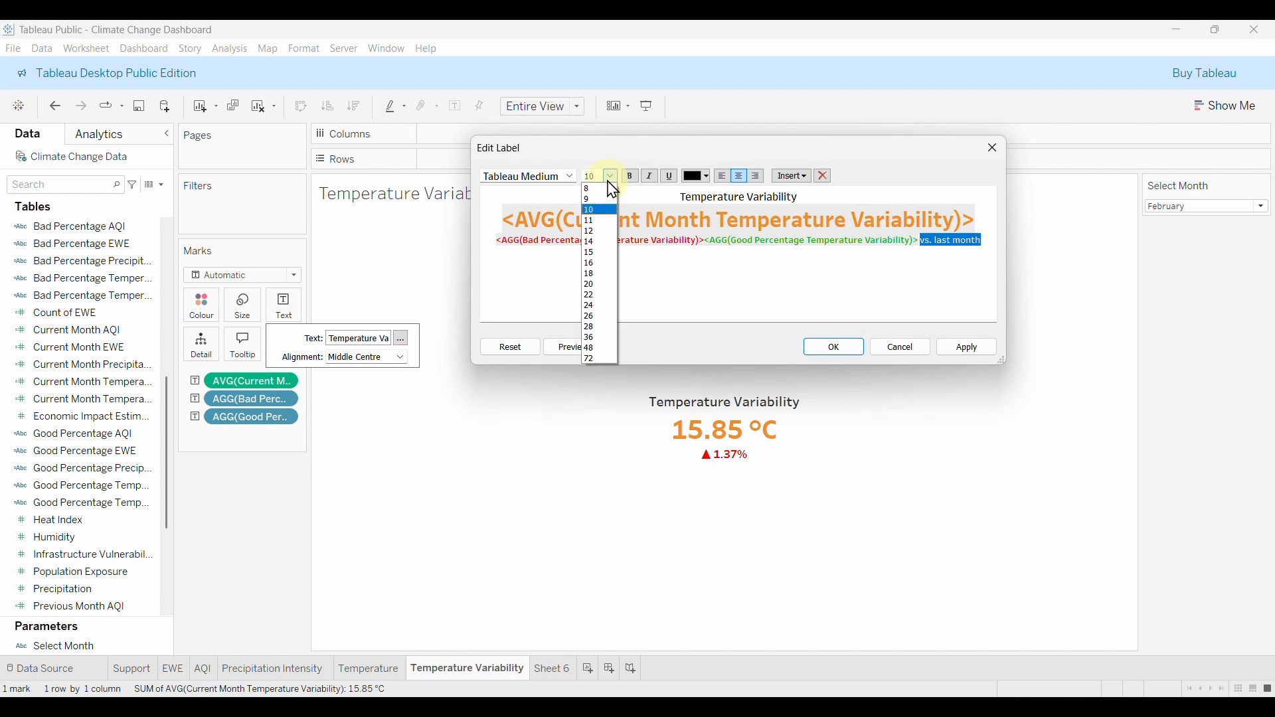
left_click(595, 189)
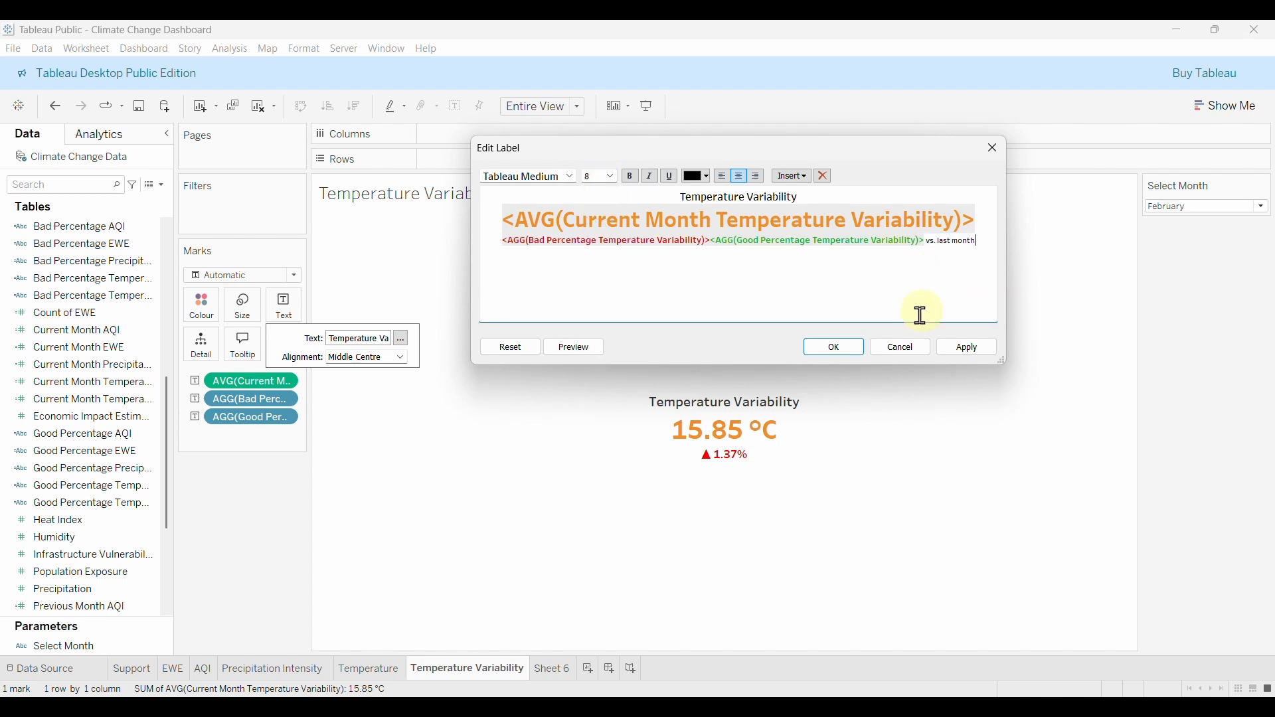
left_click(964, 349)
left_click(839, 349)
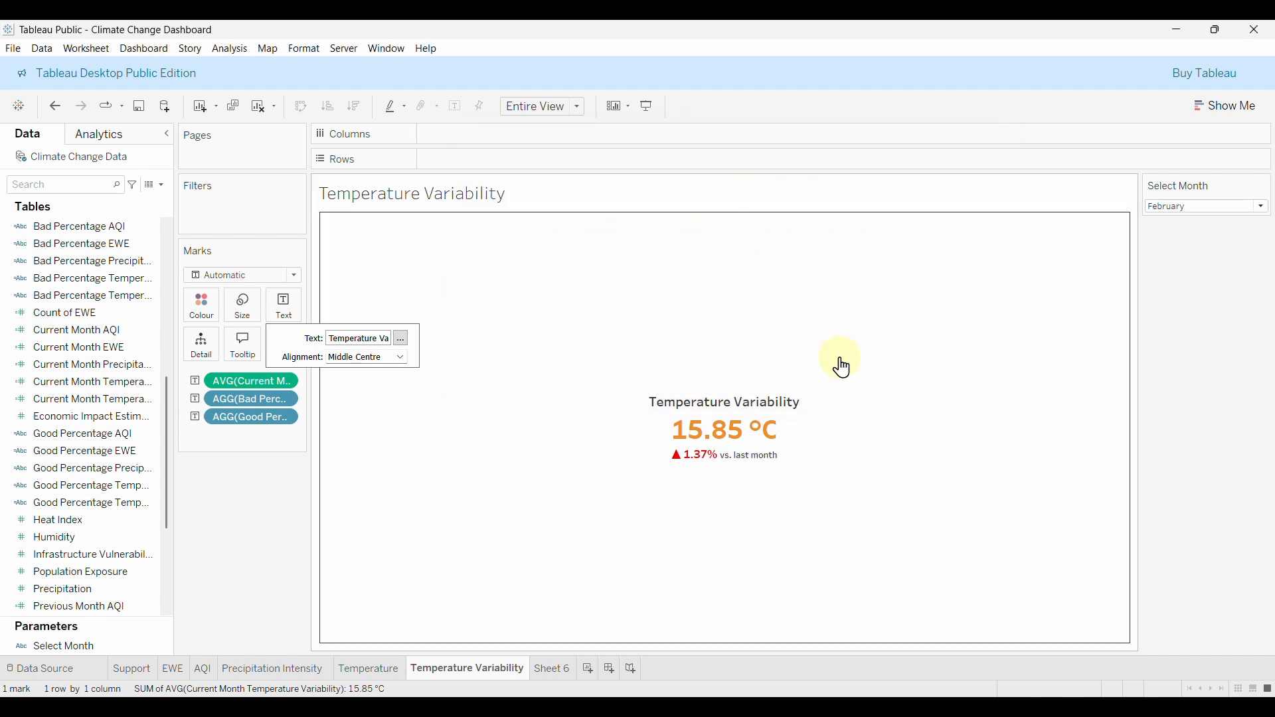
Step the Select Month filter through May, July and September, ending on November.
left_click(1193, 208)
left_click(1187, 250)
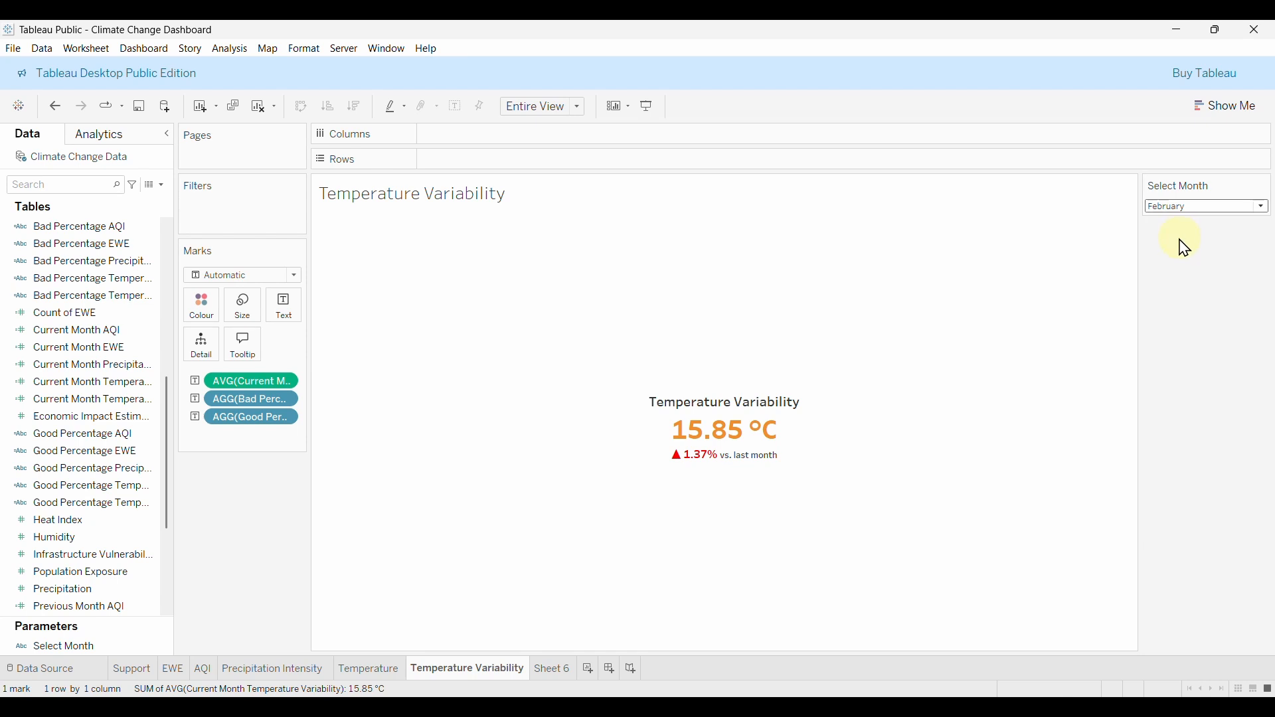
left_click(1201, 212)
left_click(1181, 277)
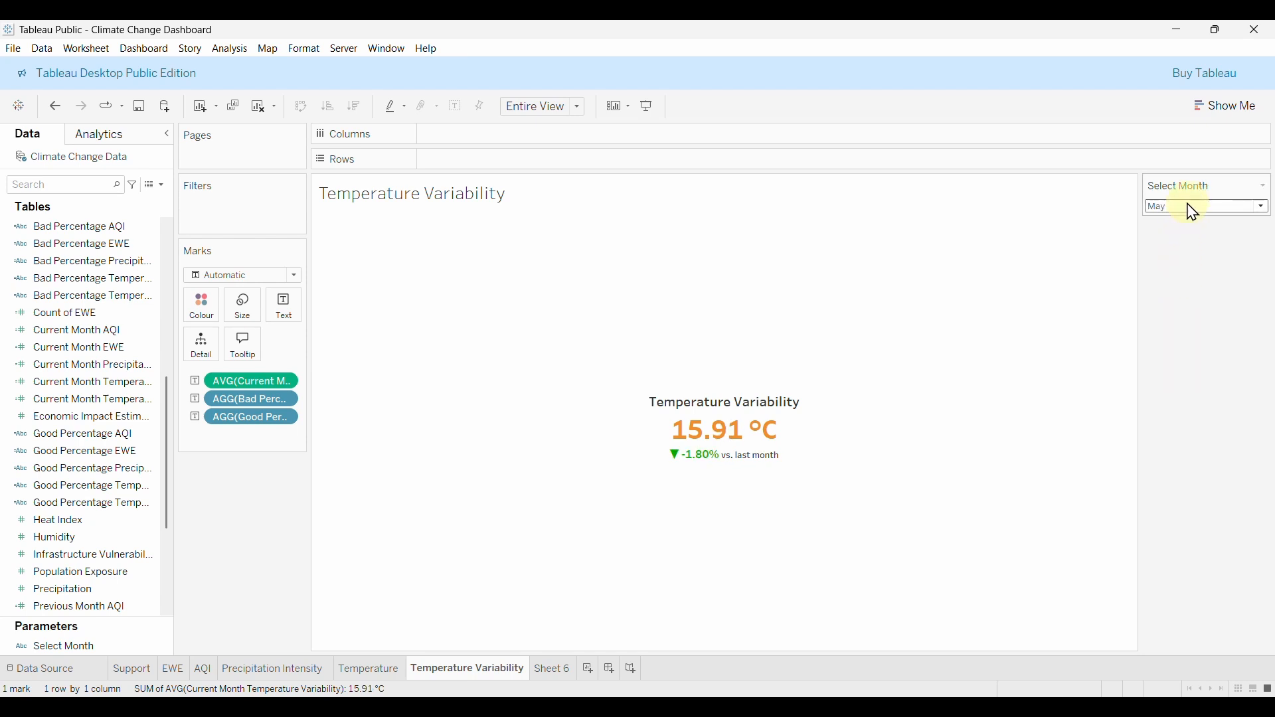
left_click(1193, 211)
left_click(1187, 305)
left_click(1199, 207)
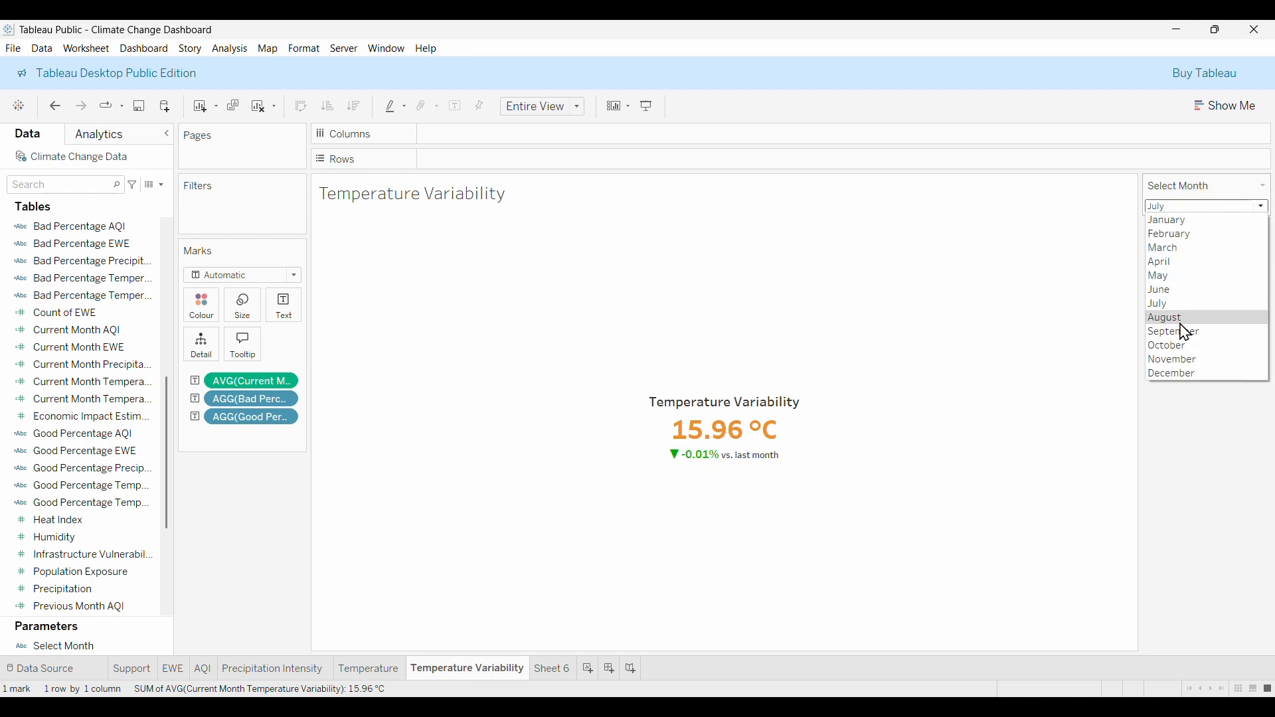
left_click(1187, 333)
left_click(1178, 211)
left_click(1195, 359)
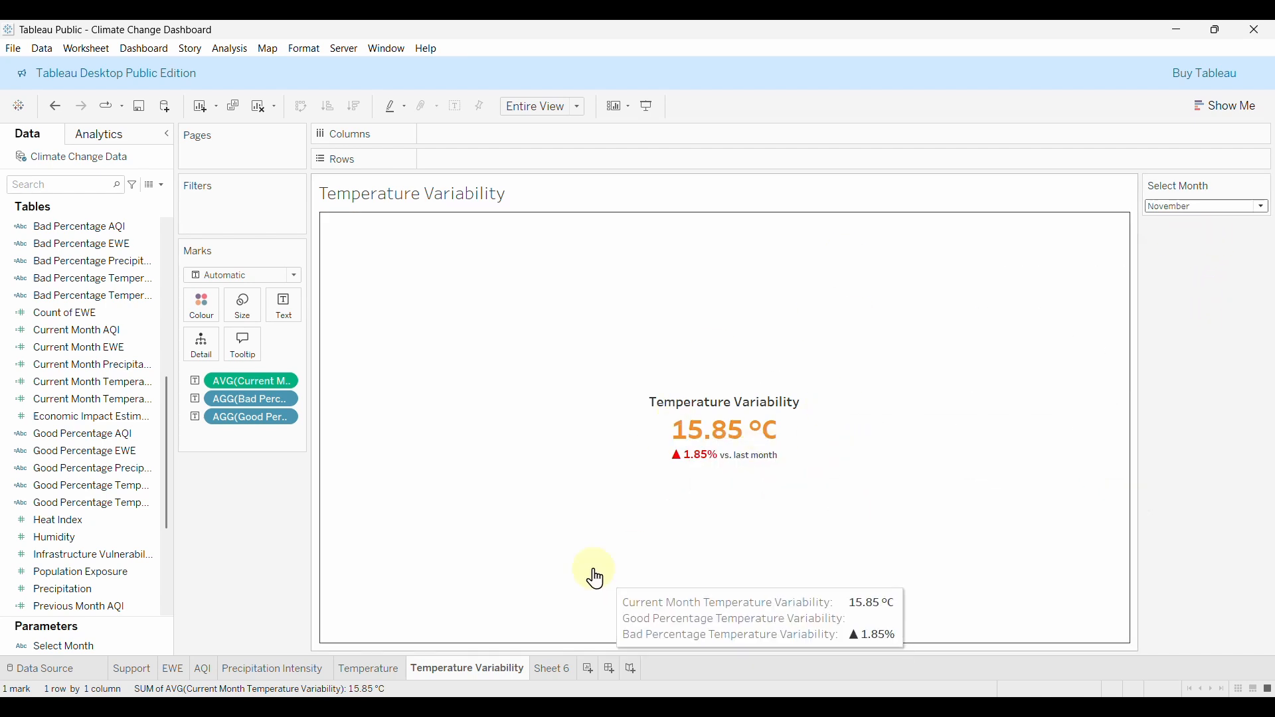
Review the KPI sheets, then delete the Sheet 6 and Support worksheets.
left_click(372, 677)
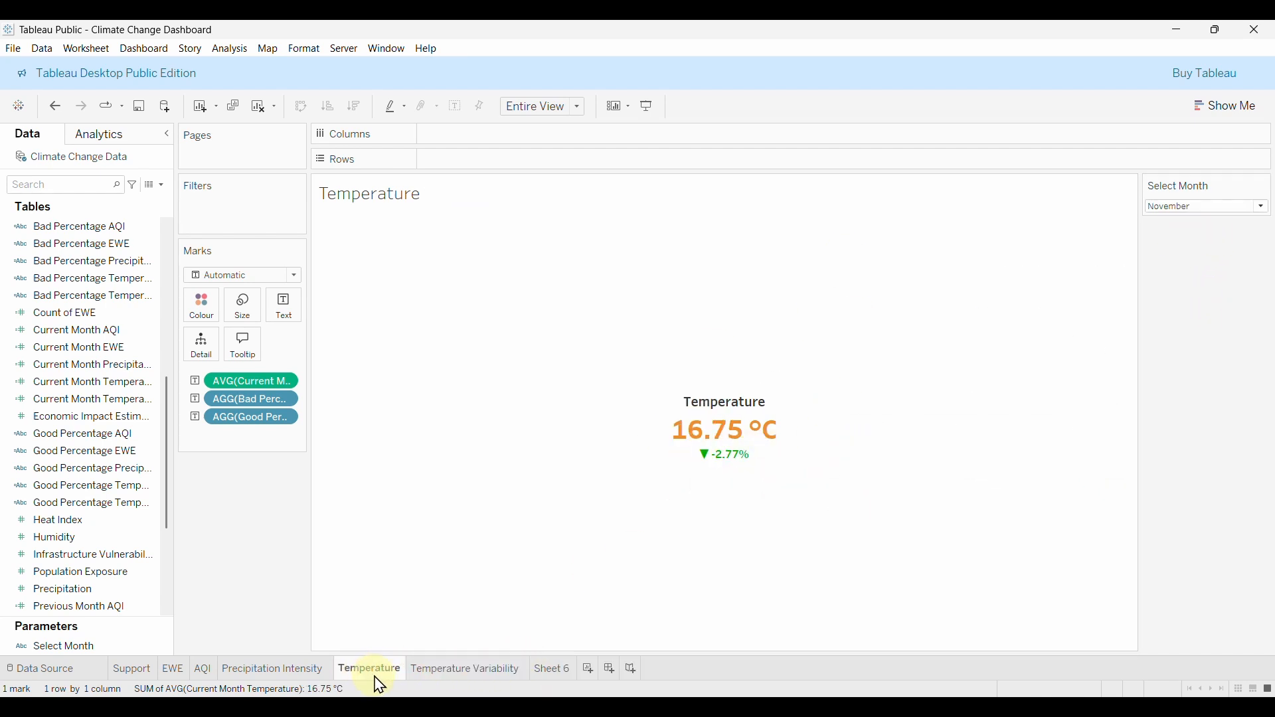
left_click(289, 678)
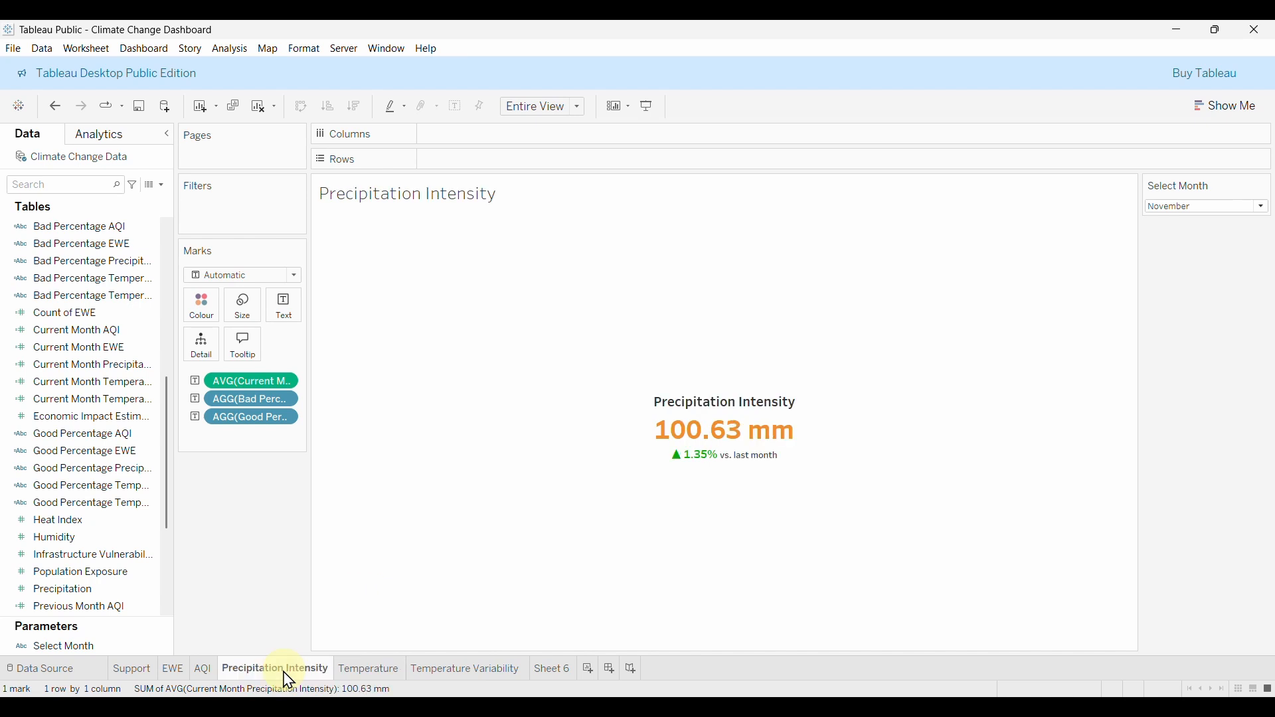
left_click(205, 674)
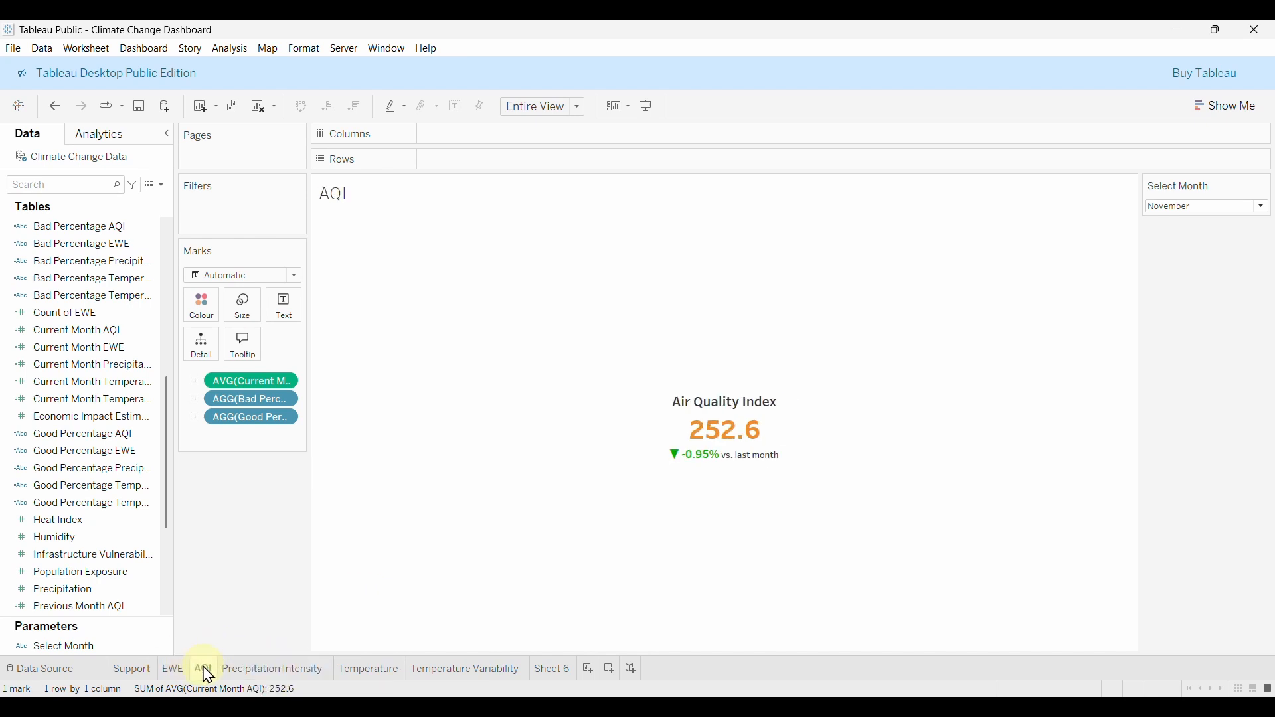
left_click(171, 675)
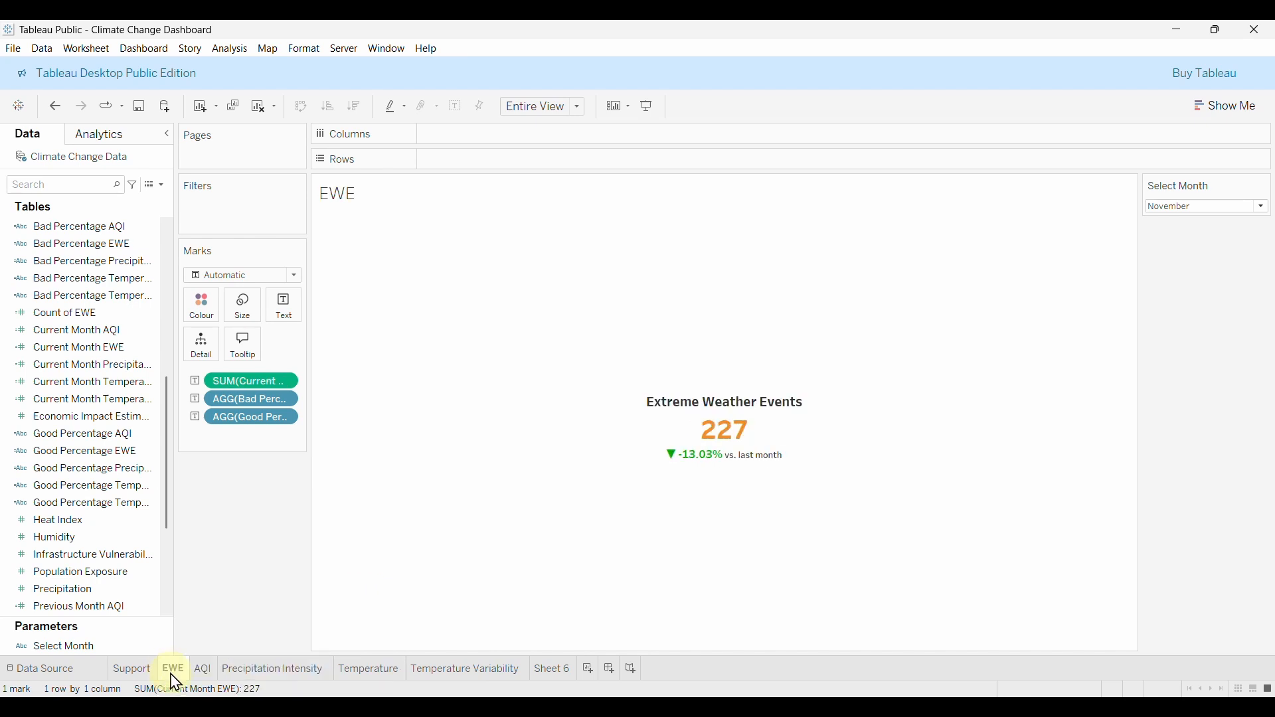
left_click(143, 675)
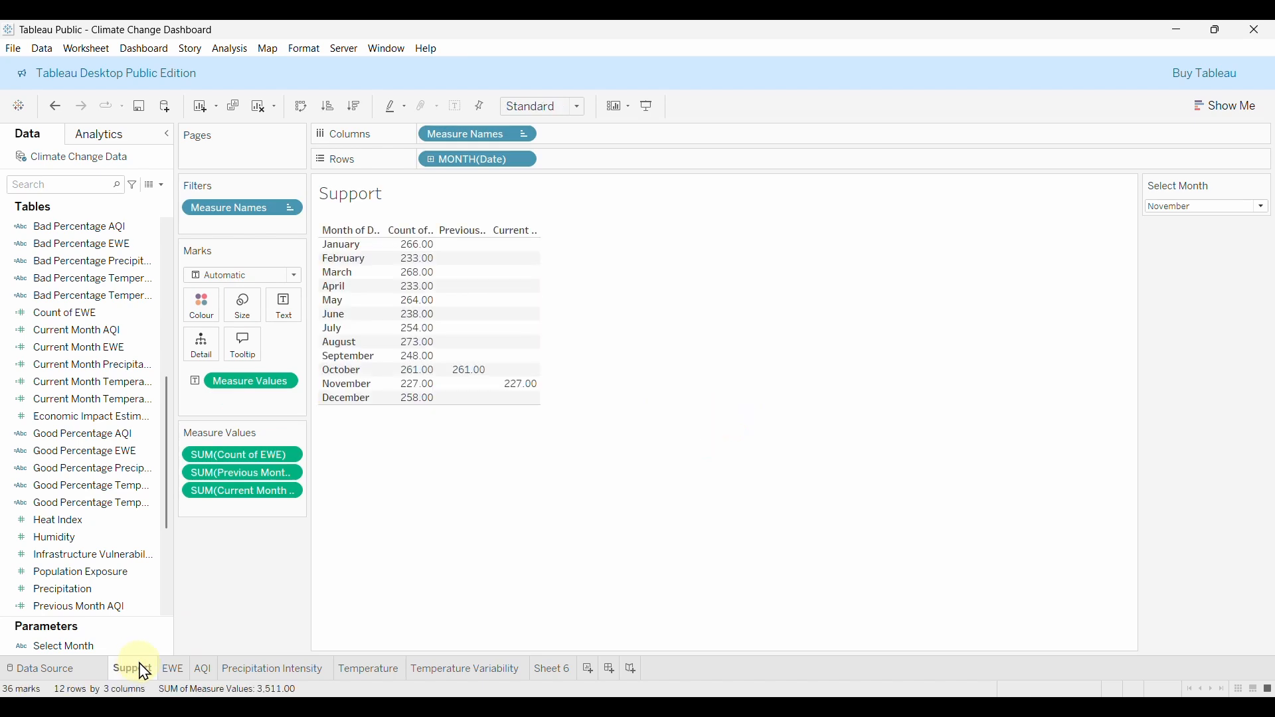
left_click(551, 675)
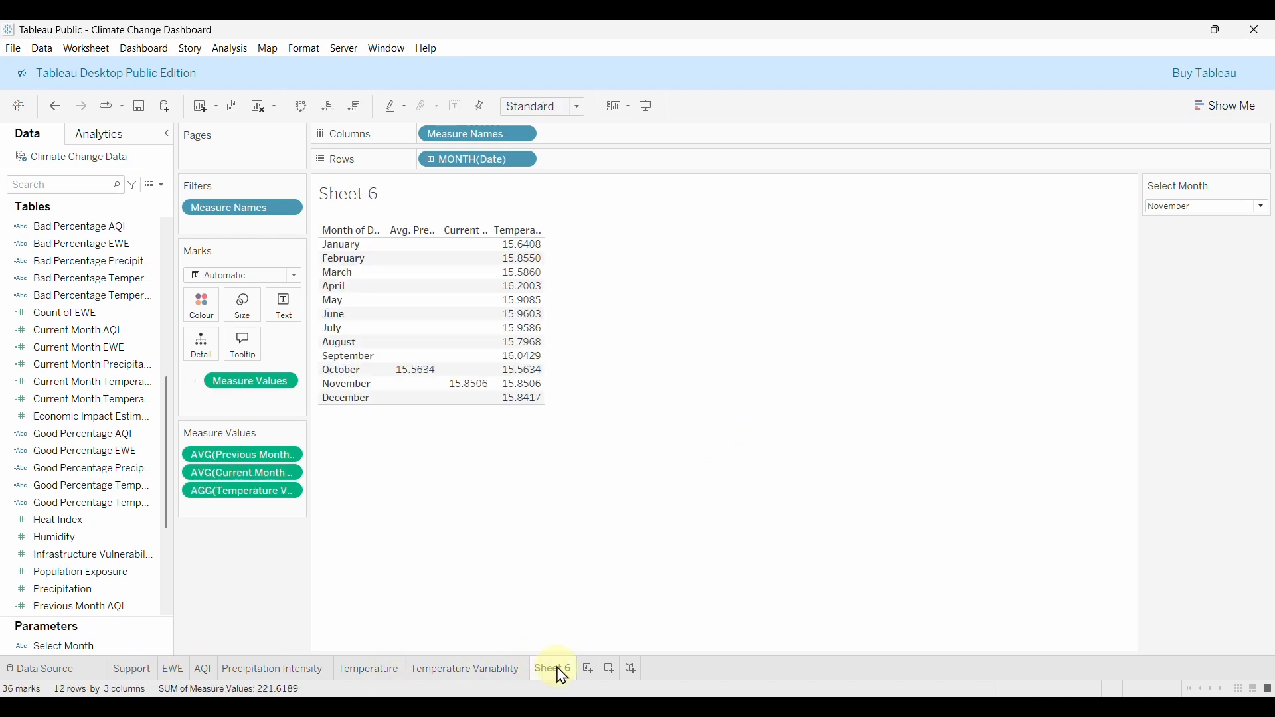
right_click(561, 677)
left_click(614, 519)
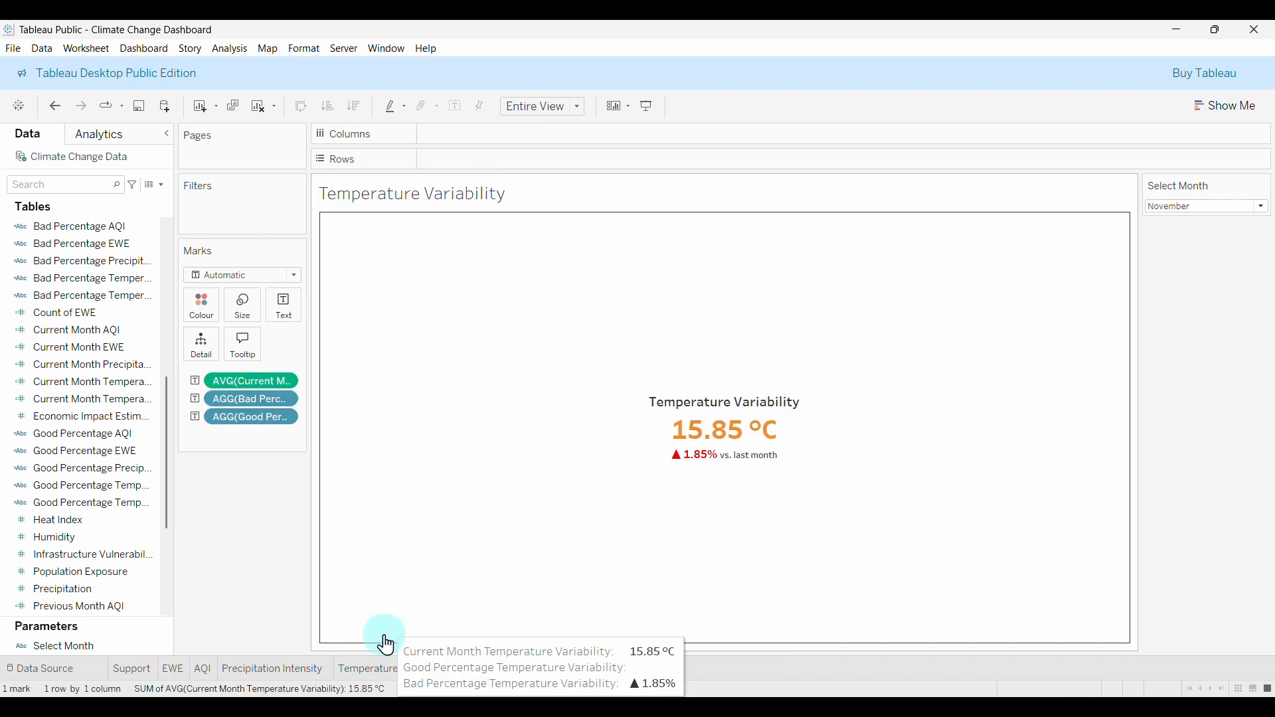
left_click(139, 672)
right_click(146, 676)
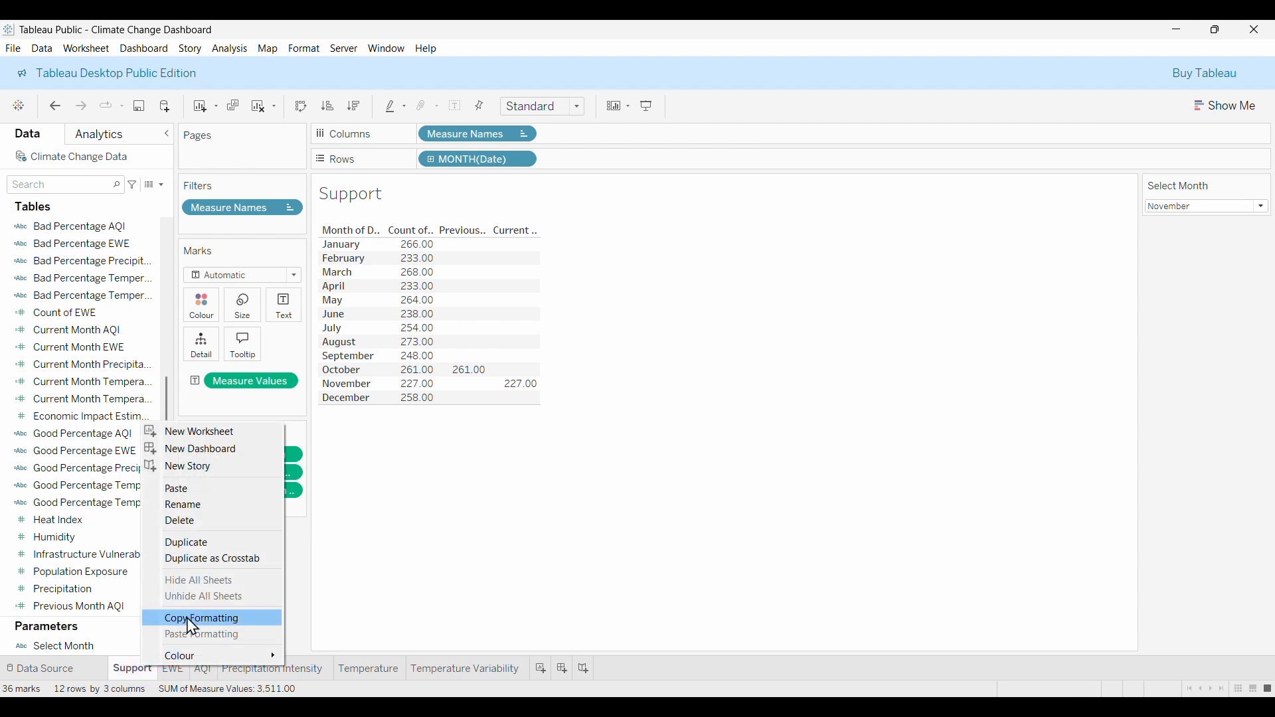
left_click(200, 524)
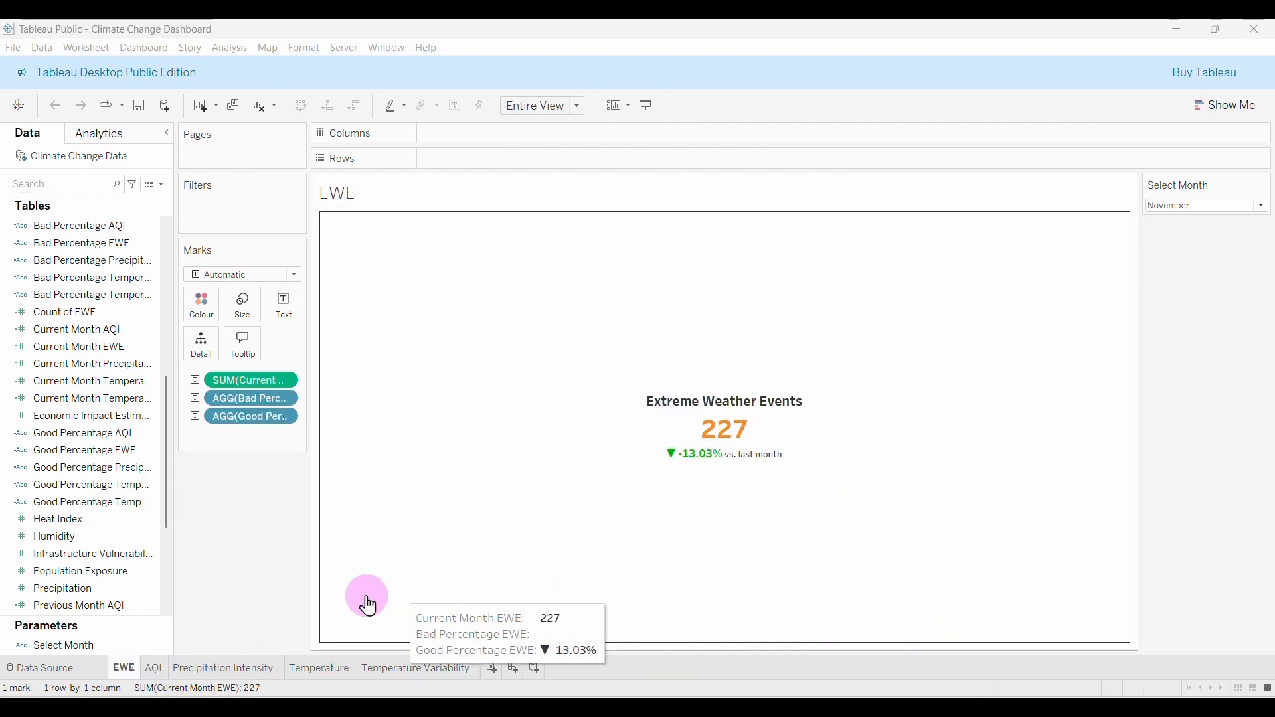
On the Temperature sheet, append 'vs. last month' after the percent change in the label.
left_click(307, 670)
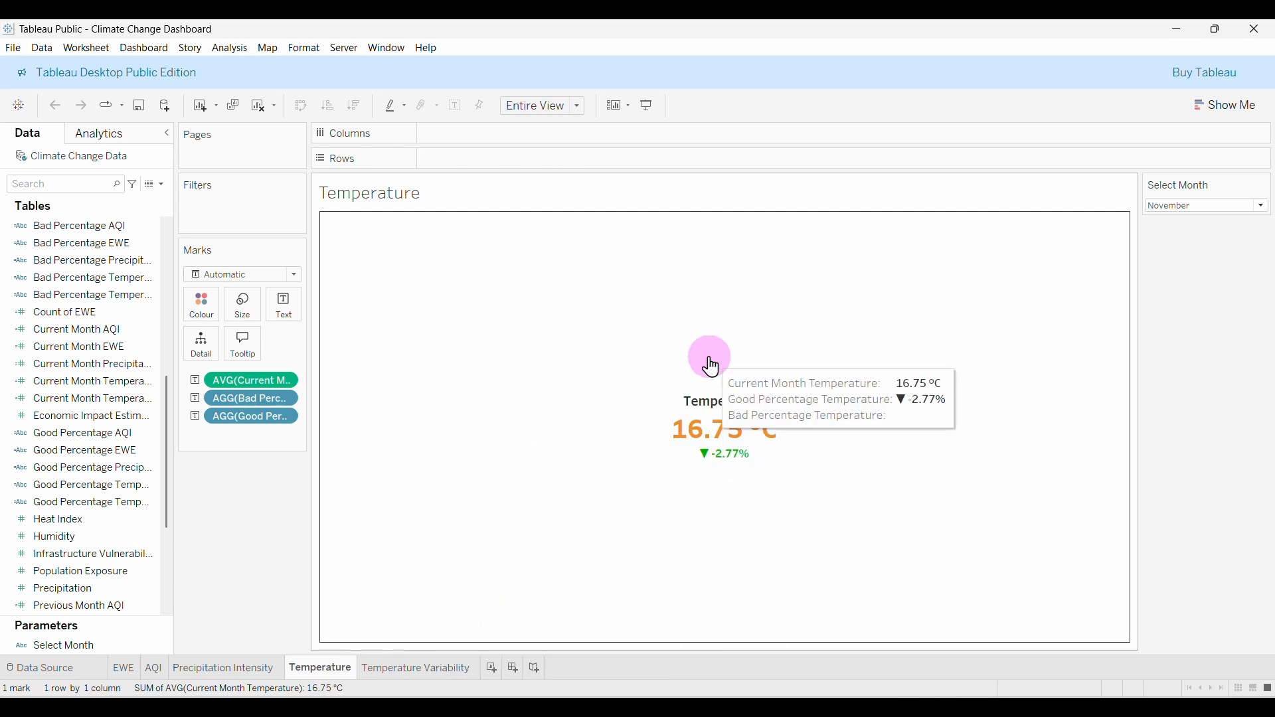
left_click(280, 331)
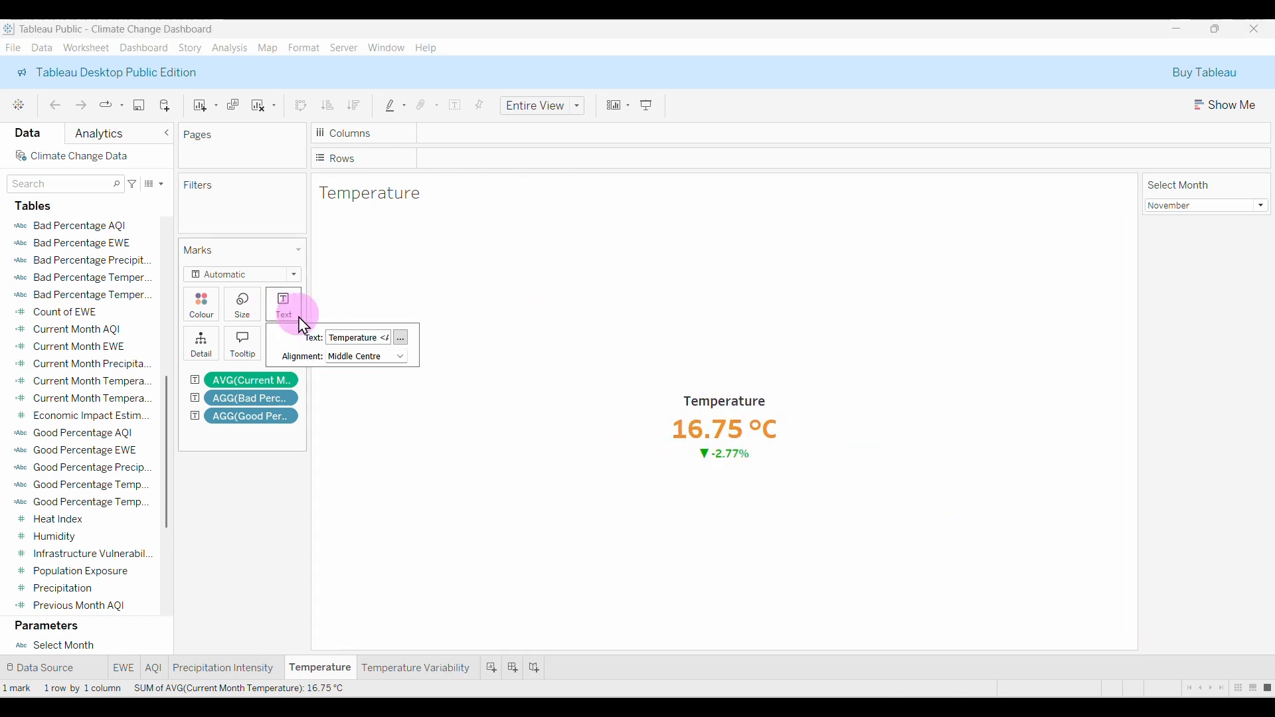
left_click(403, 338)
left_click(925, 240)
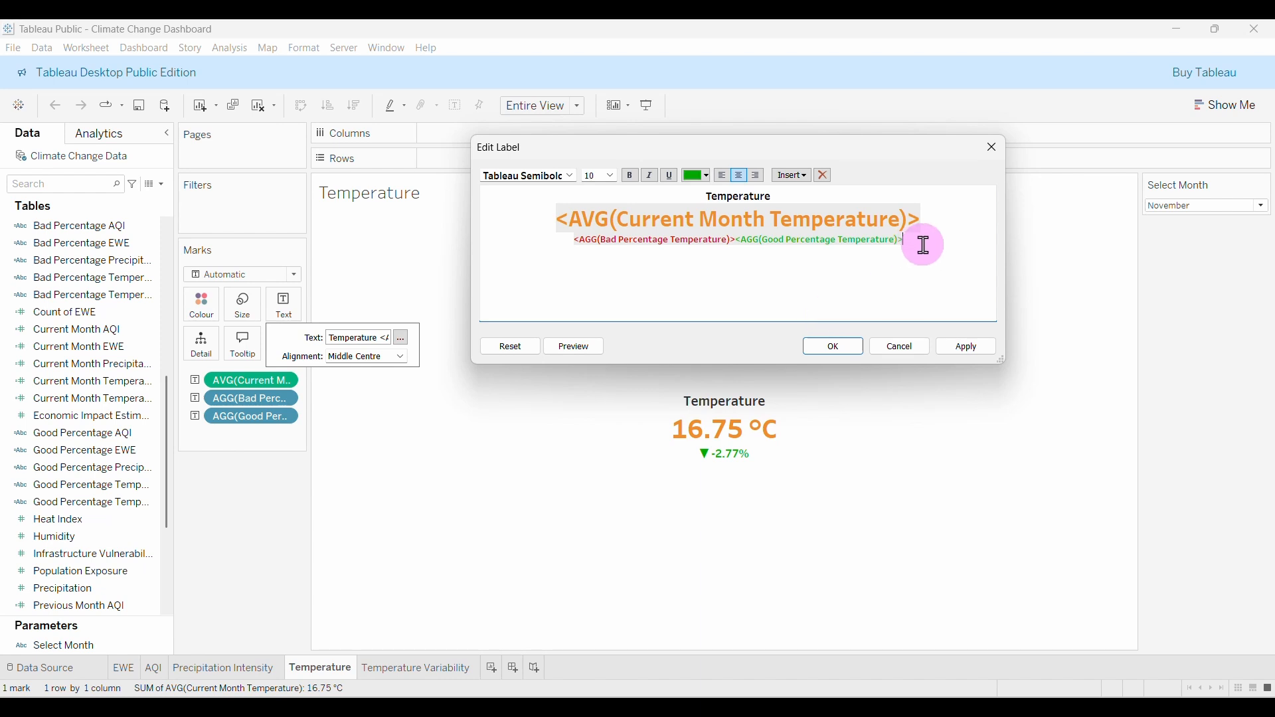
type("vs. last")
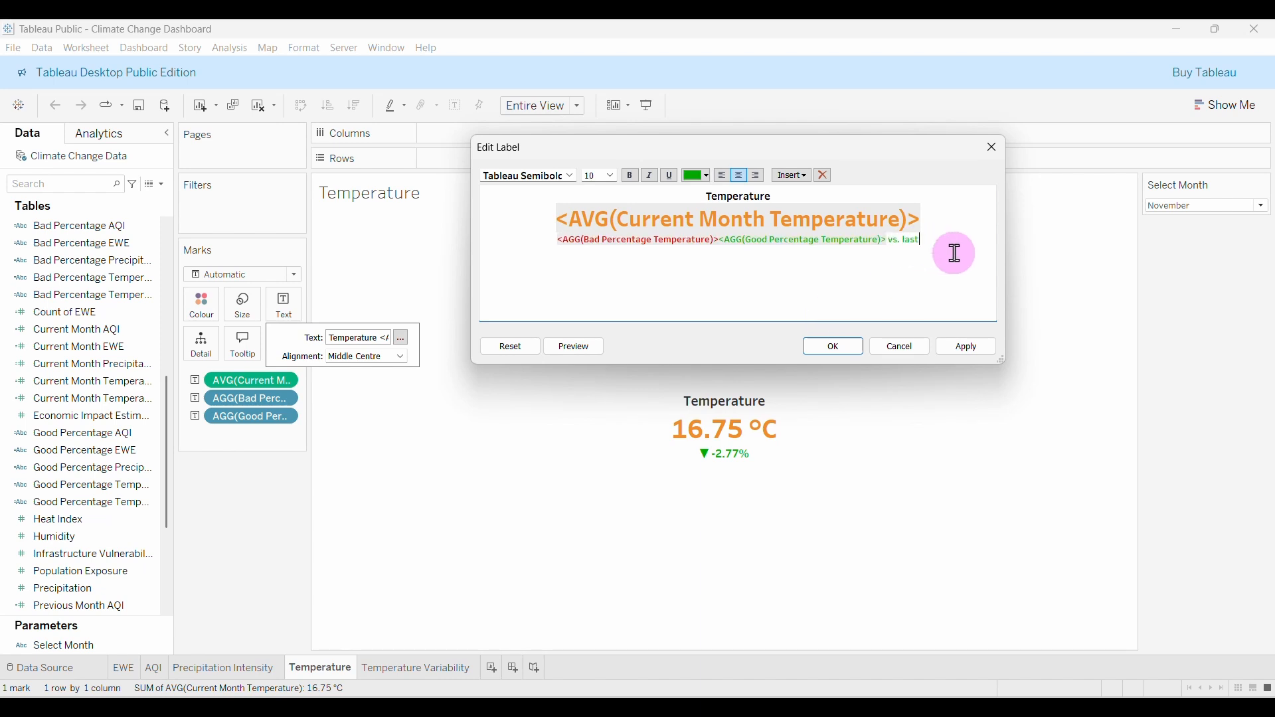
type(" month")
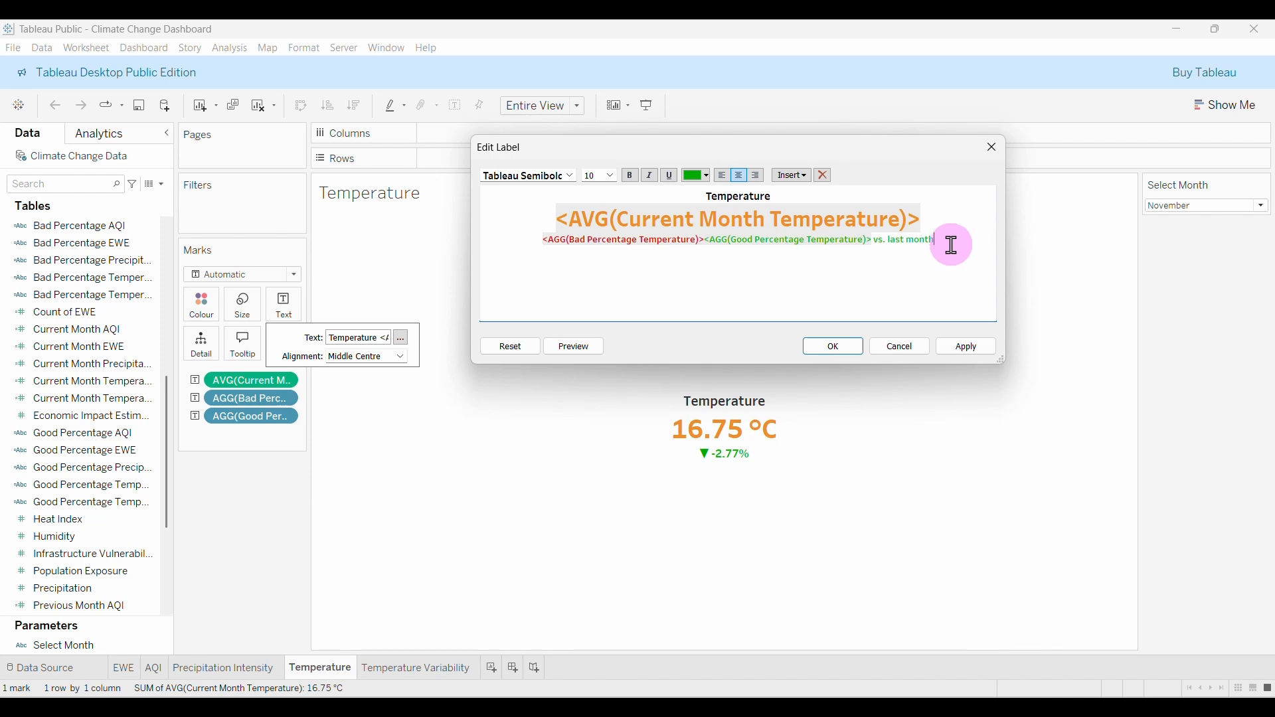
Style the 'vs. last month' note black, size 8, Tableau Medium, and confirm.
left_click_drag(938, 241, 879, 242)
left_click(709, 176)
left_click(696, 193)
left_click(611, 177)
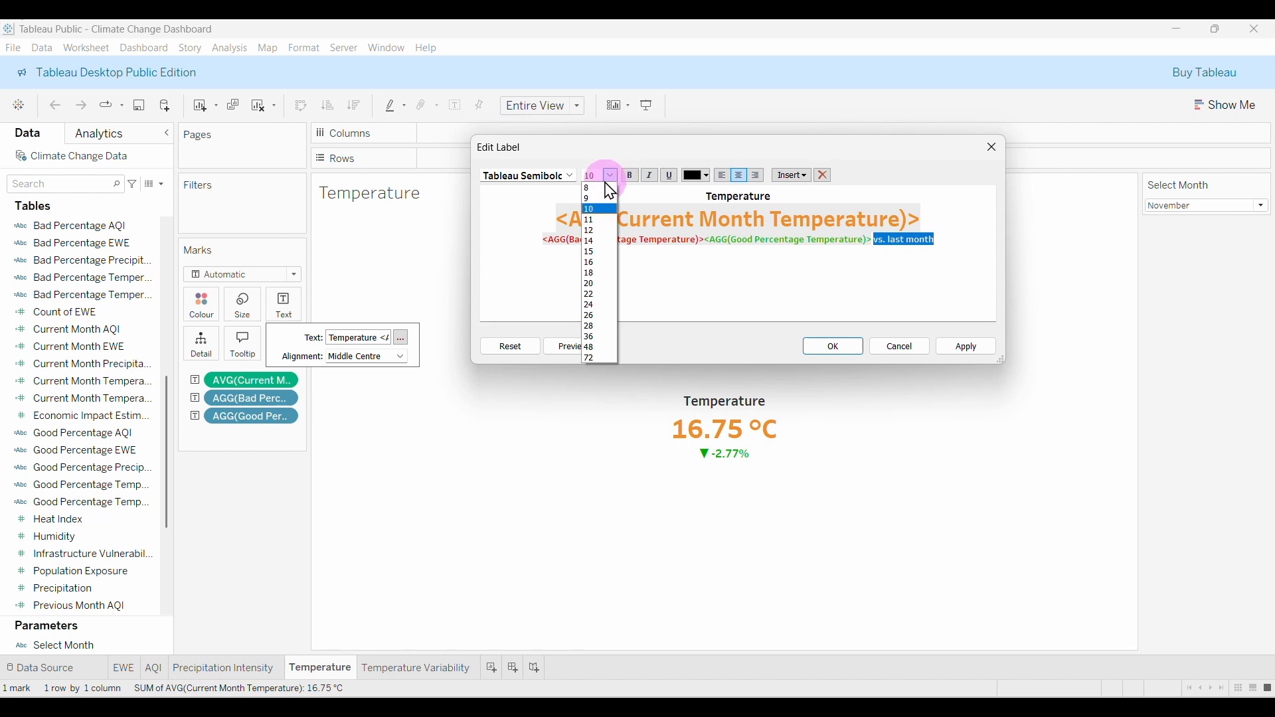
left_click(590, 188)
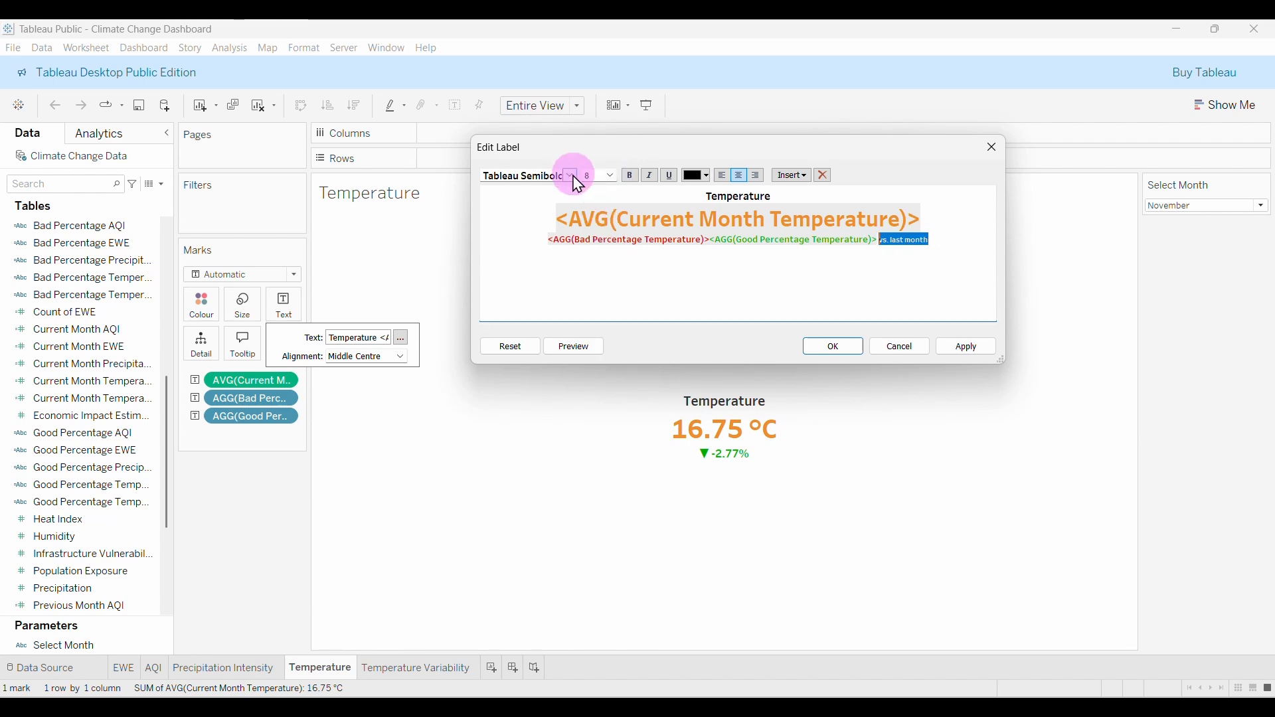
left_click(571, 176)
left_click(544, 238)
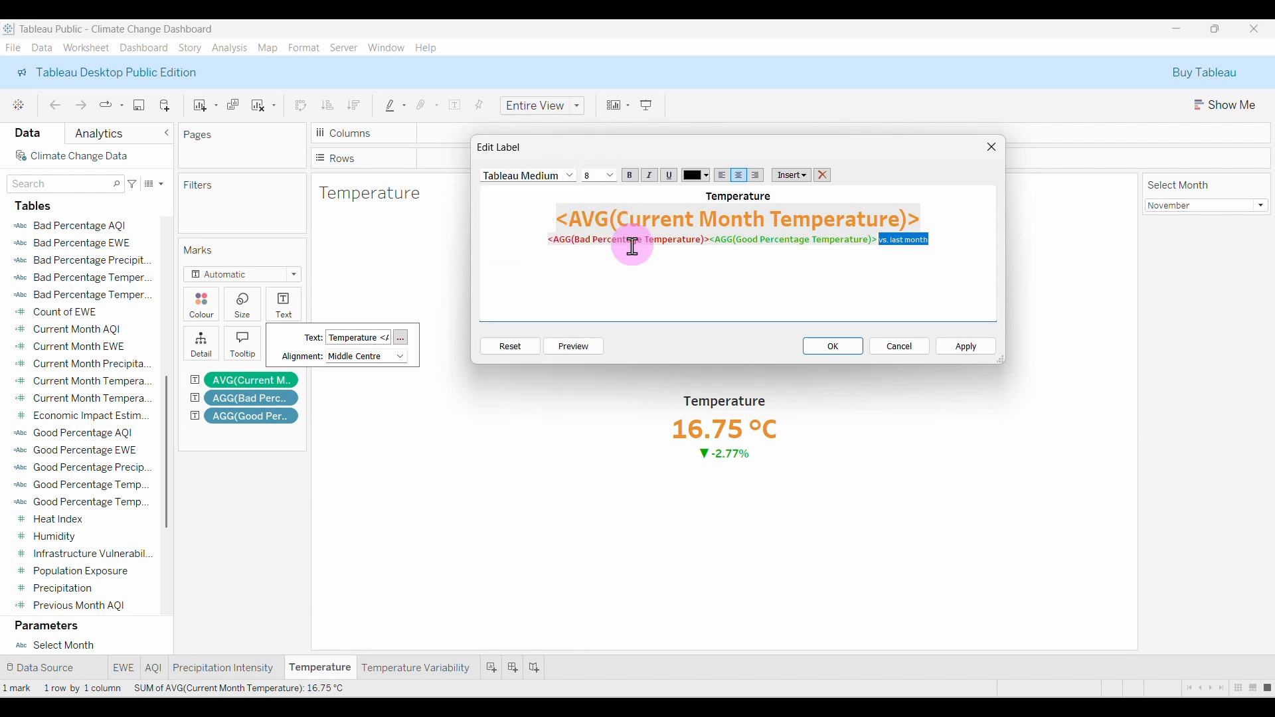
left_click(836, 348)
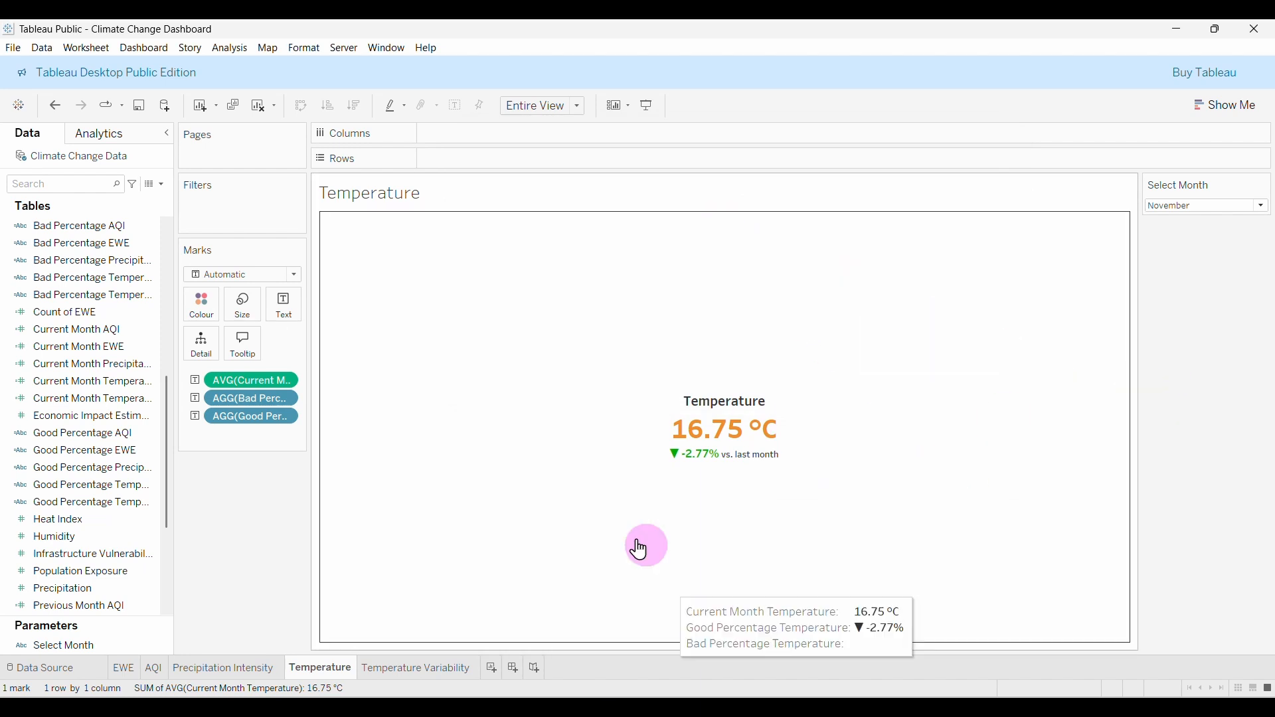
Create a new worksheet and place the Country field on Columns.
left_click(491, 668)
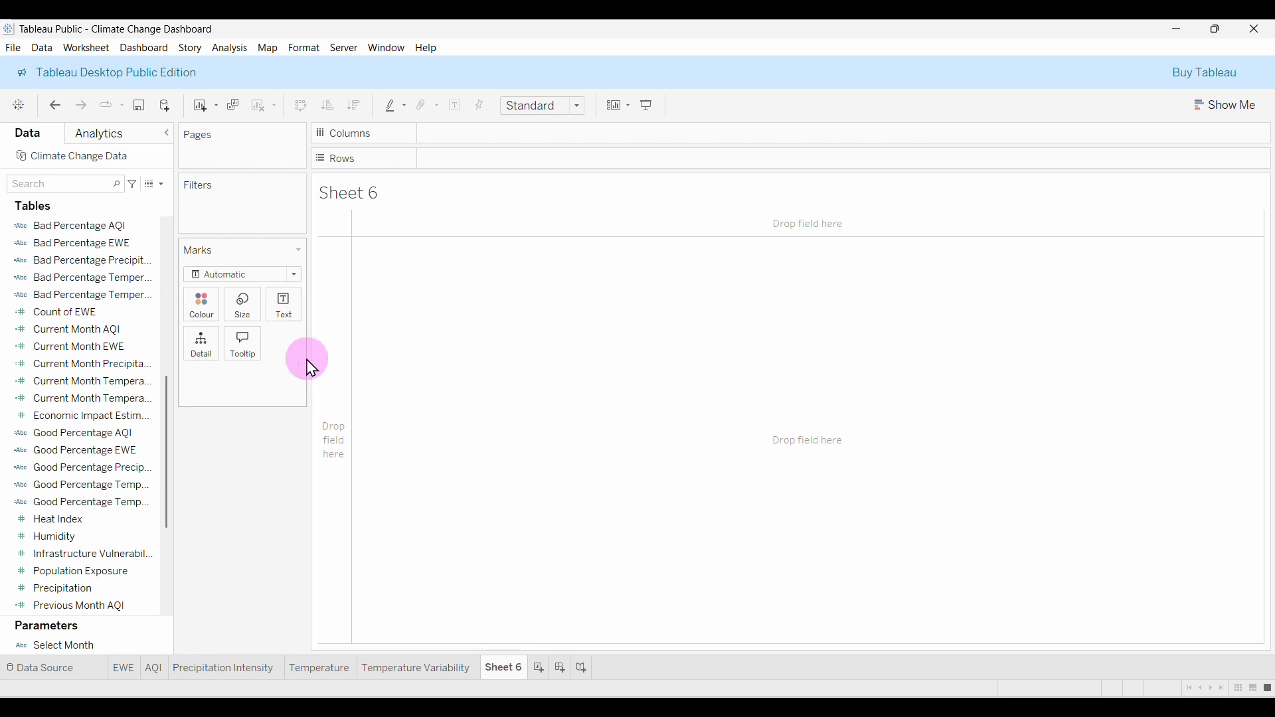
scroll(114, 378, "up", 7)
scroll(122, 382, "up", 1)
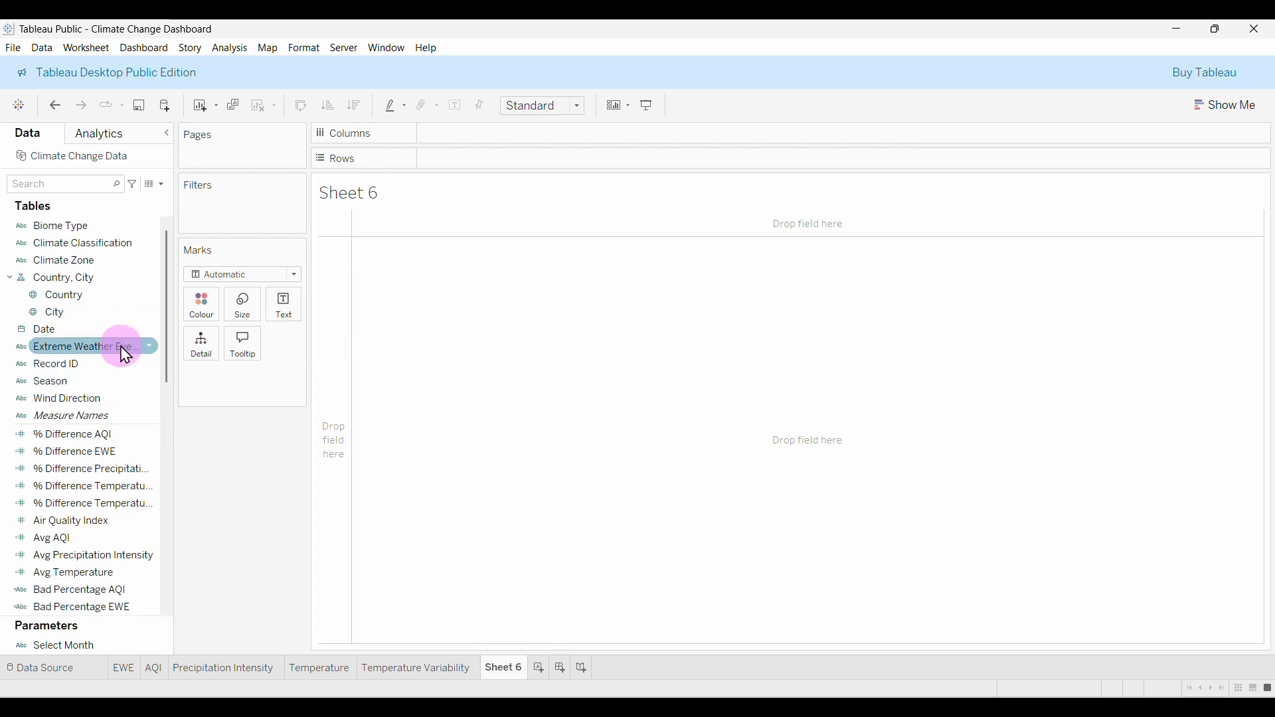
left_click_drag(86, 297, 508, 139)
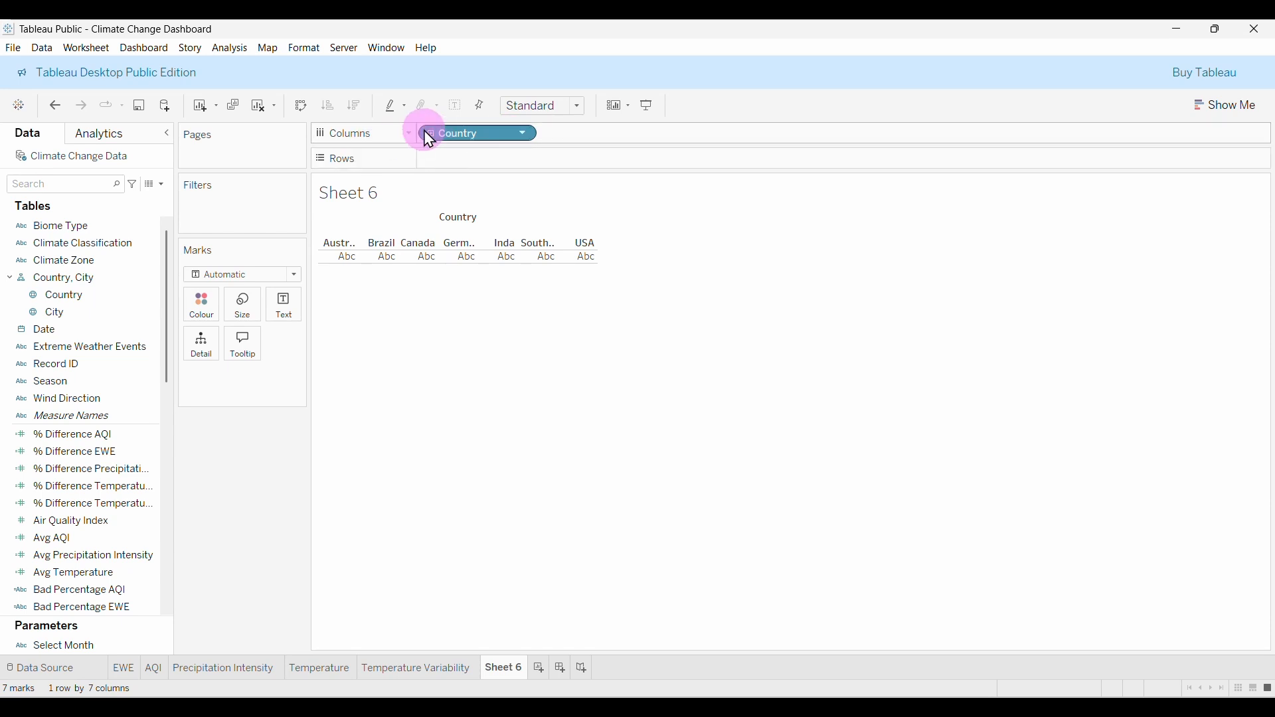
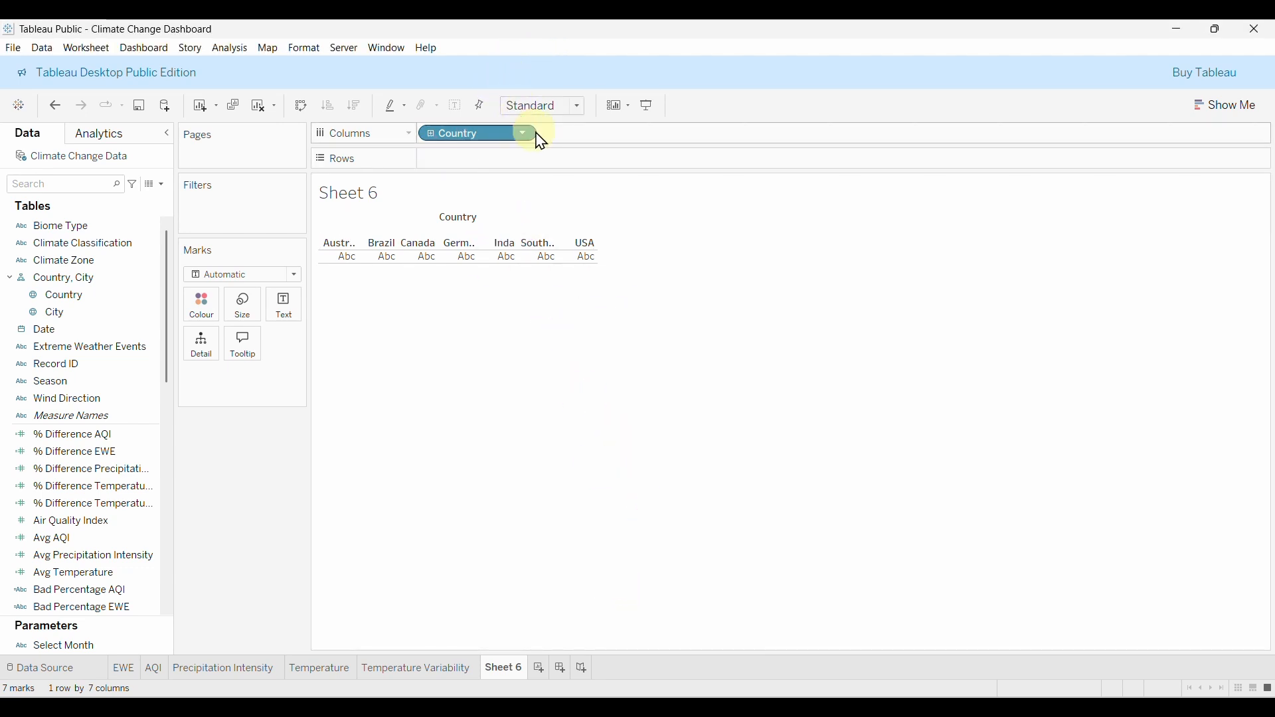
Widen the seven Country columns on Sheet 6 by dragging the column edge.
right_click(591, 180)
left_click(535, 194)
mouse_move(498, 251)
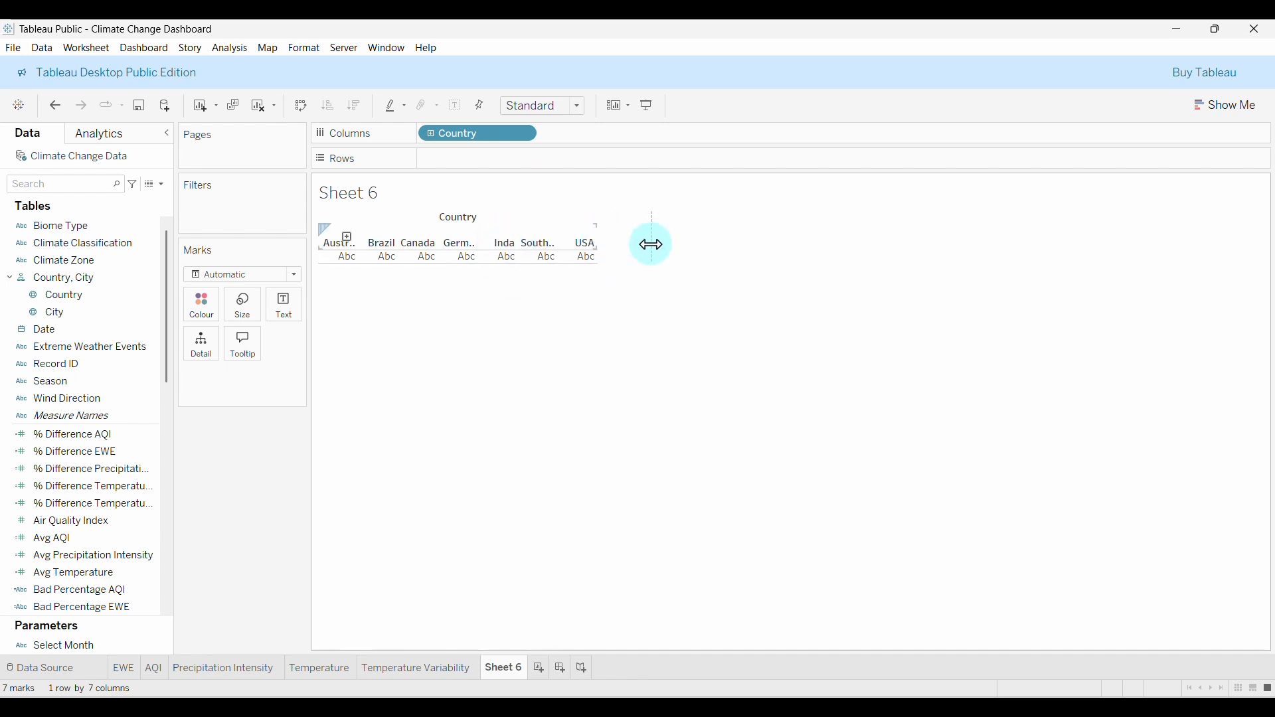
left_click_drag(651, 245, 652, 245)
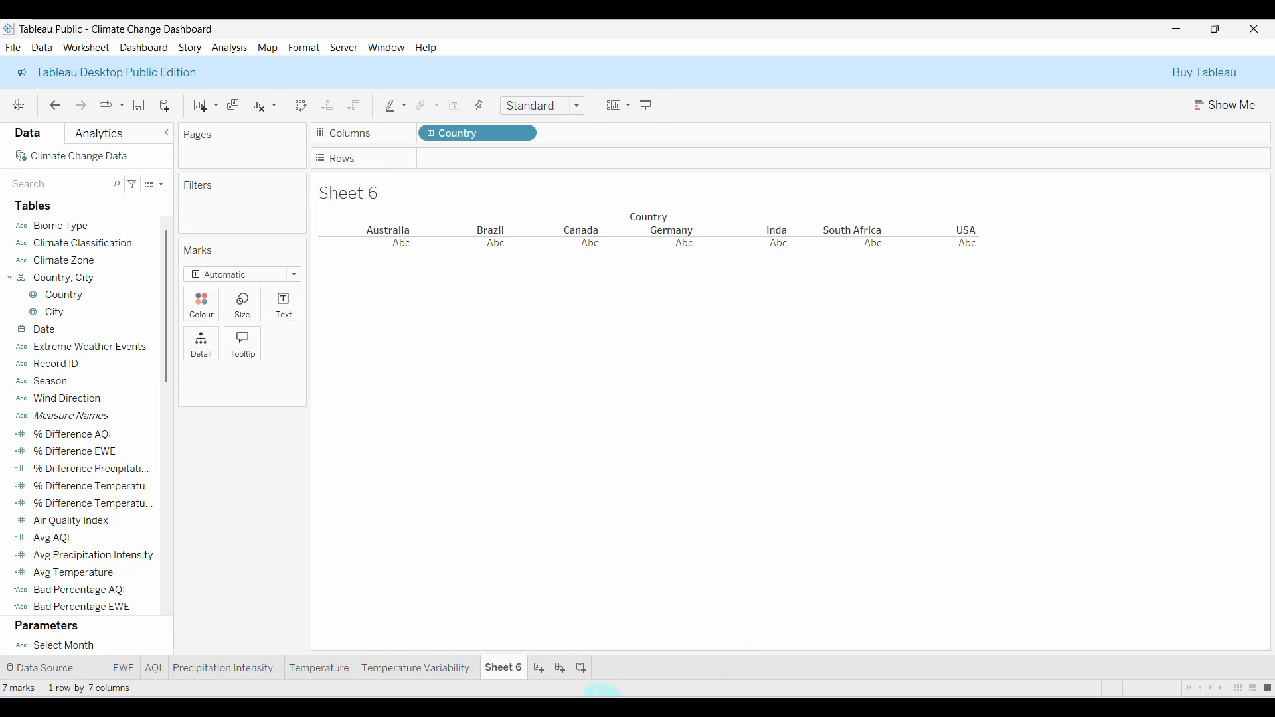
Open the Climate Change Data spreadsheet in Excel from File Explorer.
left_click(602, 705)
left_click(768, 308)
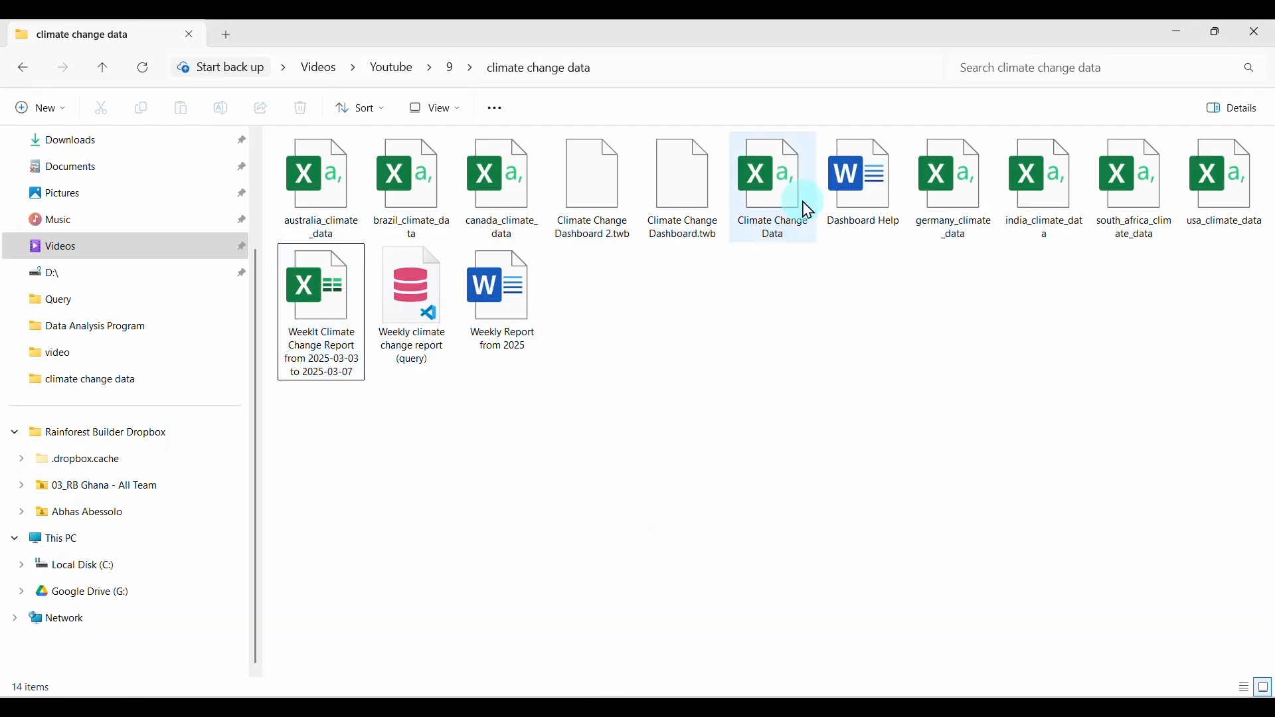
double_click(778, 199)
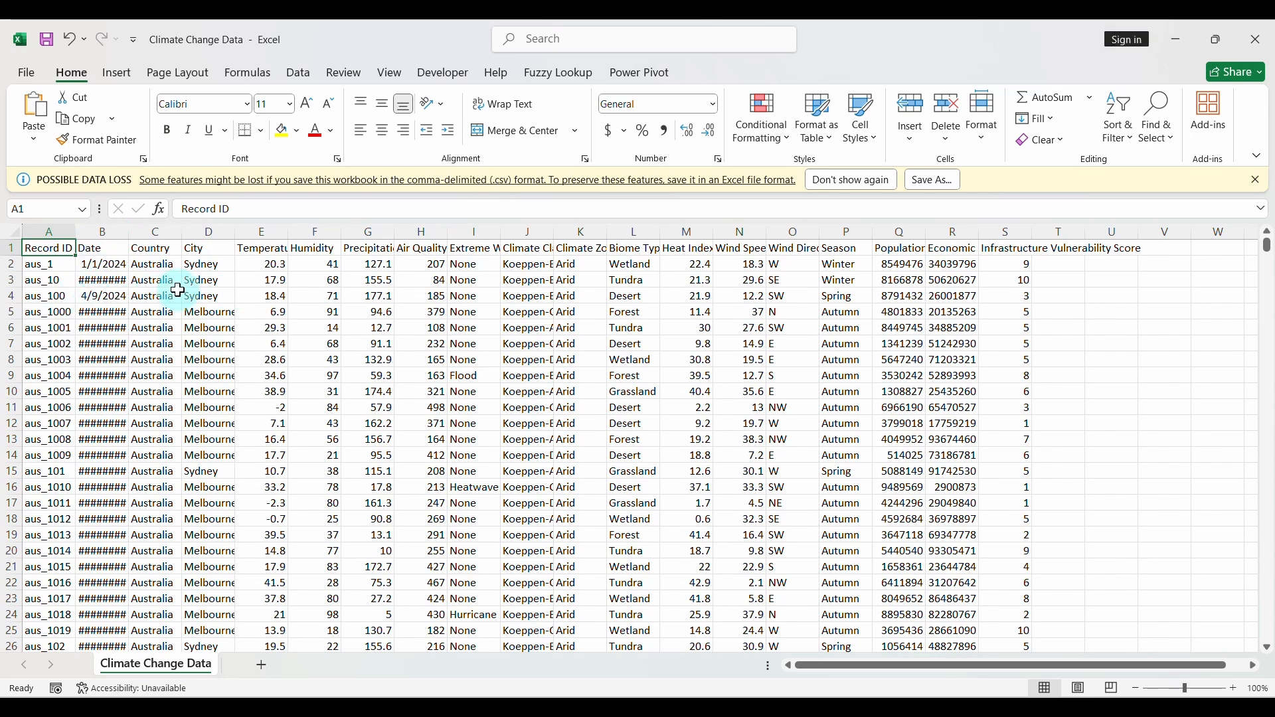
Turn on header filters and filter the Country column to show only 'Inda'.
left_click(159, 248)
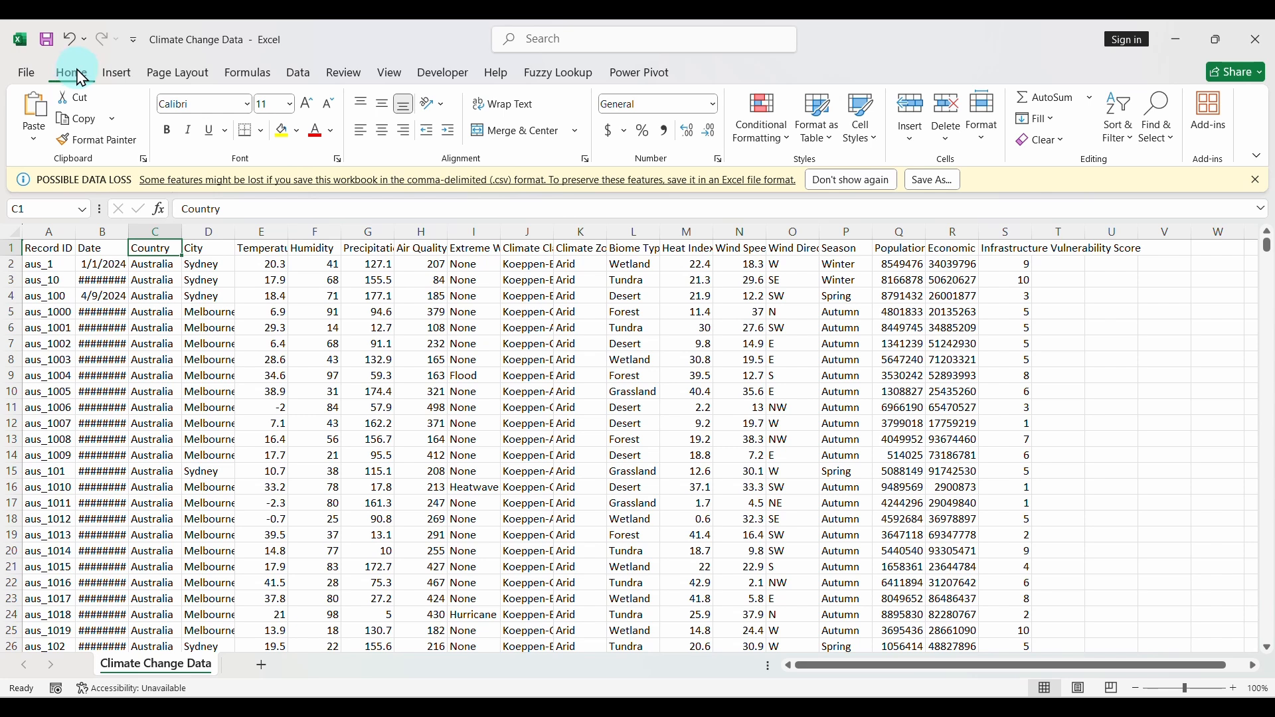
left_click(1125, 138)
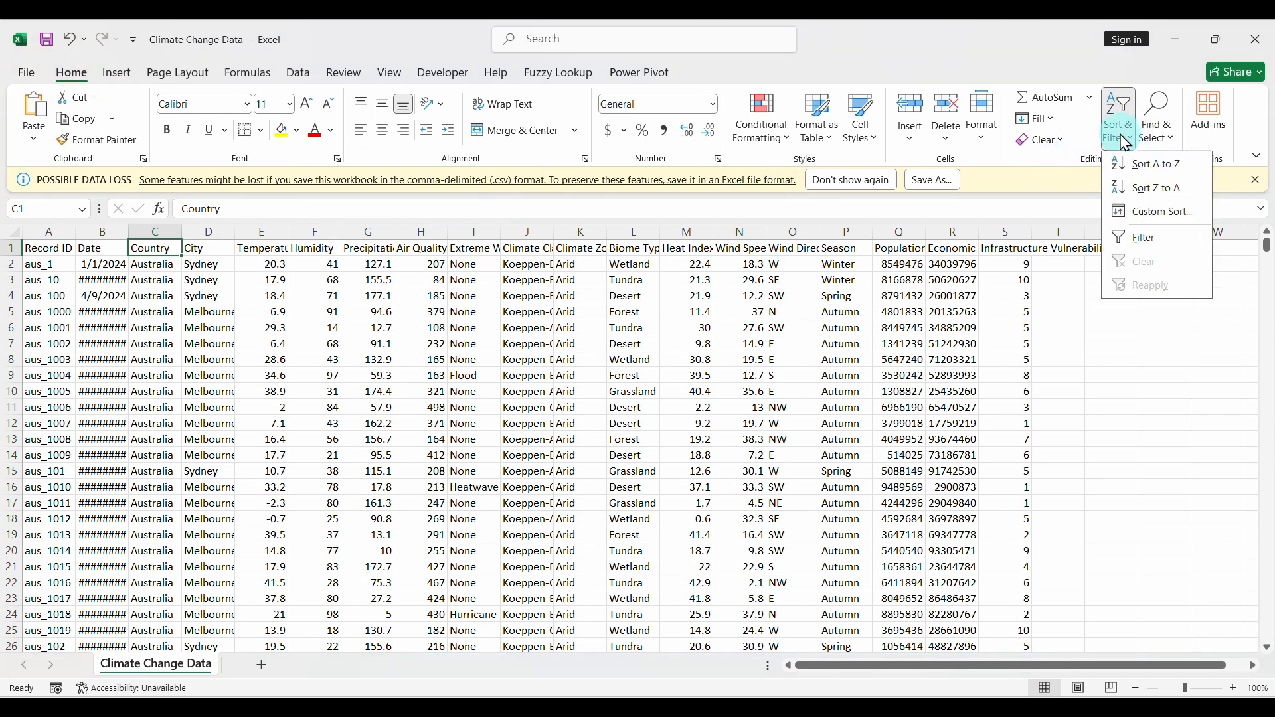
left_click(1197, 240)
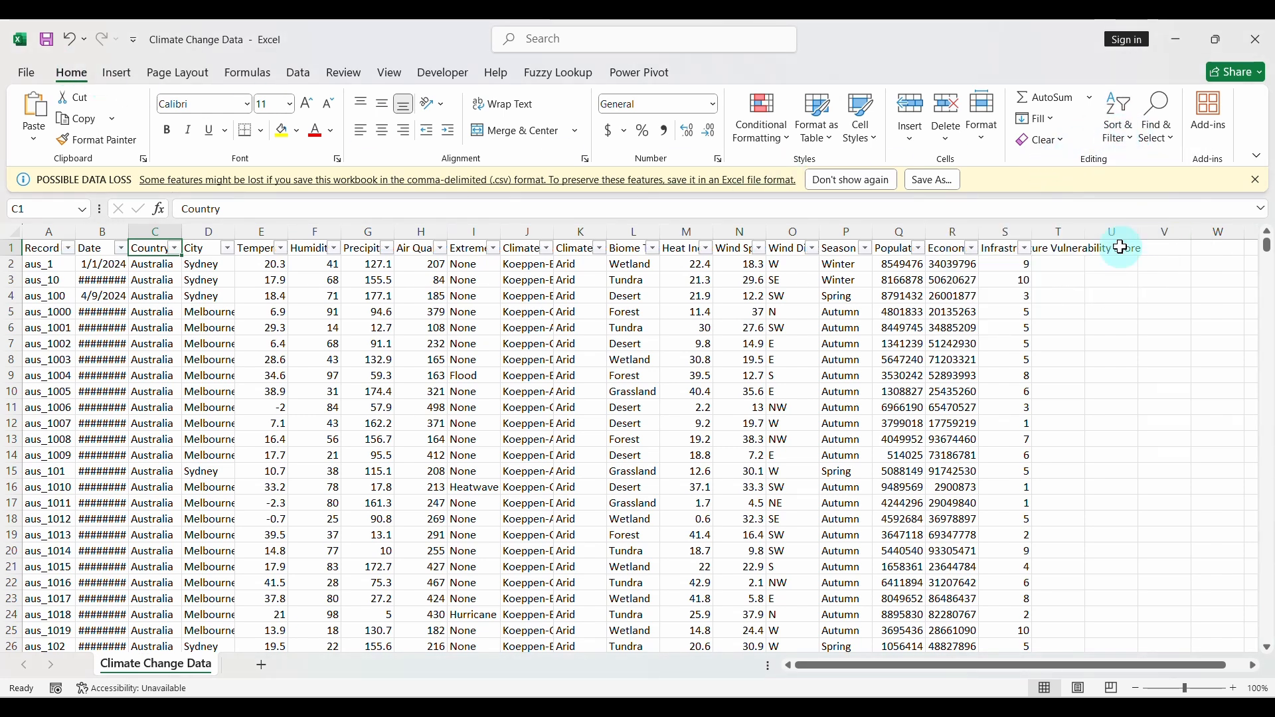
left_click(175, 249)
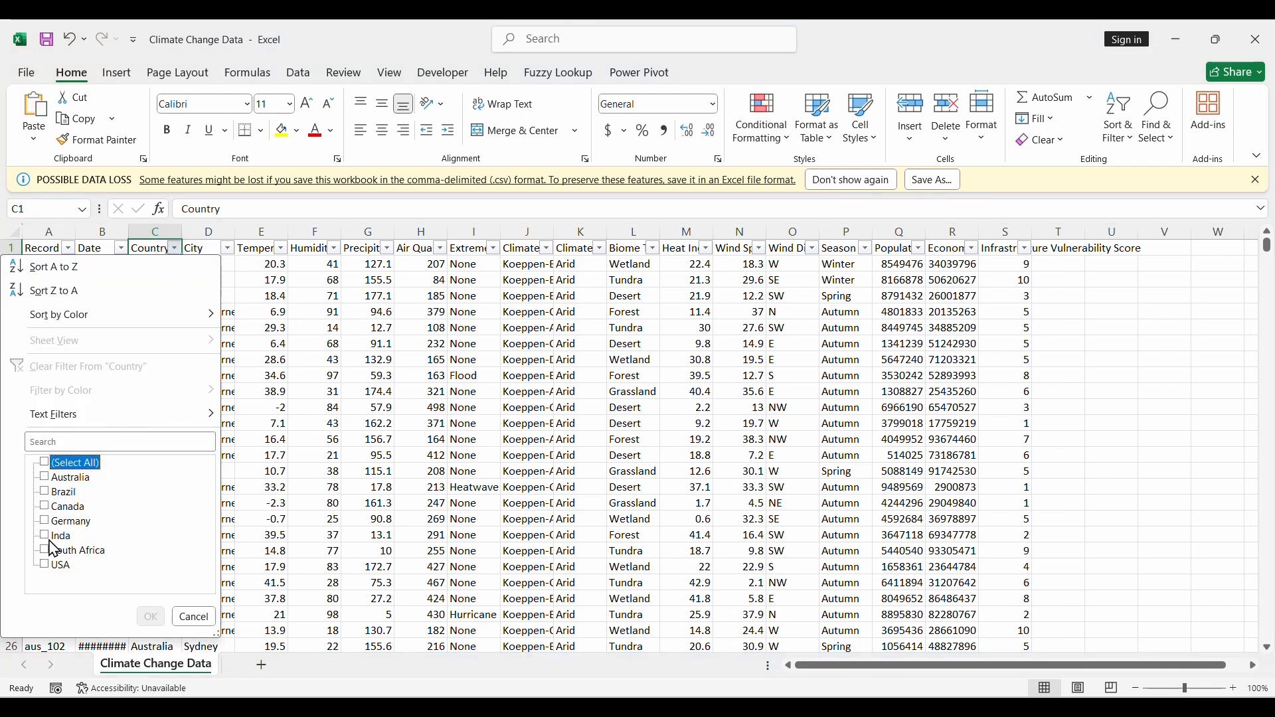
left_click(151, 617)
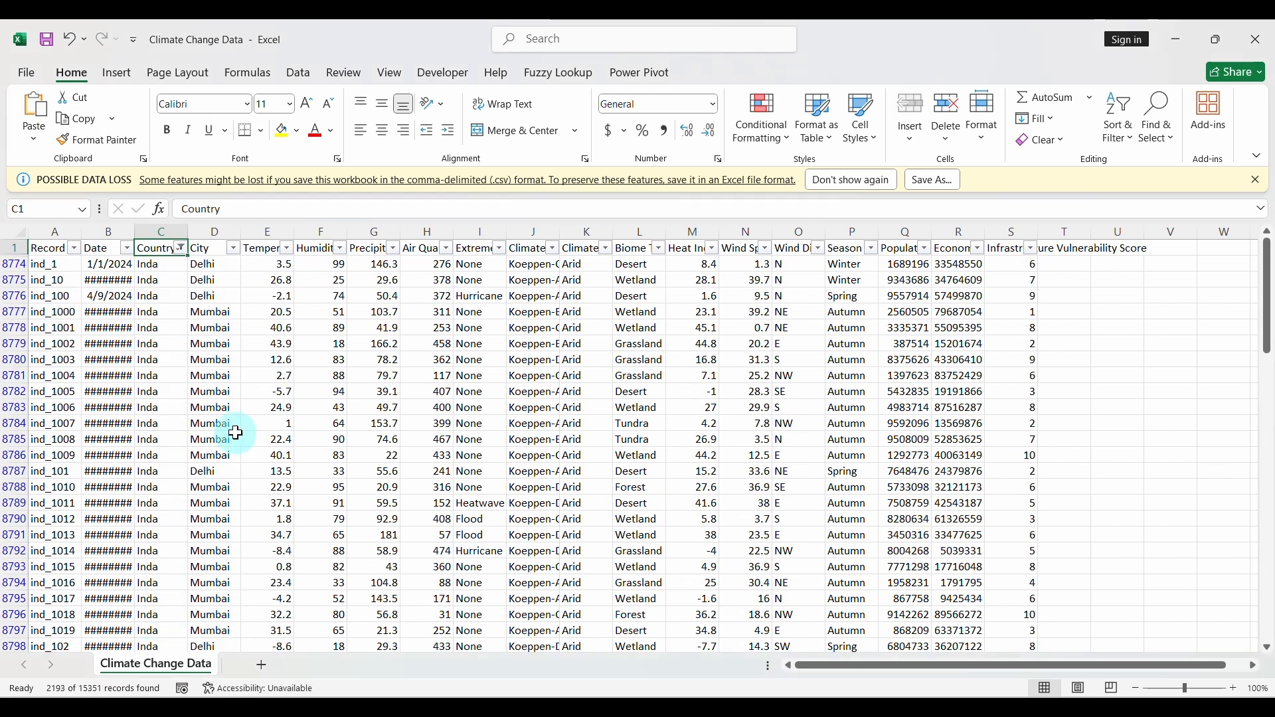
Replace 'Inda' with 'India' in the first cell and fill it down all filtered rows.
left_click(157, 264)
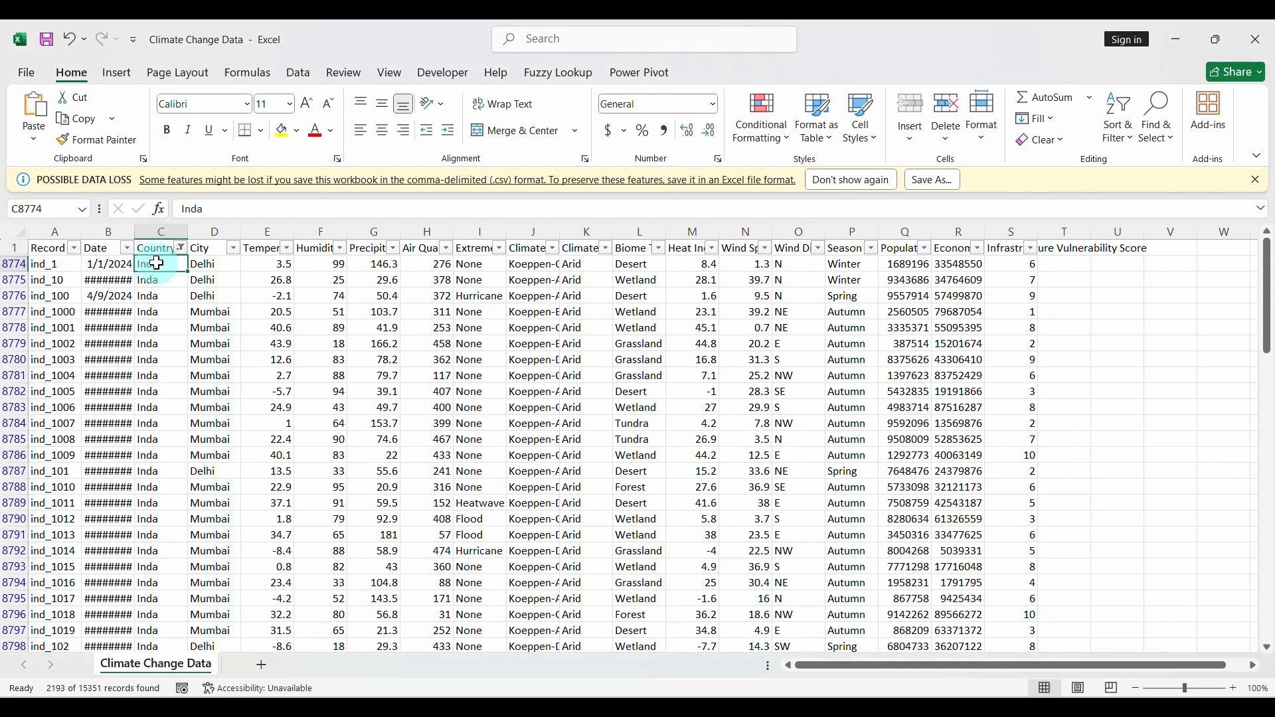
left_click(198, 210)
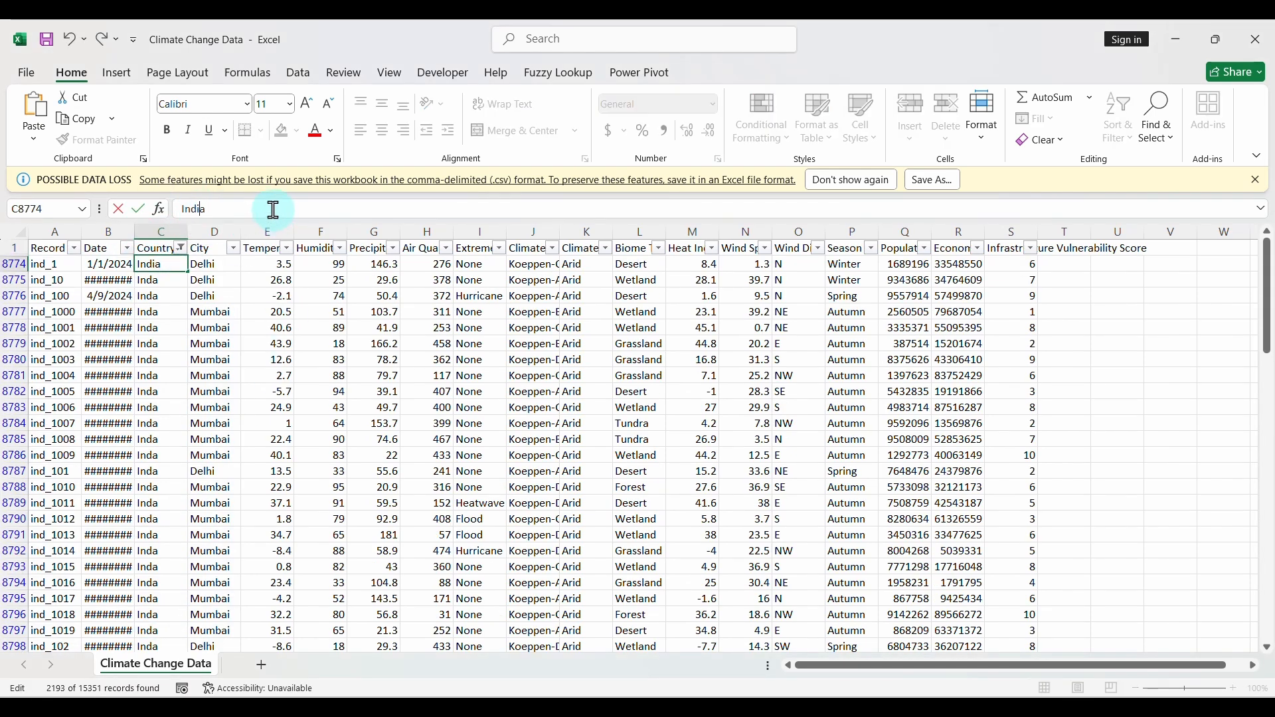
left_click(147, 263)
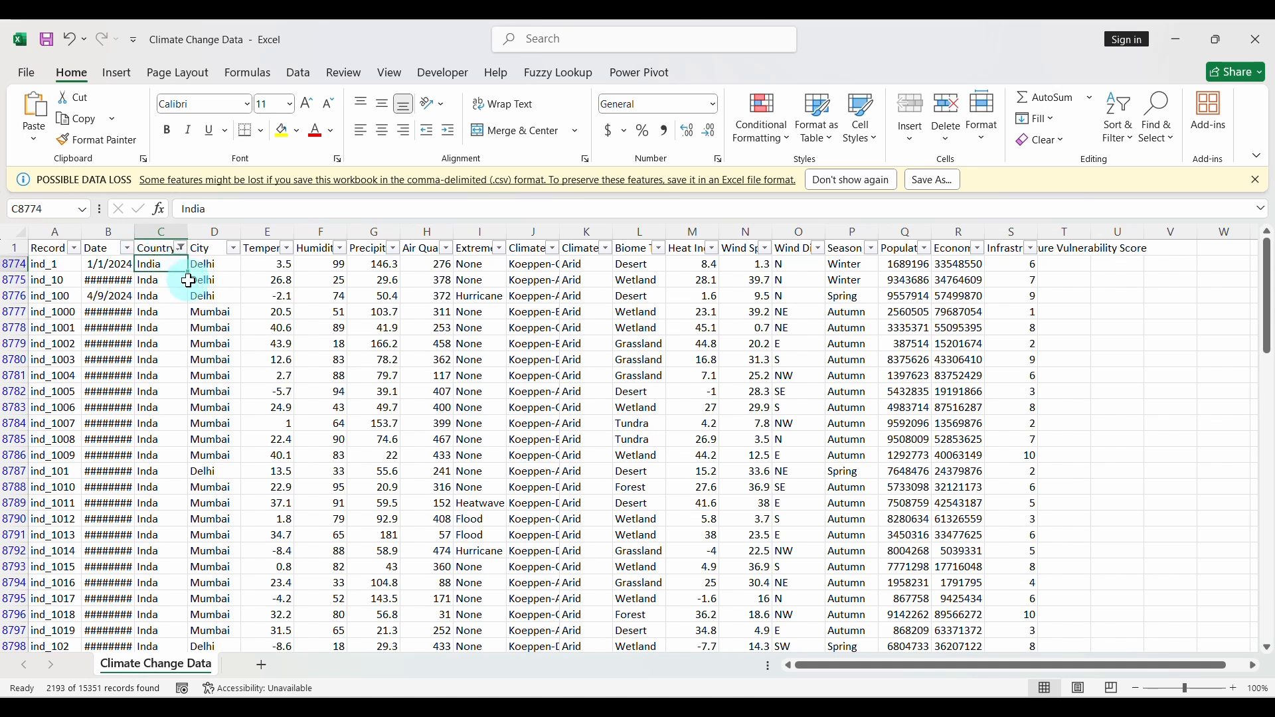
double_click(186, 271)
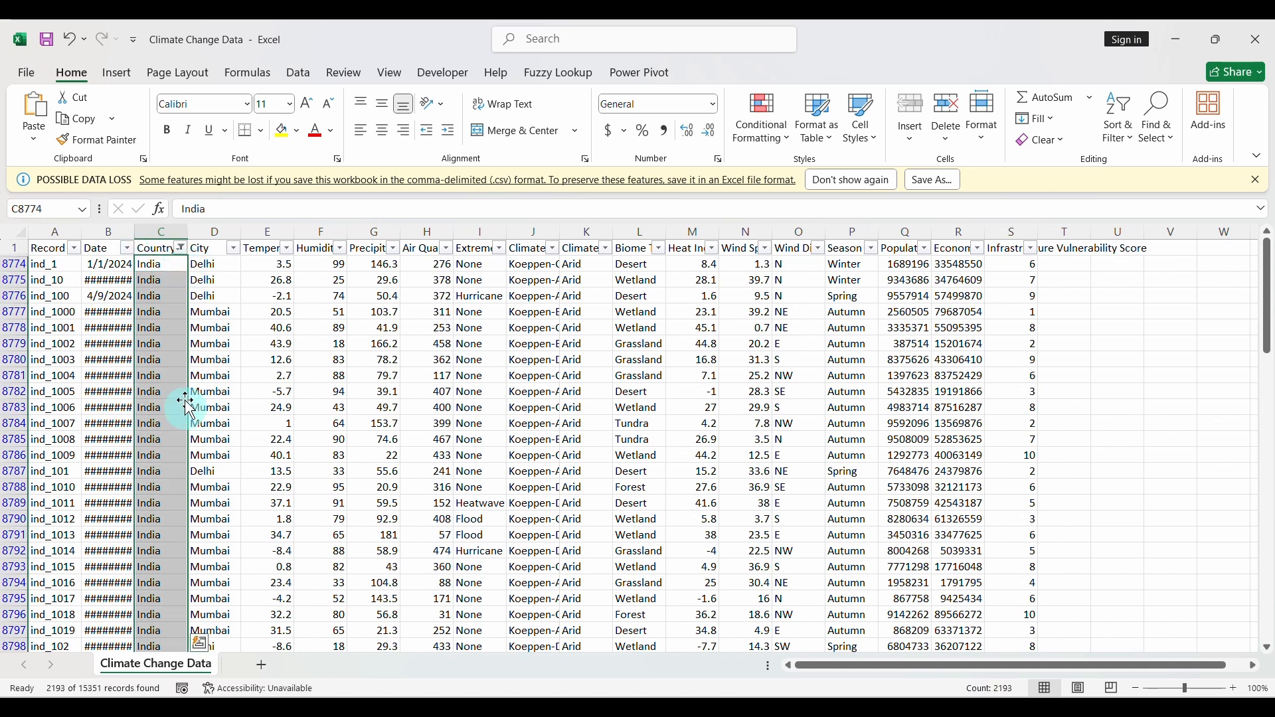
Clear the Country filter, turn filters off, close the workbook and return to Tableau.
left_click(180, 248)
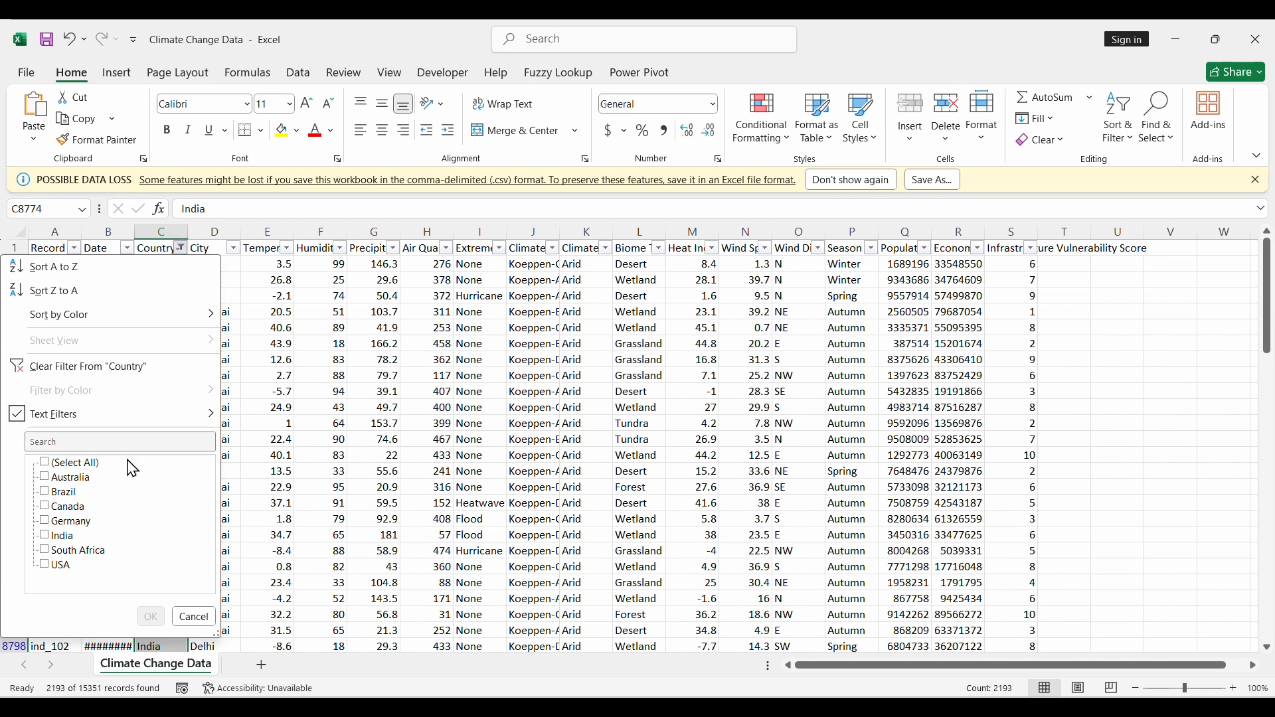
left_click(48, 463)
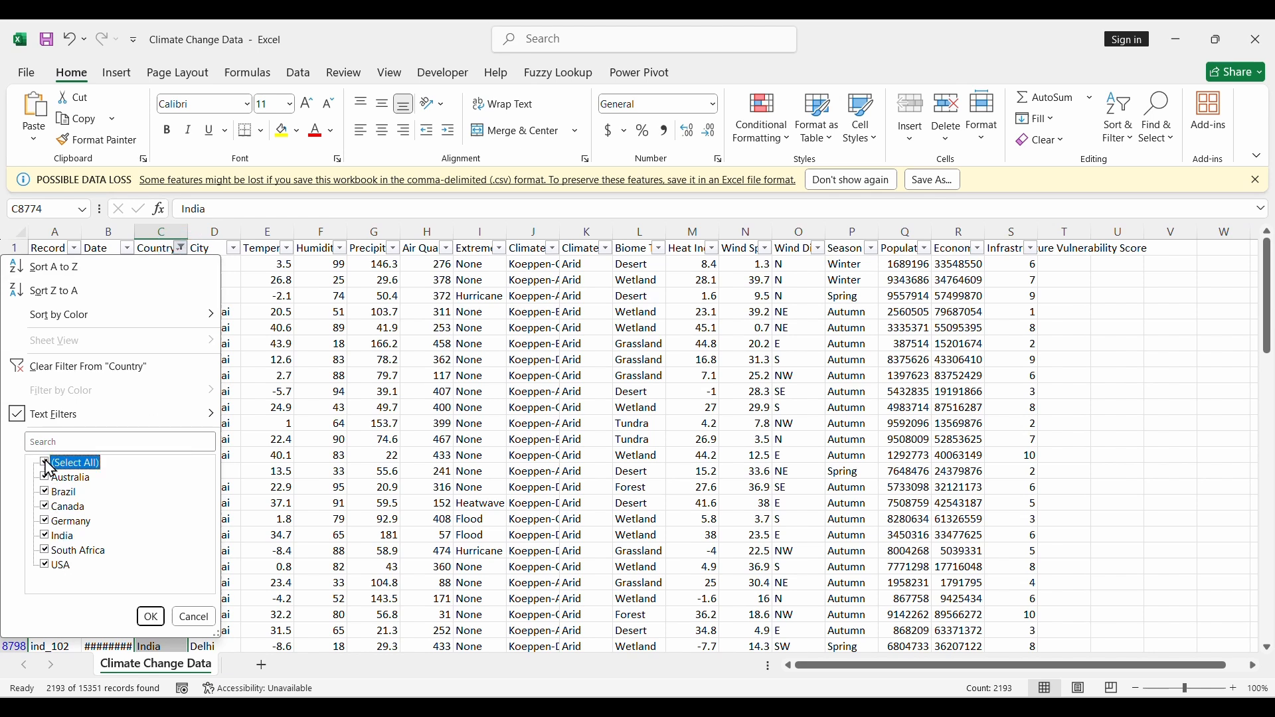
left_click(150, 616)
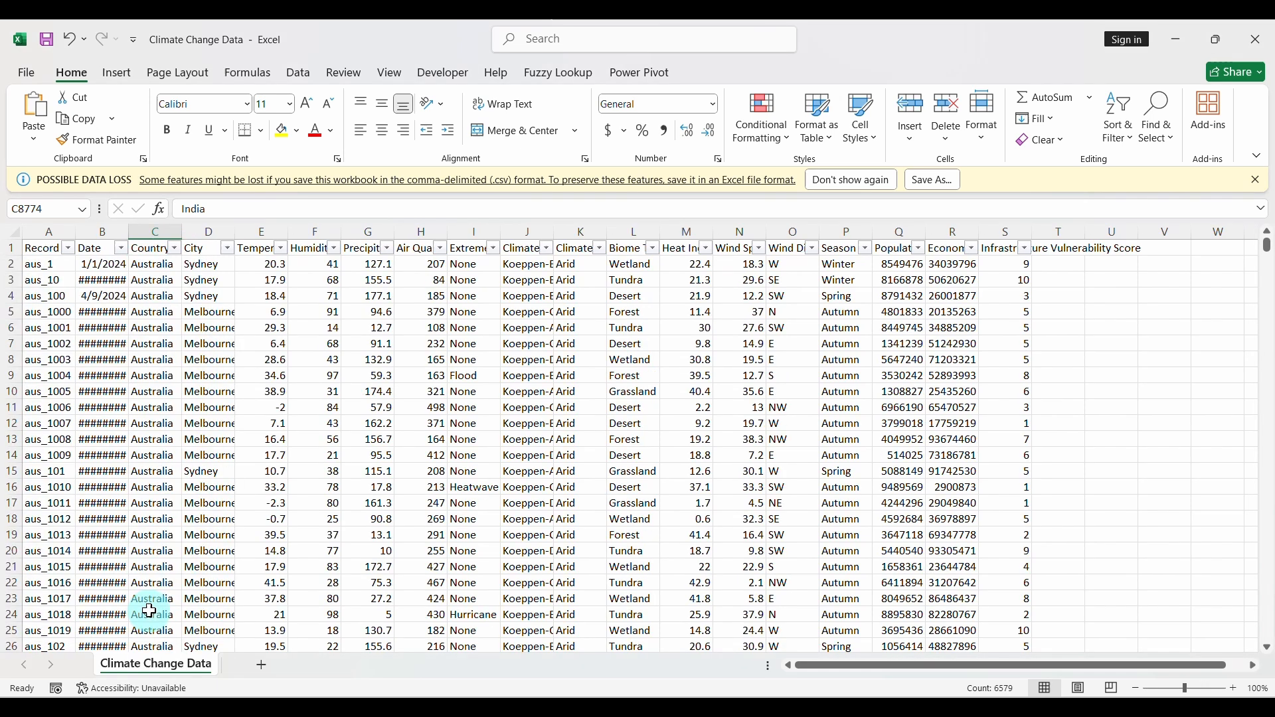
left_click(145, 250)
left_click(1122, 126)
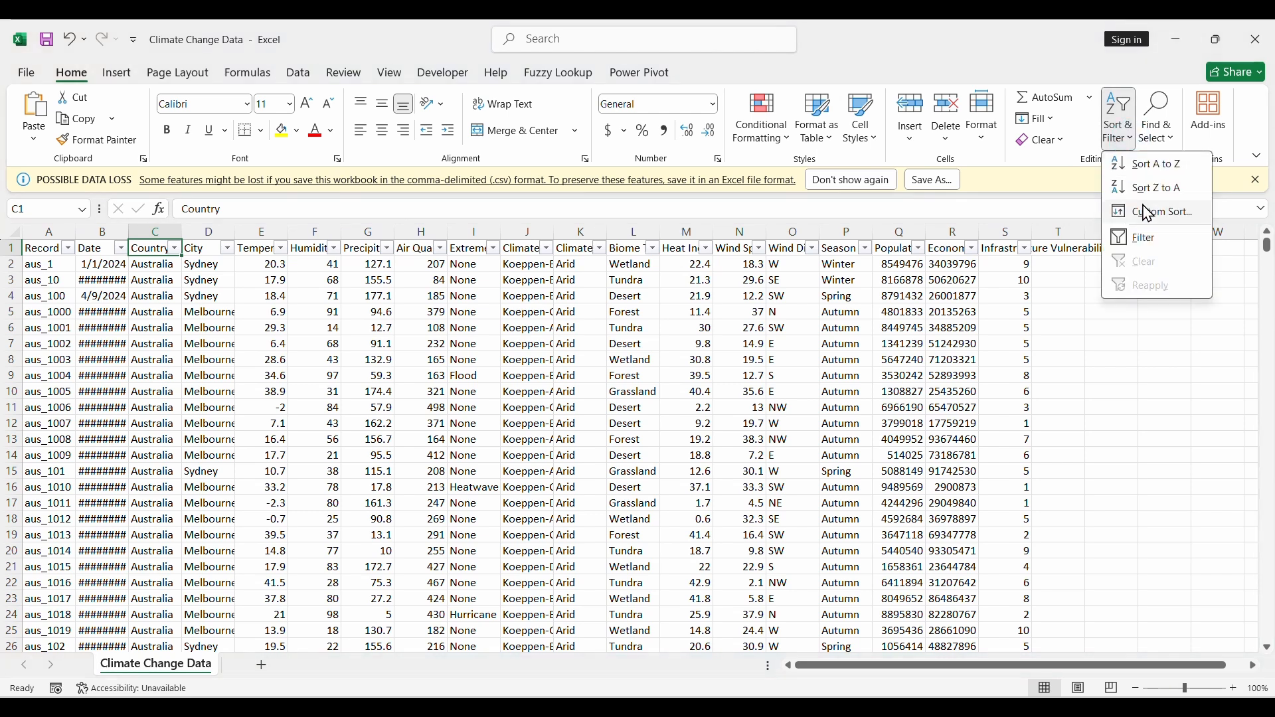
left_click(1141, 241)
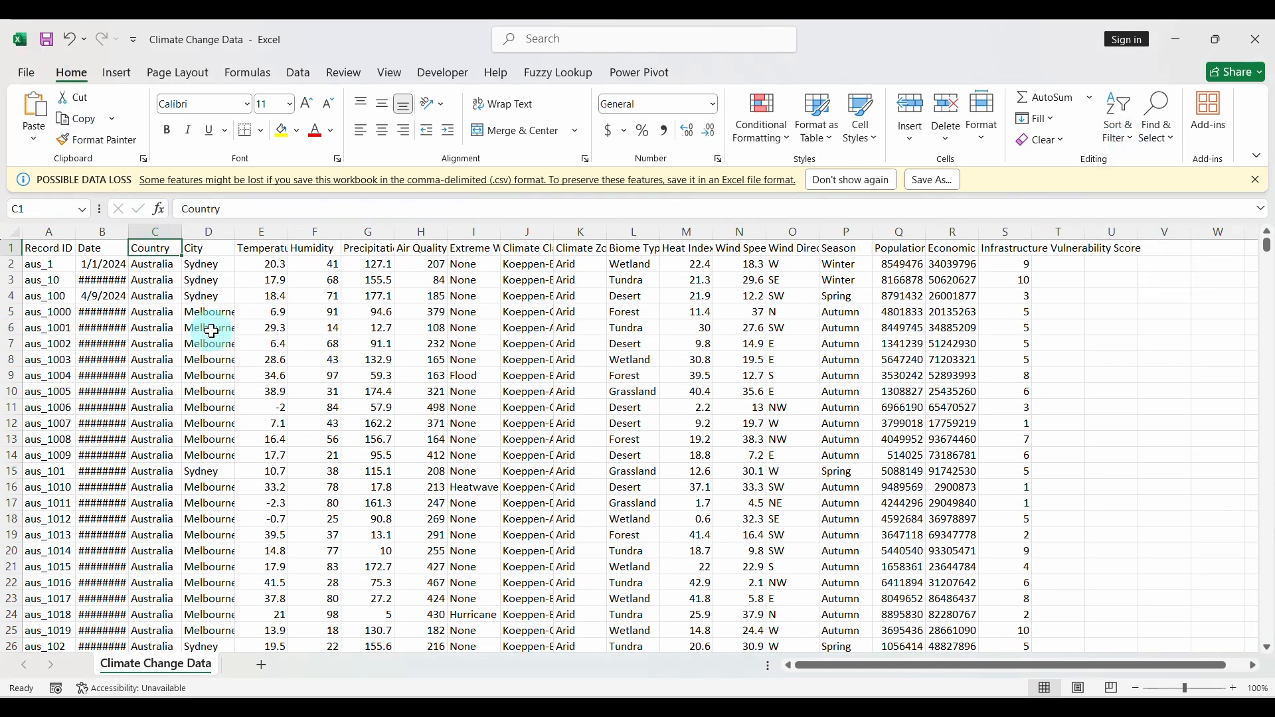
left_click(1268, 41)
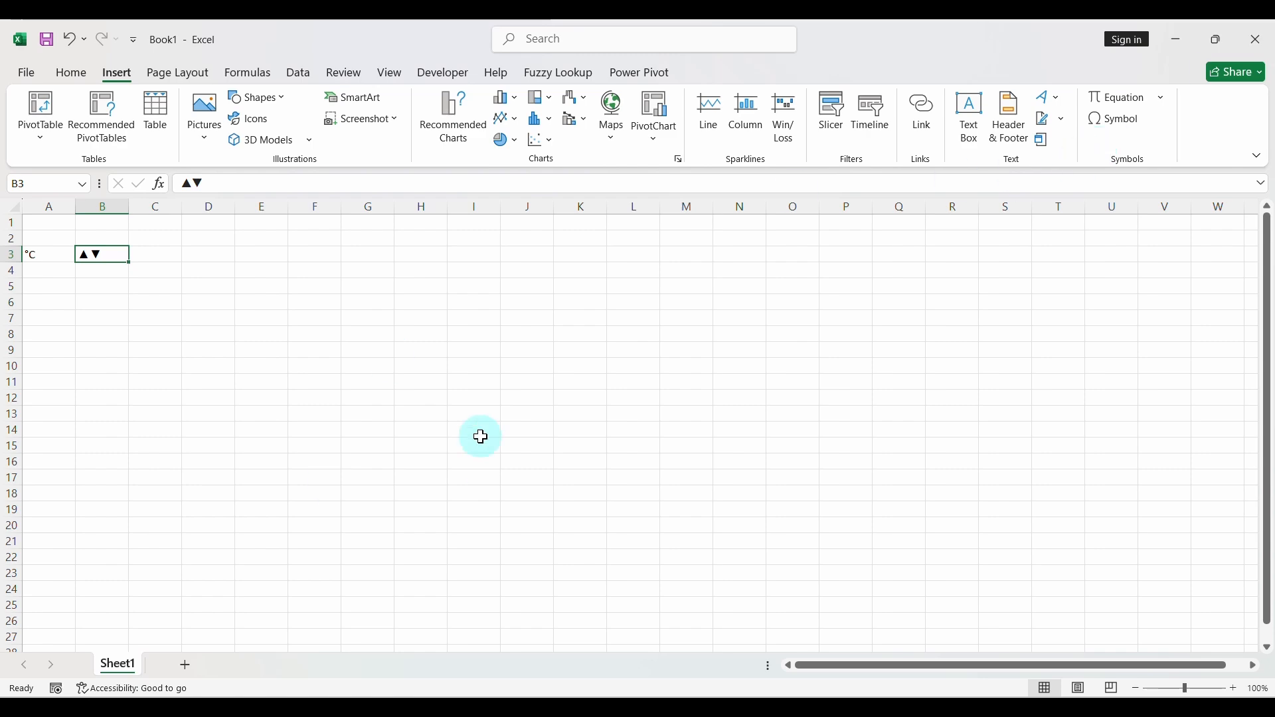
left_click(877, 693)
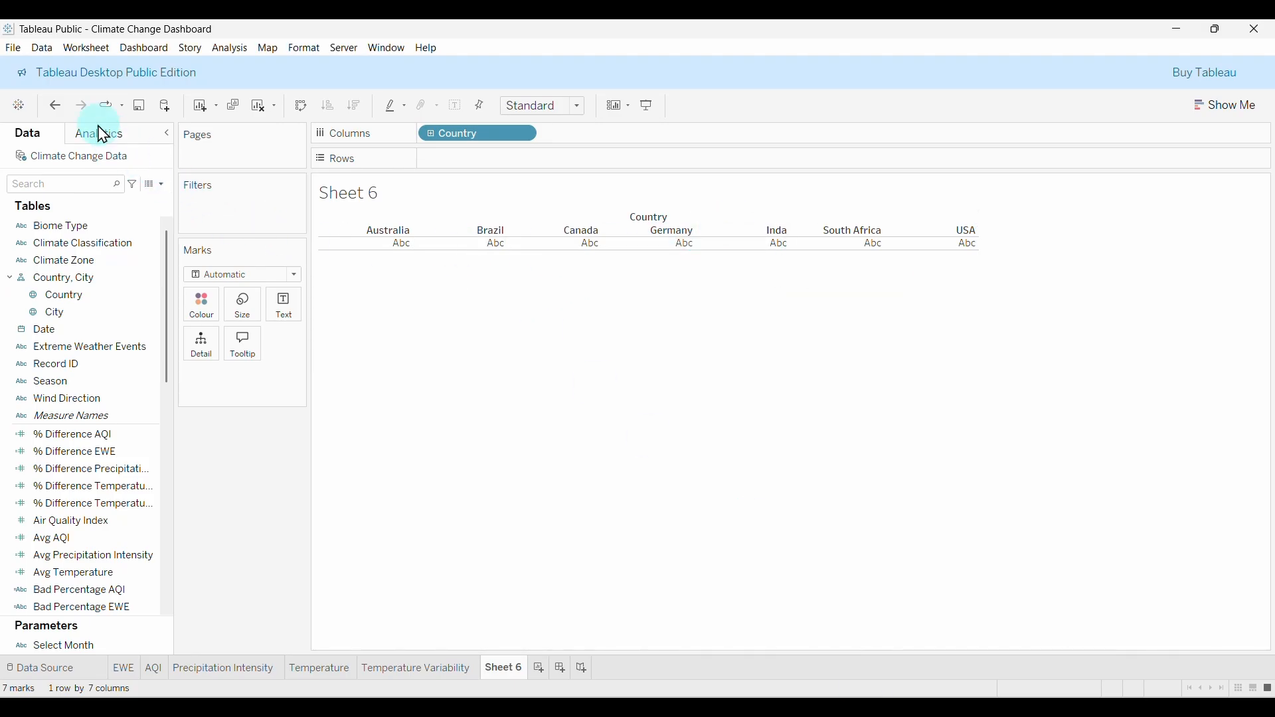
Refresh the Climate Change Data source so India appears, and hide the Country field label.
left_click(45, 49)
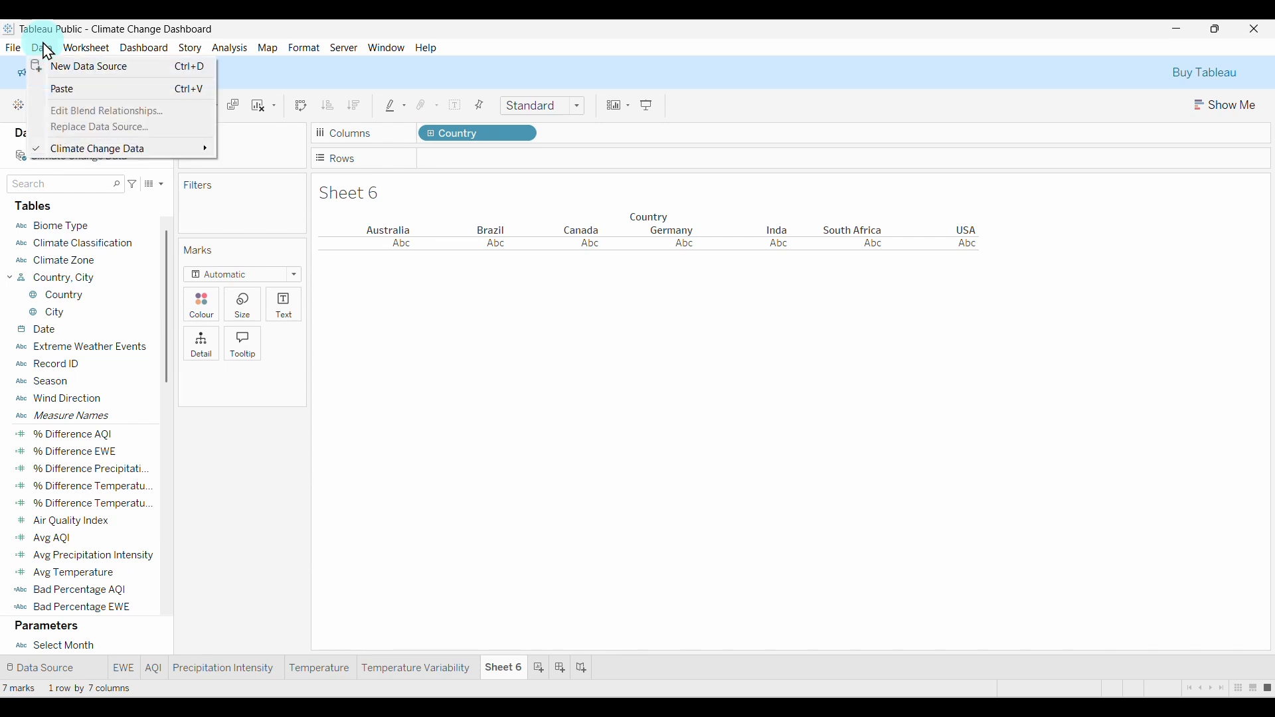
mouse_move(108, 157)
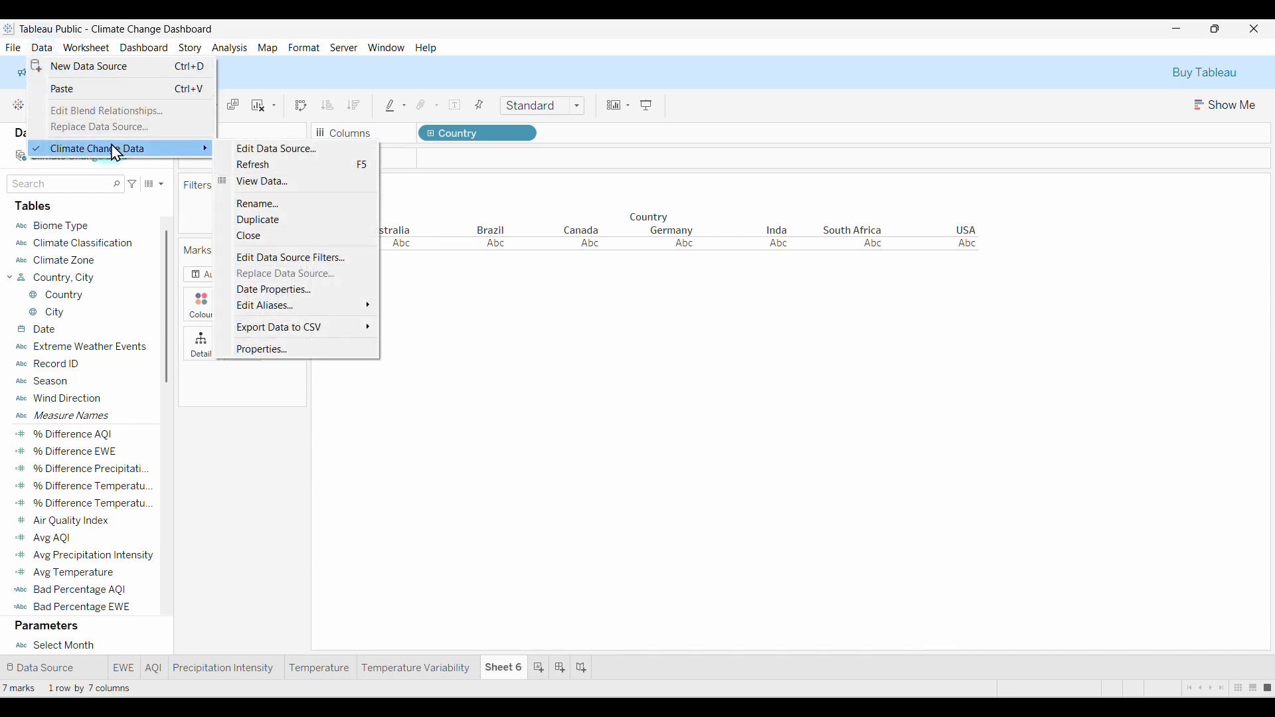
left_click(271, 166)
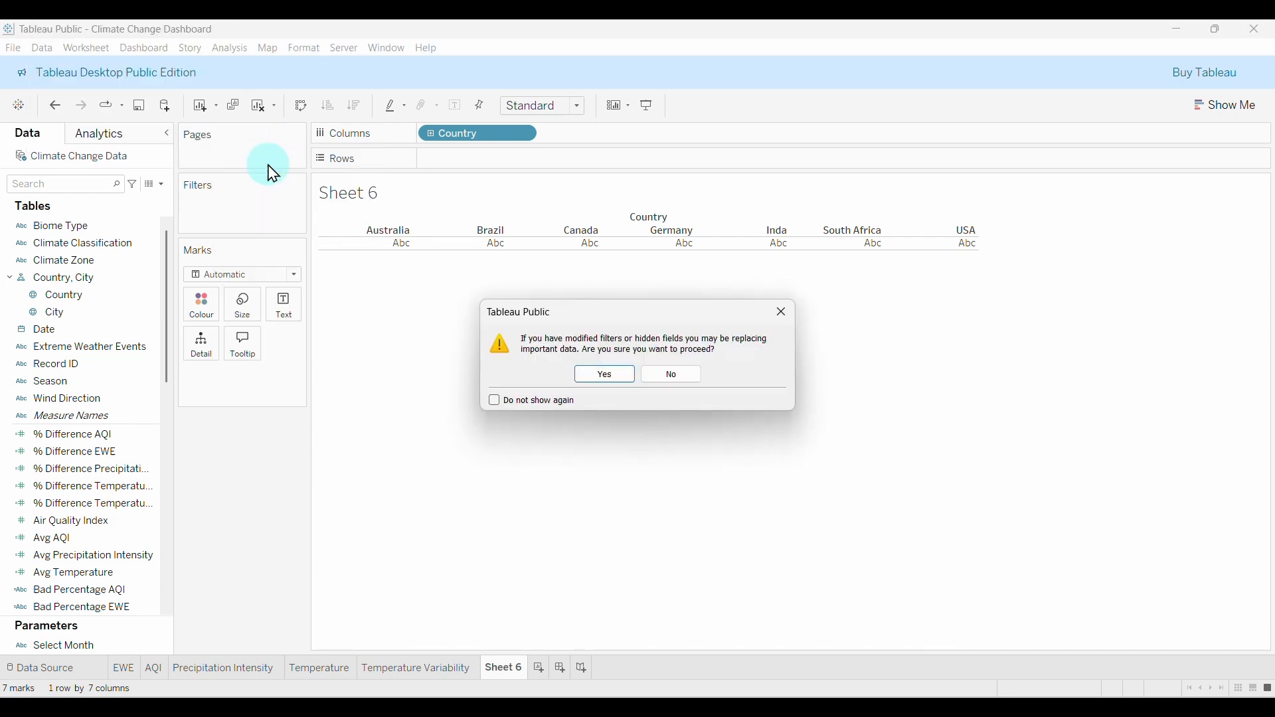
left_click(605, 376)
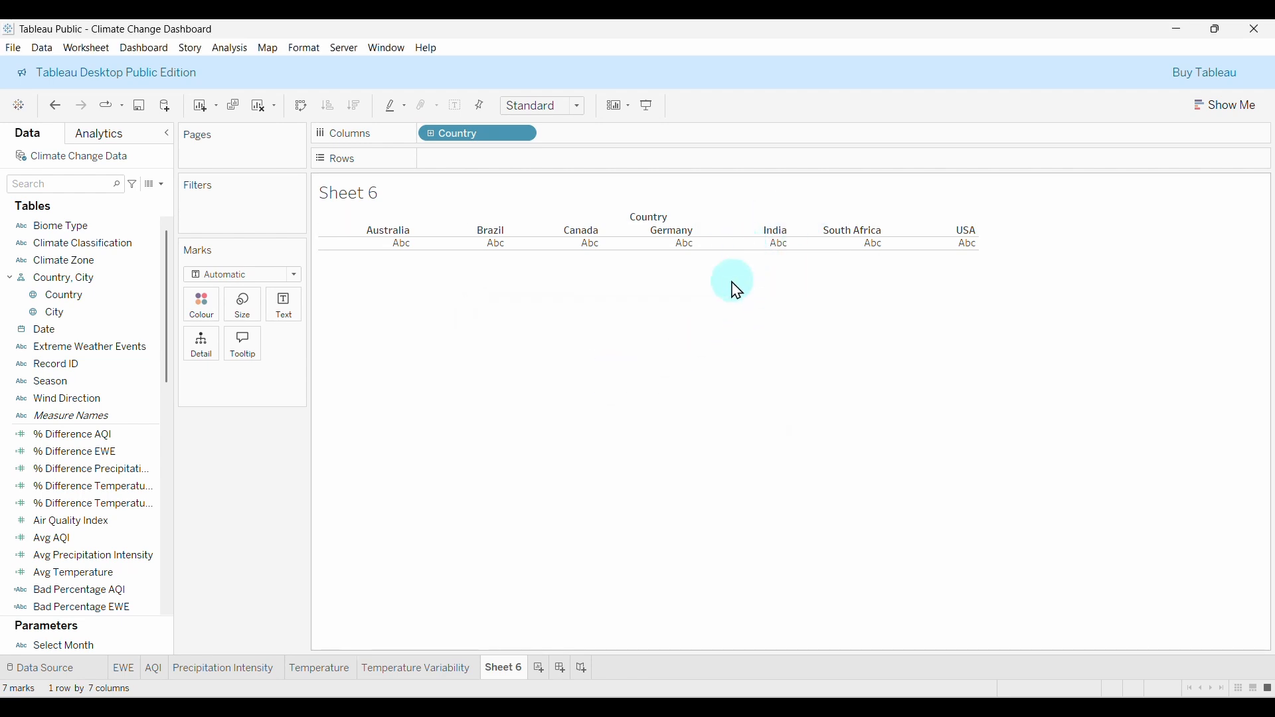
right_click(655, 223)
left_click(702, 238)
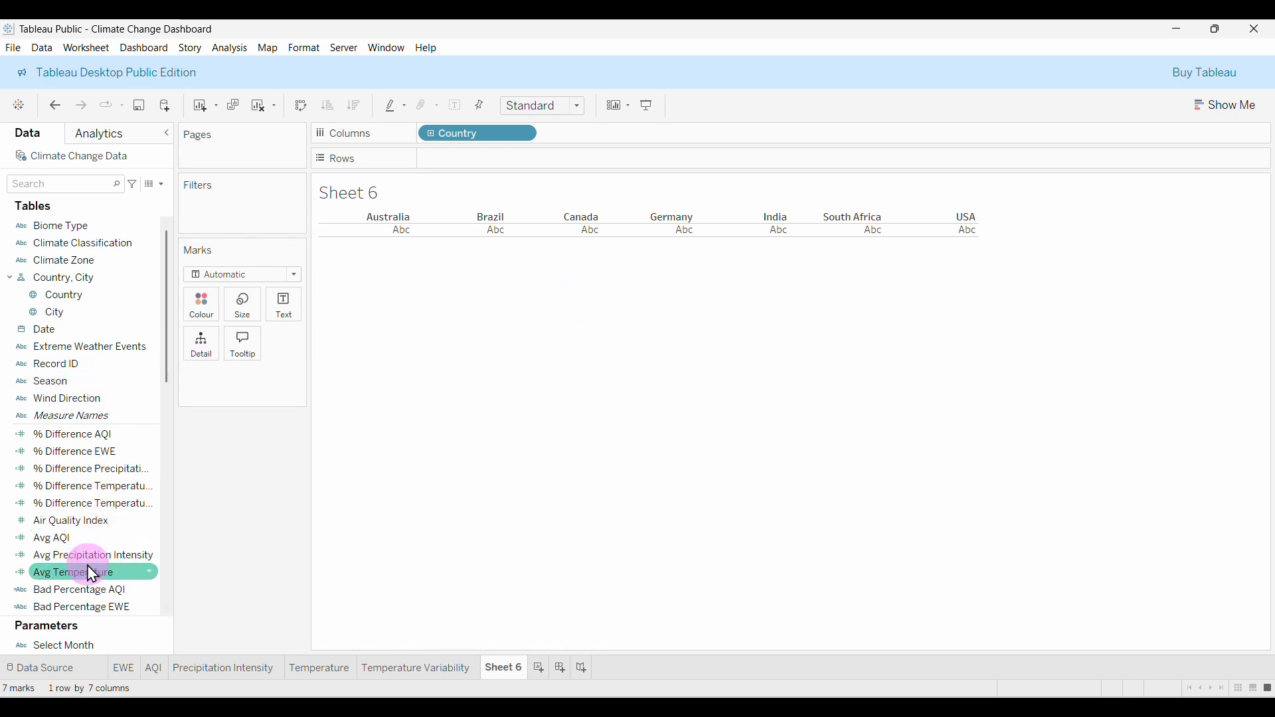
Chart Avg Temperature as bars for the seven countries and check the tooltip values.
left_click_drag(70, 574, 283, 317)
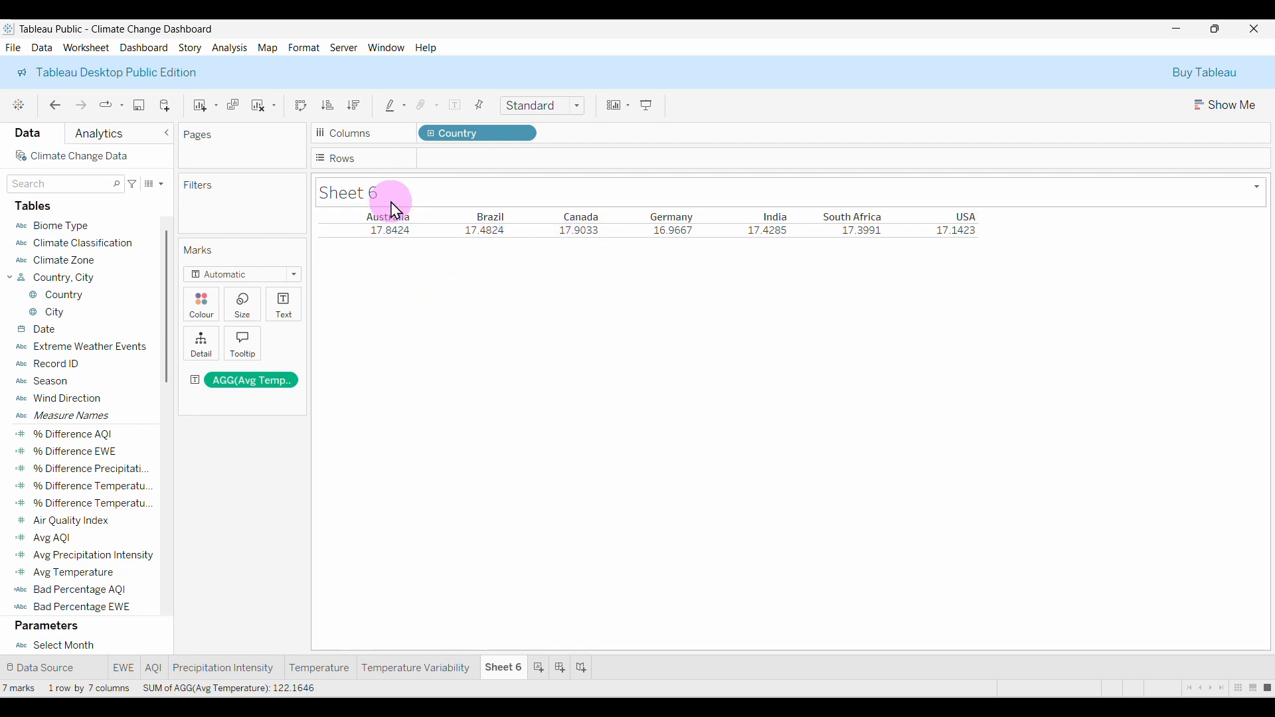
left_click_drag(262, 384, 268, 509)
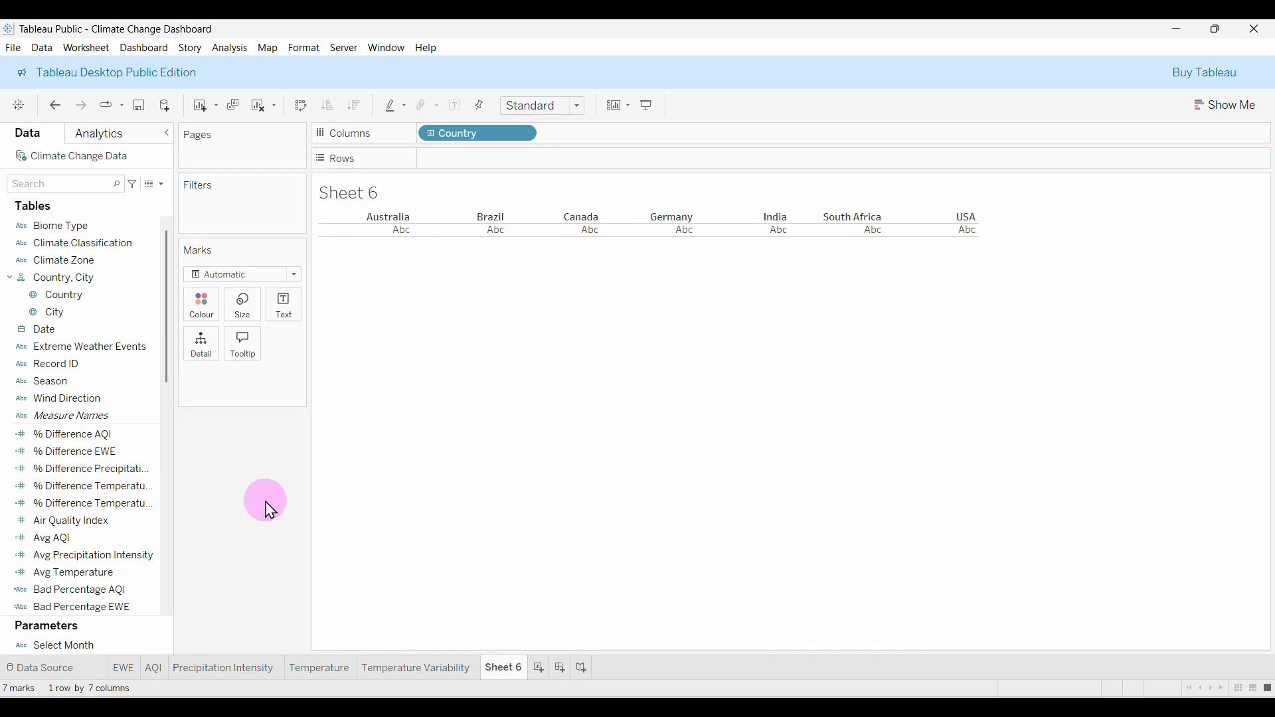
left_click(132, 459)
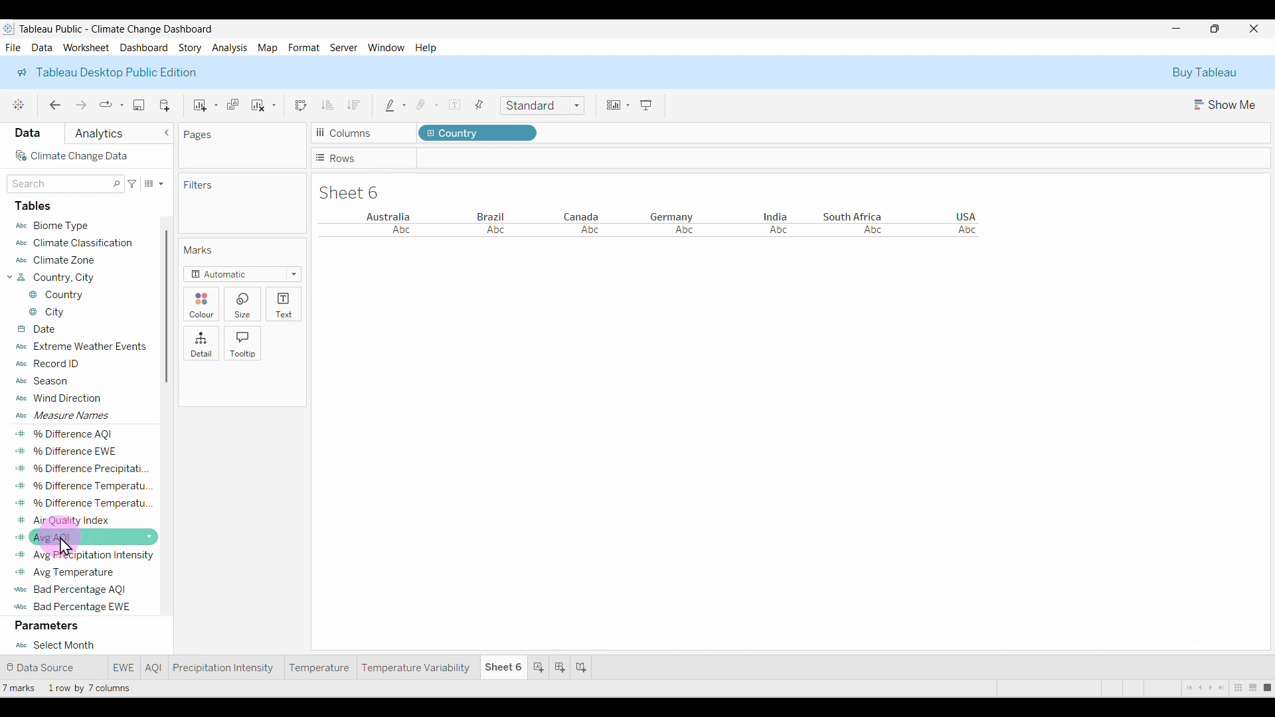
left_click_drag(86, 557, 545, 232)
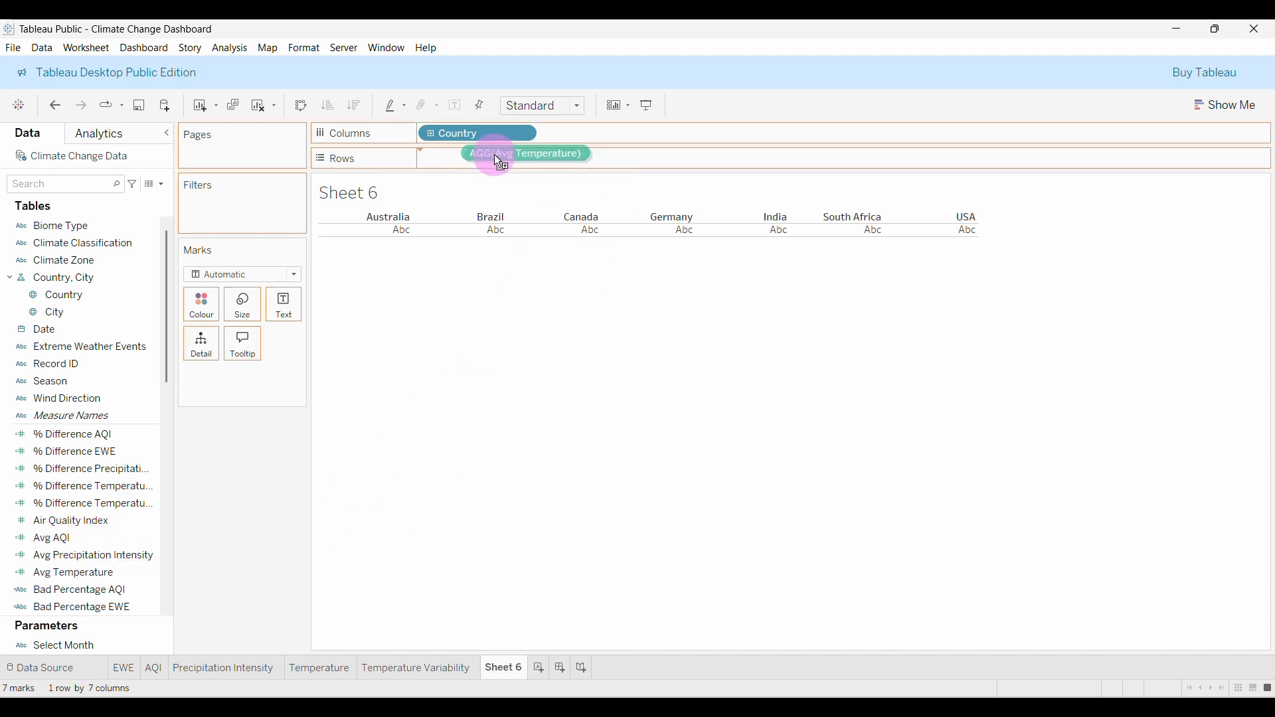
left_click_drag(496, 157, 489, 162)
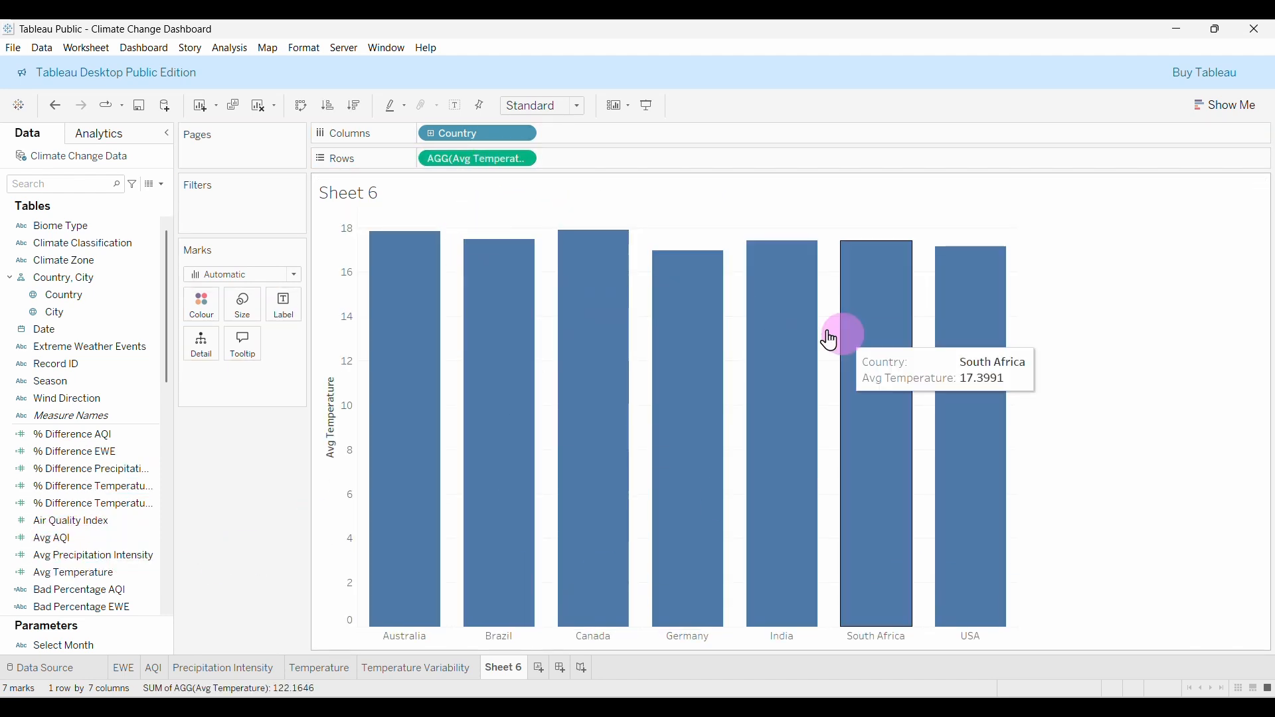
mouse_move(494, 396)
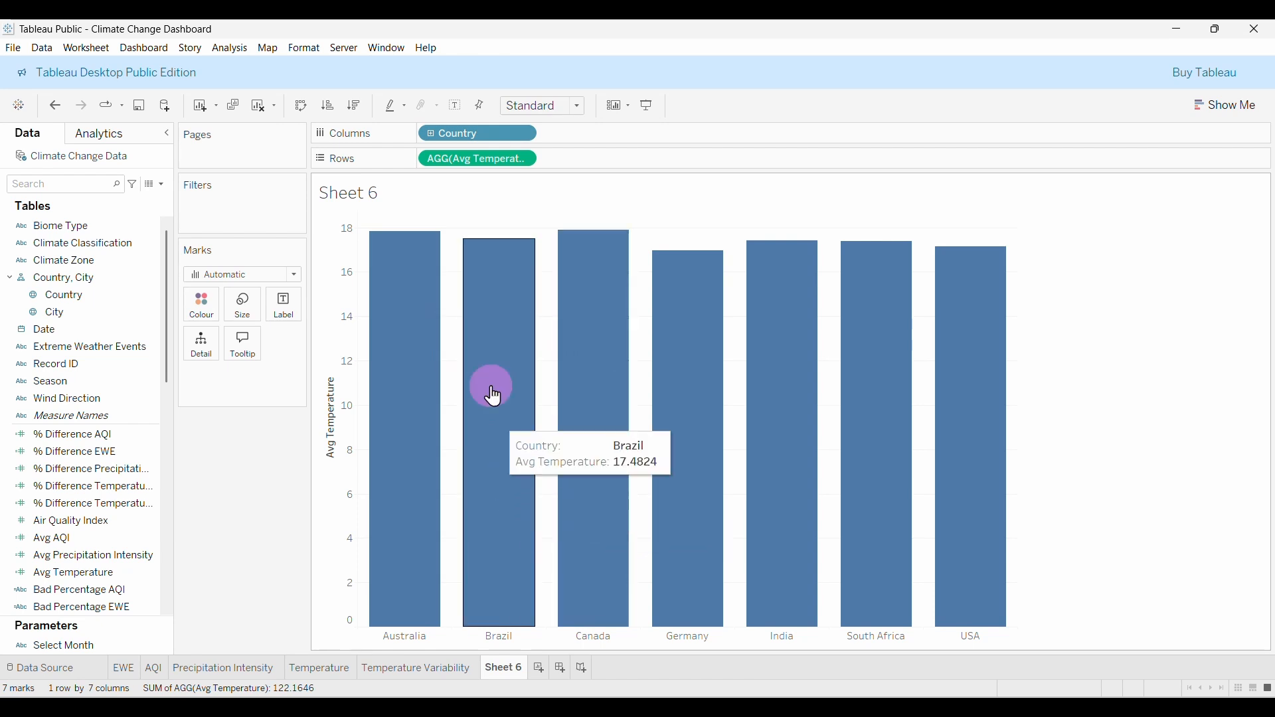
mouse_move(888, 401)
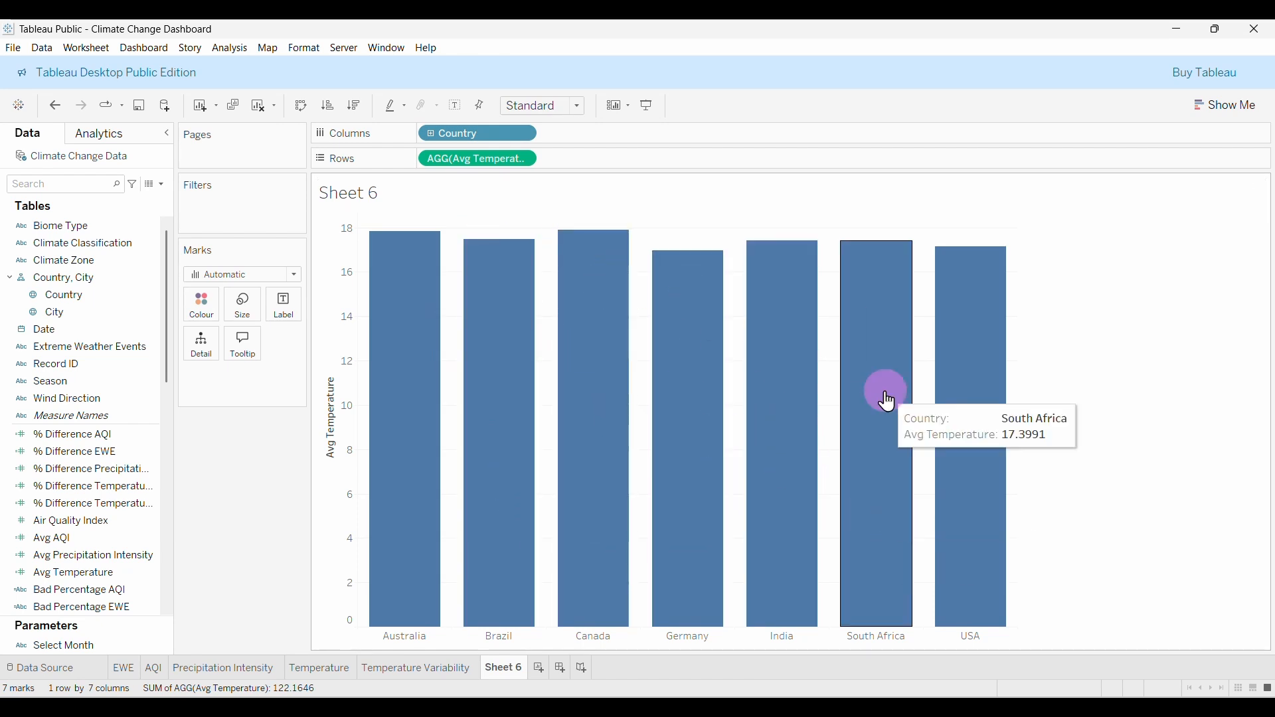
Turn the bar chart into a filled country map, briefly trying the symbol map.
left_click(1198, 116)
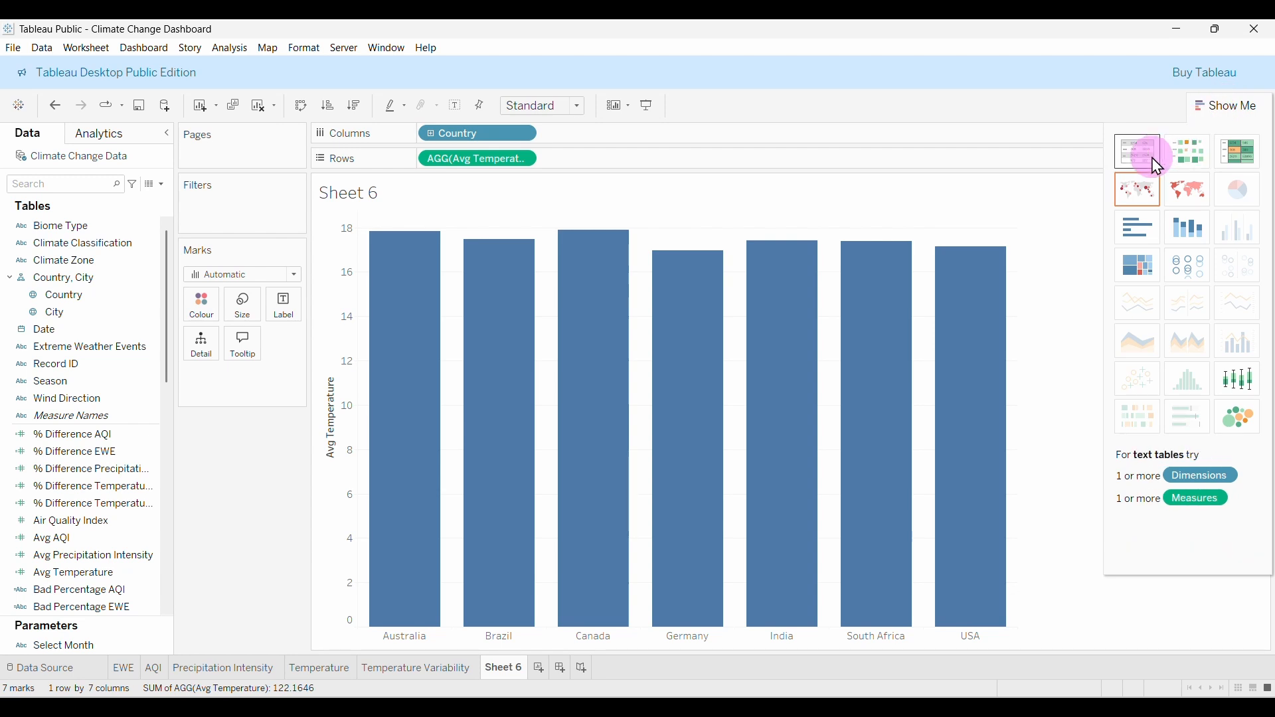
left_click(1203, 201)
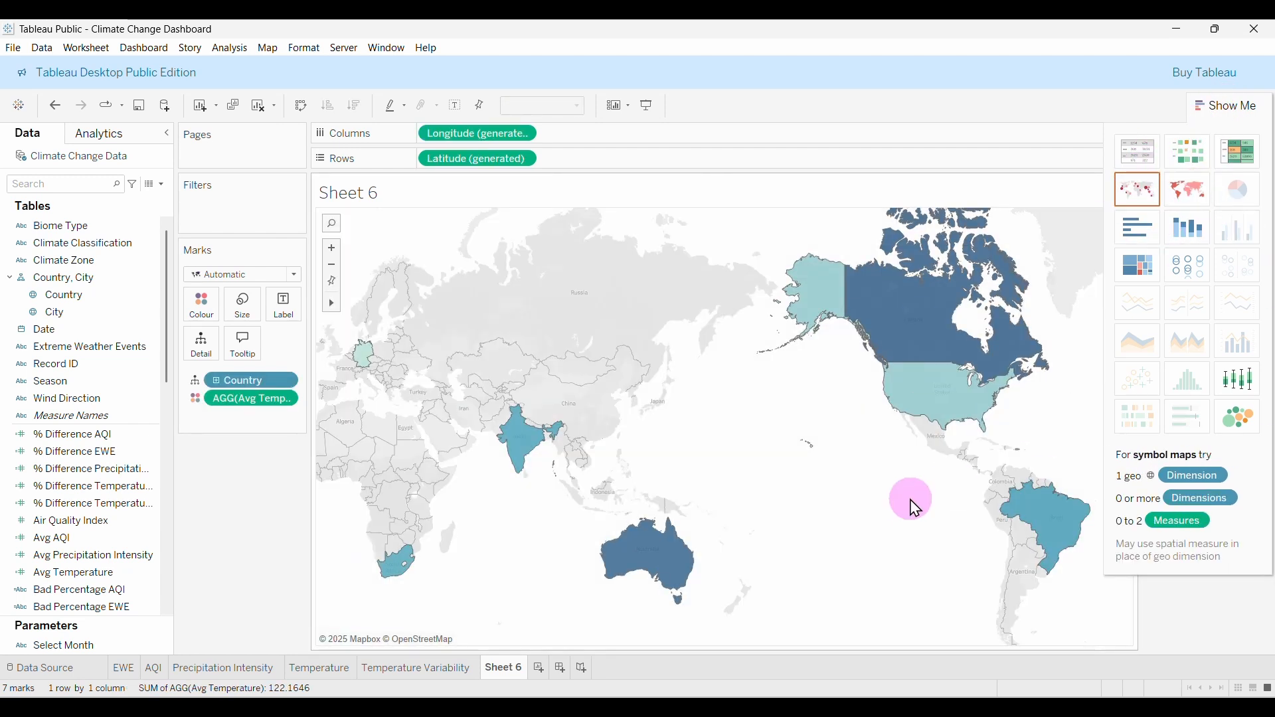
left_click(1135, 194)
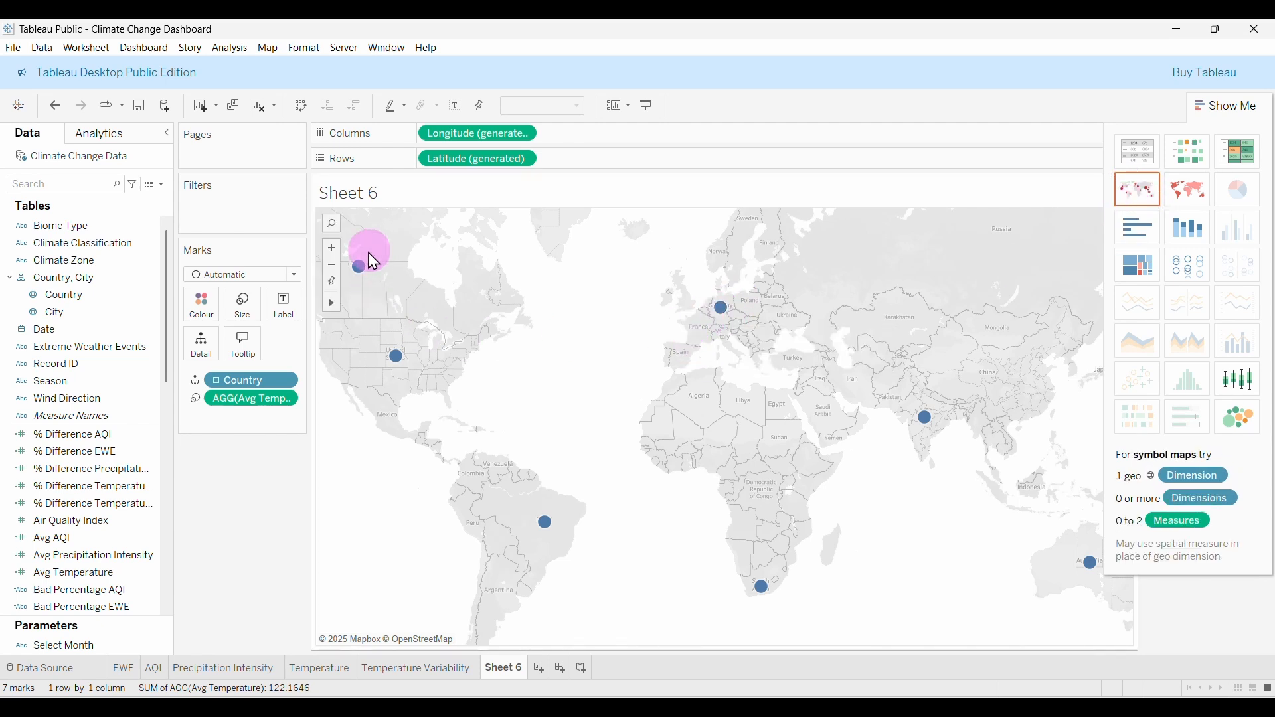
left_click(1190, 194)
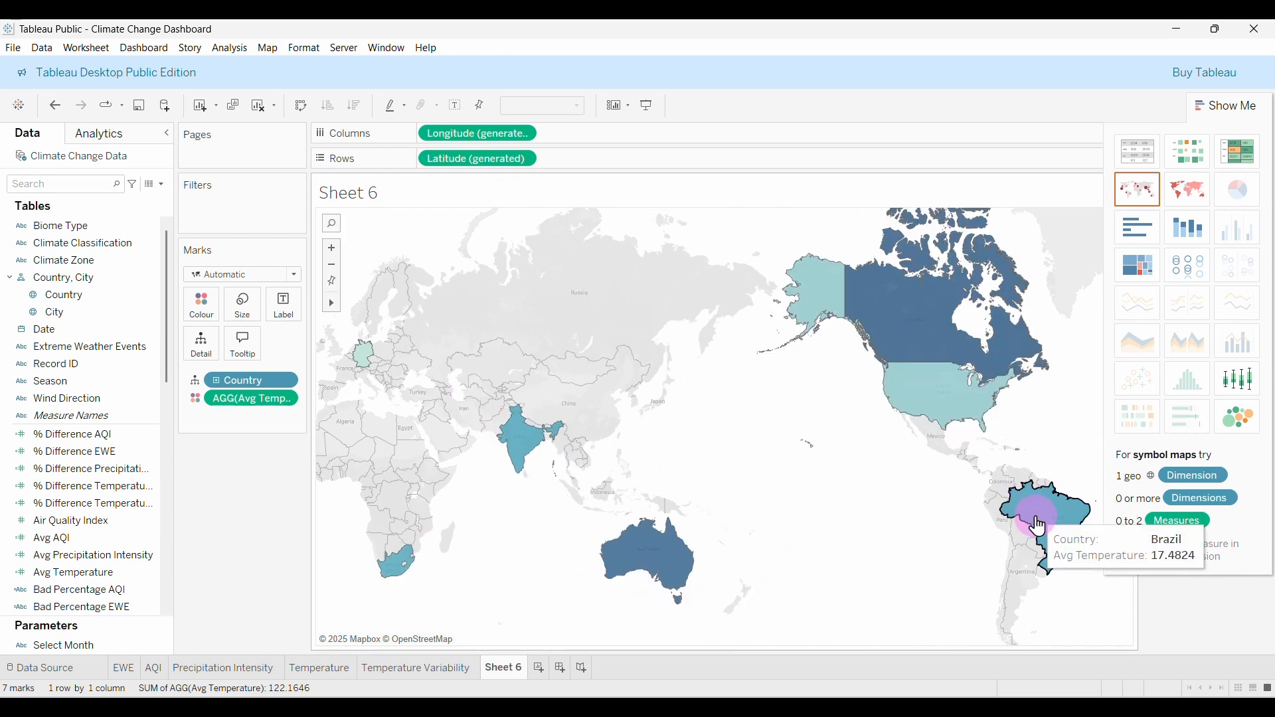
Label each country on the map with its Avg Temperature.
left_click(28, 435)
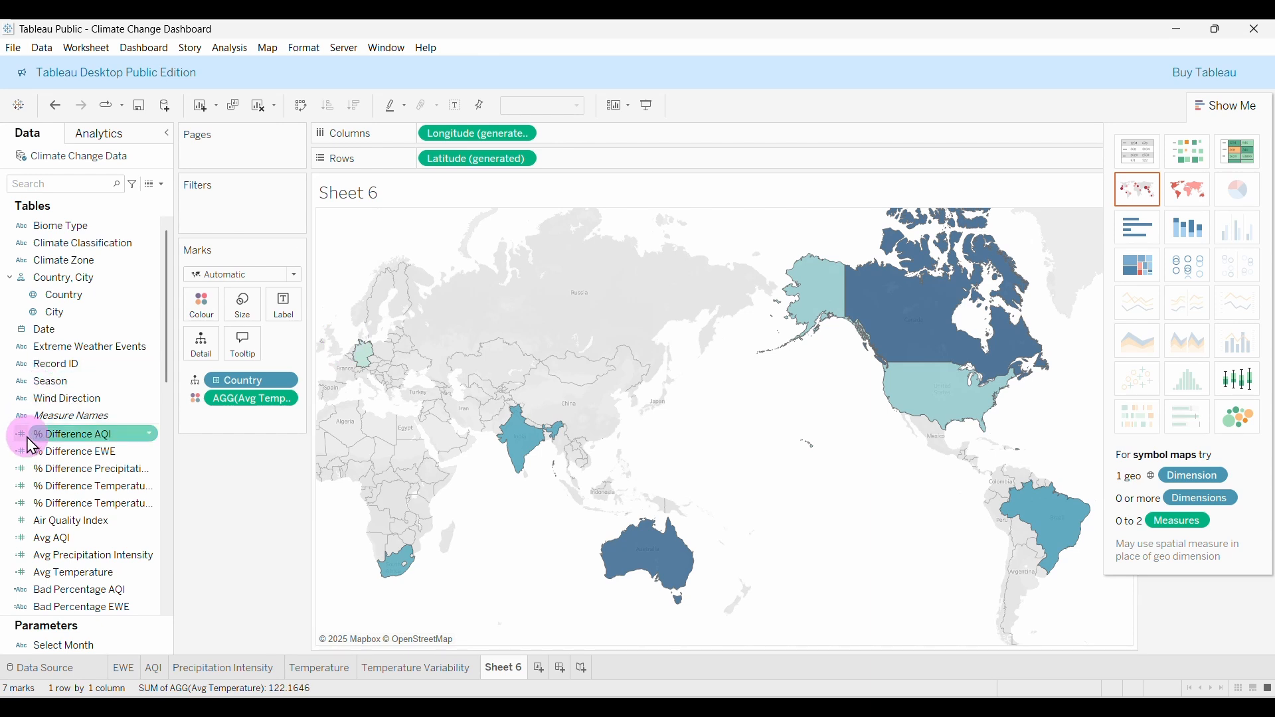
left_click(54, 538)
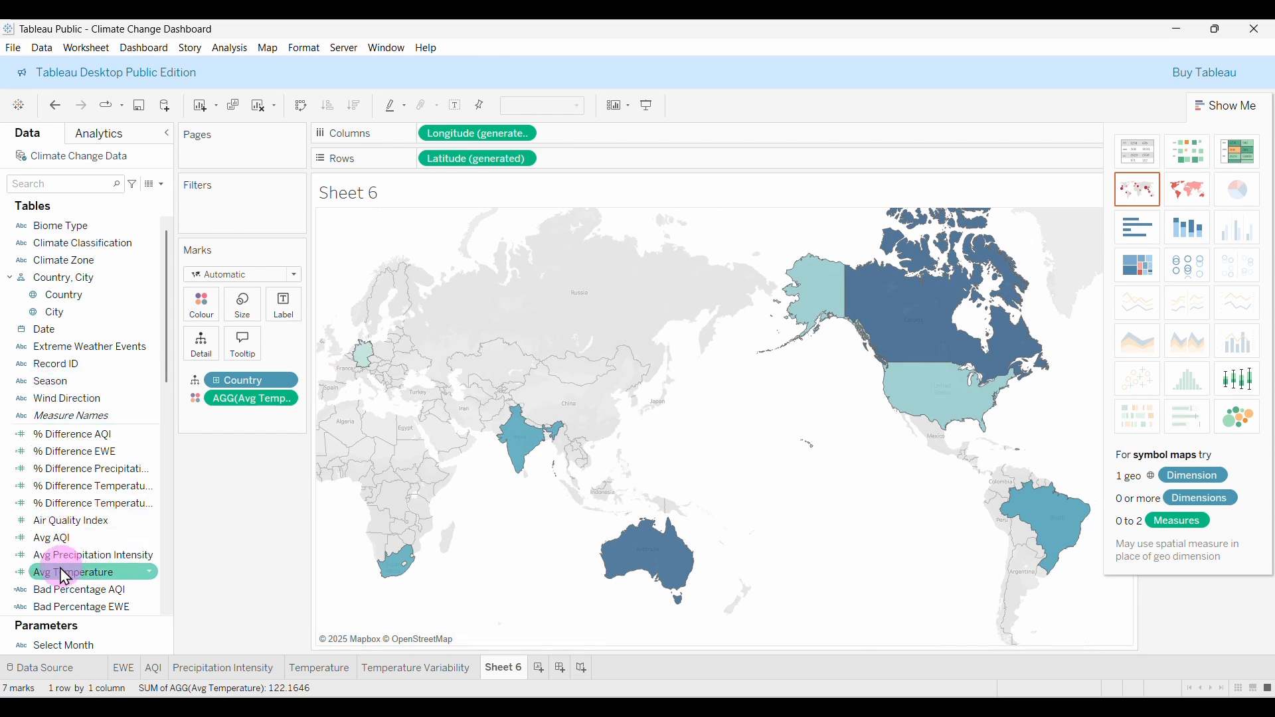
left_click_drag(61, 573, 285, 310)
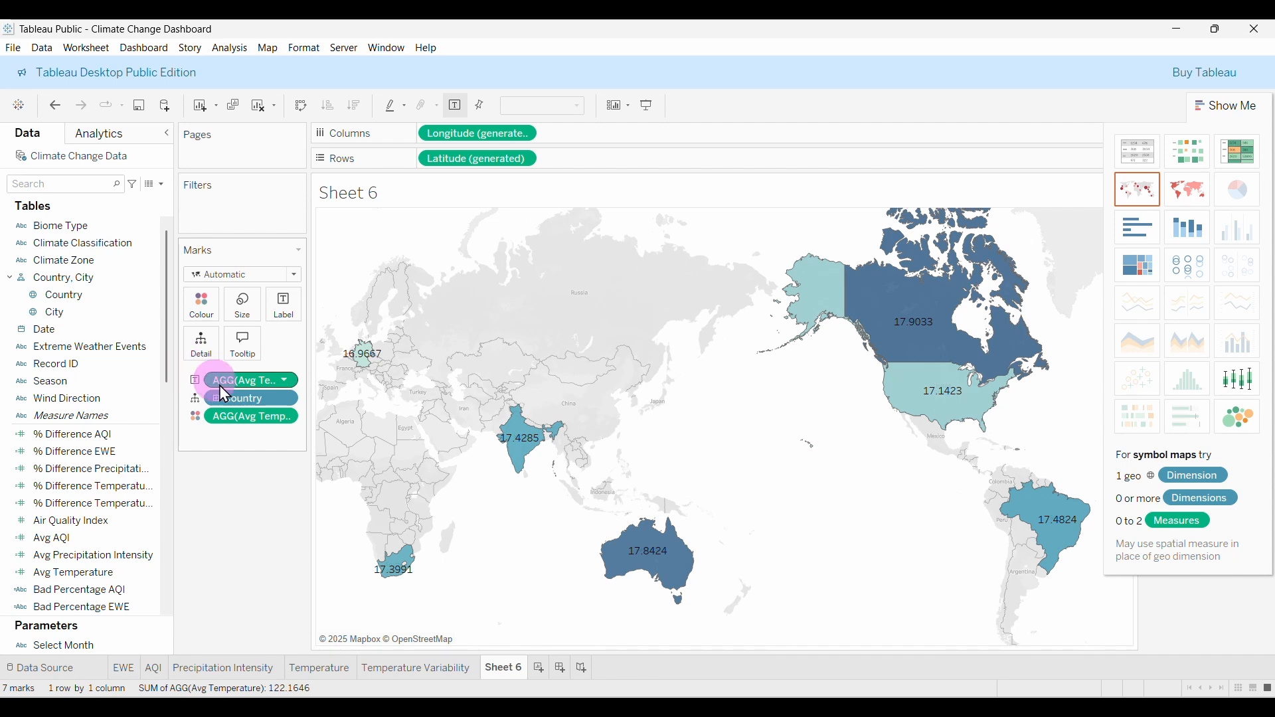
left_click(284, 384)
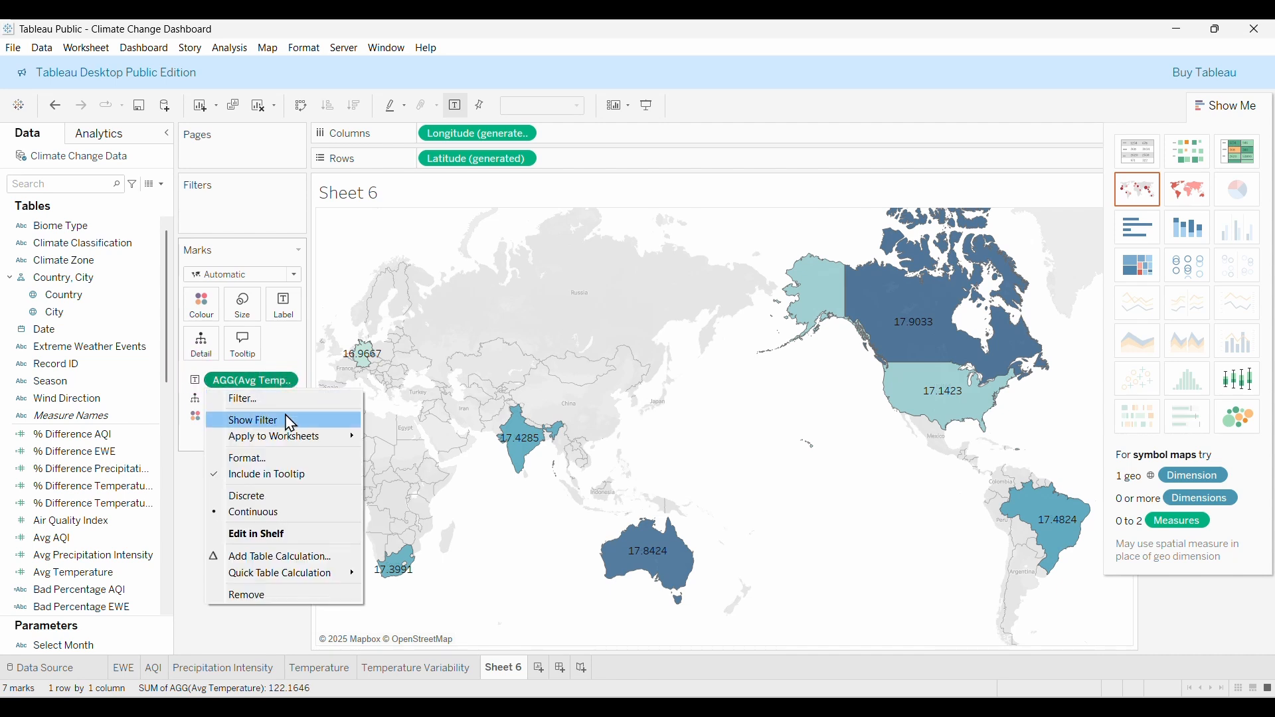
Format the temperature labels as Number (Custom) with 1 decimal place.
left_click(242, 460)
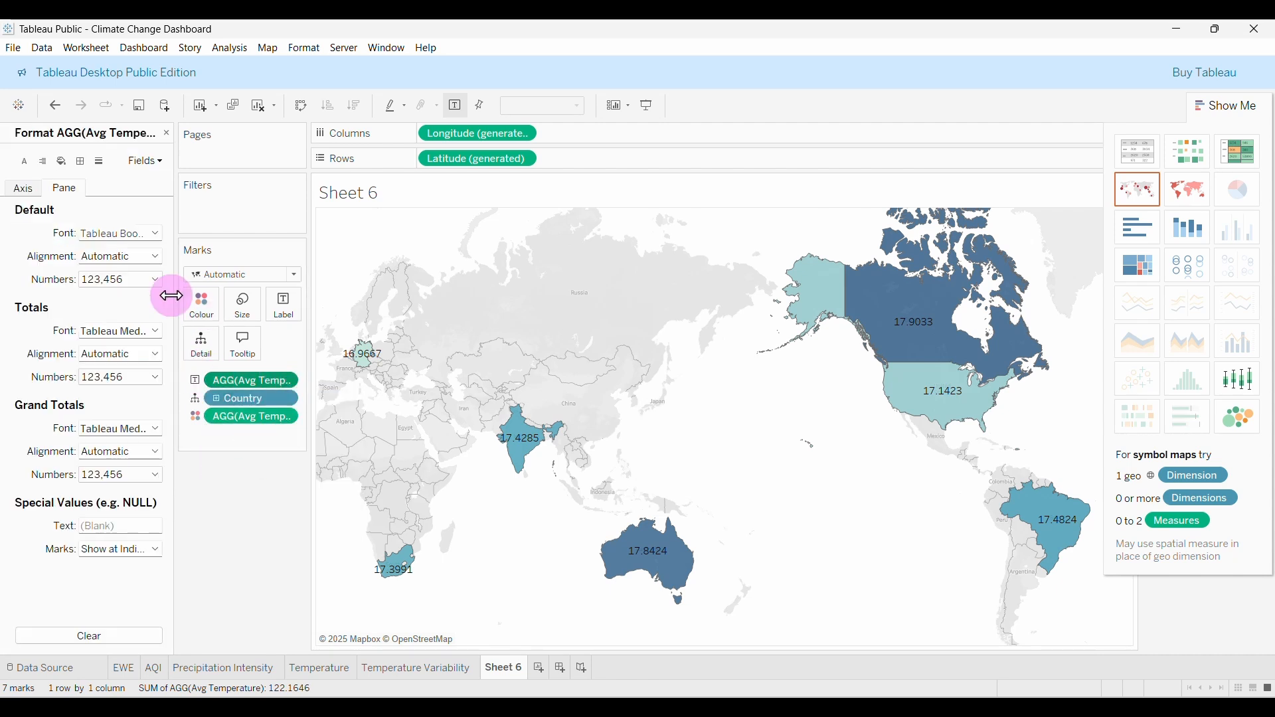
left_click(56, 190)
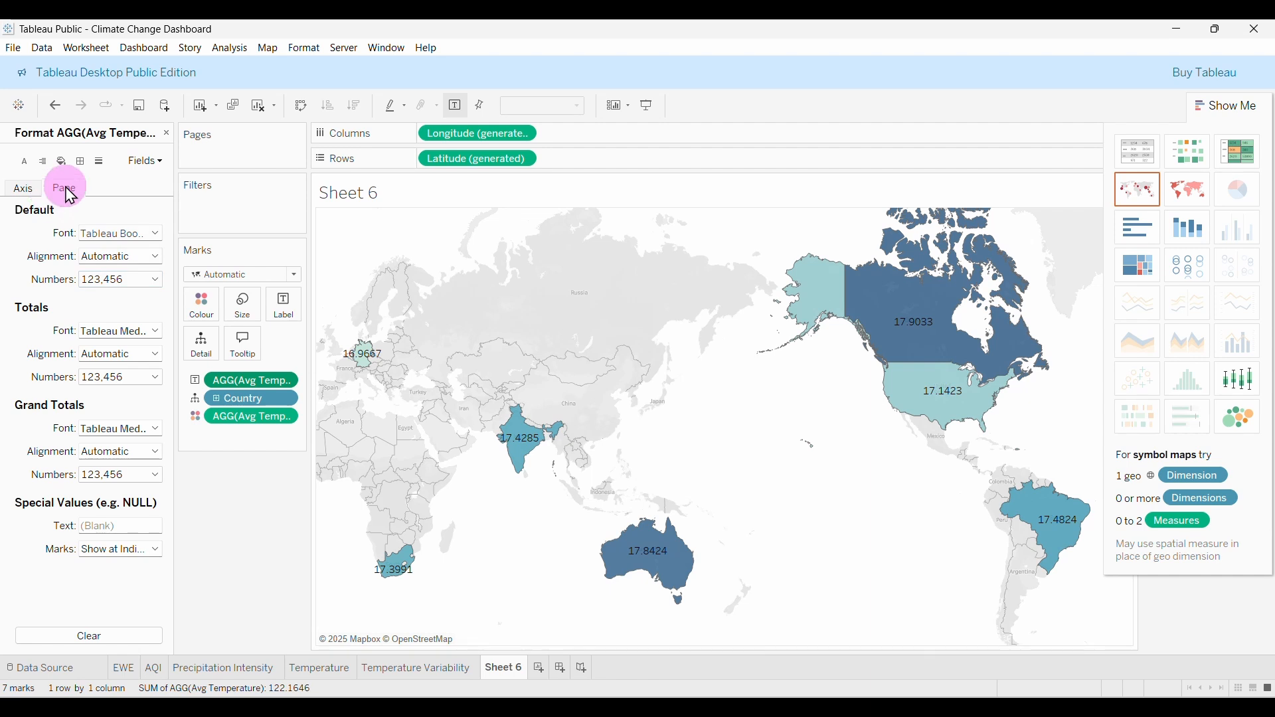
left_click(119, 279)
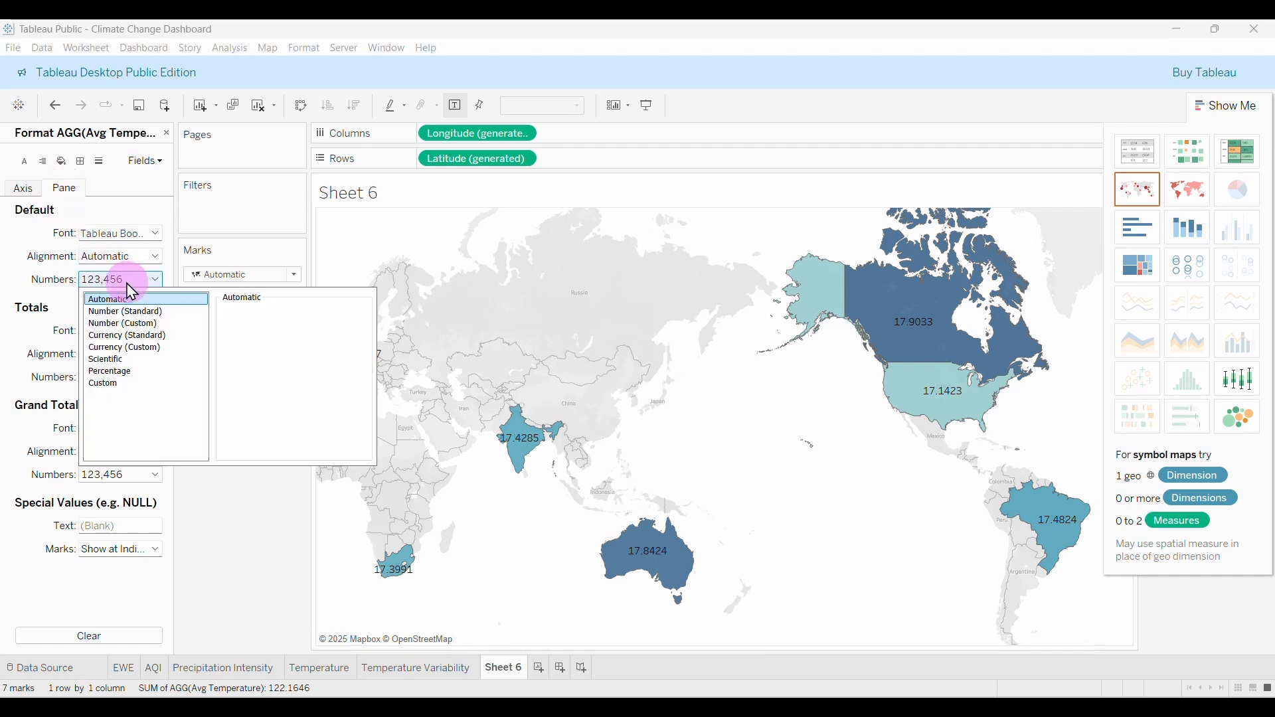
left_click(141, 324)
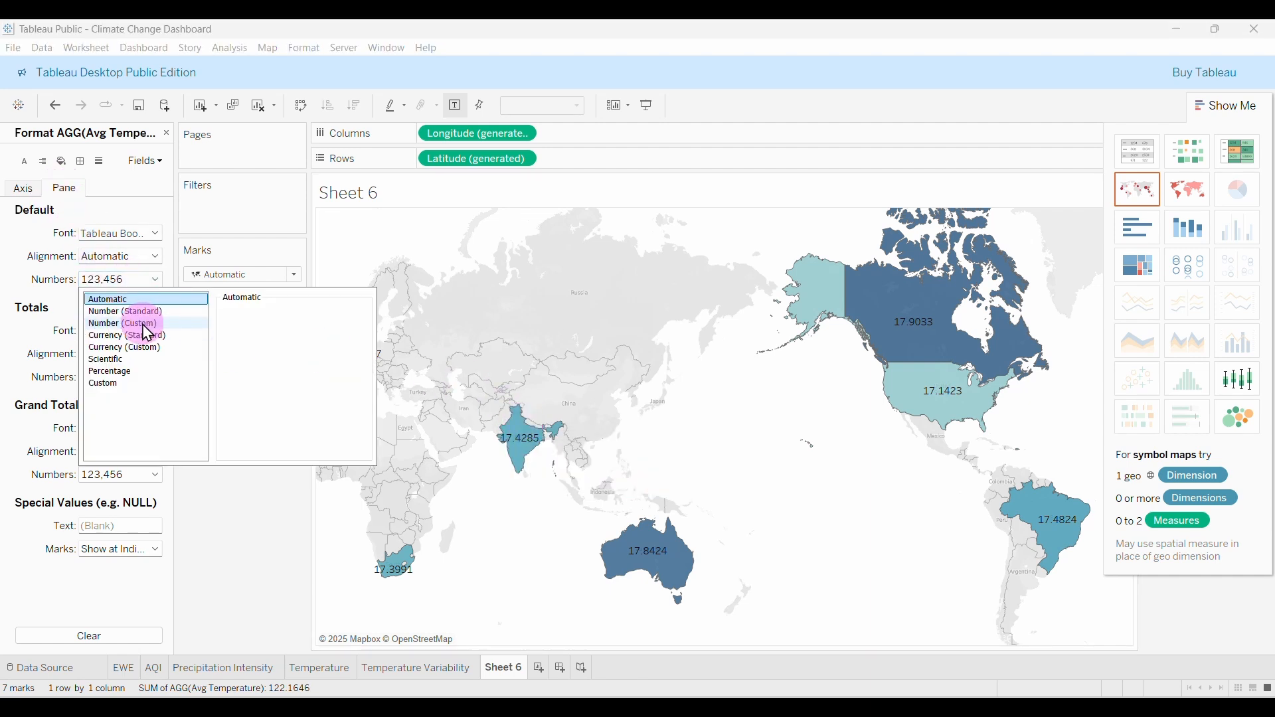
mouse_move(525, 453)
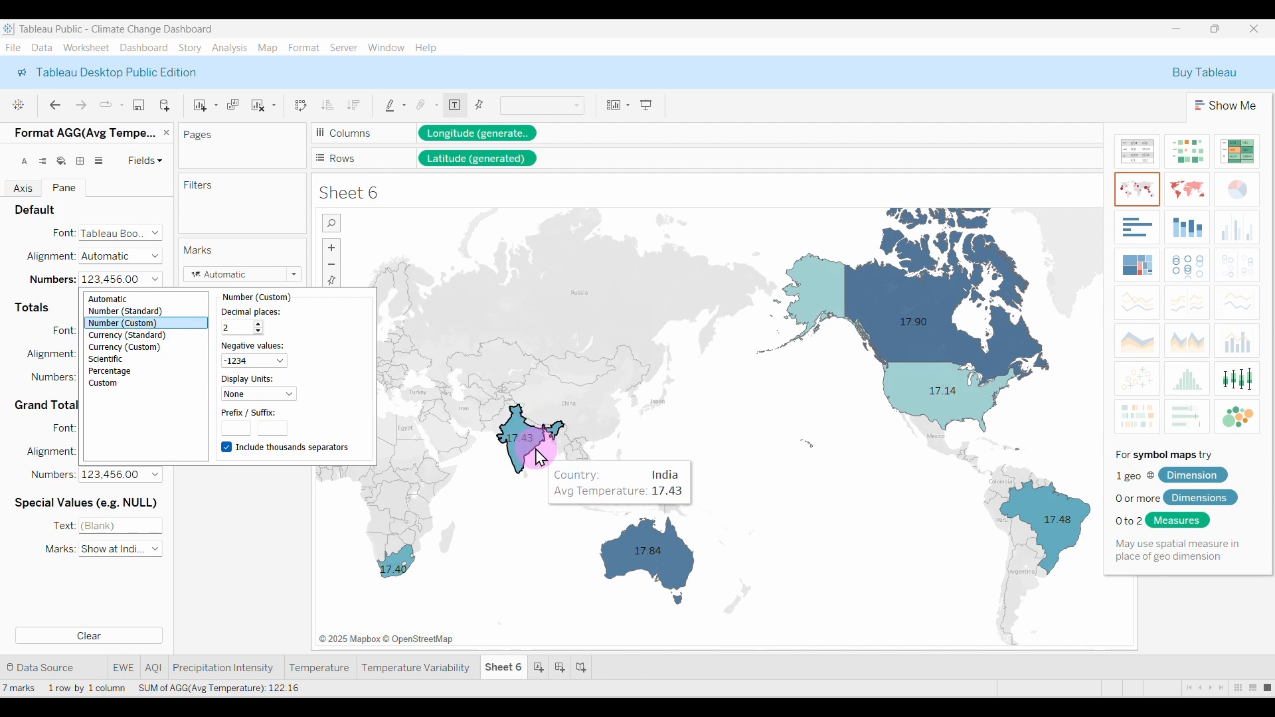
left_click(258, 333)
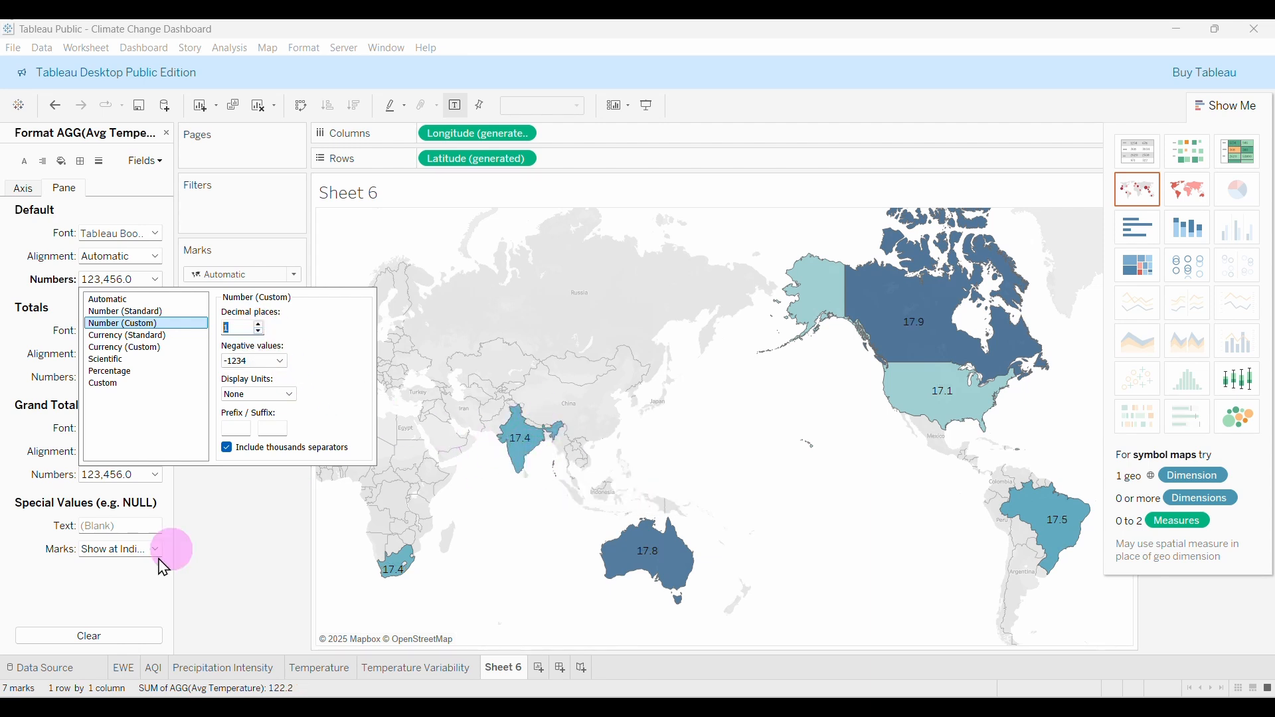
left_click(275, 429)
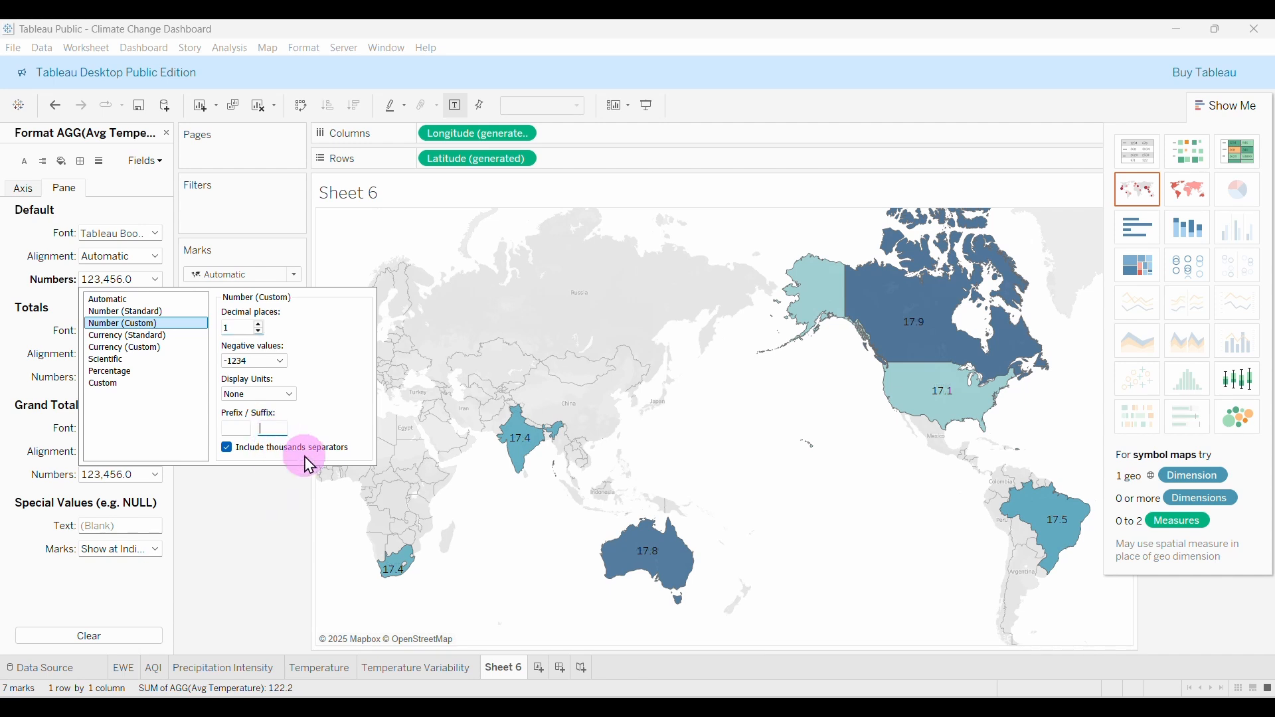
Copy the °C symbol from cell A3 of the Excel workbook.
mouse_move(803, 707)
left_click(804, 641)
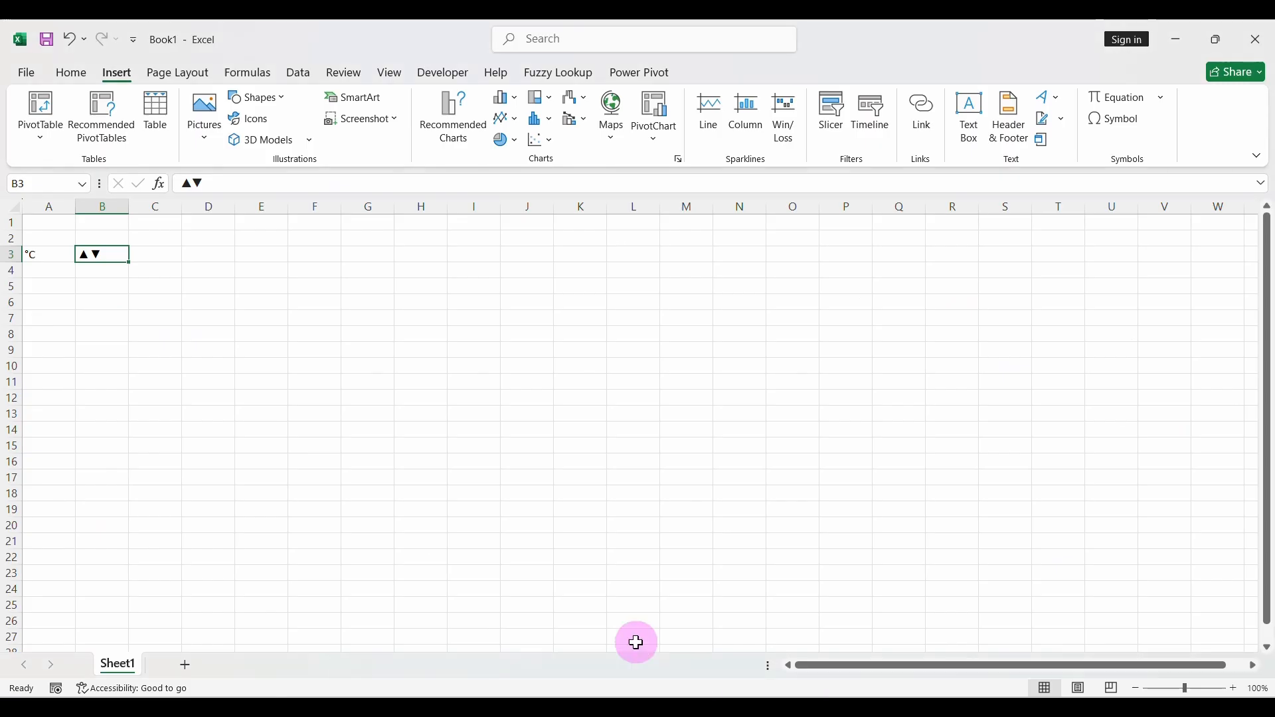
left_click(43, 262)
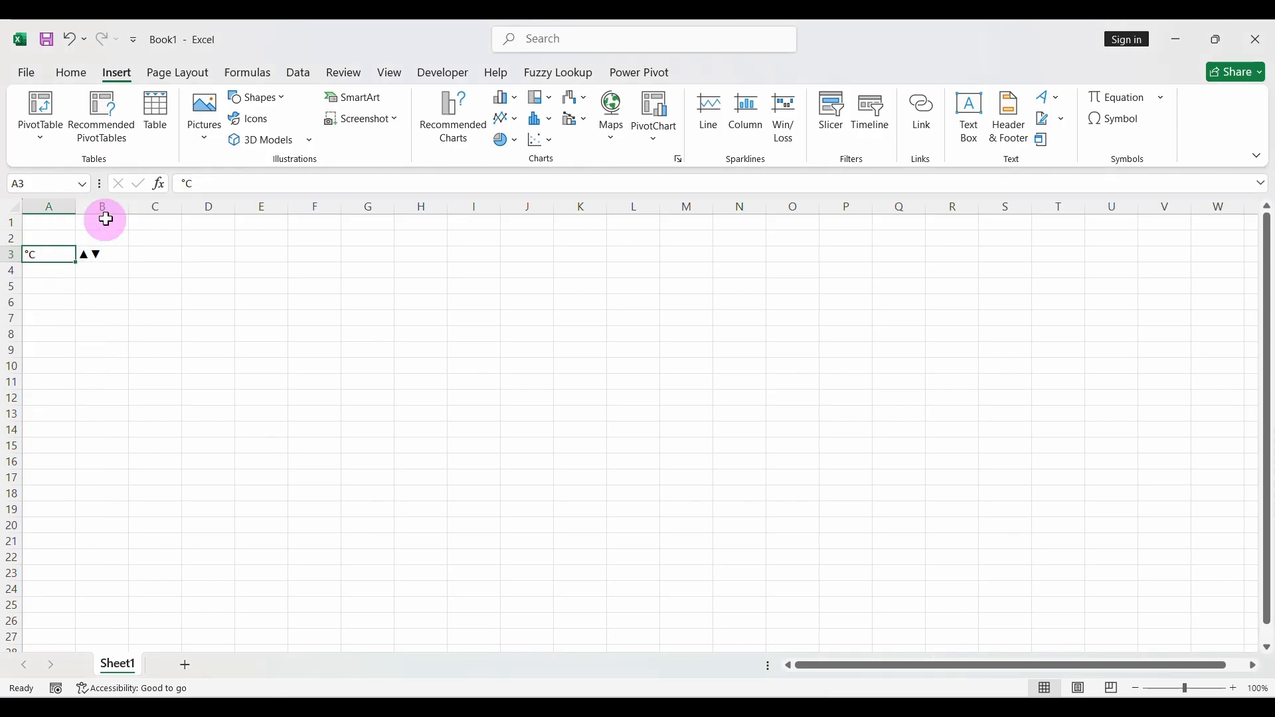
double_click(201, 184)
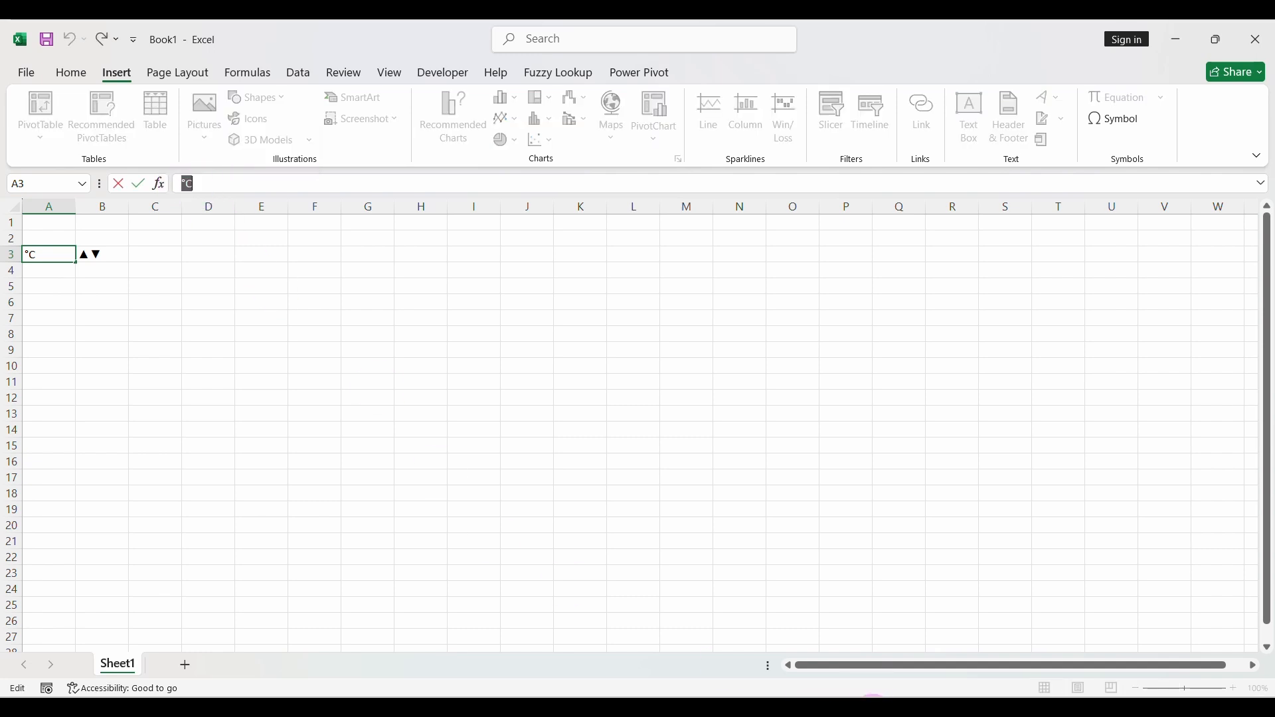
left_click(872, 707)
left_click(110, 280)
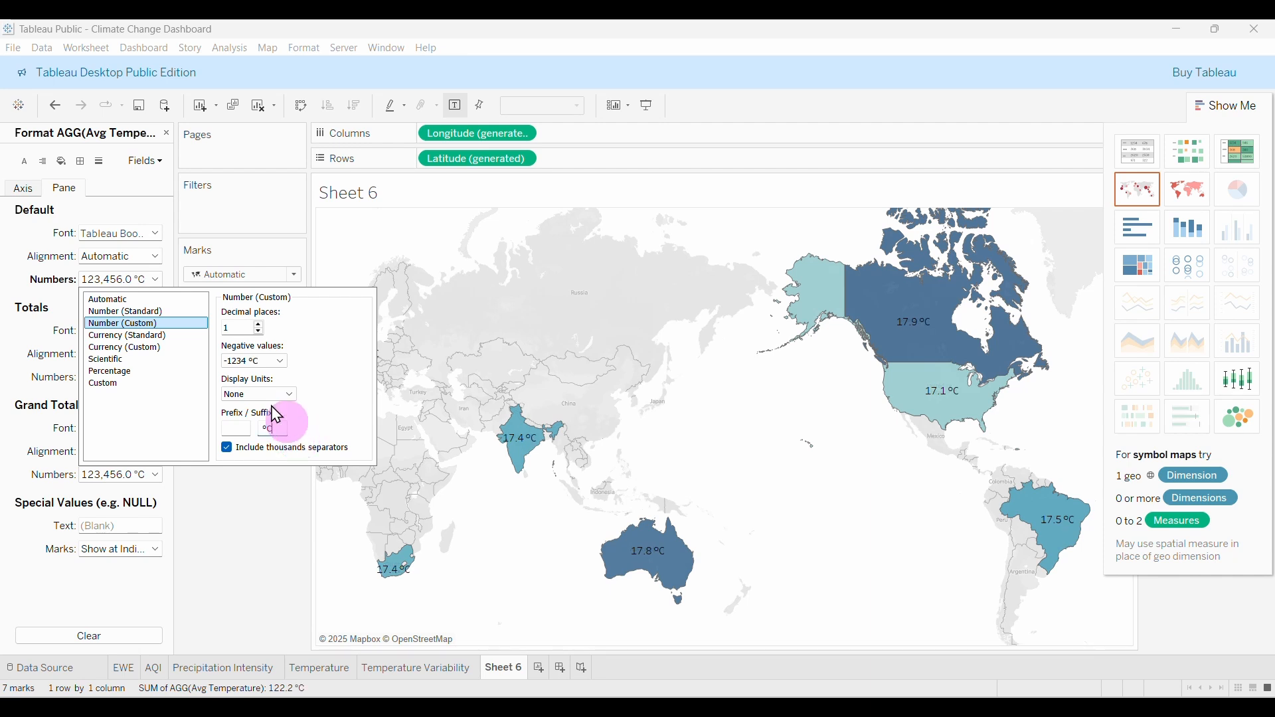
Add a °C suffix to the temperature labels and add Country names to the map labels.
left_click(288, 428)
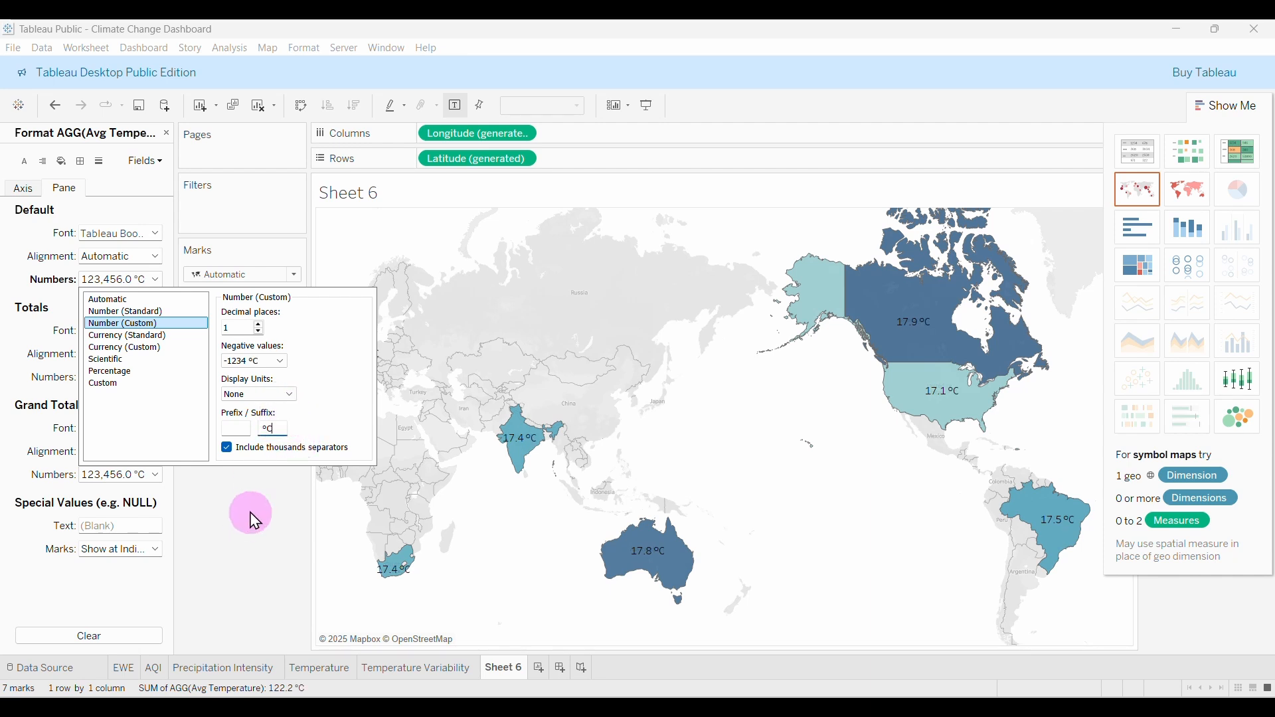
left_click(257, 519)
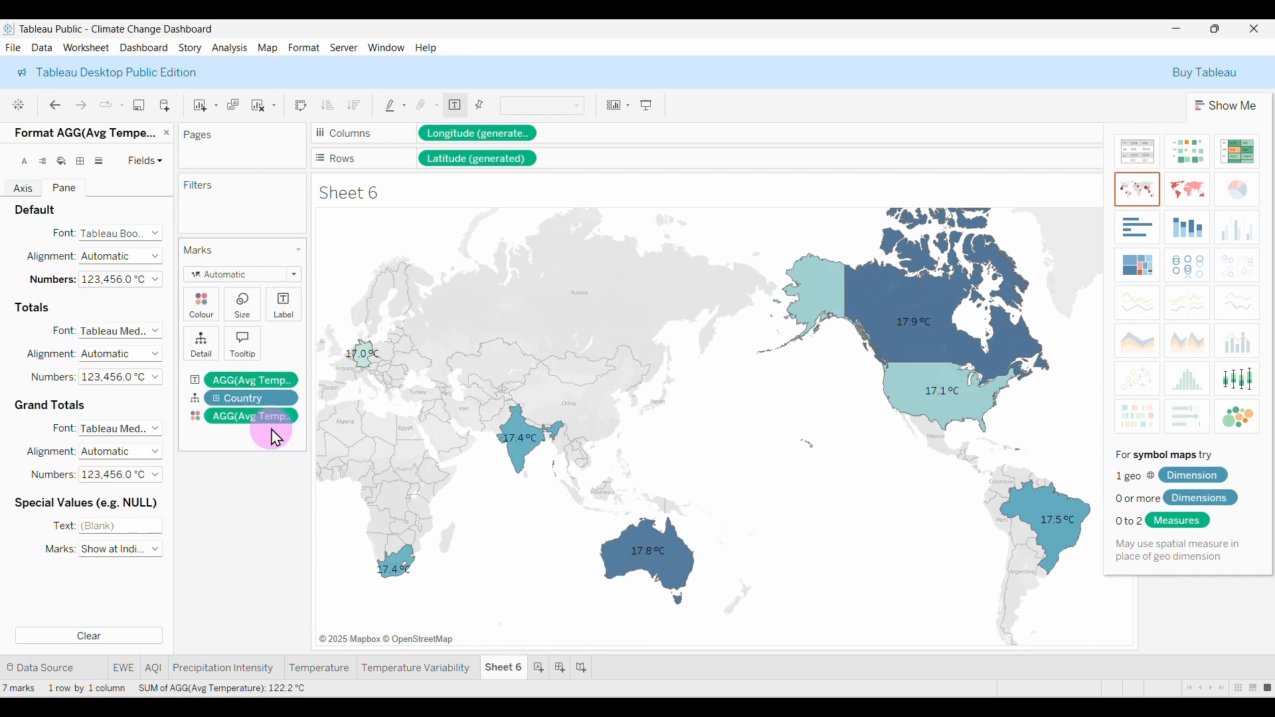
mouse_move(988, 388)
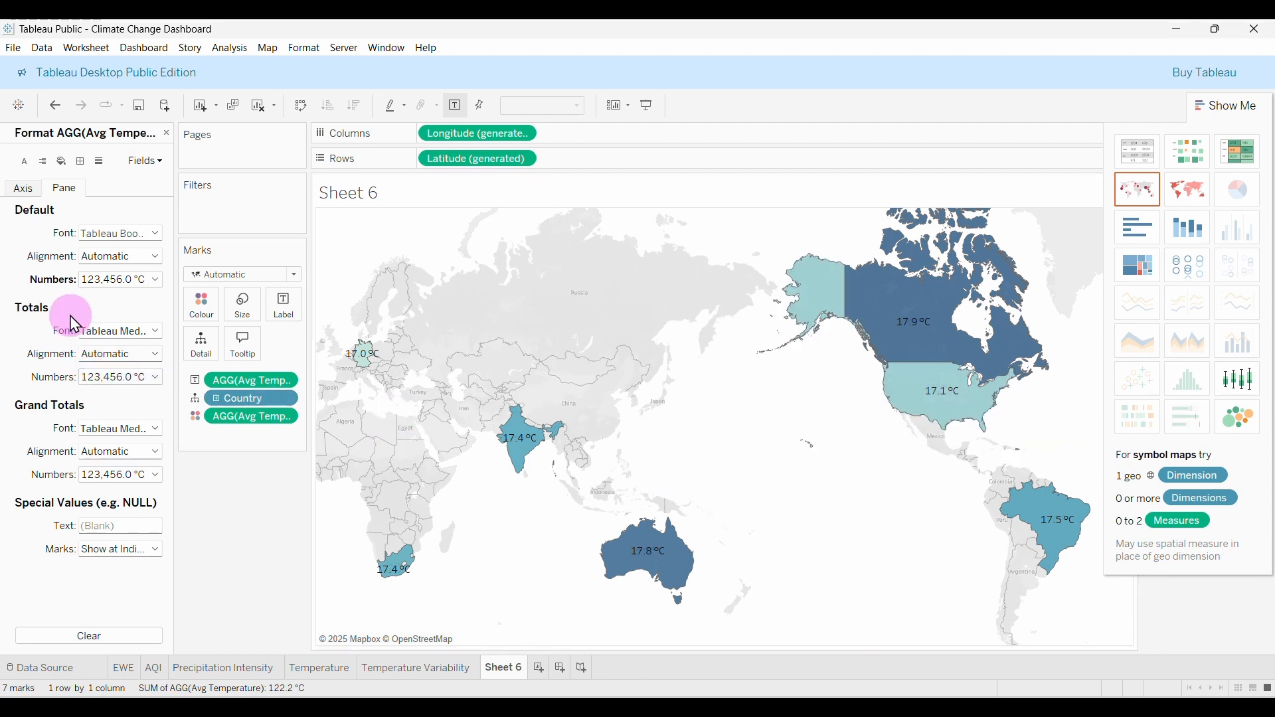
left_click(167, 133)
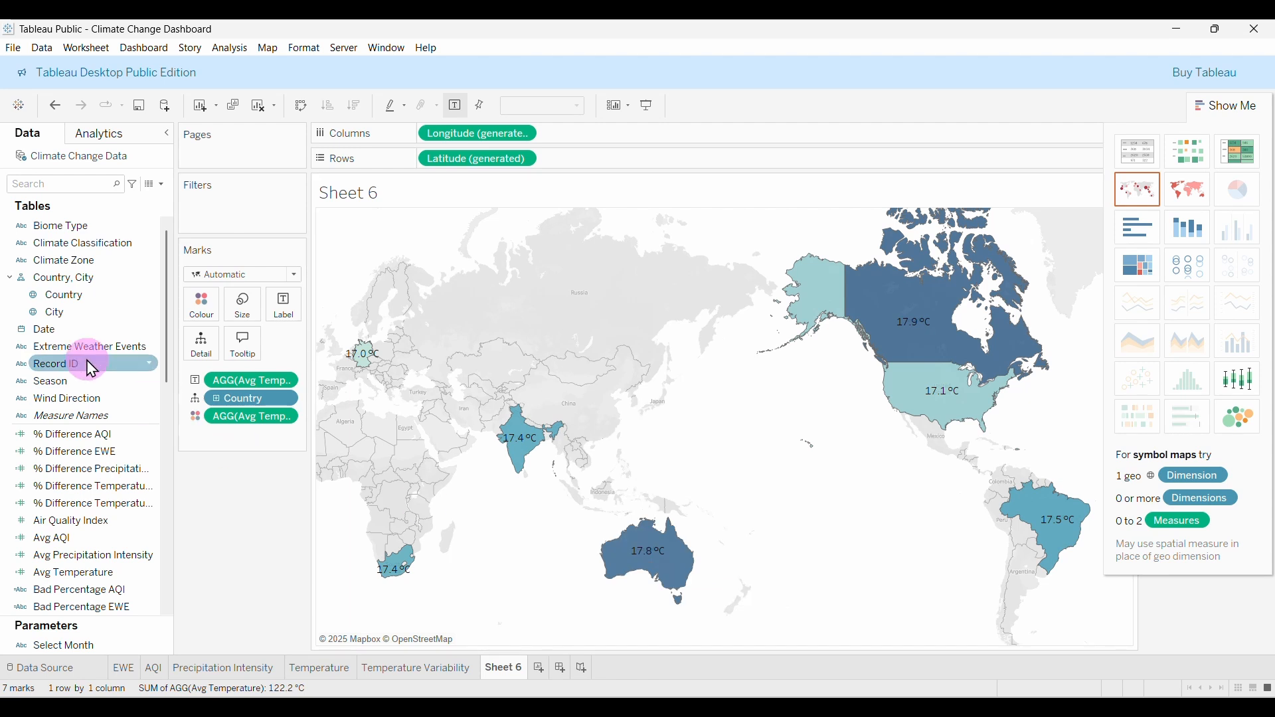
left_click_drag(72, 303, 288, 320)
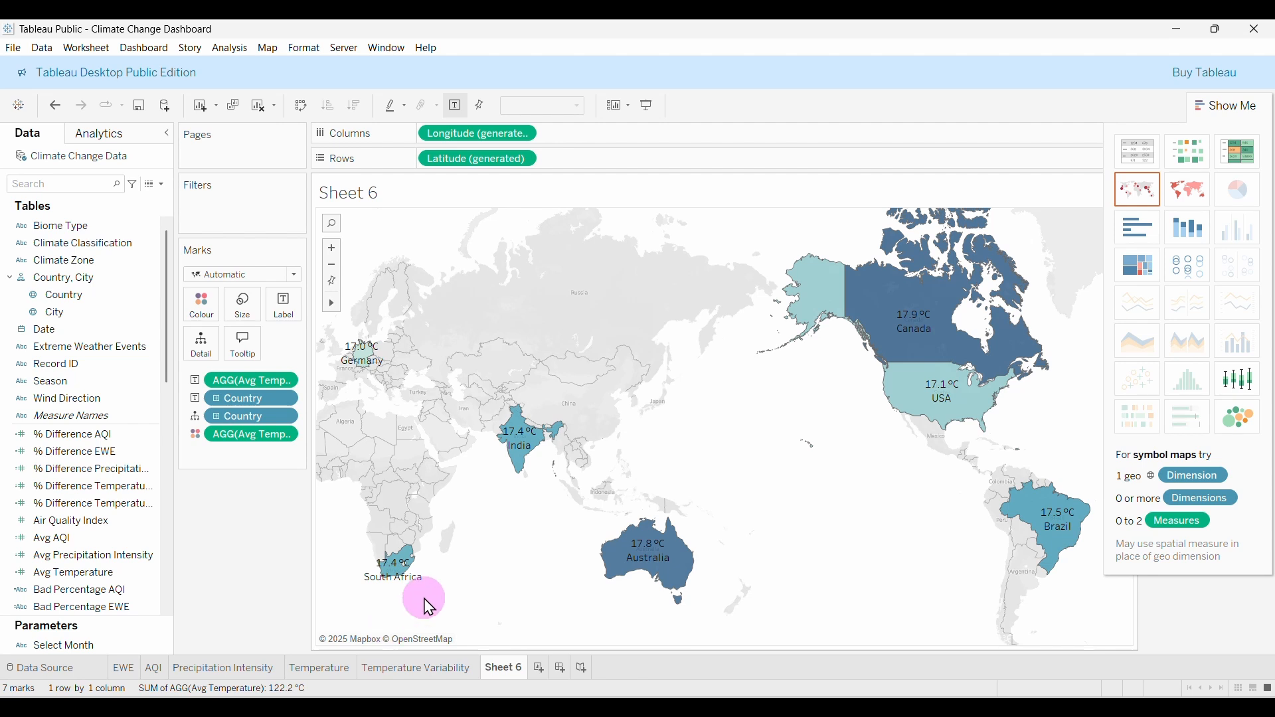
Set both lines of the map label text to size 8 in Tableau Bold.
left_click(289, 308)
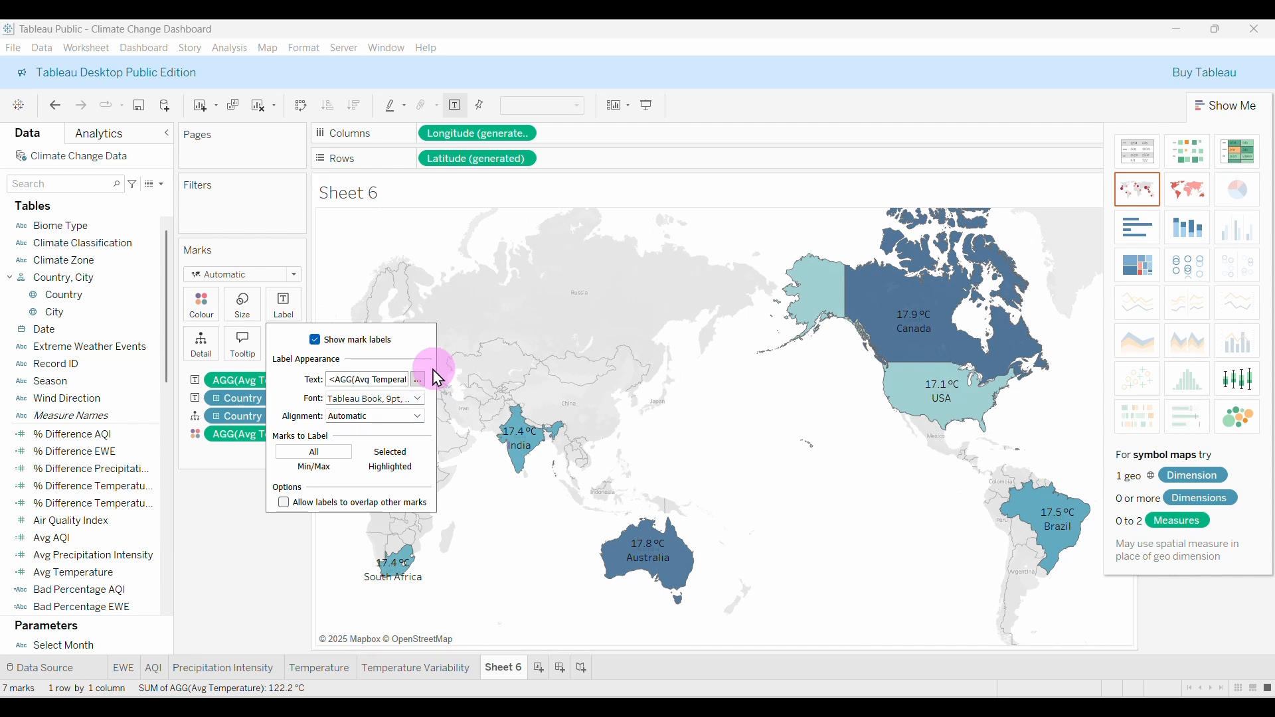
left_click(417, 382)
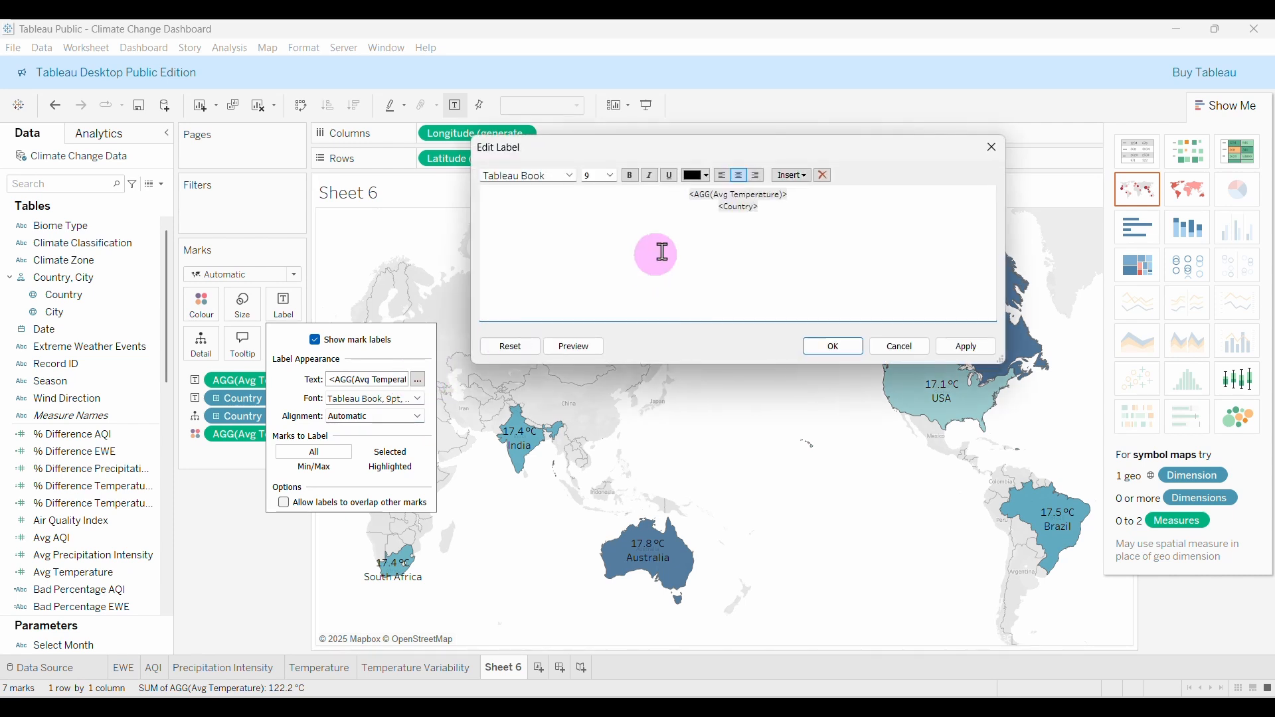
left_click_drag(704, 204, 742, 208)
left_click(611, 176)
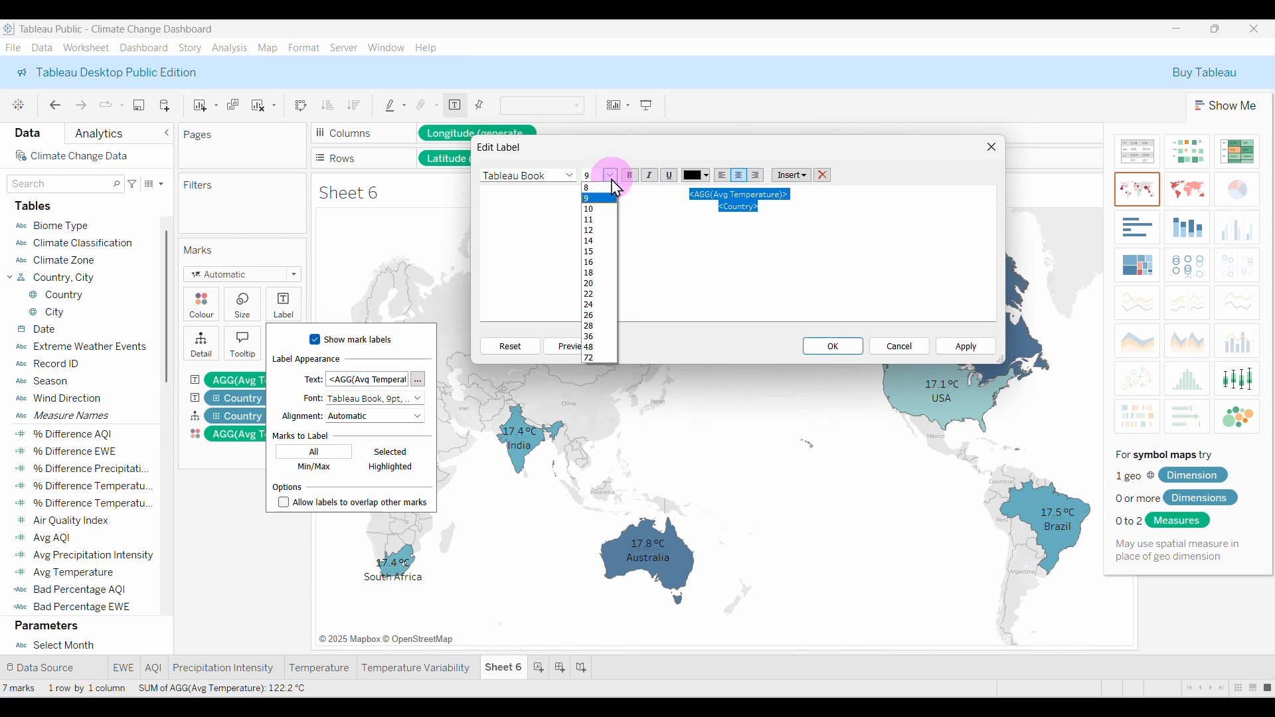
left_click(592, 189)
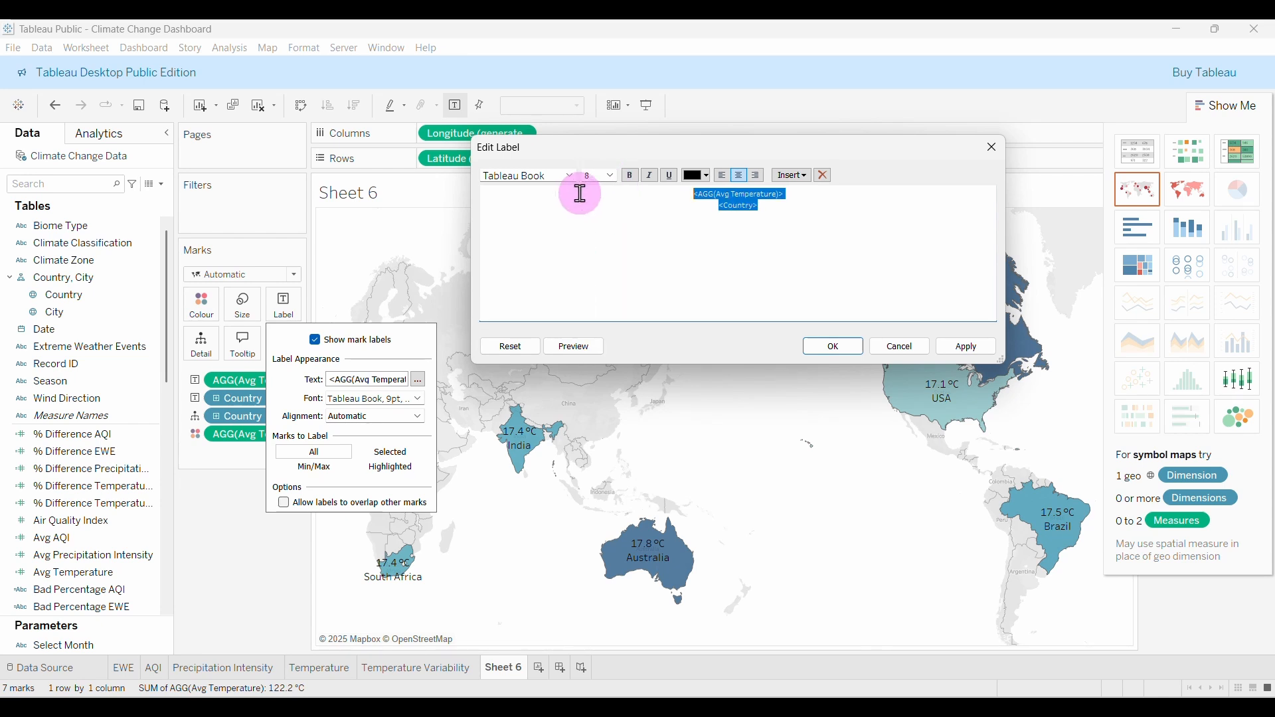
left_click(570, 175)
left_click(540, 202)
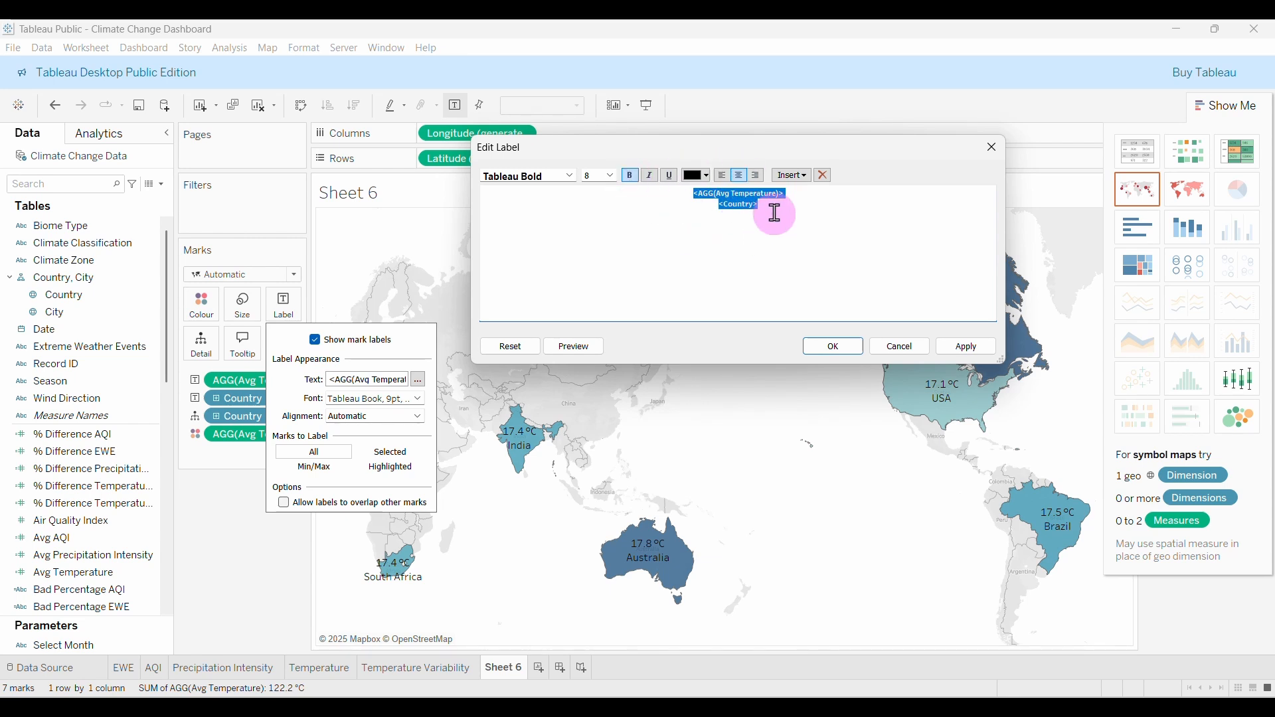
left_click(966, 351)
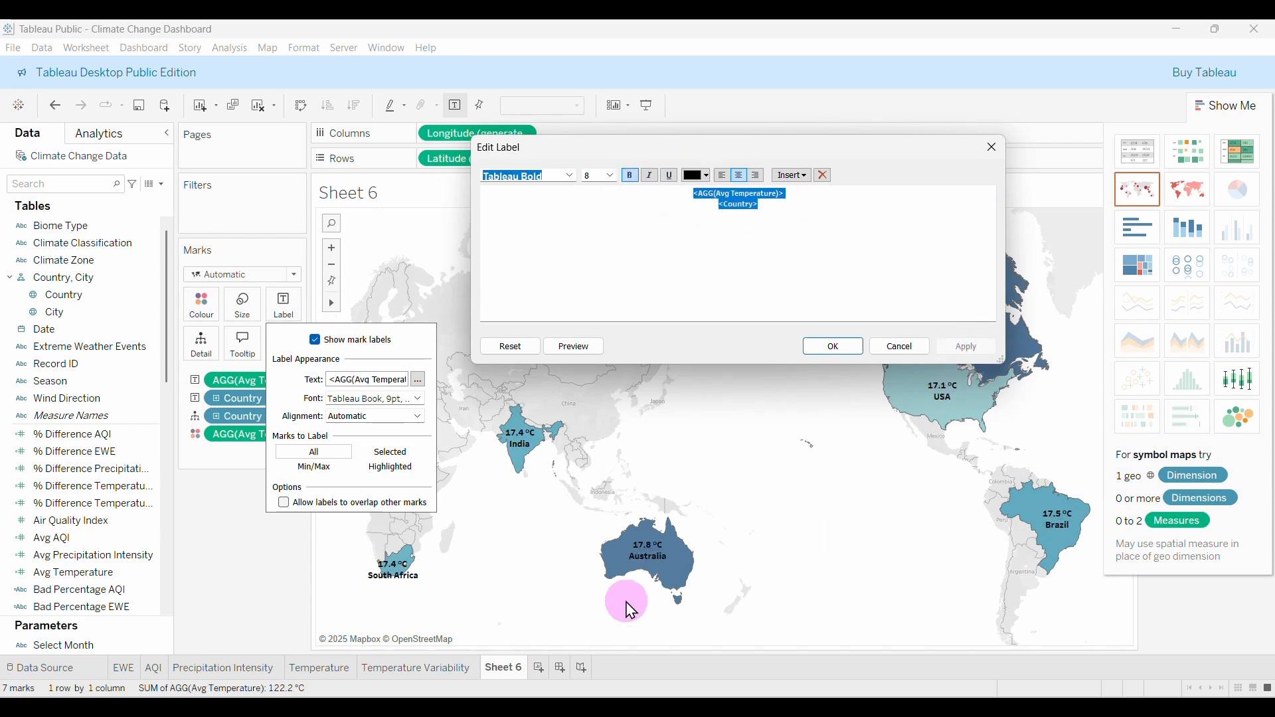
left_click(825, 349)
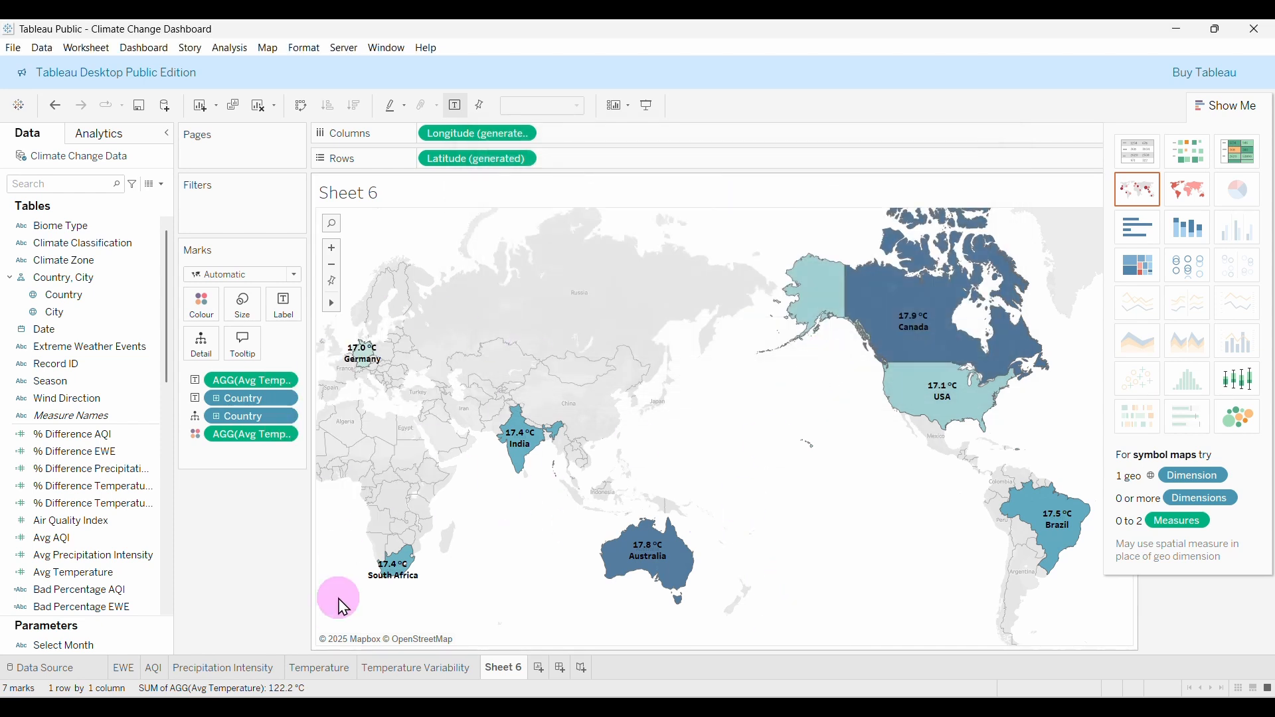
Hide Show Me to reveal the temperature legend and rename Sheet 6 to 'Temperature by Country'.
mouse_move(910, 368)
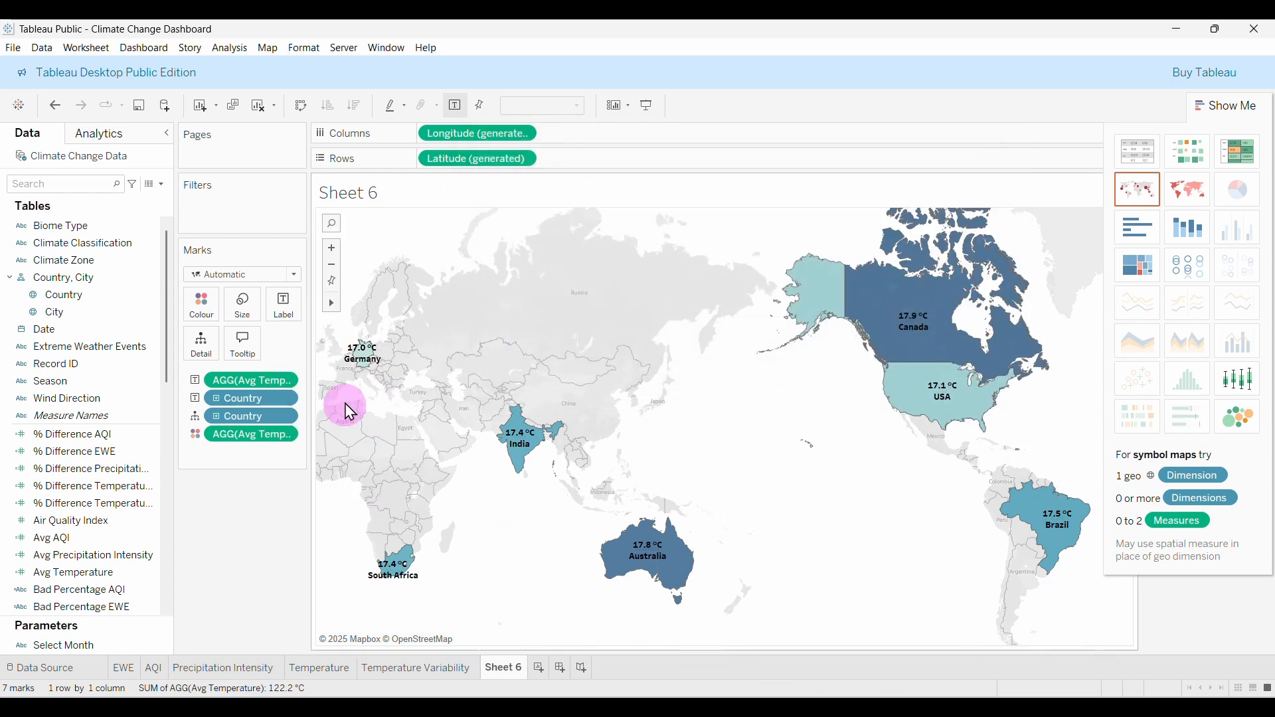
mouse_move(362, 356)
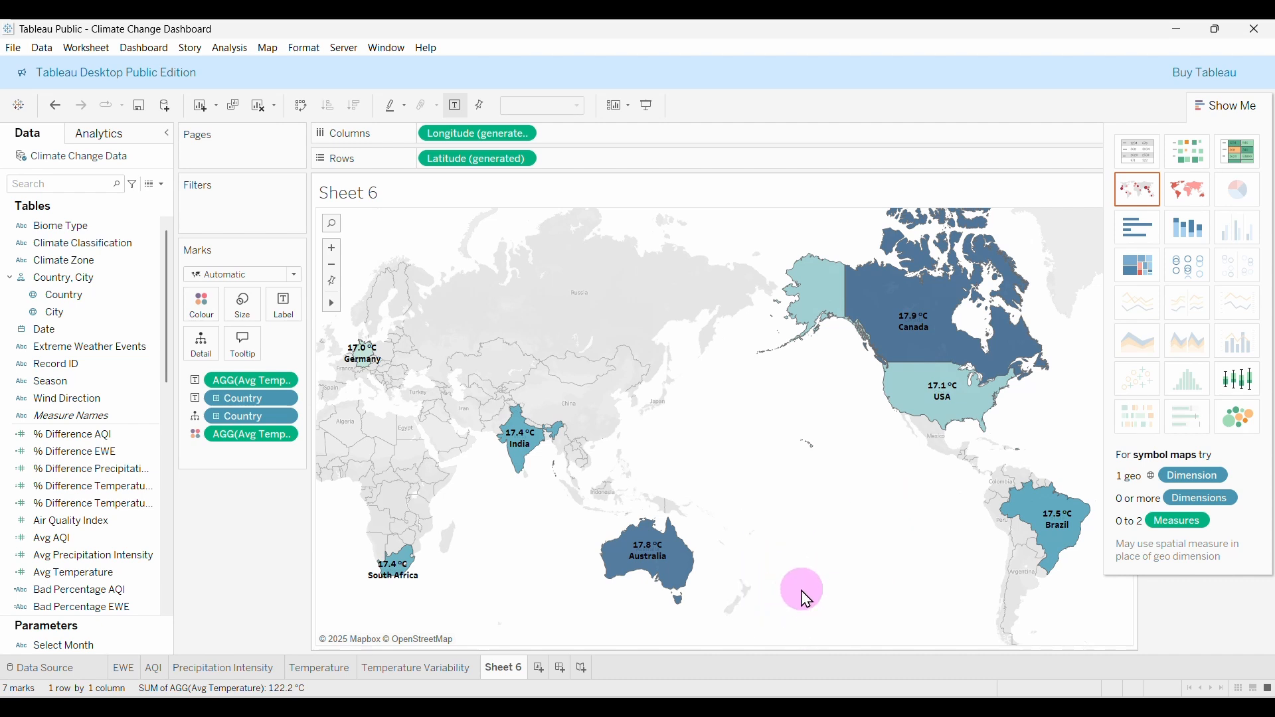
left_click(1229, 105)
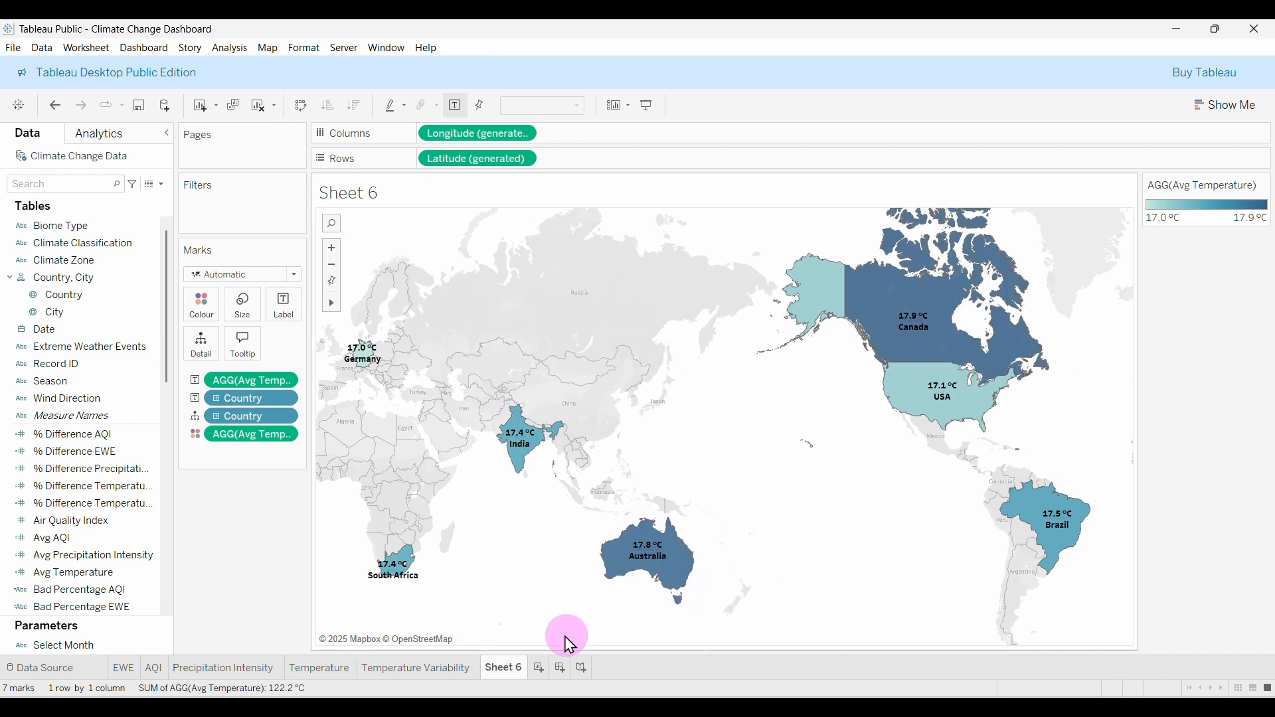
double_click(503, 667)
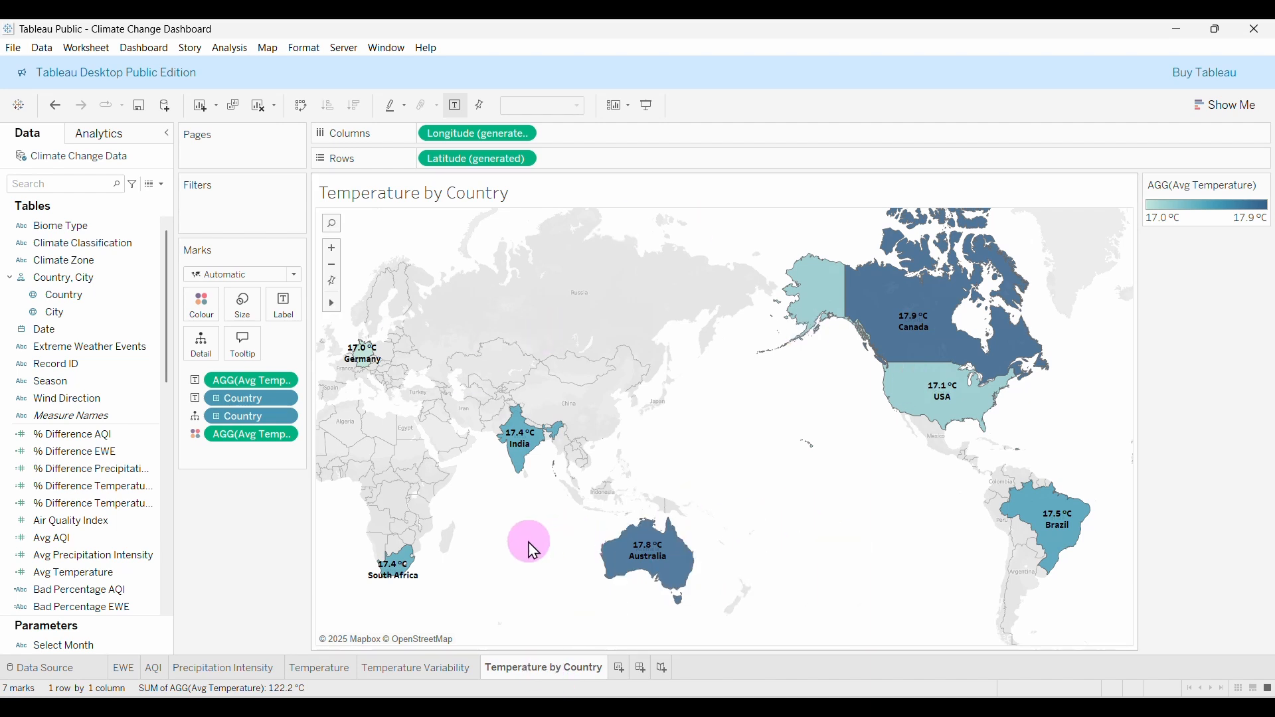
Create Sheet 7 with Month of Date on Columns and the Date field label hidden.
left_click(620, 668)
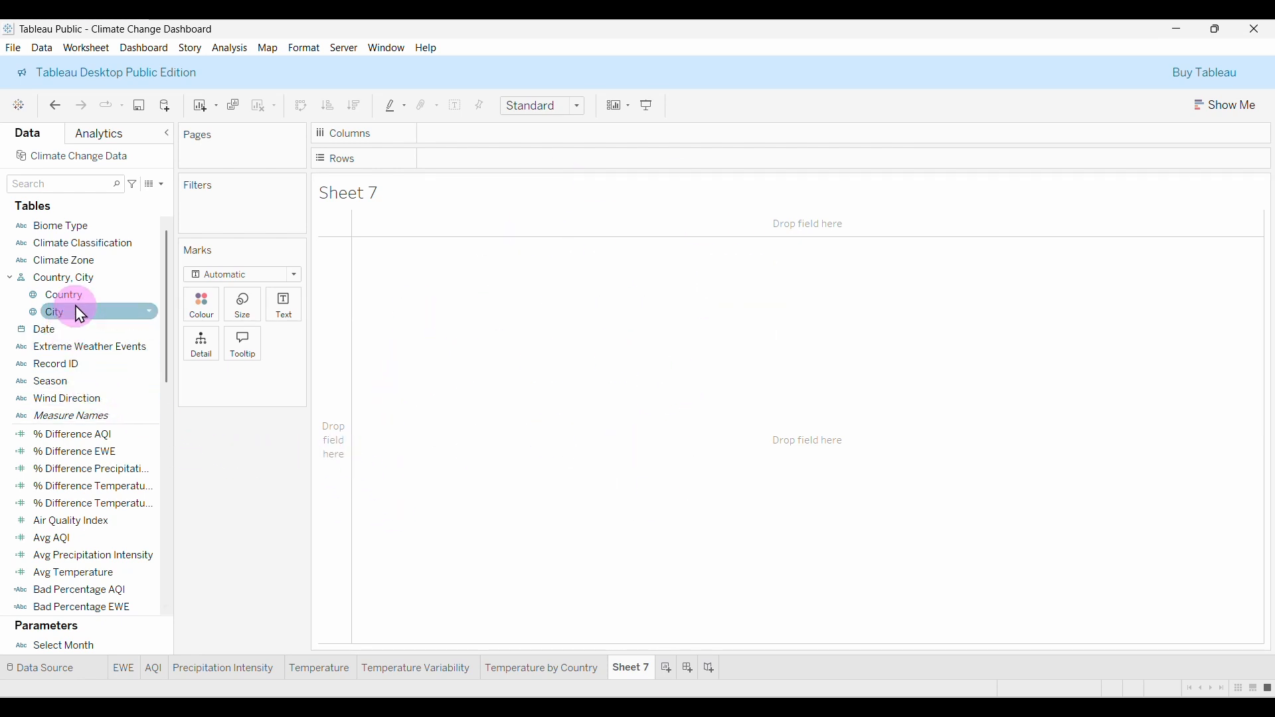
left_click_drag(49, 330, 491, 136)
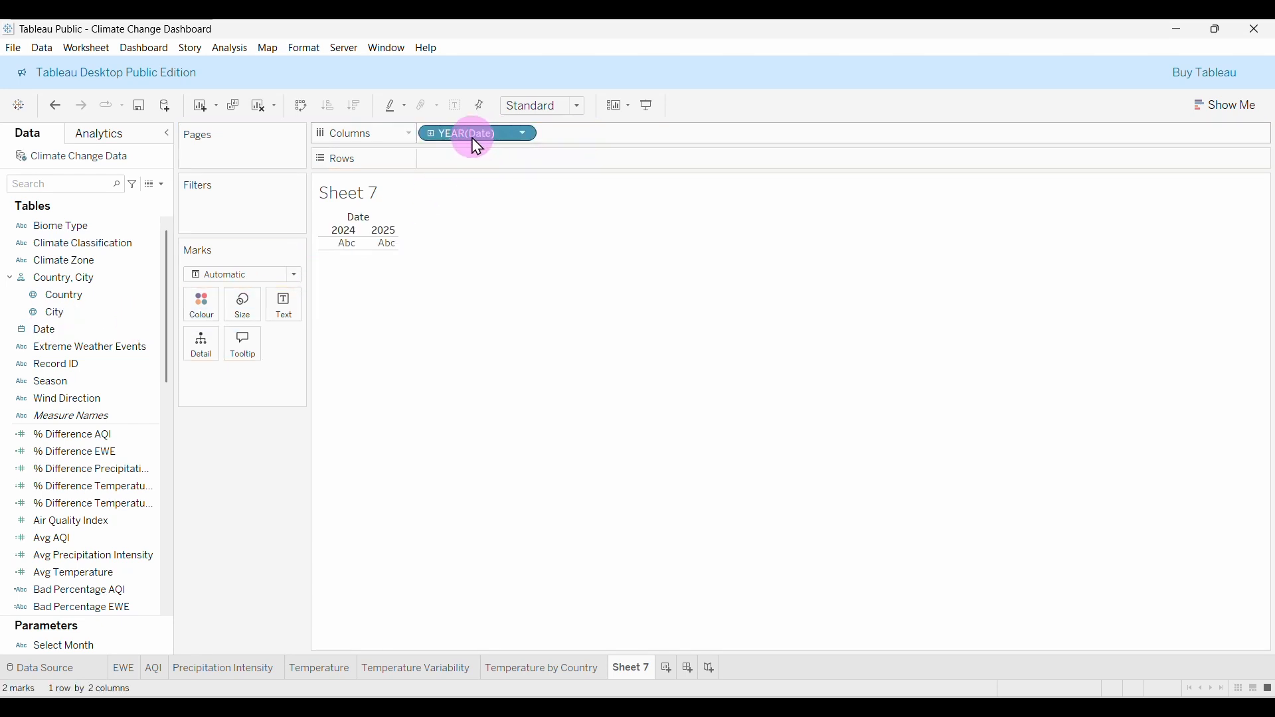
right_click(444, 137)
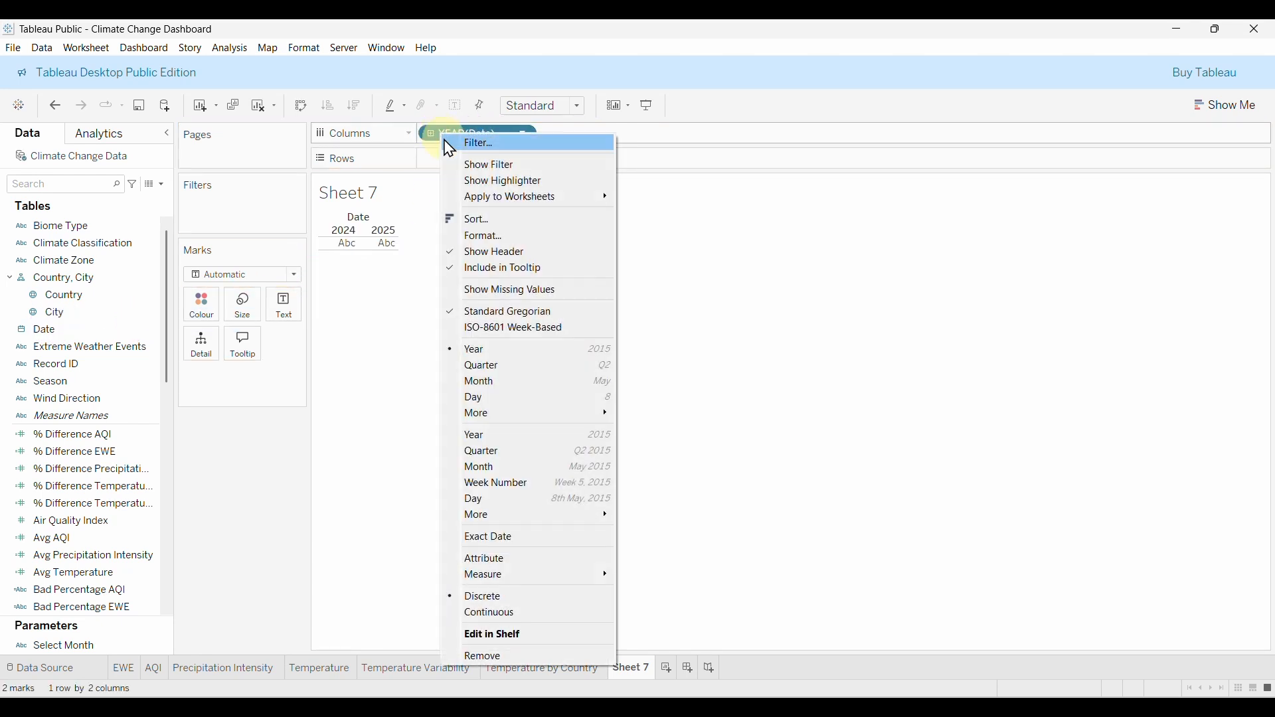
left_click(491, 384)
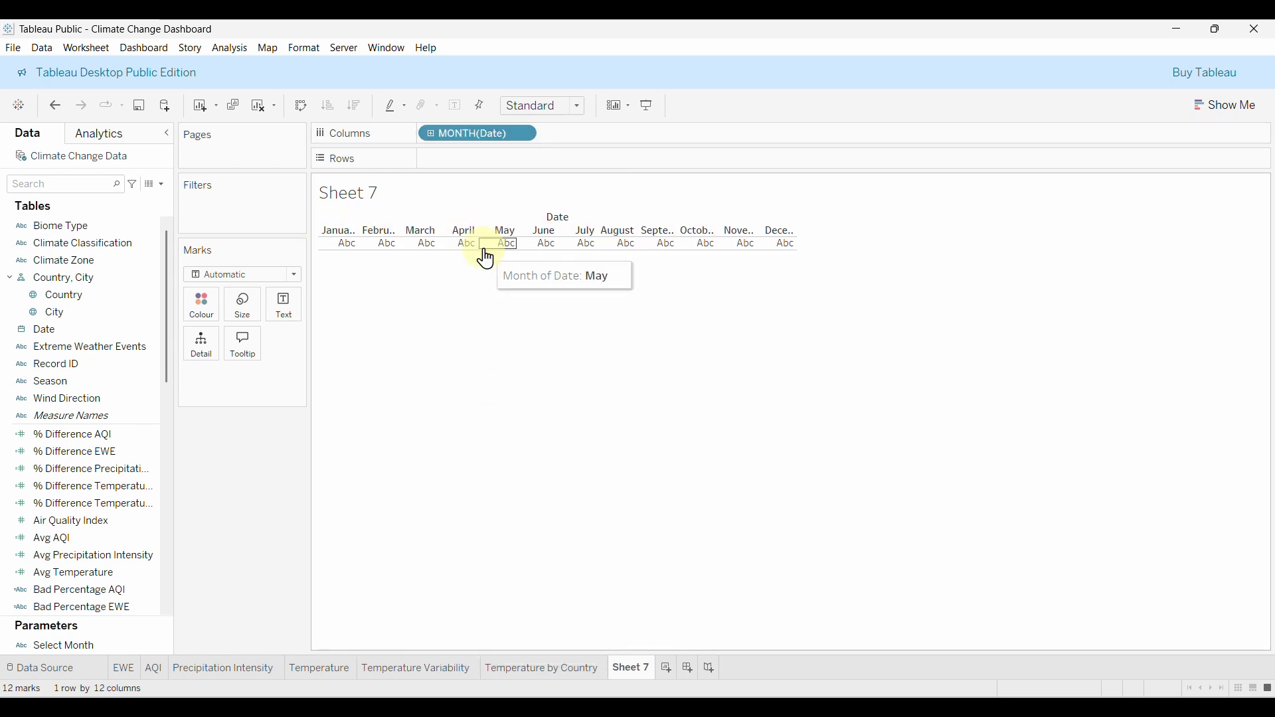
right_click(554, 225)
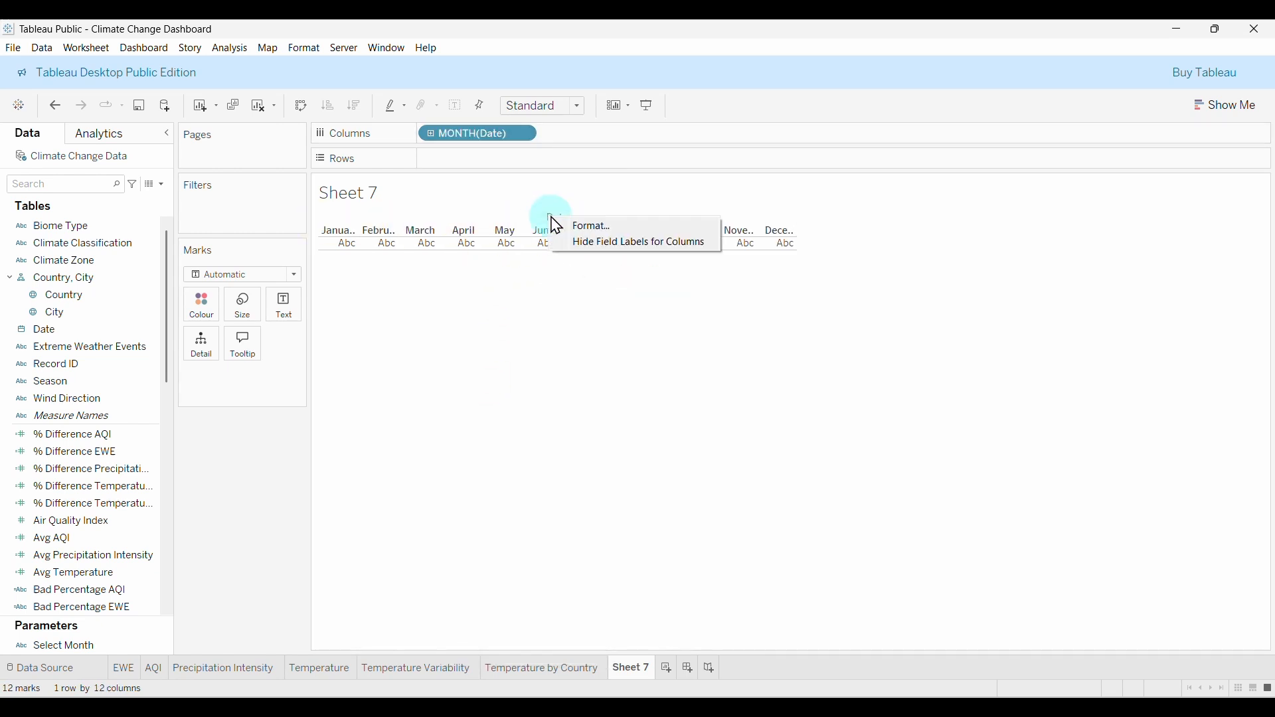
left_click(597, 254)
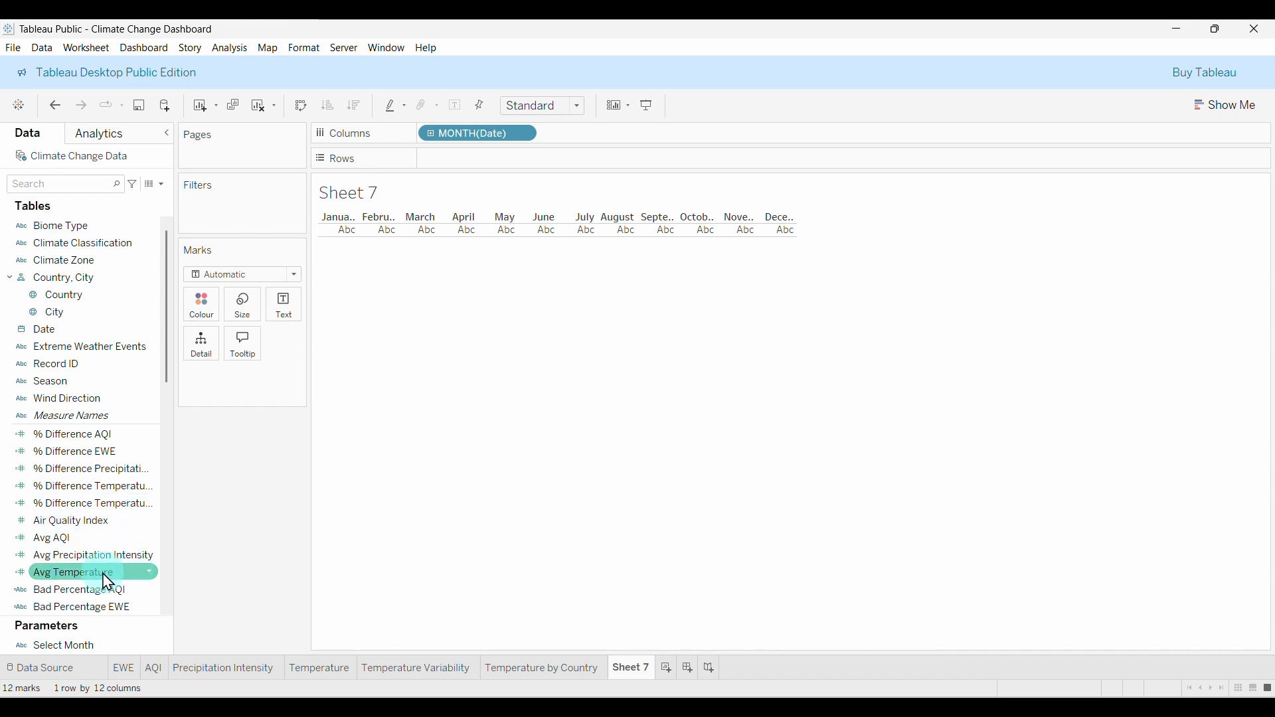
Put Avg Temperature on Rows by month and change the mark type to Area.
left_click_drag(75, 580, 390, 401)
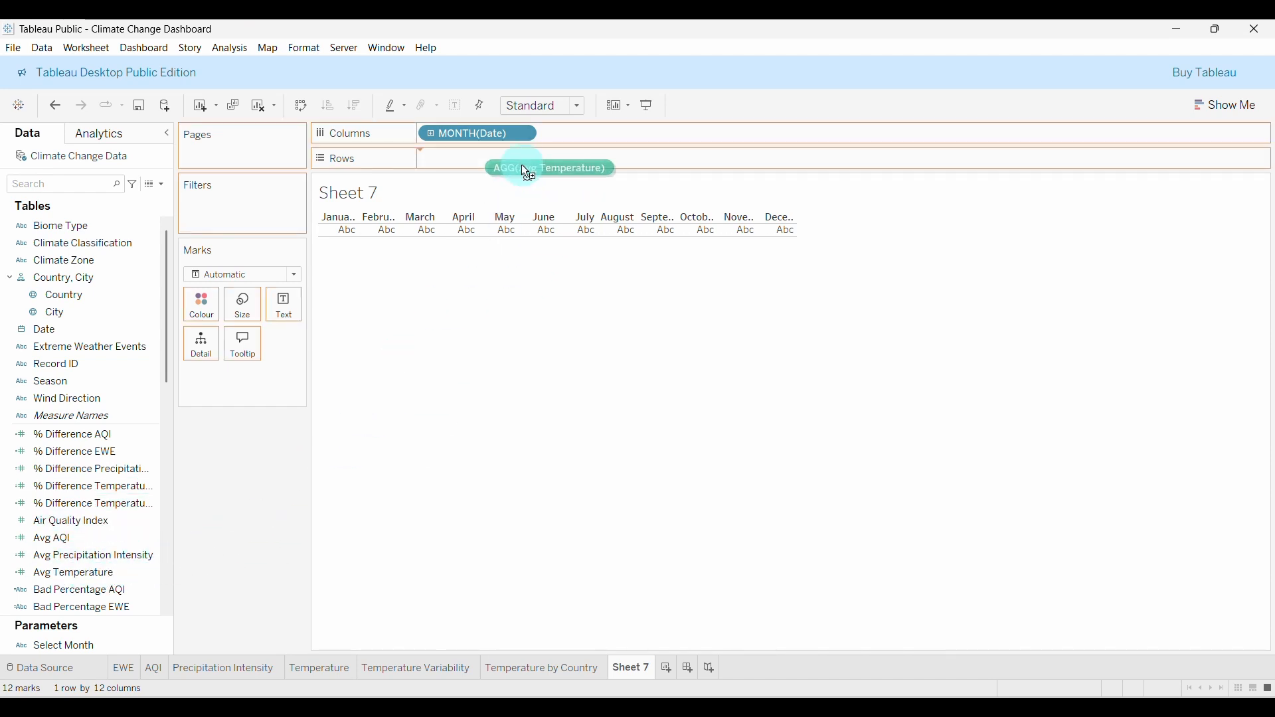
mouse_move(522, 168)
left_mouse_down()
mouse_move(506, 159)
mouse_move(511, 171)
left_mouse_up()
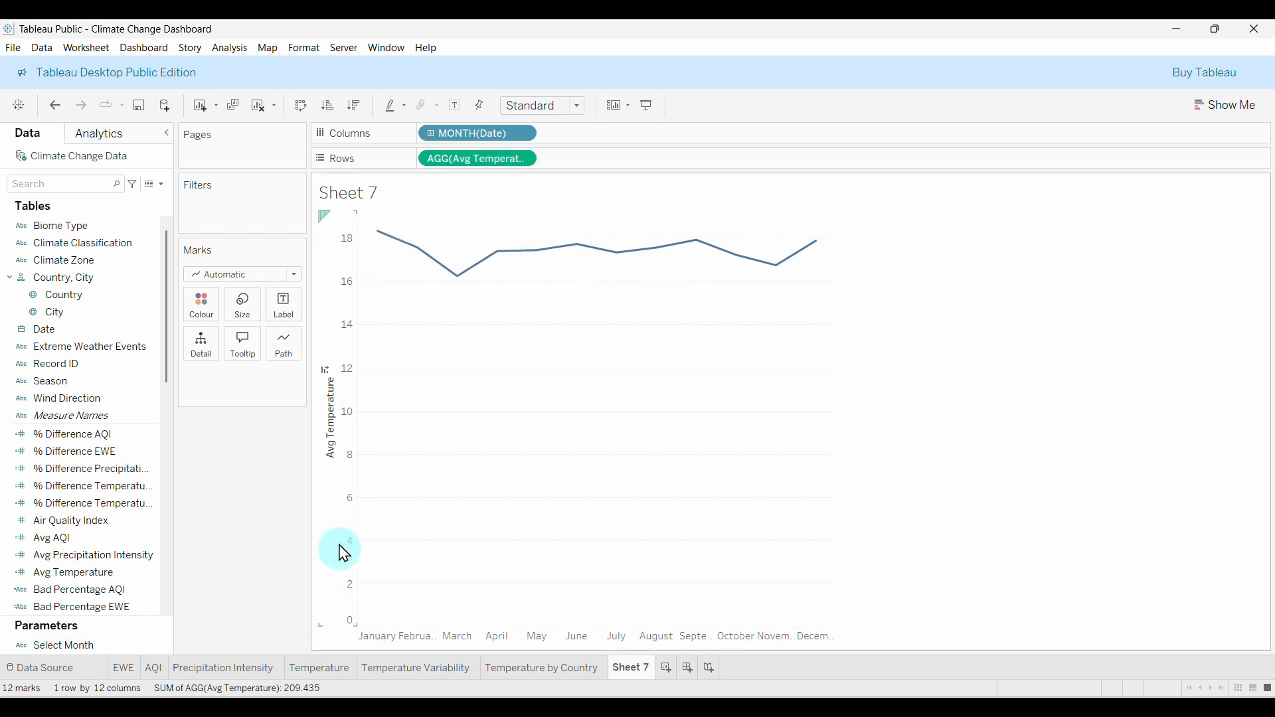
mouse_move(396, 255)
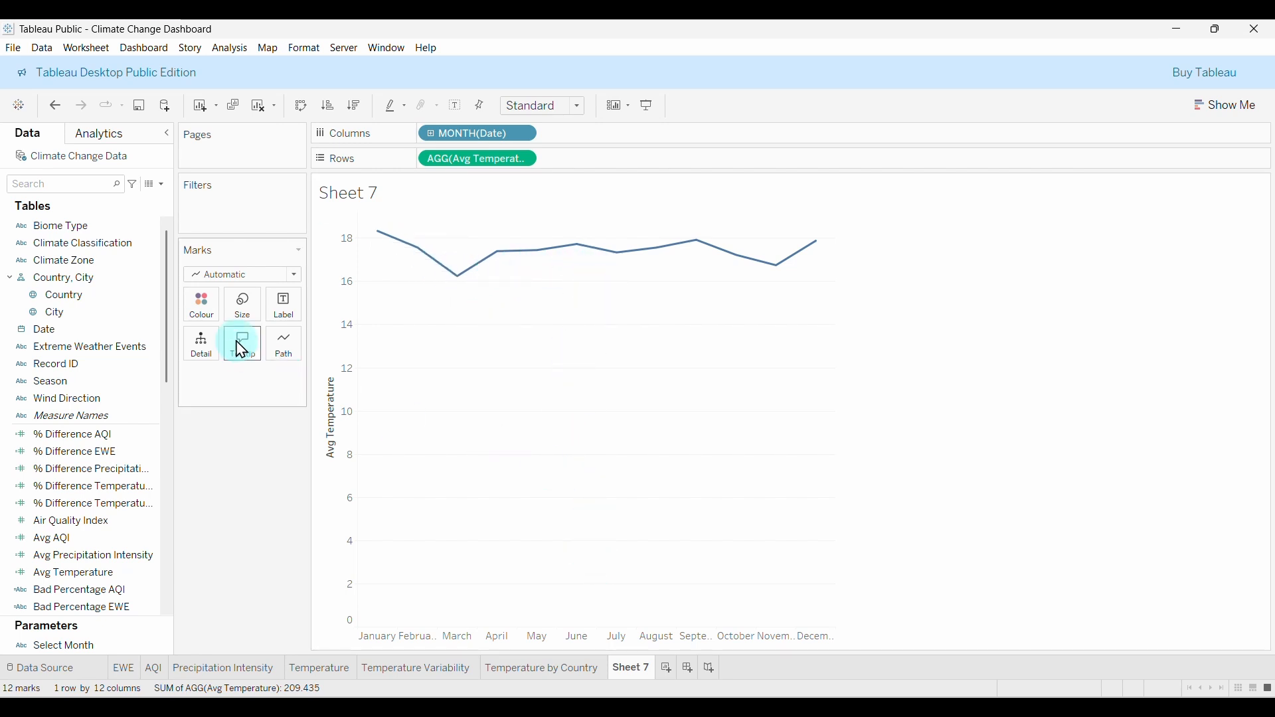
left_click(297, 276)
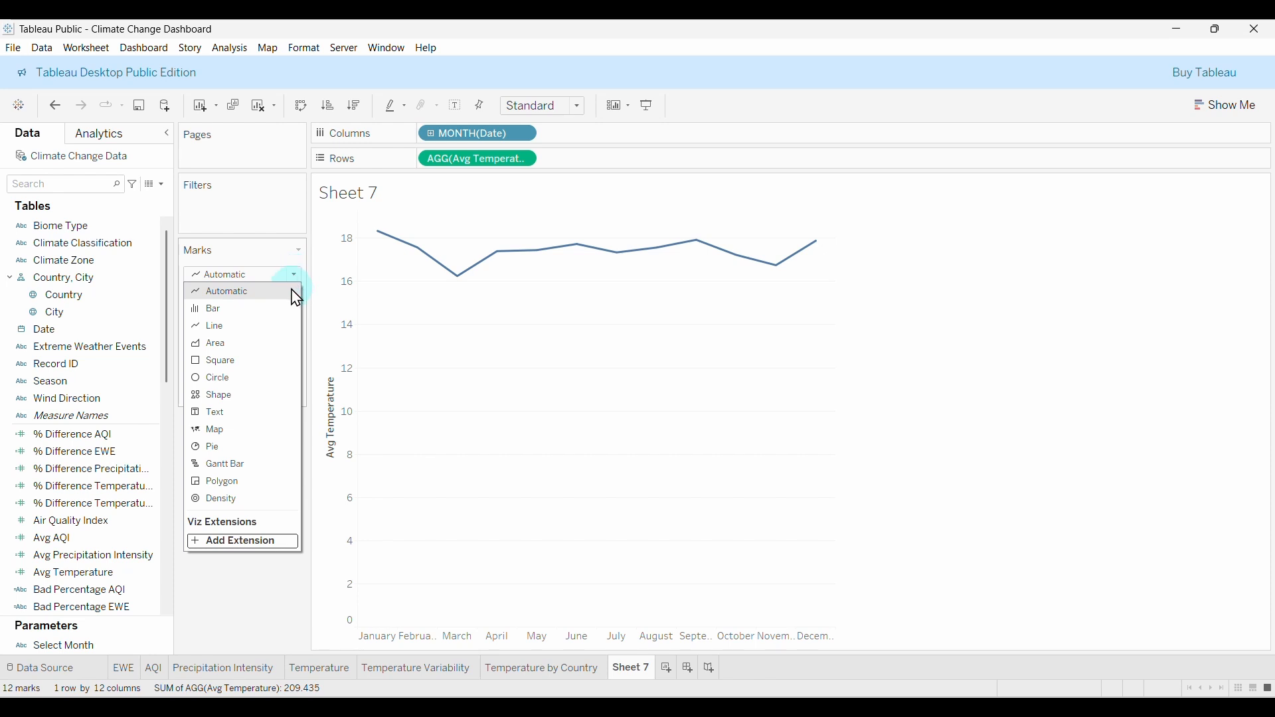
left_click(251, 350)
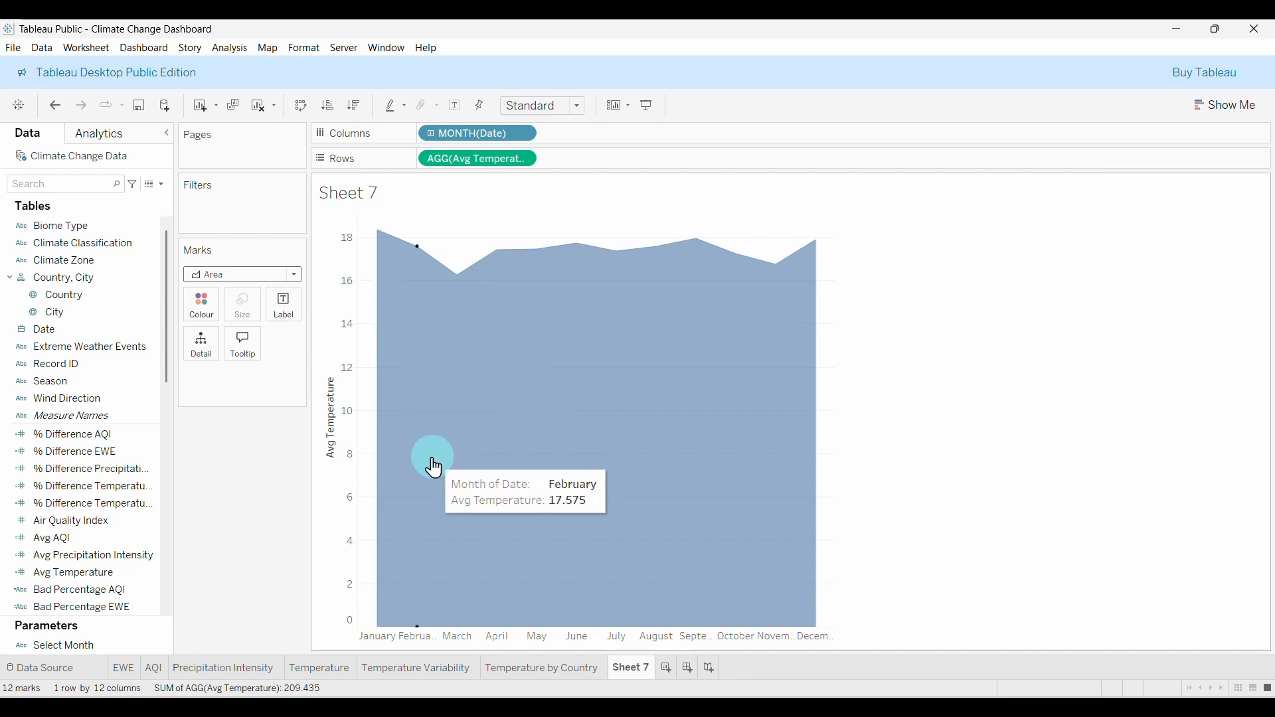
Fill the monthly temperature area with purple #4F008C at 15% opacity.
left_click(210, 318)
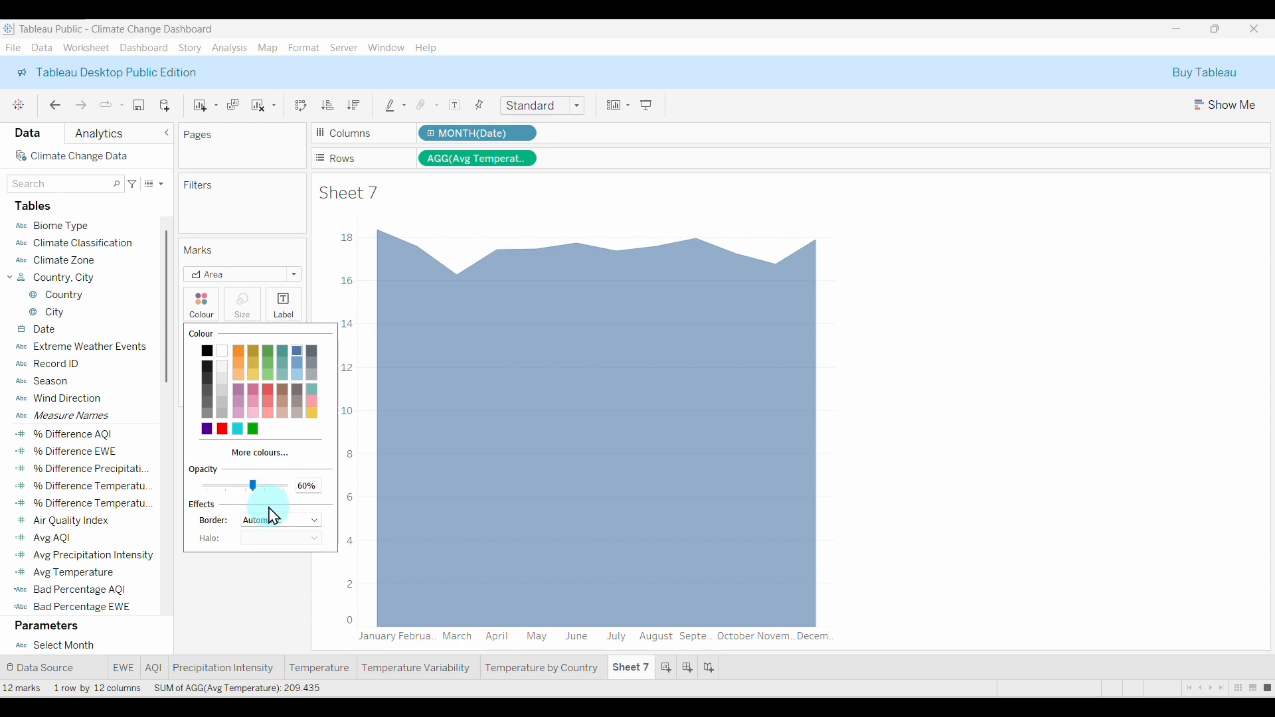
left_click(269, 458)
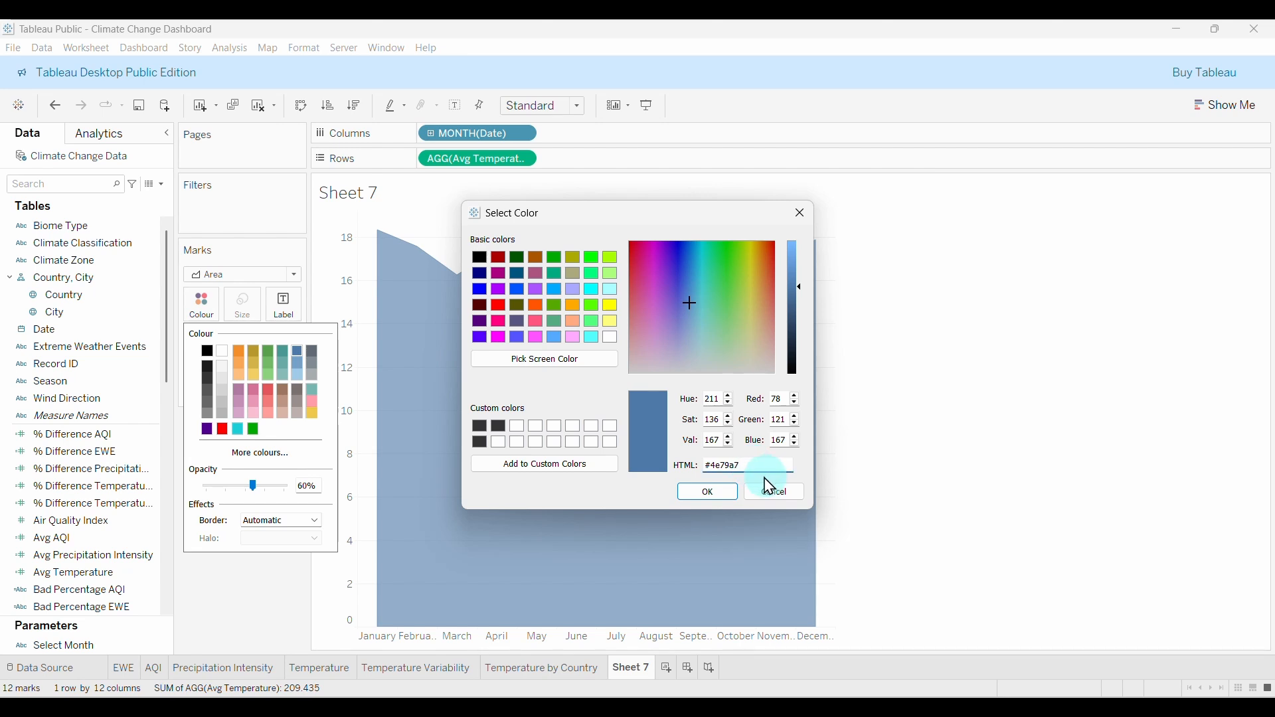
key("BackSpace")
key("BackSpace")
key("BackSpace")
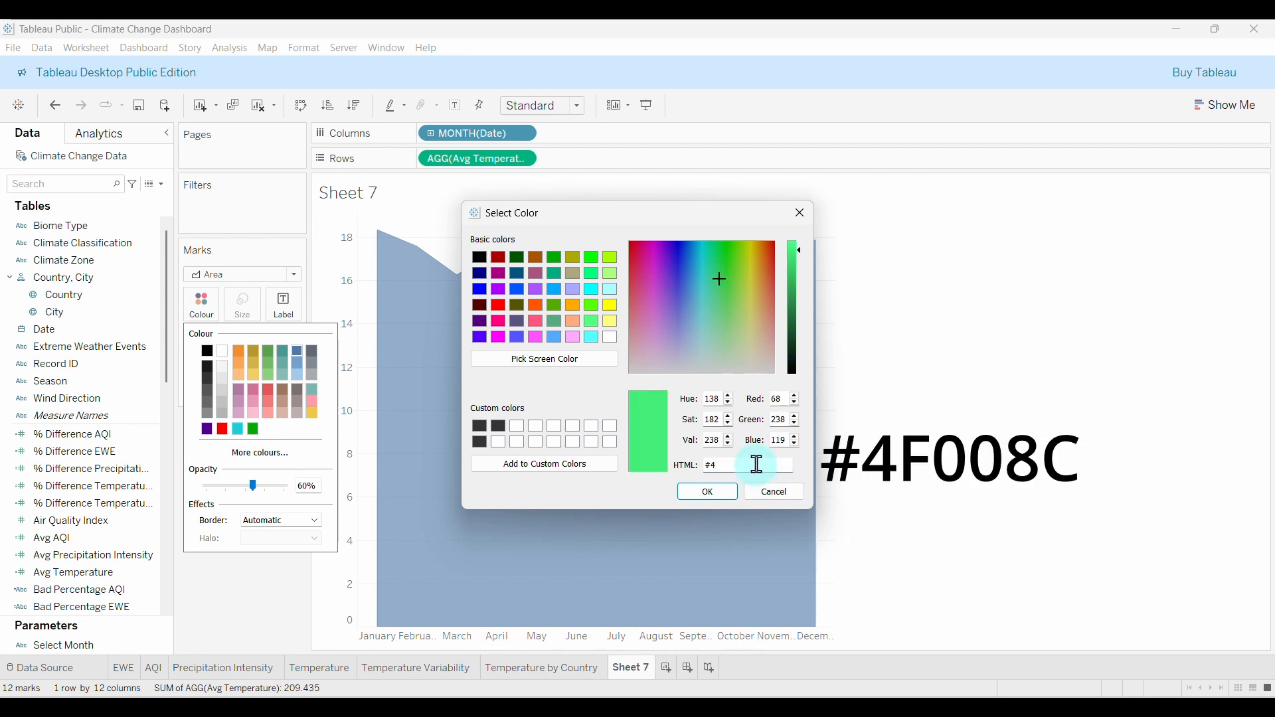
type("F00")
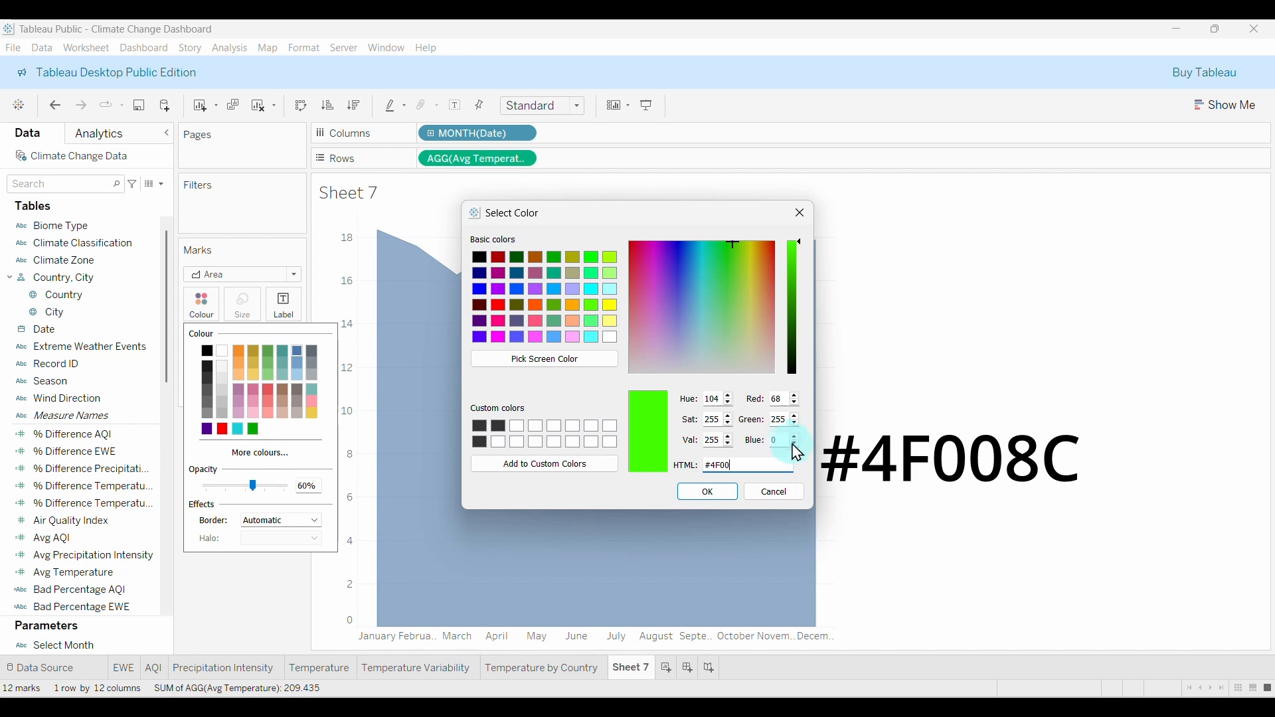
type("8C")
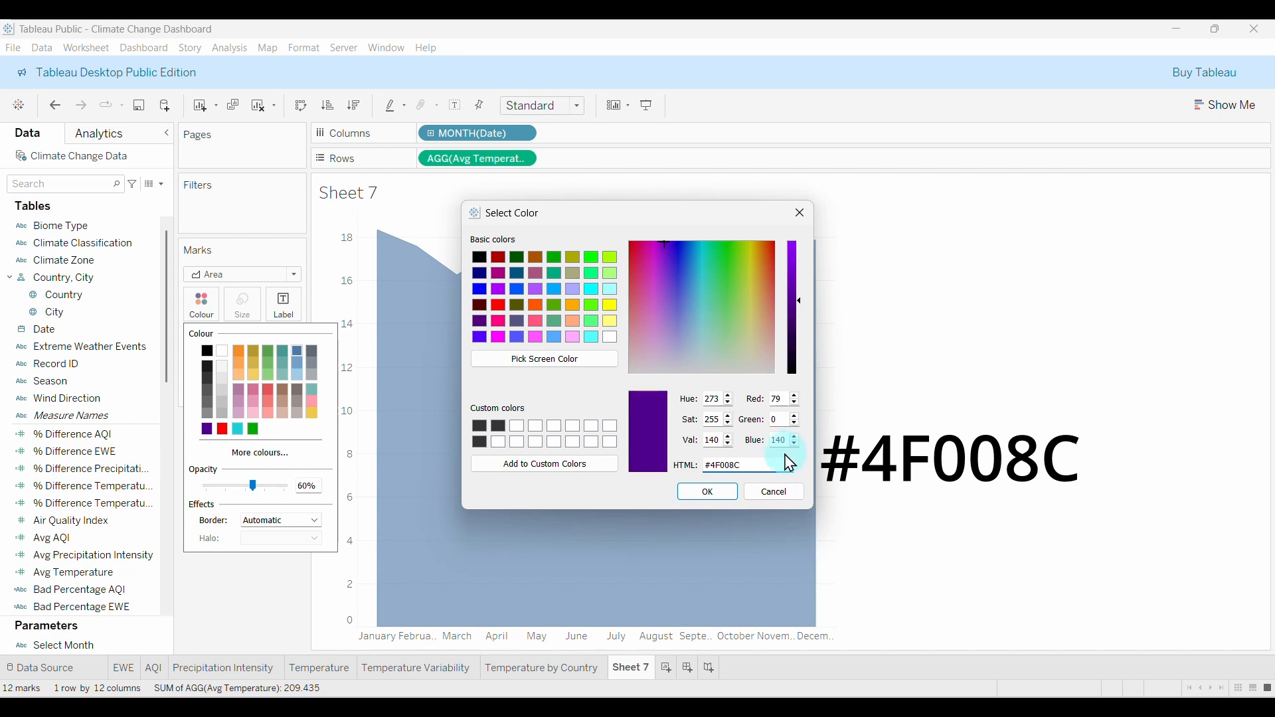
left_click(715, 497)
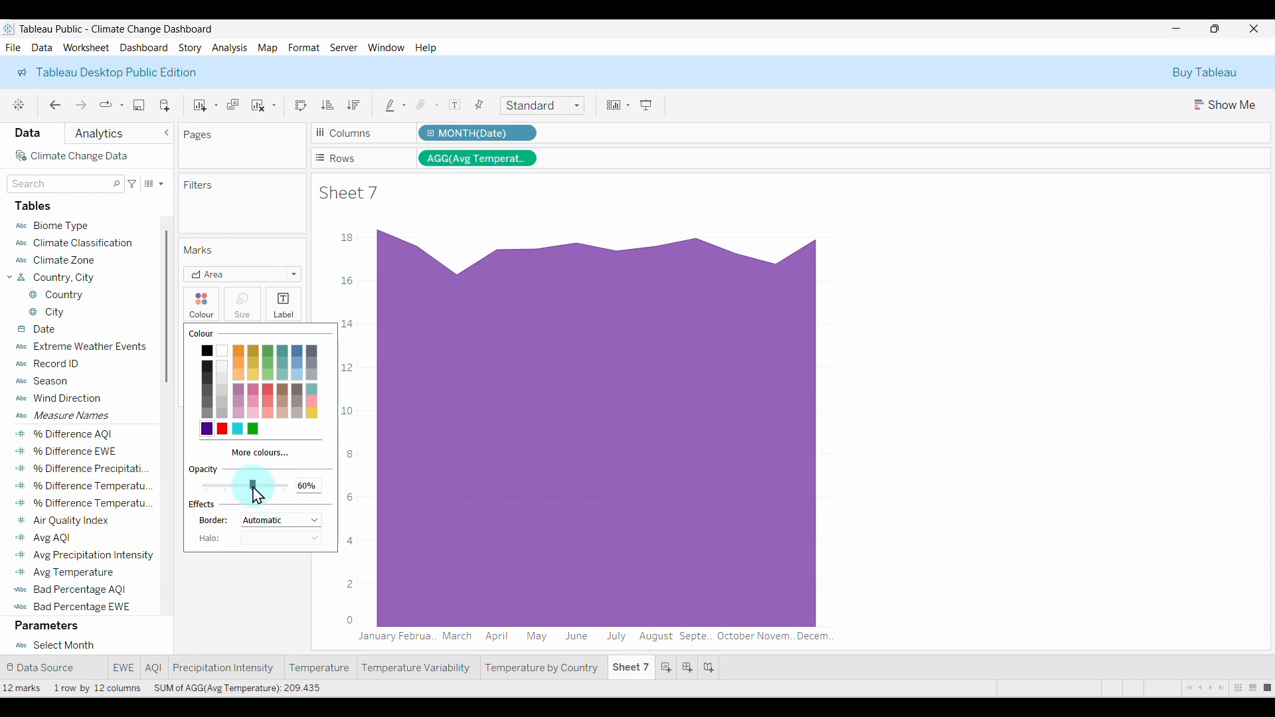
left_click_drag(228, 489, 226, 489)
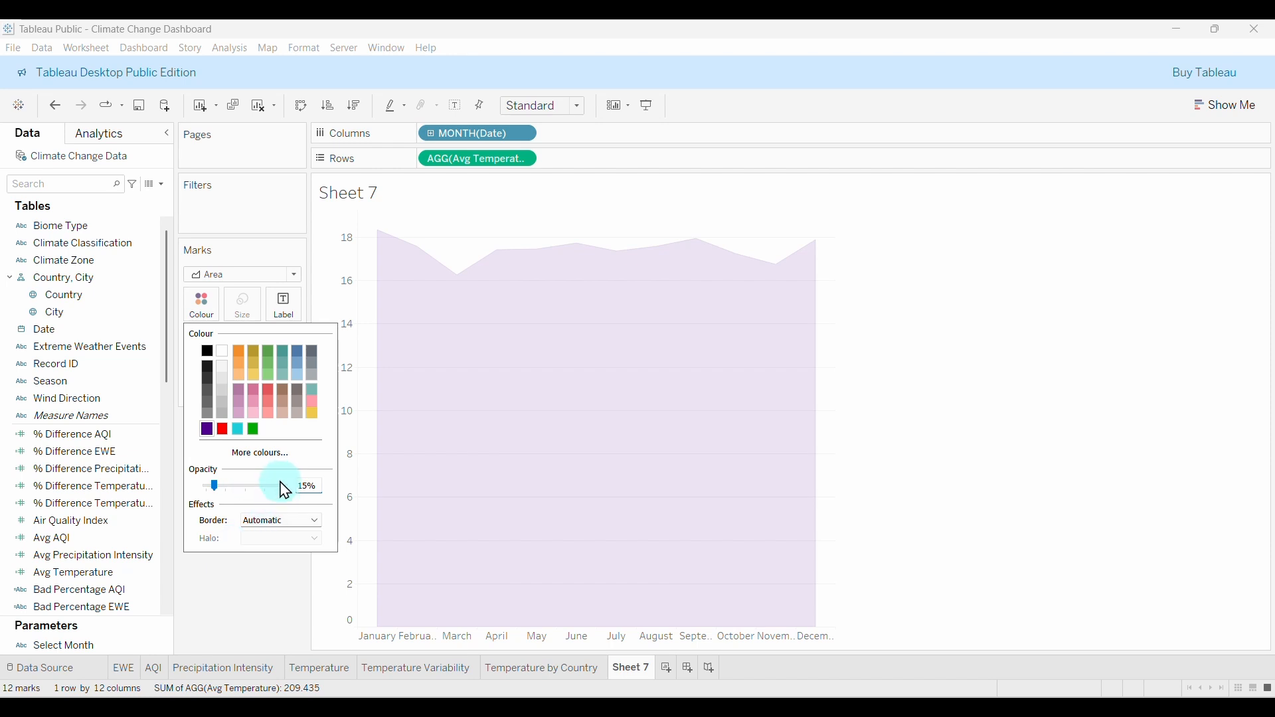
key("Return")
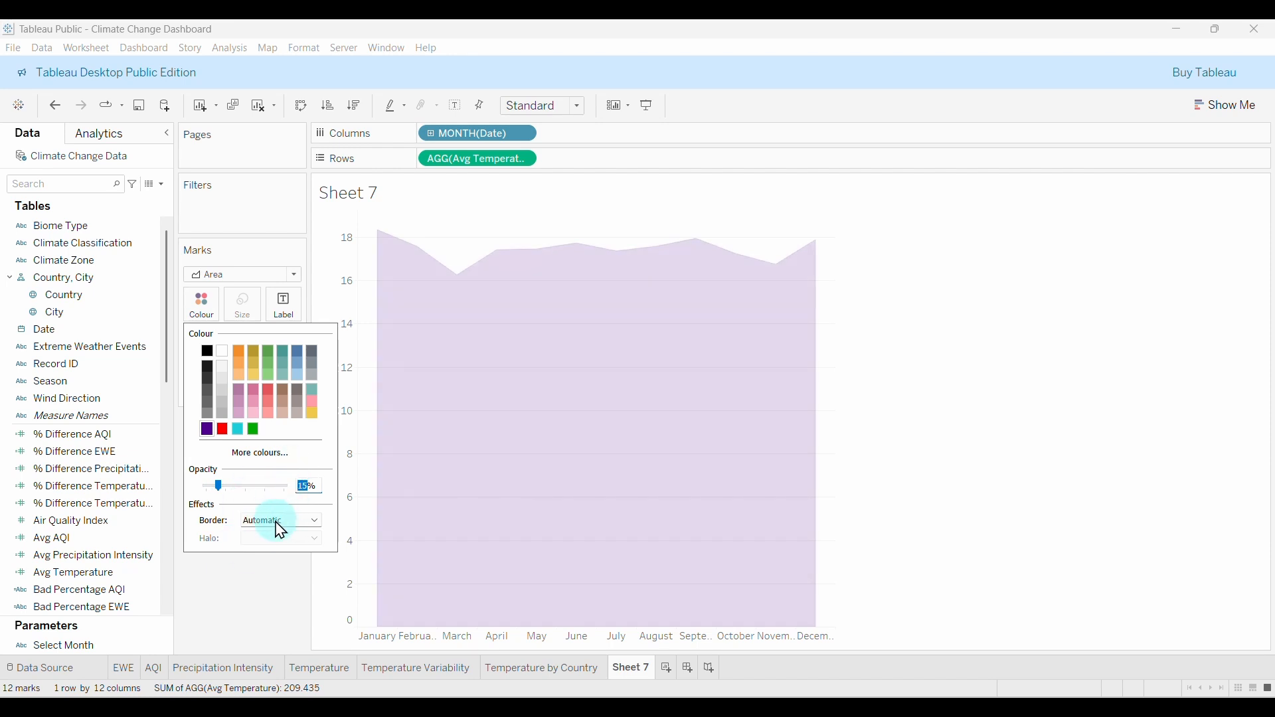
left_click(202, 302)
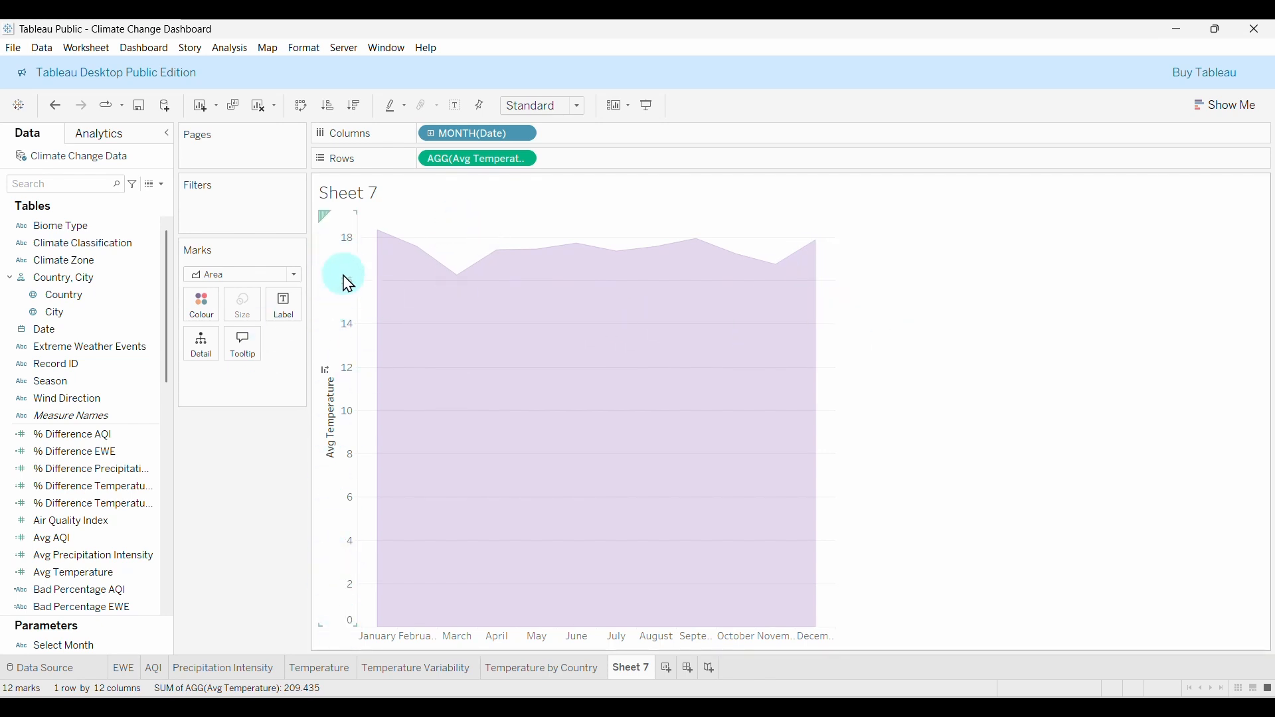
Give the Avg Temperature axis a custom range with a fixed start of 15.
left_click(342, 275)
right_click(343, 276)
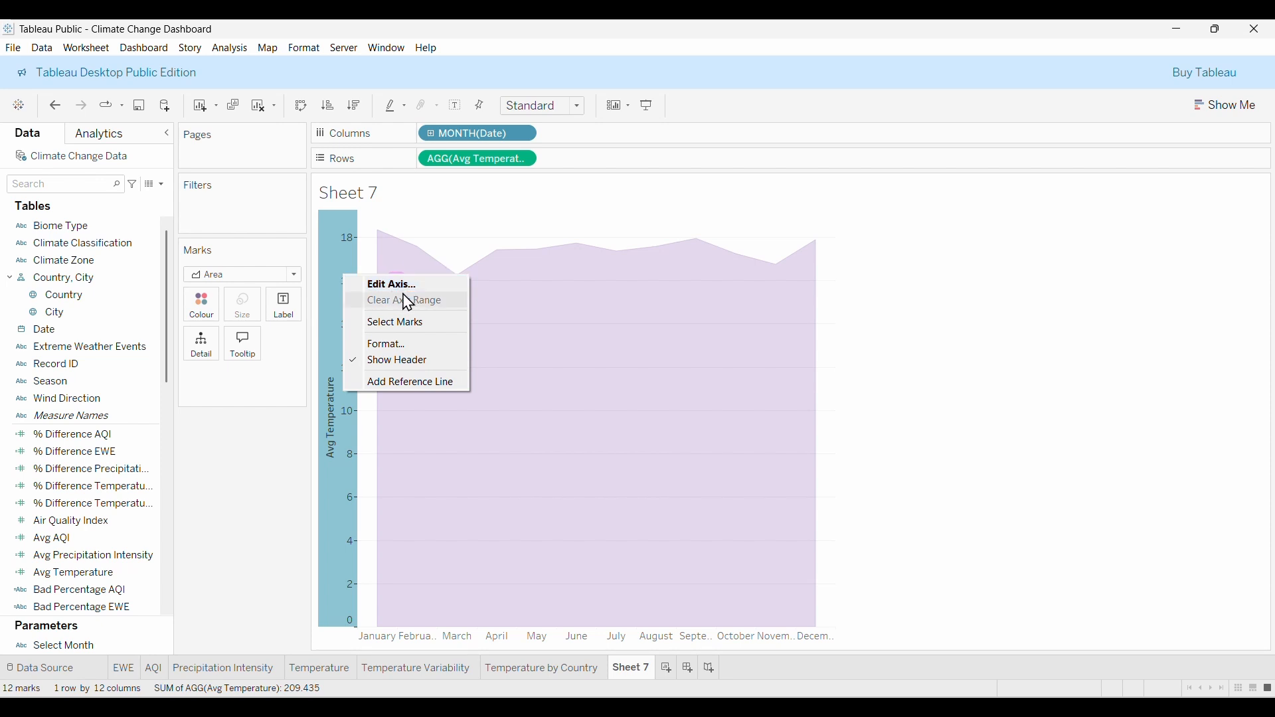
left_click(429, 286)
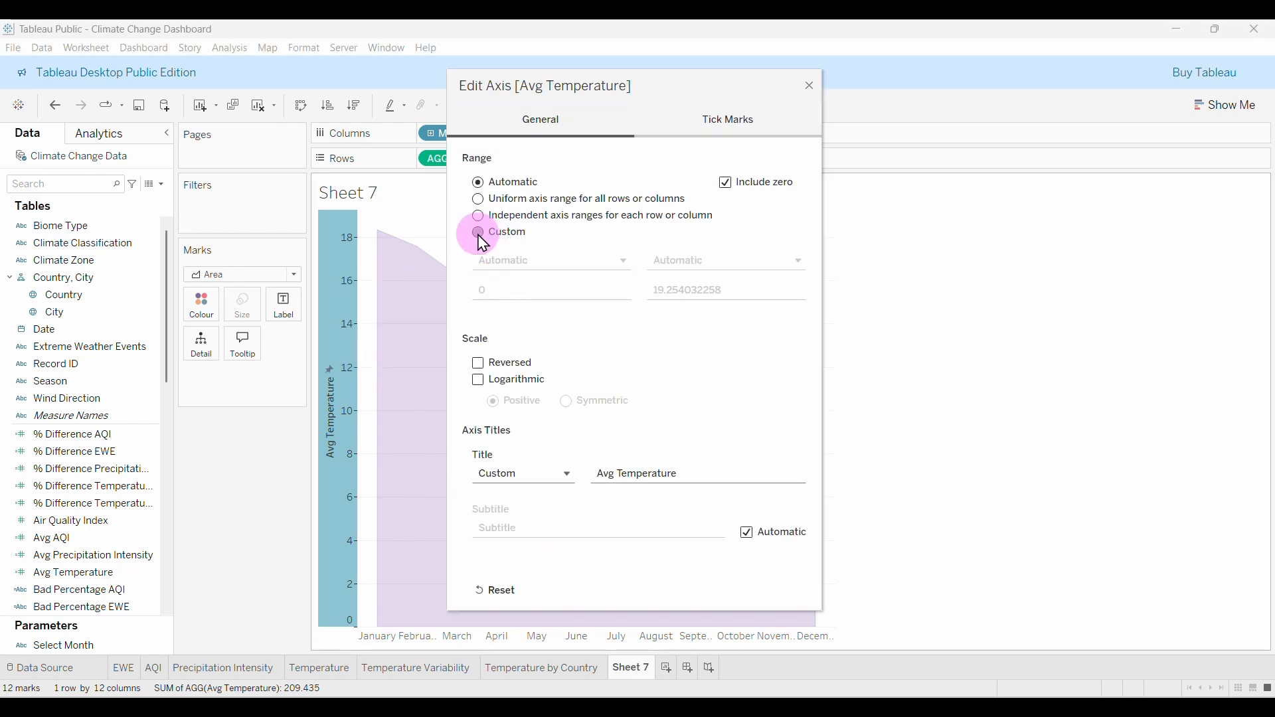
left_click(478, 236)
left_click(494, 292)
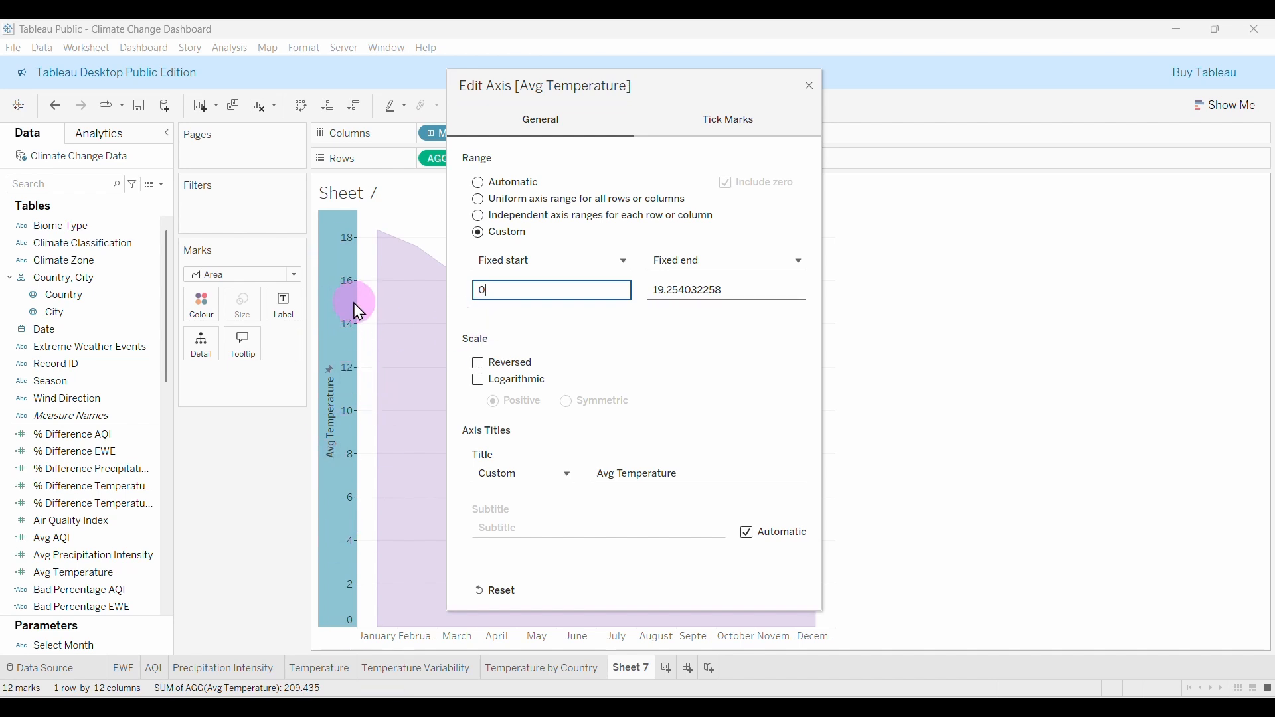
key("BackSpace")
type("15")
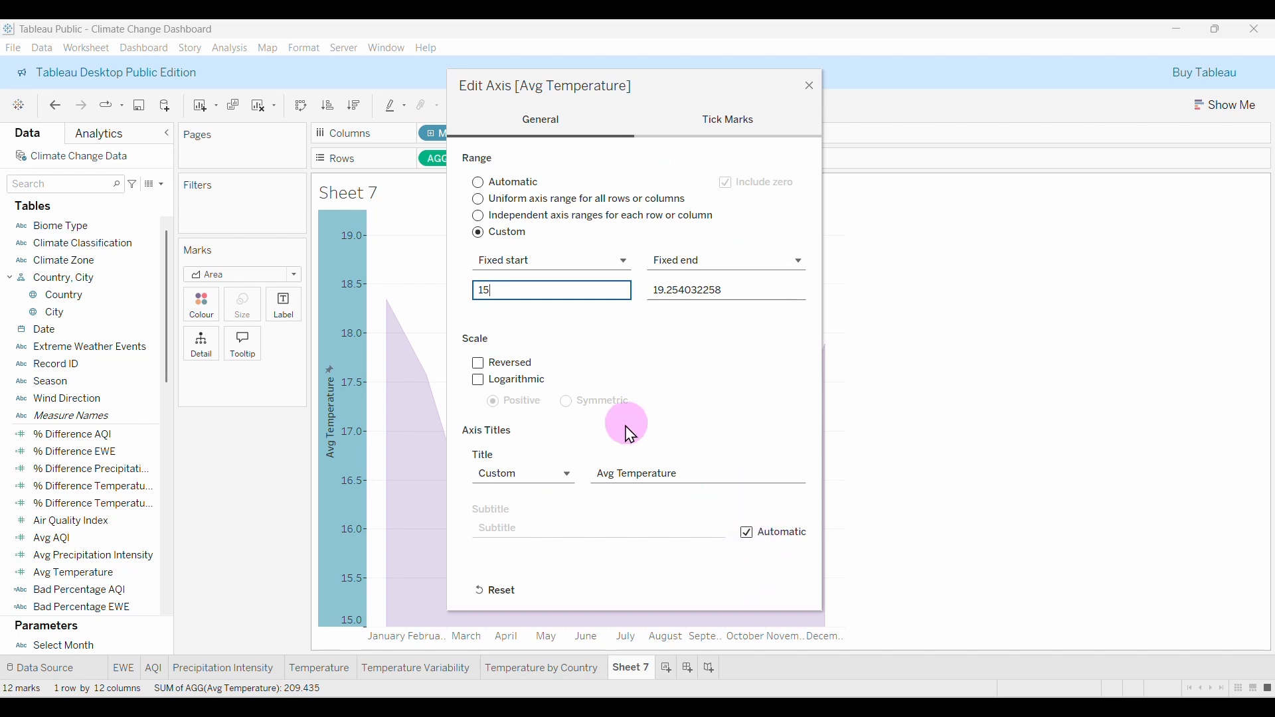
left_click(812, 86)
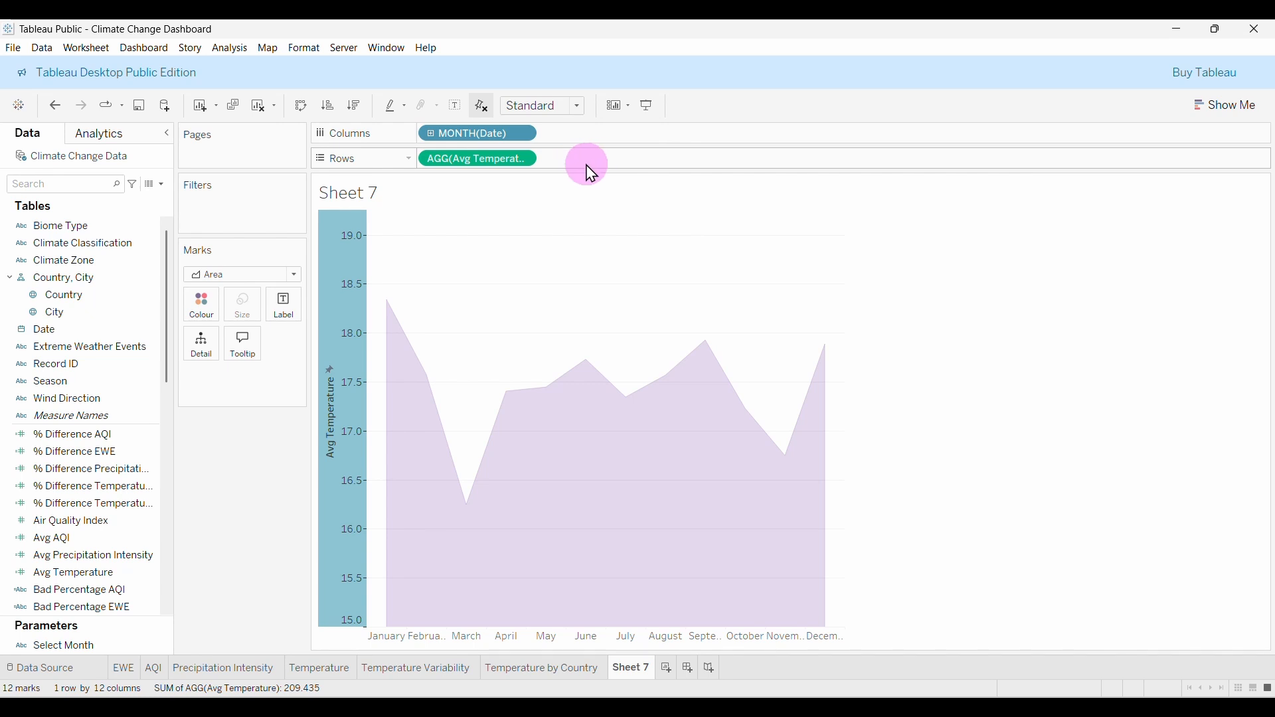
Duplicate the AGG(Avg Temperature) Rows pill to add a second chart below, then review each Marks card.
left_click_drag(467, 171, 604, 170)
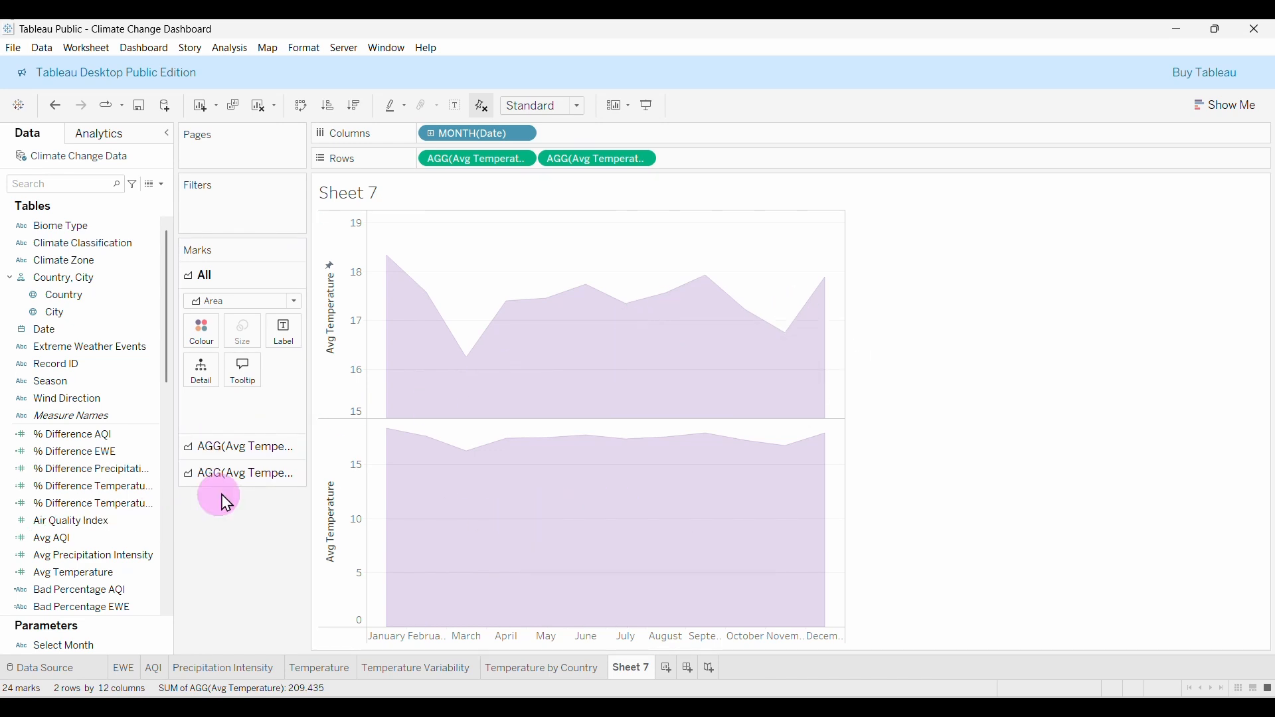
left_click(226, 447)
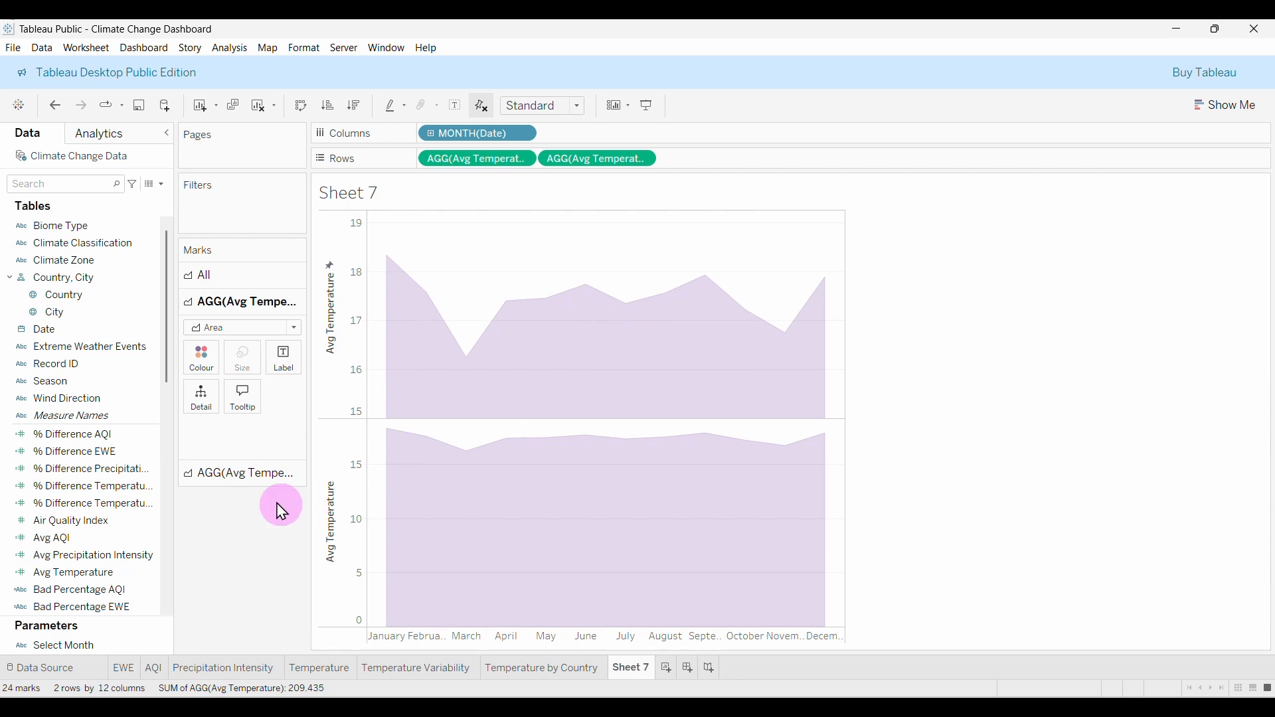
left_click(248, 475)
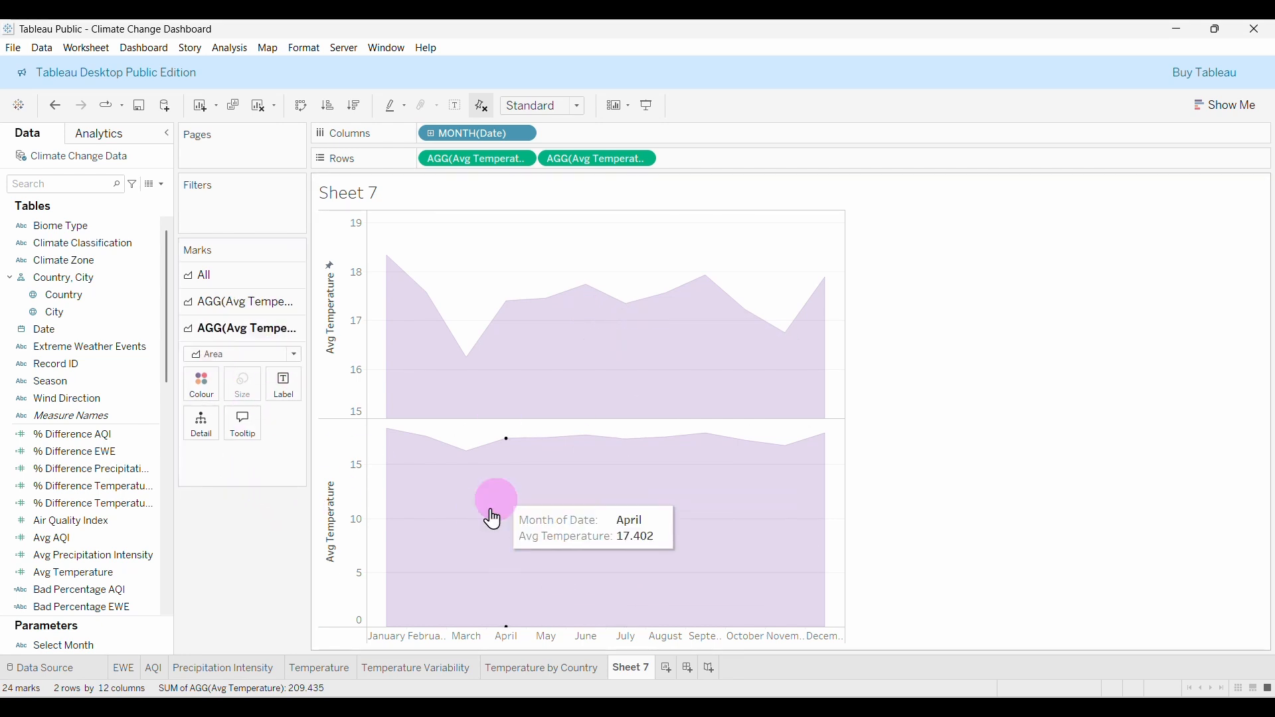
left_click(192, 303)
Make the lower chart a dark purple line at 100% opacity with adjusted thickness.
left_click(226, 291)
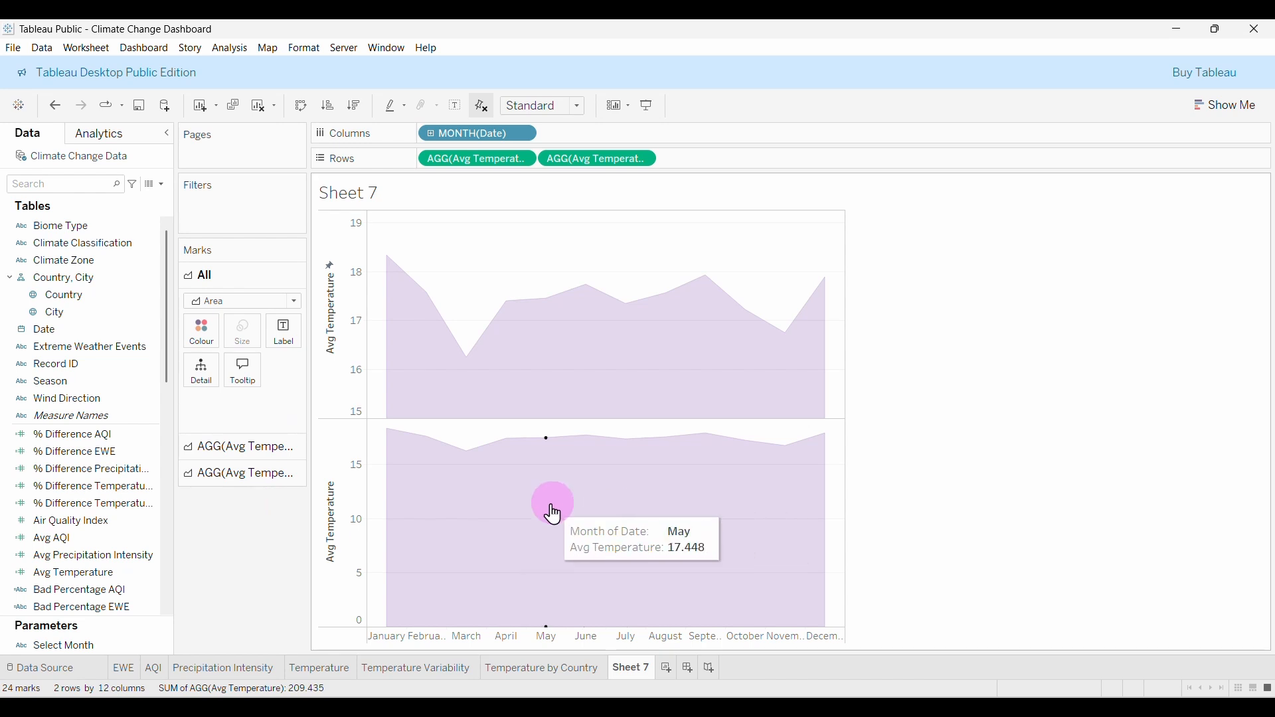
left_click(243, 479)
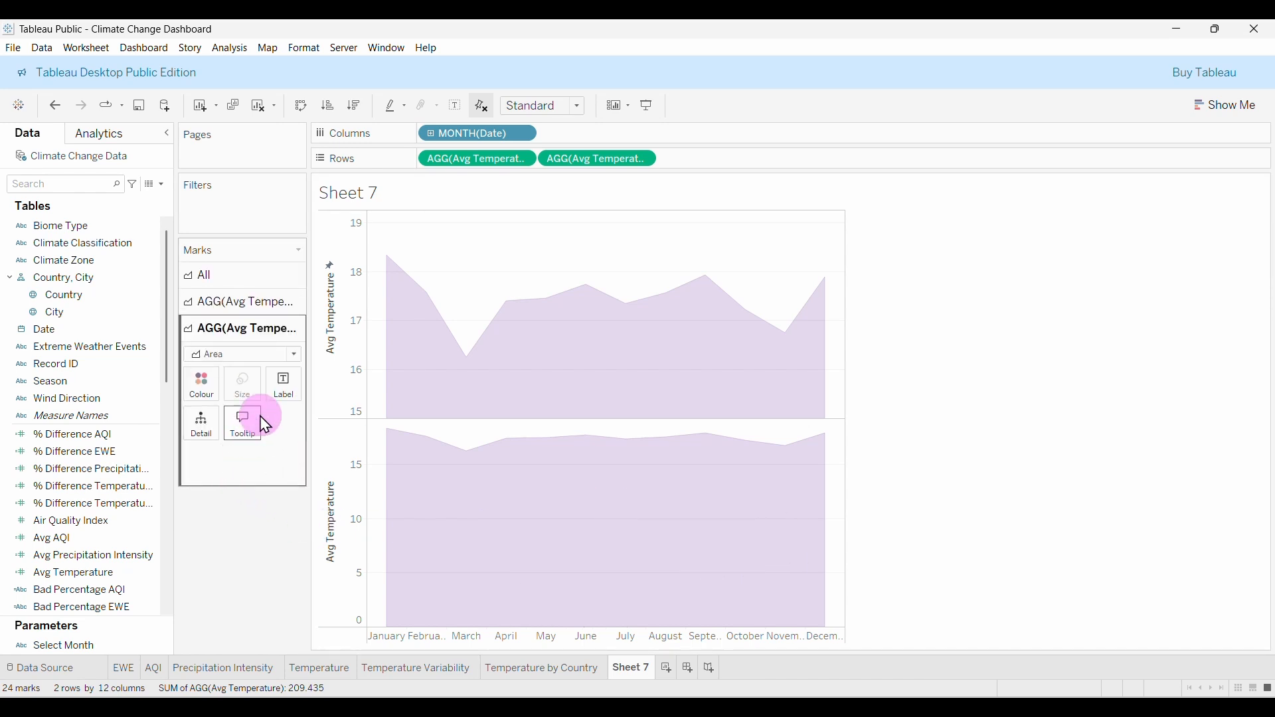
left_click(294, 356)
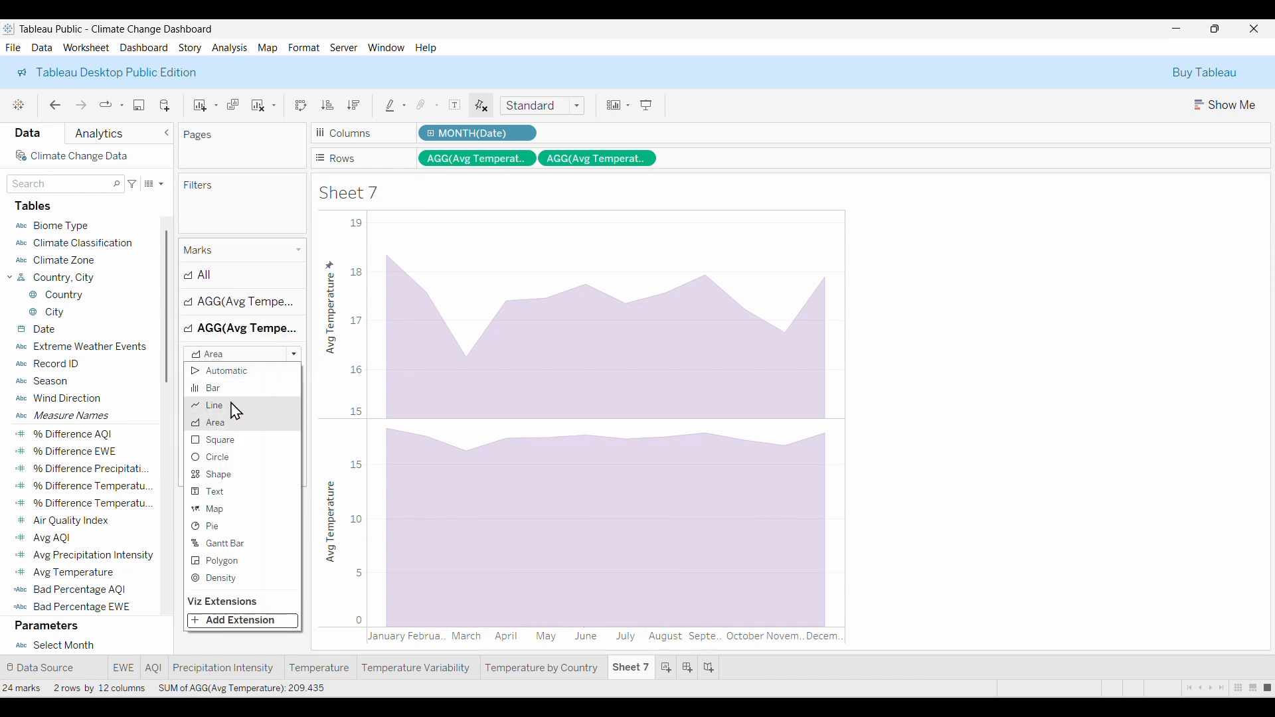
left_click(210, 406)
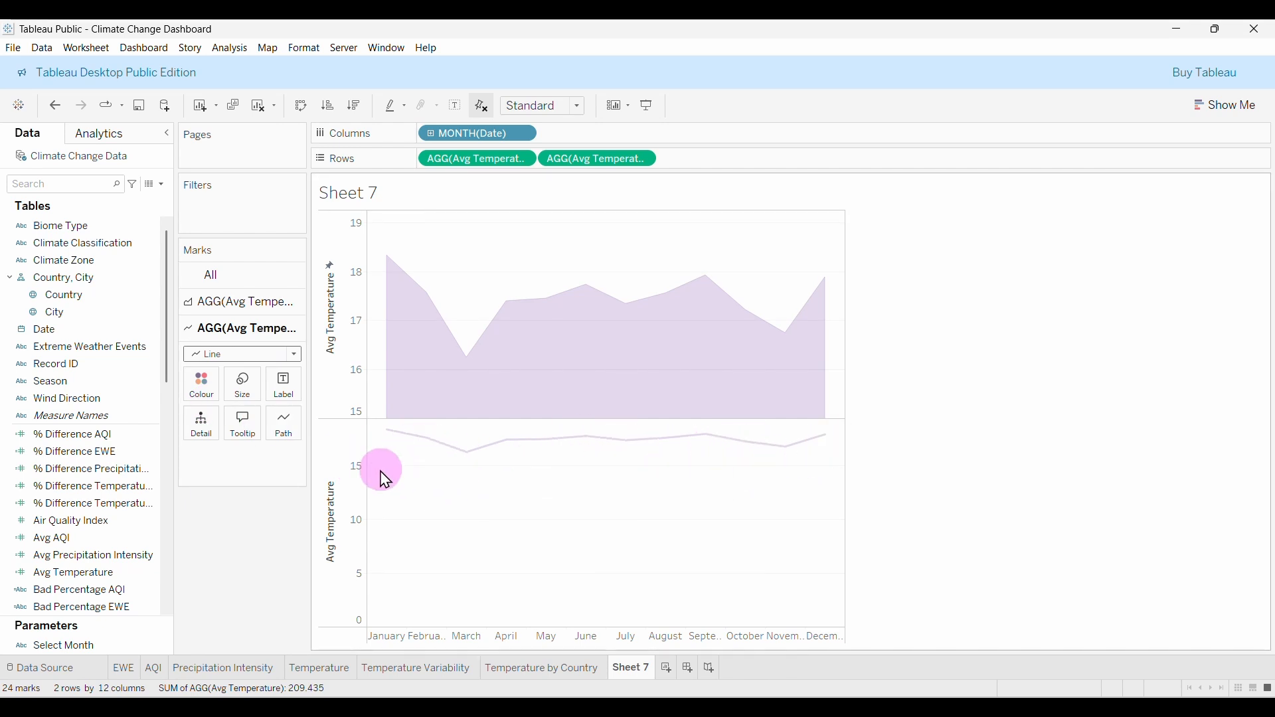
left_click(211, 401)
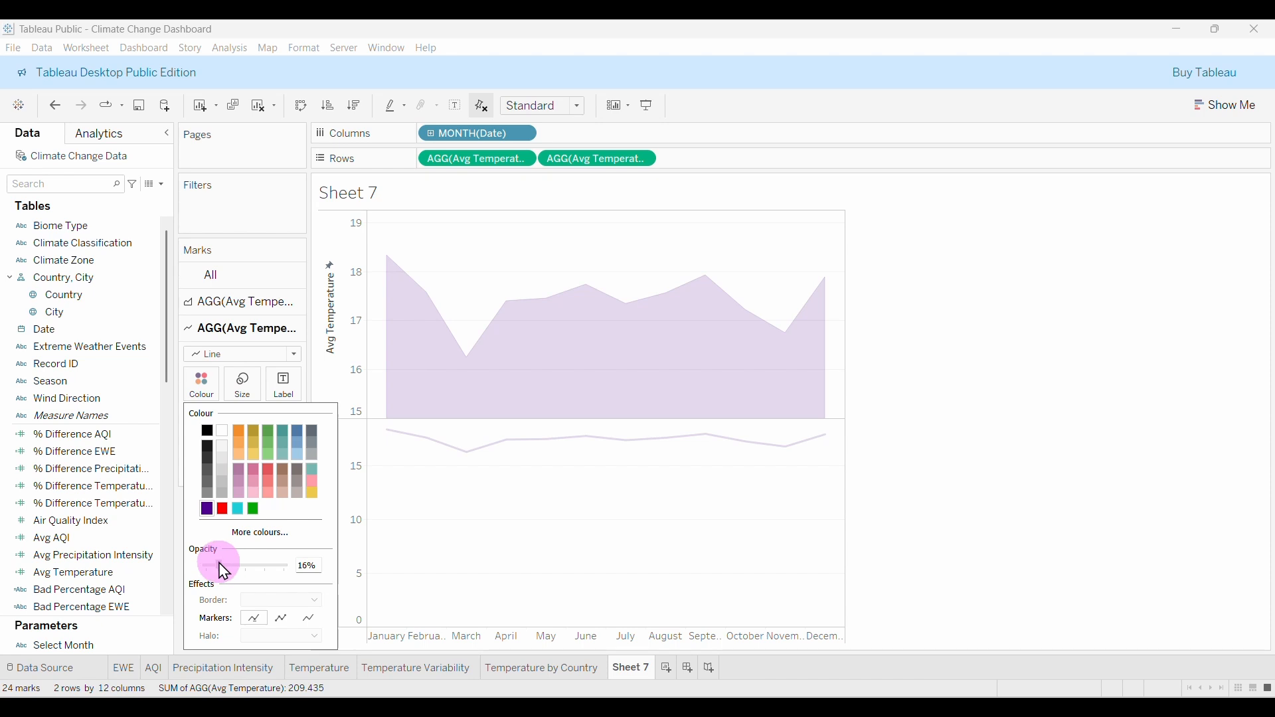
left_click_drag(224, 566, 245, 566)
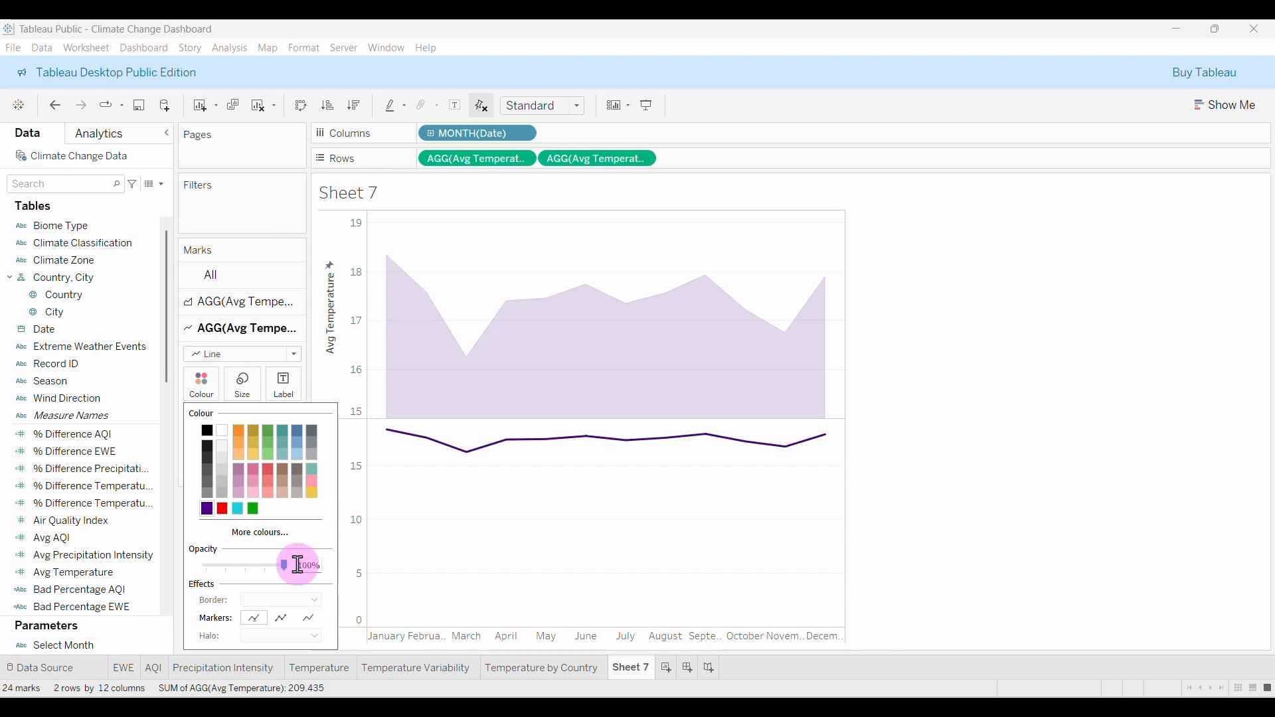
left_click(250, 398)
left_click(263, 426)
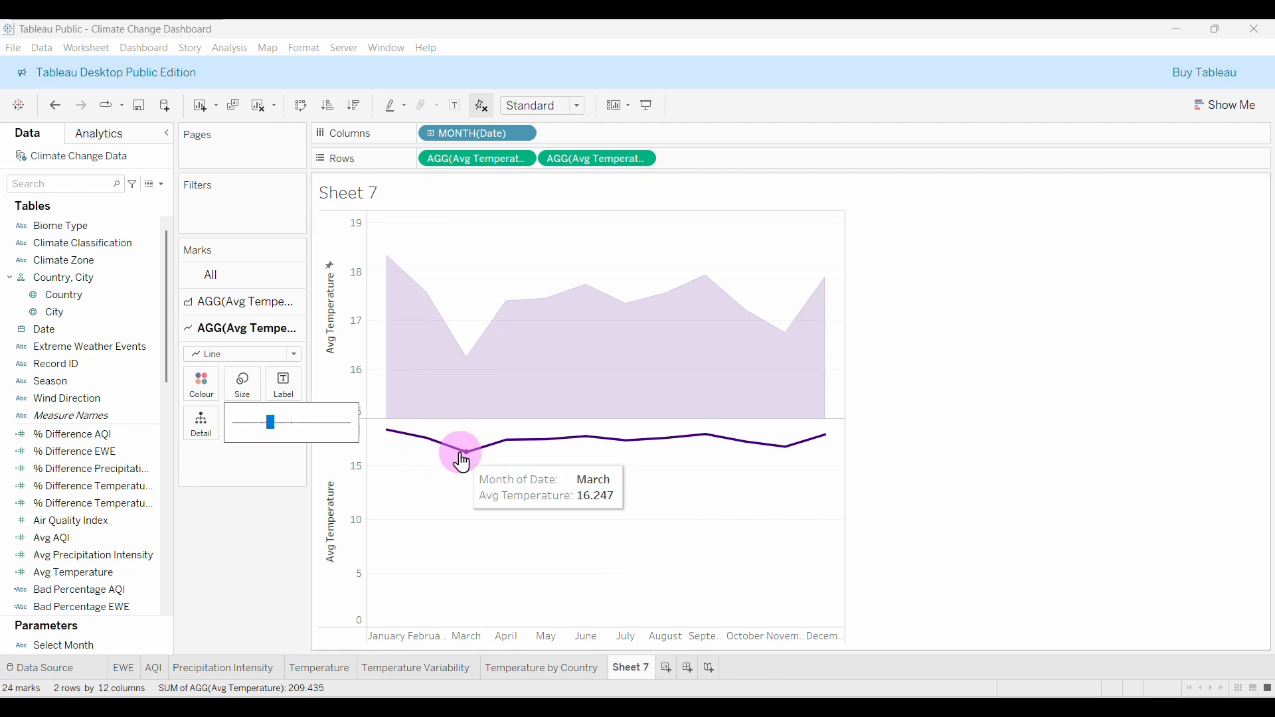
left_click(242, 474)
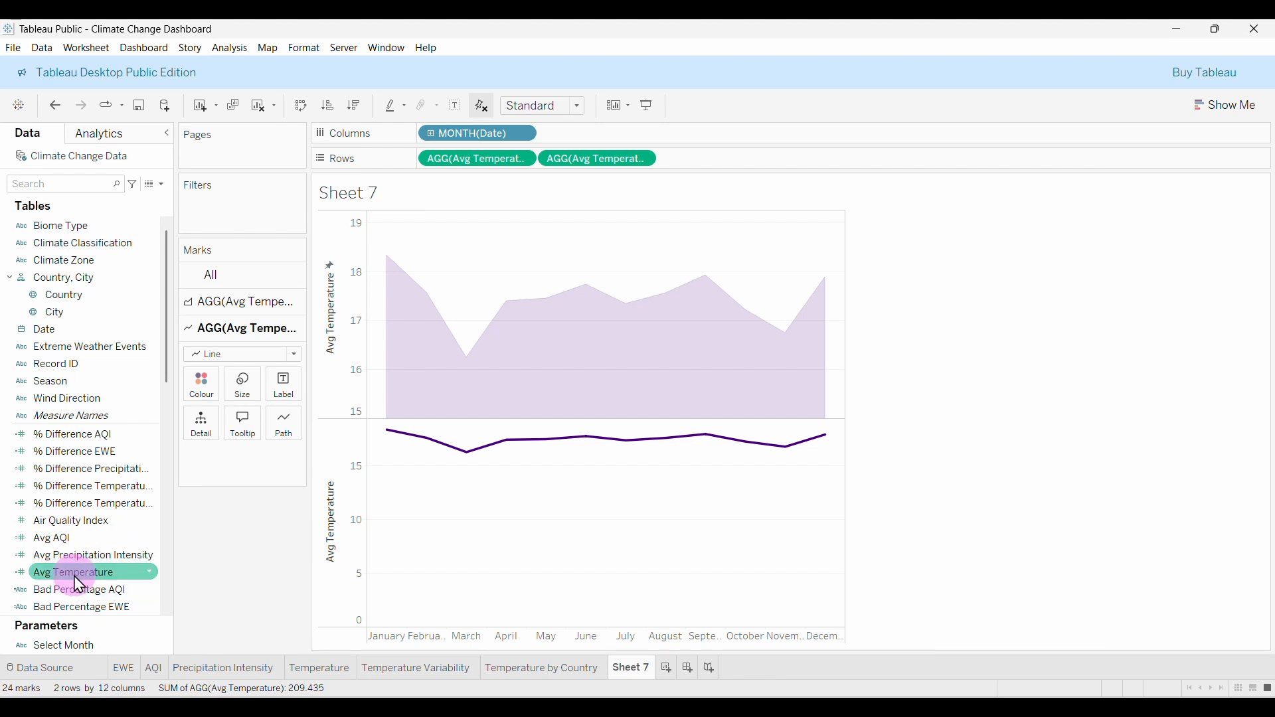
Label the line with Avg Temperature and fix its axis to start at 15.
left_click_drag(63, 584, 282, 401)
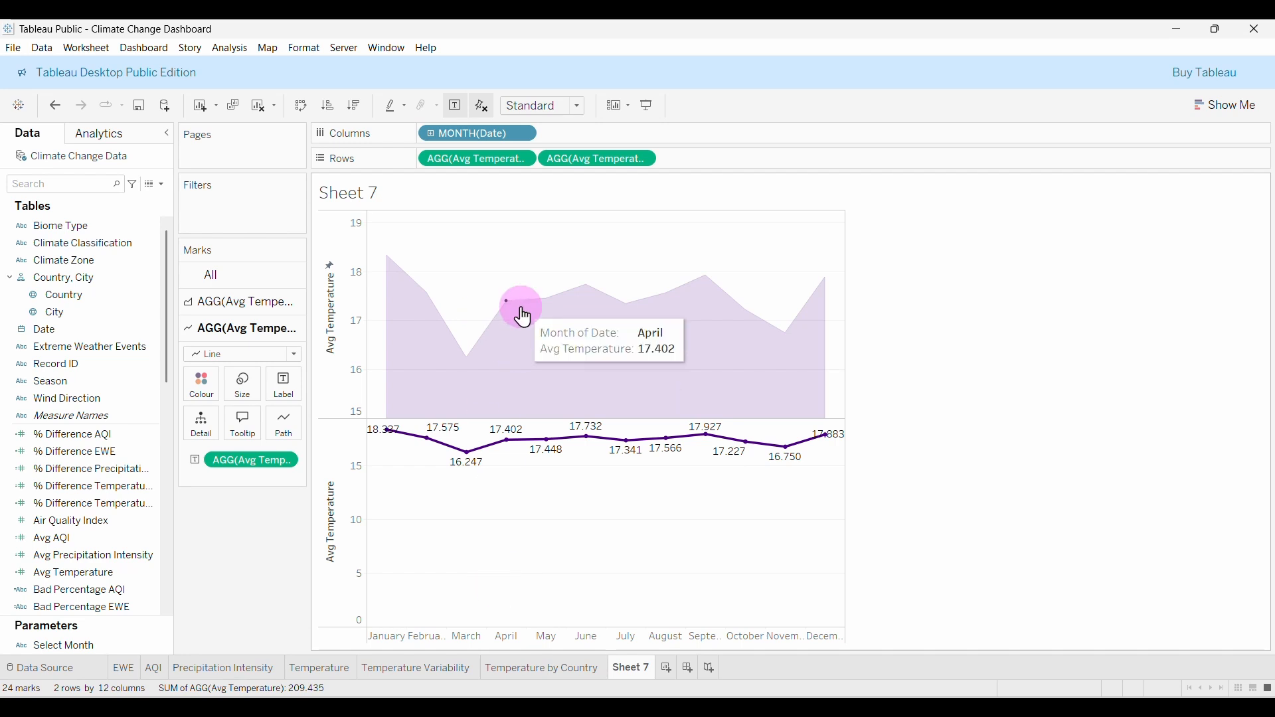
left_click(360, 469)
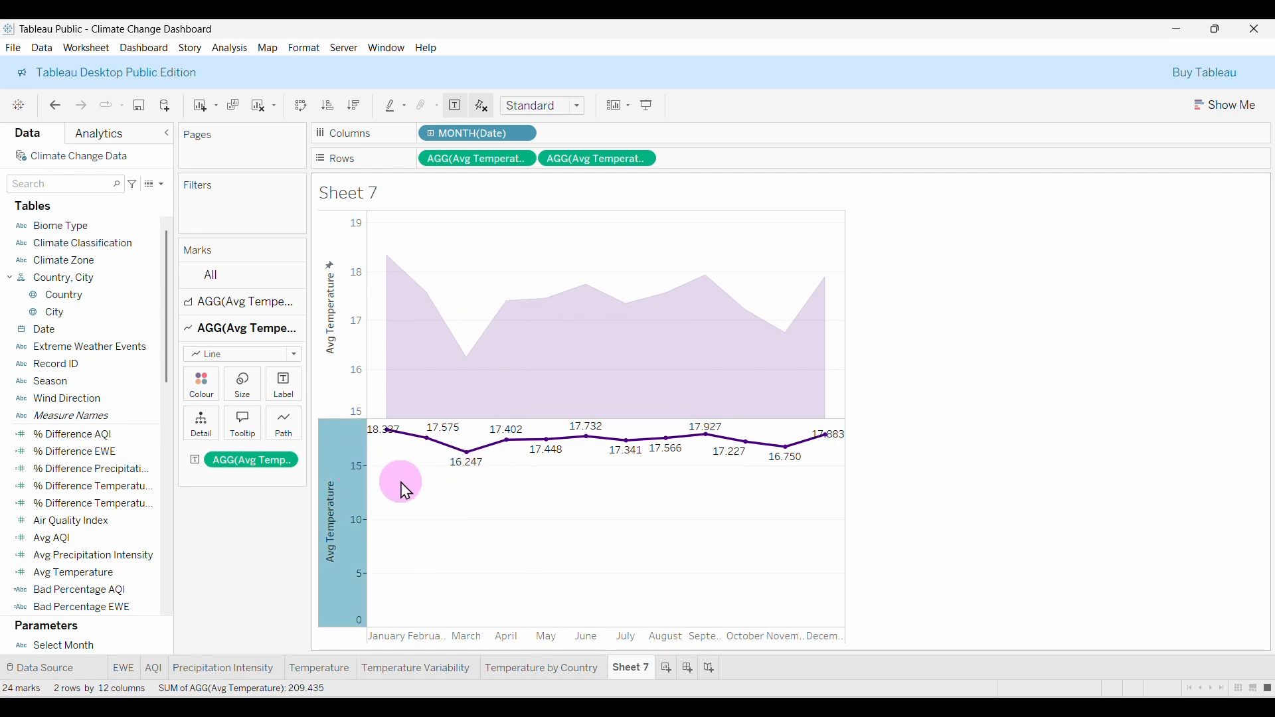
right_click(354, 472)
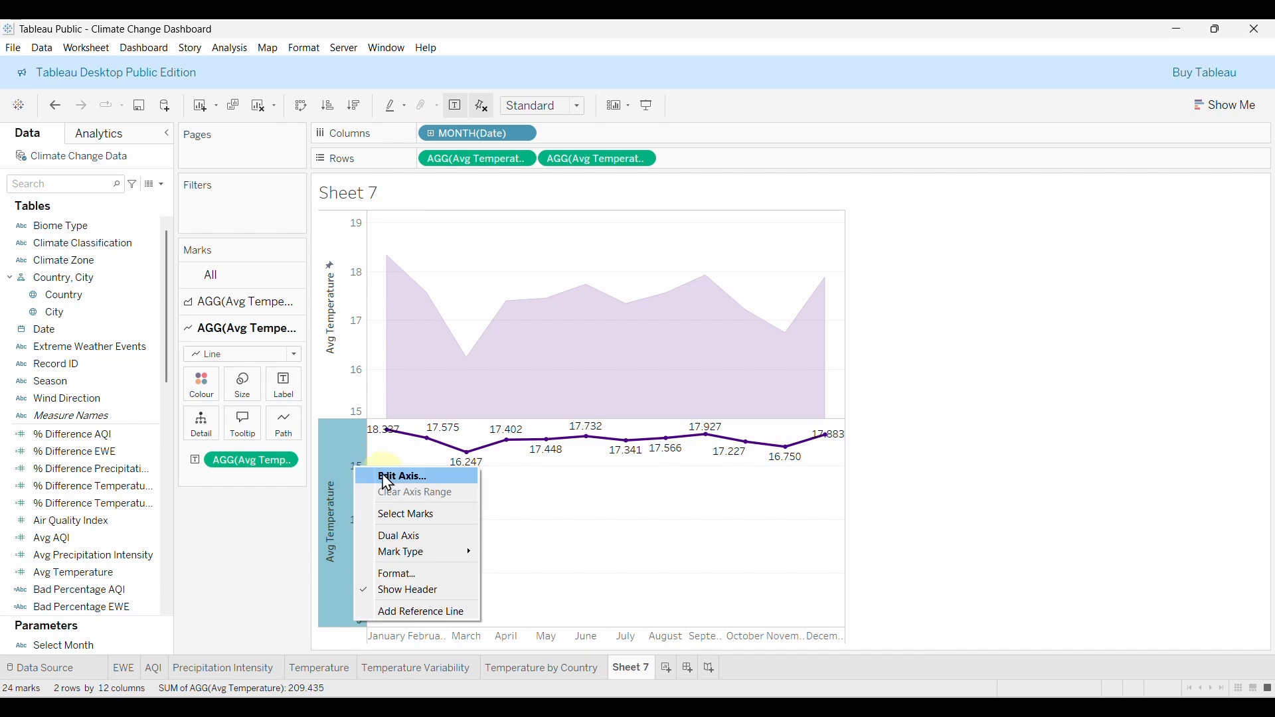
left_click(384, 473)
double_click(384, 473)
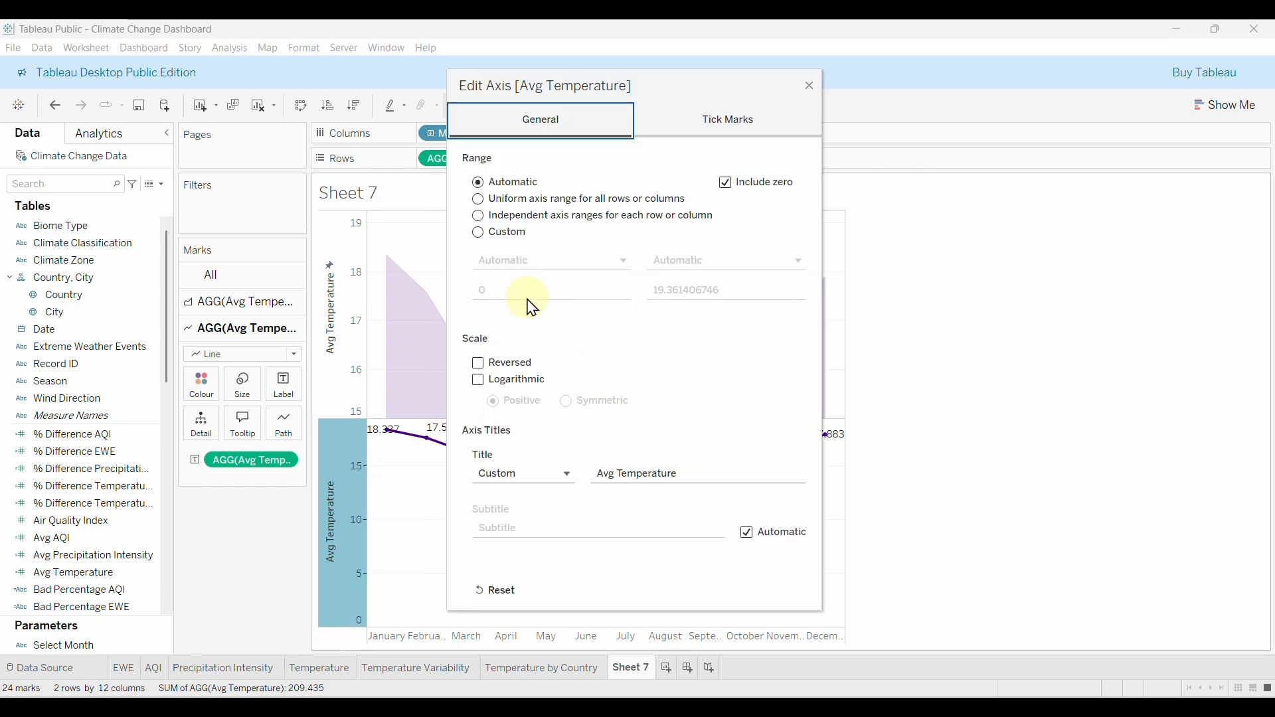
left_click(487, 234)
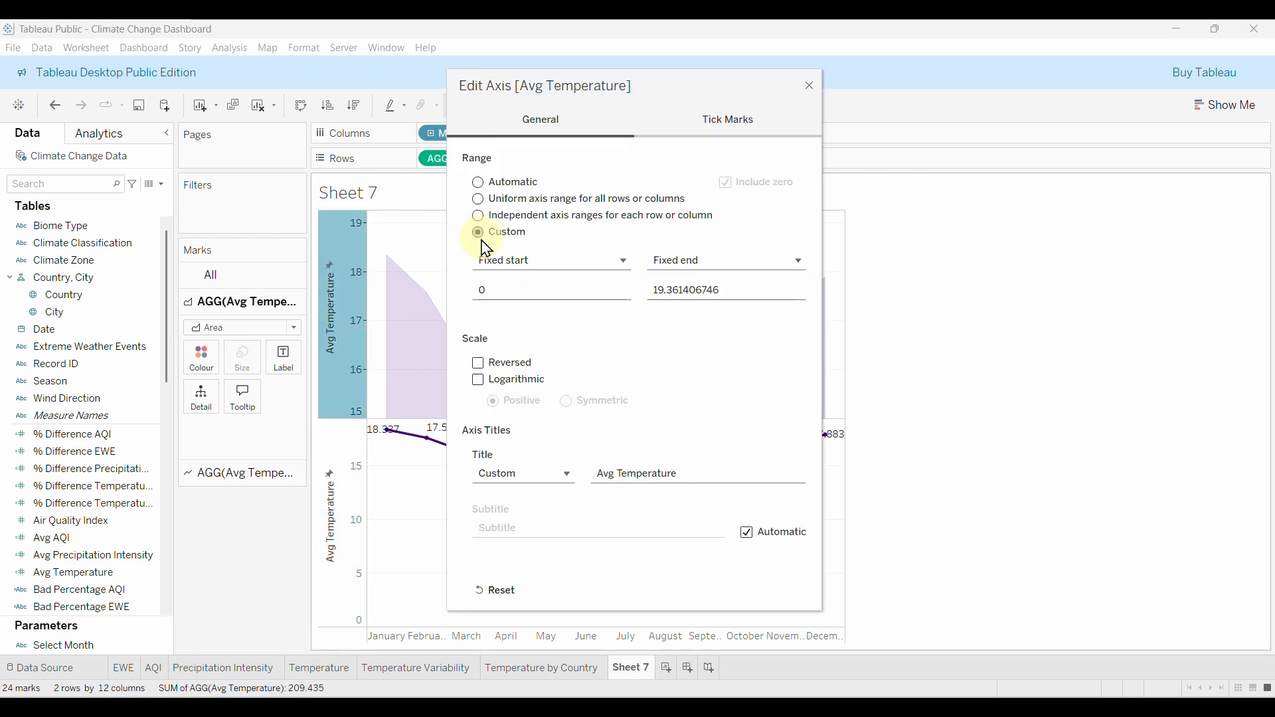
left_click(502, 288)
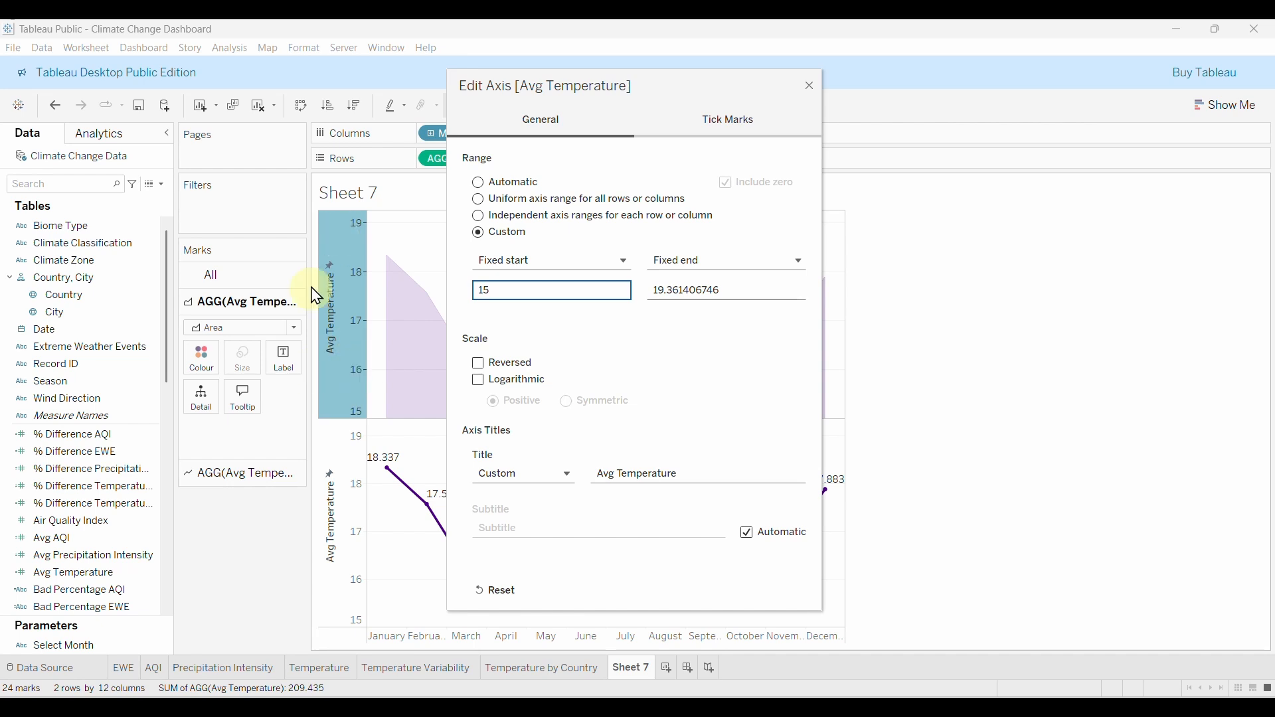
left_click(811, 89)
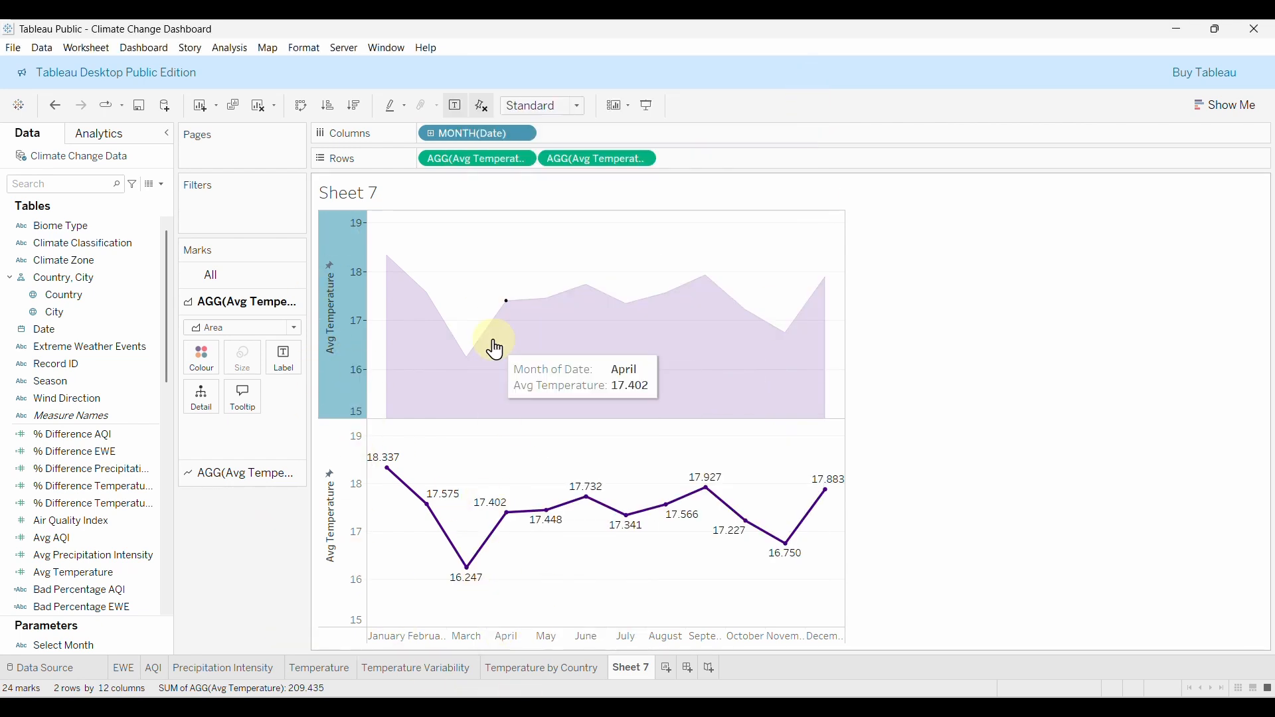
Combine the two temperature charts on a dual axis and synchronise the right axis.
right_click(623, 159)
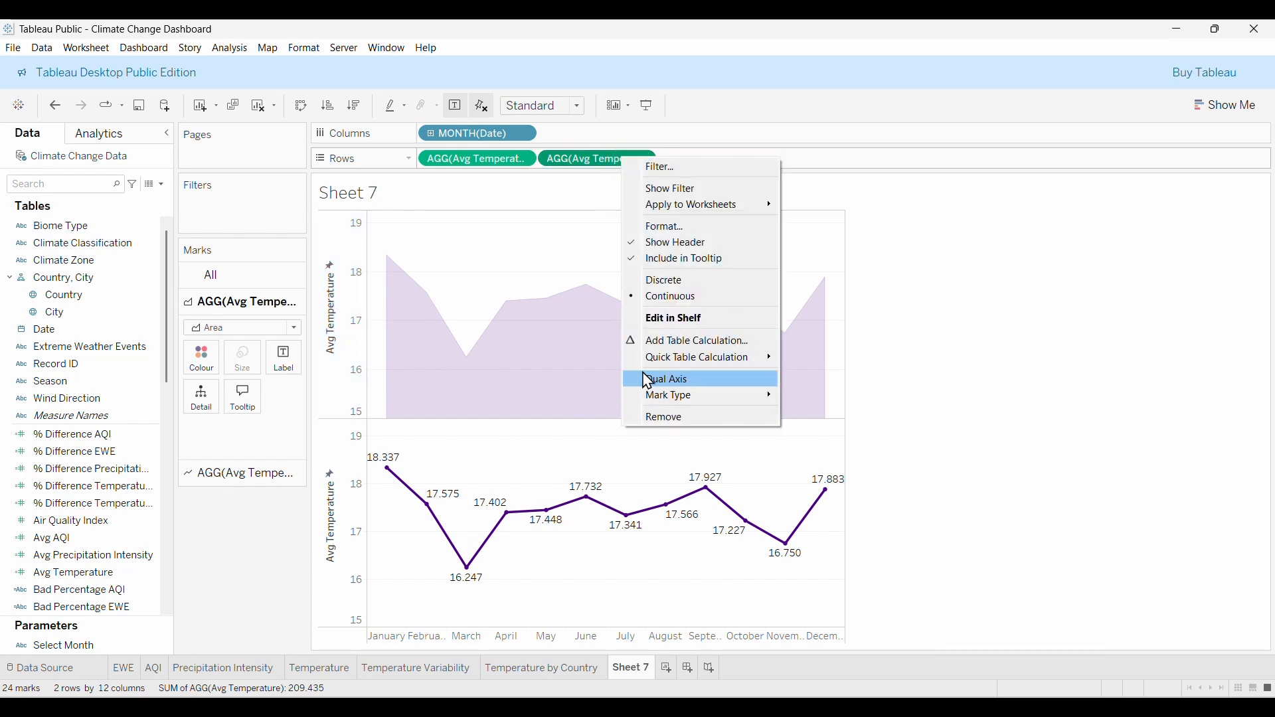
left_click(686, 381)
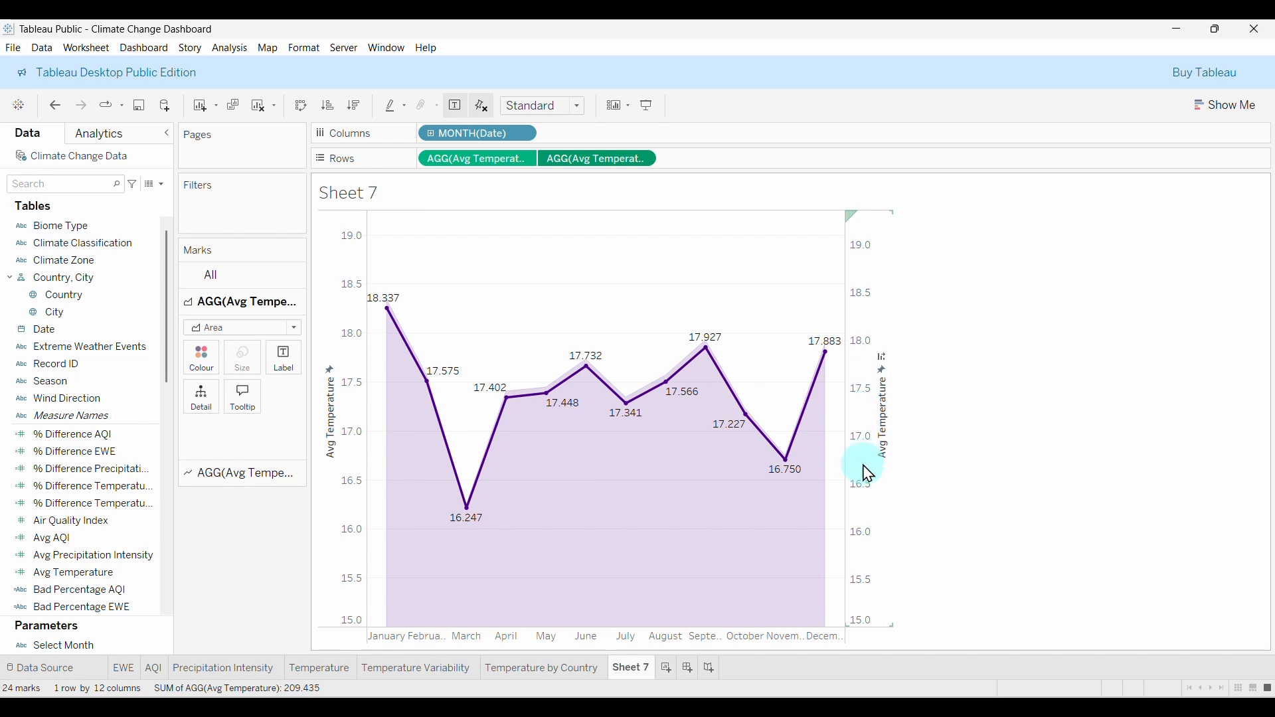
right_click(856, 347)
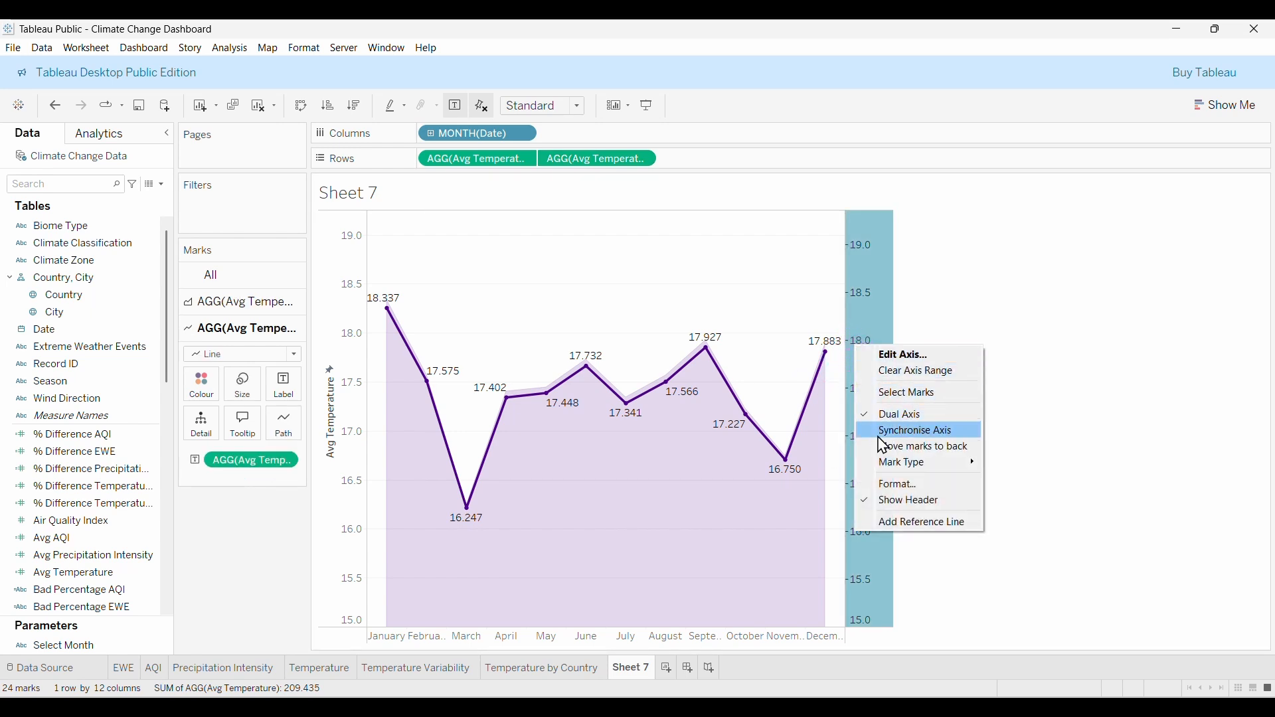
left_click(925, 432)
left_click(910, 333)
left_click(630, 251)
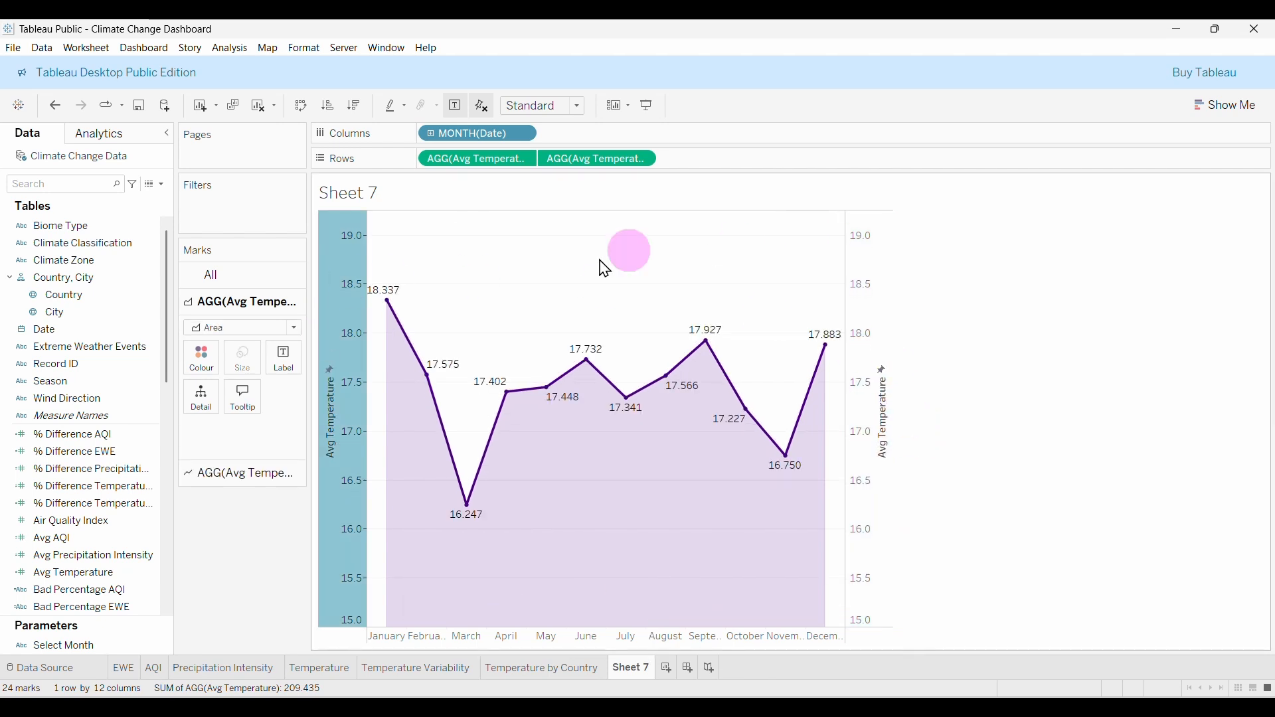
Hide the headers of both the right and left temperature axes.
right_click(853, 360)
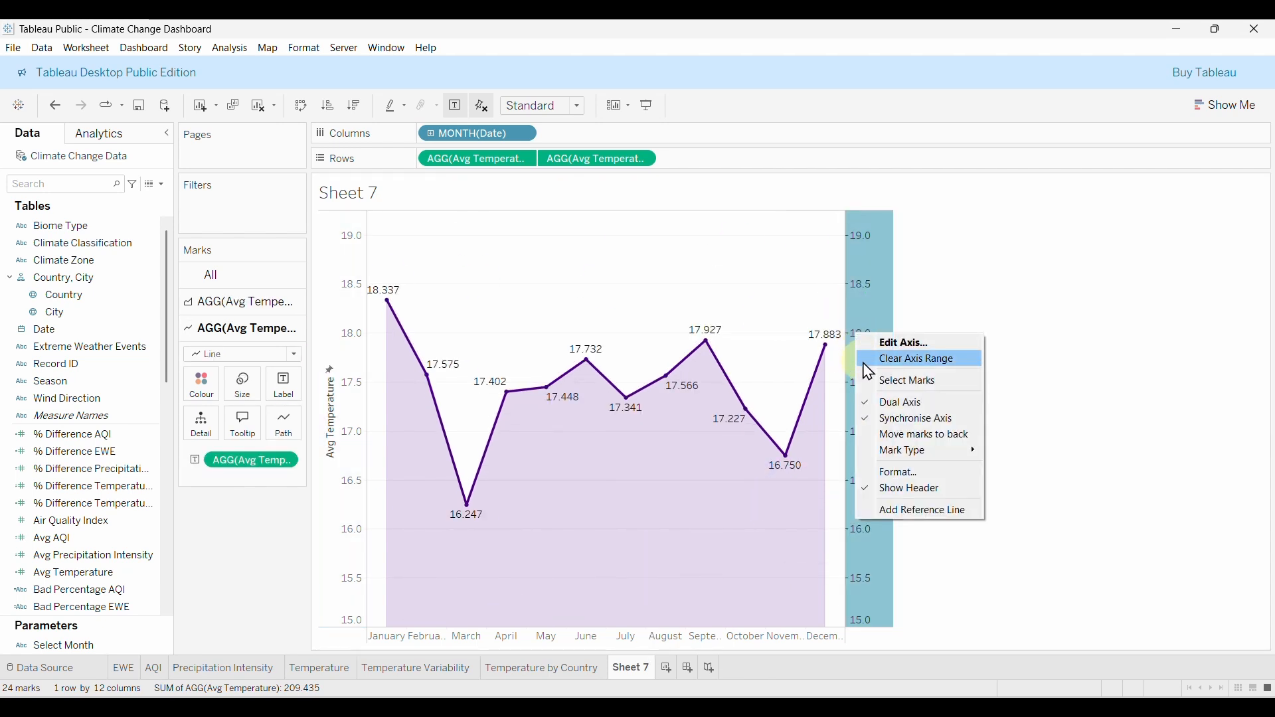
left_click(911, 493)
right_click(338, 336)
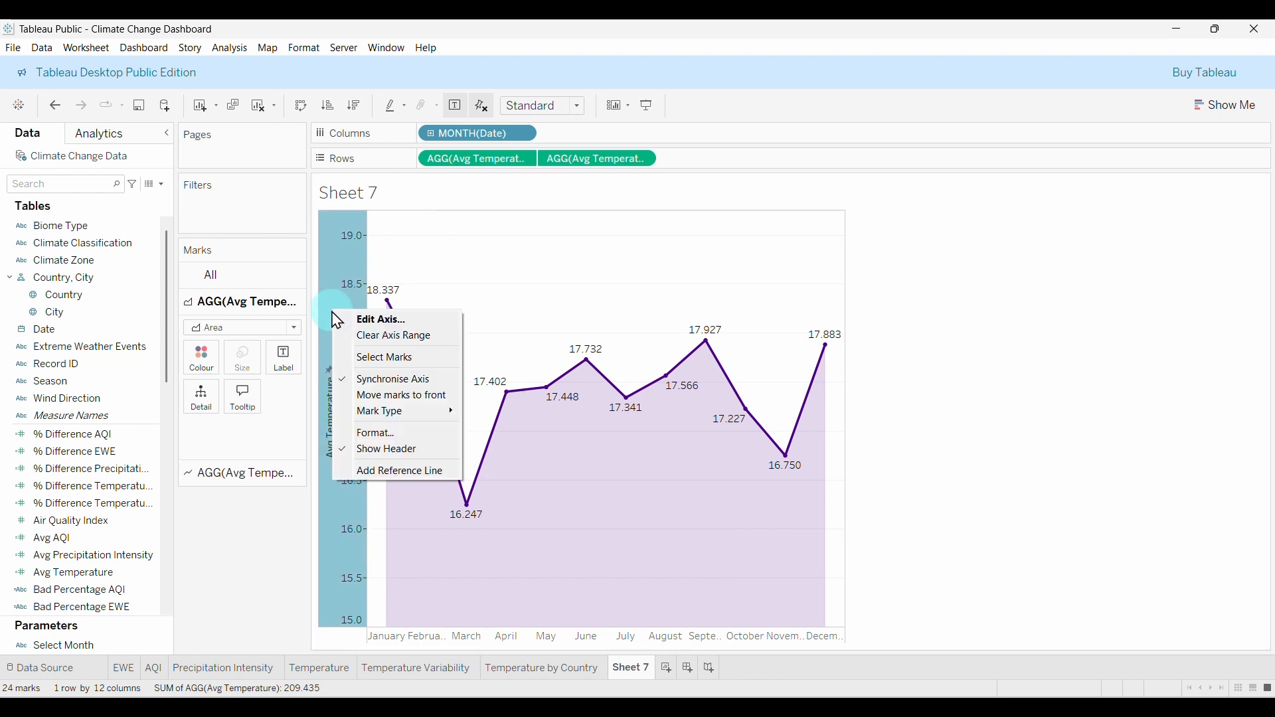
left_click(438, 452)
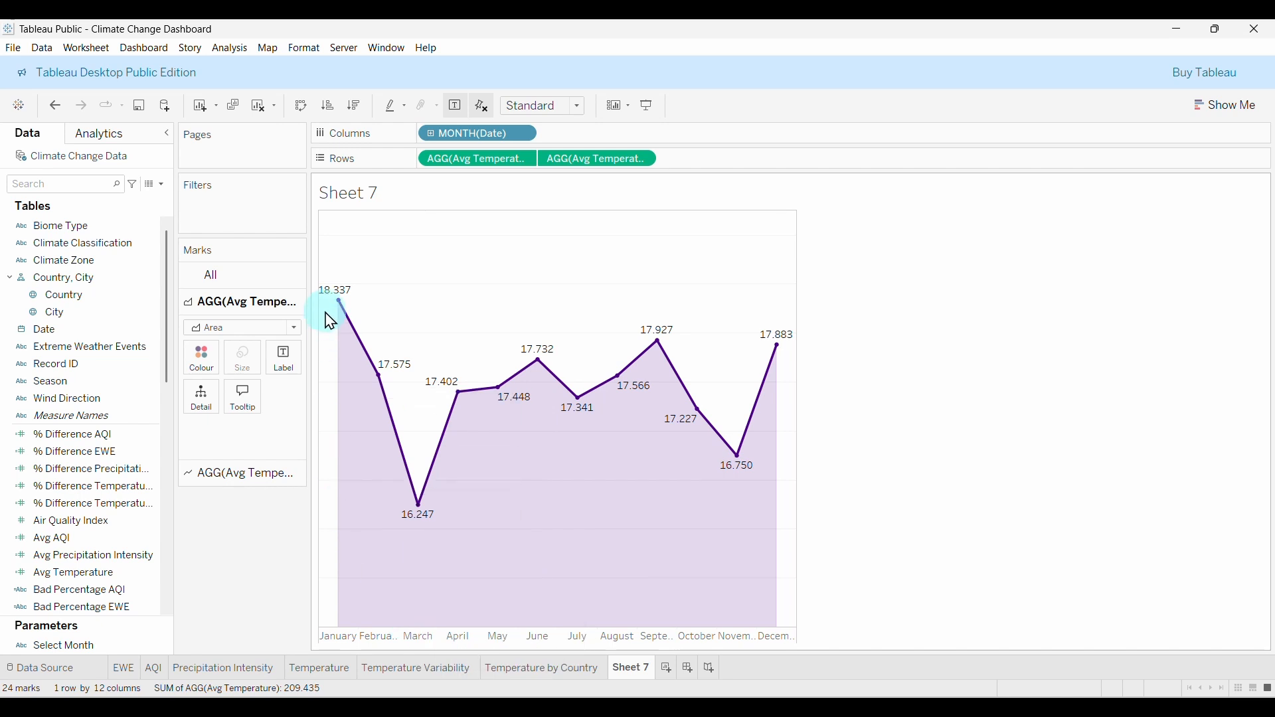
Style the line's point labels as bold Tableau Semibold at size 8.
left_click(243, 479)
left_click(286, 392)
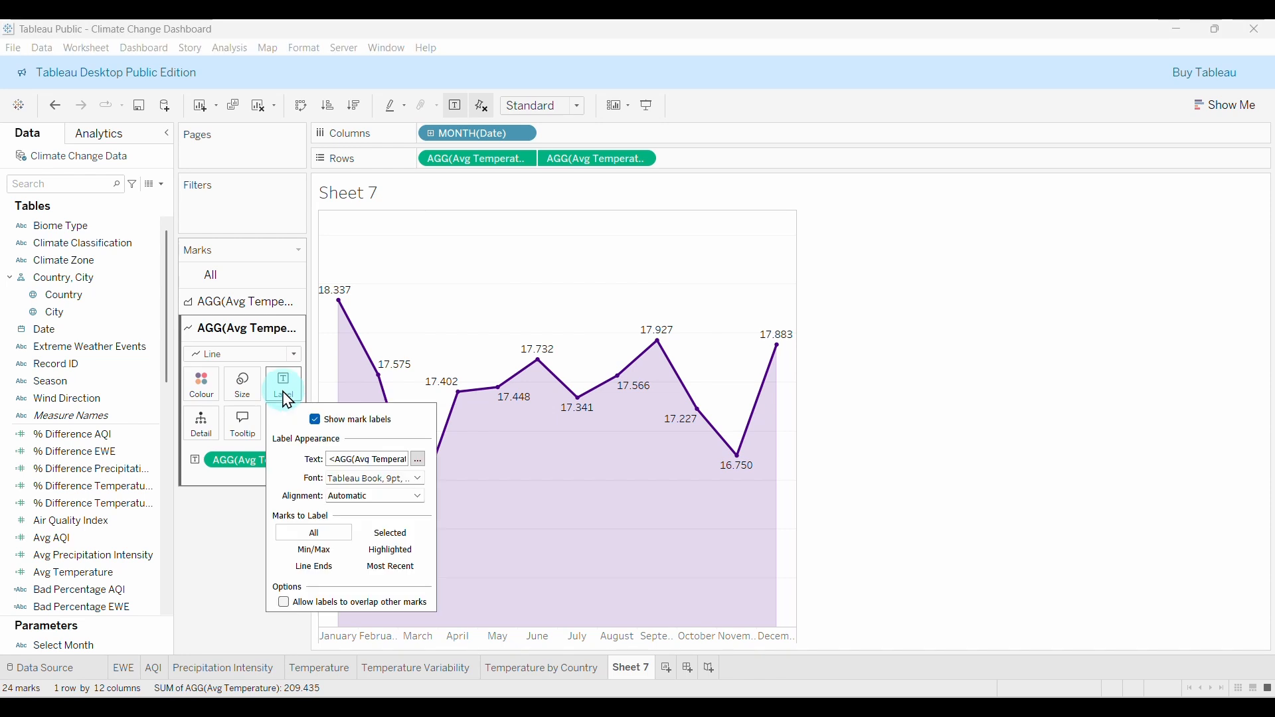
left_click(418, 460)
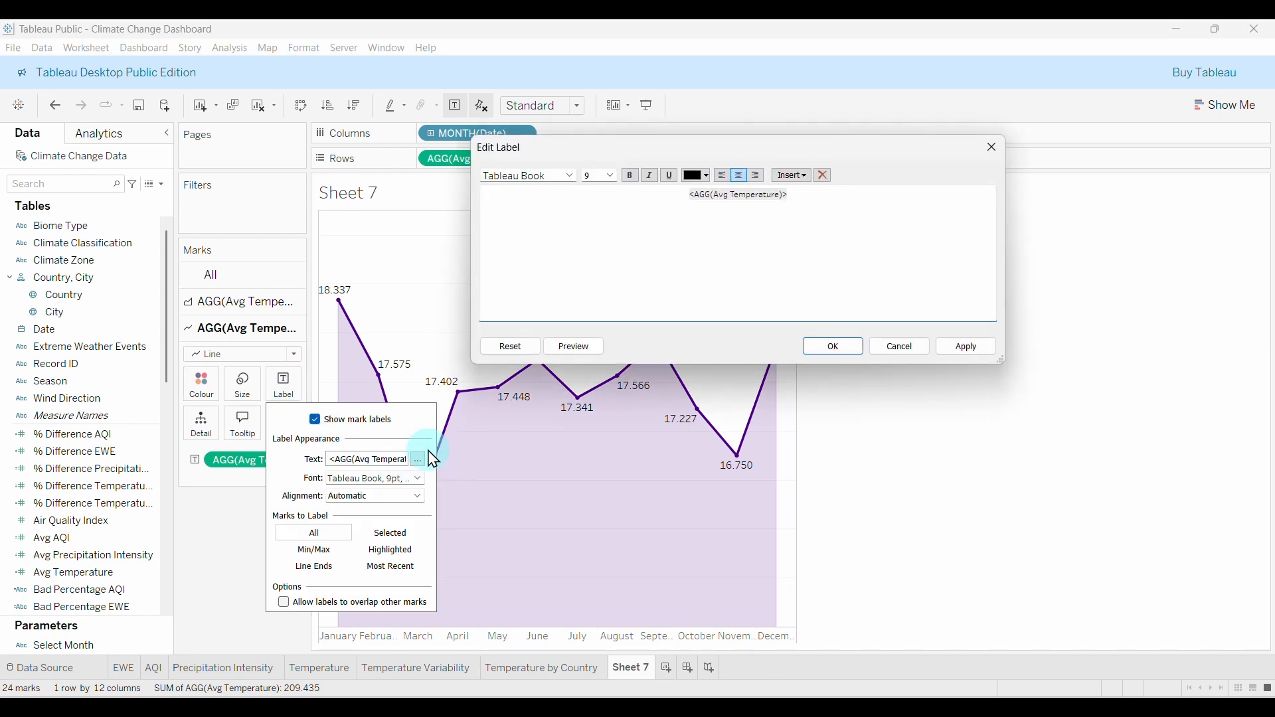
left_click_drag(691, 196, 817, 196)
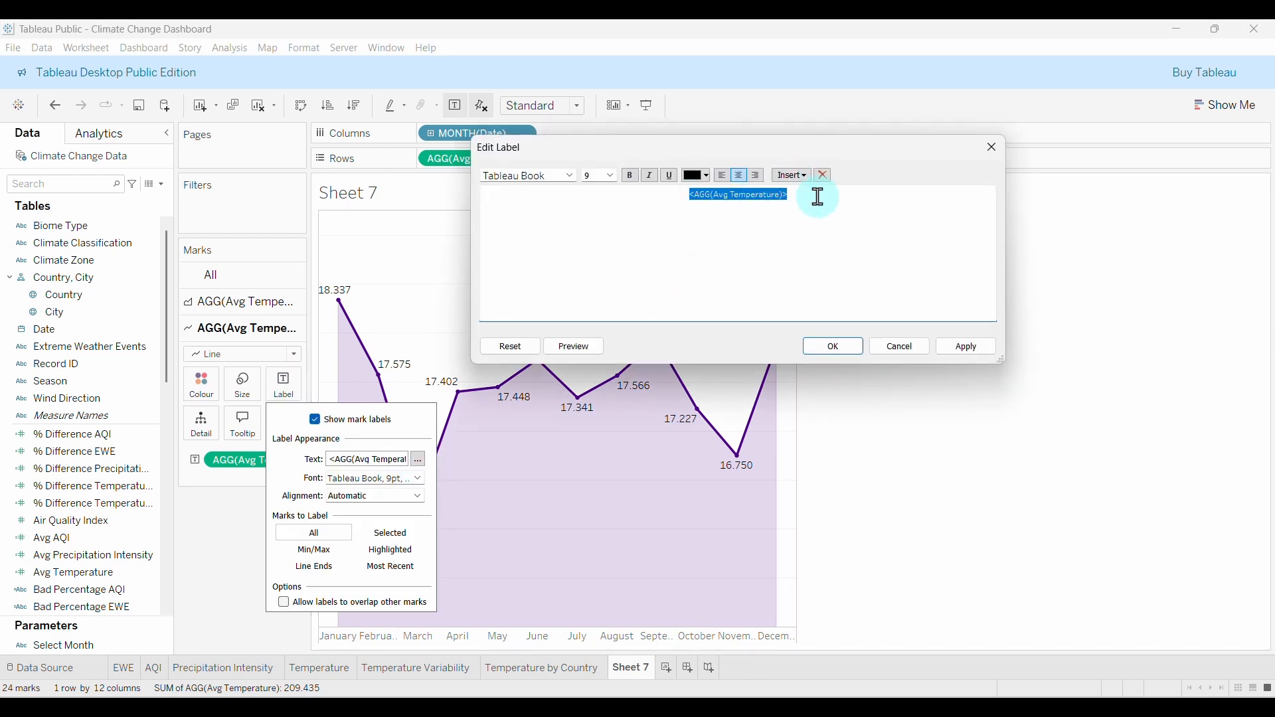
left_click(570, 176)
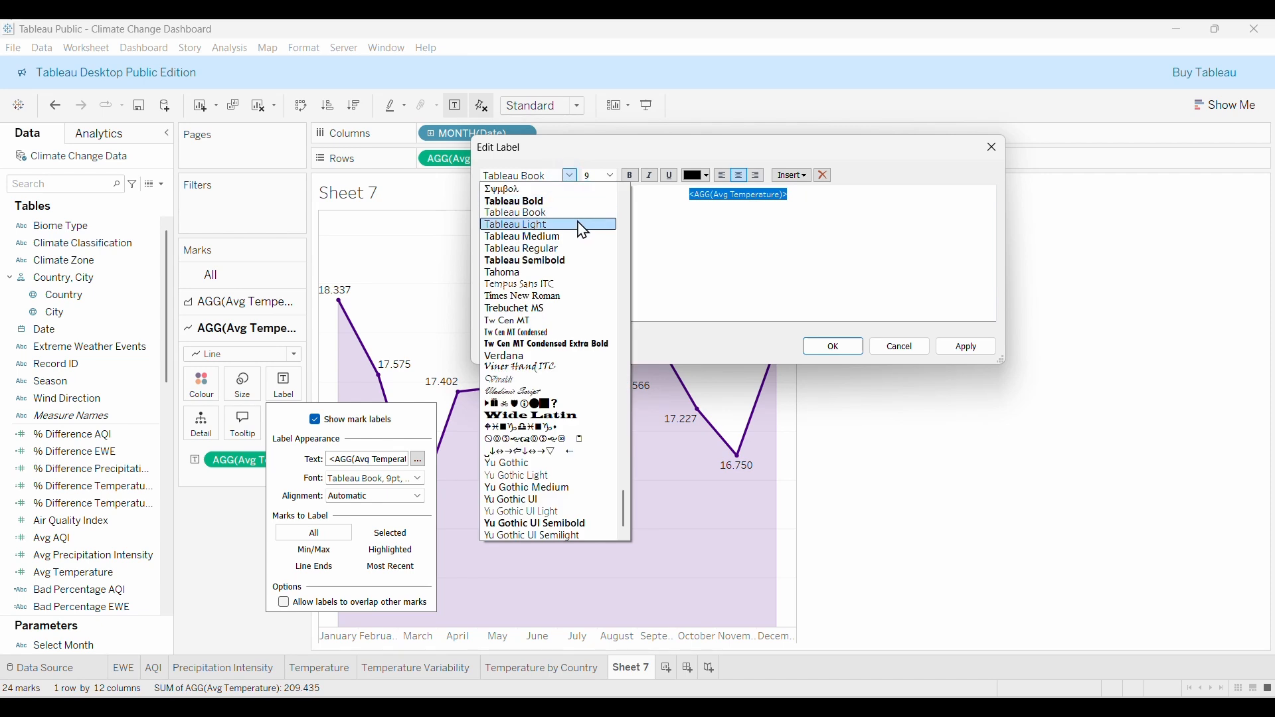
left_click(546, 259)
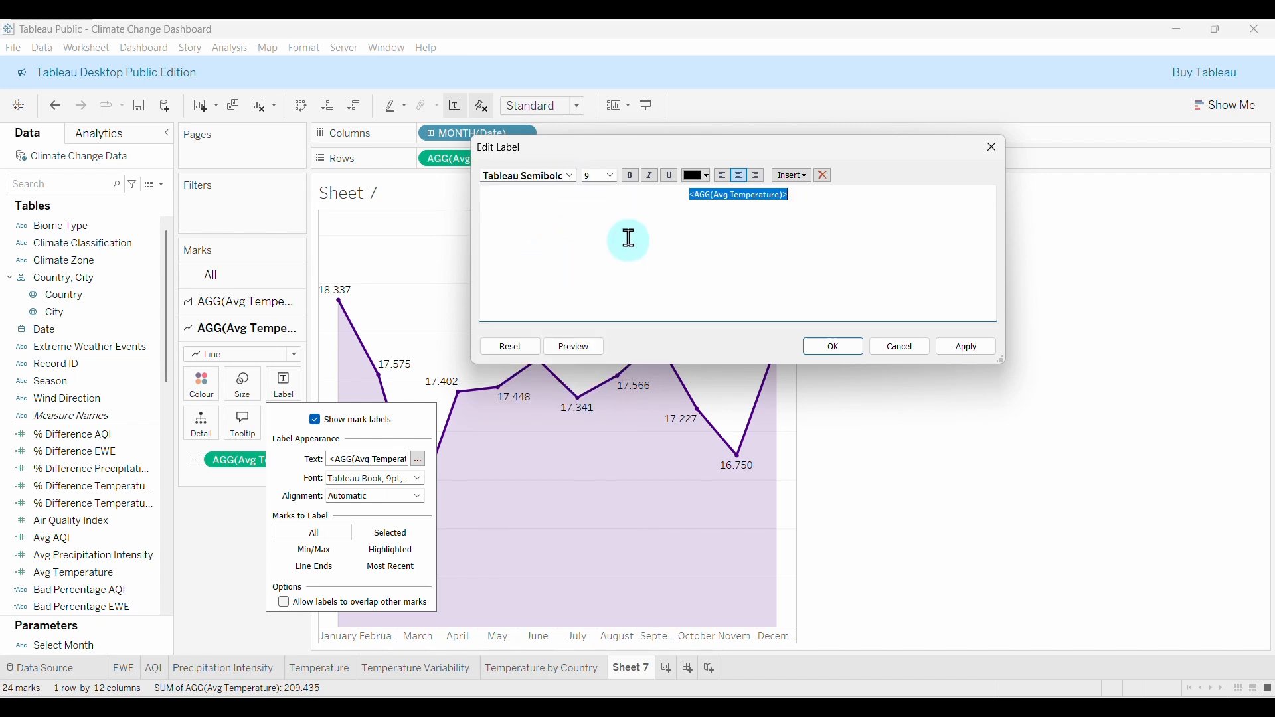
left_click(611, 177)
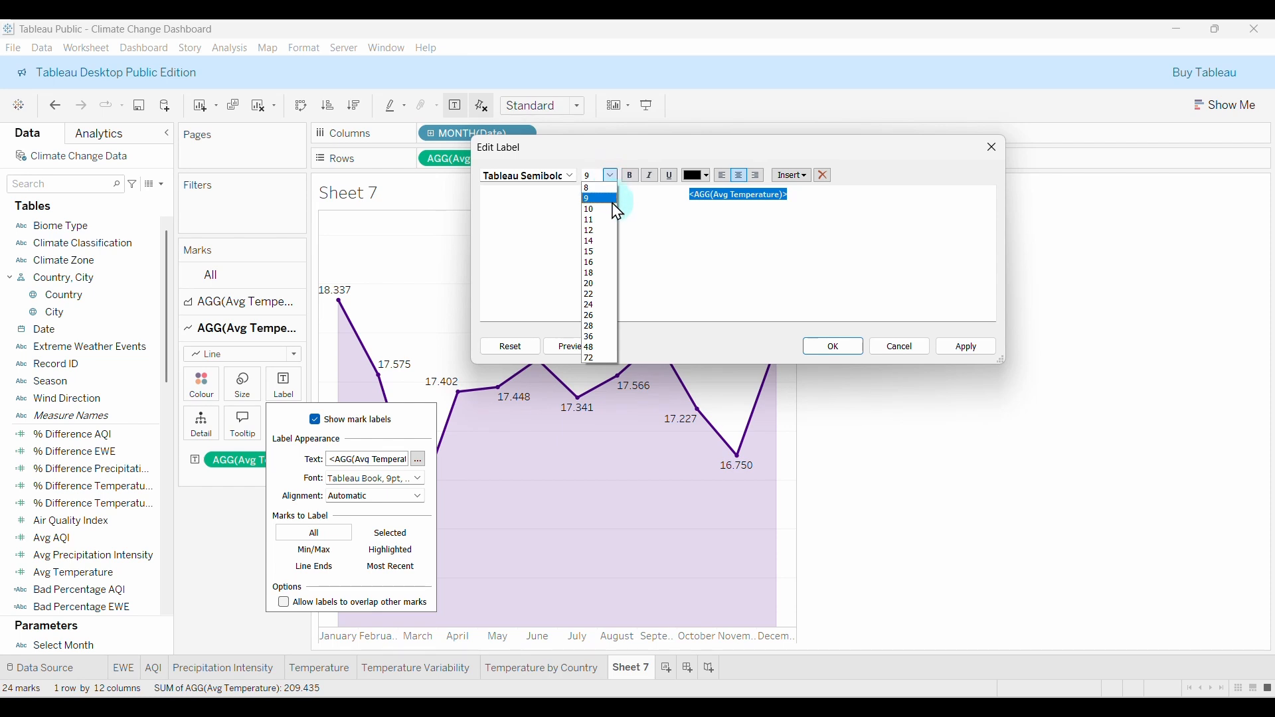
left_click(609, 197)
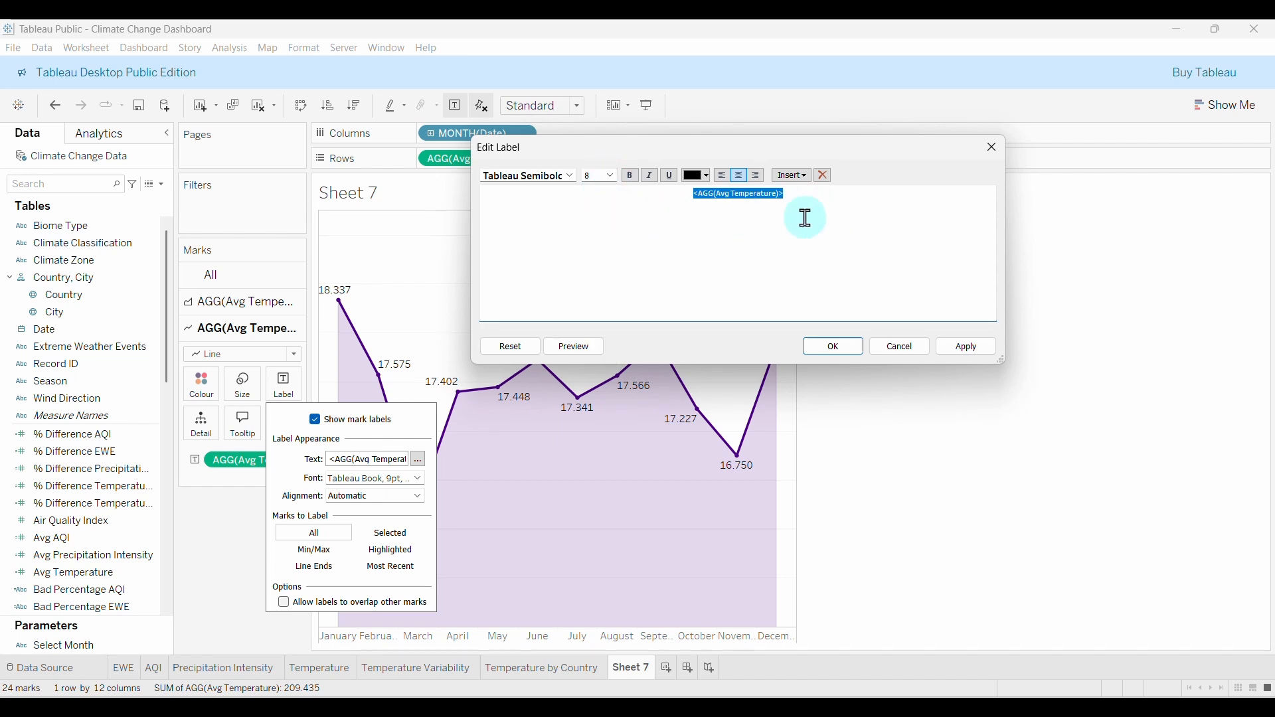
left_click(634, 178)
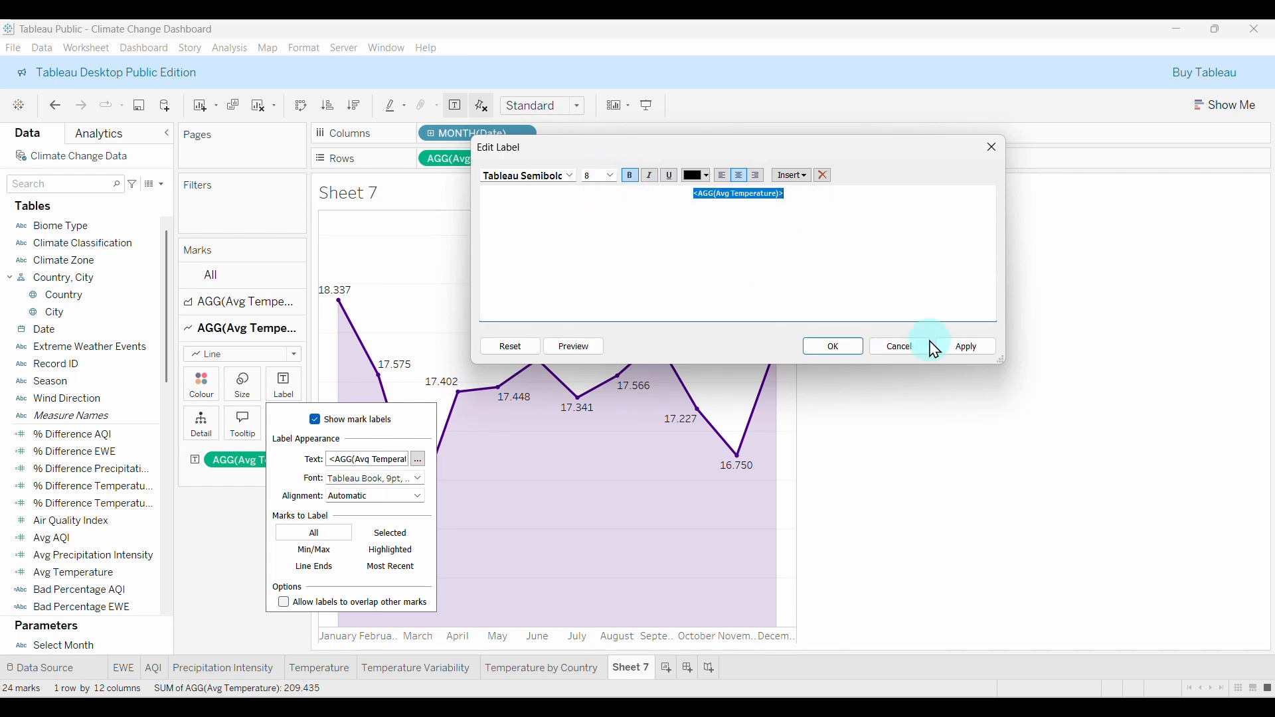
left_click(827, 347)
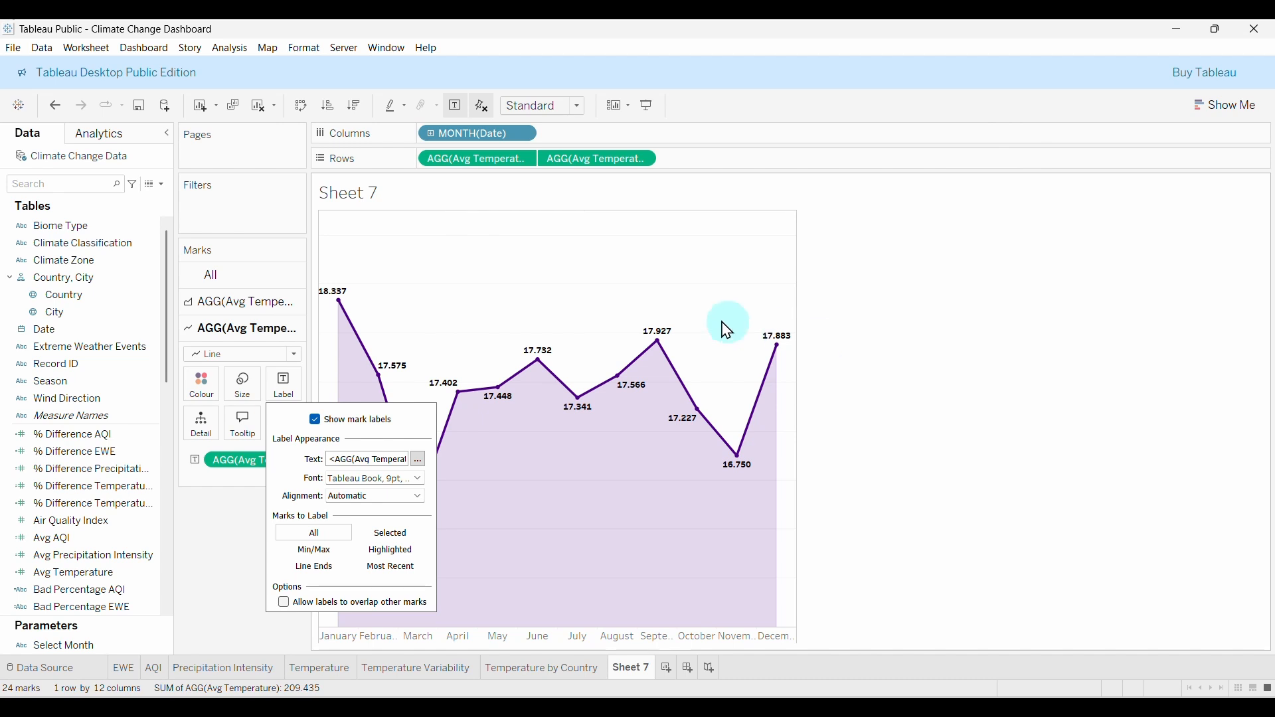
left_click(241, 522)
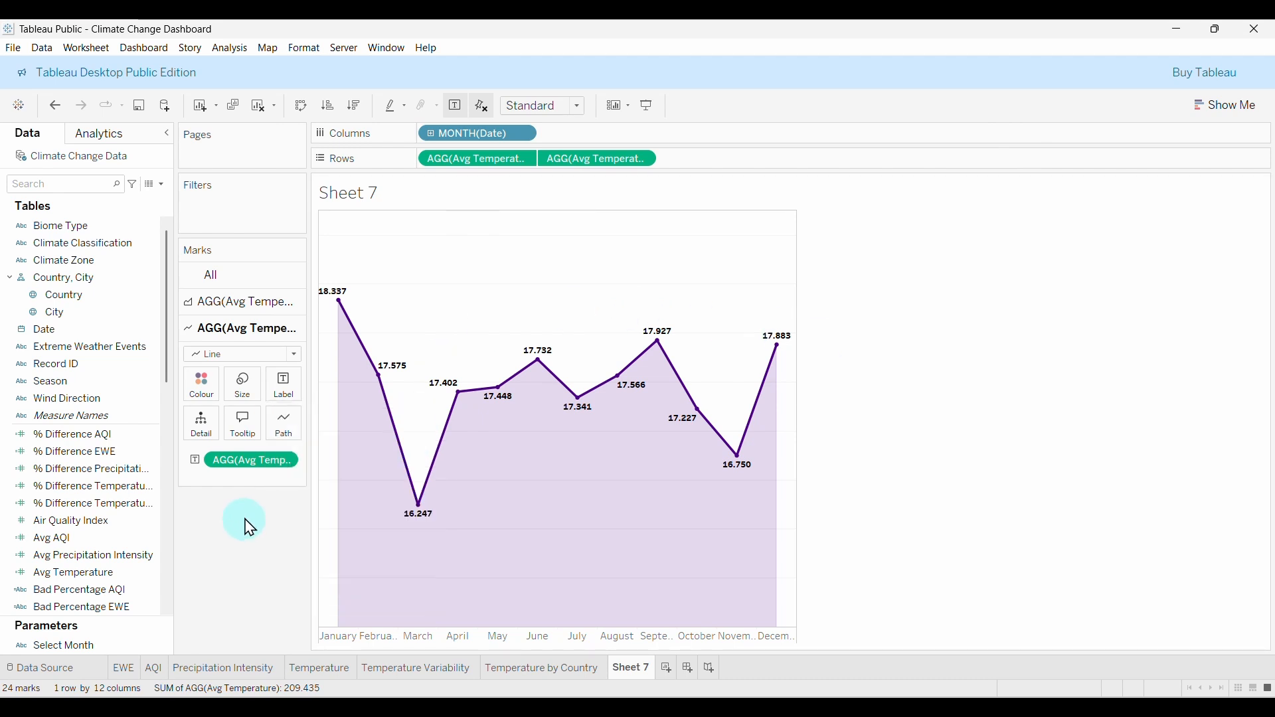
Format the labels as custom numbers with one decimal and a °C suffix, e.g. 18.3°C.
left_click(280, 466)
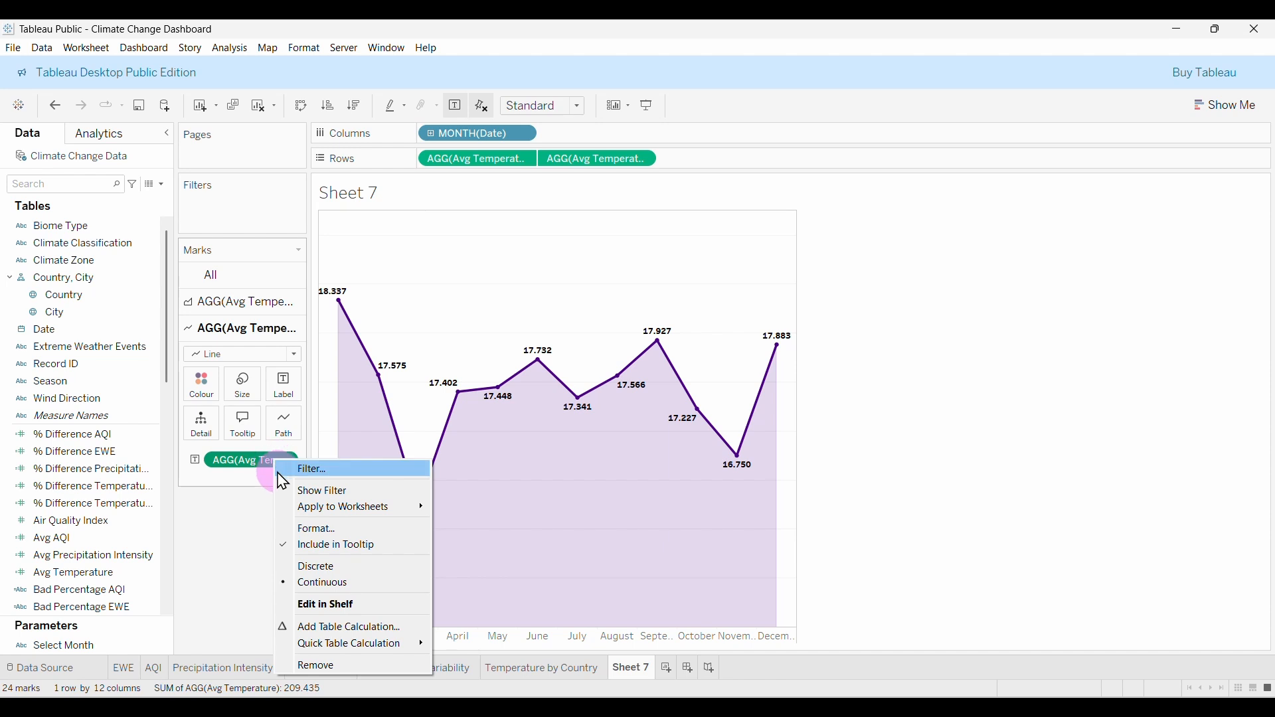
left_click(330, 529)
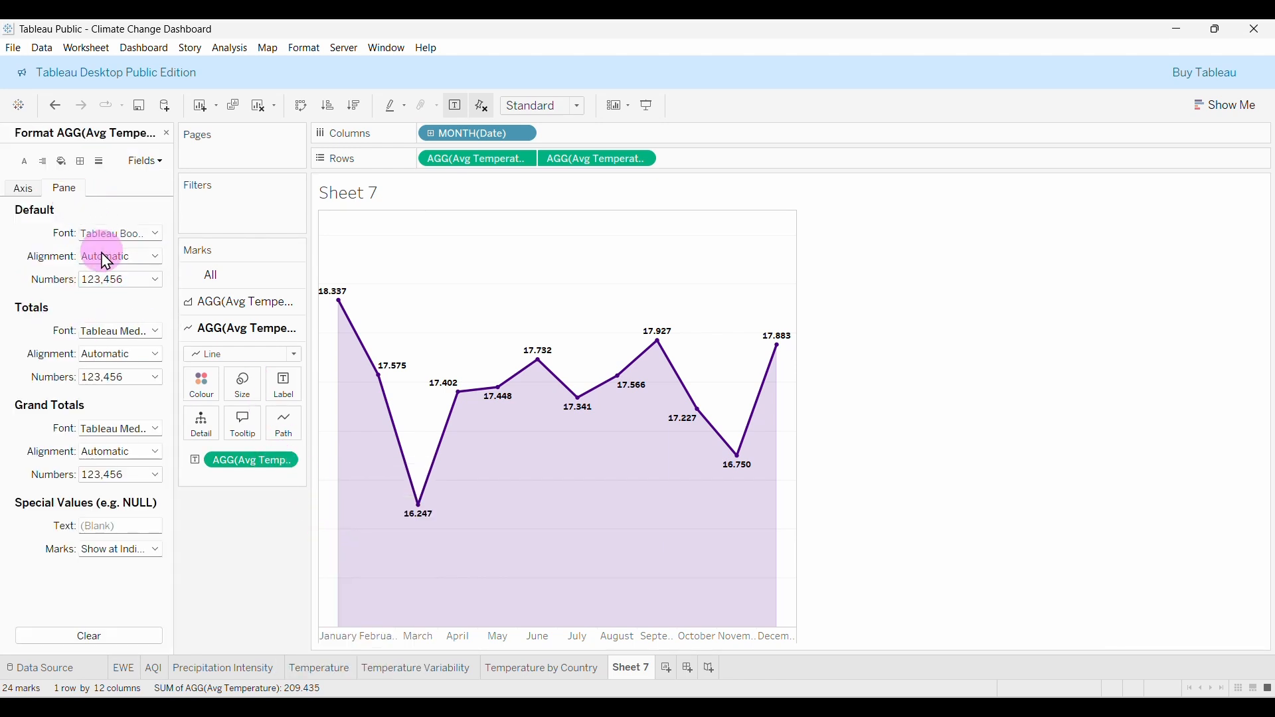
left_click(118, 279)
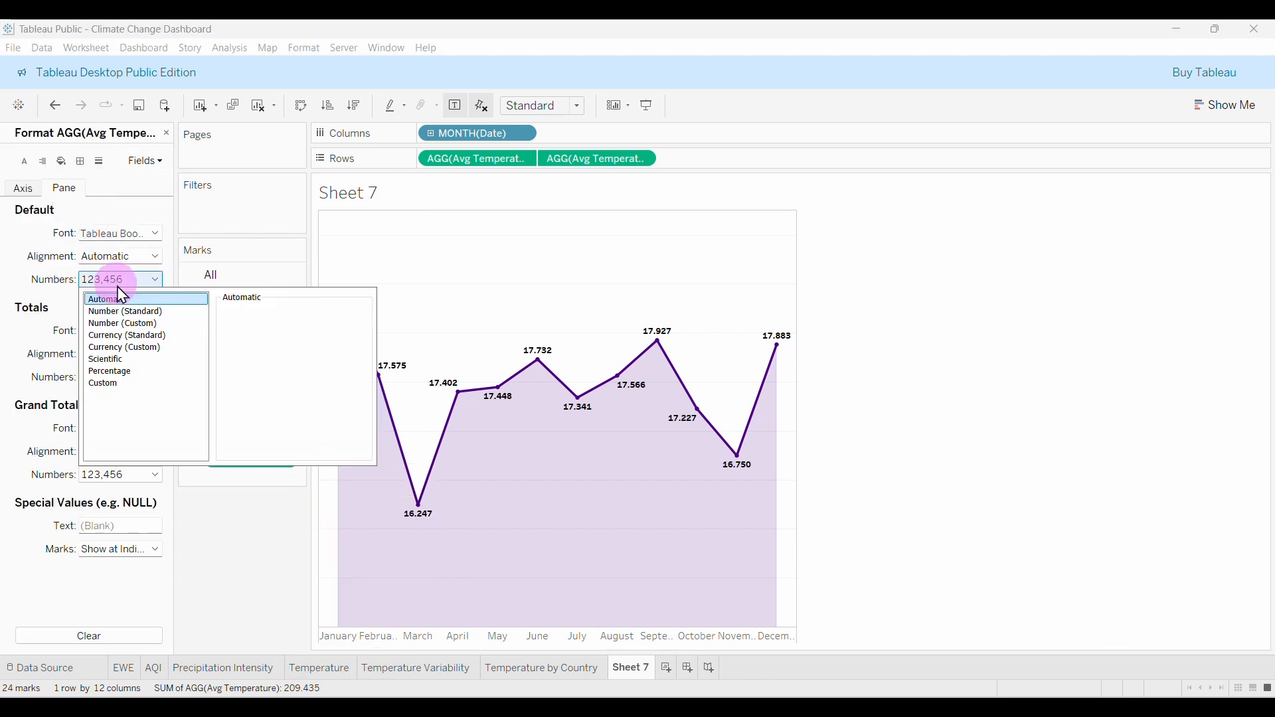
left_click(141, 329)
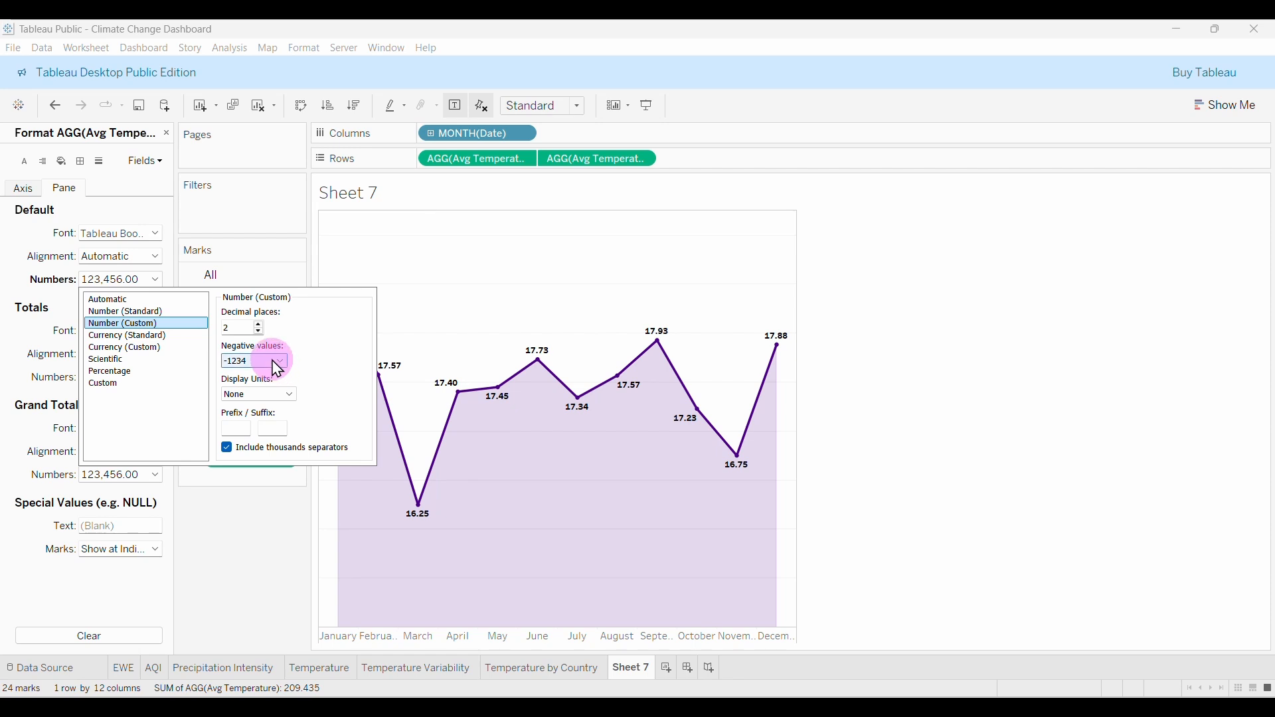
left_click(258, 332)
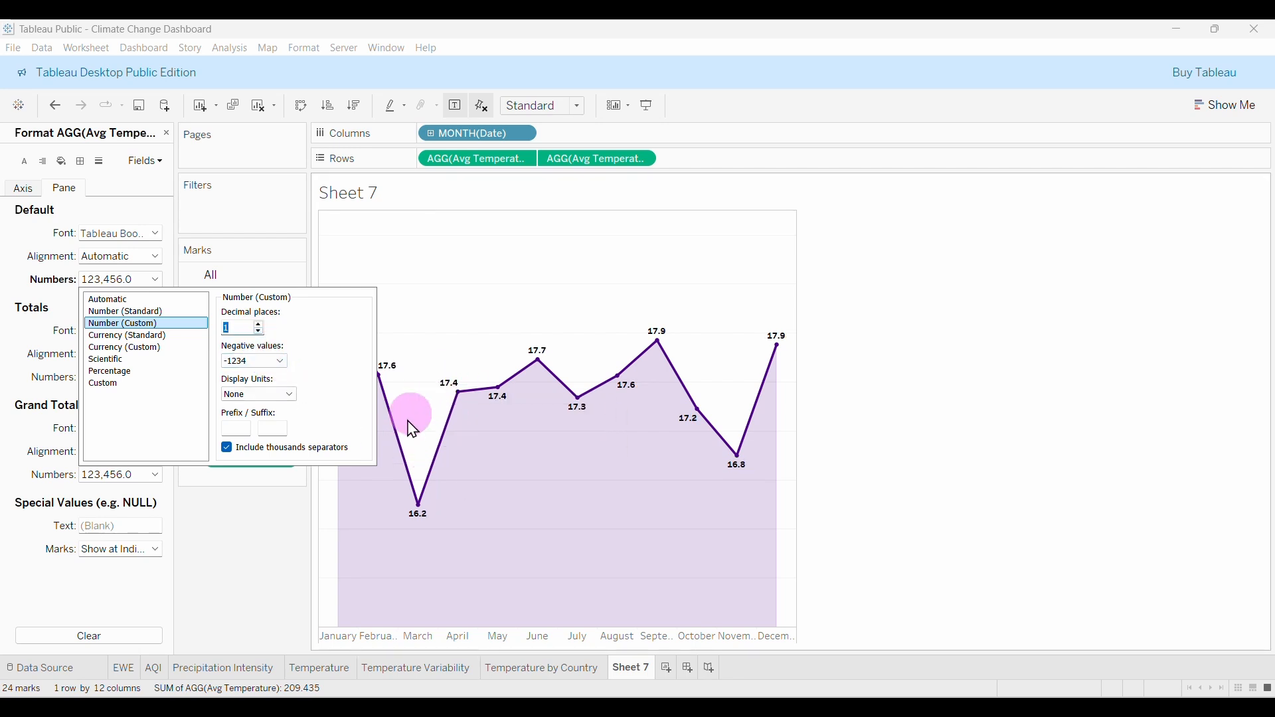
left_click(274, 427)
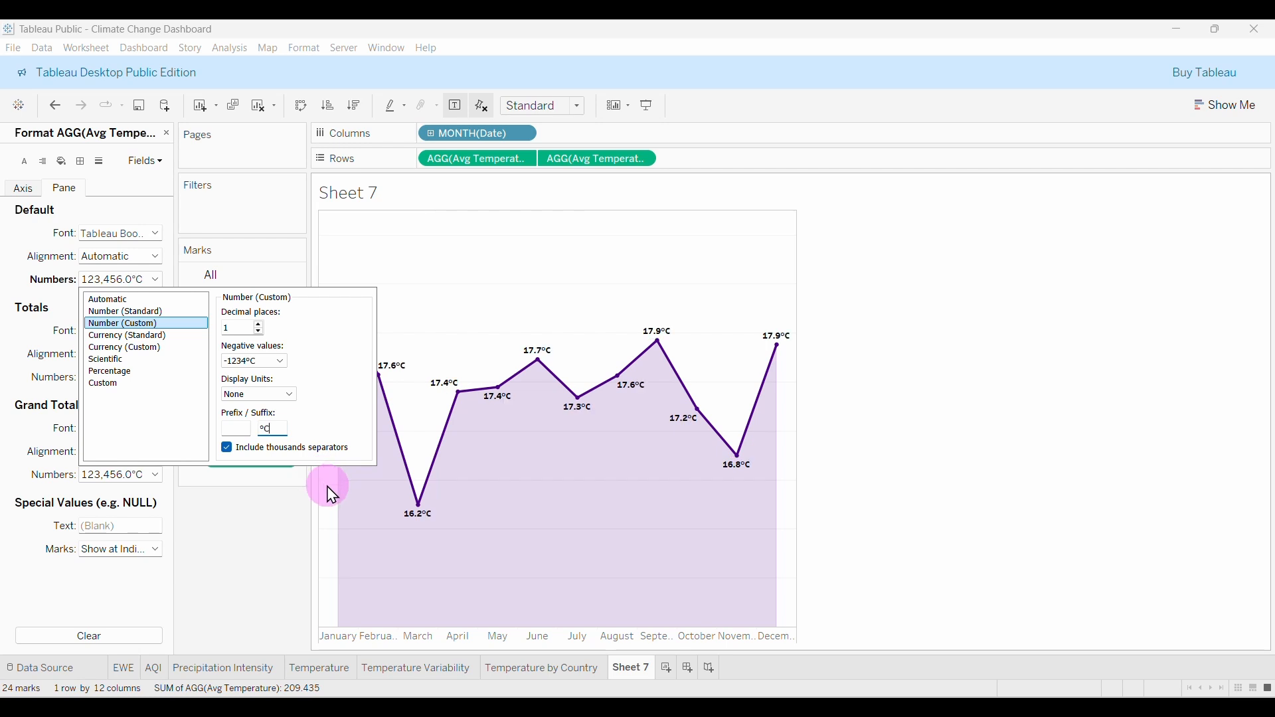
left_click(279, 422)
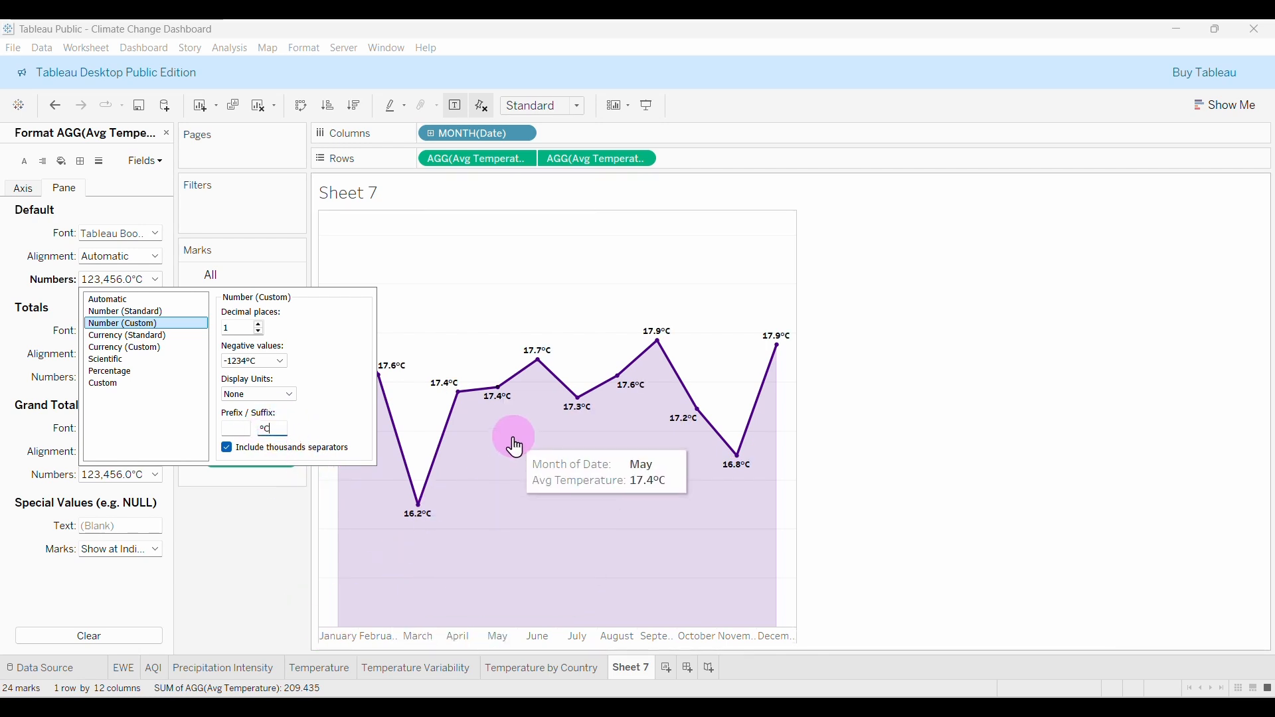
left_click(266, 538)
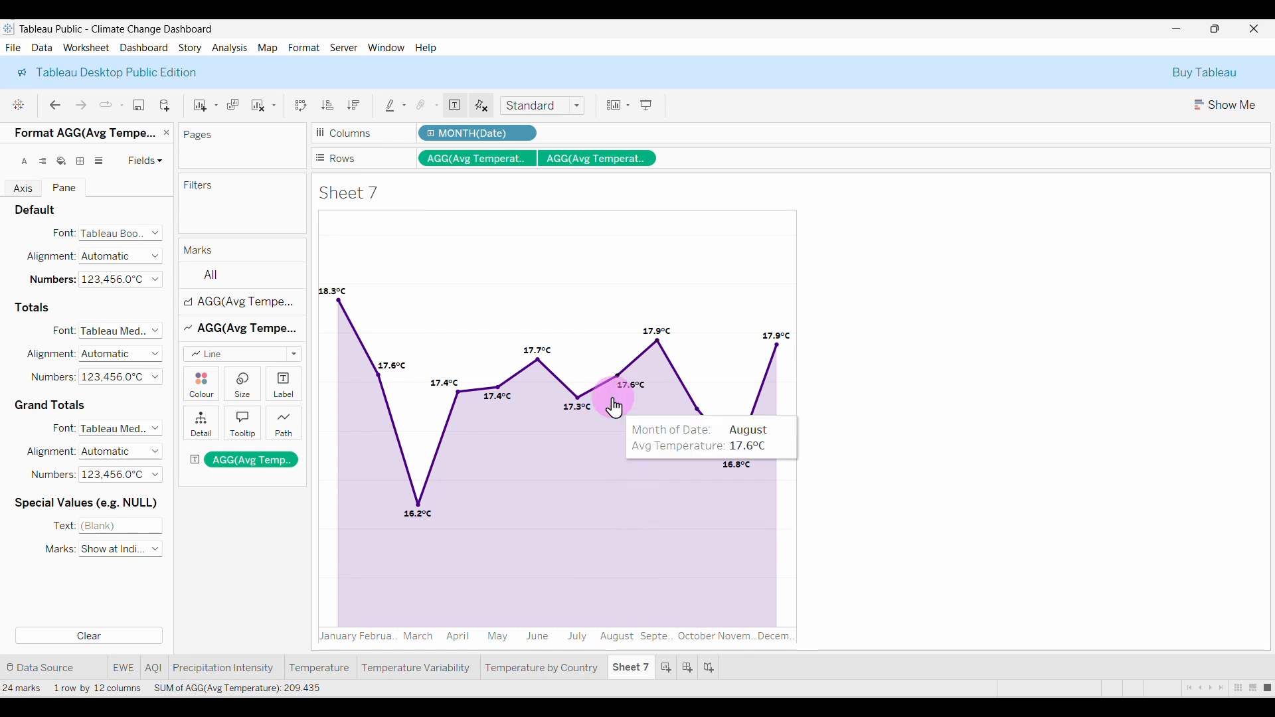
Rename the Sheet 7 worksheet to 'Monthly Temperature Trends'.
double_click(632, 667)
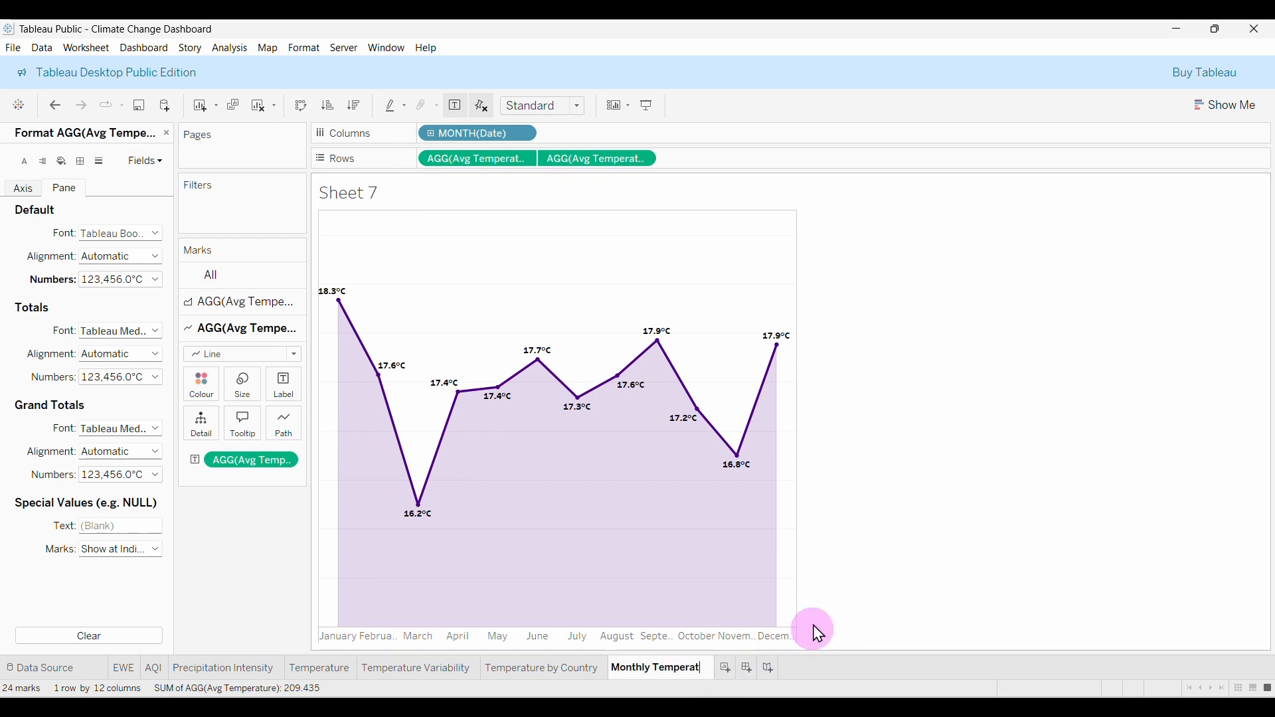
type("Trends")
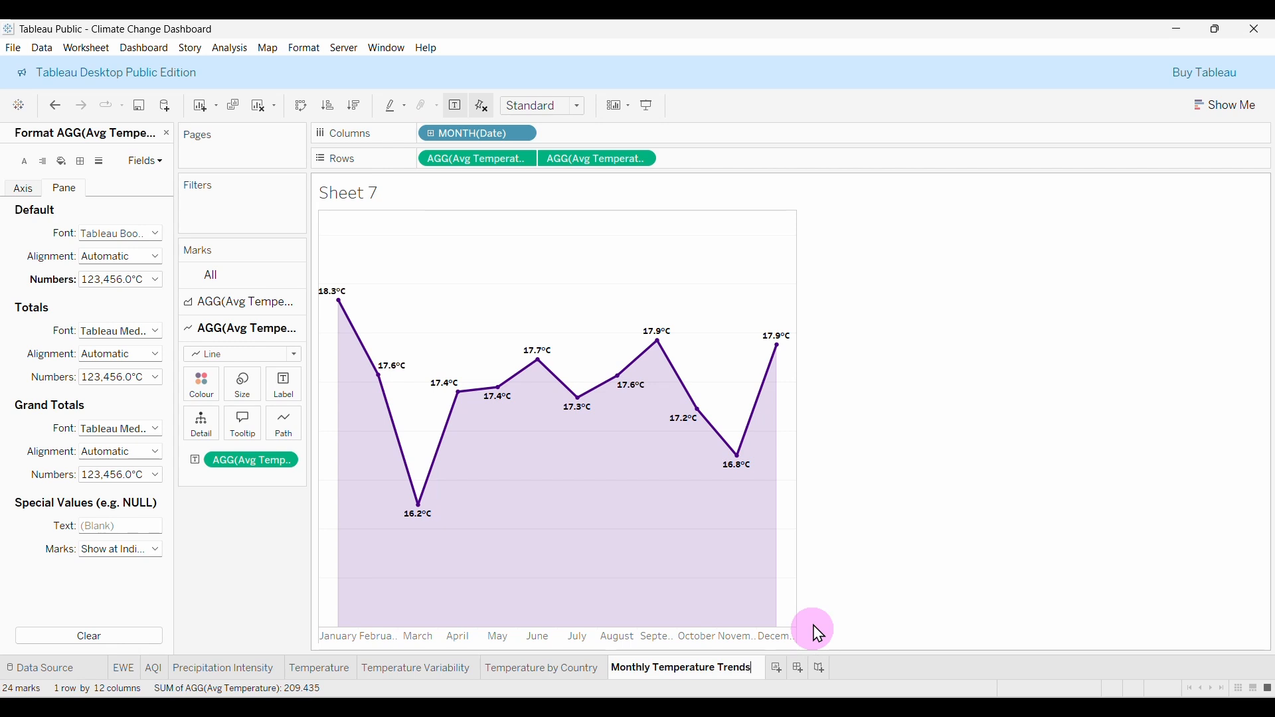
key("Return")
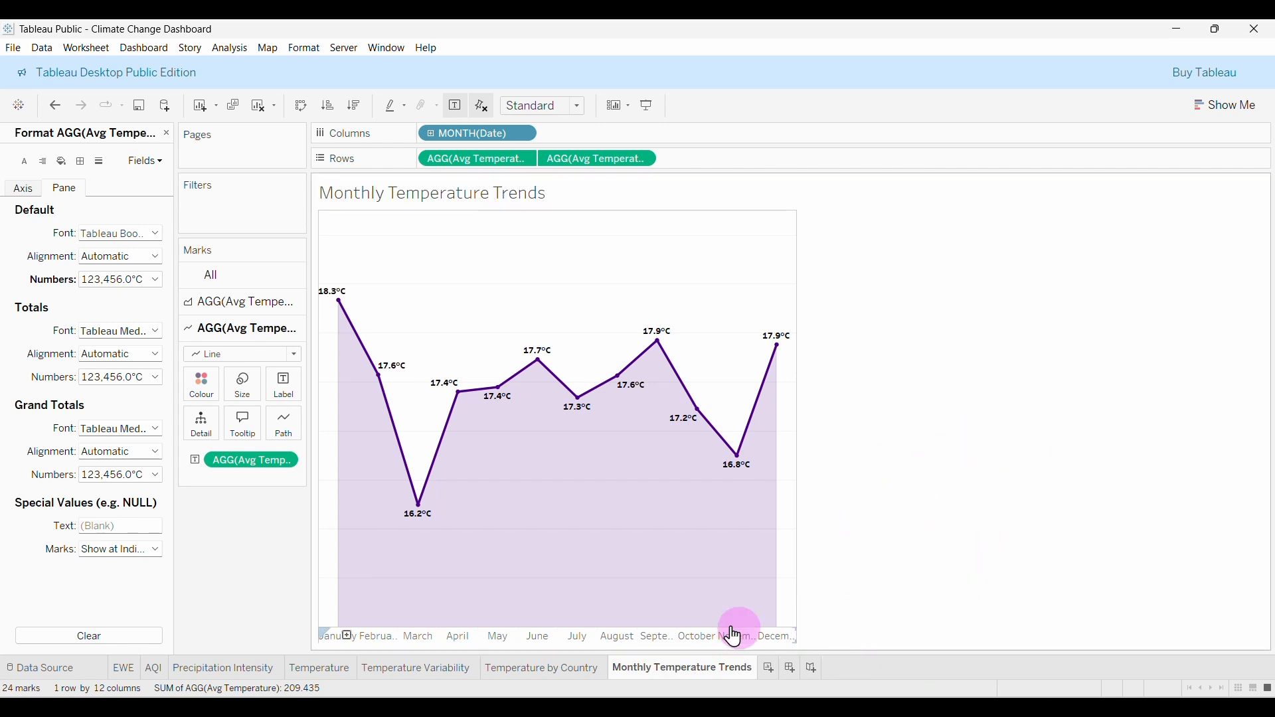
left_click(423, 639)
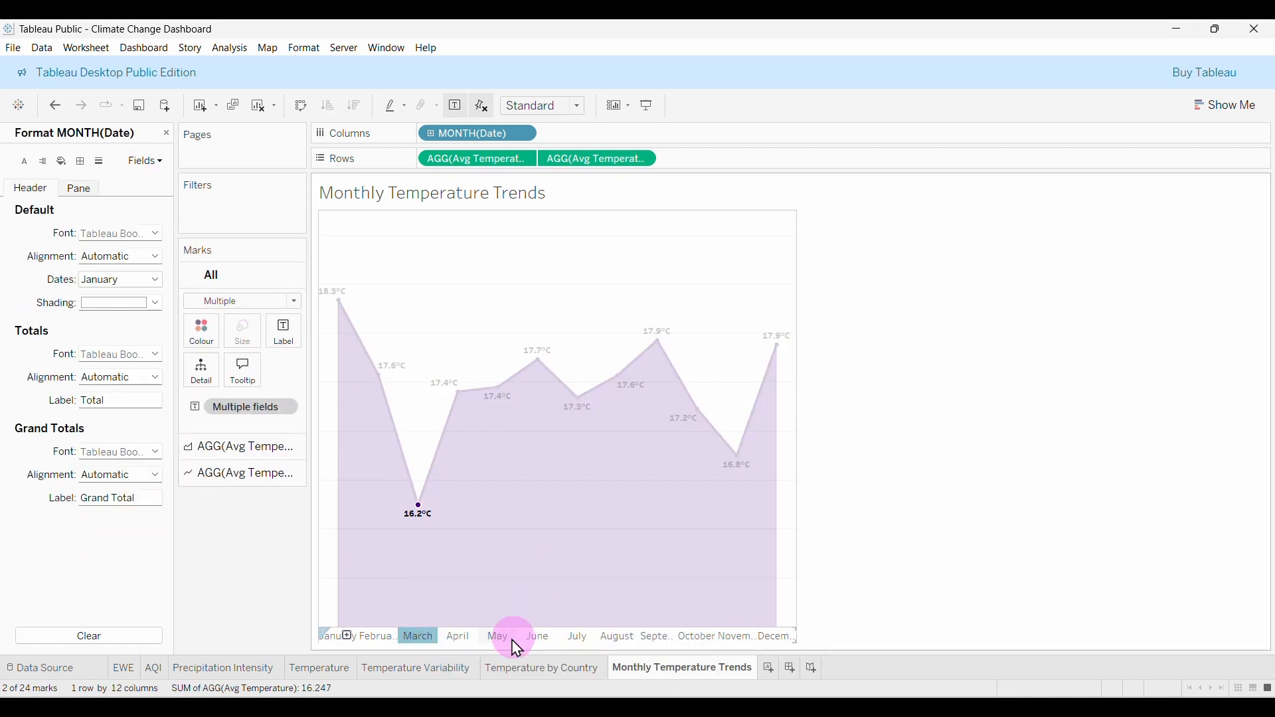
Format the month headers in black Tableau Semibold at size 8.
right_click(413, 638)
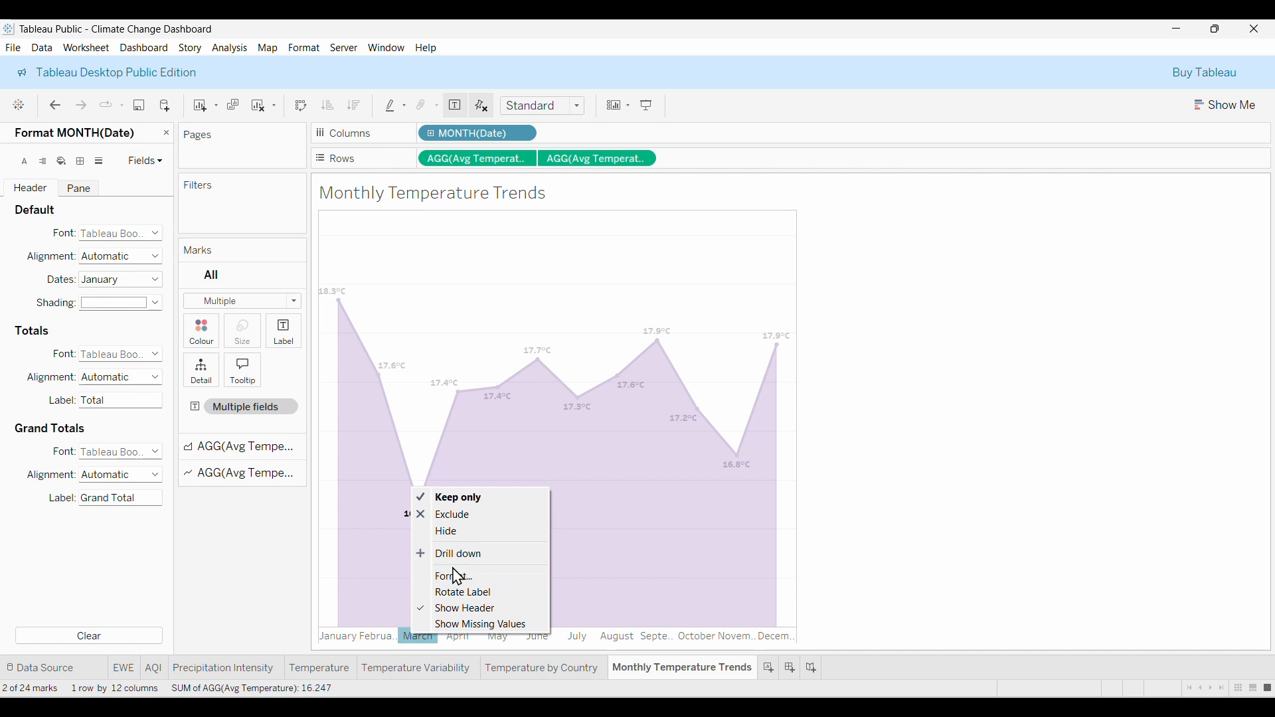
left_click(470, 590)
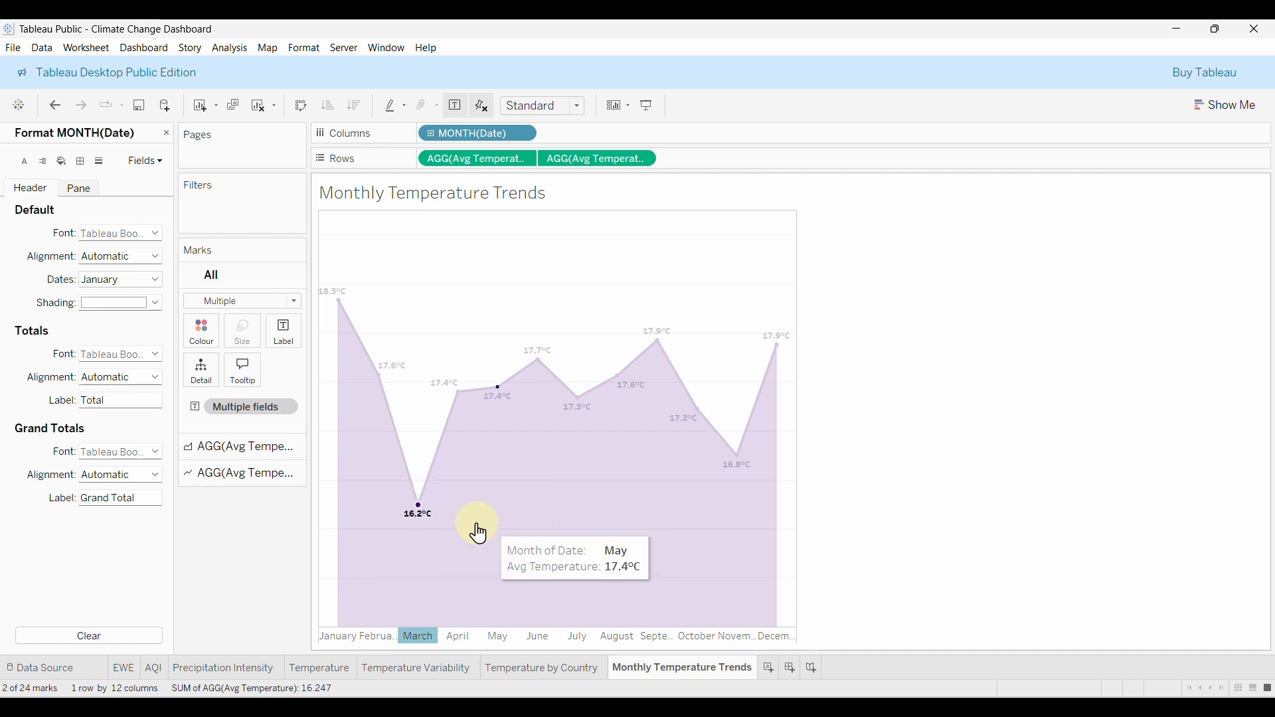
left_click(105, 234)
left_click(192, 255)
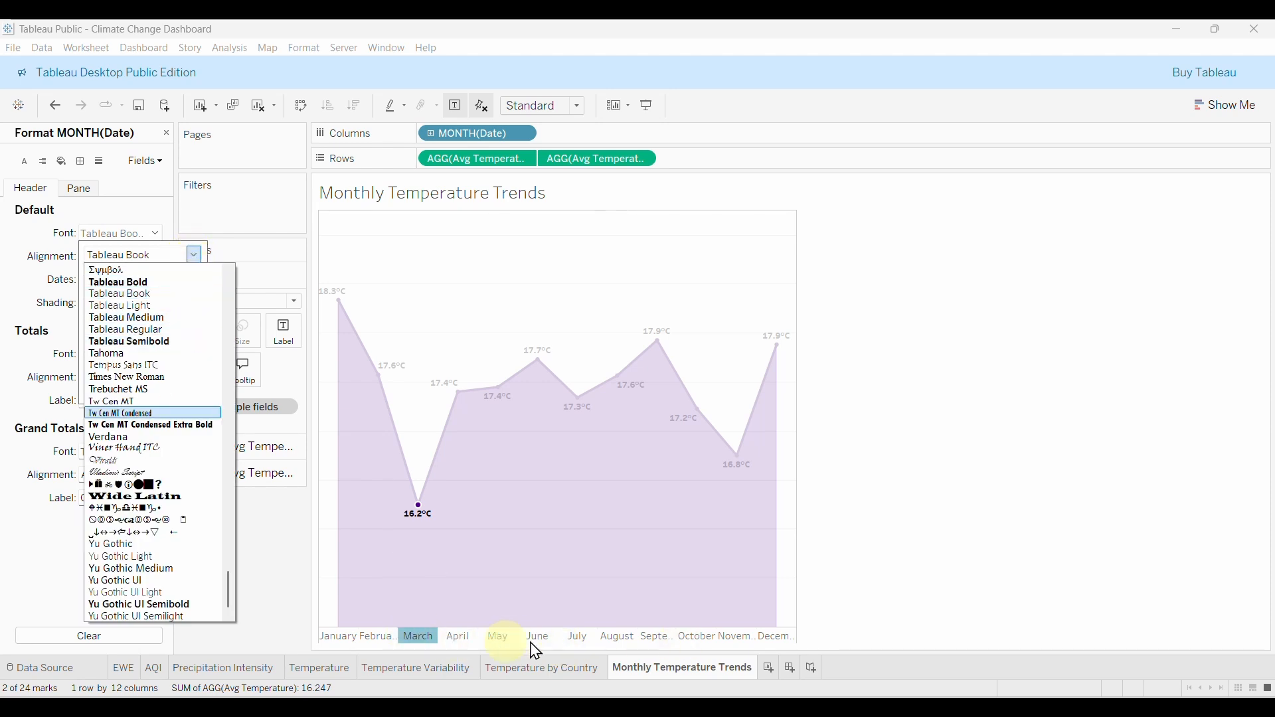
left_click(133, 341)
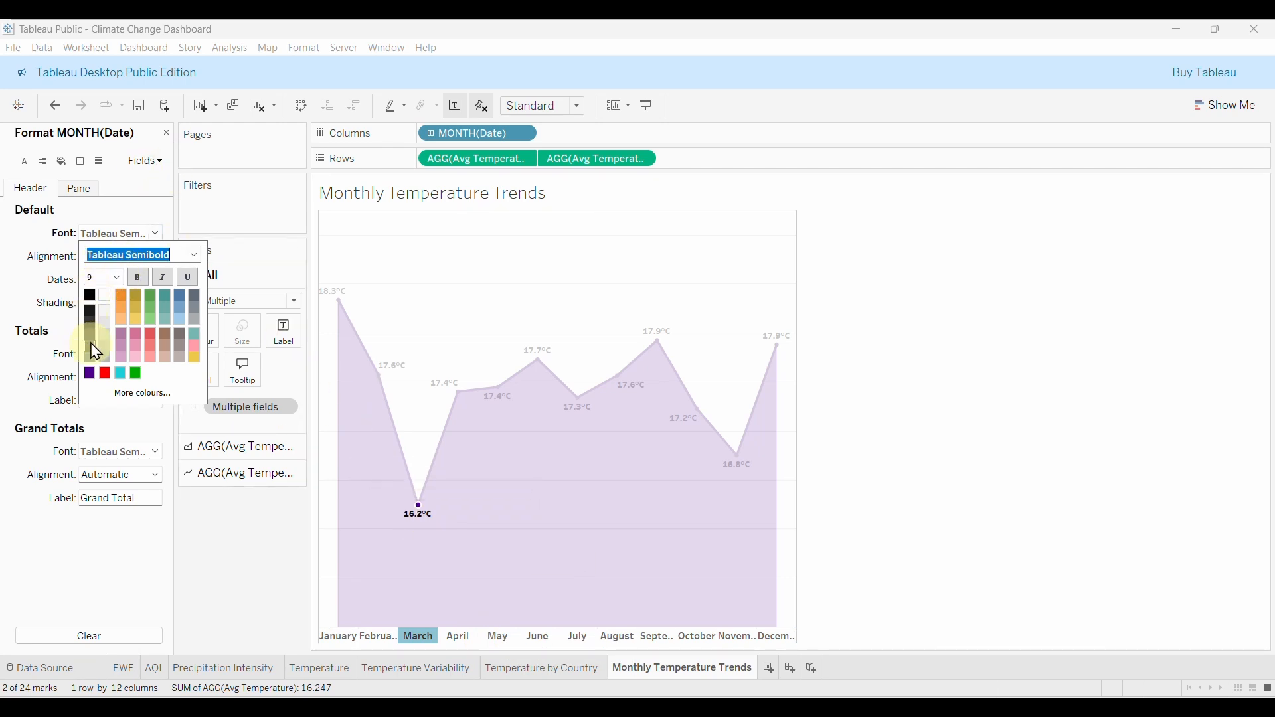
left_click(89, 295)
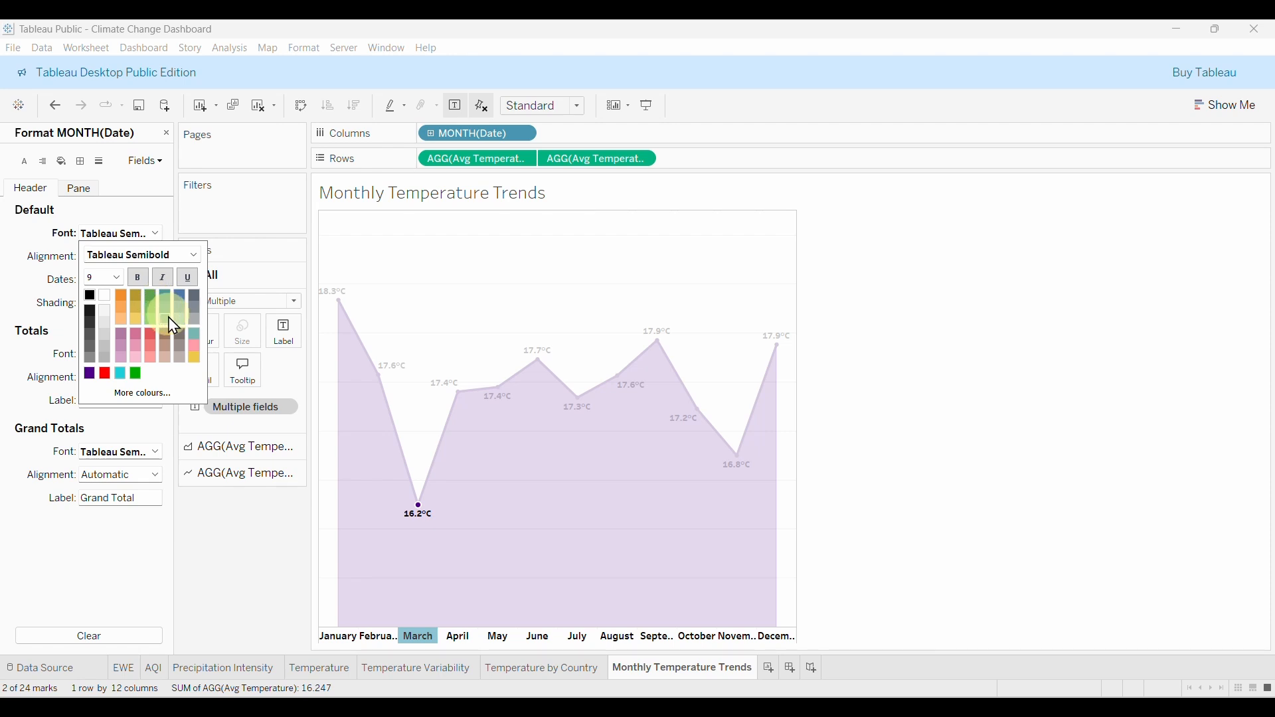
left_click(117, 278)
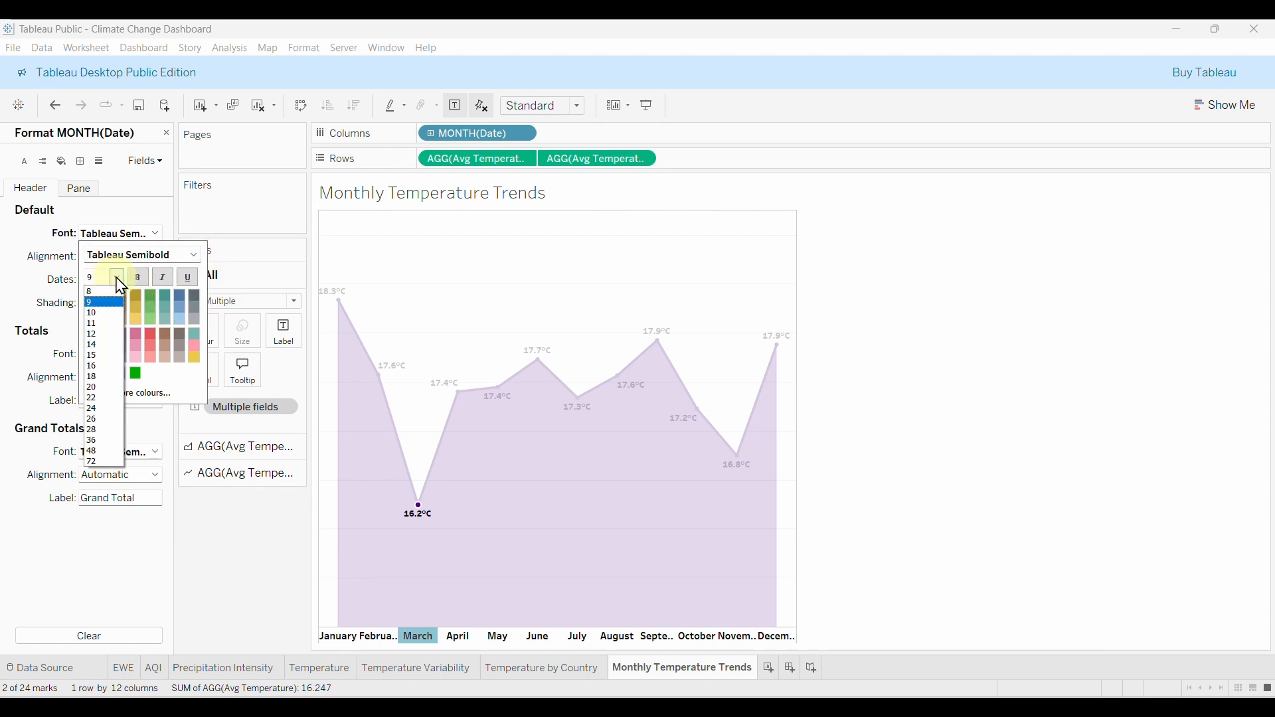
left_click(97, 293)
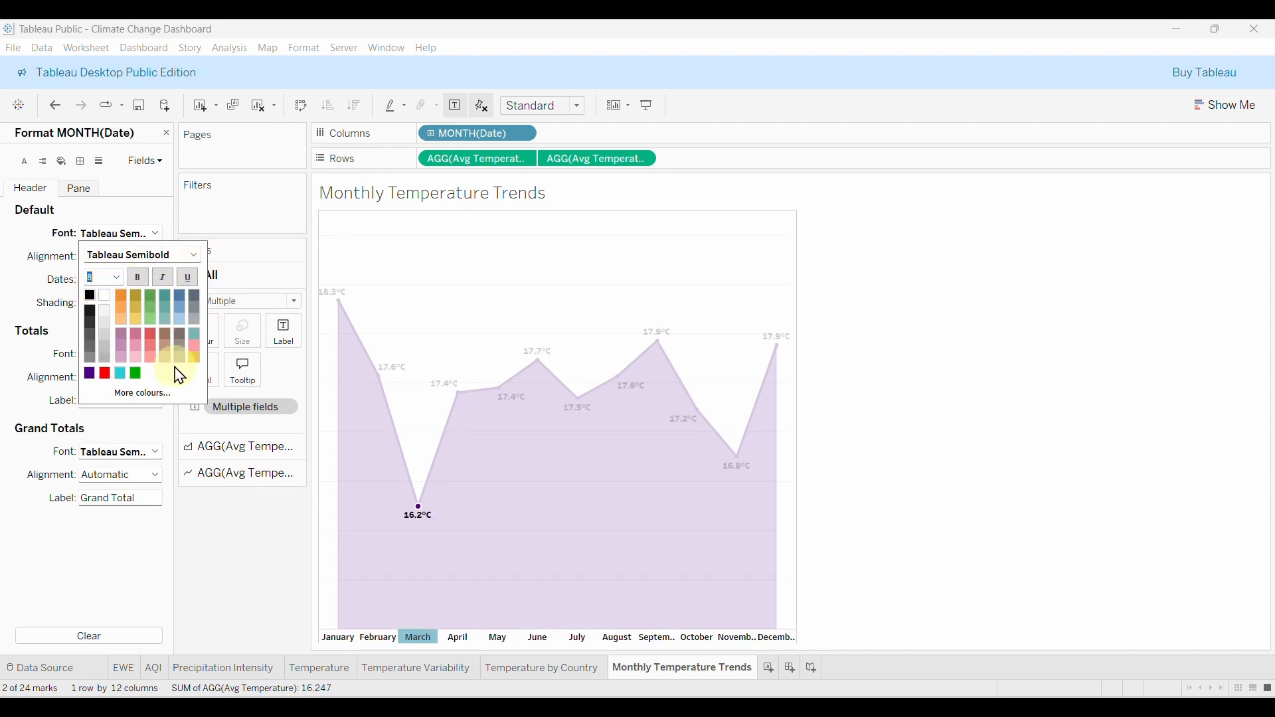
left_click(243, 572)
left_click(788, 644)
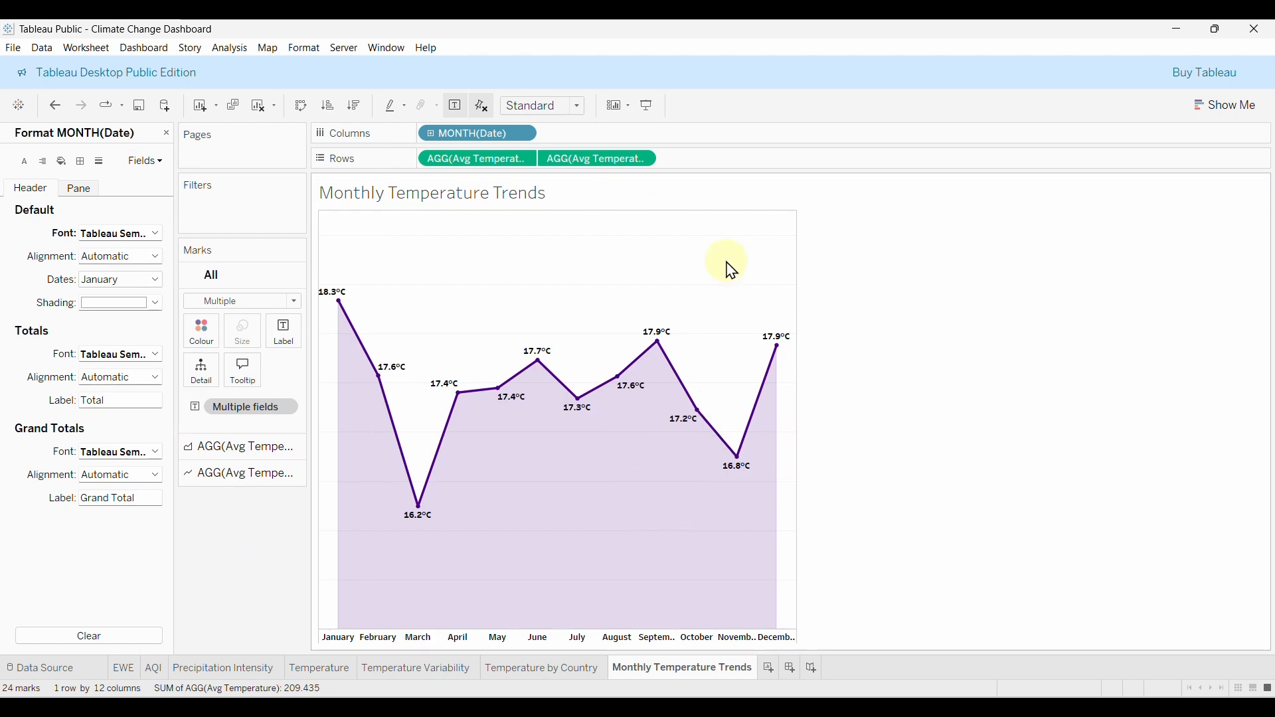
Stretch the chart to fill the entire view, then move to the Temperature Variability sheet.
left_click(577, 110)
left_click(529, 169)
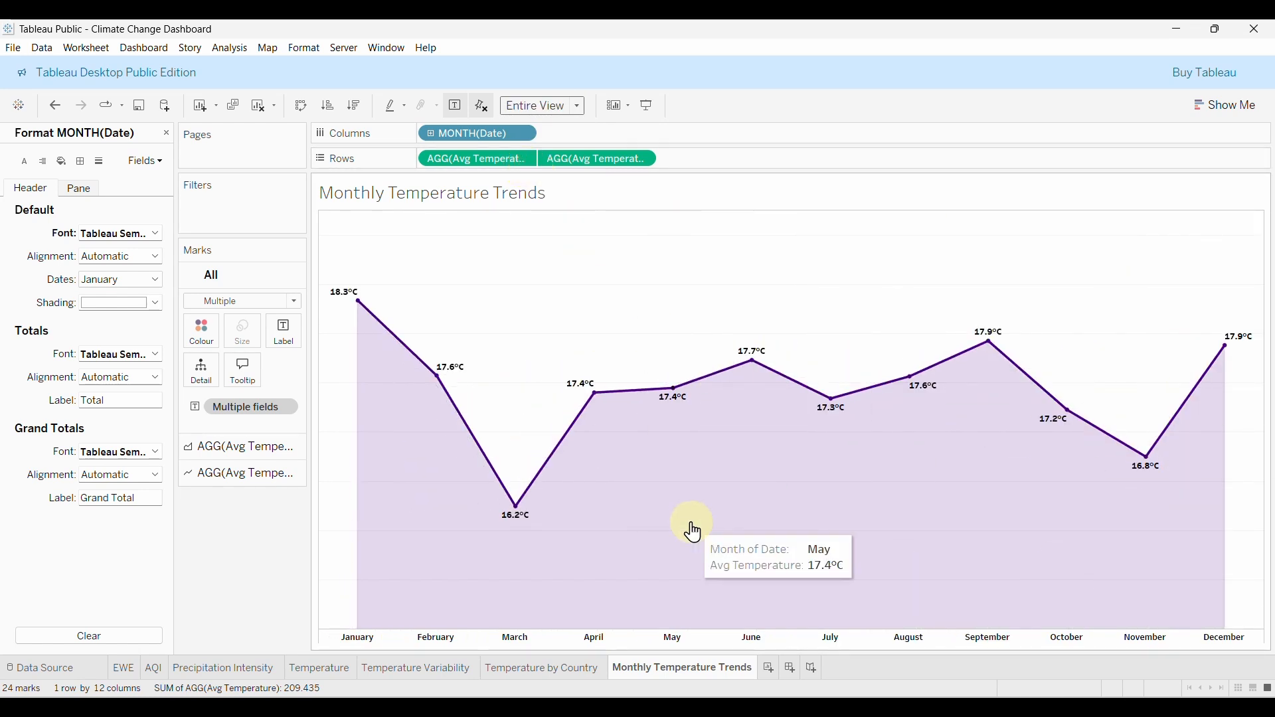
left_click(577, 668)
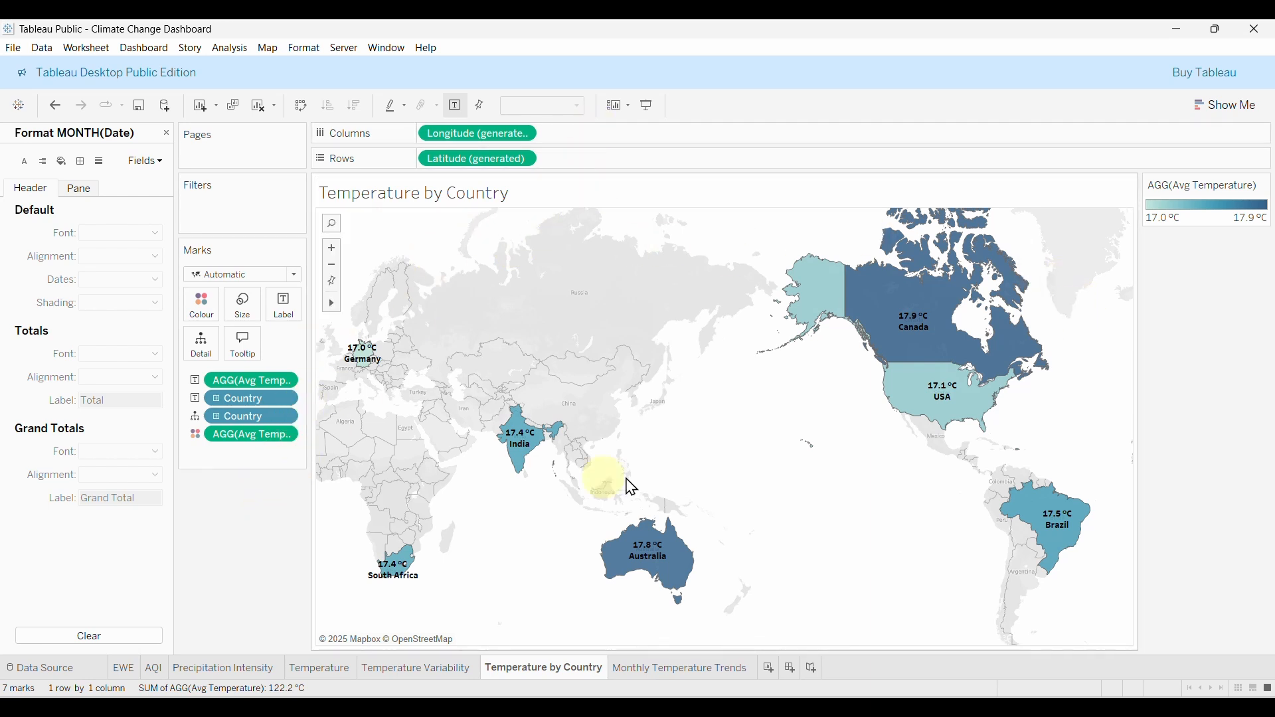
left_click(709, 669)
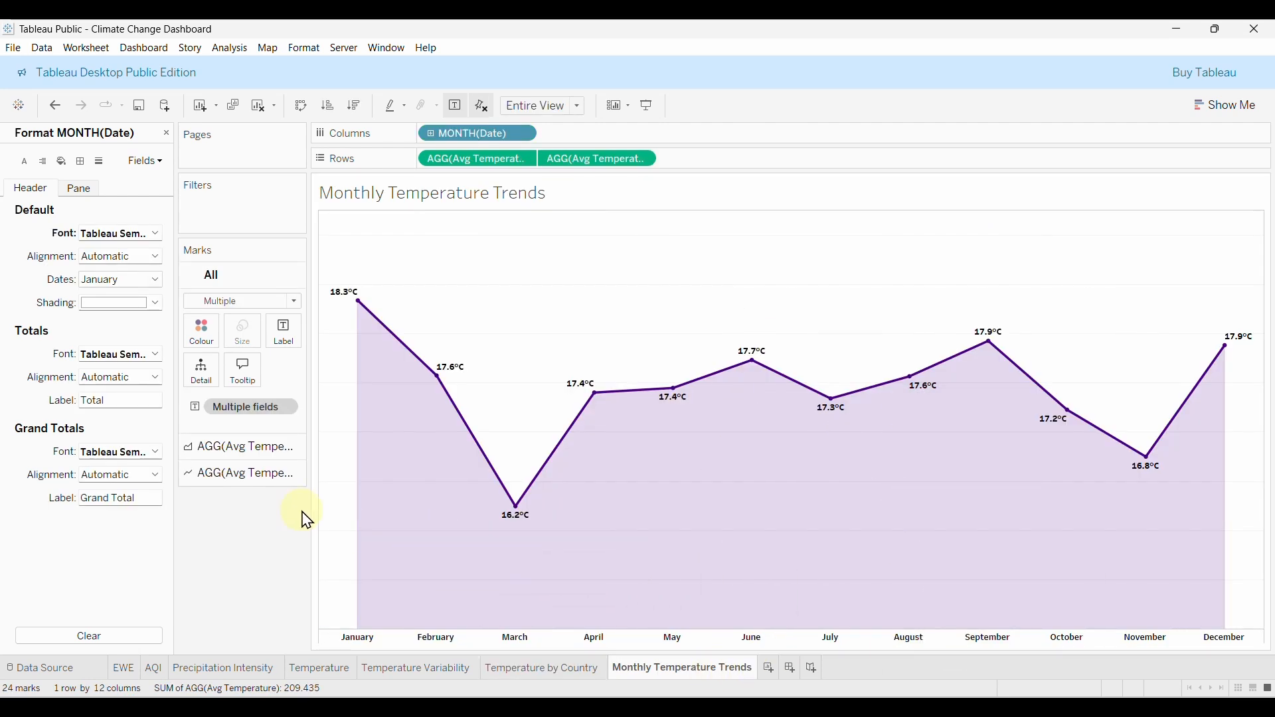
left_click(442, 671)
mouse_move(856, 445)
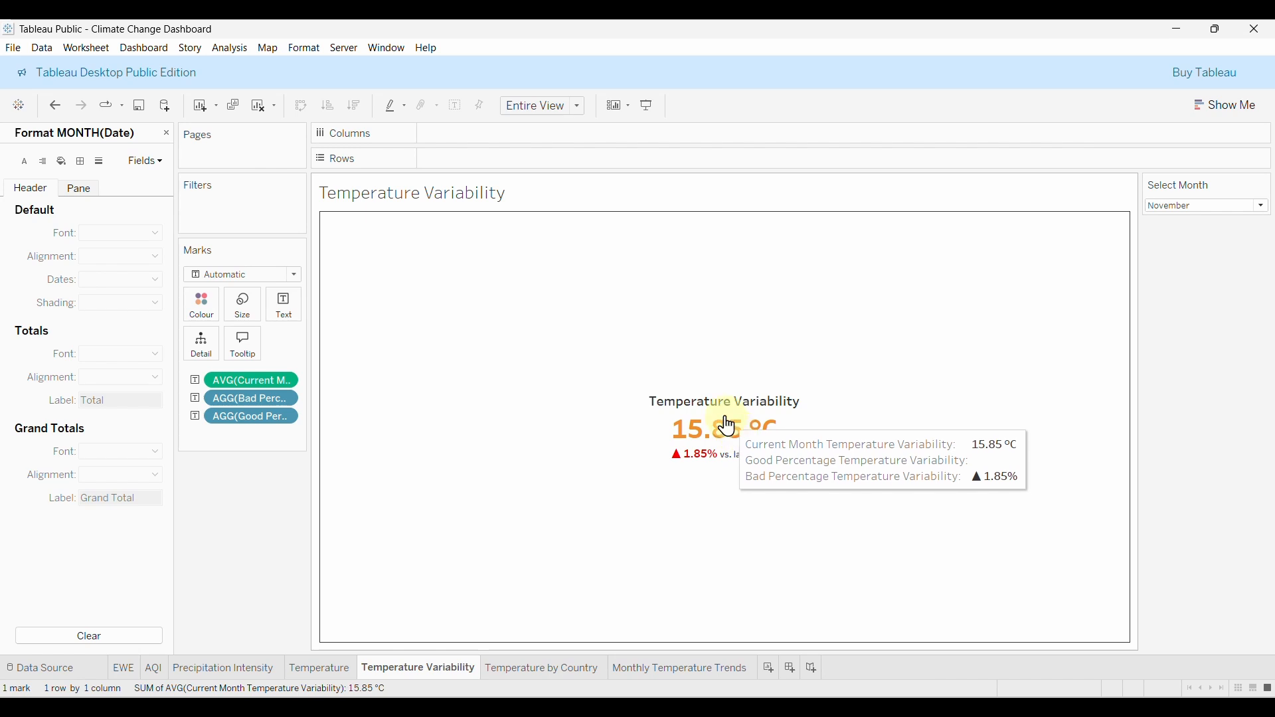
Recolour the Temperature Variability value 15.85 °C from orange to custom hex #1BCED8.
left_click(290, 310)
left_click(280, 303)
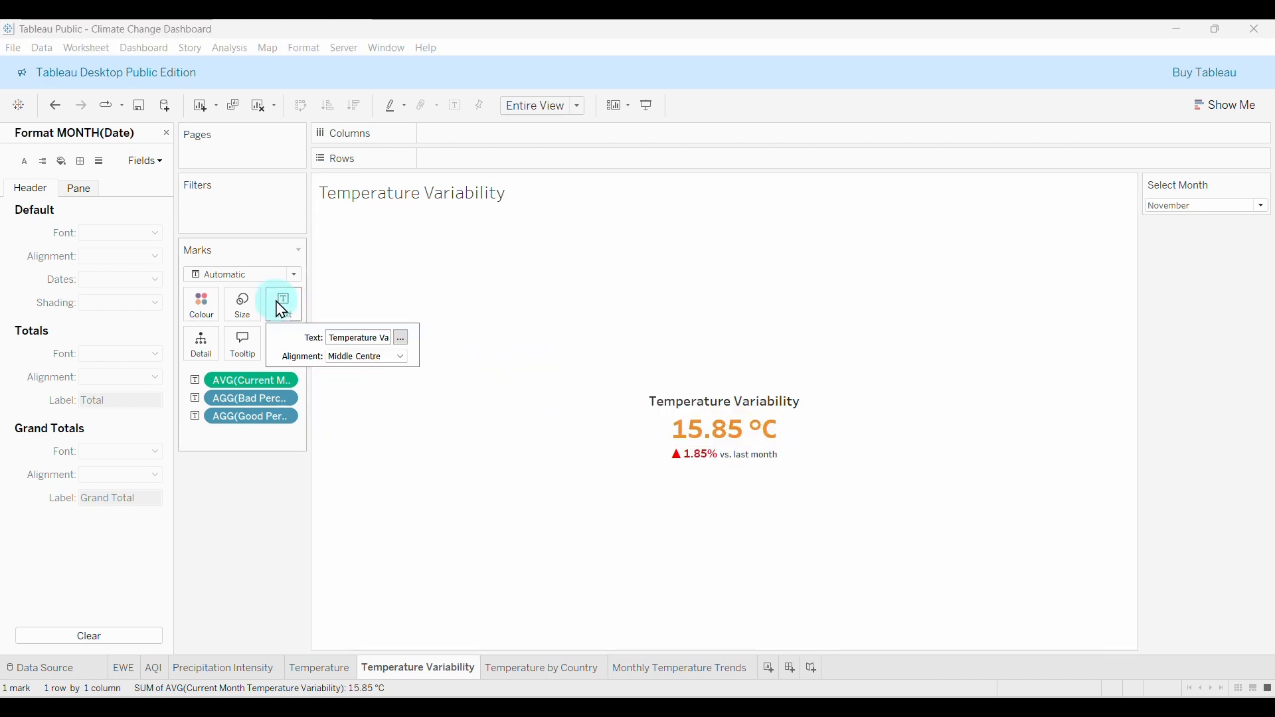
left_click(402, 338)
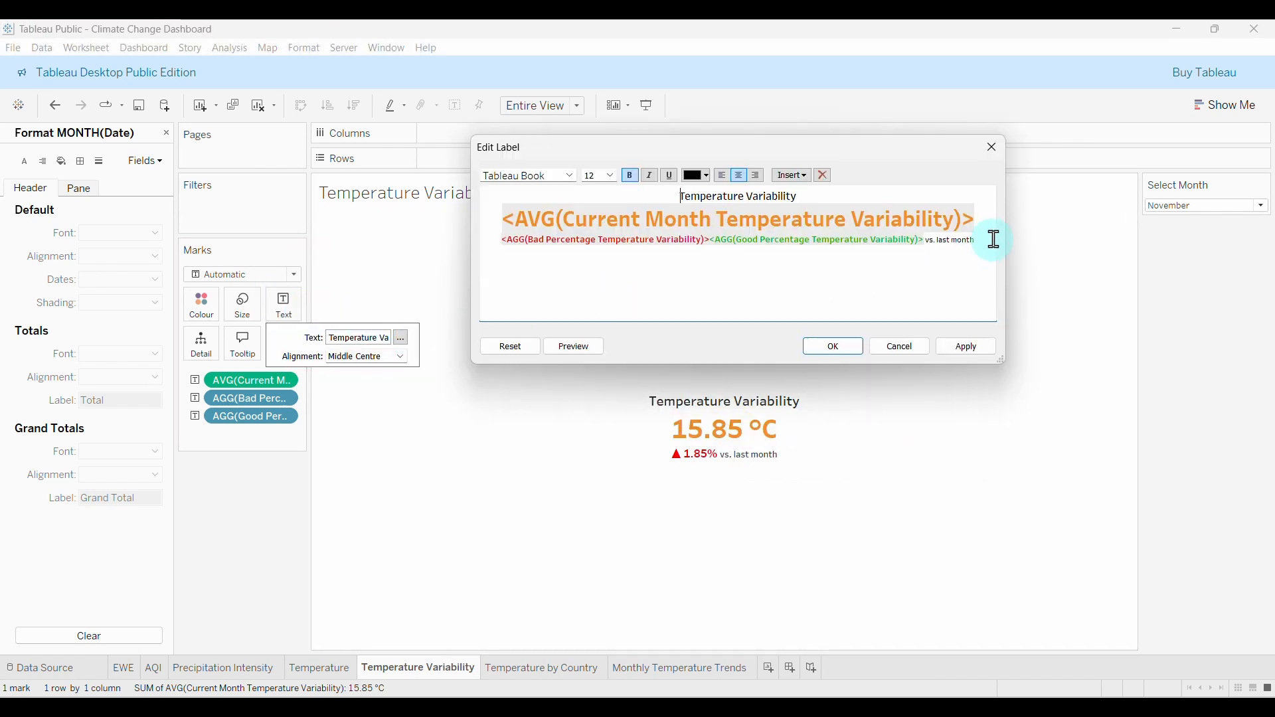
left_click_drag(985, 217, 503, 219)
left_click(707, 176)
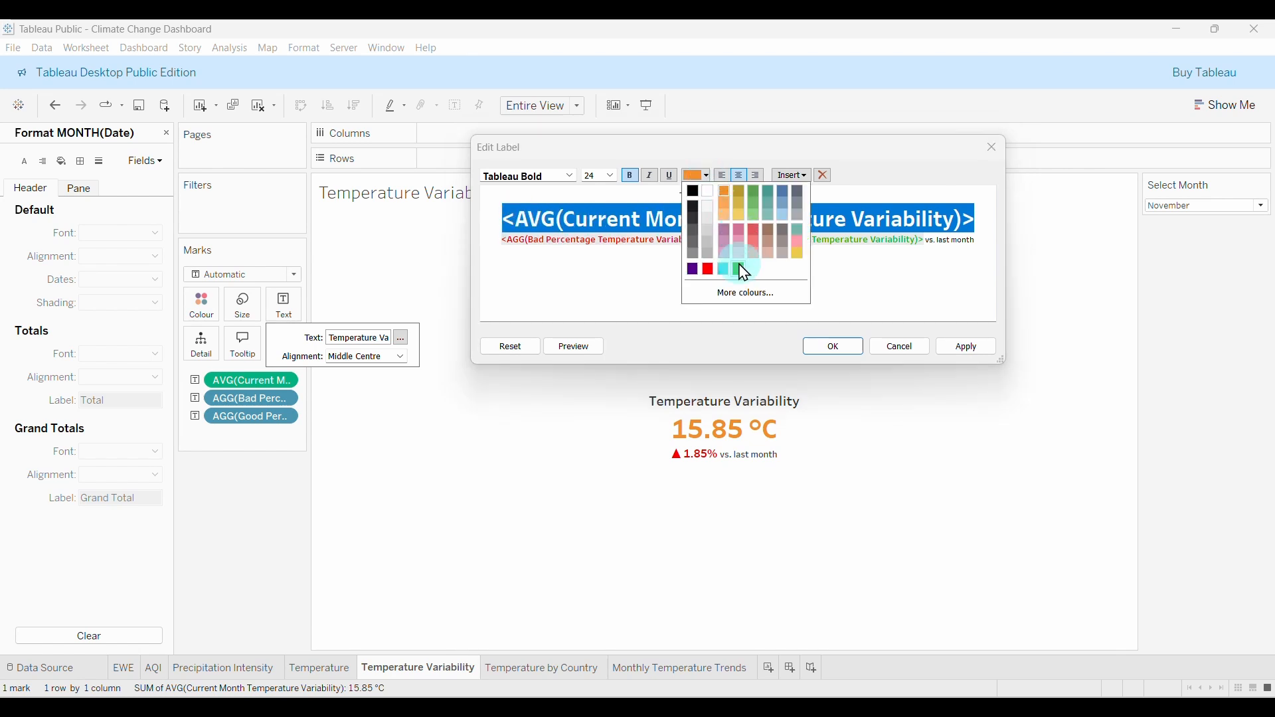
left_click(743, 294)
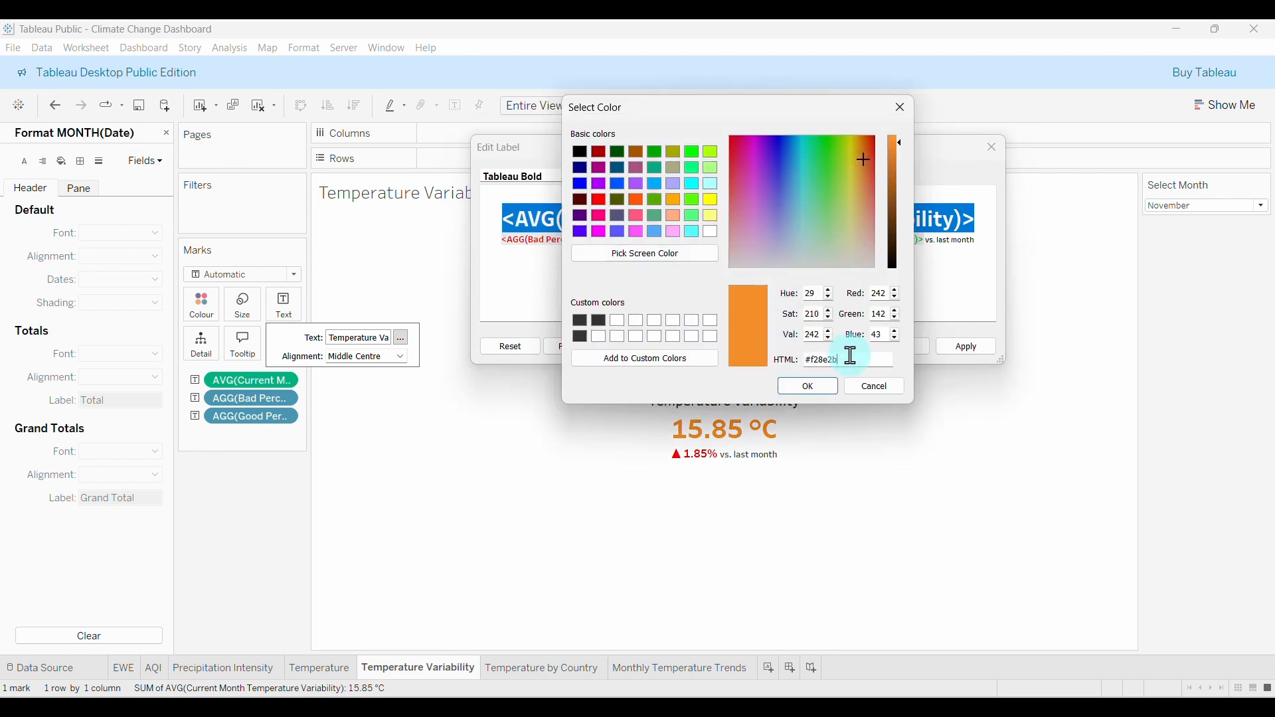
key("BackSpace")
key("BackSpace")
key("BackSpace")
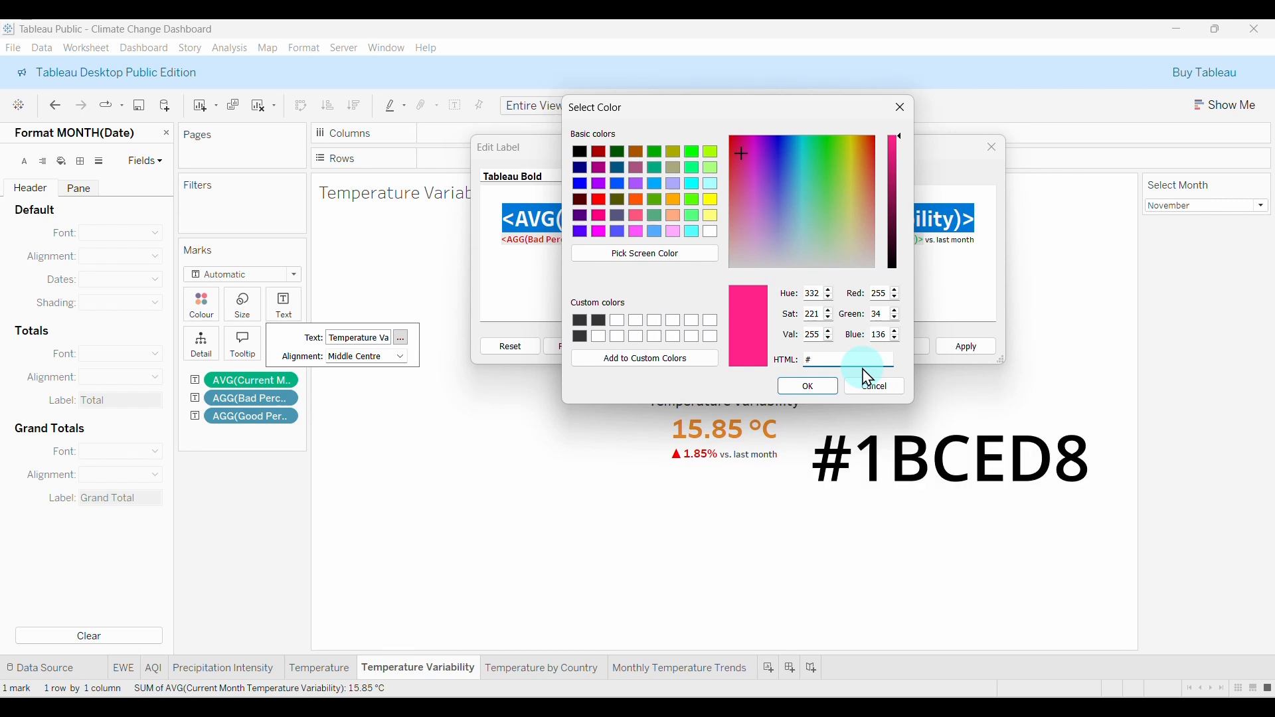
type("1BCED")
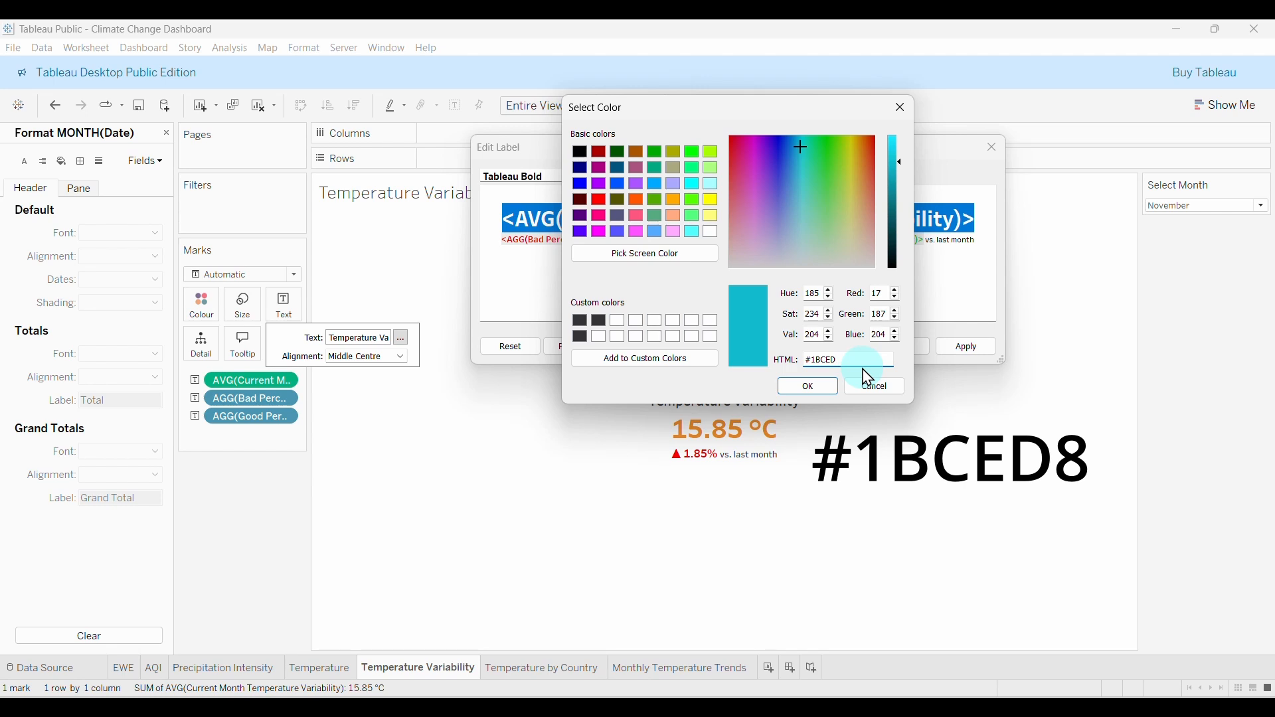
type("8")
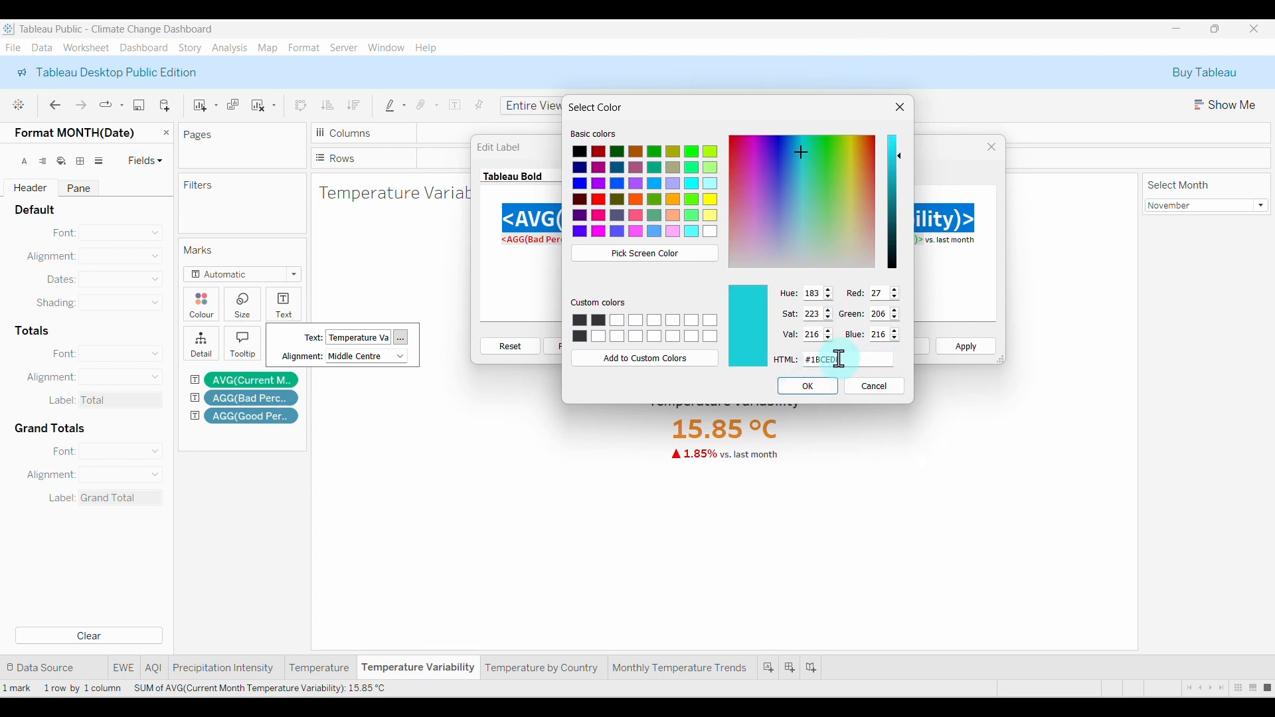
left_click_drag(841, 360, 792, 360)
left_click(811, 386)
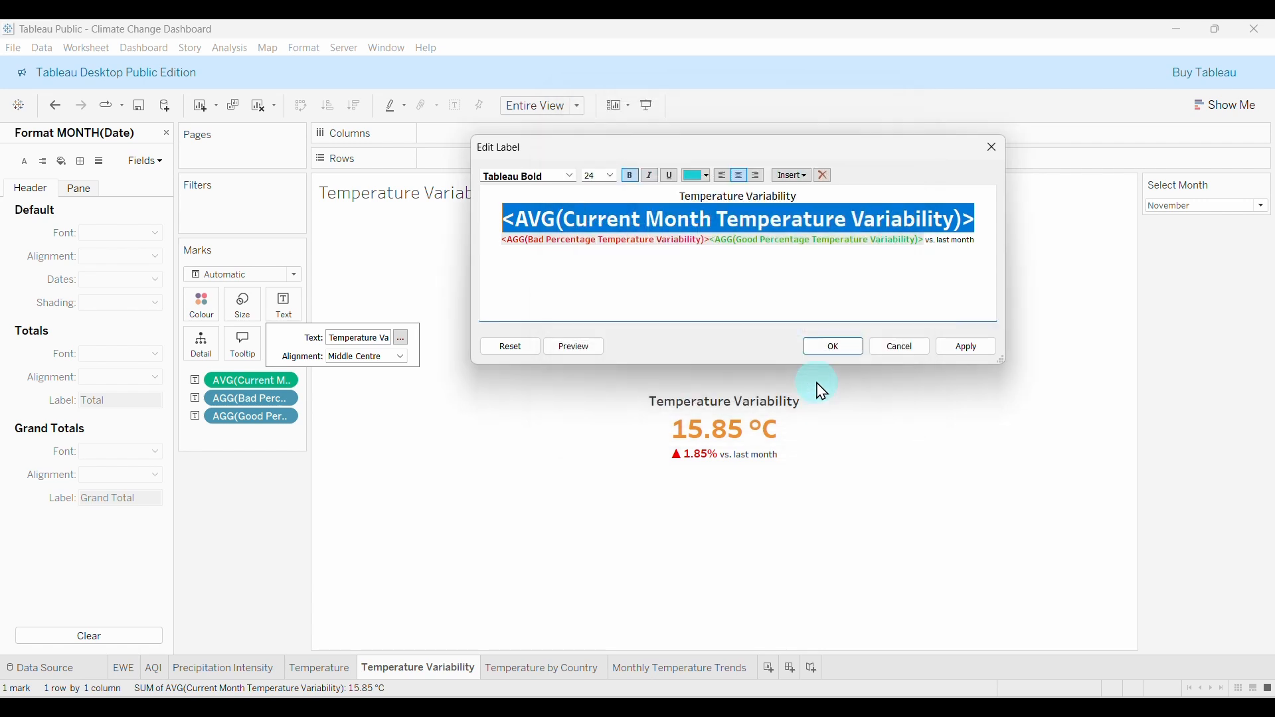
left_click(839, 349)
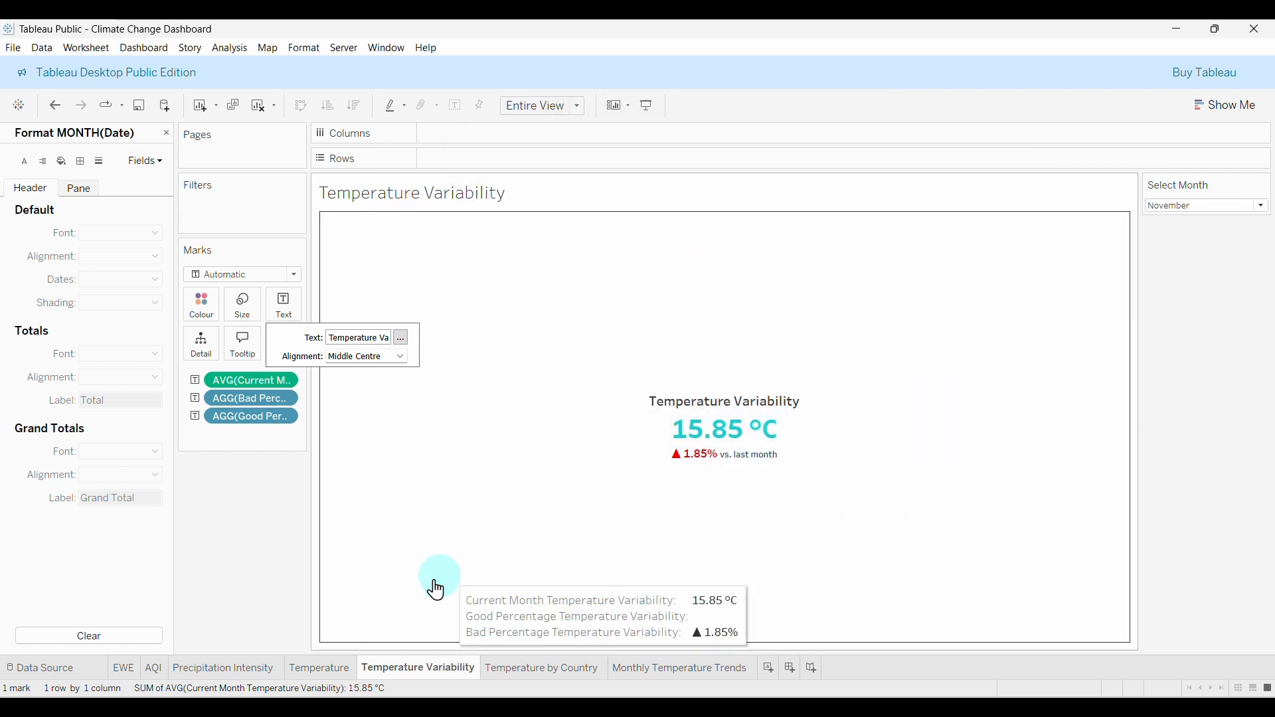
Make the Temperature sheet's current-month value line cyan.
left_click(316, 672)
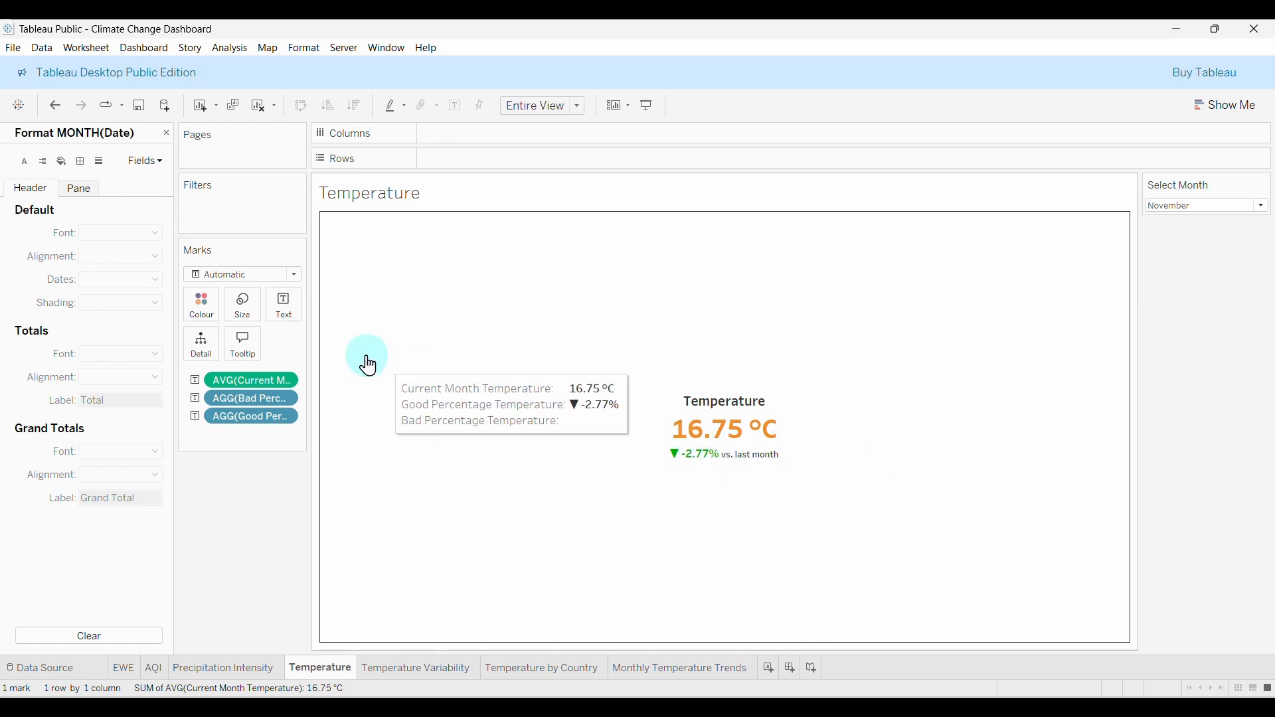
left_click(285, 307)
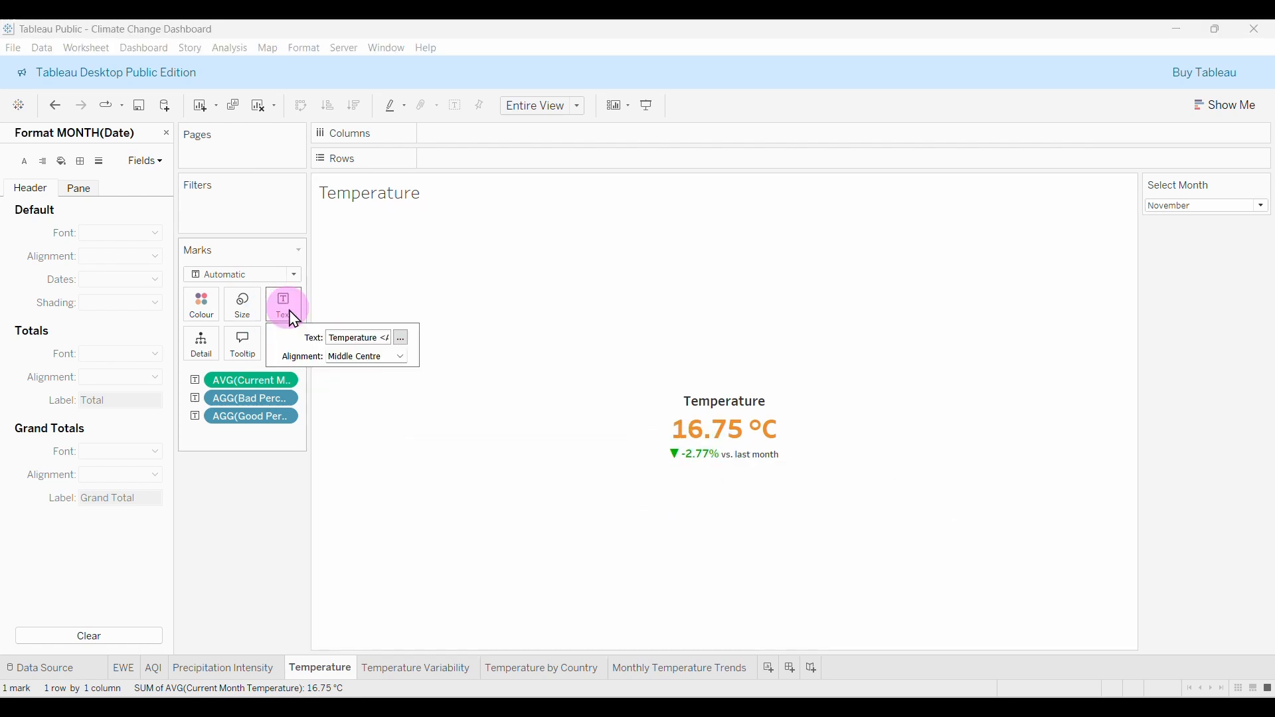
left_click(401, 338)
left_click_drag(923, 218, 539, 211)
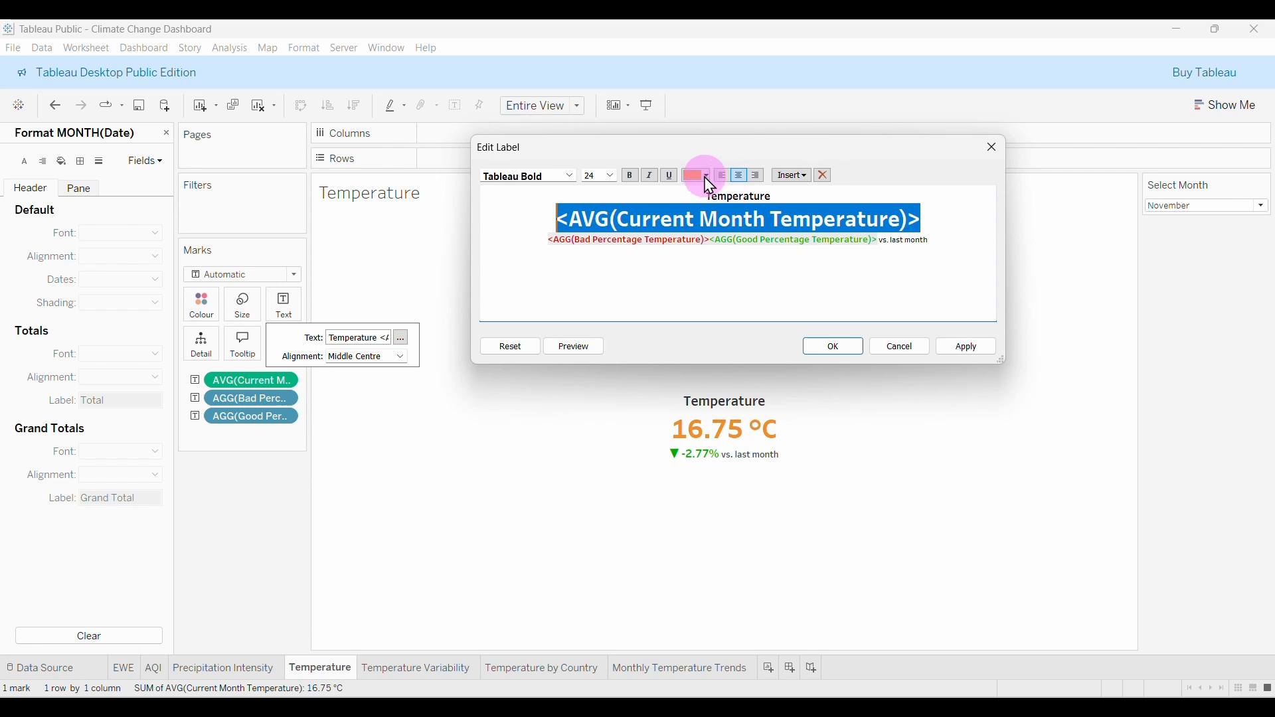
left_click(708, 176)
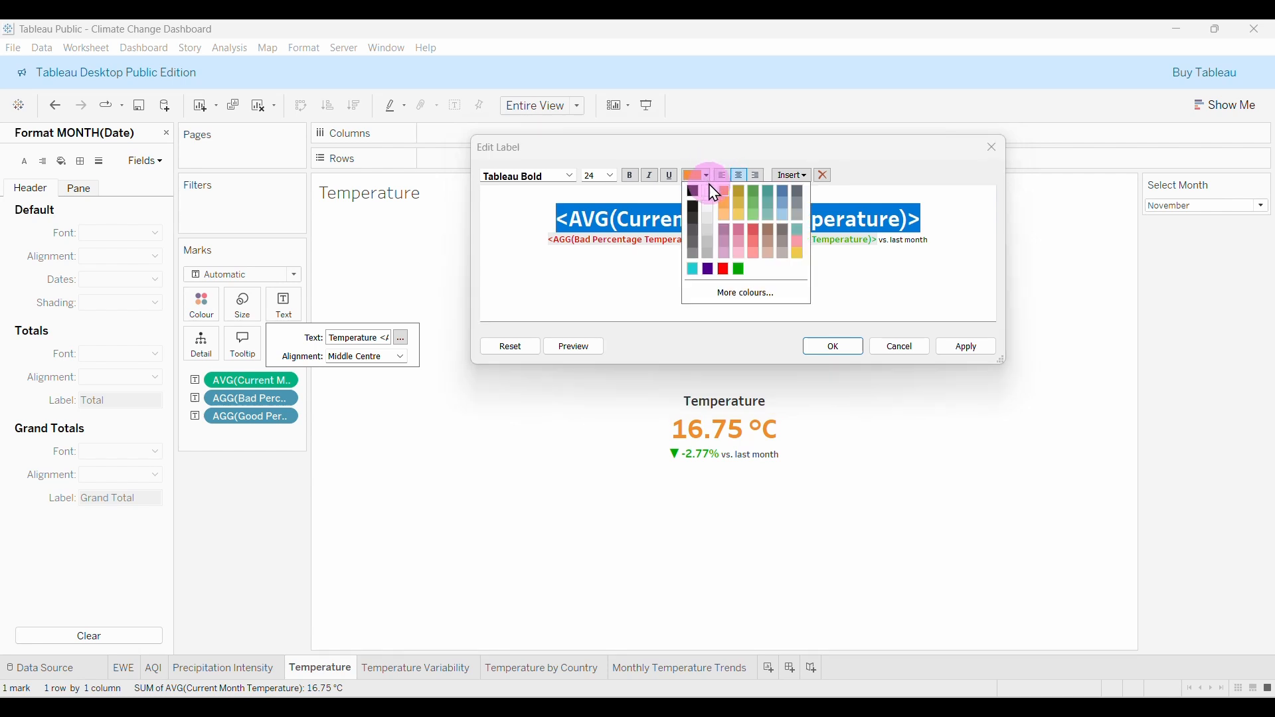
left_click(692, 269)
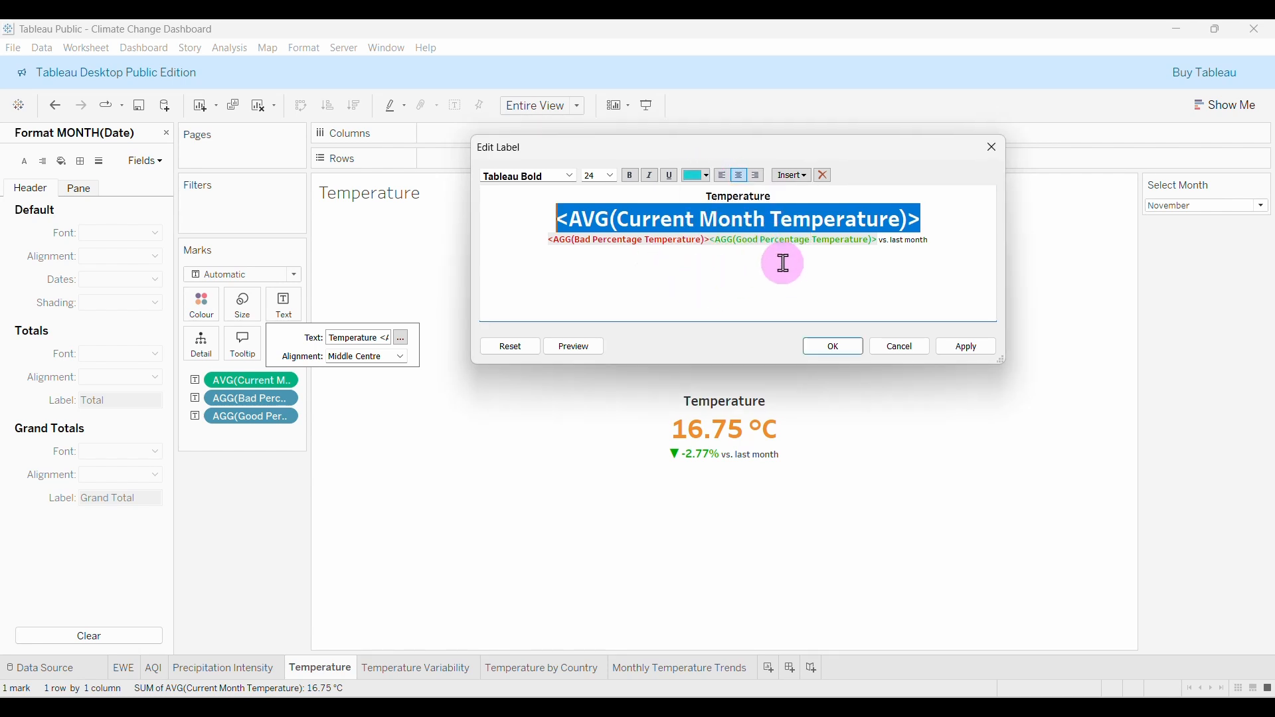
left_click(815, 364)
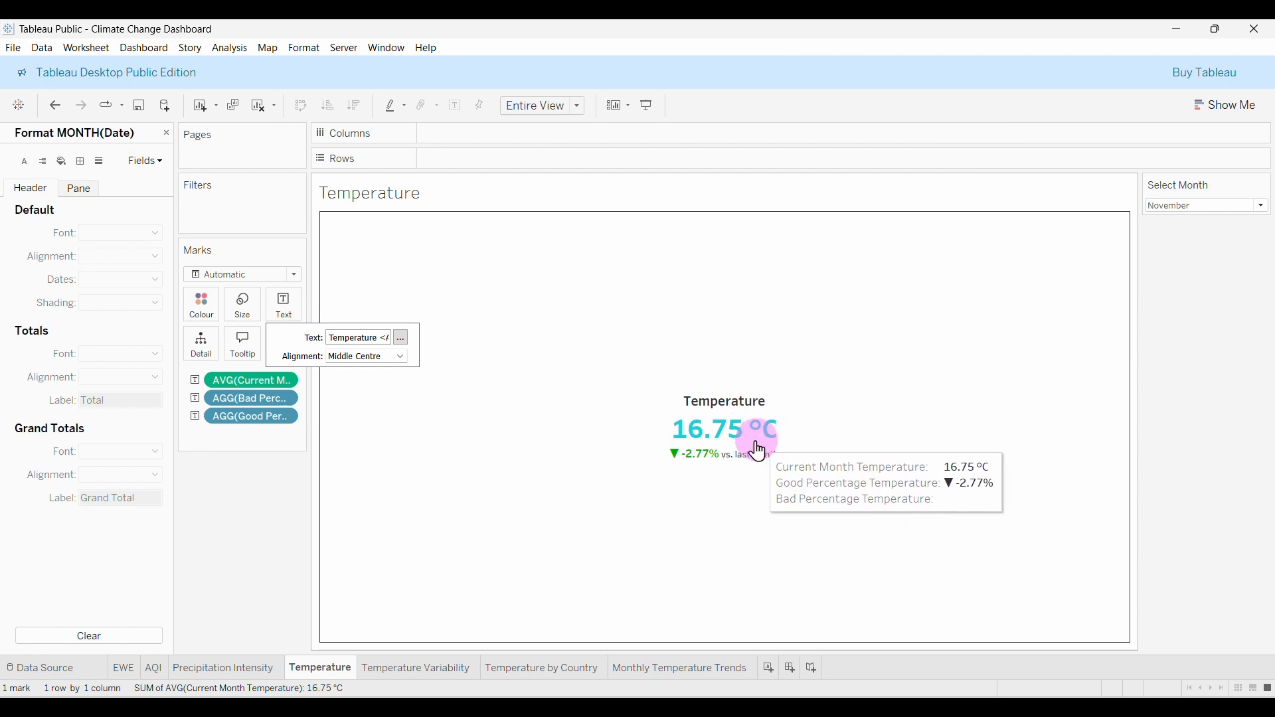
Make the Precipitation Intensity value 100.63 mm cyan, then go to the AQI sheet.
left_click(342, 671)
left_click(241, 669)
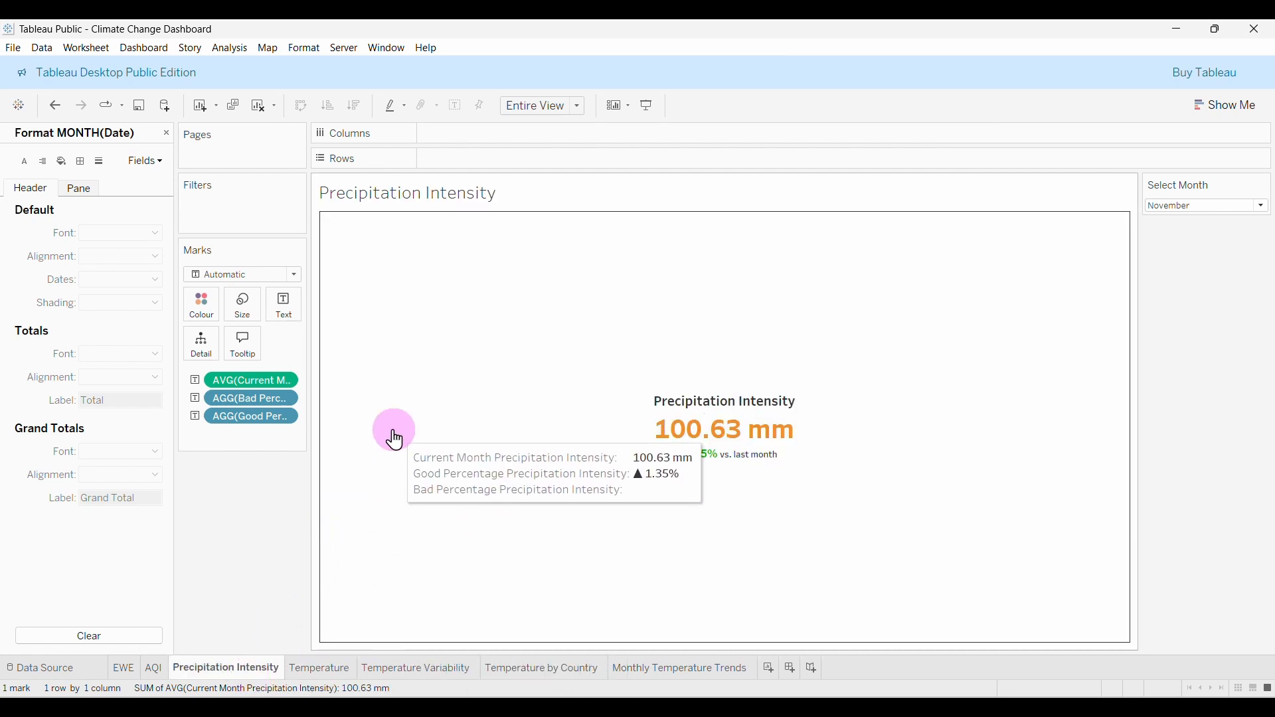
left_click(286, 314)
left_click(401, 338)
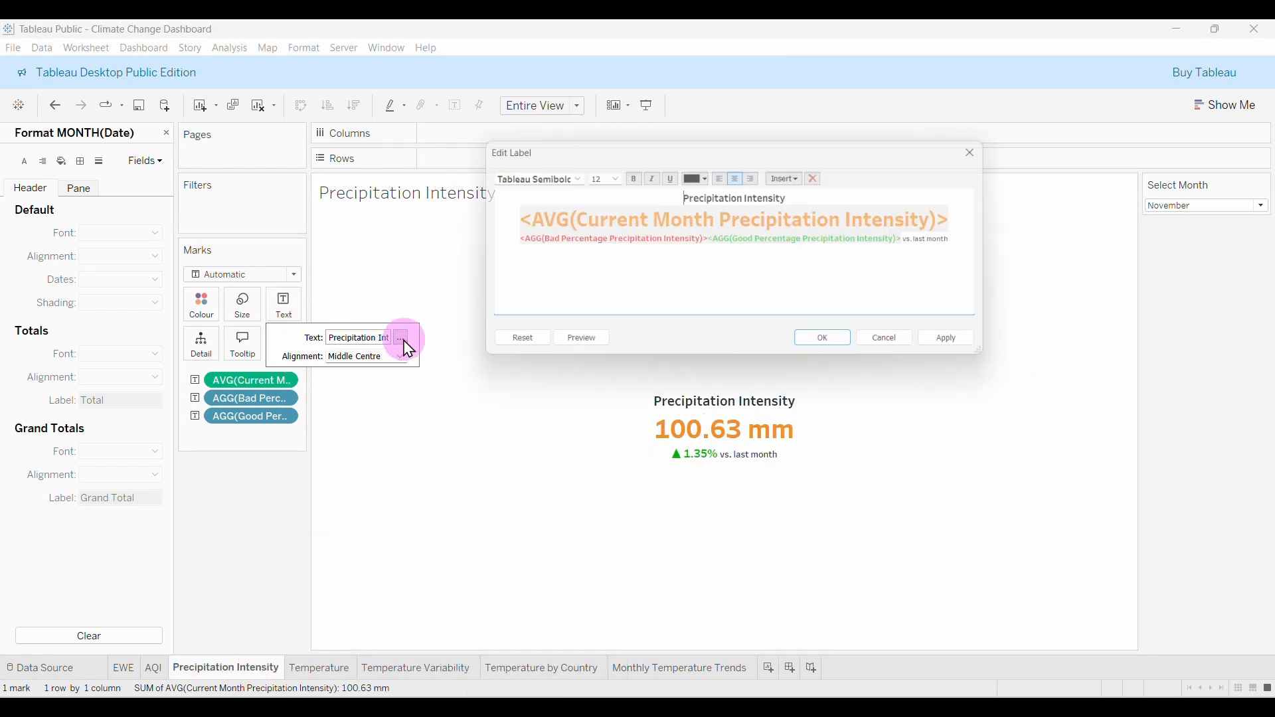
left_click_drag(968, 218, 455, 209)
left_click(707, 176)
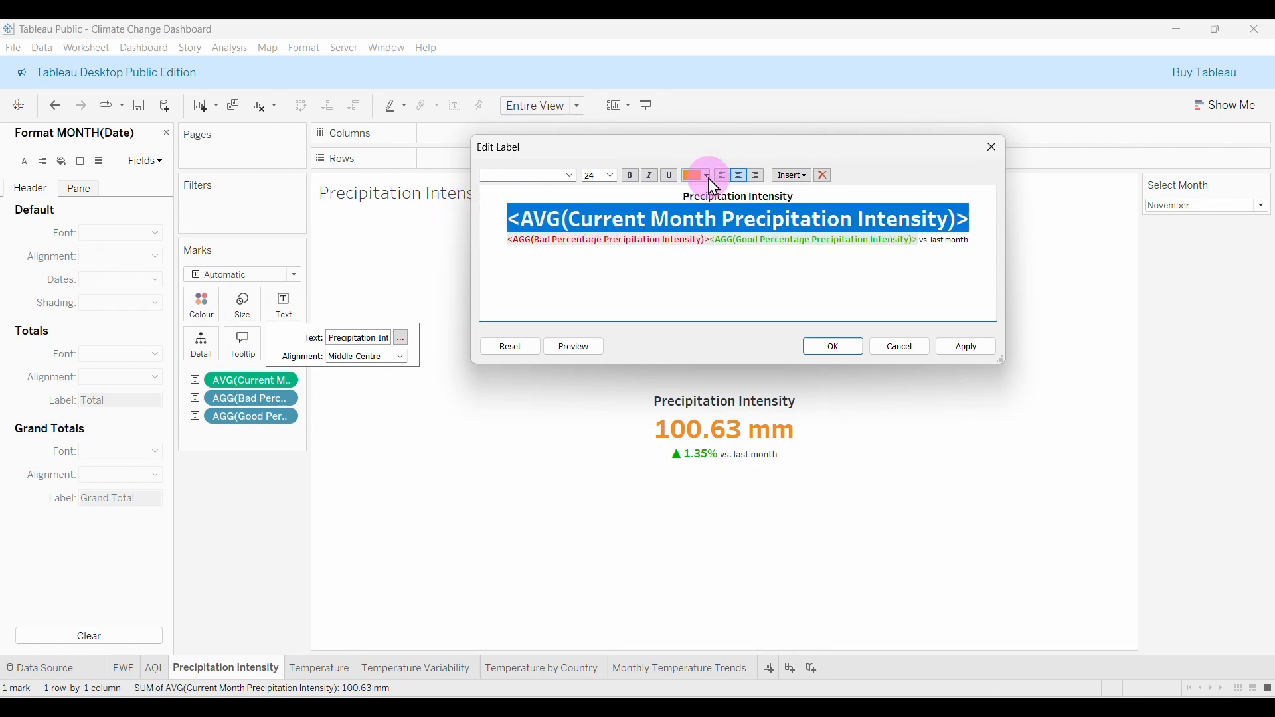
left_click(691, 271)
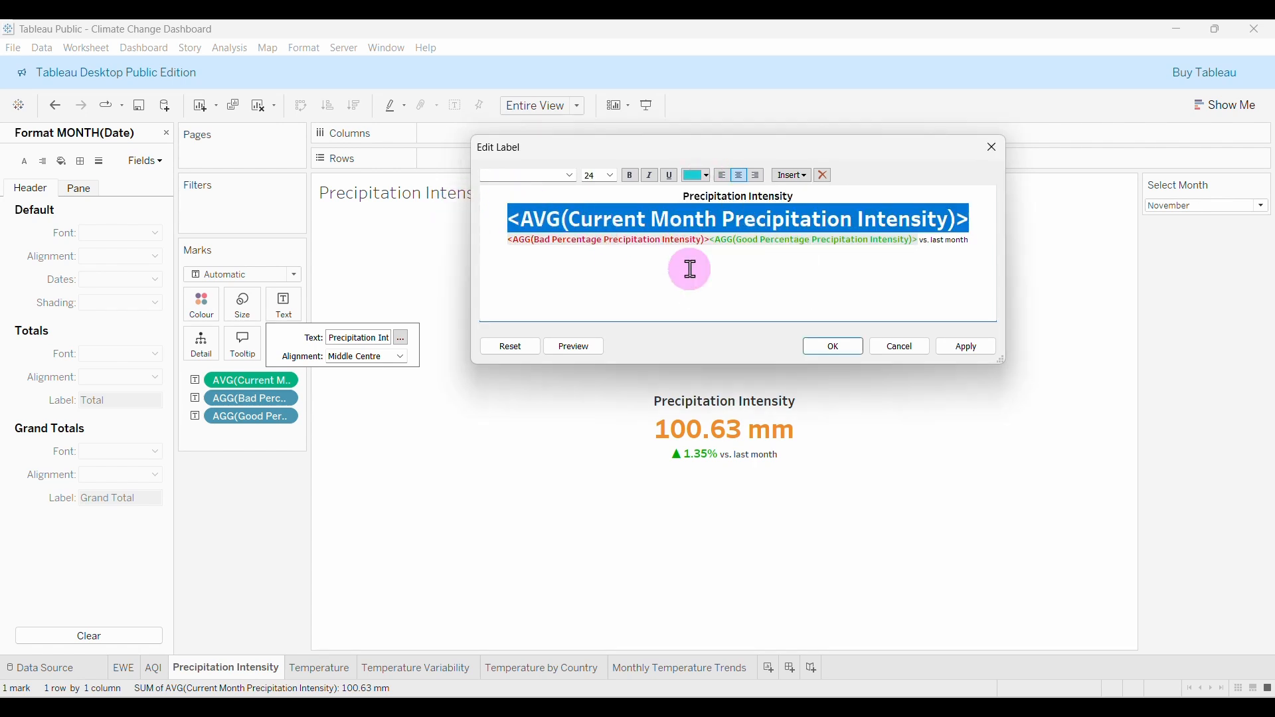
left_click(692, 271)
left_click(835, 346)
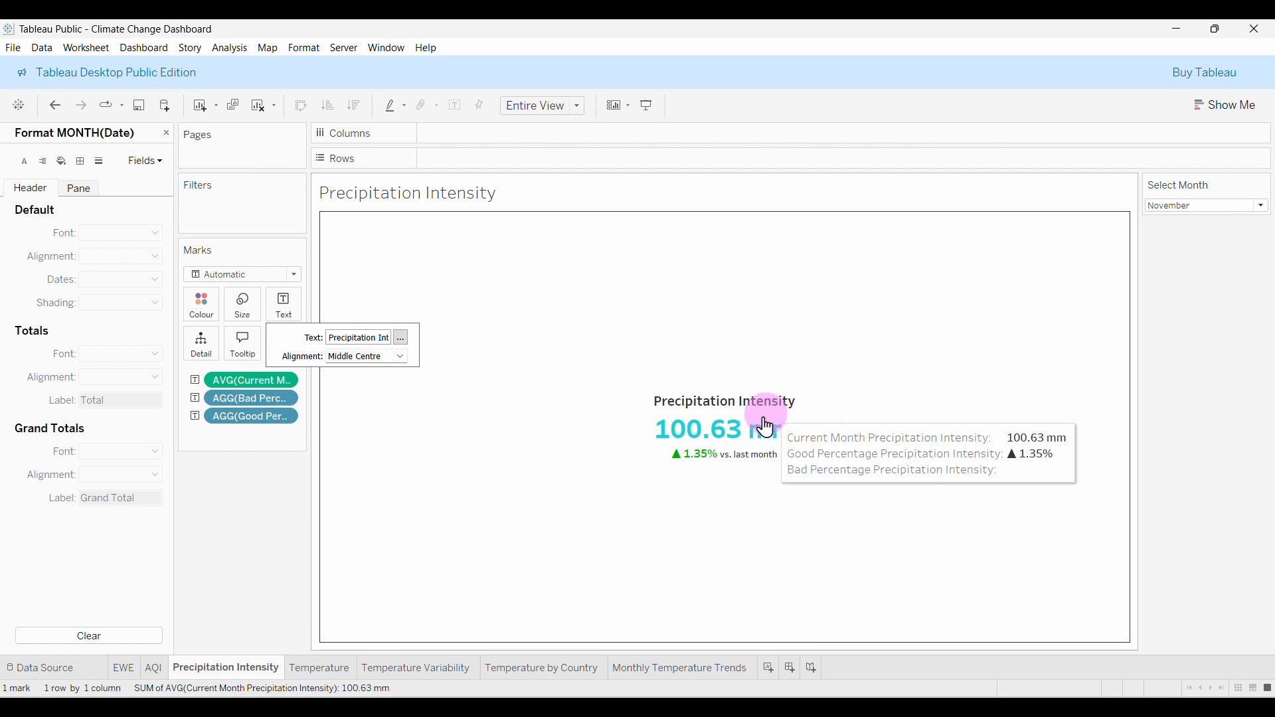
left_click(153, 671)
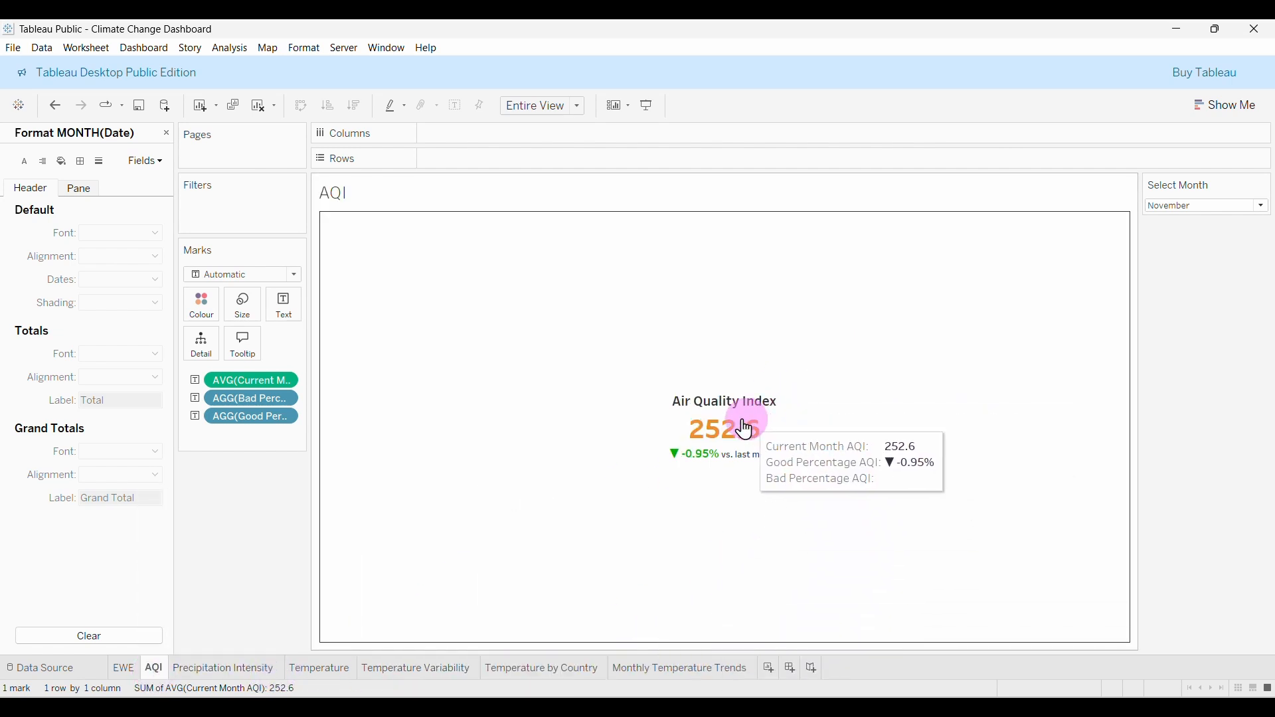
Make the current-month AQI value line cyan.
left_click(284, 307)
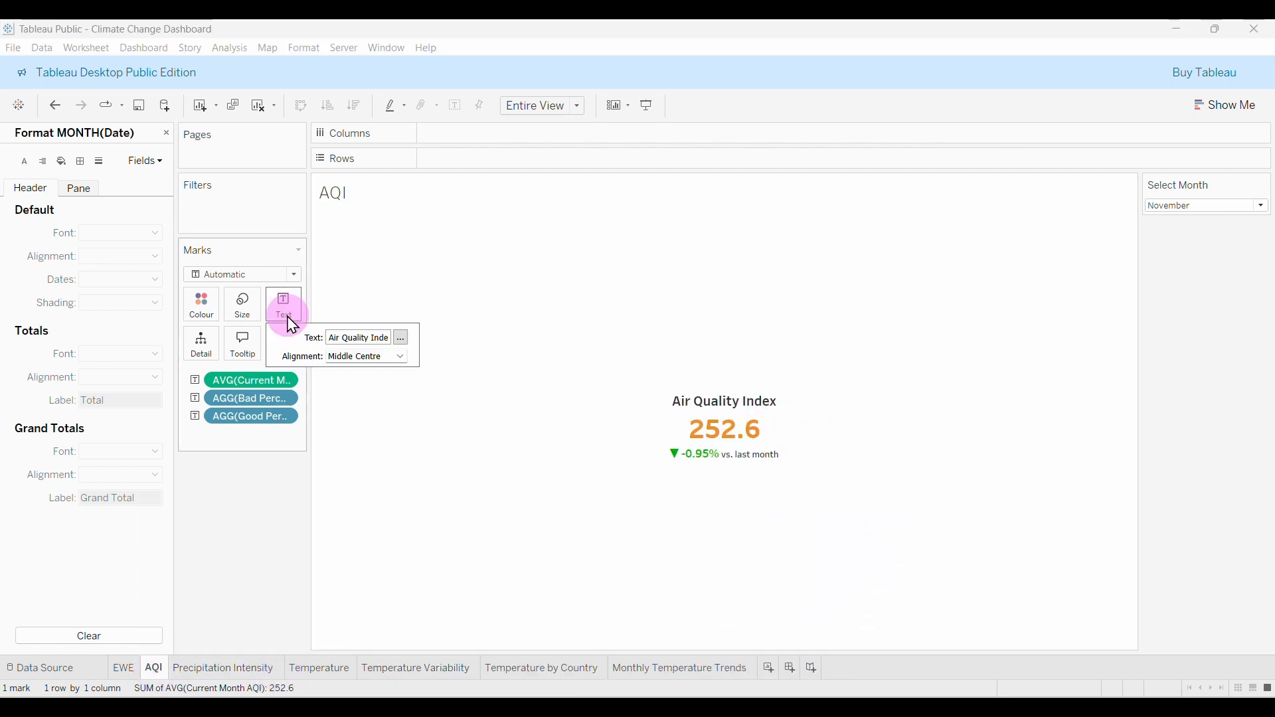
left_click(401, 341)
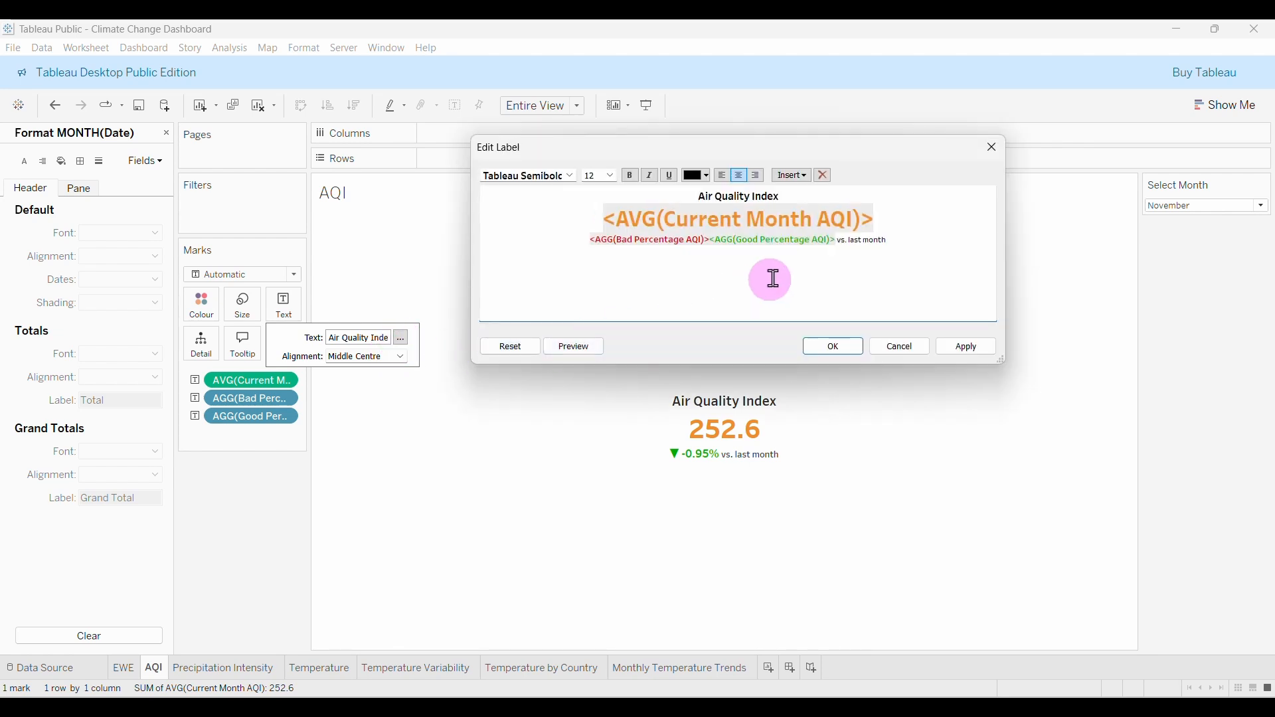
left_click_drag(876, 224, 606, 223)
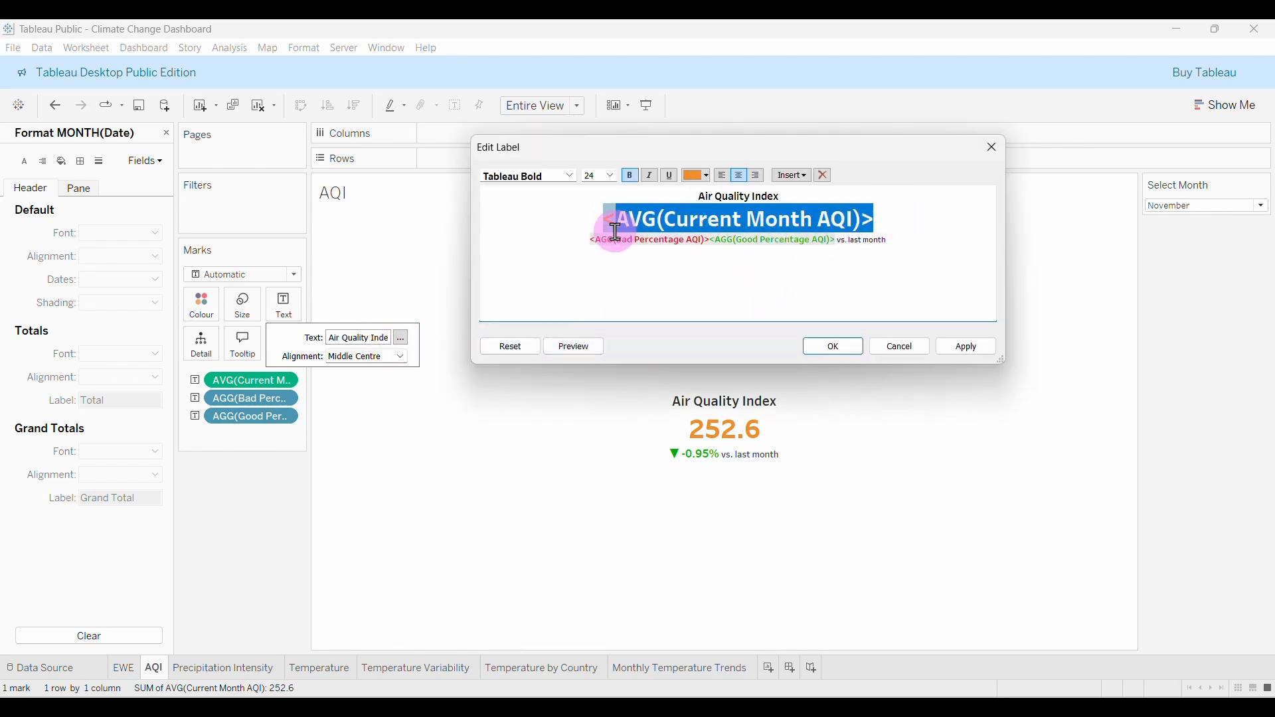
left_click(707, 177)
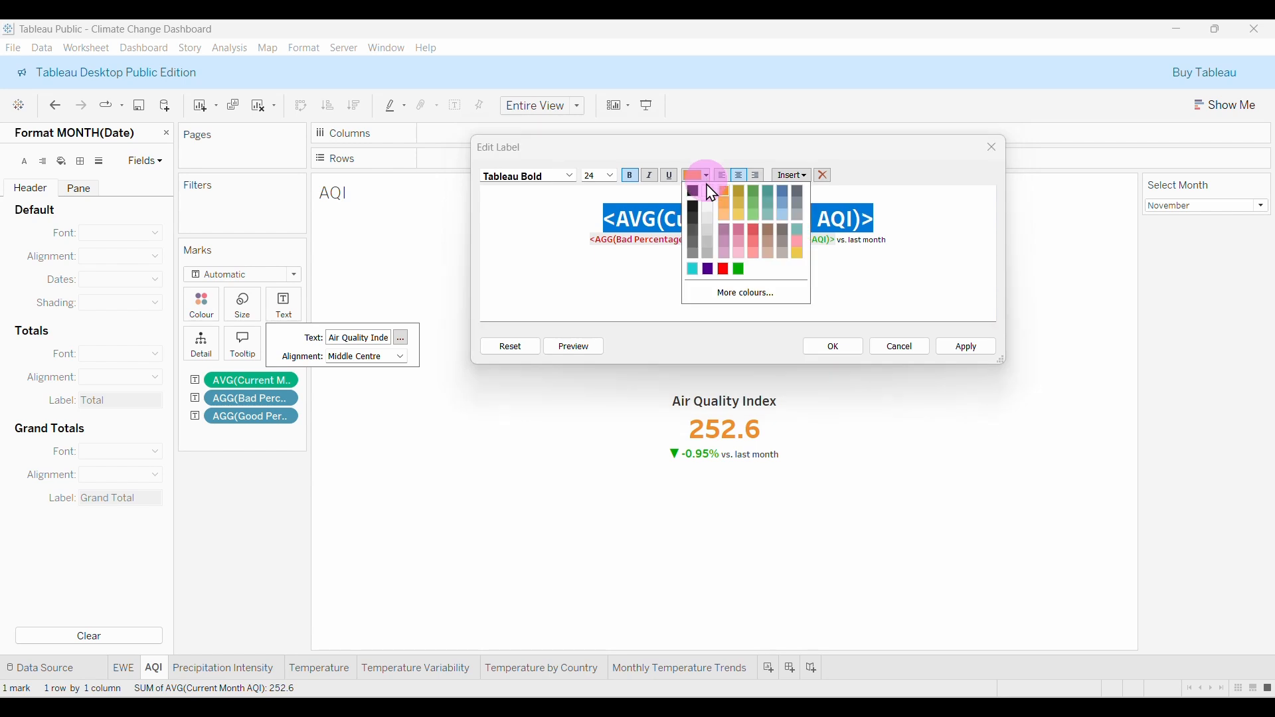
left_click(695, 269)
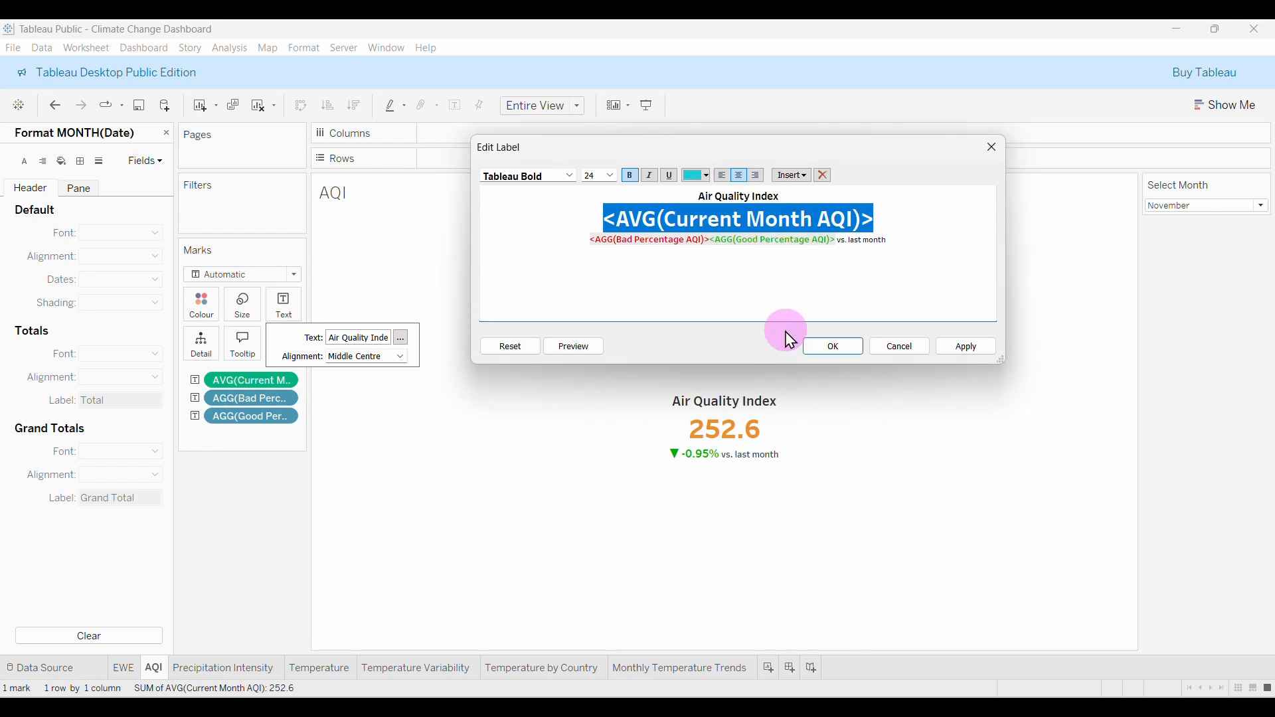
left_click(831, 348)
Format the AQI value as a custom number with 0 decimals (253), then open the EWE sheet.
mouse_move(792, 416)
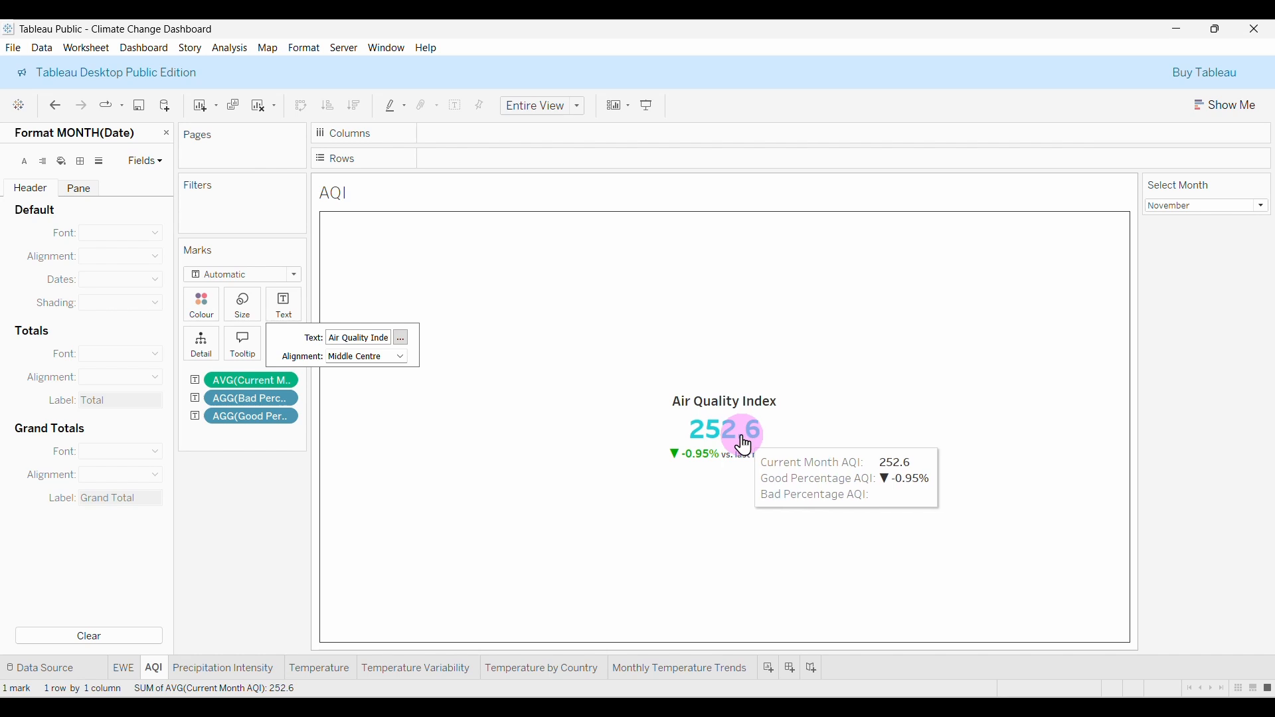
left_click(286, 381)
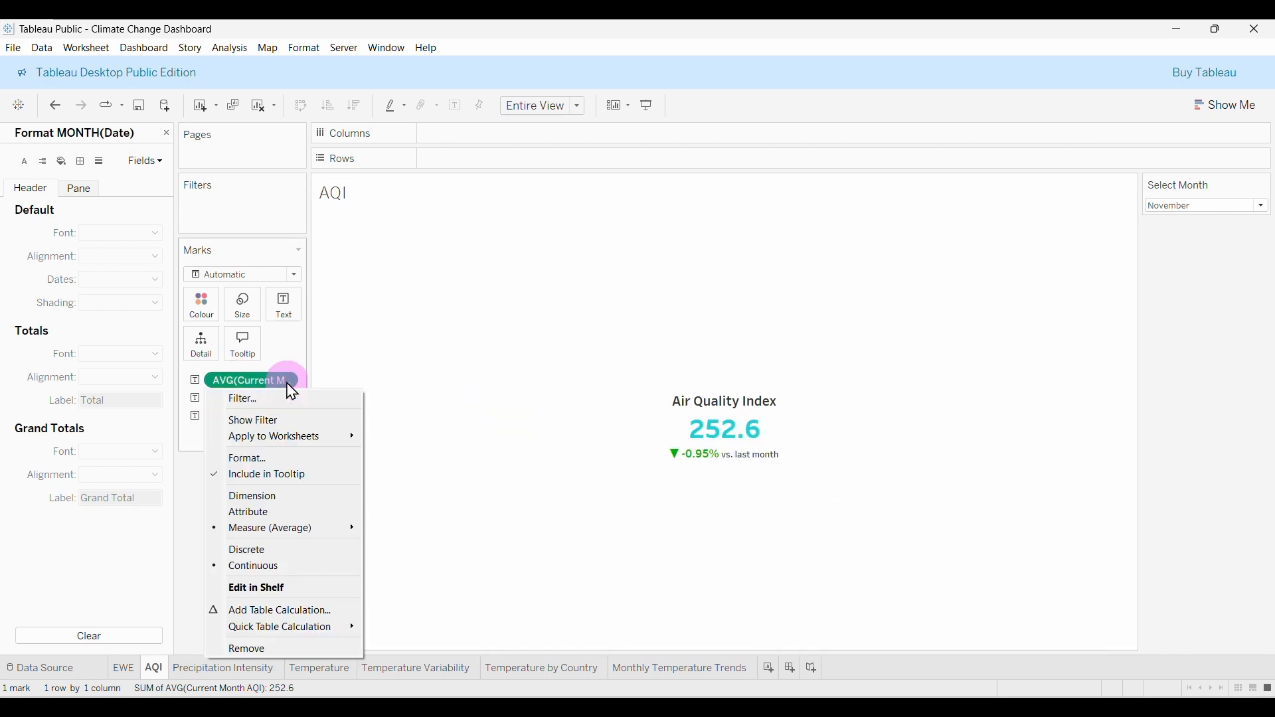
left_click(282, 461)
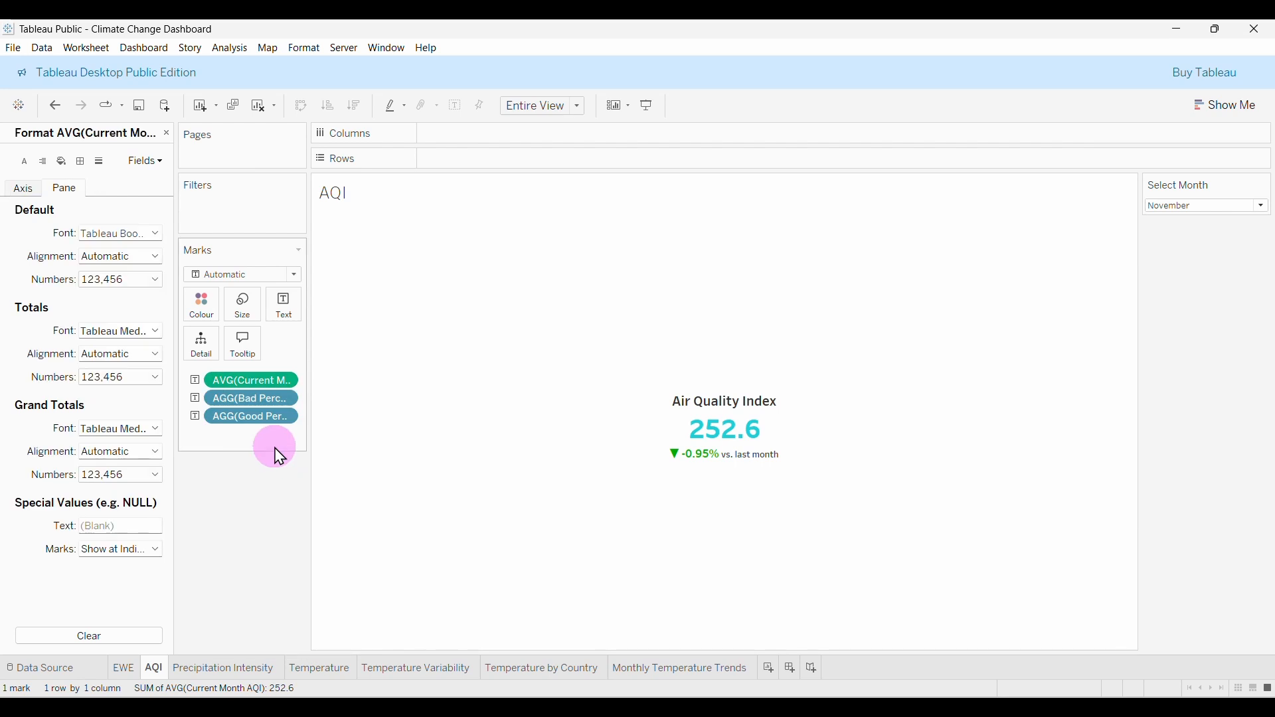
left_click(120, 280)
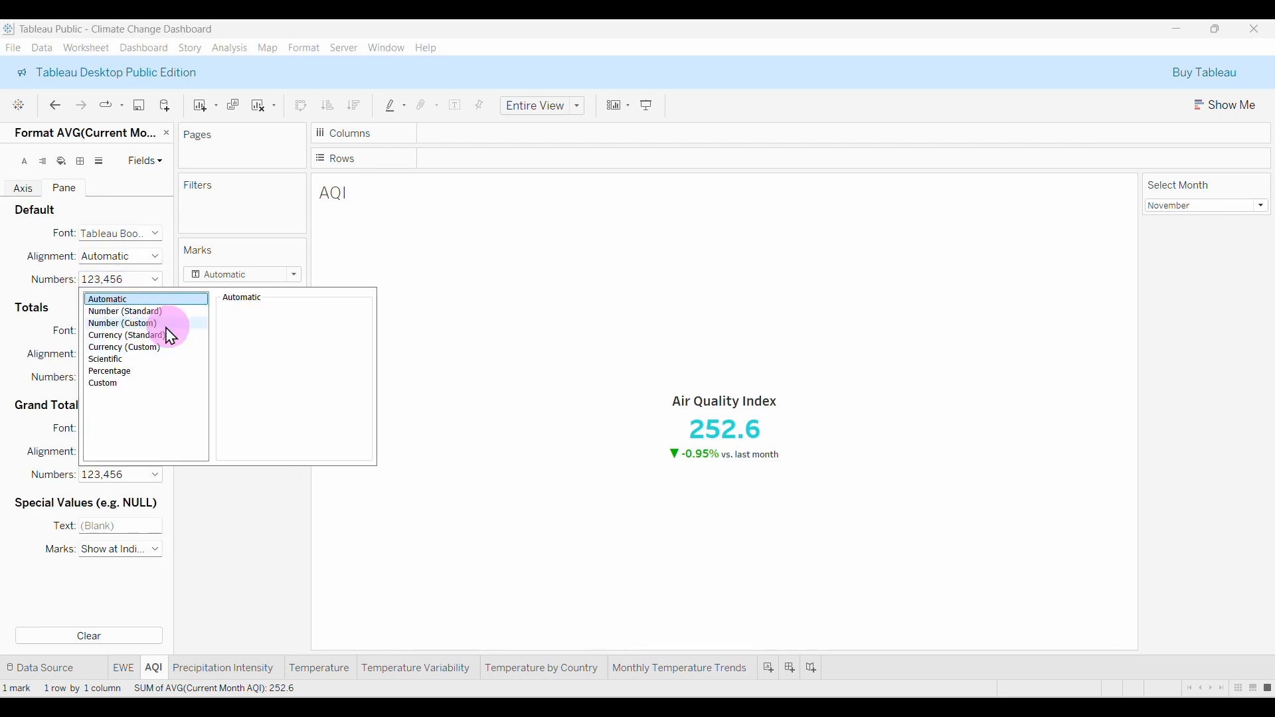
left_click(138, 325)
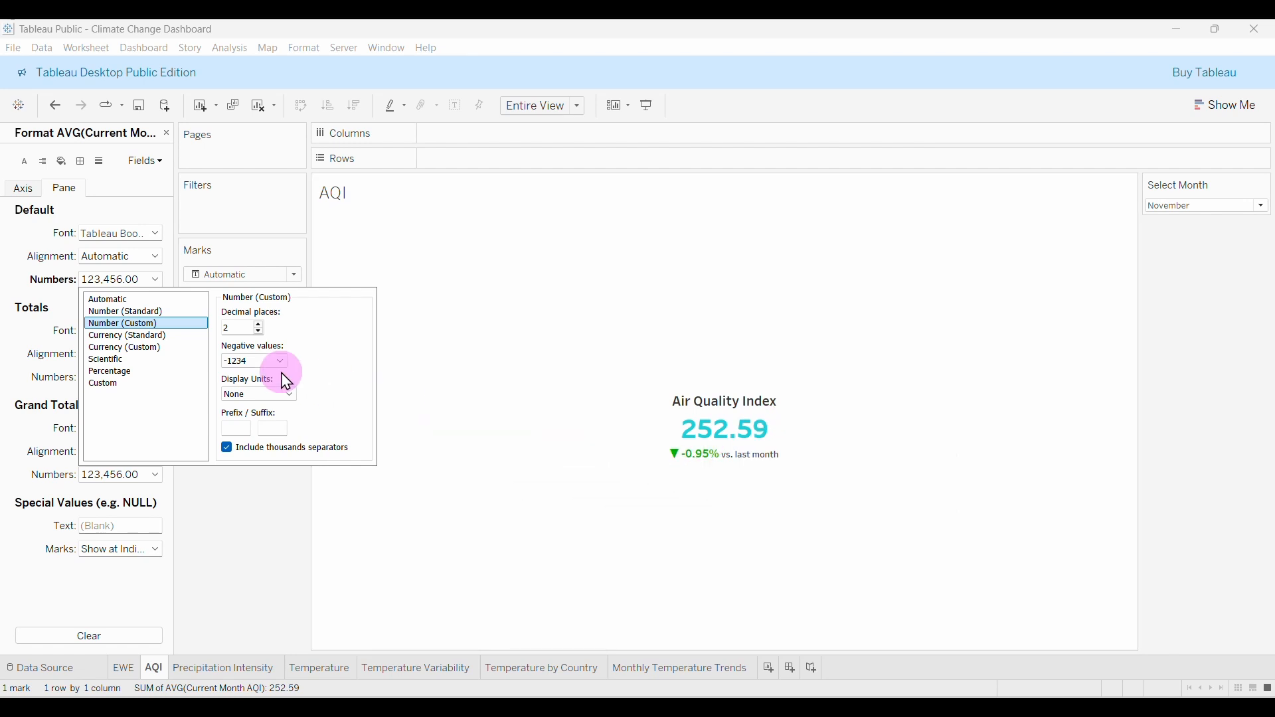
left_click(259, 332)
left_click(259, 331)
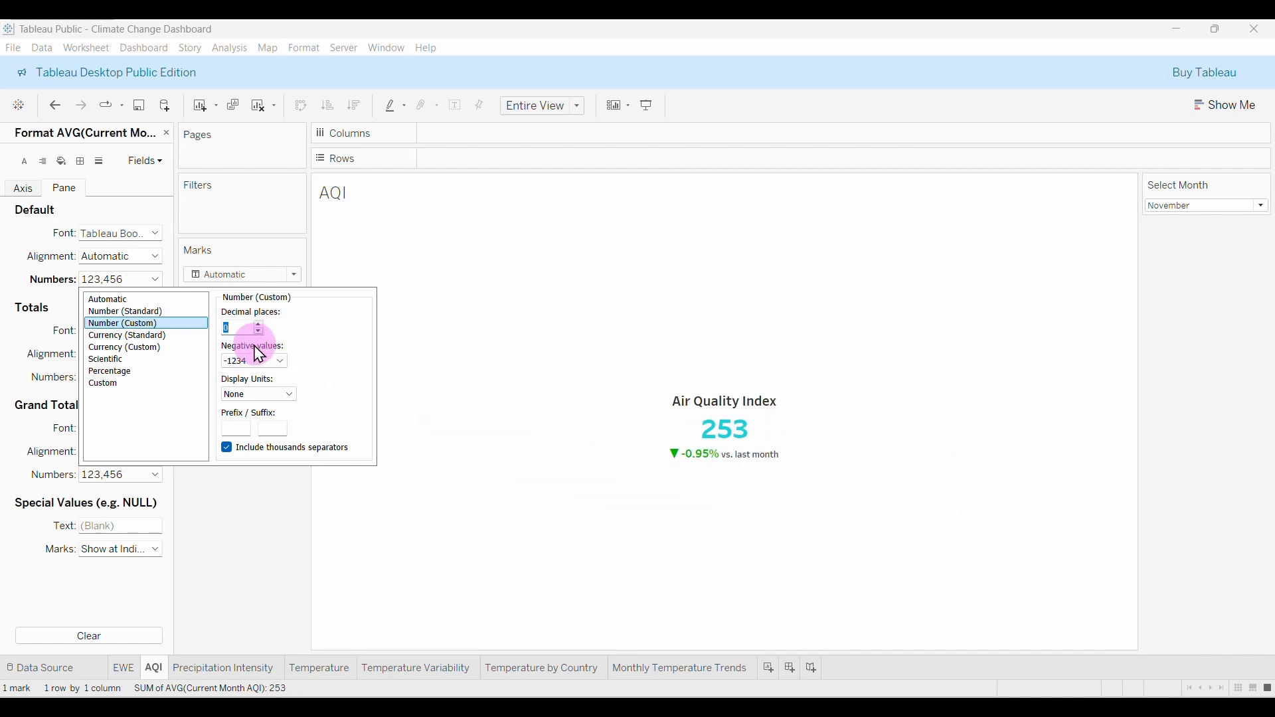
left_click(251, 524)
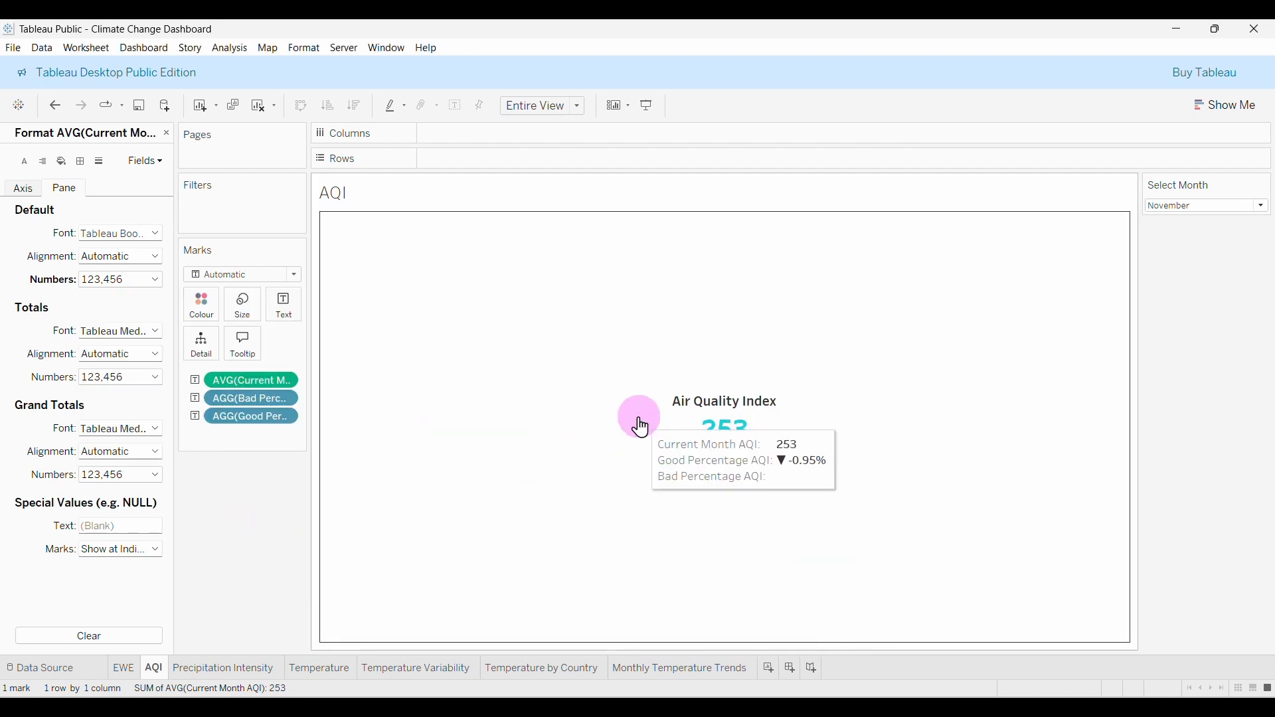
left_click(133, 673)
mouse_move(814, 498)
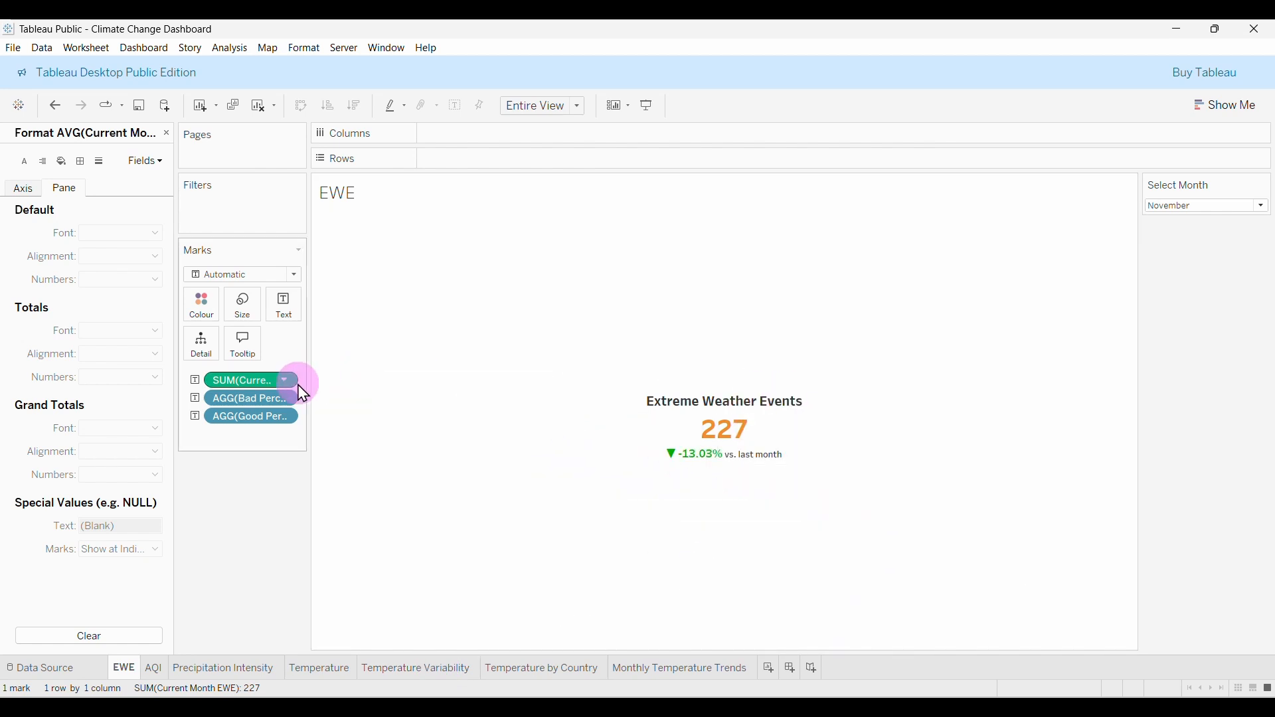
Change the EWE headline value 227 from orange to teal.
left_click(286, 307)
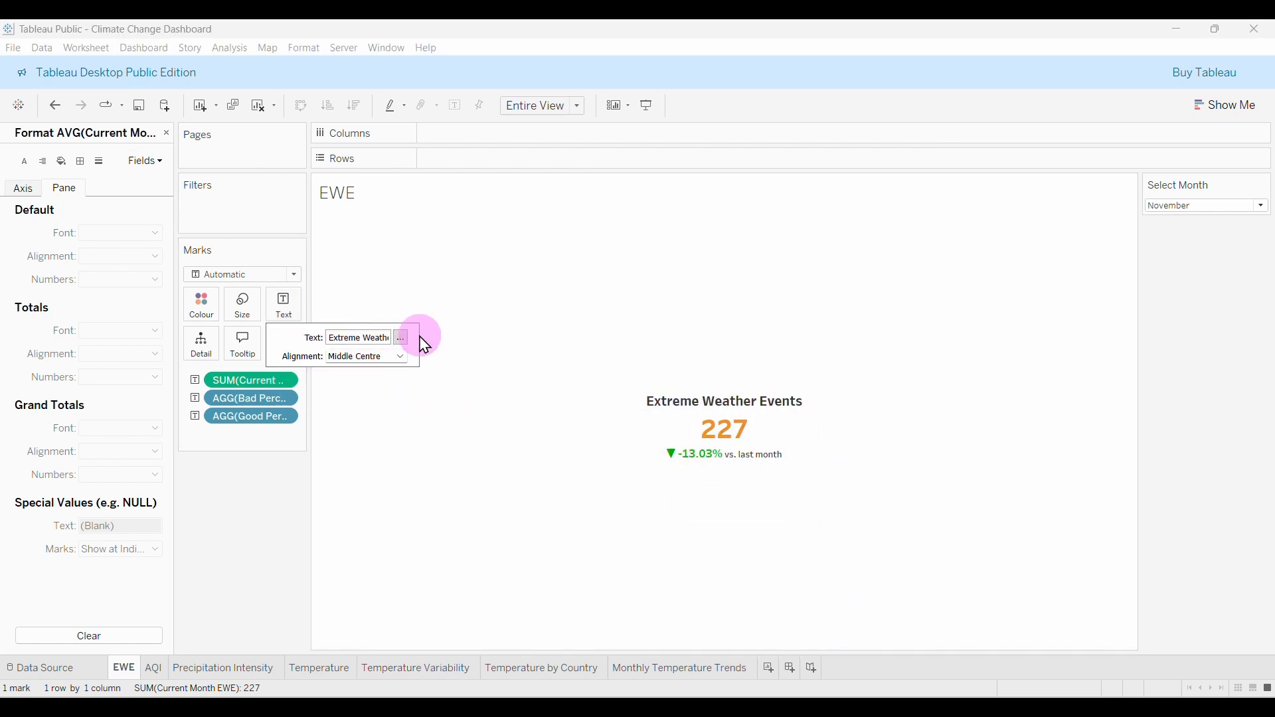
left_click(401, 339)
left_click_drag(888, 221, 540, 219)
left_click(708, 177)
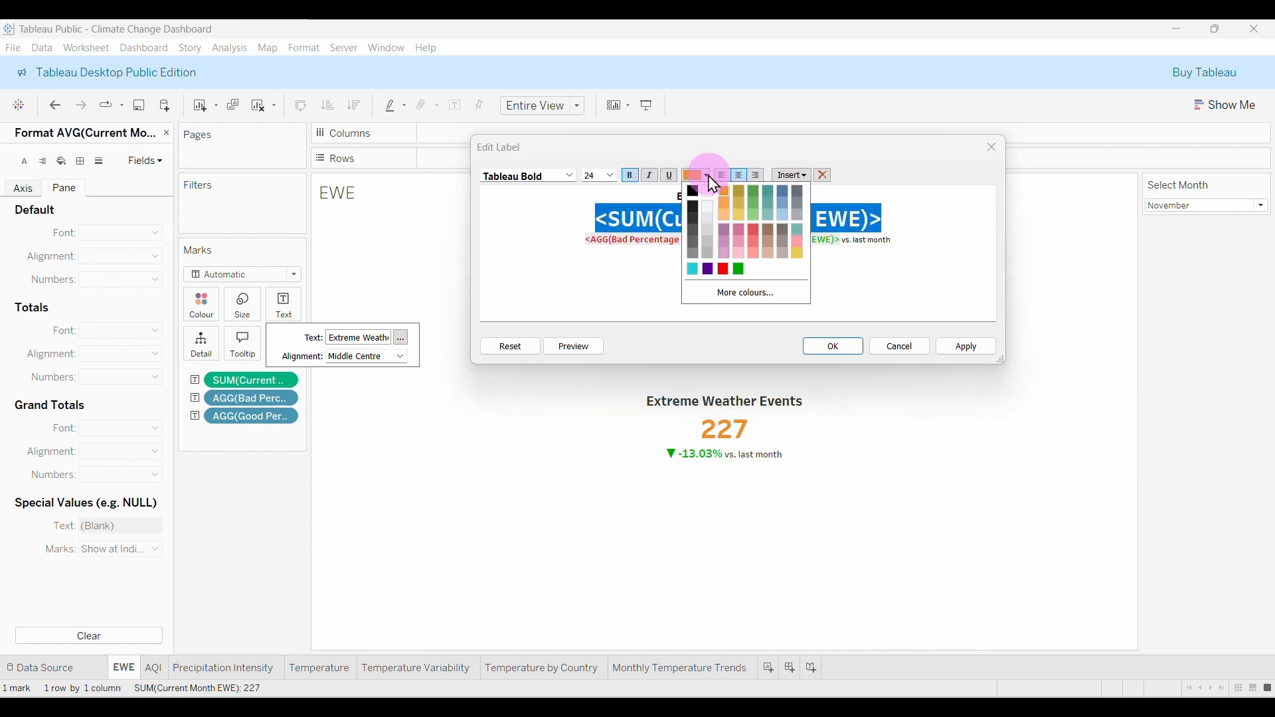
left_click(693, 269)
left_click(831, 347)
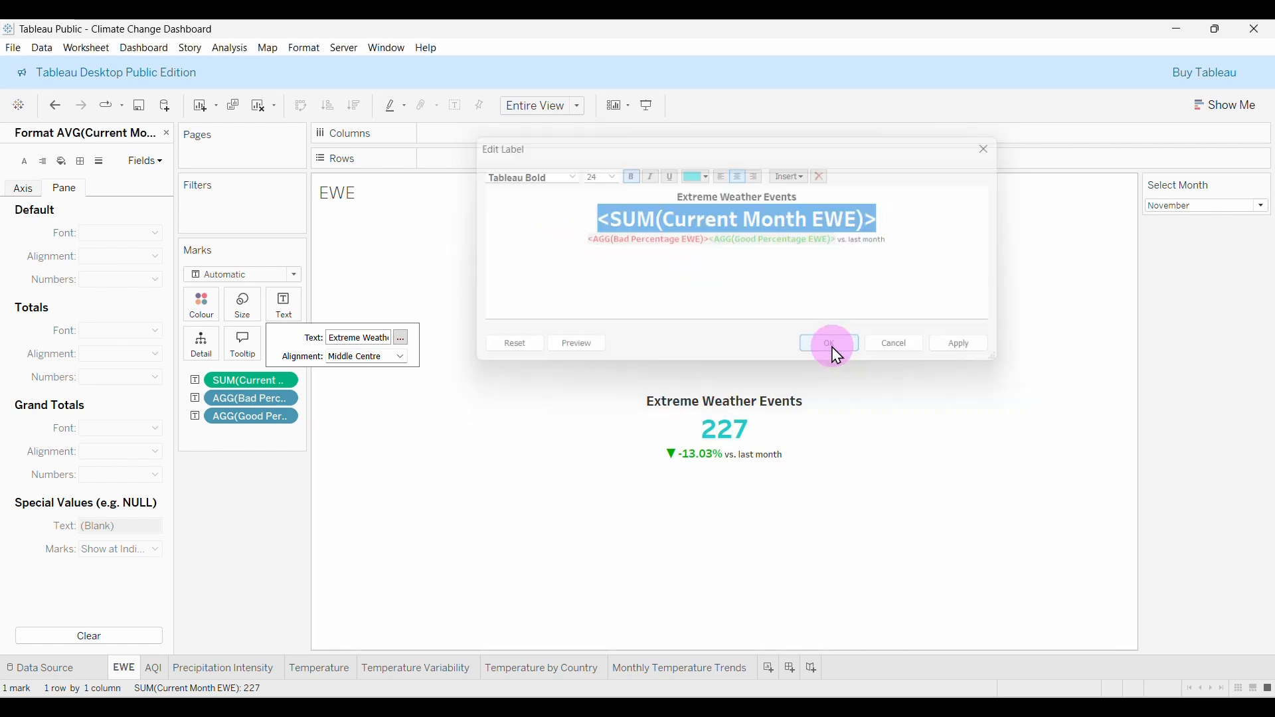
Step through the sheet tabs to the Monthly Temperature Trends sheet.
left_click(159, 670)
left_click(216, 671)
left_click(320, 670)
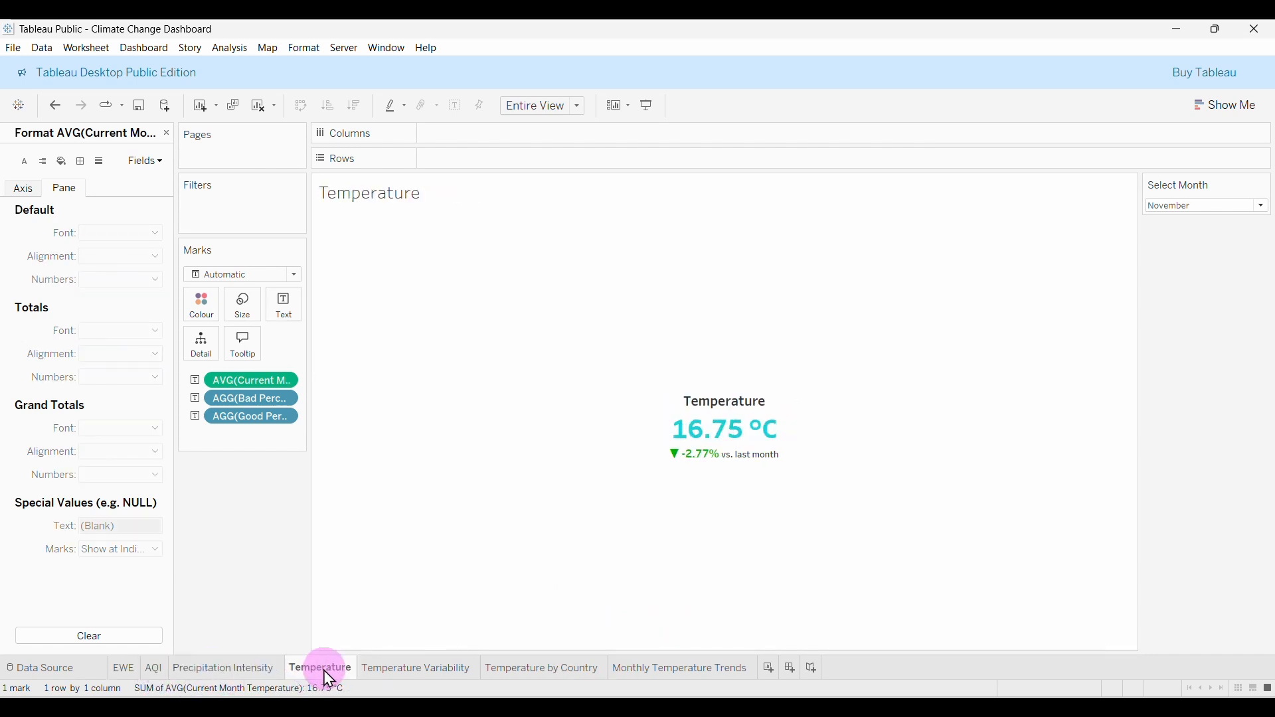
left_click(407, 671)
left_click(530, 673)
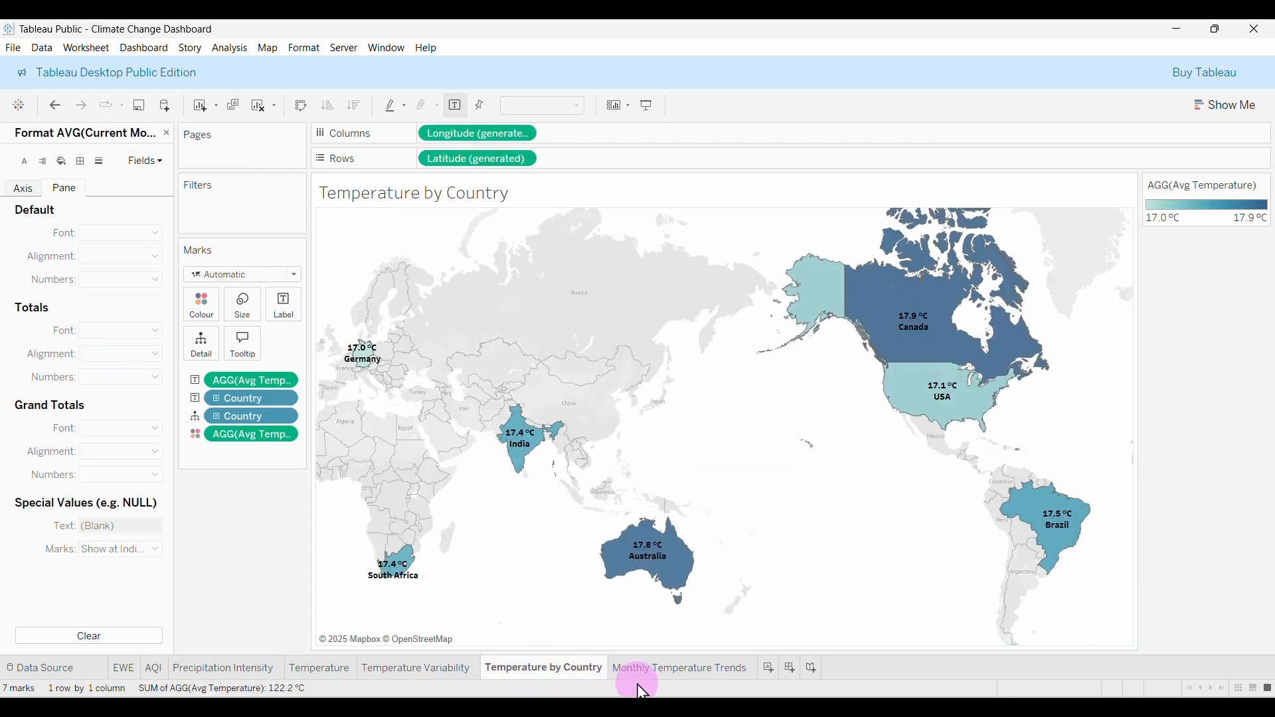
left_click(662, 676)
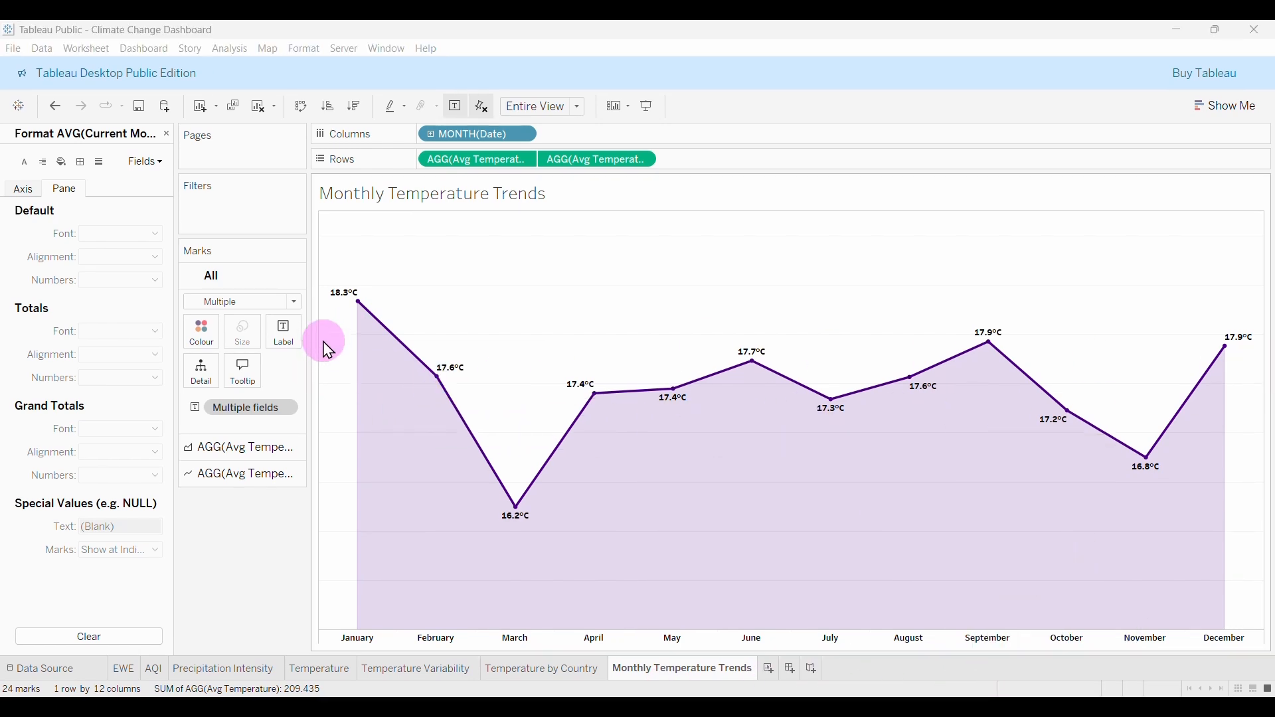
Drop an Average Line from Analytics onto the Table scope of the Monthly Temperature Trends chart.
left_click(168, 135)
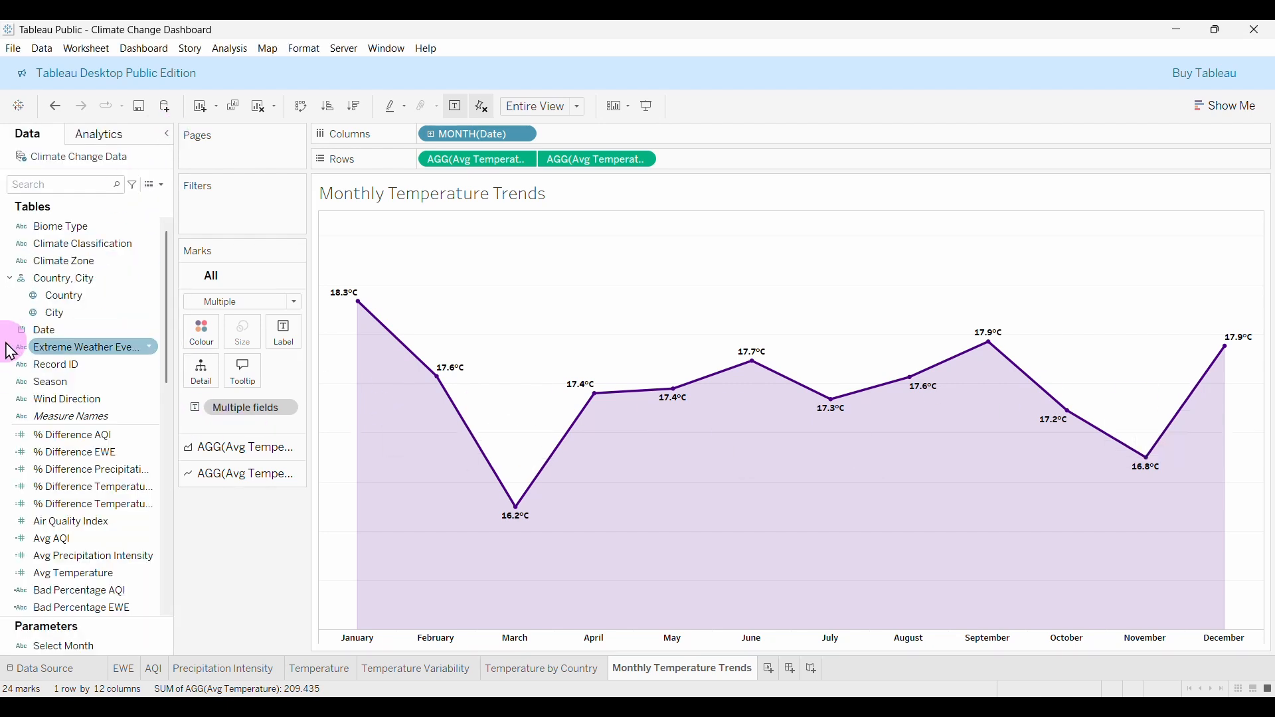
left_click(101, 138)
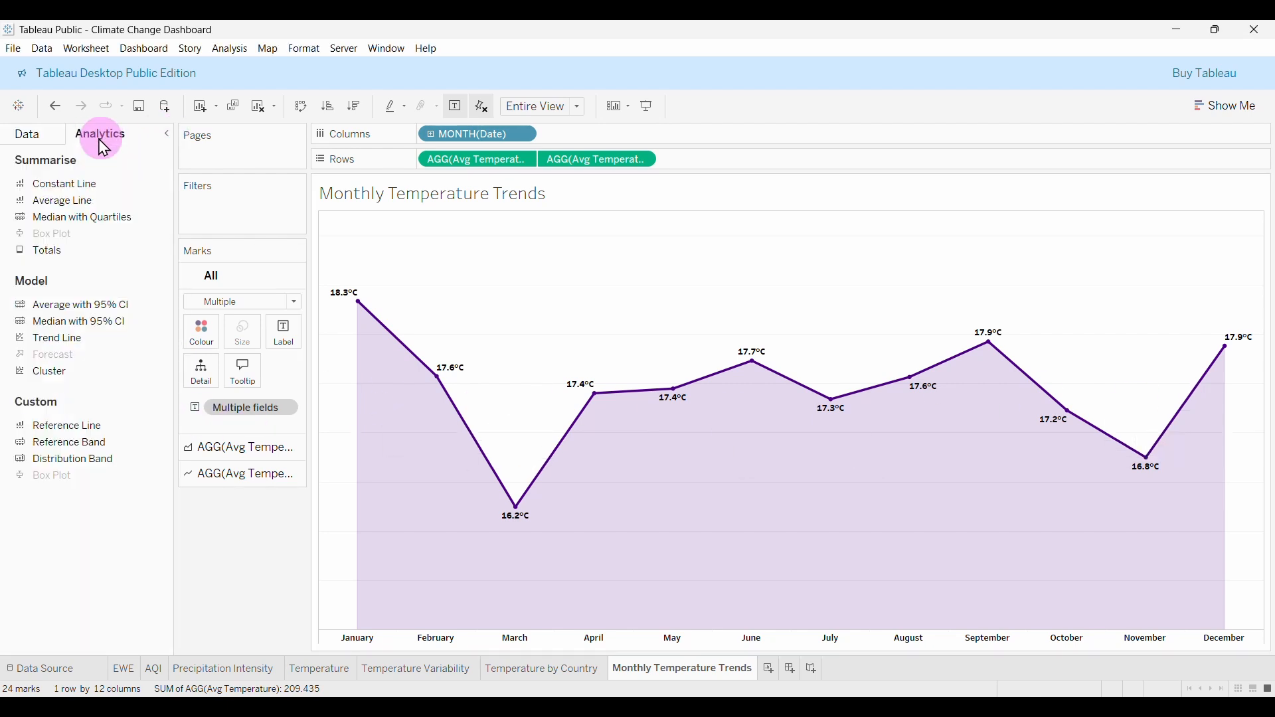
left_click(28, 133)
left_click(105, 137)
left_click_drag(66, 210, 455, 246)
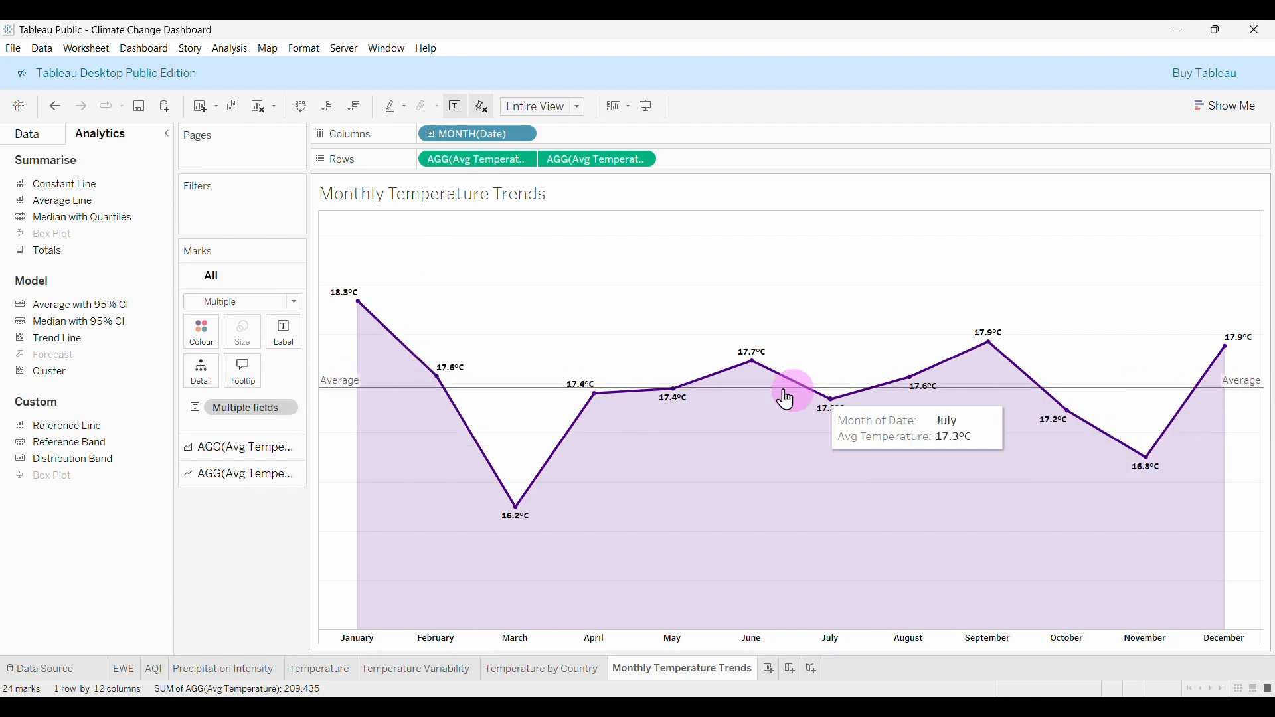
Give the average reference line a custom label 'Avg: <Value>'.
right_click(339, 399)
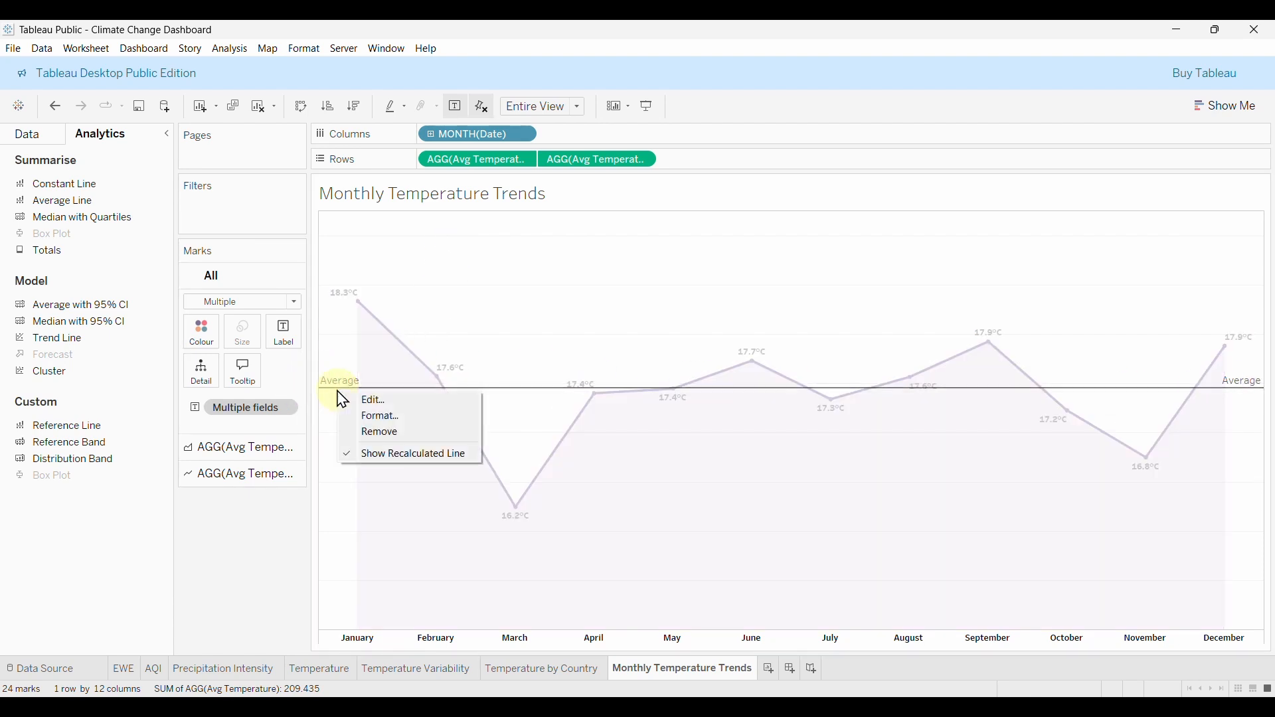
left_click(398, 400)
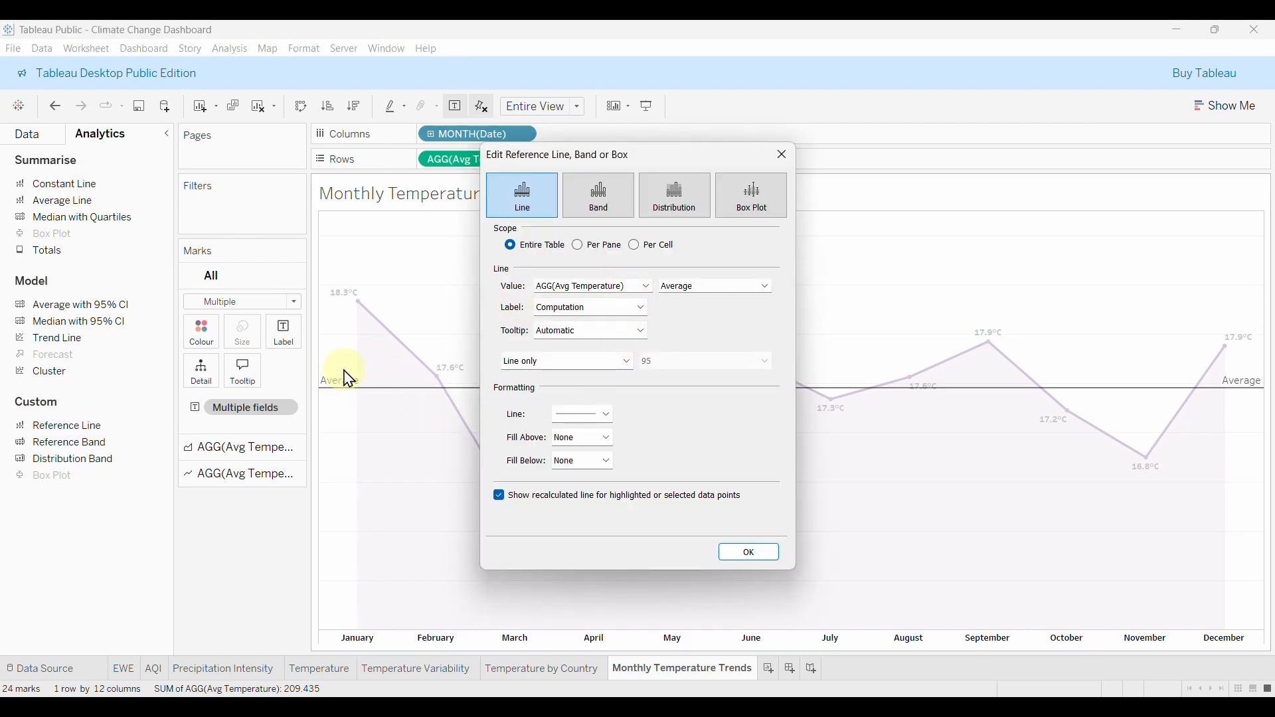
left_click(638, 311)
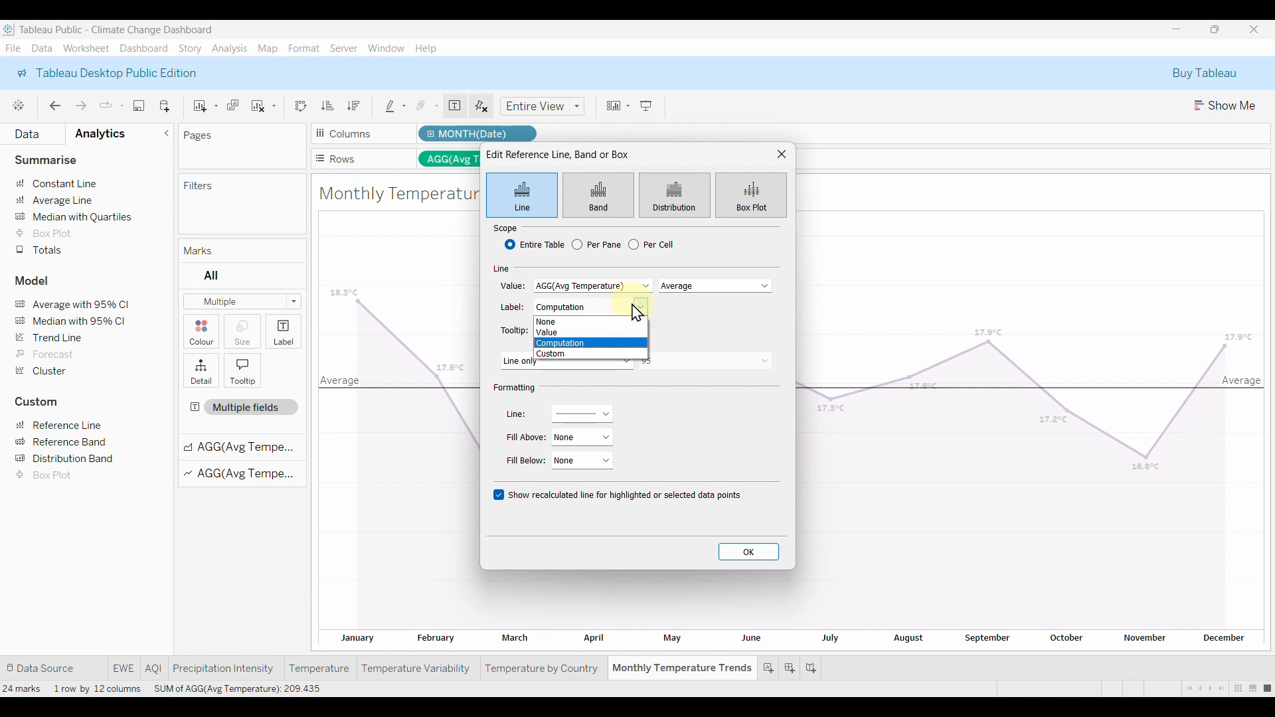
left_click(562, 334)
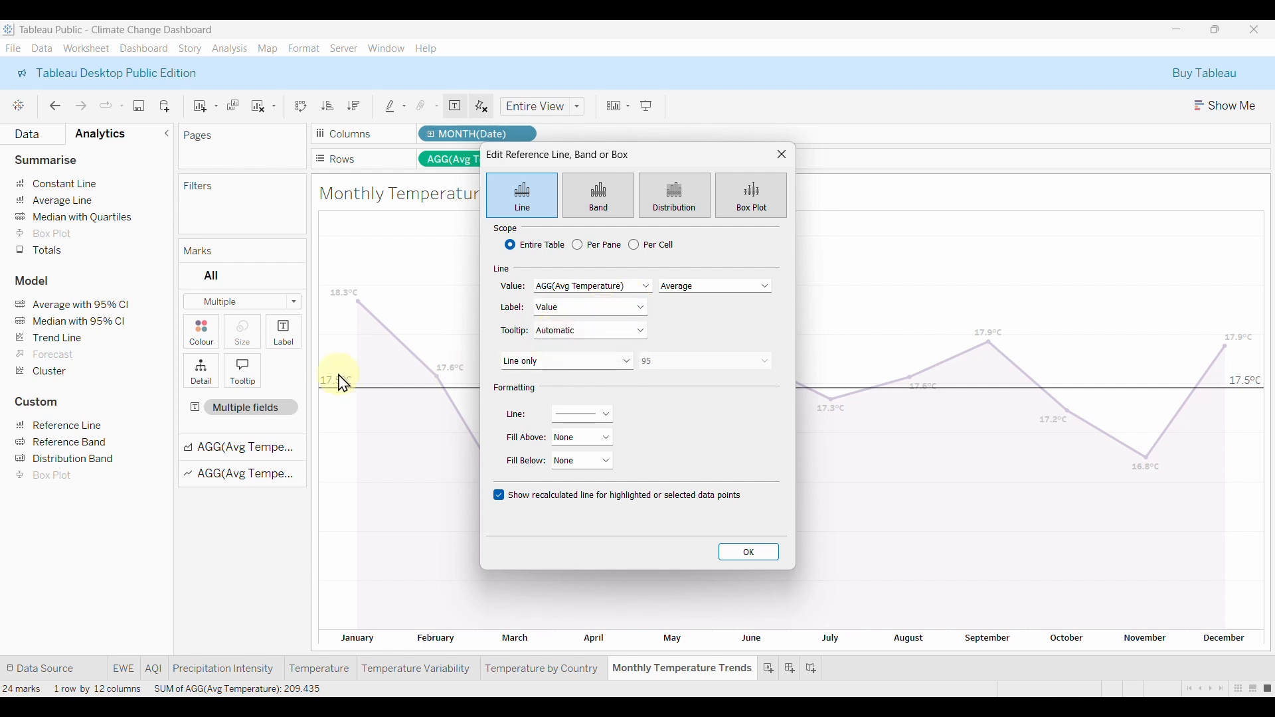
left_click(606, 309)
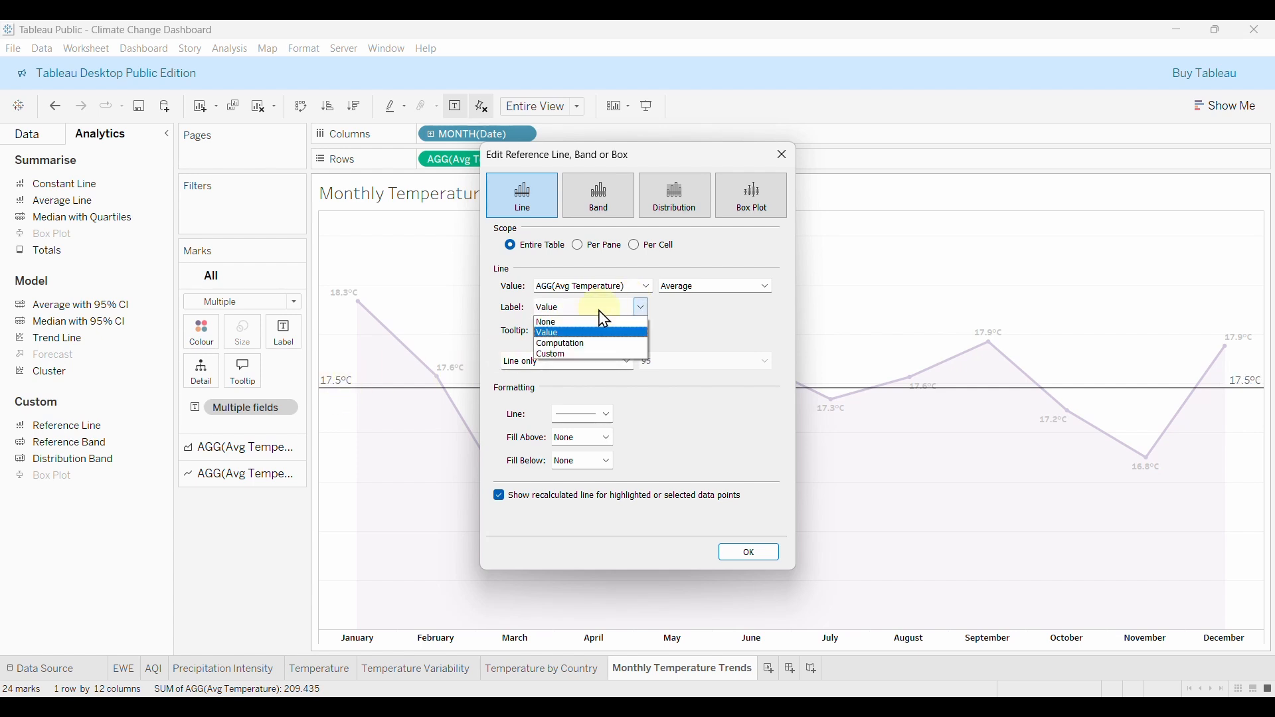
left_click(556, 356)
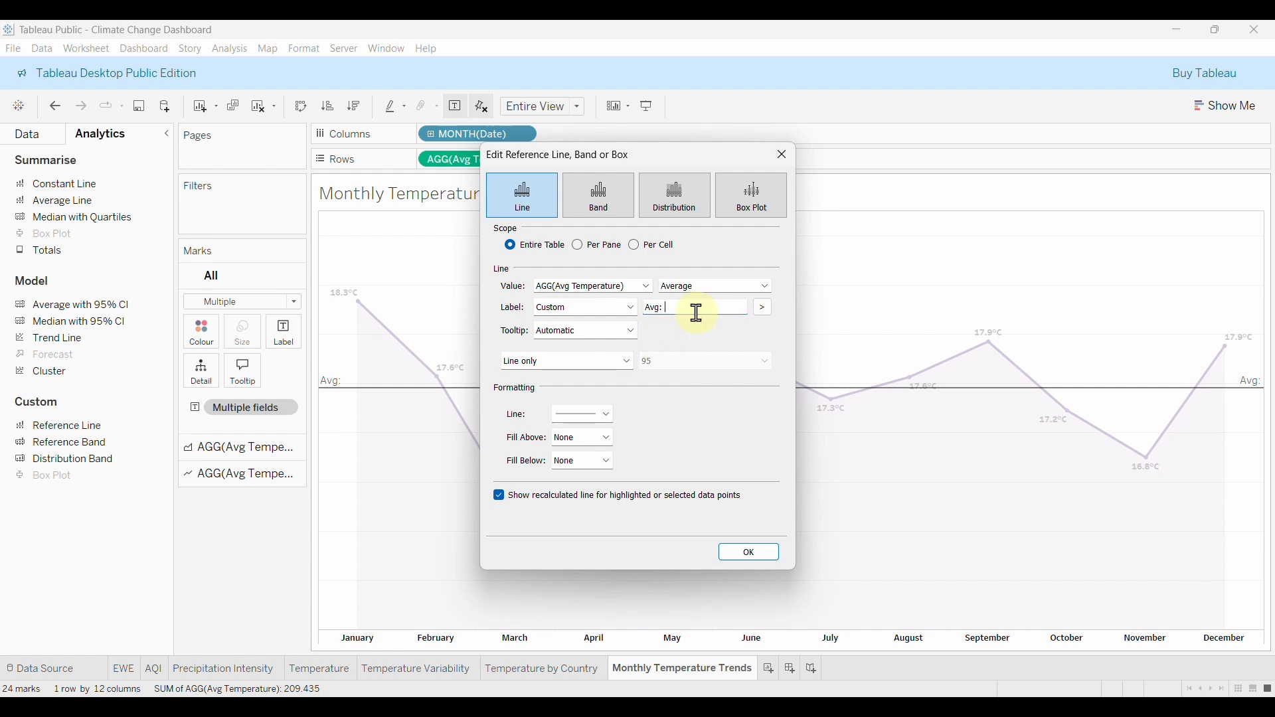
left_click(762, 311)
left_click(793, 370)
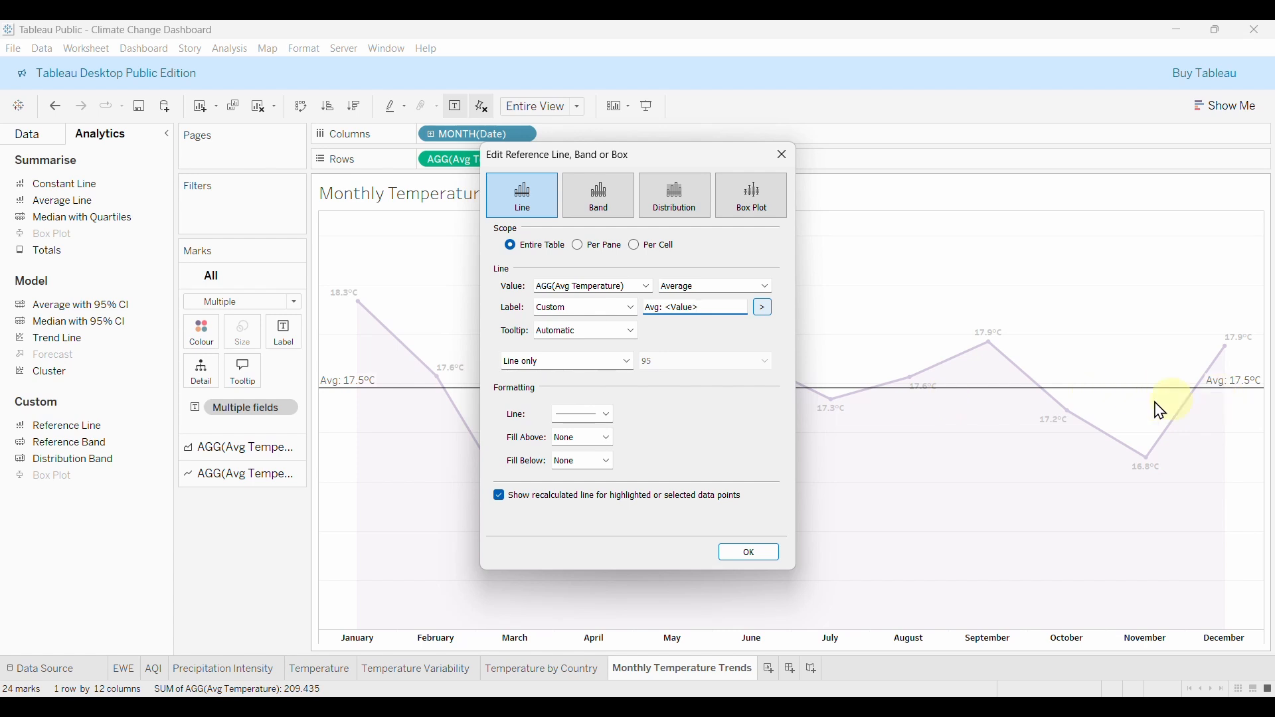
Style the average line as a dashed red line and apply the settings.
left_click(595, 416)
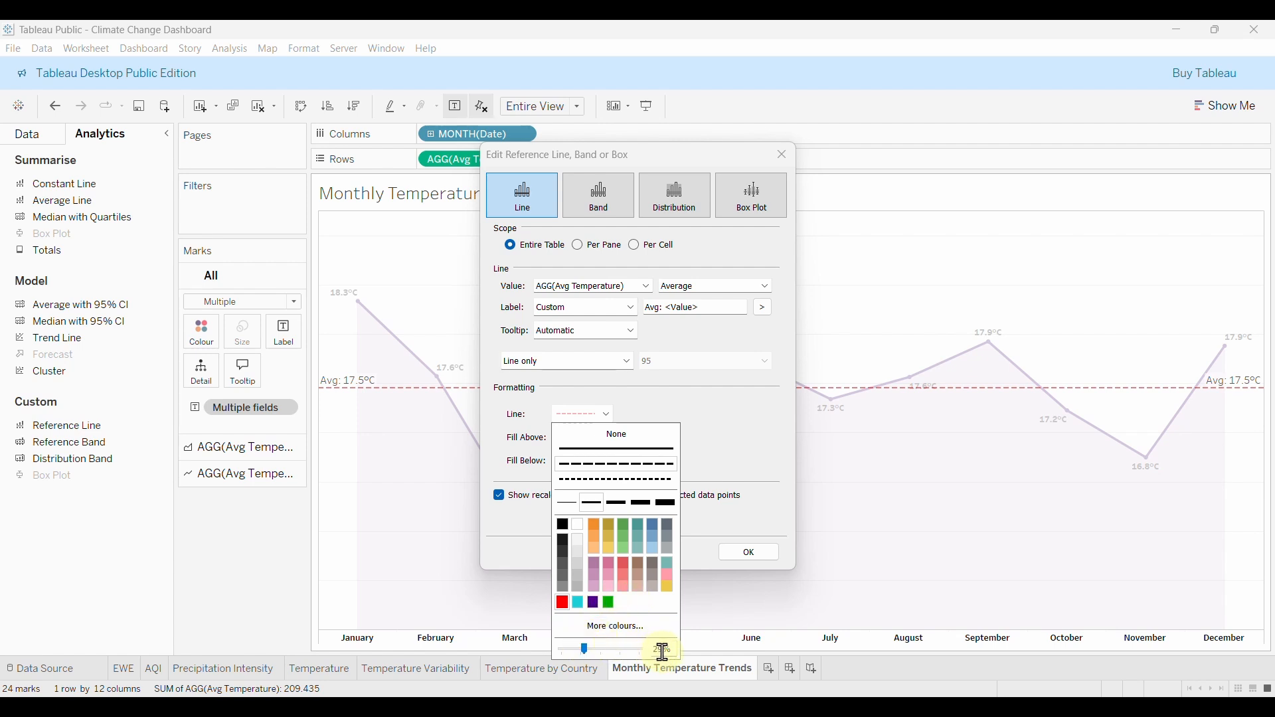
left_click(721, 432)
left_click(750, 555)
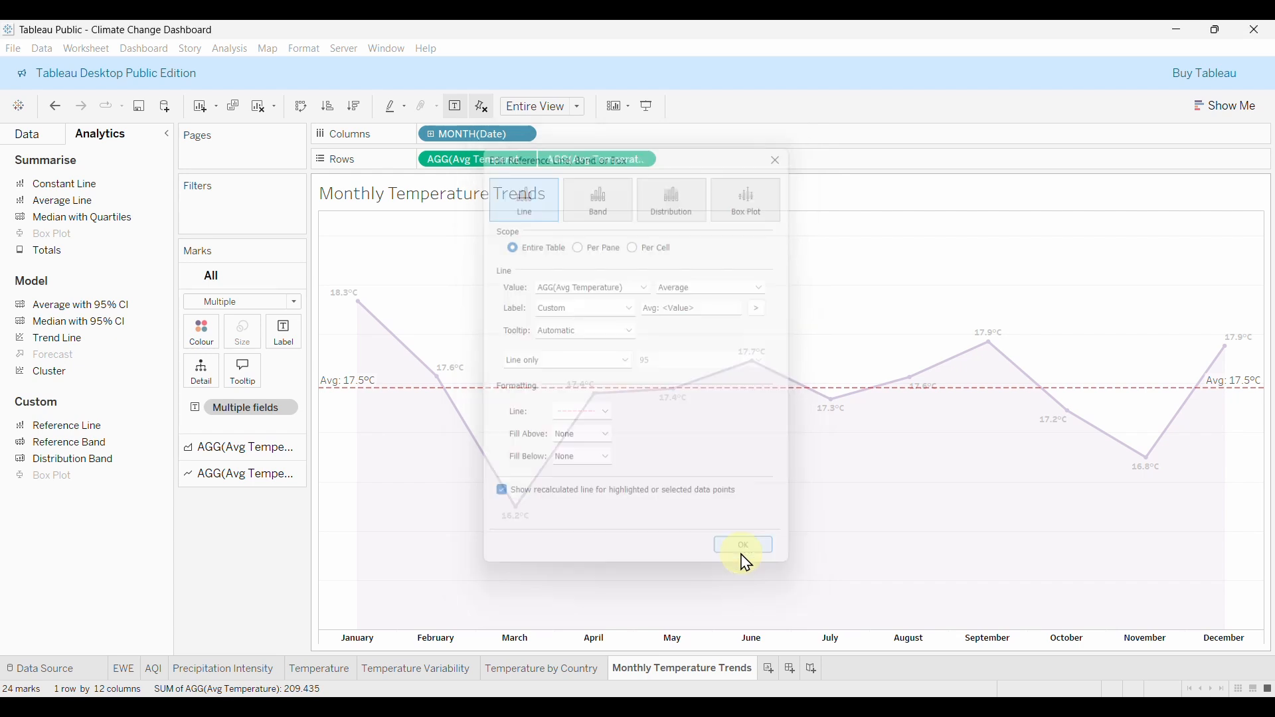
left_click(277, 566)
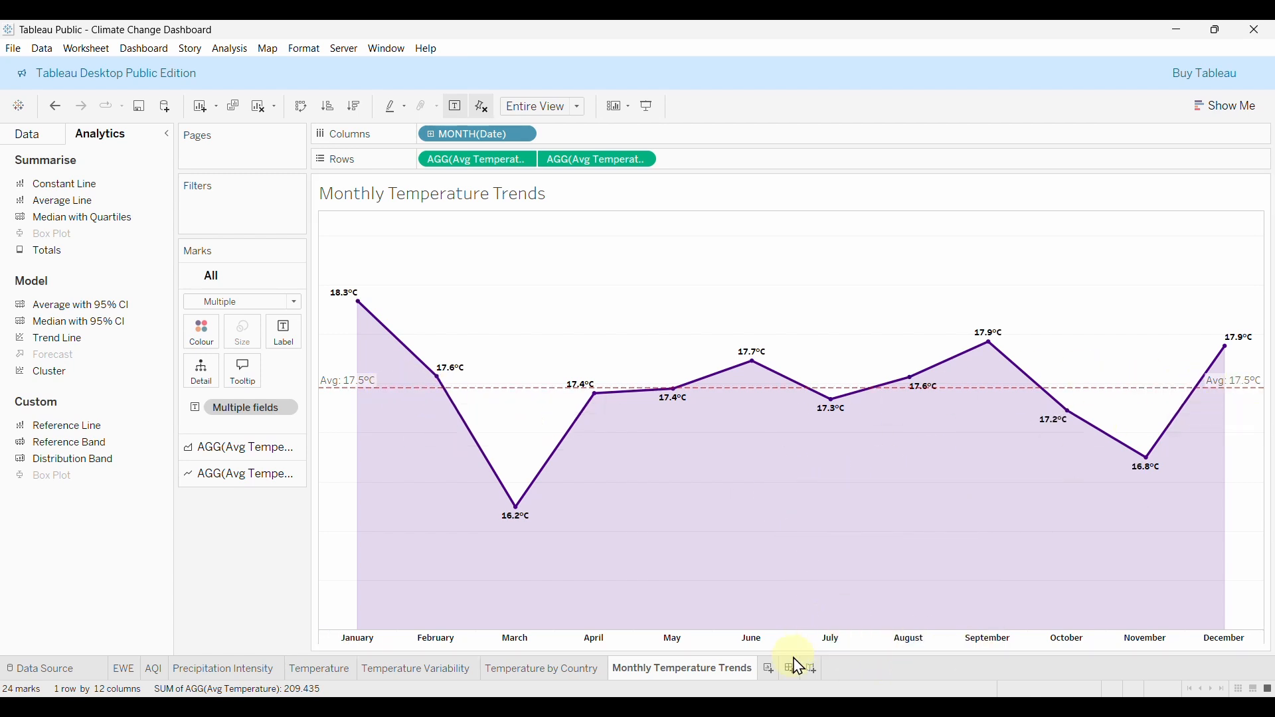
Add a new blank worksheet, Sheet 8.
left_click(773, 673)
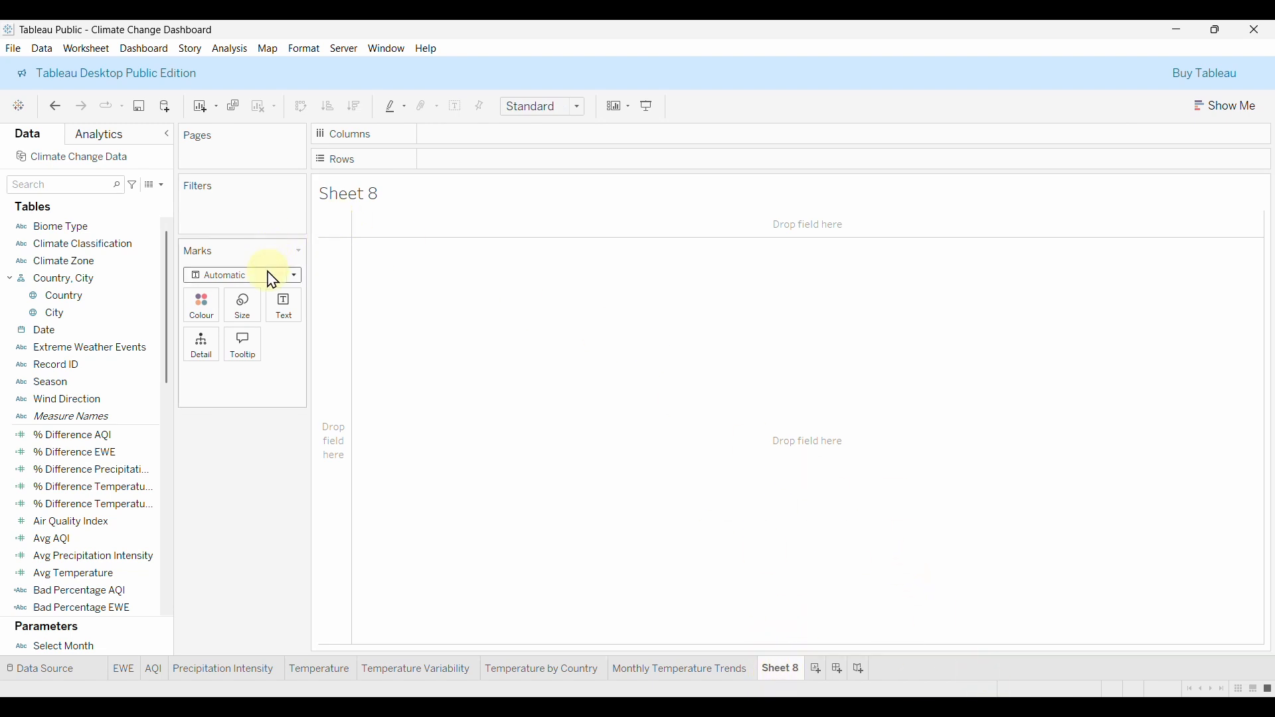
Put Season on Columns and Count of EWE on Rows for bars per season.
left_click(100, 243)
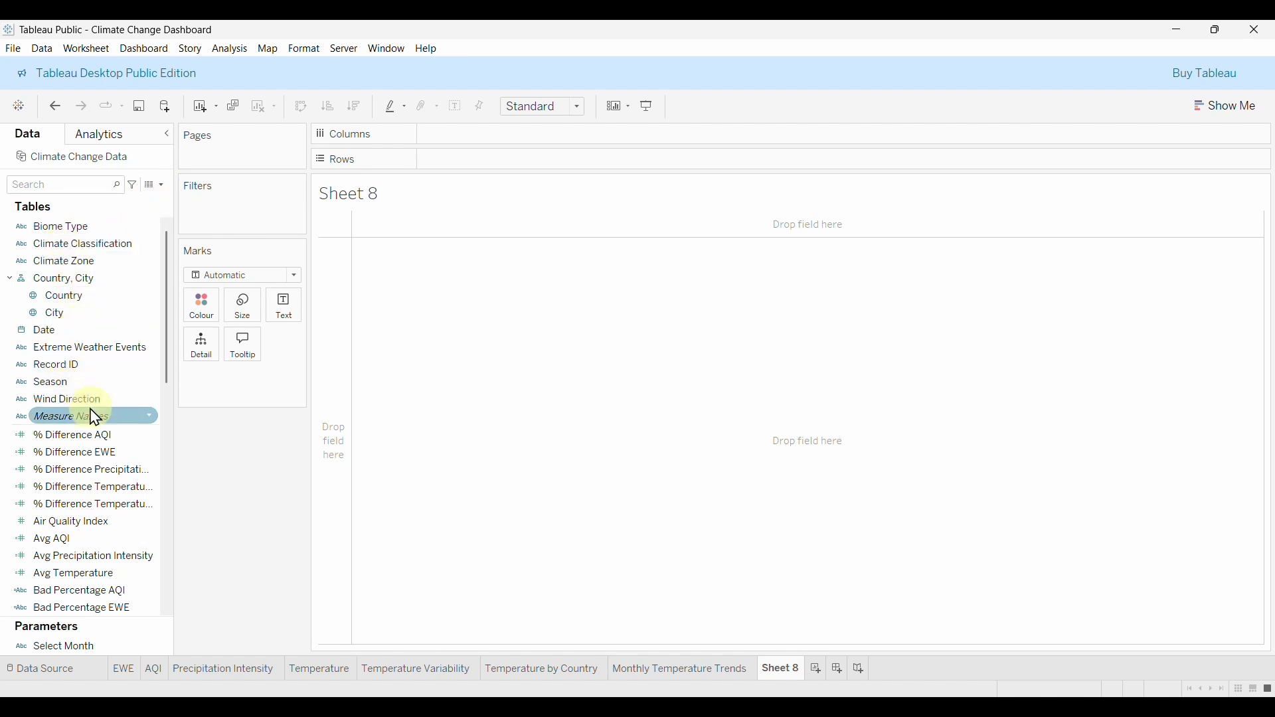
left_click_drag(72, 384, 497, 136)
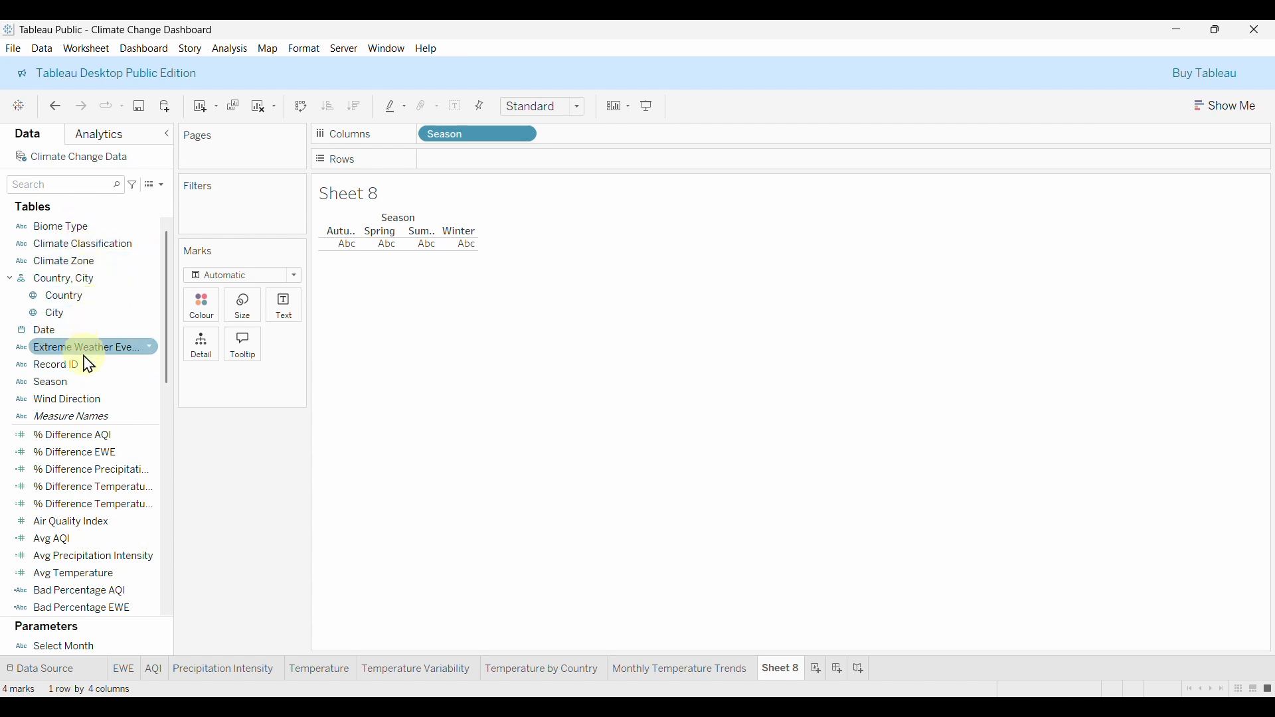
scroll(111, 517, "down", 1)
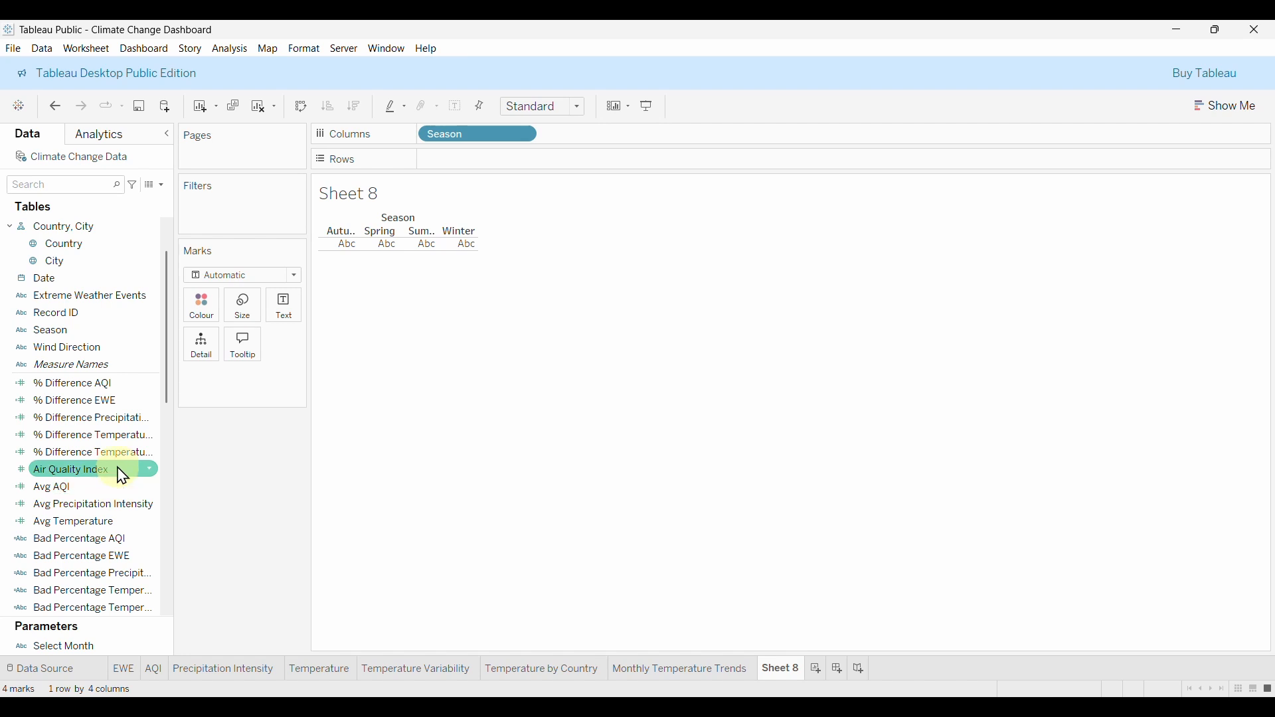
scroll(119, 504, "down", 1)
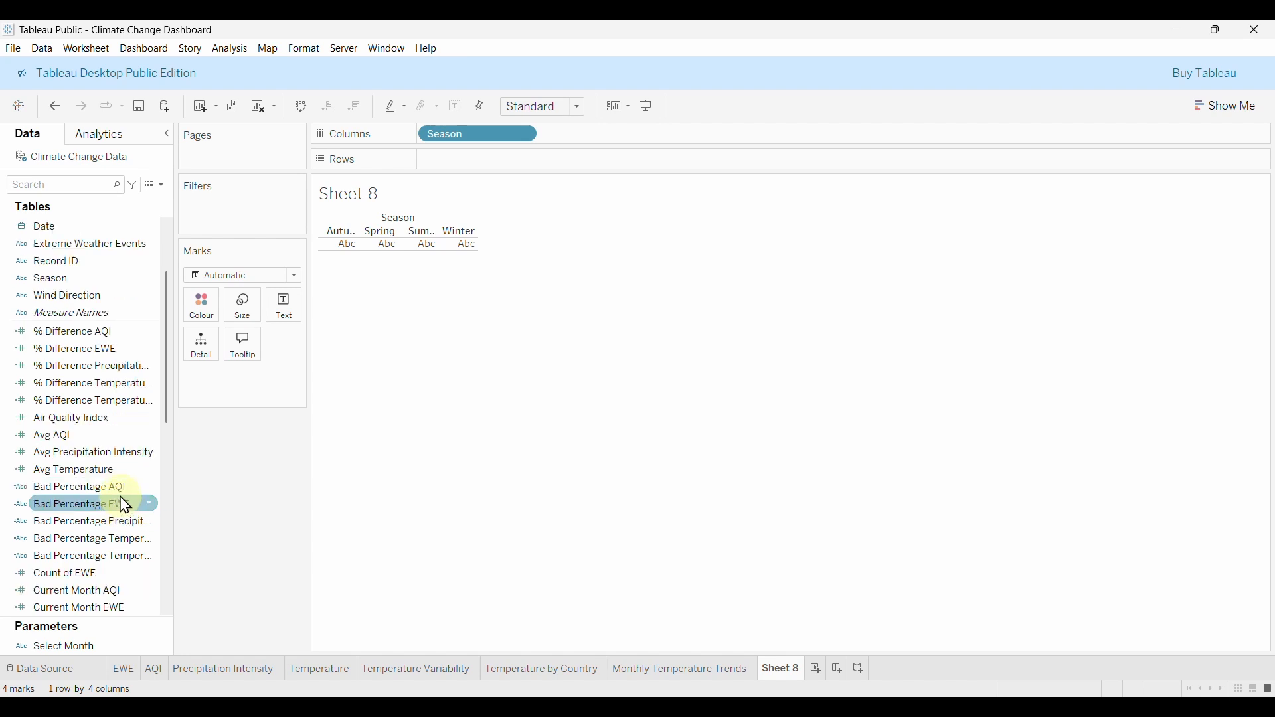
scroll(98, 485, "down", 1)
scroll(106, 495, "down", 1)
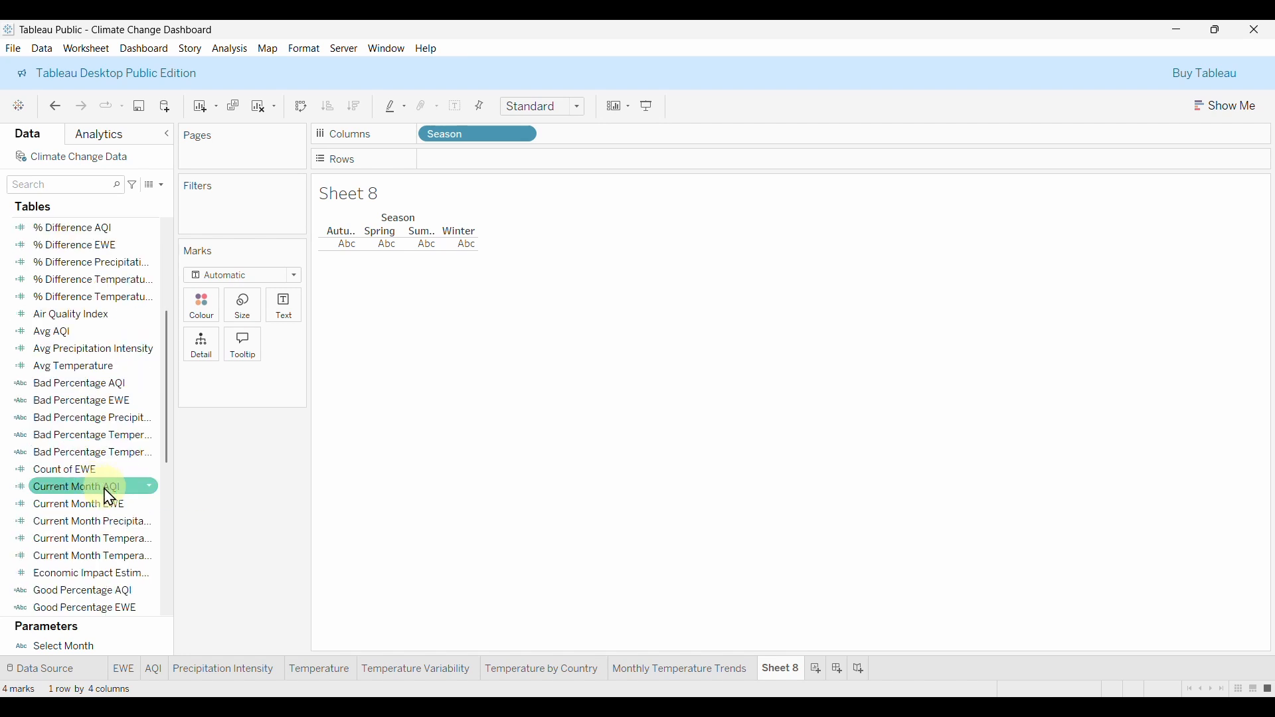
scroll(119, 498, "down", 7)
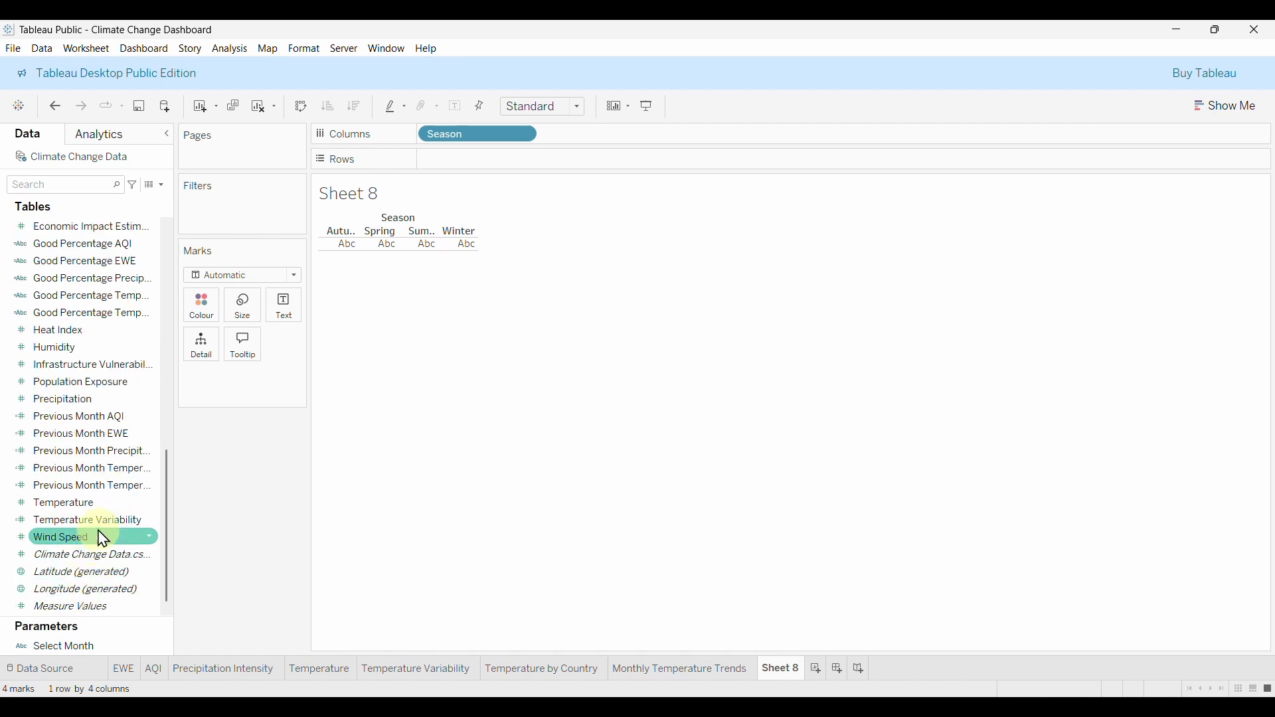
scroll(106, 532, "up", 2)
scroll(107, 525, "up", 5)
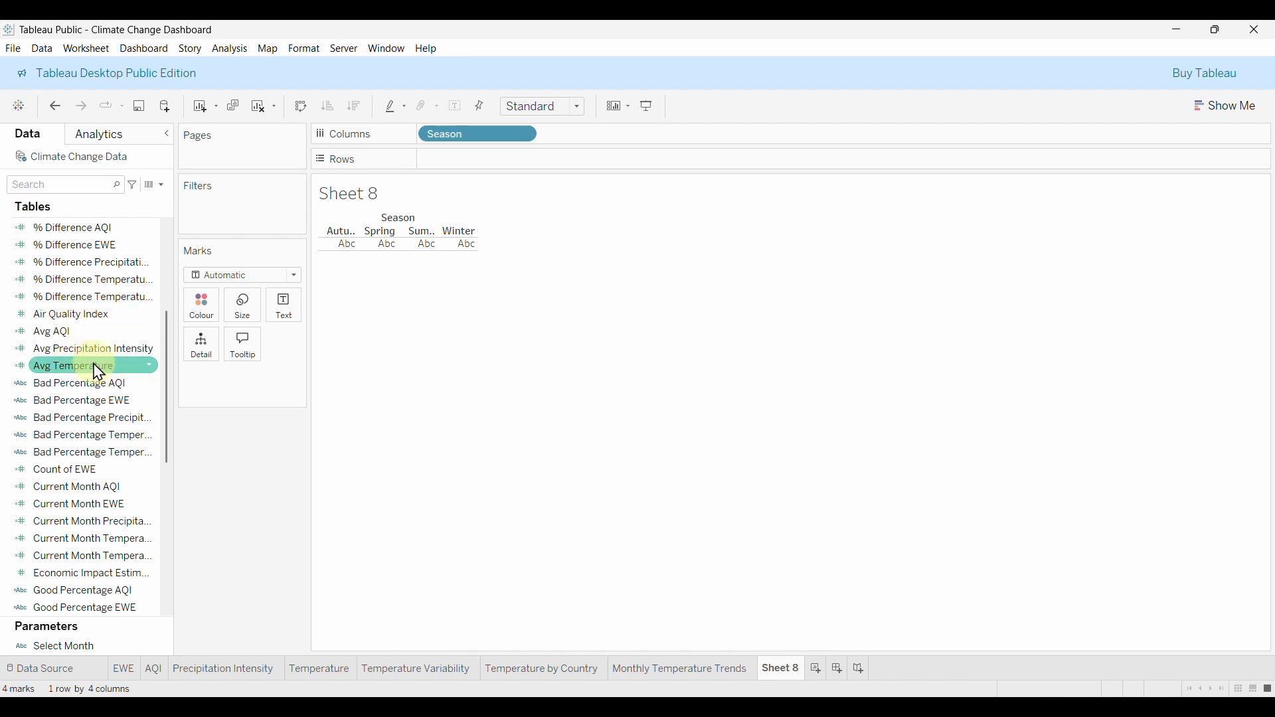
scroll(97, 443, "up", 1)
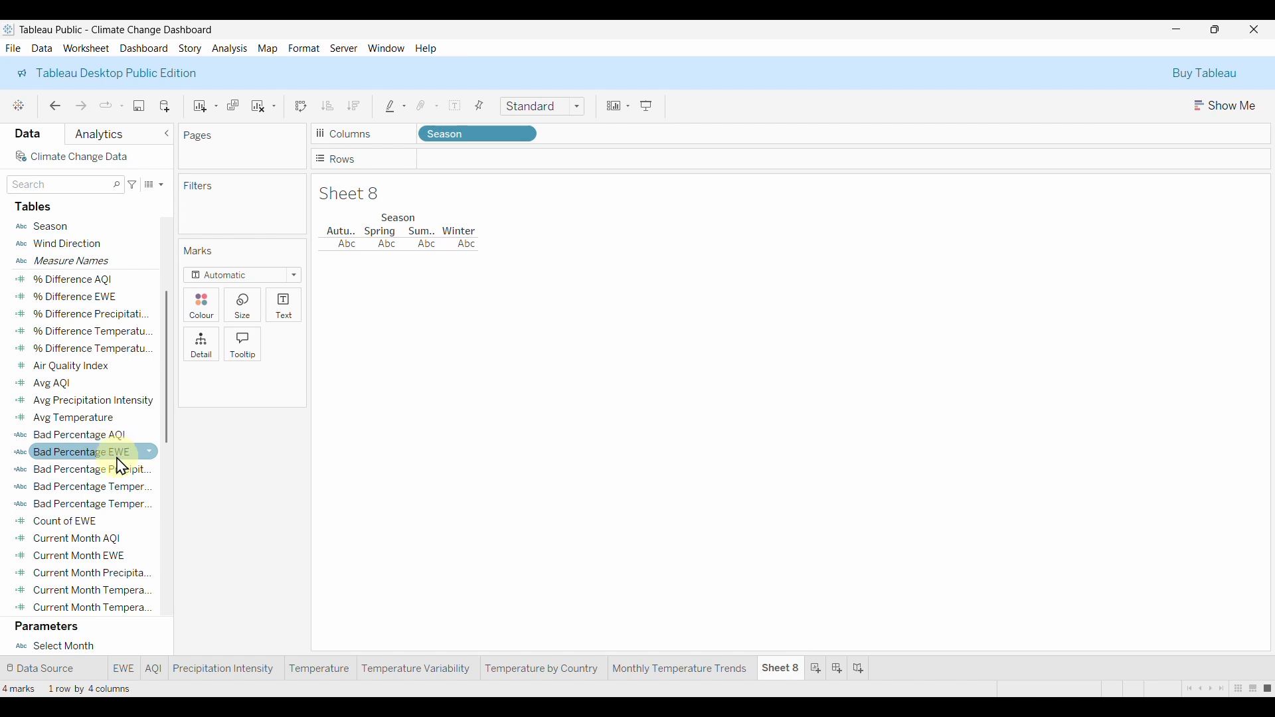
scroll(80, 425, "up", 1)
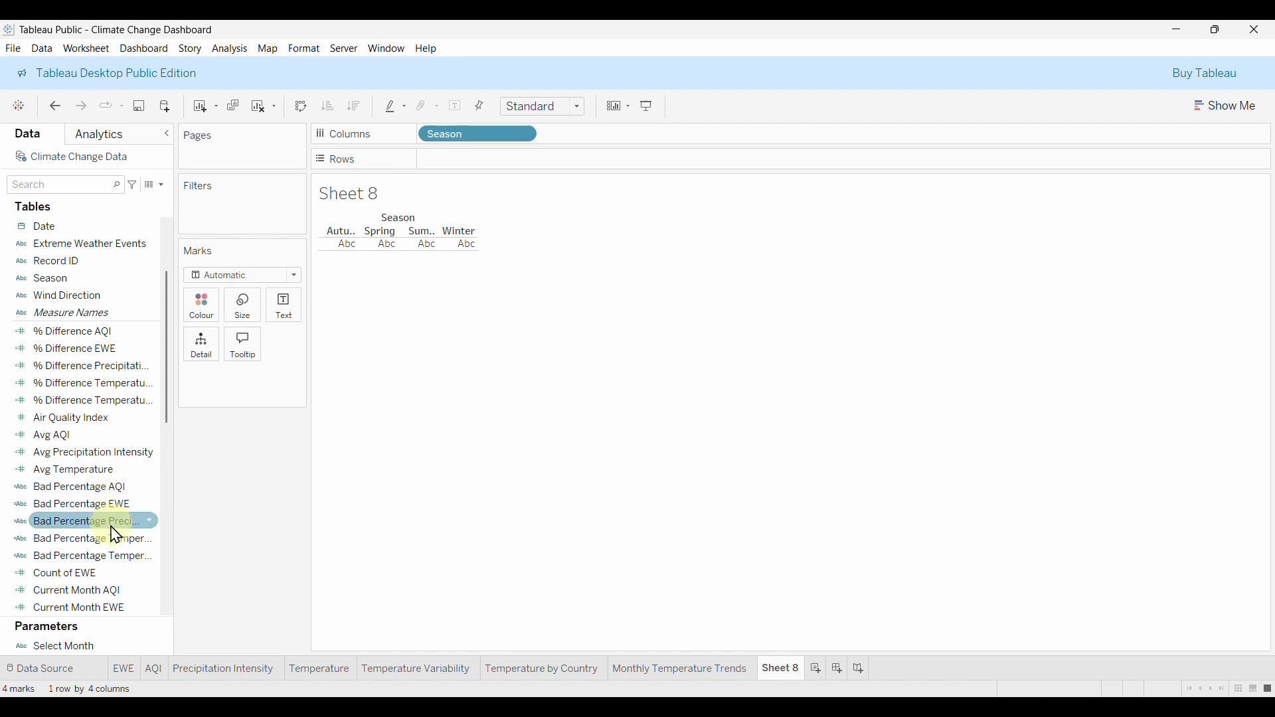
left_click_drag(50, 582, 307, 442)
left_click_drag(508, 154, 513, 160)
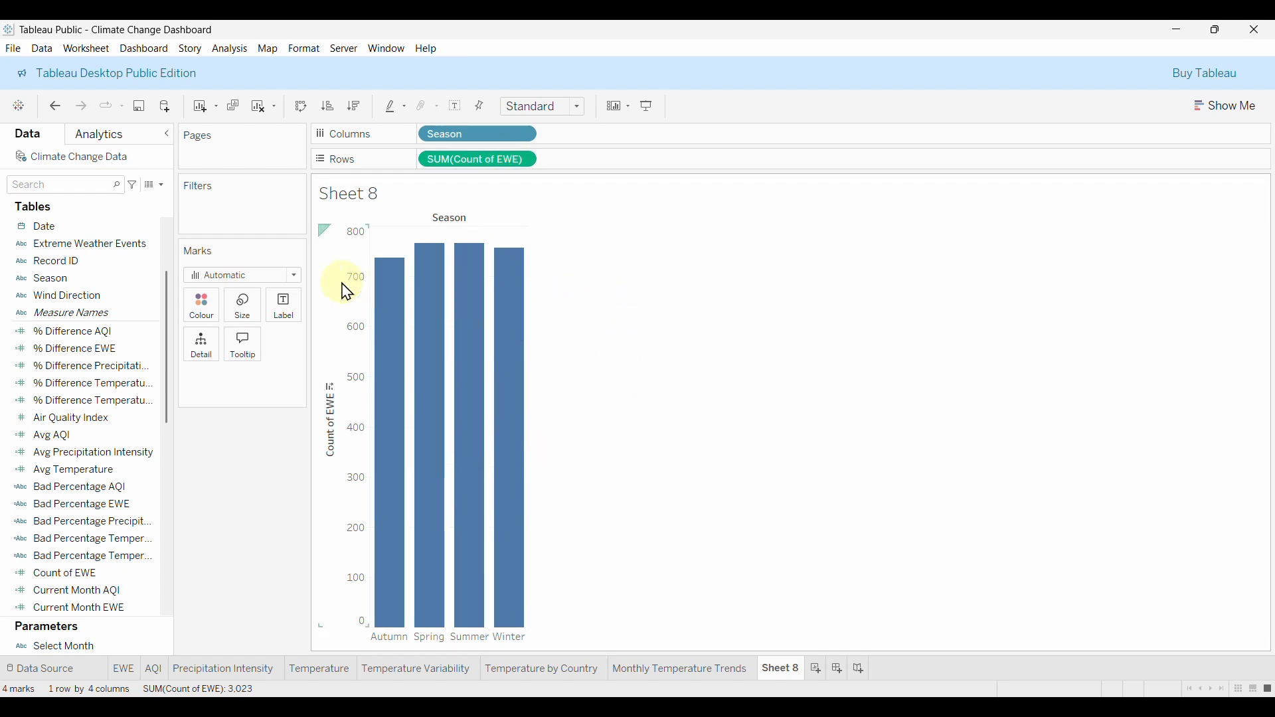
Hide the Season field label, add Count of EWE as bar labels, and hide the axis.
right_click(447, 225)
left_click(504, 280)
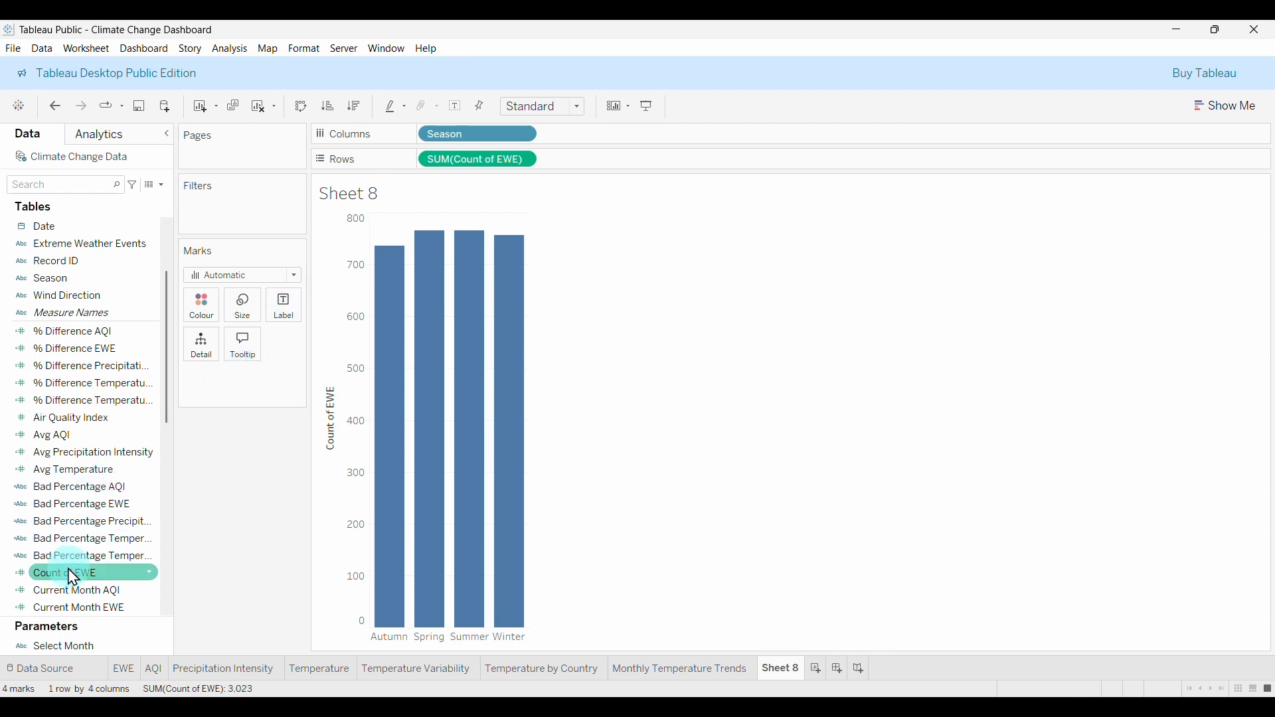
left_click_drag(71, 572, 286, 311)
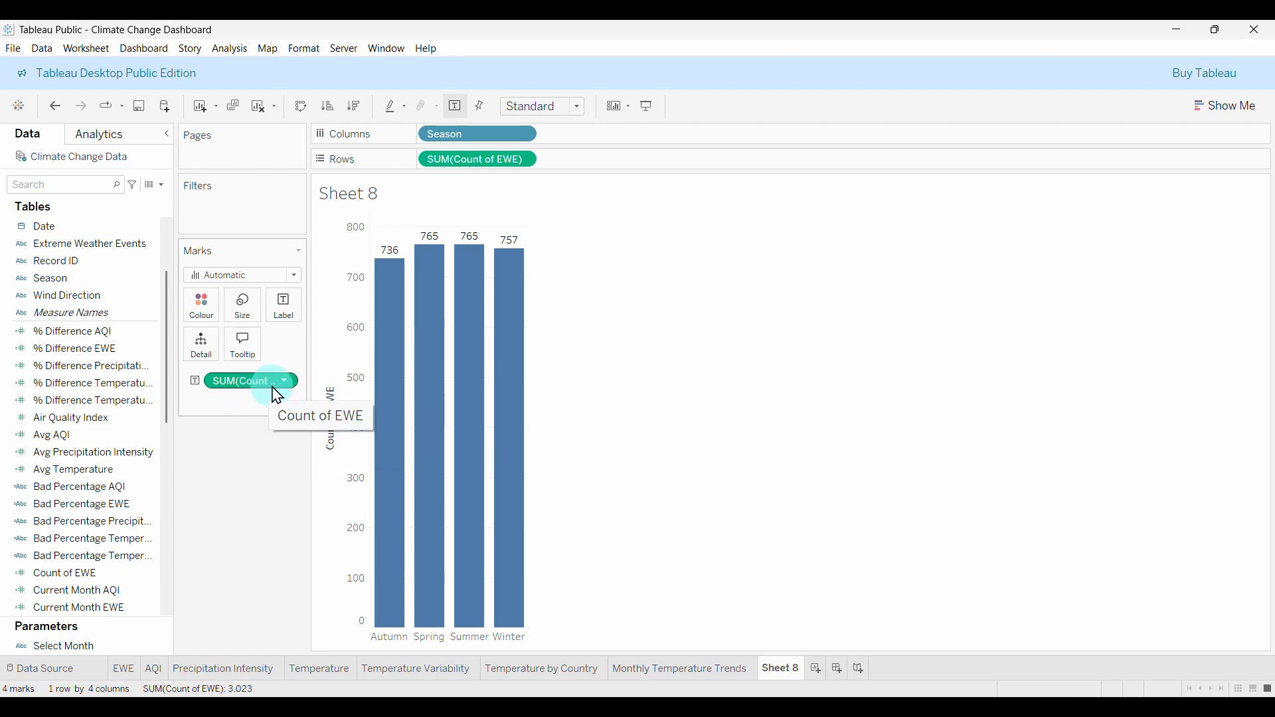
left_click(358, 312)
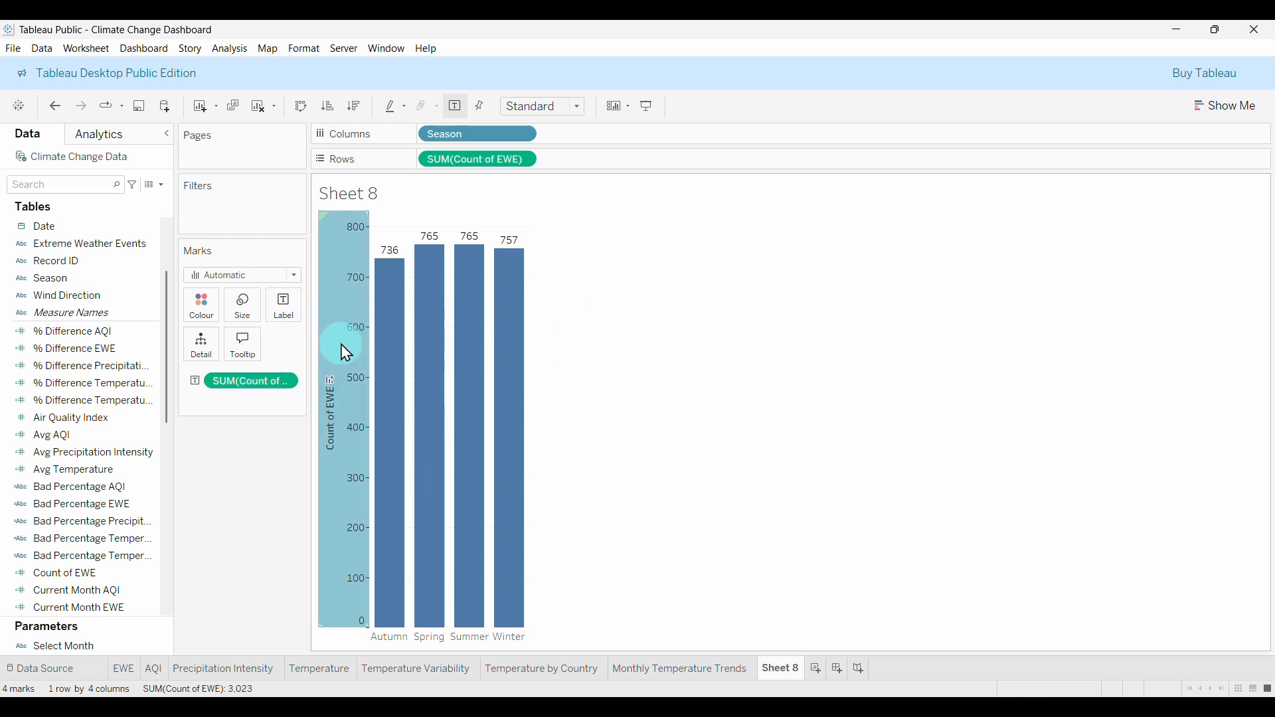
right_click(353, 332)
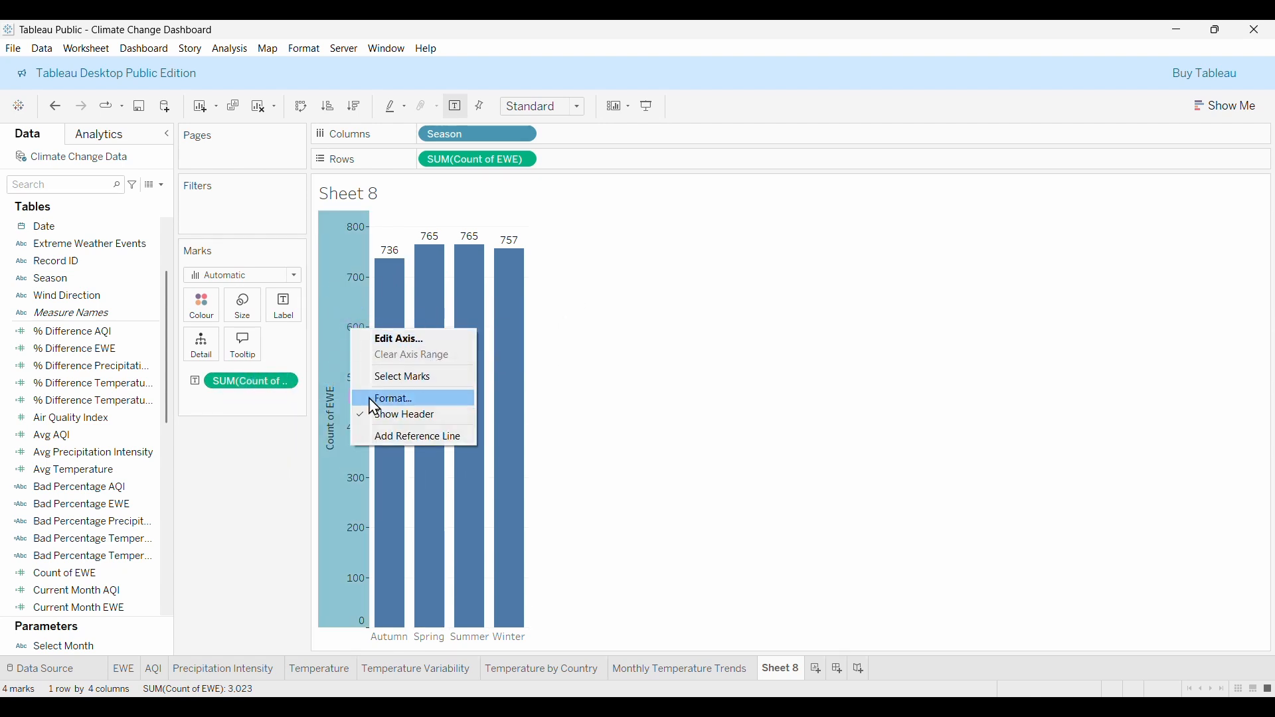
left_click(413, 417)
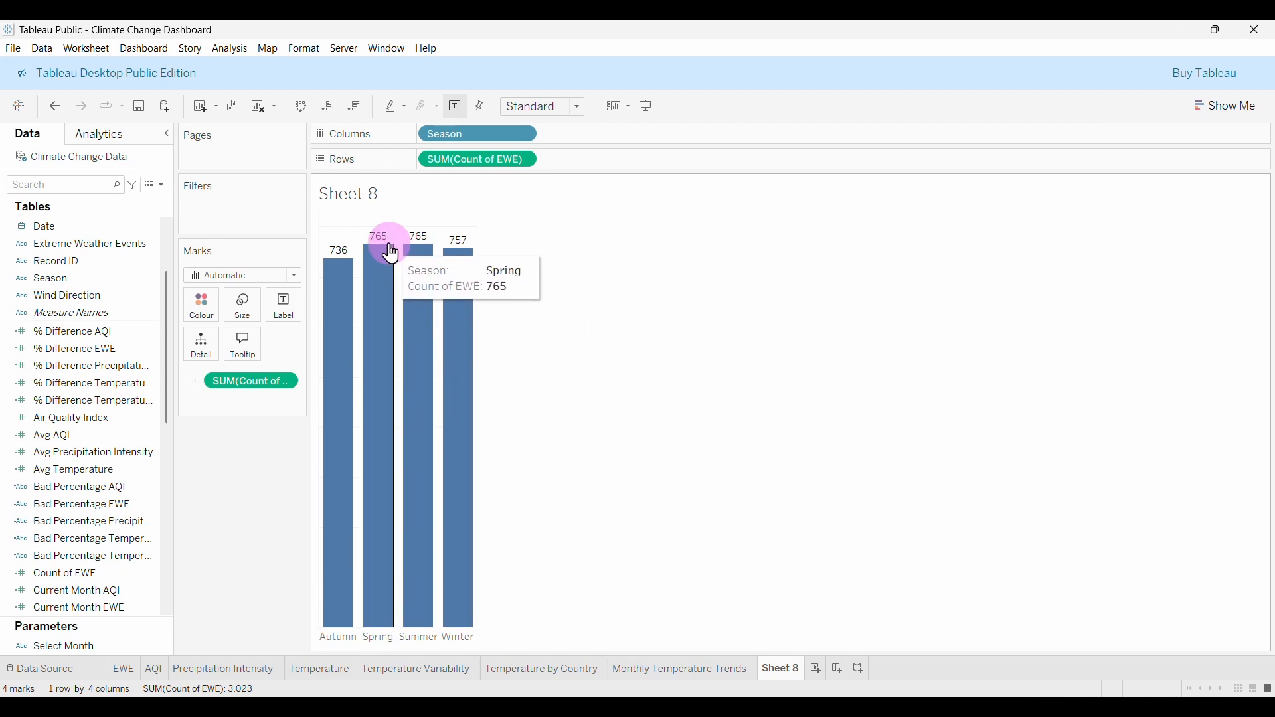
Set the bar labels (736, 765, 765, 757) to bold Tableau Semibold size 8.
left_click(290, 318)
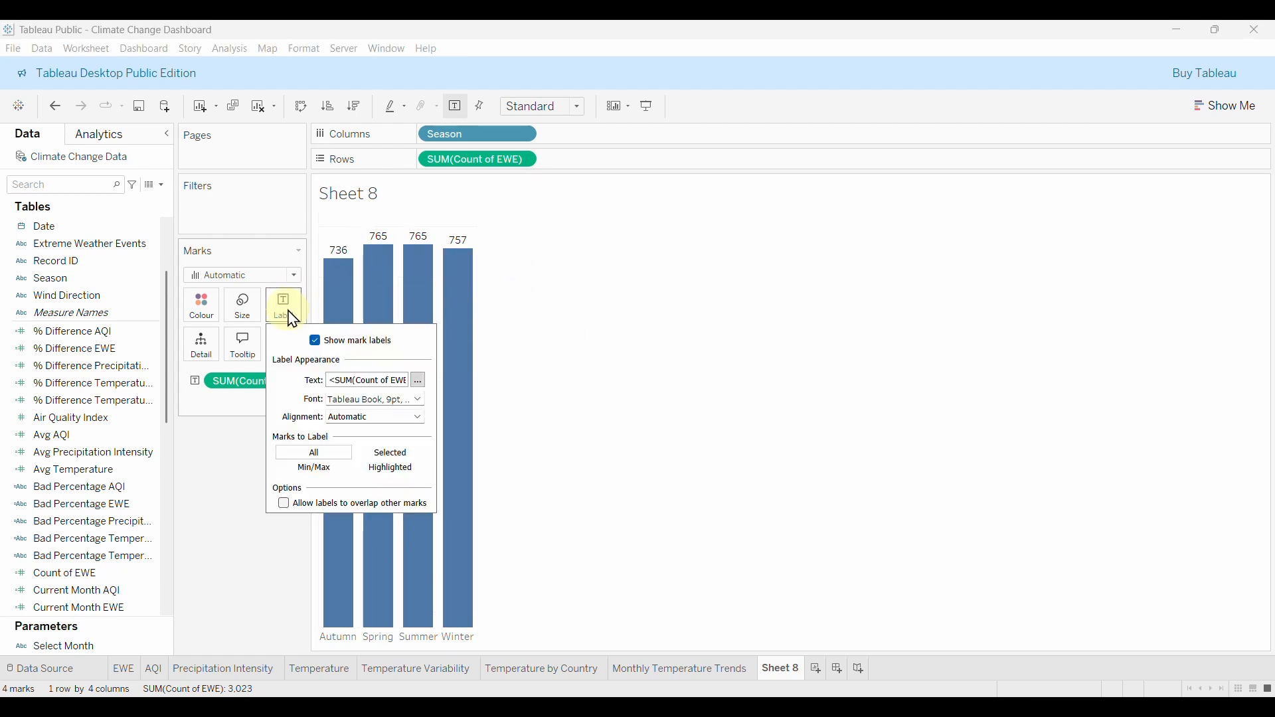
left_click(419, 382)
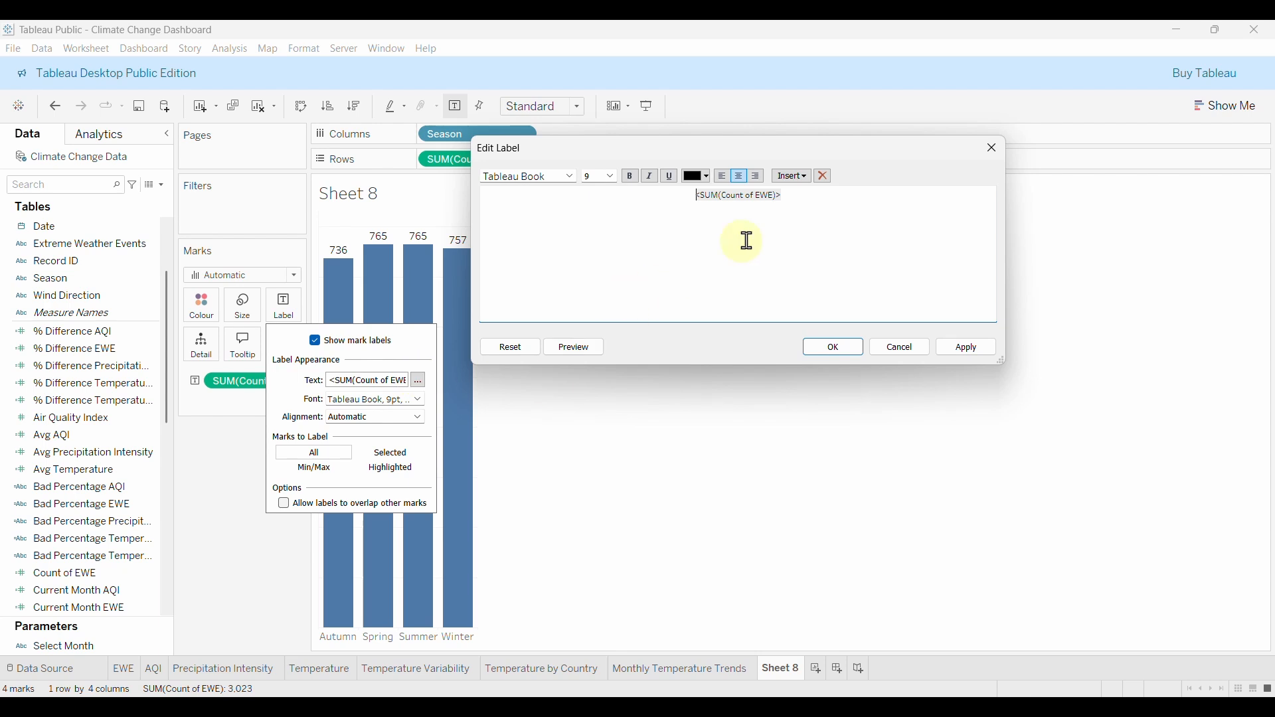
left_click_drag(809, 196, 691, 193)
left_click(570, 176)
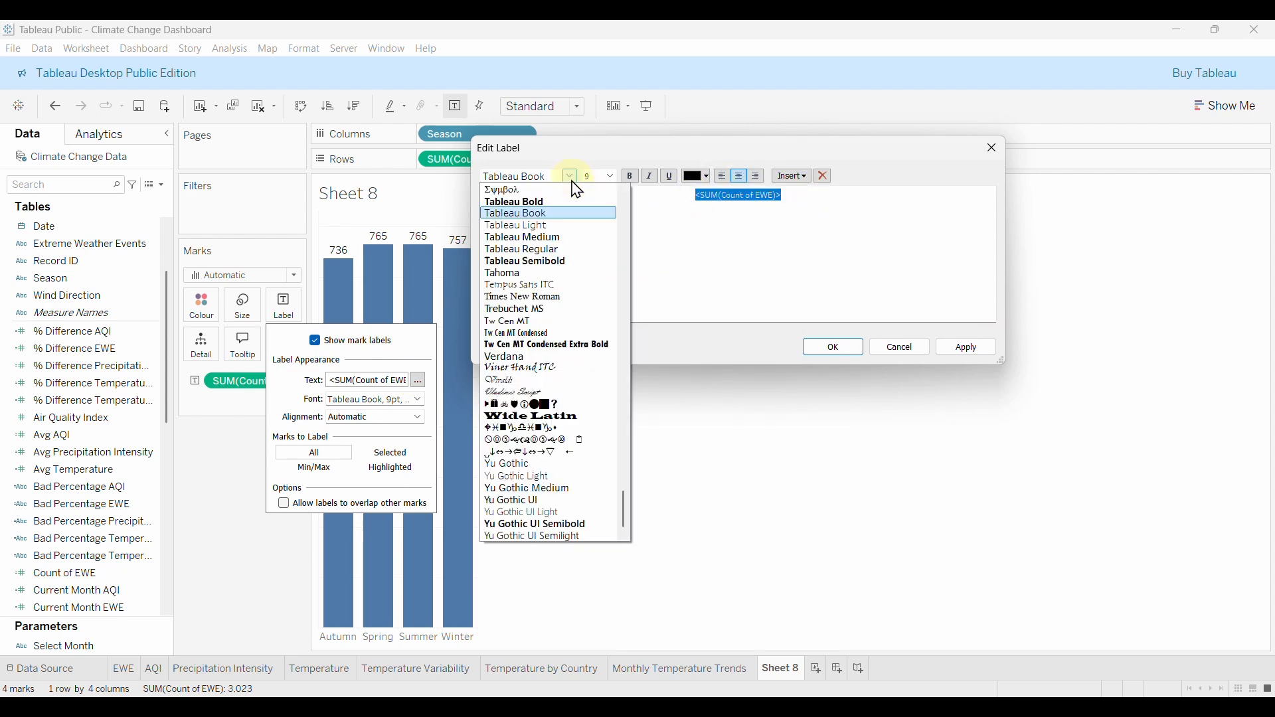
left_click(535, 261)
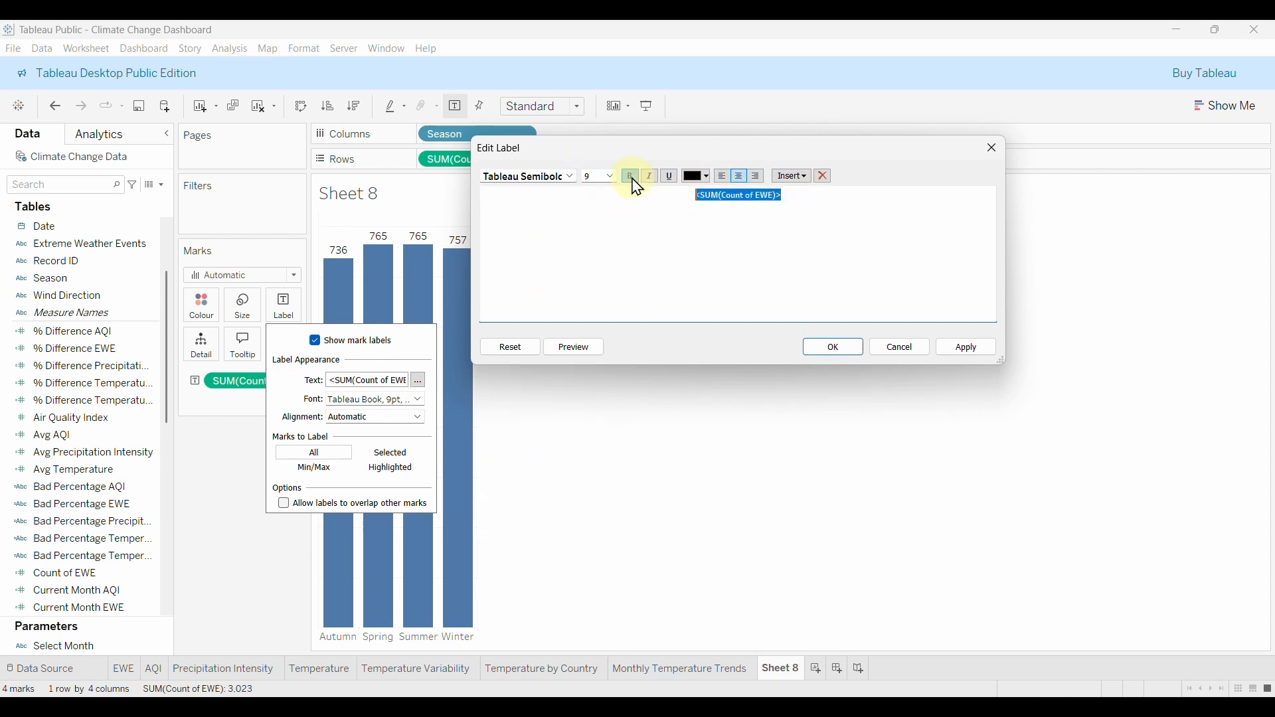
left_click(602, 176)
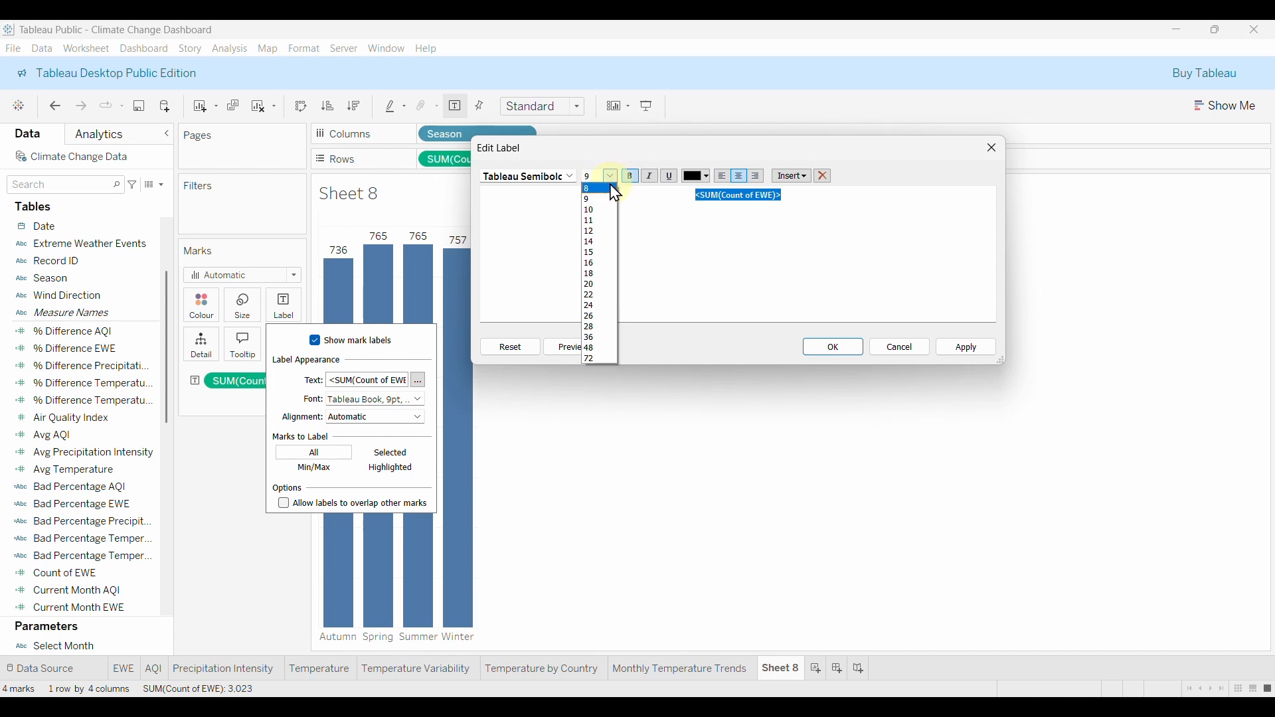
left_click(600, 195)
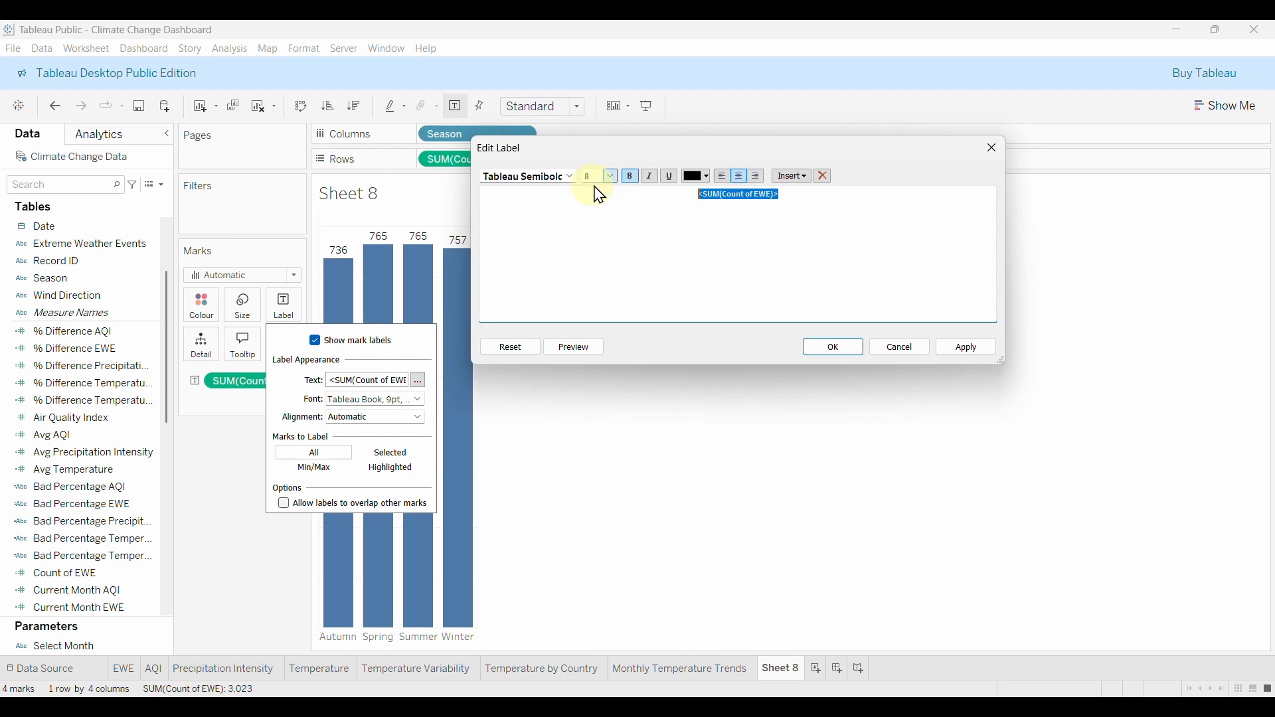
left_click(967, 350)
left_click(844, 347)
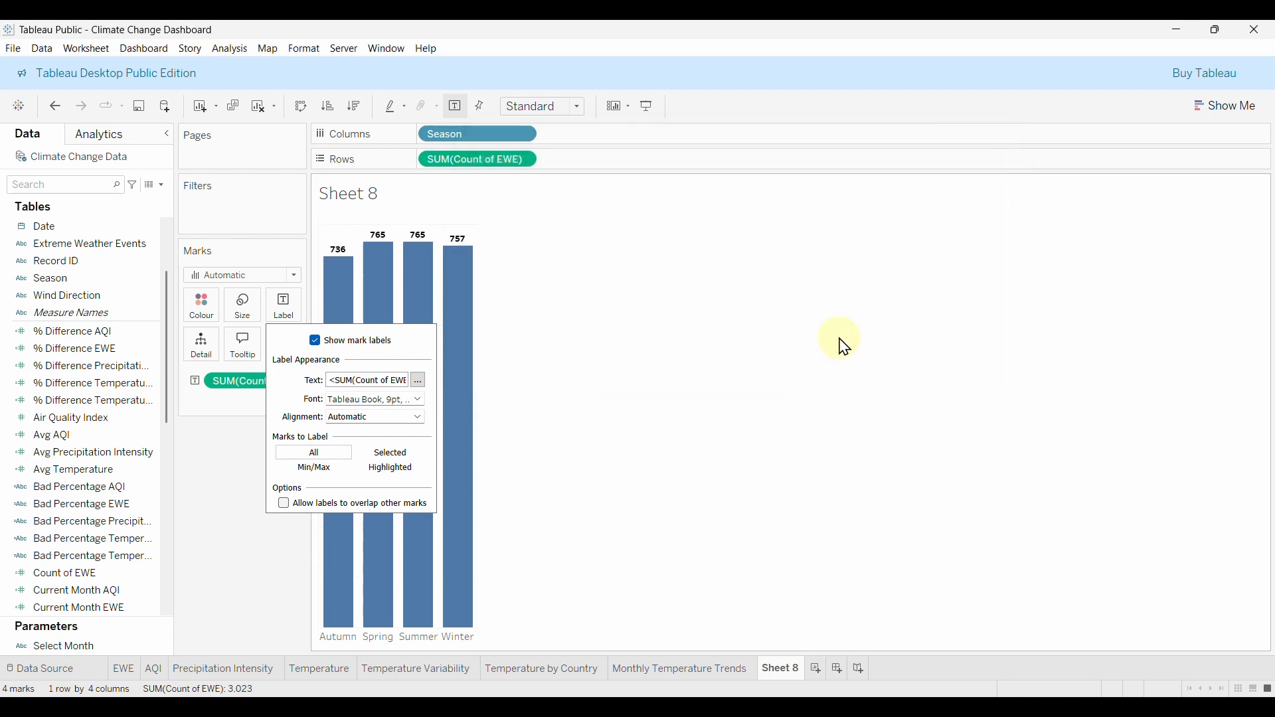
left_click(228, 456)
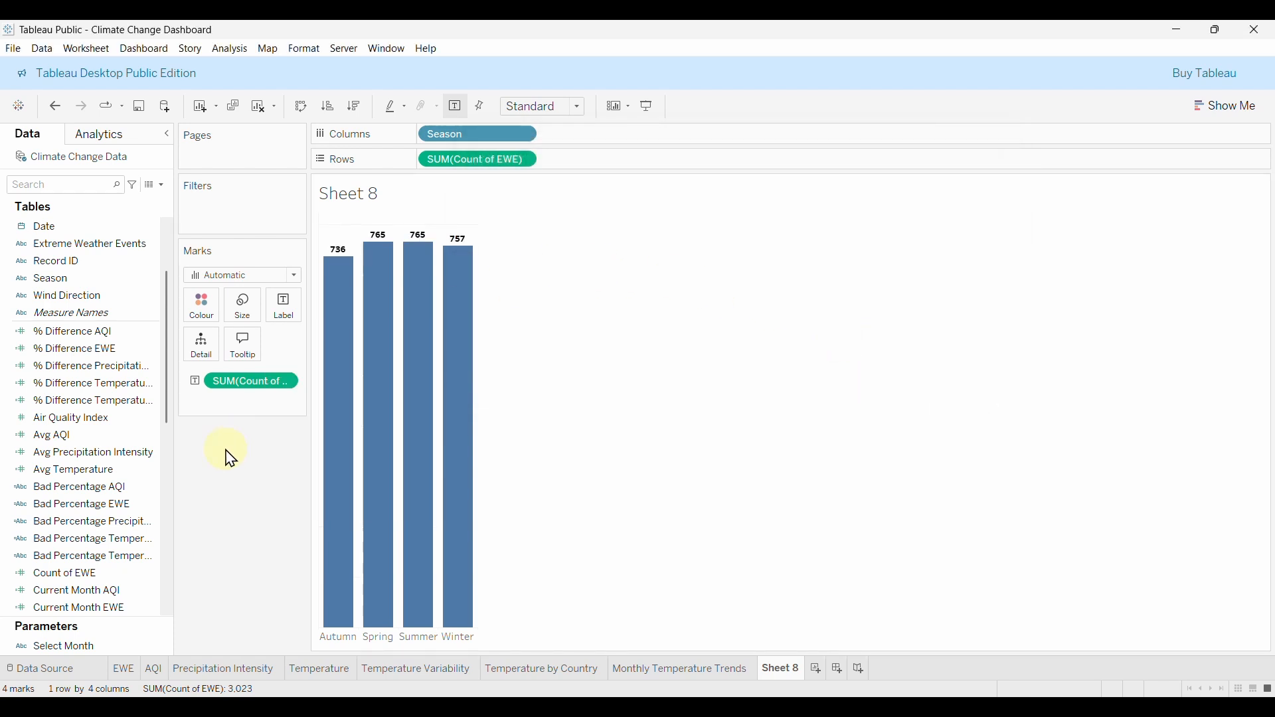
left_click(342, 639)
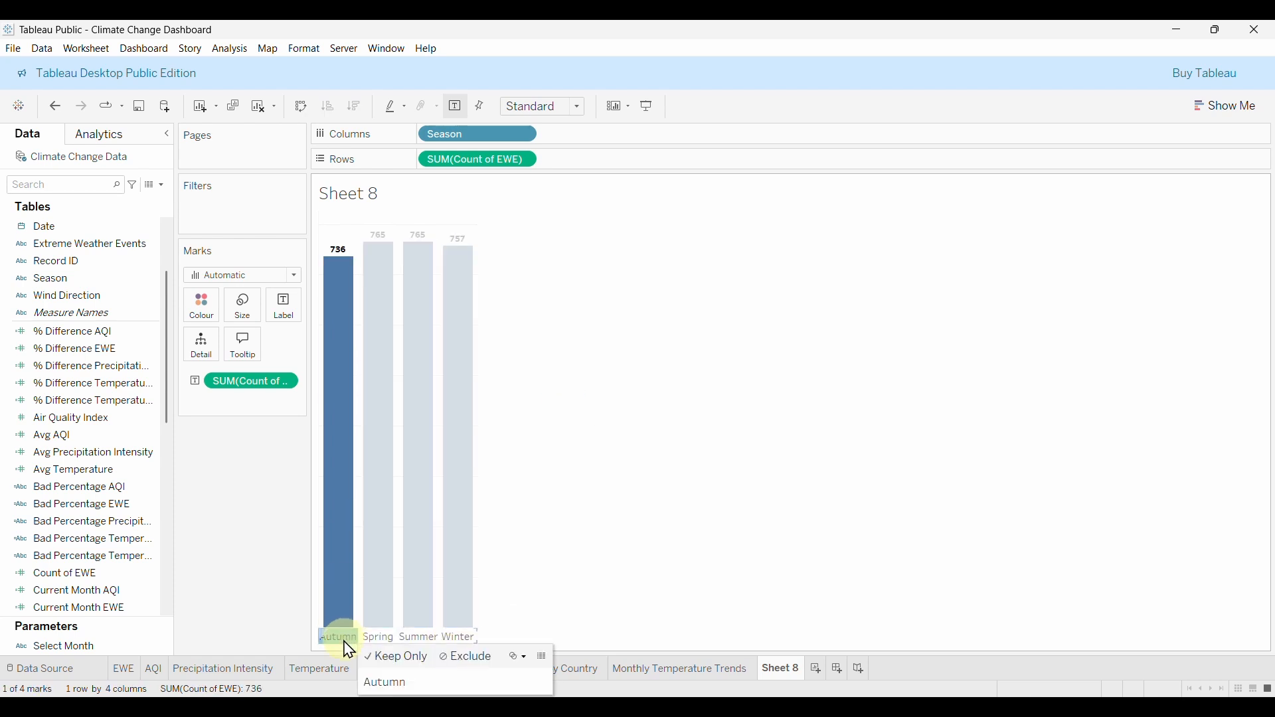
Set the Autumn, Spring, Summer and Winter headers' default font to Tableau Semibold at size 9.
right_click(344, 641)
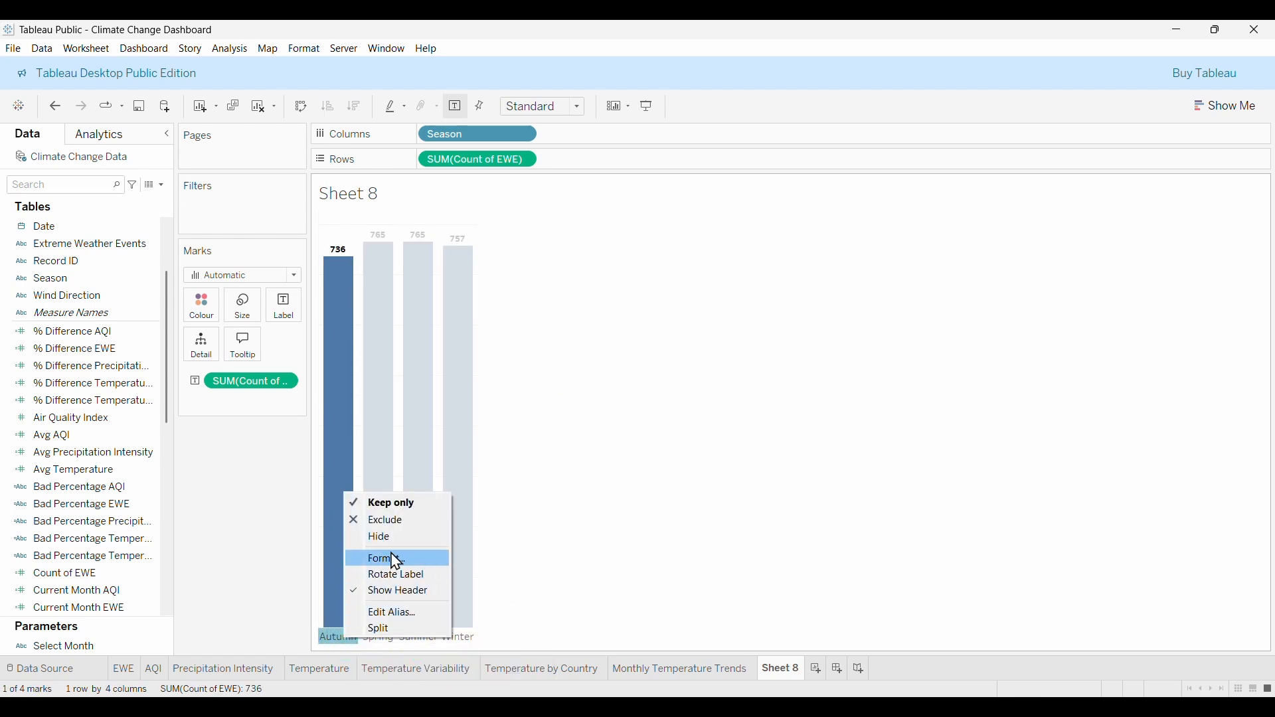
left_click(396, 563)
left_click(147, 238)
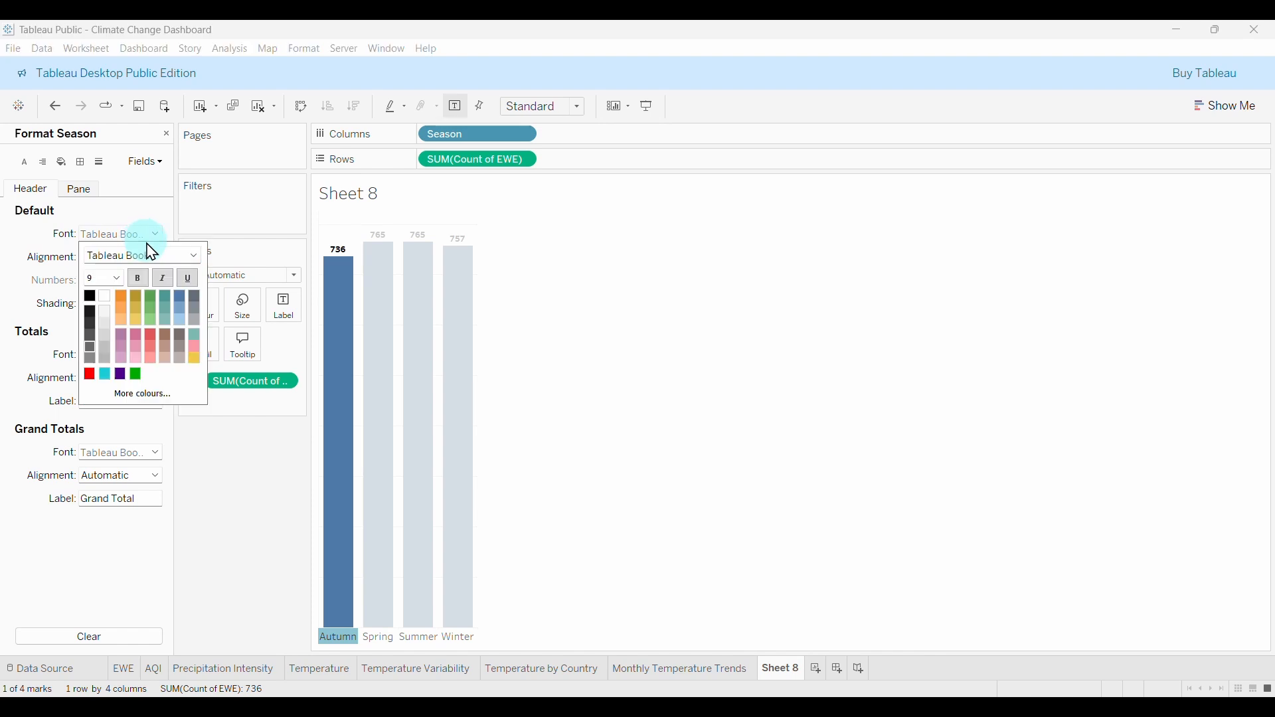
left_click(193, 258)
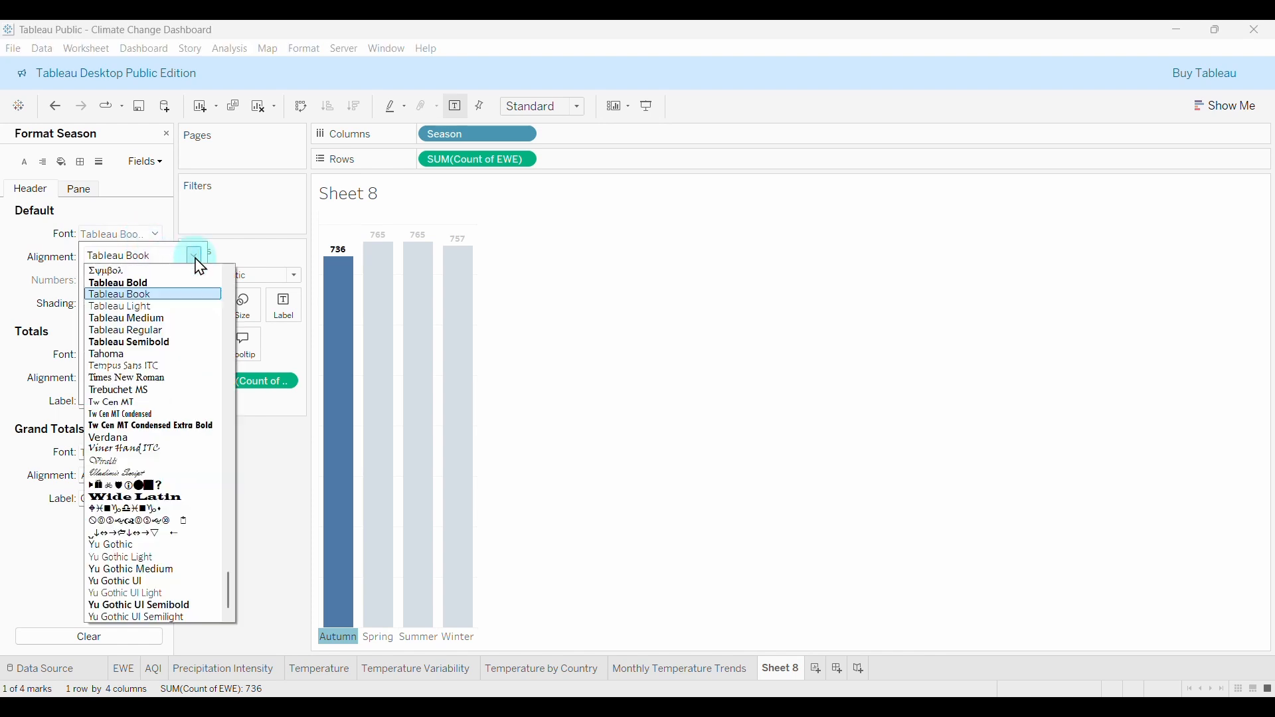
left_click(133, 342)
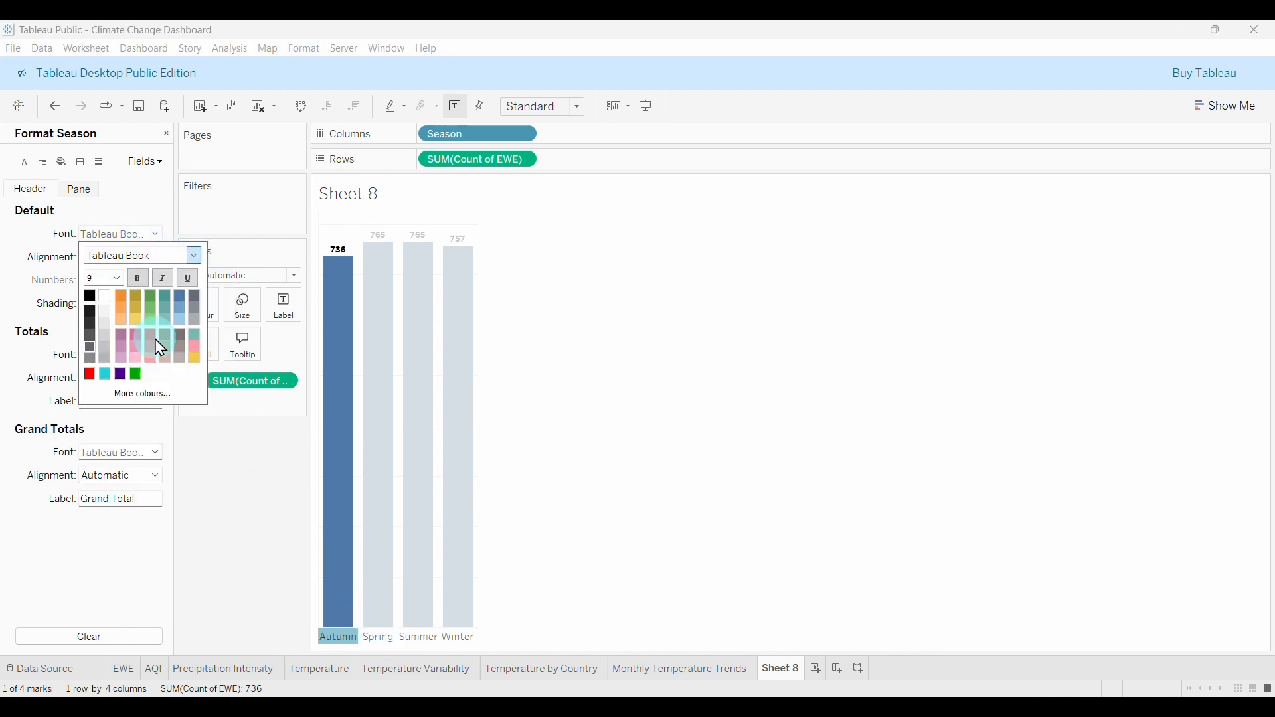
left_click(114, 282)
left_click(118, 290)
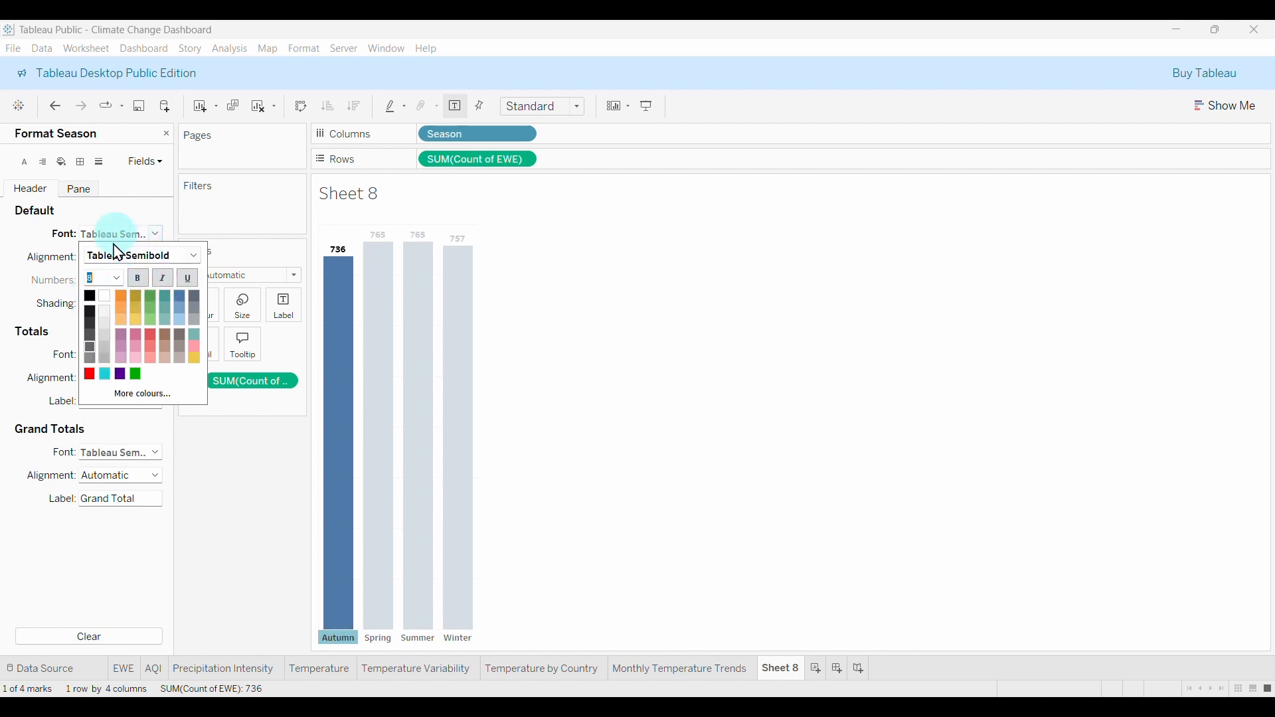
left_click(216, 458)
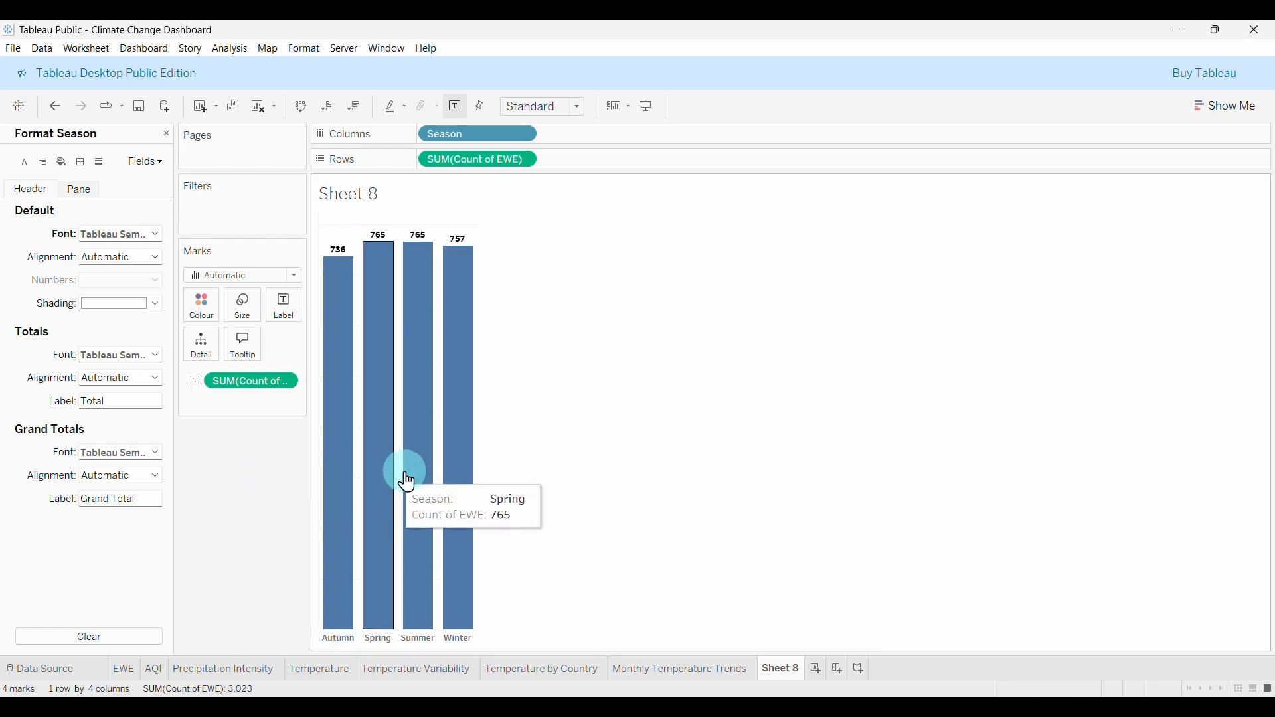
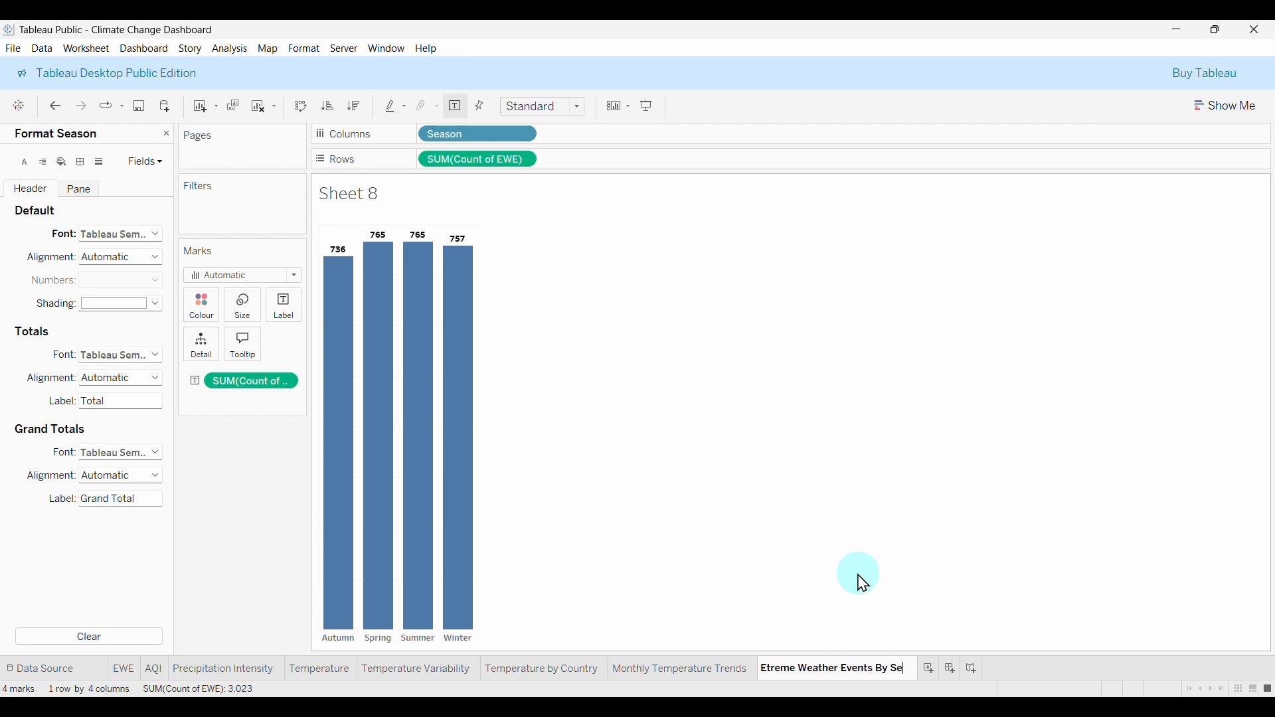
Commit the sheet name and set the season bar chart's fit to Entire View.
key("Return")
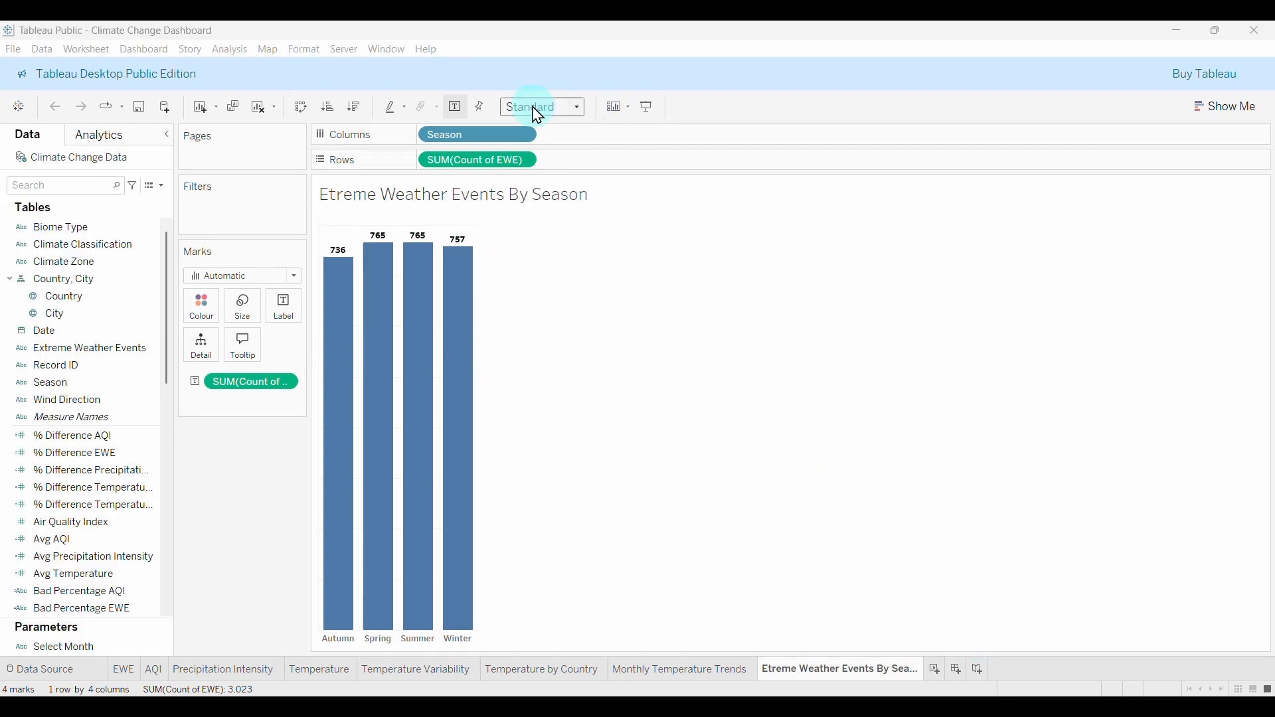
left_click(573, 113)
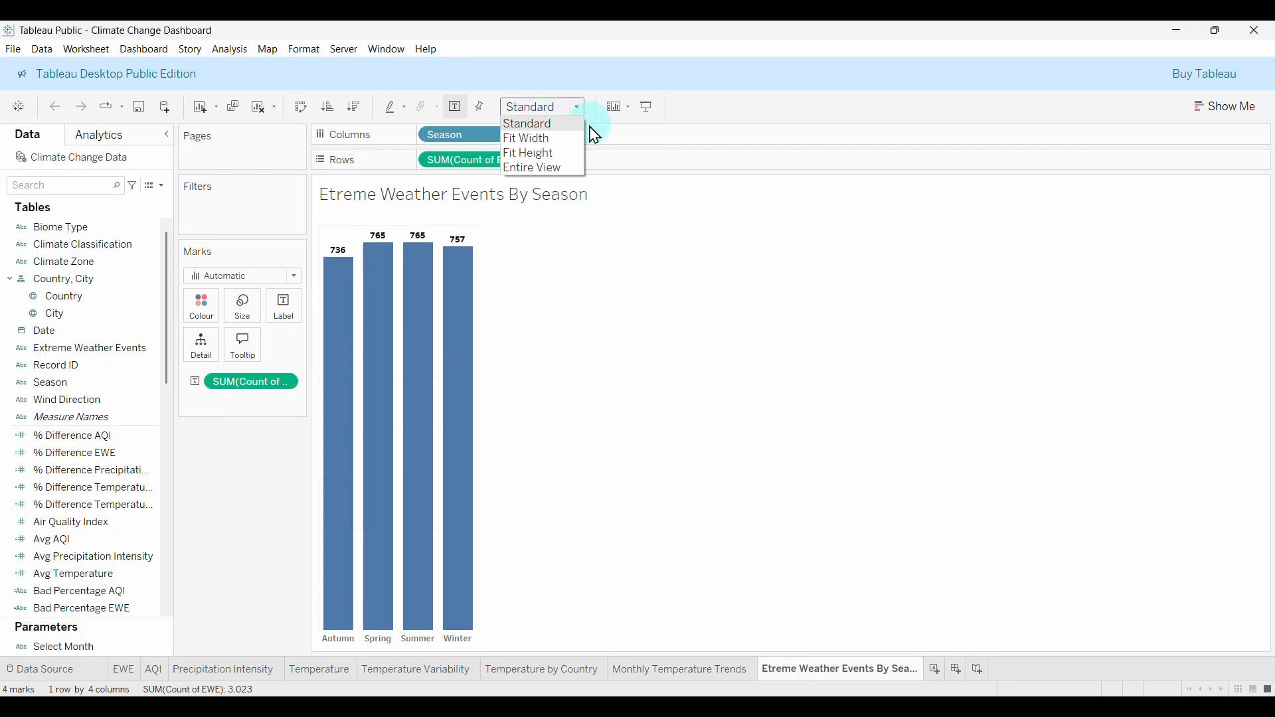
left_click(529, 169)
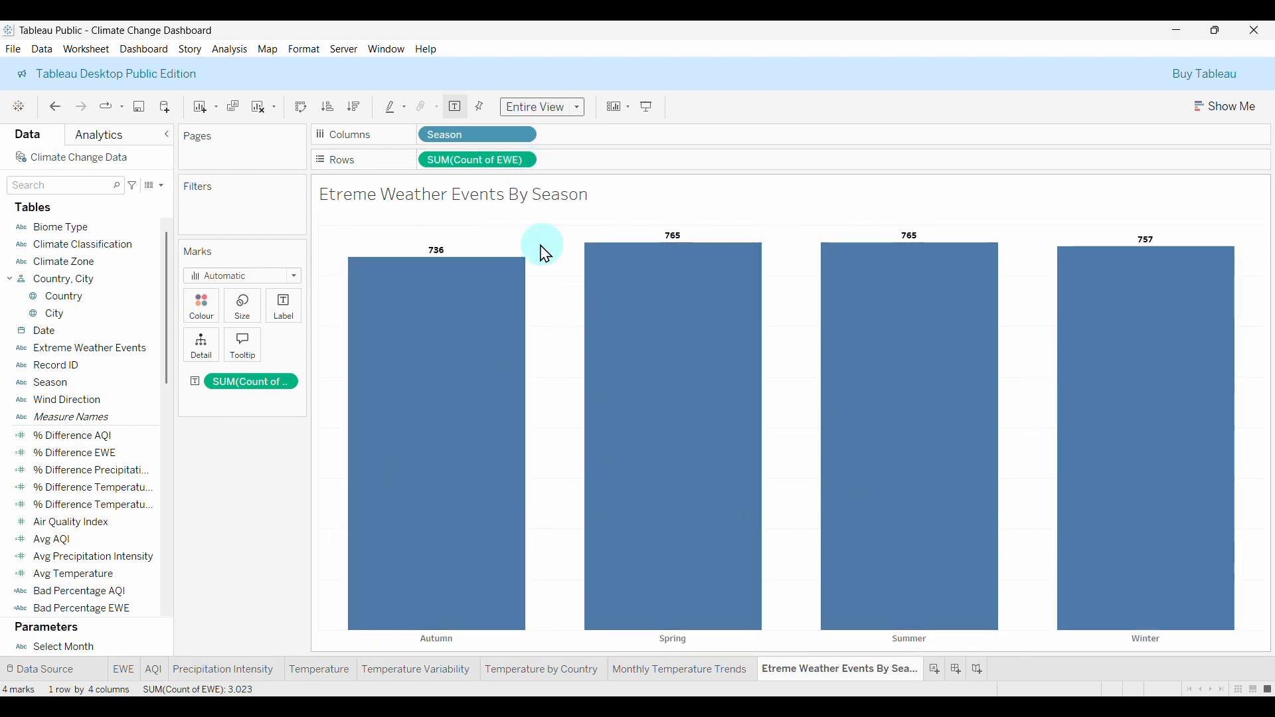
left_click(711, 671)
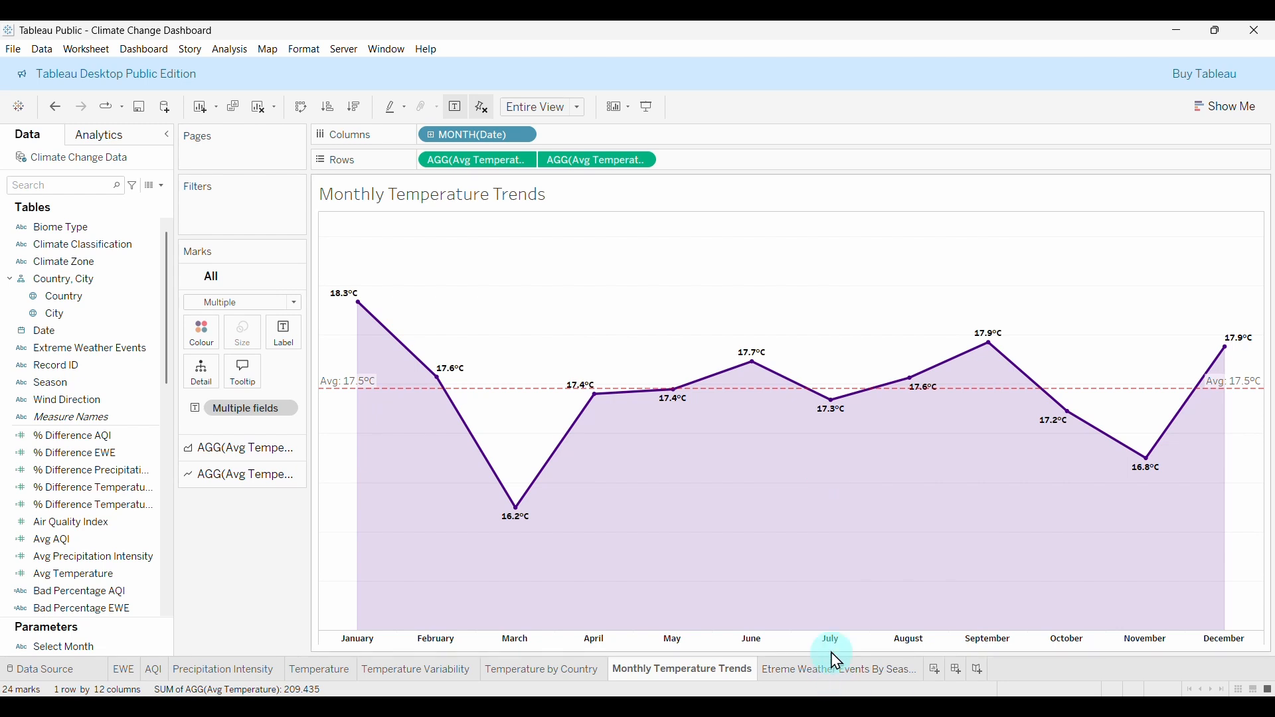
left_click(839, 670)
Open the bar chart's Format pane and check its grid line and Row/Column Divider border styles.
right_click(546, 244)
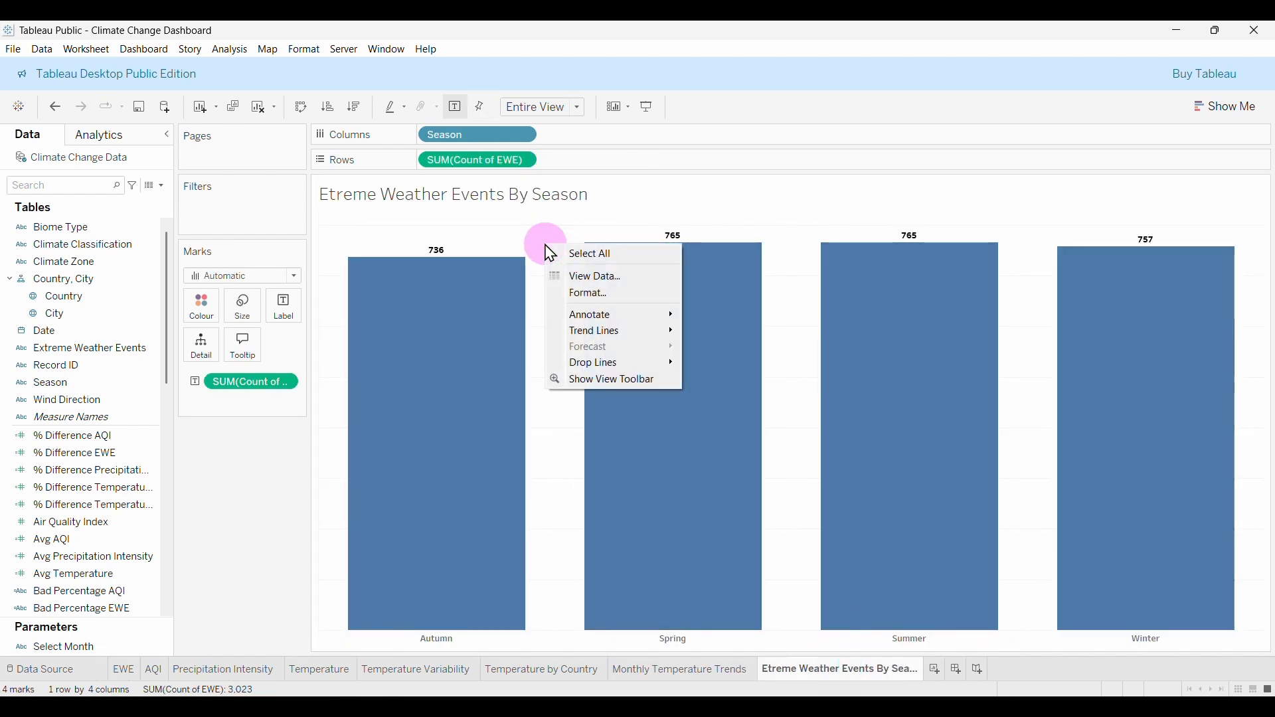
left_click(576, 293)
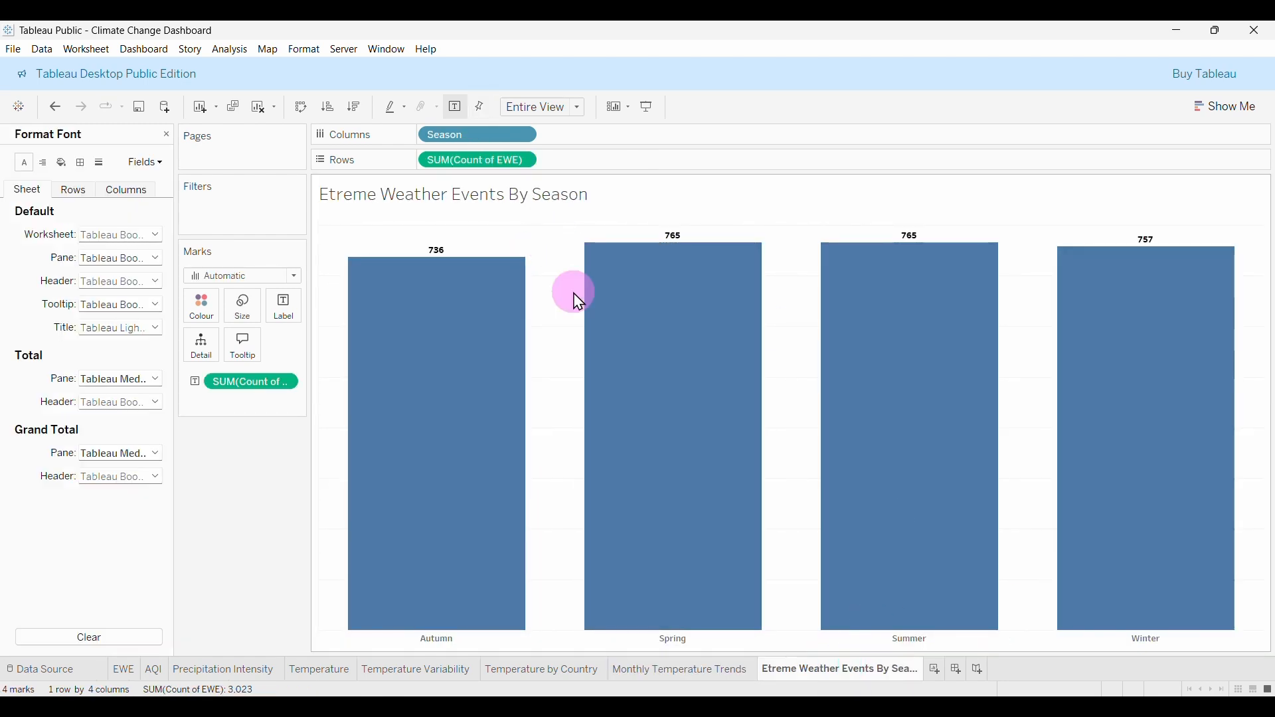
left_click(100, 170)
left_click(106, 235)
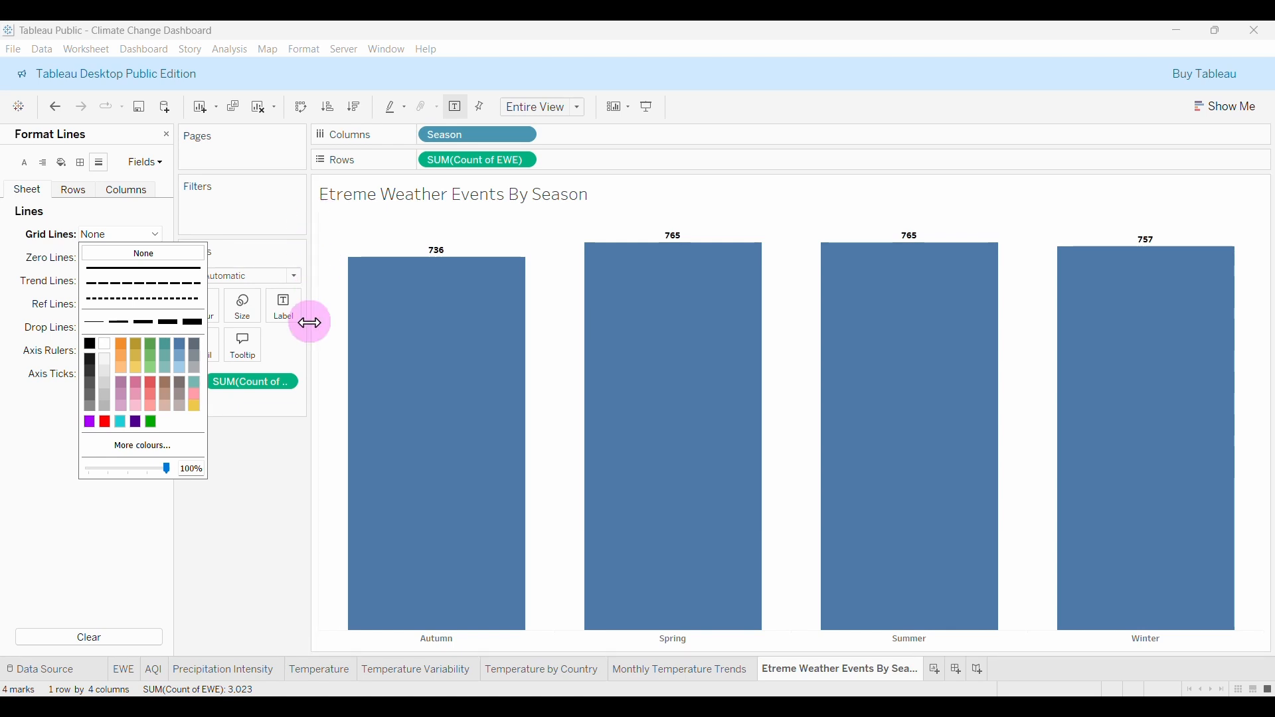
left_click(81, 163)
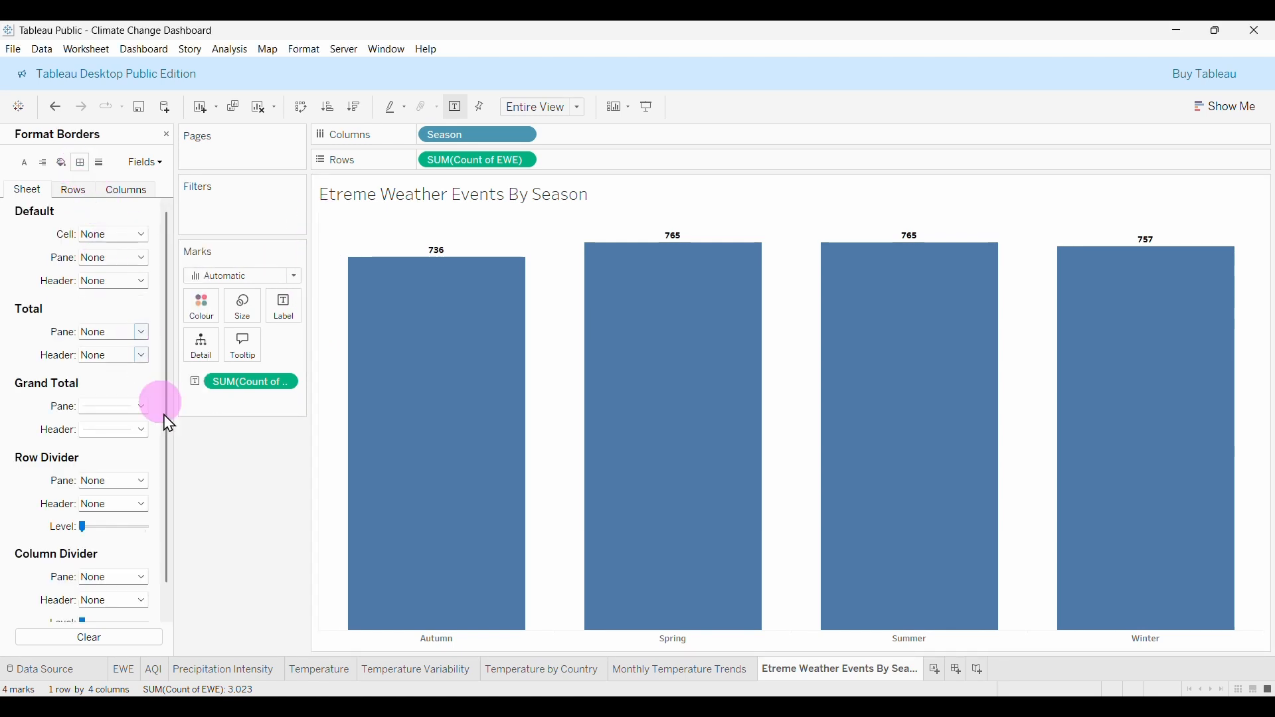
left_click(117, 481)
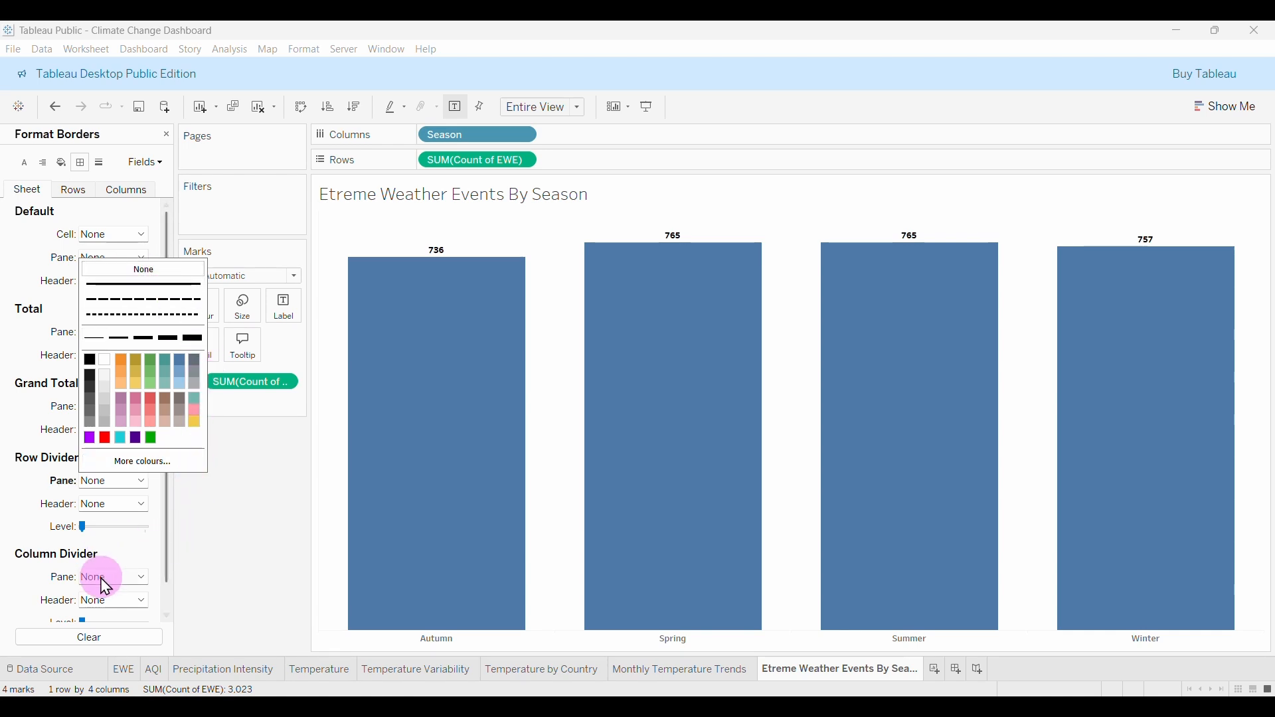
left_click(118, 582)
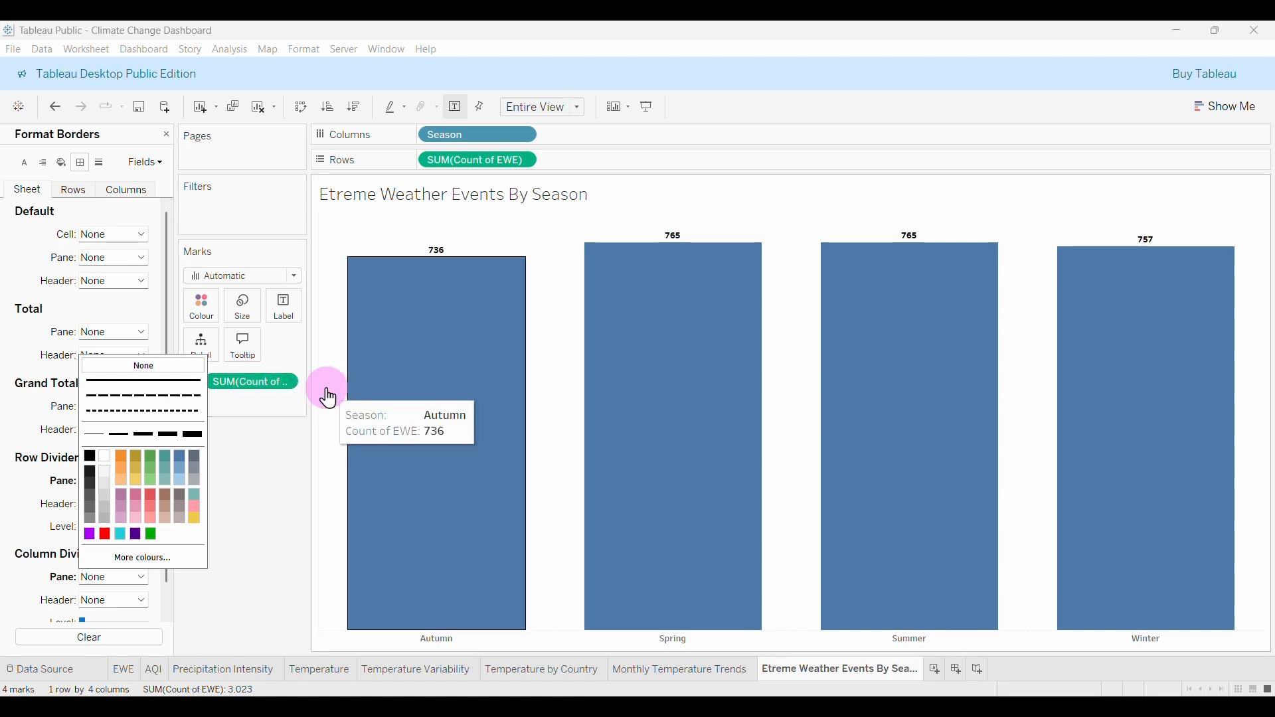
left_click(350, 396)
left_click(404, 453)
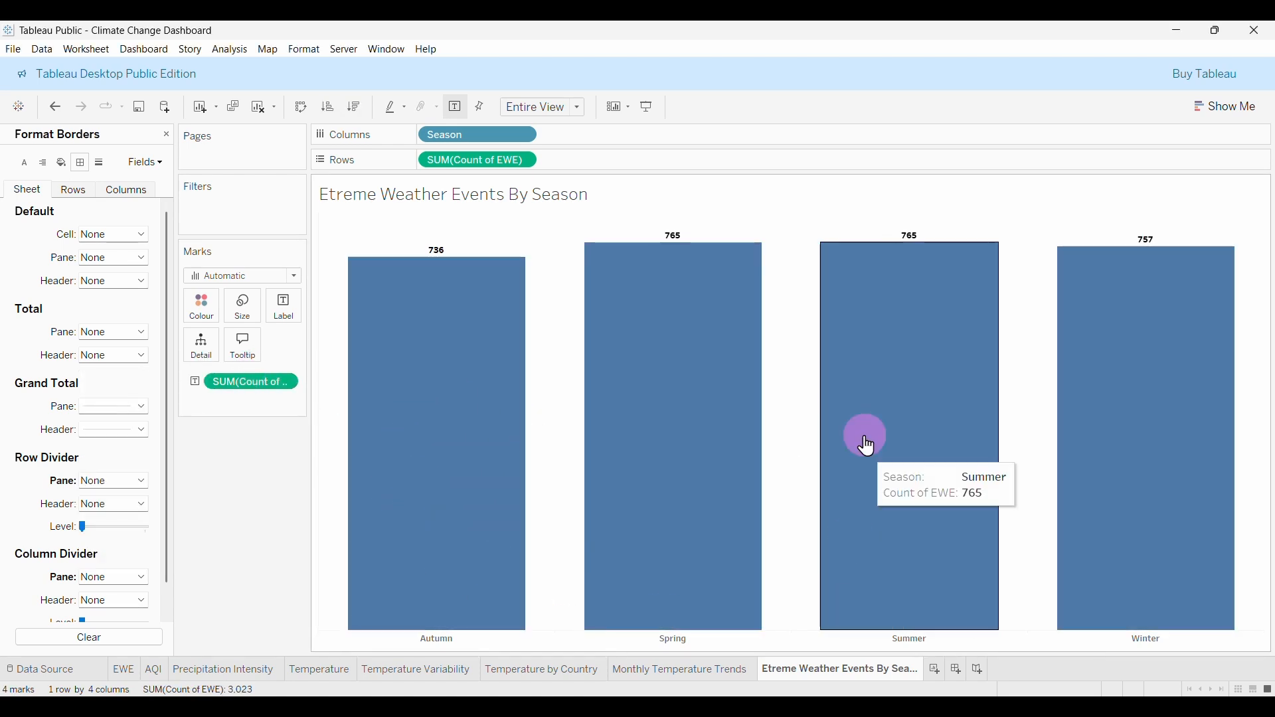
Open the Format pane on the Monthly Temperature Trends sheet and view its grid line styles.
left_click(728, 671)
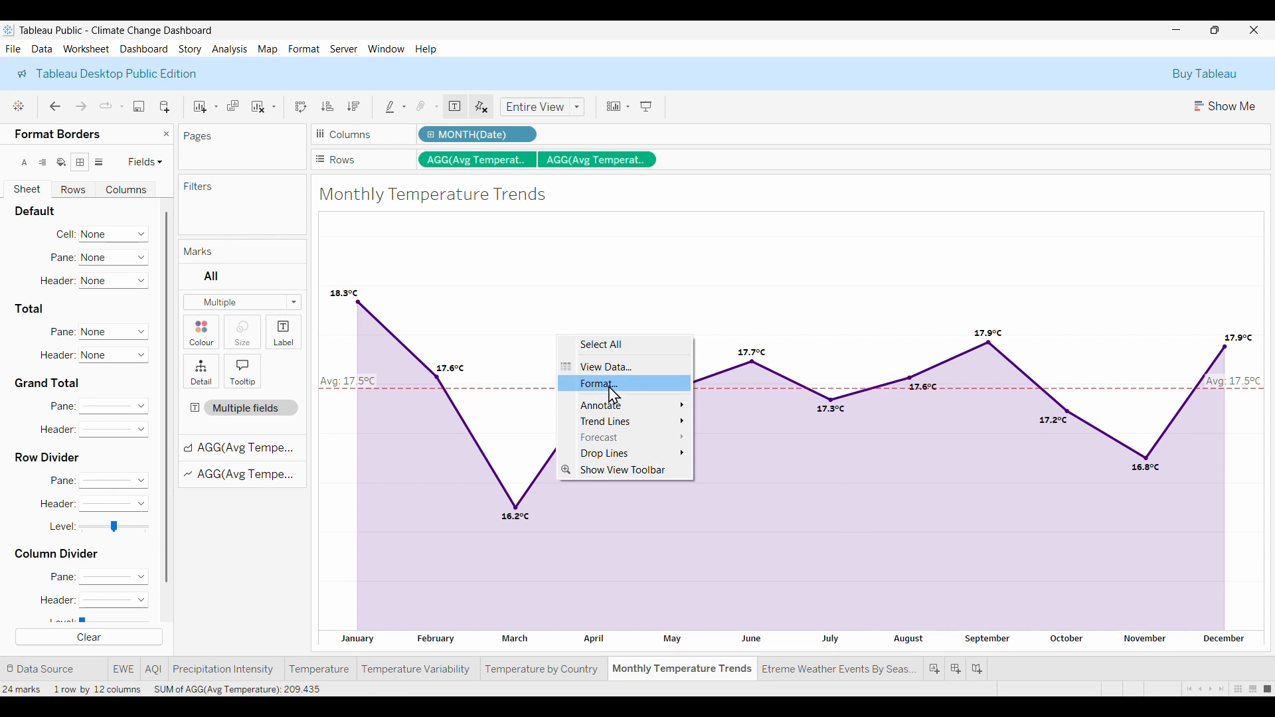
left_click(612, 385)
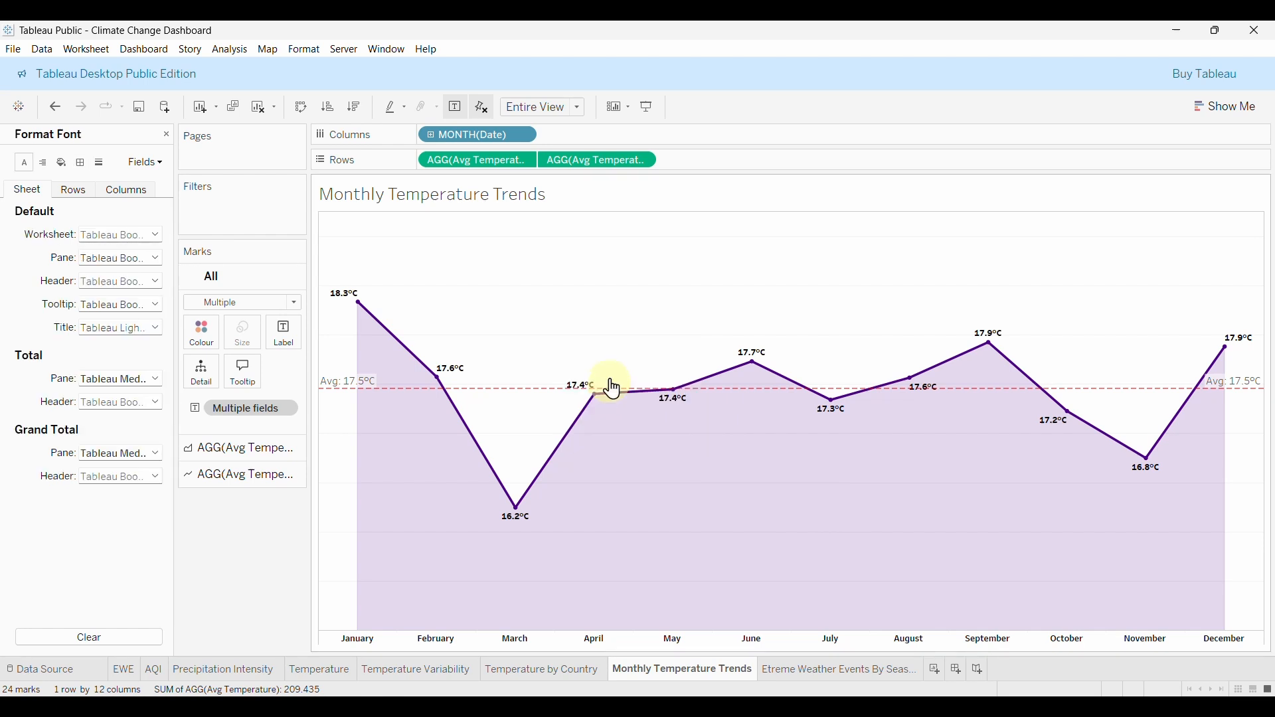
left_click(99, 163)
left_click(120, 237)
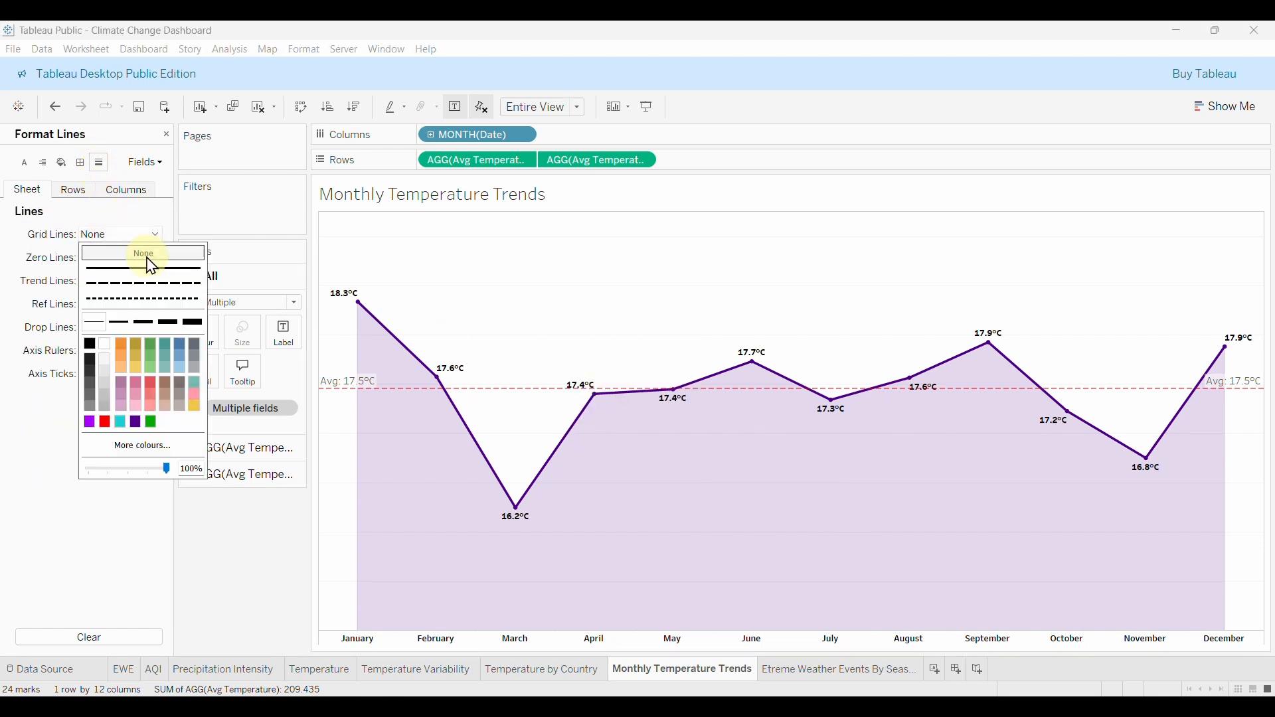
Set the Row Divider and Column Divider pane borders to None, then go back to the season sheet.
left_click(81, 163)
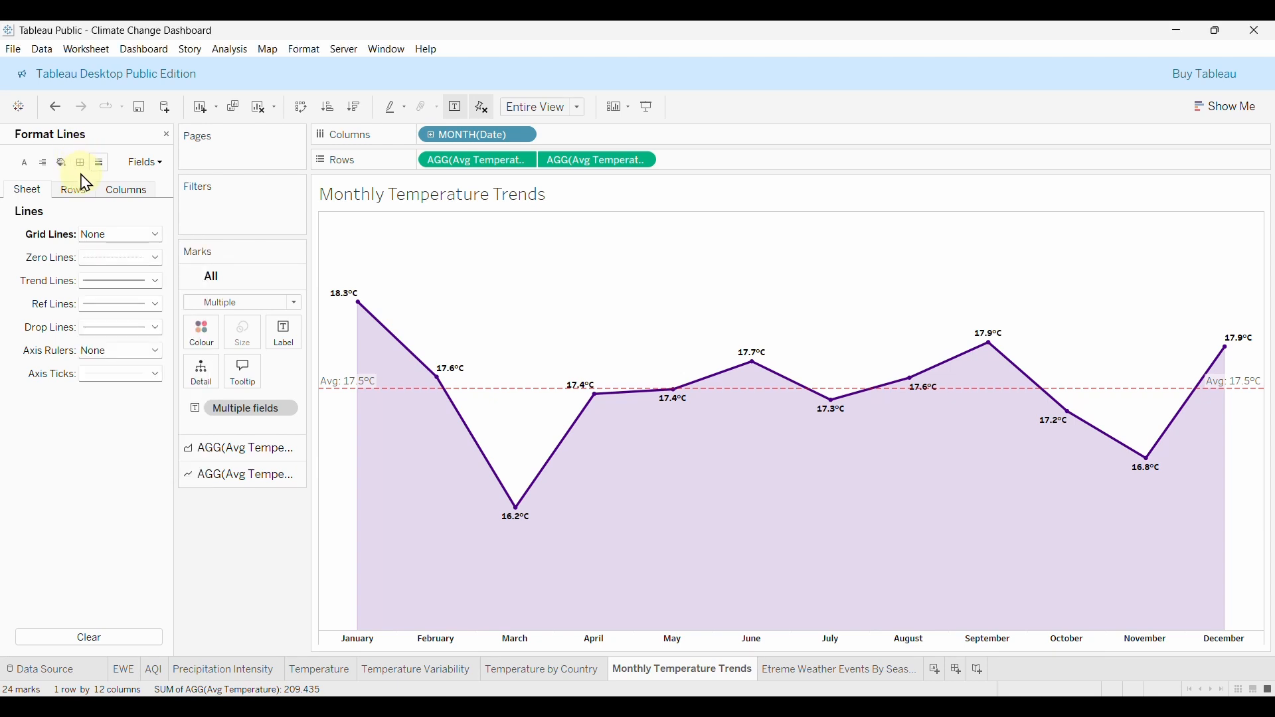
left_click(139, 480)
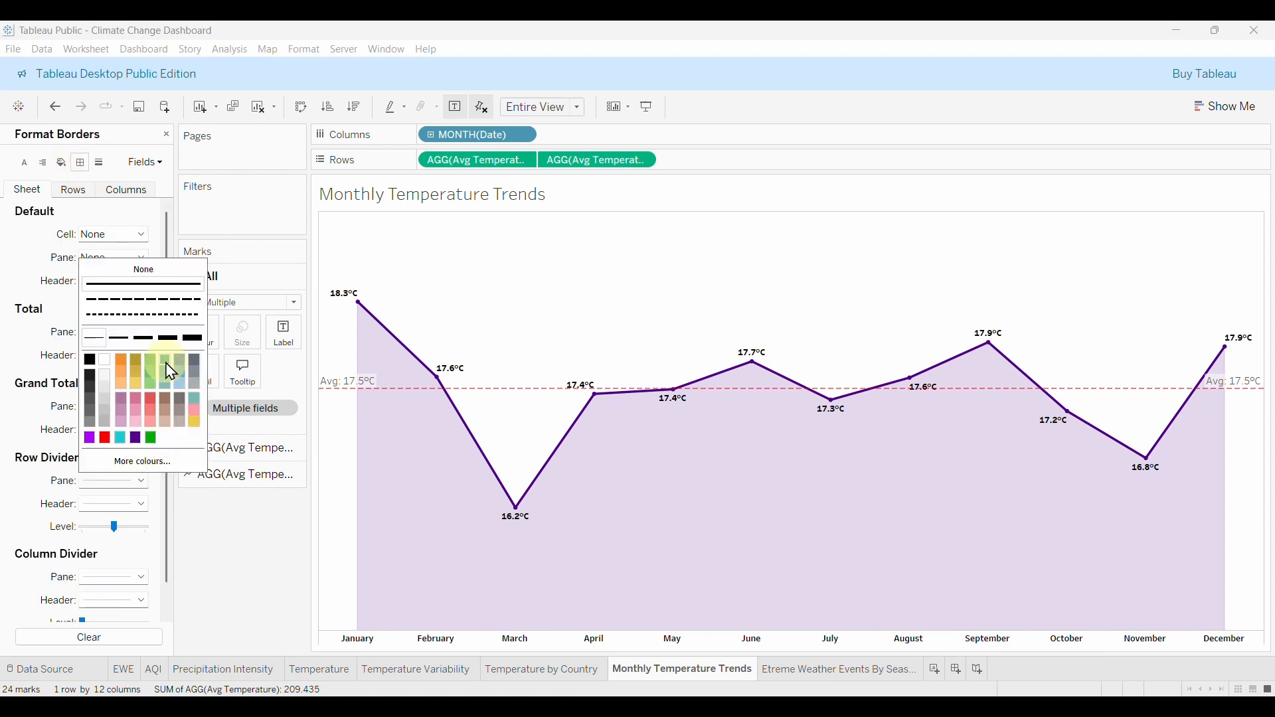
left_click(145, 270)
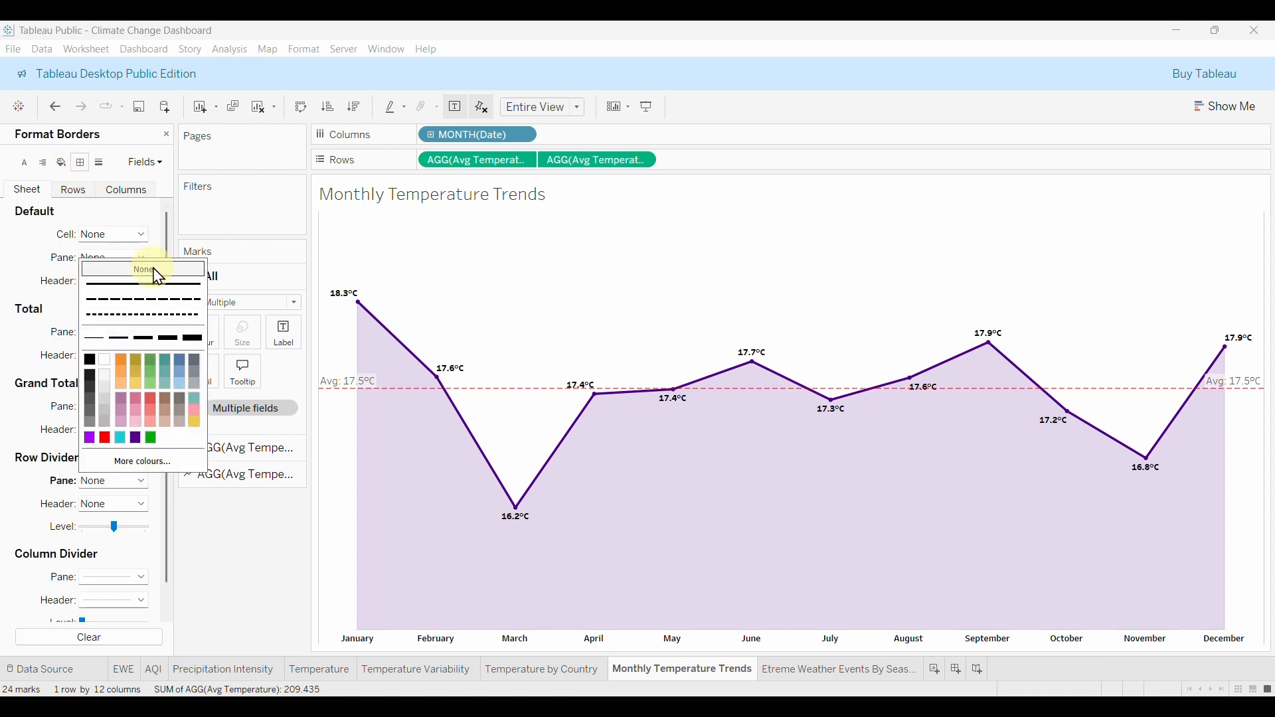
left_click(129, 578)
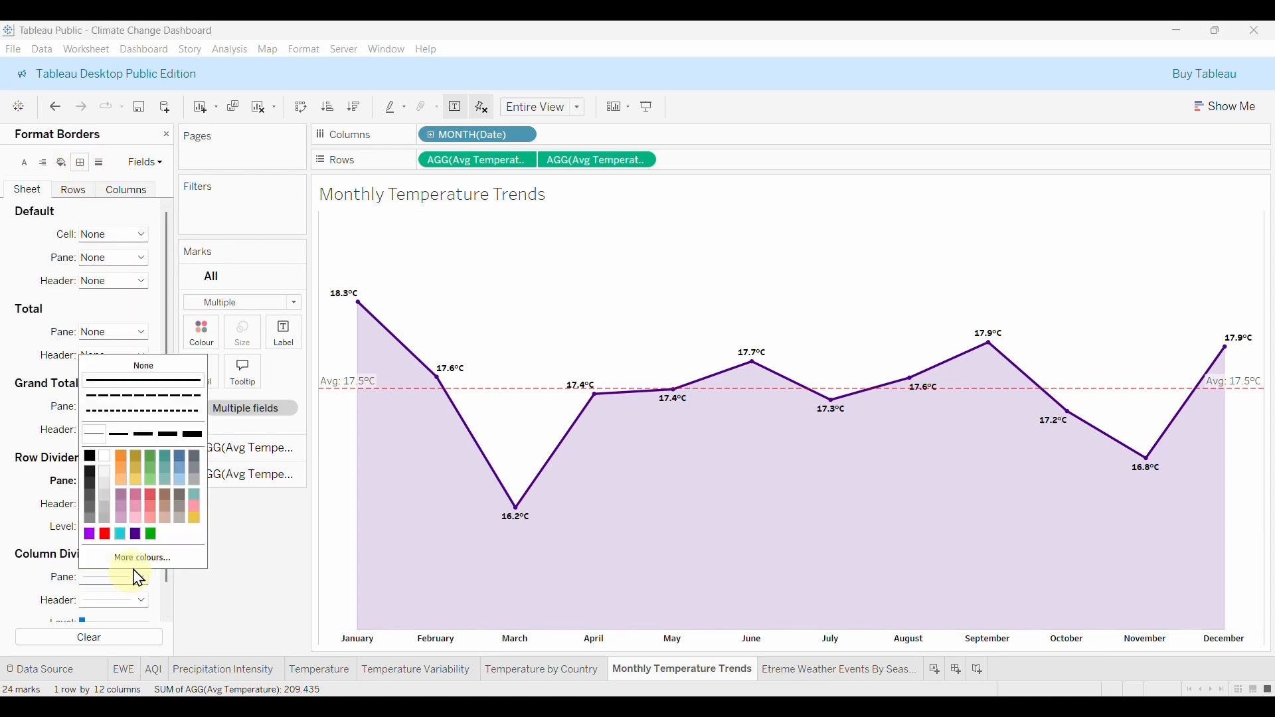
left_click(144, 366)
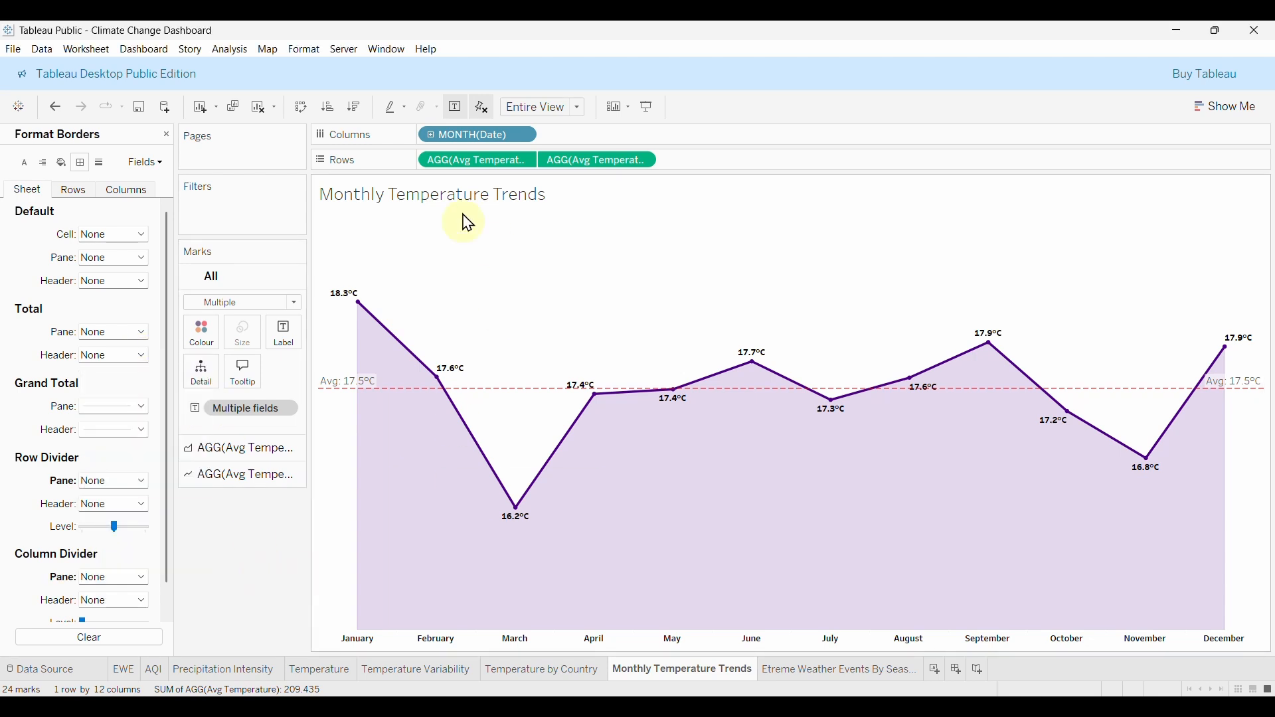
left_click(806, 671)
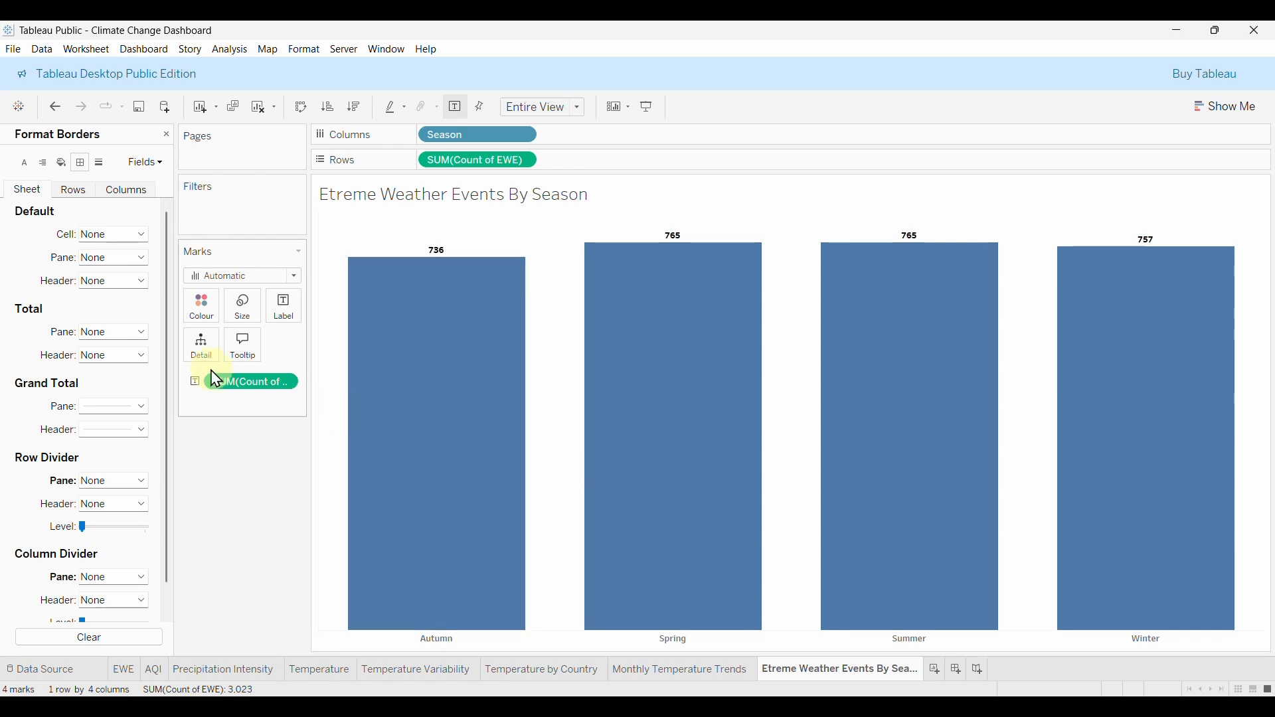
left_click(166, 135)
scroll(115, 487, "down", 3)
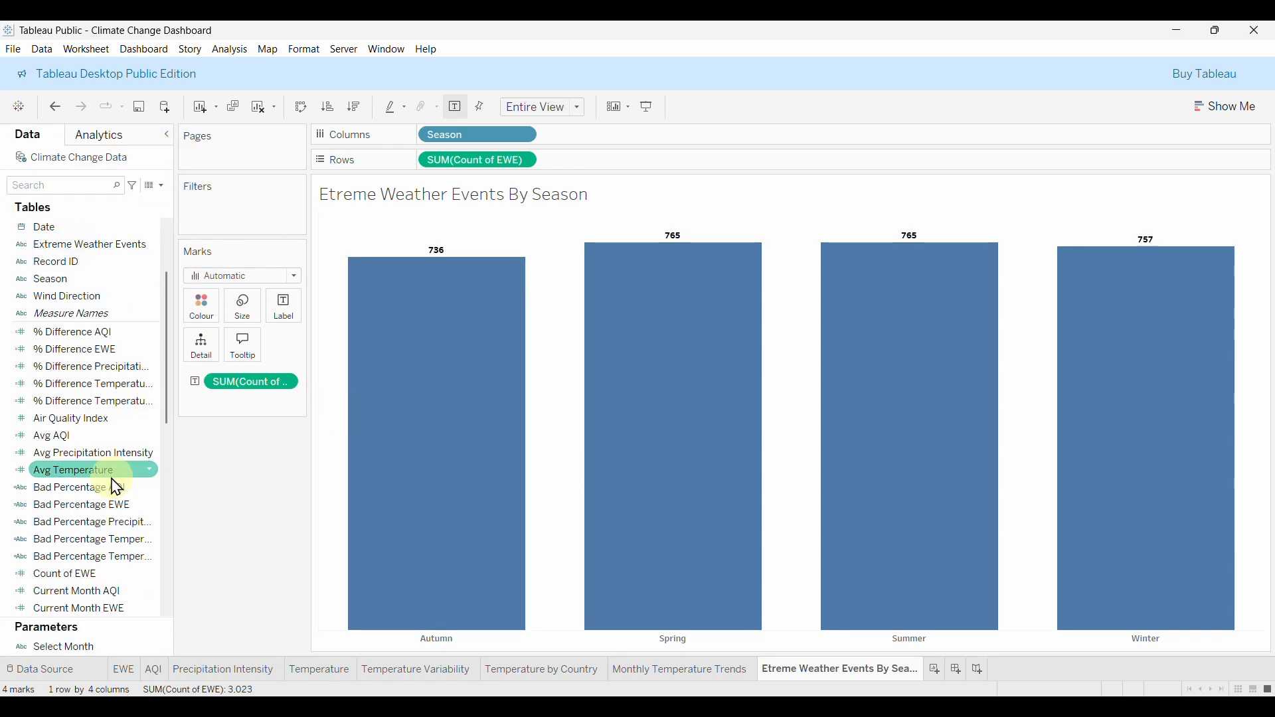
scroll(100, 458, "down", 2)
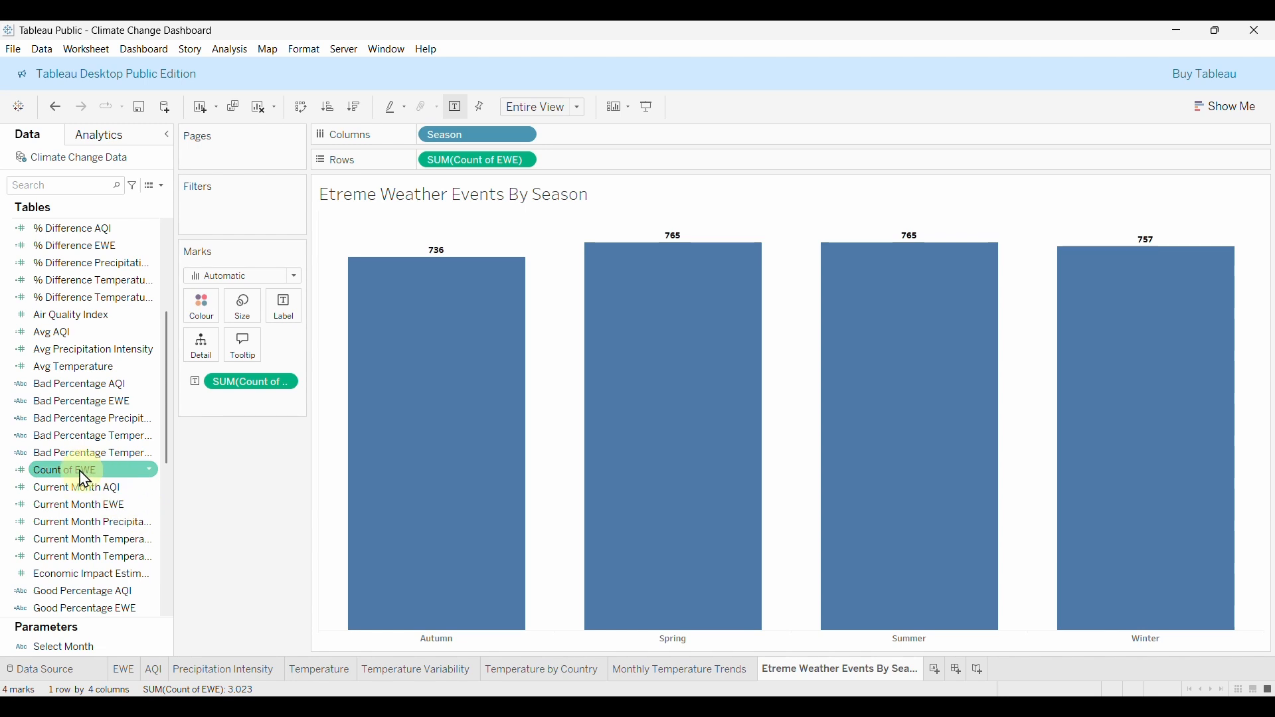
mouse_move(85, 479)
left_mouse_down()
mouse_move(182, 321)
mouse_move(201, 313)
left_mouse_up()
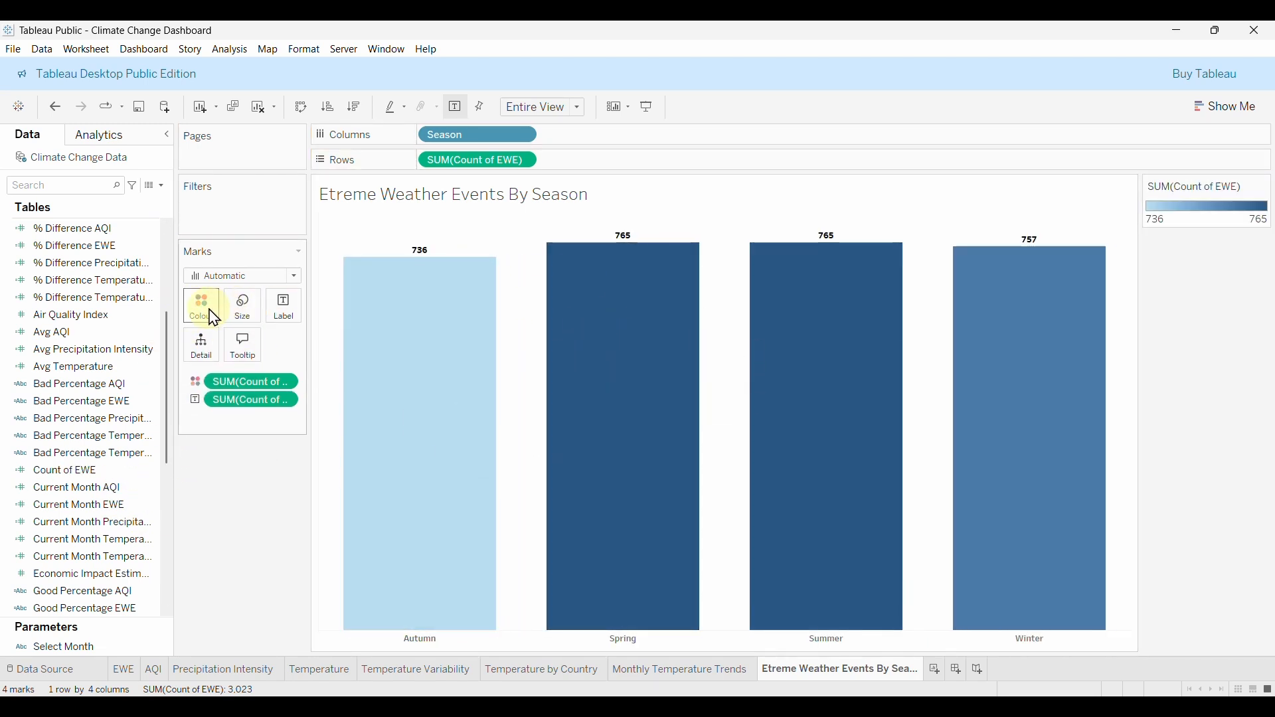
left_click(214, 319)
left_click(255, 359)
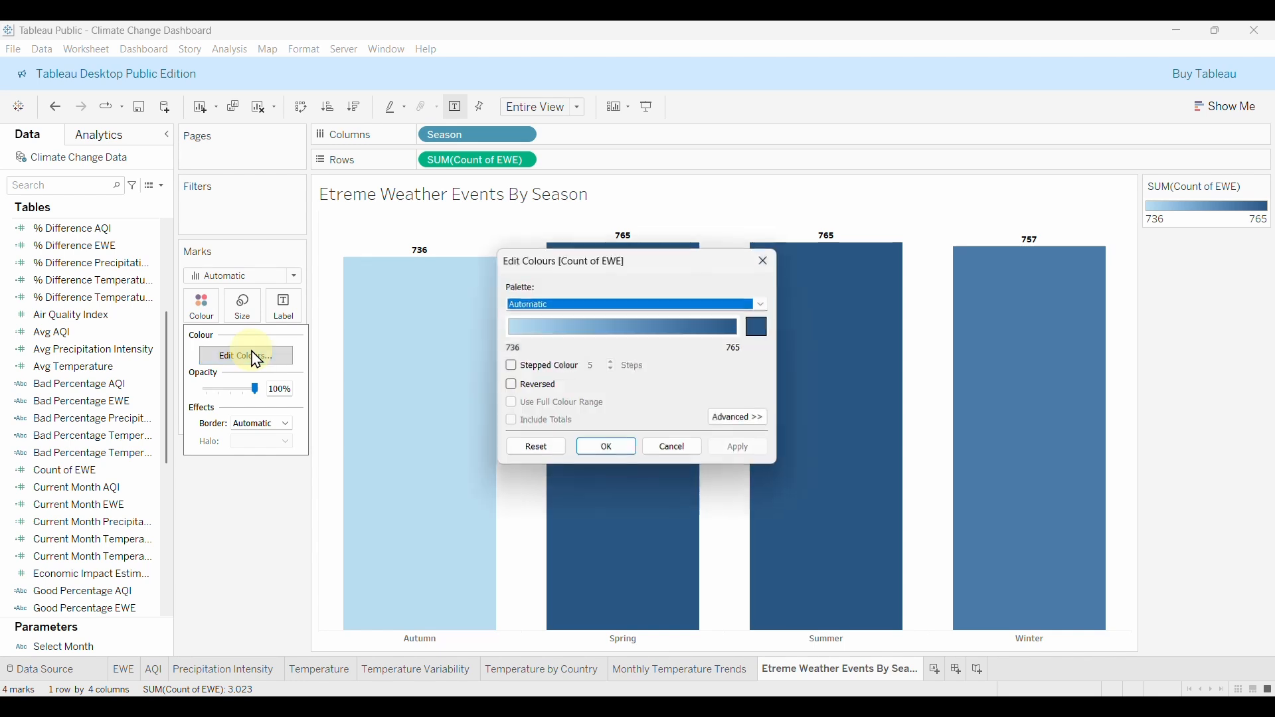
left_click(760, 327)
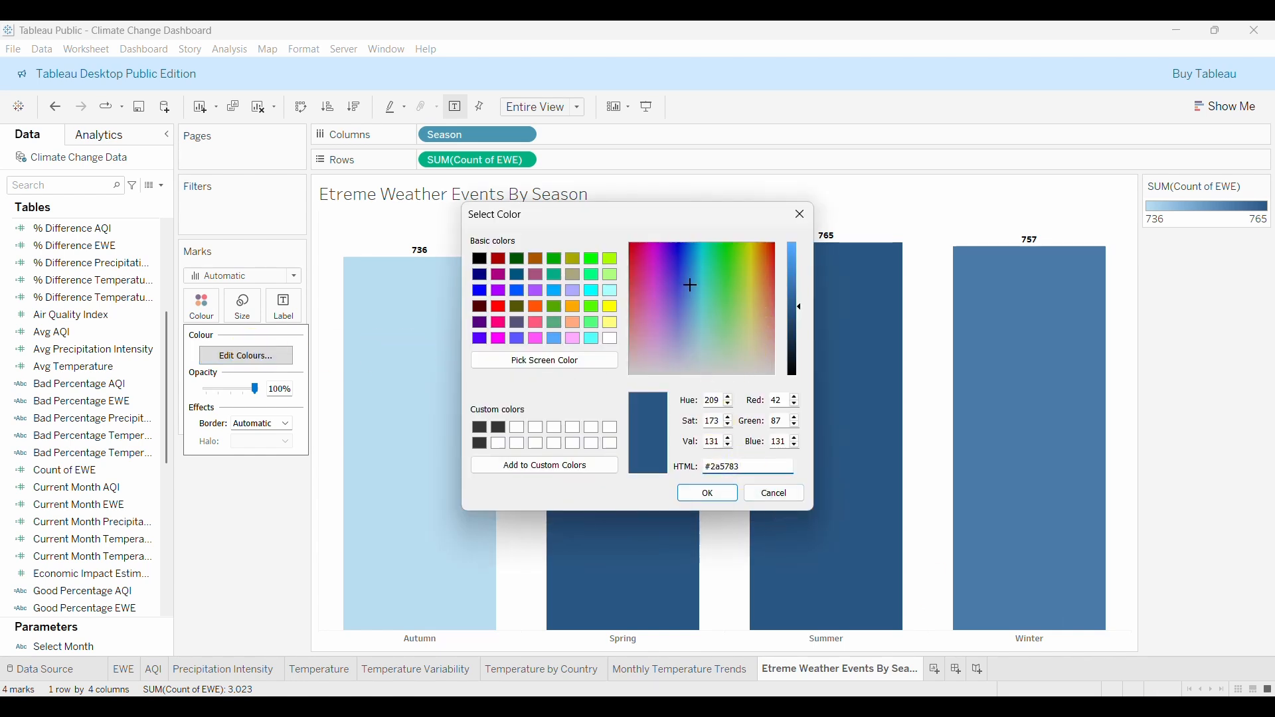
key("BackSpace")
key("BackSpace")
key("BackSpace")
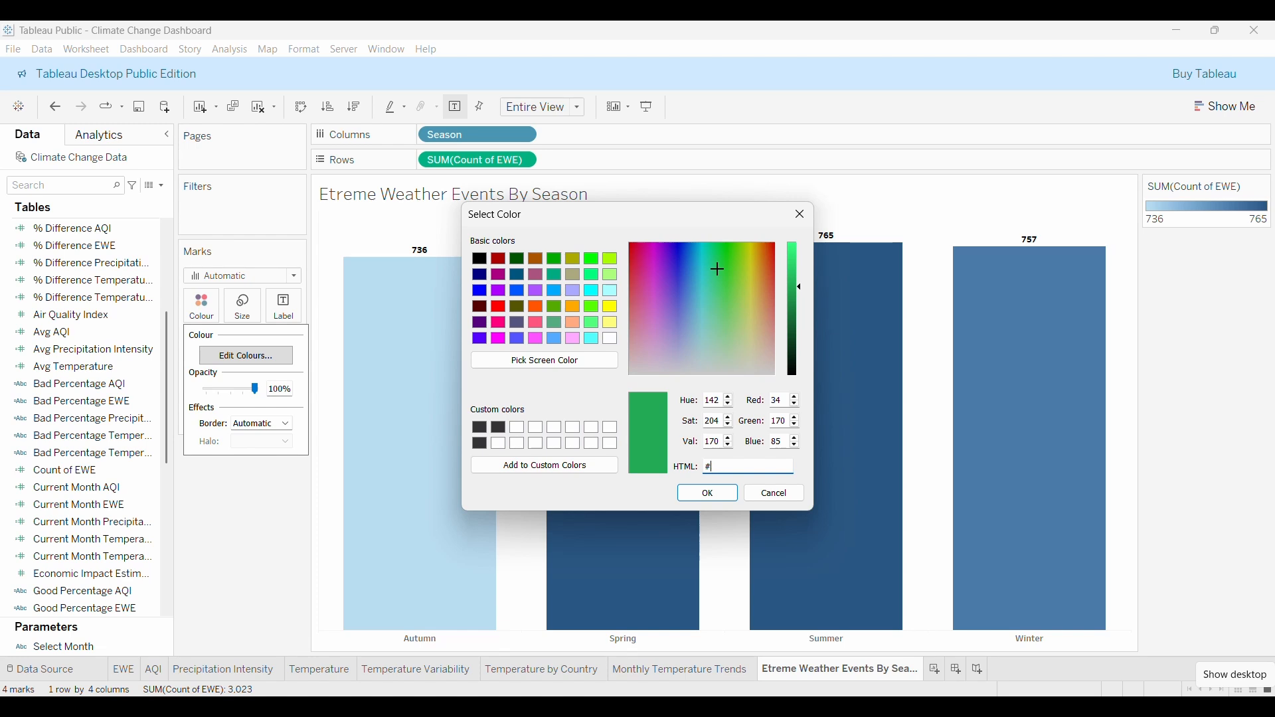
type("4F00")
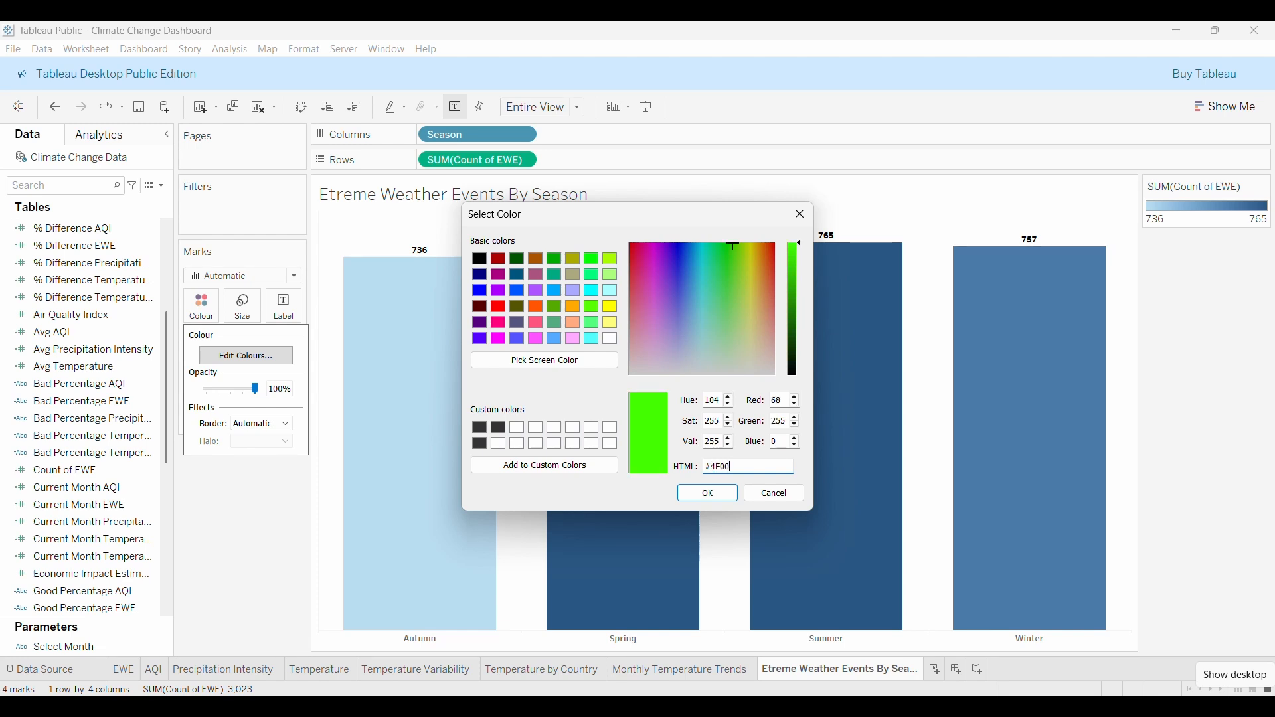
type("8C")
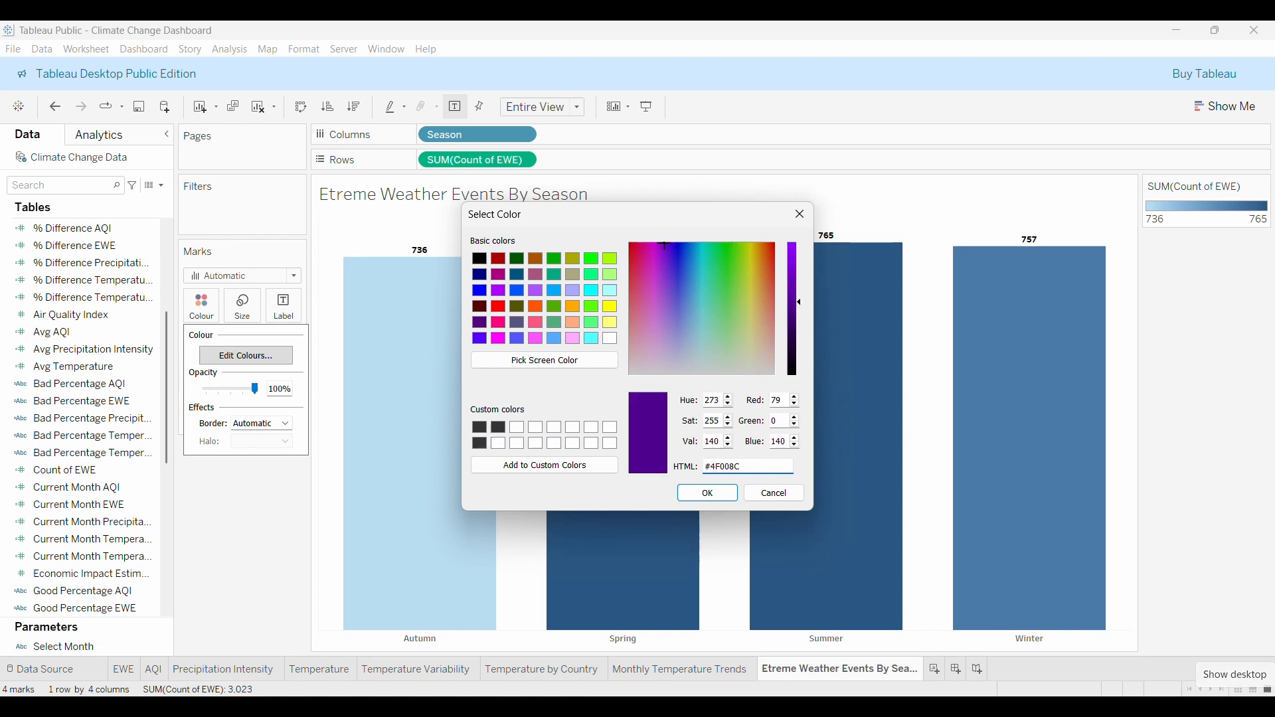
left_click(700, 492)
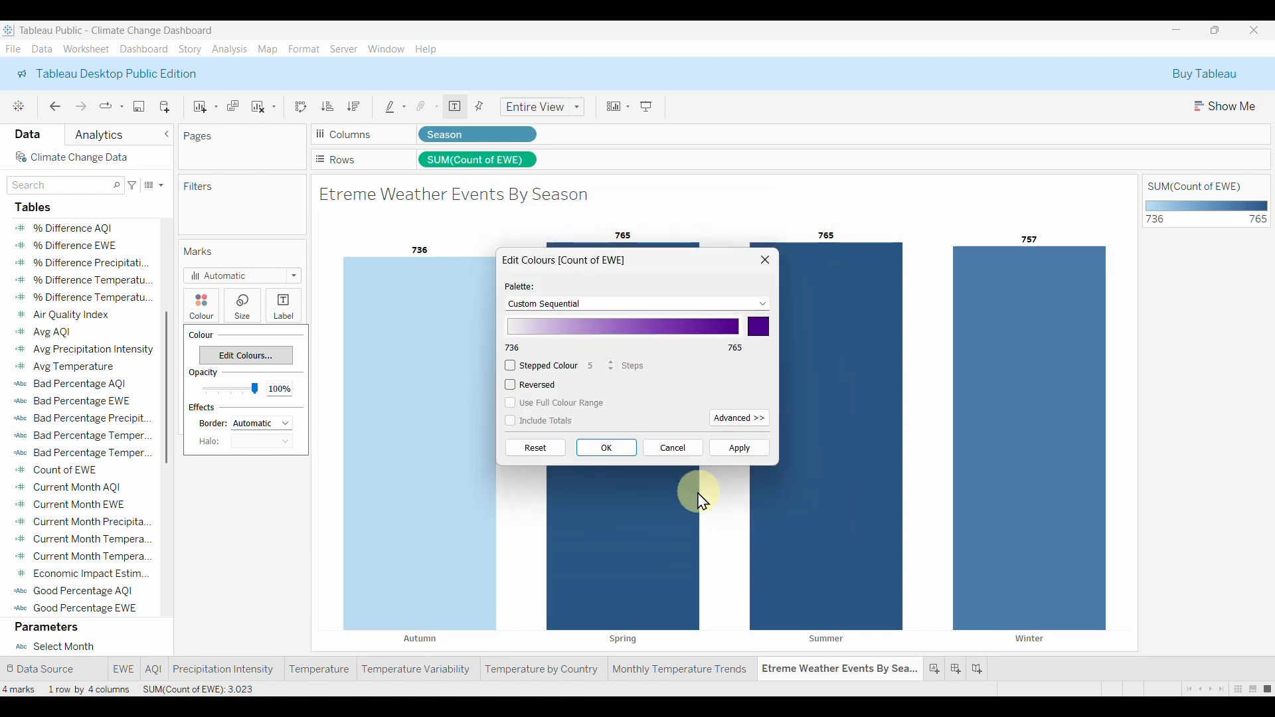
left_click(734, 455)
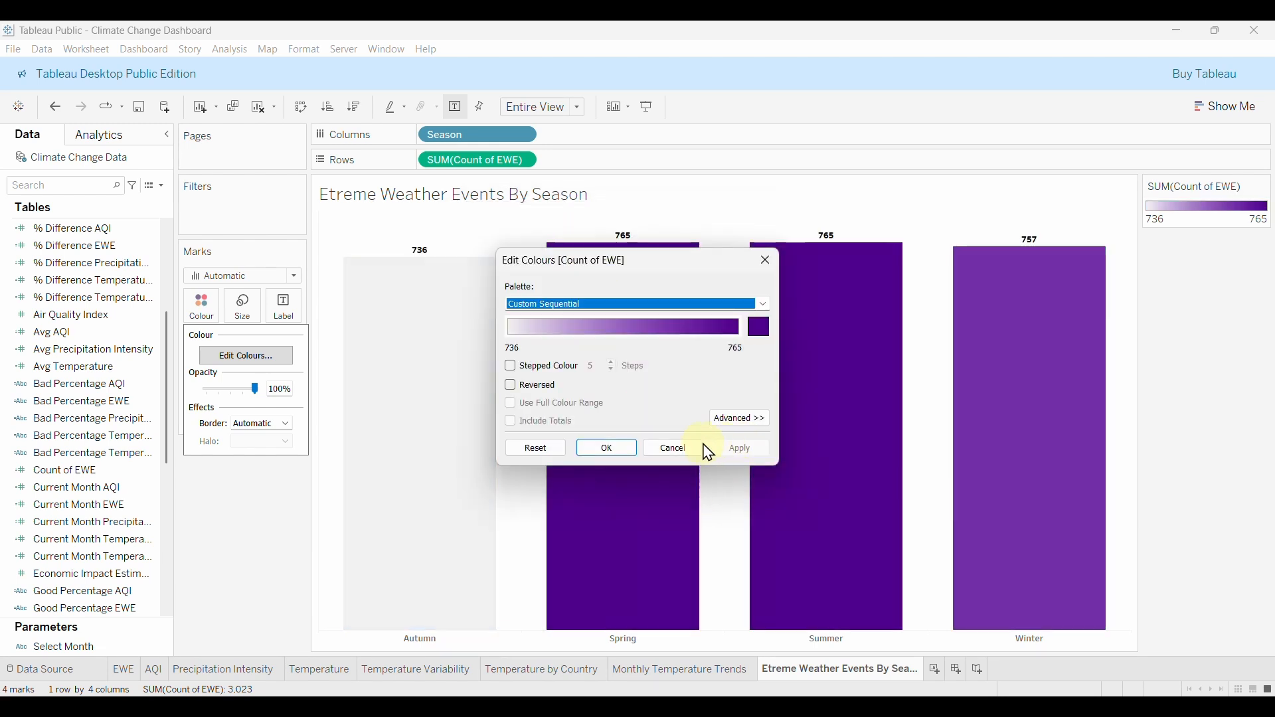
left_click(610, 448)
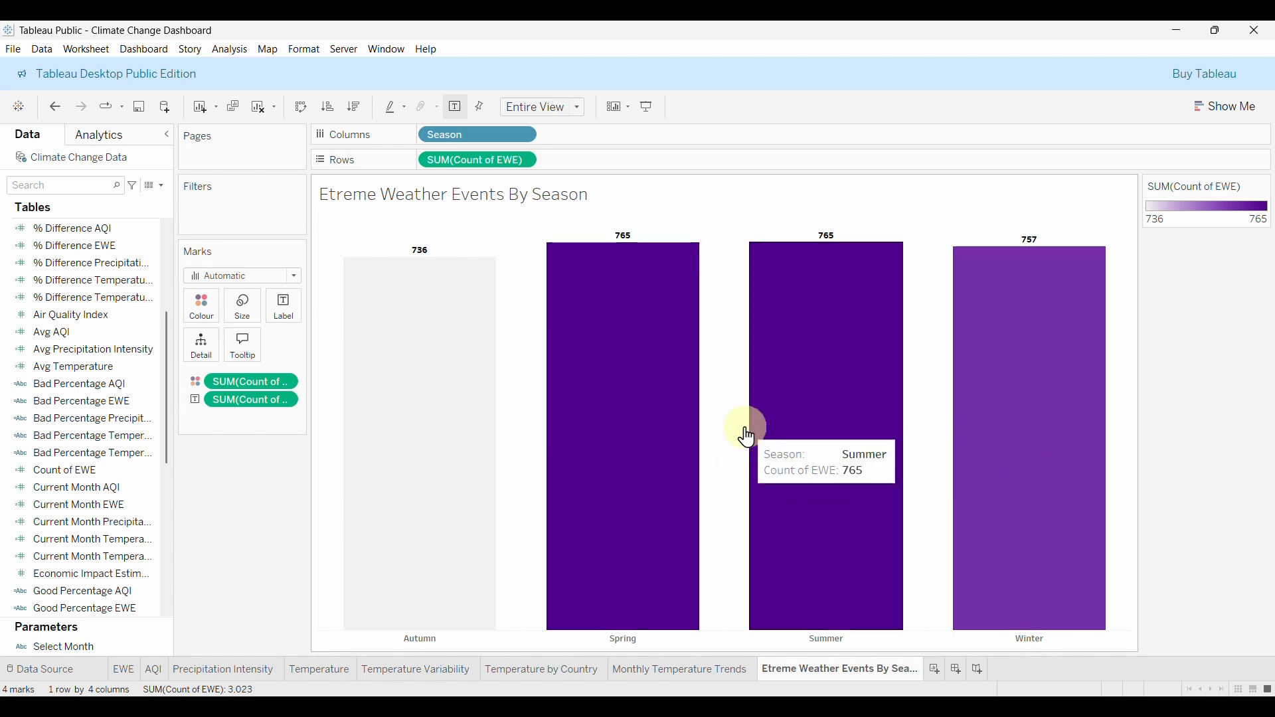
left_click(694, 673)
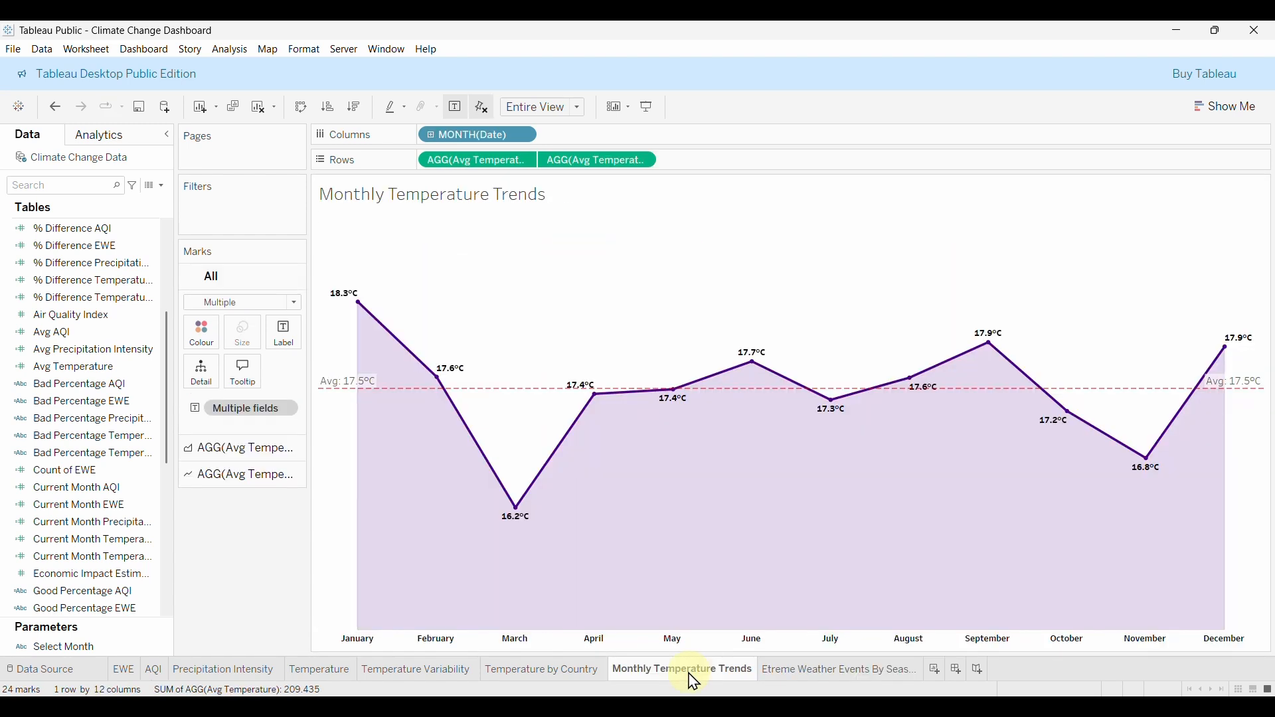
left_click(804, 667)
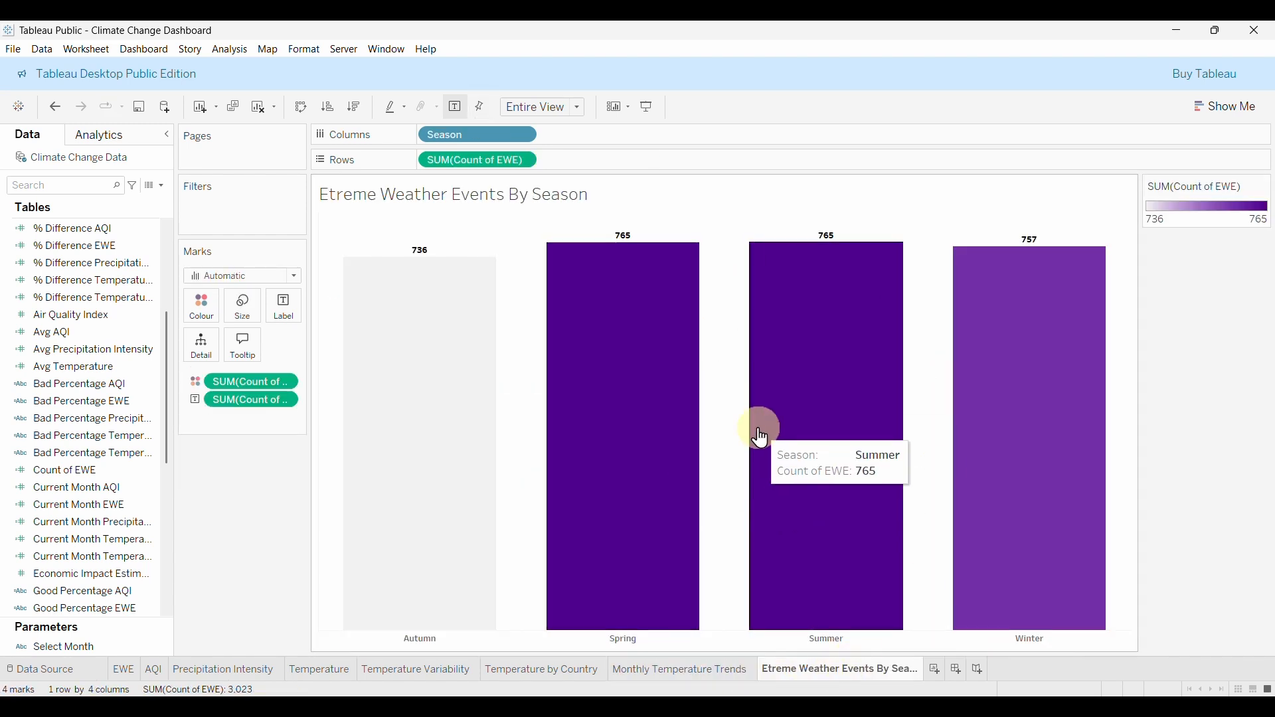
left_click(714, 671)
left_click(797, 675)
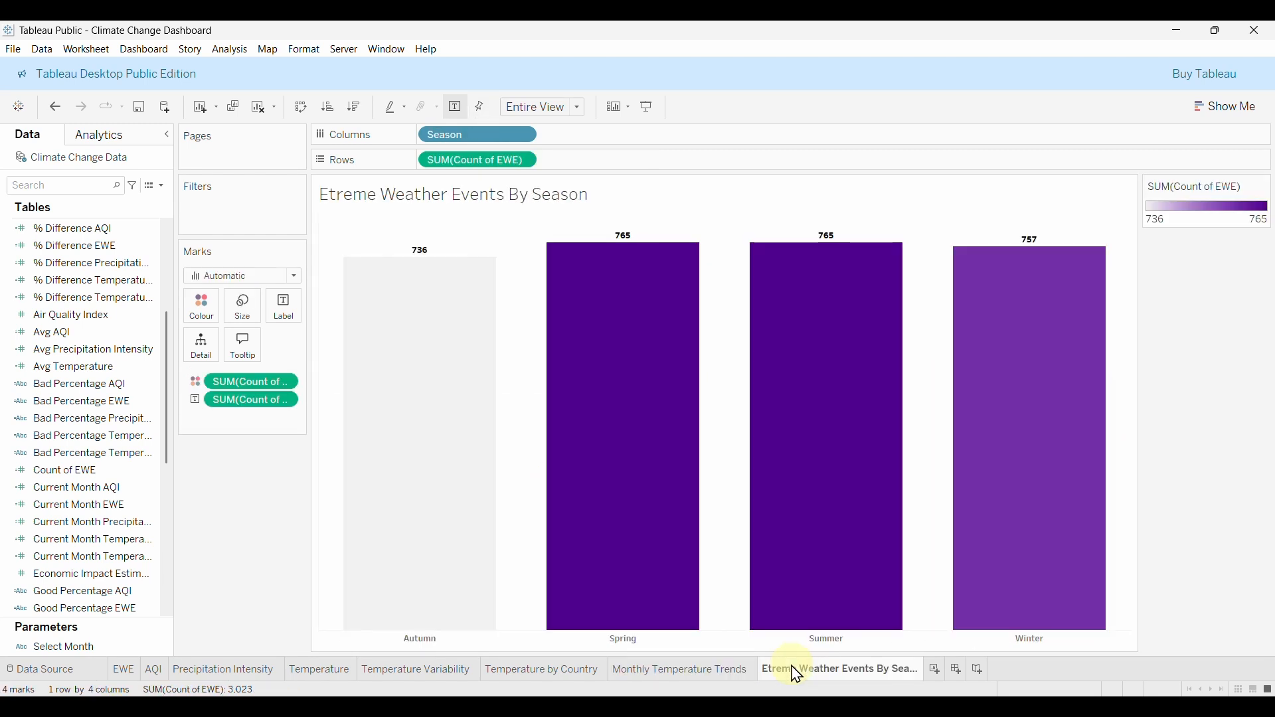
Create a new sheet with Pie marks coloured by Climate Zone.
left_click(937, 671)
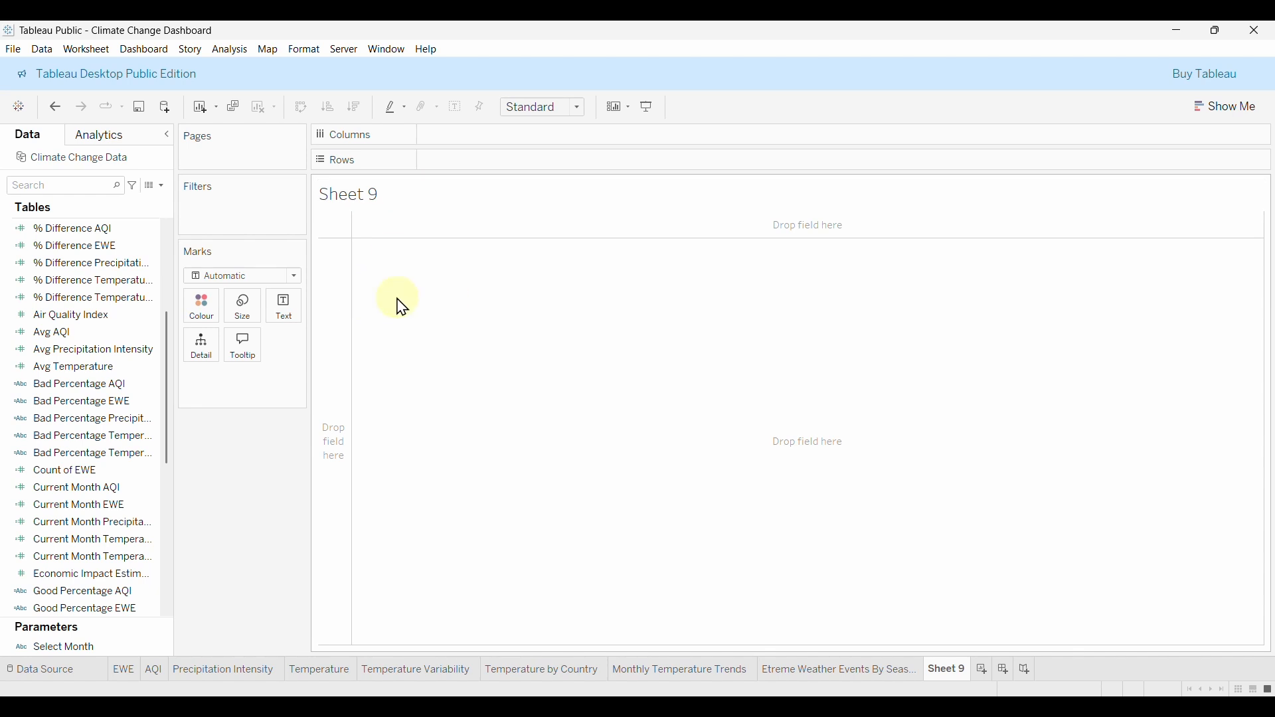
scroll(27, 329, "up", 5)
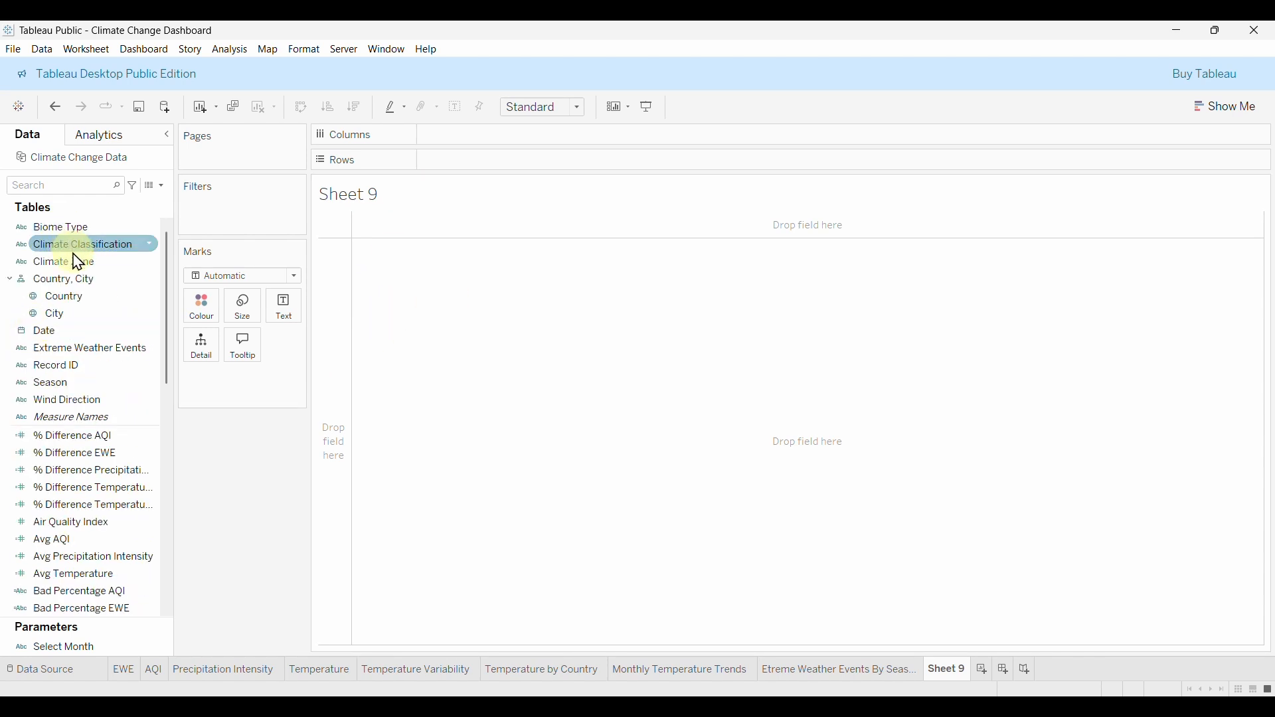
left_click_drag(133, 261, 458, 206)
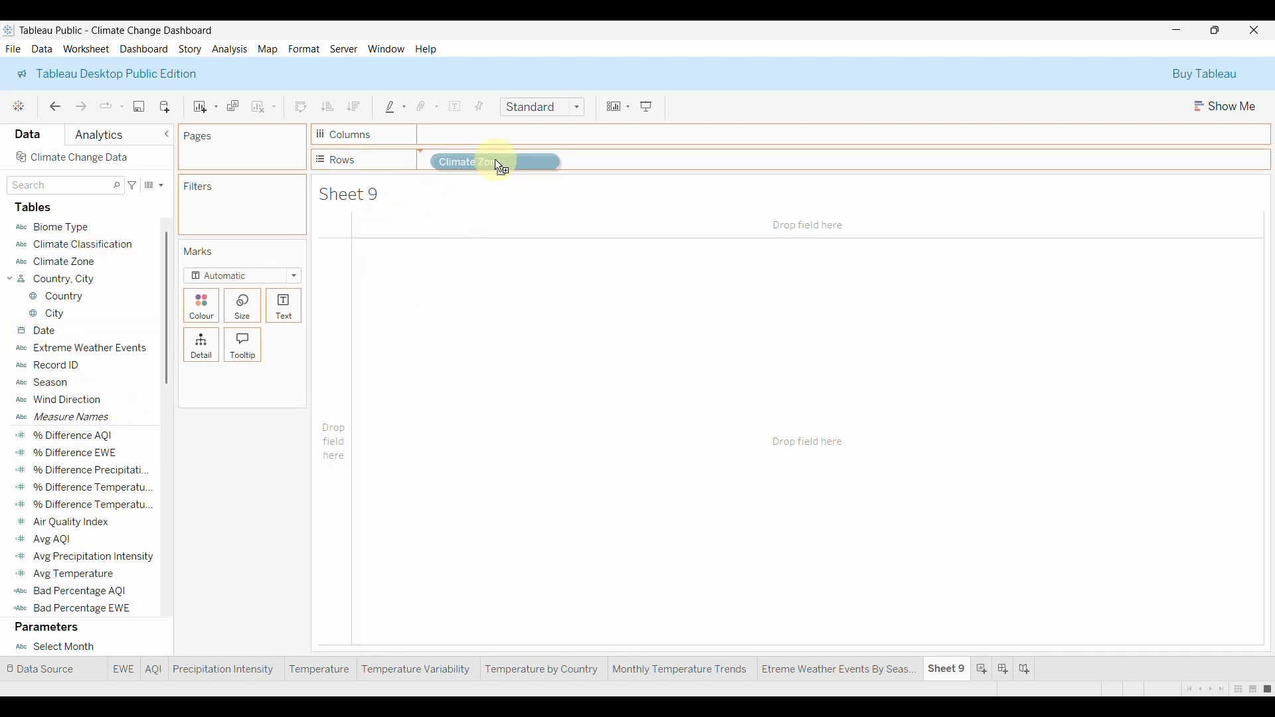
left_click_drag(499, 169, 495, 160)
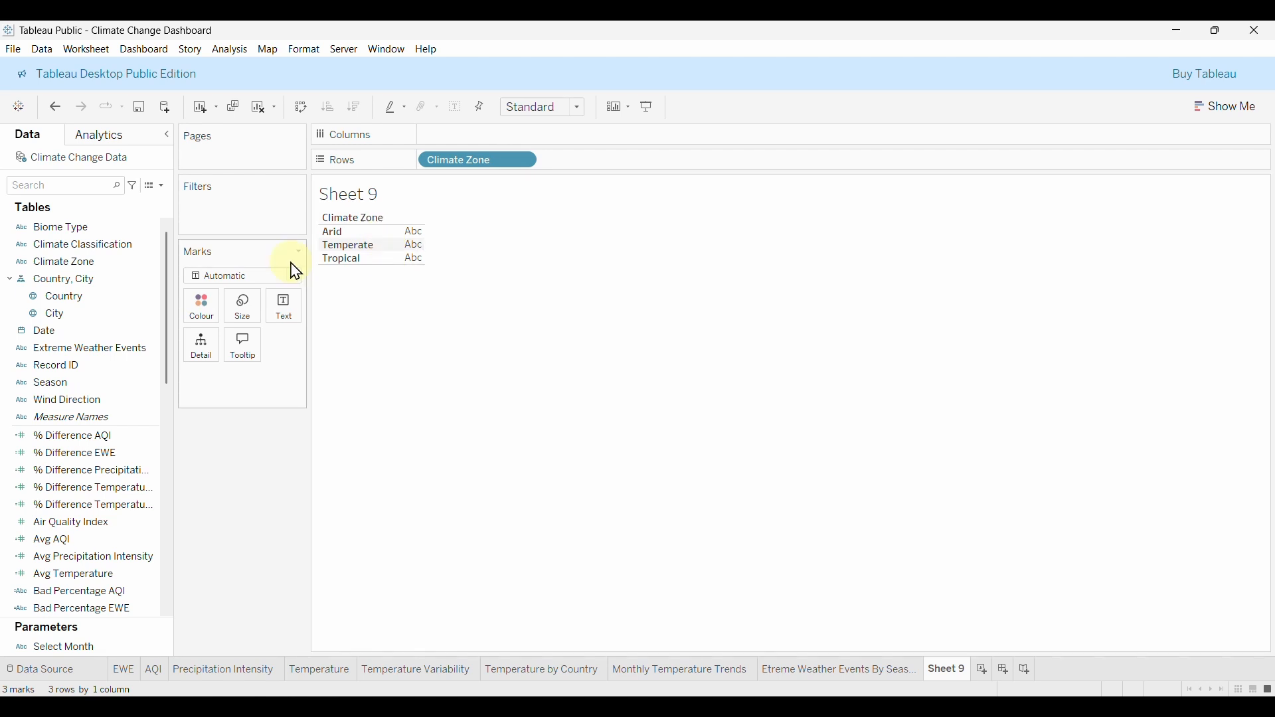
left_click(227, 275)
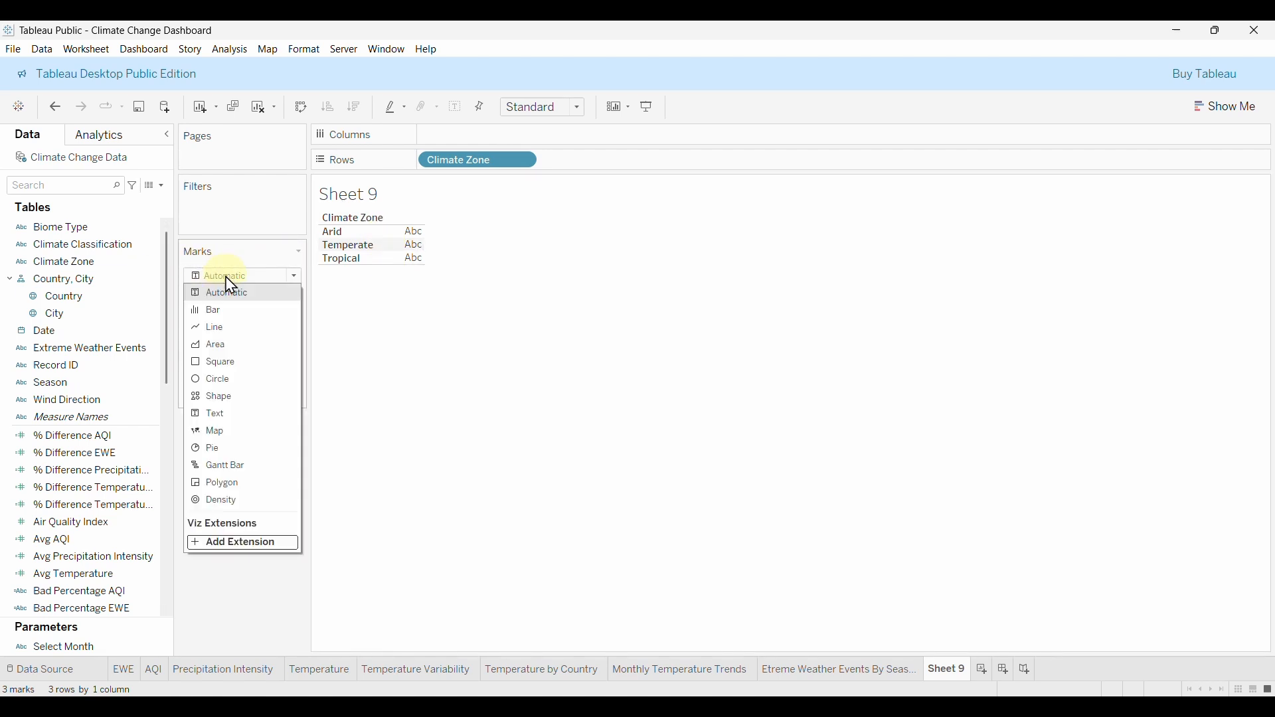
left_click(242, 448)
left_click(502, 267)
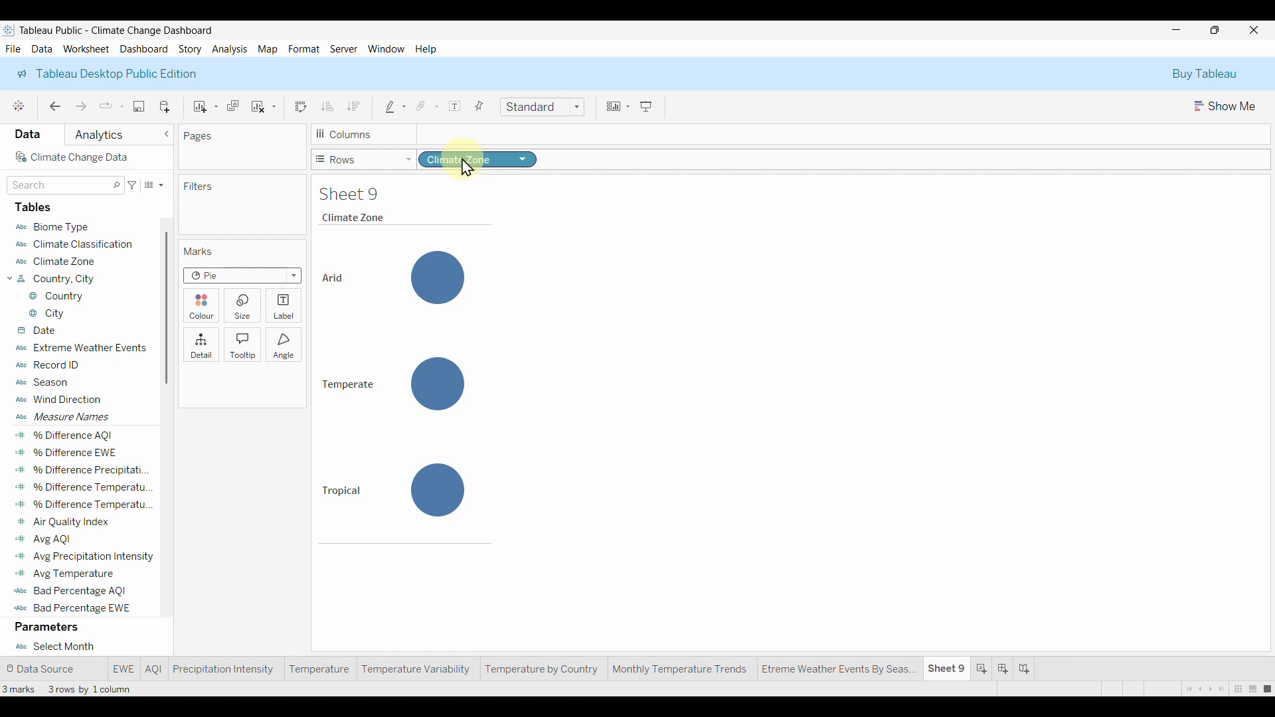
left_click_drag(467, 167, 419, 234)
left_click_drag(210, 302, 213, 307)
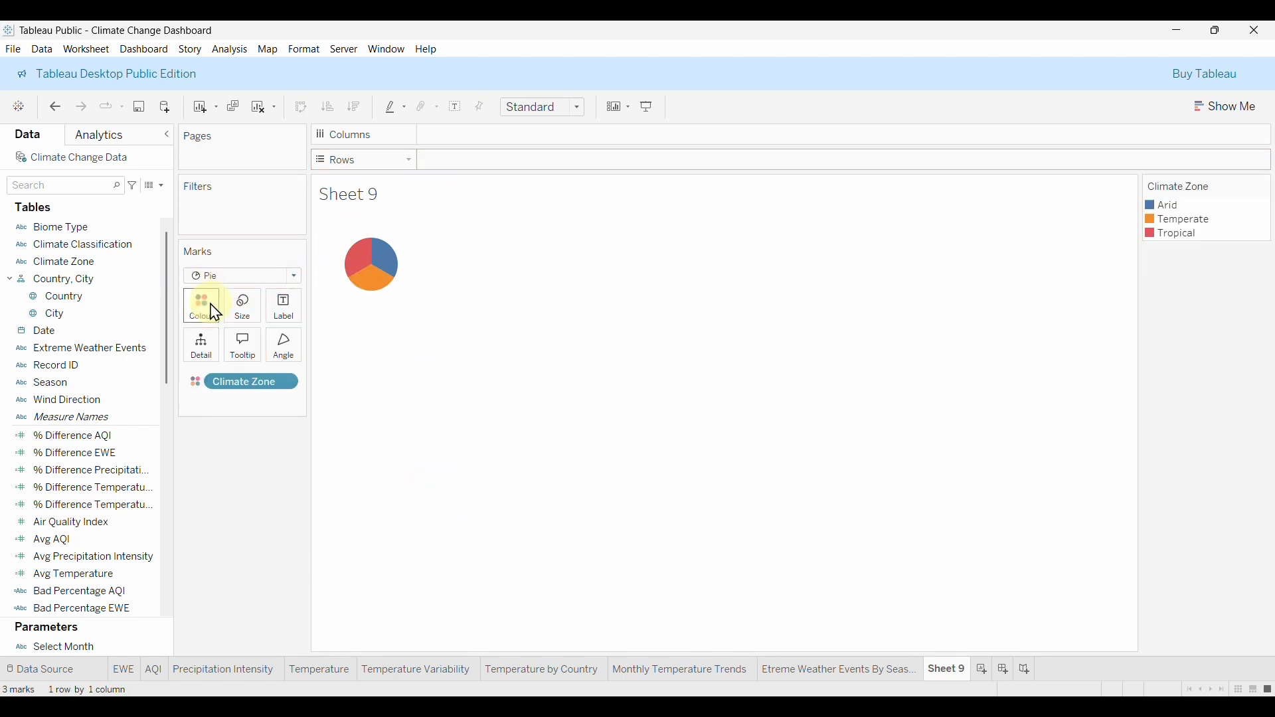
Fit the pie to Entire View and add an AVG(0) calculation on Rows.
left_click(577, 109)
left_click(525, 169)
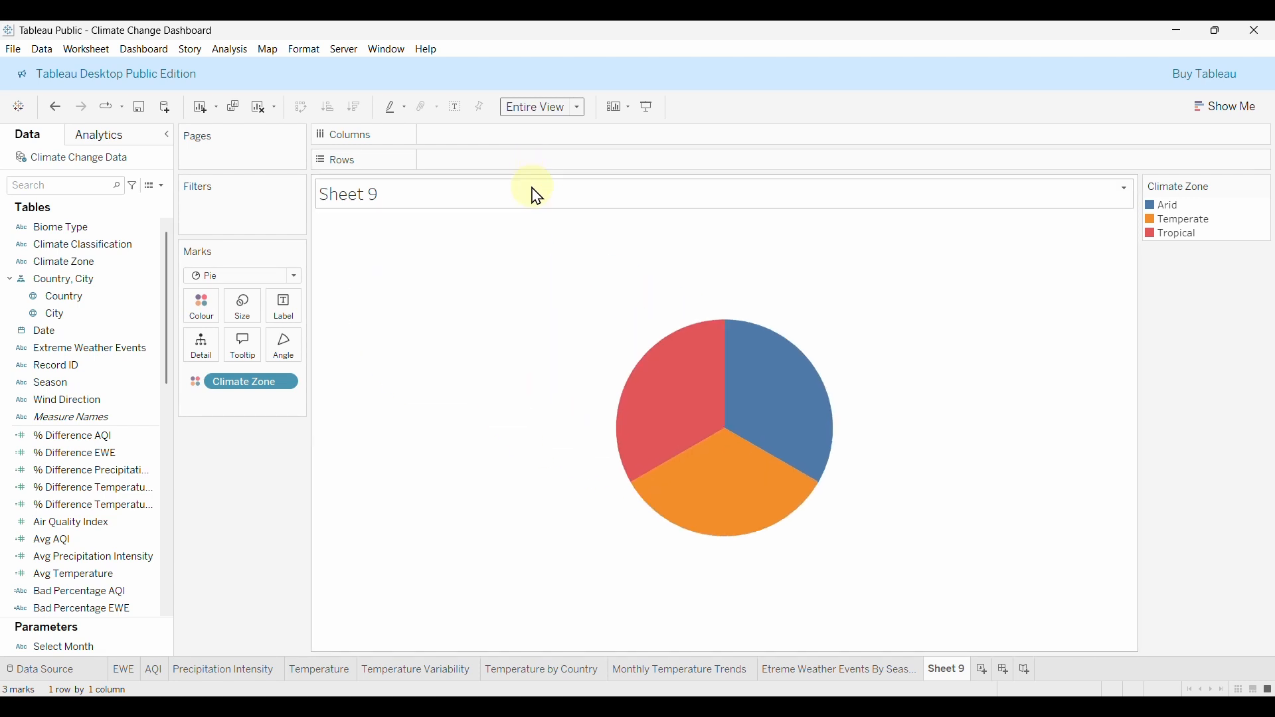
mouse_move(702, 457)
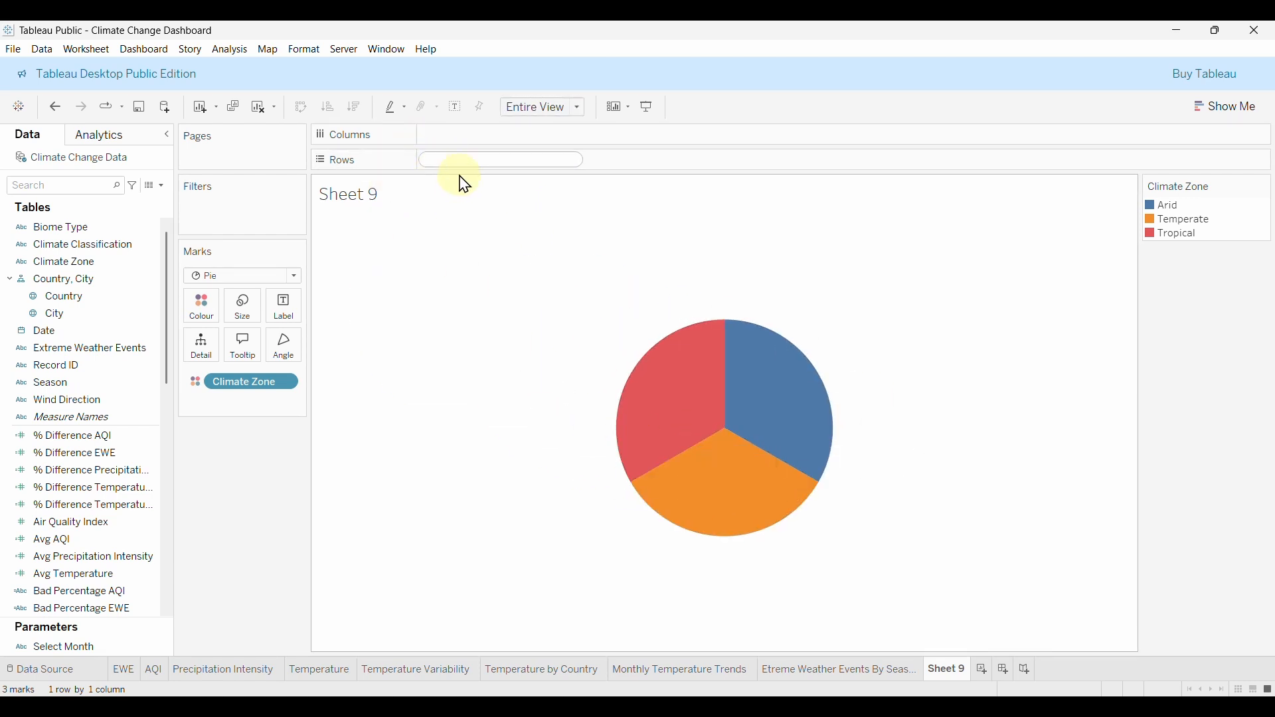
type("VG")
key("Return")
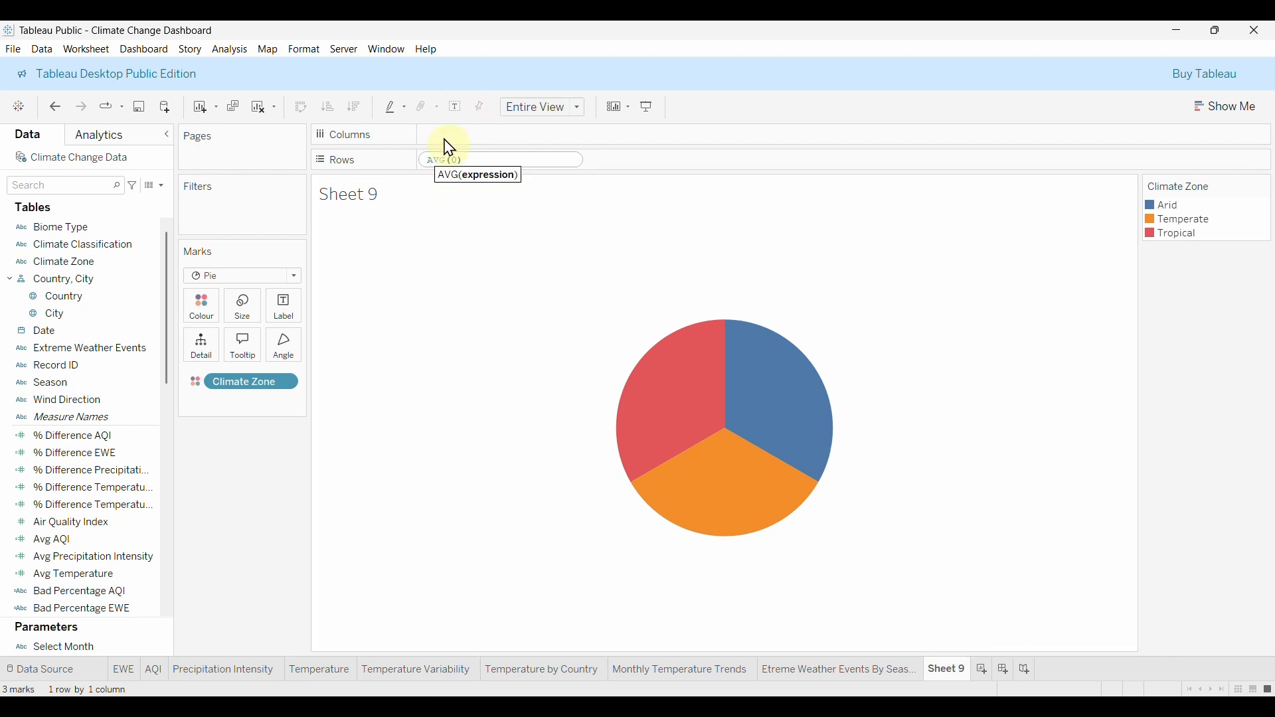
key("Return")
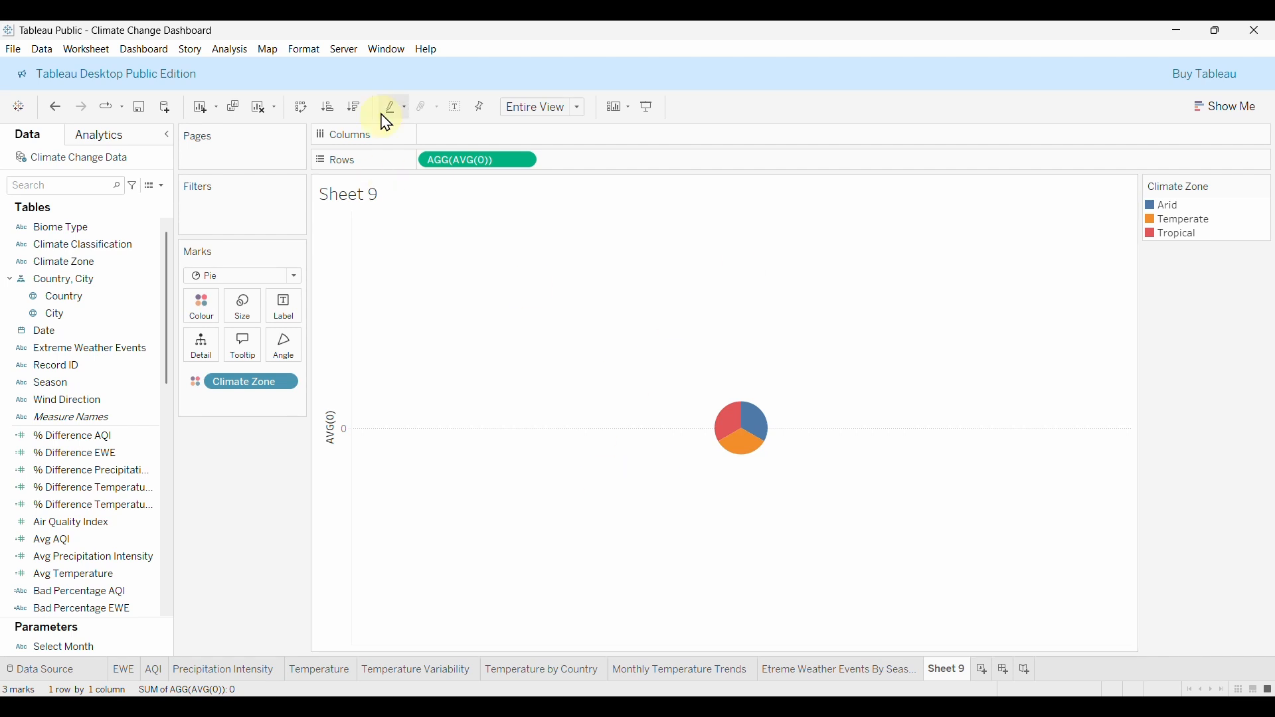
left_click_drag(495, 166, 612, 171)
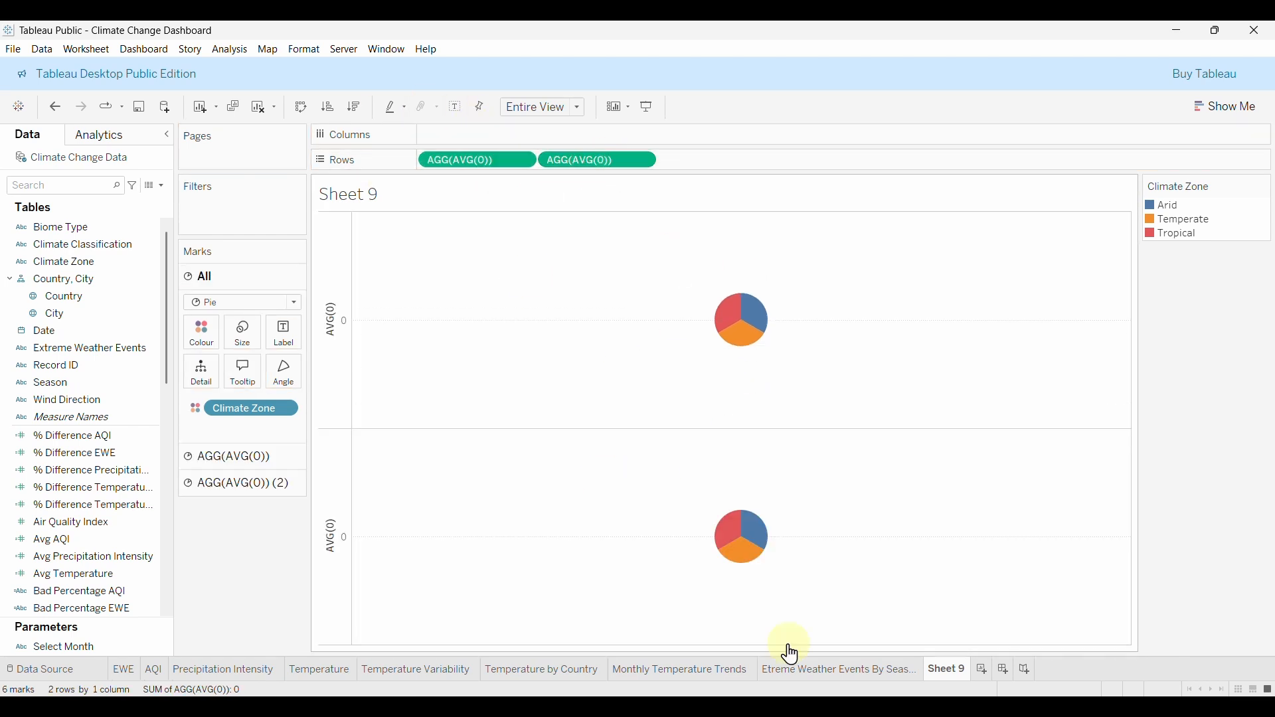
left_click(232, 457)
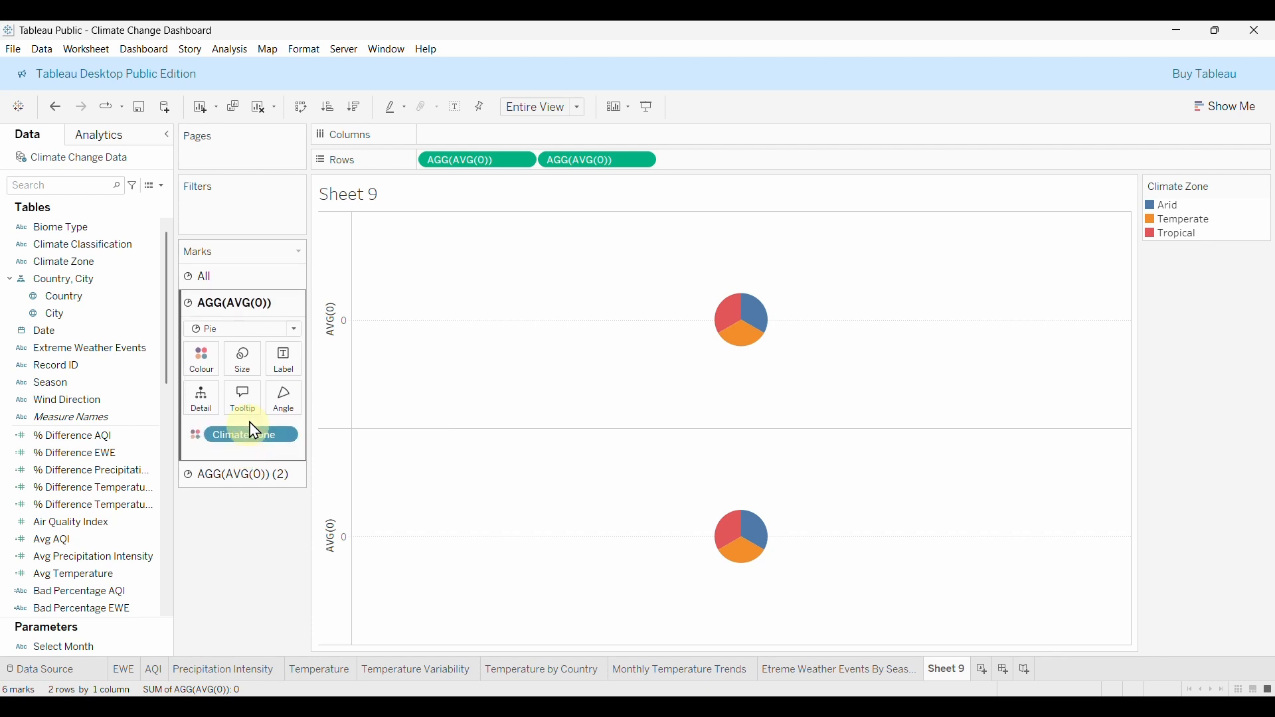
left_click(230, 474)
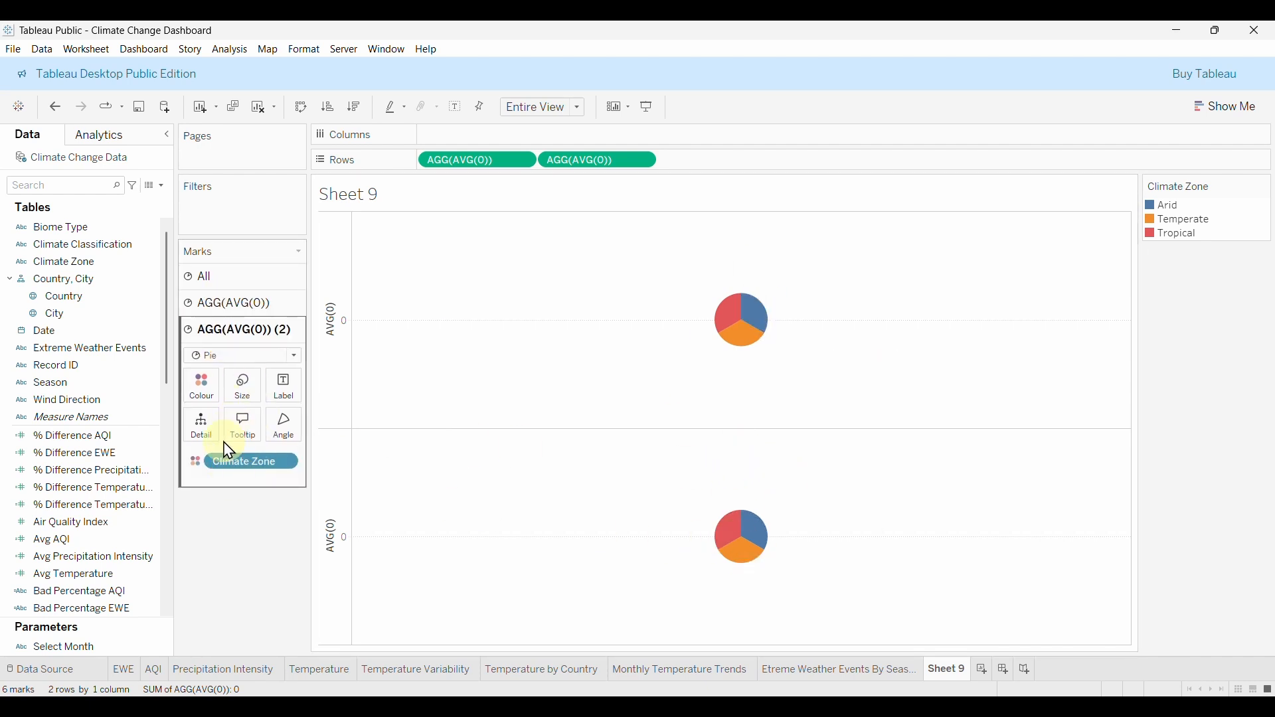
left_click_drag(253, 468, 255, 470)
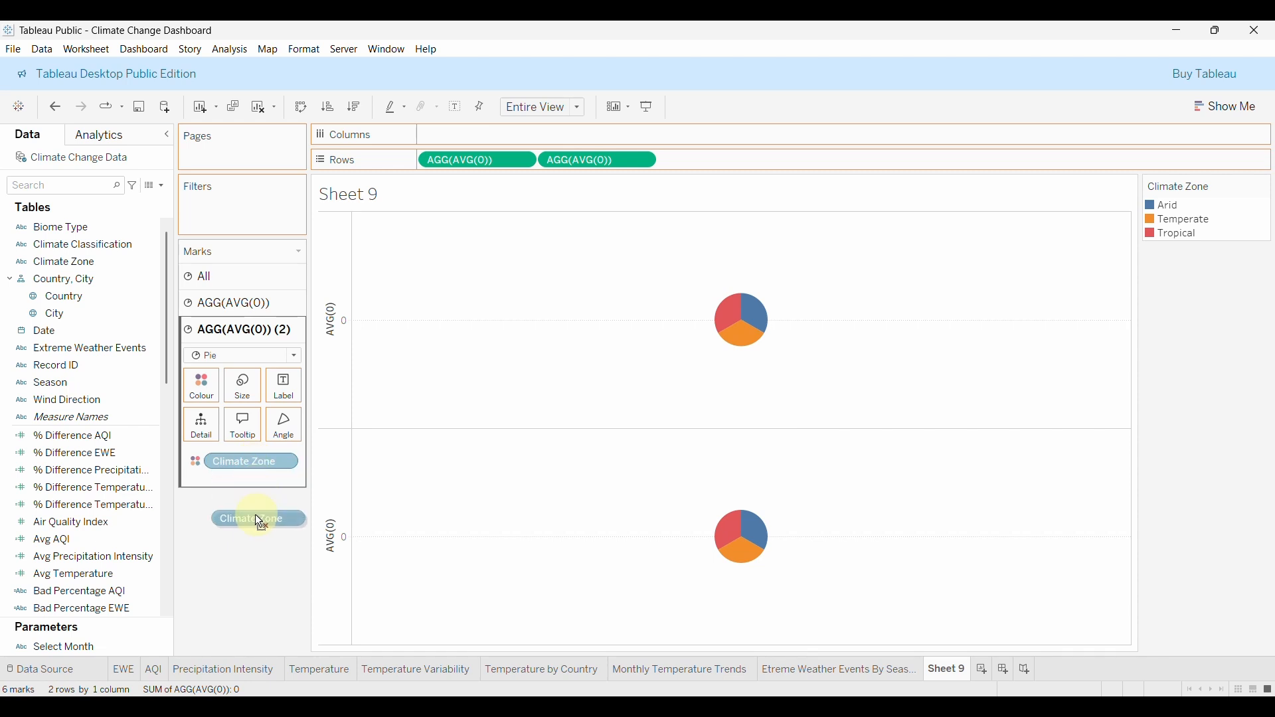
left_click_drag(257, 517, 258, 467)
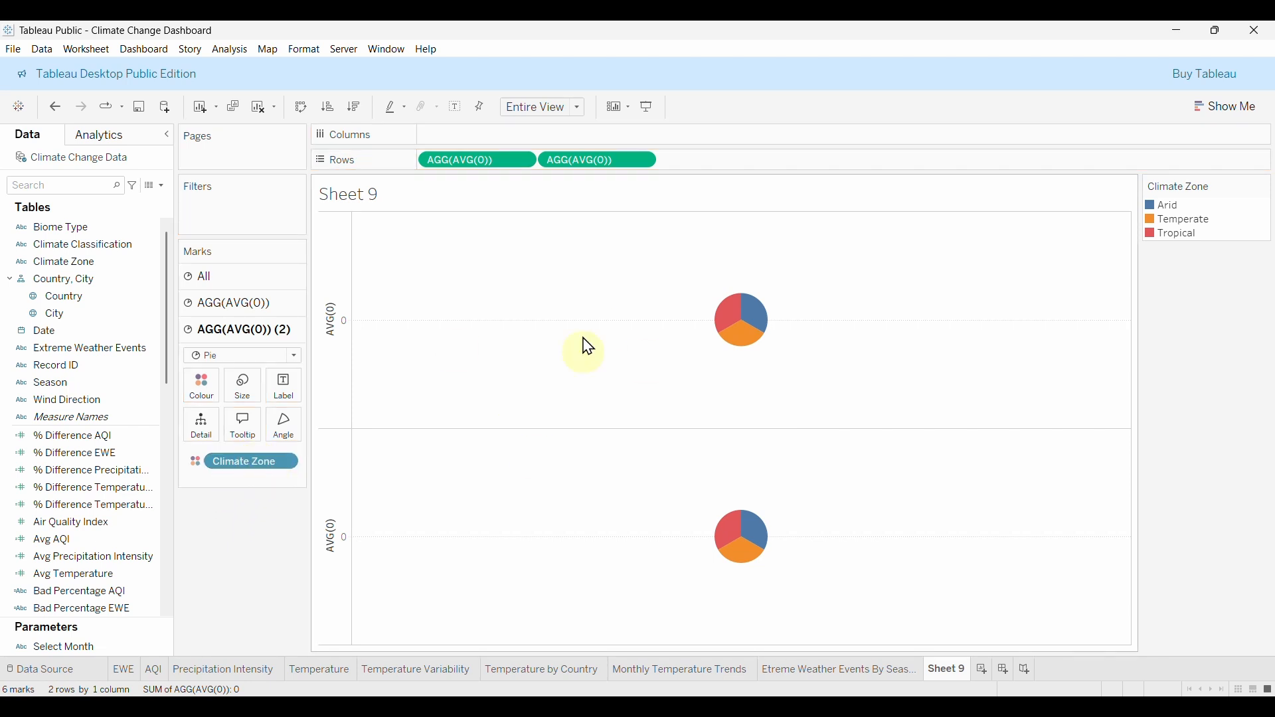
left_click(56, 109)
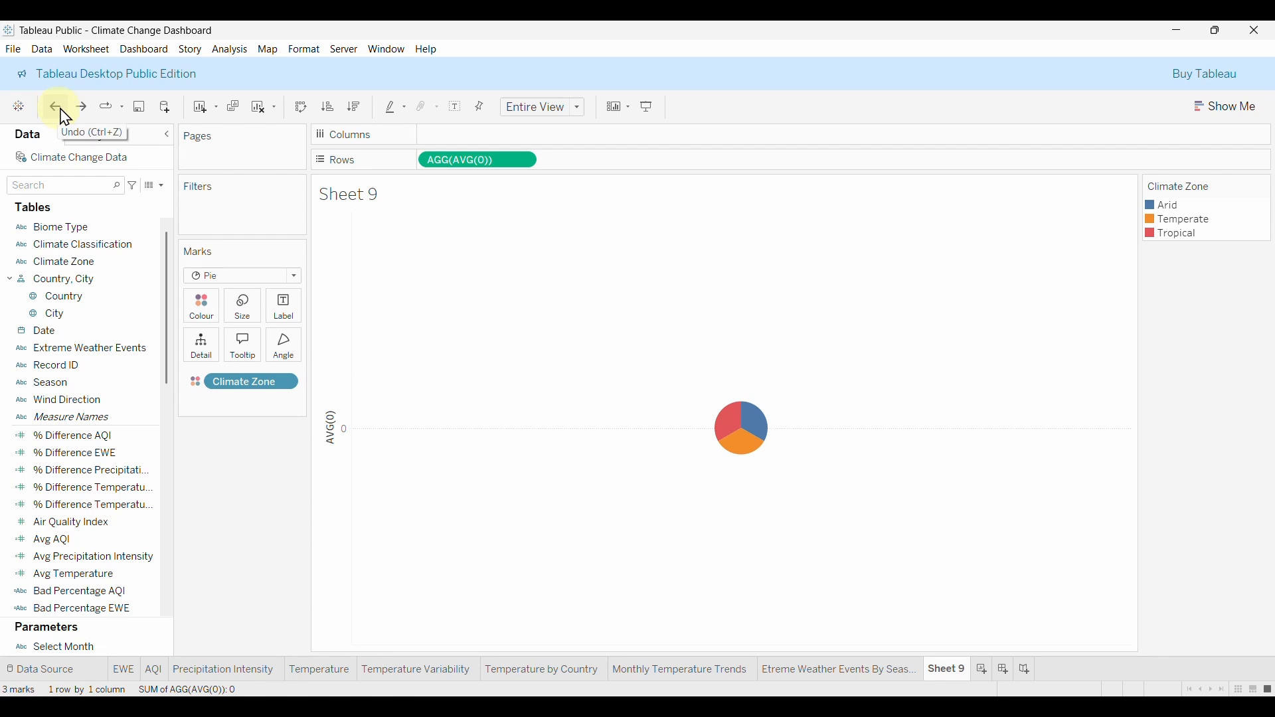
Undo the AVG(0) pill, drive slice angles by Count of EWE, and re-add AVG(0) on Rows.
left_click(57, 108)
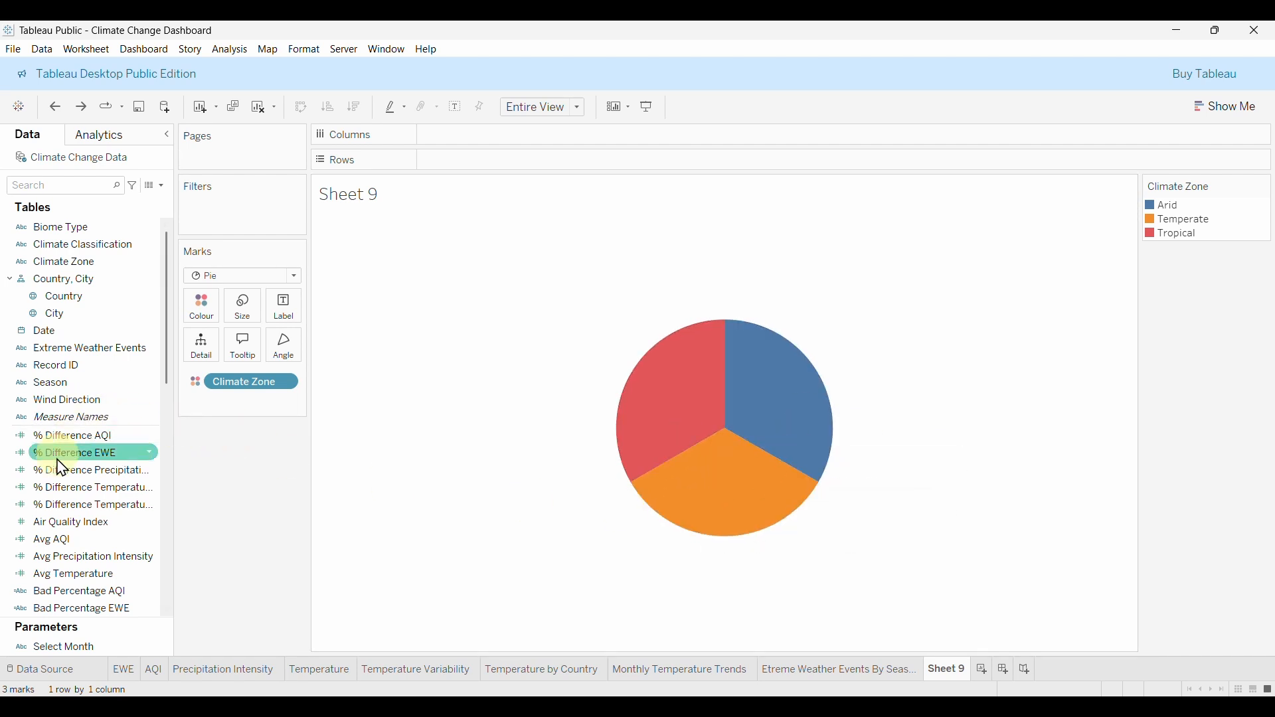
scroll(40, 522, "down", 3)
left_click_drag(52, 537, 284, 350)
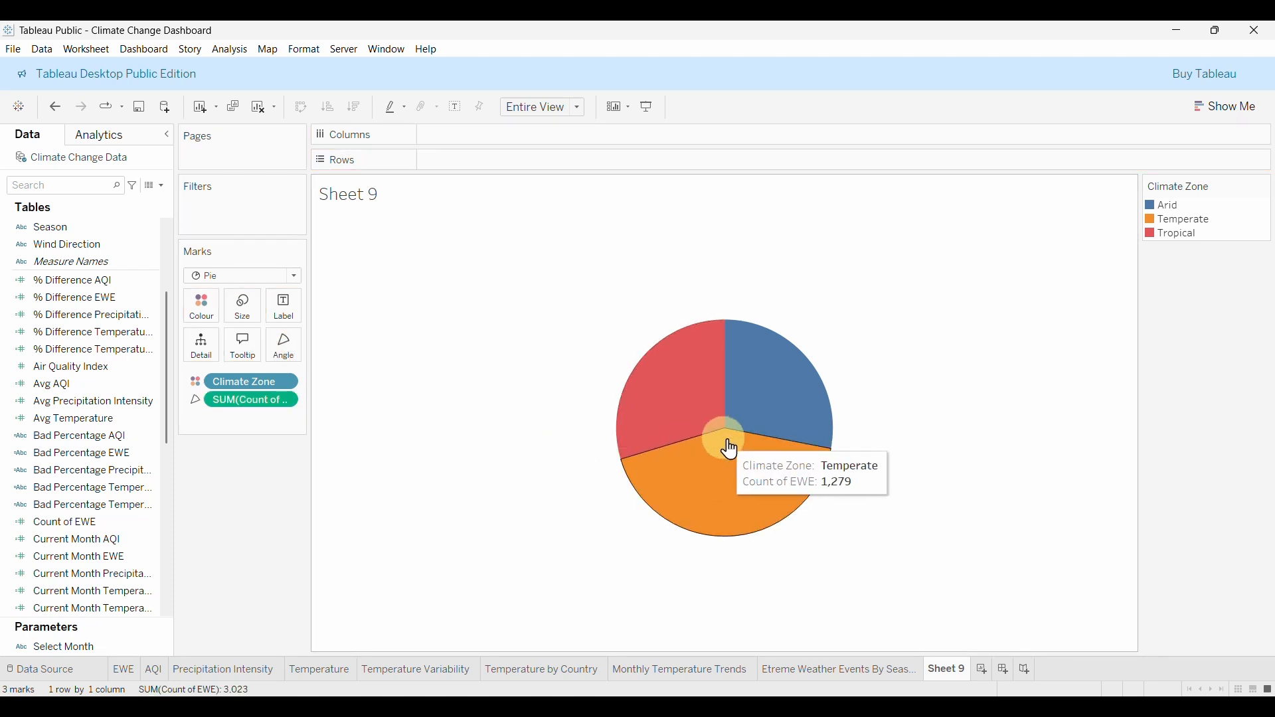
mouse_move(675, 378)
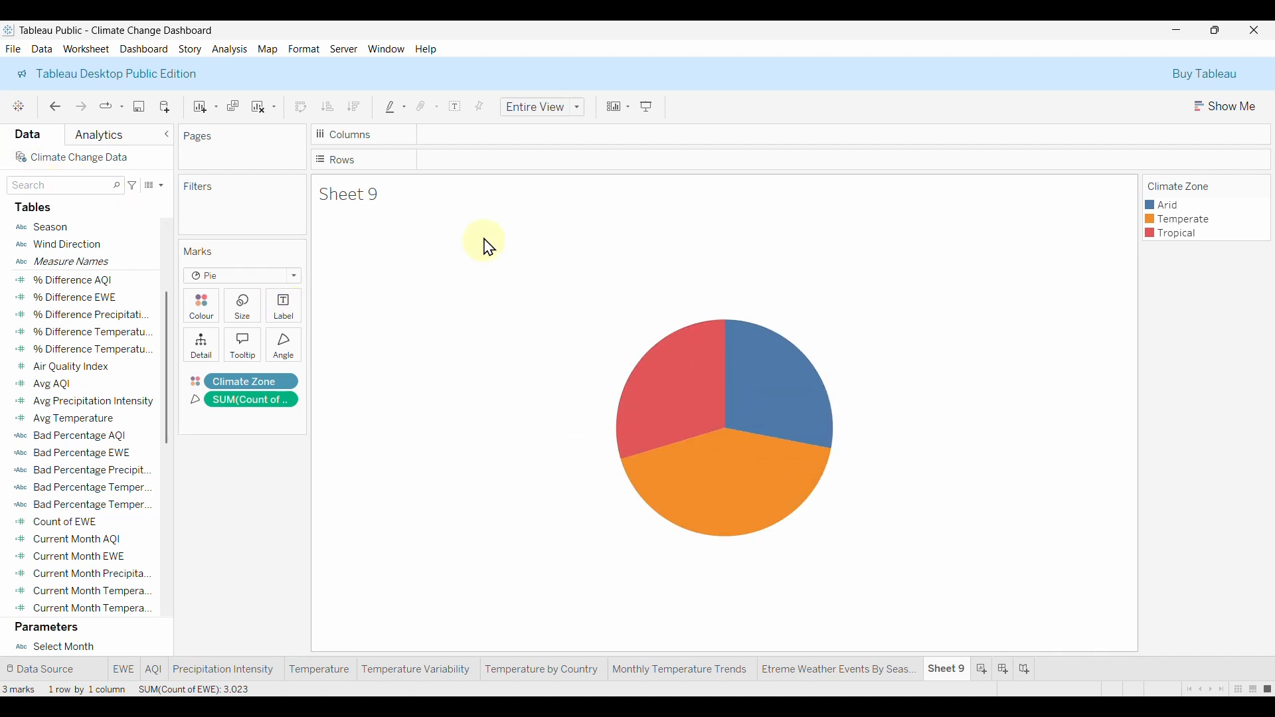
type("AV")
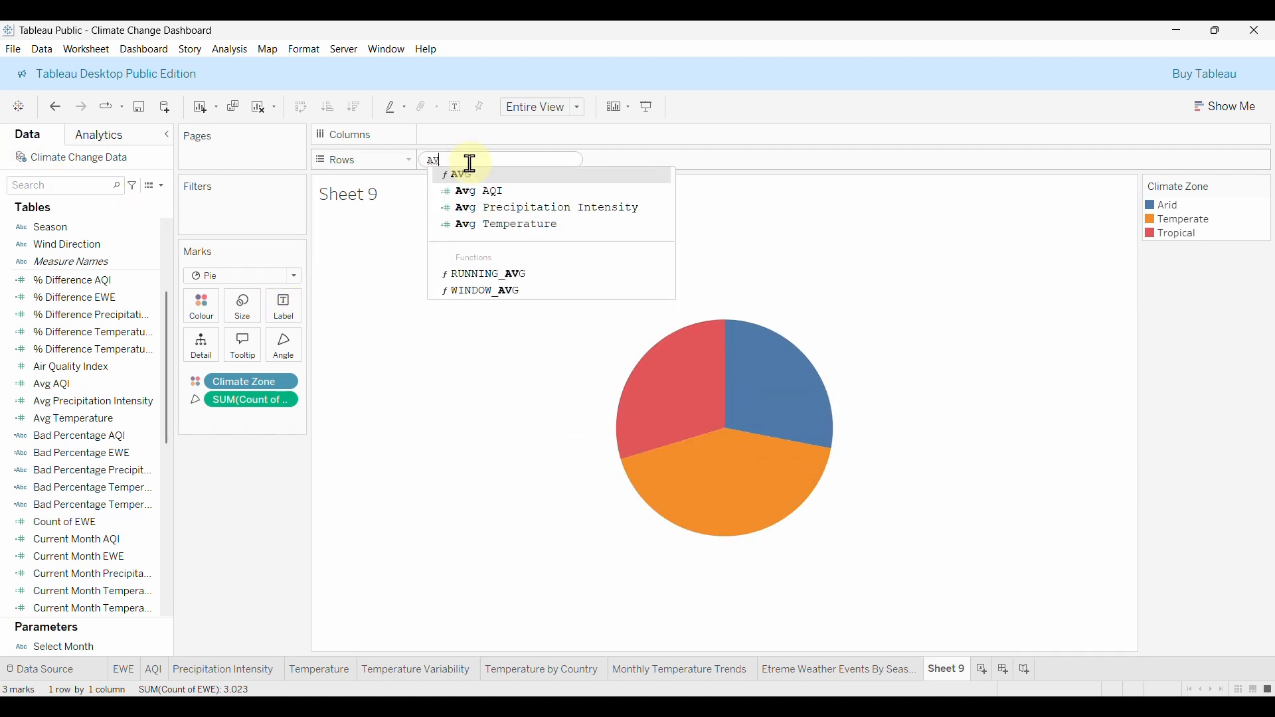
key("Return")
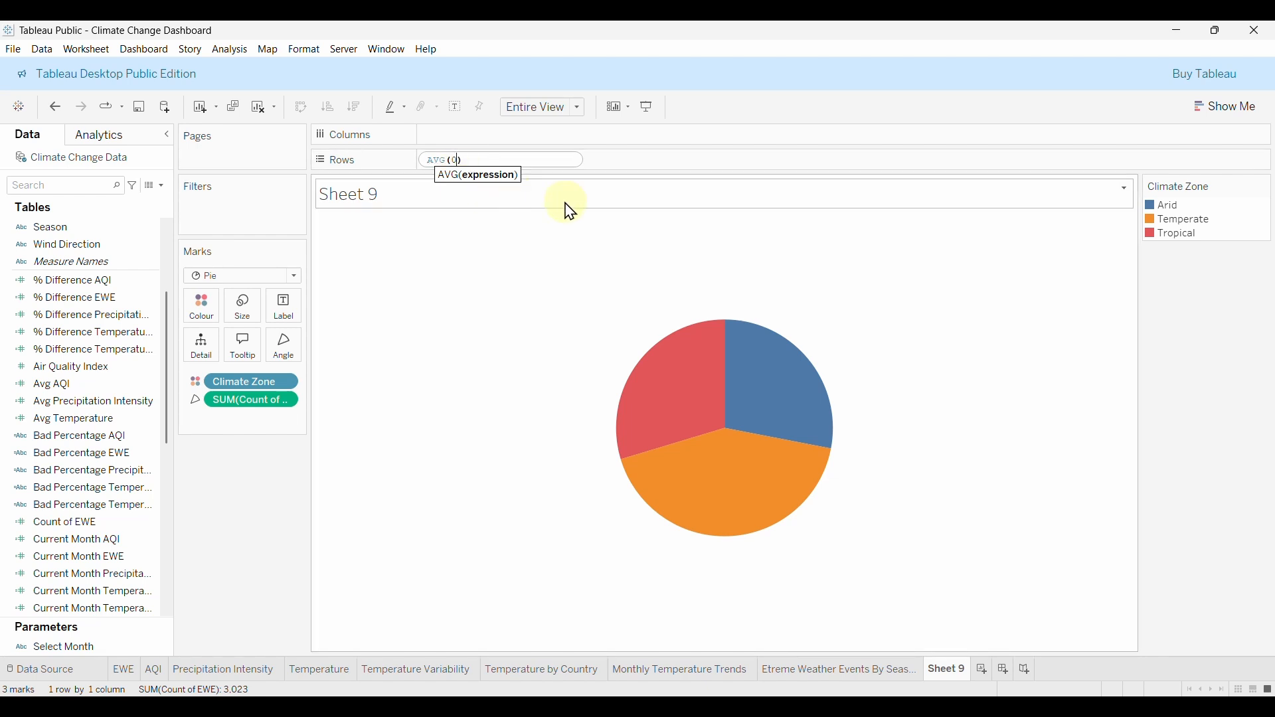
key("Return")
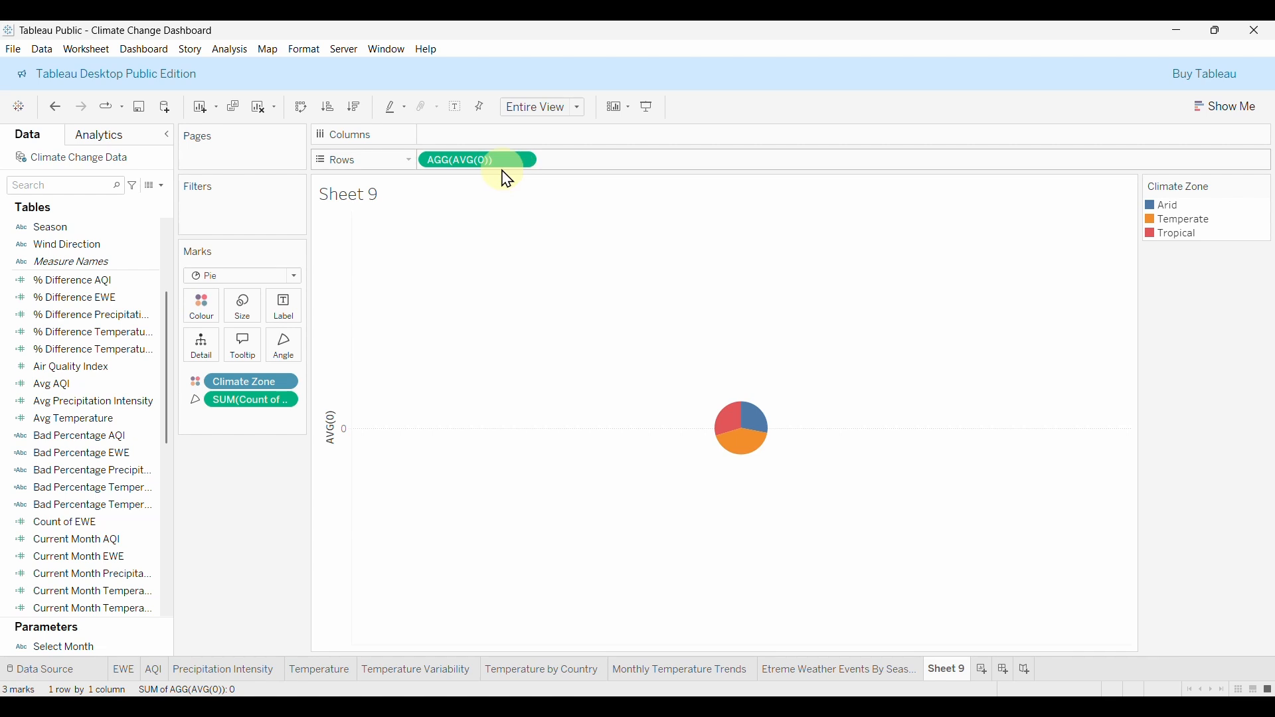
Duplicate the AVG(0) row and strip Count of EWE and Climate Zone from the second pie.
left_click_drag(494, 168, 628, 168)
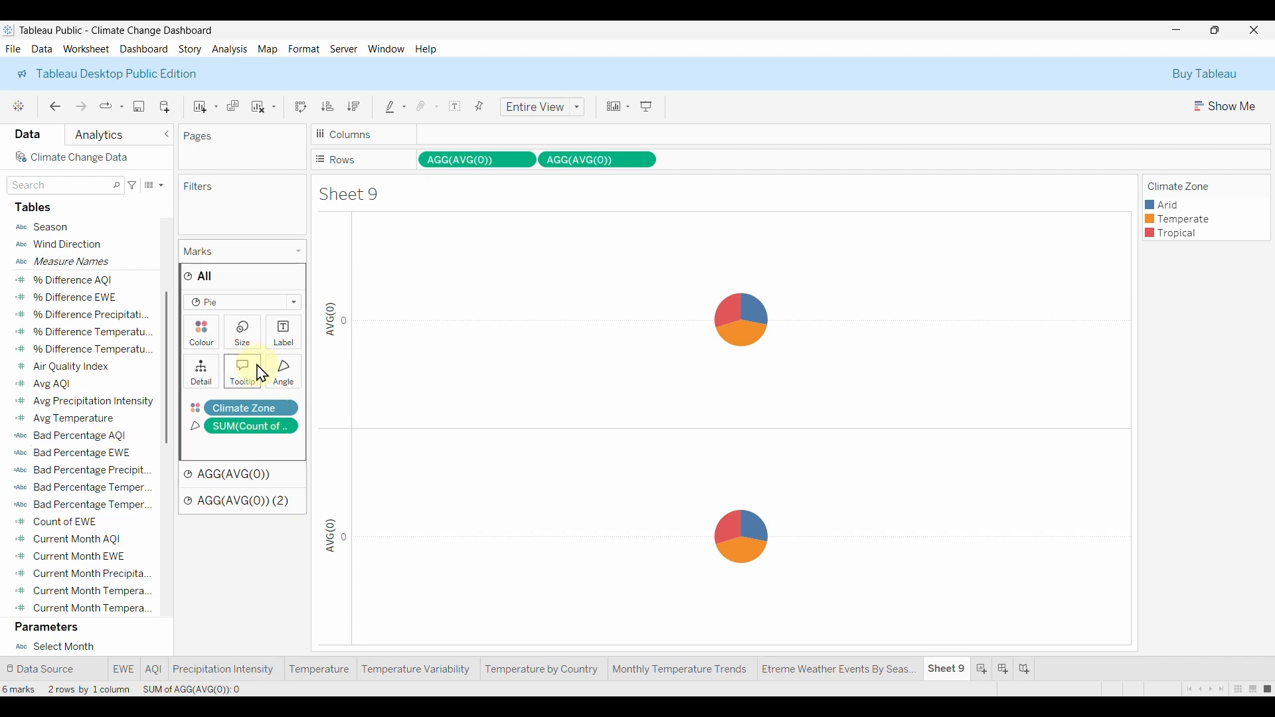
left_click(203, 474)
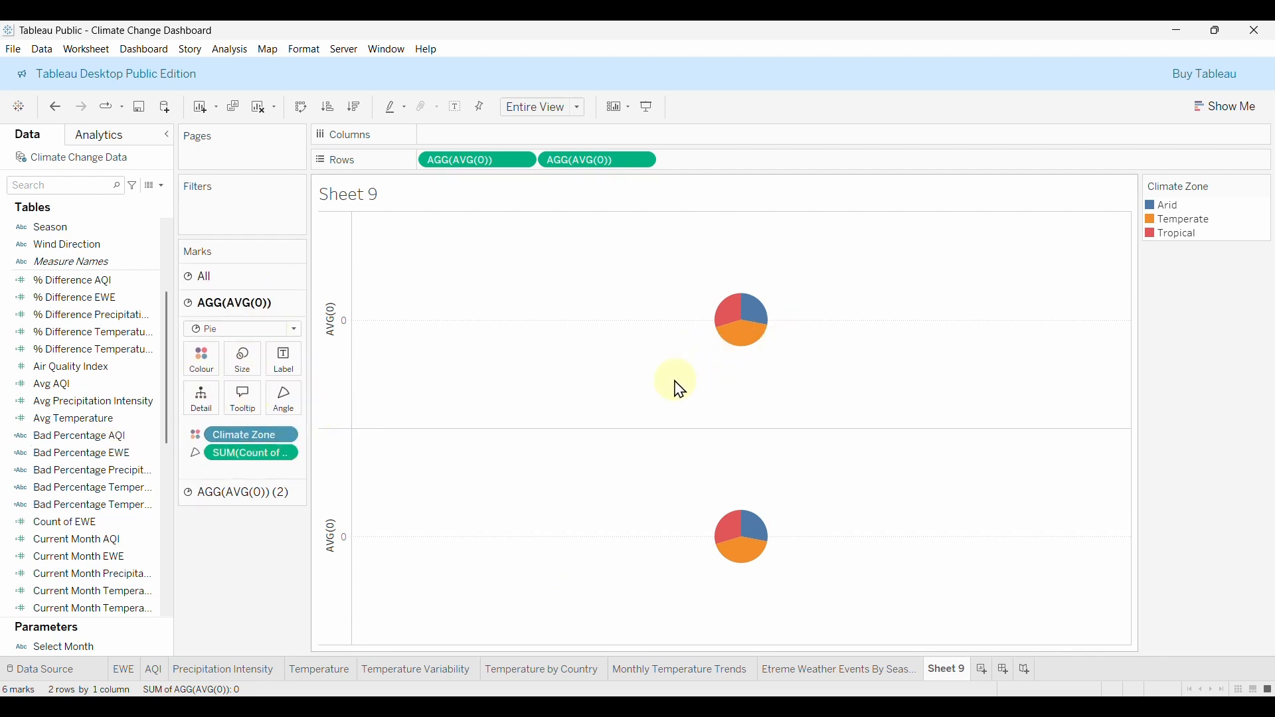
left_click(218, 492)
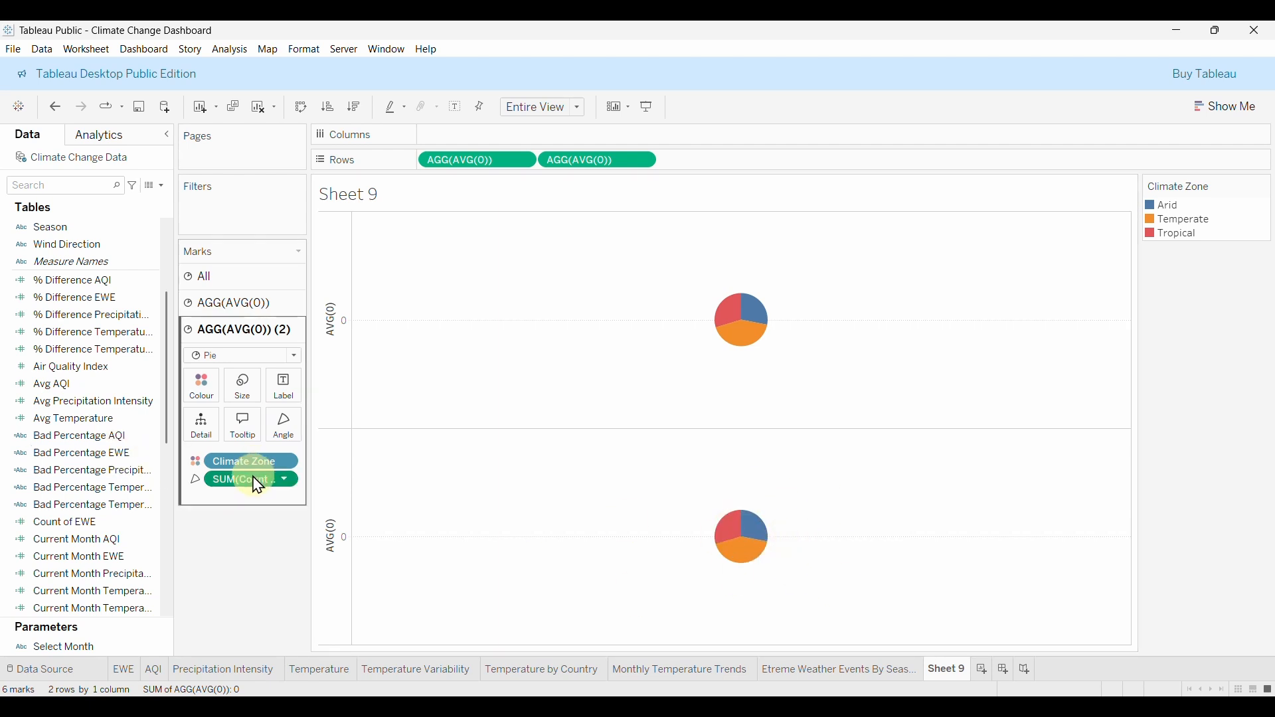
left_click_drag(257, 486, 245, 552)
left_click(737, 551)
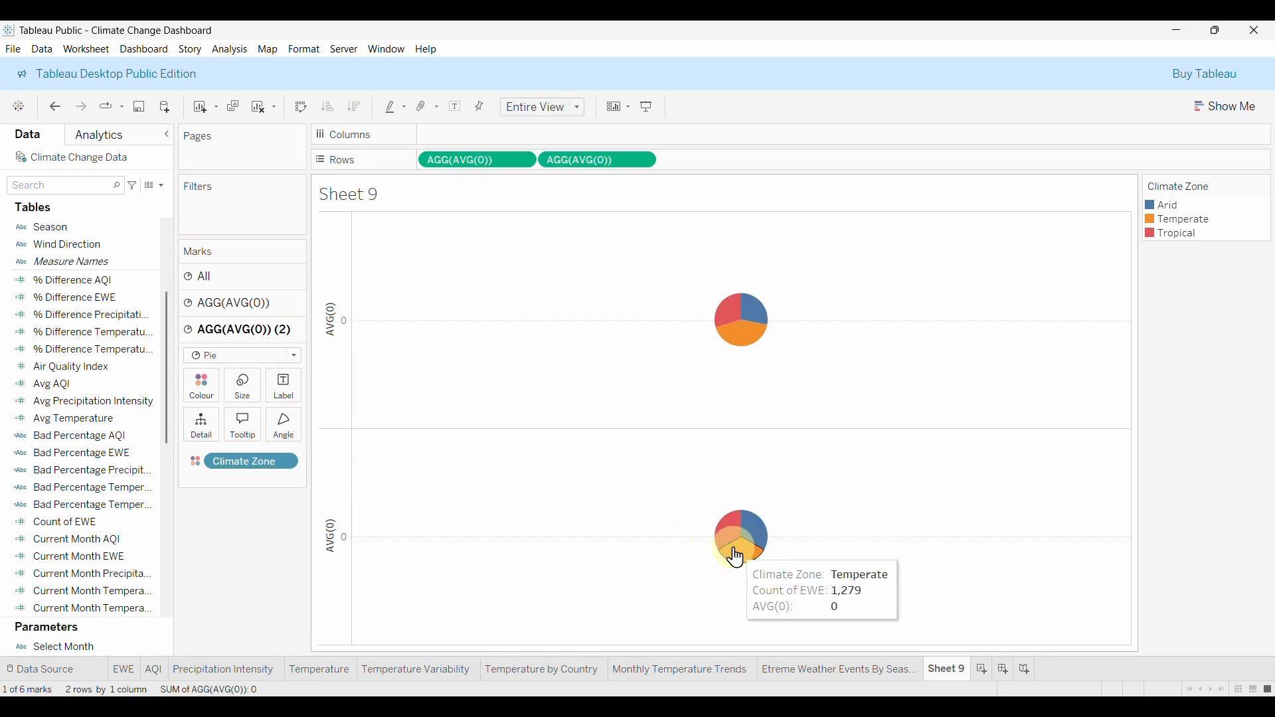
left_click(690, 535)
left_click_drag(256, 465, 239, 529)
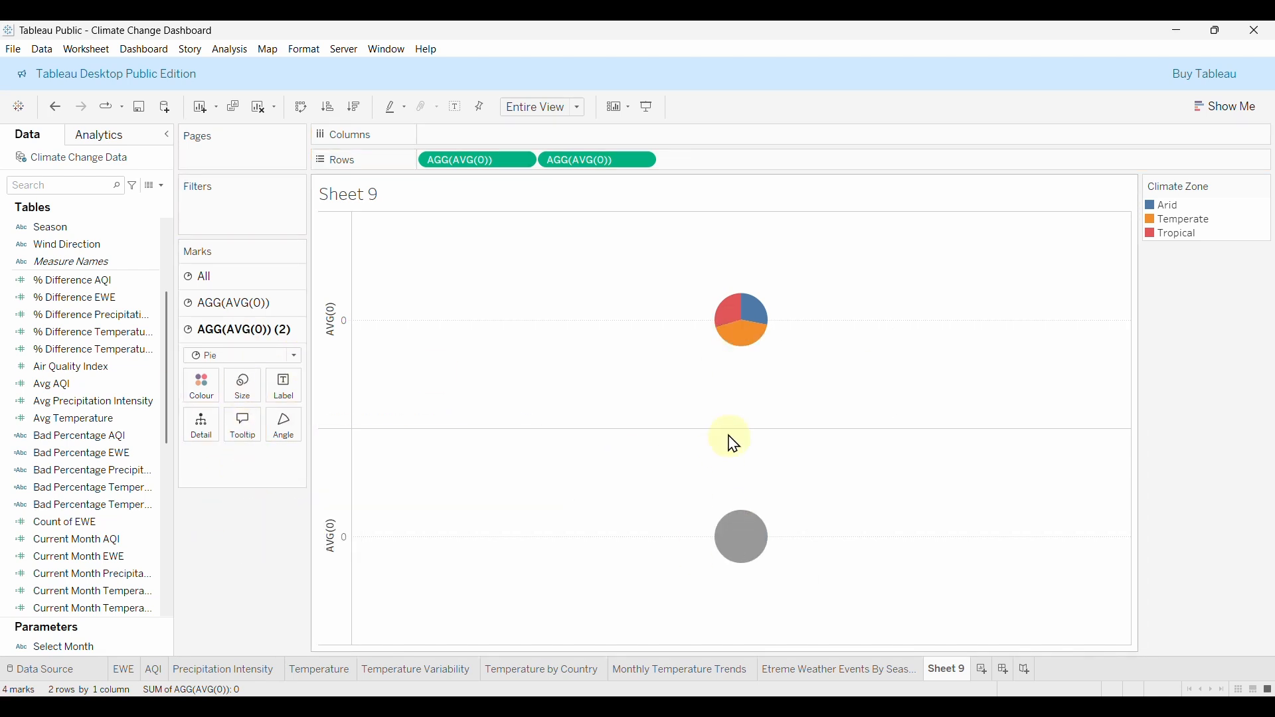
Combine the two AVG(0) rows into a dual axis and enlarge the coloured pie.
right_click(612, 164)
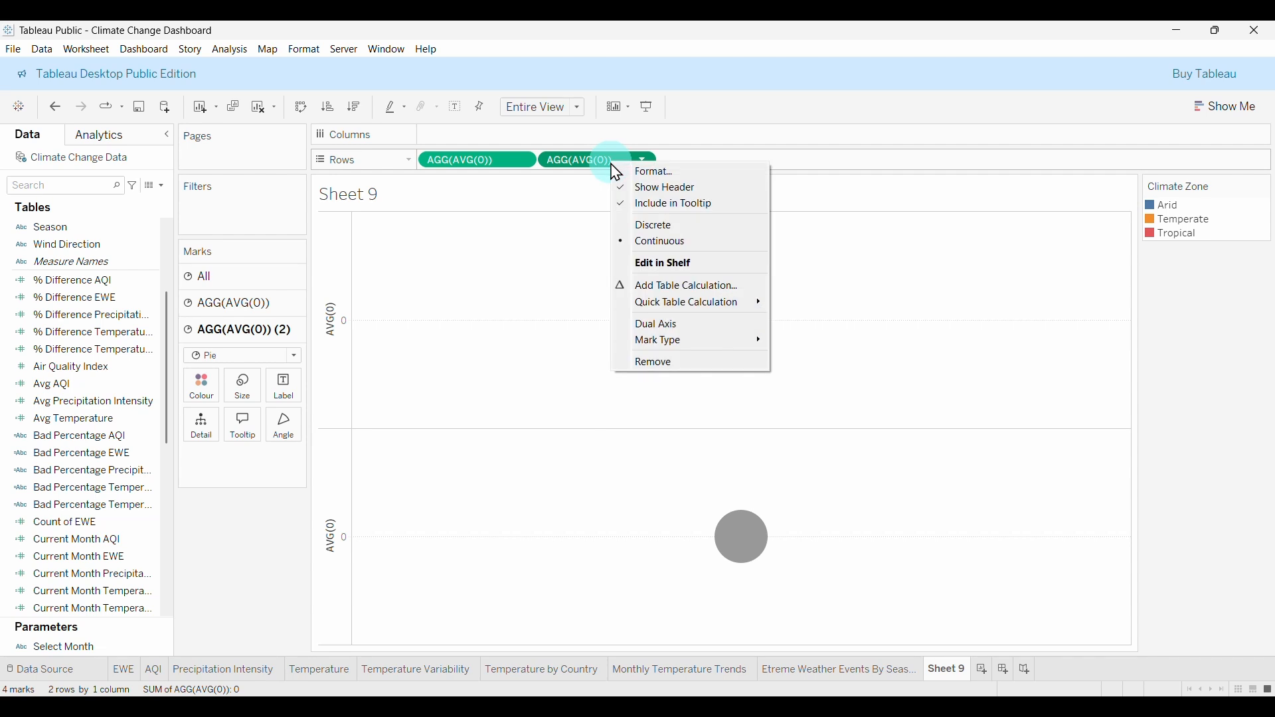
left_click(675, 325)
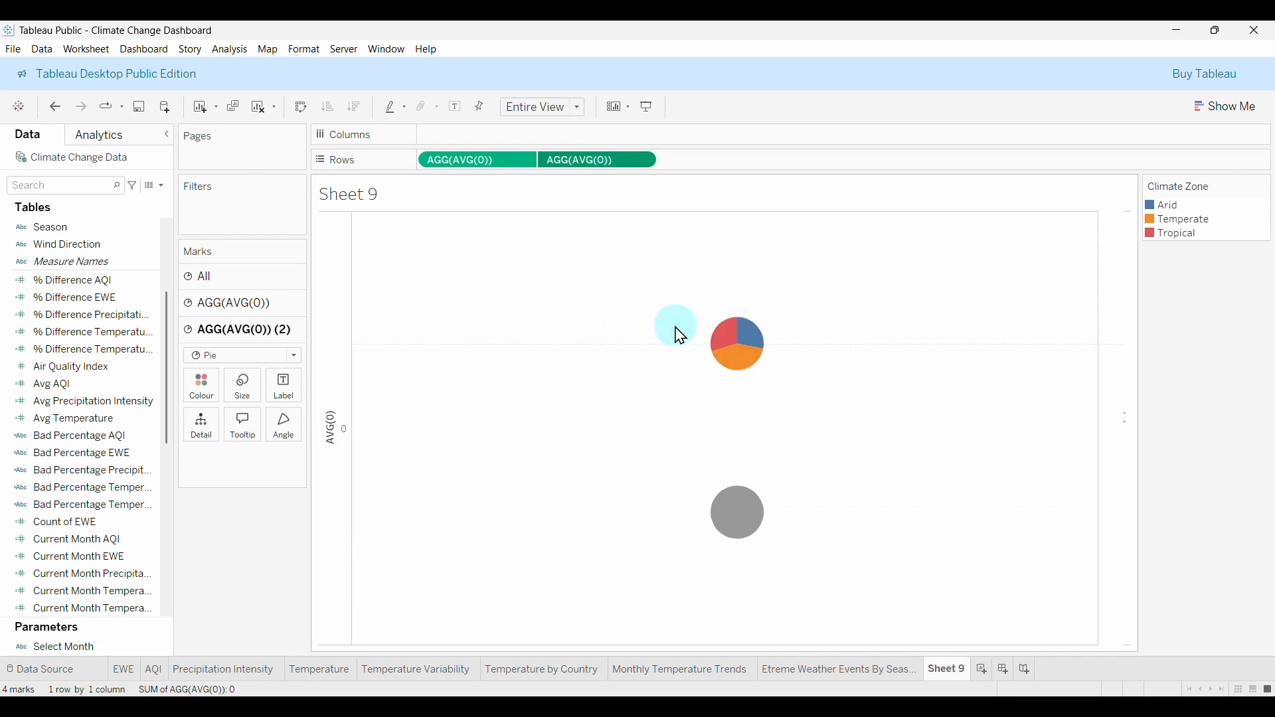
left_click(716, 457)
left_click(675, 464)
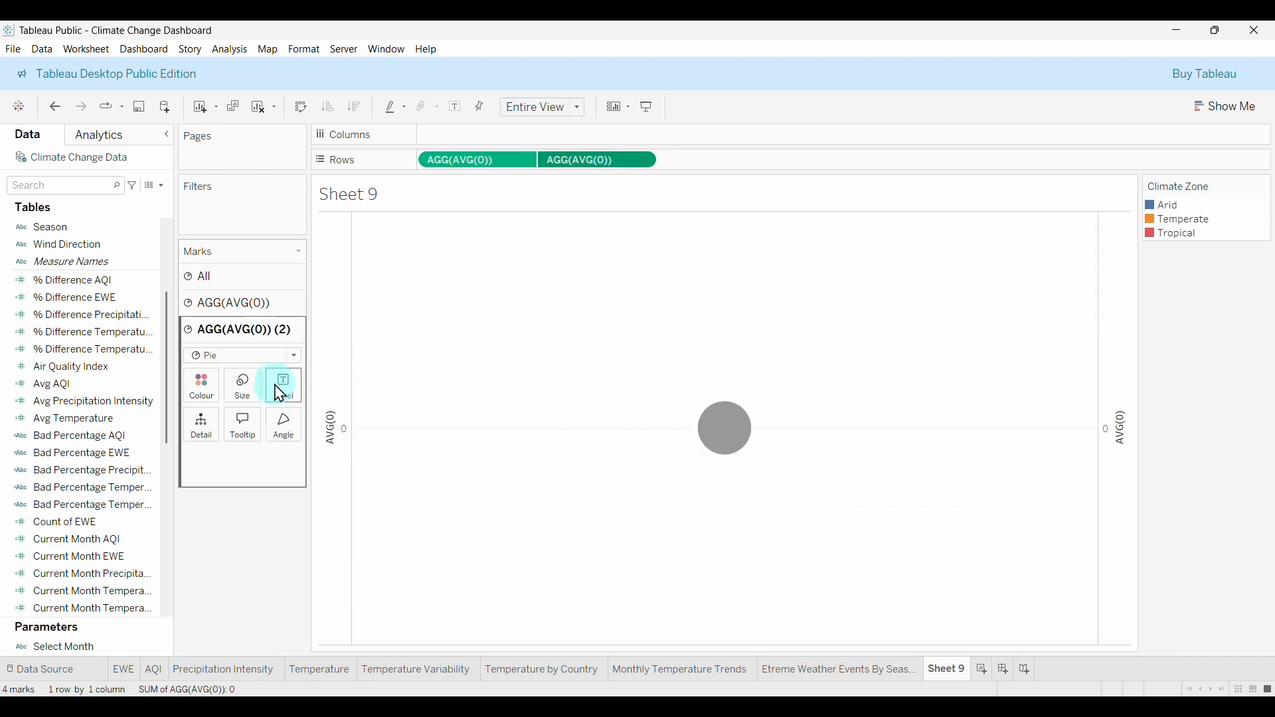
left_click(243, 308)
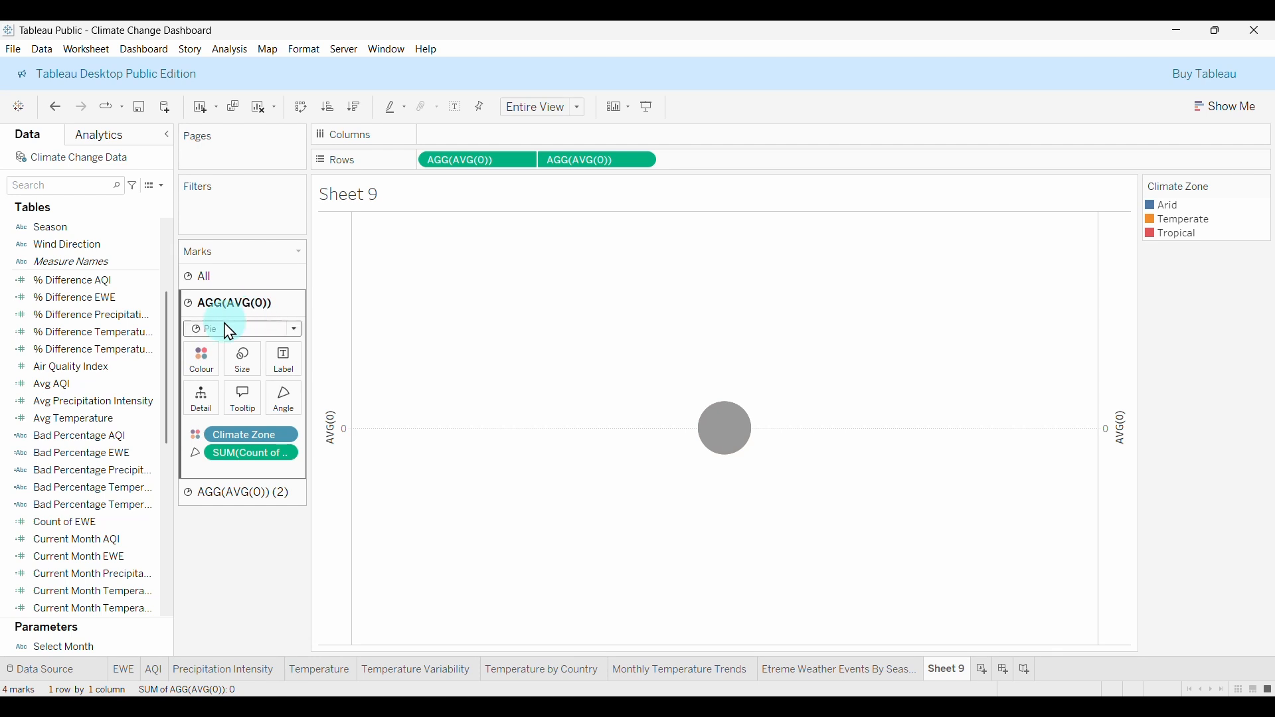
left_click(263, 363)
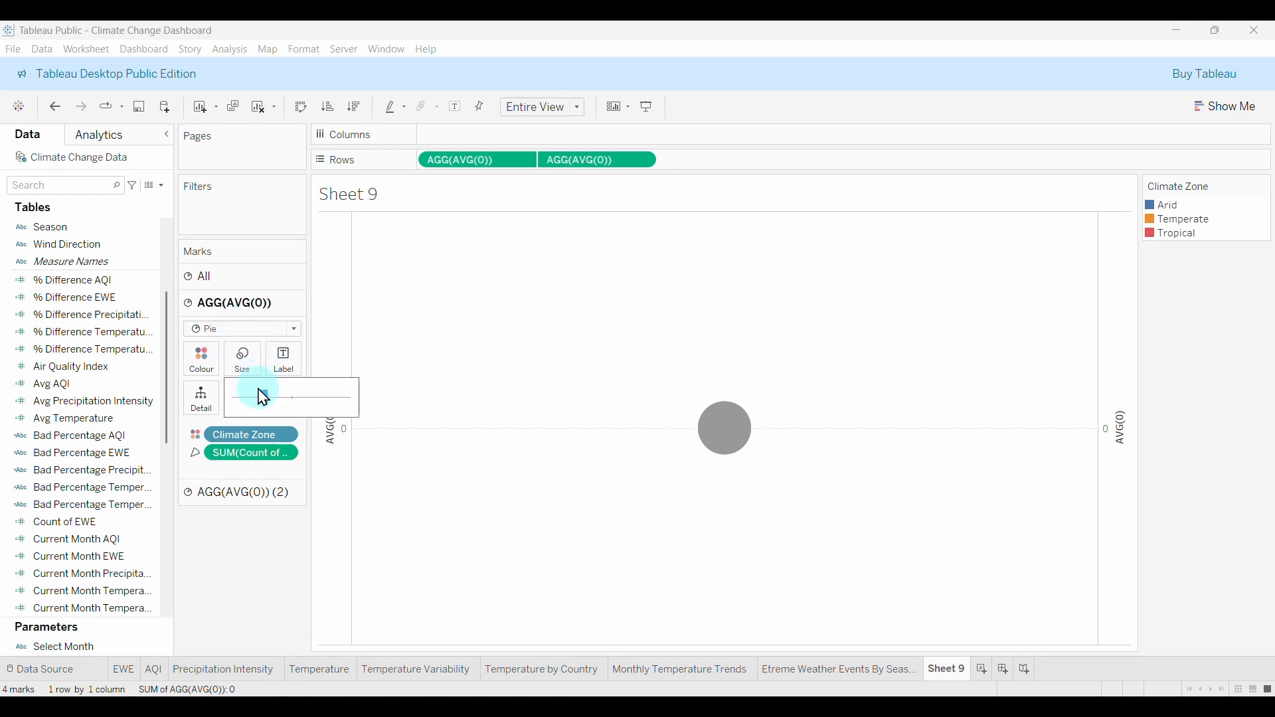
left_click_drag(273, 405, 307, 406)
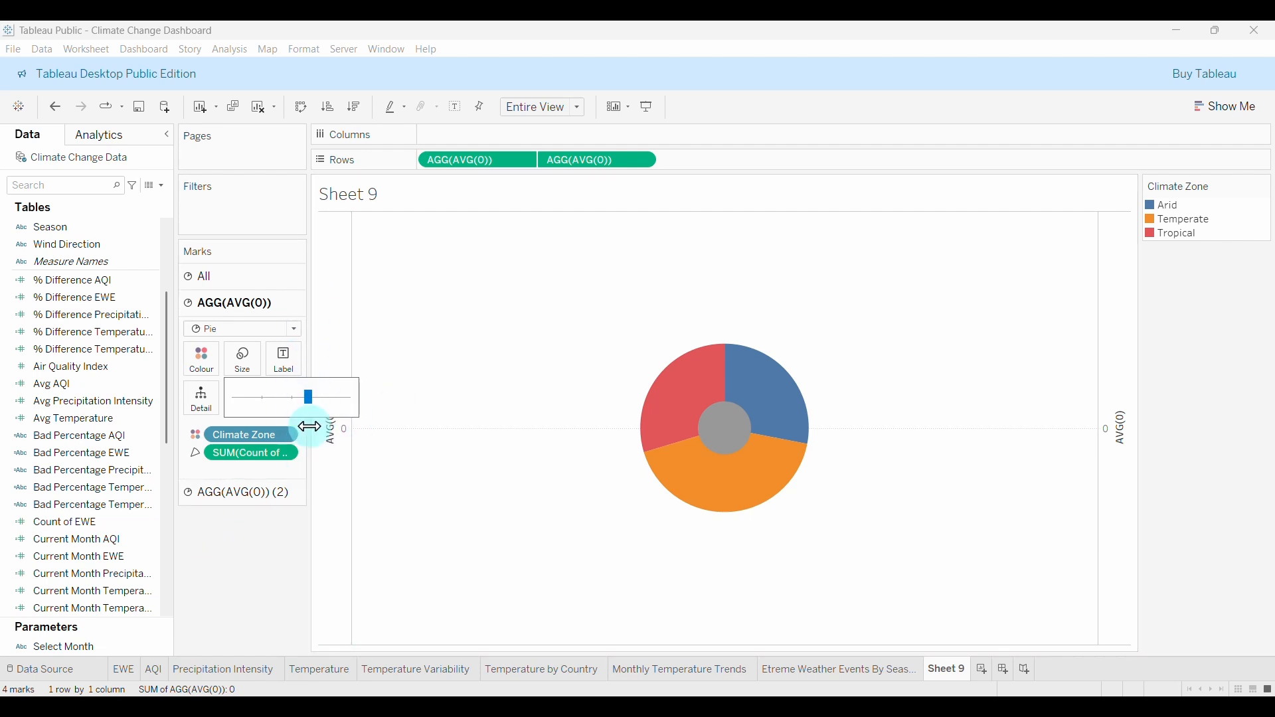
Enlarge the second layer's circle into a donut hole and colour it white.
left_click(267, 494)
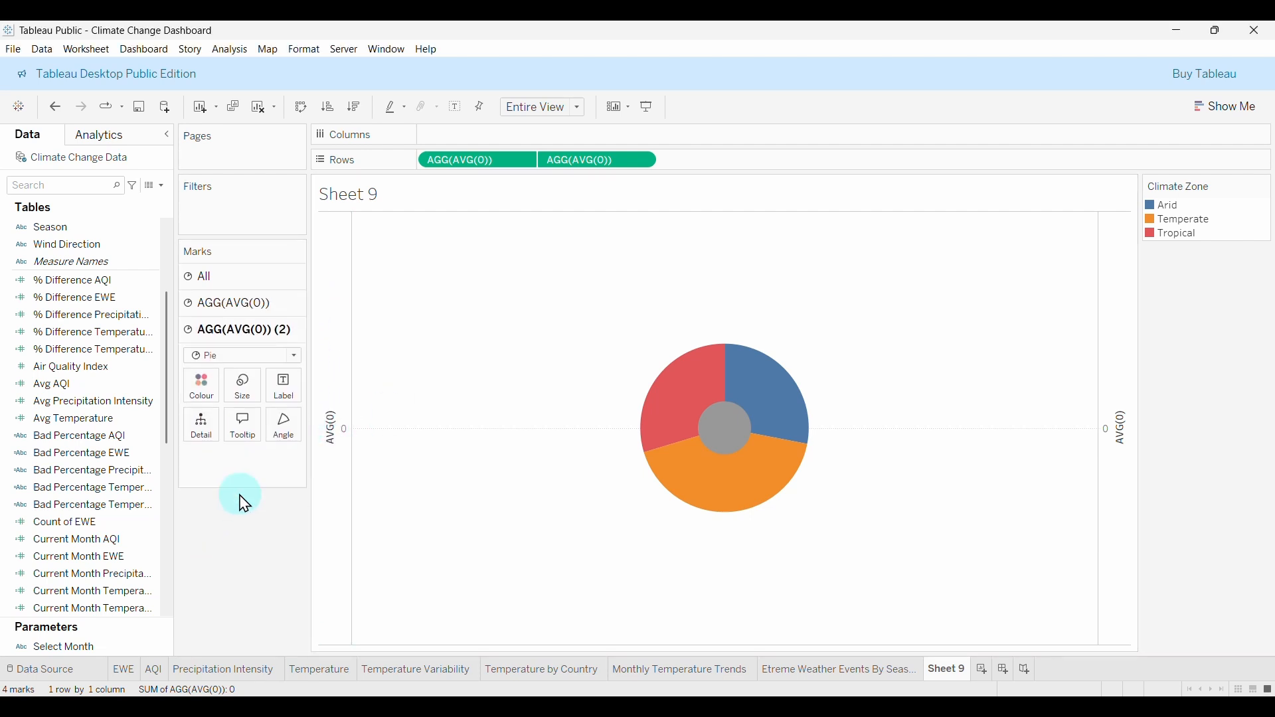
left_click(249, 395)
left_click(265, 426)
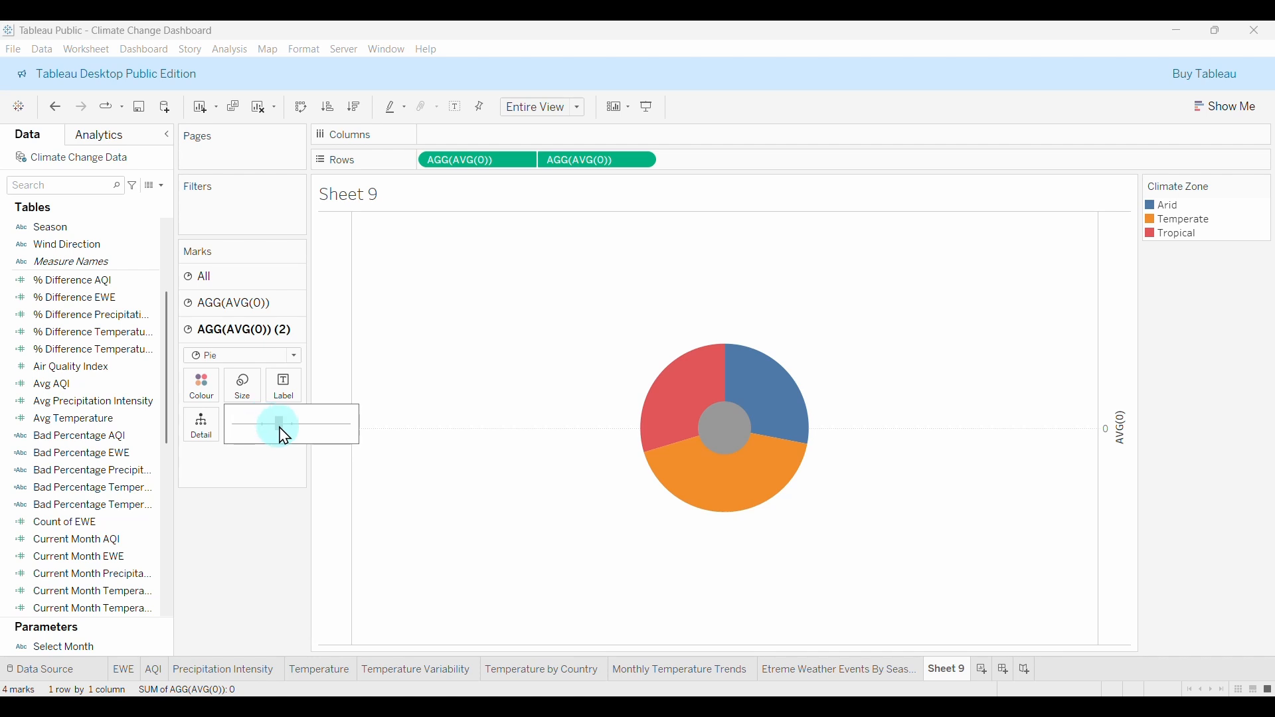
left_click_drag(285, 437, 297, 438)
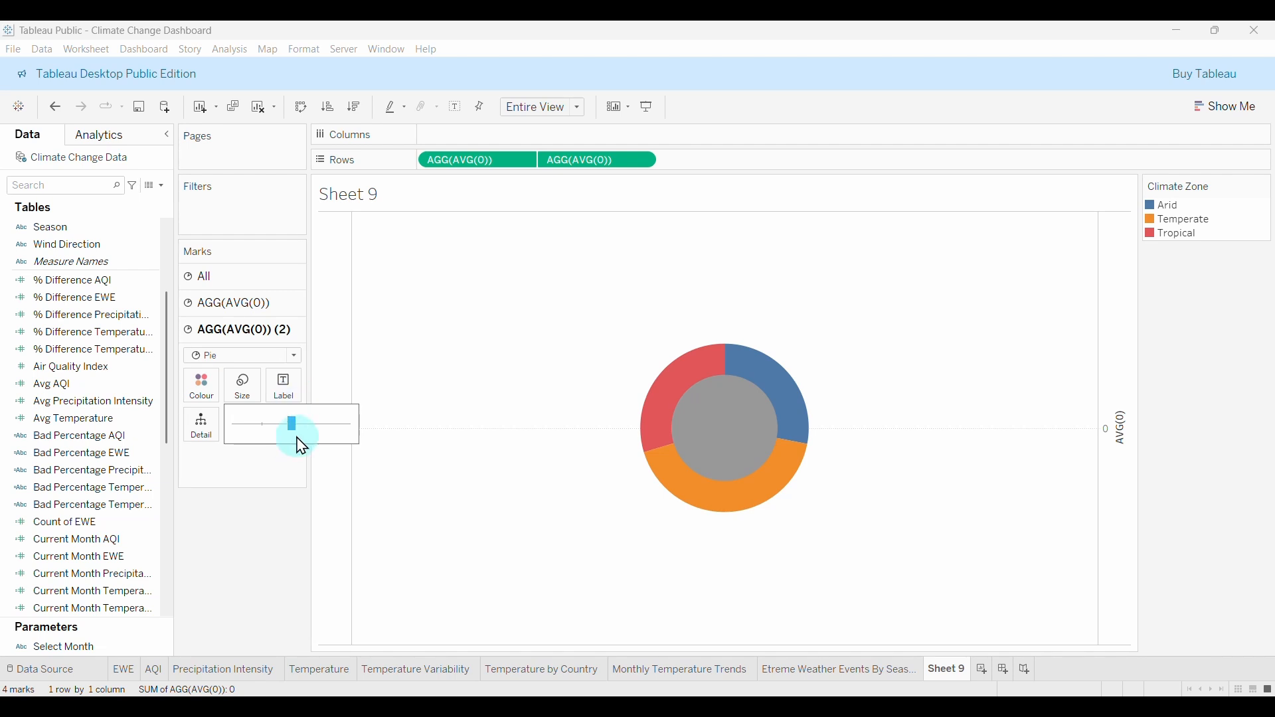
left_click(284, 553)
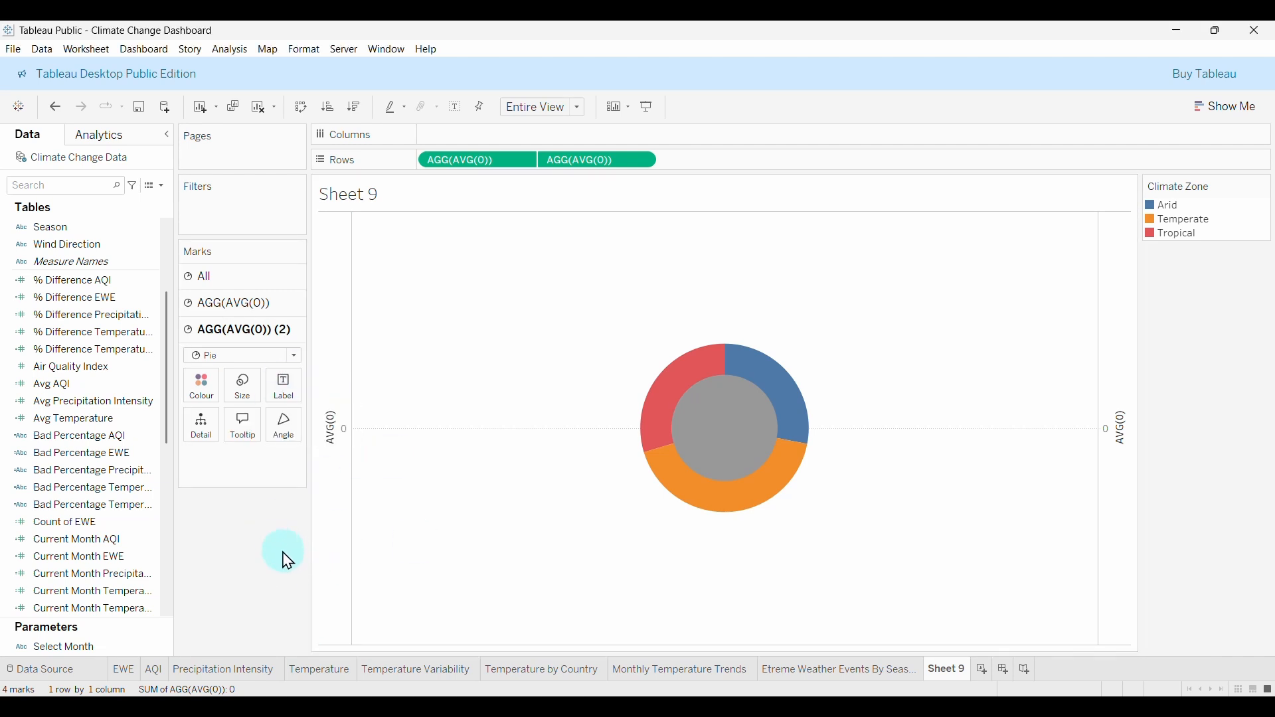
left_click(724, 440)
left_click(428, 436)
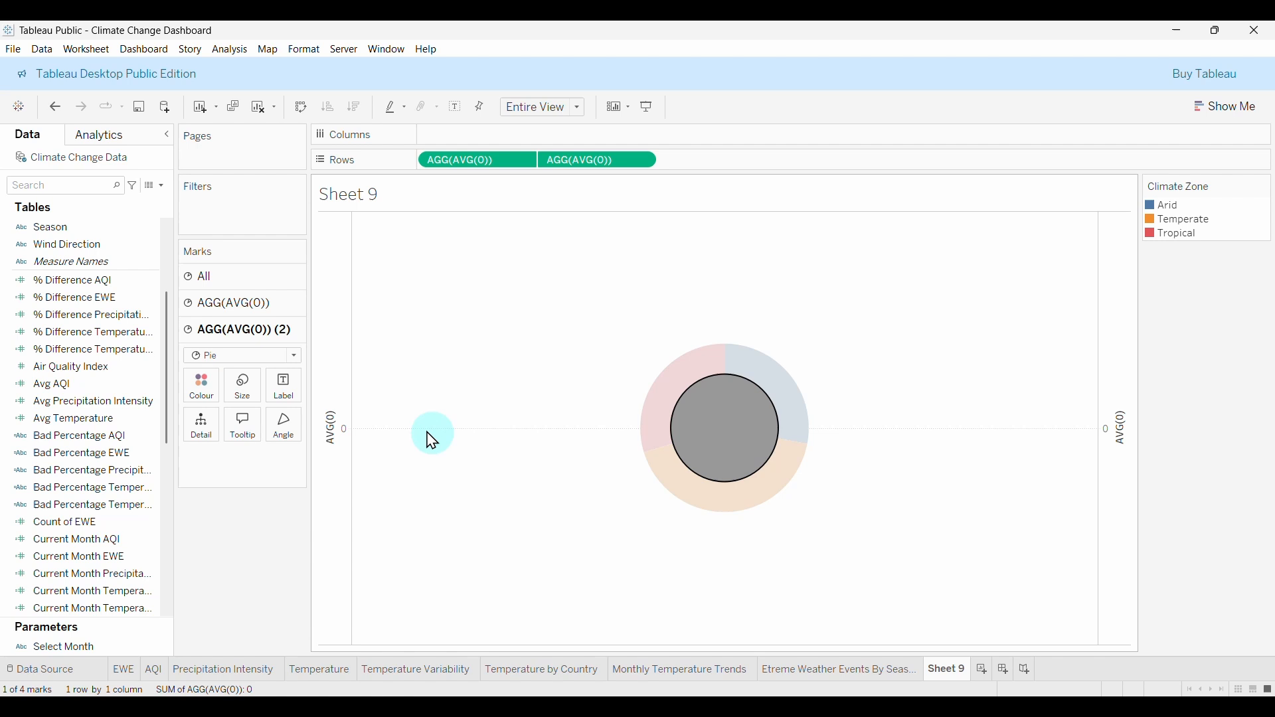
left_click(203, 388)
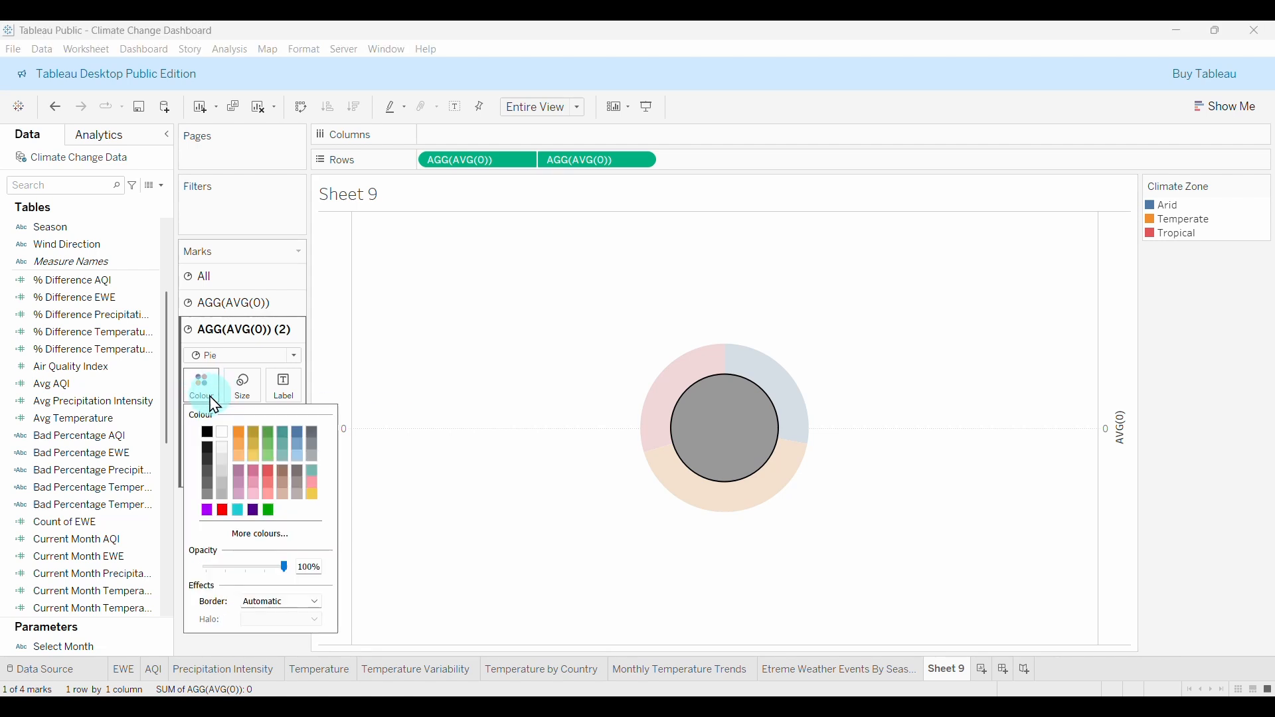
left_click(226, 440)
left_click(532, 535)
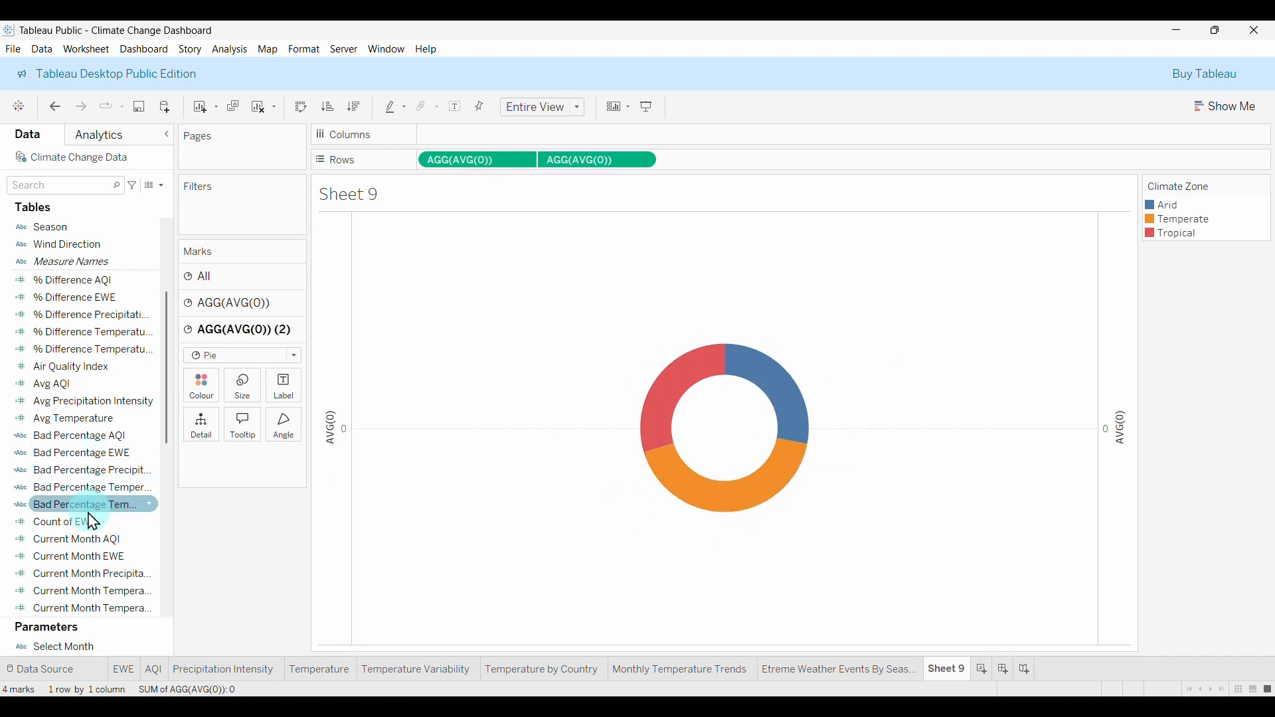
Label slices with Count of EWE as Percentage of Total plus the raw Count of EWE.
left_click(63, 525)
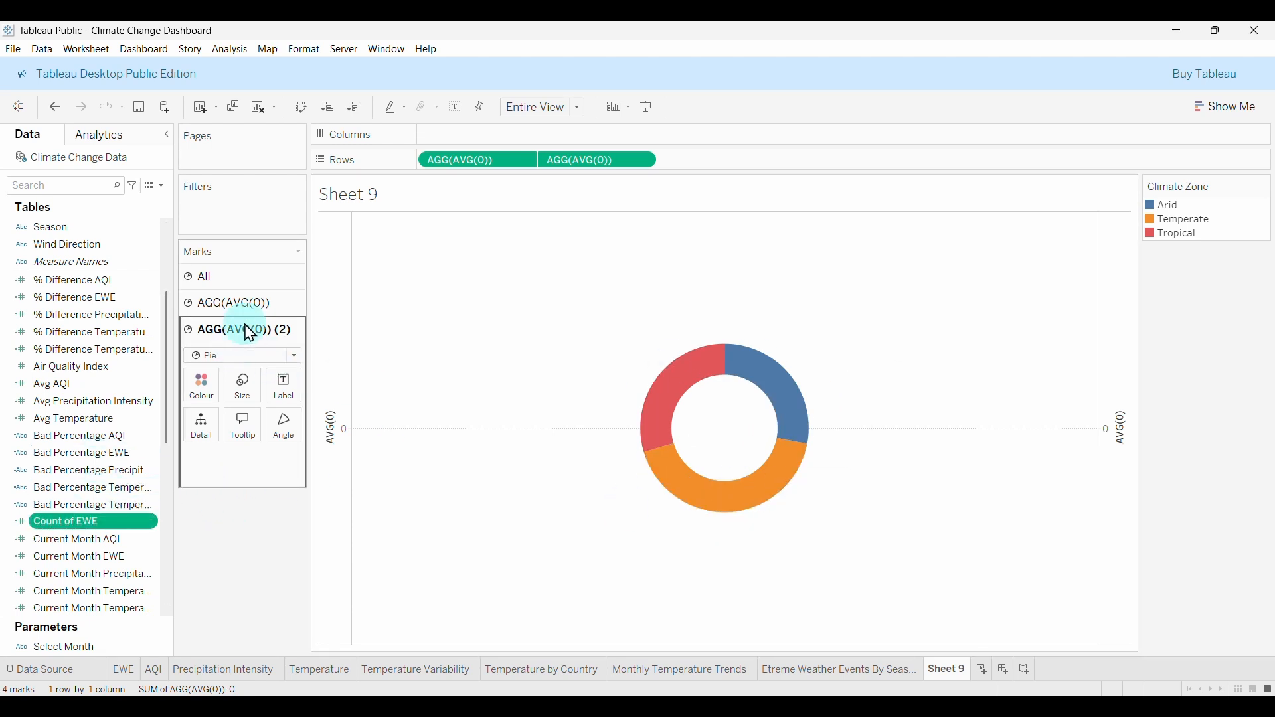
left_click(269, 305)
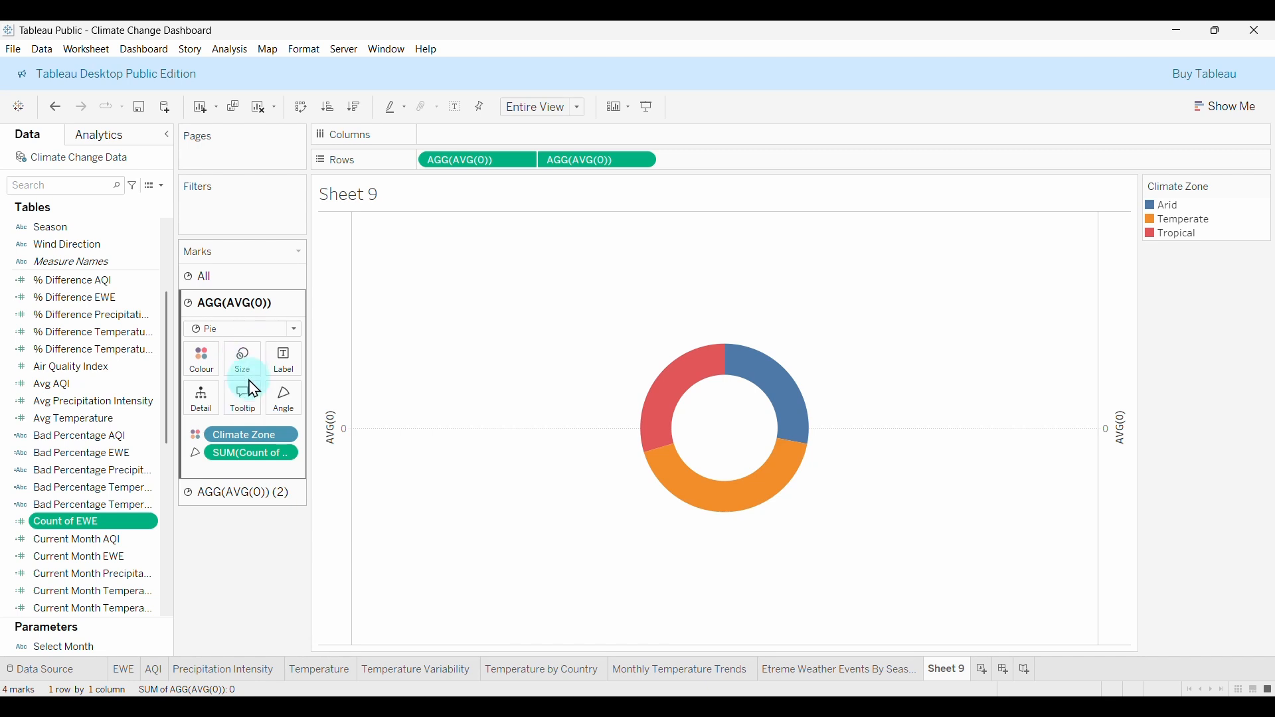
left_click_drag(66, 530, 287, 367)
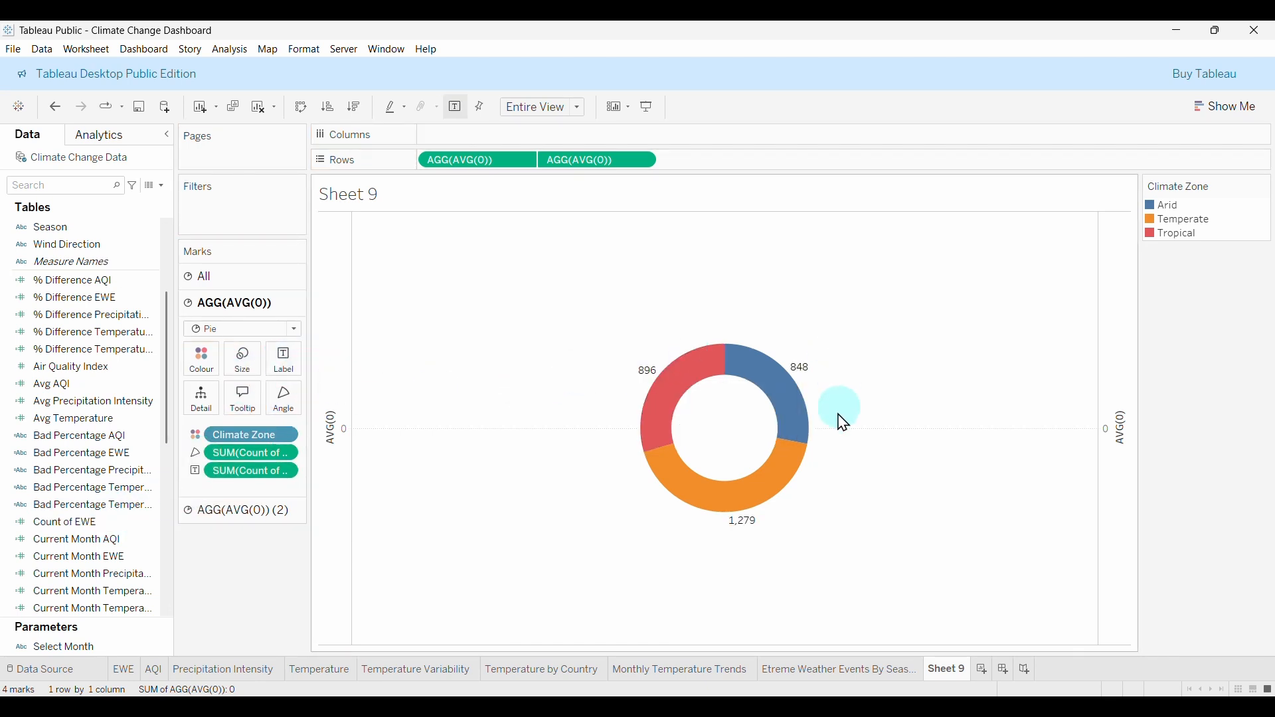
left_click(336, 426)
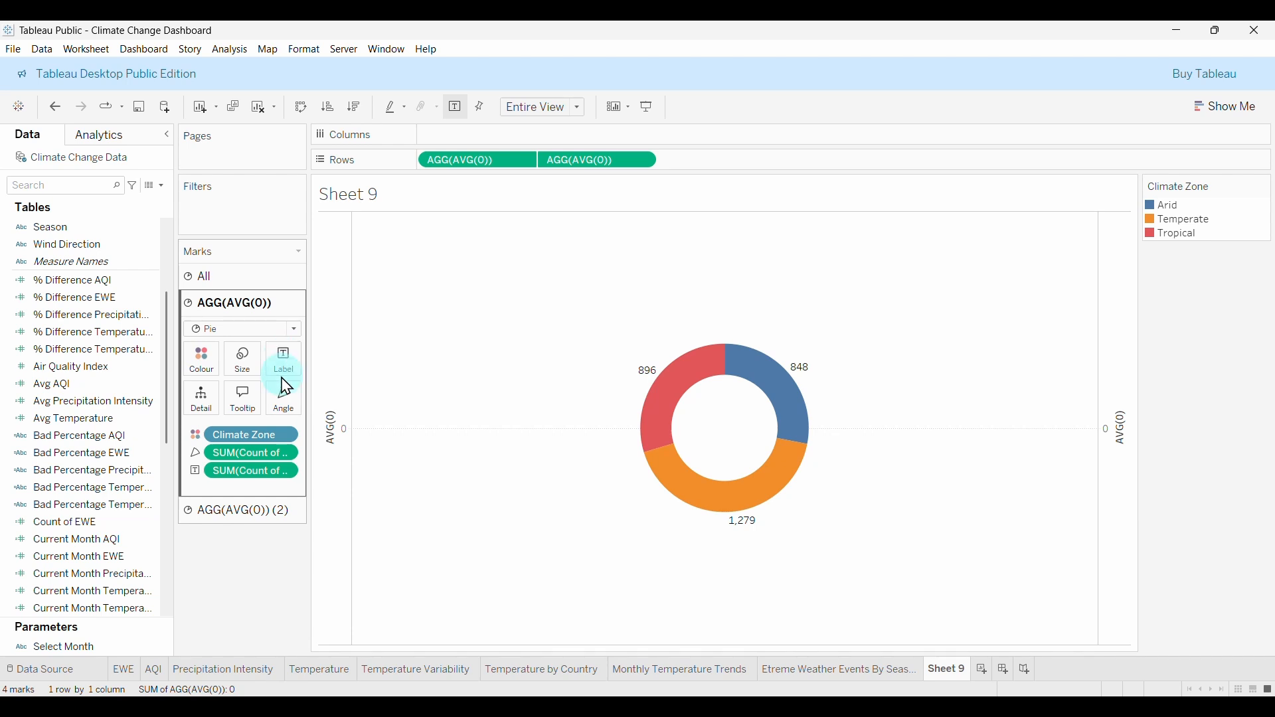
left_click(297, 400)
left_click(261, 481)
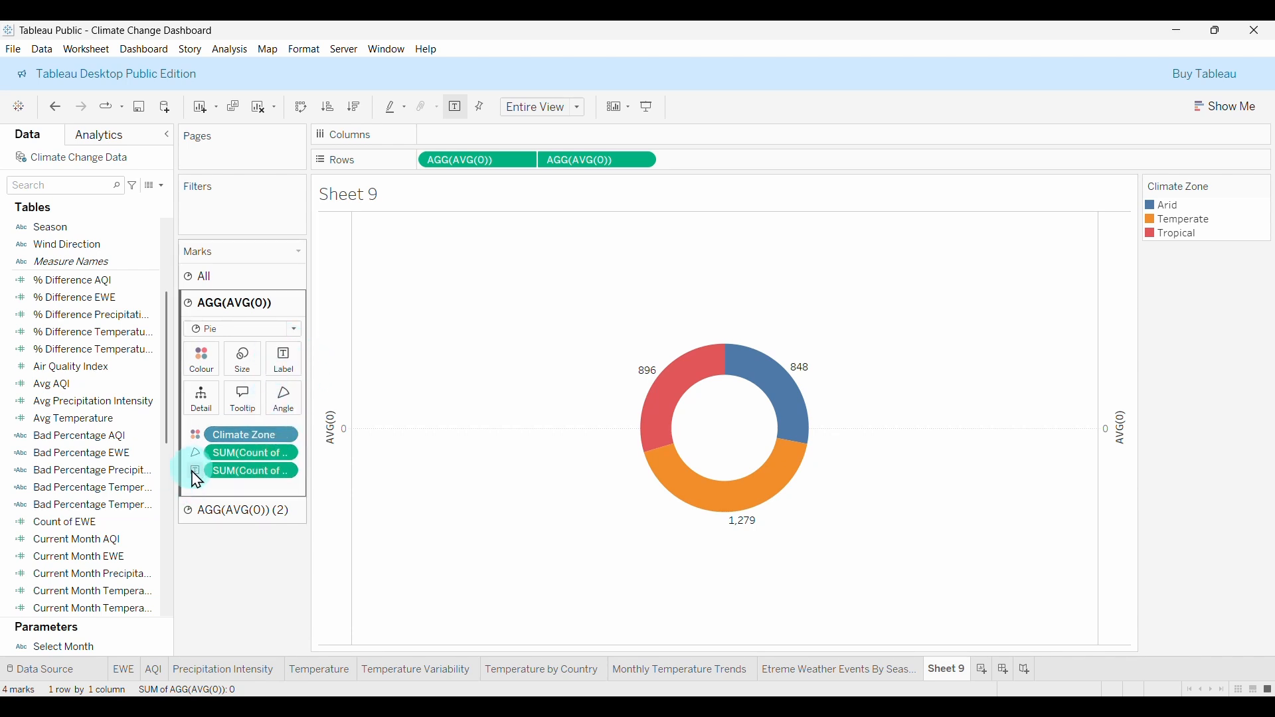
right_click(285, 472)
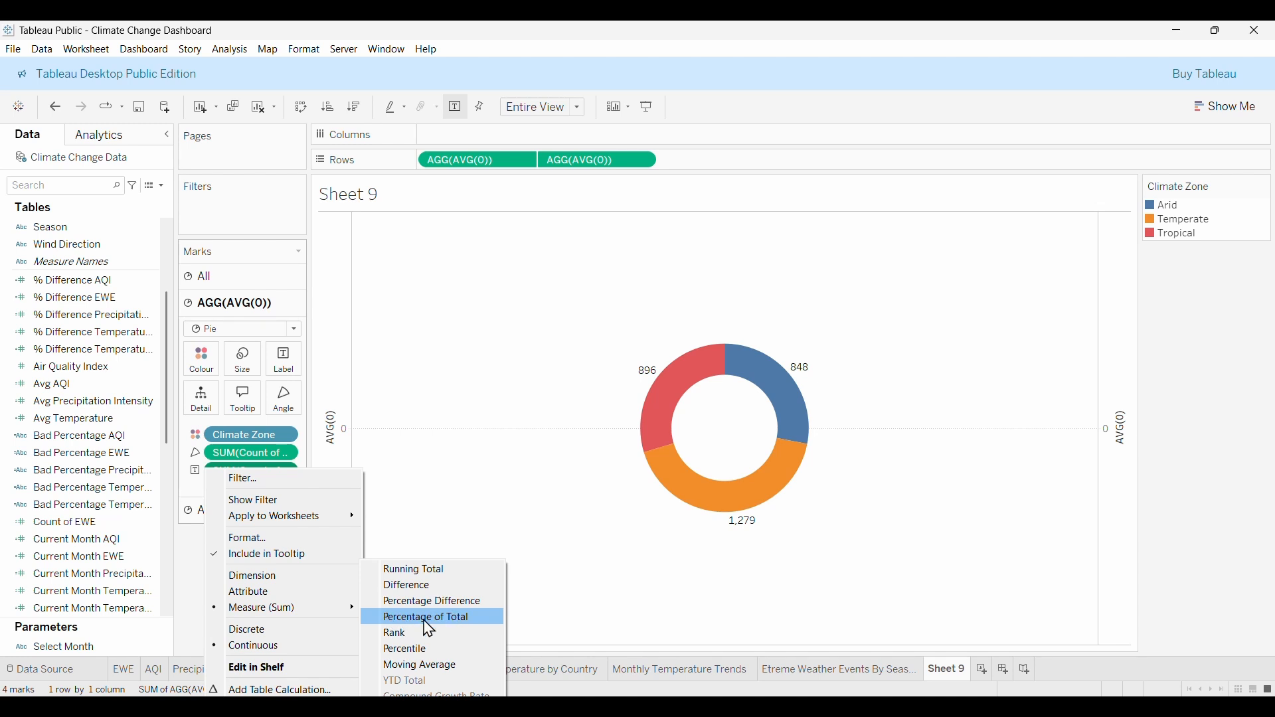
left_click(439, 618)
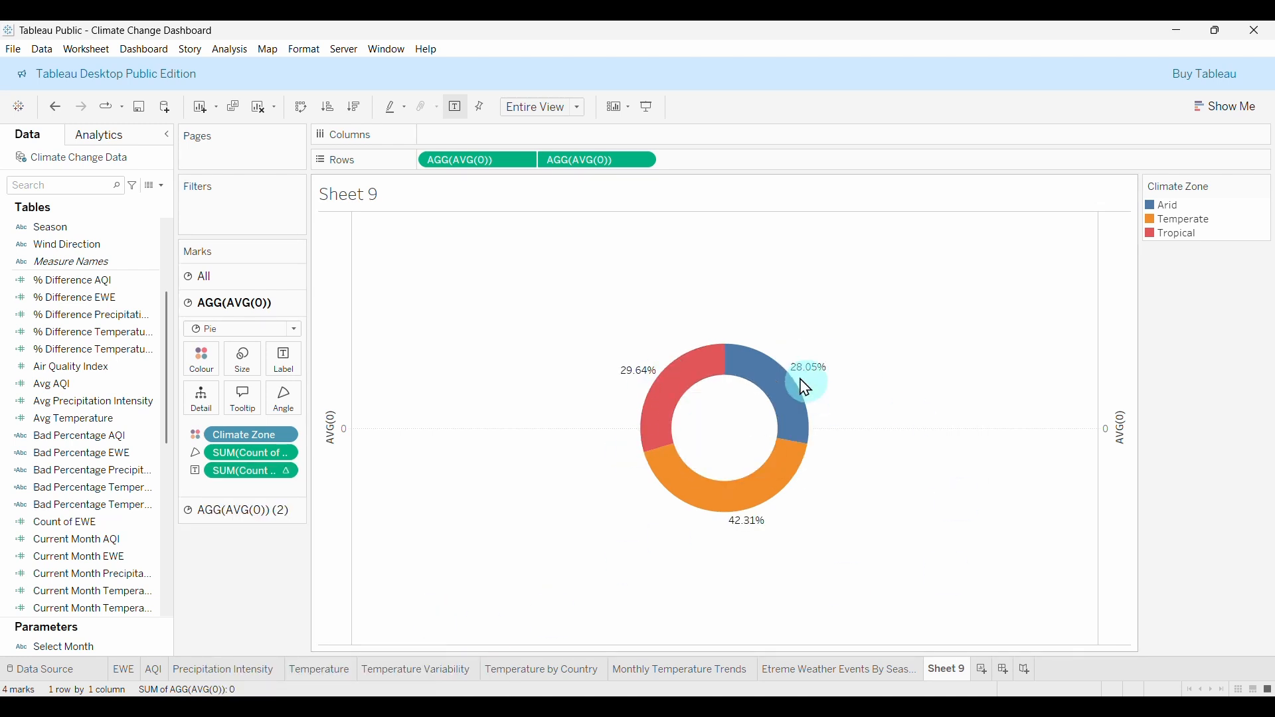
left_click_drag(64, 522, 283, 370)
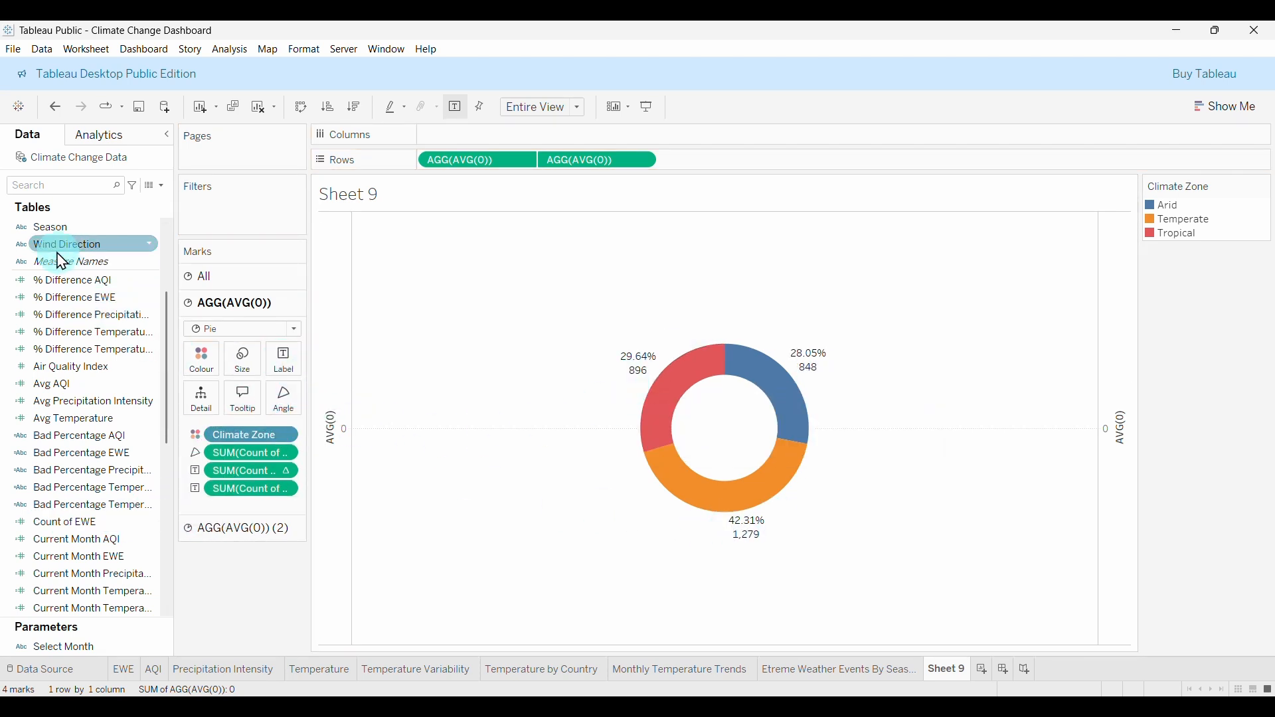
Add Climate Zone to the slice labels and move it to the label's first line.
scroll(50, 241, "up", 3)
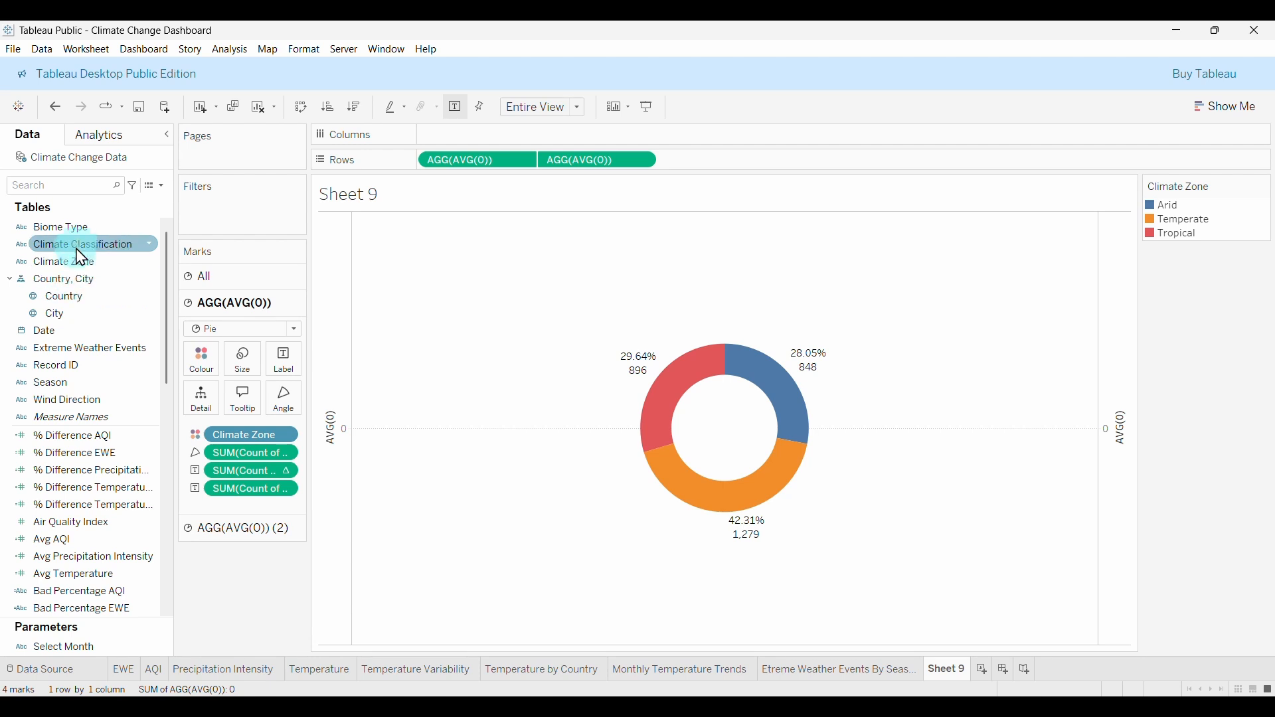
left_click_drag(52, 263, 287, 366)
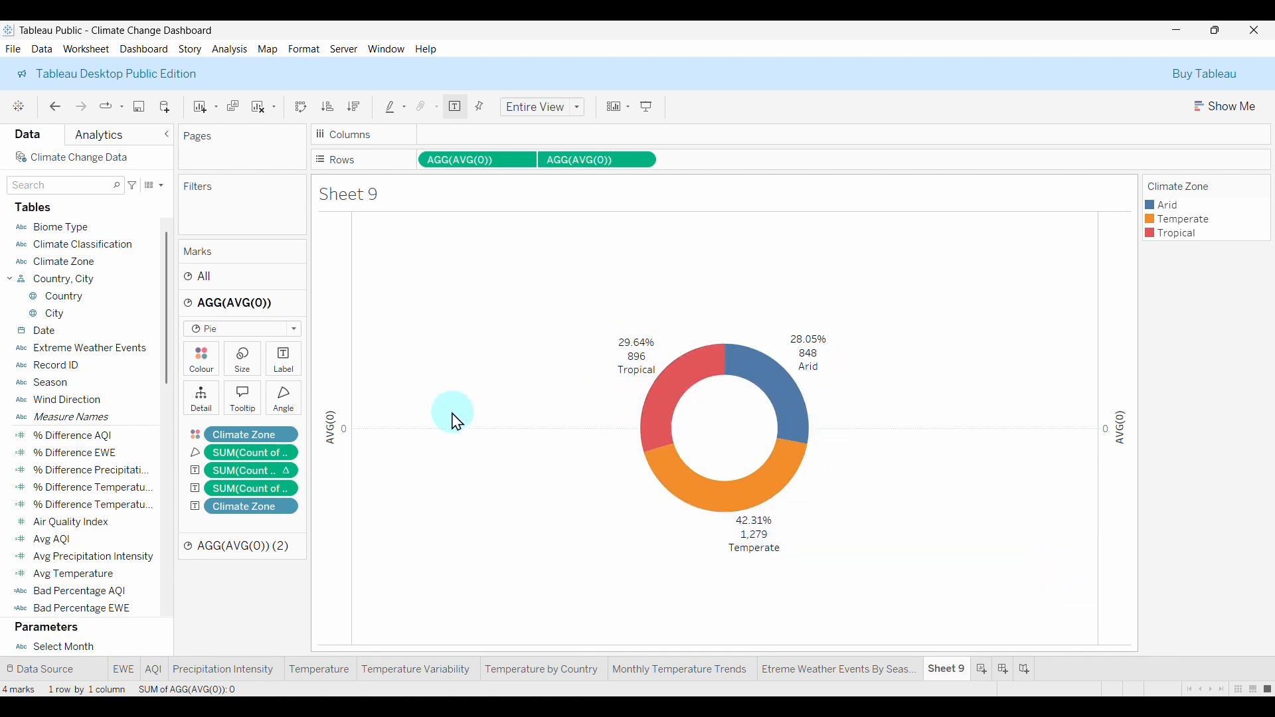
left_click(288, 374)
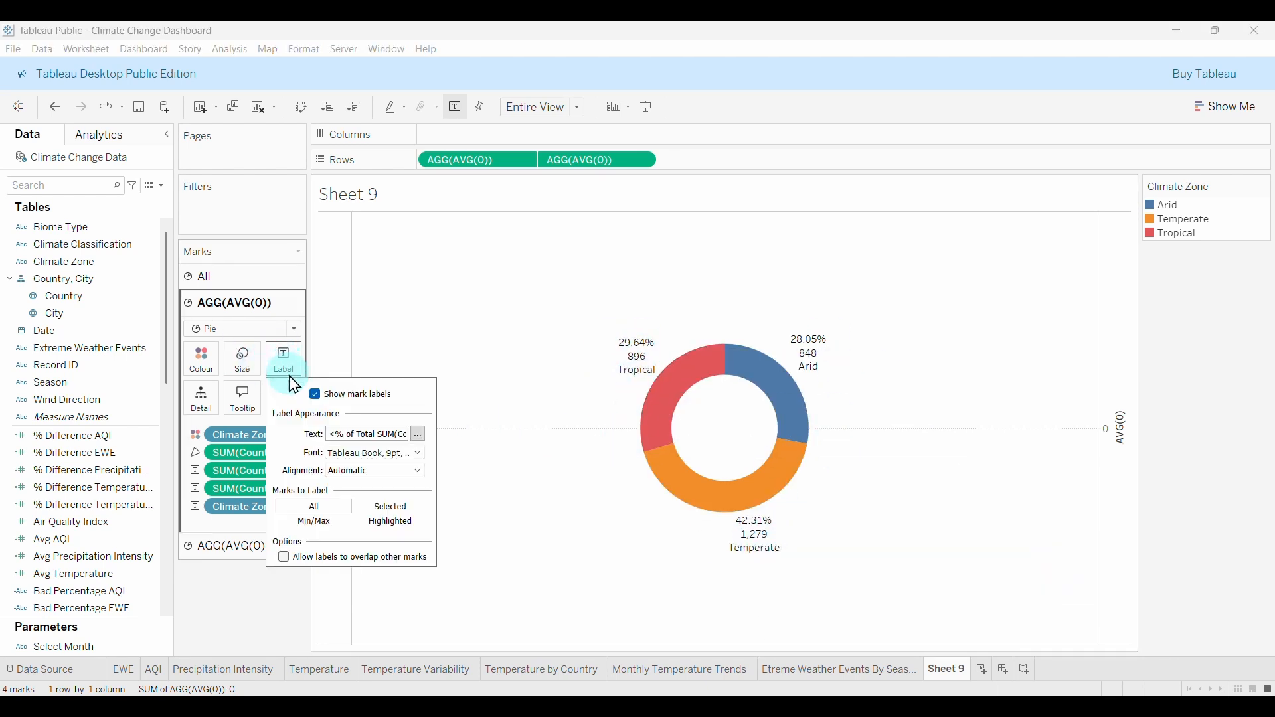
left_click(419, 434)
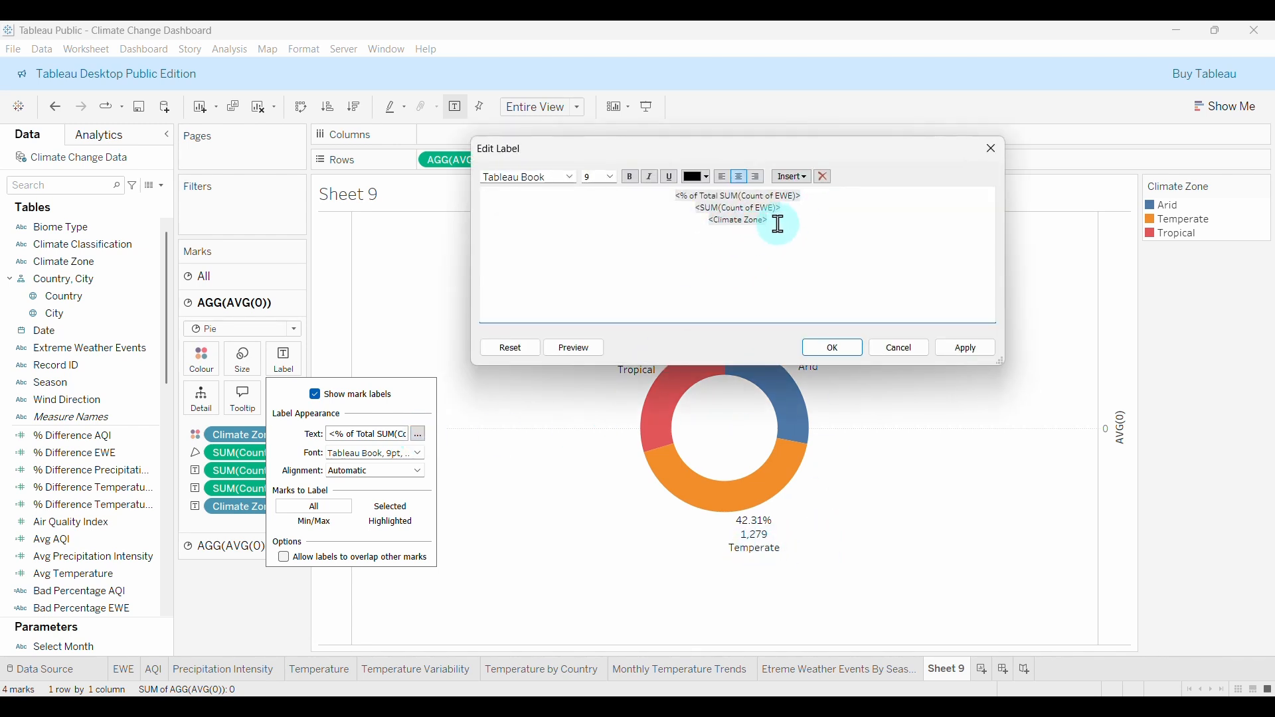
left_click_drag(726, 228, 703, 219)
right_click(725, 227)
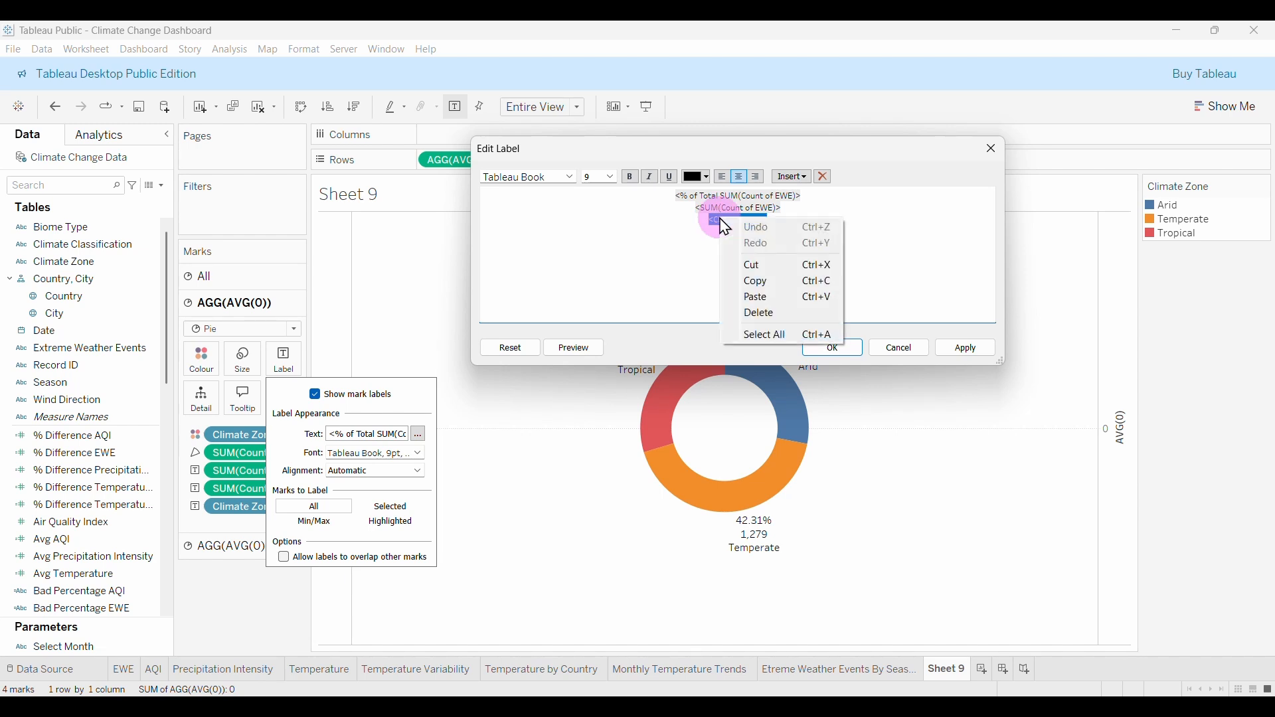
left_click(769, 265)
left_click(684, 199)
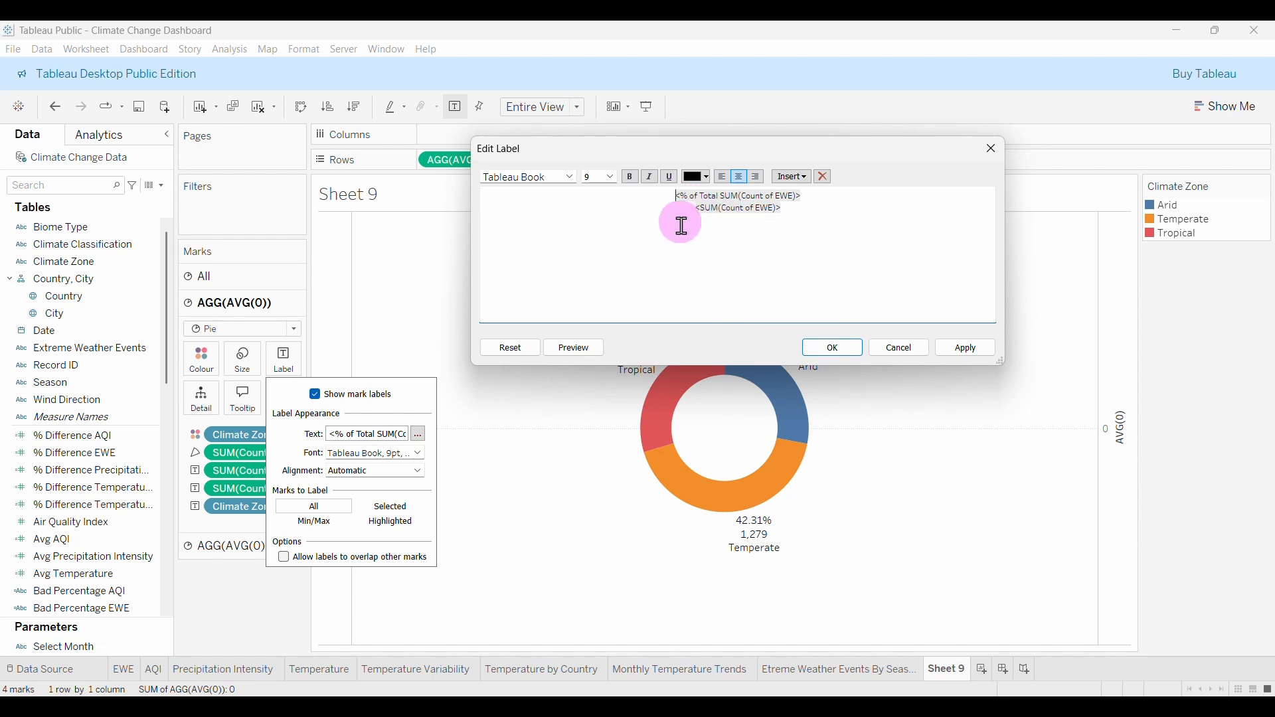
key("Return")
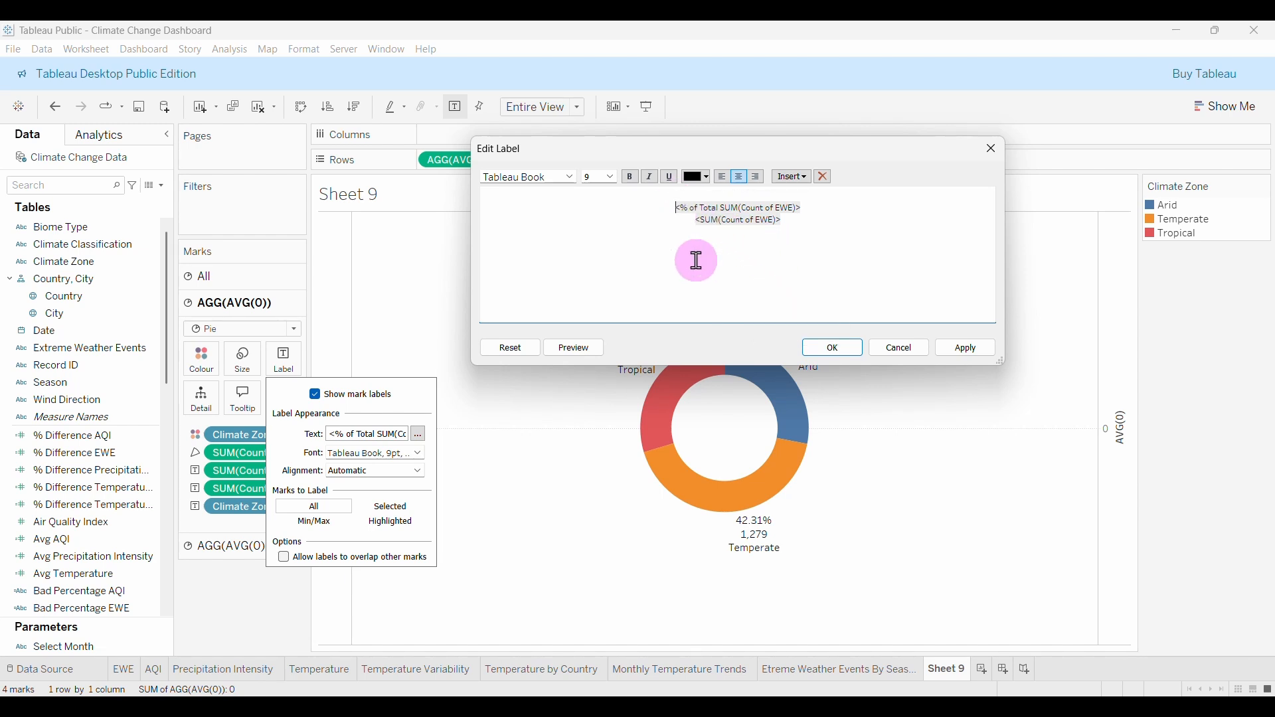
right_click(743, 195)
left_click(802, 276)
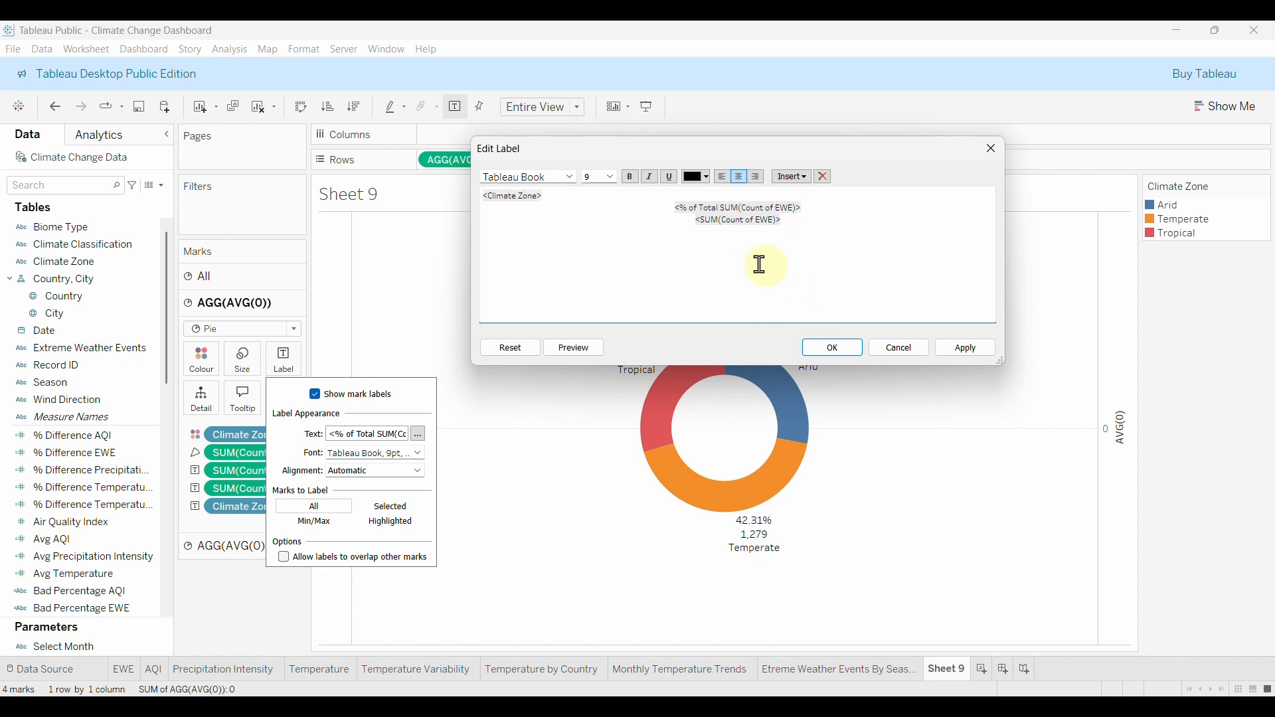
Join percentage and count with '|' and make the whole label bold Tableau Semibold.
left_click_drag(551, 197, 472, 200)
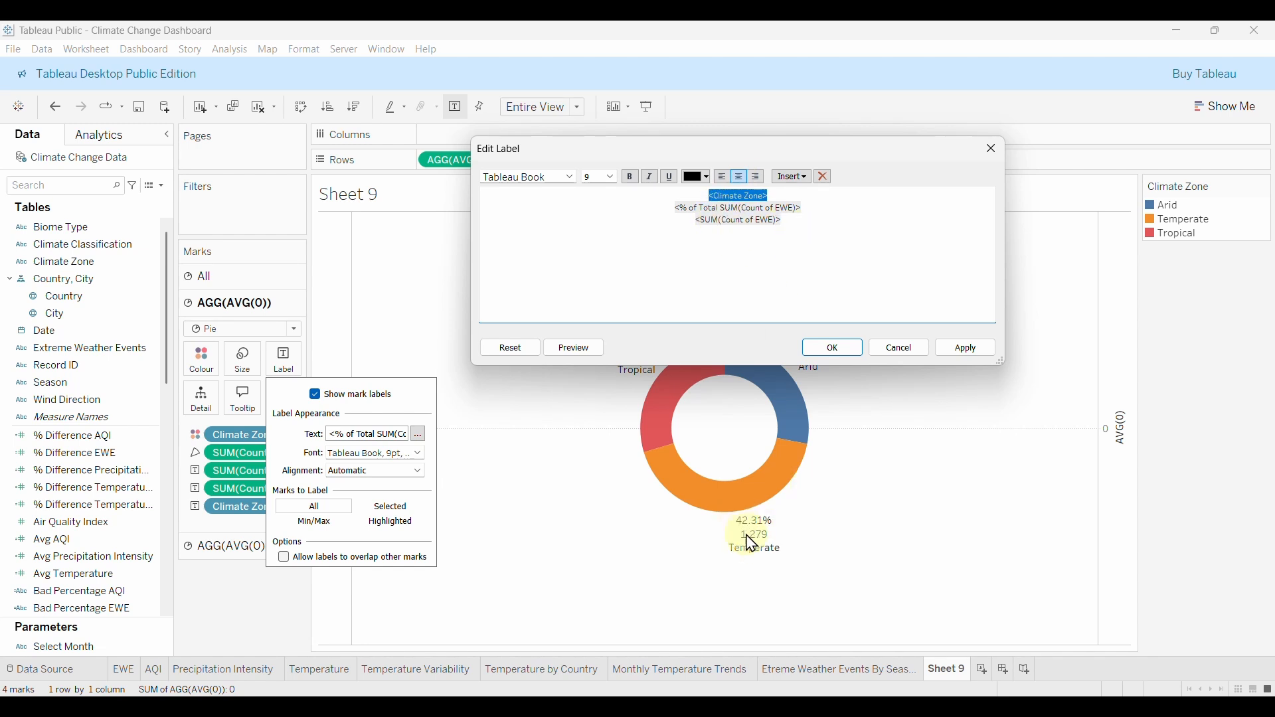
left_click(697, 239)
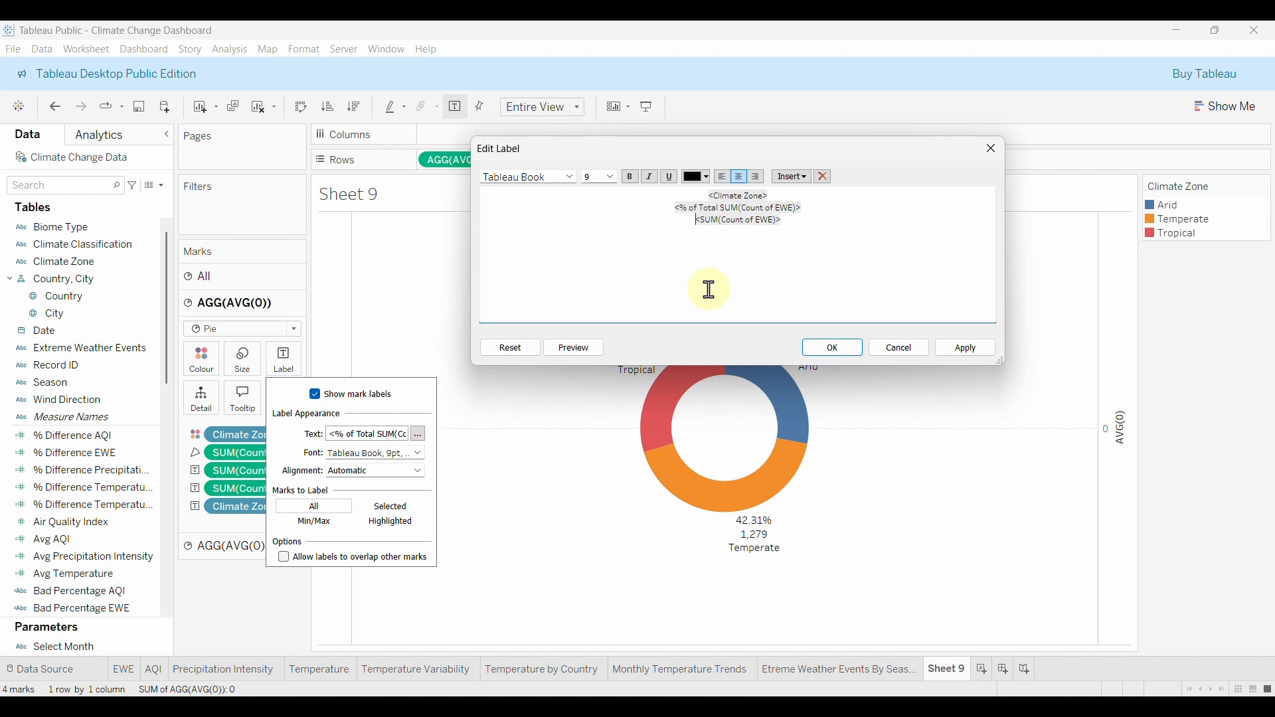
key("BackSpace")
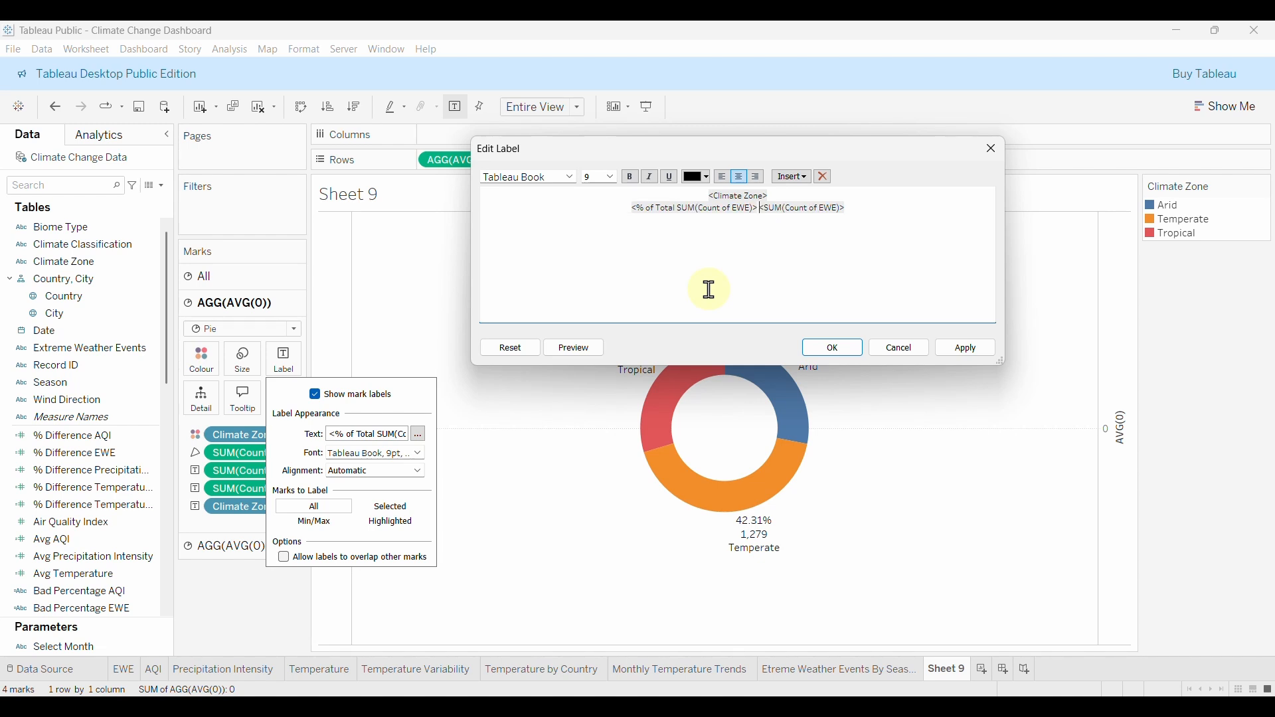
type("|")
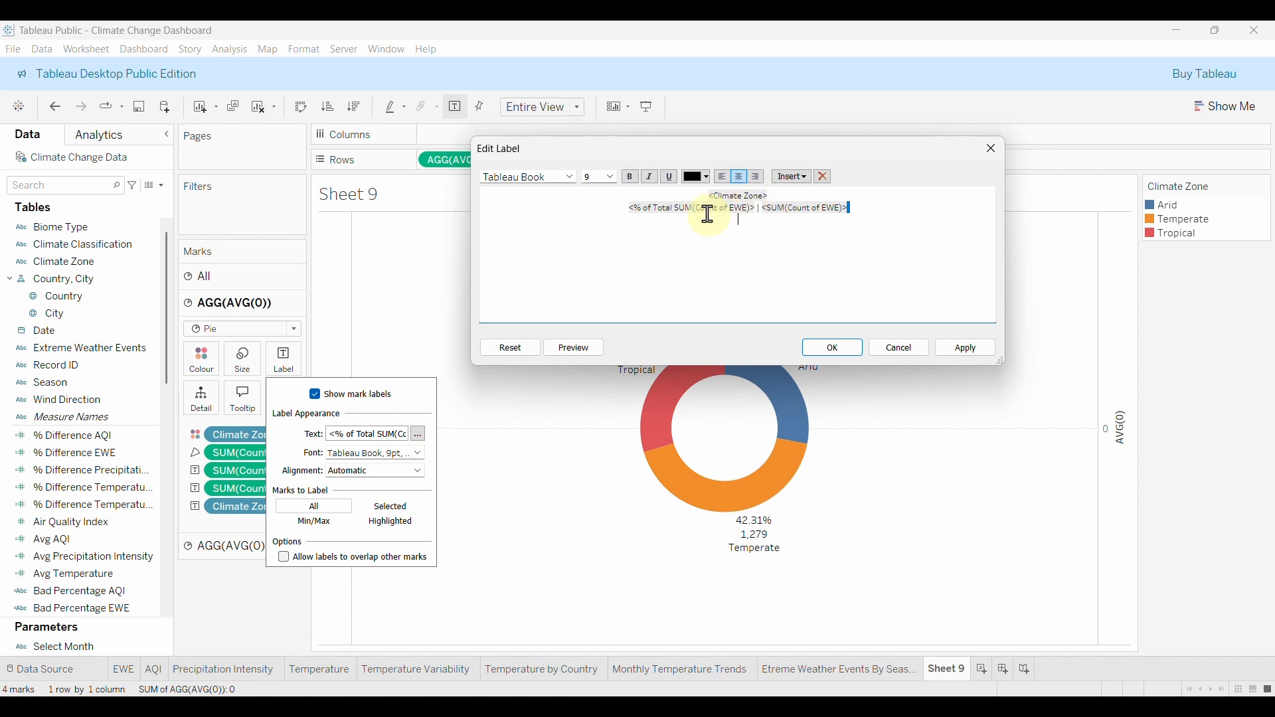
key("ctrl+a")
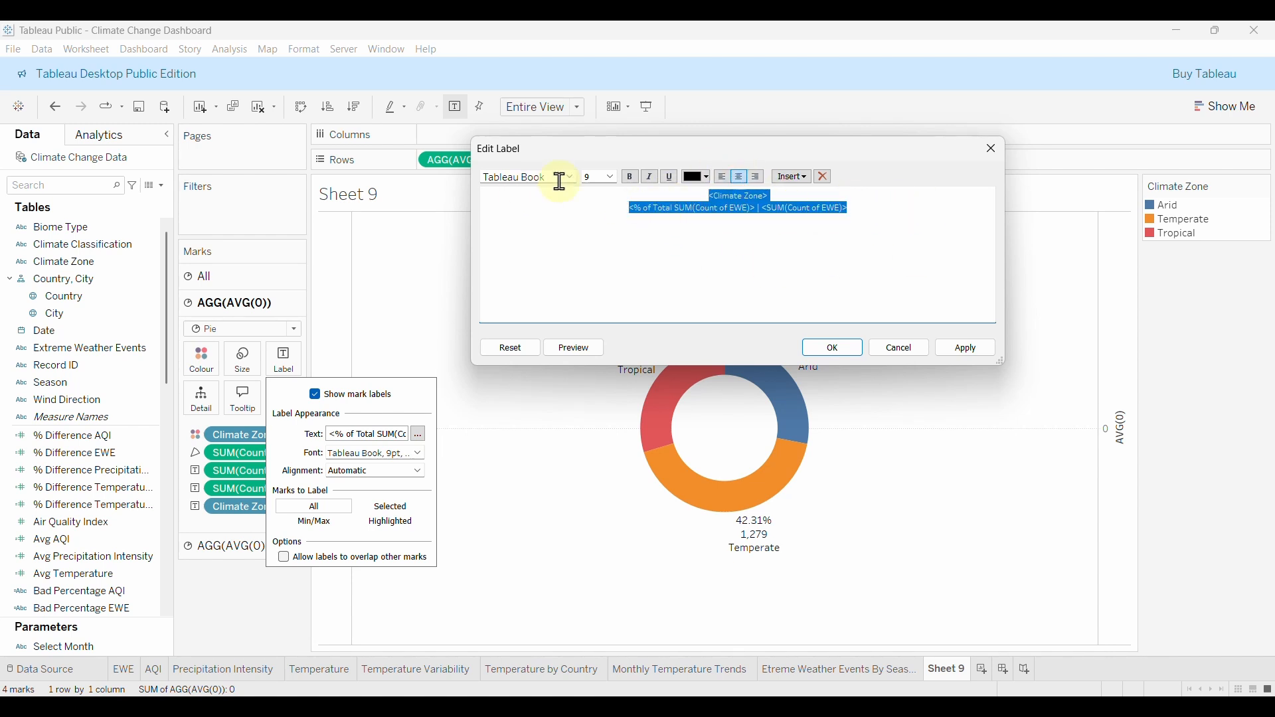
left_click(560, 181)
left_click(540, 265)
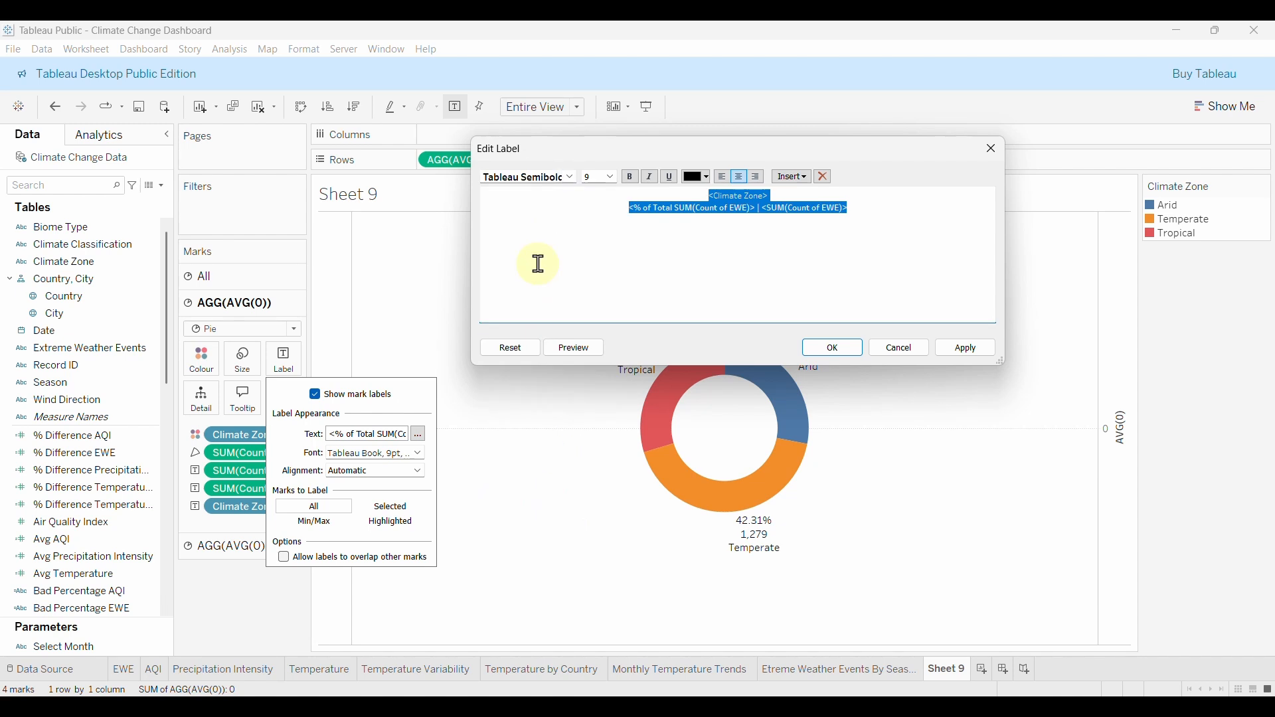
left_click(631, 177)
left_click(966, 351)
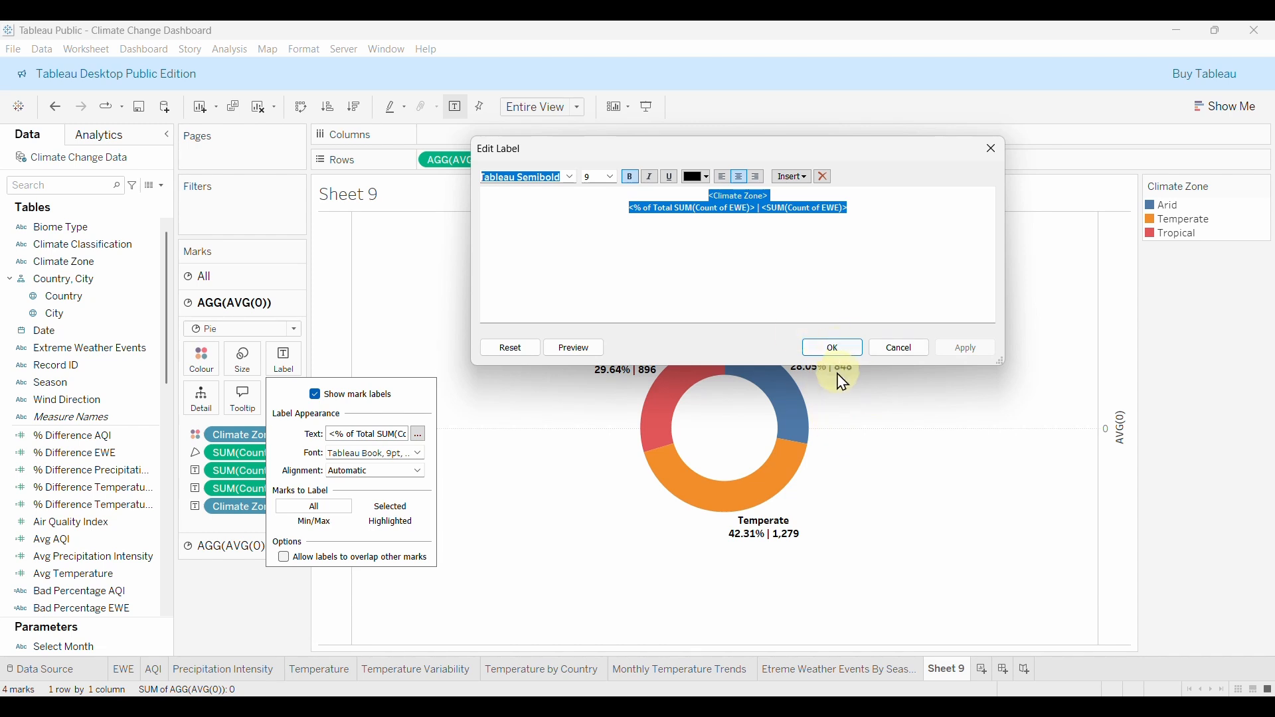
left_click(827, 349)
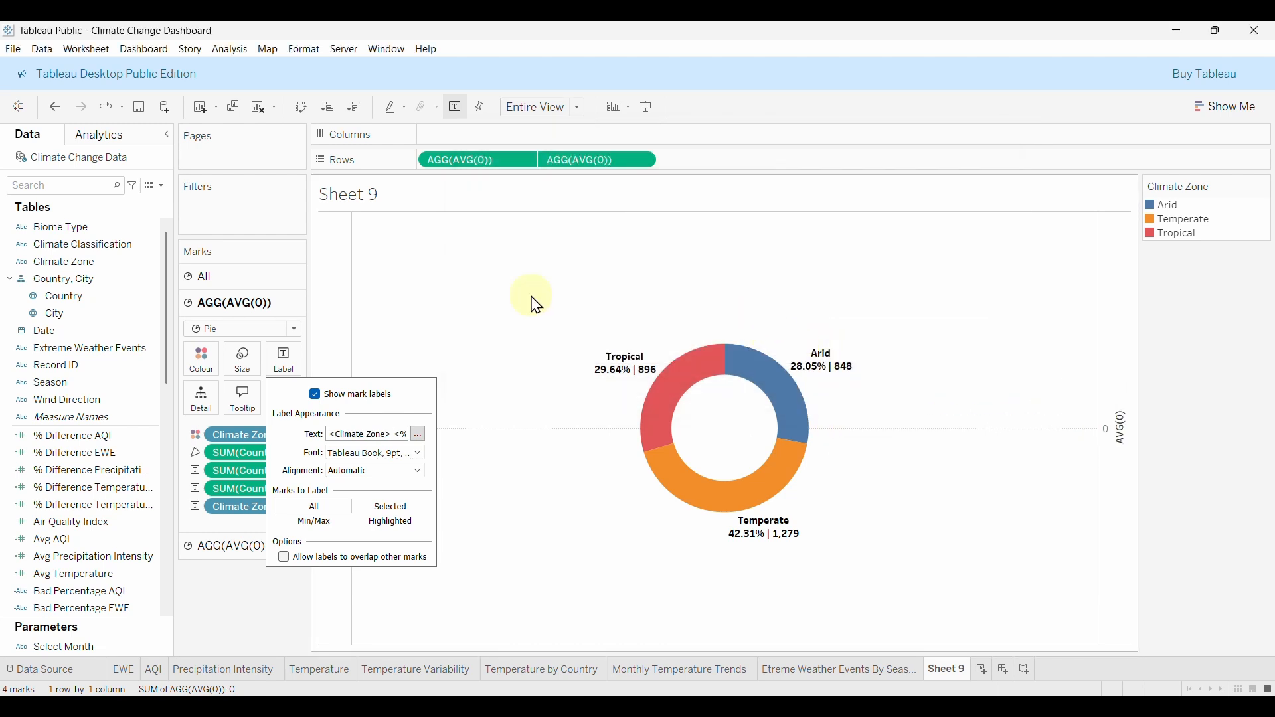
Open the Climate Zone colour editor and choose the Purple palette.
left_click(538, 319)
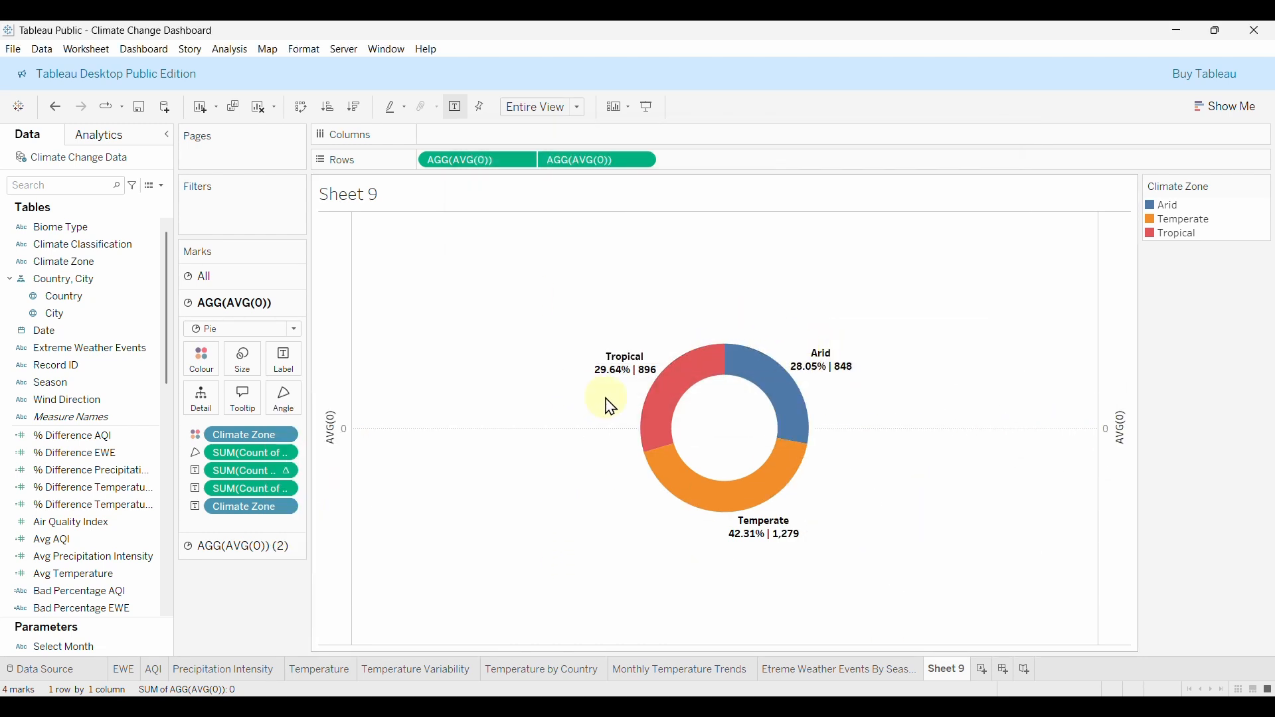
mouse_move(787, 429)
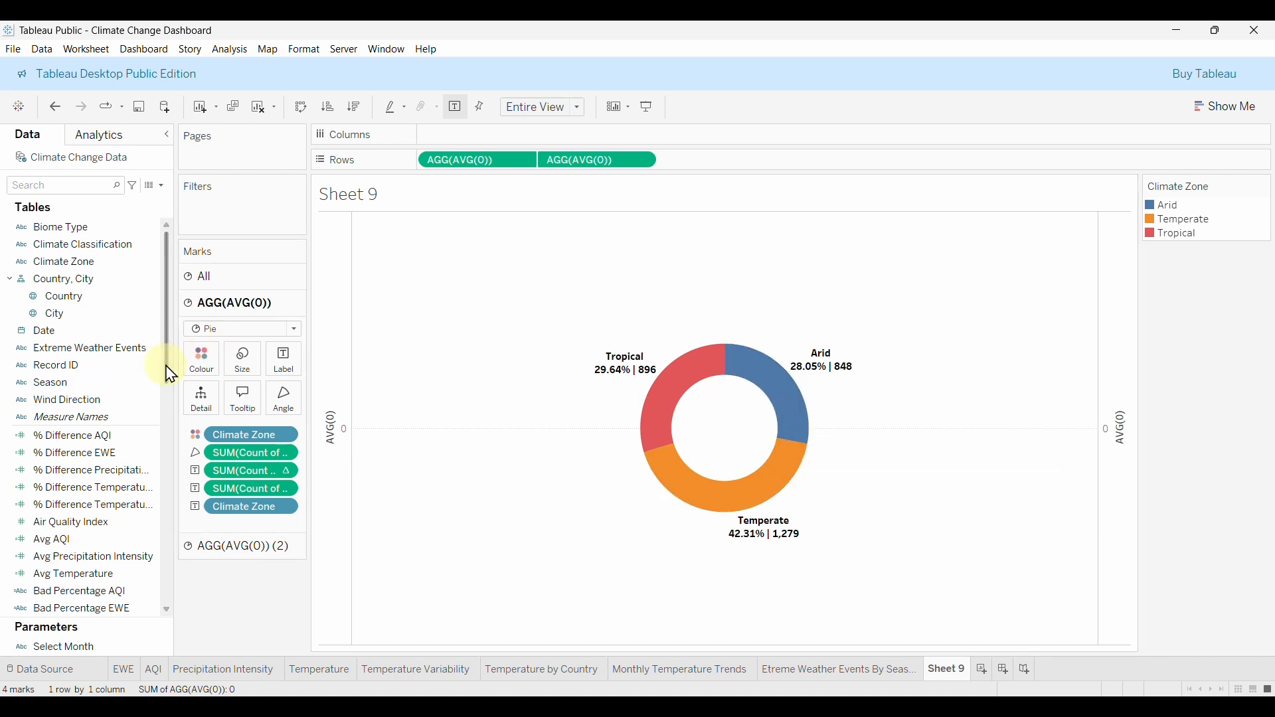
left_click(202, 366)
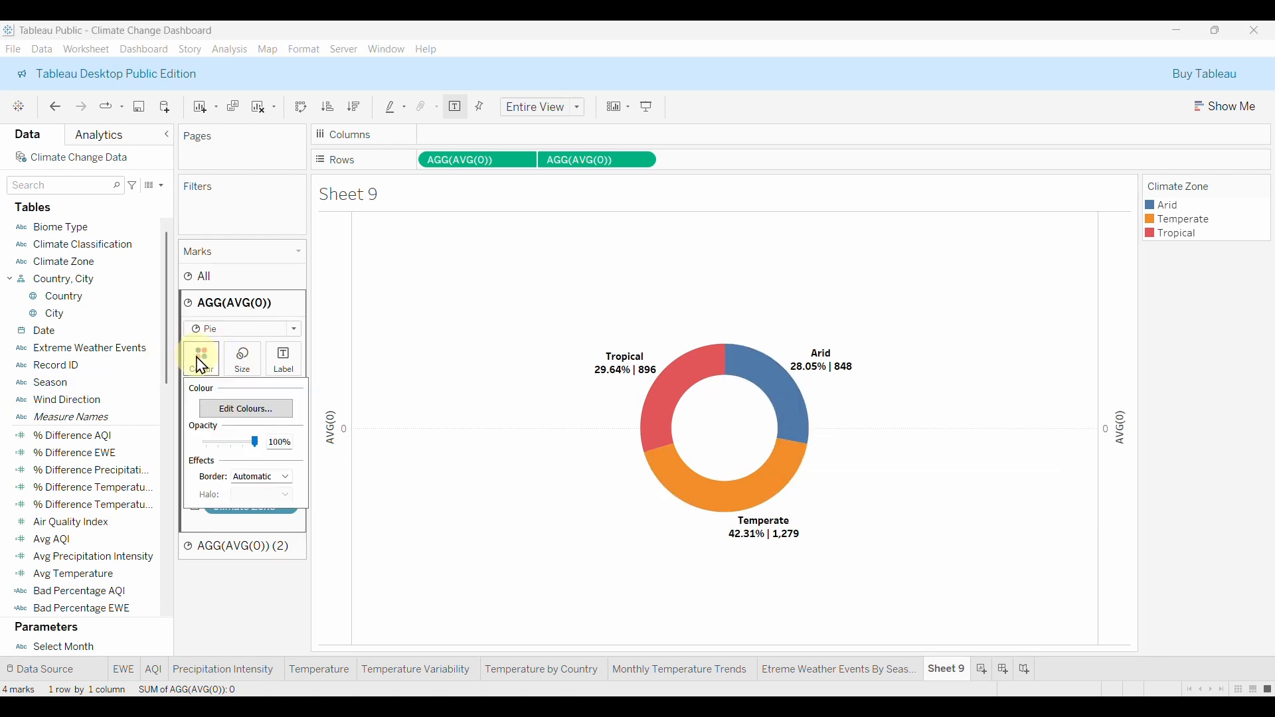
left_click(229, 408)
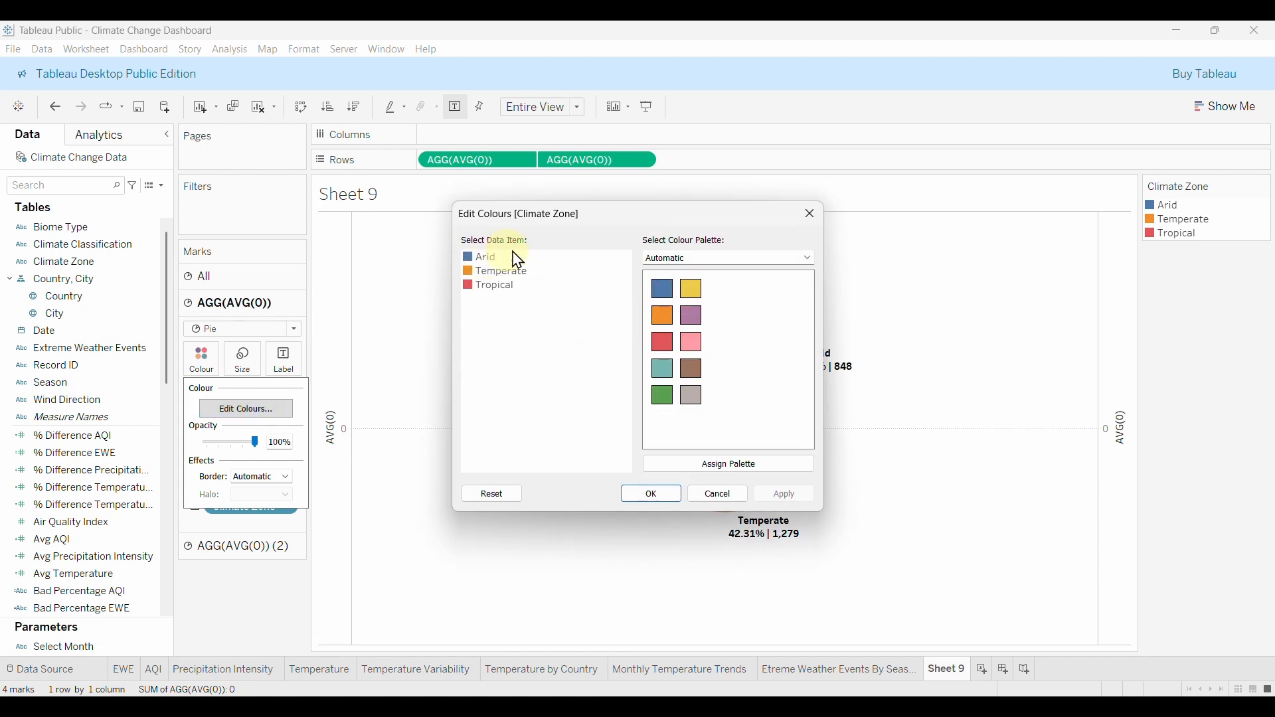
left_click_drag(640, 217, 380, 282)
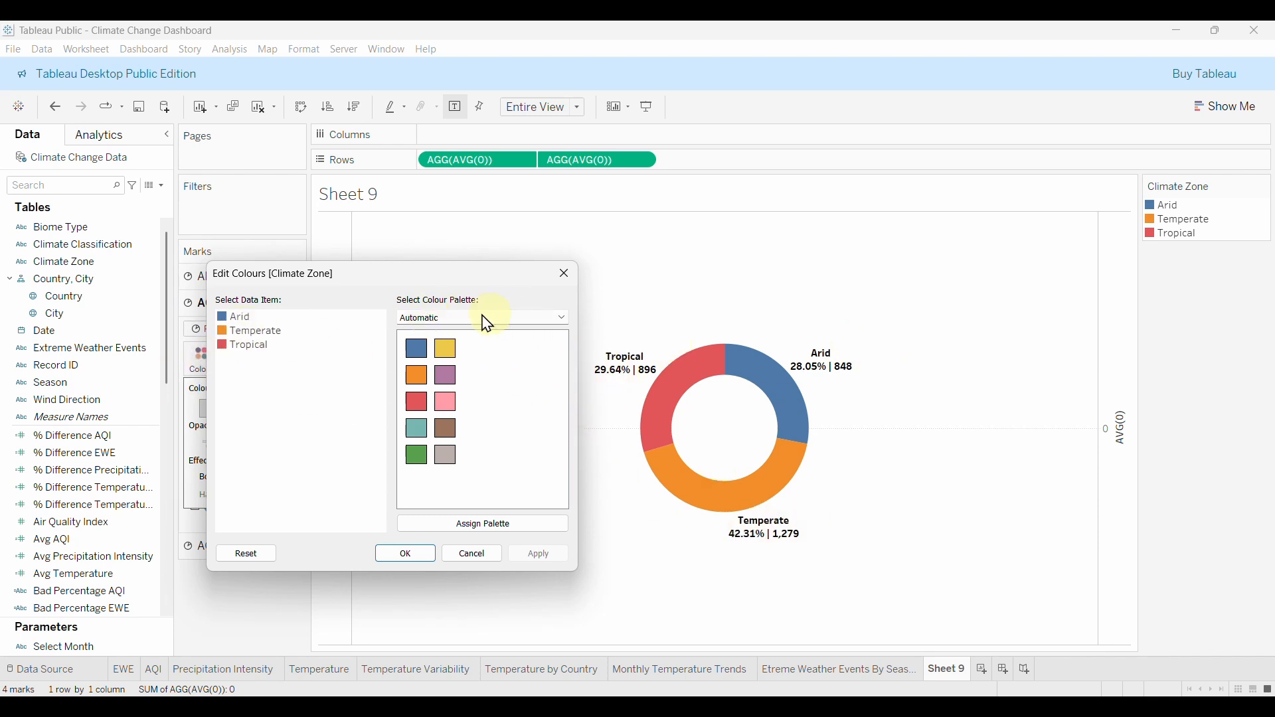
left_click(458, 320)
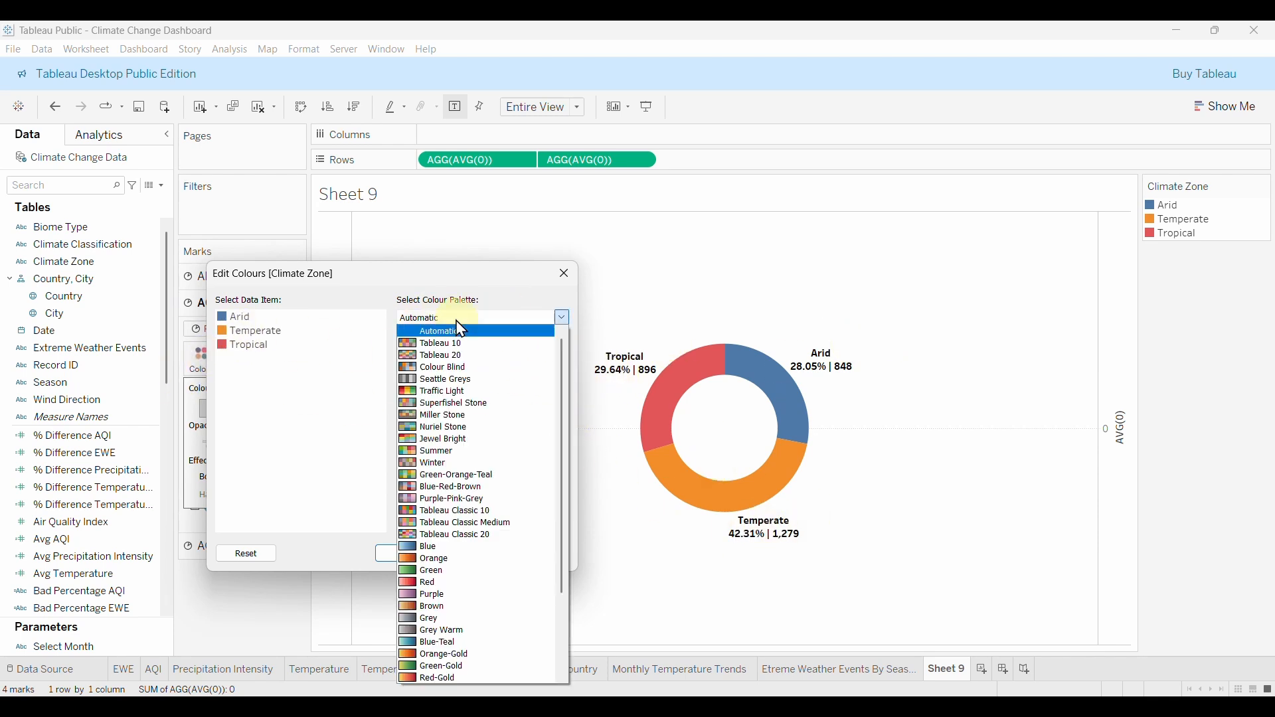
left_click(890, 675)
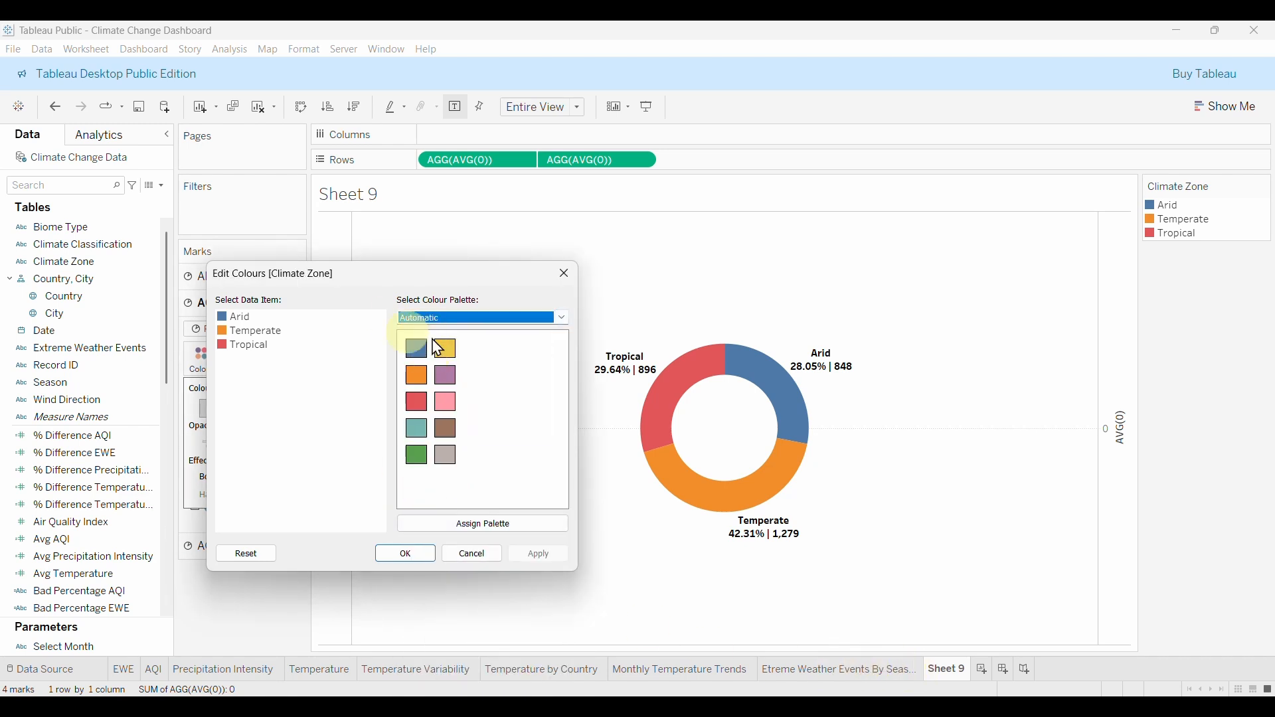
left_click(529, 318)
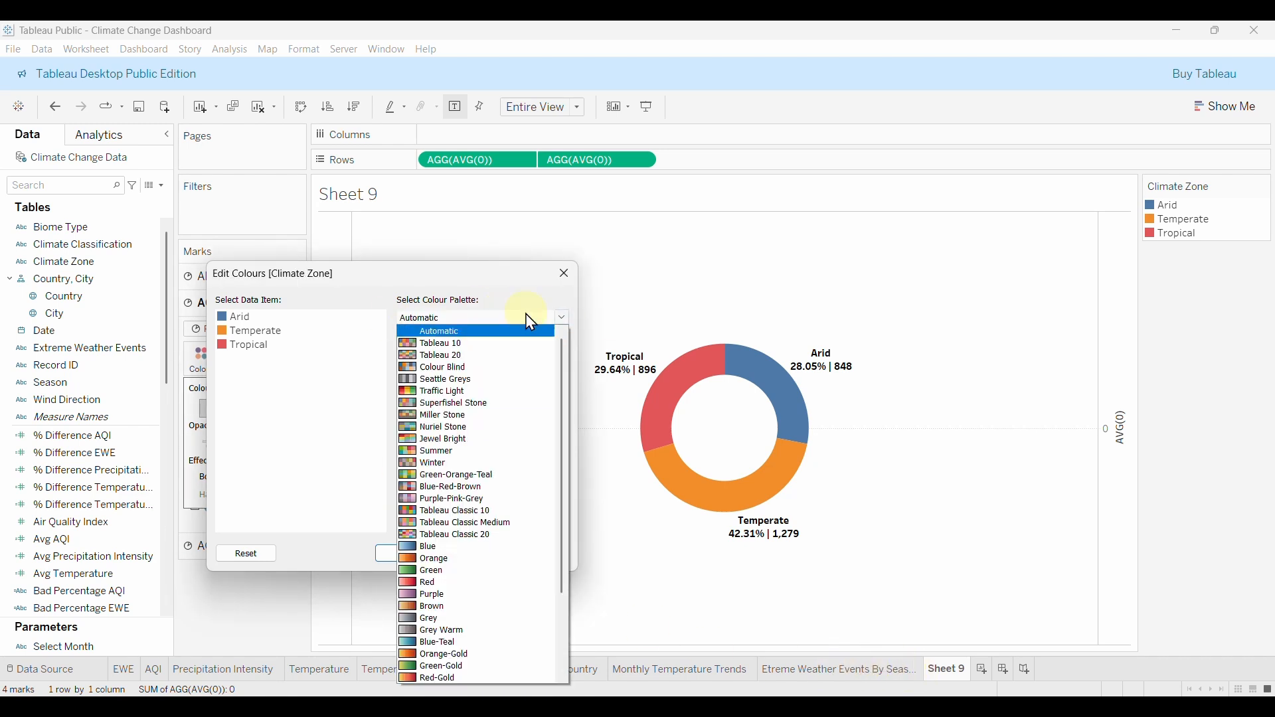
left_click(450, 597)
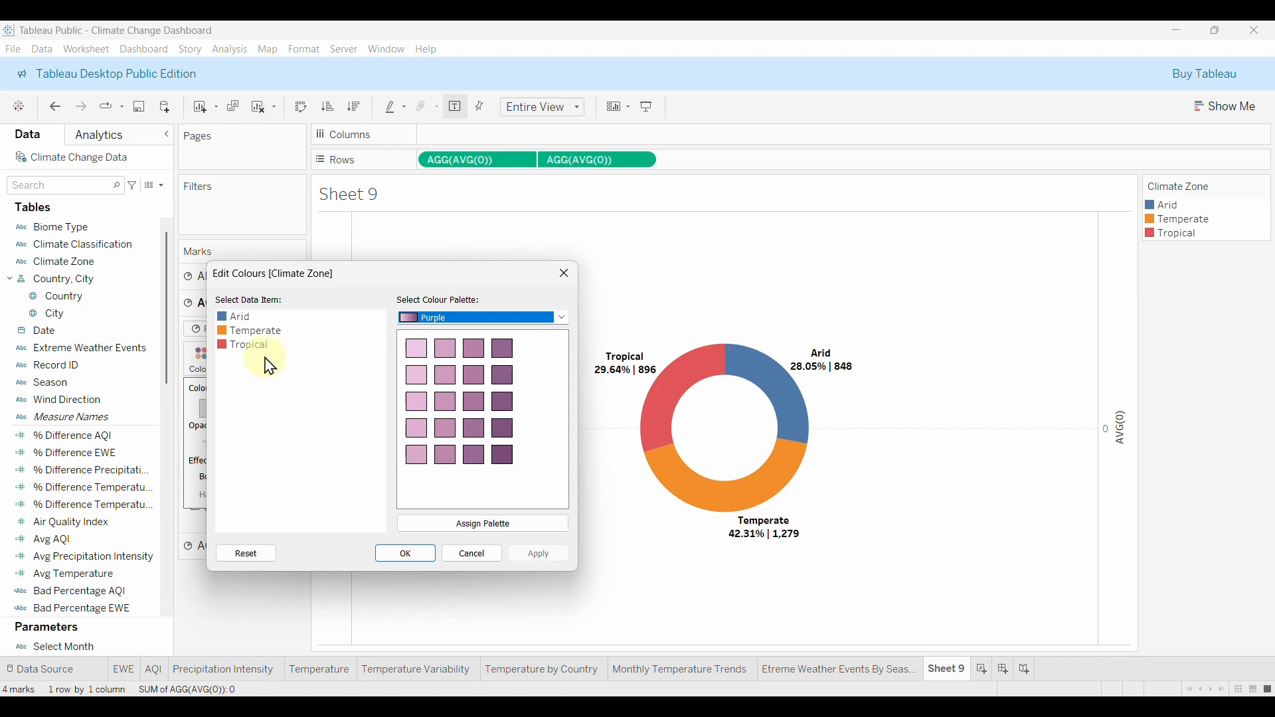
Give Temperate dark purple, Tropical mid purple and Arid light purple, and apply.
left_click(263, 333)
left_click(505, 460)
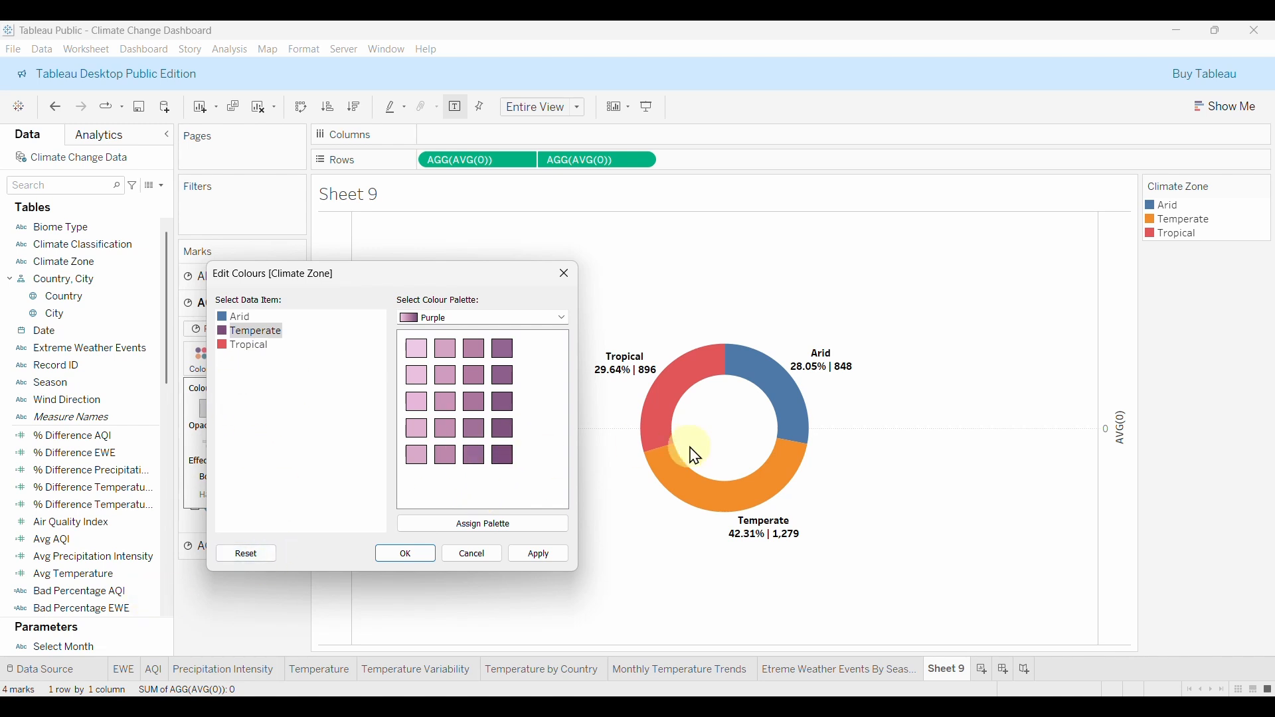
left_click(250, 347)
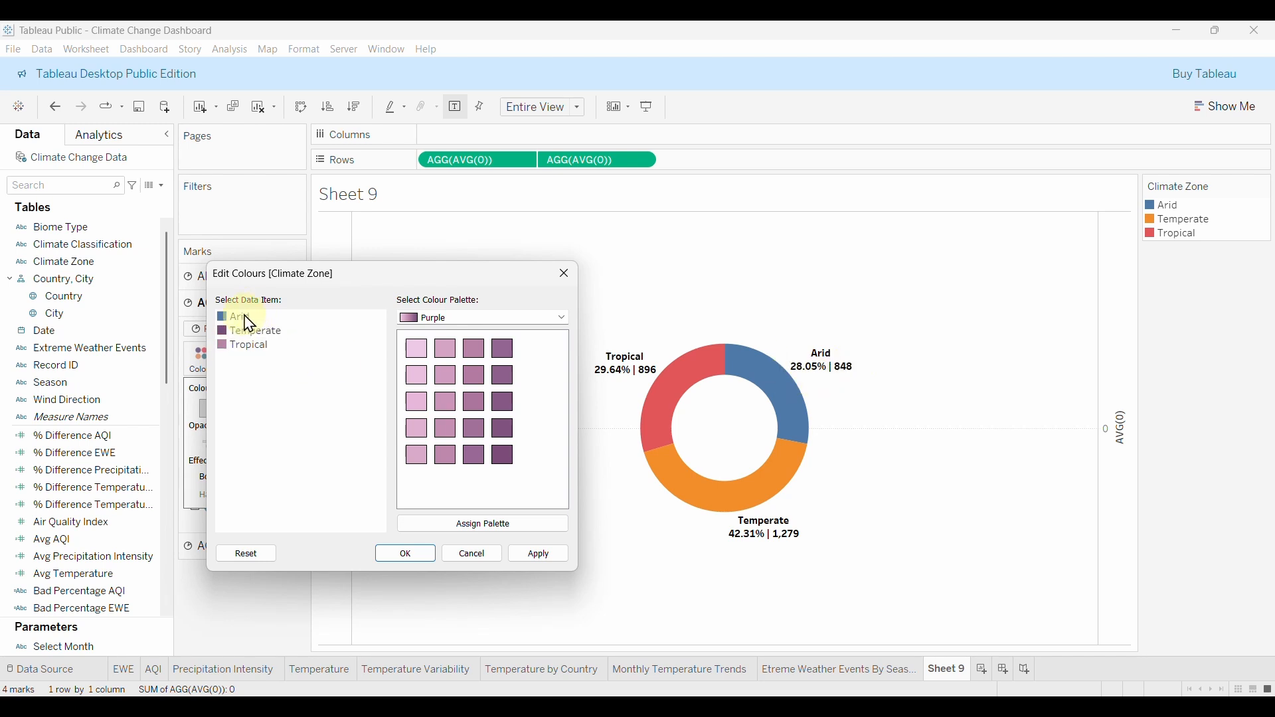
left_click(418, 353)
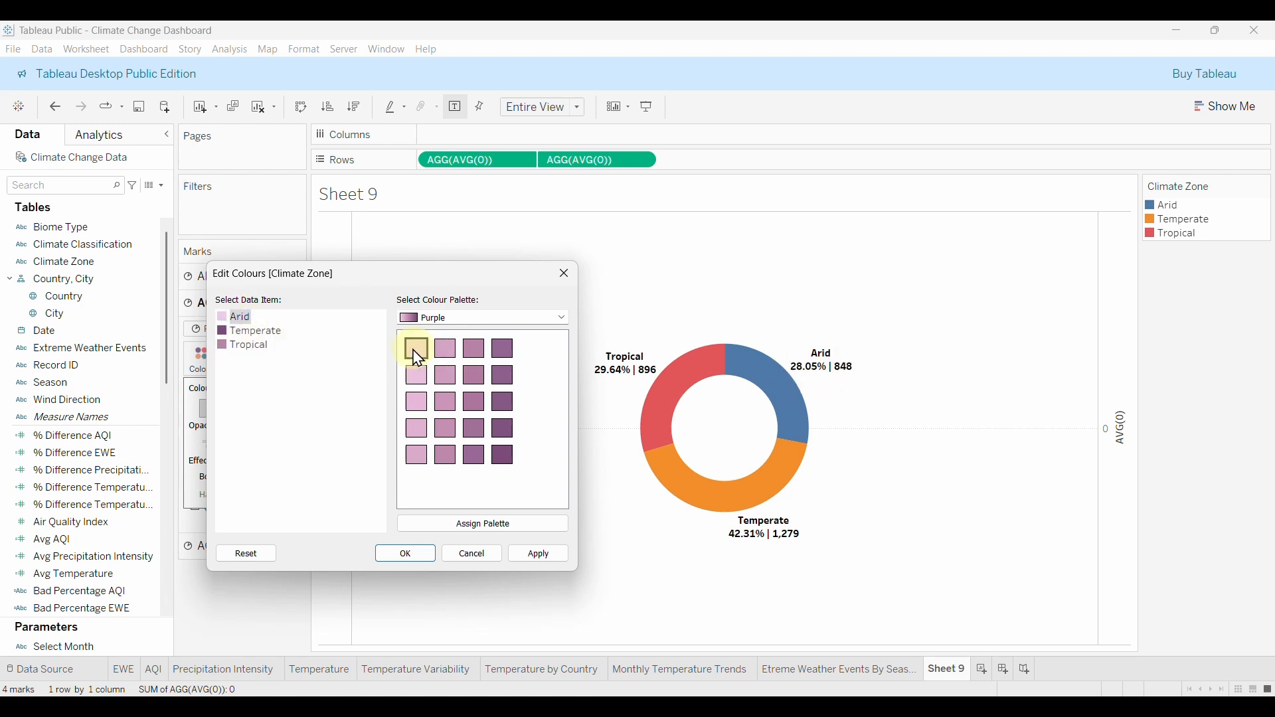
left_click(542, 554)
left_click(422, 557)
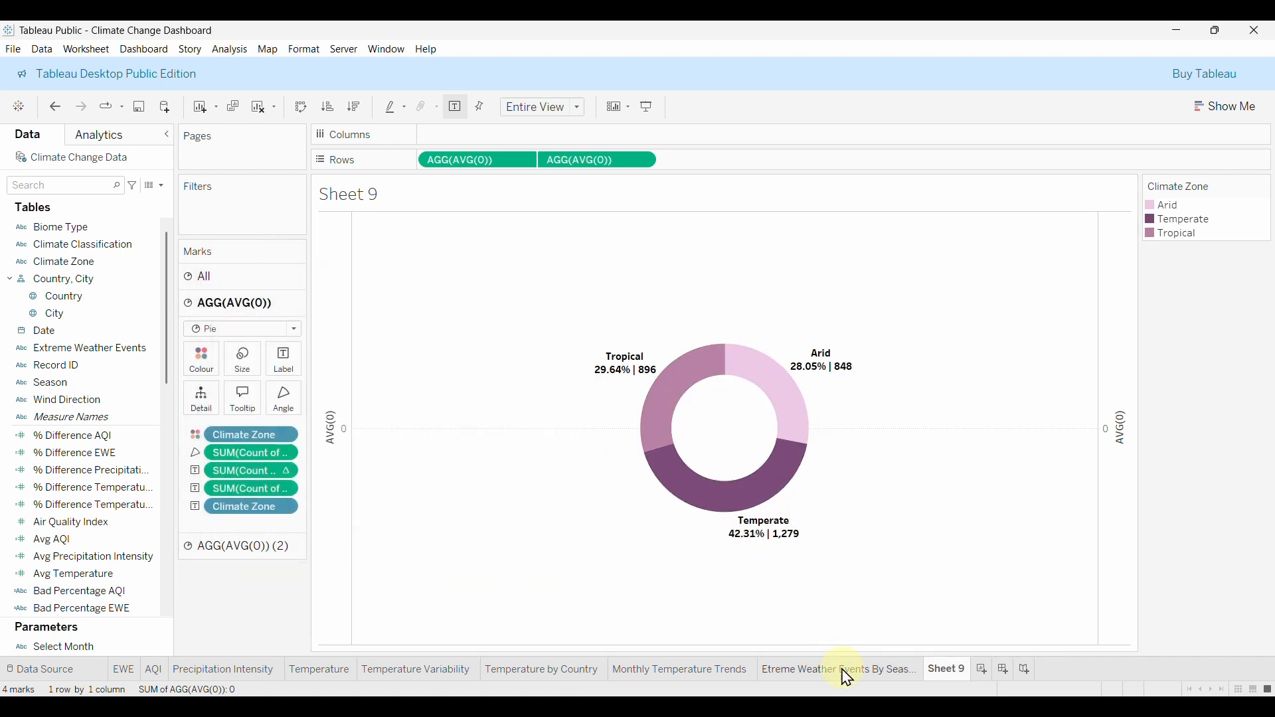
Rename Sheet 9 to 'Extreme Weather Events by Climate Zone'.
double_click(946, 668)
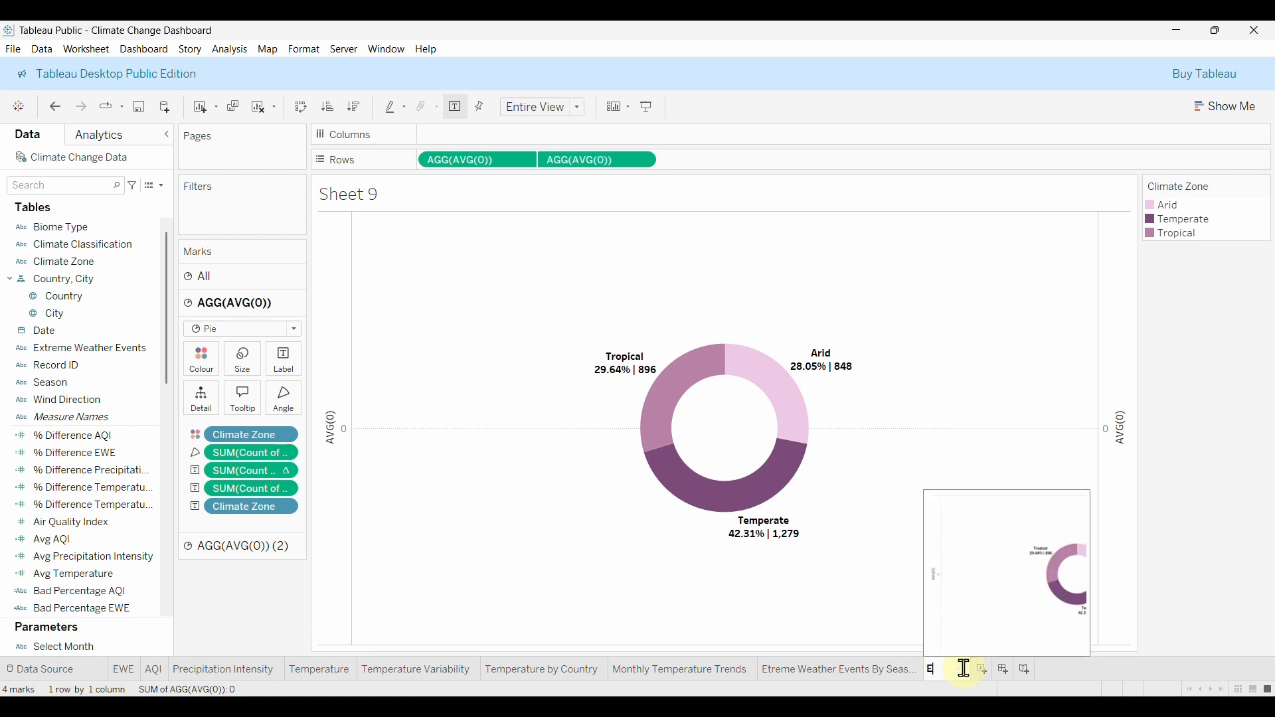
type("Extrem")
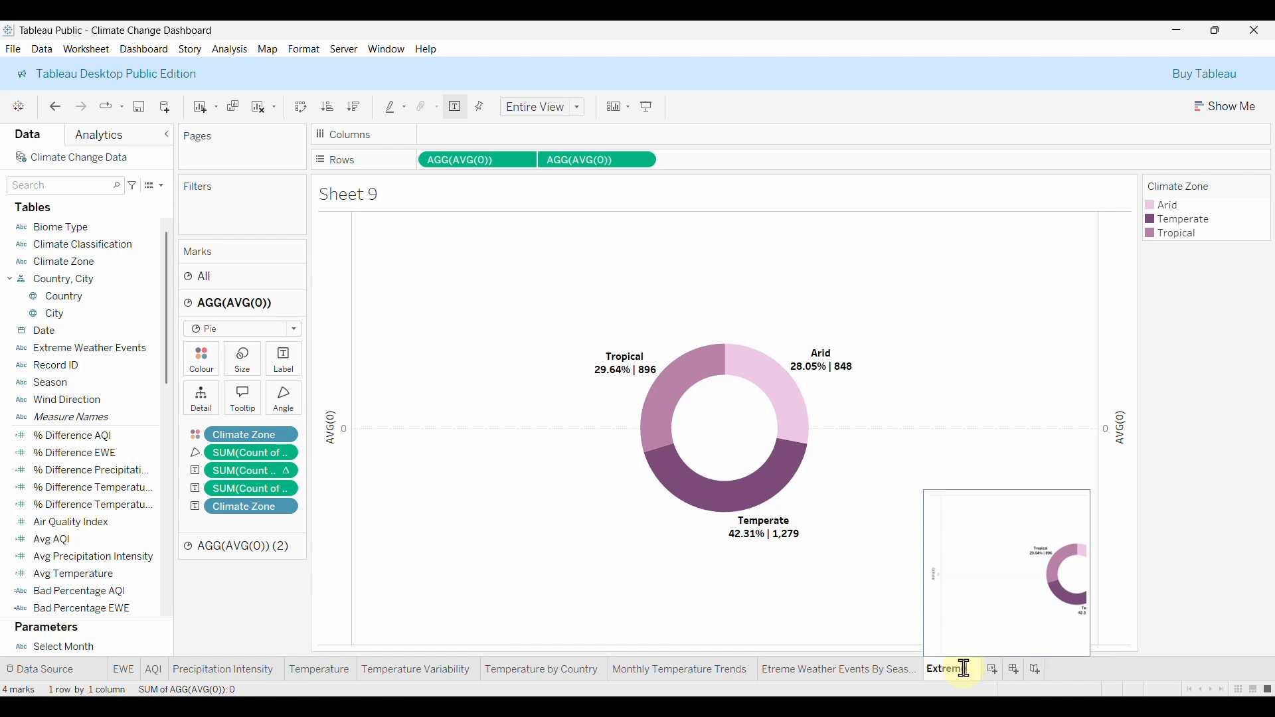
type("e Weather E")
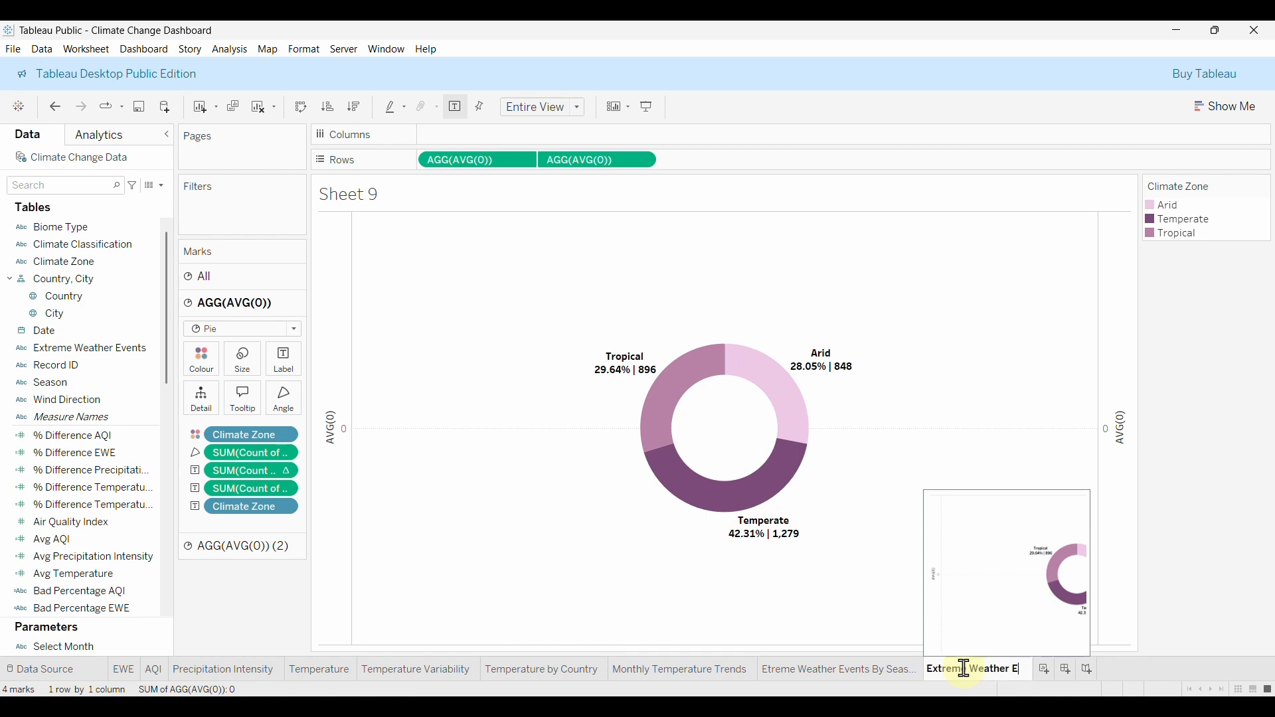
type("vents by ")
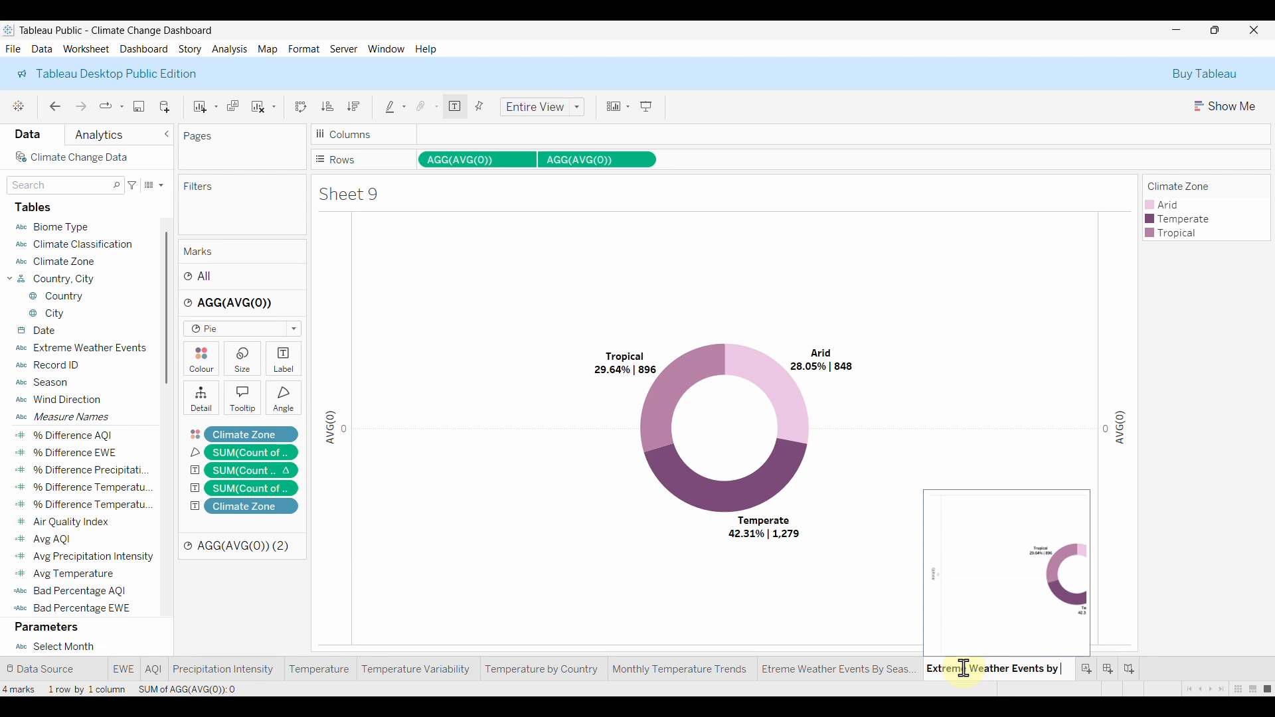
type("Cli")
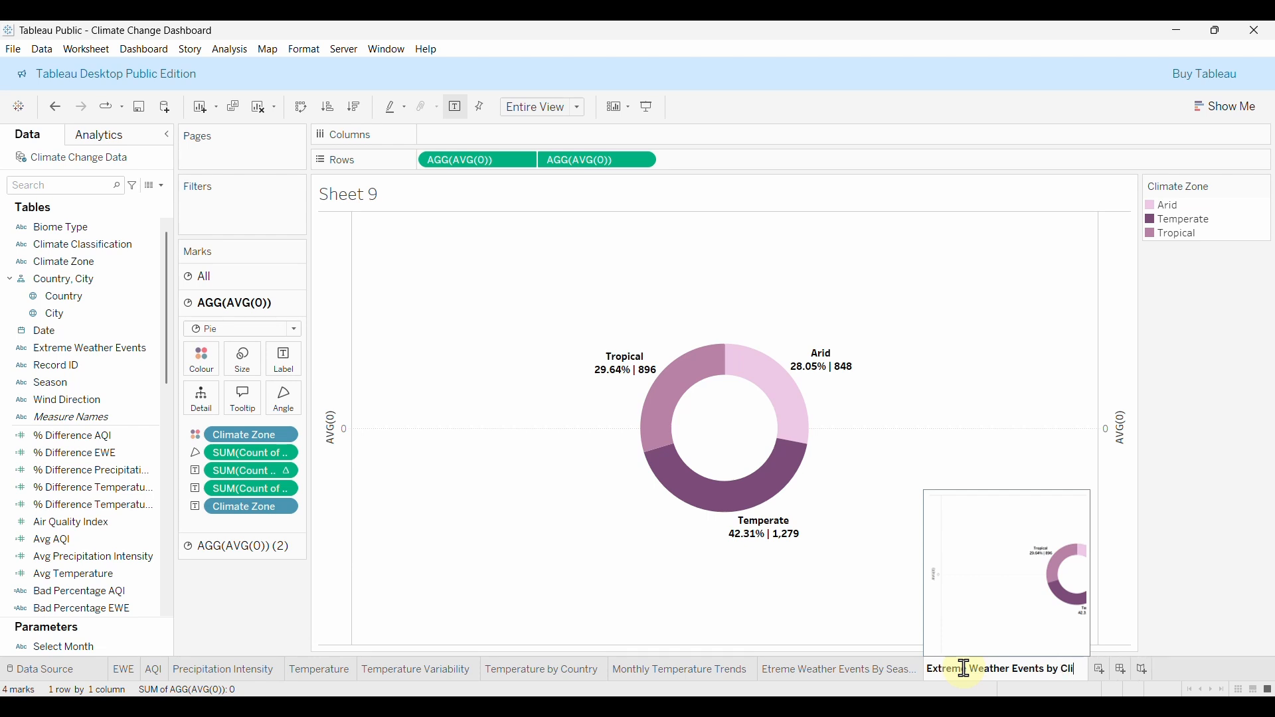
type("mate Zo")
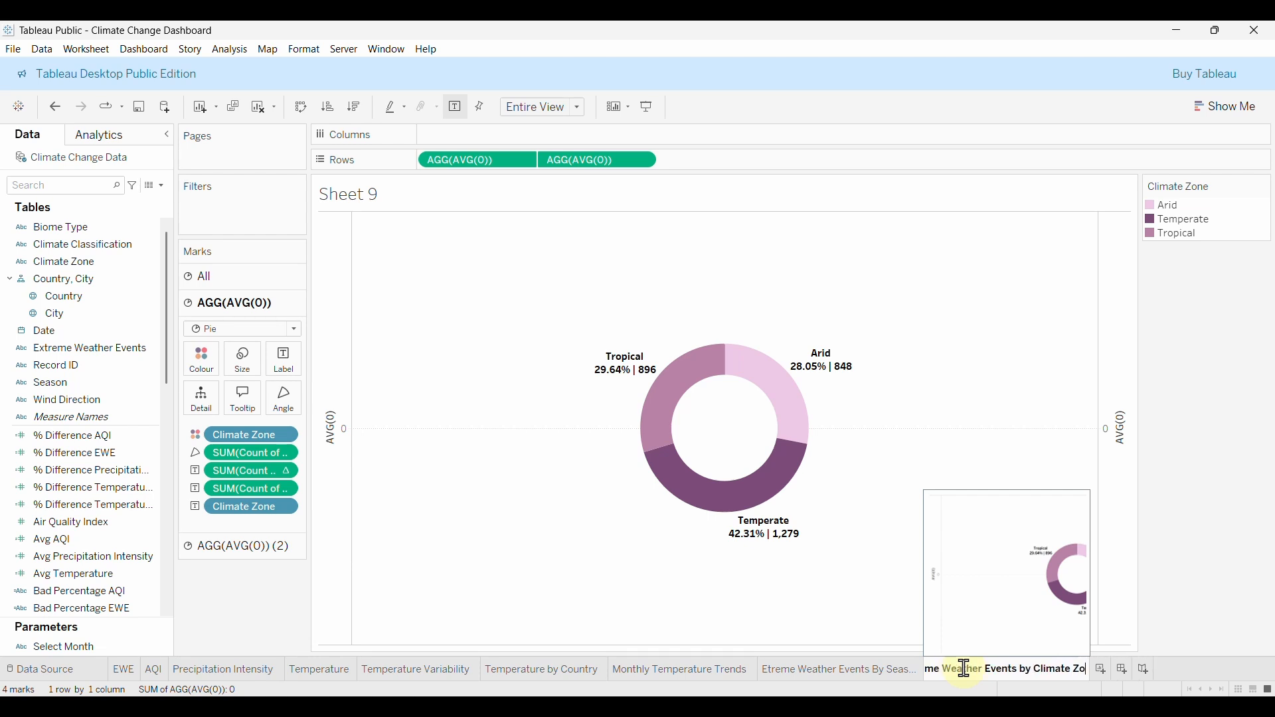
type("ne")
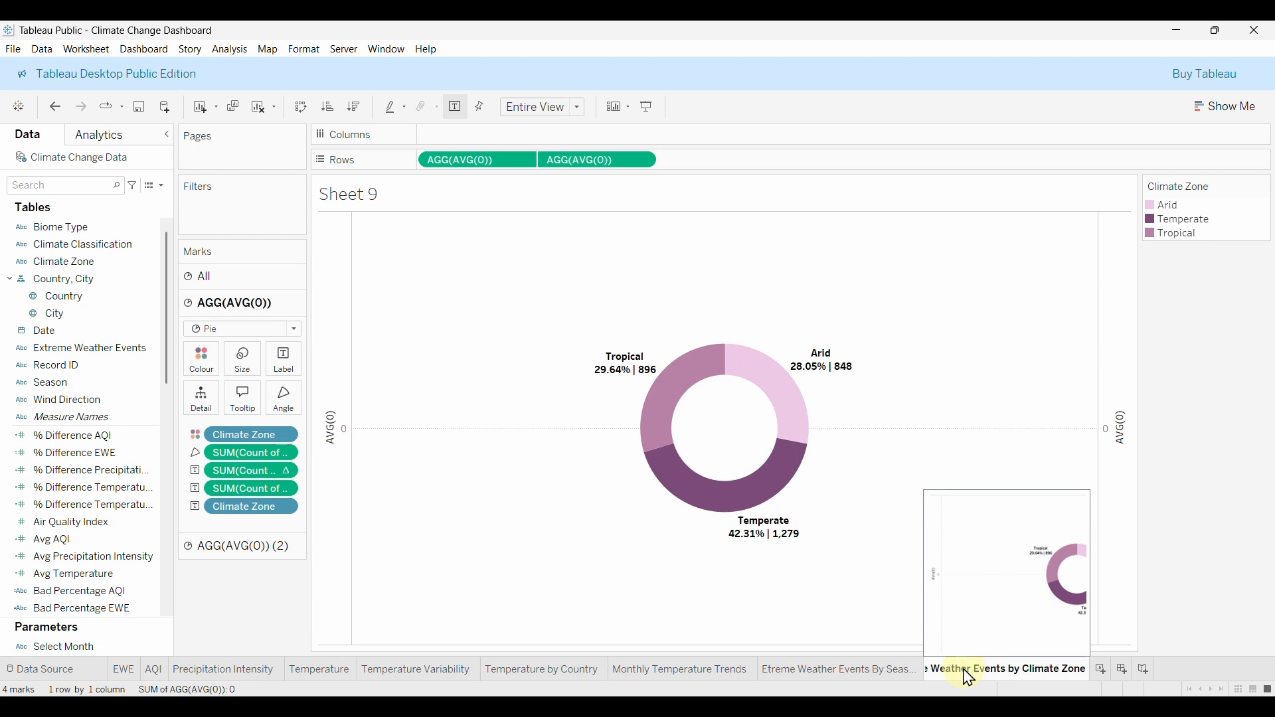
key("Return")
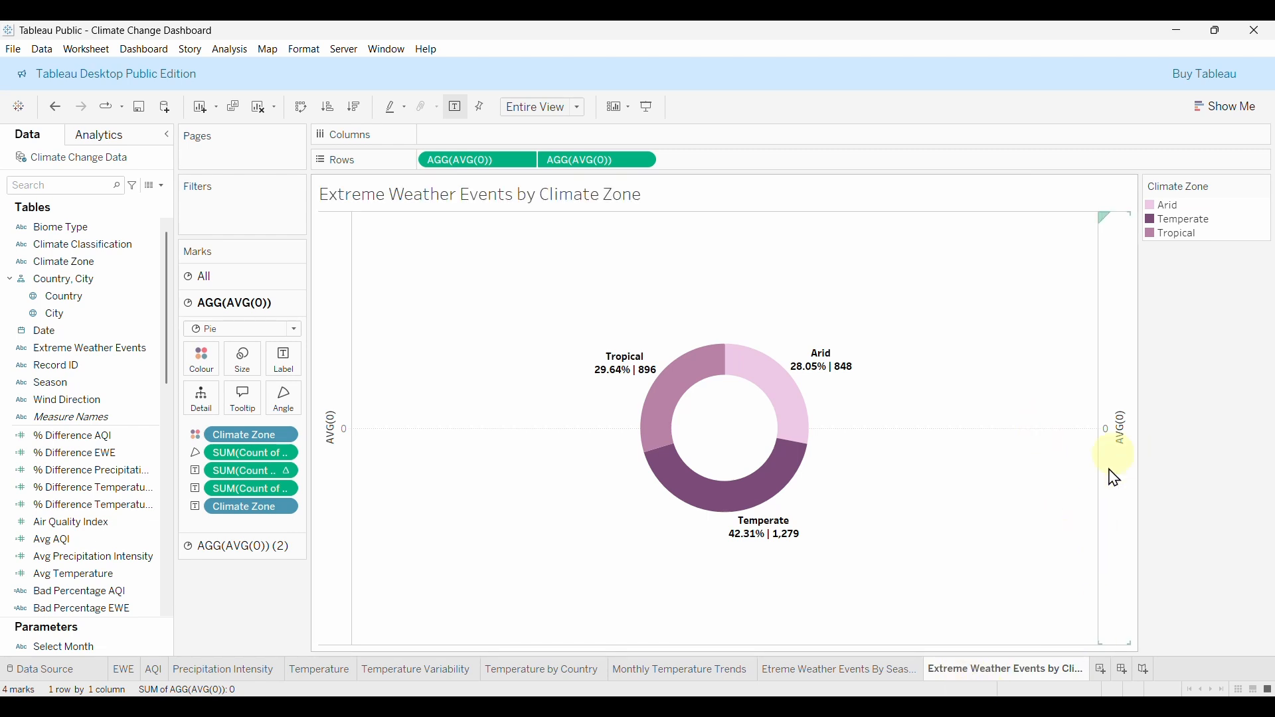
Hide the headers of both the right and left AVG(0) axes.
right_click(1117, 419)
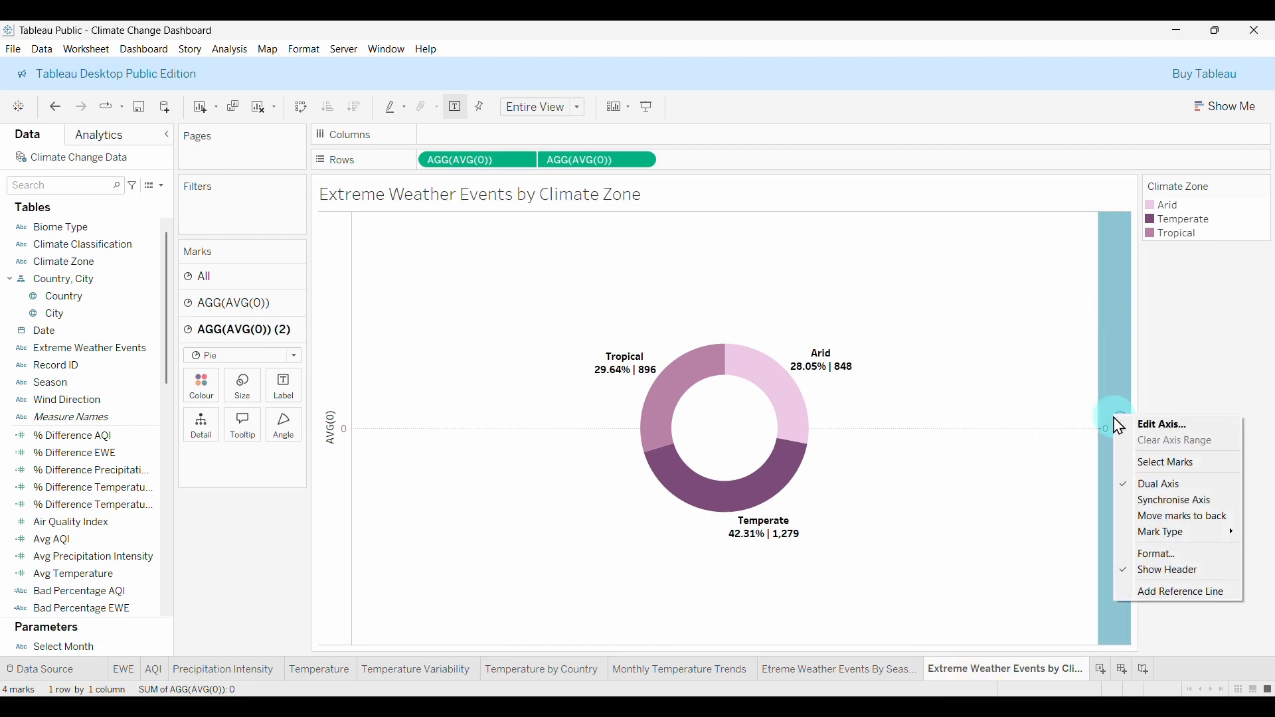
left_click(1226, 571)
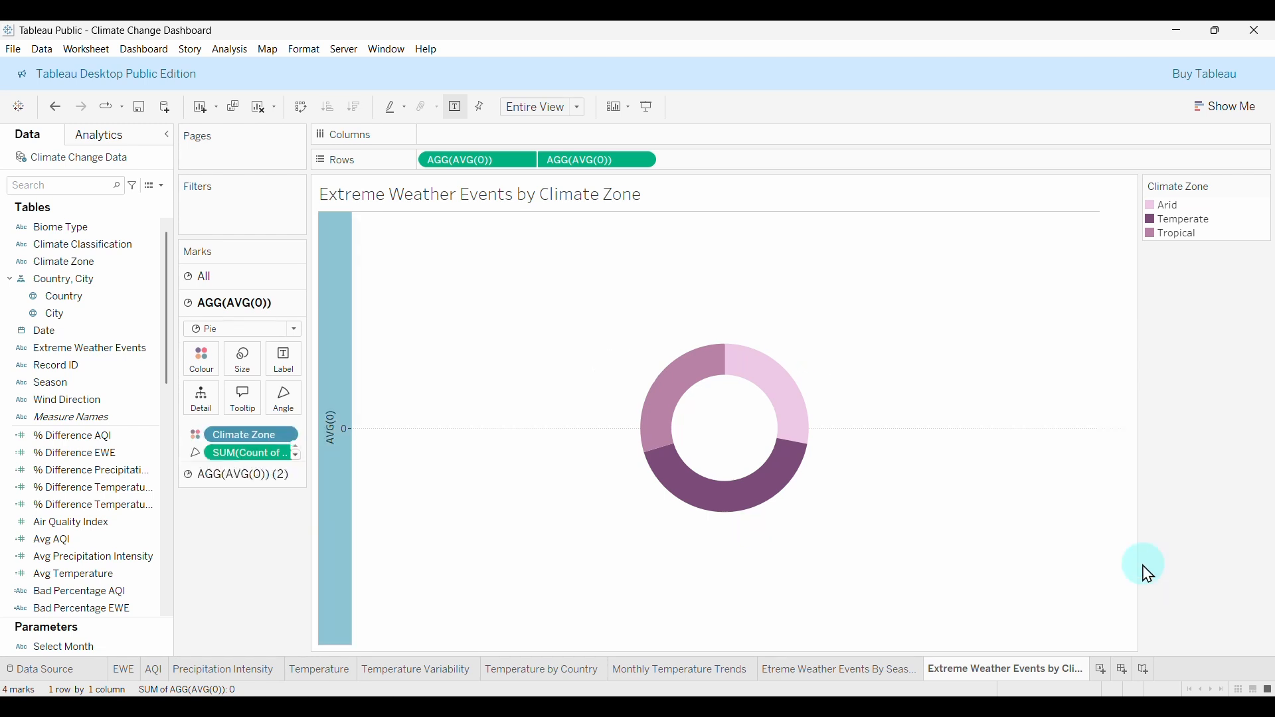
right_click(335, 374)
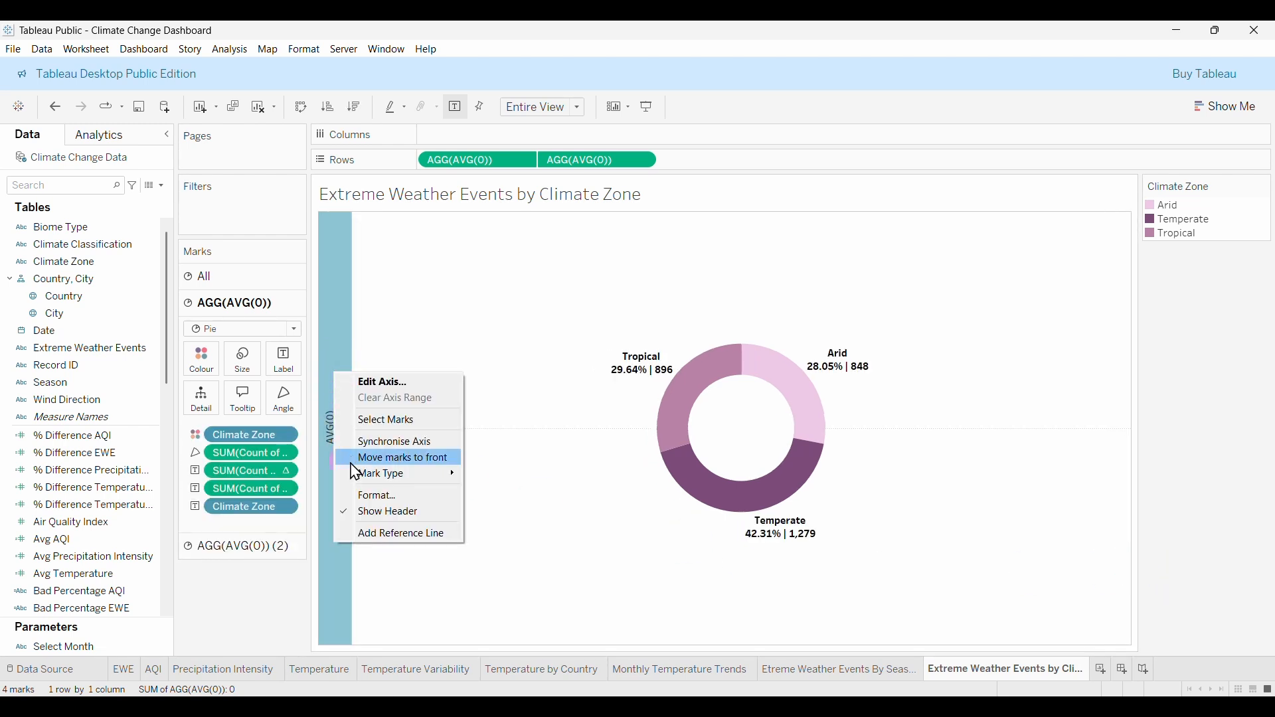
left_click(392, 512)
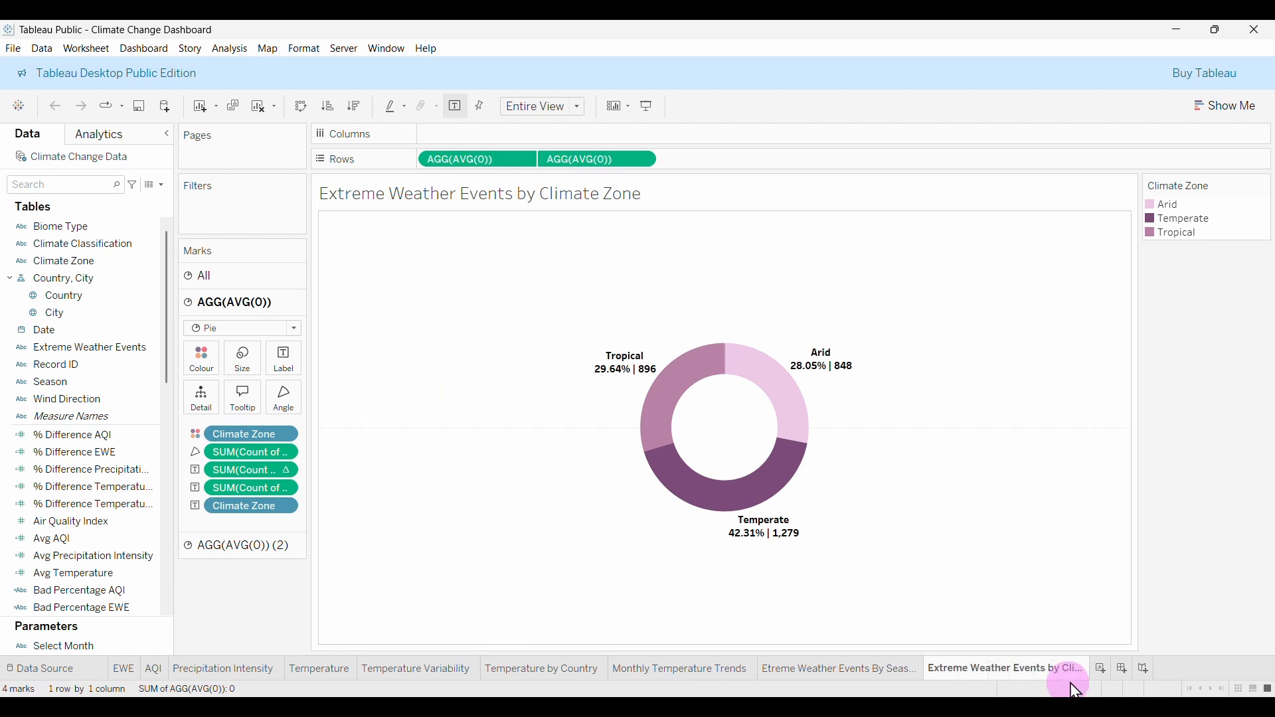
Start a new sheet with the average of Infrastructure Vulnerability Score on Rows.
left_click(1102, 668)
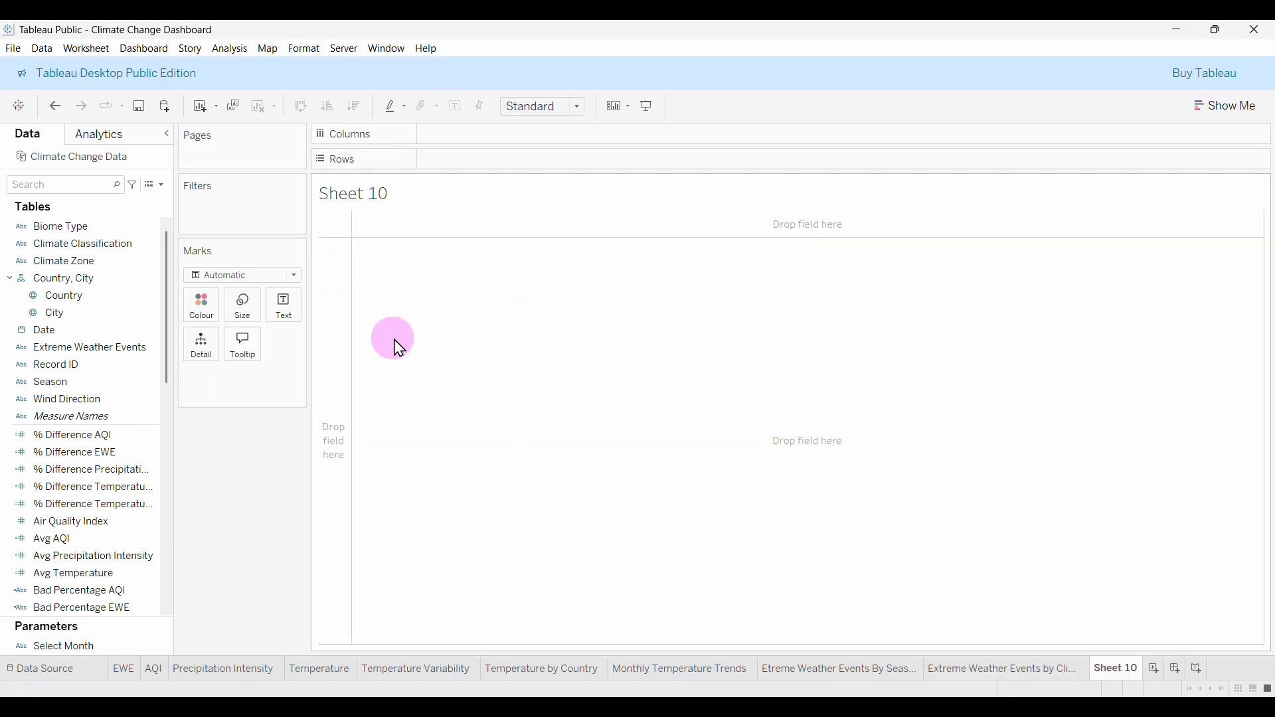
scroll(59, 488, "down", 3)
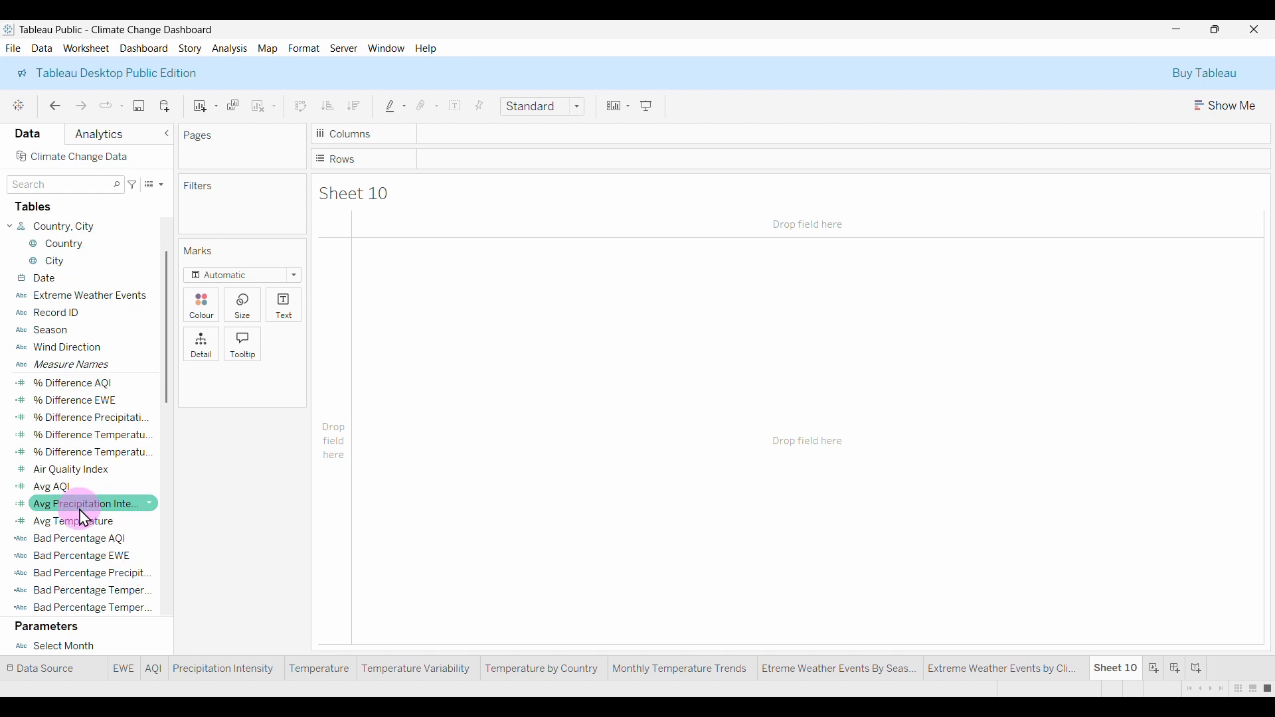
scroll(84, 518, "down", 5)
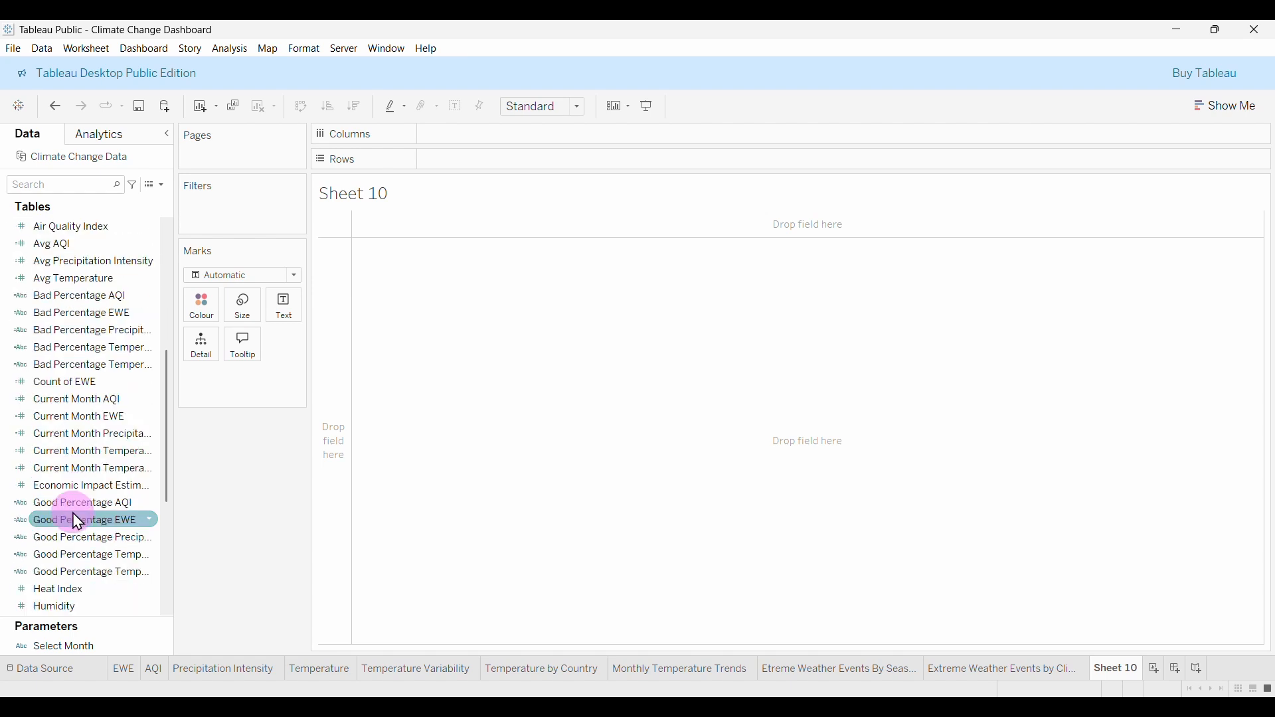
scroll(84, 530, "down", 2)
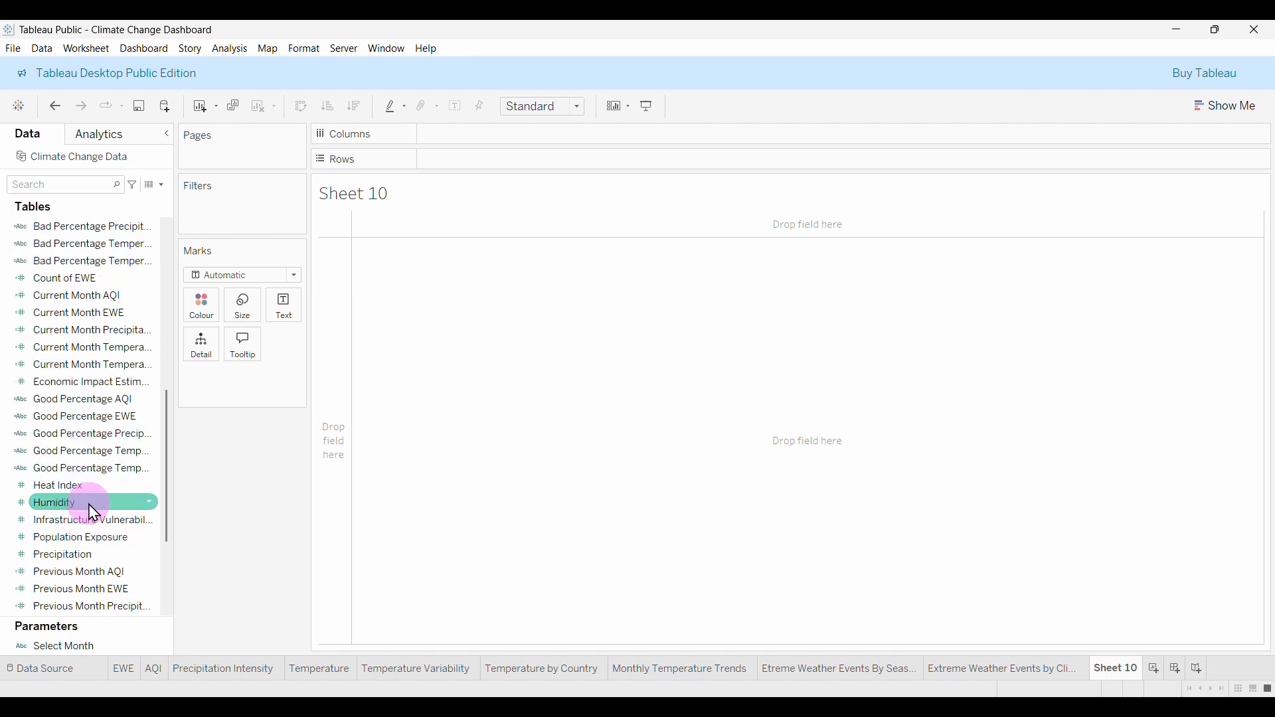
left_click_drag(80, 521, 517, 161)
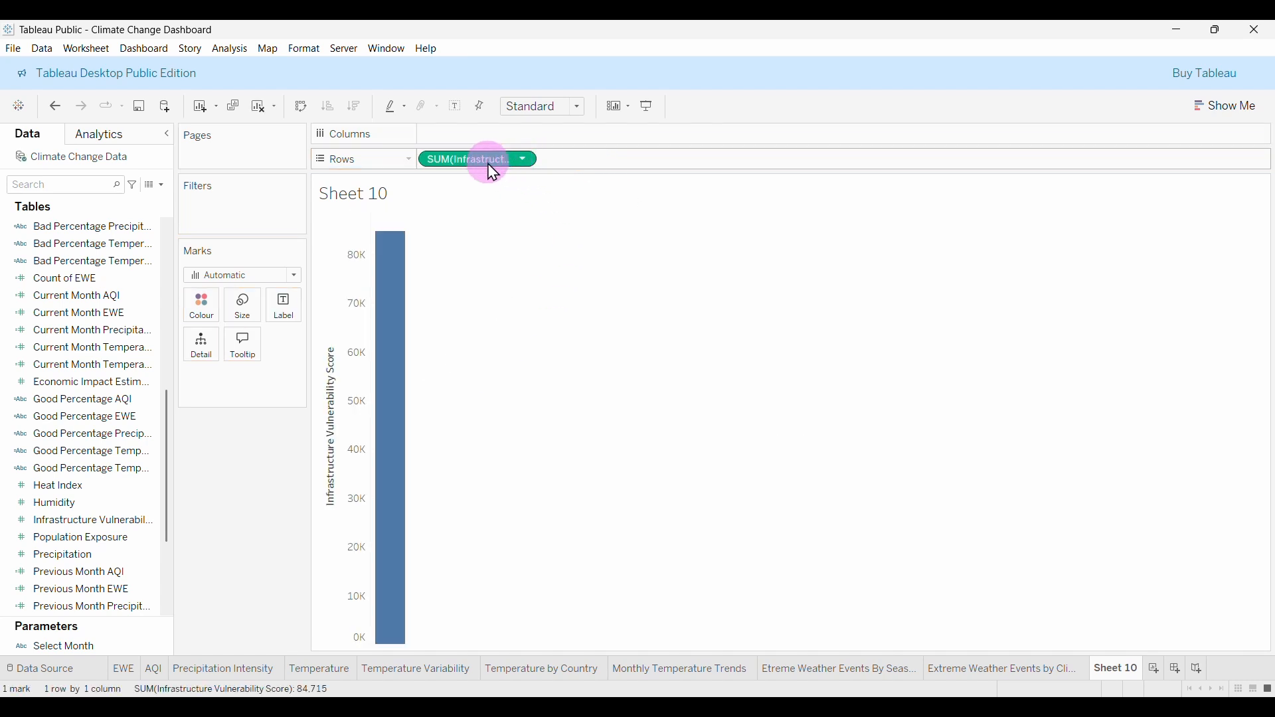
mouse_move(406, 325)
left_click(522, 161)
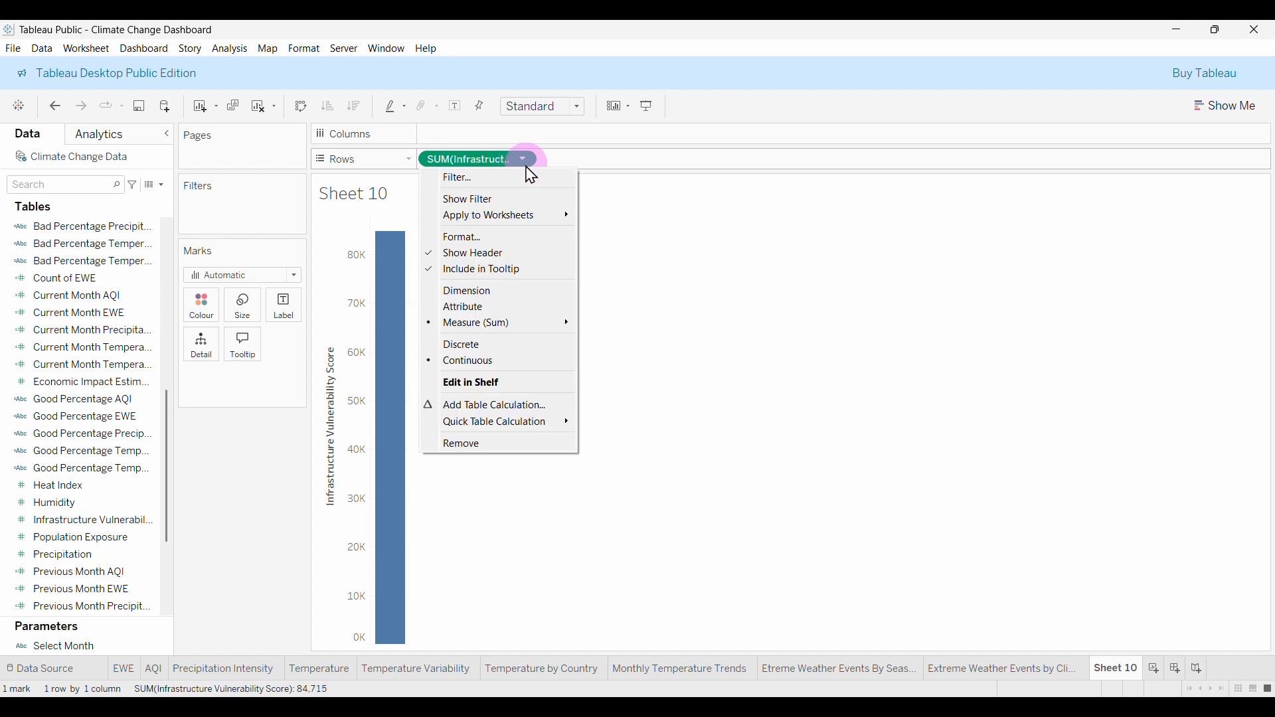
mouse_move(492, 332)
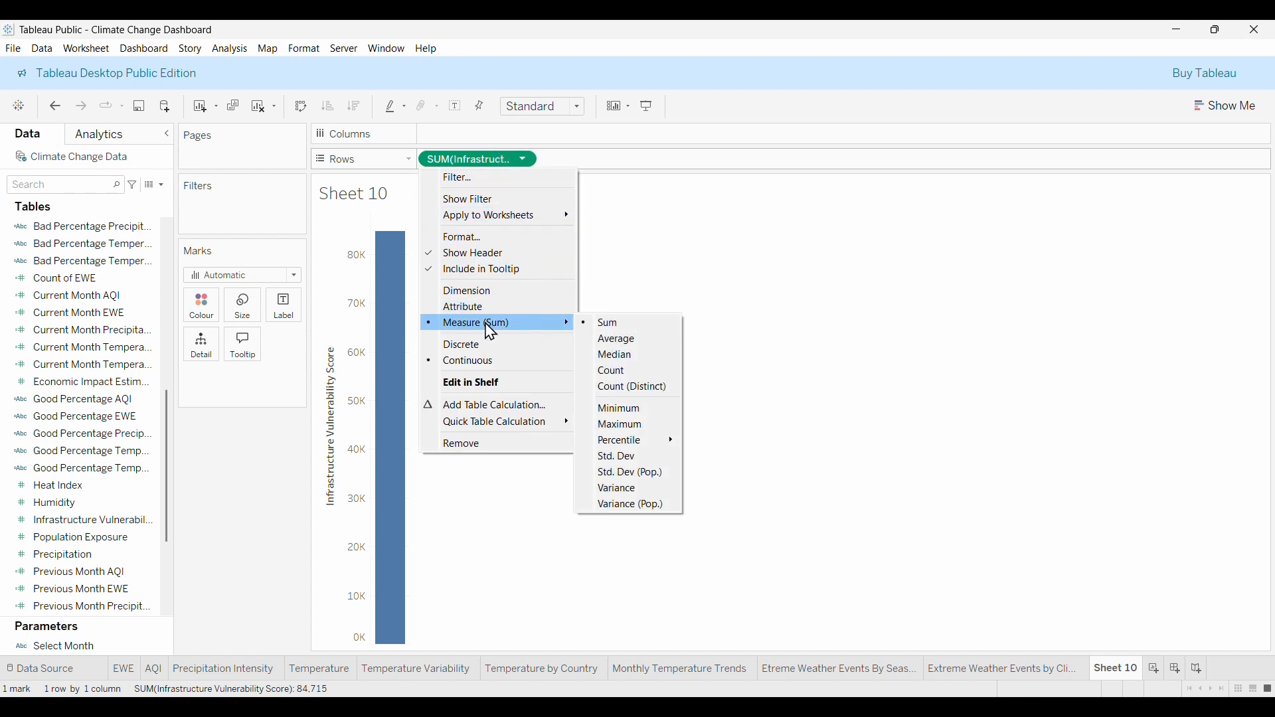
left_click(654, 341)
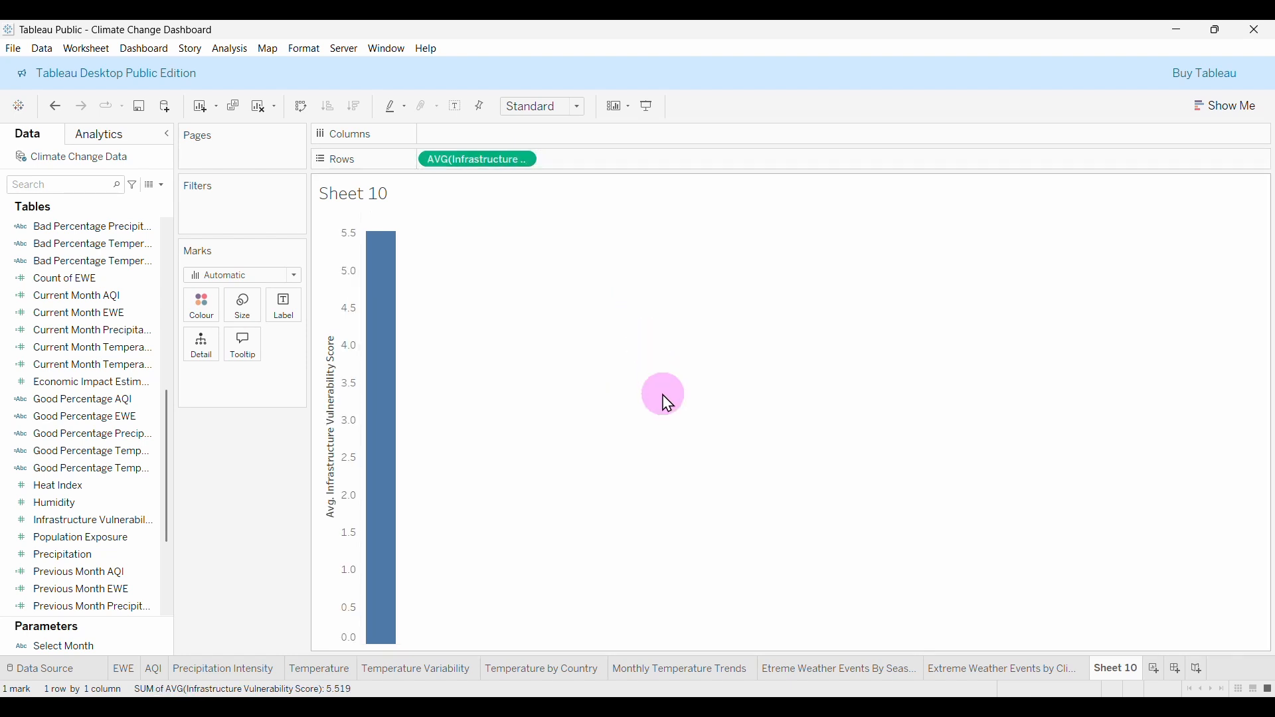
Put Economic Impact Estimate on Columns and size the marks by Population Exposure.
left_click(113, 359)
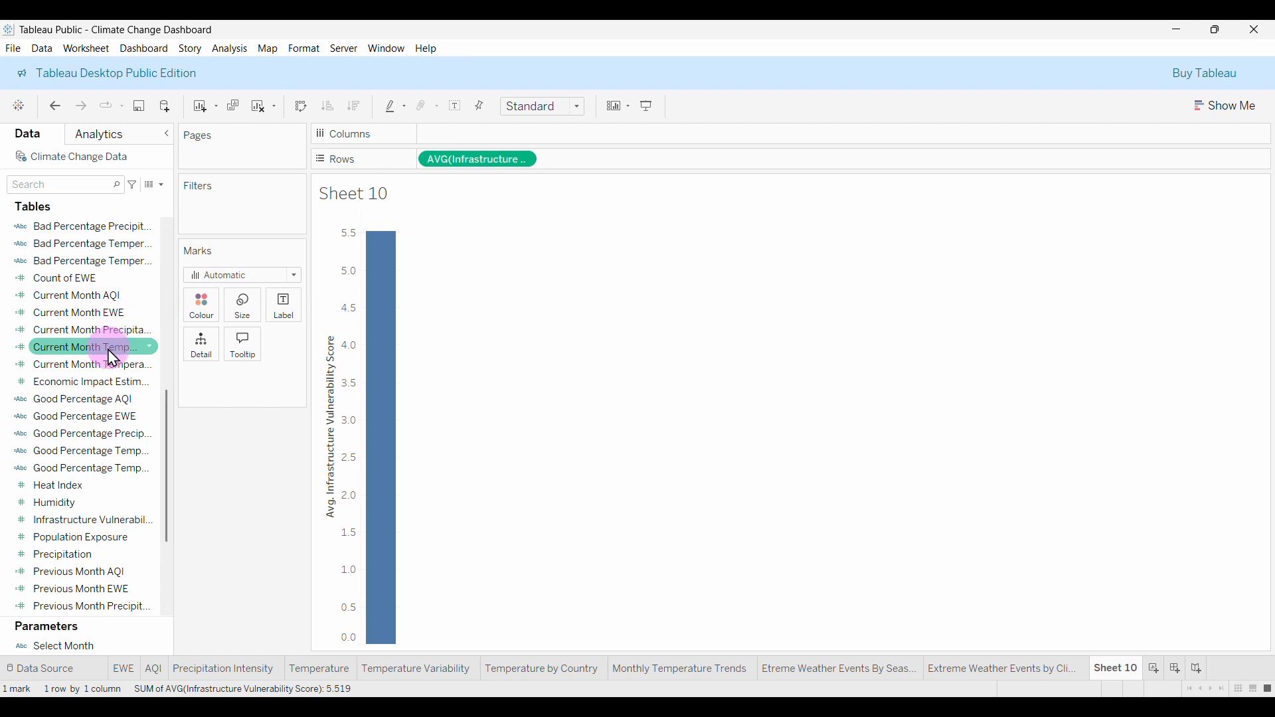
scroll(100, 432, "down", 2)
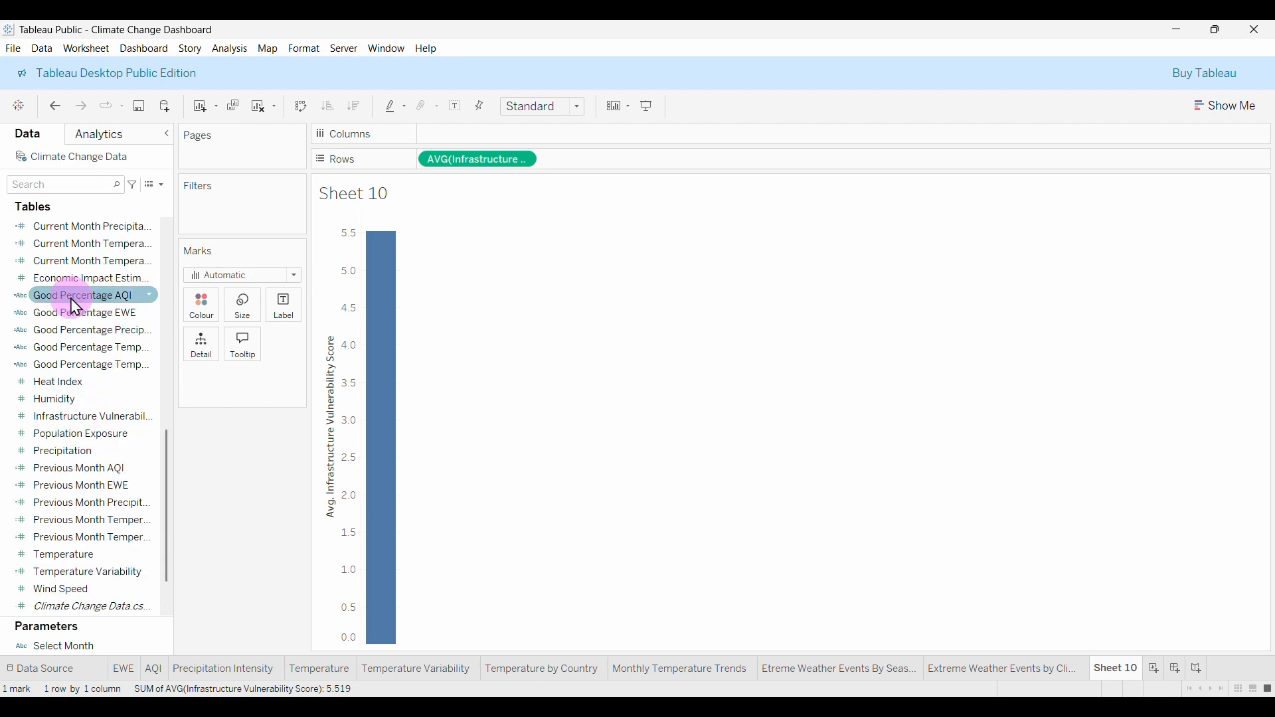
left_click_drag(79, 291, 508, 145)
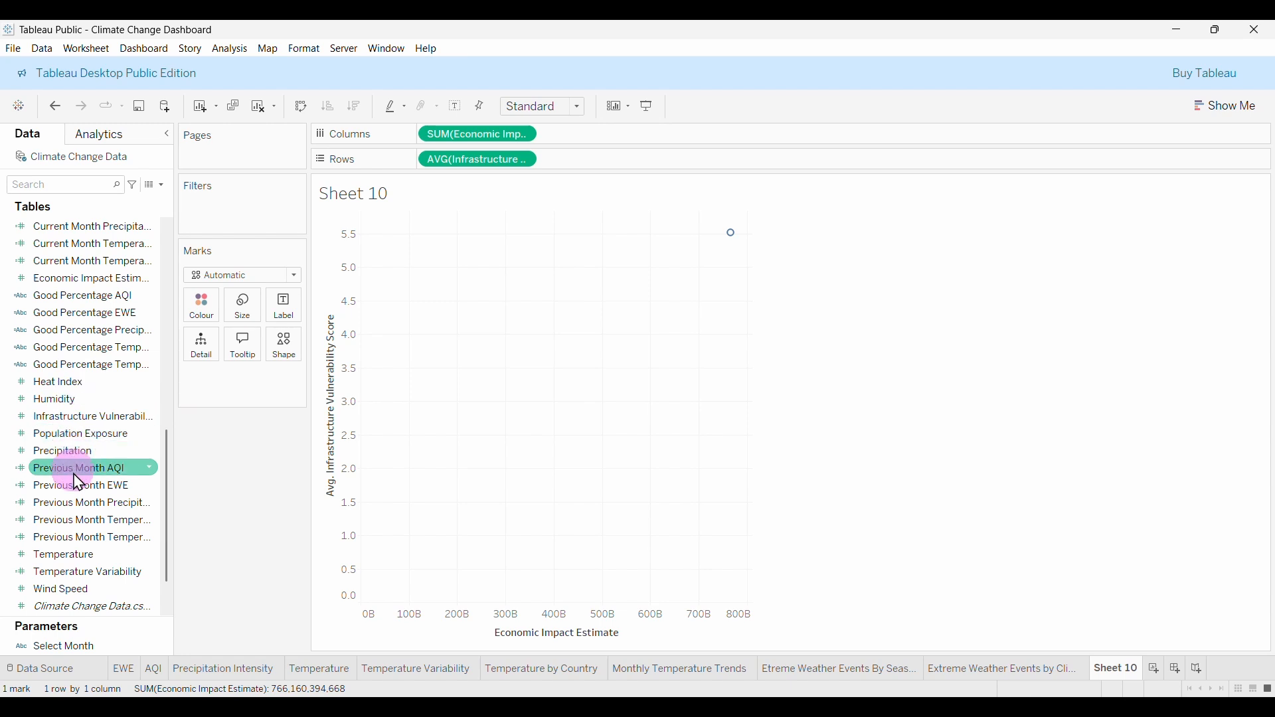
left_click_drag(72, 442, 244, 311)
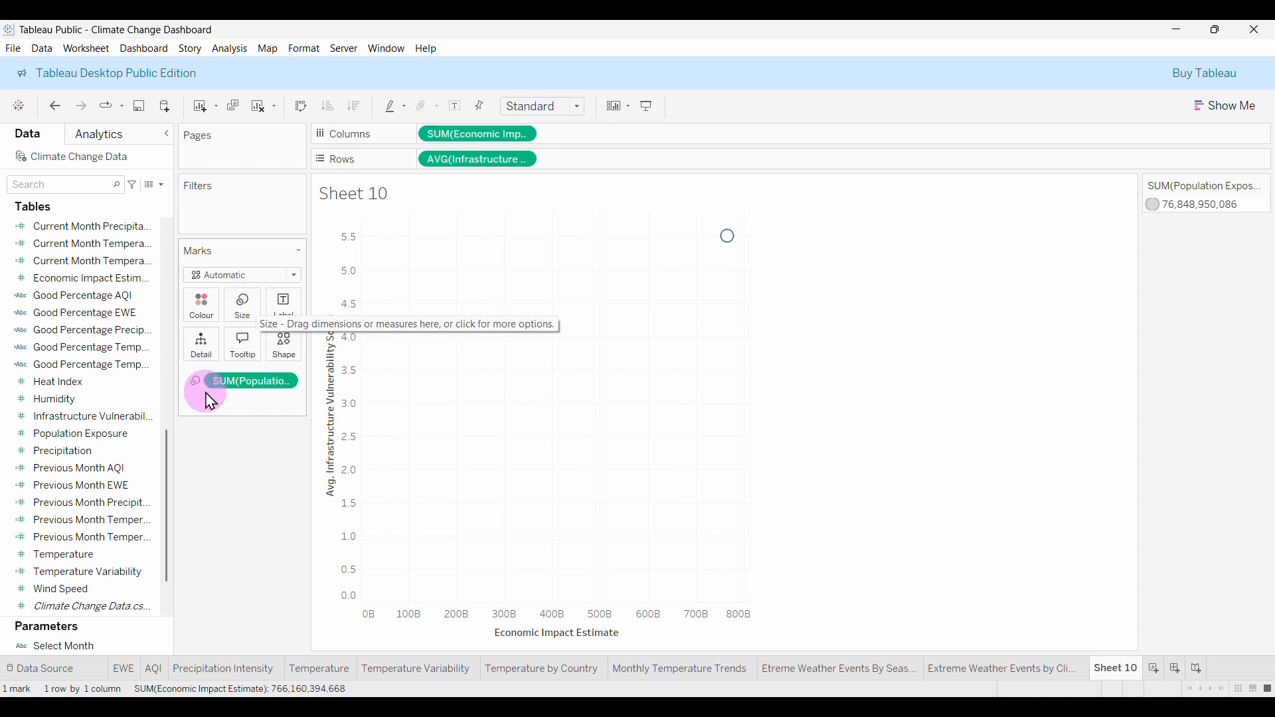
Add City to Detail, colour the marks by Country, and draw them as circles.
scroll(129, 389, "up", 8)
scroll(136, 389, "up", 3)
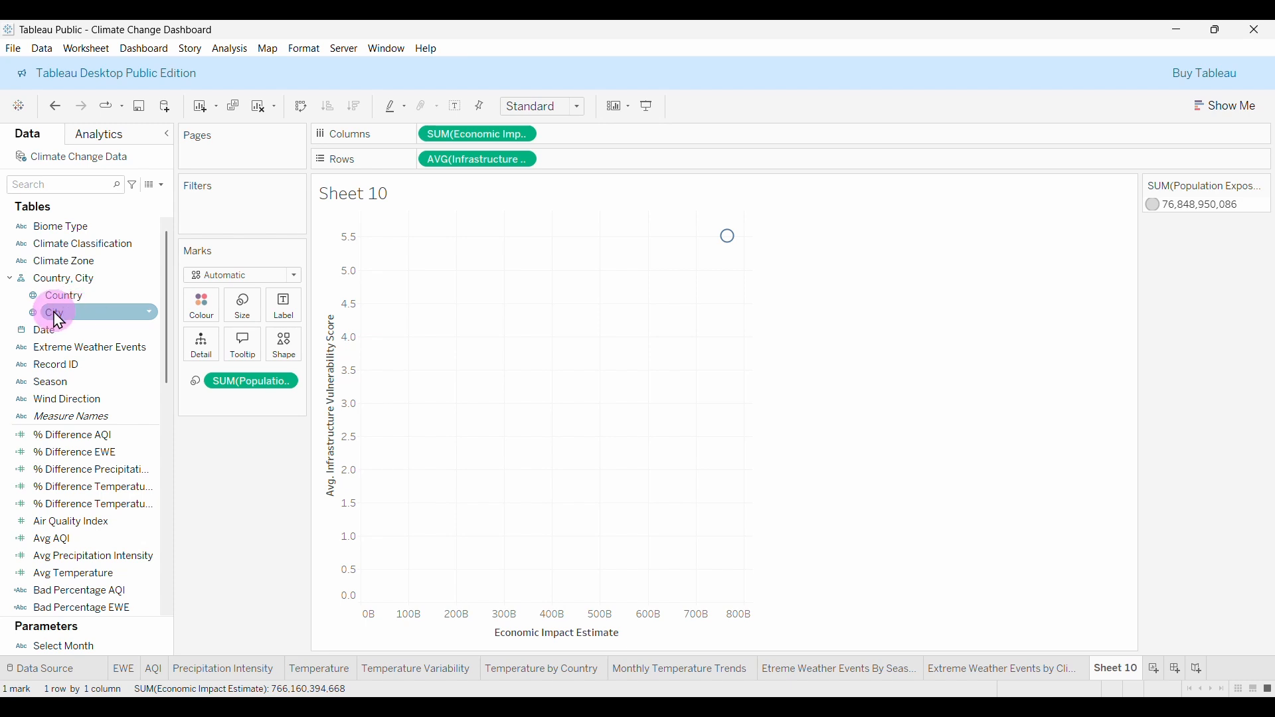
left_click_drag(59, 320, 205, 355)
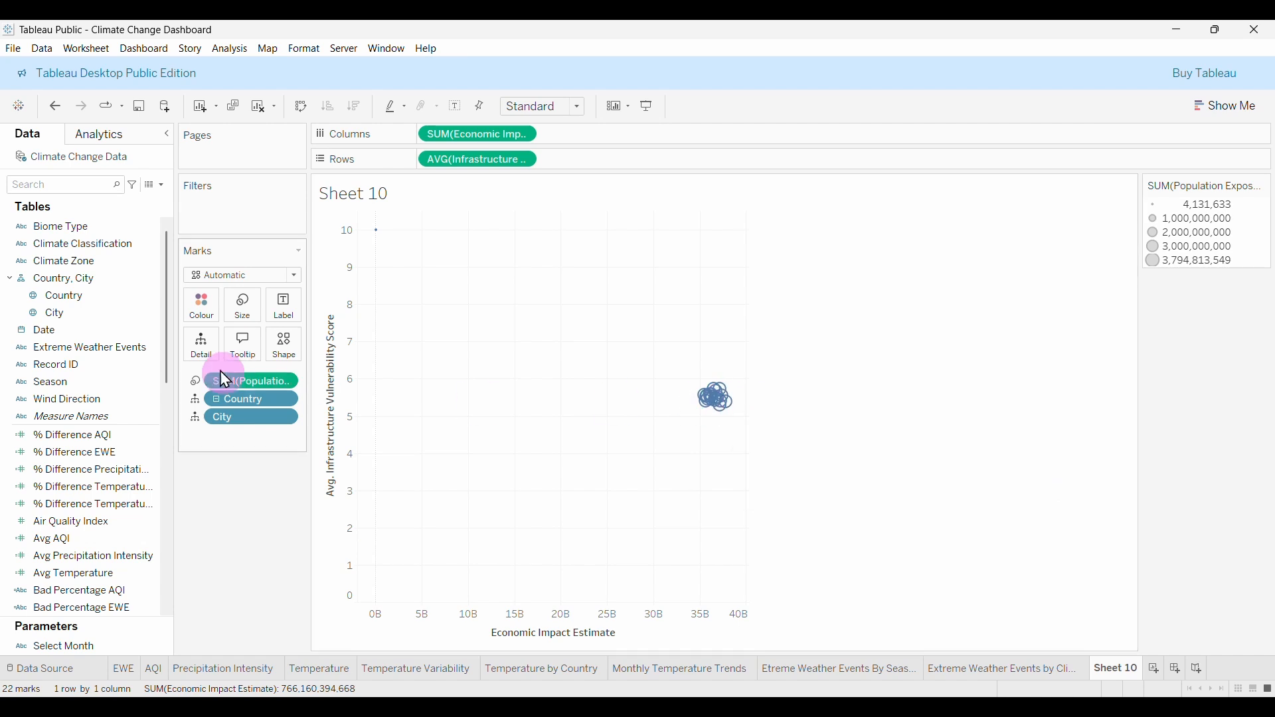
left_click(53, 295)
left_click_drag(81, 312, 209, 323)
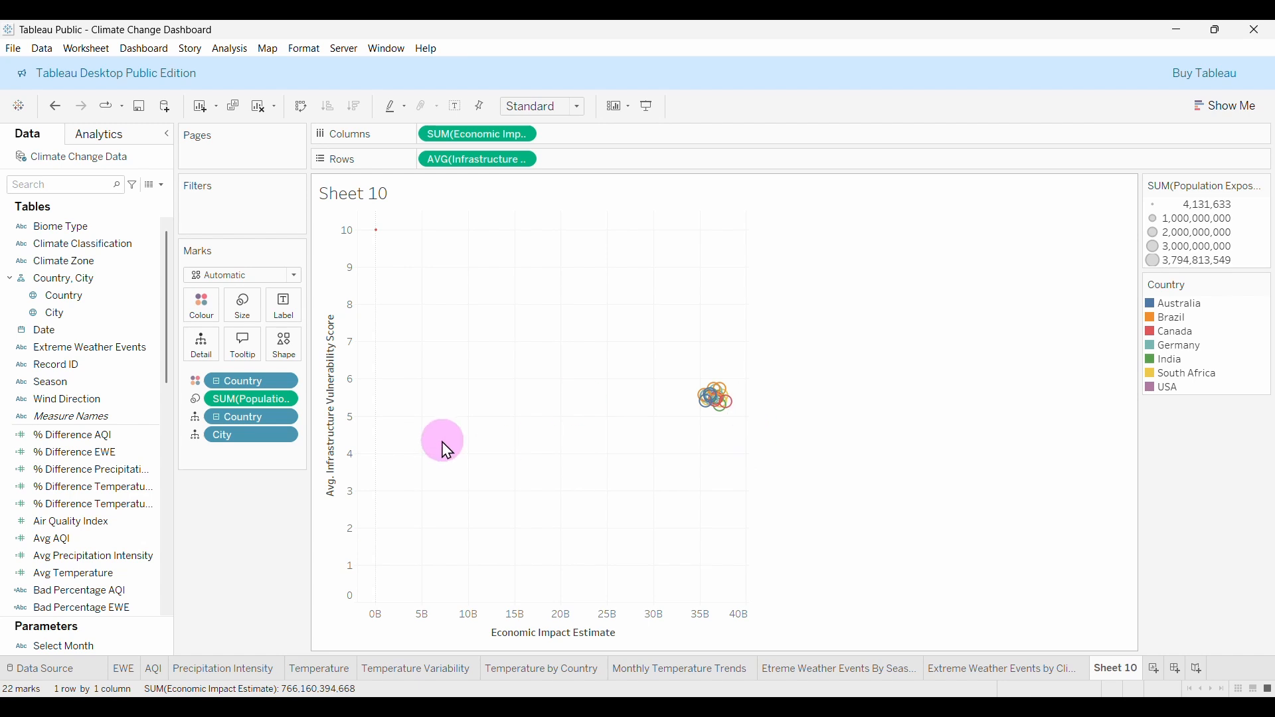
left_click(295, 275)
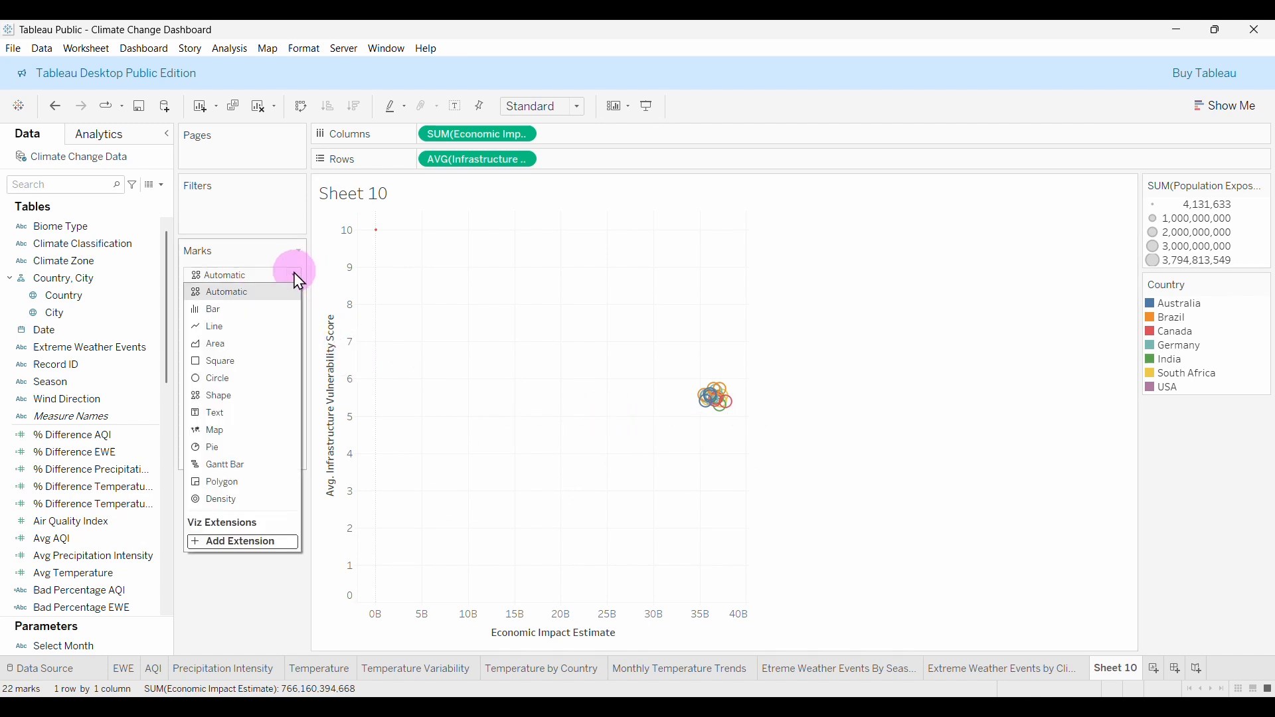
left_click(242, 378)
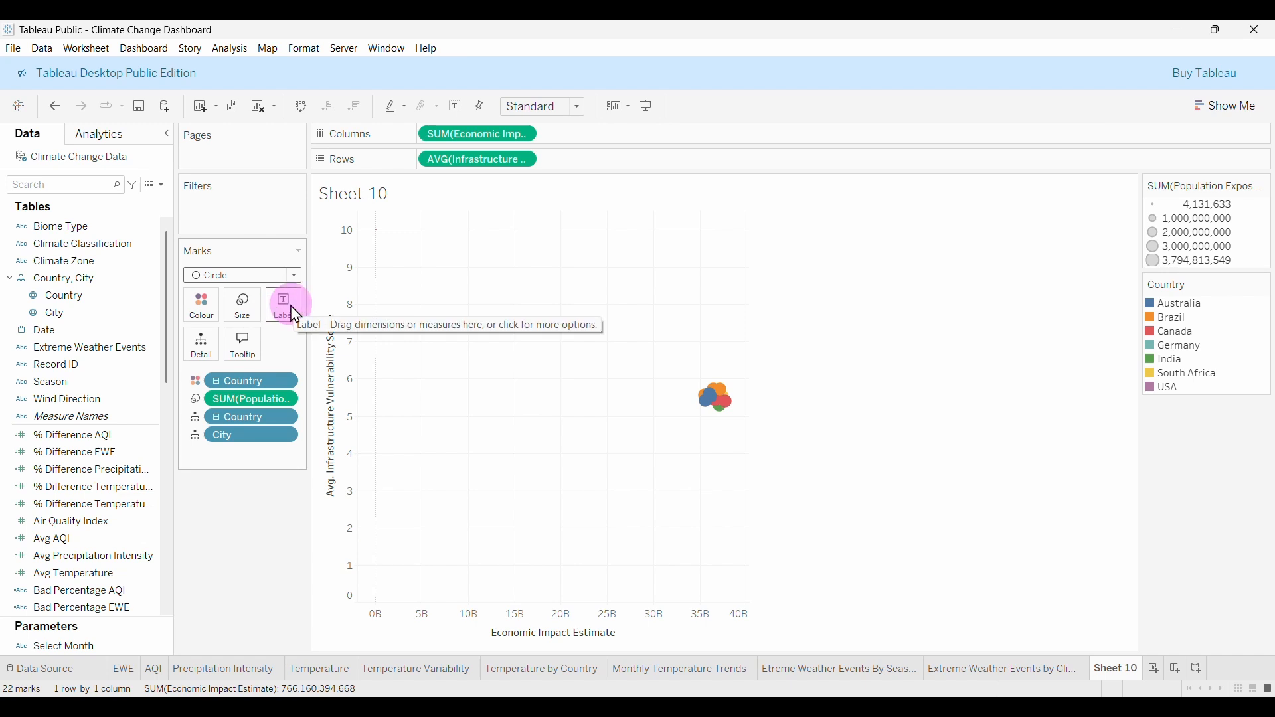
Label the bubbles with Country and City.
left_click_drag(81, 296, 287, 311)
left_click_drag(50, 313, 290, 310)
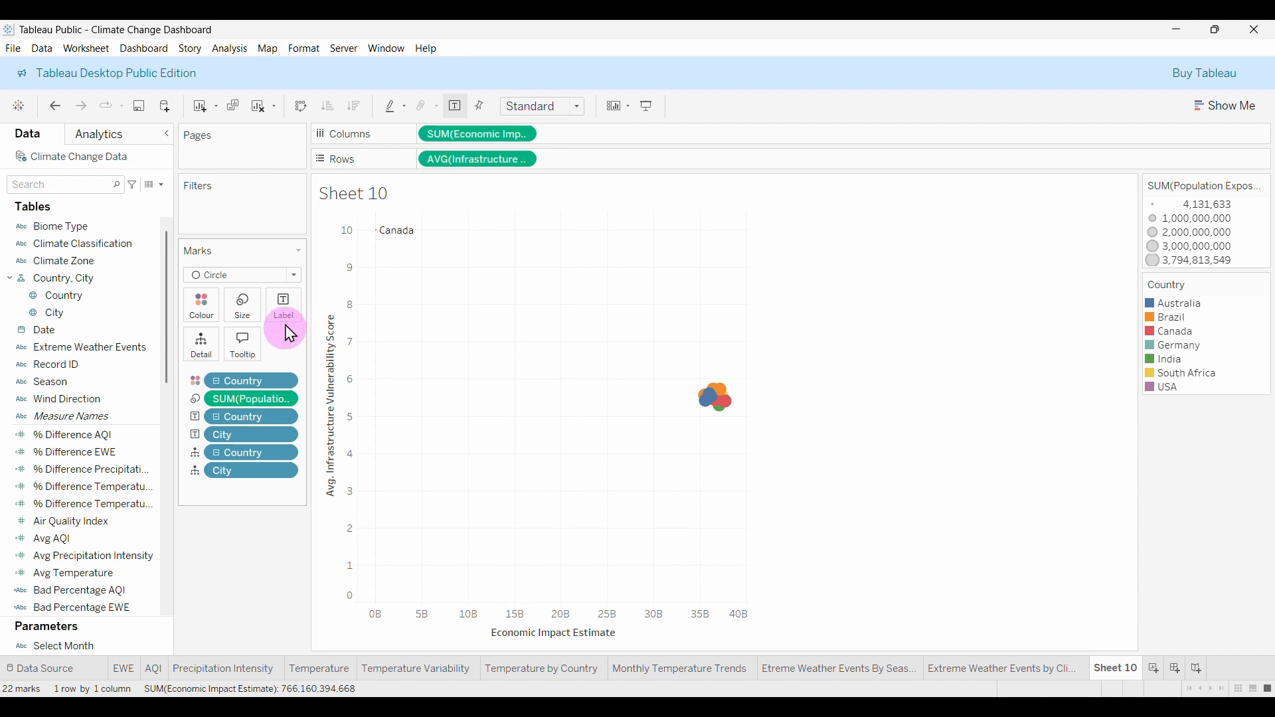
left_click(287, 310)
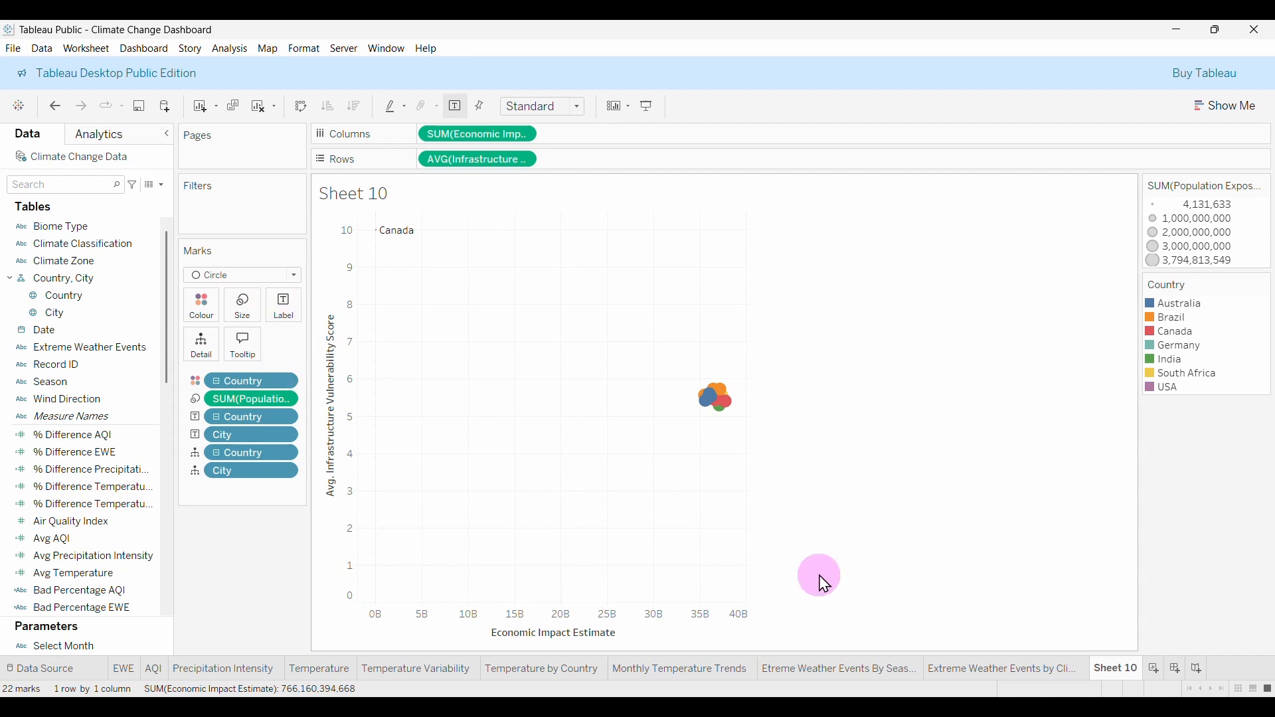
mouse_move(707, 392)
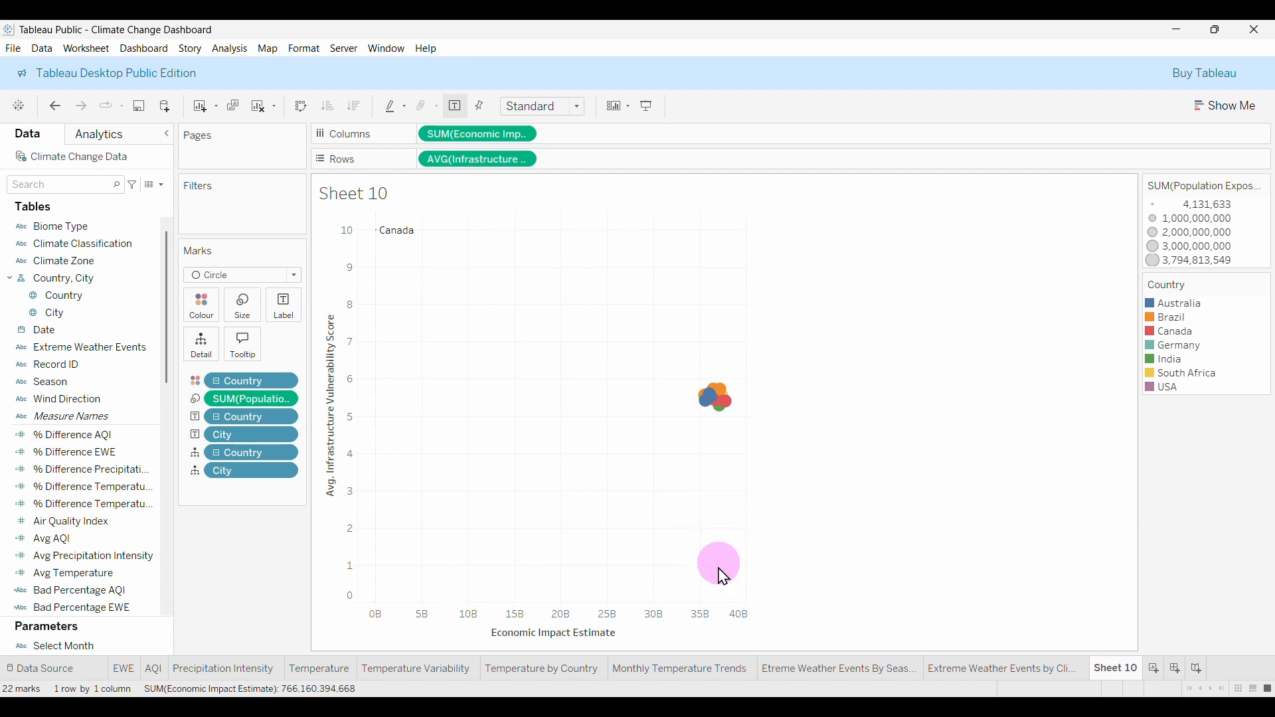
mouse_move(720, 422)
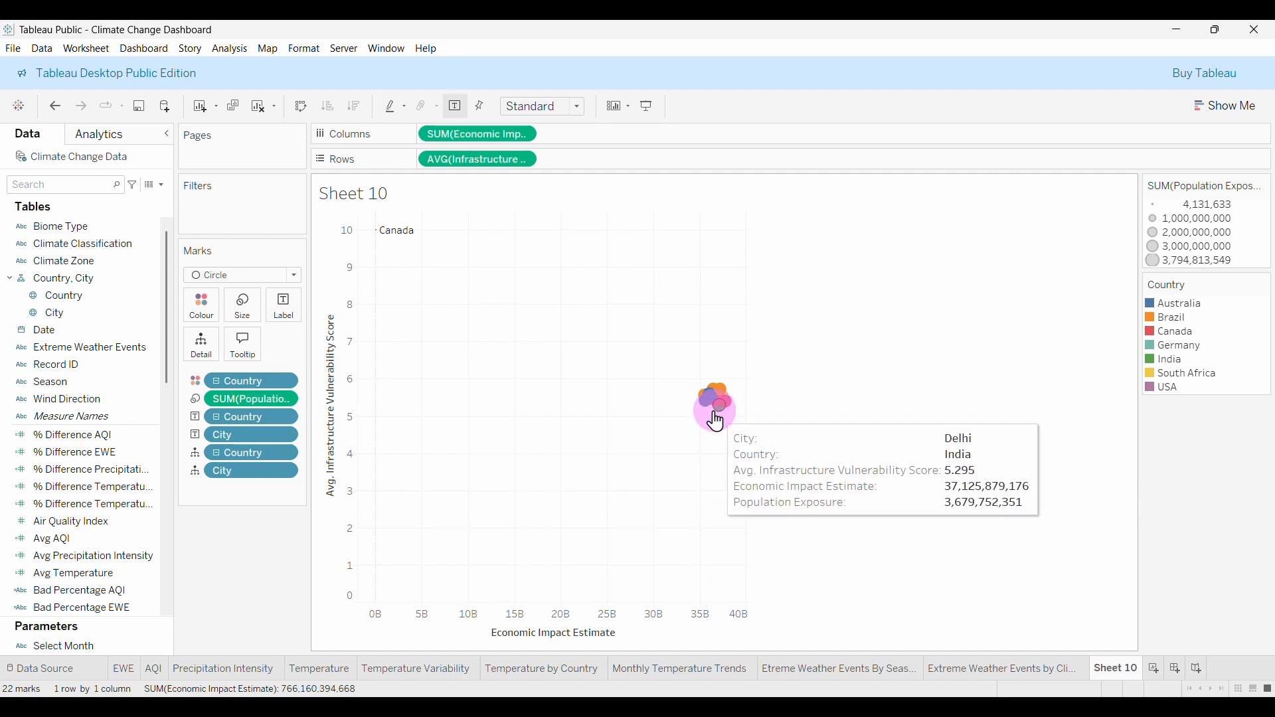
Drag Average Line from the Analytics pane onto Table, adding averages on both axes.
left_click(147, 143)
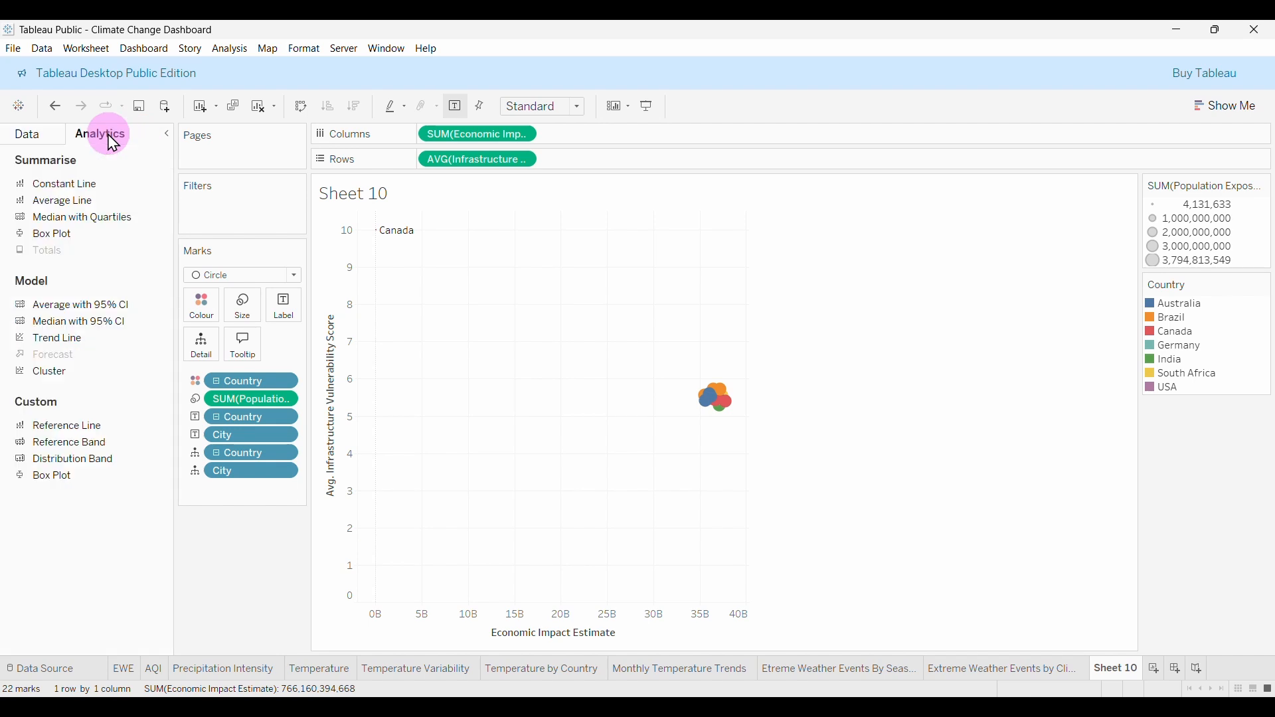
left_click(28, 136)
left_click(122, 141)
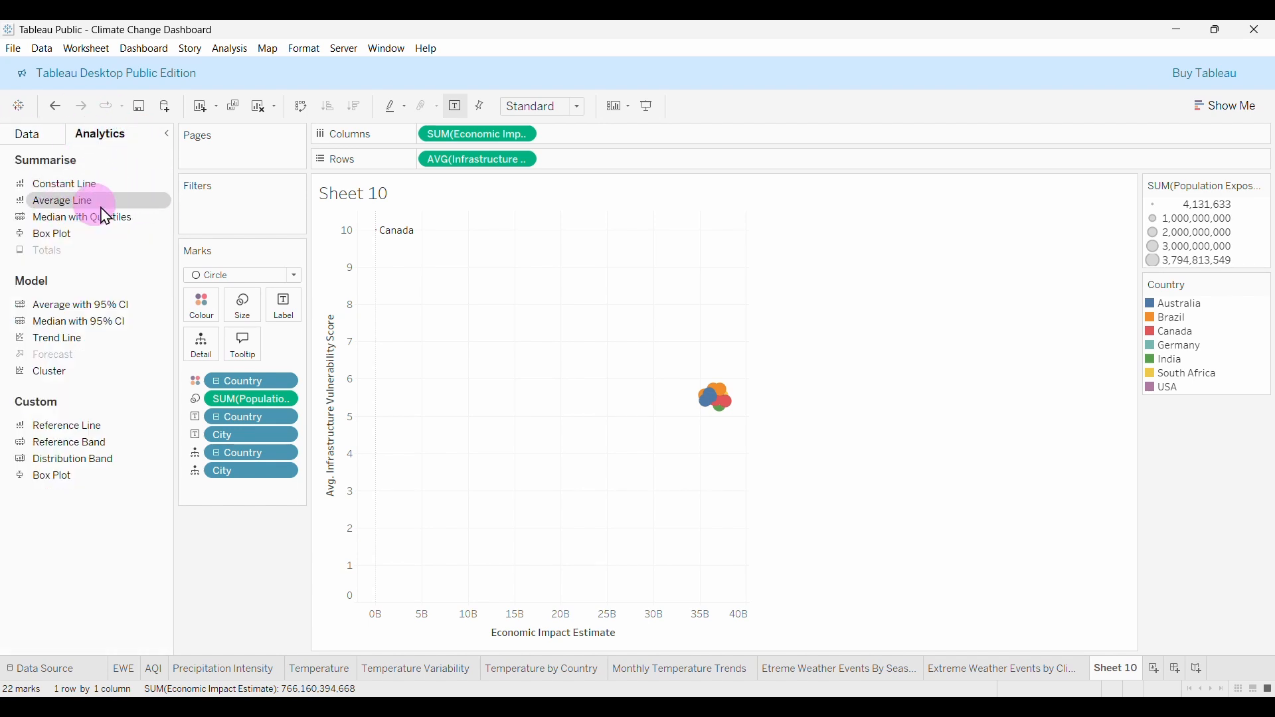
left_click_drag(75, 201, 458, 234)
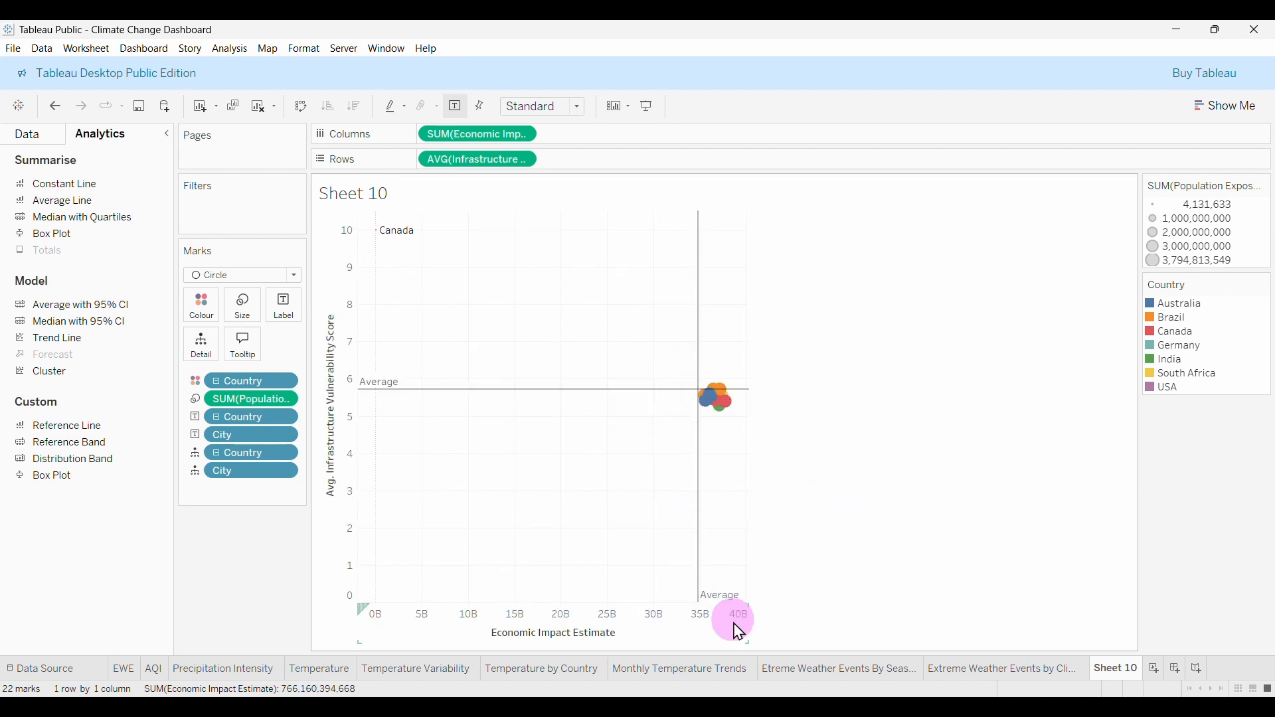
mouse_move(713, 605)
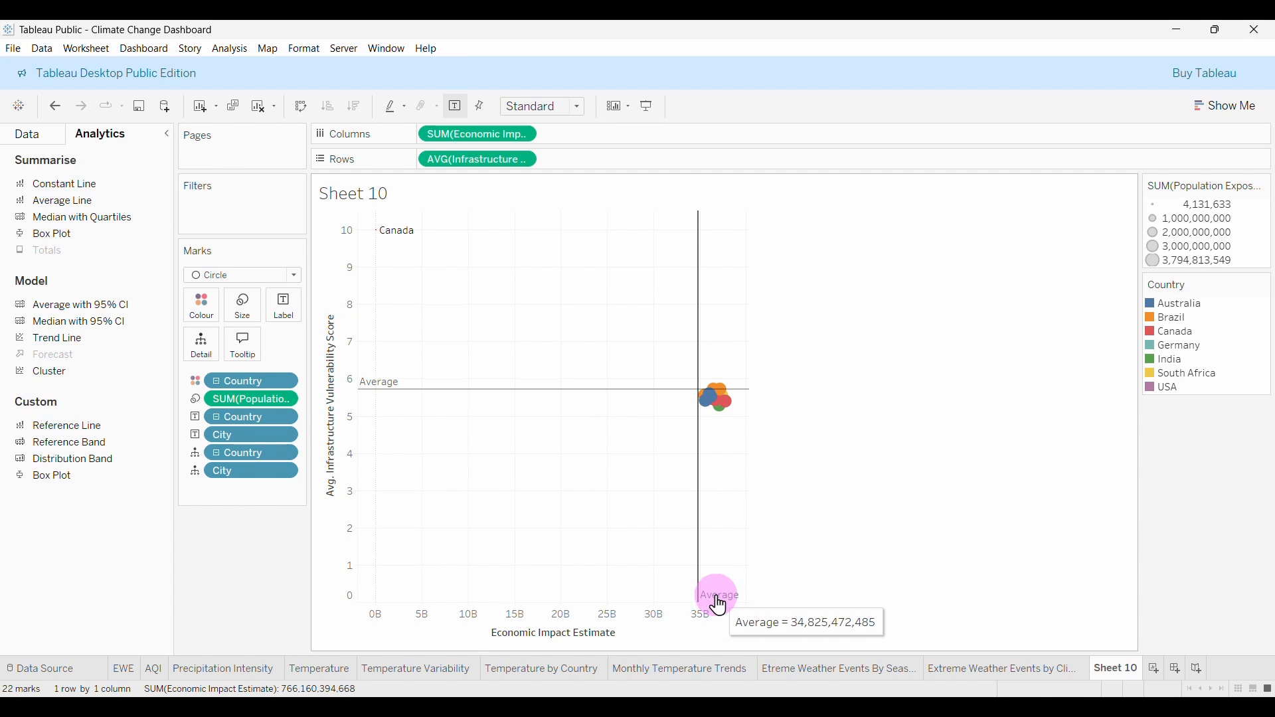
right_click(716, 603)
Give the economic impact average line a custom 'Avg: <Value>' label.
left_click(760, 608)
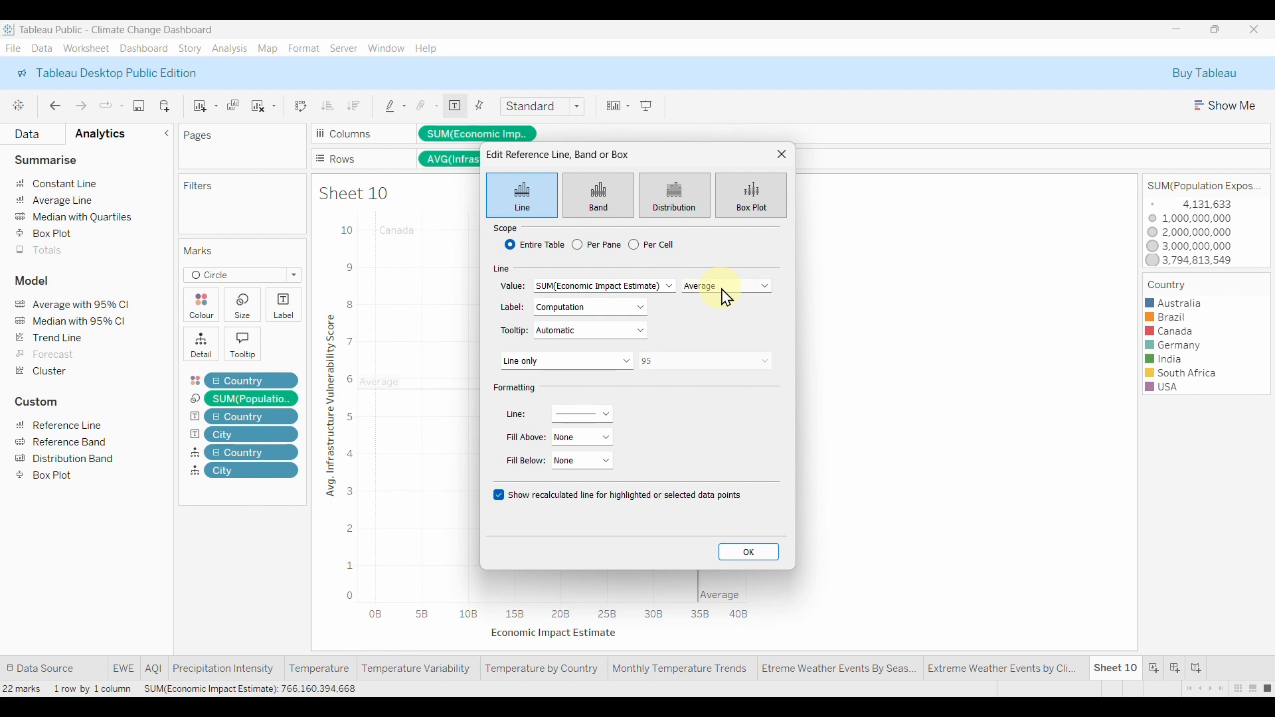
left_click(643, 309)
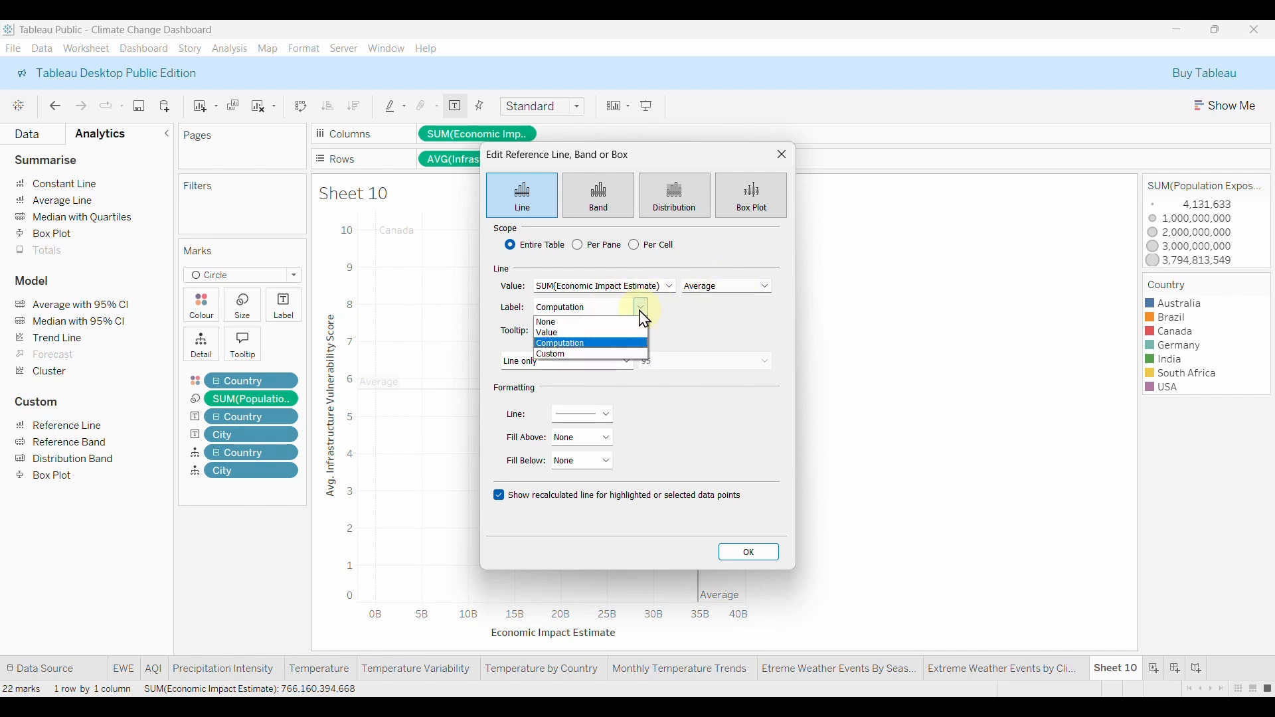
left_click(583, 356)
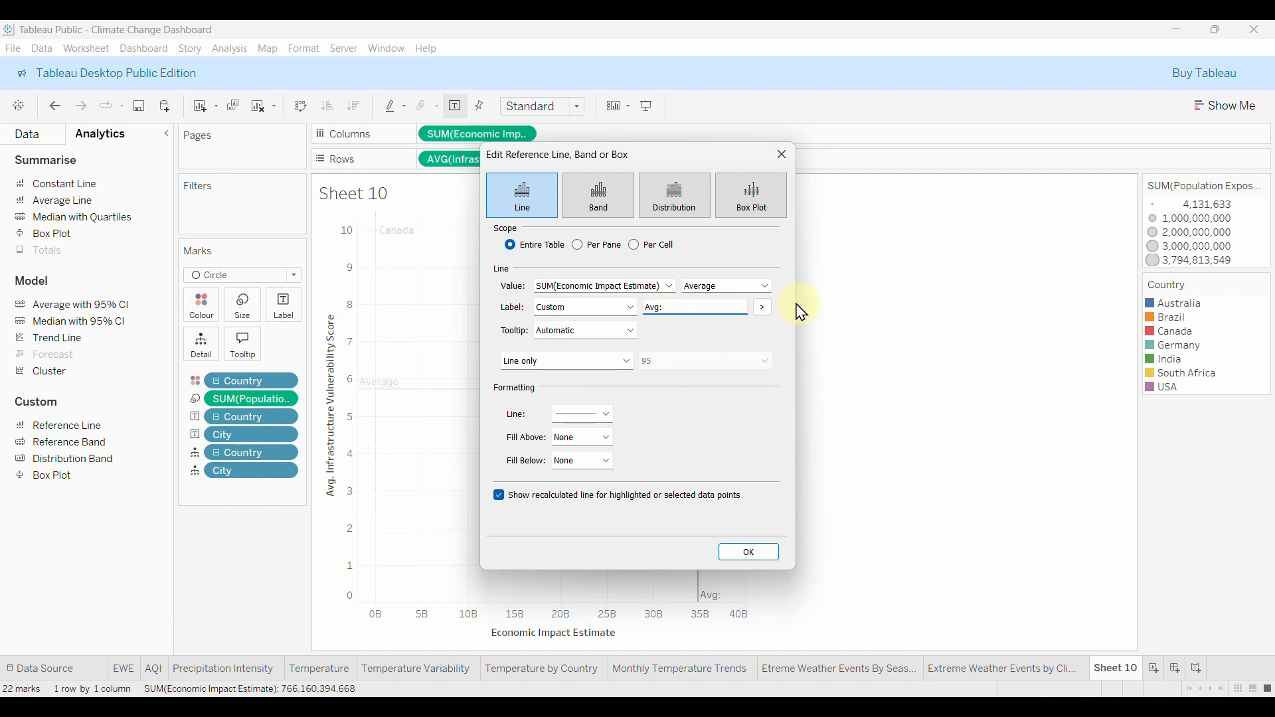
left_click(764, 312)
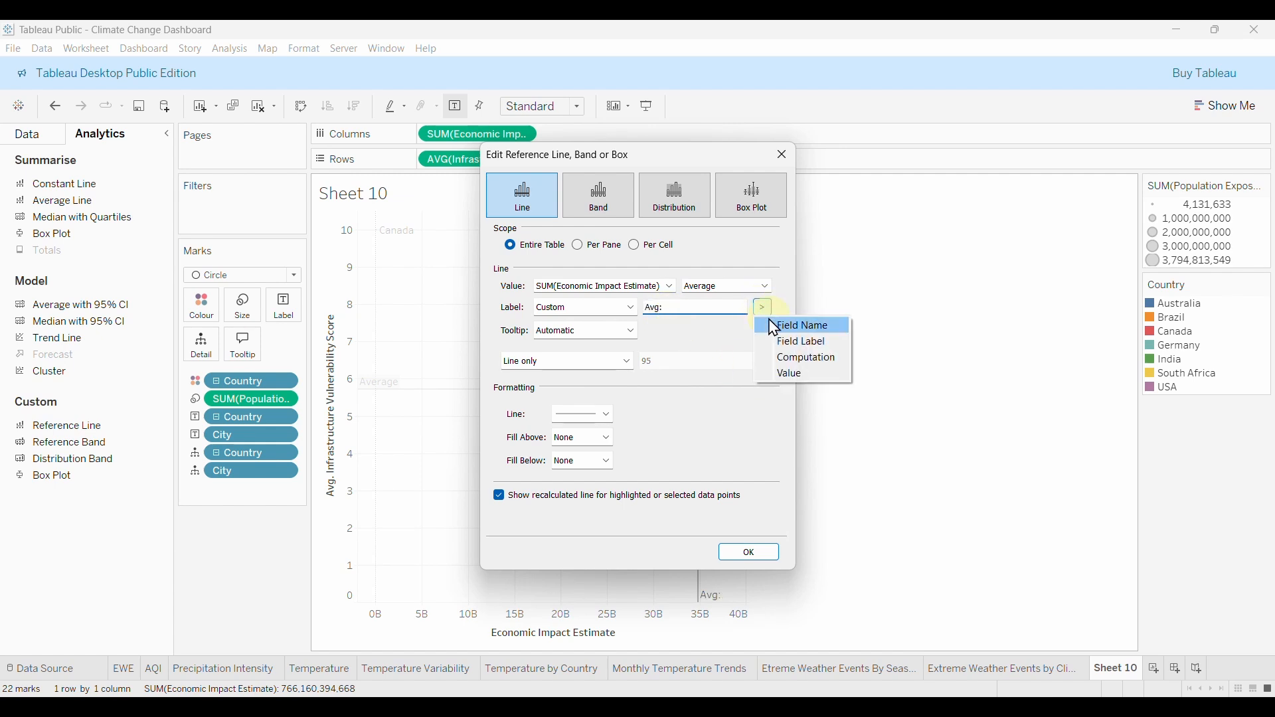
left_click(796, 377)
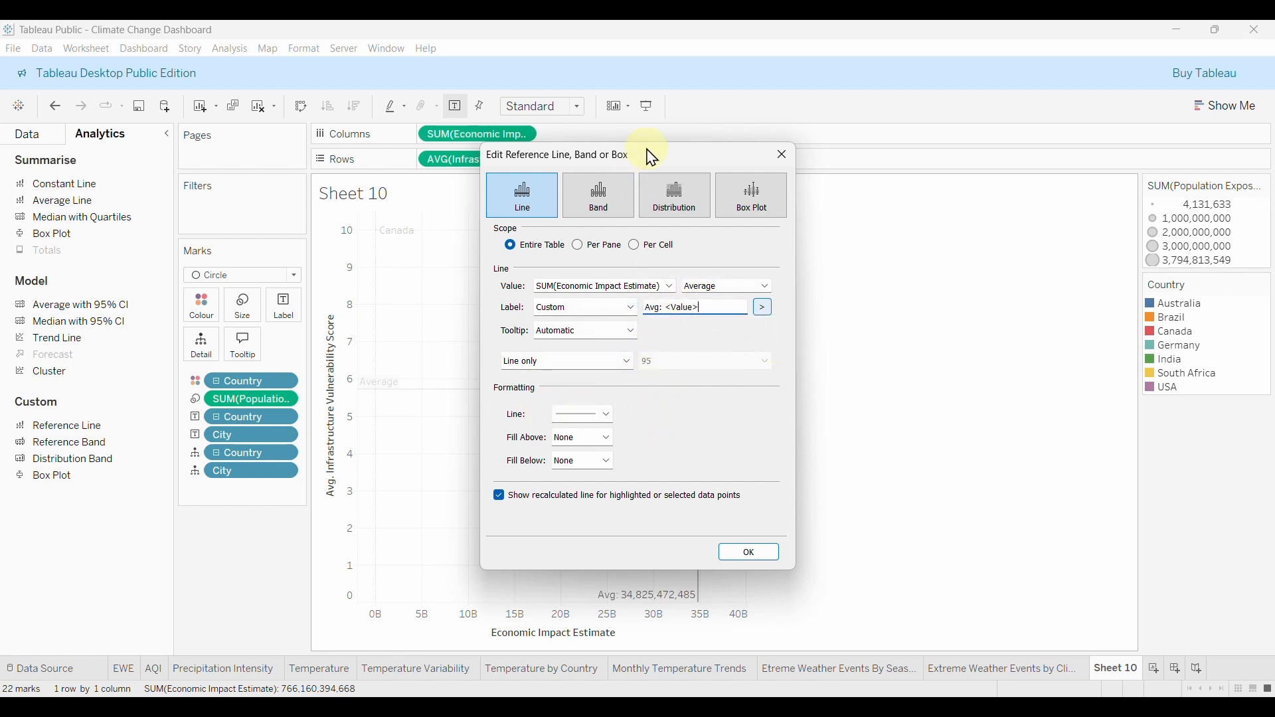
Make the economic impact average line dashed and confirm the changes.
left_click_drag(652, 158, 958, 190)
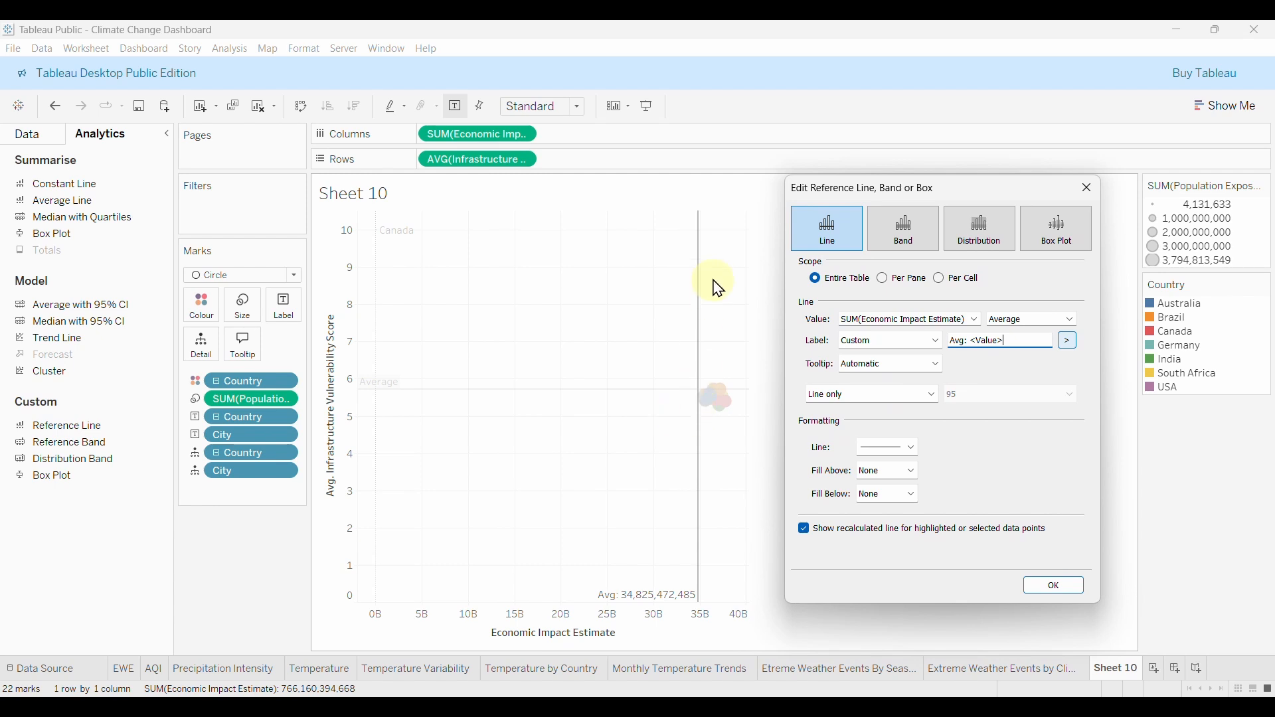
left_click(885, 452)
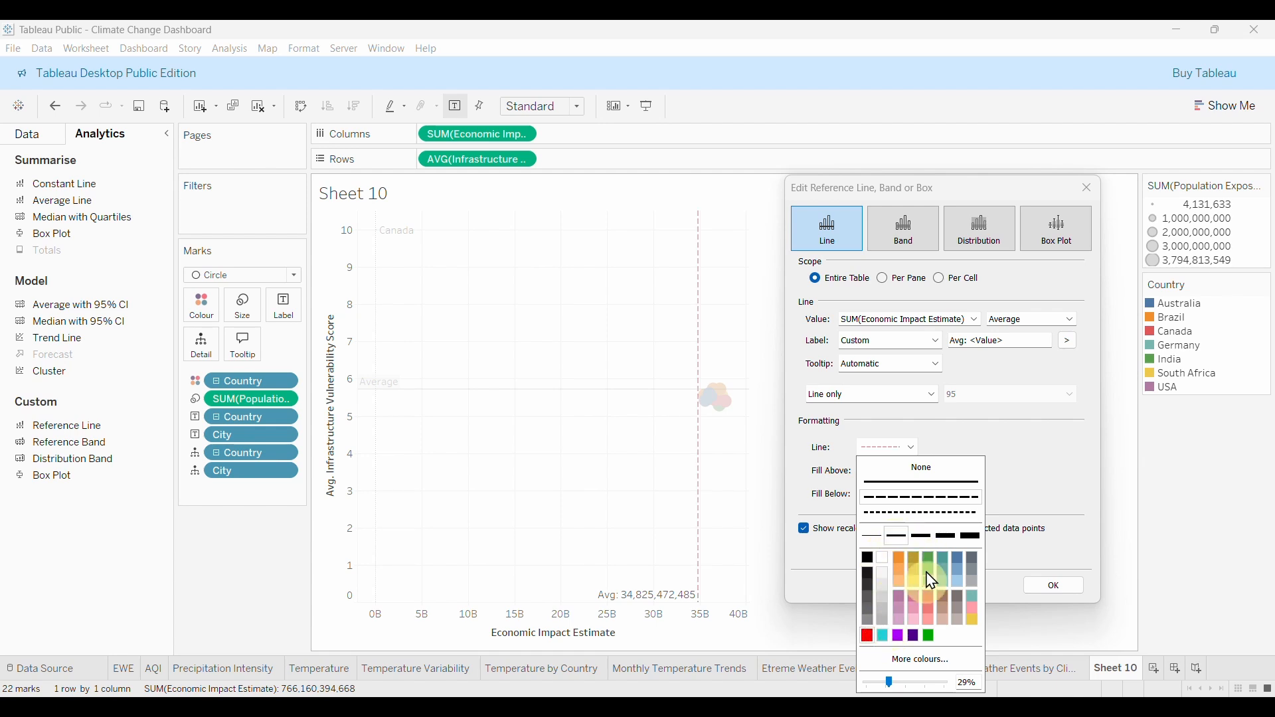
left_click(1061, 467)
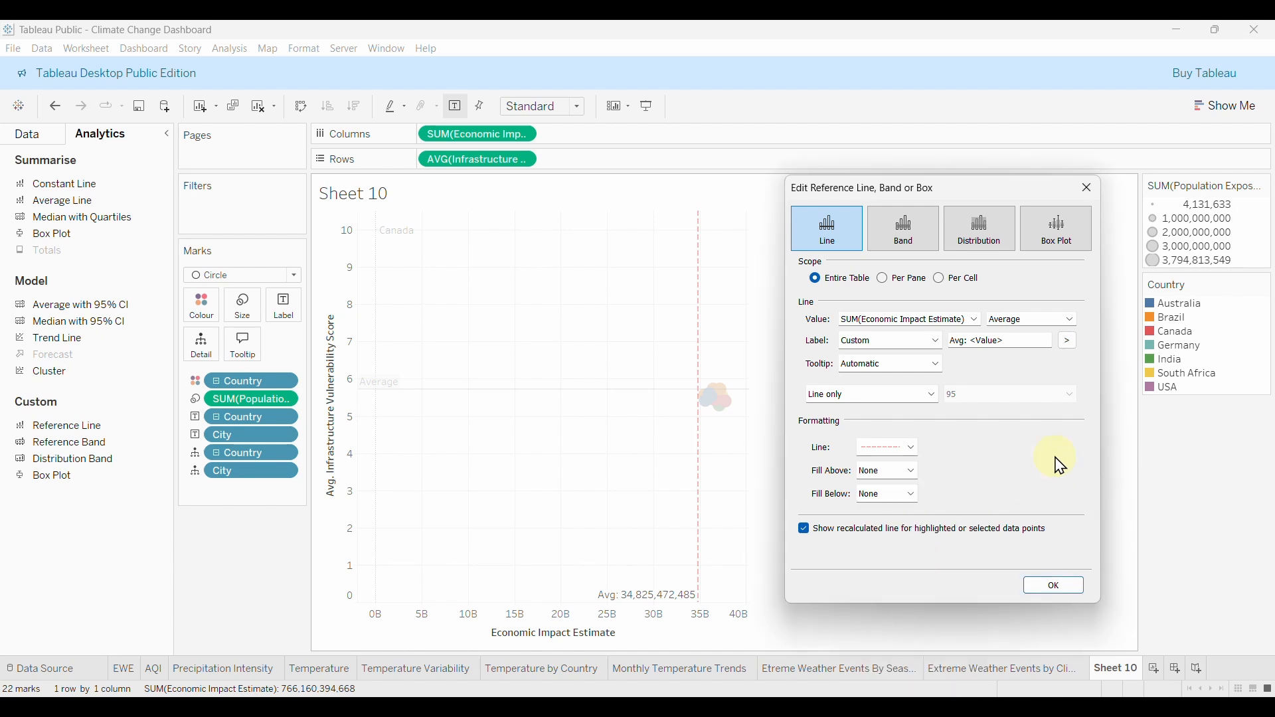
left_click(1059, 588)
mouse_move(674, 589)
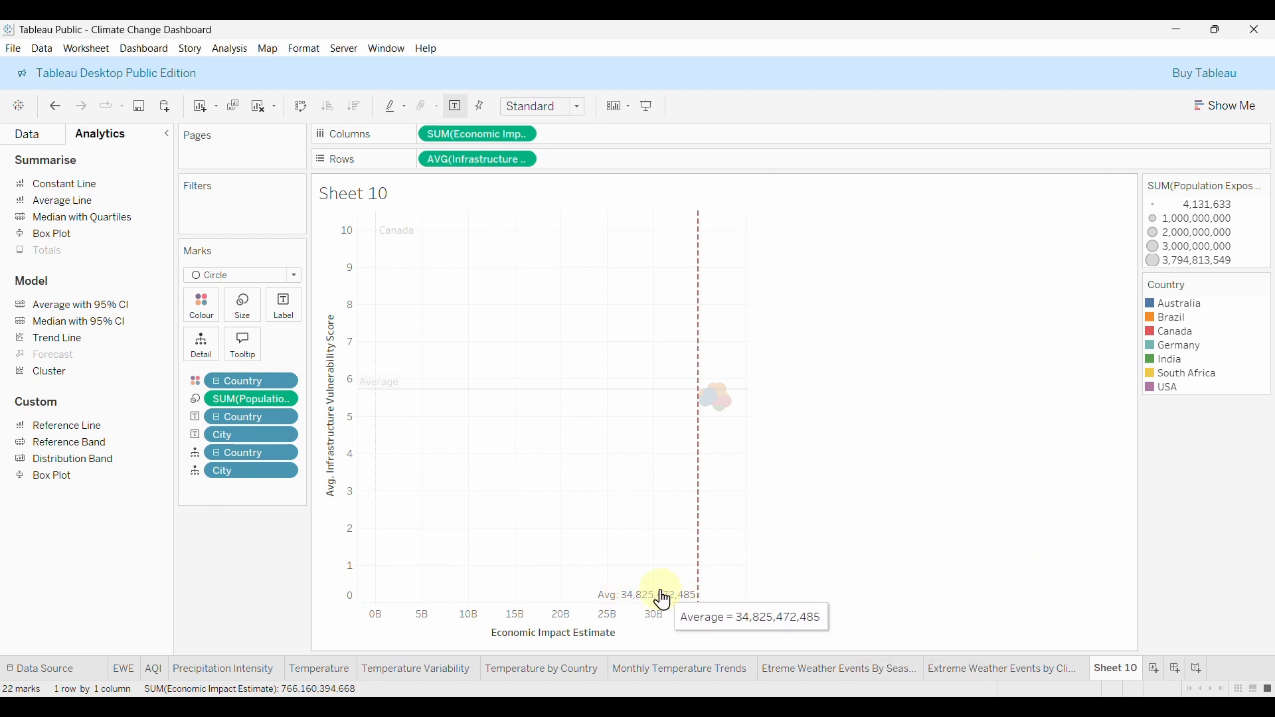
left_click(651, 596)
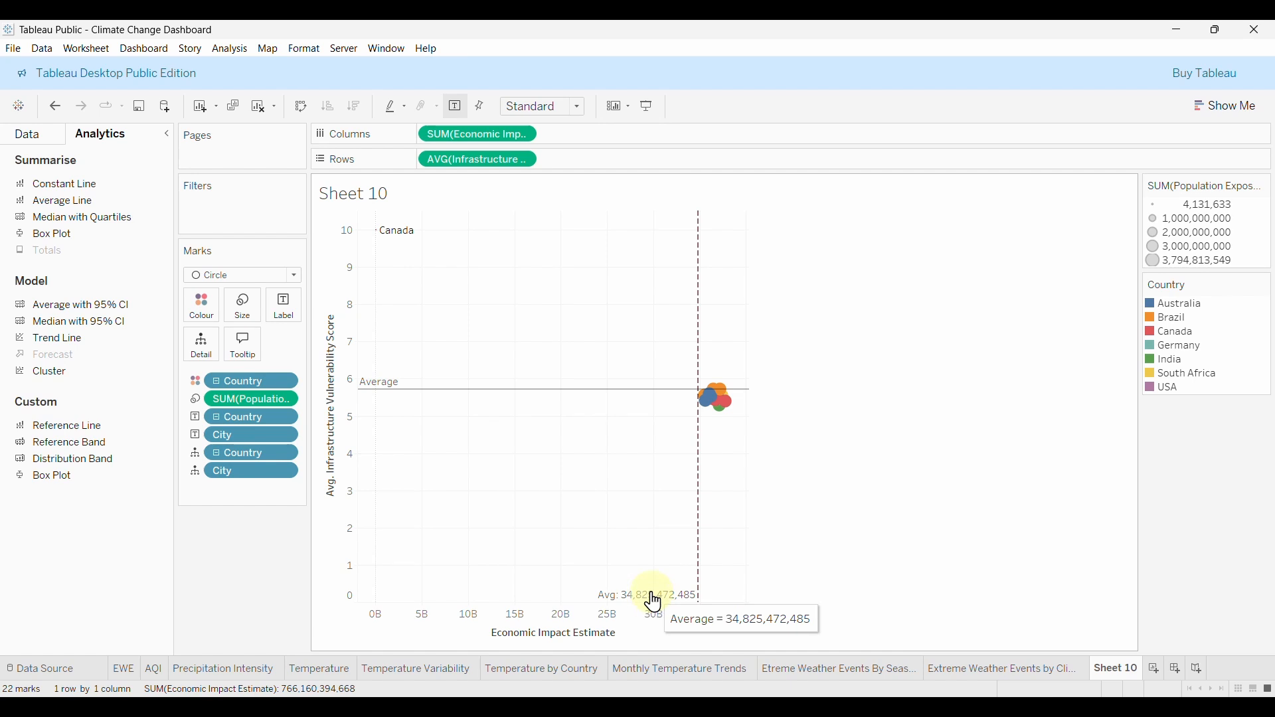
right_click(652, 595)
Format the average label's number in billions so it reads Avg: $34.8B.
left_click(688, 619)
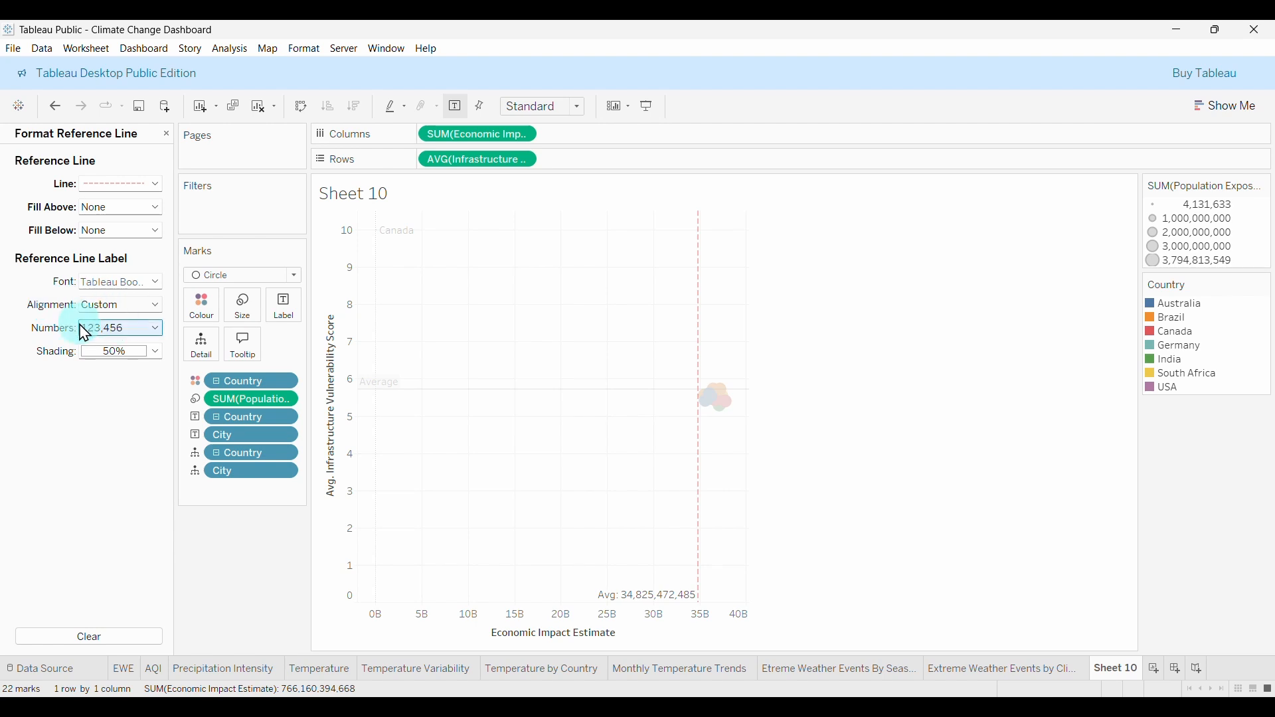
left_click(110, 332)
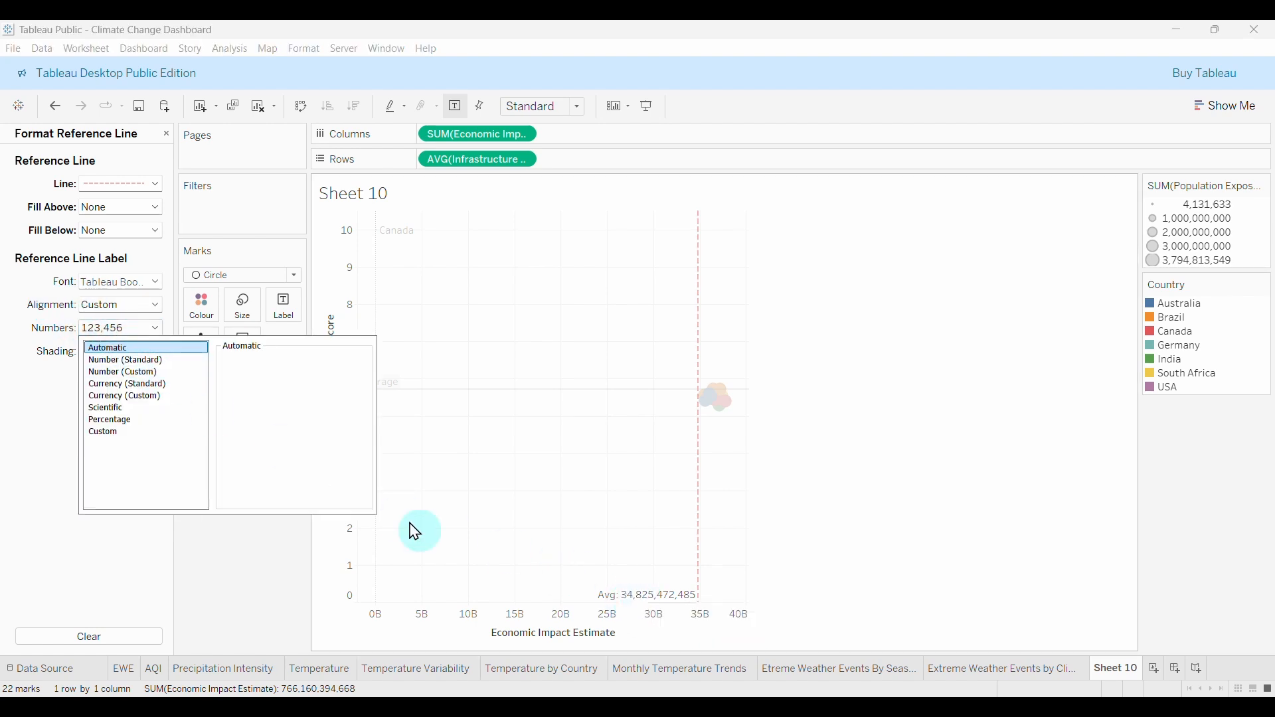
left_click(133, 374)
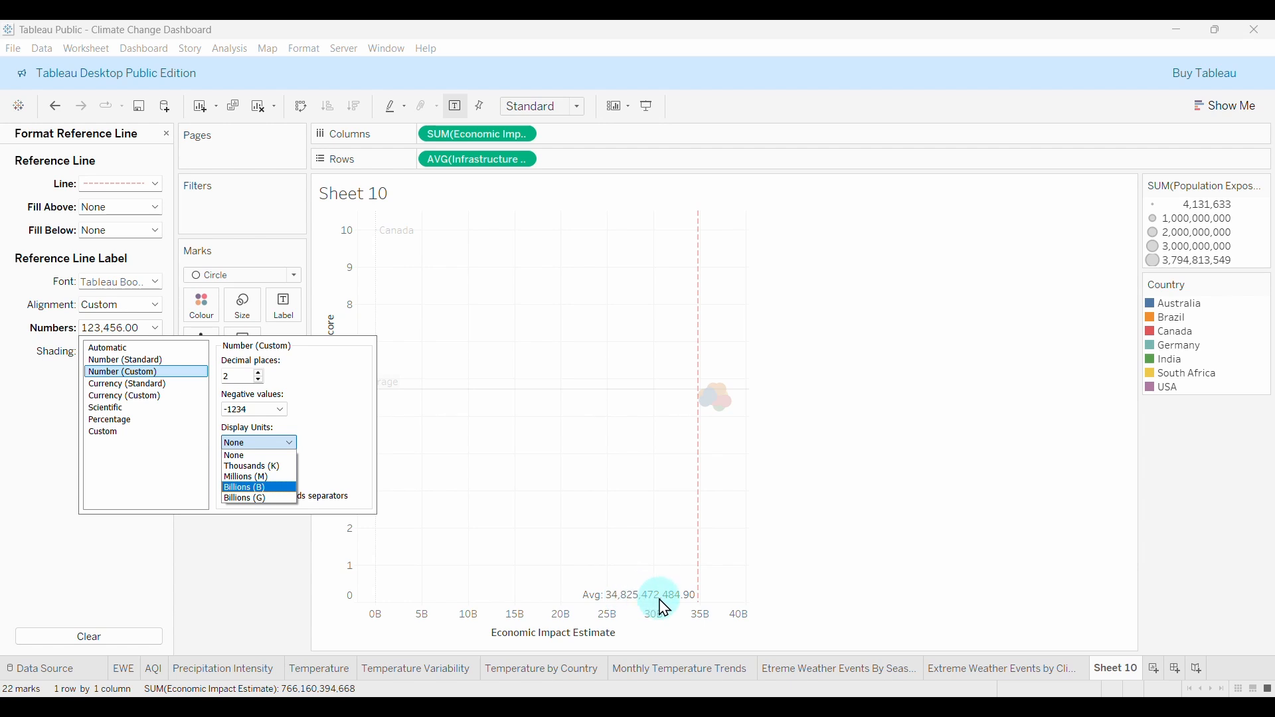
left_click(255, 488)
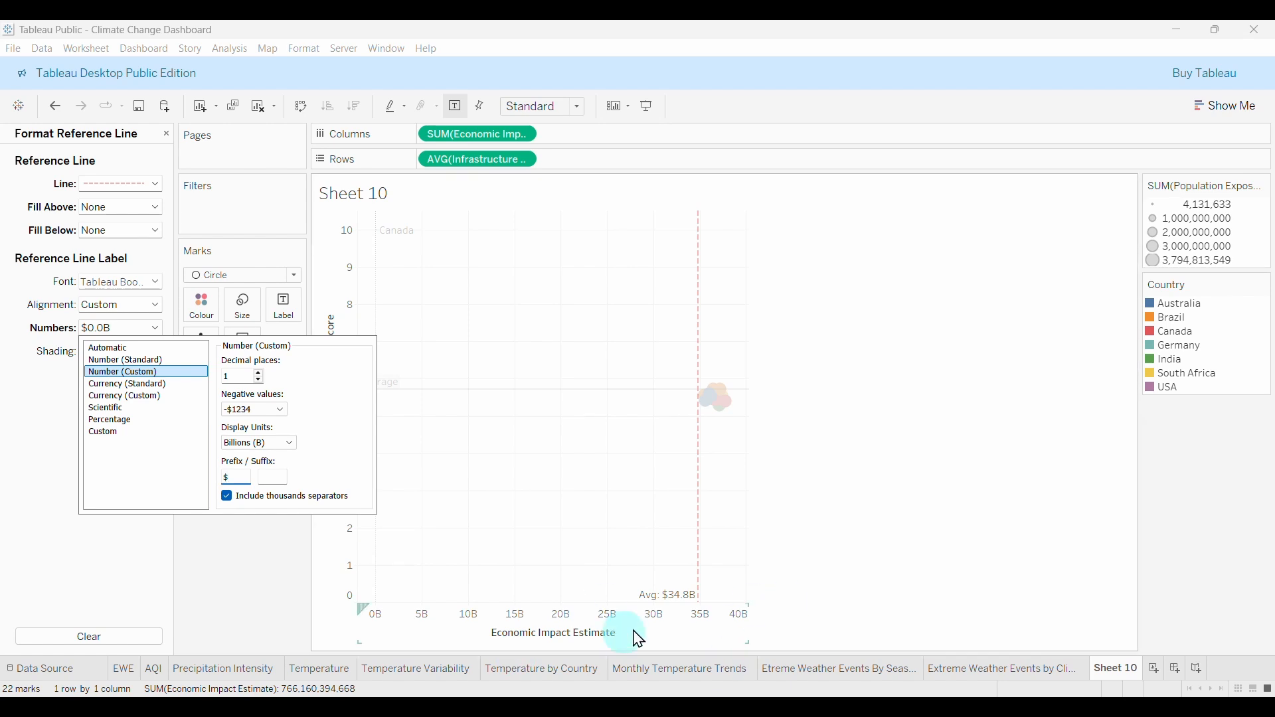
left_click(239, 572)
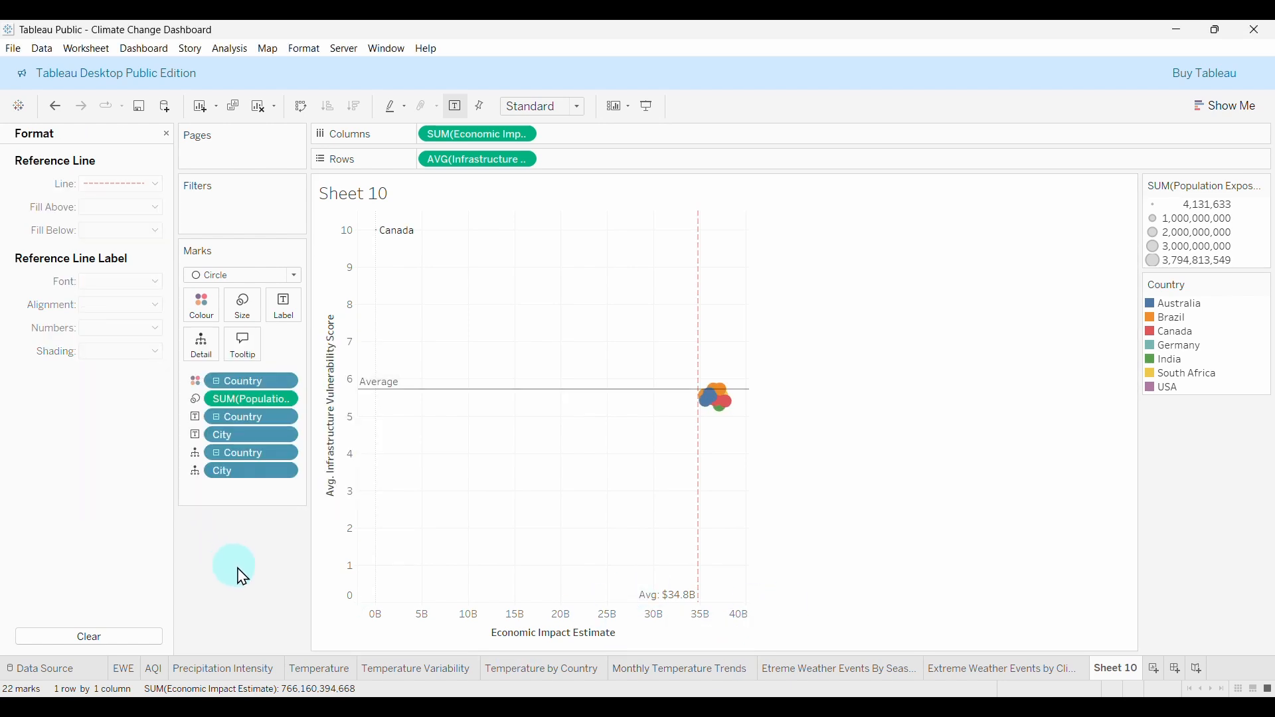
Set the economic-impact average label font to Tableau Semibold, size 8.
left_click(659, 604)
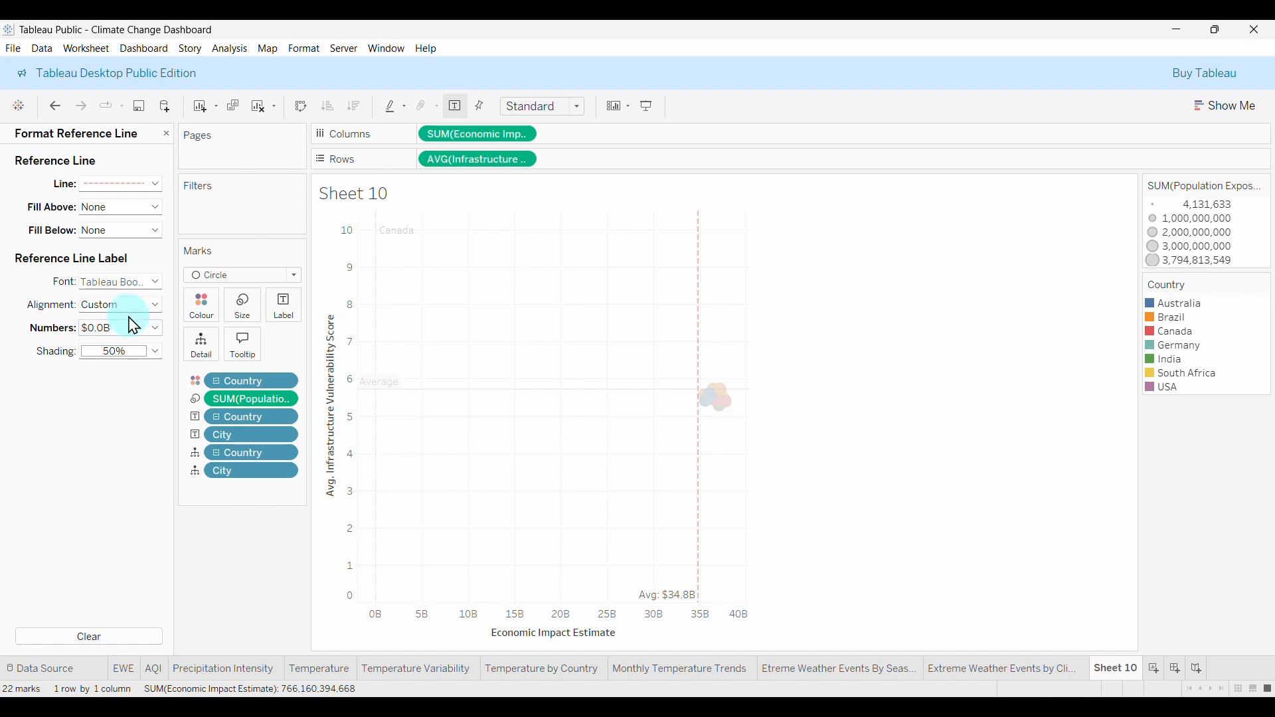
left_click(116, 285)
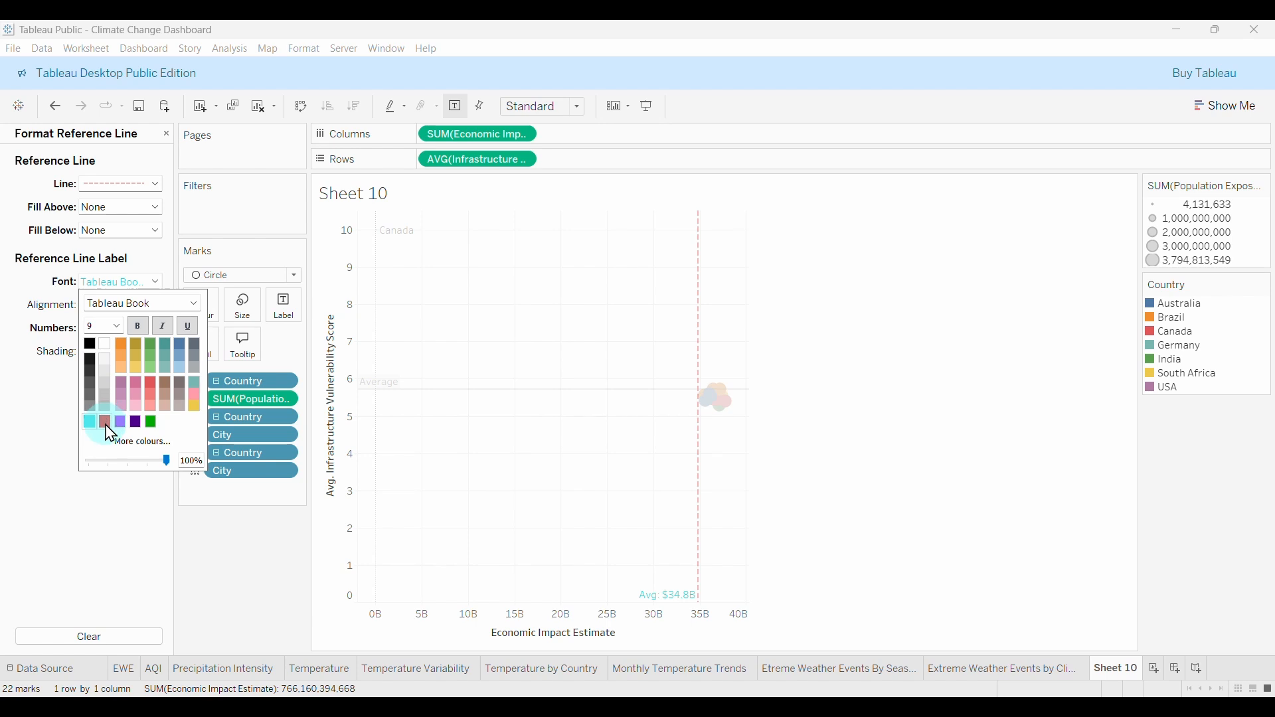
left_click(194, 304)
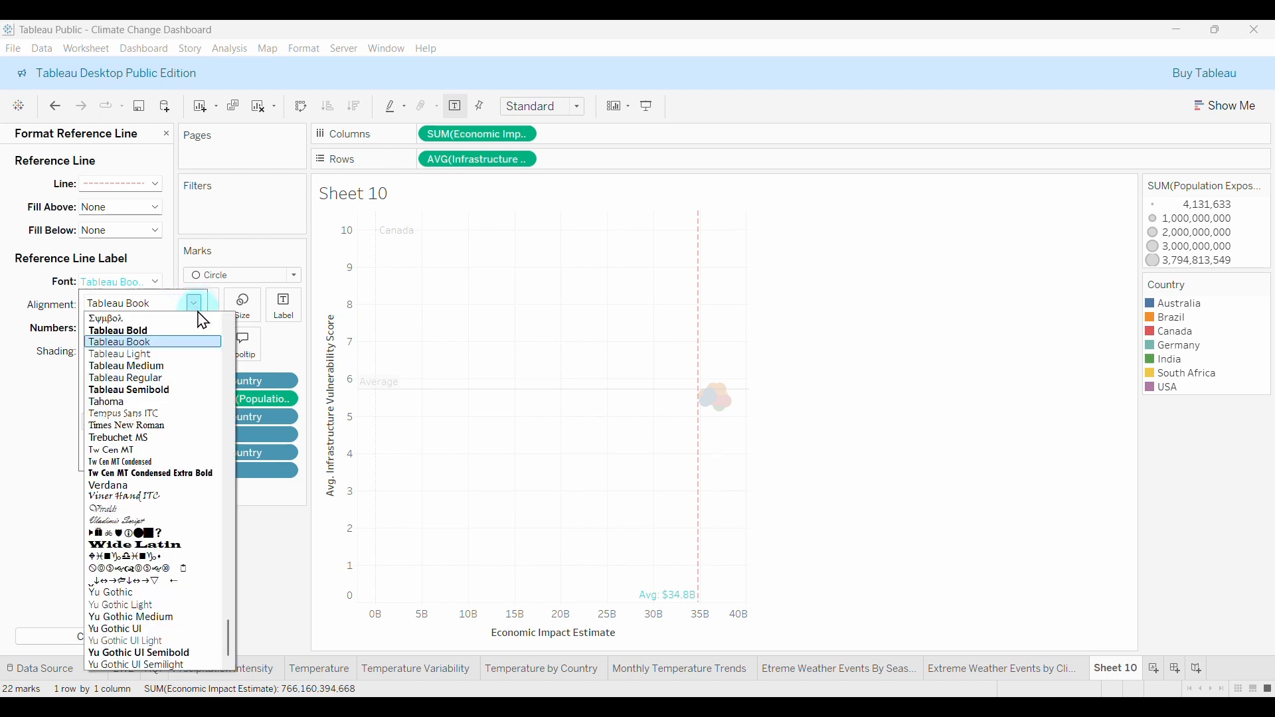
left_click(136, 392)
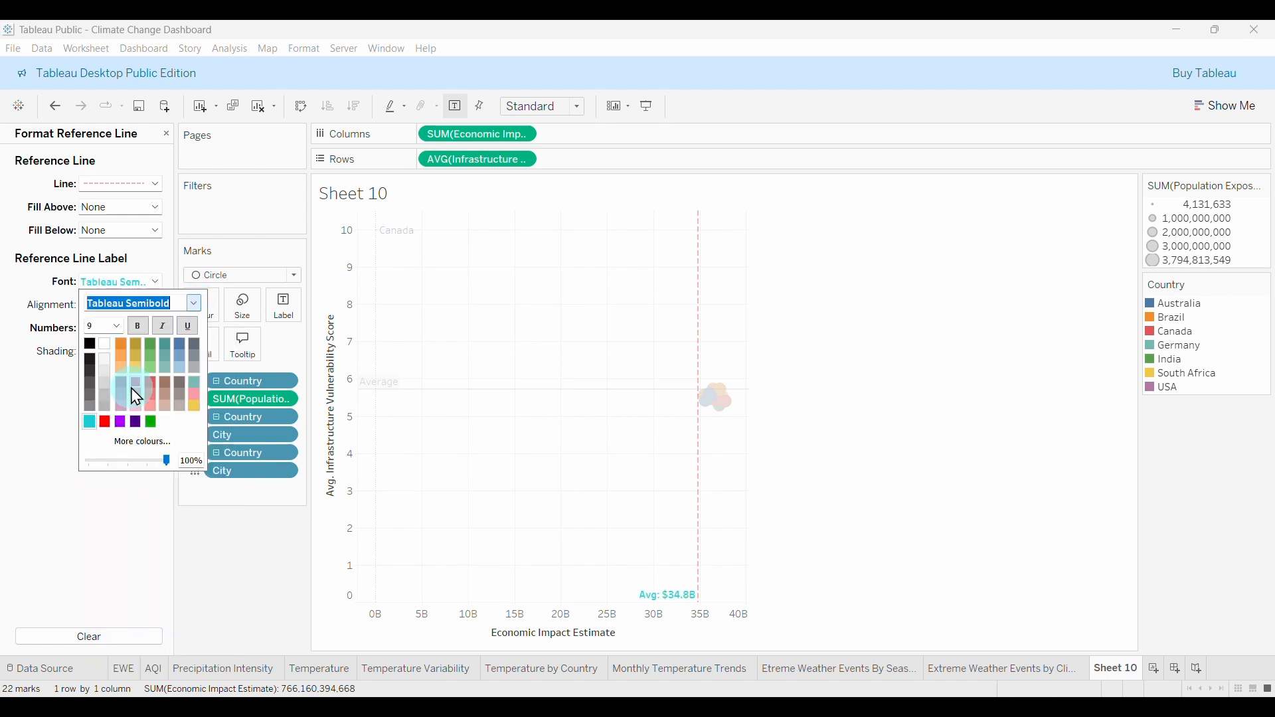
left_click(117, 327)
left_click(100, 347)
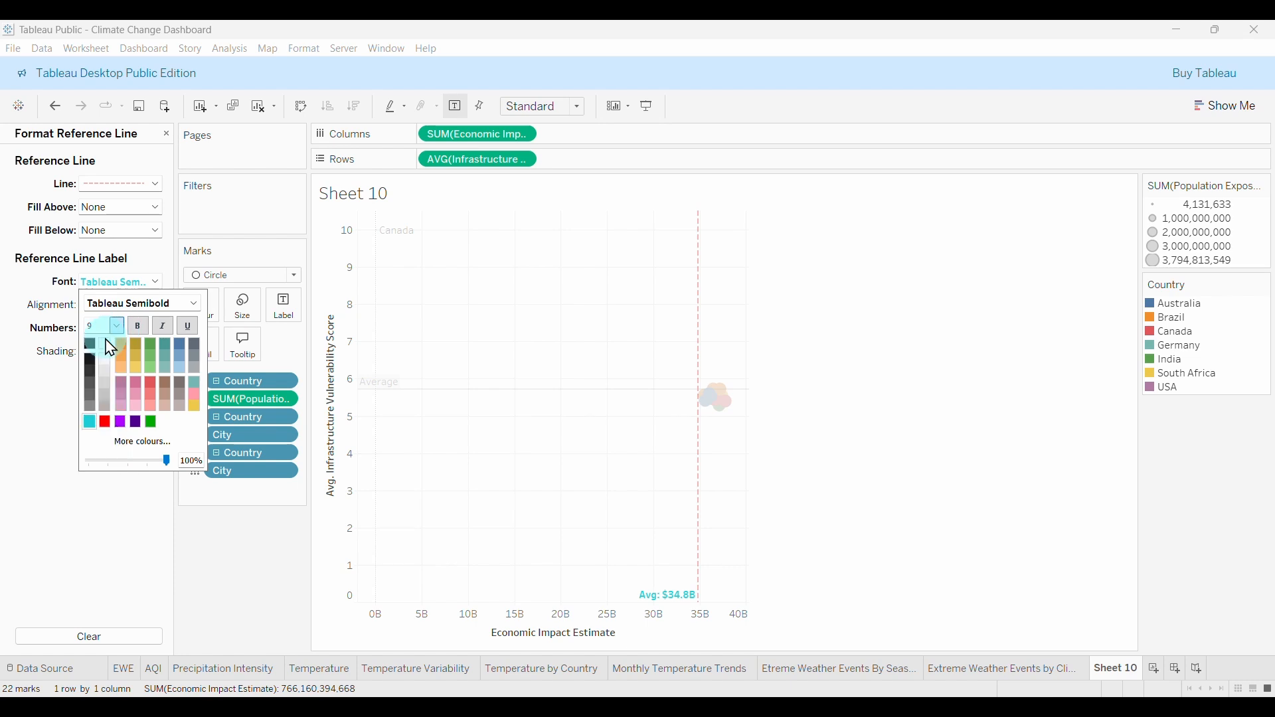
left_click(219, 570)
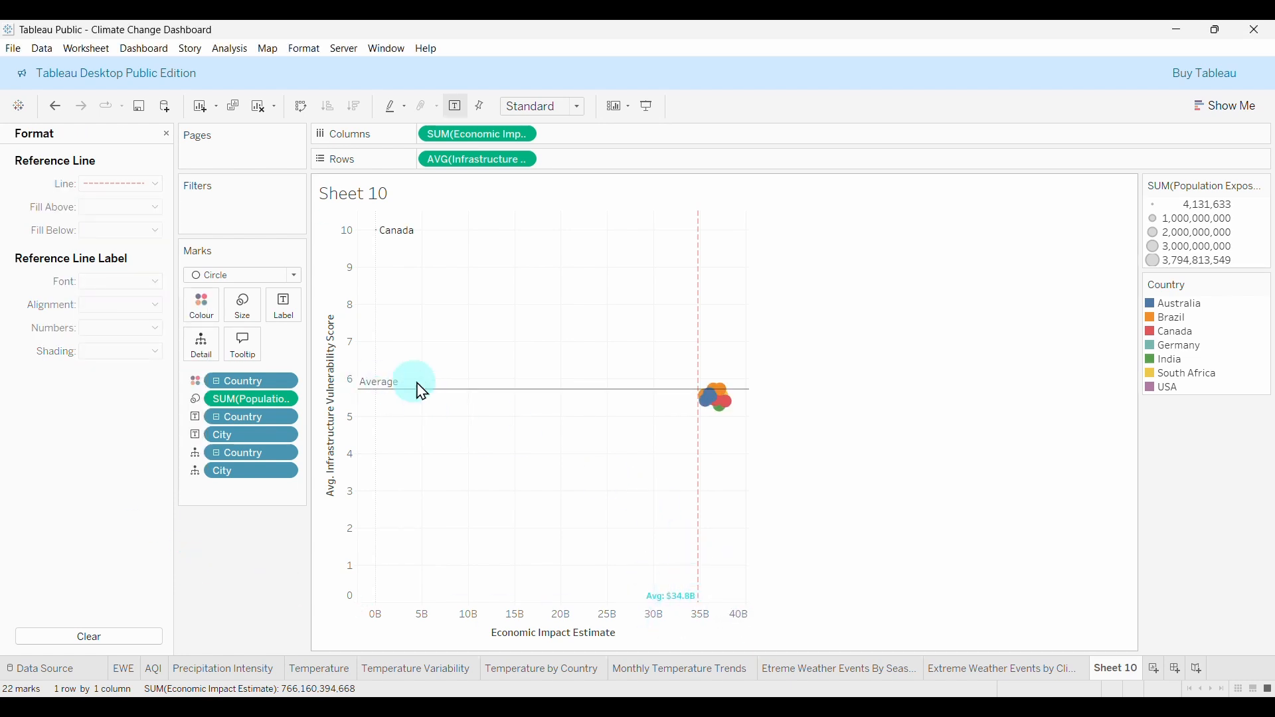
mouse_move(400, 399)
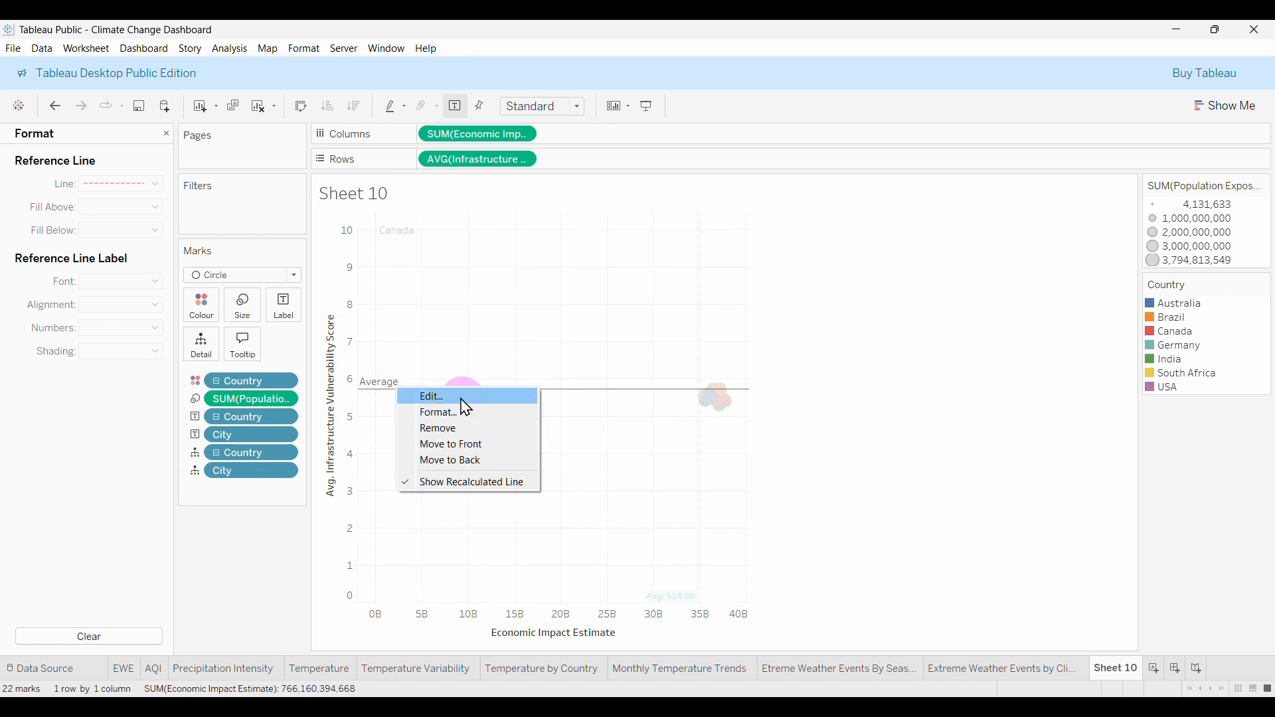
Give the vulnerability average line a custom 'Avg: <Value>' label.
left_click(453, 397)
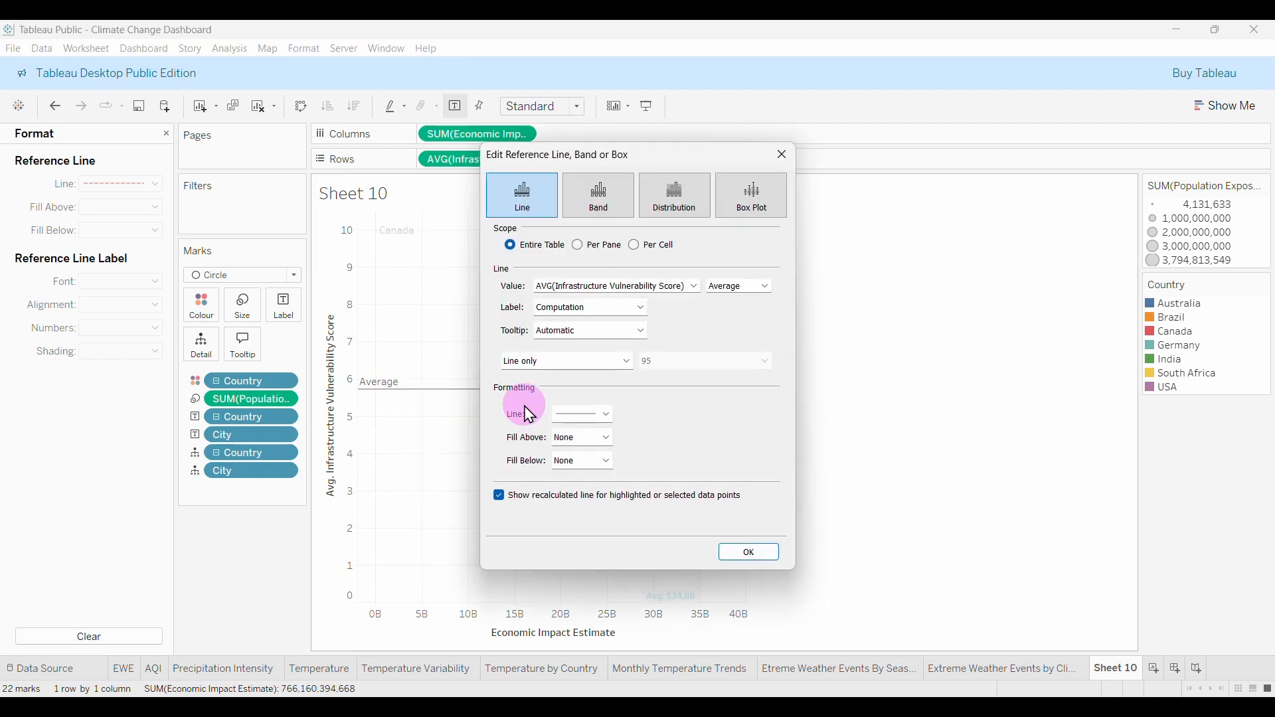
left_click(584, 312)
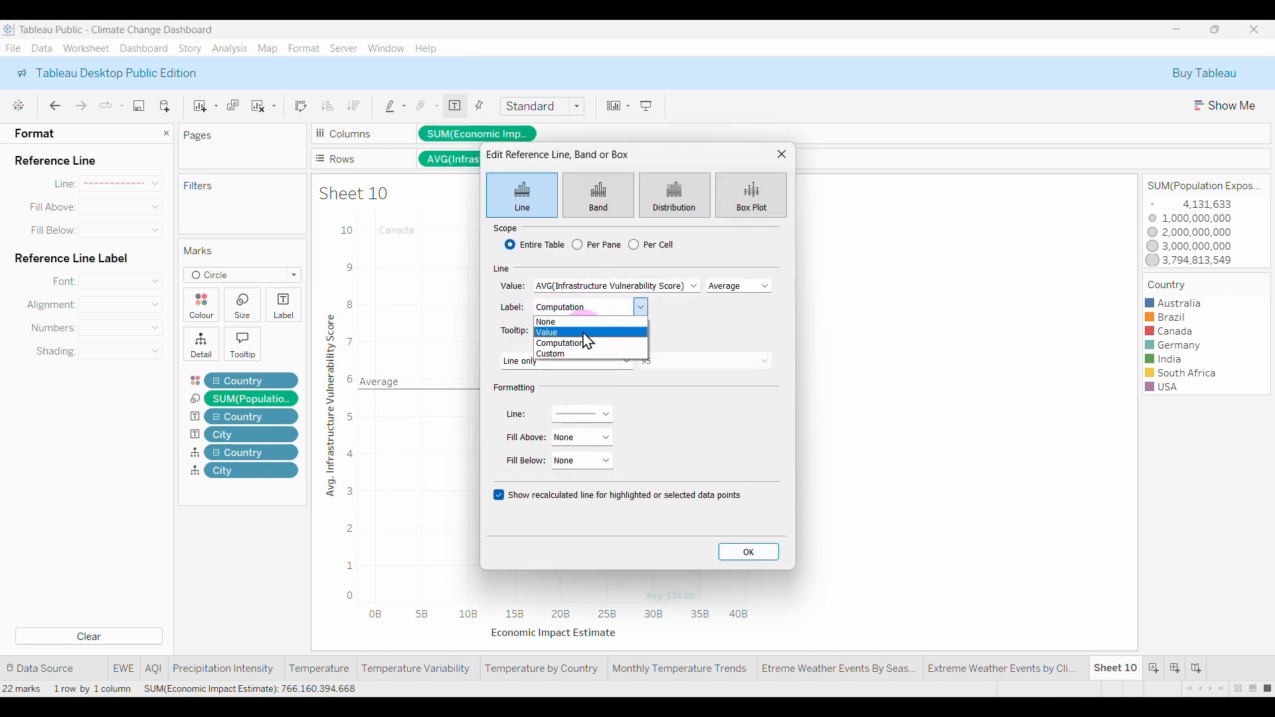
left_click(553, 355)
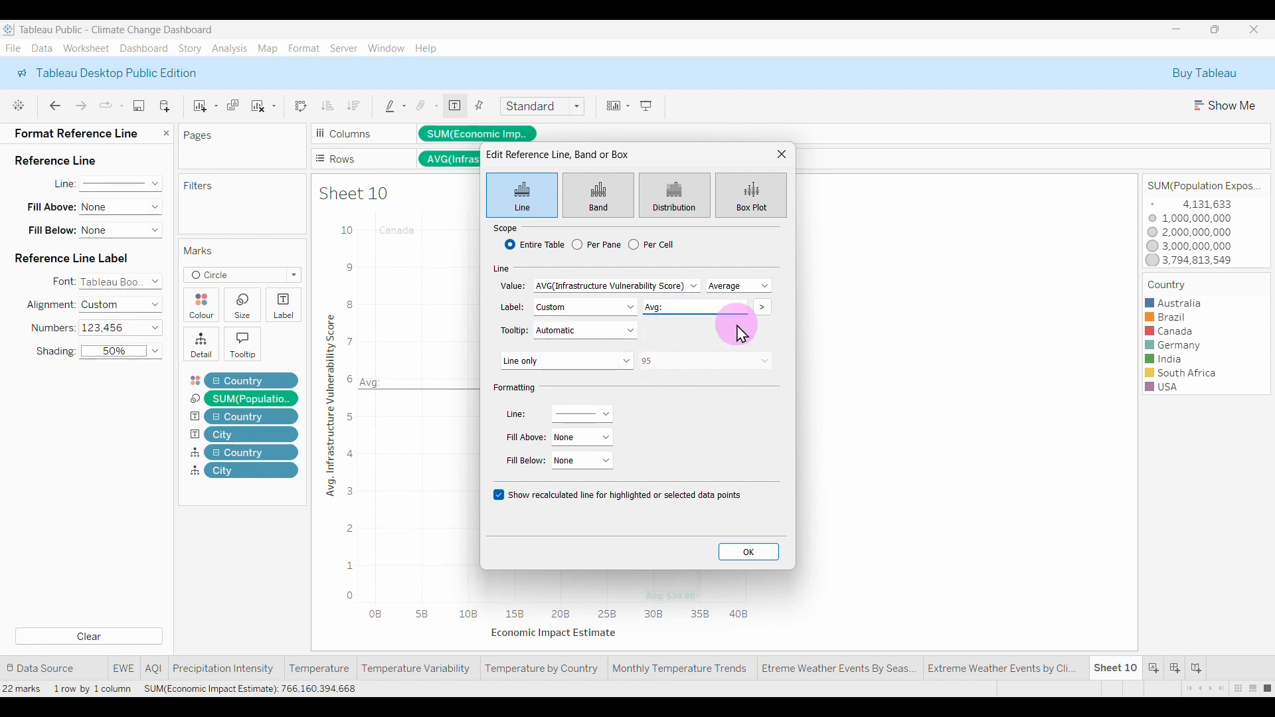
left_click(763, 308)
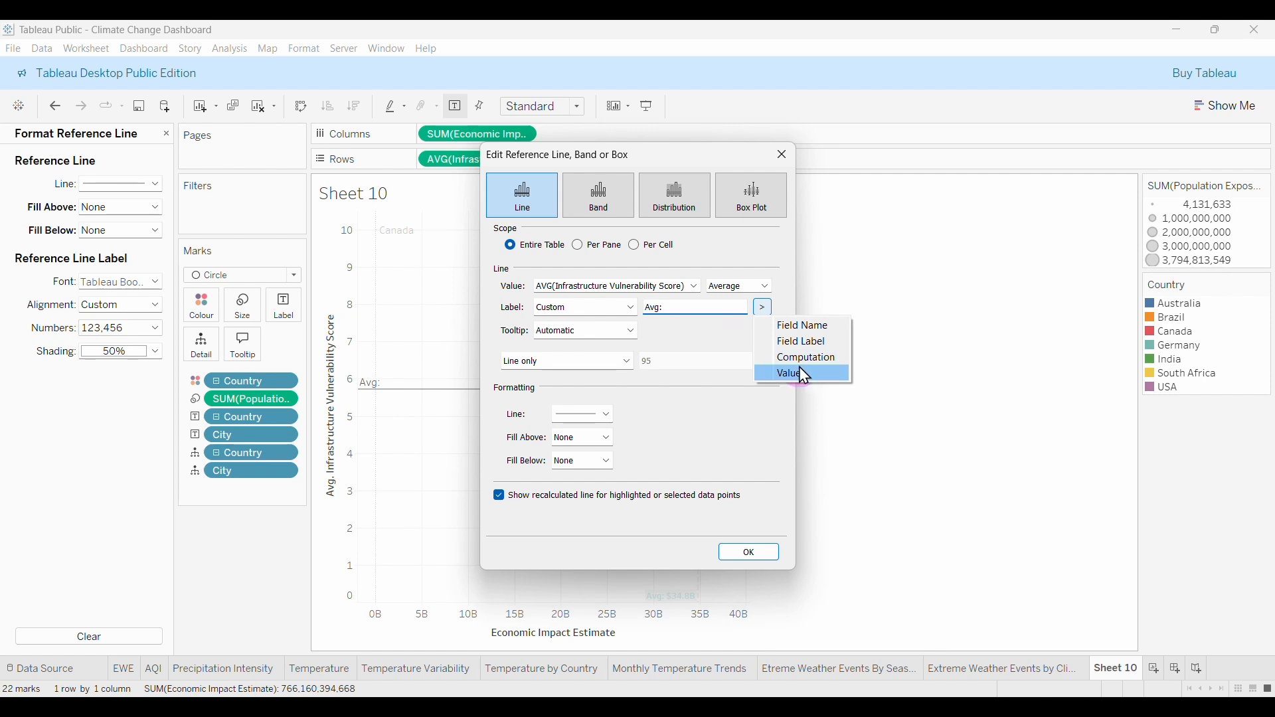
left_click(799, 371)
left_click(744, 554)
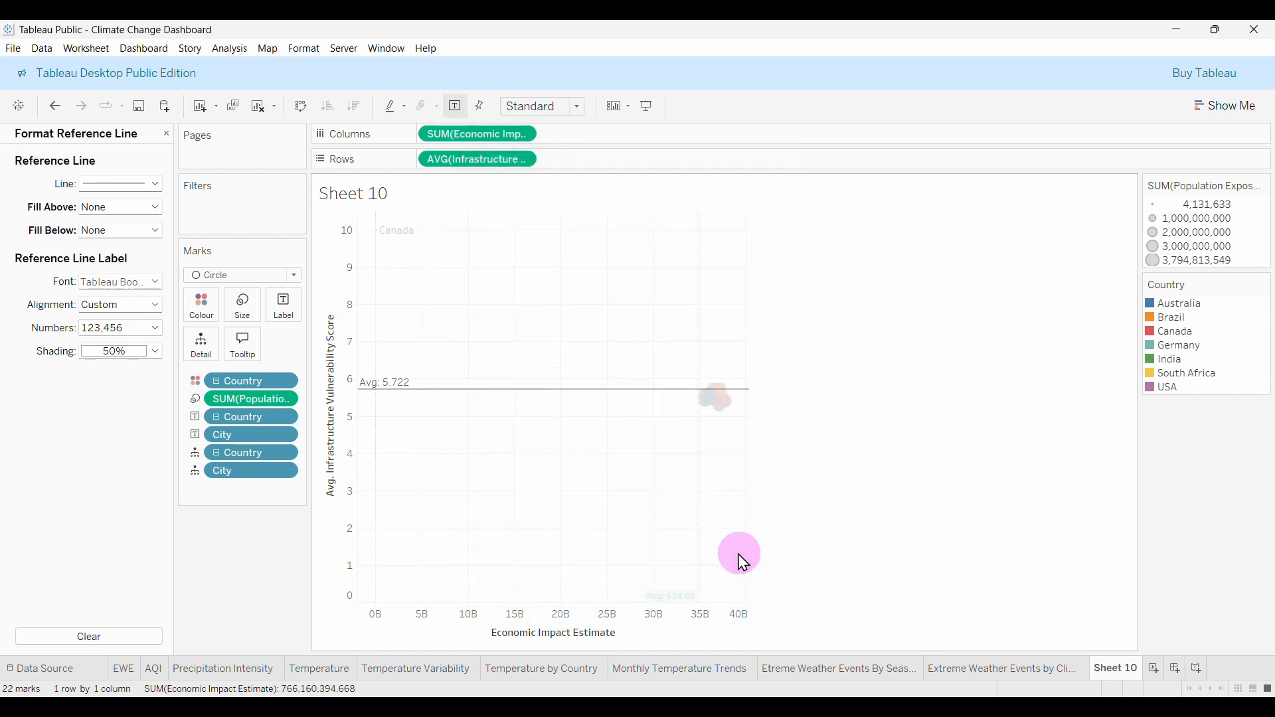
Make the vulnerability average line dashed.
right_click(391, 389)
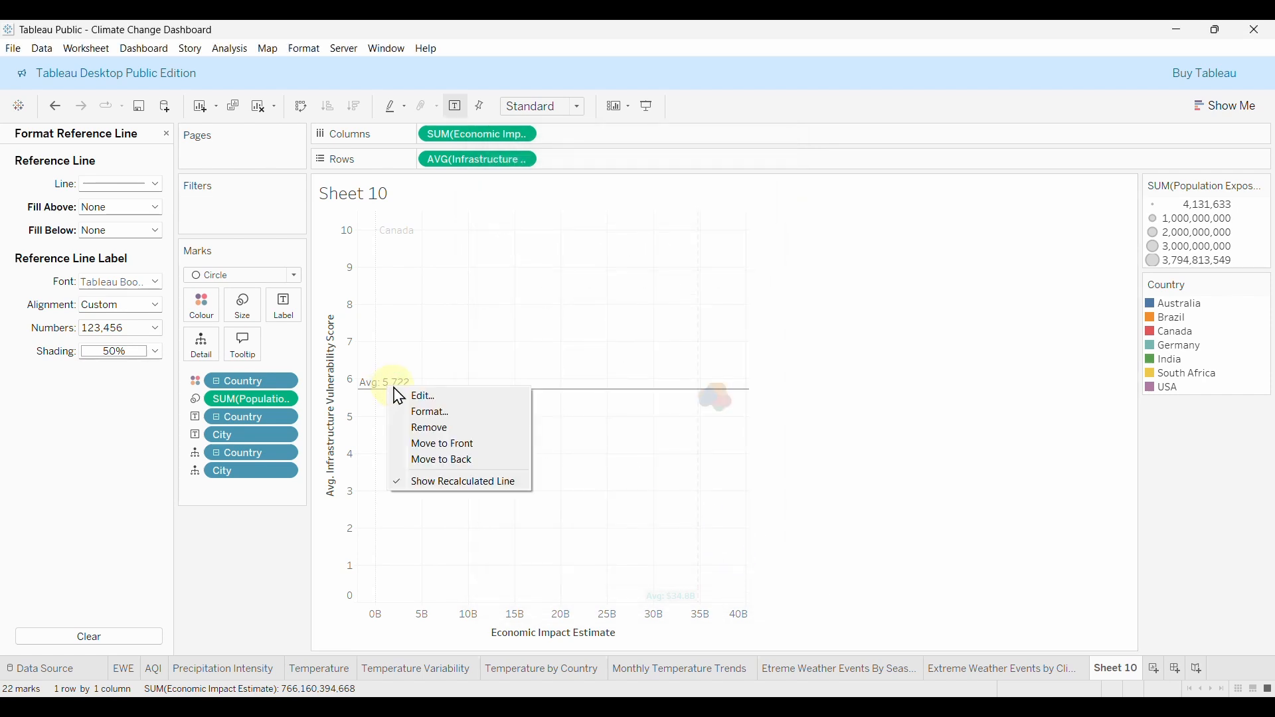
left_click(449, 397)
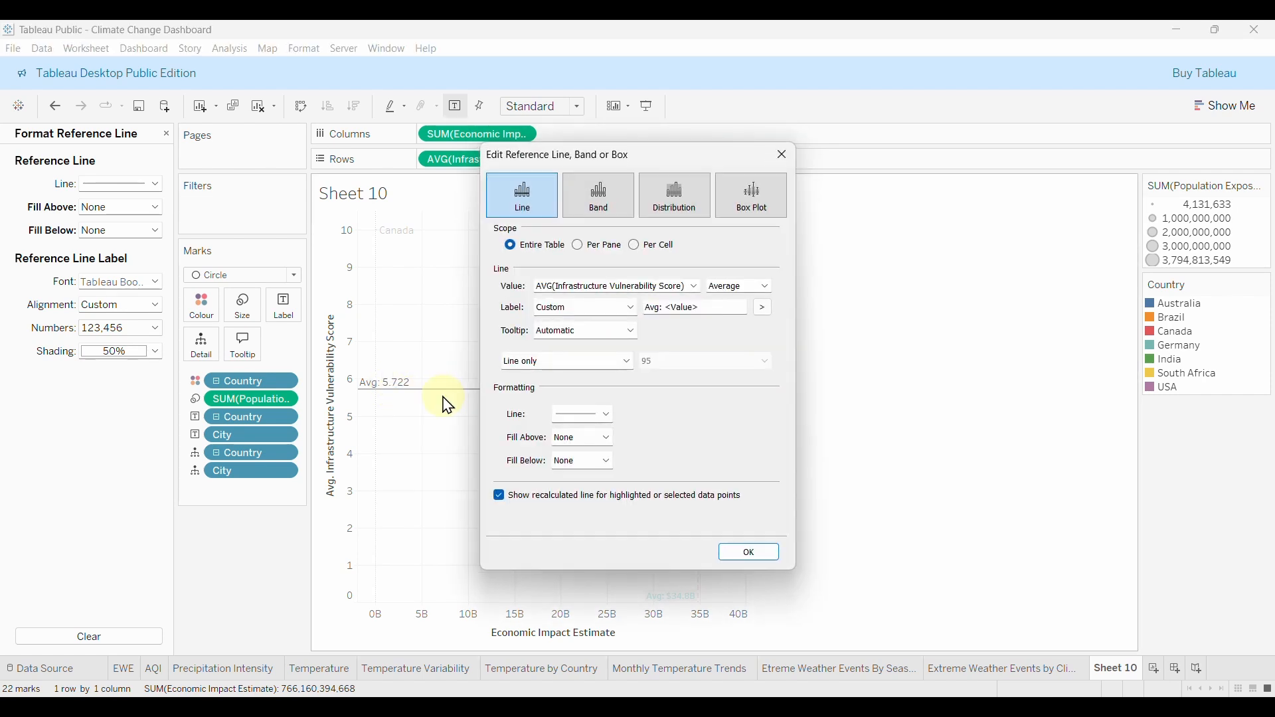
left_click(598, 419)
left_click_drag(653, 170, 948, 188)
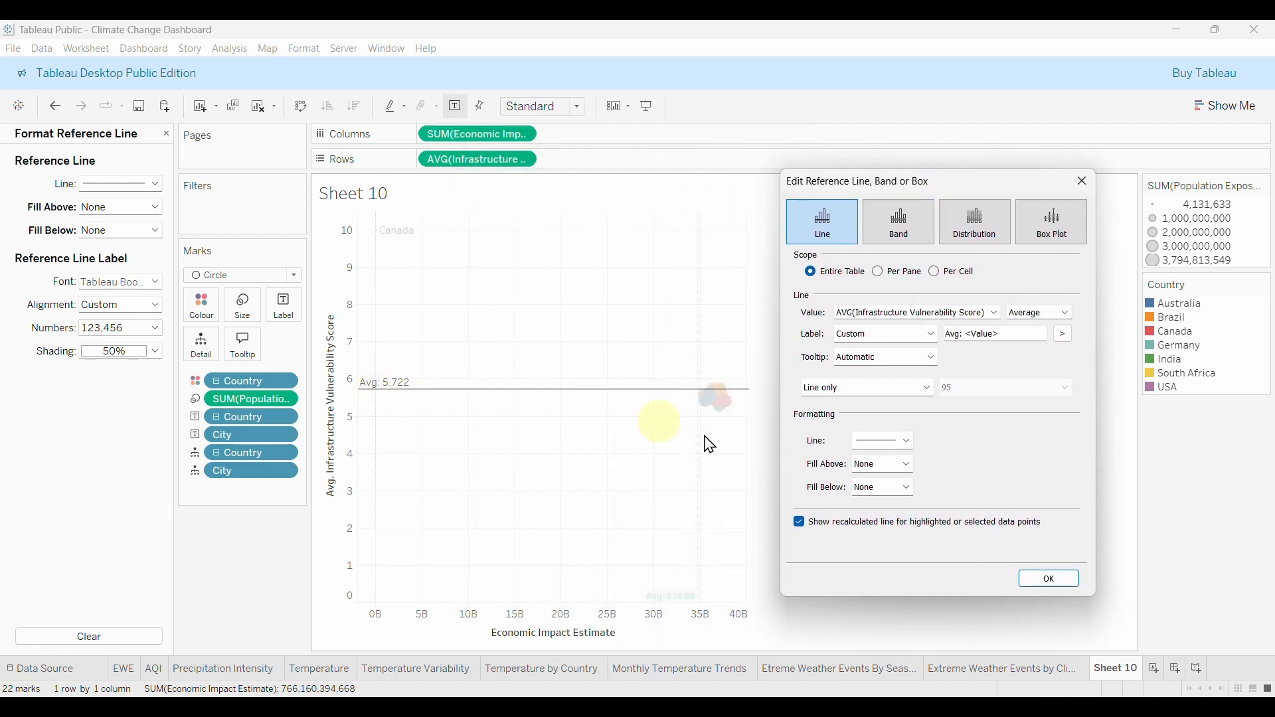
left_click(897, 442)
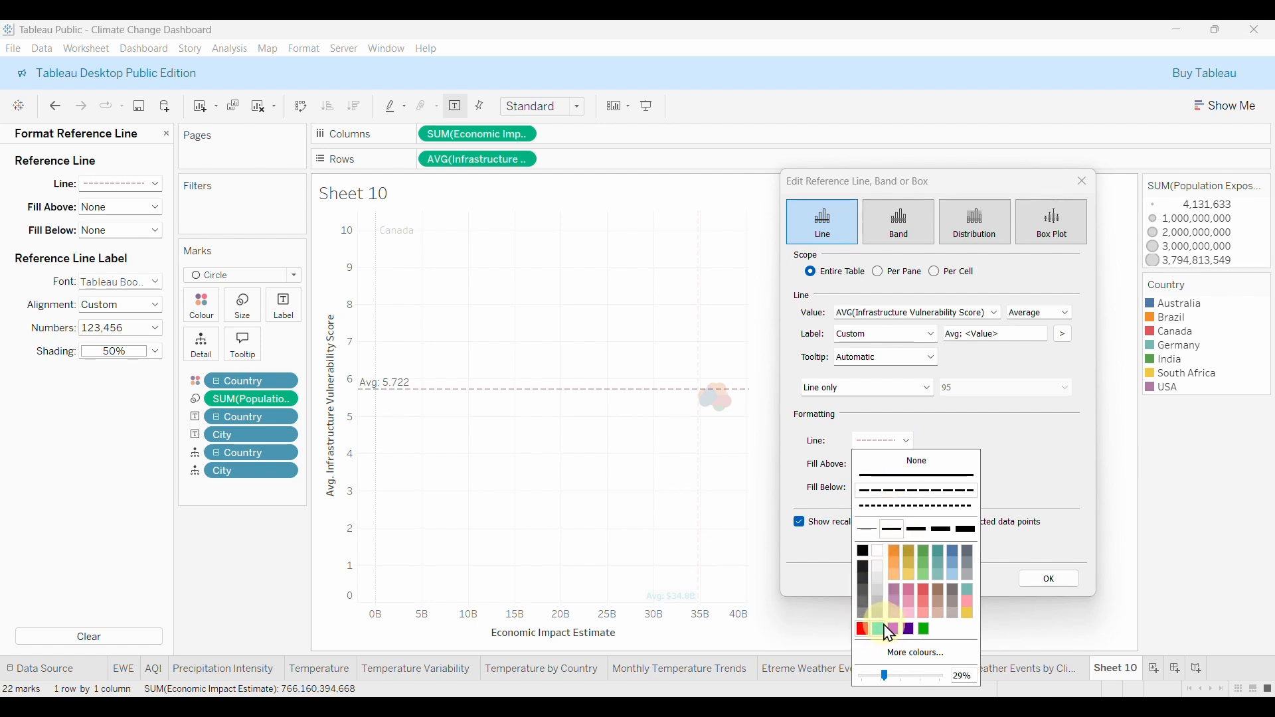
left_click(1020, 519)
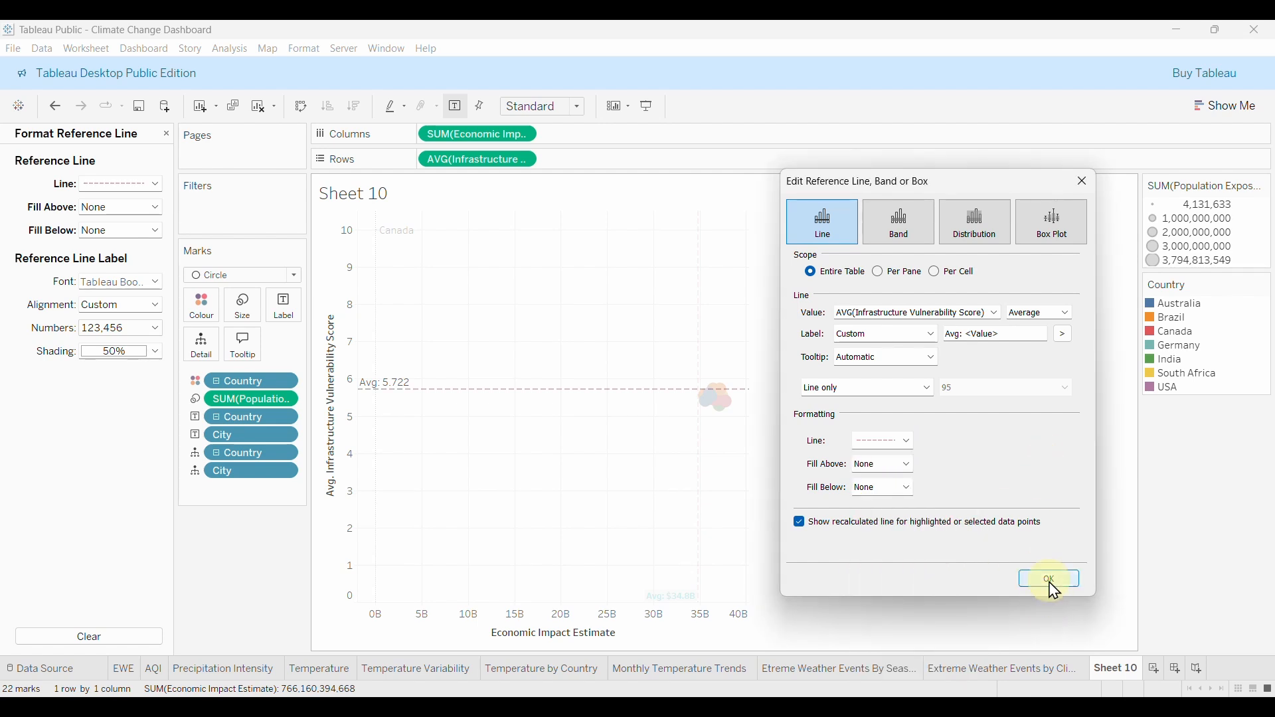
left_click(1052, 584)
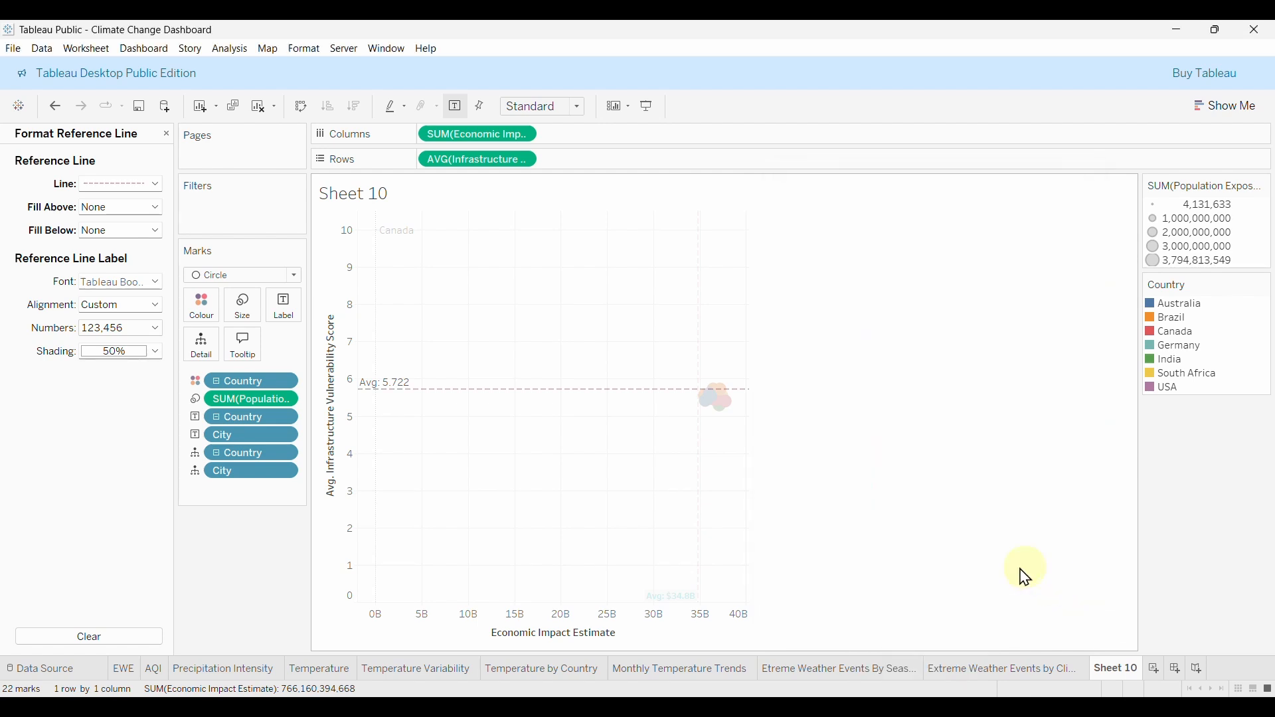
Format the vulnerability label's number with a custom format so it reads Avg: 5.7.
right_click(392, 392)
left_click(396, 403)
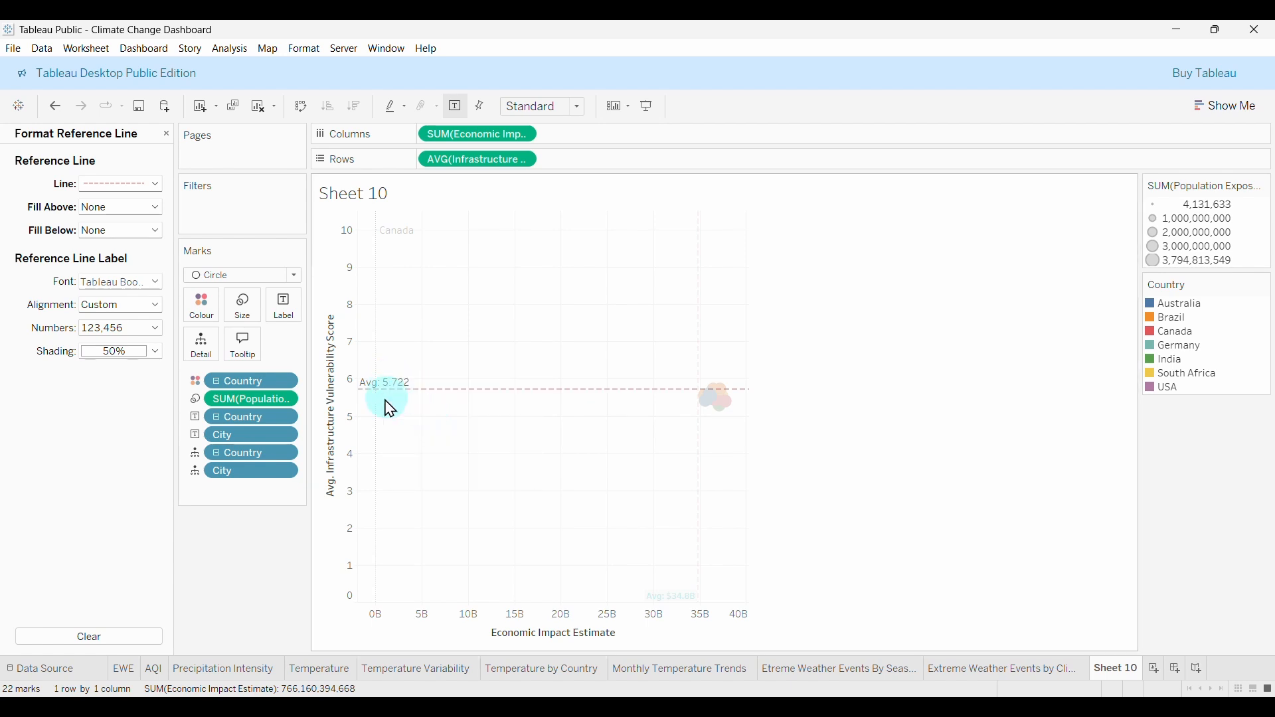
left_click(142, 333)
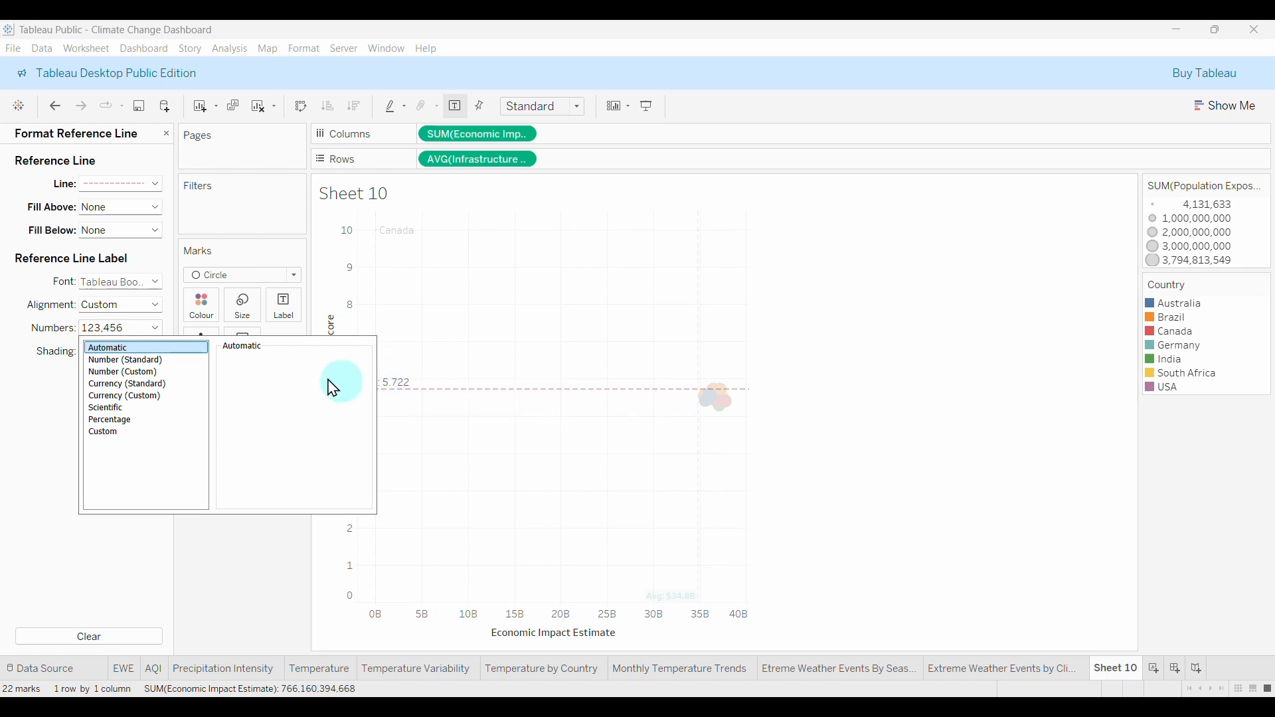
left_click(130, 372)
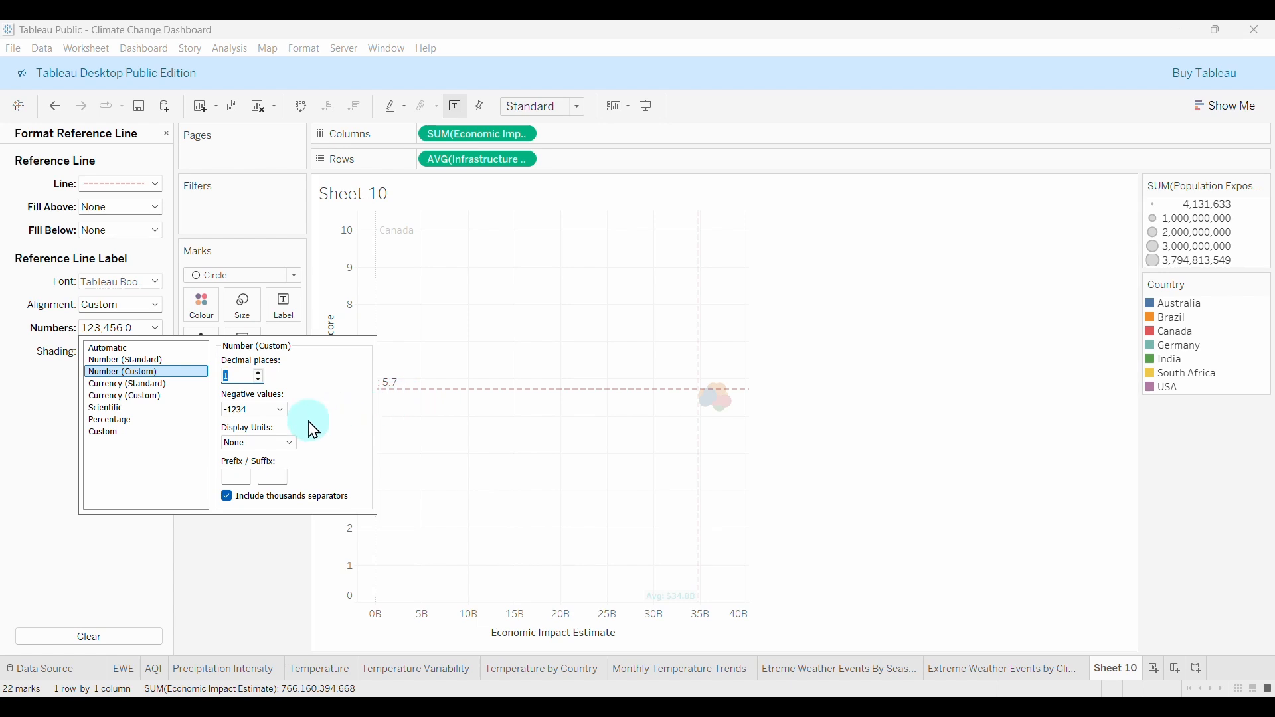
left_click(261, 521)
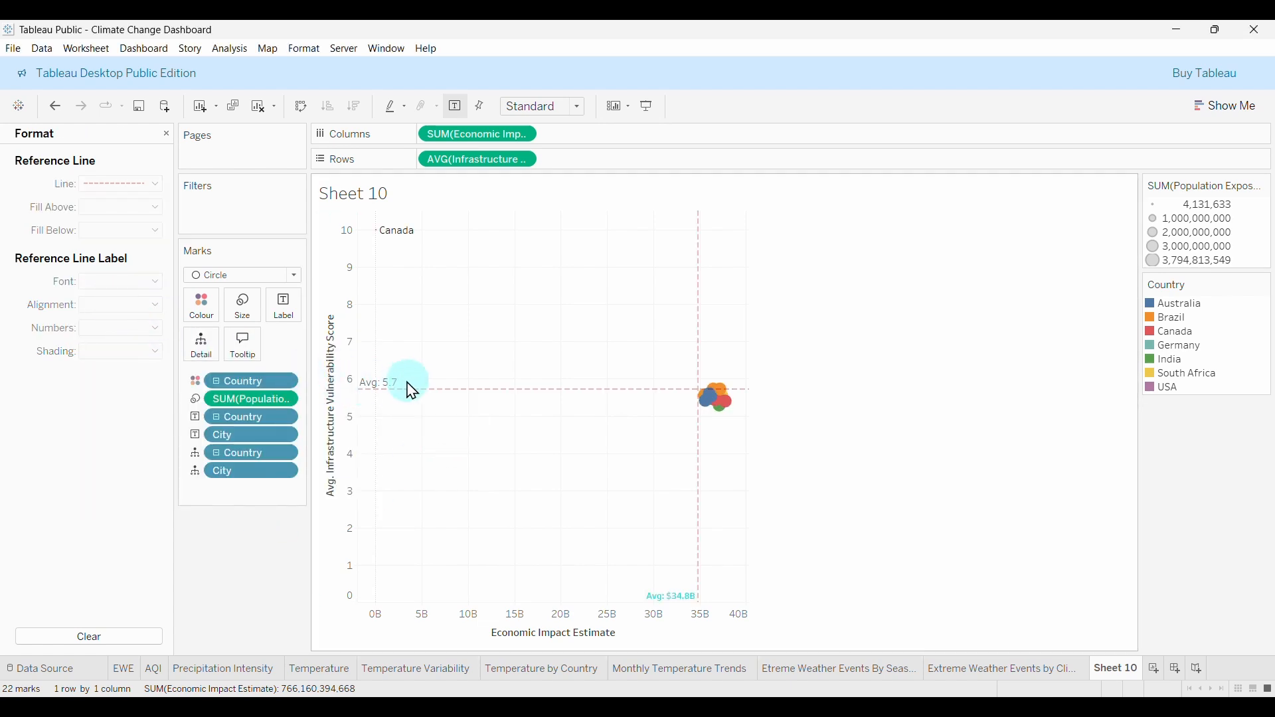
Style the Avg: 5.7 label in Tableau Semibold, size 8, cyan.
left_click(380, 389)
left_click(133, 282)
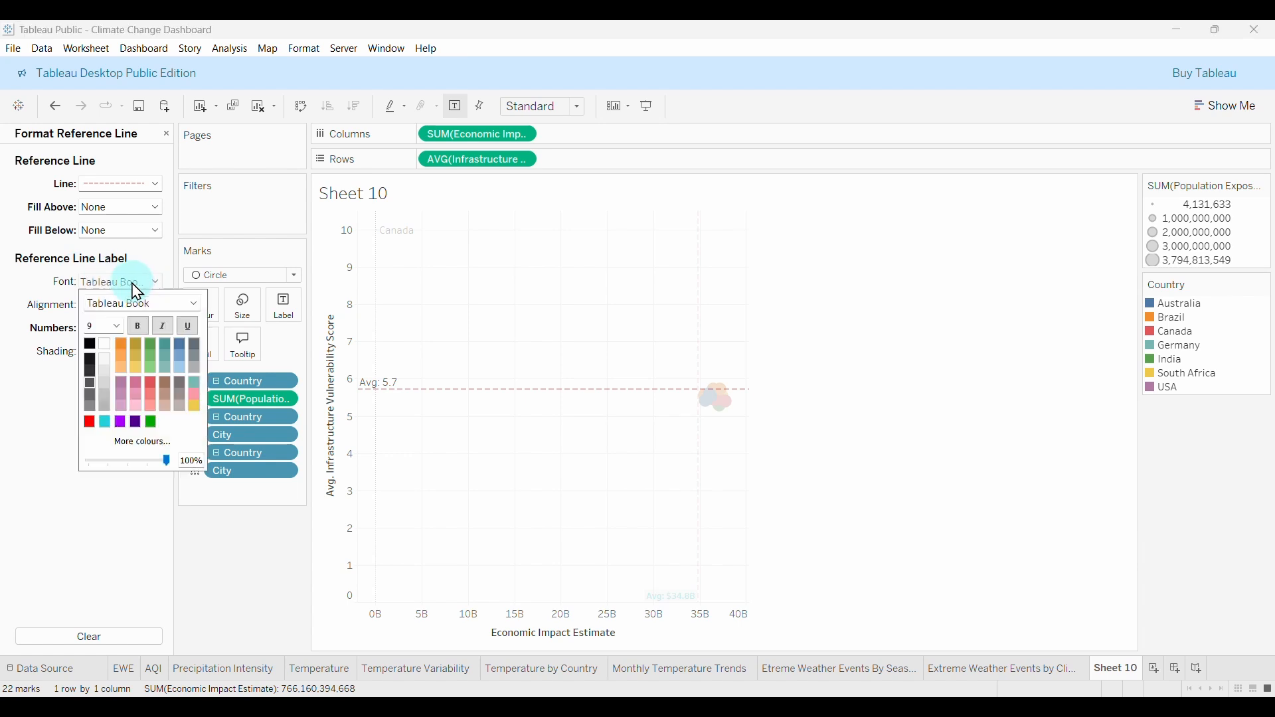
left_click(117, 327)
left_click(101, 340)
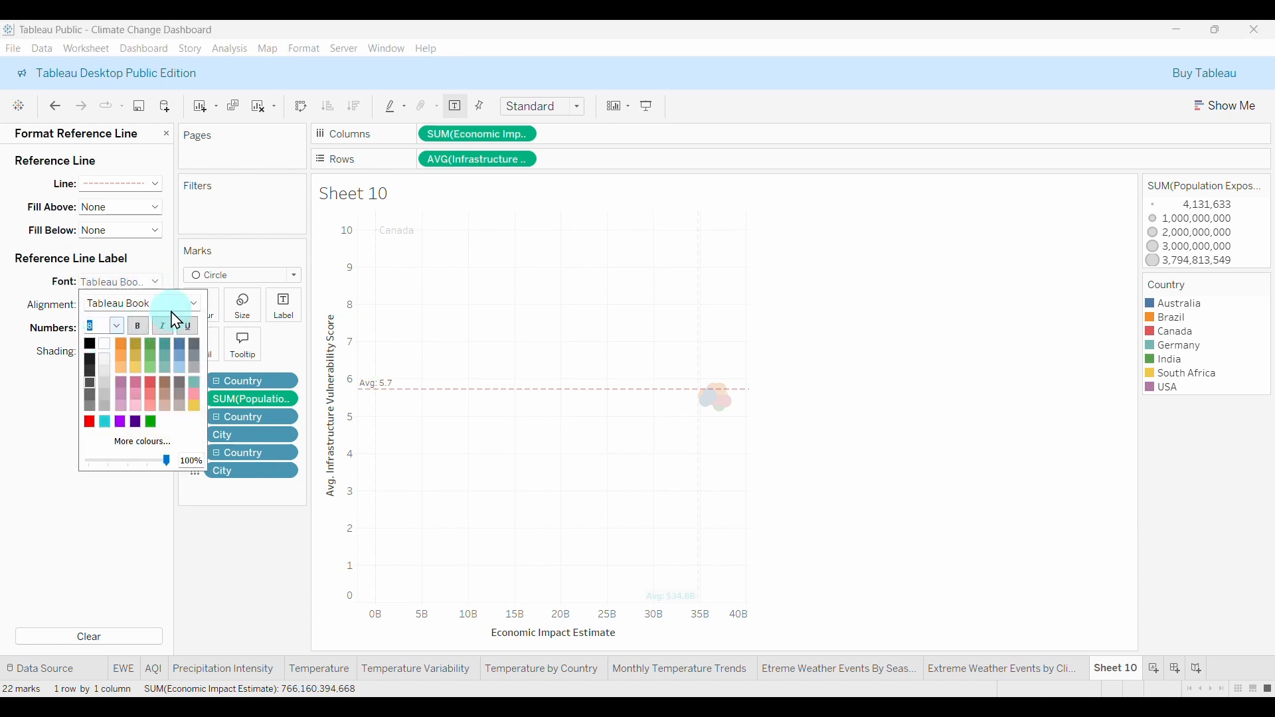
left_click(193, 305)
left_click(157, 332)
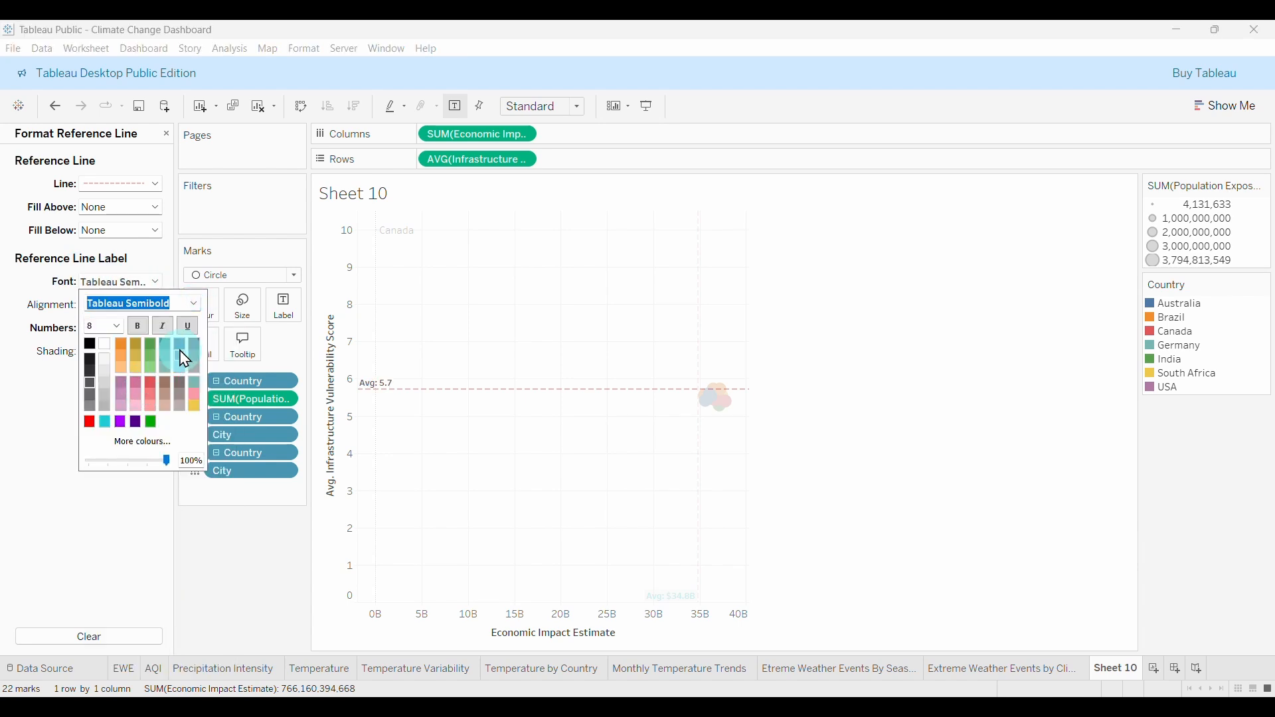
left_click(105, 421)
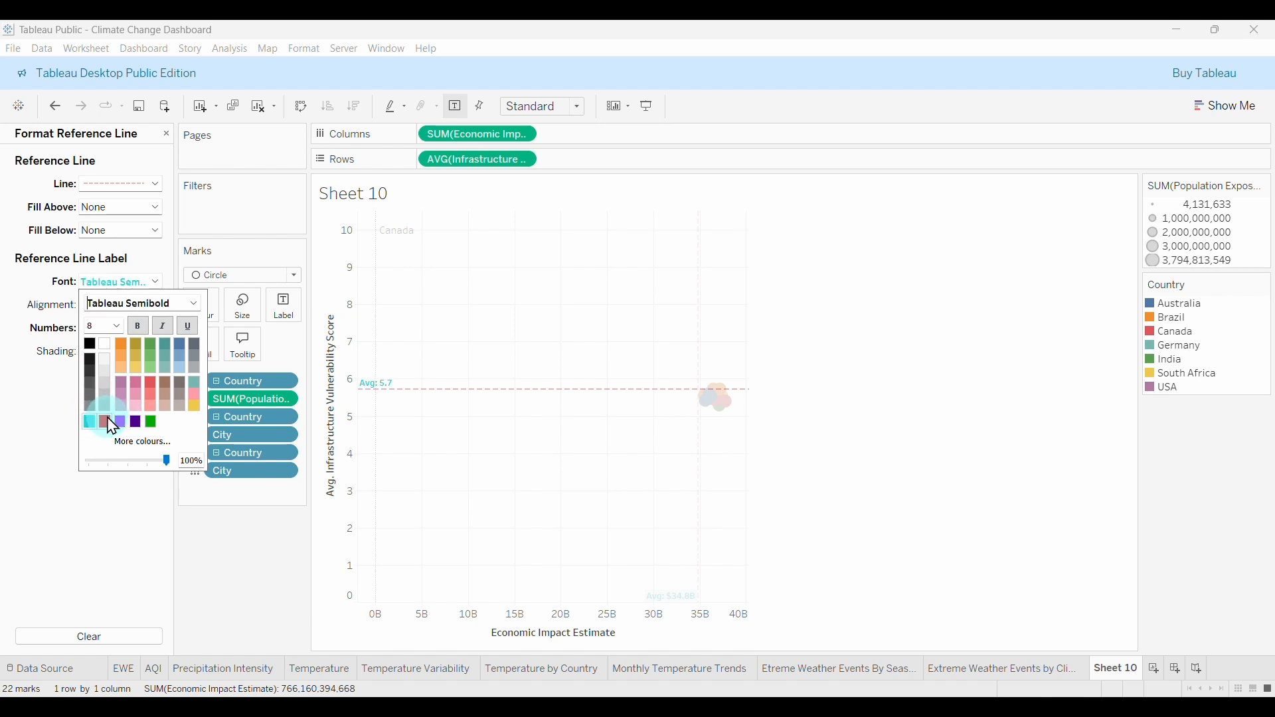
left_click(230, 556)
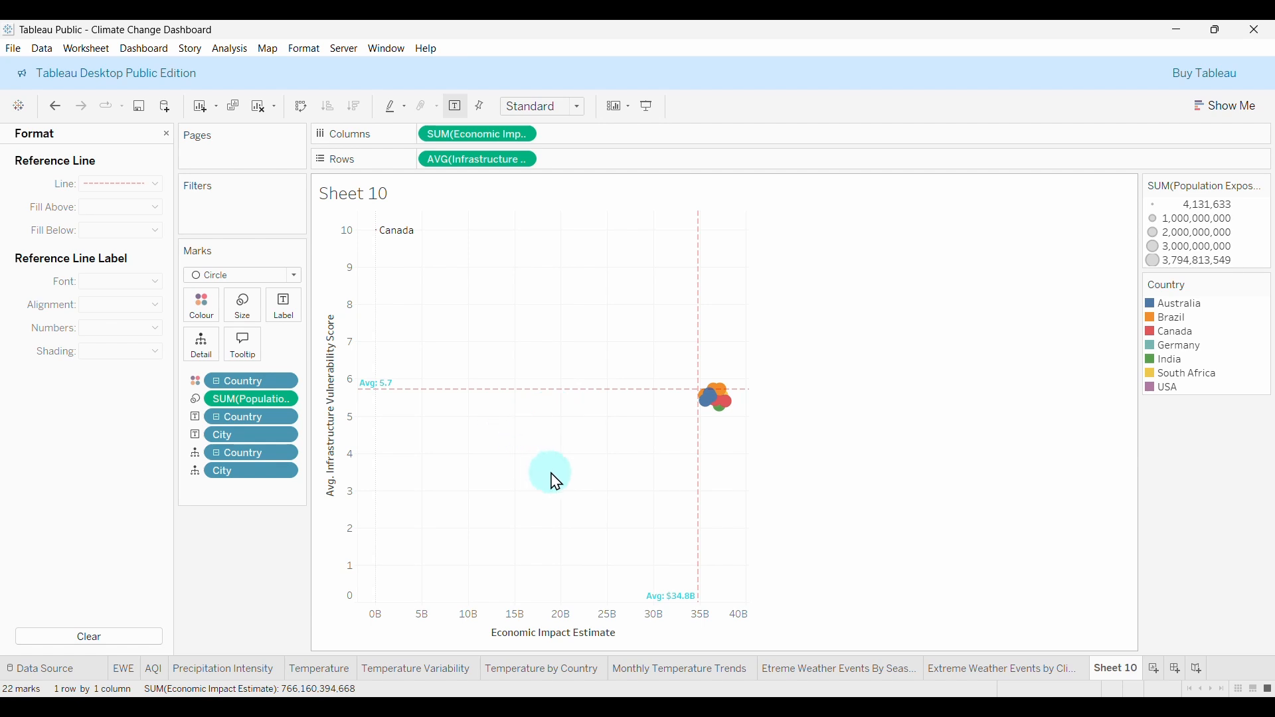
Give the Economic Impact Estimate axis a custom fixed range, start 34B and end 38B.
mouse_move(726, 407)
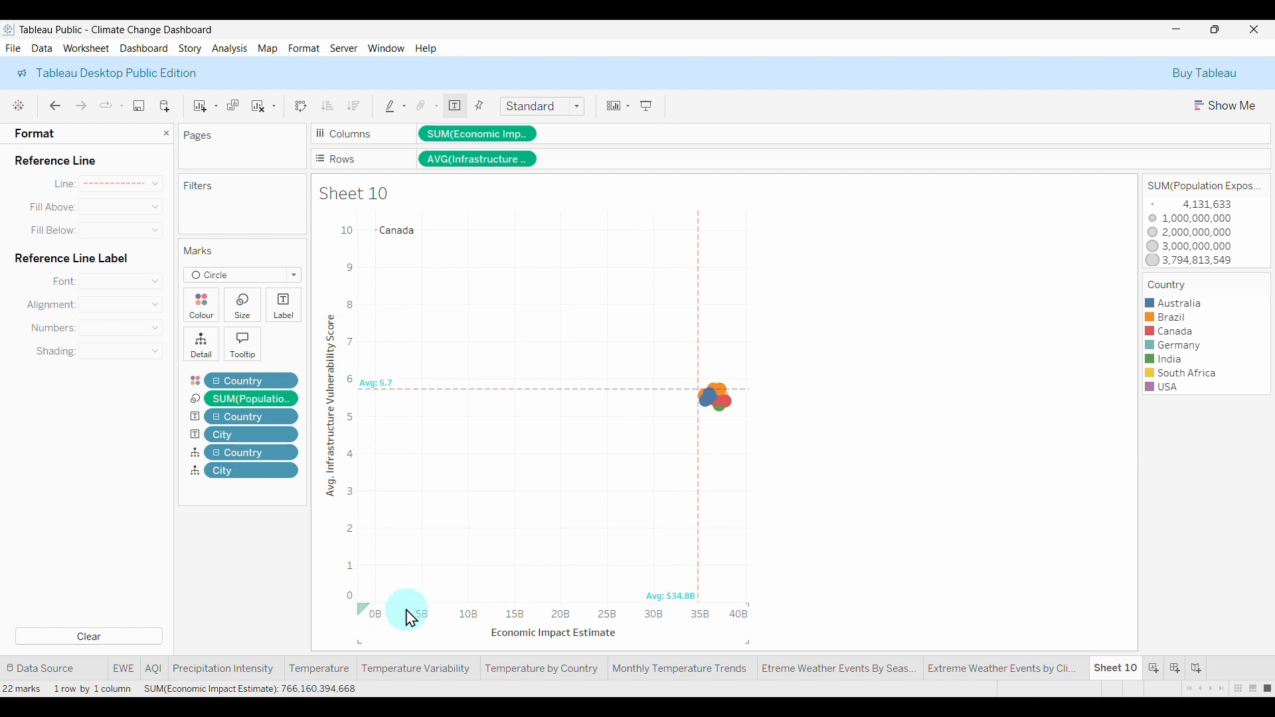
mouse_move(698, 608)
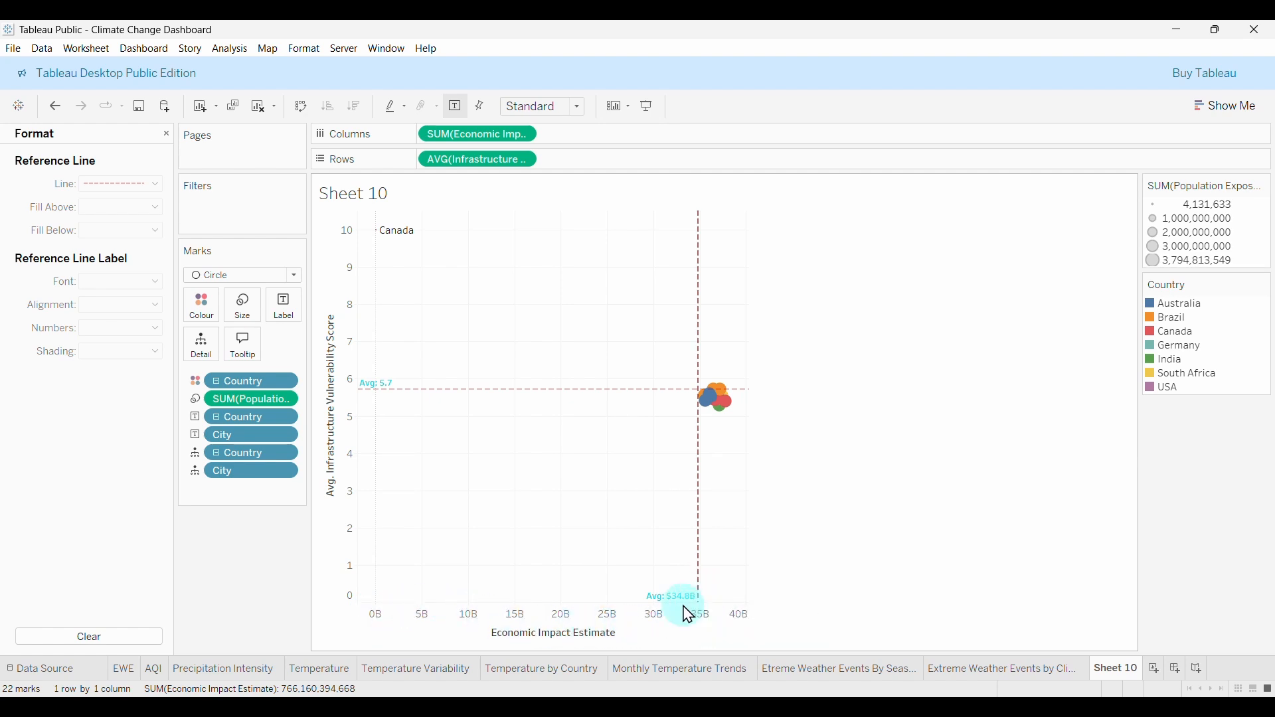
left_click(619, 617)
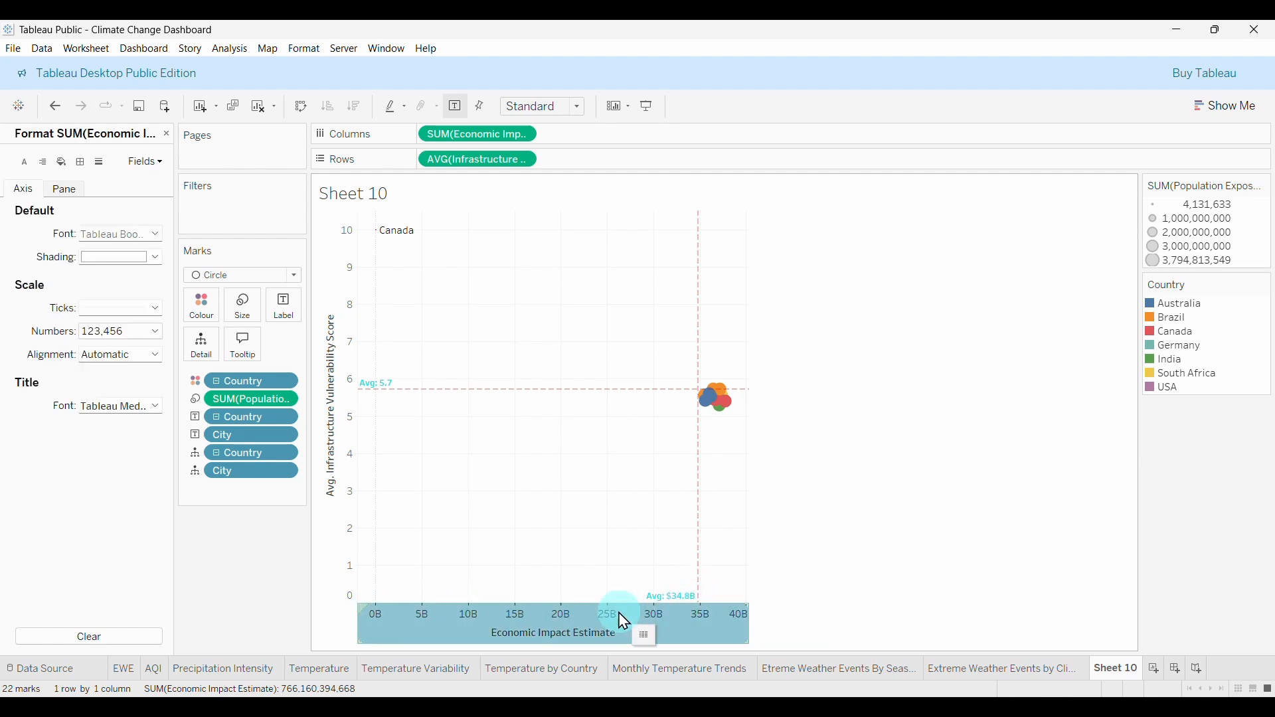
right_click(572, 615)
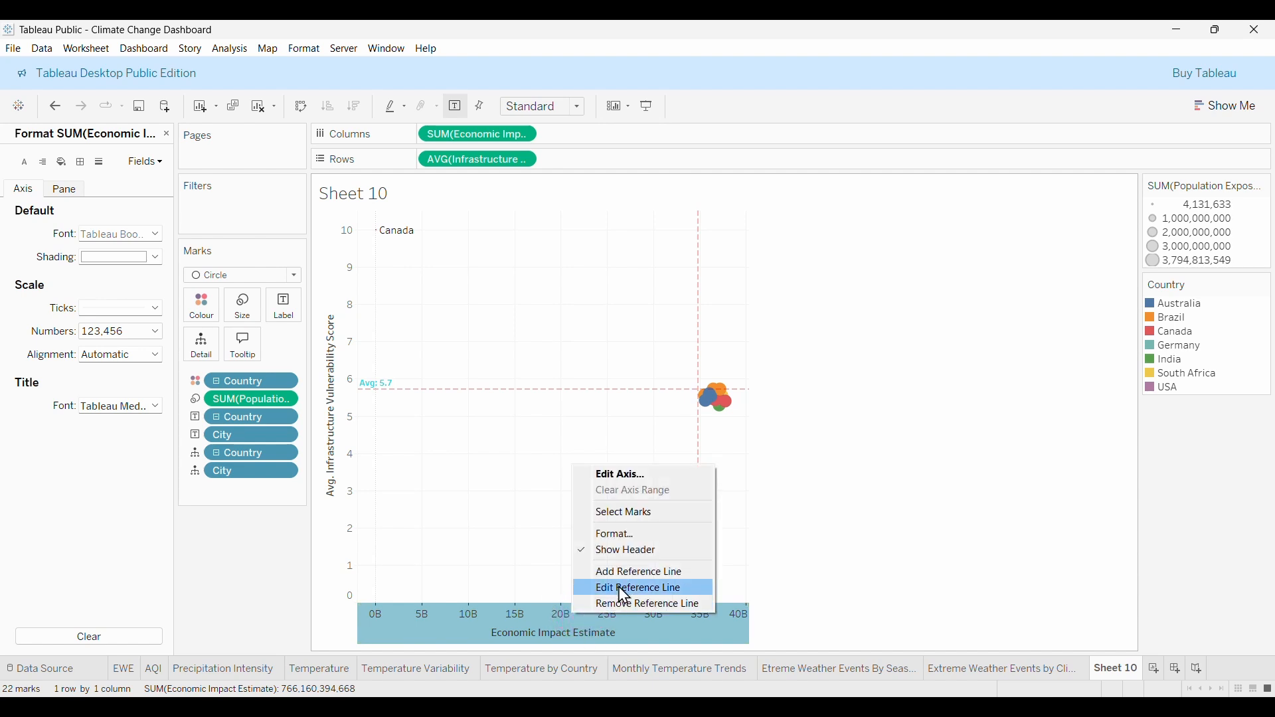
left_click(598, 476)
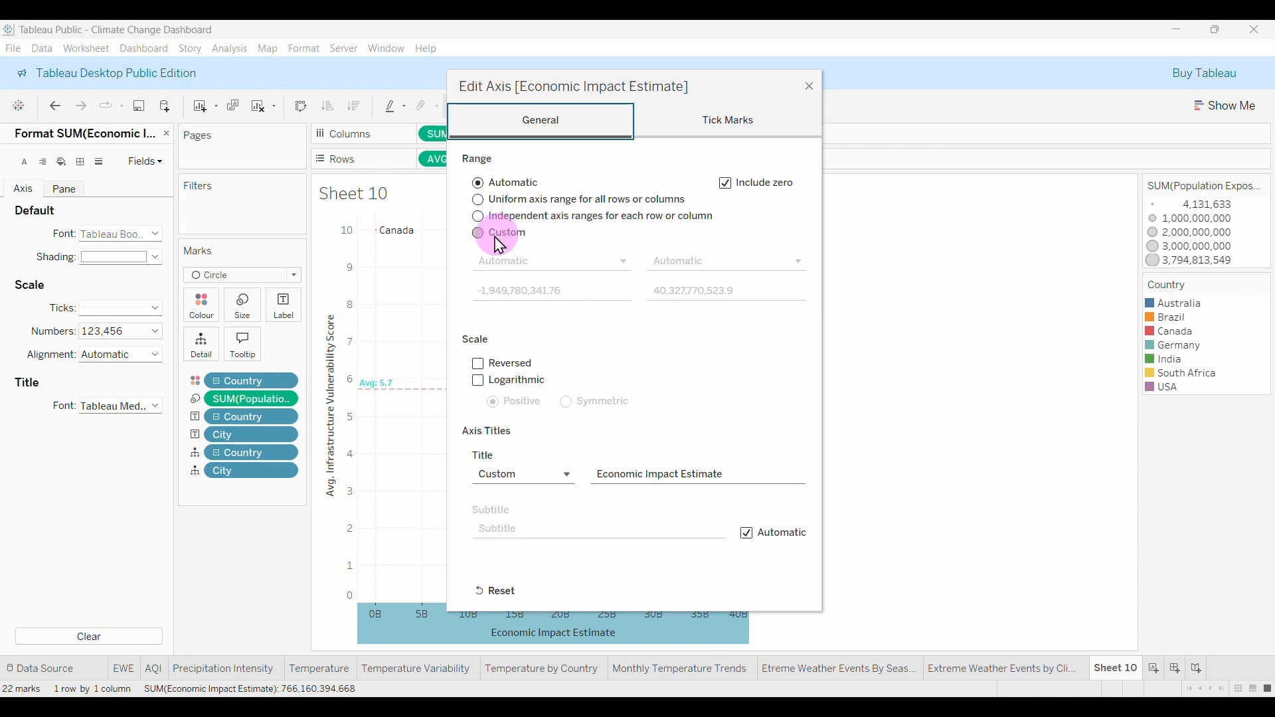
left_click_drag(698, 78, 1024, 103)
left_click(823, 257)
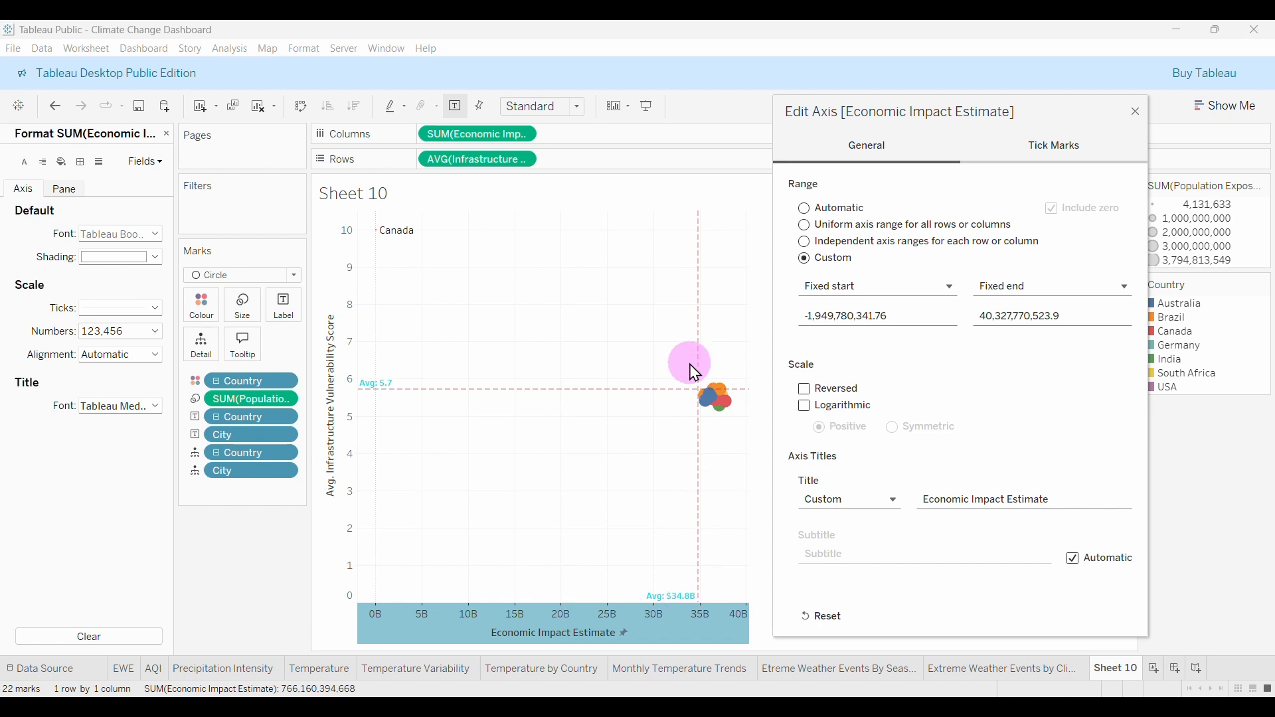
left_click_drag(908, 316, 746, 316)
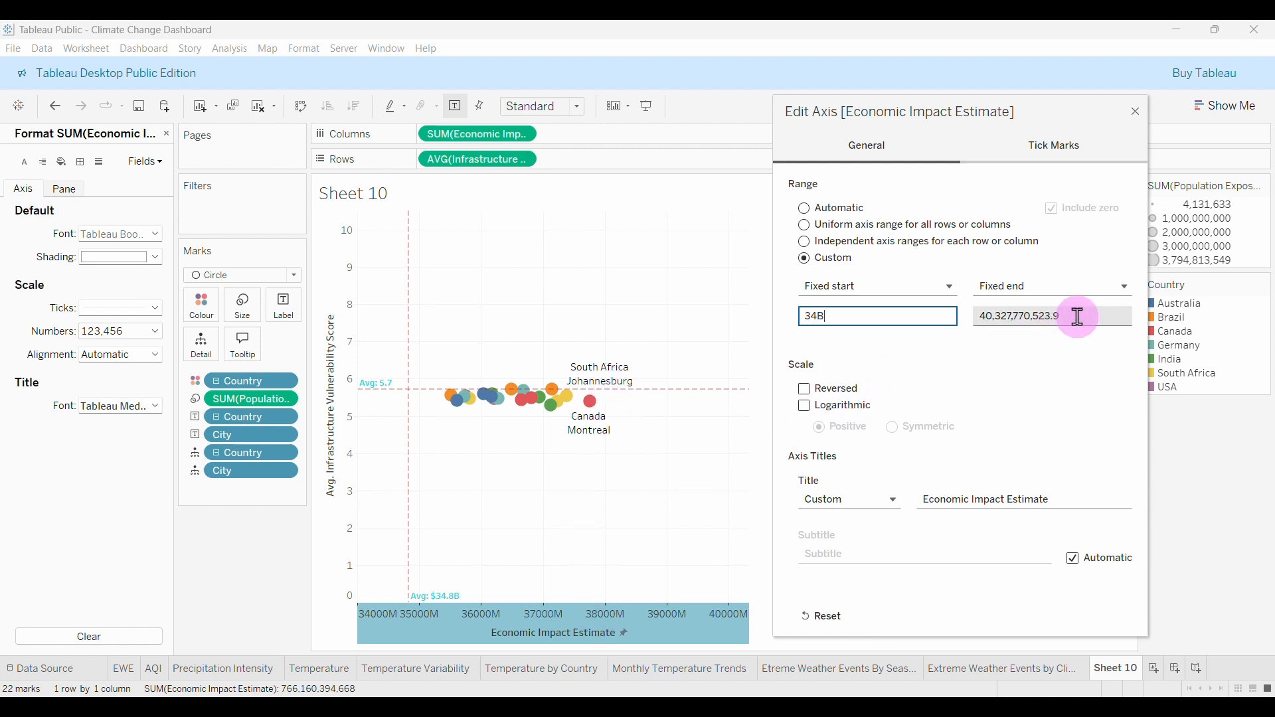
left_click_drag(1076, 316, 905, 316)
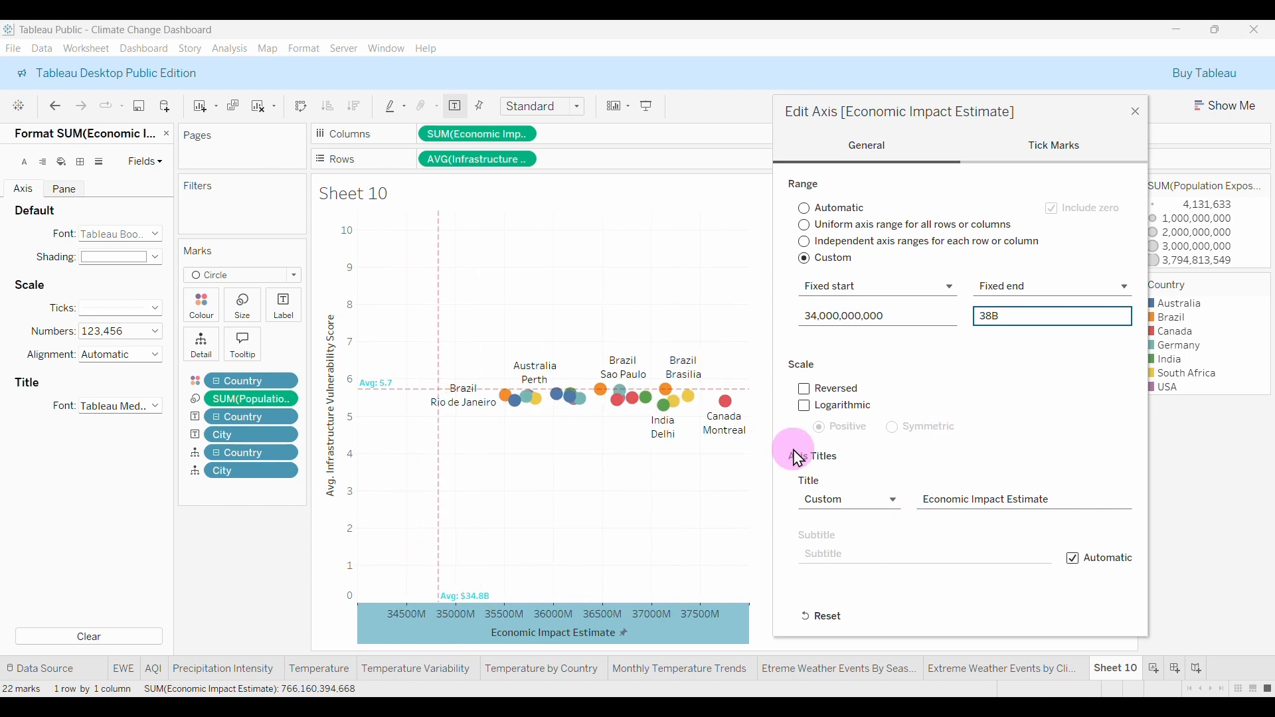
left_click(1135, 108)
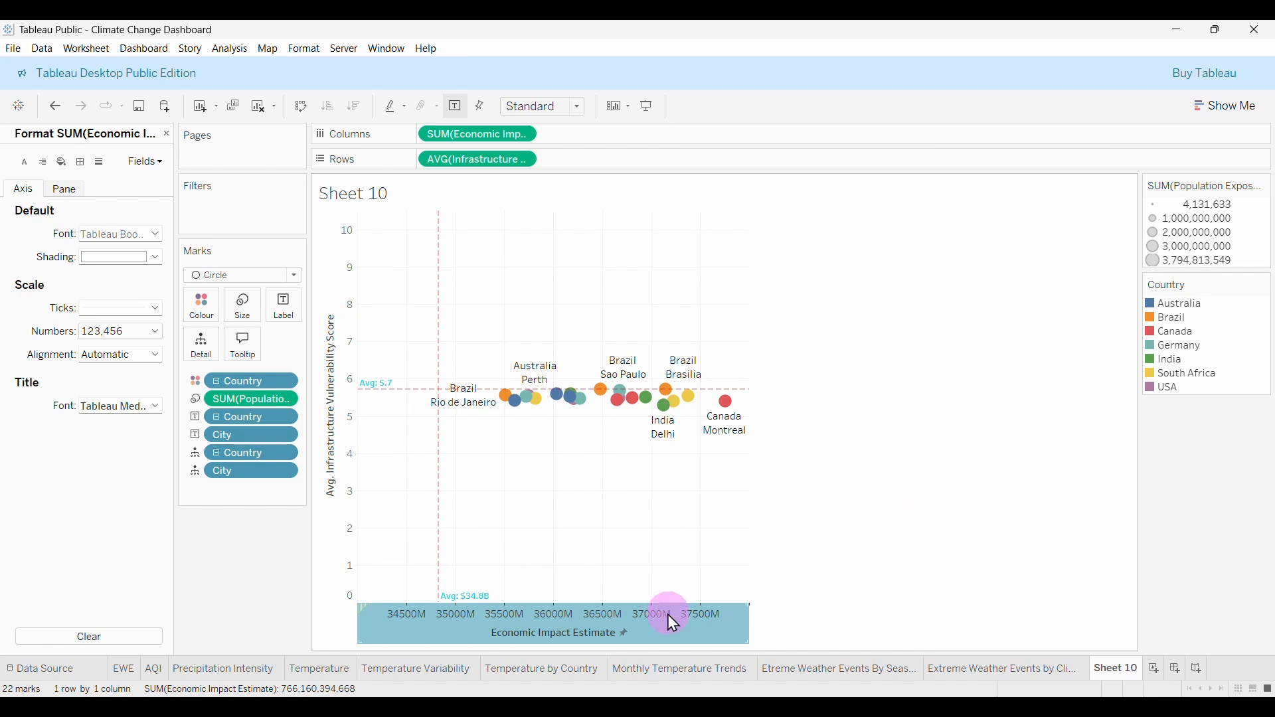
Format the economic impact axis as Number (Custom) in Billions (B) with 1 decimal.
left_click(694, 634)
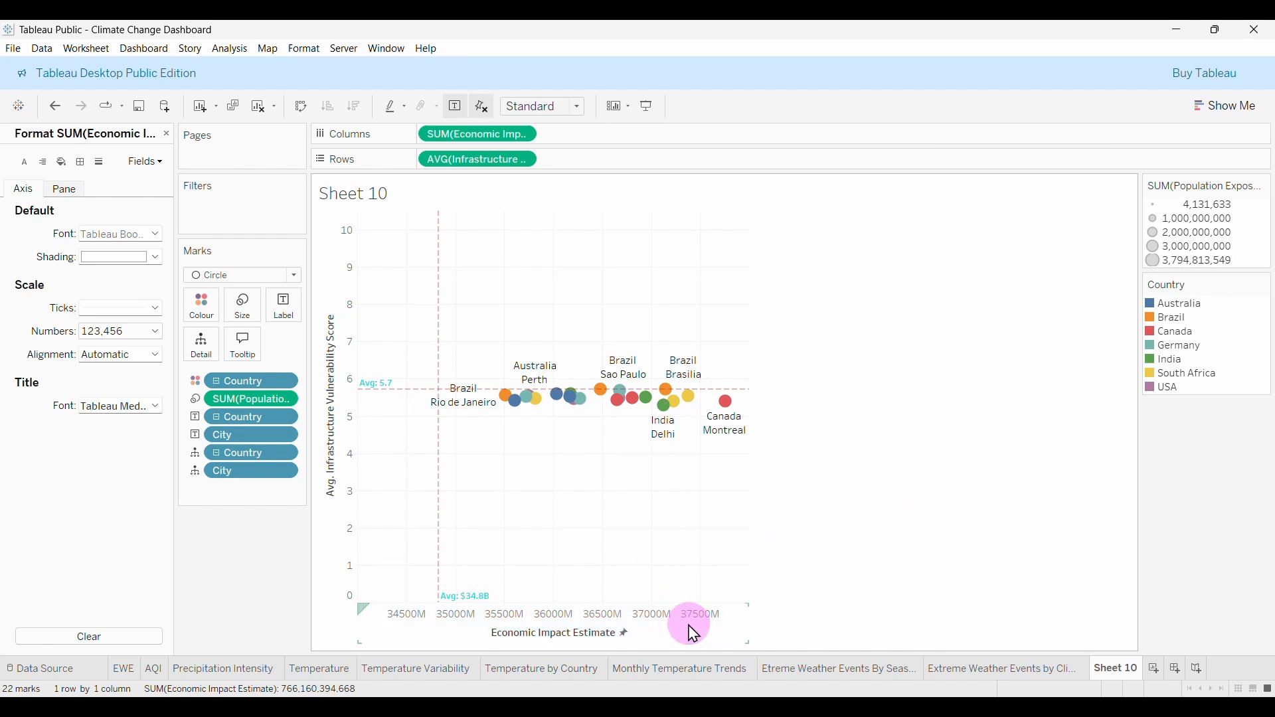
right_click(447, 610)
left_click(45, 332)
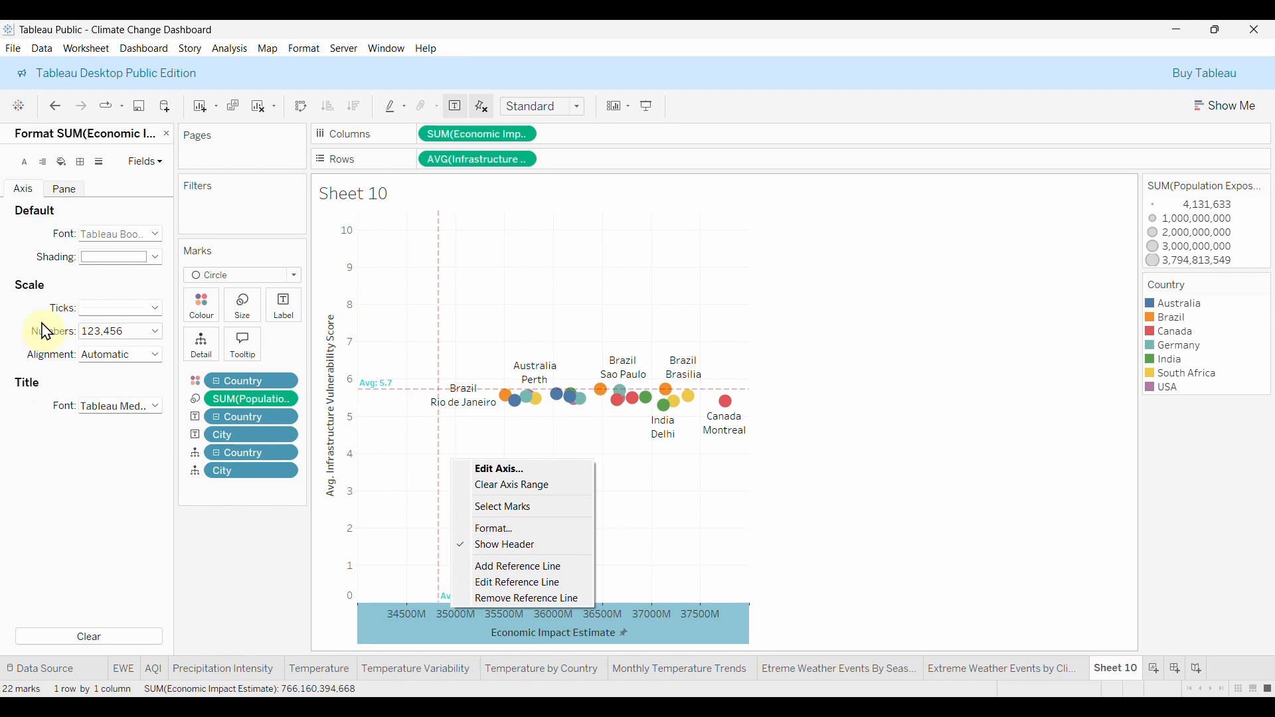
left_click(500, 529)
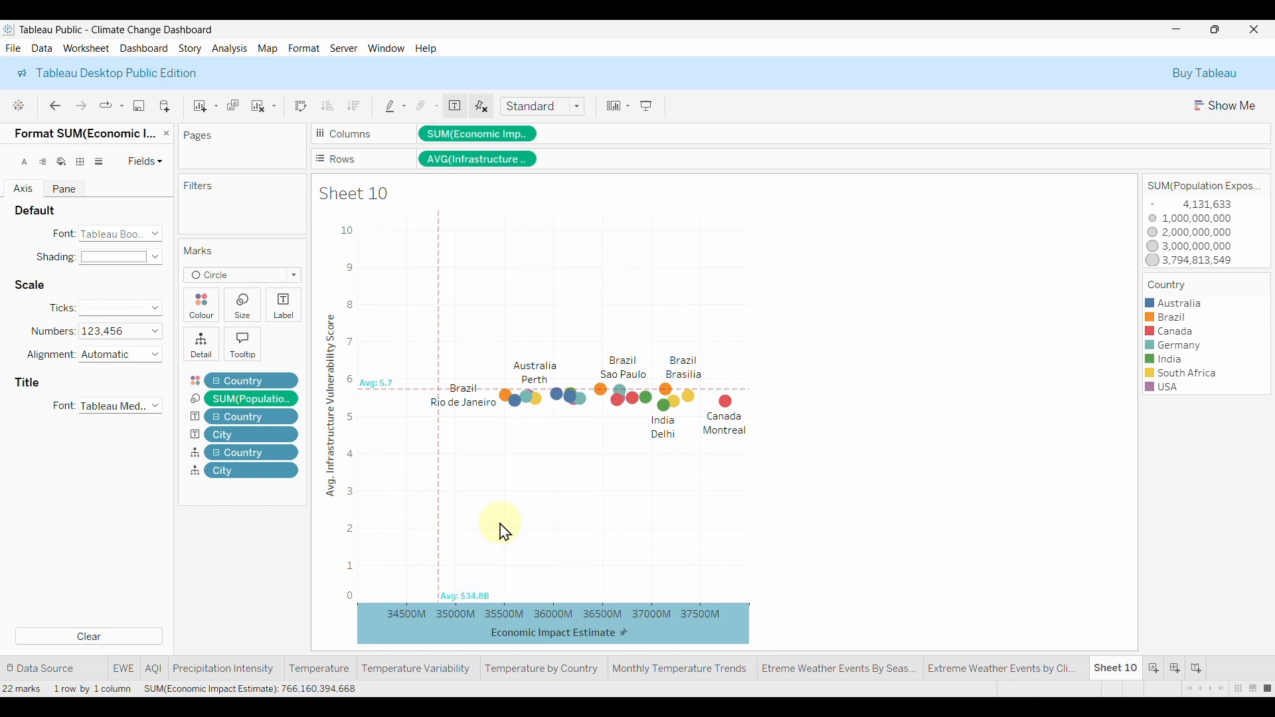
left_click(129, 344)
left_click(140, 378)
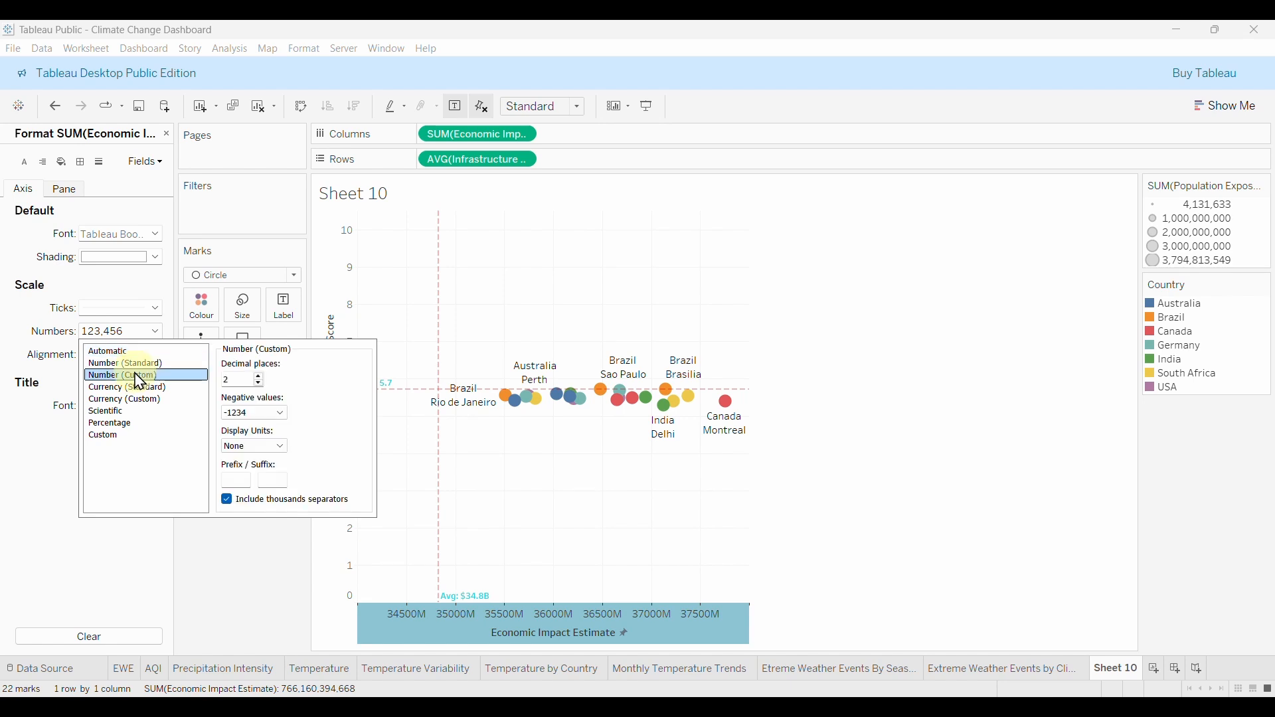
left_click(261, 449)
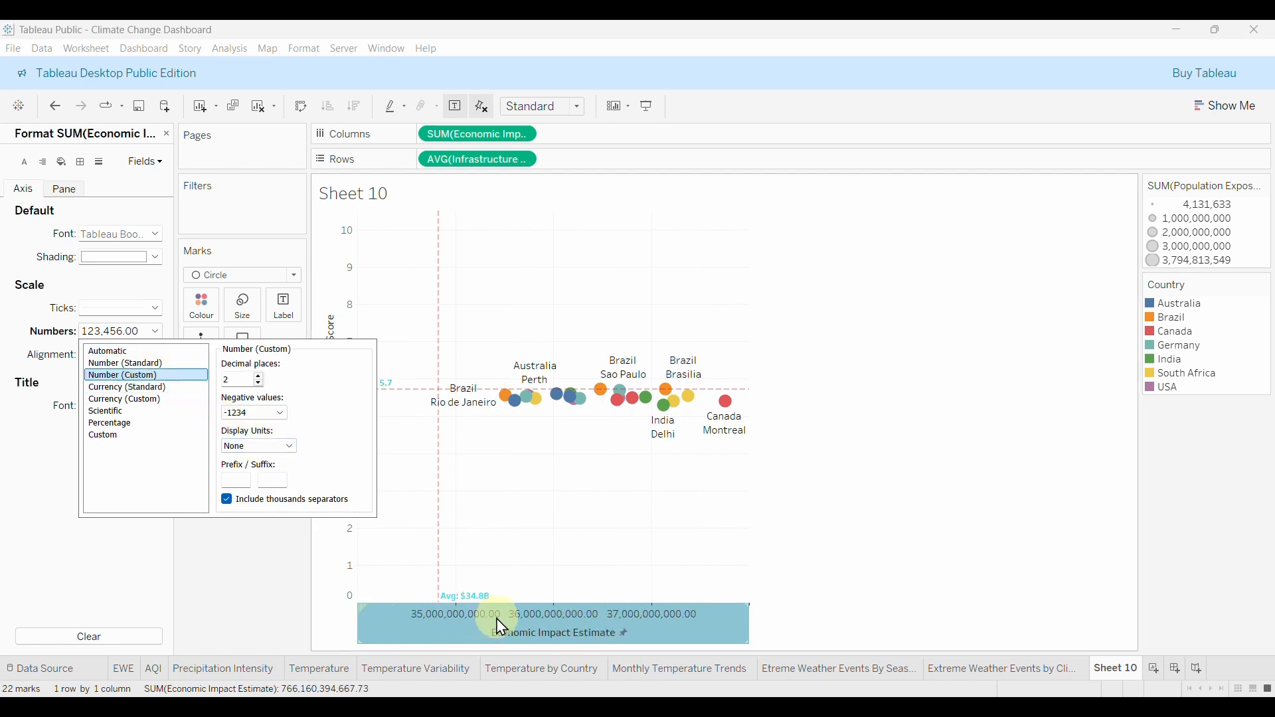
left_click(290, 448)
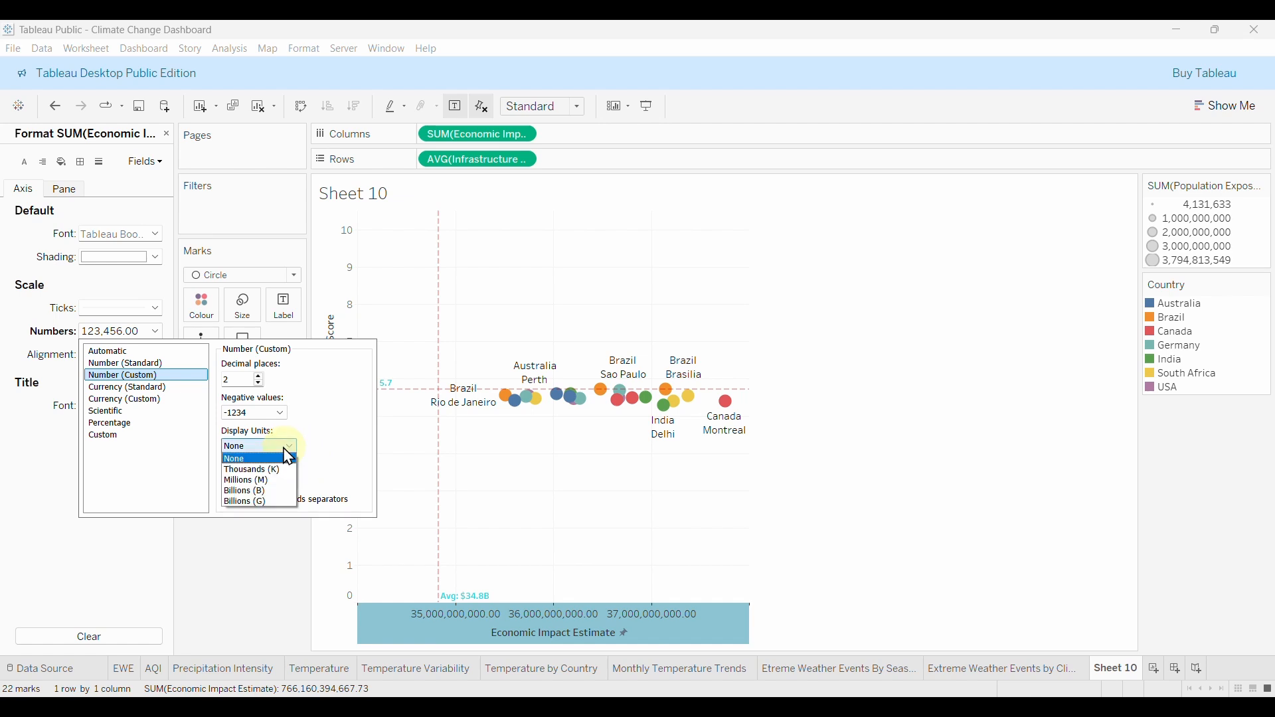
left_click(255, 492)
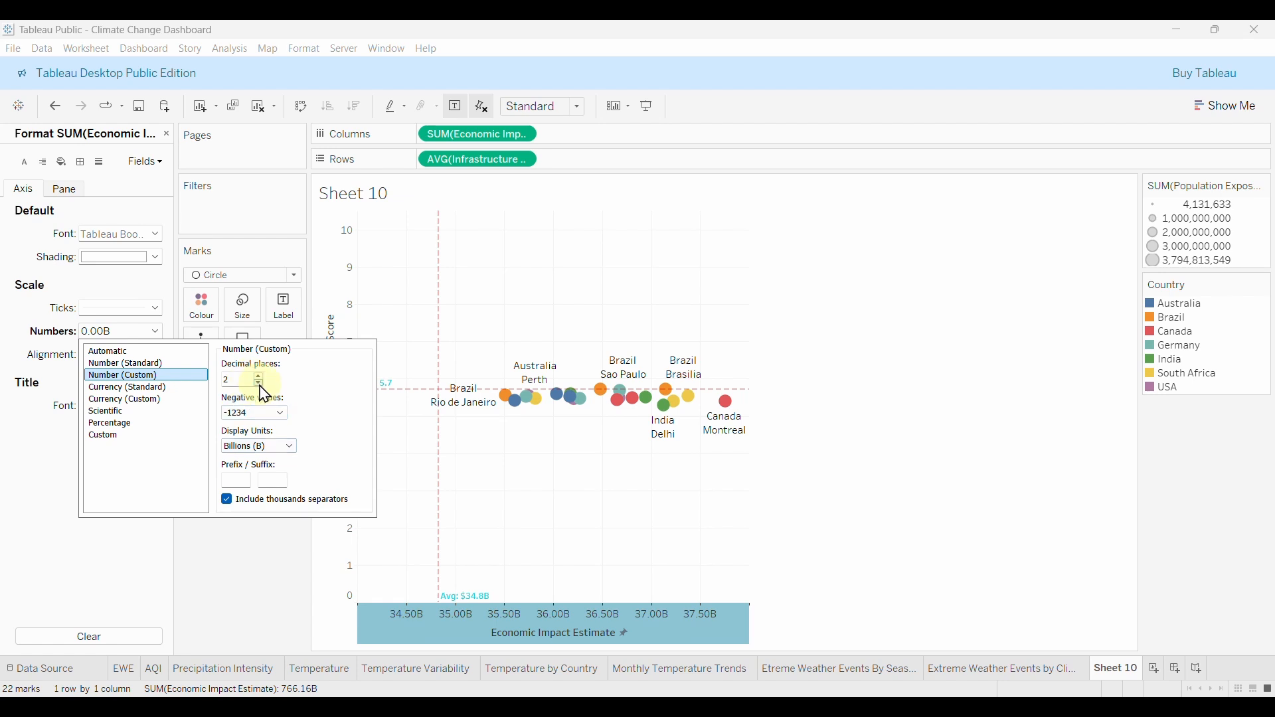
left_click(259, 384)
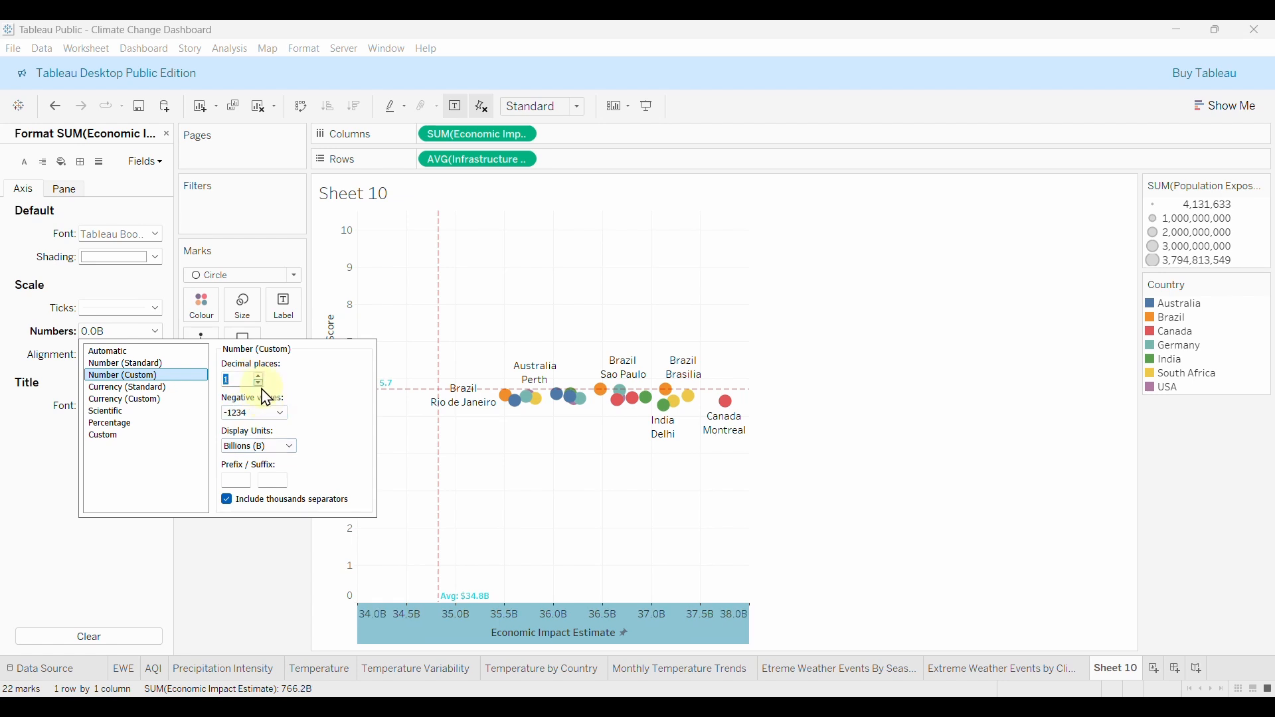
left_click(243, 575)
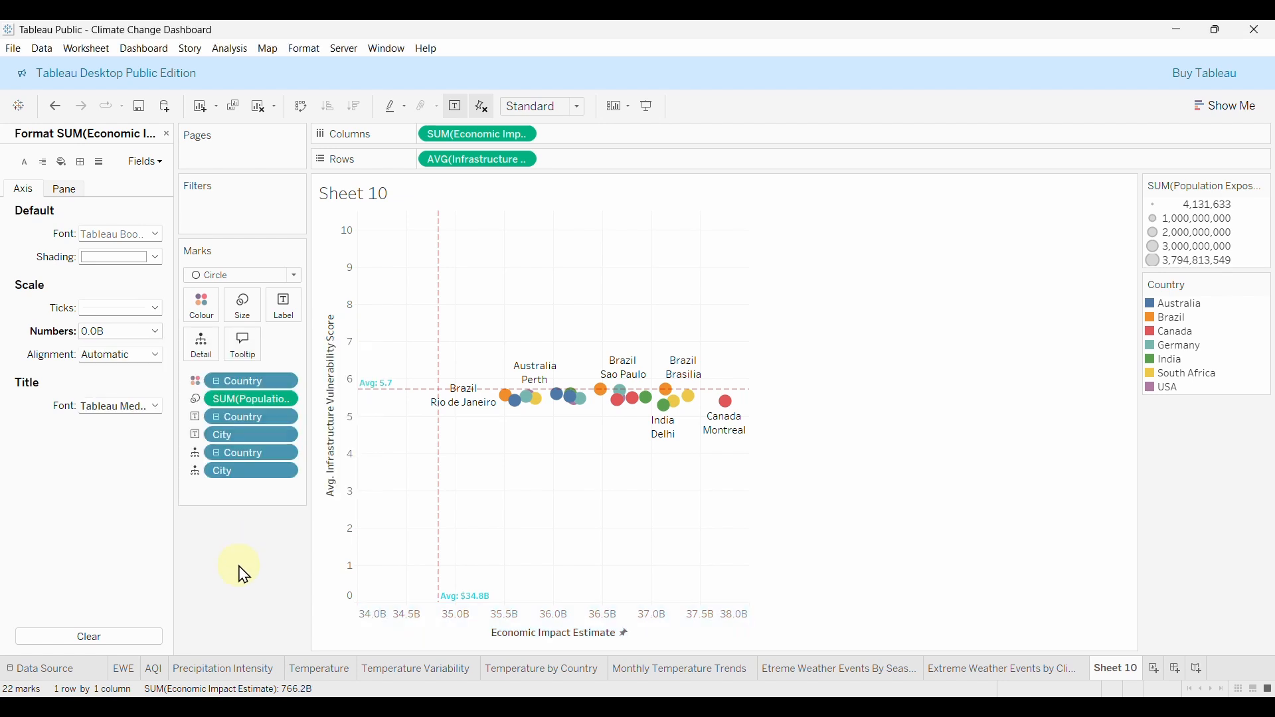
left_click(492, 626)
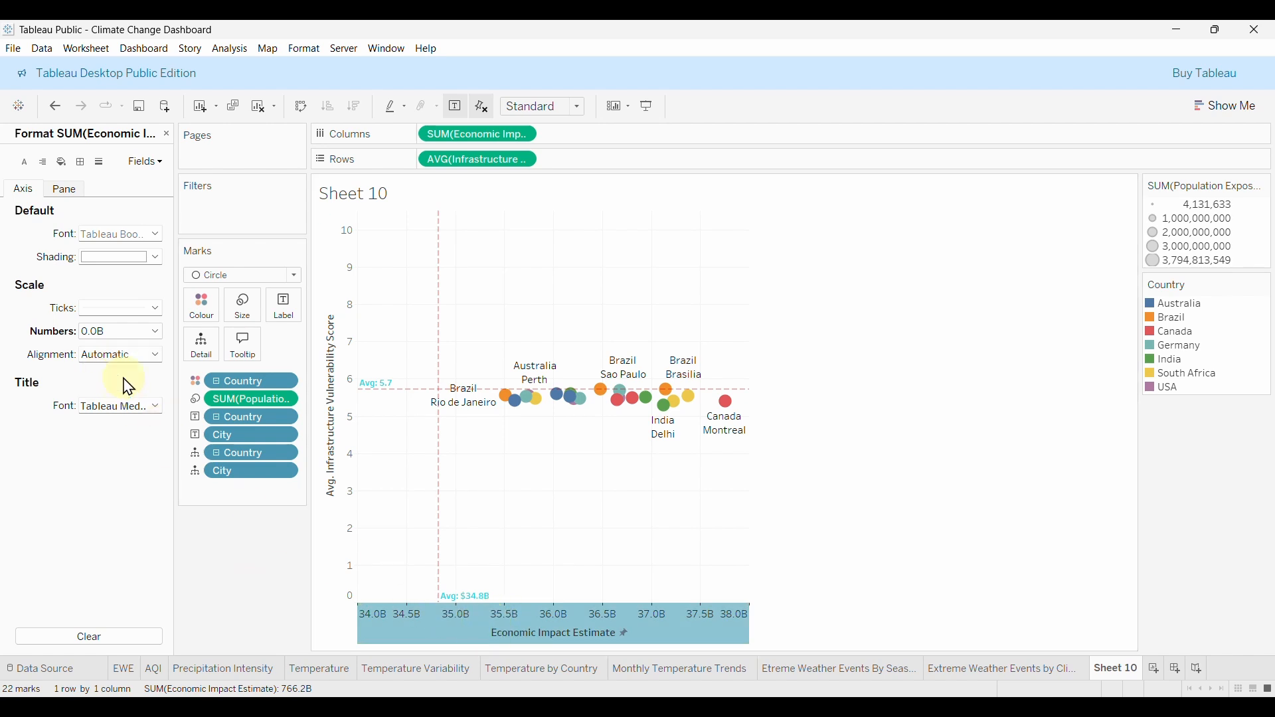
Give the Infrastructure Vulnerability axis a custom fixed range, start 5 and end 6.
left_click(257, 571)
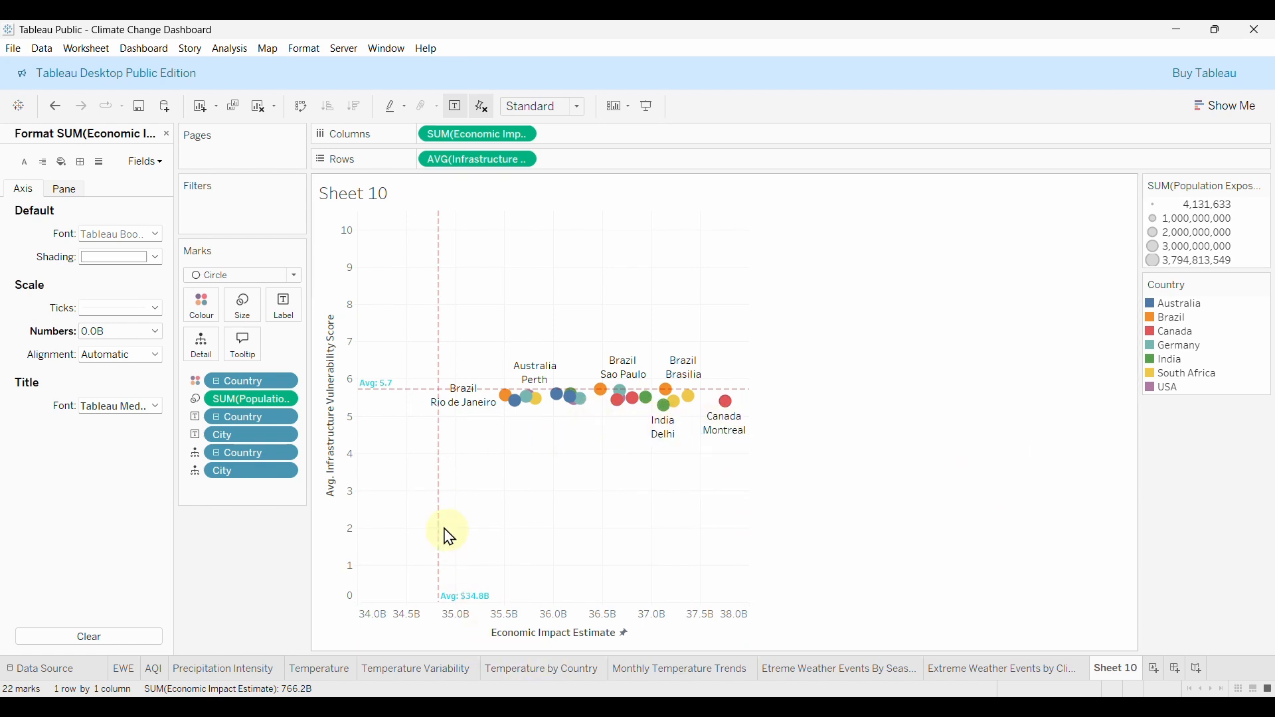
left_click(348, 408)
right_click(350, 410)
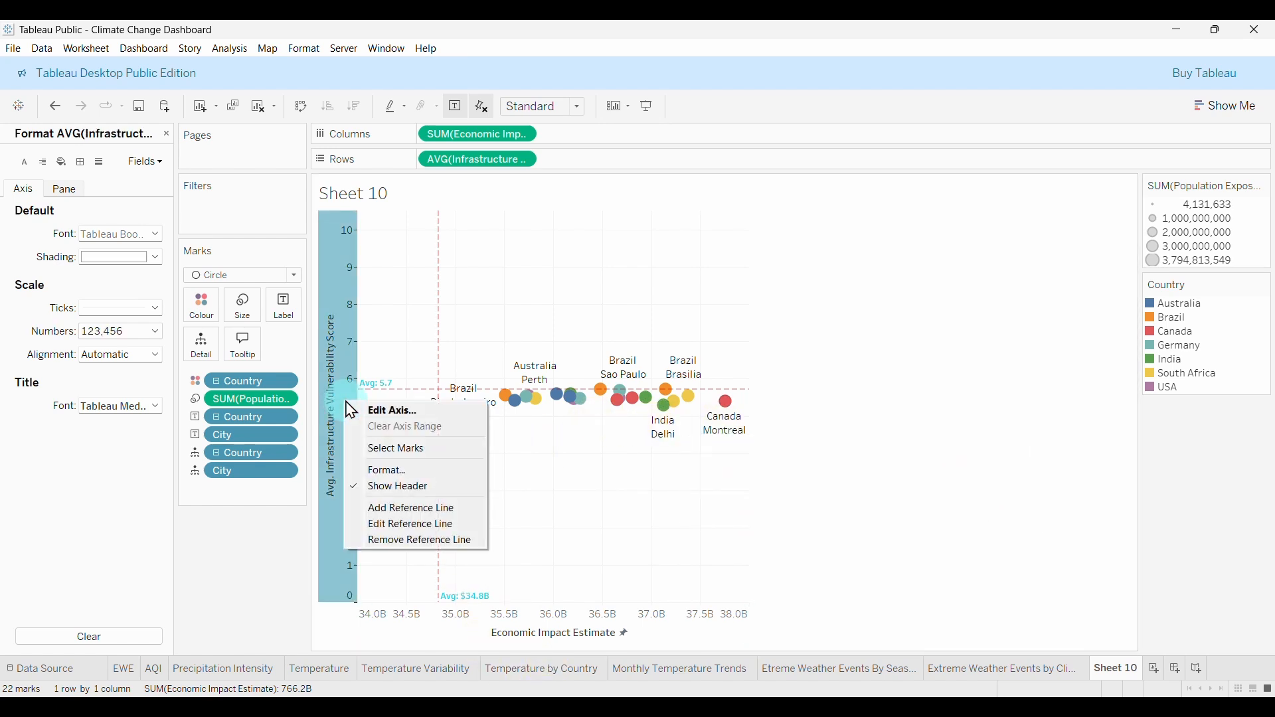
left_click(401, 412)
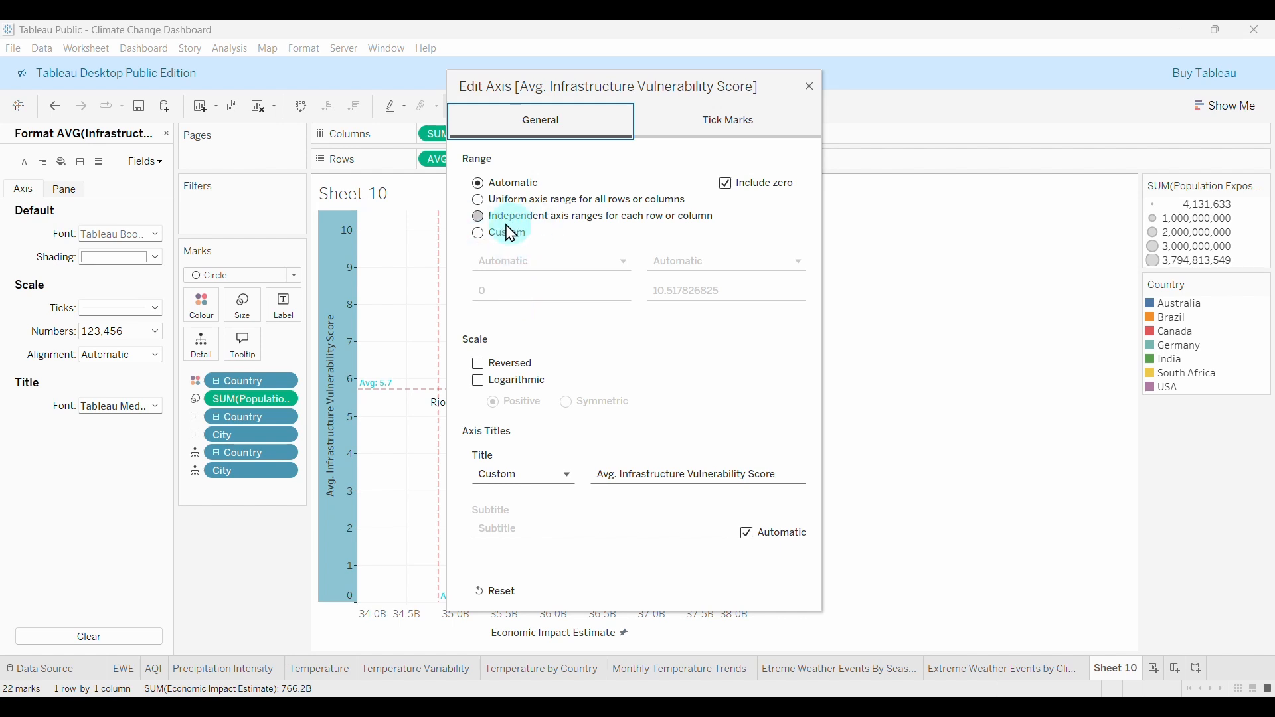
left_click(511, 233)
left_click(509, 293)
left_click(497, 411)
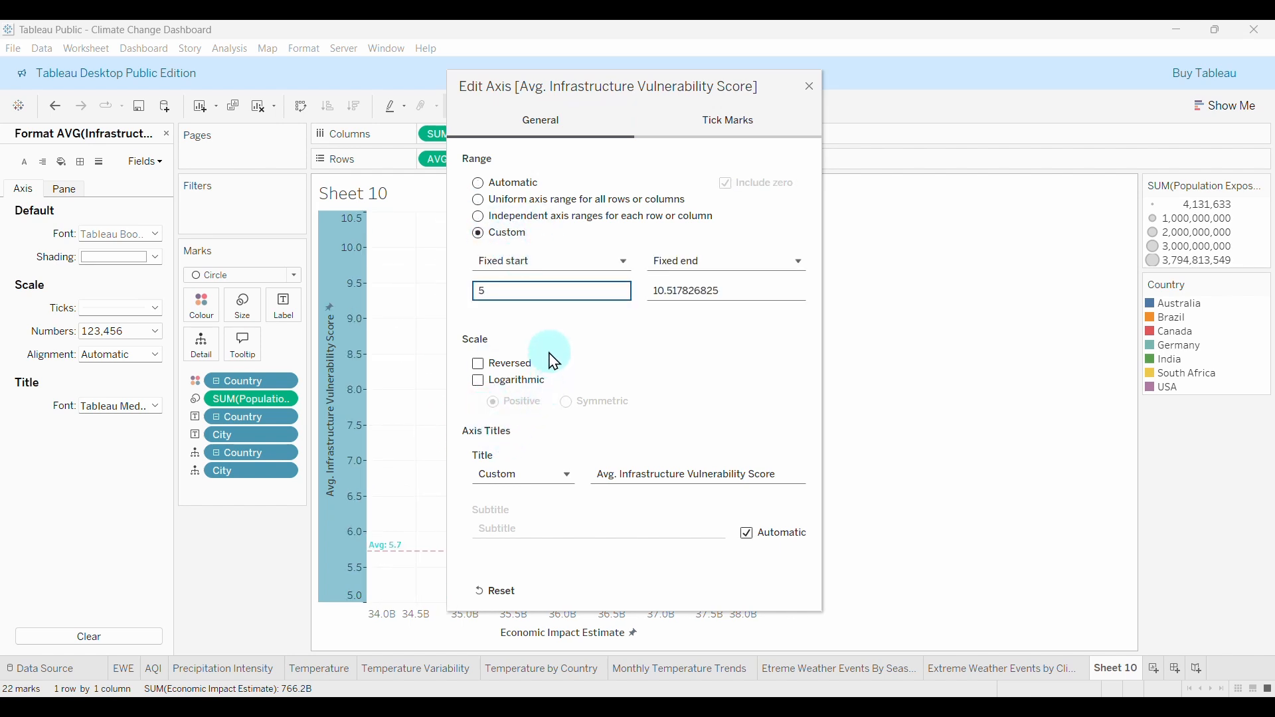
left_click_drag(629, 86, 975, 136)
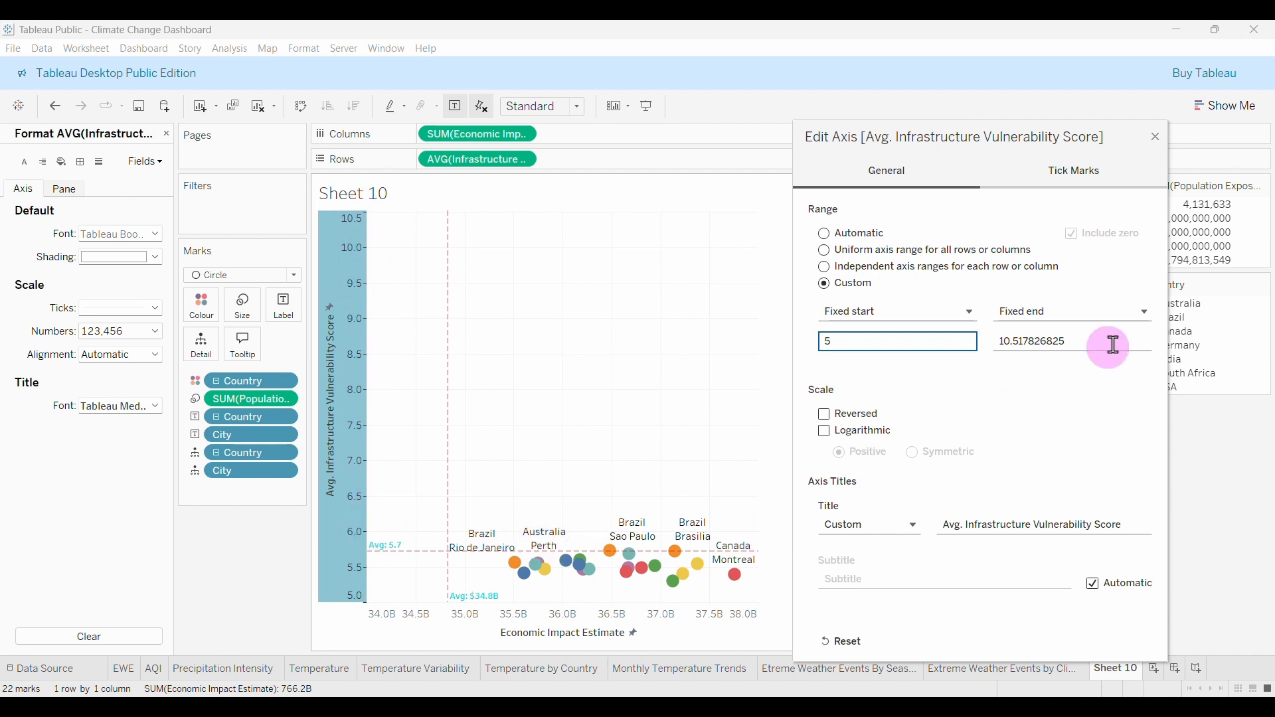
left_click_drag(1108, 341, 917, 341)
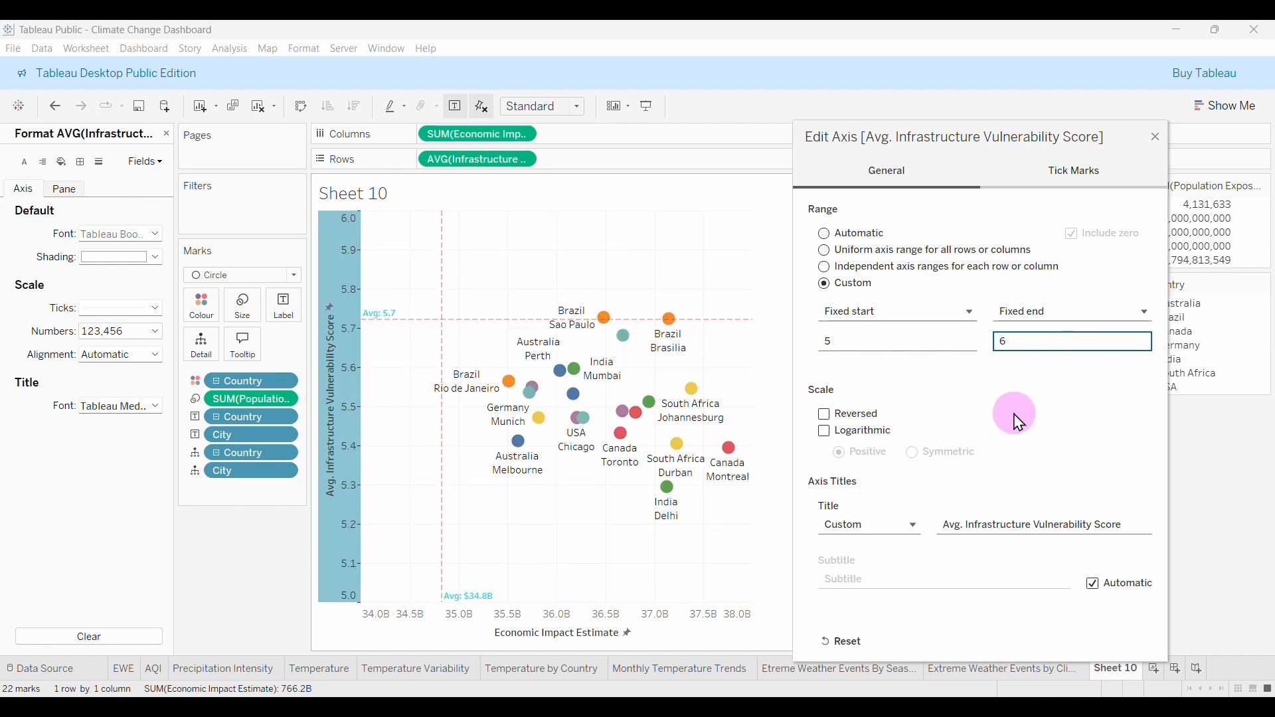
left_click(1157, 140)
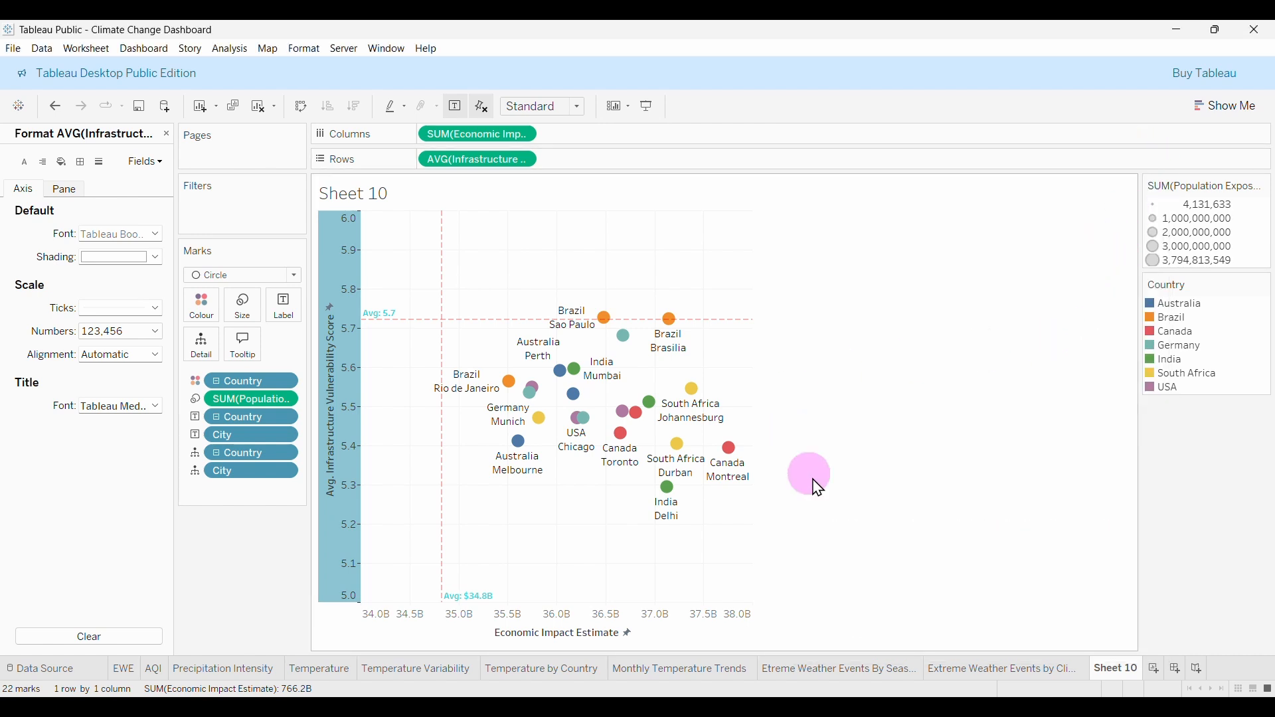
Close the Format pane, return to the Data pane, and start renaming Sheet 10 to 'Economic Impact vs. Infrastructure'.
left_click(984, 453)
mouse_move(568, 321)
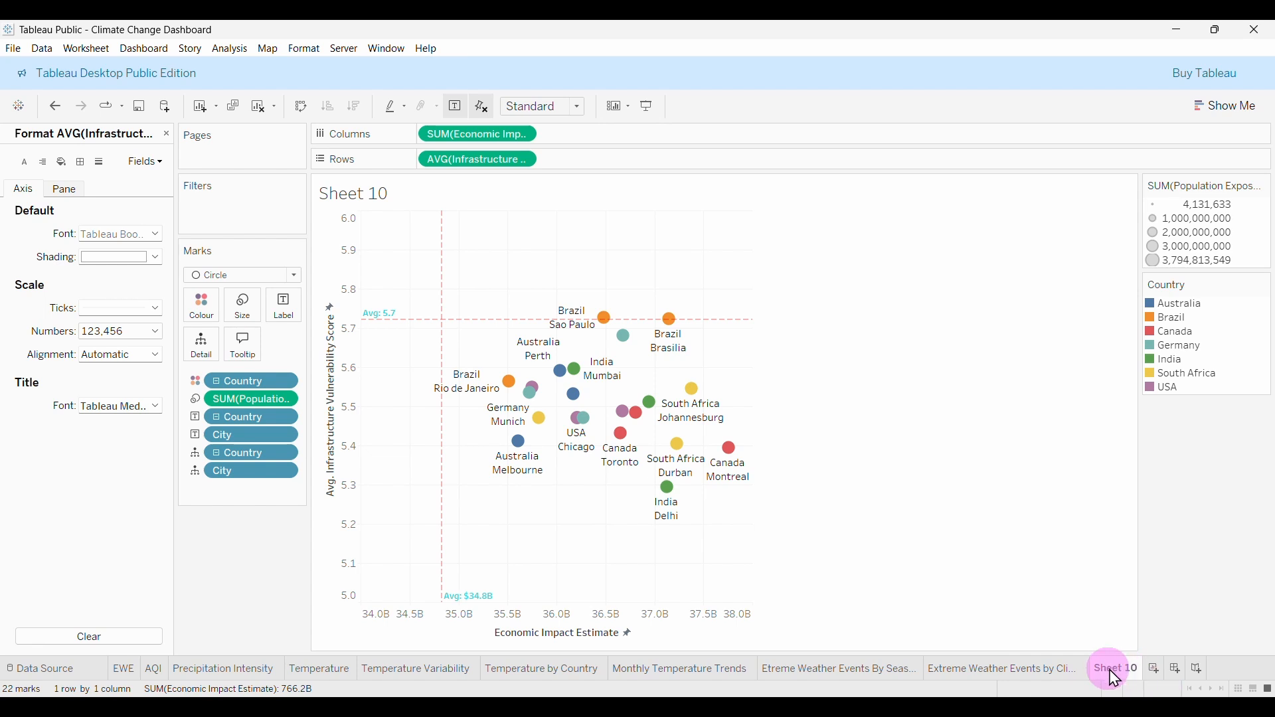
mouse_move(1122, 686)
key("Escape")
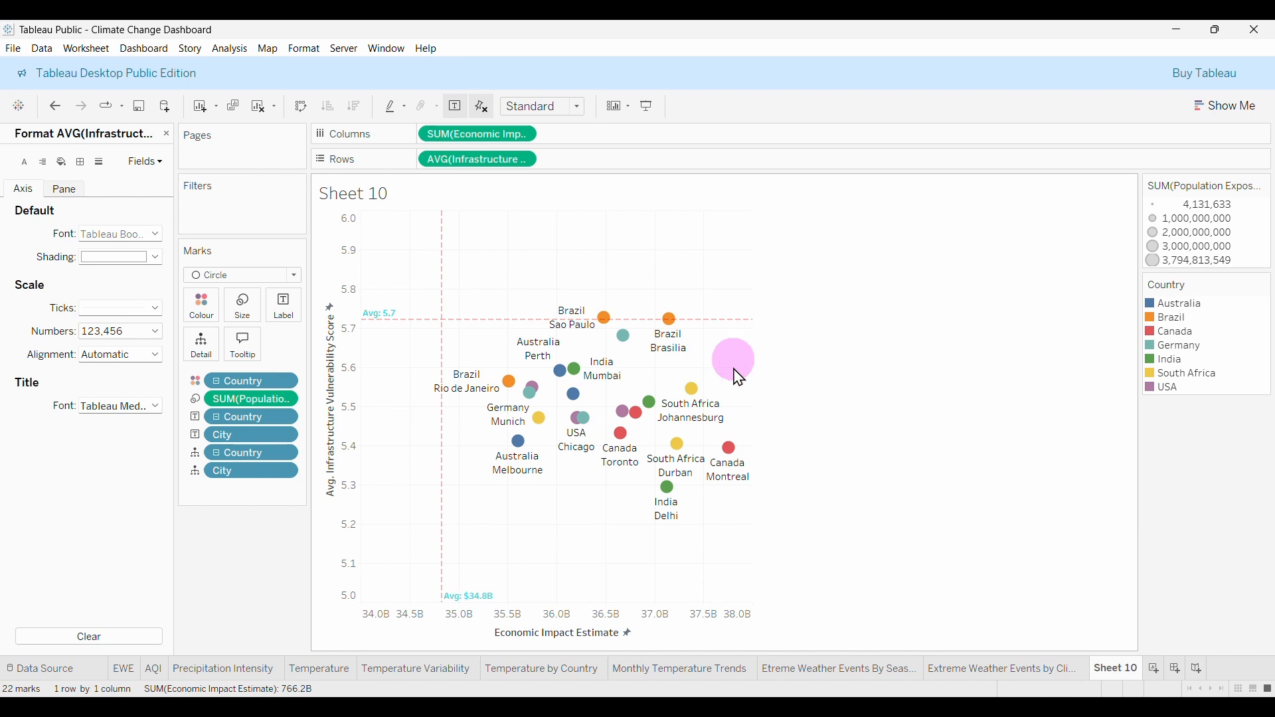
left_click(167, 134)
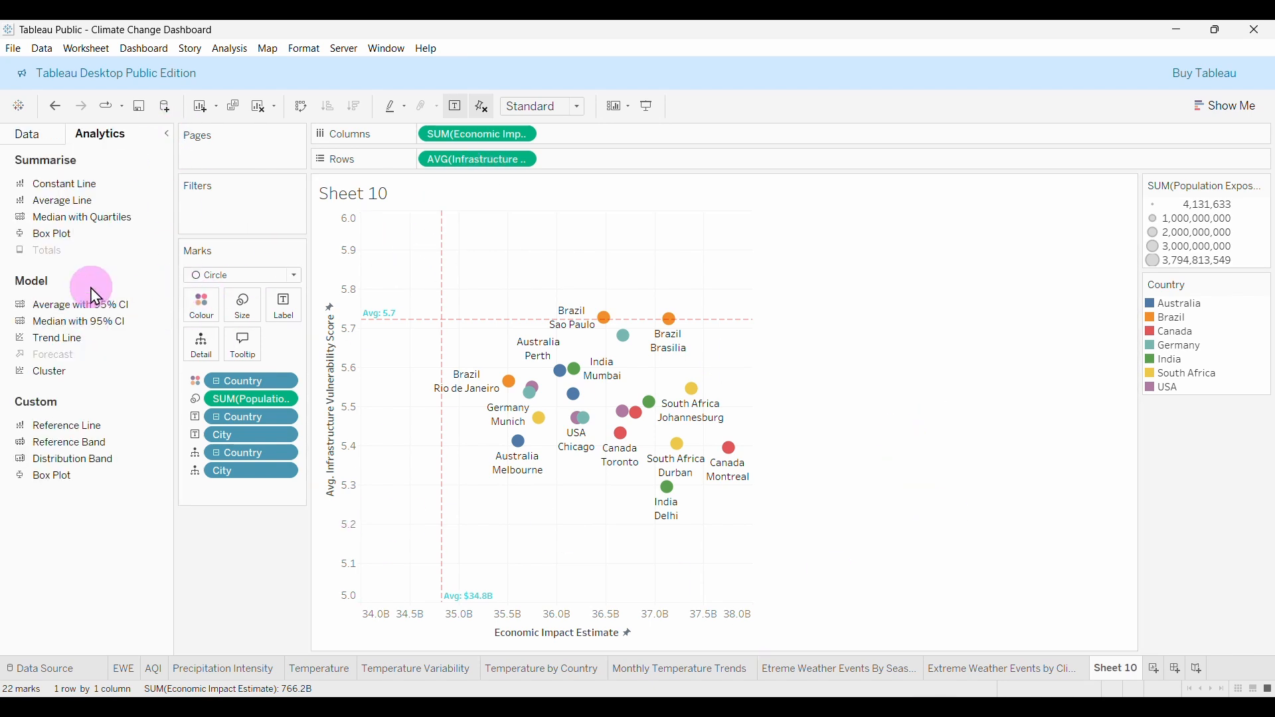
left_click(28, 135)
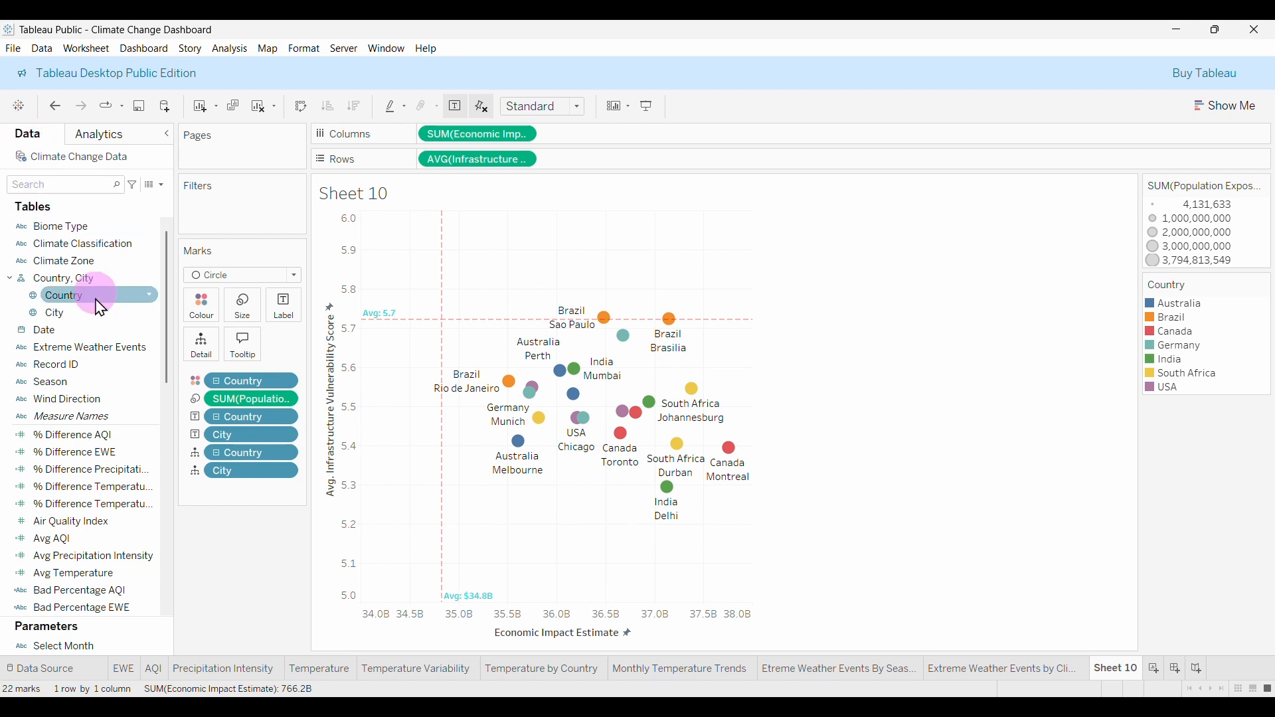
scroll(85, 521, "down", 1)
left_click(82, 521)
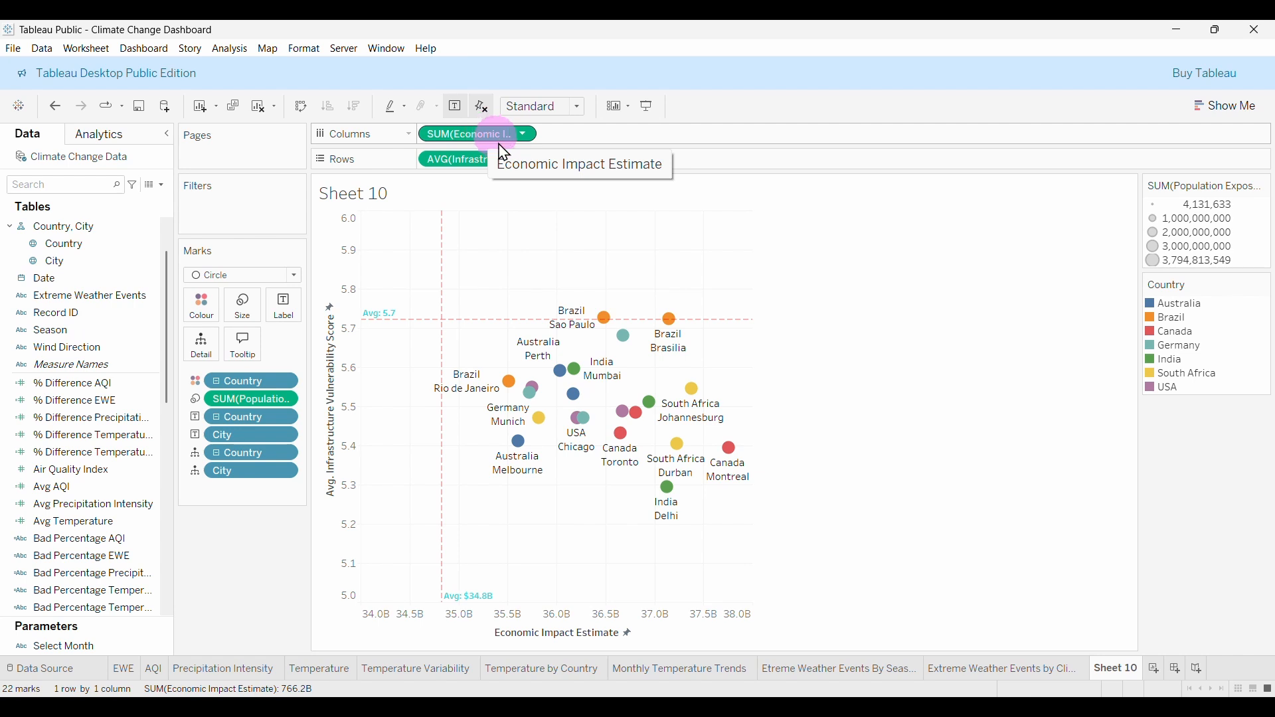
mouse_move(1122, 669)
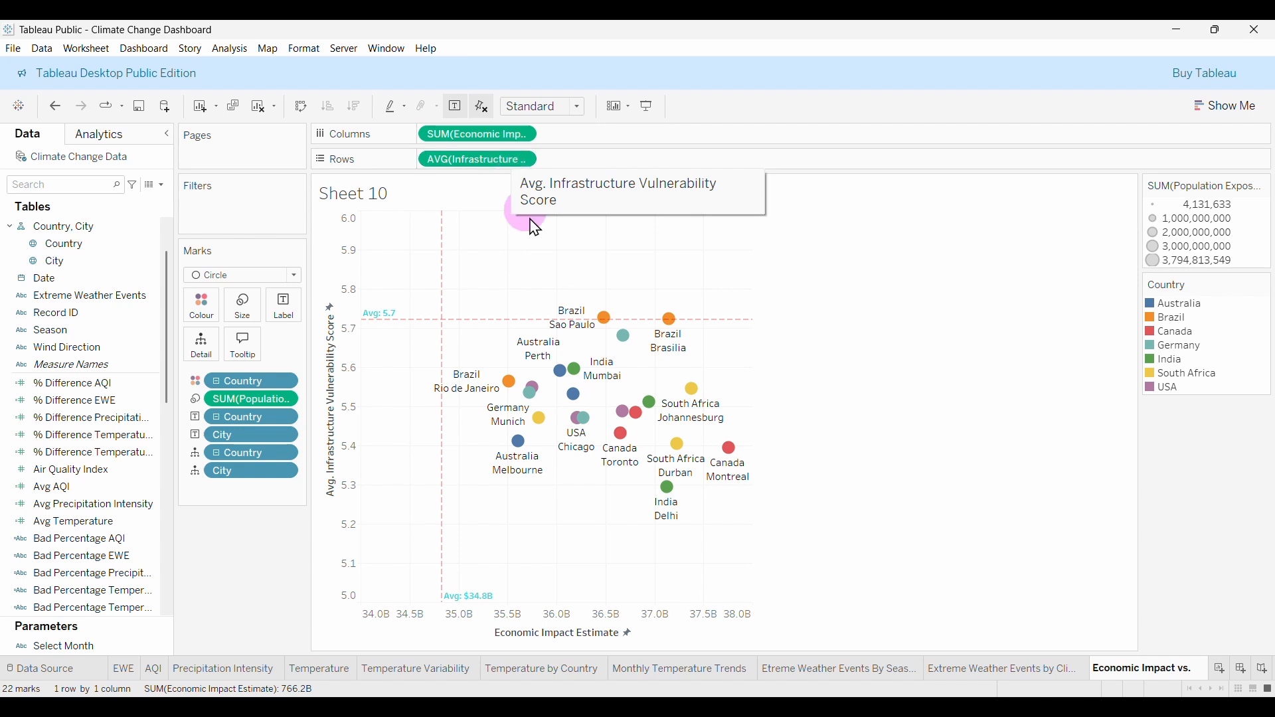
type("Inf")
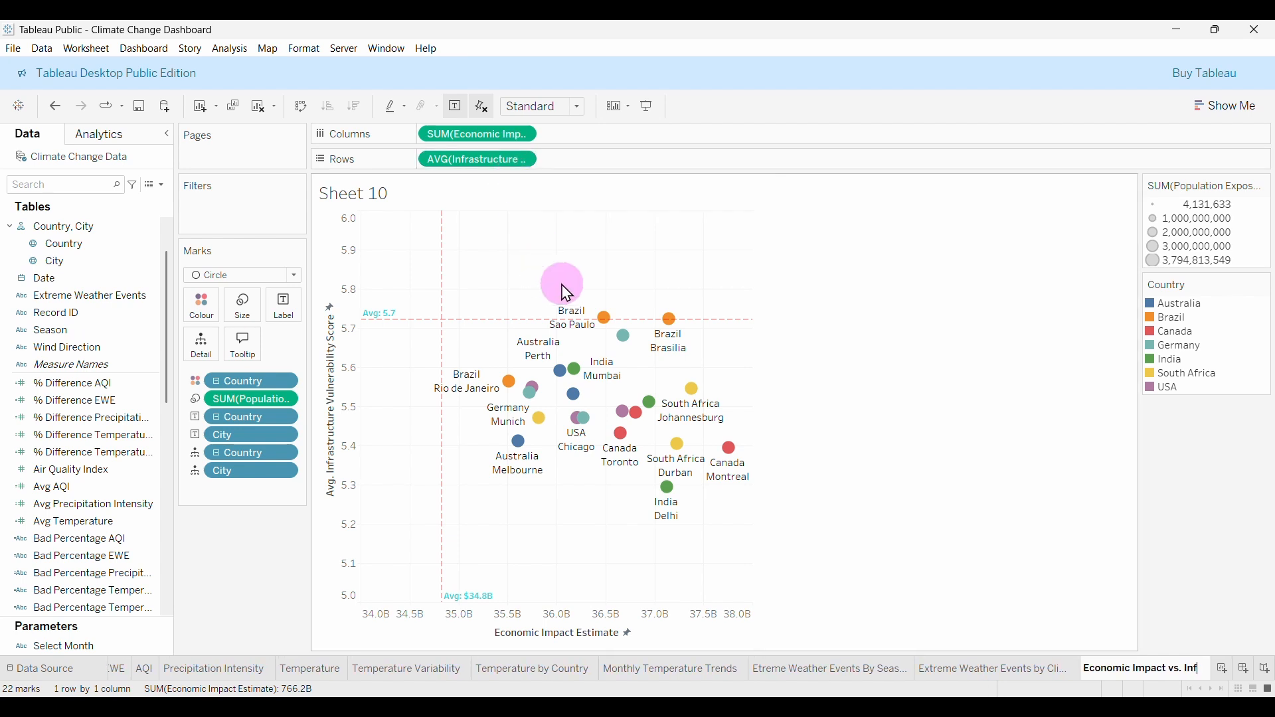
type("rastructu")
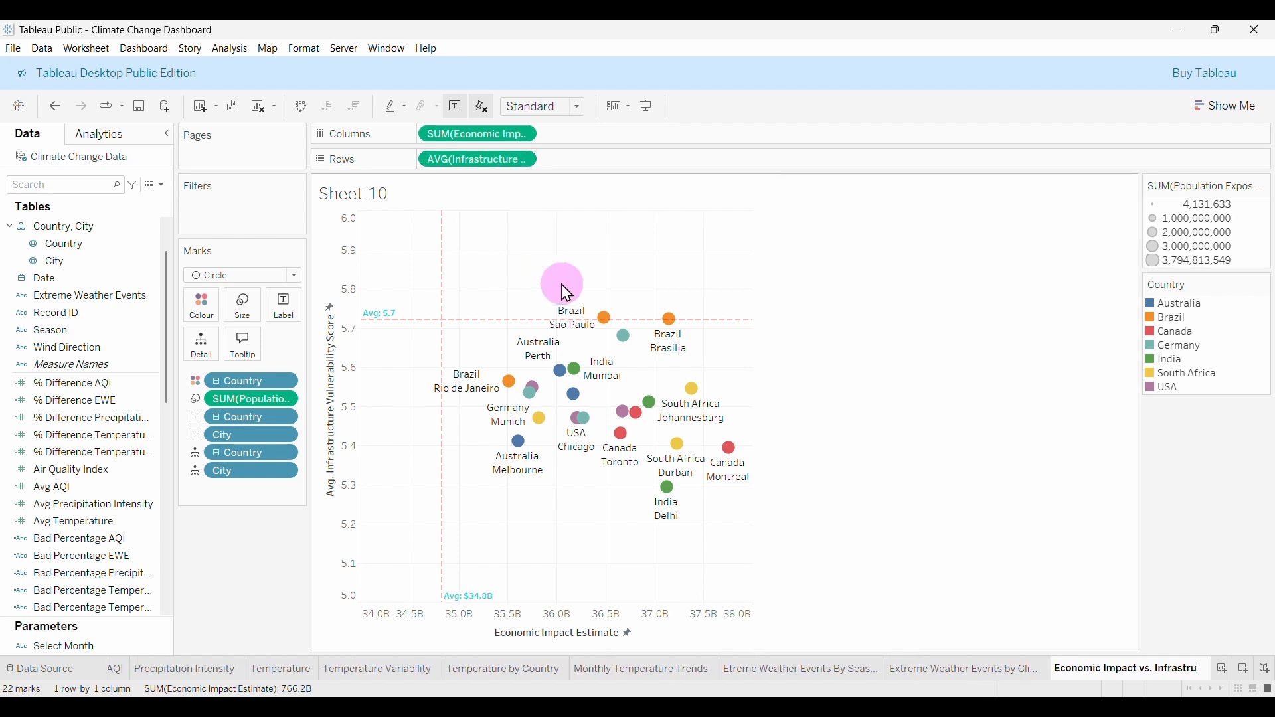
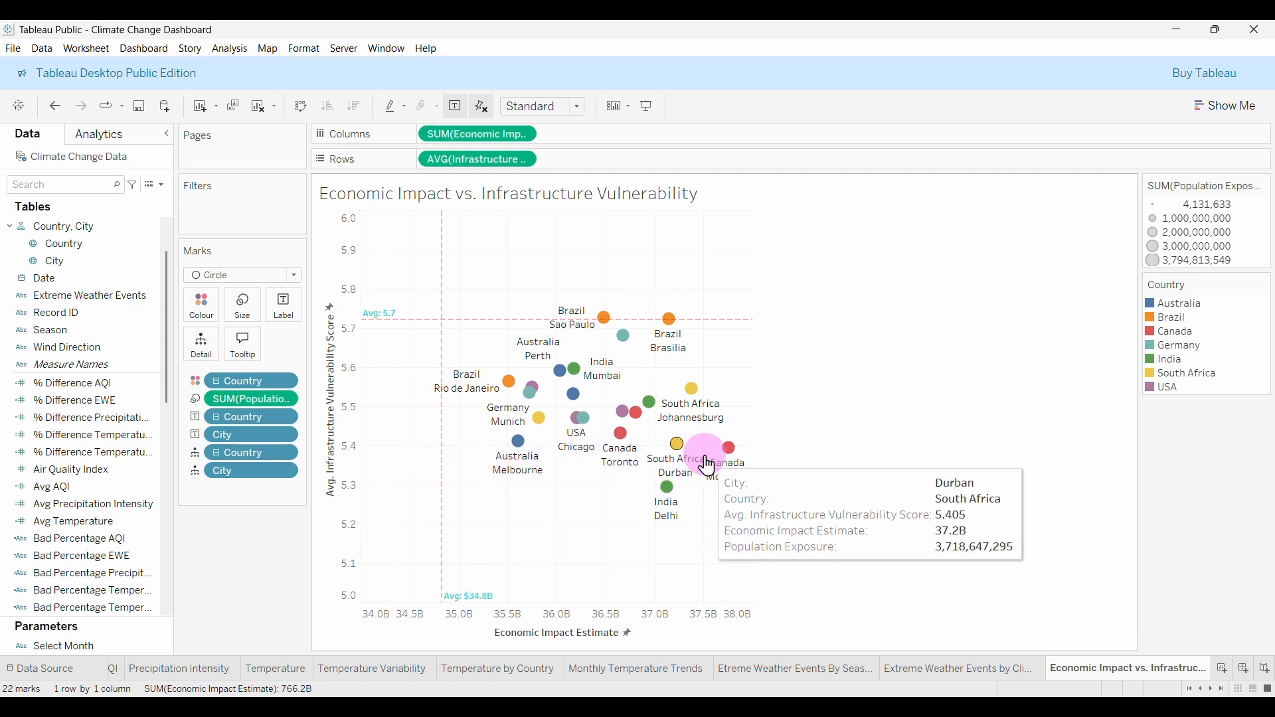
Add a Country filter keeping all countries and a City filter excluding Null.
mouse_move(731, 484)
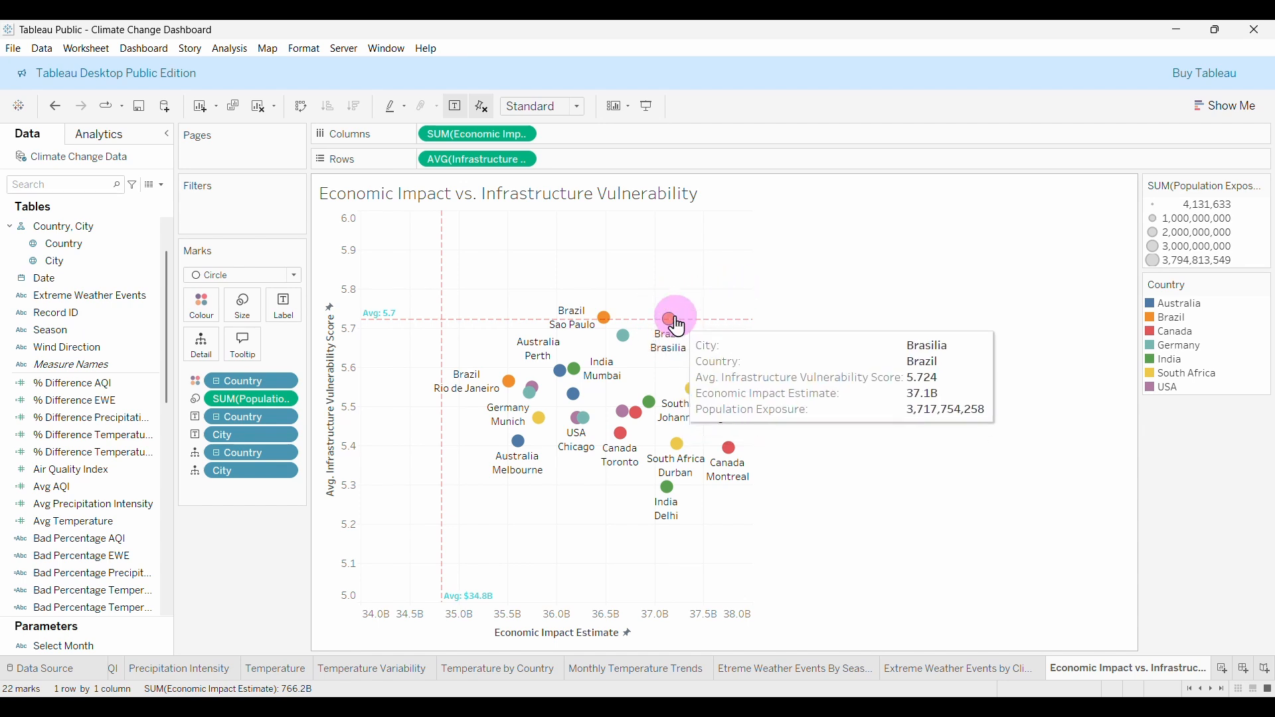
mouse_move(672, 322)
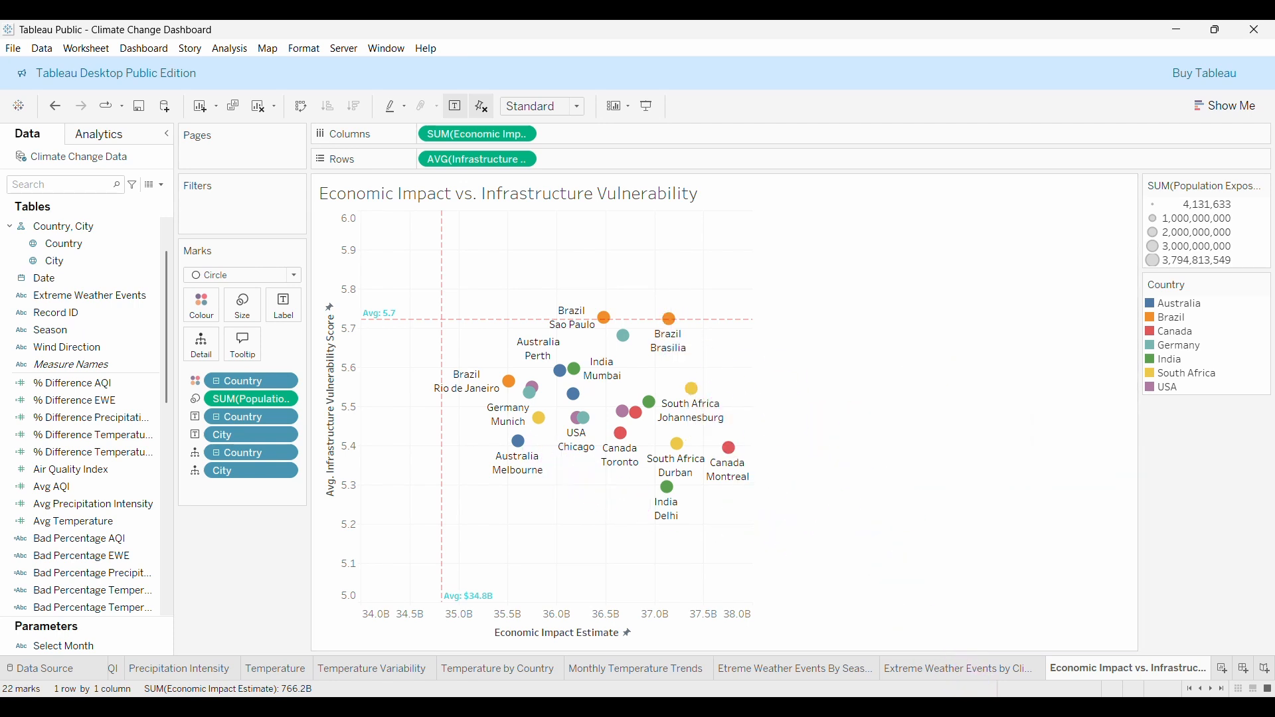
mouse_move(439, 468)
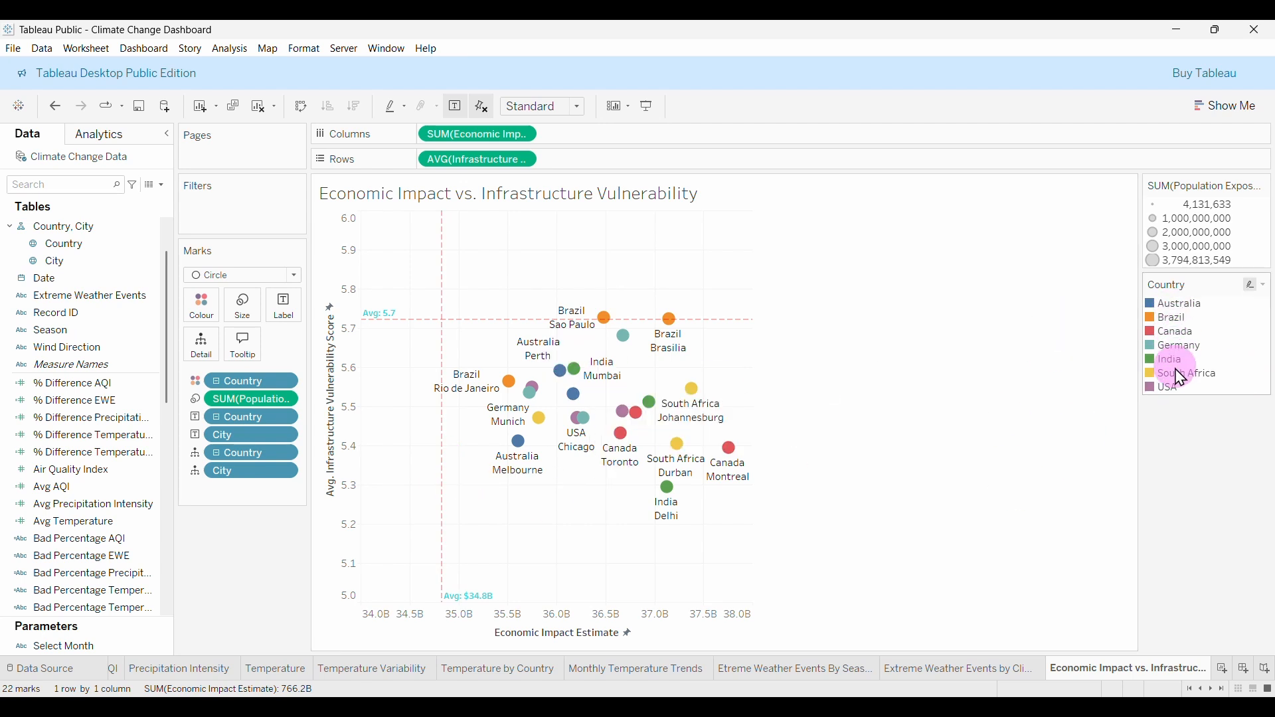
mouse_move(730, 455)
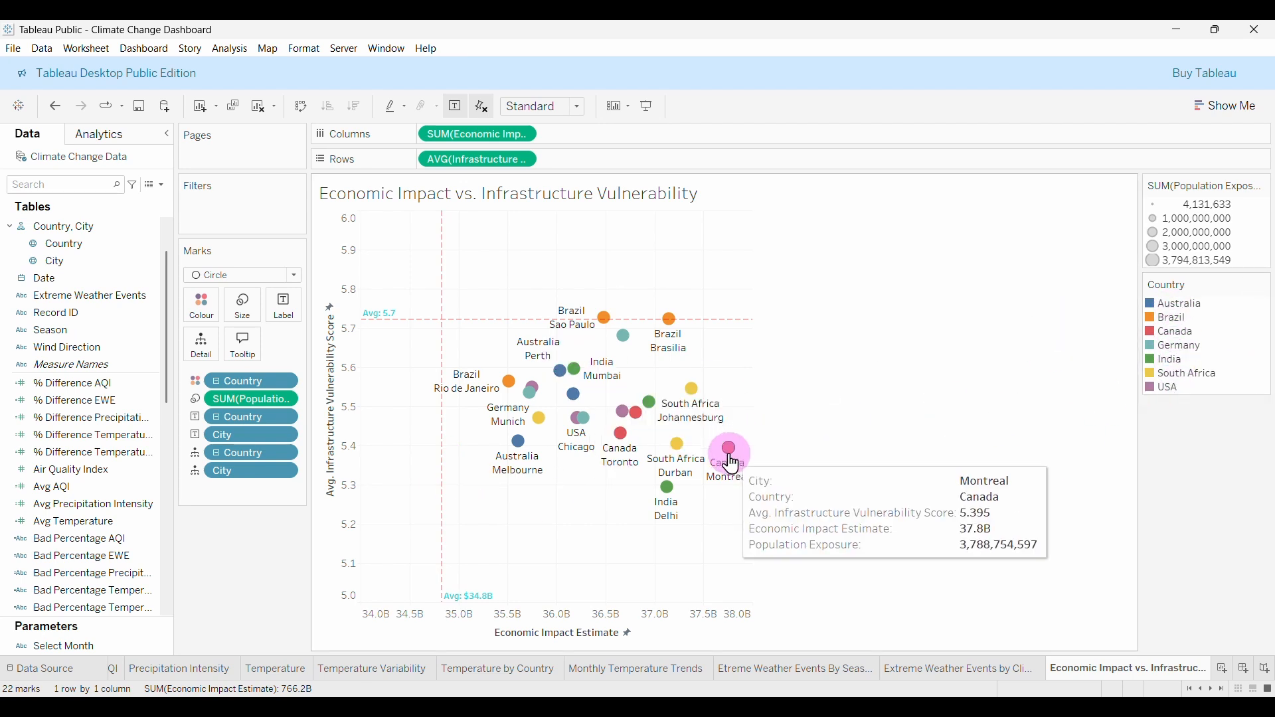
mouse_move(695, 401)
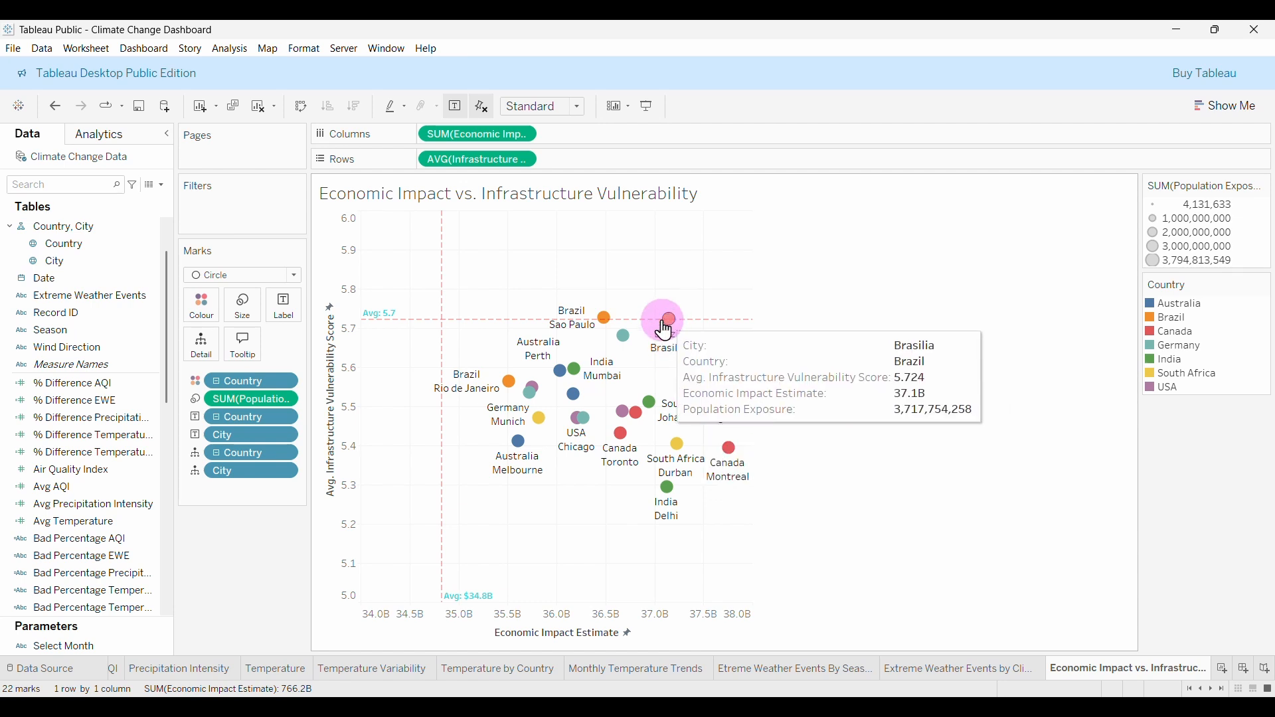
mouse_move(631, 337)
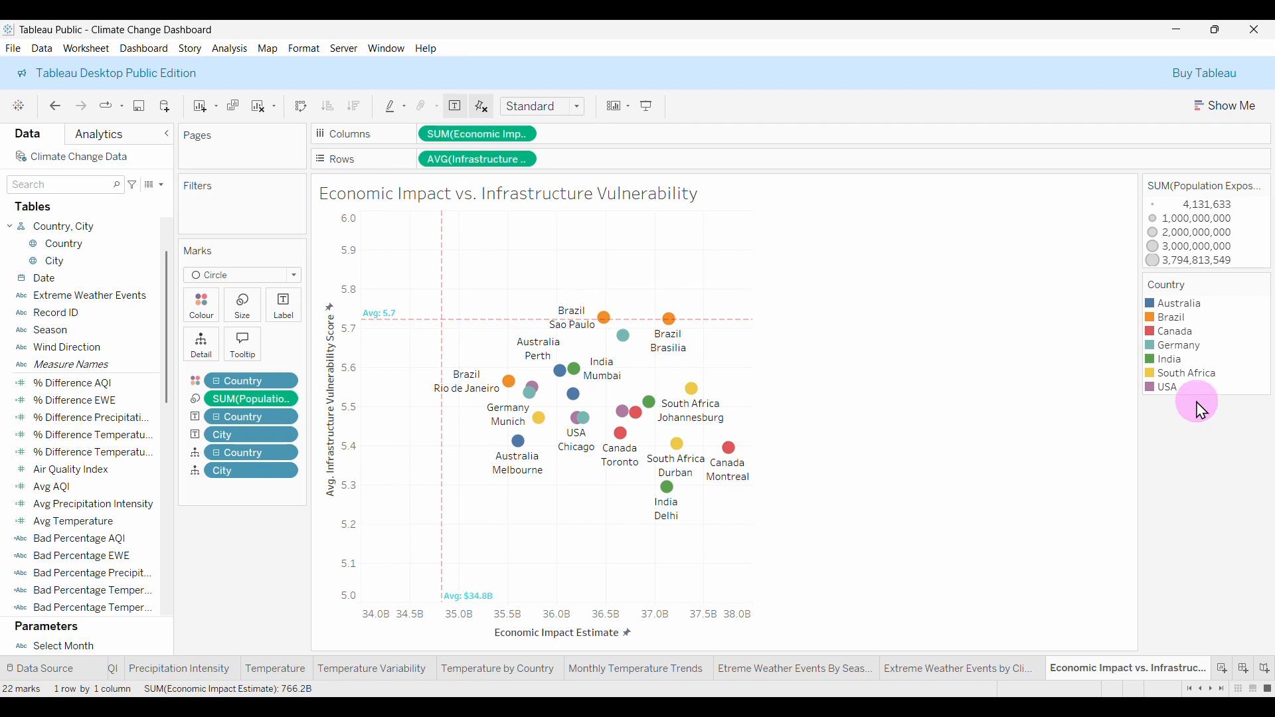
scroll(75, 328, "up", 1)
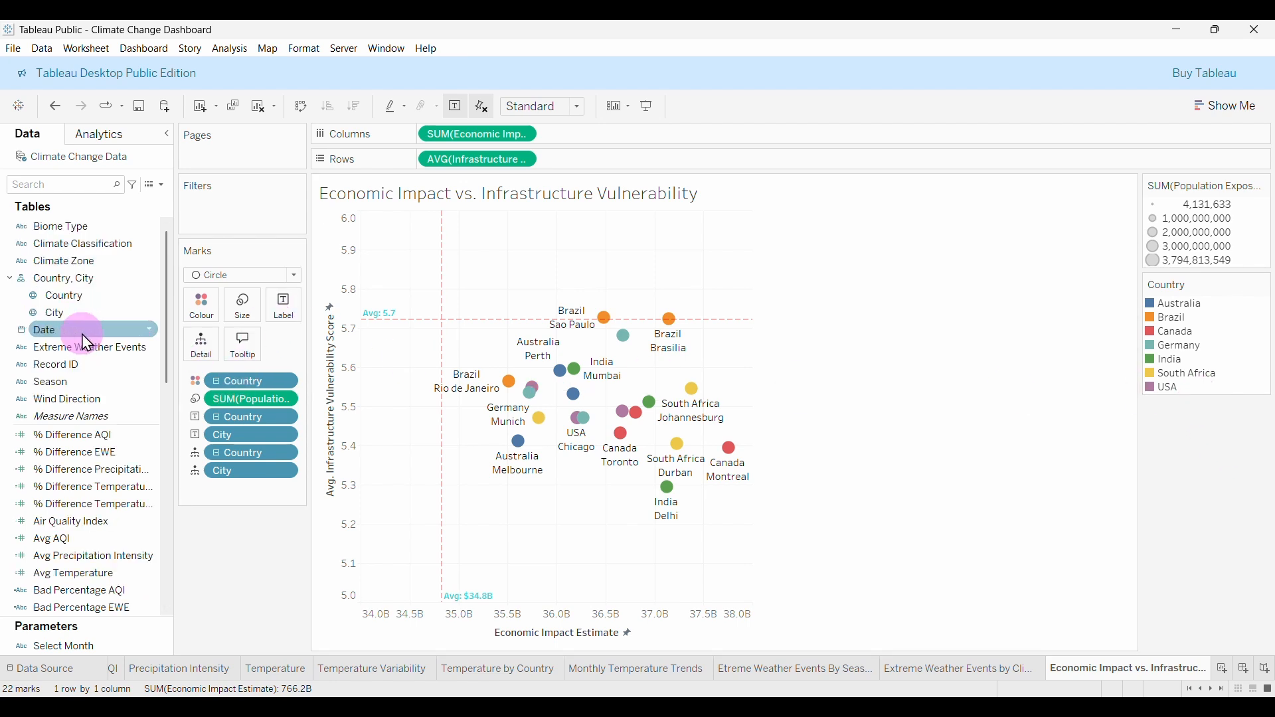
left_click_drag(60, 295, 248, 213)
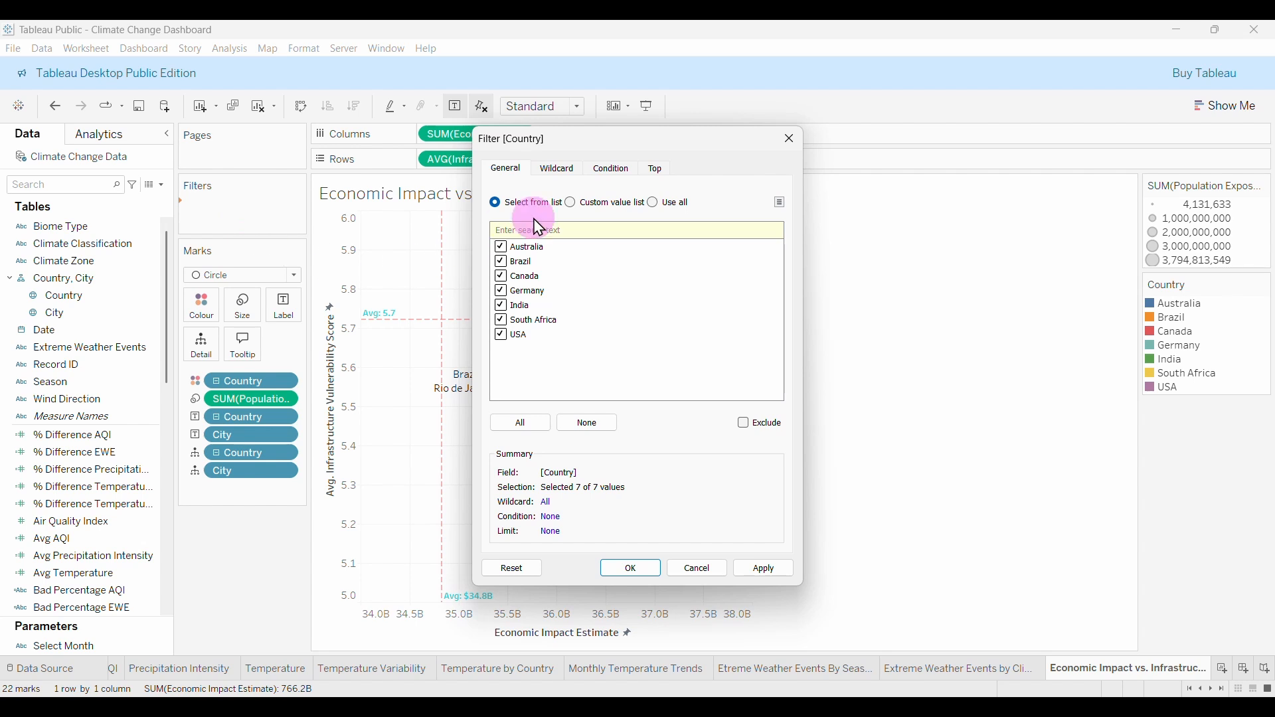
left_click(631, 570)
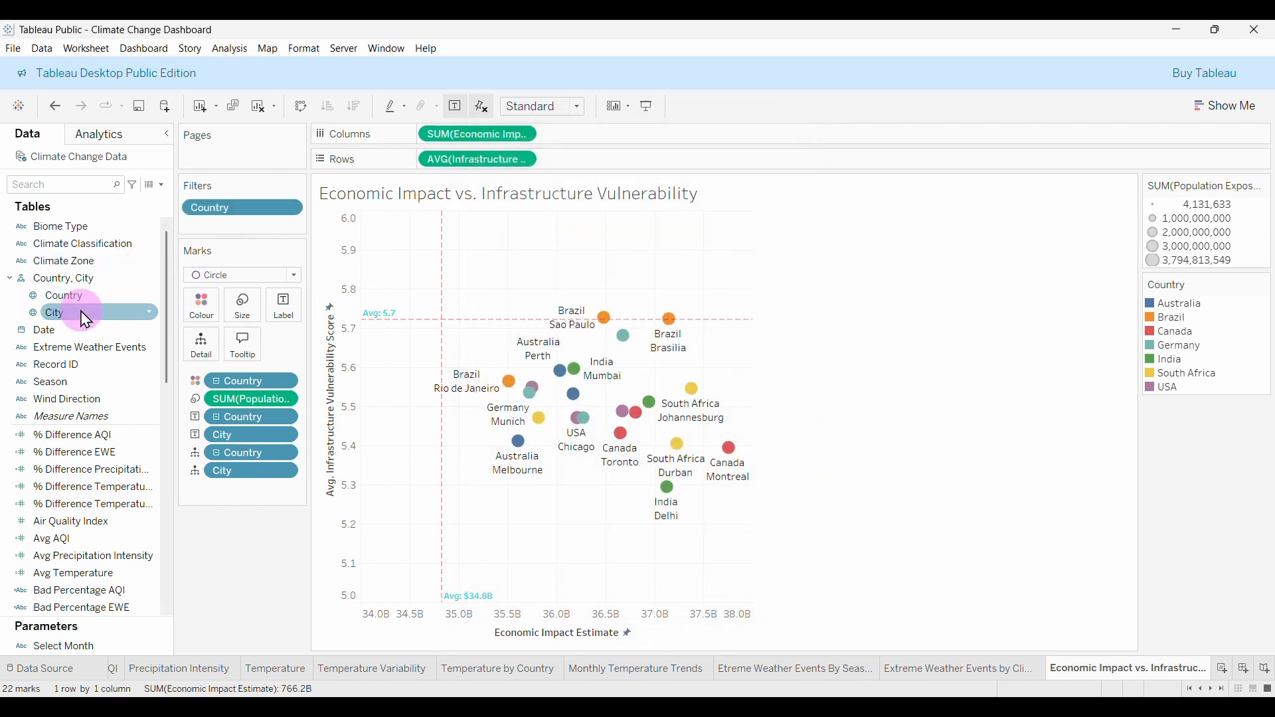
left_click_drag(85, 320, 186, 275)
left_click_drag(238, 236, 237, 229)
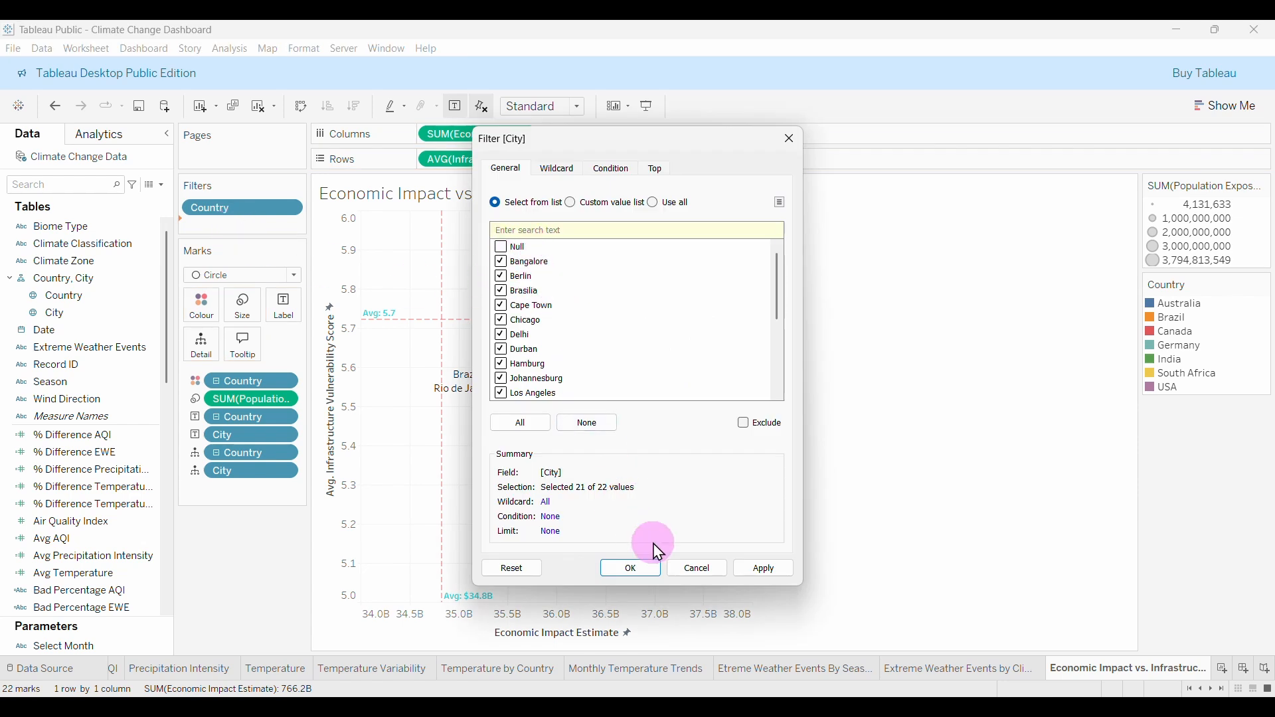
left_click(636, 571)
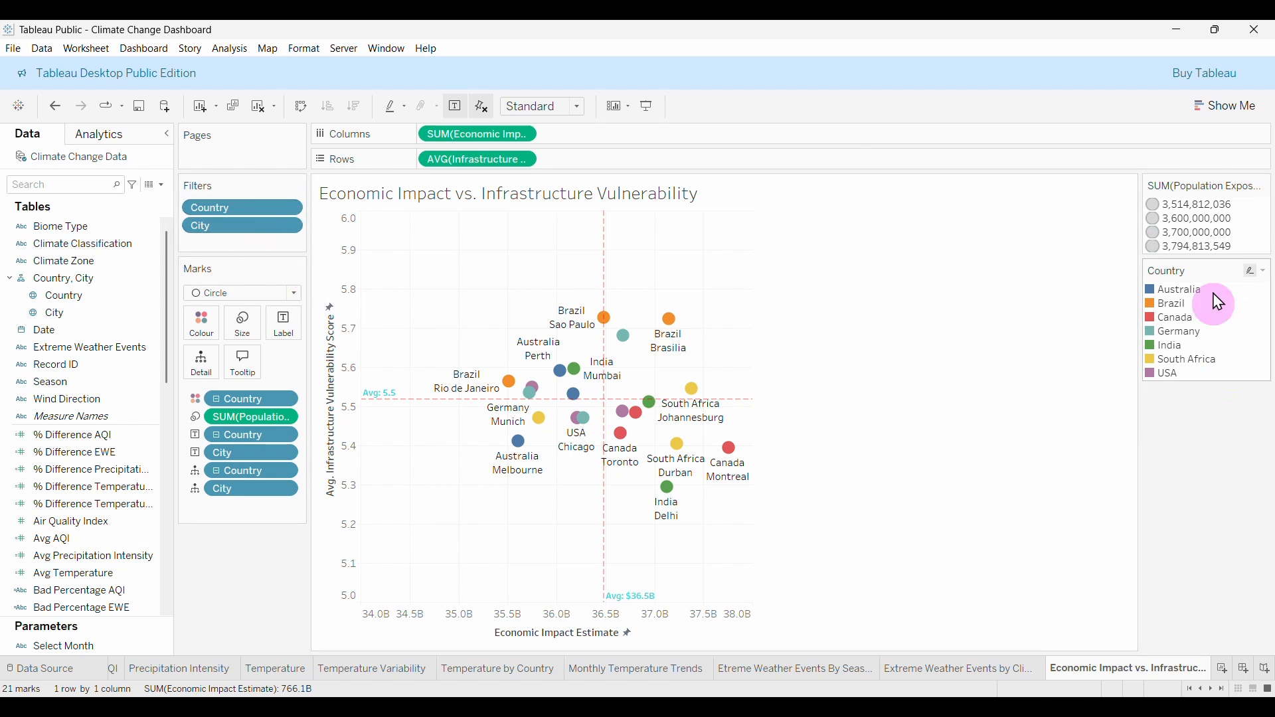
Show the Country and City filter cards beside the scatter plot.
right_click(239, 208)
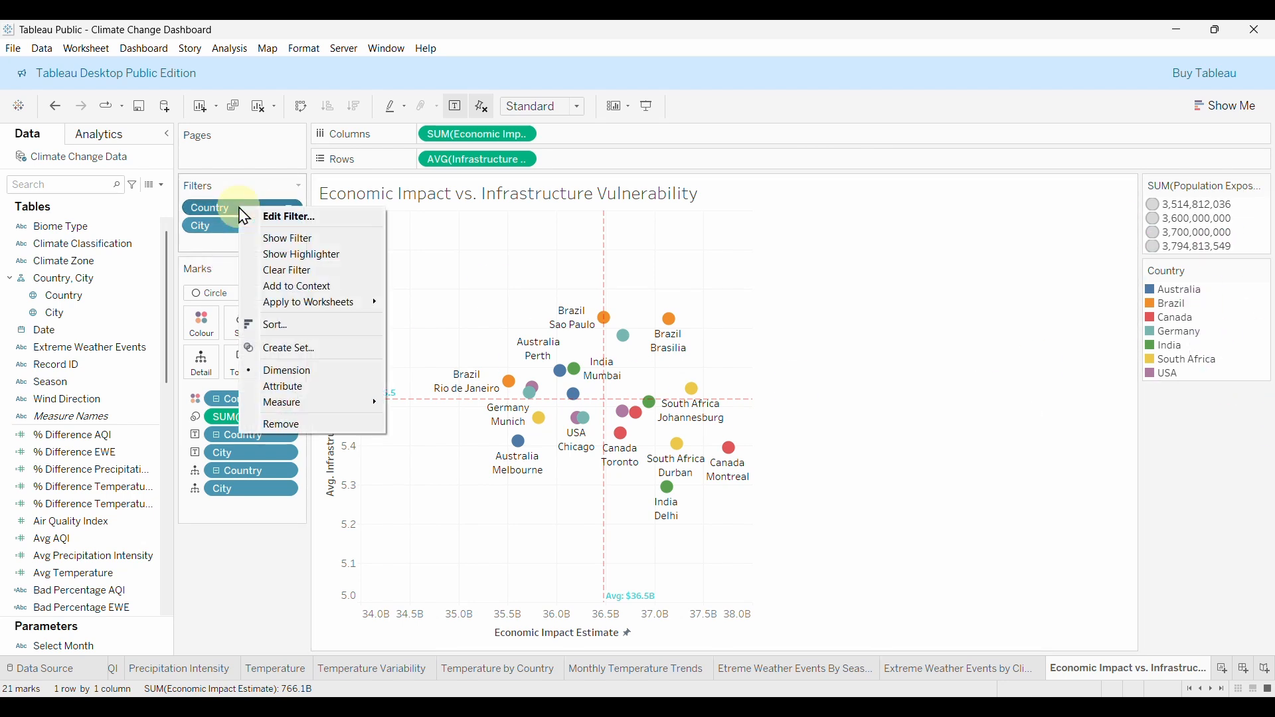
left_click(332, 239)
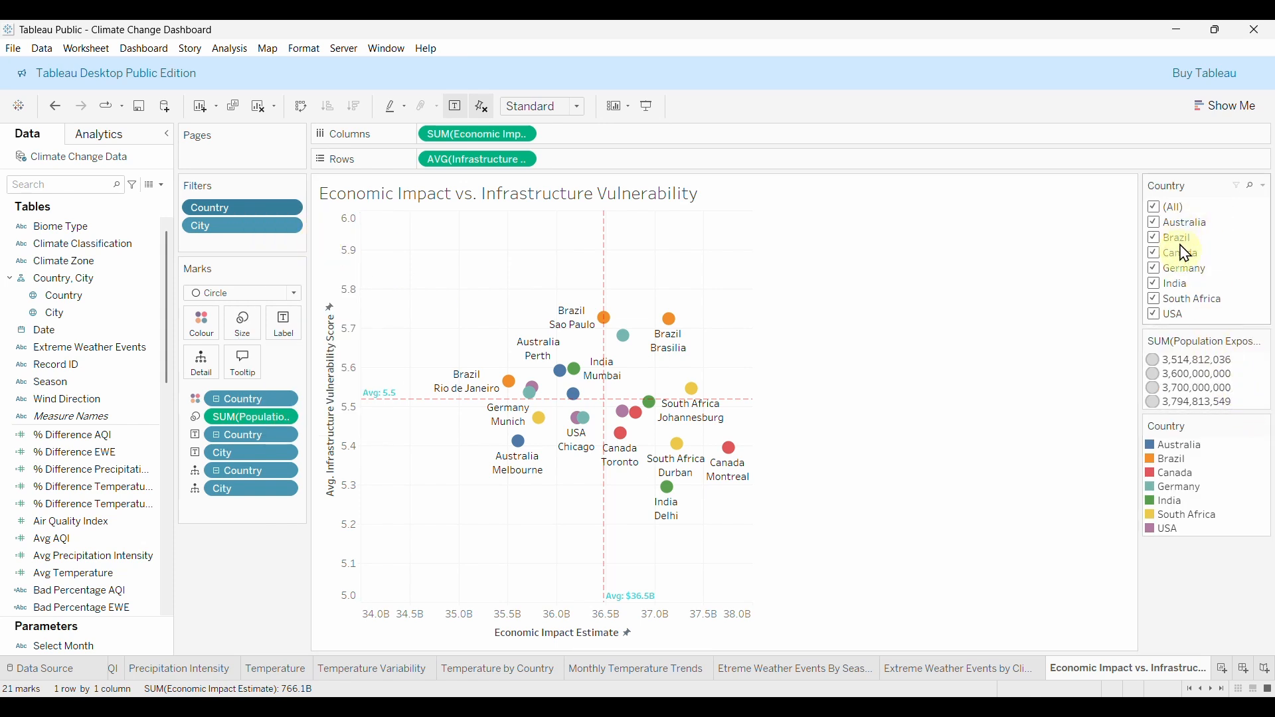
right_click(242, 226)
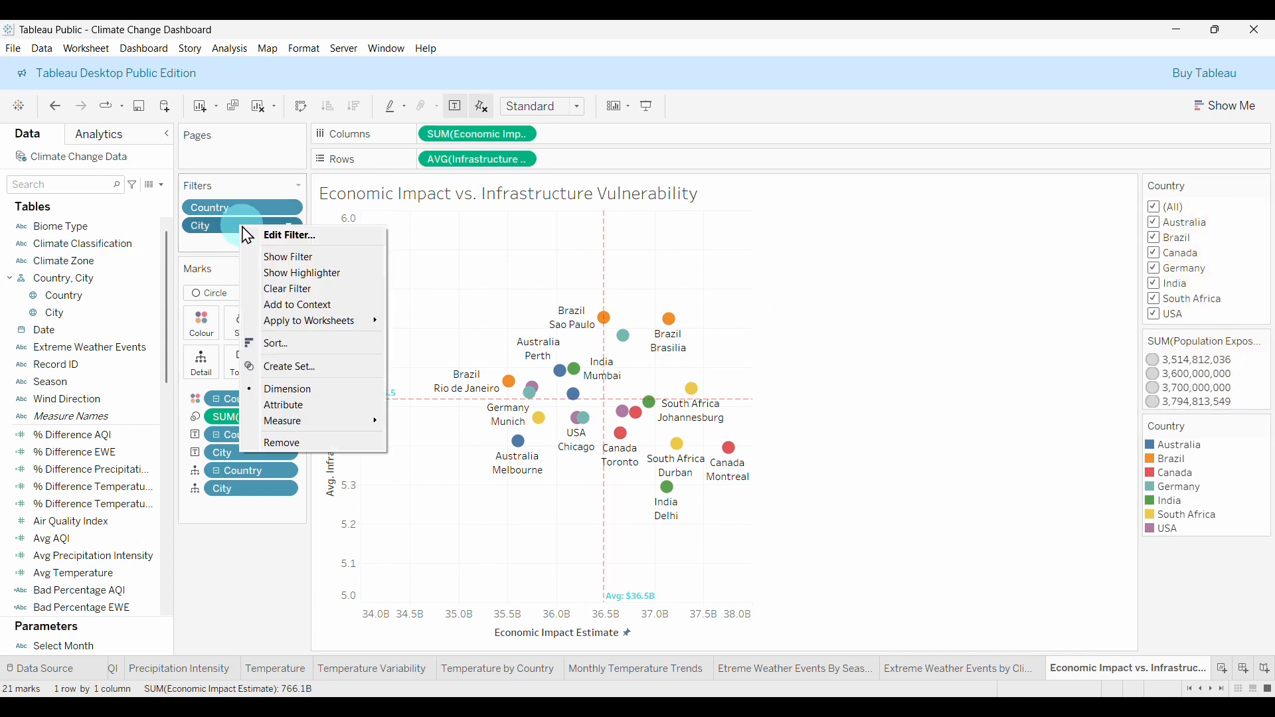
left_click(315, 265)
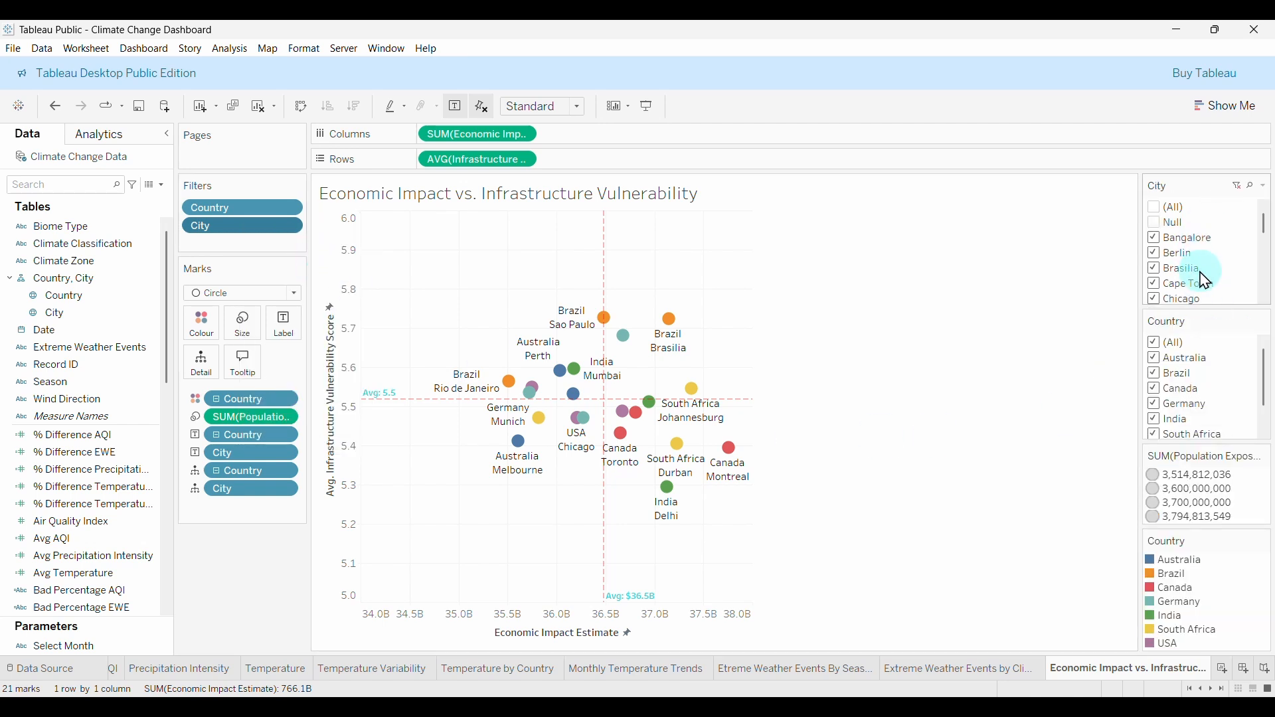
Deselect every country one by one, then restore USA, India and finally all countries.
left_click(1156, 366)
left_click(1157, 381)
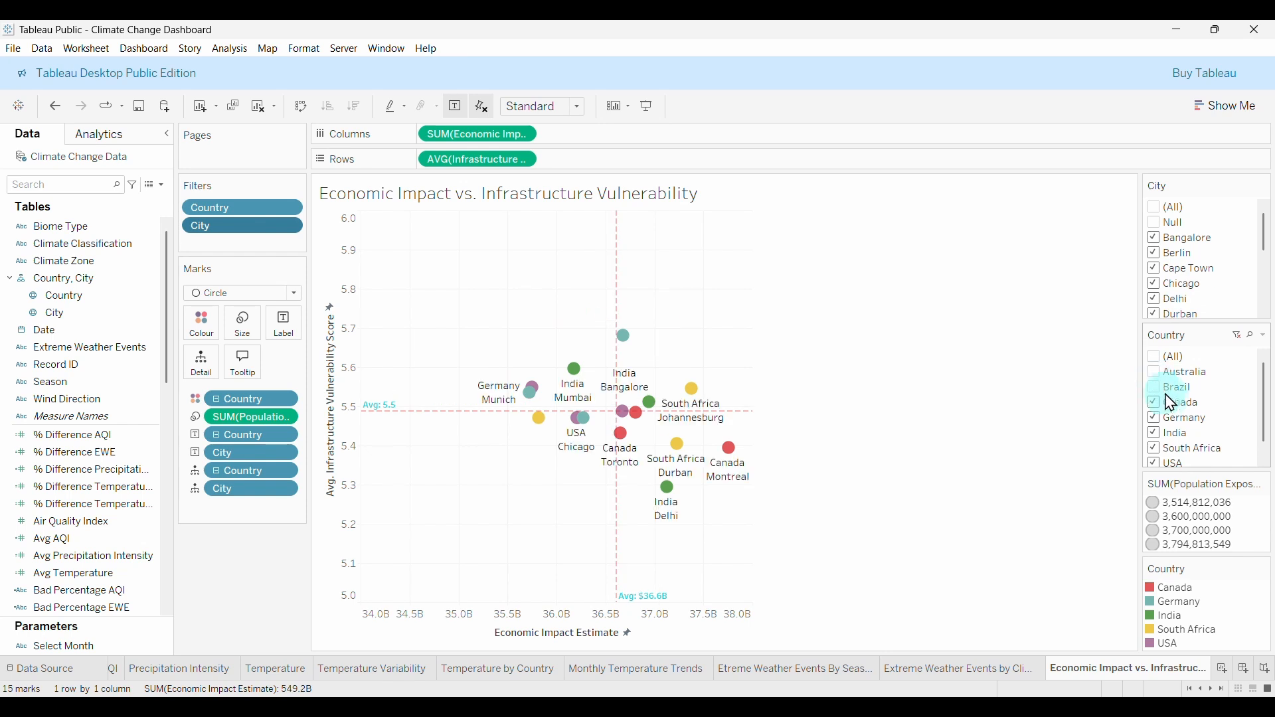
left_click(1157, 404)
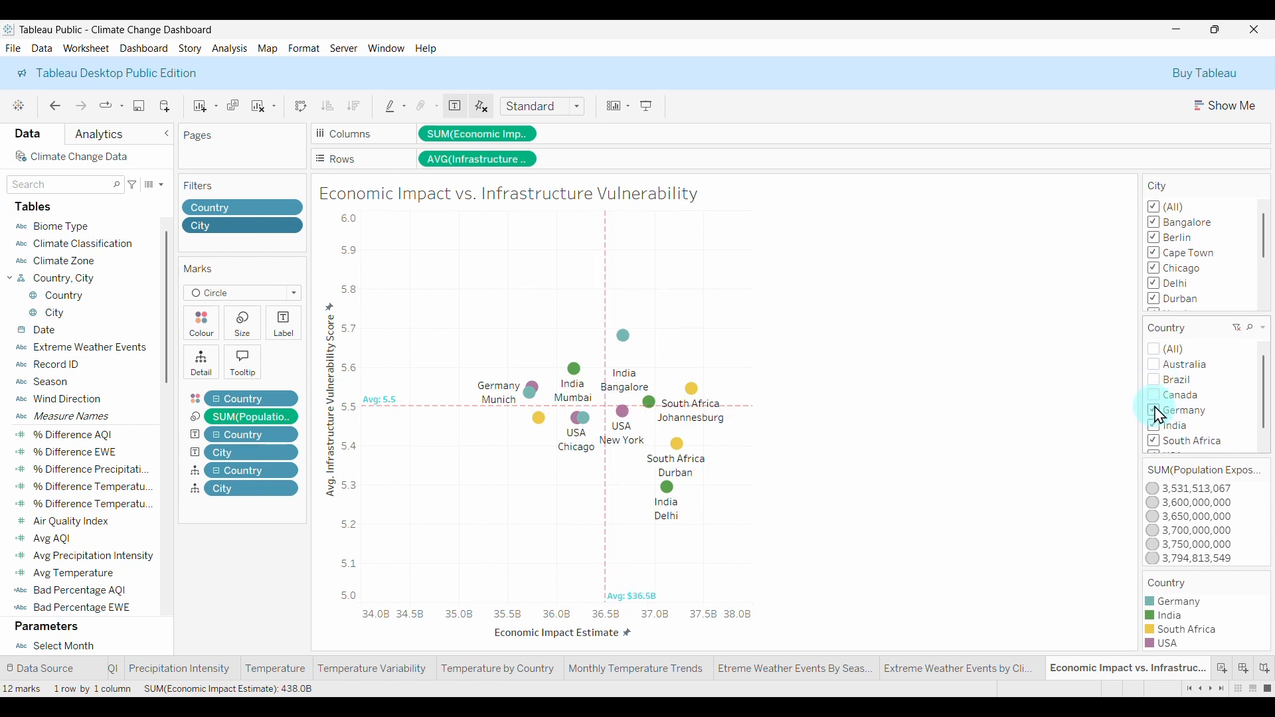
left_click(1159, 415)
scroll(1216, 418, "down", 1)
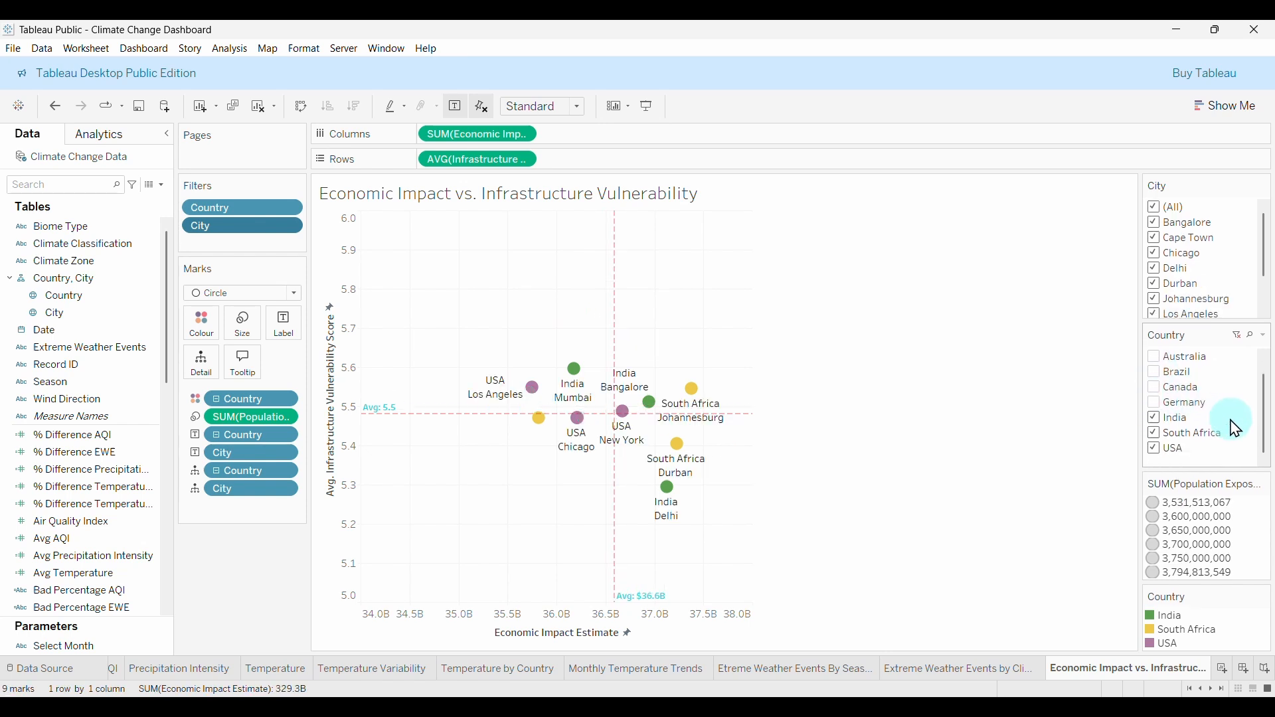
left_click(1163, 423)
left_click(1161, 440)
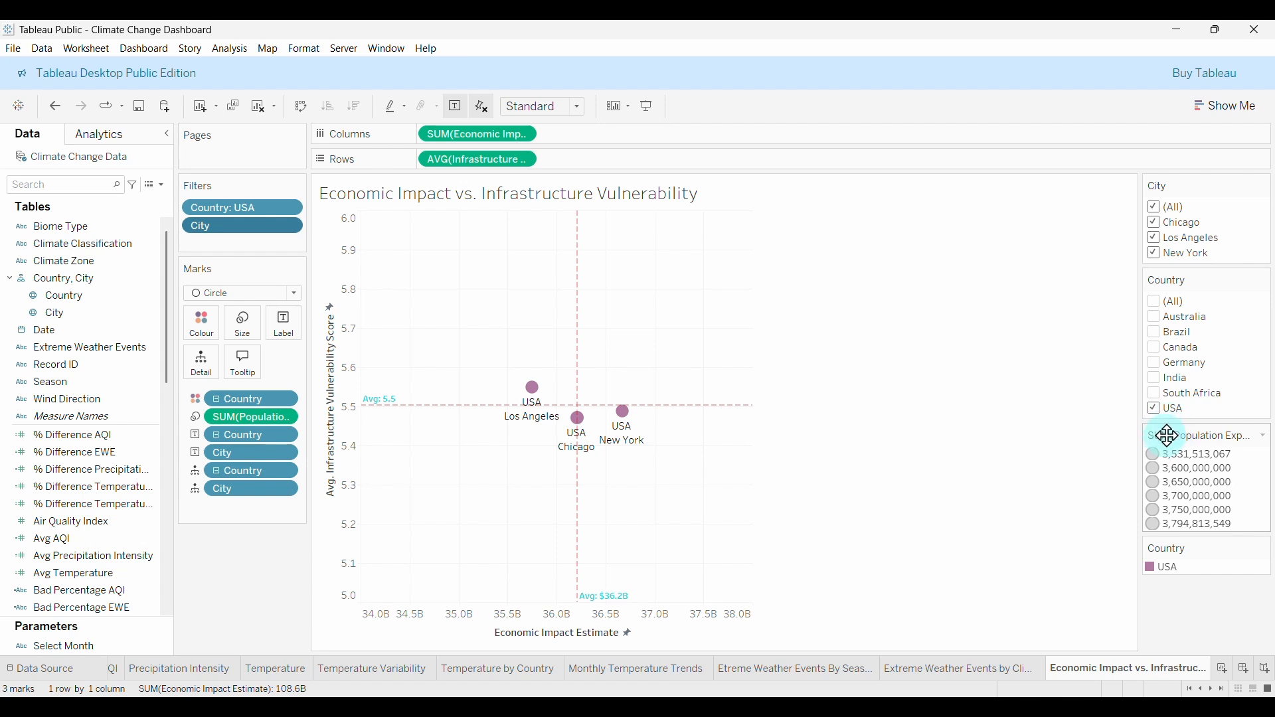
left_click(1154, 407)
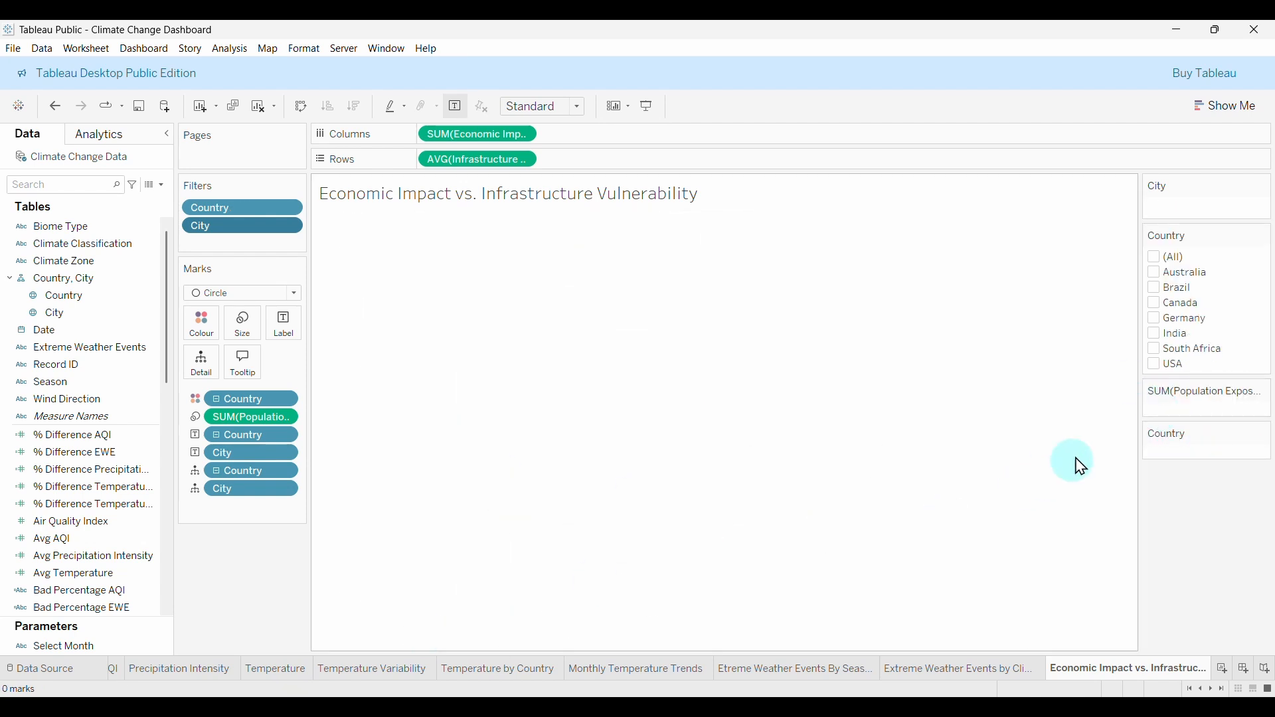
left_click(1159, 364)
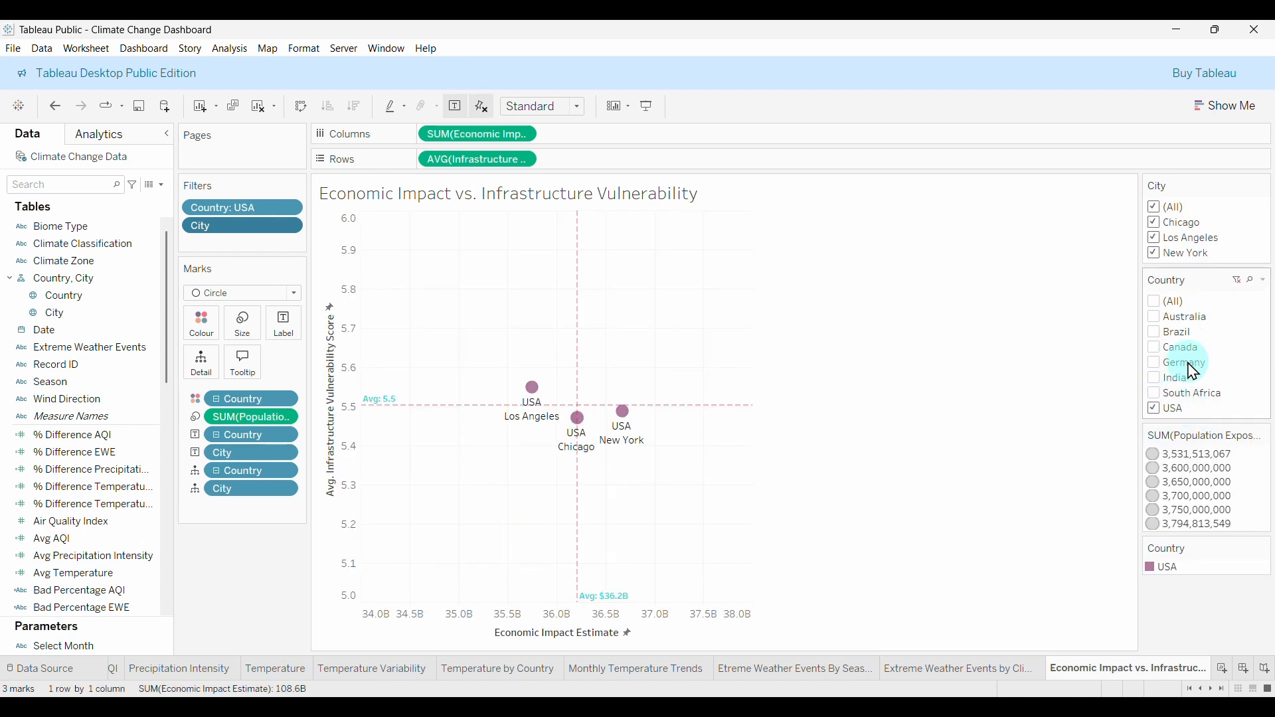
left_click(1160, 207)
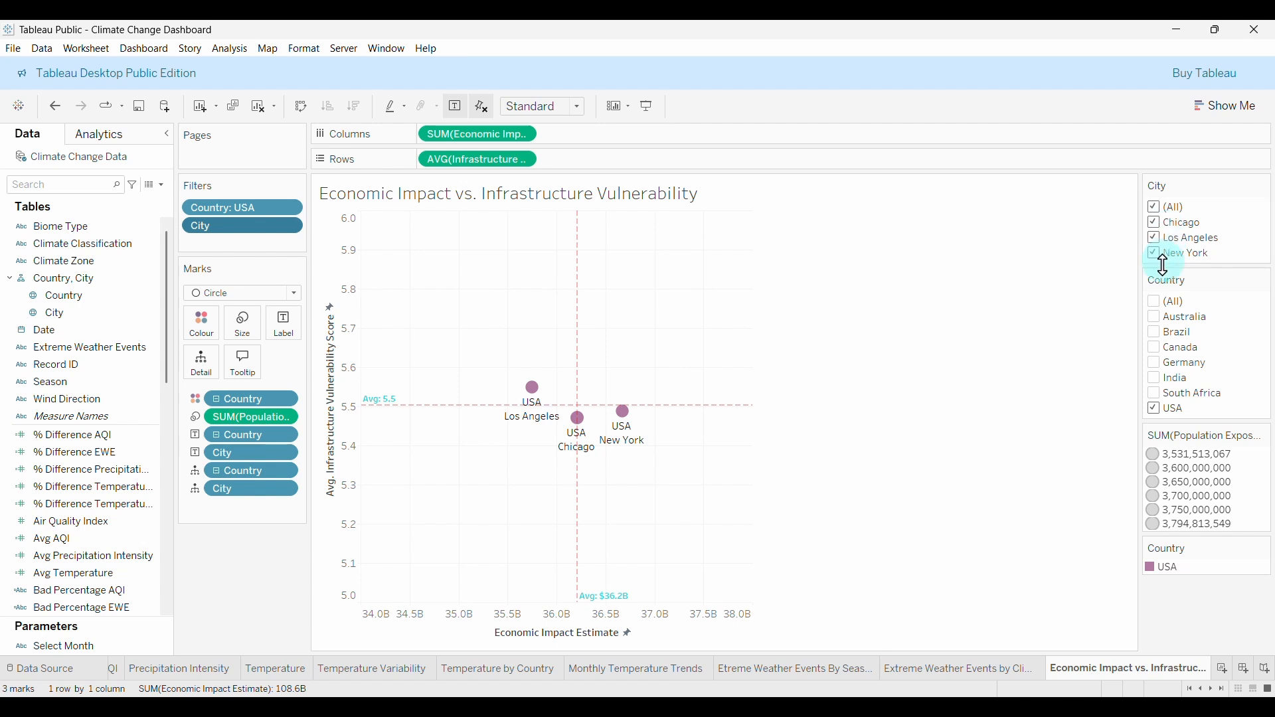
left_click(1155, 379)
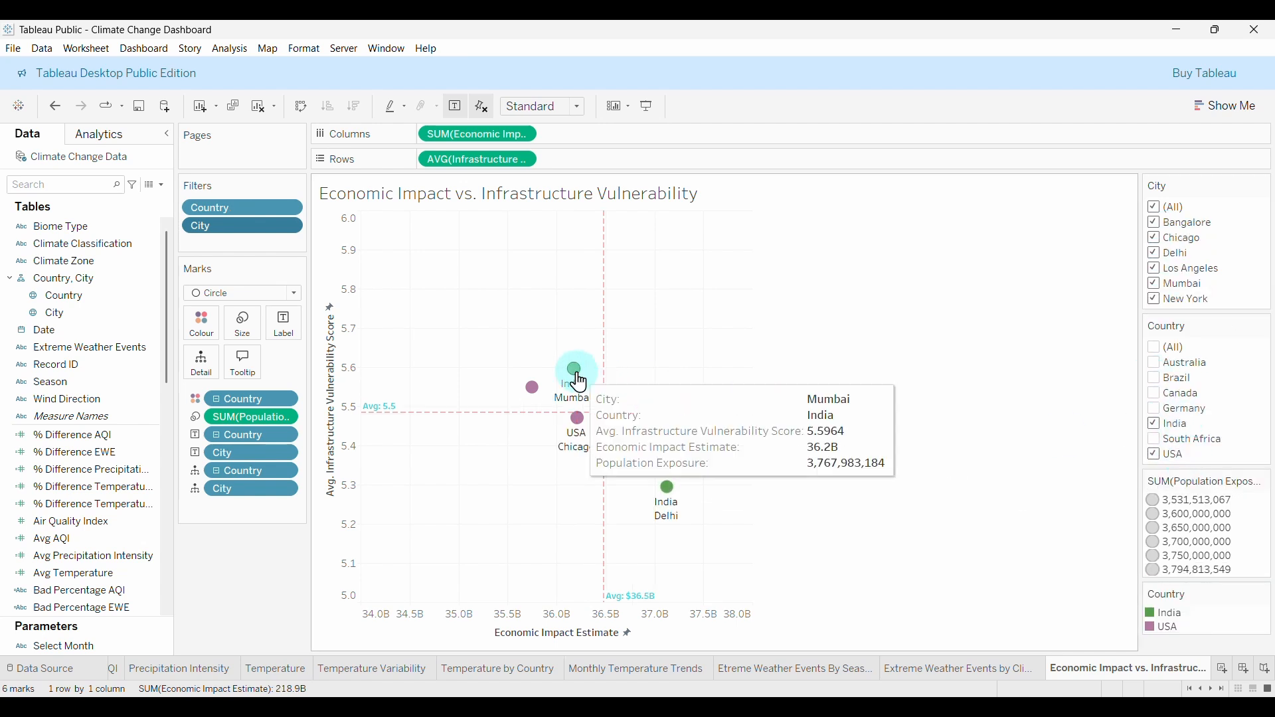
mouse_move(668, 505)
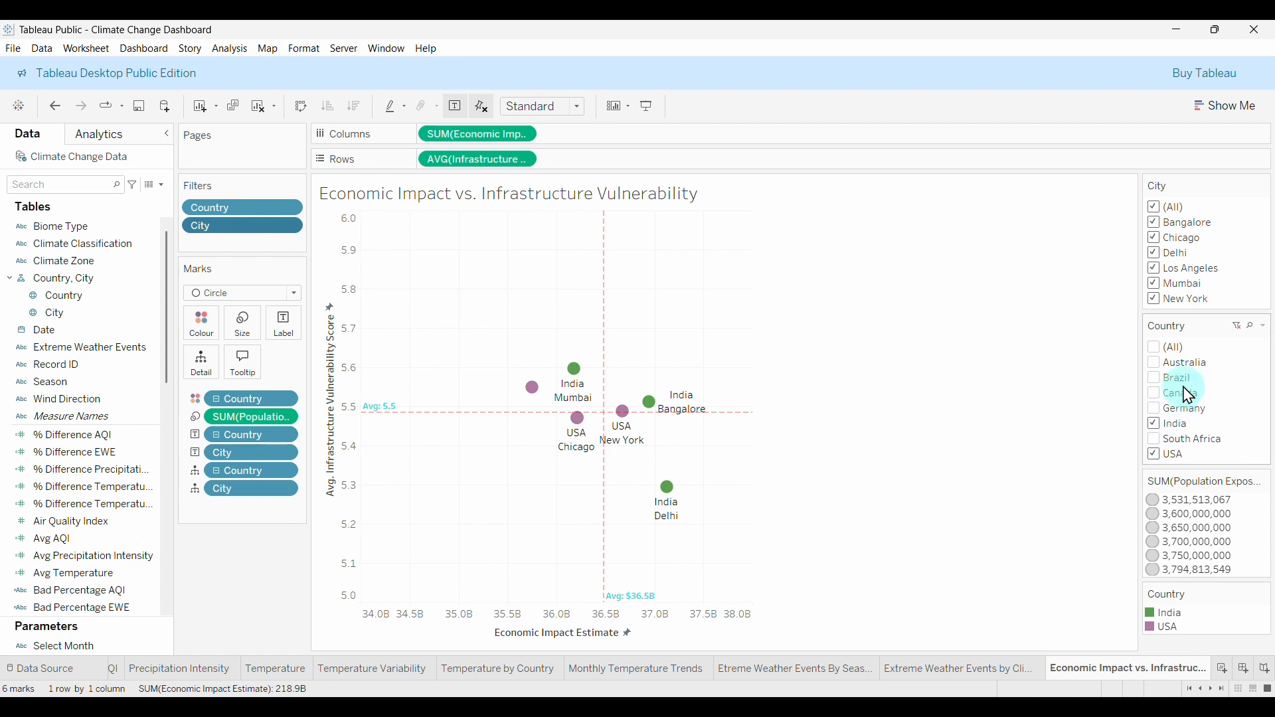
left_click(1237, 329)
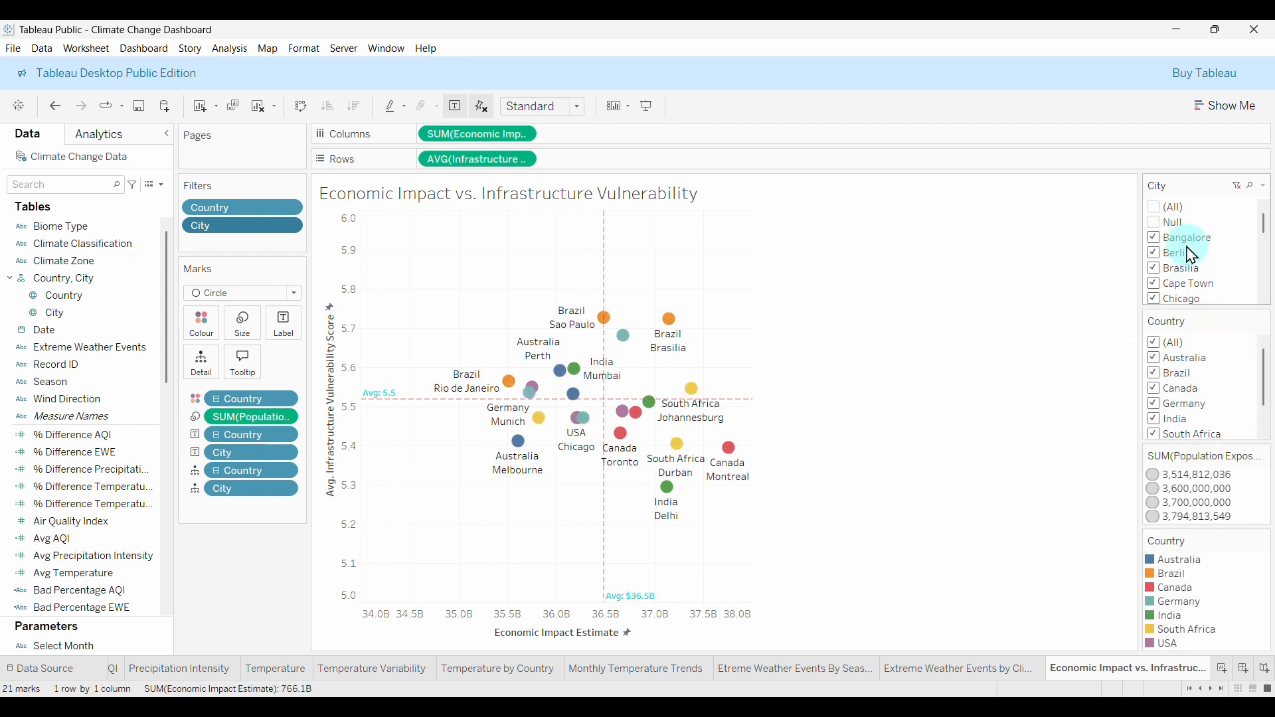
Clear the cities, pick Berlin, Brasilia and Chicago, then show all cities.
left_click(1156, 207)
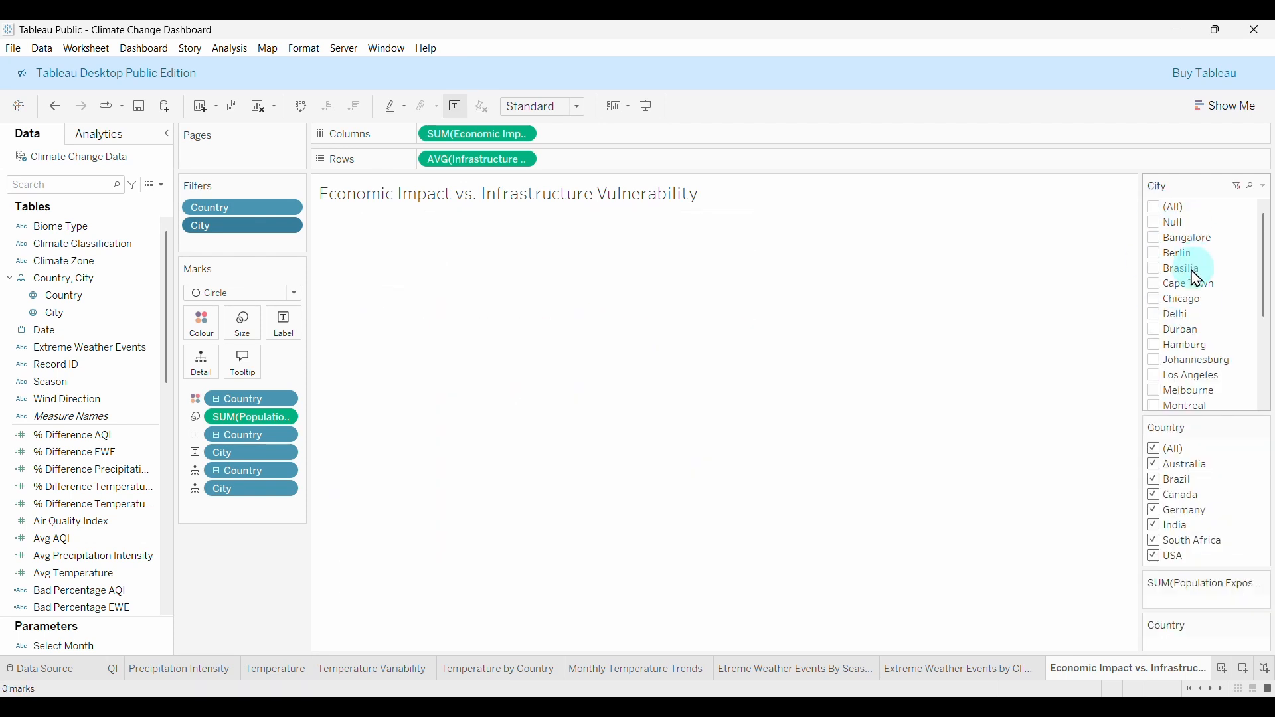
left_click(1157, 256)
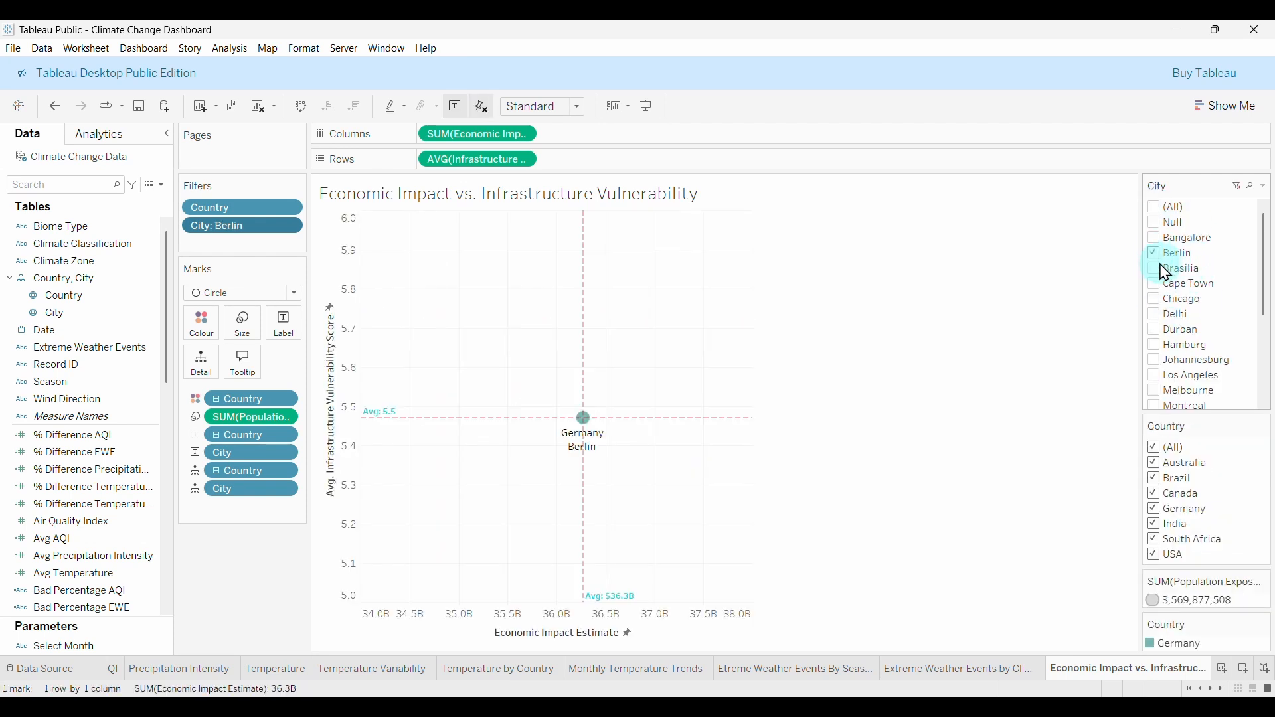
left_click(1156, 268)
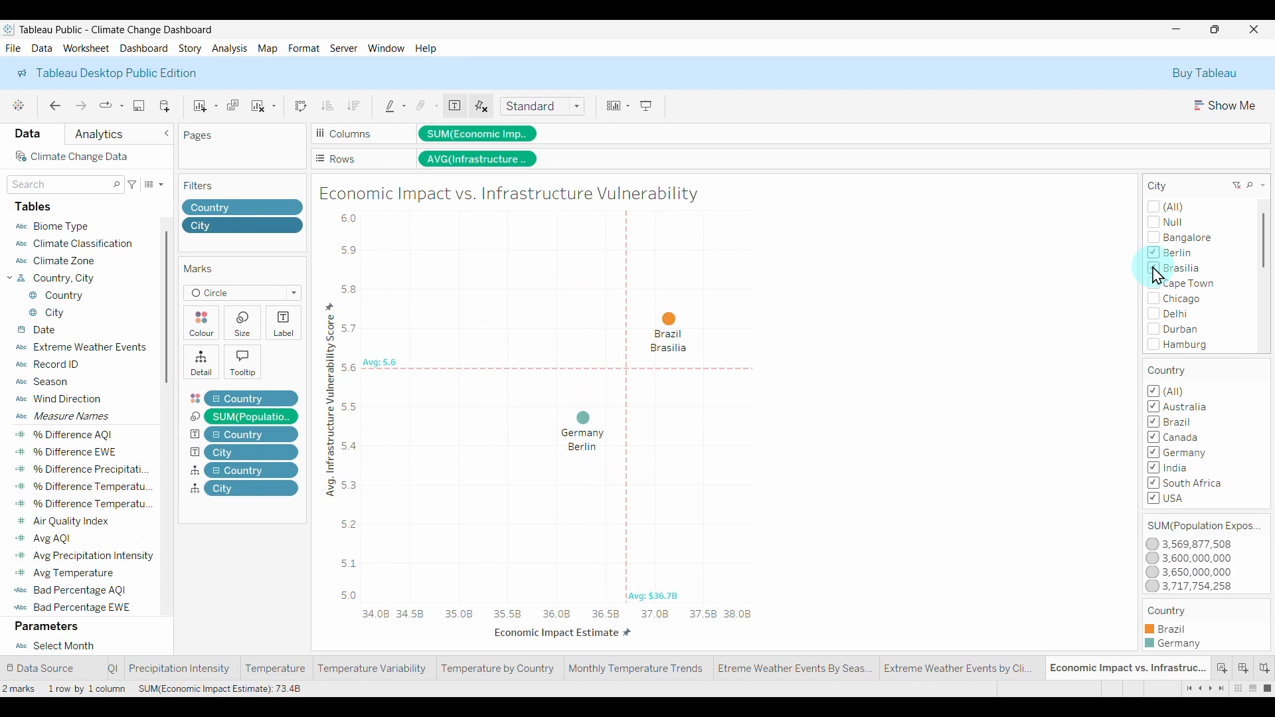
mouse_move(687, 359)
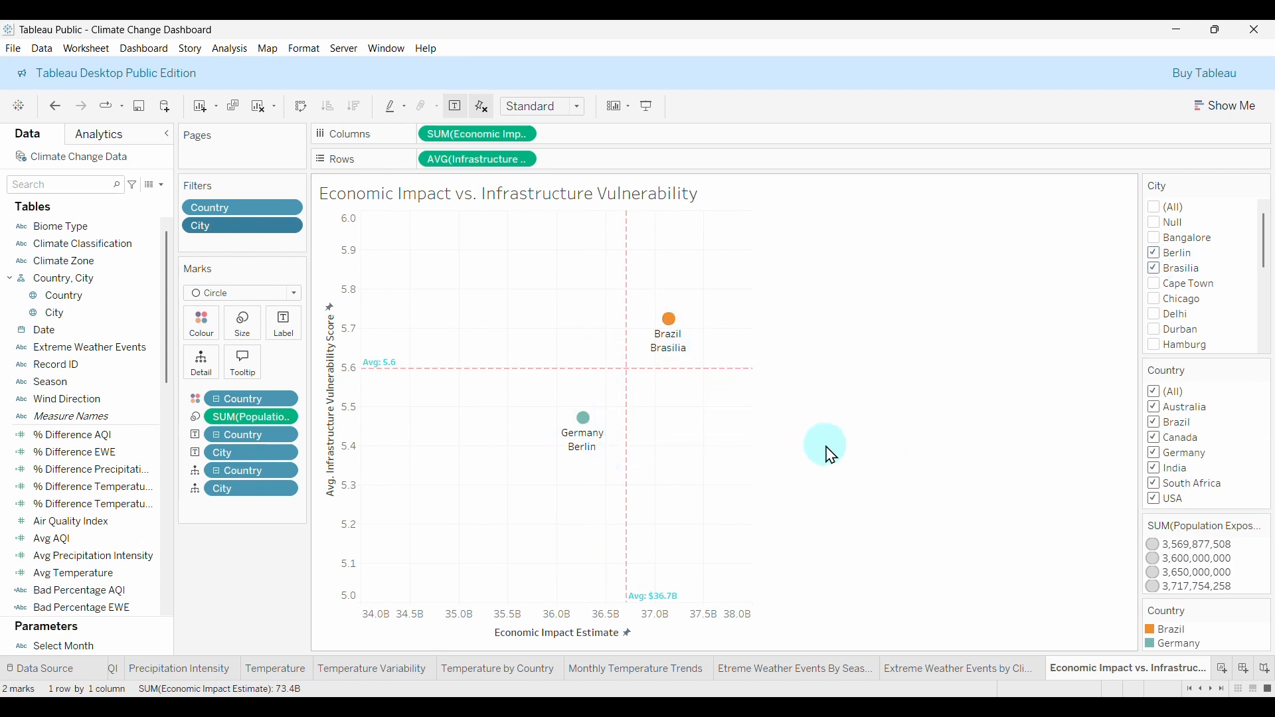
left_click(1160, 299)
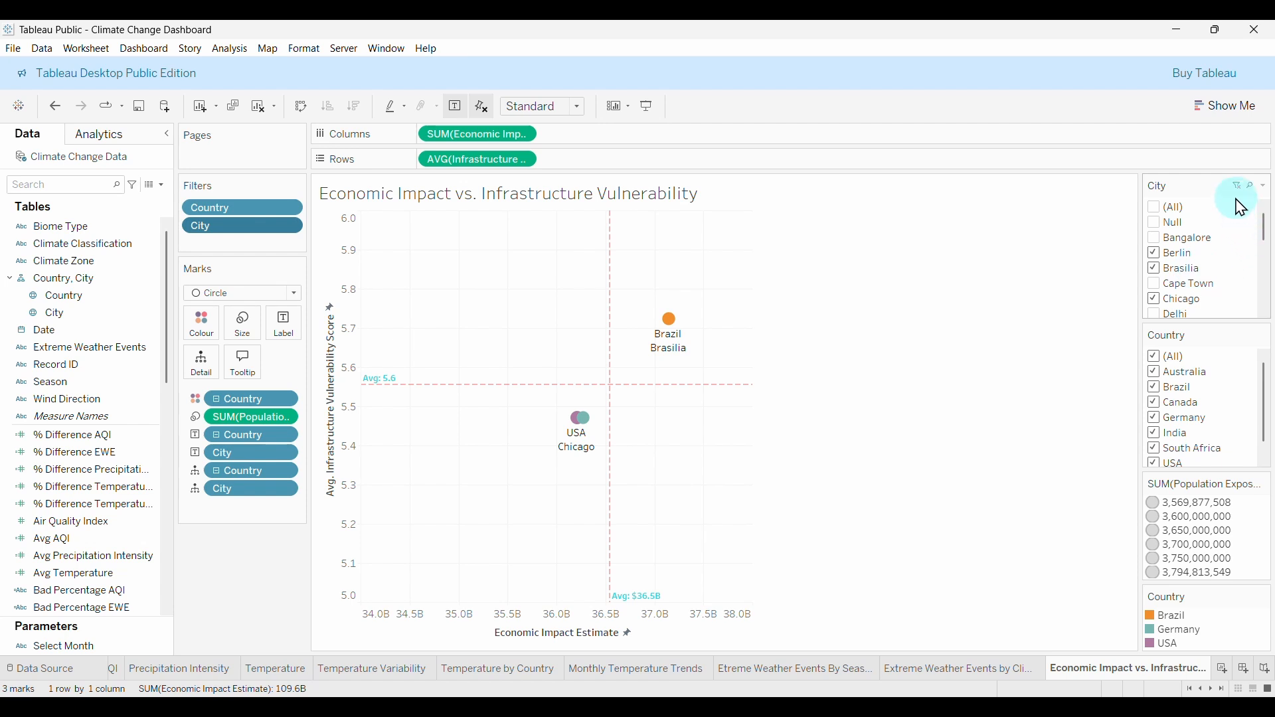
left_click(1241, 189)
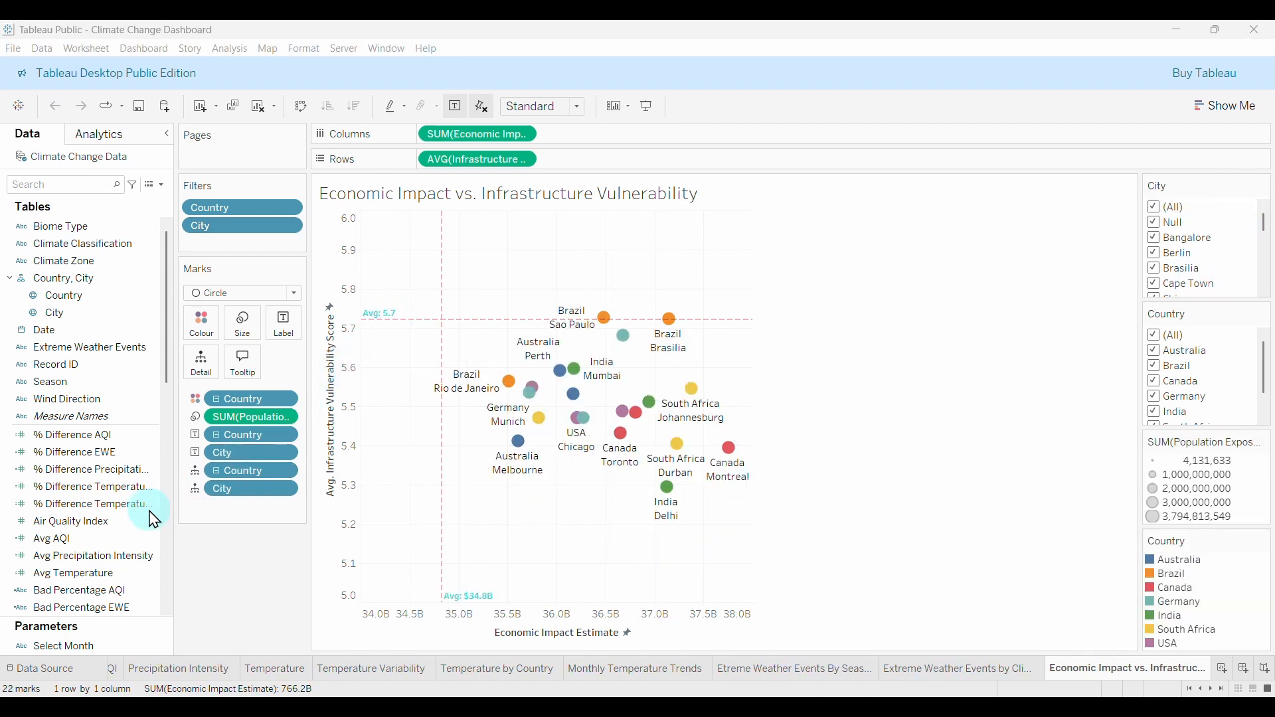
Put Count of EWE on Size so the city circles scale by SUM(Count of EWE).
left_click(81, 524)
scroll(76, 491, "down", 3)
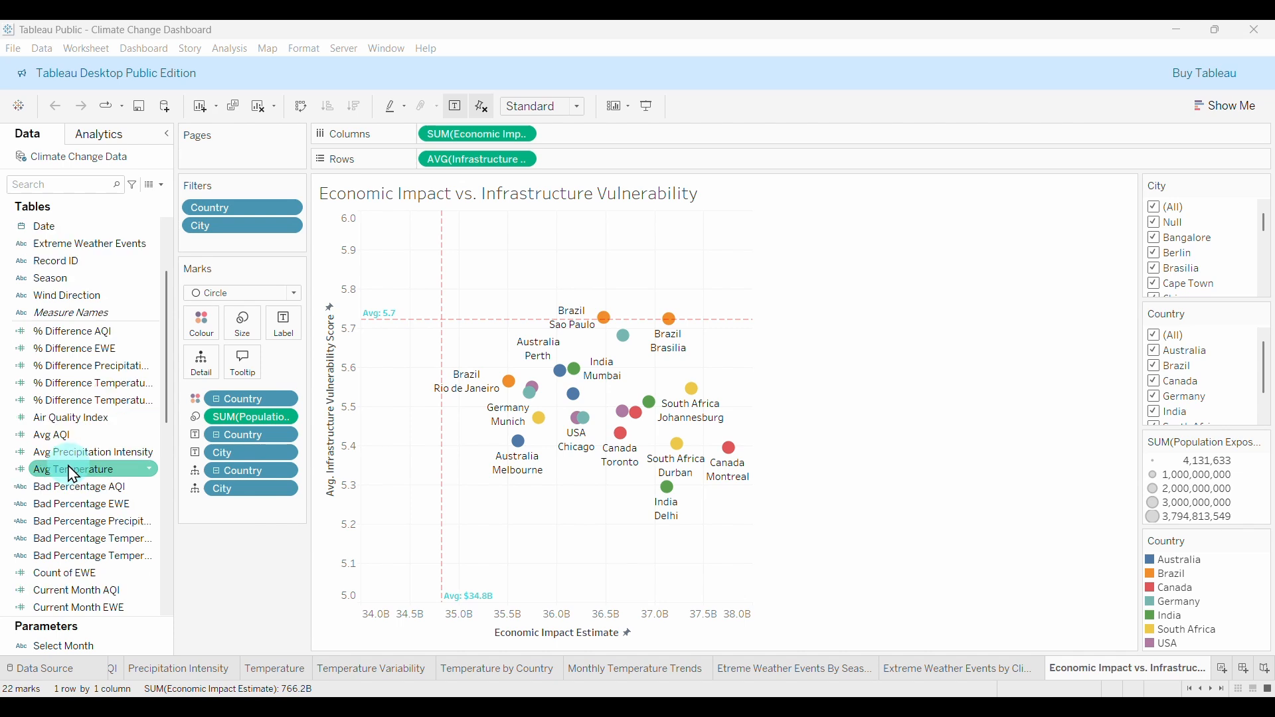
scroll(75, 479, "down", 1)
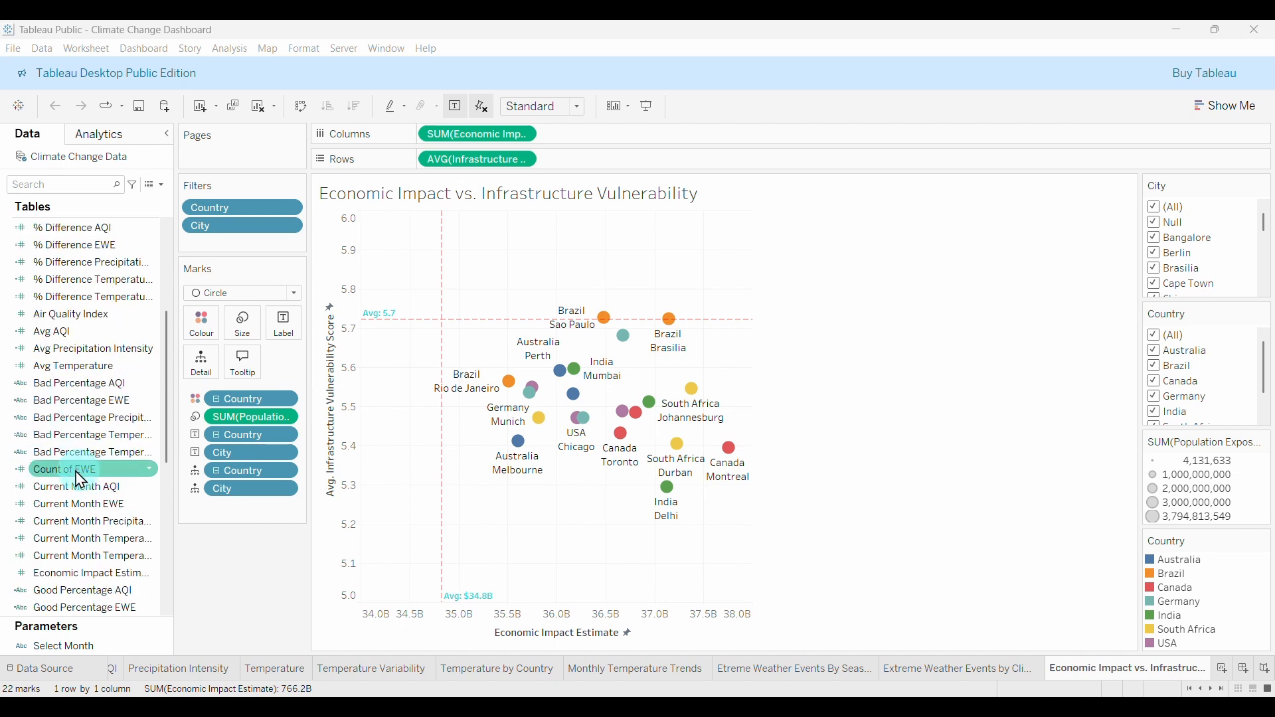
left_click_drag(57, 477, 240, 324)
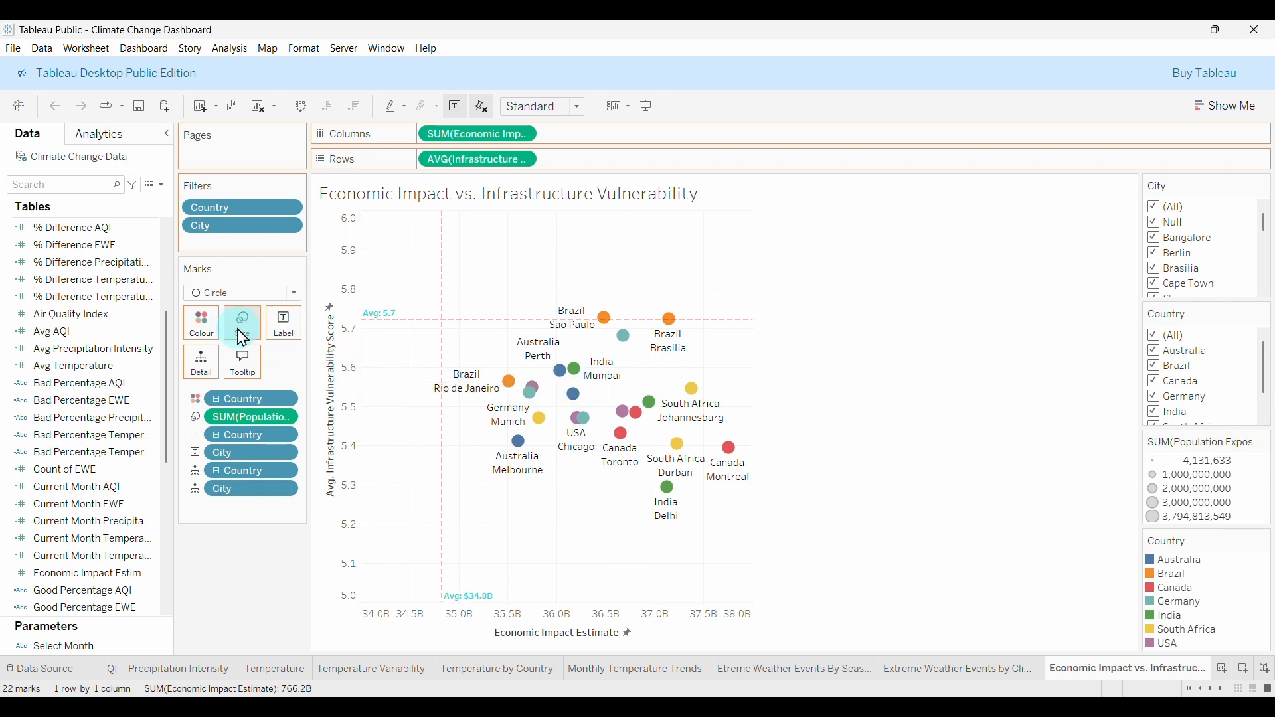
mouse_move(496, 395)
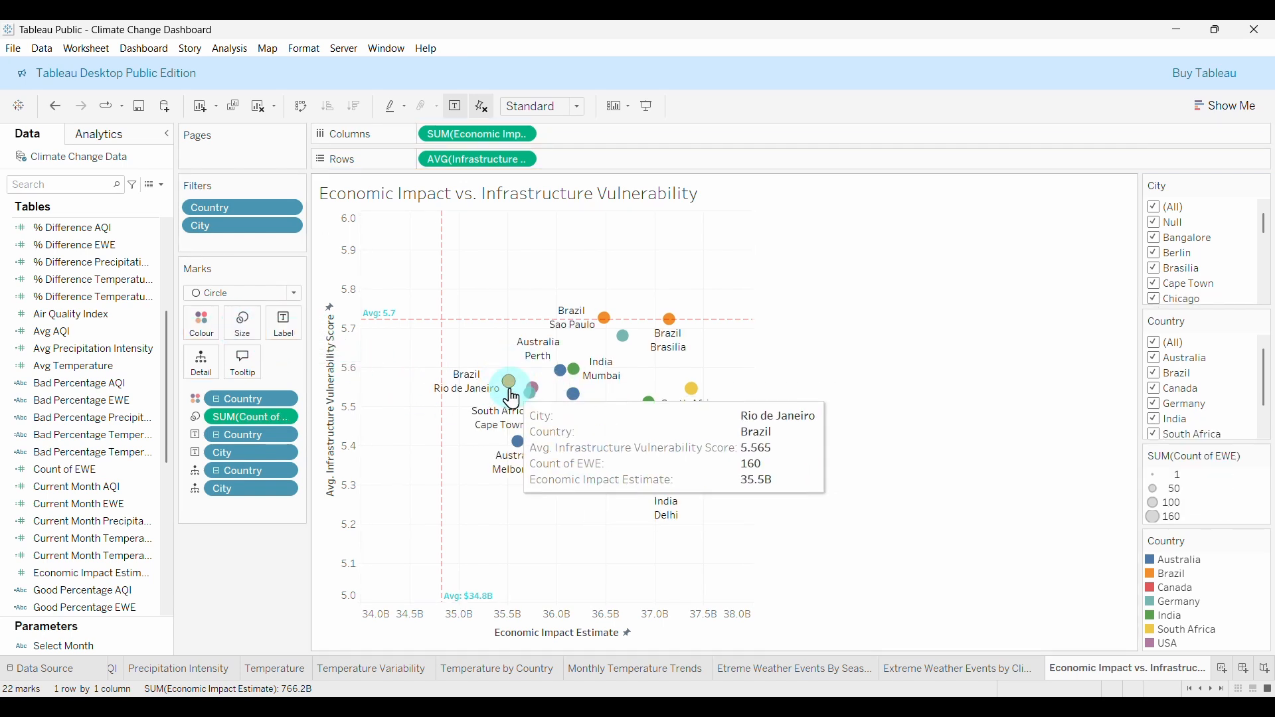
Fit the scatter plot to Entire View, re-apply Count of EWE to Size, then open Monthly Temperature Trends.
left_click(584, 121)
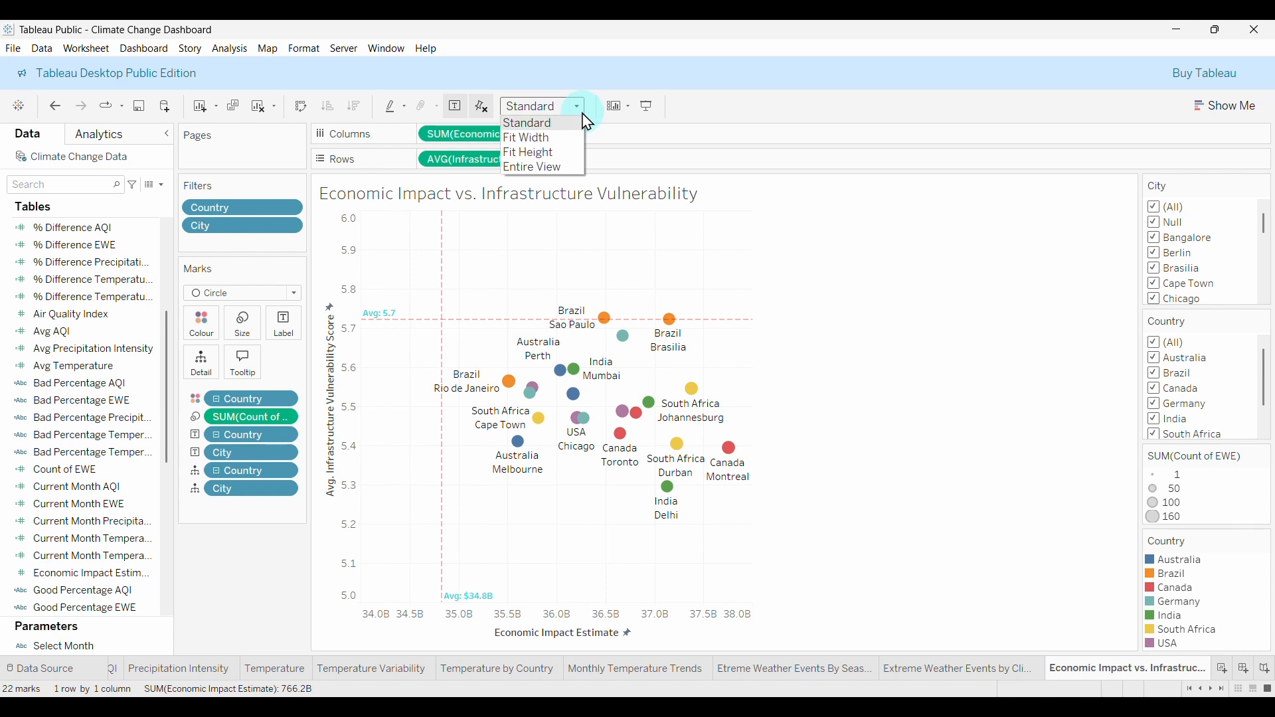
left_click(545, 174)
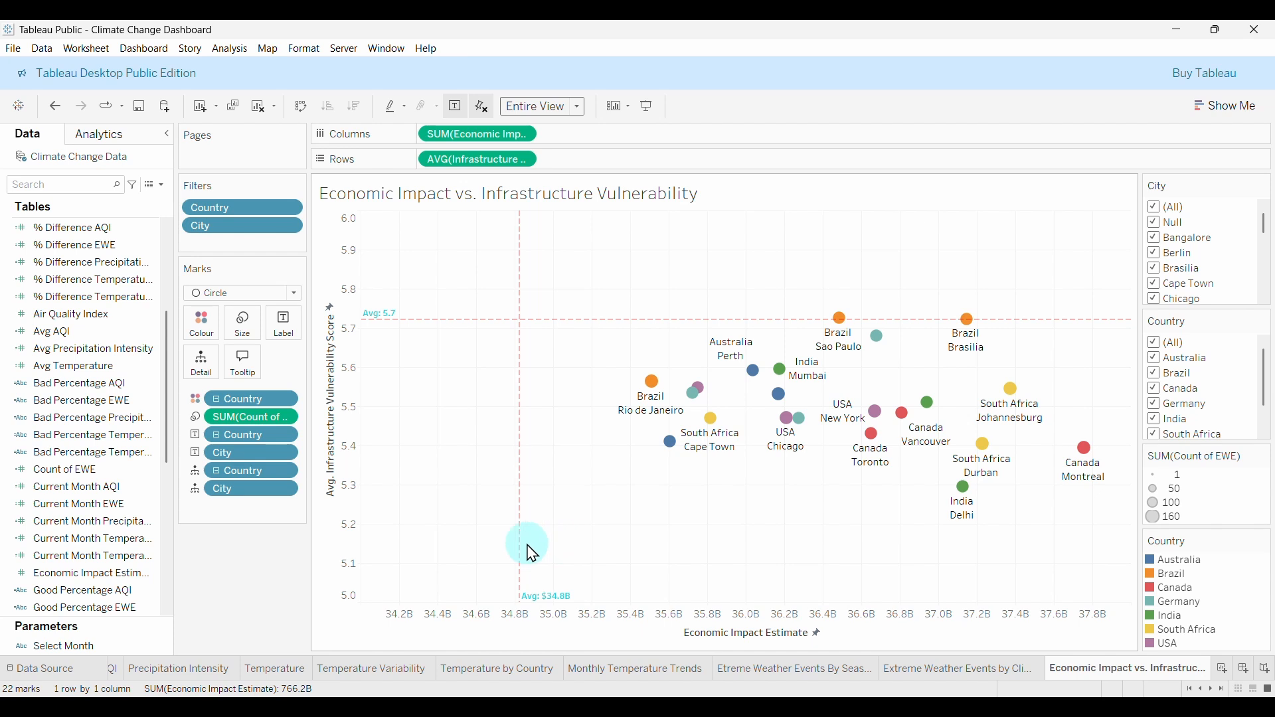
left_click_drag(233, 417, 266, 585)
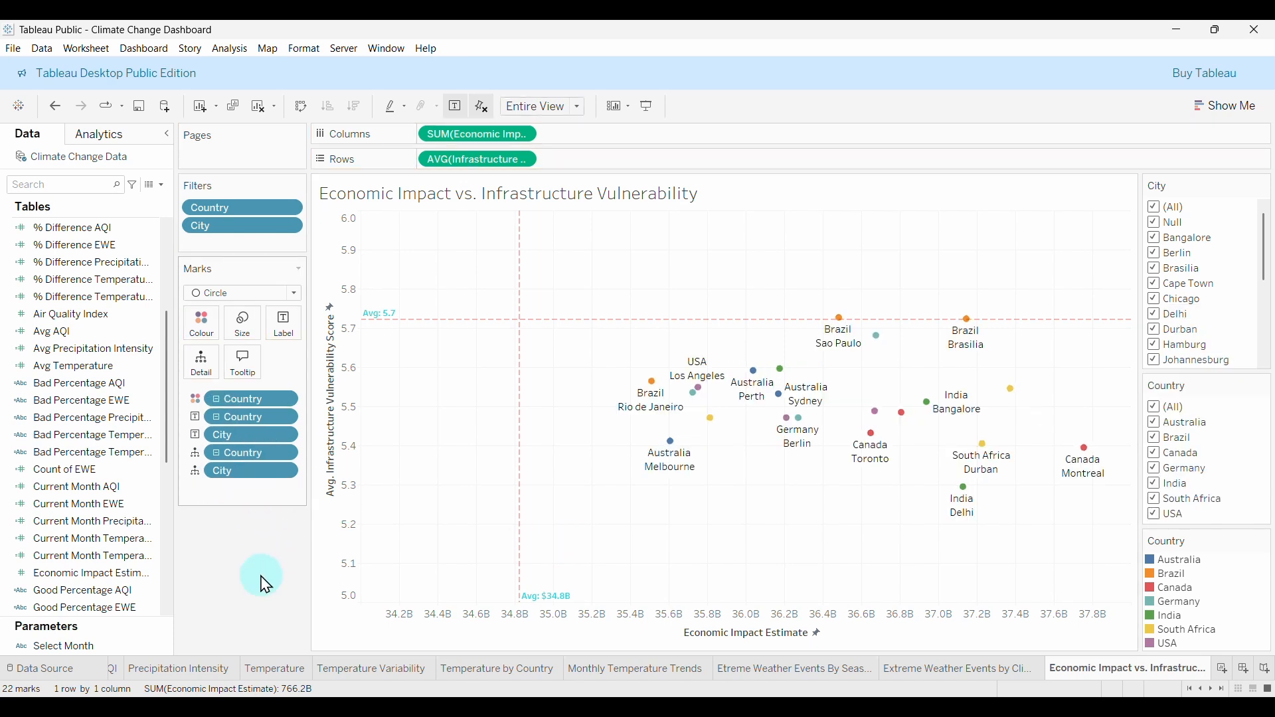
left_click_drag(79, 477, 243, 324)
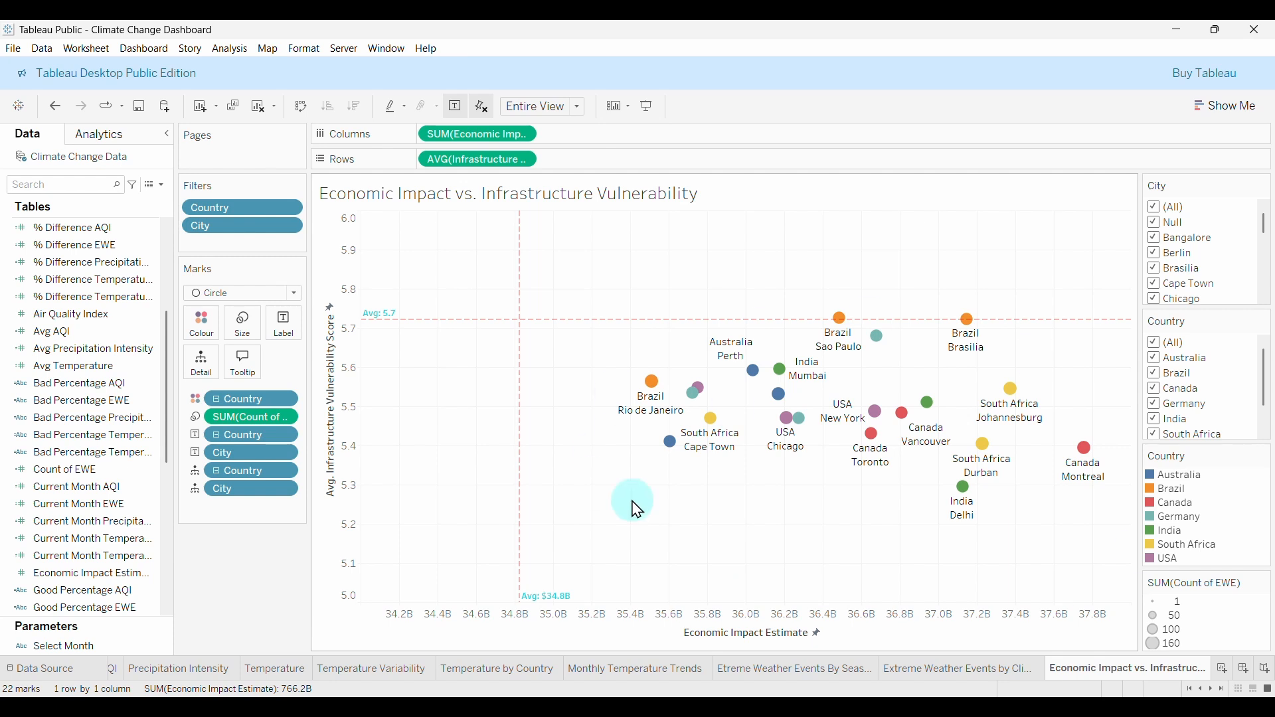
mouse_move(654, 390)
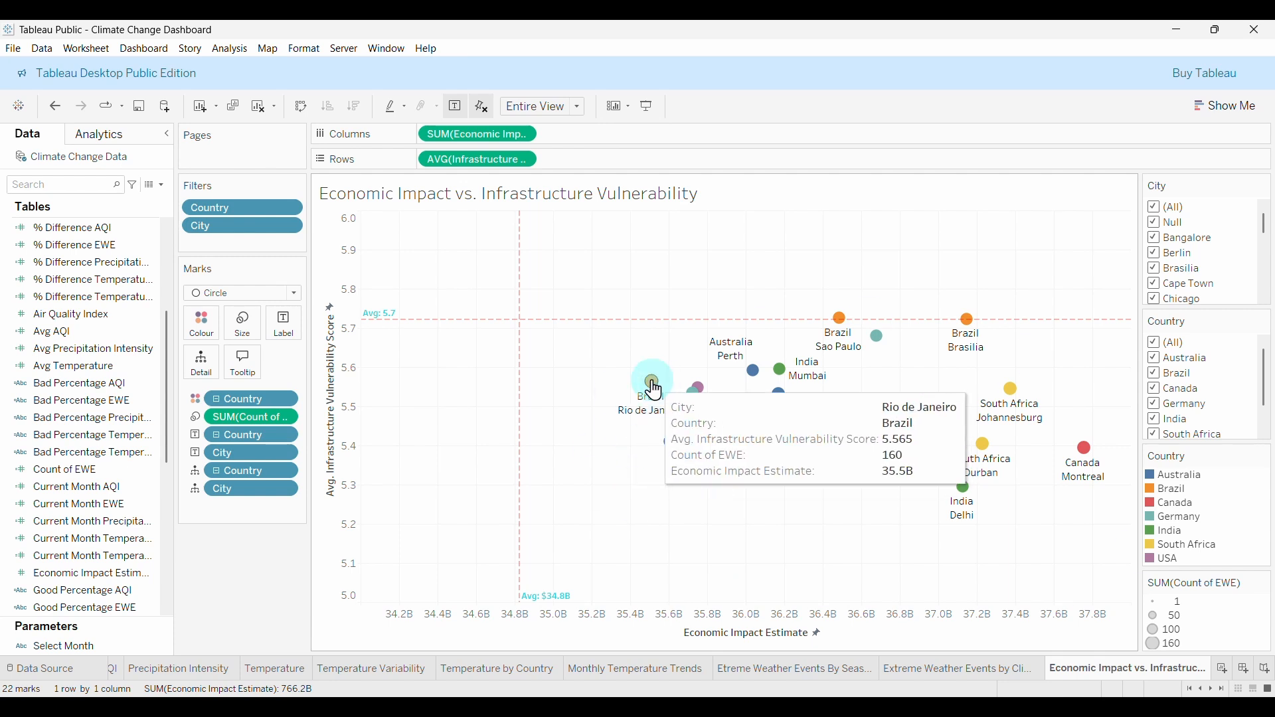
mouse_move(787, 404)
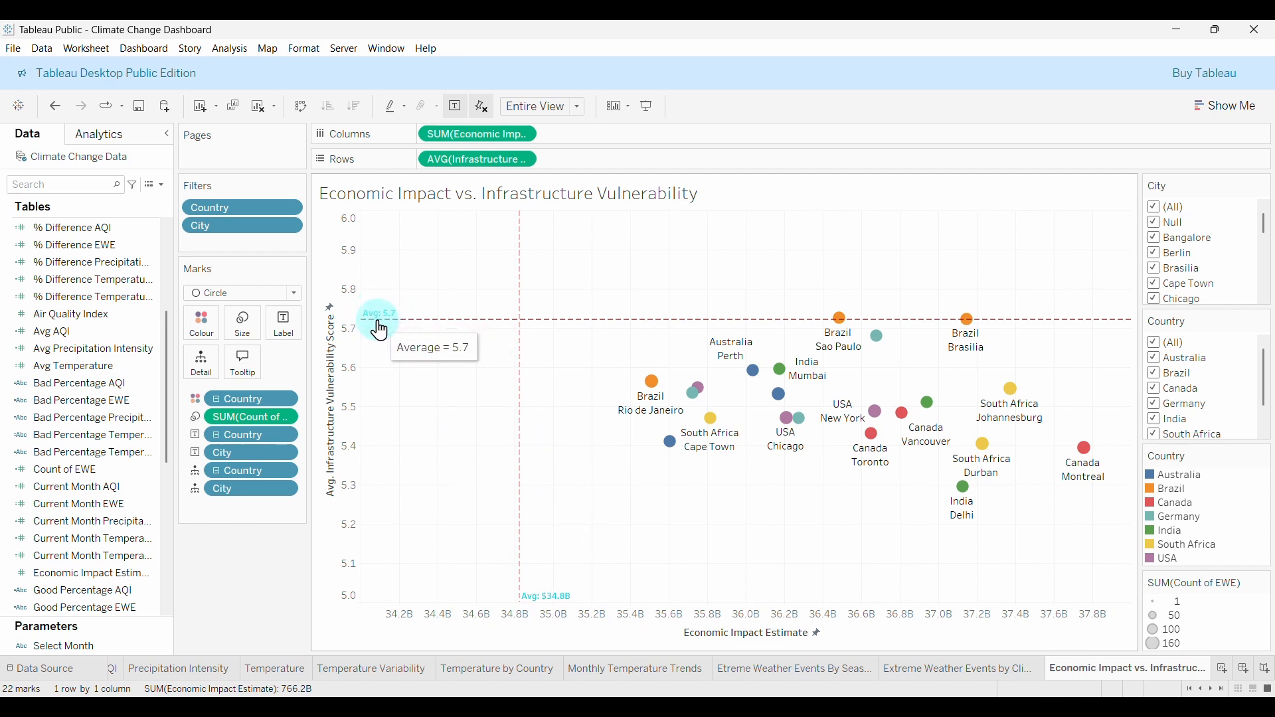
left_click(638, 669)
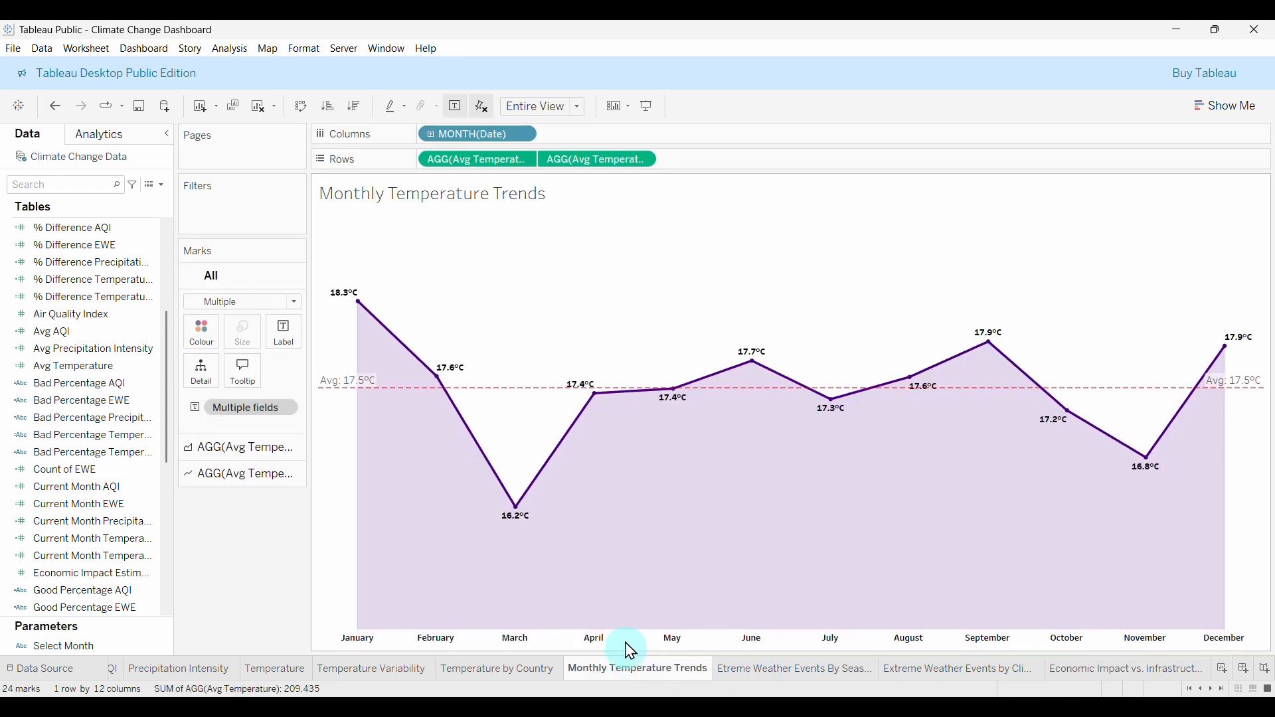
Format the 17.5°C average line's label as Tableau Semibold, size 8, in teal.
right_click(348, 388)
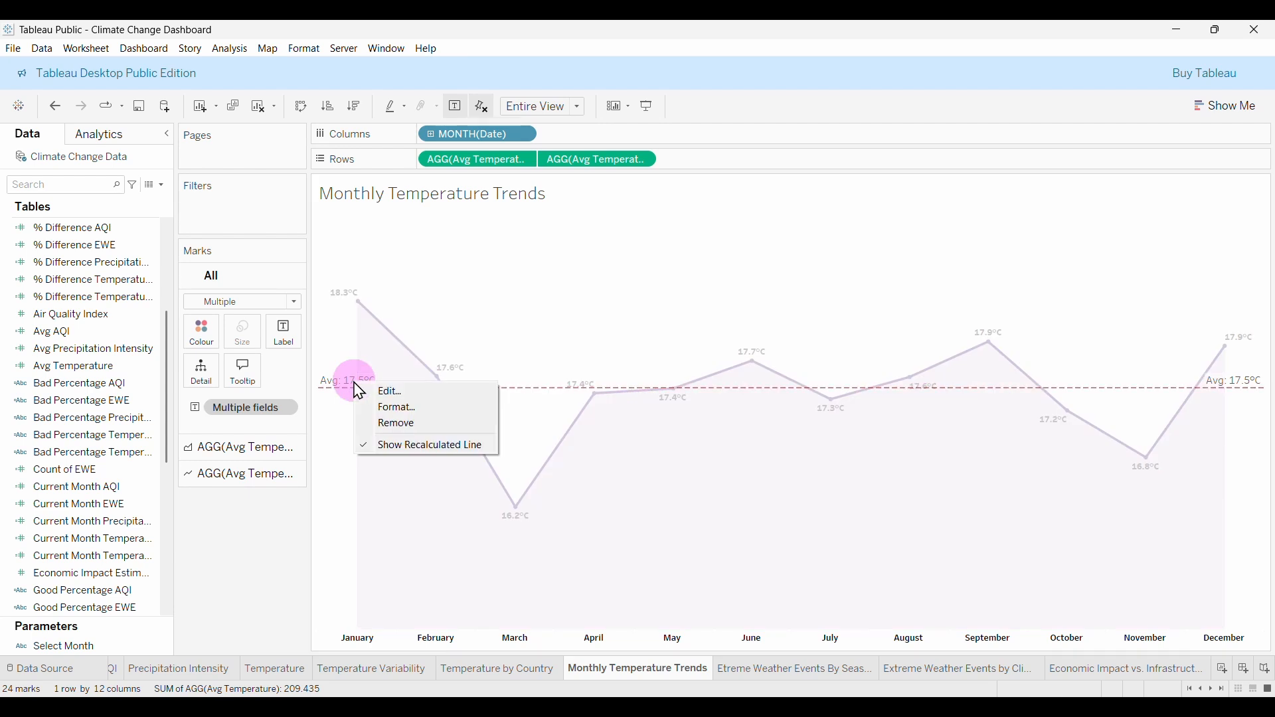
left_click(385, 408)
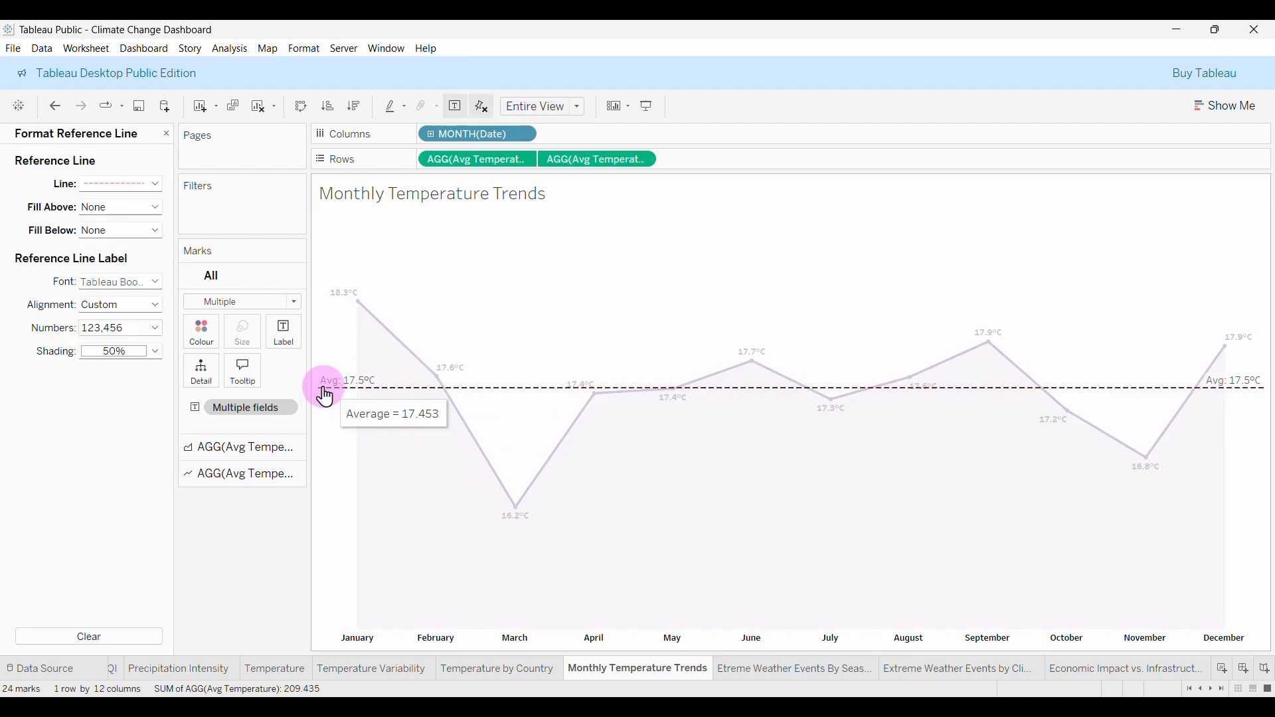
left_click(113, 285)
left_click(194, 304)
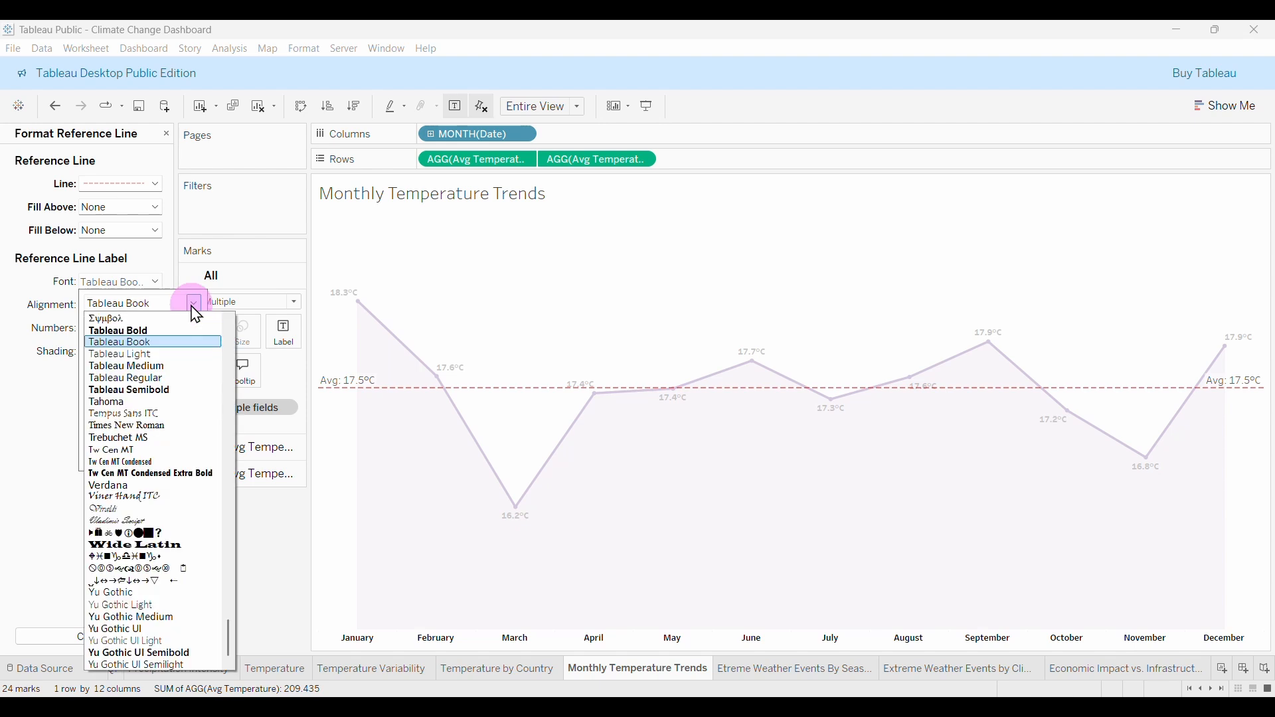
left_click(137, 388)
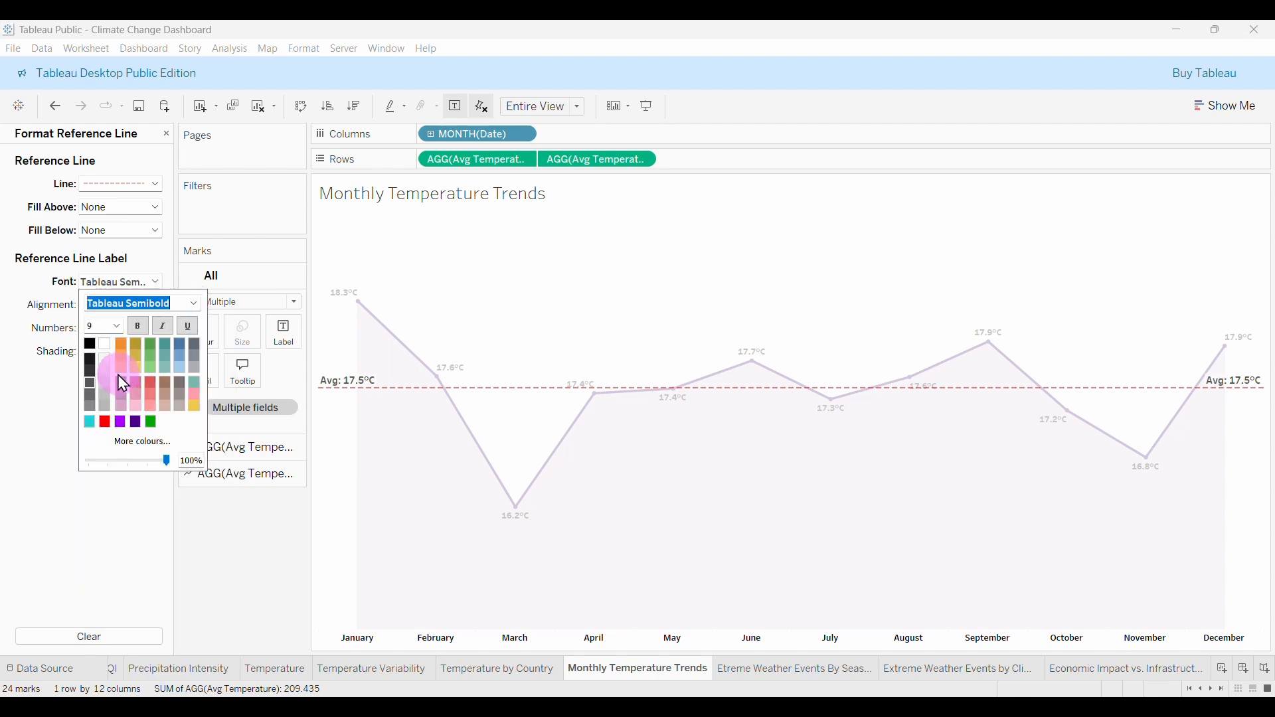
left_click(118, 325)
left_click(106, 341)
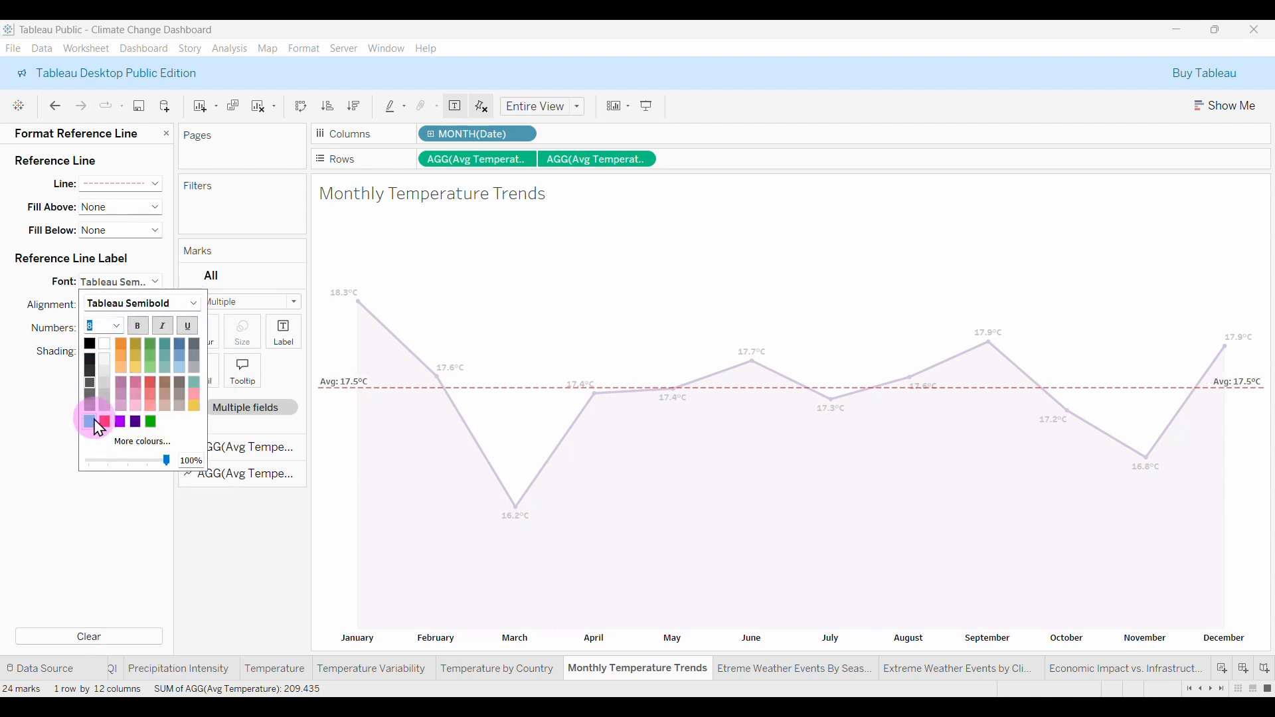
left_click(103, 515)
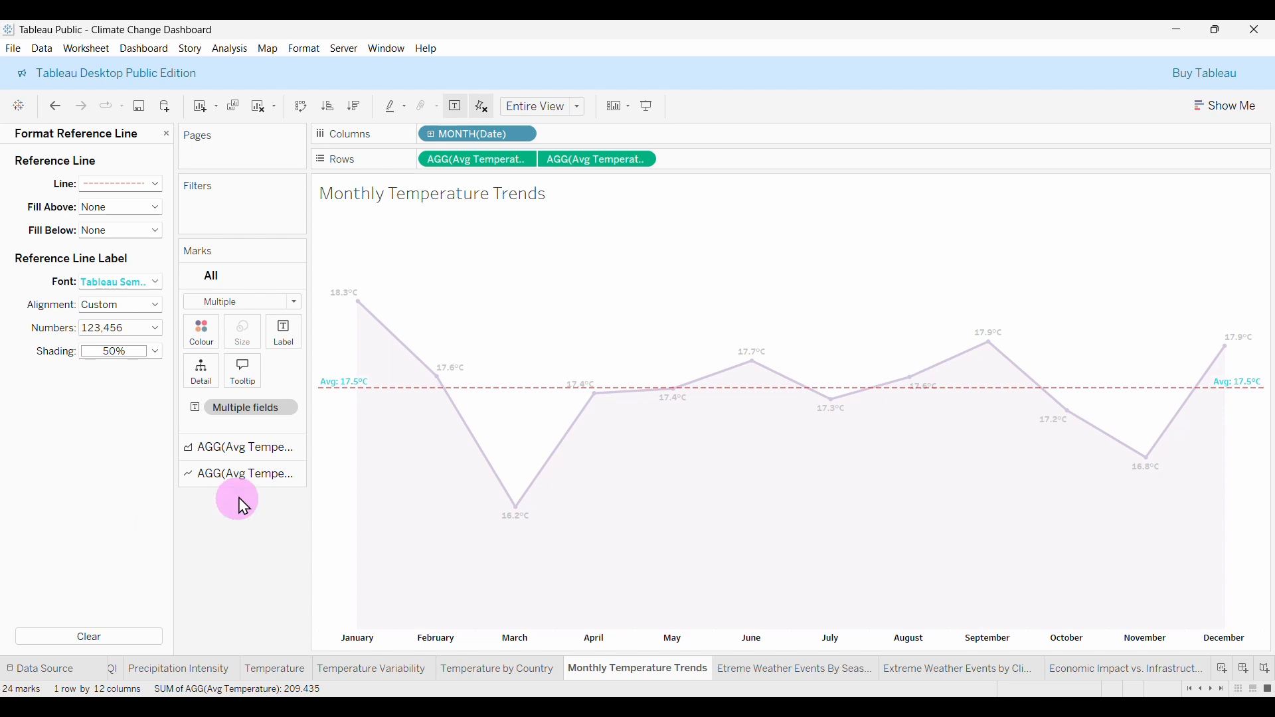
left_click(347, 469)
left_click(341, 516)
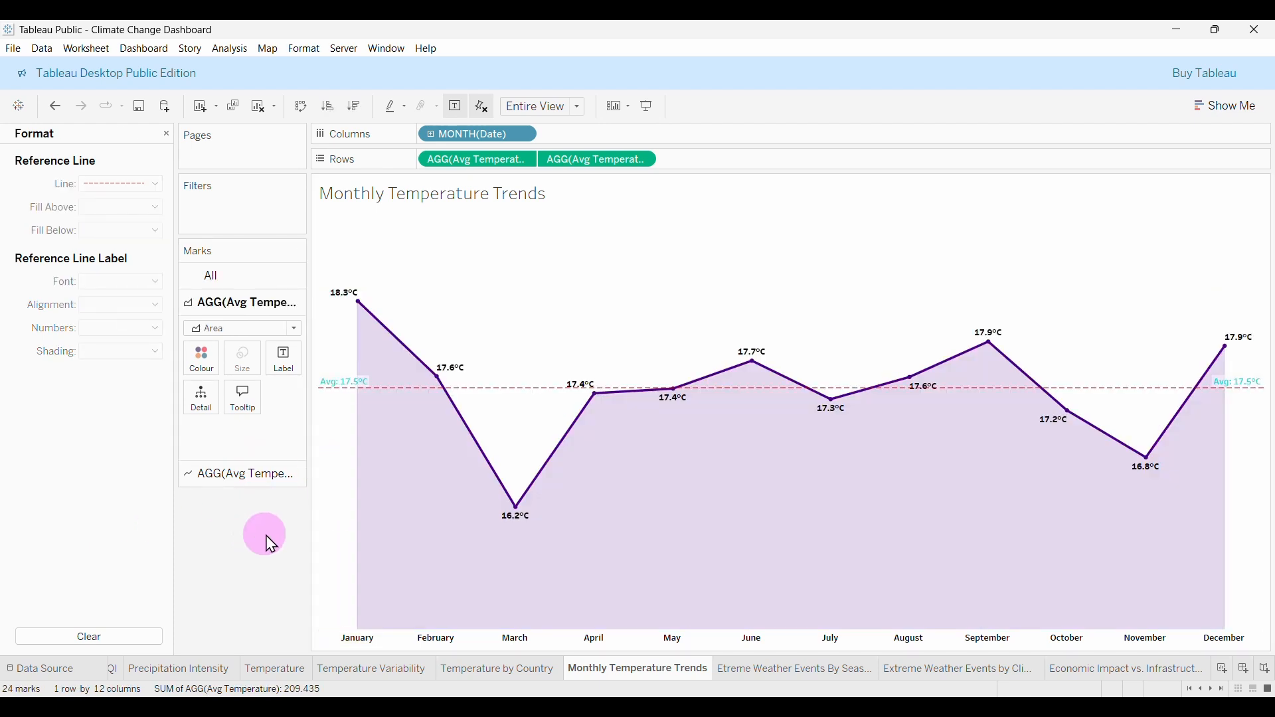
Move through the season and climate-zone sheets to Economic Impact vs. Infrastructure, closing the Format pane.
left_click(735, 668)
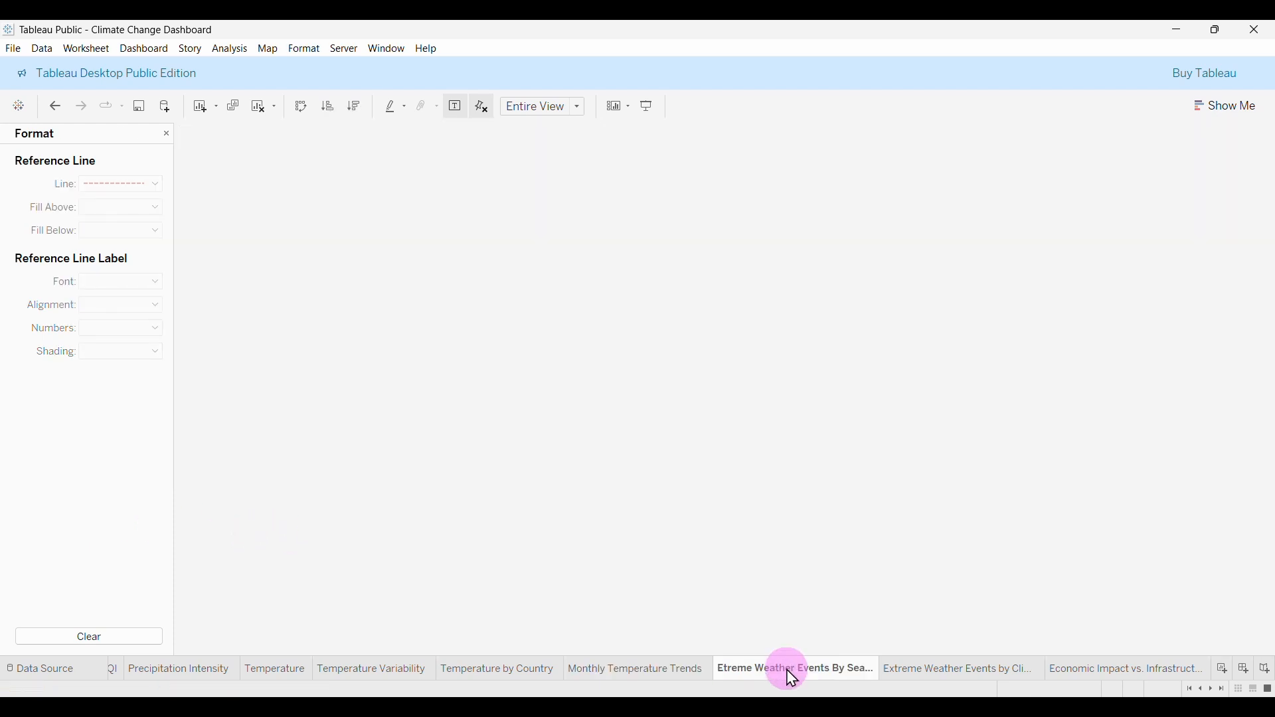
left_click(978, 670)
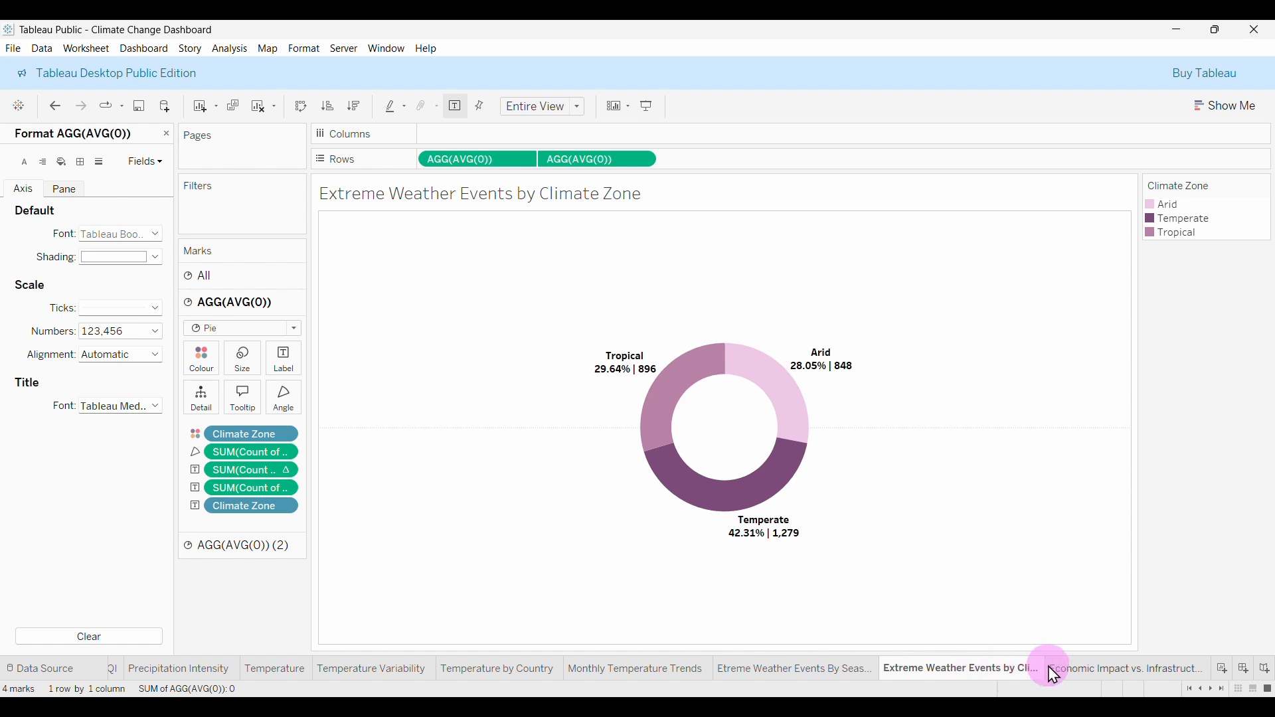
left_click(1089, 671)
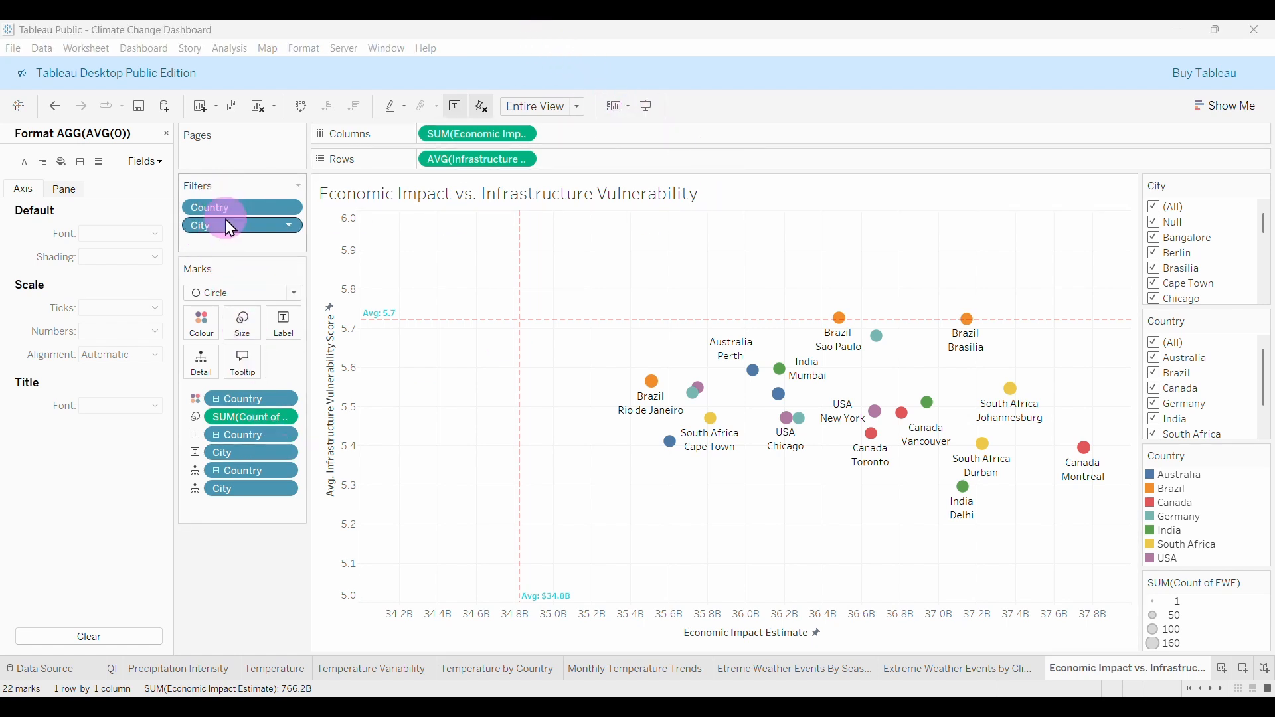
left_click(167, 134)
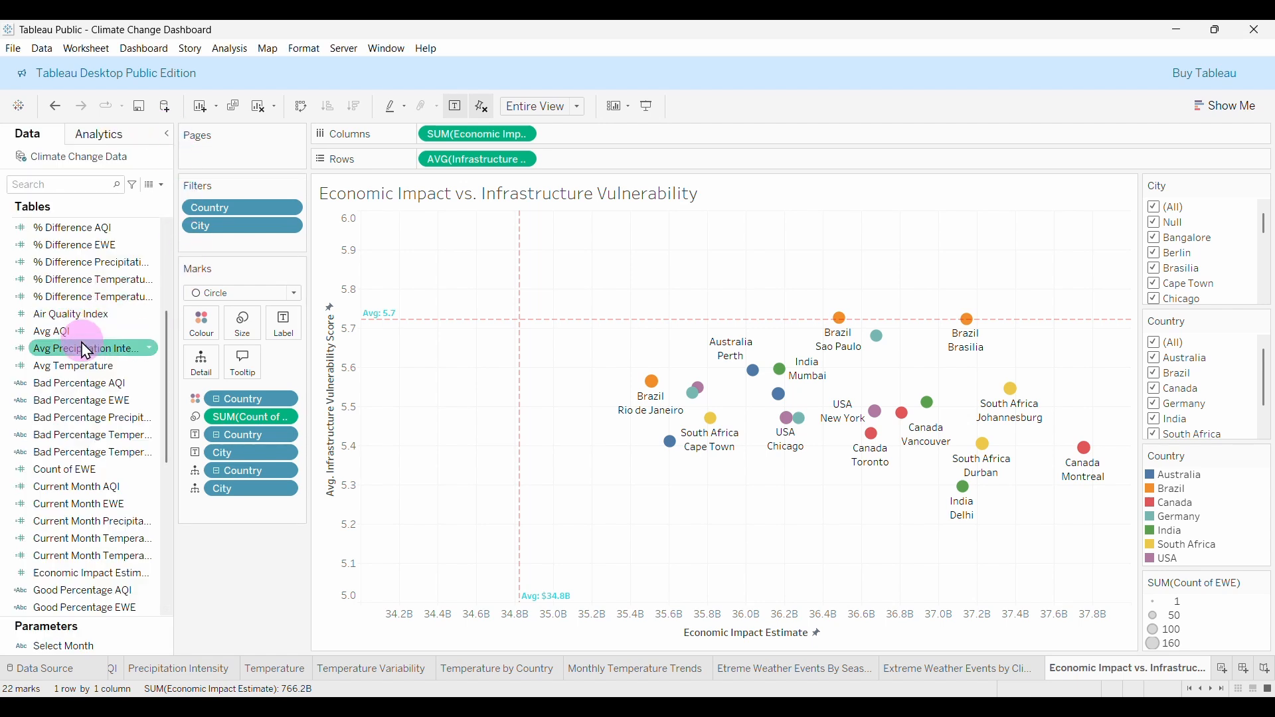
scroll(85, 325, "up", 5)
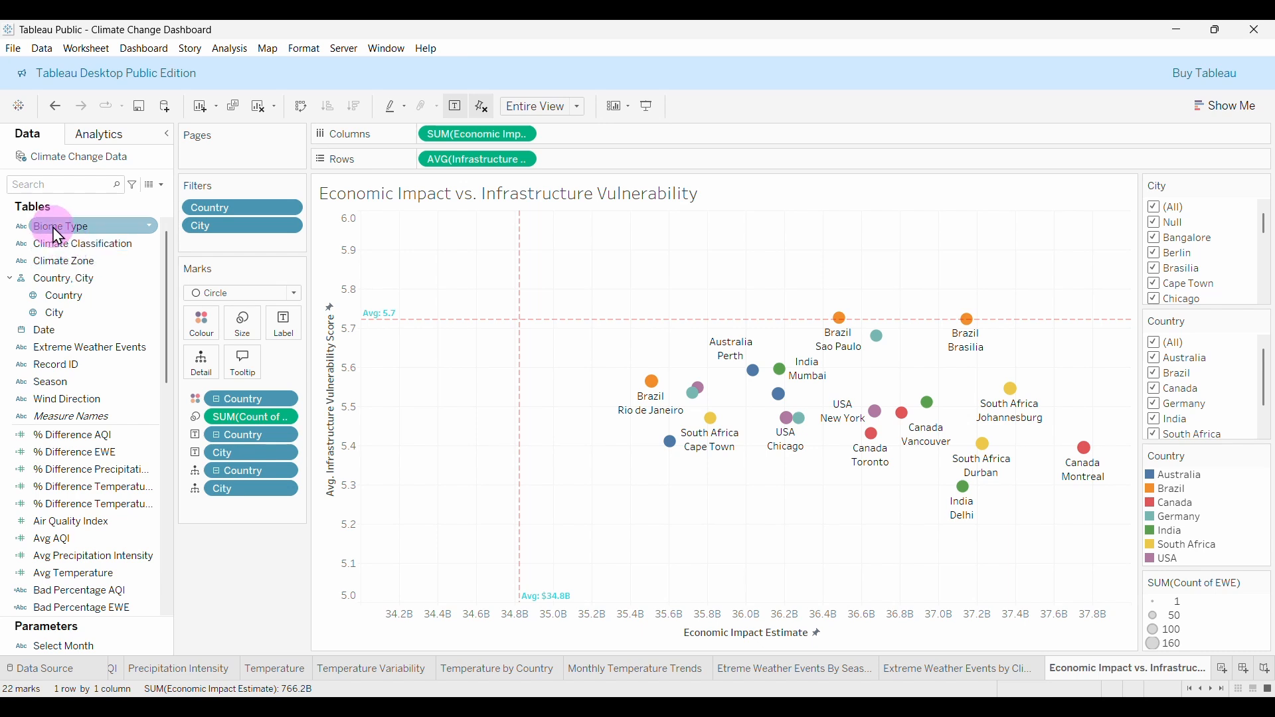
Add a Climate Zone filter including Arid, Temperate and Tropical.
left_click_drag(63, 261, 217, 245)
left_click(503, 249)
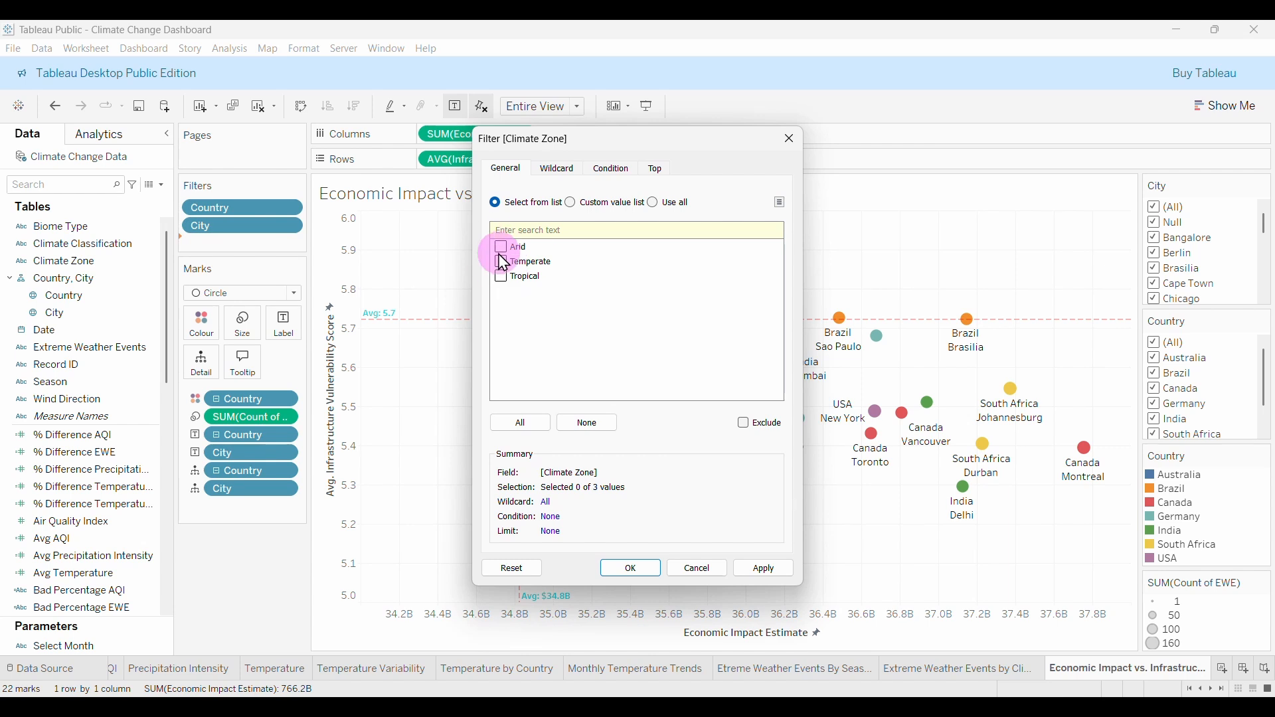
left_click(502, 263)
left_click(502, 277)
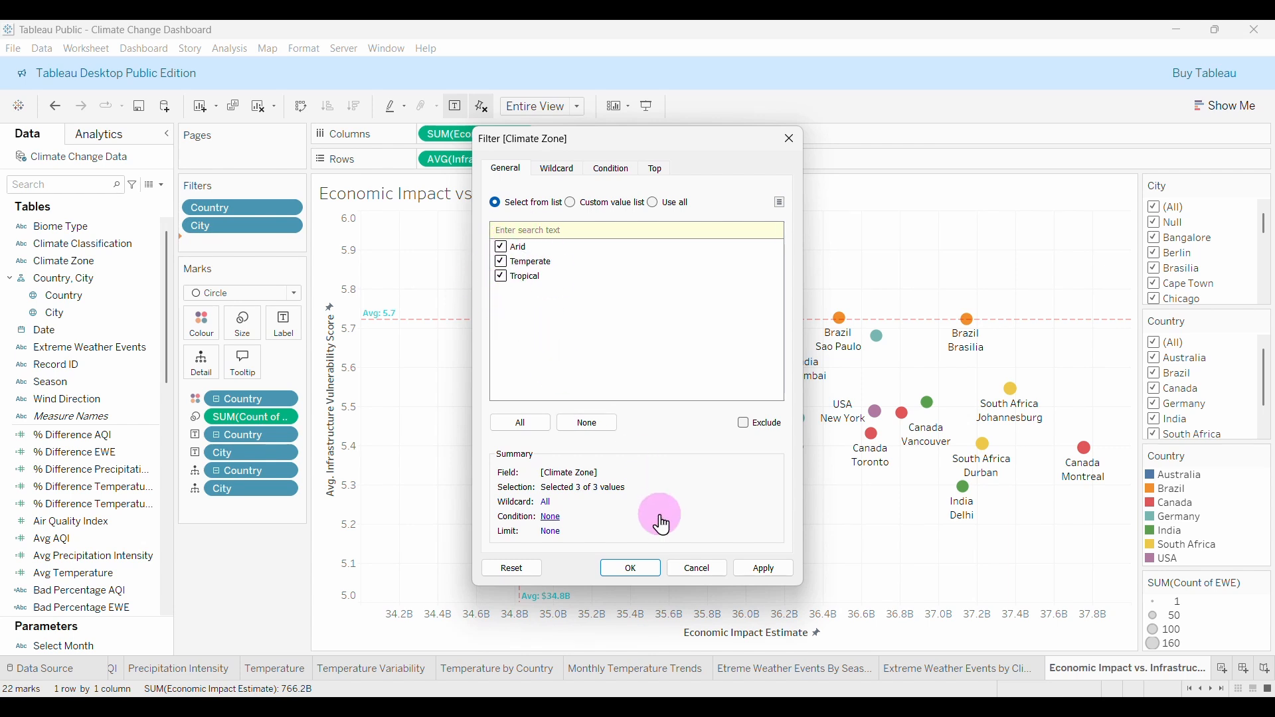
left_click(639, 570)
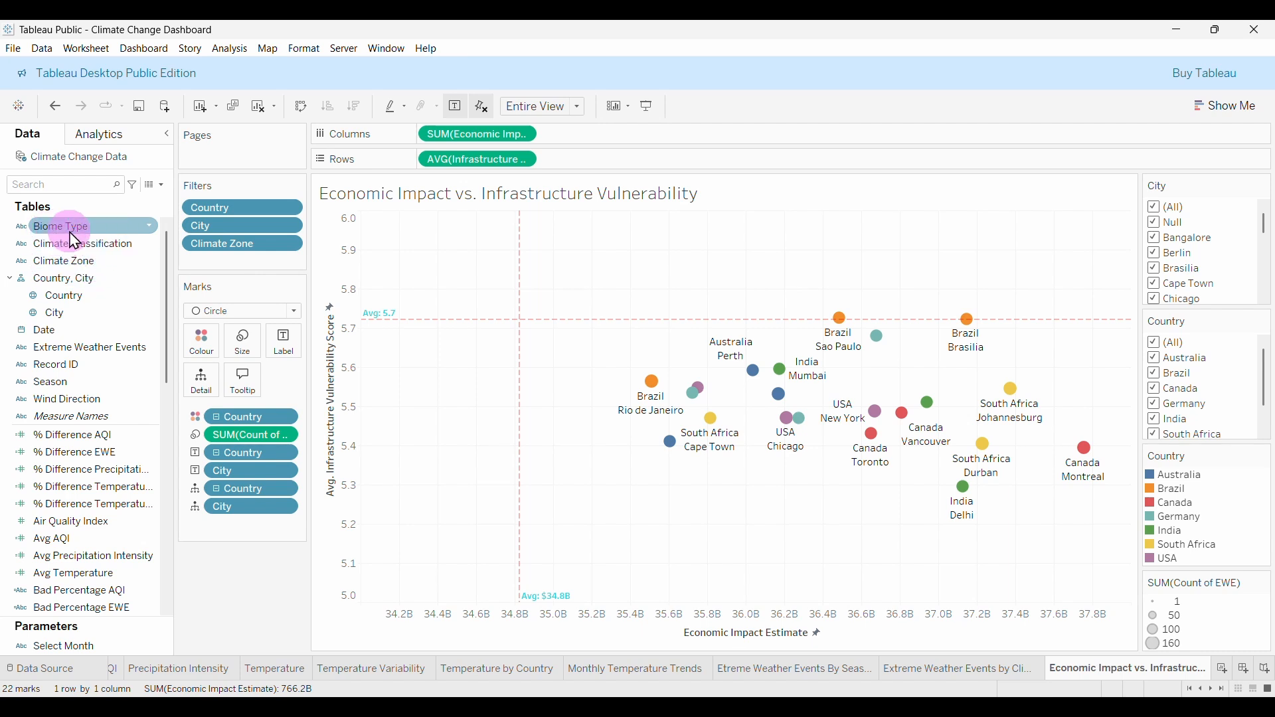
Add Climate Classification, Biome Type and Season filters, each with all values selected.
left_click_drag(65, 249, 231, 265)
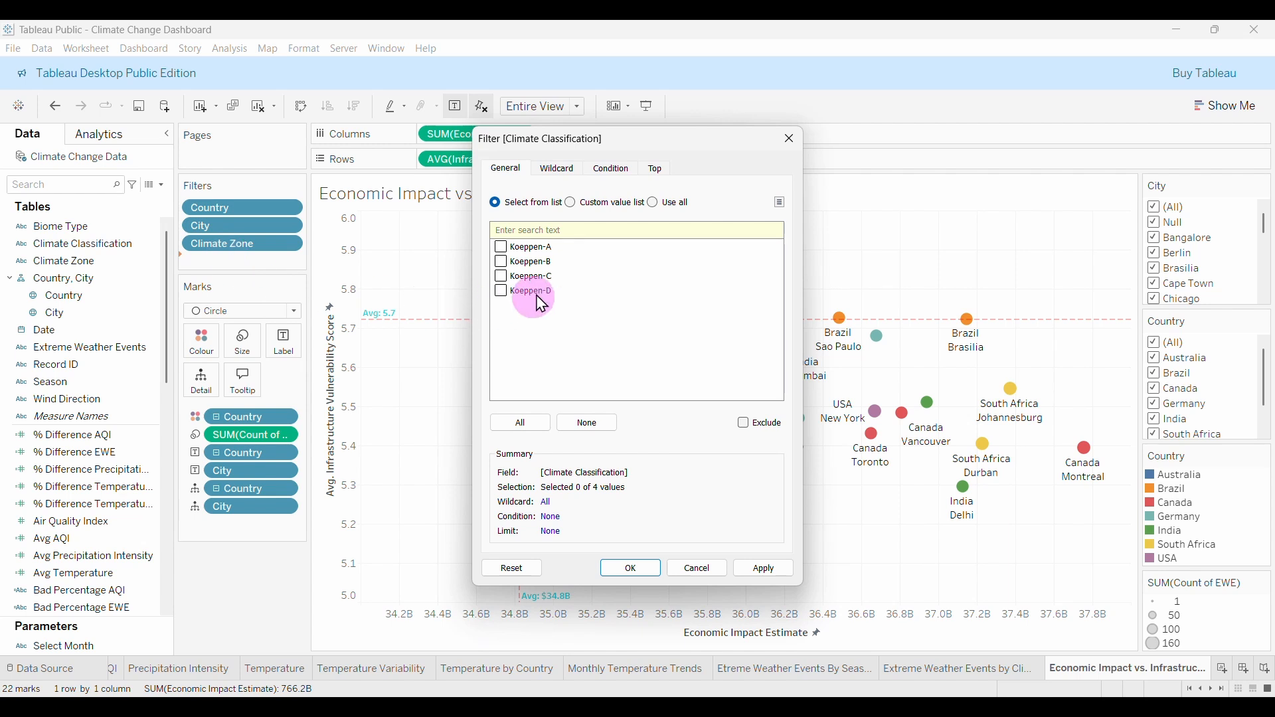
left_click(521, 425)
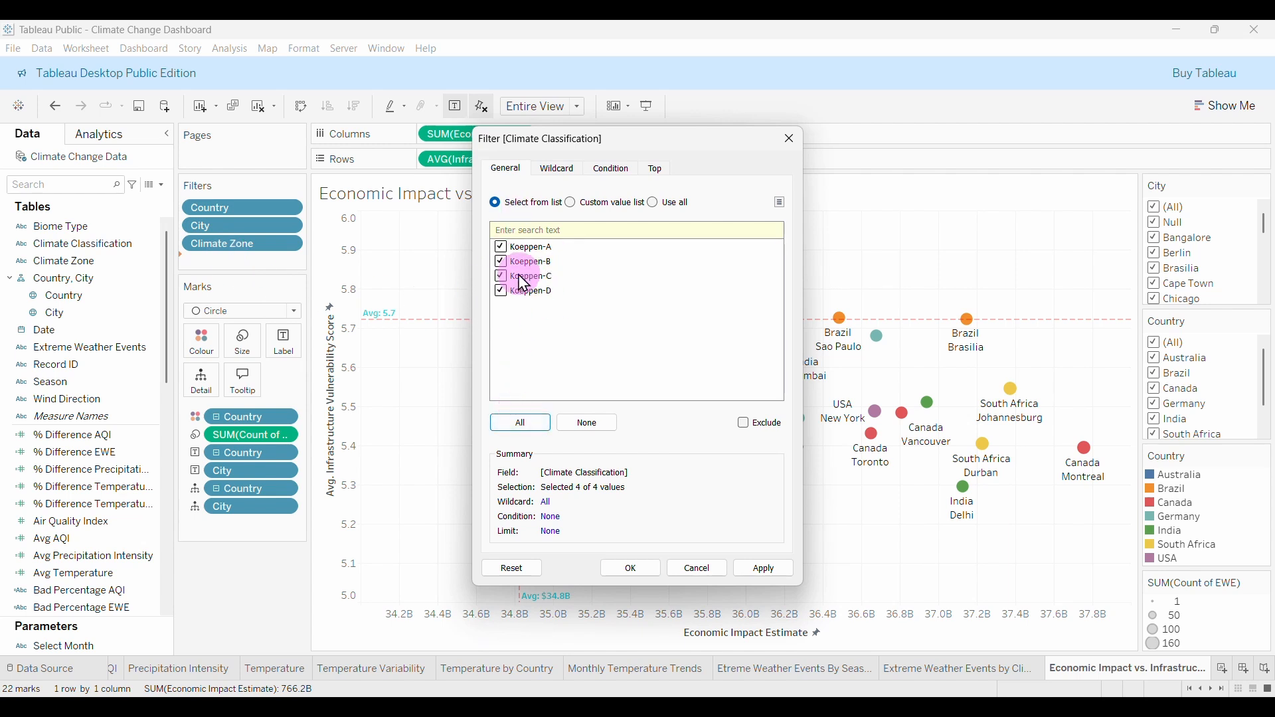
left_click(634, 571)
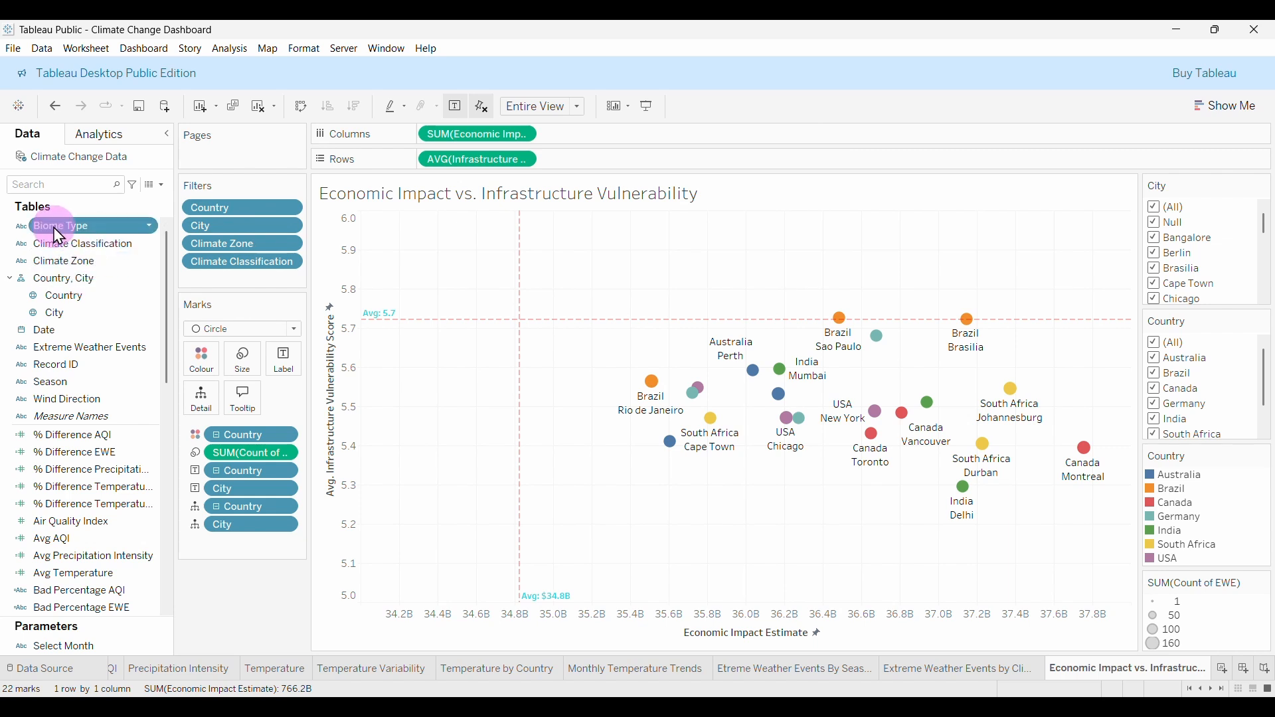
left_click_drag(53, 227, 214, 277)
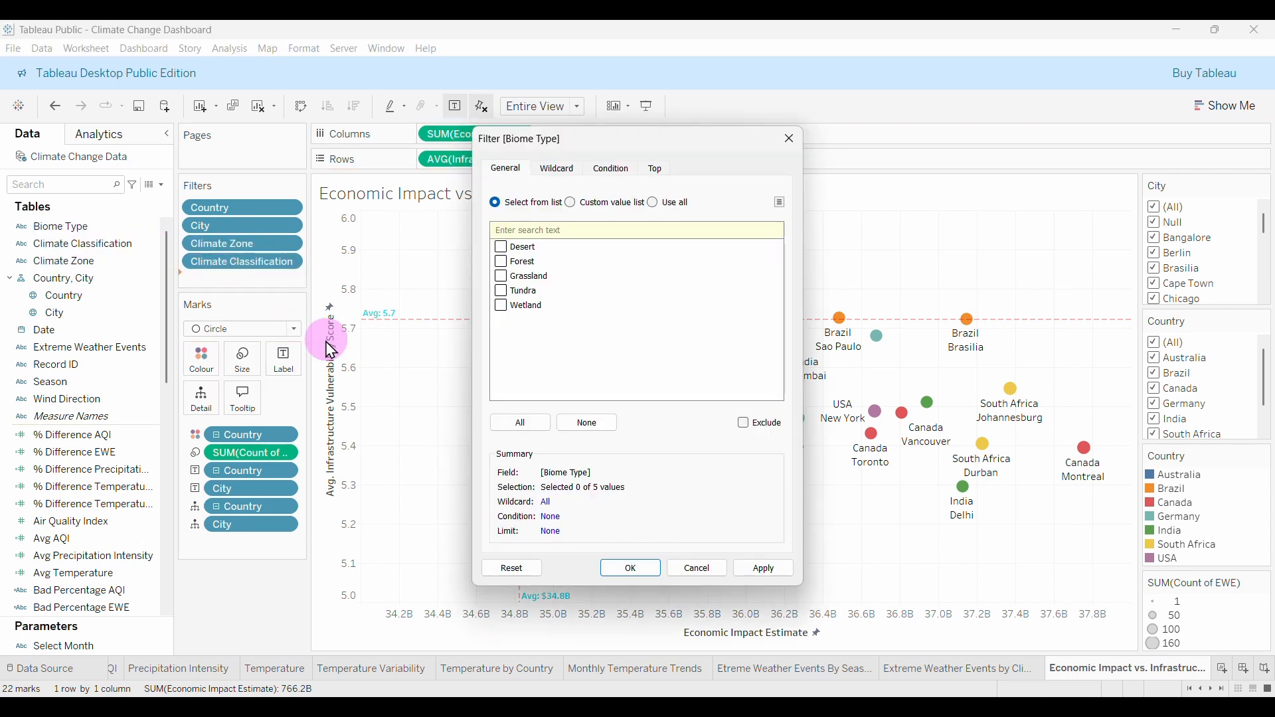
left_click(521, 423)
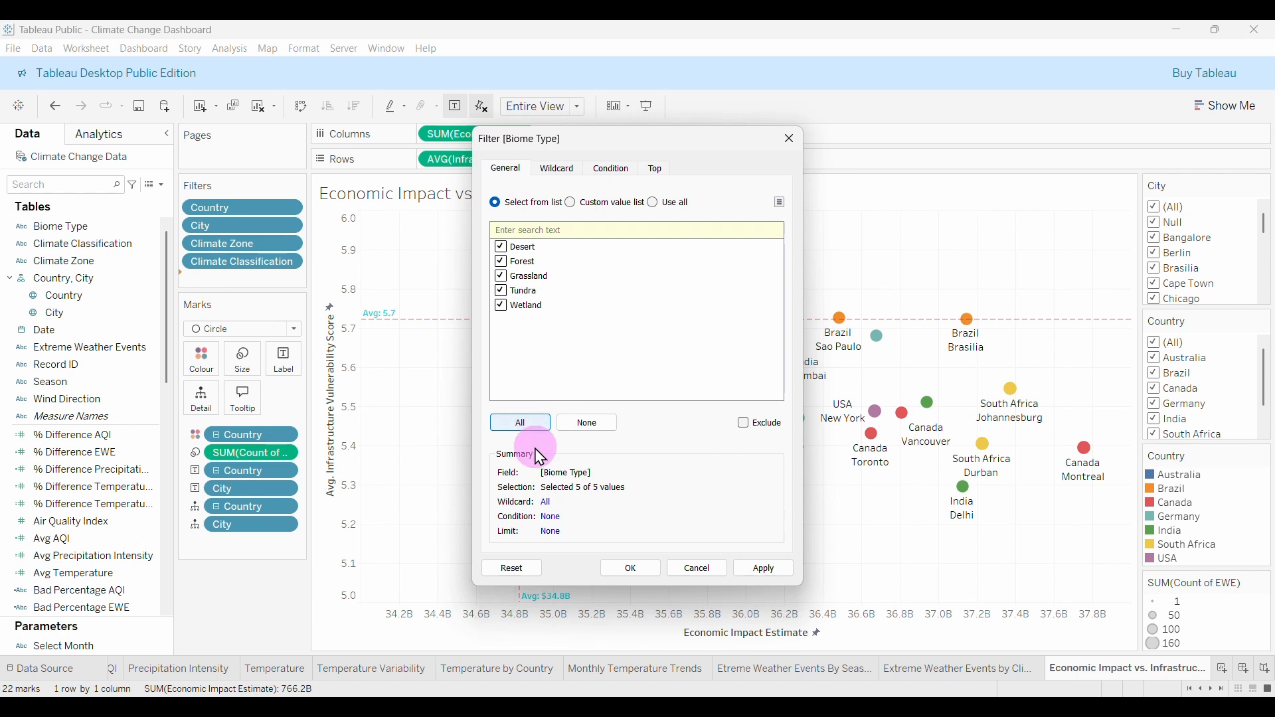
left_click(631, 571)
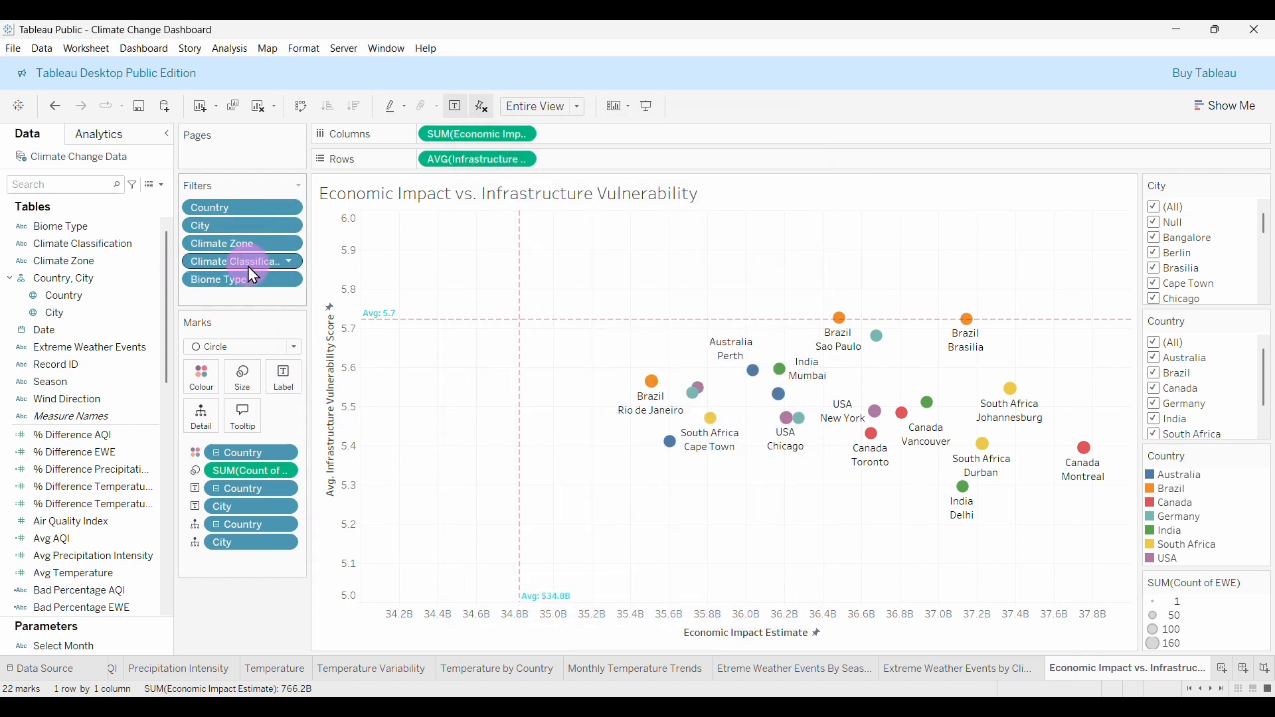
left_click_drag(57, 365, 223, 302)
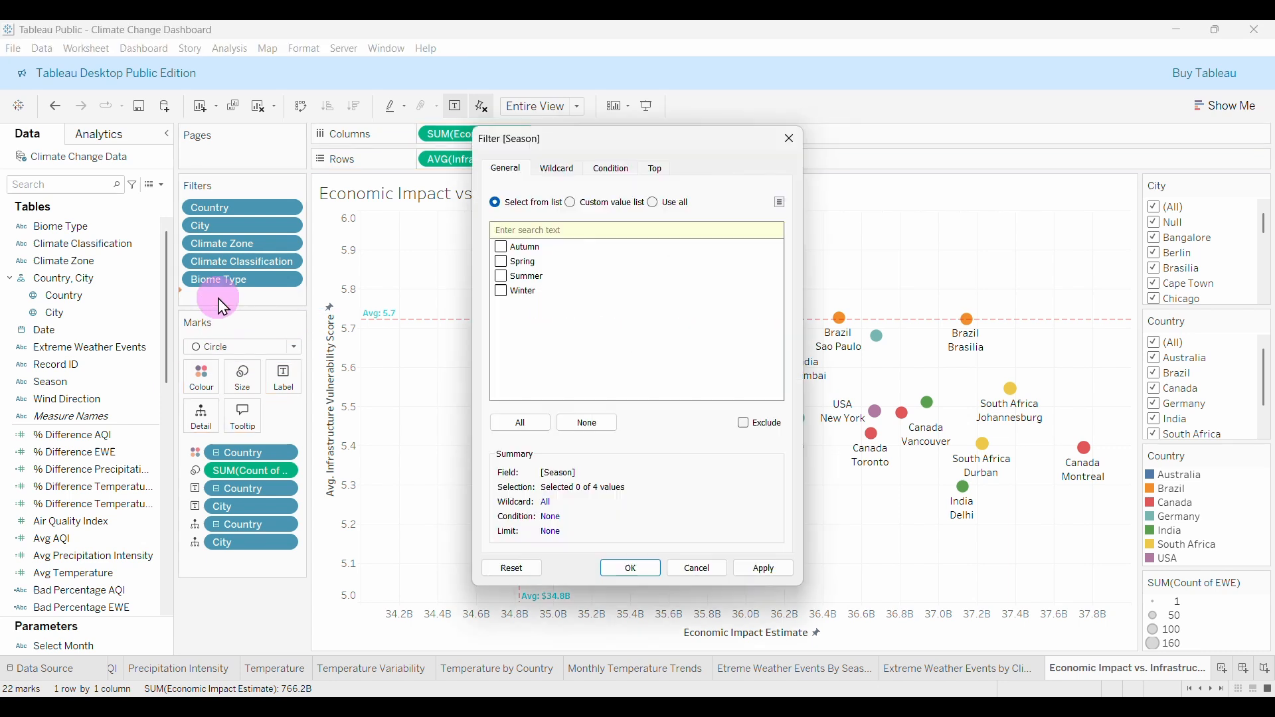
left_click(521, 425)
left_click(632, 570)
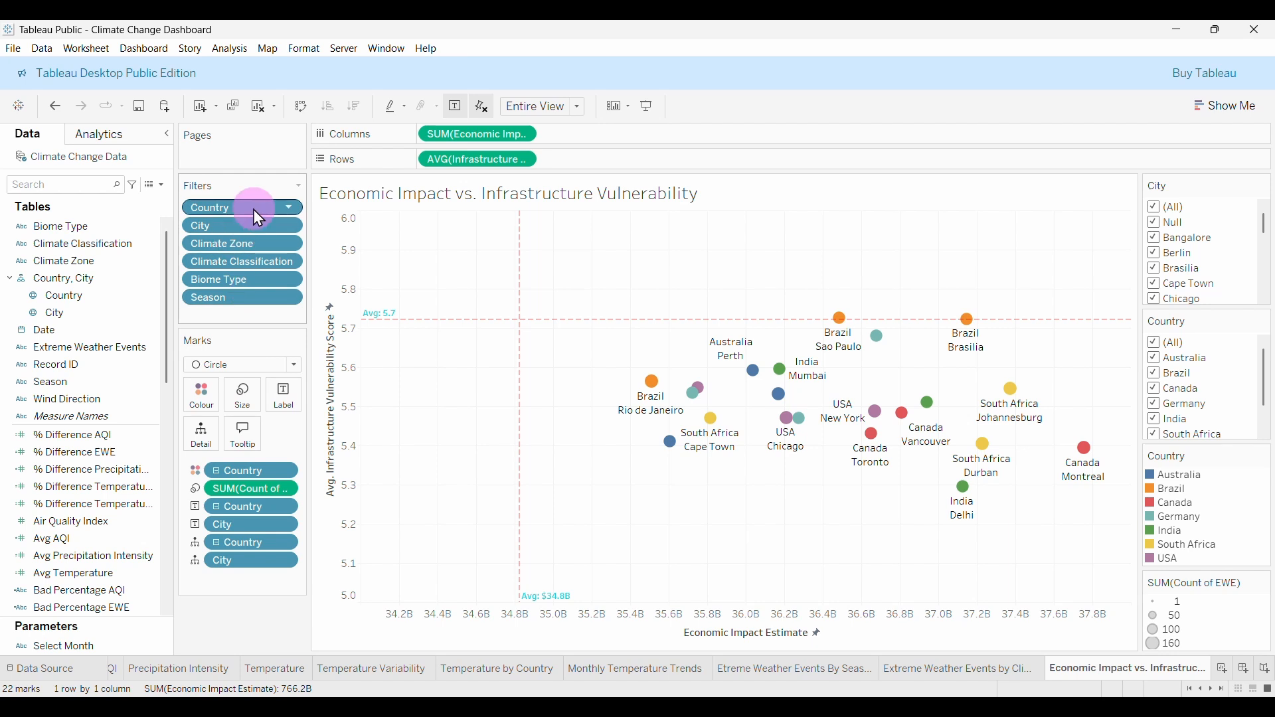
Apply the Country and City filters to all sheets on this data source and add both to context.
left_click(278, 209)
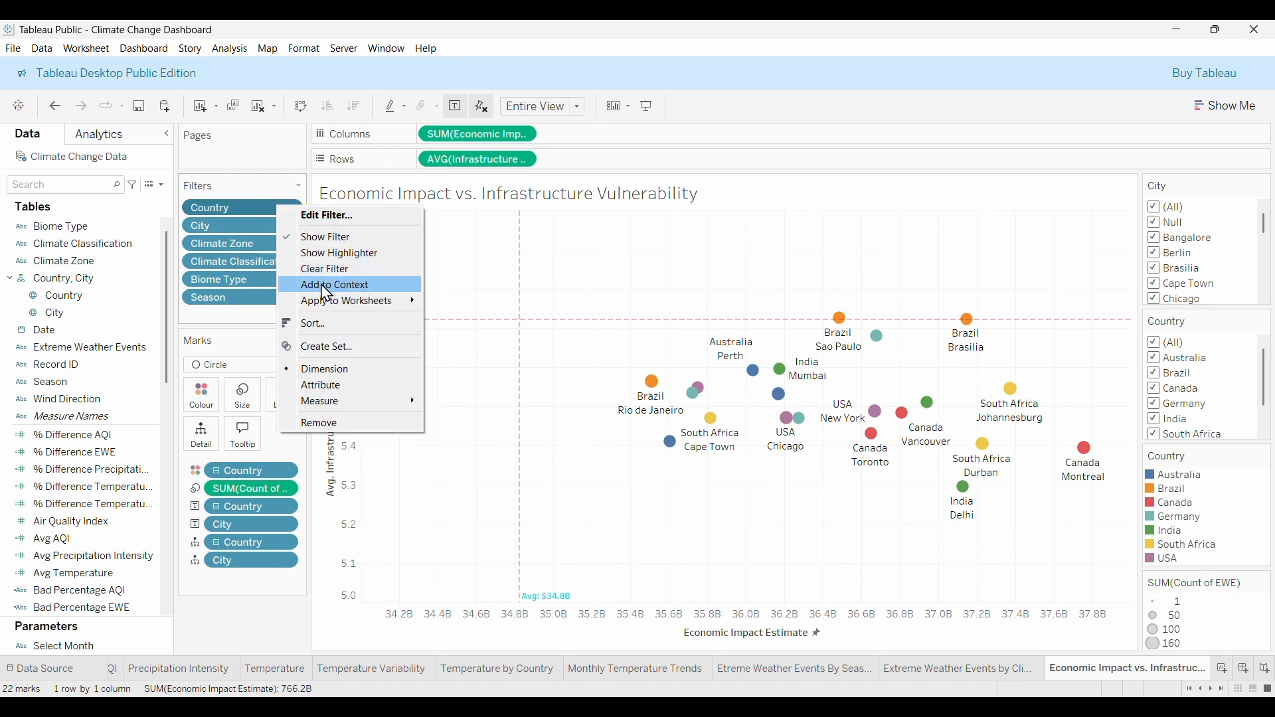
mouse_move(316, 308)
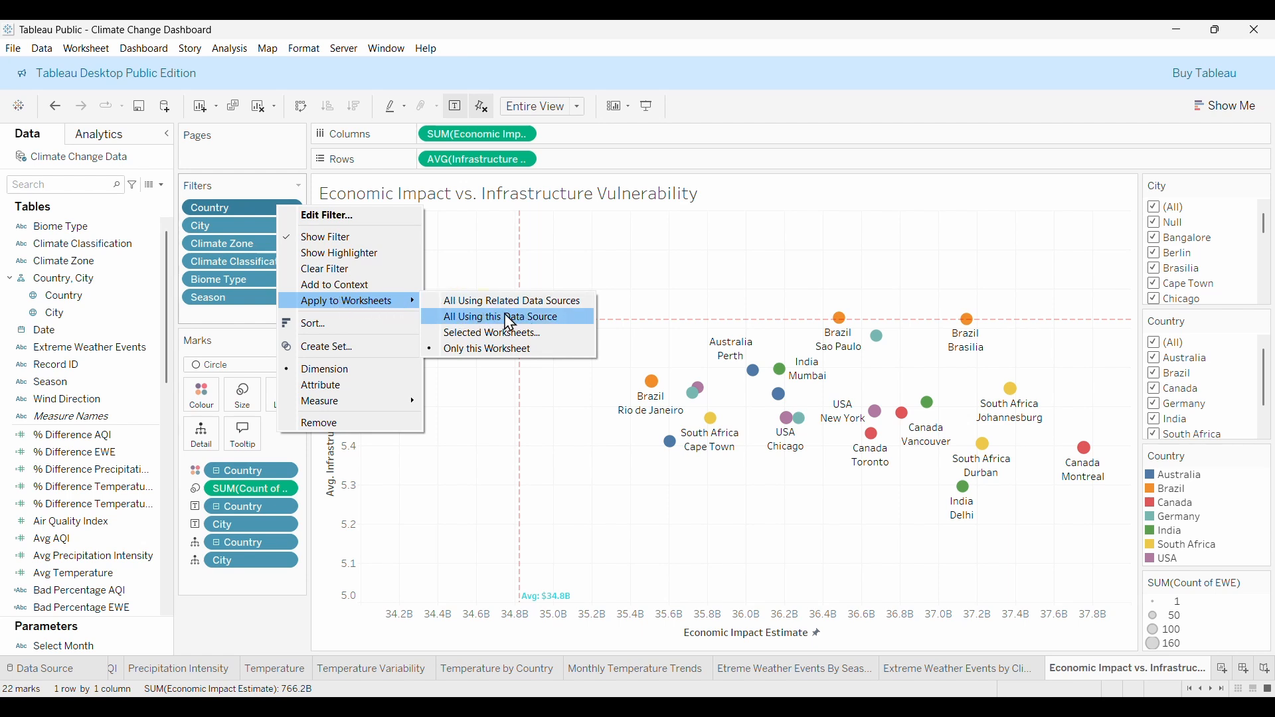
left_click(531, 323)
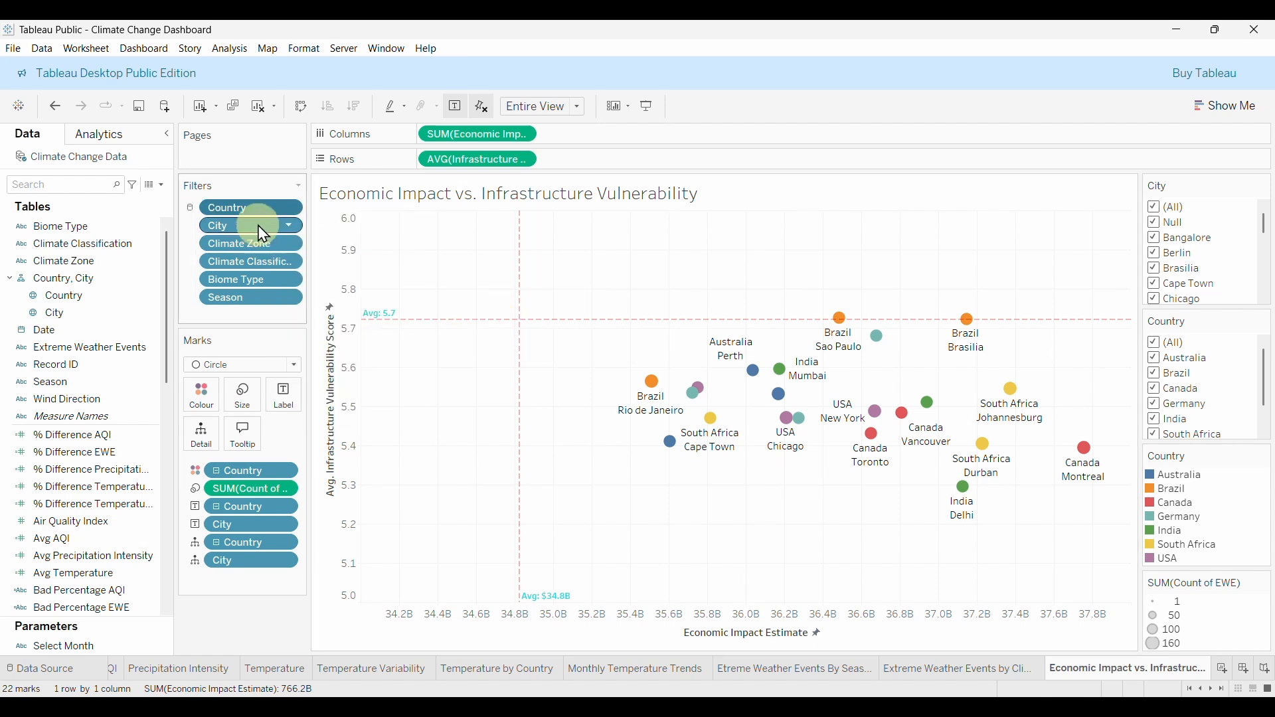
left_click(289, 208)
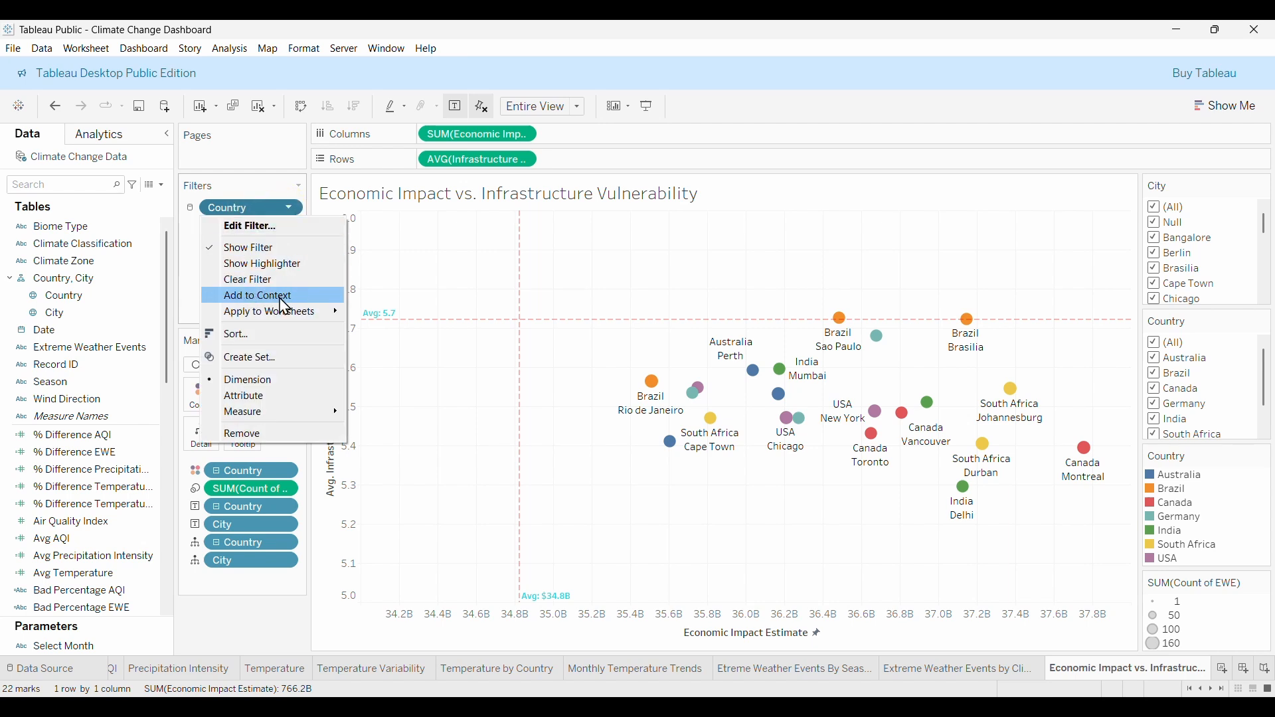
left_click(254, 296)
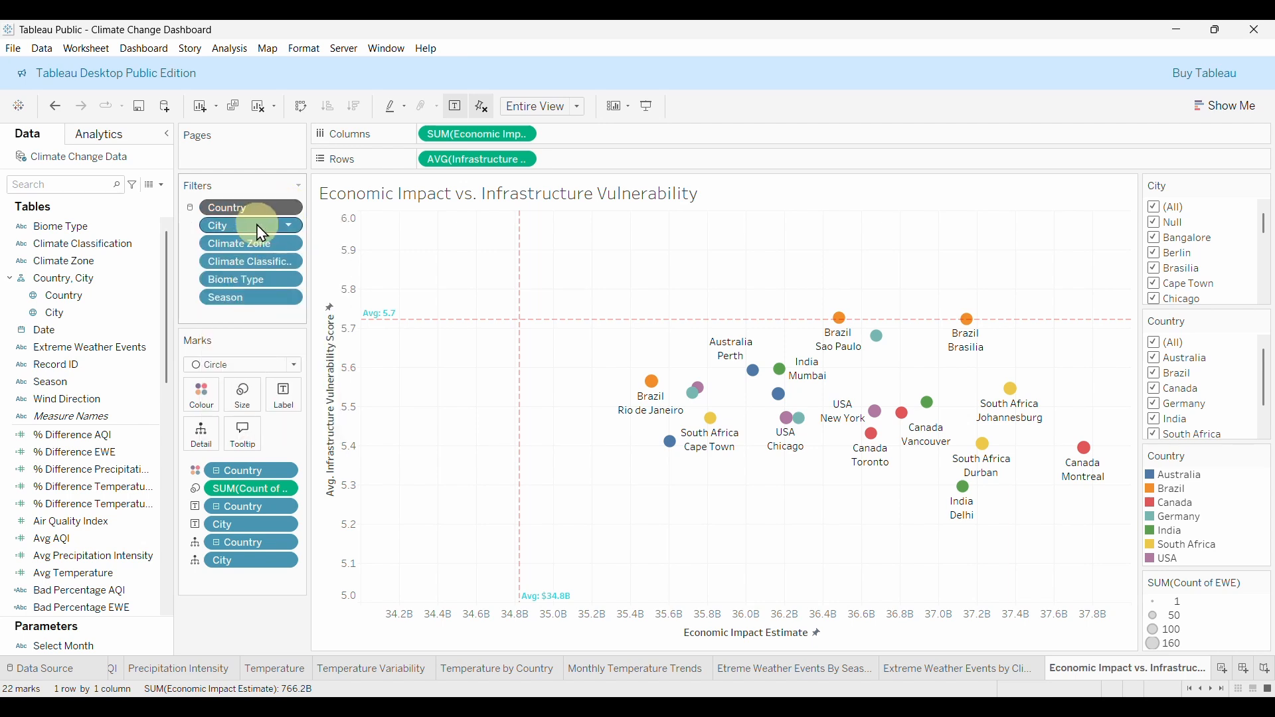
left_click(286, 227)
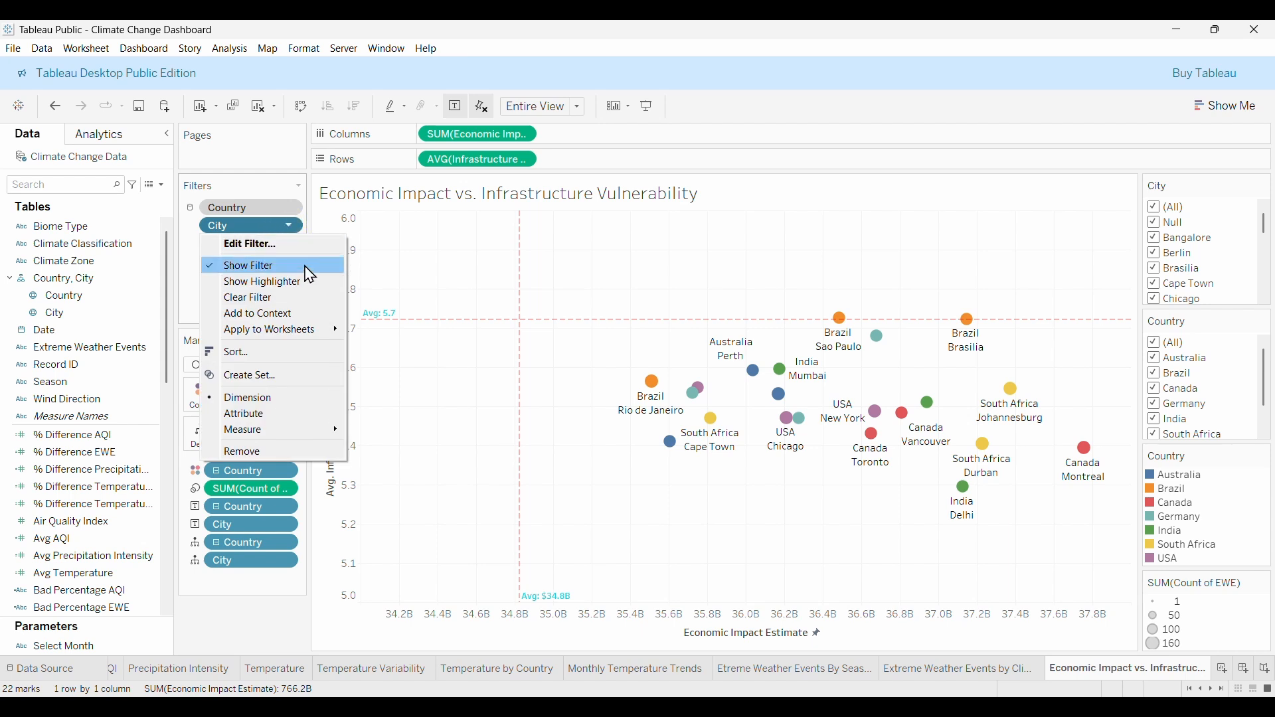
mouse_move(268, 333)
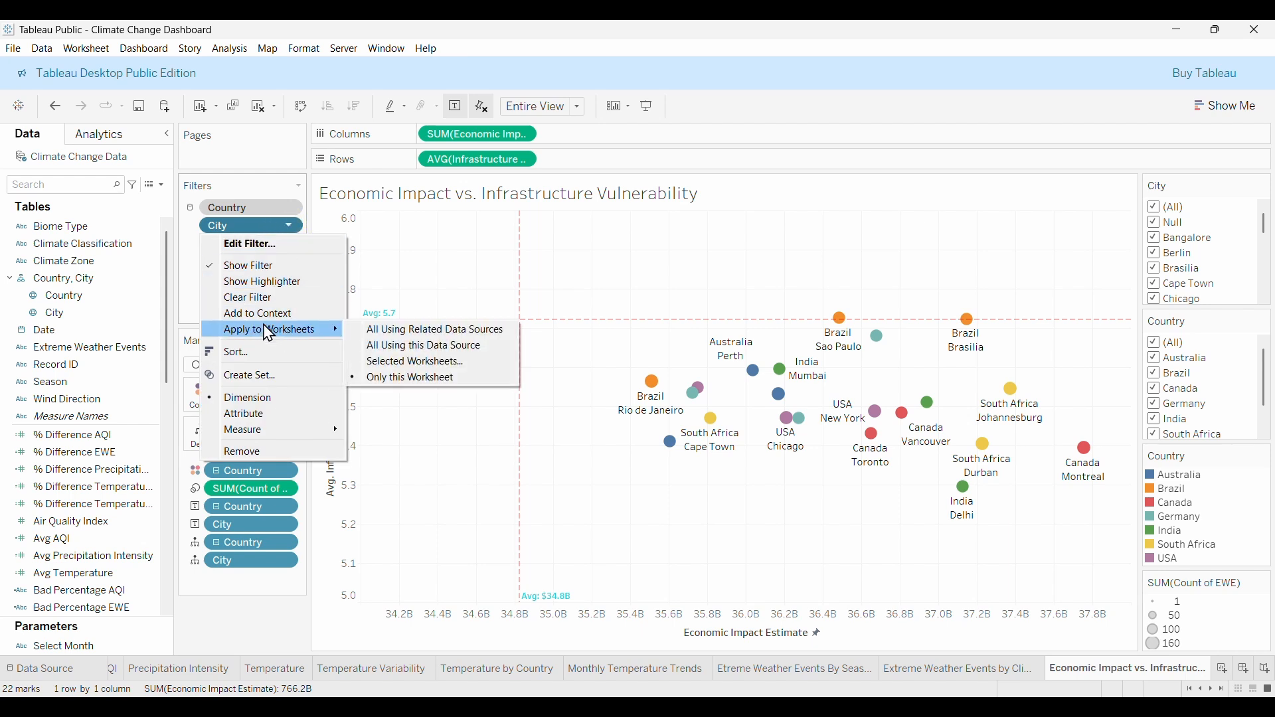
left_click(399, 346)
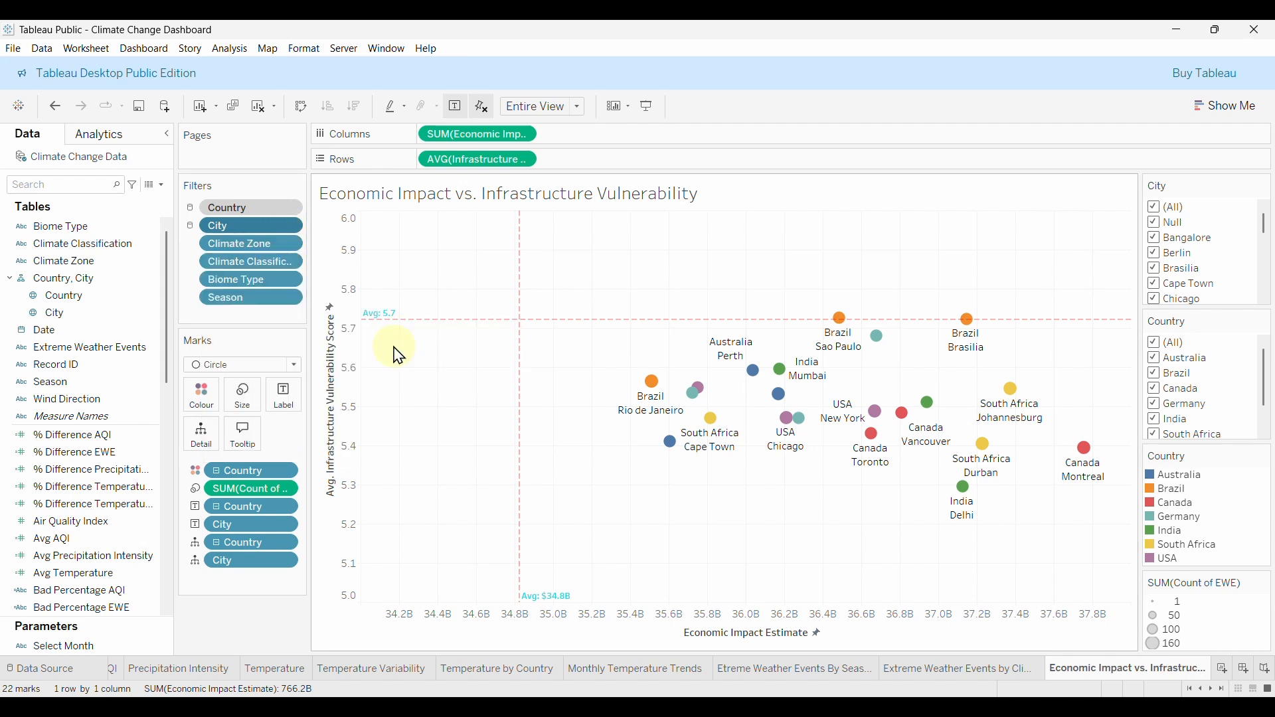
left_click(289, 225)
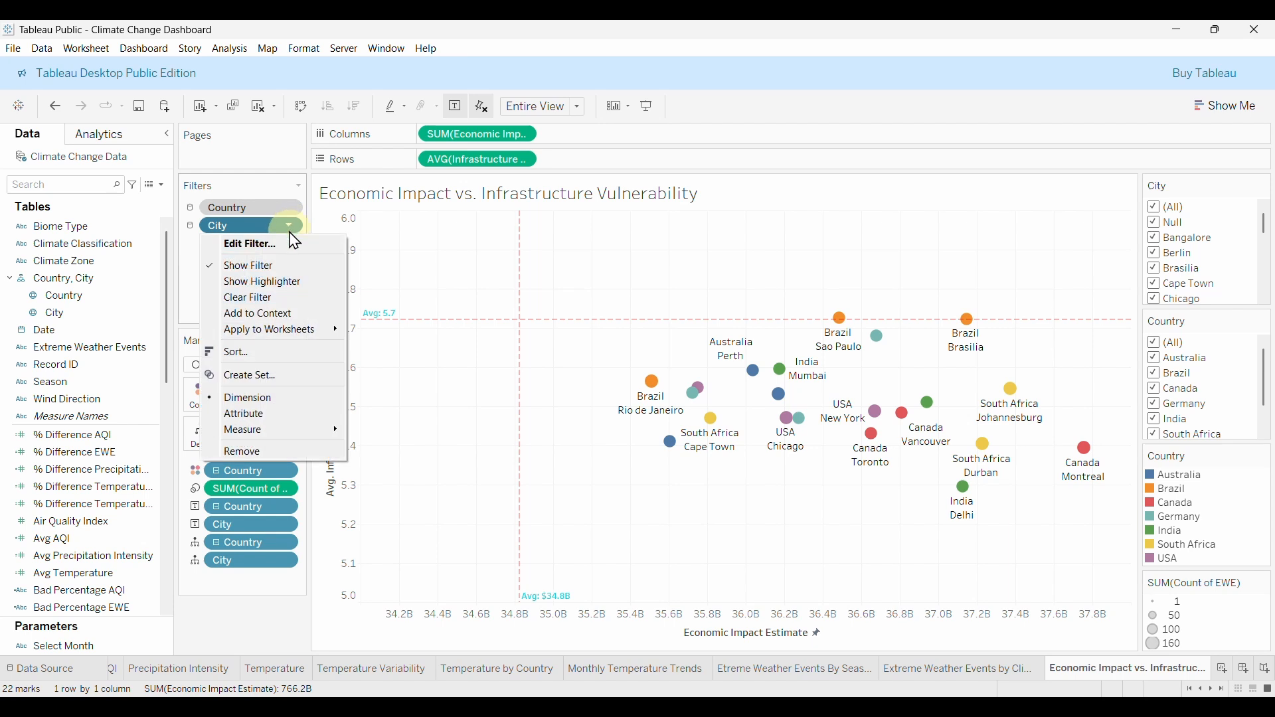
left_click(279, 316)
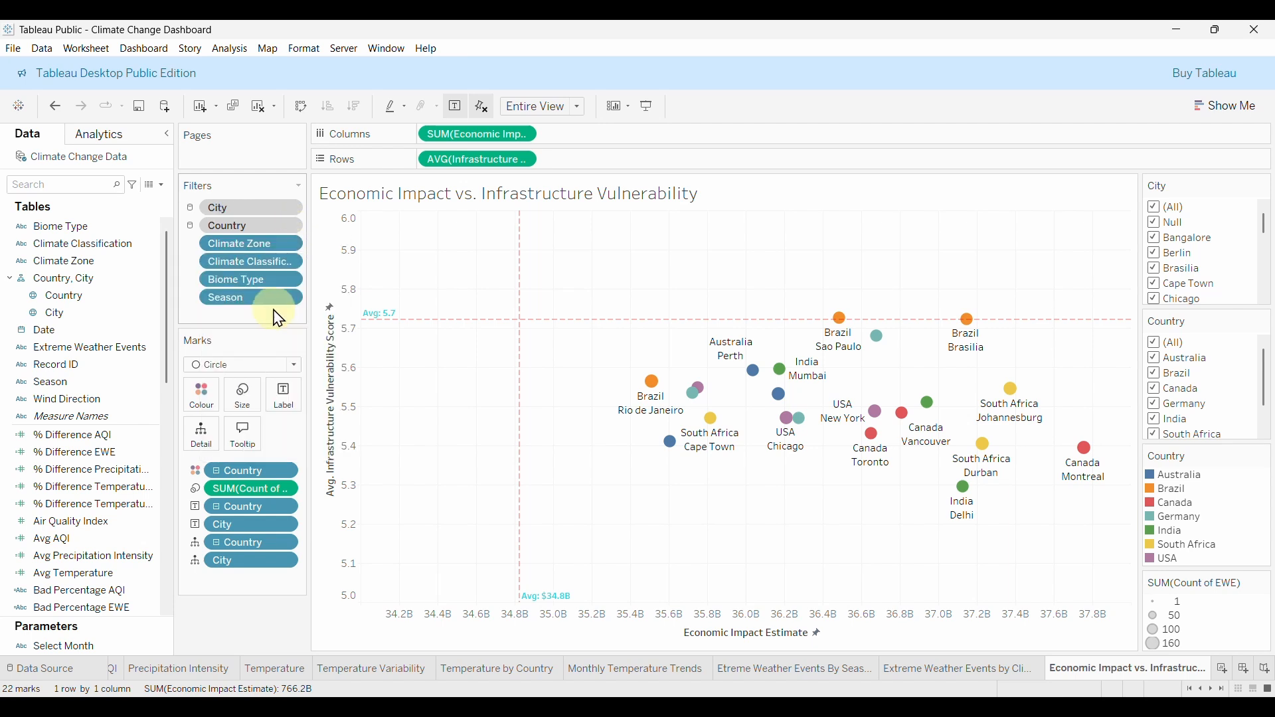
Apply the Climate Zone and Climate Classification filters to all sheets on this source, as context filters.
left_click(288, 243)
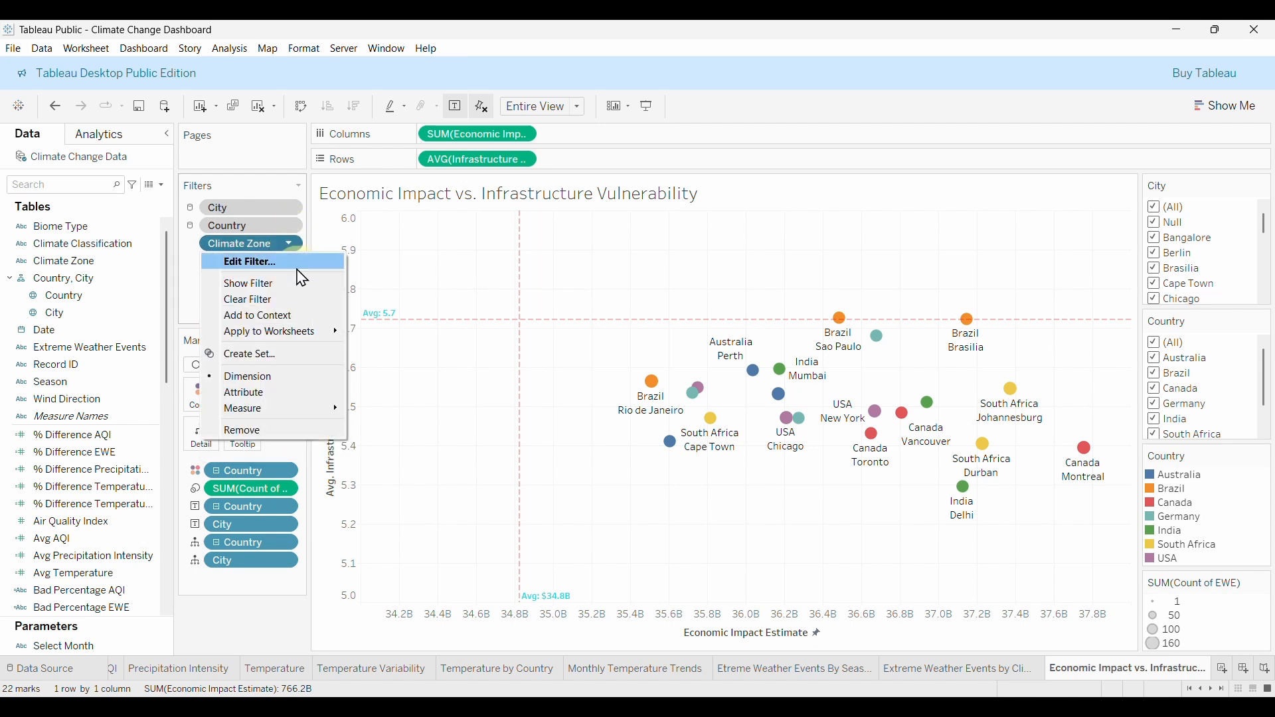
mouse_move(296, 332)
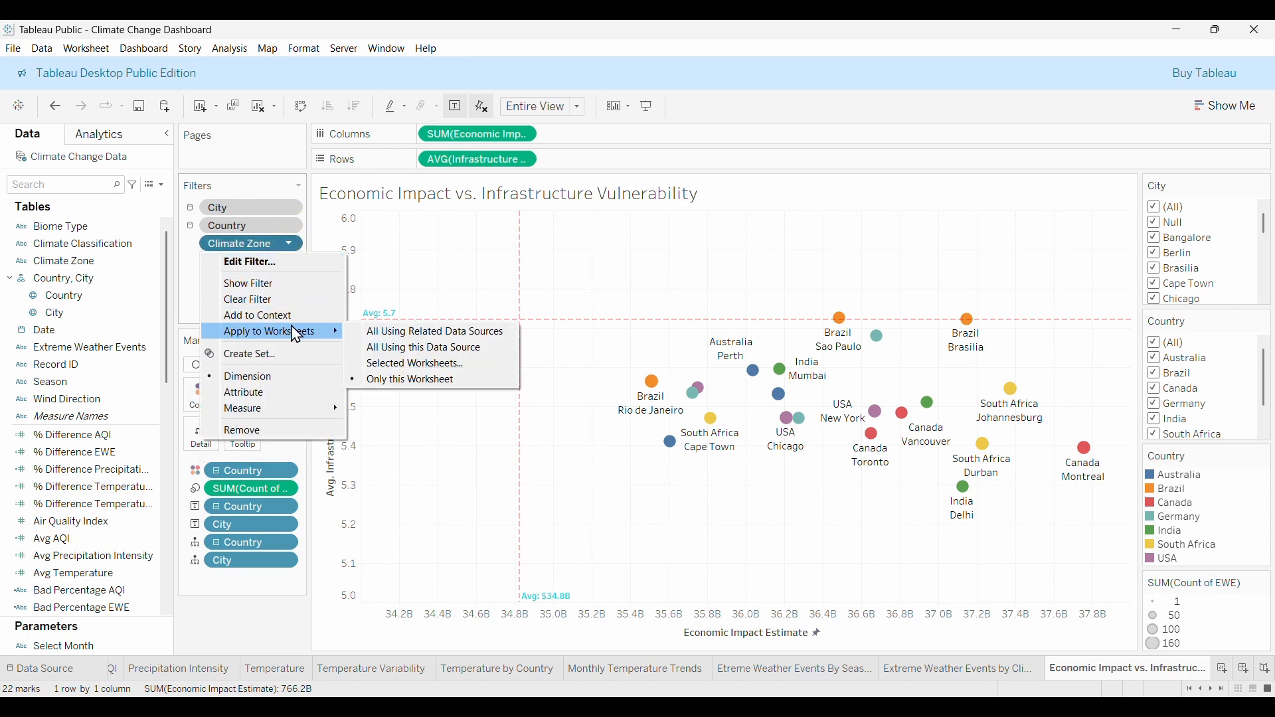
left_click(412, 348)
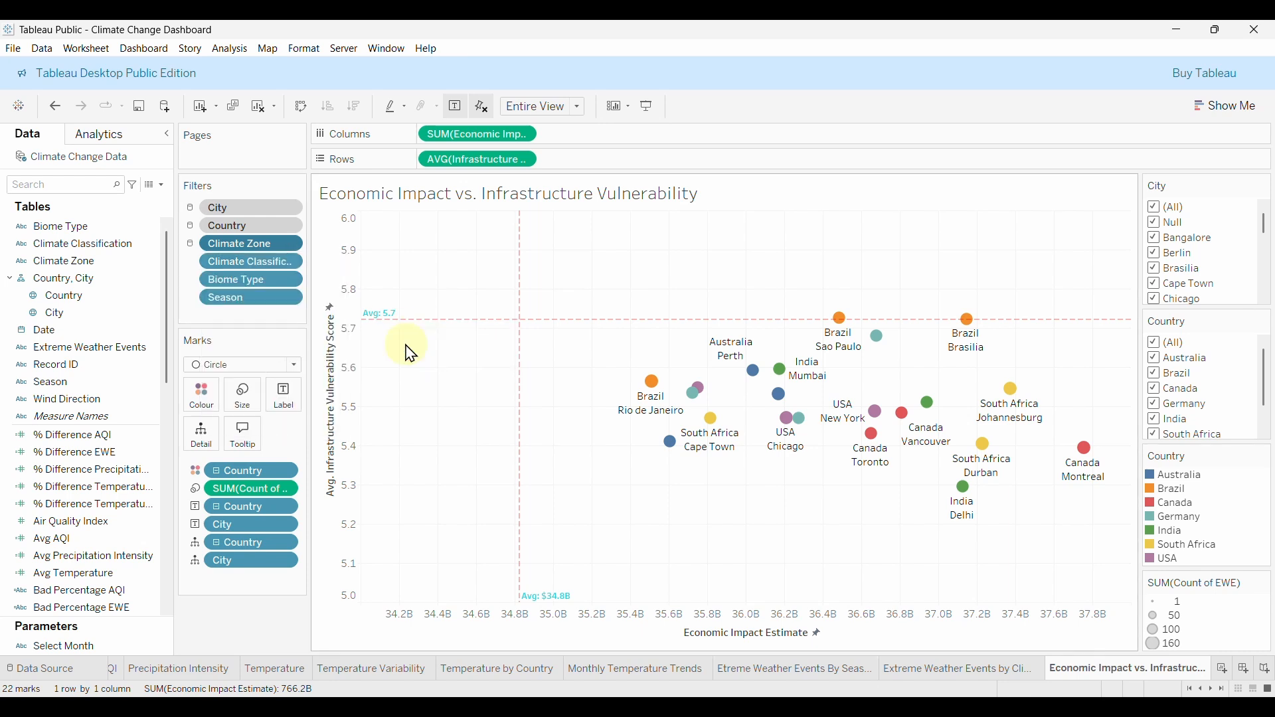
left_click(288, 244)
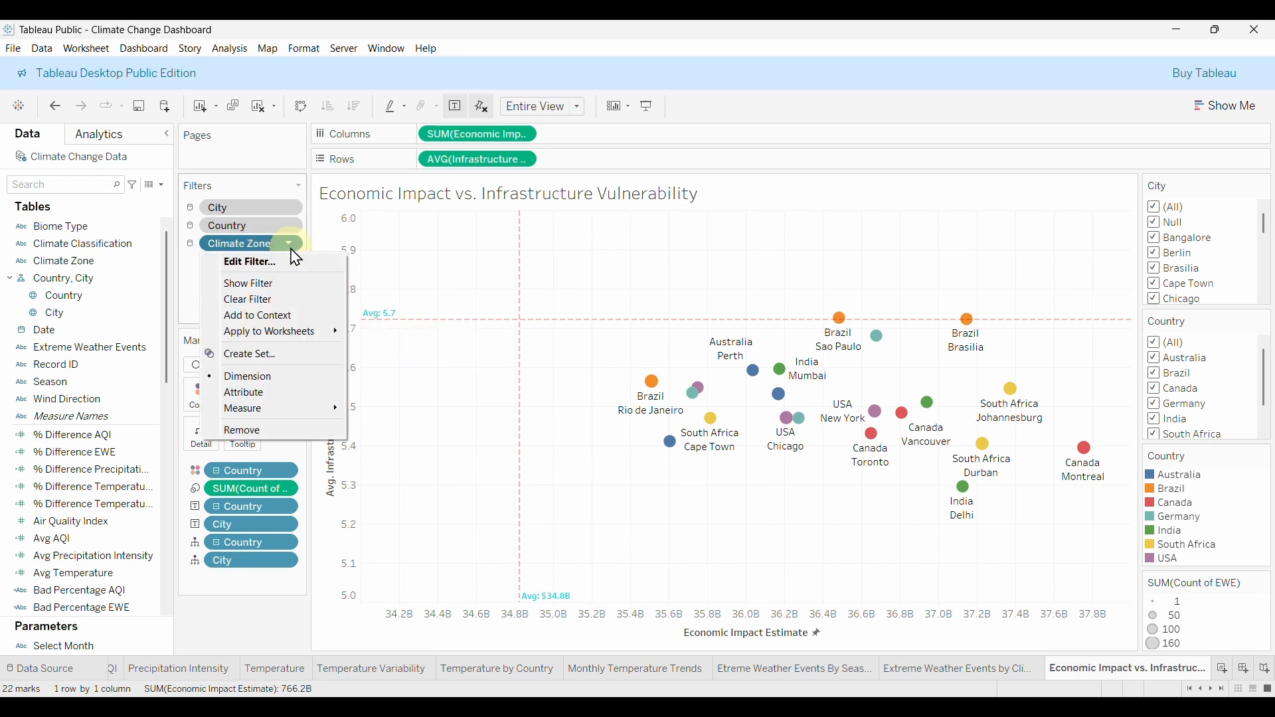
left_click(265, 323)
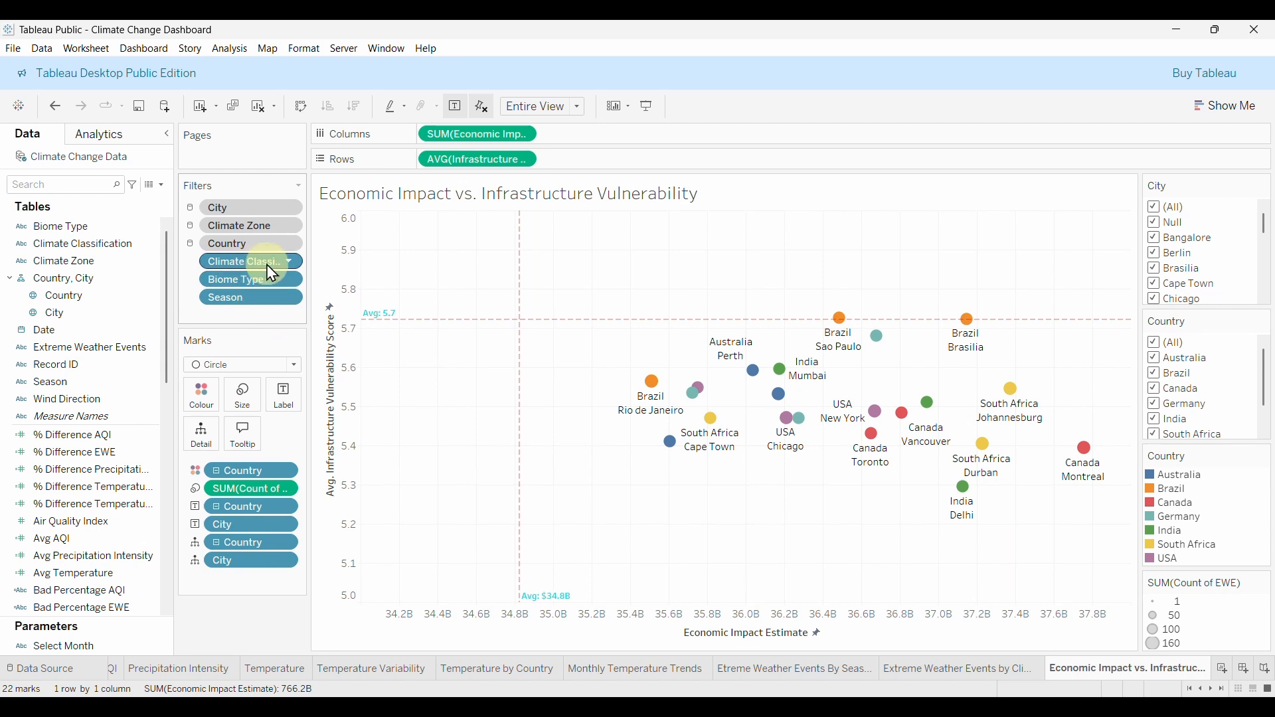
left_click(290, 264)
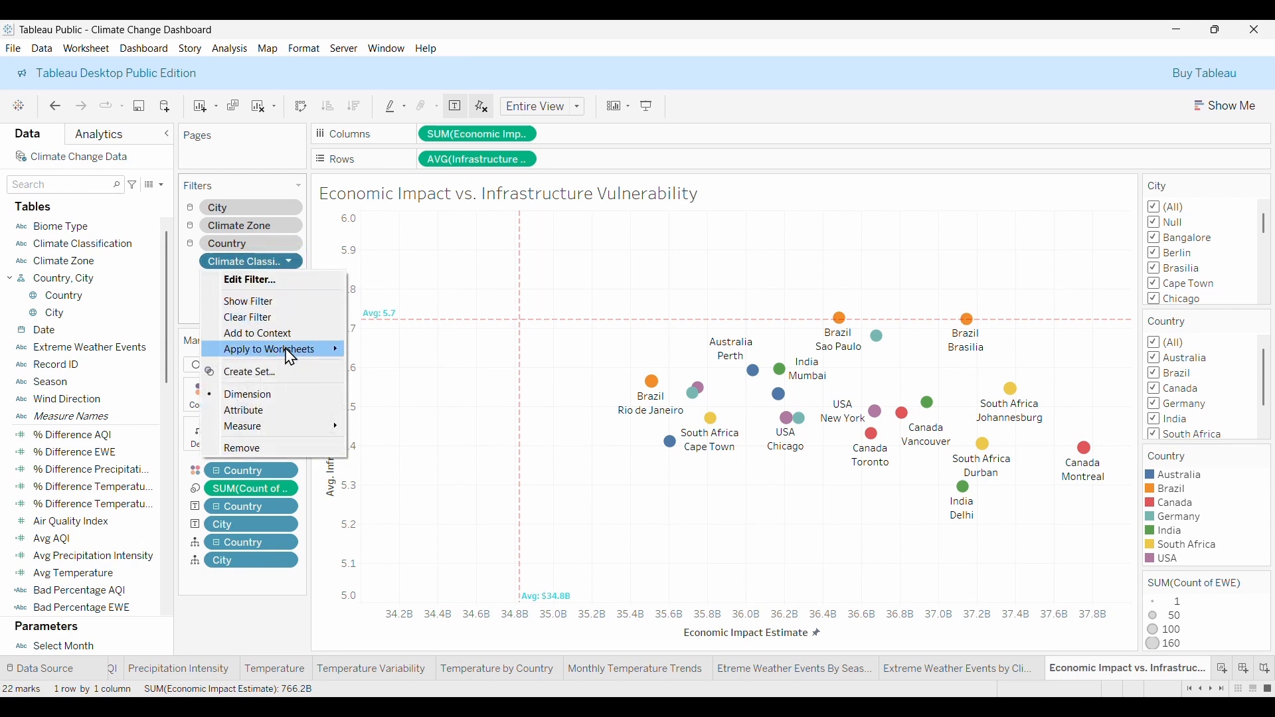
mouse_move(287, 359)
left_click(403, 366)
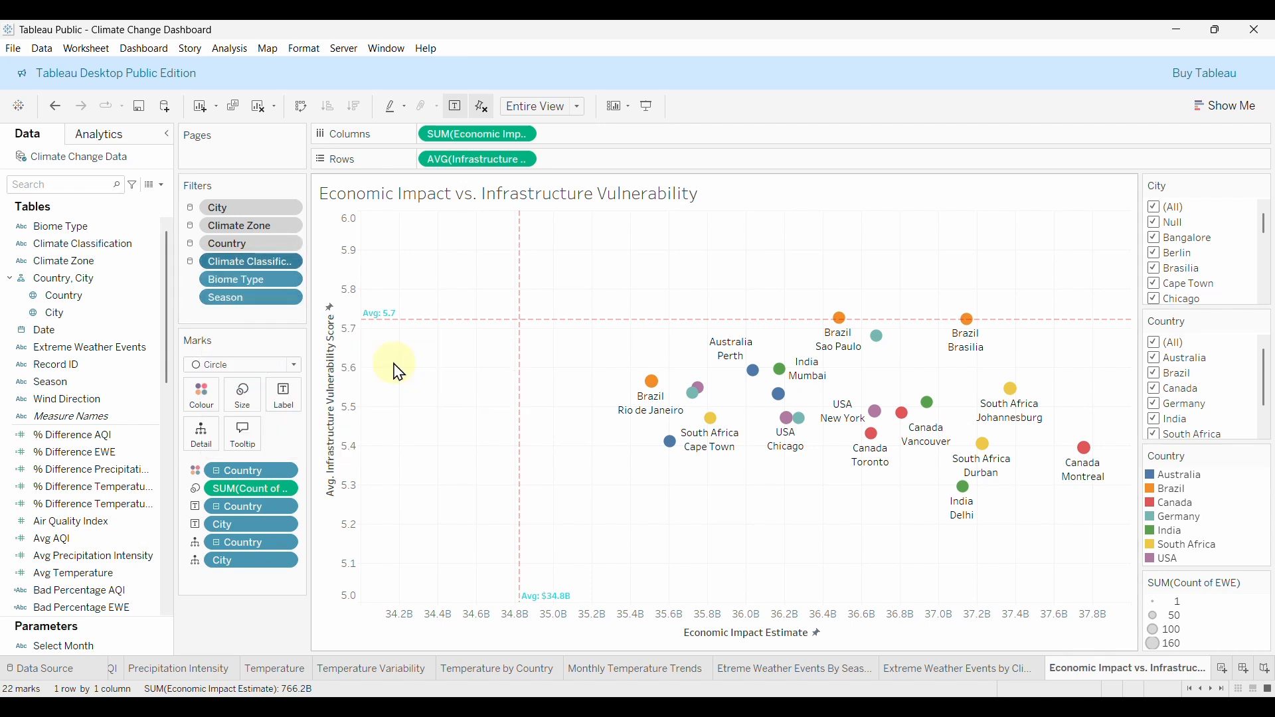
left_click(289, 263)
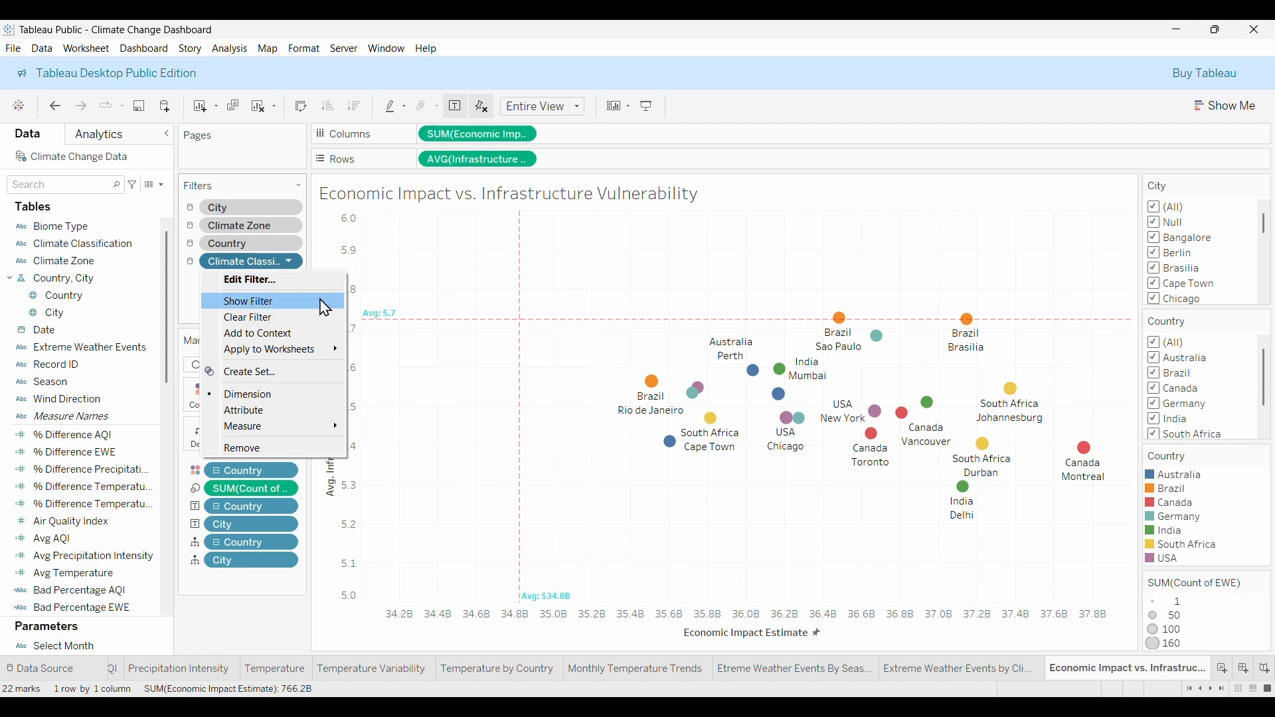
left_click(277, 334)
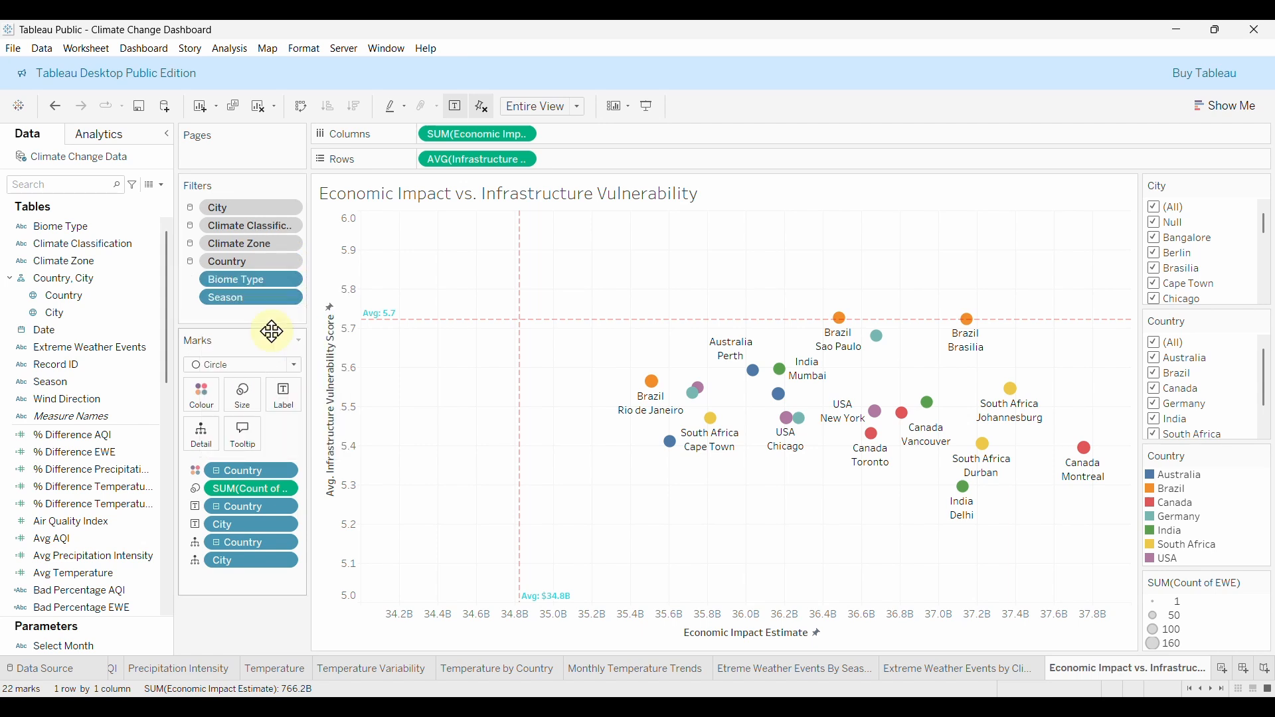
Apply the Biome Type filter to all worksheets using this data source and add it to context.
left_click(287, 277)
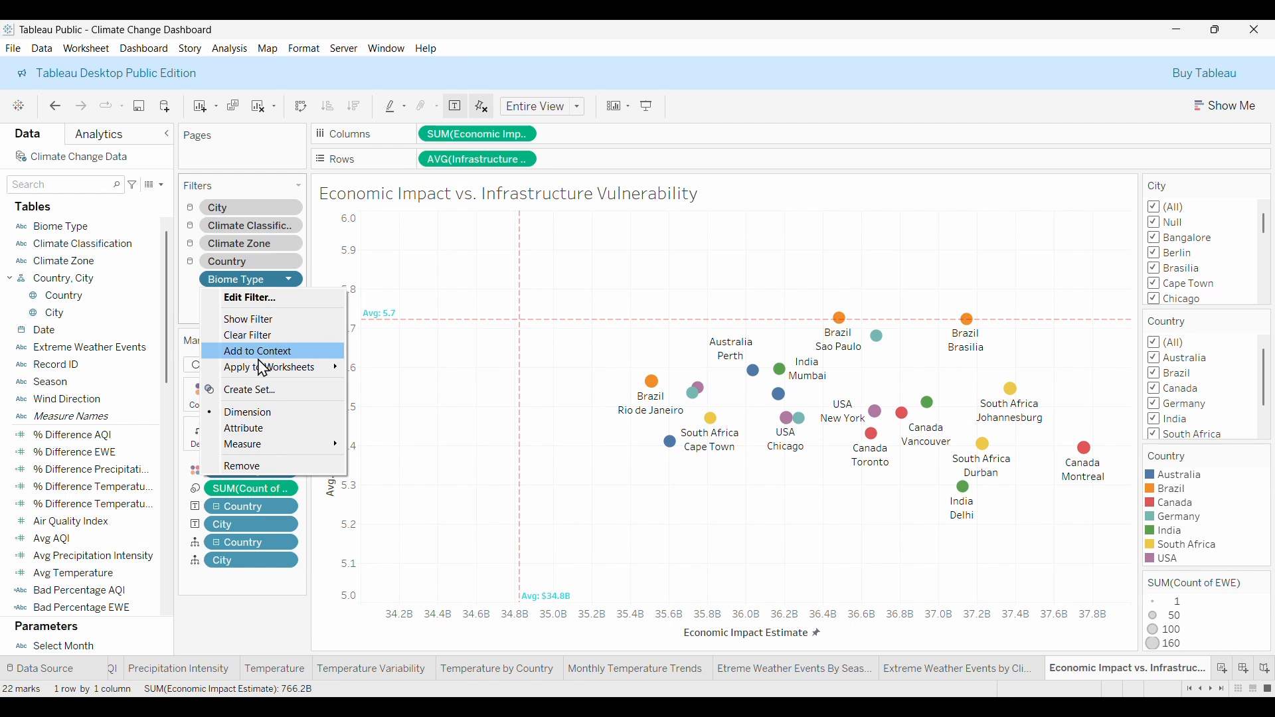
mouse_move(284, 366)
left_click(388, 417)
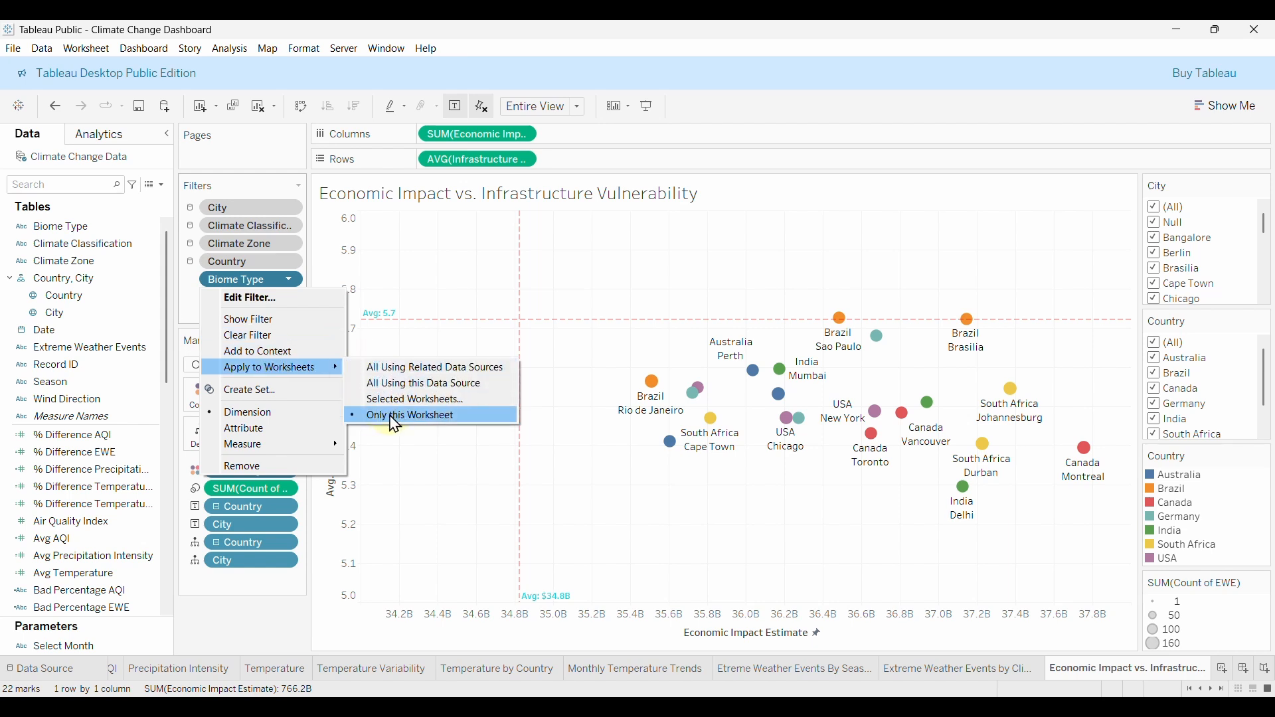
left_click(397, 386)
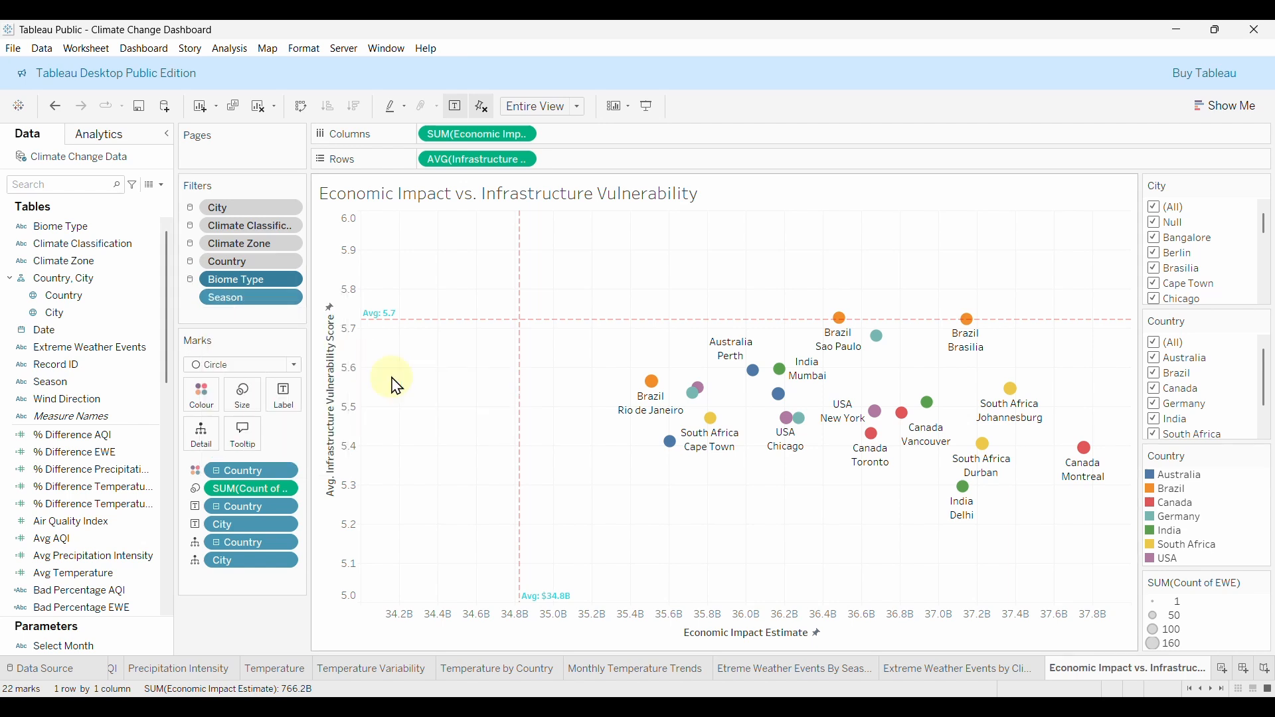
left_click(289, 279)
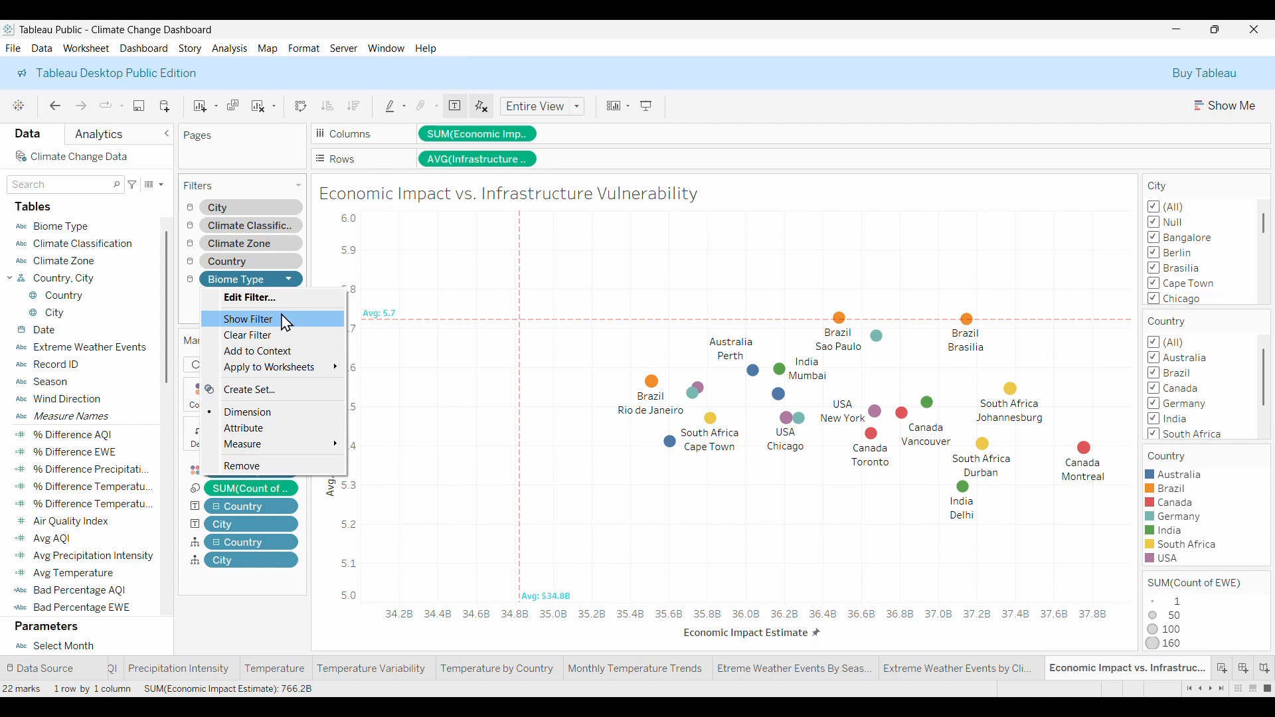
left_click(273, 355)
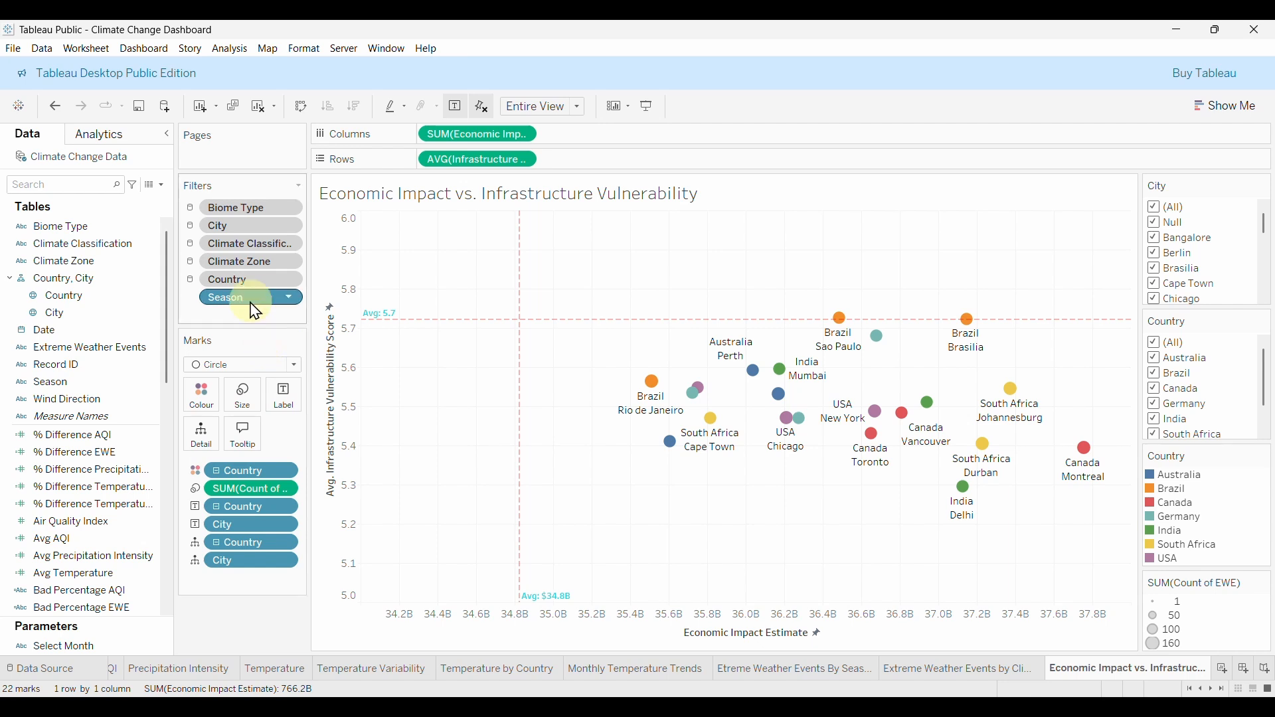
Apply the Season filter to all worksheets on this data source and add it to context.
left_click(289, 297)
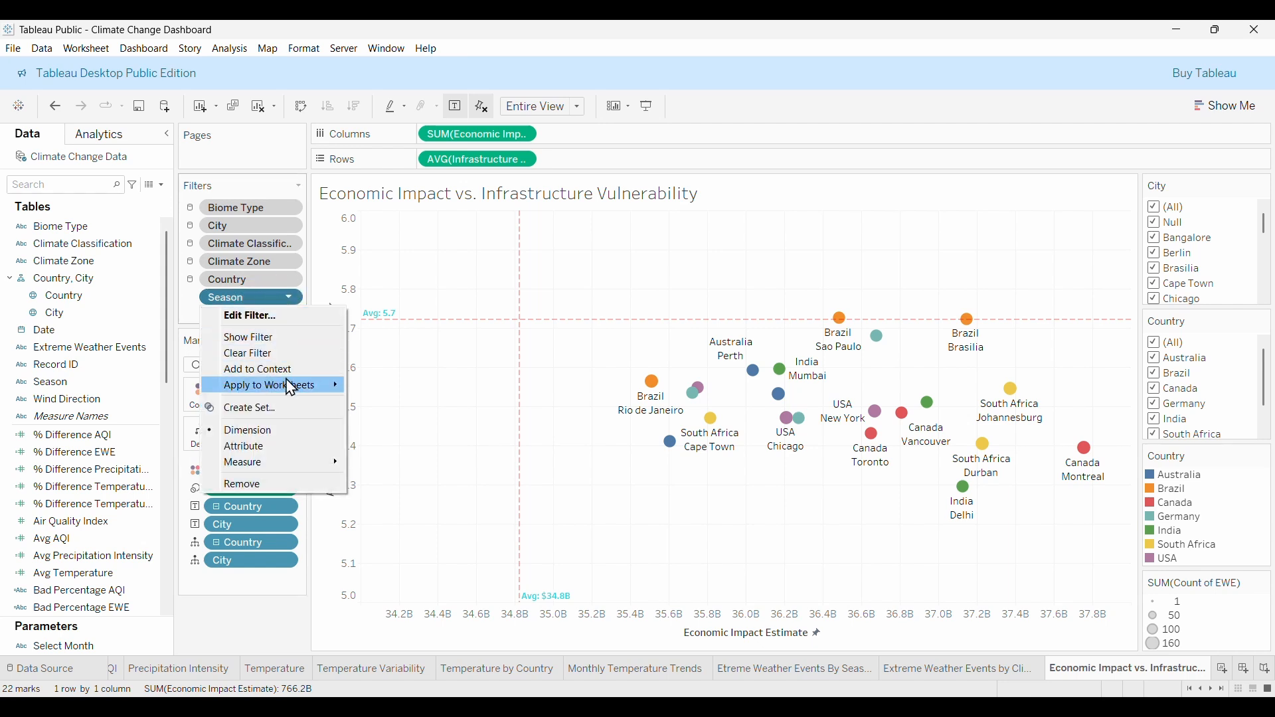
mouse_move(287, 386)
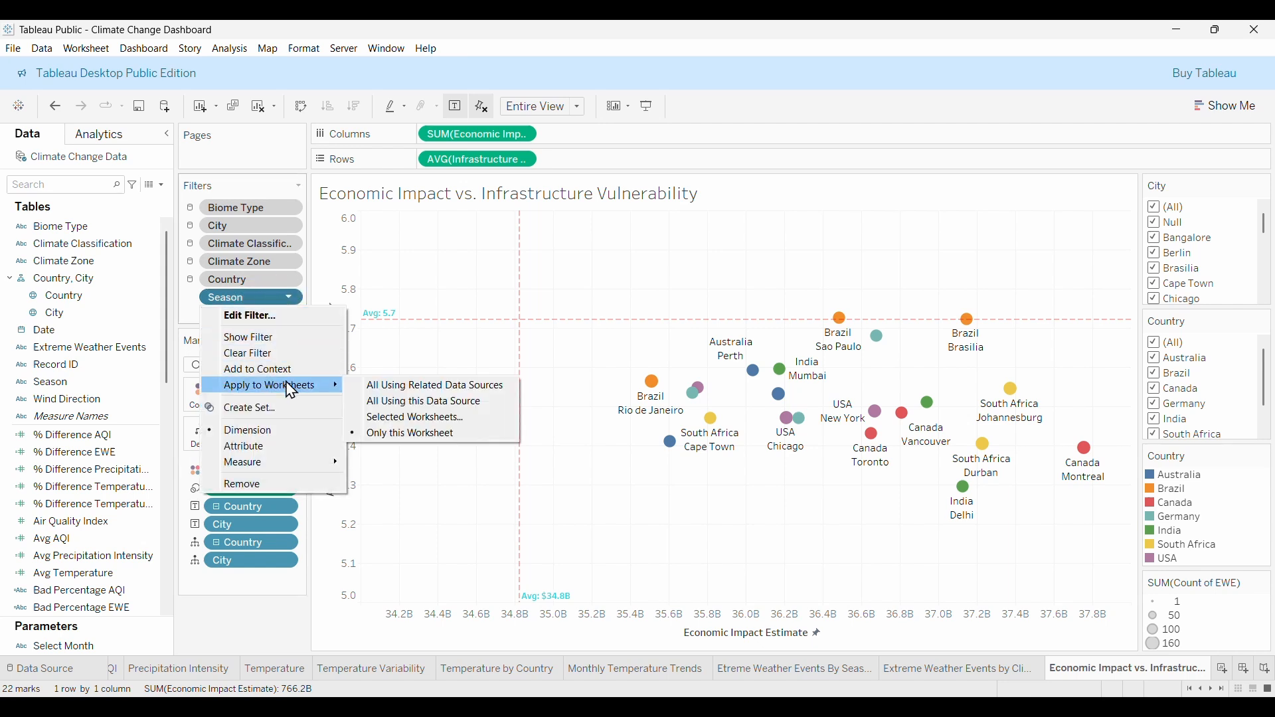
left_click(412, 404)
left_click(289, 297)
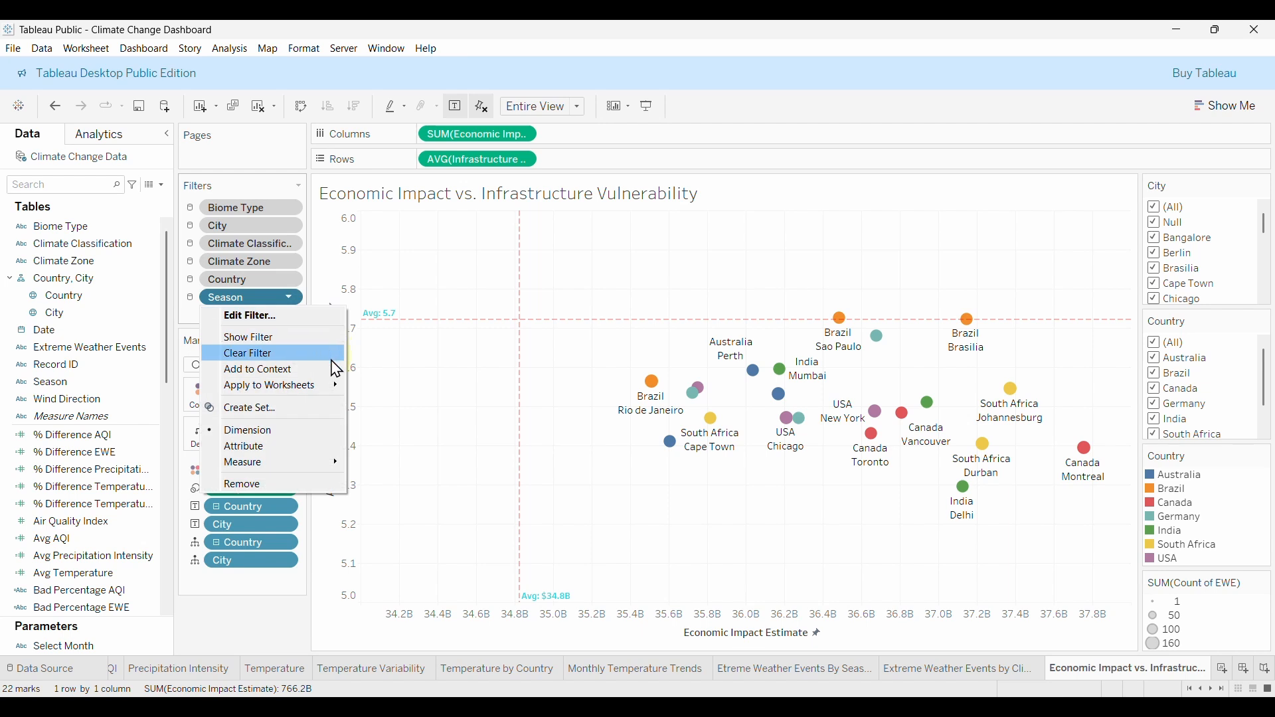
left_click(263, 370)
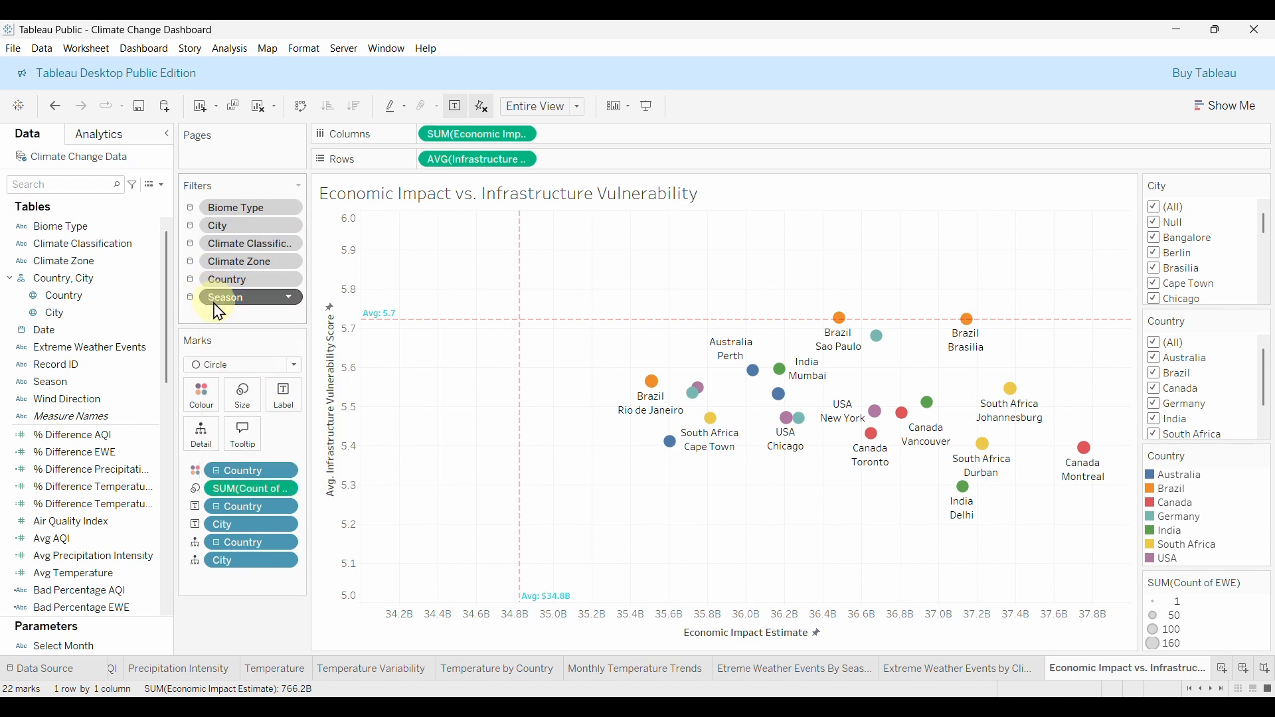
left_click(289, 297)
mouse_move(275, 392)
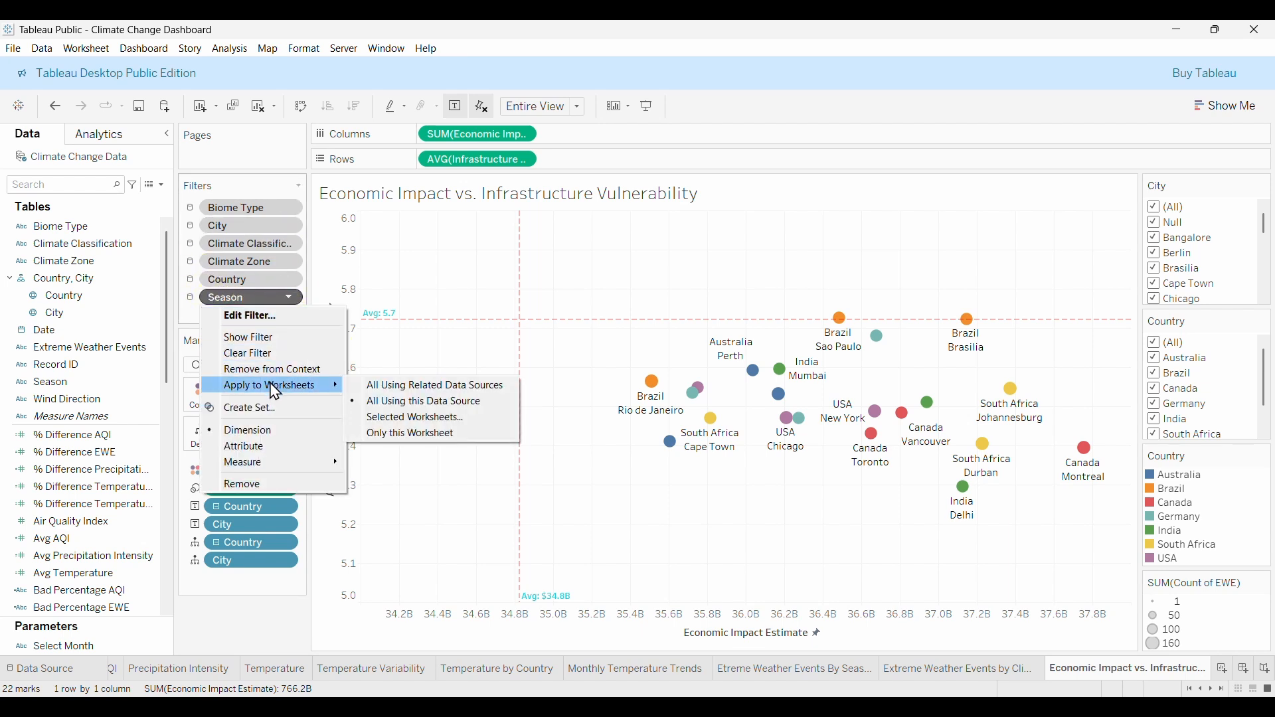
left_click(382, 401)
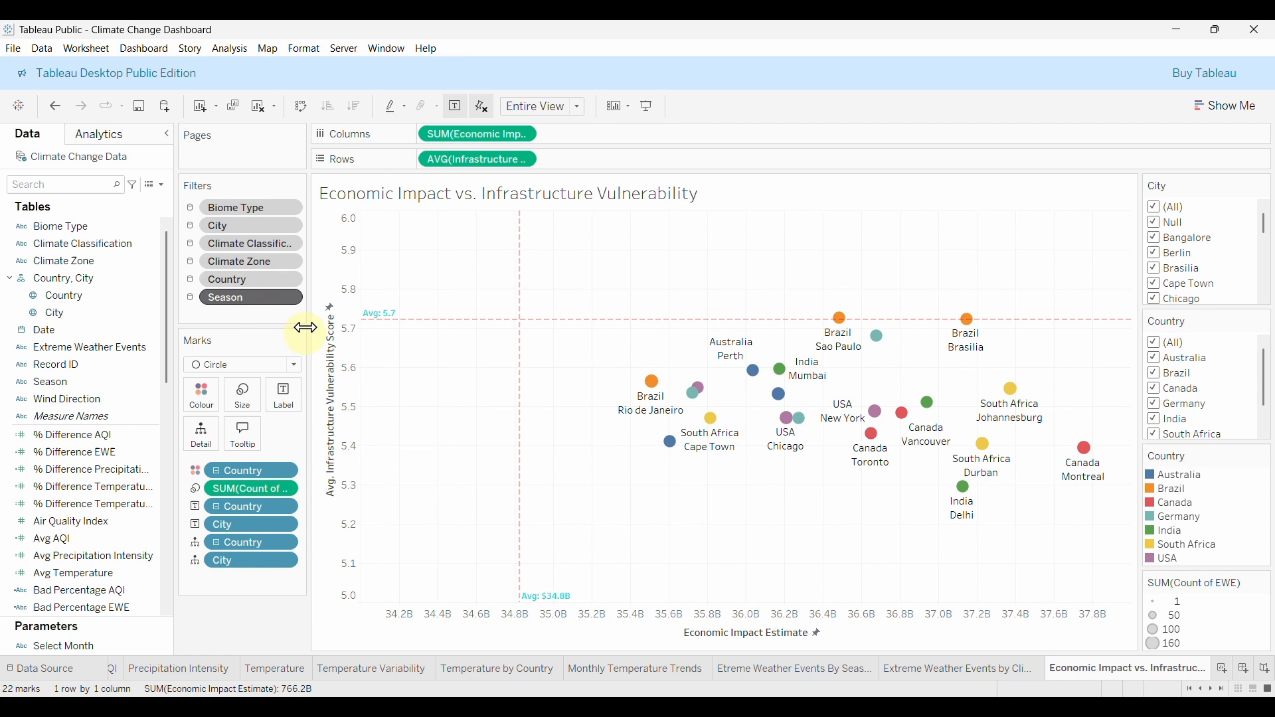
left_click(288, 298)
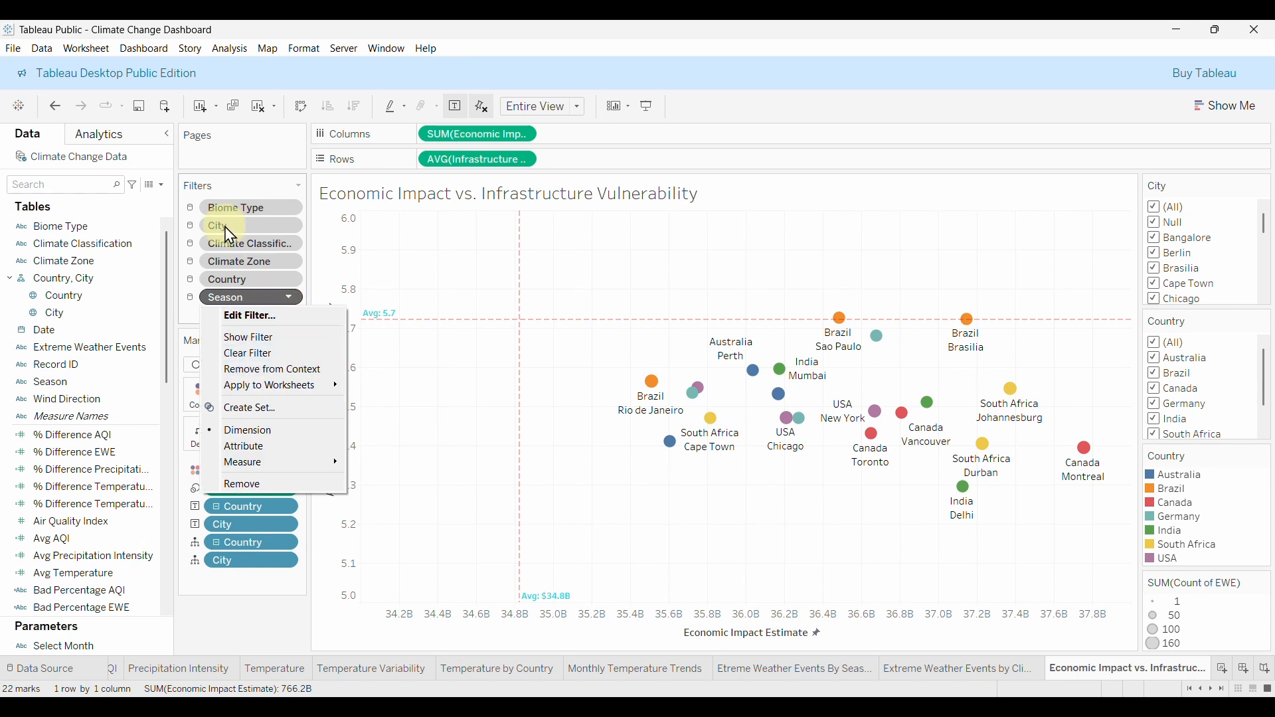
left_click(232, 194)
Start adding Date as a filter, then cancel the Date filter dialog.
left_click(47, 336)
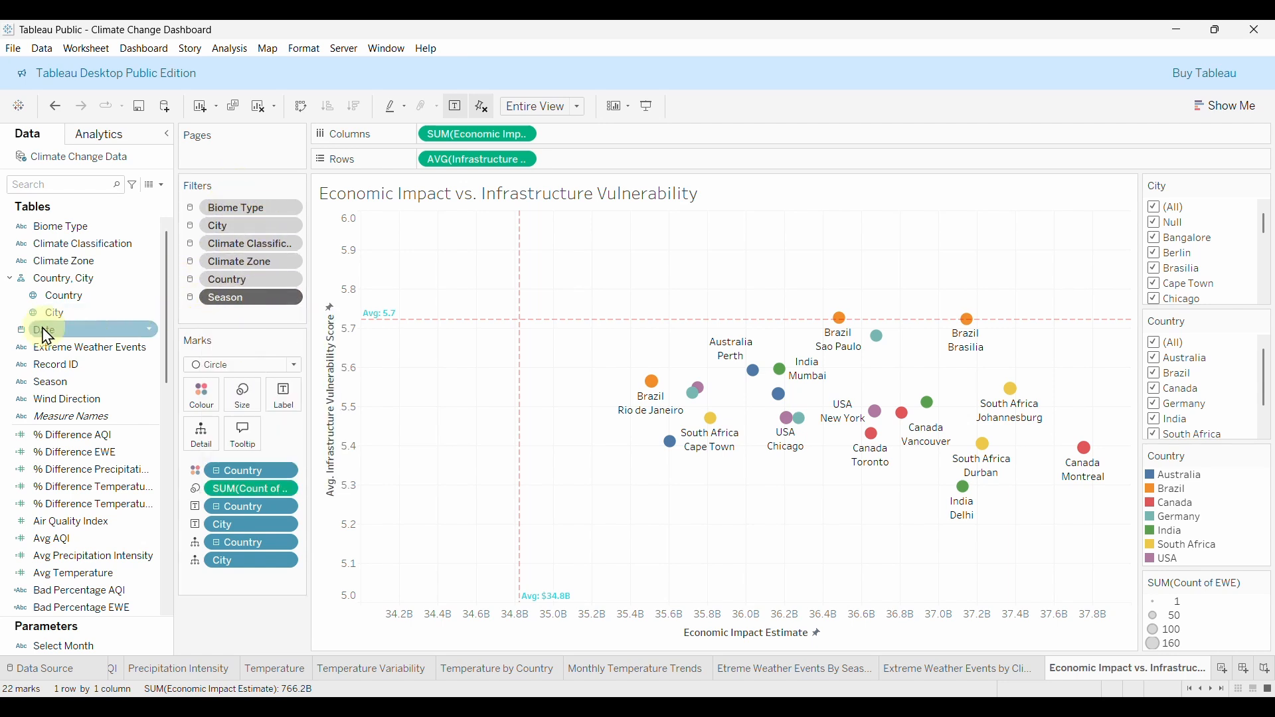
left_click_drag(65, 343, 217, 326)
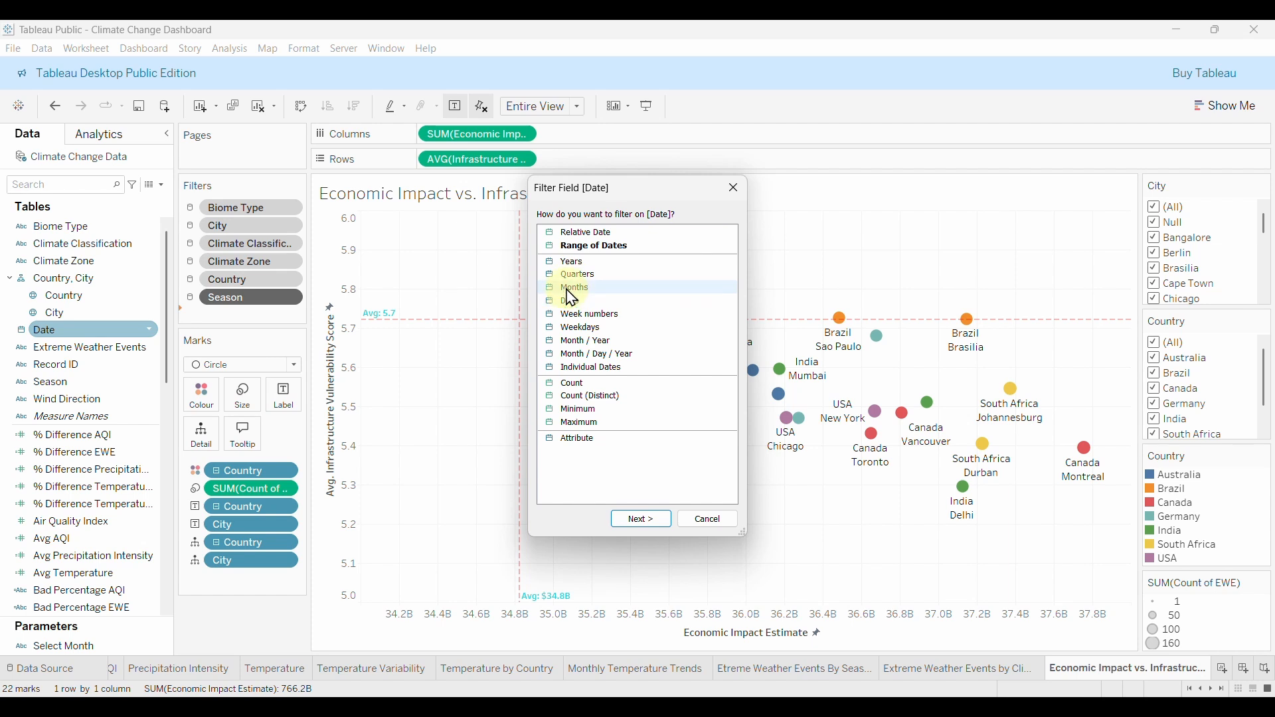
left_click(734, 188)
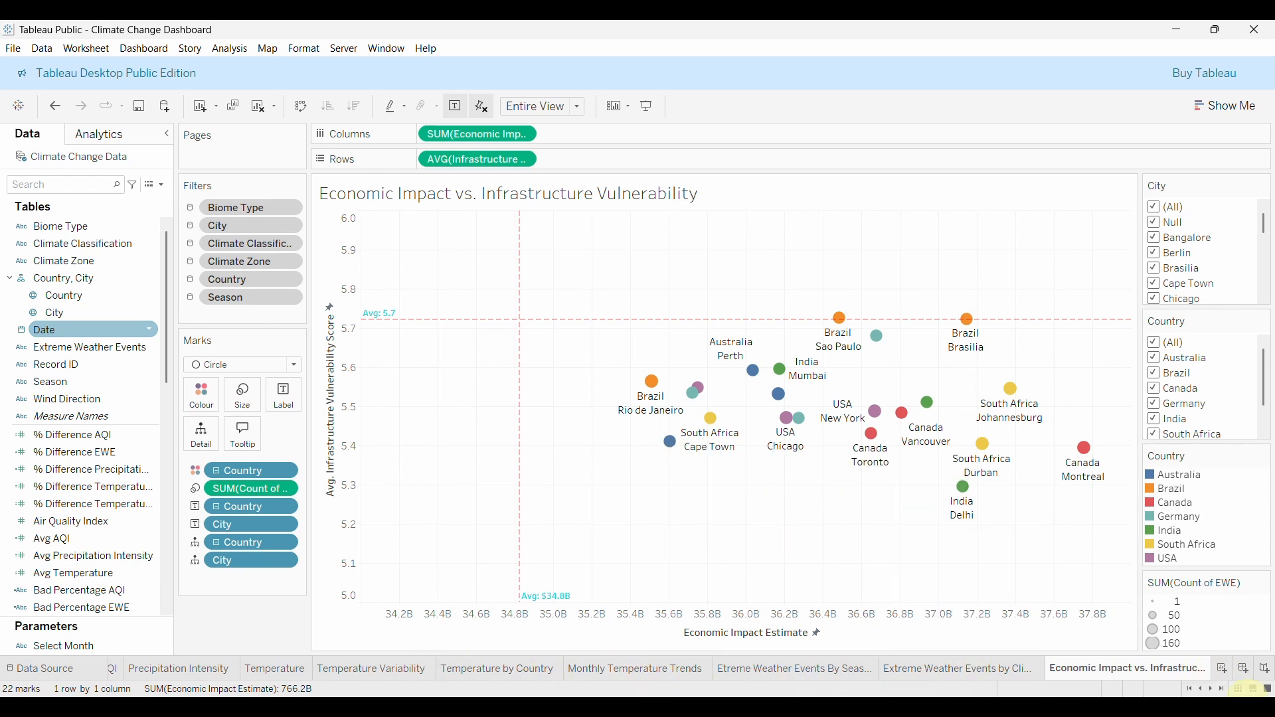
Create a new blank dashboard, Dashboard 1.
left_click(1247, 669)
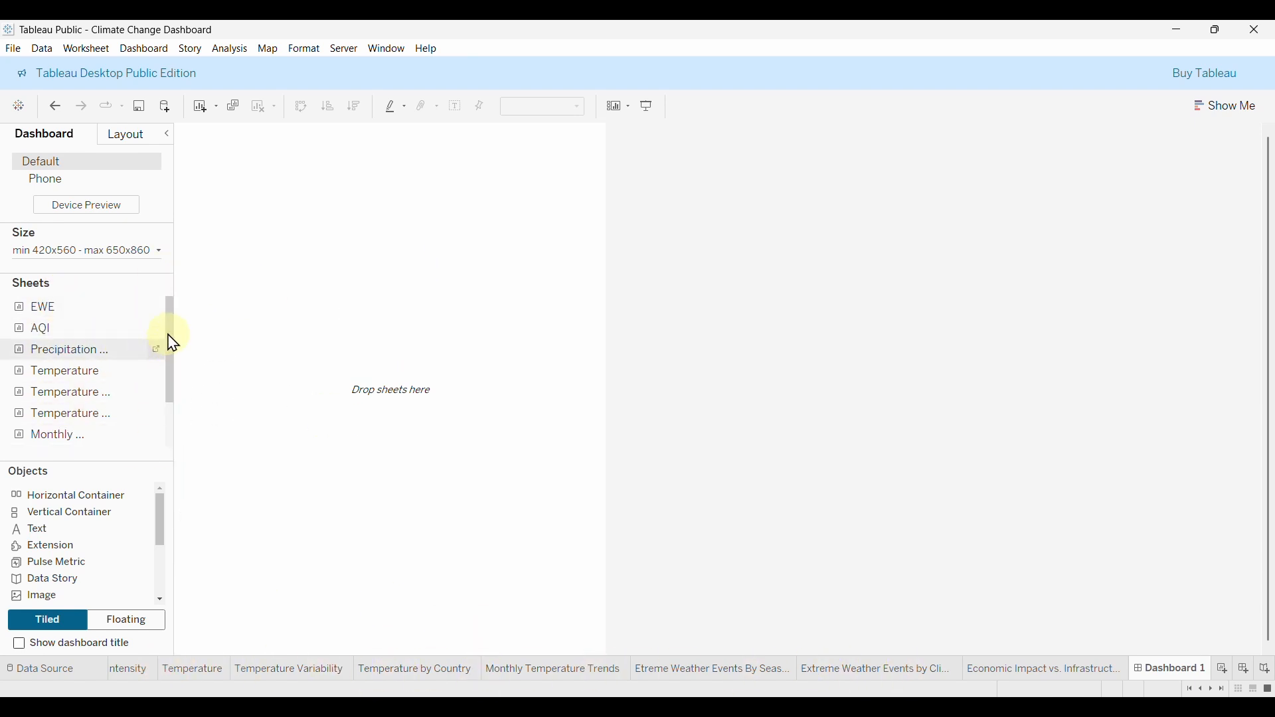
left_click_drag(173, 344, 171, 408)
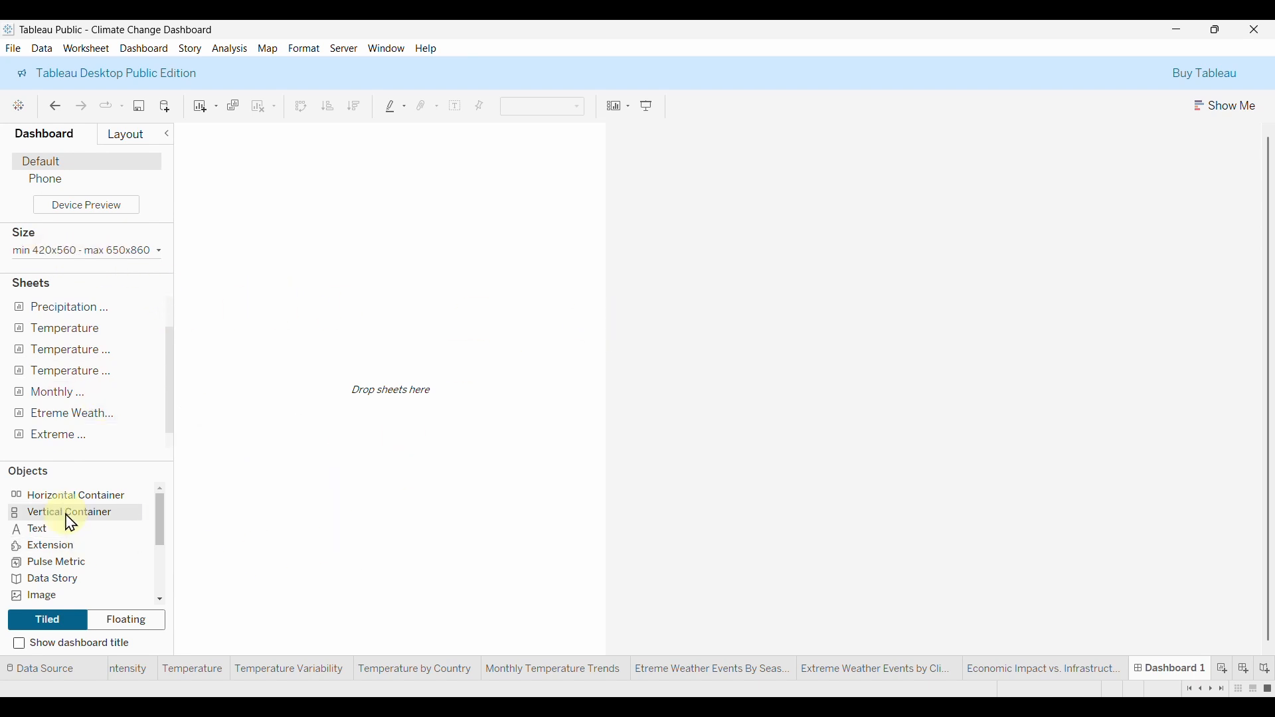
scroll(80, 558, "down", 3)
scroll(66, 584, "up", 3)
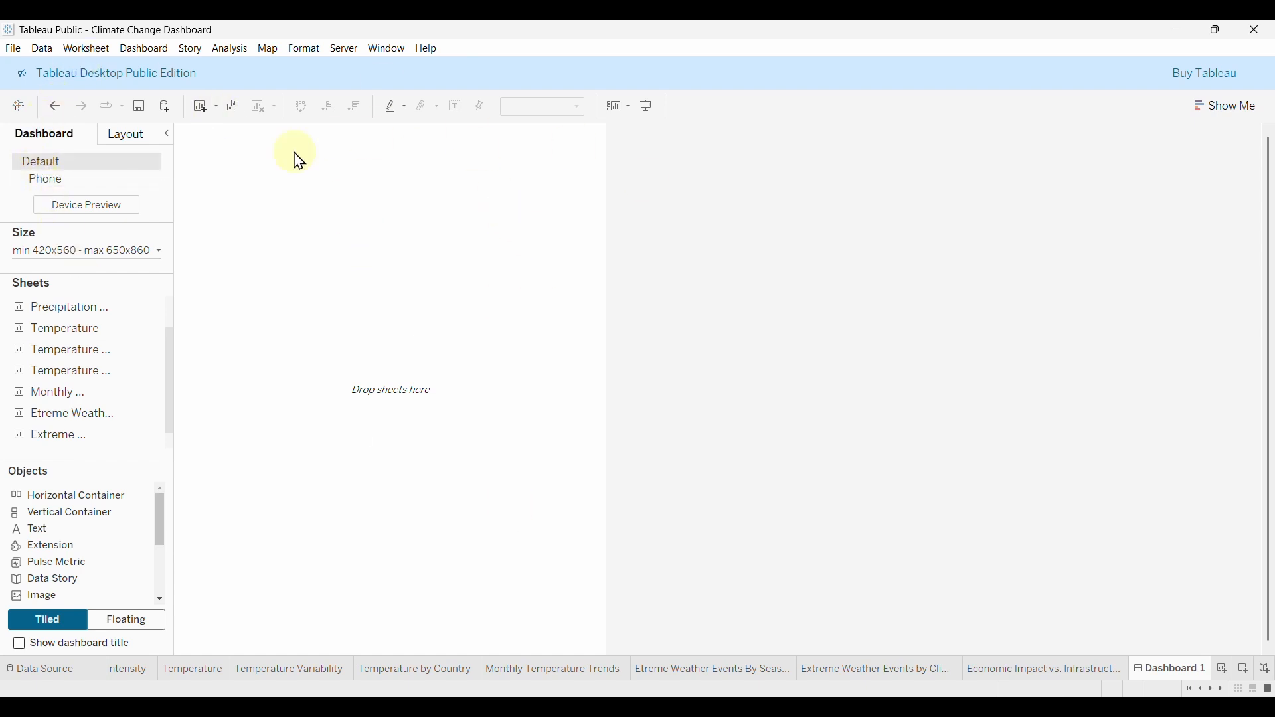
Set the dashboard size to Range with a 1600 px minimum width.
left_click(63, 260)
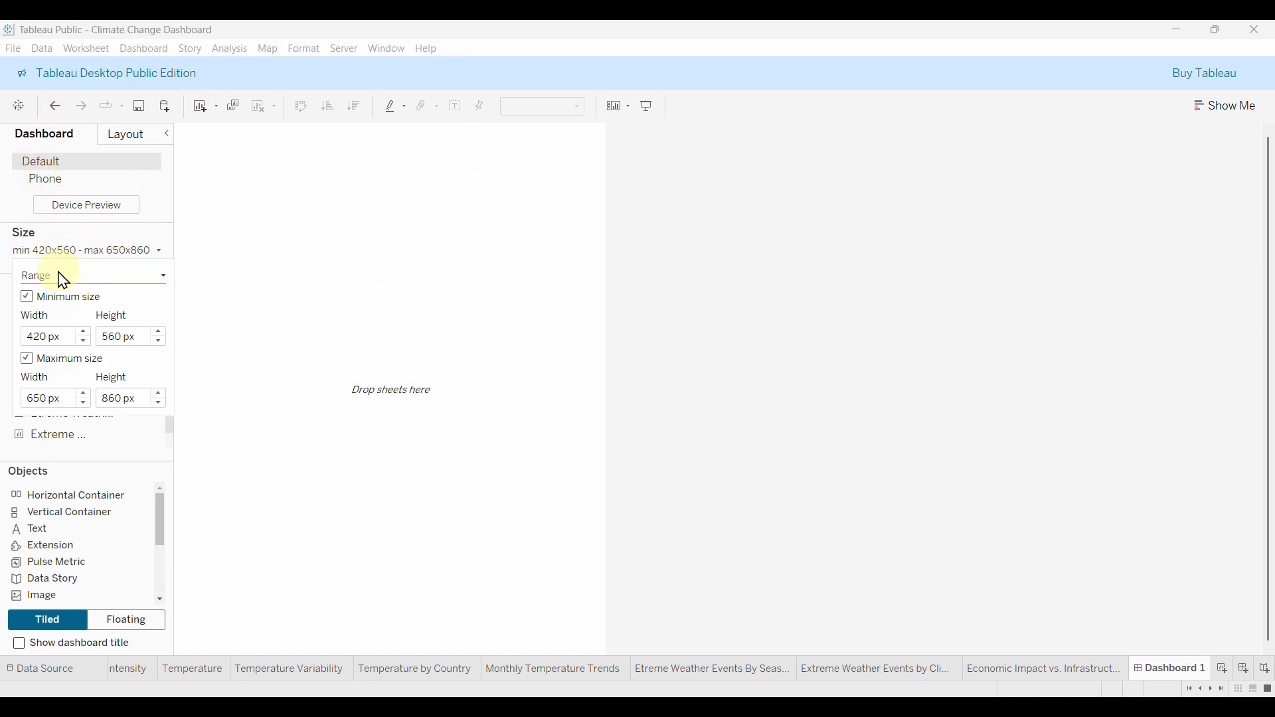
left_click(43, 337)
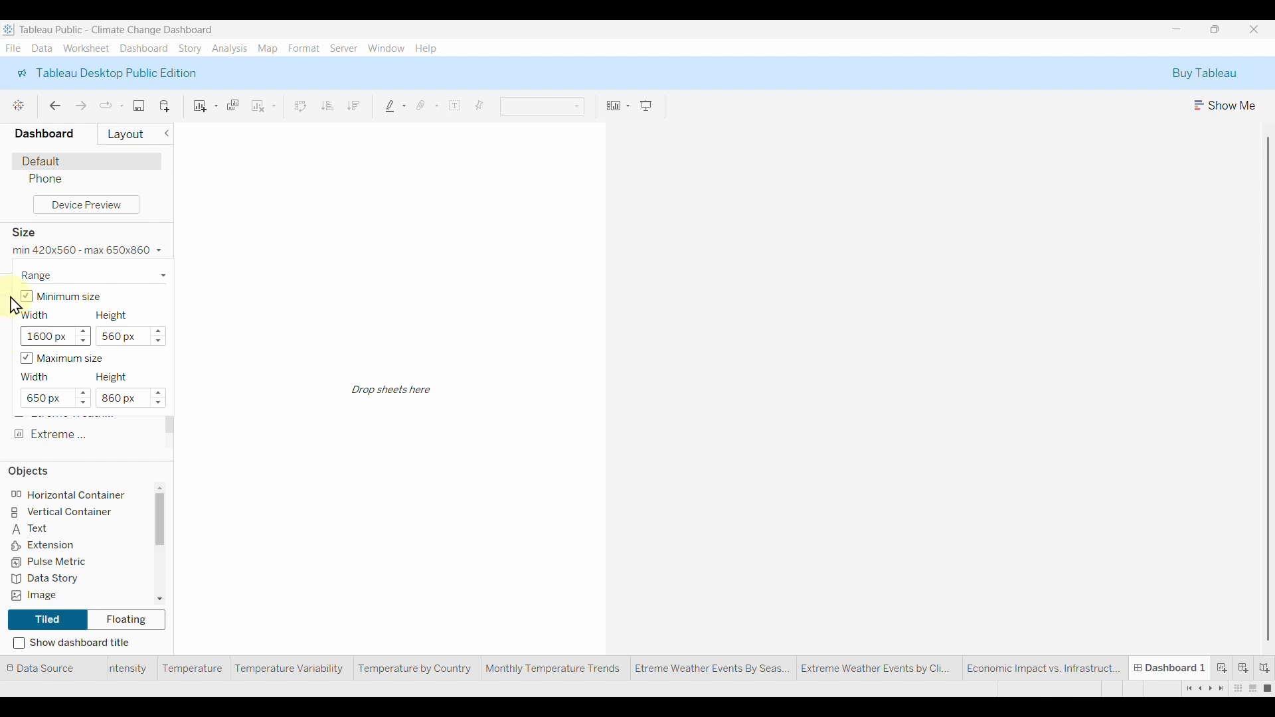
left_click(129, 339)
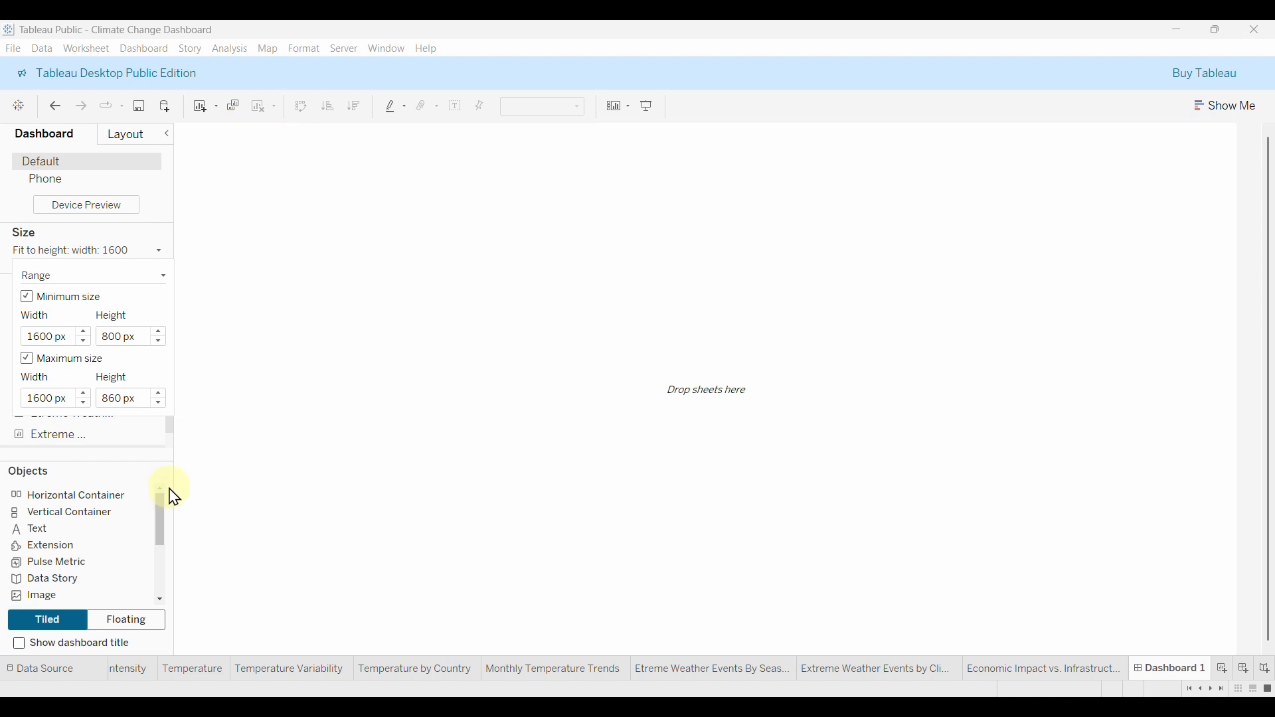
Show the dashboard title and replace it with 'CLIMATE CHANGE DASHBOARD'.
left_click(18, 644)
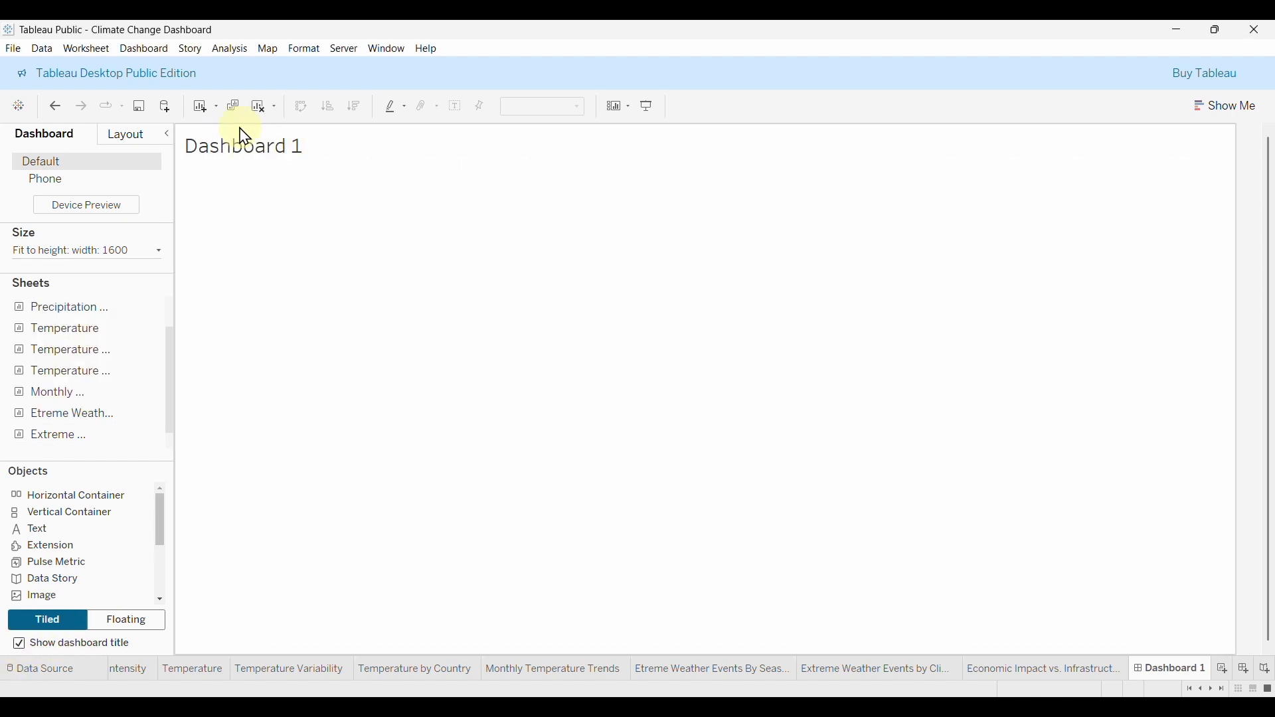
double_click(239, 154)
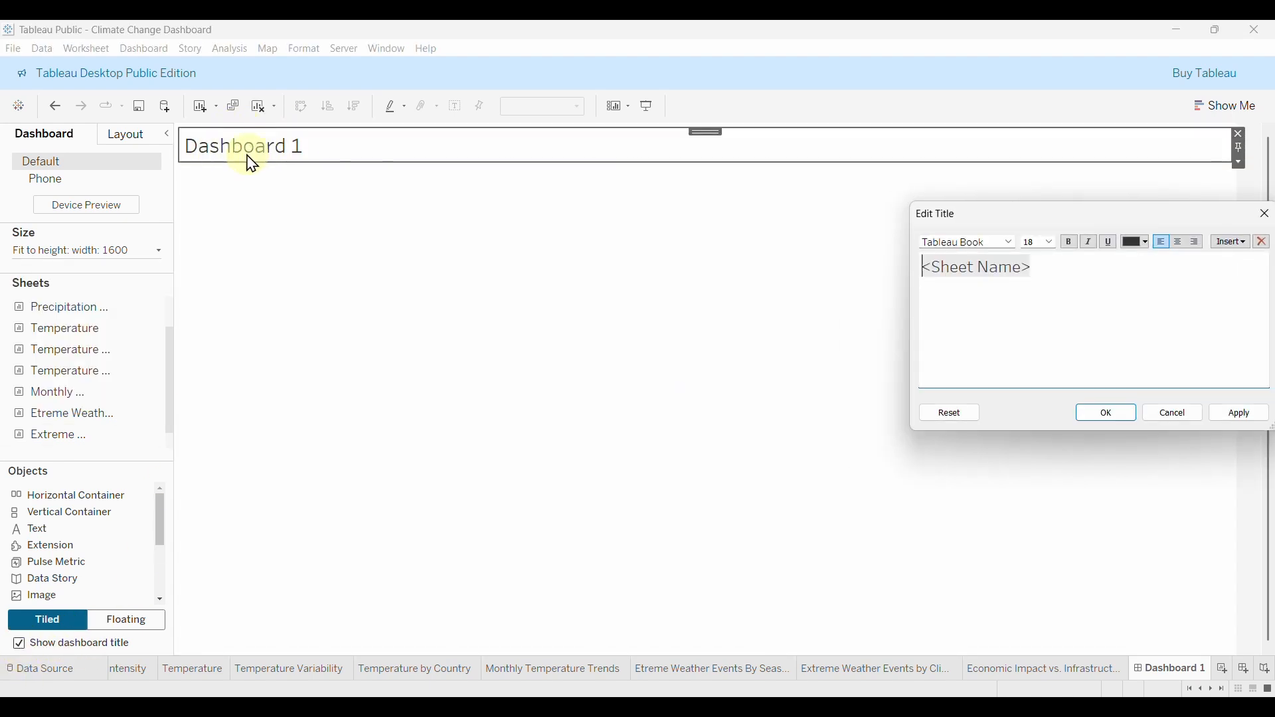
left_click_drag(1037, 266, 877, 264)
type("CLIMATE CHANGE DASHBOARD")
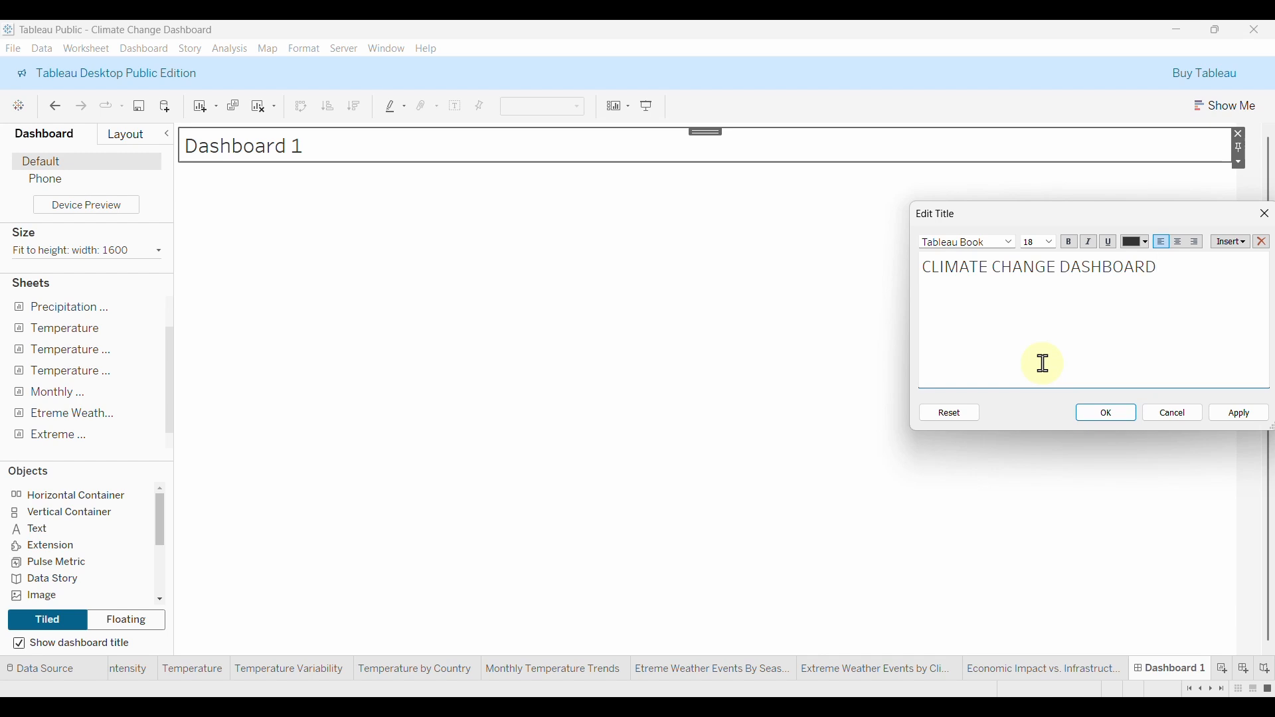
Format the title text as Tableau Bold, size 26, light teal.
left_click_drag(1169, 270, 918, 270)
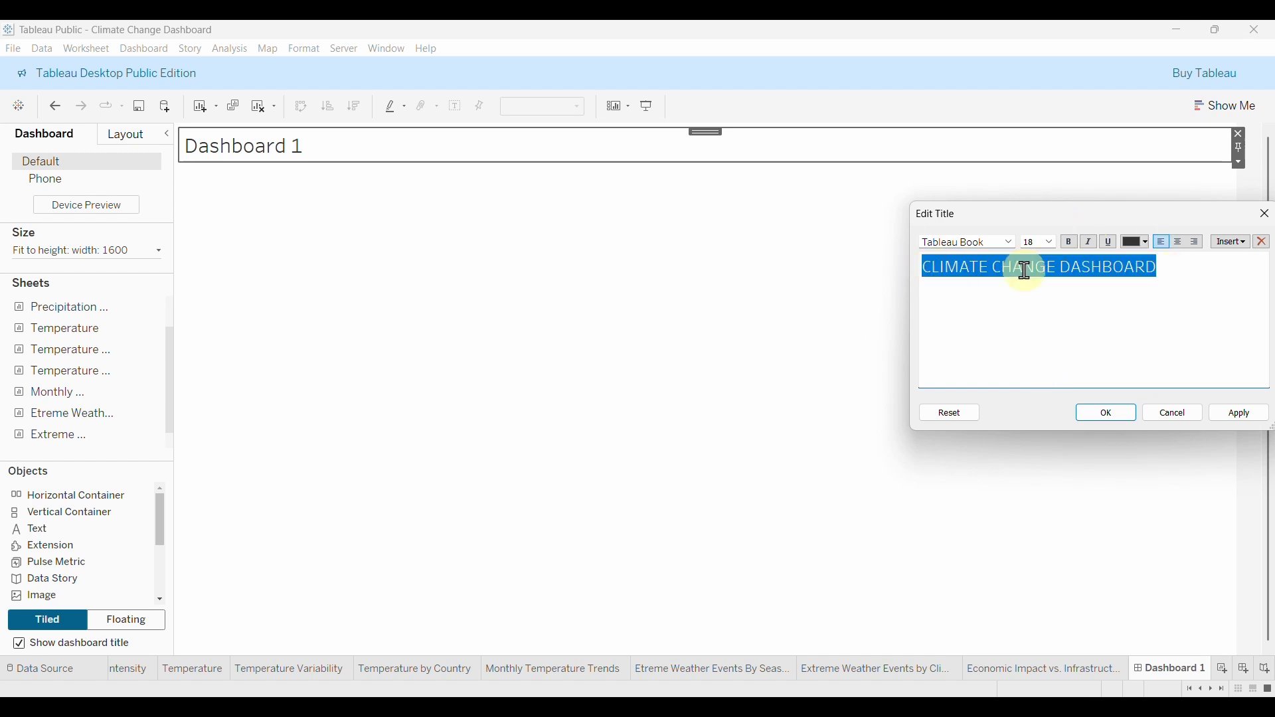
left_click(1049, 242)
left_click(1034, 383)
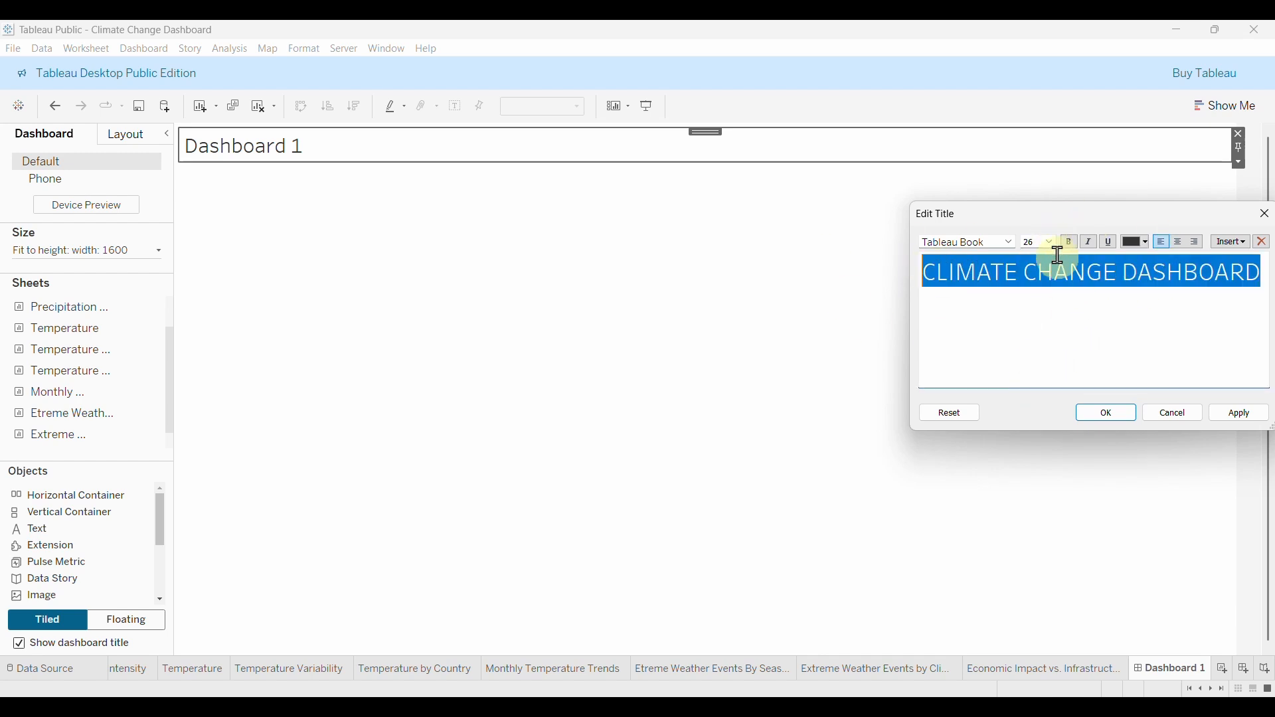
left_click(1013, 244)
left_click(970, 273)
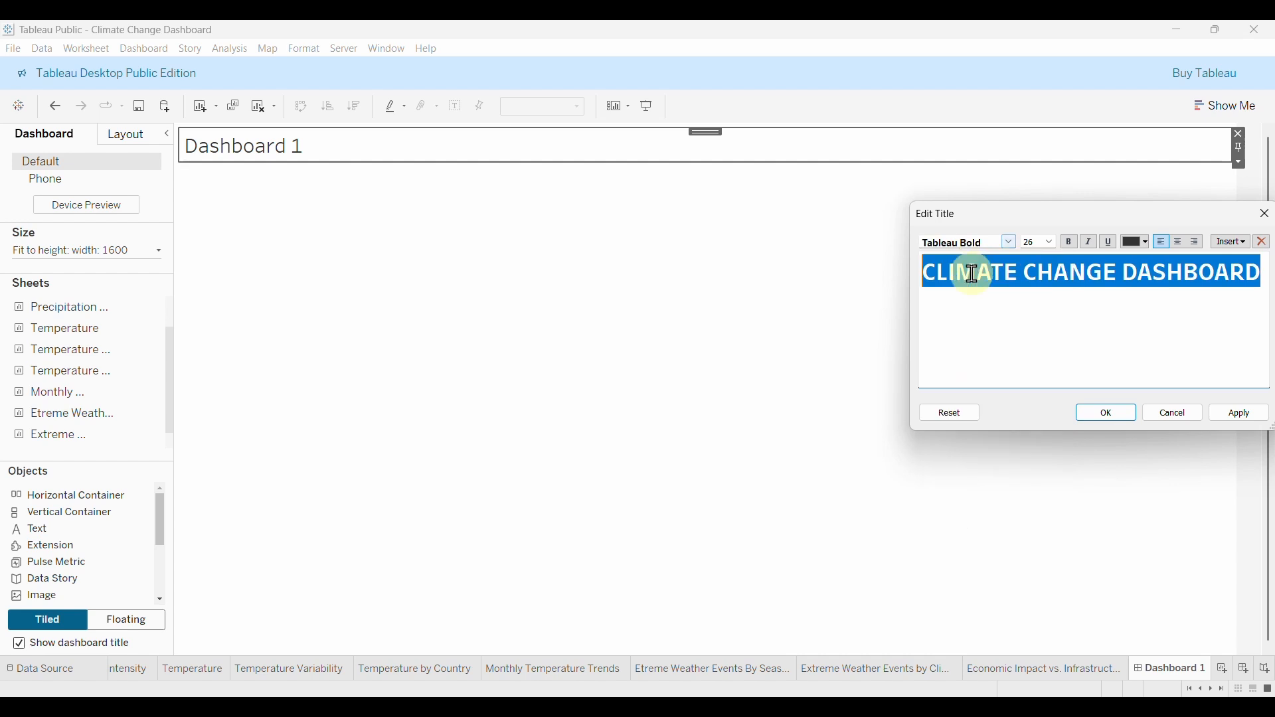
left_click(1147, 243)
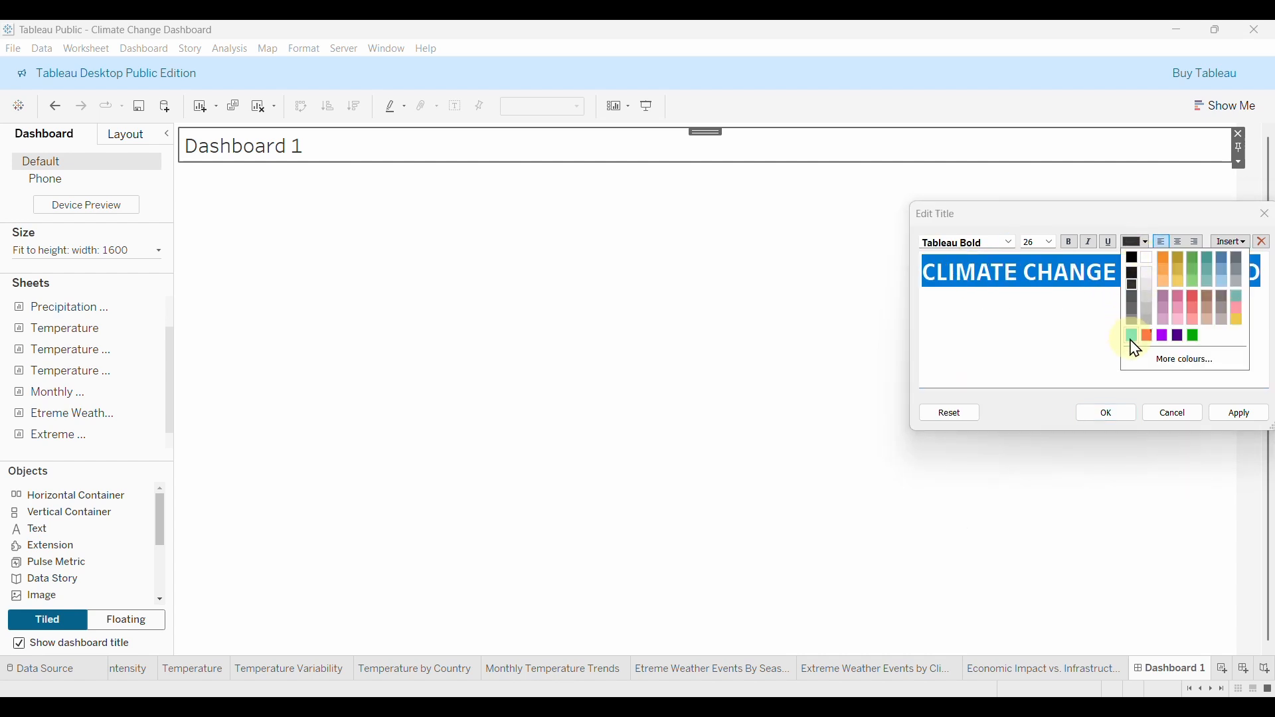
left_click(1132, 337)
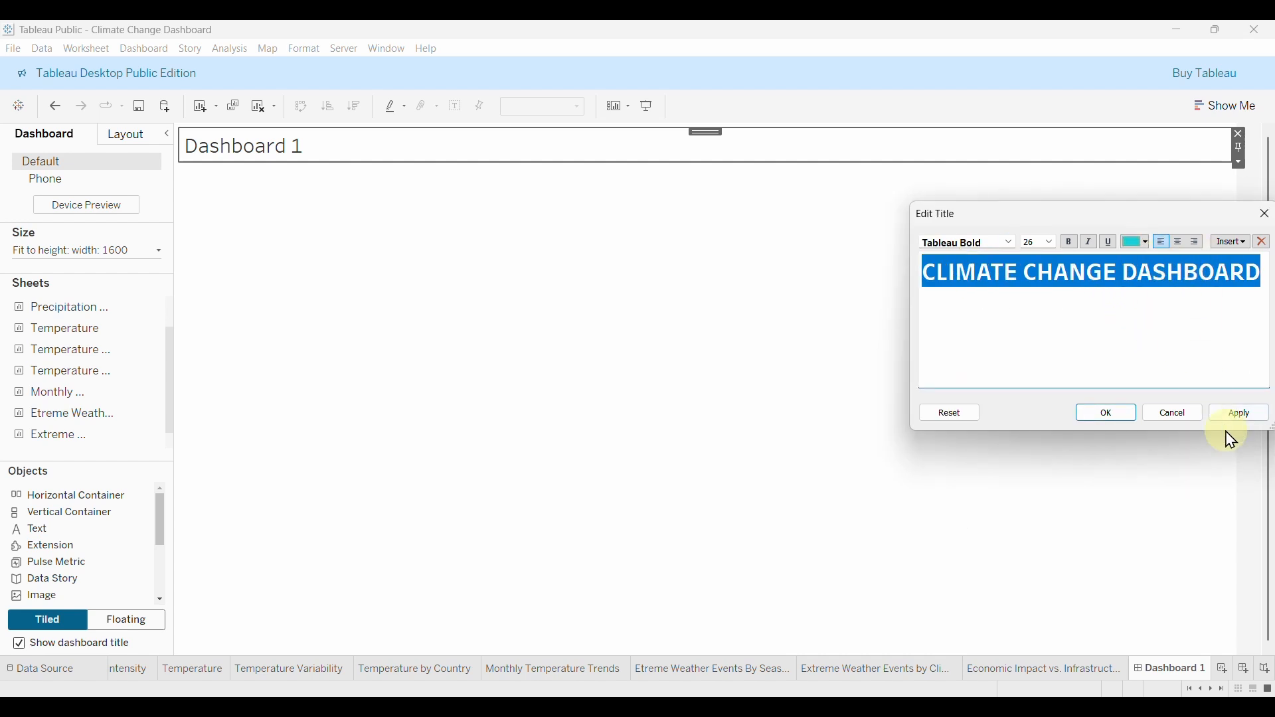
left_click(1118, 416)
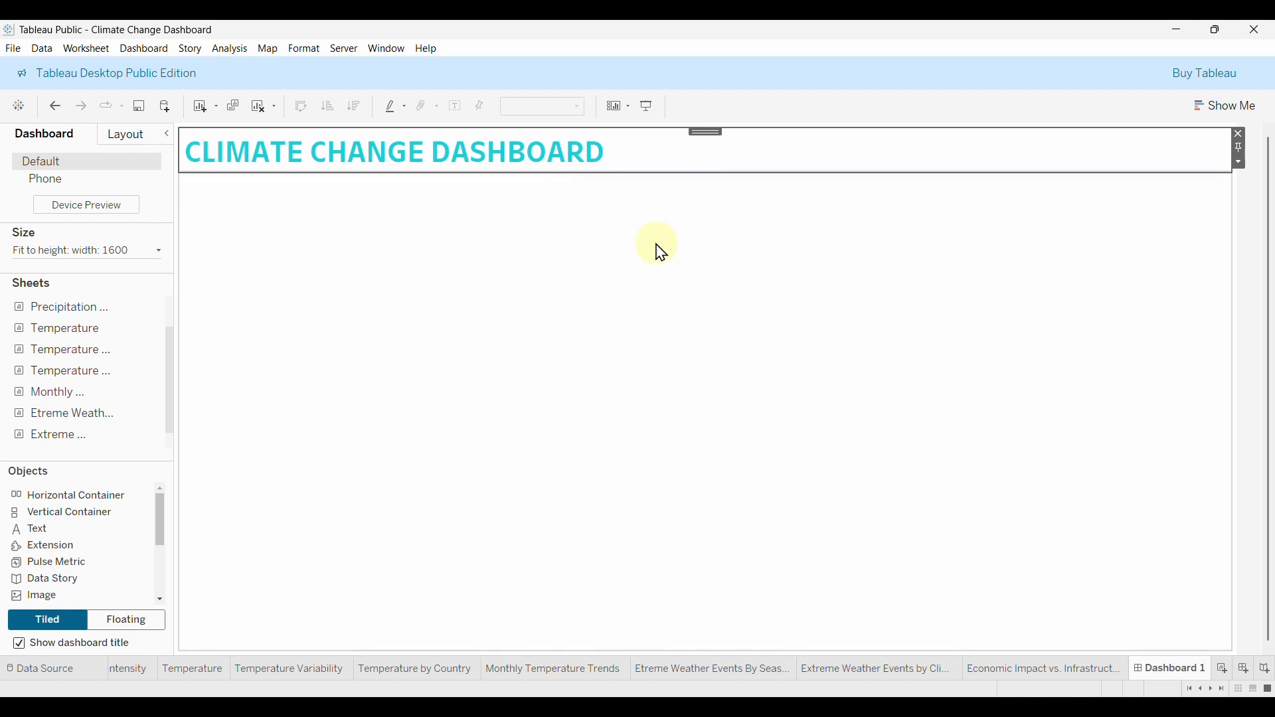
Add a horizontal container to the empty dashboard body.
left_click(462, 274)
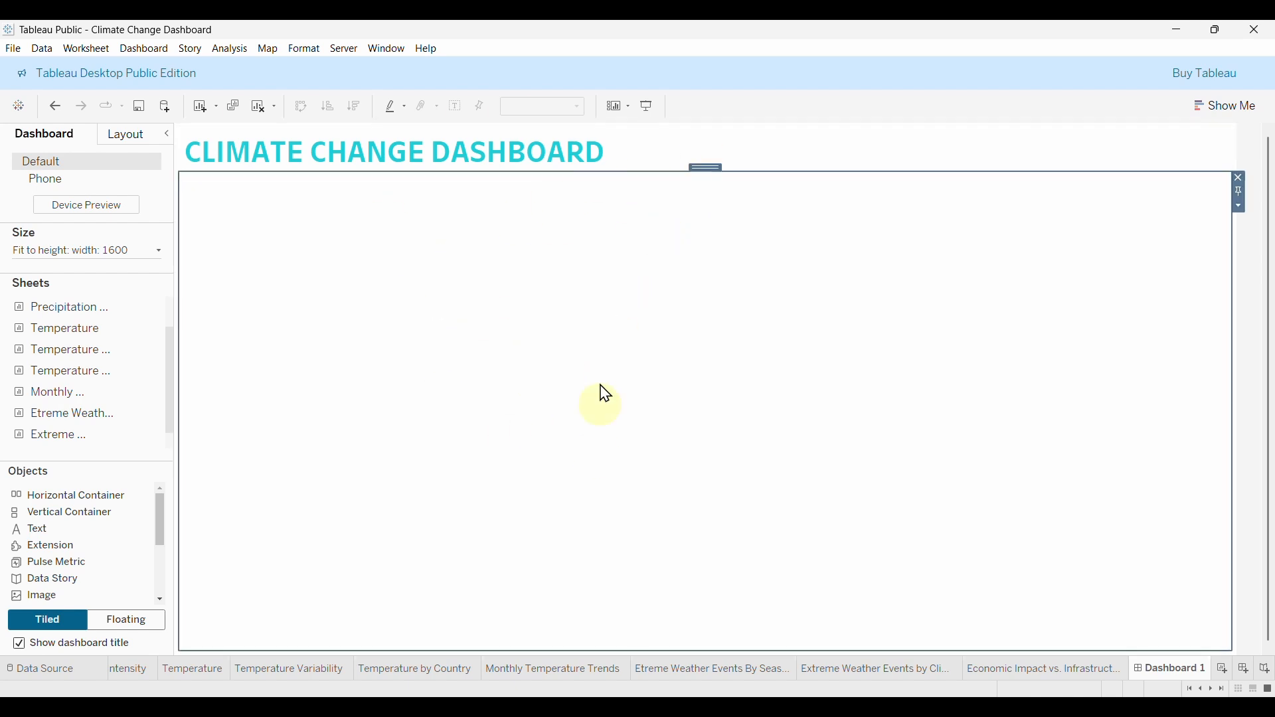
left_click(64, 502)
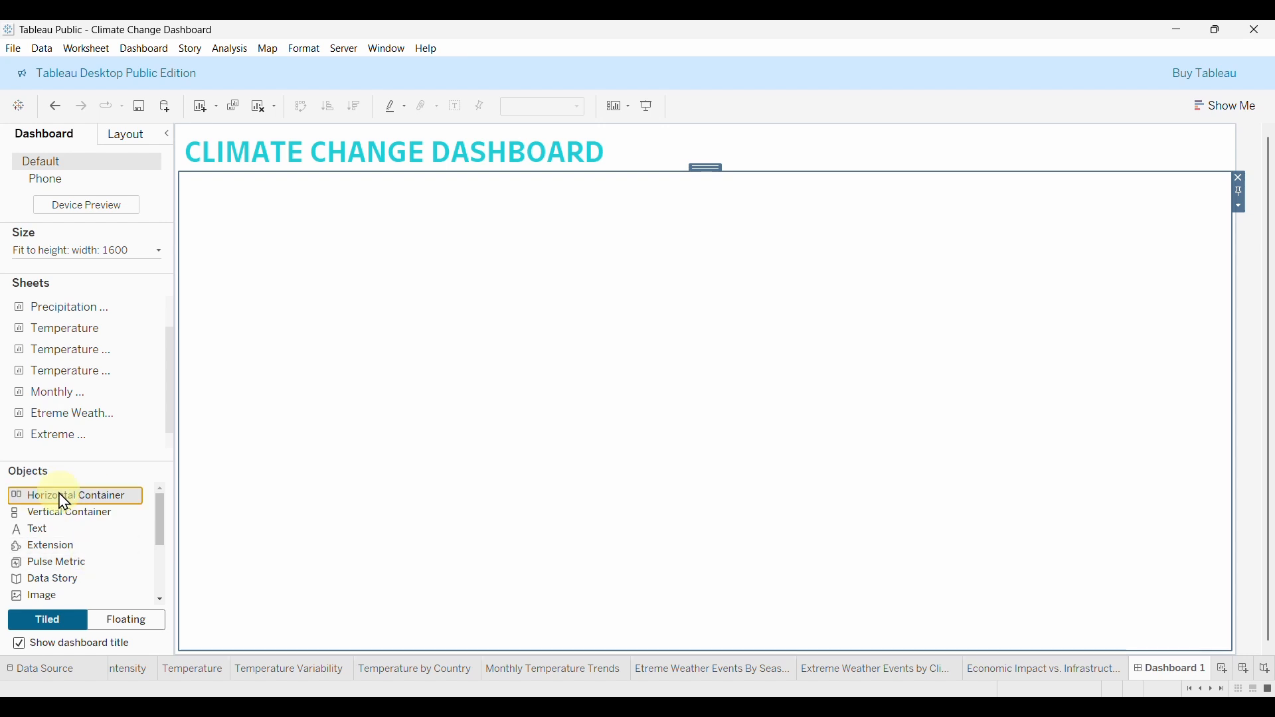
left_click_drag(64, 501, 277, 492)
left_click_drag(408, 309, 412, 312)
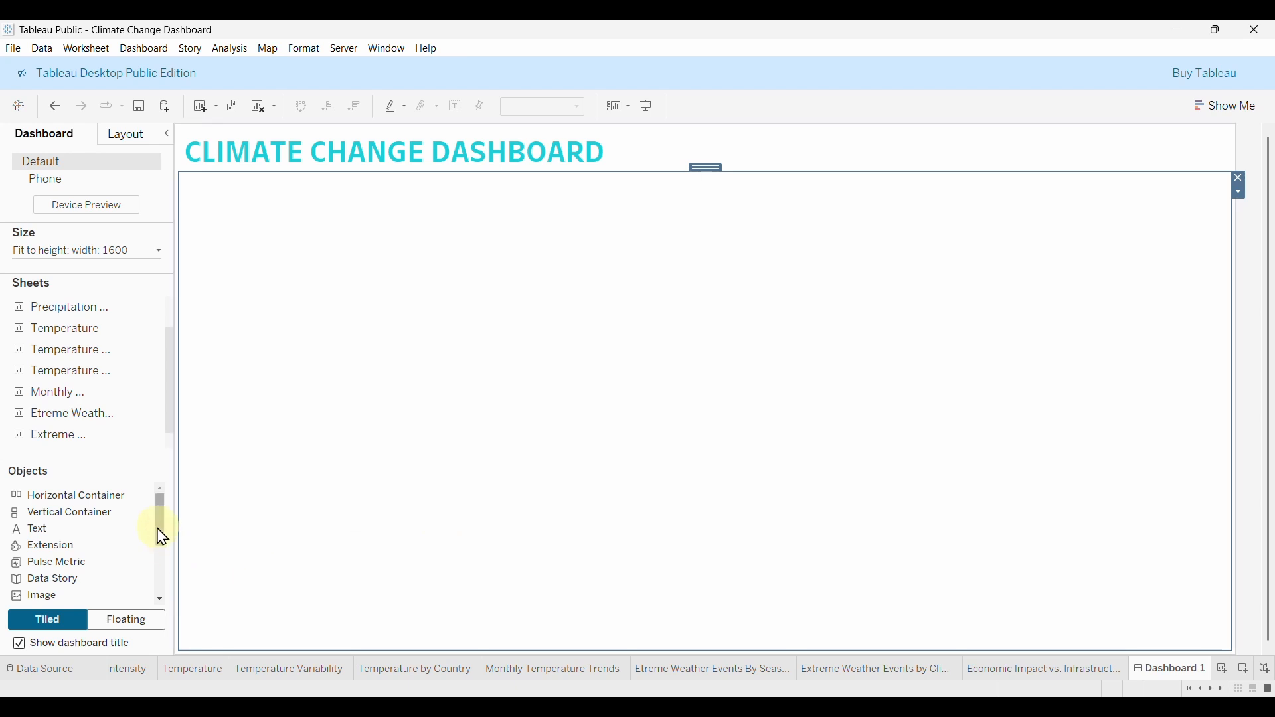
Drop a Blank object into the lower half, beneath the top section.
left_click_drag(160, 527, 156, 557)
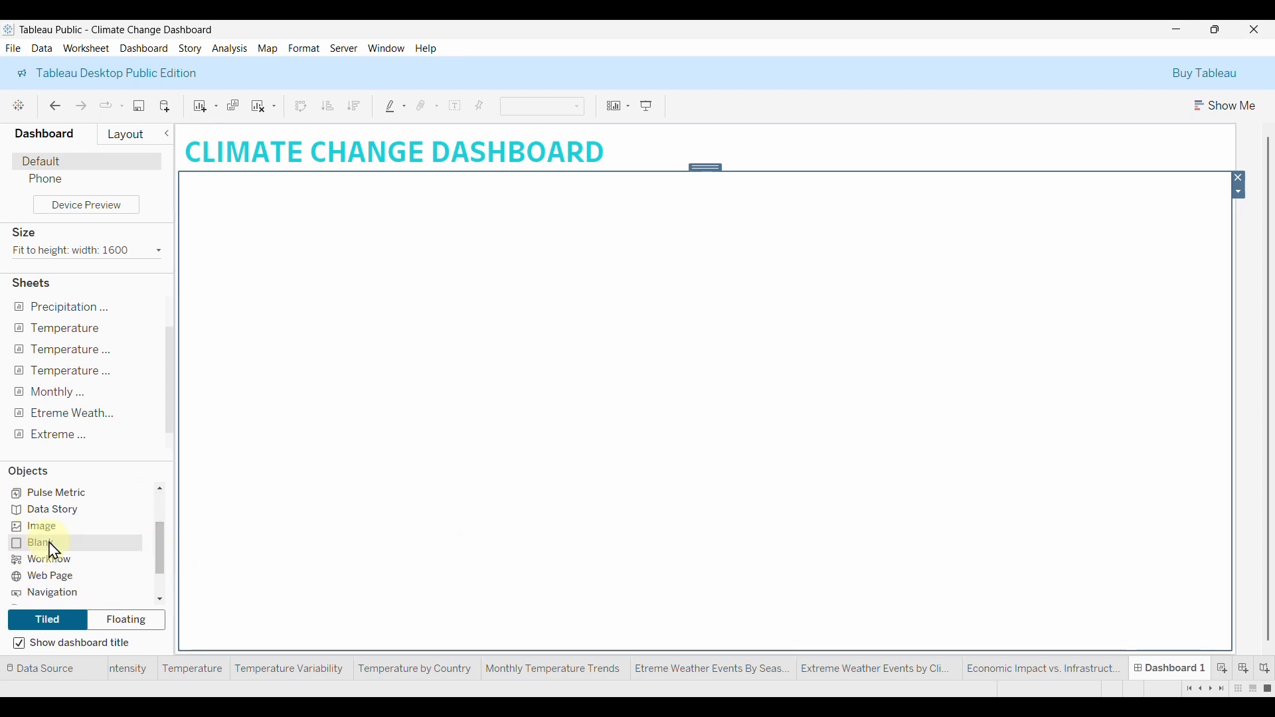
left_click_drag(35, 548, 282, 573)
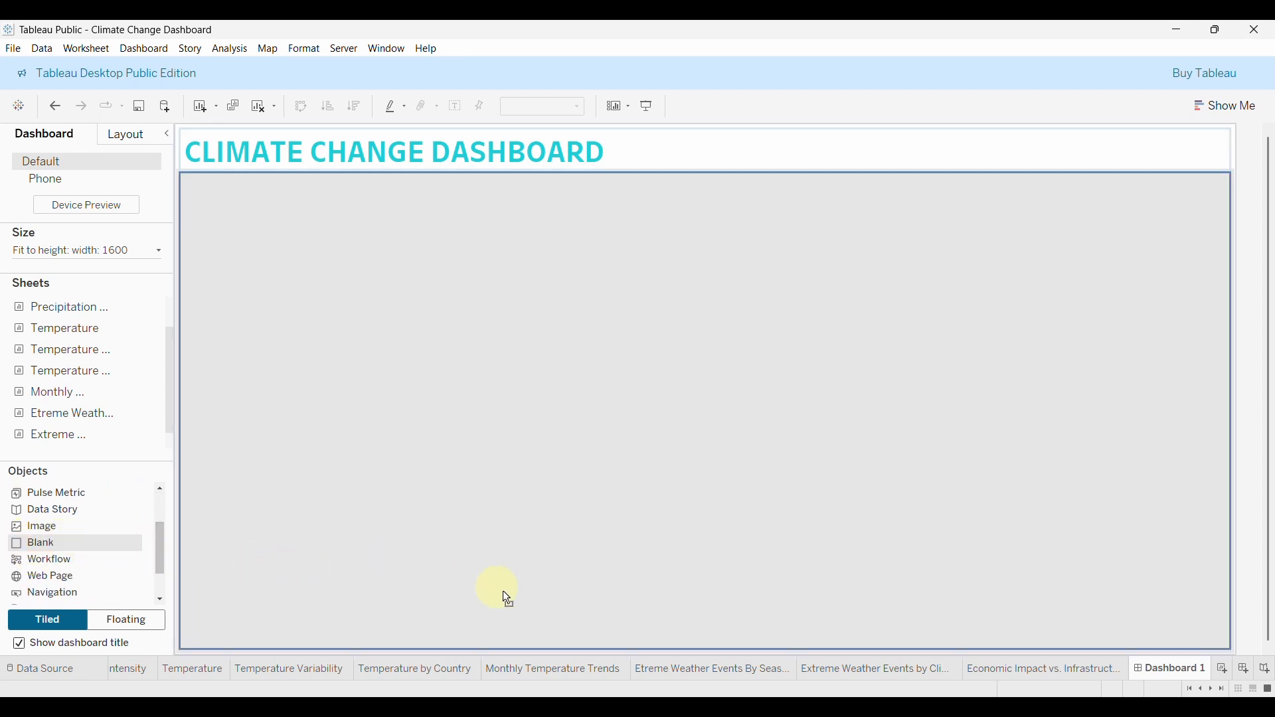
left_click_drag(504, 596, 597, 575)
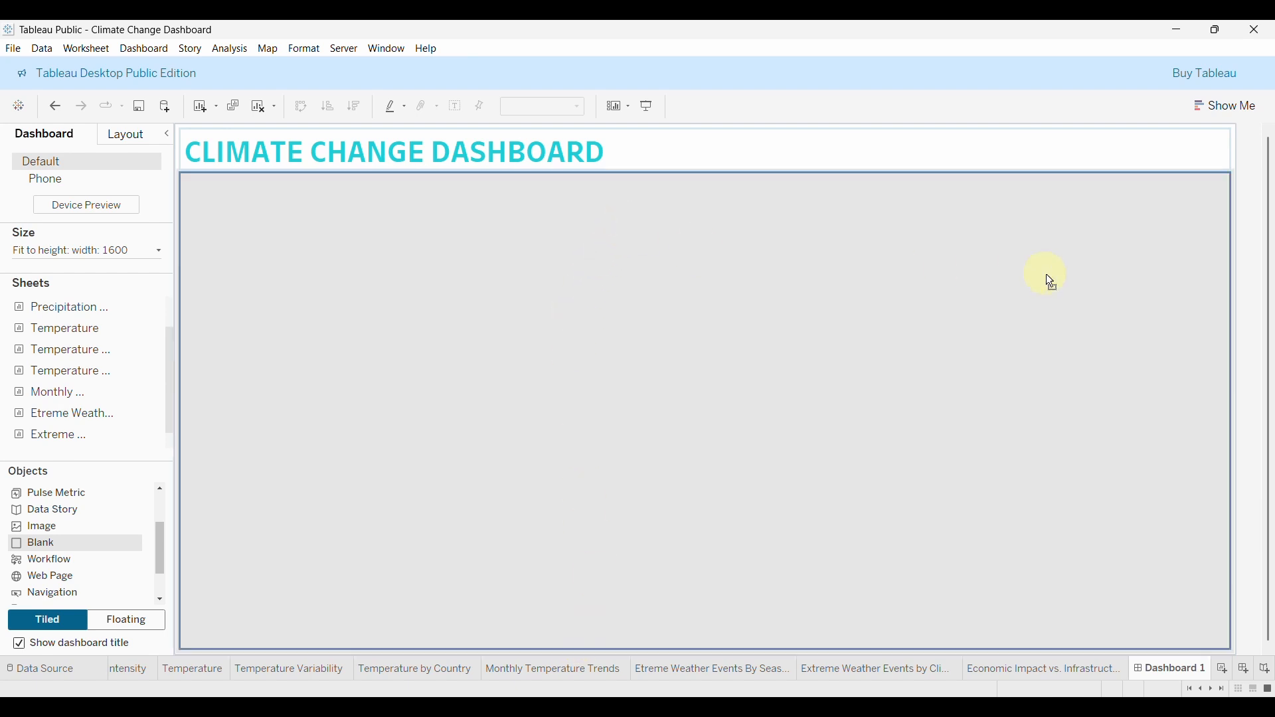
left_click_drag(1046, 274, 569, 329)
mouse_move(218, 331)
left_mouse_down()
mouse_move(191, 332)
mouse_move(490, 420)
left_mouse_up()
left_click_drag(717, 623, 686, 640)
Select the upper container and inspect its layout properties.
left_click(542, 282)
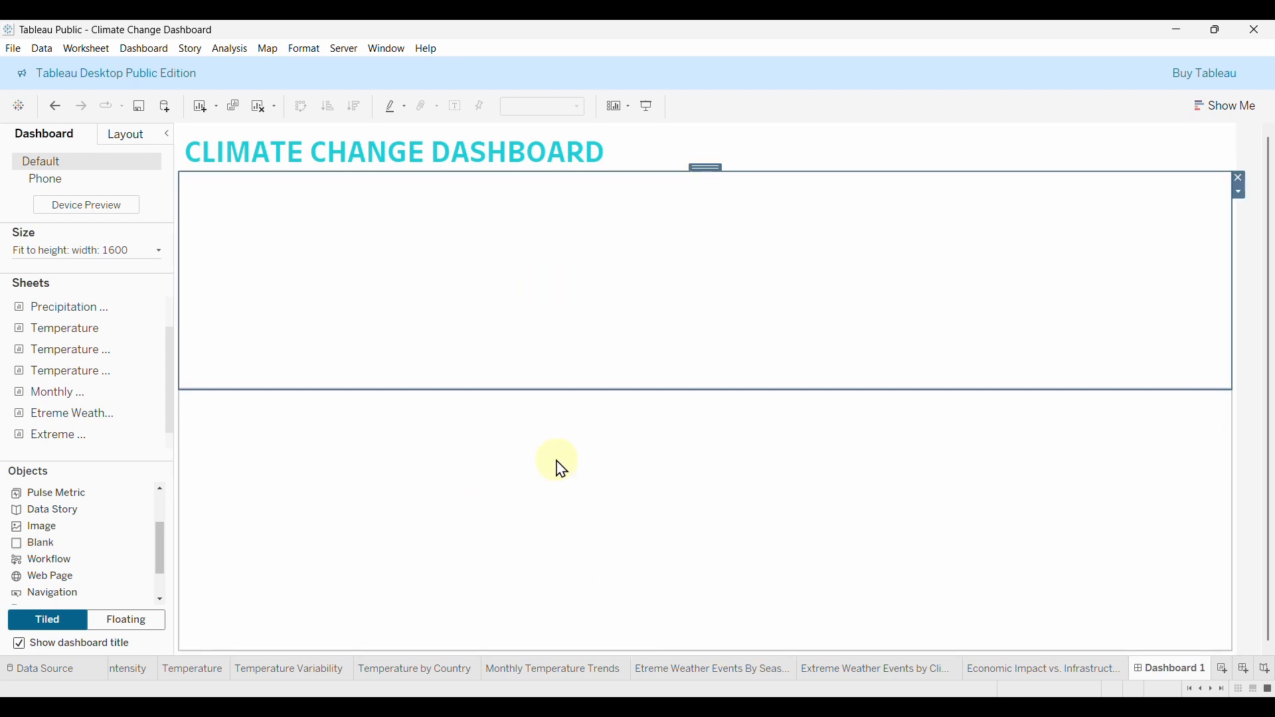
left_click(557, 470)
left_click(658, 303)
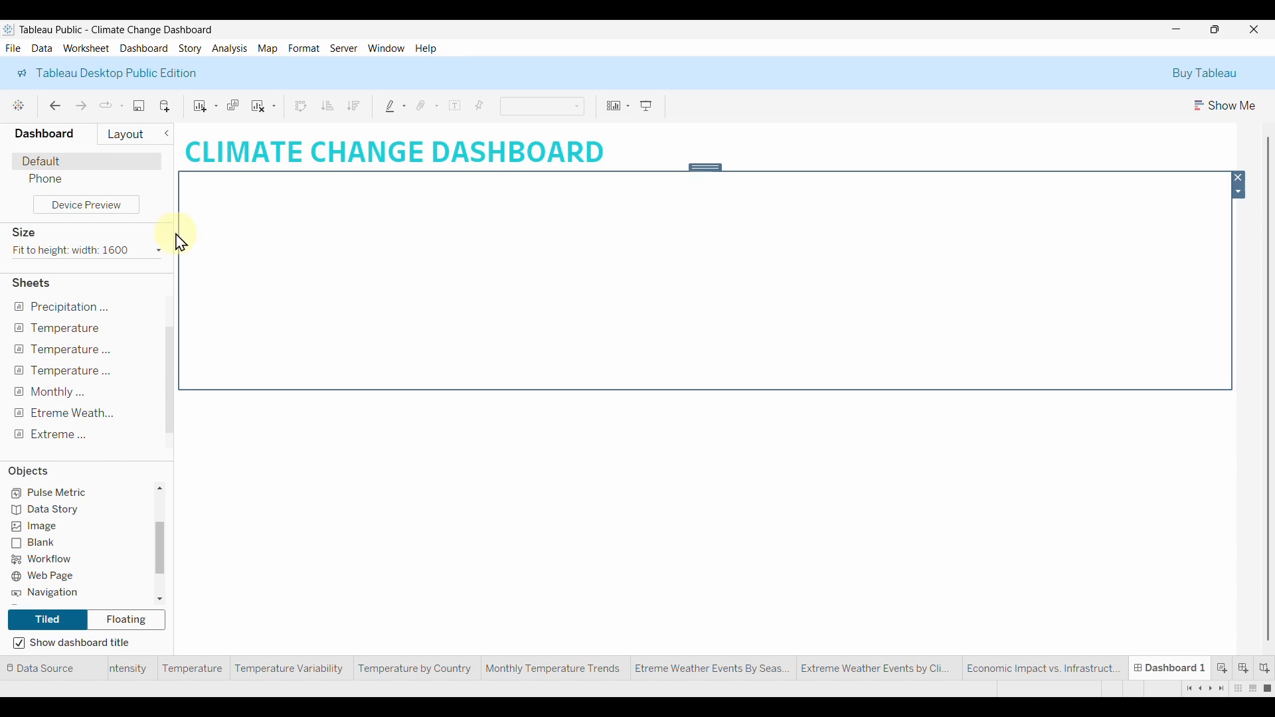
left_click(133, 136)
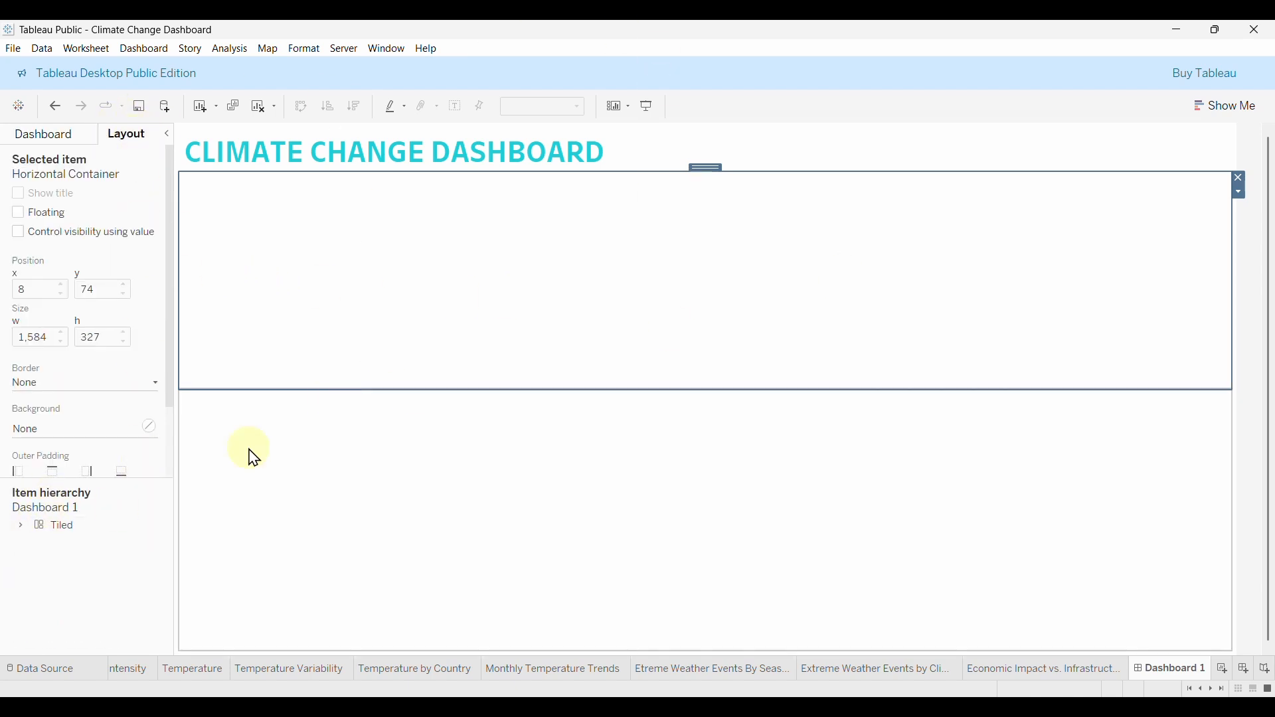
Expand and collapse the item hierarchy to review the dashboard's containers.
left_click(20, 526)
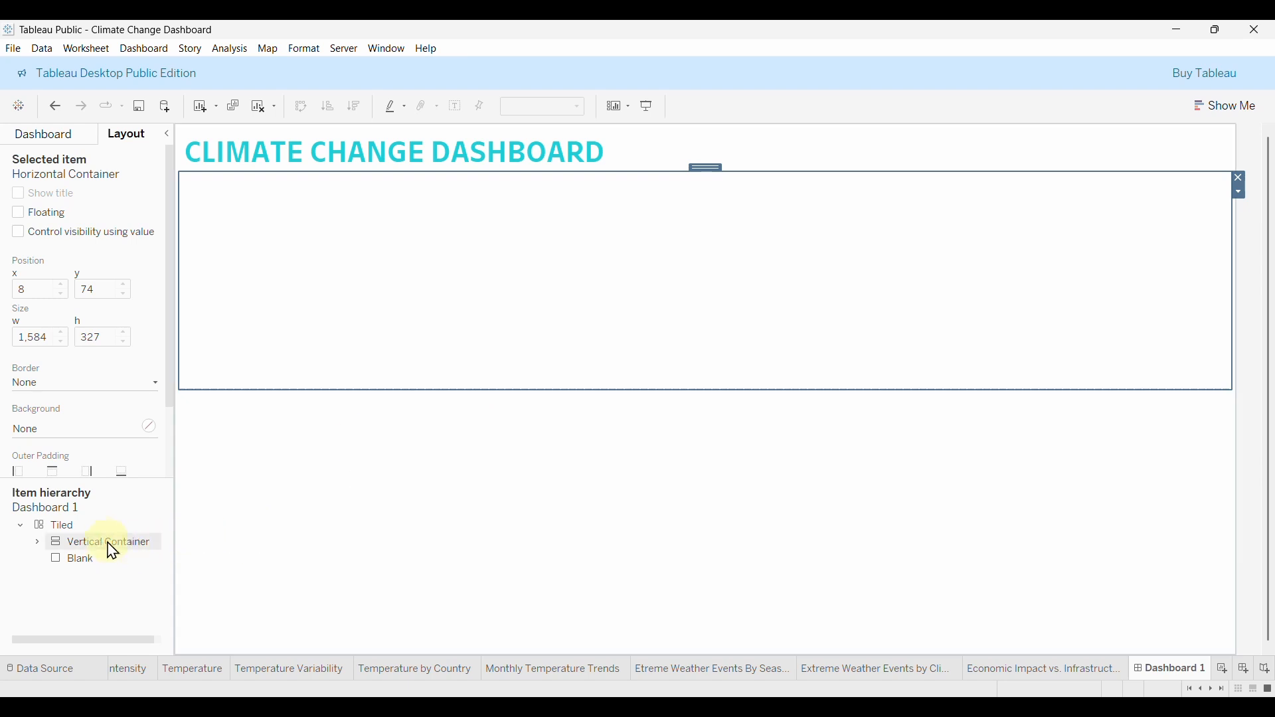
left_click(36, 542)
left_click(21, 526)
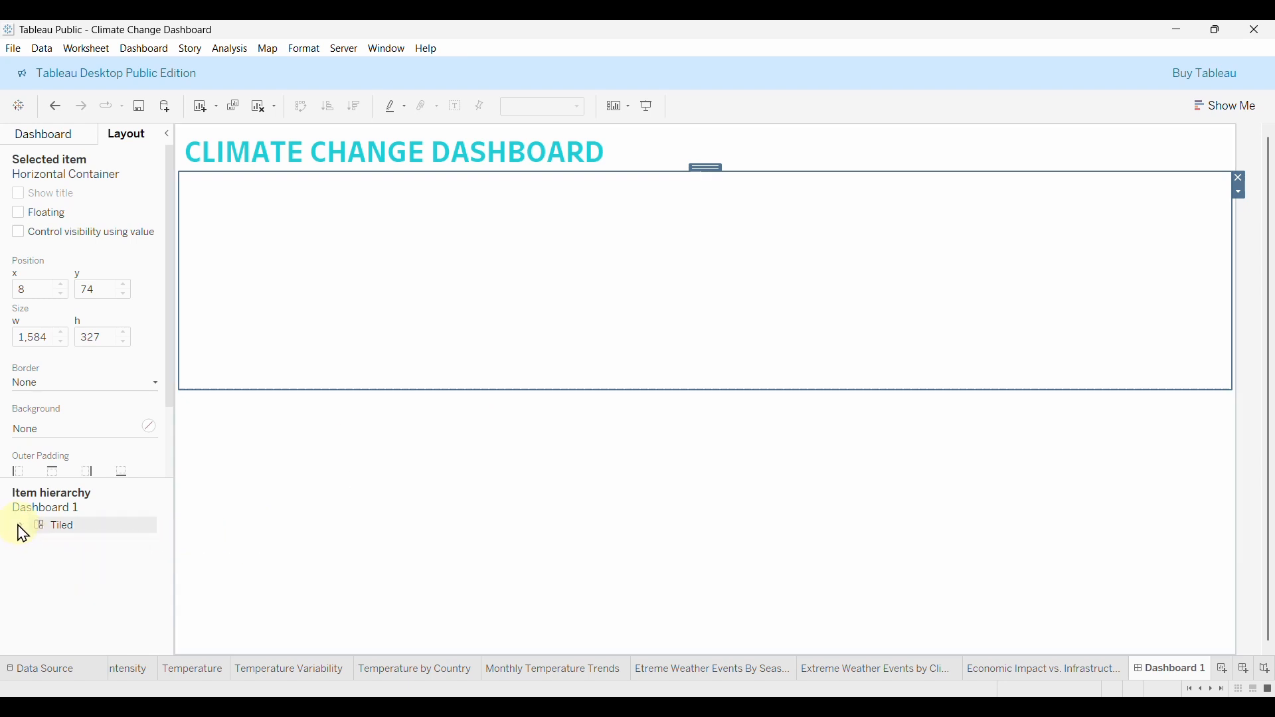
left_click(59, 137)
Rearrange the blank placeholder objects in the dashboard's lower area.
left_click_drag(83, 541, 430, 281)
left_click_drag(153, 534, 176, 473)
left_click(448, 516)
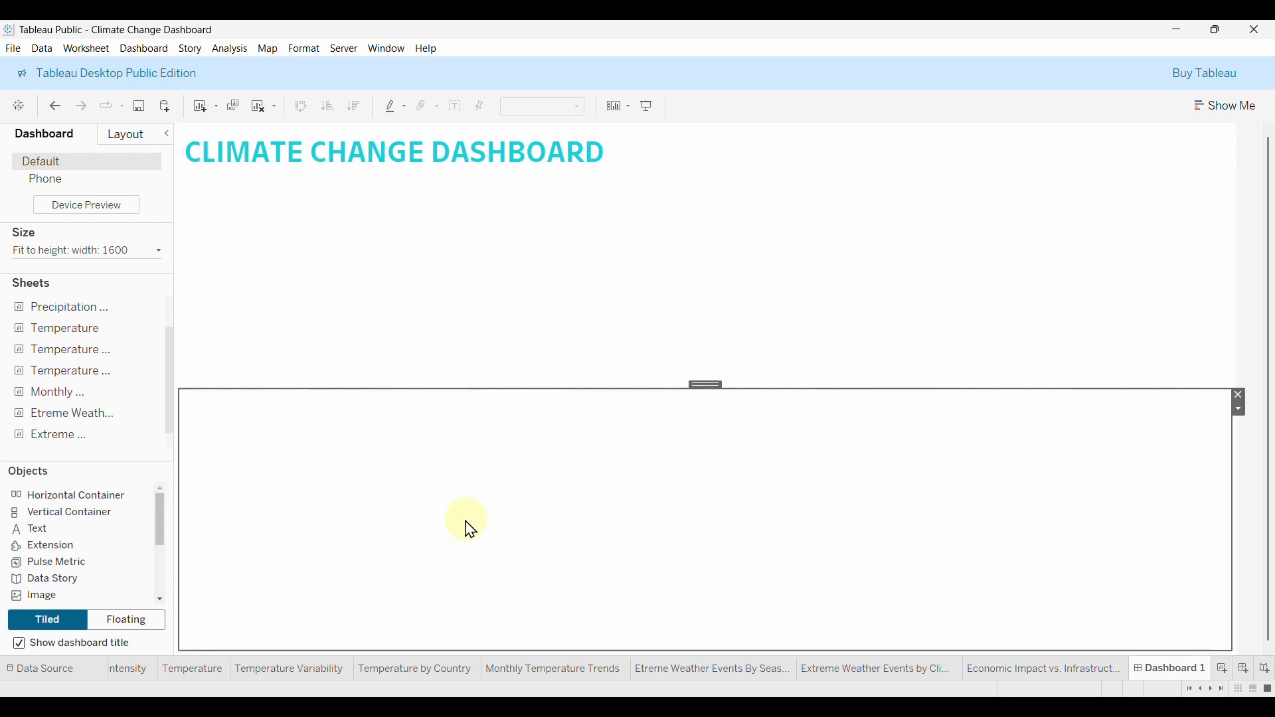
left_click_drag(156, 527, 325, 336)
left_click(133, 526)
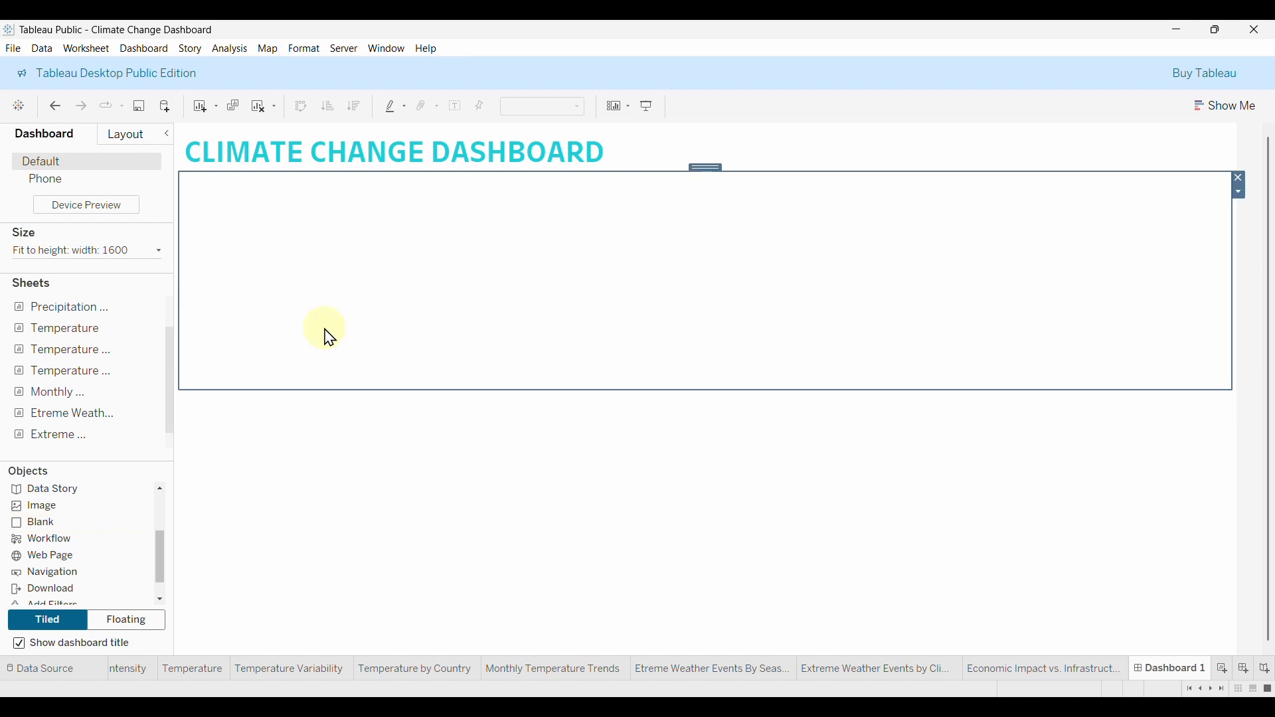
left_click_drag(162, 556, 162, 493)
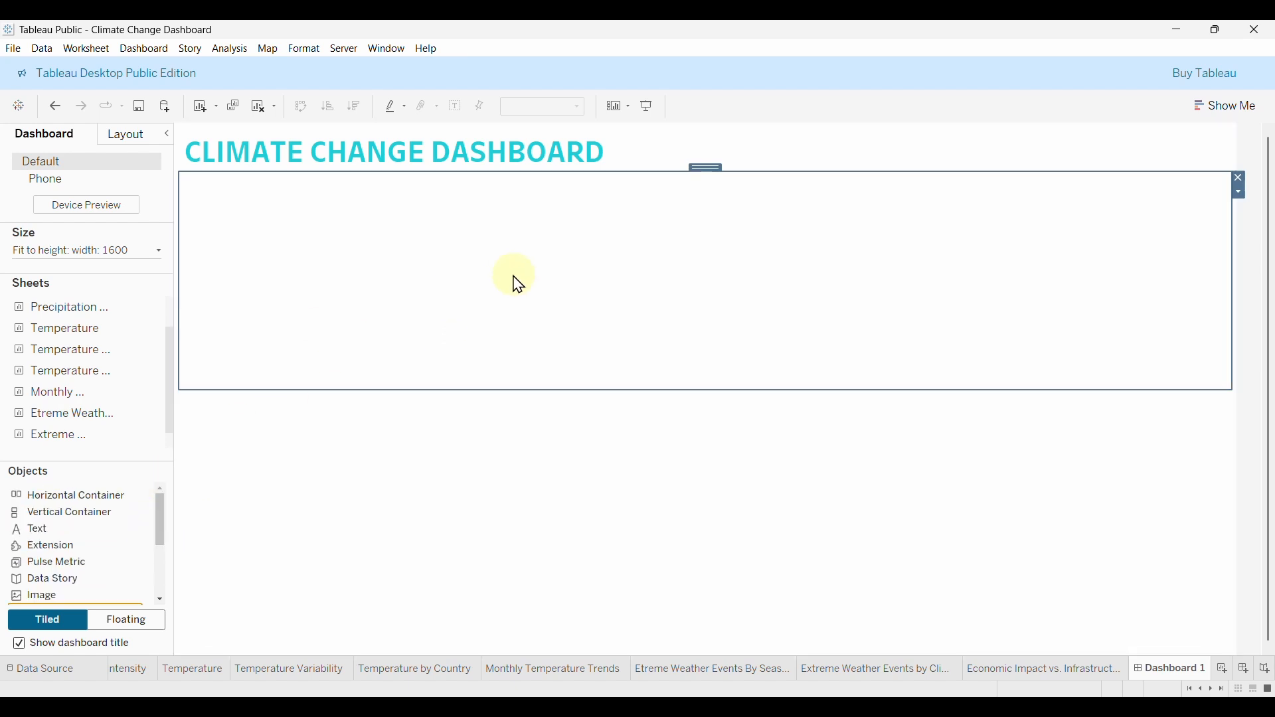
left_click(1241, 180)
left_click(753, 372)
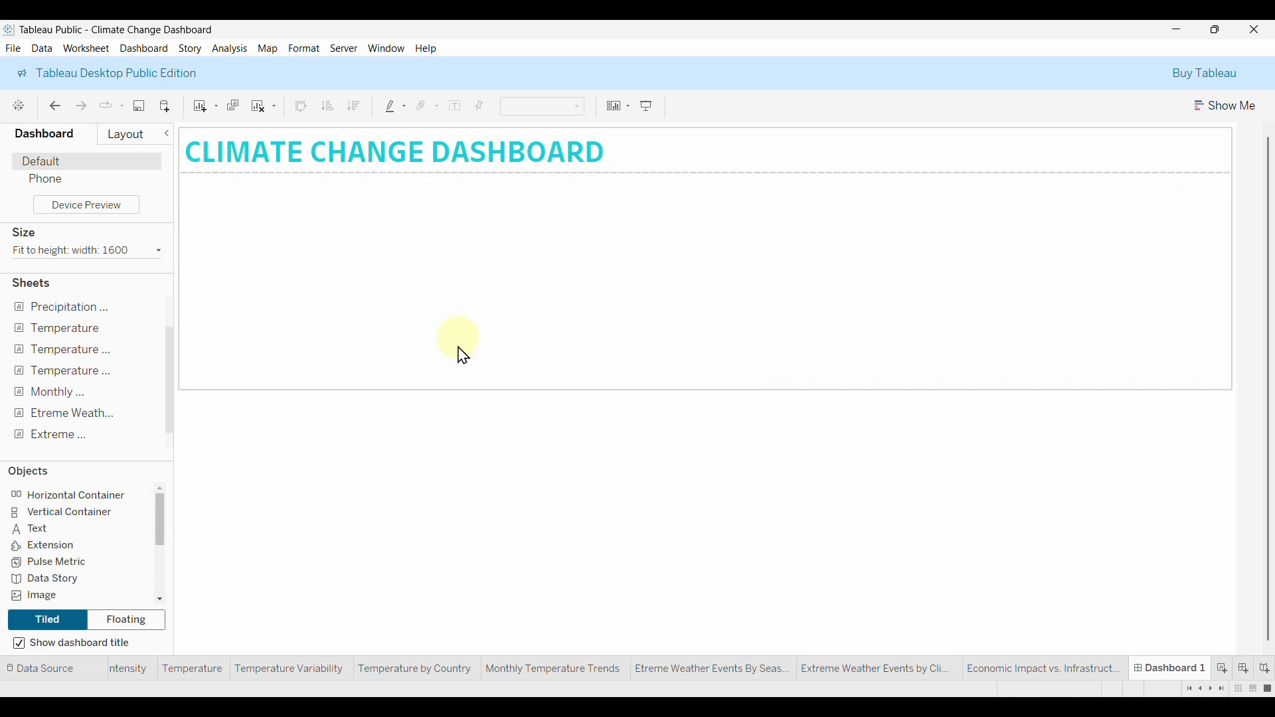
Drop a Horizontal Container into the top region and shrink it to a short strip.
mouse_move(63, 497)
left_mouse_down()
mouse_move(166, 485)
mouse_move(408, 302)
left_mouse_up()
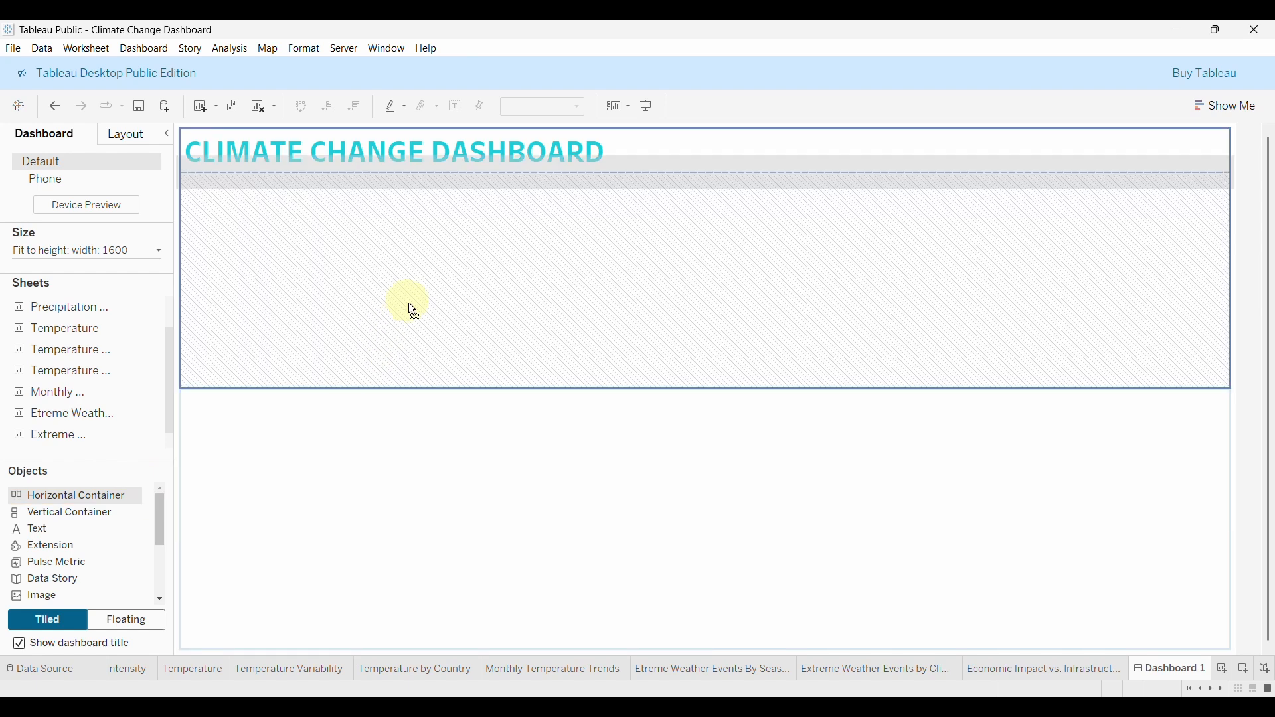
mouse_move(709, 375)
left_mouse_down()
mouse_move(761, 364)
mouse_move(780, 384)
mouse_move(955, 374)
left_mouse_up()
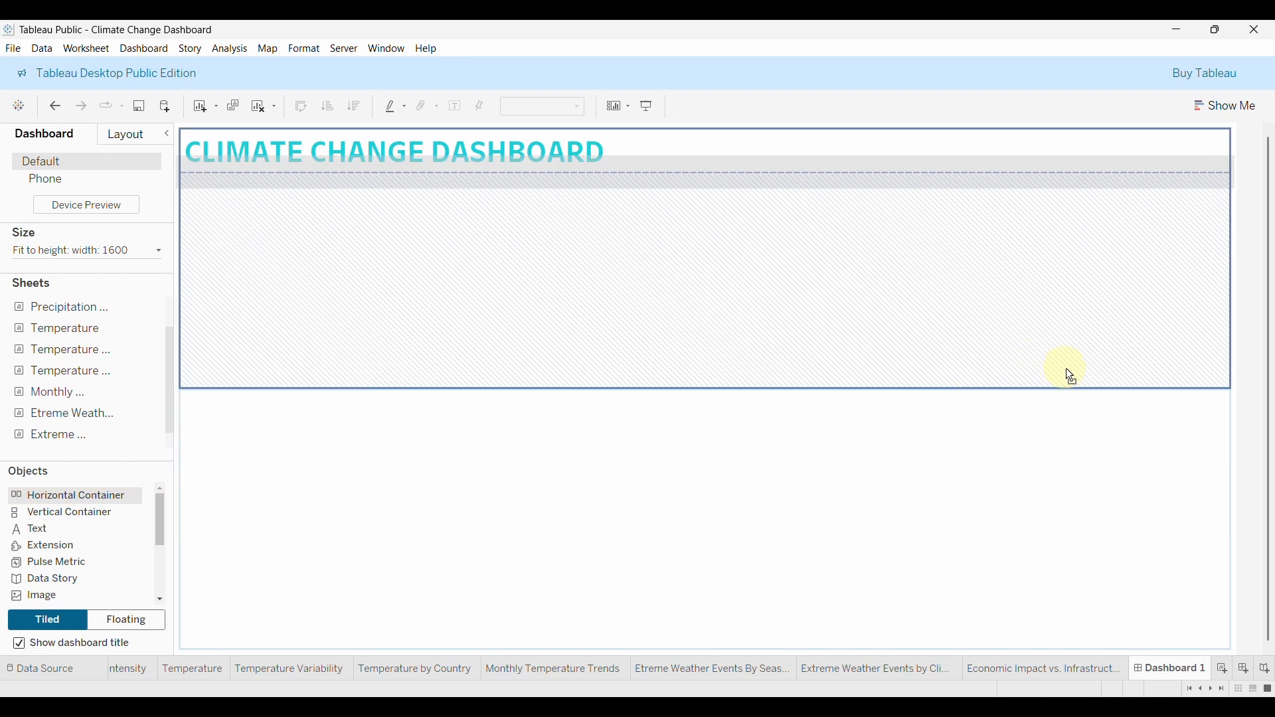
left_click_drag(1067, 368, 640, 366)
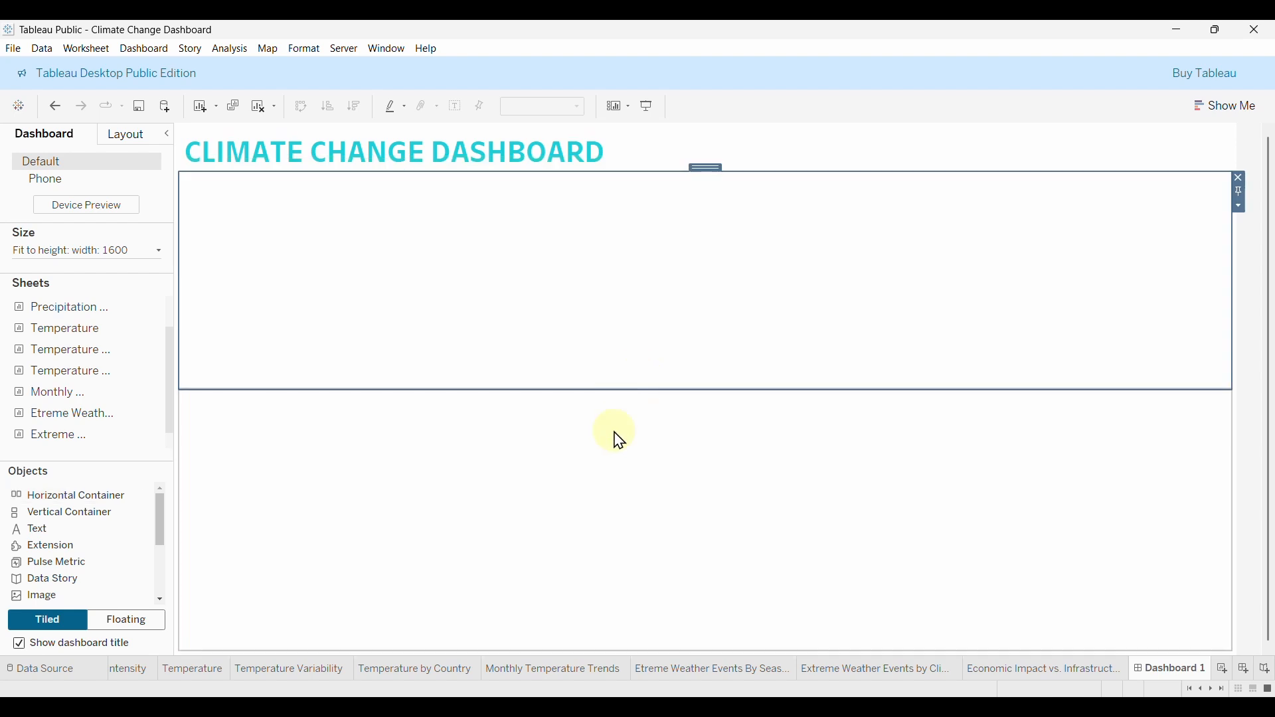
left_click(583, 493)
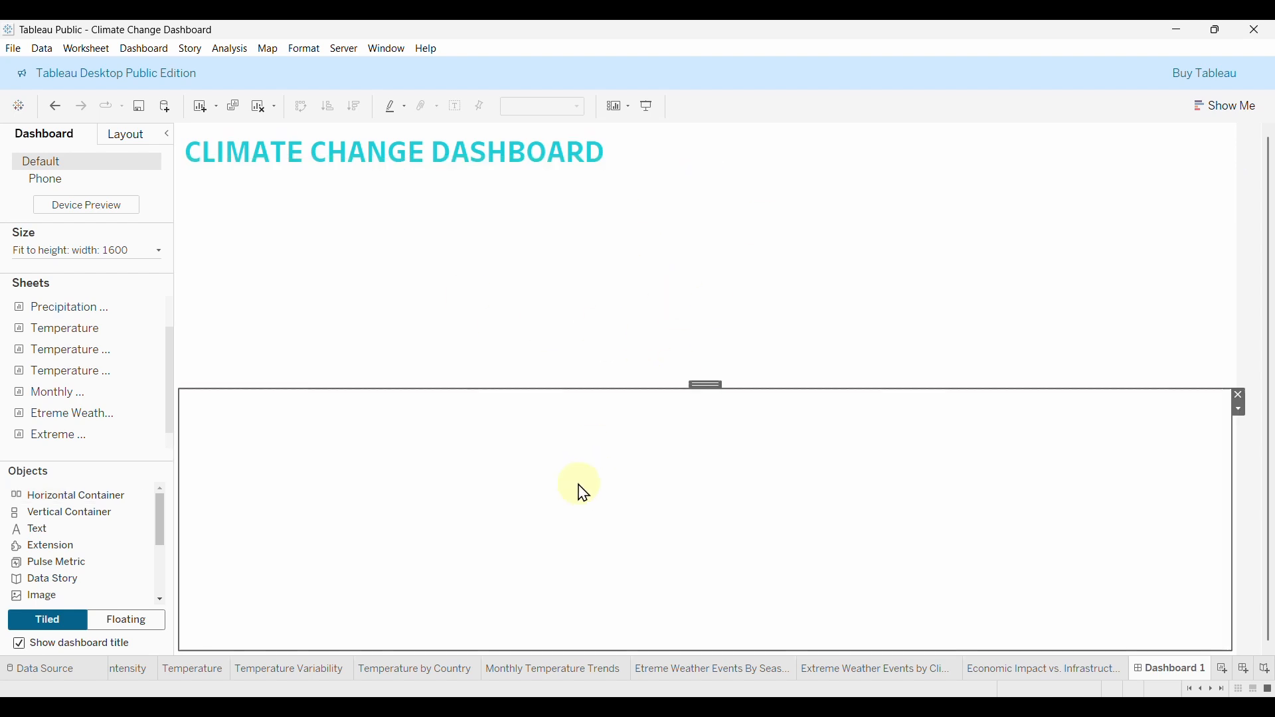
left_click(567, 294)
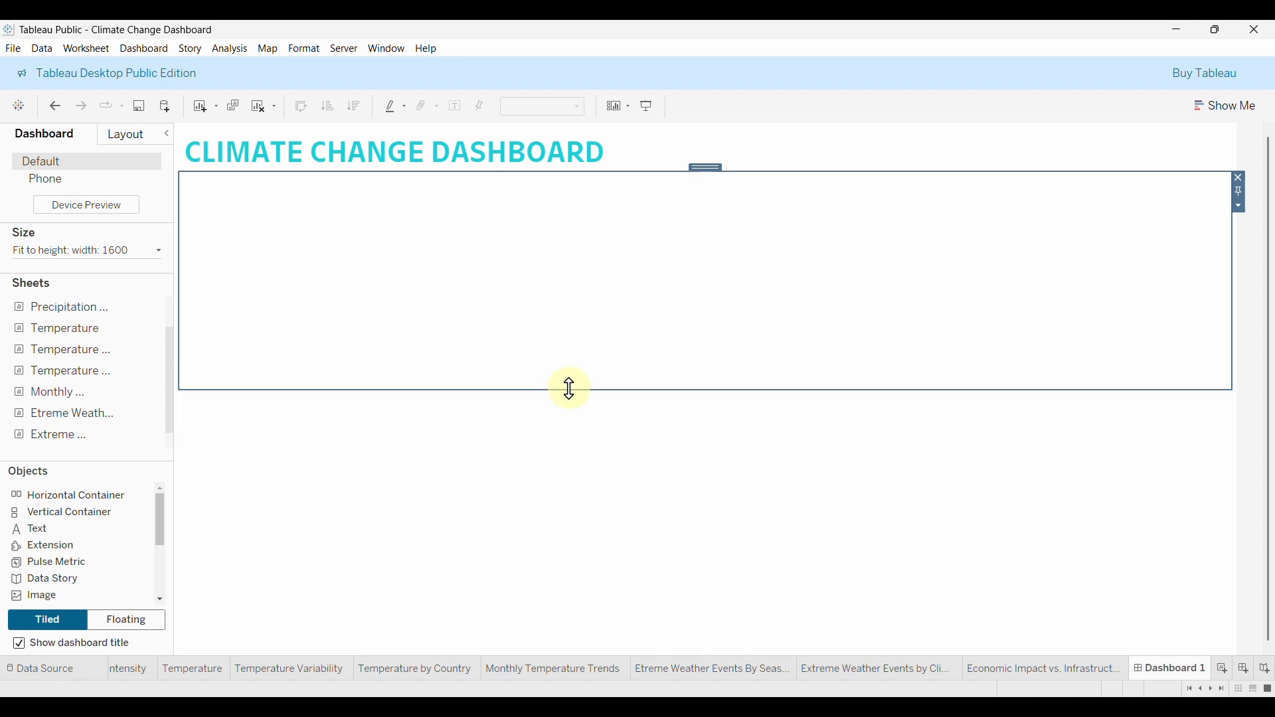
left_click_drag(569, 389, 593, 257)
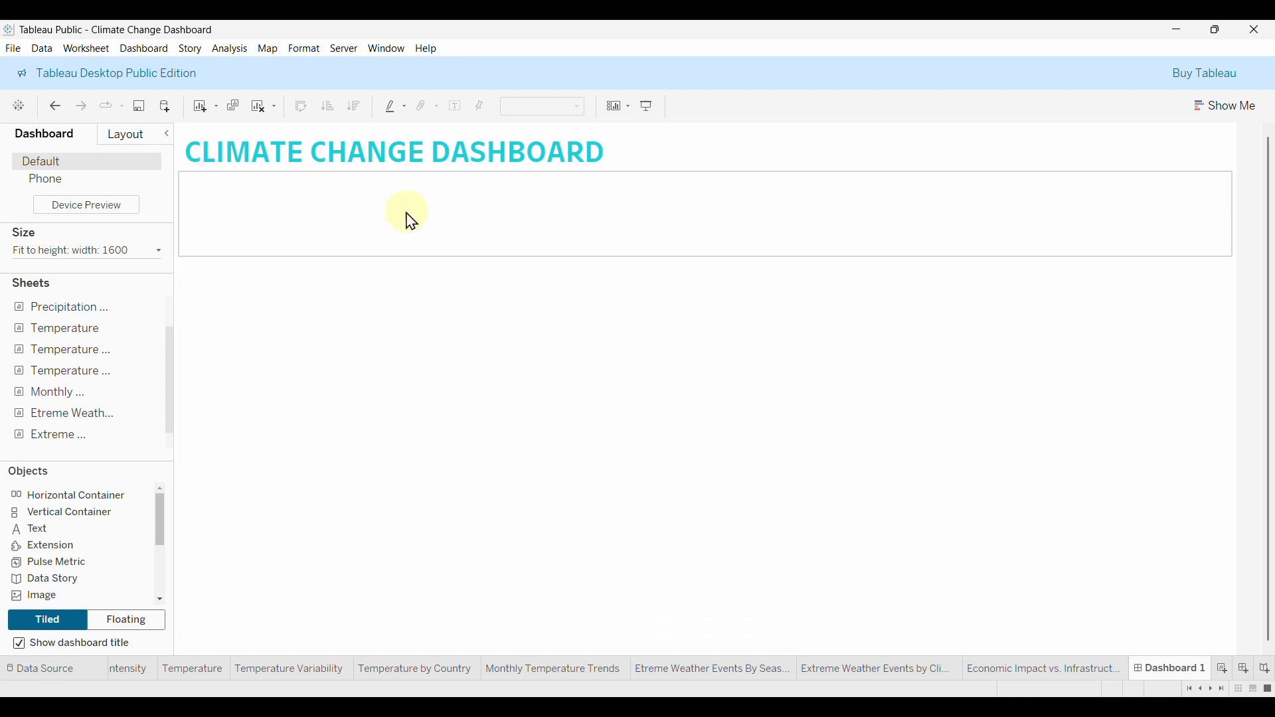
Place the Temperature and Temperature Variability sheets side by side in the top strip.
left_click(435, 234)
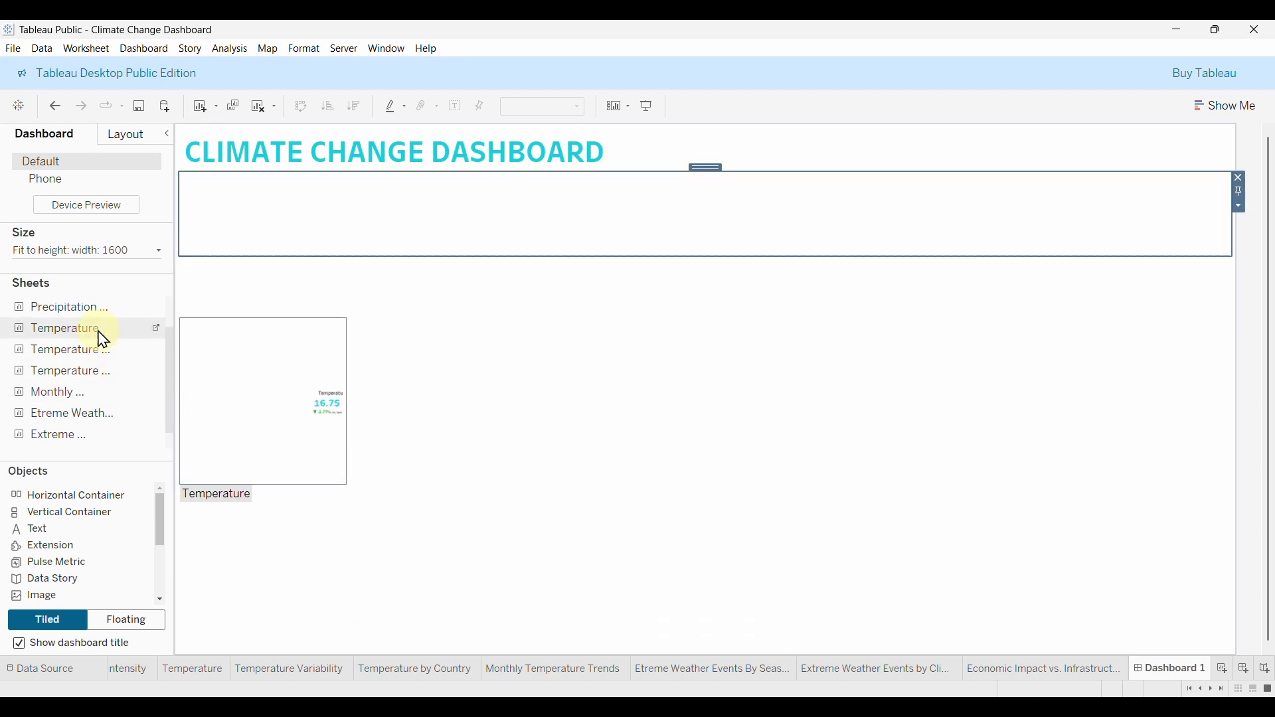
scroll(89, 330, "up", 2)
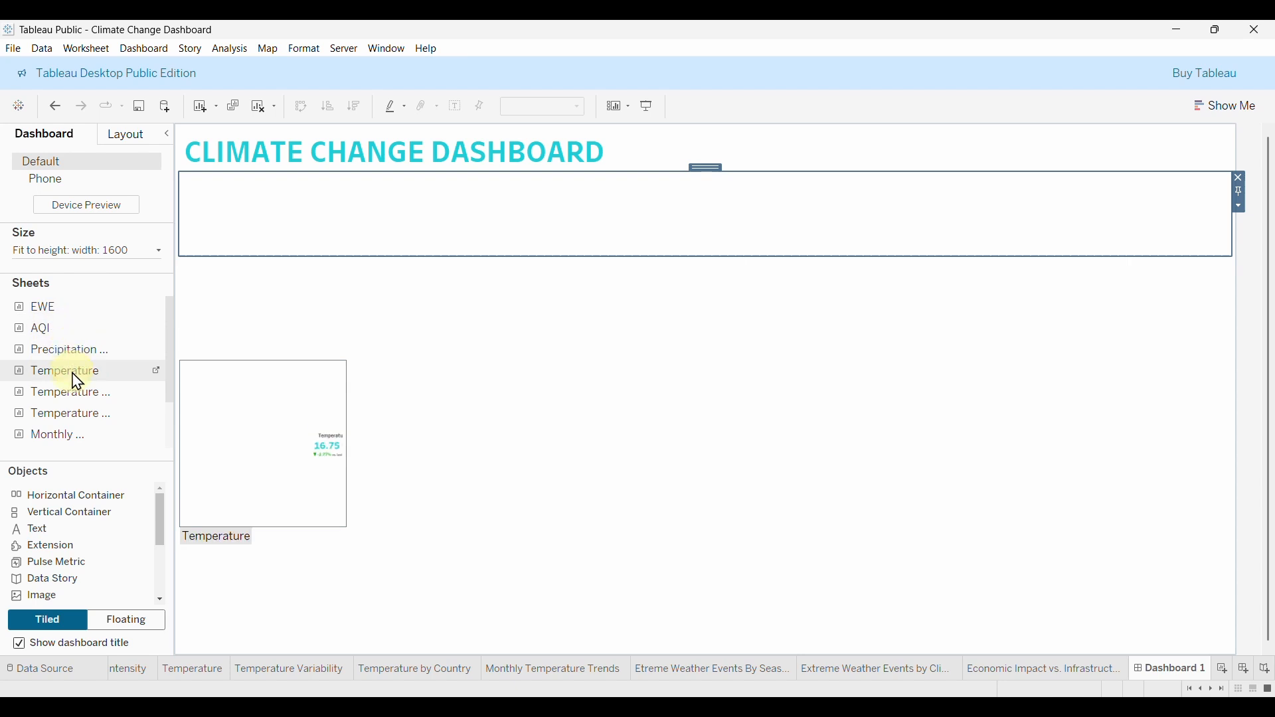
left_click_drag(72, 383, 280, 231)
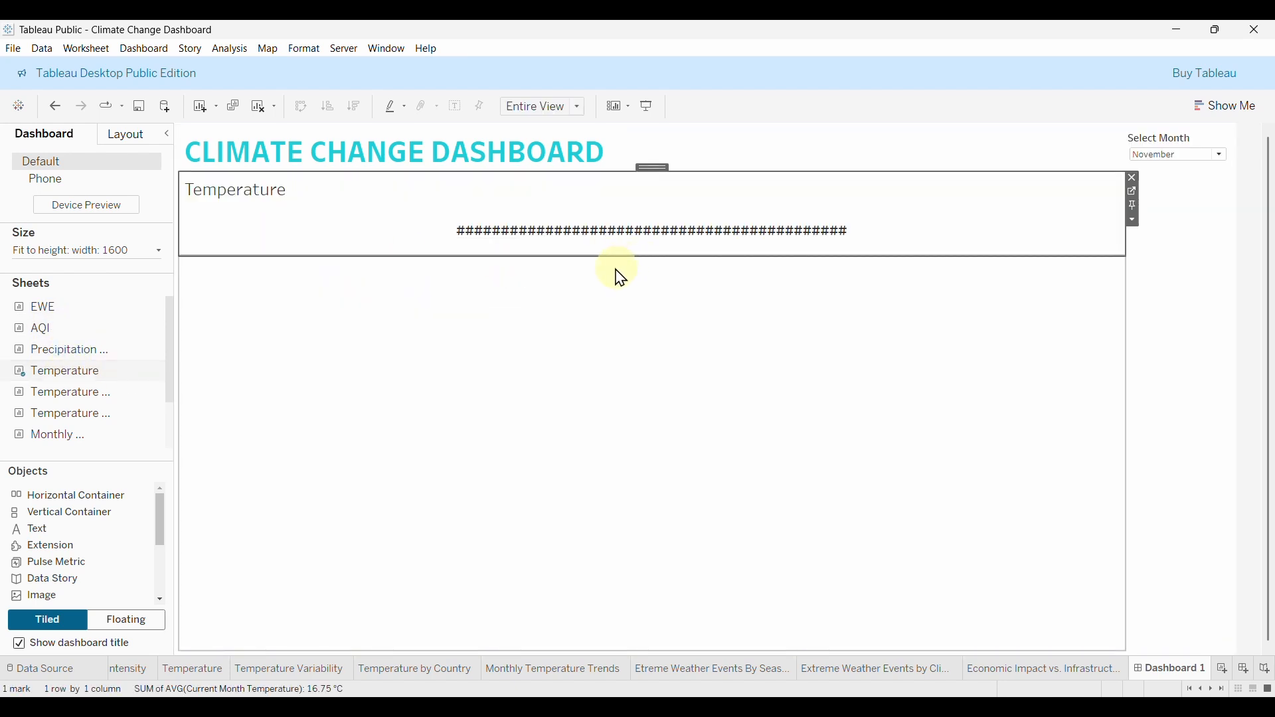
left_click_drag(606, 258, 602, 305)
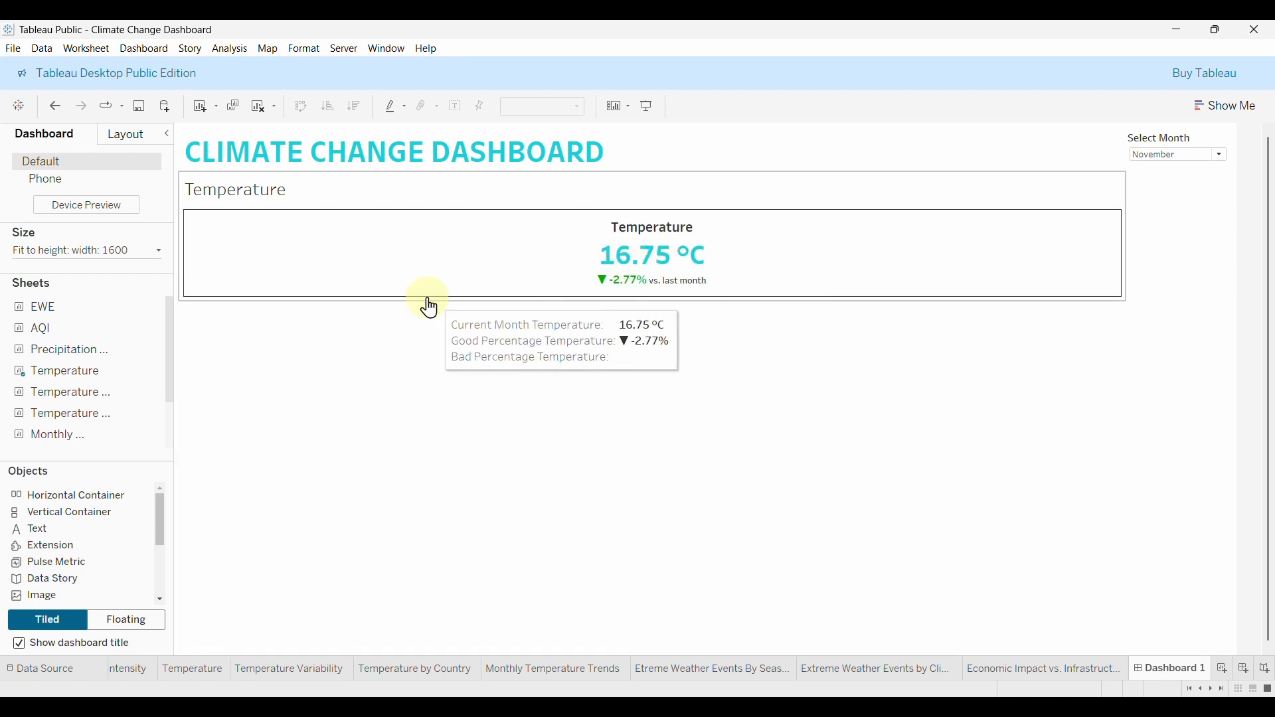
left_click_drag(40, 328, 164, 347)
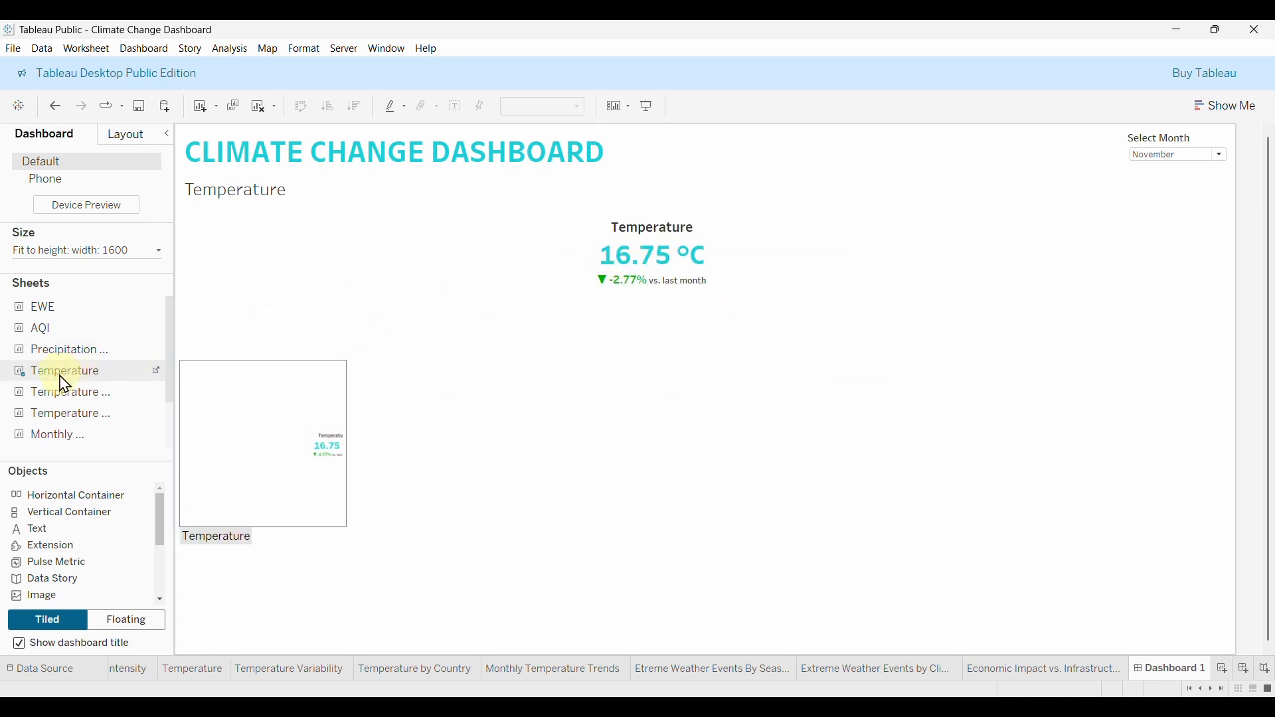
left_click_drag(67, 402, 821, 261)
left_click_drag(1078, 237, 1105, 272)
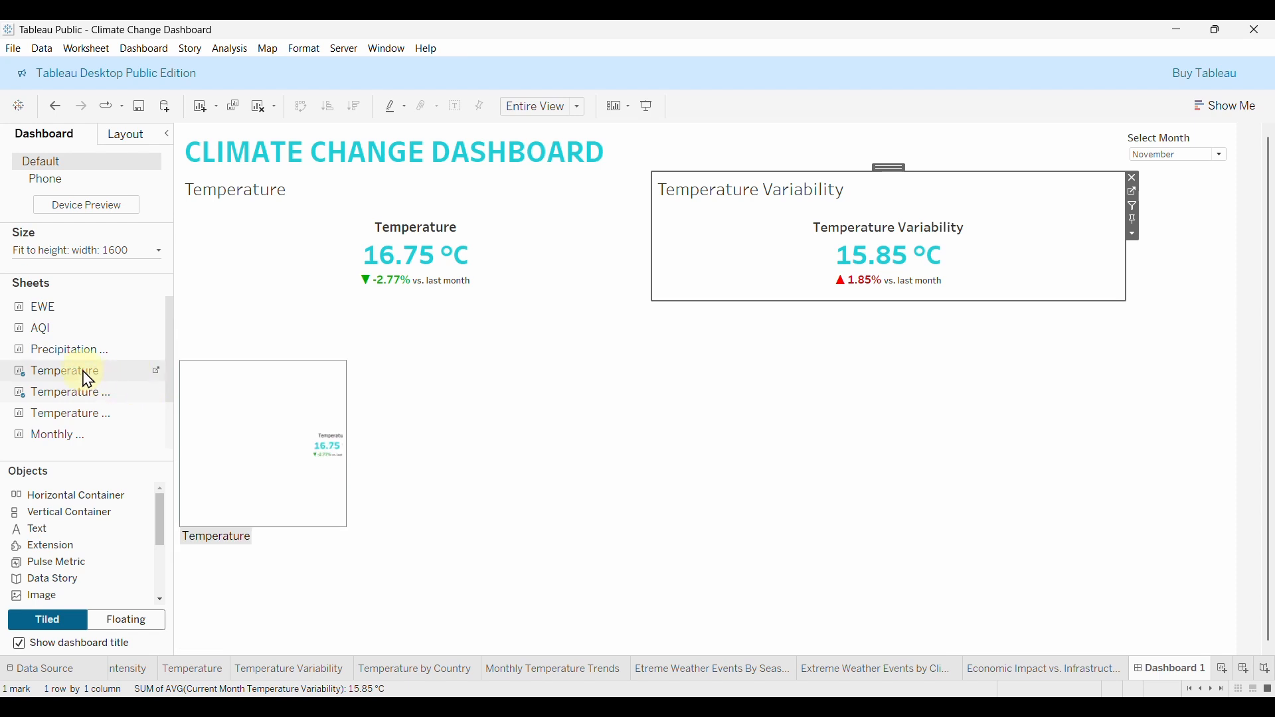
Add Precipitation Intensity, AQI and EWE tiles, then make the KPI row taller.
left_click_drag(41, 352, 668, 283)
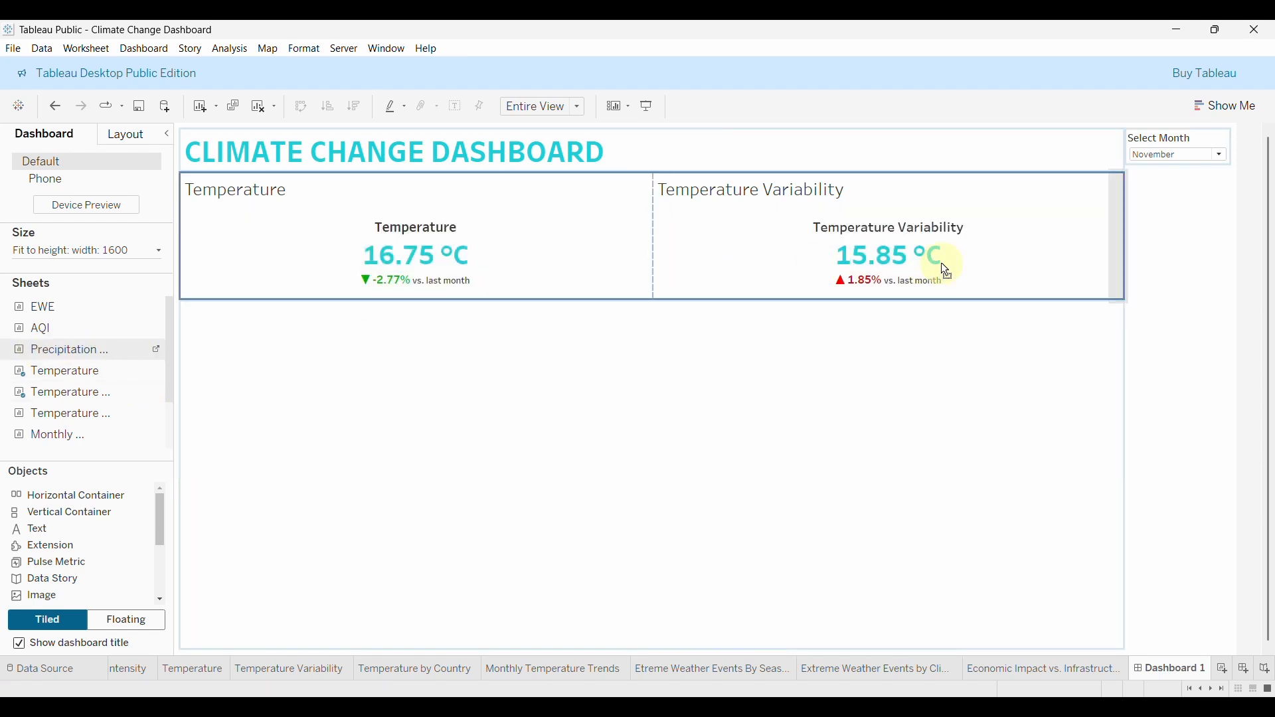
left_click_drag(1058, 267, 1085, 265)
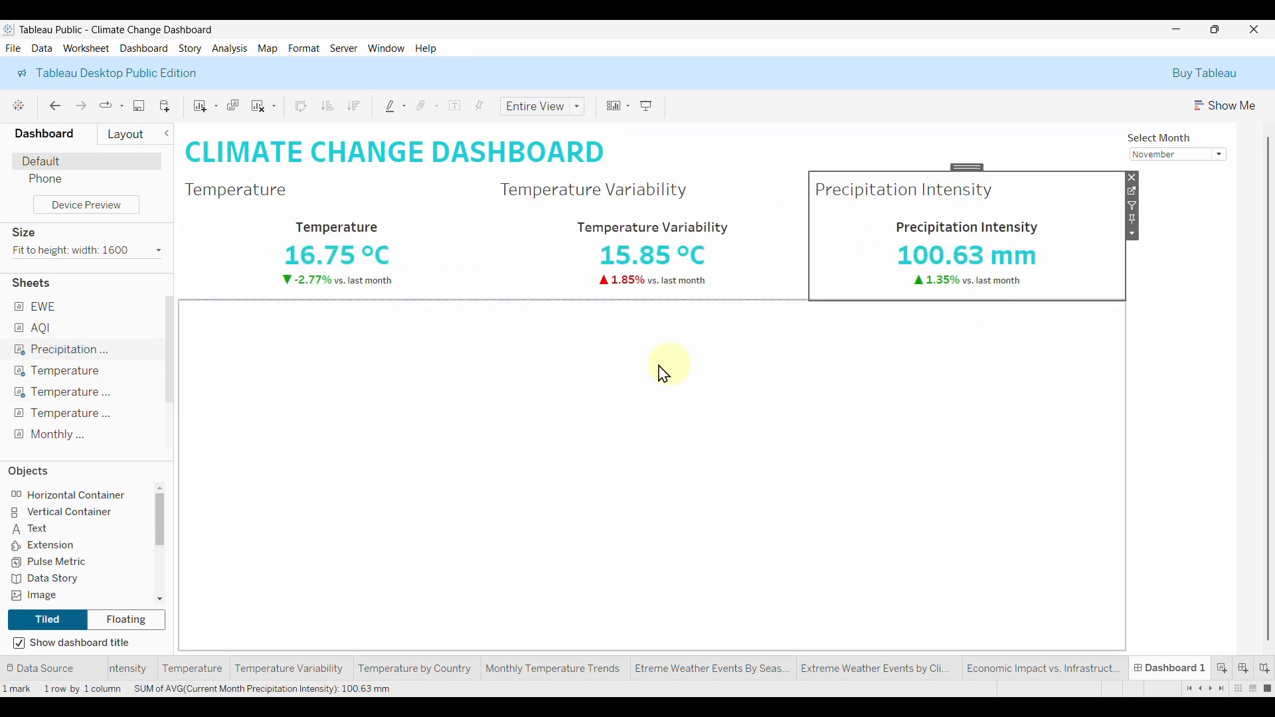
left_click_drag(34, 329, 1067, 274)
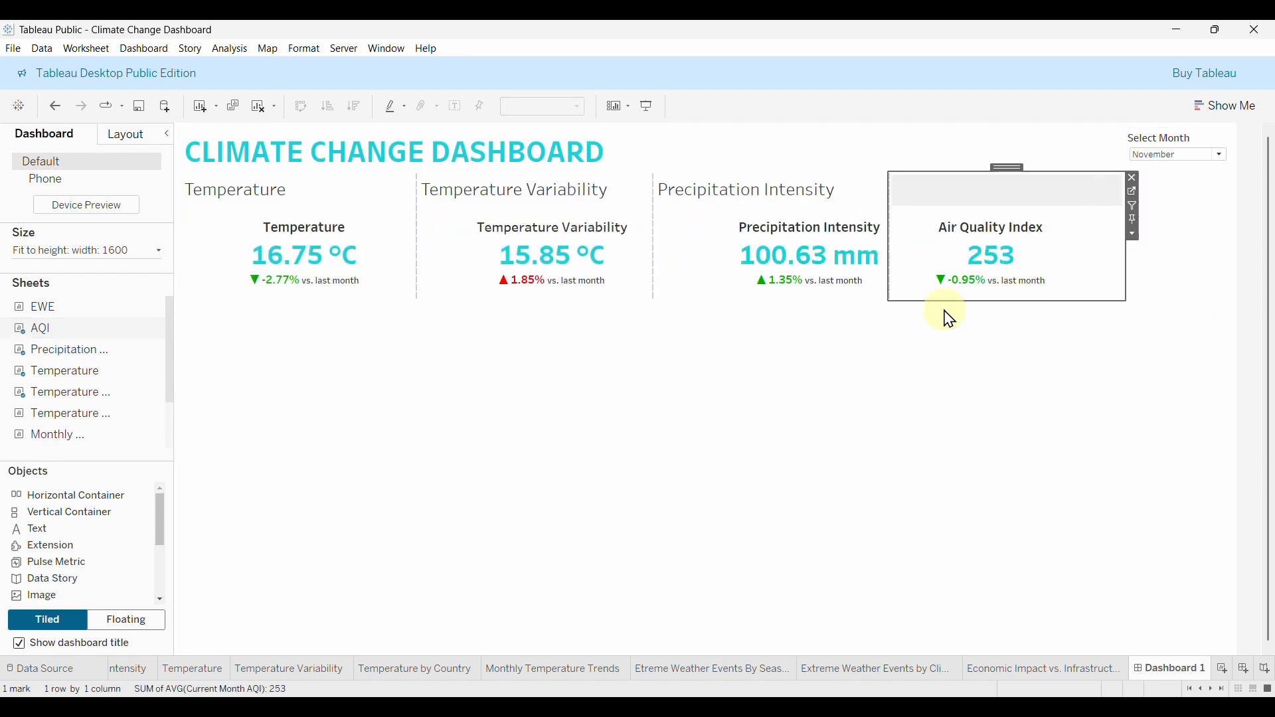
left_click_drag(77, 303, 1085, 265)
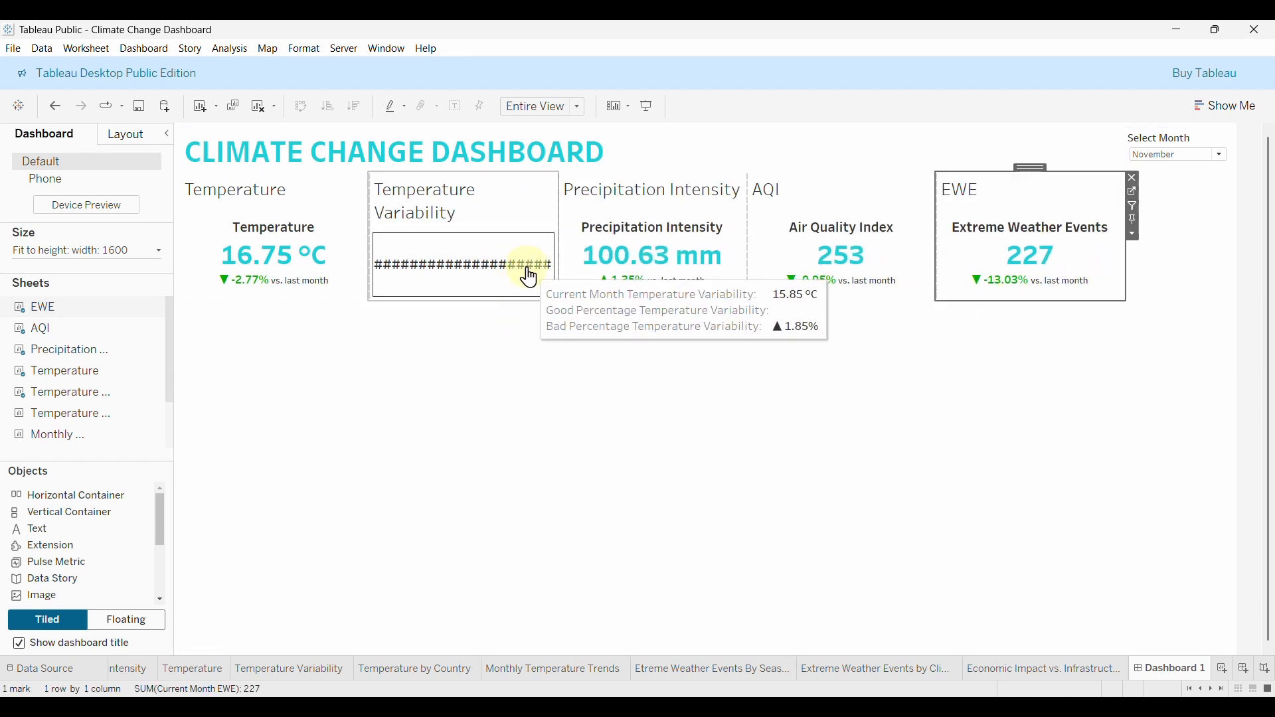
left_click_drag(493, 301, 493, 319)
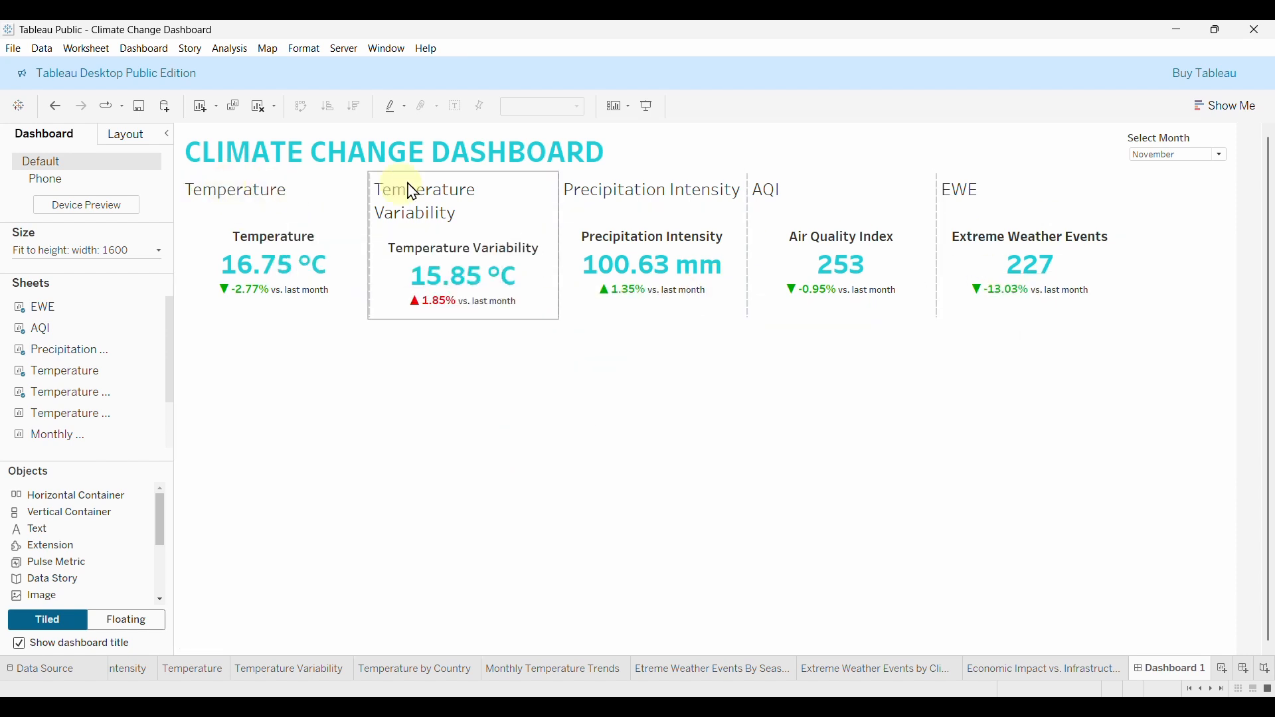
Hide the titles of the Temperature, Temperature Variability and Precipitation Intensity tiles.
left_click(232, 198)
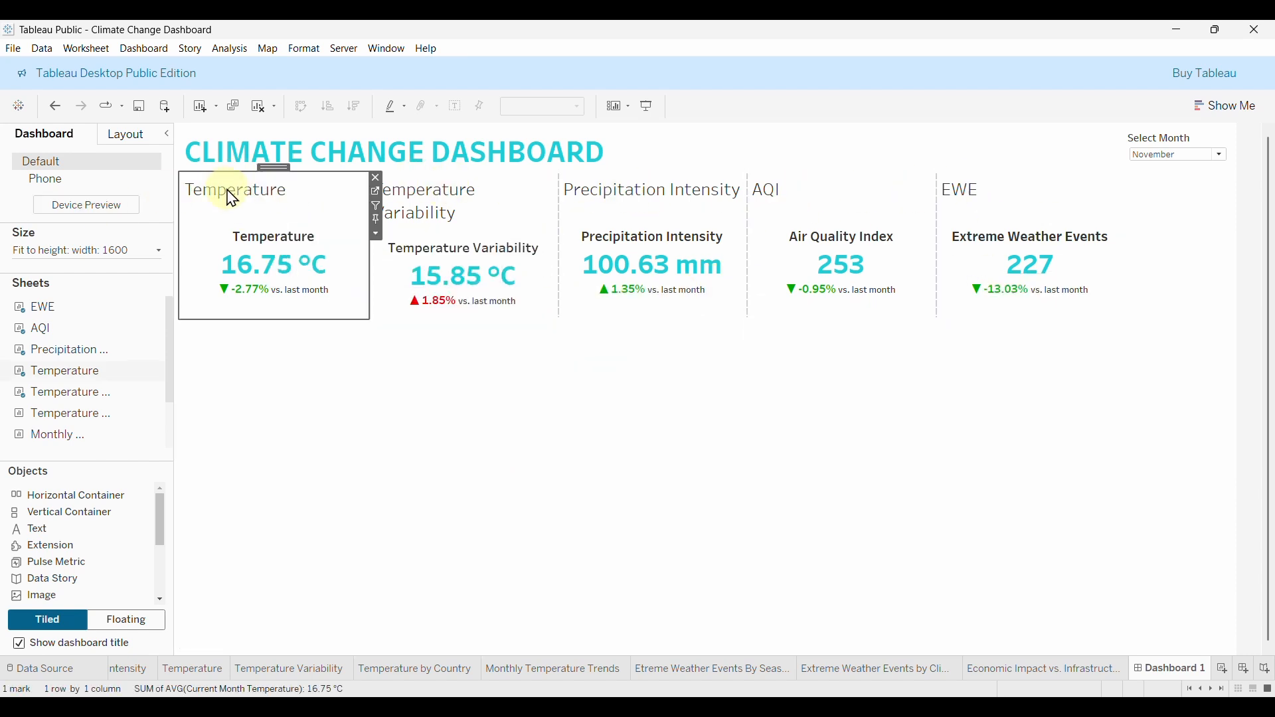
right_click(232, 198)
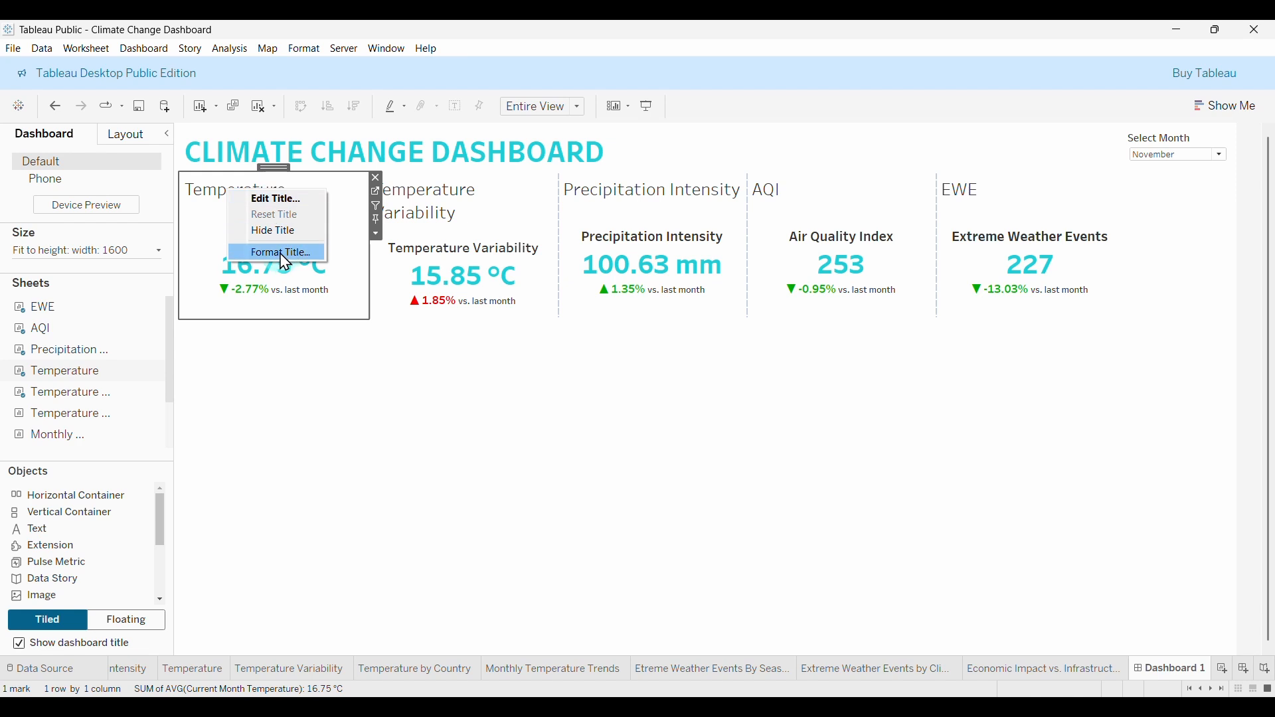
left_click(298, 238)
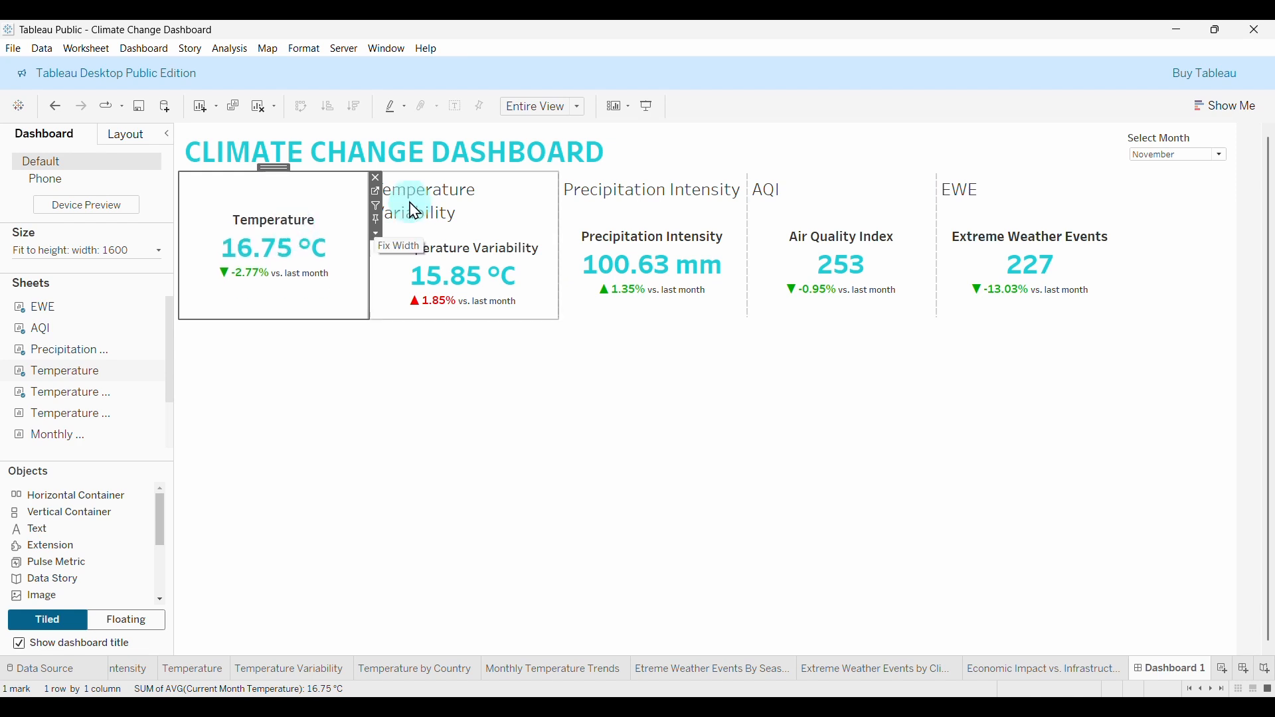
right_click(433, 201)
left_click(485, 236)
left_click(618, 202)
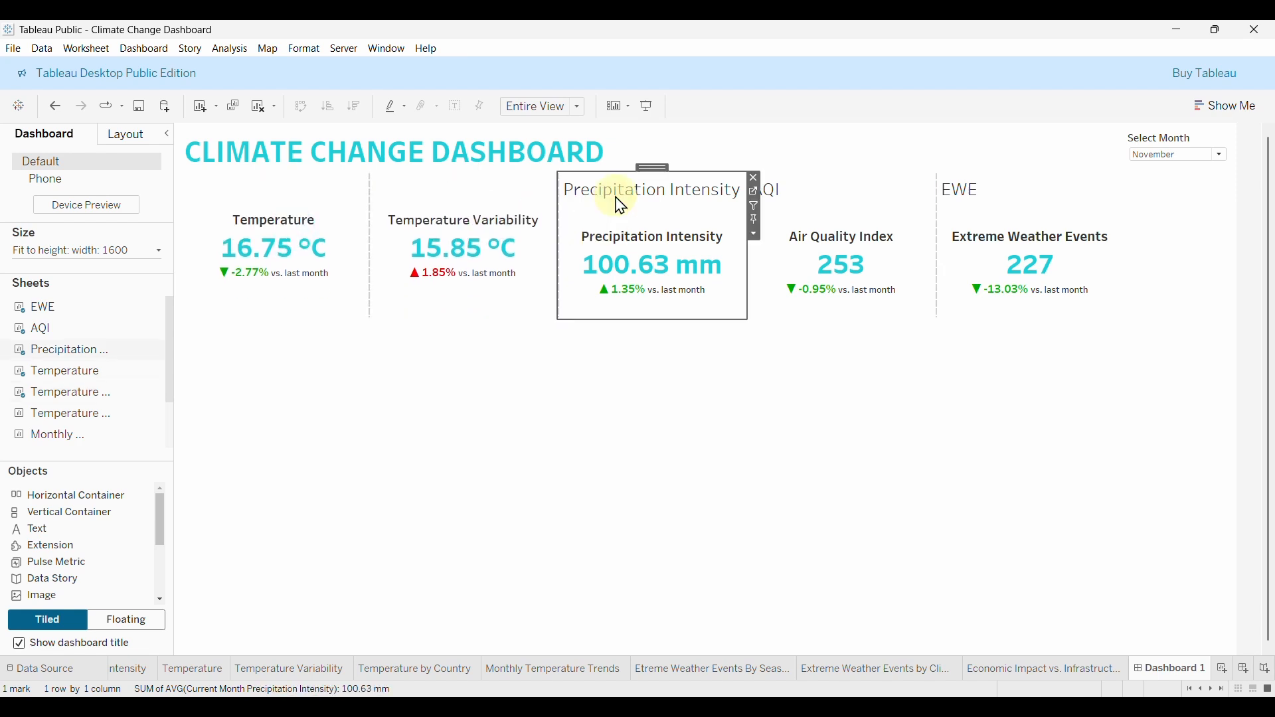
right_click(628, 199)
left_click(675, 240)
Hide the AQI and EWE tile titles and drag the KPI row shorter.
left_click(774, 199)
right_click(776, 192)
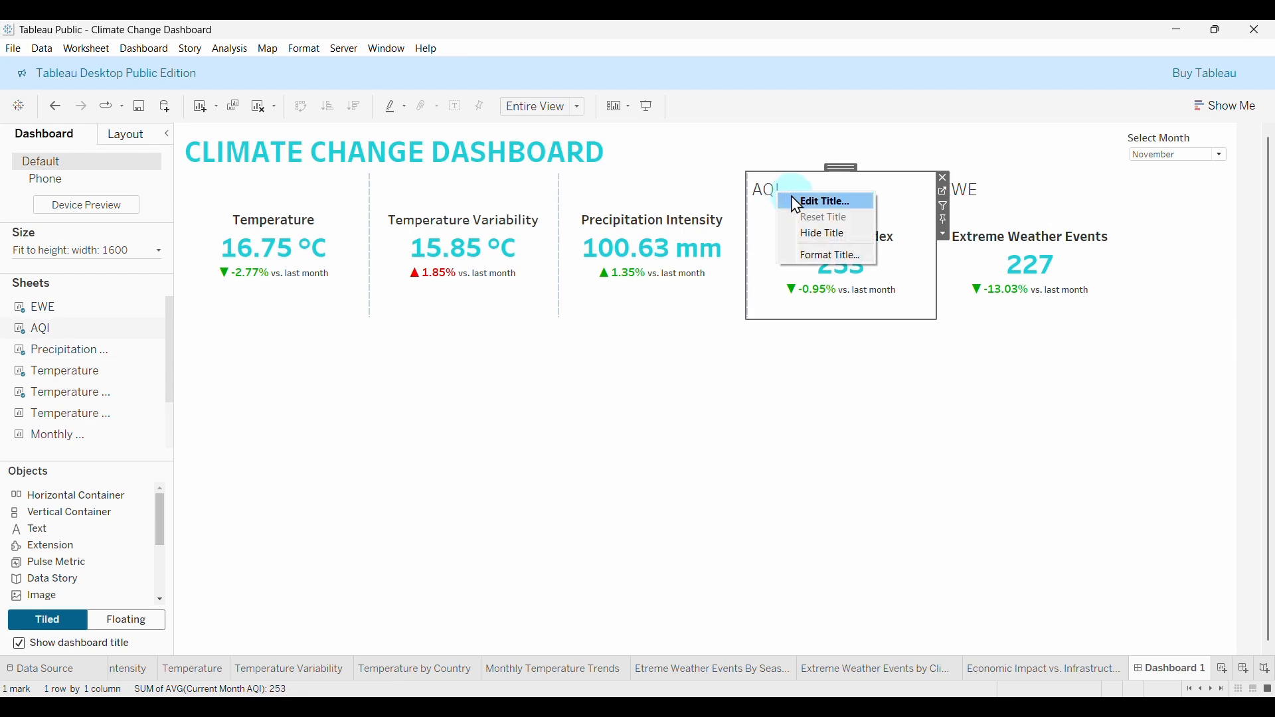
left_click(821, 232)
left_click(970, 189)
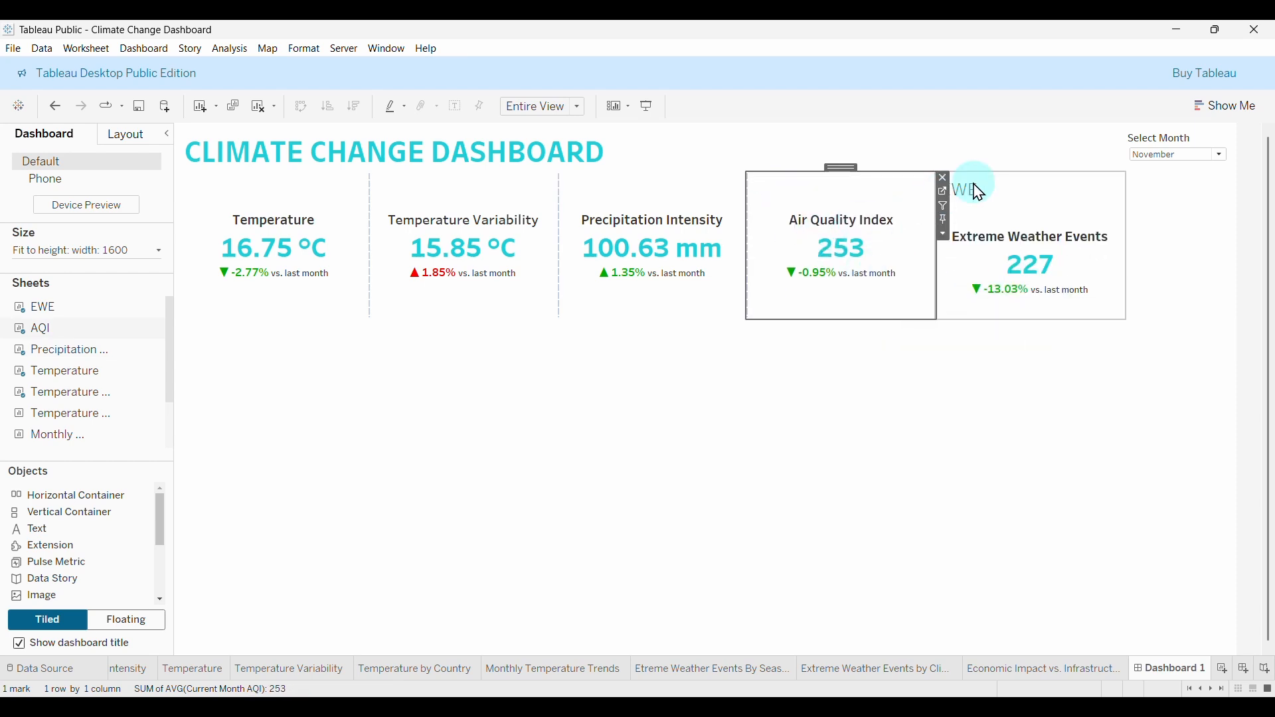
right_click(972, 188)
left_click(1026, 225)
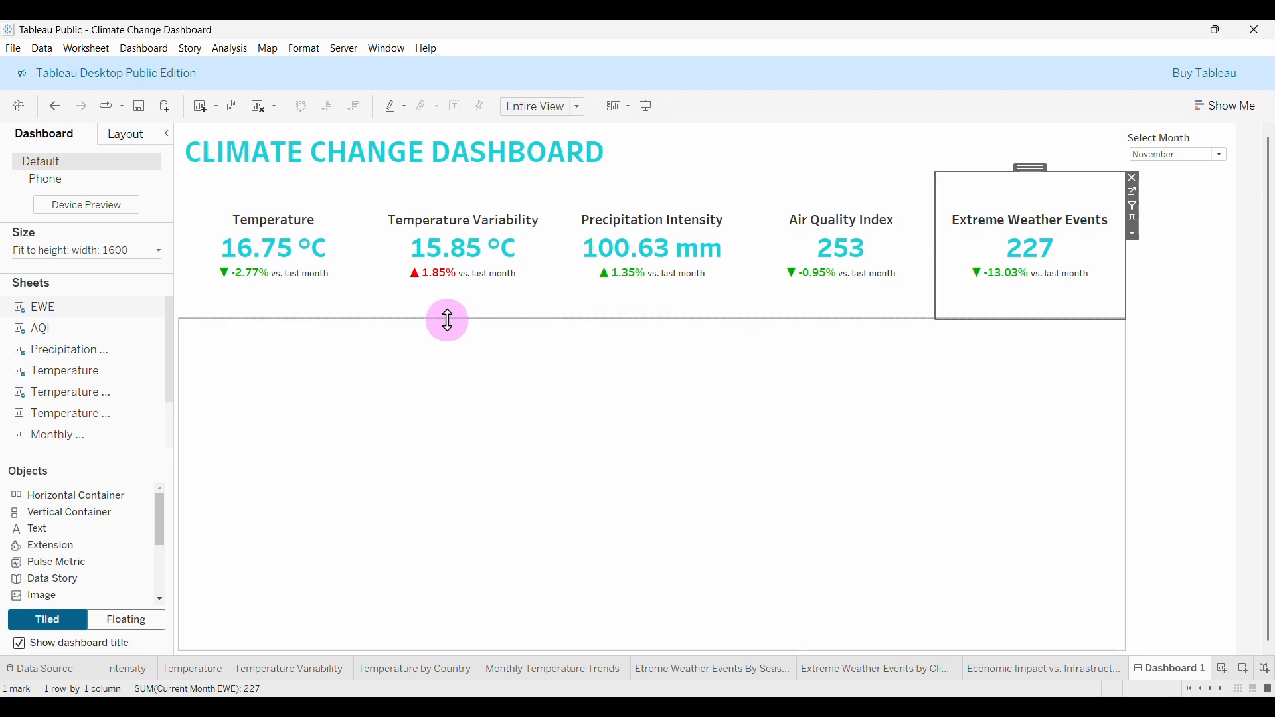
left_click_drag(447, 319, 516, 258)
mouse_move(515, 257)
left_mouse_down()
mouse_move(518, 279)
mouse_move(518, 245)
mouse_move(529, 249)
left_mouse_up()
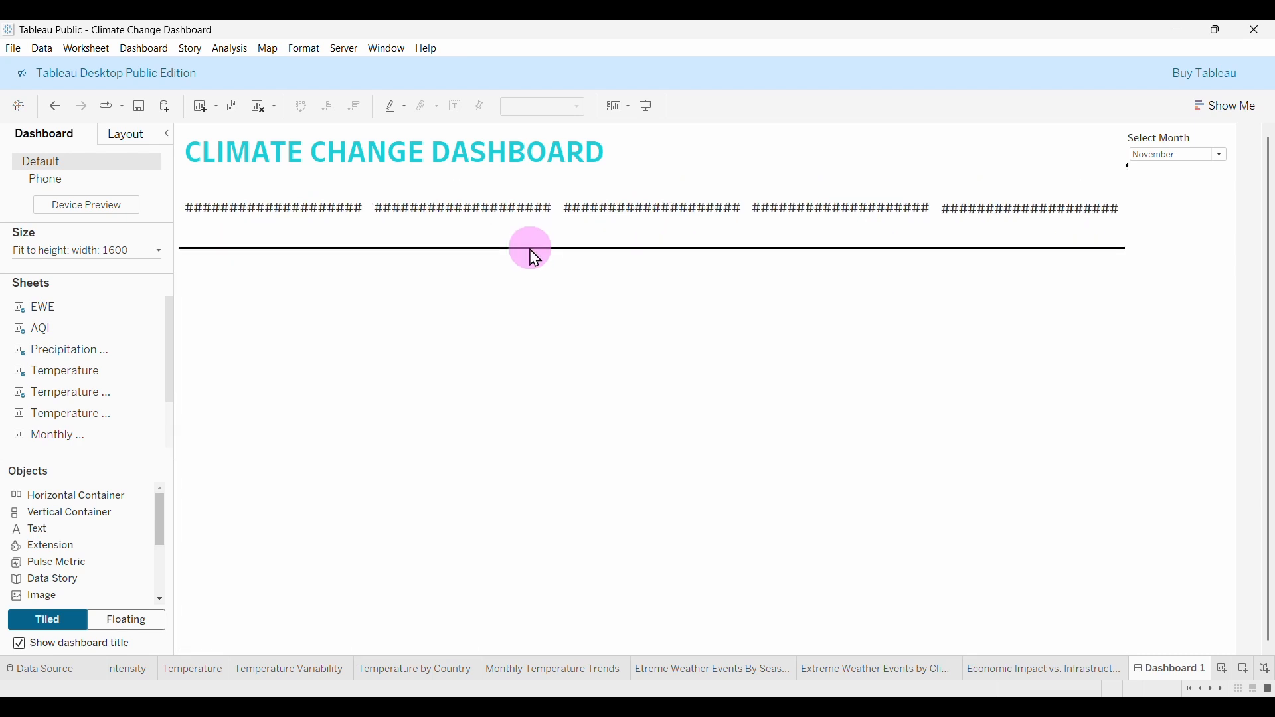
Try several months in the Select Month filter, including December and January.
left_click(557, 347)
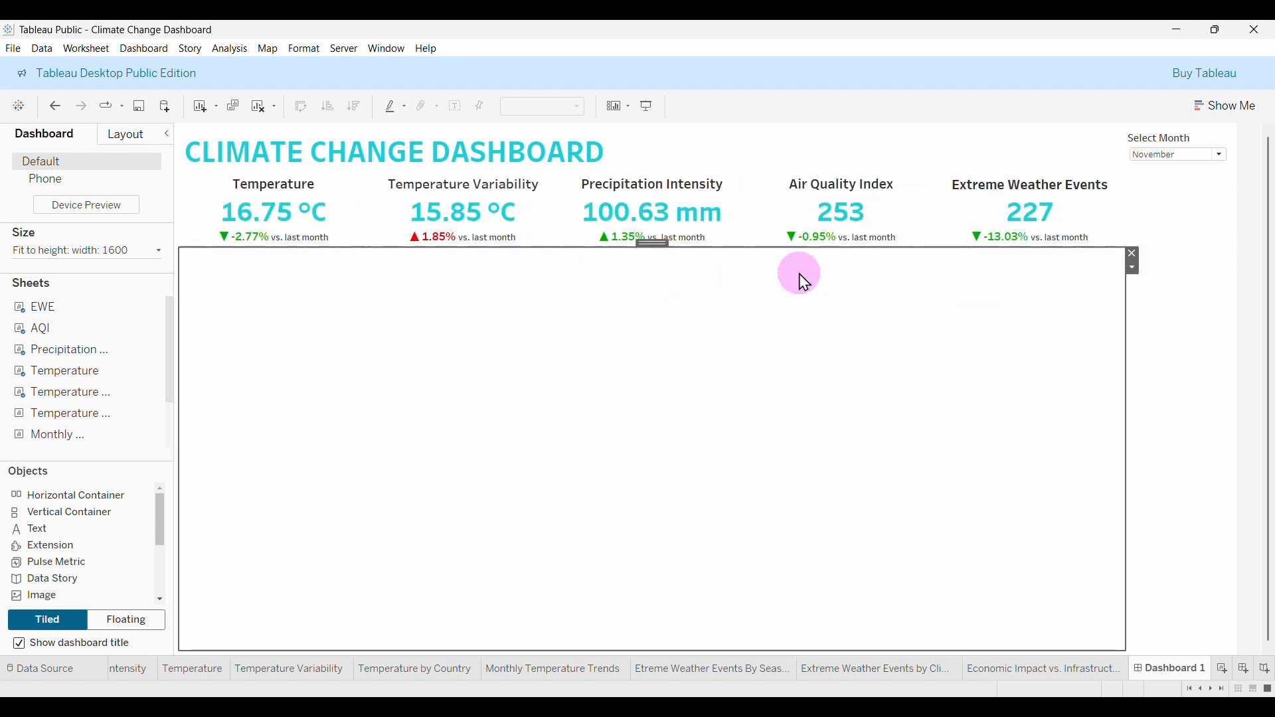
left_click(1221, 157)
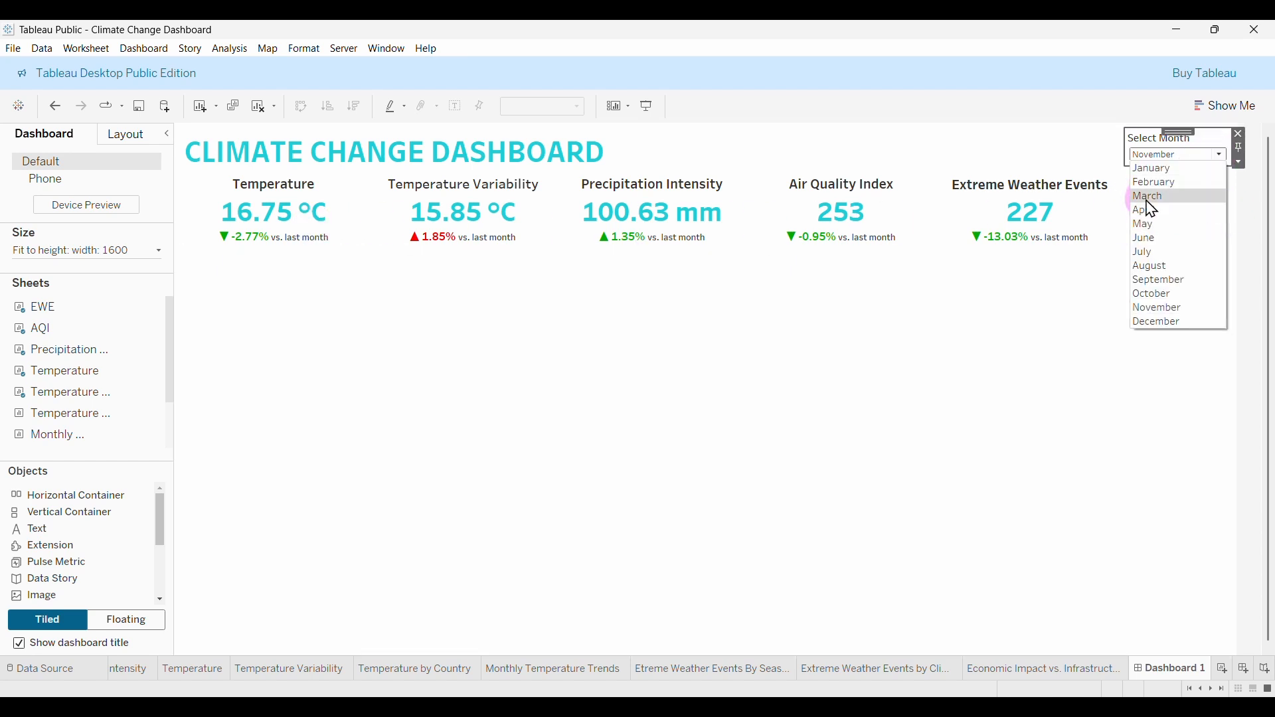
left_click(1155, 197)
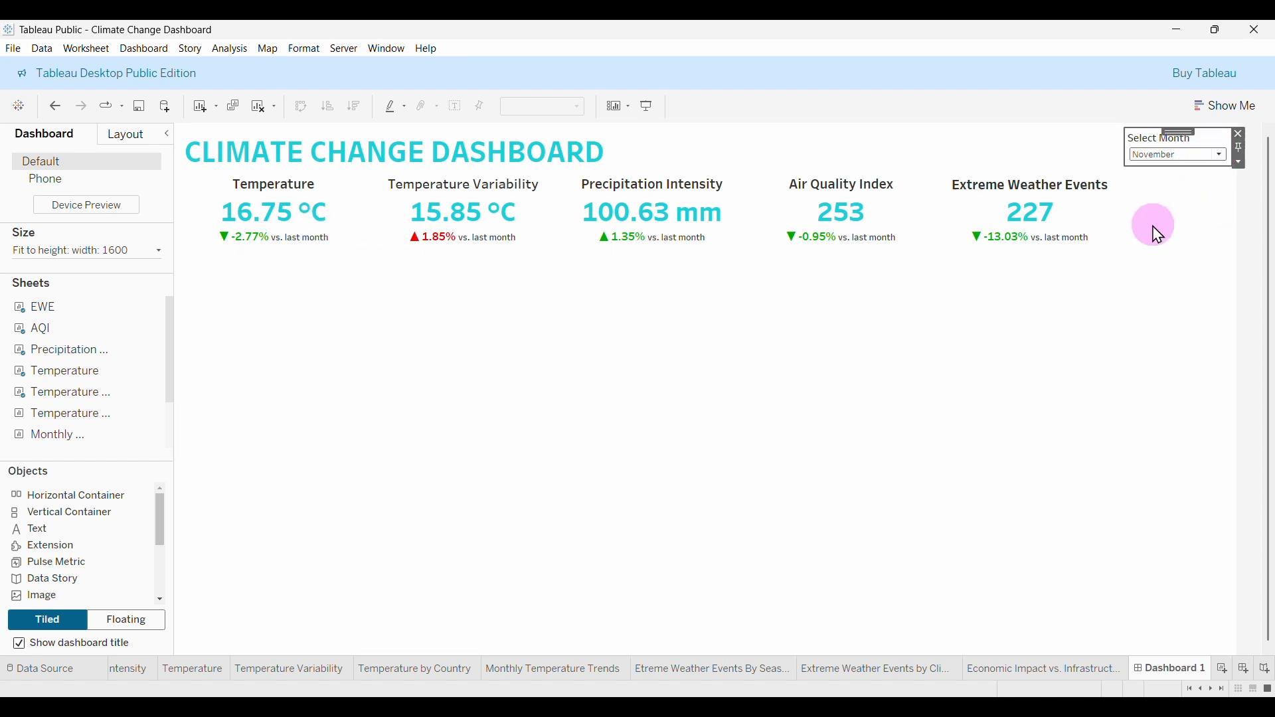
left_click(1187, 157)
left_click(1175, 319)
left_click(1180, 168)
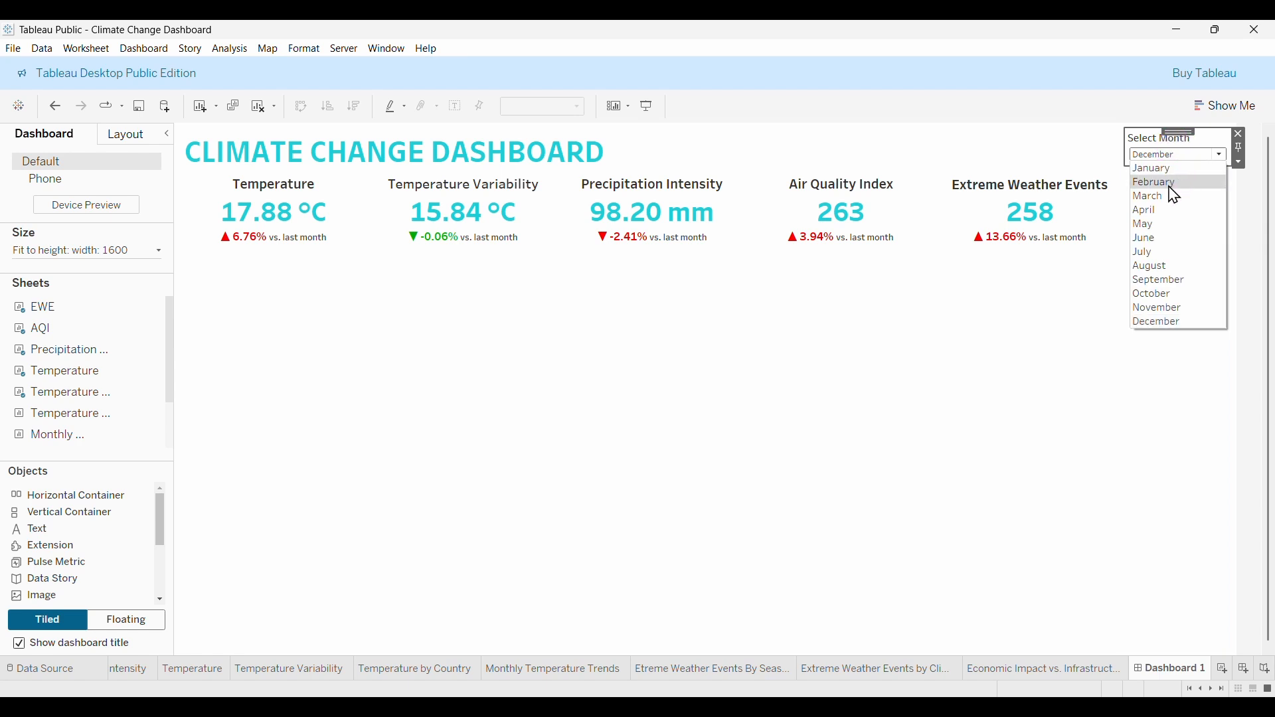
left_click(1159, 174)
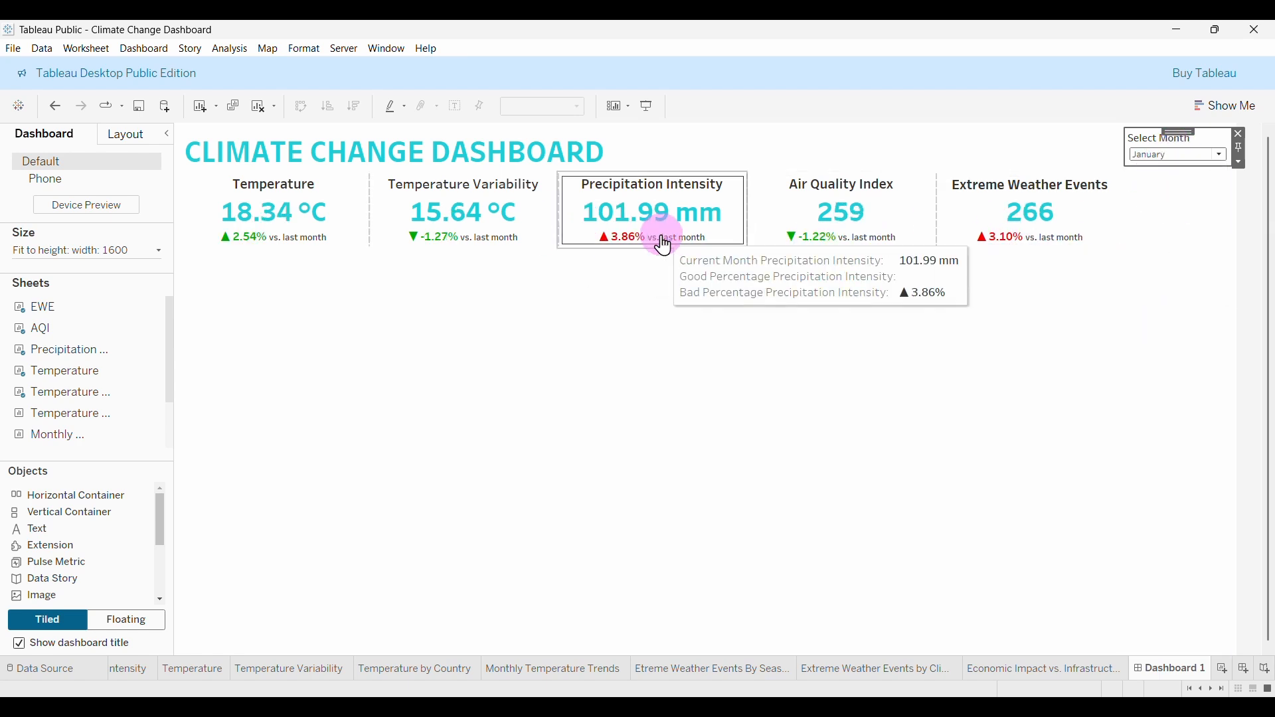
Remove the month filter and preview the dashboard in Presentation Mode.
left_click(1239, 135)
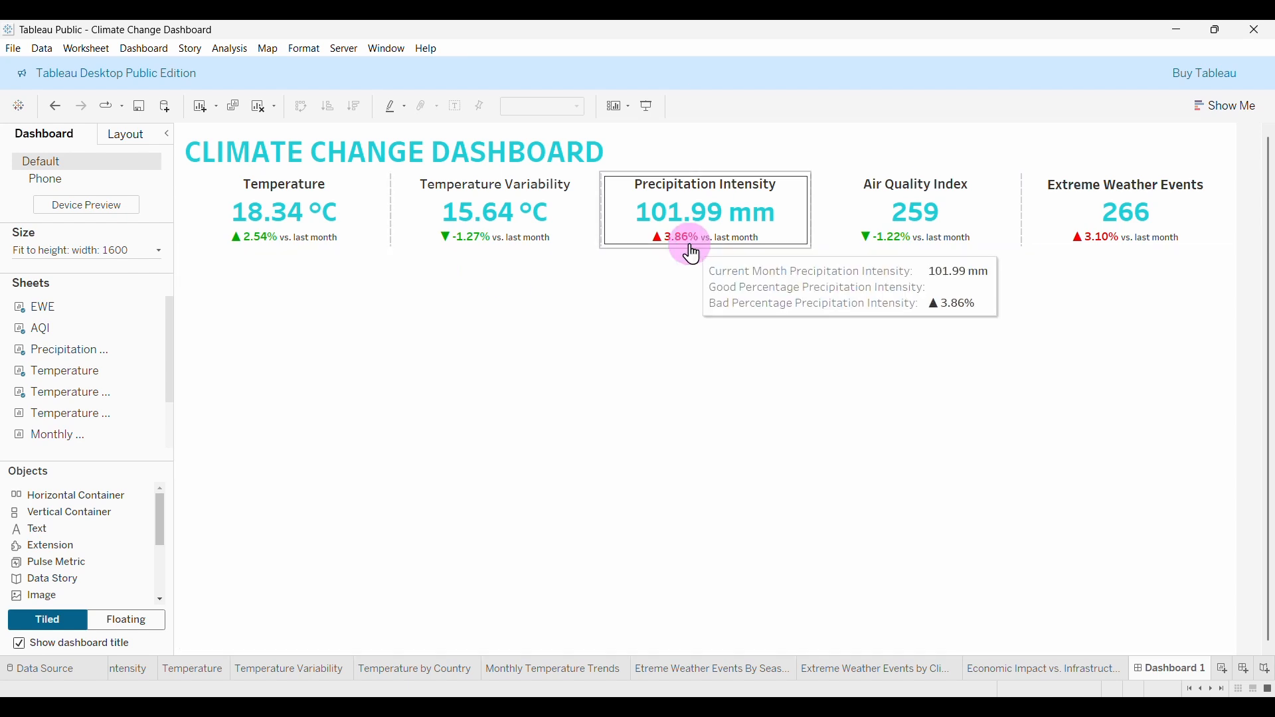
left_click(648, 113)
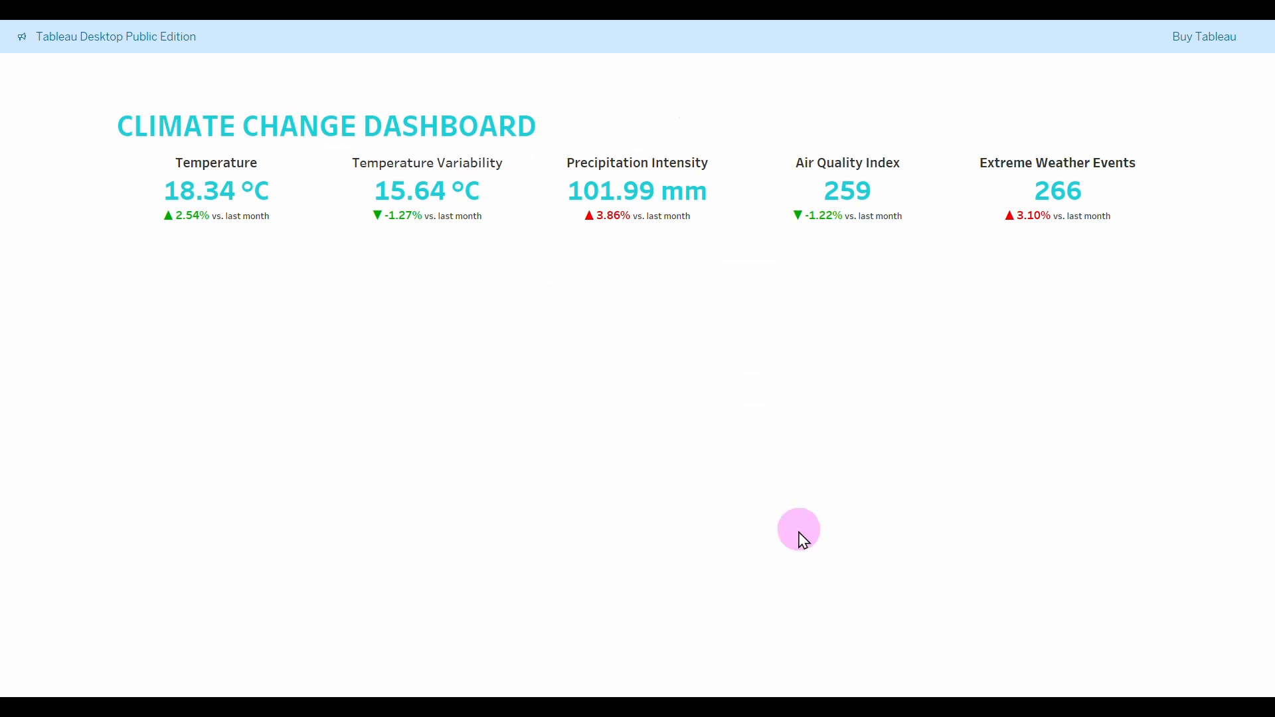
key("Escape")
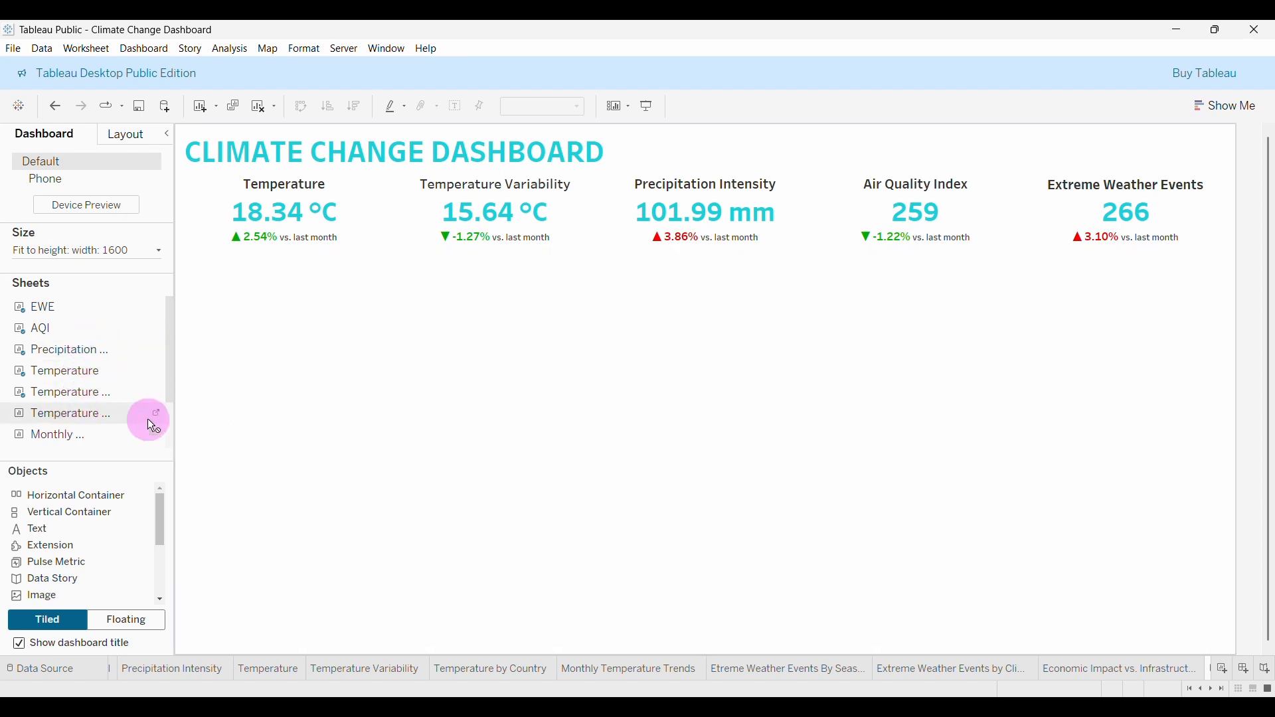
Place the Temperature by Country map in the space below the KPI row.
left_click_drag(151, 425, 290, 419)
left_click_drag(529, 382, 724, 354)
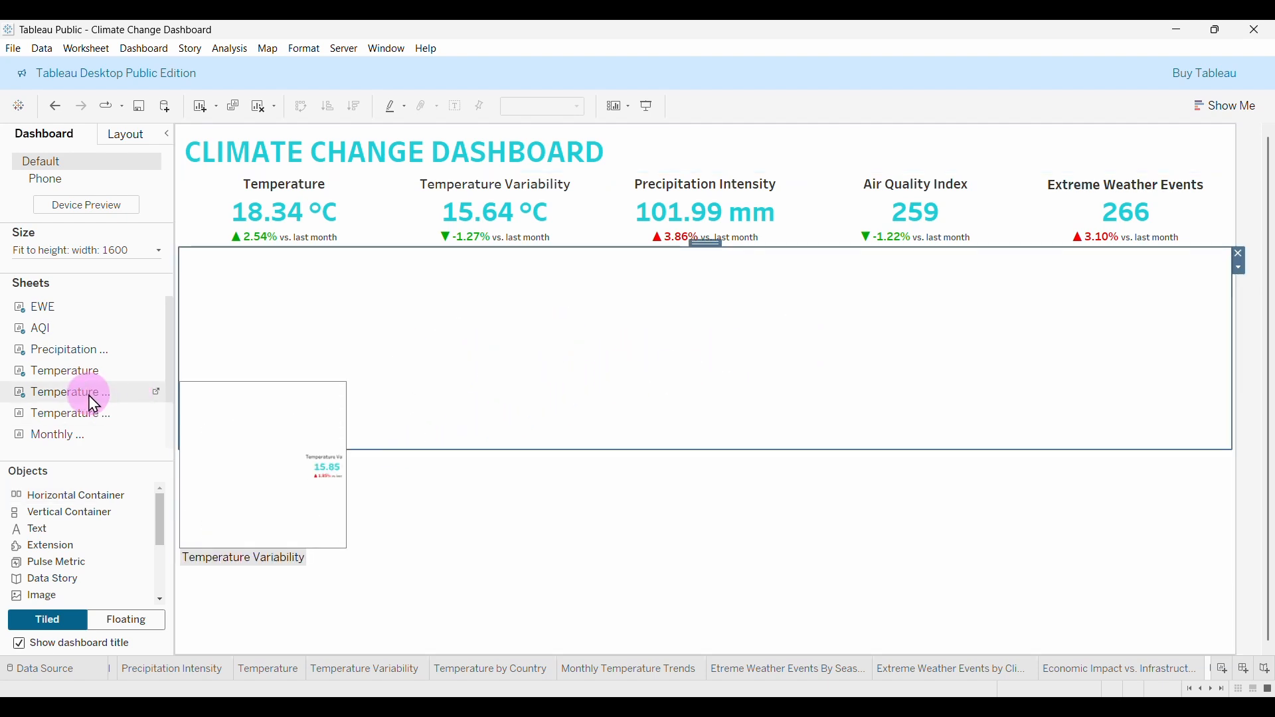
mouse_move(70, 416)
left_click_drag(67, 420, 305, 417)
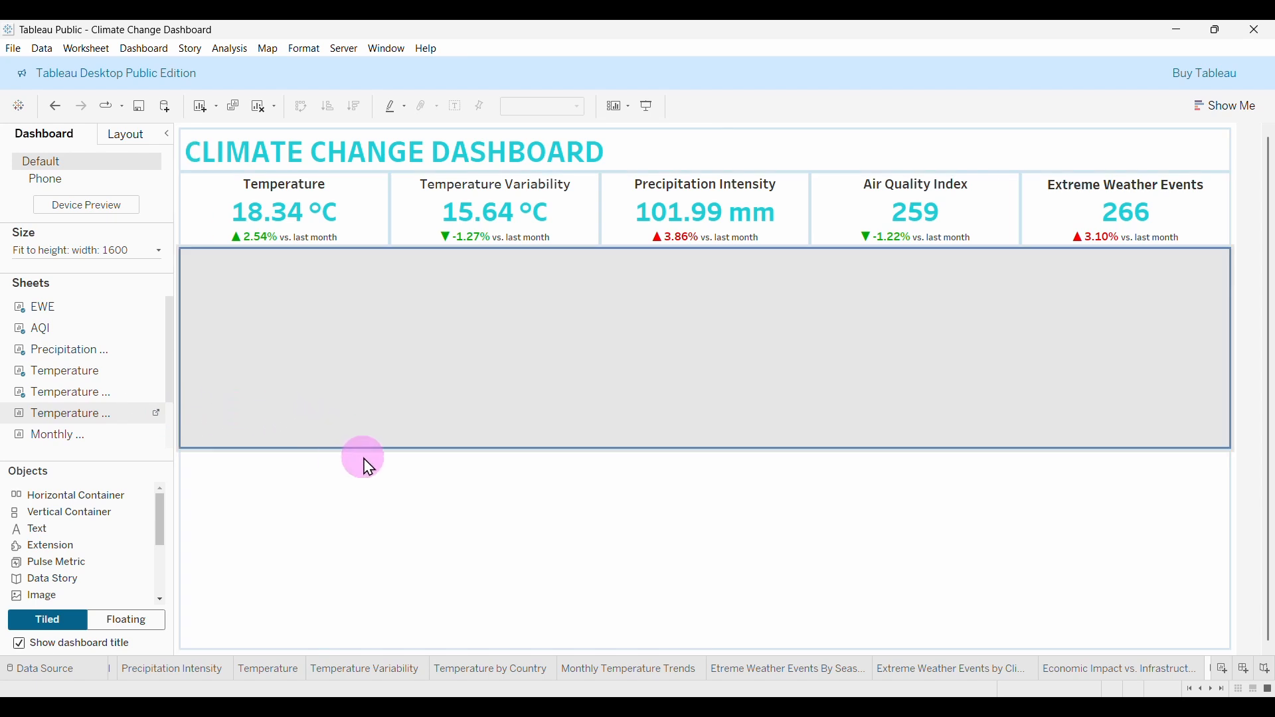
left_click_drag(289, 505, 296, 512)
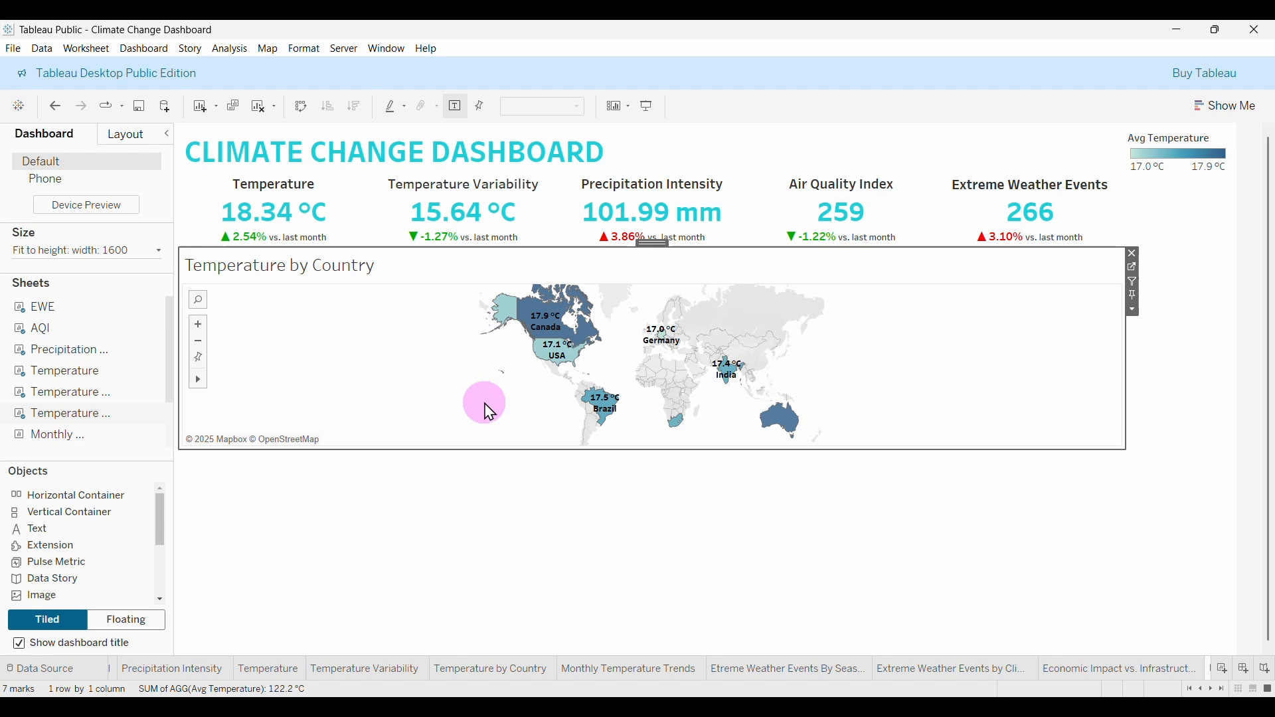
Restyle the map title in Tableau Semibold, size 11.
double_click(257, 273)
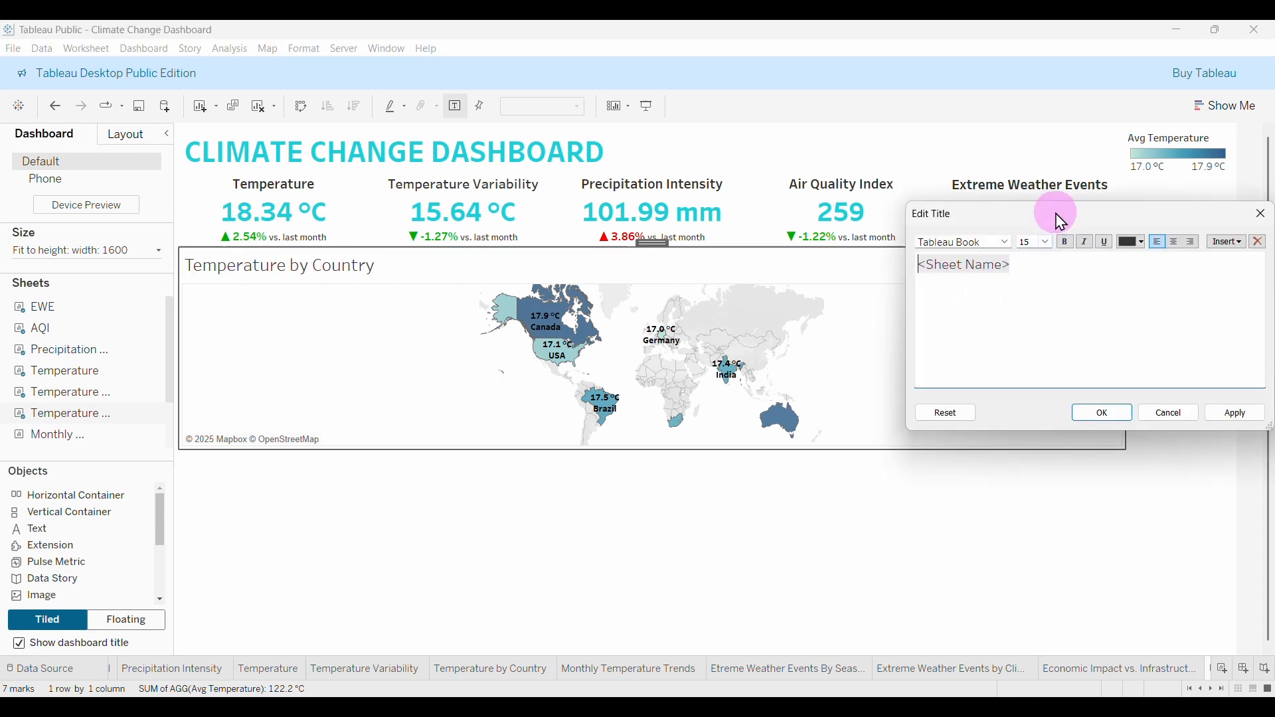
left_click_drag(1061, 219, 1017, 220)
left_click_drag(961, 265, 839, 260)
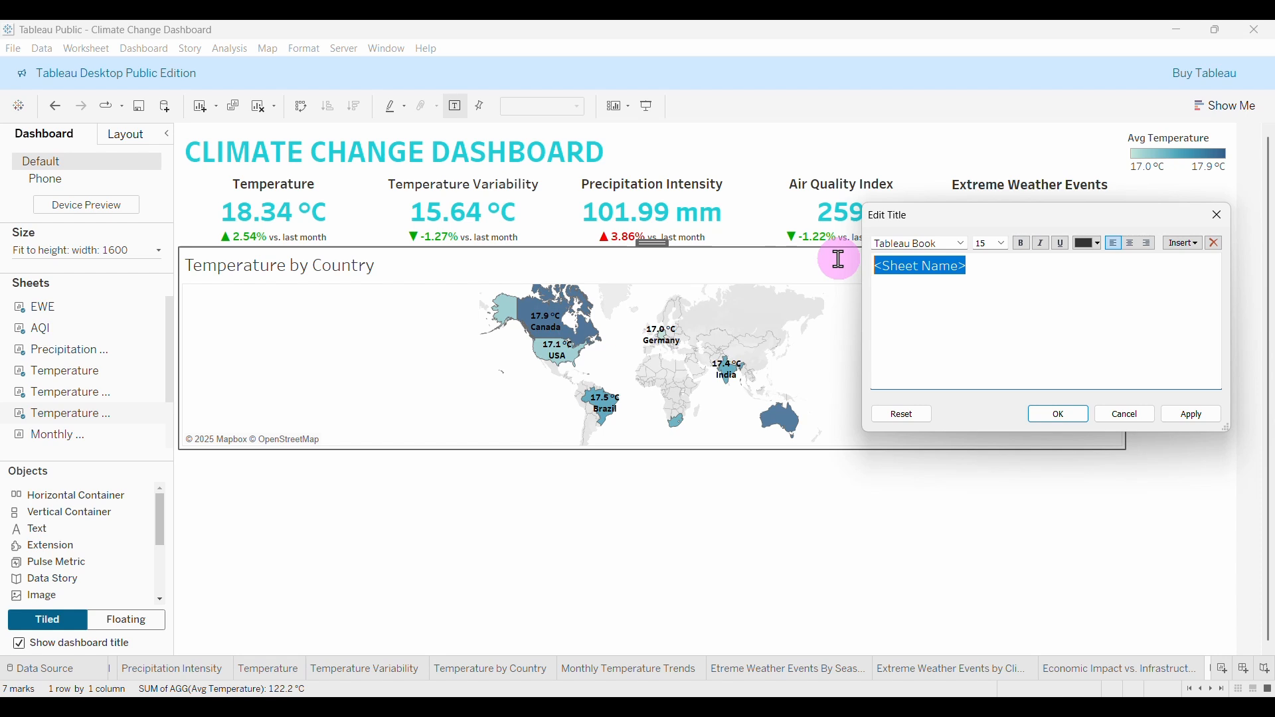
left_click(1006, 244)
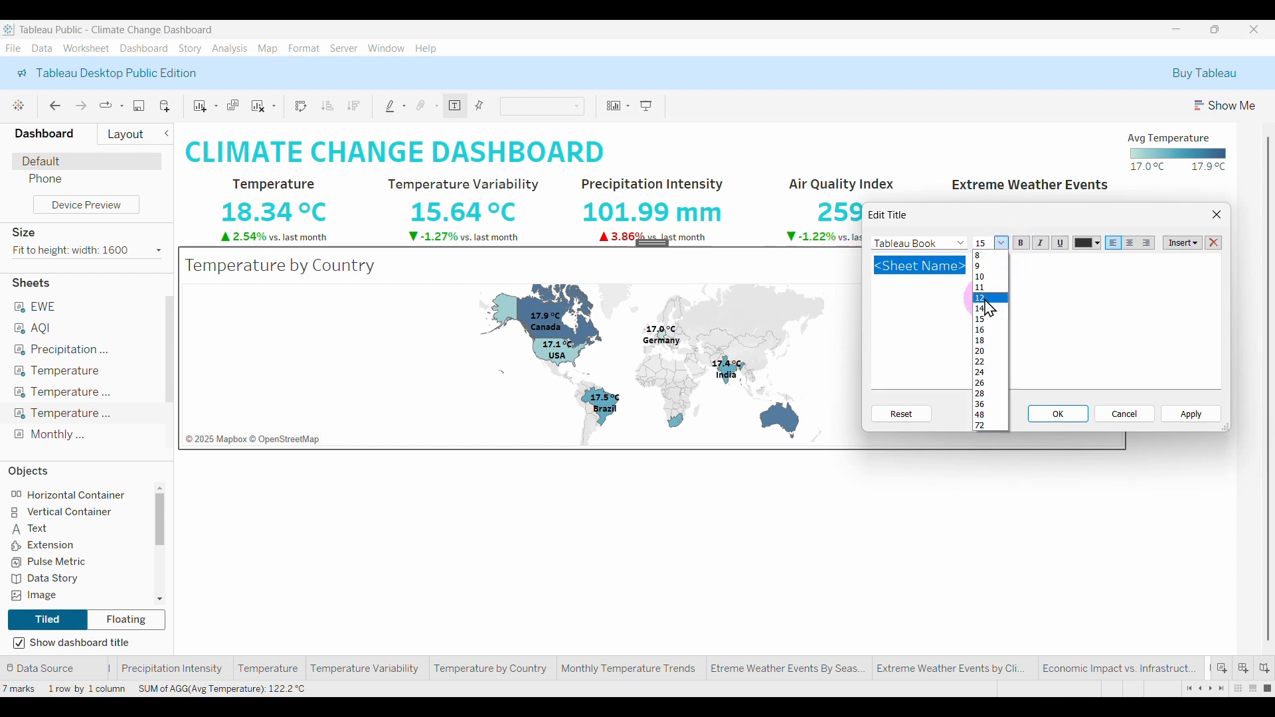
left_click(995, 289)
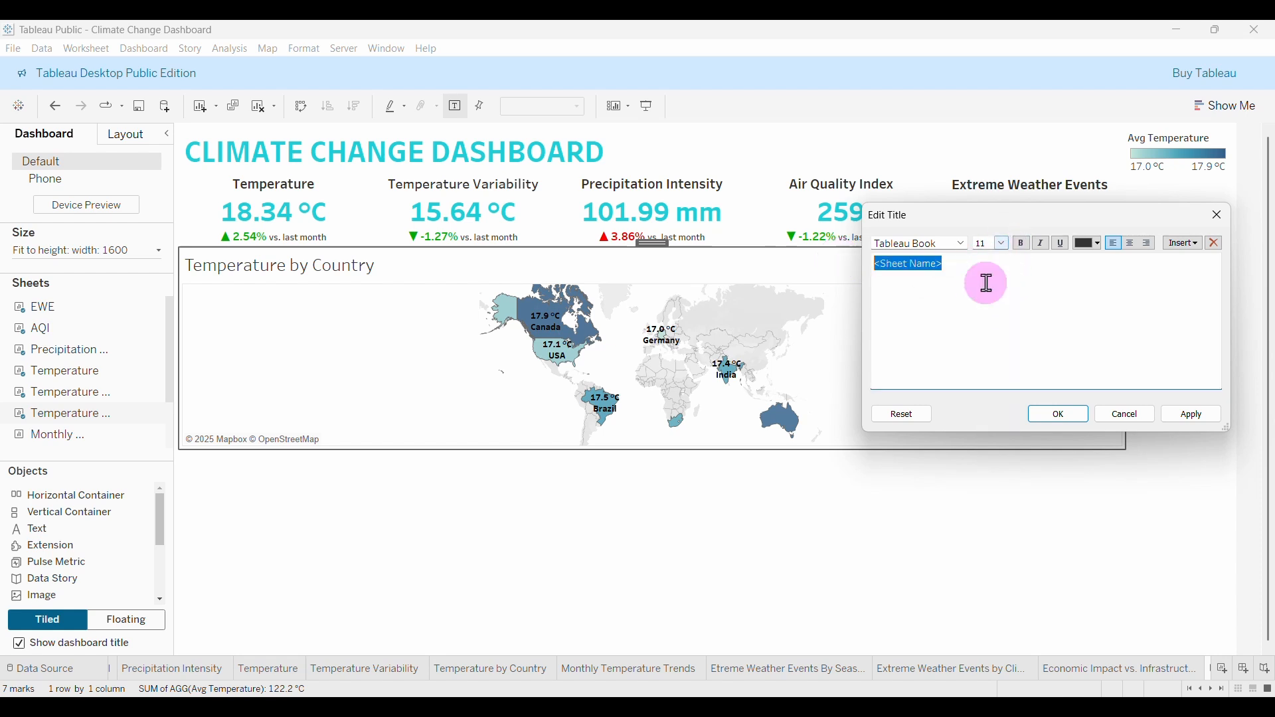
left_click(963, 246)
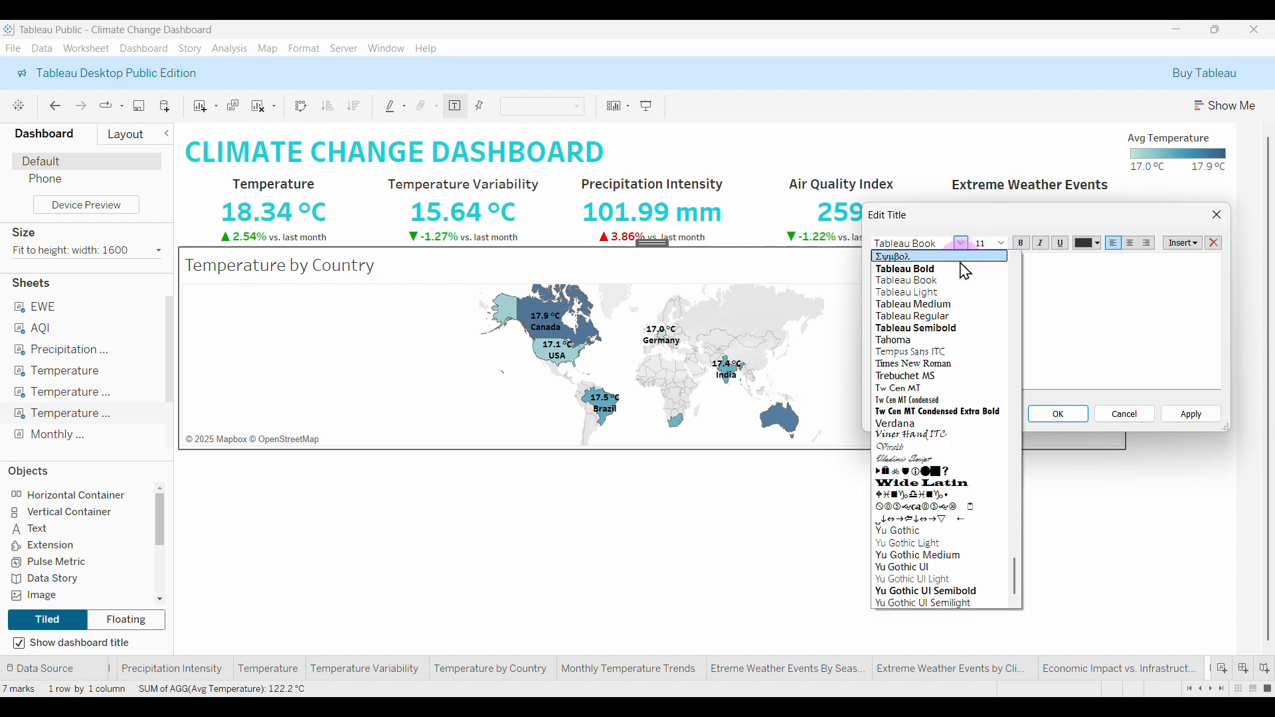
left_click(910, 326)
left_click(1060, 417)
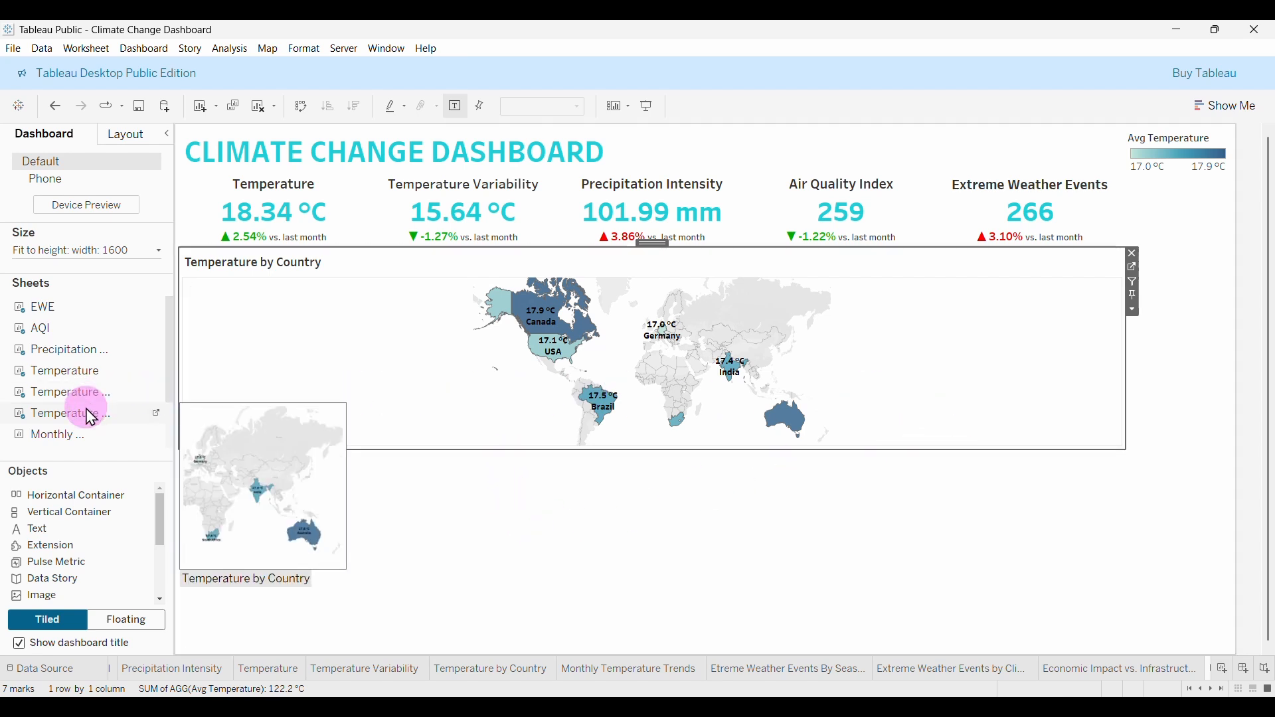
Place Monthly Temperature Trends beside the map and set its title to Tableau Semibold 11.
mouse_move(90, 441)
left_mouse_down()
mouse_move(54, 436)
mouse_move(399, 424)
mouse_move(825, 370)
mouse_move(1096, 358)
left_mouse_up()
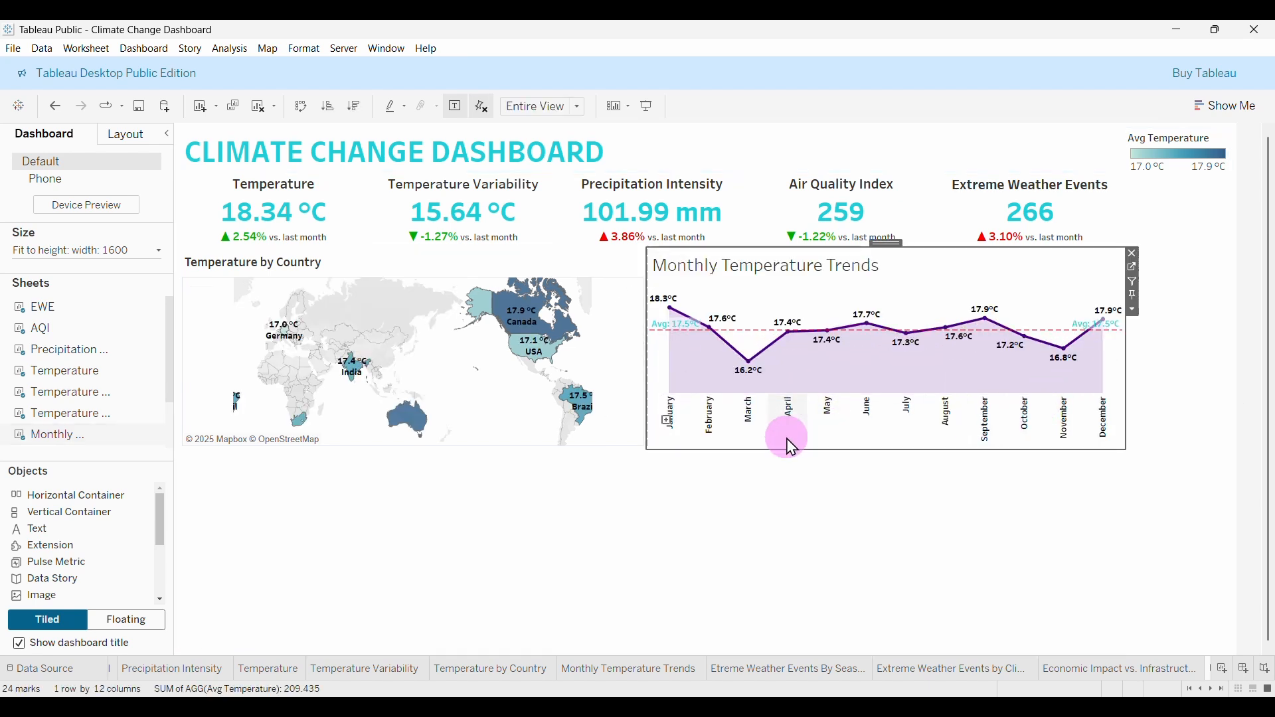
double_click(723, 275)
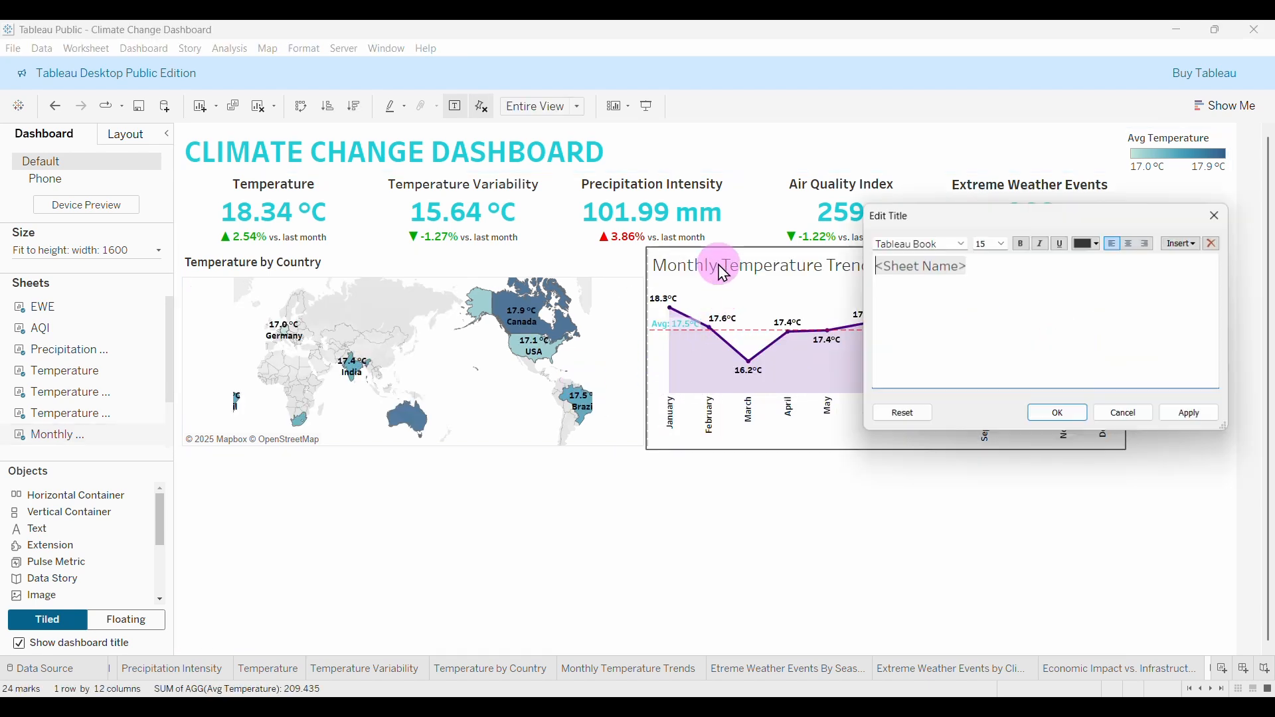
left_click_drag(970, 264, 868, 260)
left_click(999, 247)
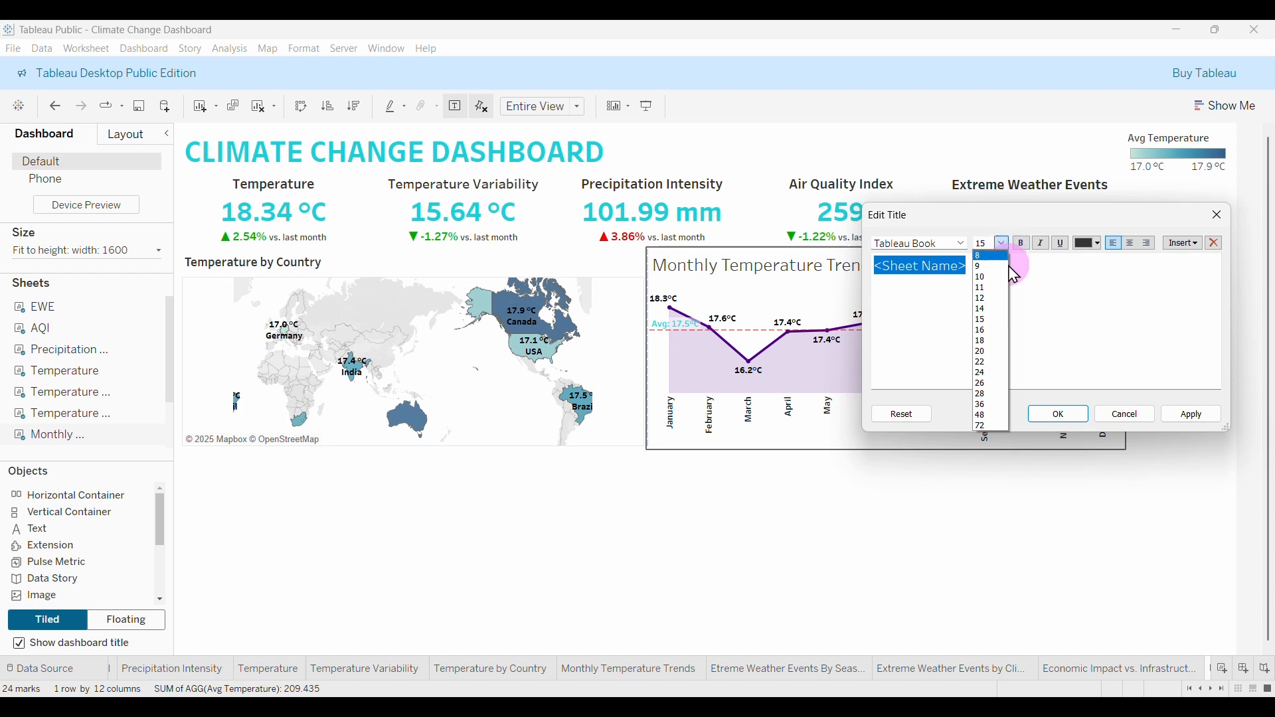
left_click(976, 285)
left_click(1003, 244)
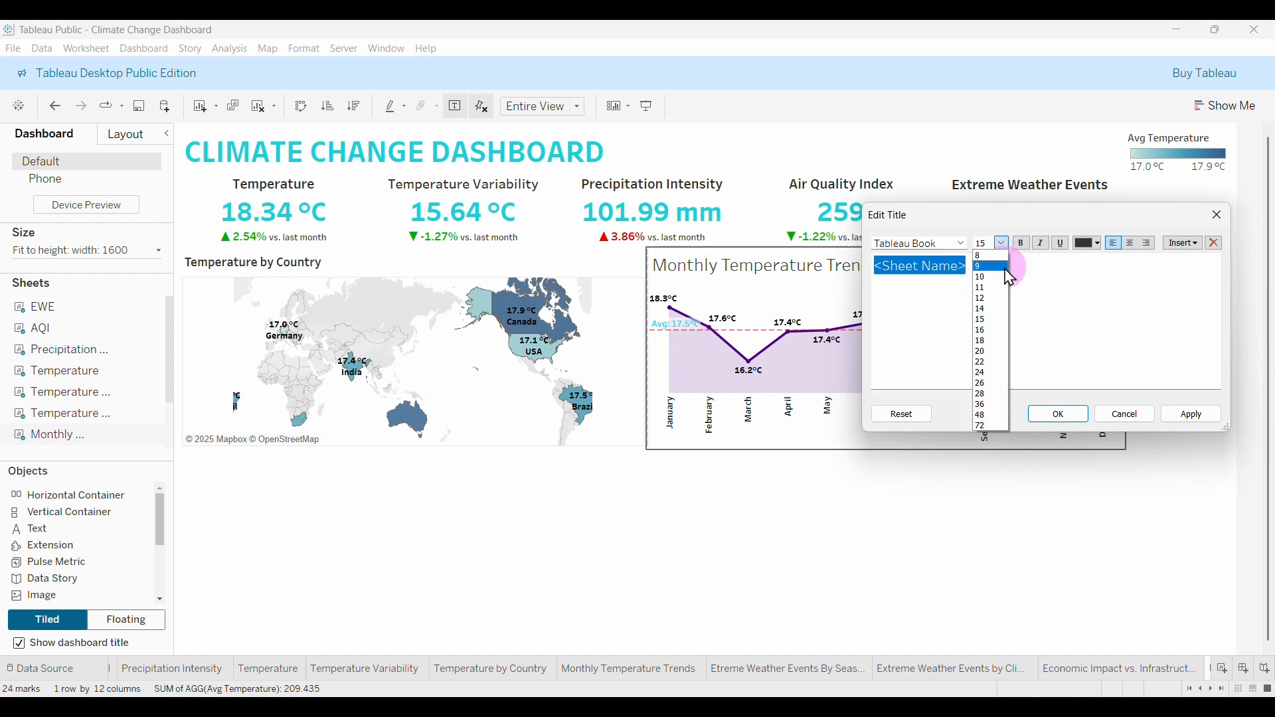
left_click(985, 290)
left_click(962, 243)
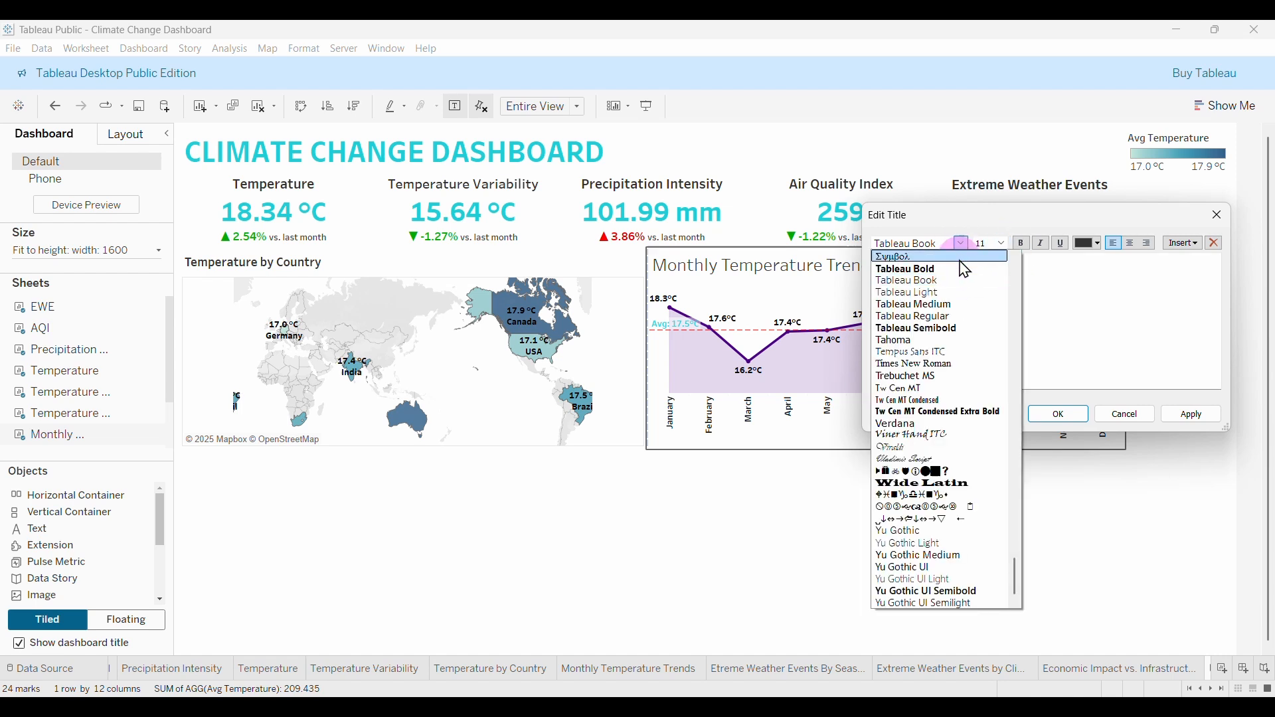
left_click(940, 326)
left_click(1062, 415)
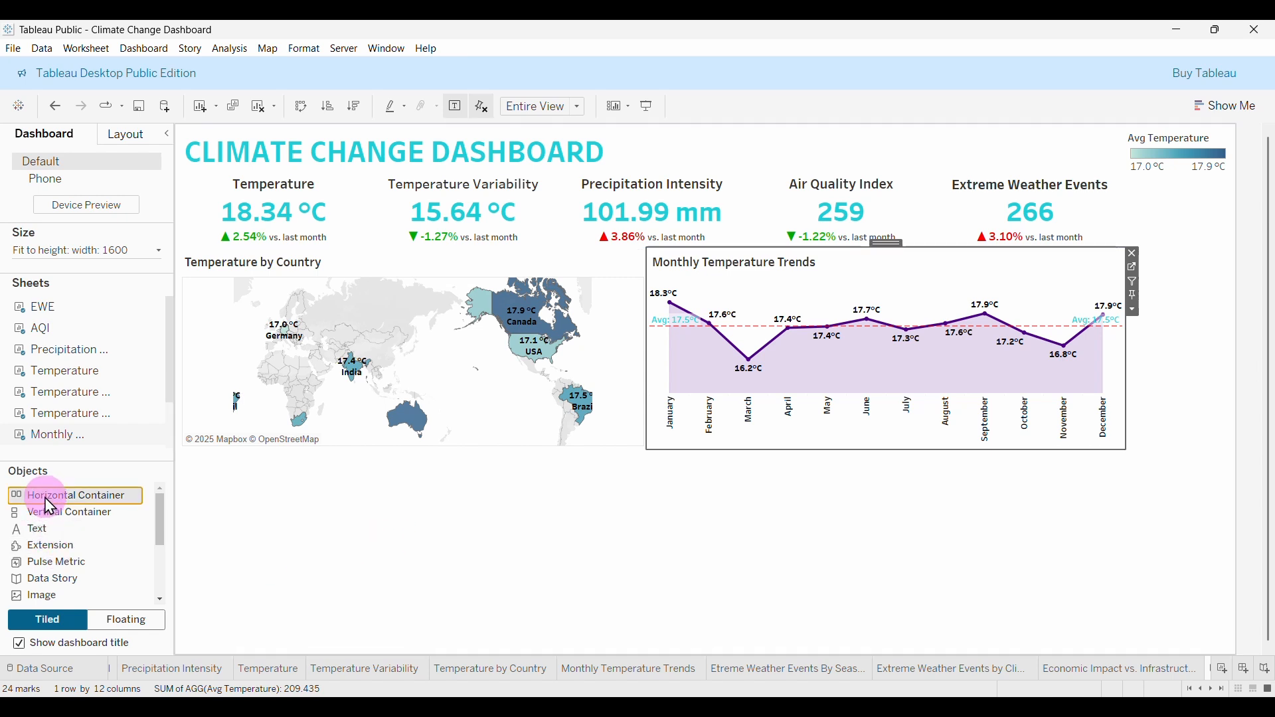
Add a horizontal container below the map and put the season bar chart in it.
left_click_drag(52, 506, 288, 535)
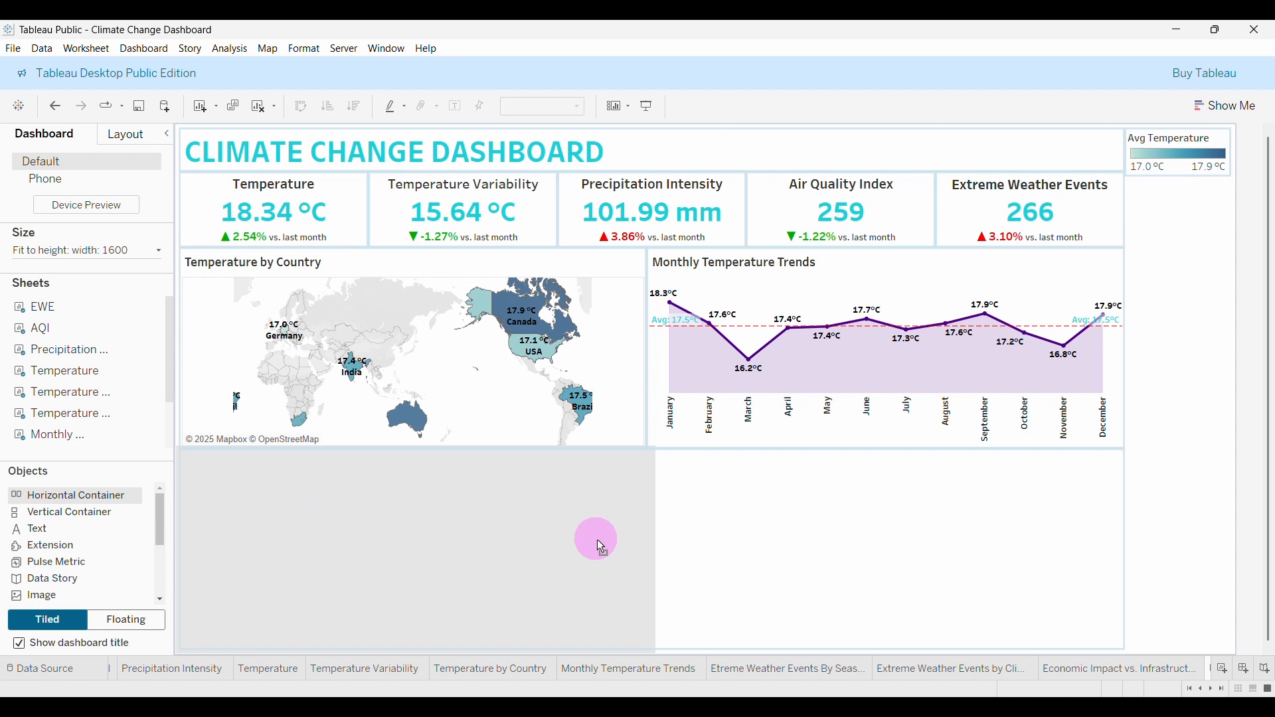
left_click_drag(597, 540, 597, 539)
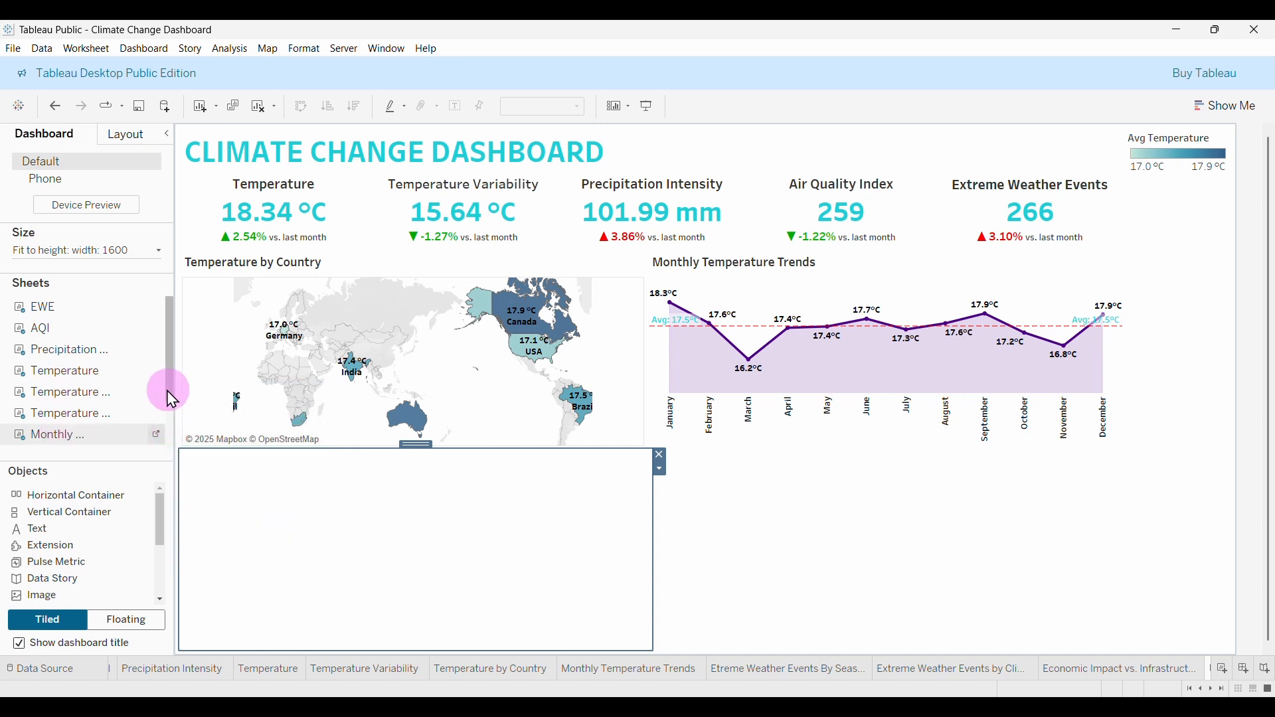
left_click_drag(171, 399, 168, 447)
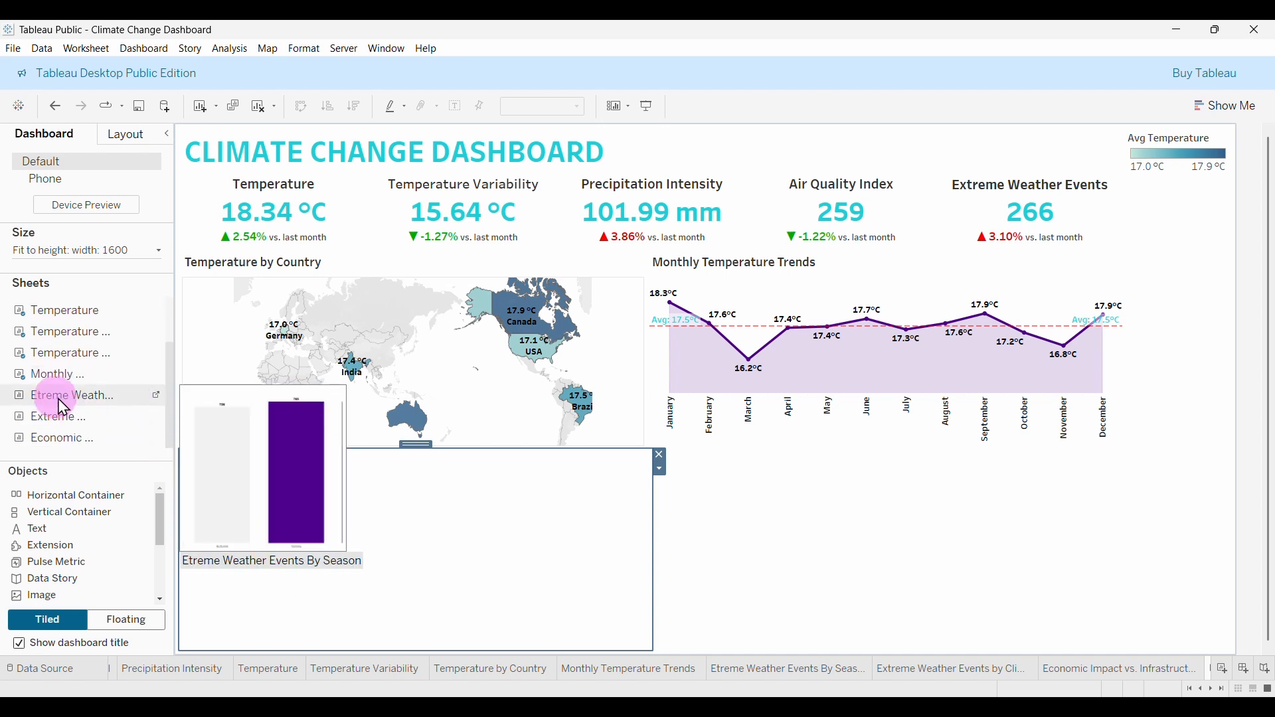
left_click_drag(58, 399, 285, 495)
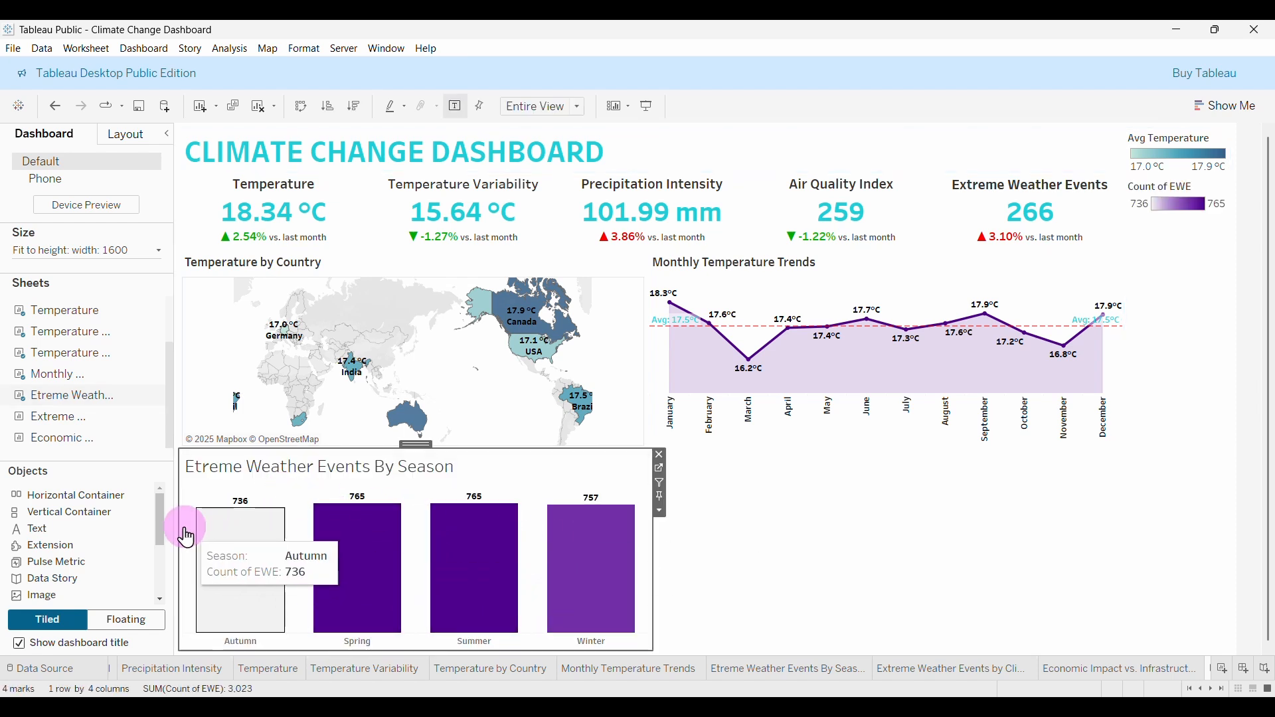
Set the season bar chart title to Tableau Semibold, size 11.
mouse_move(82, 426)
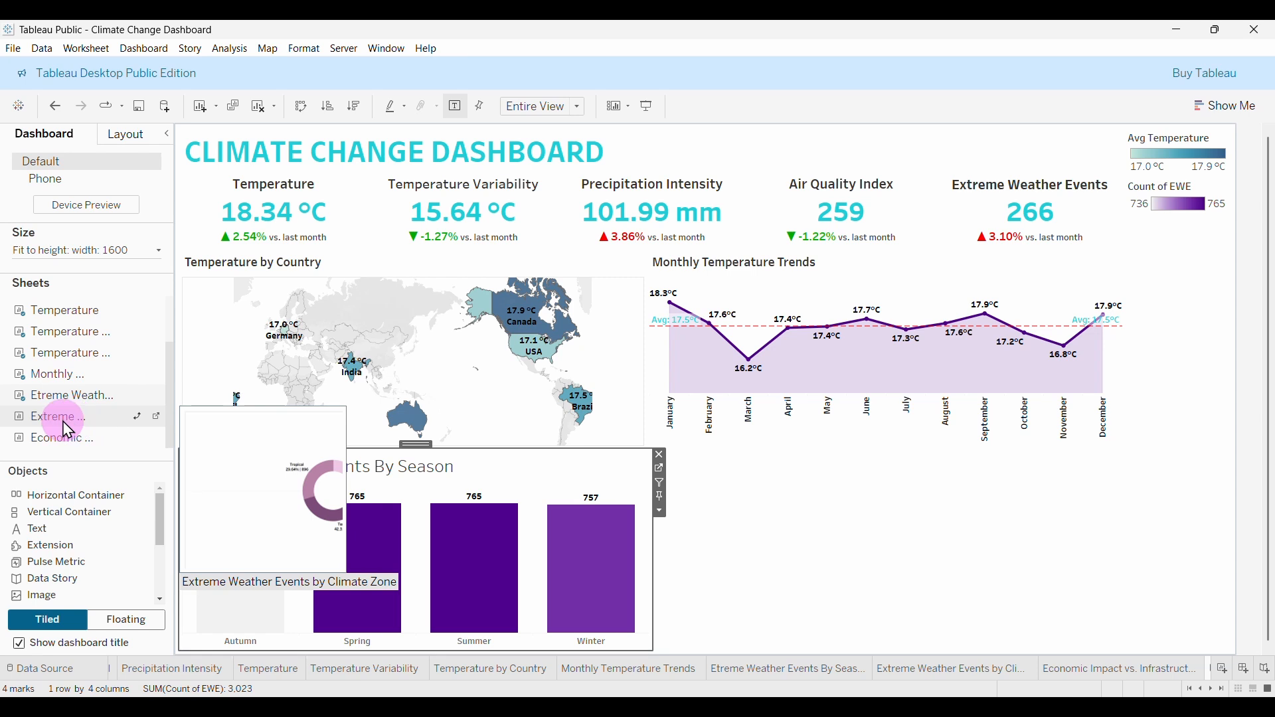
double_click(357, 469)
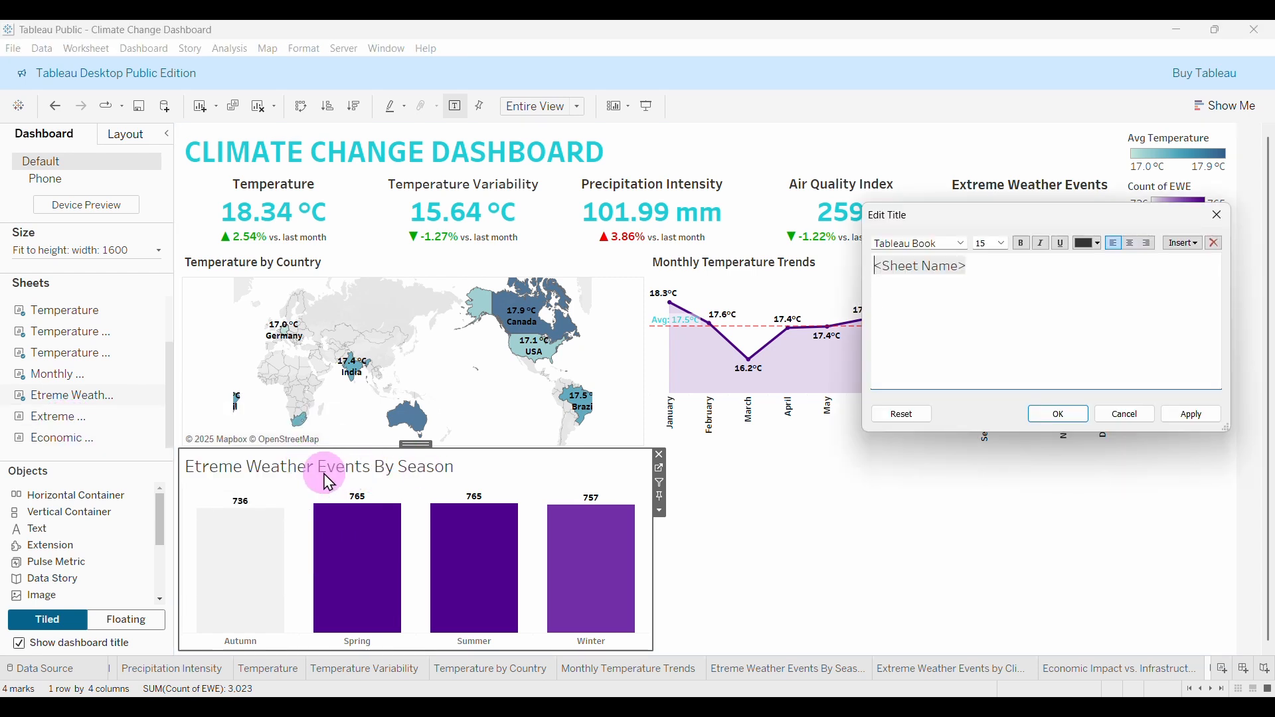
left_click_drag(968, 269, 823, 265)
left_click(1004, 244)
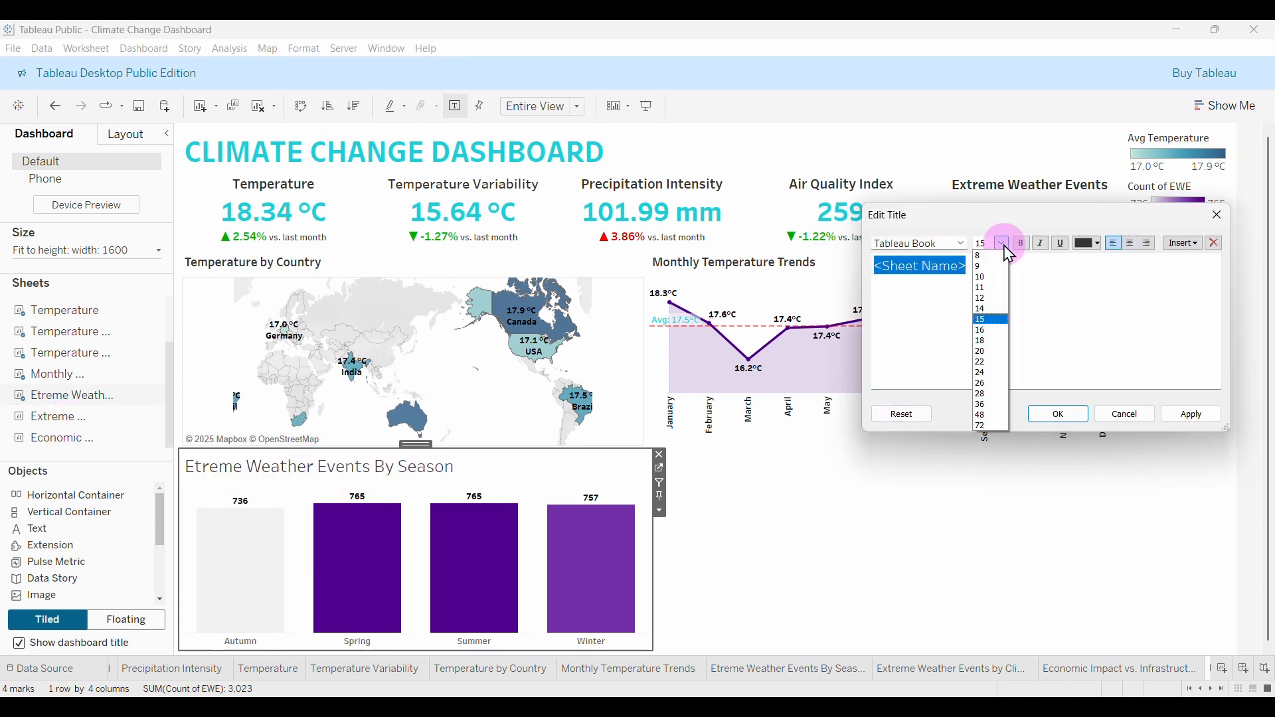
left_click(986, 287)
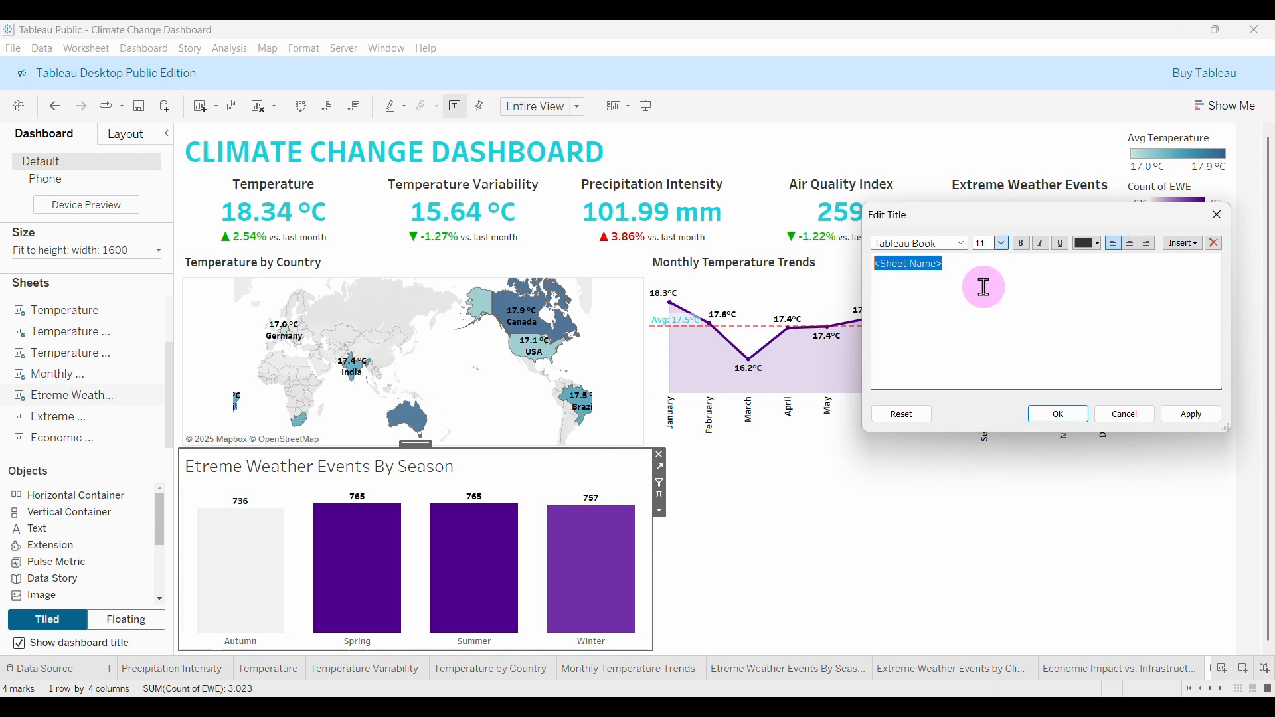
left_click(962, 244)
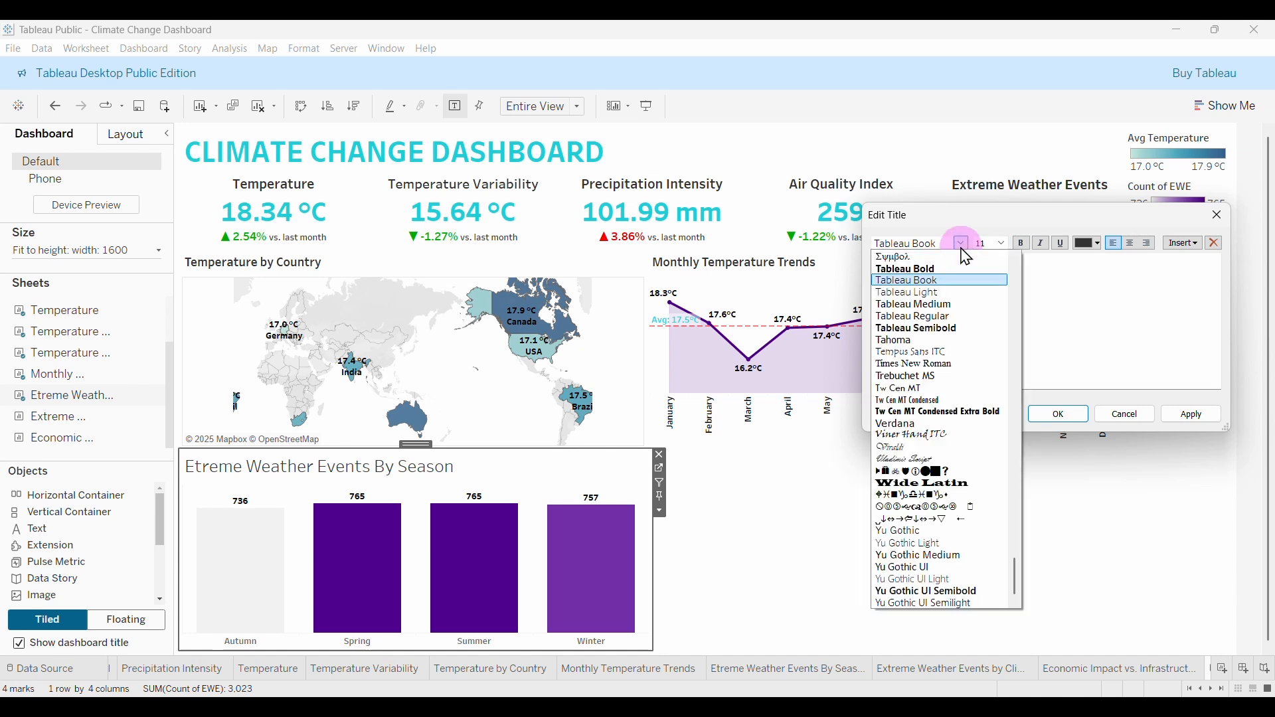
left_click(931, 330)
left_click(1059, 414)
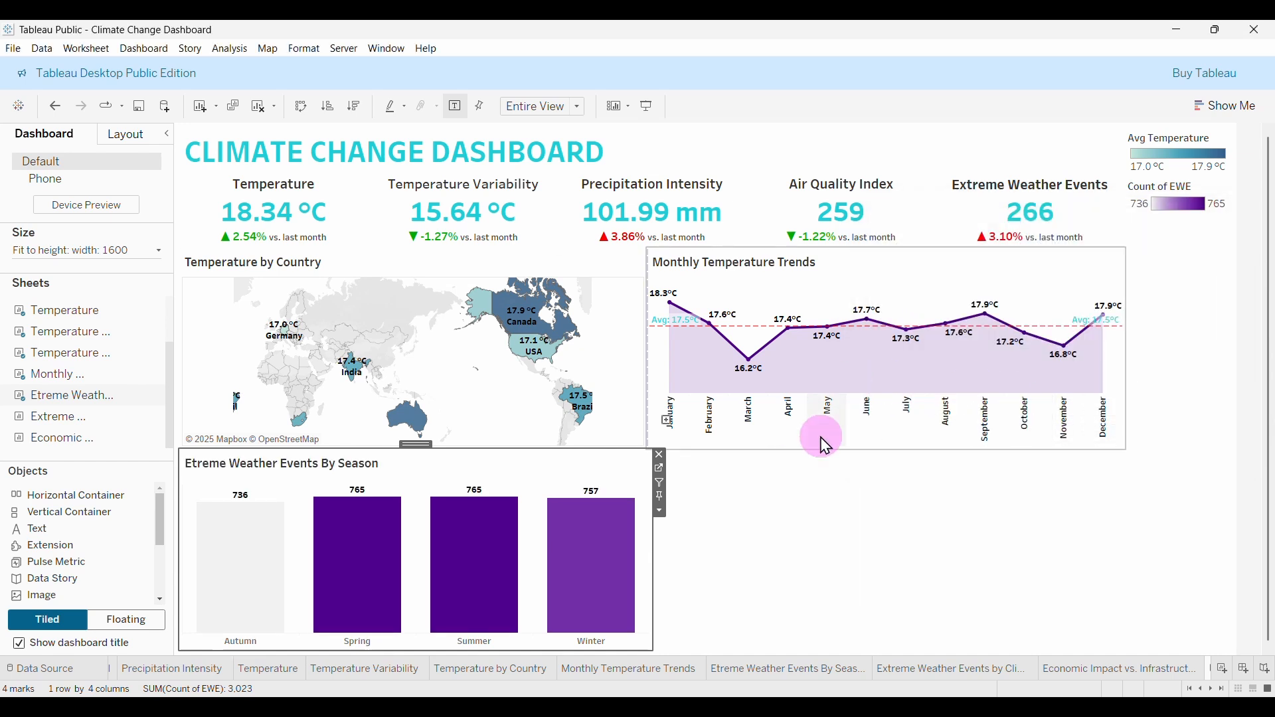
Add the climate-zone donut beside the bar chart, widen it, and set its title to Tableau Semibold 11.
mouse_move(64, 440)
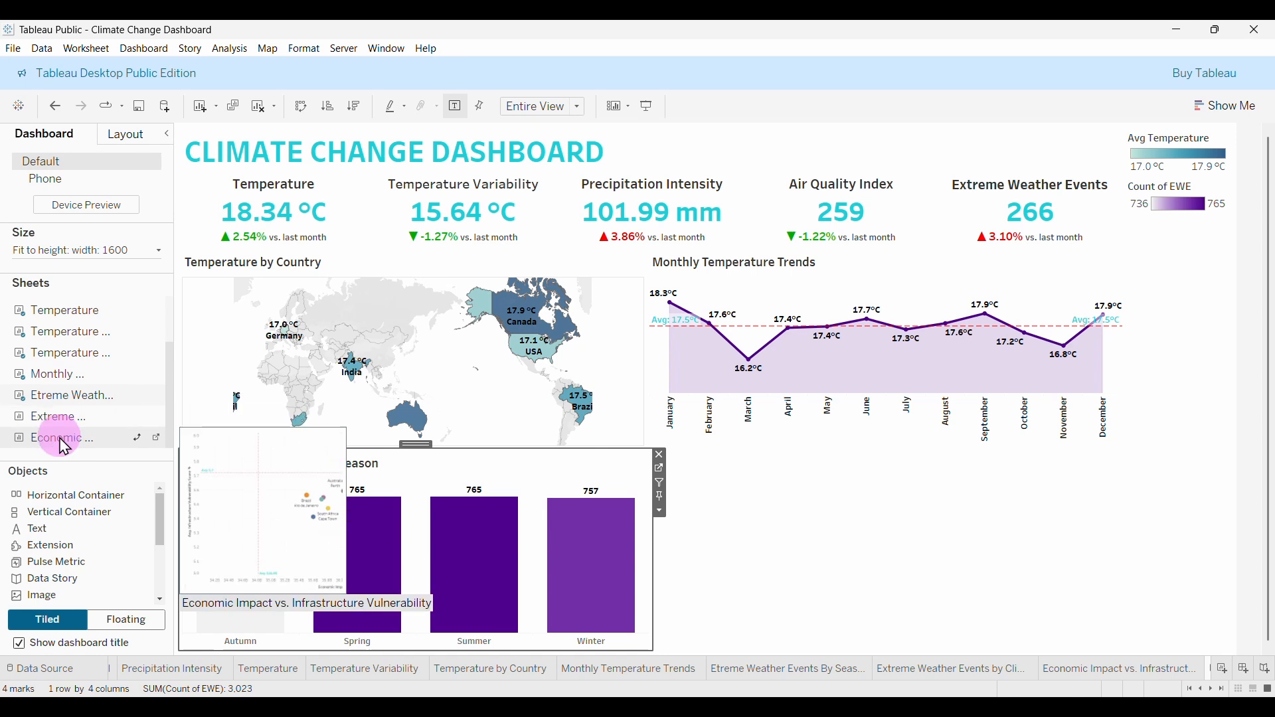
left_click_drag(85, 423, 631, 494)
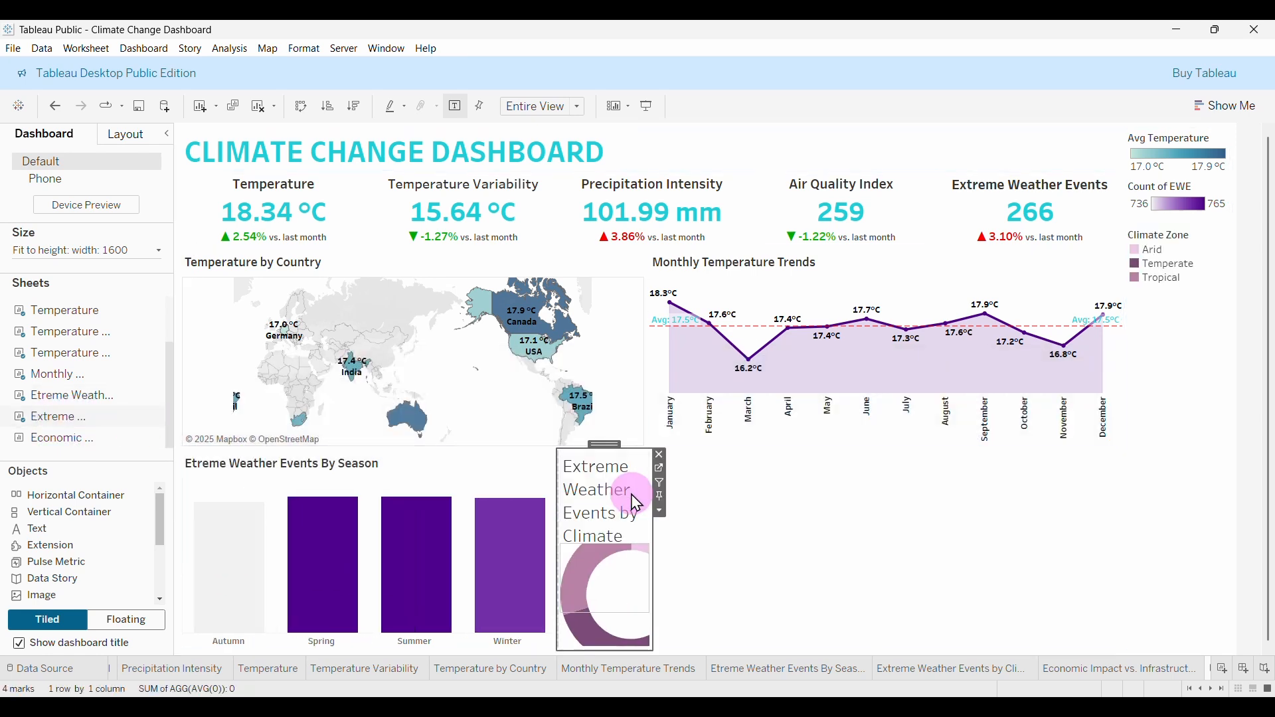
left_click_drag(564, 549, 437, 548)
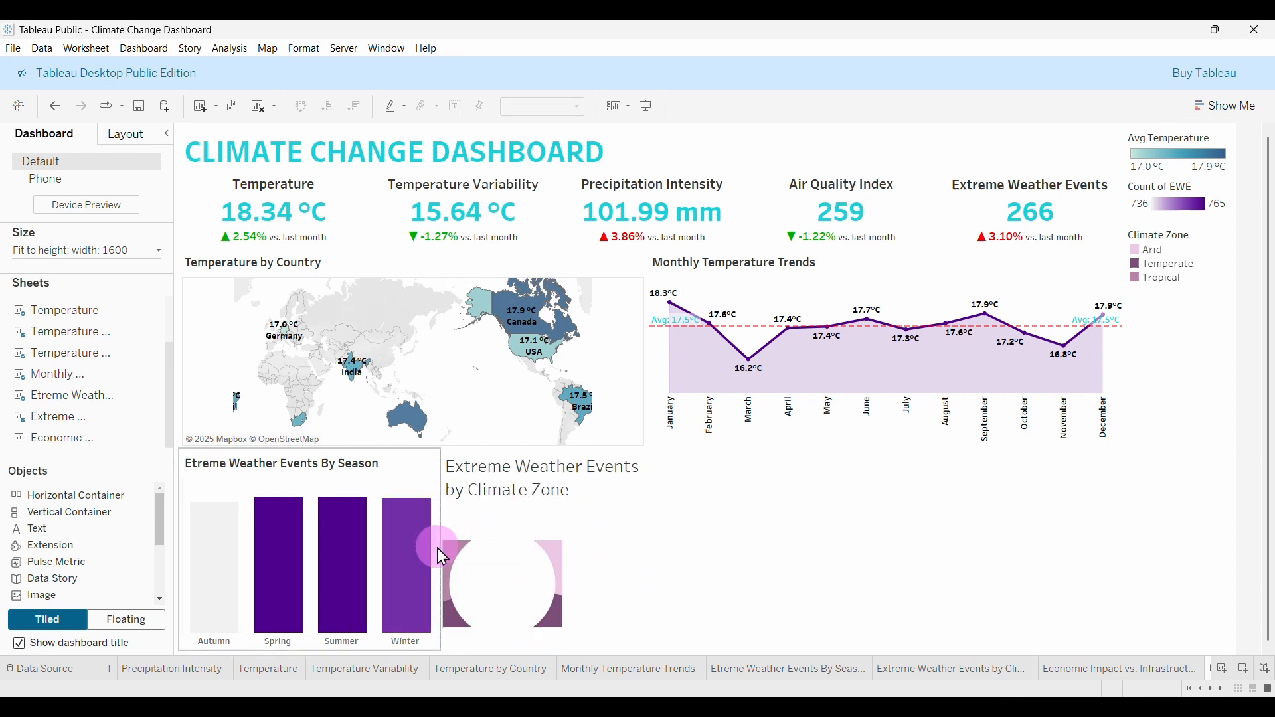
double_click(517, 476)
left_click_drag(975, 269, 871, 265)
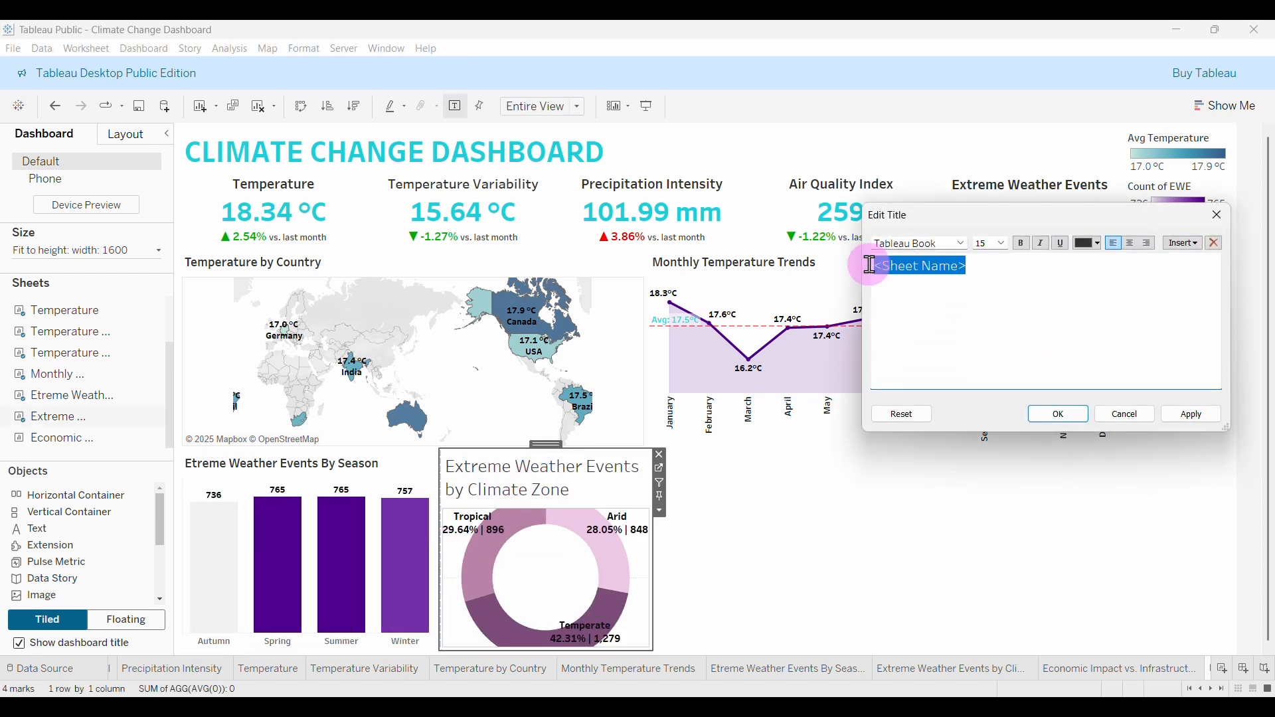
left_click(1004, 245)
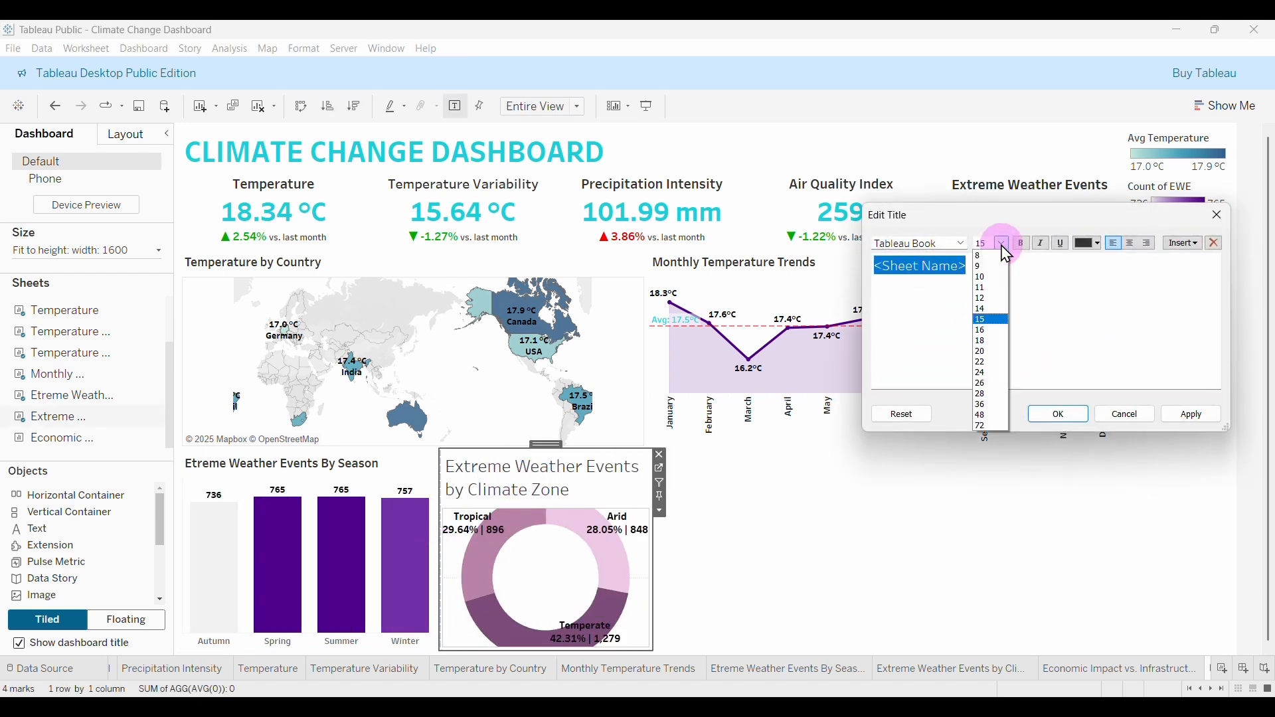
left_click(981, 289)
left_click(962, 245)
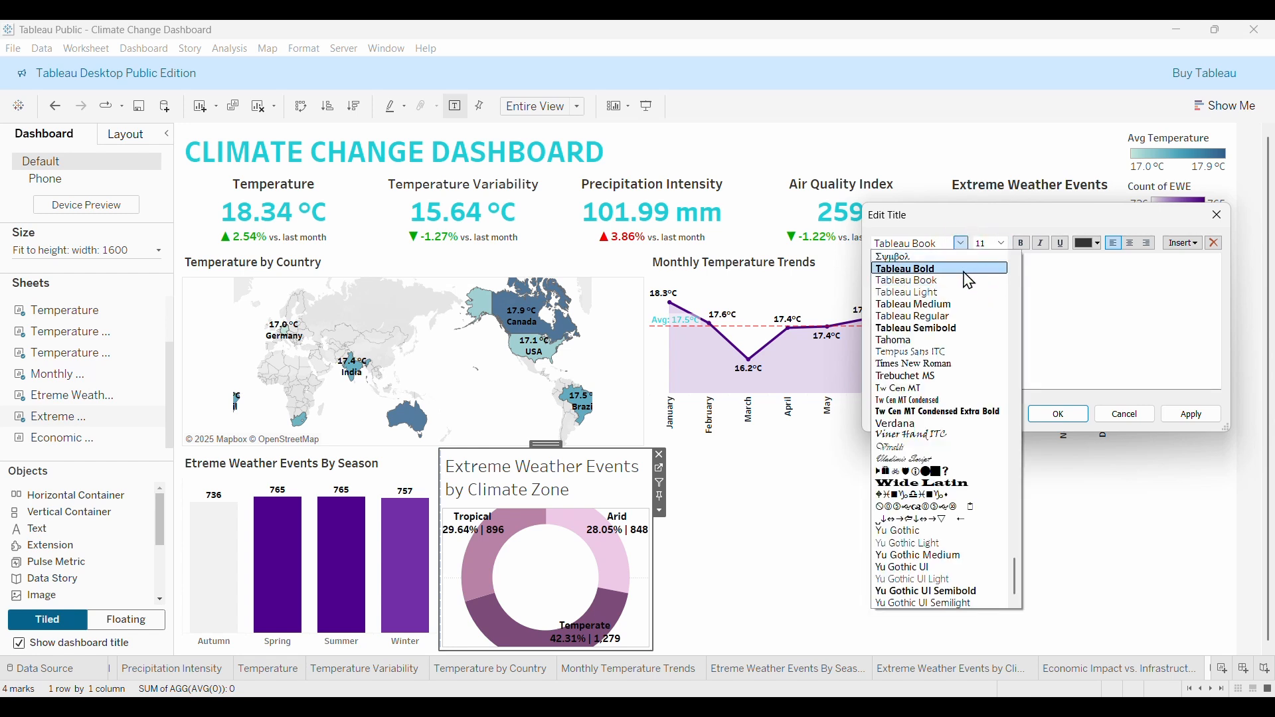
left_click(911, 329)
left_click(1054, 415)
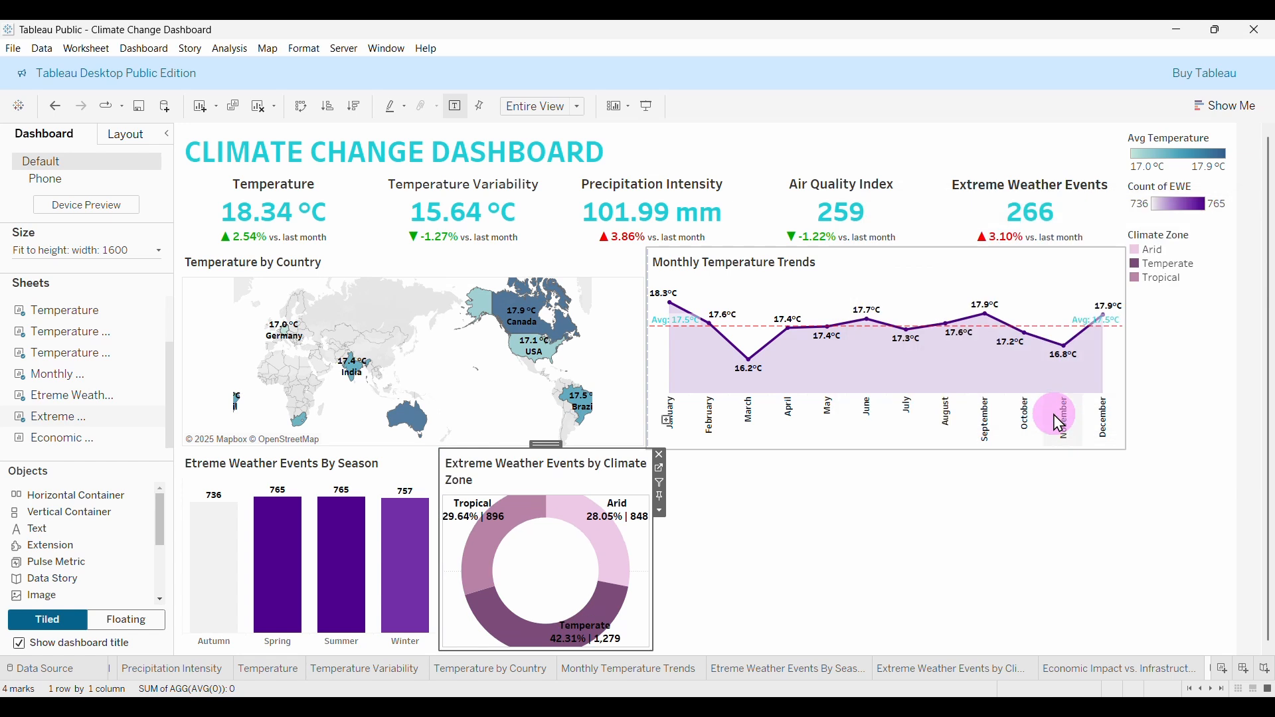
Narrow the bar chart, widen the donut, and remove the bottom-right blank area.
left_click(990, 472)
left_click(412, 485)
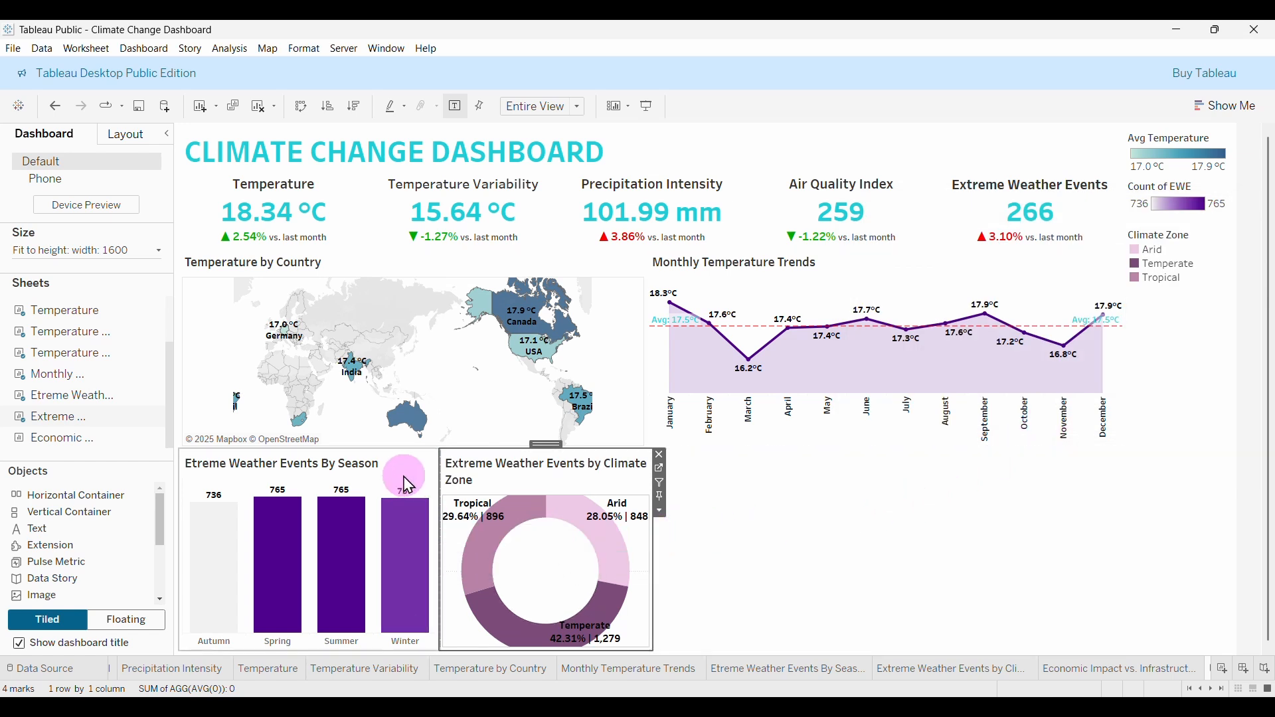
left_click(441, 543)
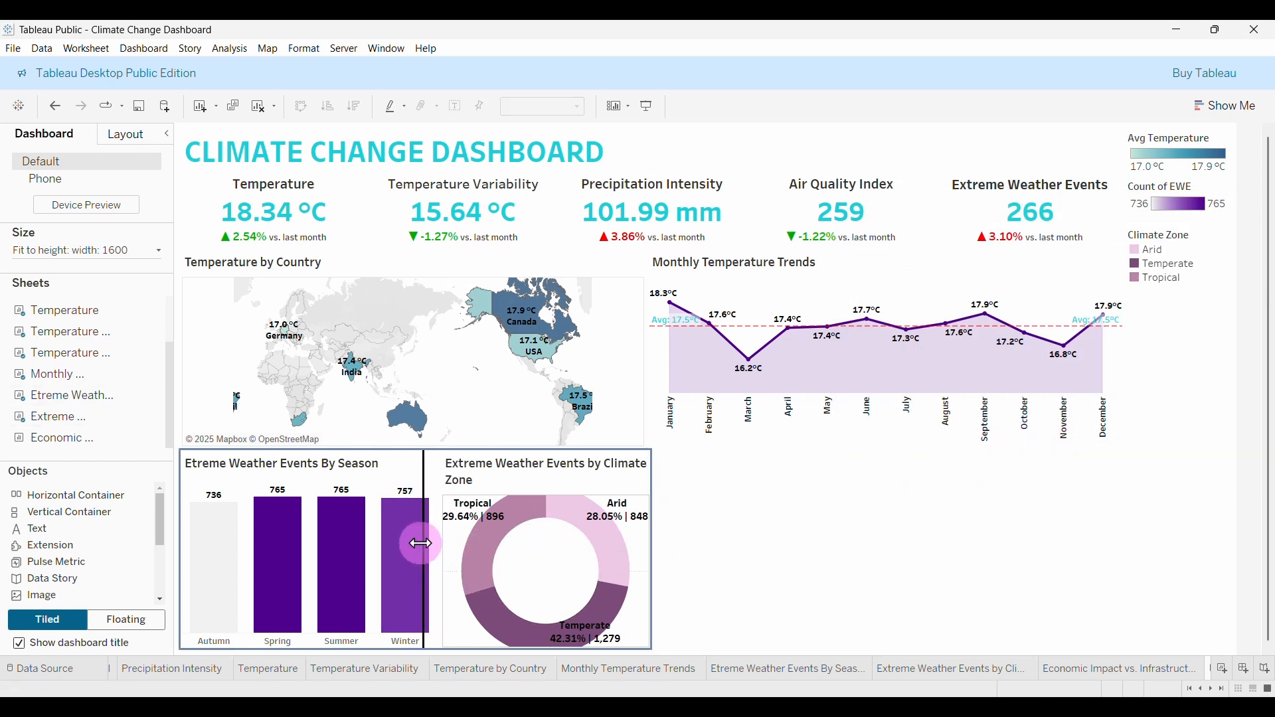
left_click_drag(421, 543, 409, 544)
left_click(797, 583)
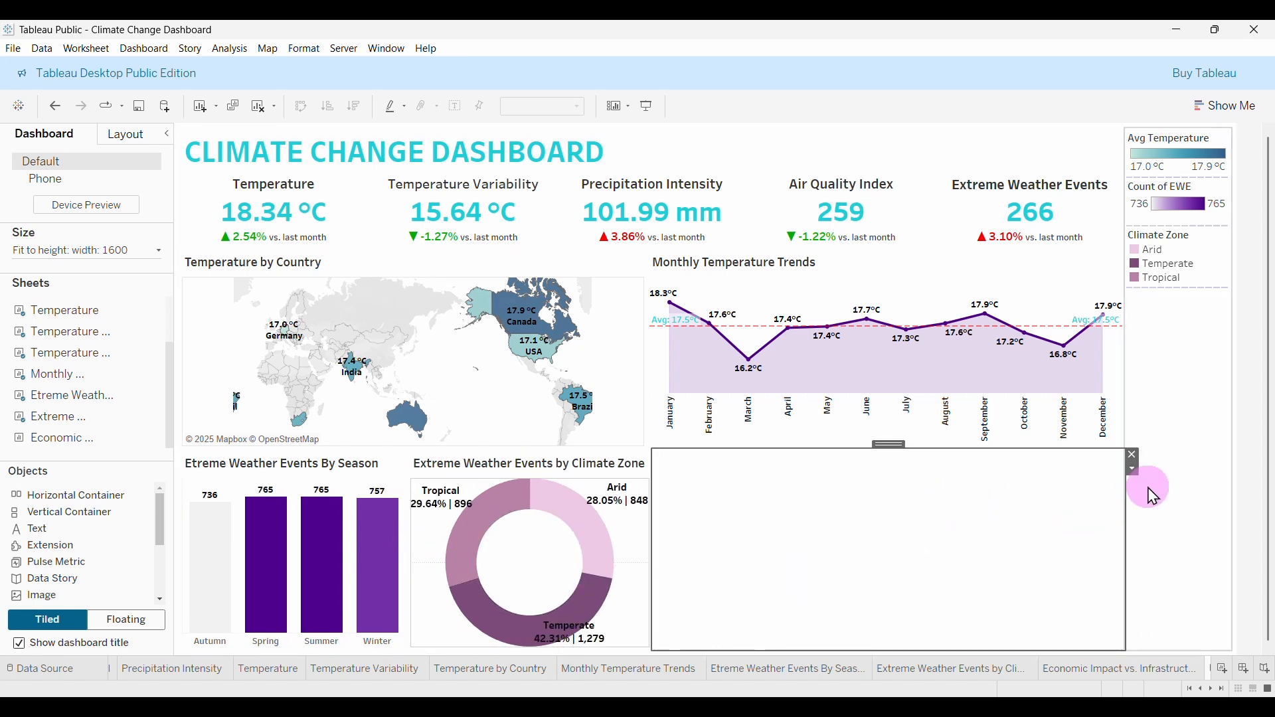
left_click(1133, 455)
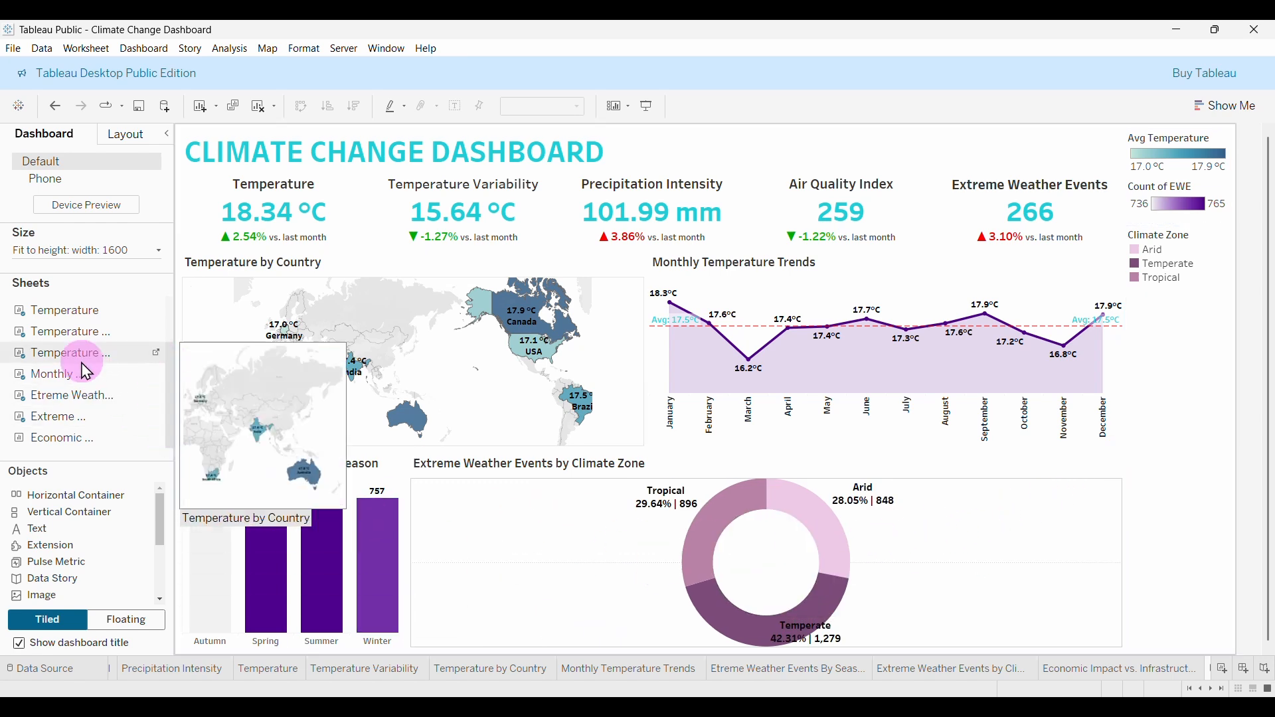
Place the economic impact scatter chart beside the donut and rebalance the bottom-row widths.
left_click_drag(81, 454, 970, 558)
left_click_drag(1090, 552, 1090, 550)
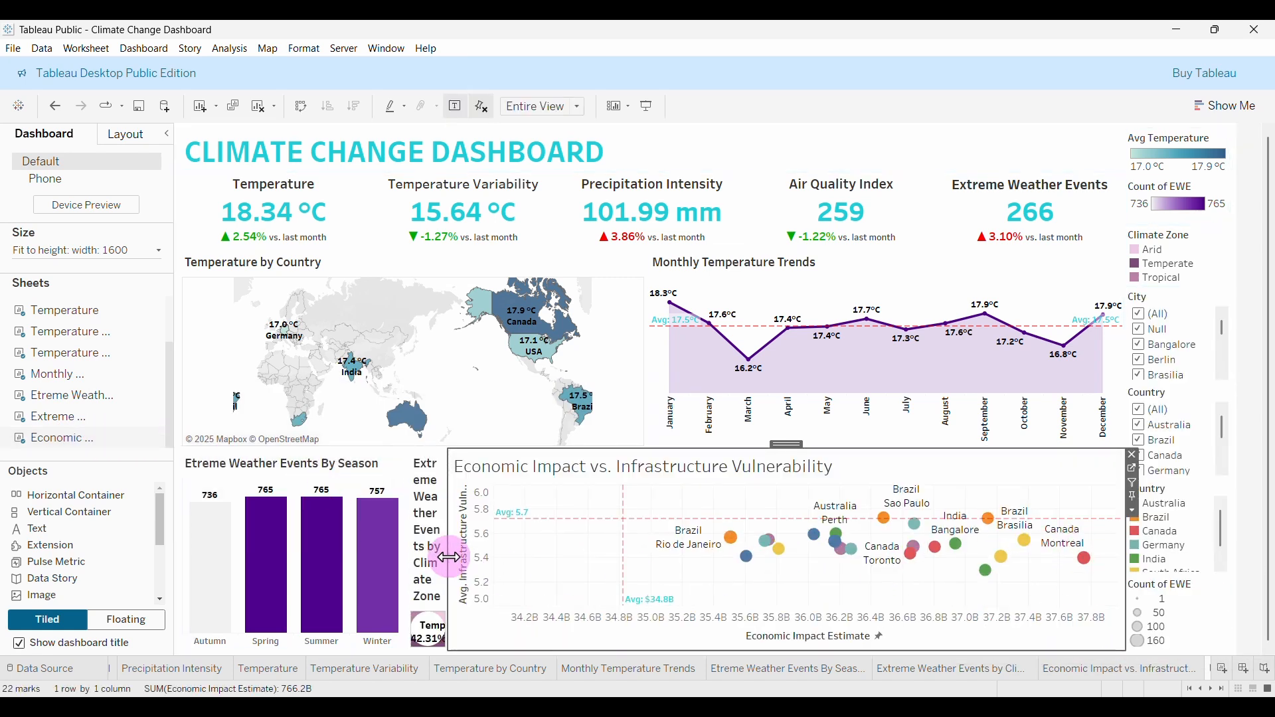
left_click_drag(450, 557, 651, 570)
left_click(648, 339)
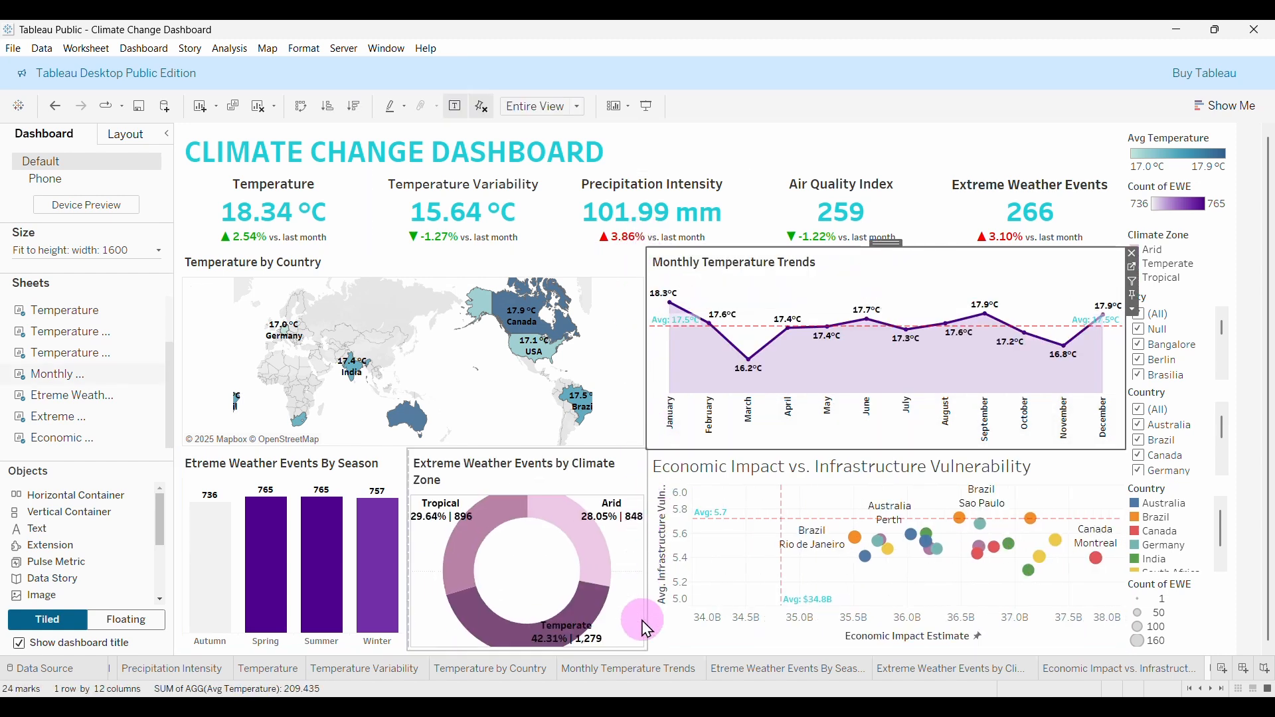
left_click_drag(408, 551, 401, 540)
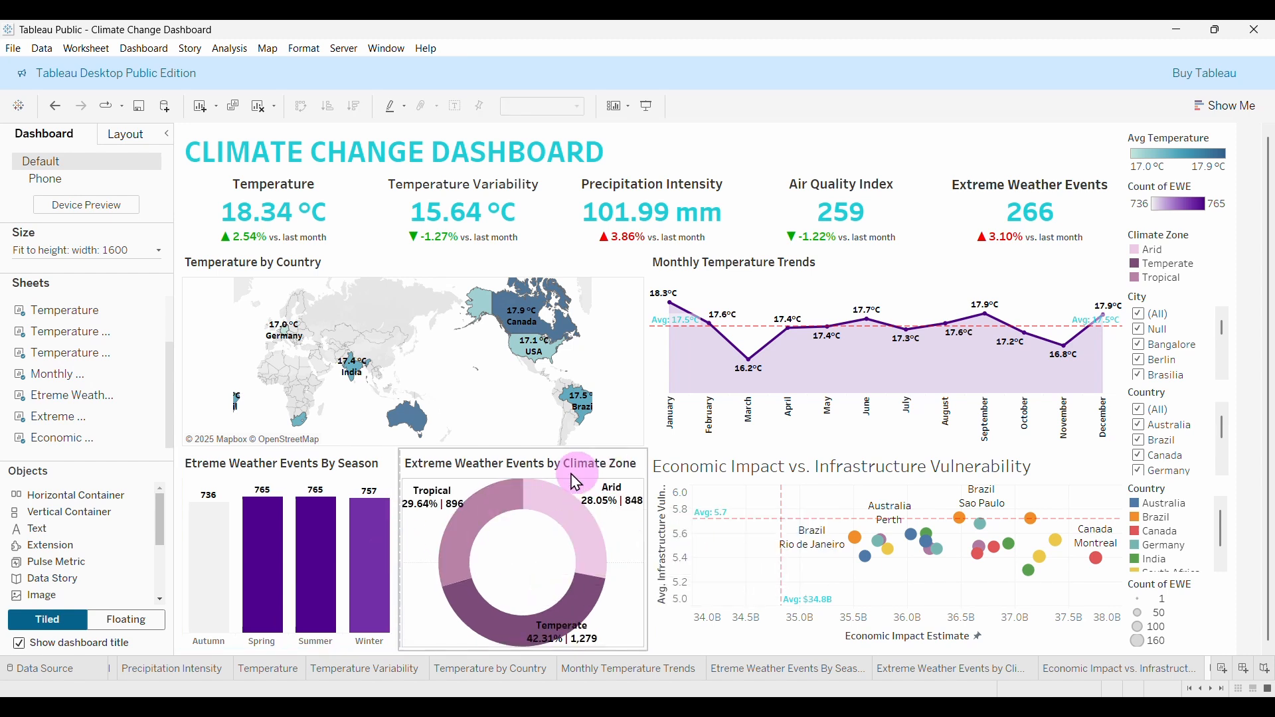
Set the scatter chart title to Tableau Semibold, size 11.
double_click(883, 477)
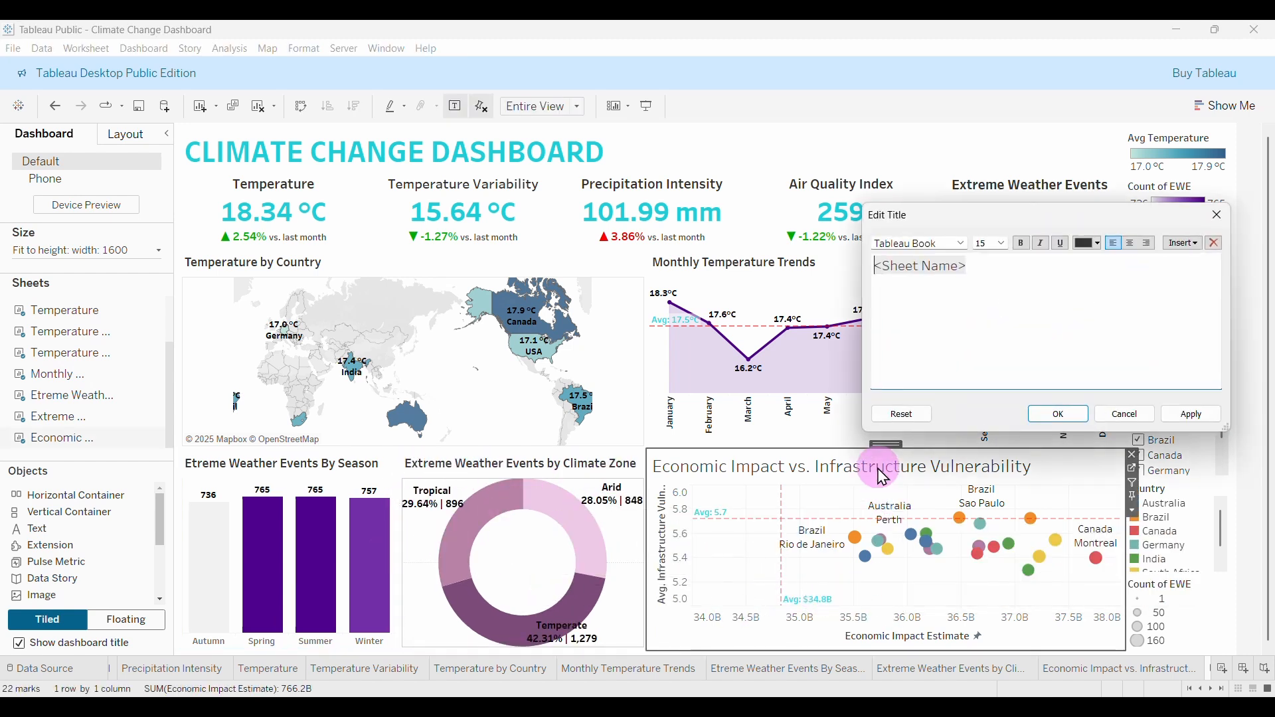
left_click_drag(972, 266, 861, 262)
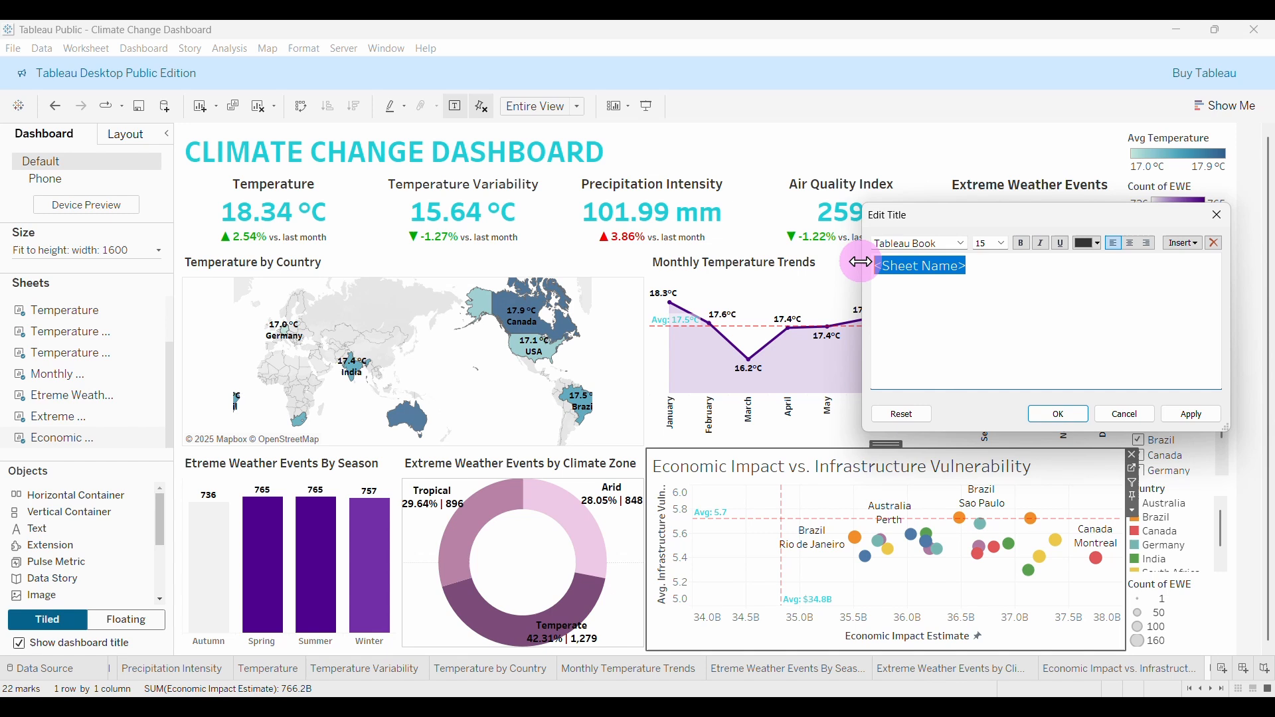
left_click(1005, 243)
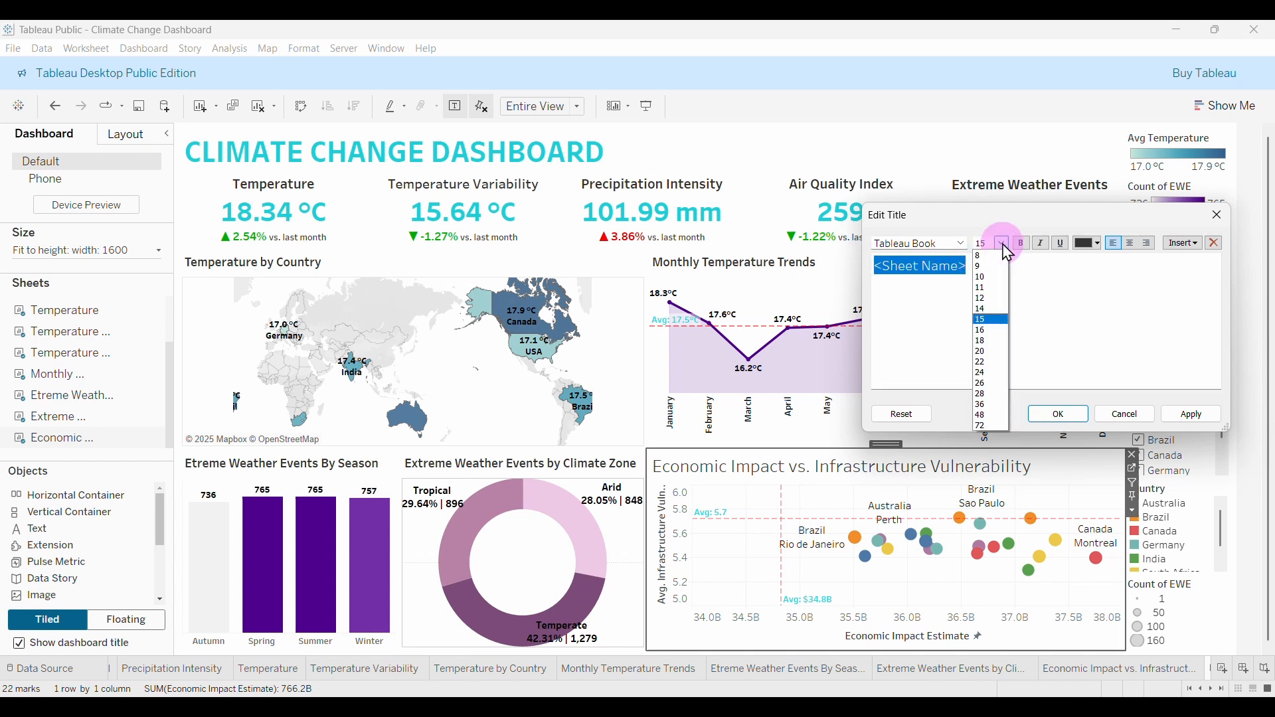
left_click(991, 288)
left_click(963, 251)
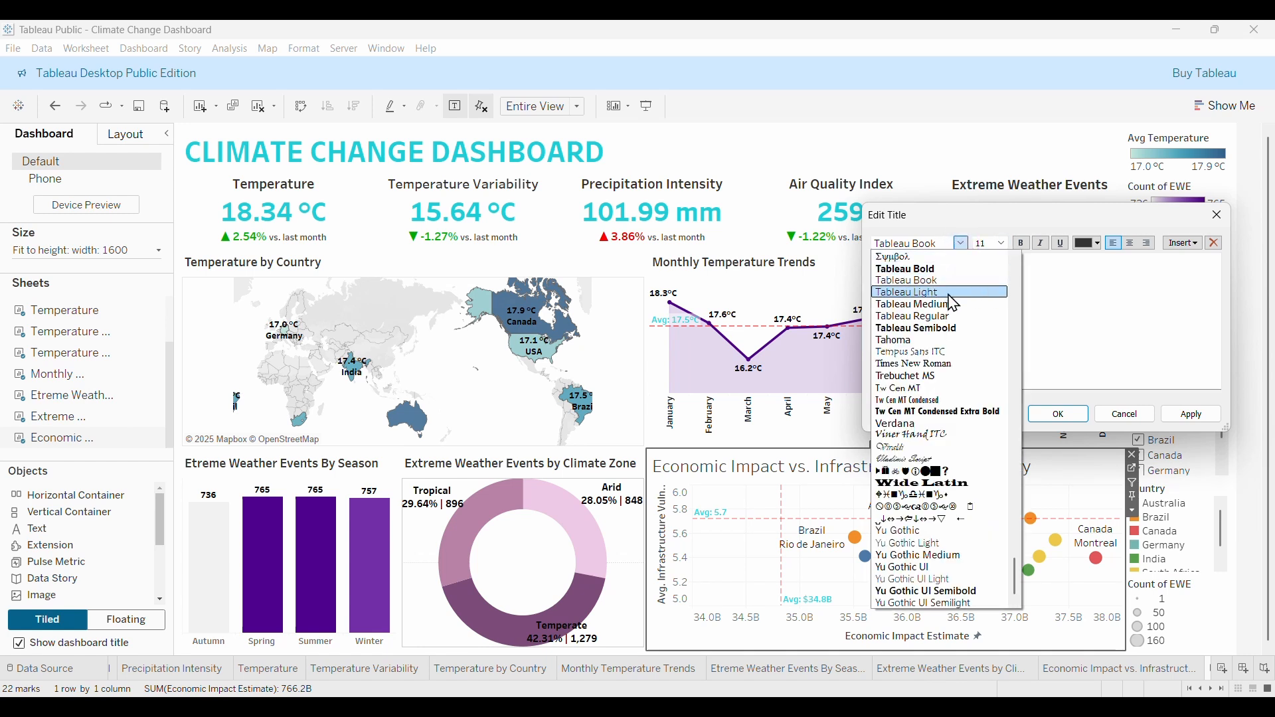
left_click(925, 330)
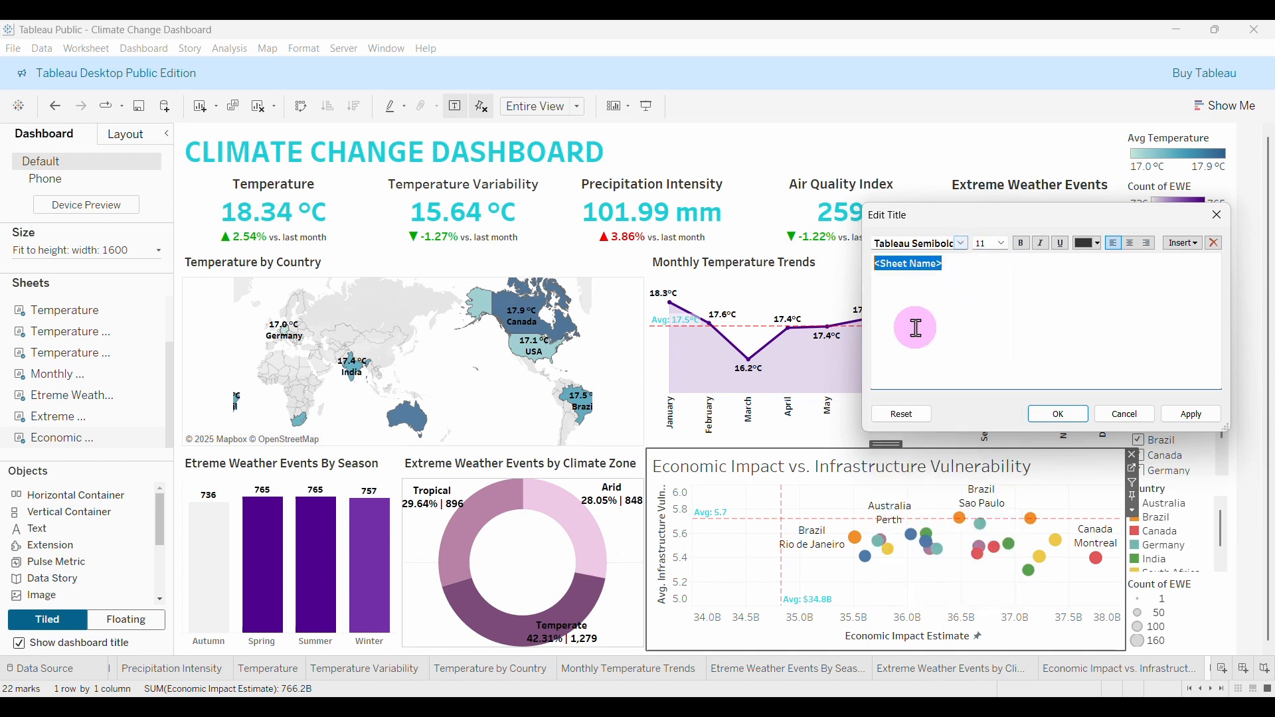
left_click(1056, 412)
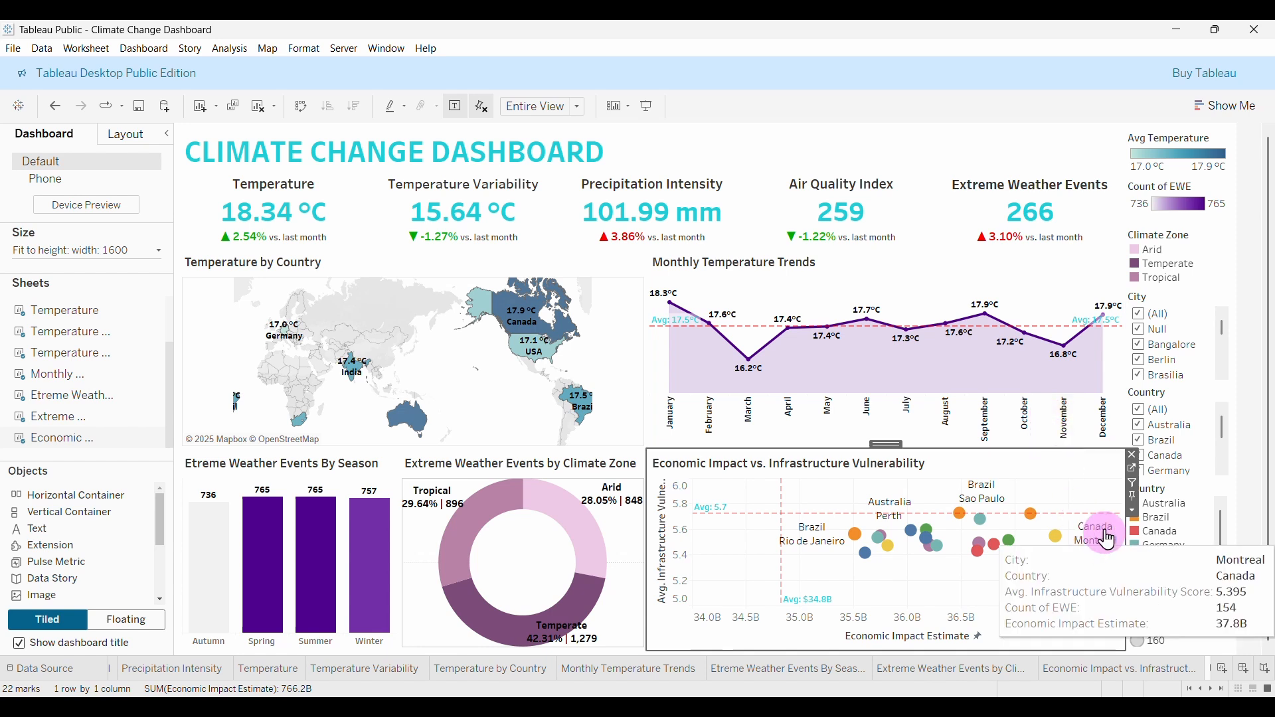
Select the scatter chart, the City filter, and the Count of EWE and Avg Temperature legends.
left_click(996, 495)
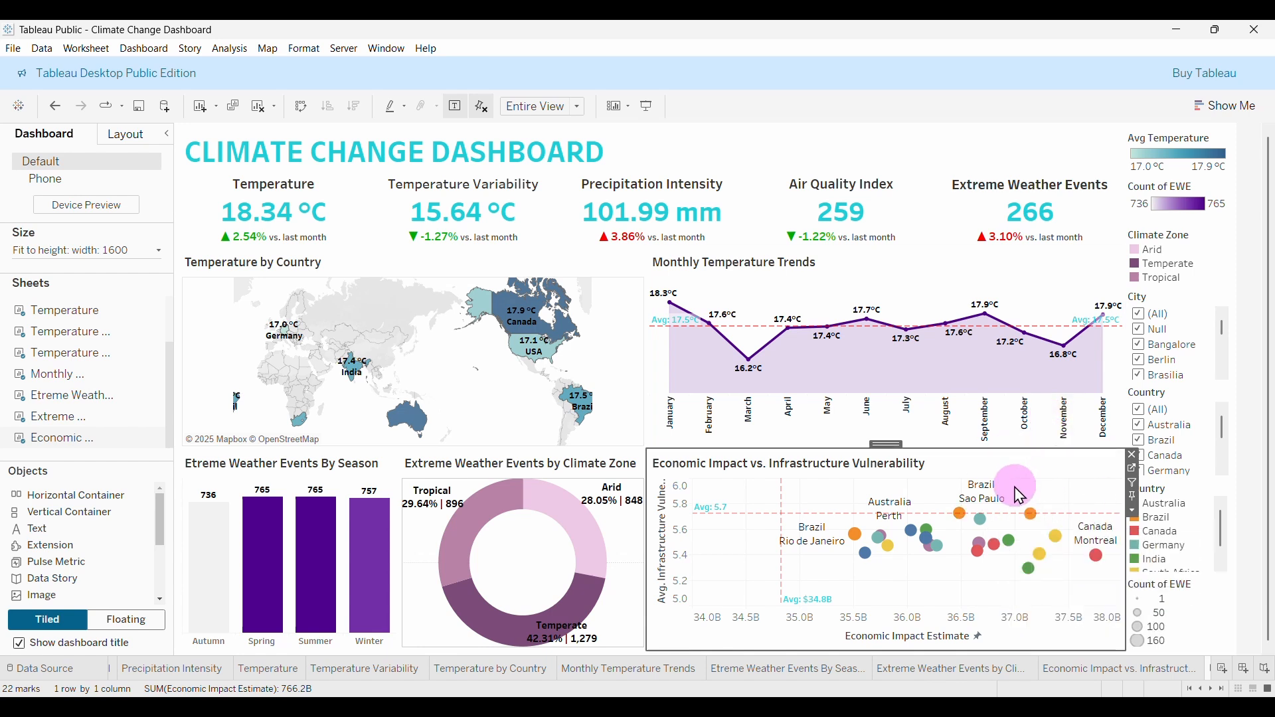
left_click(1187, 301)
left_click(1159, 526)
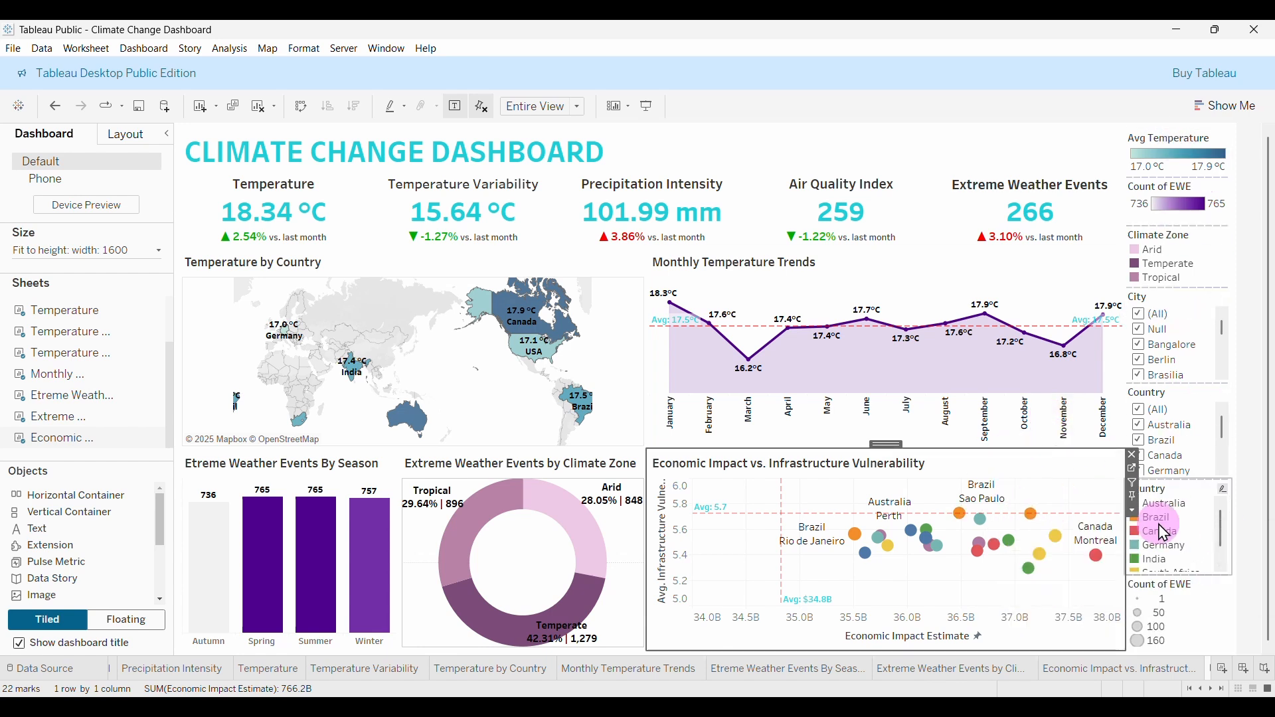
left_click(1189, 205)
left_click(1177, 161)
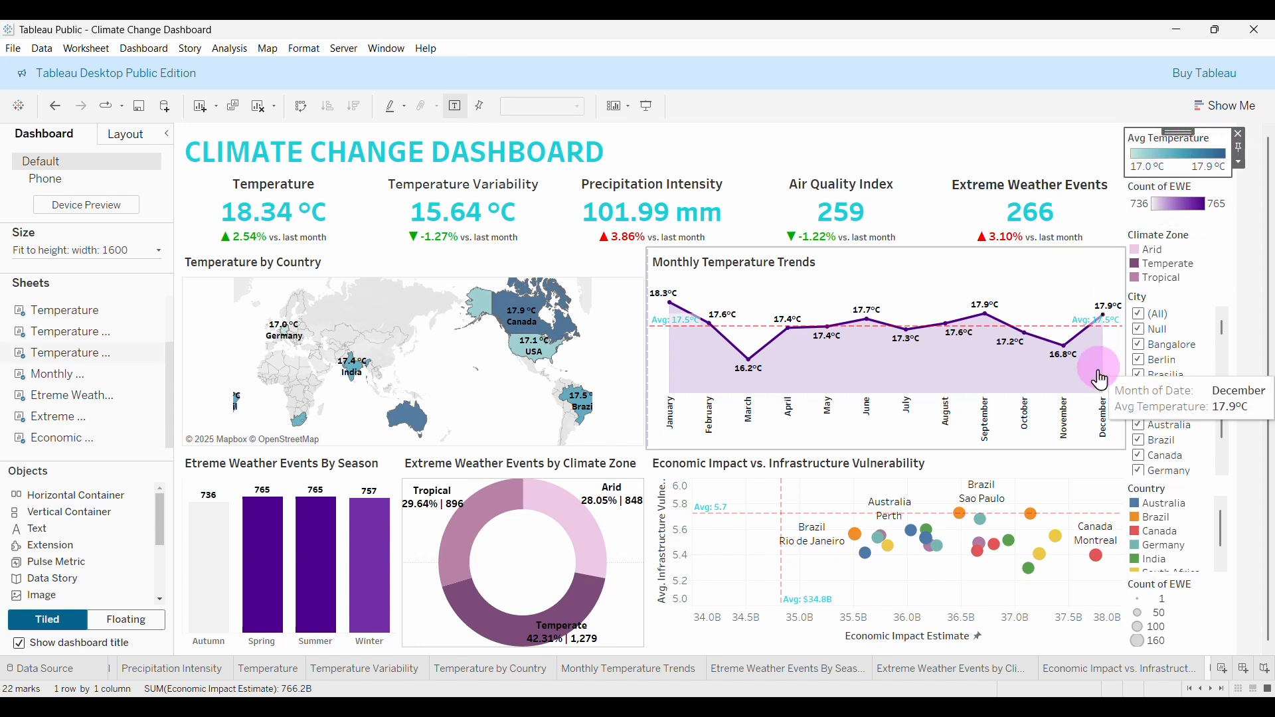
Delete the Avg Temperature, Count of EWE colour and Climate Zone legends from the right side.
left_click(1239, 133)
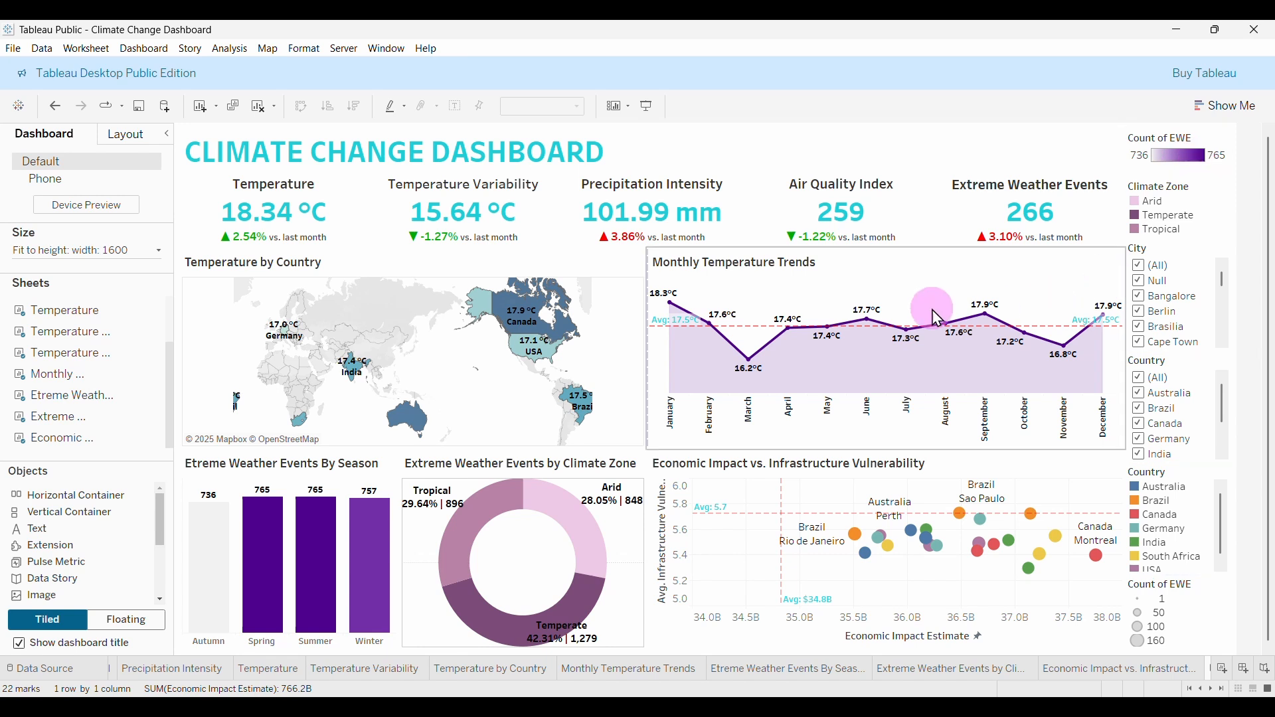
left_click(423, 528)
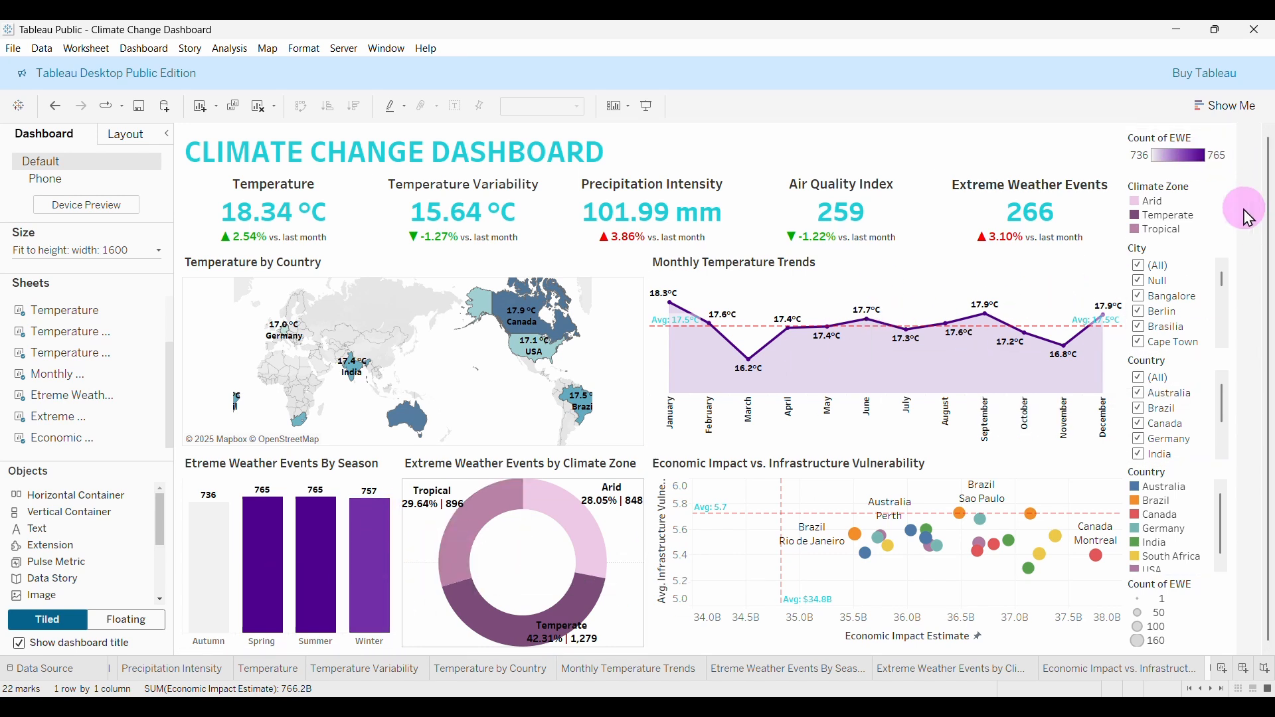
left_click(1228, 146)
left_click(1240, 135)
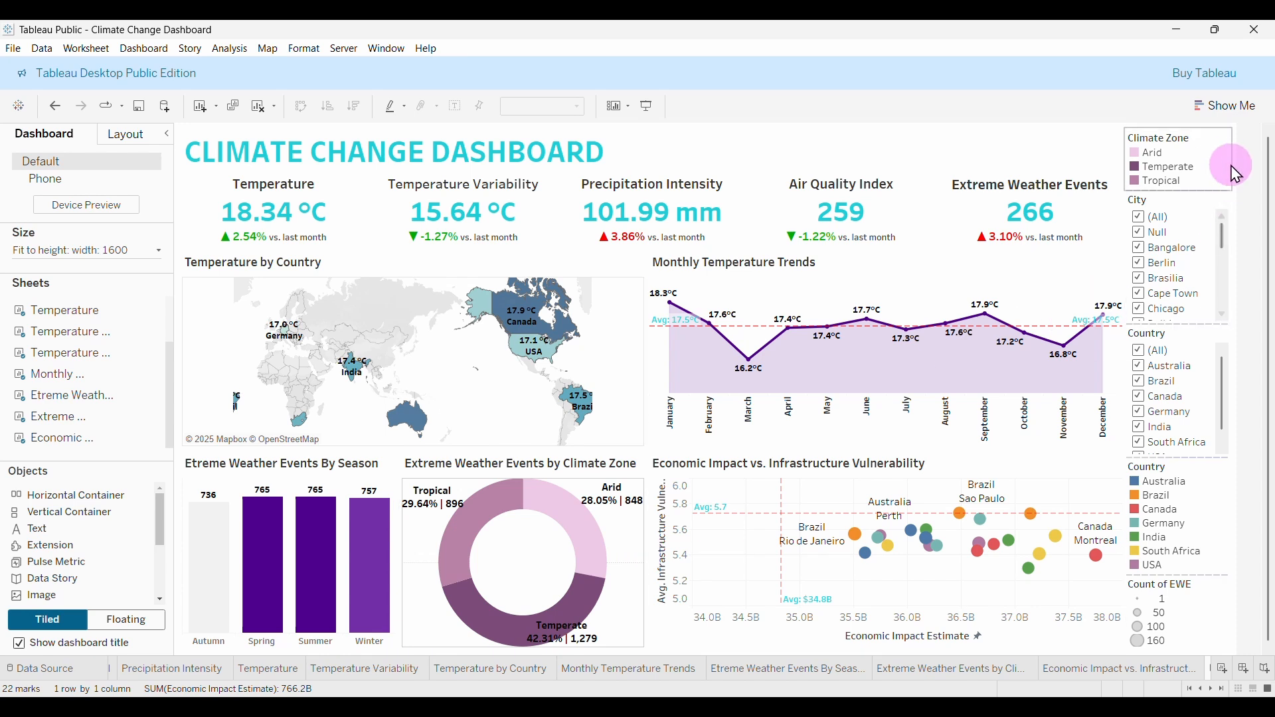
left_click(1237, 148)
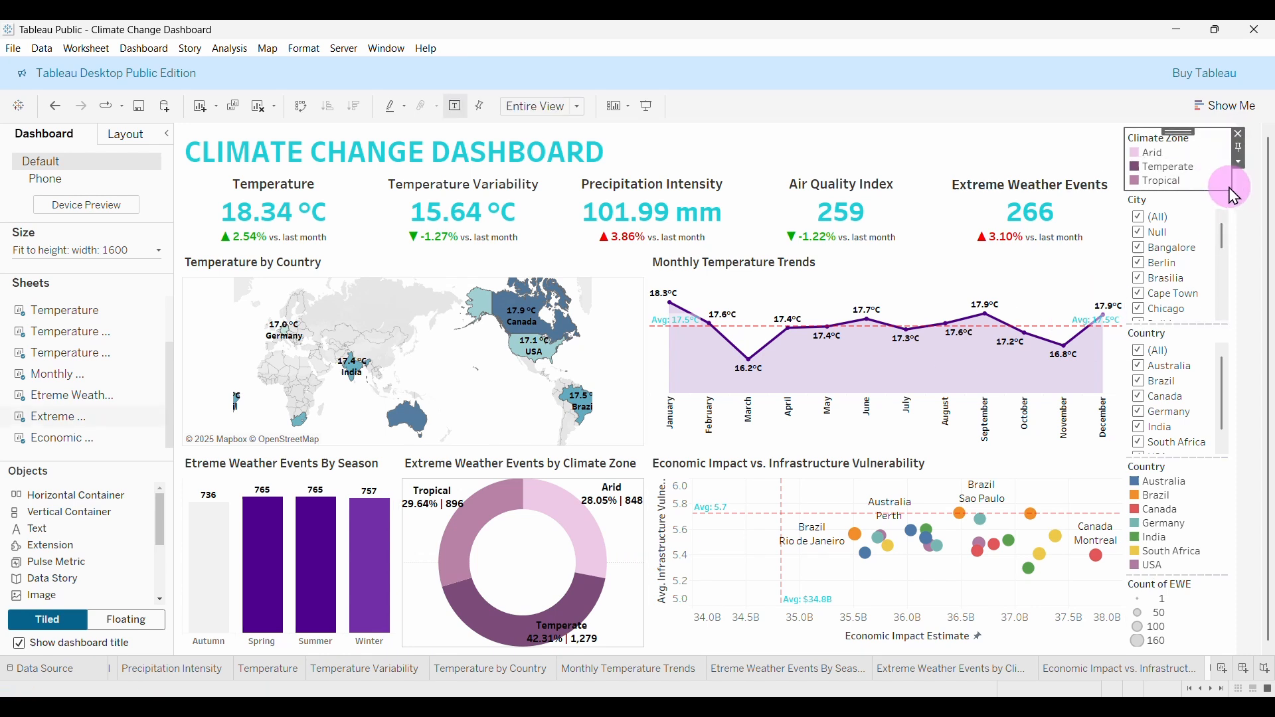
left_click(1240, 134)
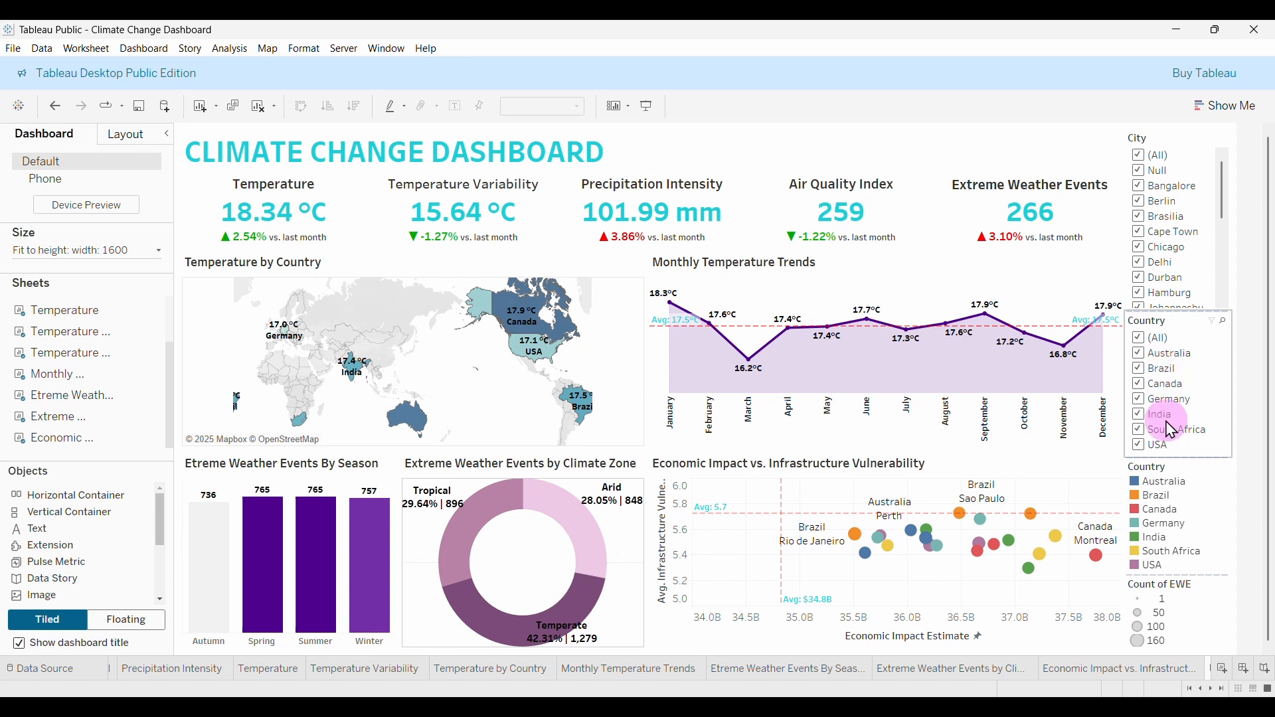
Delete the Country colour legend and the Count of EWE size legend, leaving the City filter.
mouse_move(931, 535)
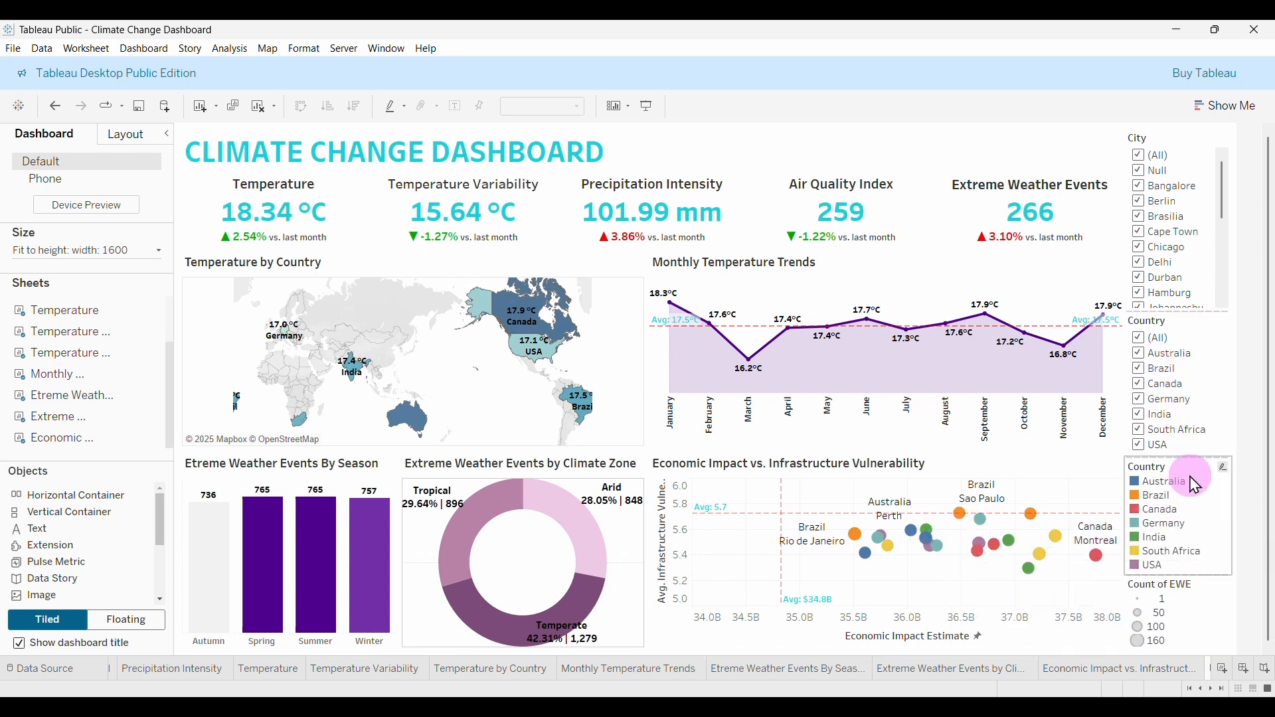
left_click(1239, 462)
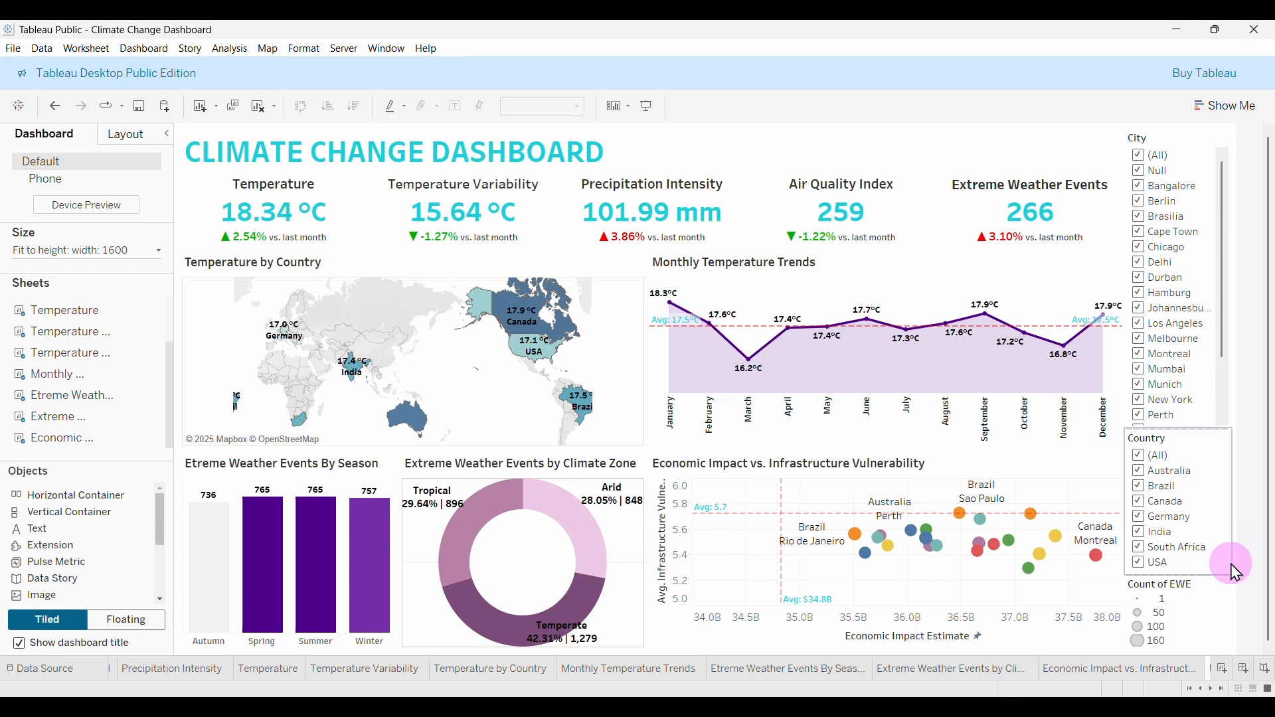
left_click(1242, 601)
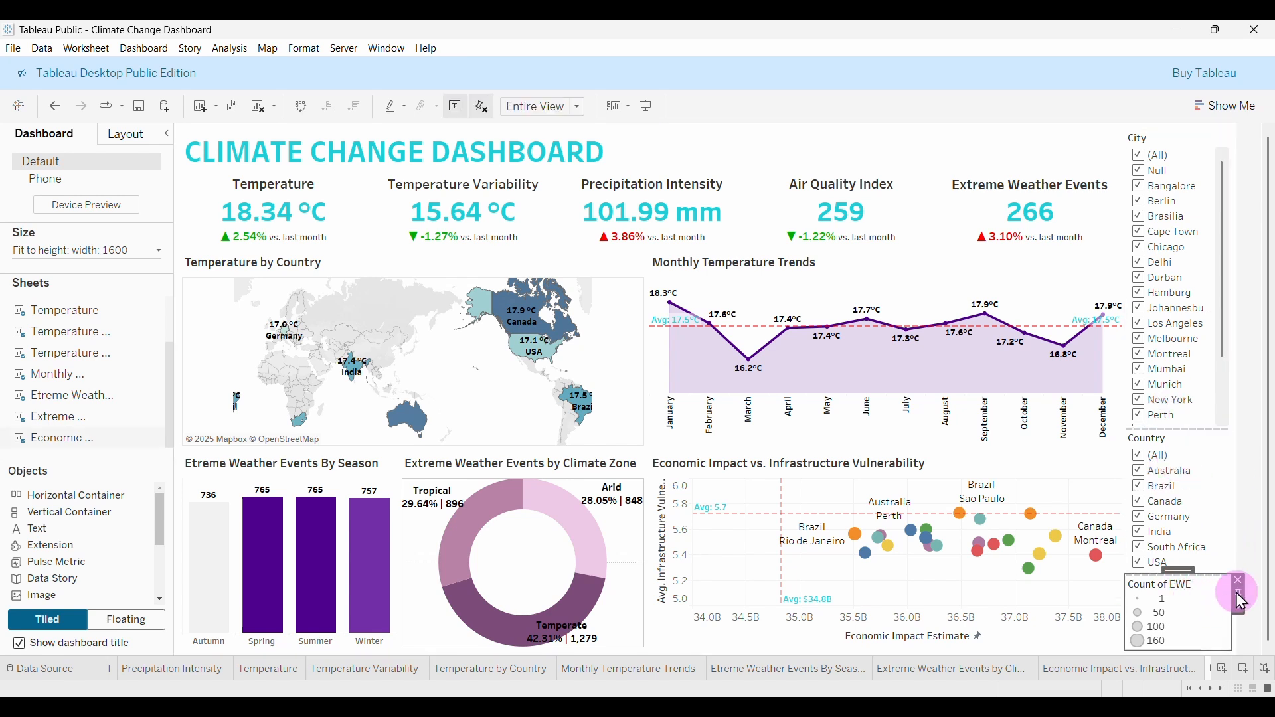
left_click(1240, 581)
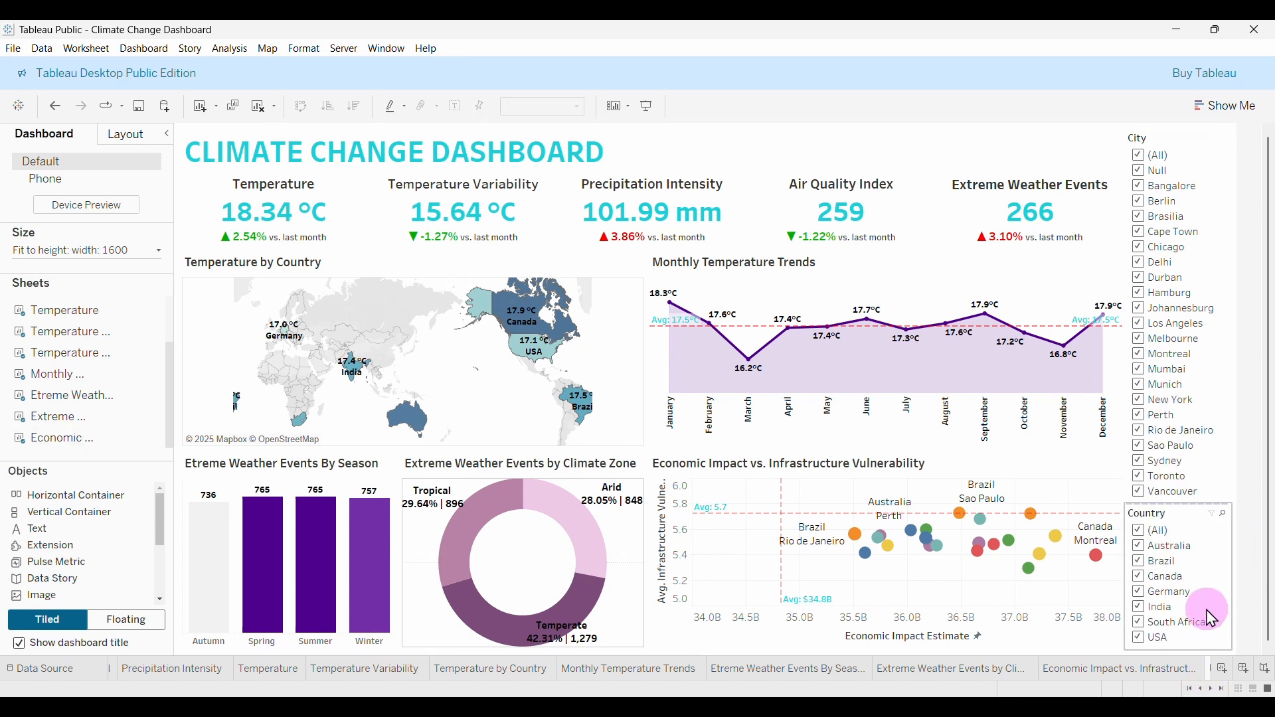
left_click(1165, 282)
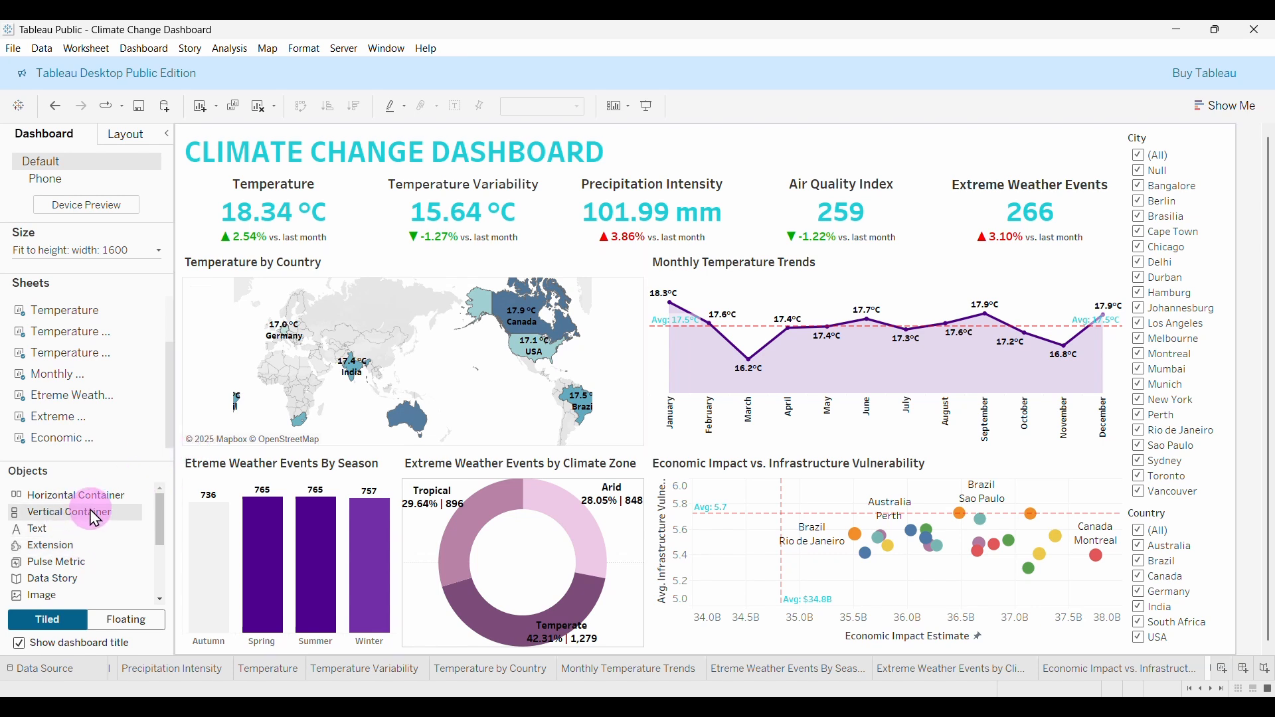
Add a slim vertical container at the dashboard's left edge and remove the economic scatter chart.
left_click_drag(81, 527, 183, 232)
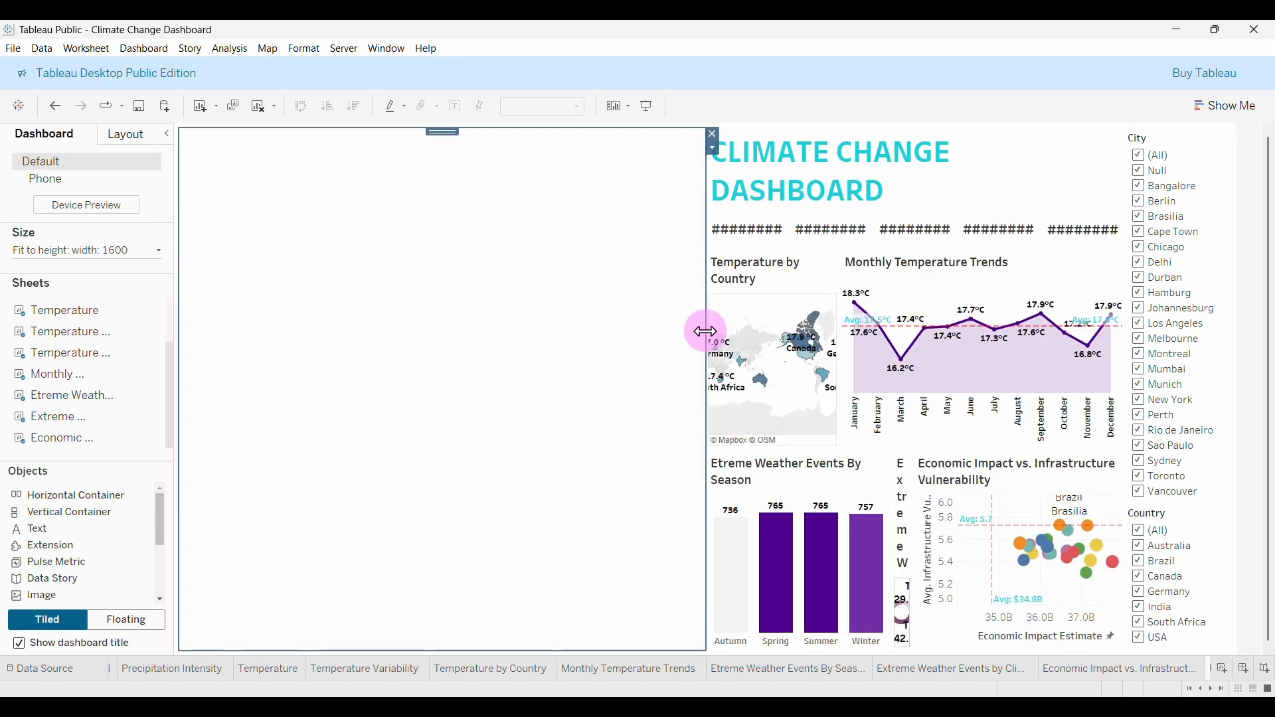
left_click_drag(708, 332, 295, 365)
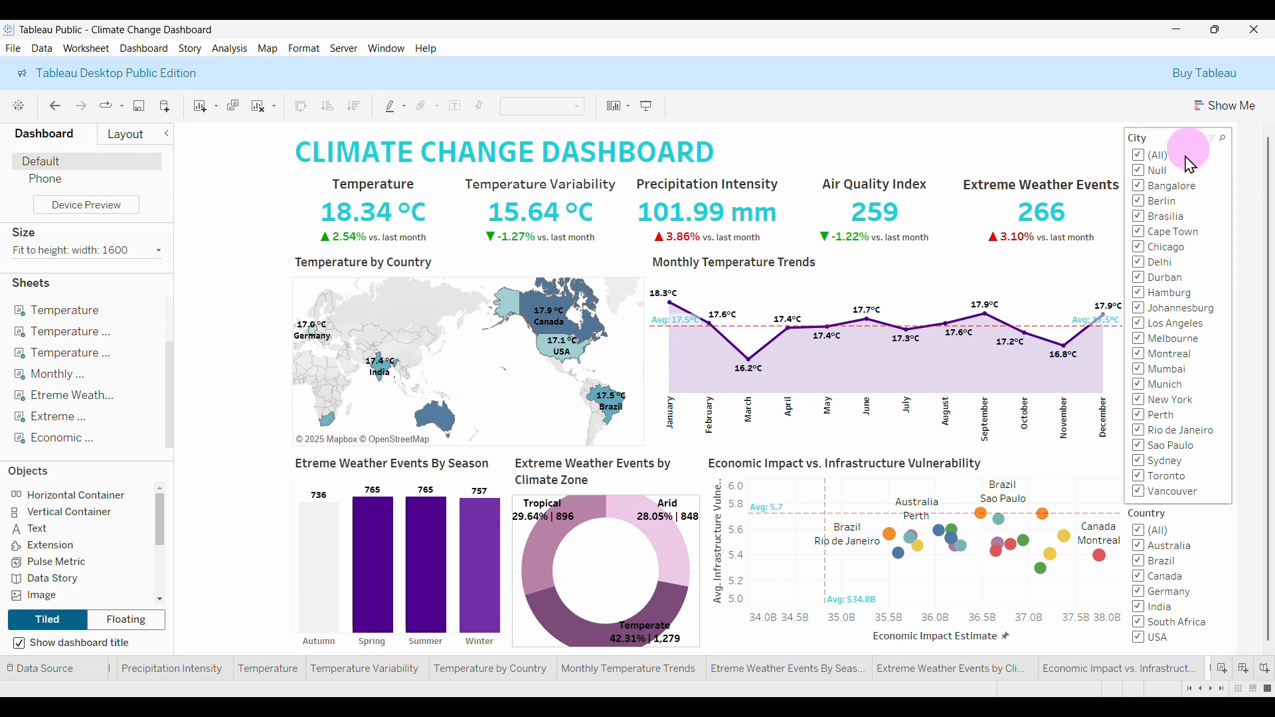
left_click(1055, 465)
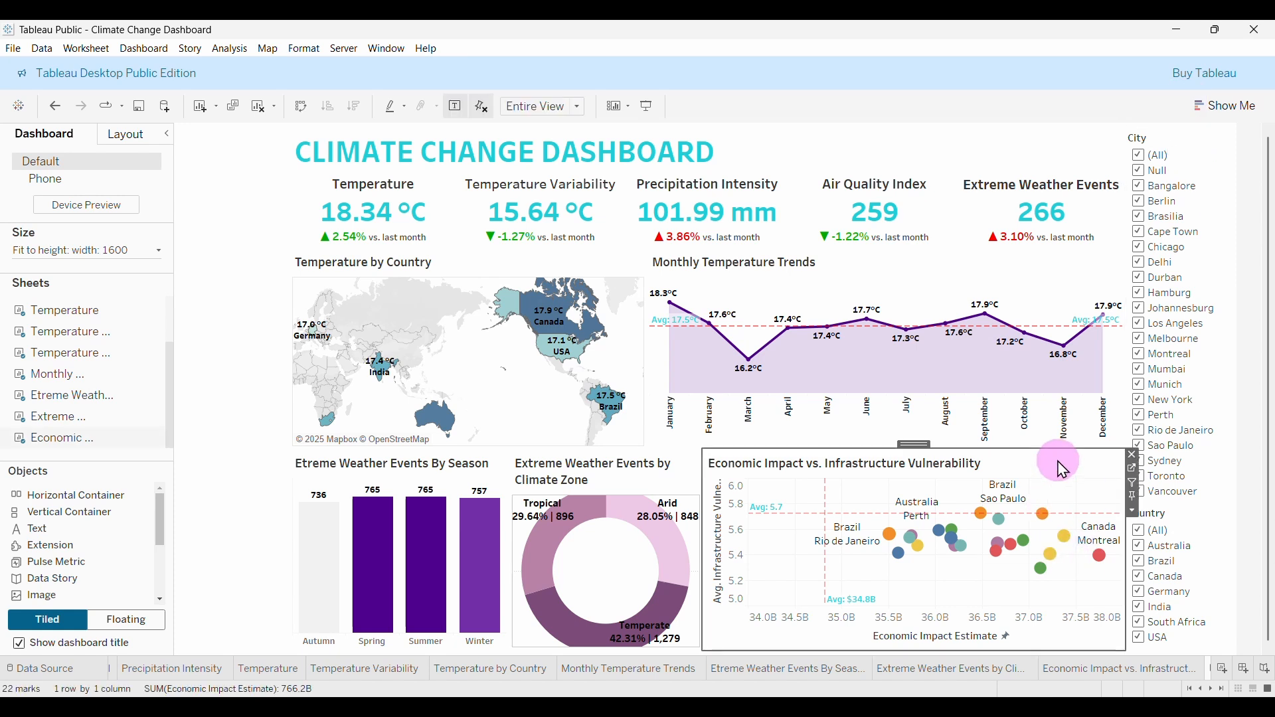
left_click(1132, 456)
Remove the right-side City and Country filters and place the Economic Impact sheet at bottom right.
left_click(1189, 147)
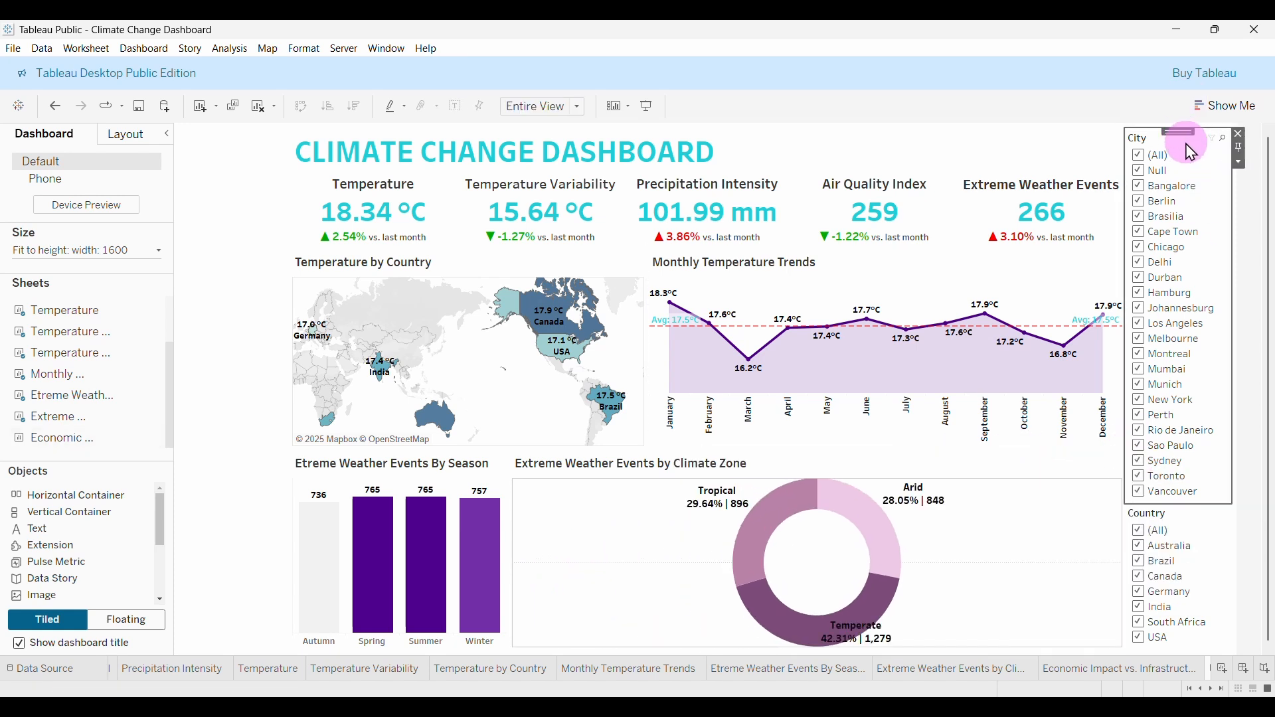
left_click(1240, 133)
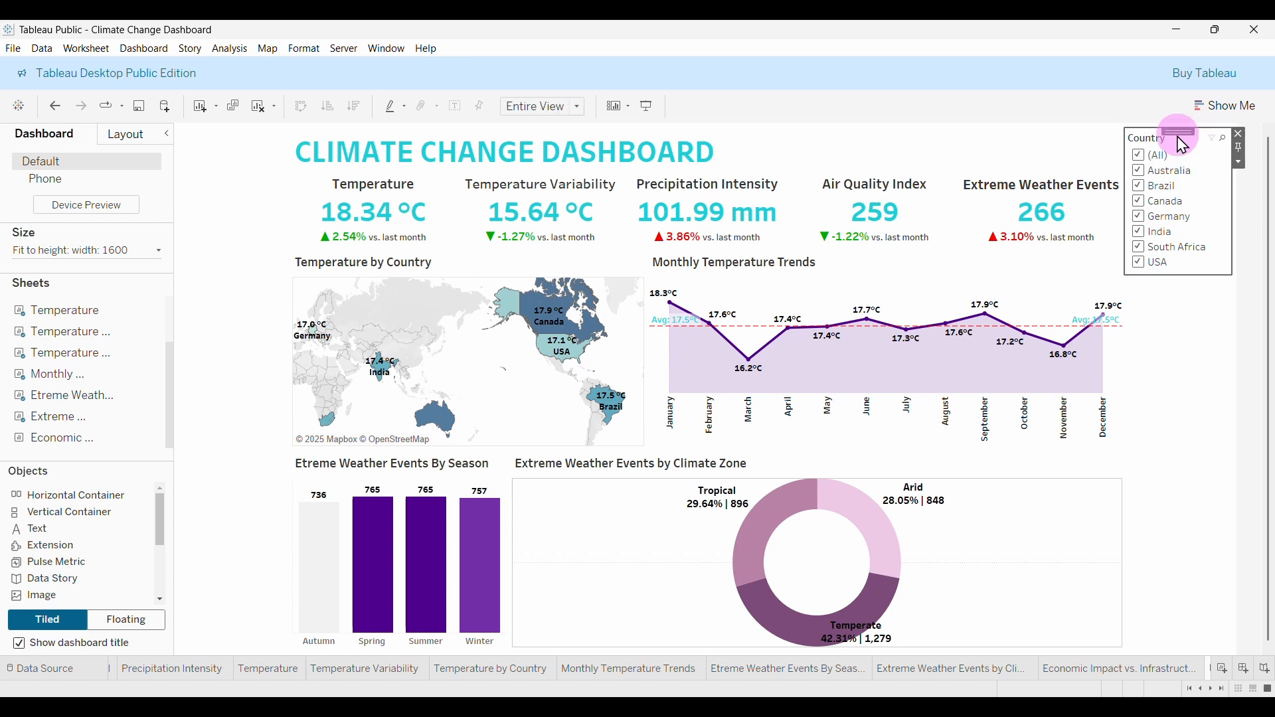
left_click(1239, 134)
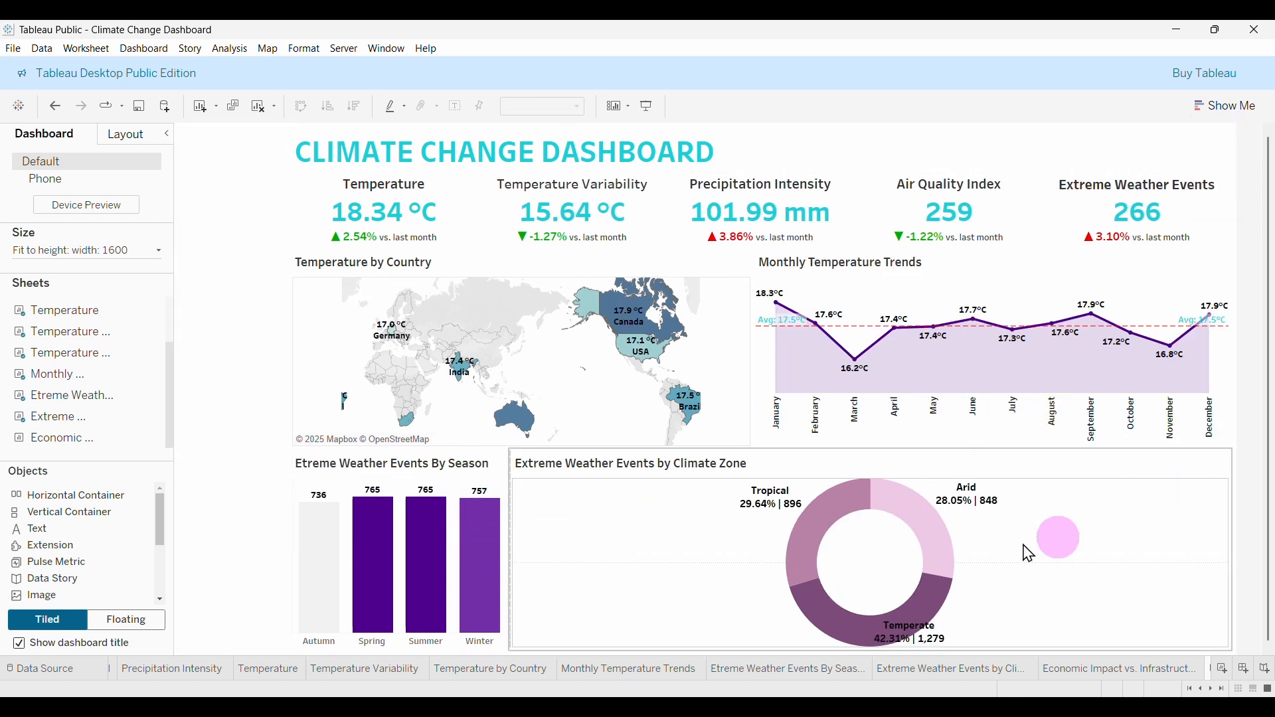
mouse_move(67, 449)
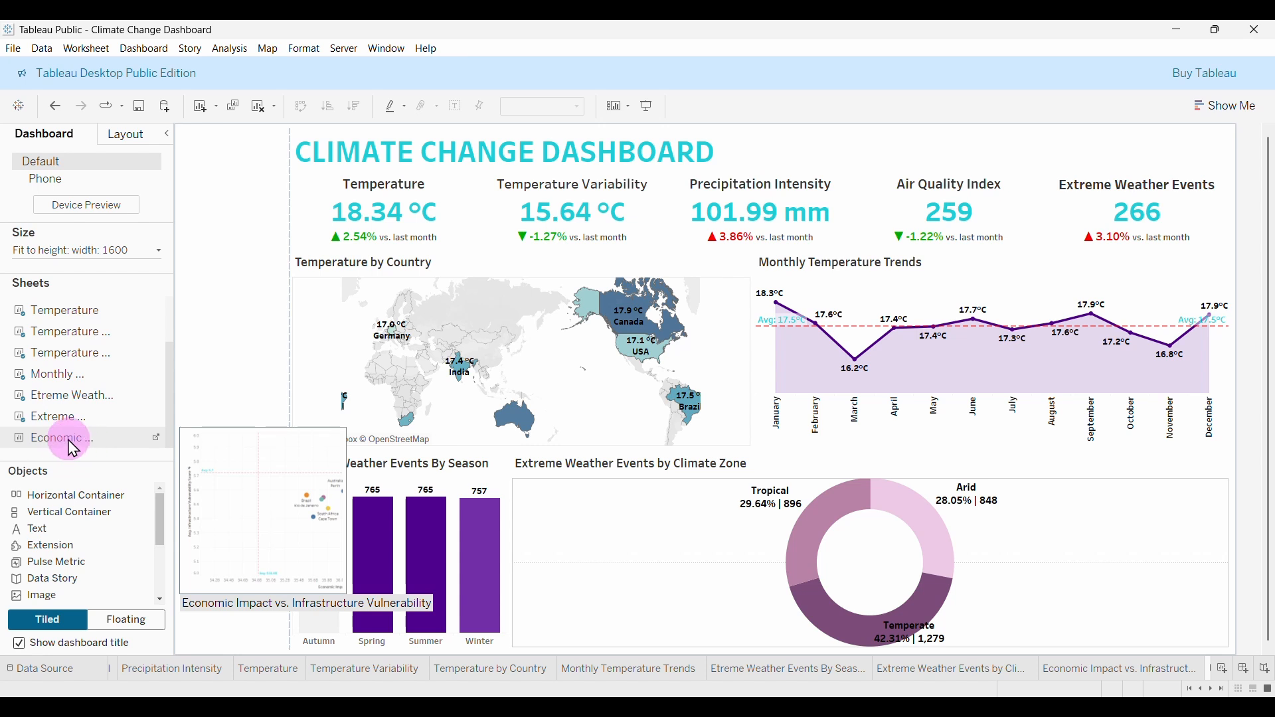
left_click_drag(73, 449, 1215, 543)
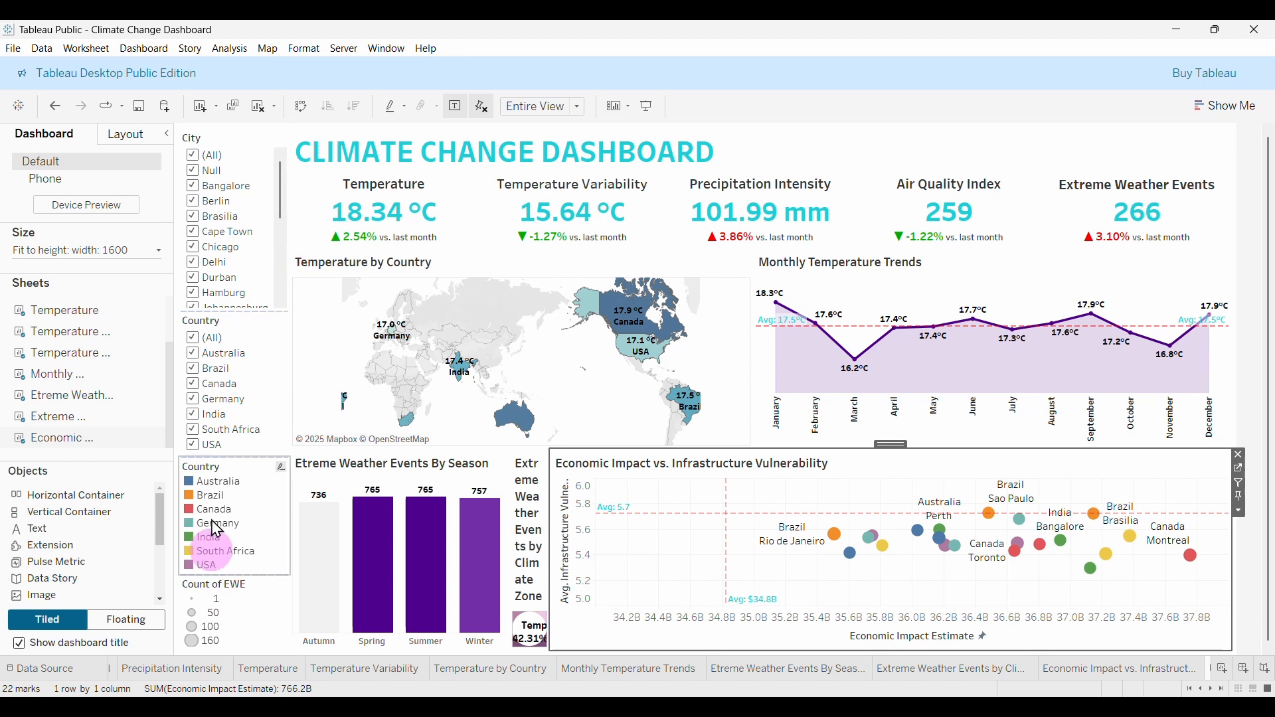
Narrow the scatter so the donut fits, and delete the Country colour and Count of EWE size legends.
left_click(226, 650)
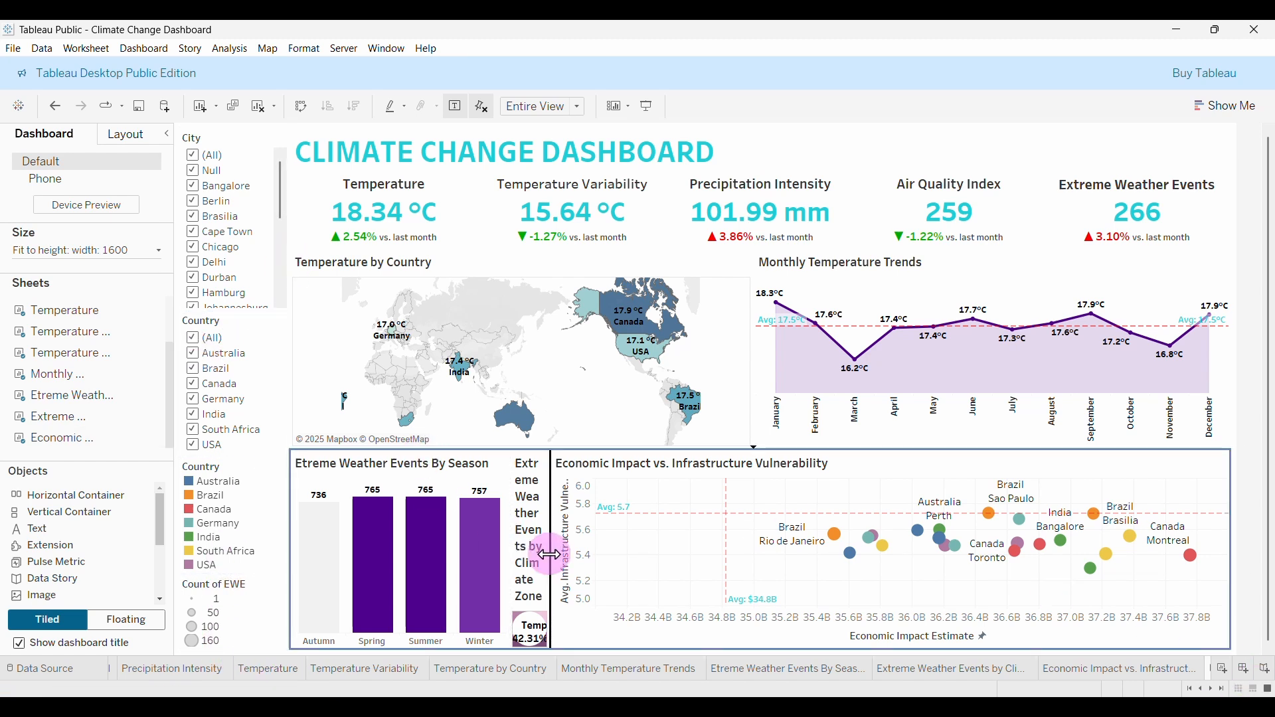
left_click_drag(550, 561, 757, 566)
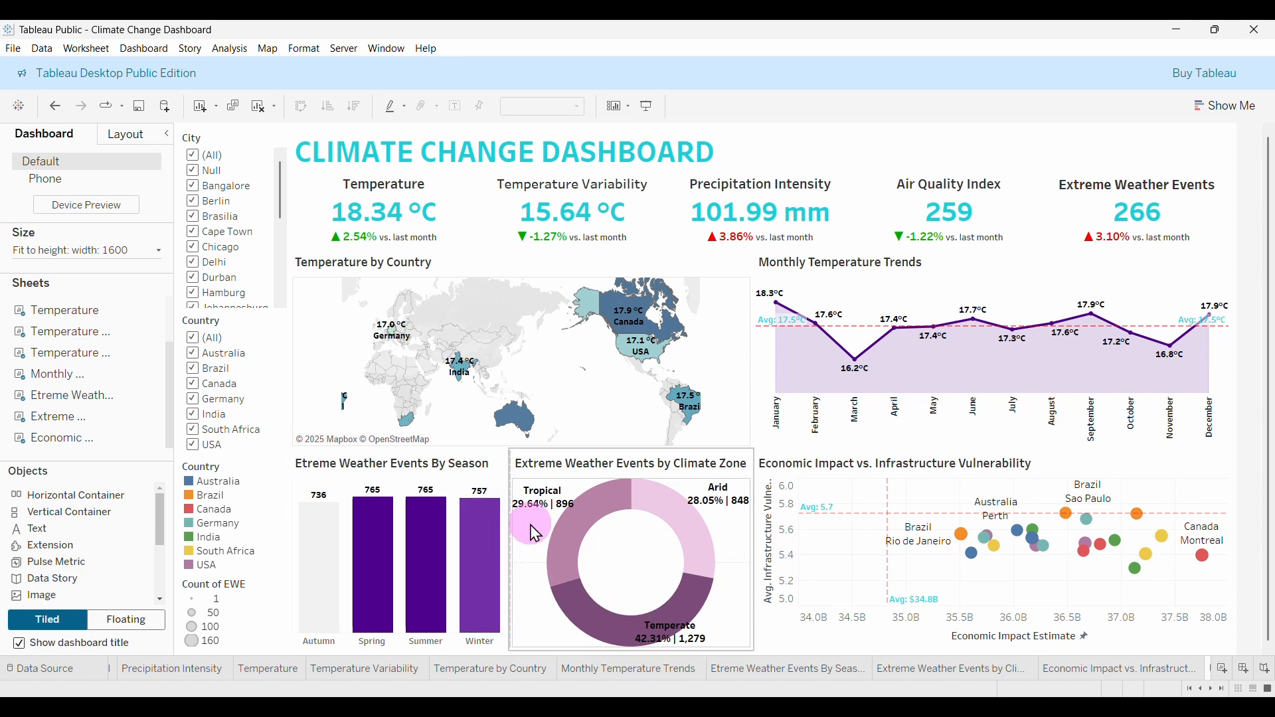
left_click(283, 516)
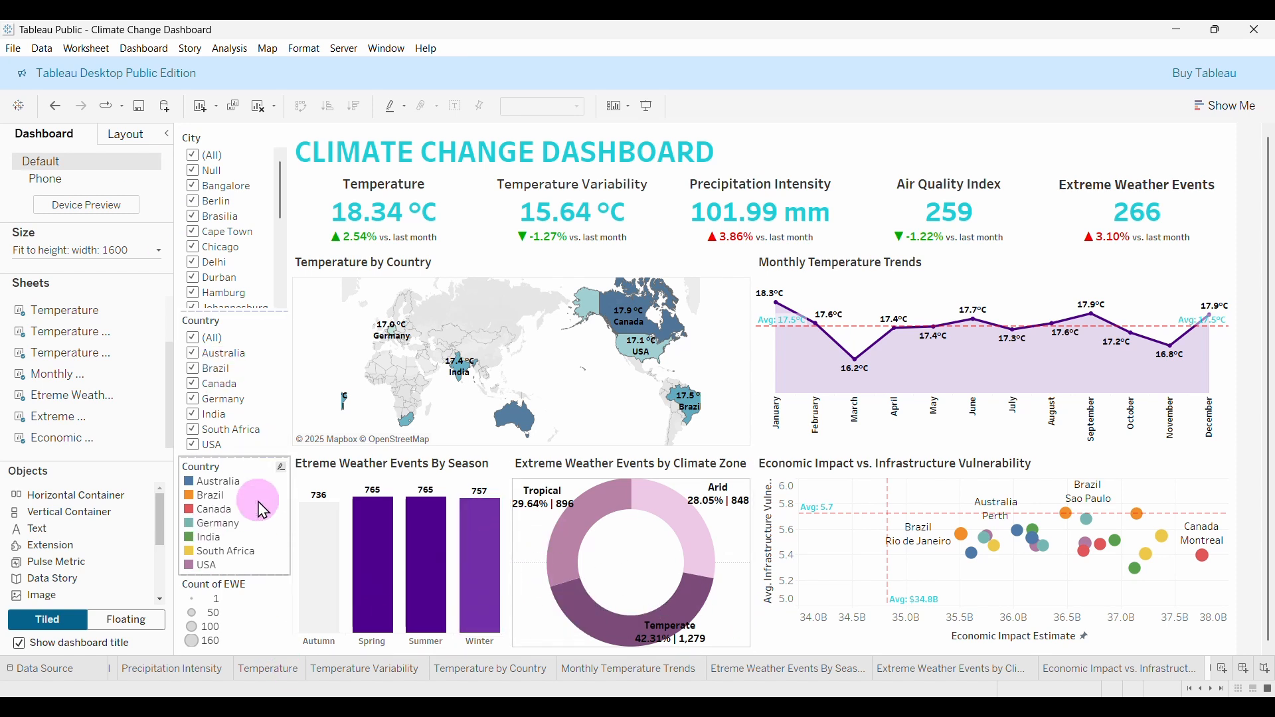
left_click(305, 473)
left_click(296, 465)
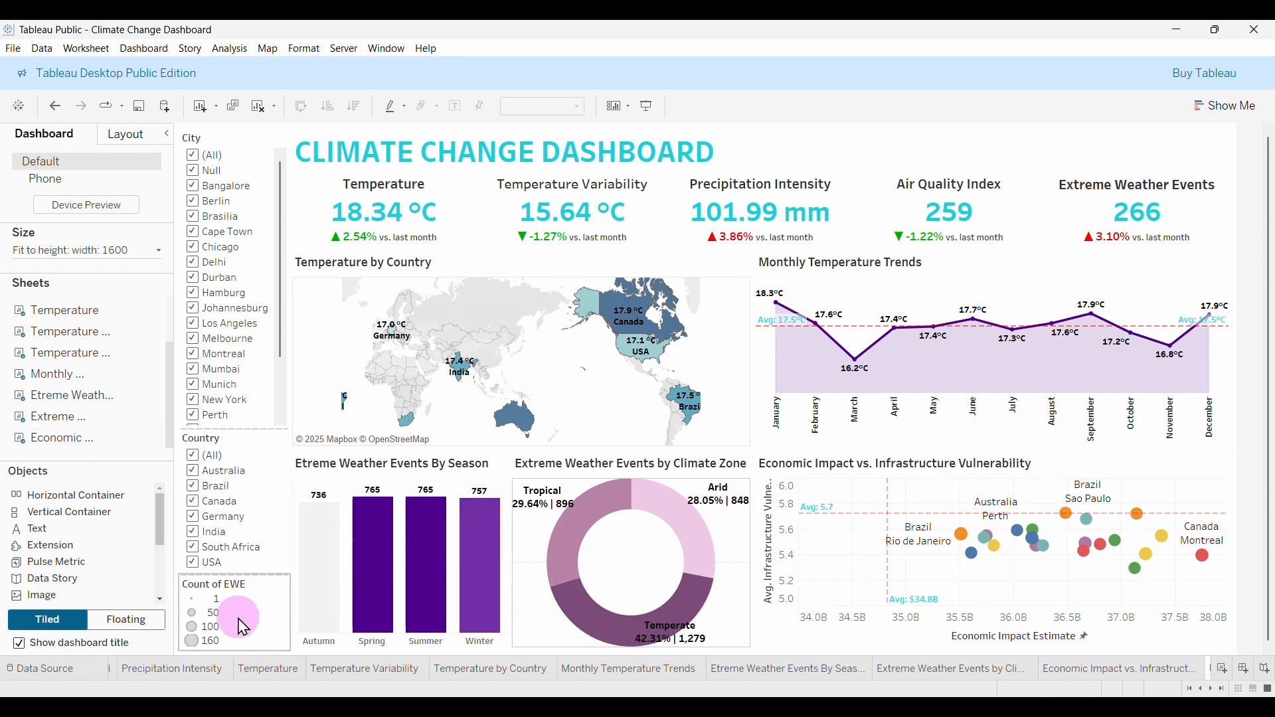
left_click(258, 624)
left_click(296, 582)
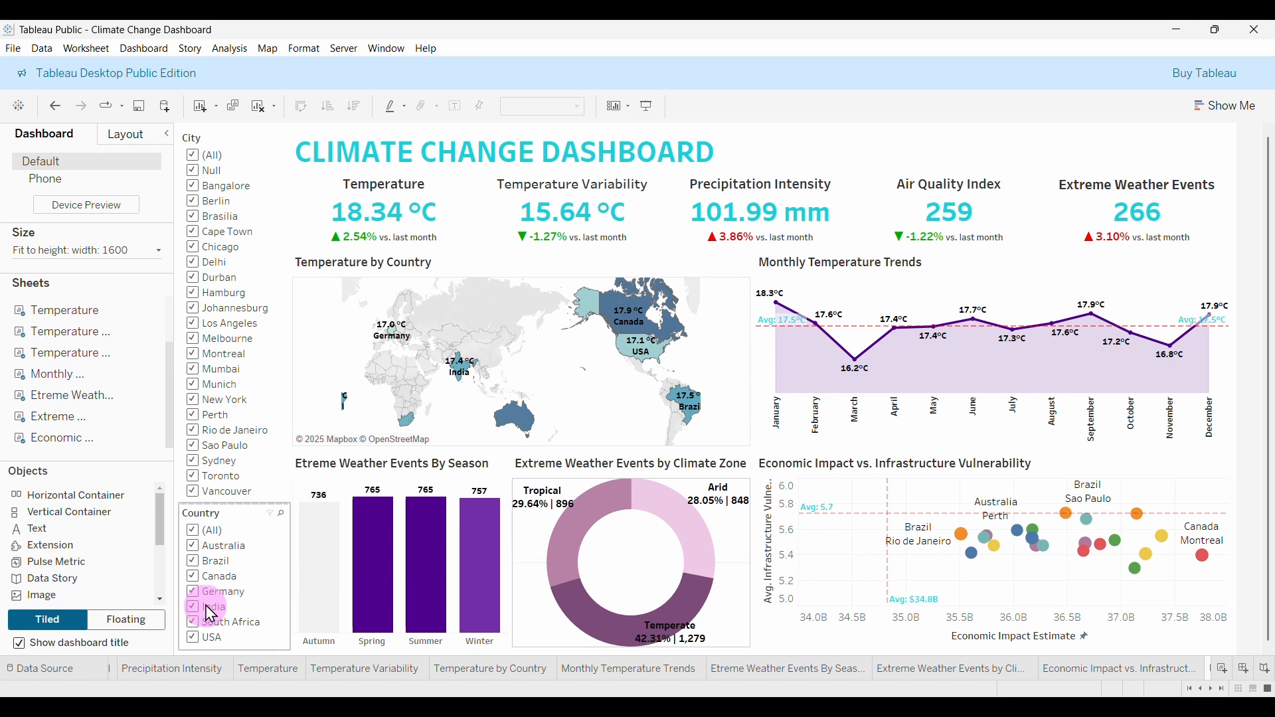
left_click(184, 311)
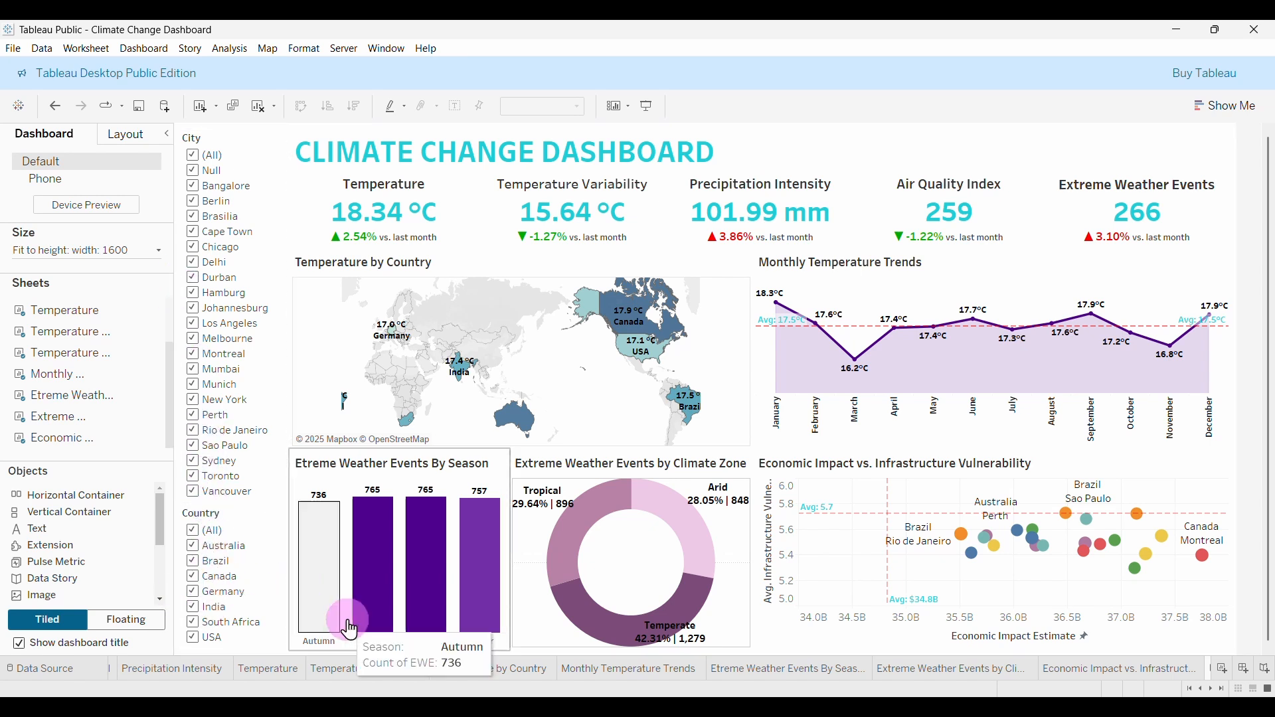
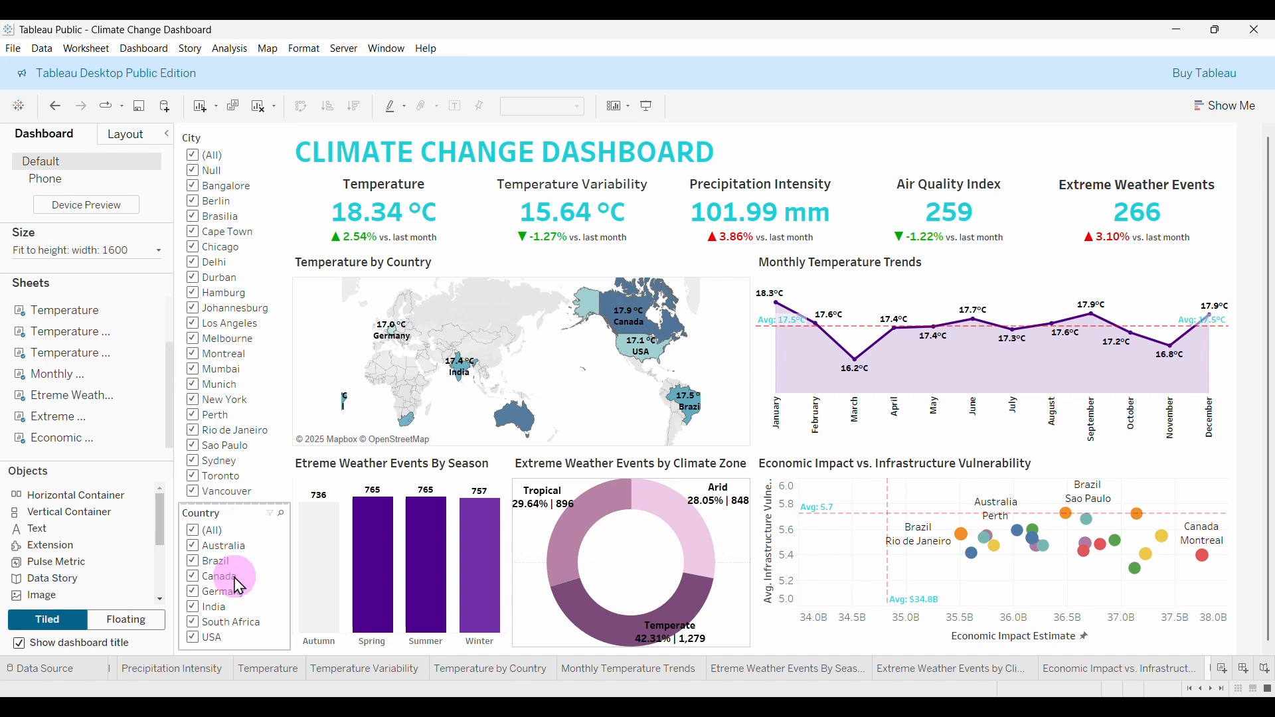
Test the Country filter by excluding USA, South Africa, India, Germany, Canada and Brazil, then restore all.
left_click(195, 639)
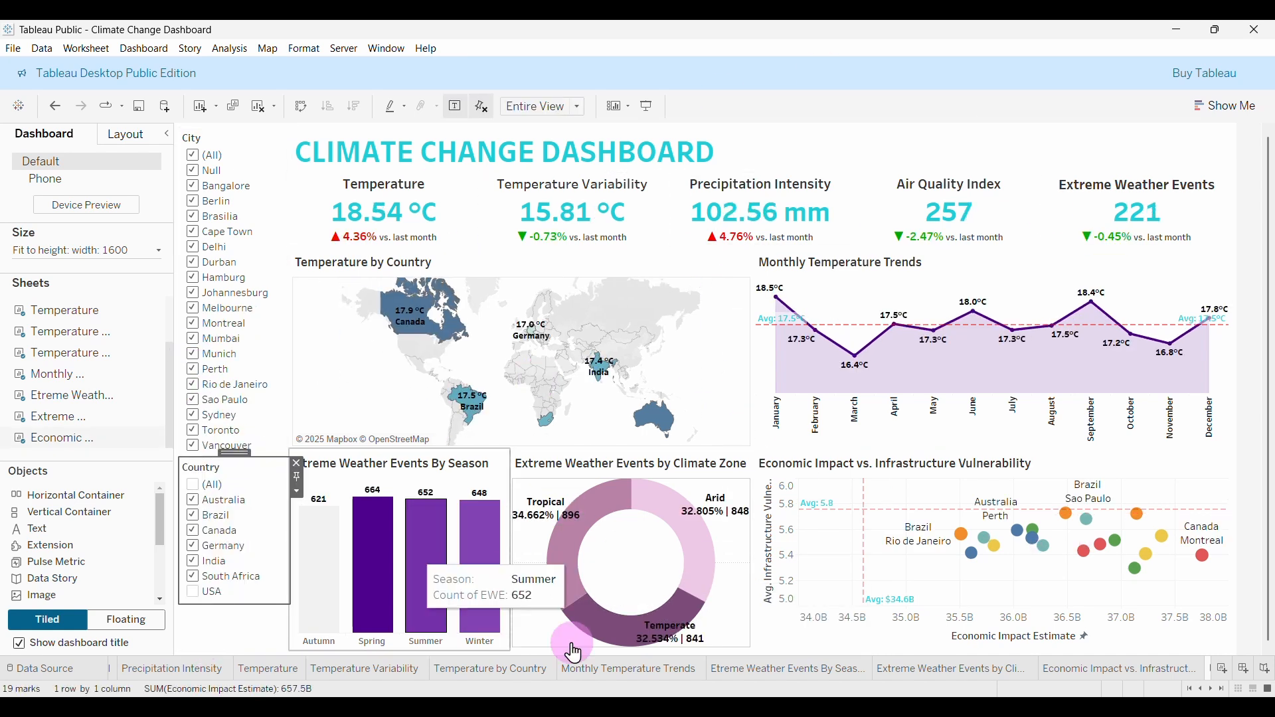
left_click(192, 578)
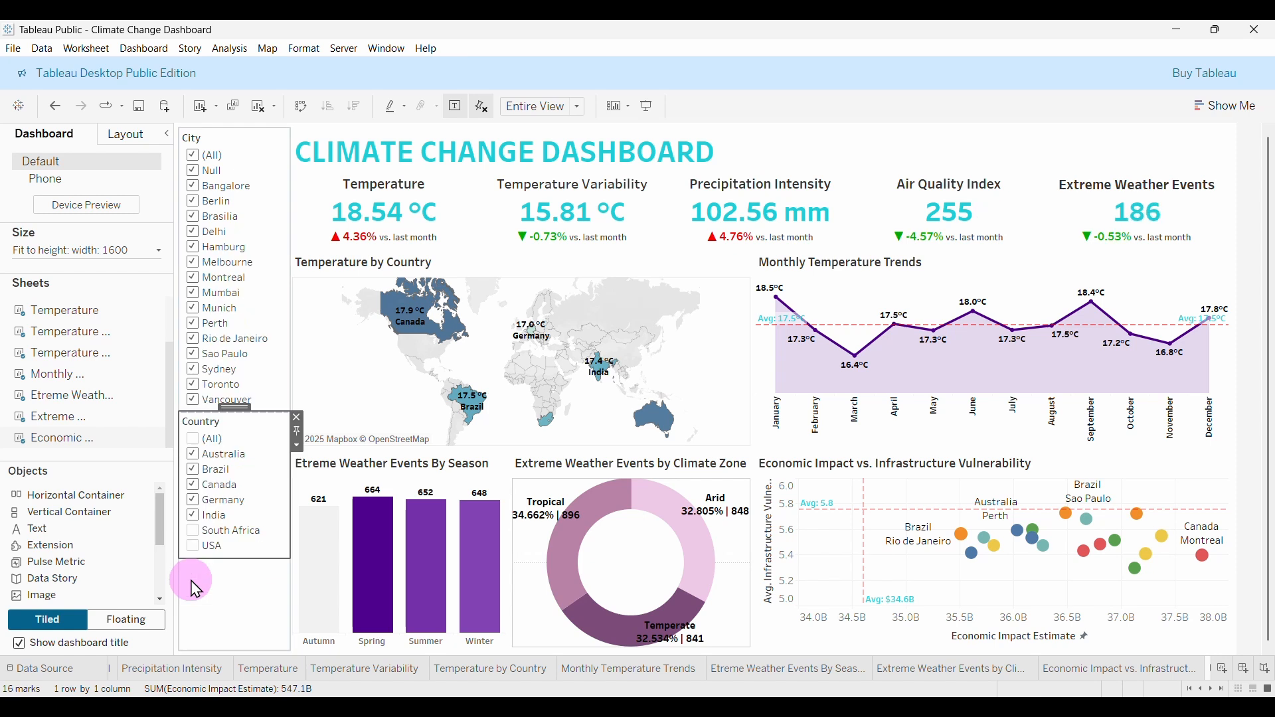
left_click(194, 517)
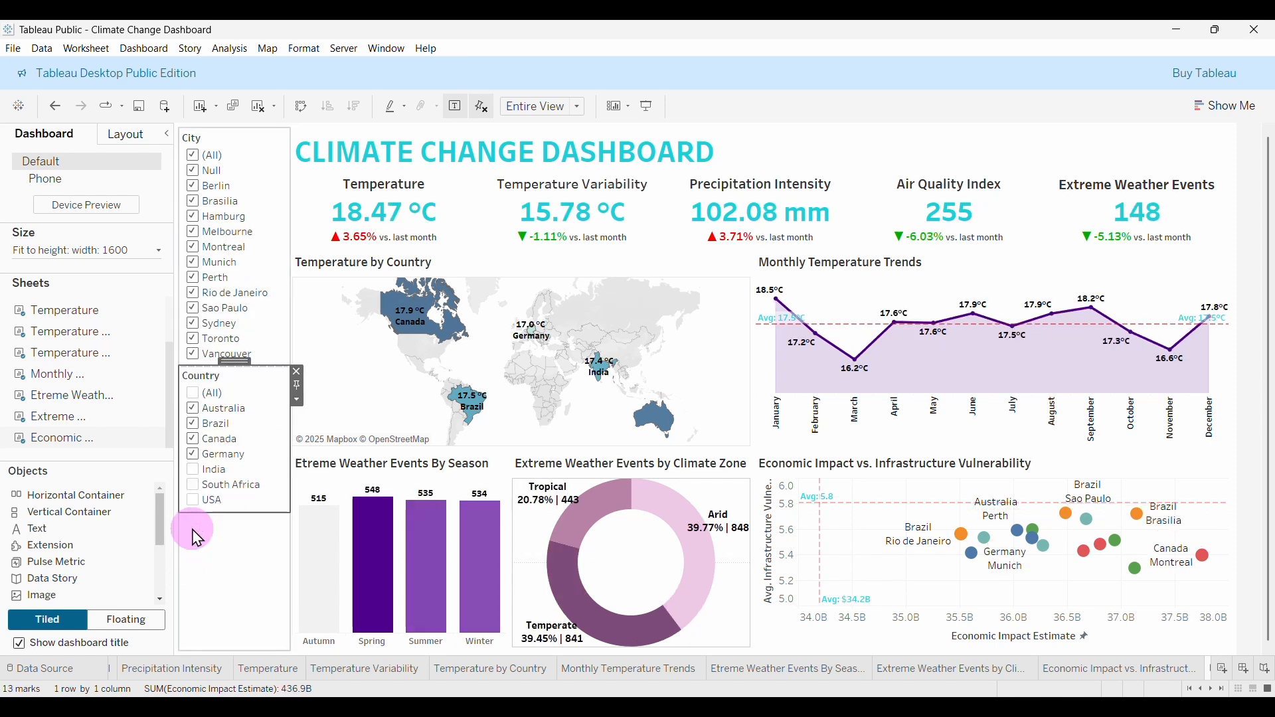
left_click(194, 456)
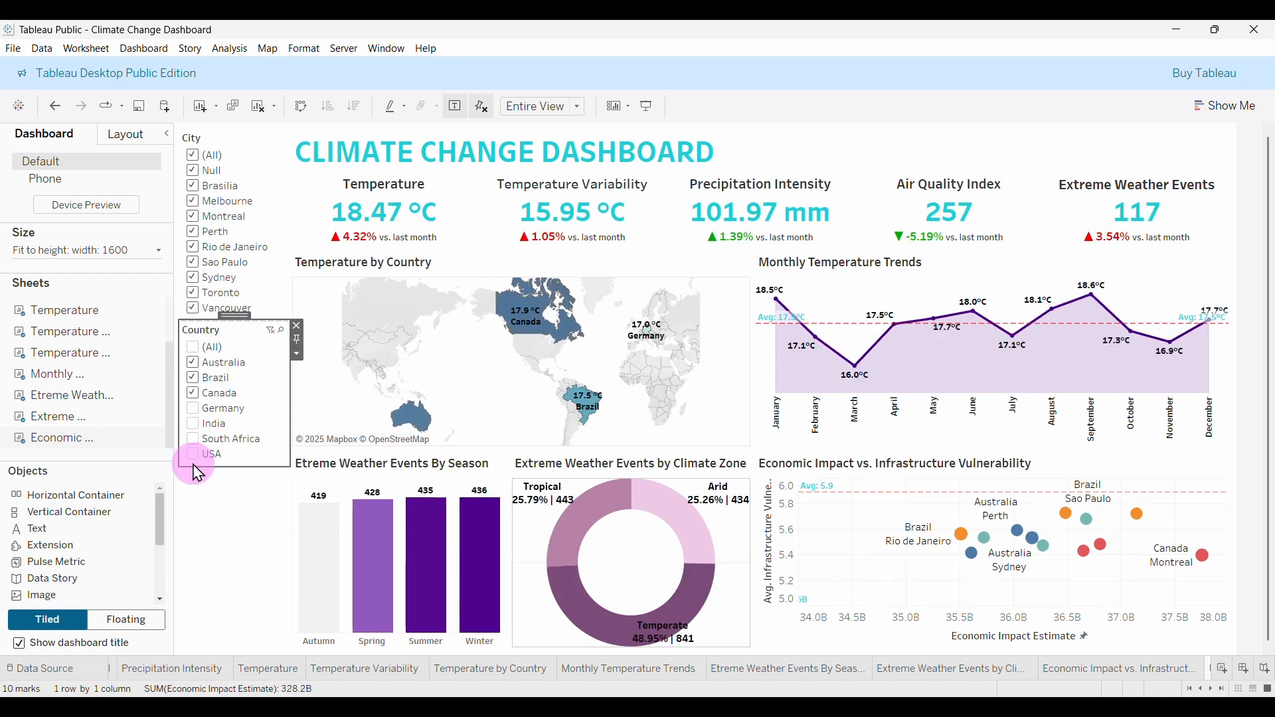
left_click(193, 394)
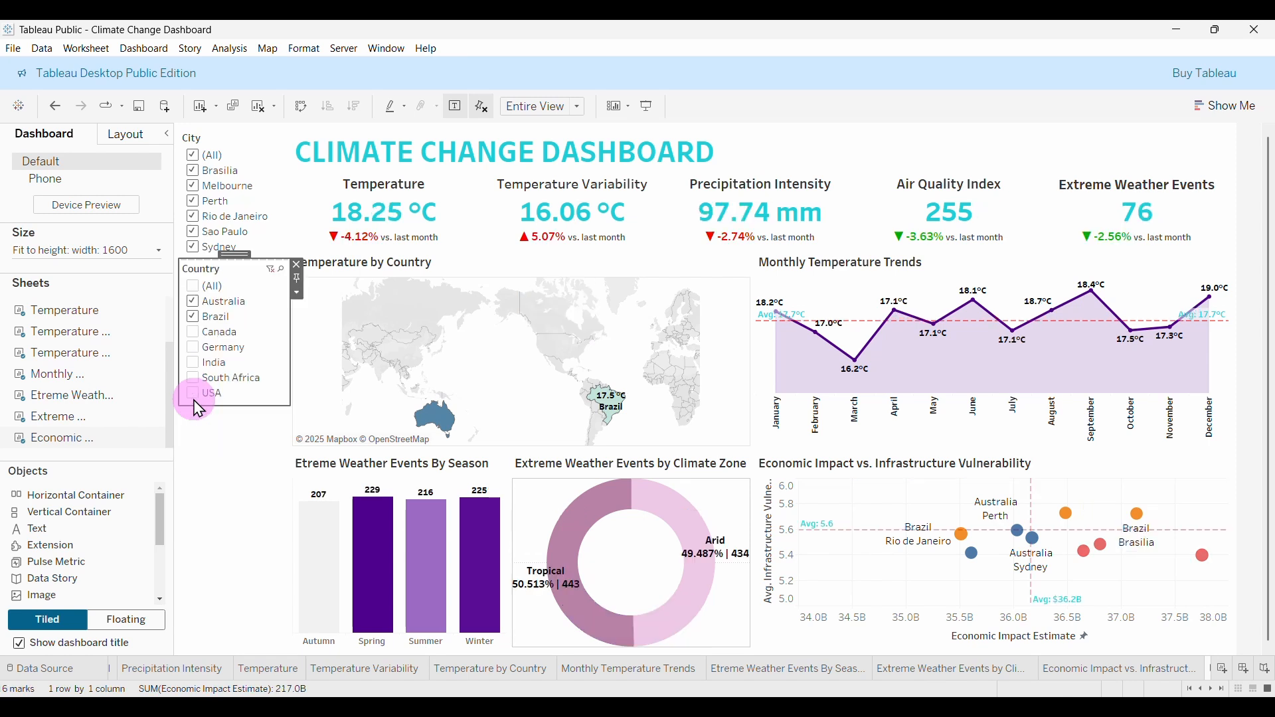
left_click(193, 317)
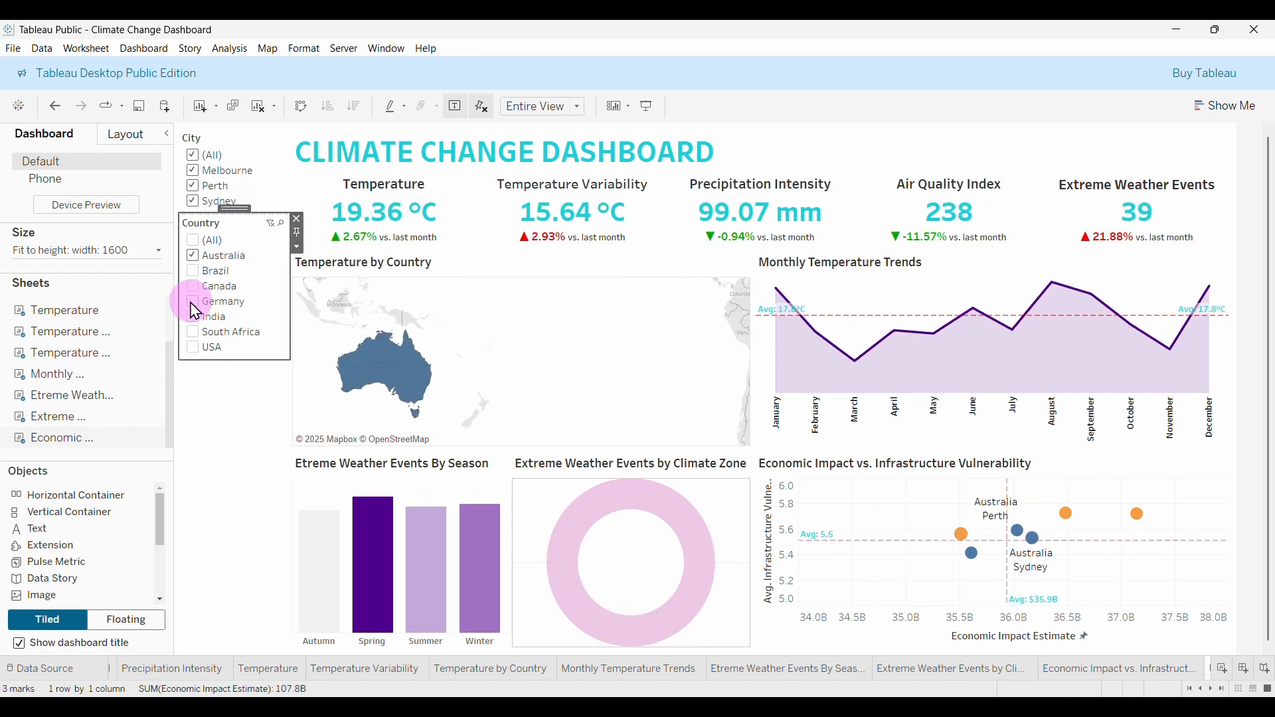
left_click(272, 231)
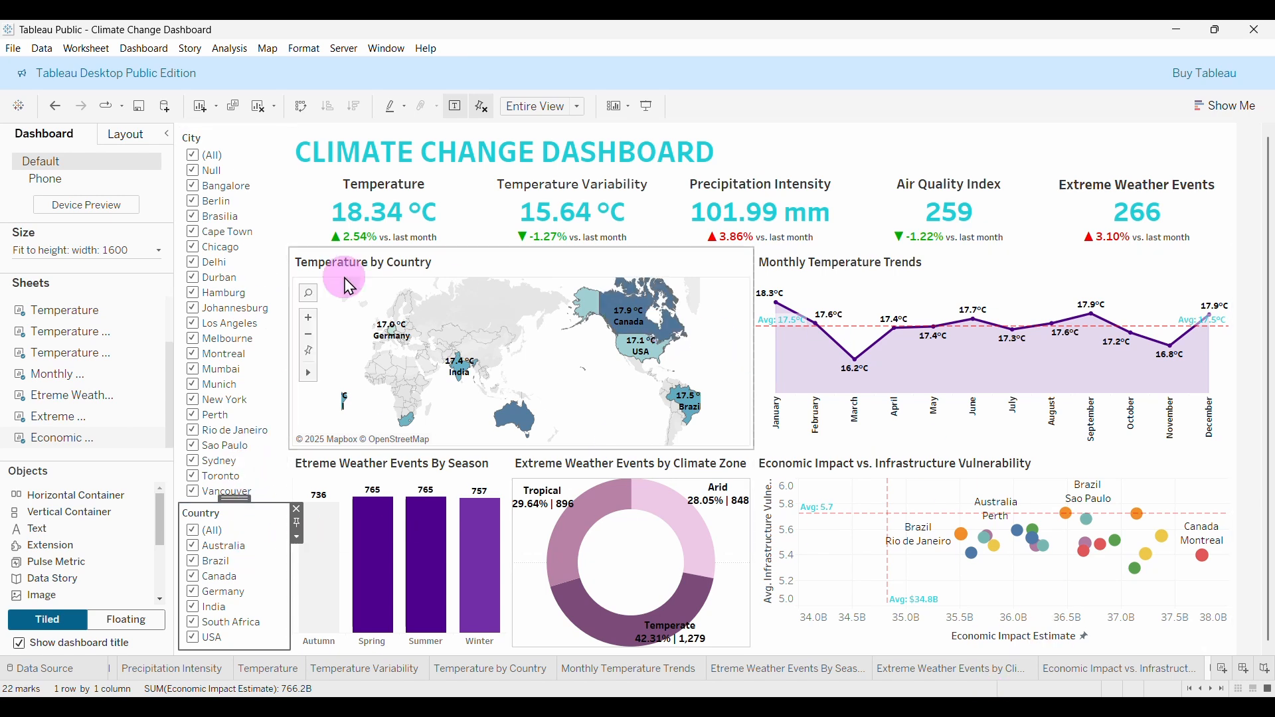
Remove the City and Country filter cards from the dashboard.
left_click(226, 136)
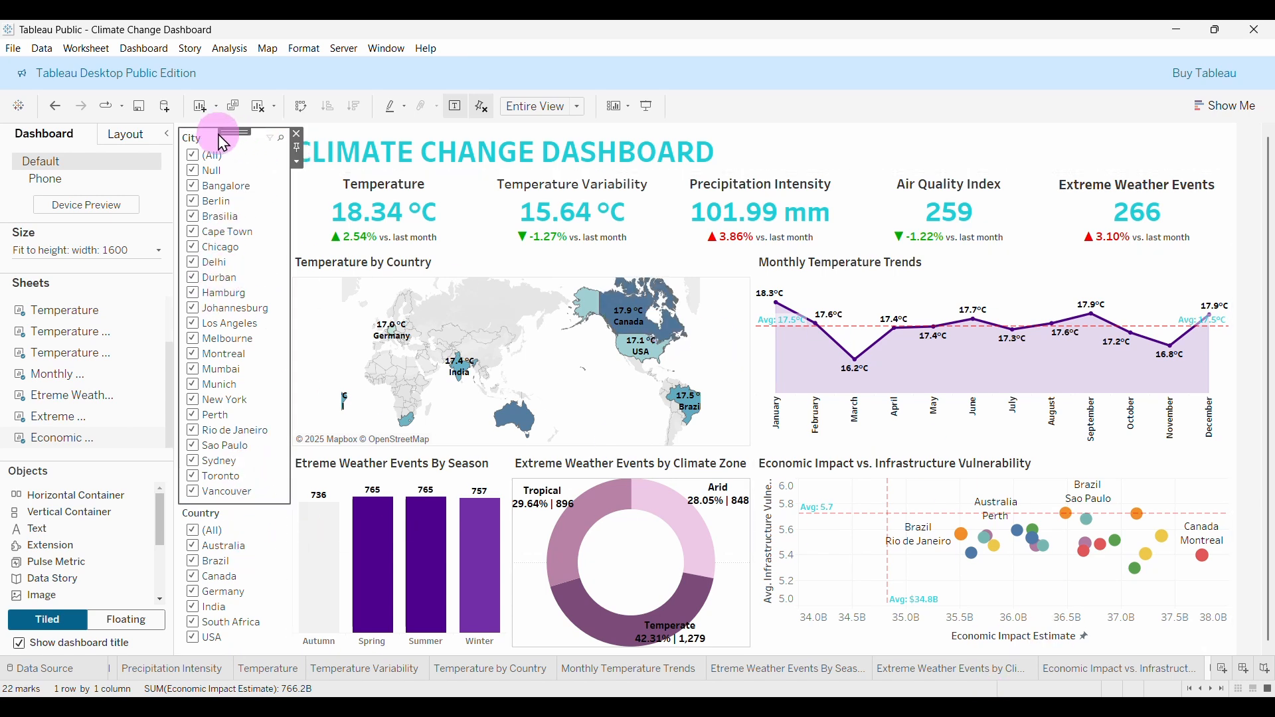
left_click(297, 134)
left_click(244, 141)
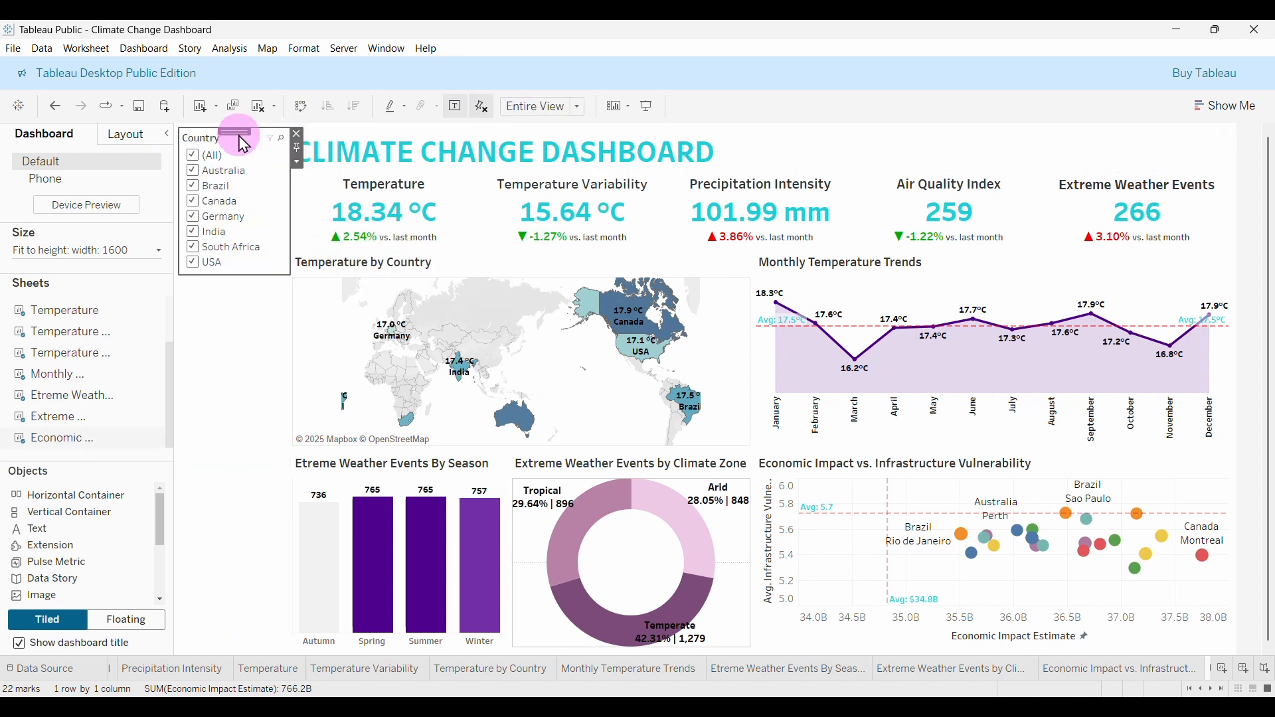
left_click(296, 134)
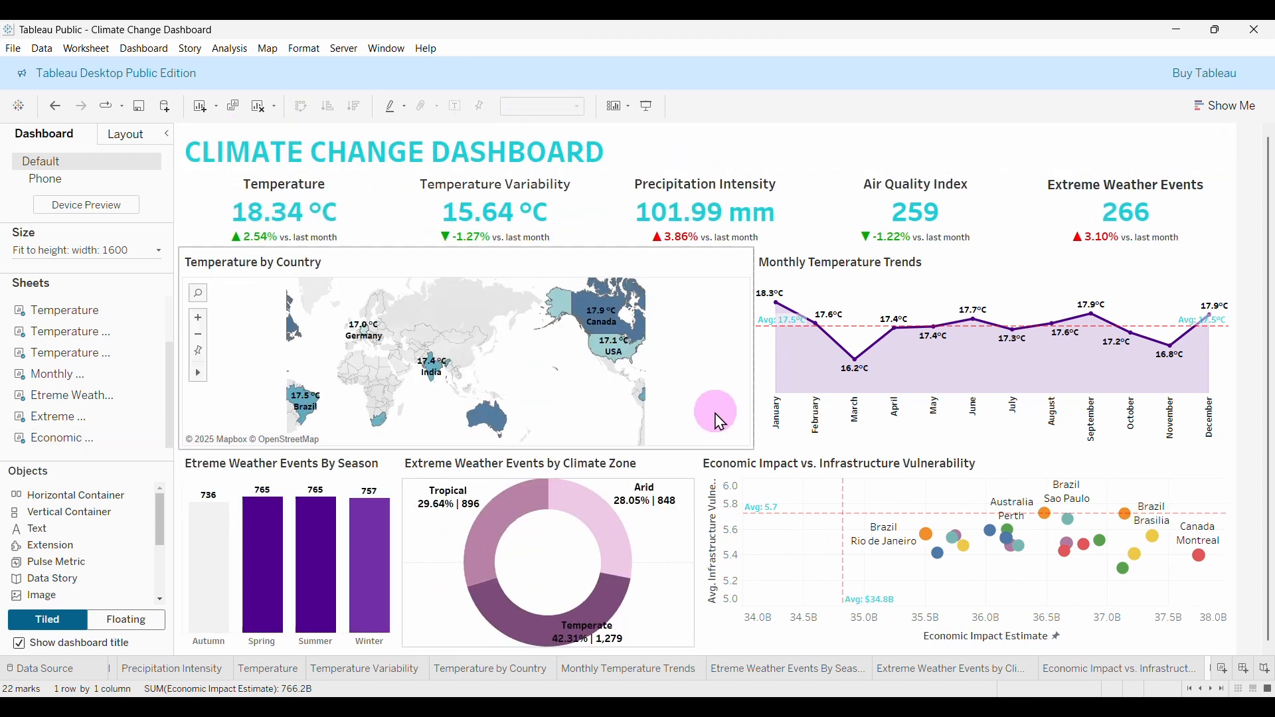
Add a Country filter from the Economic Impact scatter chart's options.
left_click(1205, 469)
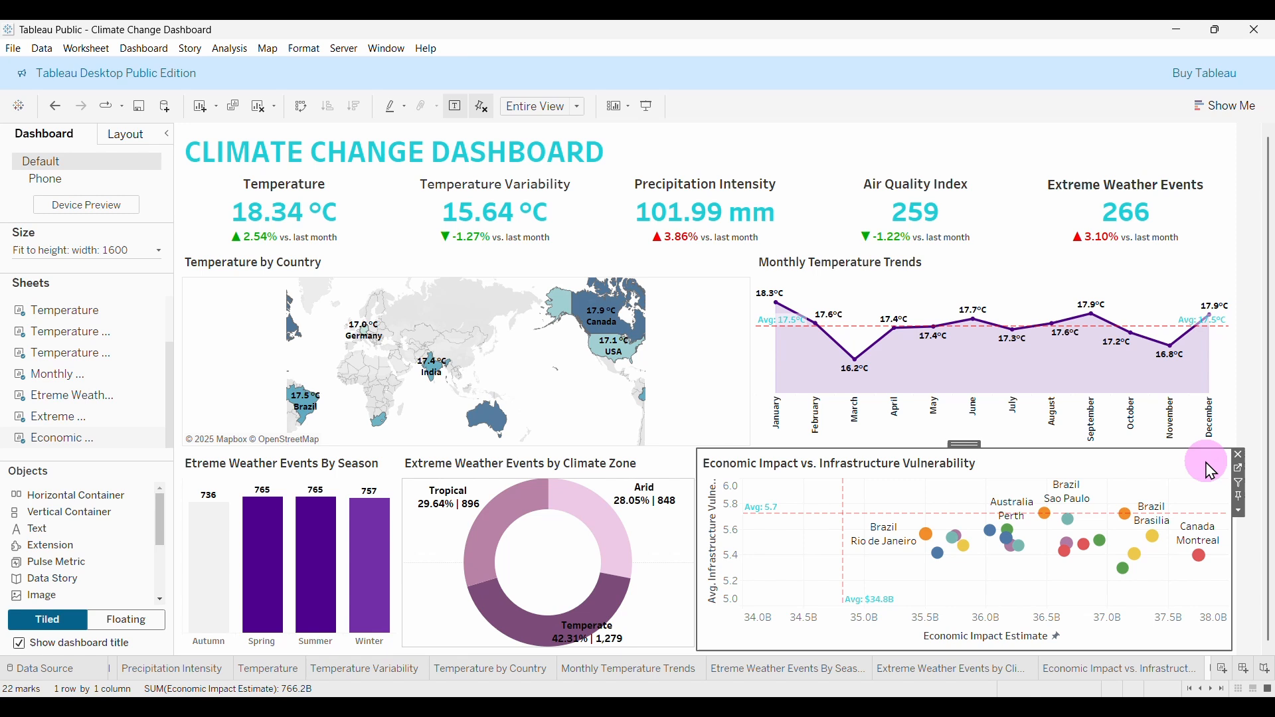
left_click(1241, 512)
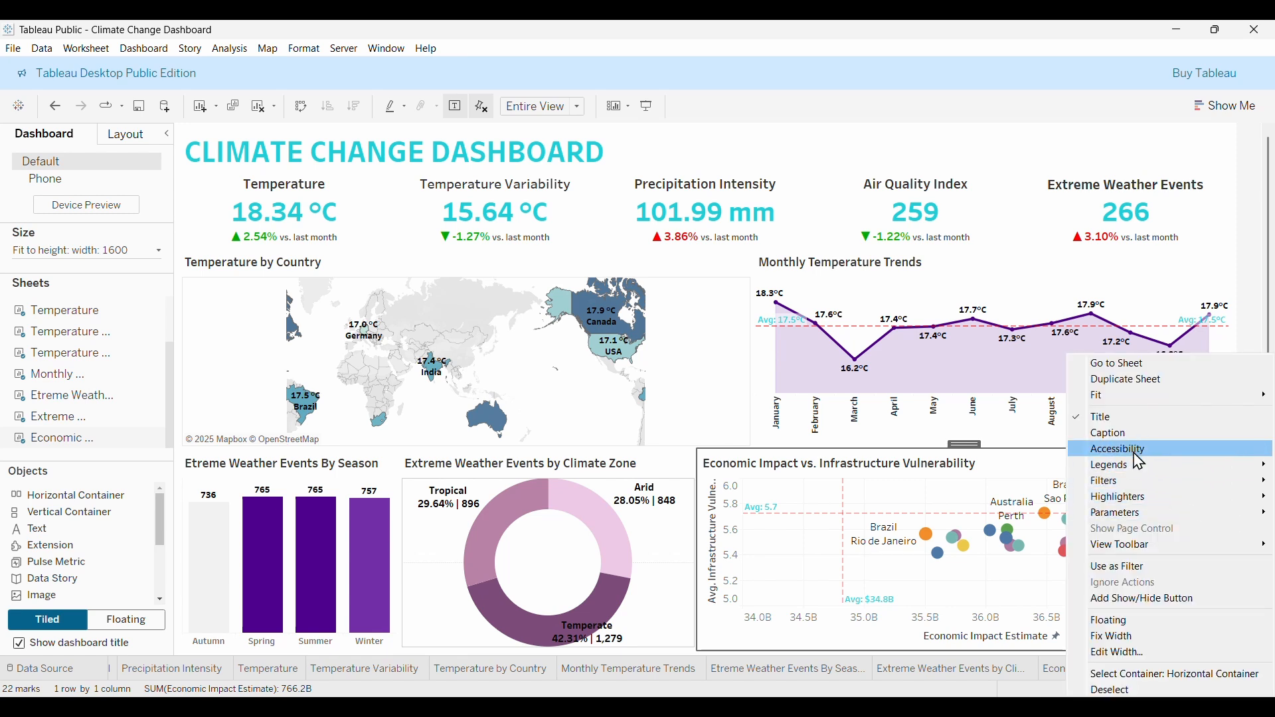
mouse_move(1115, 489)
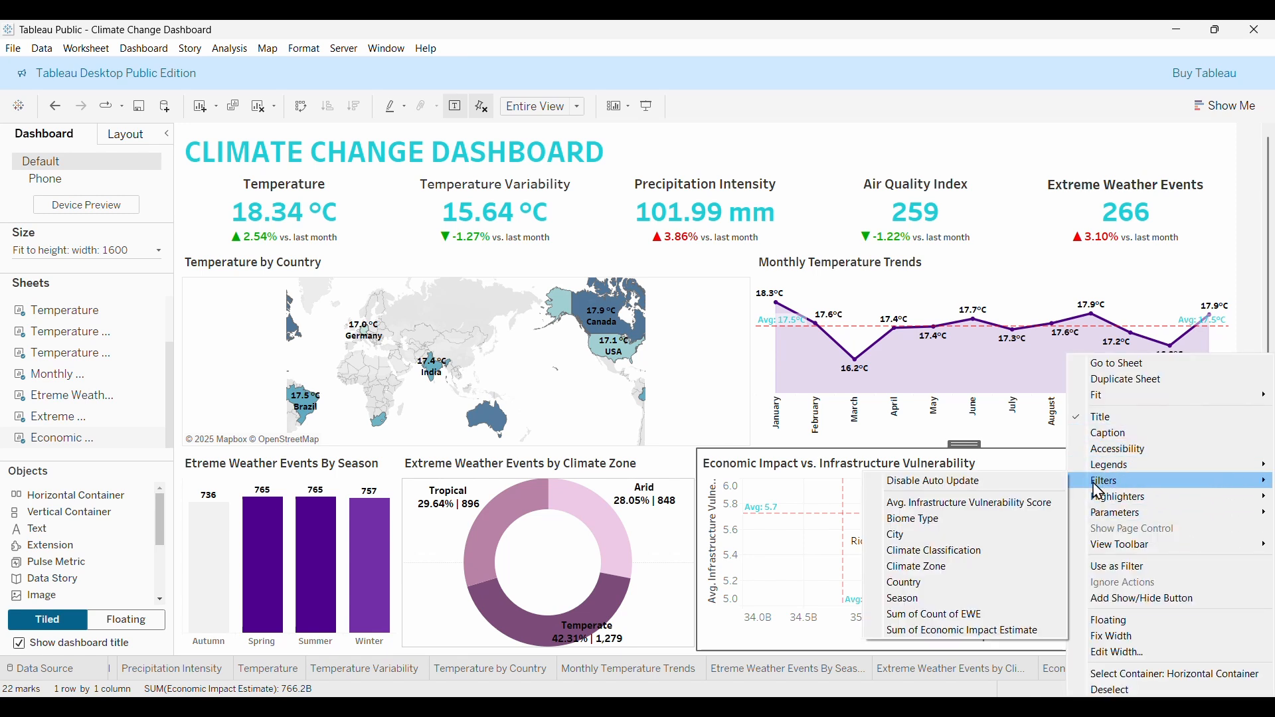
left_click(909, 584)
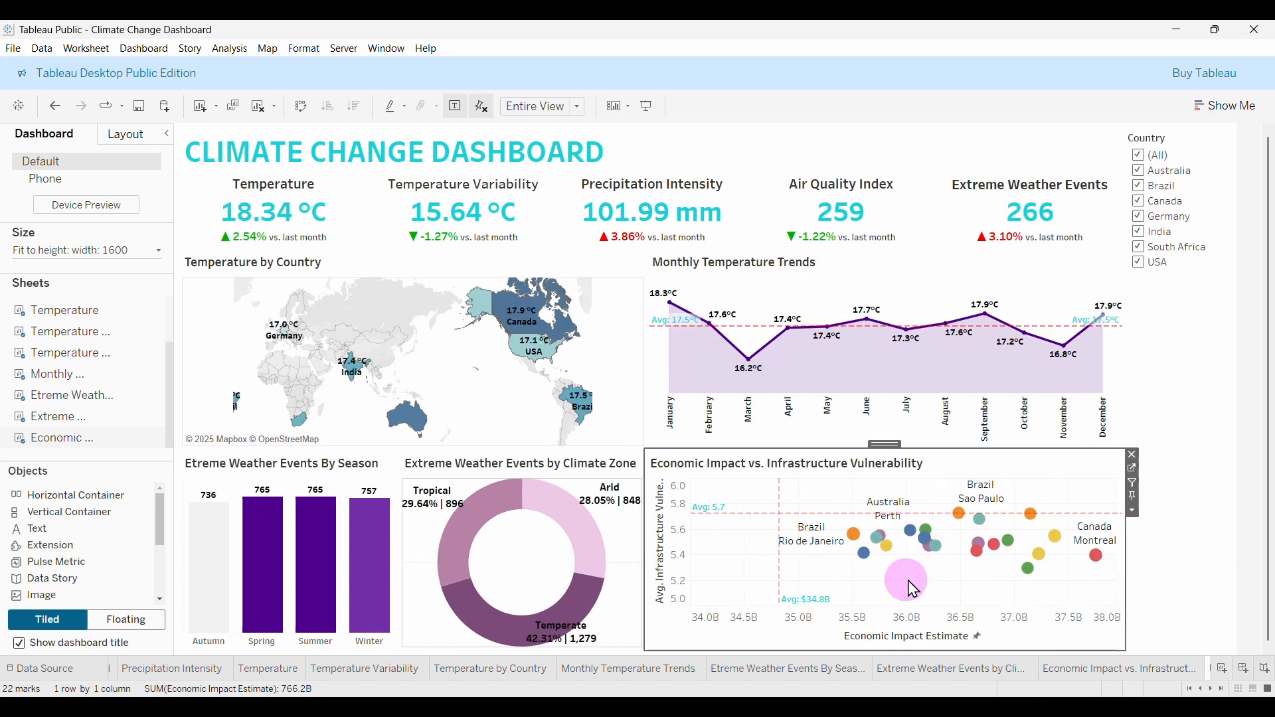
left_click(1195, 185)
left_click(1162, 370)
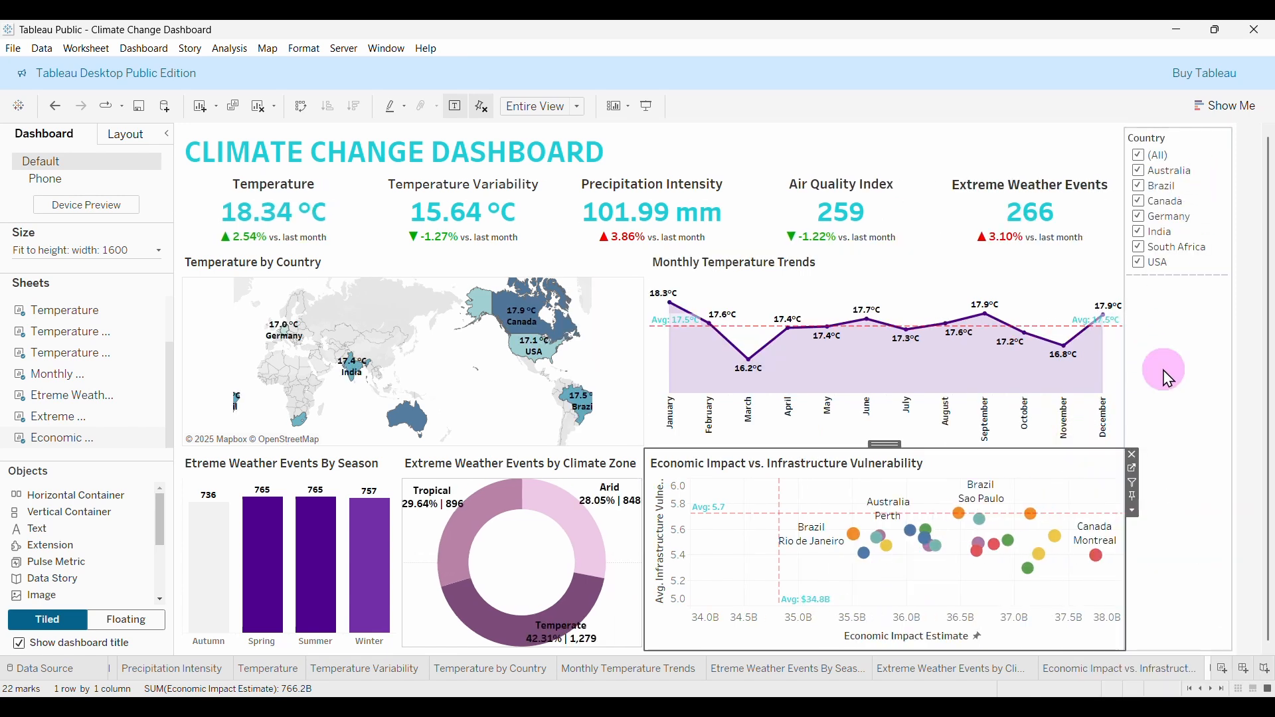
Add City and Climate Classification filters from the scatter chart.
left_click(1095, 473)
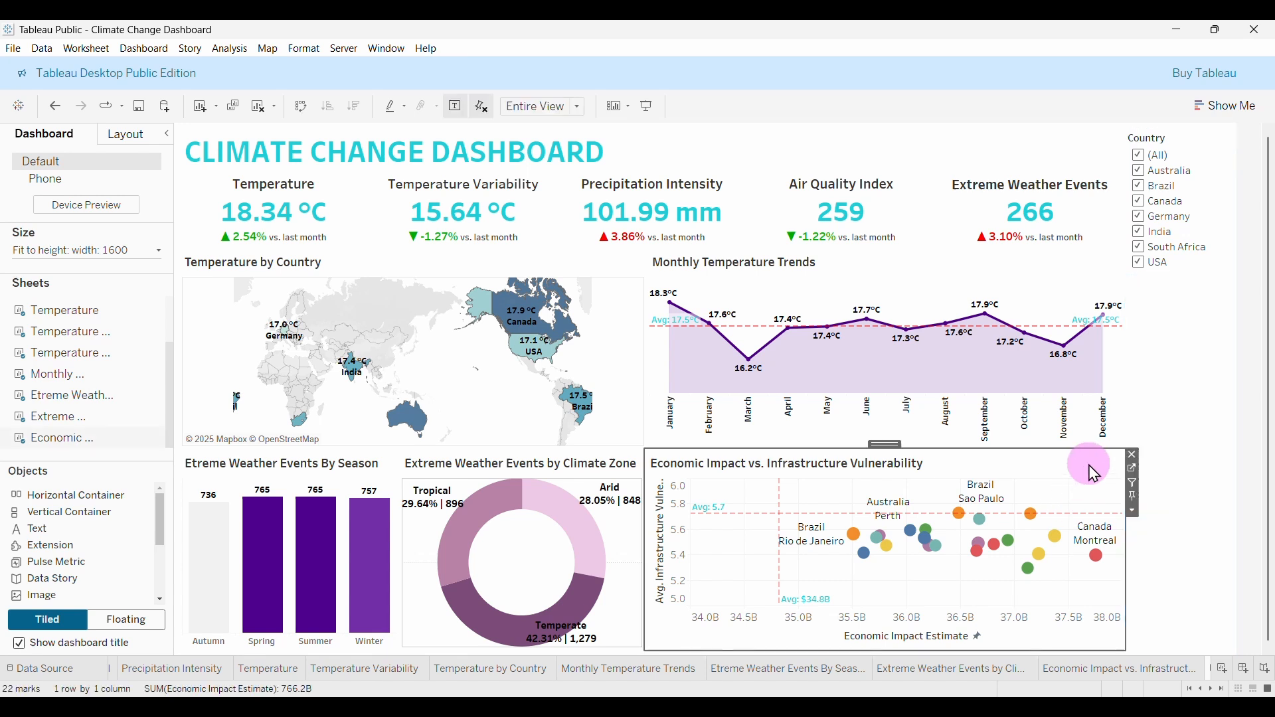
left_click(1133, 513)
mouse_move(1123, 481)
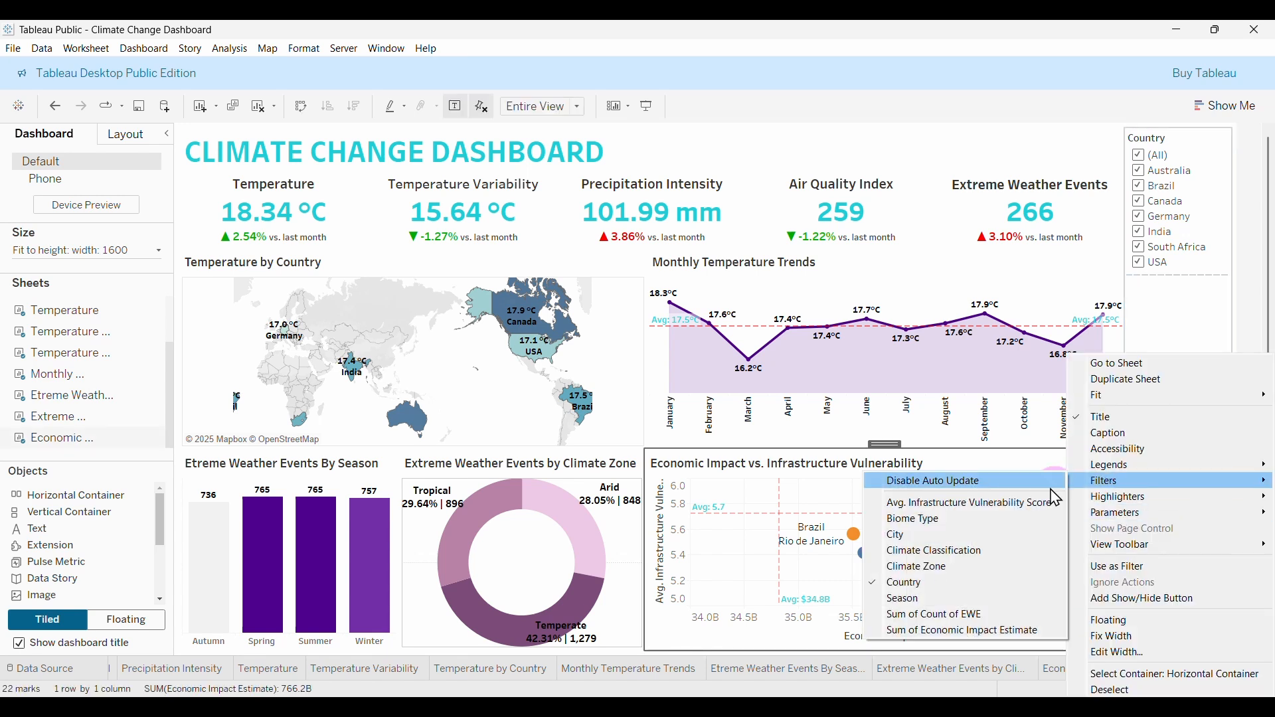
left_click(907, 535)
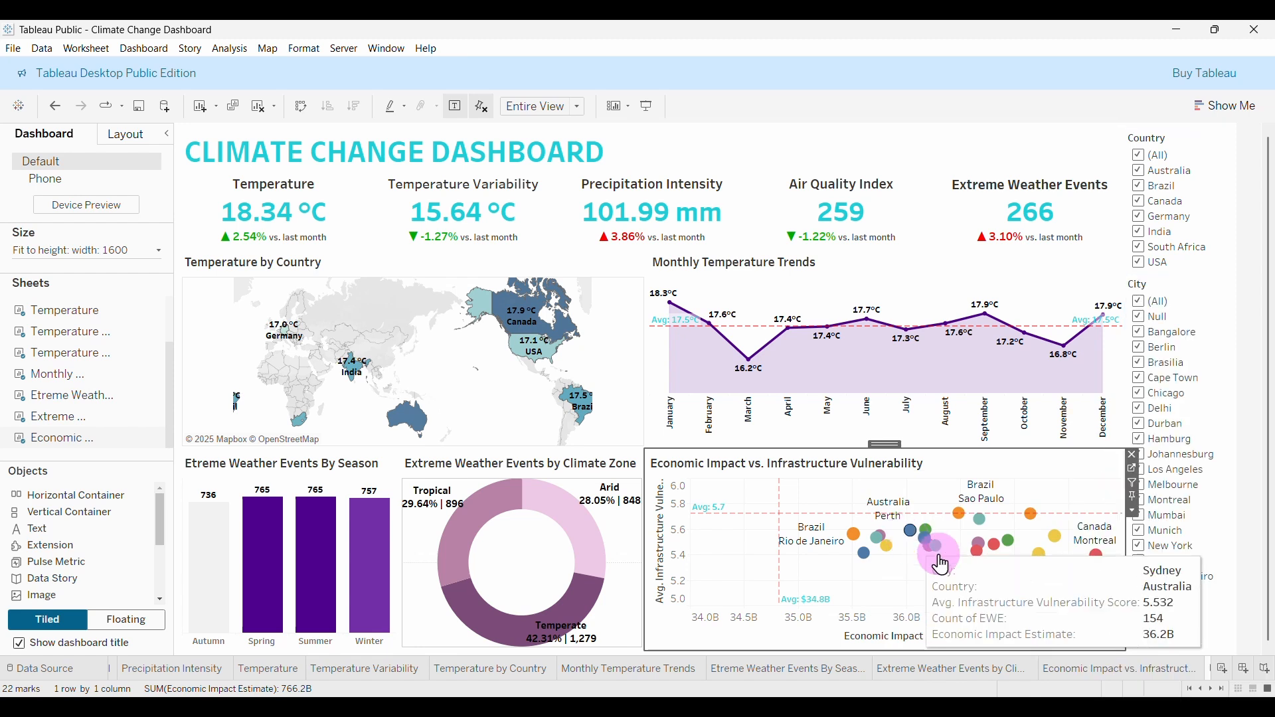
left_click(1134, 513)
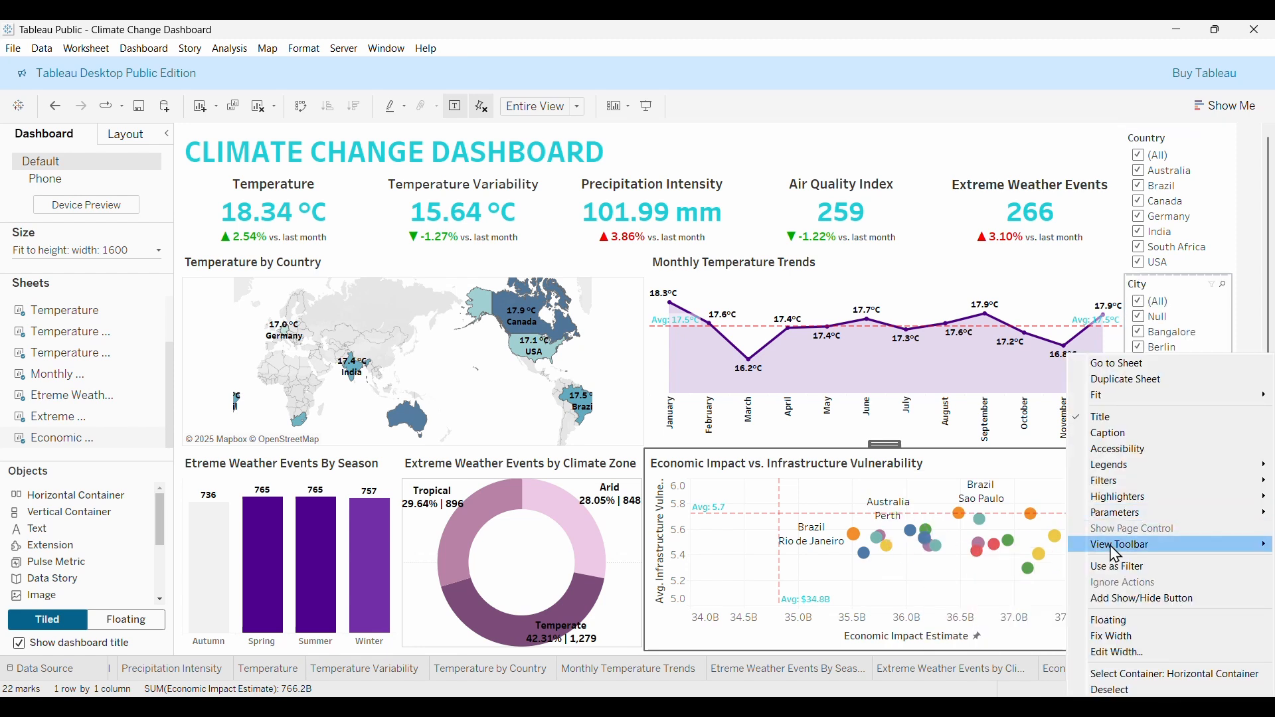
mouse_move(1123, 481)
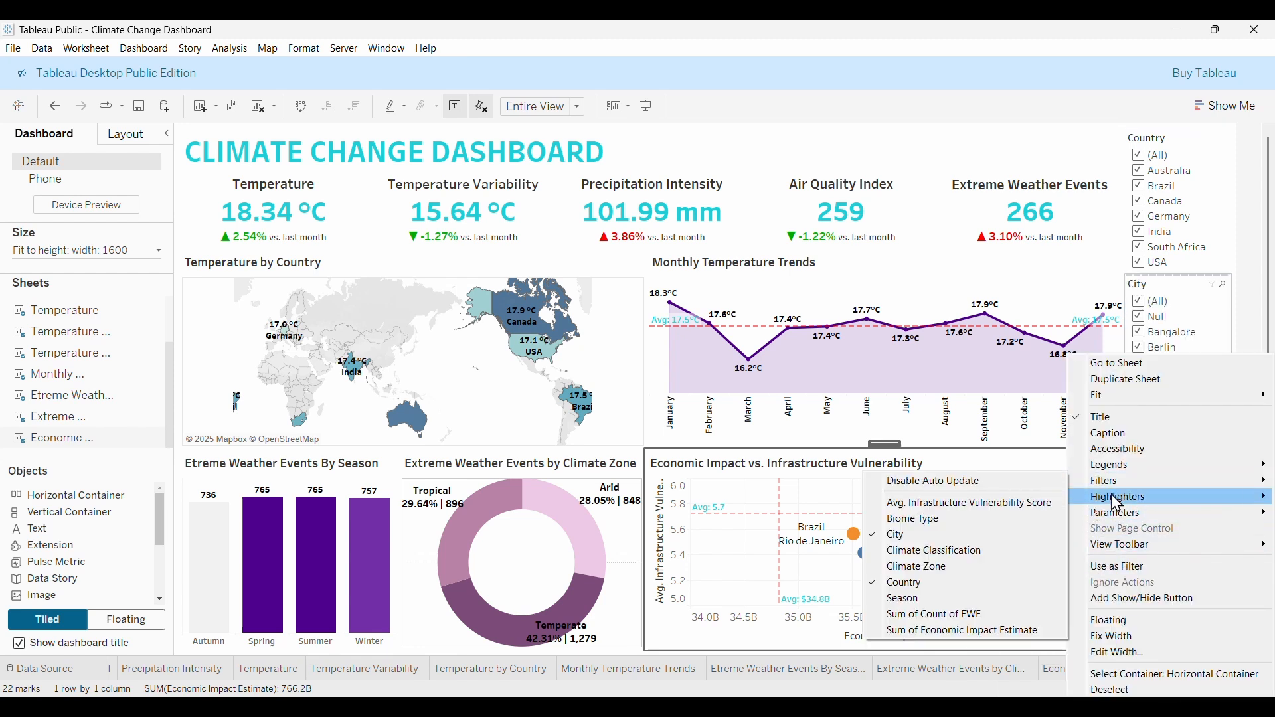
left_click(922, 551)
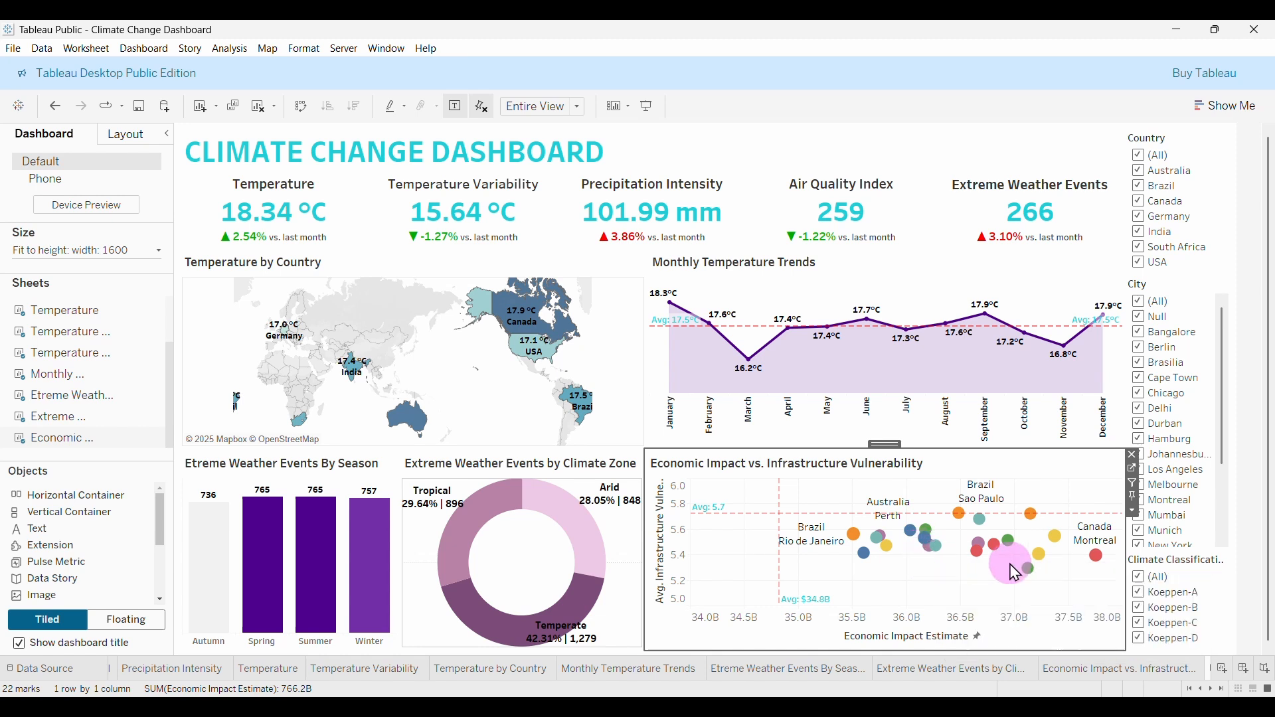
Add Climate Zone and Season filters from the scatter chart.
left_click(1132, 515)
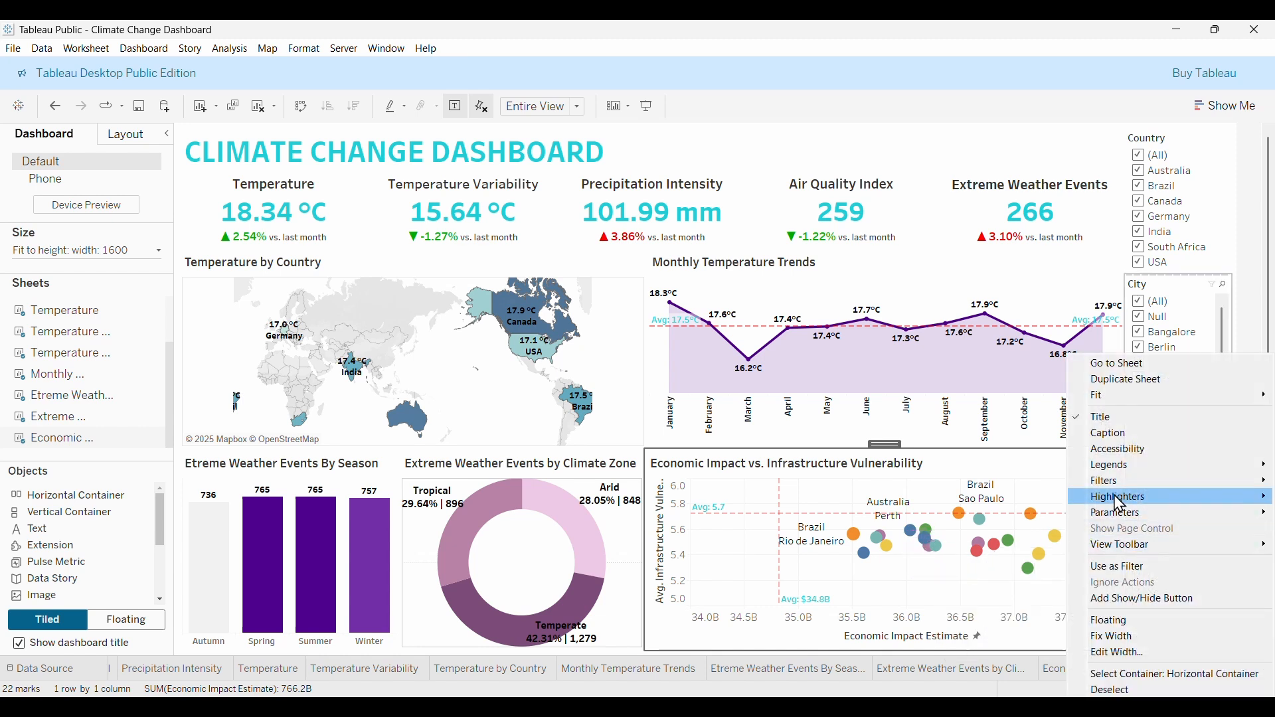
mouse_move(1123, 481)
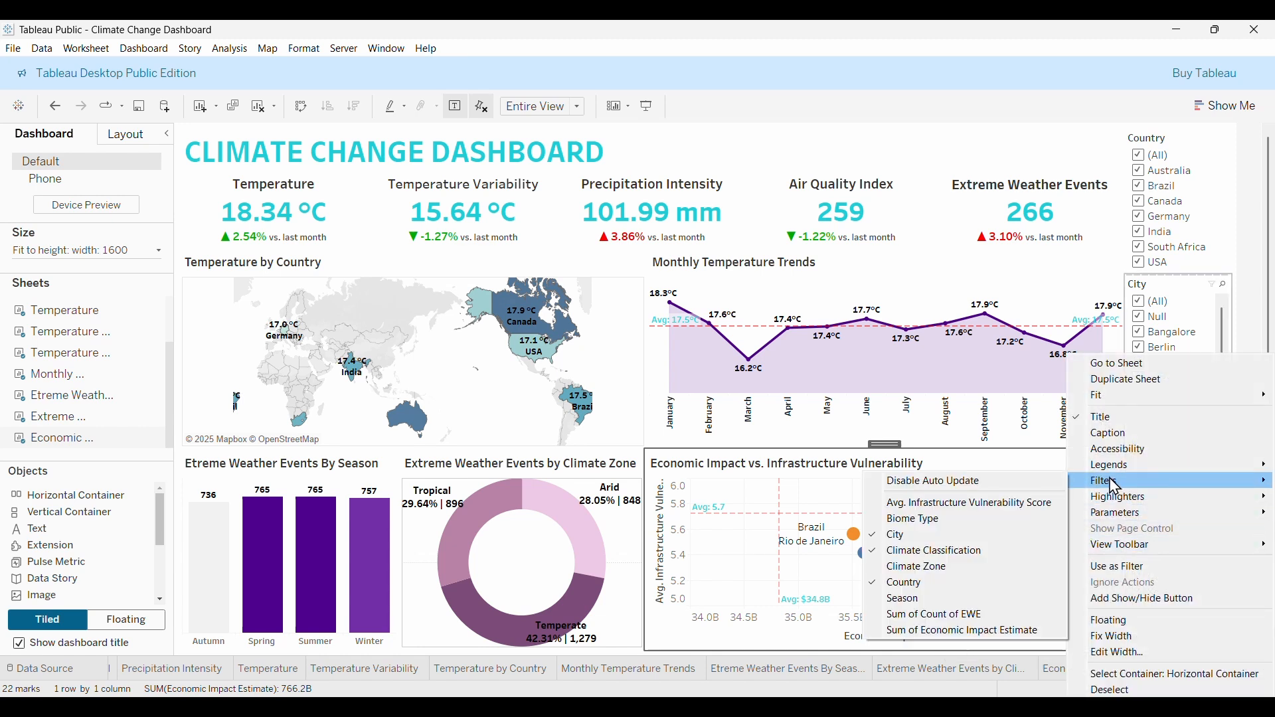
left_click(902, 566)
left_click(1136, 508)
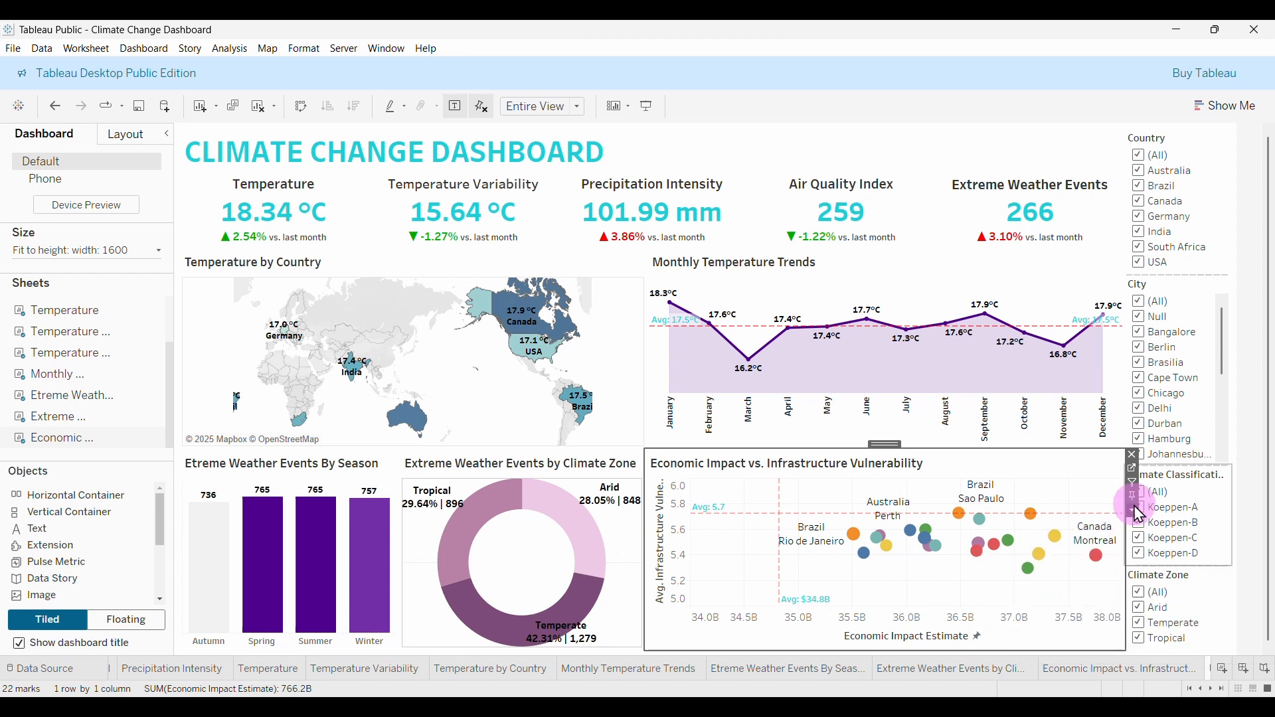
mouse_move(1104, 485)
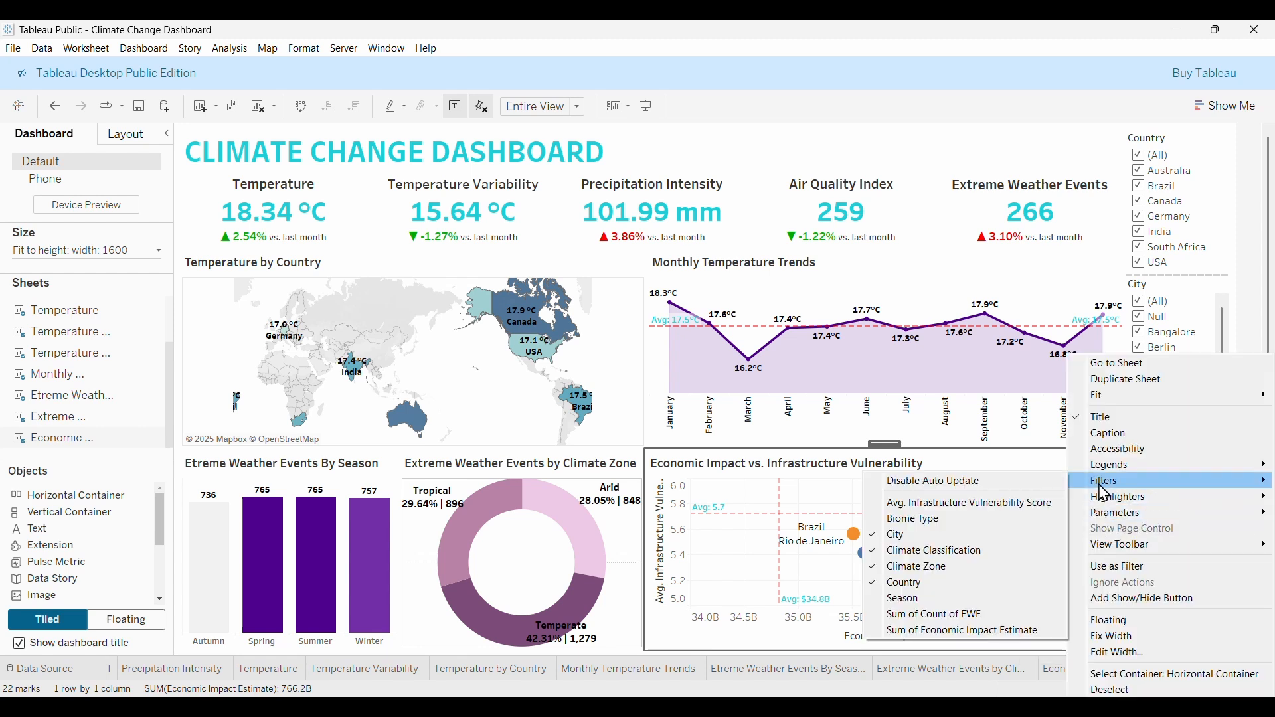
left_click(914, 599)
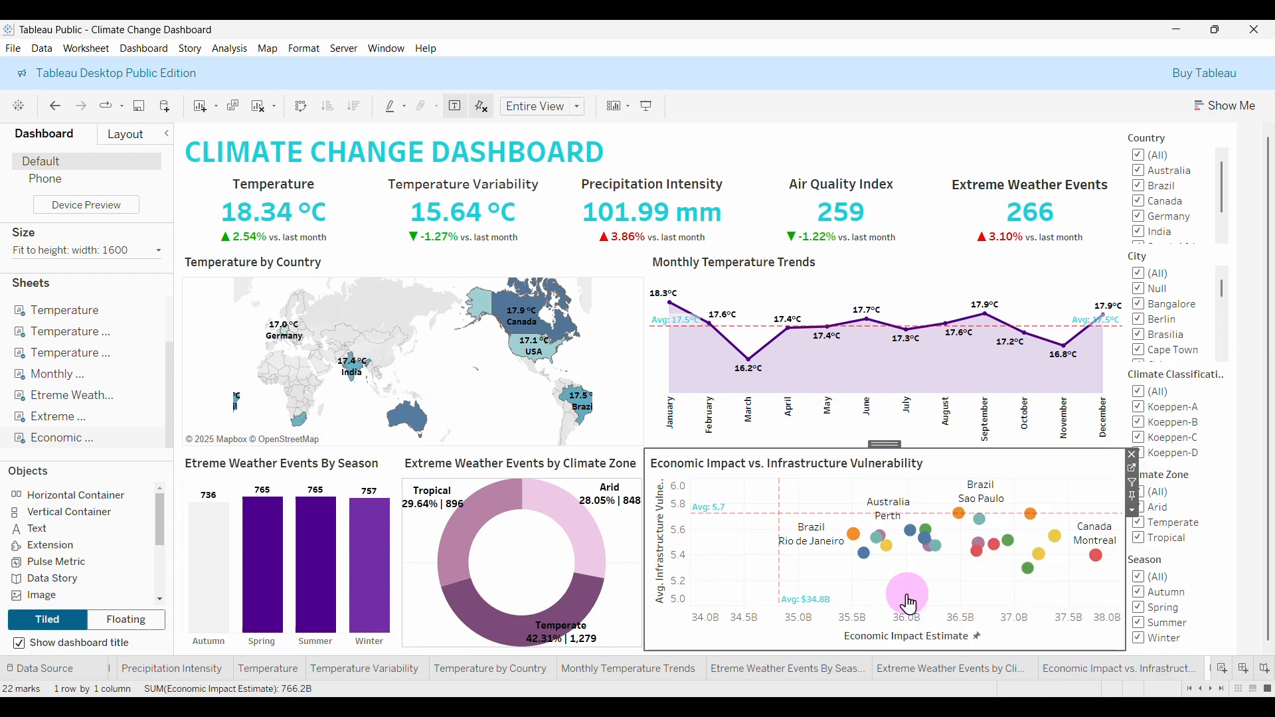
Add a Biome Type filter from the scatter chart and select the Country filter card.
left_click(1146, 509)
left_click(1134, 510)
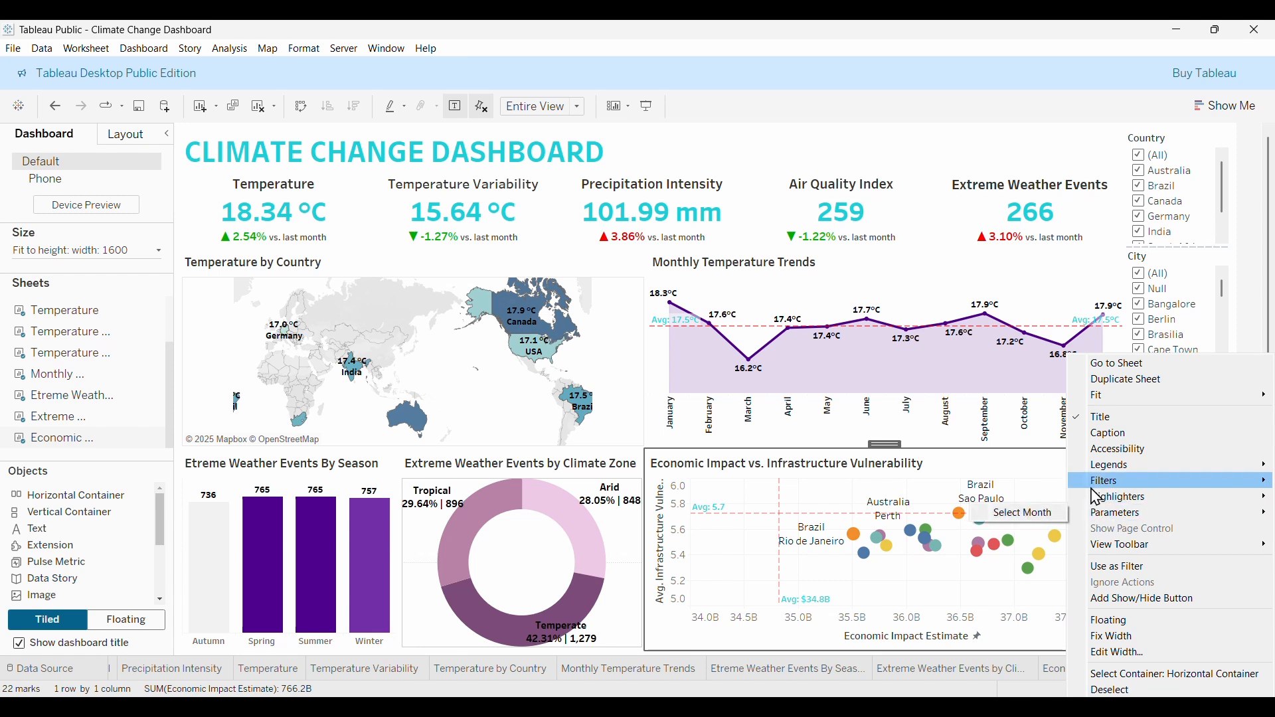
mouse_move(1104, 481)
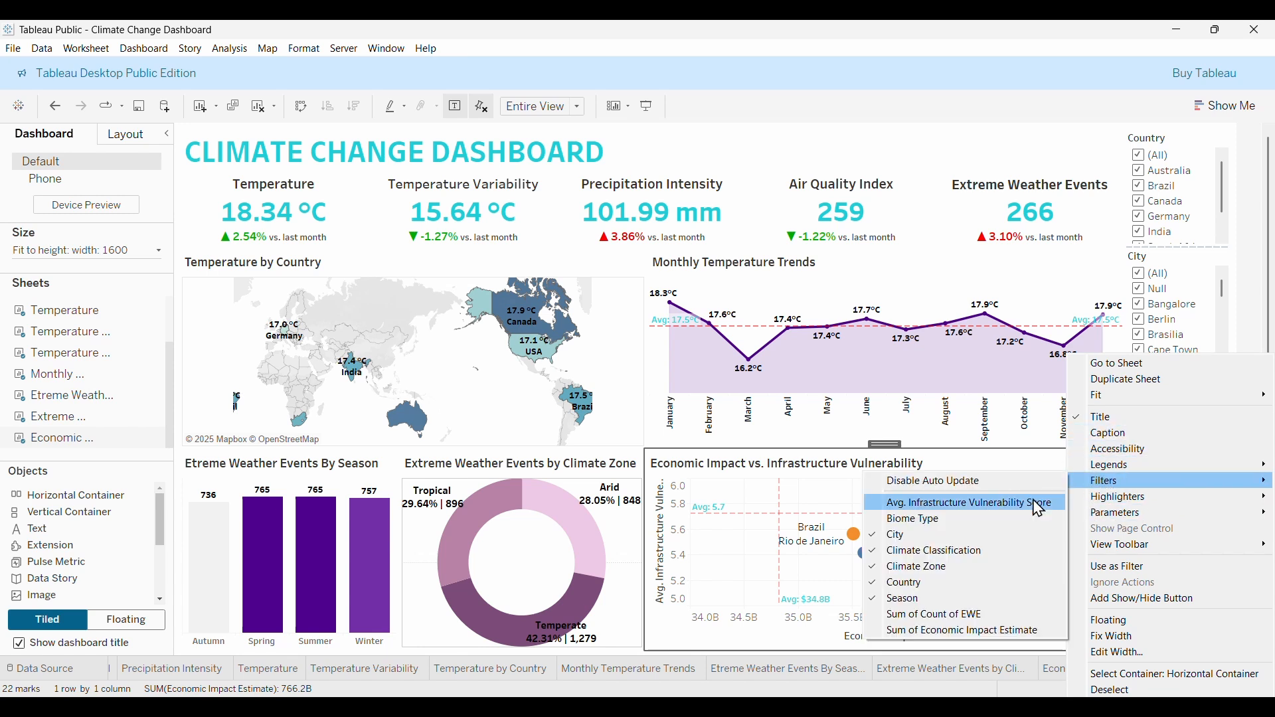
left_click(918, 523)
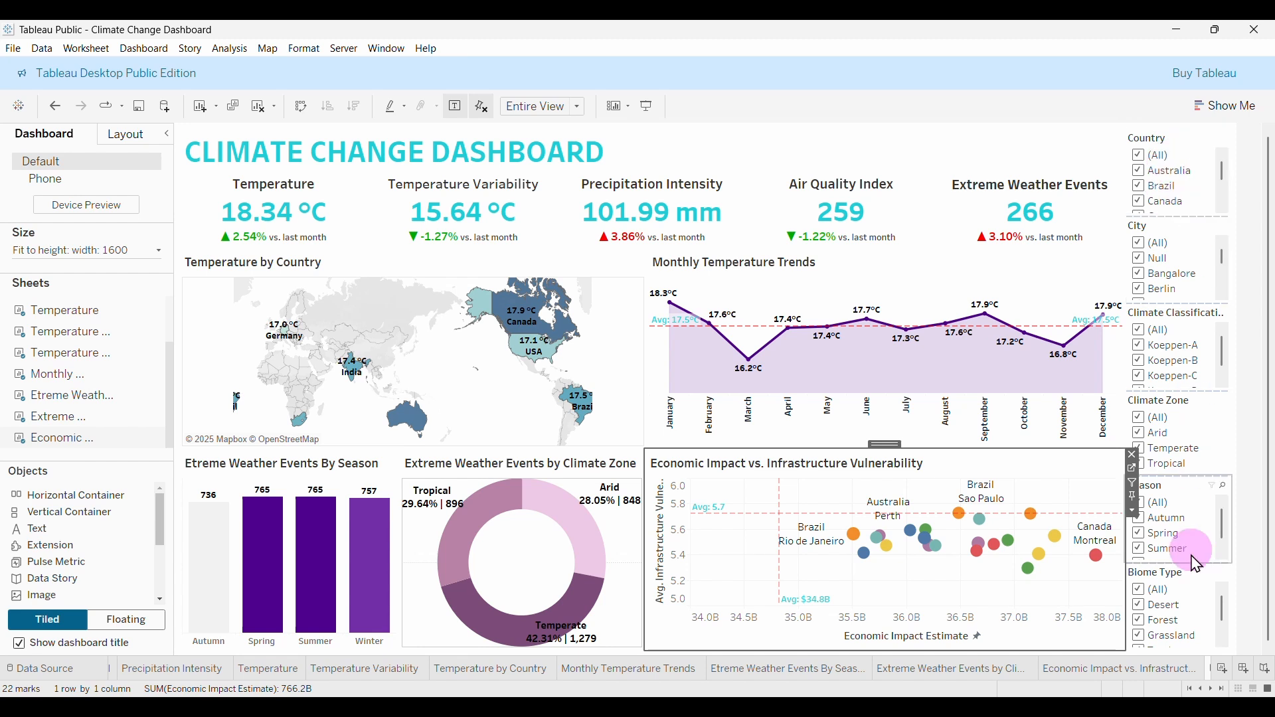
left_click(1178, 149)
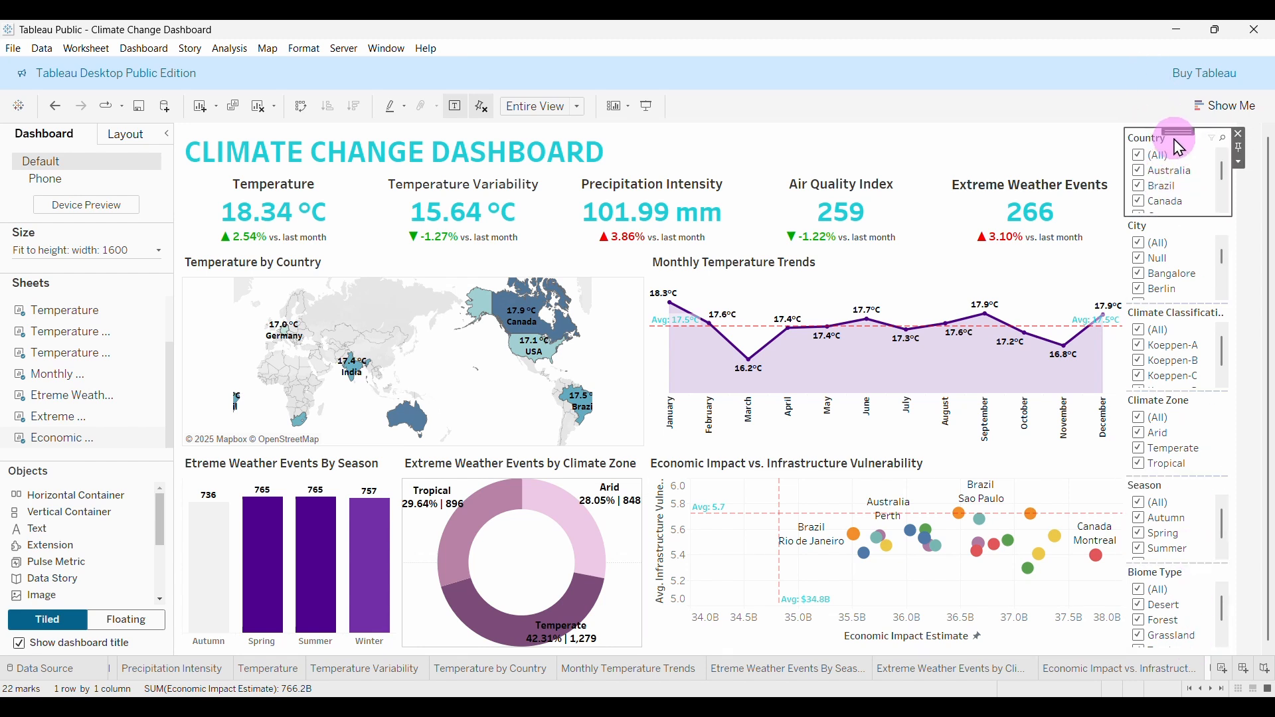
Make Country a multi-select dropdown, test it with Australia, Brazil and Canada, then reselect (All).
left_click(1241, 164)
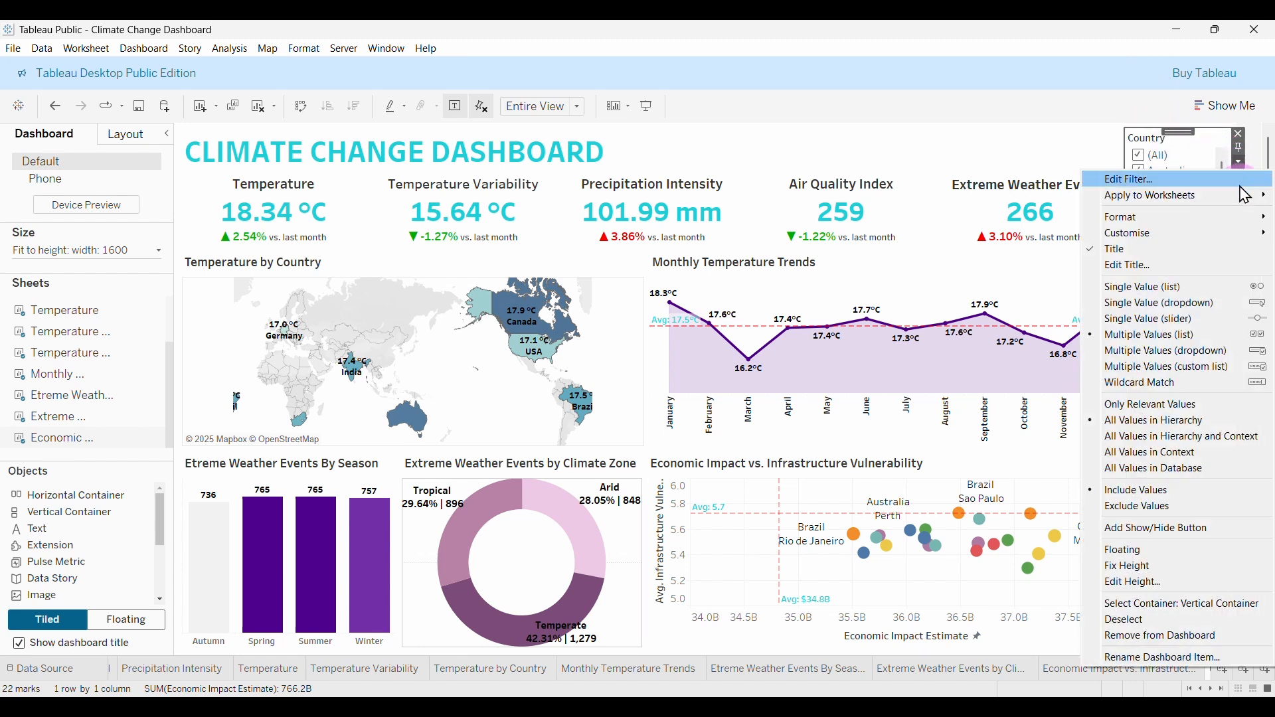
left_click(1155, 352)
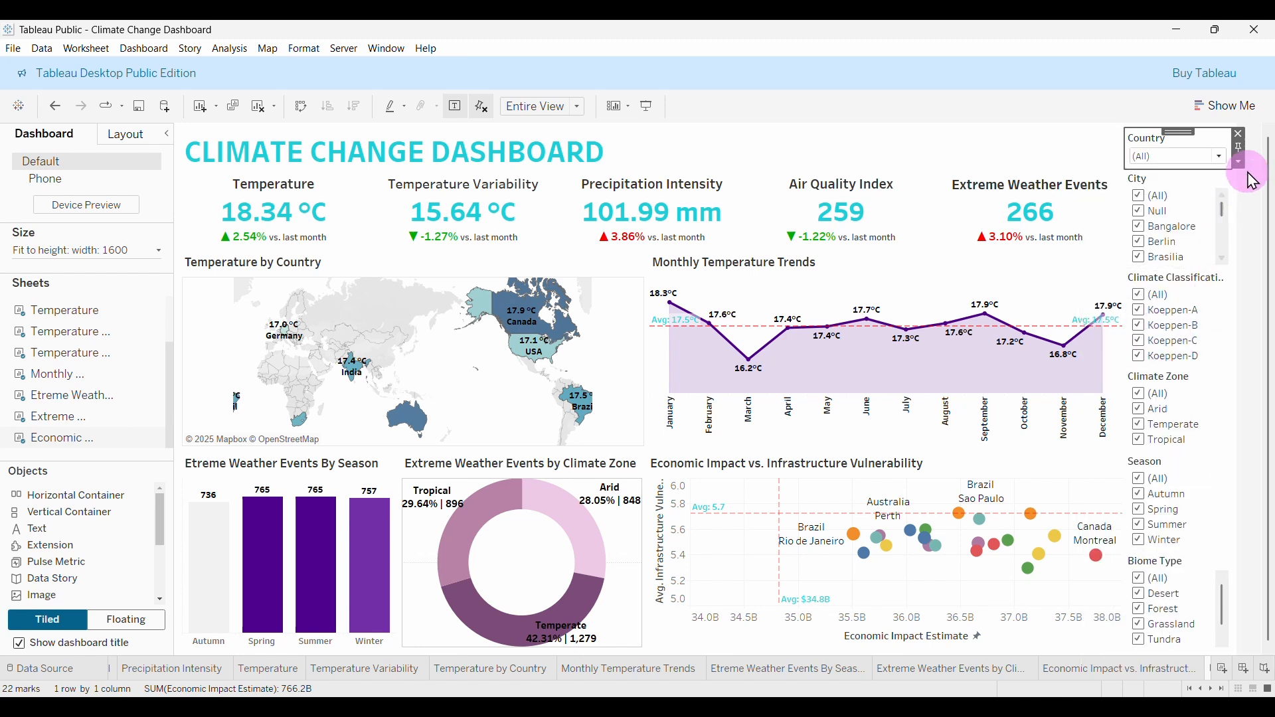
left_click(1224, 159)
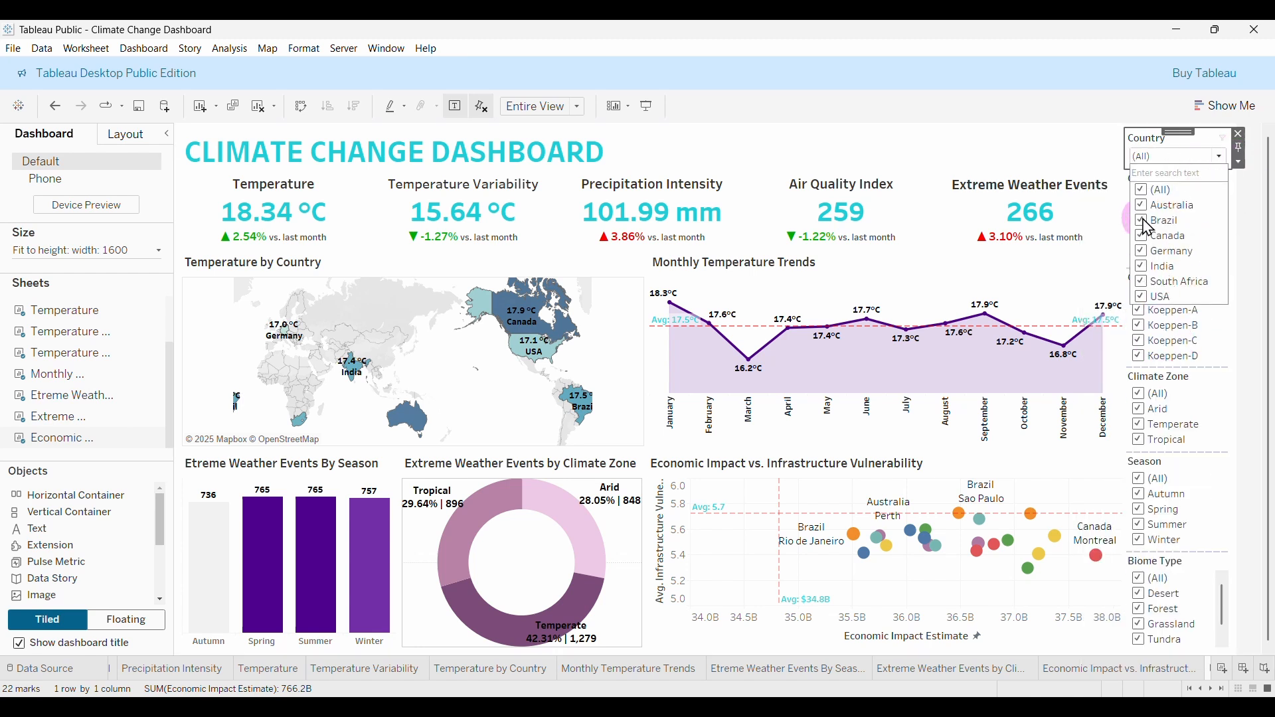
left_click(1146, 192)
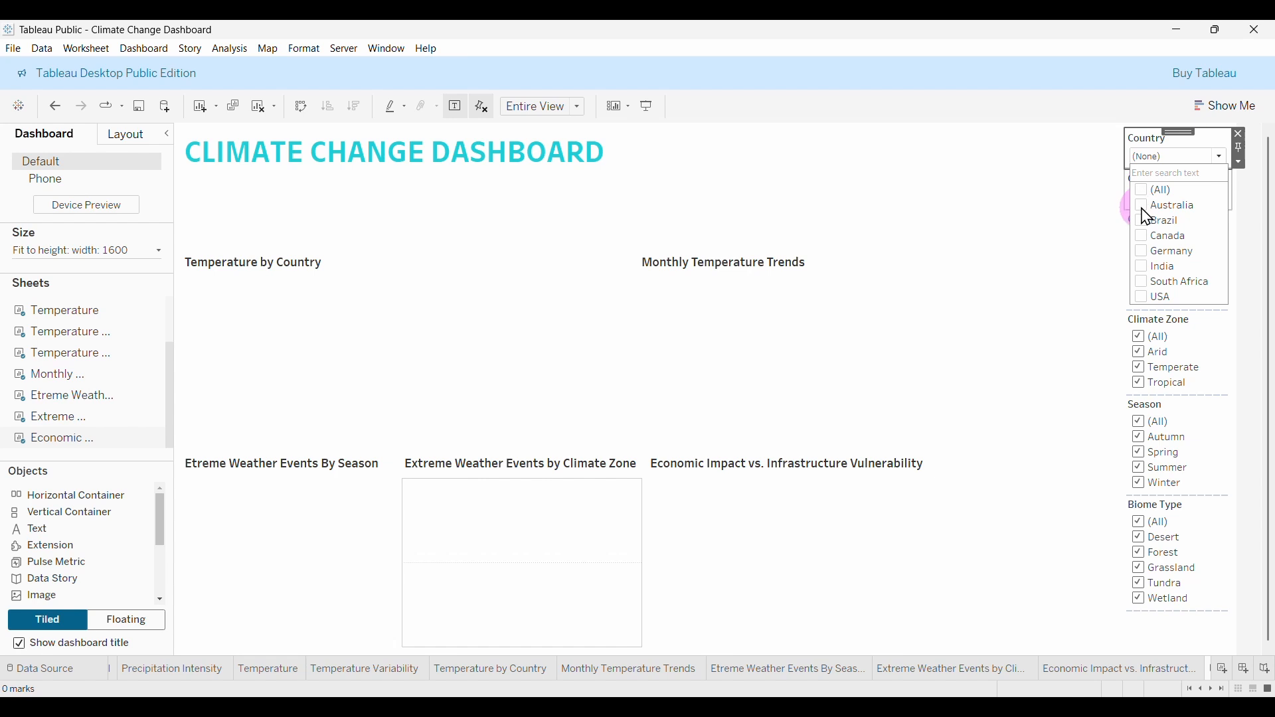
left_click(1148, 209)
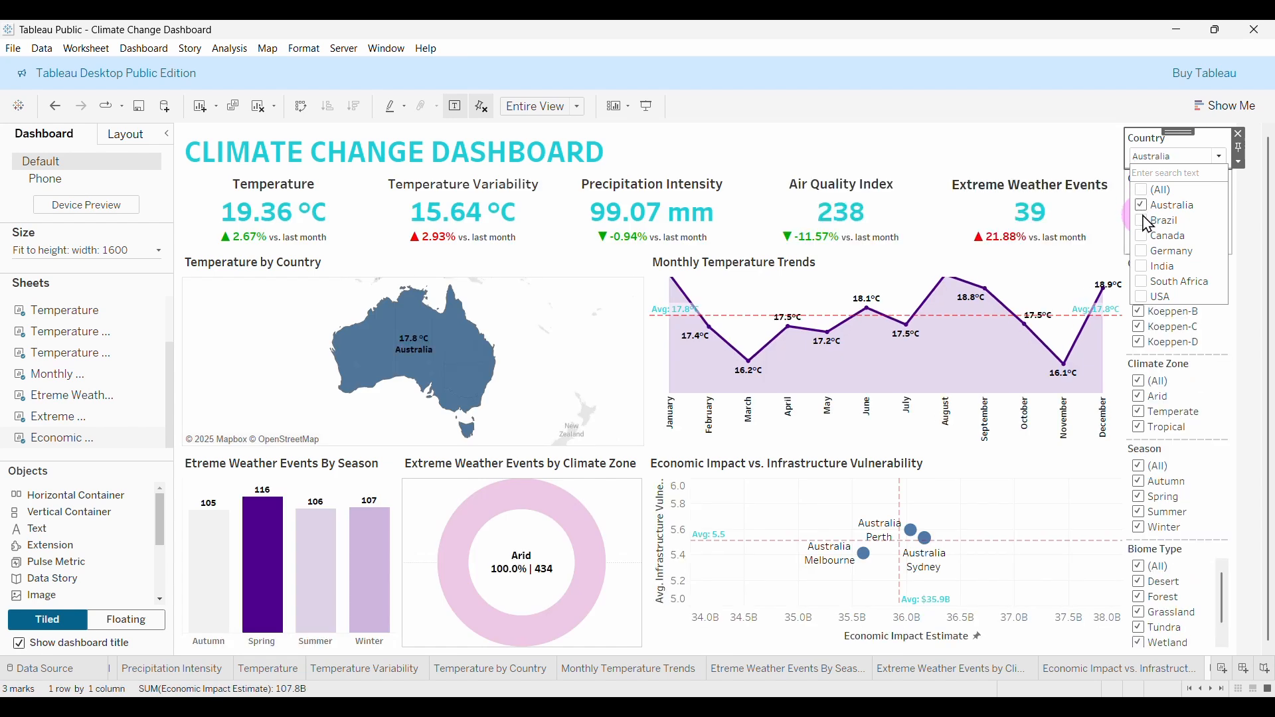
left_click(1142, 208)
left_click(1156, 237)
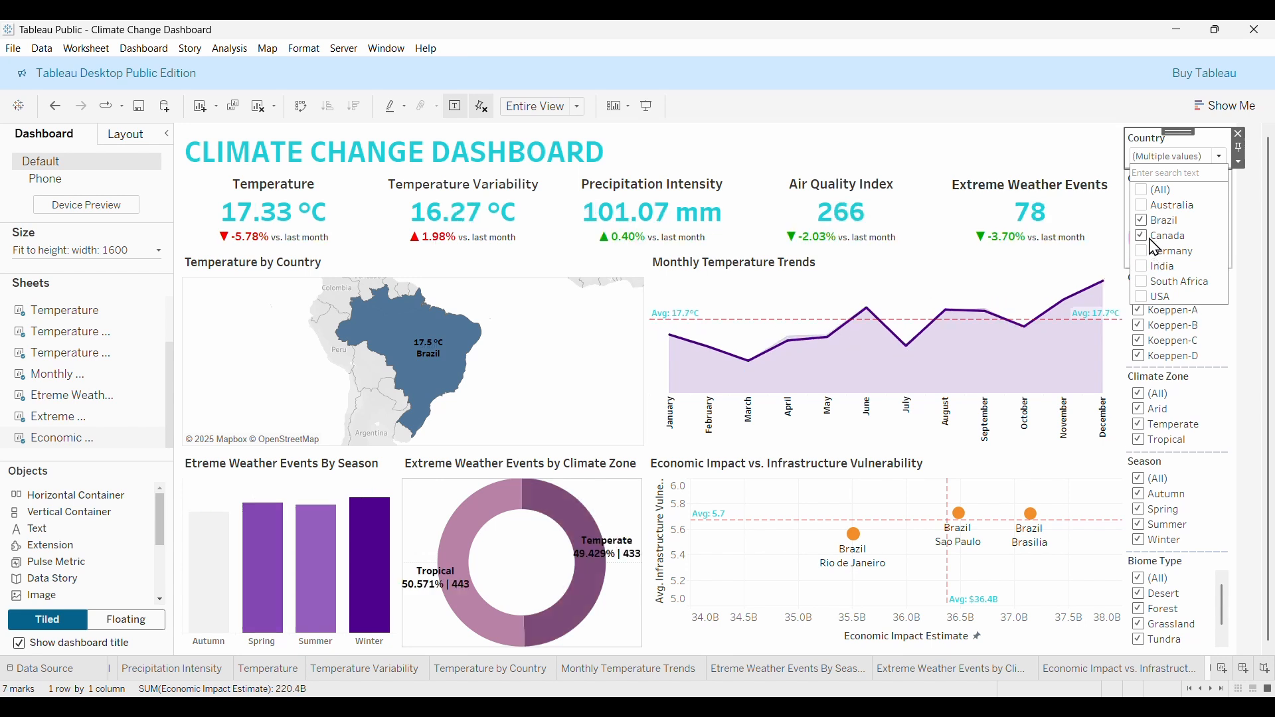
left_click(1154, 191)
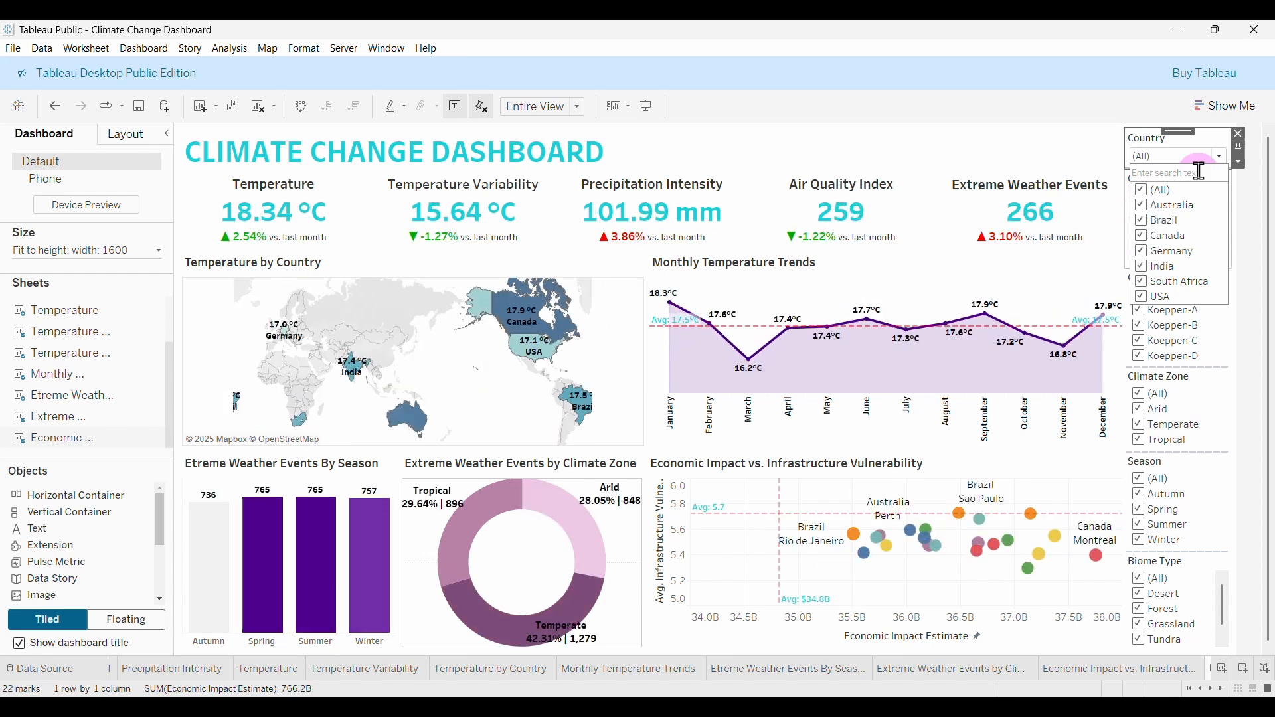
left_click(1180, 133)
Show City, Climate Classification and Climate Zone as multiple-value dropdowns.
left_click(1189, 182)
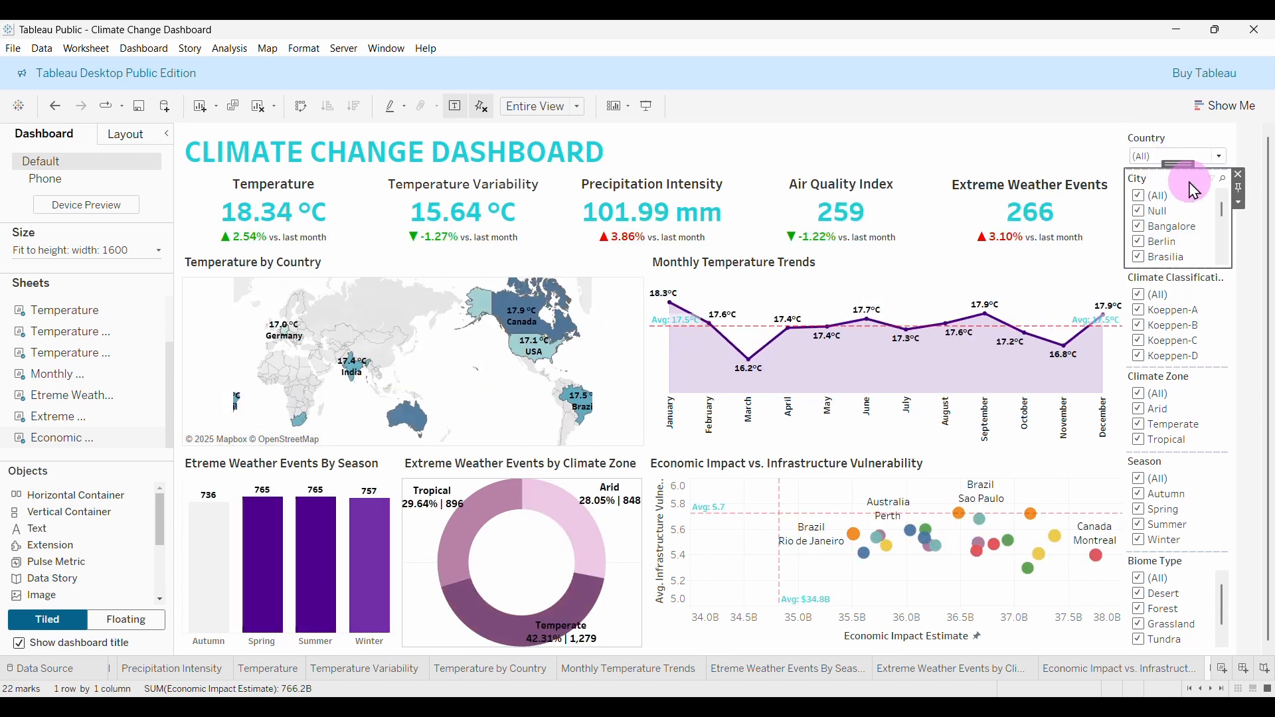
left_click(1241, 206)
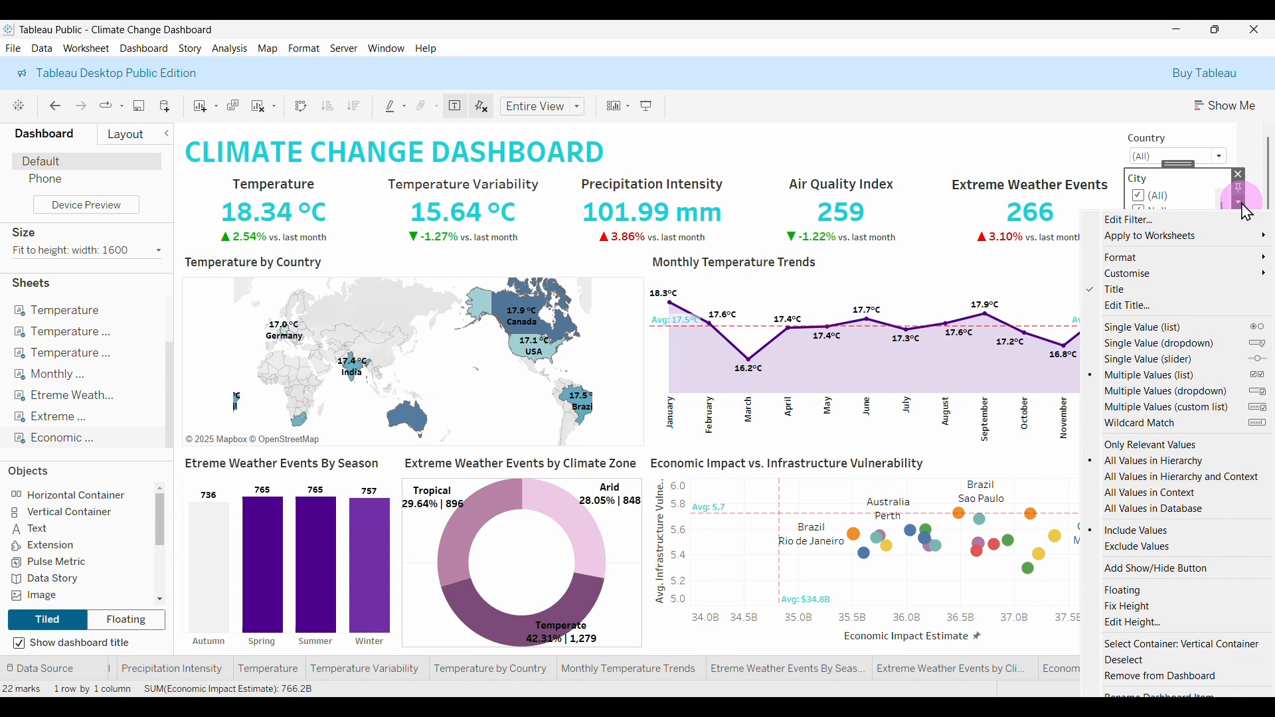
left_click(1156, 393)
left_click(1205, 222)
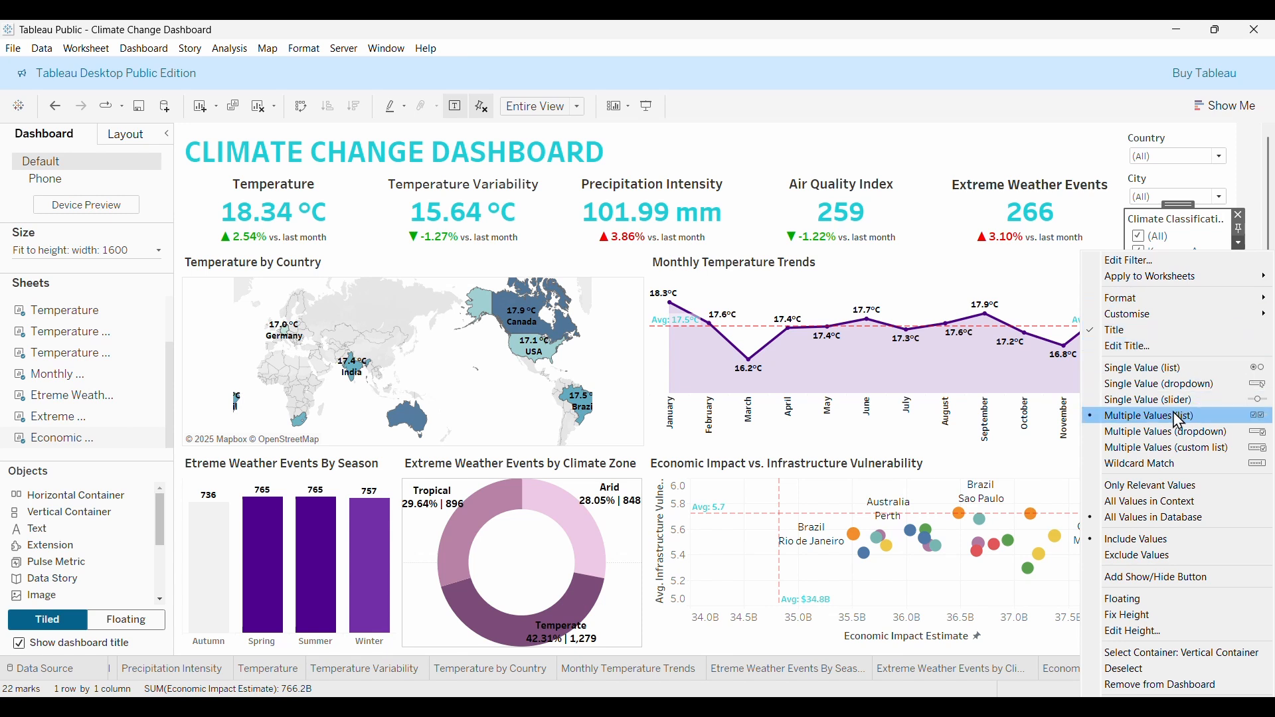
left_click(1130, 449)
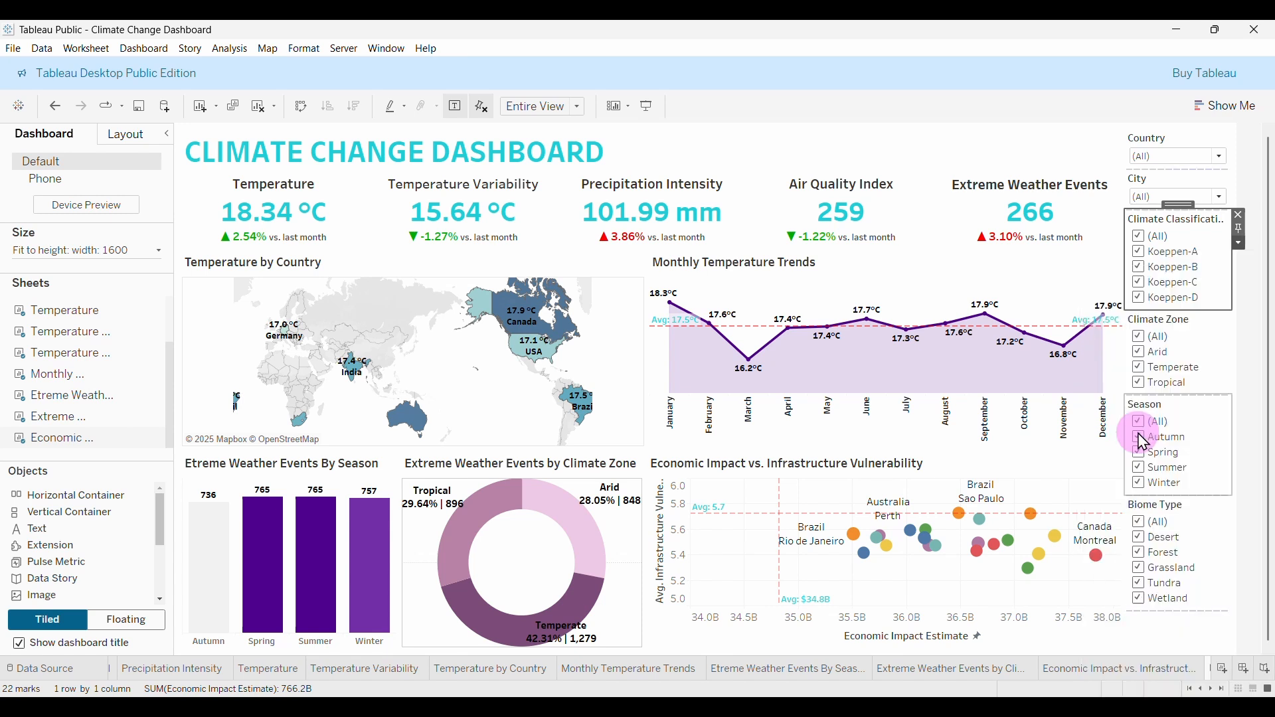
left_click(1201, 293)
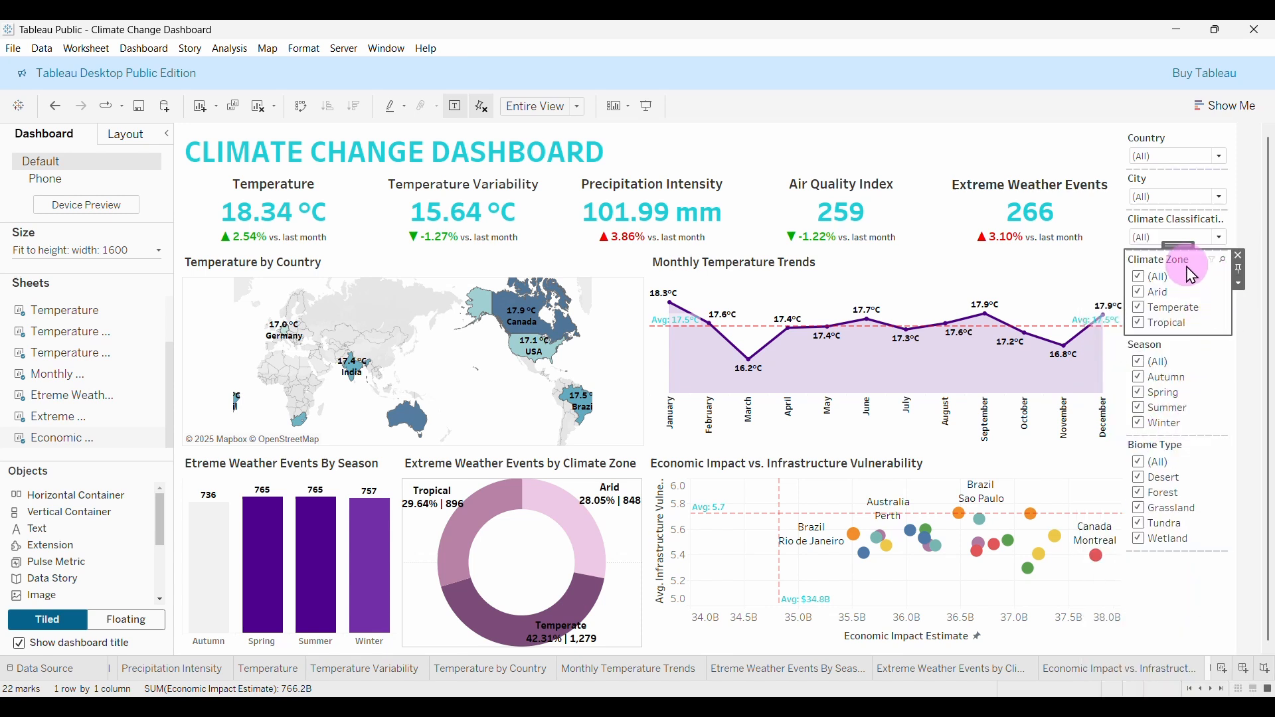
left_click(1240, 285)
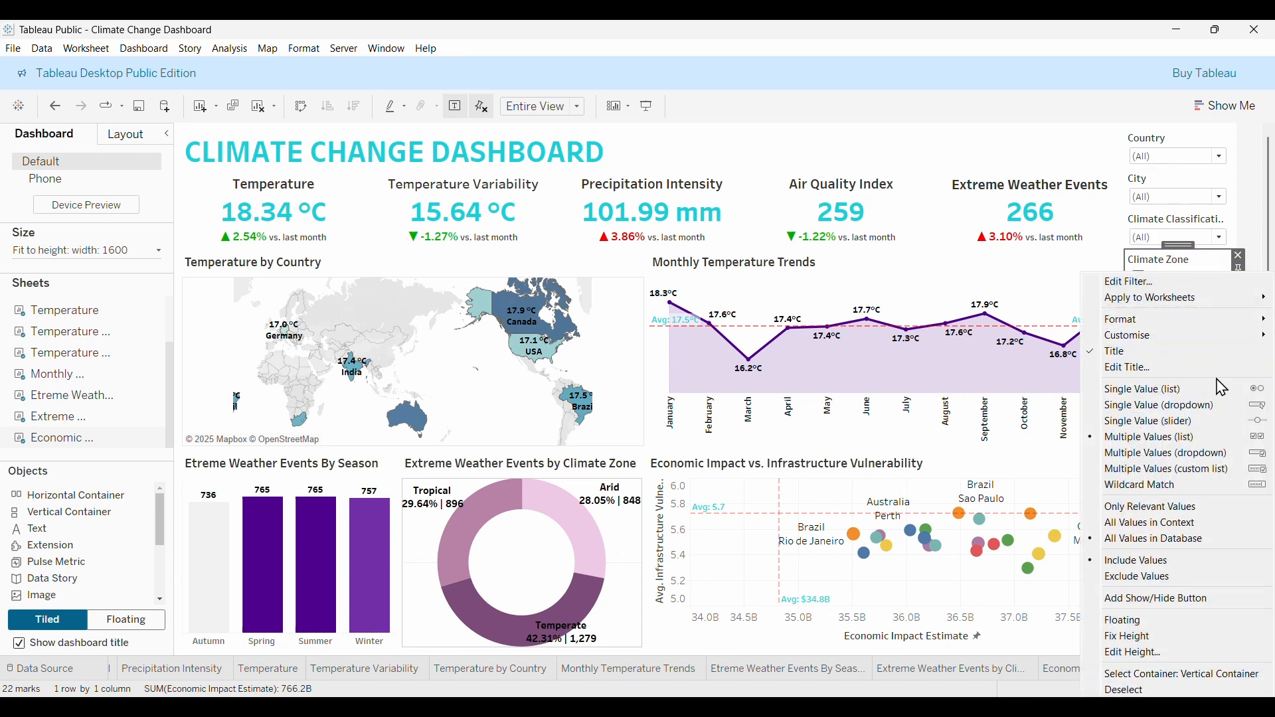
left_click(1170, 450)
Show Season and Biome Type as multiple-value dropdowns, then select the filter column.
left_click(1189, 300)
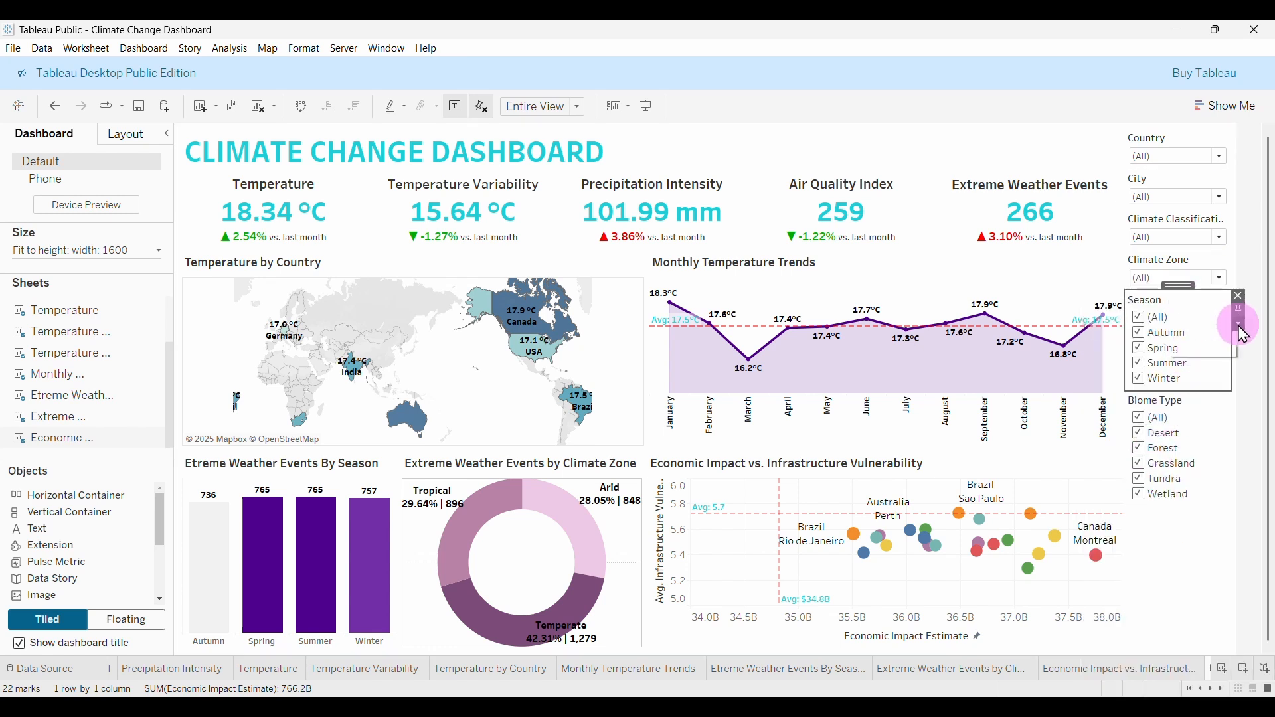
left_click(1240, 326)
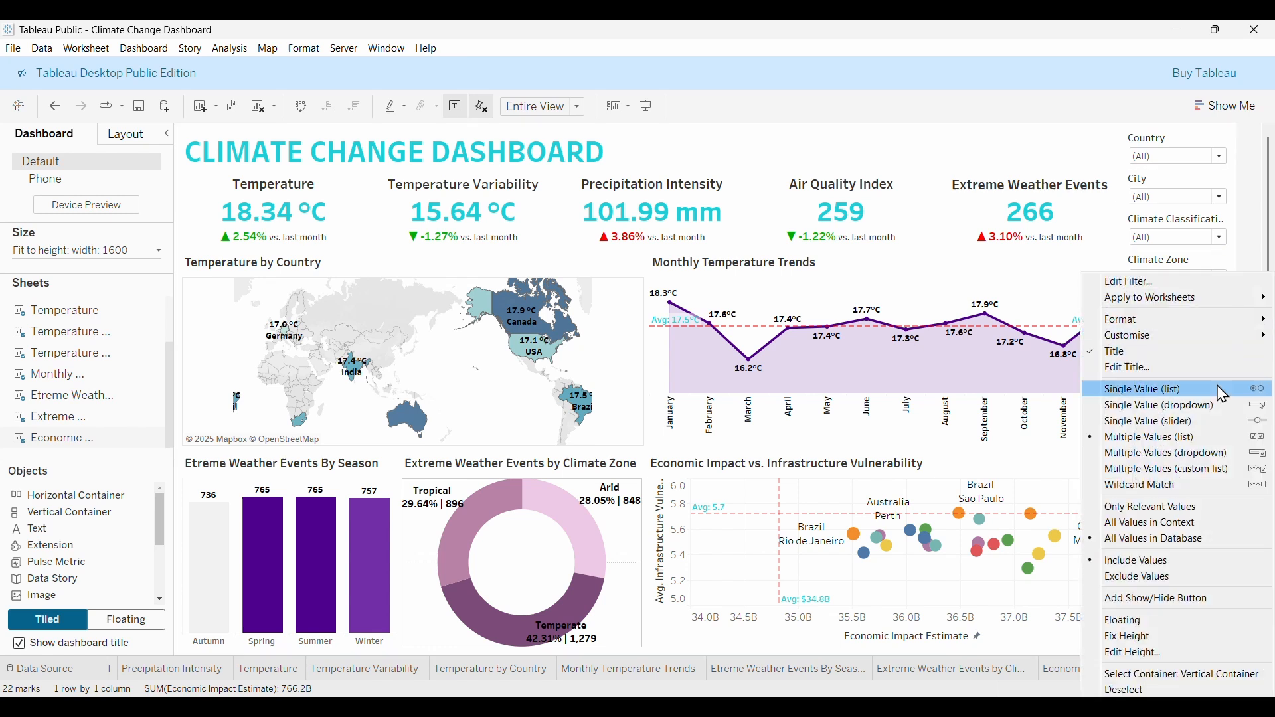
left_click(1138, 470)
left_click(1192, 342)
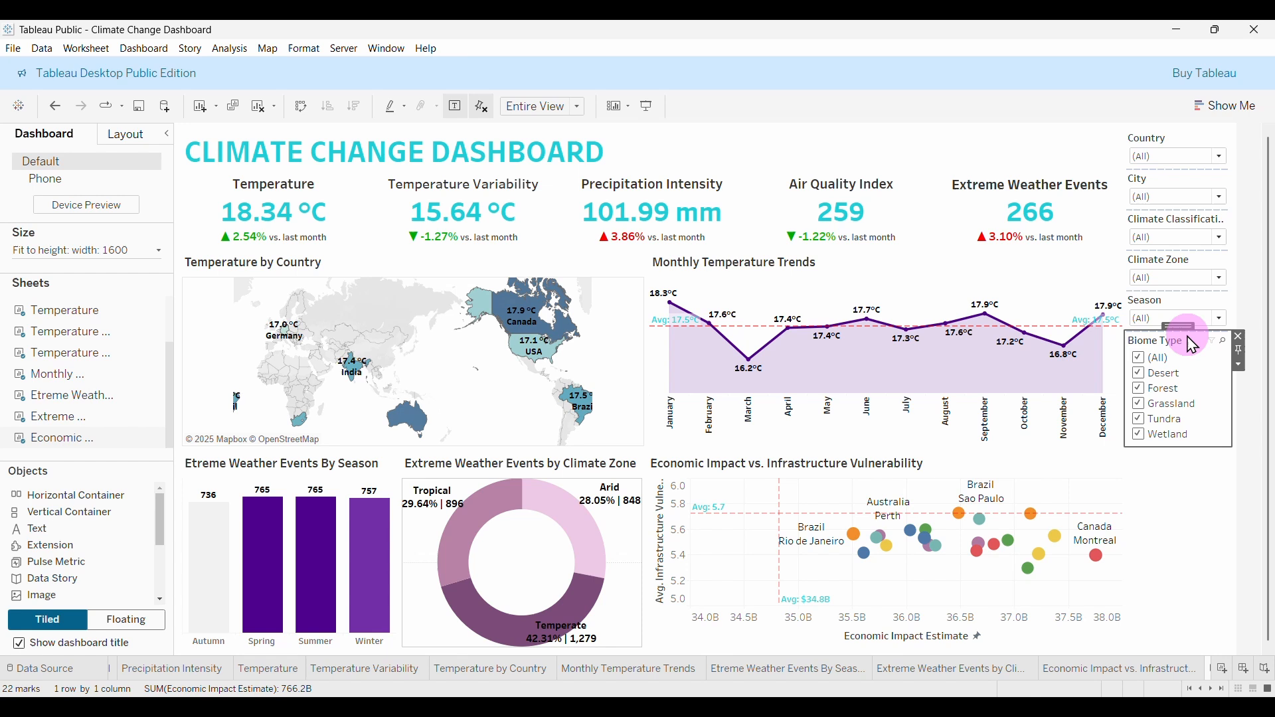
left_click(1240, 365)
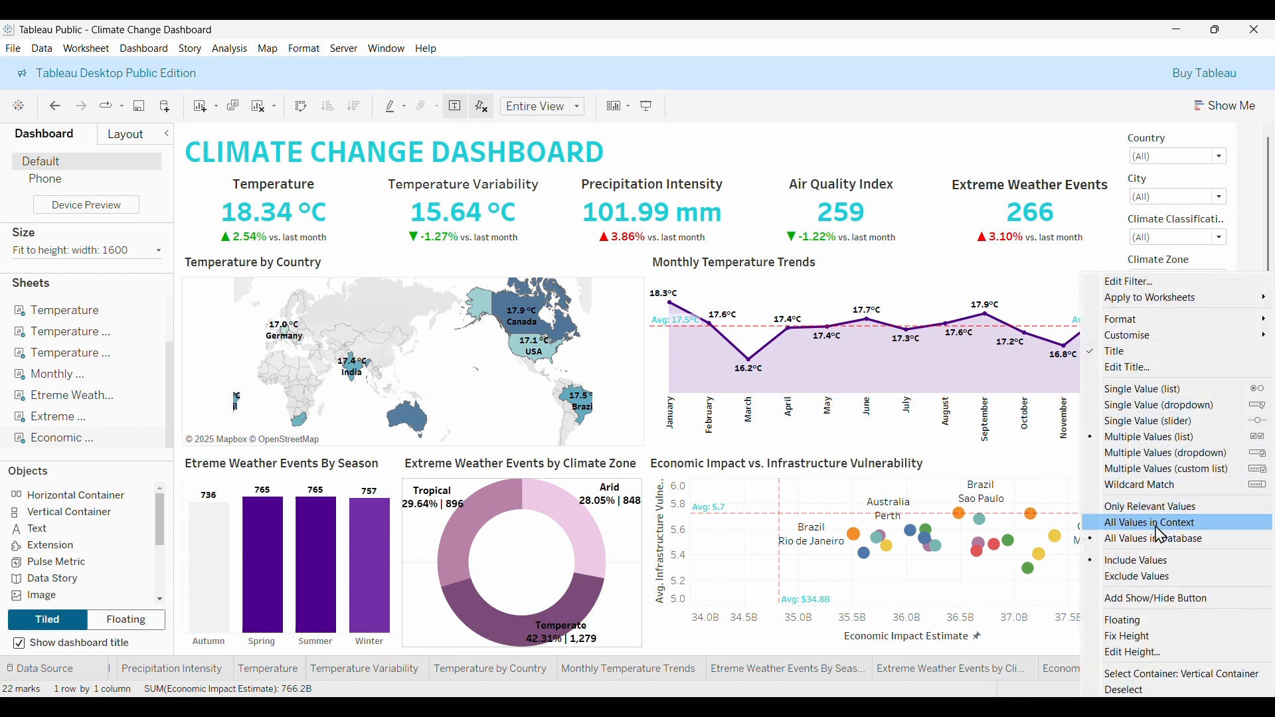
left_click(1153, 453)
left_click(1204, 366)
left_click(1189, 399)
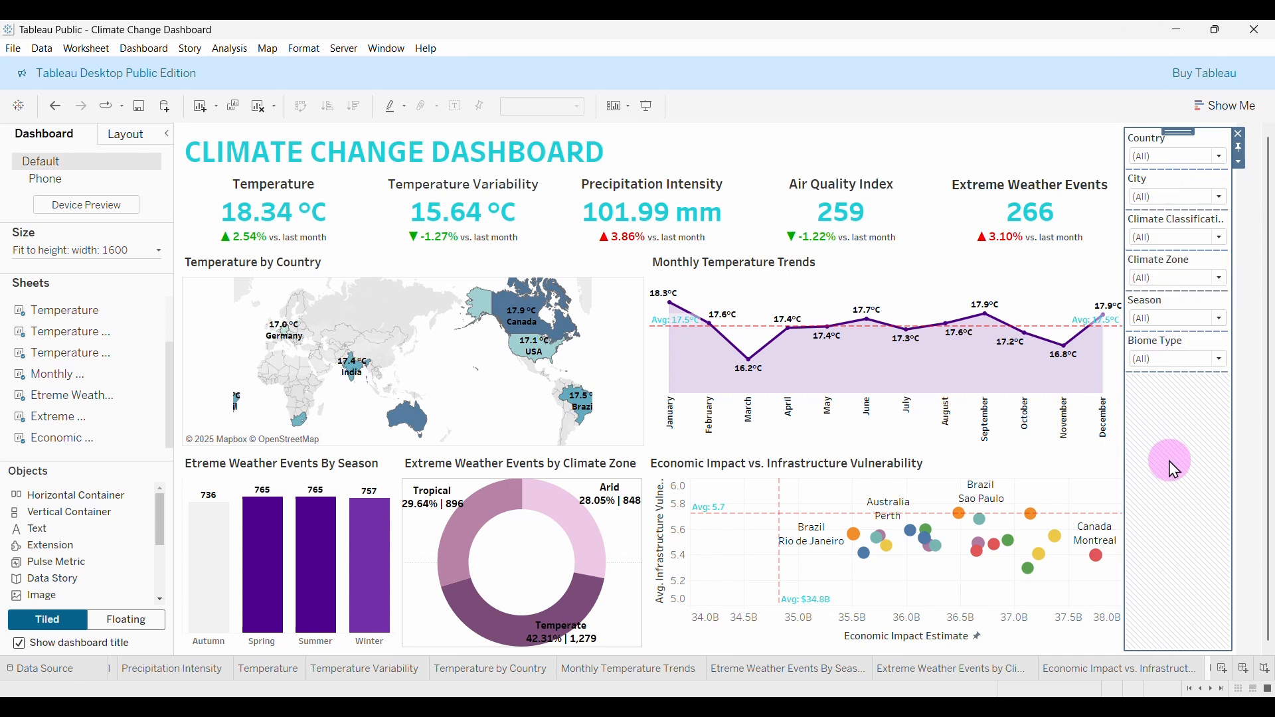
Drag a Blank object from the Objects pane into the filter column beneath Biome Type.
left_click(1099, 154)
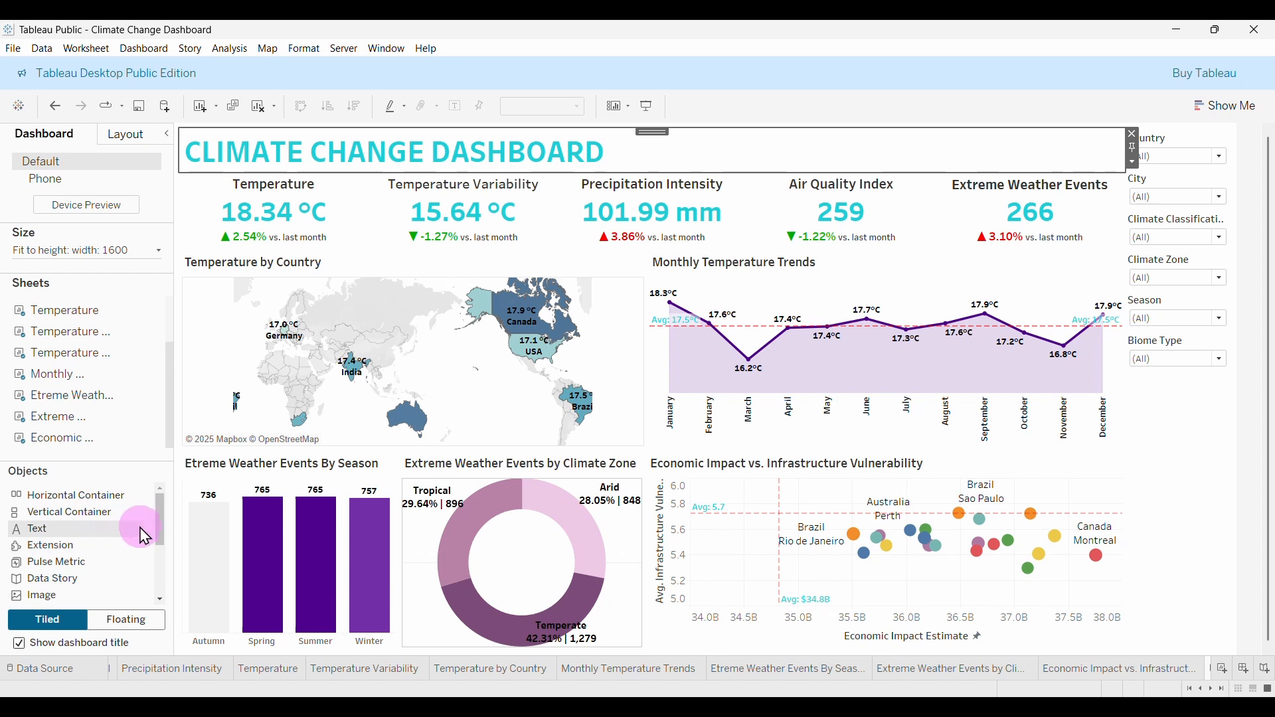
left_click_drag(158, 523, 1099, 502)
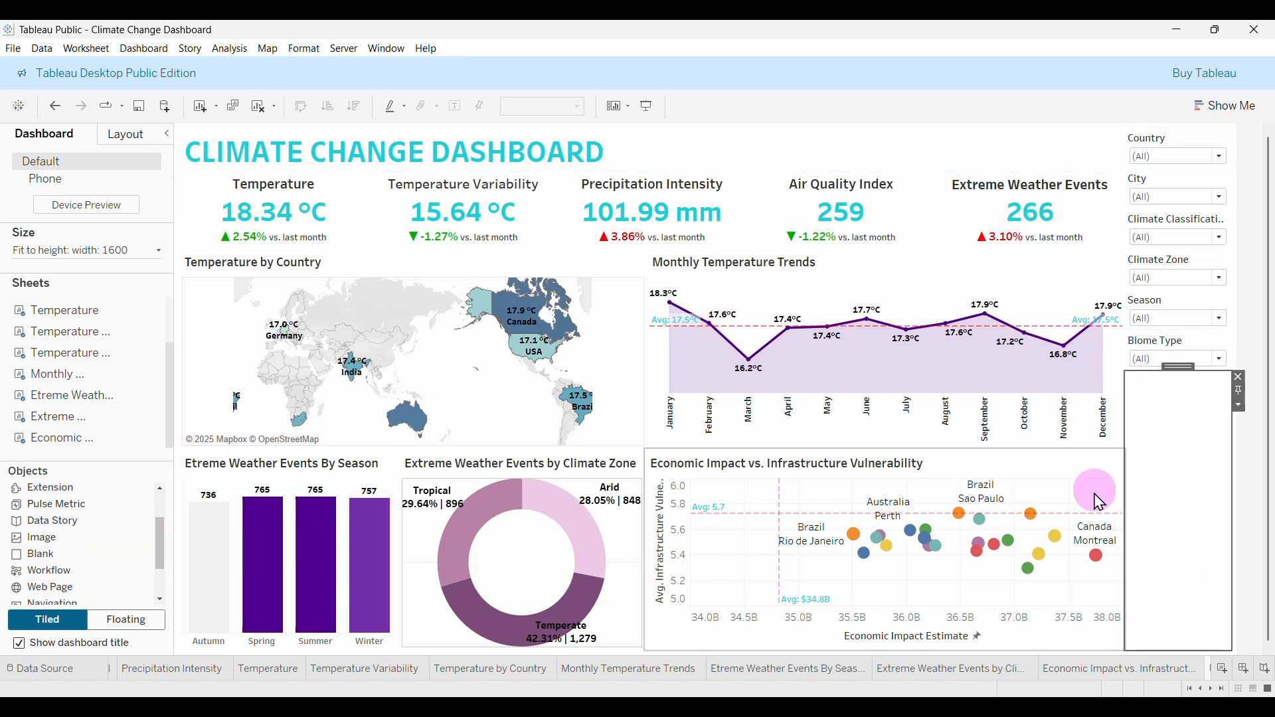
left_click_drag(40, 555, 1182, 508)
left_click_drag(52, 555, 1186, 494)
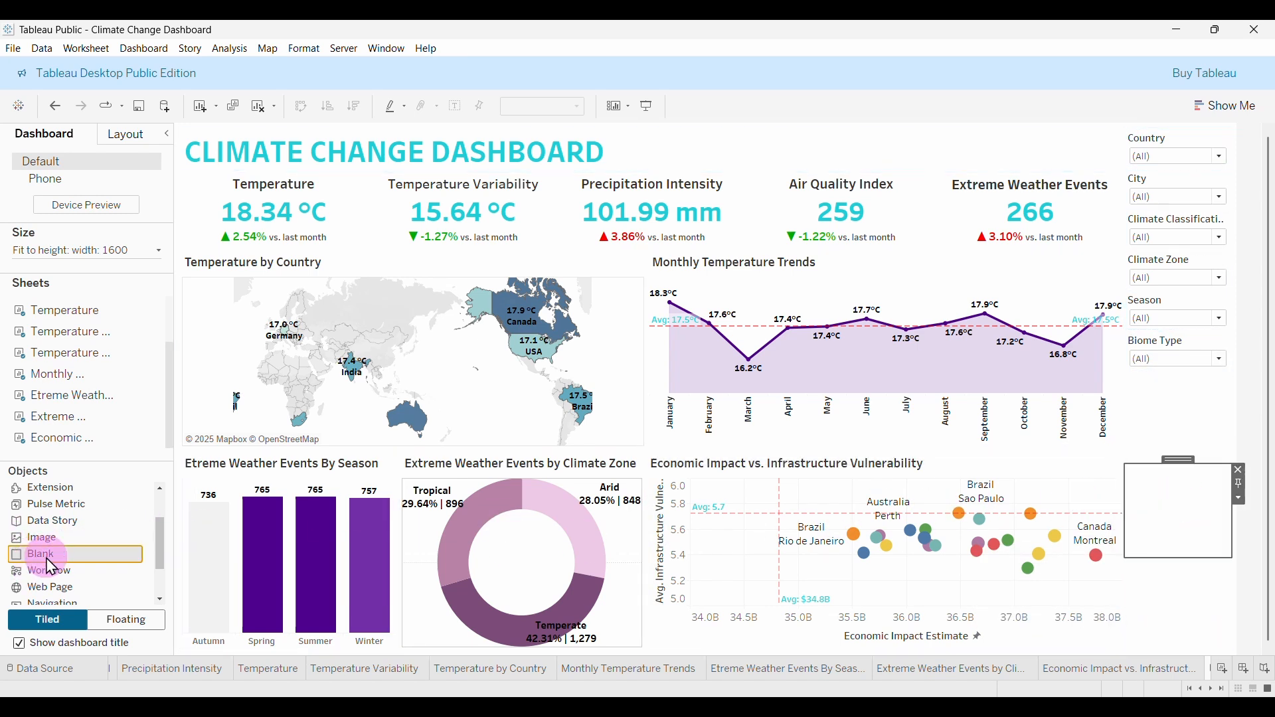
left_click_drag(49, 562, 1201, 520)
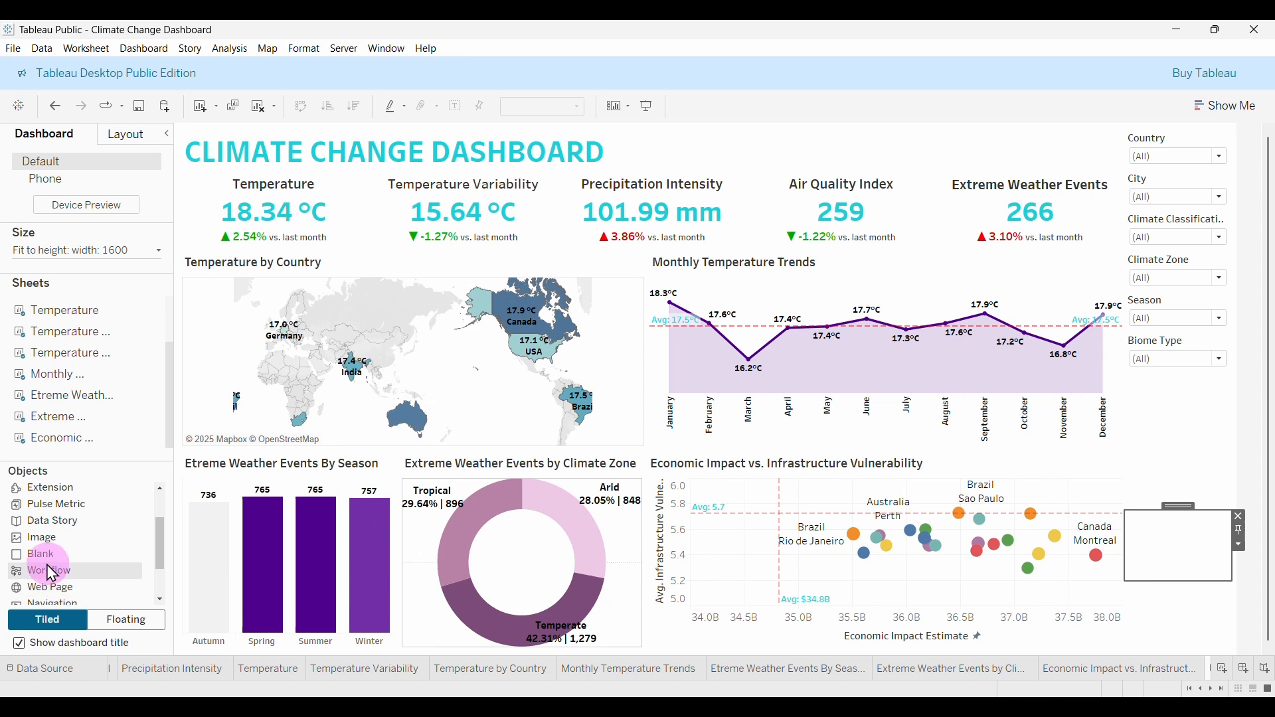
left_click_drag(51, 573, 1147, 512)
left_click_drag(113, 587, 116, 589)
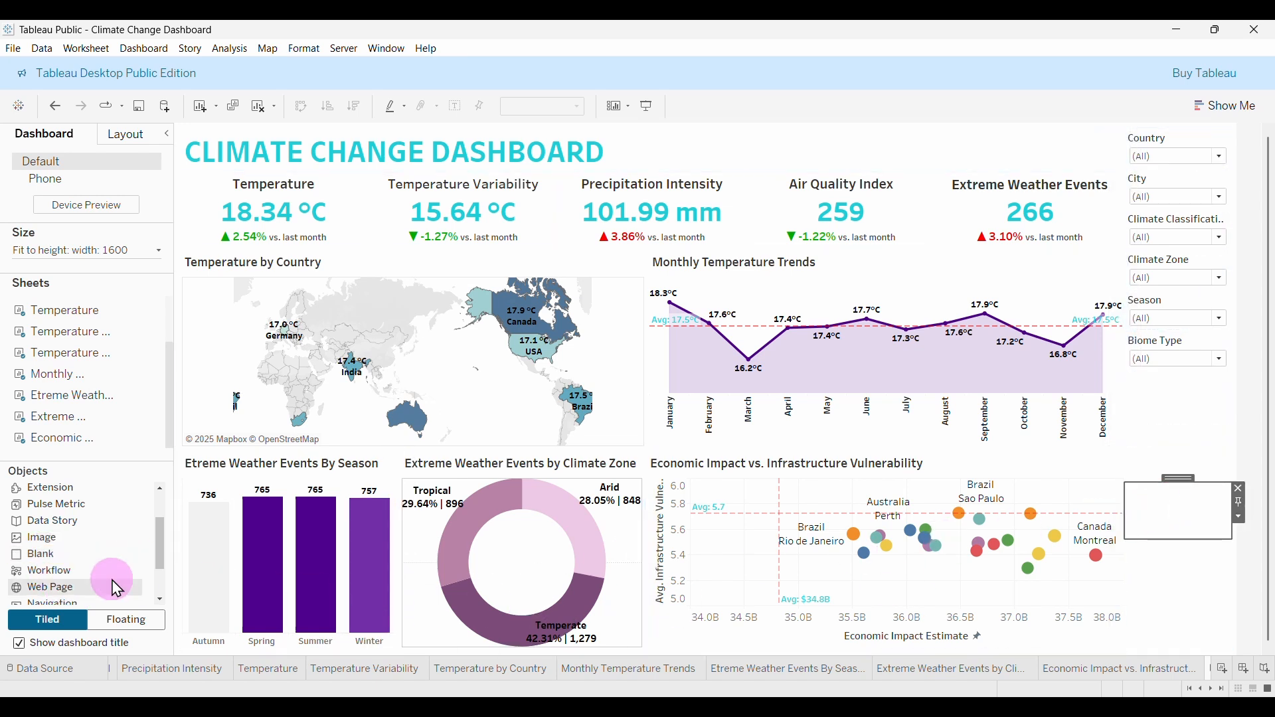
left_click_drag(50, 557, 1169, 488)
left_click_drag(55, 568, 1171, 414)
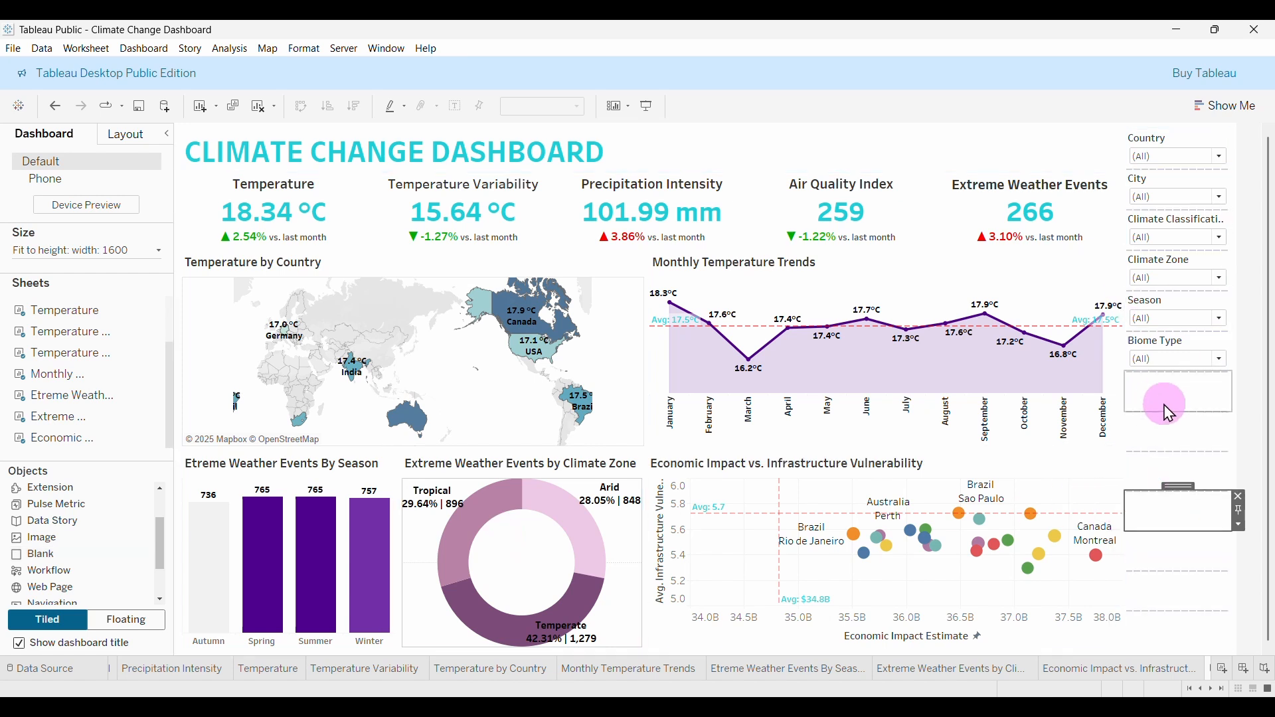
Apply Distribute Contents Evenly to the right-hand filter container.
left_click(1186, 138)
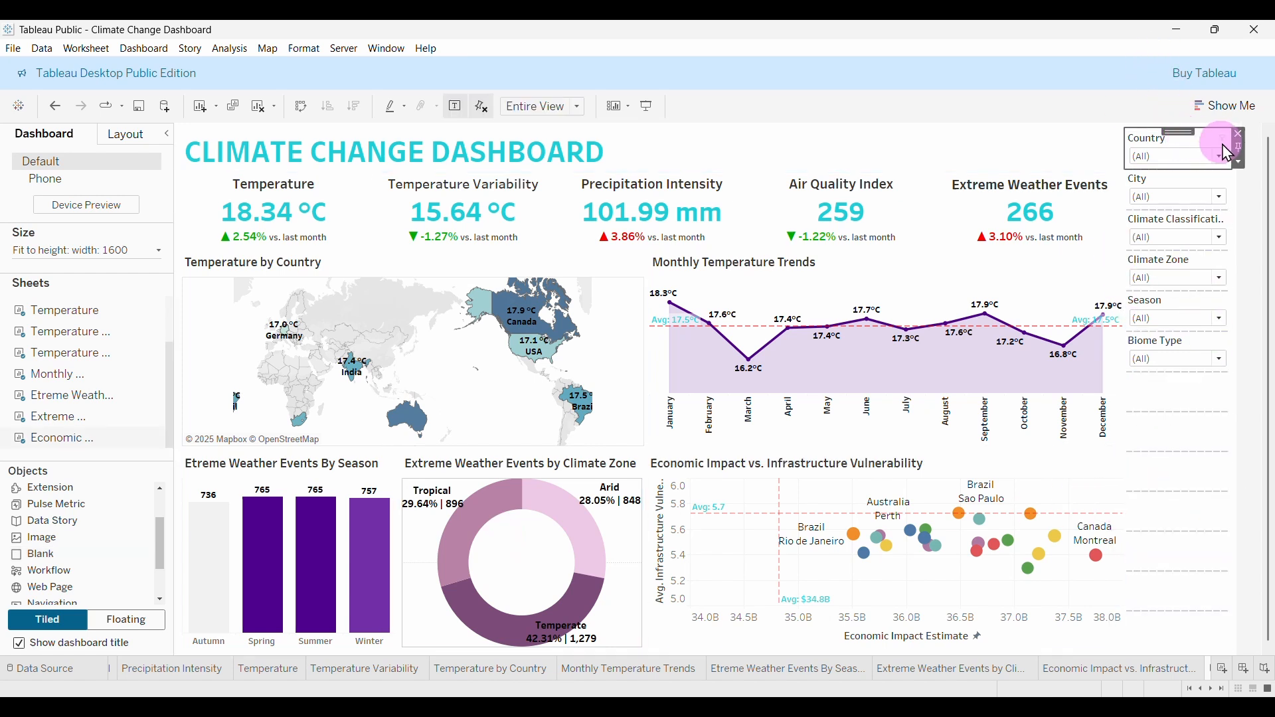
left_click(1125, 161)
left_click_drag(1125, 167, 1131, 172)
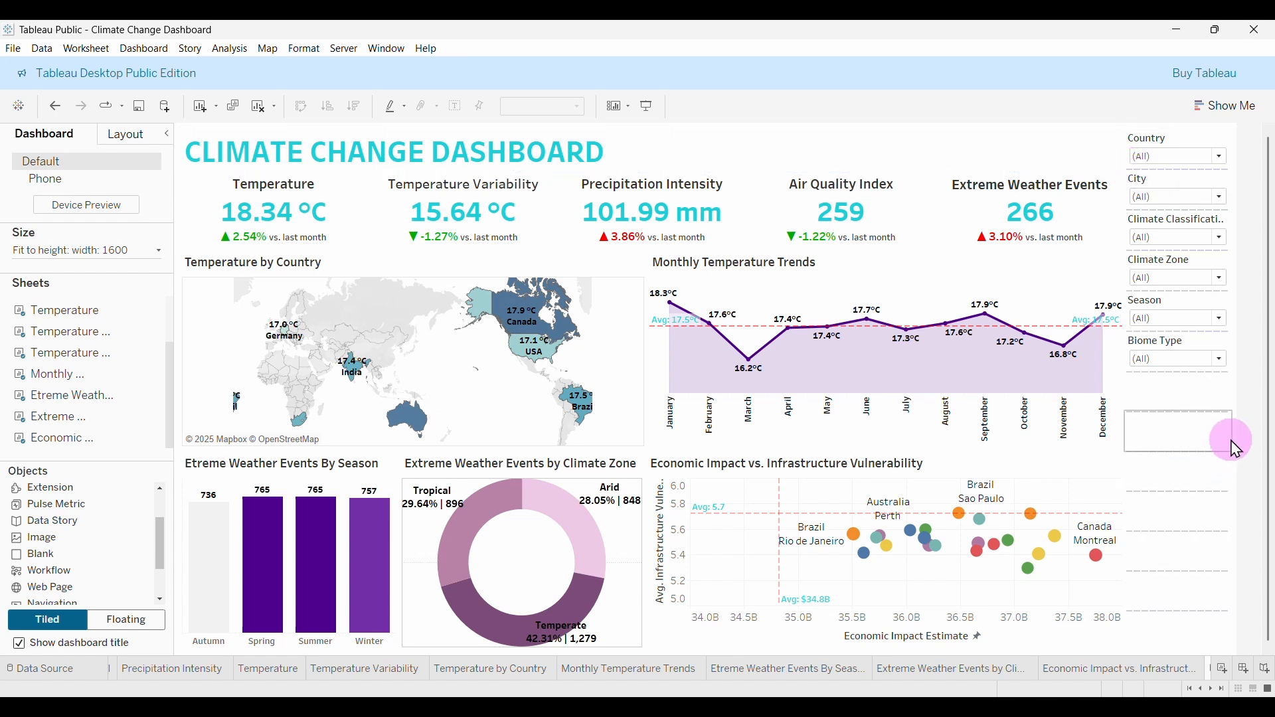
left_click(1236, 444)
left_click(1126, 443)
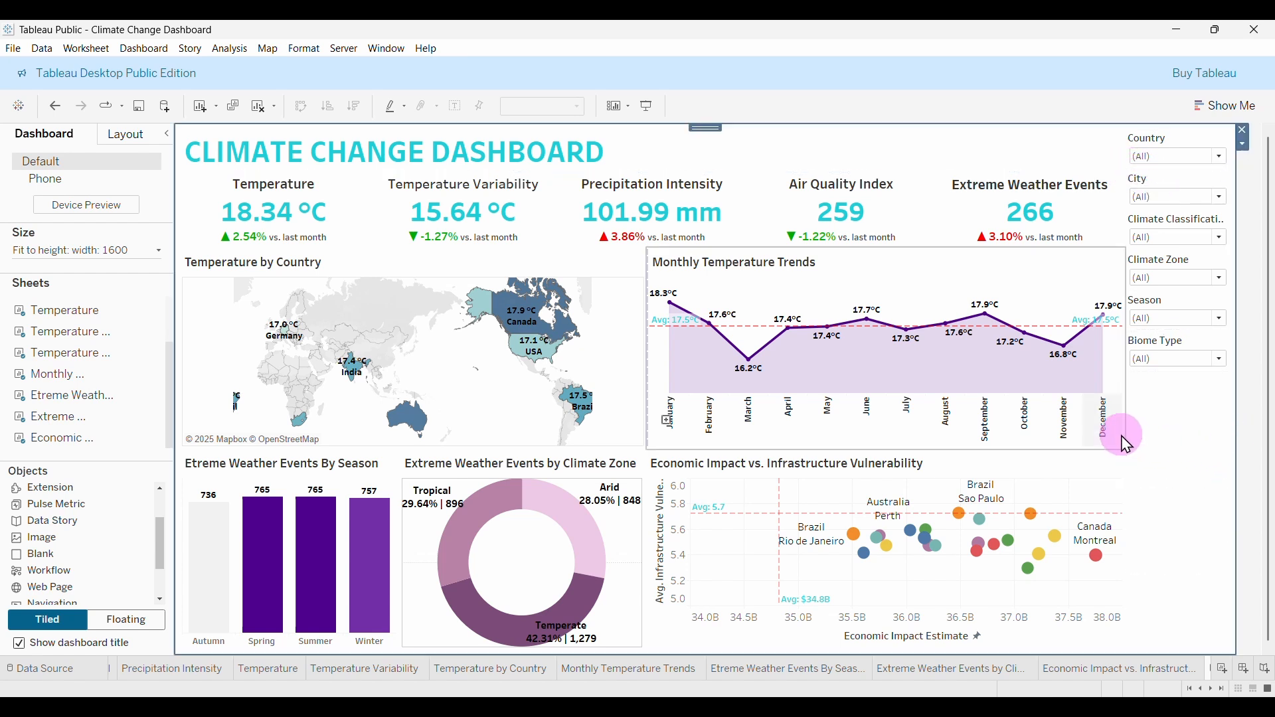
left_click(1125, 445)
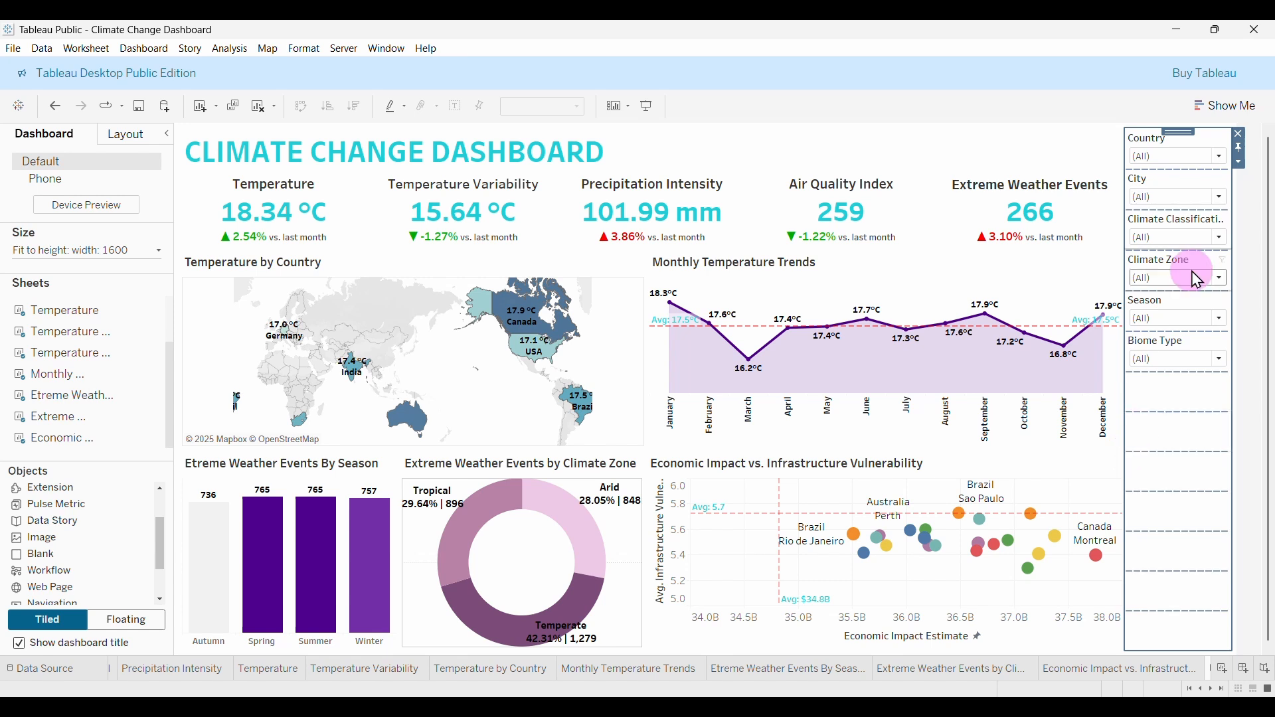
left_click(1239, 165)
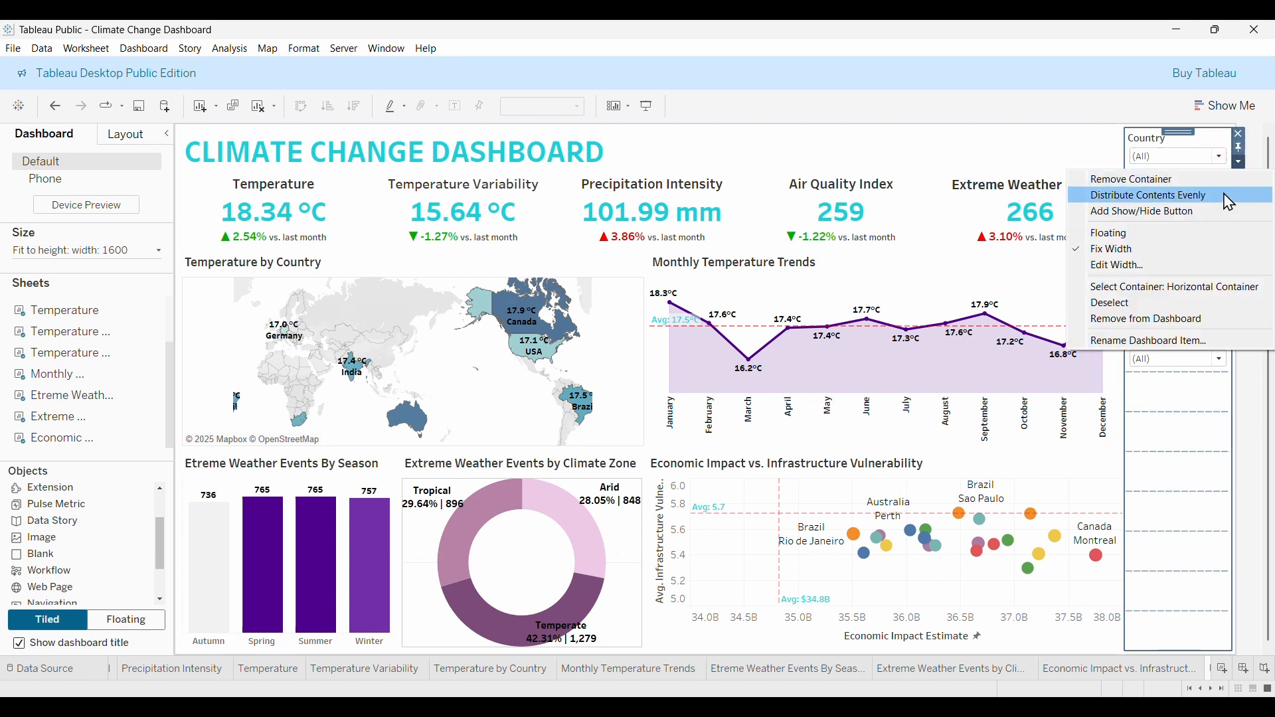
left_click(1133, 195)
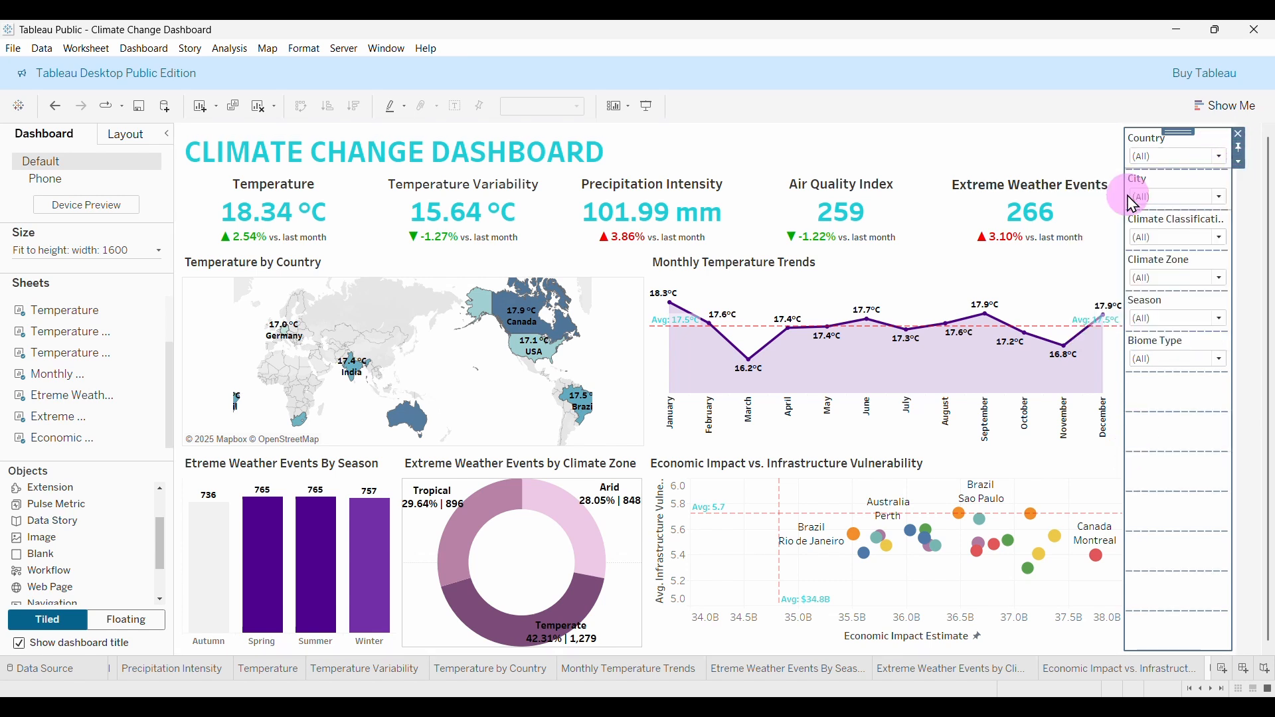
Delete the empty blank spacers below the Biome Type filter.
left_click(1239, 162)
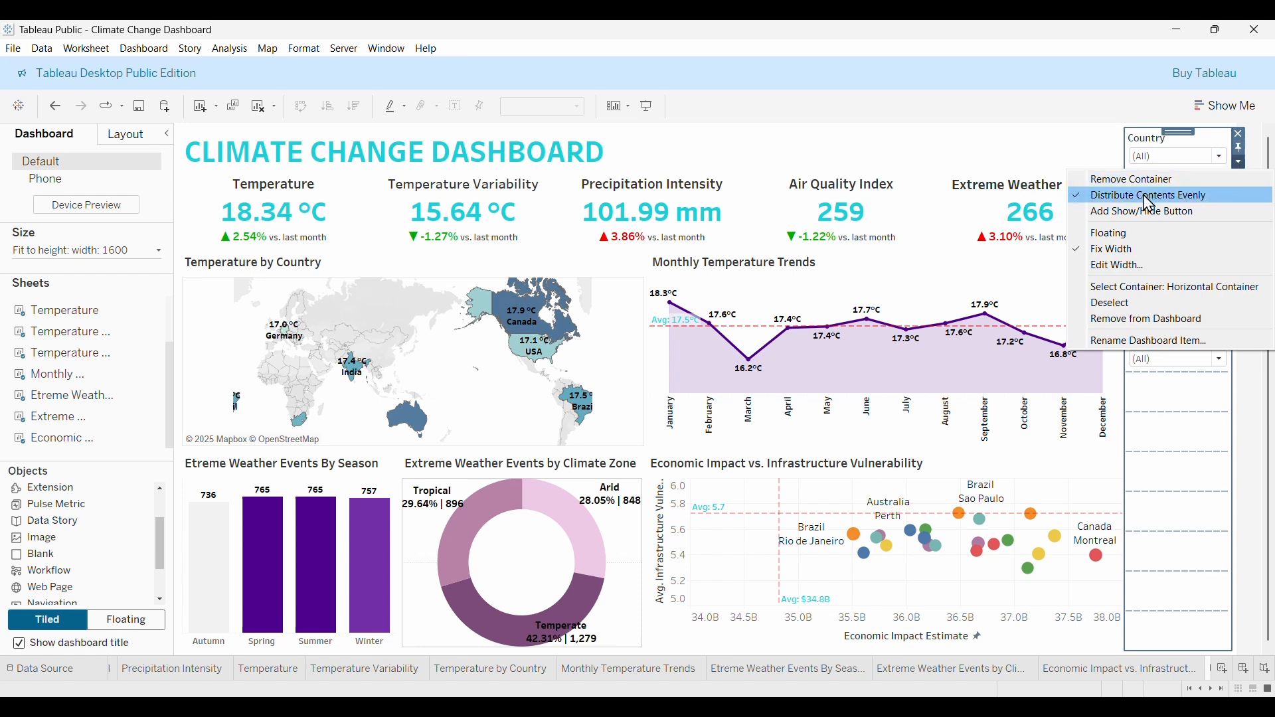
left_click(1214, 464)
left_click(1183, 563)
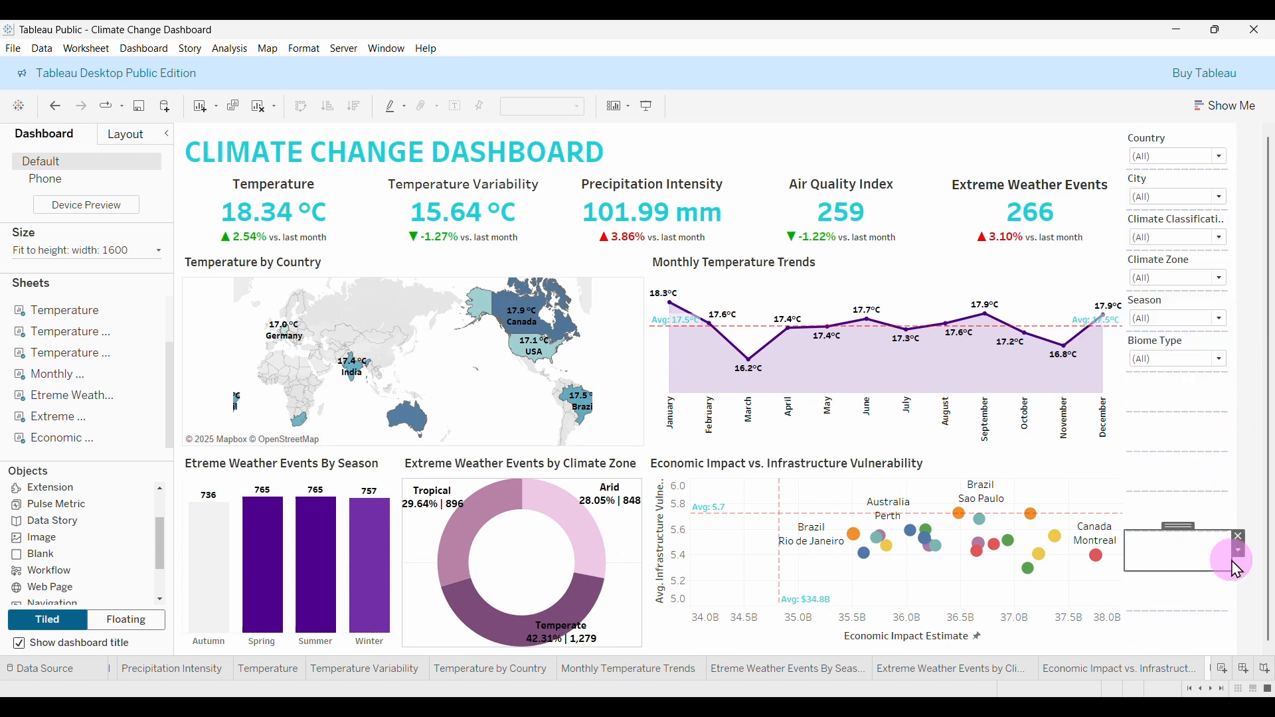
left_click(1240, 536)
left_click(1224, 365)
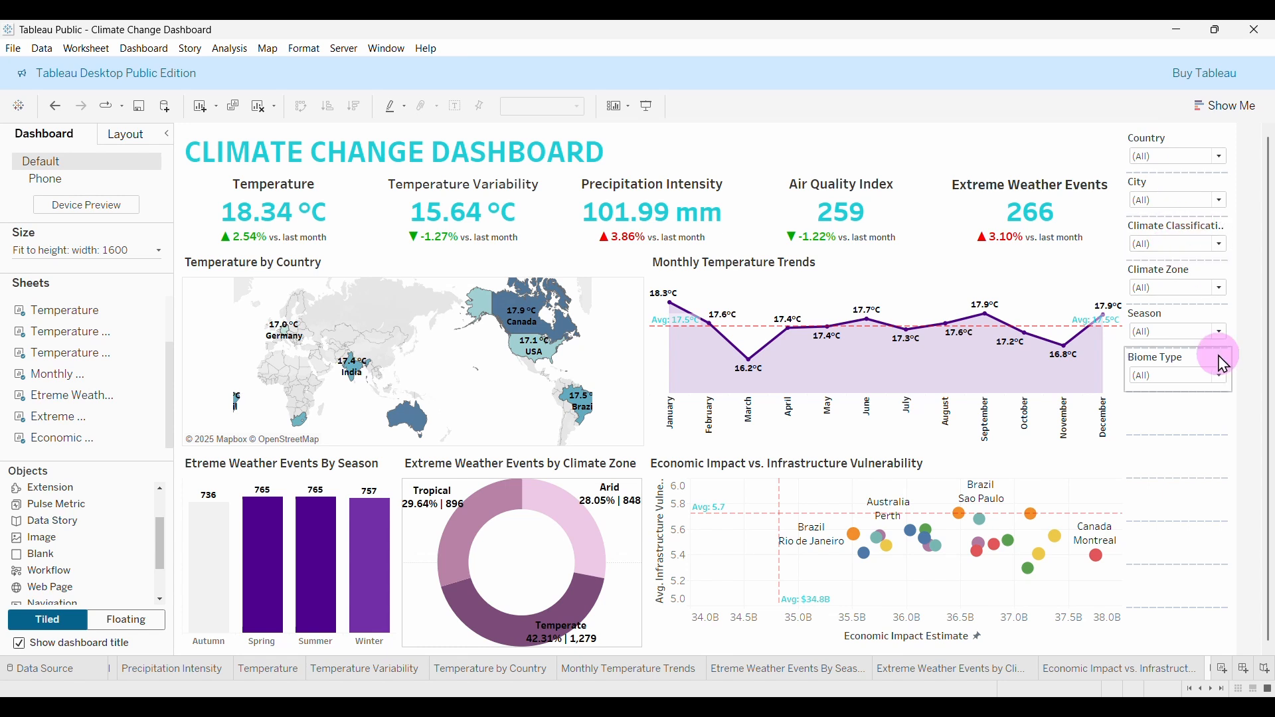
left_click(1203, 463)
left_click(1240, 440)
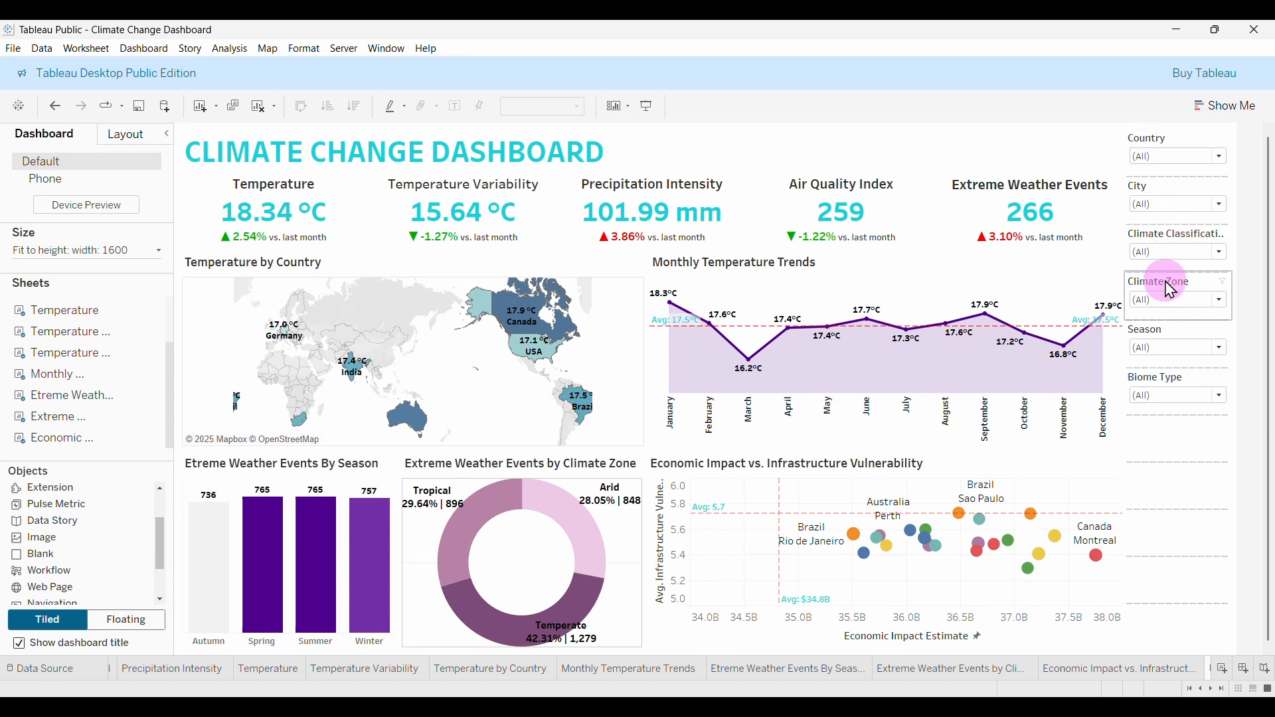
left_click(1238, 419)
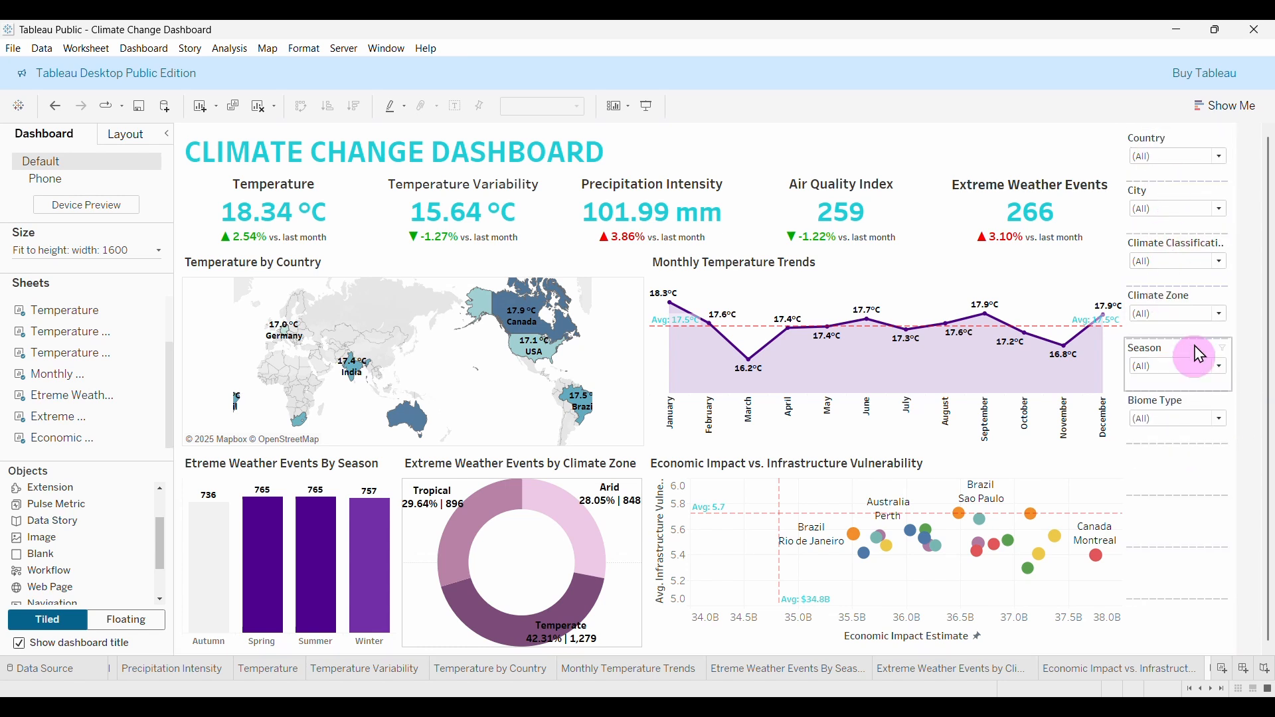
left_click(1183, 471)
left_click(1240, 449)
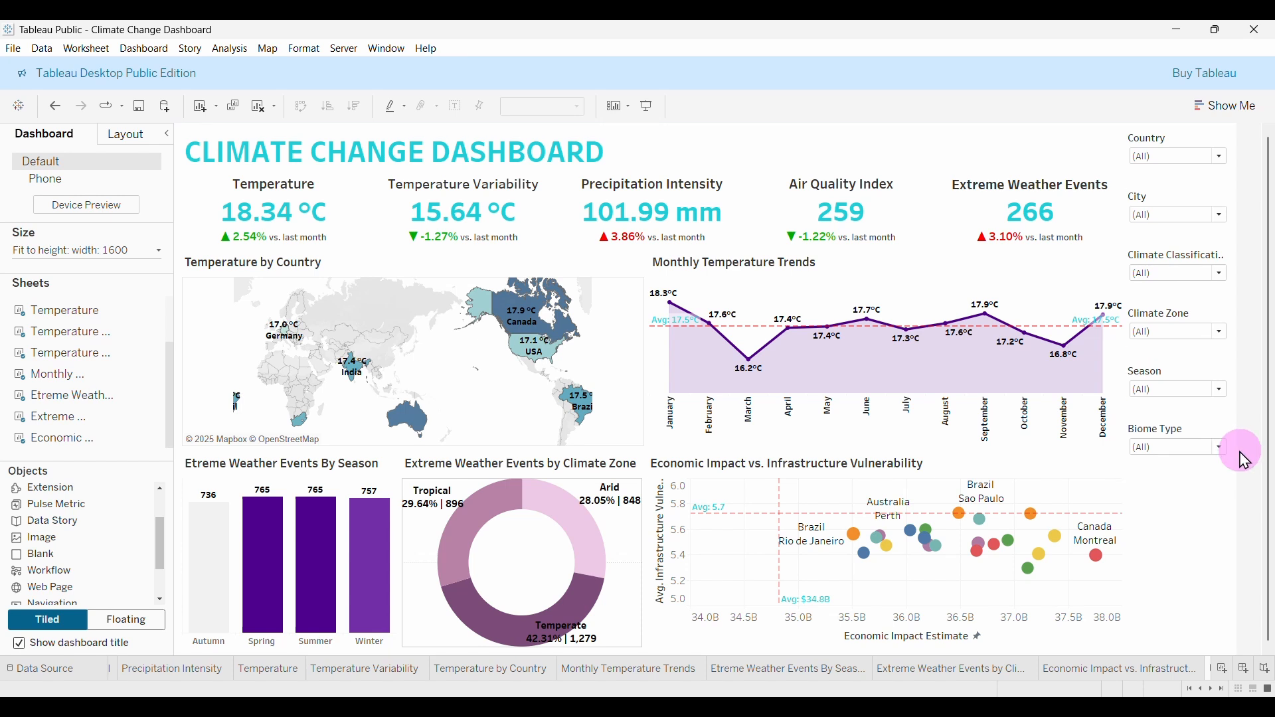
left_click(1173, 168)
left_click(1181, 501)
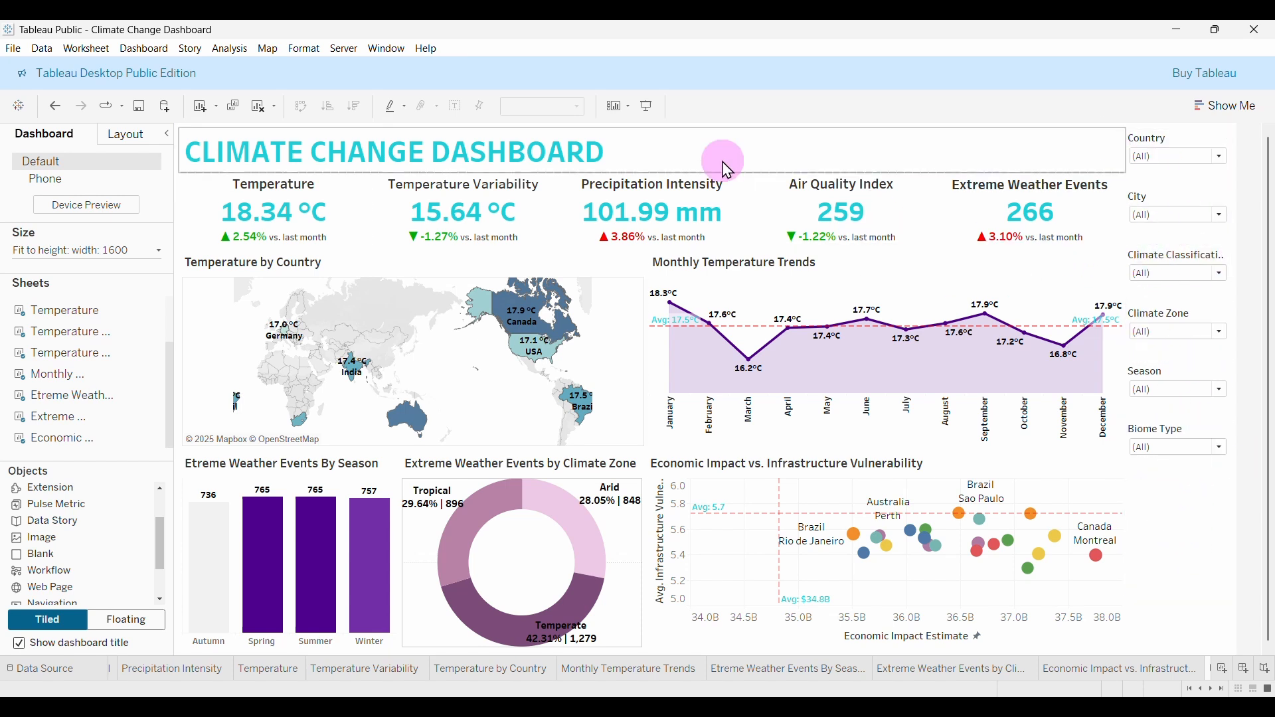
Preview the dashboard full-screen in Presentation Mode, then exit with Esc.
left_click(647, 107)
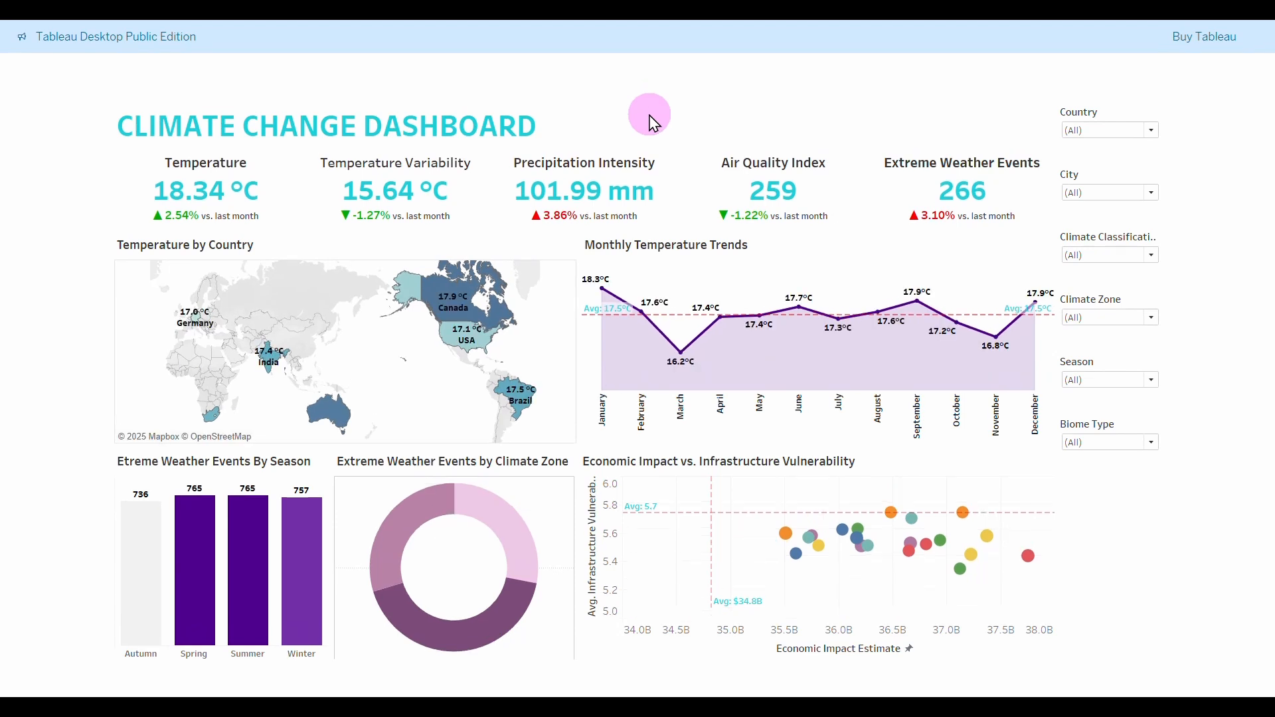
mouse_move(974, 569)
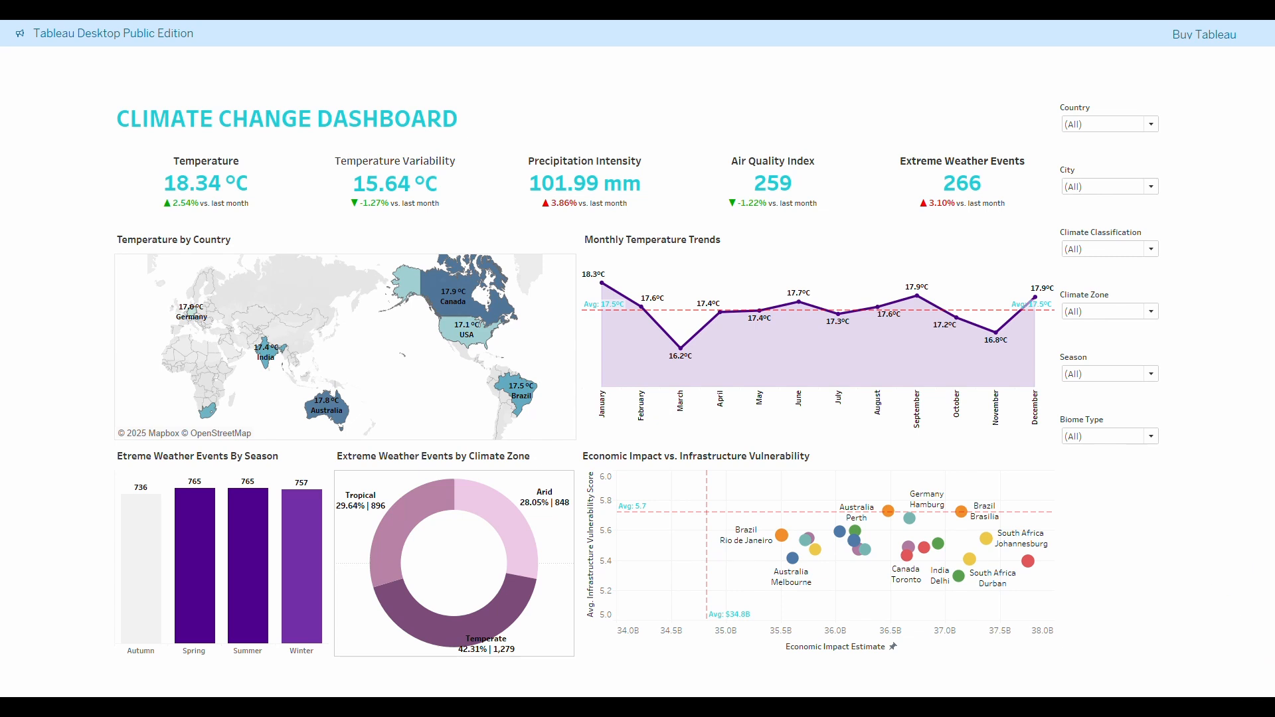
key("Escape")
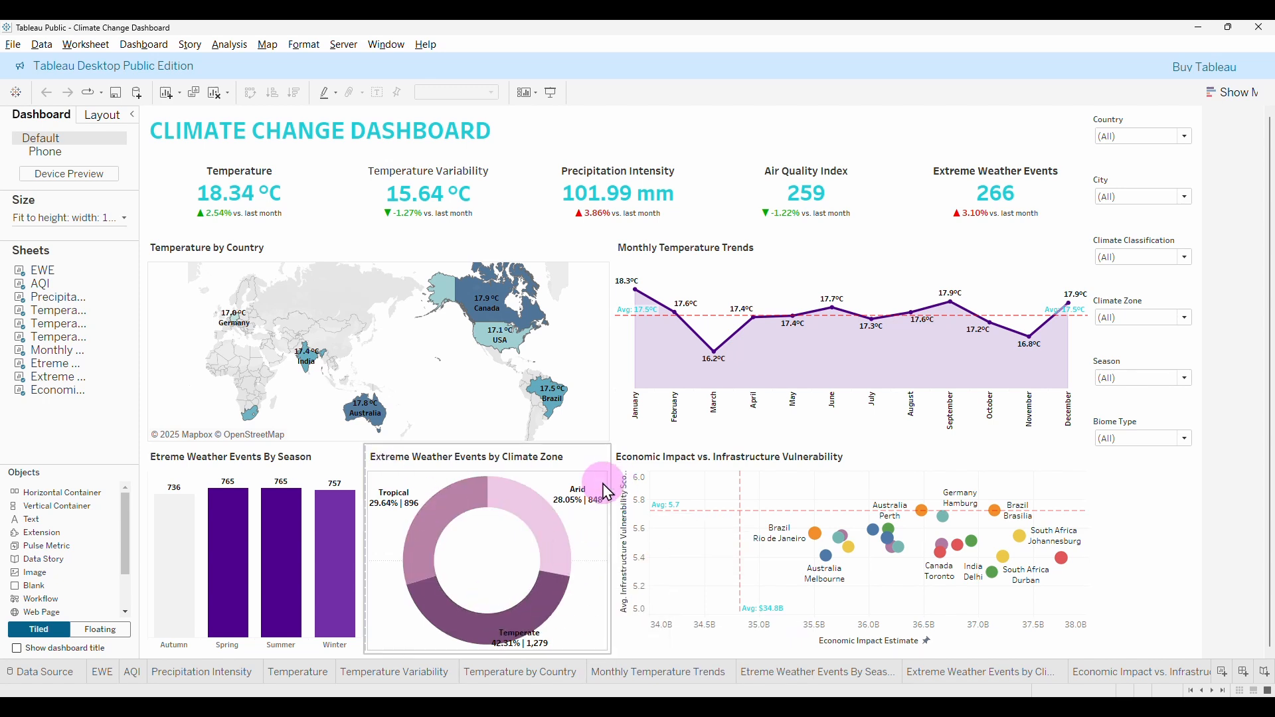
Open the Extreme Weather Events by Climate Zone donut worksheet.
left_click(519, 683)
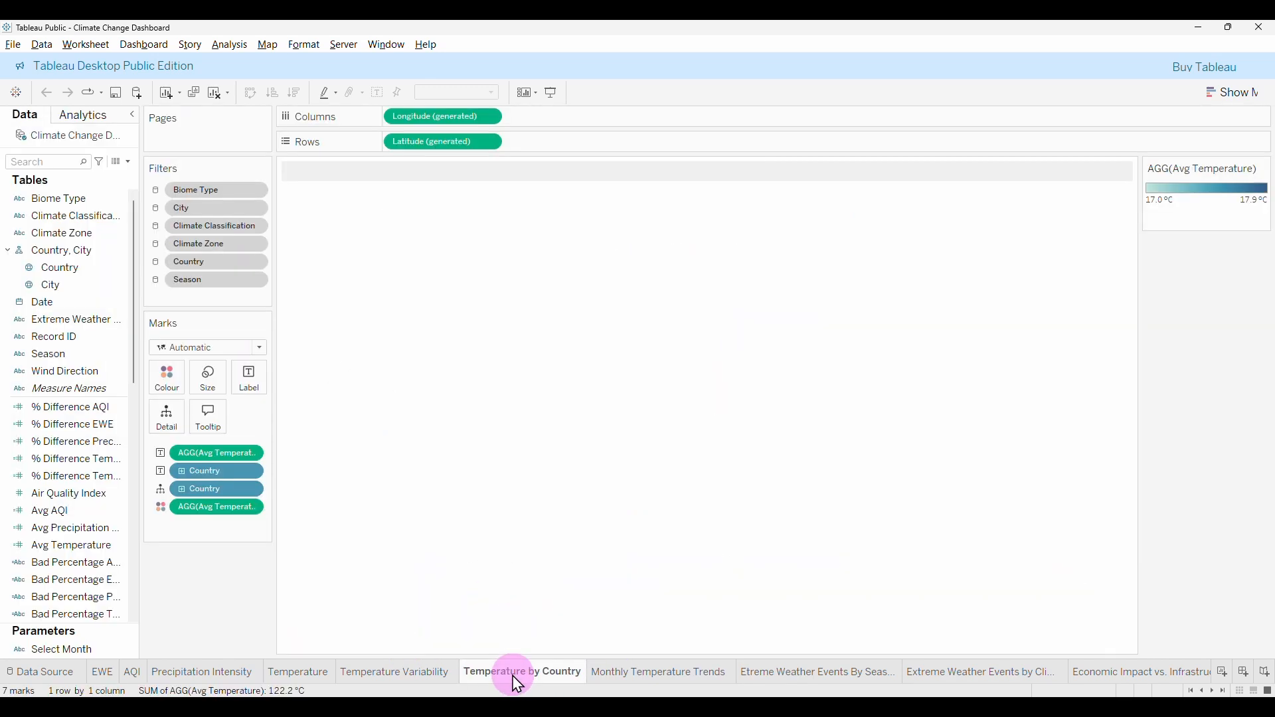
left_click(710, 683)
left_click(756, 675)
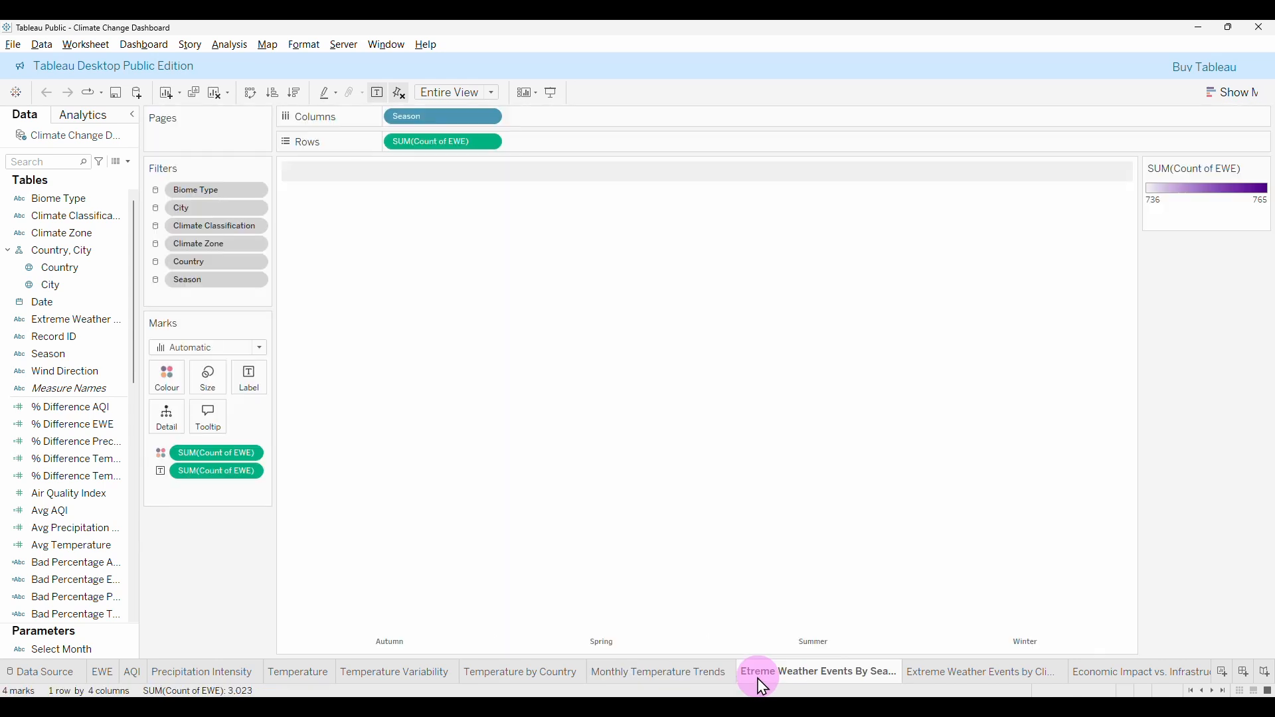
left_click(958, 675)
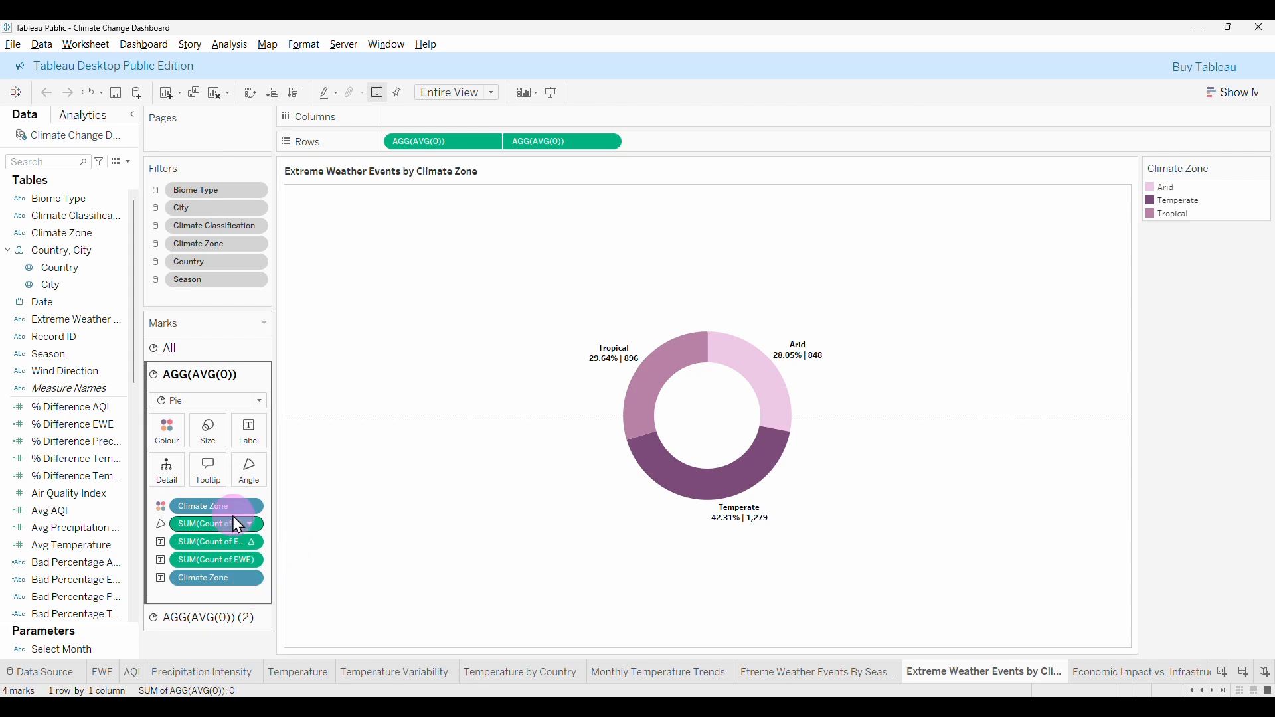
Adjust the Size slider of the inner AGG(AVG(0)) donut layer.
left_click(166, 619)
left_click(186, 386)
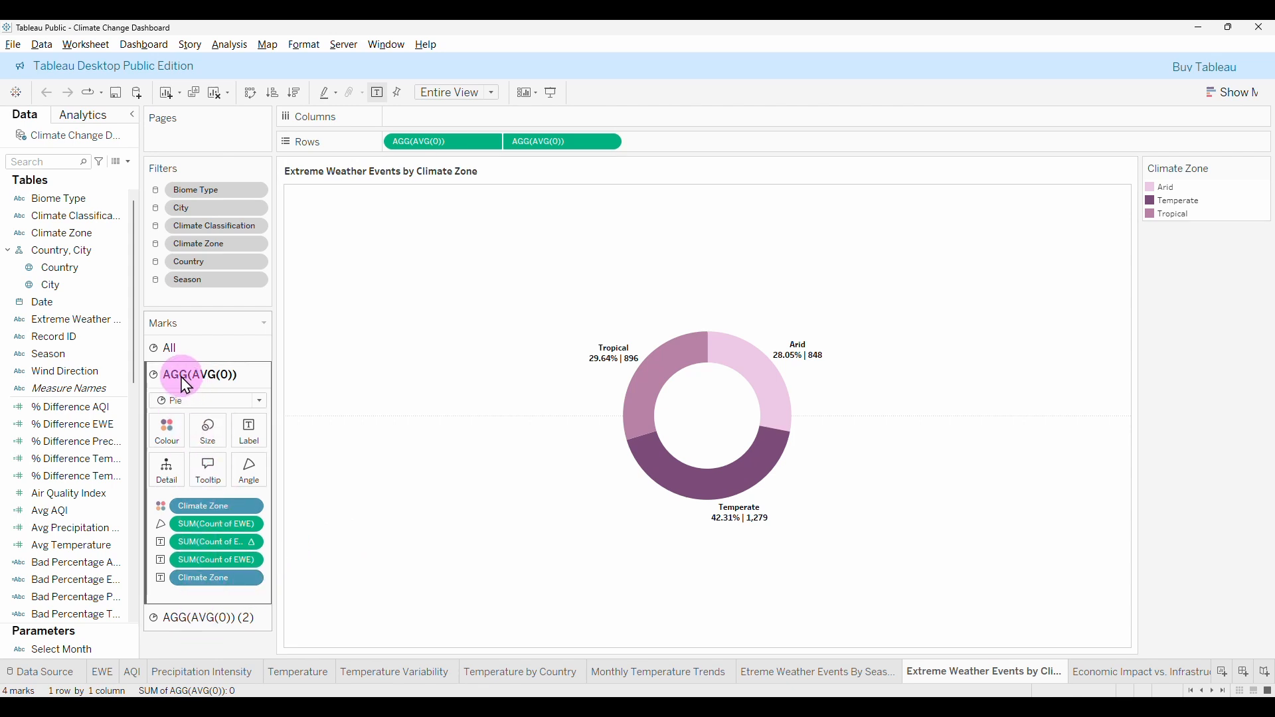
left_click(209, 620)
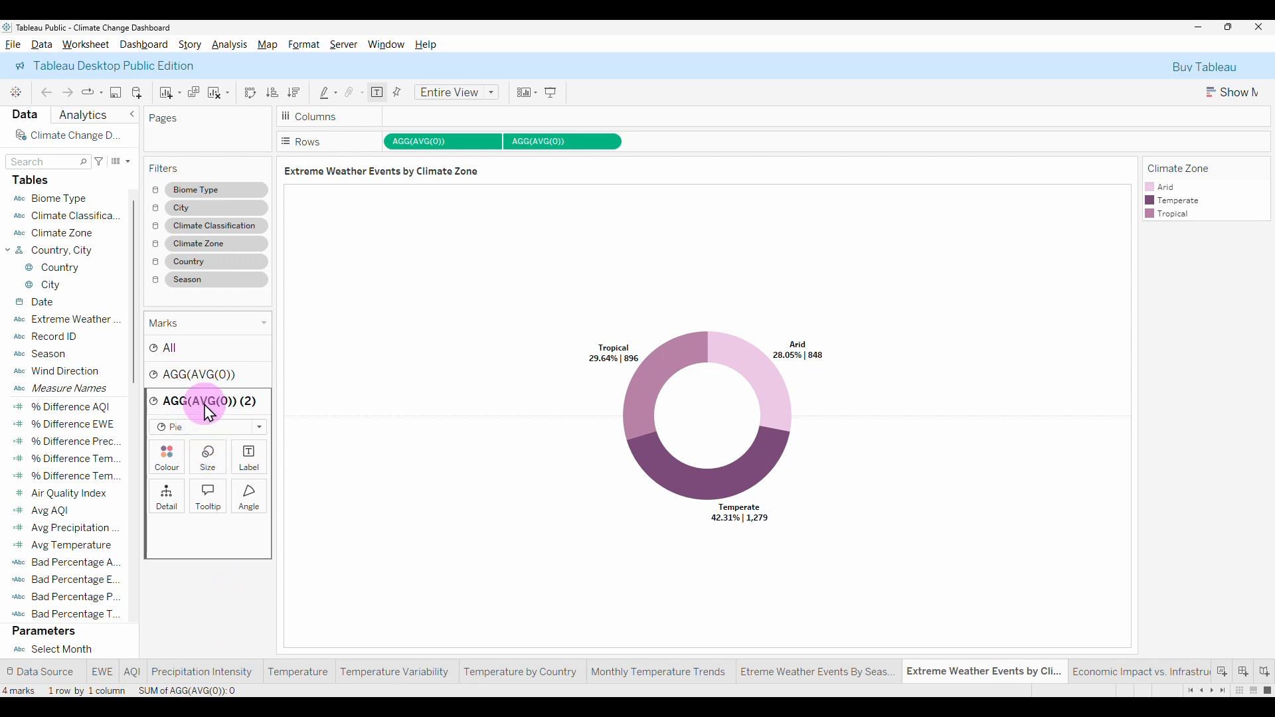
left_click(228, 460)
left_click(259, 502)
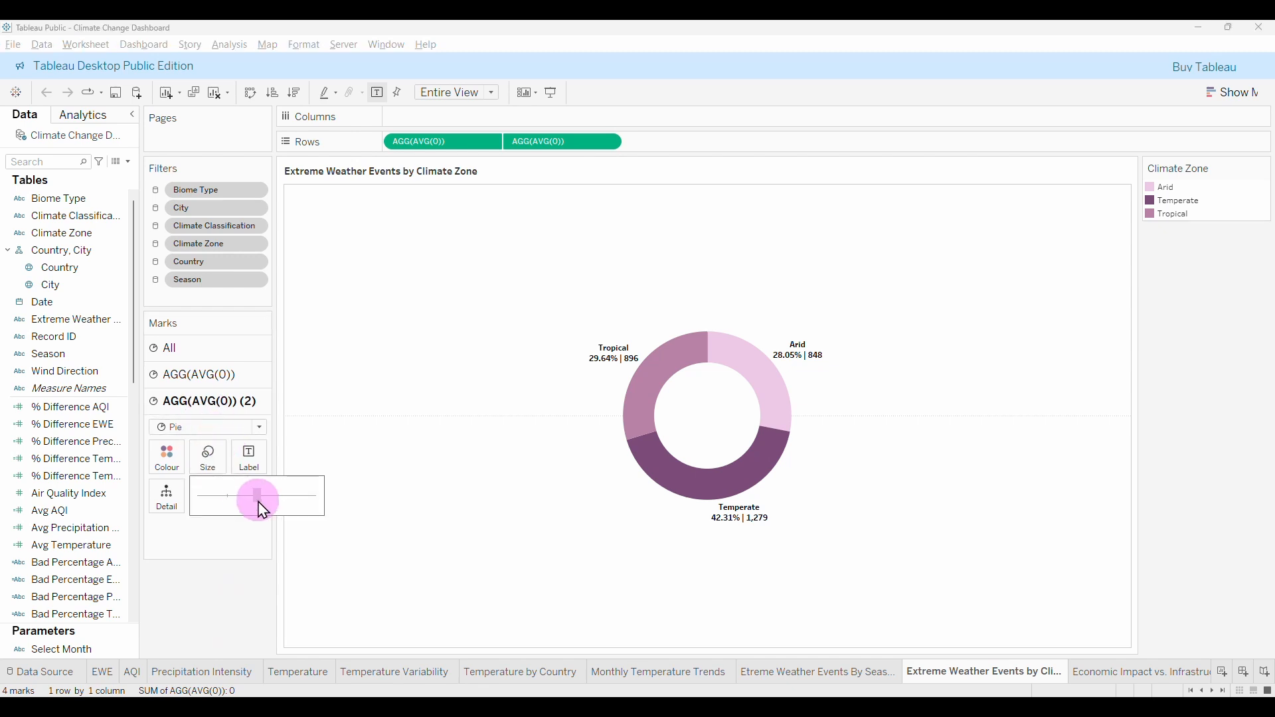
left_click_drag(254, 513, 251, 514)
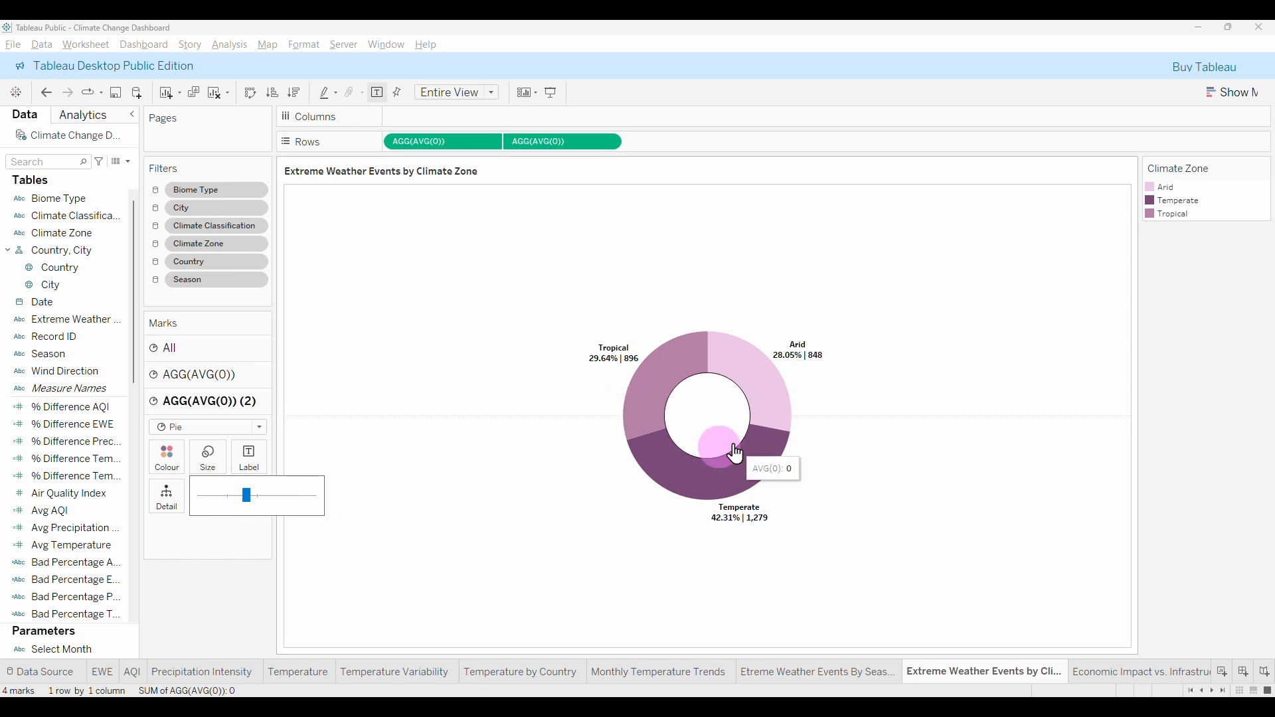
Shrink the outer donut layer's size, then return to Dashboard 1.
left_click(207, 385)
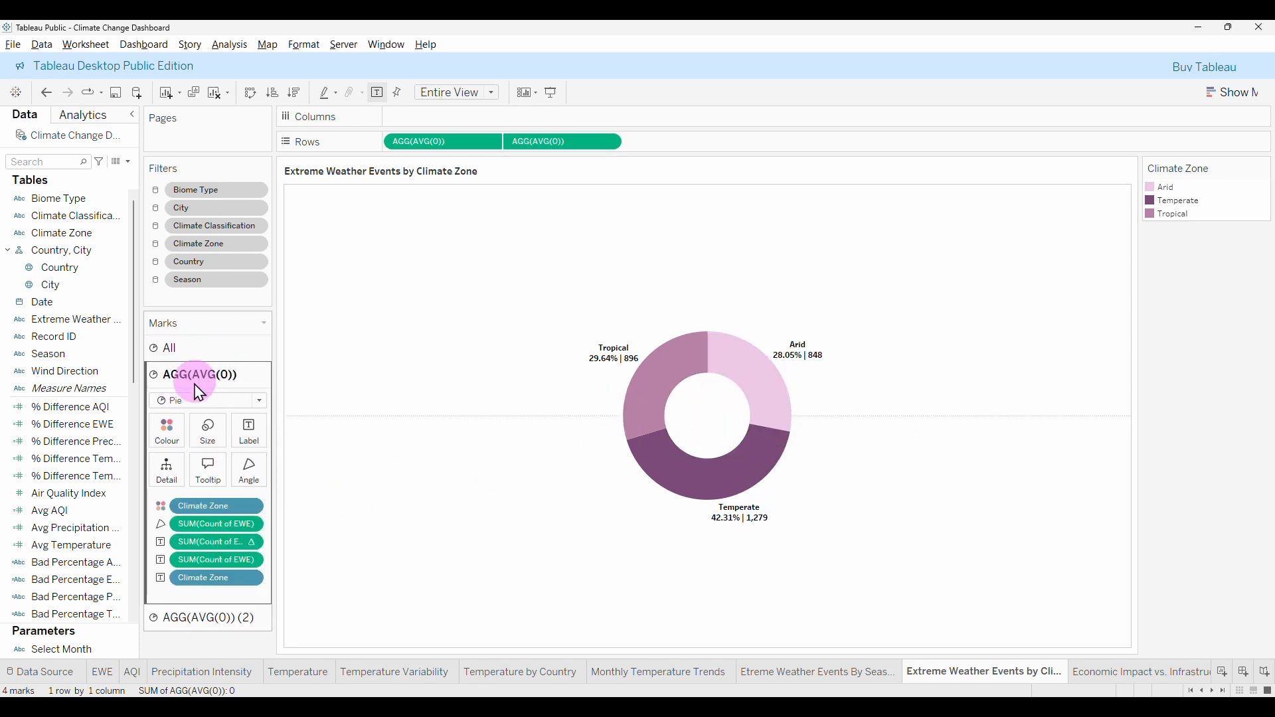
left_click(208, 430)
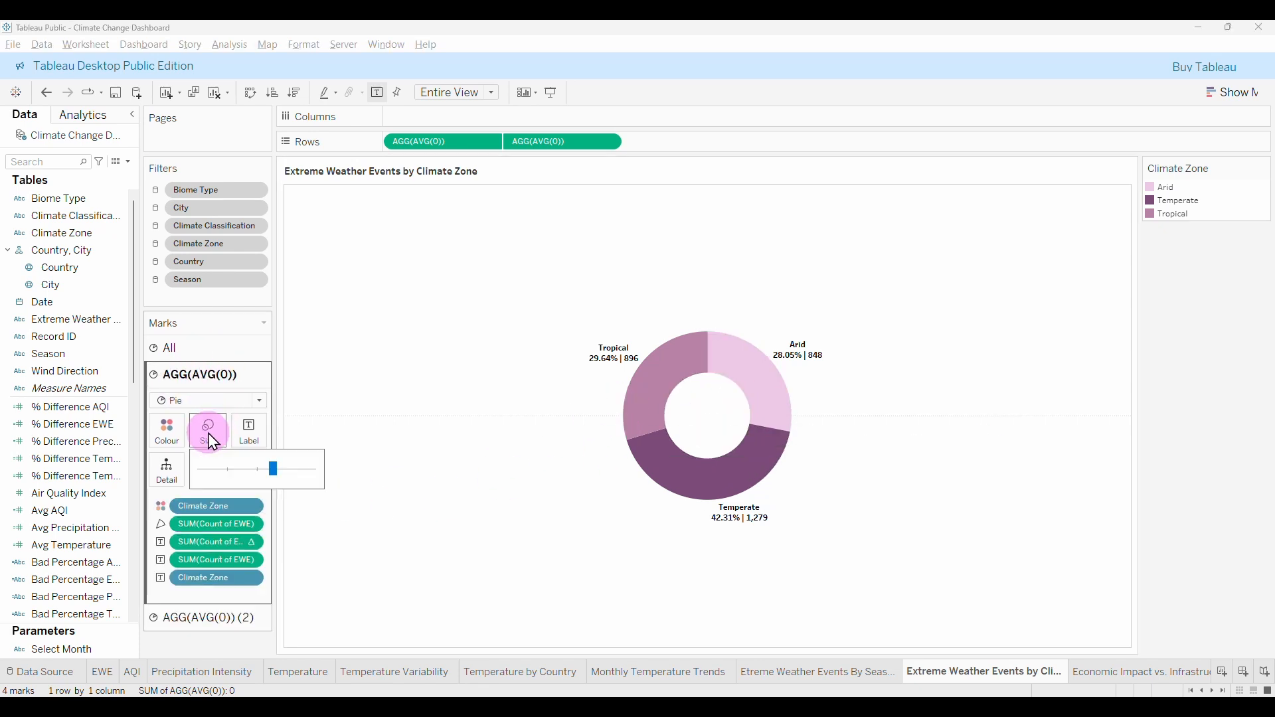
left_click(265, 477)
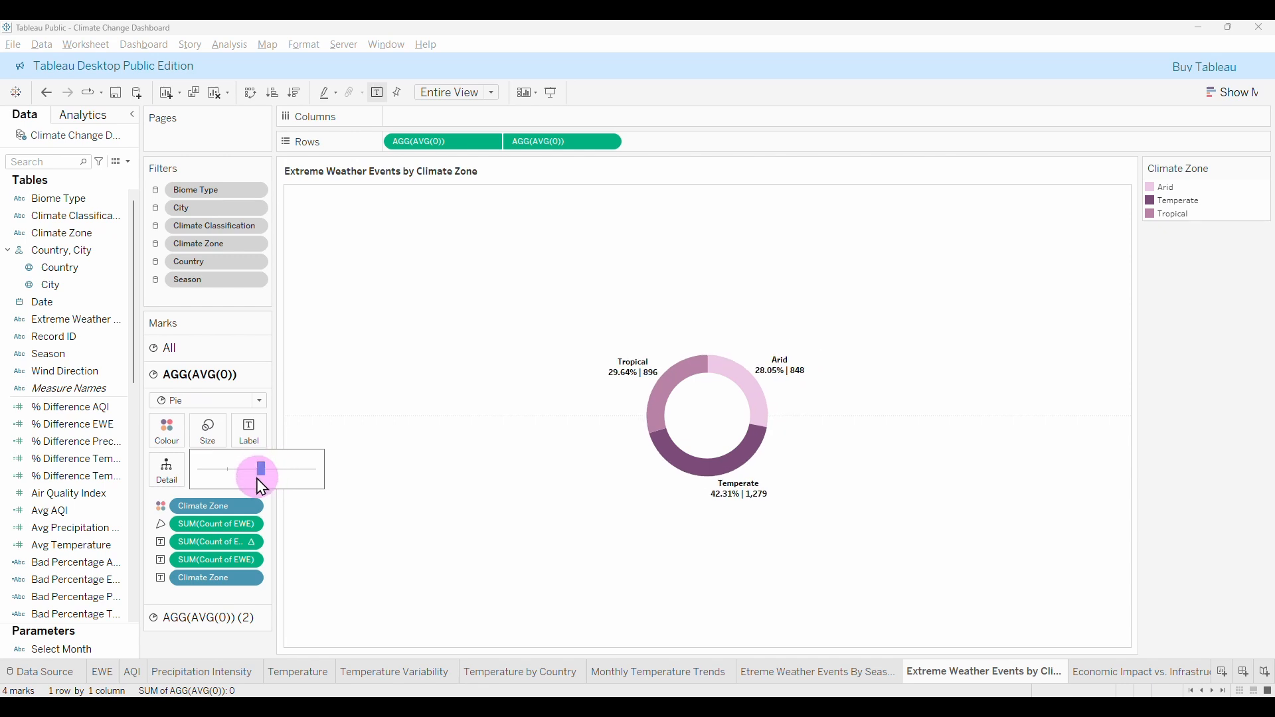
left_click(202, 619)
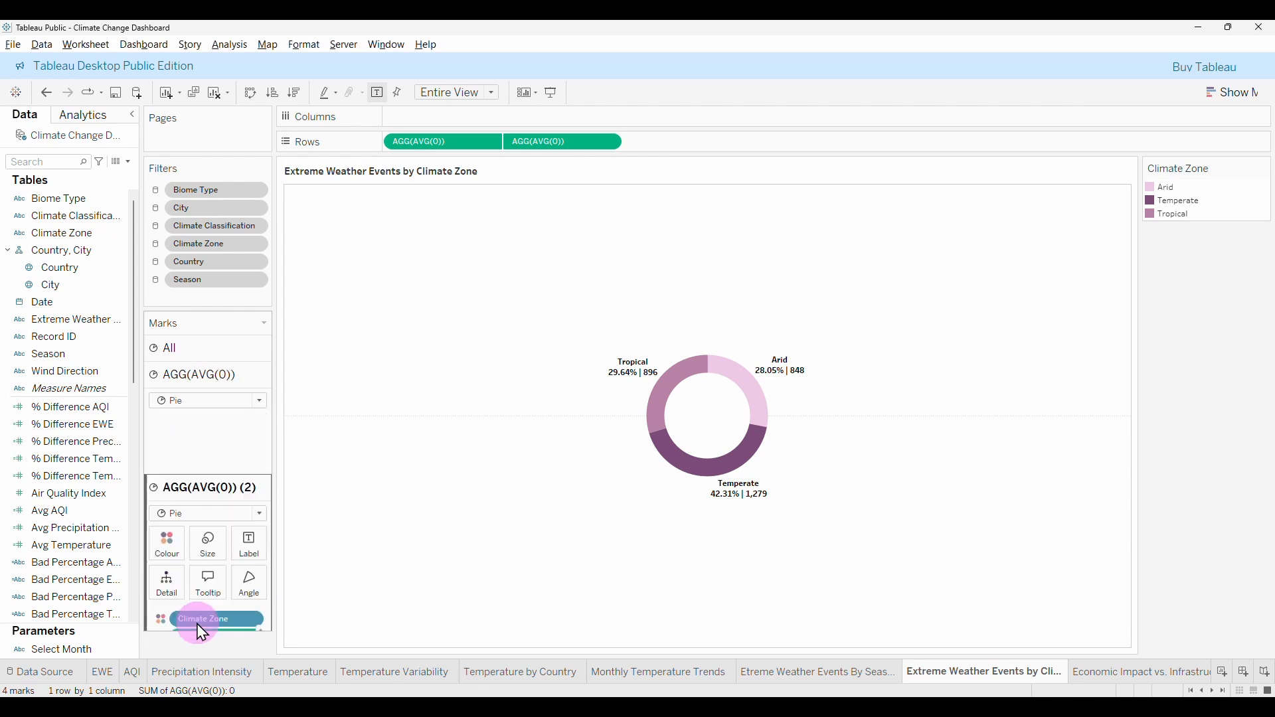
left_click(208, 458)
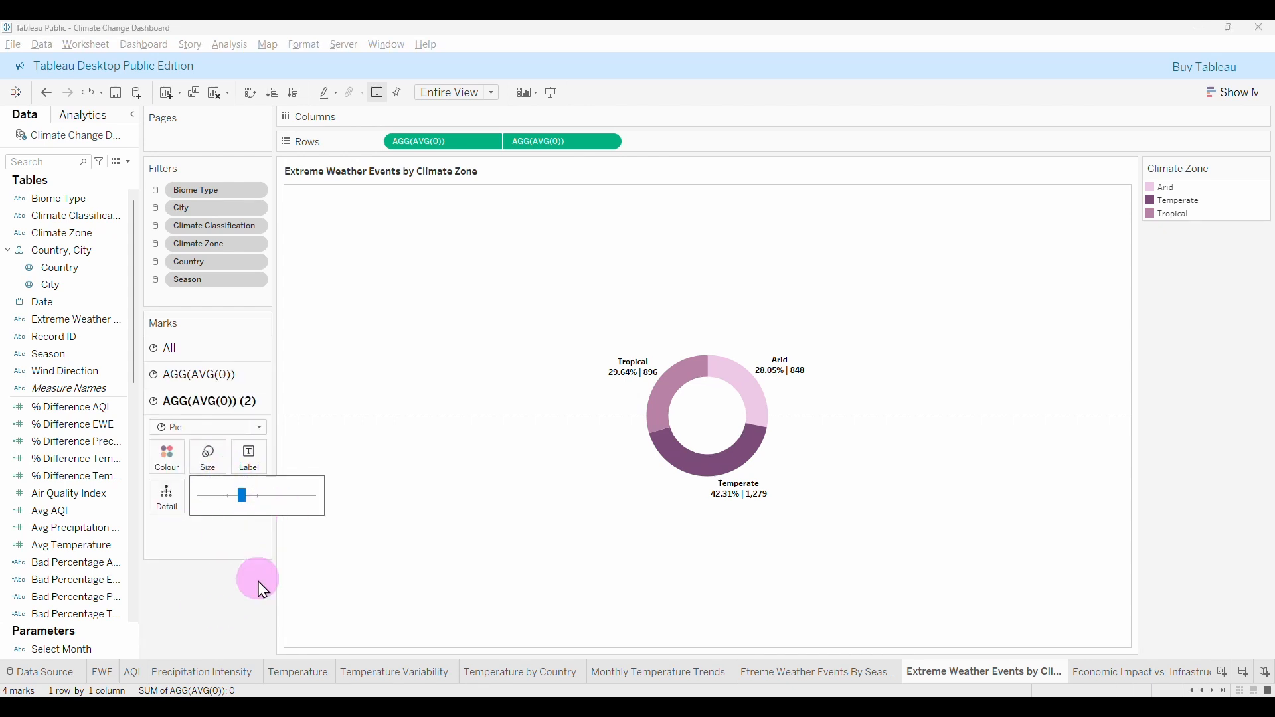
left_click(1118, 676)
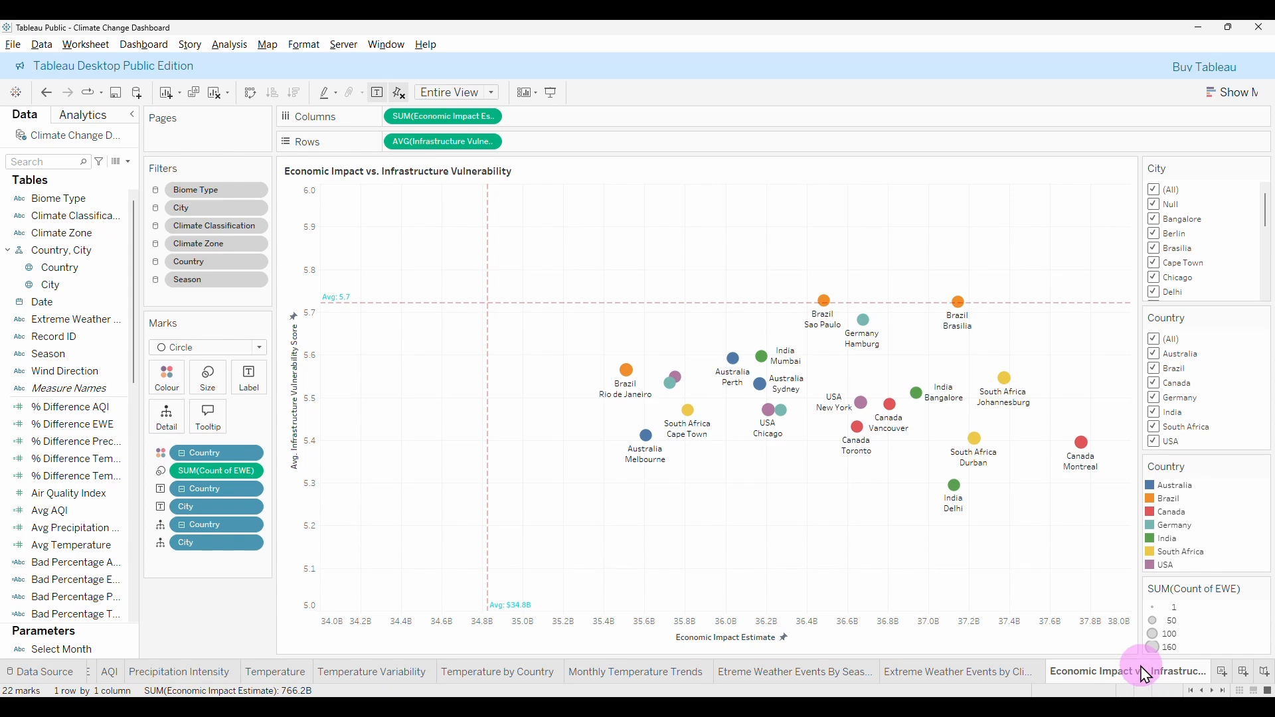
left_click(1139, 673)
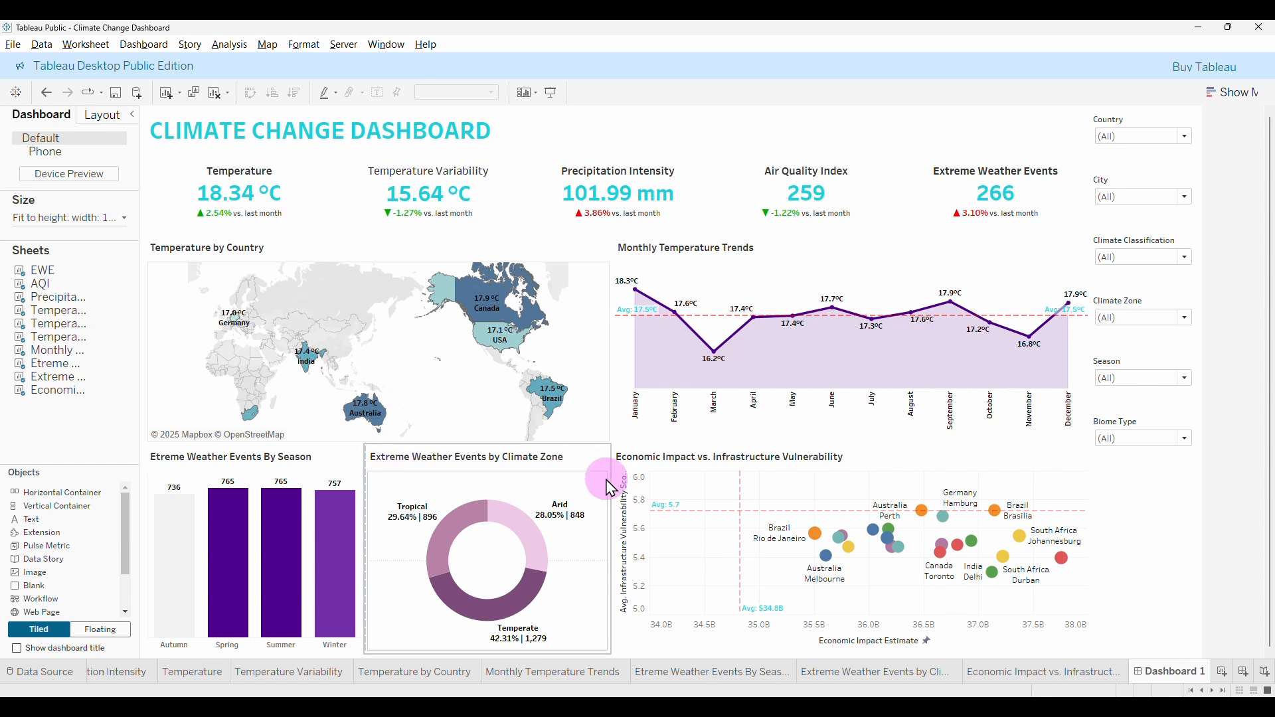
Open the Climate Zone donut sheet and look through its Format pane's border and font settings.
left_click(749, 674)
left_click(884, 673)
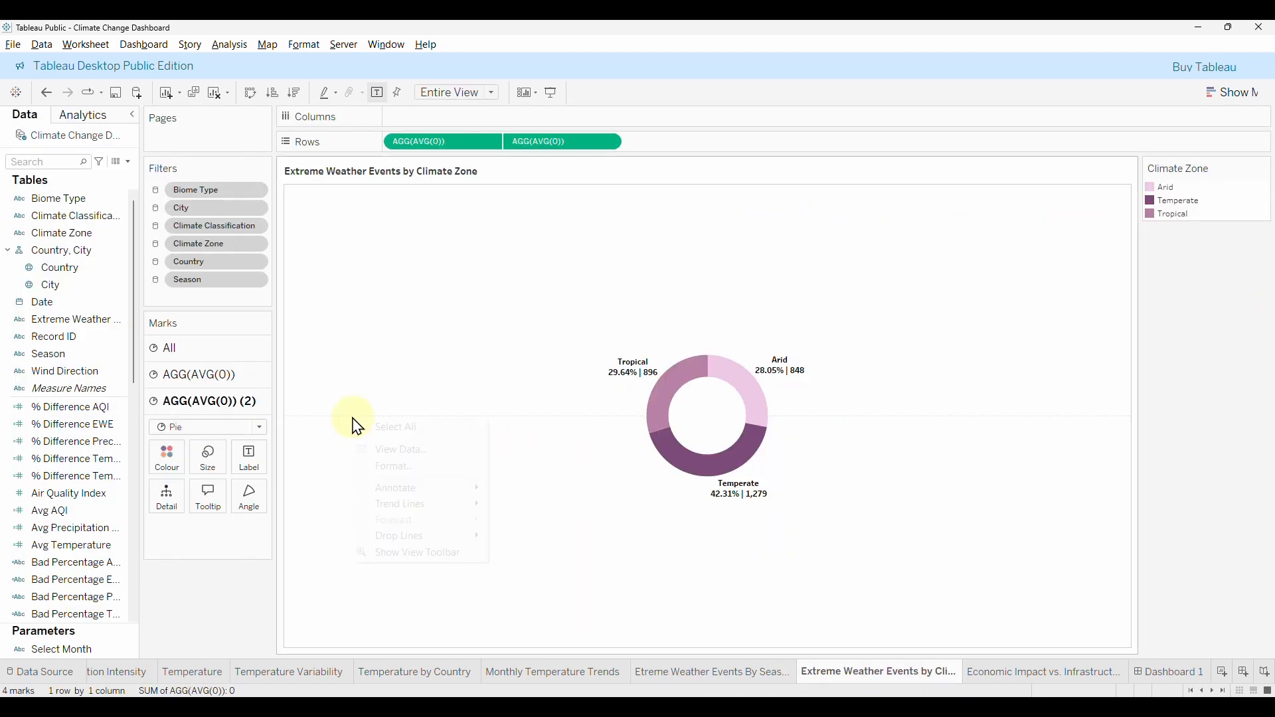
left_click(417, 467)
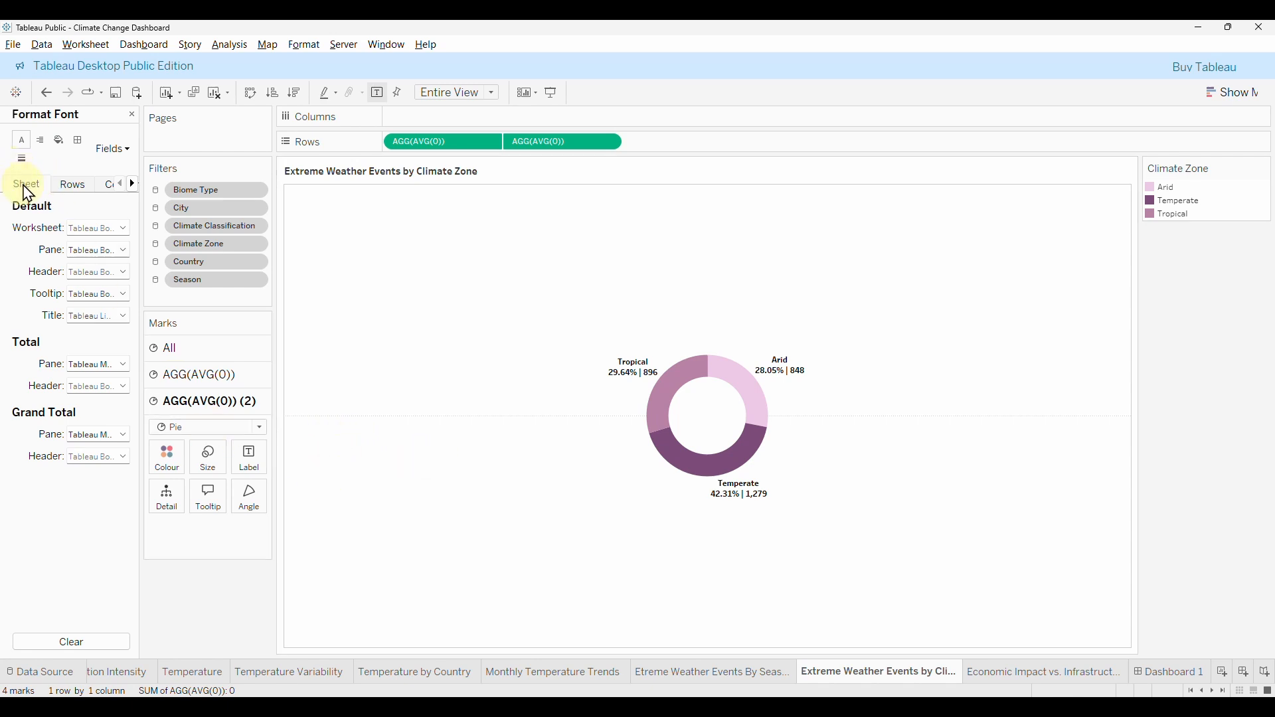
left_click(79, 141)
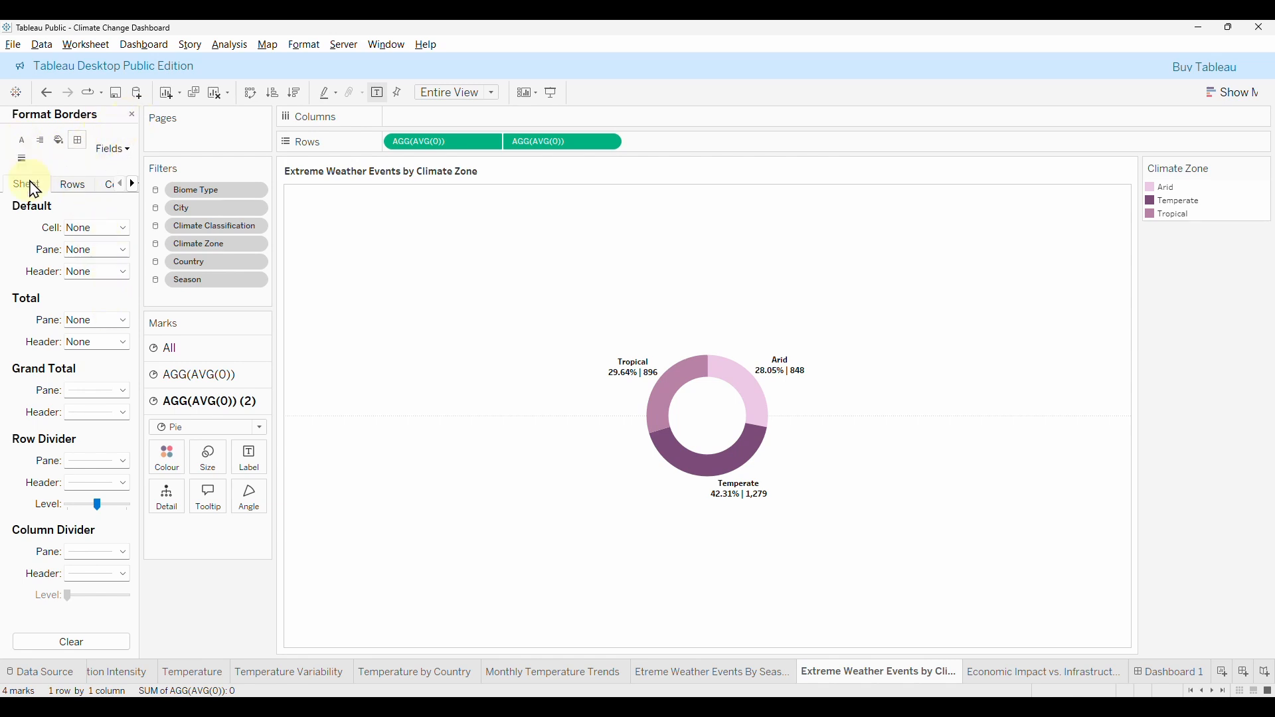
left_click(133, 118)
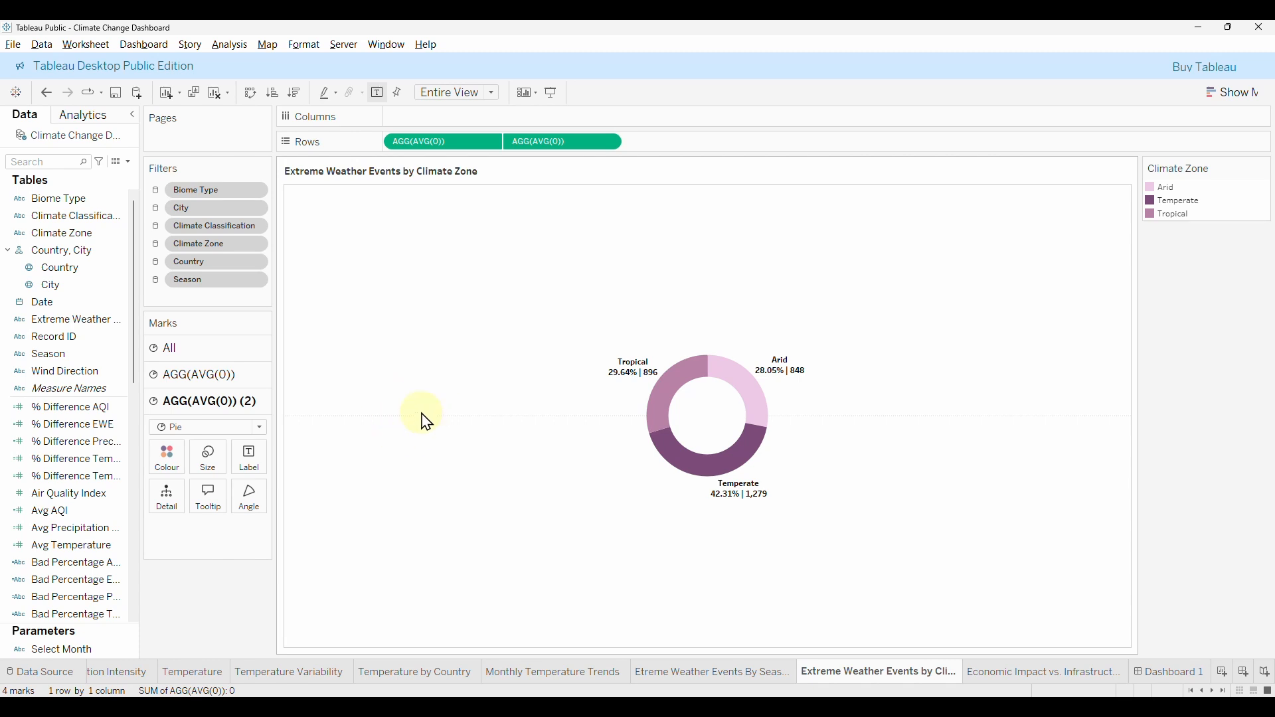
right_click(392, 426)
left_click(433, 471)
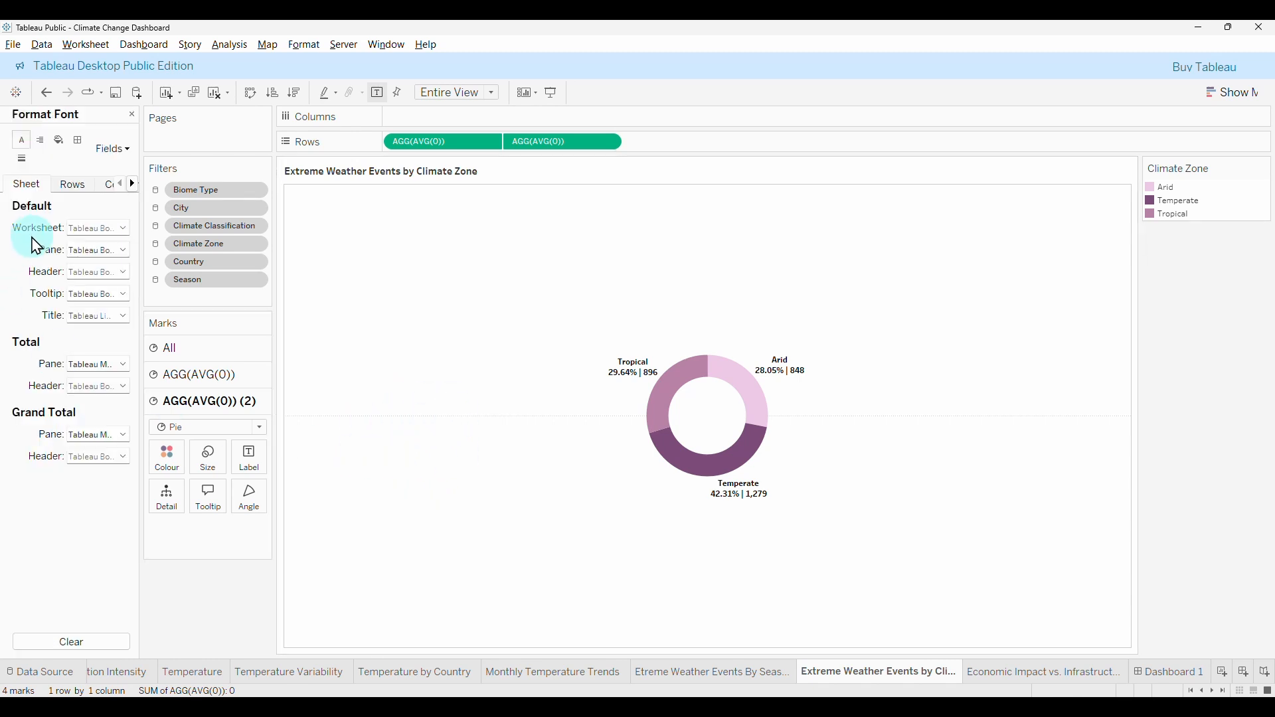
Set the donut chart's Zero Lines to None in the Lines format settings.
right_click(690, 388)
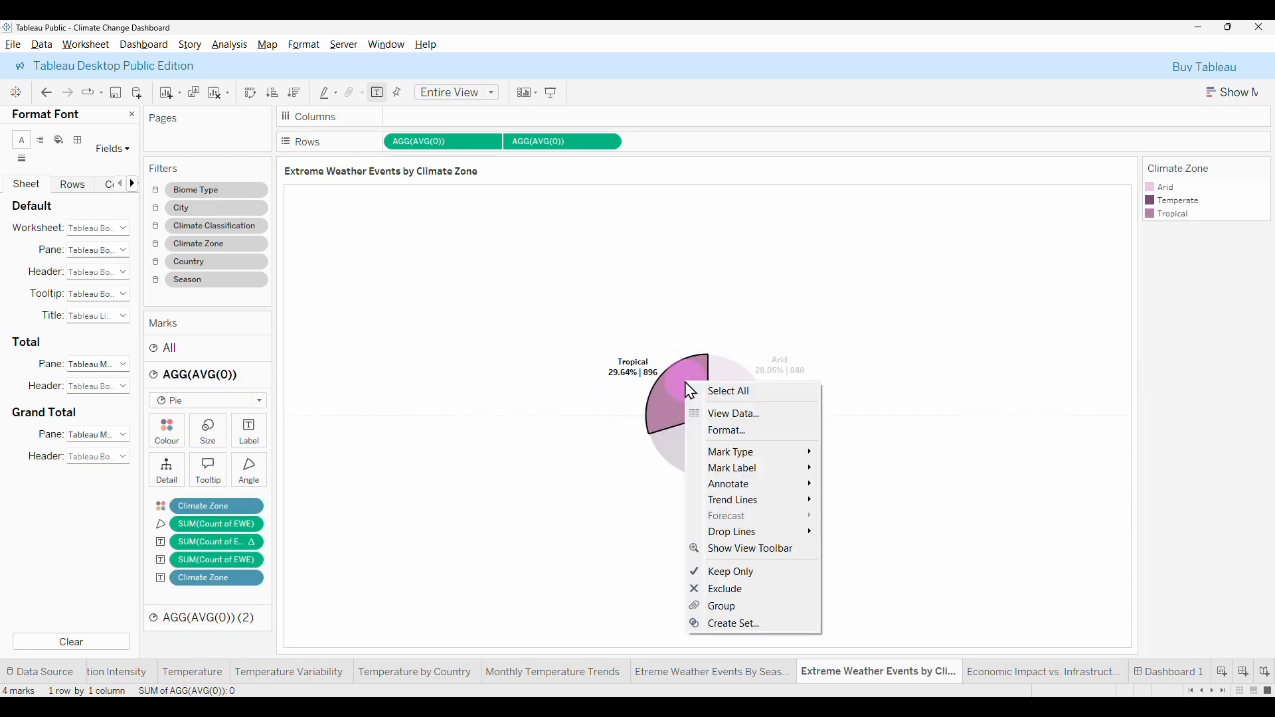
left_click(744, 432)
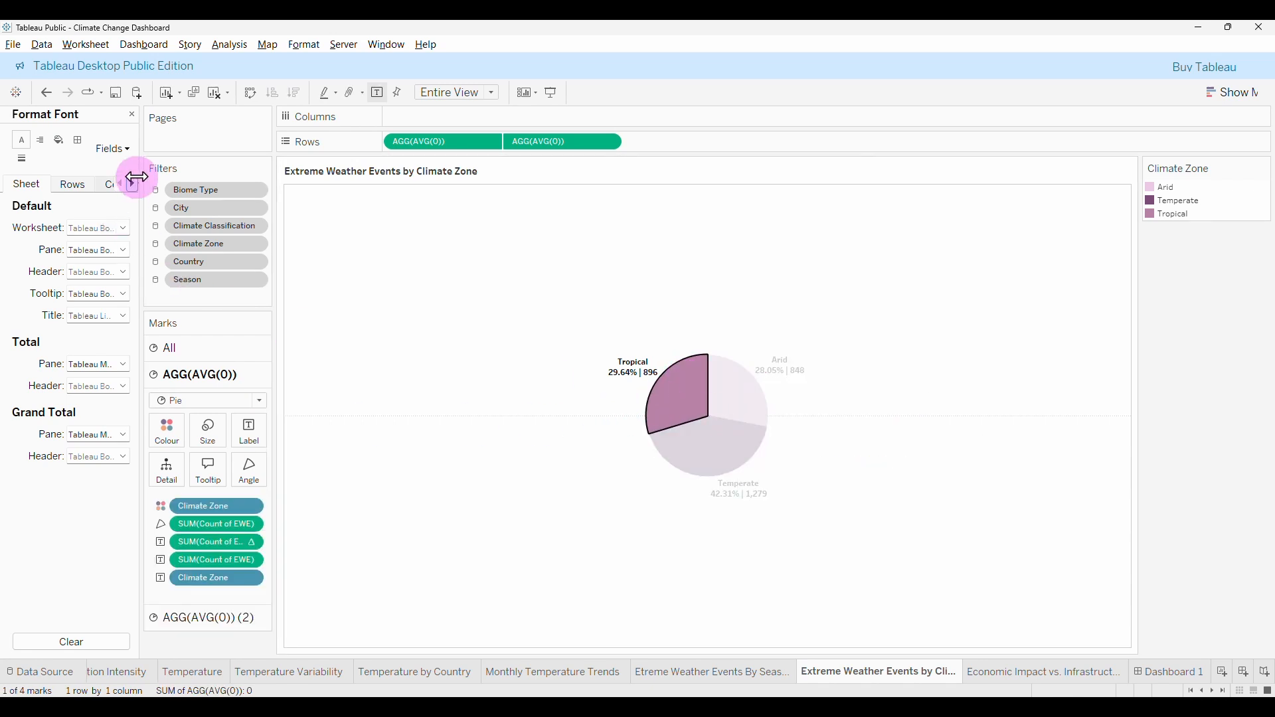
left_click(21, 160)
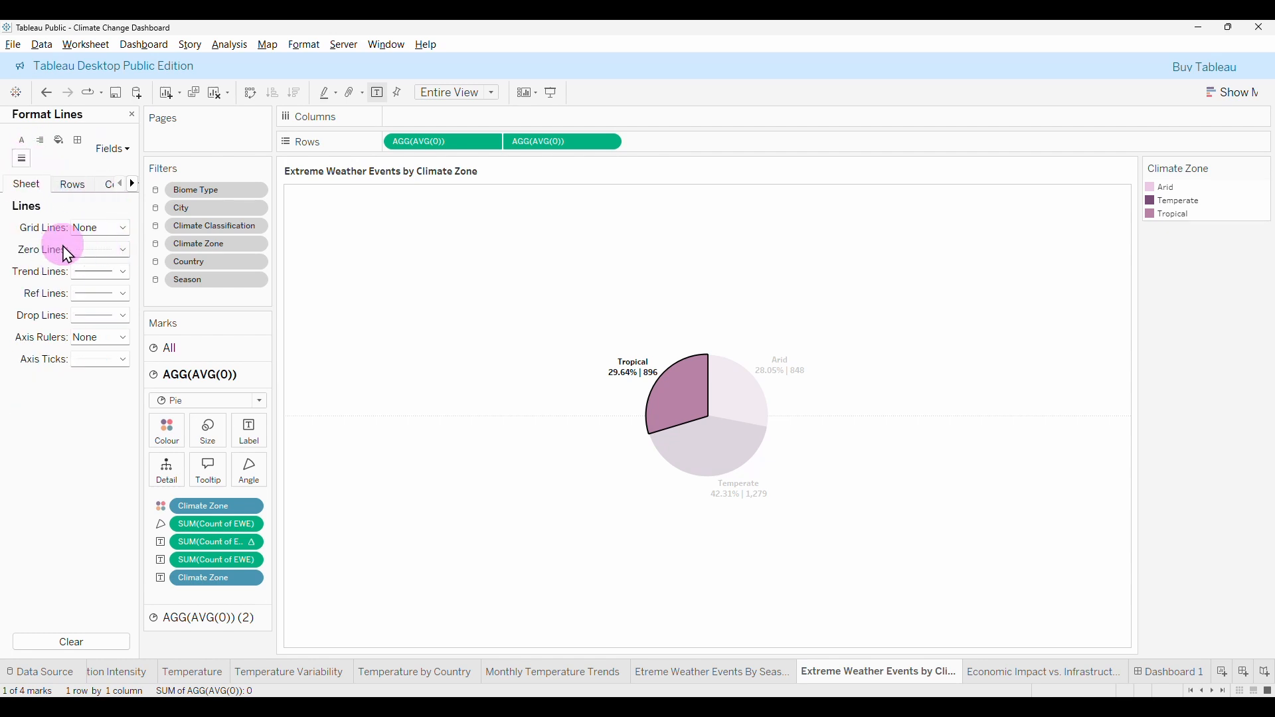
left_click(123, 250)
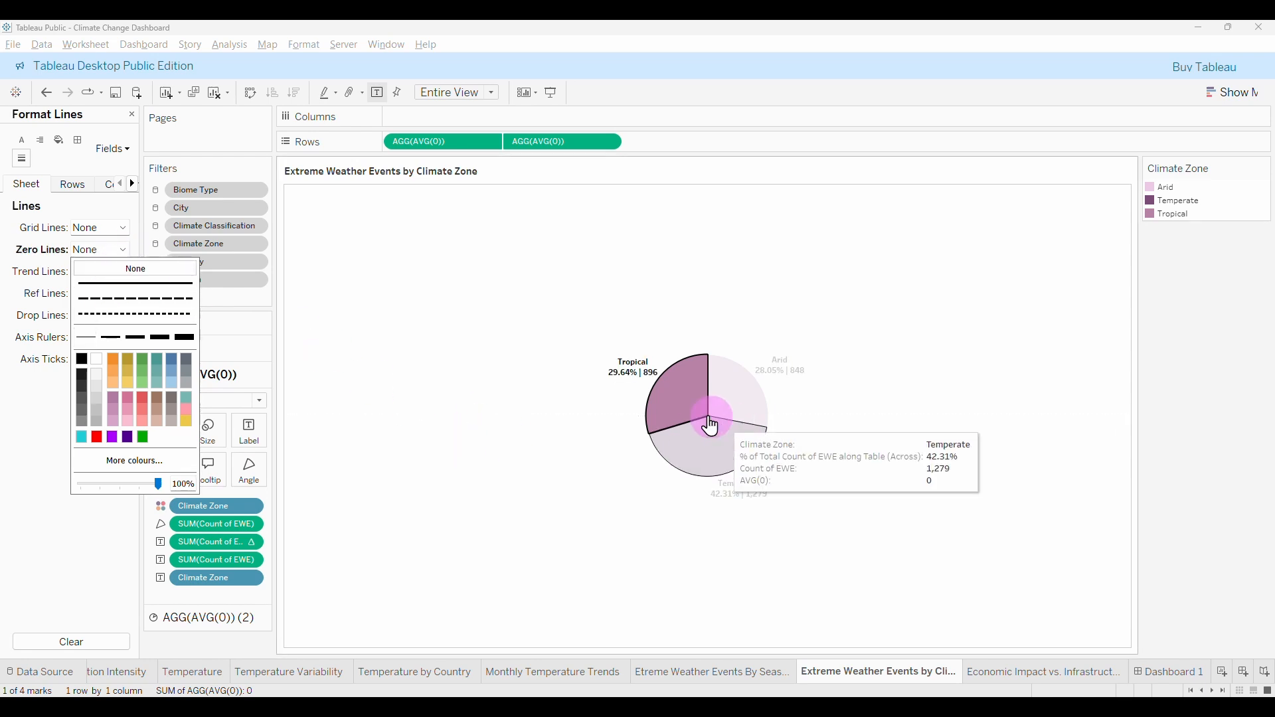
left_click(530, 405)
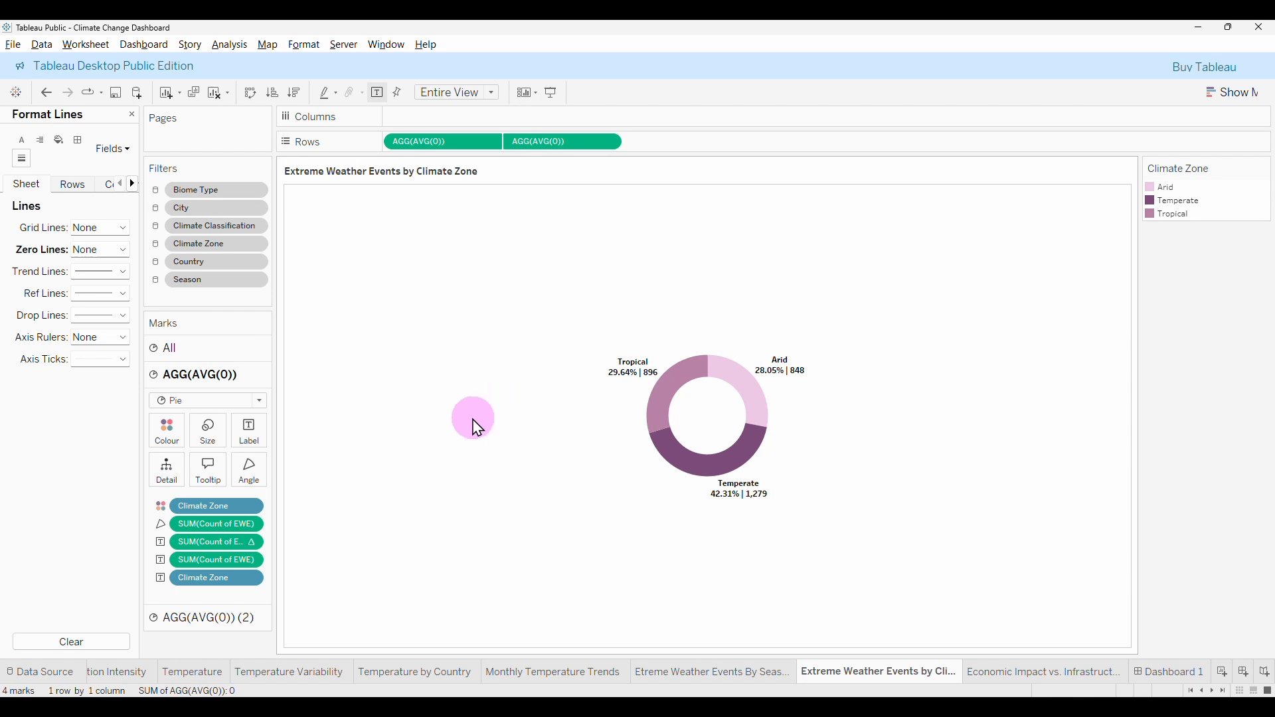
Recheck the zero line style in the Lines format pane, then go back to Dashboard 1.
right_click(410, 398)
left_click(453, 445)
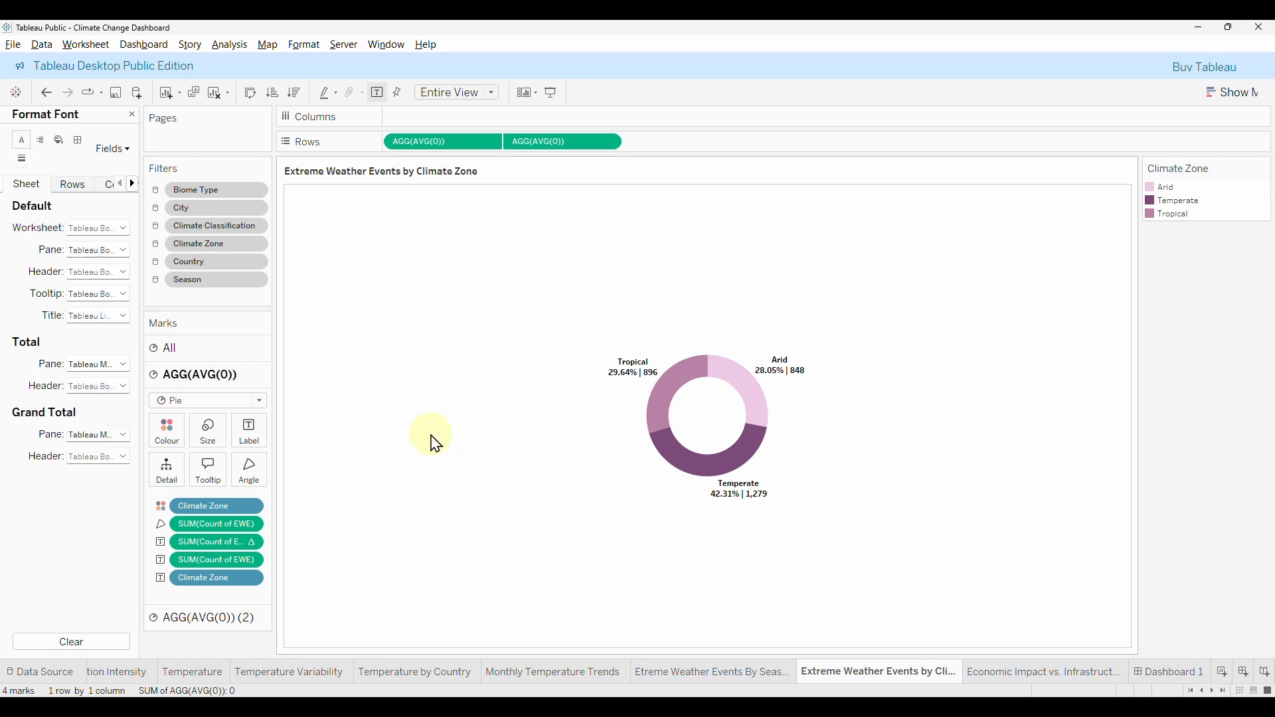
left_click(23, 159)
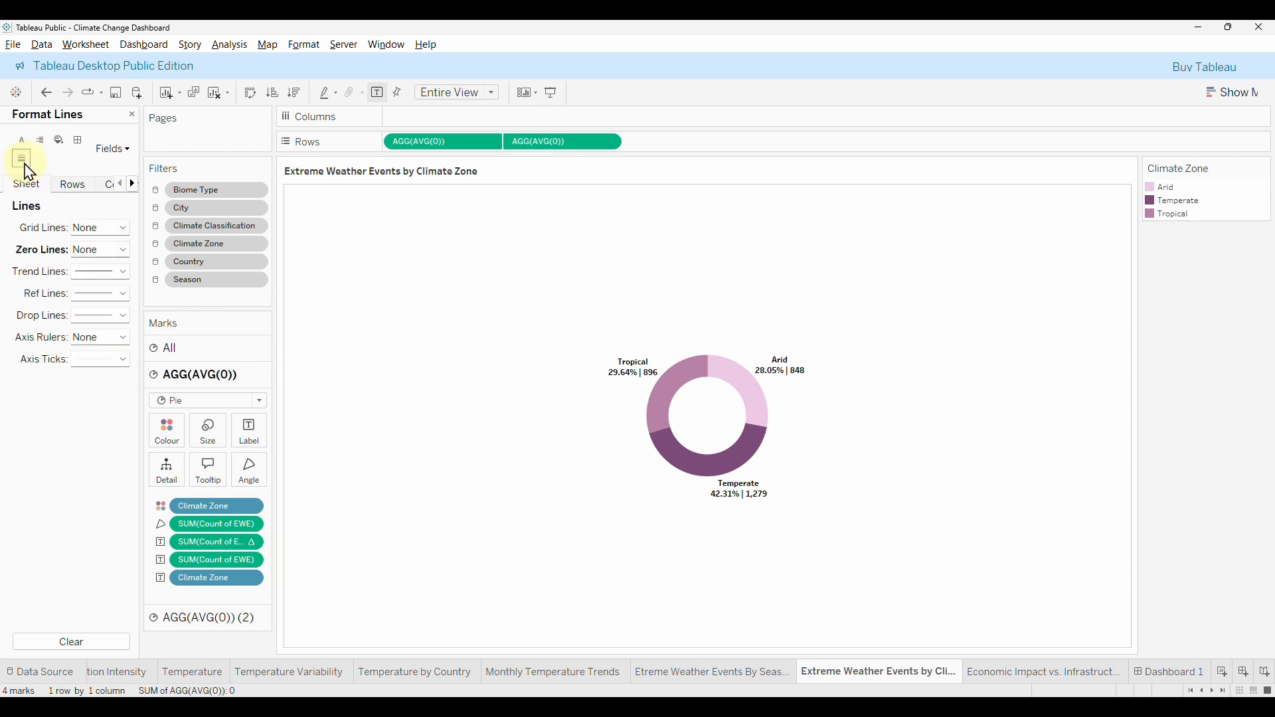
left_click(93, 251)
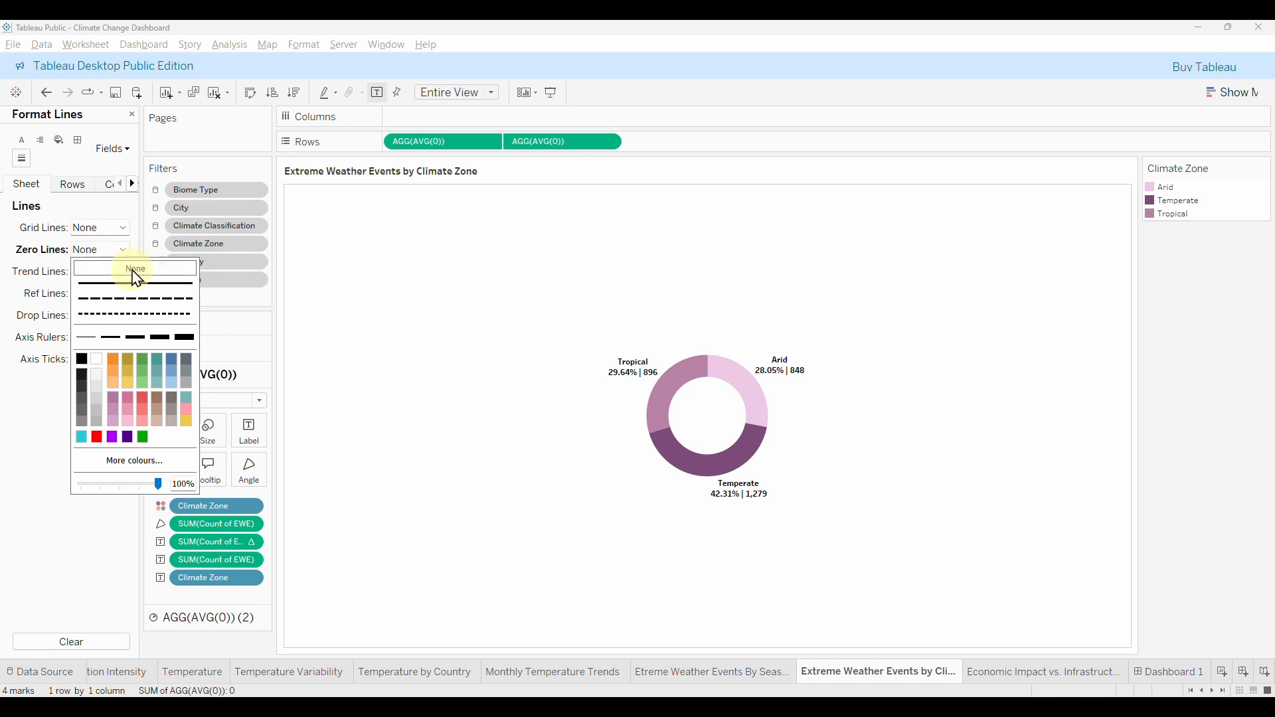
left_click(469, 397)
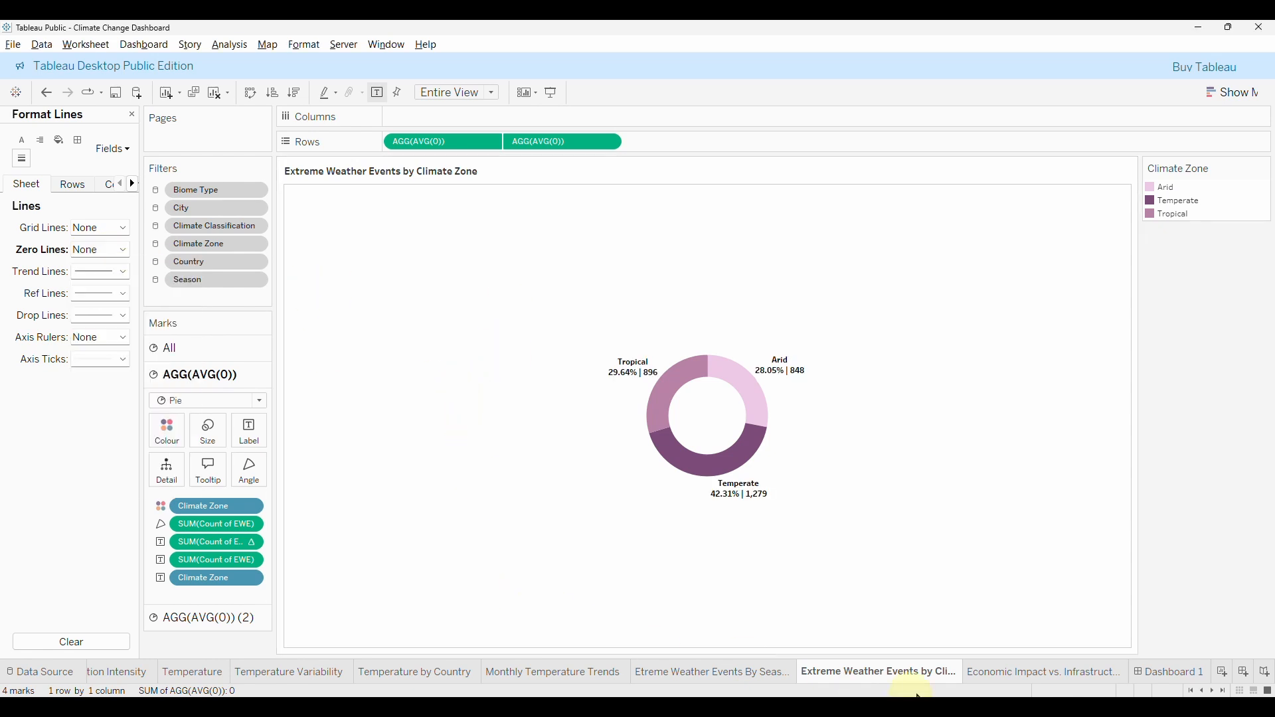
left_click(1046, 673)
left_click(1159, 672)
Open the Climate Zone sheet and set its Row Divider Pane border to None.
left_click(398, 571)
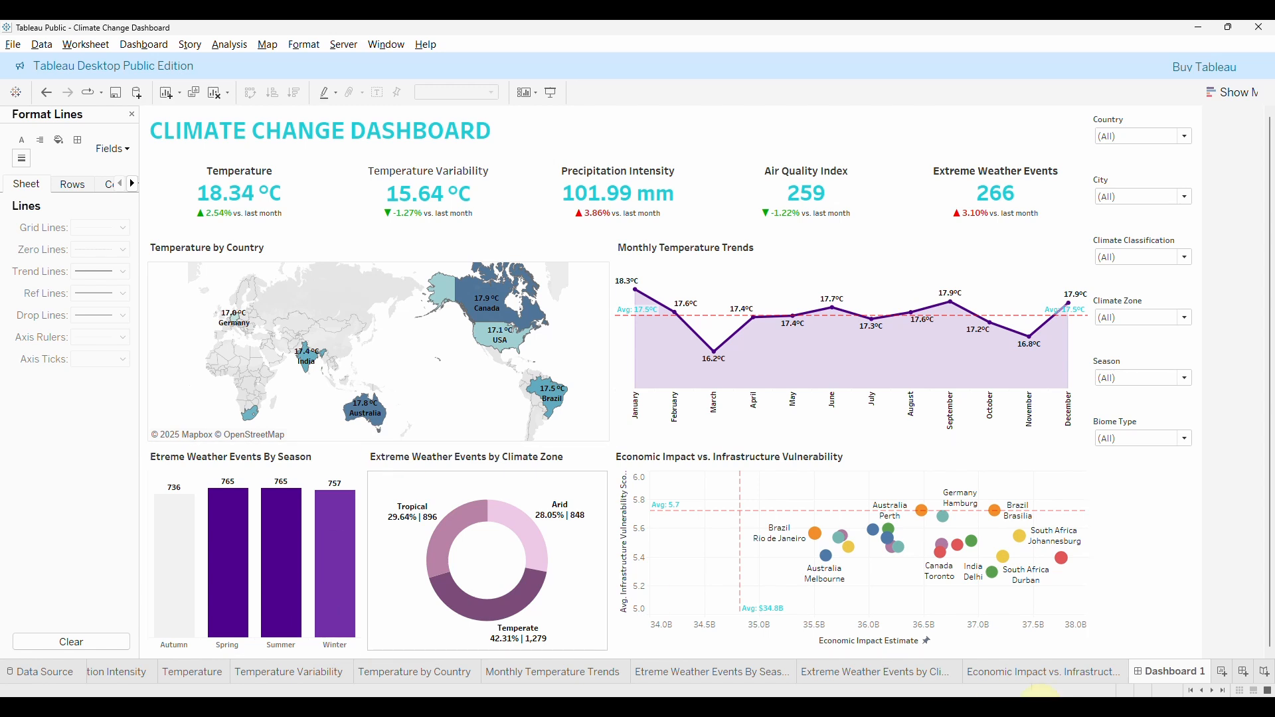
left_click(855, 675)
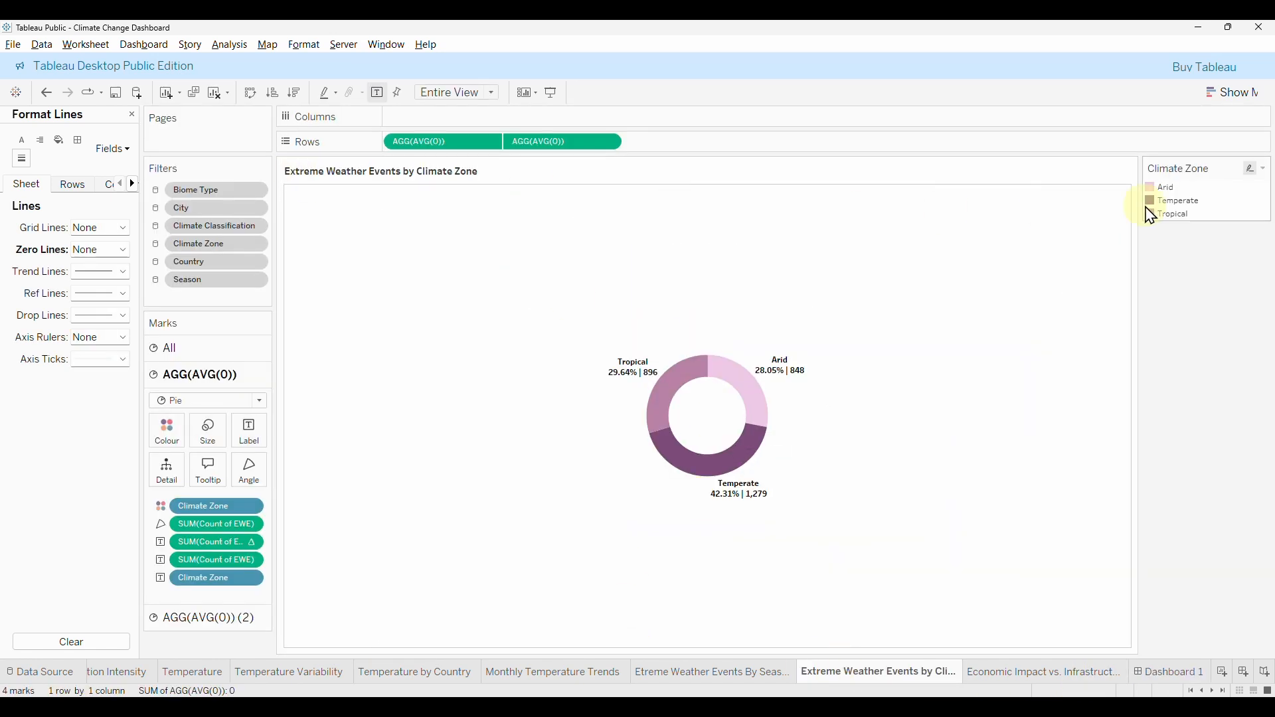
right_click(330, 267)
left_click(379, 305)
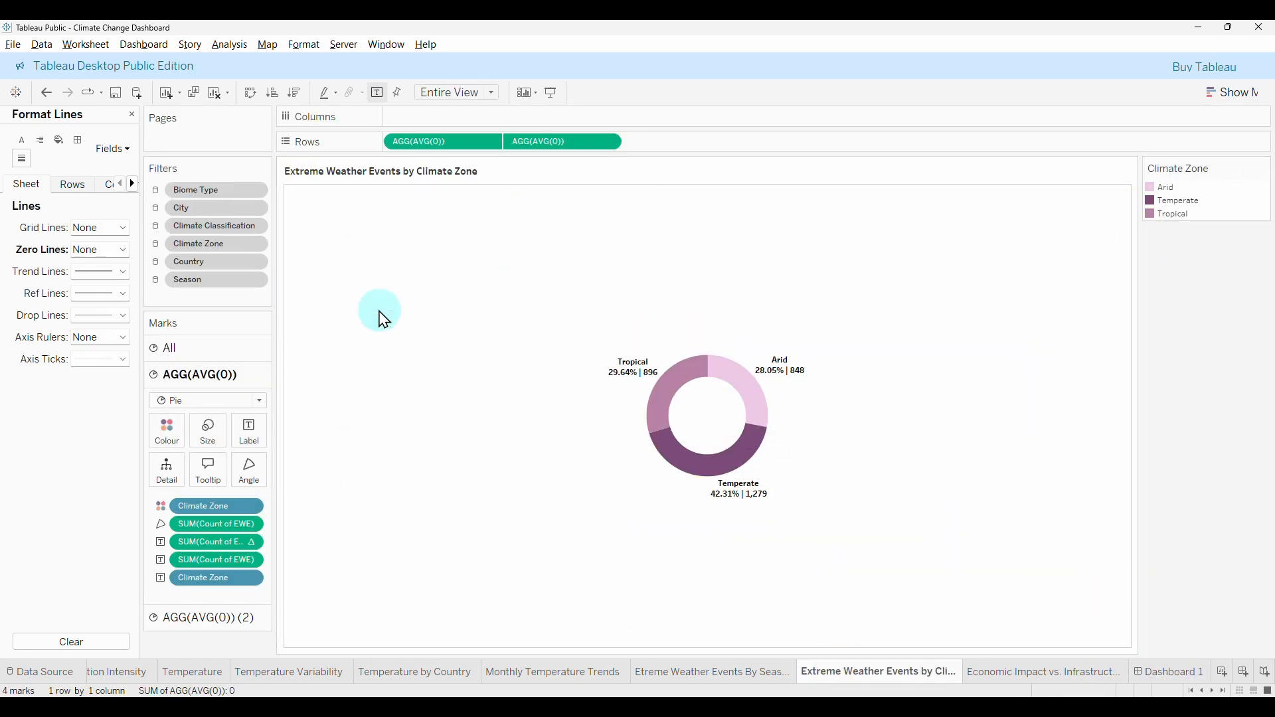
left_click(79, 141)
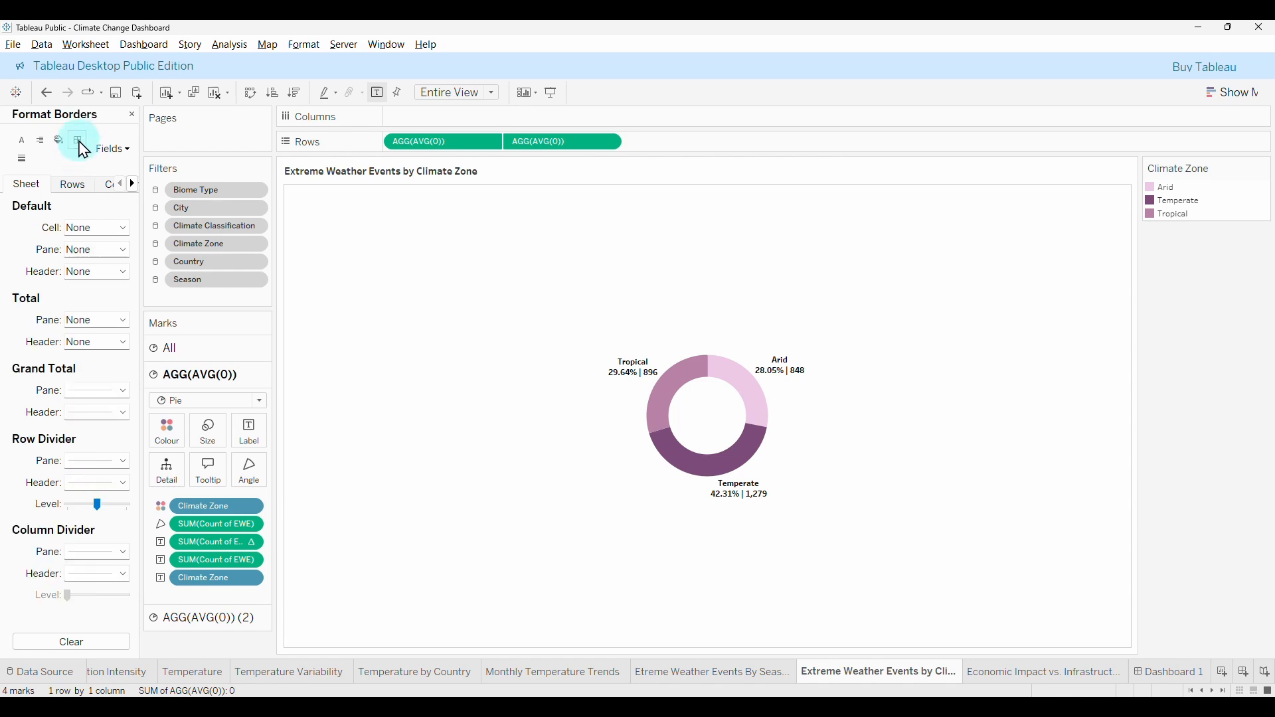
left_click(99, 462)
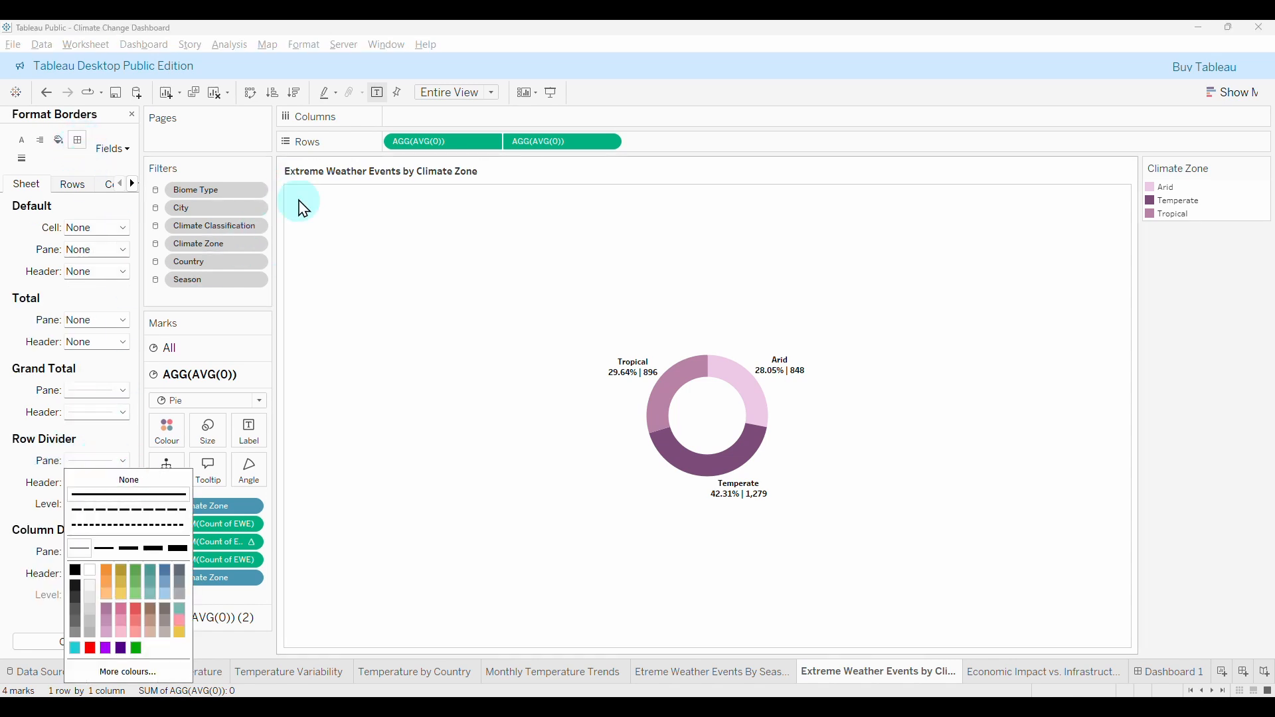
left_click(131, 485)
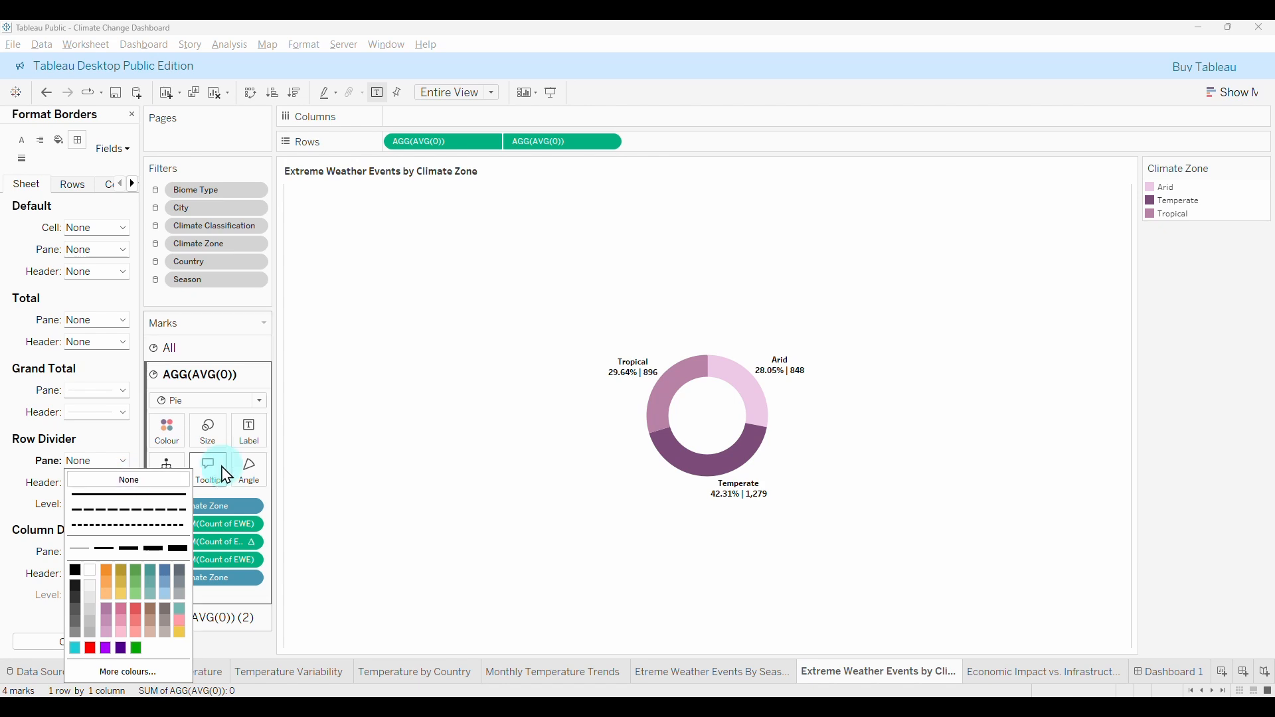
left_click(33, 561)
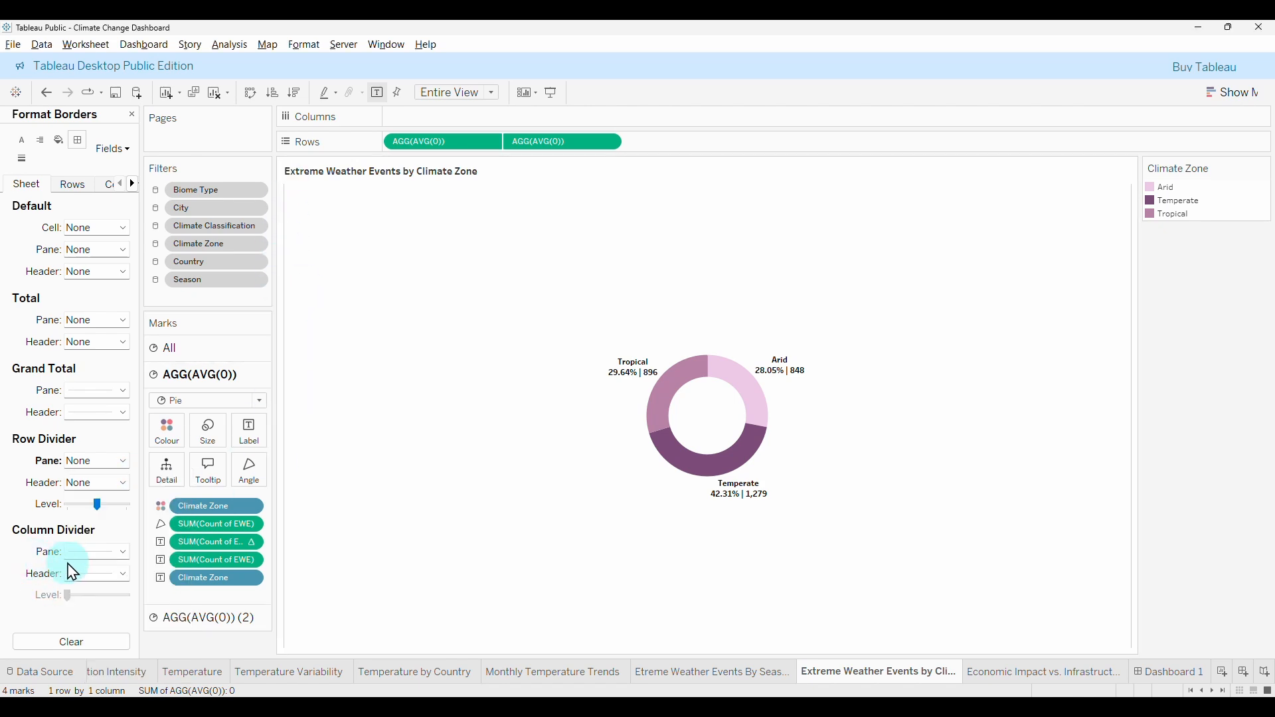
Set the Column Divider Pane border to None and return to Dashboard 1.
left_click(100, 552)
left_click(142, 346)
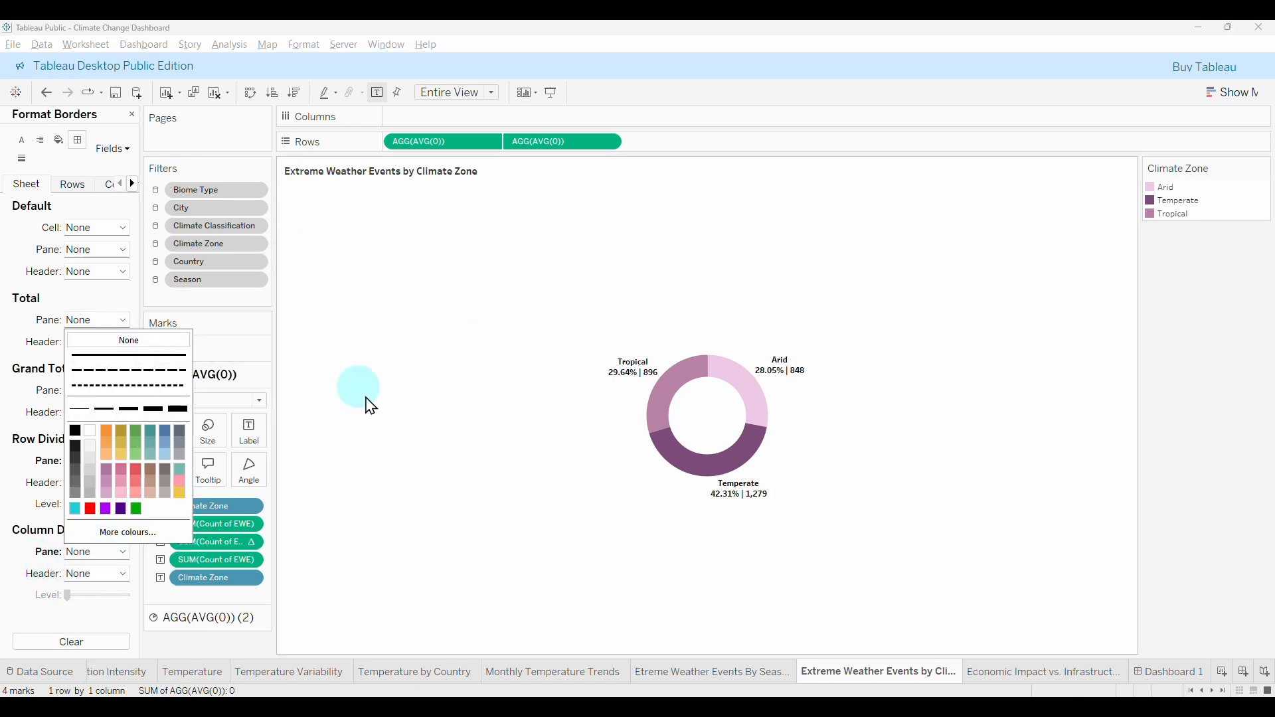
left_click(969, 684)
left_click(1162, 672)
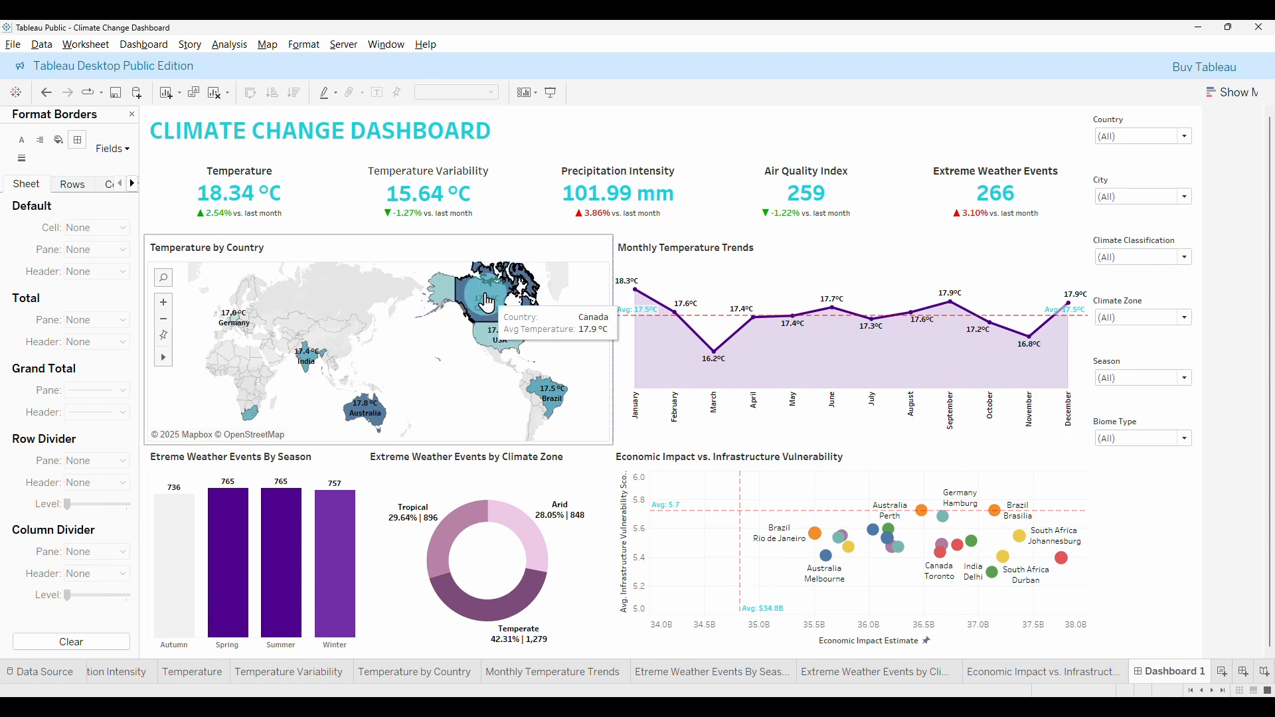
Set the Temperature by Country map's row and column dividers to None, then return to Dashboard 1.
left_click(330, 682)
left_click(398, 674)
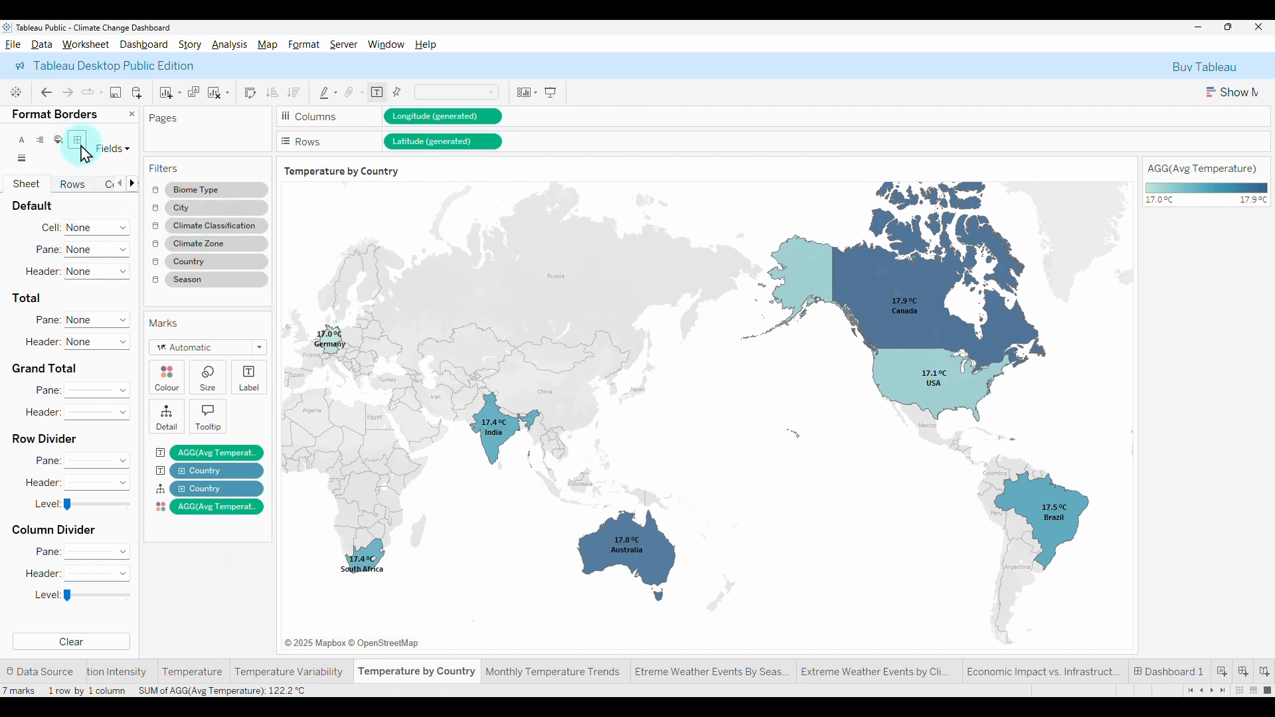
left_click(98, 461)
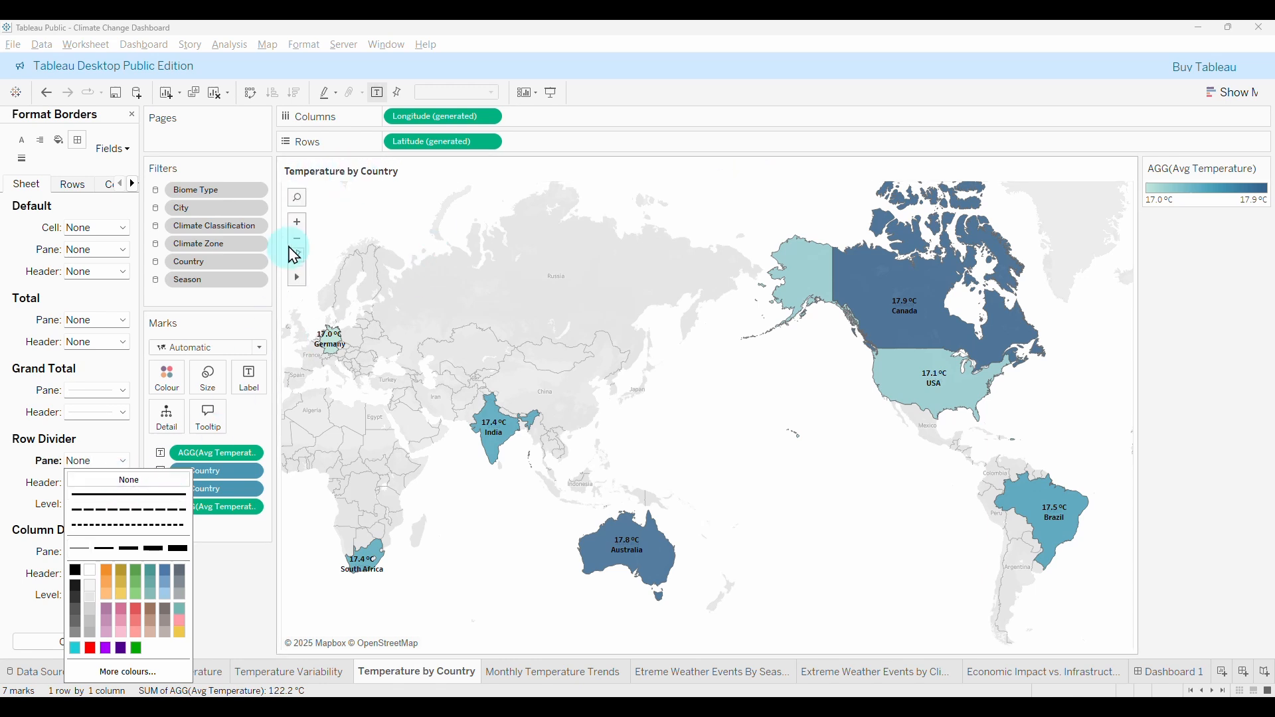
left_click(35, 575)
left_click(93, 554)
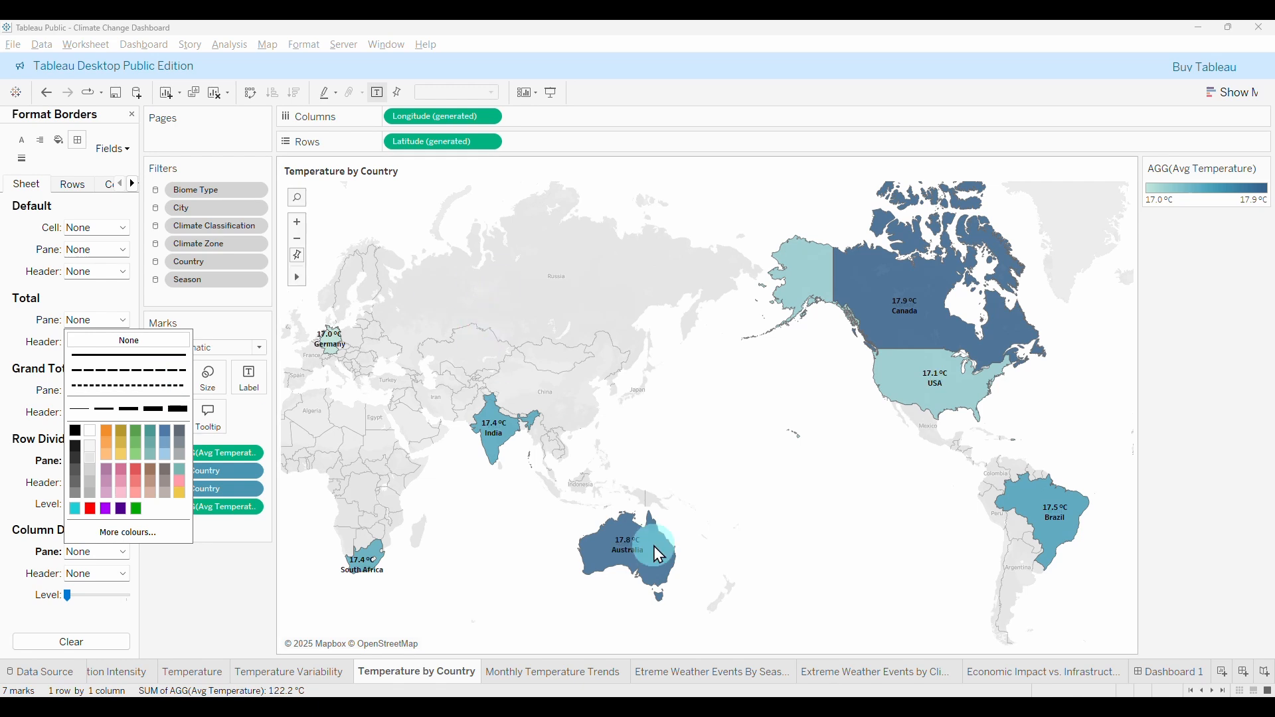
left_click(1176, 673)
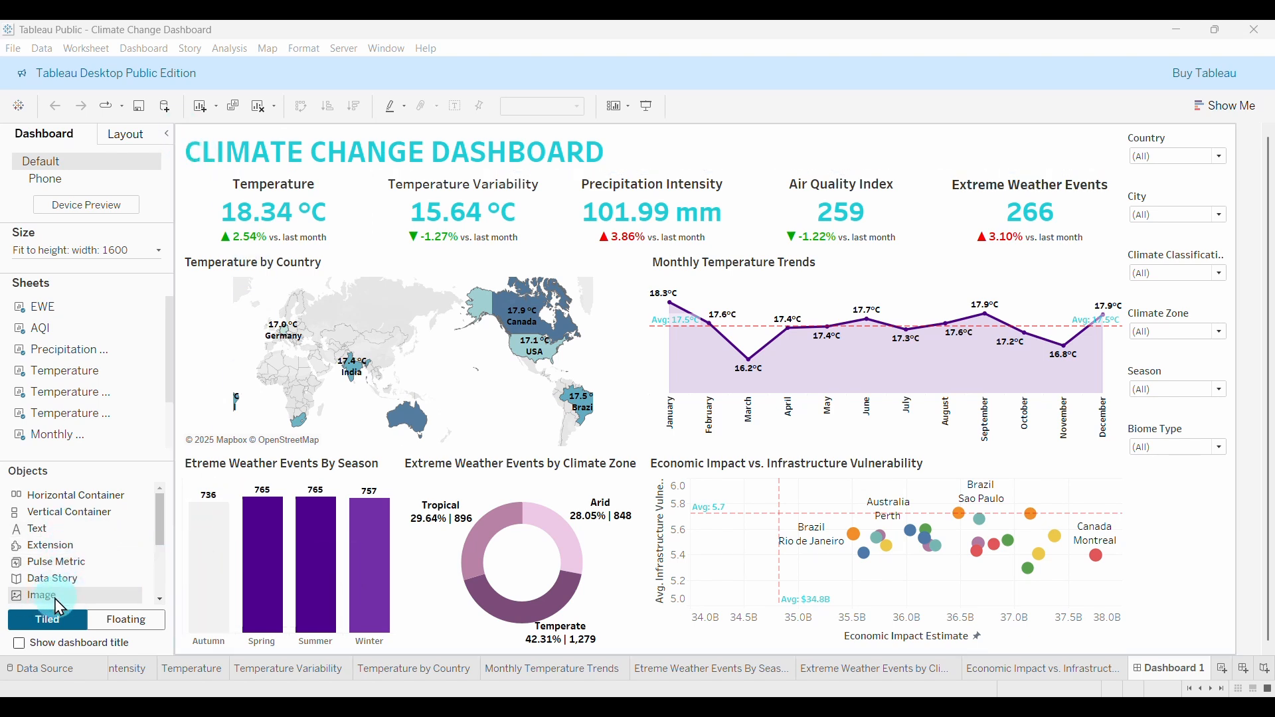
Check the CLIMATE CHANGE DASHBOARD title text, then delete that title object from Dashboard 1.
left_click_drag(59, 607, 147, 579)
left_click(277, 162)
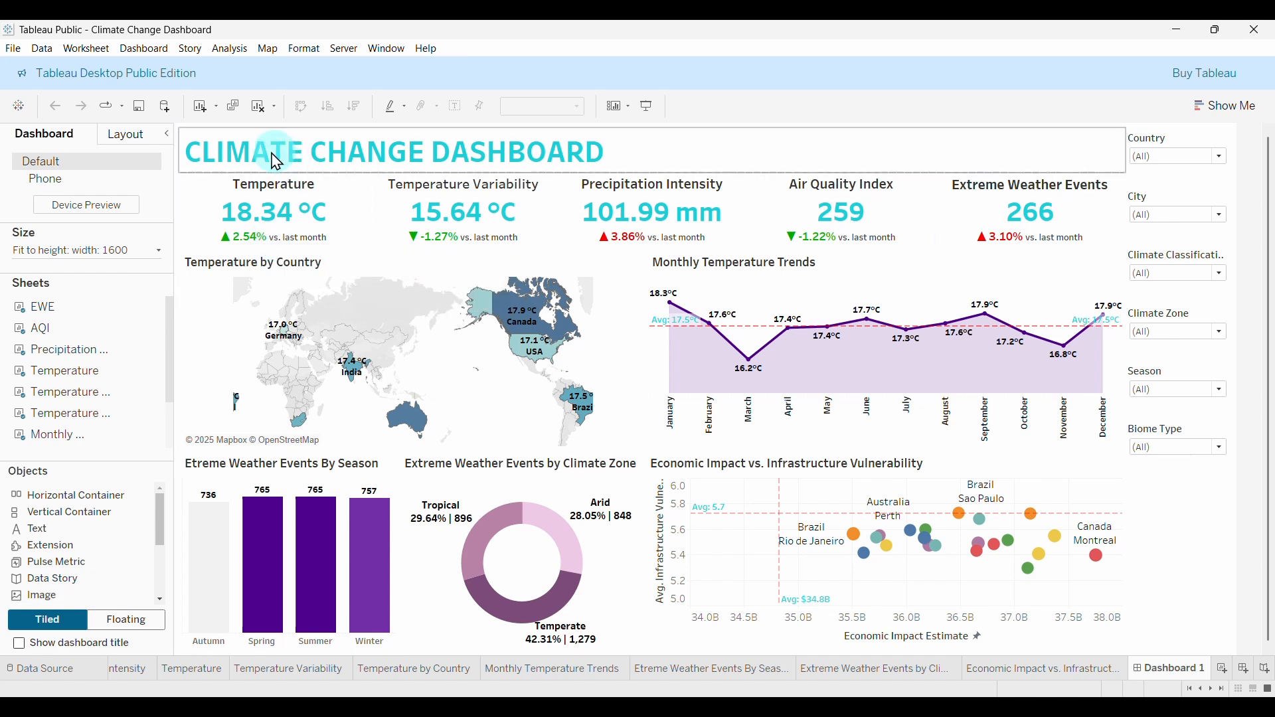
left_click(567, 150)
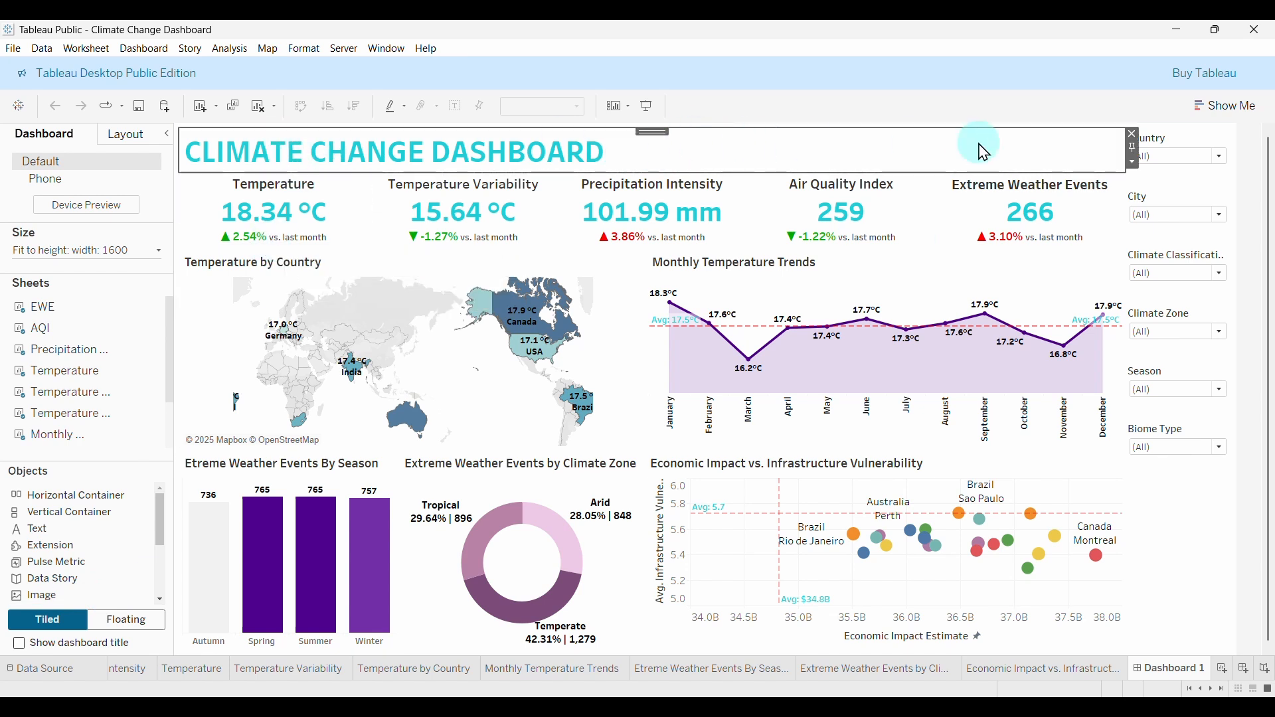
double_click(694, 167)
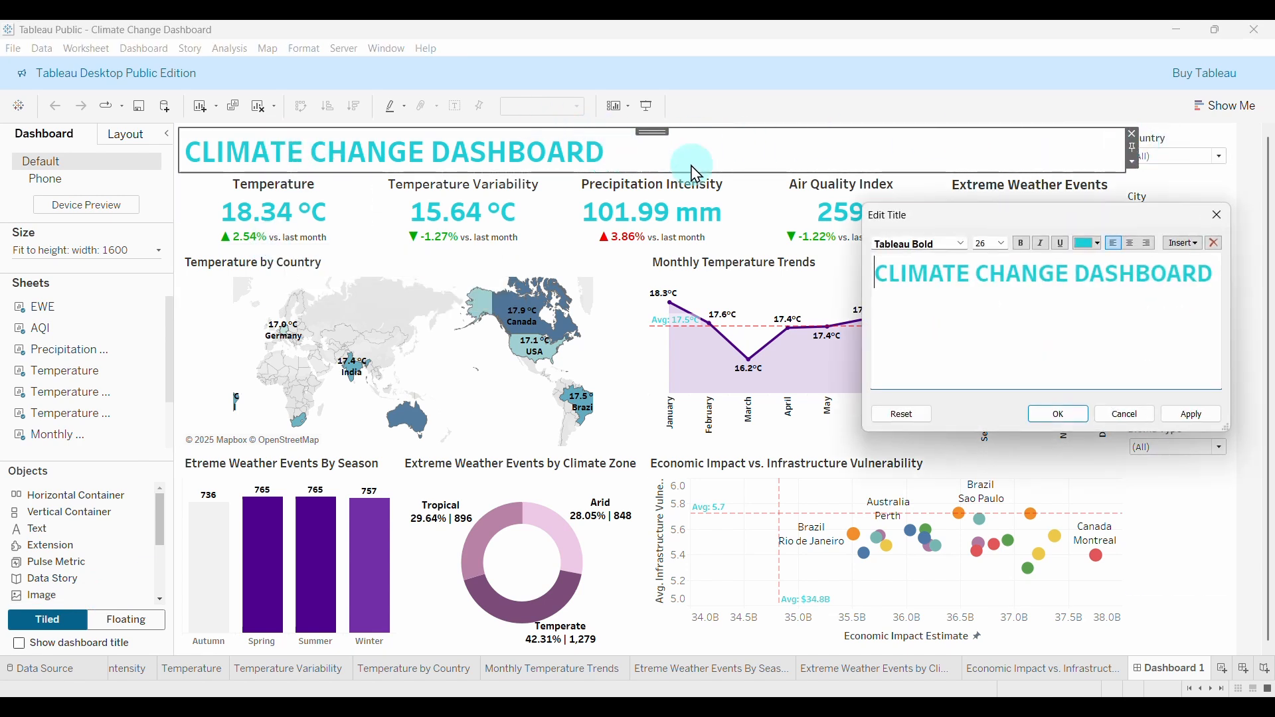
left_click_drag(1217, 278, 889, 265)
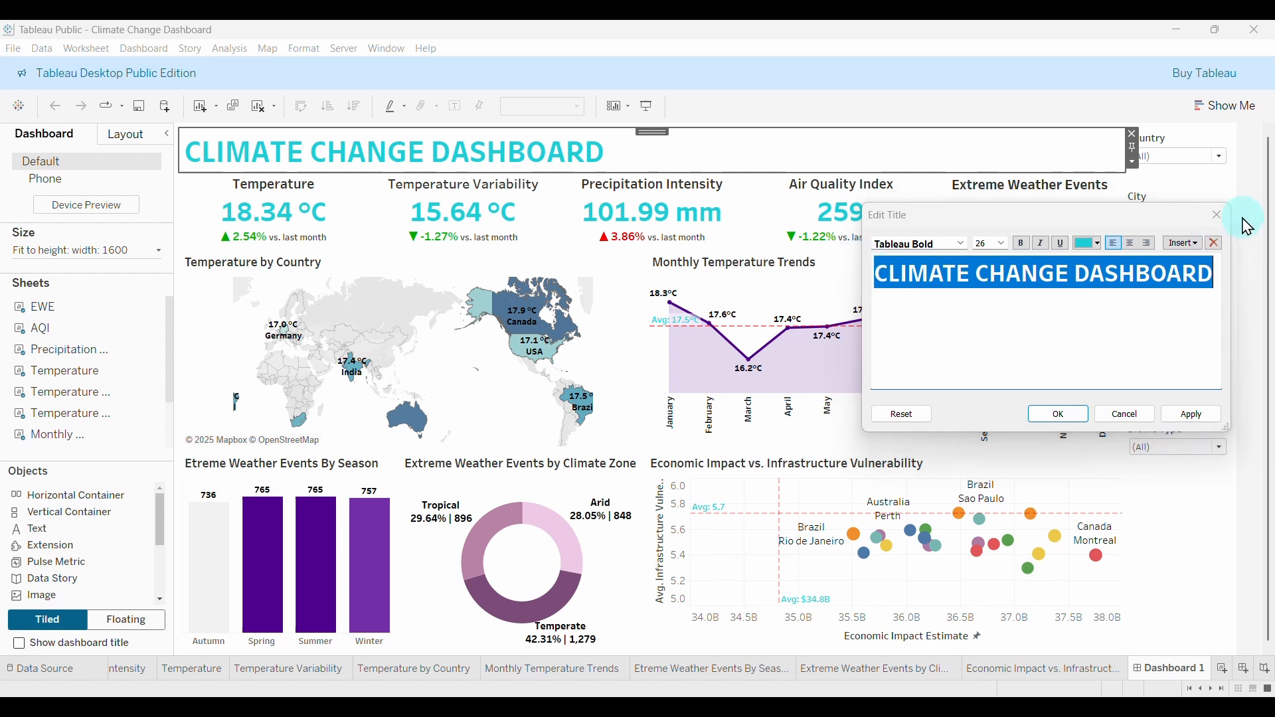
left_click(1218, 215)
left_click(1134, 134)
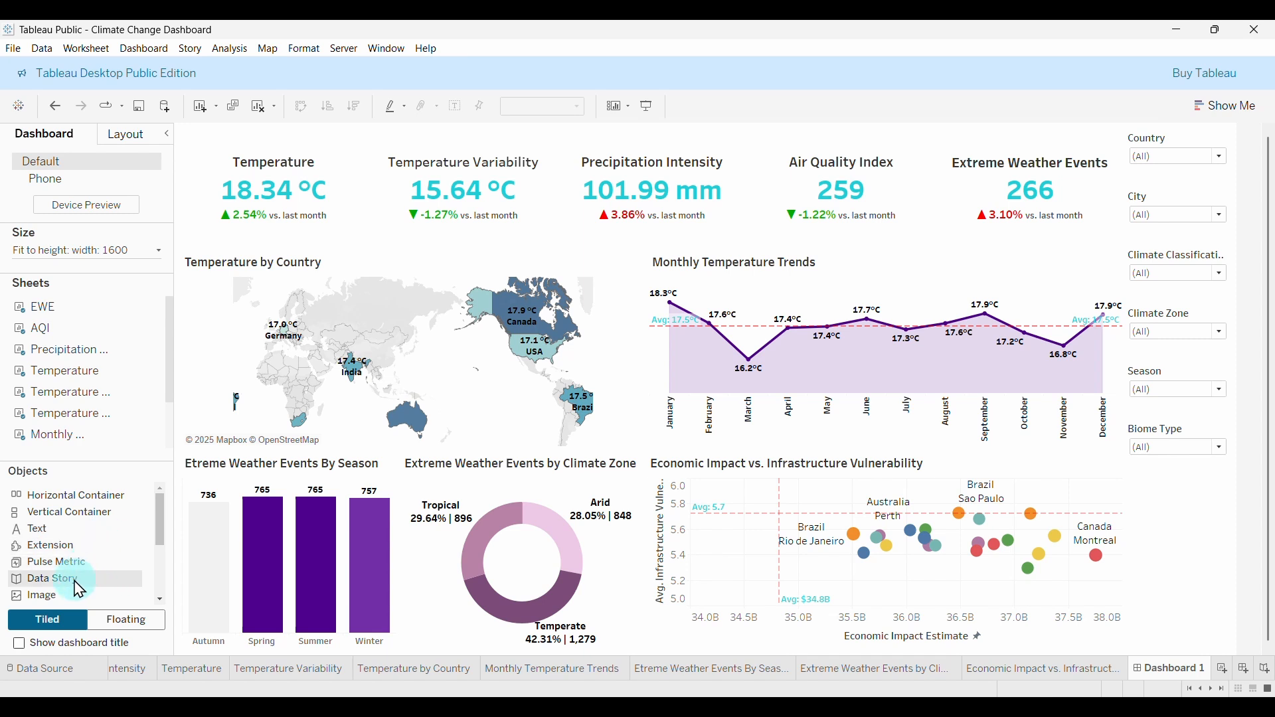
Insert an image object showing OIP (4).jpg at the dashboard top and start shrinking its height.
left_click_drag(53, 603, 416, 131)
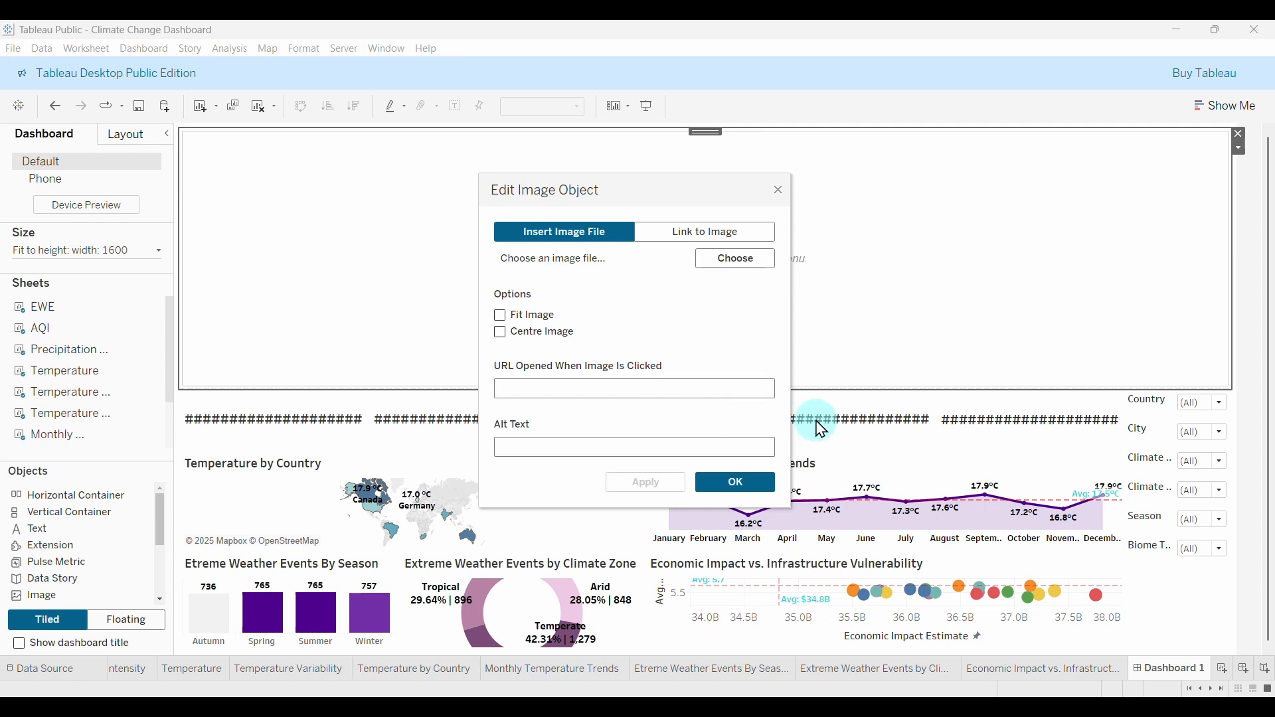
left_click(745, 265)
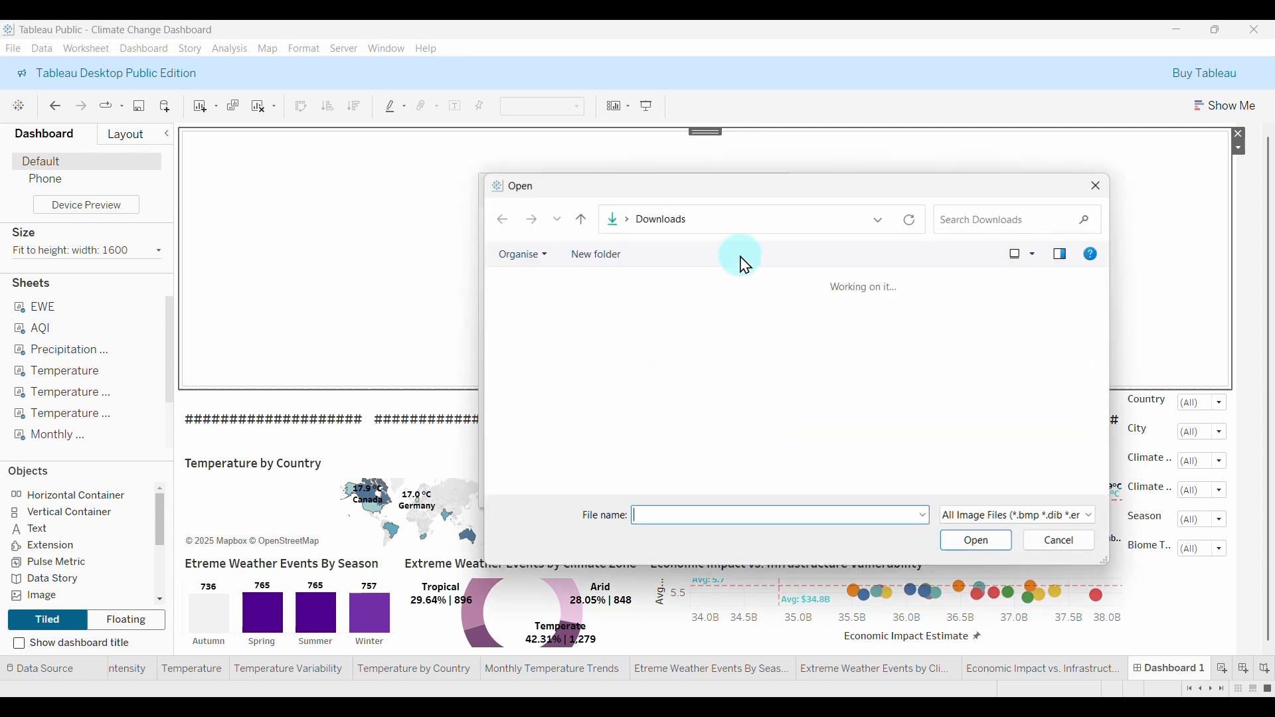
left_click(579, 344)
left_click(668, 352)
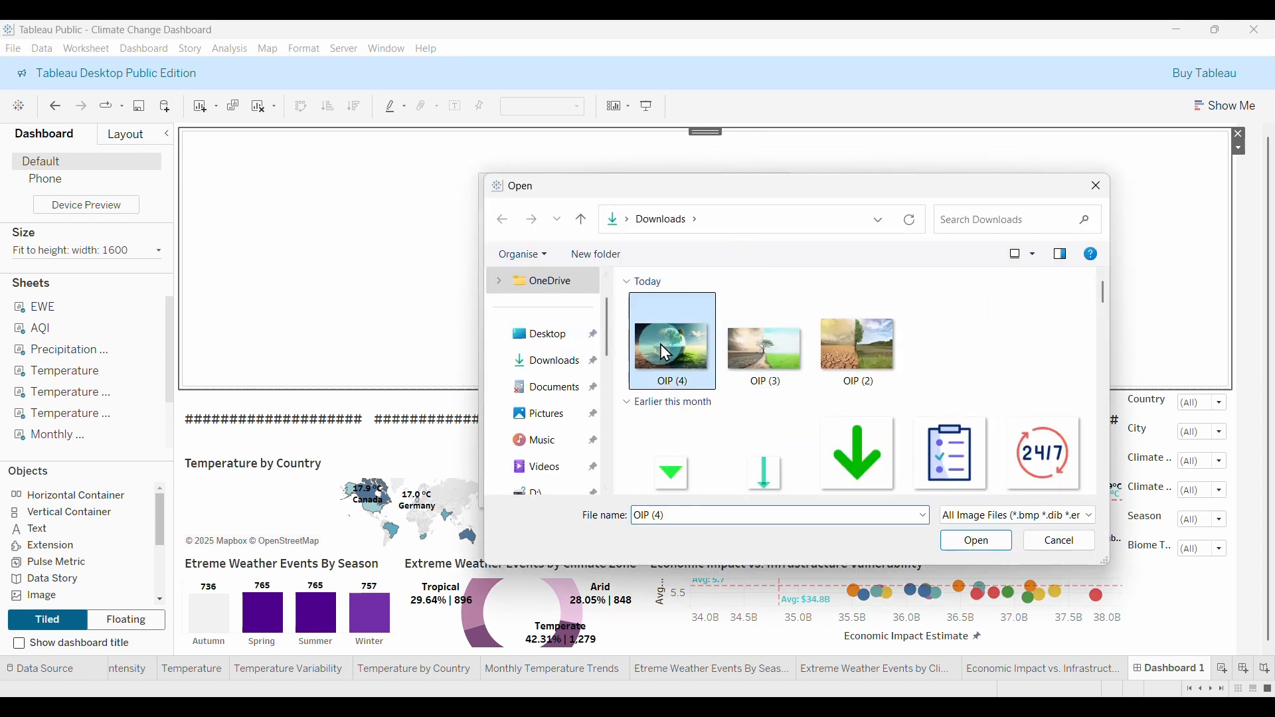
left_click(976, 546)
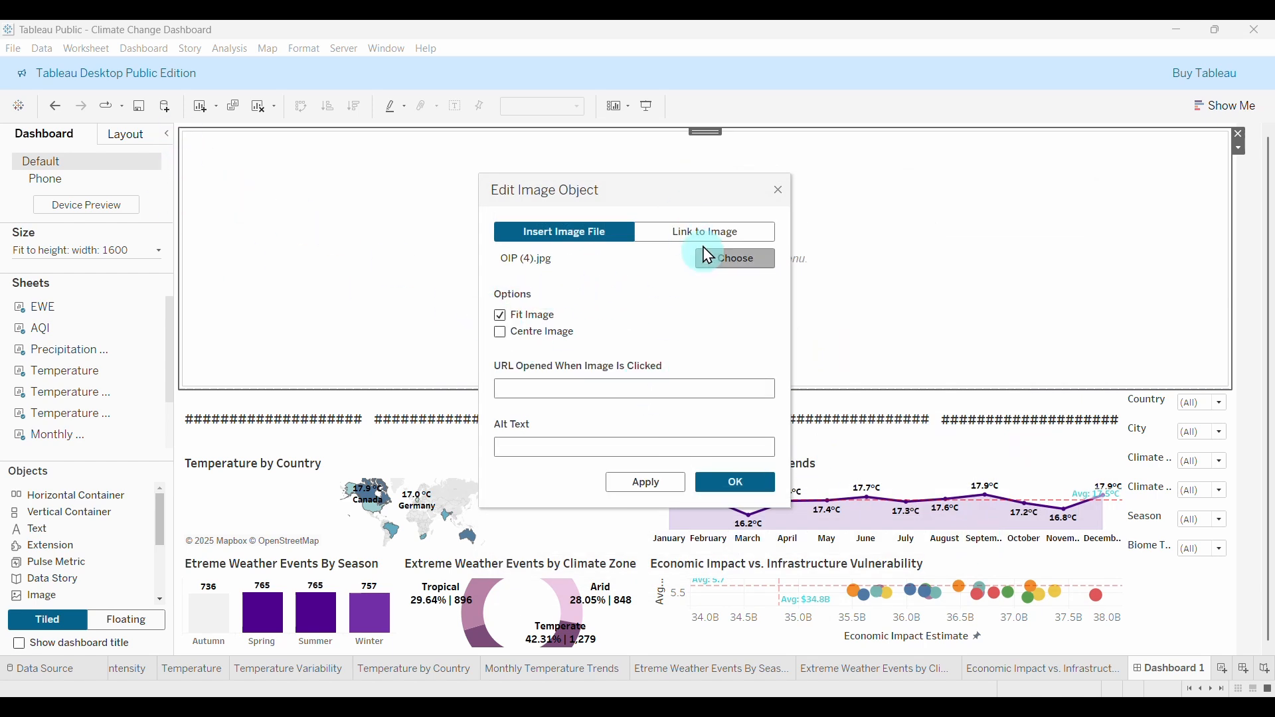
left_click(736, 483)
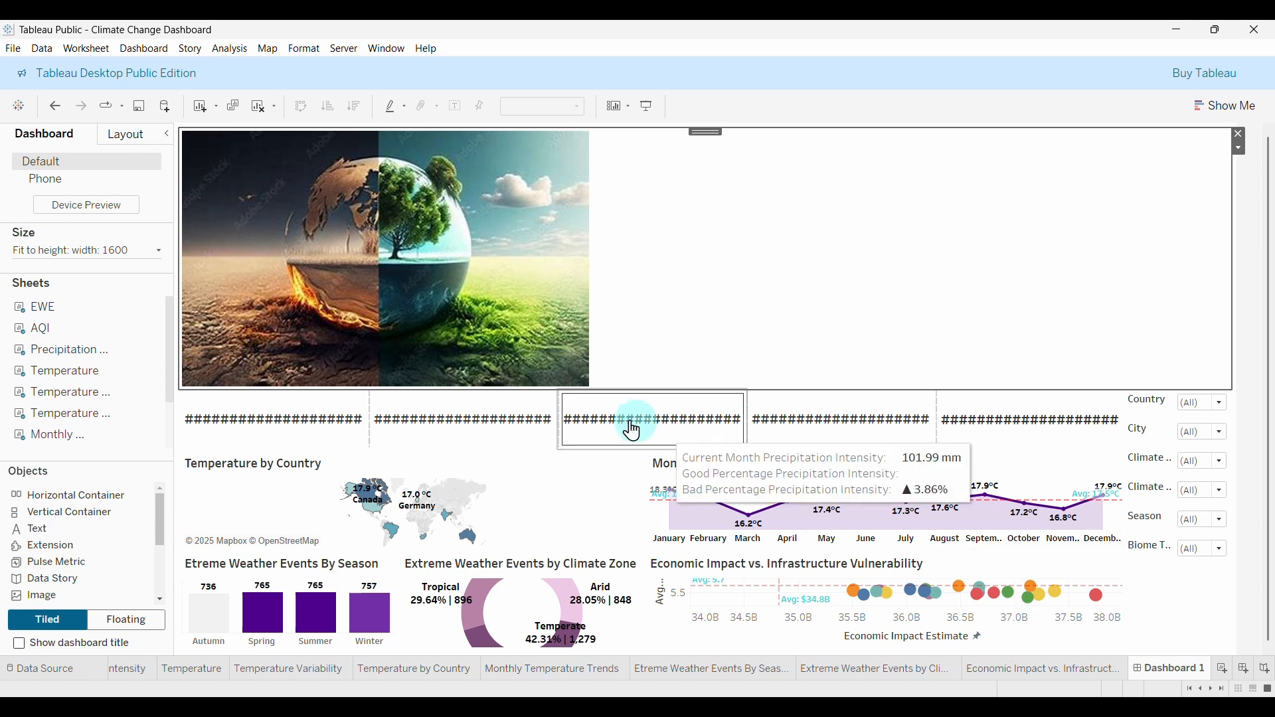
left_click_drag(671, 390, 725, 193)
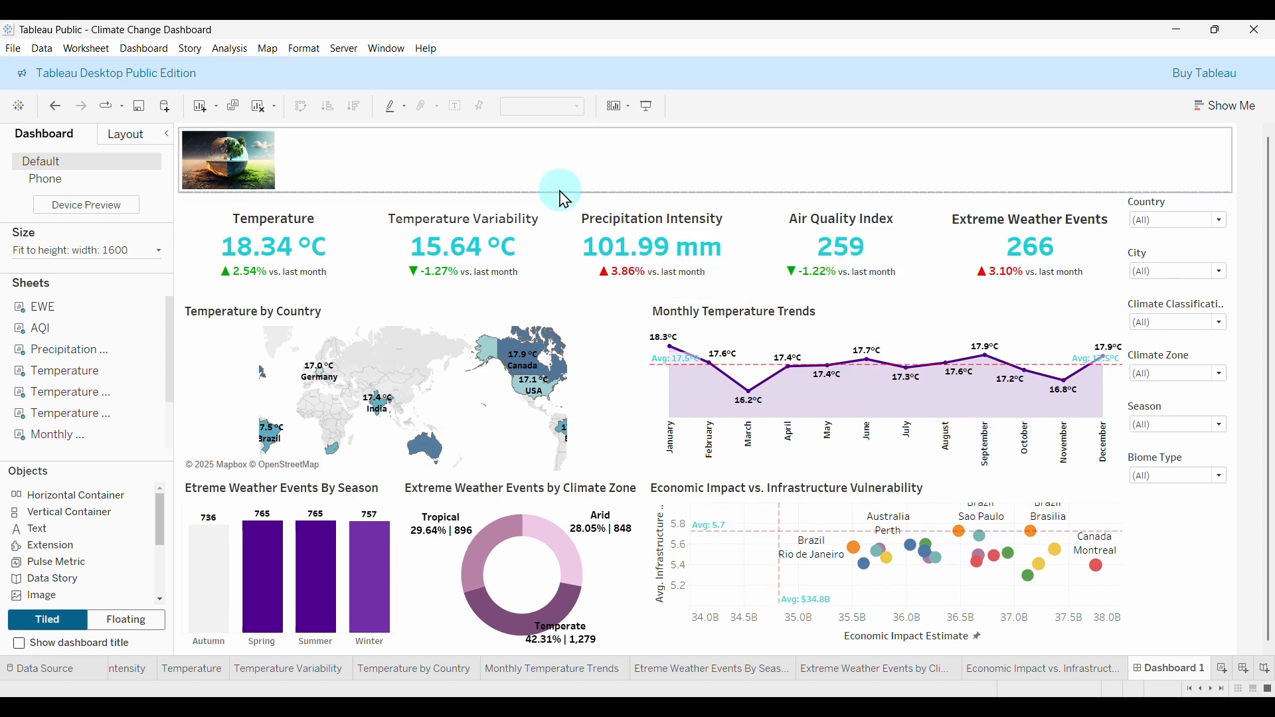
Tighten the image banner and add a text object with the pasted CLIMATE CHANGE DASHBOARD heading.
left_click_drag(562, 193, 558, 179)
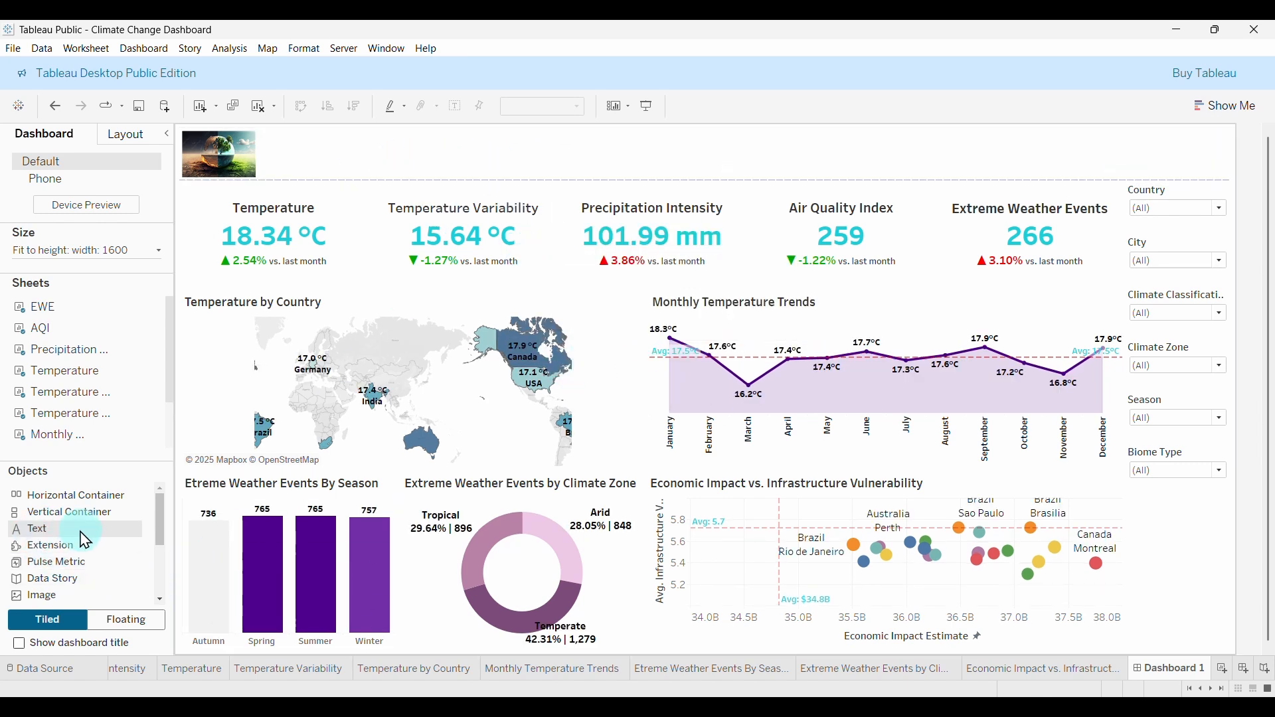
left_click_drag(89, 524, 911, 157)
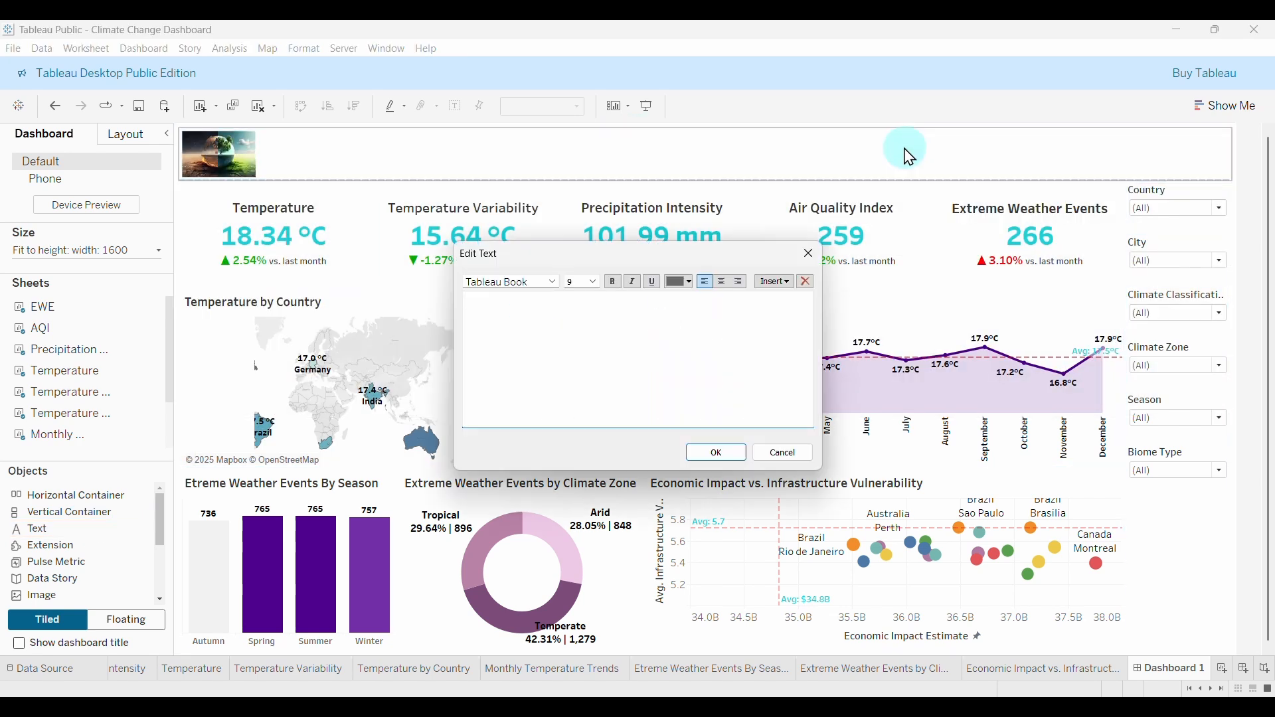
right_click(553, 315)
left_click(598, 395)
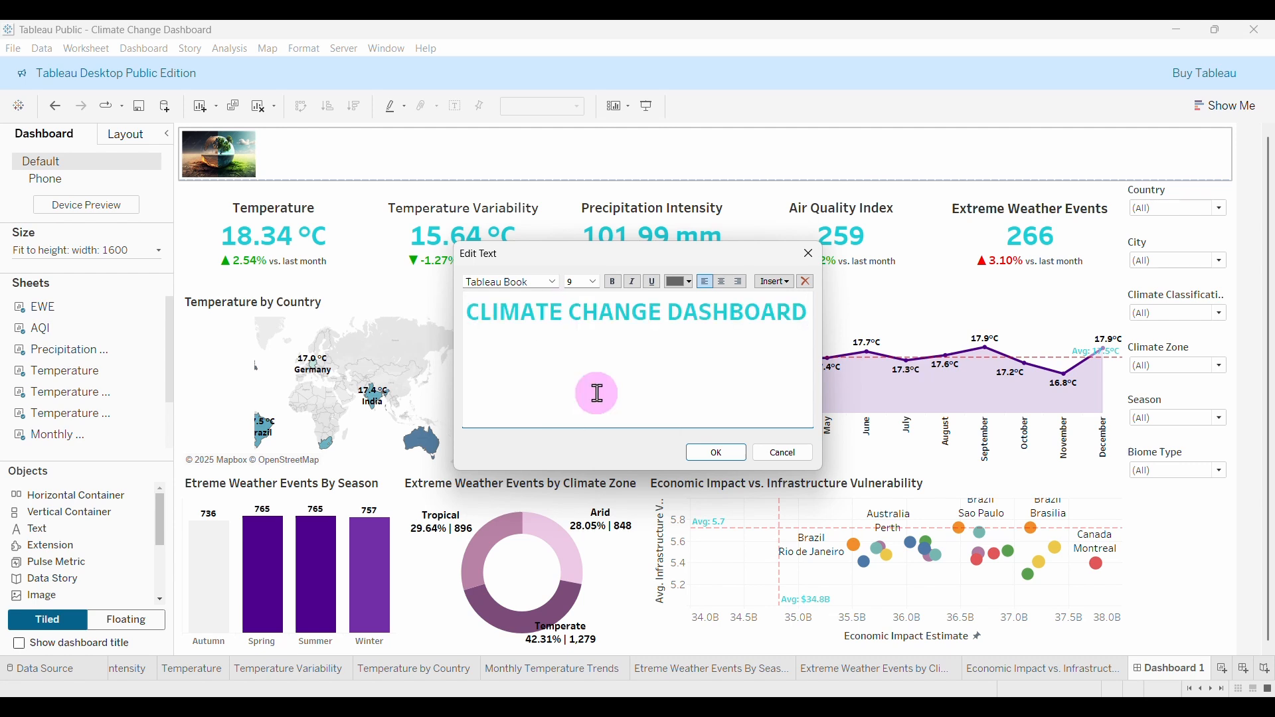
left_click(650, 327)
Format the whole heading in Tableau Bold at size 26 and confirm it.
left_click(553, 282)
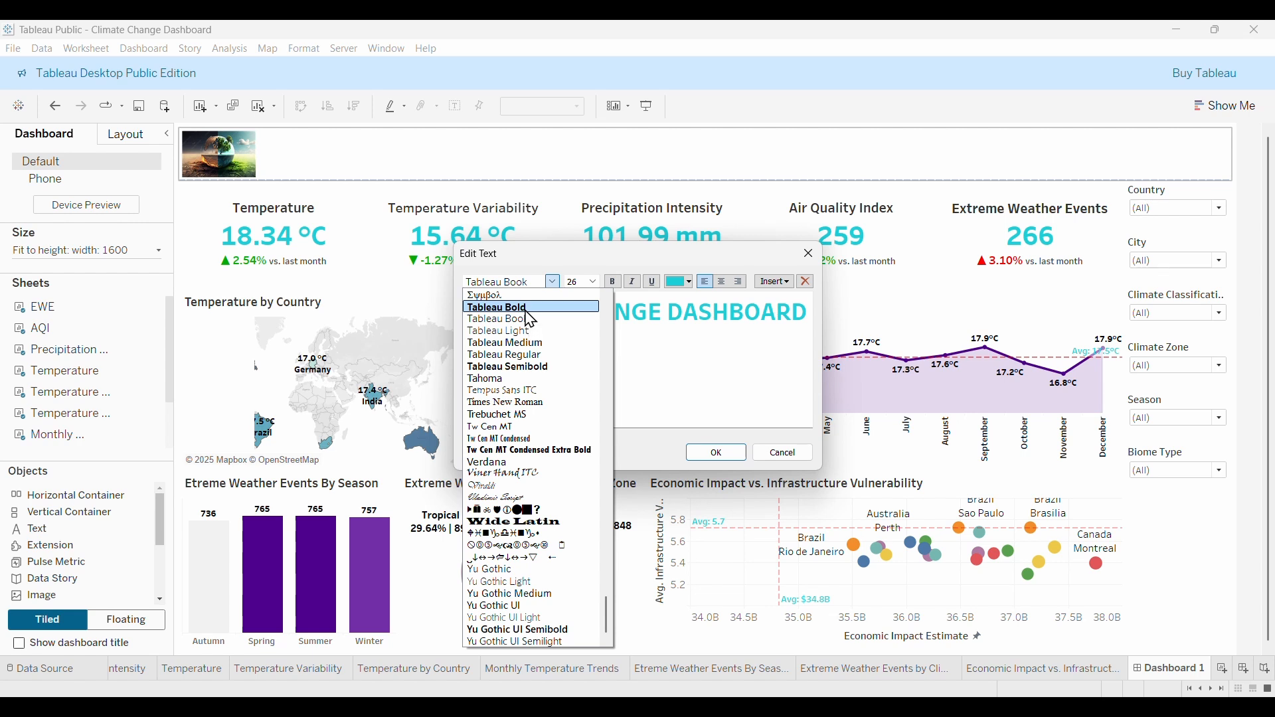
left_click(528, 309)
left_click(643, 323)
left_click_drag(811, 309, 429, 325)
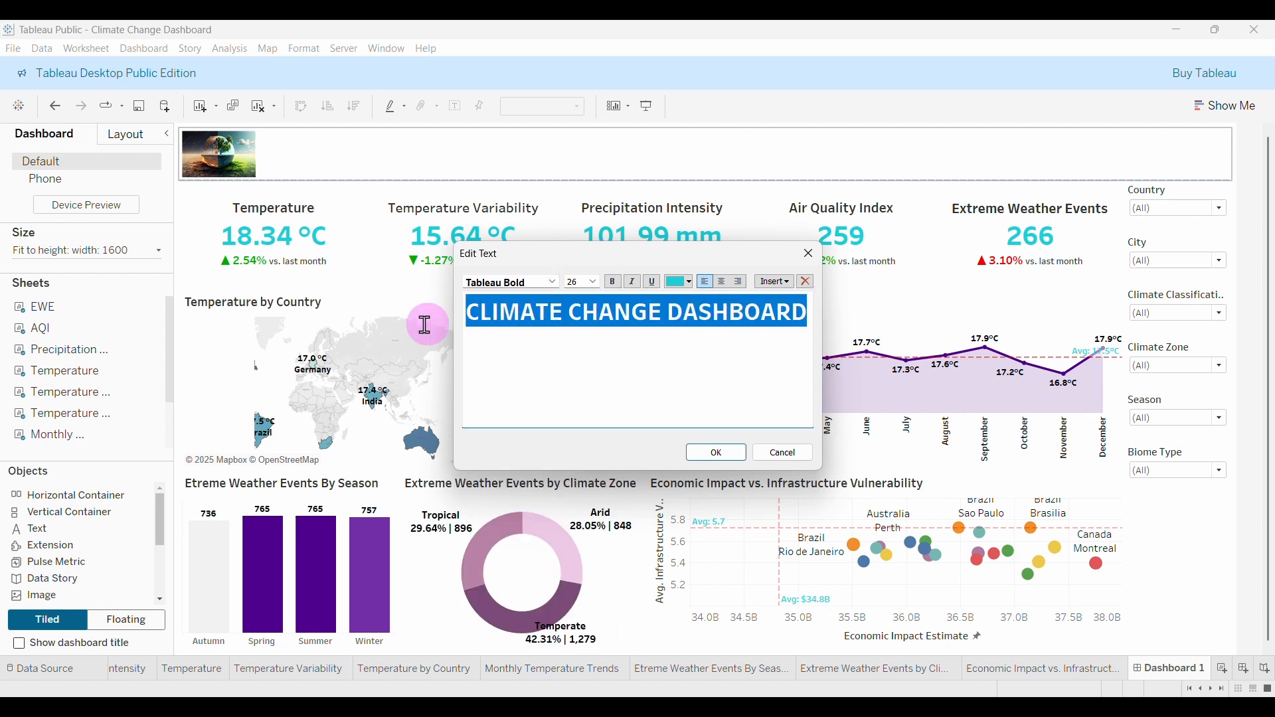
left_click(553, 282)
left_click(523, 310)
left_click(594, 281)
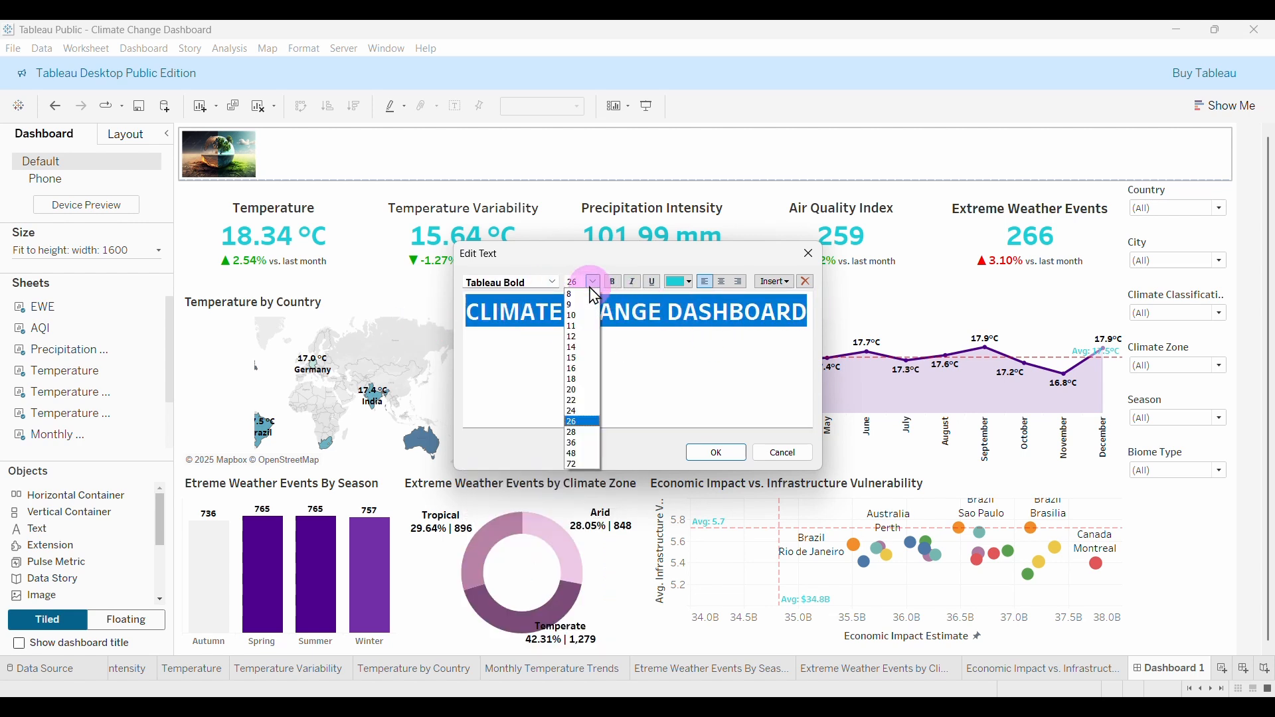
left_click(660, 340)
left_click(719, 452)
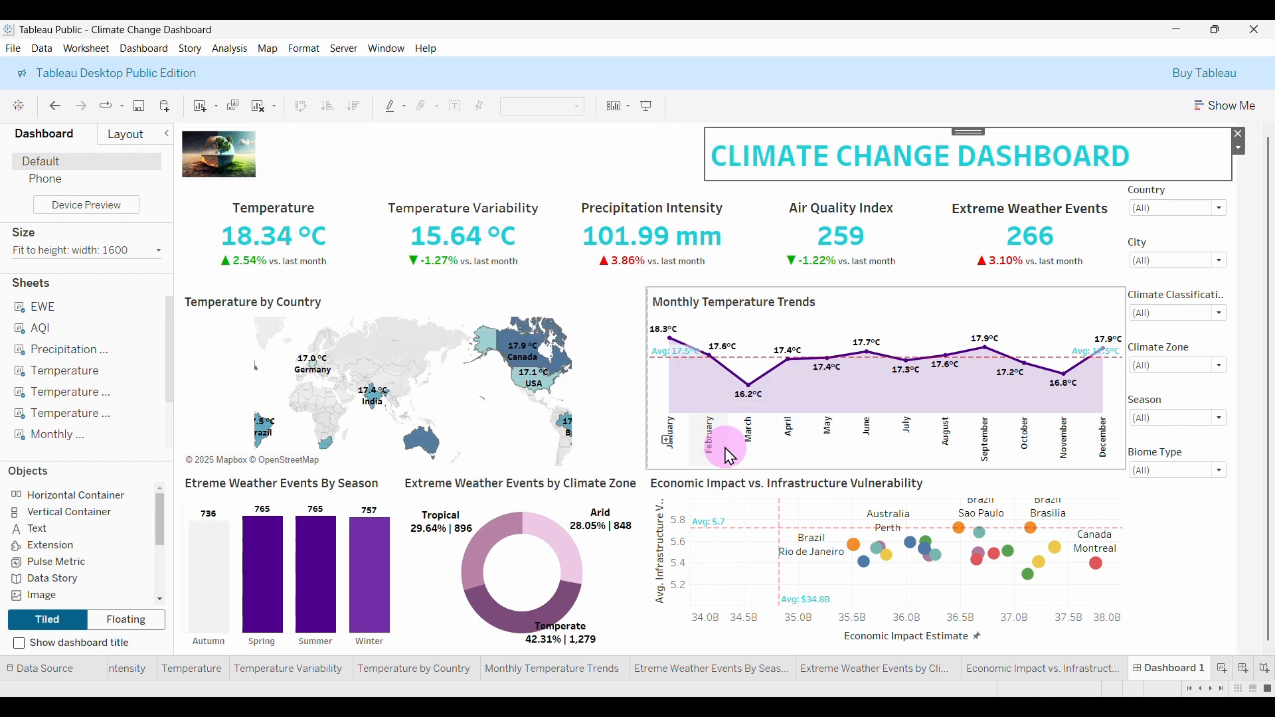
Widen the title to start beside the globe image and shorten its area.
left_click(707, 160)
left_click_drag(708, 164, 242, 163)
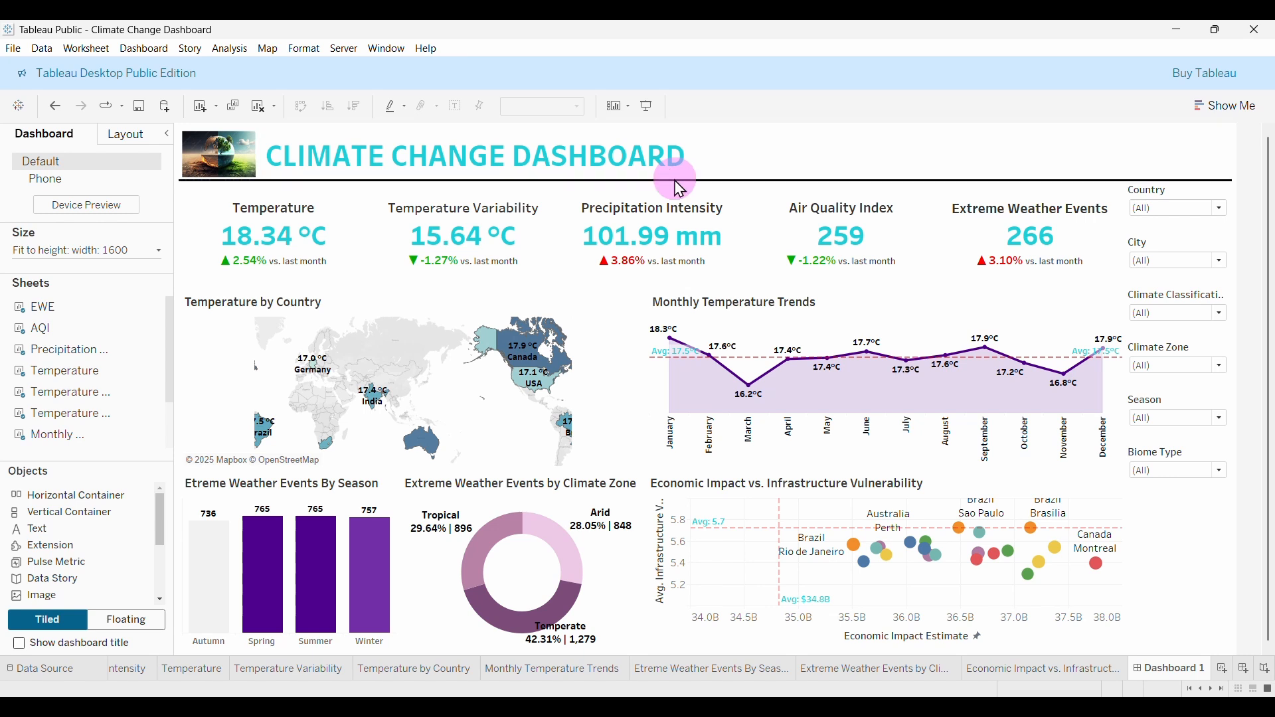
left_click_drag(676, 178, 675, 171)
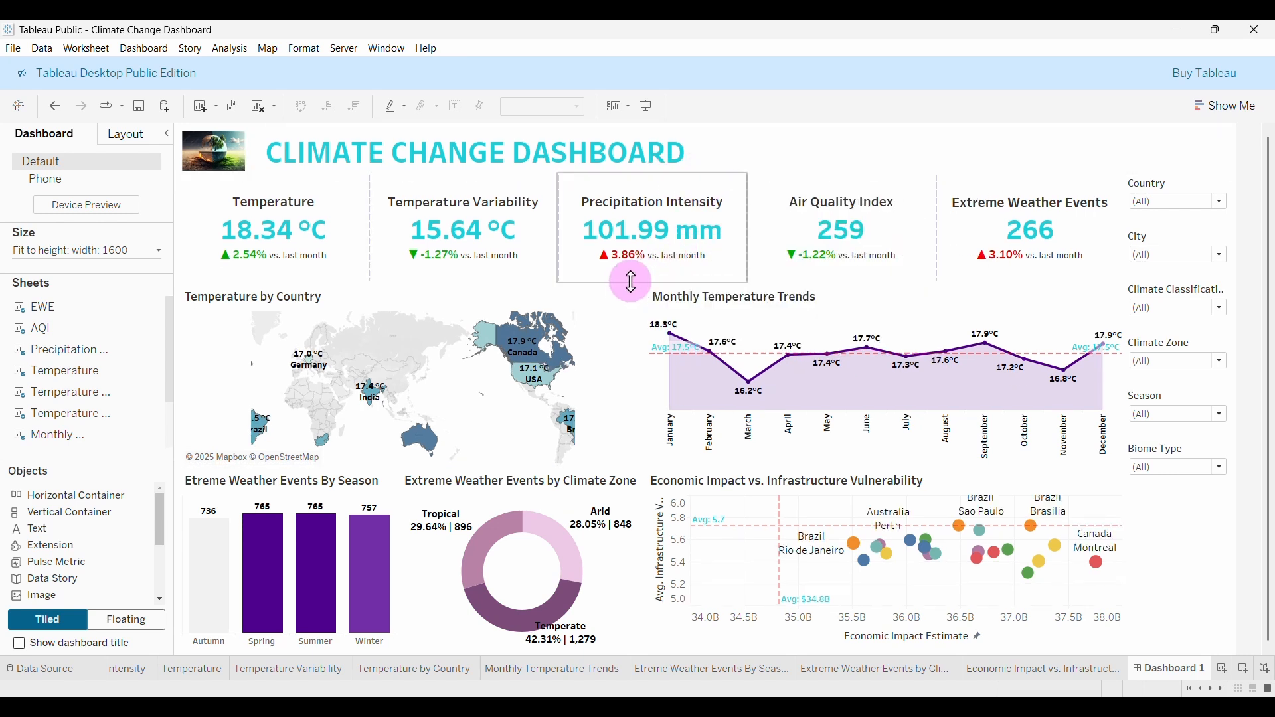
left_click(631, 284)
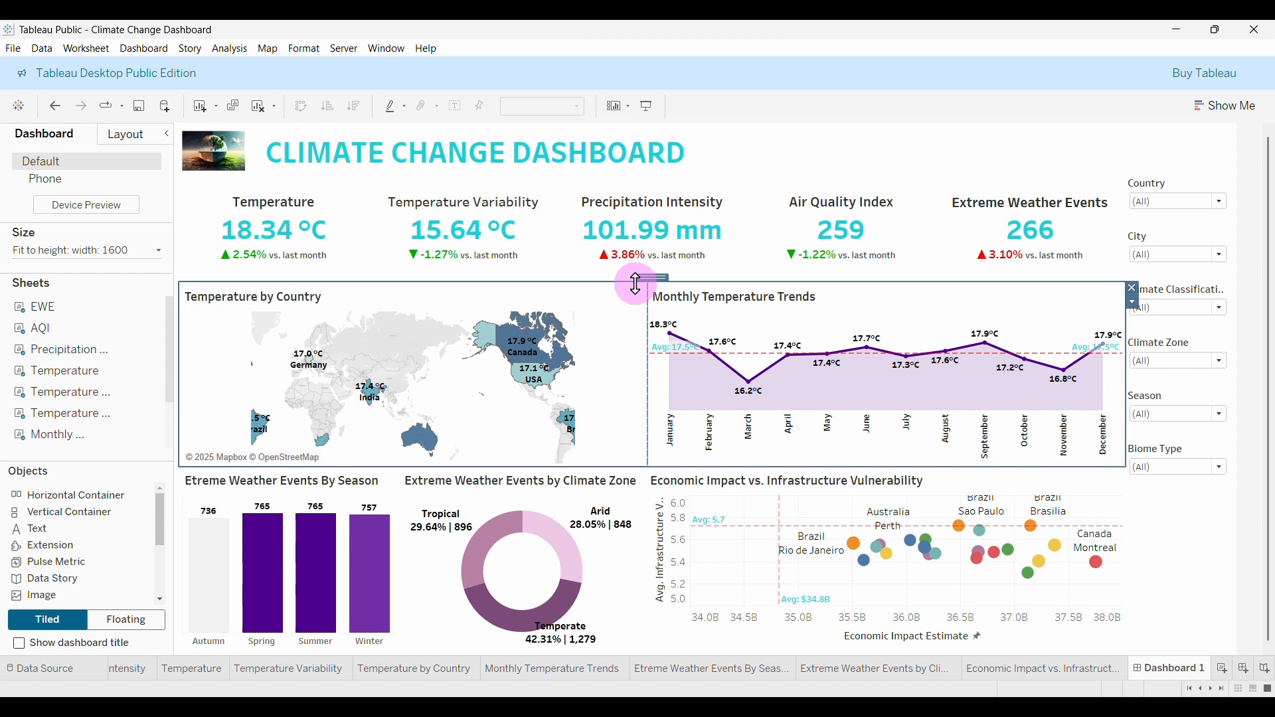
Shorten the KPI row for more chart room, then check the bottom-row chart selections.
left_click(743, 176)
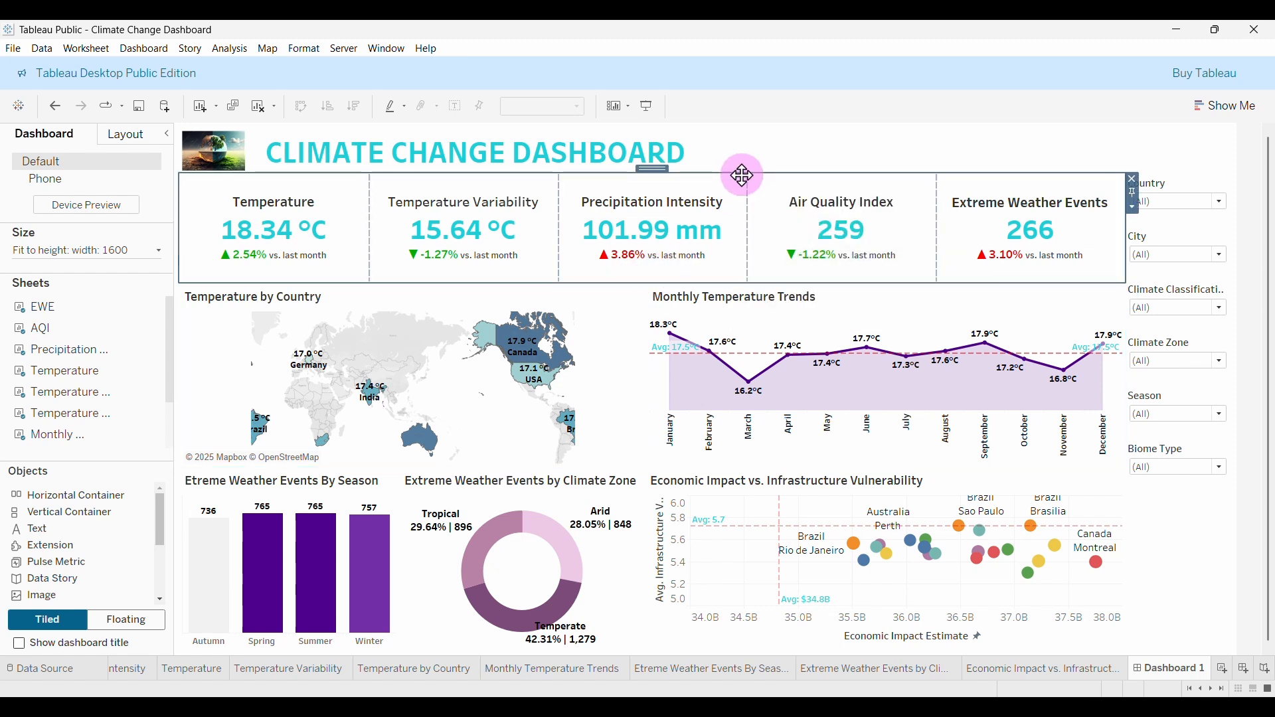
left_click_drag(667, 283, 668, 255)
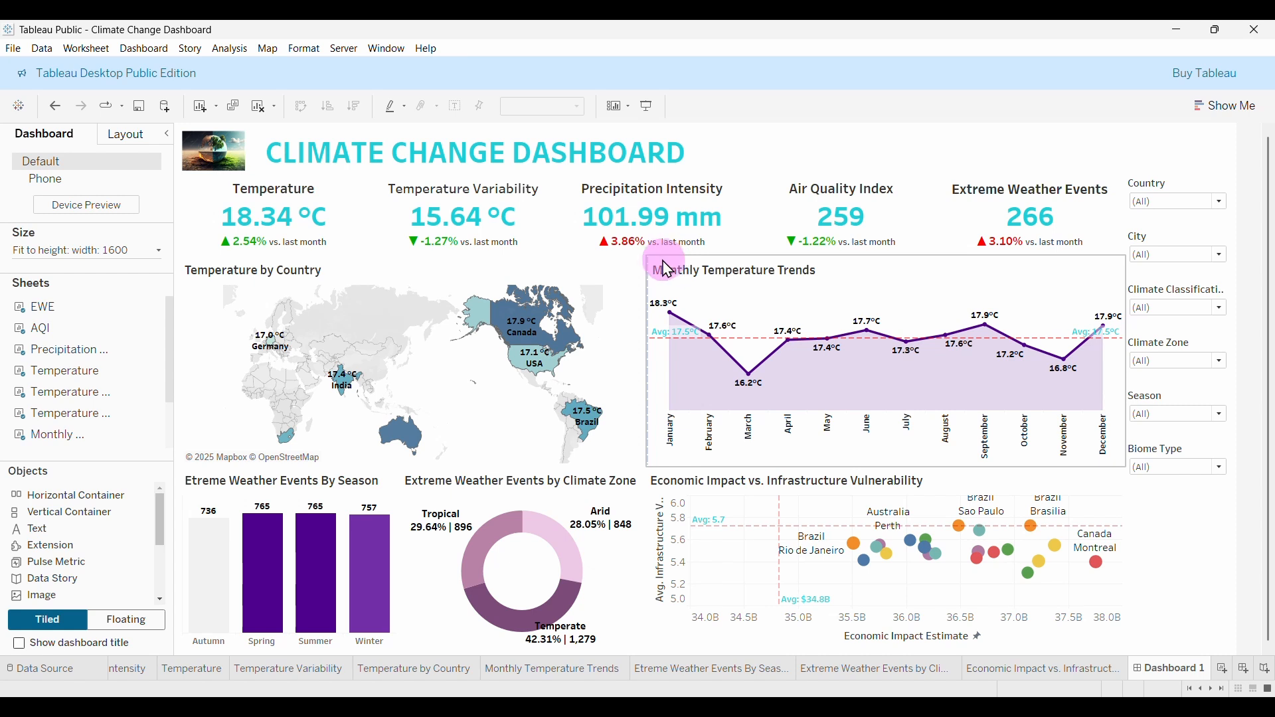
left_click(644, 466)
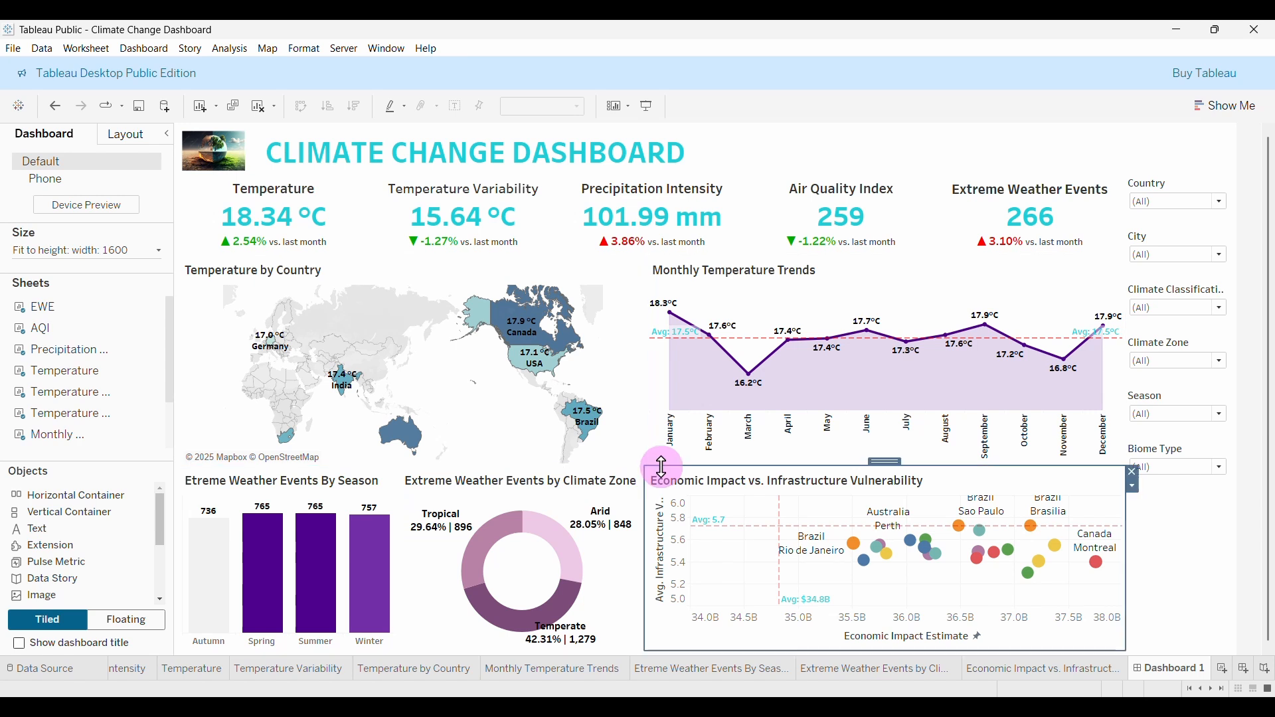
left_click(646, 465)
left_click(644, 467)
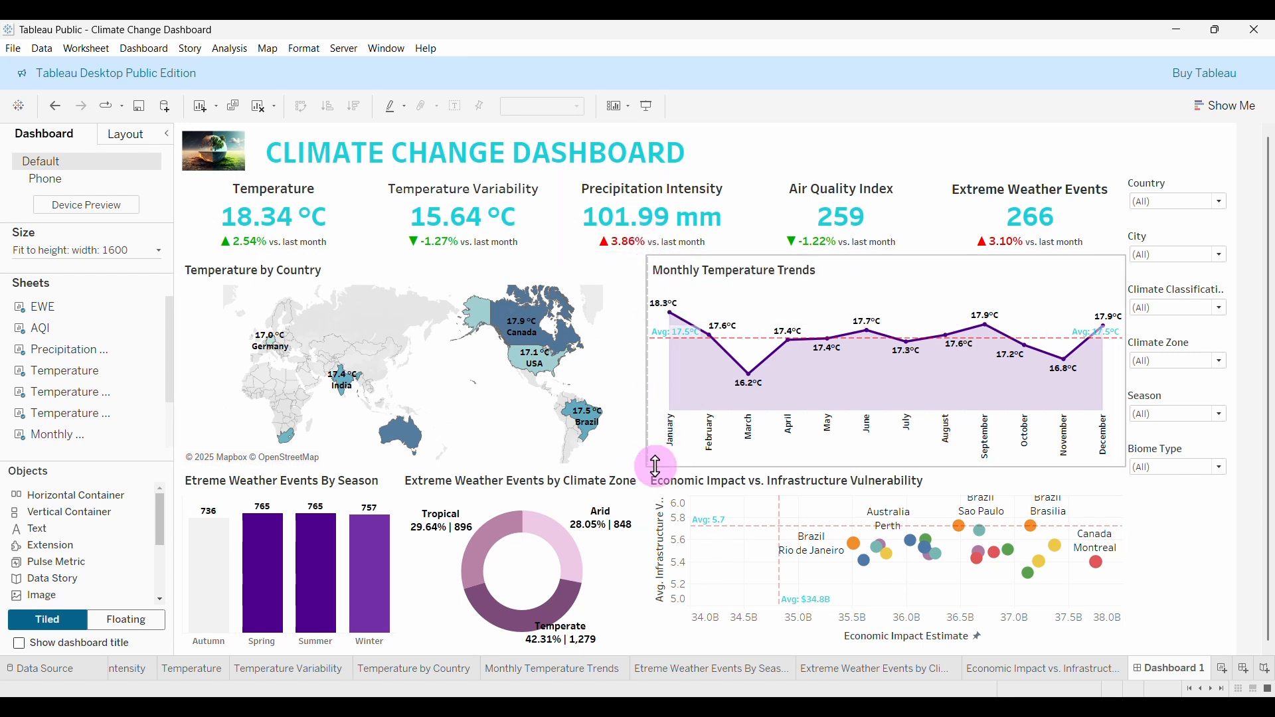
left_click(654, 467)
left_click(647, 465)
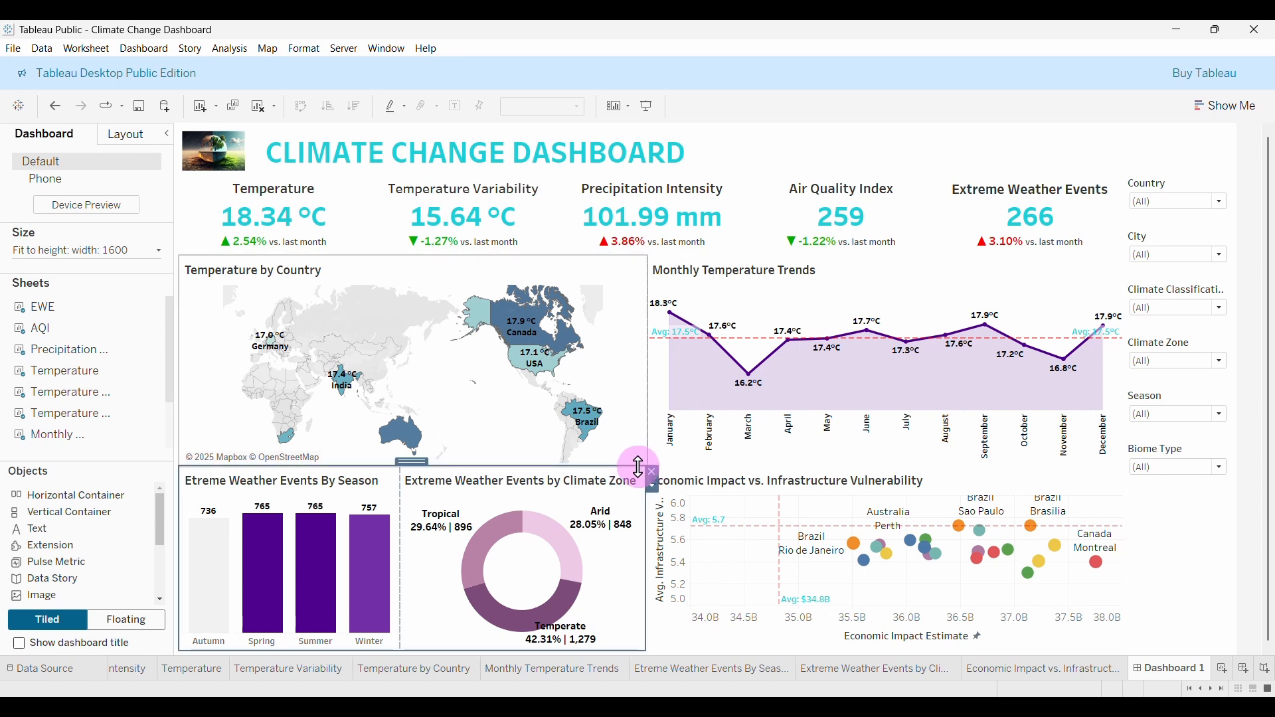
left_click(1017, 492)
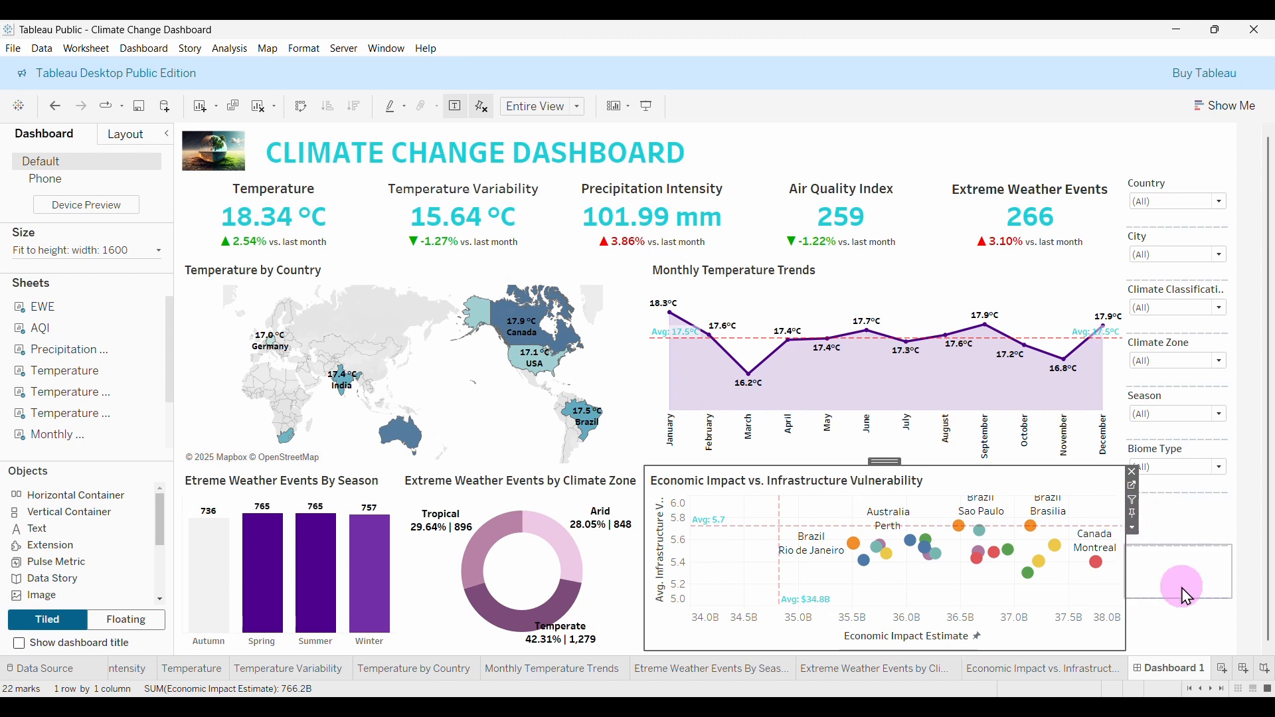
left_click(1254, 576)
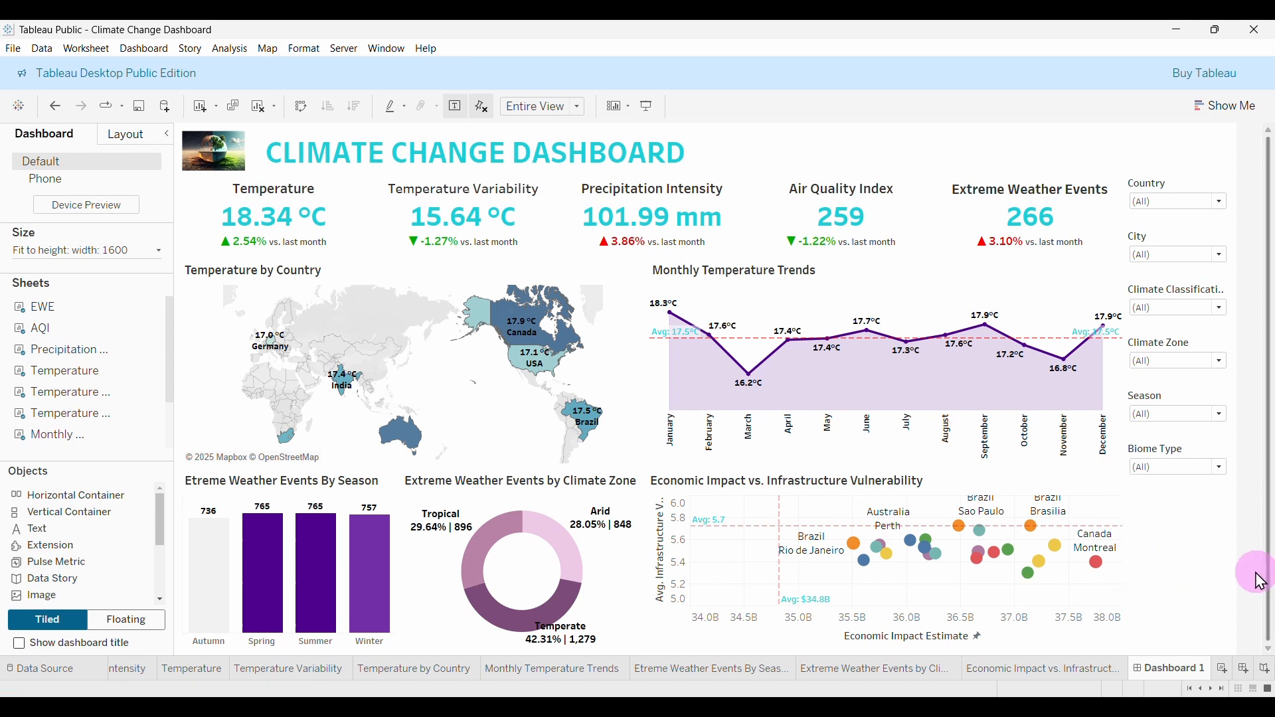
Nudge the map row's edge up slightly to rebalance the chart heights.
left_click(647, 460)
left_click(643, 471)
left_click(635, 319)
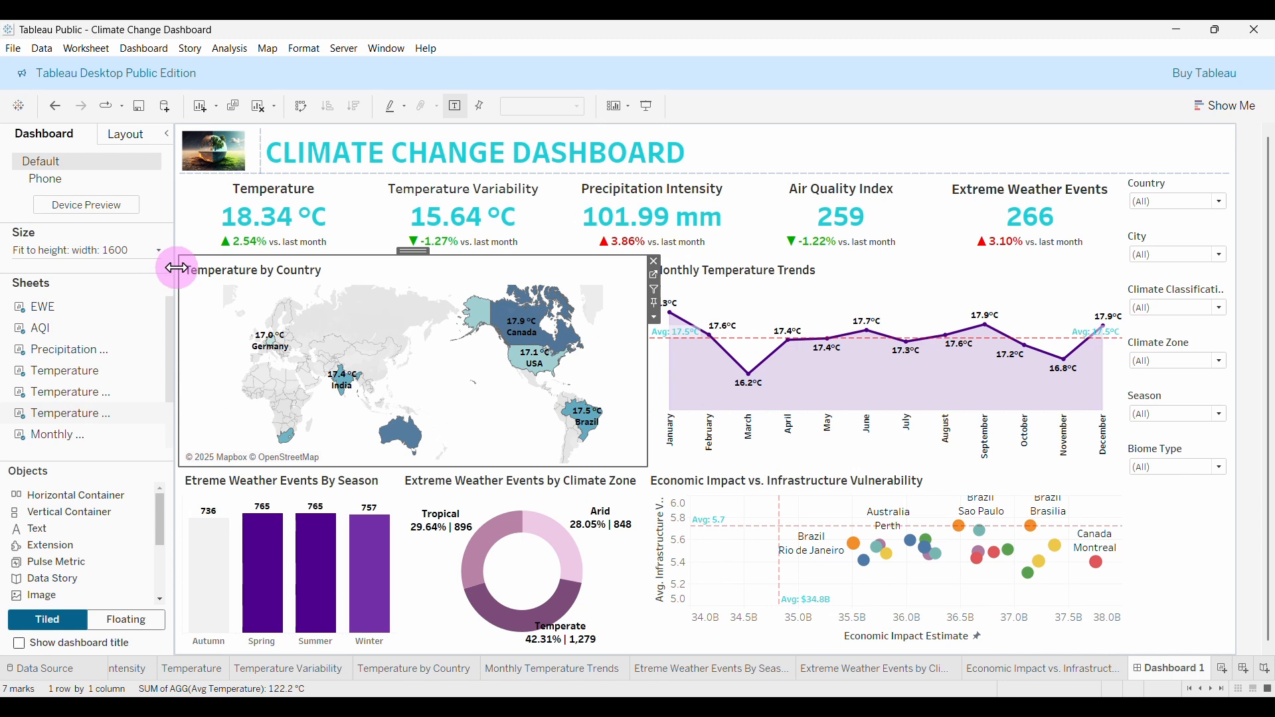
left_click(191, 473)
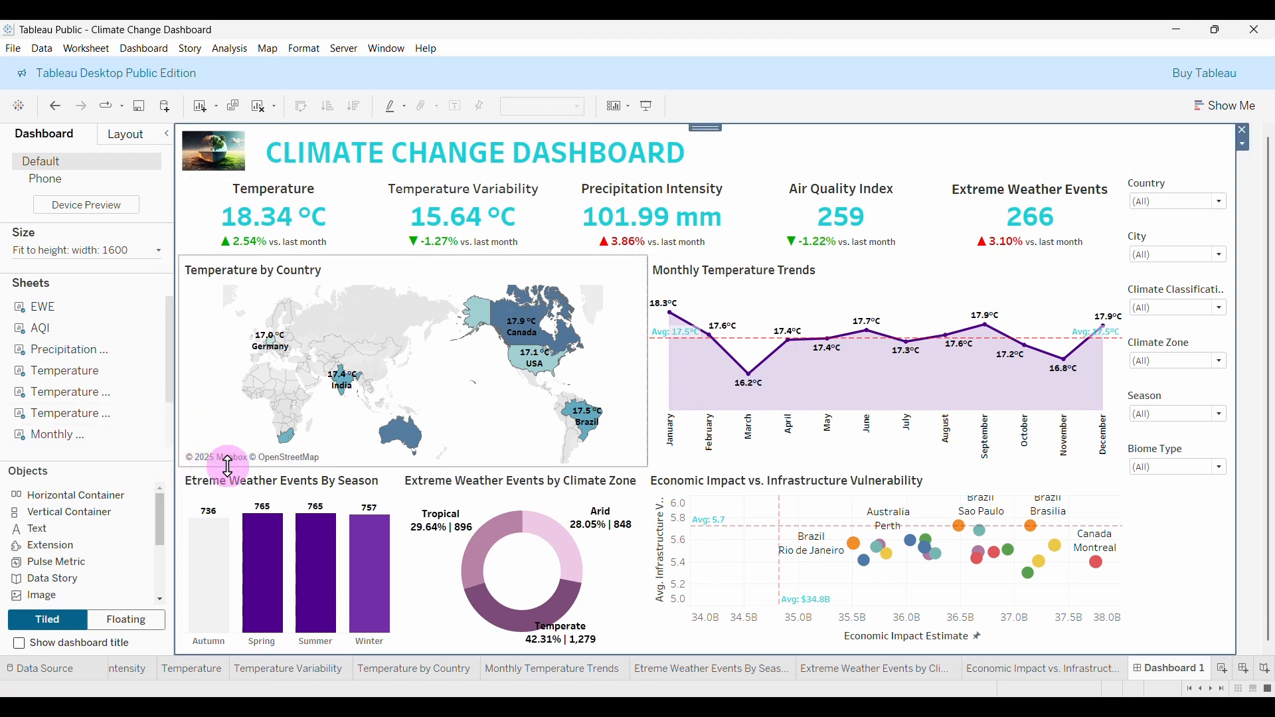
left_click_drag(622, 467, 625, 455)
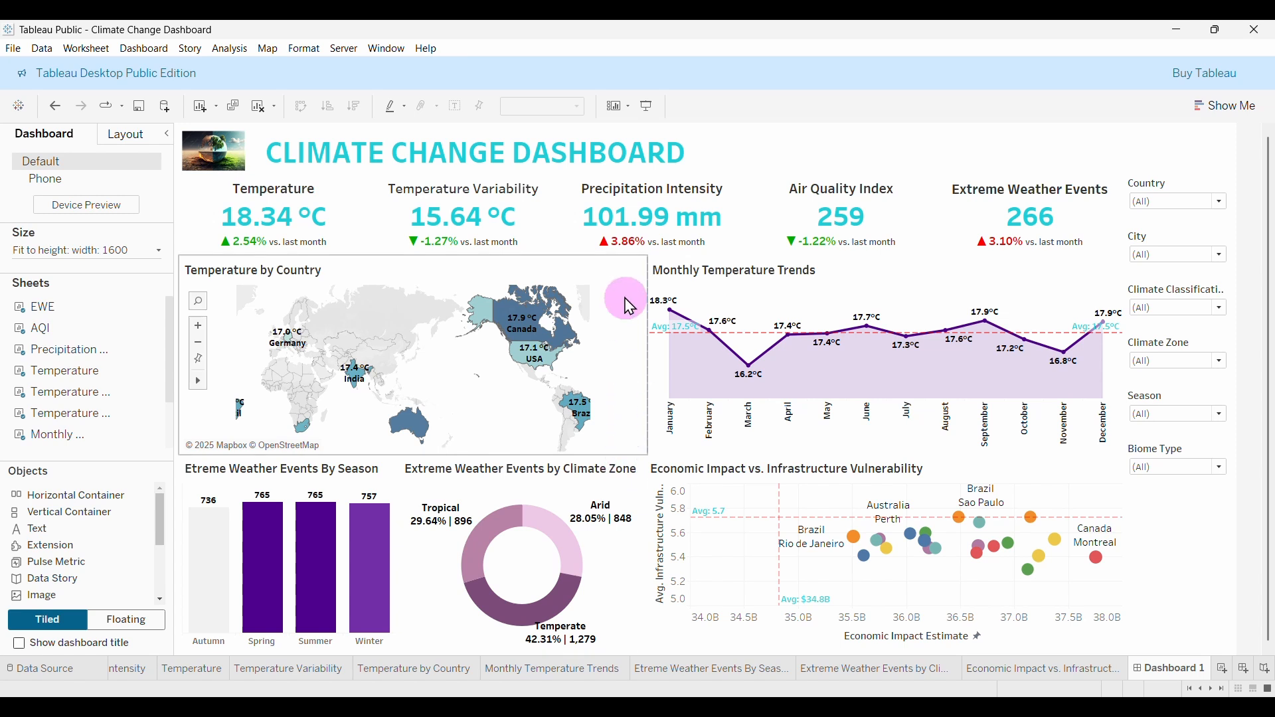
left_click(749, 151)
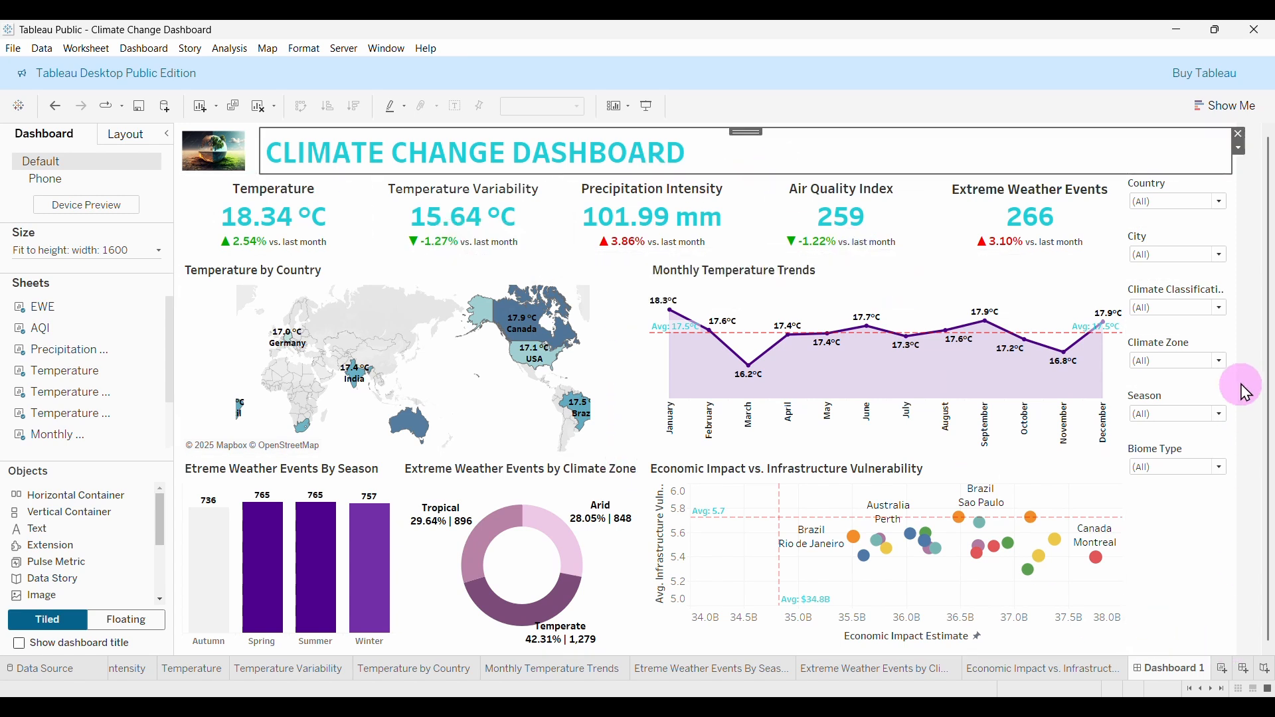
left_click(1245, 363)
Show the dashboard in presentation mode and filter it to the Desert biome.
left_click(648, 108)
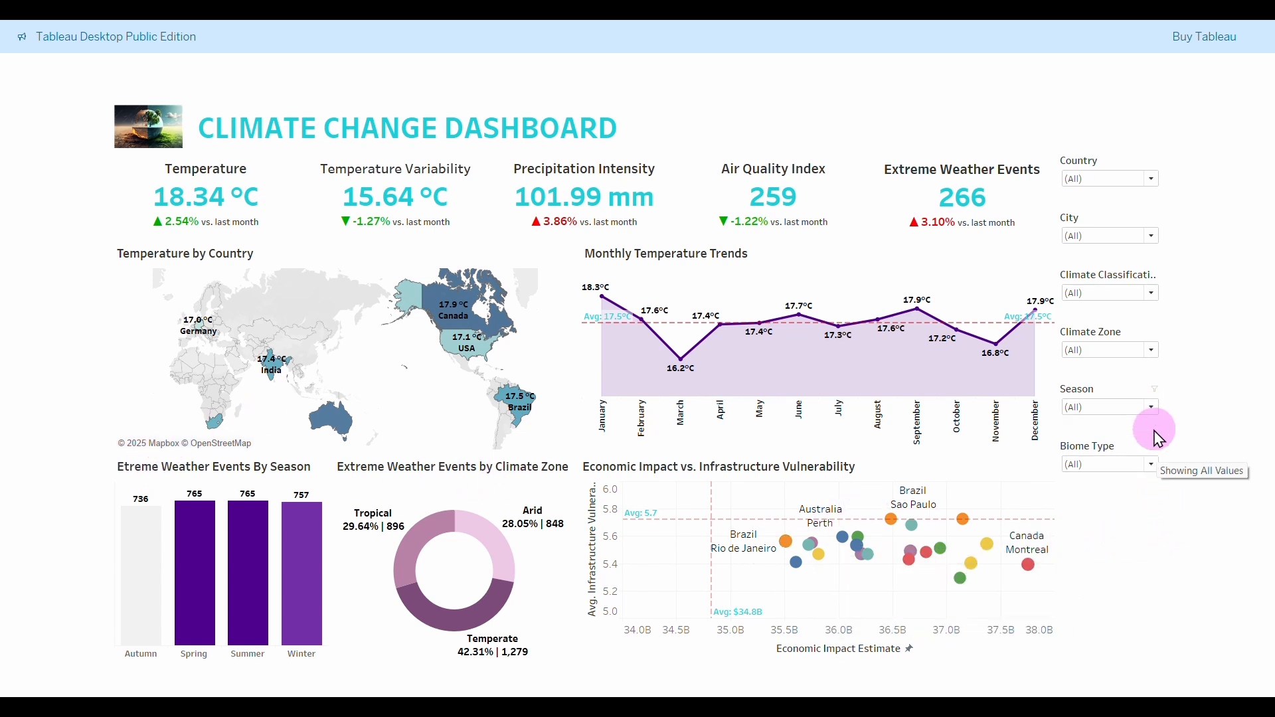
left_click(1153, 464)
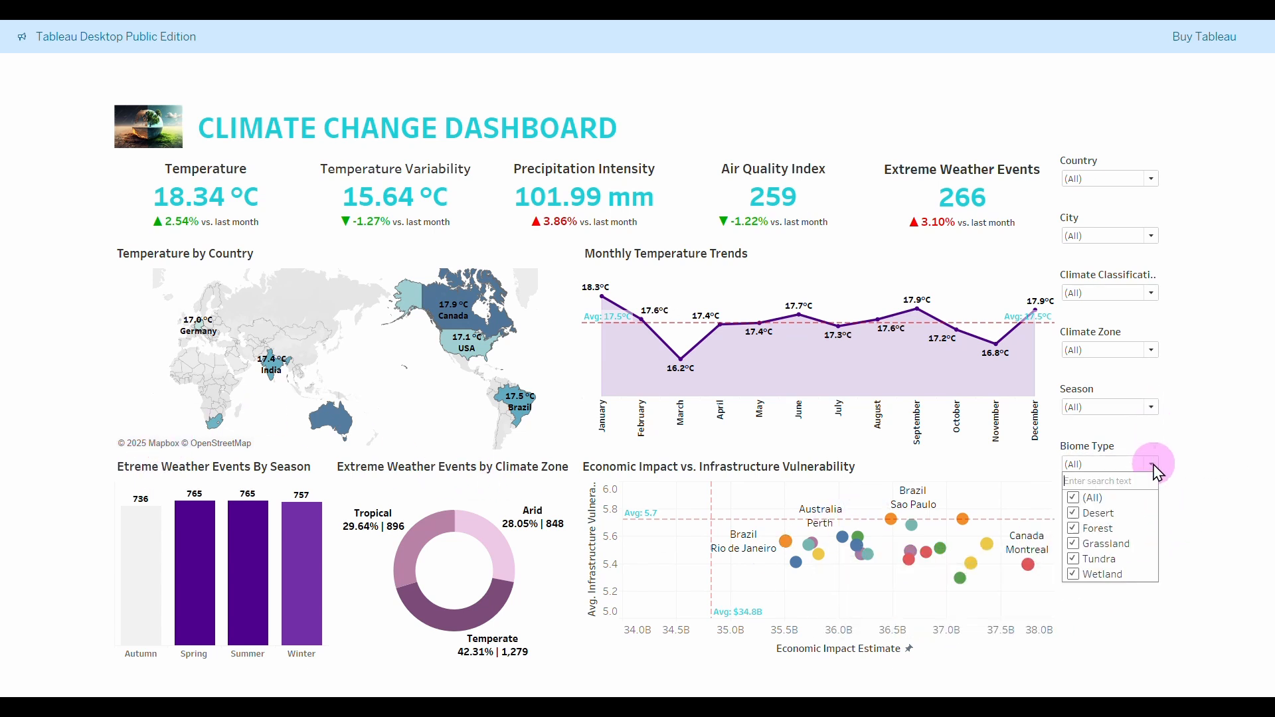
left_click(1080, 503)
left_click(1074, 515)
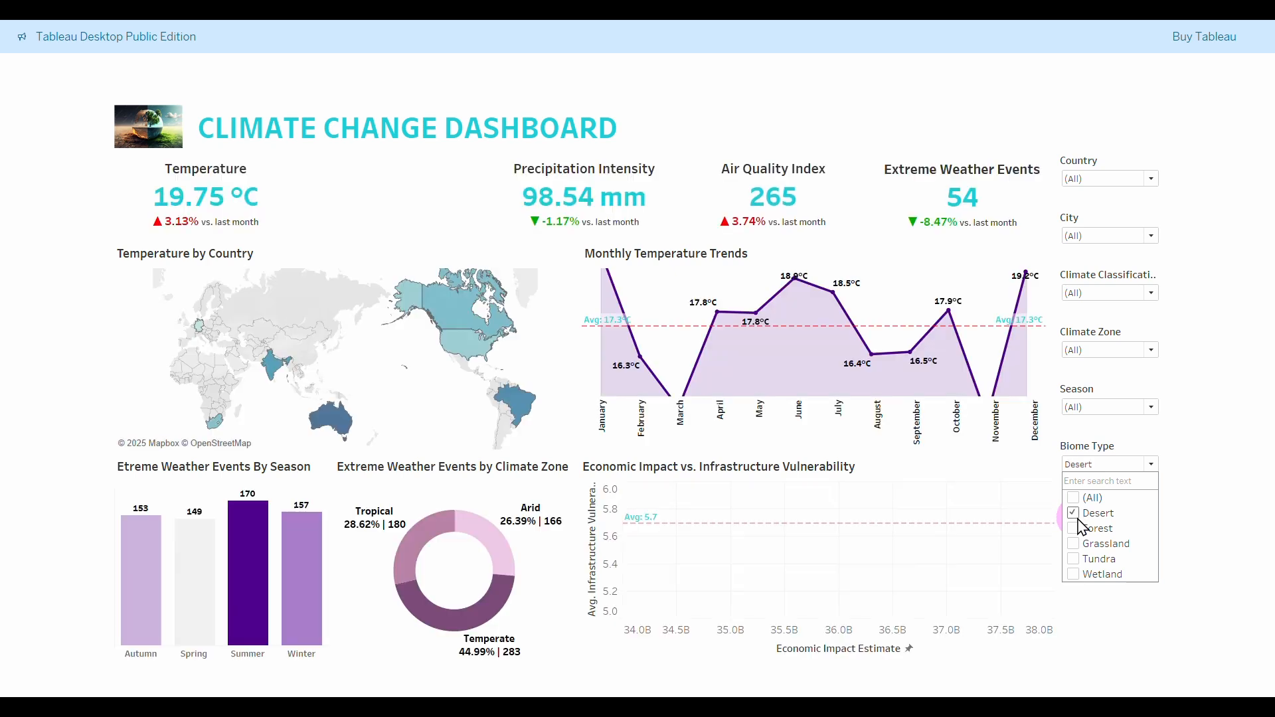
Add Forest, Grassland and Tundra, restore all biome types, then exit presentation mode.
left_click(1075, 530)
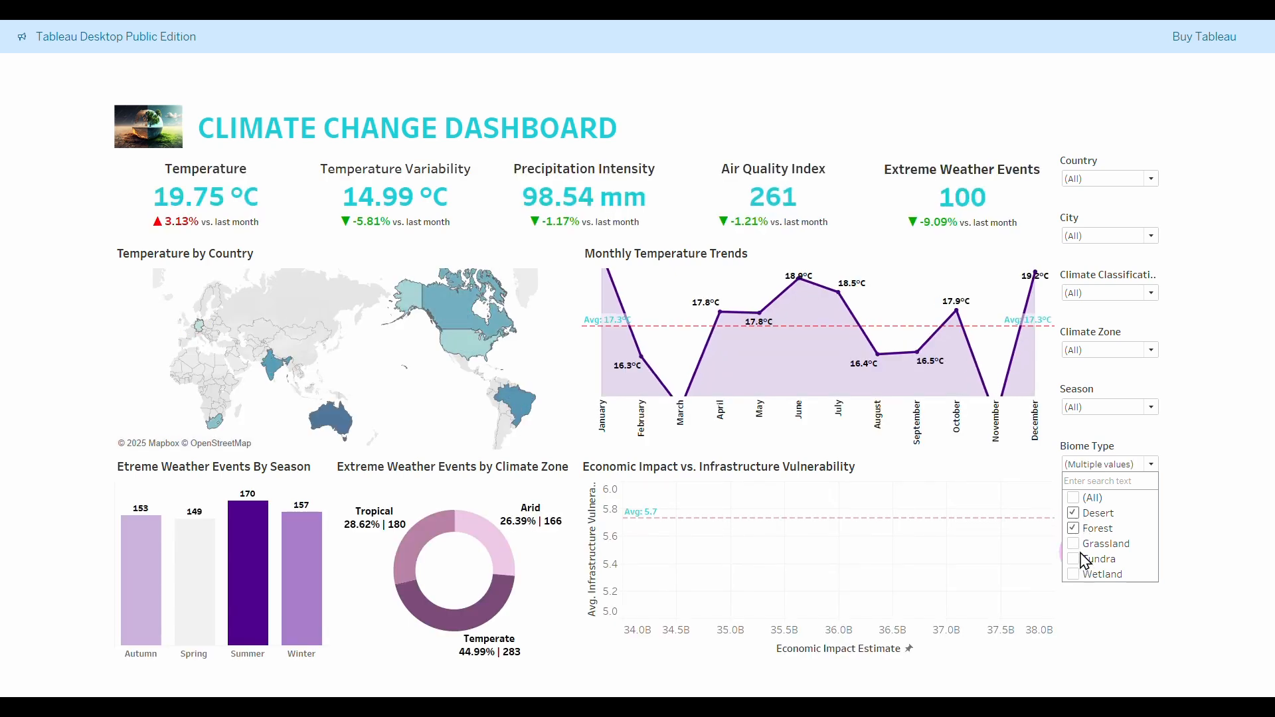
left_click(1074, 544)
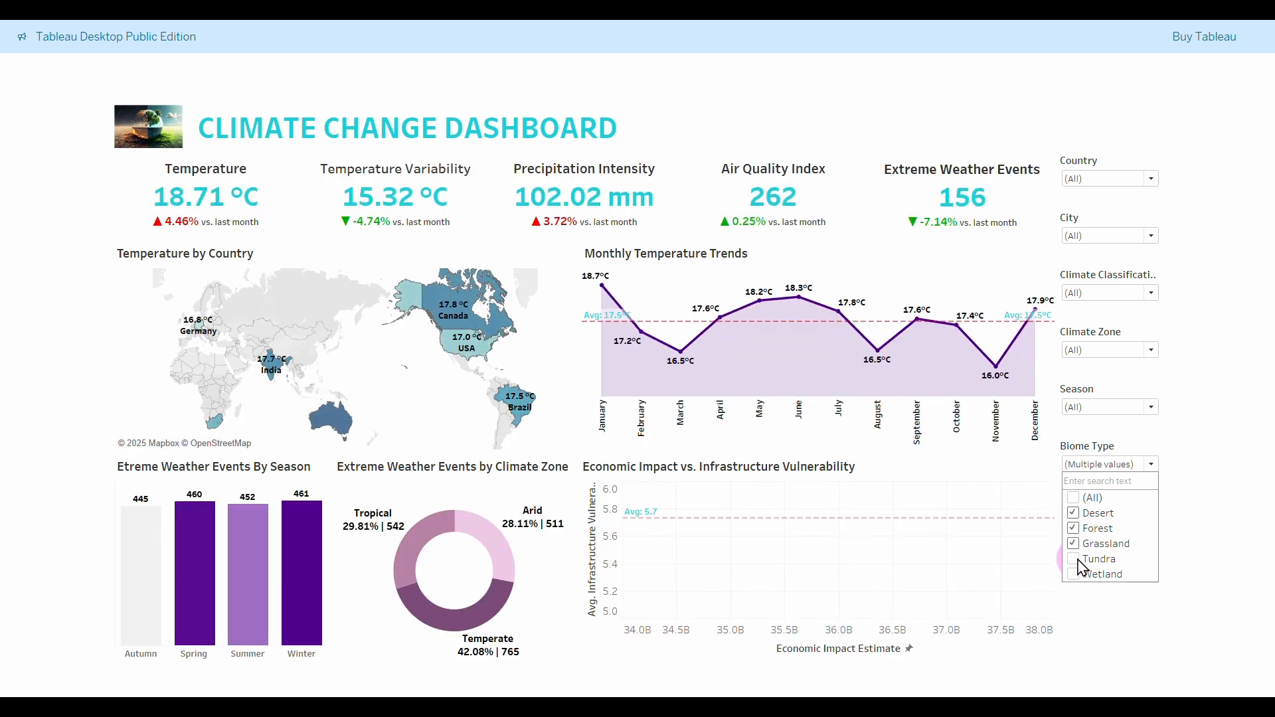
left_click(1076, 560)
left_click(1074, 498)
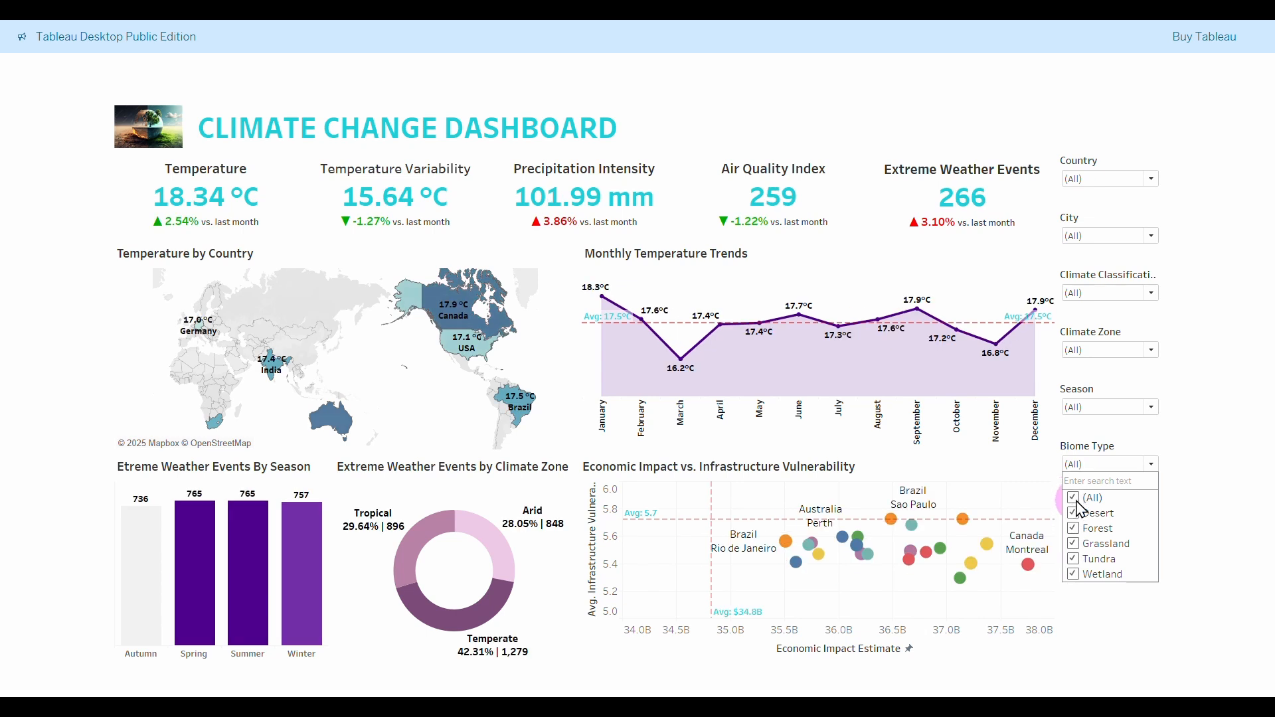
left_click(1153, 466)
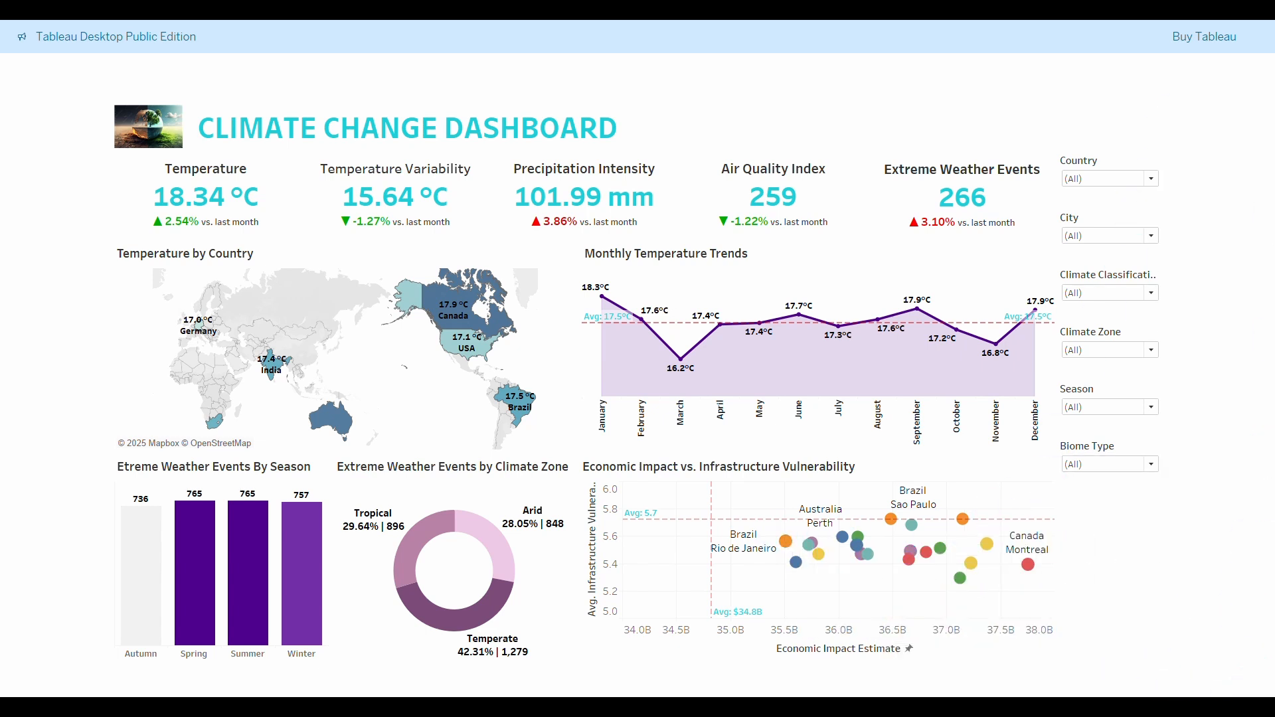
key("Escape")
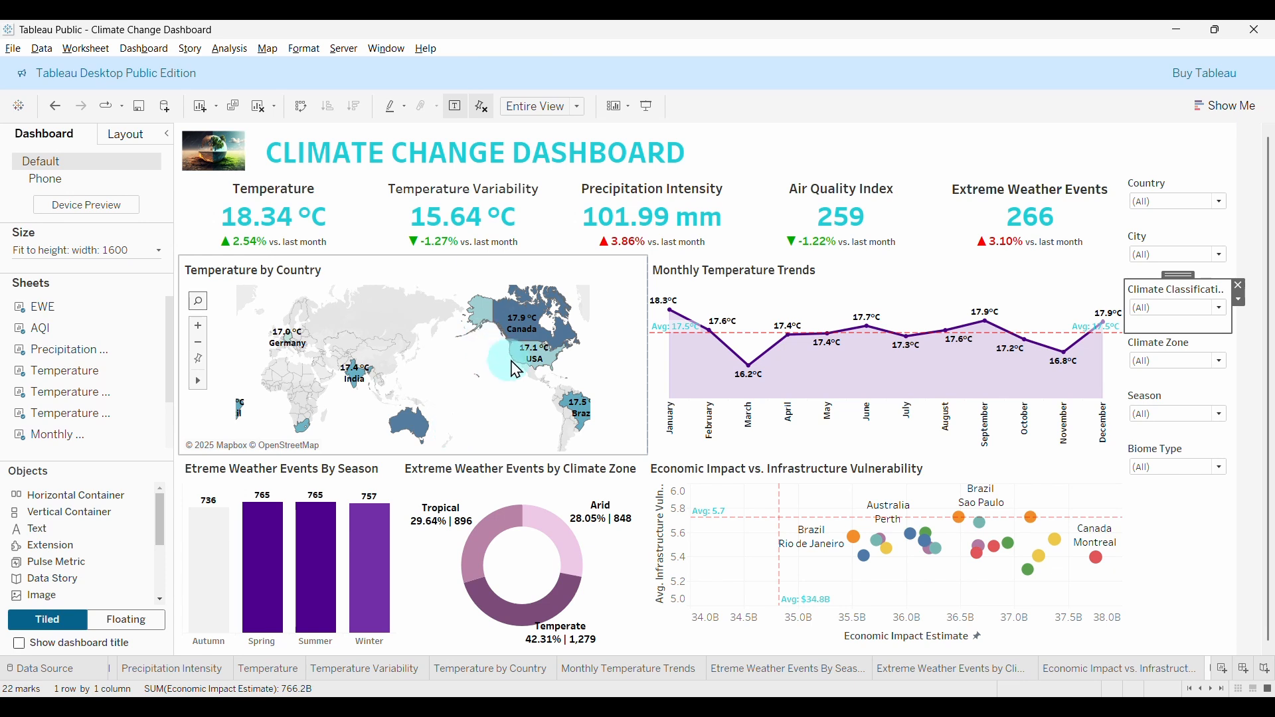
left_click(404, 258)
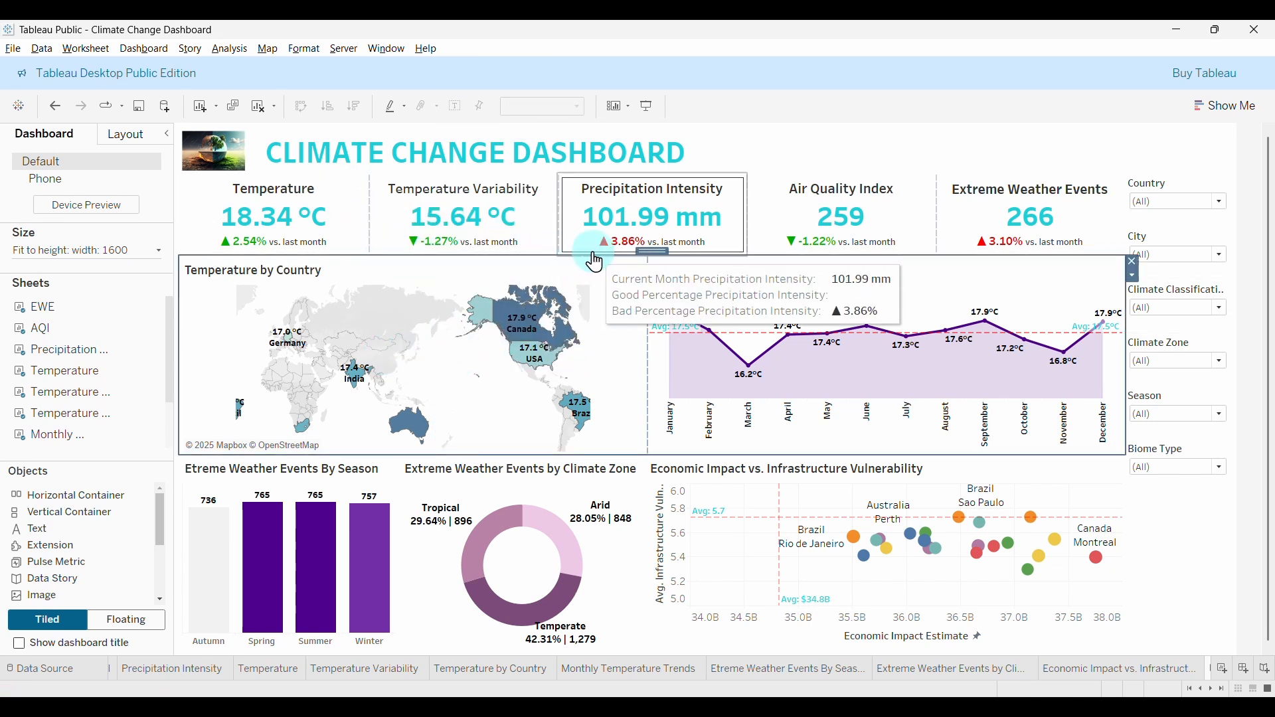
mouse_move(593, 255)
left_mouse_down()
mouse_move(602, 245)
mouse_move(590, 255)
left_mouse_up()
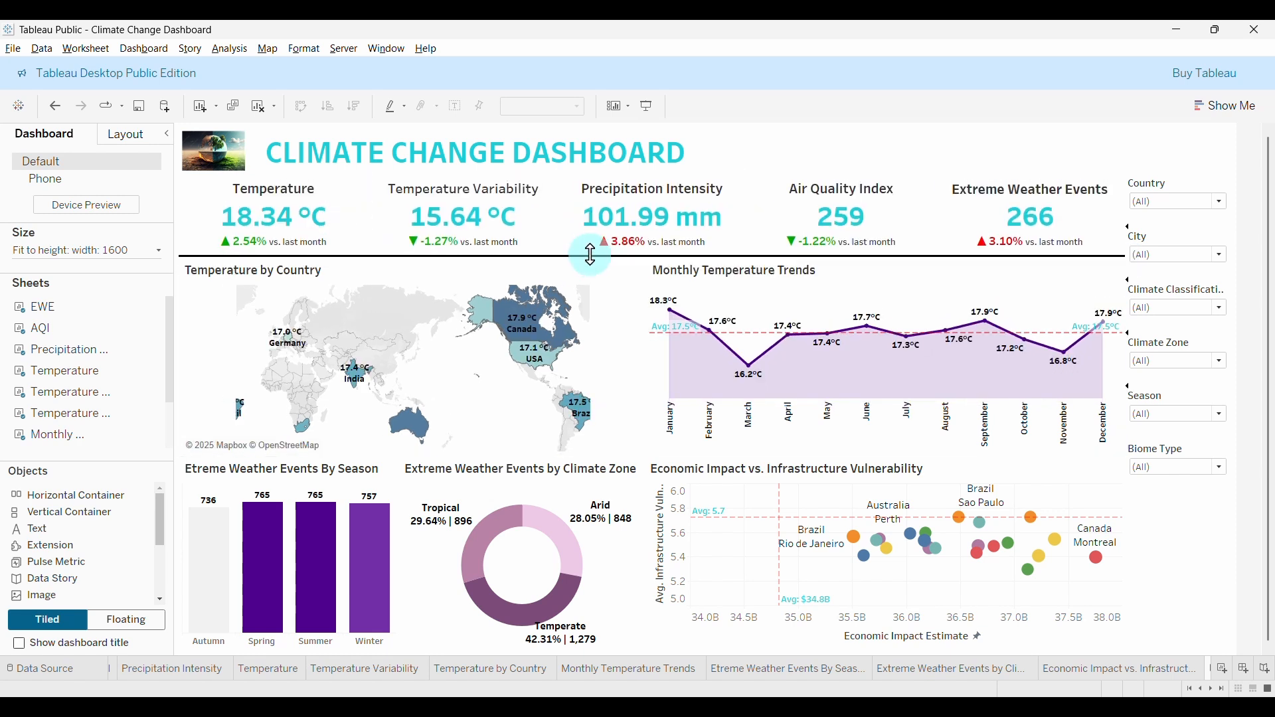
left_click_drag(609, 250, 604, 243)
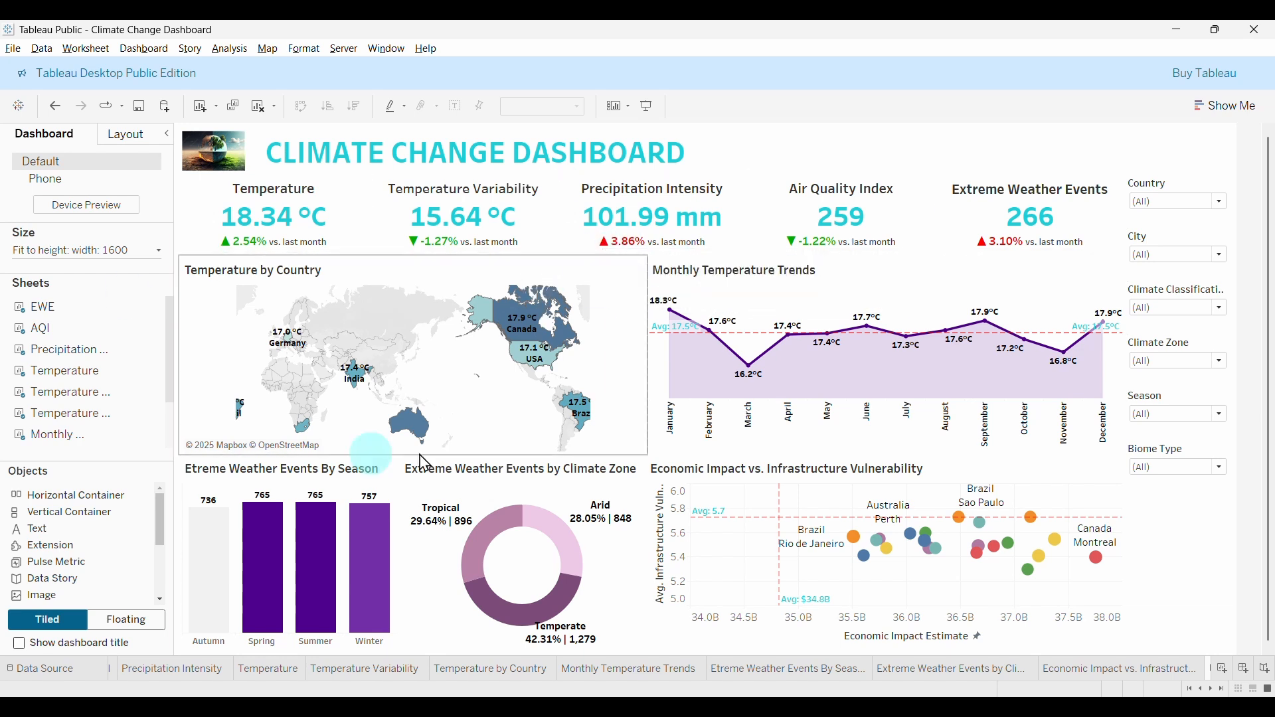
left_click(1034, 495)
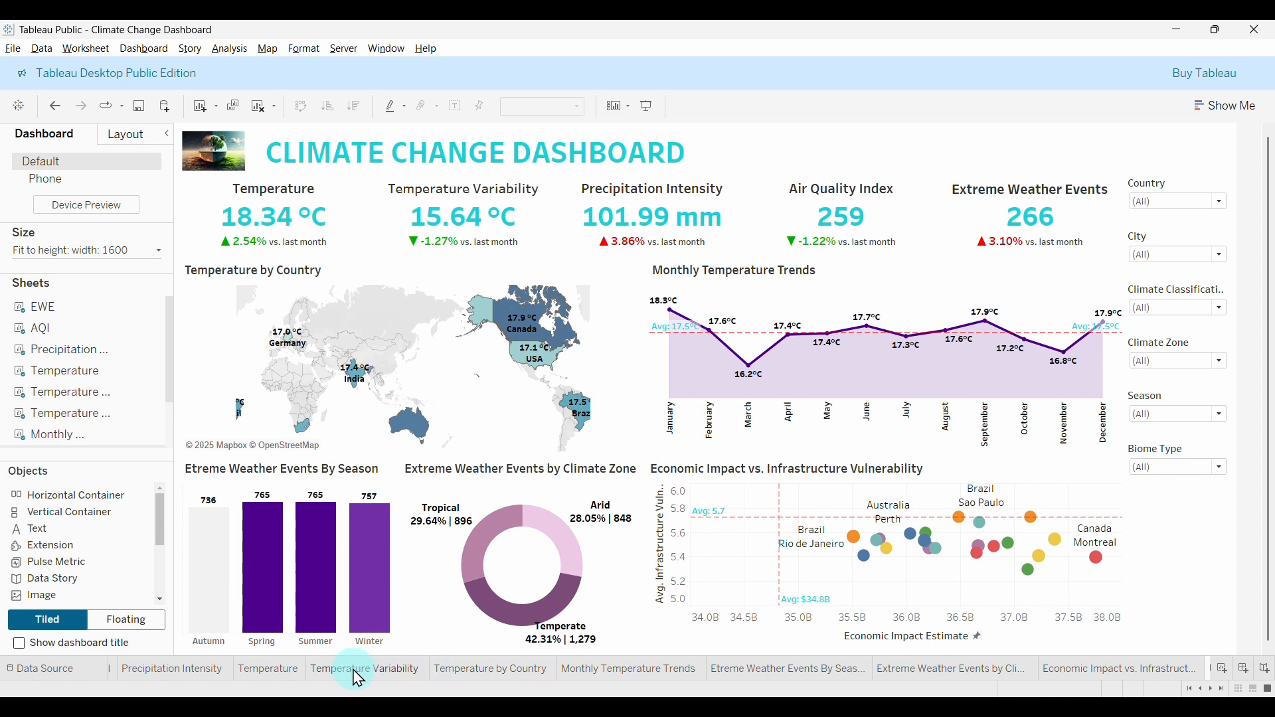
On the Extreme Weather Events by Climate Zone sheet, add a Year of Date filter keeping 2024 and 2025.
left_click(761, 670)
left_click(905, 678)
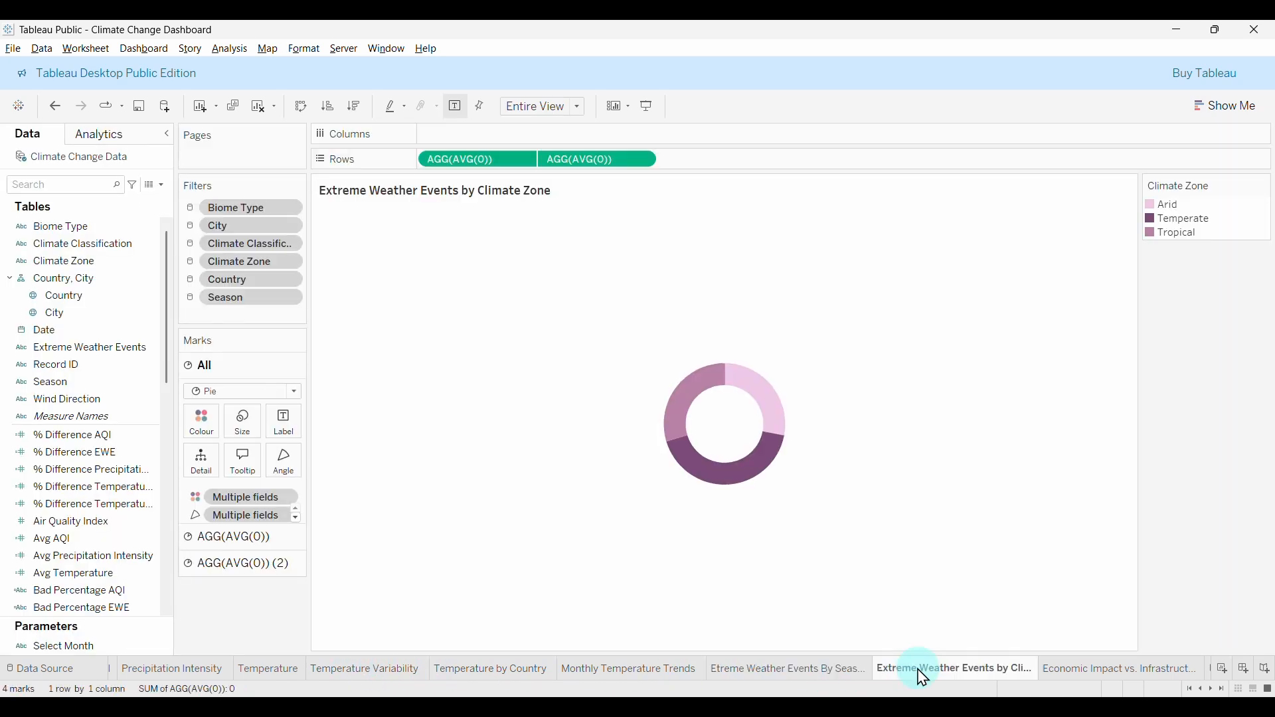
left_click_drag(118, 337, 225, 319)
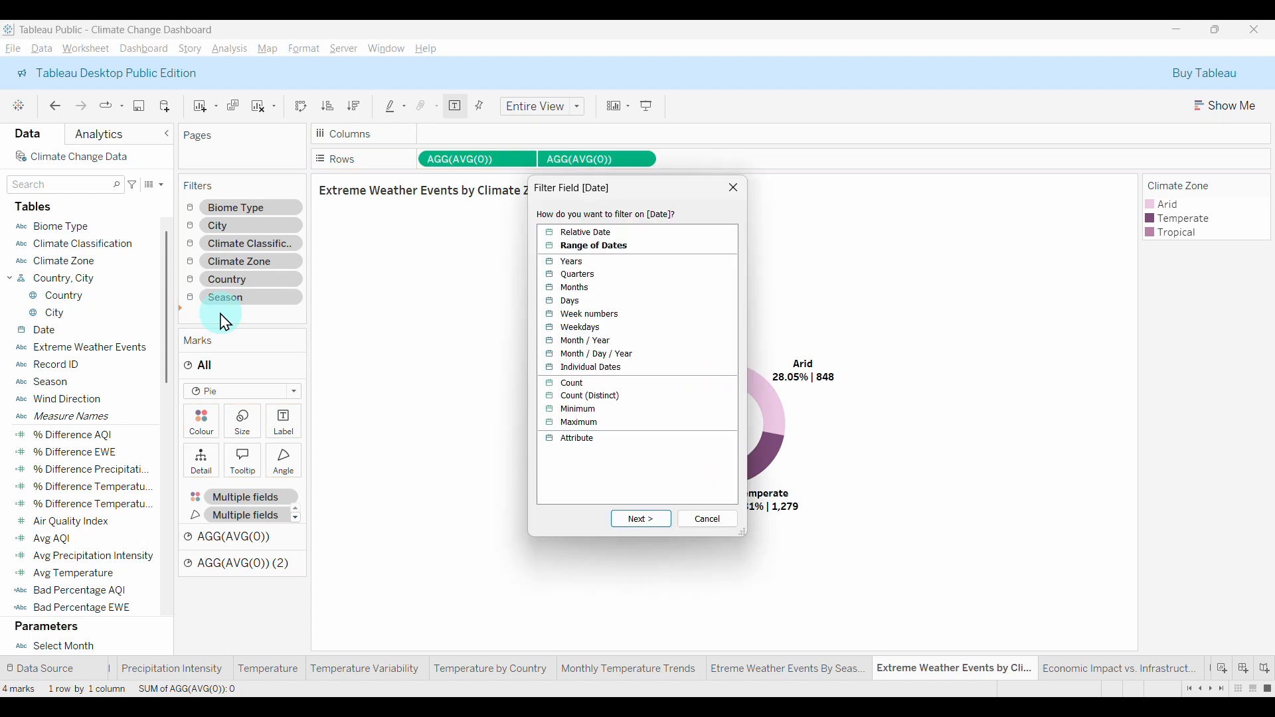
left_click(575, 264)
left_click(639, 519)
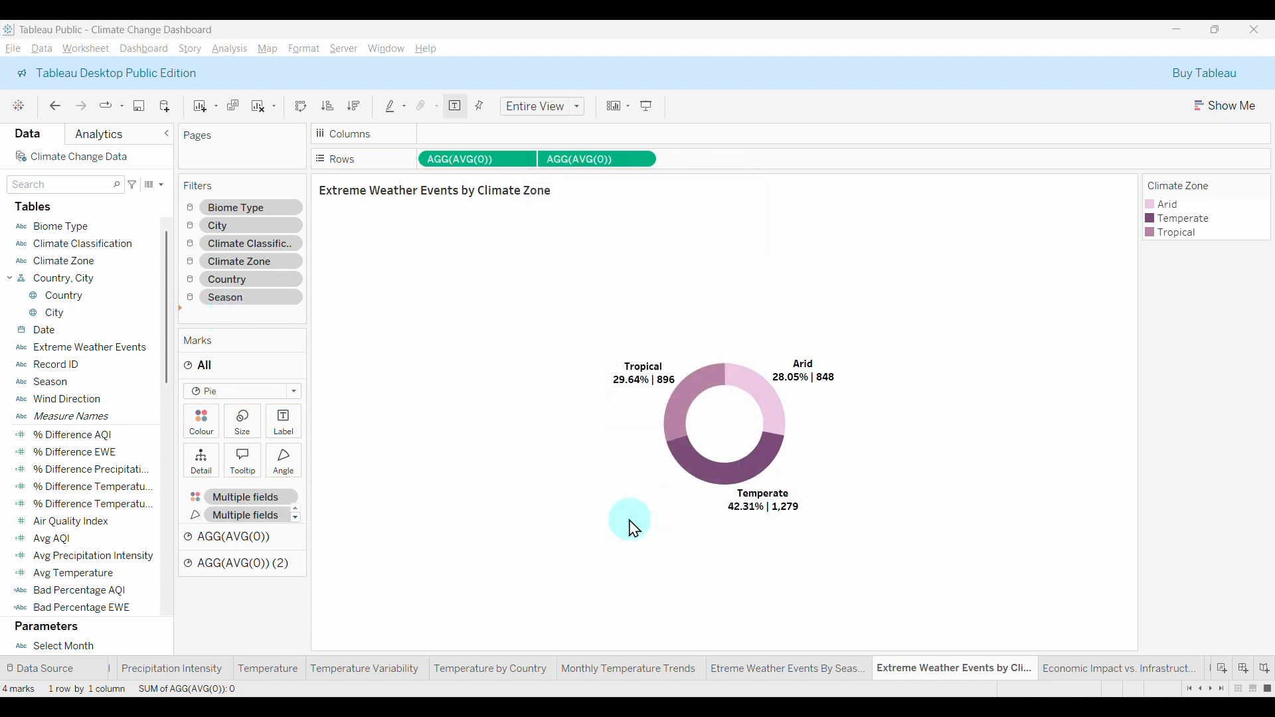
left_click(521, 416)
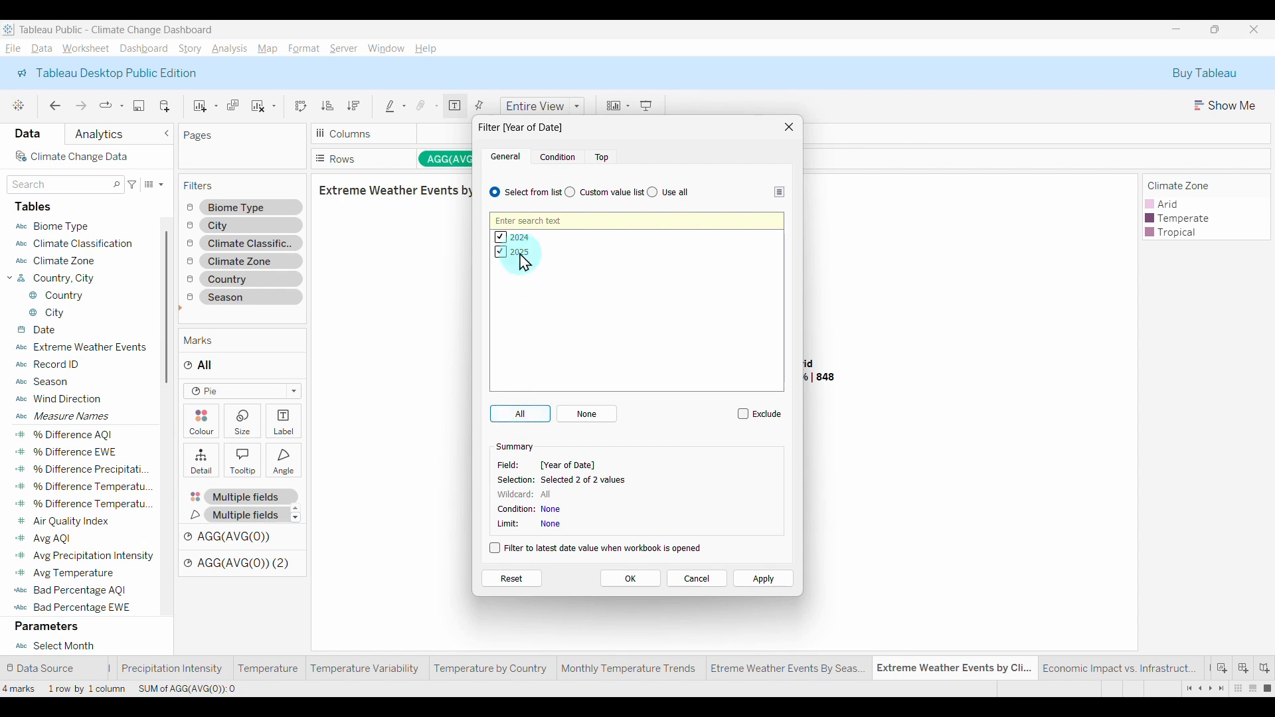
left_click(635, 580)
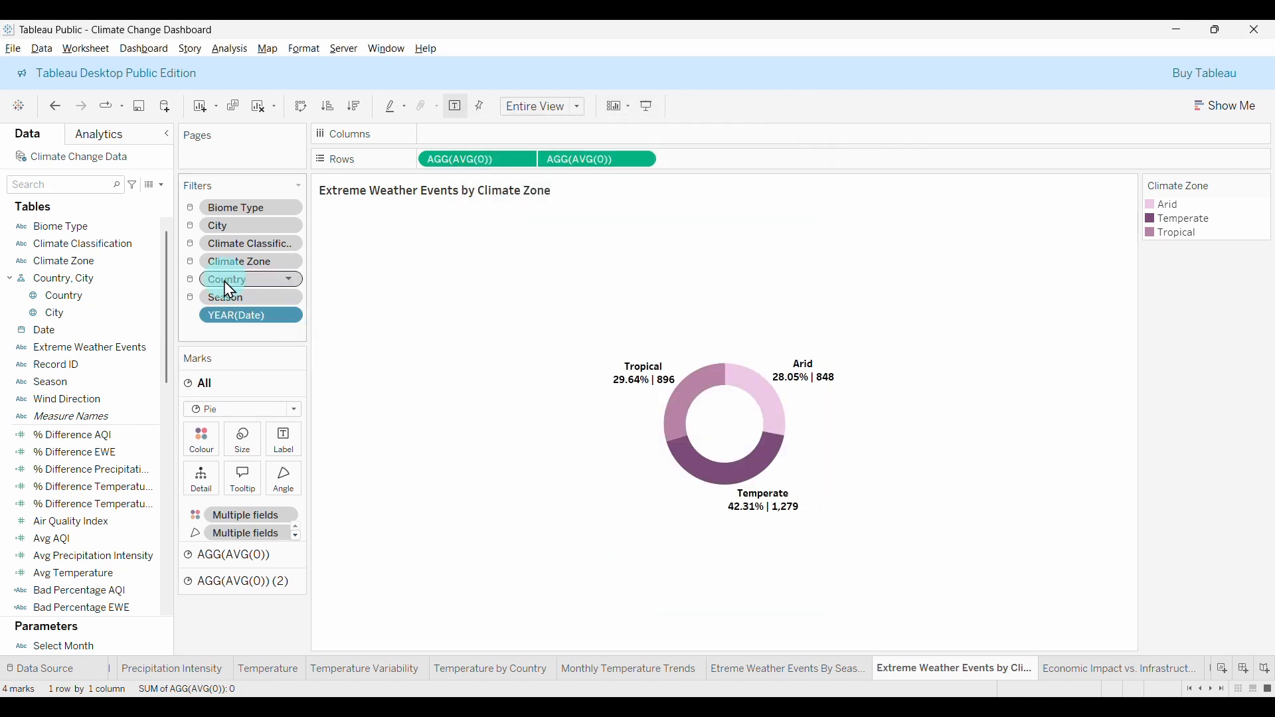
Apply the year filter to all worksheets using this data source.
left_click(296, 319)
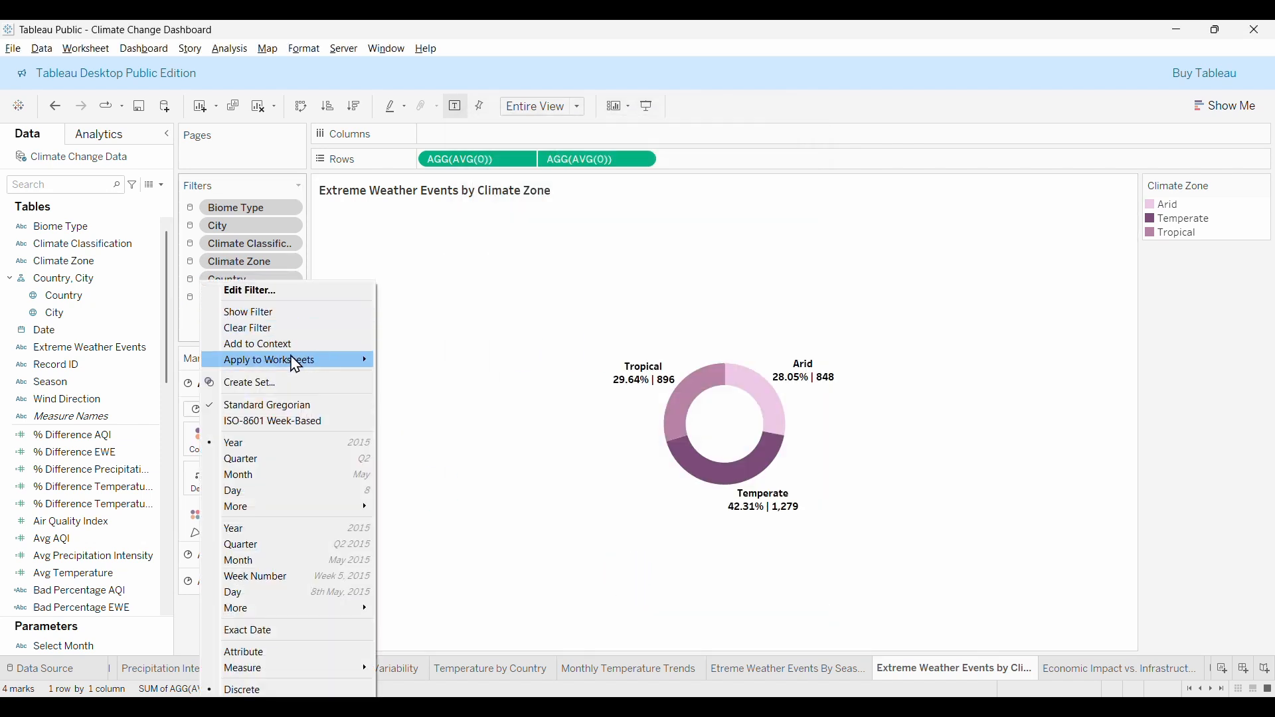
mouse_move(305, 361)
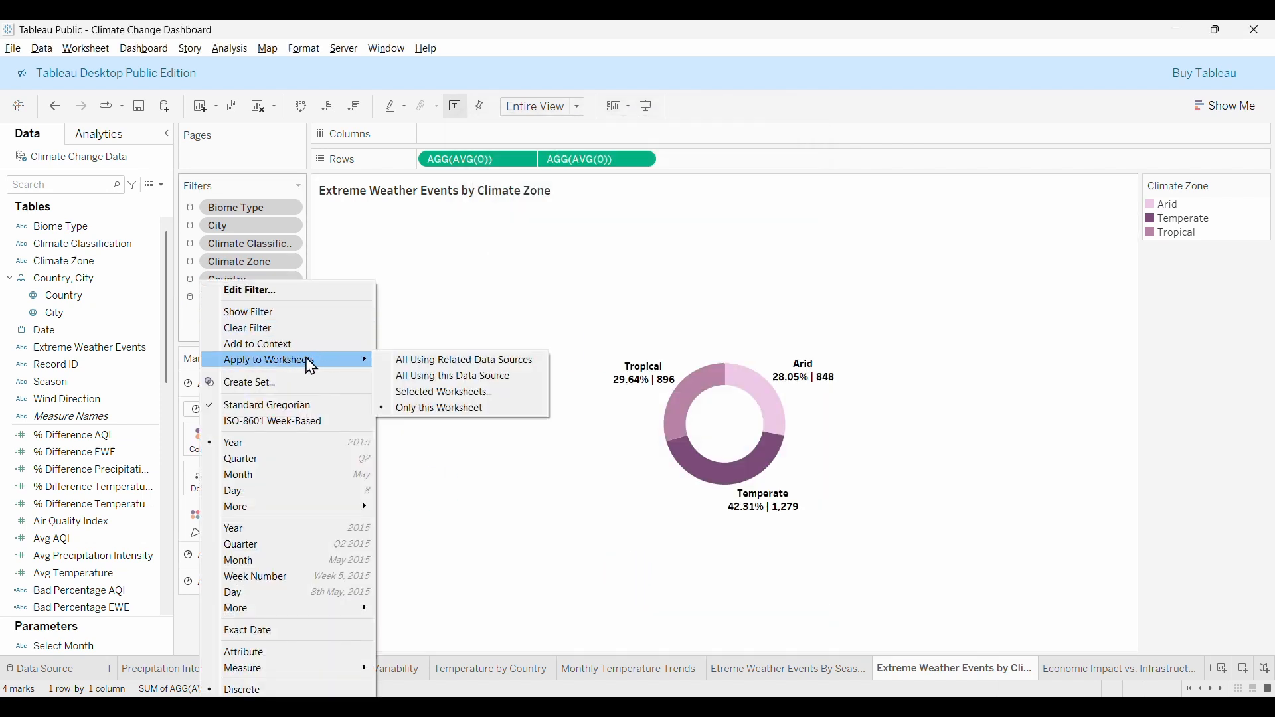
left_click(460, 377)
left_click(275, 328)
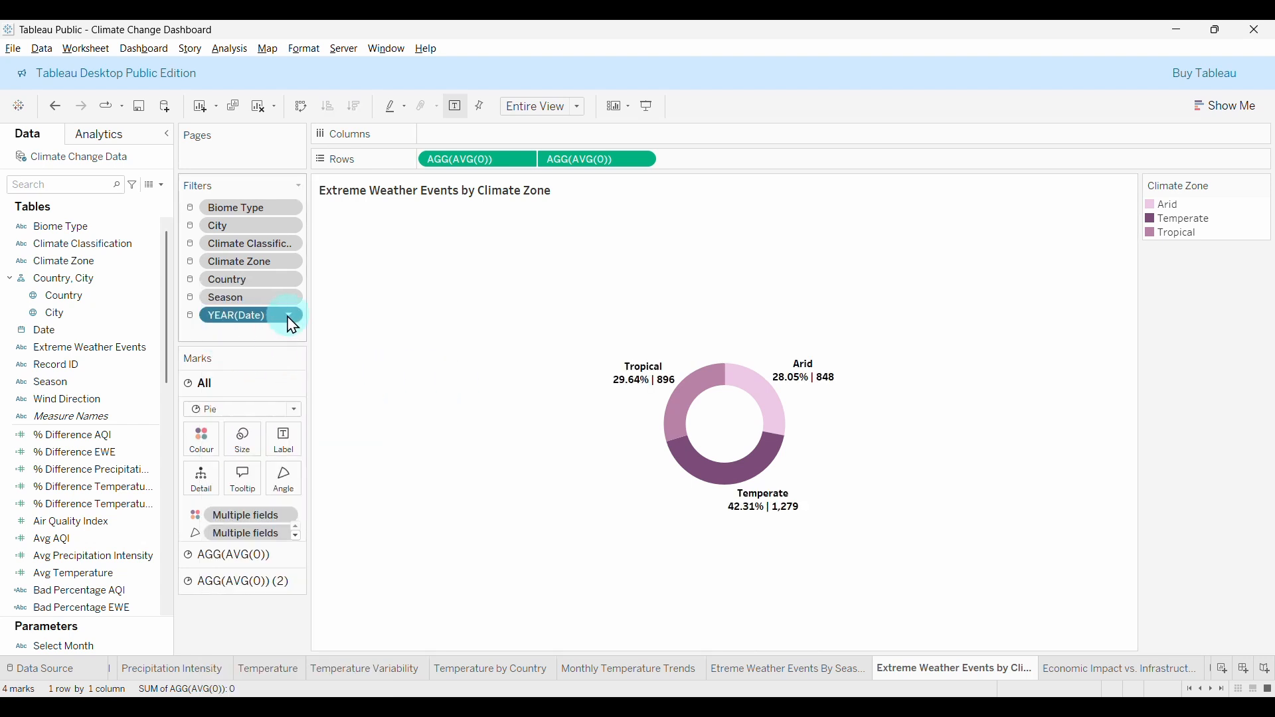
Add the year filter to context and add a Month of Date filter keeping all twelve months.
left_click(279, 352)
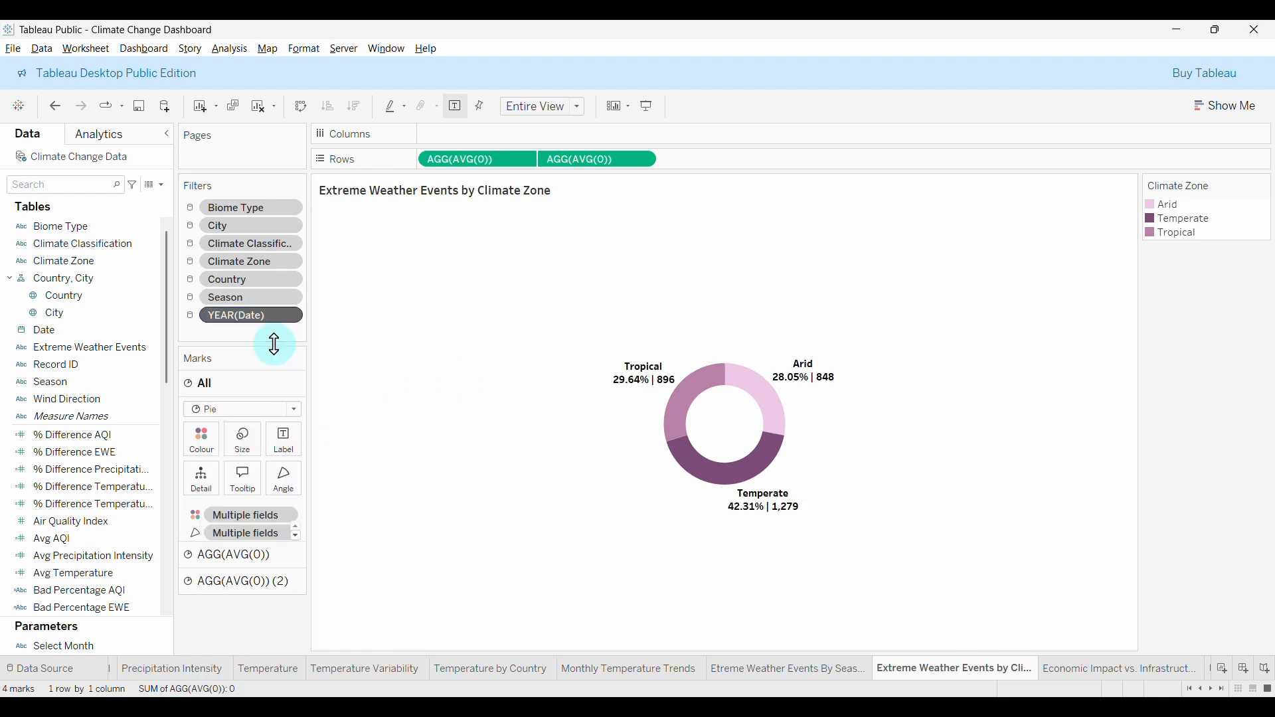
left_click_drag(42, 330, 227, 342)
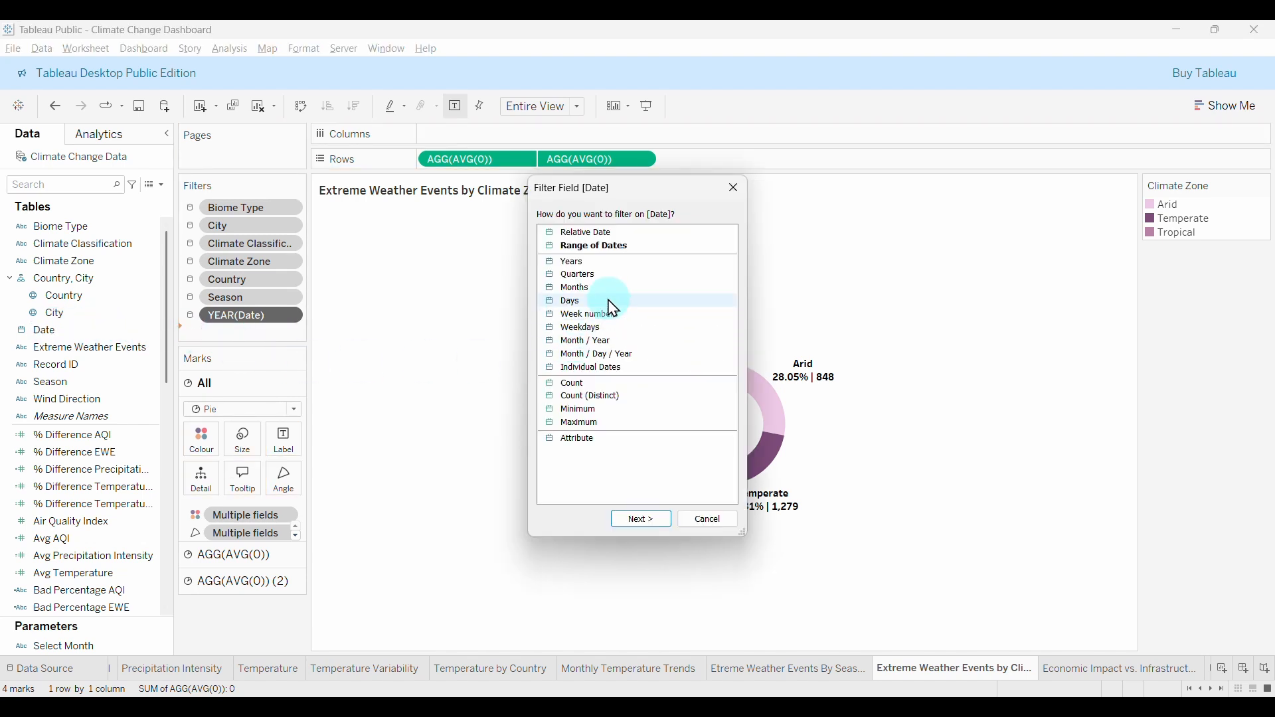
left_click(570, 292)
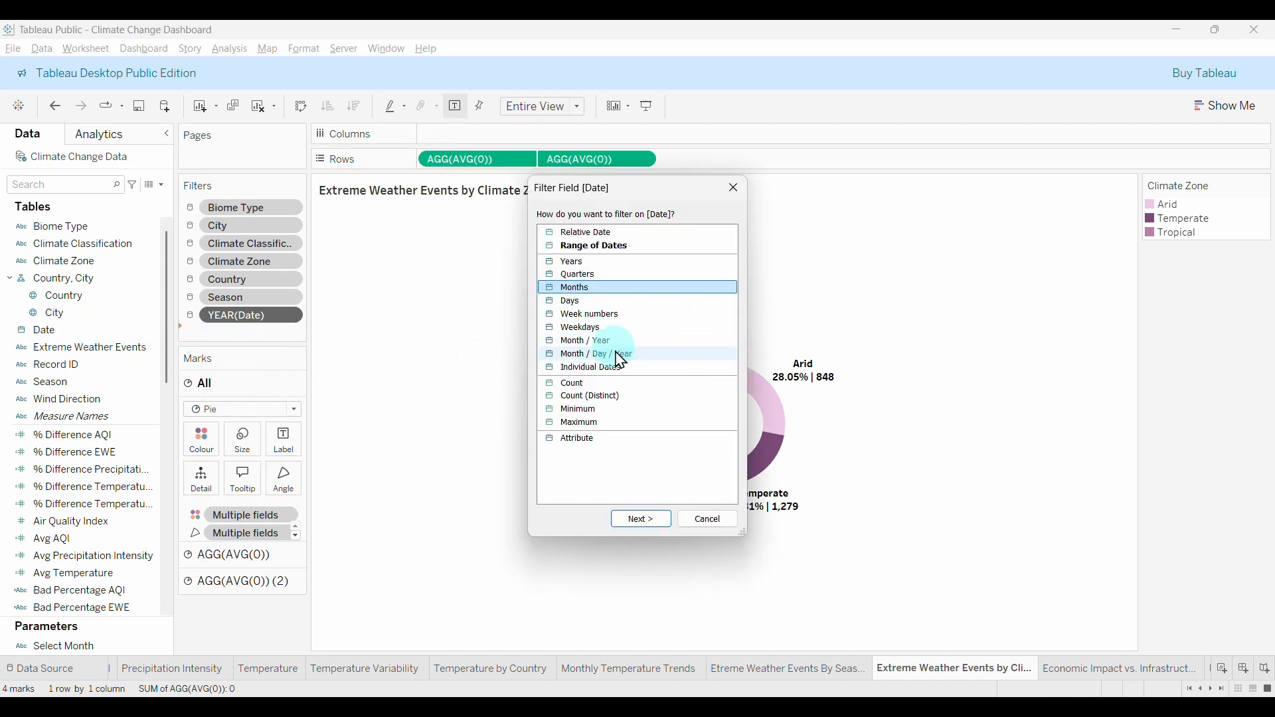
left_click(639, 518)
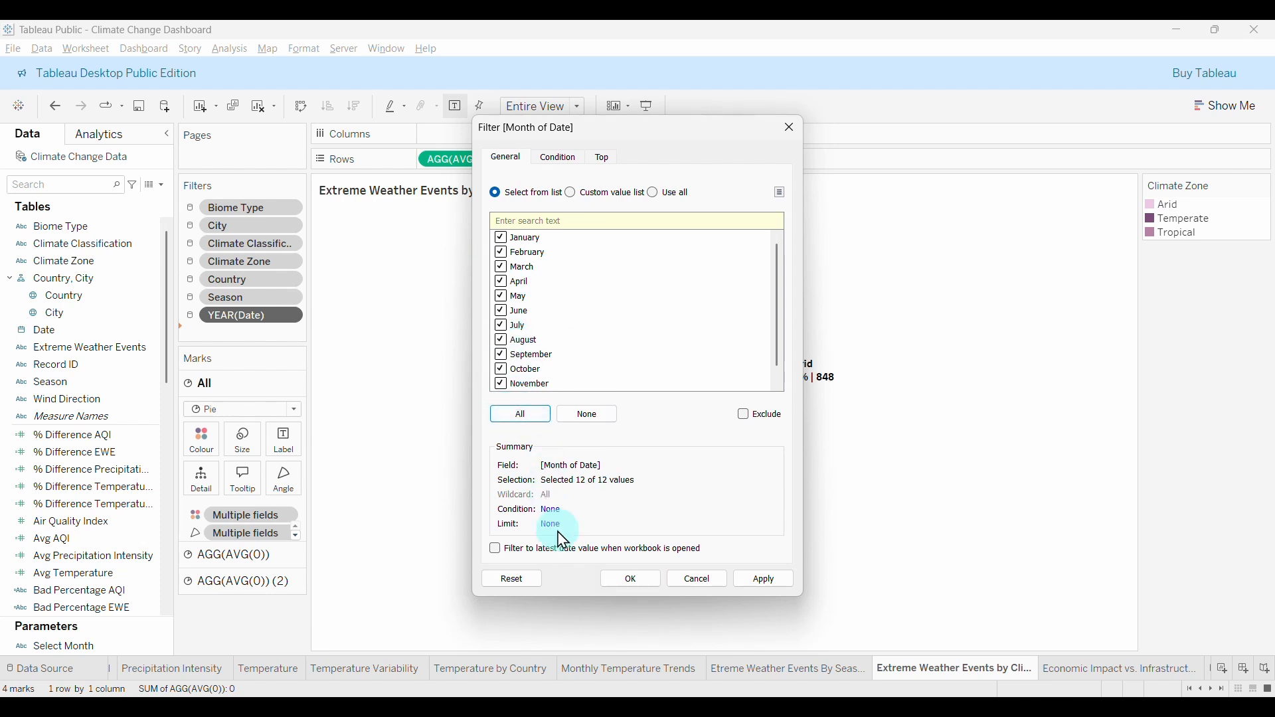
left_click(611, 579)
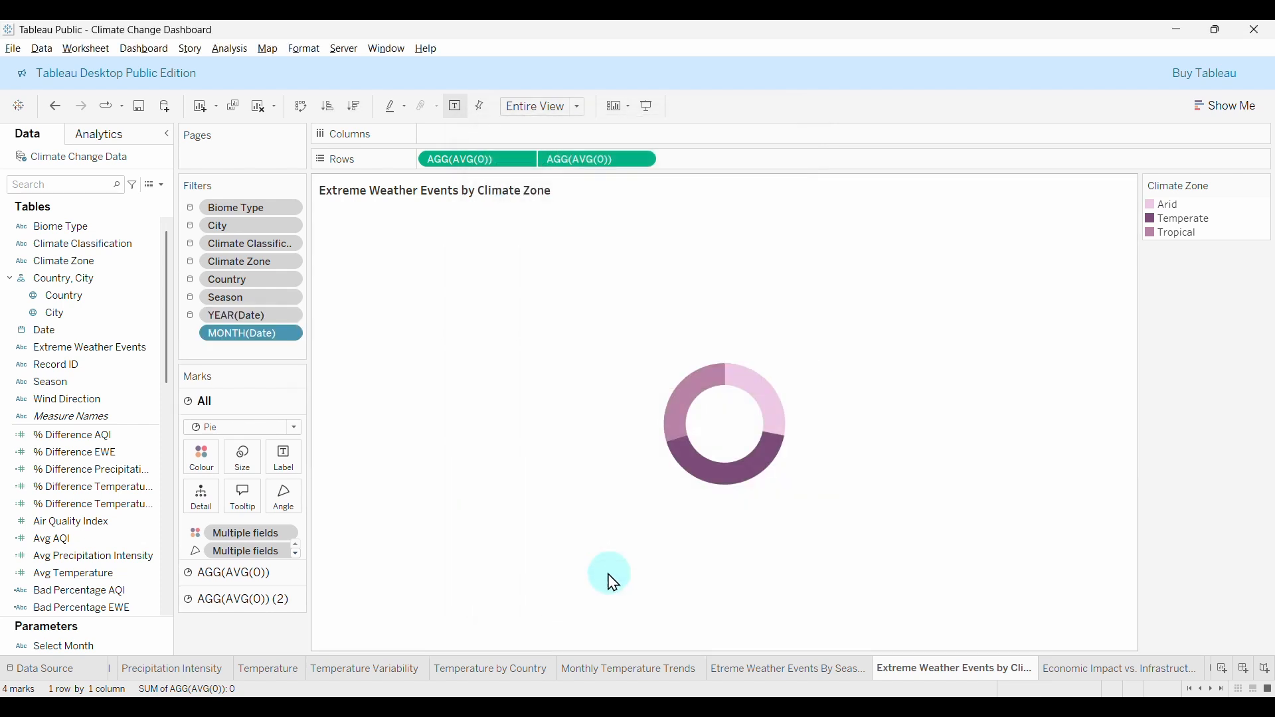
Apply the month filter to all sheets on this data source and add it to context.
left_click(291, 334)
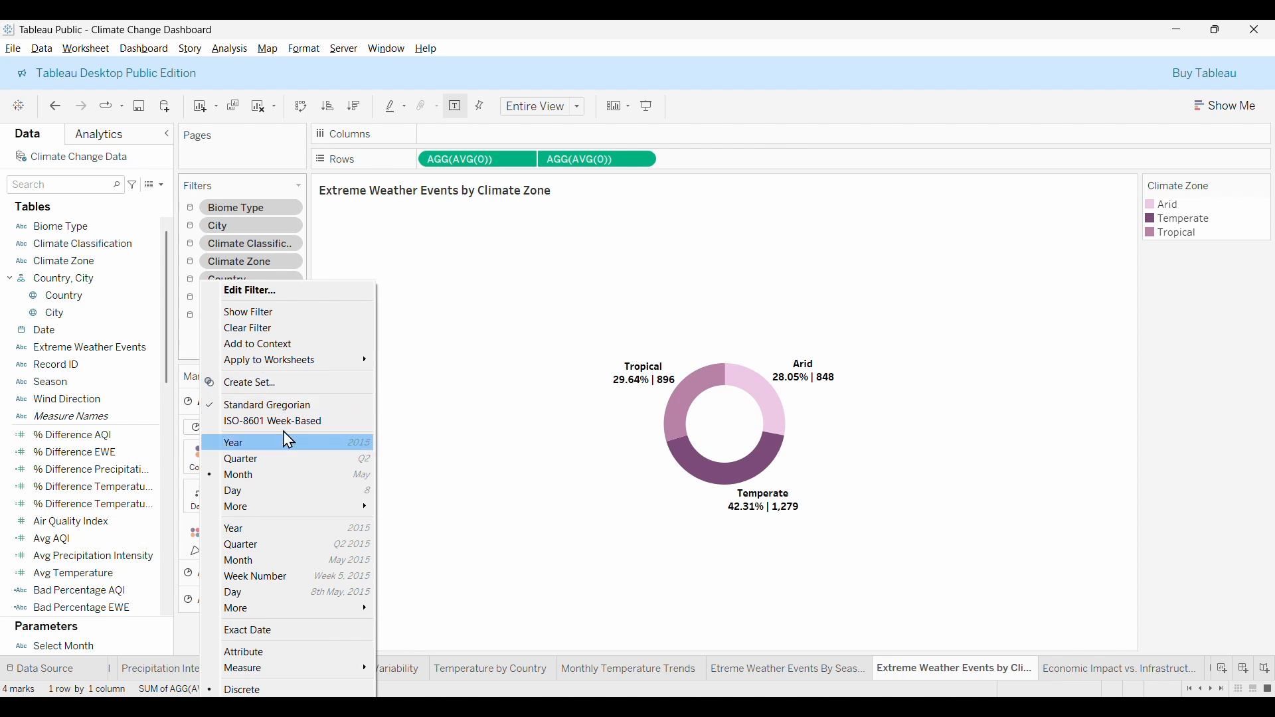
mouse_move(317, 361)
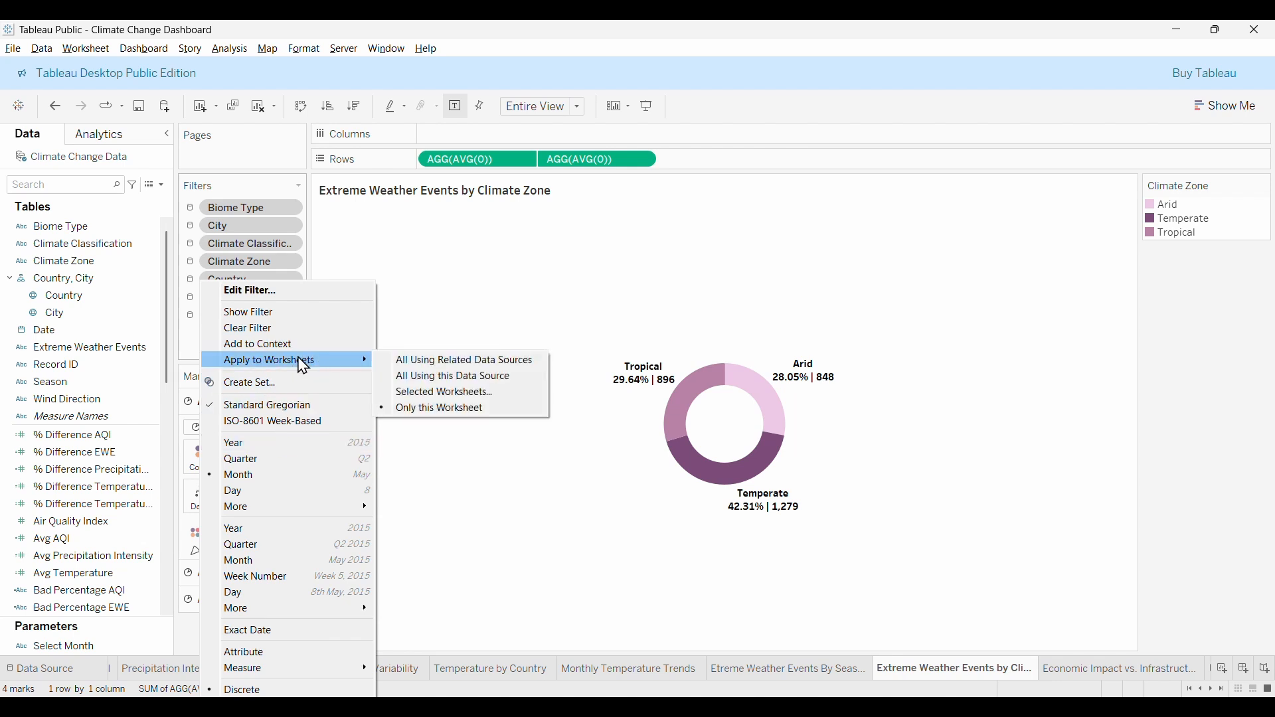
left_click(473, 378)
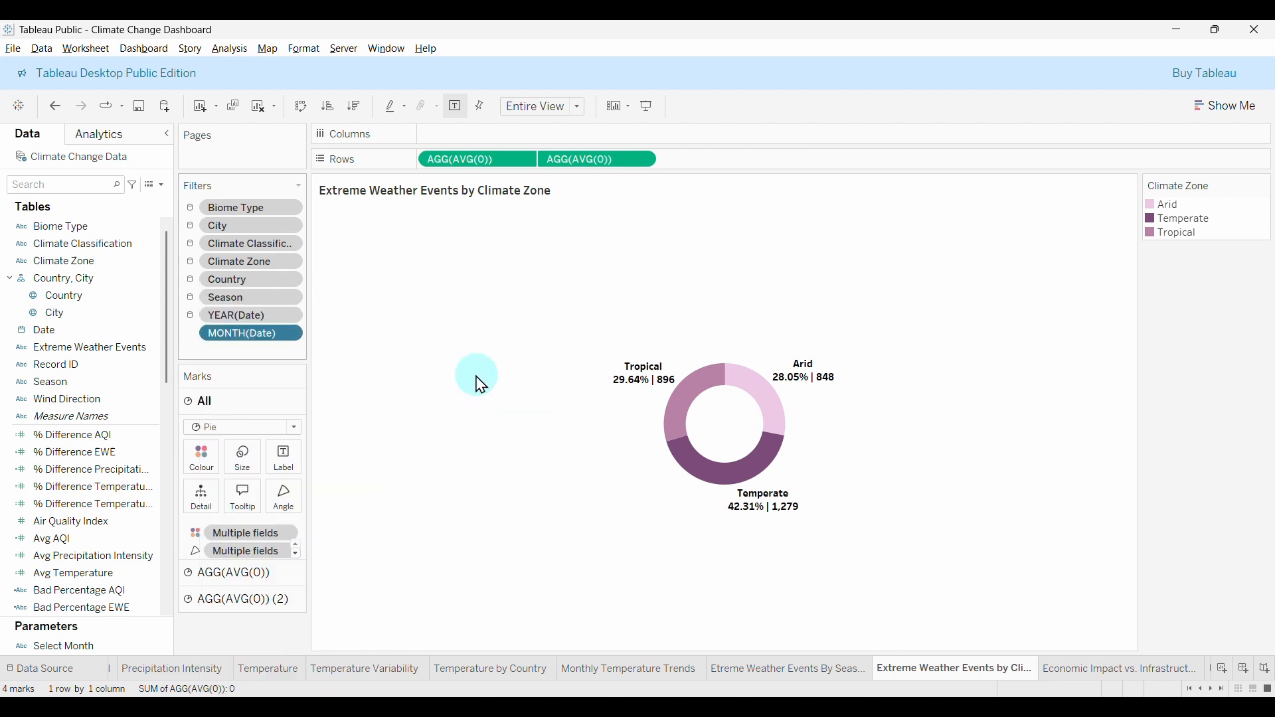
left_click(295, 341)
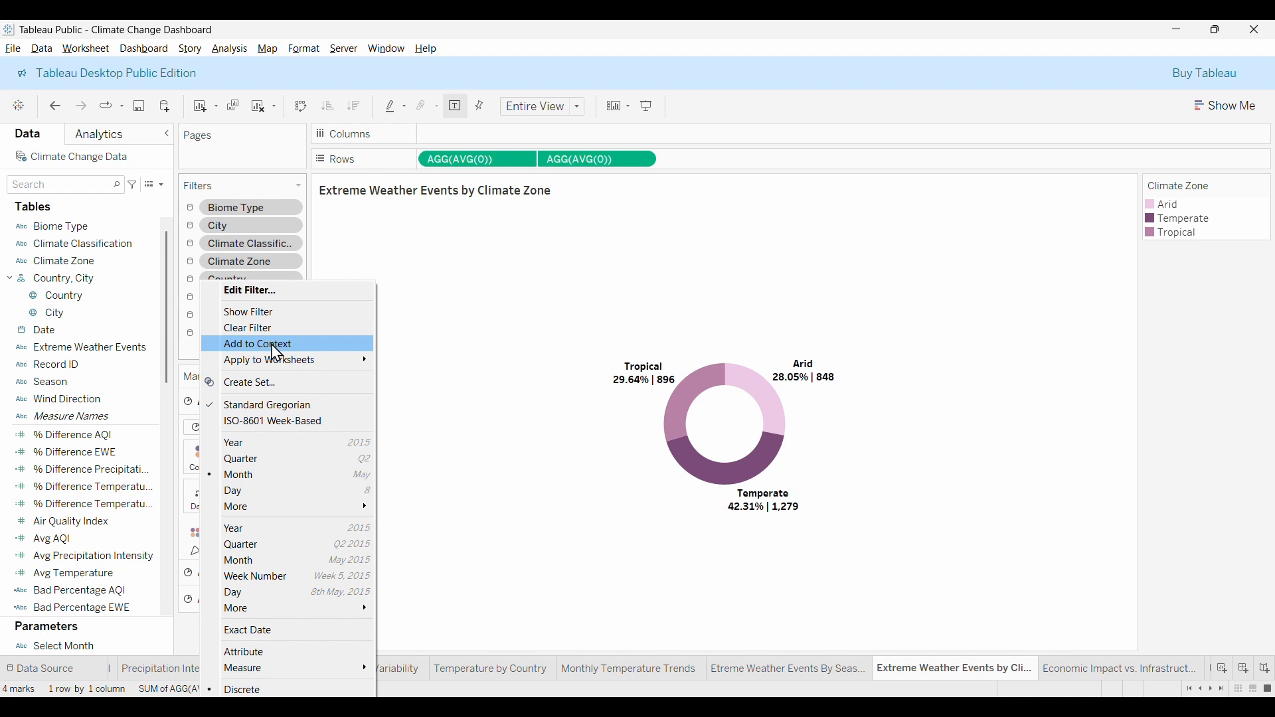
left_click(276, 345)
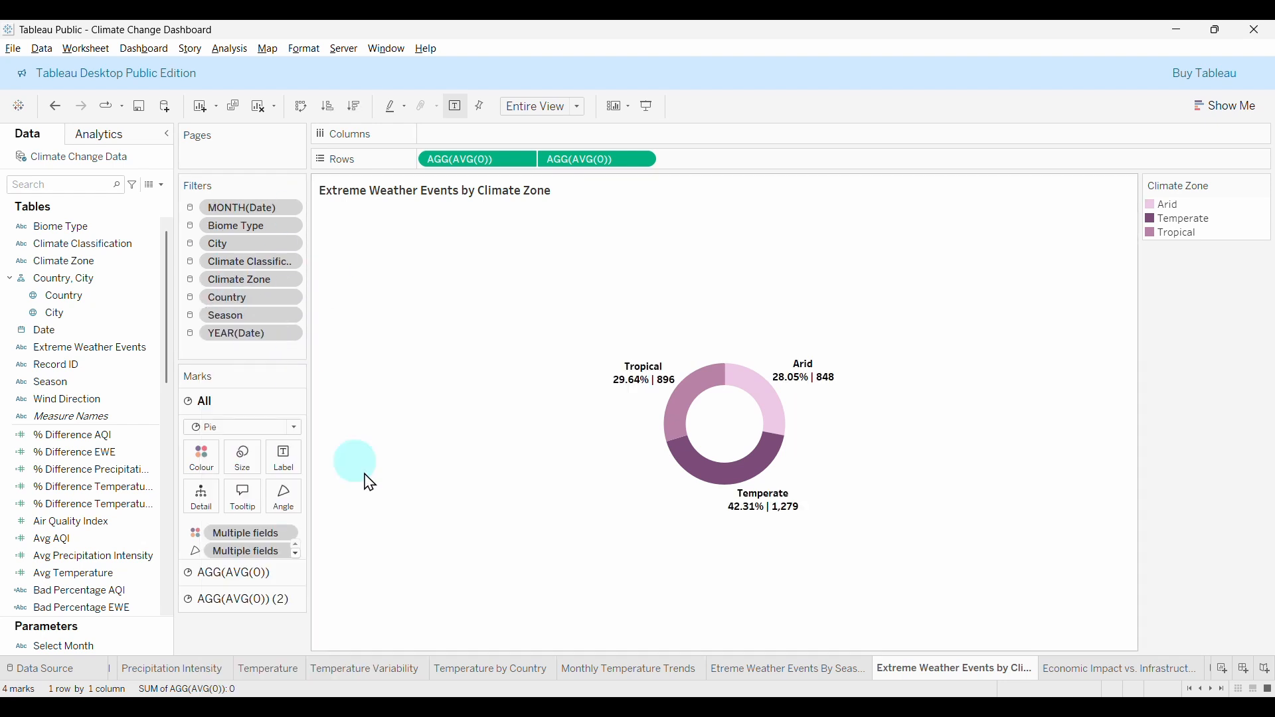
Return to Dashboard 1 and select the Economic Impact scatter chart.
left_click(1057, 670)
left_click(1208, 669)
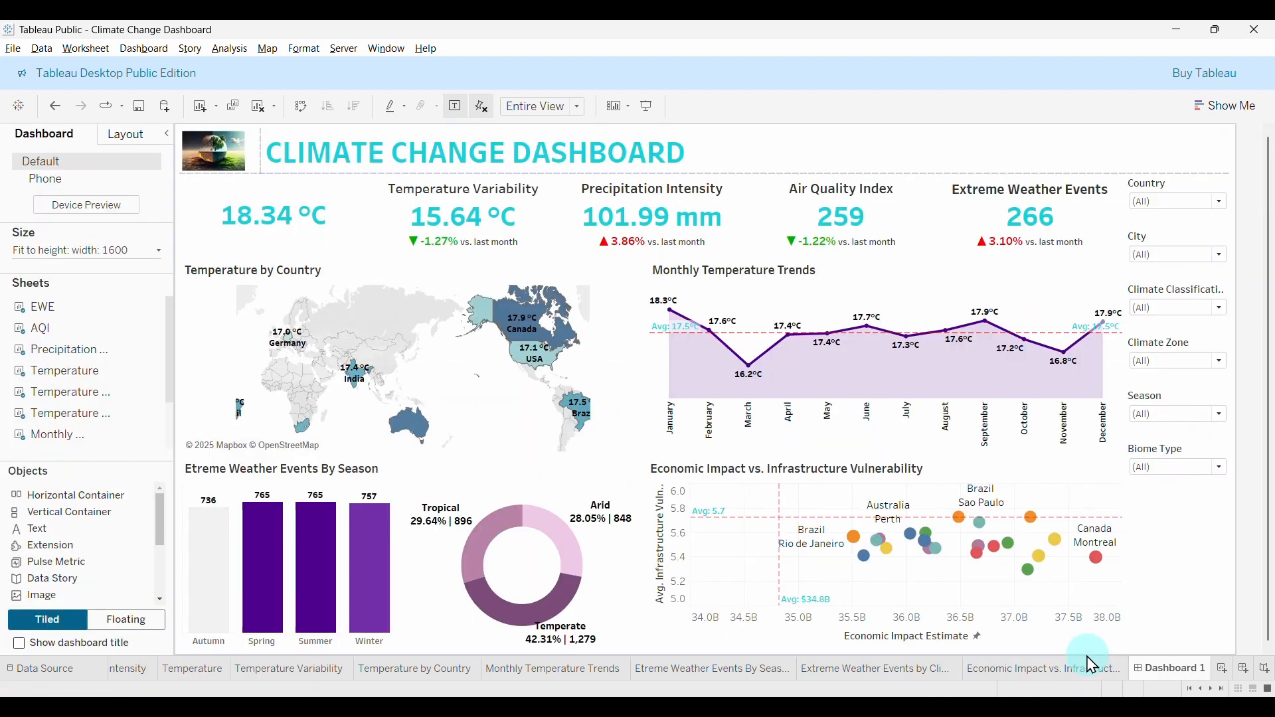
left_click_drag(827, 432, 1184, 557)
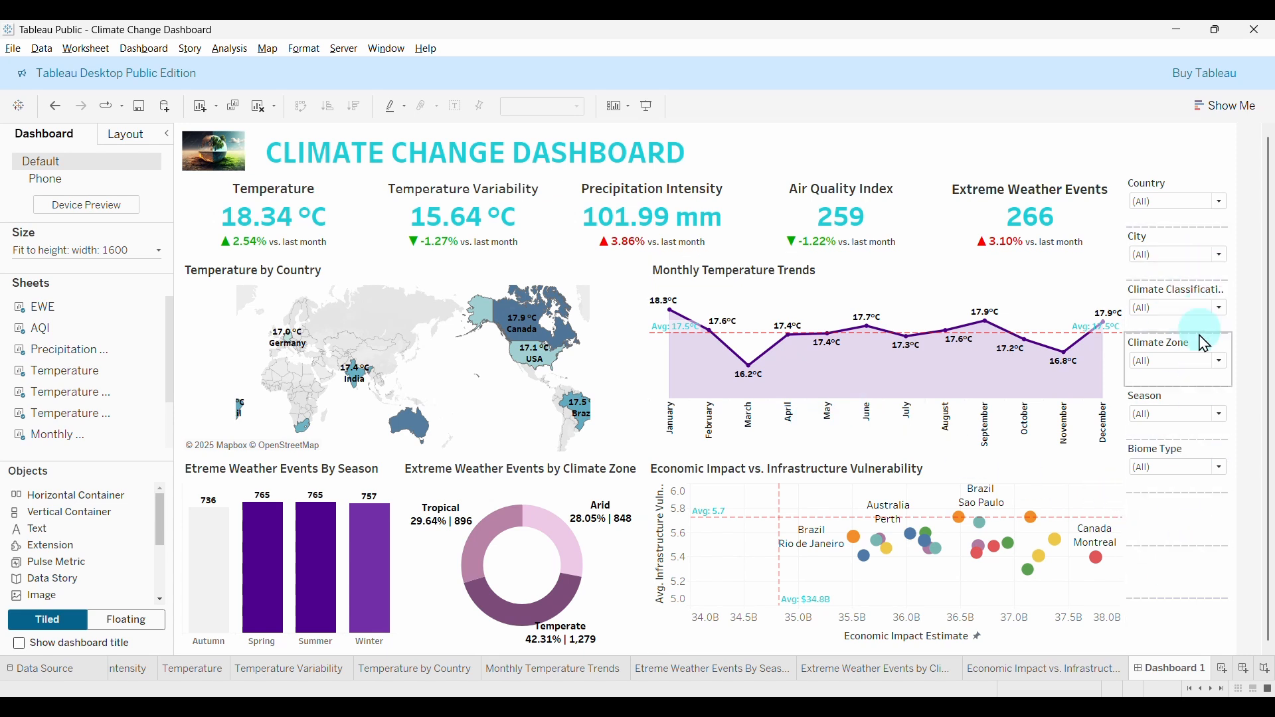
left_click(1077, 477)
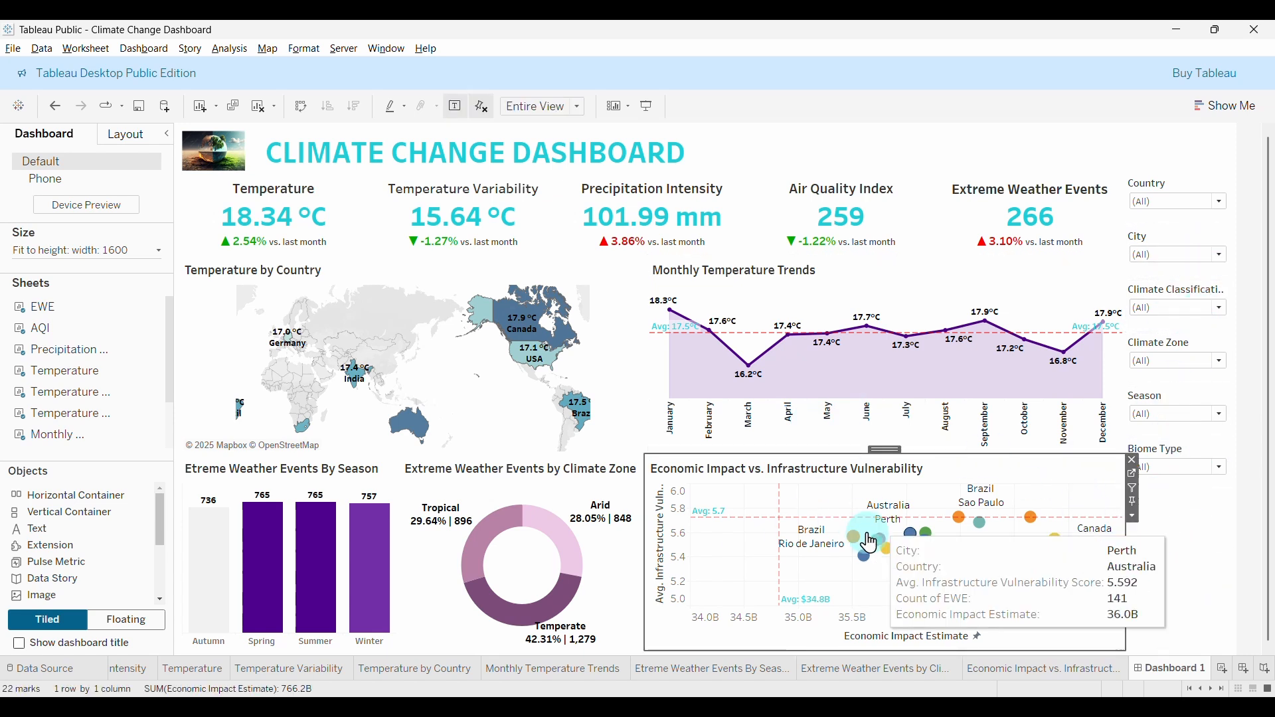
Show the Year of Date and Month of Date filters on the dashboard from the Economic Impact chart's filter menu.
left_click(1133, 517)
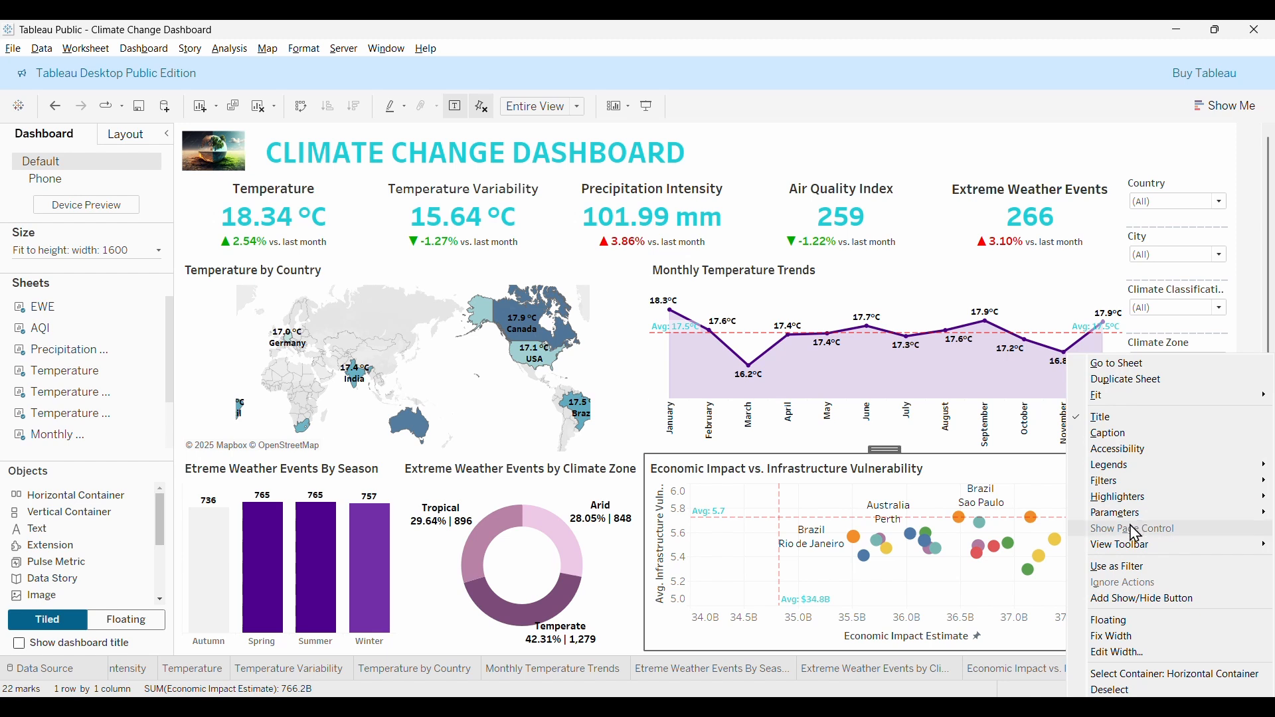
mouse_move(1129, 483)
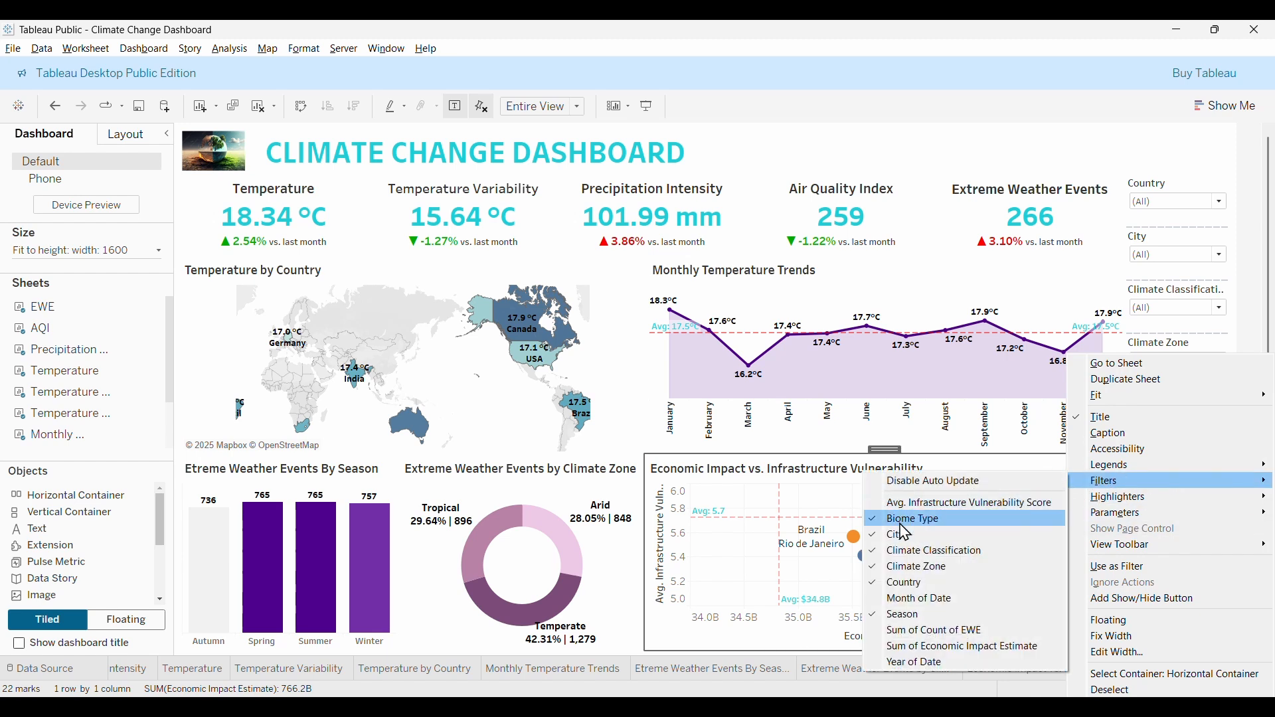
left_click(917, 663)
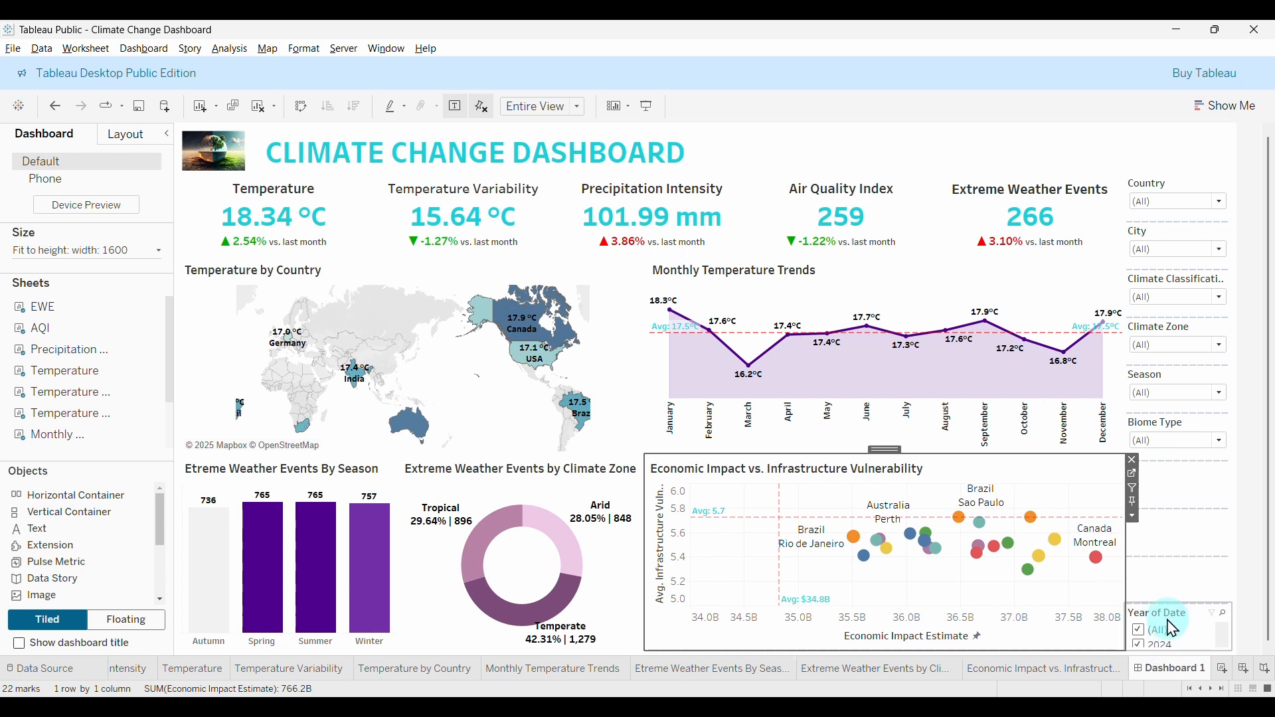
left_click(1134, 517)
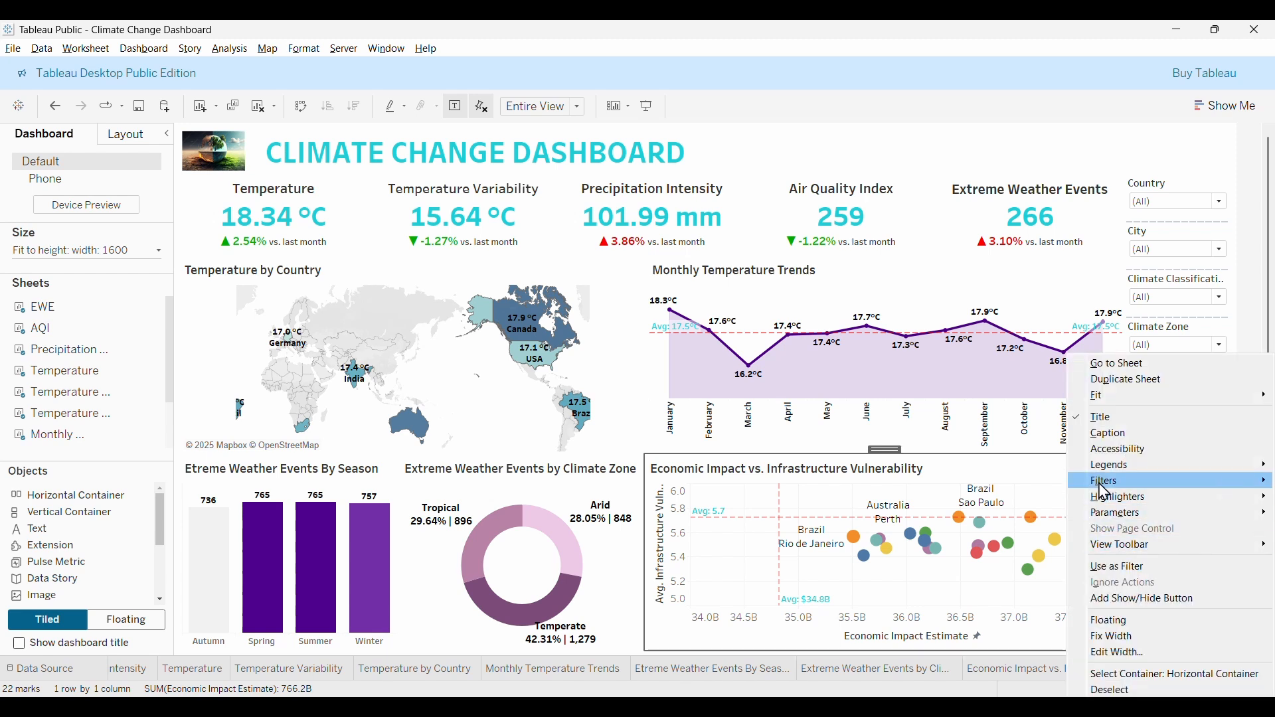
mouse_move(1106, 491)
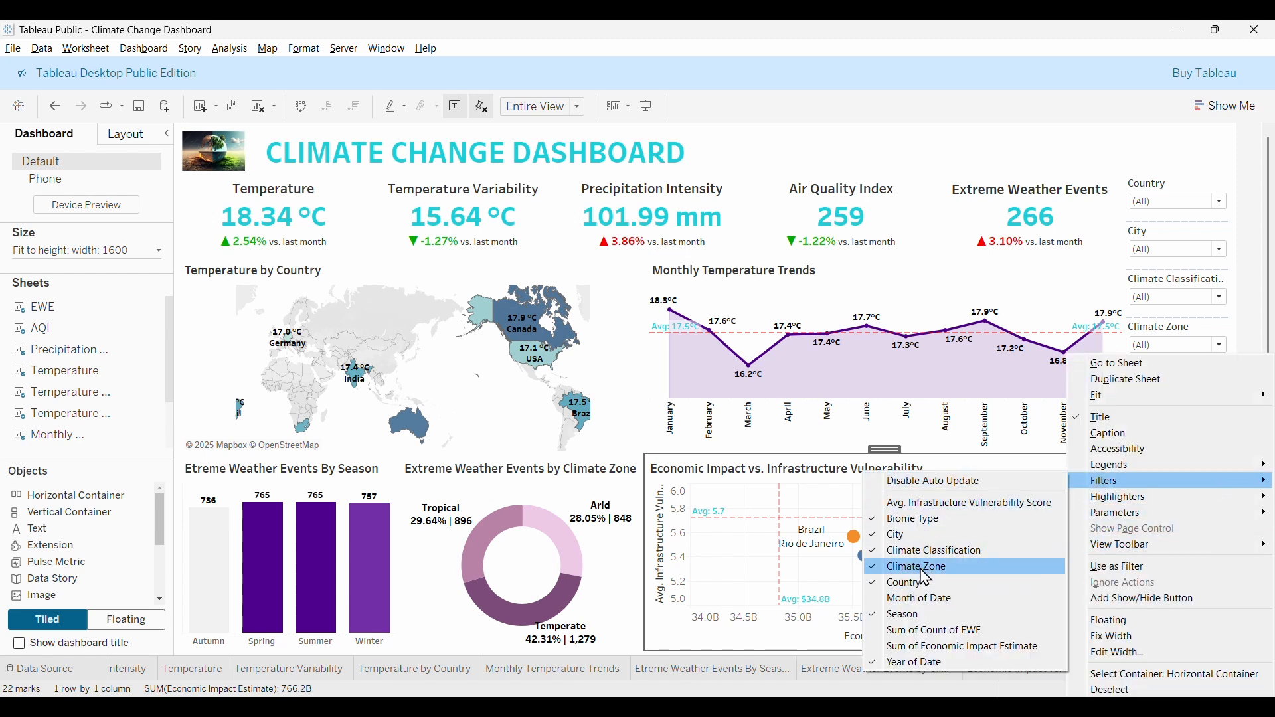
left_click(921, 596)
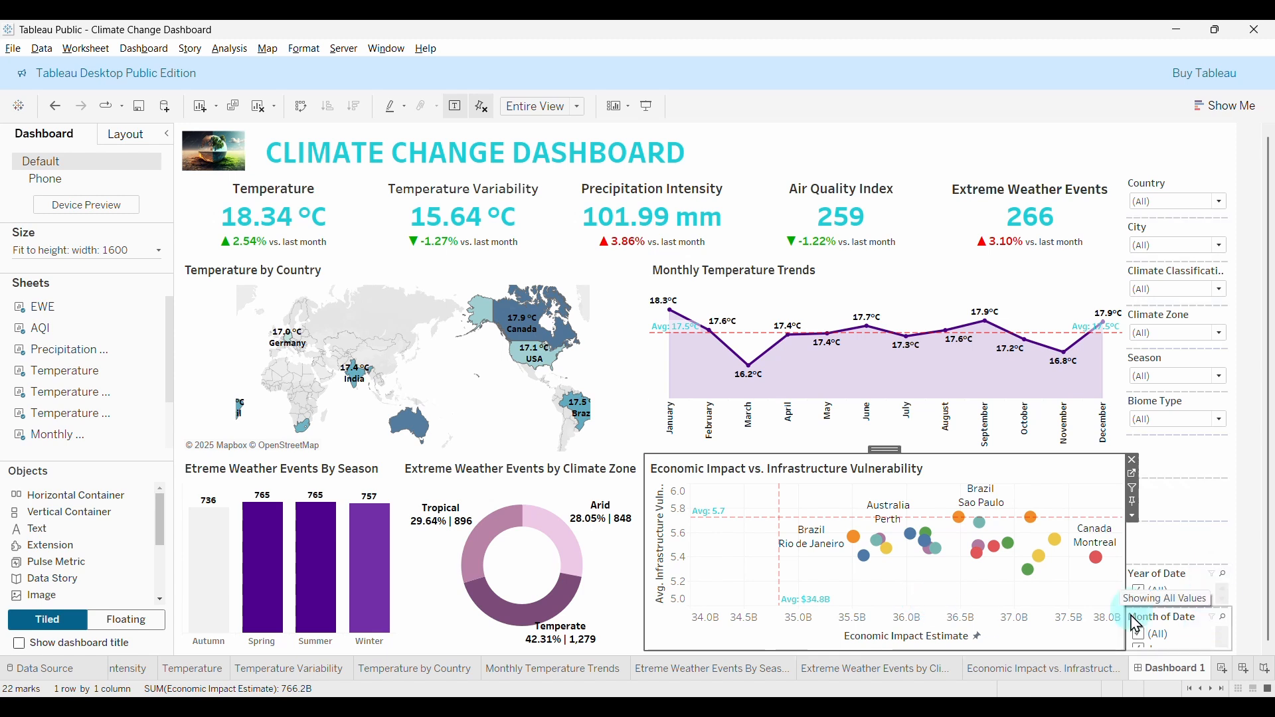
left_click(1238, 527)
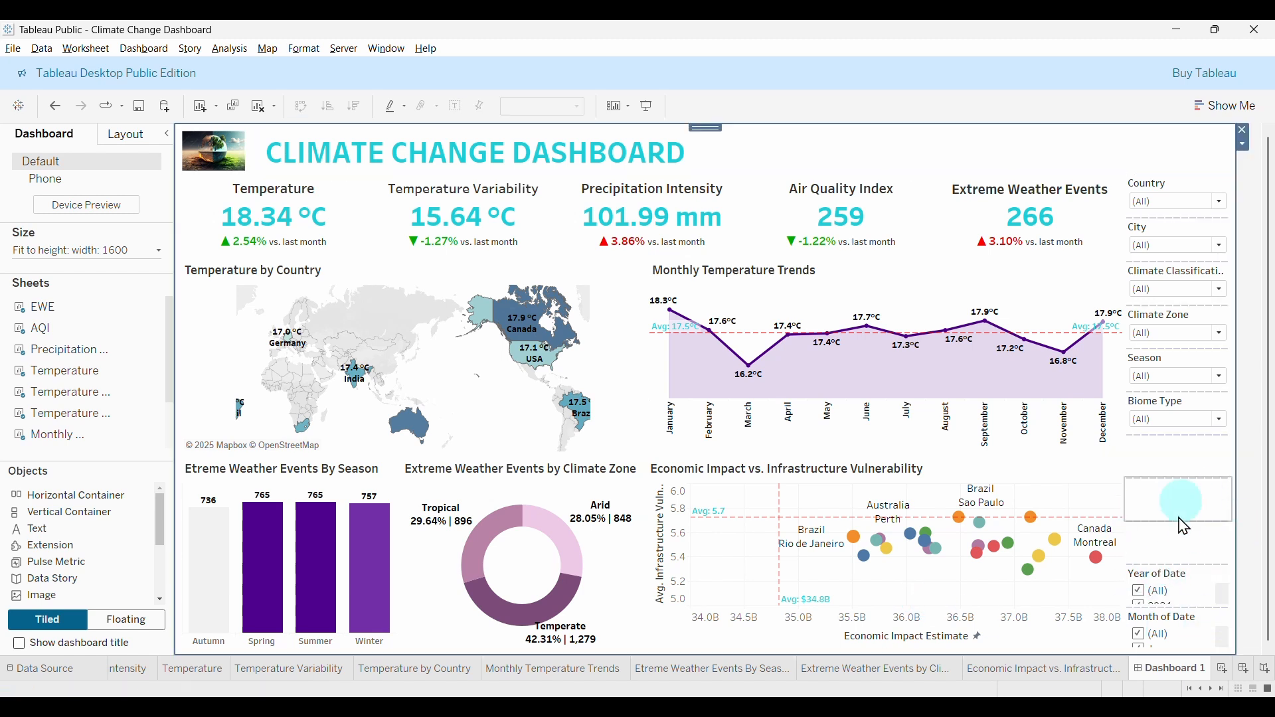
Move the Year of Date and Month of Date filters up and delete the blank object.
left_click_drag(1186, 596, 1179, 465)
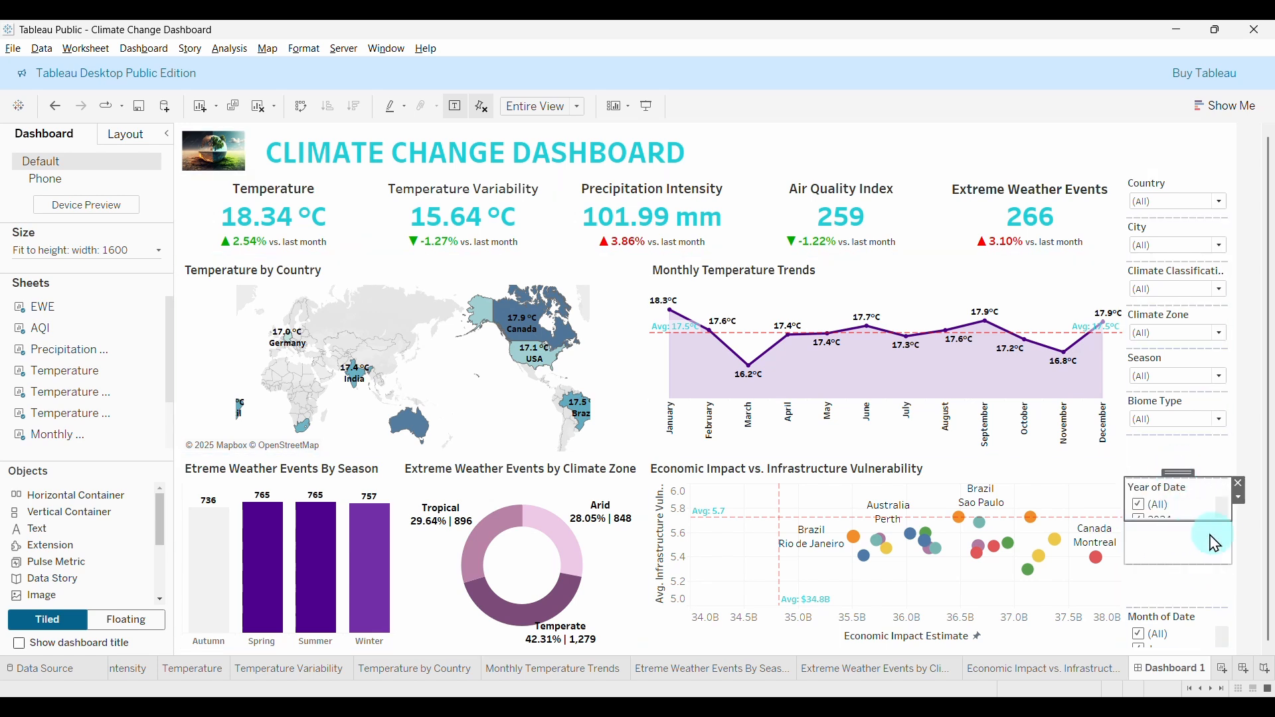
left_click(1204, 636)
left_click_drag(1187, 603, 1242, 575)
left_click(1240, 612)
left_click(1241, 564)
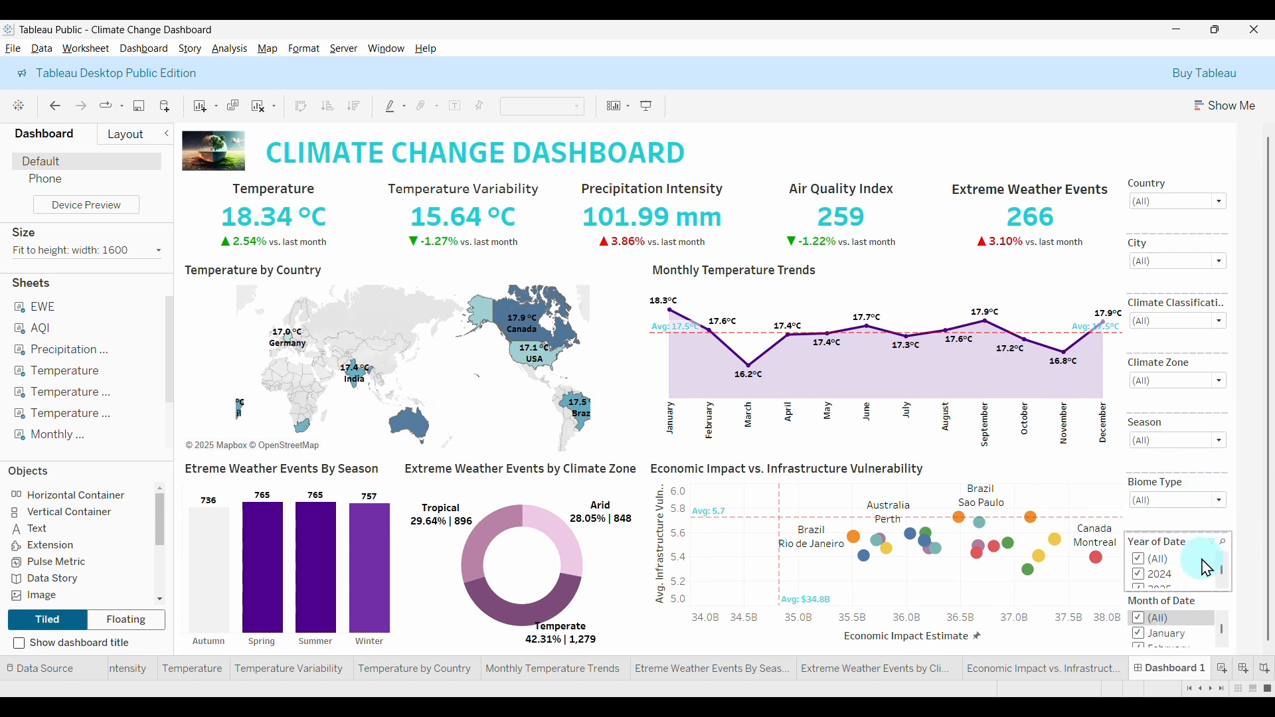
Select the filters, chart and containers in turn to check the filter column's layout.
left_click(1171, 314)
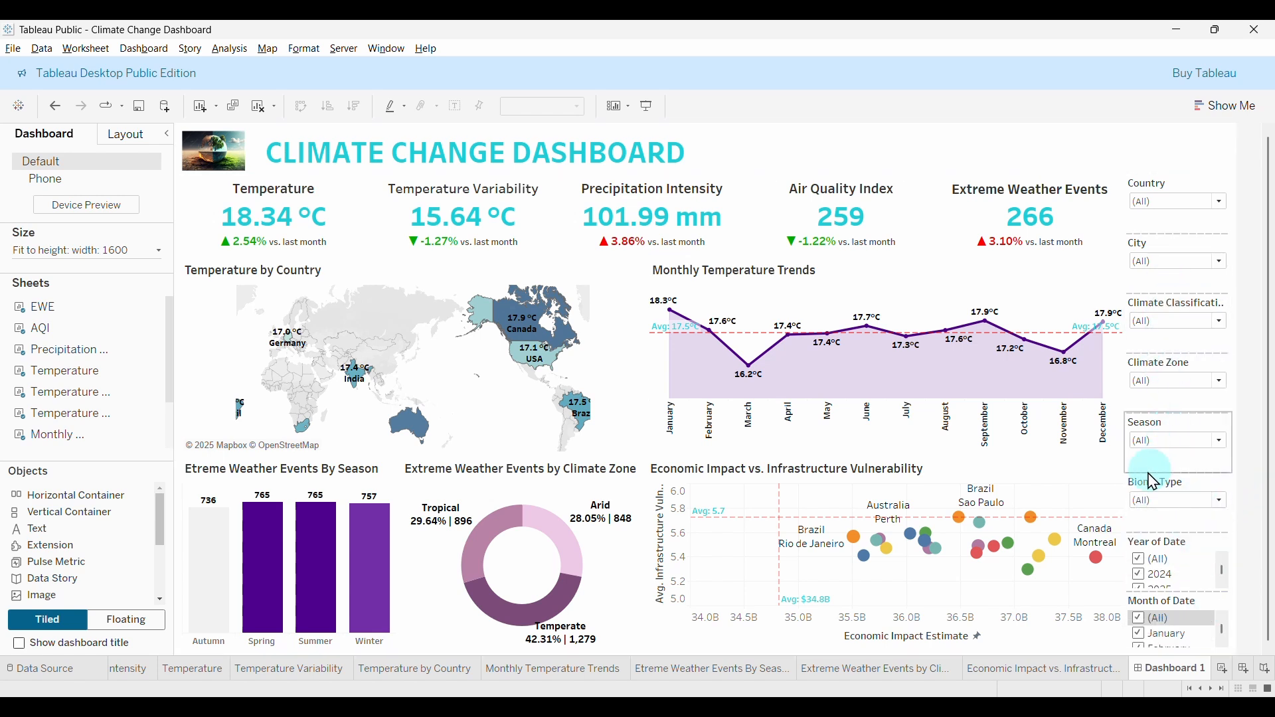
left_click(1125, 474)
left_click(1219, 486)
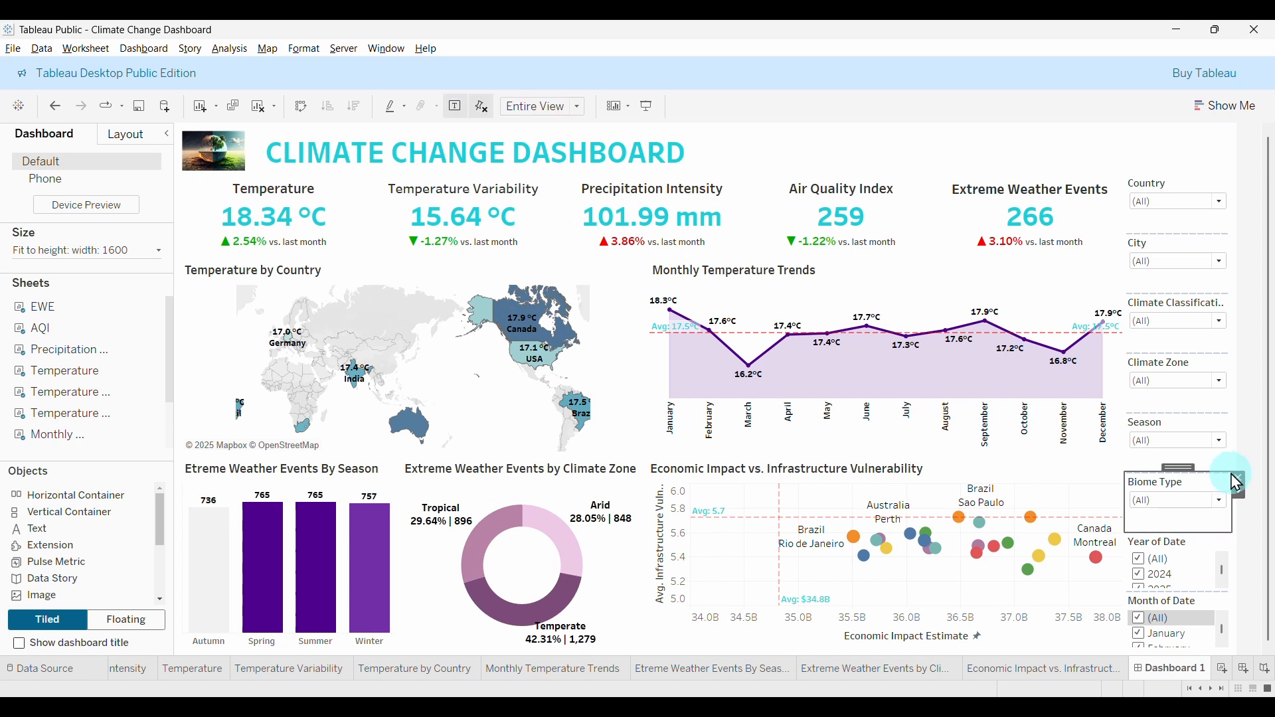
left_click(1231, 470)
left_click(1232, 589)
left_click(1234, 595)
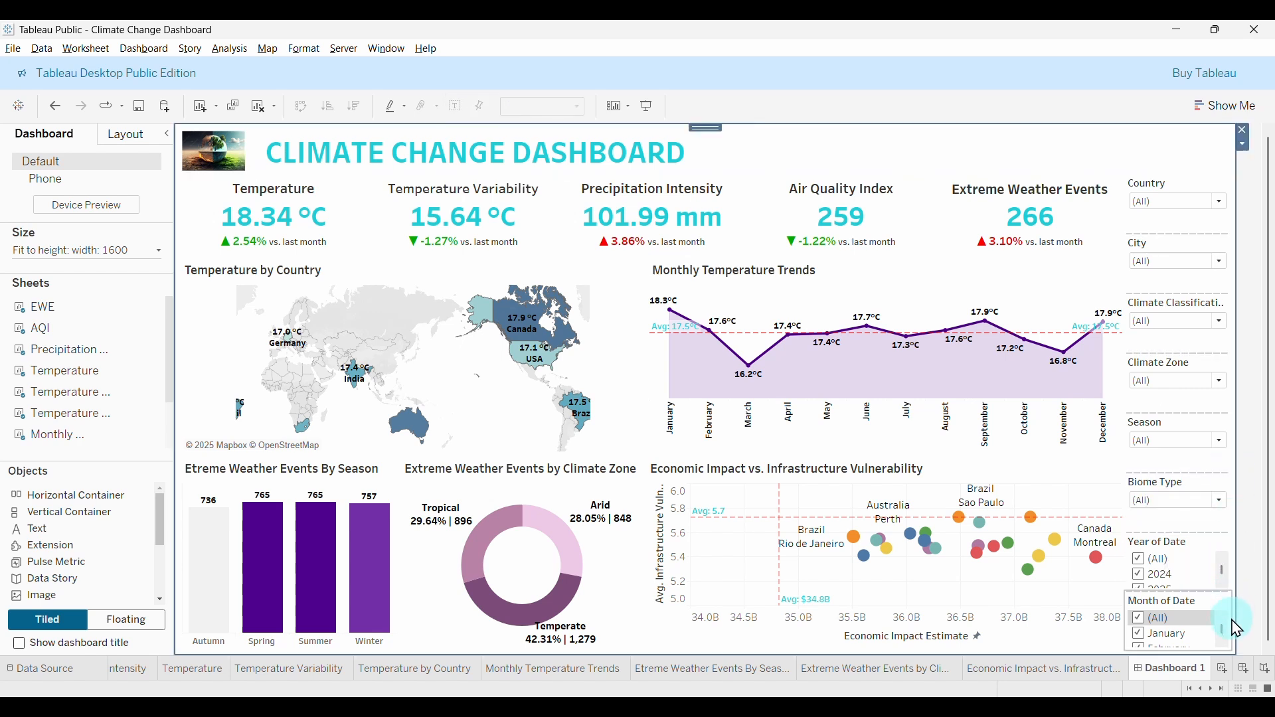
left_click(1234, 643)
left_click(1205, 653)
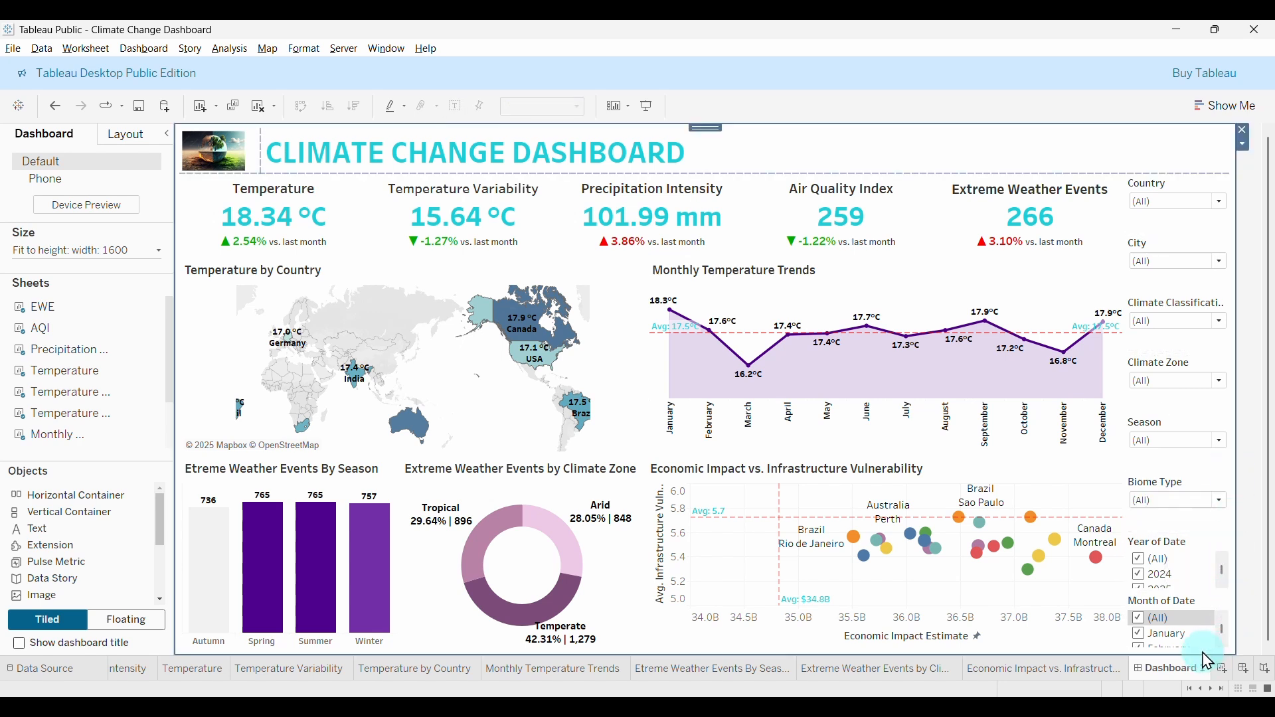
left_click(1154, 174)
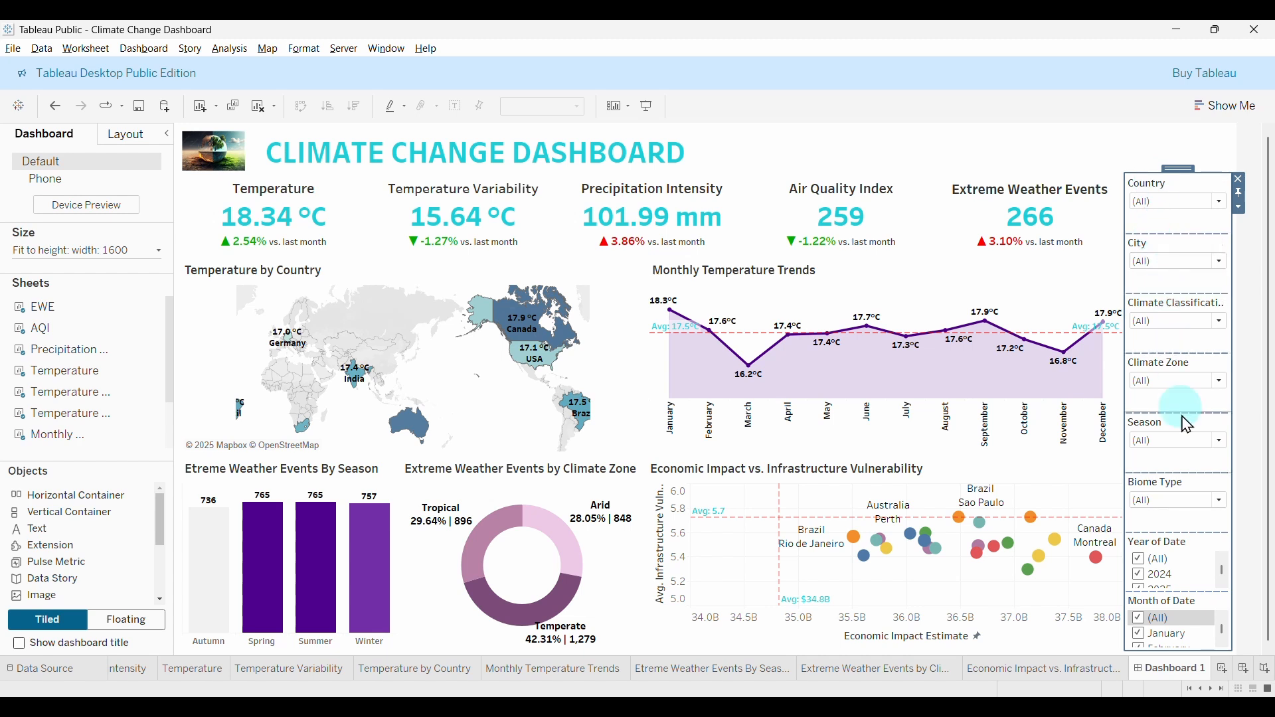
Apply Distribute Contents Evenly to the filter container, then select the Year of Date filter.
left_click(1240, 207)
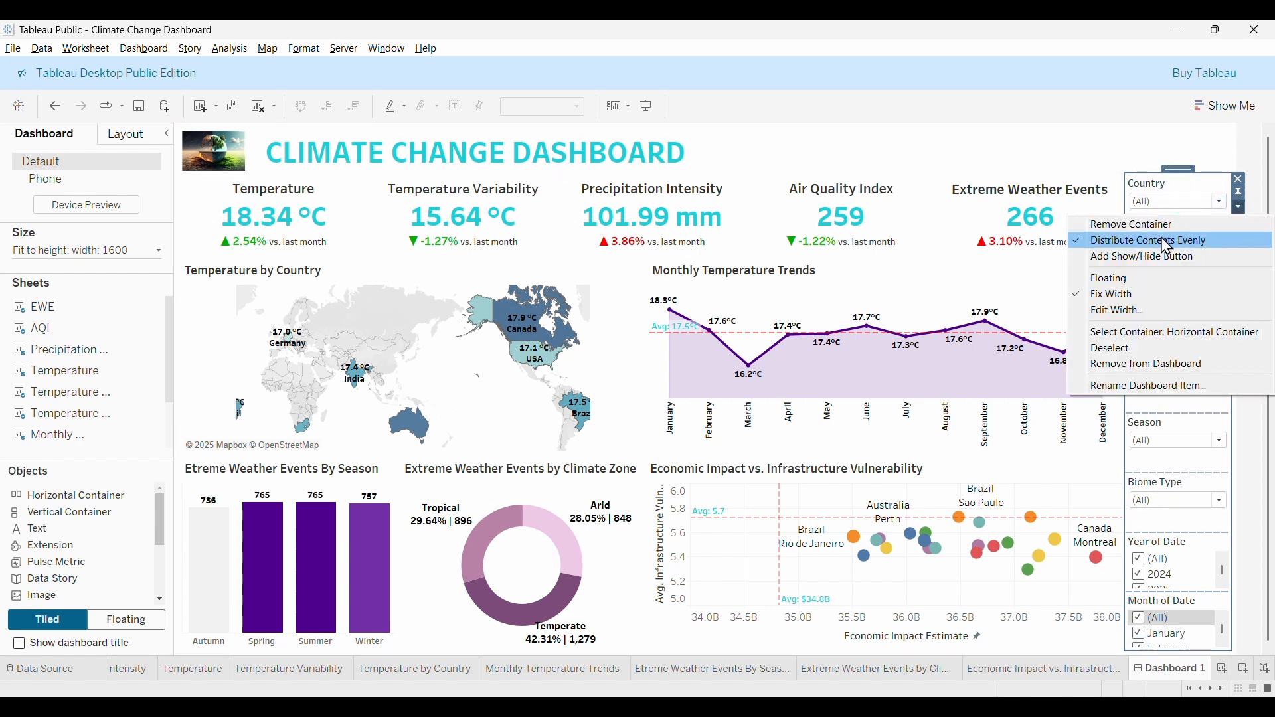
left_click(1155, 242)
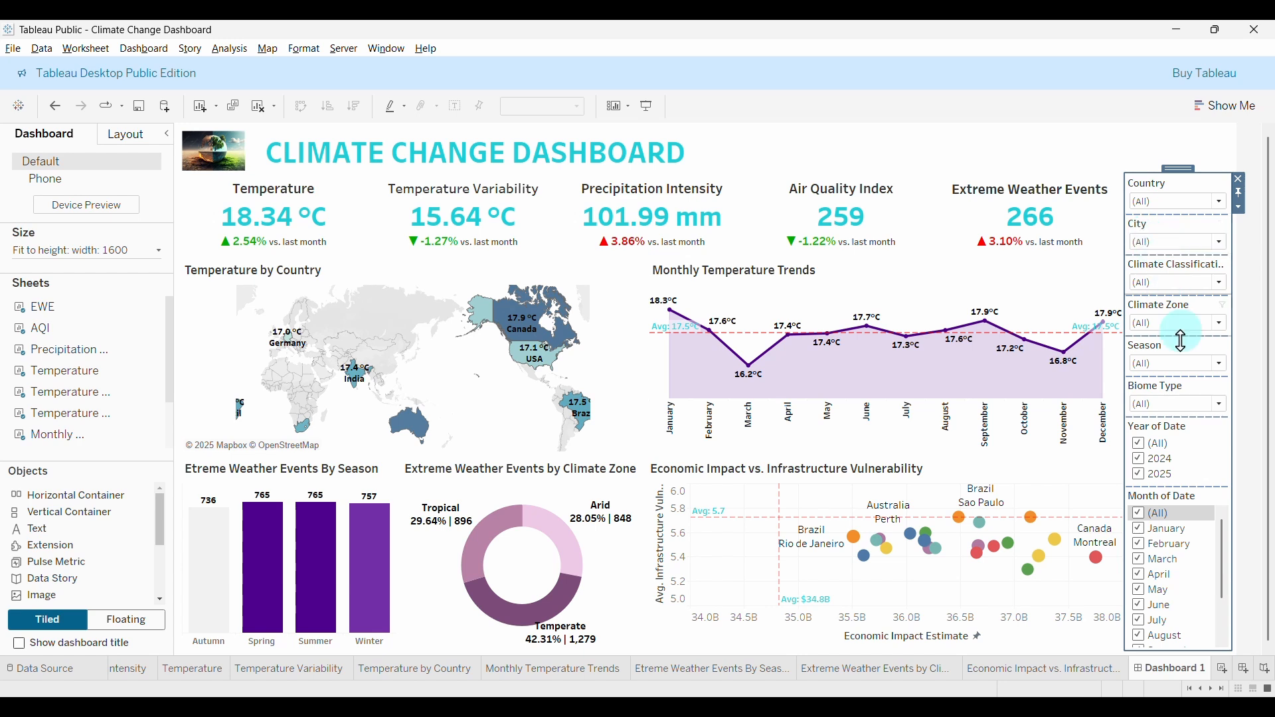
left_click(1202, 433)
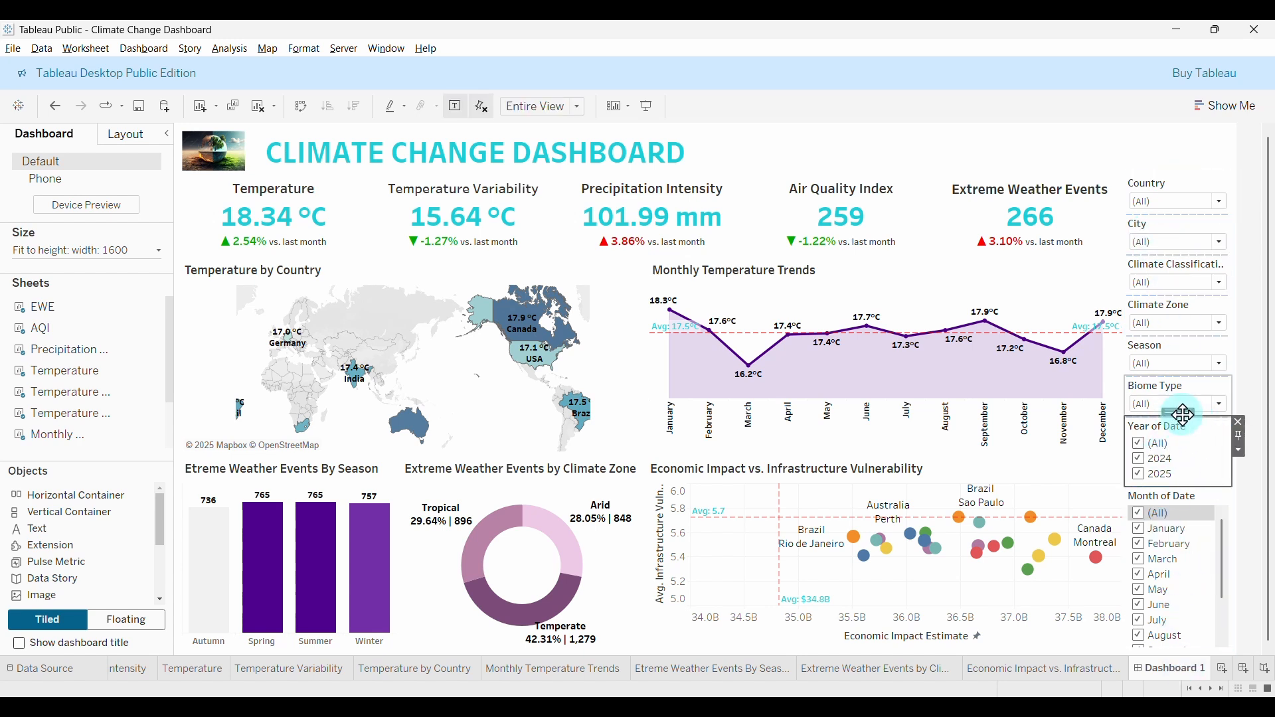
left_click(1240, 452)
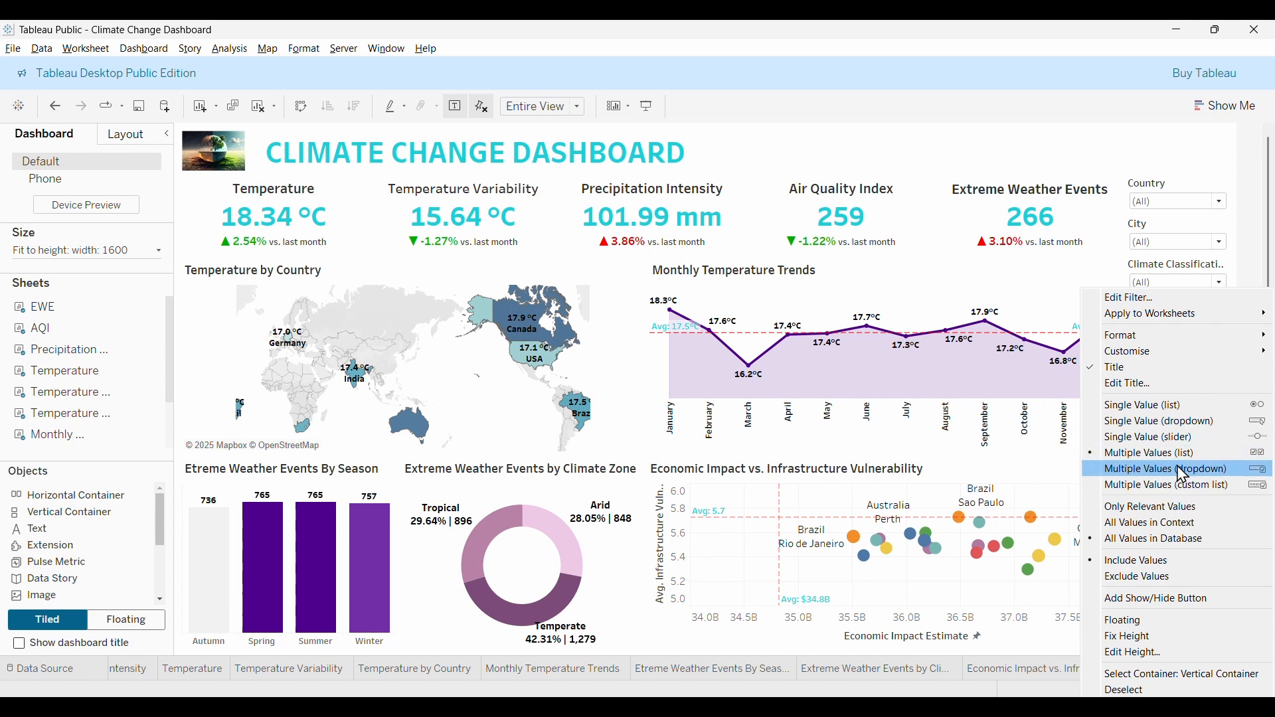
Switch the Year of Date and Month of Date filters to Multiple Values (dropdown).
left_click(1202, 476)
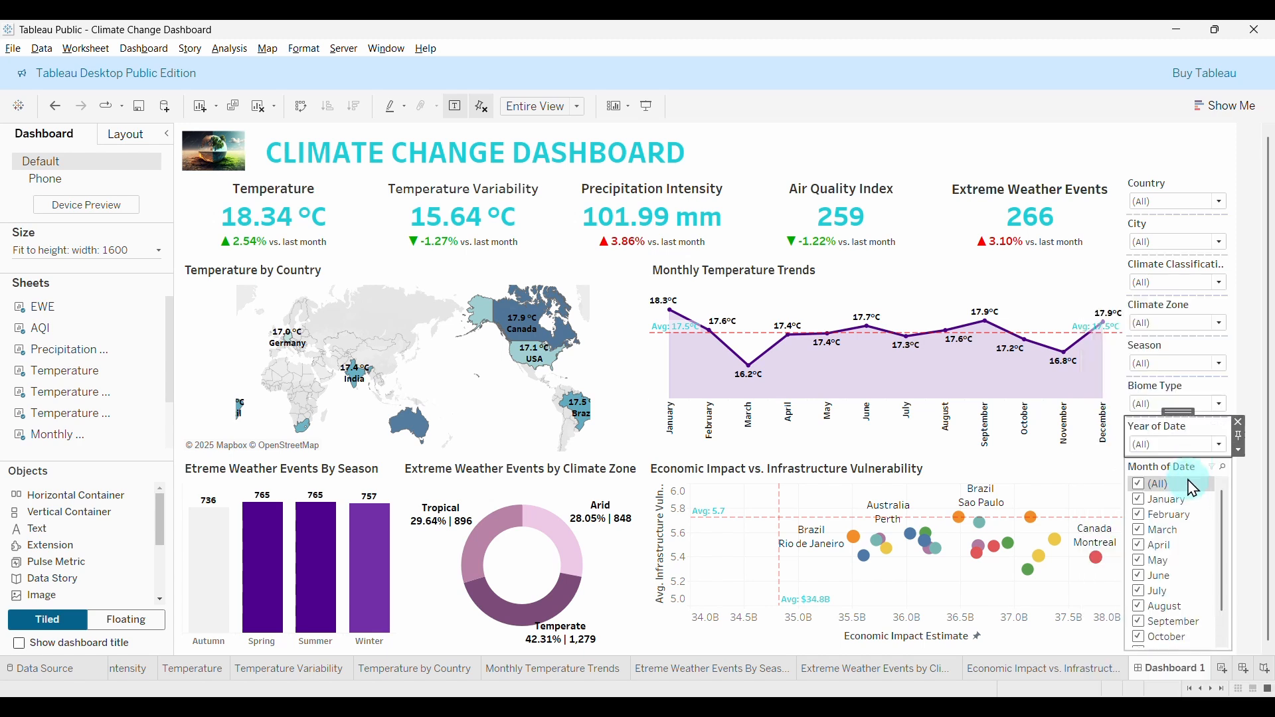
left_click(1188, 468)
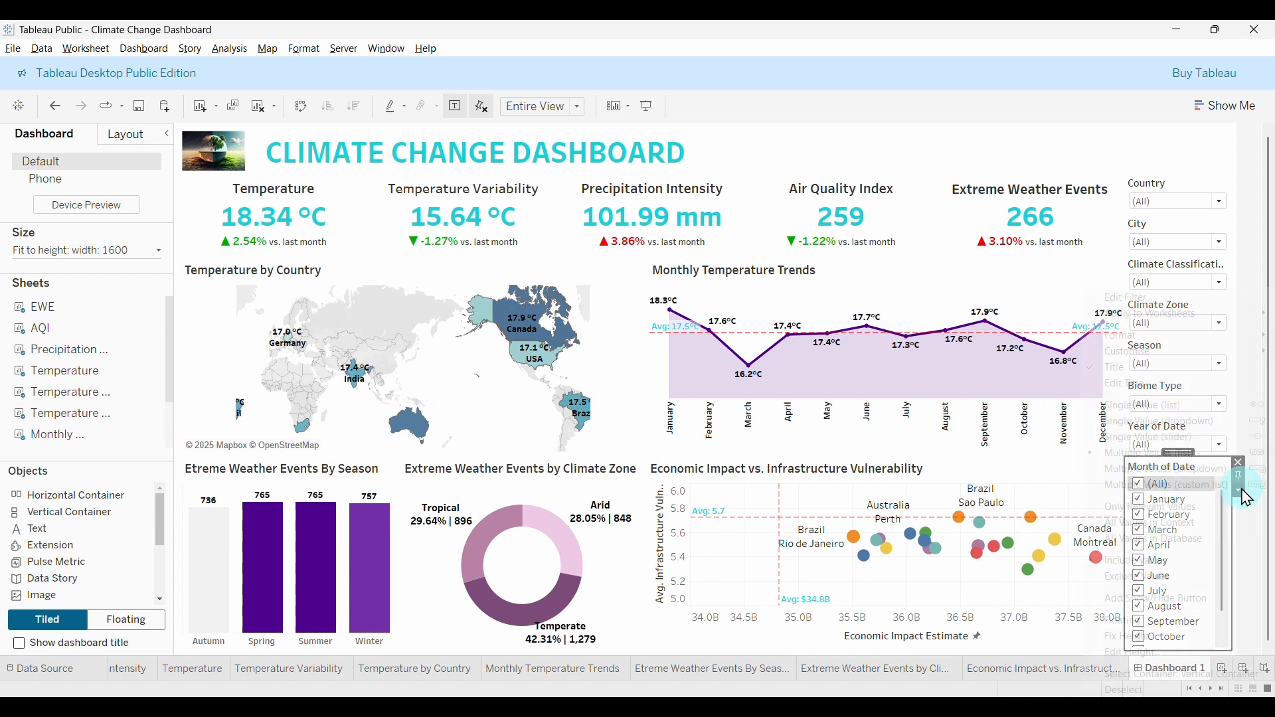
left_click(1239, 492)
left_click(1156, 476)
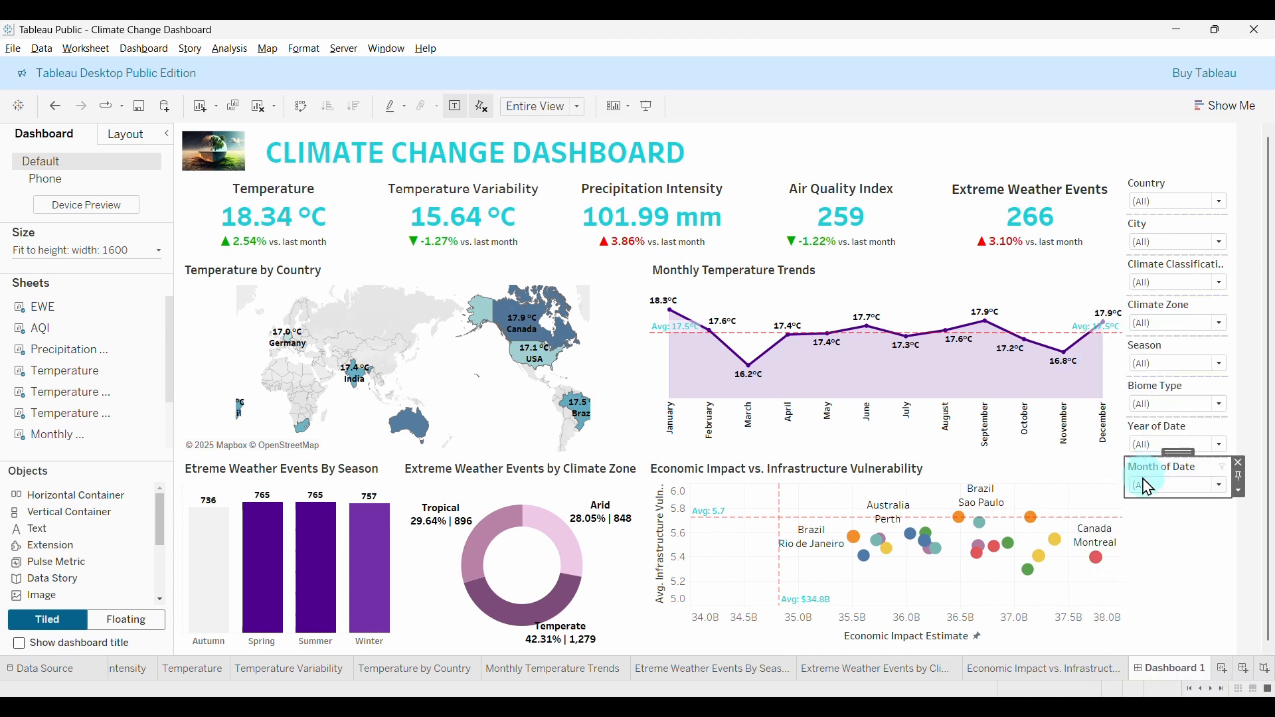
Drag the filter container's dividers to widen the spacing between the eight filters.
left_click(1189, 574)
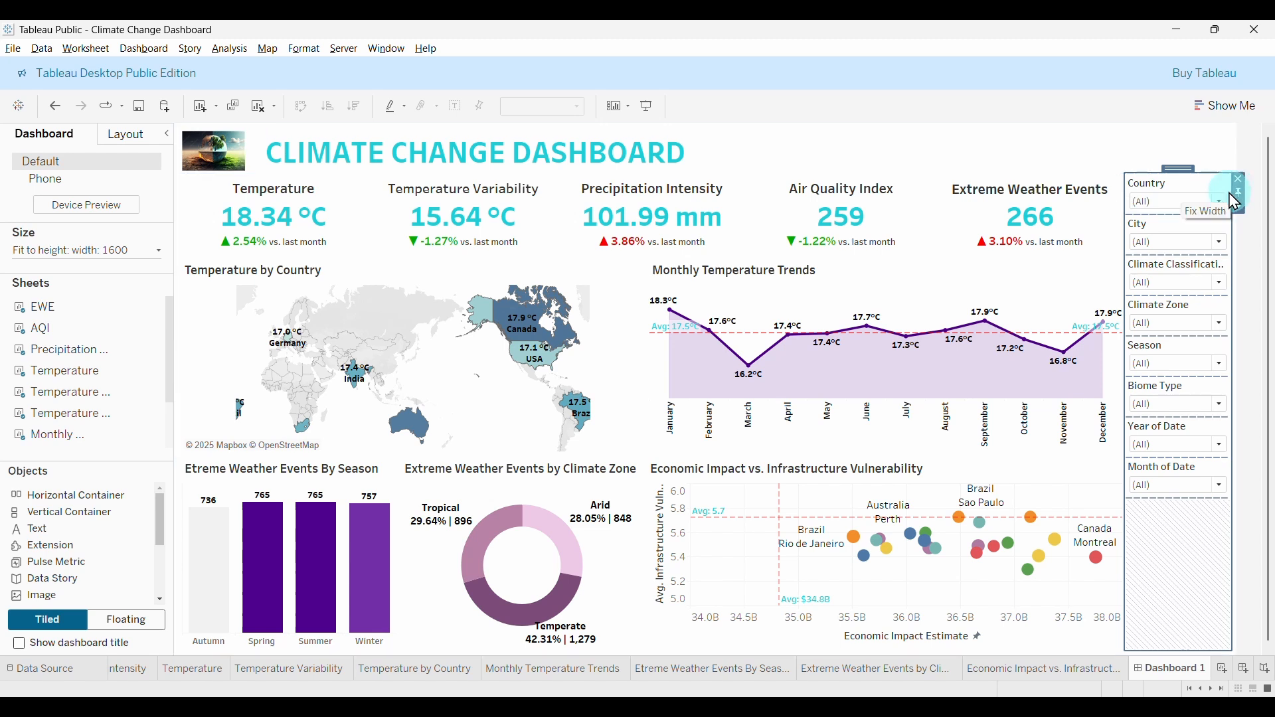
left_click_drag(1165, 214, 1184, 578)
left_click(1199, 641)
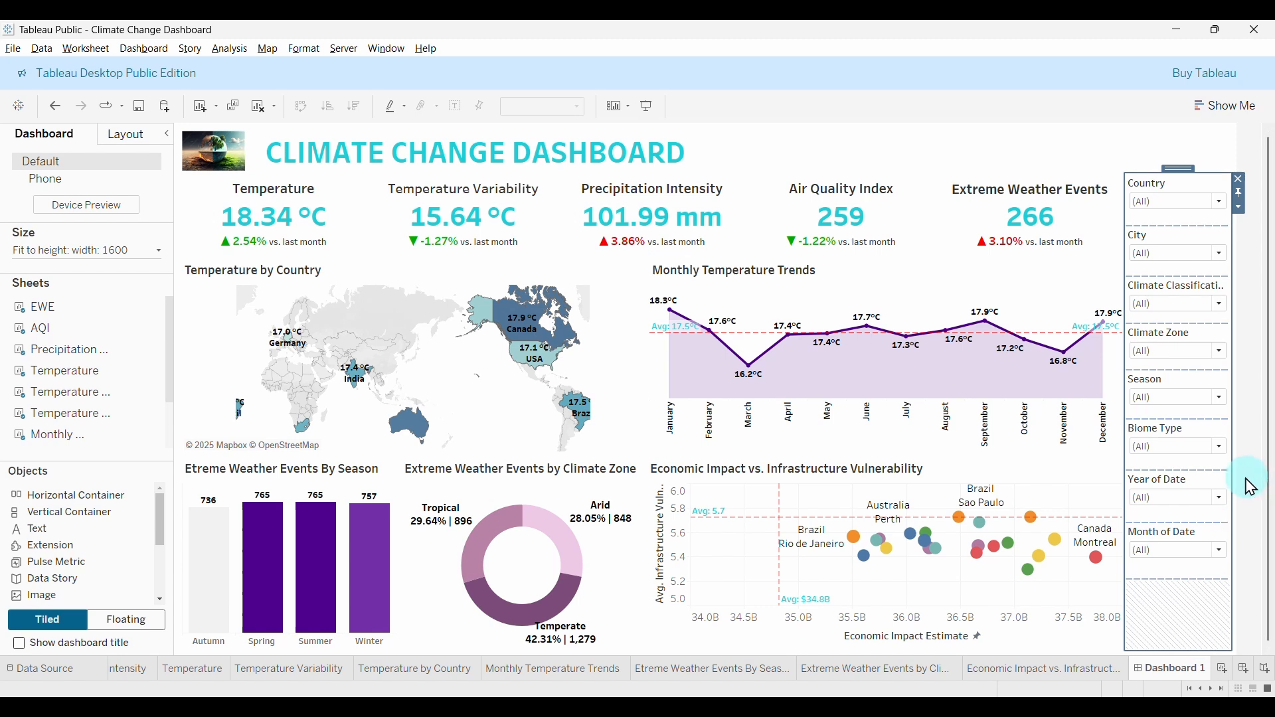
left_click(1236, 398)
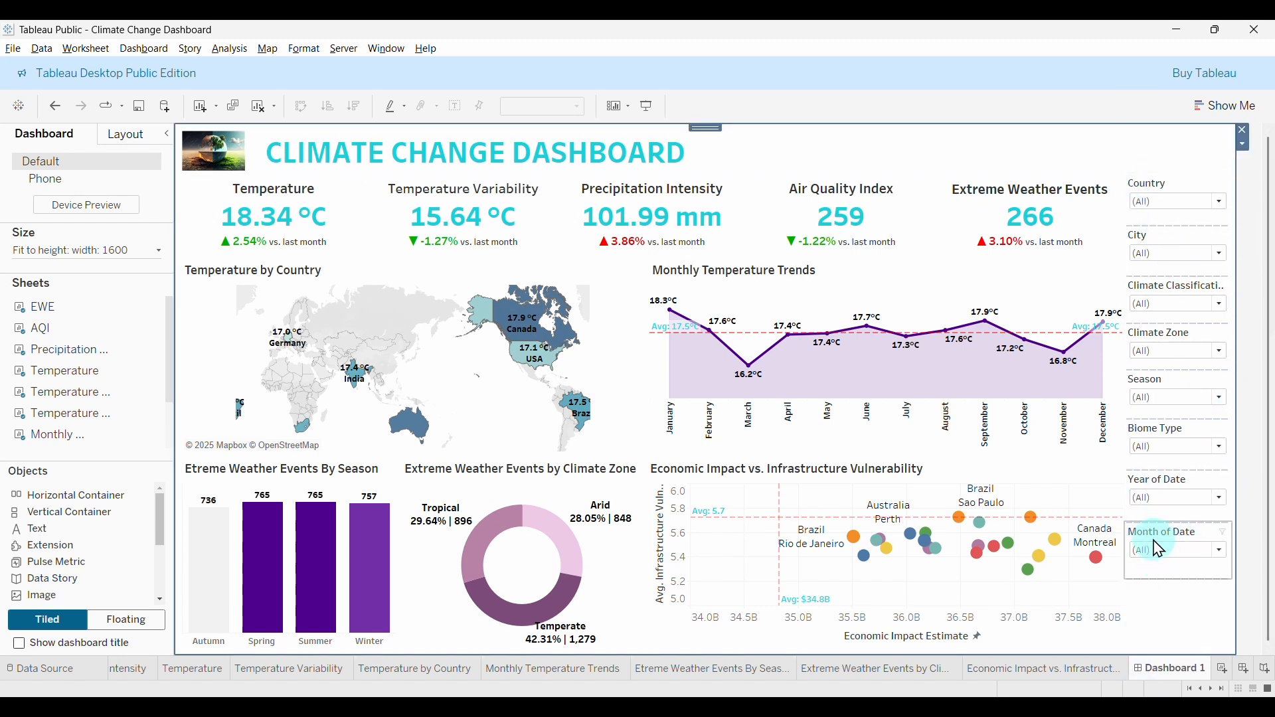
left_click(1222, 498)
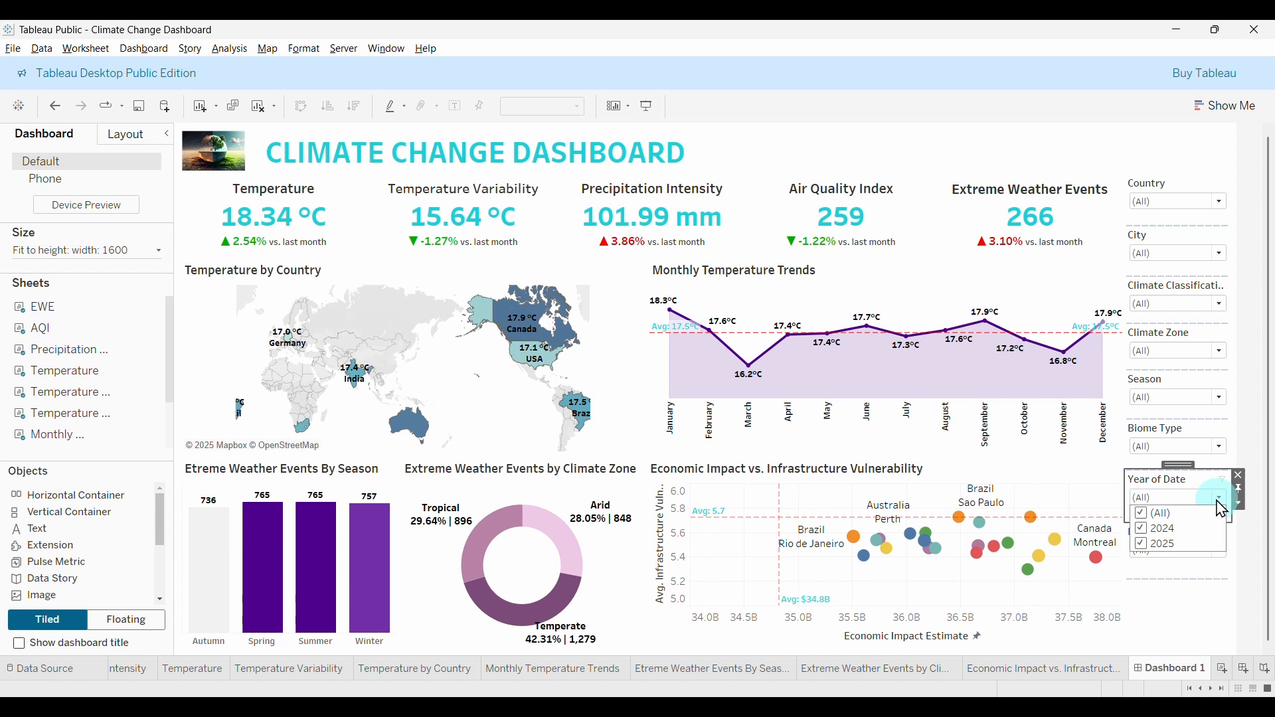
left_click(1161, 520)
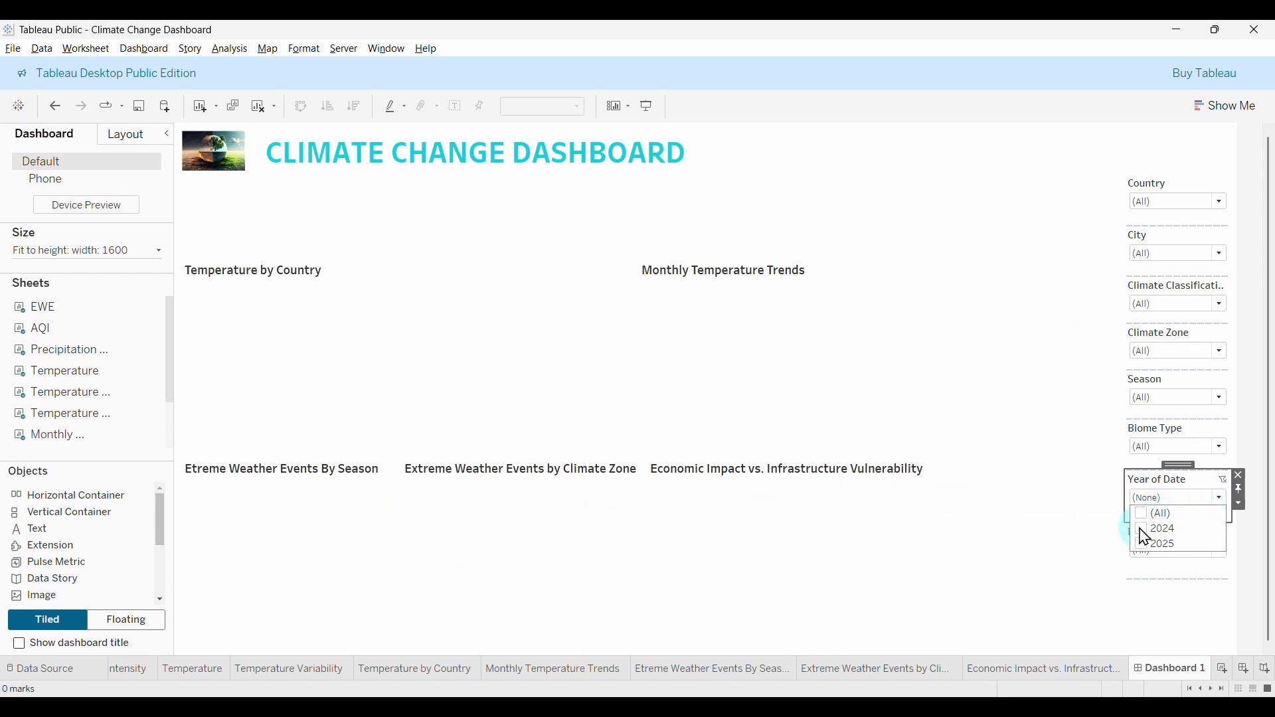
left_click(1147, 531)
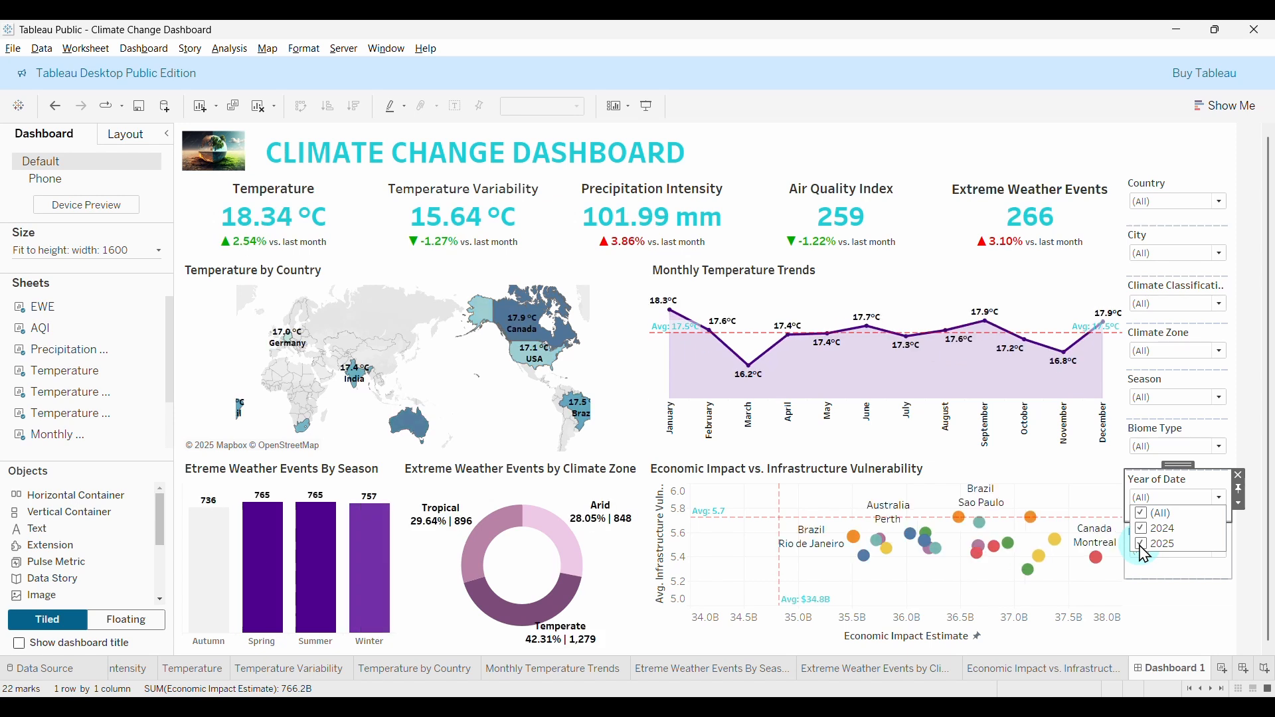
Test the month filter by excluding December, November and May, then clearing every month.
left_click(1219, 498)
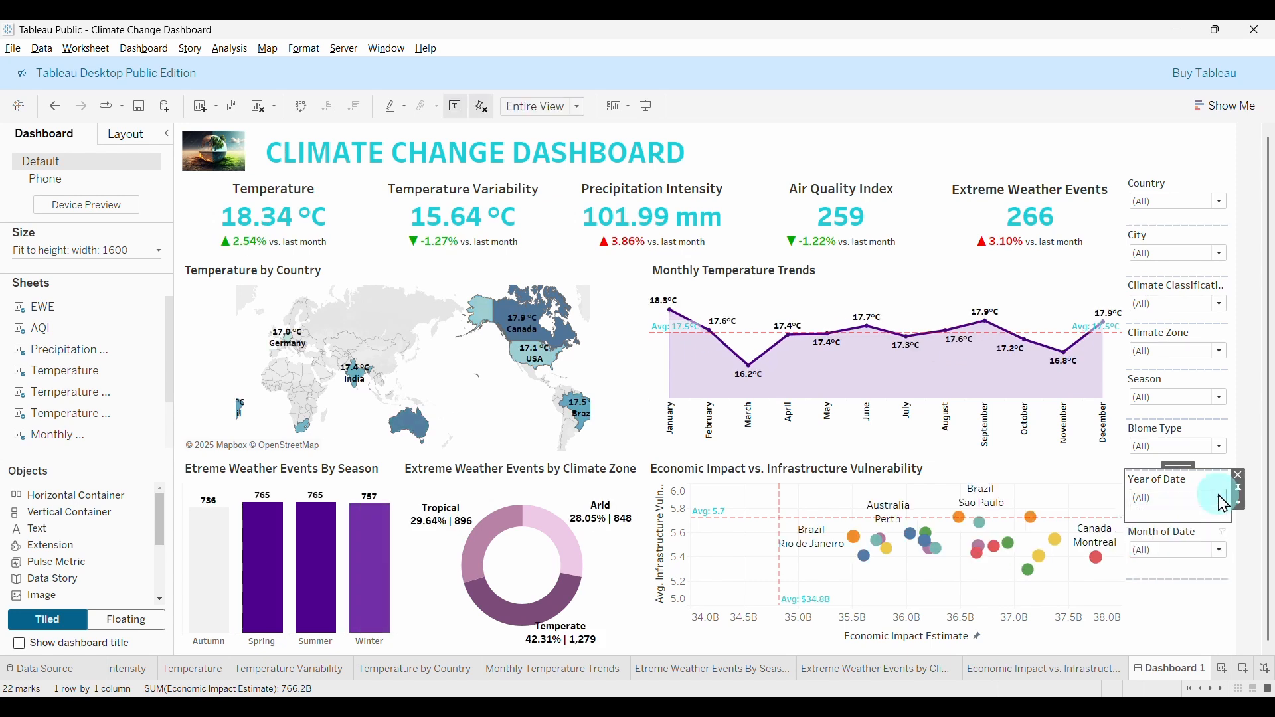
left_click(1219, 550)
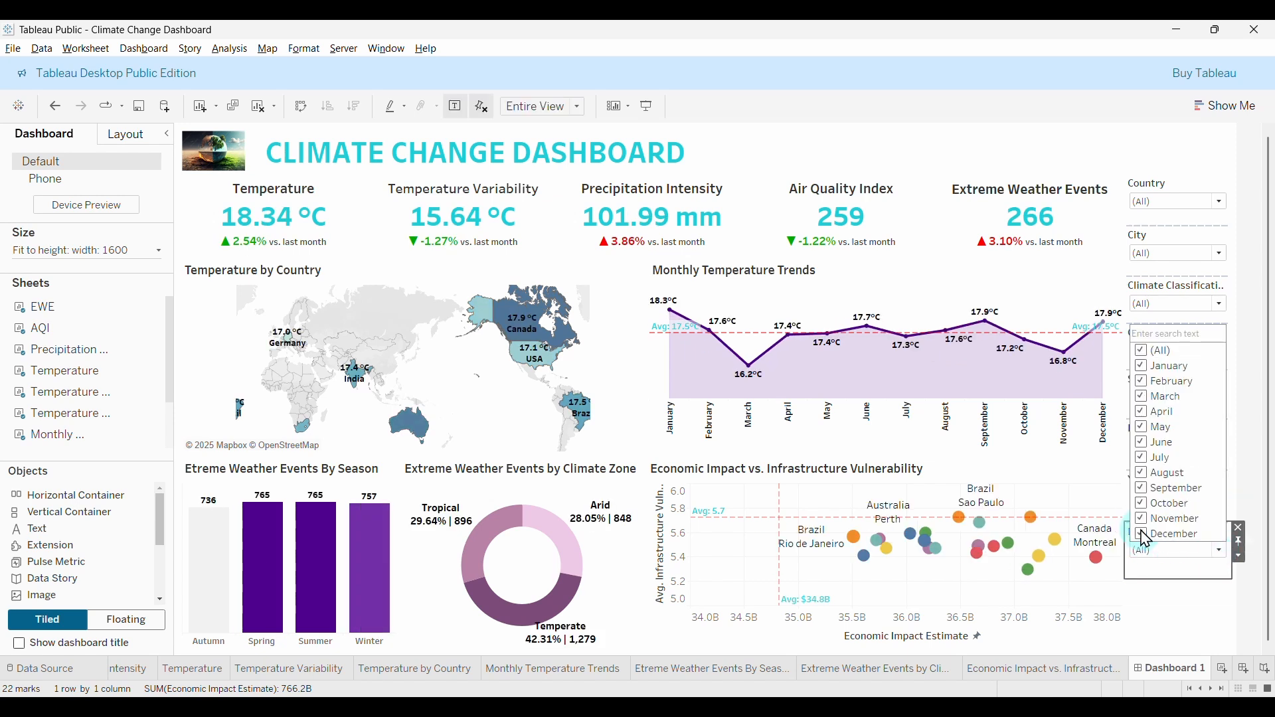
left_click(1150, 534)
left_click(1148, 520)
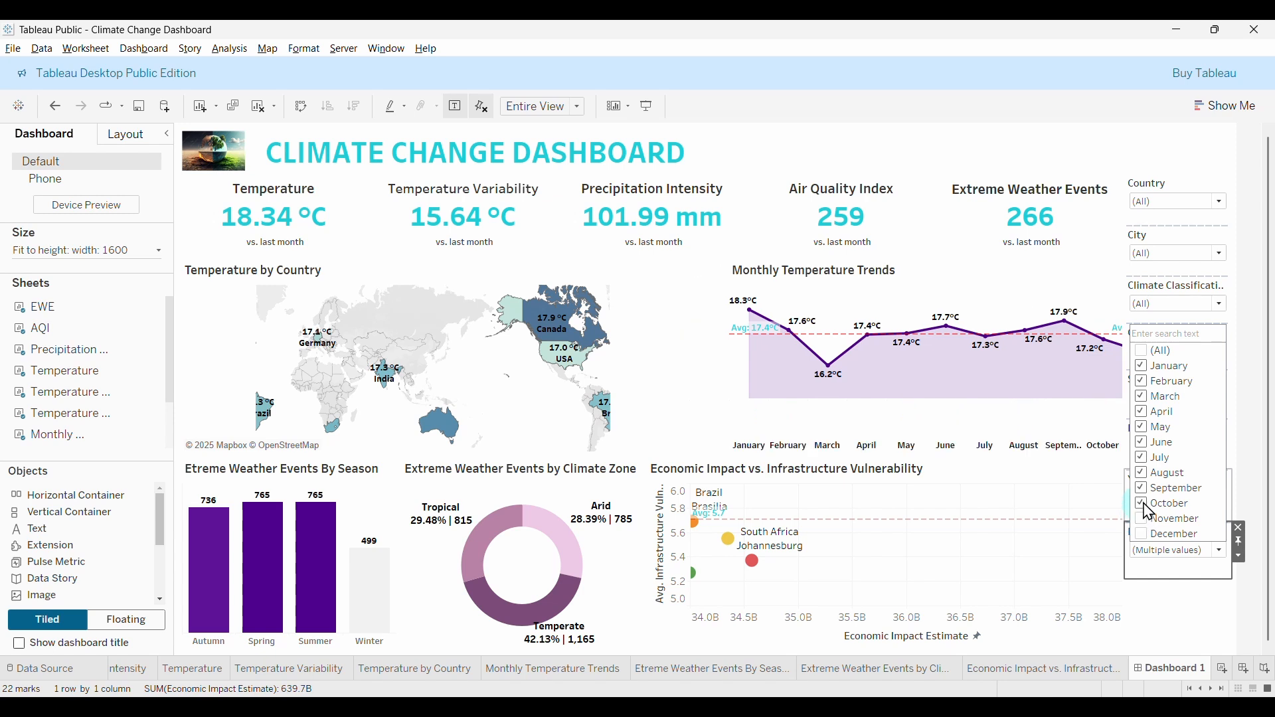
left_click(1162, 428)
left_click(1145, 353)
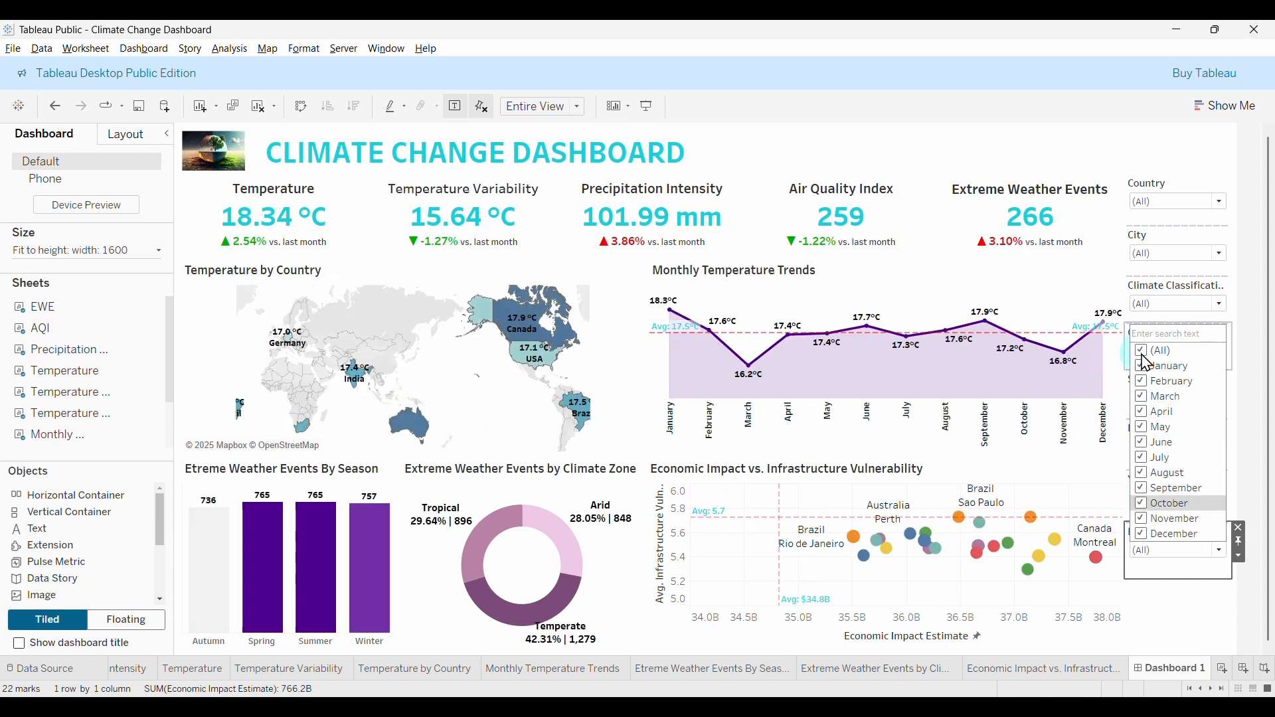
left_click(1144, 351)
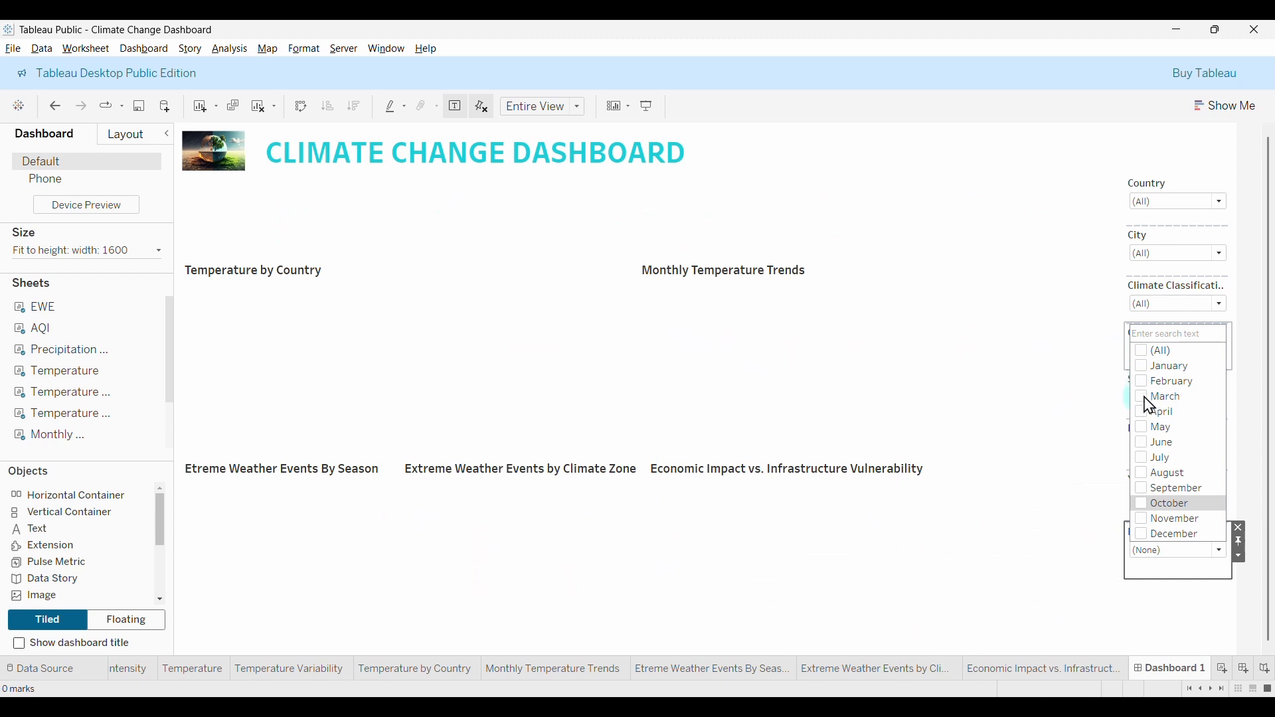
Pick March, May and June, then restore (All) so charts span January through December.
left_click(1167, 400)
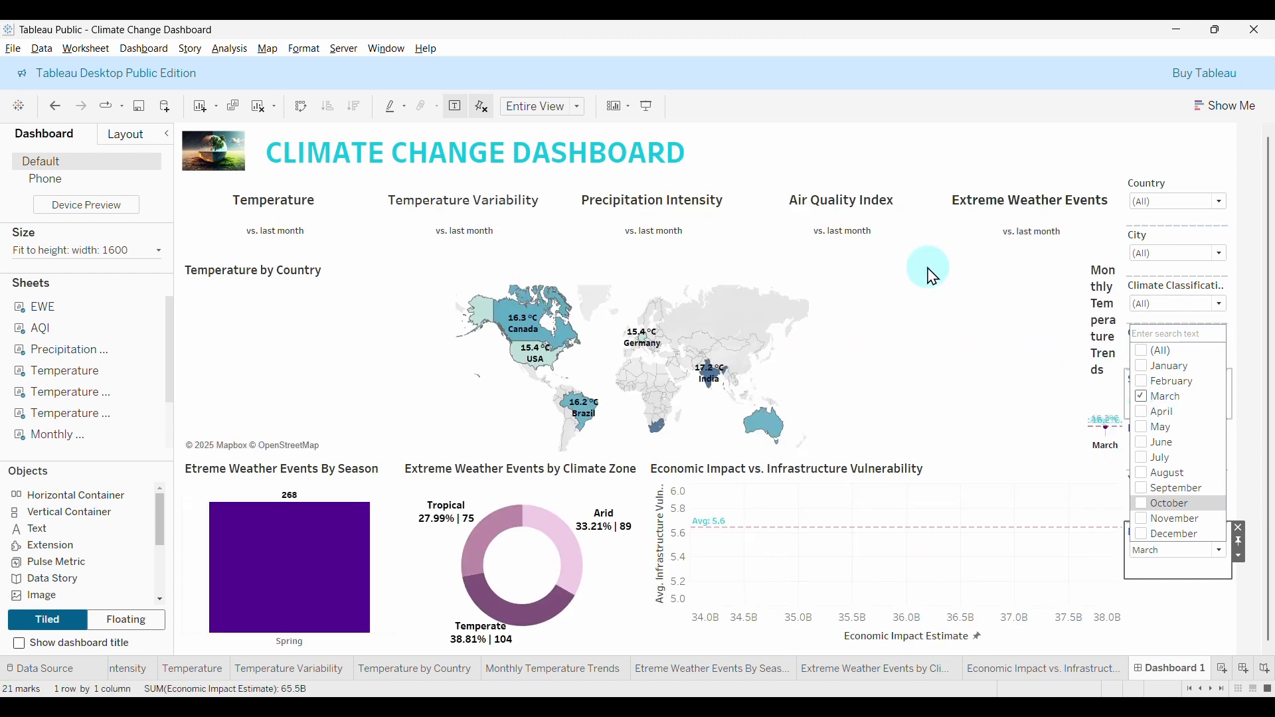
left_click(1143, 427)
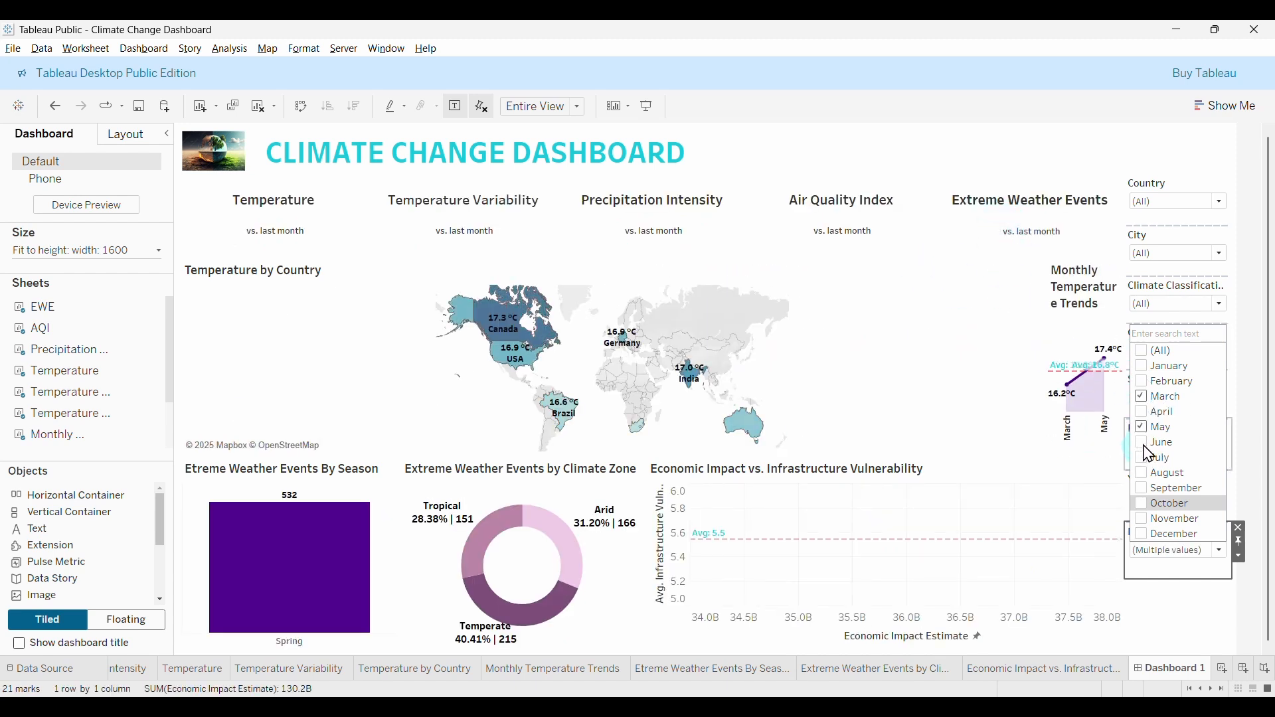
left_click(1149, 442)
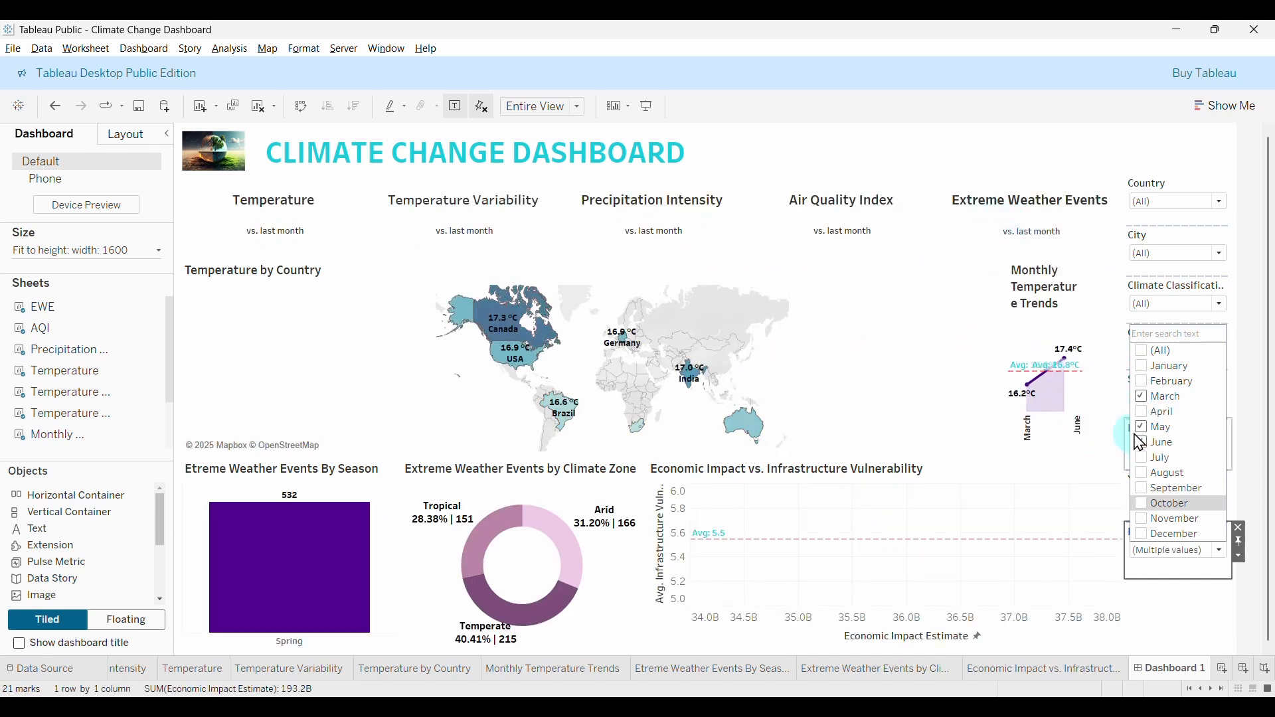
left_click(1144, 355)
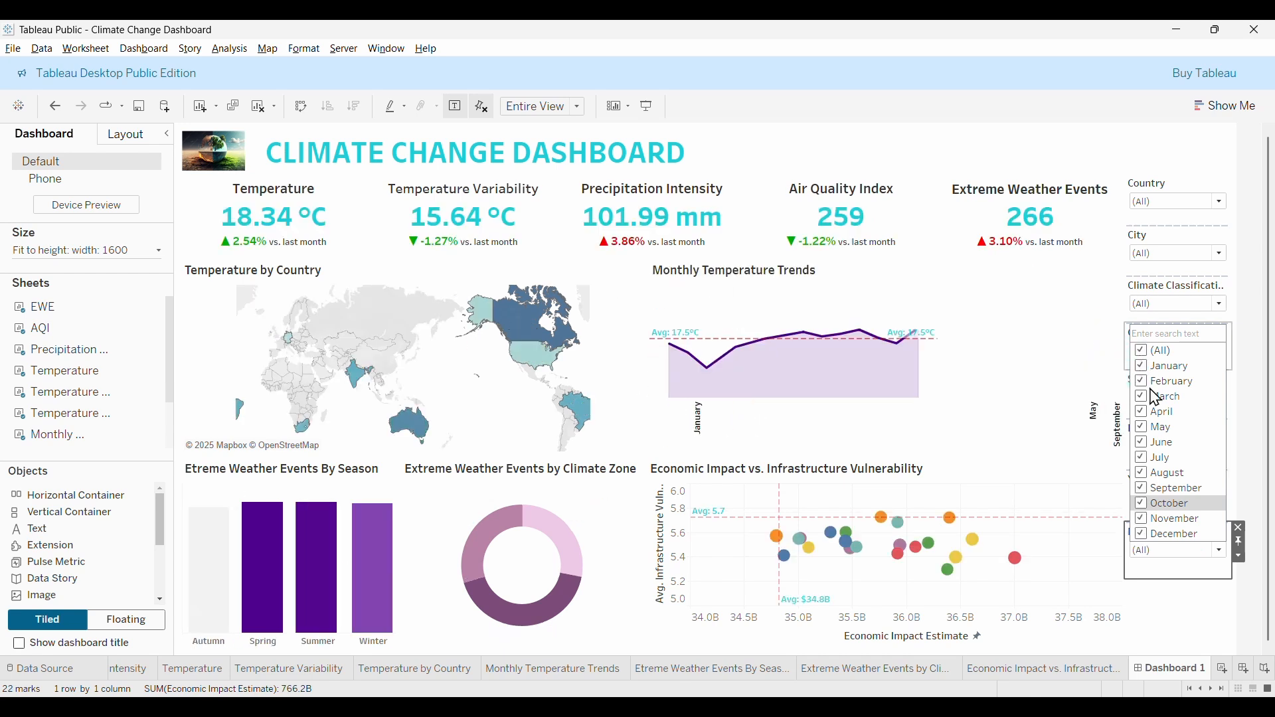
left_click(1144, 536)
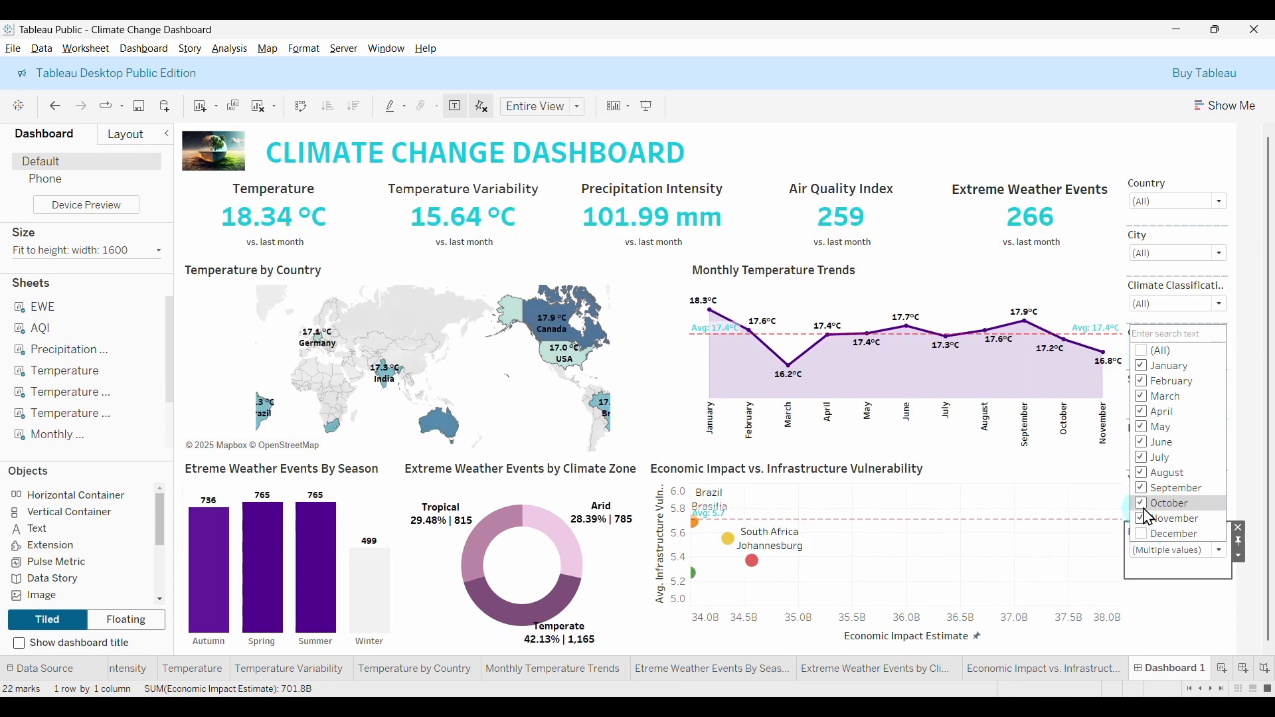
left_click(1150, 517)
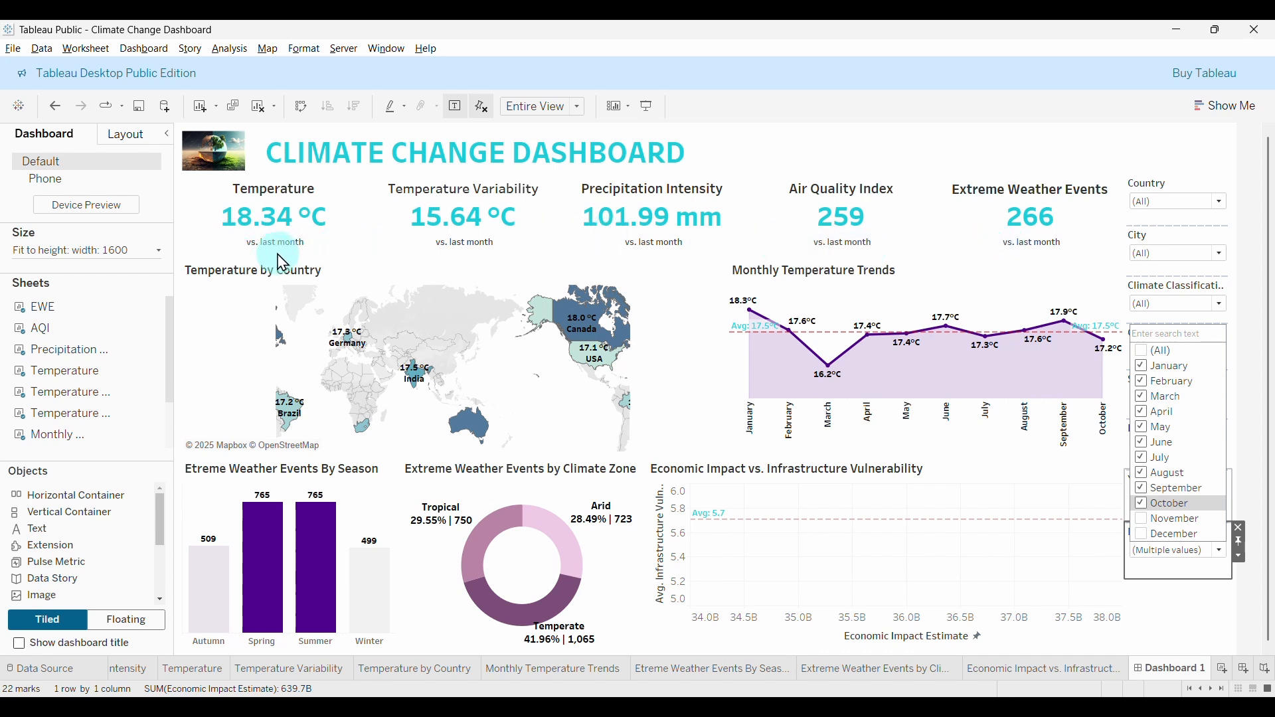
left_click(1157, 350)
Briefly exclude 2025 from the Year of Date filter, then recheck (All) years.
left_click(1188, 557)
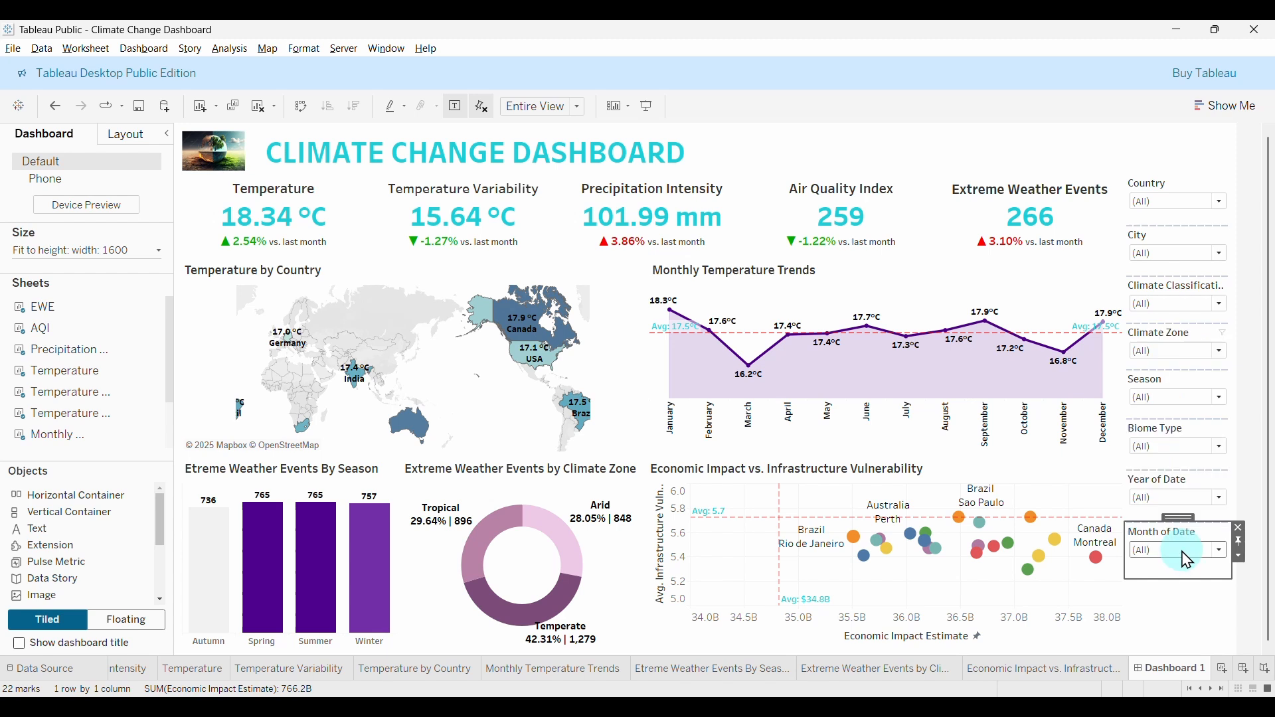
left_click(1204, 497)
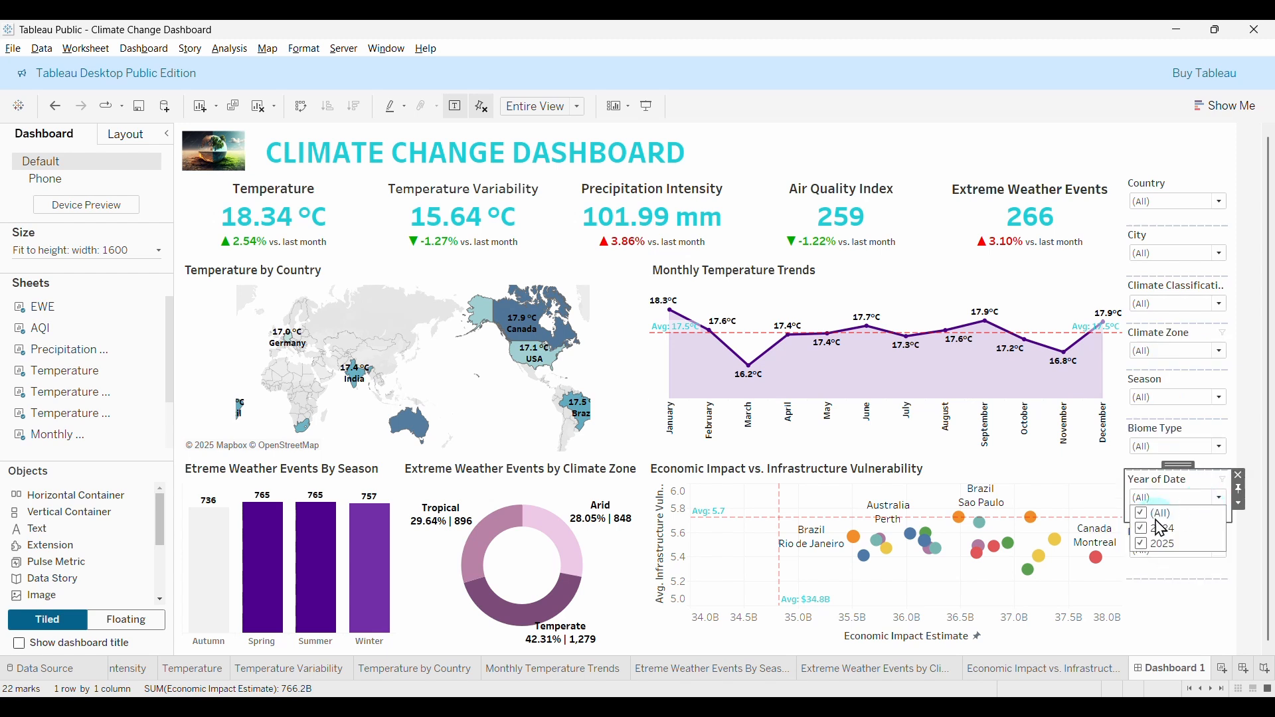
left_click(1154, 544)
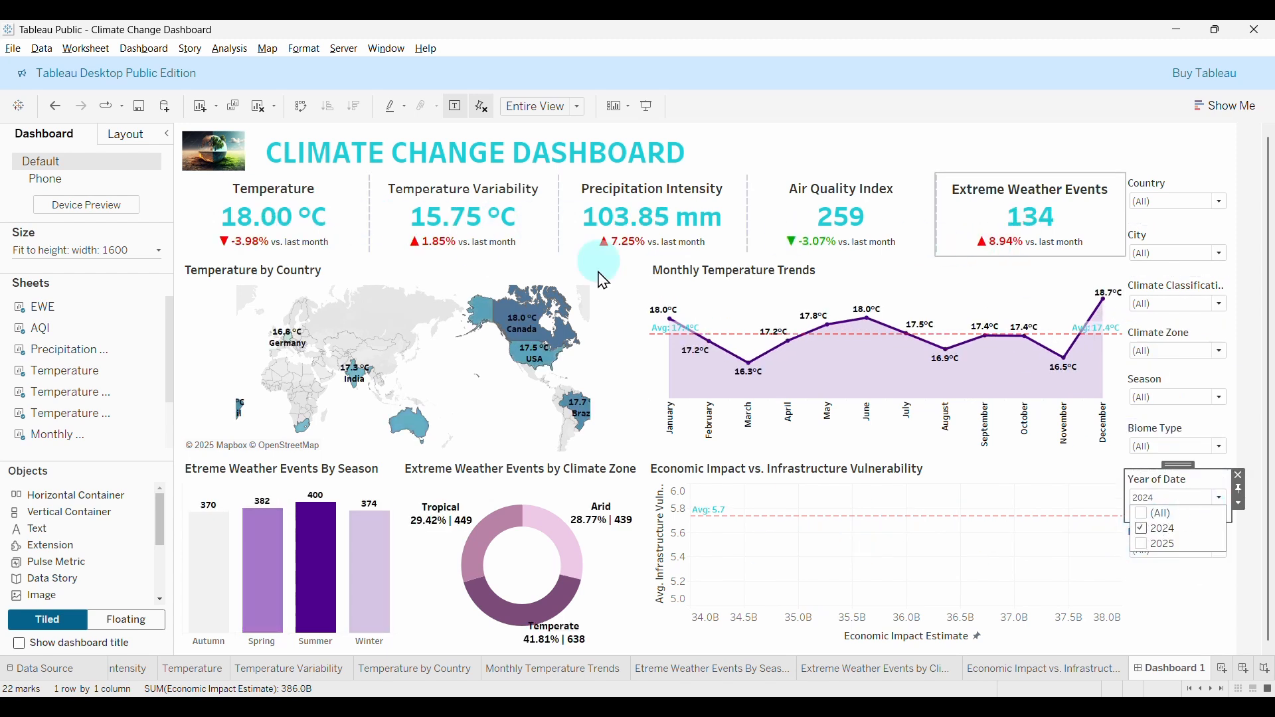
left_click(1142, 515)
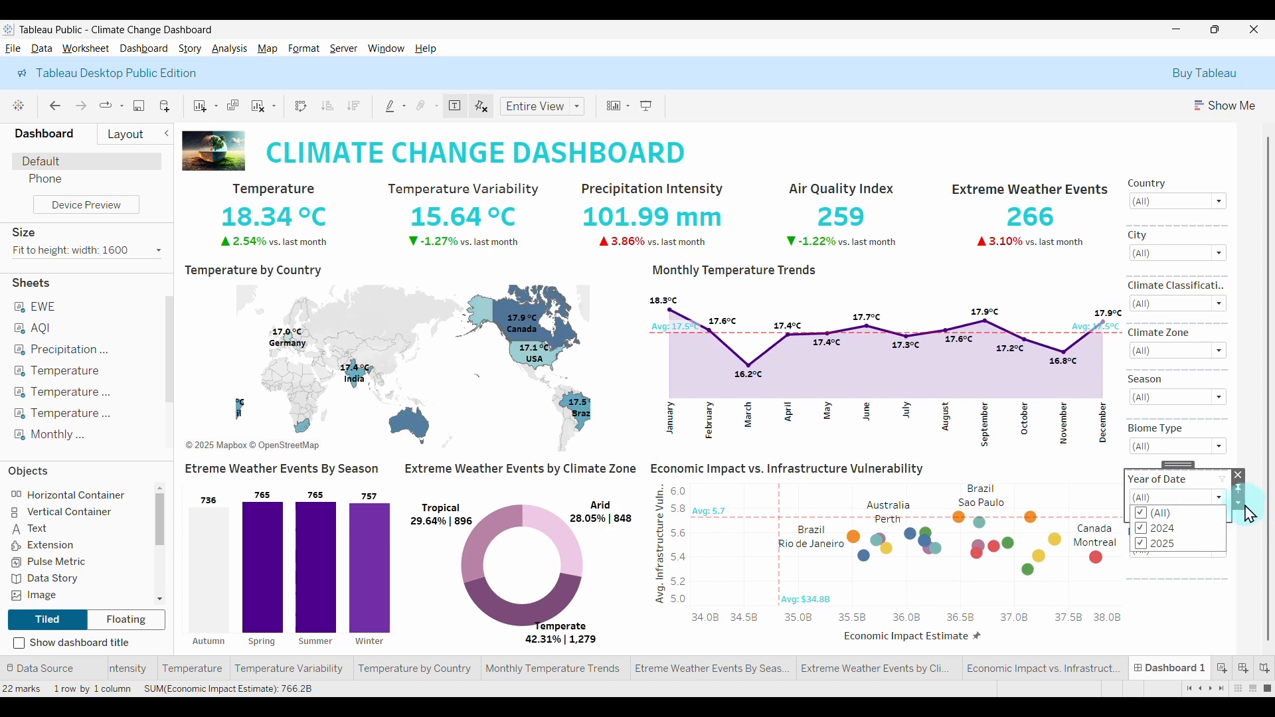
Open the Edit Title dialog for the Country filter.
left_click(1203, 477)
left_click(1198, 592)
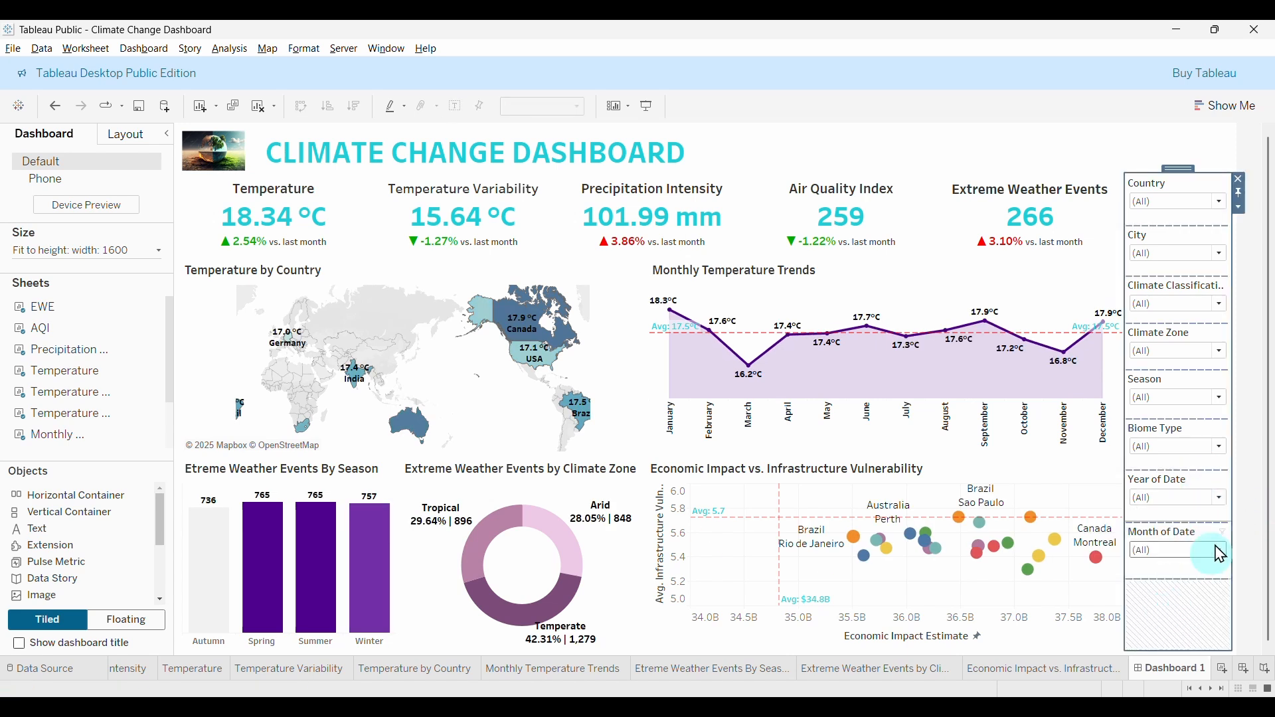
double_click(1154, 186)
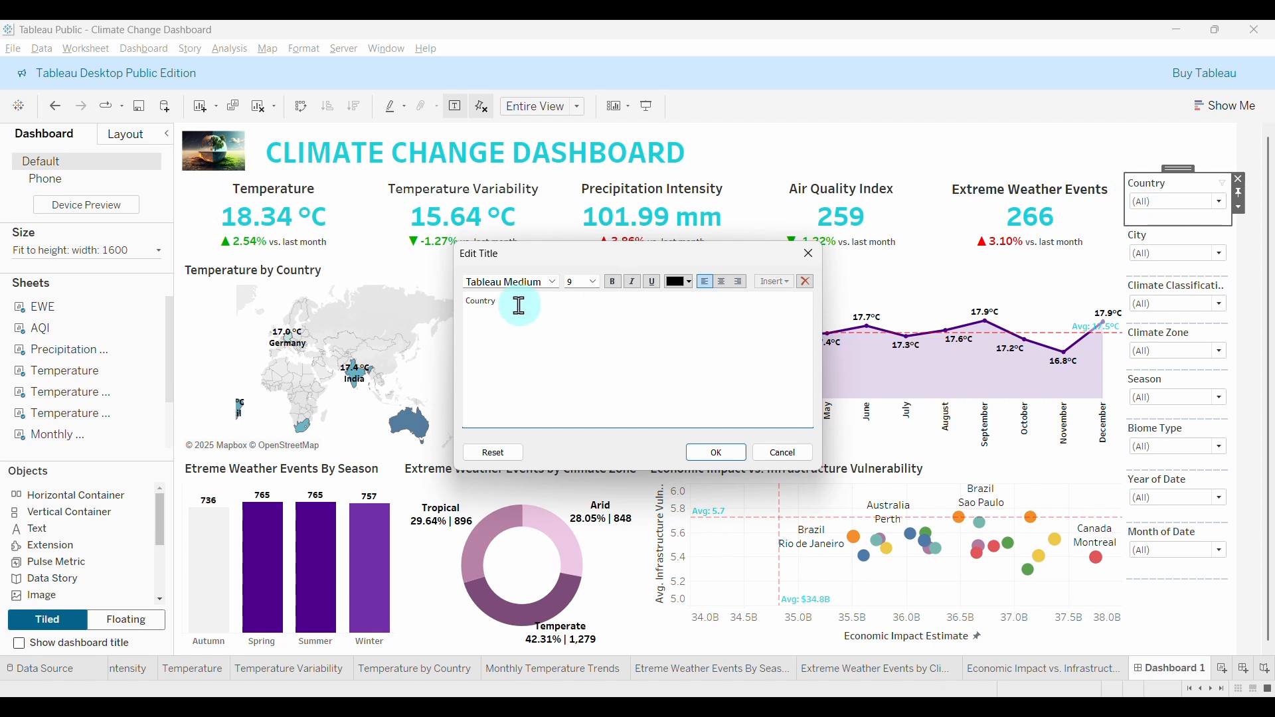
Make the Country filter title Tableau Semibold and teal.
double_click(520, 306)
left_click(557, 283)
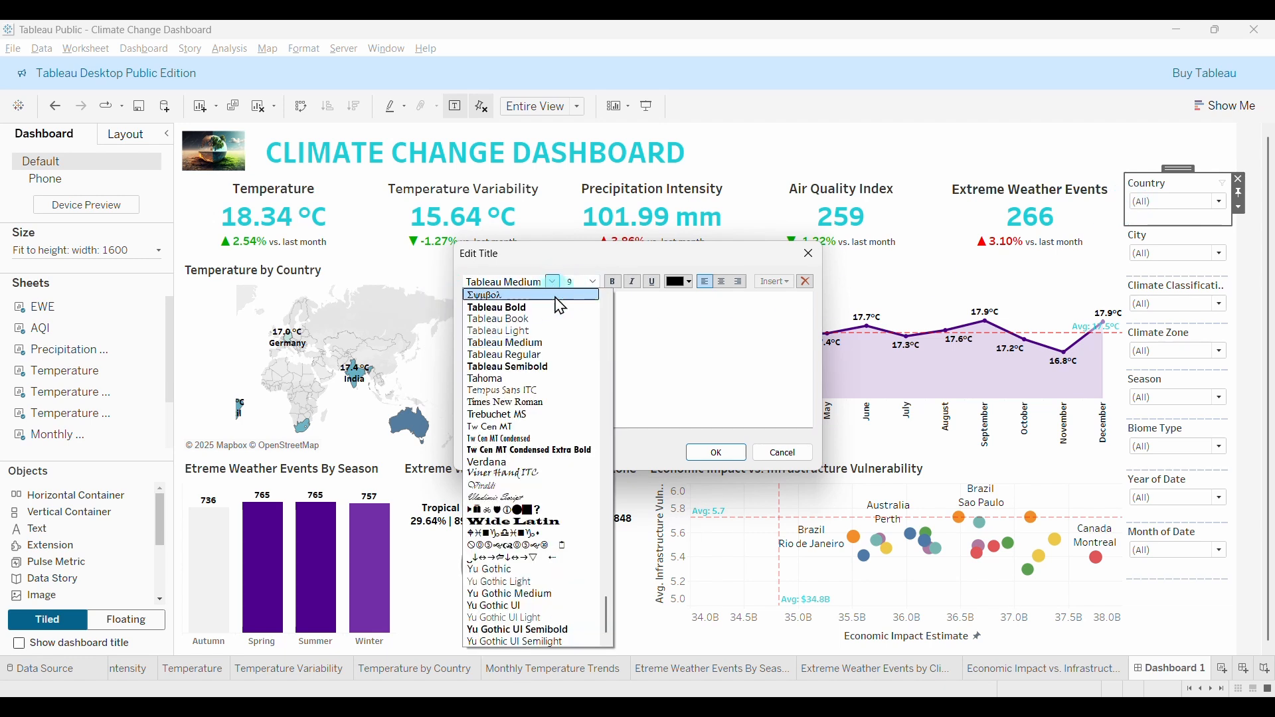
left_click(512, 366)
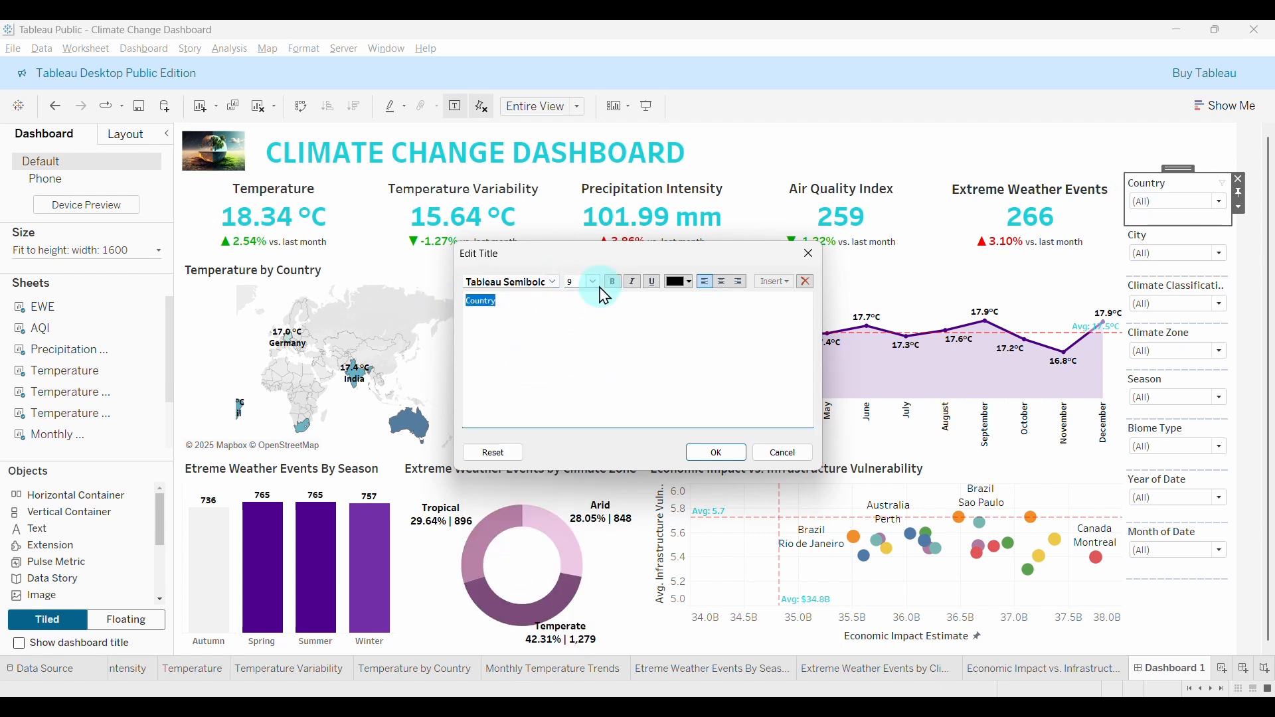
left_click(681, 284)
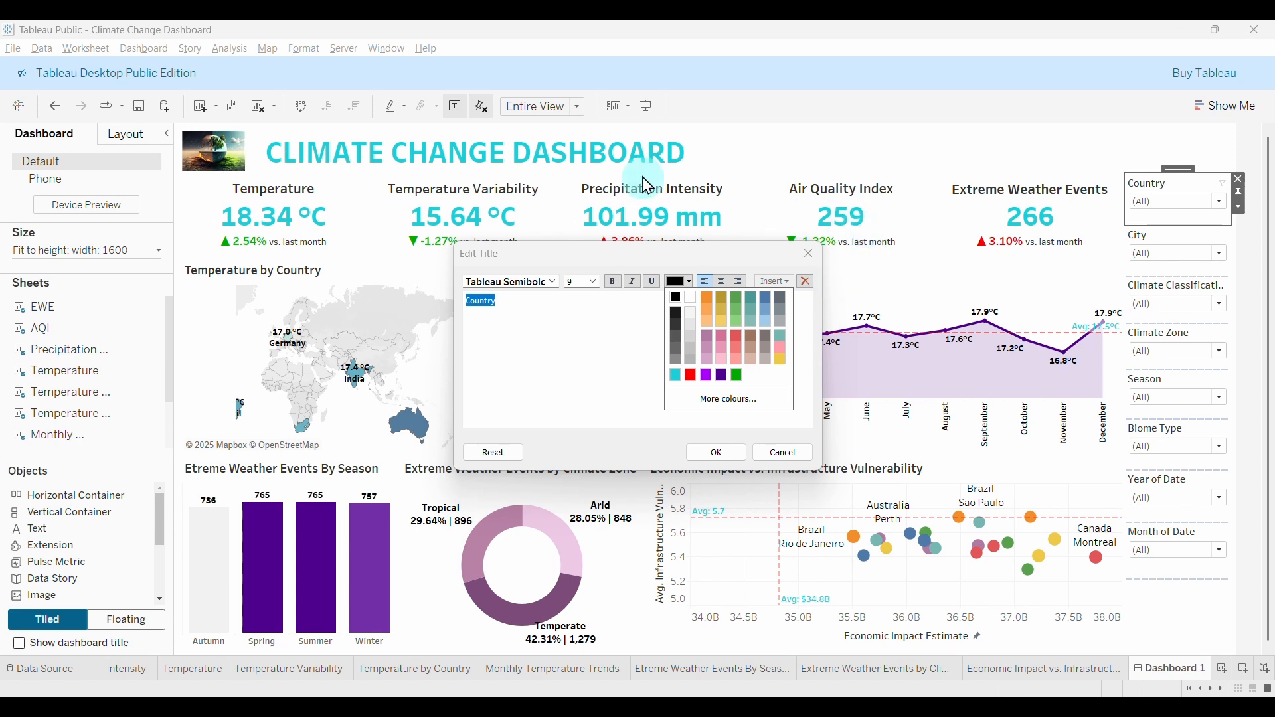
left_click(676, 376)
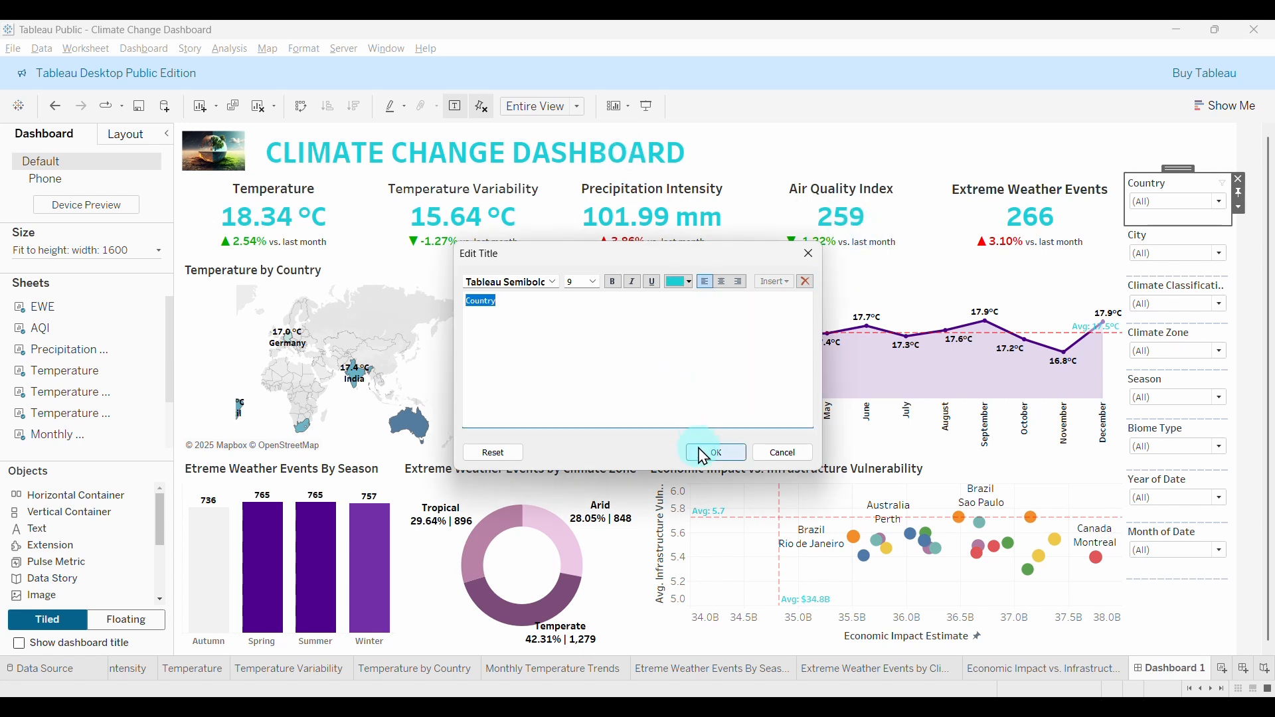
left_click(704, 457)
Make the City filter title Tableau Semibold, teal and centred.
left_click(1159, 239)
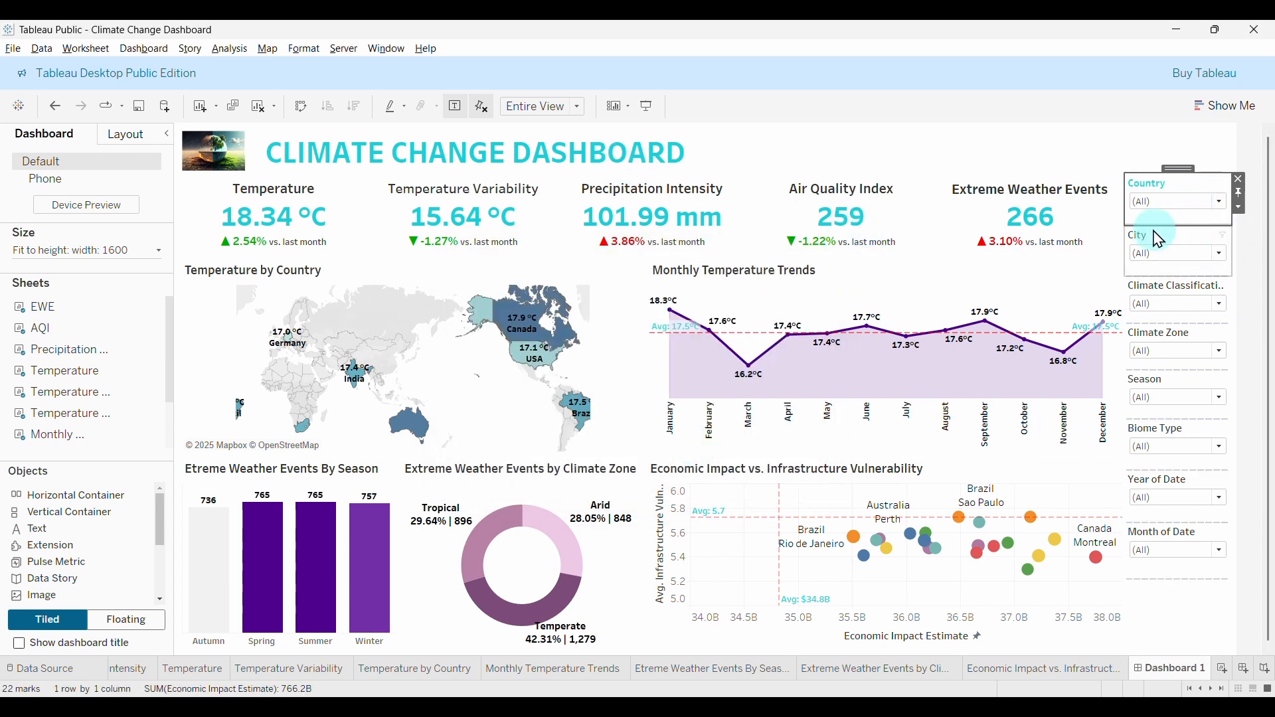
double_click(1159, 238)
left_click(476, 305)
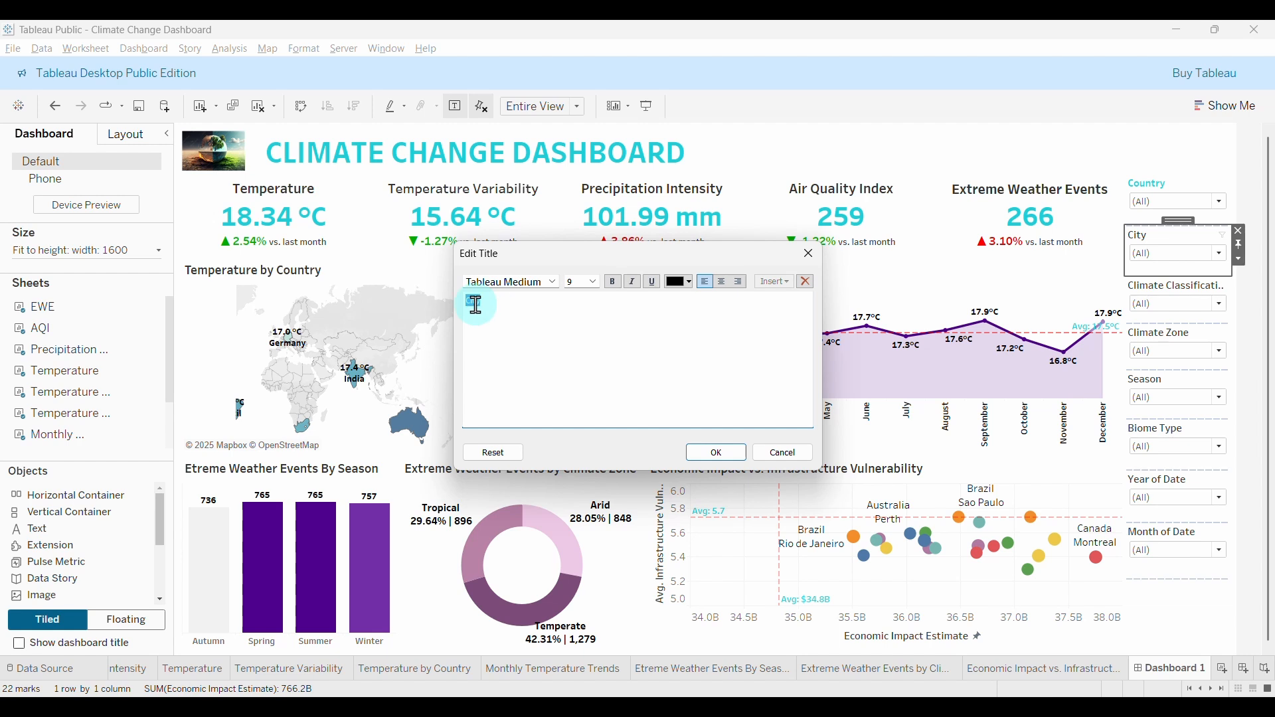
left_click(553, 282)
left_click(512, 365)
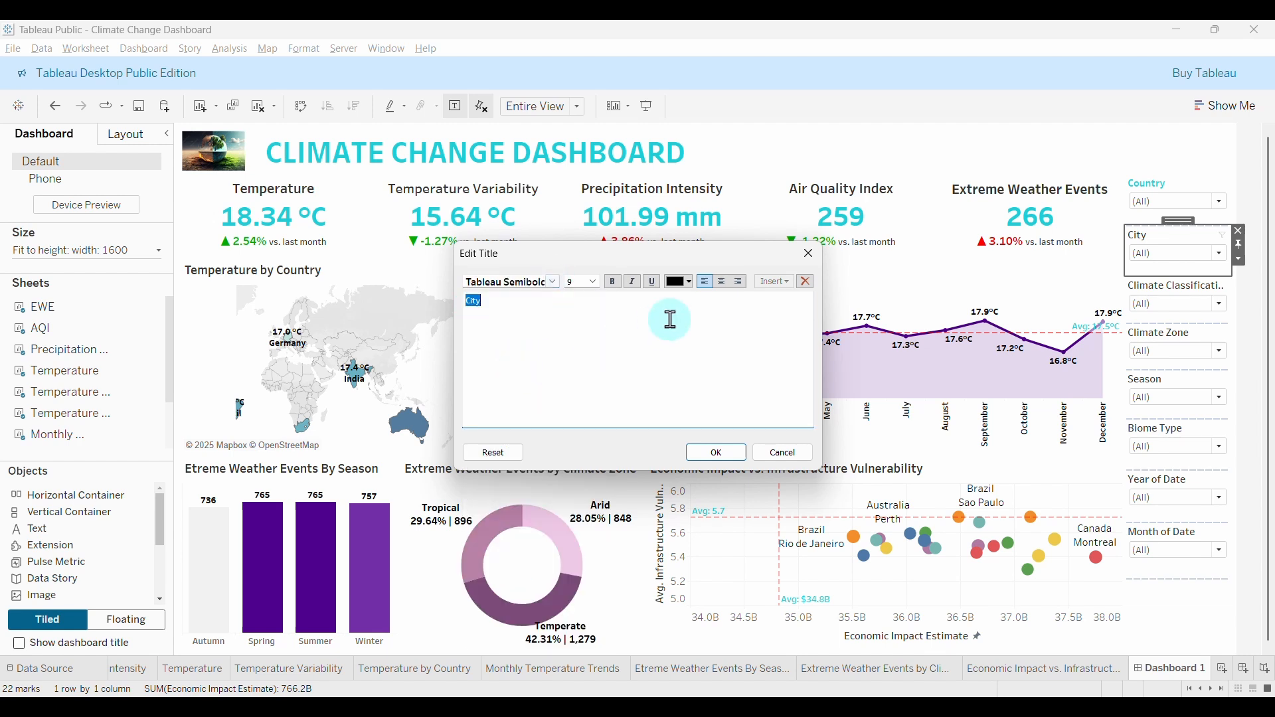
left_click(689, 282)
left_click(673, 372)
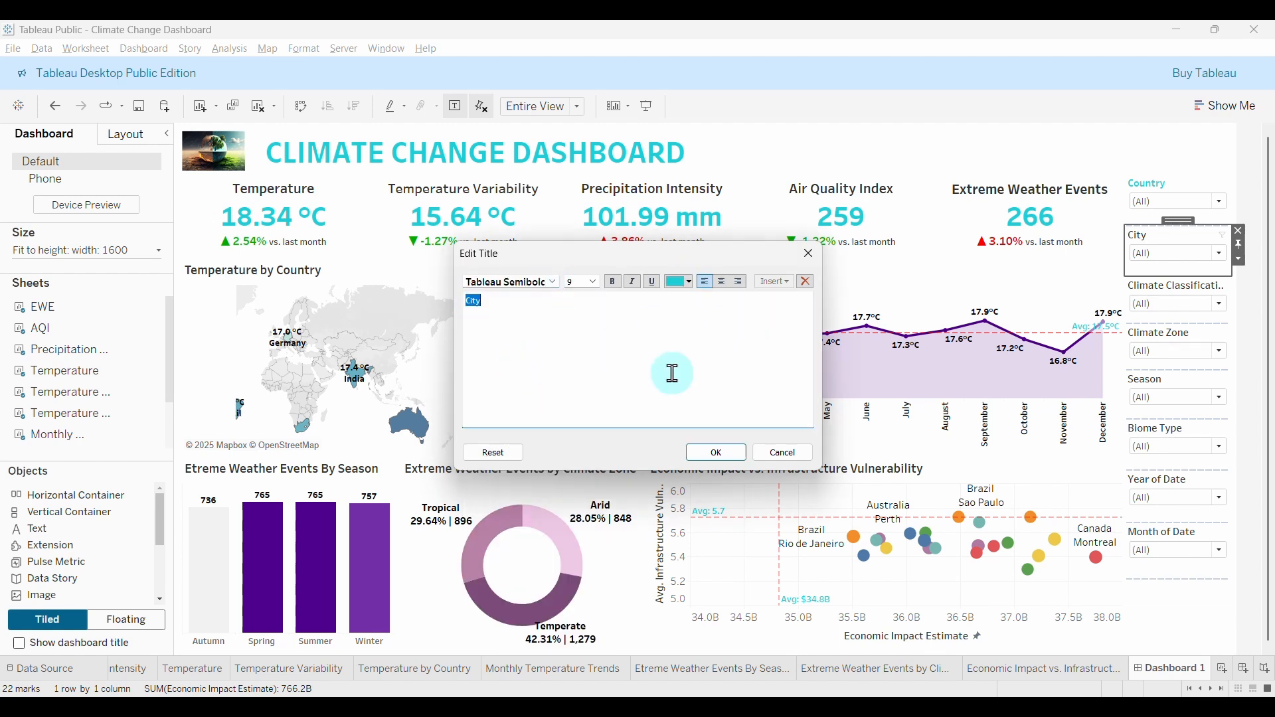
left_click(722, 284)
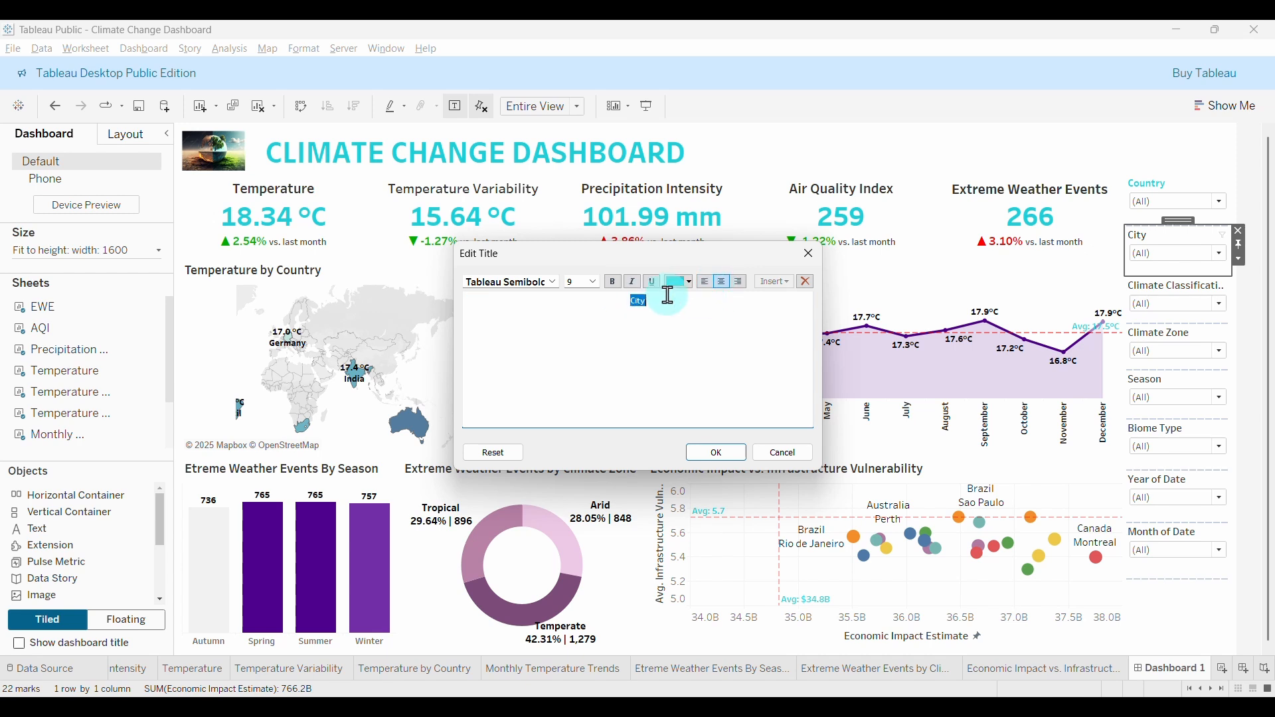
left_click(716, 452)
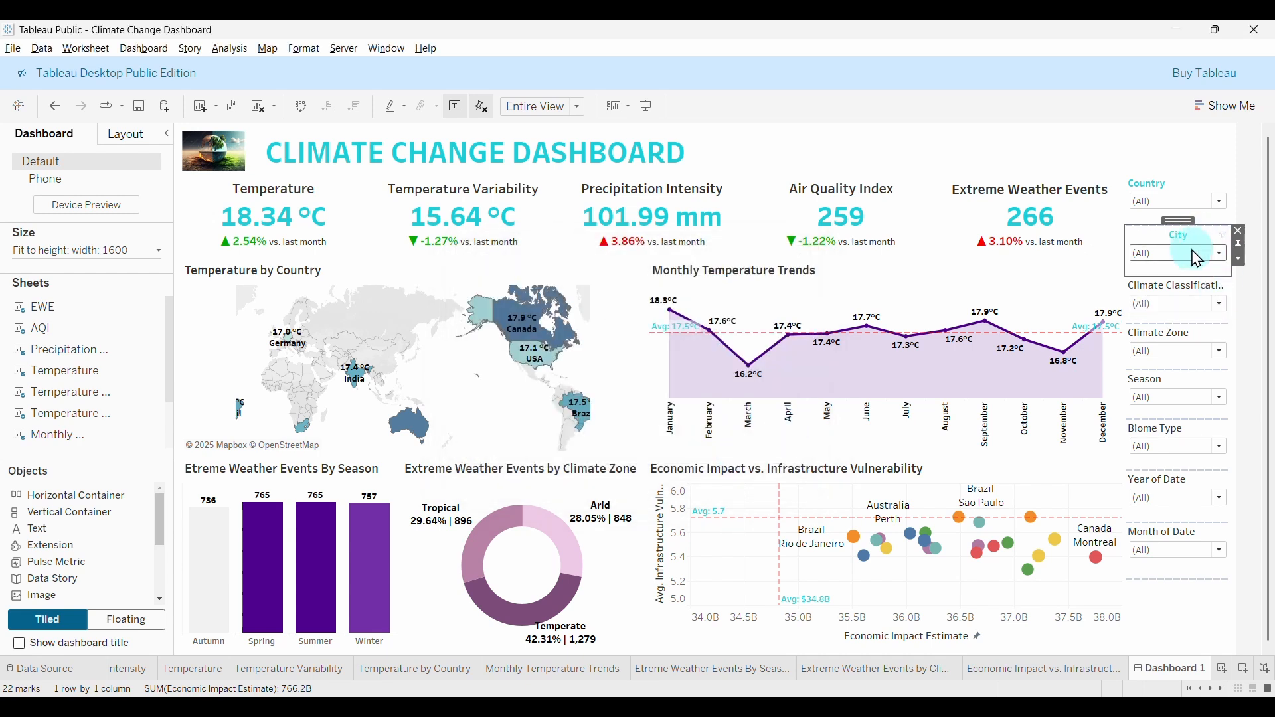
Reopen the Country filter title and apply it centred.
left_click(1156, 186)
double_click(1150, 183)
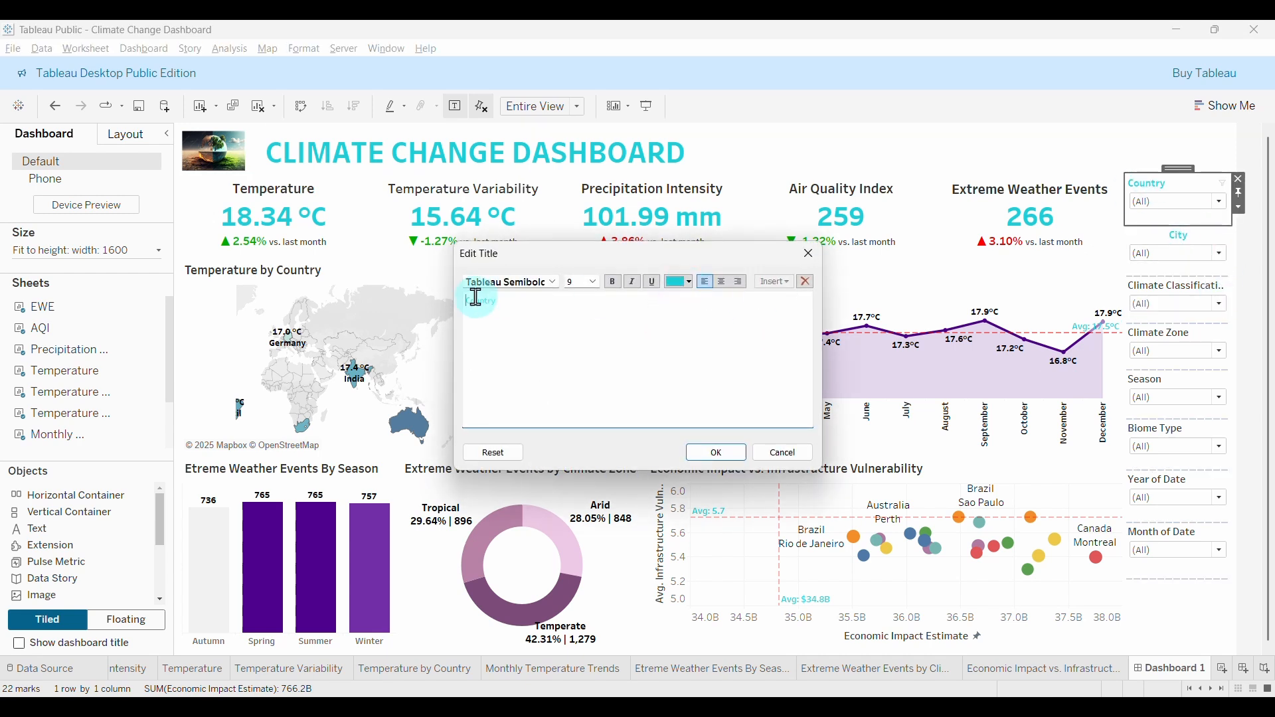
left_click_drag(477, 301, 547, 318)
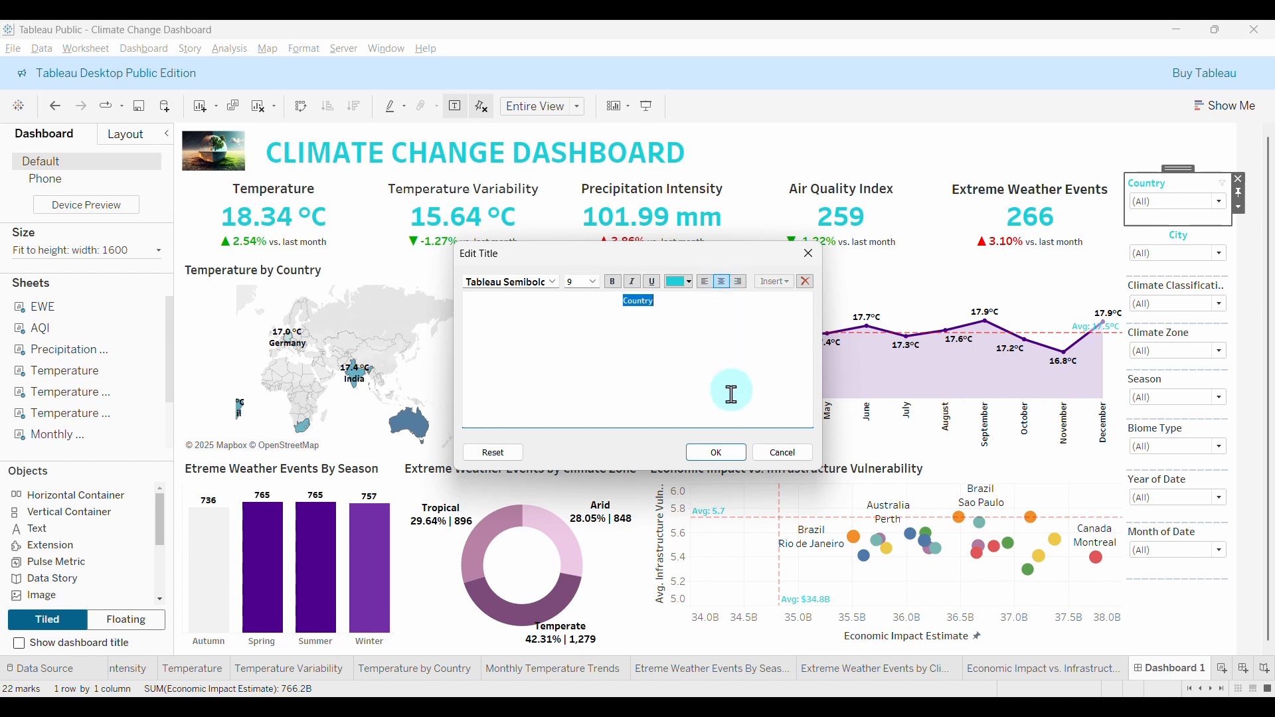
left_click(716, 452)
Make the Climate Classification title Tableau Semibold size 9, teal and centred.
left_click(1185, 291)
double_click(1186, 291)
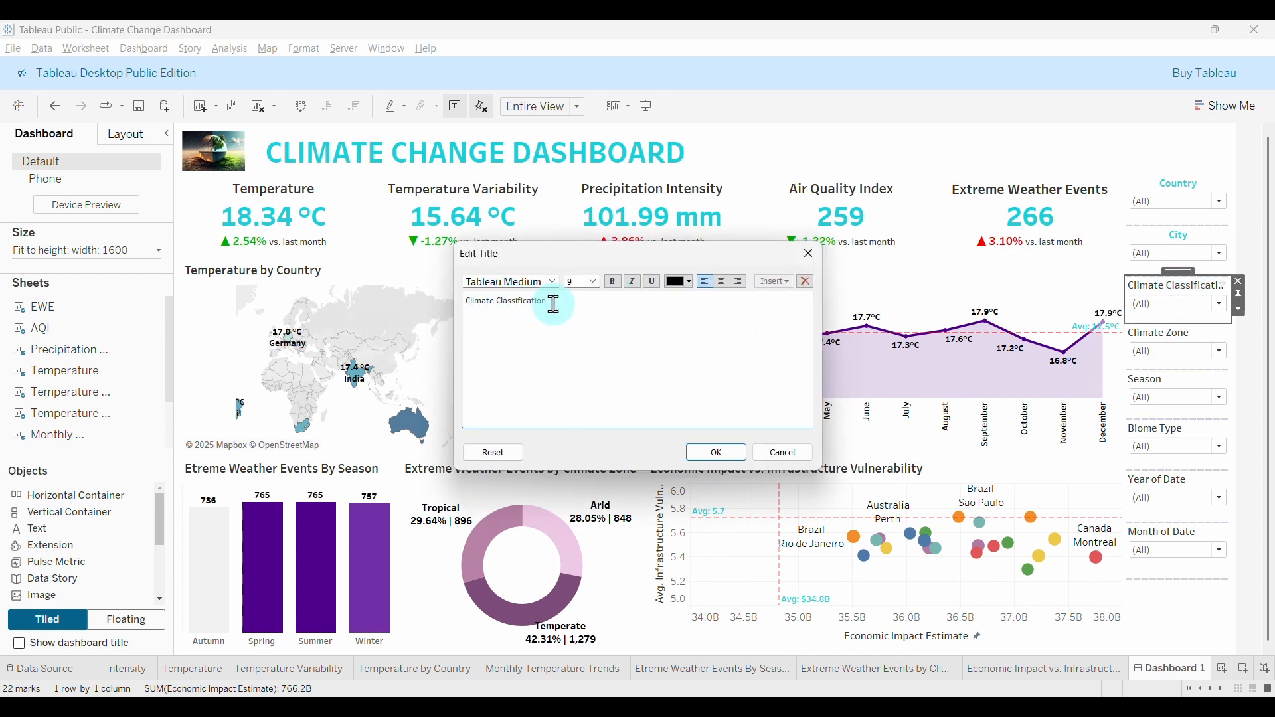
left_click_drag(560, 305, 427, 293)
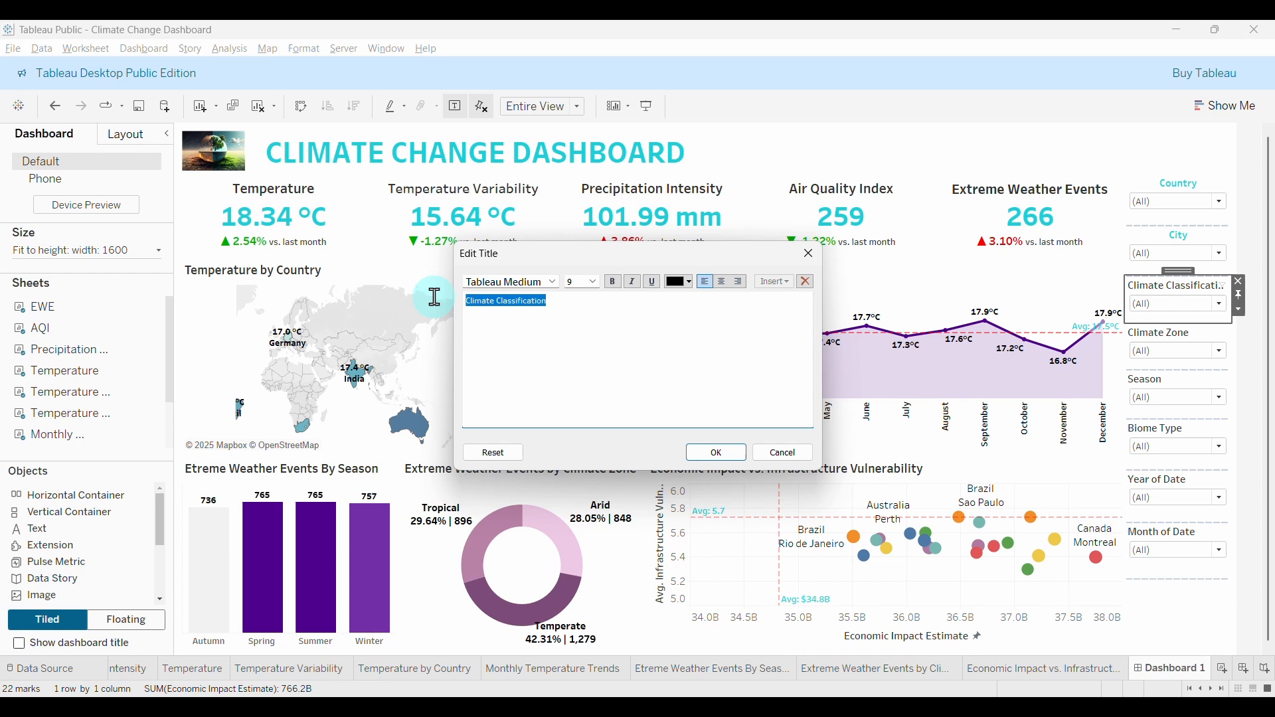
left_click(594, 281)
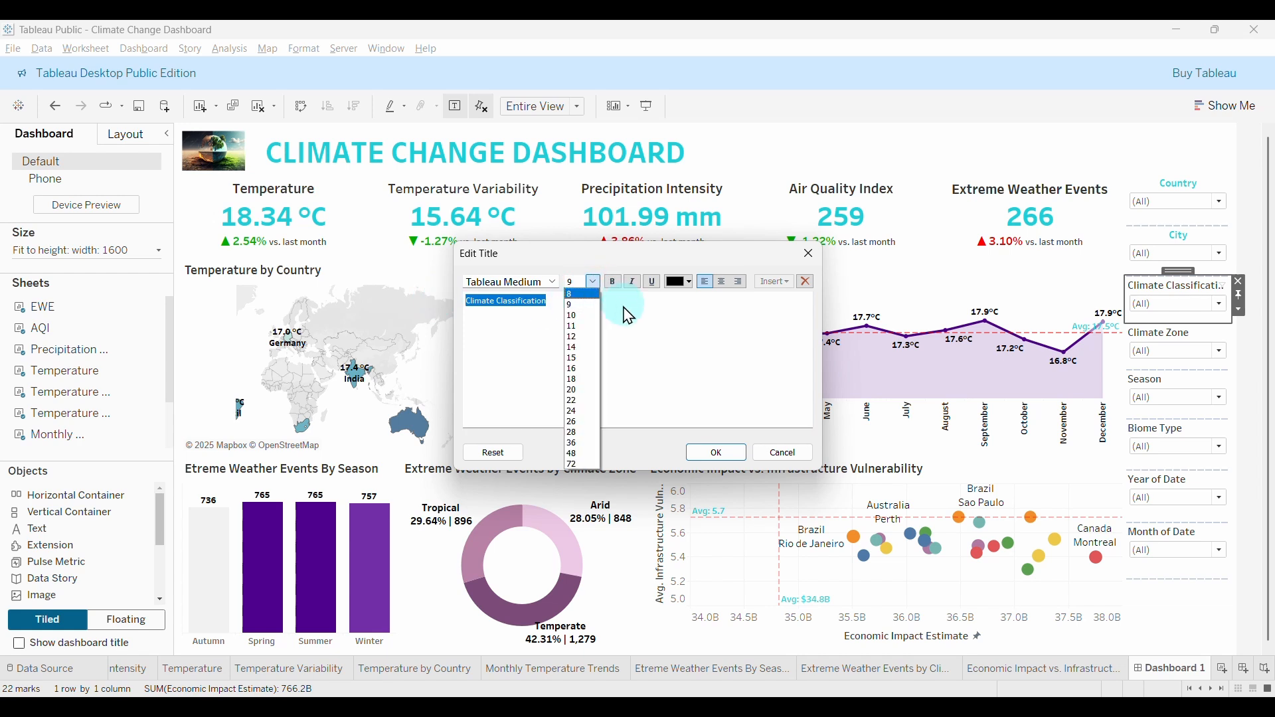
left_click(524, 282)
left_click(553, 282)
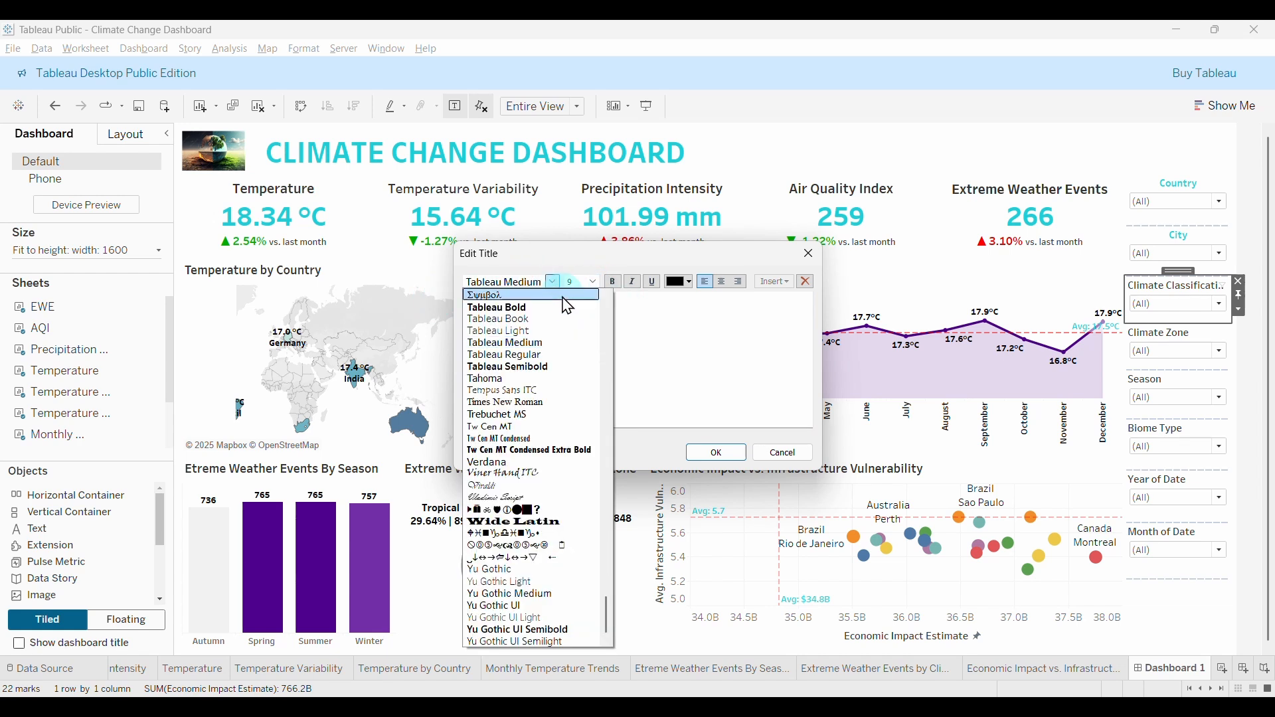
left_click(516, 356)
left_click(551, 282)
left_click(530, 370)
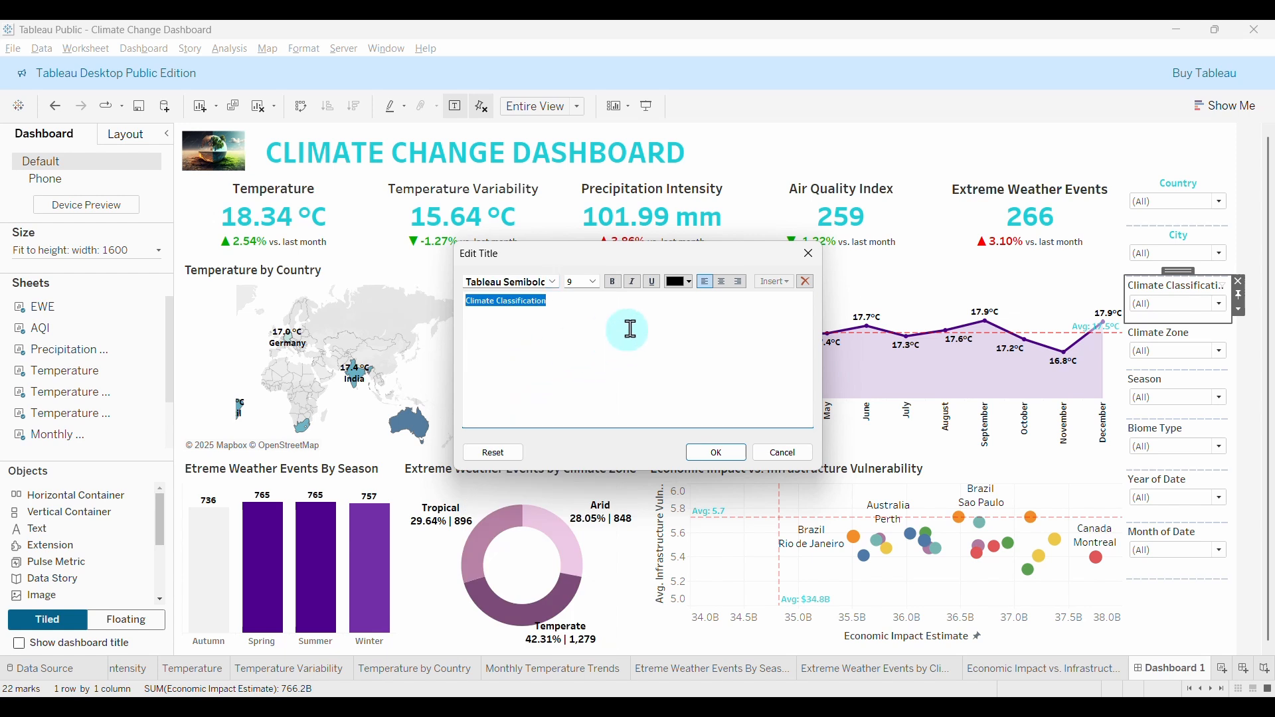
left_click(689, 283)
left_click(671, 376)
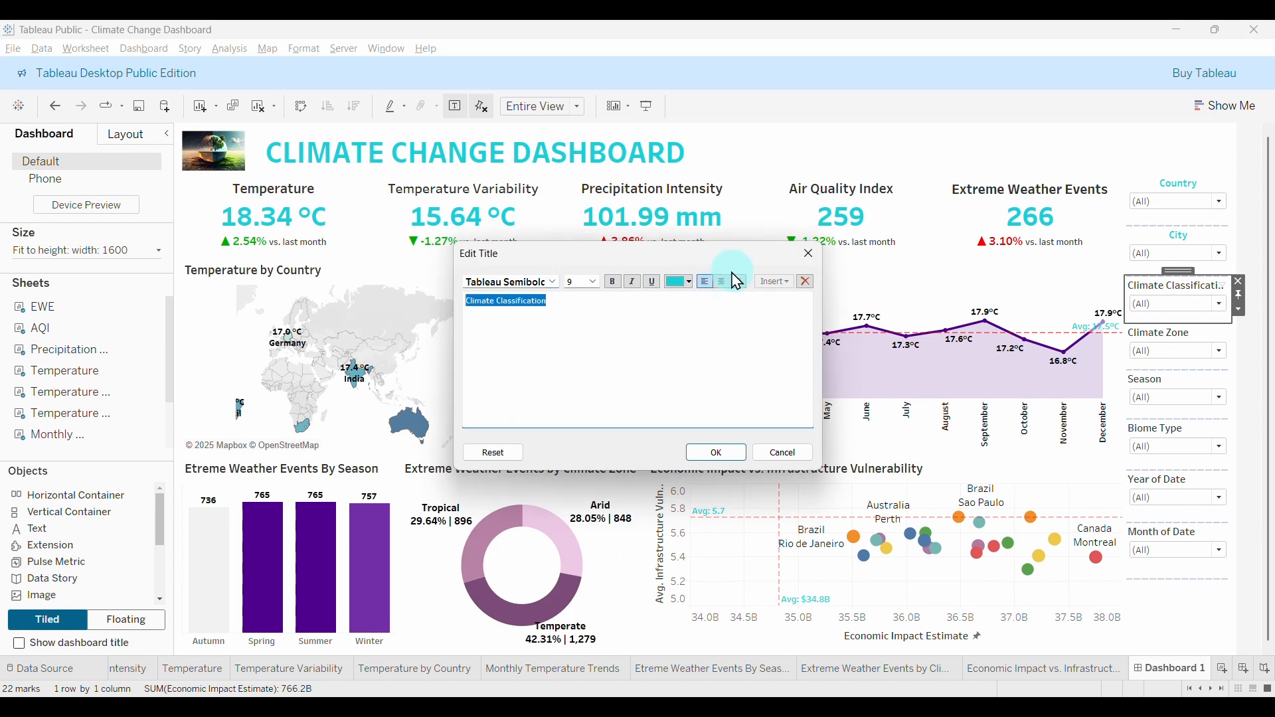
left_click(723, 282)
left_click(724, 453)
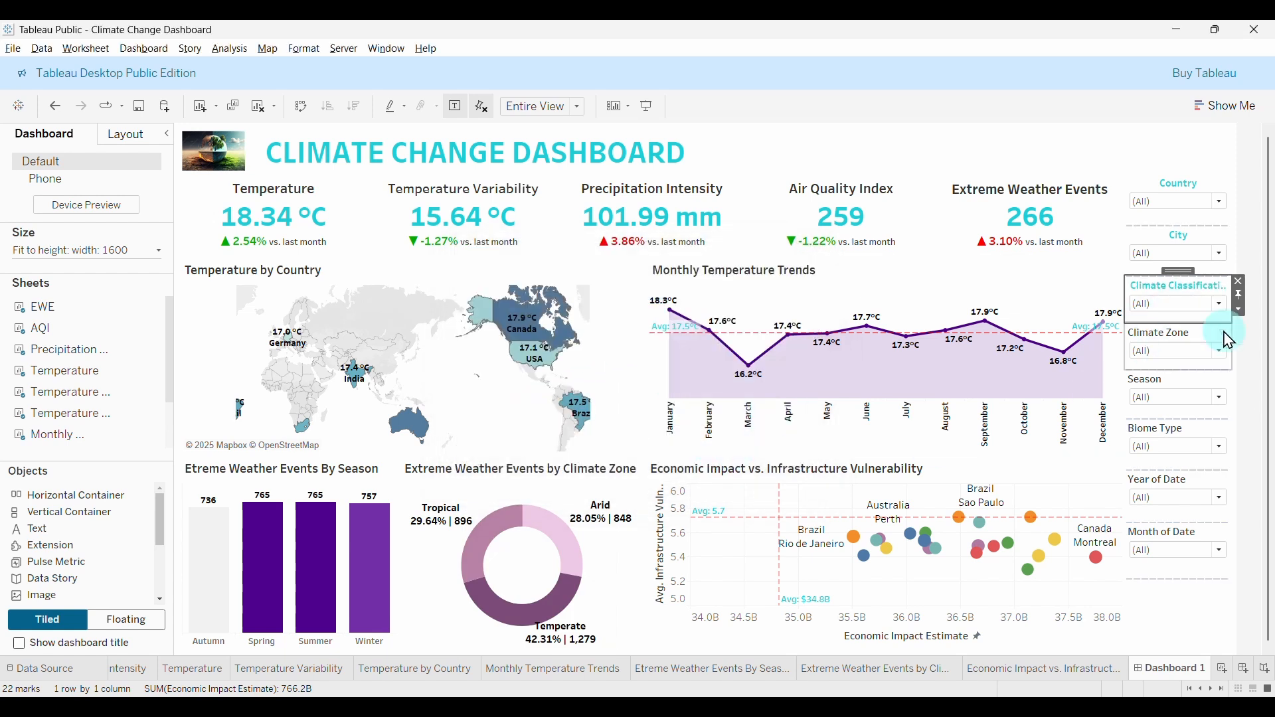
Make the Climate Zone filter title Tableau Semibold, teal and centred.
double_click(1174, 341)
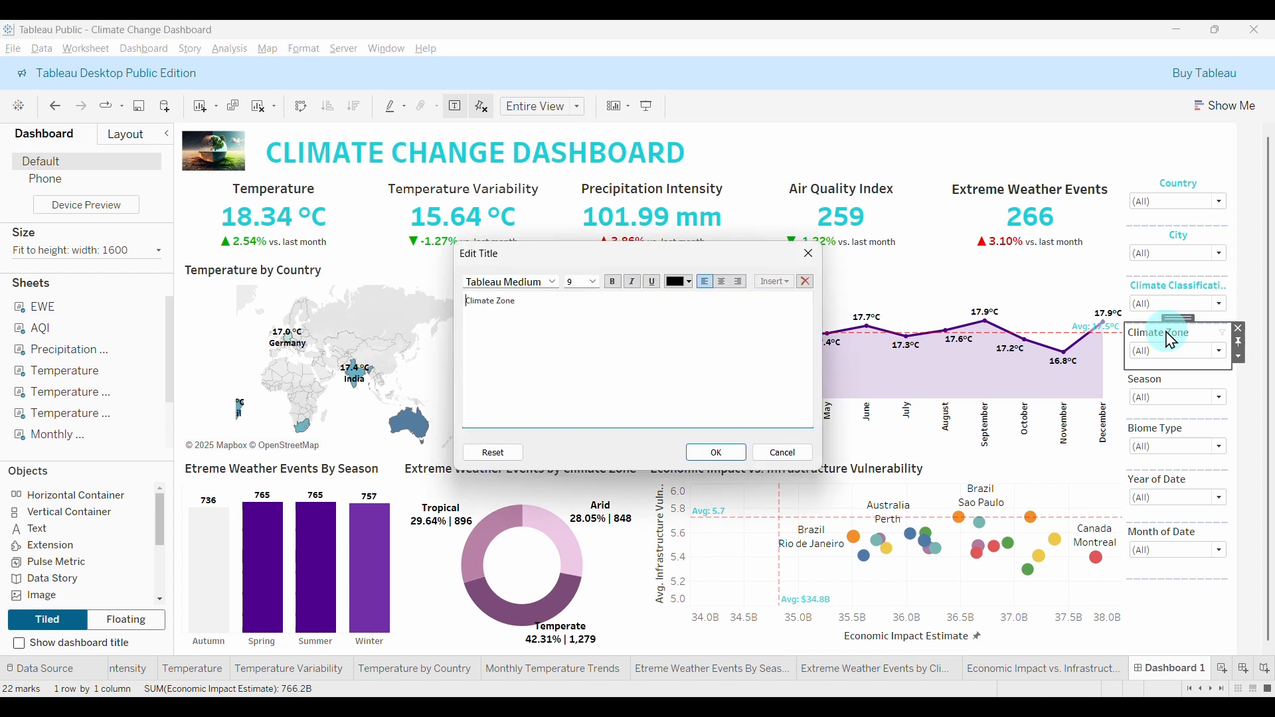
left_click_drag(542, 304, 469, 300)
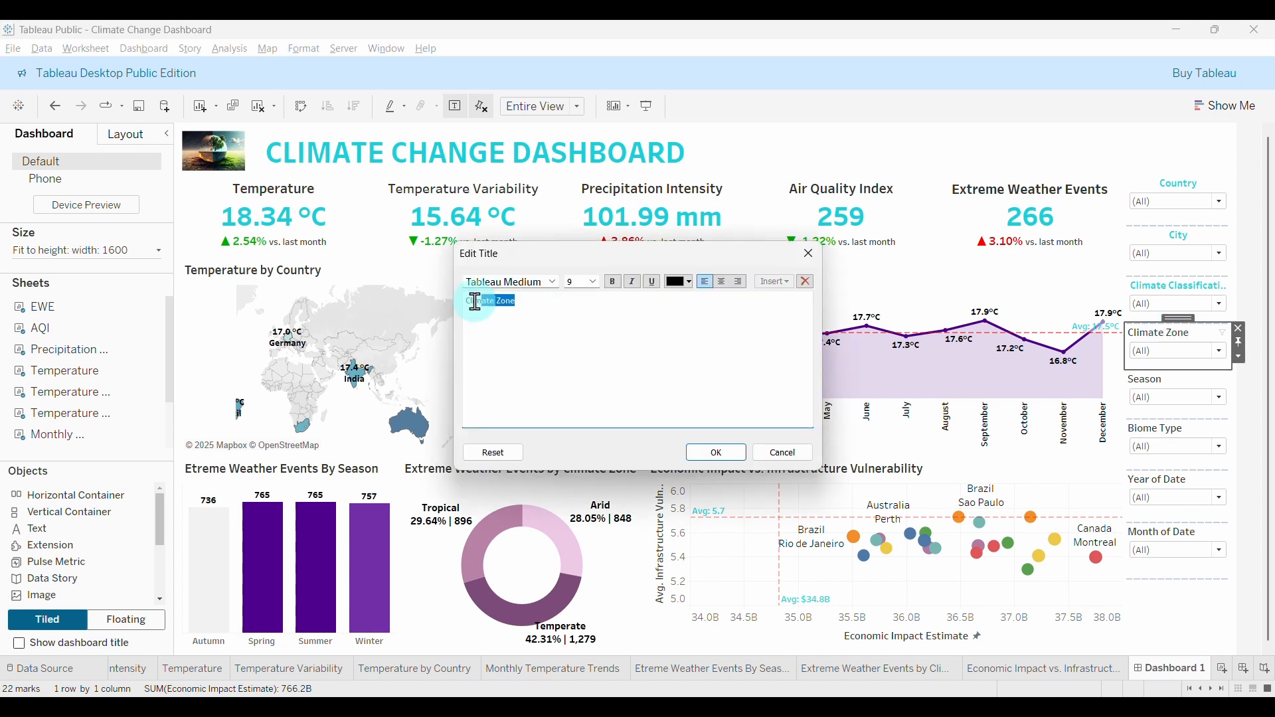
left_click(553, 282)
left_click(505, 363)
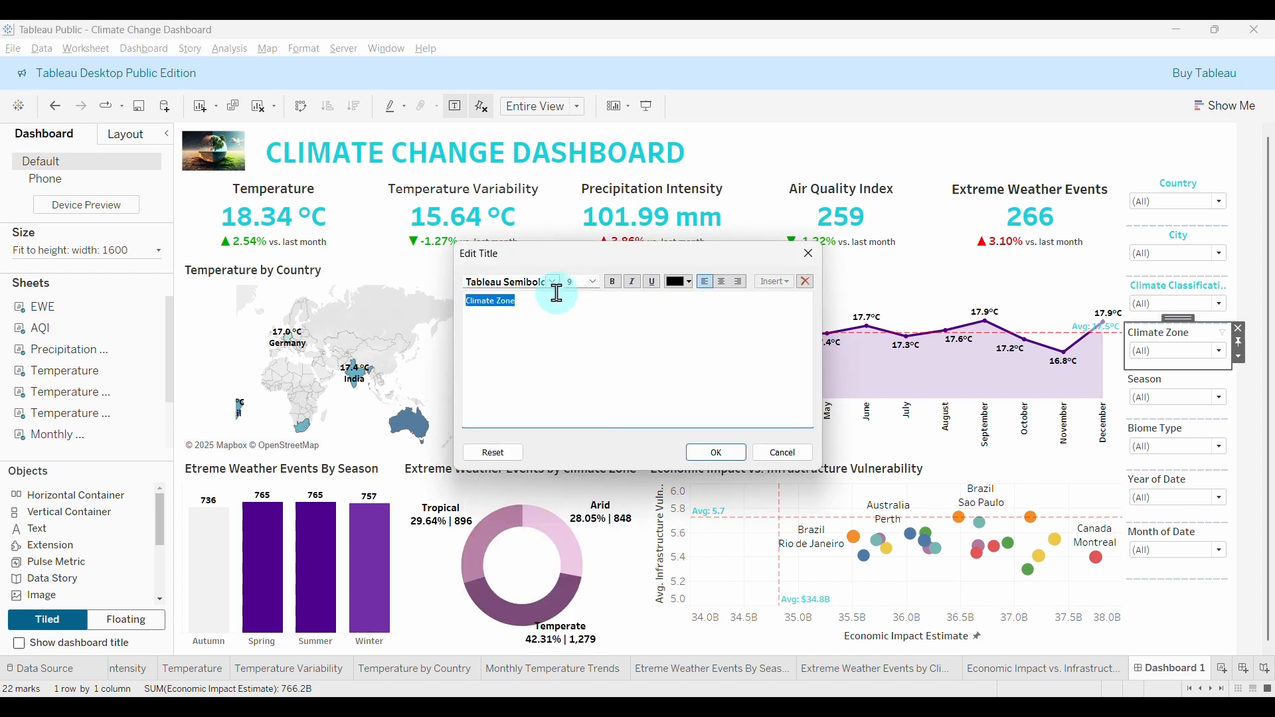
left_click(690, 283)
left_click(678, 371)
left_click(723, 283)
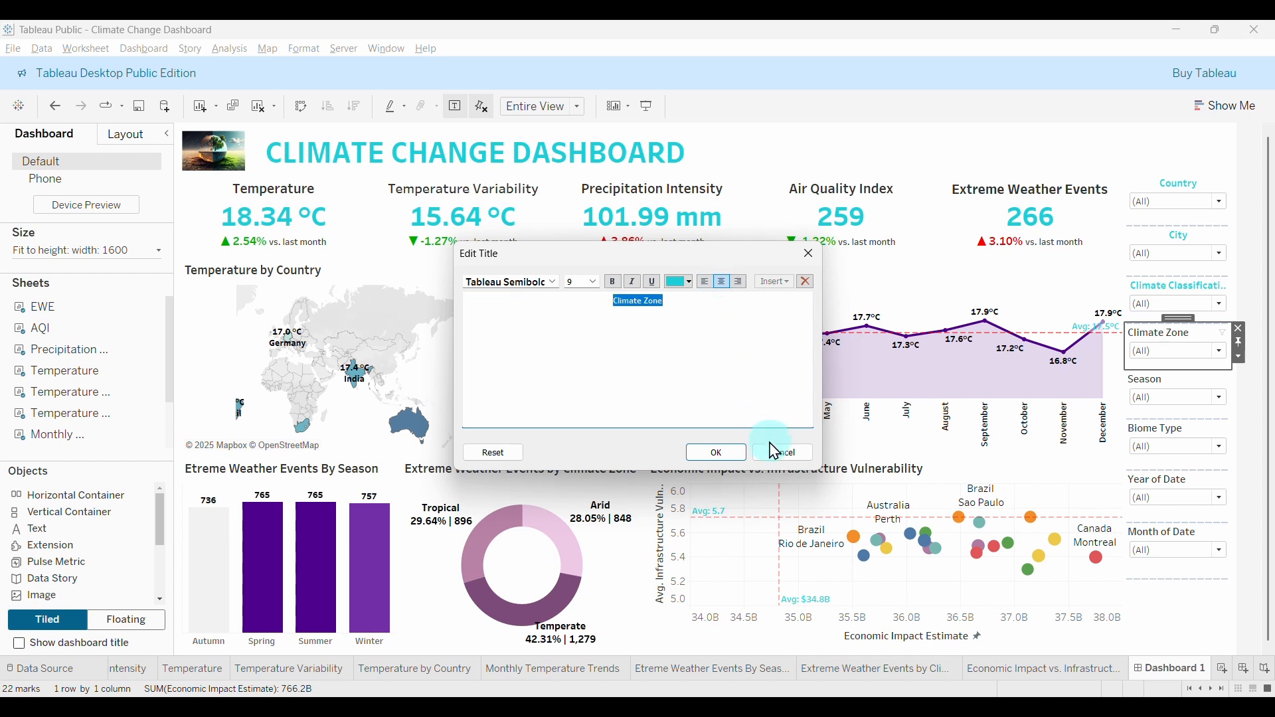
left_click(716, 453)
Make the Season filter title Tableau Semibold, teal and centred.
left_click(1189, 404)
double_click(1146, 382)
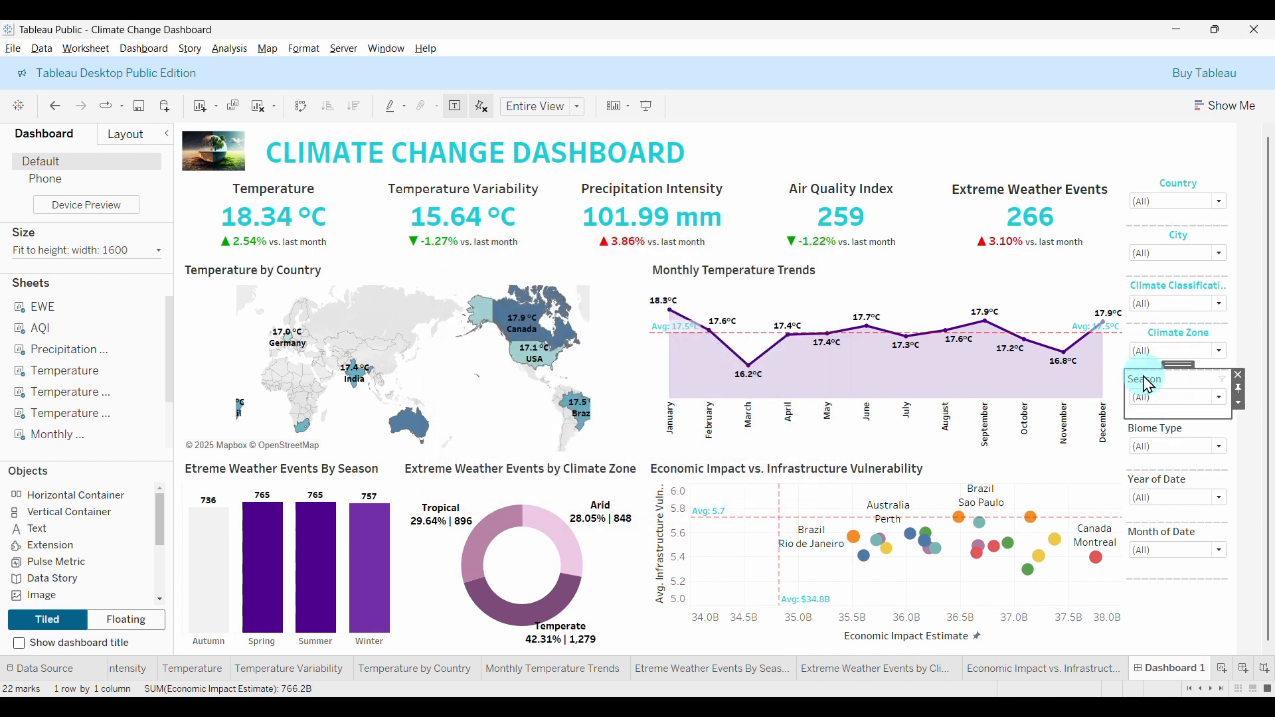
double_click(479, 301)
left_click(553, 281)
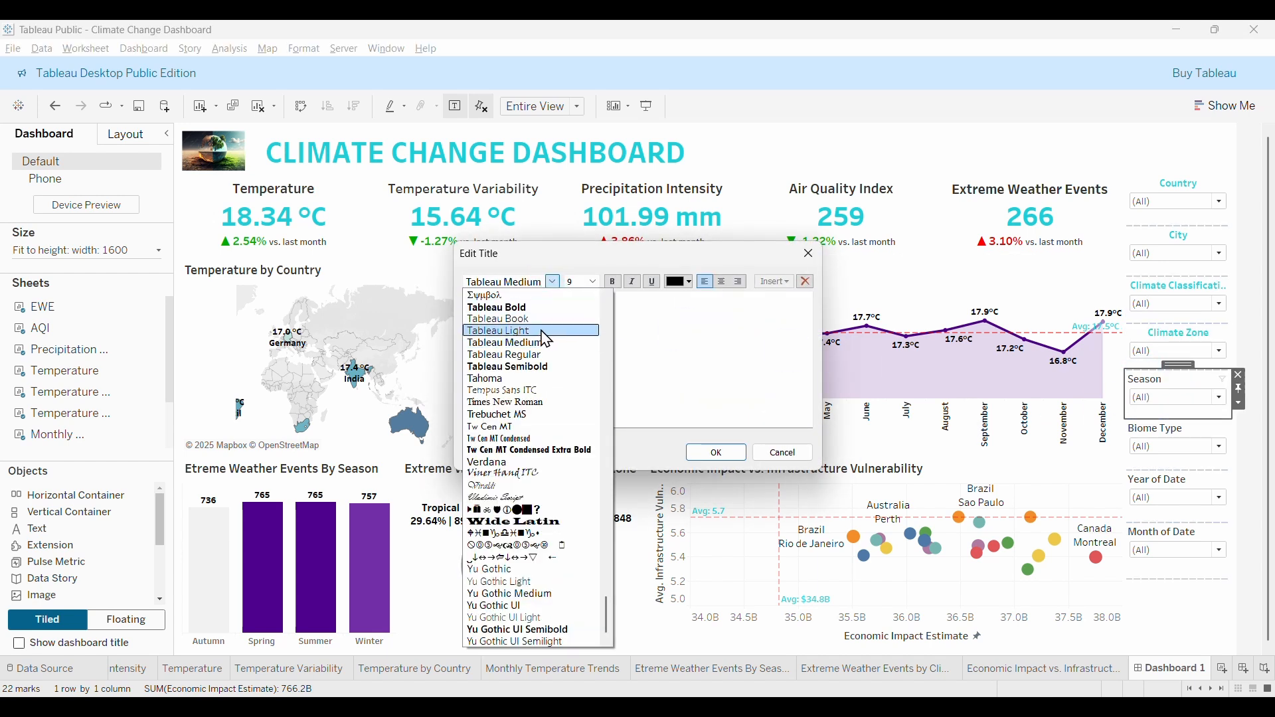
left_click(520, 364)
left_click(698, 290)
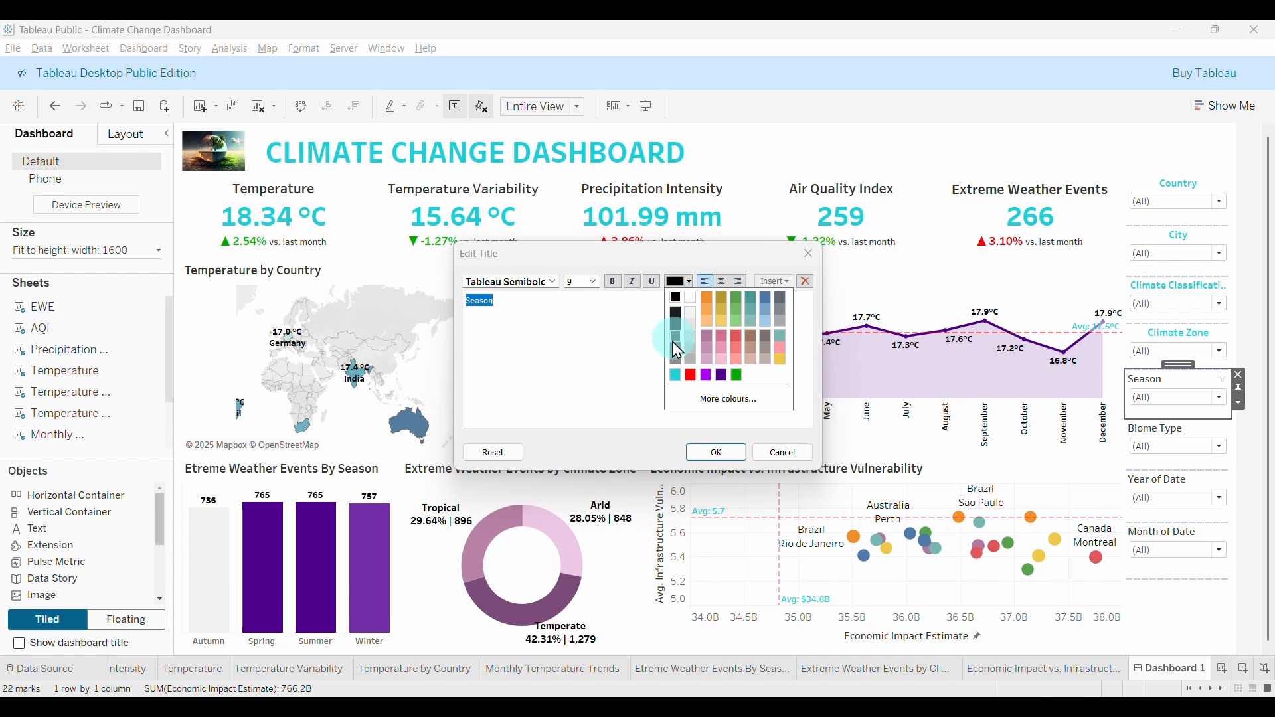
left_click(675, 369)
left_click(723, 282)
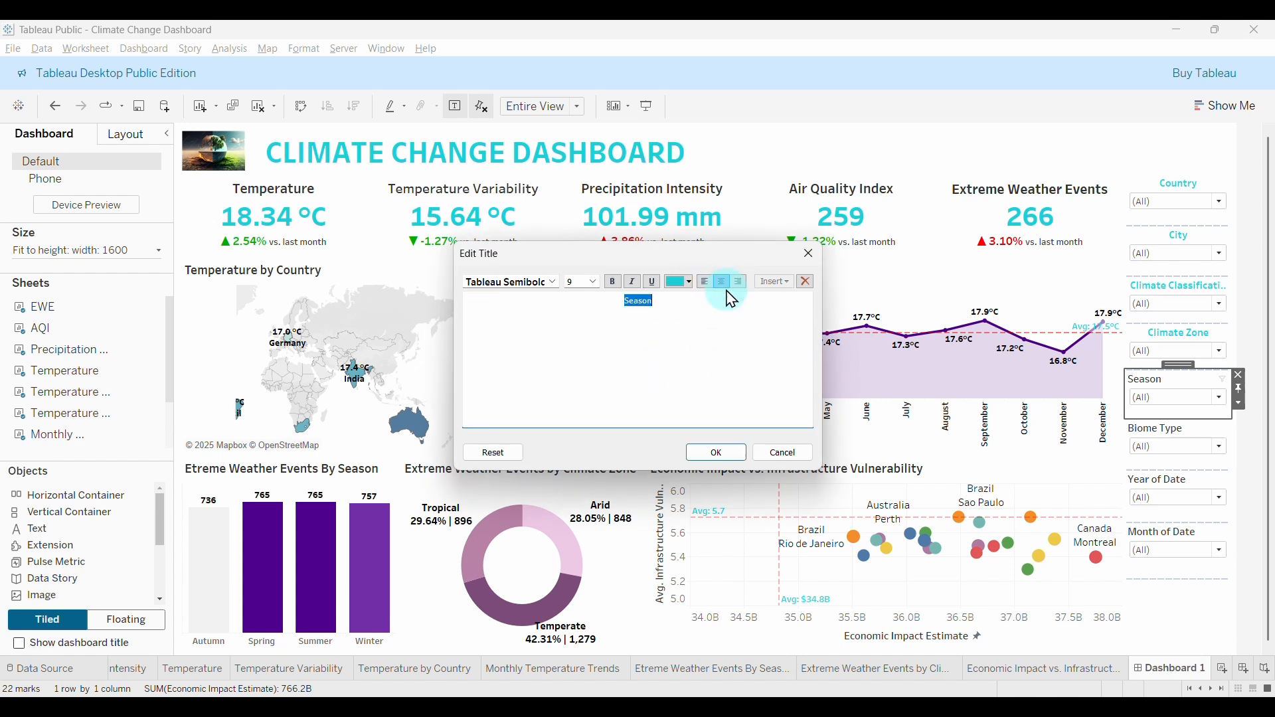
left_click(717, 452)
Make the Biome Type filter title Tableau Semibold, teal and centred.
double_click(1155, 432)
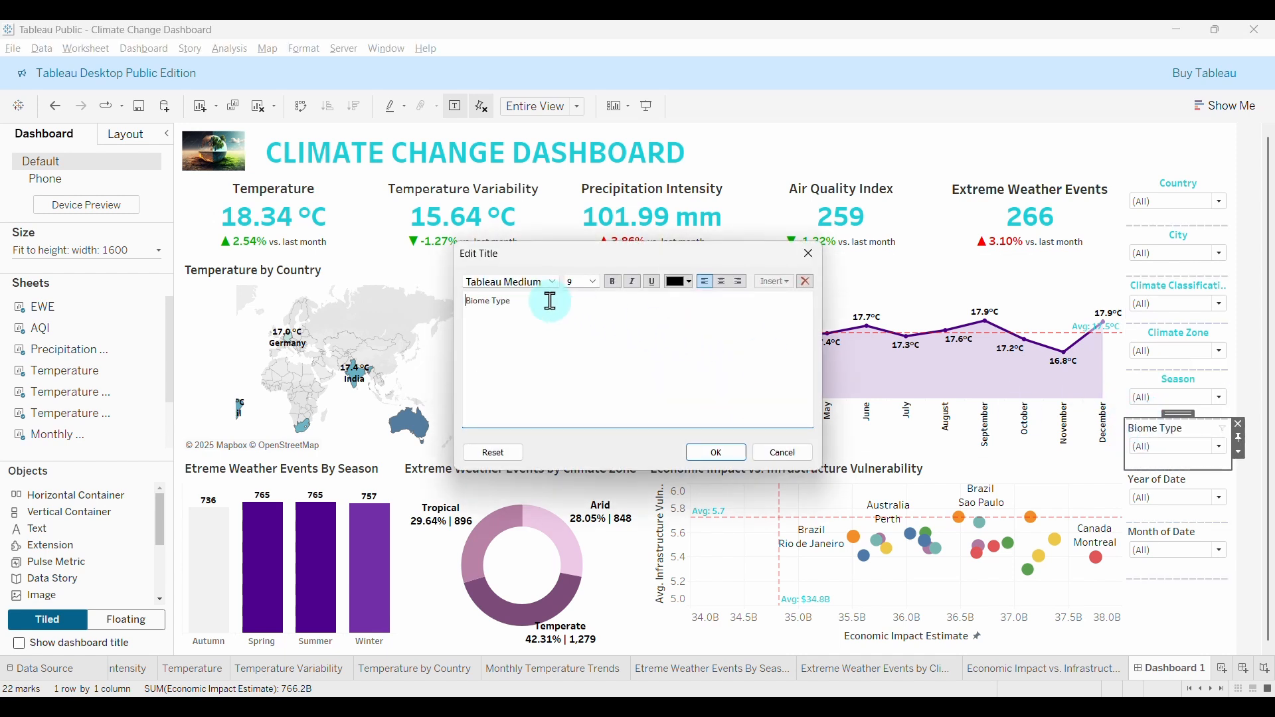
triple_click(546, 299)
left_click(553, 282)
left_click(538, 368)
left_click(631, 289)
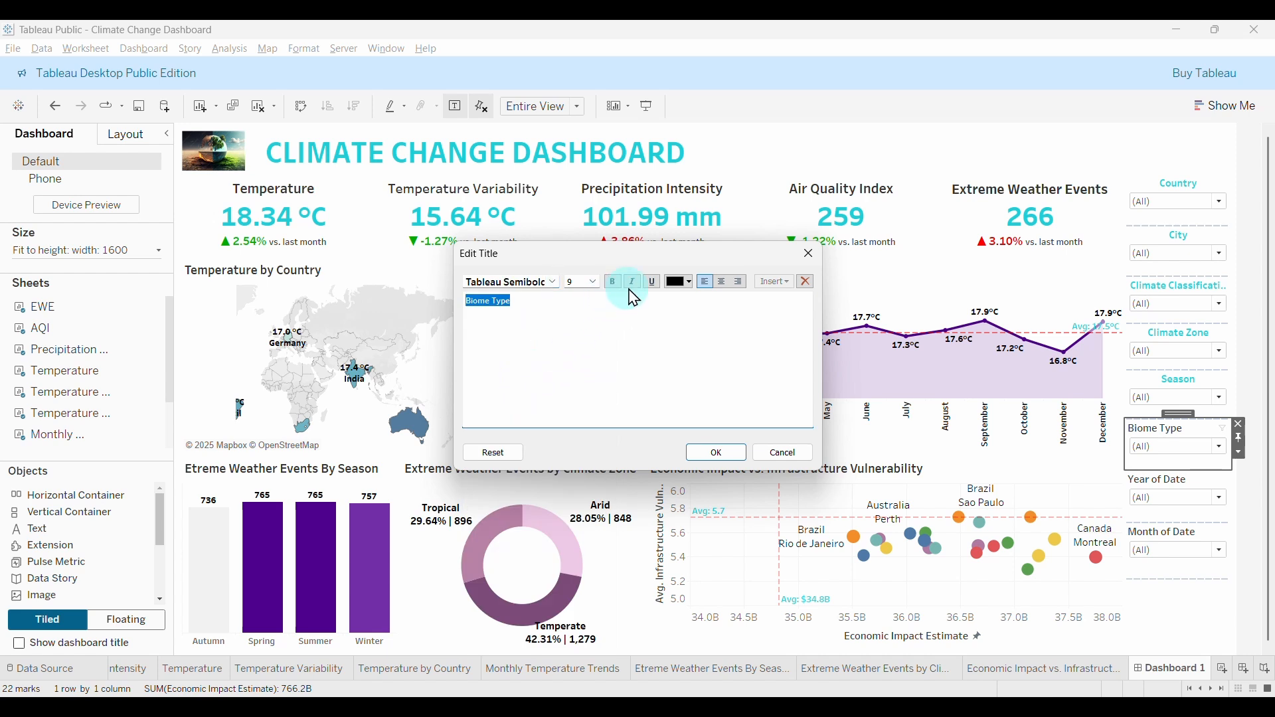
left_click(697, 293)
left_click(673, 364)
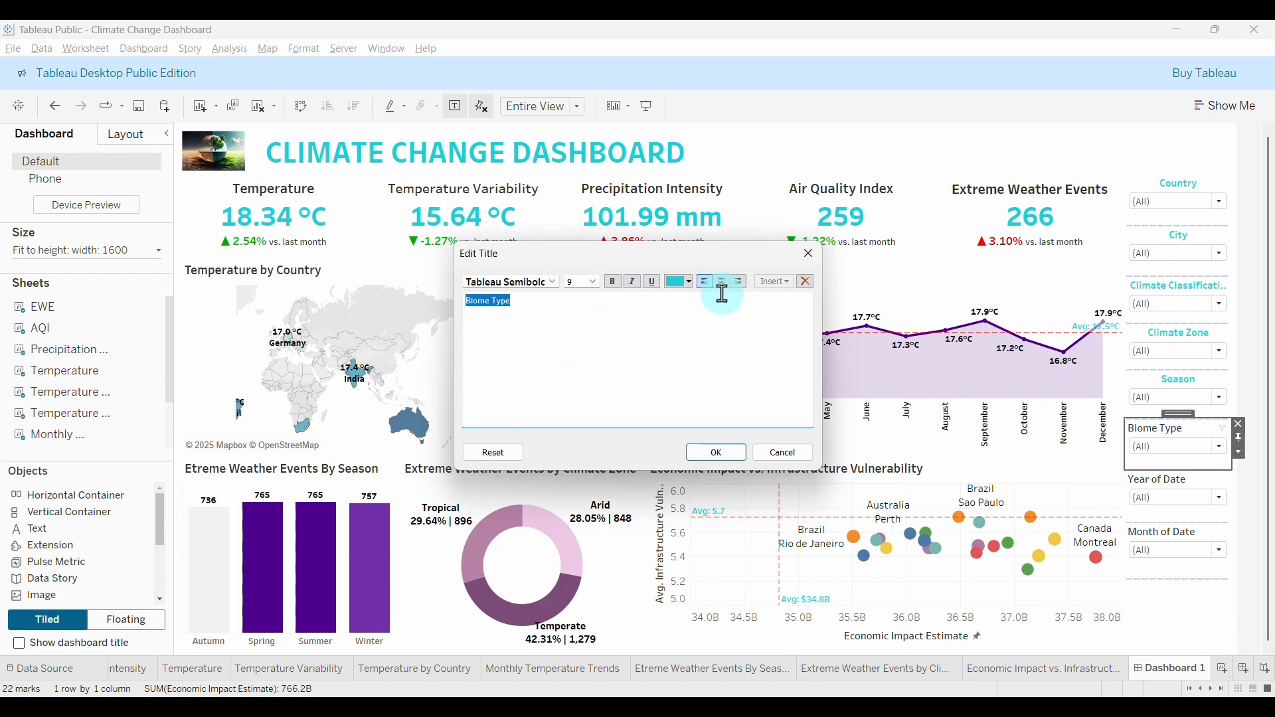
left_click(722, 282)
left_click(717, 453)
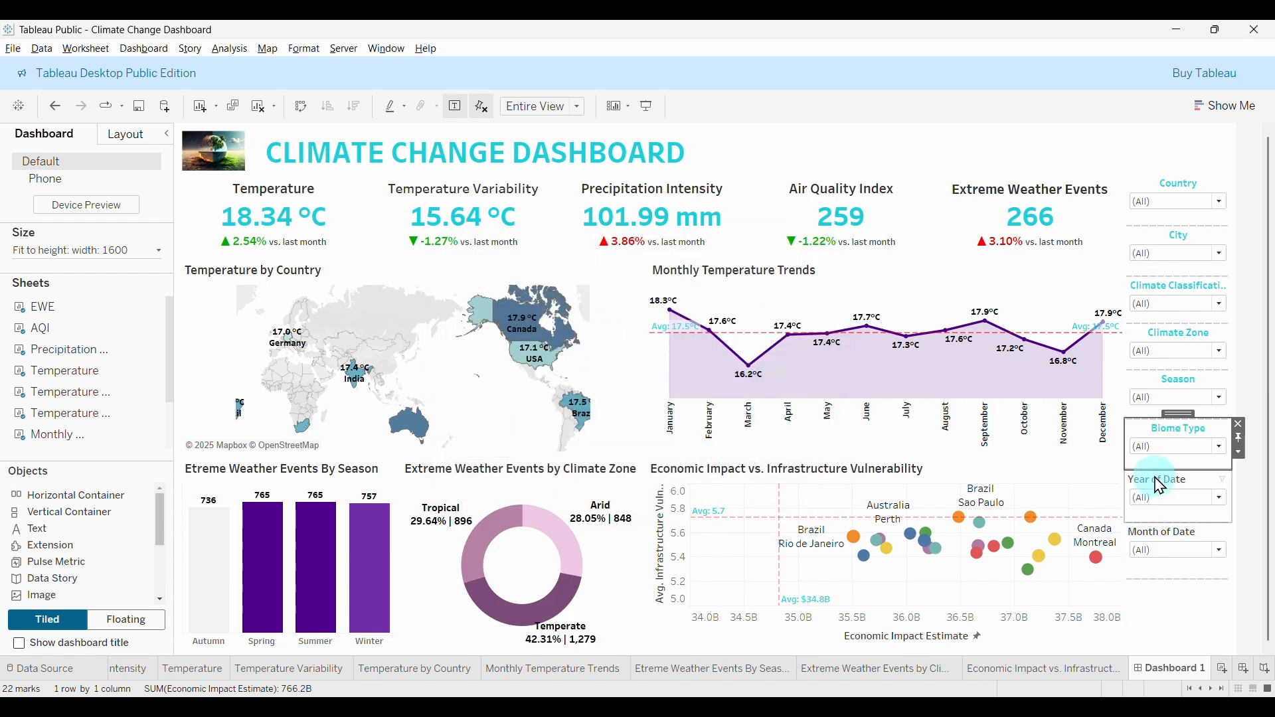
Make the Year of Date filter title Tableau Semibold, teal and centred.
double_click(1146, 481)
triple_click(549, 305)
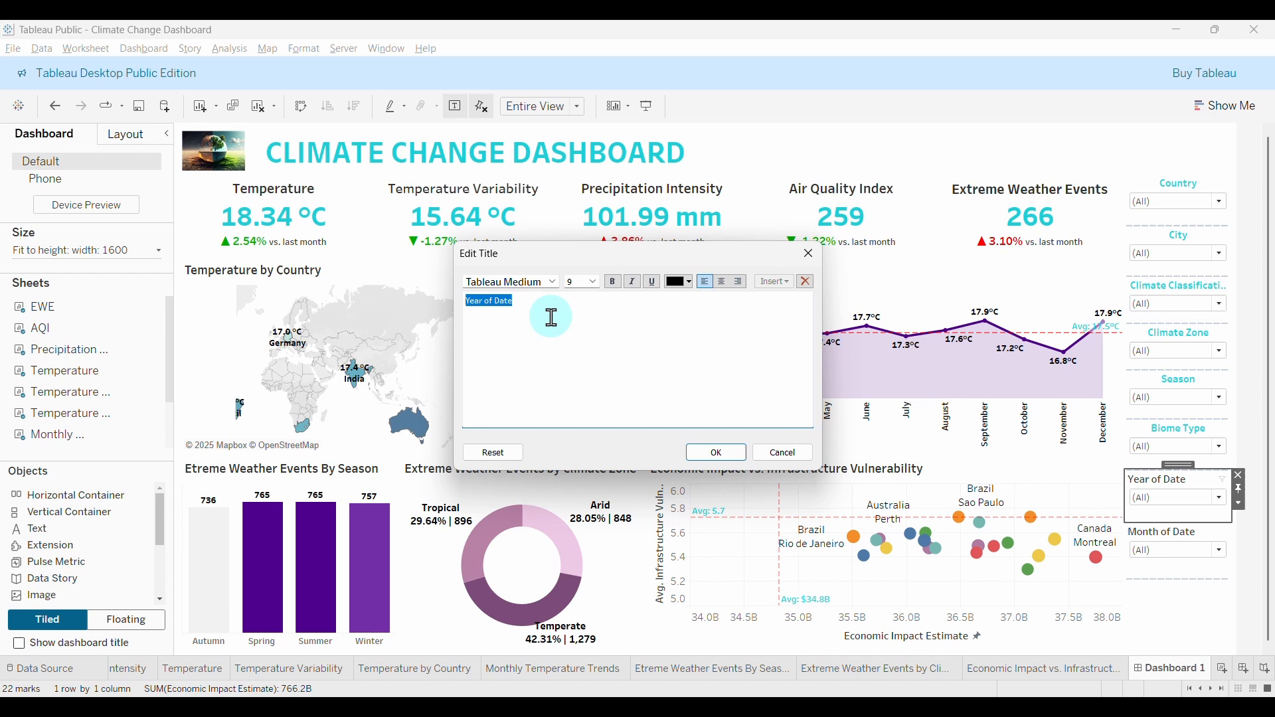
left_click(554, 281)
left_click(525, 367)
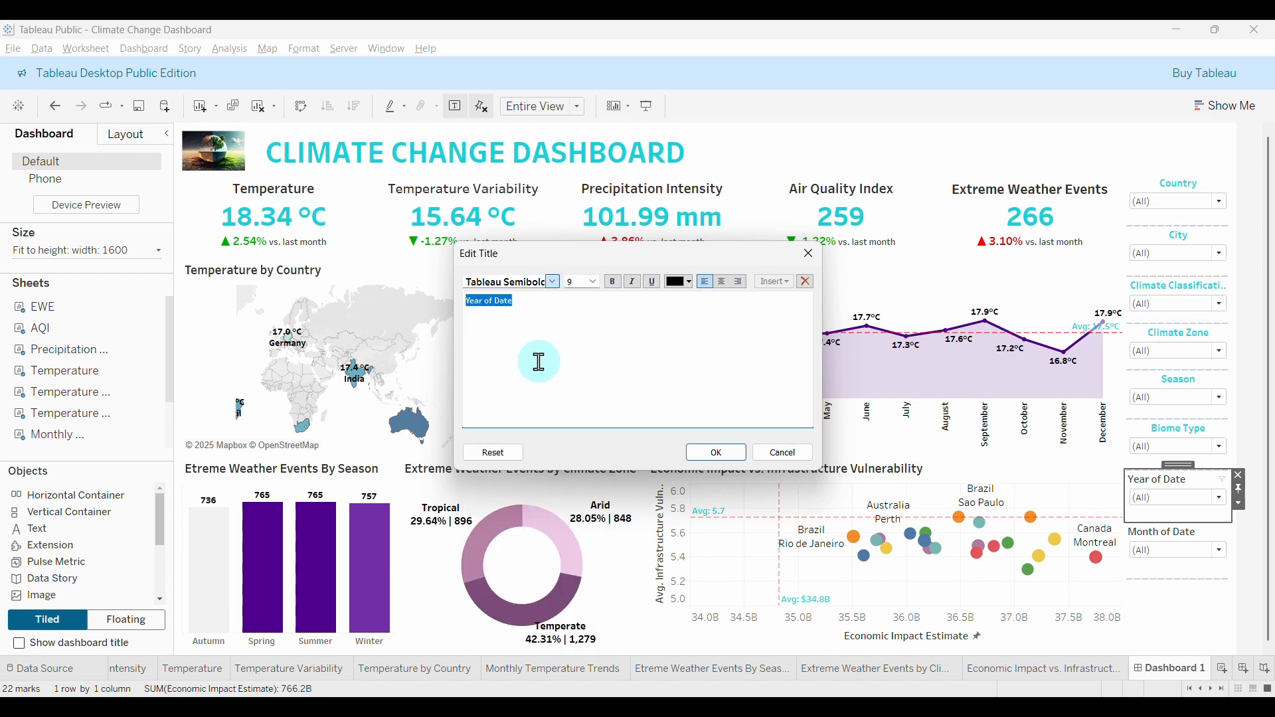
left_click(690, 282)
left_click(675, 364)
left_click(722, 282)
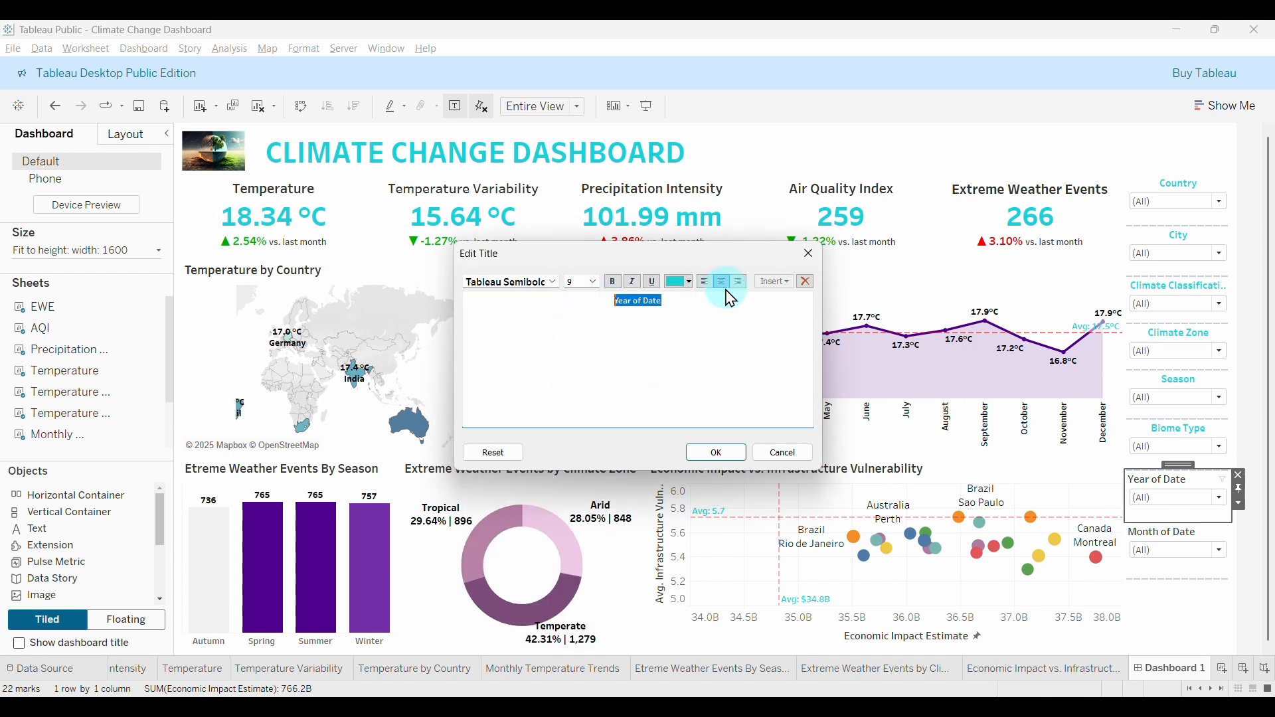
left_click(718, 453)
Make the Month of Date filter title Tableau Semibold, teal and centred.
left_click(1169, 533)
double_click(1169, 533)
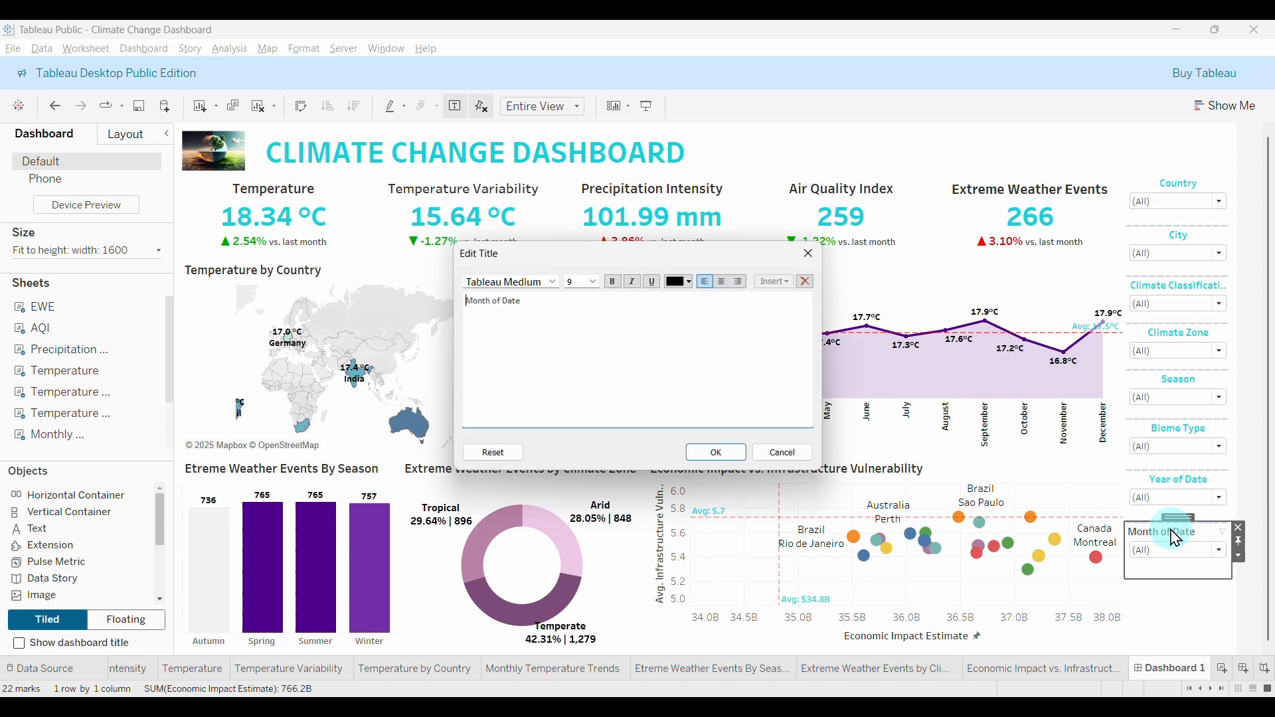
left_click_drag(569, 298, 465, 301)
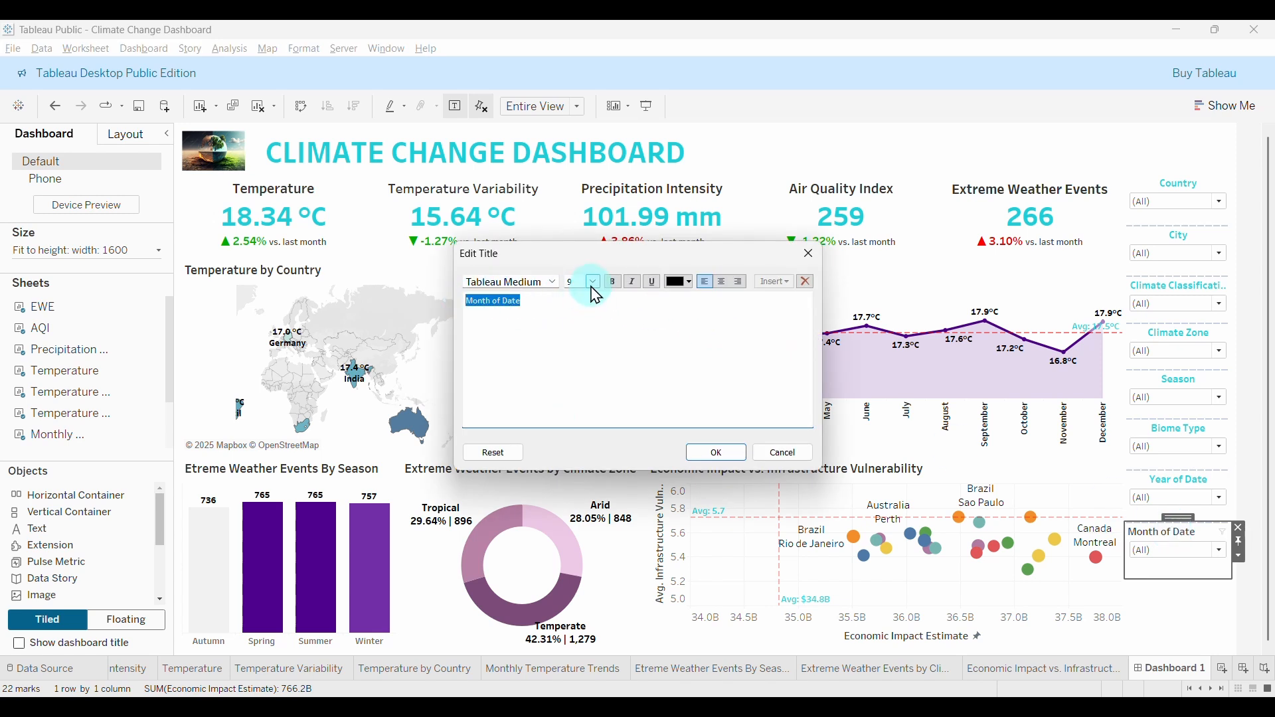
left_click(551, 282)
left_click(520, 361)
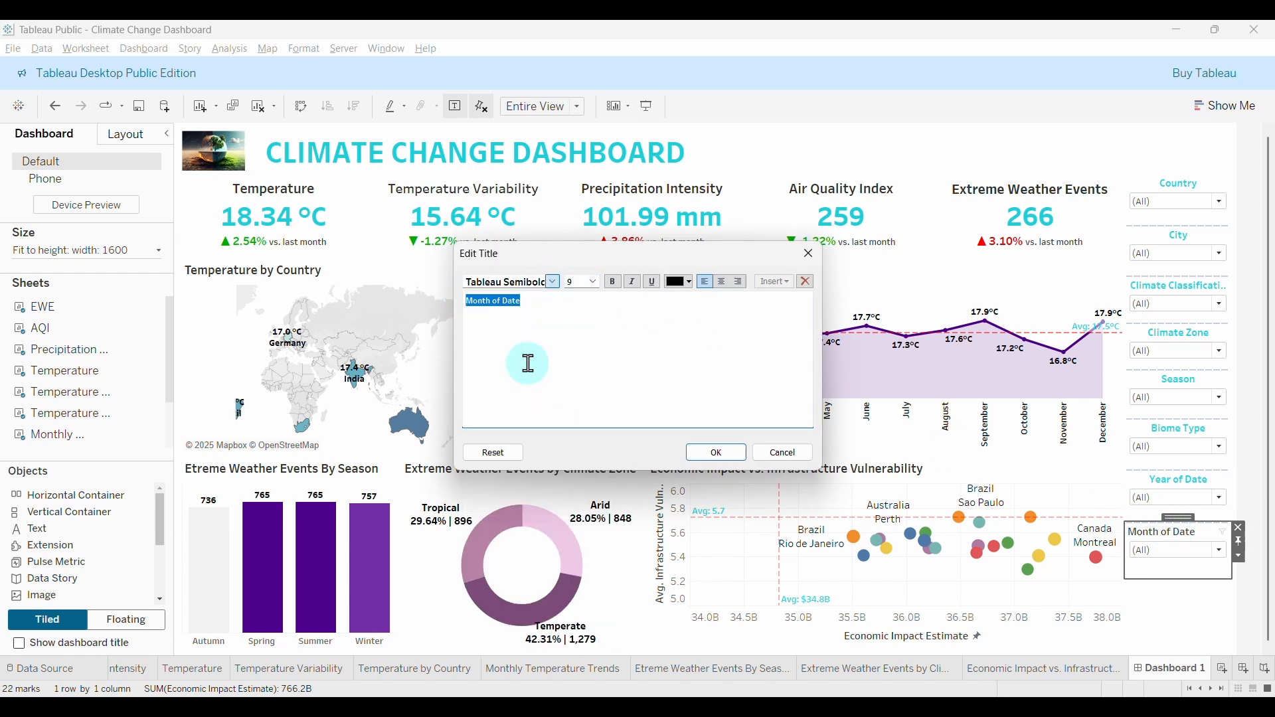
left_click(677, 292)
left_click(678, 372)
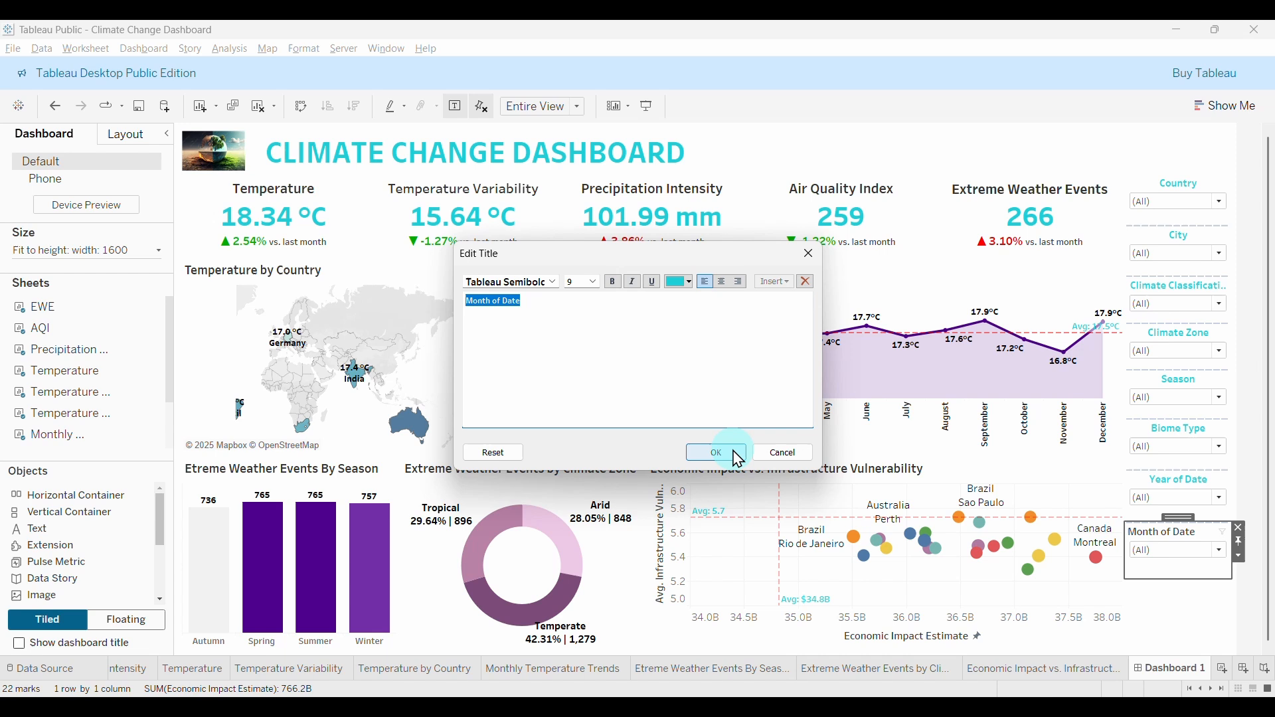
left_click(723, 282)
left_click(716, 452)
Switch to presentation mode to show the Climate Change Dashboard full-window.
left_click(1196, 621)
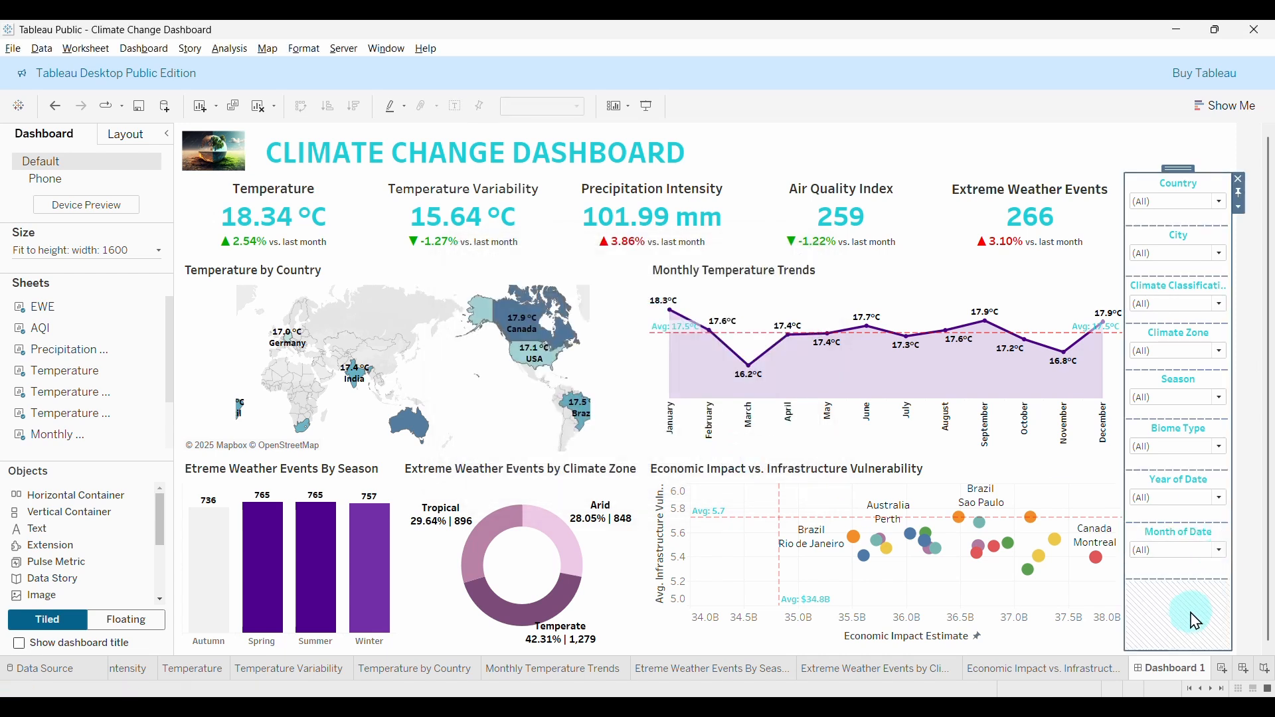
left_click(790, 359)
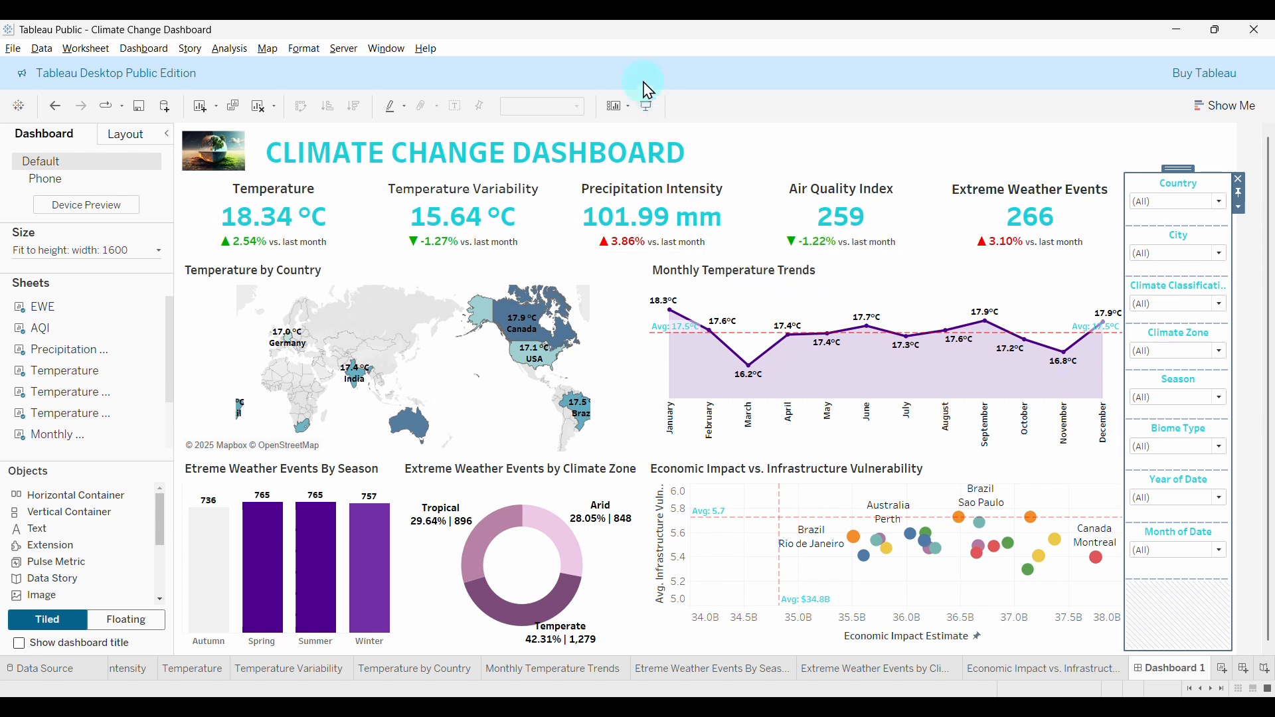
left_click(648, 110)
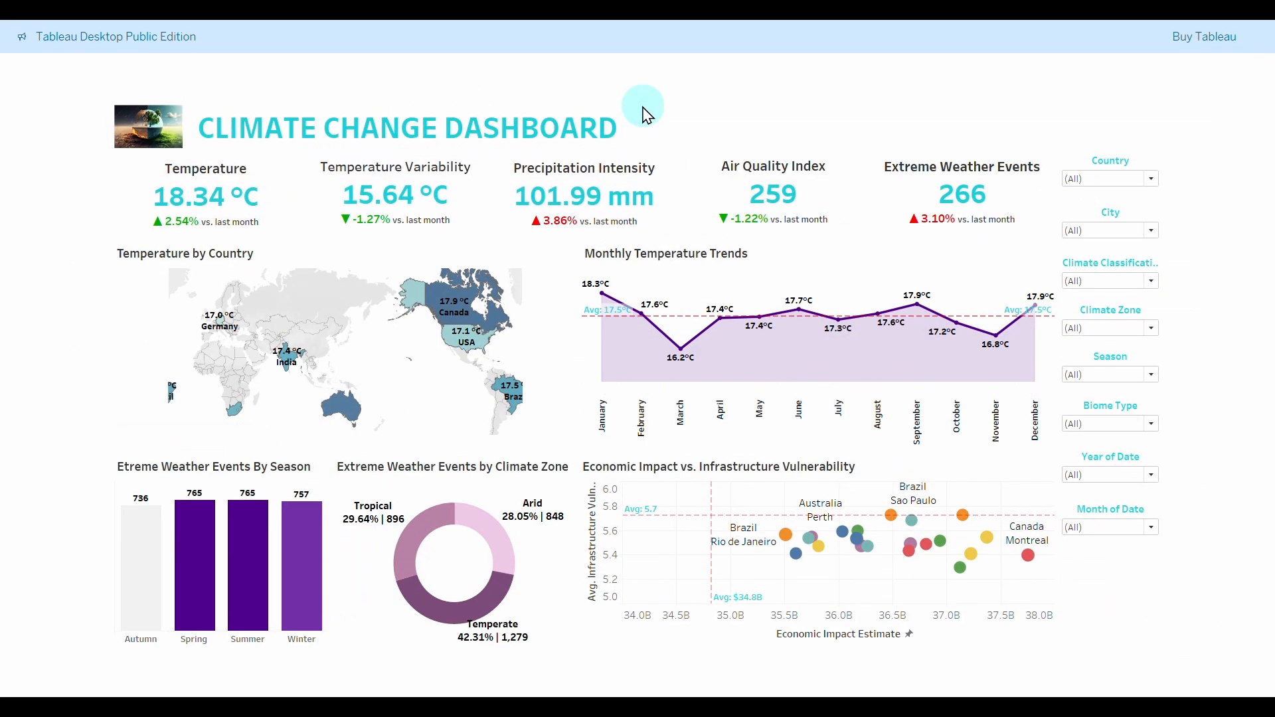
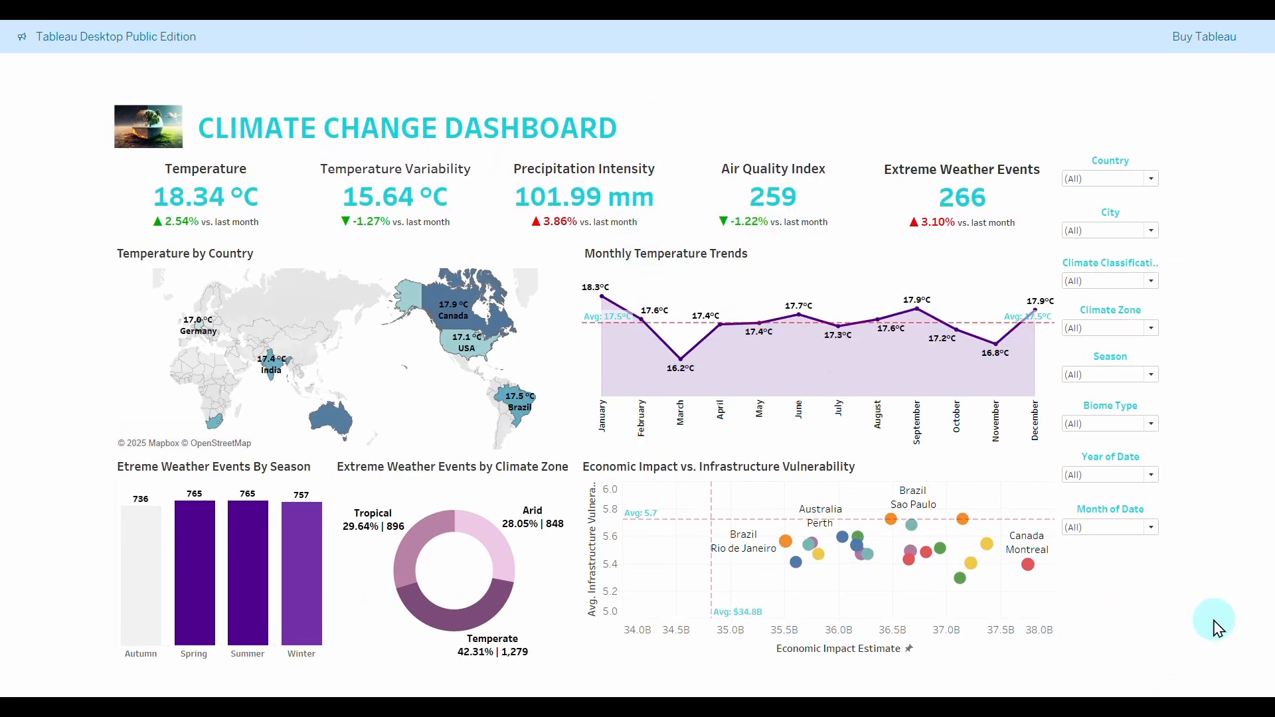
Search the country filter for Canada and show only Canada's data.
left_click(1152, 179)
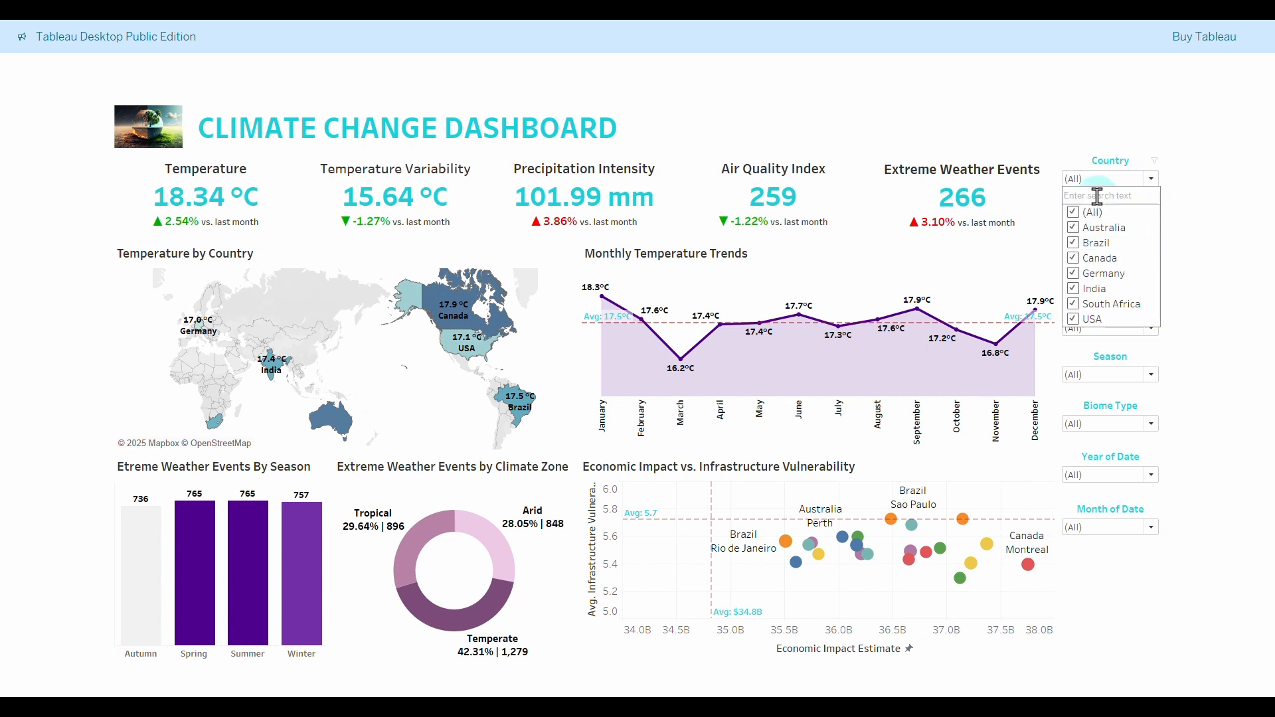
type("Canada")
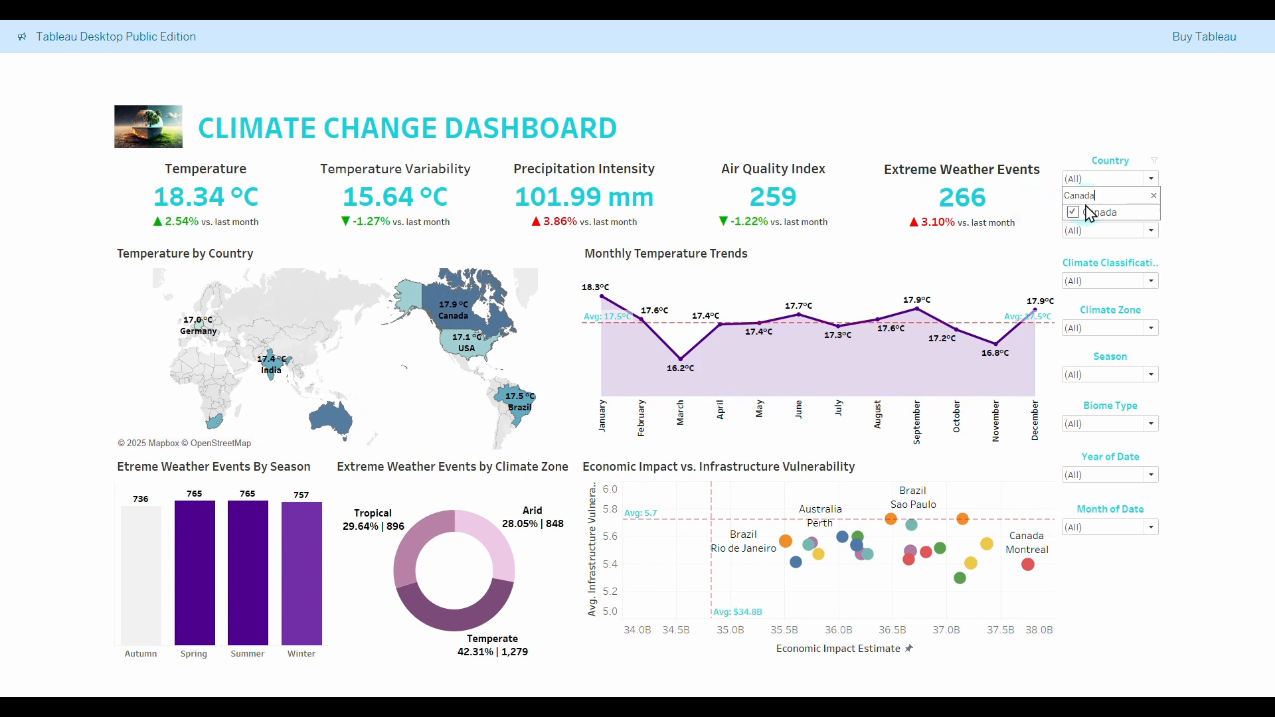
left_click(1089, 232)
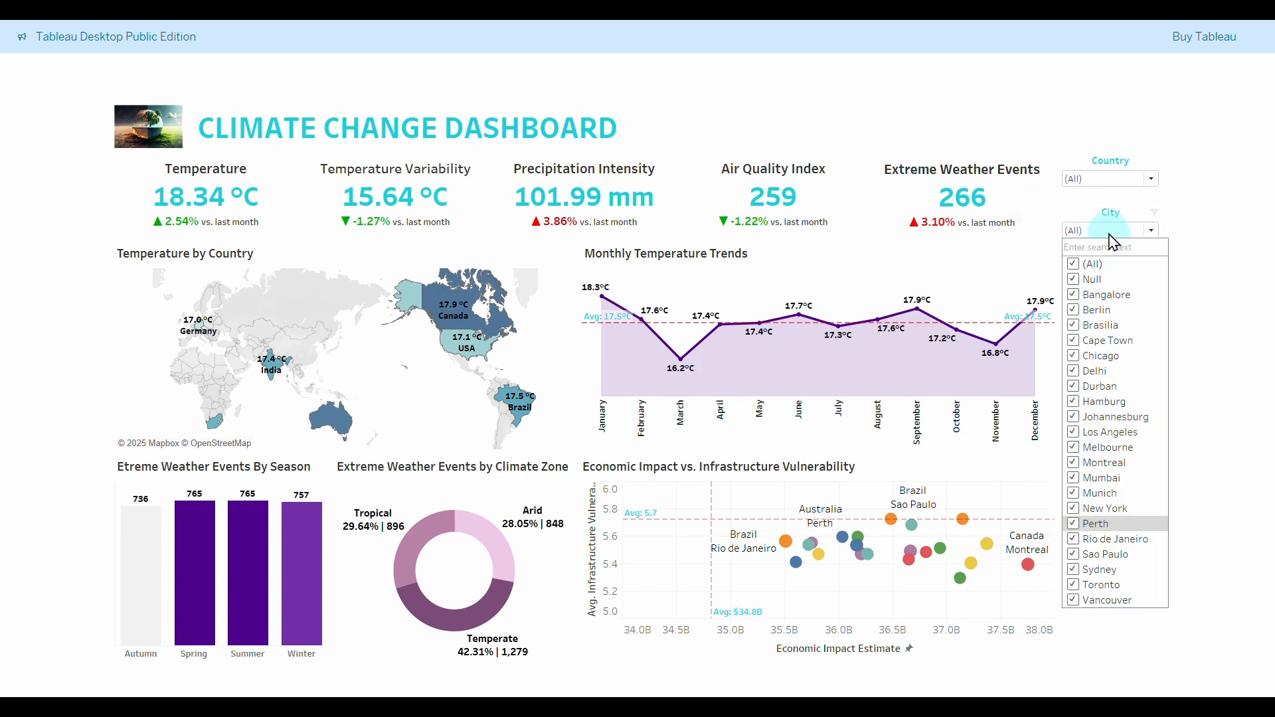
left_click(1113, 180)
left_click(1074, 213)
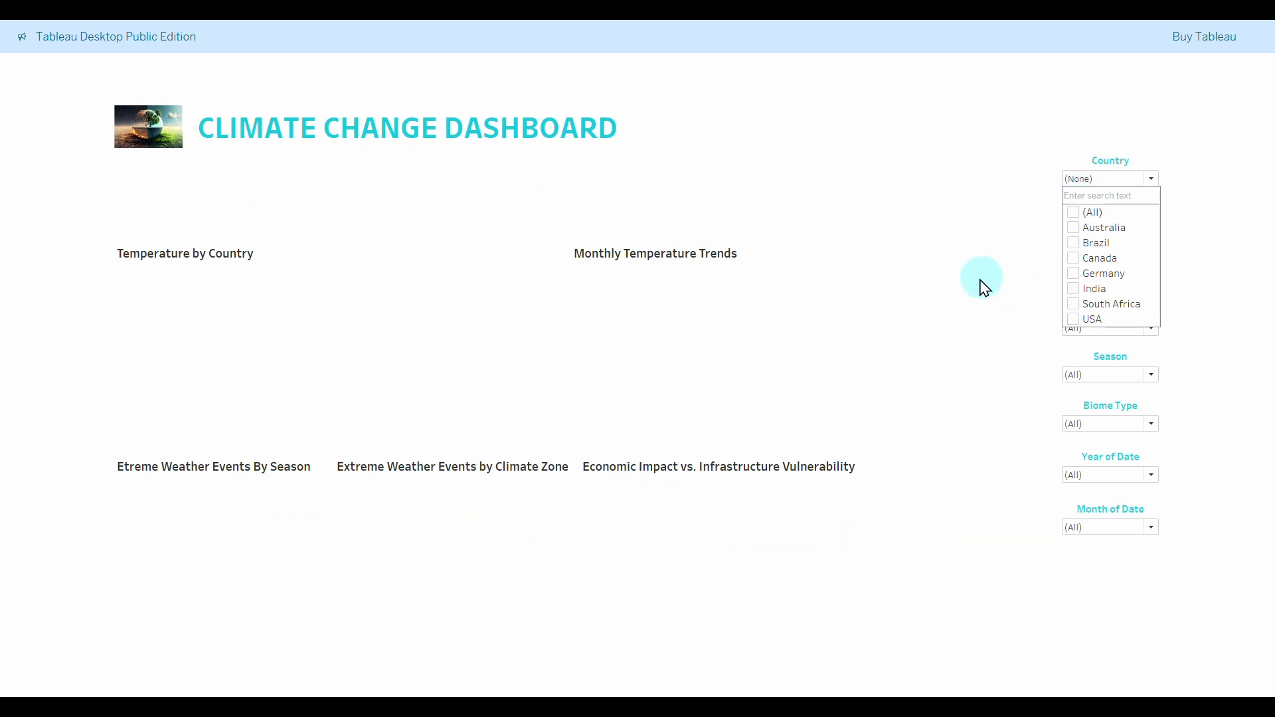
type("Canad")
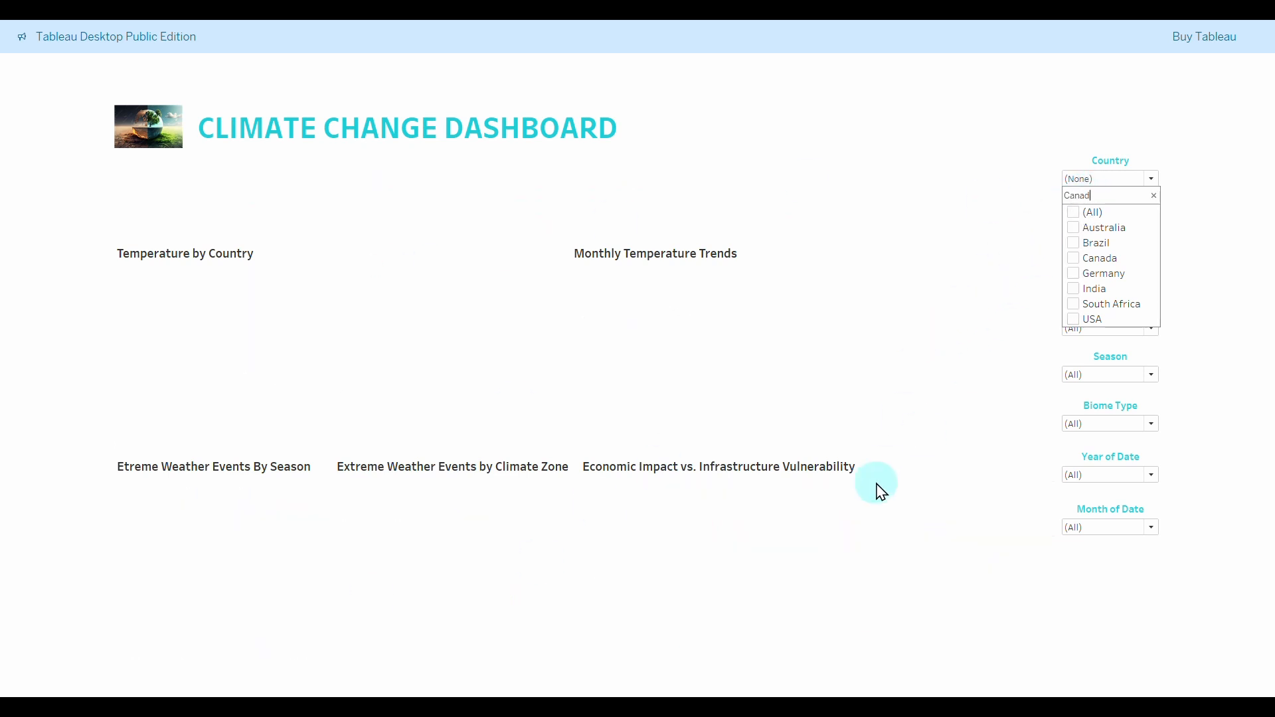
type("a")
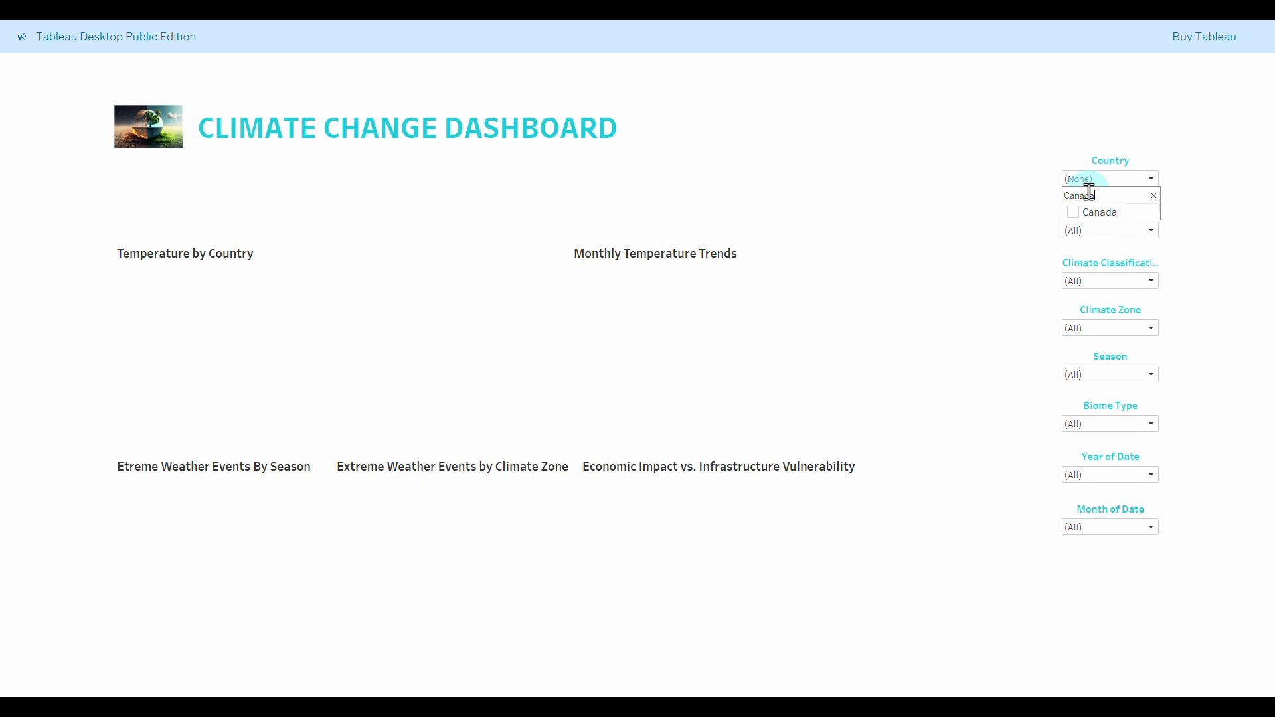
left_click(1073, 213)
left_click(1073, 212)
left_click(1074, 212)
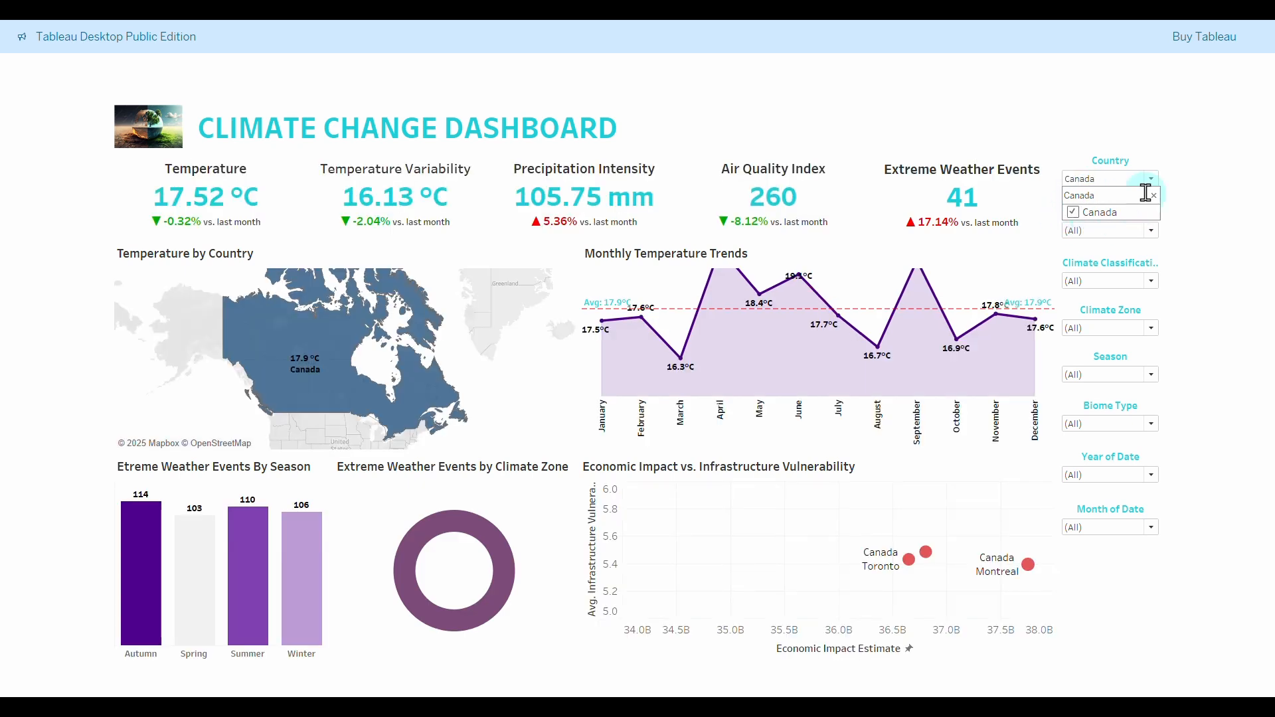
Add Germany, India and South Africa to the country filter, then restore all countries.
left_click(1154, 196)
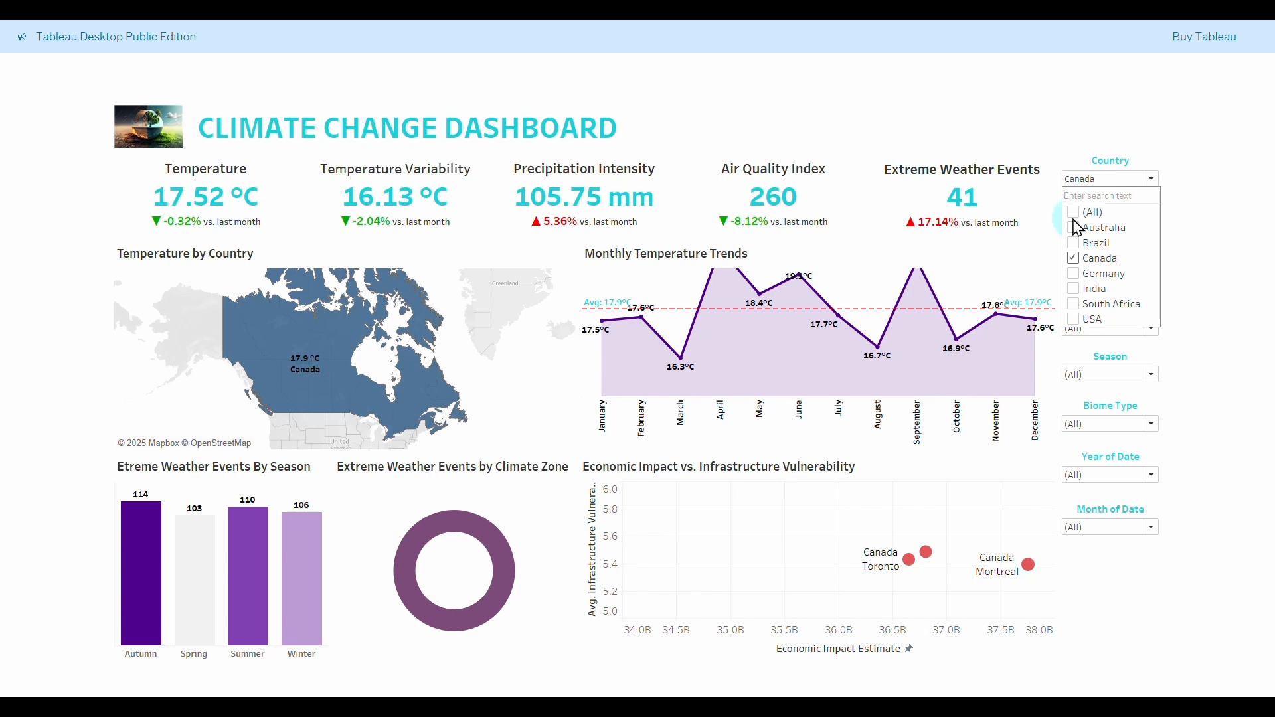
left_click(1074, 274)
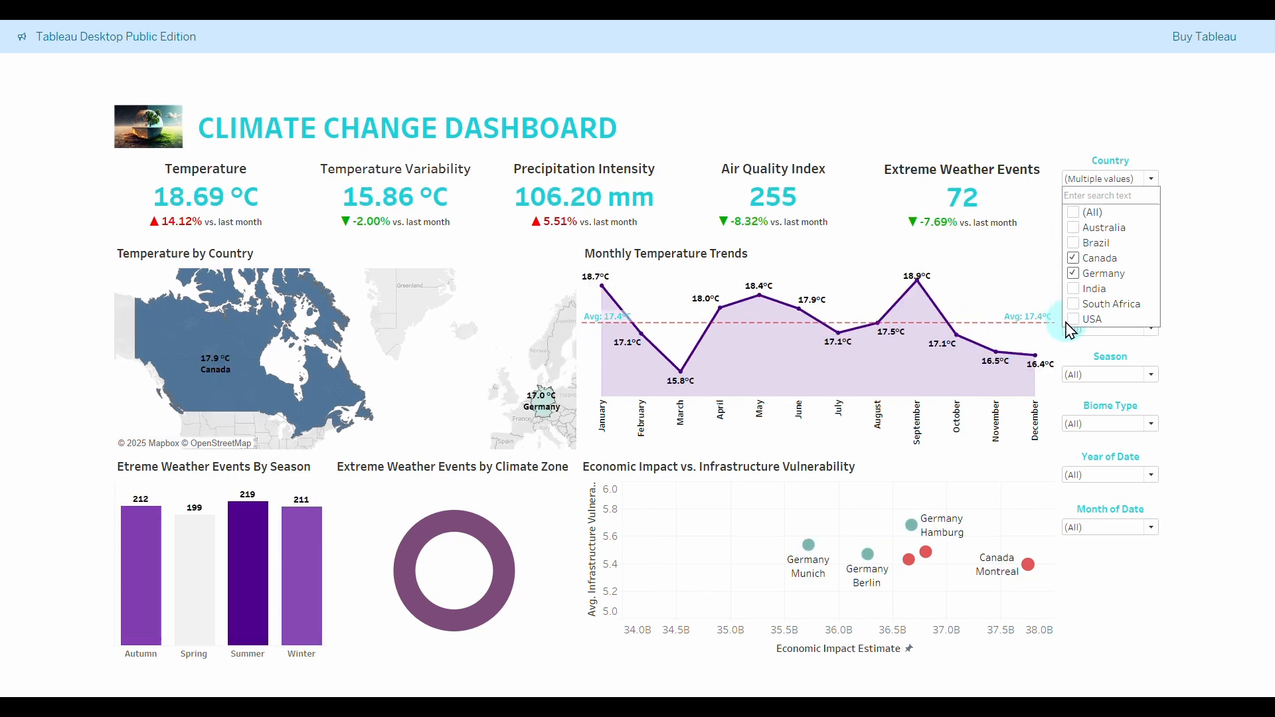
left_click(1074, 289)
left_click(1074, 304)
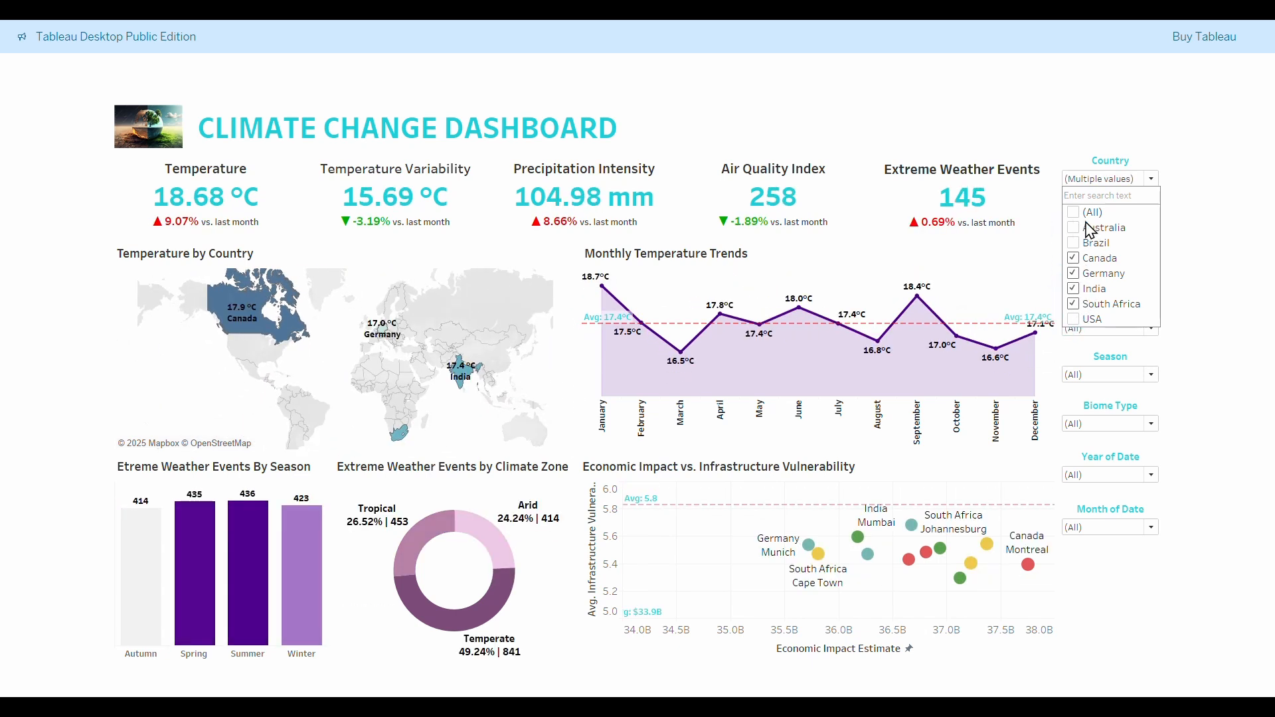
left_click(1074, 213)
left_click(1153, 179)
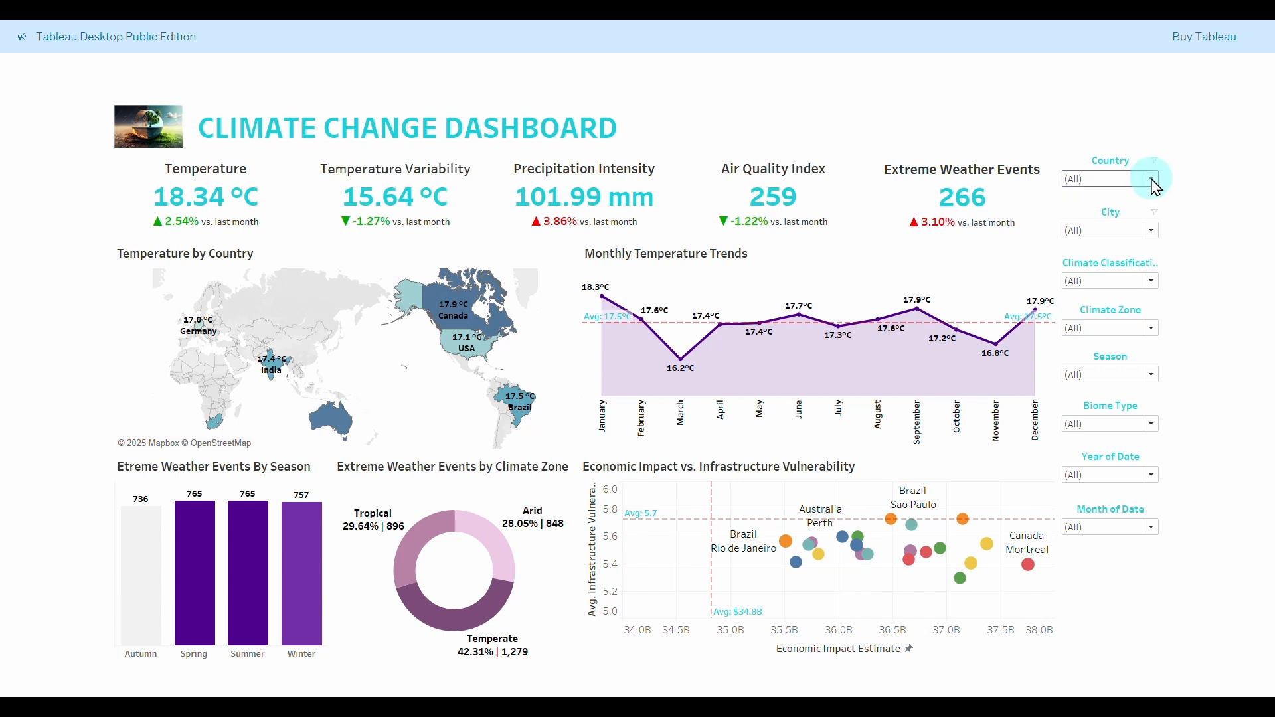
Test the city filter with Bangalore, Null, Brasilia and Cape Town, then restore all cities.
left_click(1153, 229)
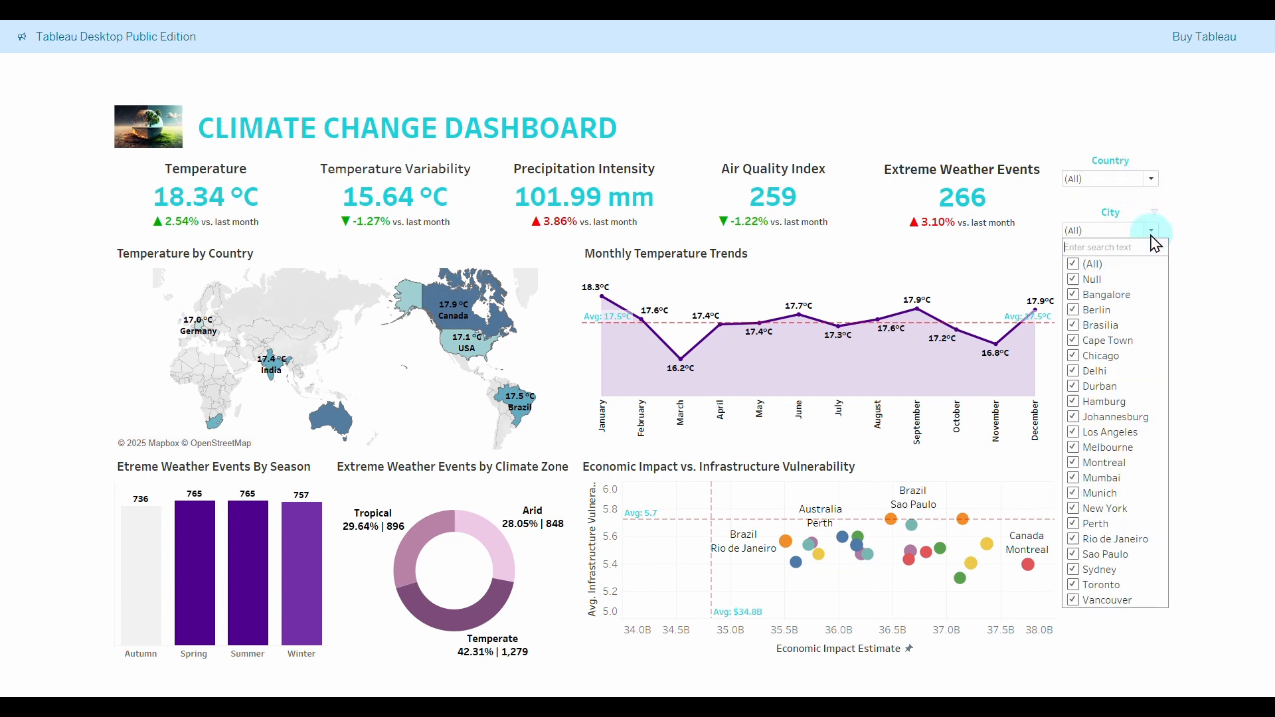
left_click(1076, 266)
left_click(1077, 297)
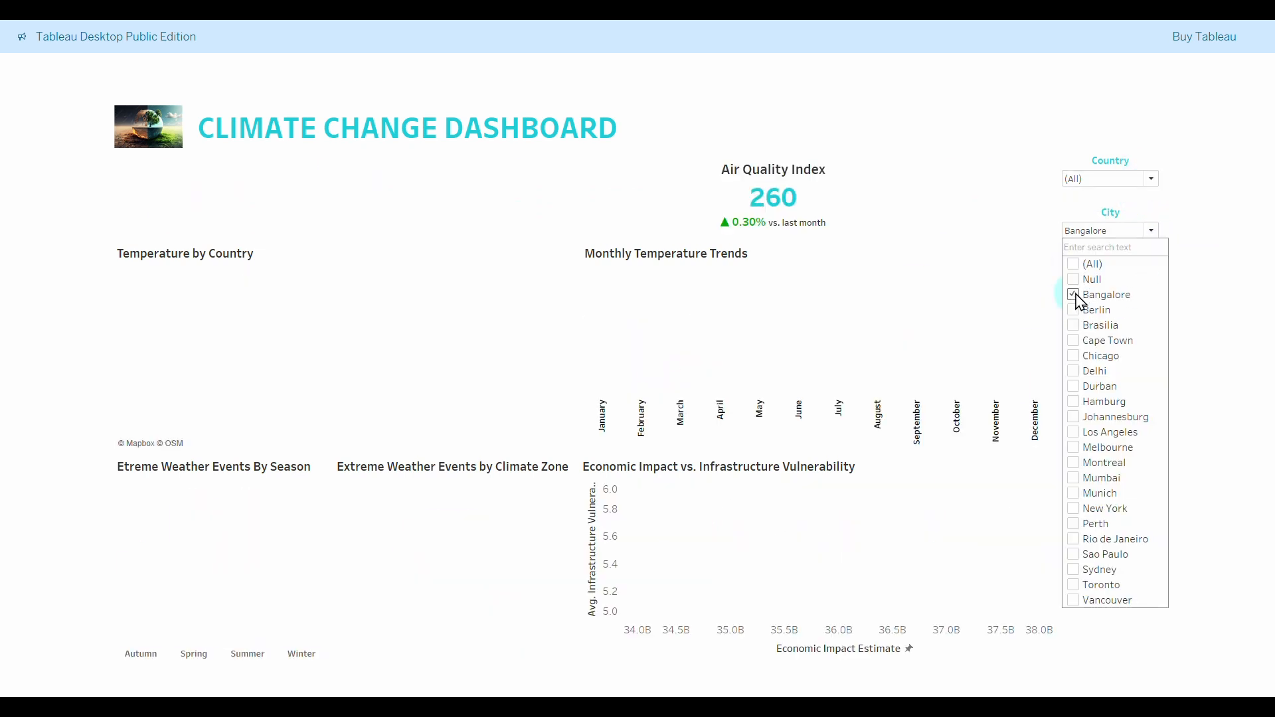
left_click(1075, 280)
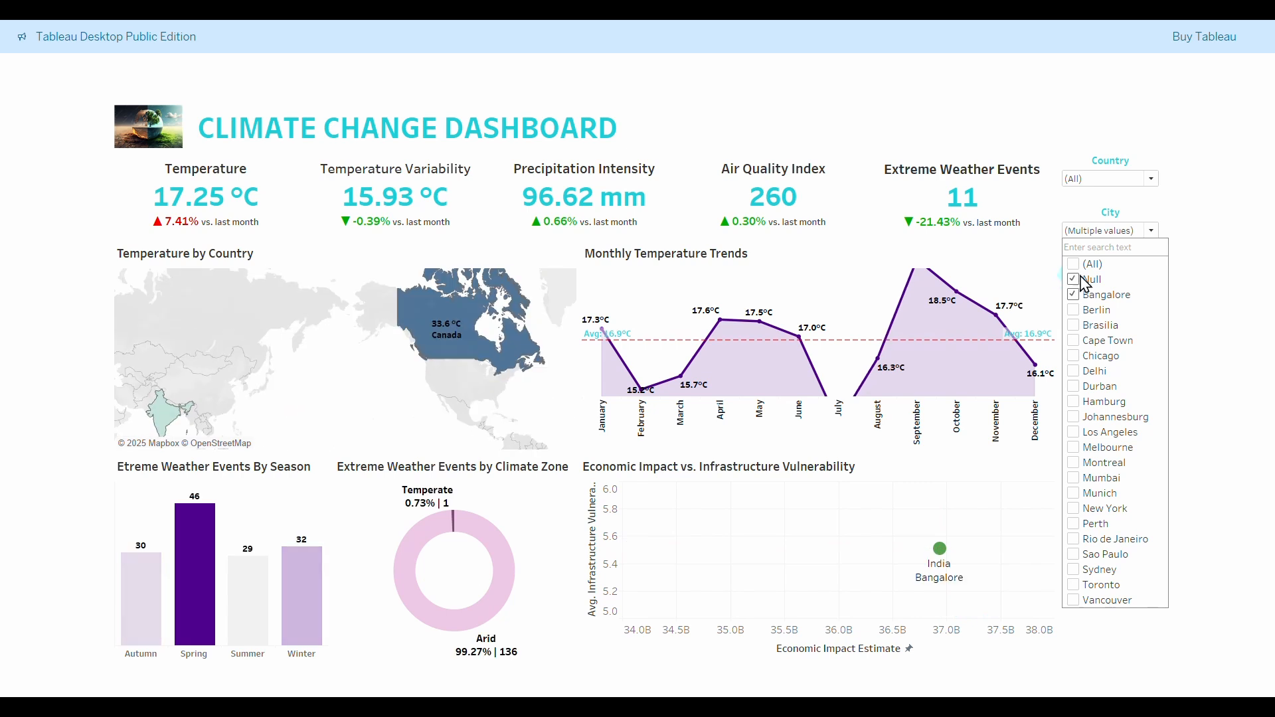
left_click(1089, 293)
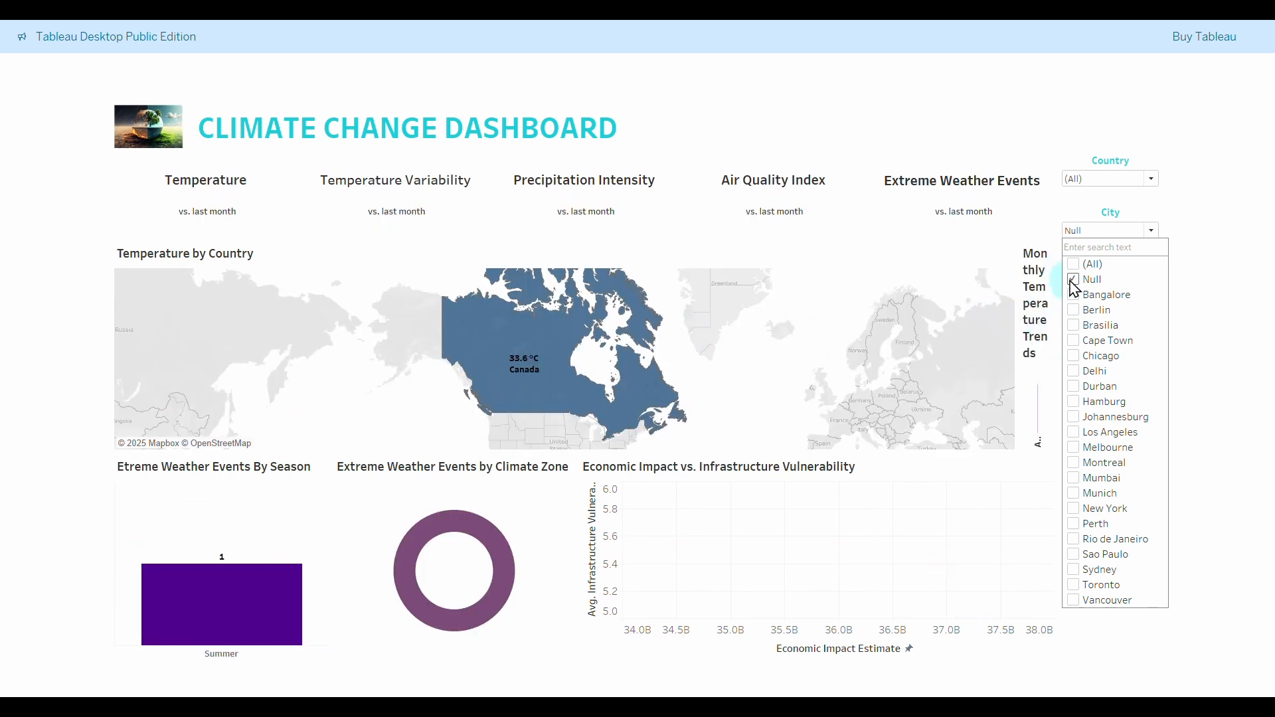
left_click(1073, 280)
left_click(1076, 295)
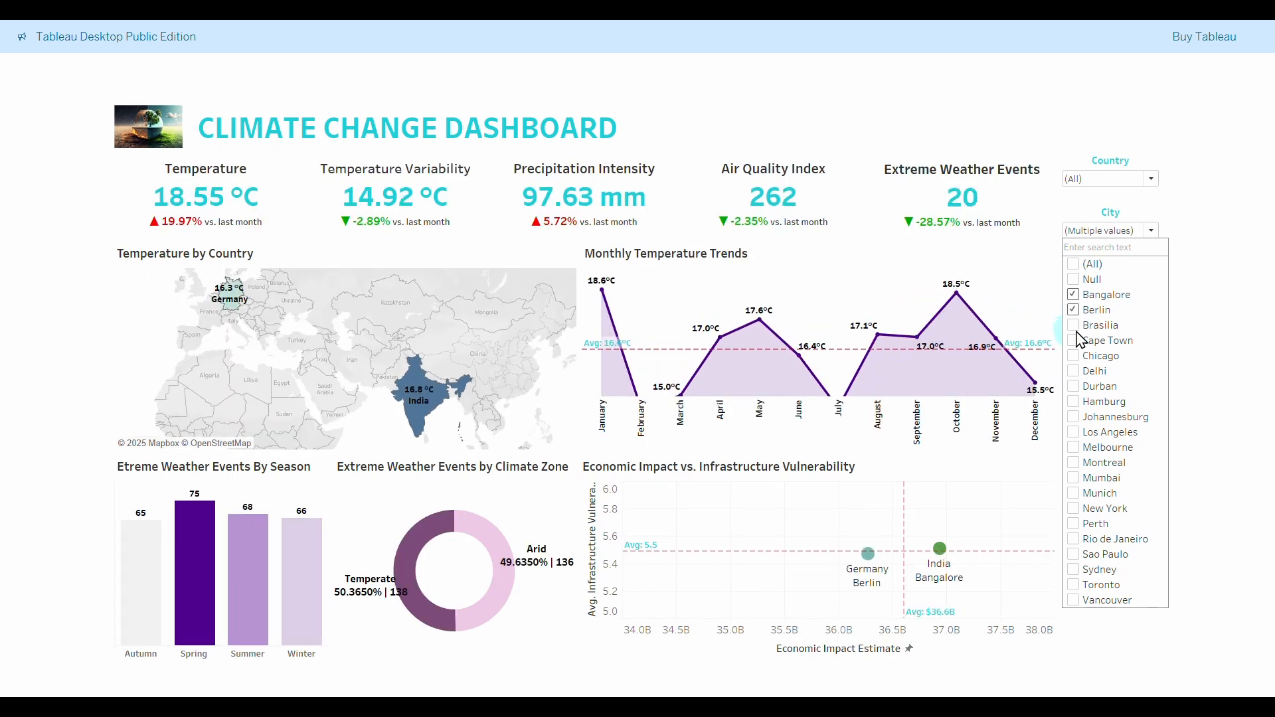
left_click(1076, 330)
left_click(1076, 342)
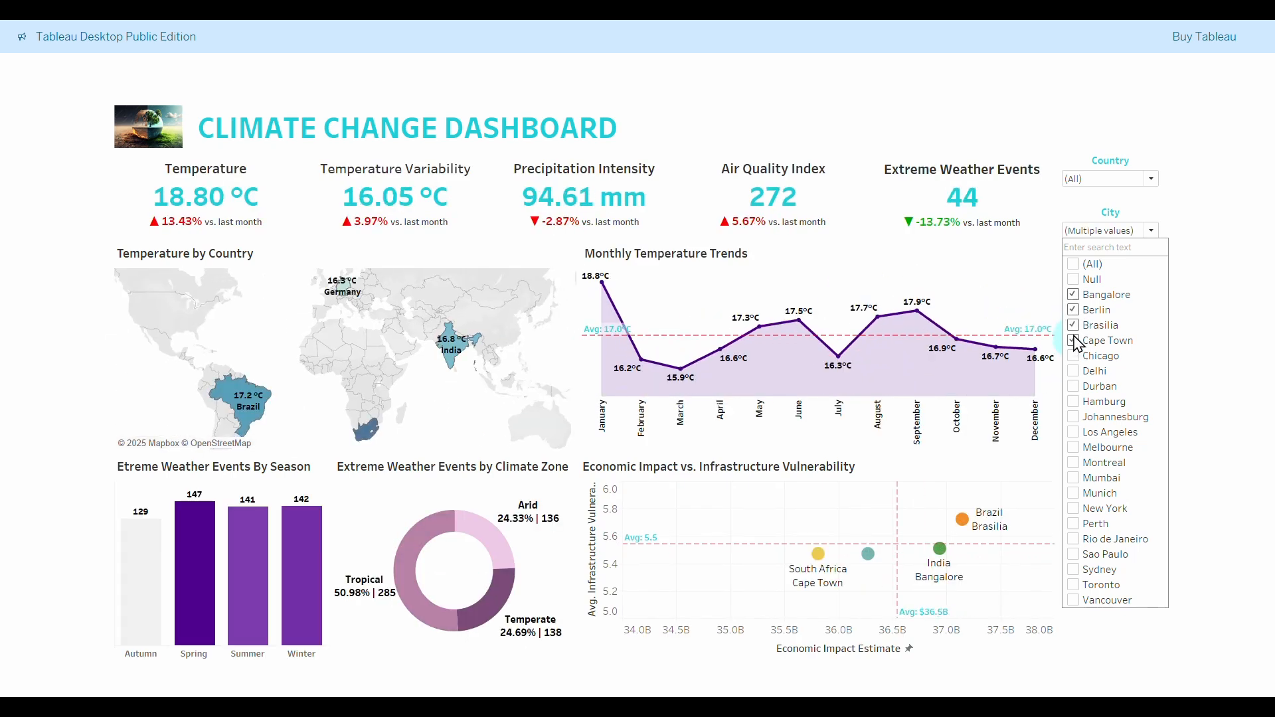
left_click(1078, 265)
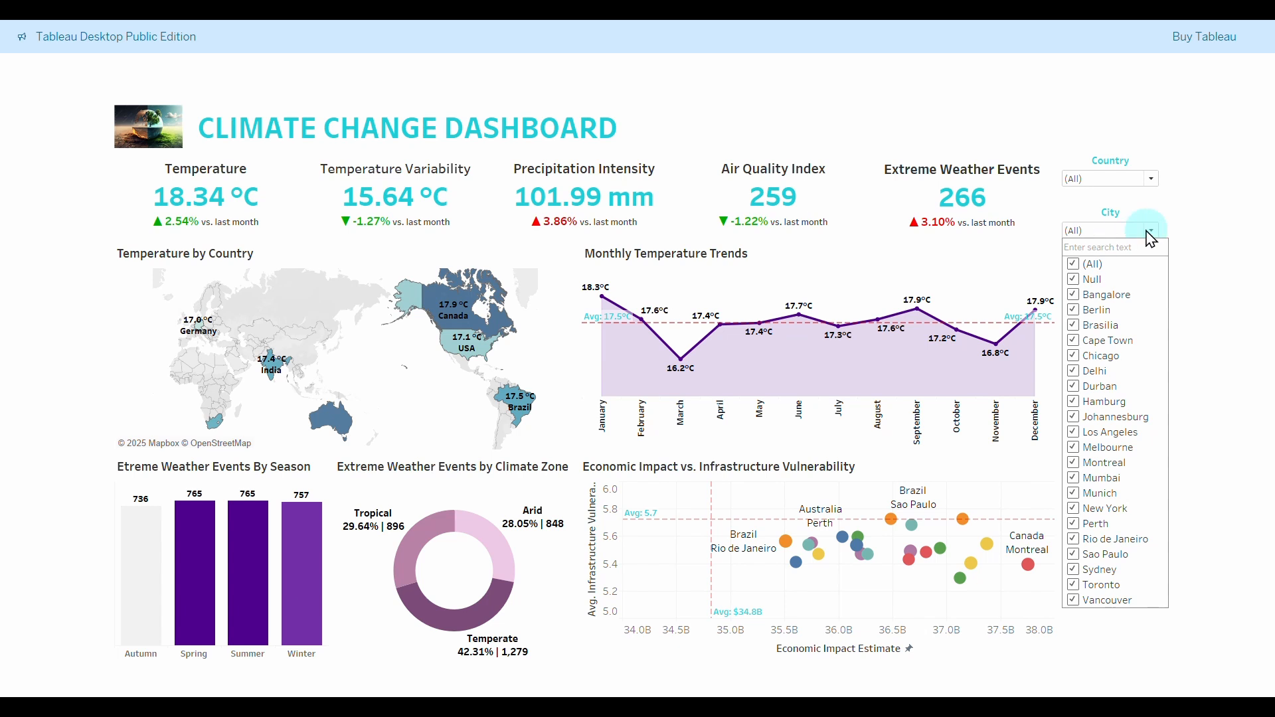
left_click(1151, 231)
Filter Climate Classification to Koeppen-A, then Koeppen-B and Koeppen-C, and reset to (All).
left_click(1153, 281)
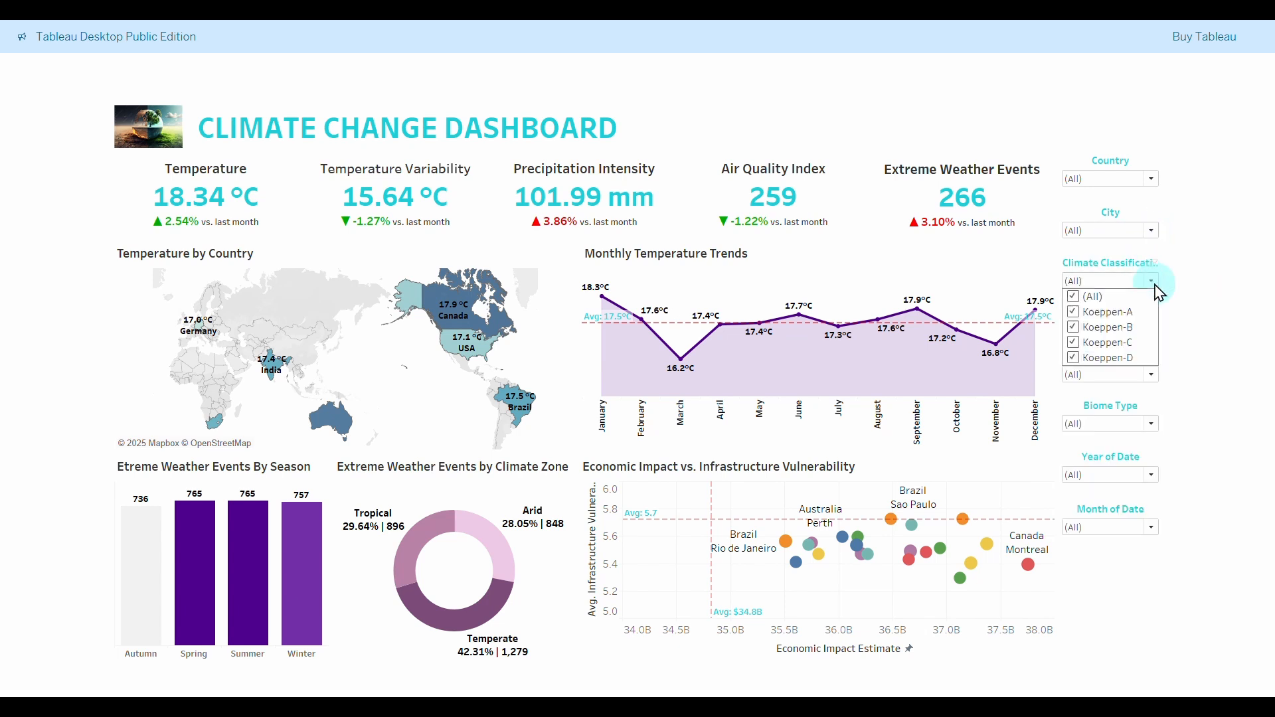
left_click(1079, 299)
left_click(1075, 313)
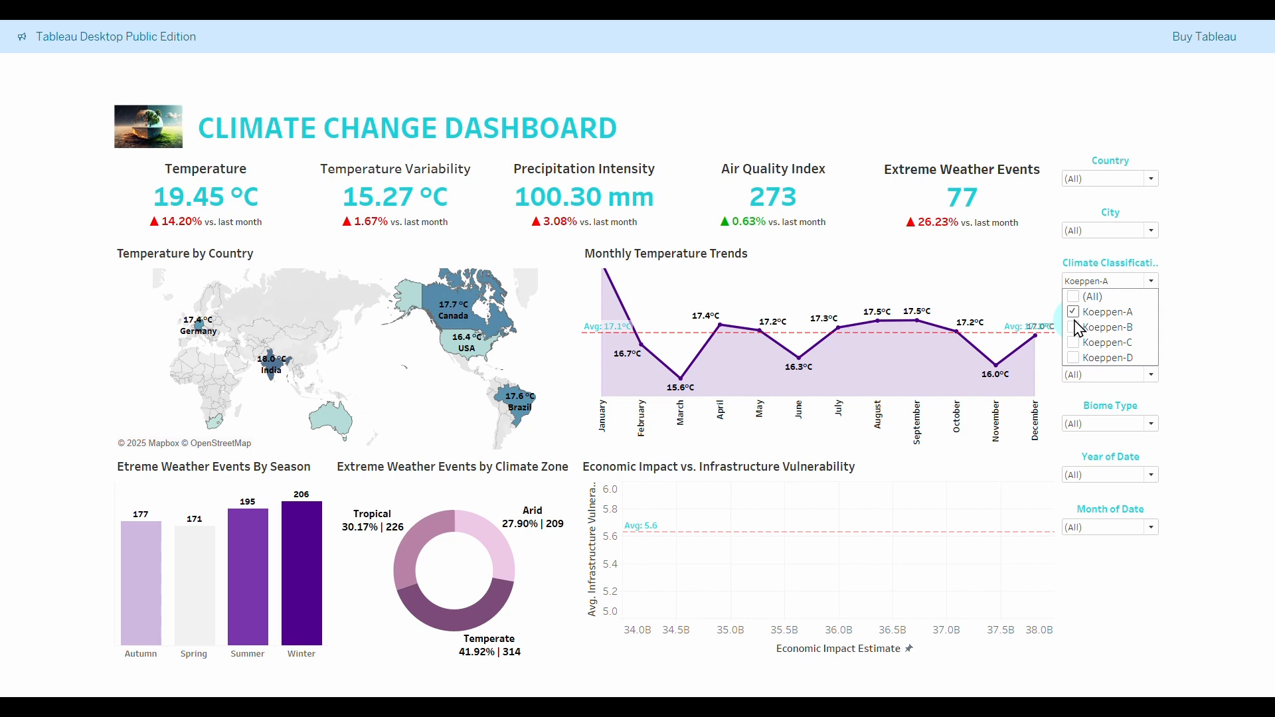
left_click(1078, 312)
left_click(1080, 329)
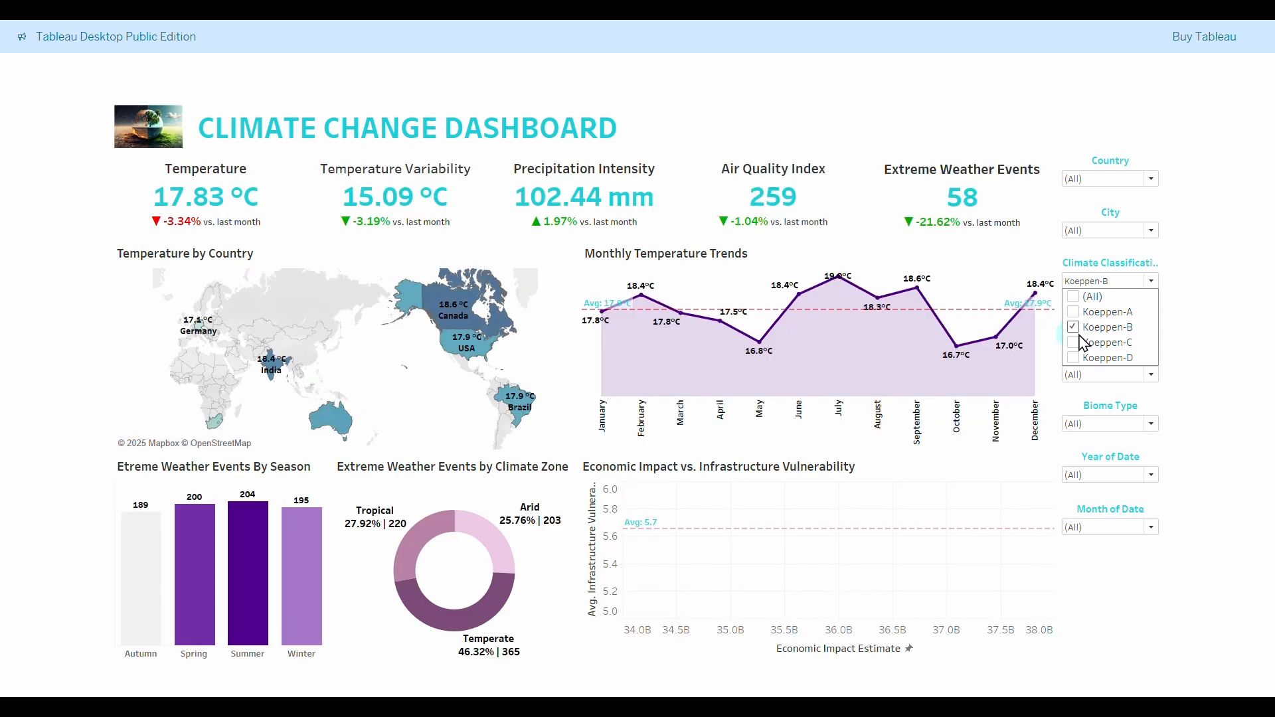
left_click(1077, 343)
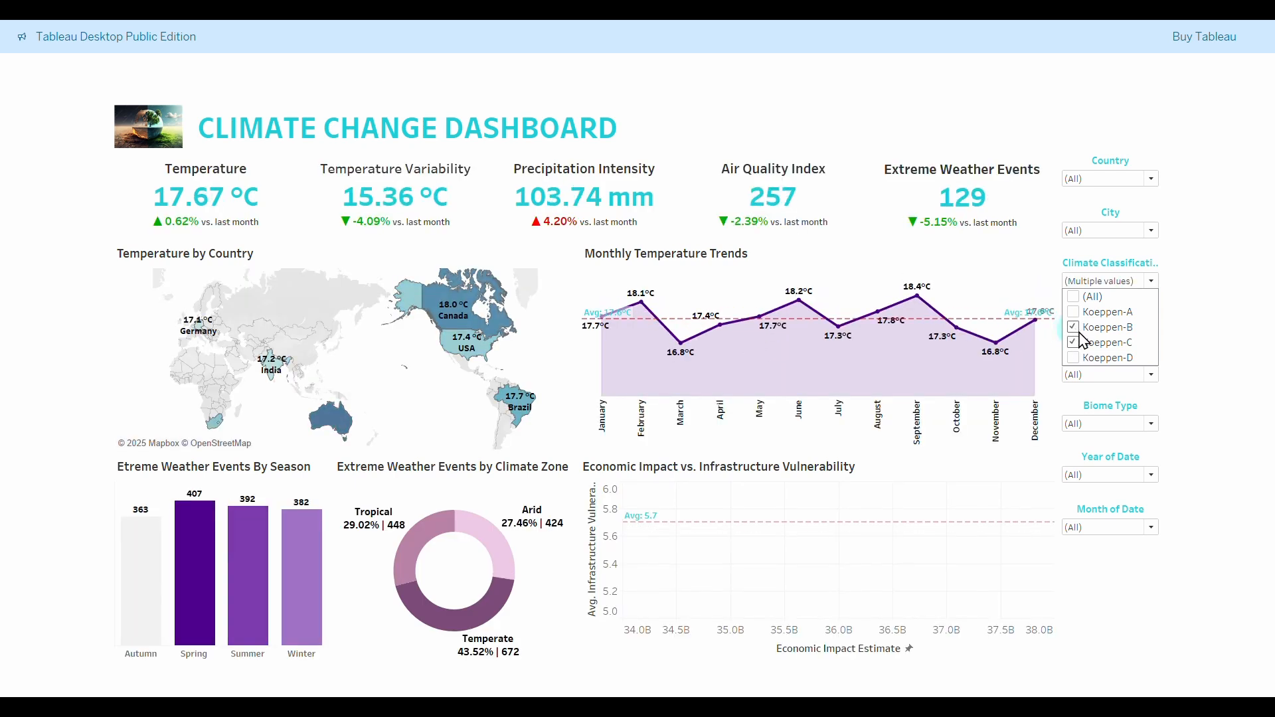
left_click(1127, 328)
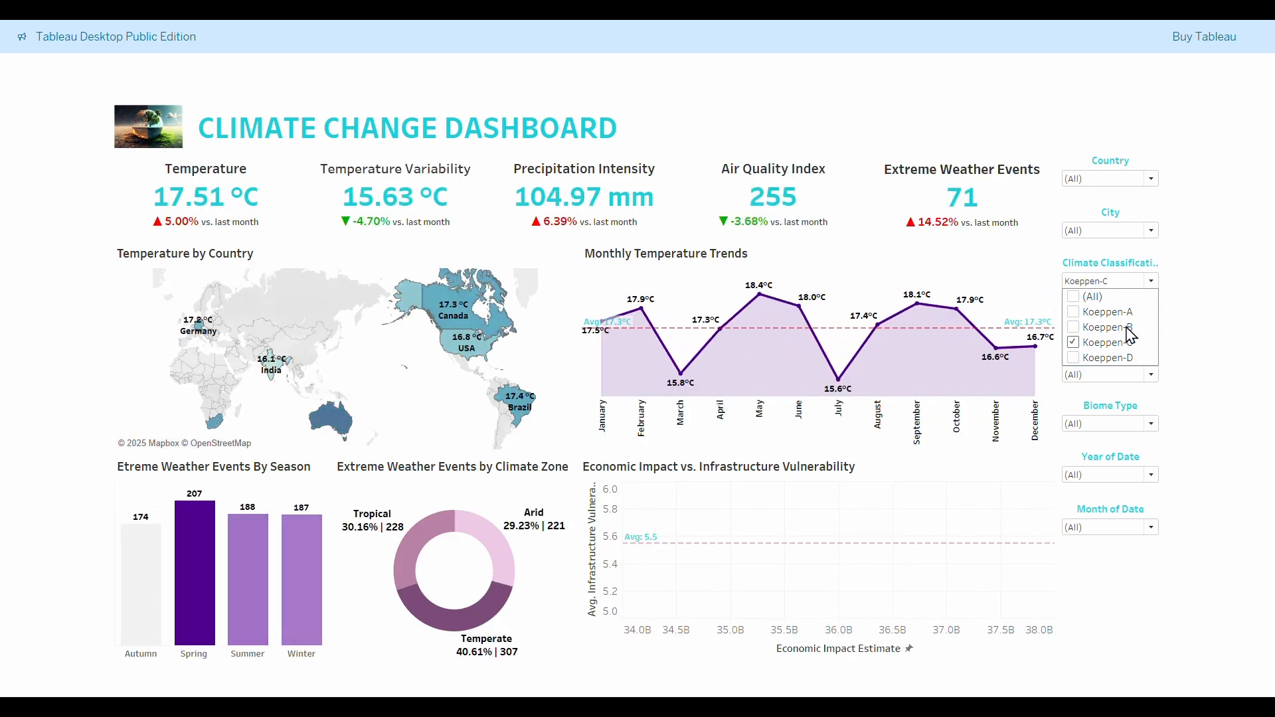
left_click(1122, 299)
Filter Climate Zone to Arid, reset it to (All), and exit presentation mode.
left_click(1153, 329)
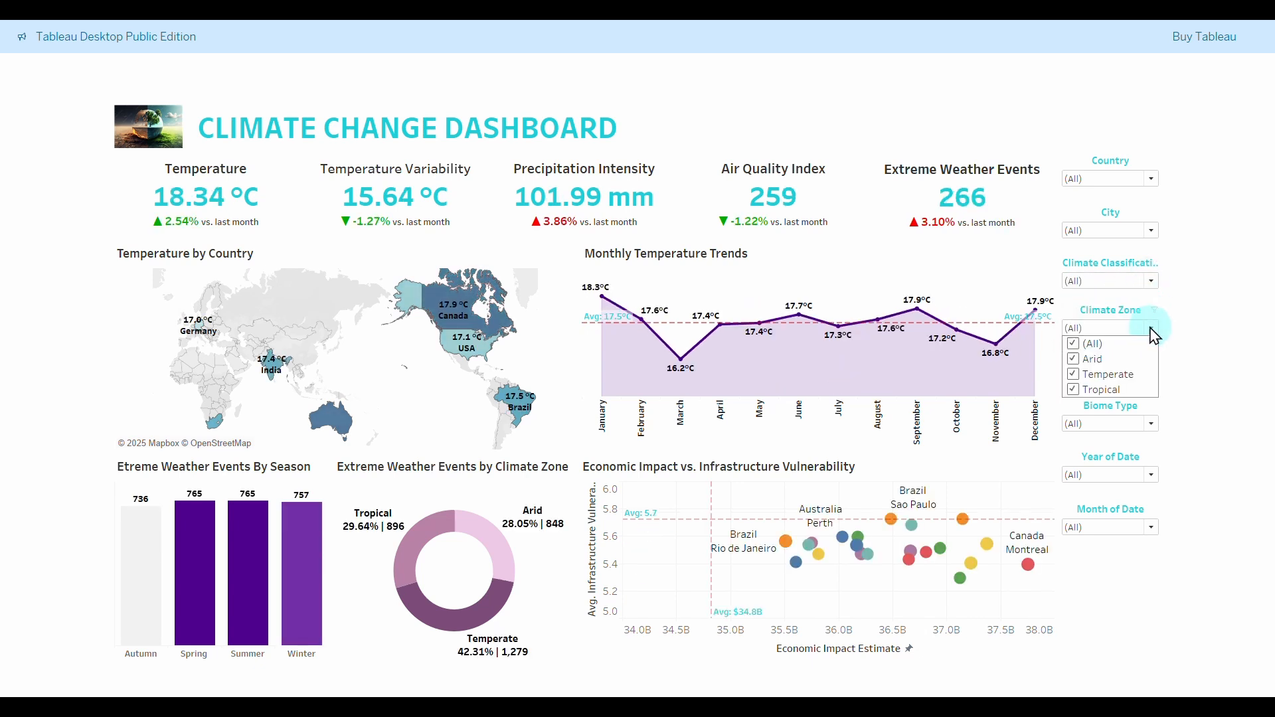
left_click(1080, 344)
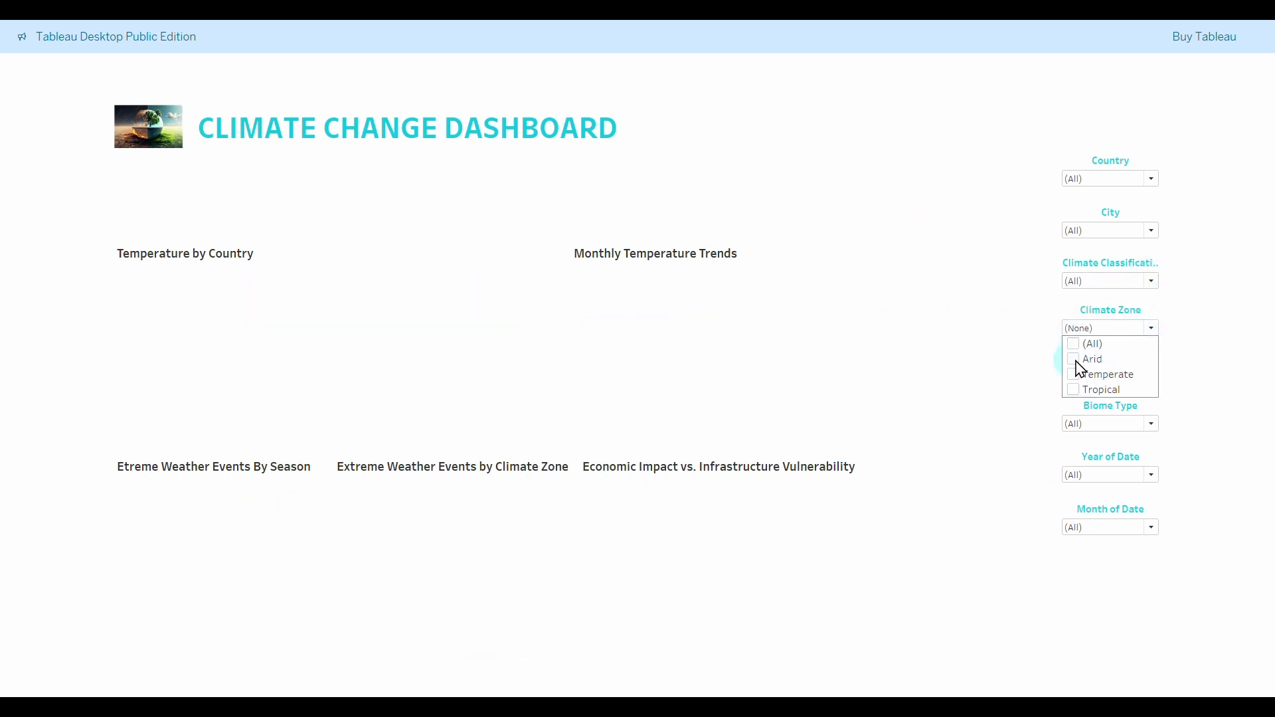
left_click(1077, 359)
left_click(1078, 359)
left_click(1153, 329)
left_click(1089, 344)
left_click(1151, 329)
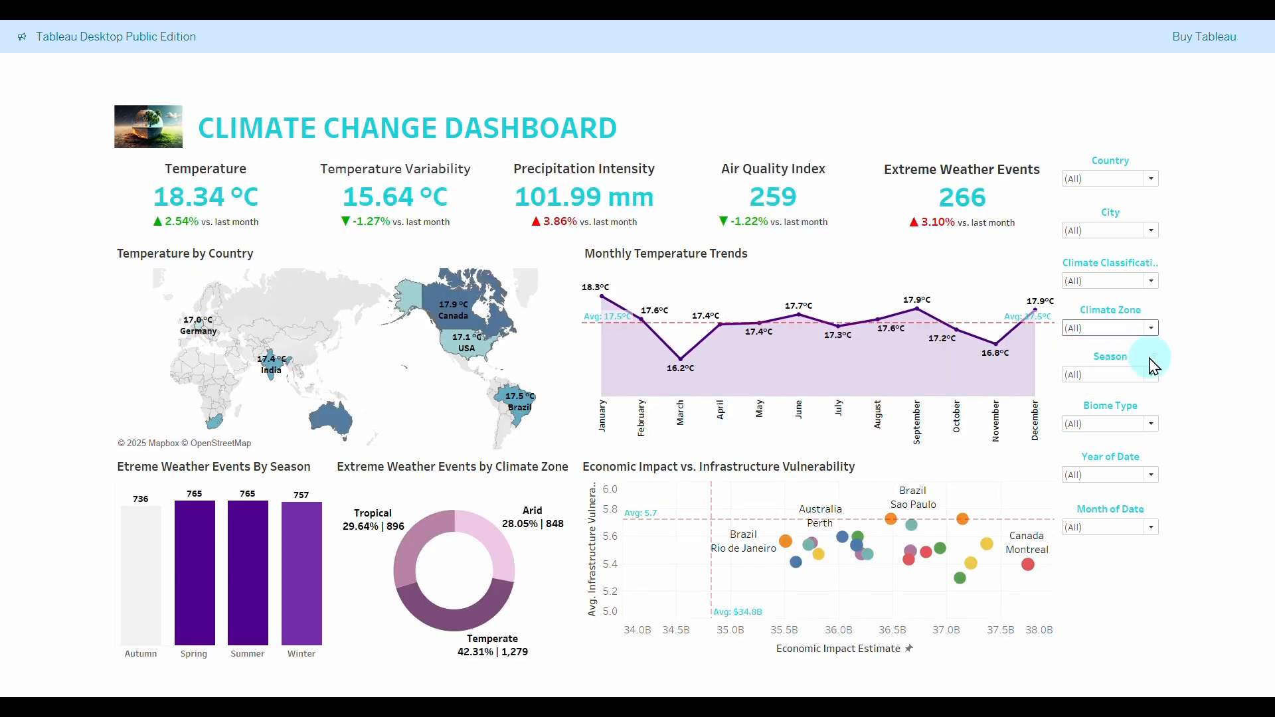
left_click(1118, 433)
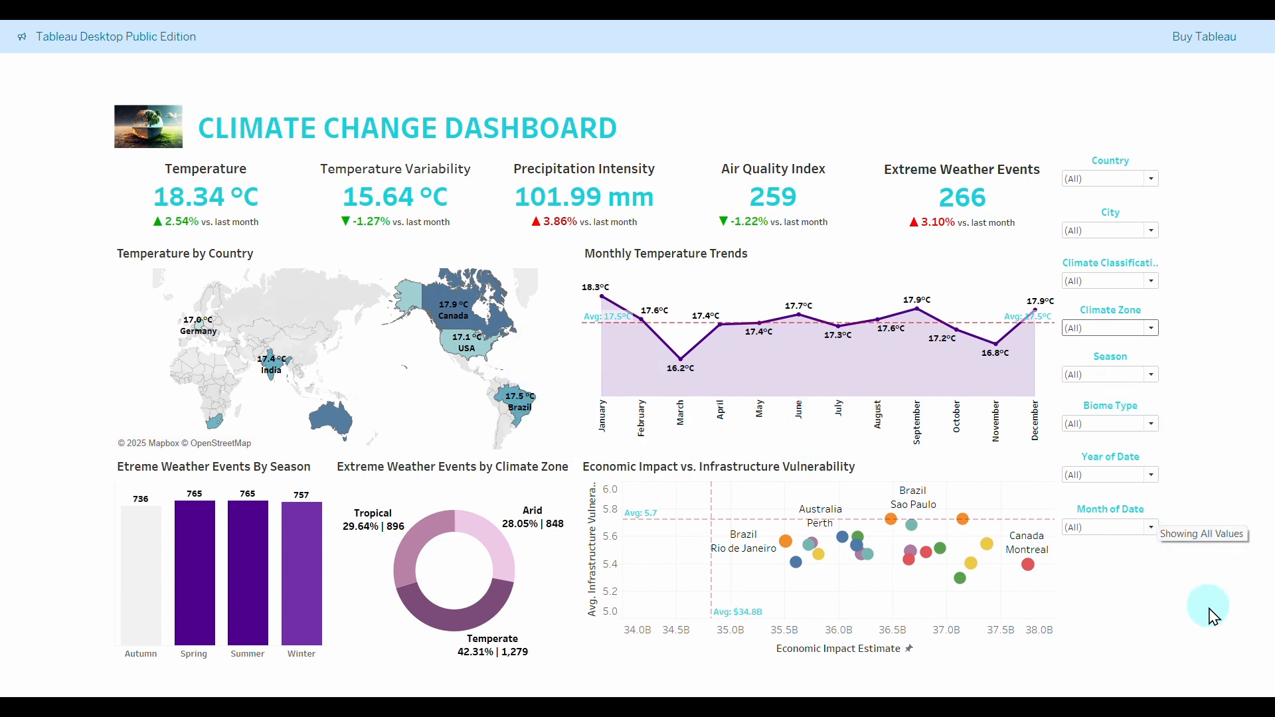
key("Escape")
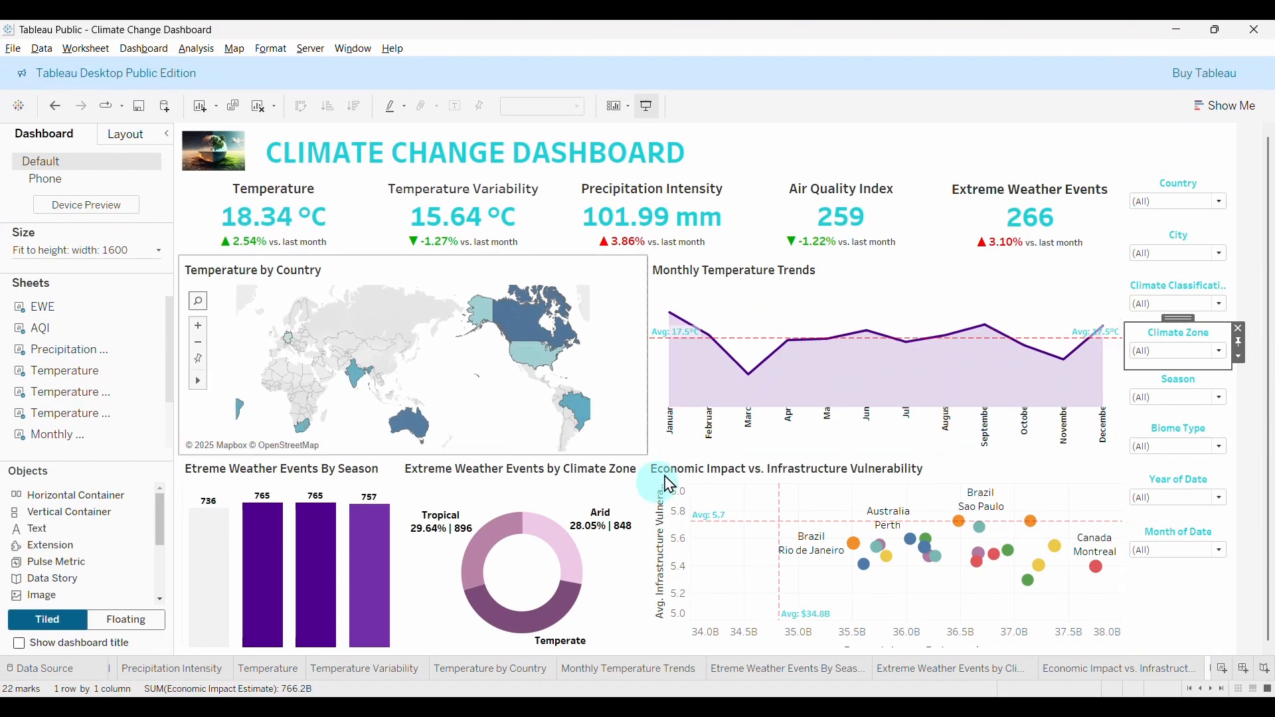
left_click(608, 399)
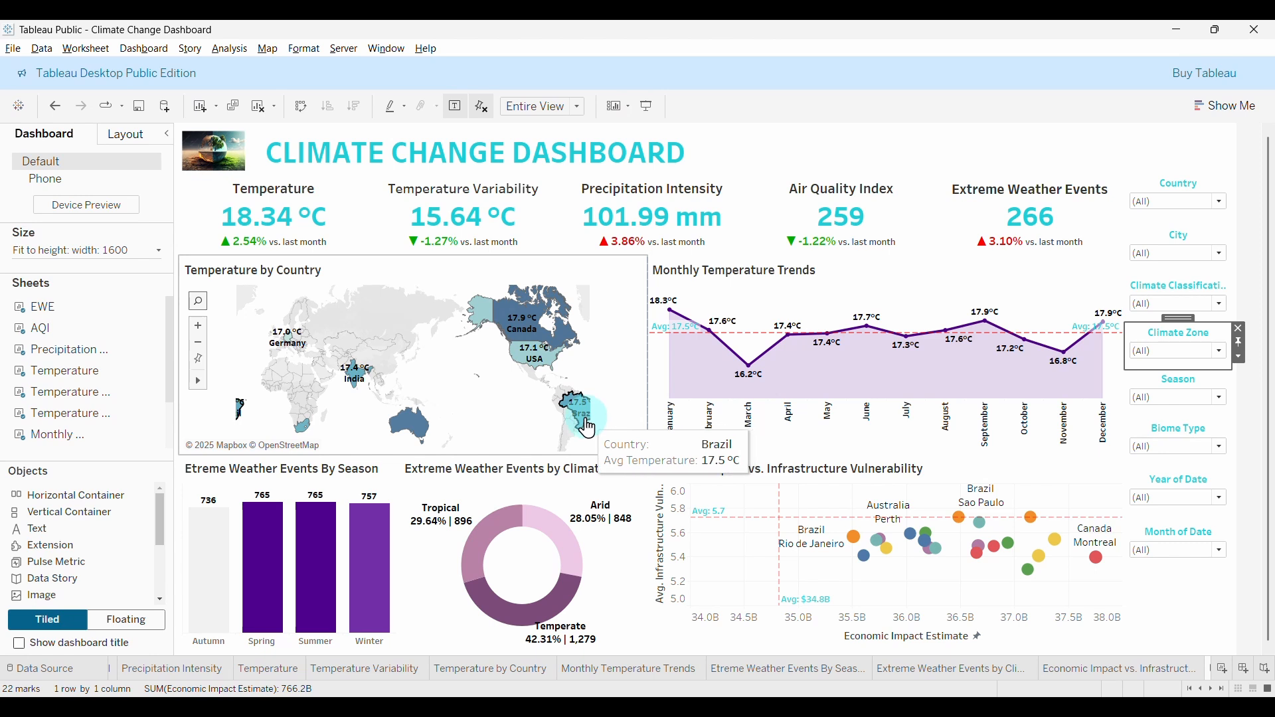
left_click(643, 308)
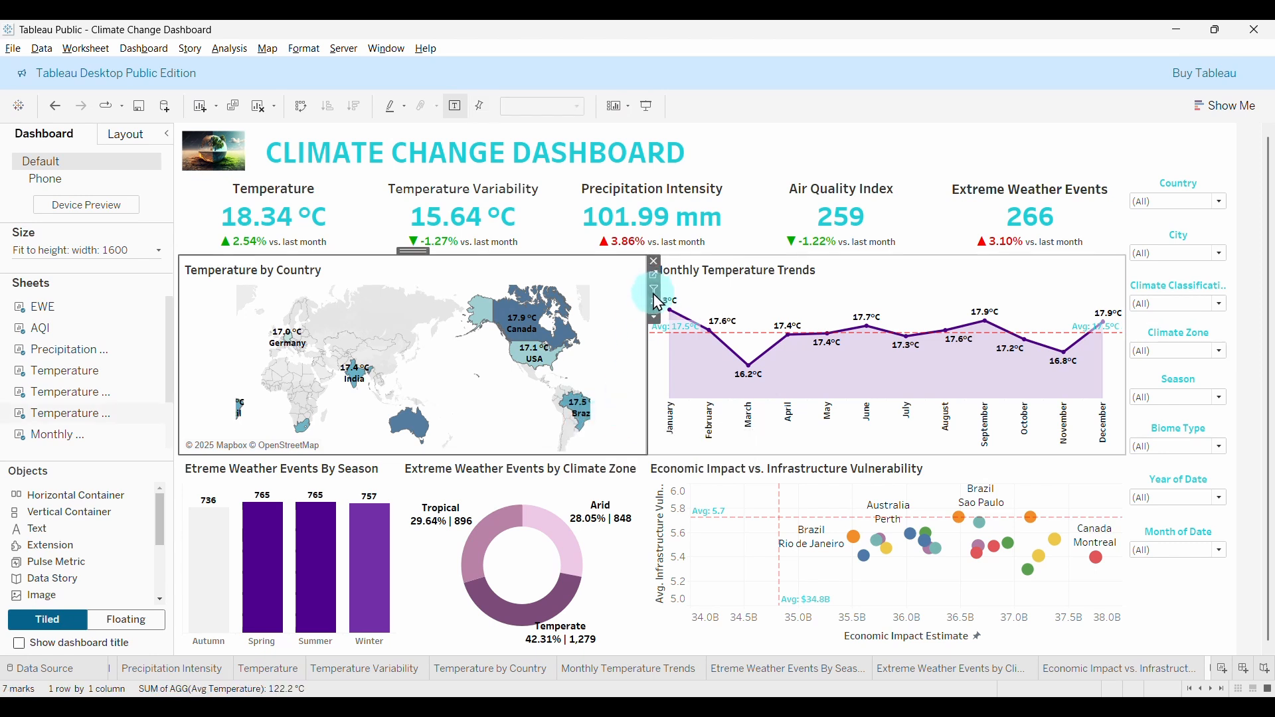
left_click(1097, 283)
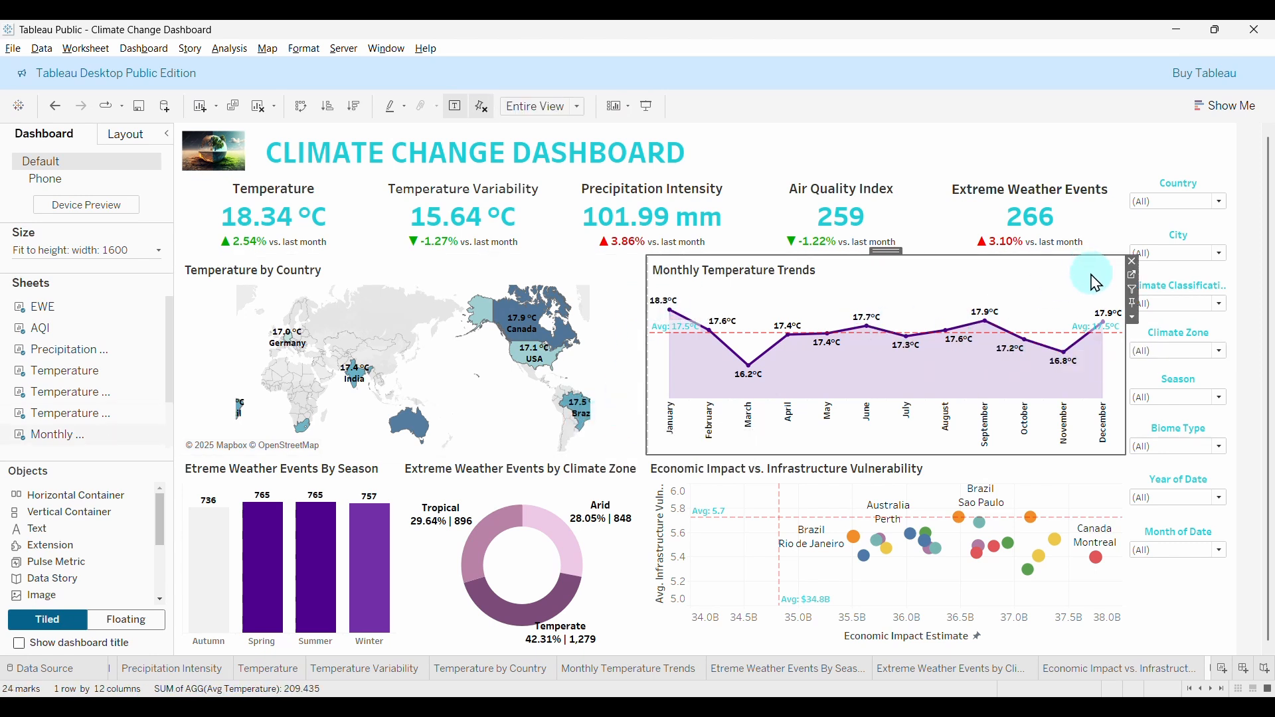
left_click(1101, 480)
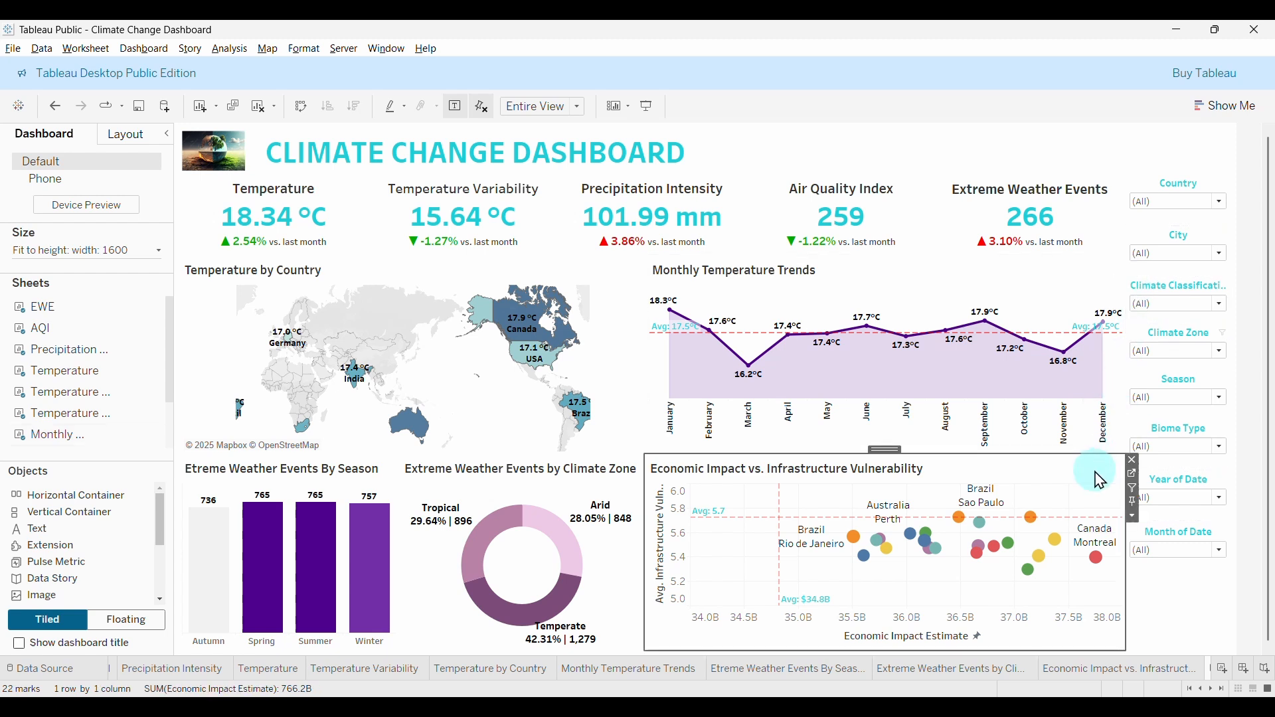
left_click(630, 499)
left_click(394, 487)
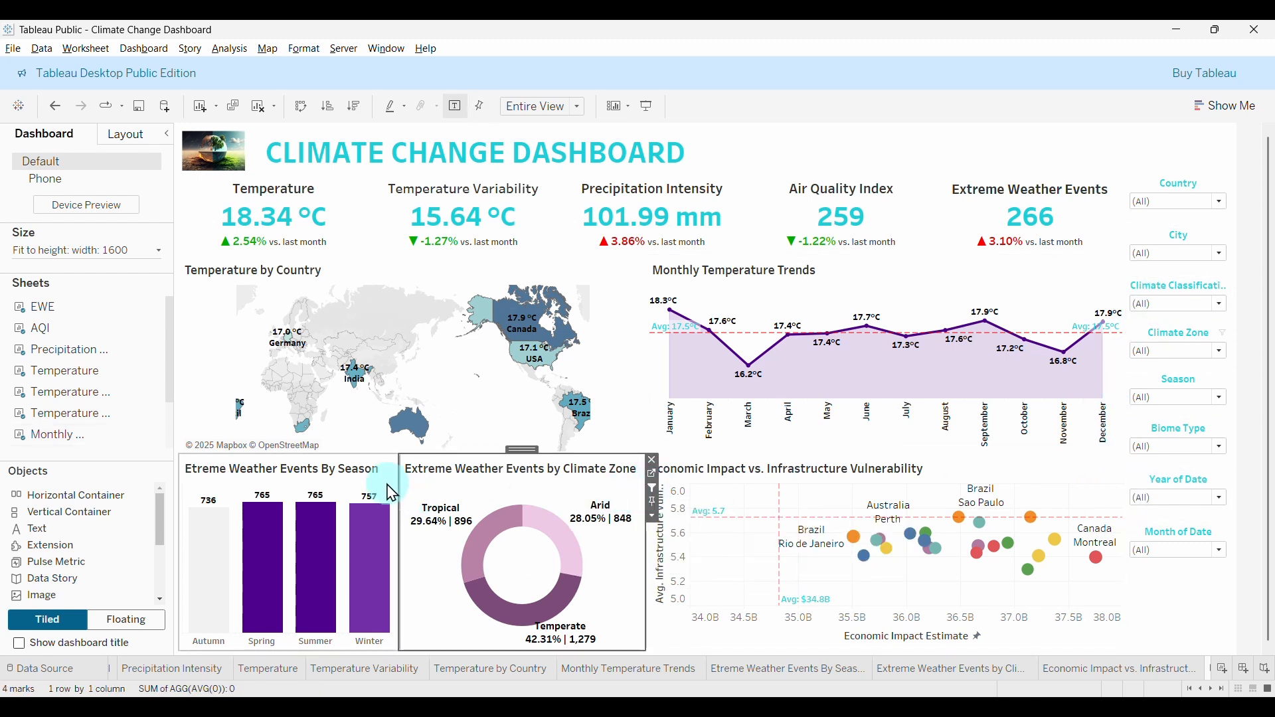
left_click(404, 487)
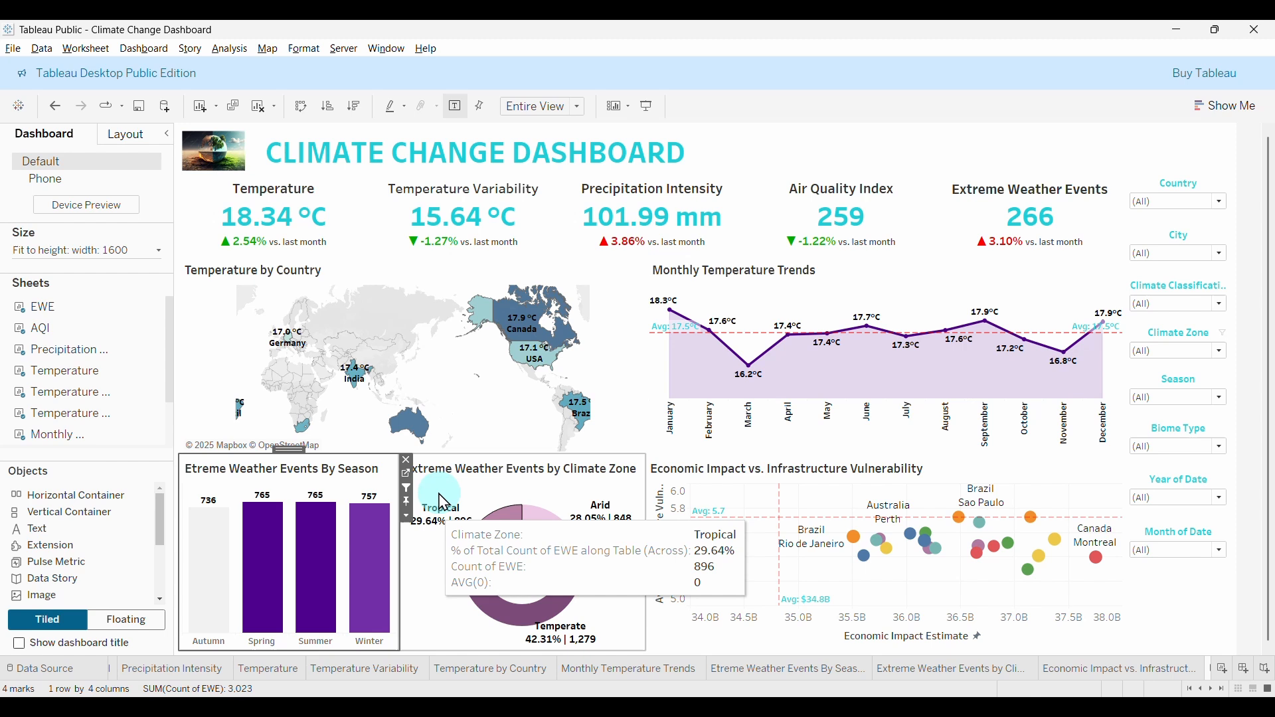
left_click(372, 577)
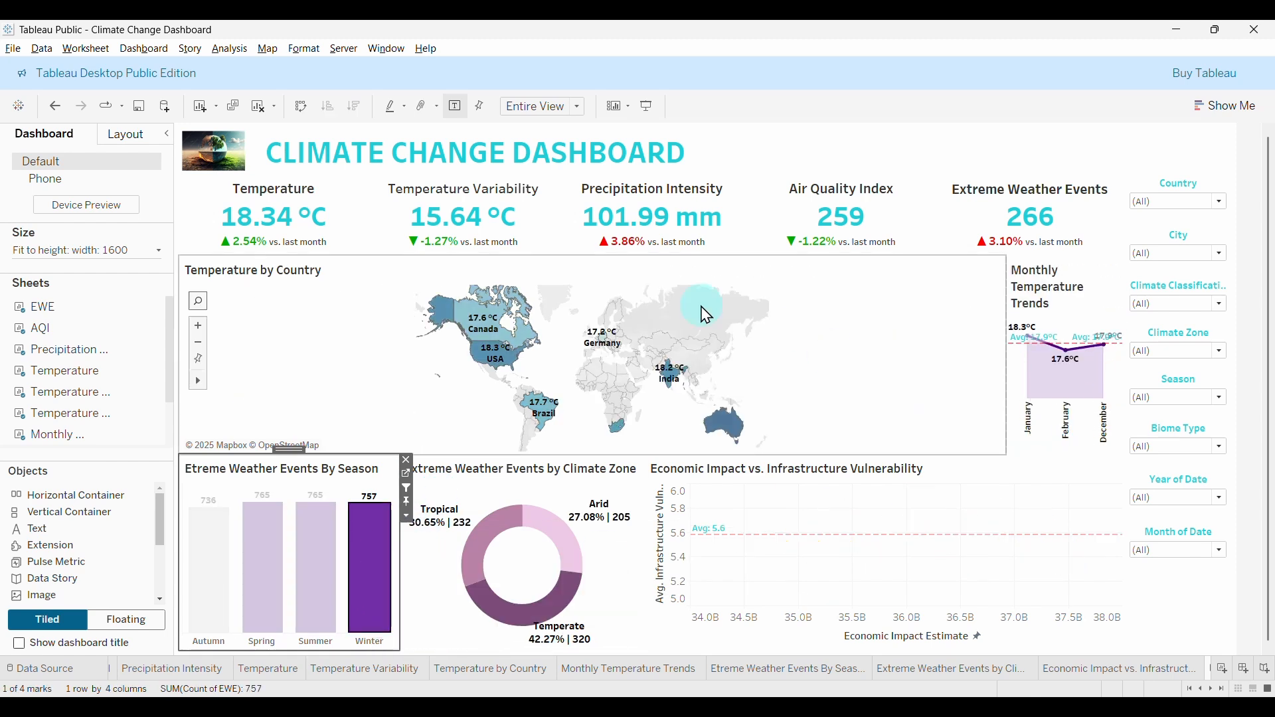
left_click(318, 591)
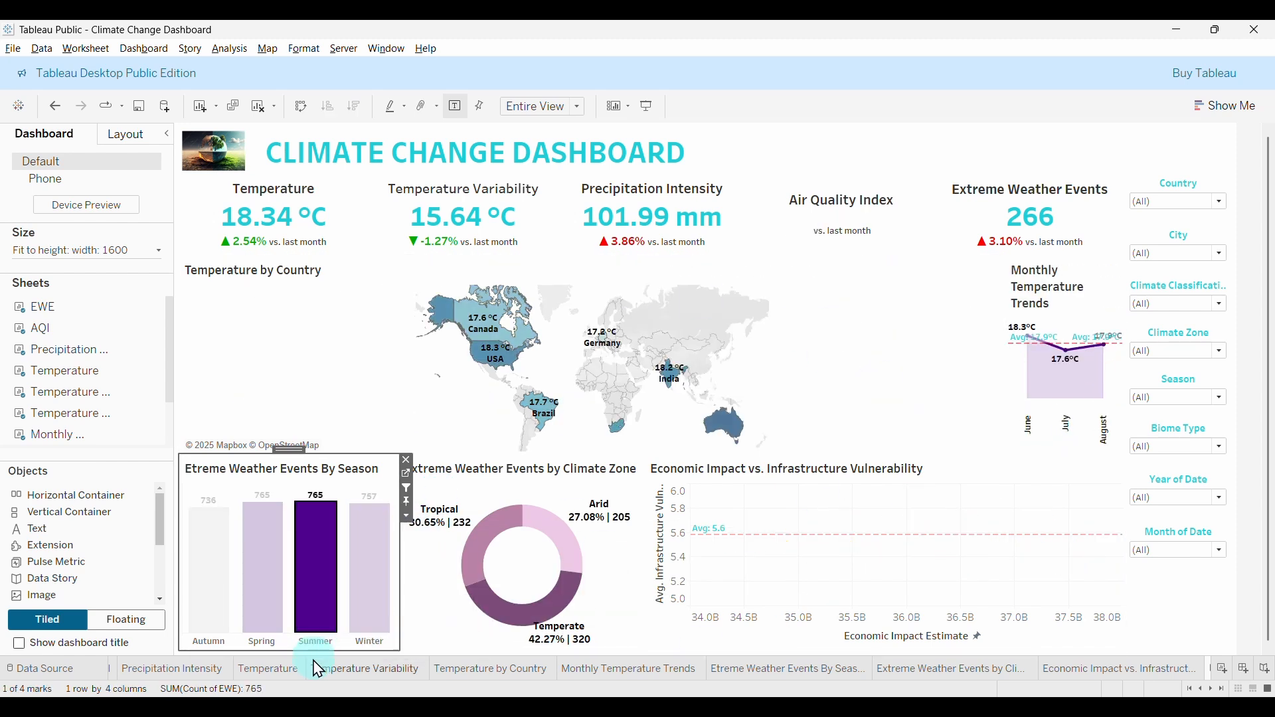
left_click(601, 280)
left_click(319, 565)
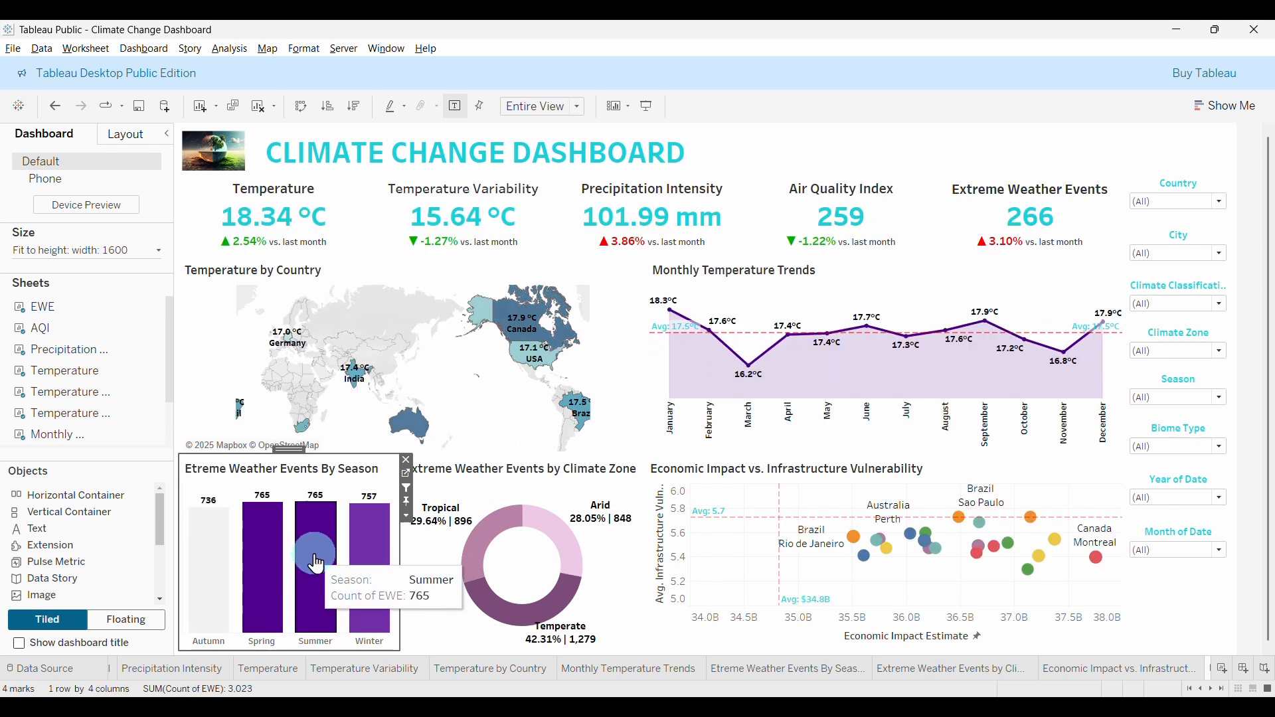
left_click(522, 631)
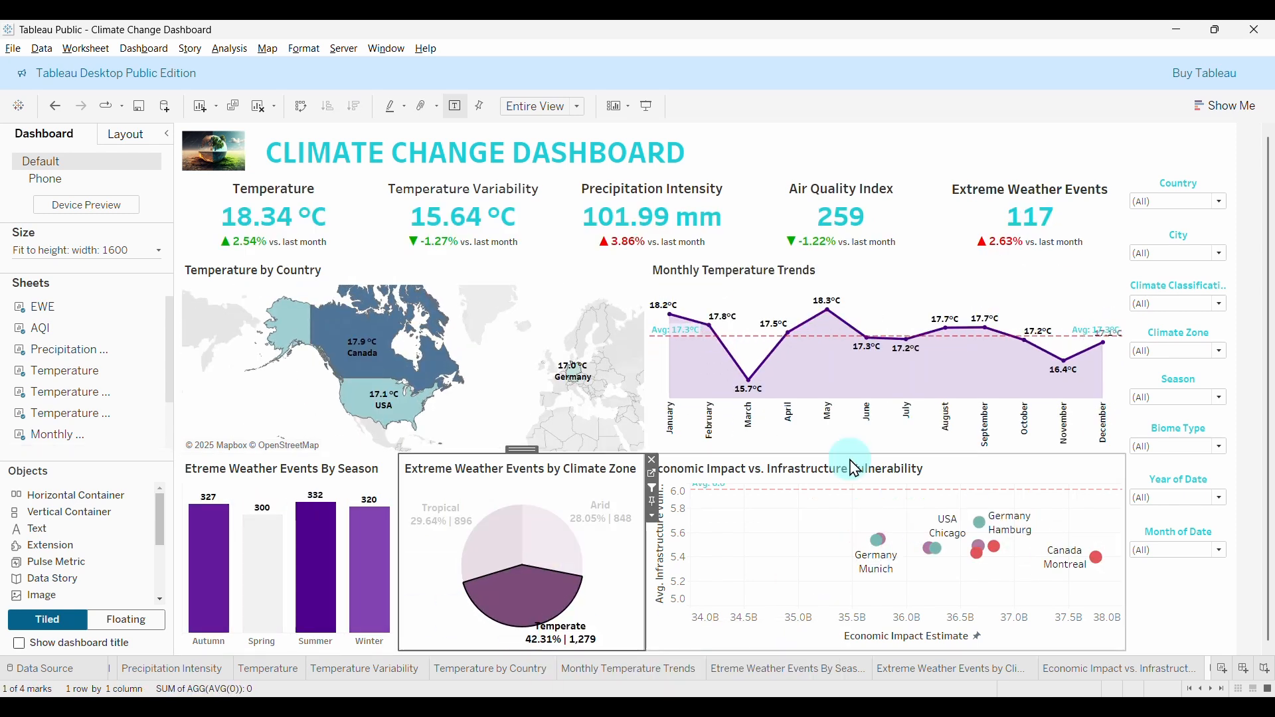
left_click(525, 603)
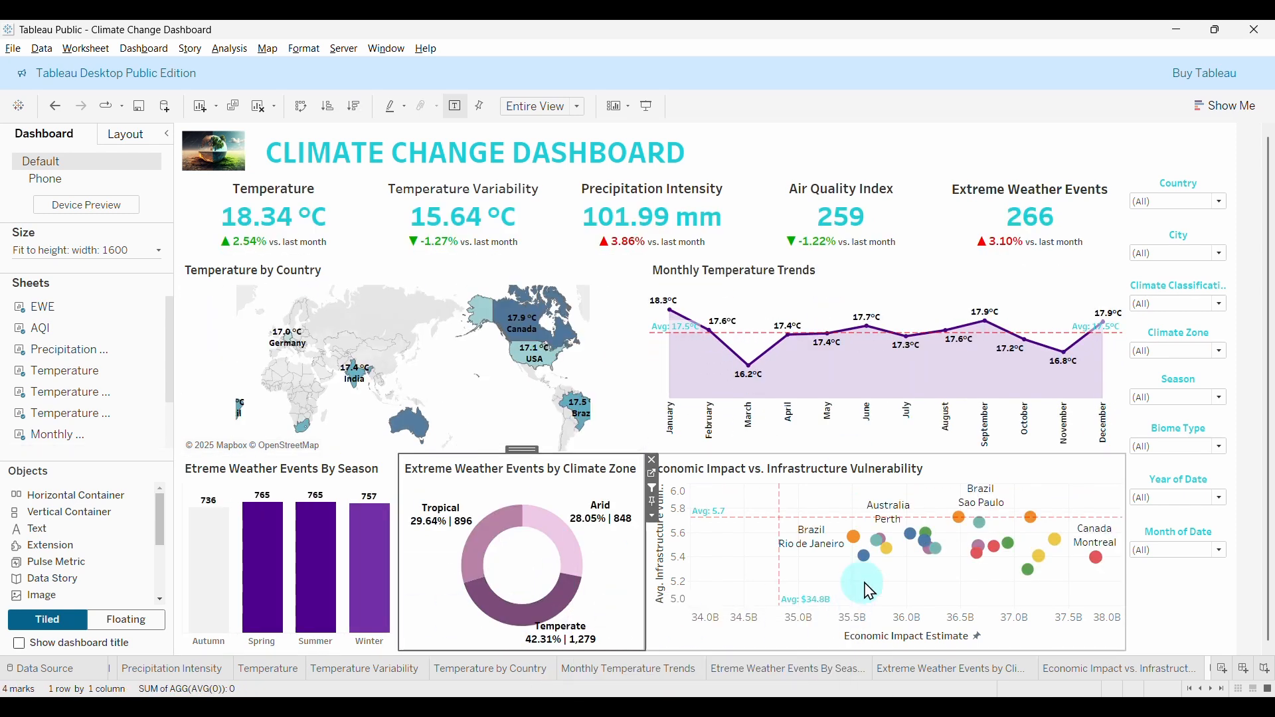
left_click(865, 563)
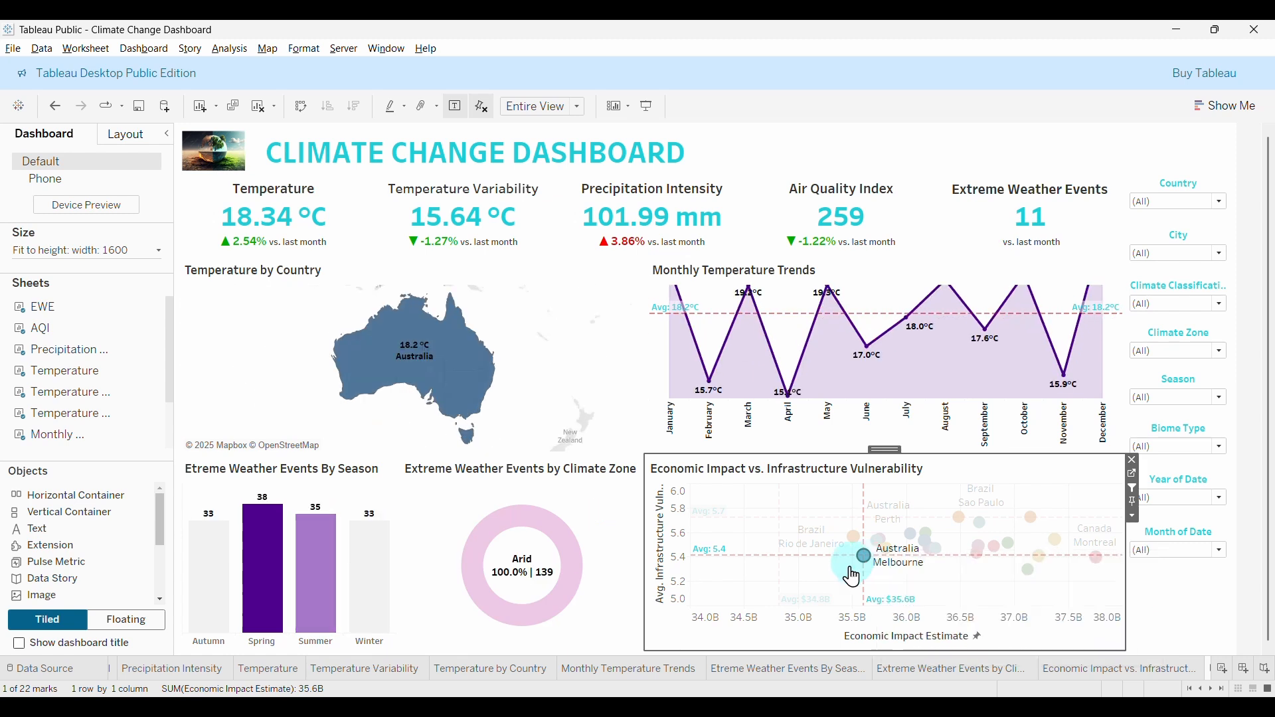
left_click(804, 615)
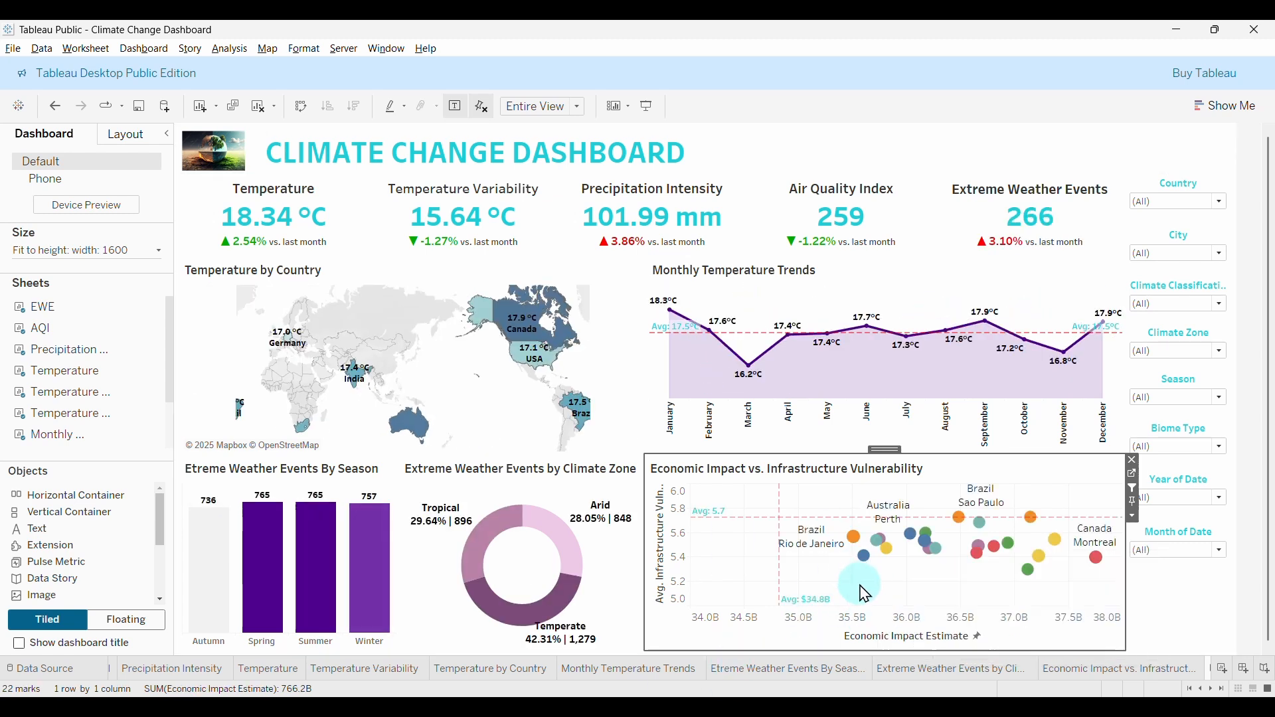
left_click(418, 435)
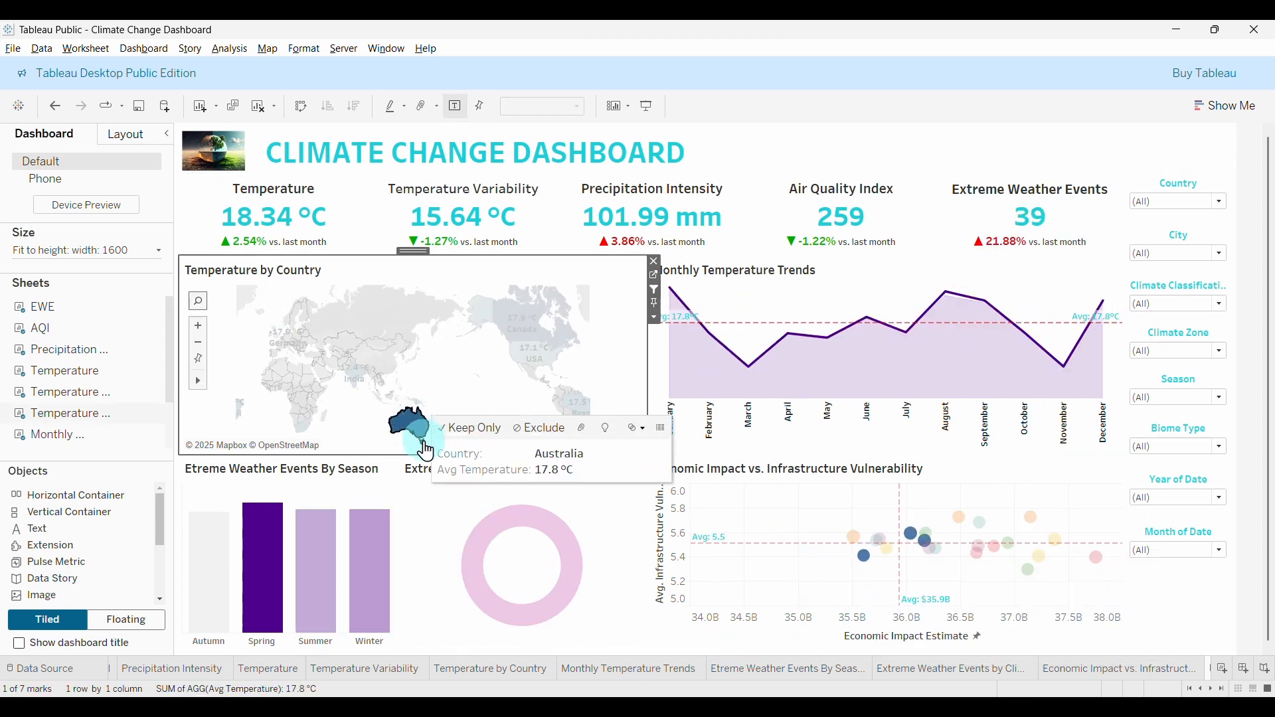
left_click(469, 444)
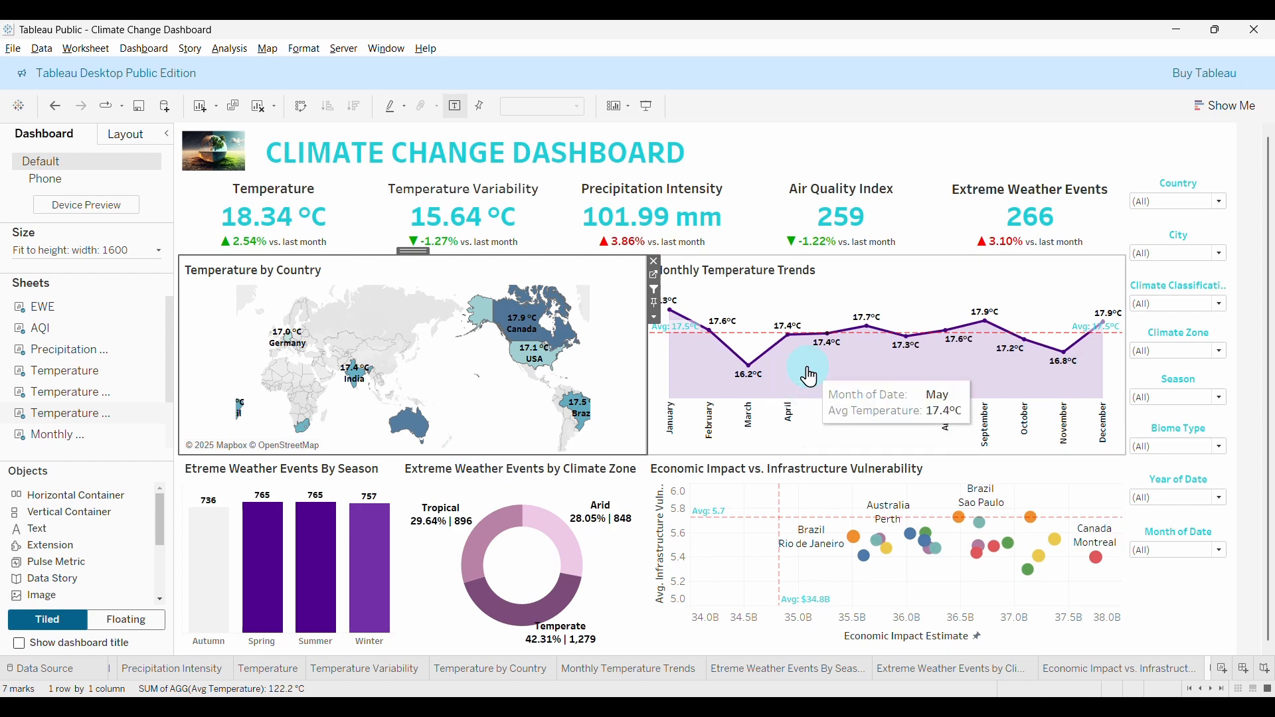
left_click(798, 425)
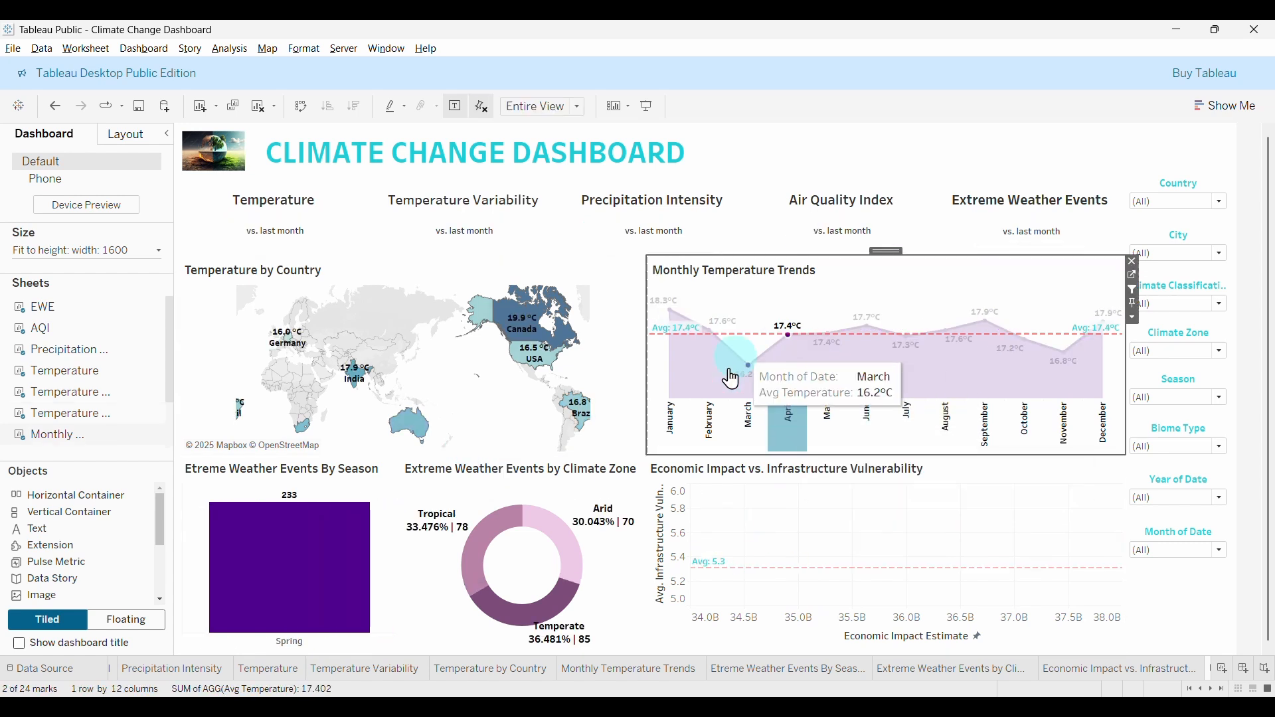
left_click(876, 428)
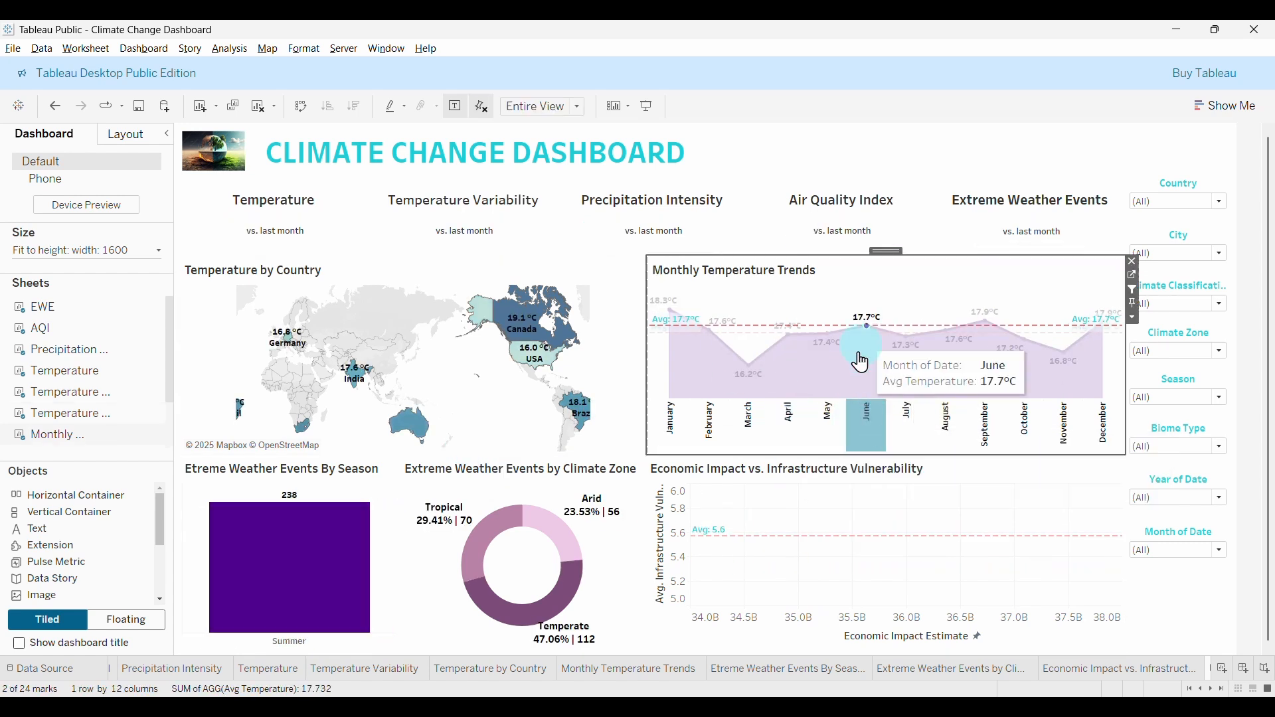
left_click(871, 420)
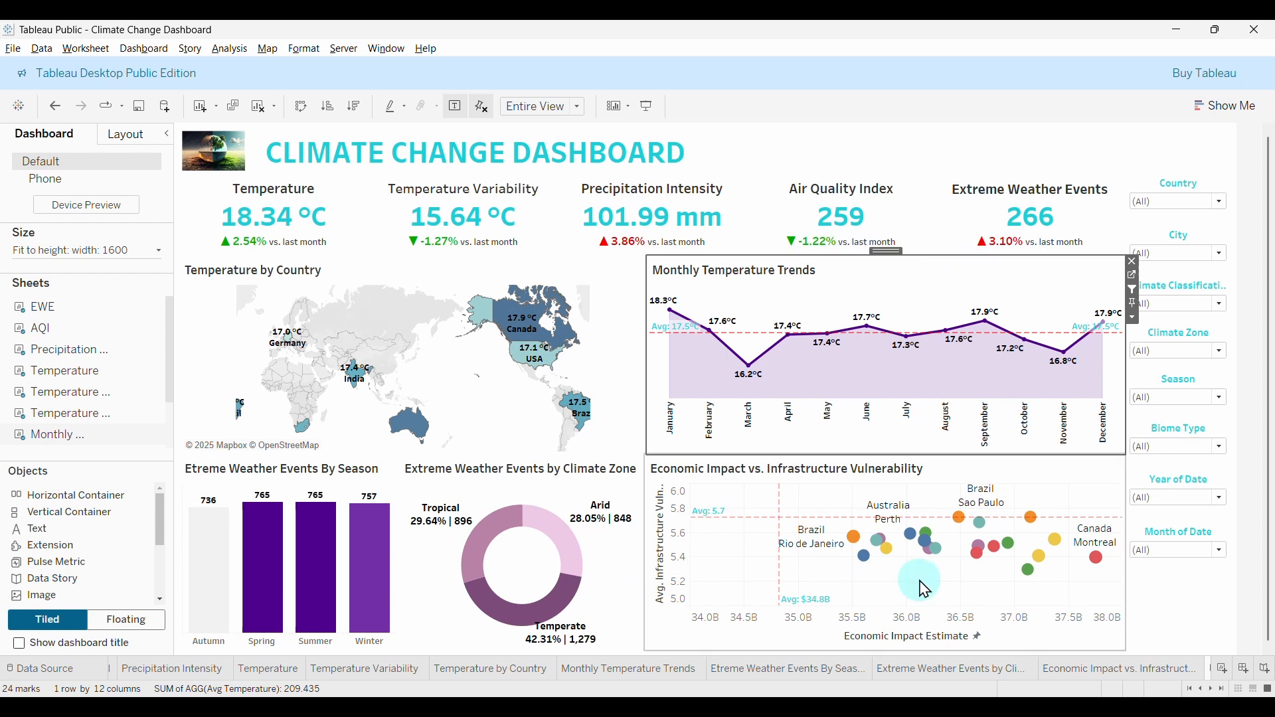
left_click(1242, 266)
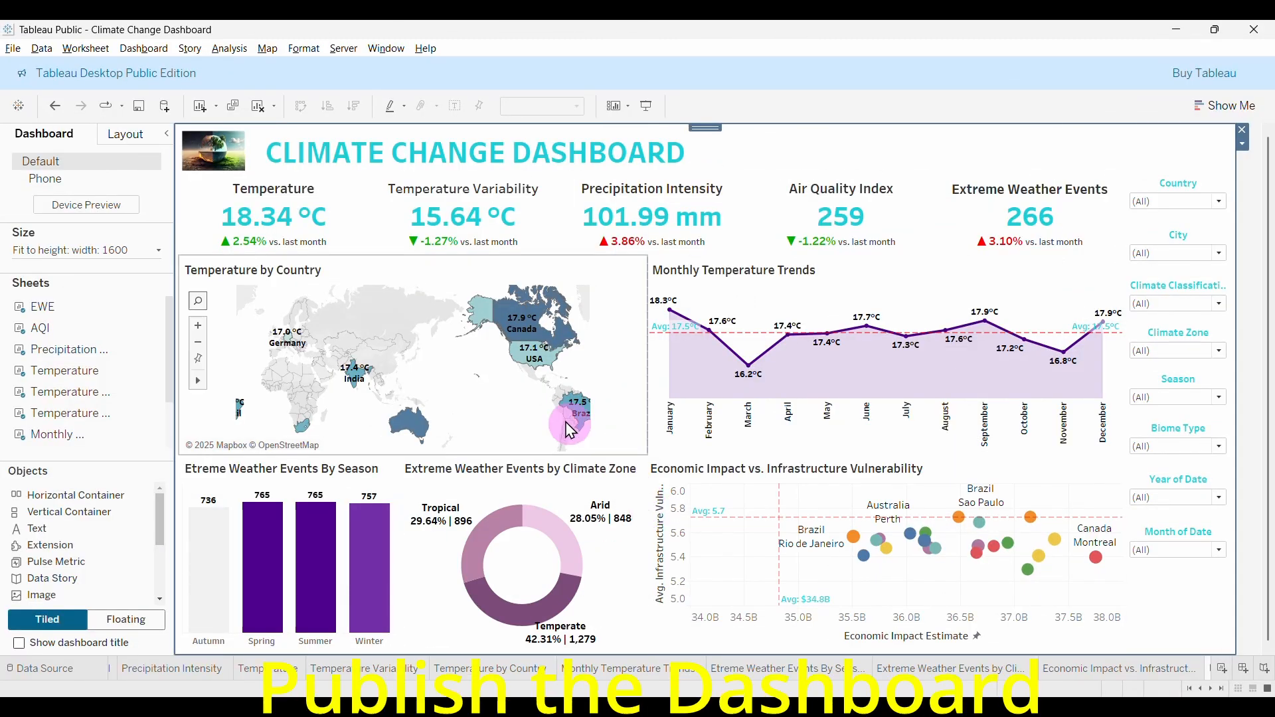
Choose Save to Tableau Public from the File menu.
left_click(12, 50)
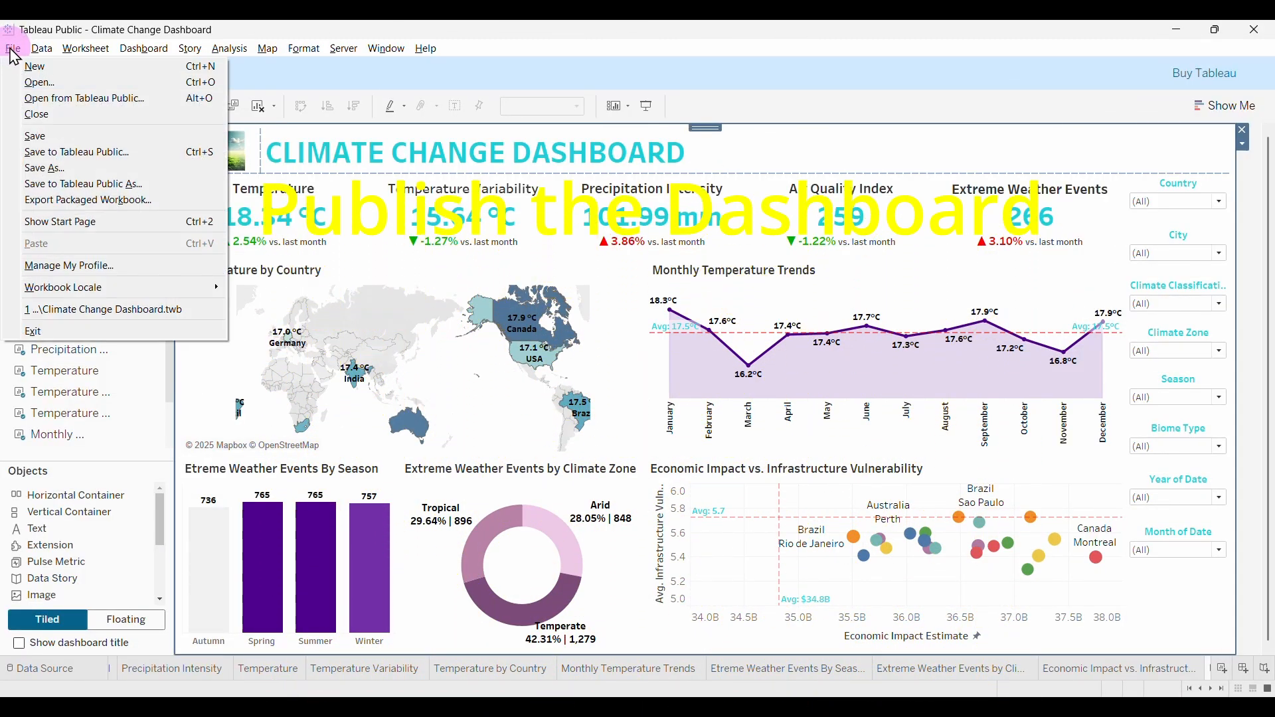
left_click(91, 152)
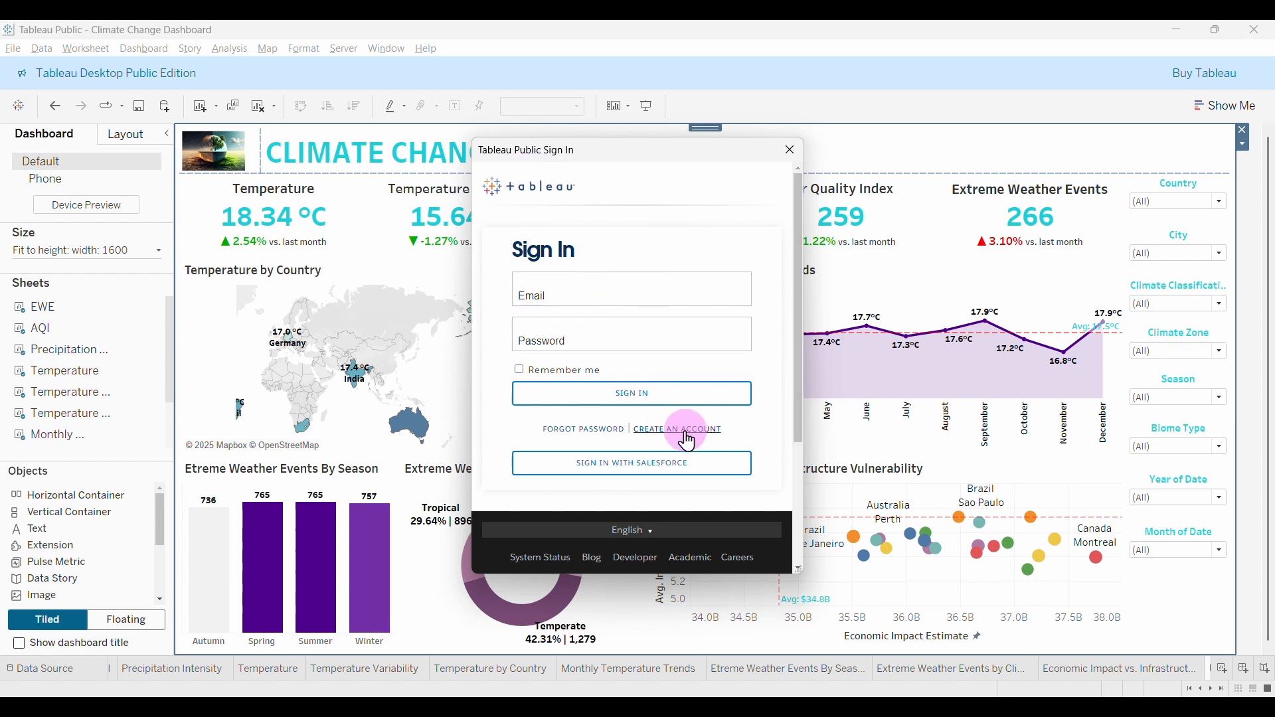
Fill in the Create Account form with name, e-mail address, password and password confirmation.
left_click(689, 432)
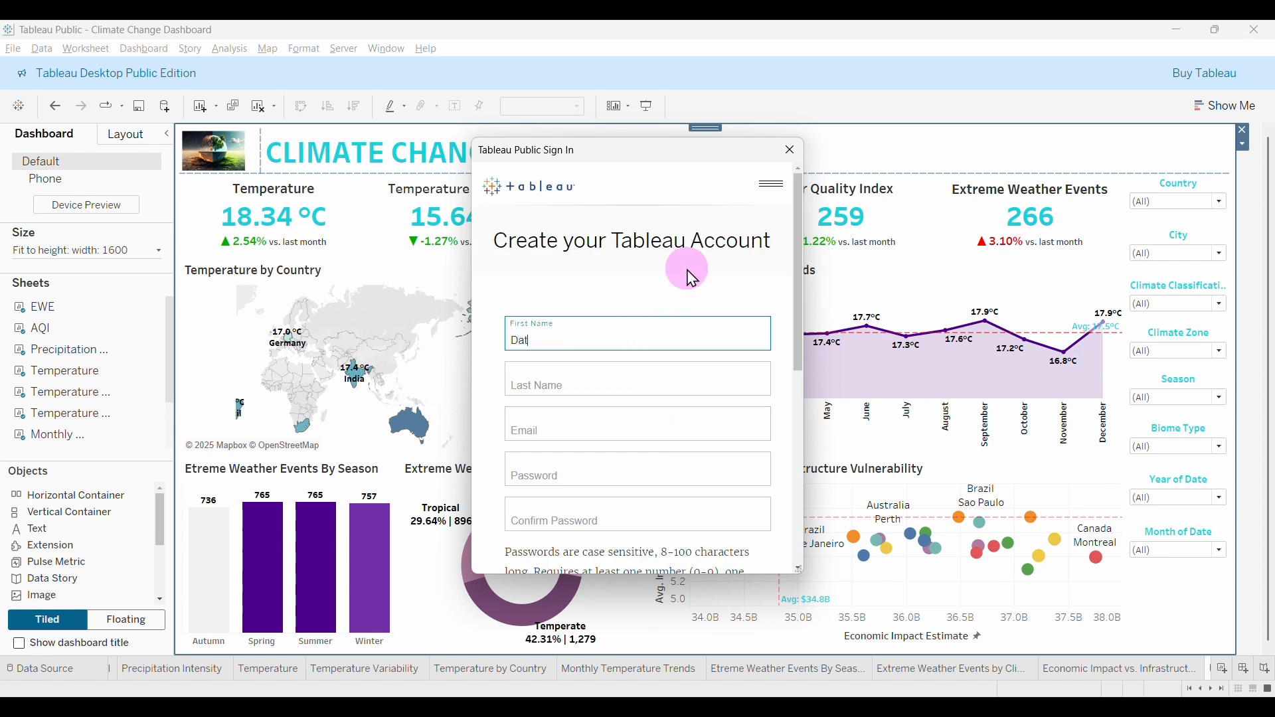
left_click(650, 388)
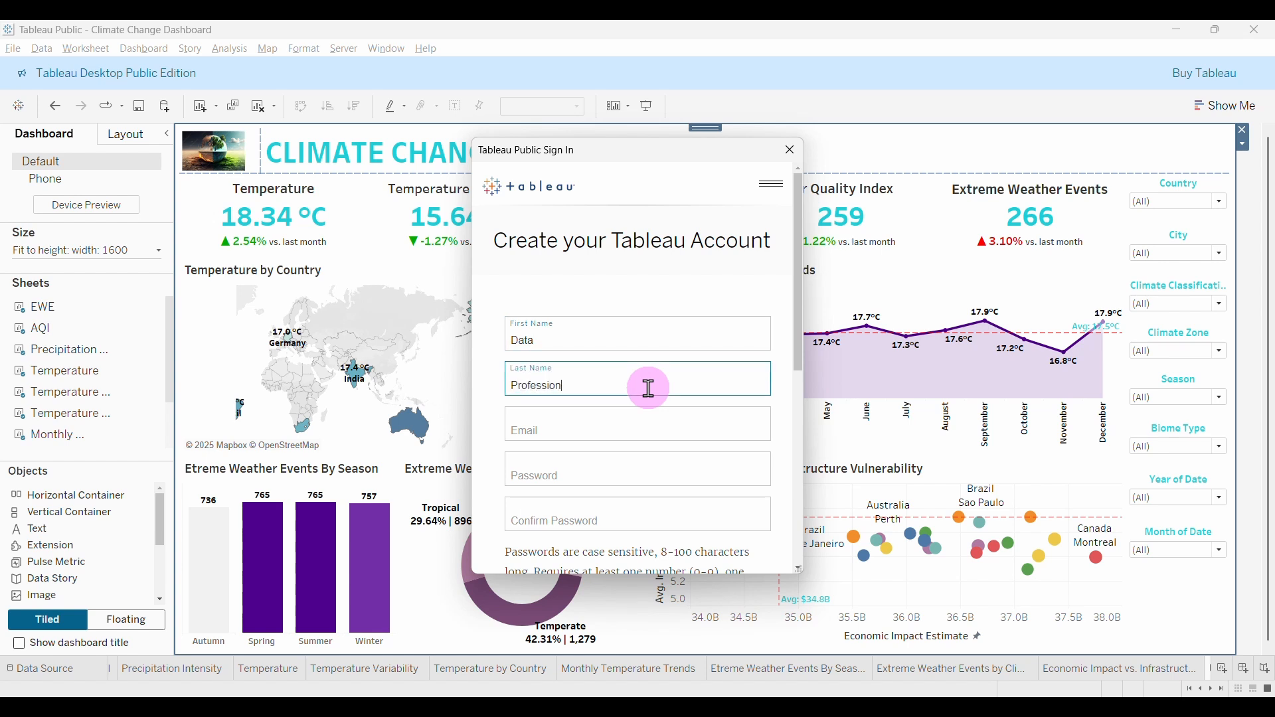
left_click(724, 430)
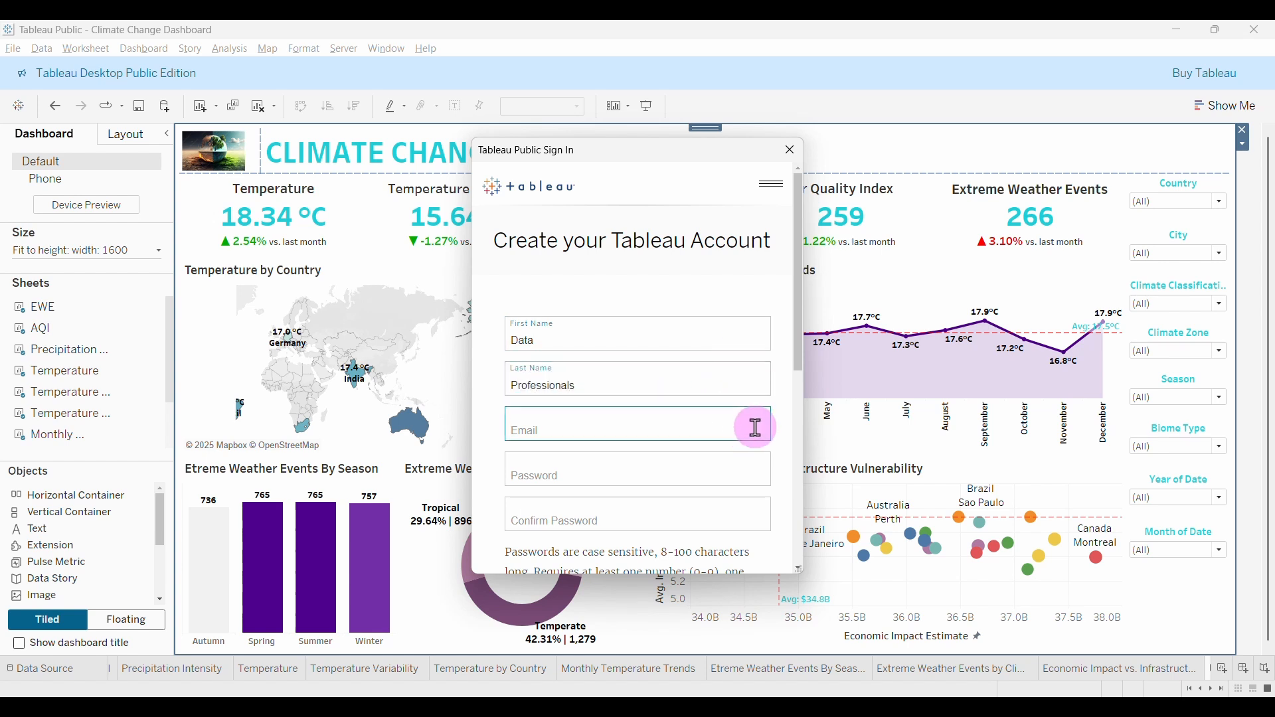
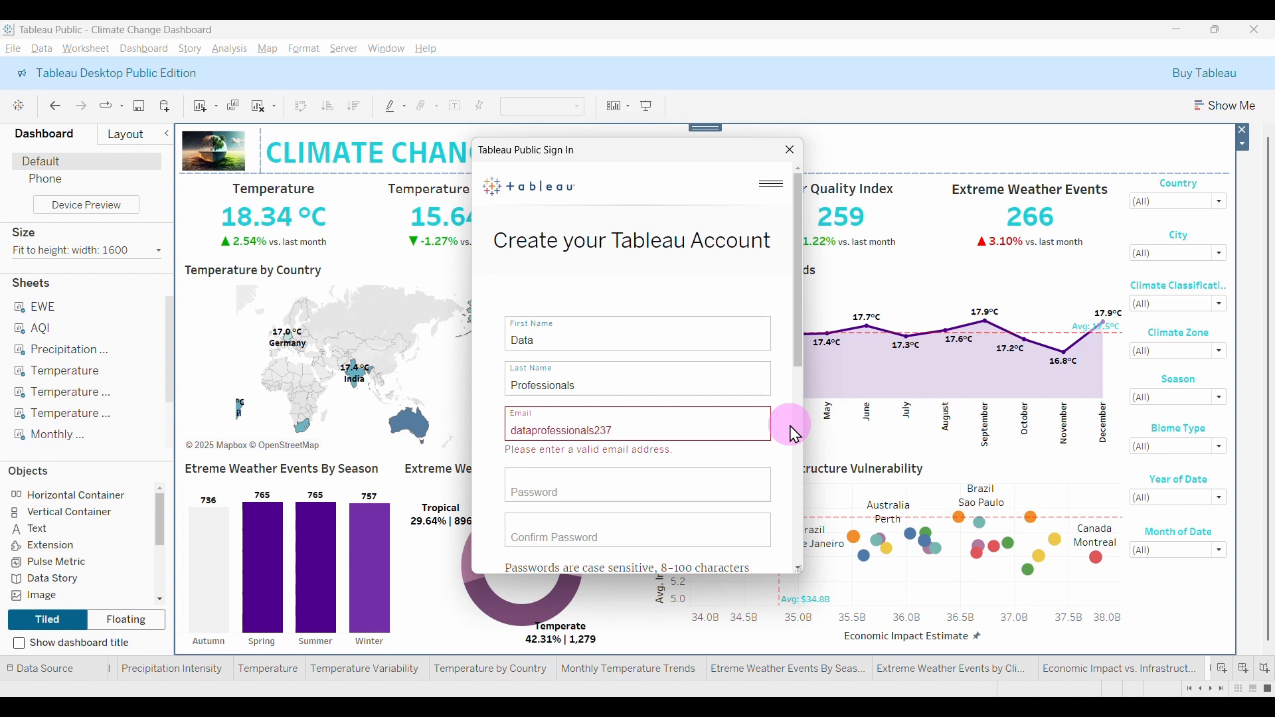
left_click(718, 465)
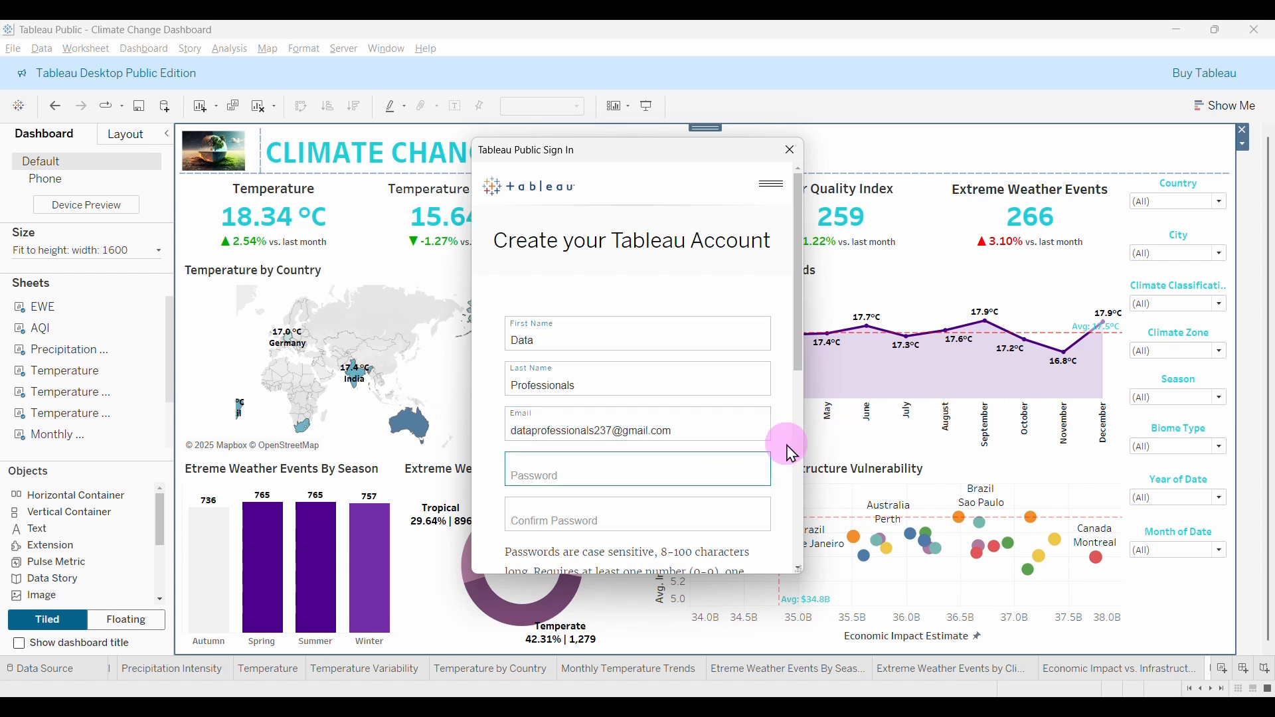
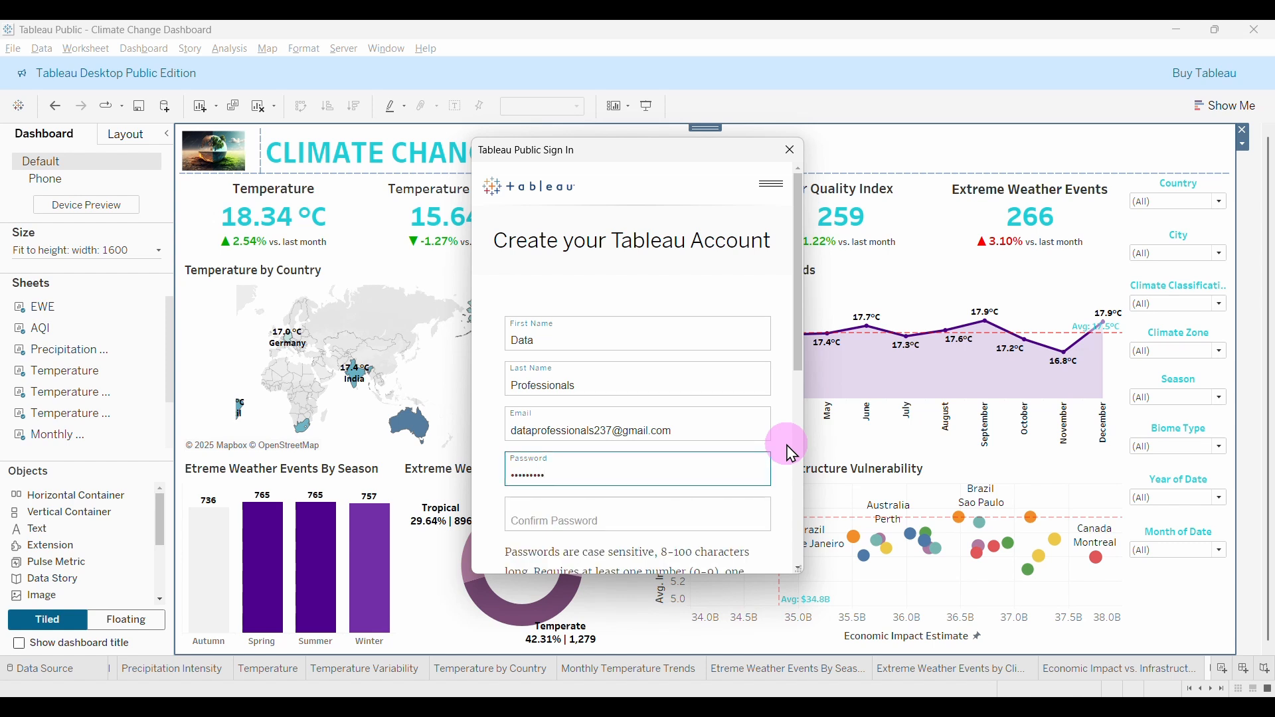
left_click(721, 516)
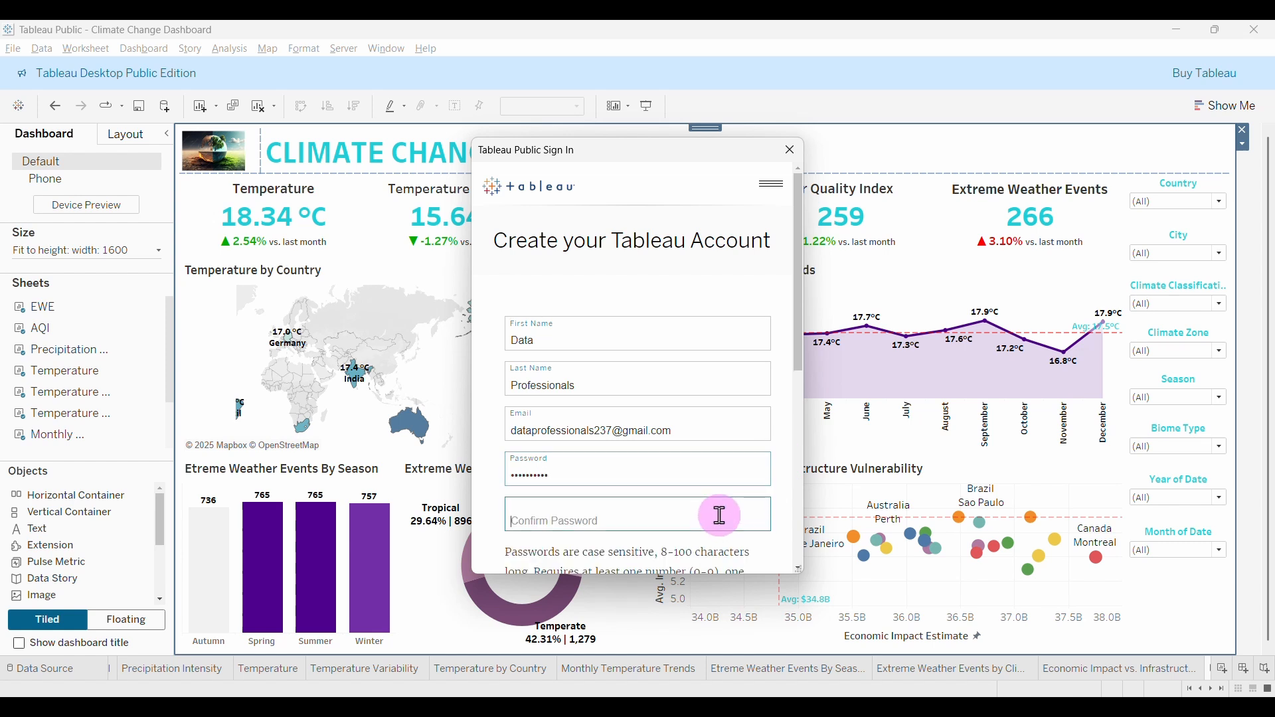
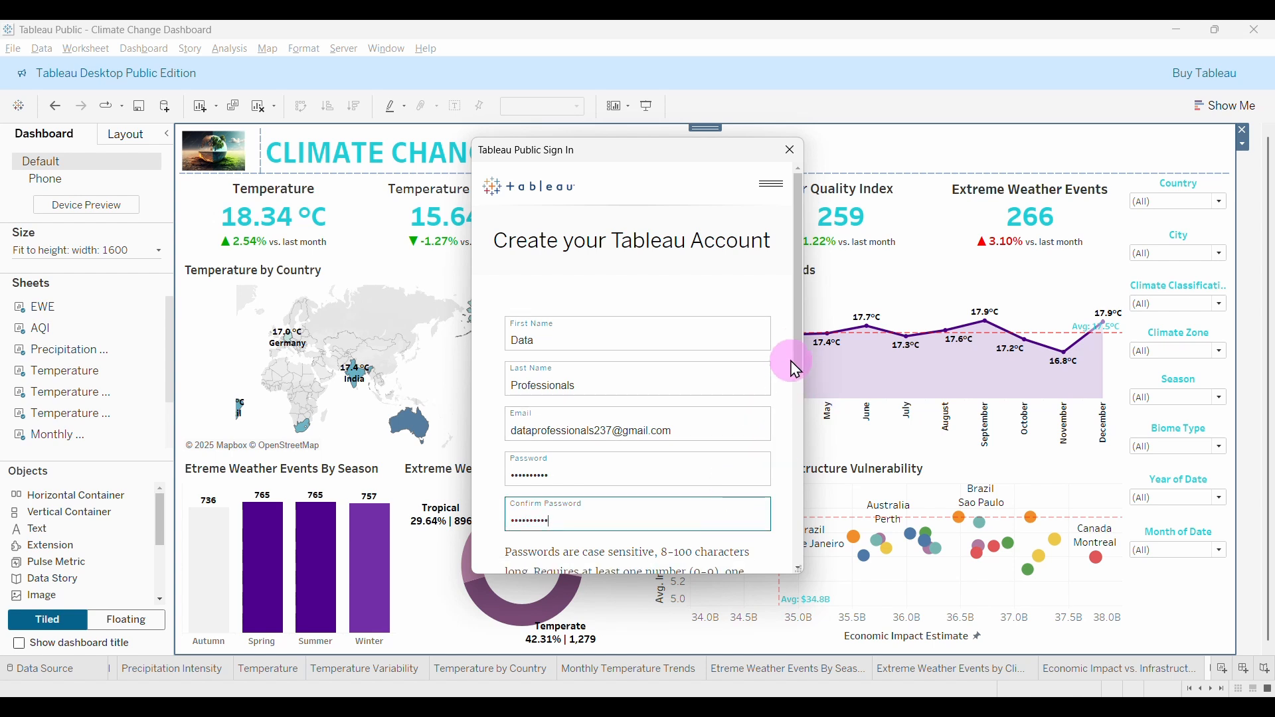
Submit the new account registration and switch to the activation email in Gmail.
left_click_drag(798, 341, 814, 451)
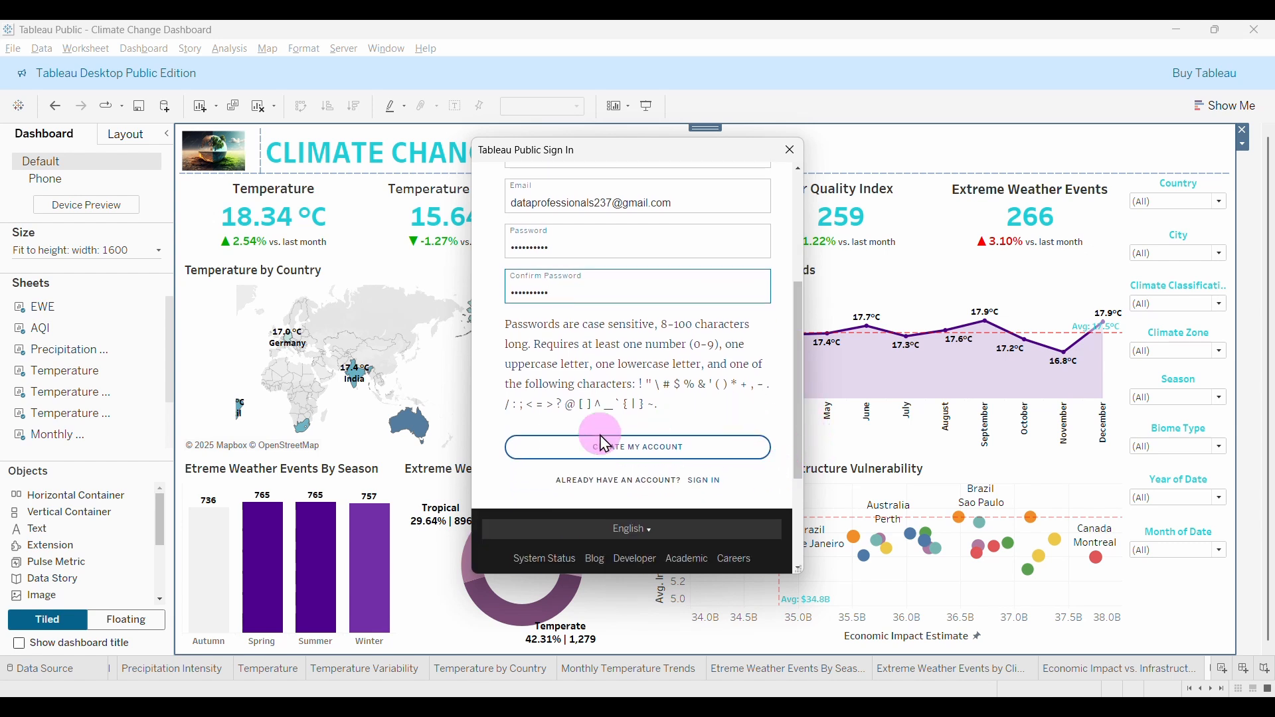
left_click(638, 449)
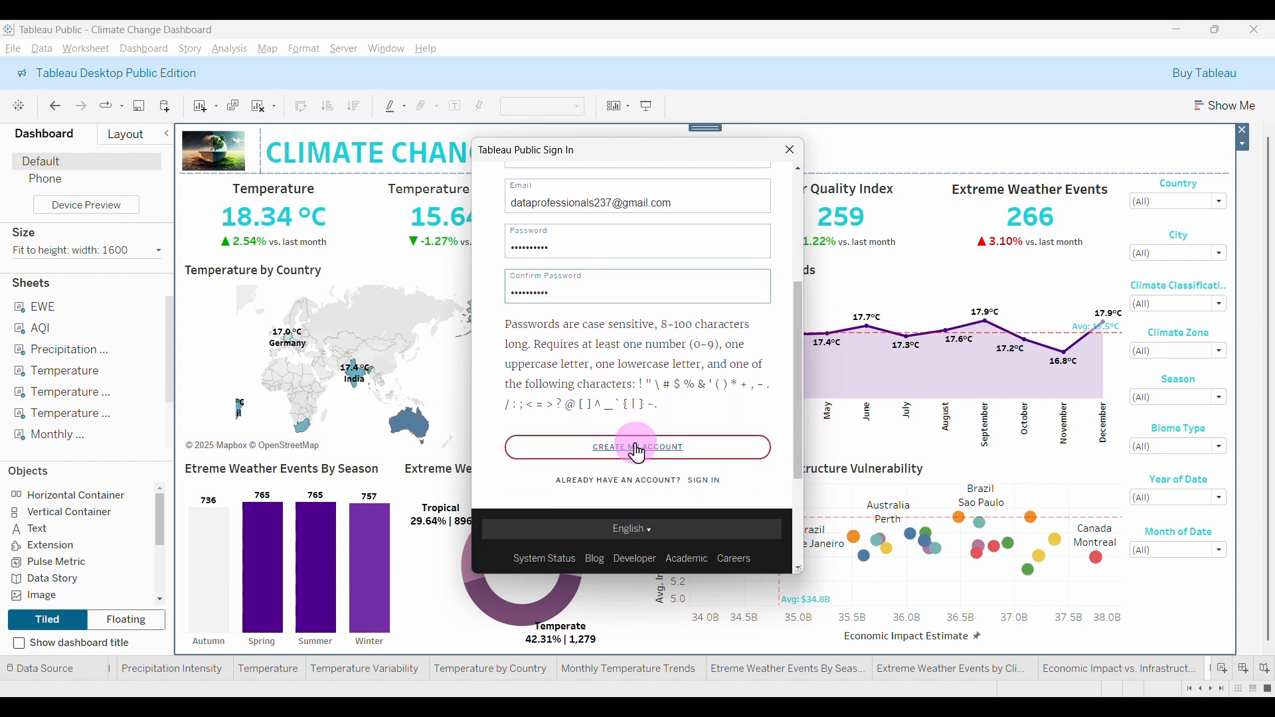
left_click(688, 444)
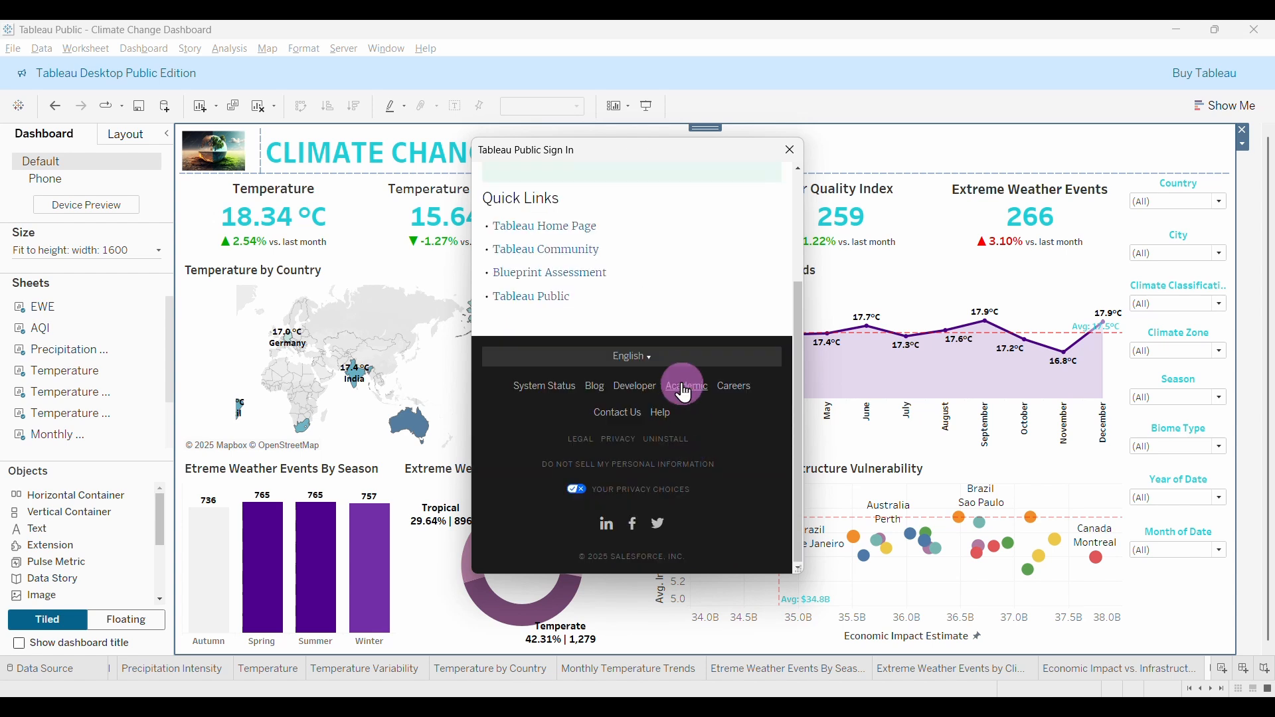
left_click(677, 359)
left_click(687, 368)
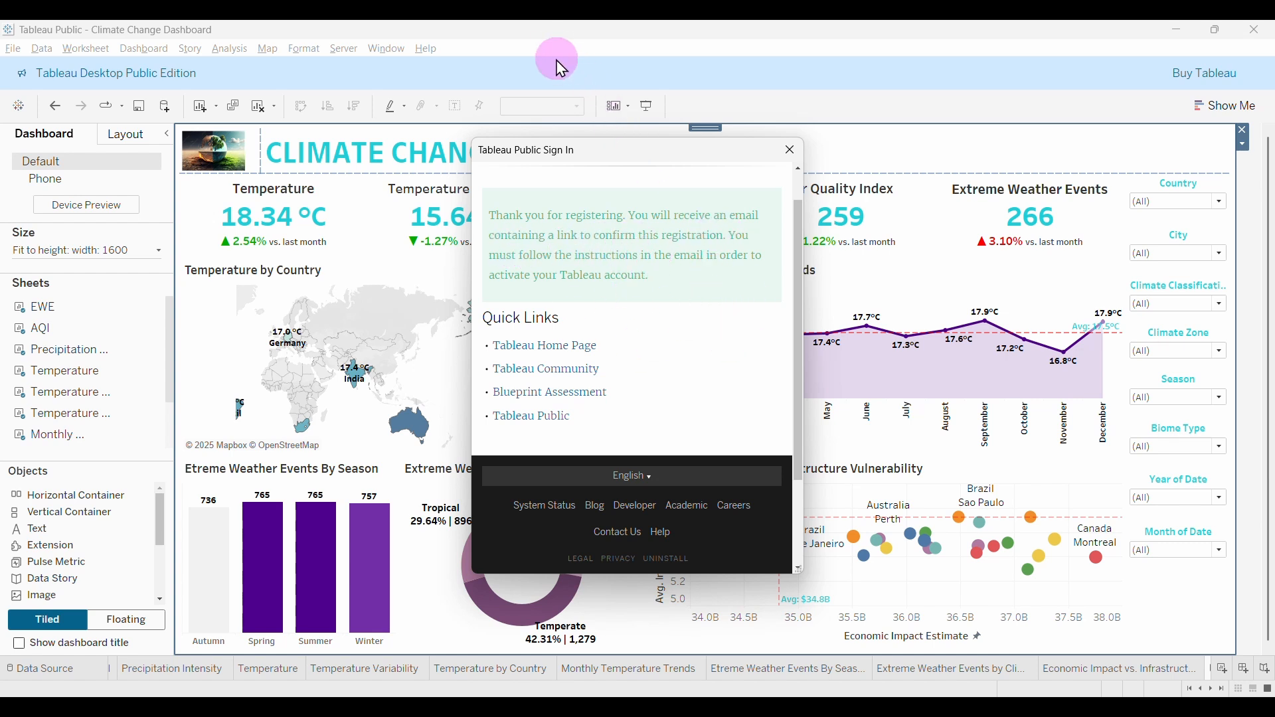
key("alt+Tab")
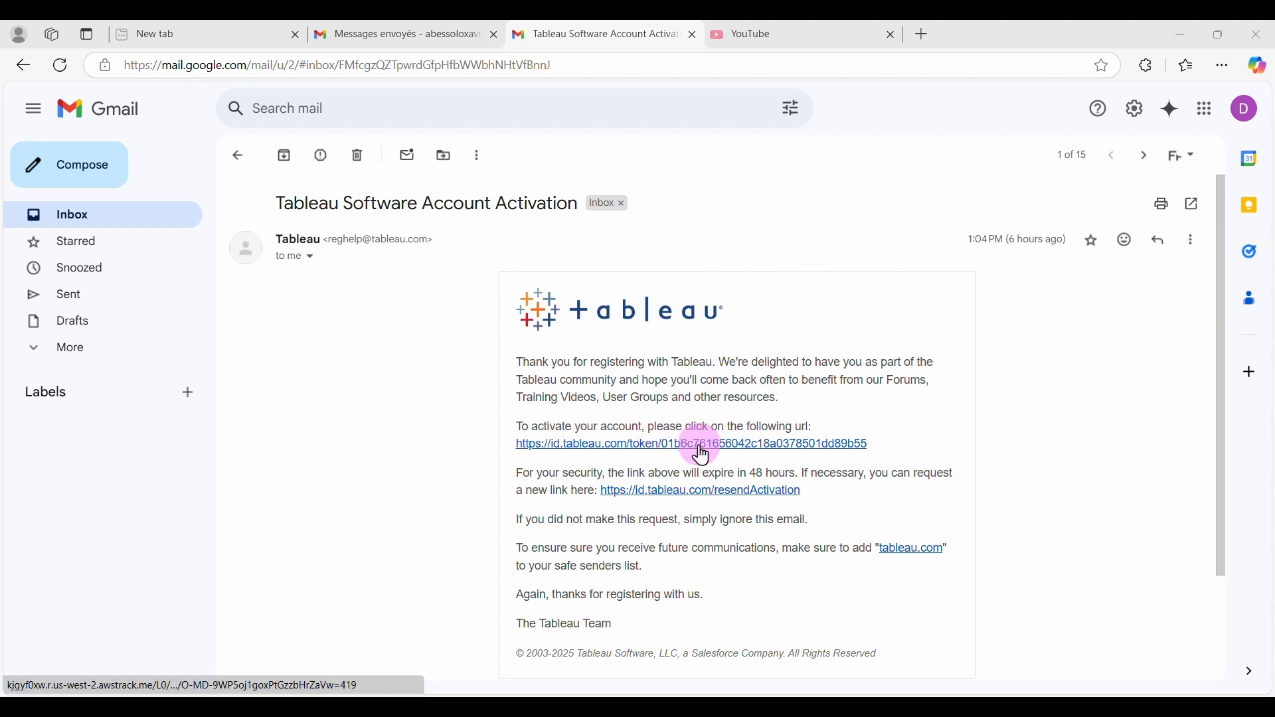
Follow the Tableau activation link, browse the Discover page, and return to Tableau Desktop.
left_click(704, 446)
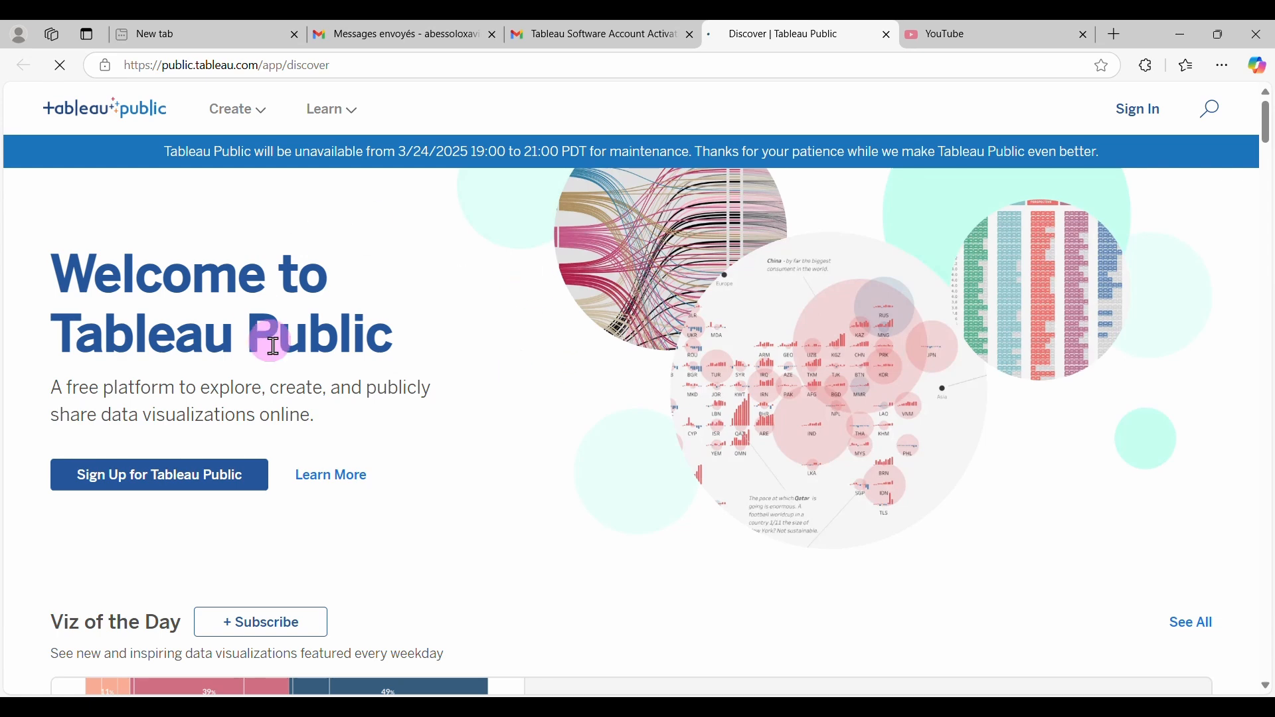
scroll(535, 450, "down", 10)
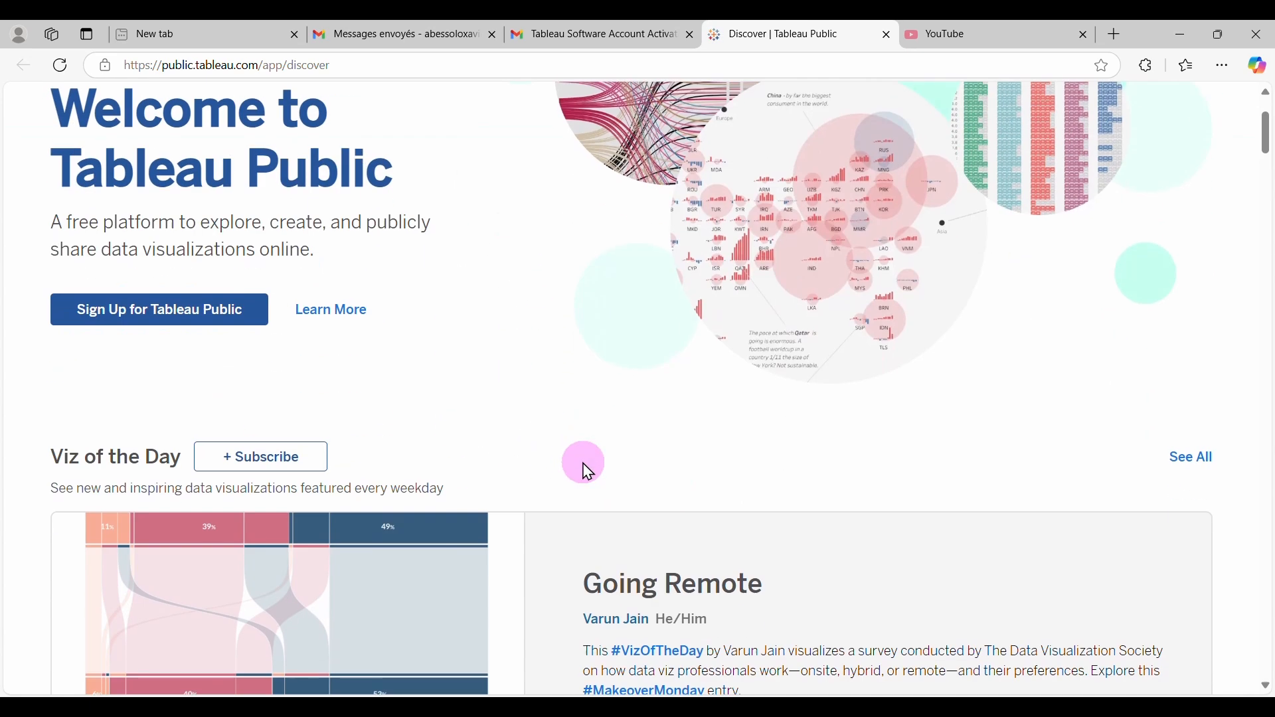
scroll(587, 473, "down", 6)
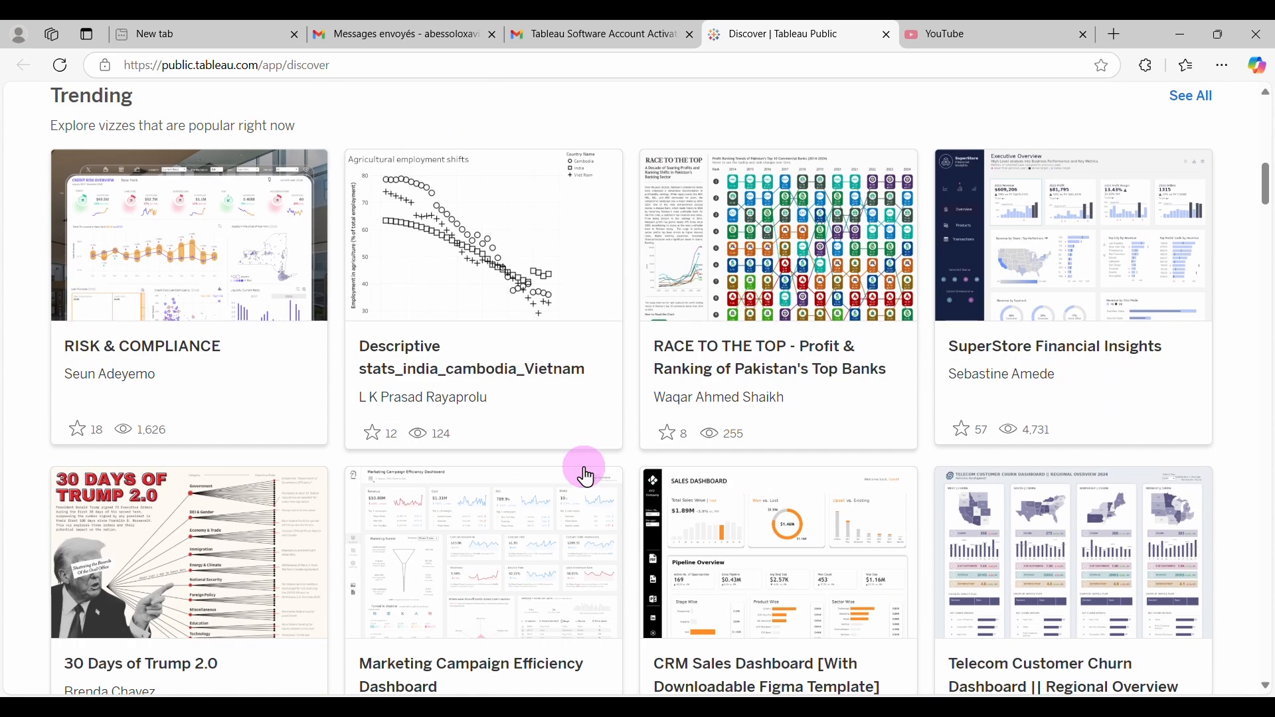
scroll(746, 490, "up", 5)
scroll(749, 505, "up", 10)
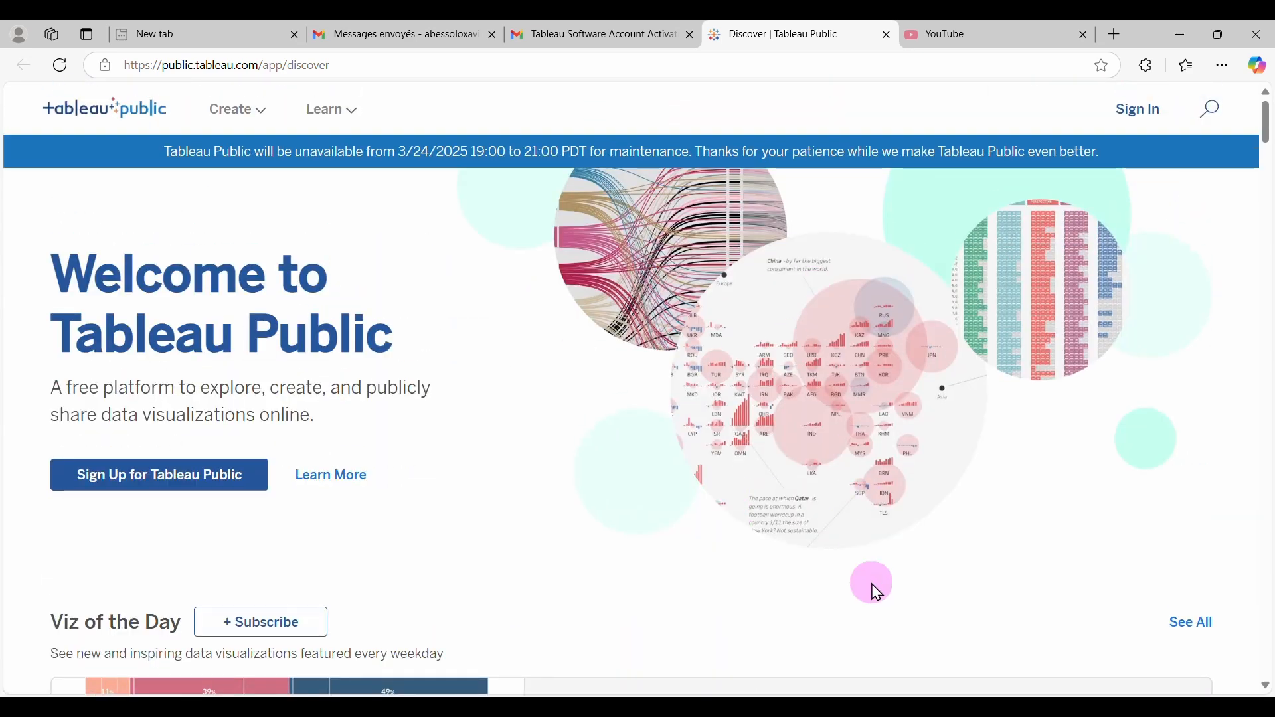
left_click(892, 704)
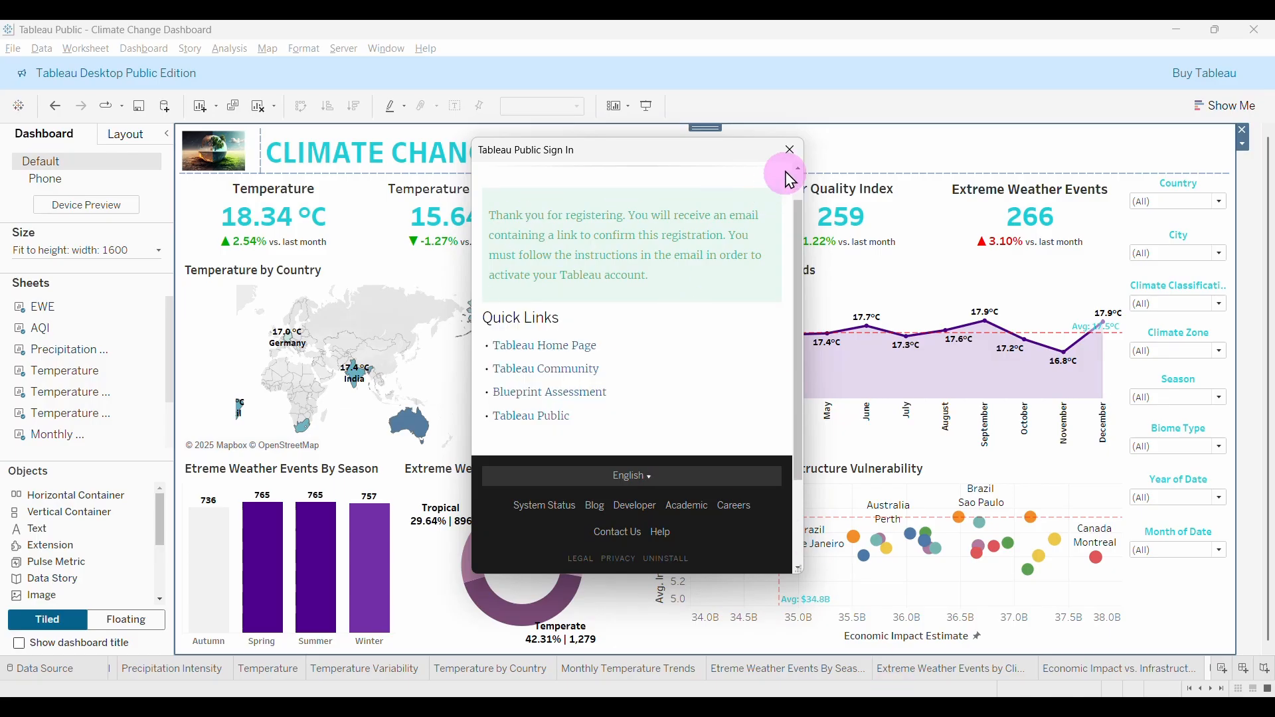
Reopen Save to Tableau Public and sign in with the new account's e-mail and password.
left_click(791, 150)
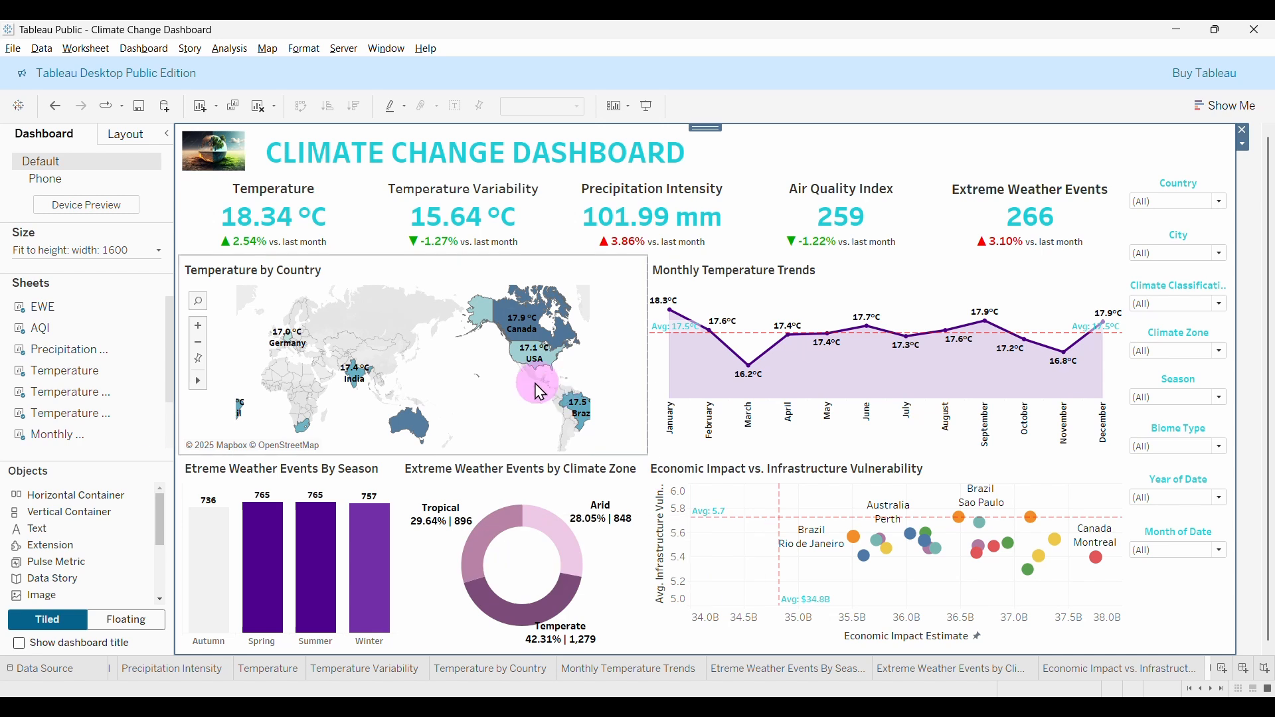
left_click(13, 50)
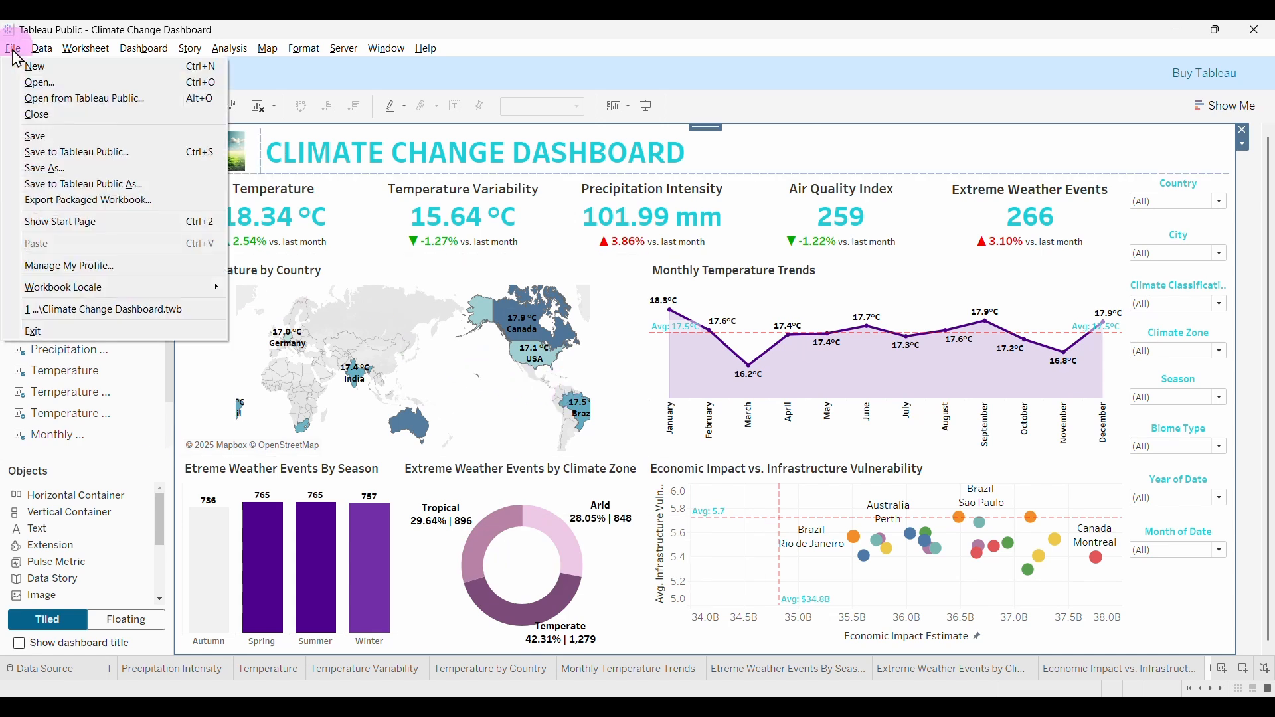
left_click(71, 153)
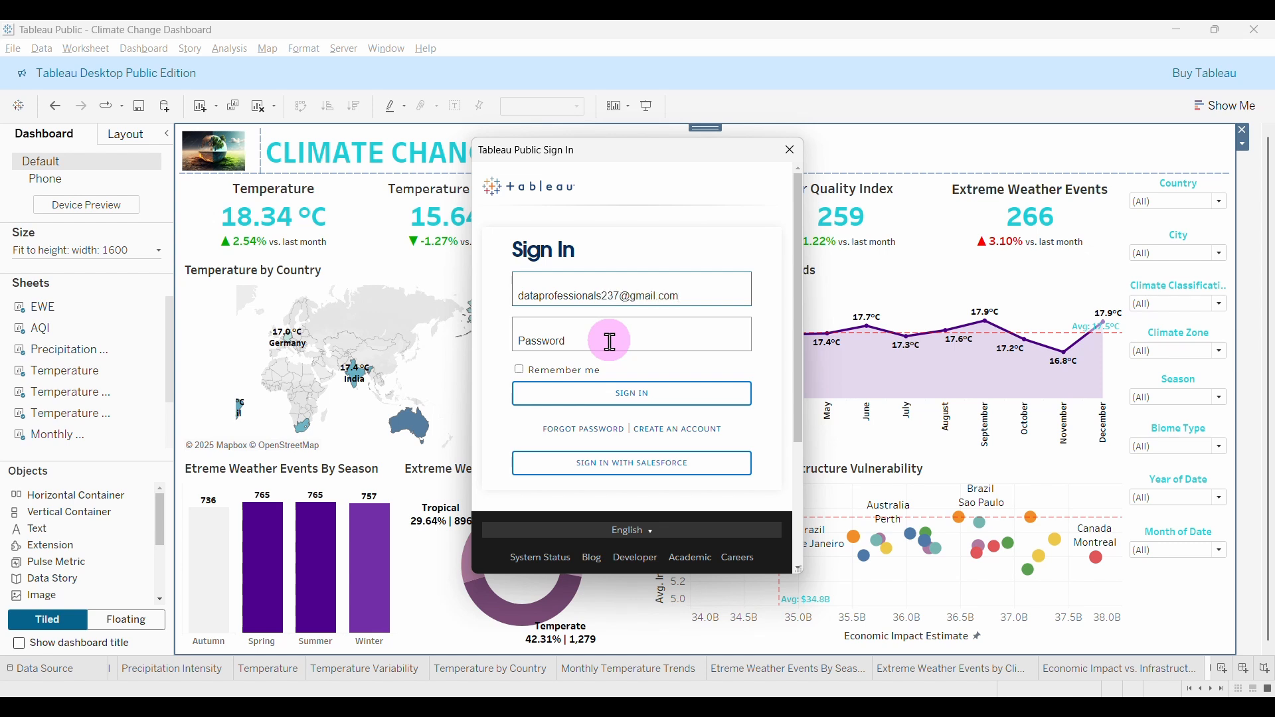
left_click(628, 341)
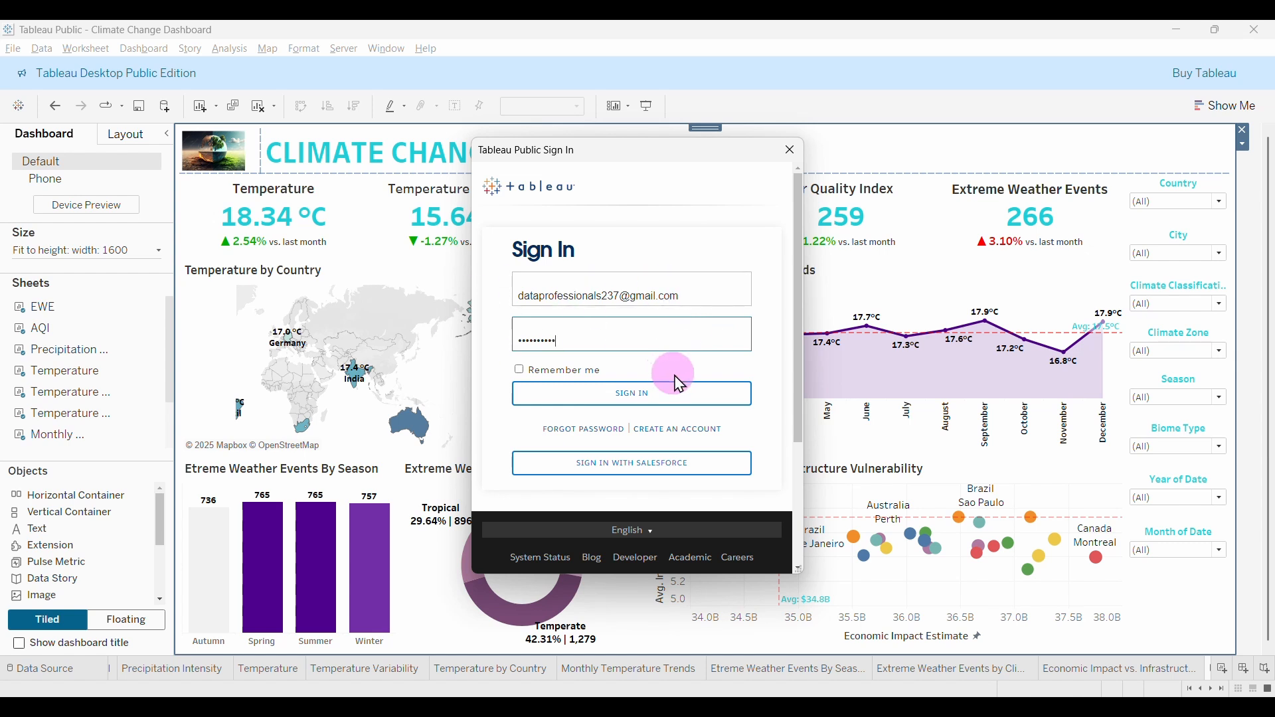
left_click(633, 399)
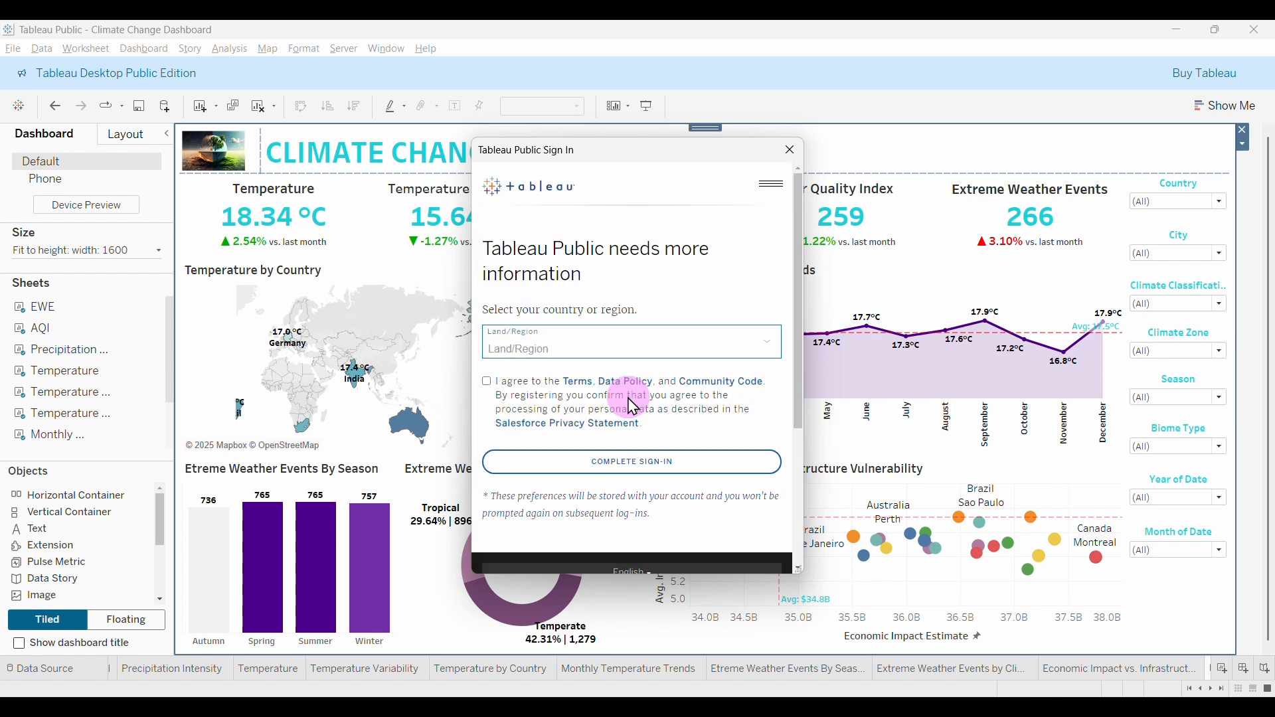
Set Land/Region to Ghana, accept the terms, and complete sign-in to publish the workbook.
left_click(613, 350)
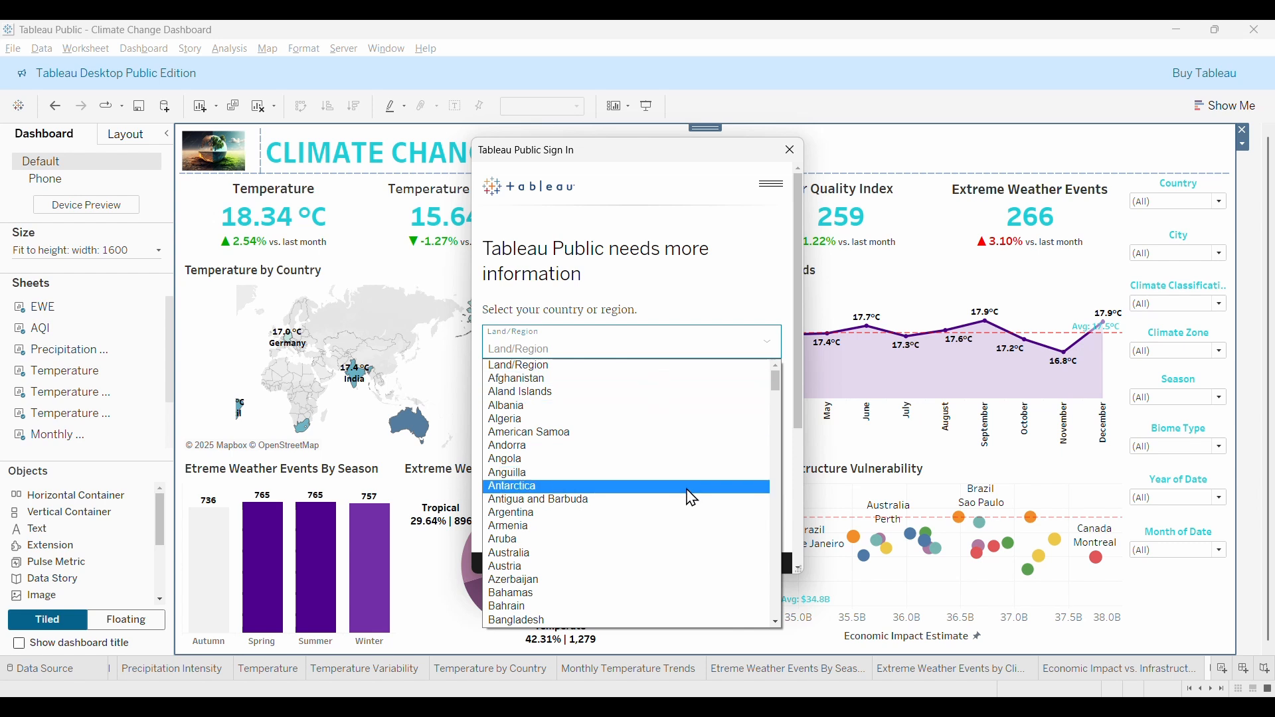
scroll(692, 499, "down", 1)
scroll(688, 495, "down", 4)
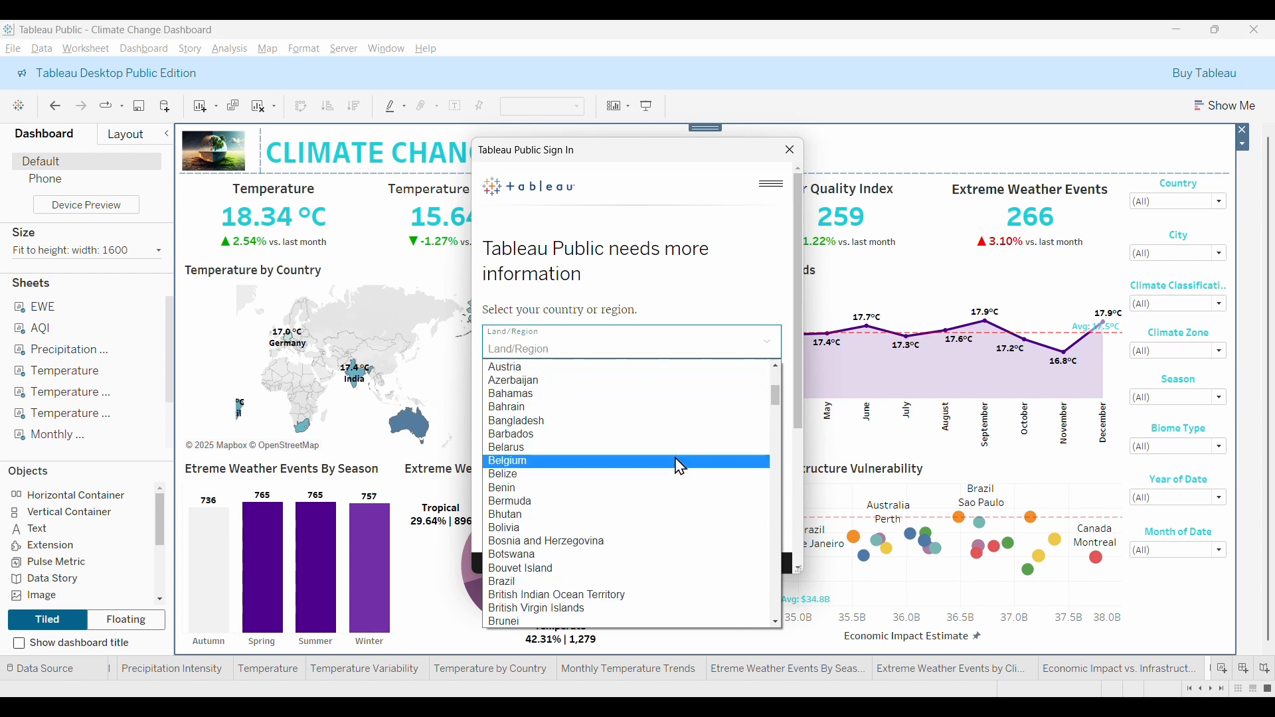
key("g")
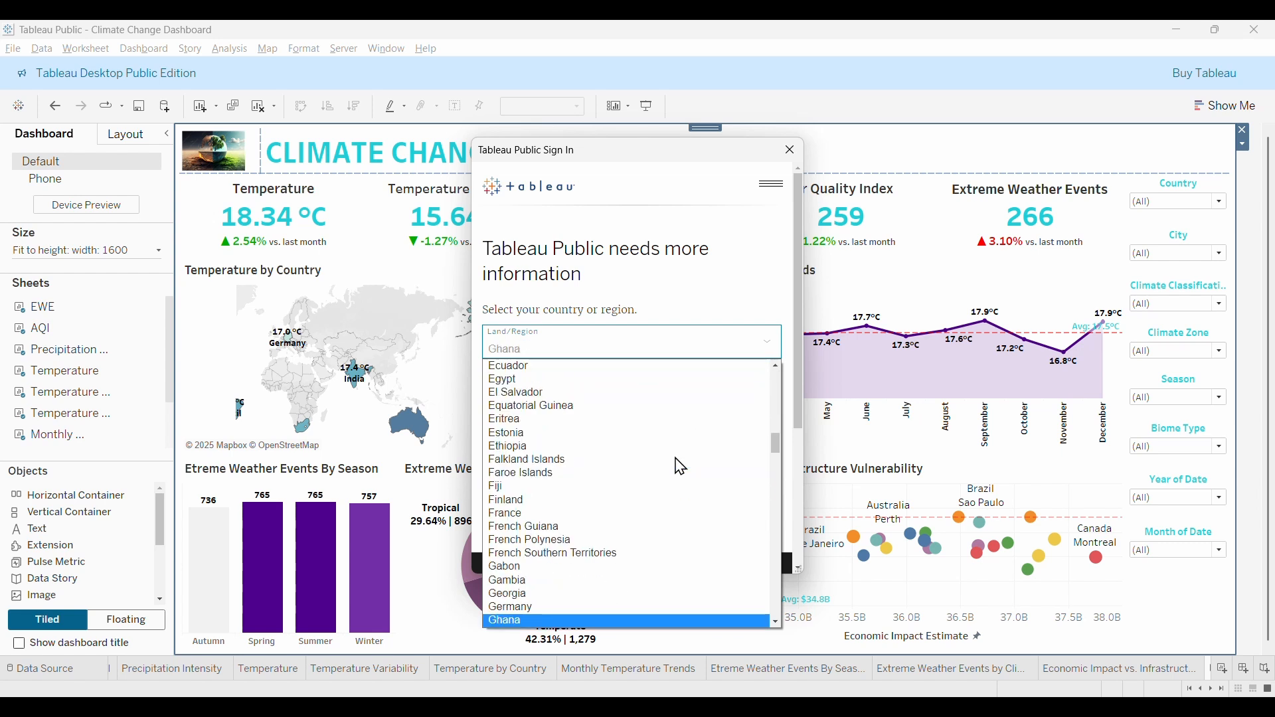
left_click(538, 621)
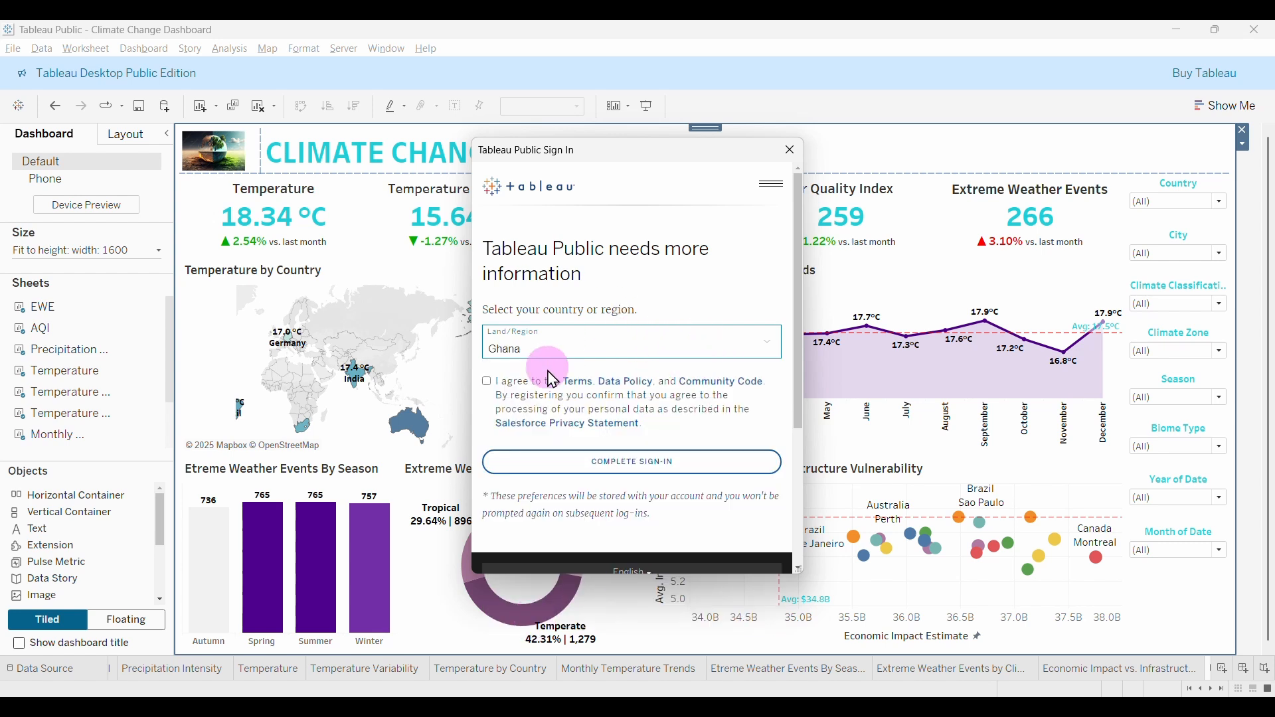
left_click(488, 382)
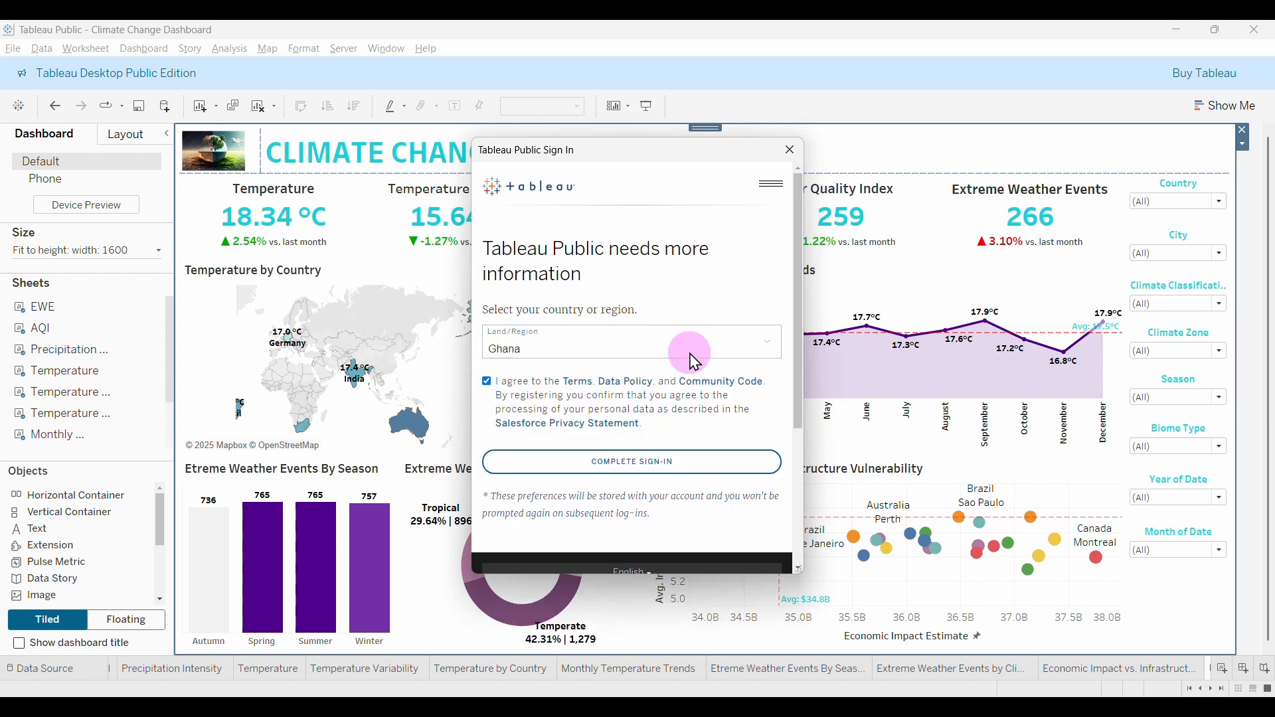
scroll(690, 362, "down", 3)
scroll(701, 369, "up", 3)
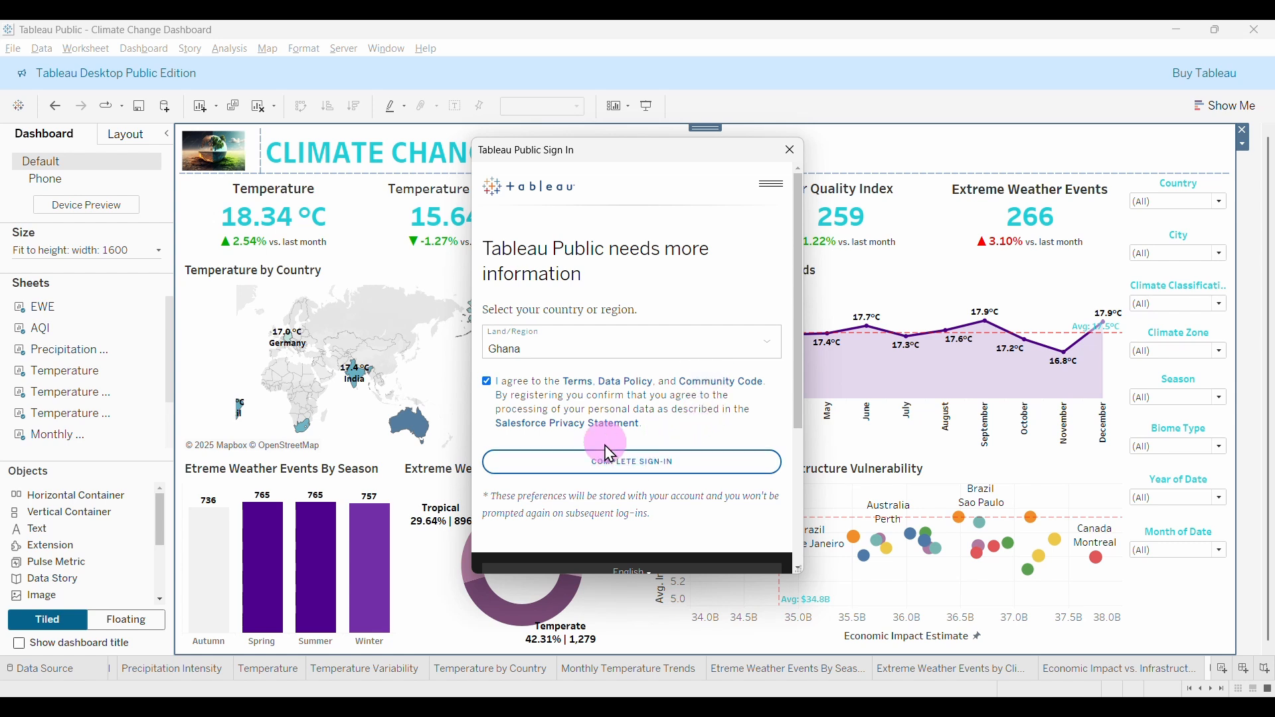
left_click(646, 461)
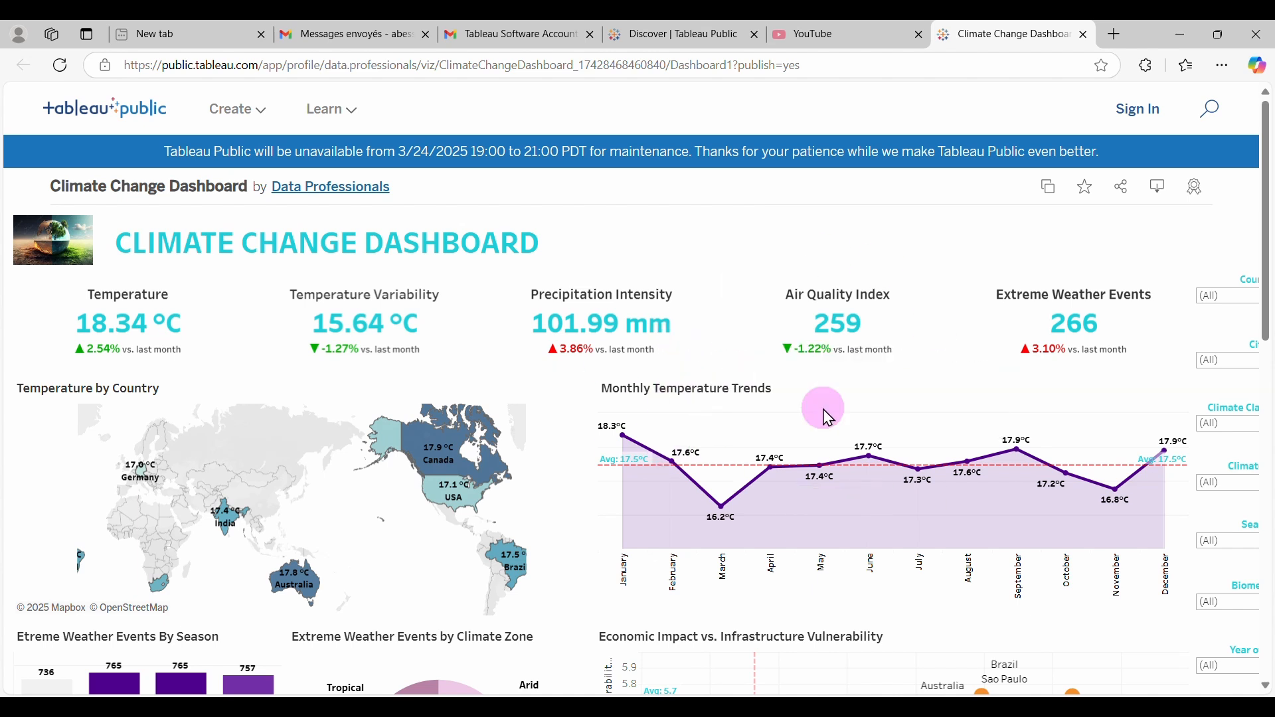
mouse_move(890, 465)
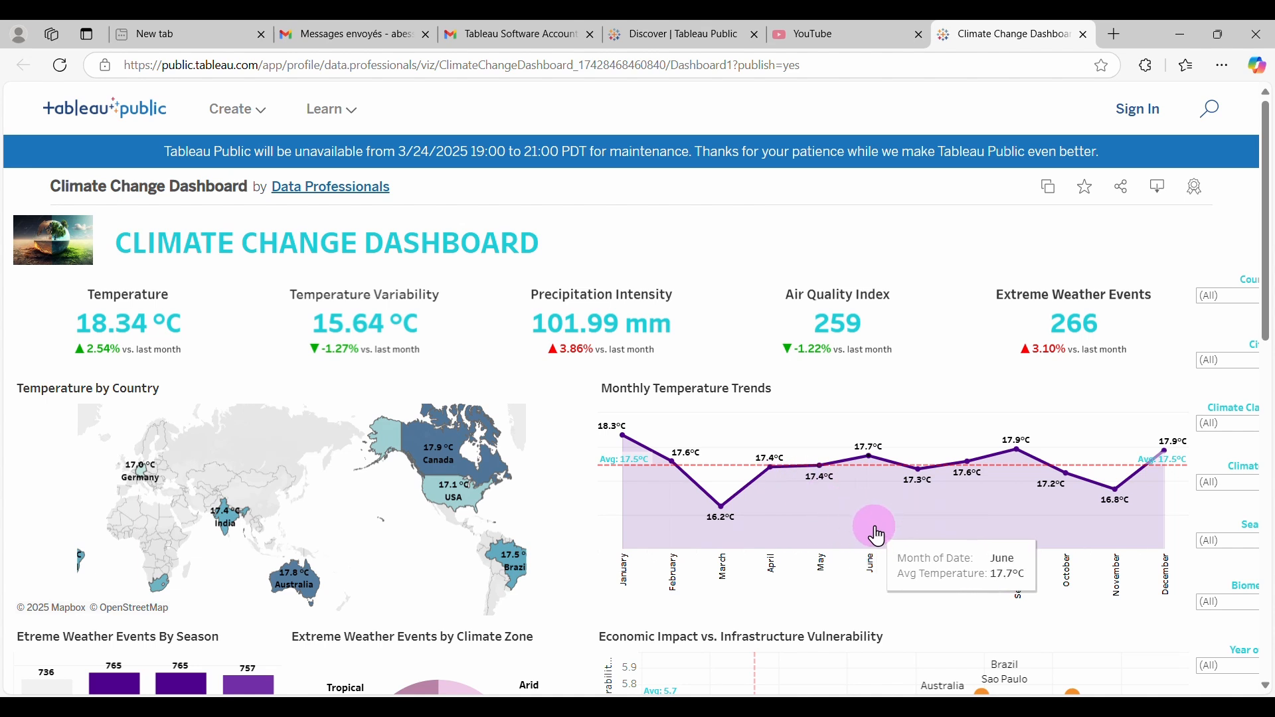
scroll(910, 491, "right", 2)
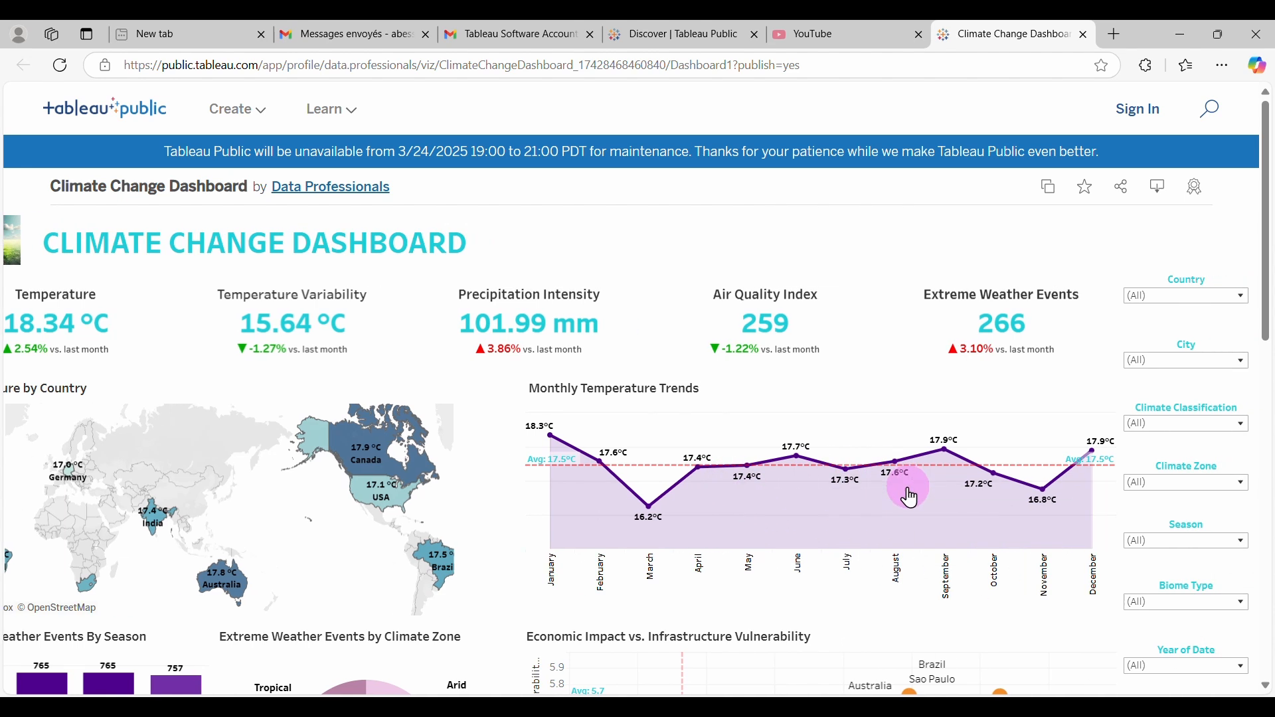
scroll(906, 498, "left", 1)
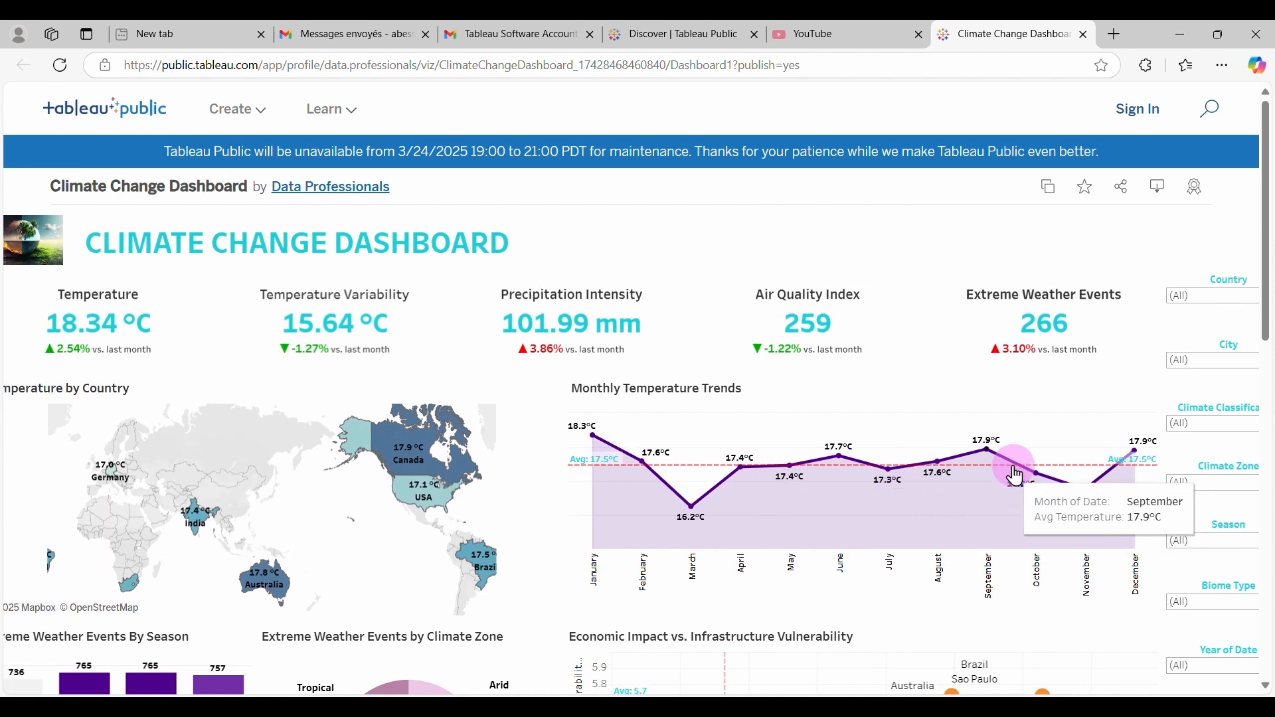
scroll(1069, 426, "down", 1)
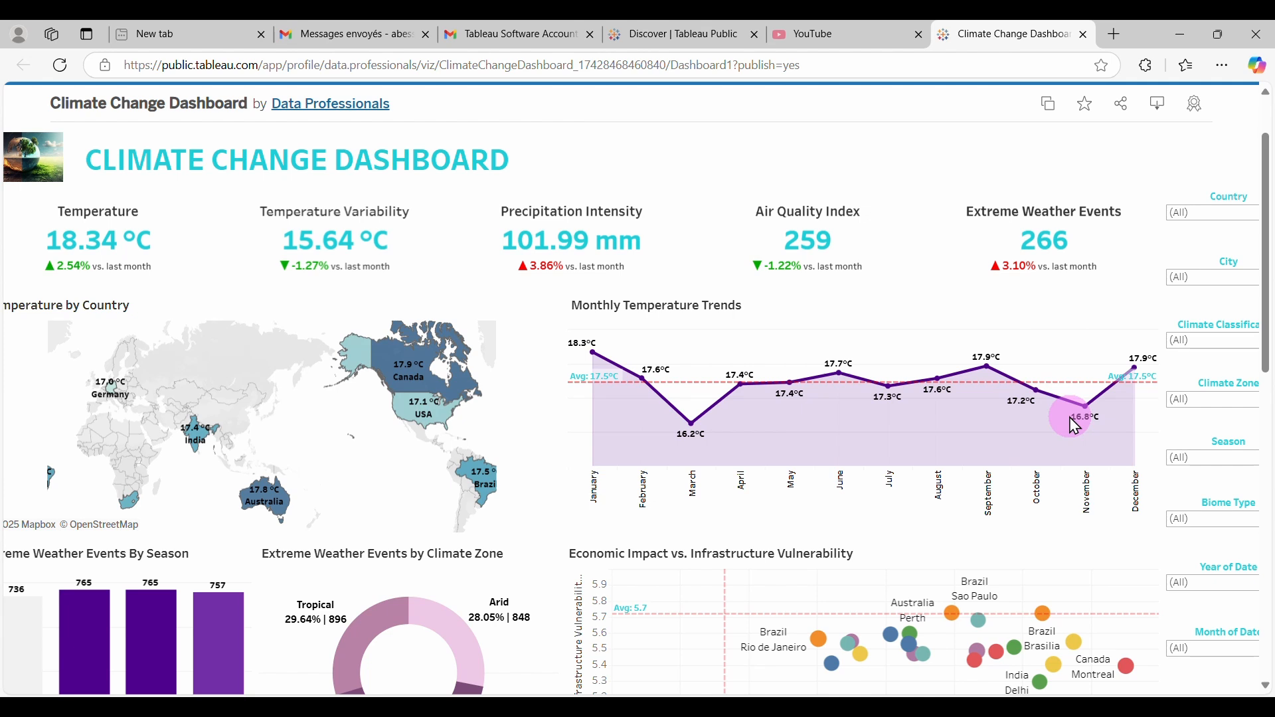
scroll(1076, 425, "left", 1)
scroll(1070, 426, "down", 2)
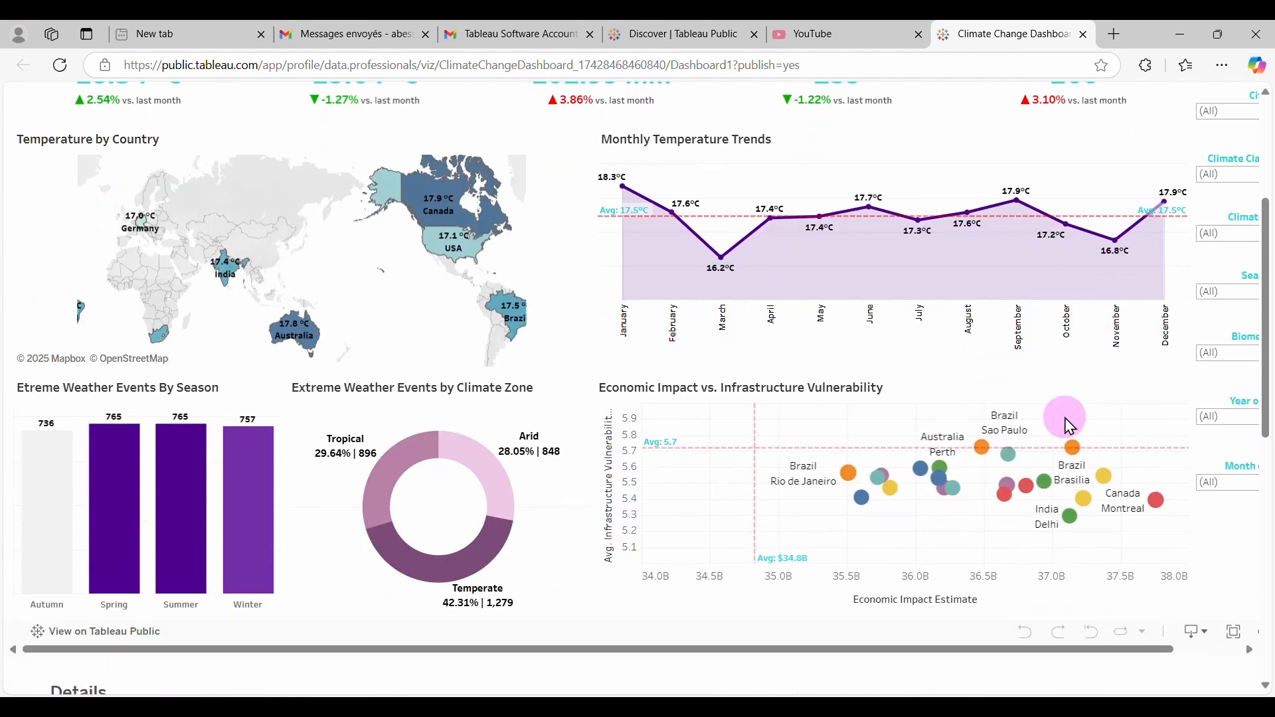
scroll(1070, 426, "down", 2)
scroll(1063, 422, "up", 2)
scroll(1066, 425, "up", 2)
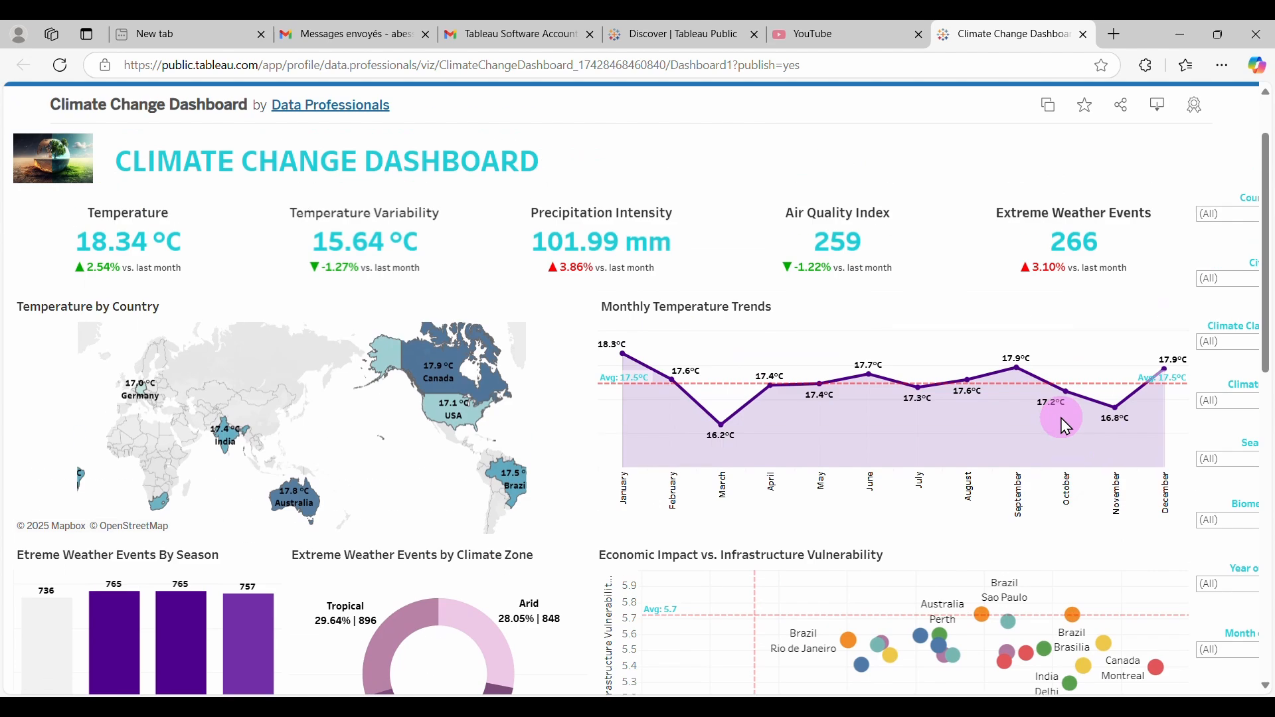
scroll(1063, 424, "up", 1)
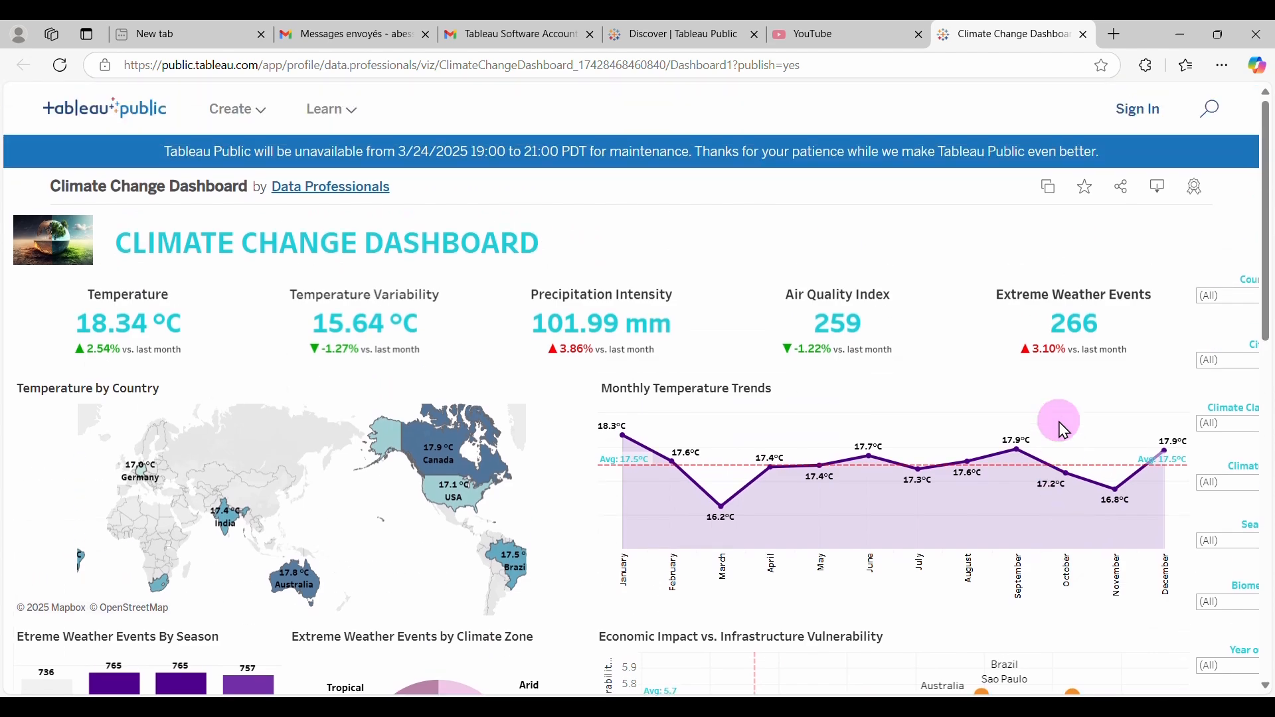
left_click(1247, 309)
left_click(1207, 363)
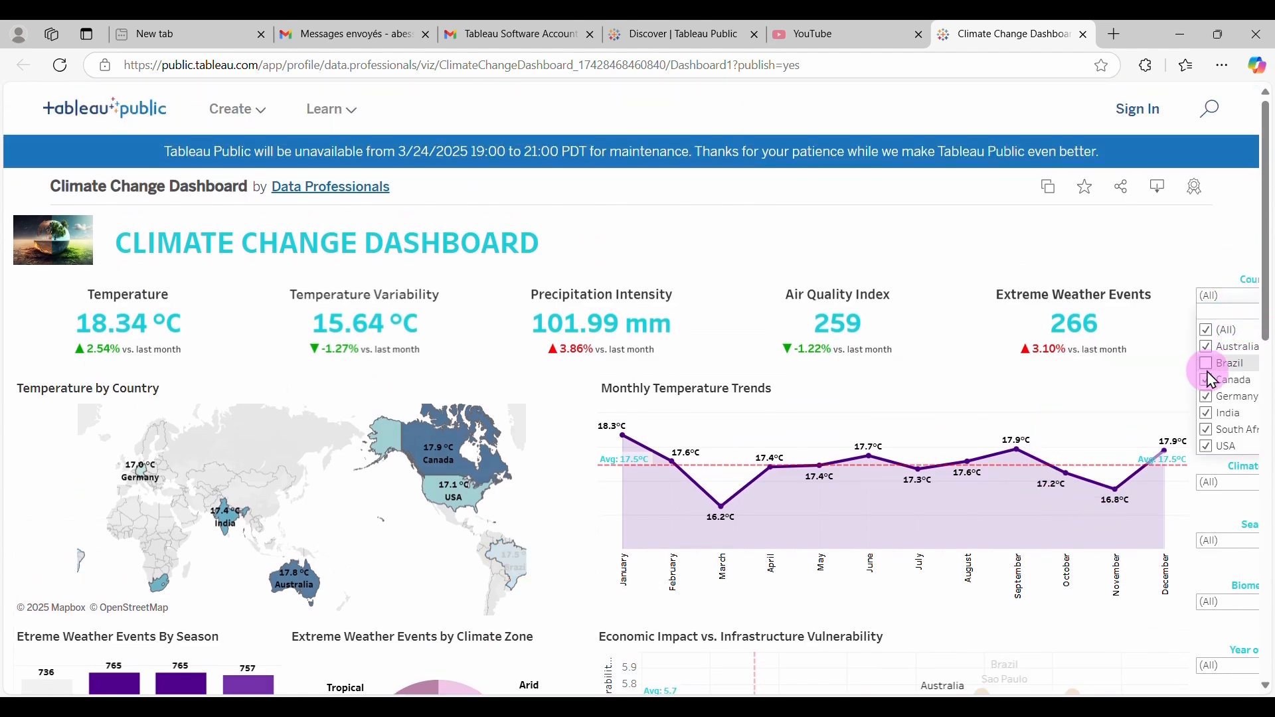
left_click(1207, 380)
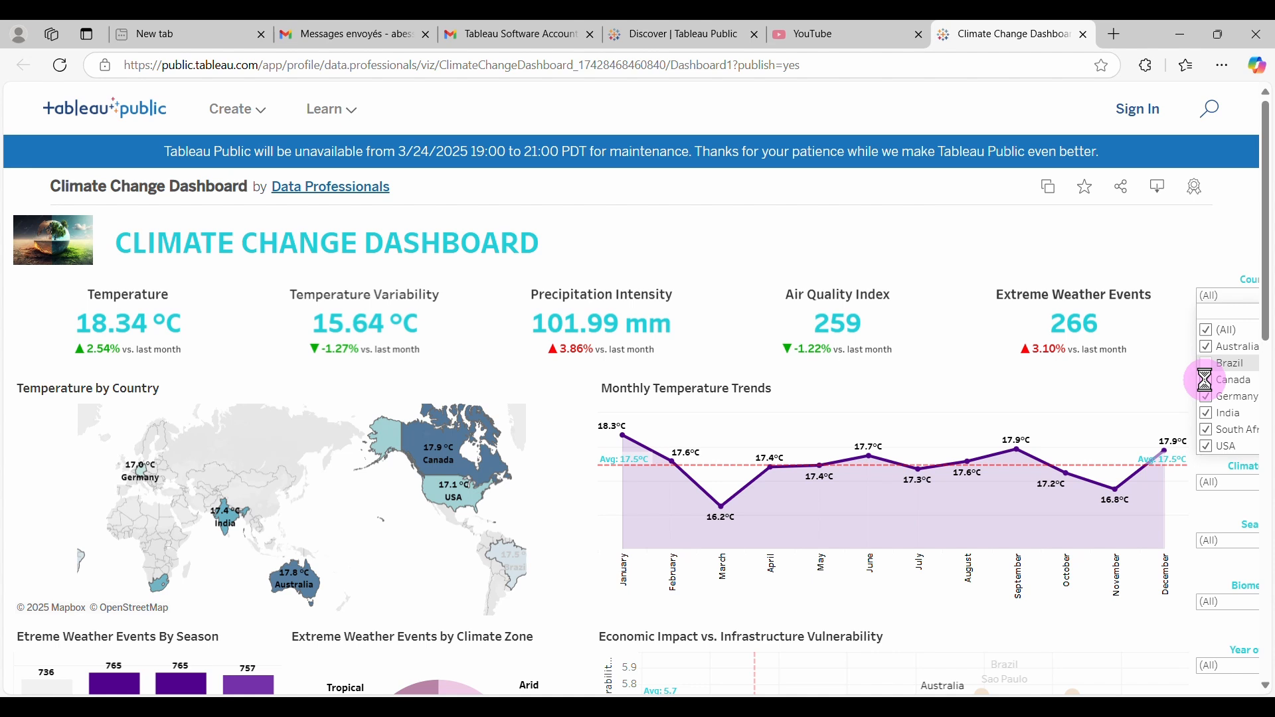
left_click(1207, 397)
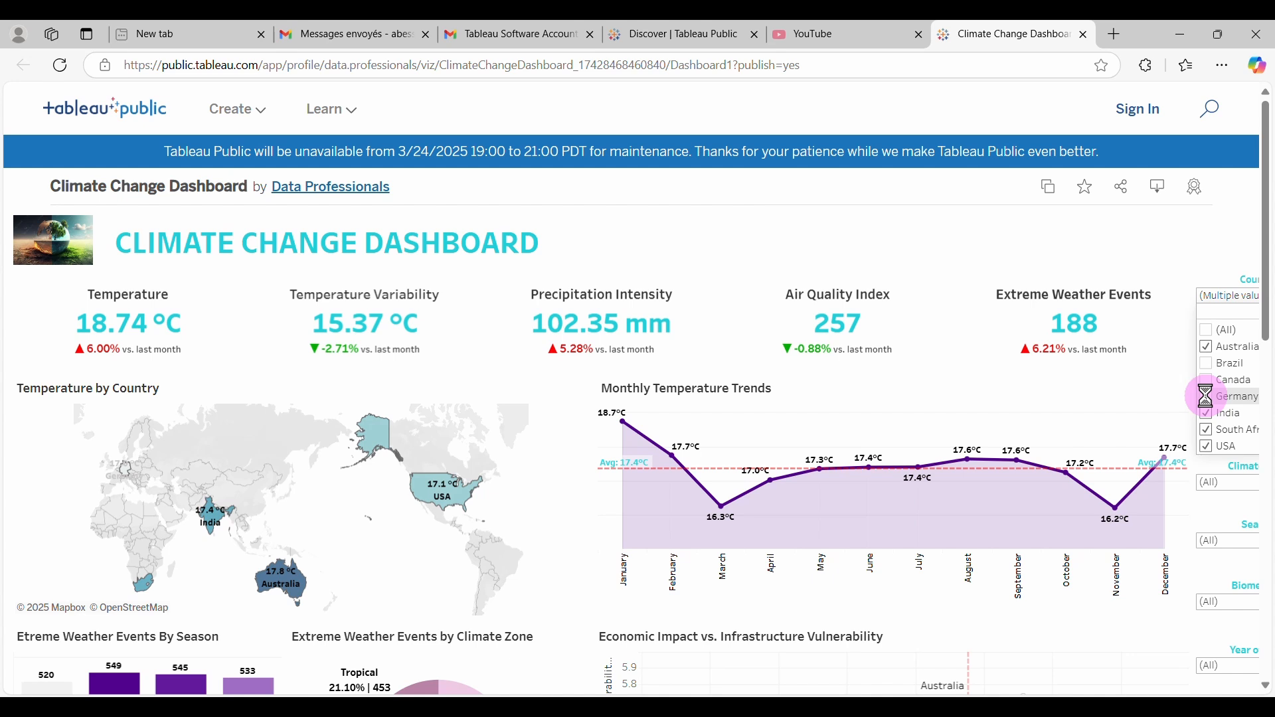
left_click(1207, 329)
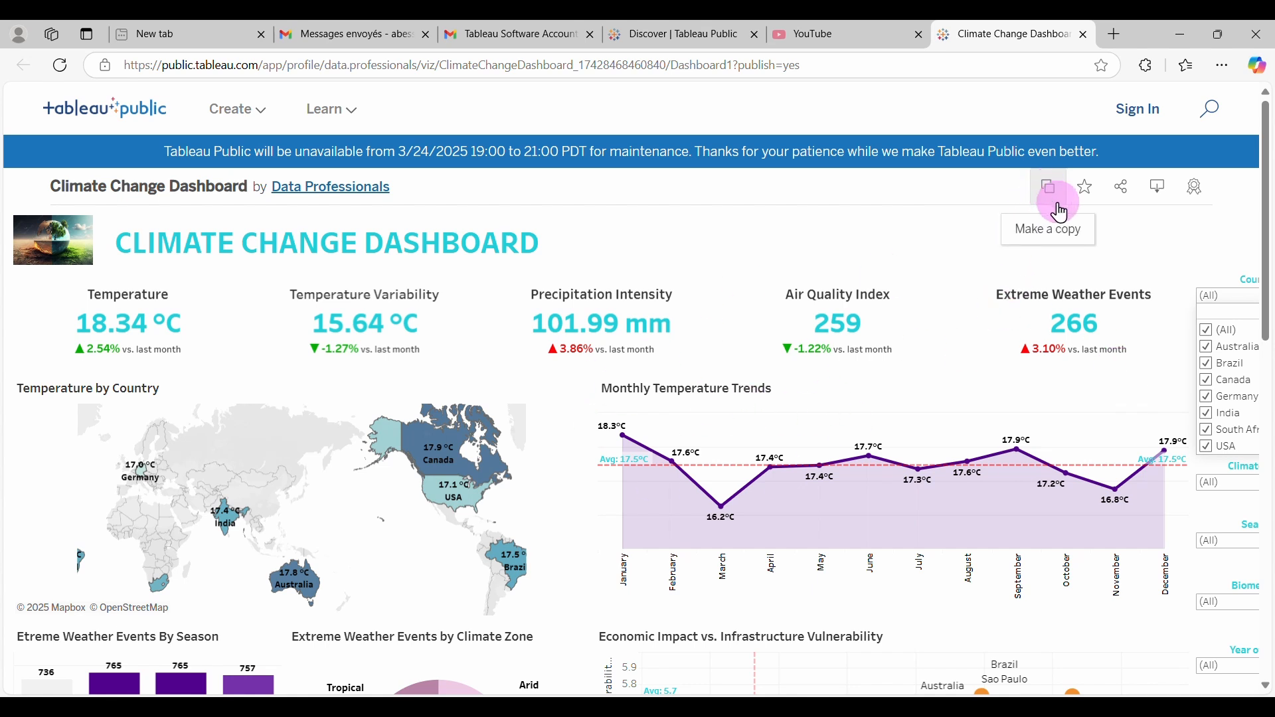
Copy the dashboard's public share link and load it in a new browser tab.
left_click(1121, 198)
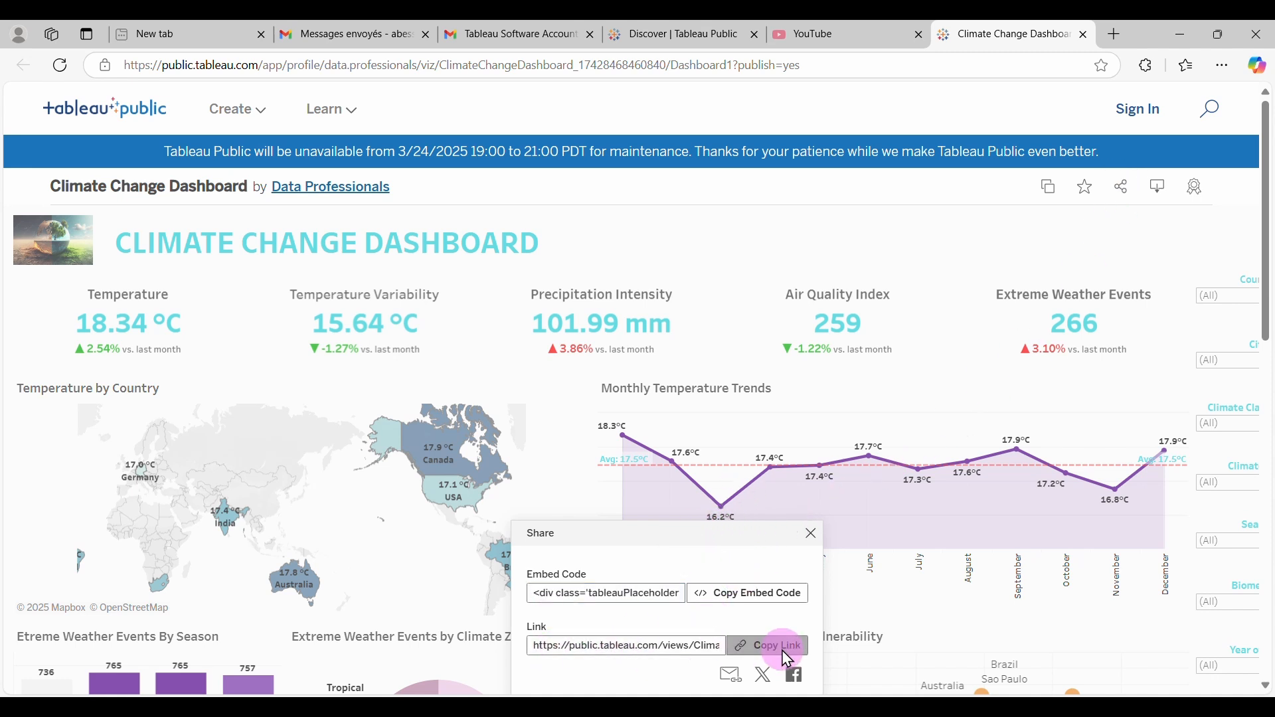
left_click(754, 645)
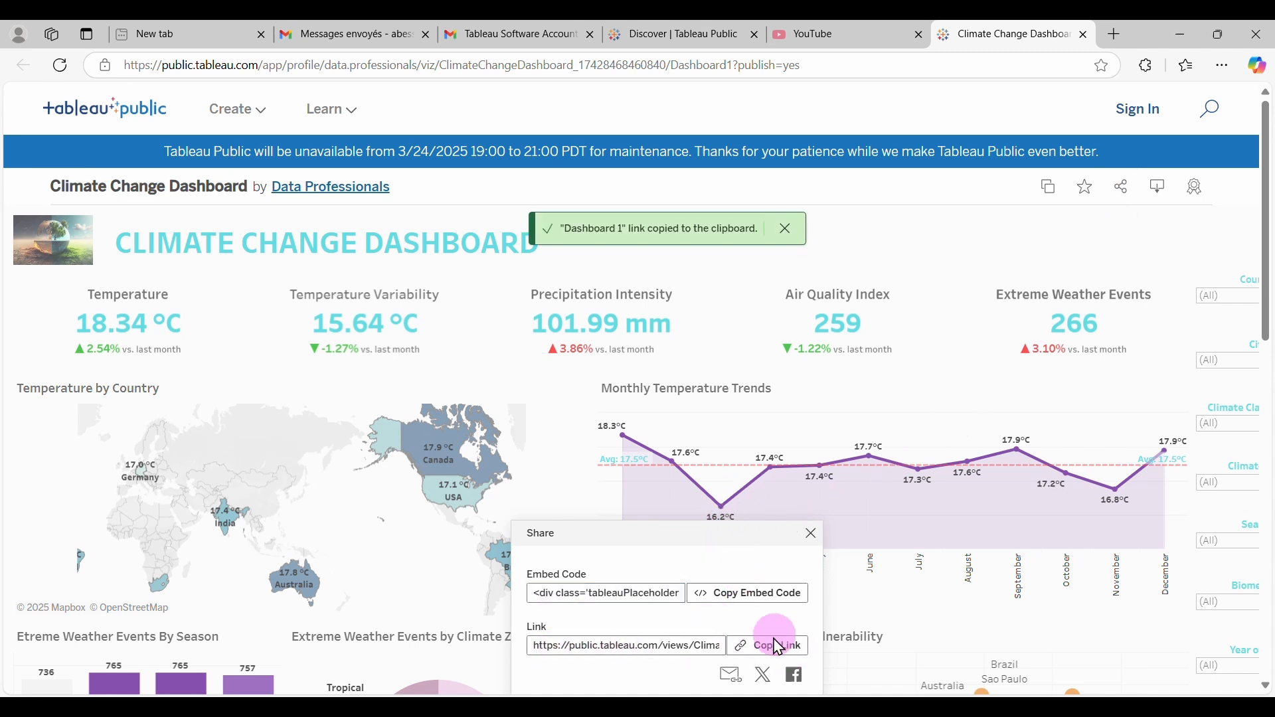
left_click(1114, 34)
key("ctrl+v")
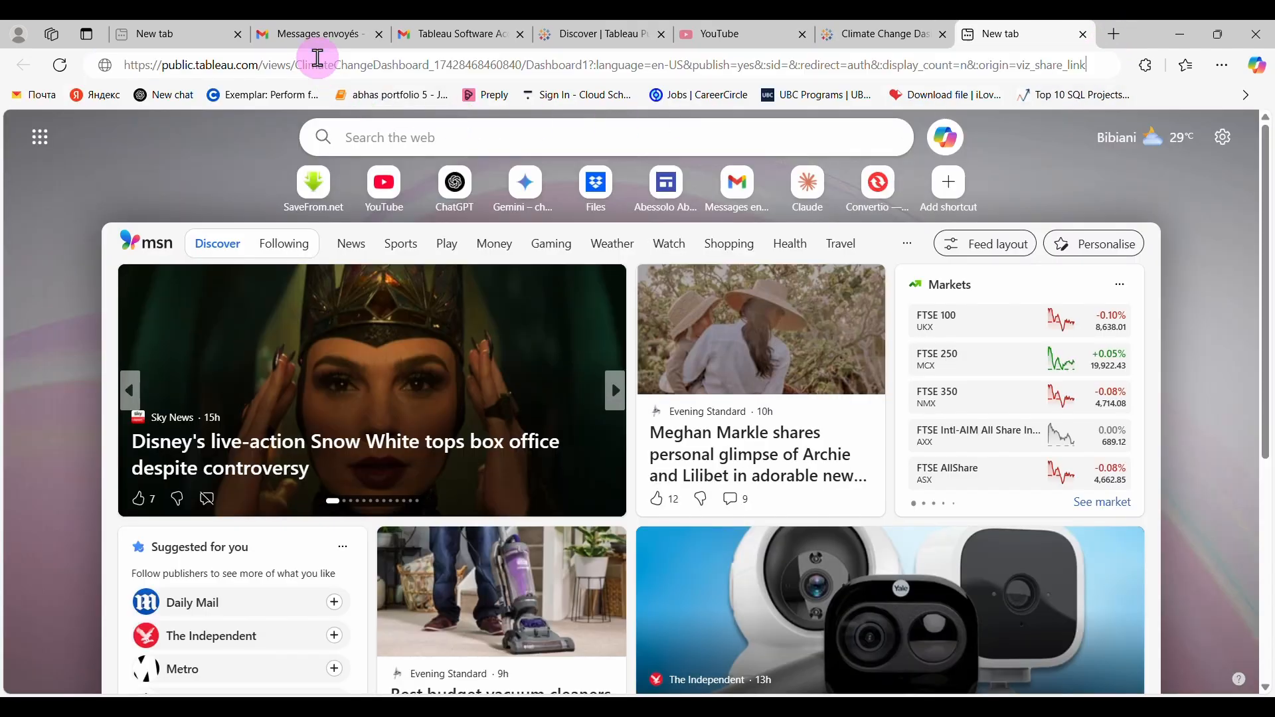
left_click(438, 85)
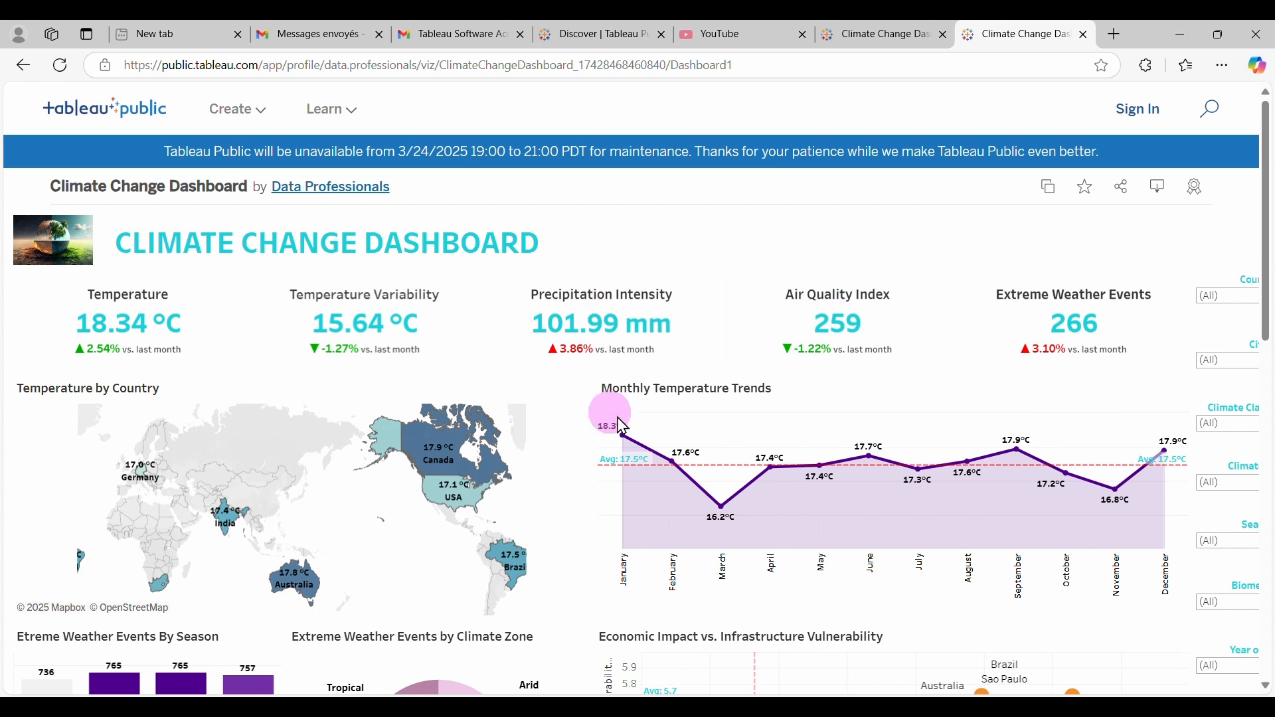
Scroll through the published dashboard, then switch back to Tableau Desktop.
scroll(829, 497, "down", 2)
scroll(829, 496, "down", 3)
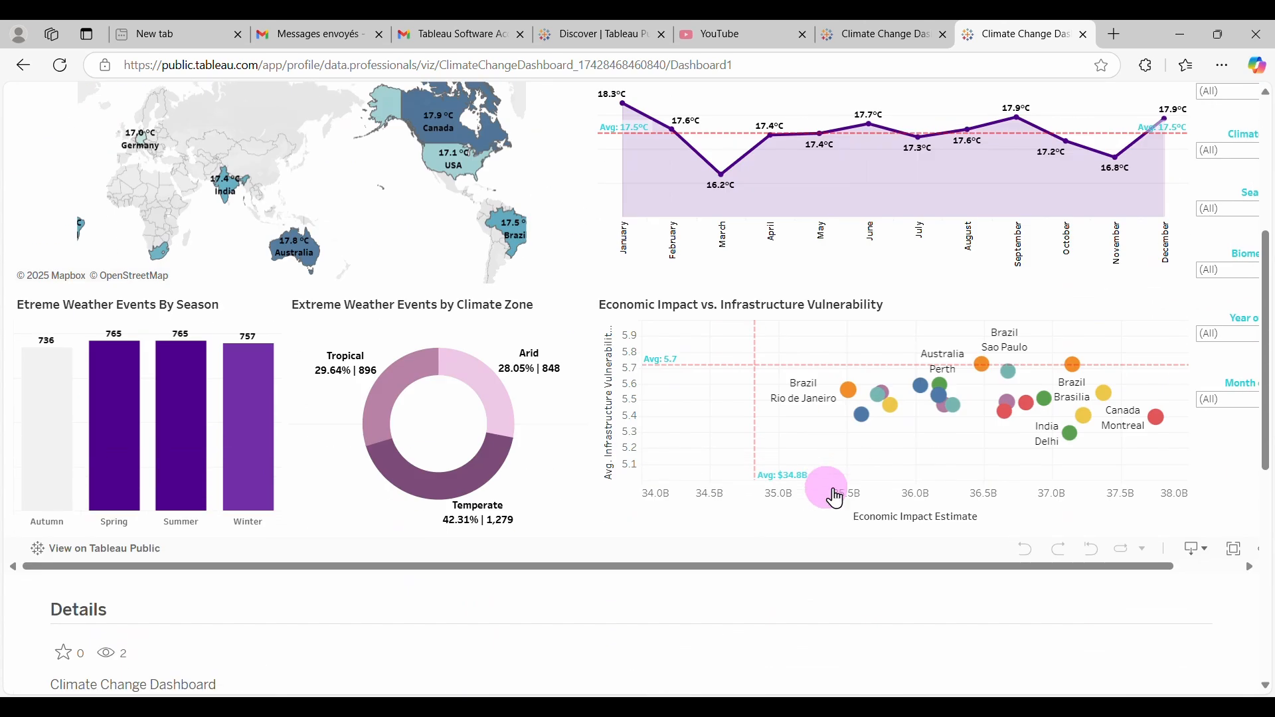
scroll(828, 497, "up", 5)
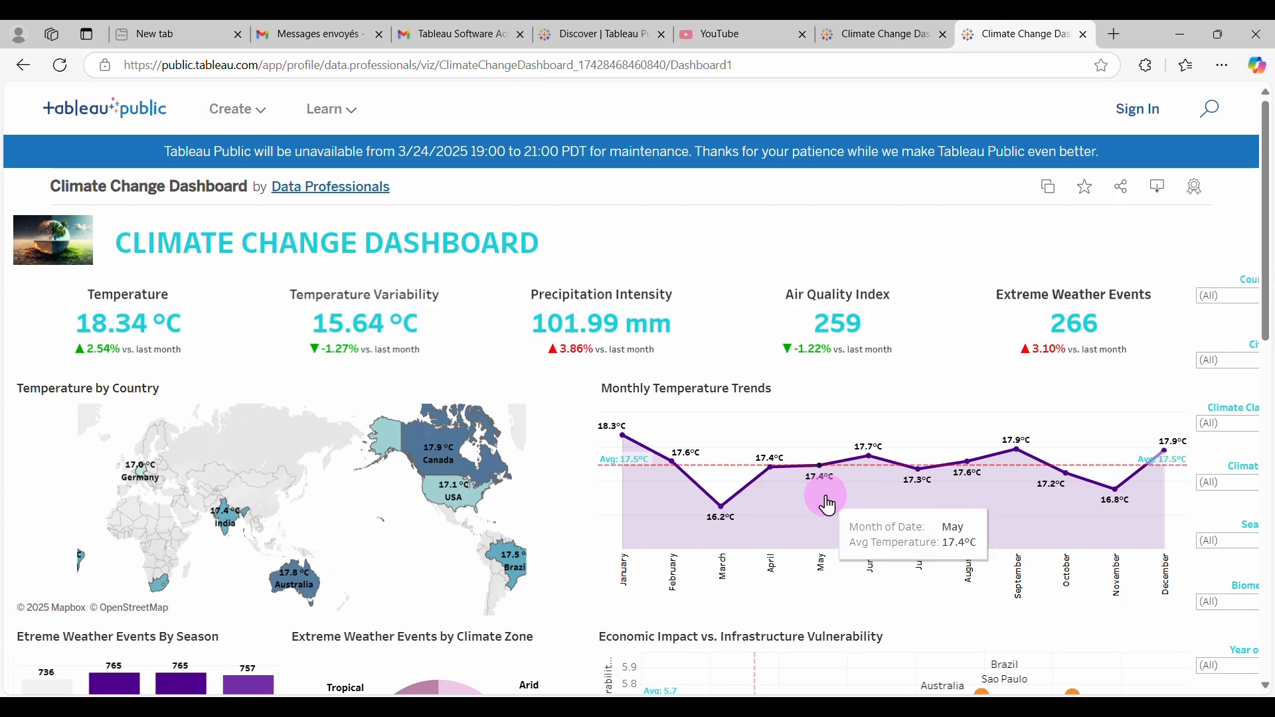
scroll(829, 504, "down", 2)
scroll(827, 499, "down", 2)
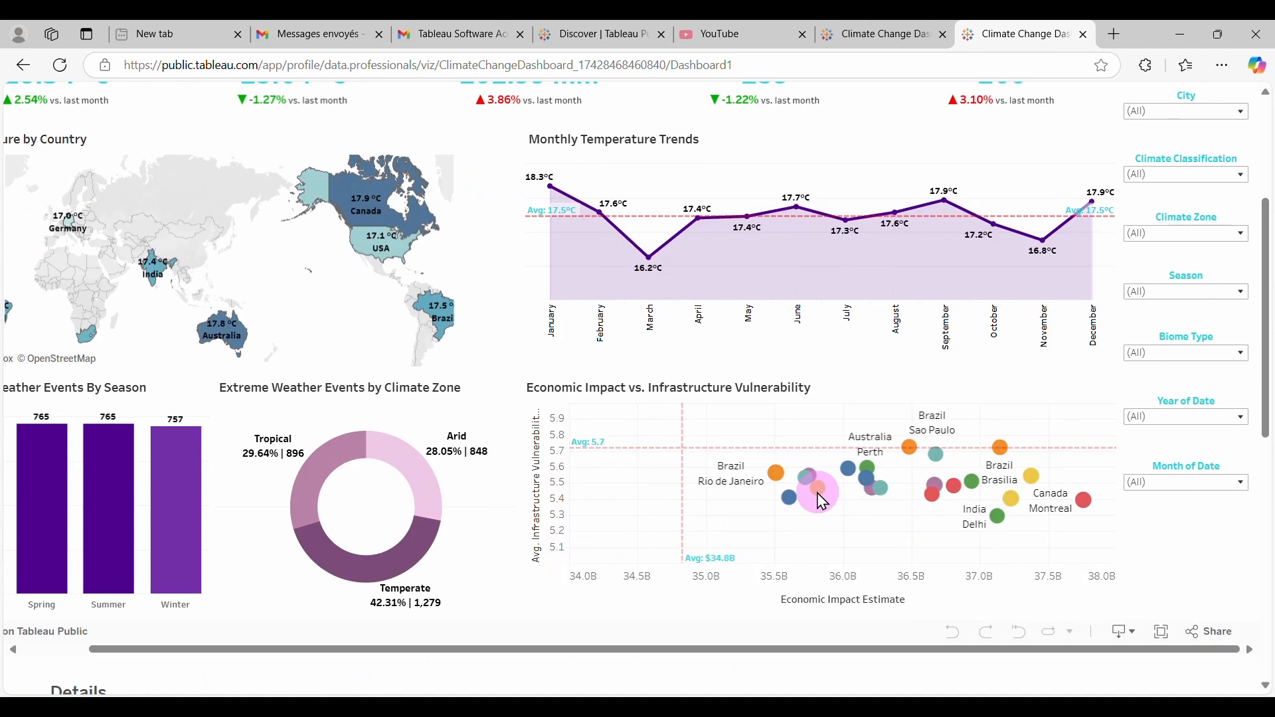
scroll(631, 477, "left", 1)
scroll(631, 477, "up", 4)
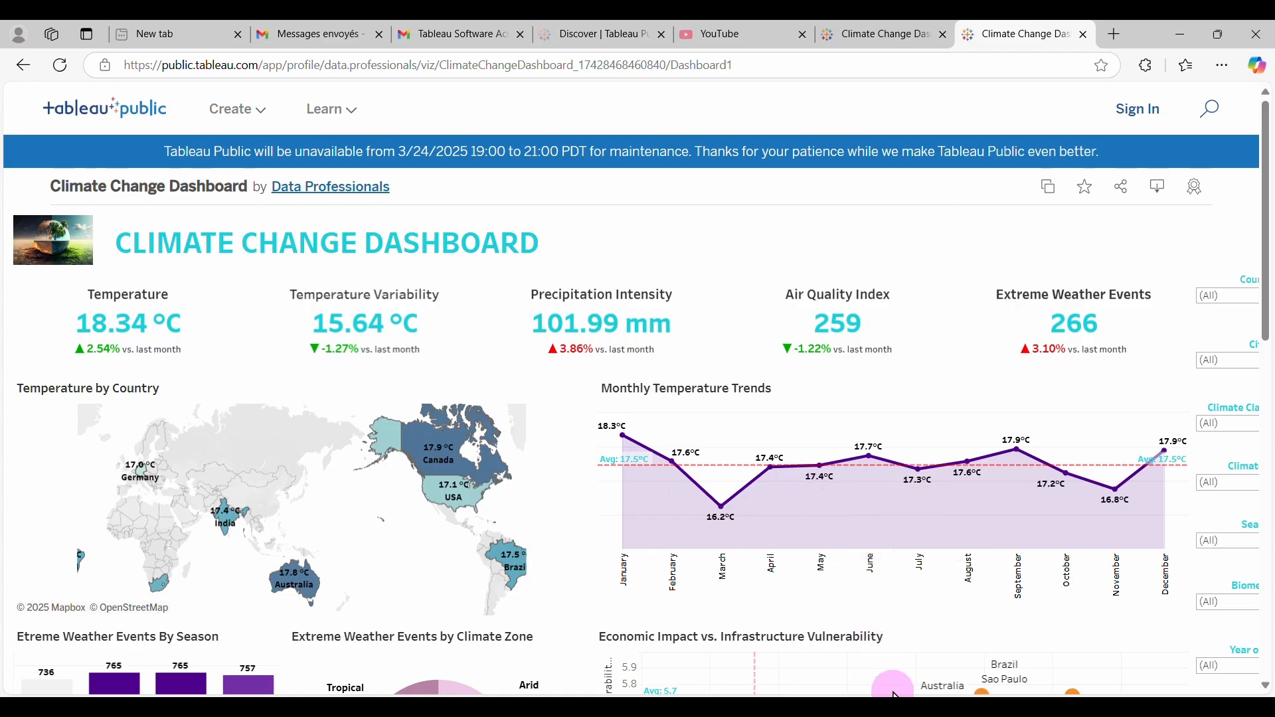
left_click(895, 710)
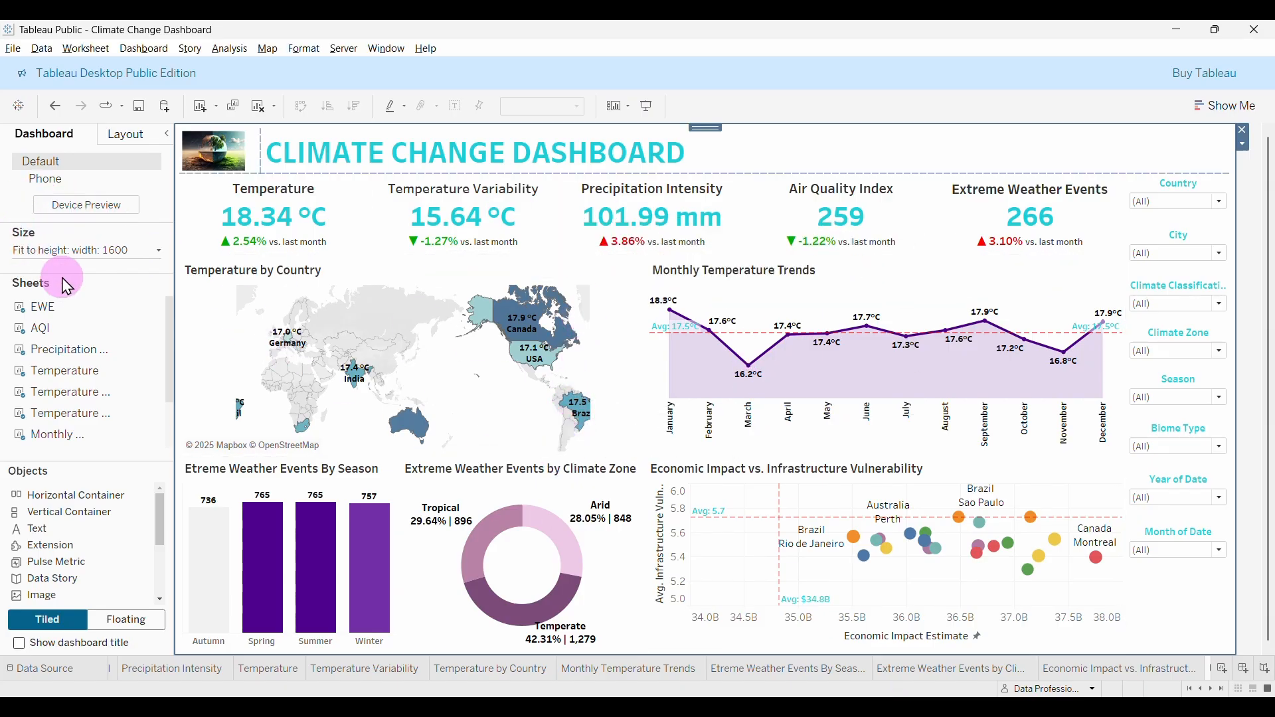
Save the workbook via File > Save and switch the dashboard to presentation mode.
left_click(13, 49)
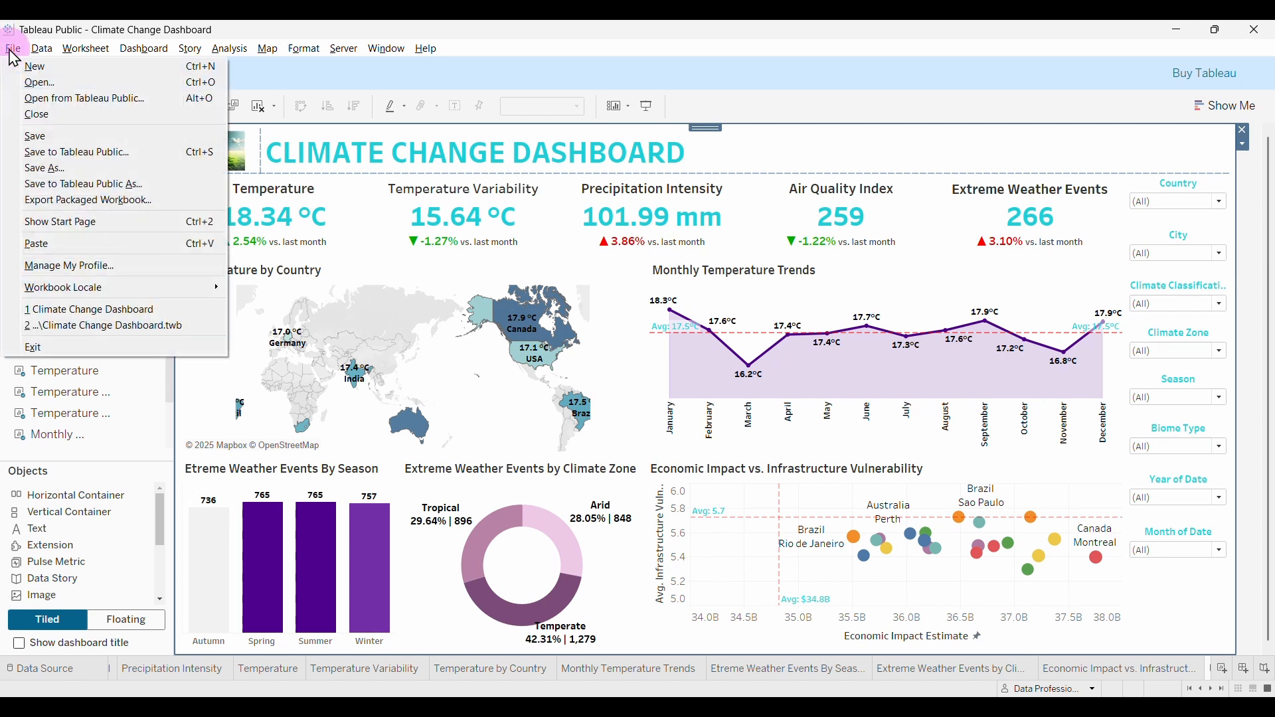
left_click(52, 138)
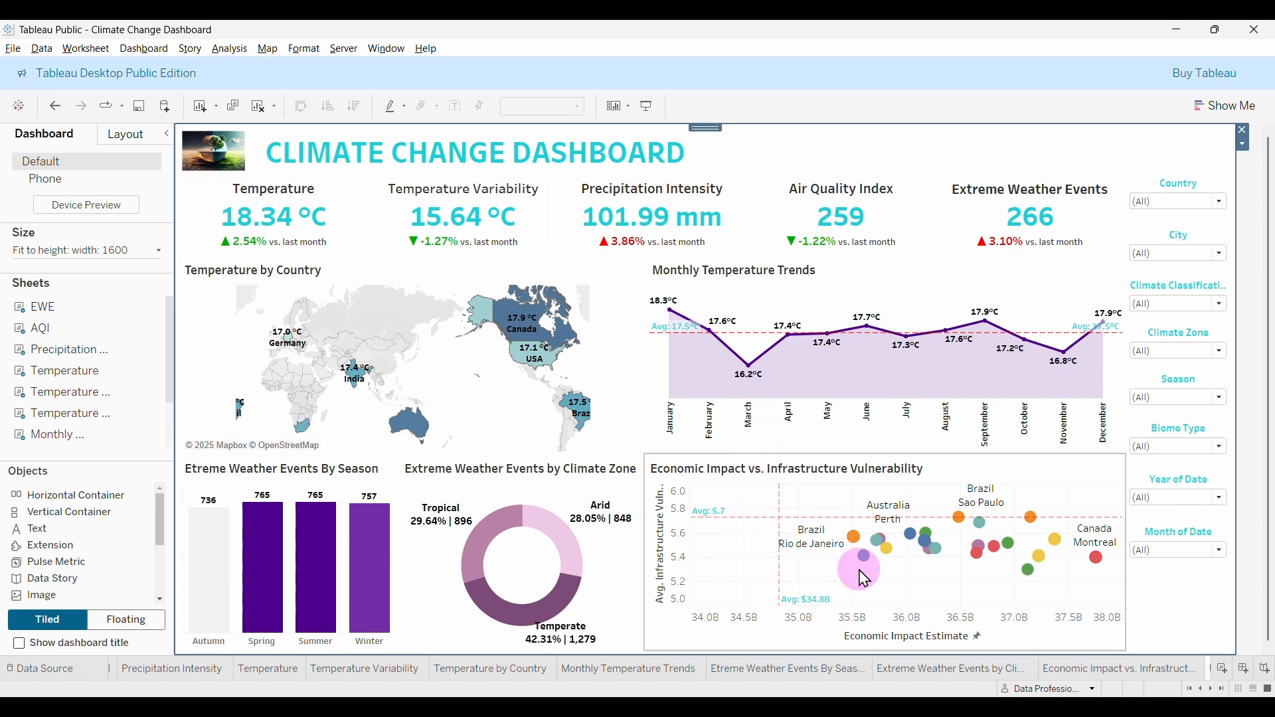
left_click(647, 105)
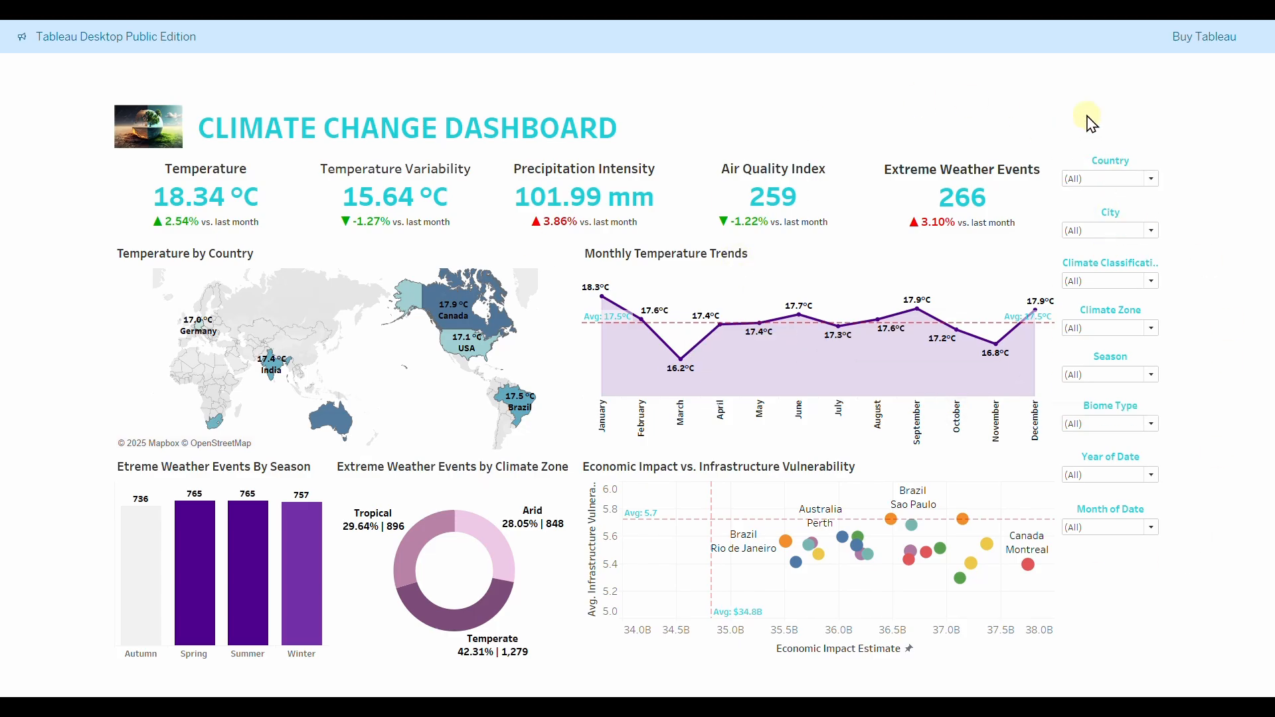
Filter Month of Date to December, November and October, then restore (All).
mouse_move(959, 193)
mouse_move(775, 211)
left_click(1154, 531)
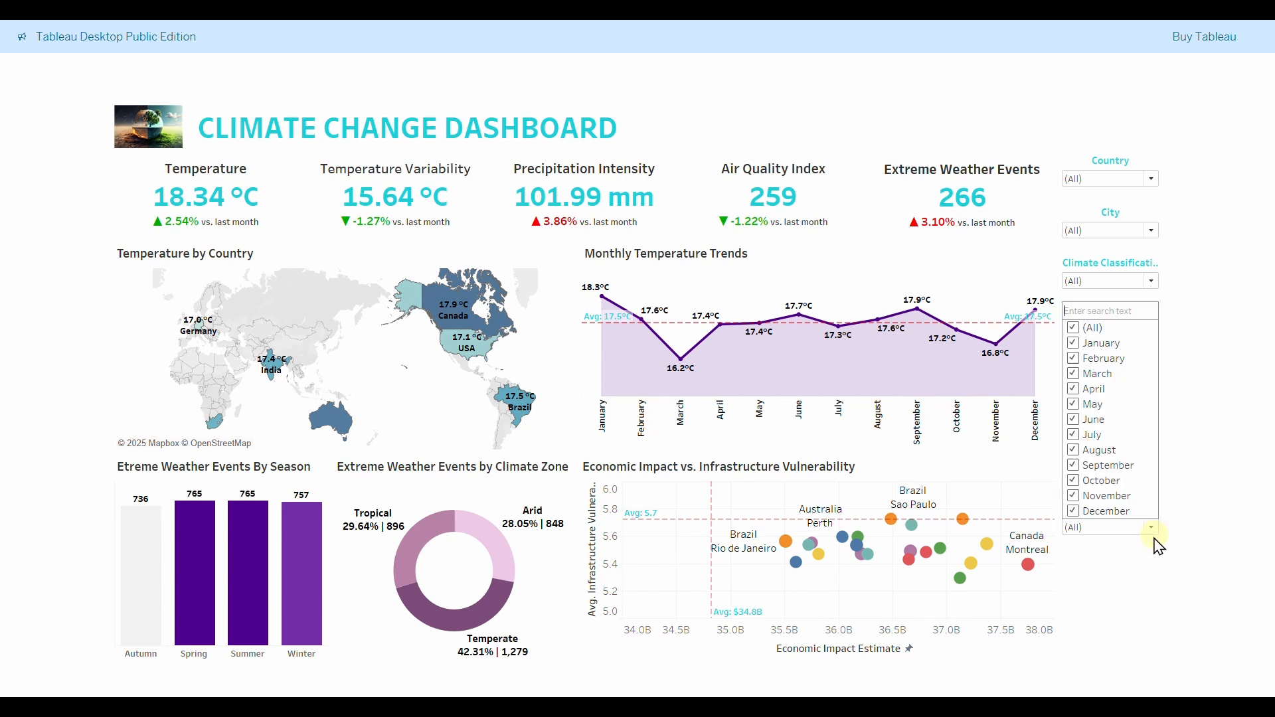
left_click(1074, 328)
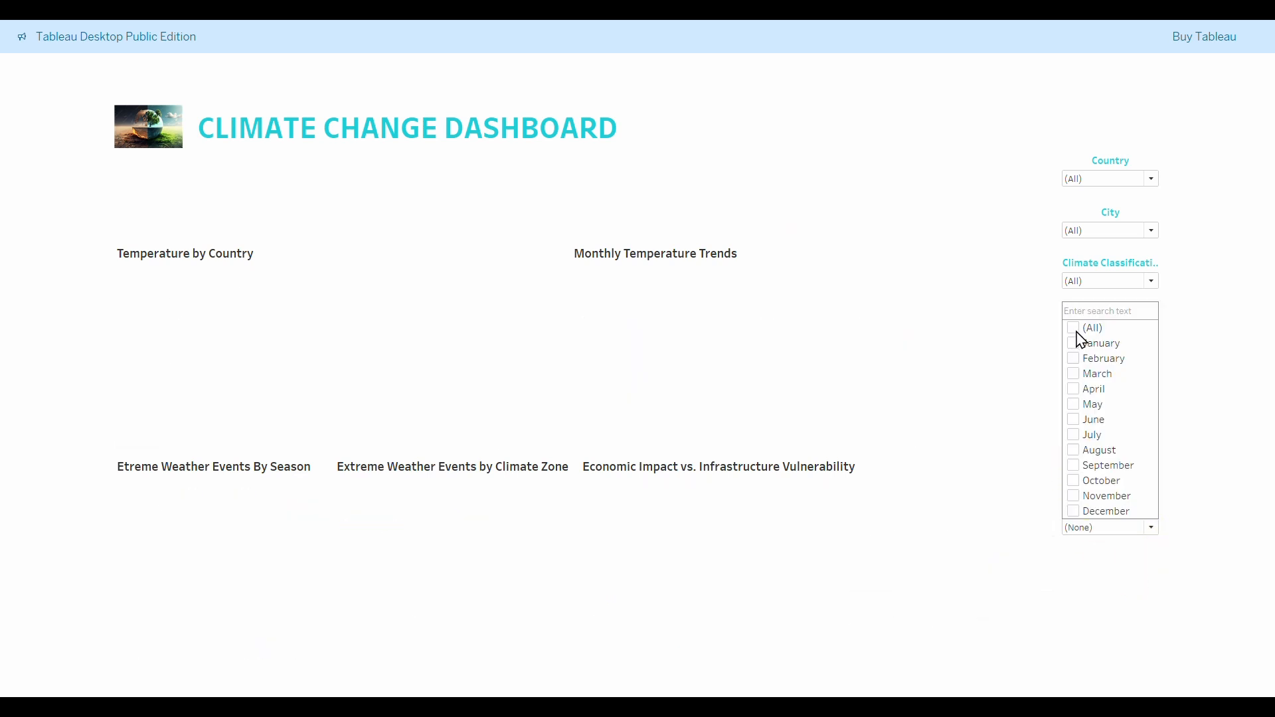
left_click(1074, 512)
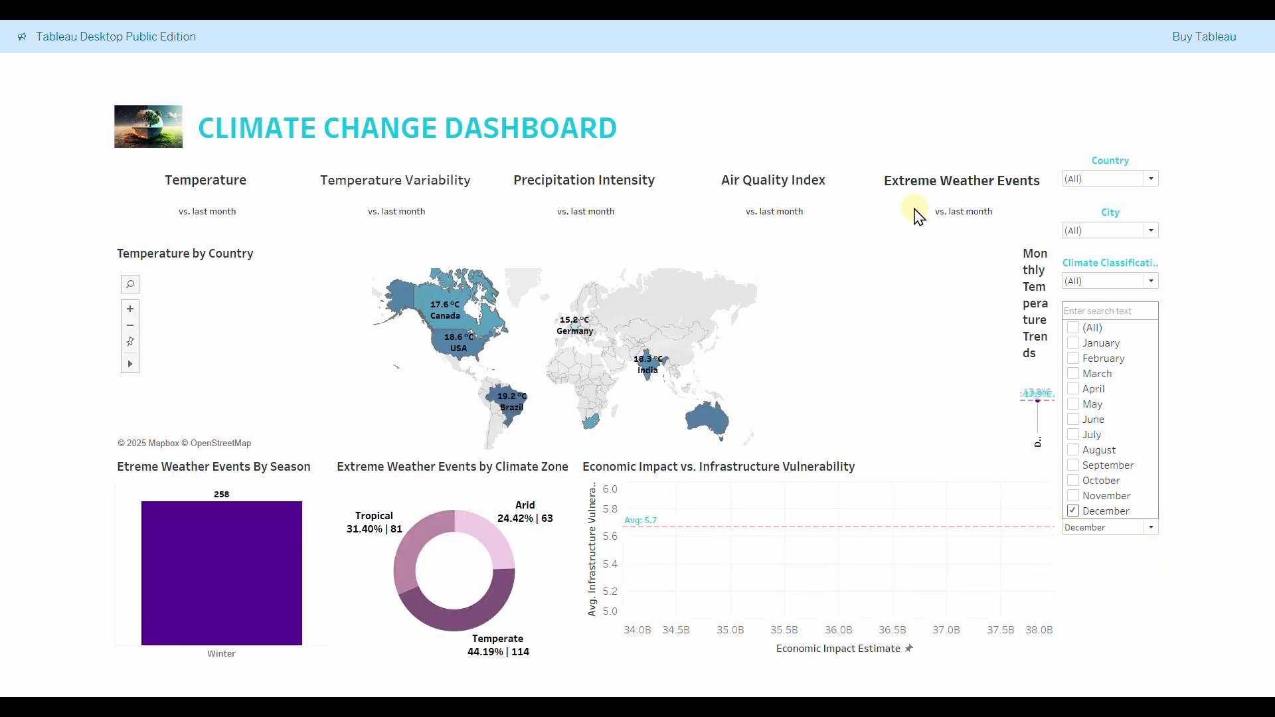
left_click(1075, 496)
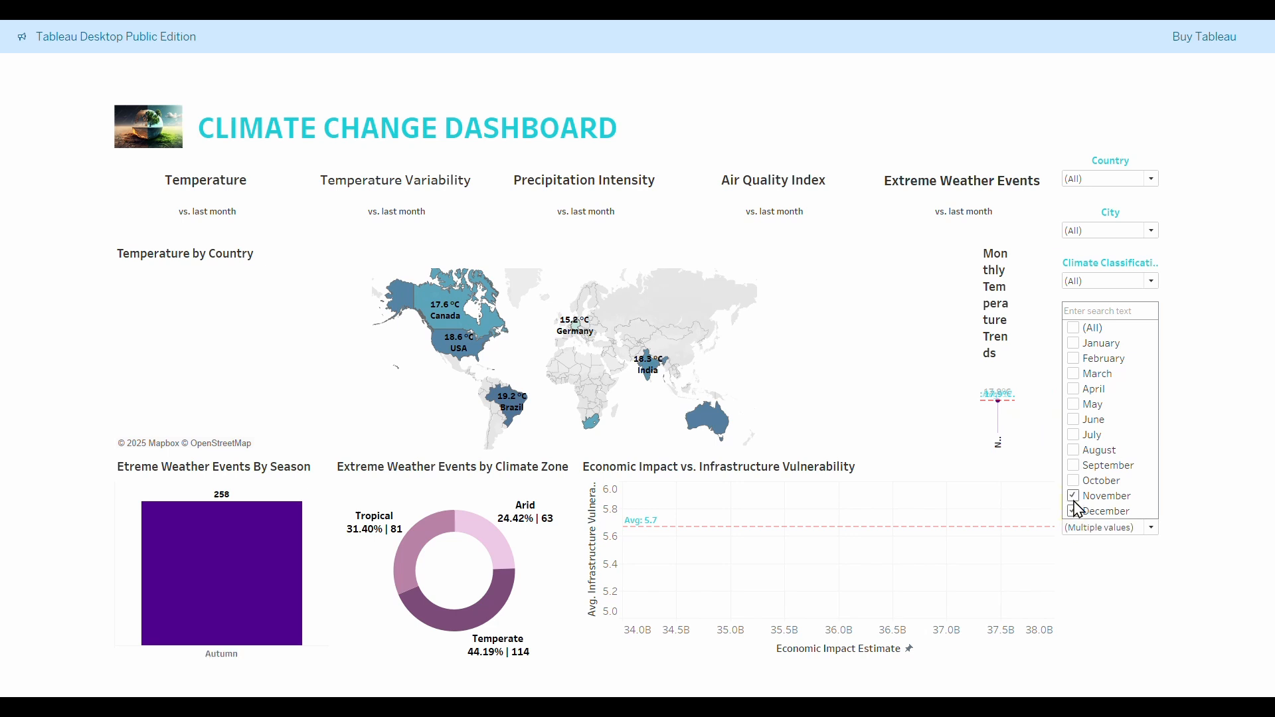
left_click(1074, 483)
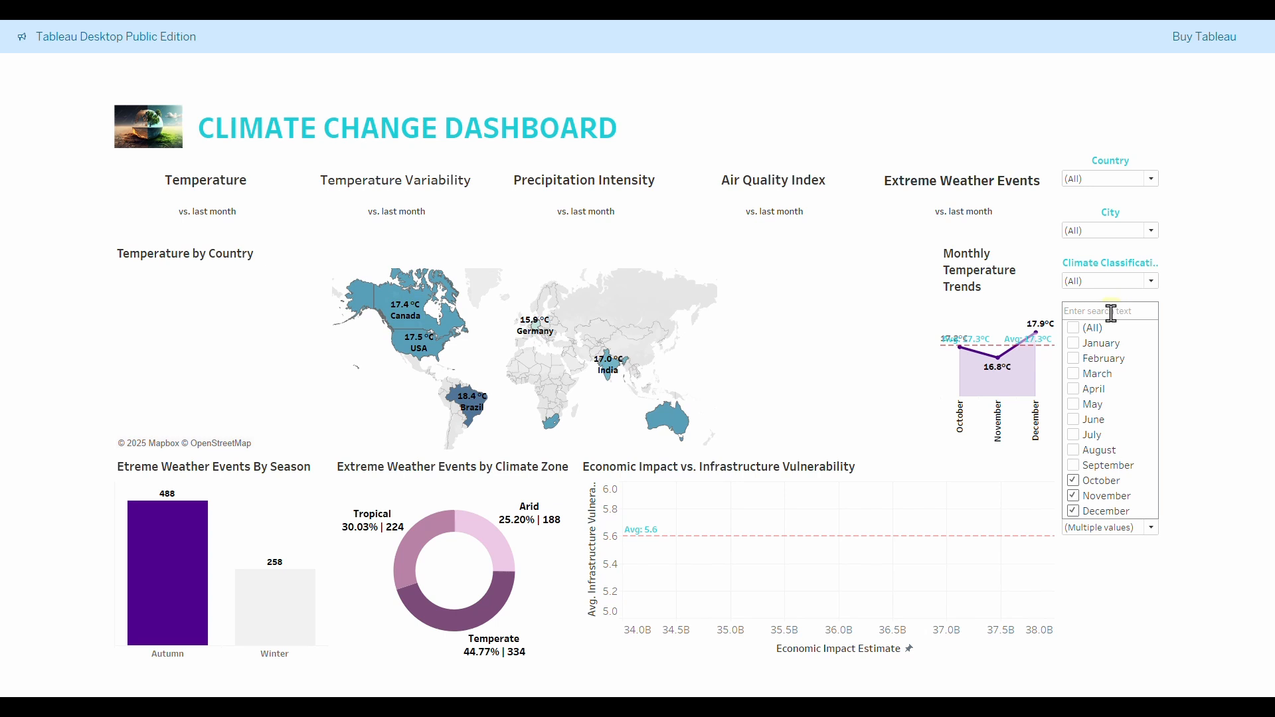
left_click(1075, 328)
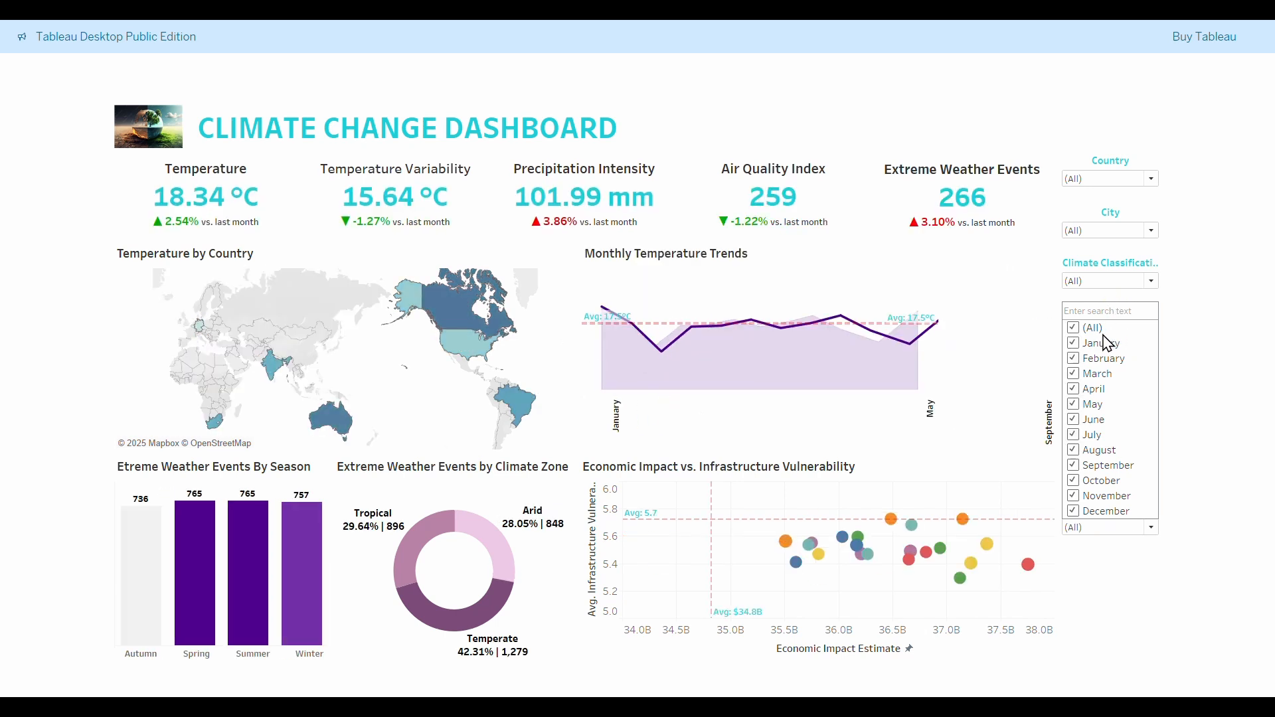
Exclude December and November, restore all months, and exit presentation mode.
left_click(1075, 511)
left_click(1074, 496)
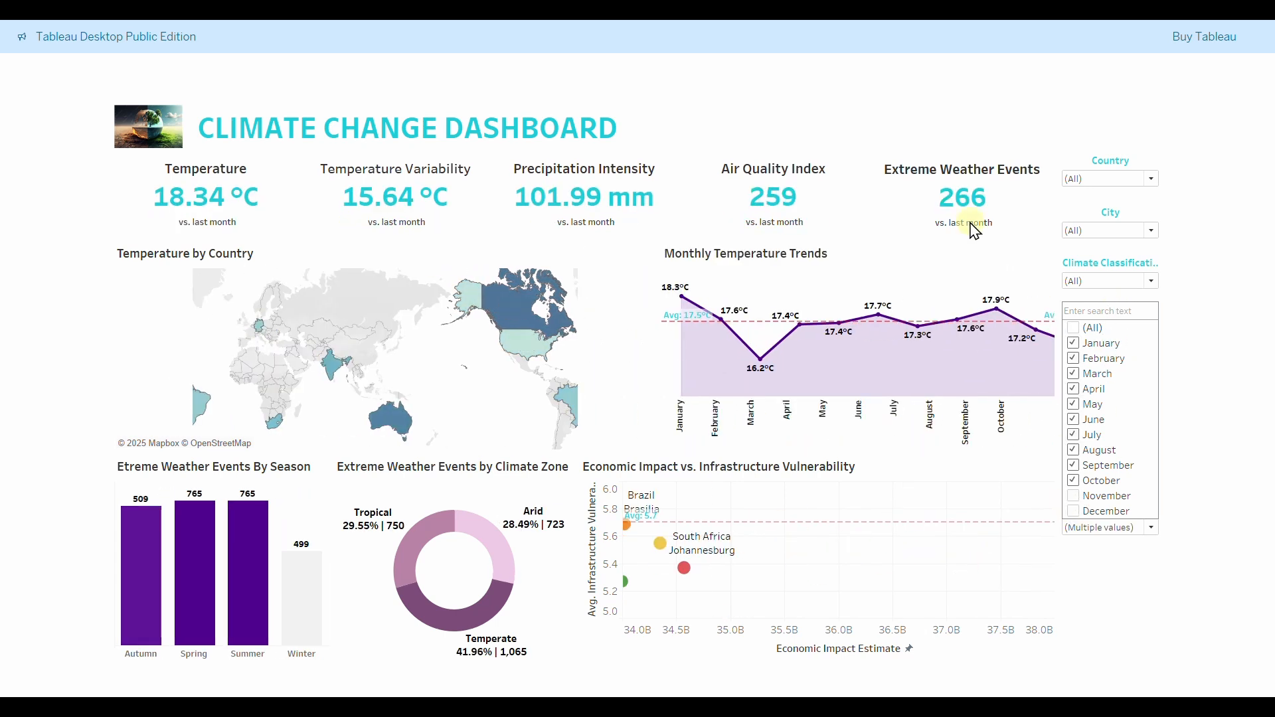
left_click(1093, 329)
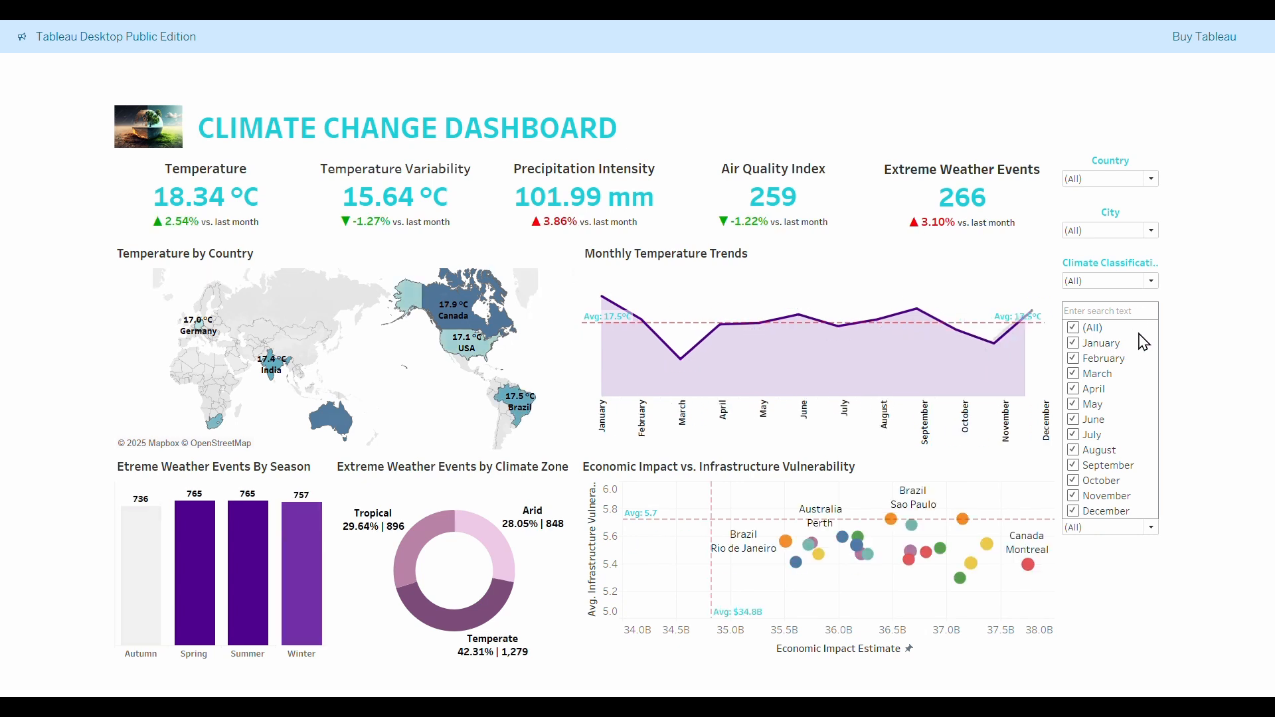
left_click(1215, 326)
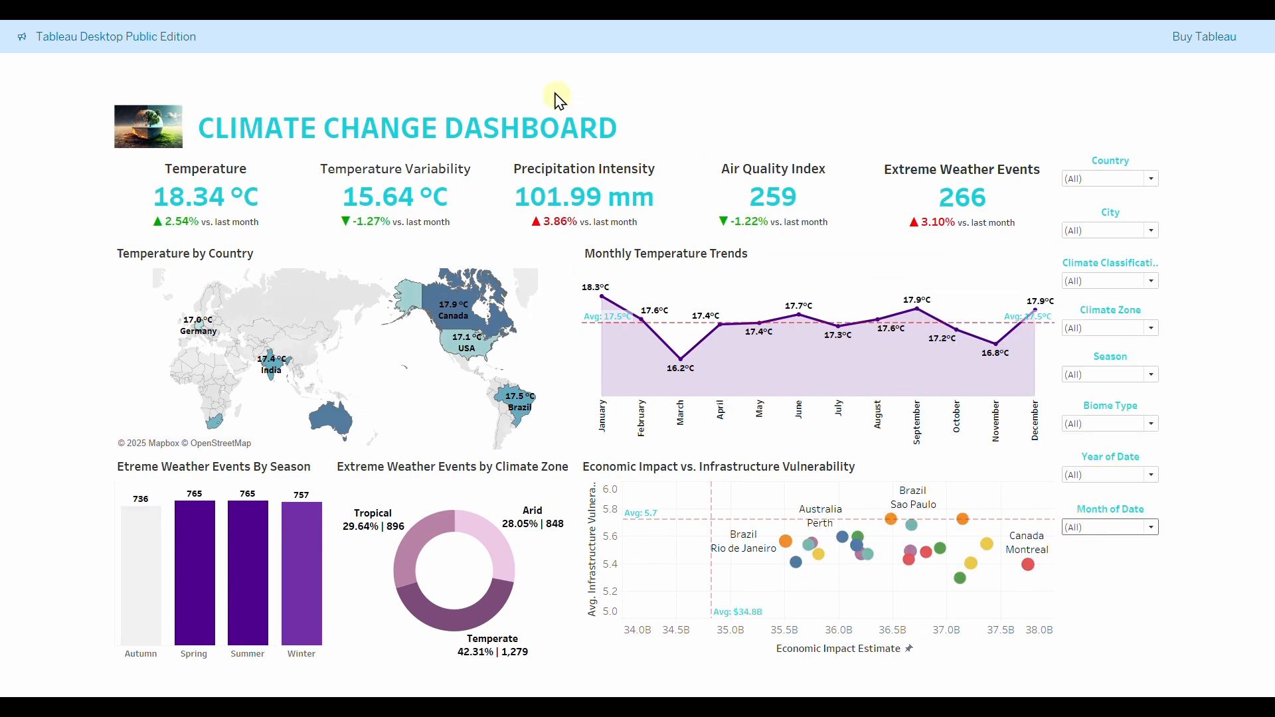
key("Escape")
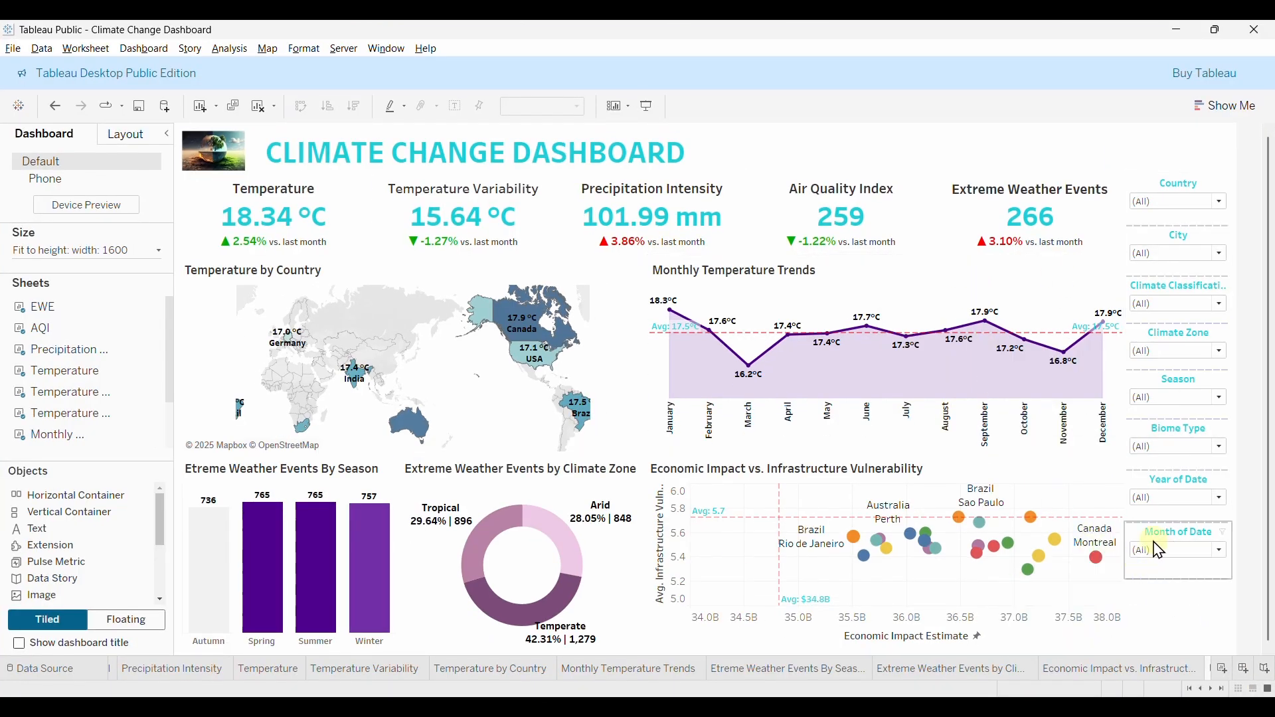
Check the Temperature by Country and Economic Impact sheets, then delete the climate-zone donut from Dashboard 1.
left_click(457, 672)
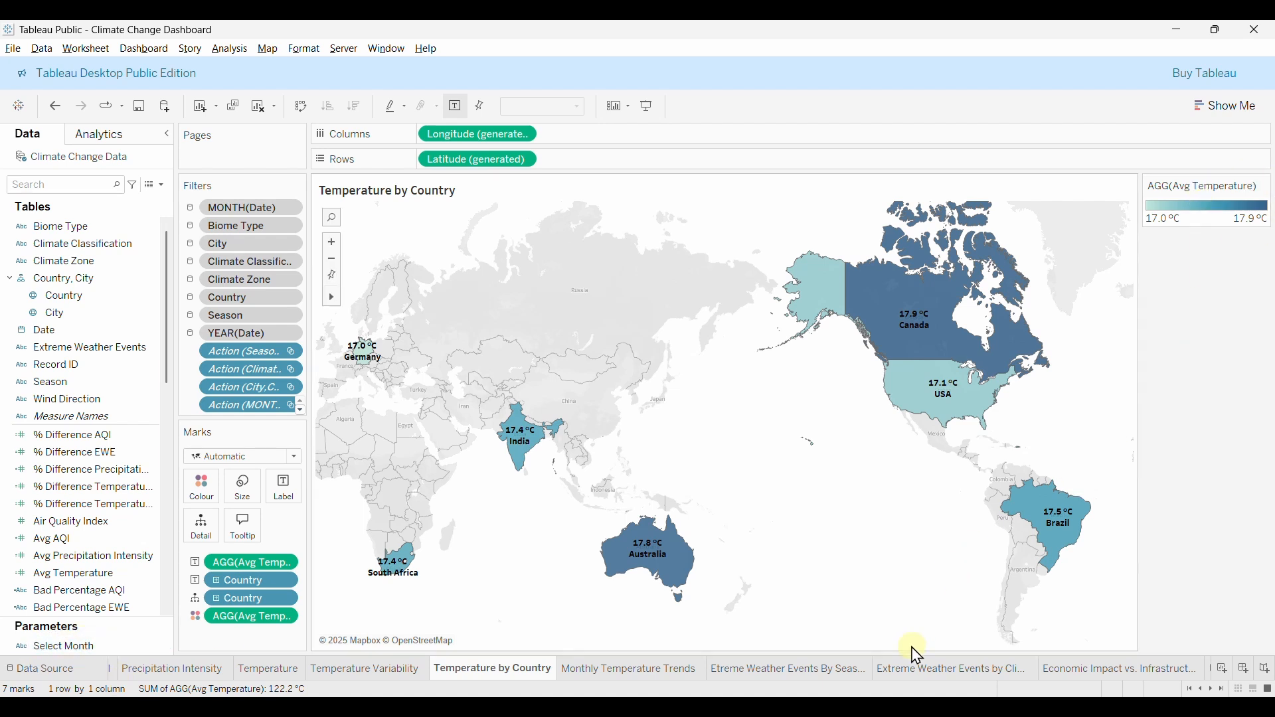
left_click(1159, 671)
left_click(1156, 668)
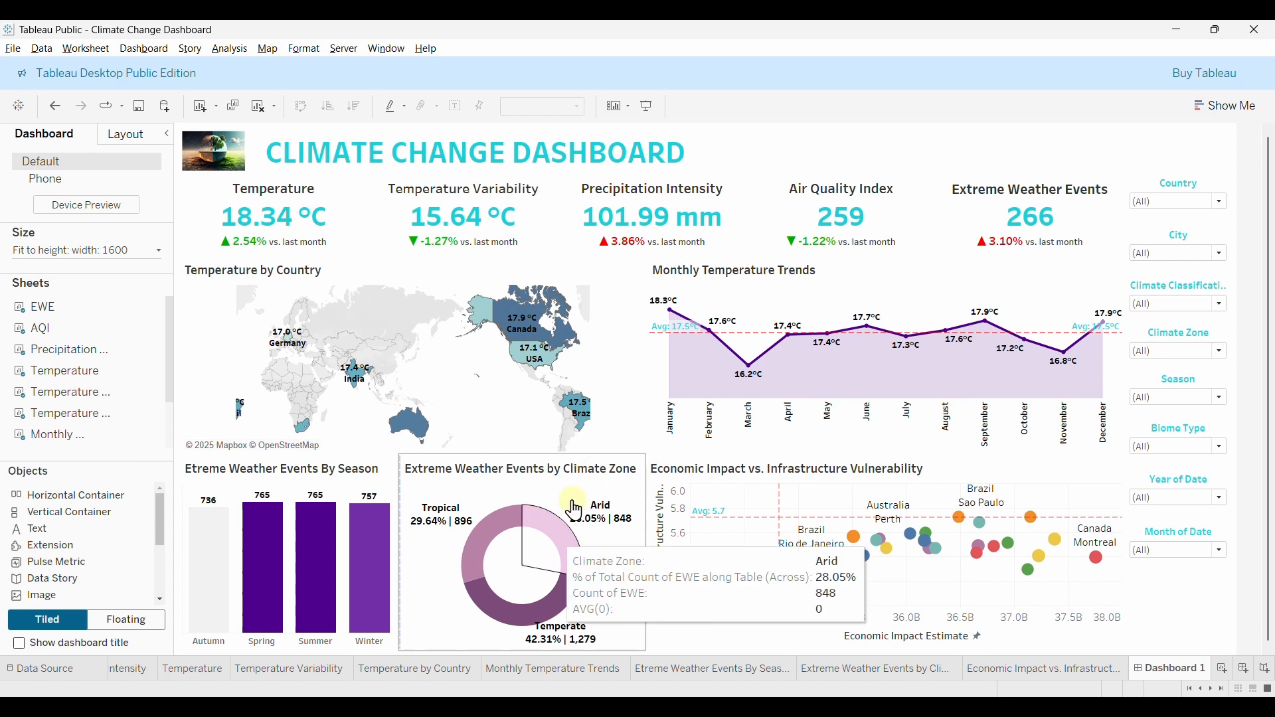
left_click(545, 475)
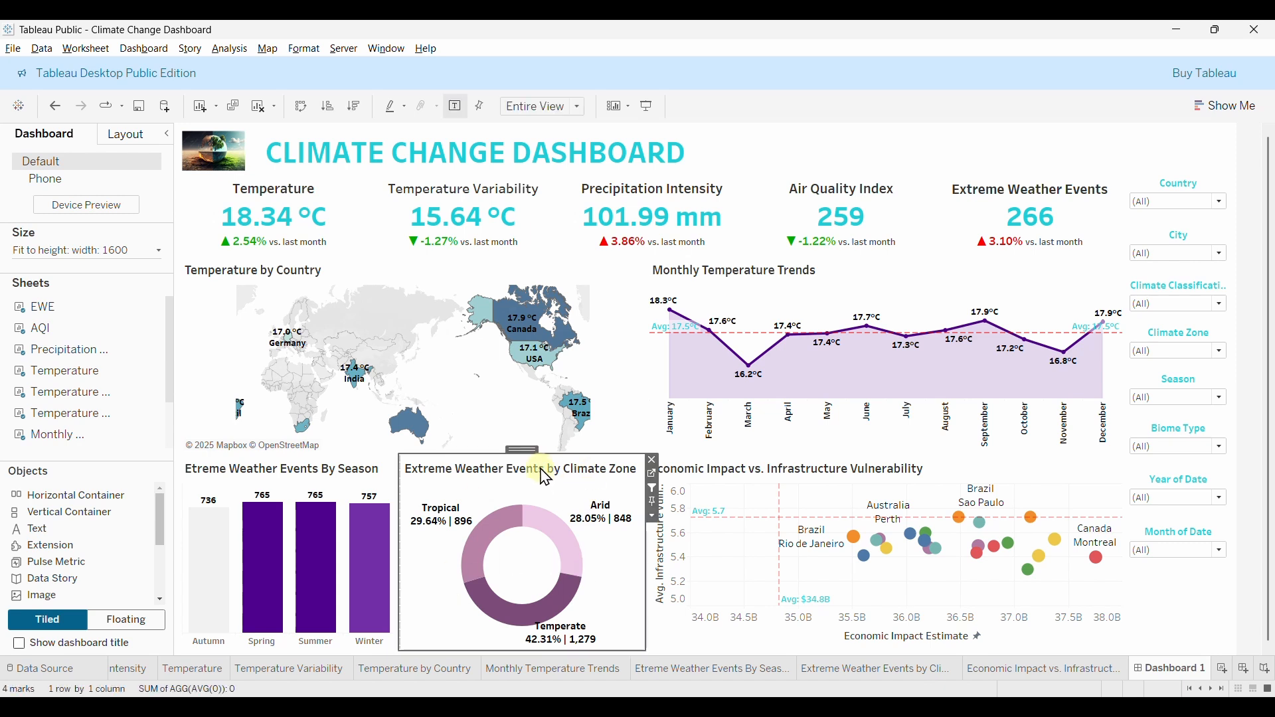
left_click(652, 461)
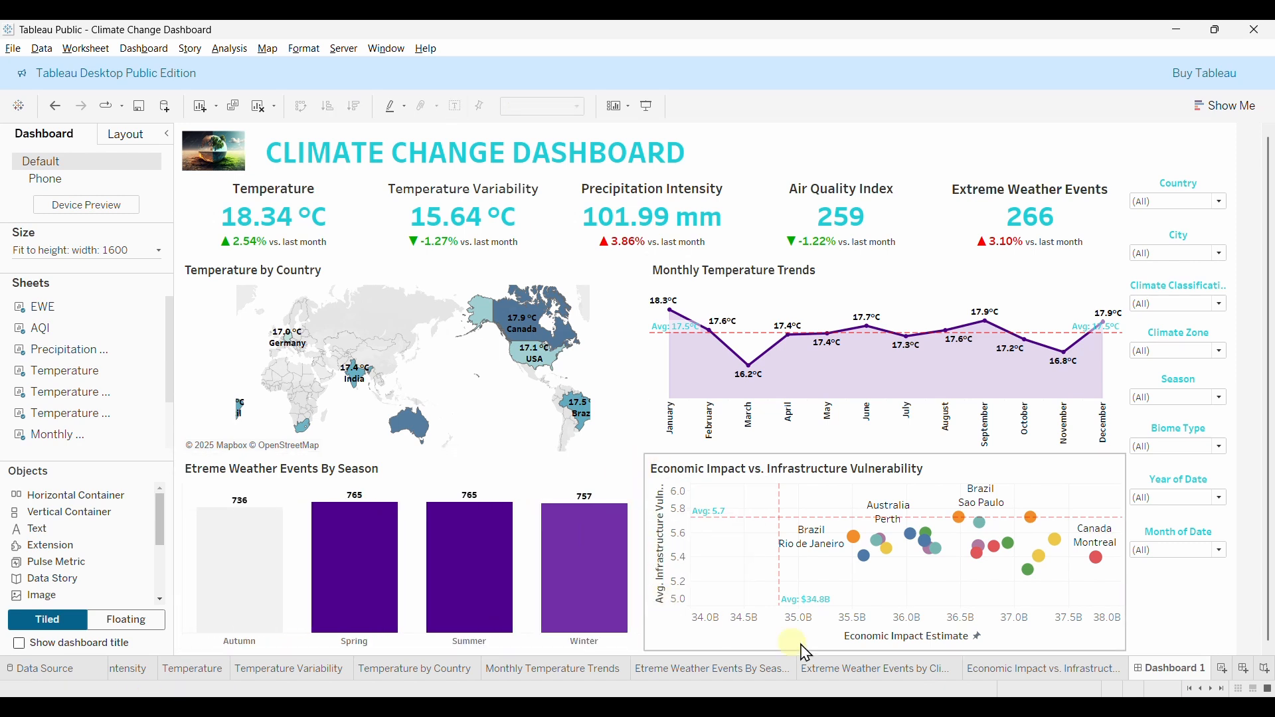
On the Extreme Weather Events by Climate Zone sheet, show Select Month and hide the Climate Zone legend.
left_click(854, 668)
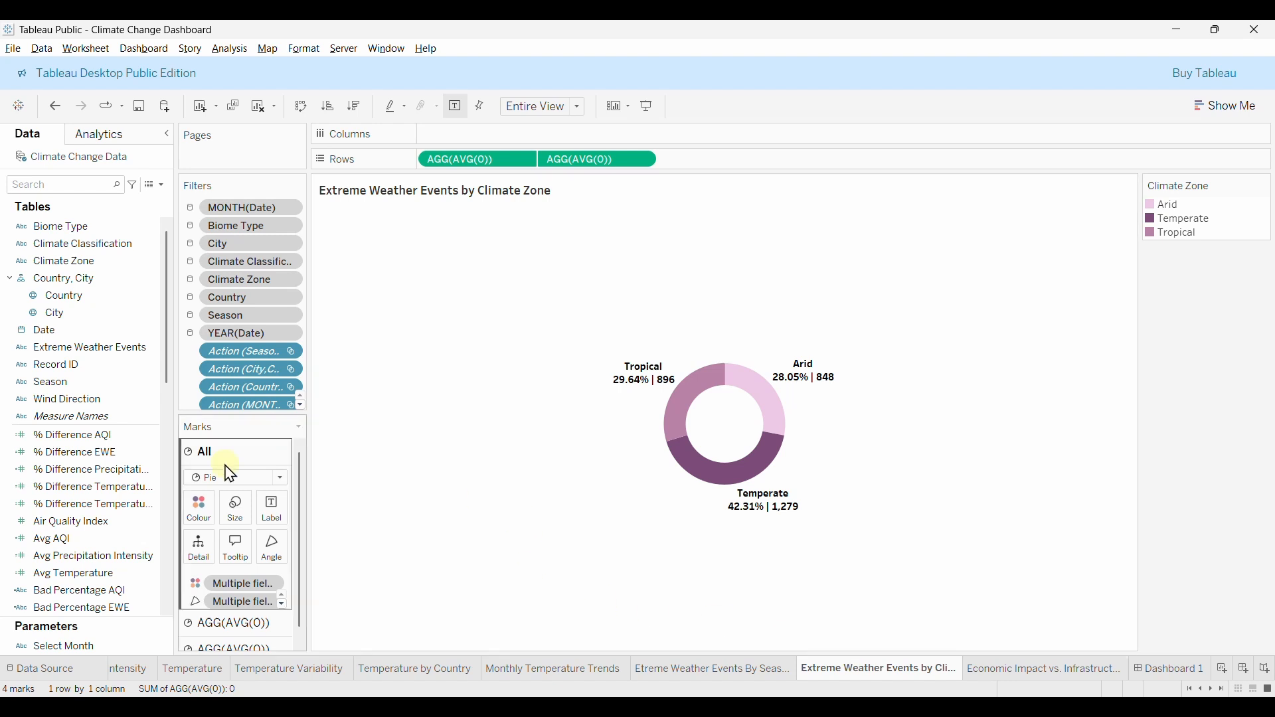
right_click(59, 648)
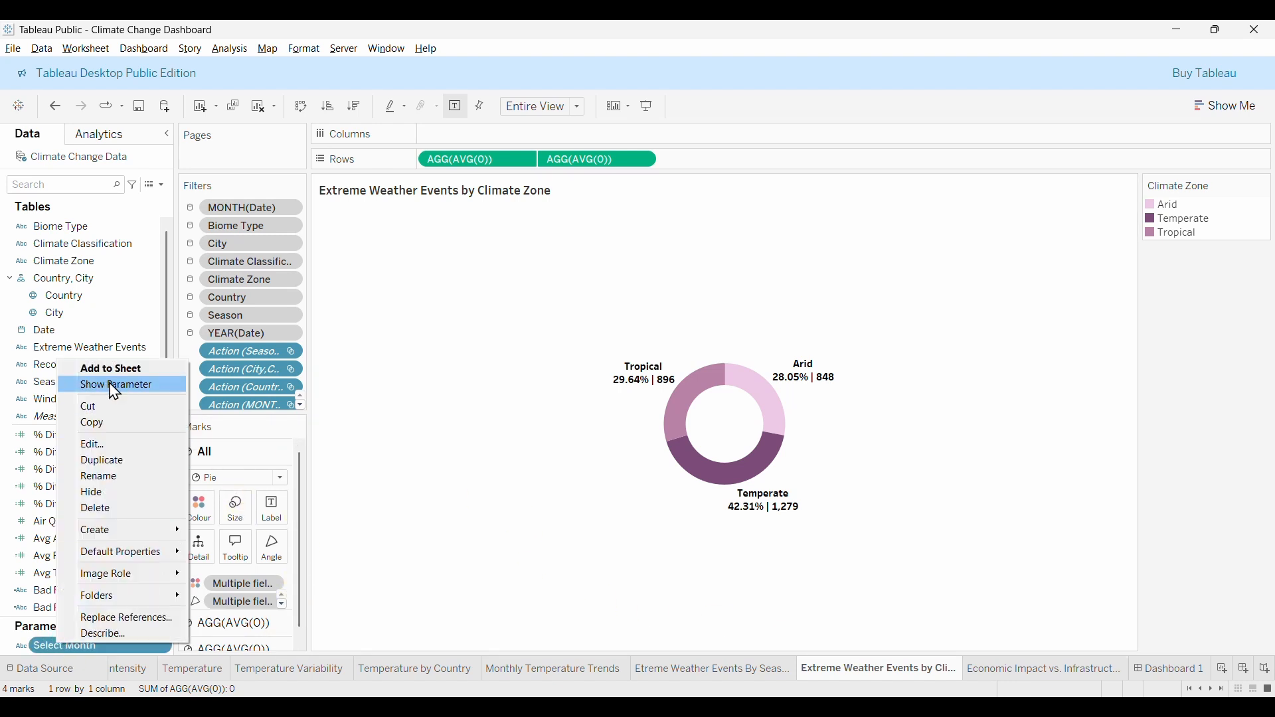
left_click(115, 386)
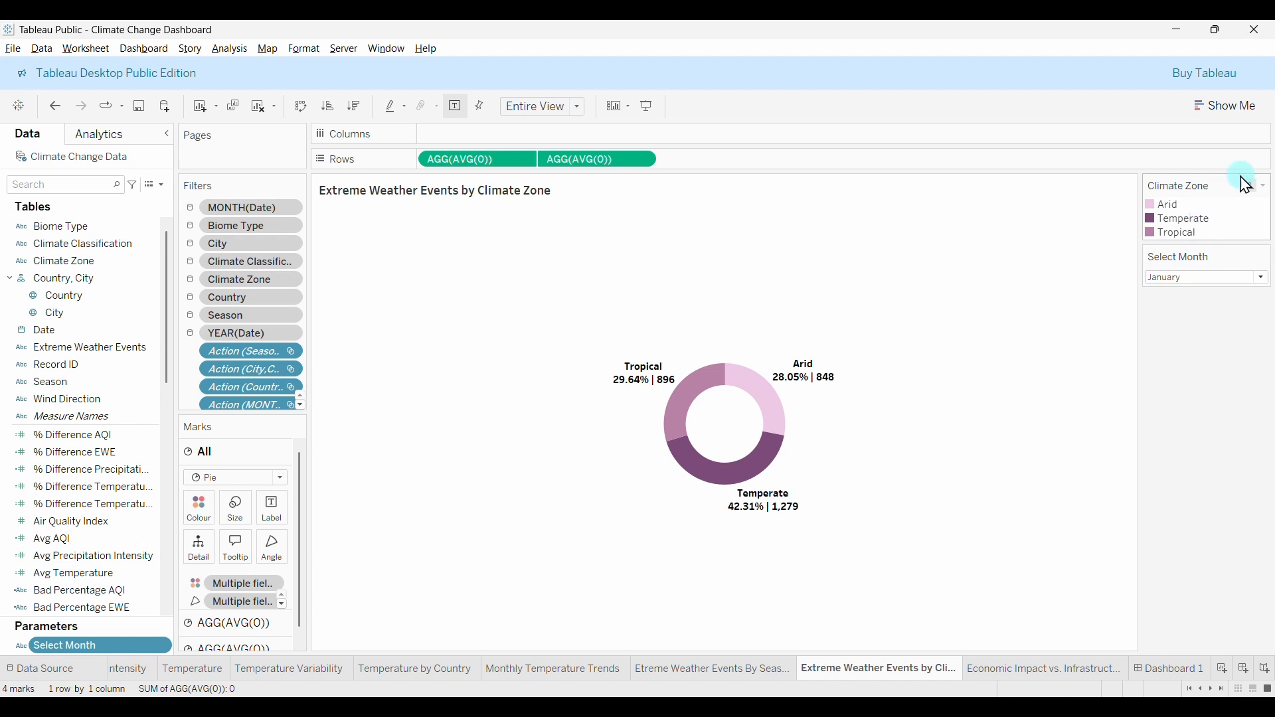
left_click(1266, 186)
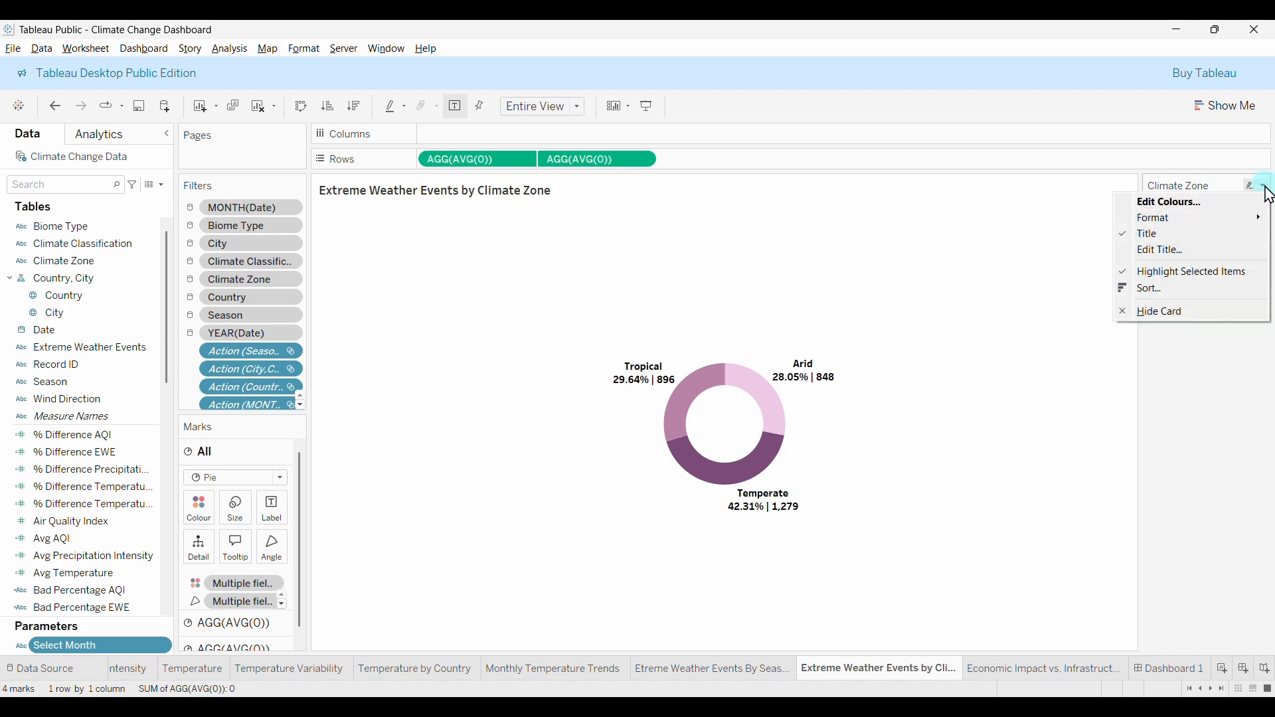
left_click(1163, 313)
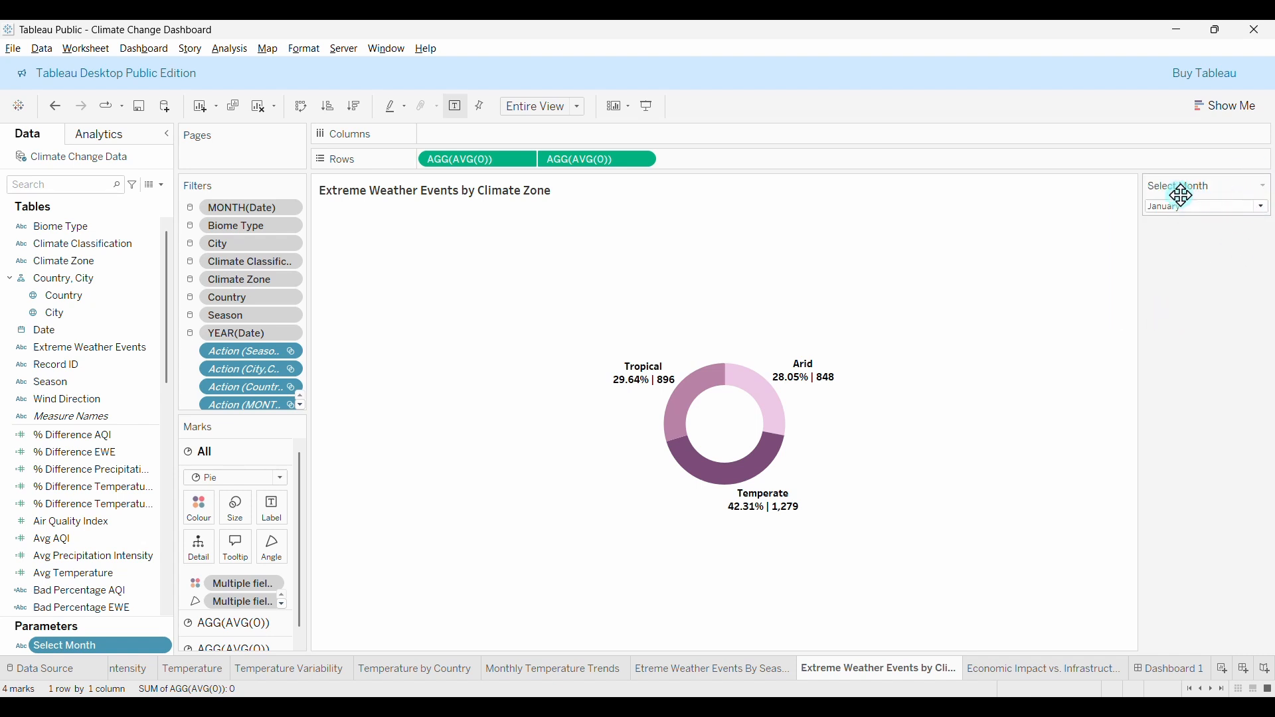
Place the climate-zone donut between the Season and Economic charts on Dashboard 1.
left_click(1152, 669)
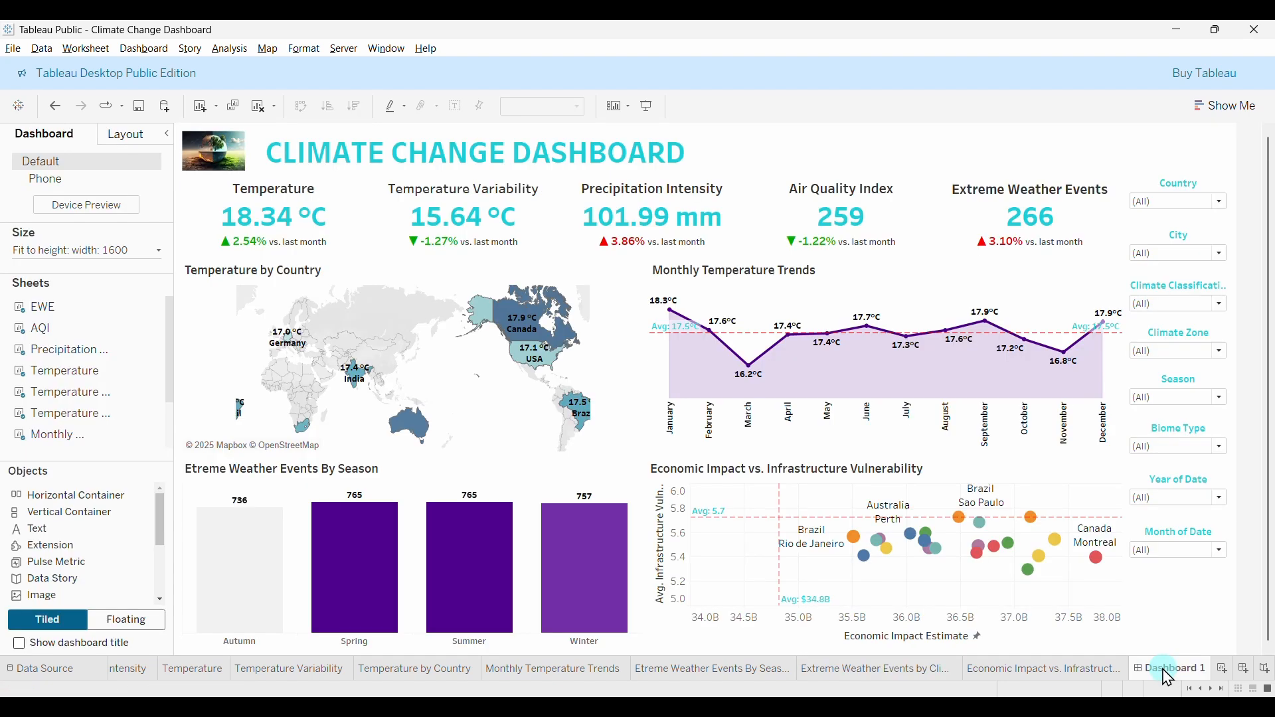
scroll(86, 385, "down", 2)
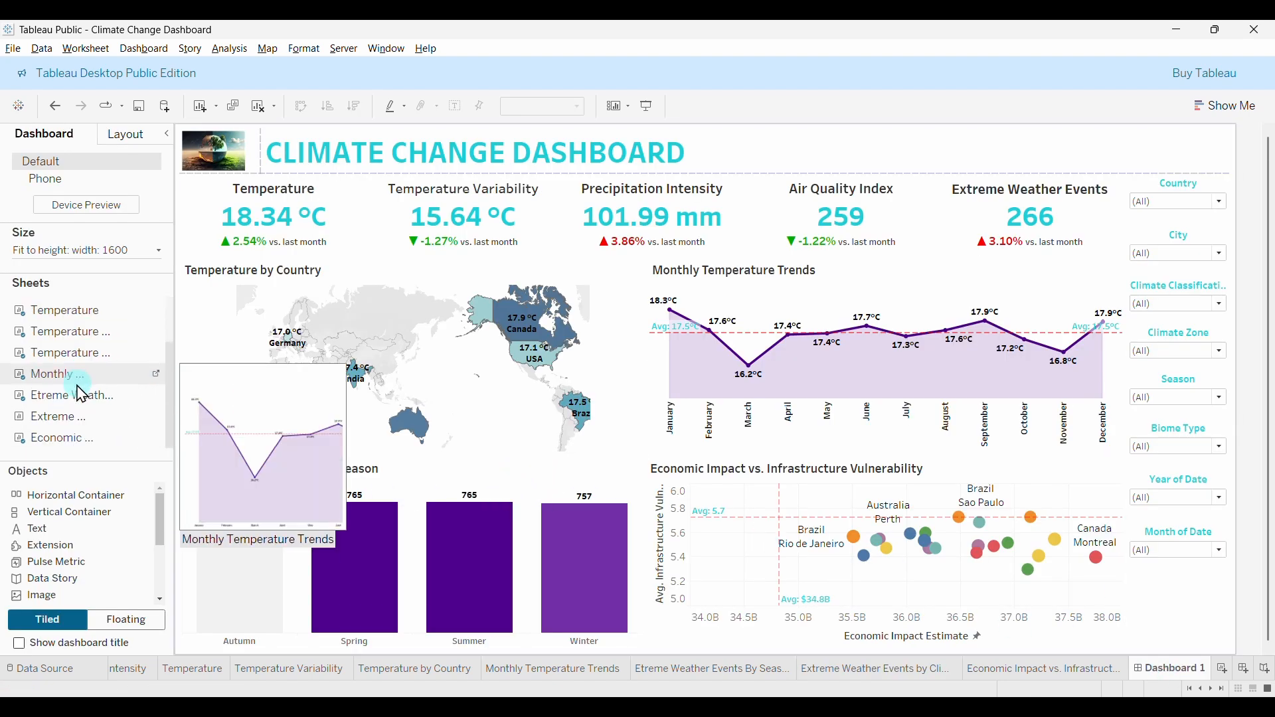
mouse_move(60, 420)
left_mouse_down()
mouse_move(319, 398)
mouse_move(531, 518)
mouse_move(640, 550)
mouse_move(623, 548)
left_mouse_up()
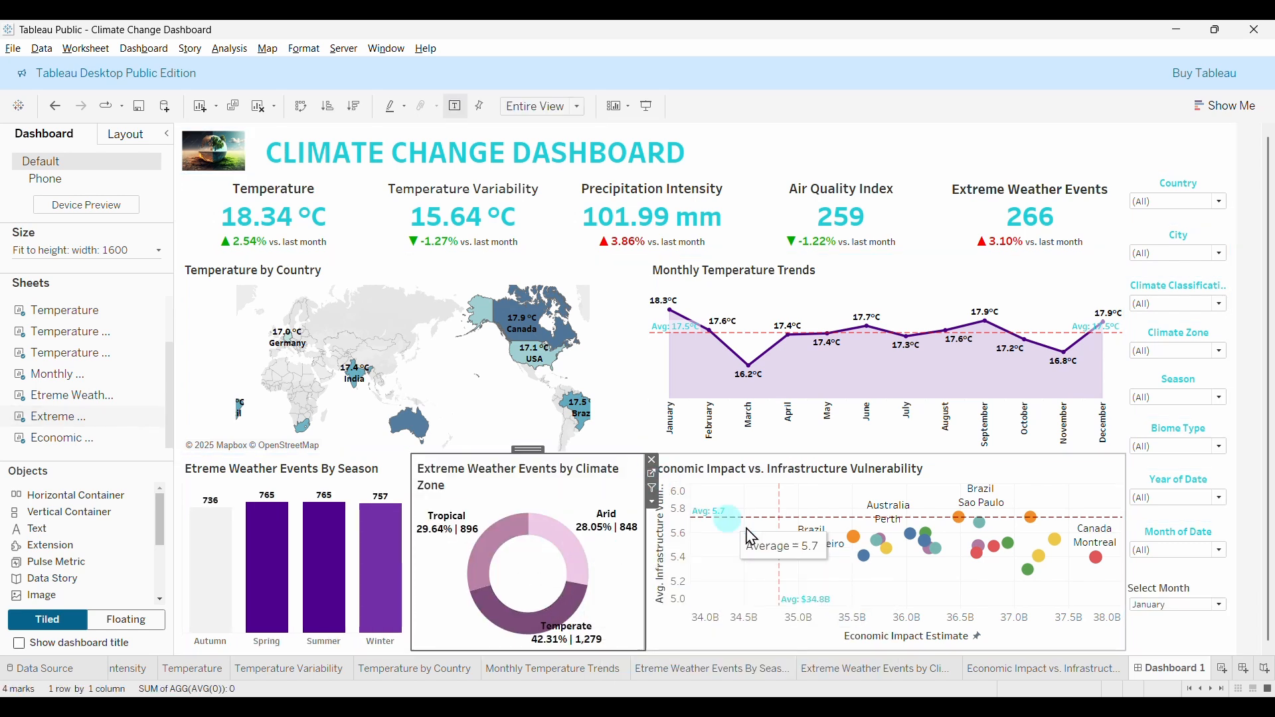
left_click(1168, 593)
Move the Select Month control to the top of the filter column and set it to February.
left_click(1174, 602)
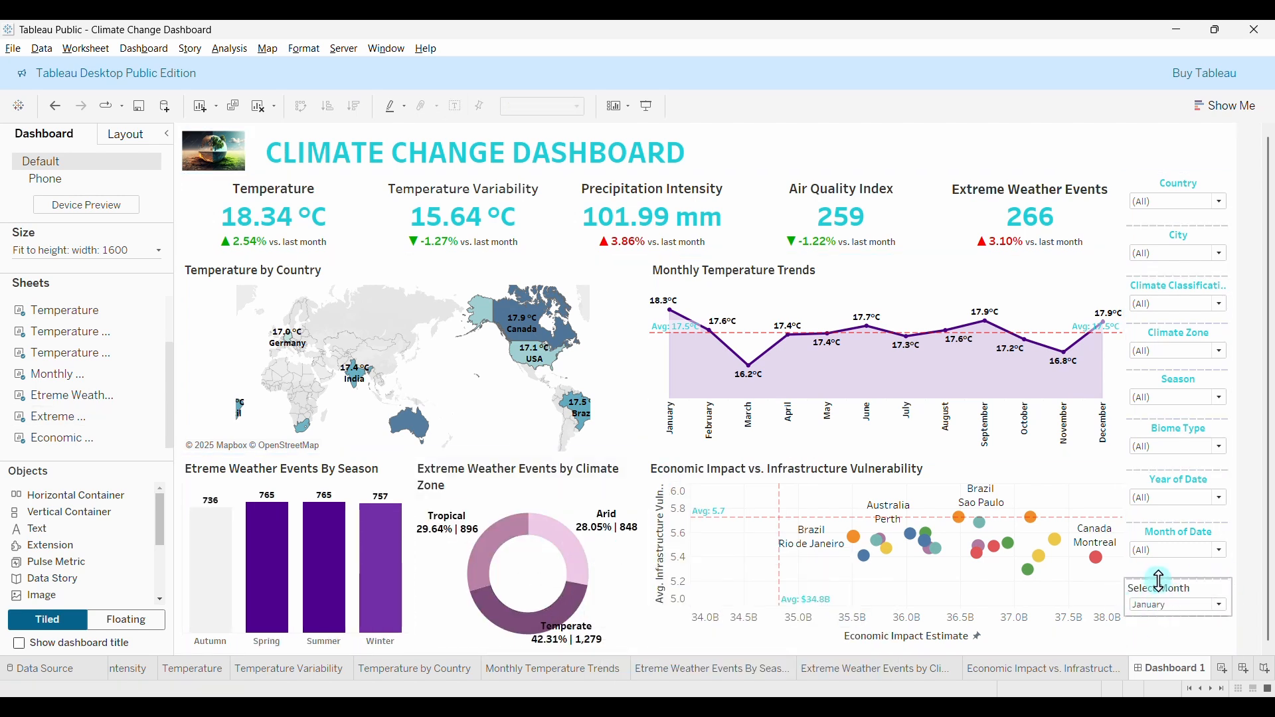
left_click_drag(1169, 596, 1168, 191)
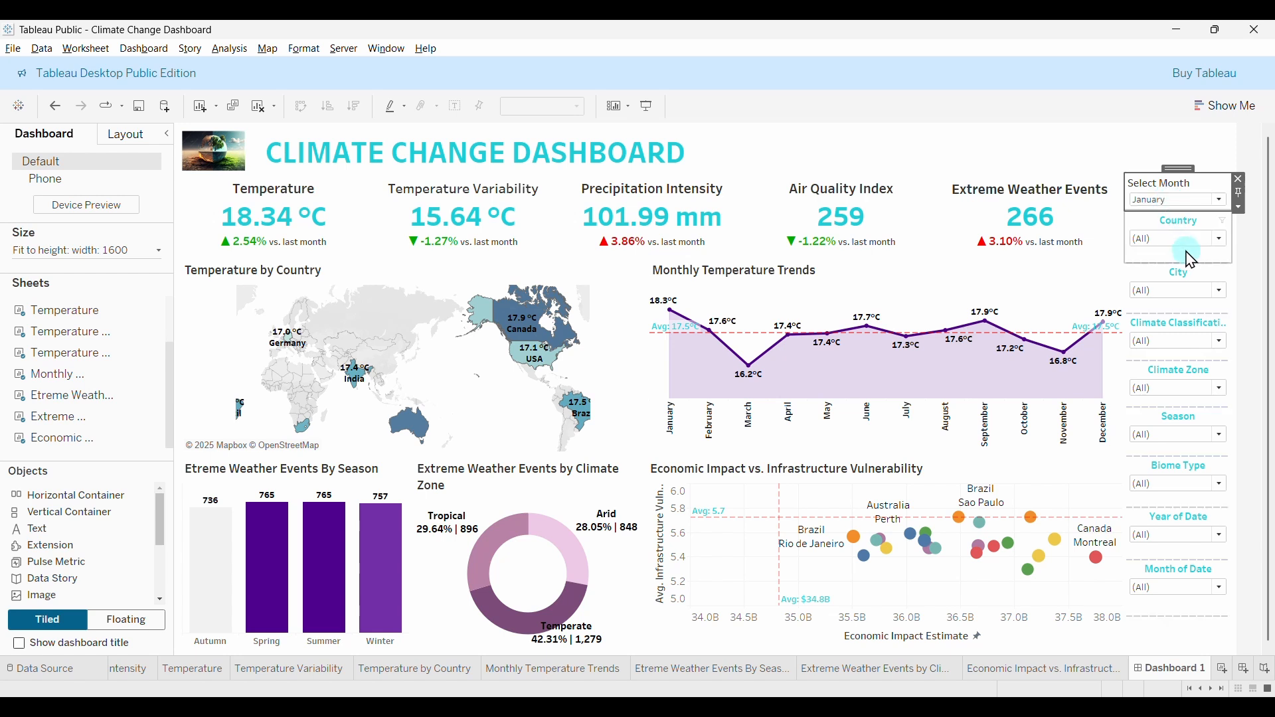
left_click(1168, 144)
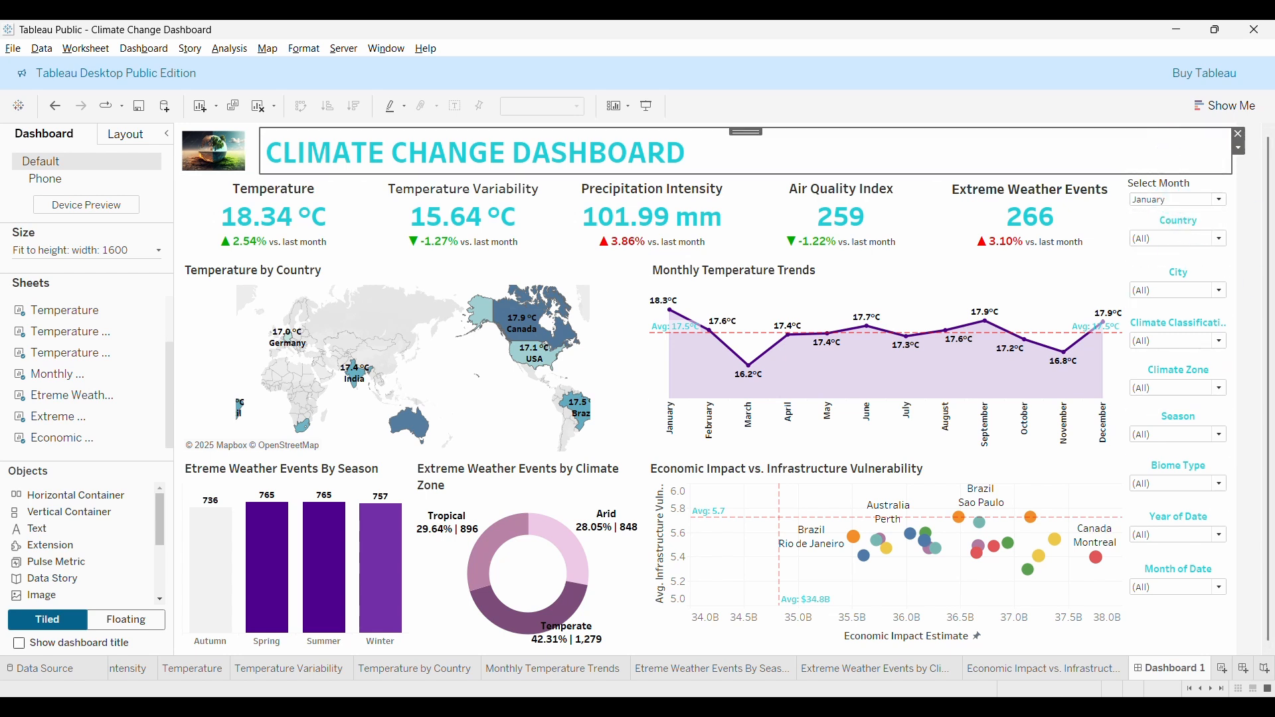
left_click(1221, 426)
left_click(1219, 200)
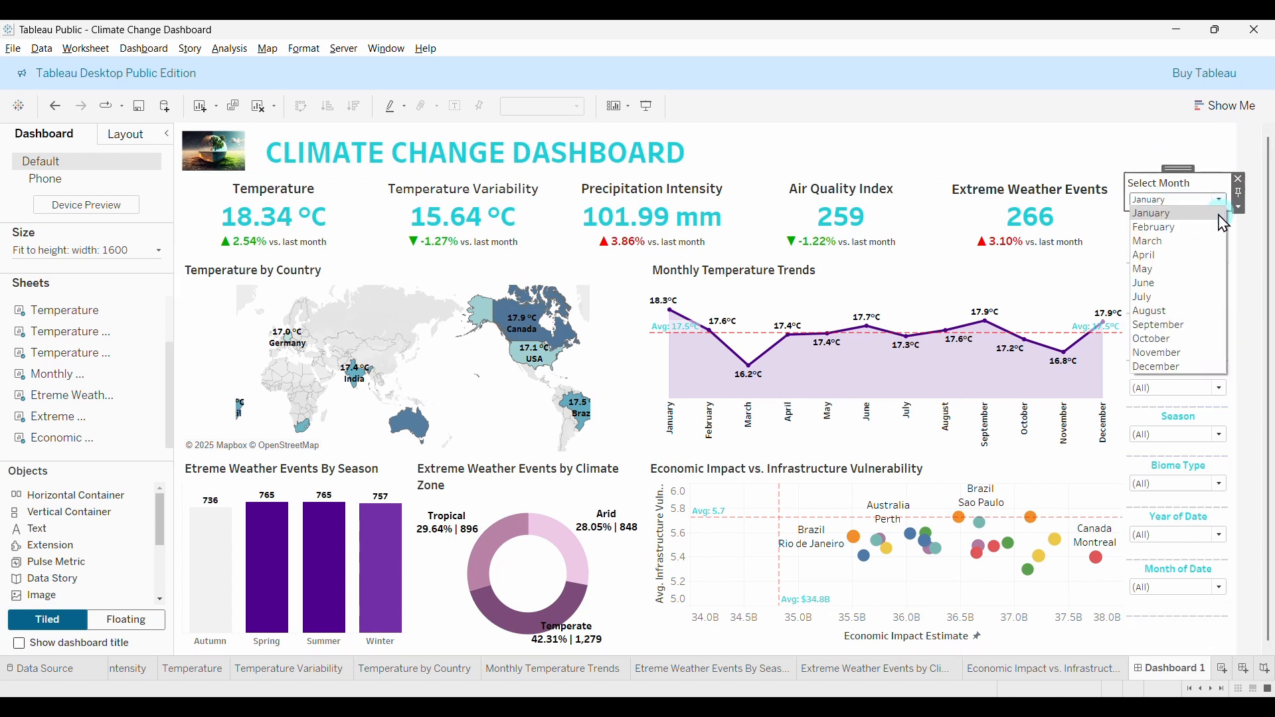
left_click(1167, 226)
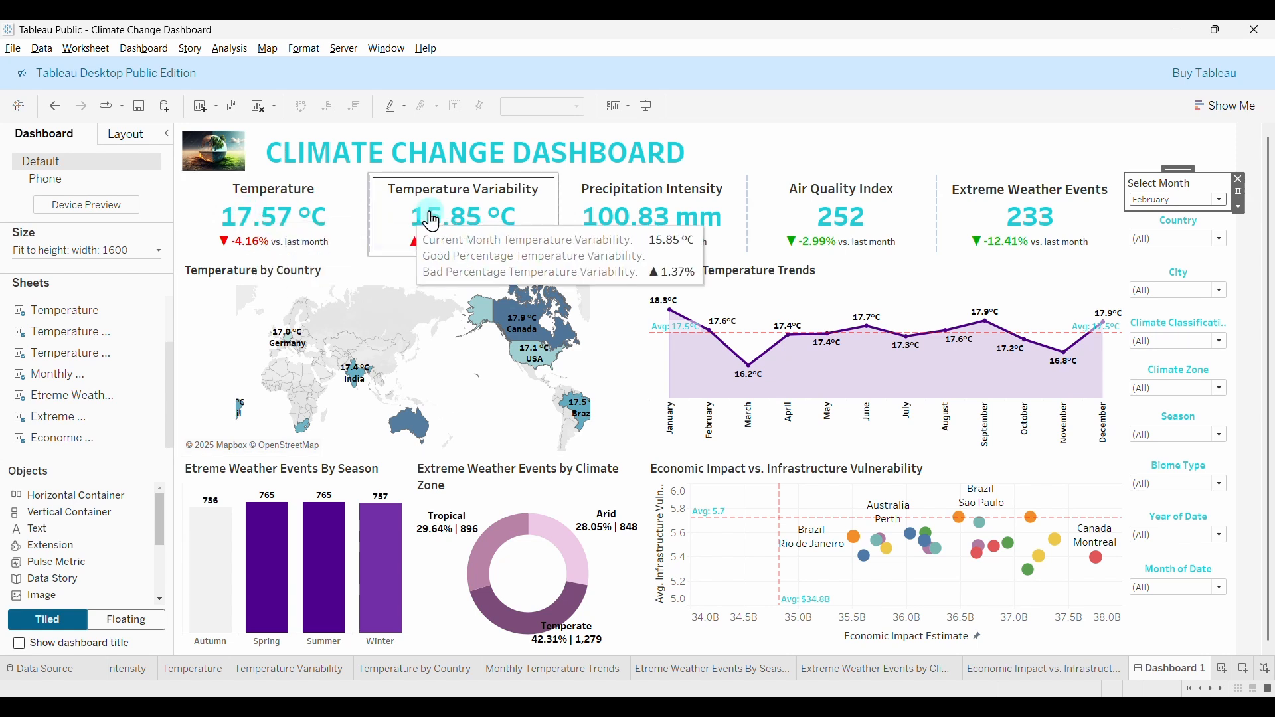
left_click(1221, 202)
Try Select Month values April, June and December to see the KPIs change.
left_click(1176, 263)
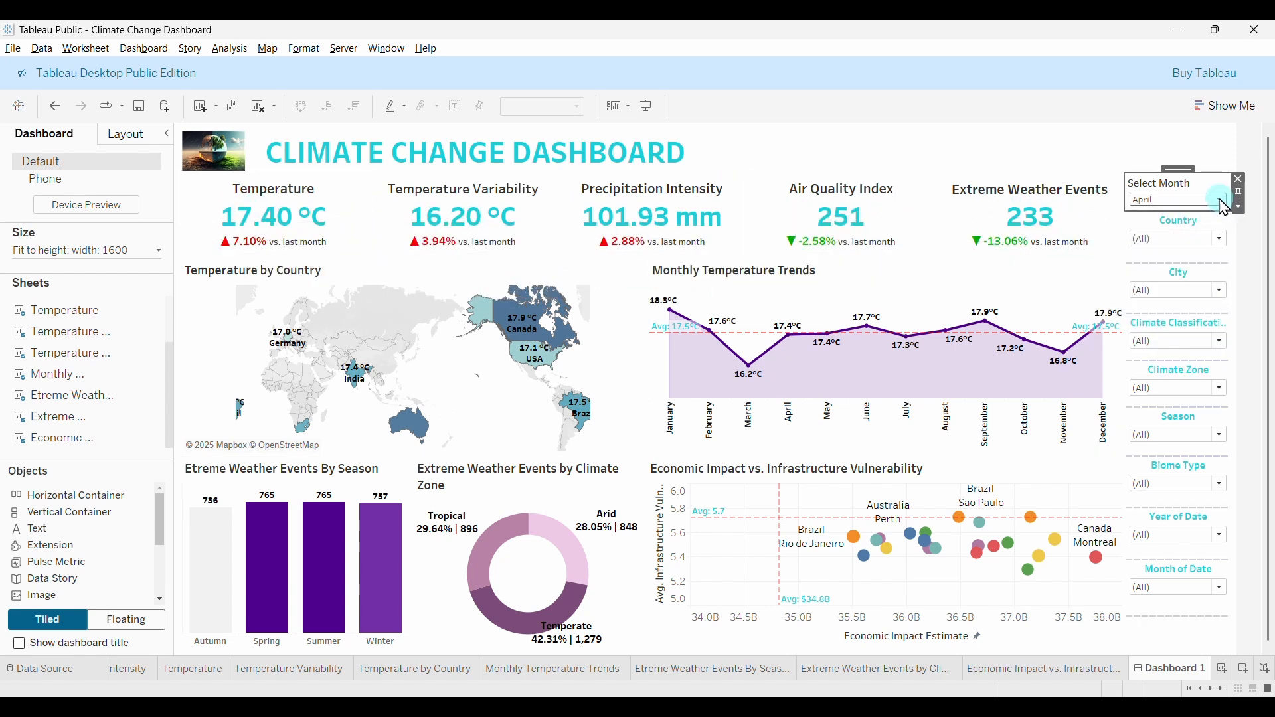
left_click(1221, 200)
left_click(1176, 277)
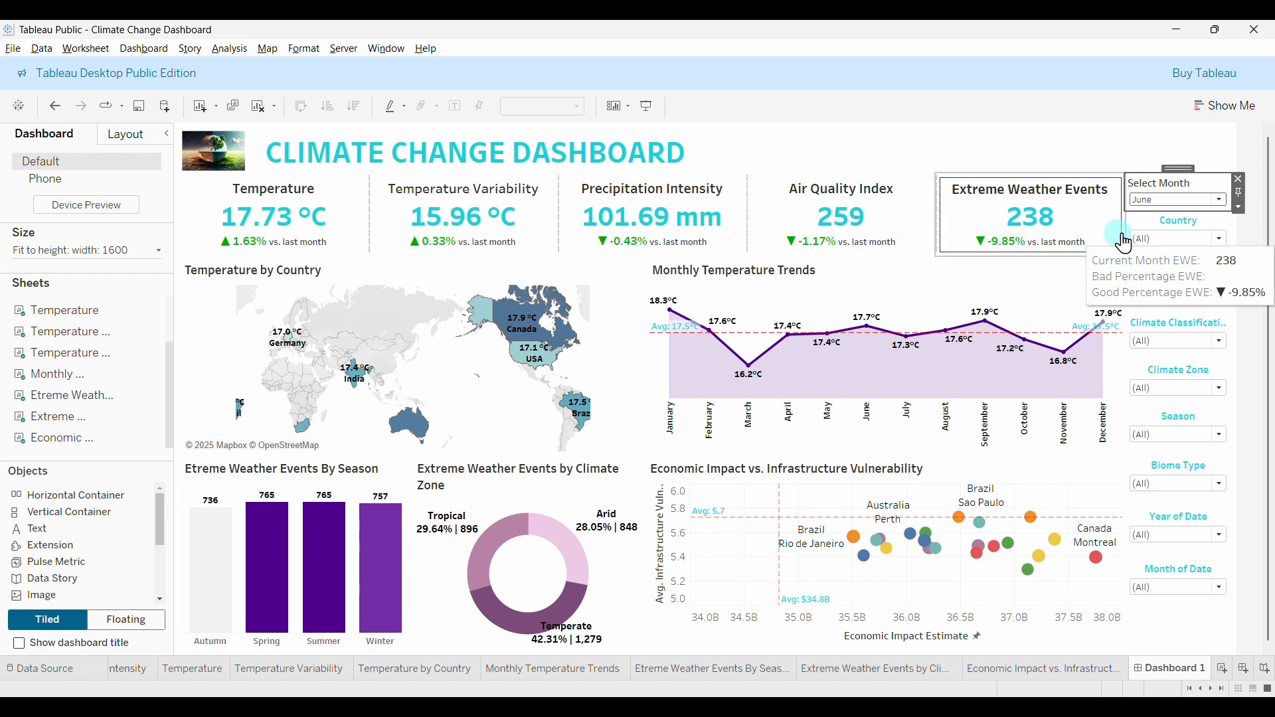
left_click(1221, 200)
left_click(1164, 367)
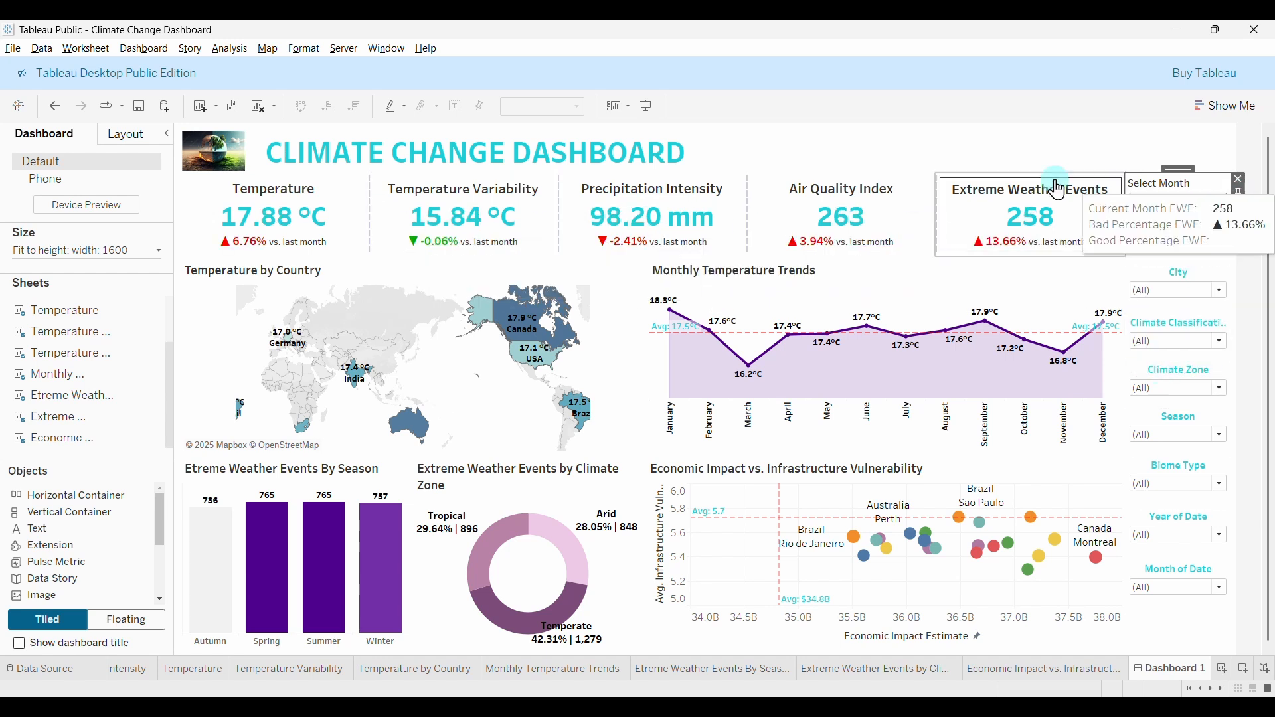
Test the Month of Date filter with December, November, February and January, then reset it to (All).
left_click(1202, 648)
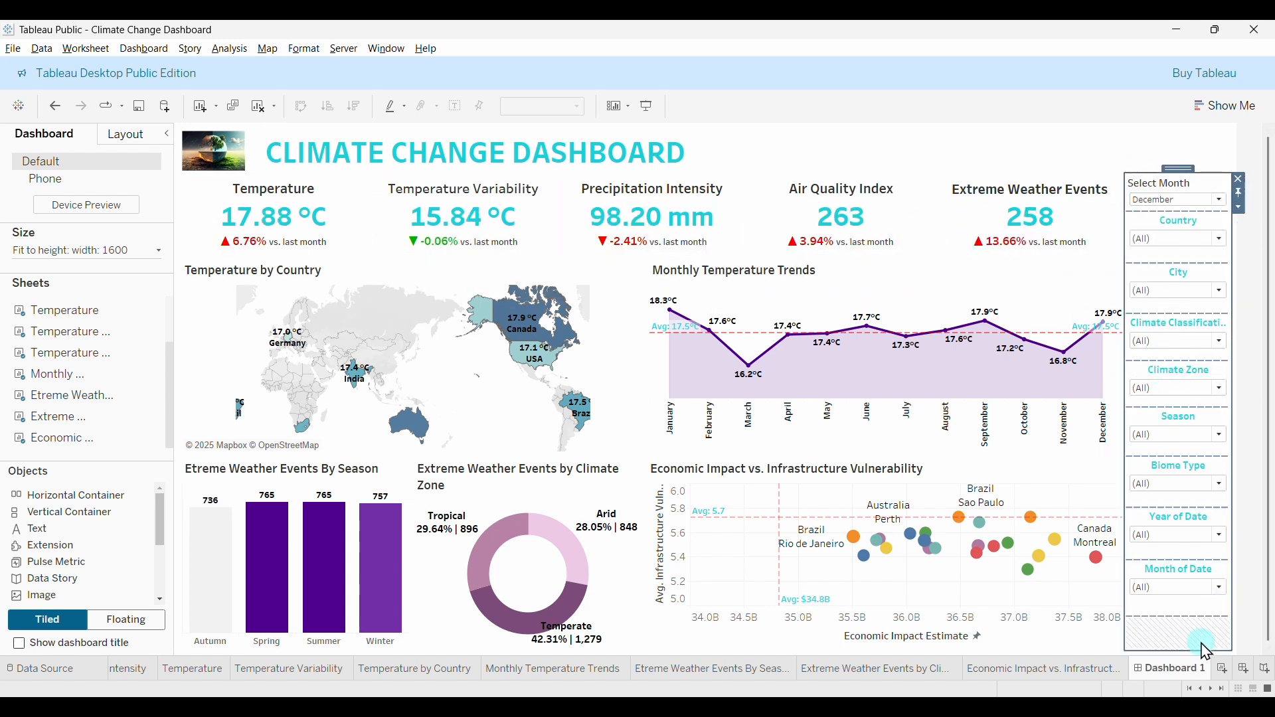
left_click(1227, 591)
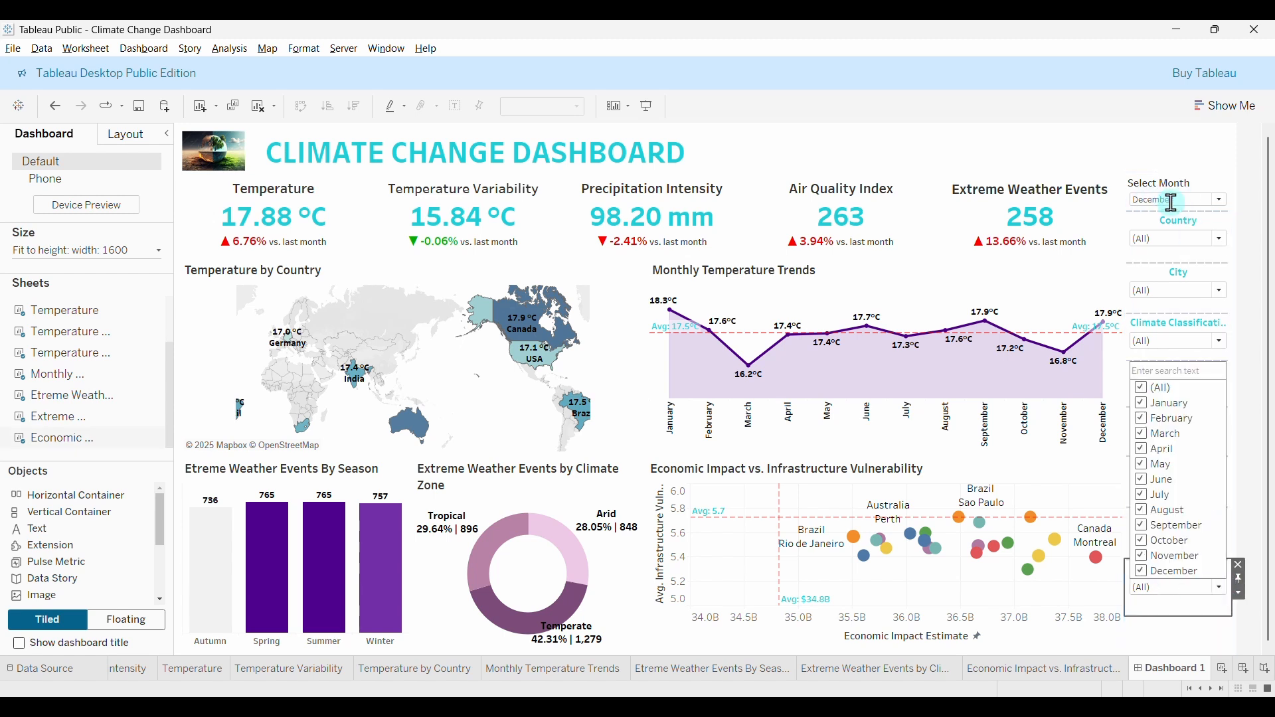
left_click(1148, 392)
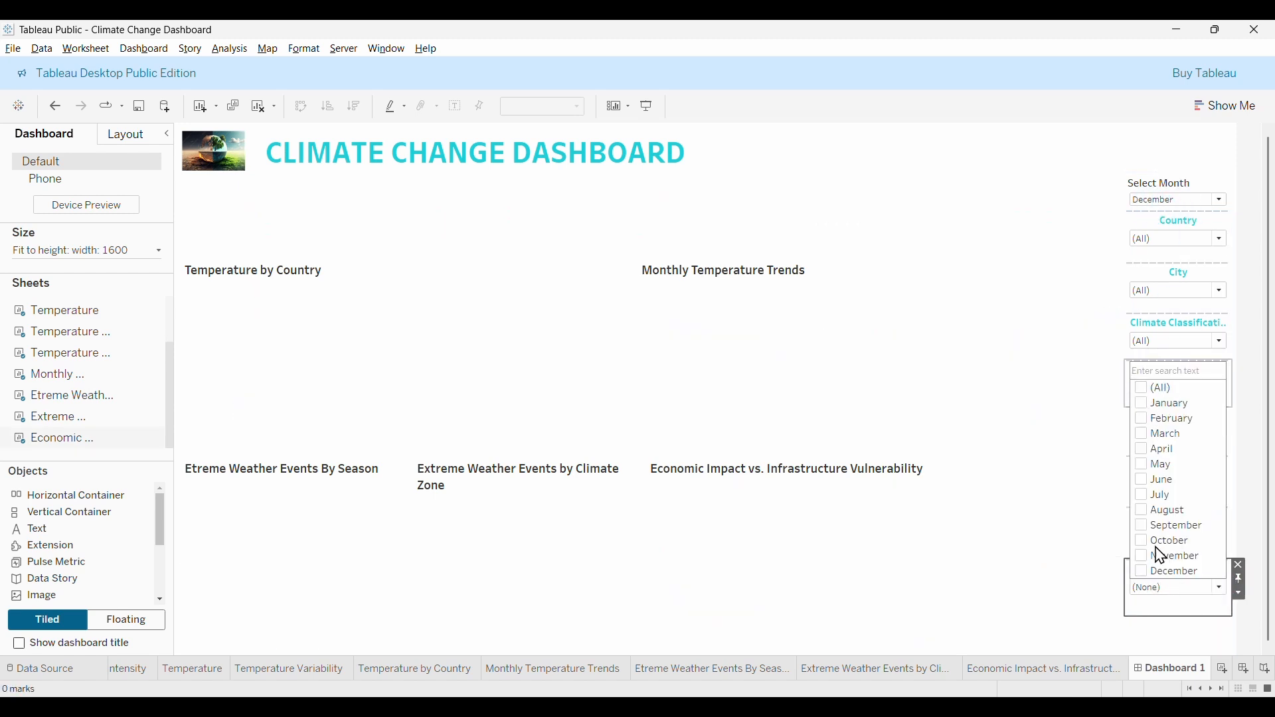
left_click(1144, 574)
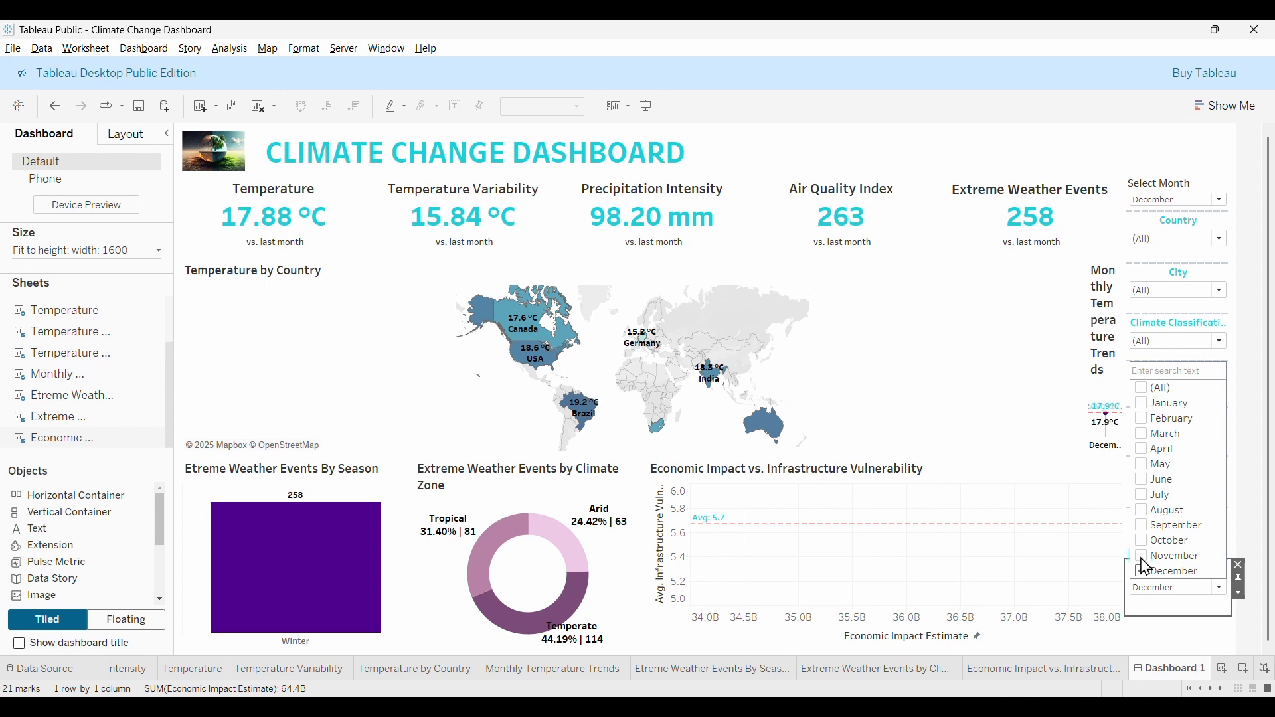
left_click(1143, 559)
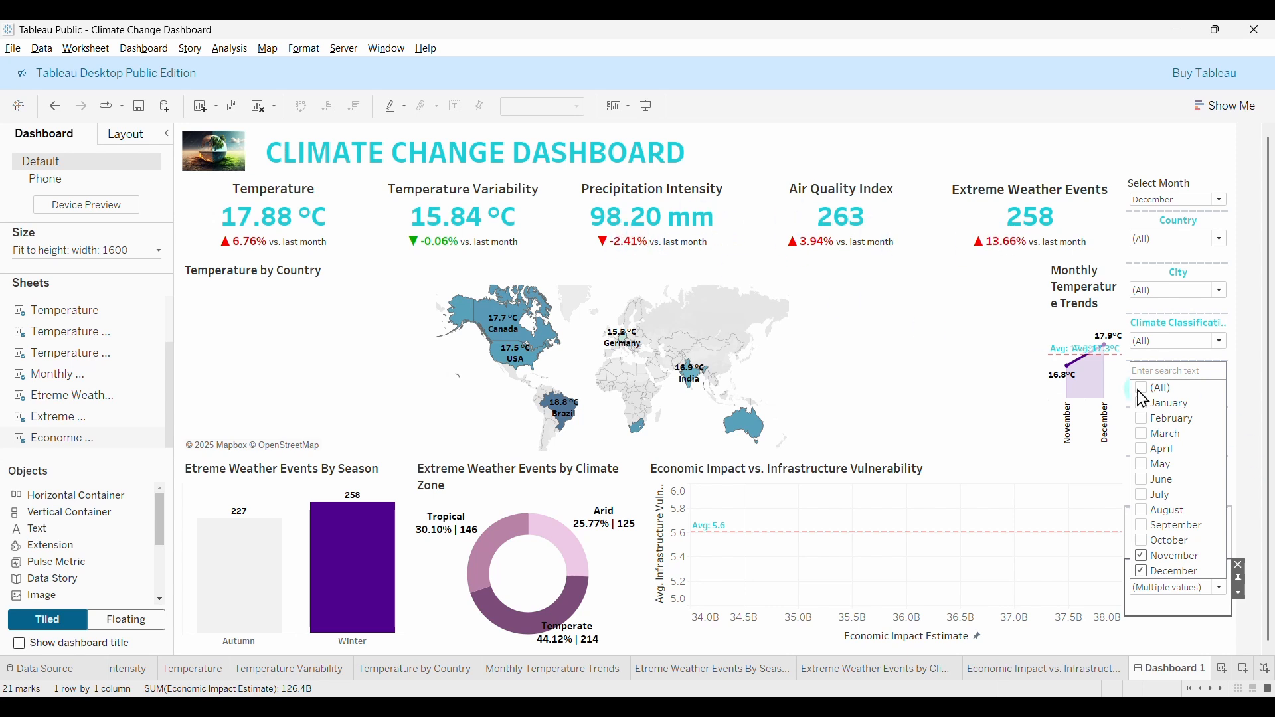
left_click(1144, 571)
left_click(1143, 556)
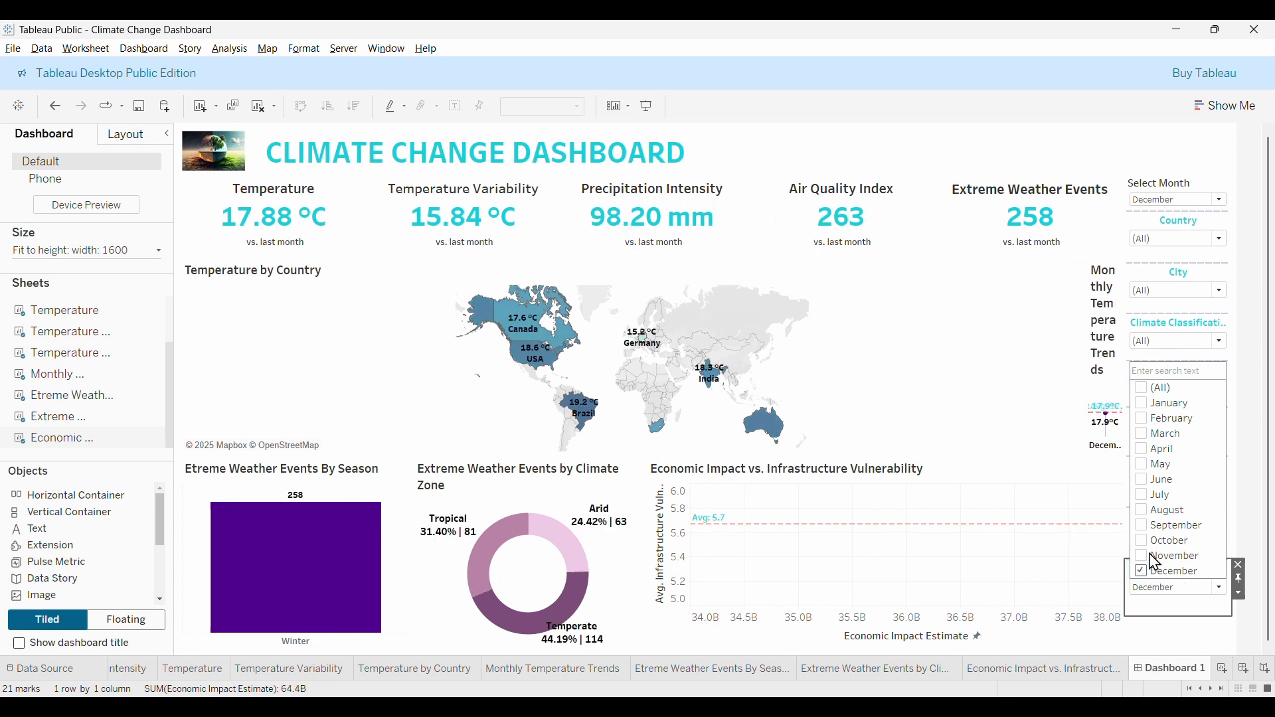
left_click(1146, 418)
left_click(1145, 405)
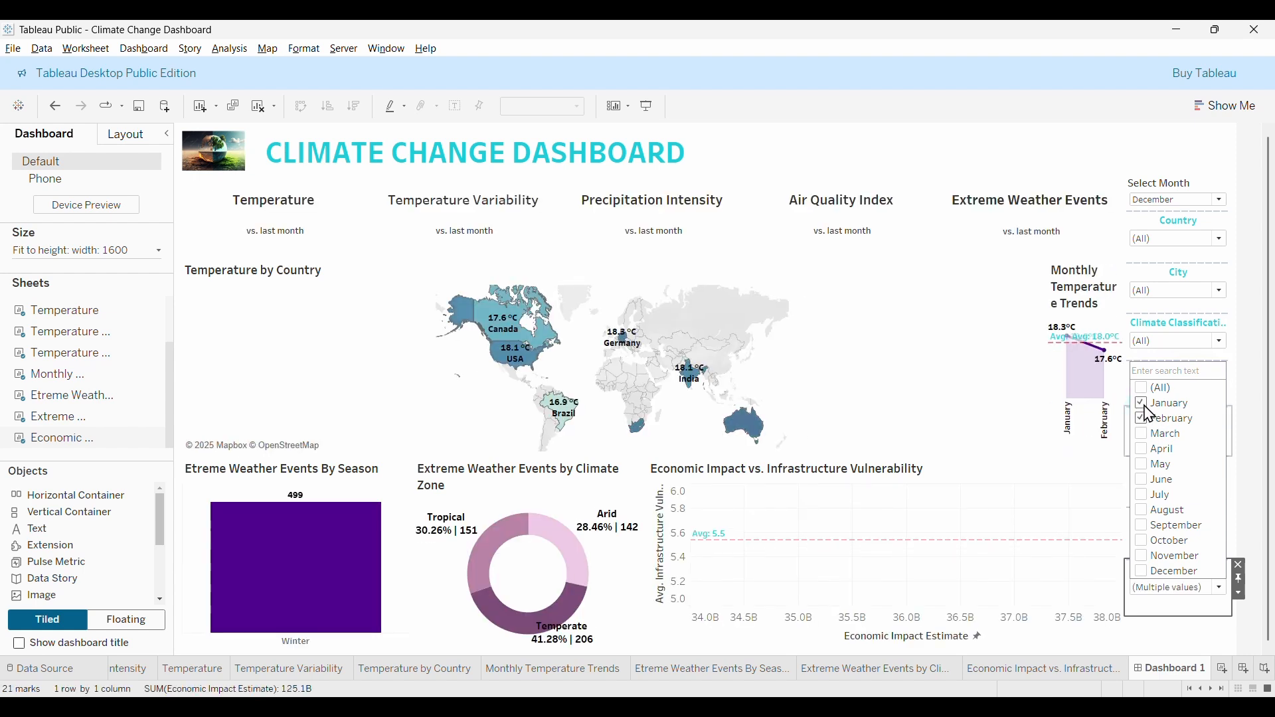
left_click(1141, 404)
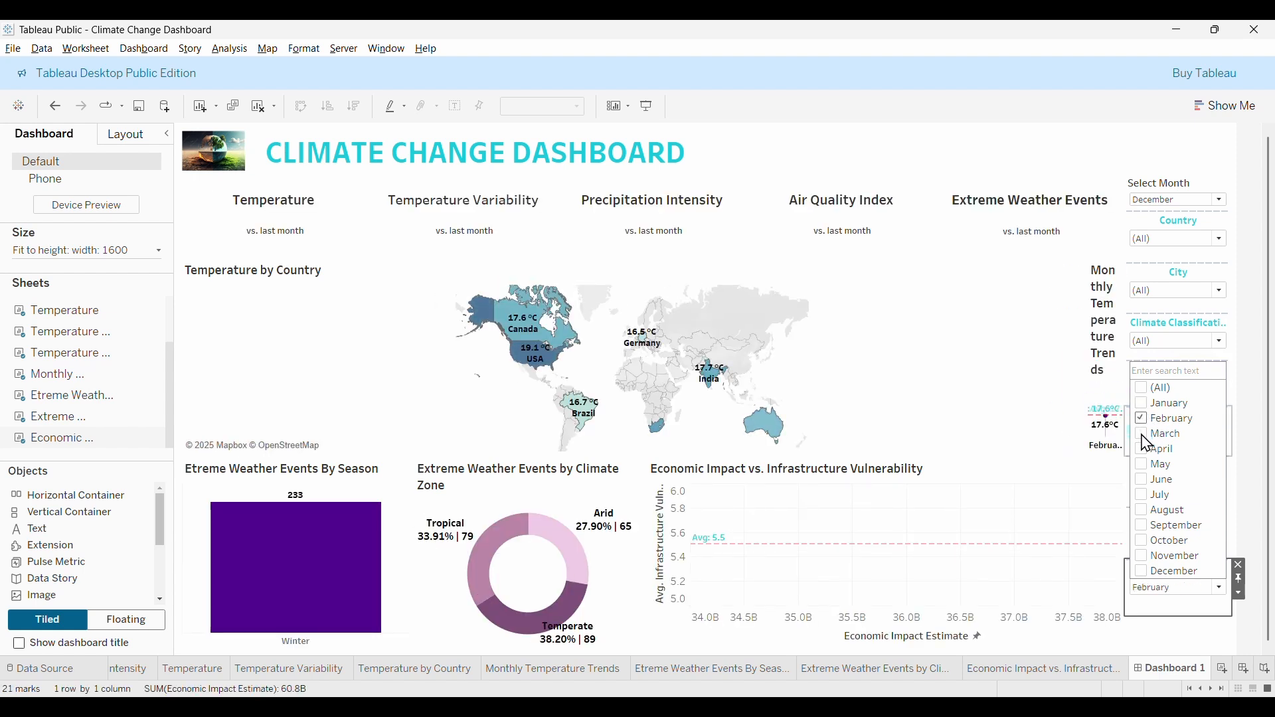
left_click(1150, 392)
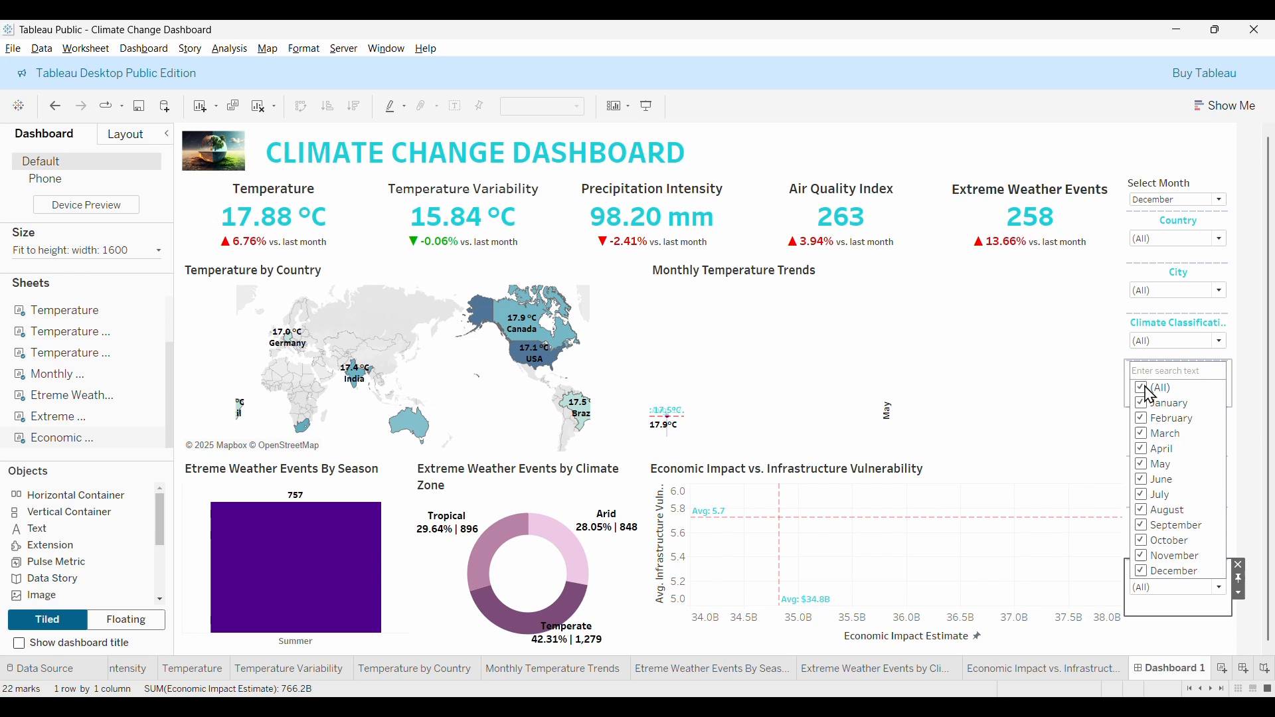
left_click(1225, 210)
Set Select Month to February and limit the Month of Date filter to January and February.
left_click(1224, 210)
left_click(1154, 227)
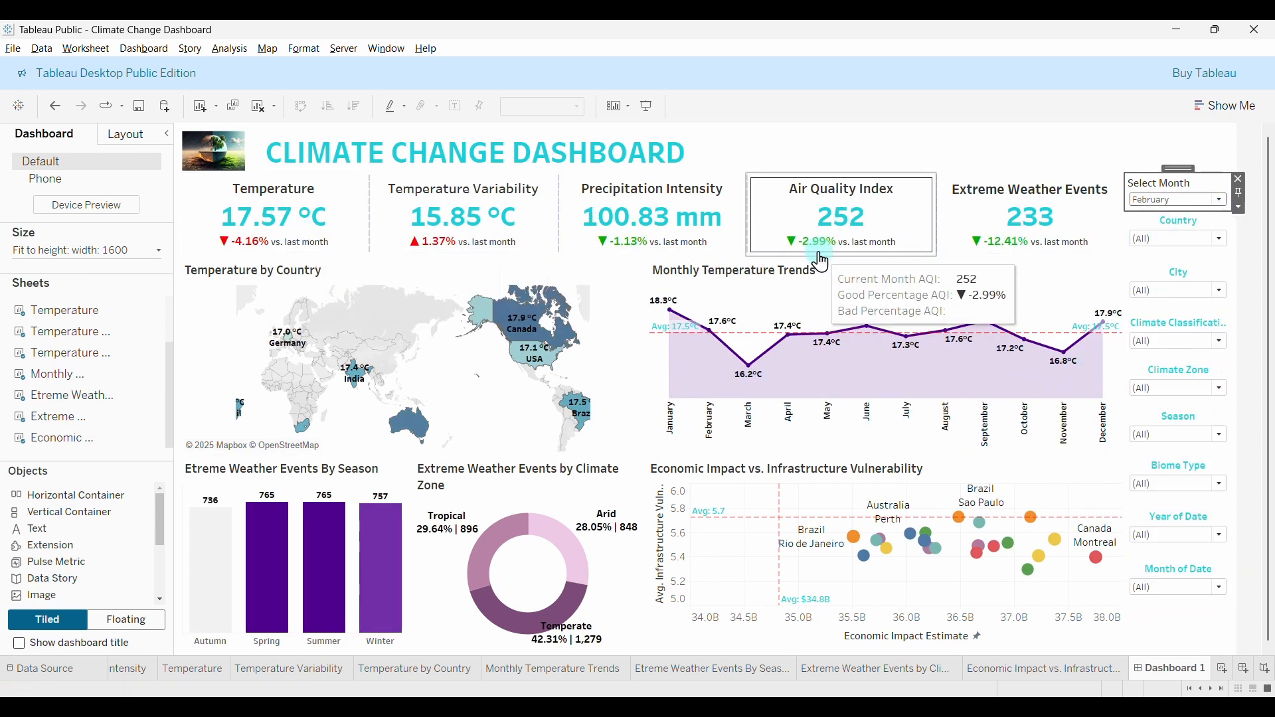
left_click(1221, 590)
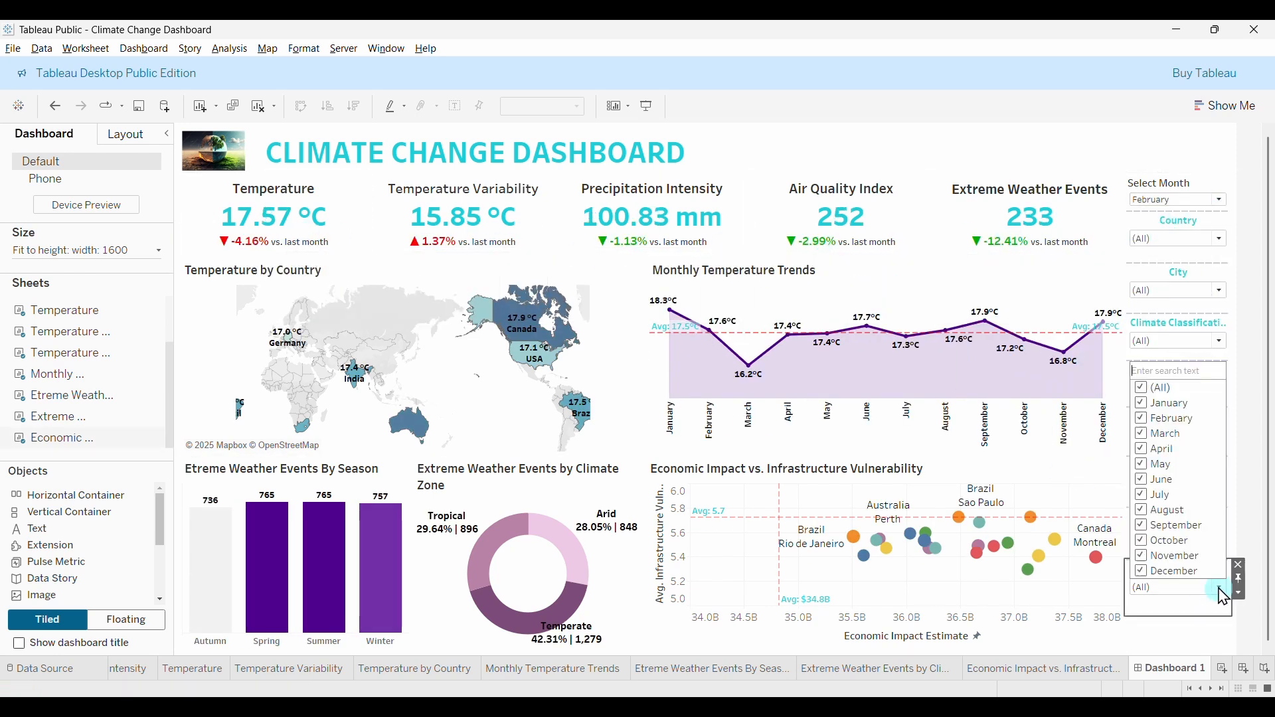
left_click(1148, 390)
left_click(1144, 419)
left_click(1143, 404)
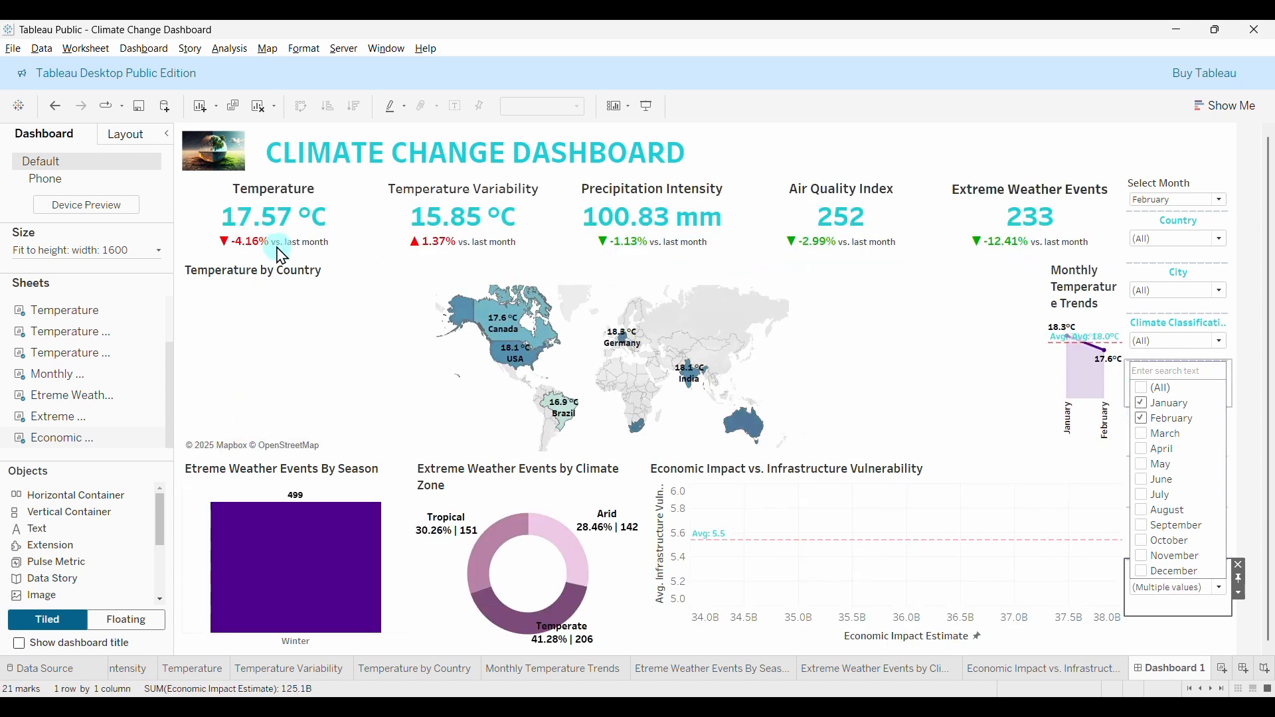
left_click(1220, 593)
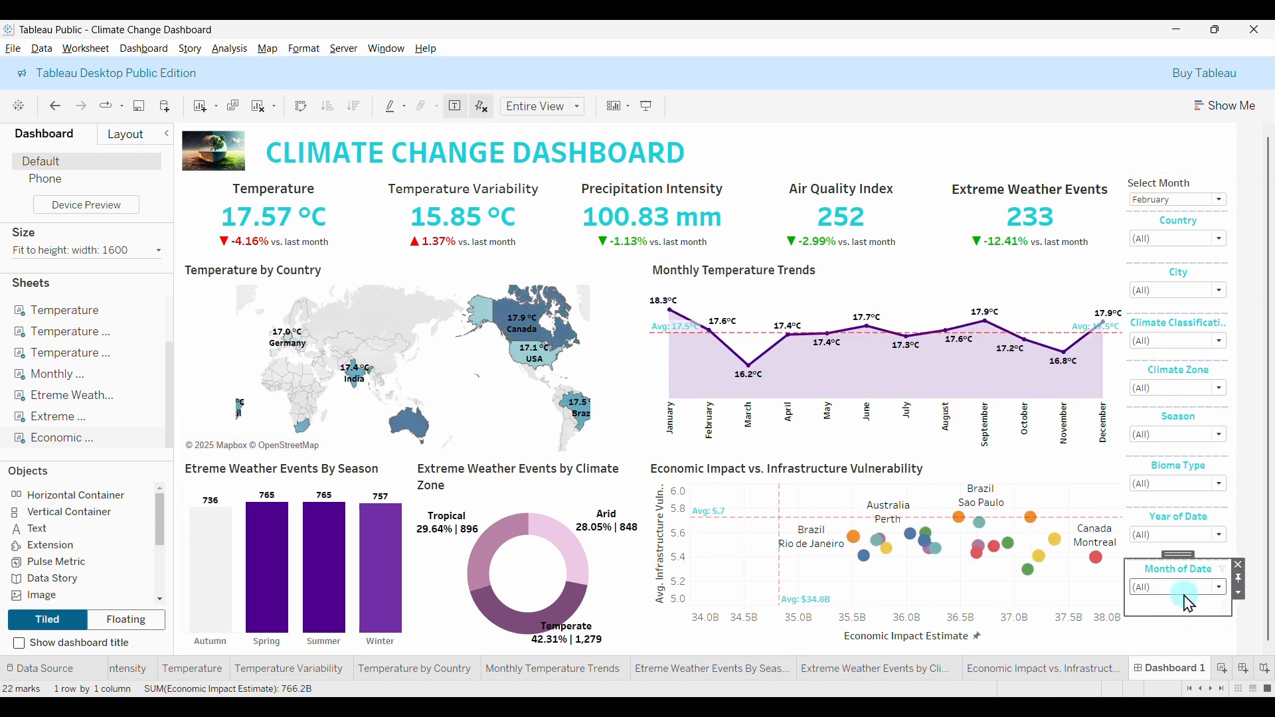
Retitle the Month of Date filter to 'Month' and the Year of Date filter to 'Year'.
double_click(1195, 571)
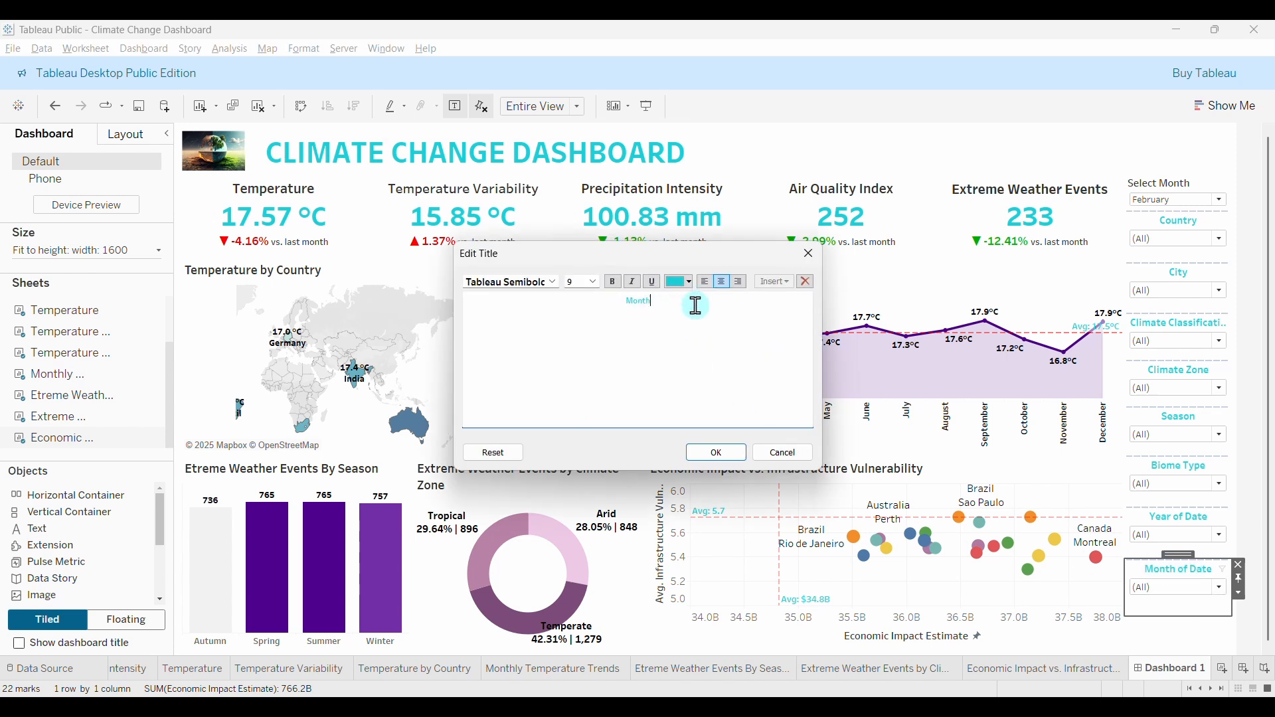
left_click(725, 452)
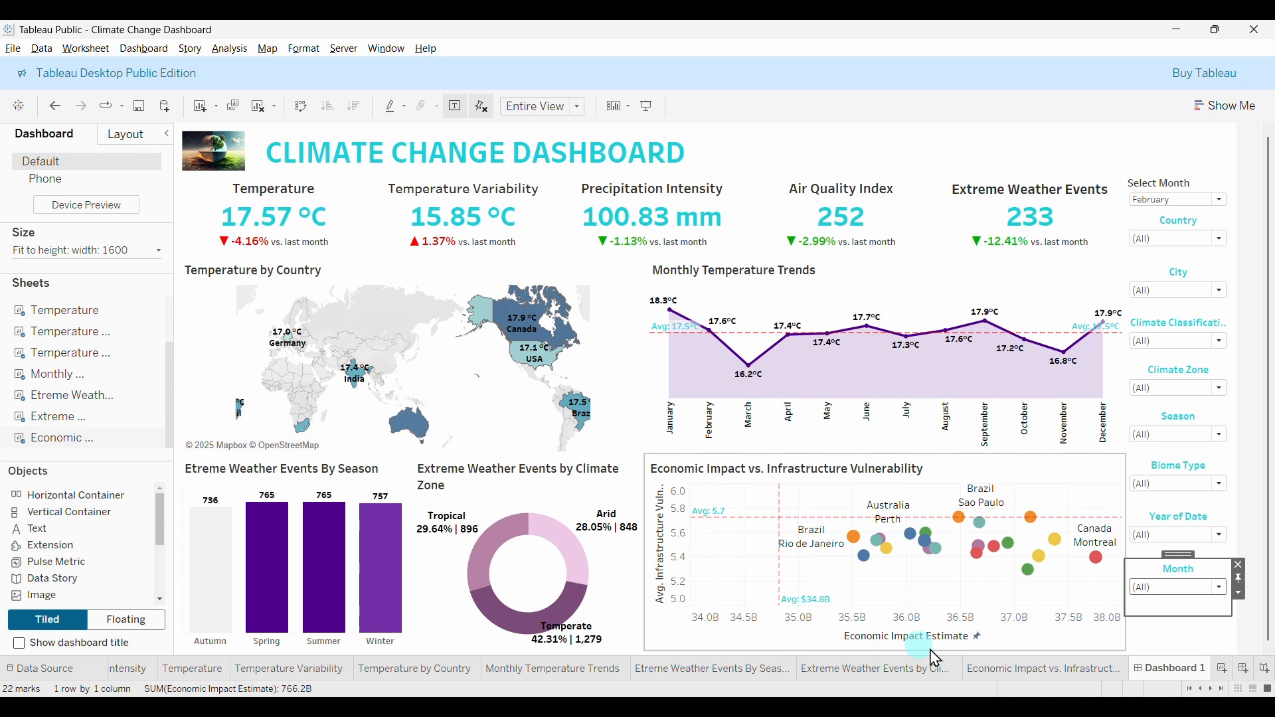
double_click(1182, 519)
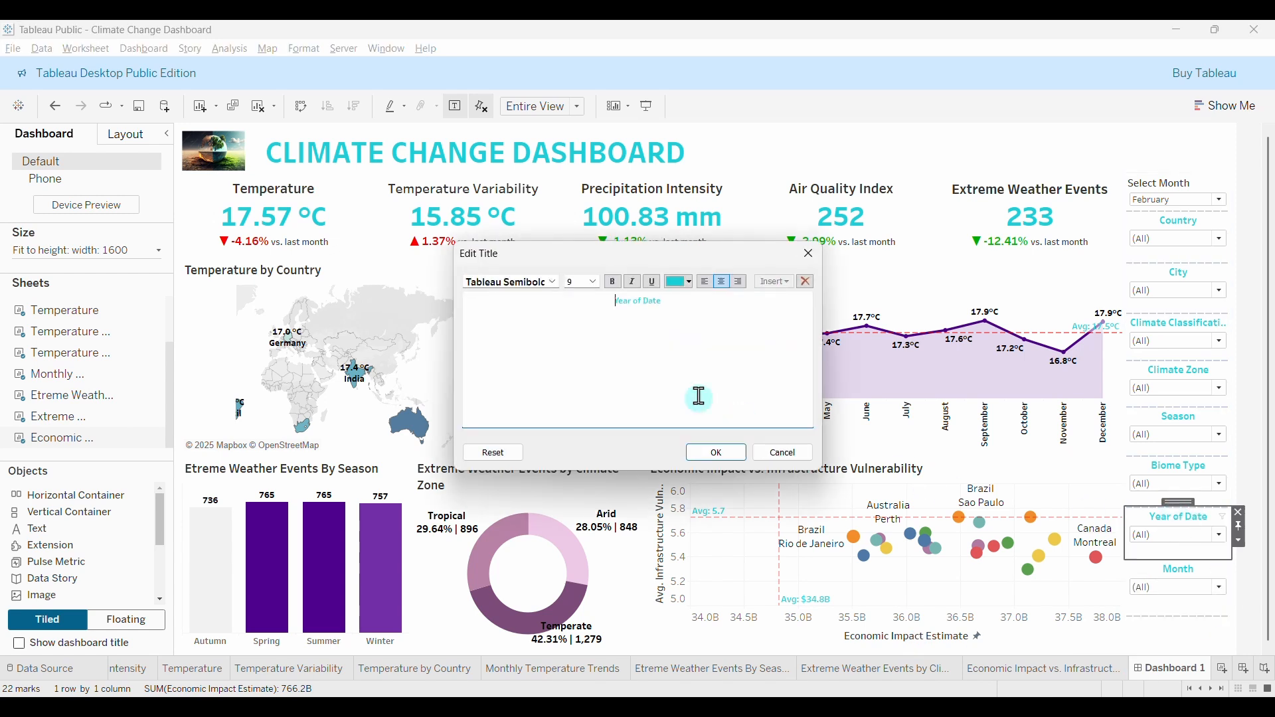
left_click_drag(635, 301, 671, 305)
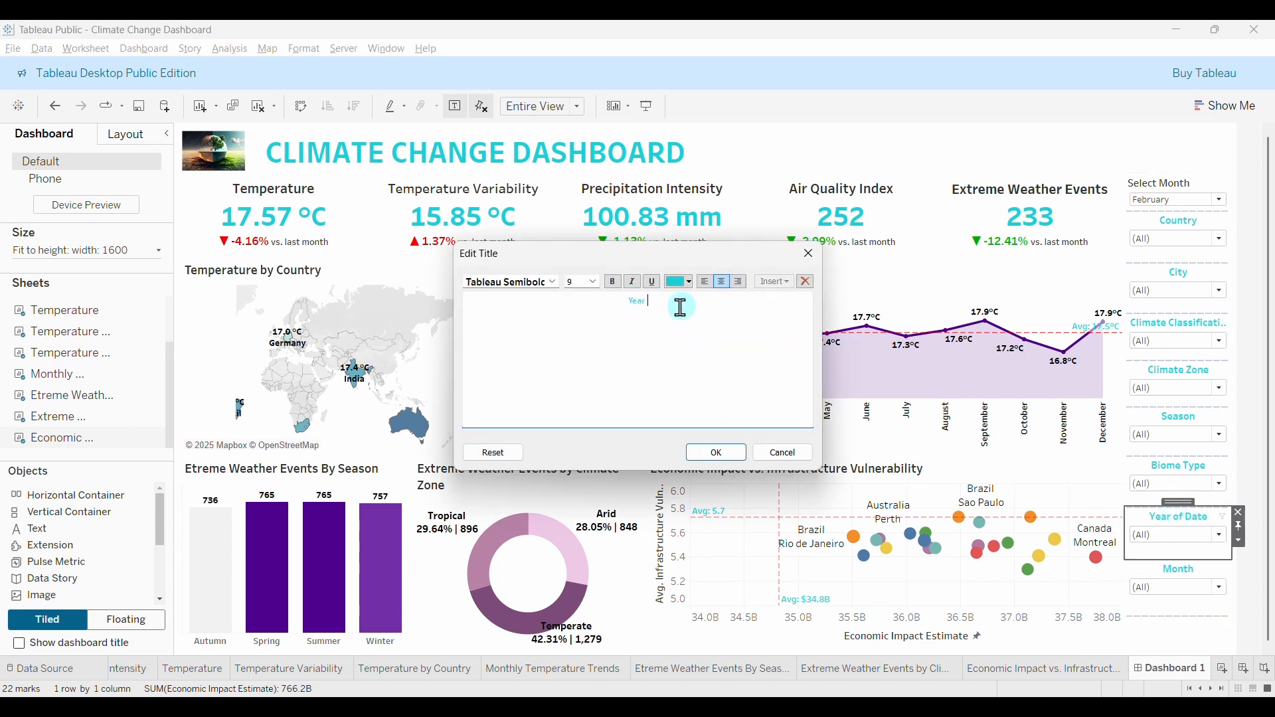
left_click(717, 453)
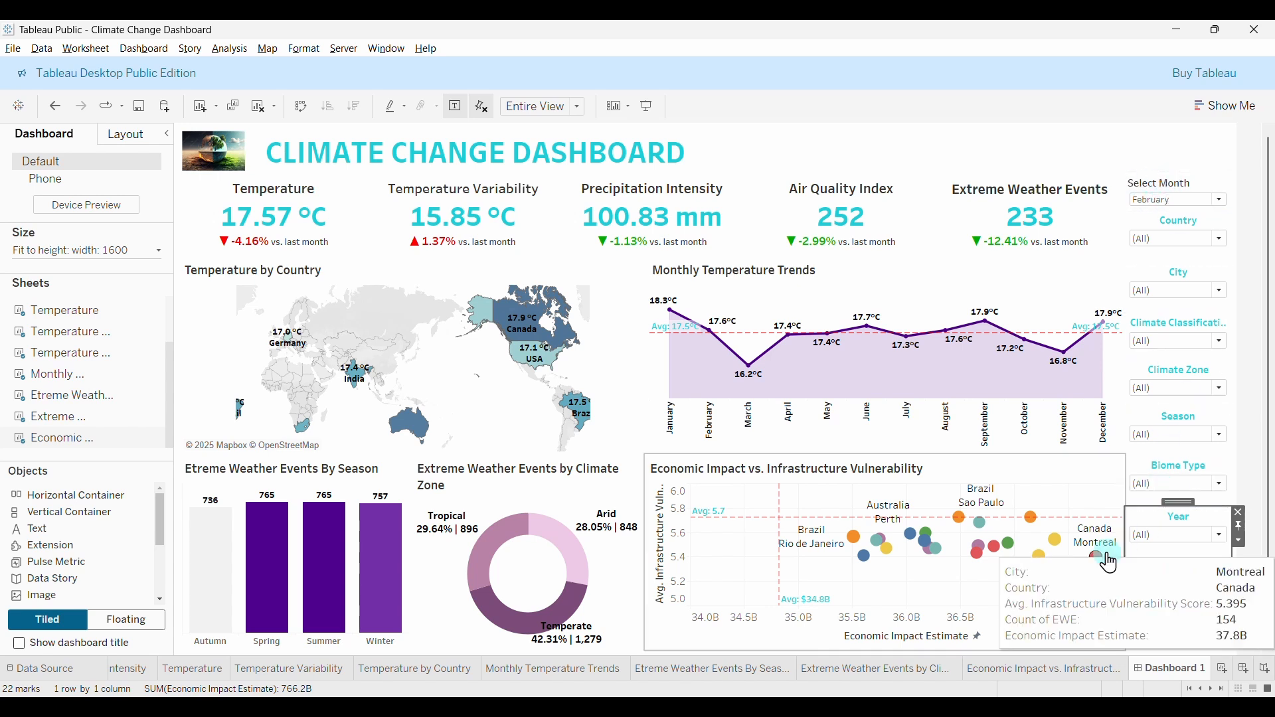
From the Monthly Temperature Trends sheet, change the Select Month parameter's name to 'Current Month'.
left_click(575, 670)
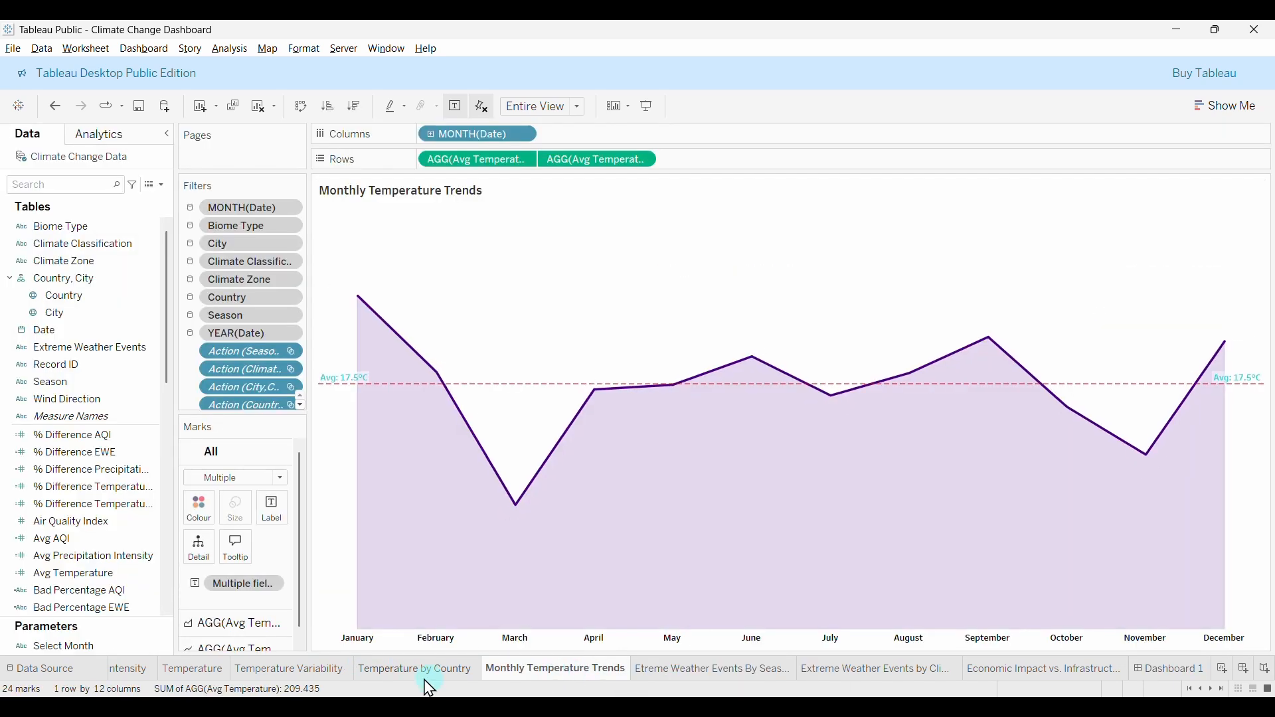
right_click(85, 650)
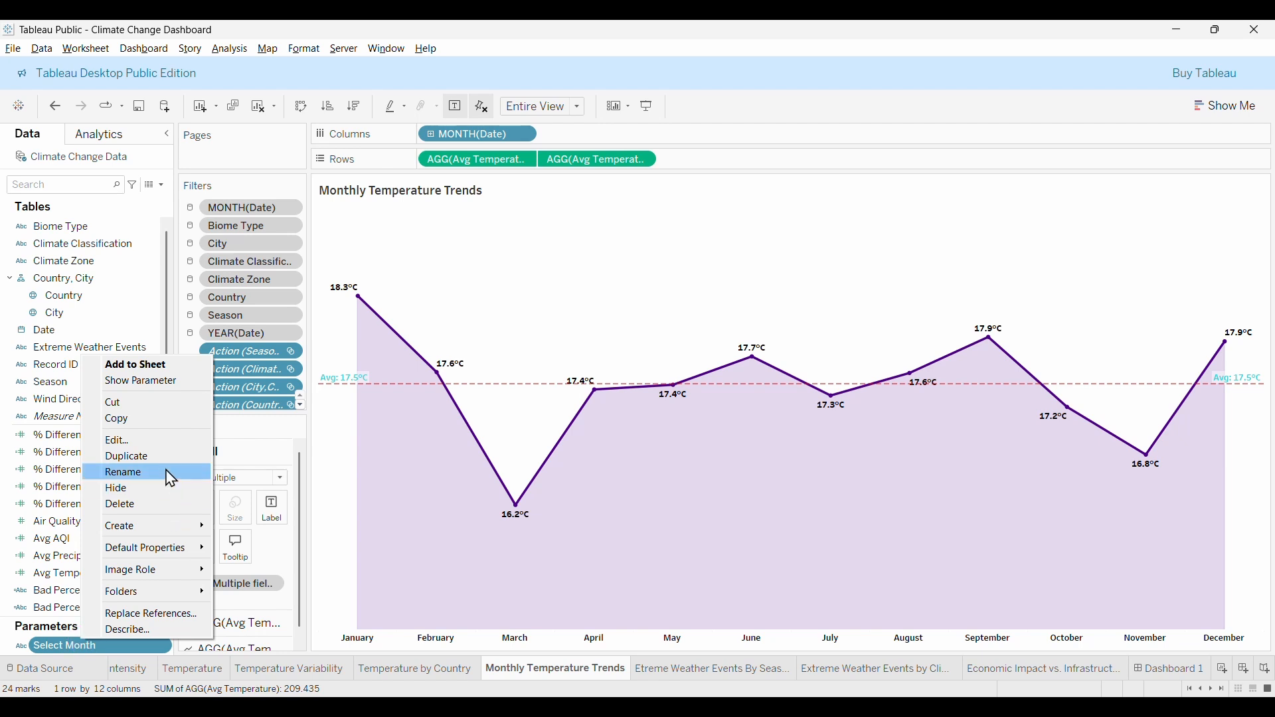
left_click(144, 442)
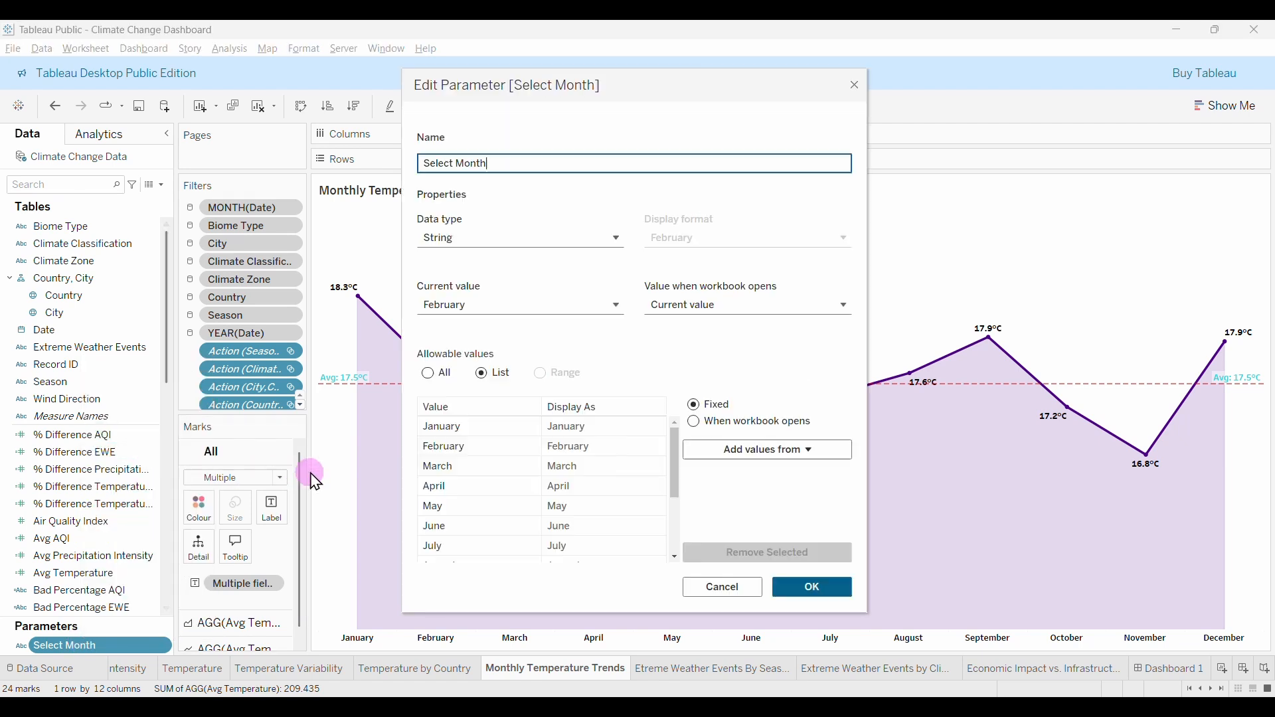
left_click(432, 166)
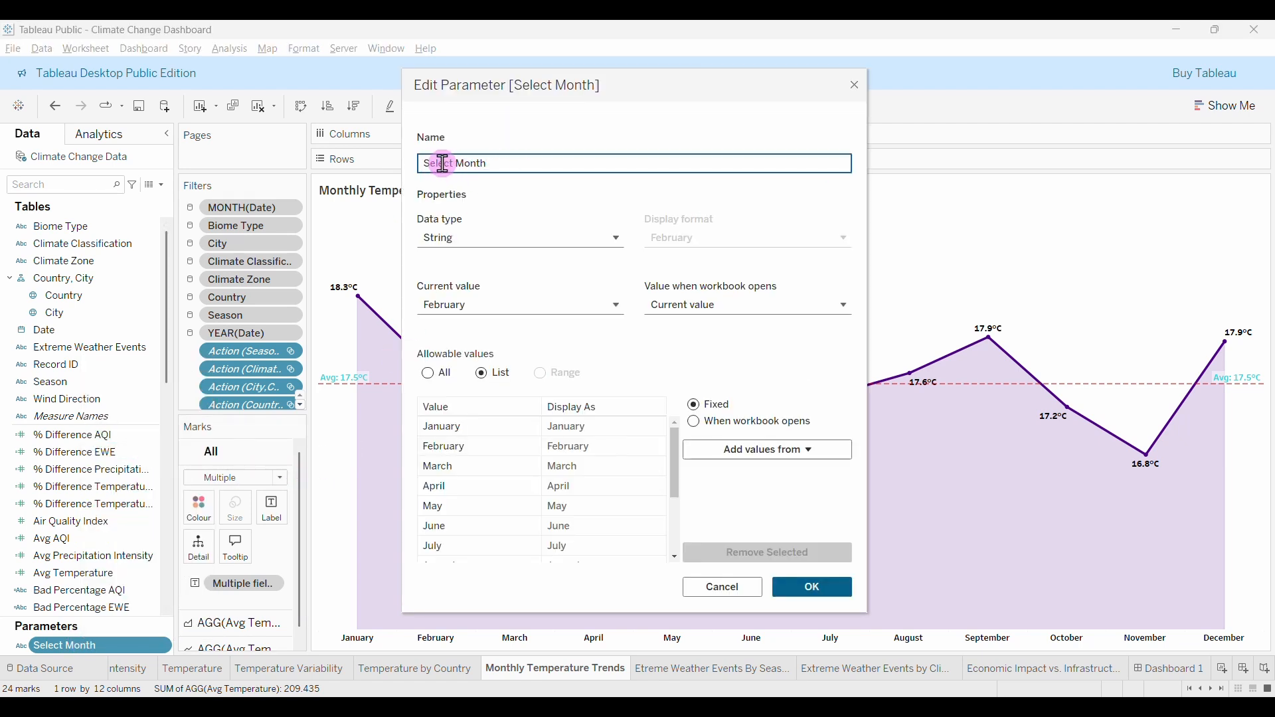
double_click(444, 163)
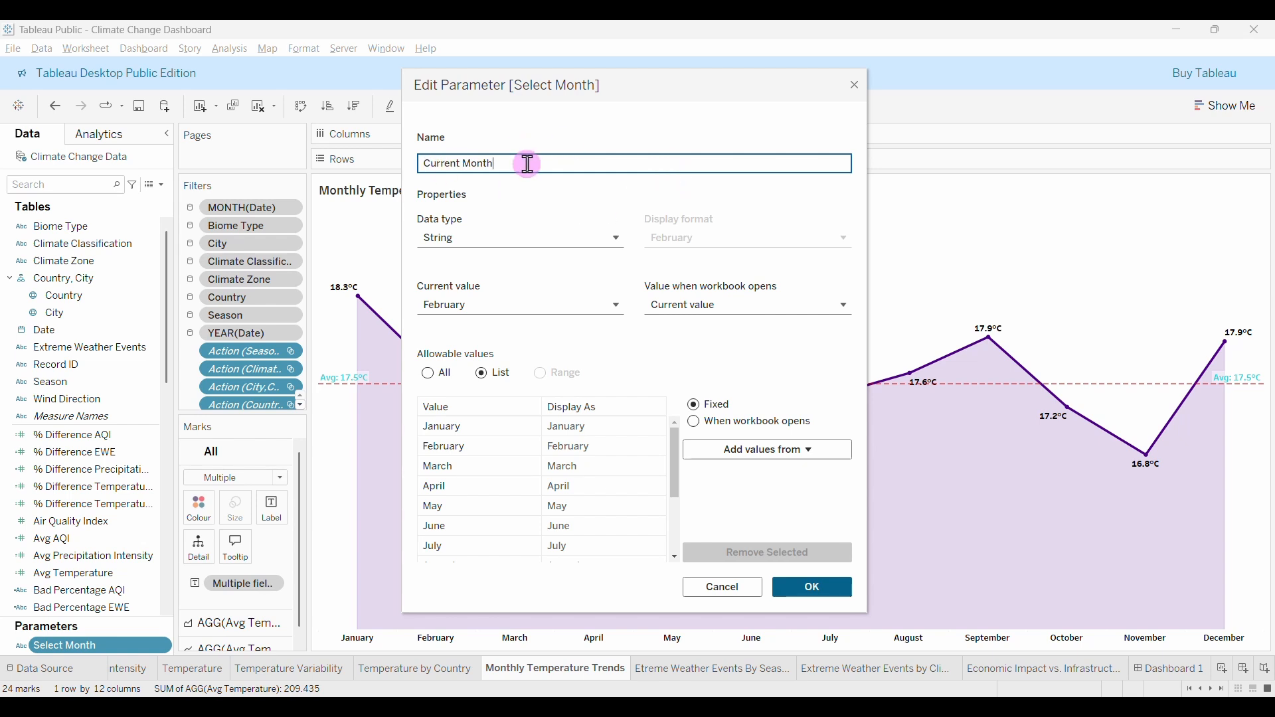
left_click(814, 588)
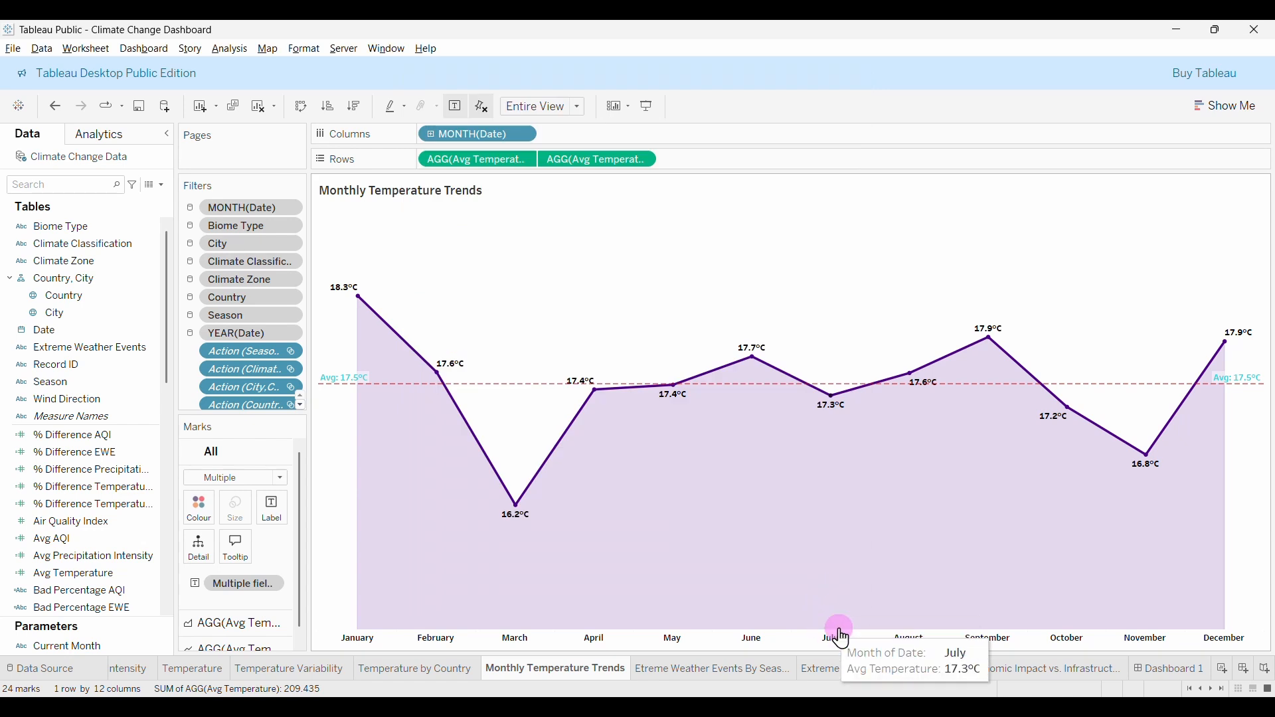
On the Climate Change Dashboard, set Current Month to June.
left_click(1173, 669)
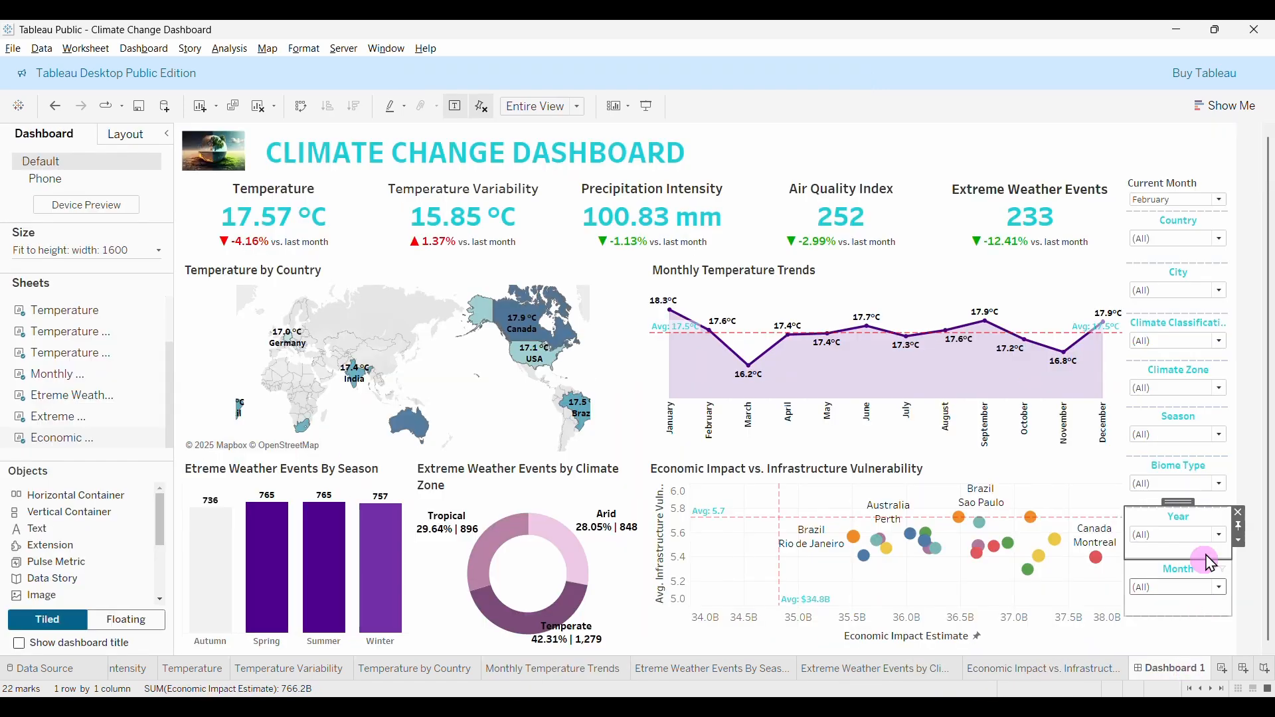
left_click(1219, 200)
left_click(1171, 278)
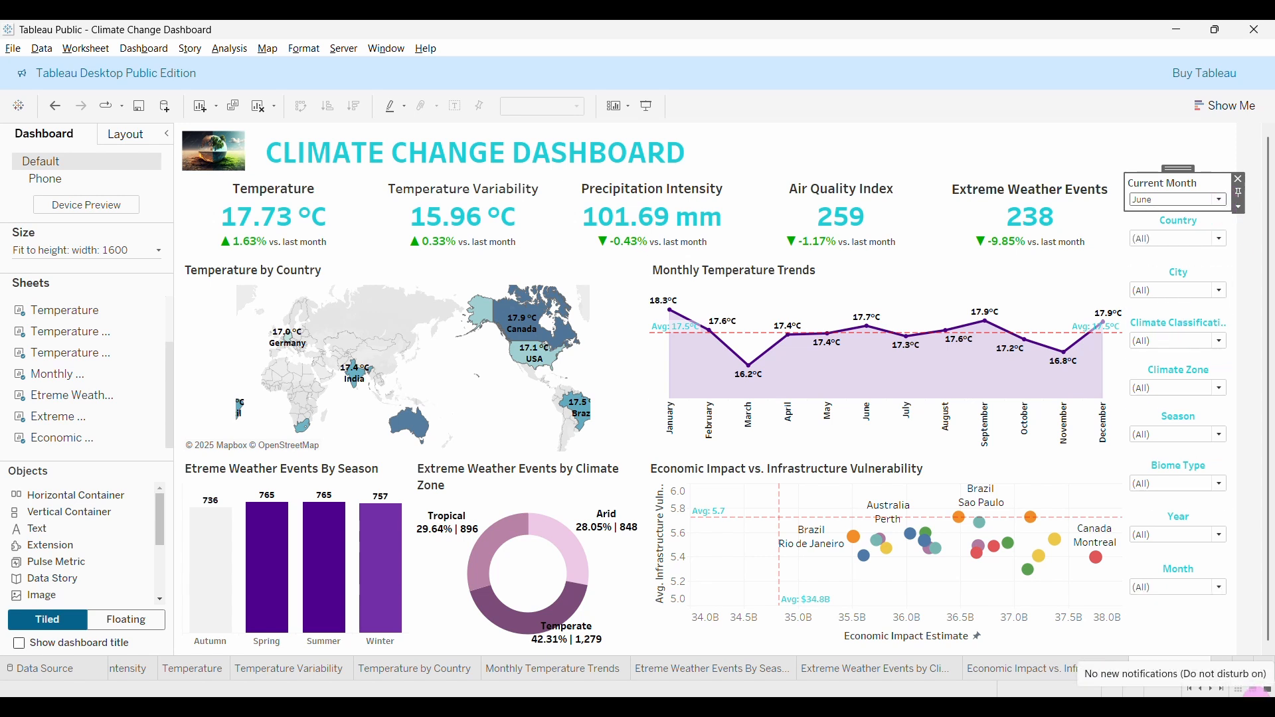
Test the Month filter with December, November and October alone, then restore all months.
left_click(1219, 587)
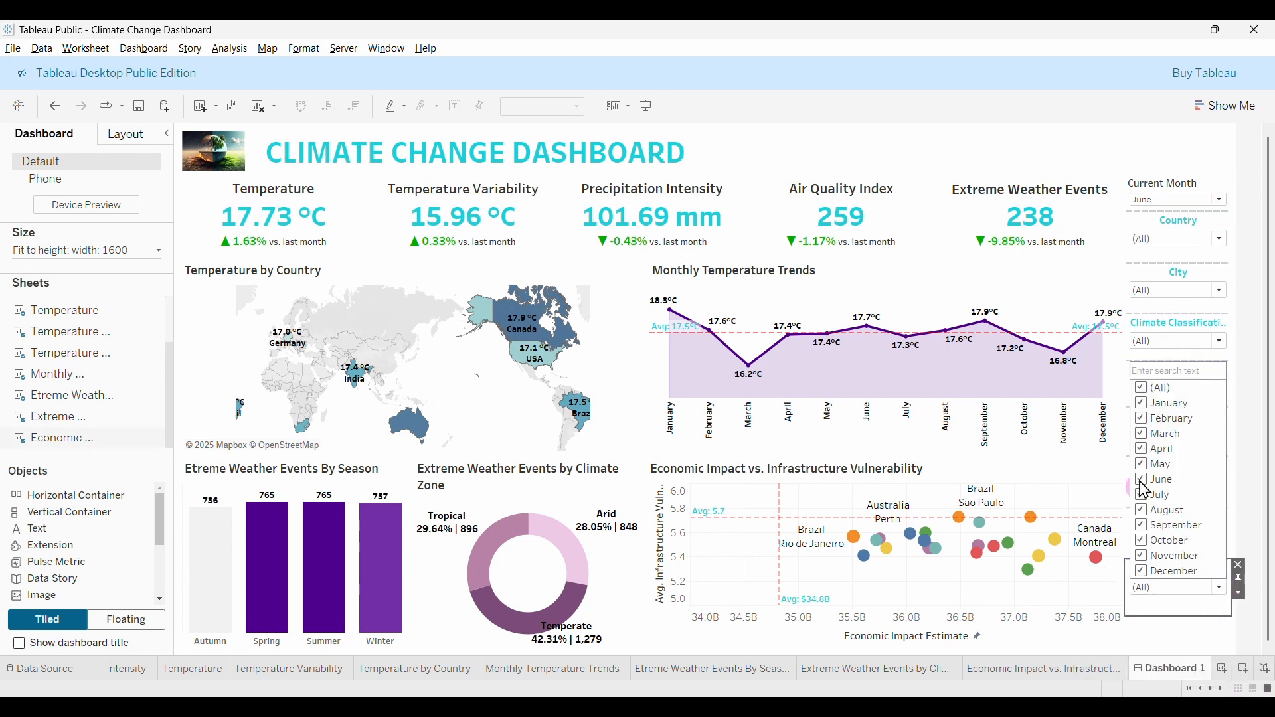
left_click(1144, 390)
left_click(1144, 572)
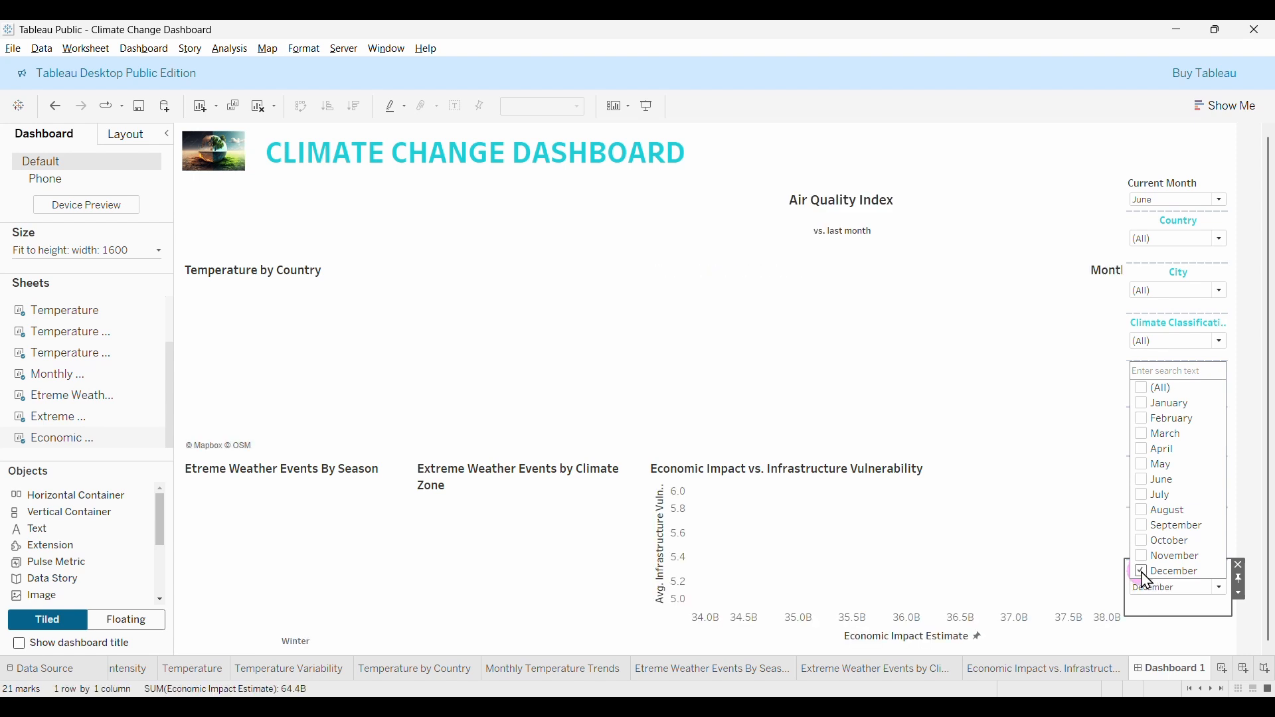
left_click(1142, 556)
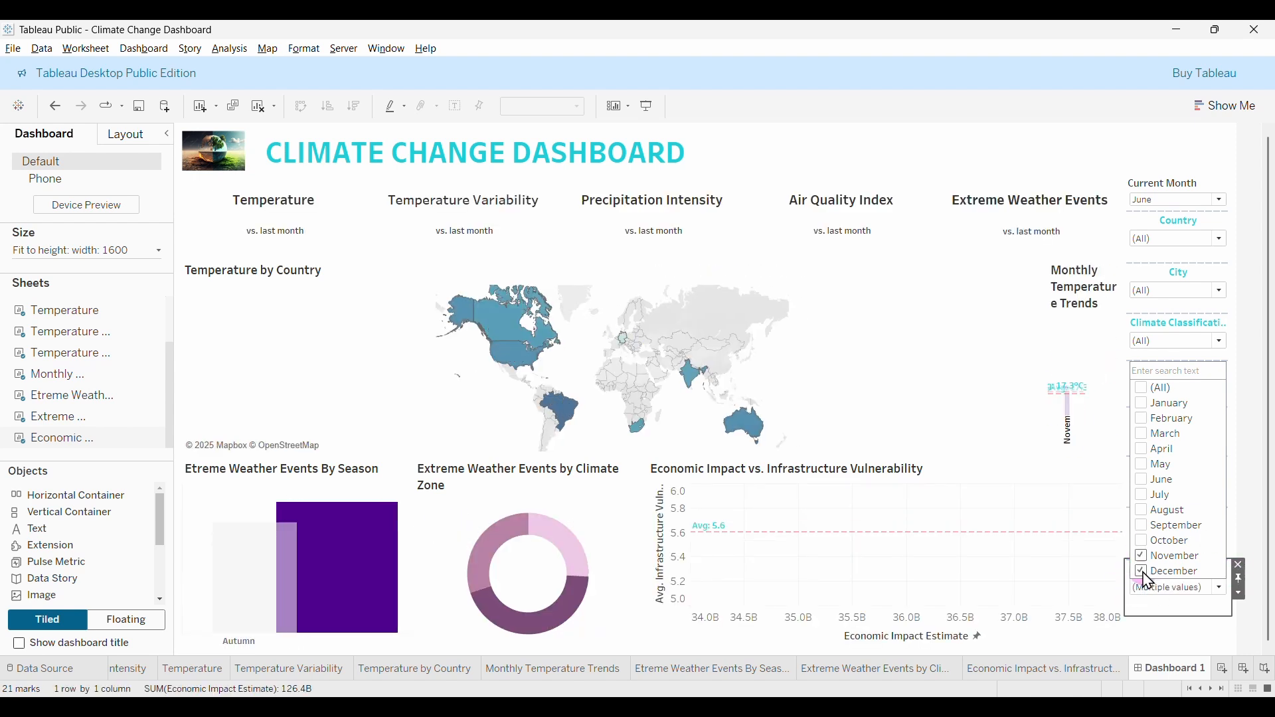
left_click(1142, 572)
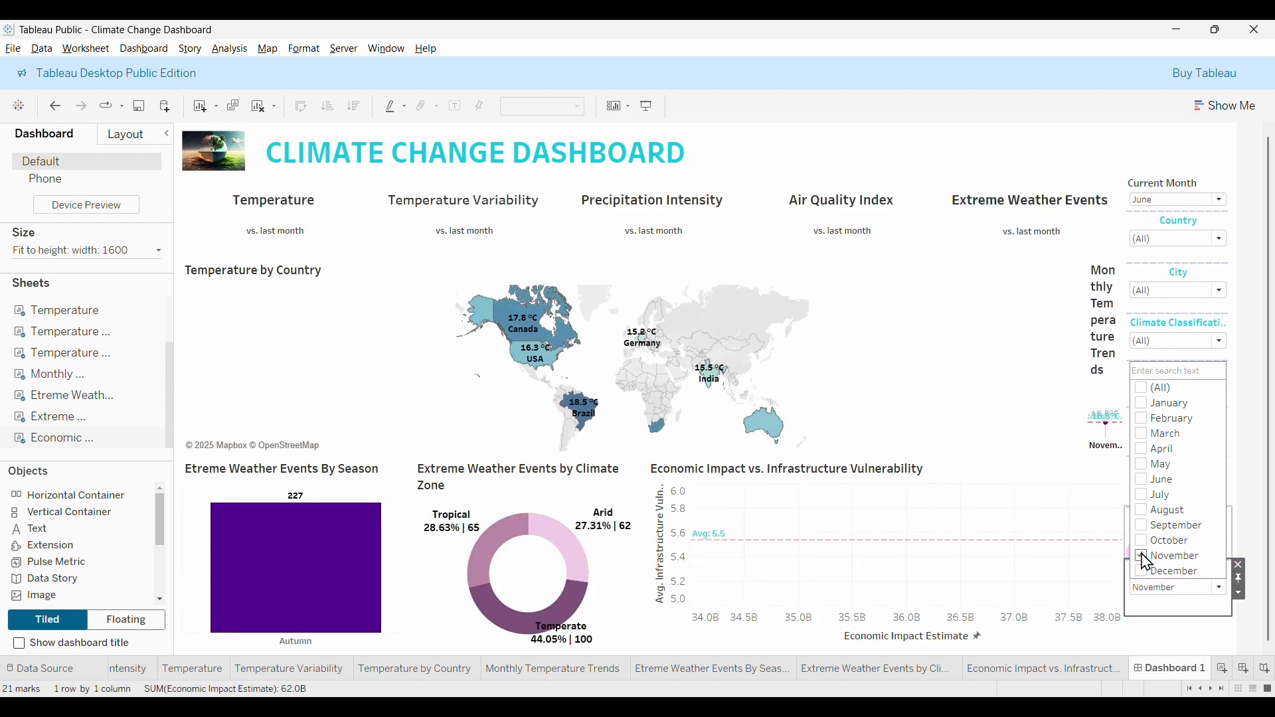
left_click(1142, 542)
left_click(1142, 557)
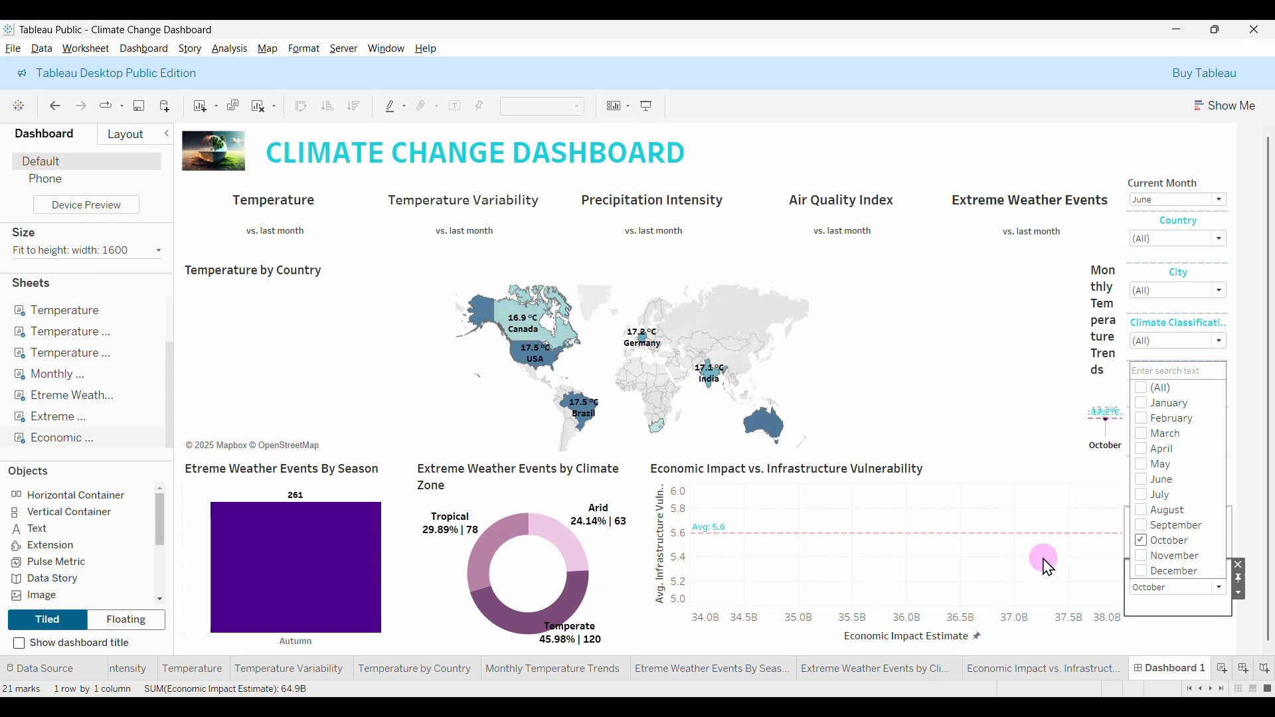
left_click(1142, 388)
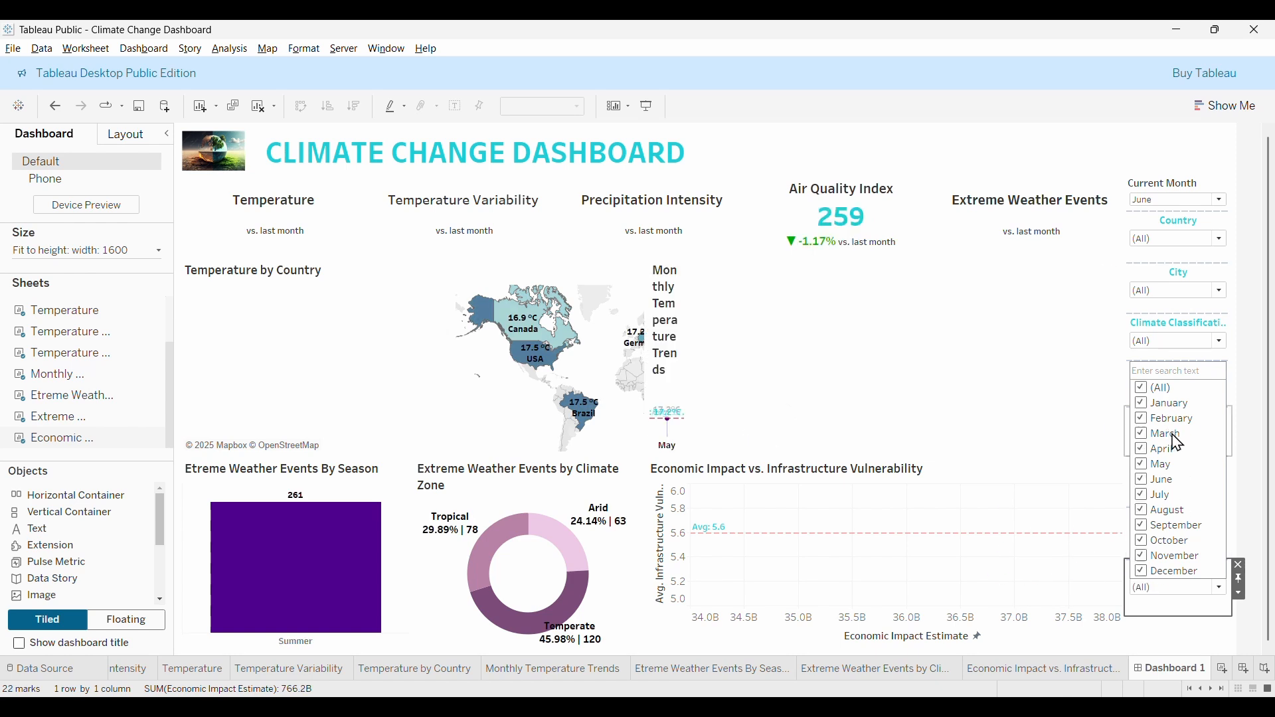
left_click(1247, 496)
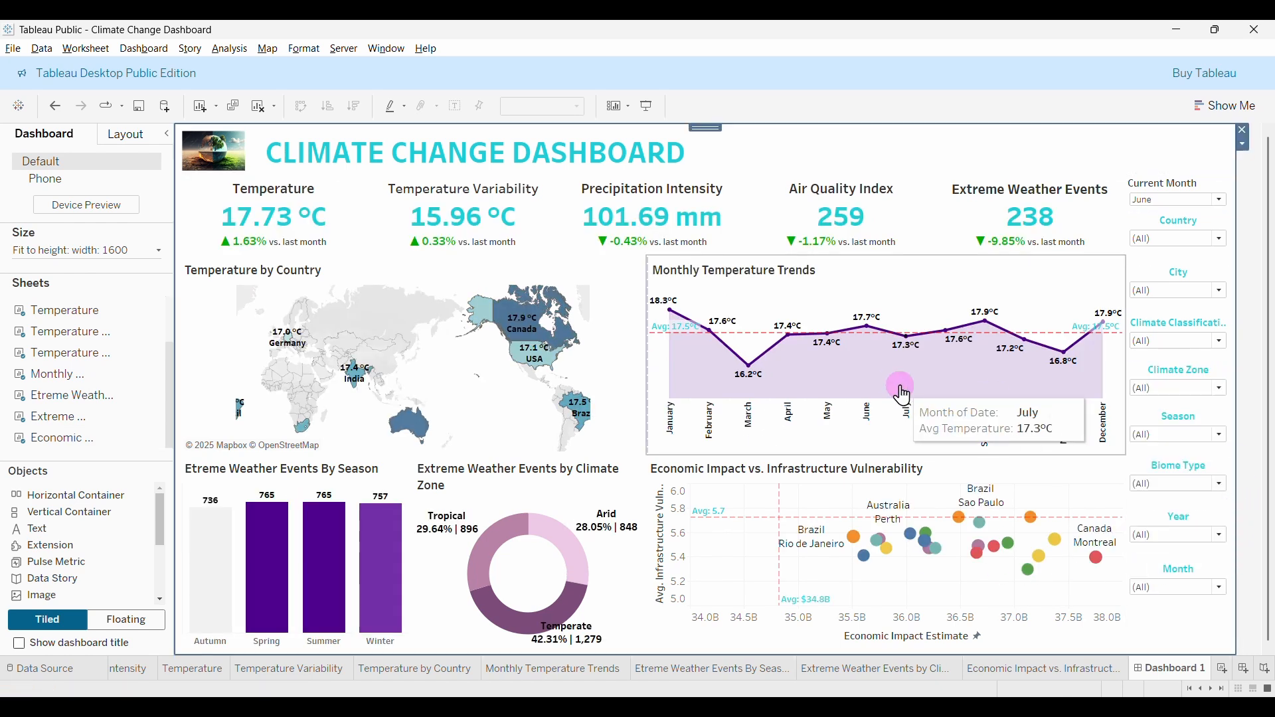
Preview in presentation mode, widen the filter column slightly, then present the dashboard again.
left_click(649, 106)
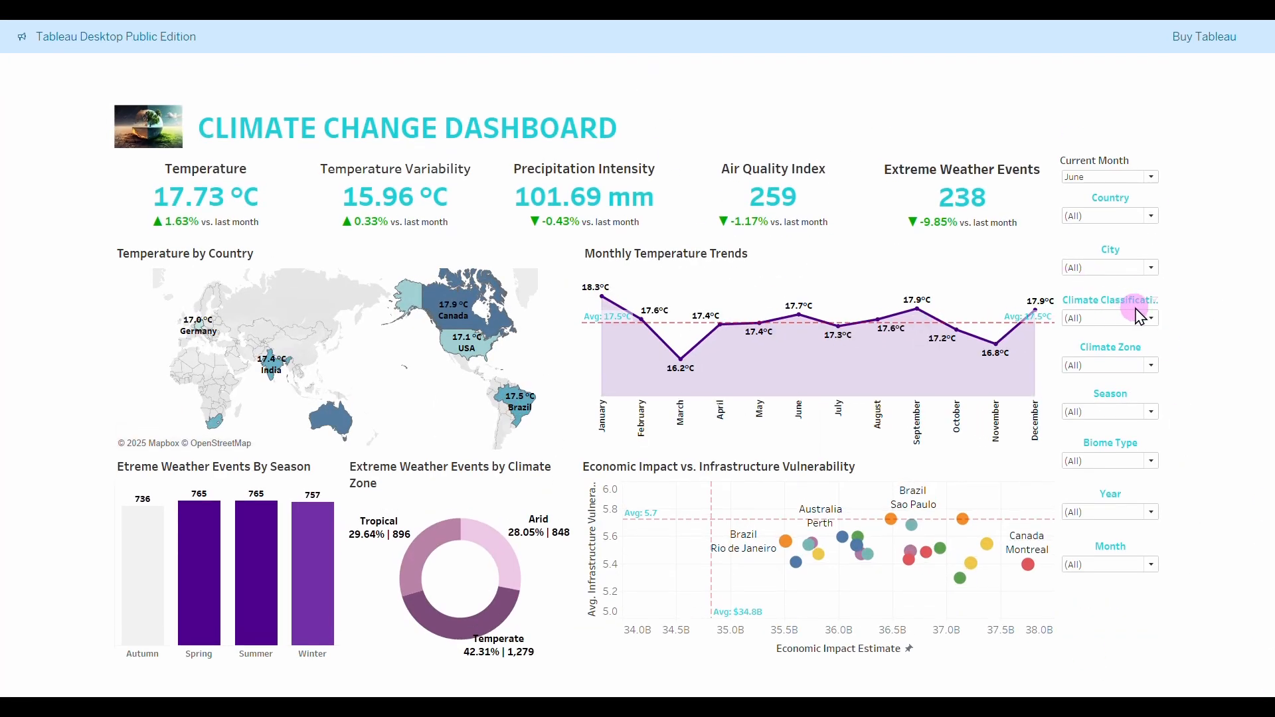
key("Escape")
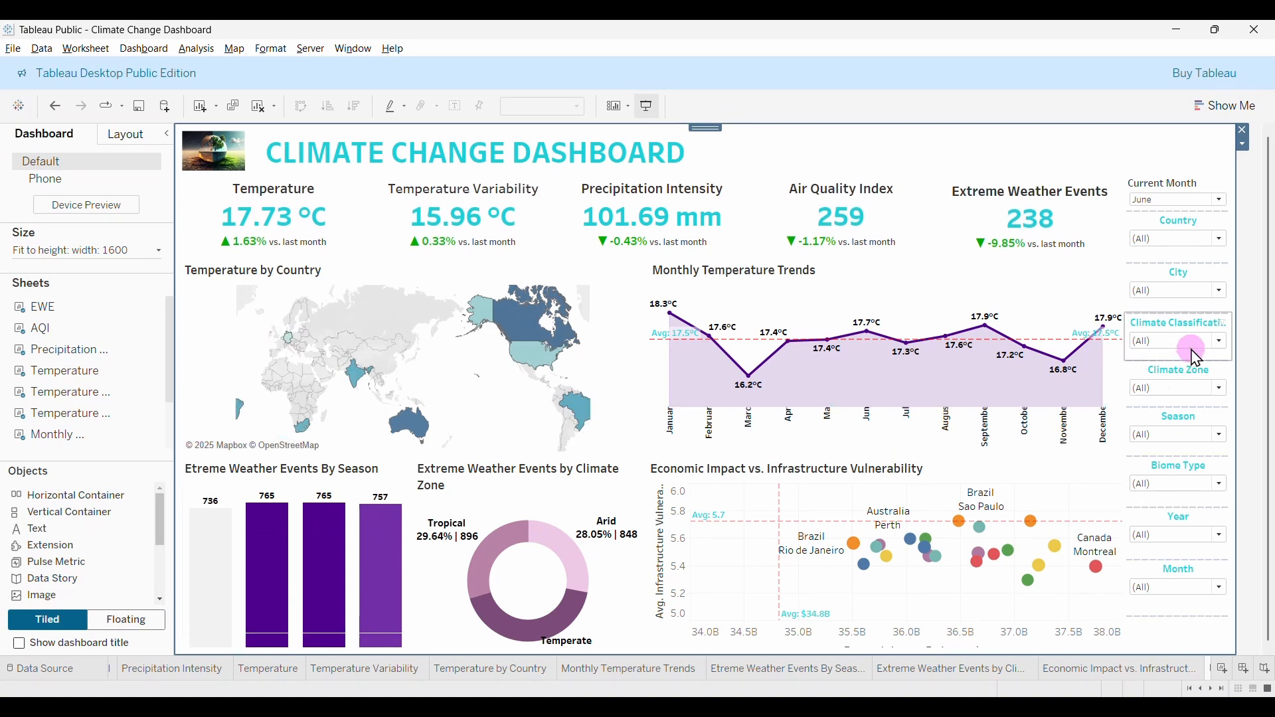
left_click(1125, 335)
left_click_drag(1125, 336, 1121, 333)
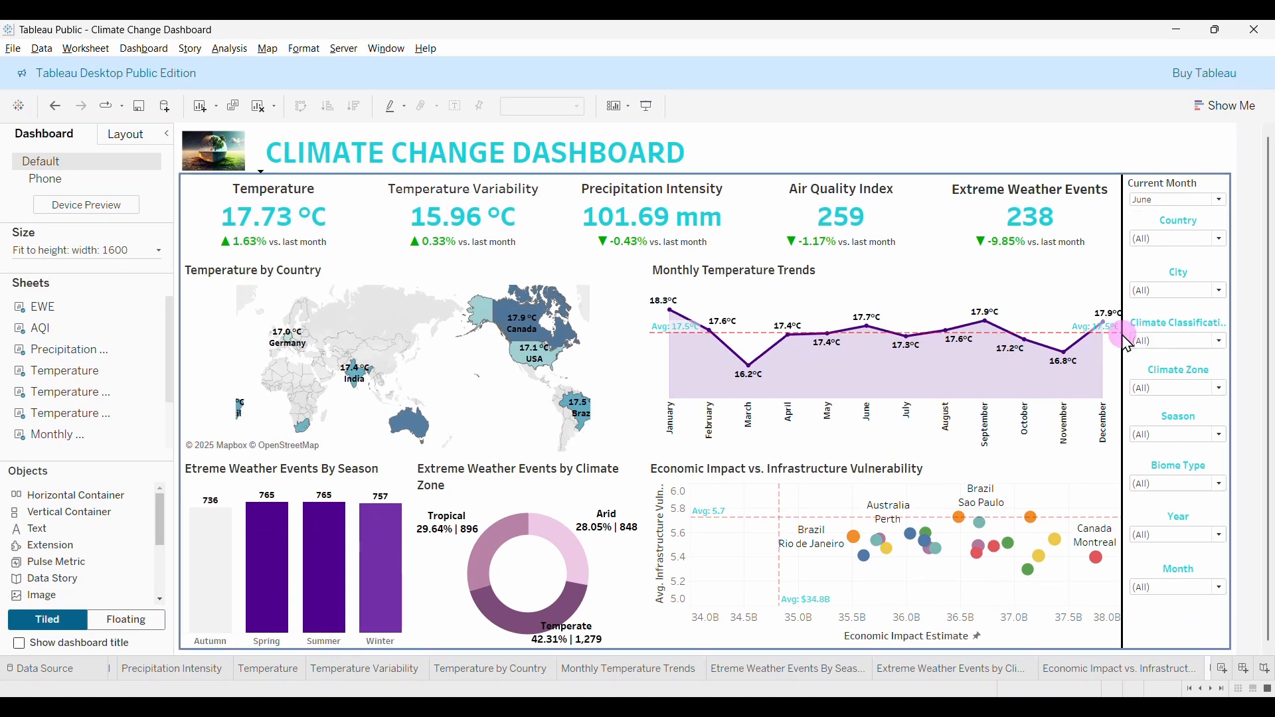
left_click(1116, 154)
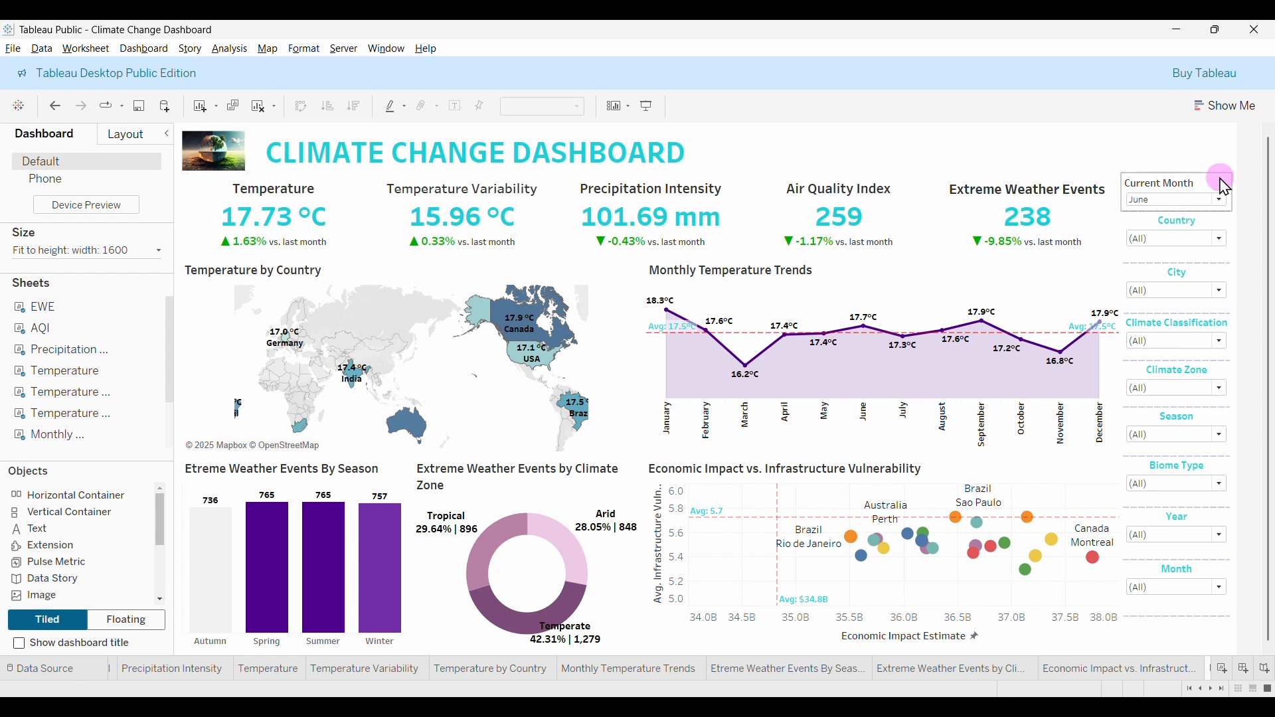
left_click(1235, 165)
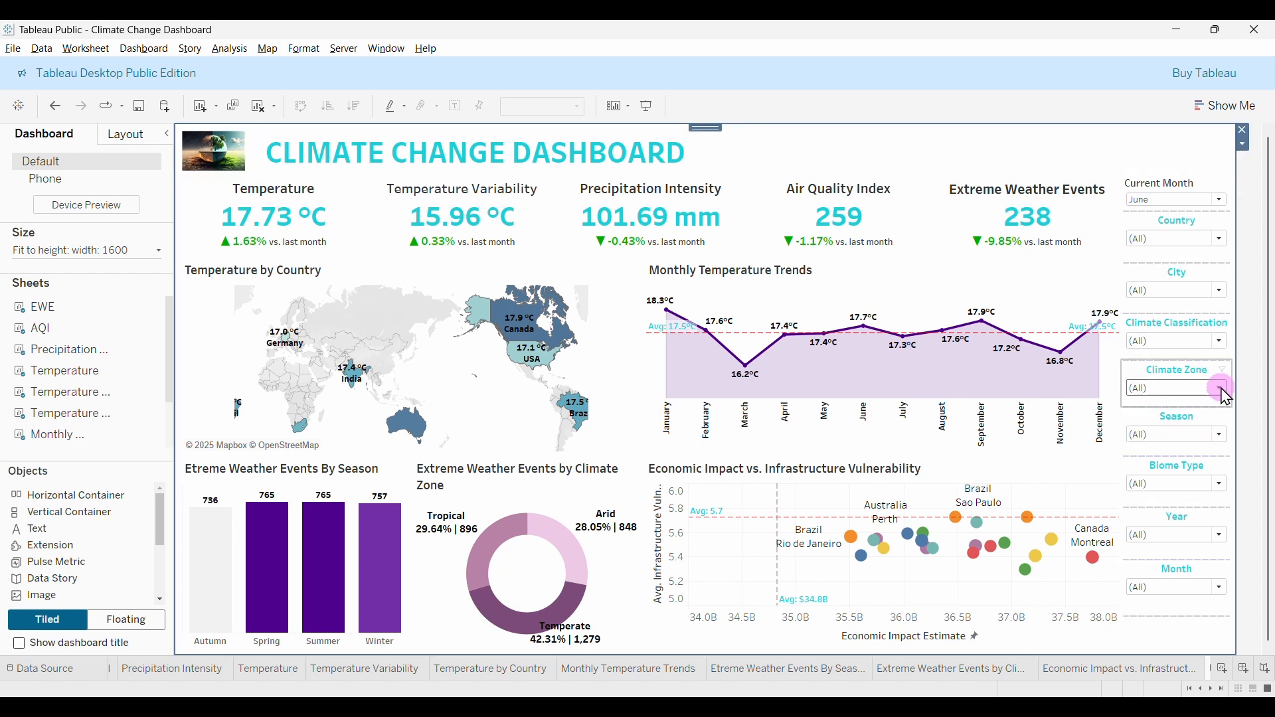
left_click(647, 105)
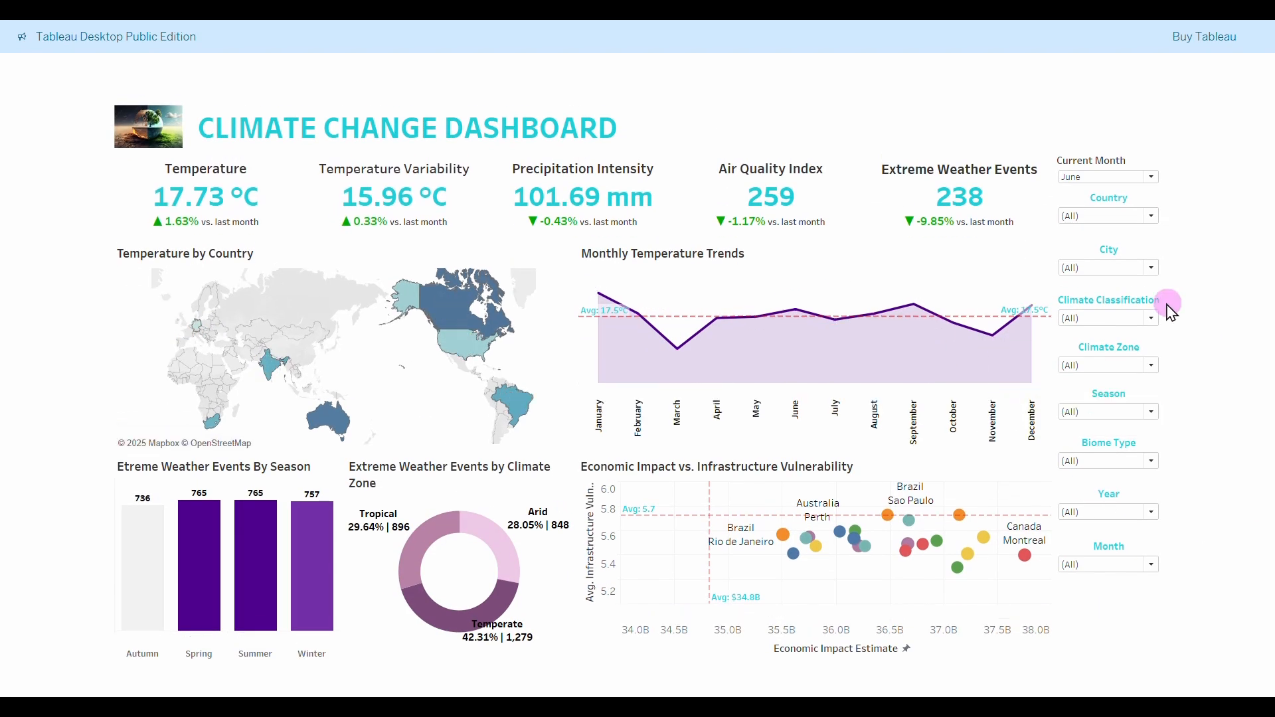